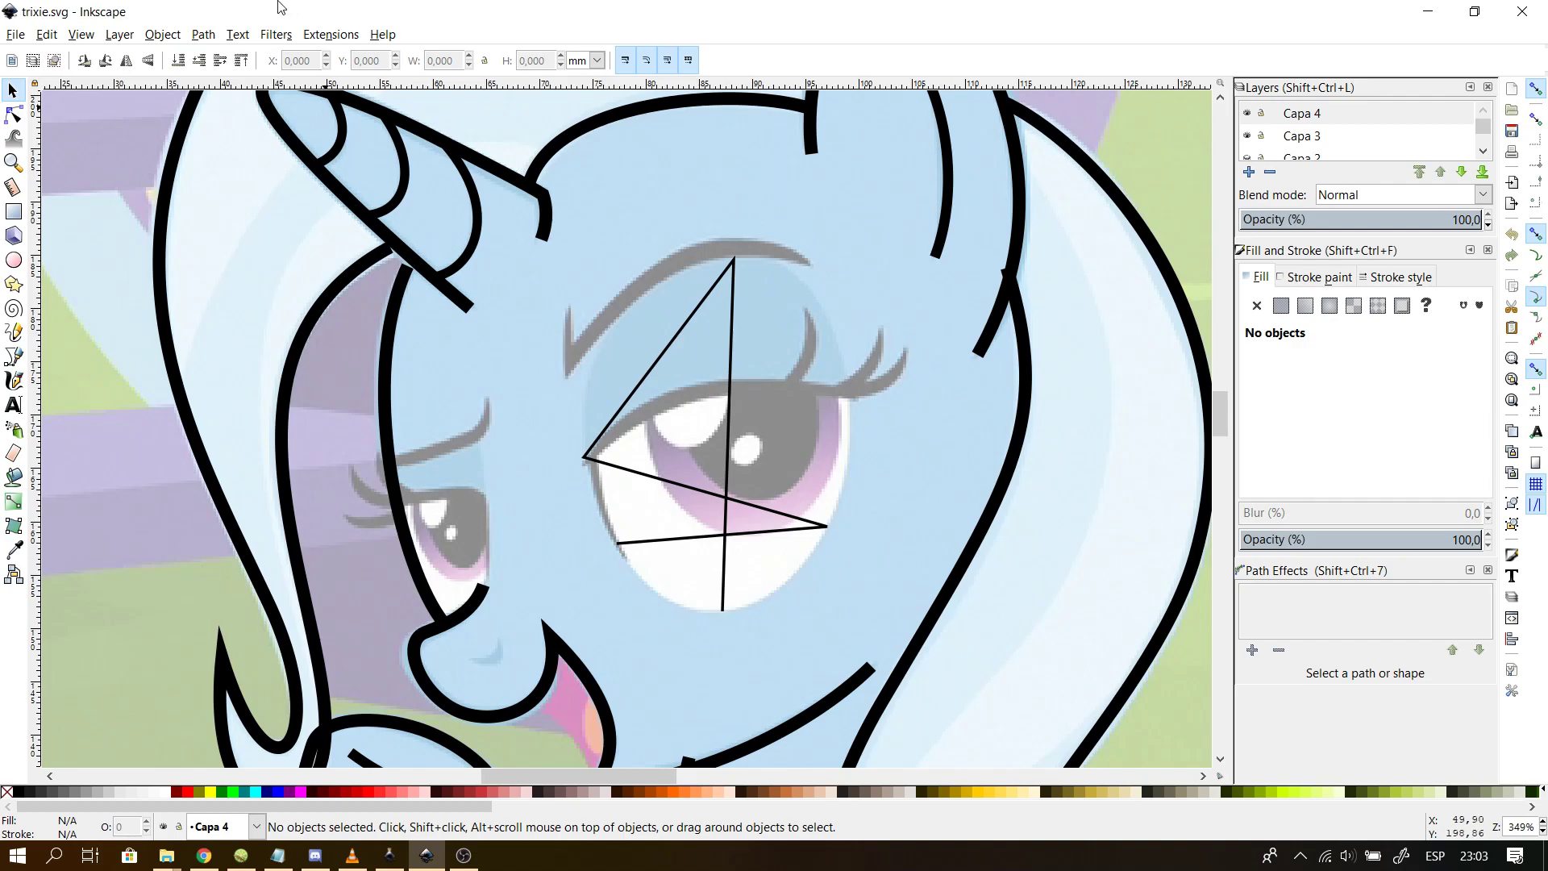
# - Compare the Generate from Path extensions in the two Inkscape windows, looking for Ellipse by 5 Points
pyautogui.click(327, 35)
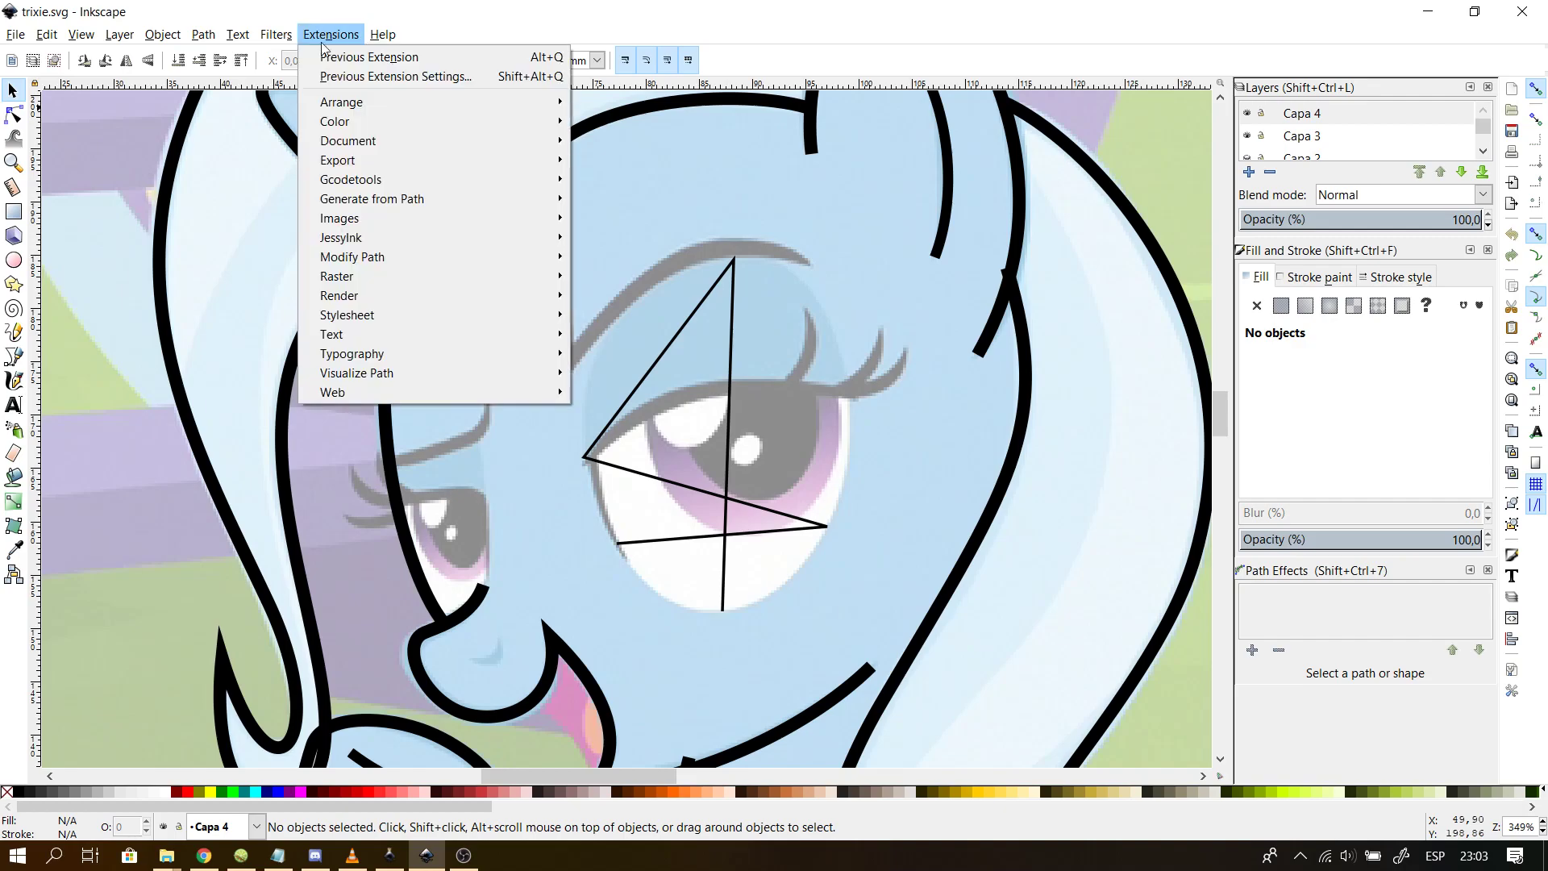
pyautogui.moveTo(344, 205)
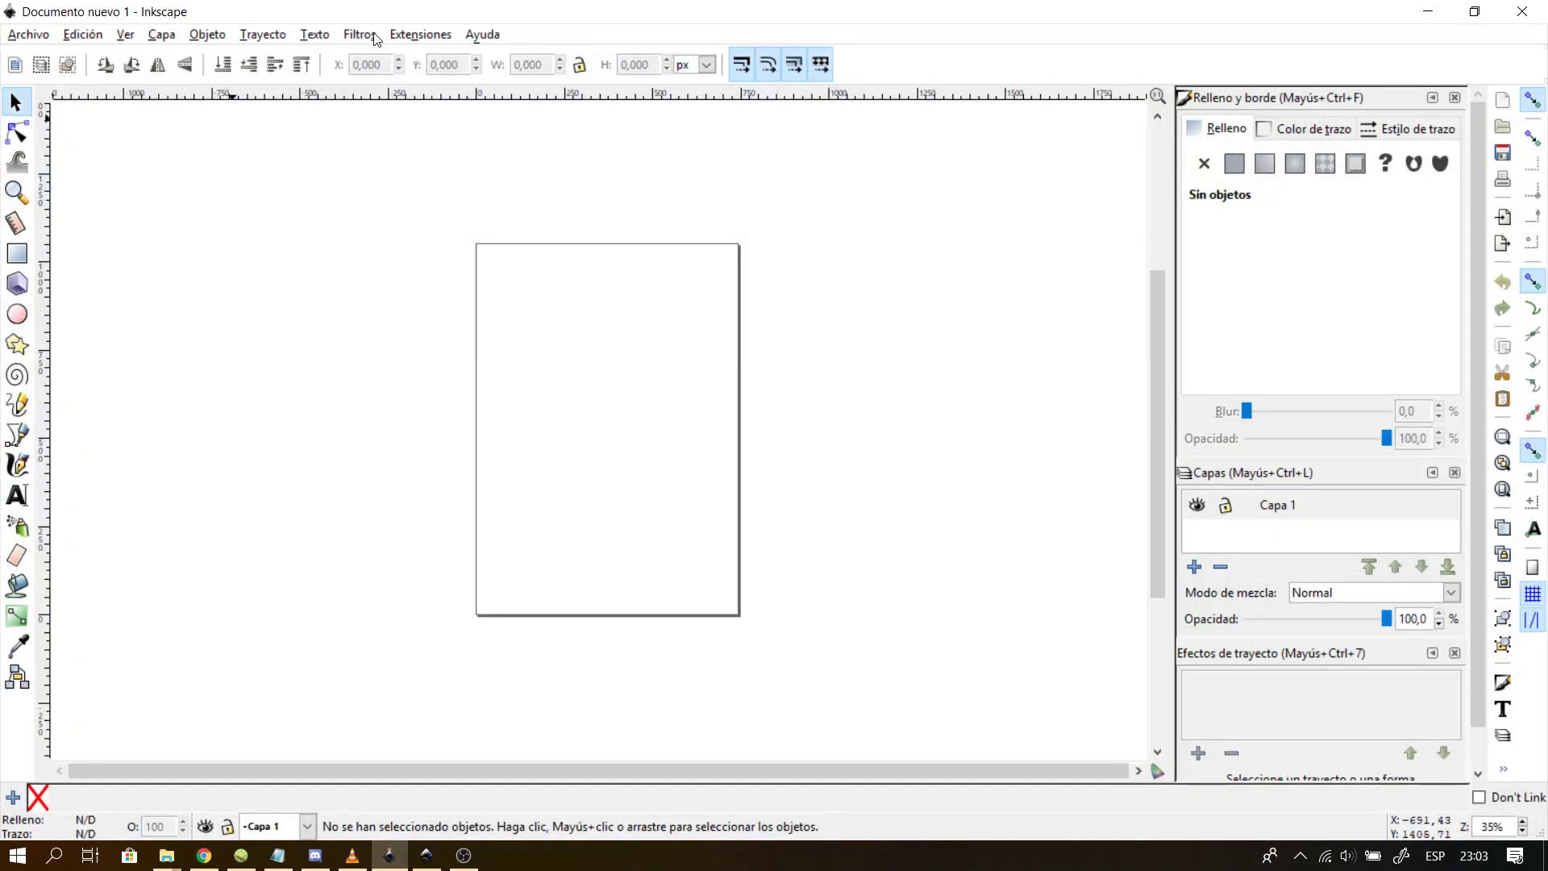
pyautogui.click(360, 33)
pyautogui.moveTo(420, 34)
pyautogui.moveTo(435, 180)
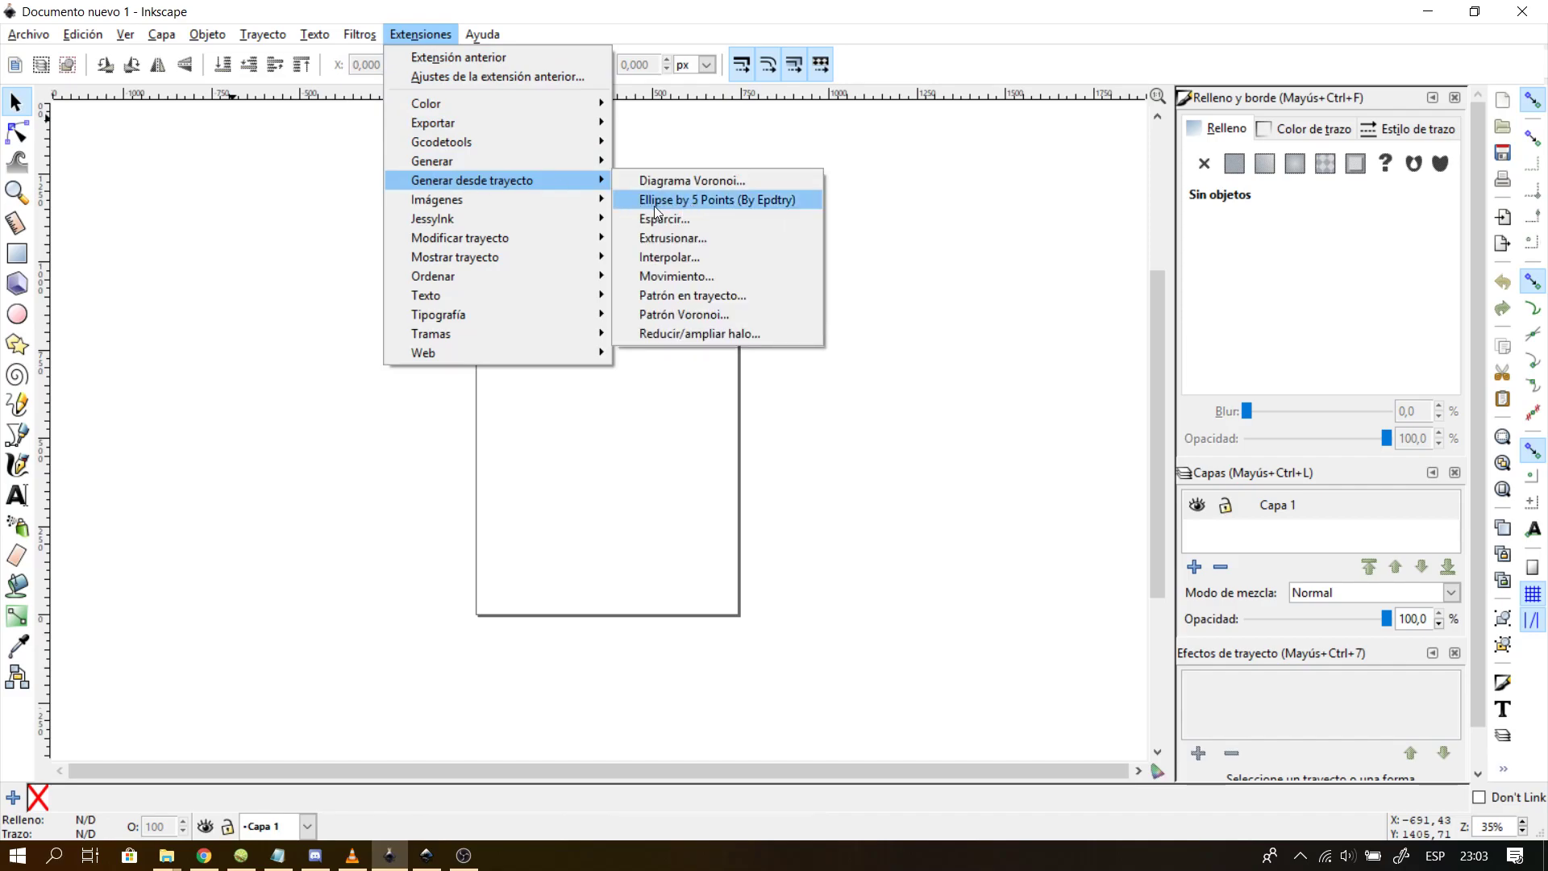
pyautogui.click(1434, 16)
pyautogui.click(1434, 16)
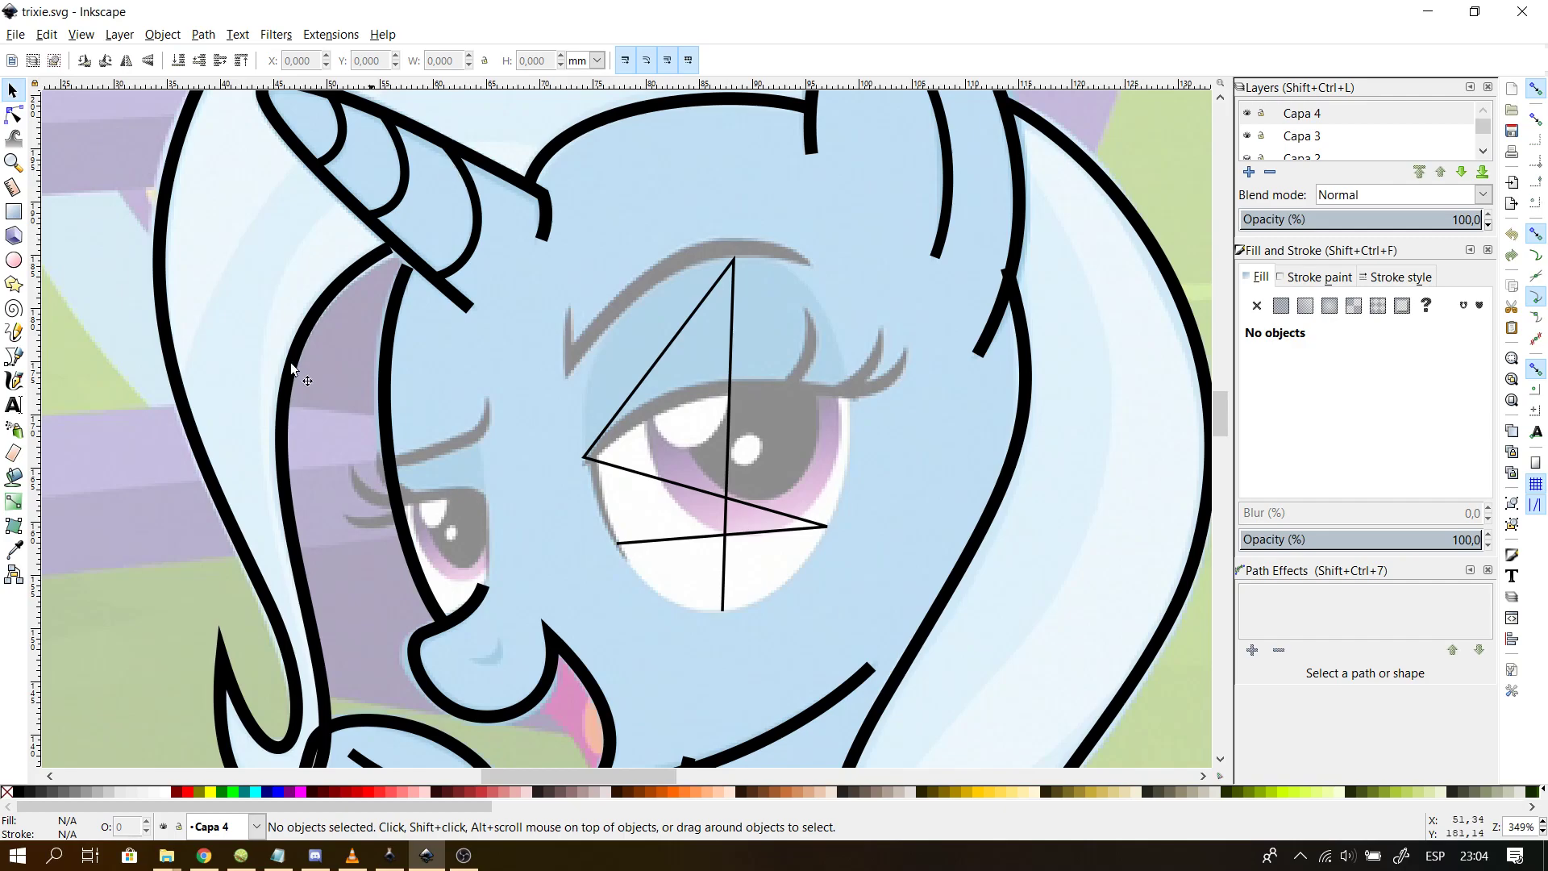
# - Switch to Chrome and show the Ellipse by 5 Points Extension page with its download and installation instructions
pyautogui.click(204, 856)
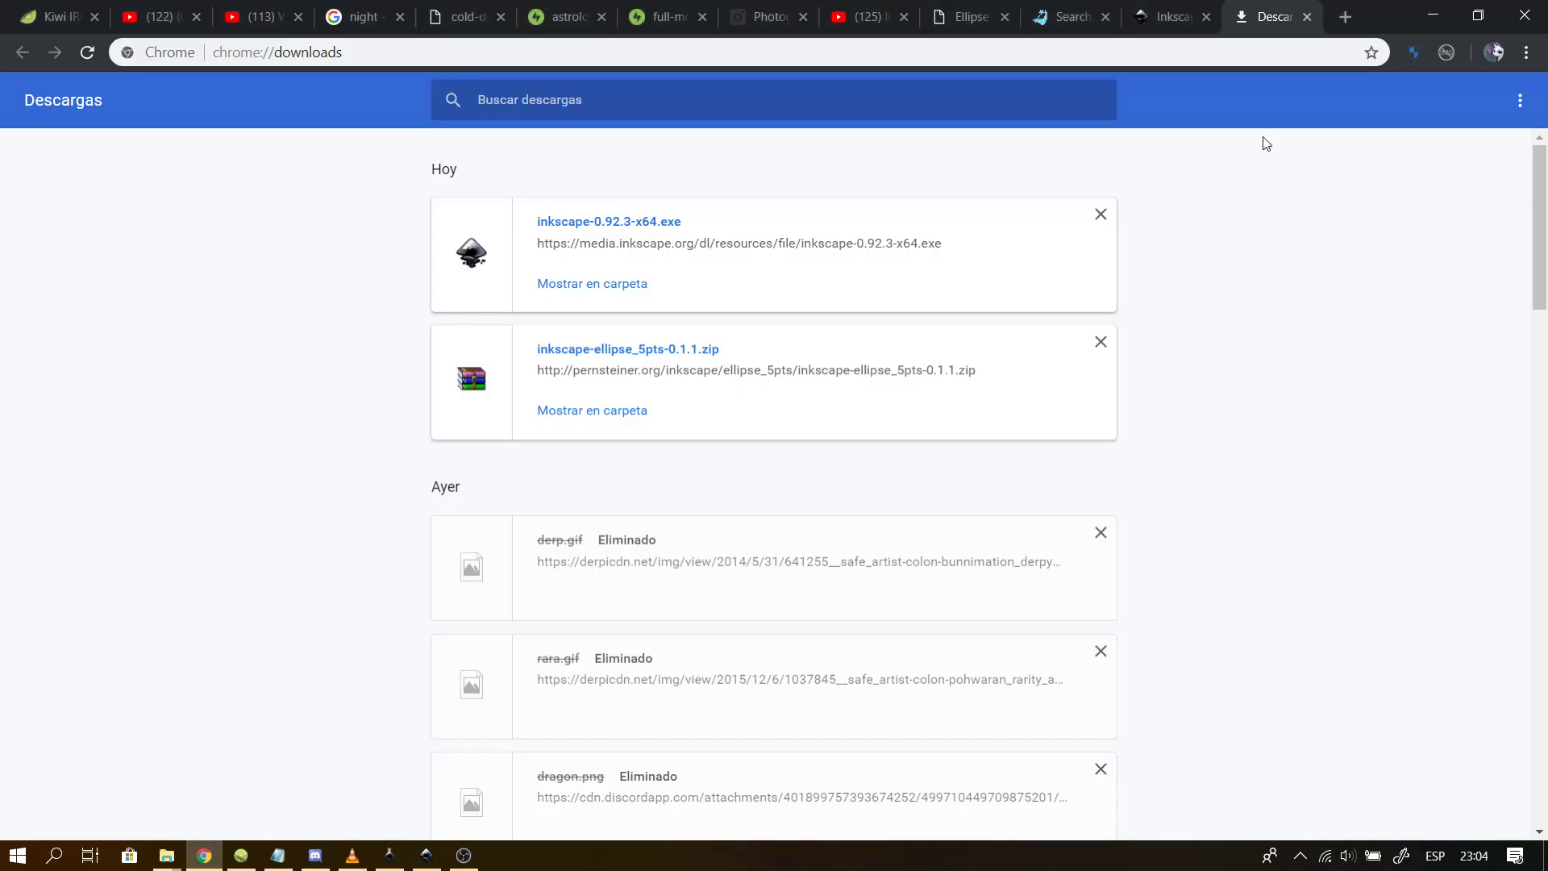
pyautogui.click(971, 16)
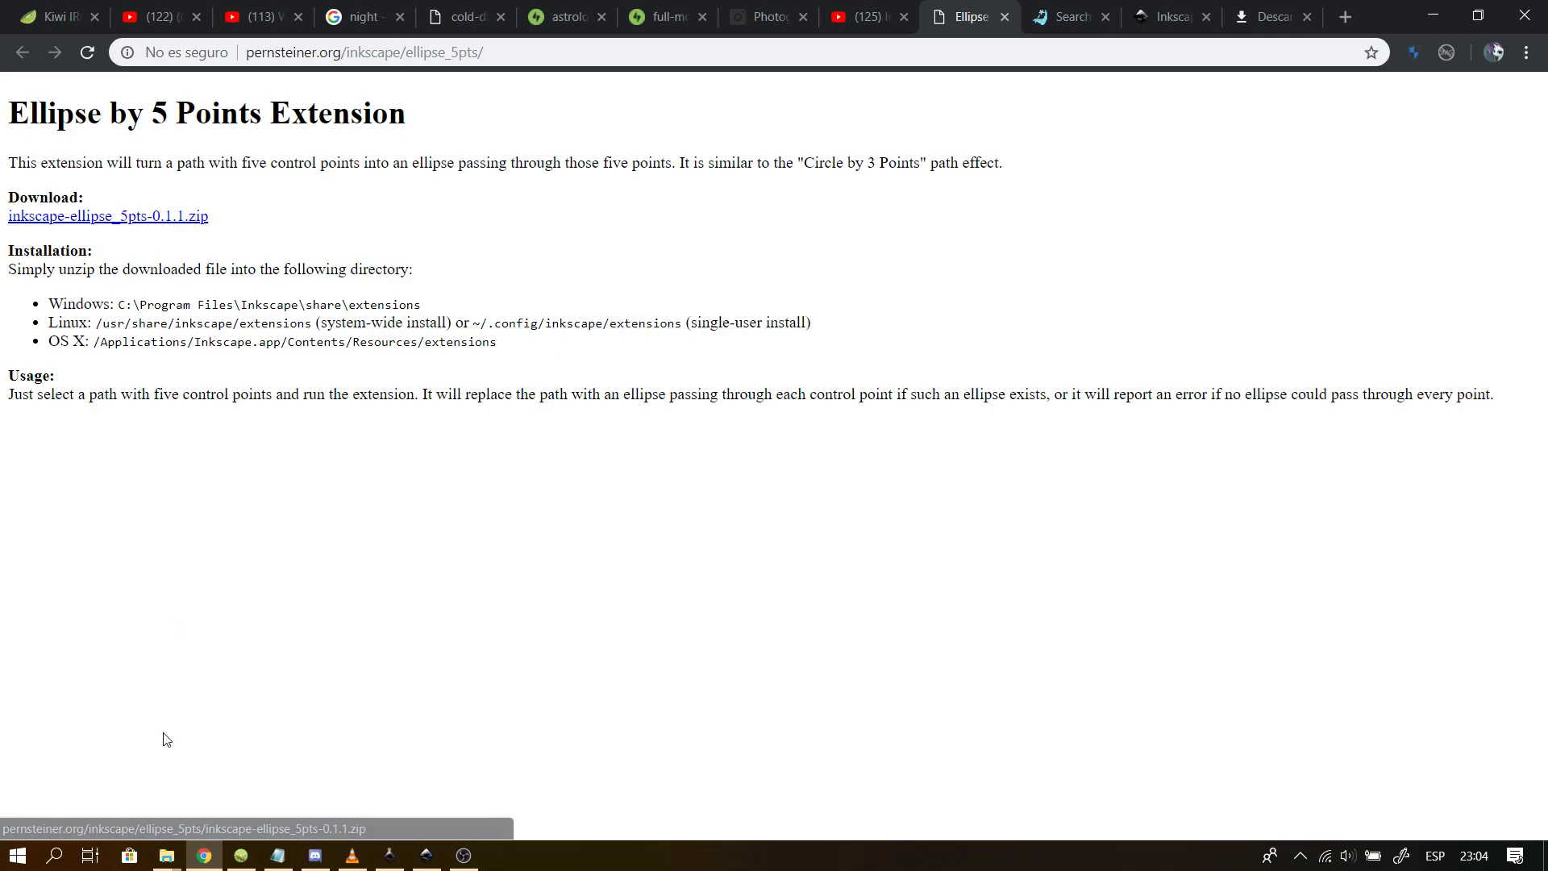
# - Switch to the Stuff folder in File Explorer and view the extraction options for the inkscape-ellipse_5pts-0.1.1 archive
pyautogui.click(167, 855)
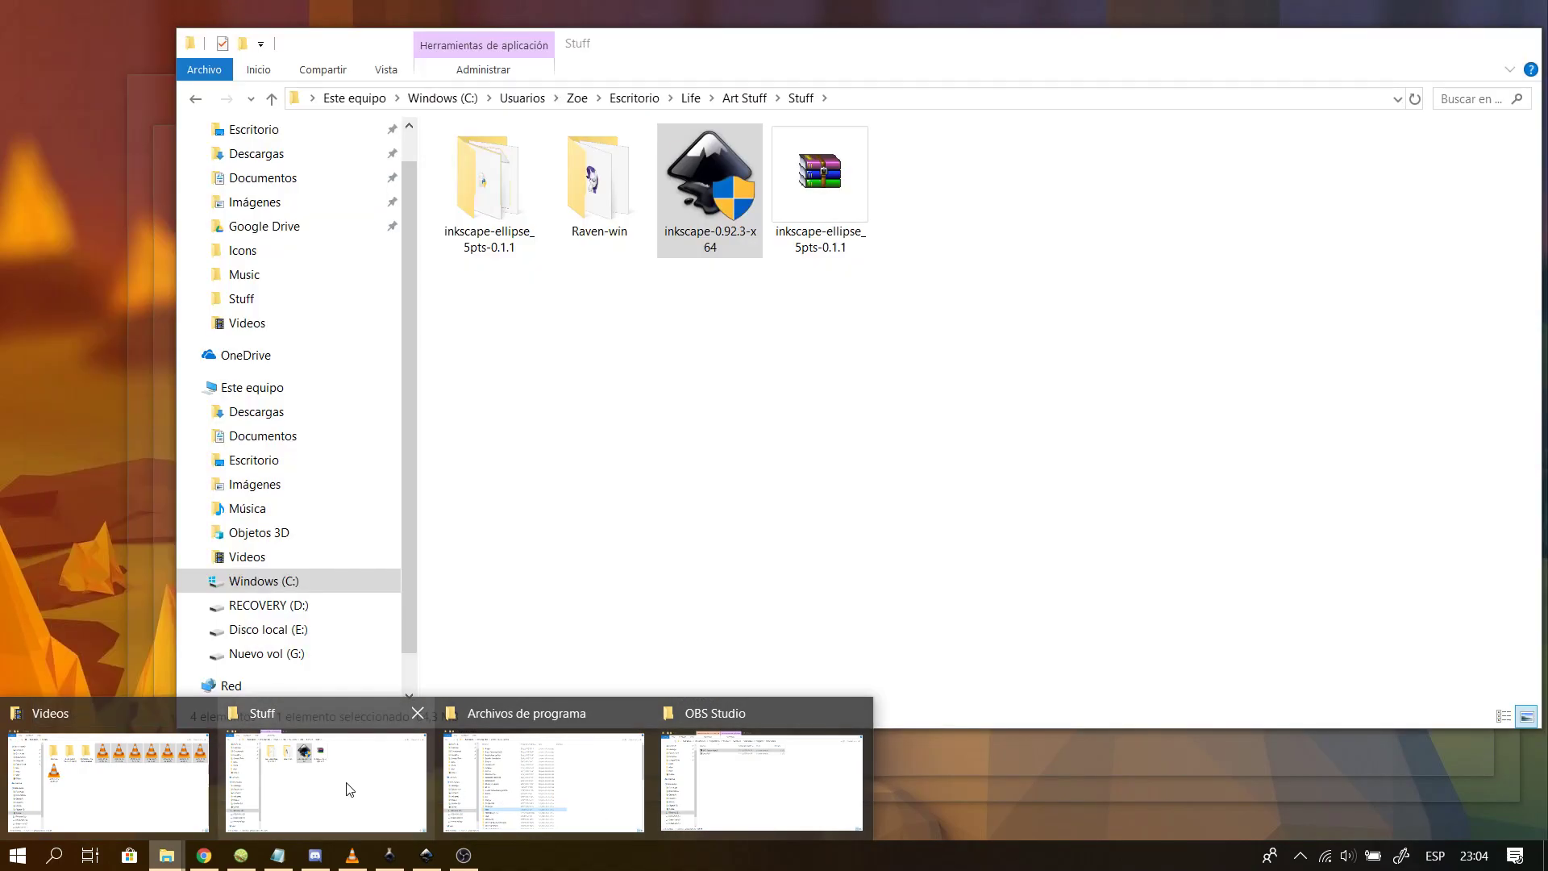
pyautogui.click(321, 801)
pyautogui.click(819, 167)
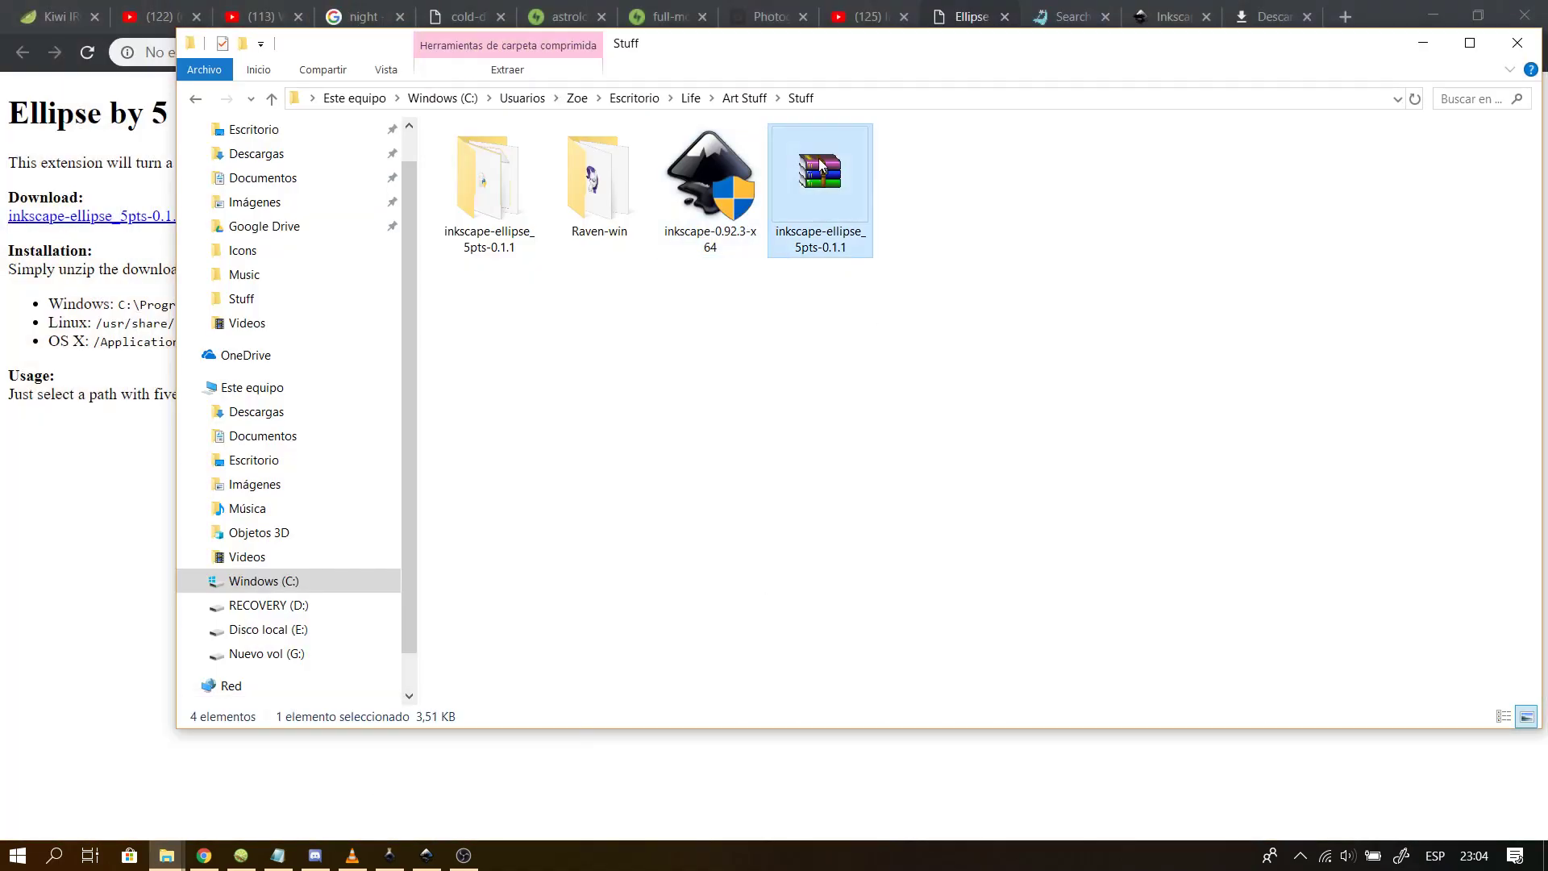
pyautogui.rightClick(820, 164)
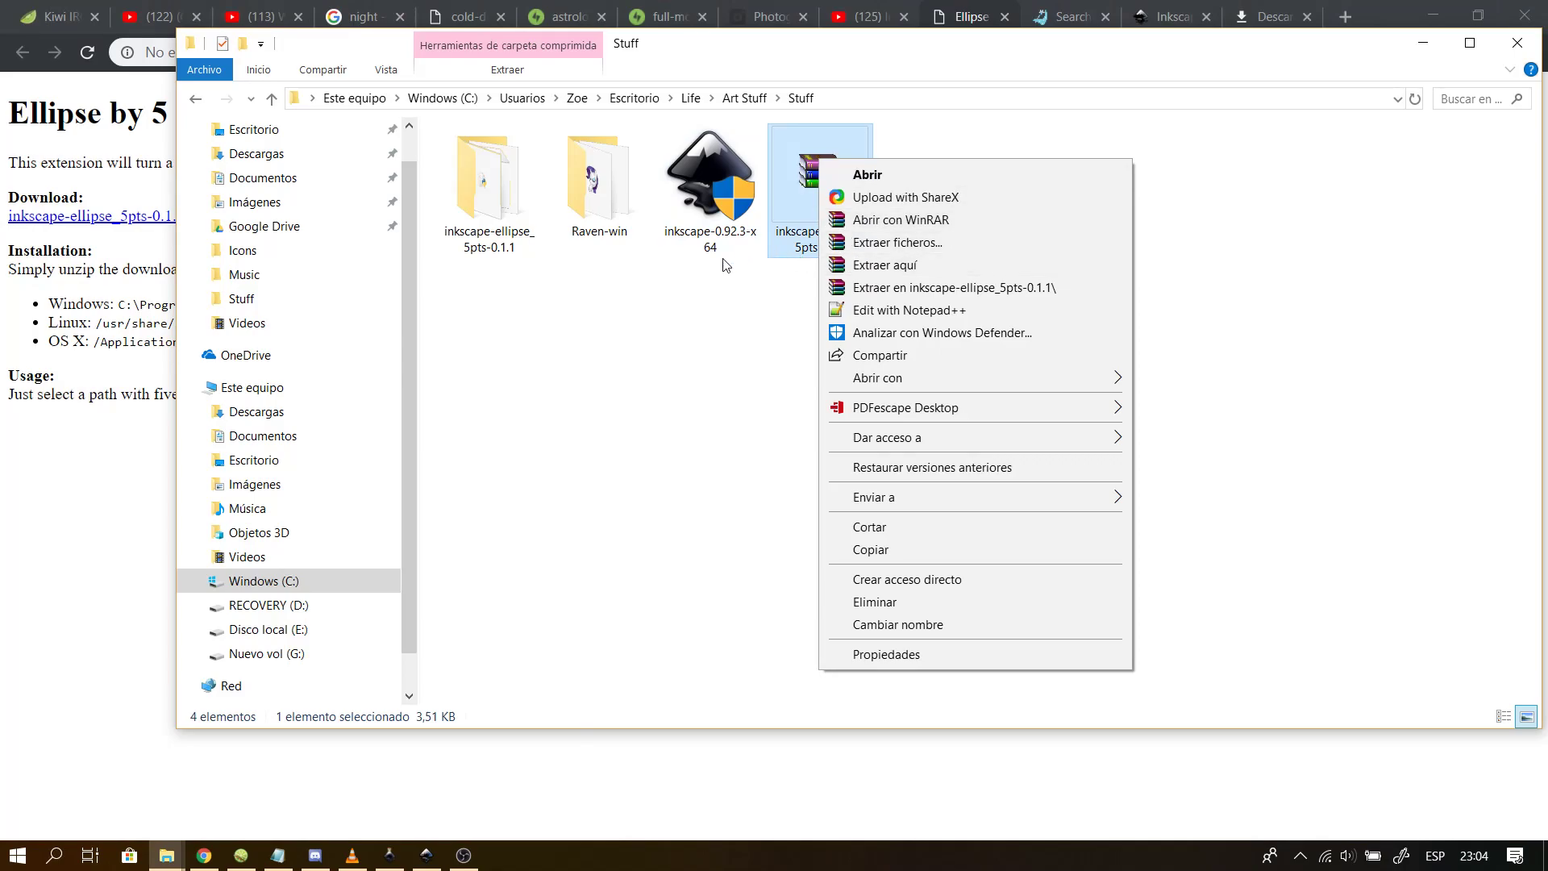
pyautogui.click(669, 339)
pyautogui.press('XF86AudioLowerVolume')
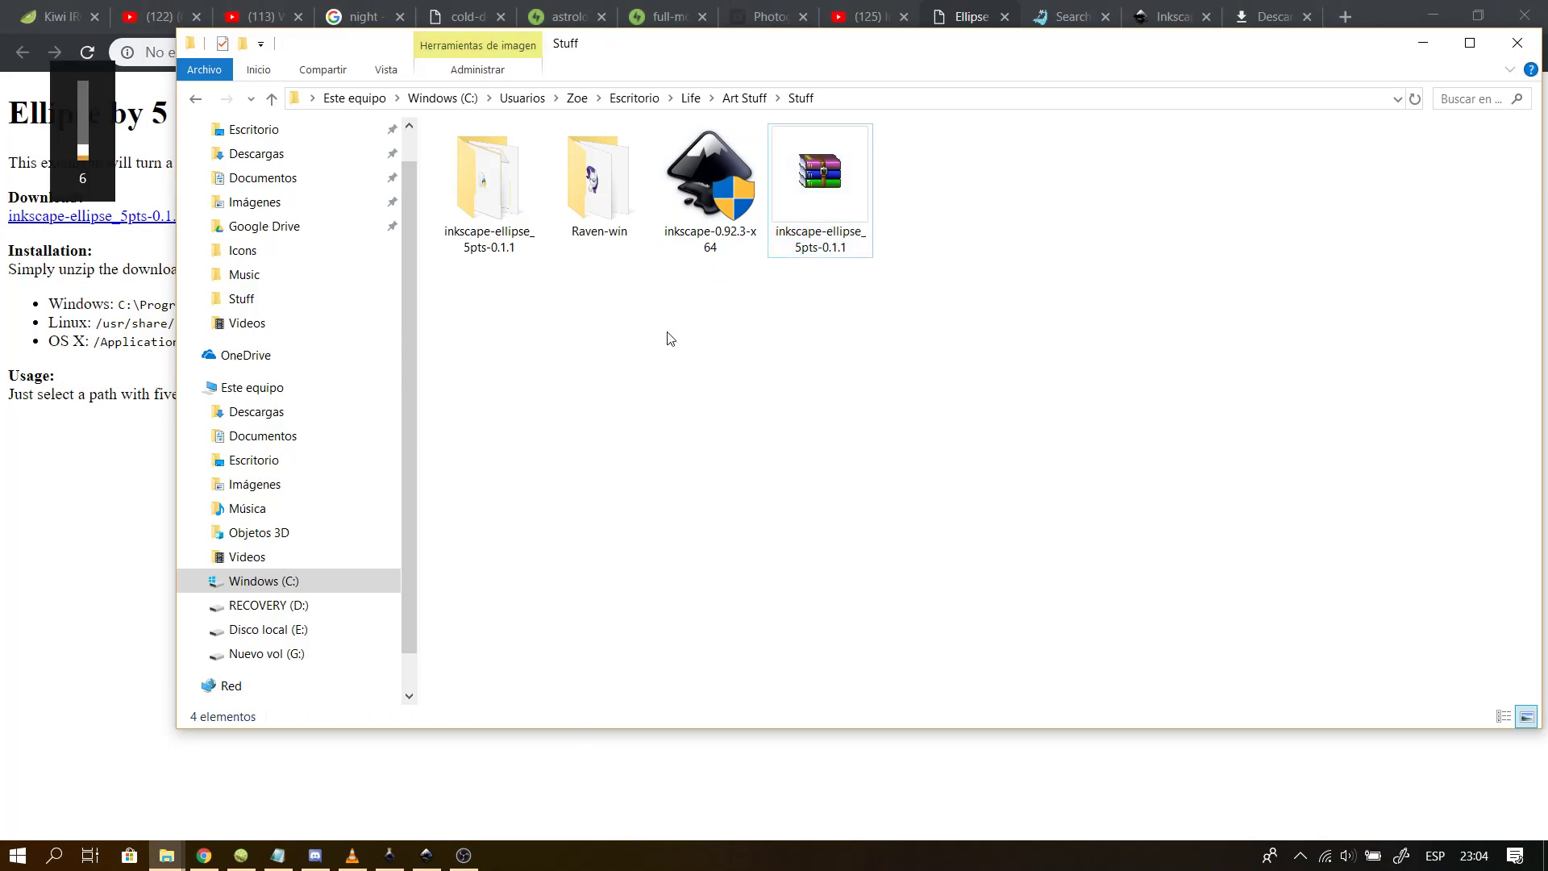
# - Open the extracted inkscape-ellipse_5pts-0.1.1 folder and look over its two ellipse_5pts files
pyautogui.click(476, 176)
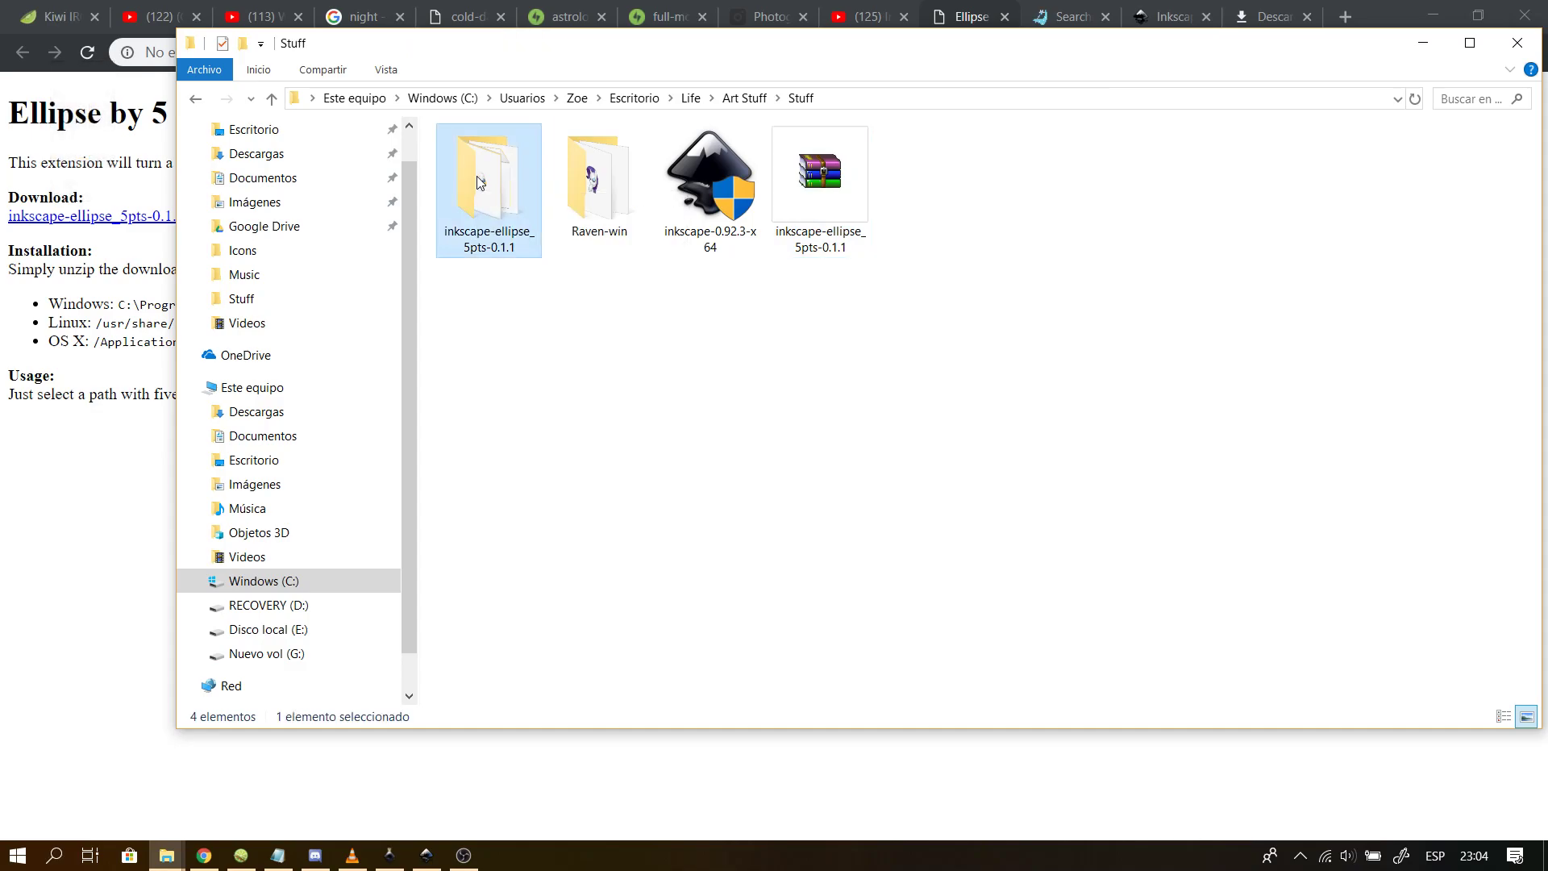
pyautogui.doubleClick(476, 176)
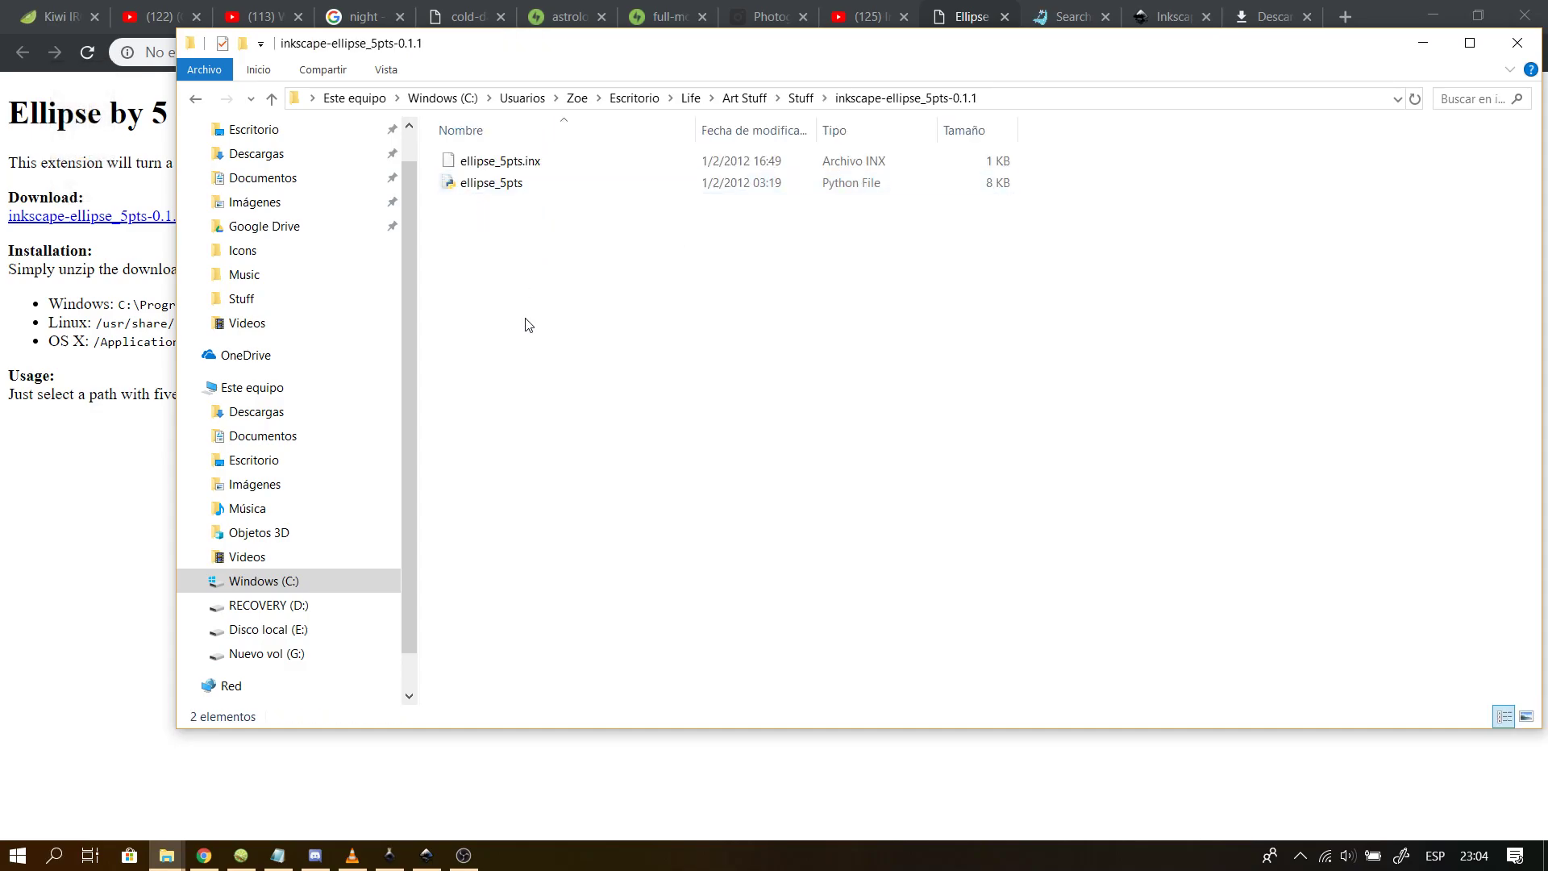
pyautogui.moveTo(528, 325); pyautogui.dragTo(782, 145)
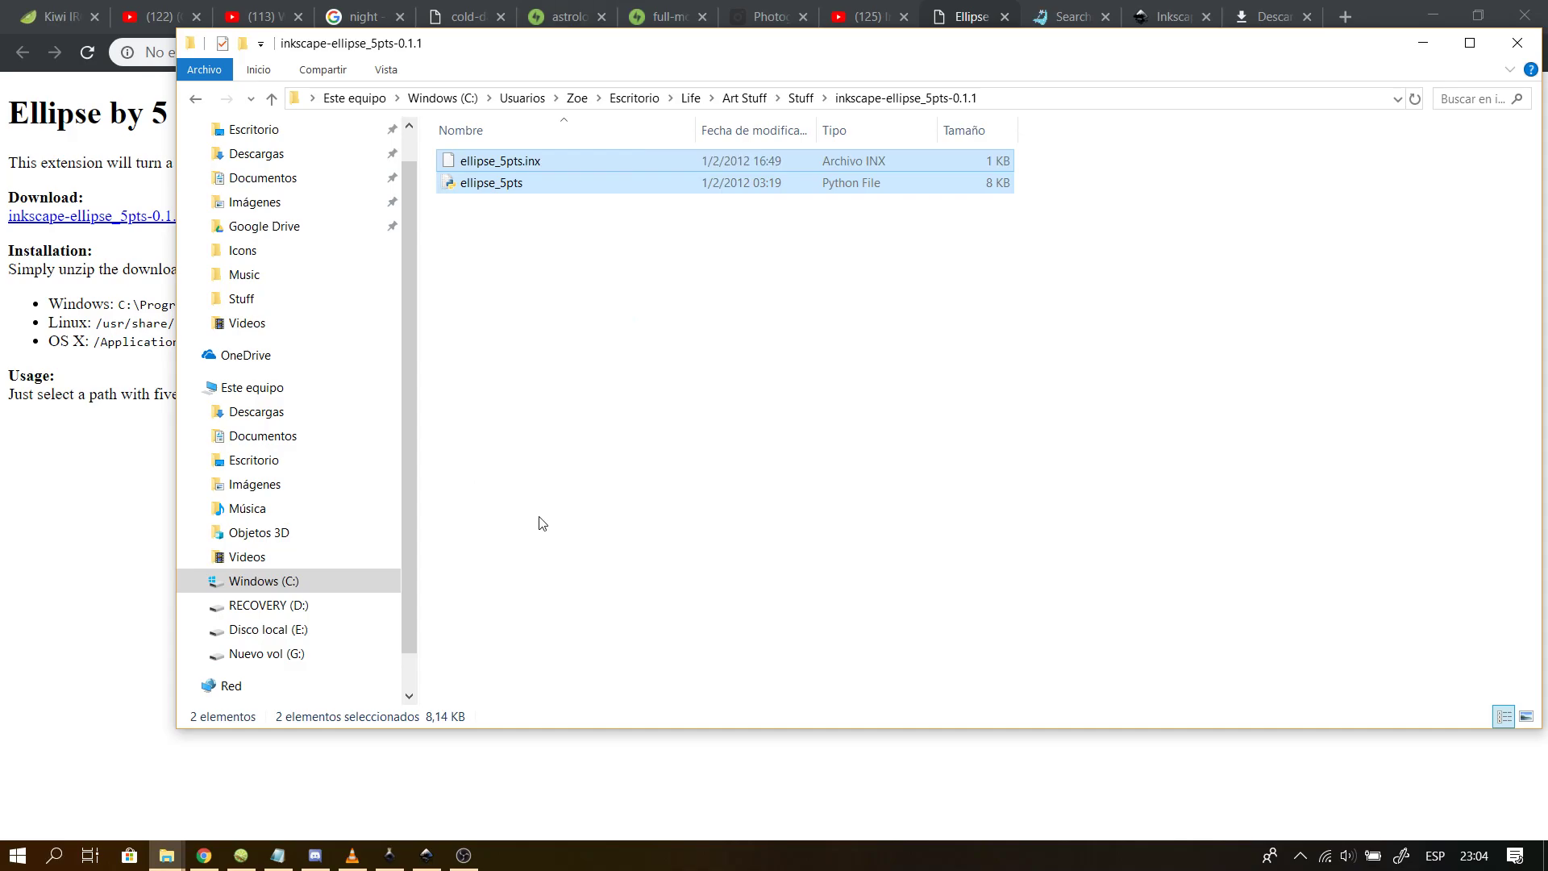
pyautogui.click(717, 269)
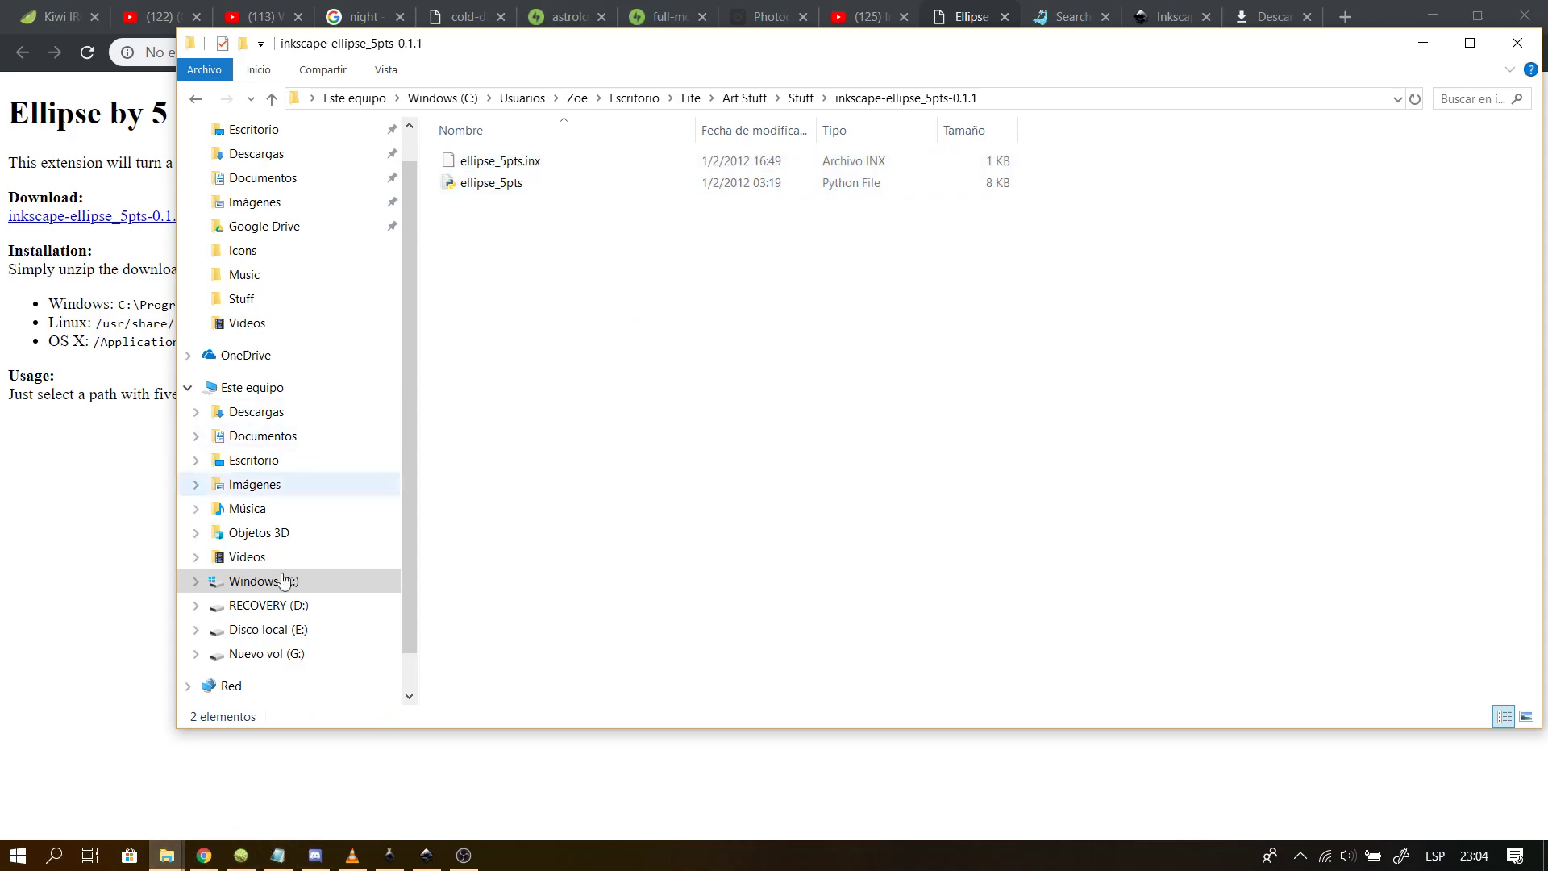
# - In the OBS Studio File Explorer window, go to the Archivos de programa folder on the Windows (C:) drive
pyautogui.moveTo(166, 857)
pyautogui.moveTo(608, 810)
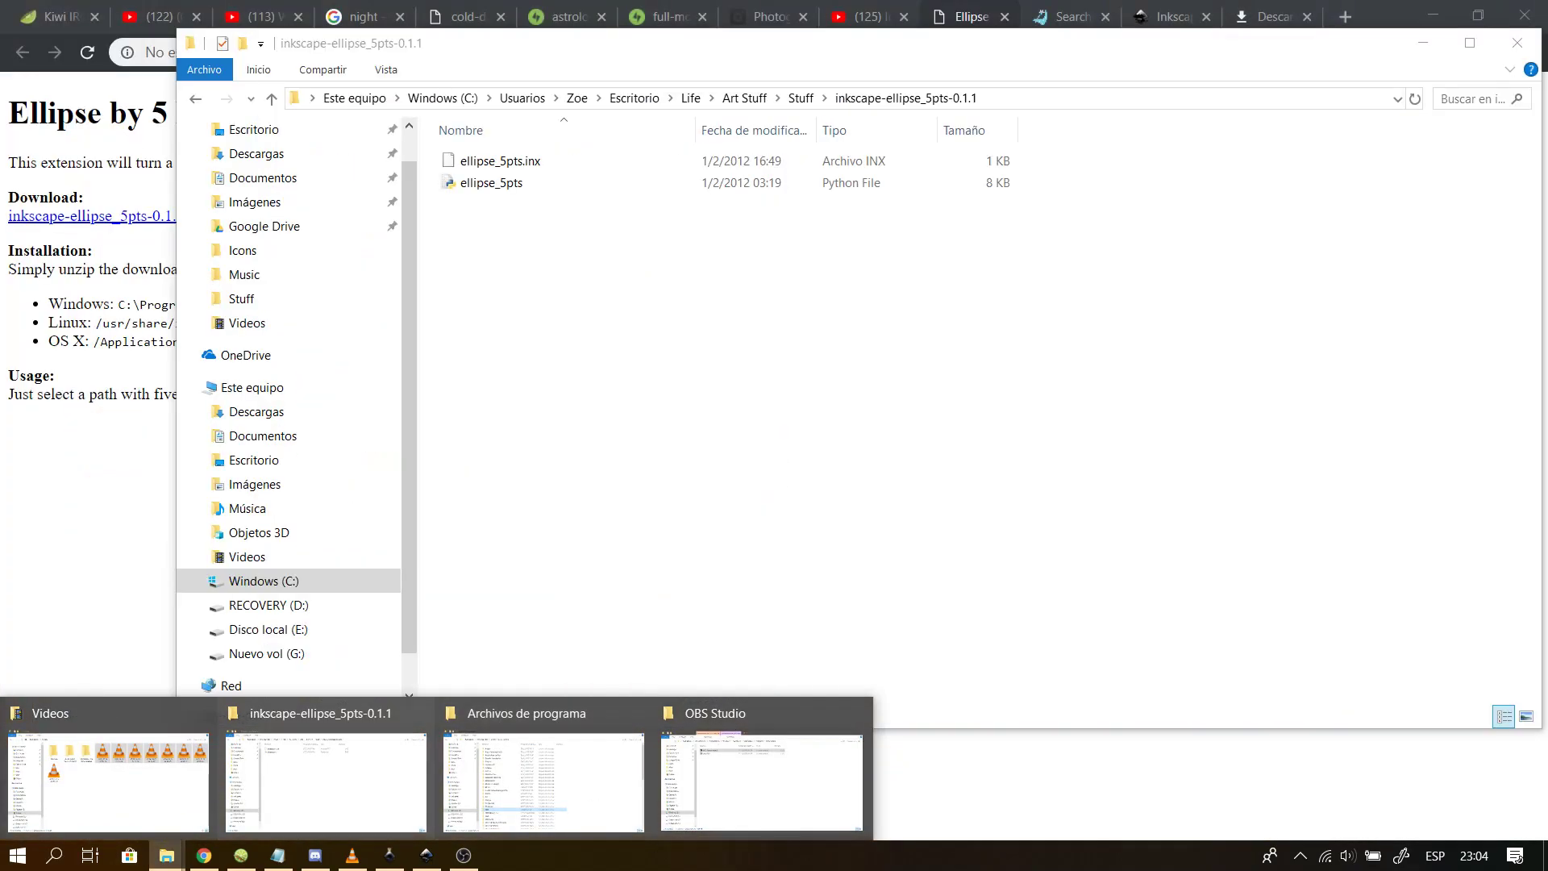
pyautogui.moveTo(525, 770)
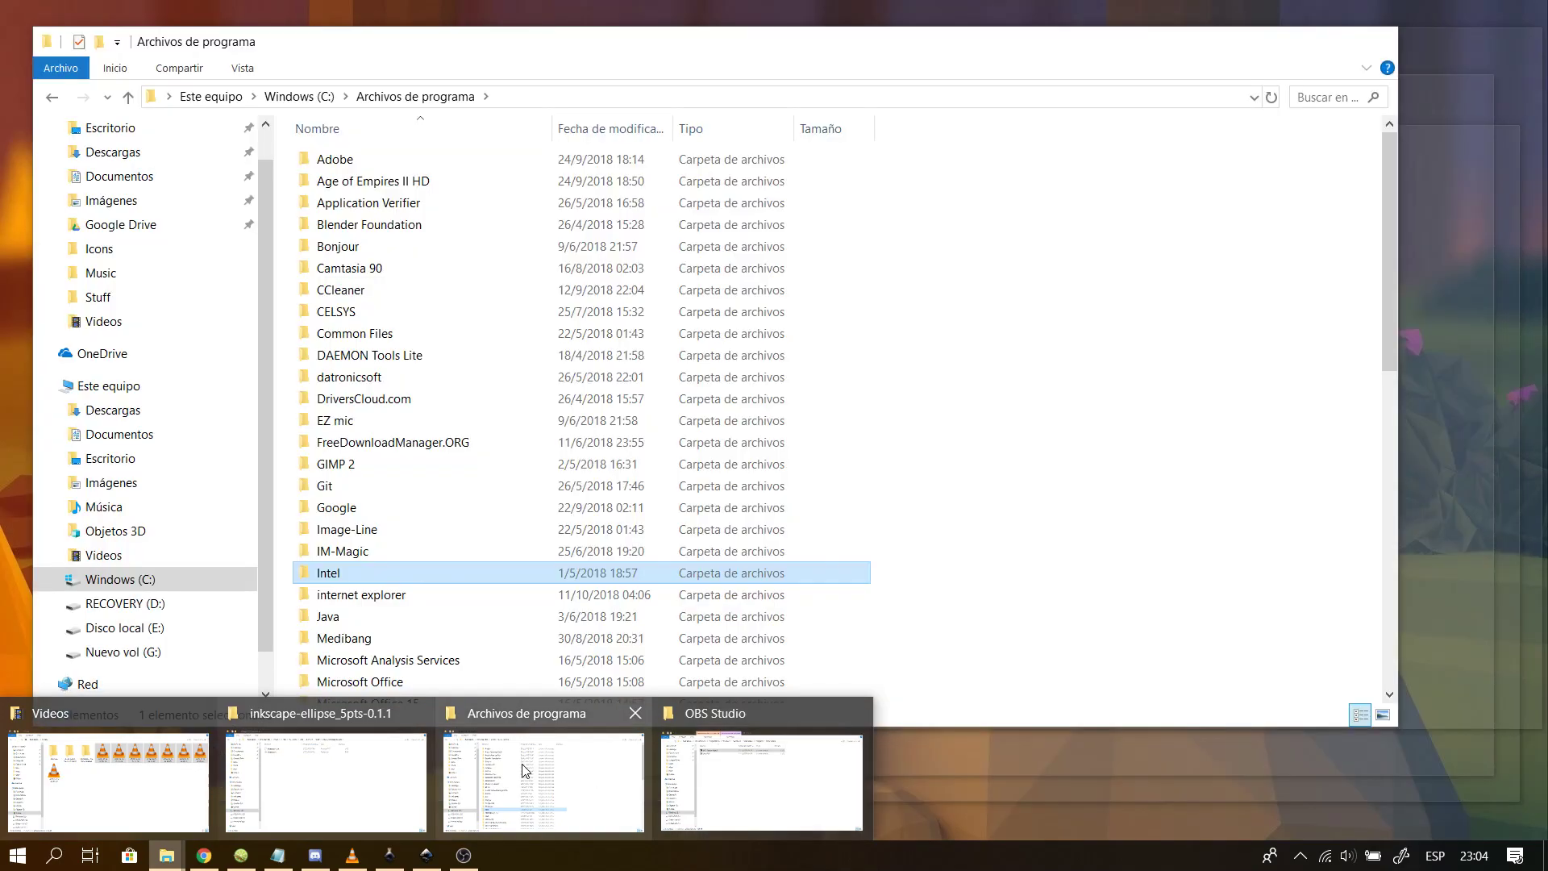
pyautogui.moveTo(197, 761)
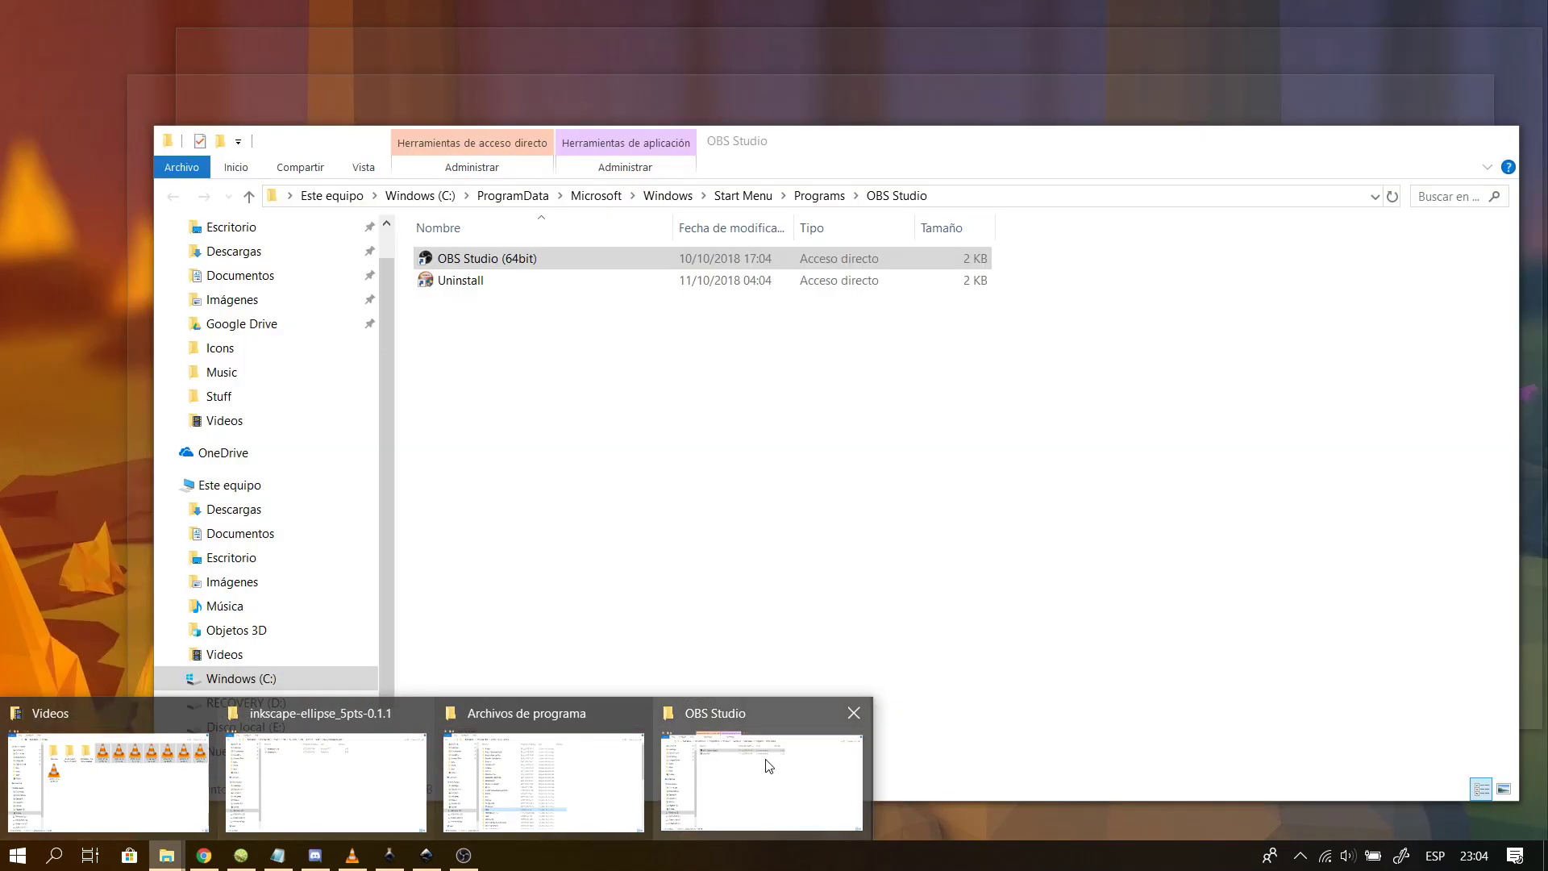
pyautogui.click(768, 766)
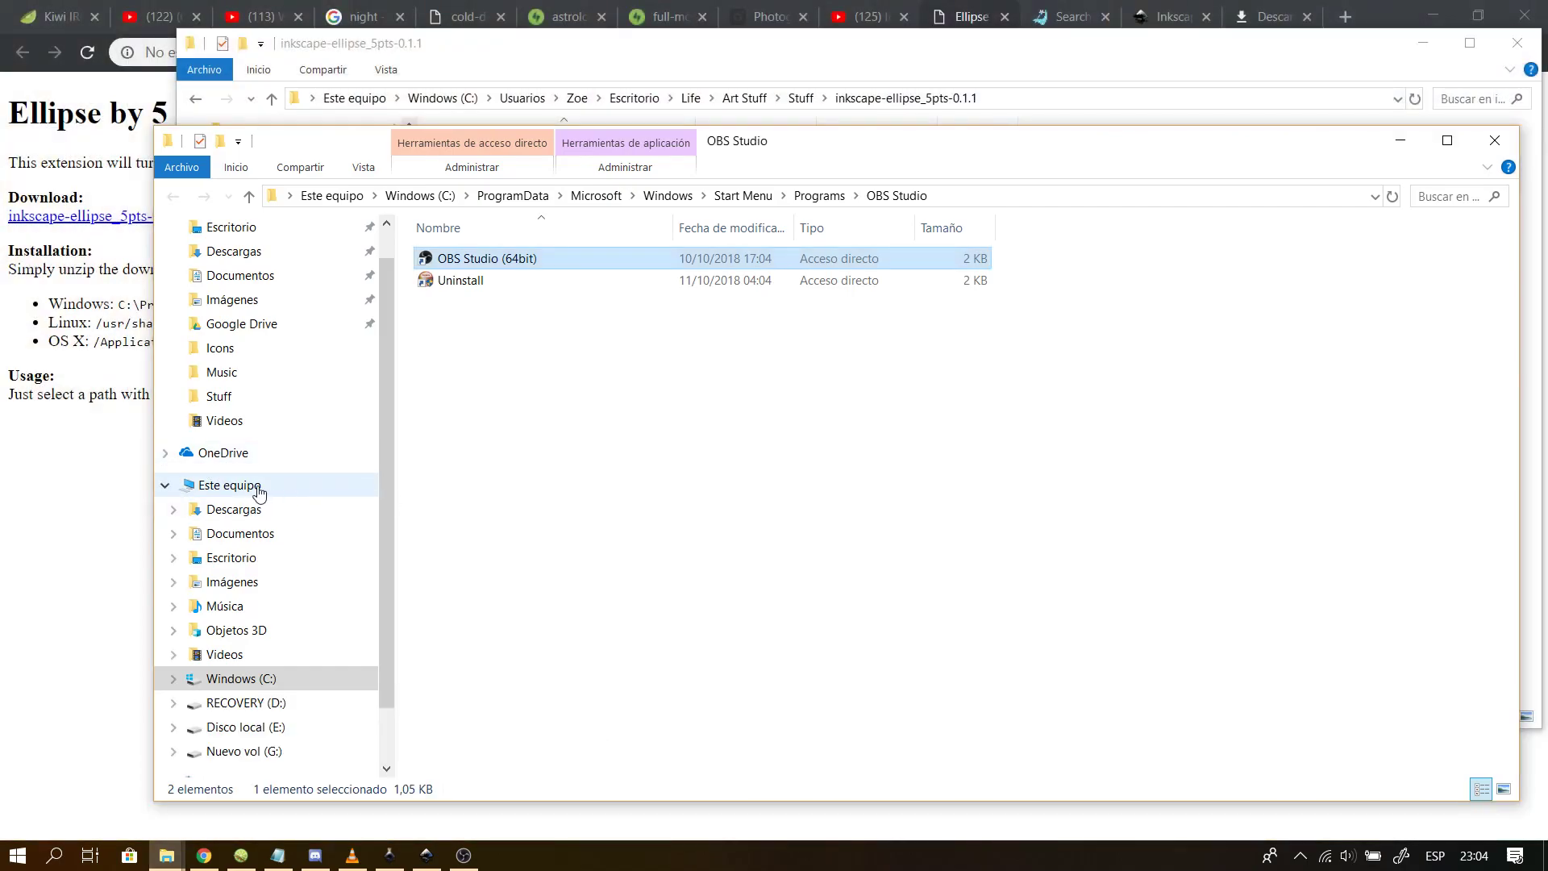
pyautogui.click(259, 494)
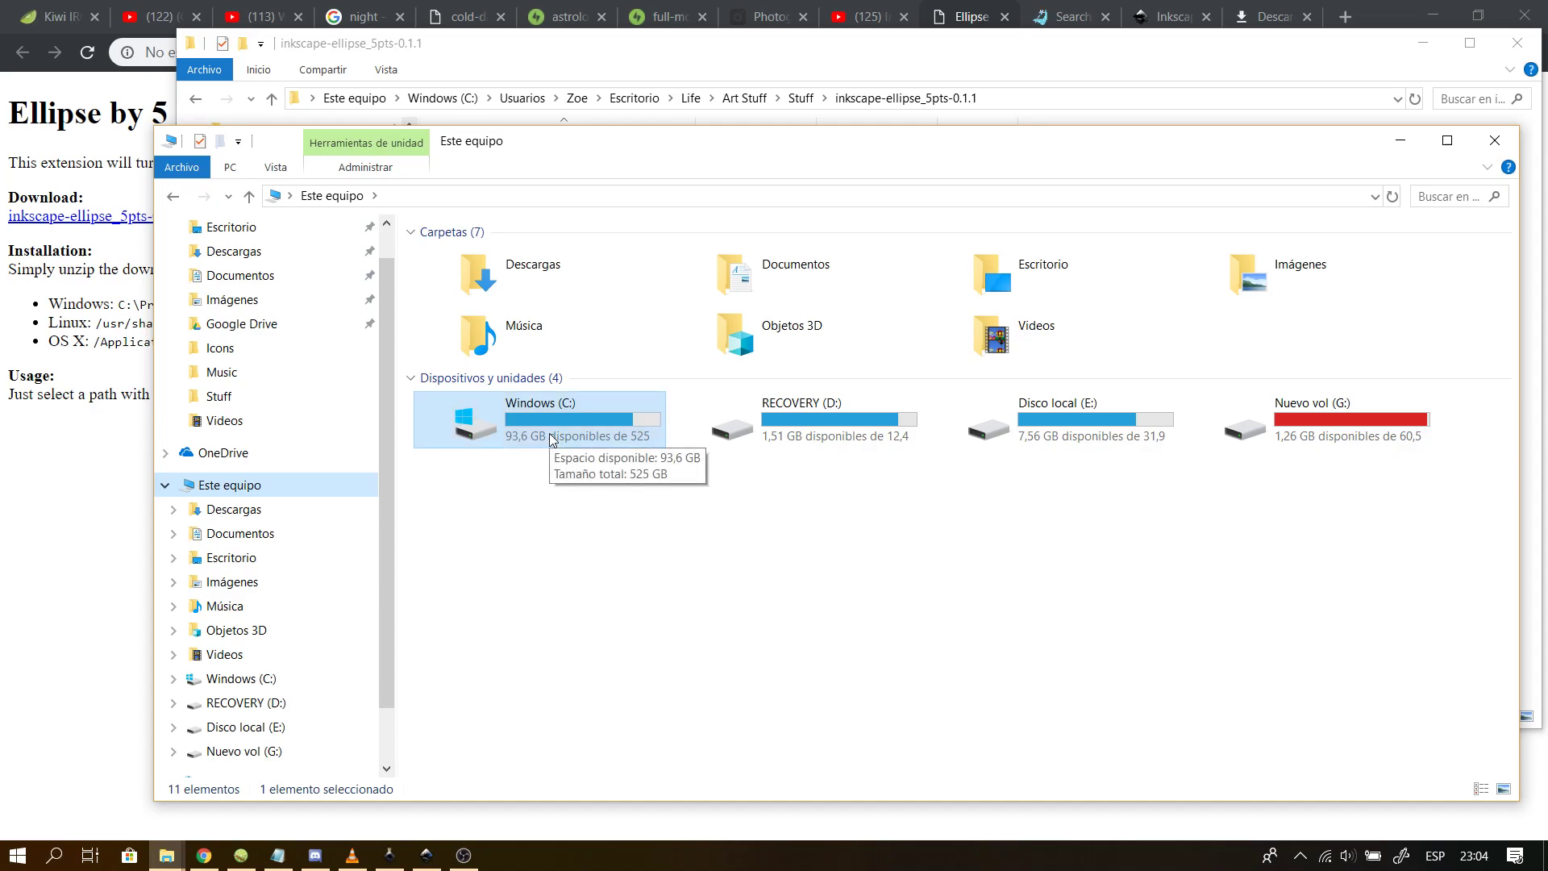
pyautogui.doubleClick(489, 436)
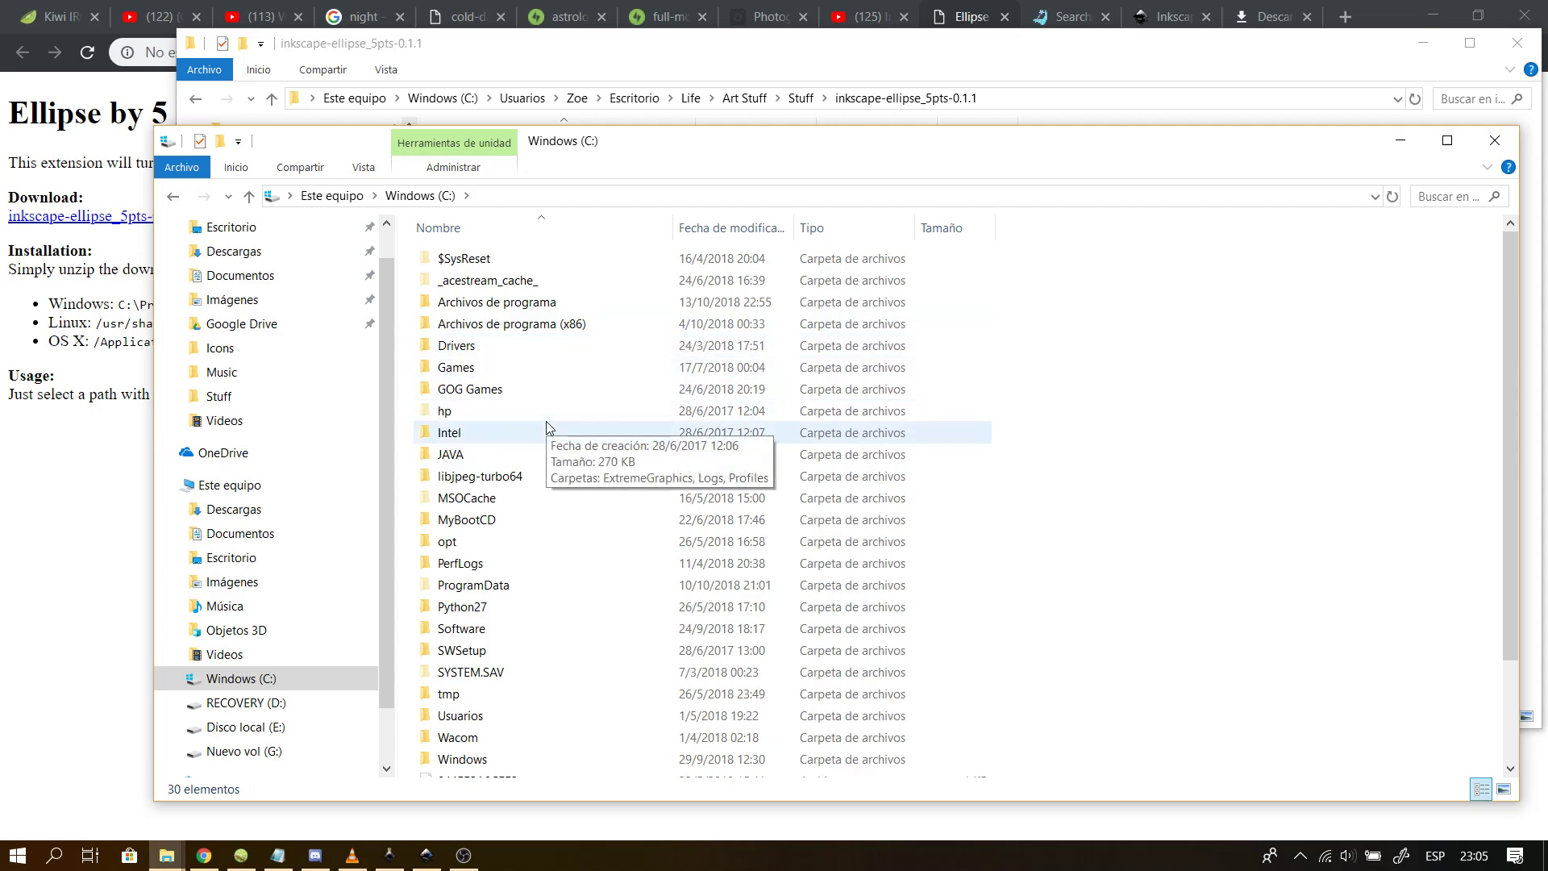
pyautogui.click(528, 305)
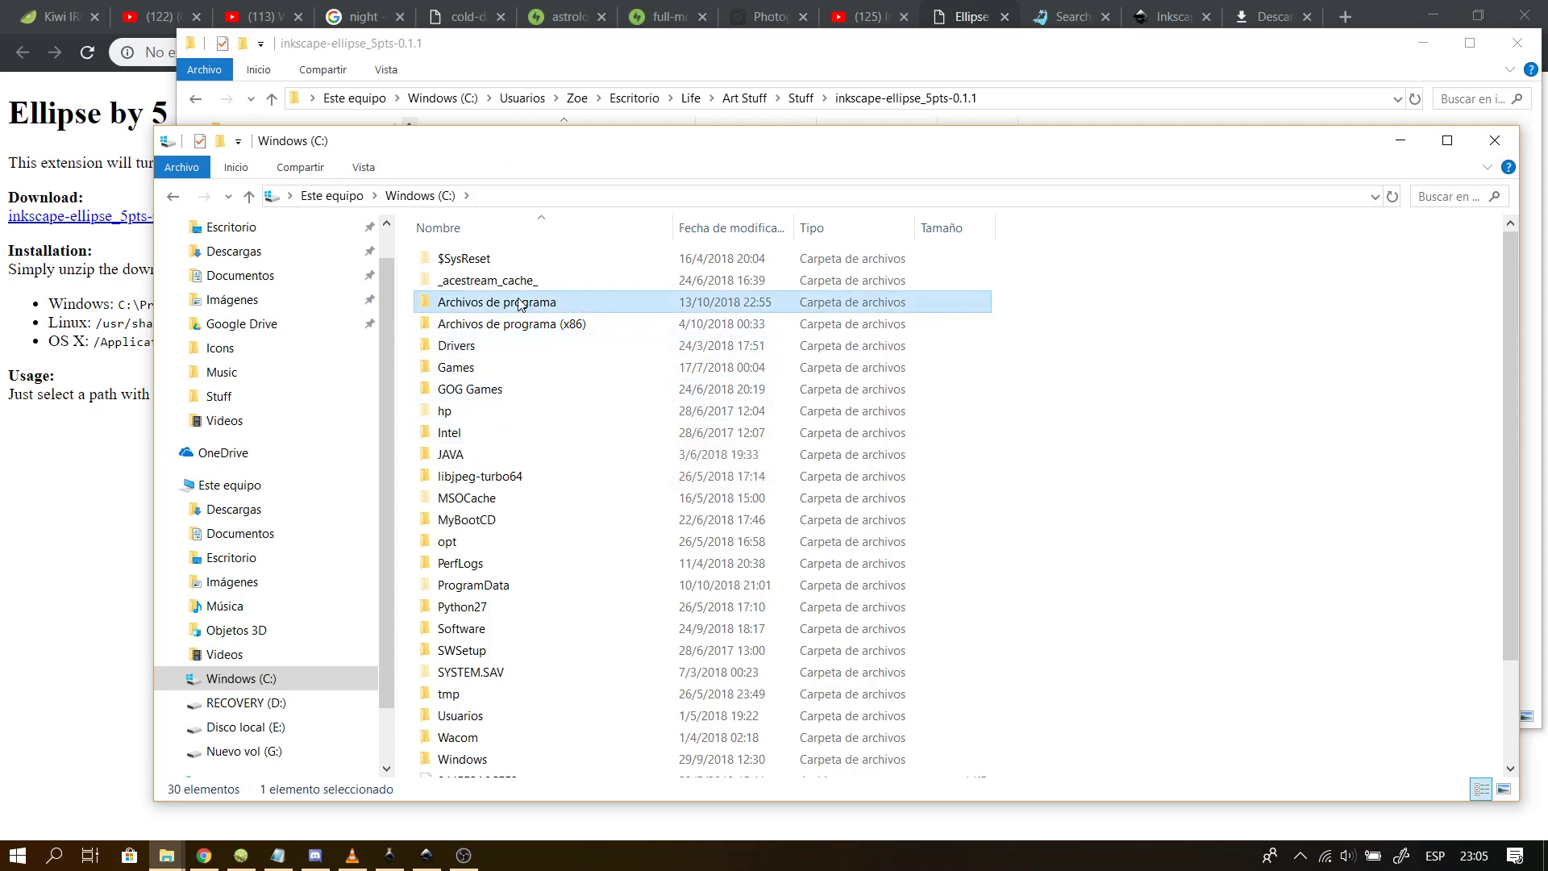
pyautogui.doubleClick(656, 303)
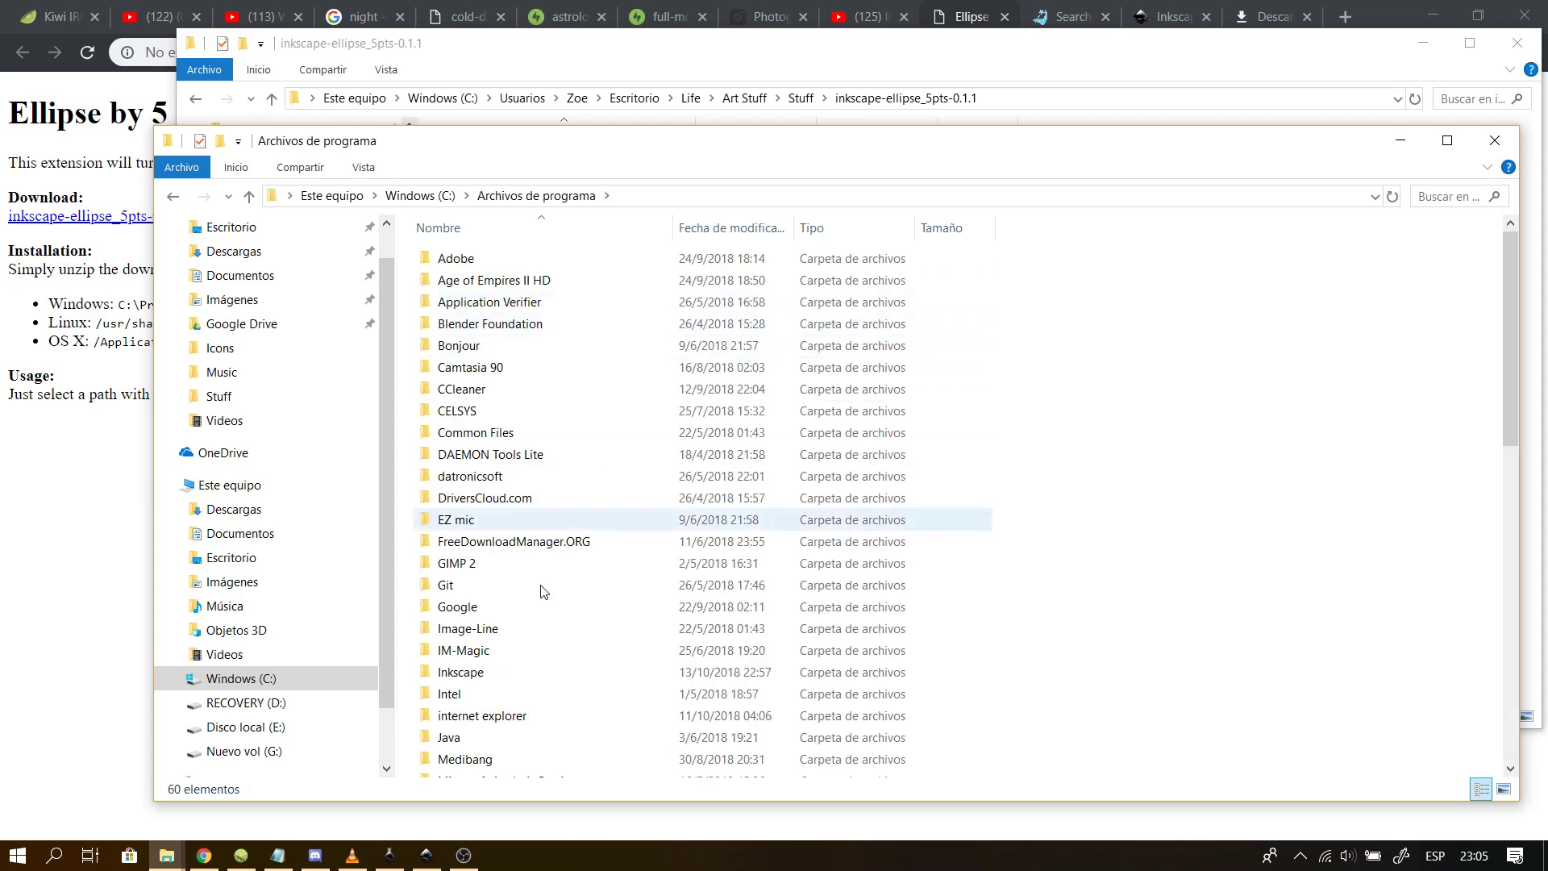
# - Open the extensions folder inside Inkscape's share folder
pyautogui.click(512, 631)
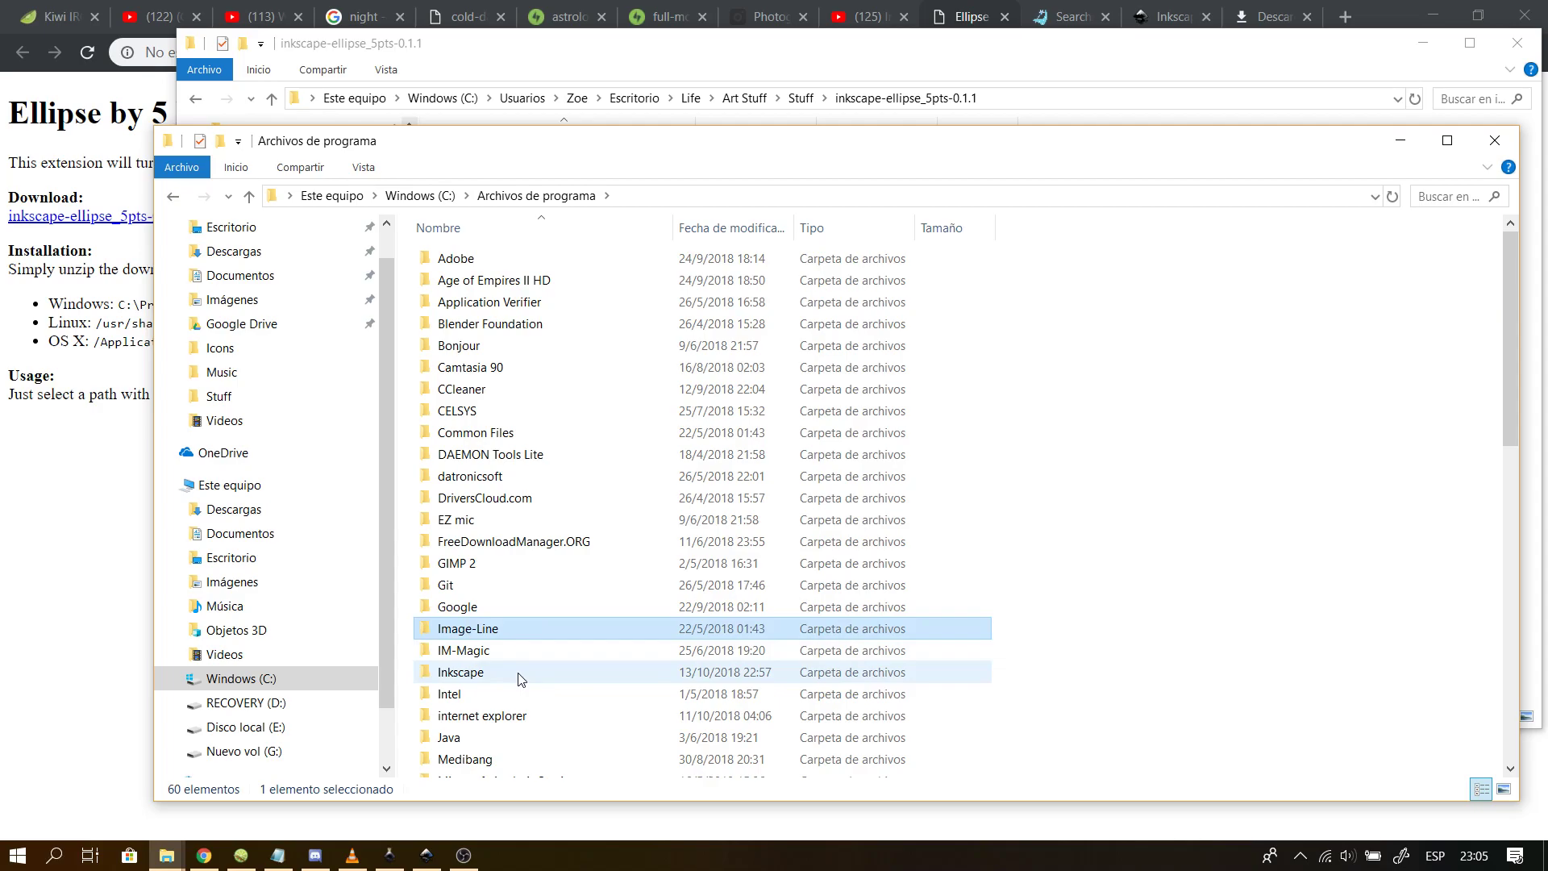
pyautogui.click(594, 672)
pyautogui.doubleClick(592, 673)
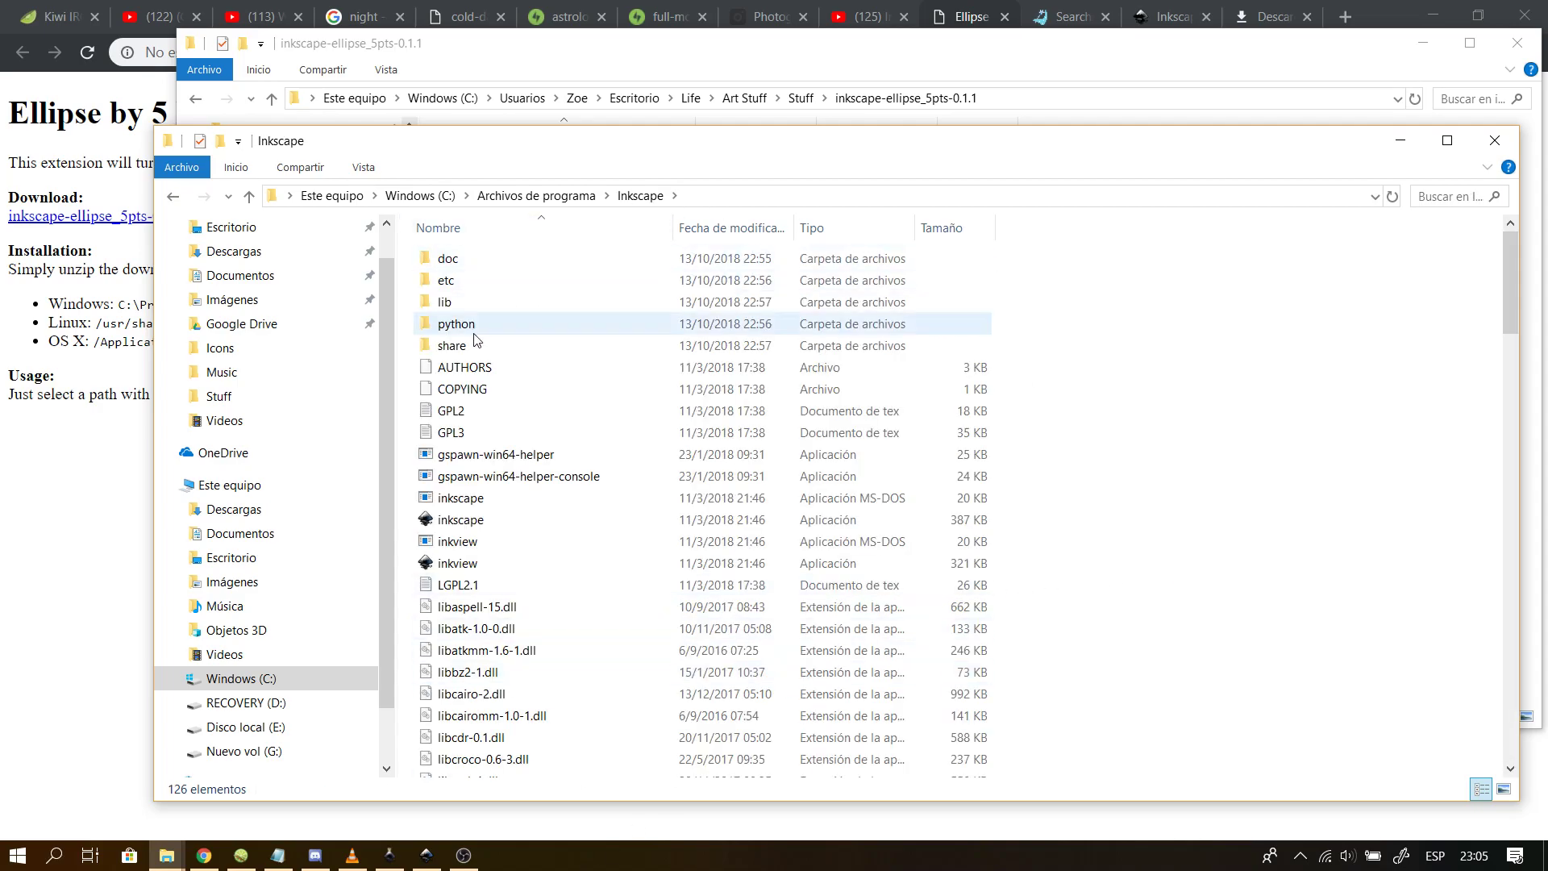
pyautogui.click(549, 353)
pyautogui.click(550, 357)
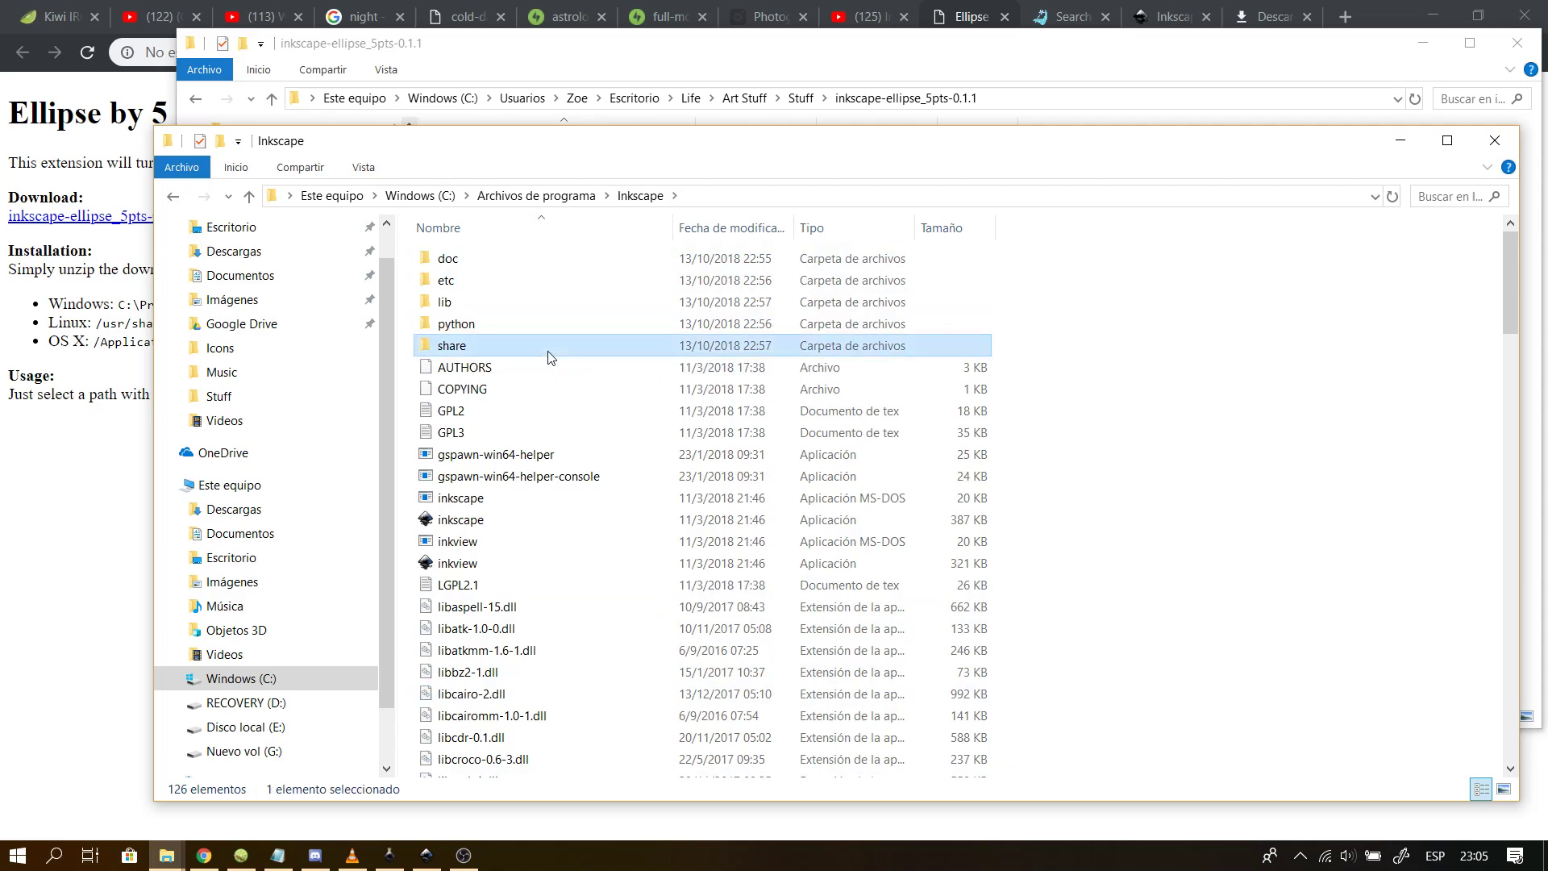
pyautogui.doubleClick(548, 357)
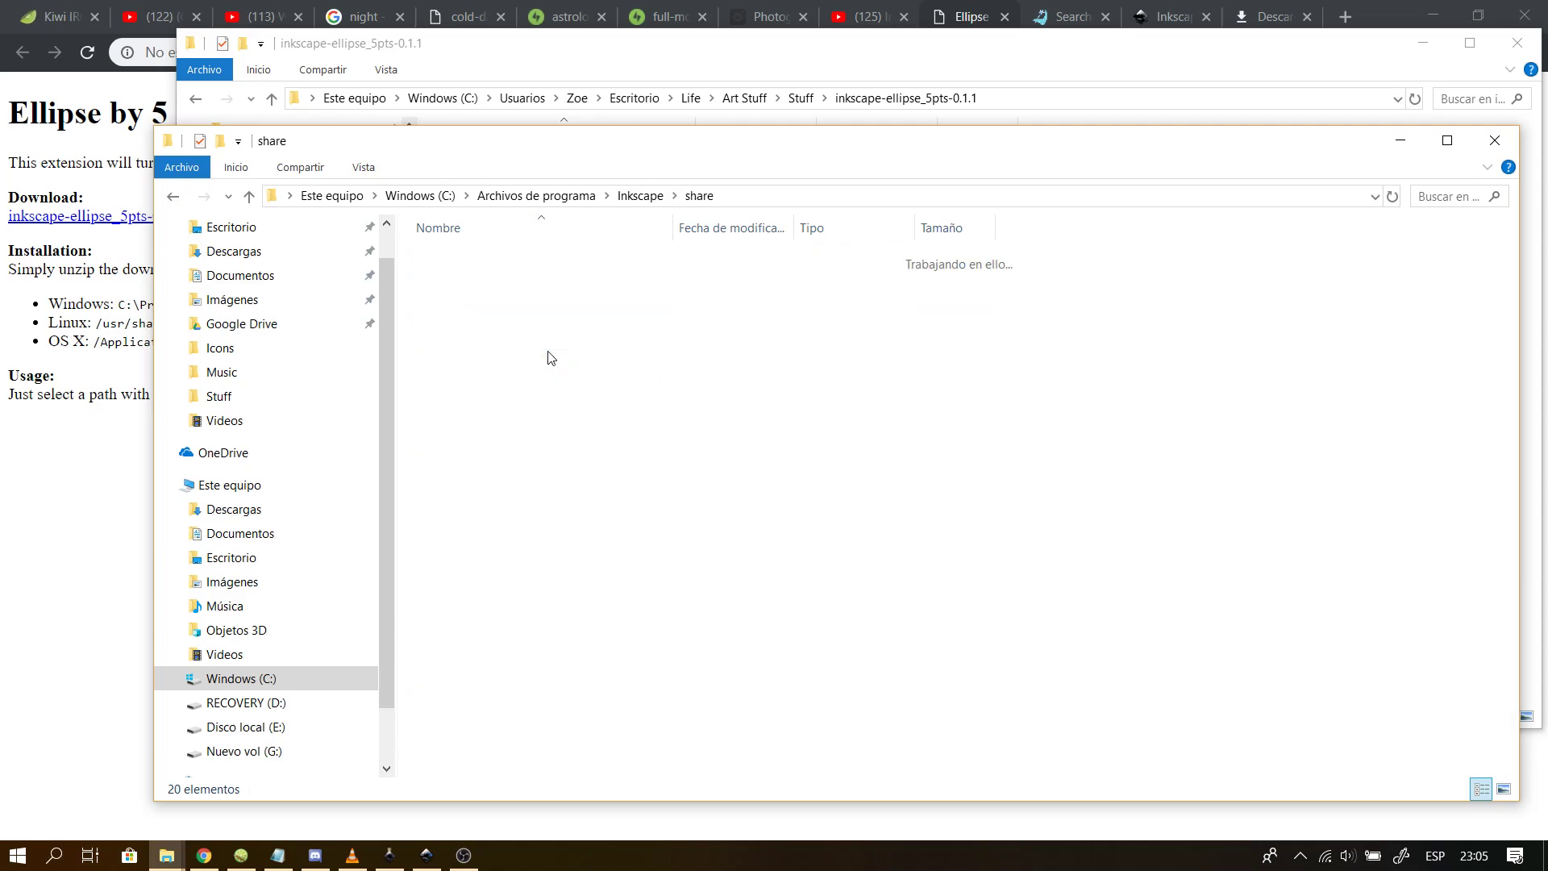
pyautogui.doubleClick(587, 333)
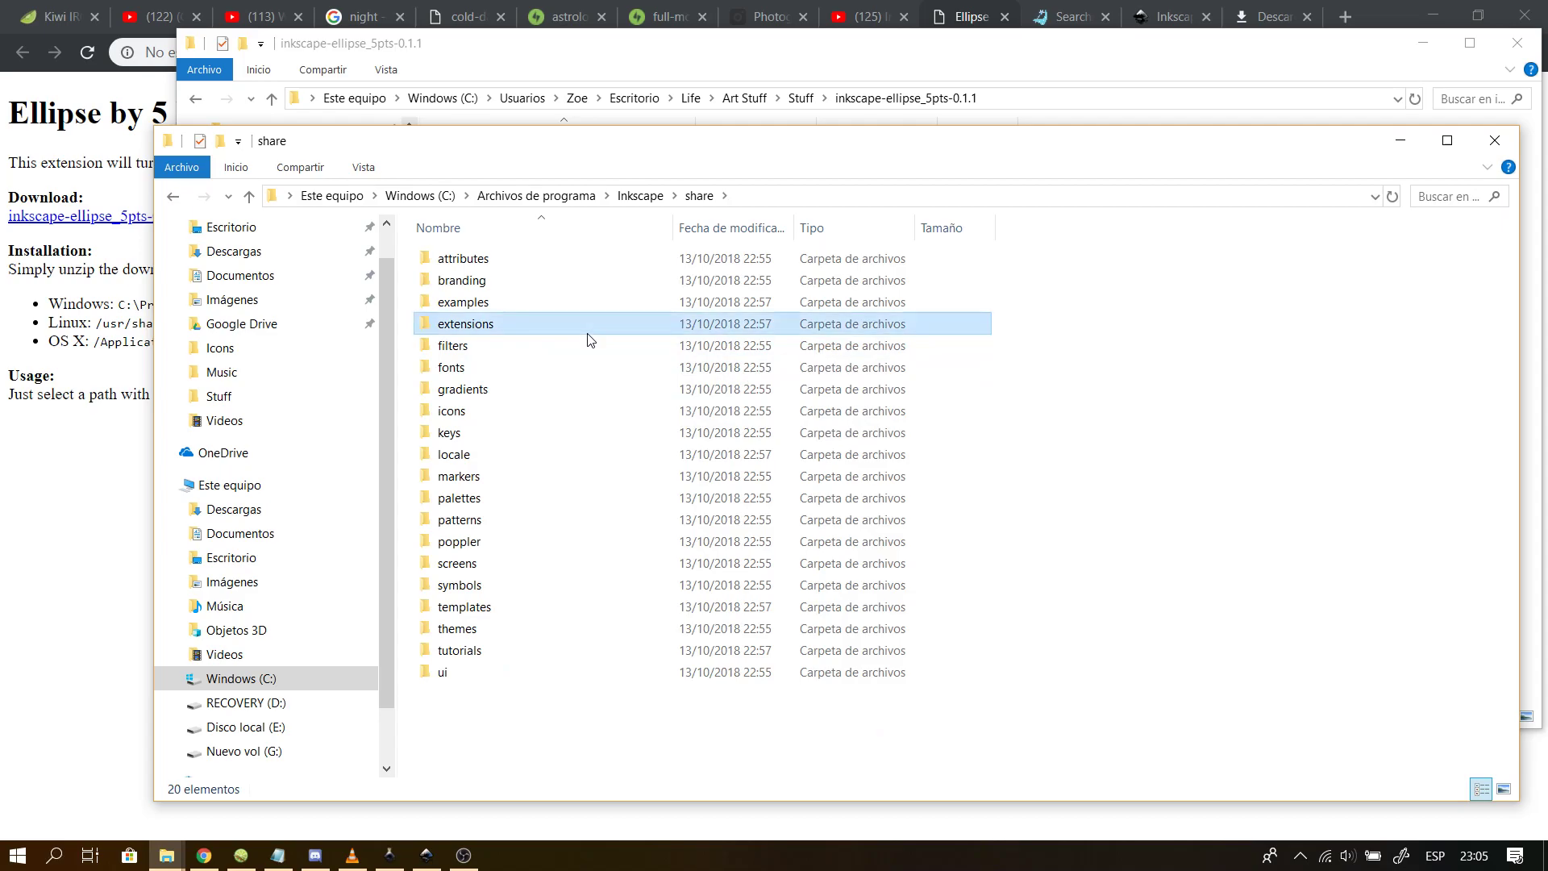
pyautogui.click(570, 545)
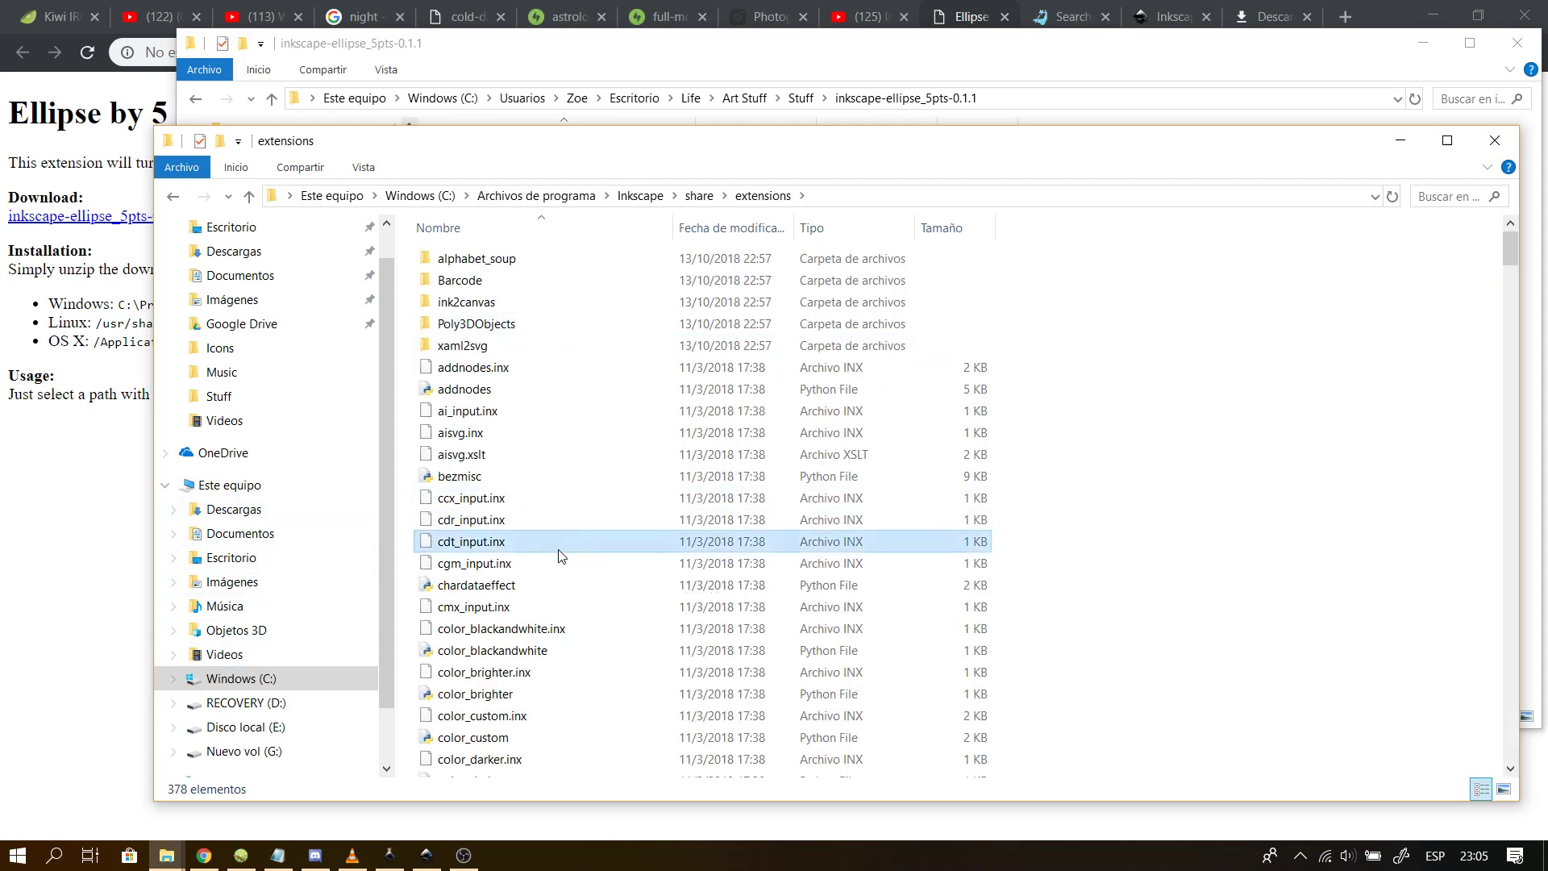
# - Place the inkscape-ellipse_5pts-0.1.1 window beside the extensions folder and select both ellipse_5pts files for copying
pyautogui.click(167, 855)
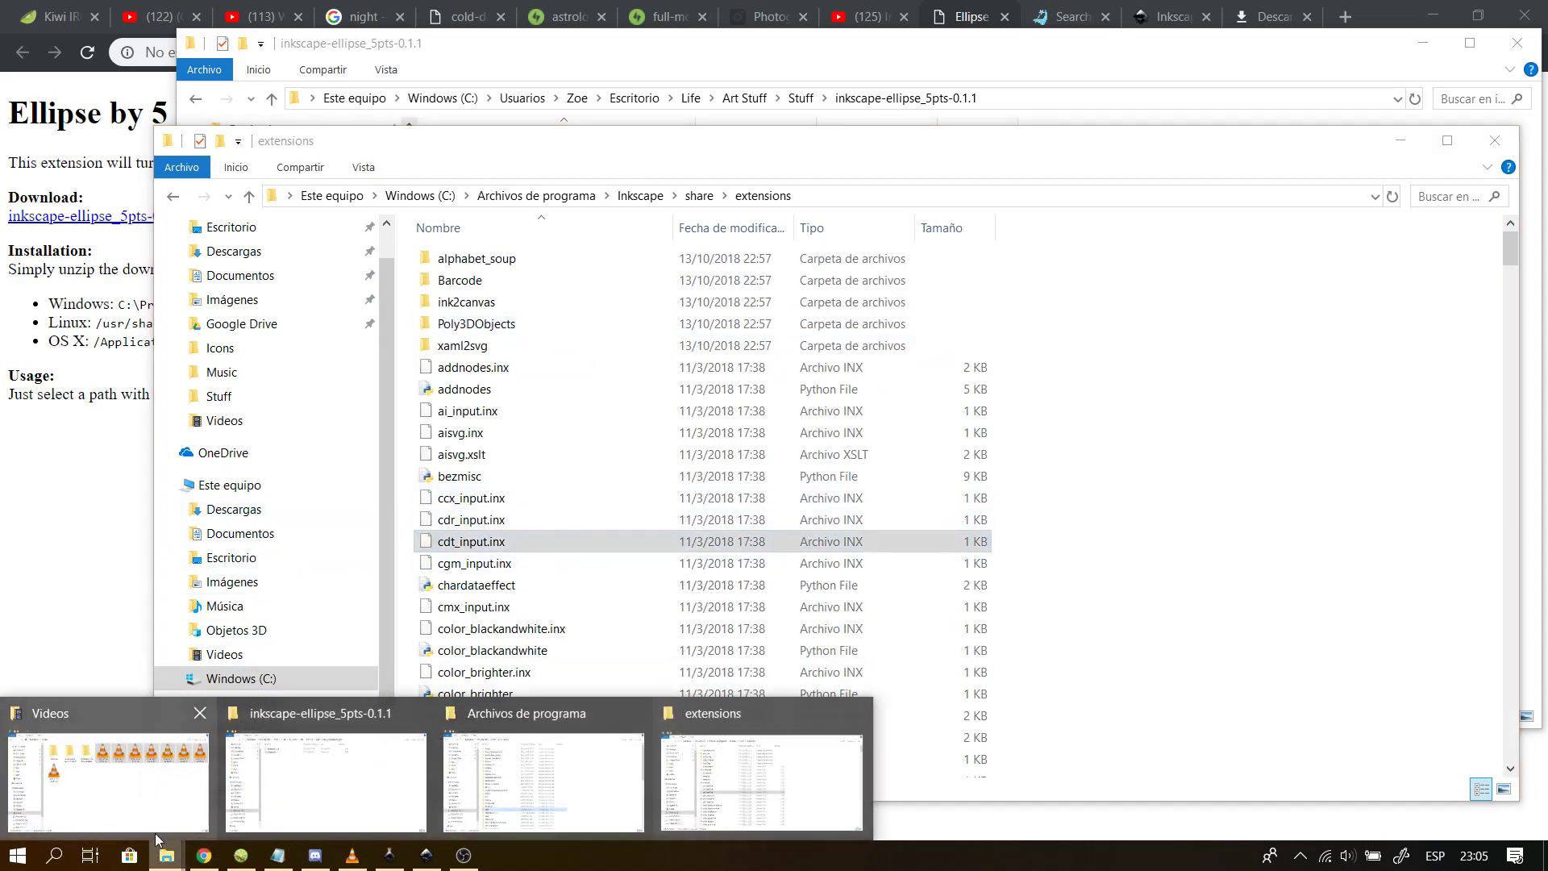
pyautogui.click(316, 753)
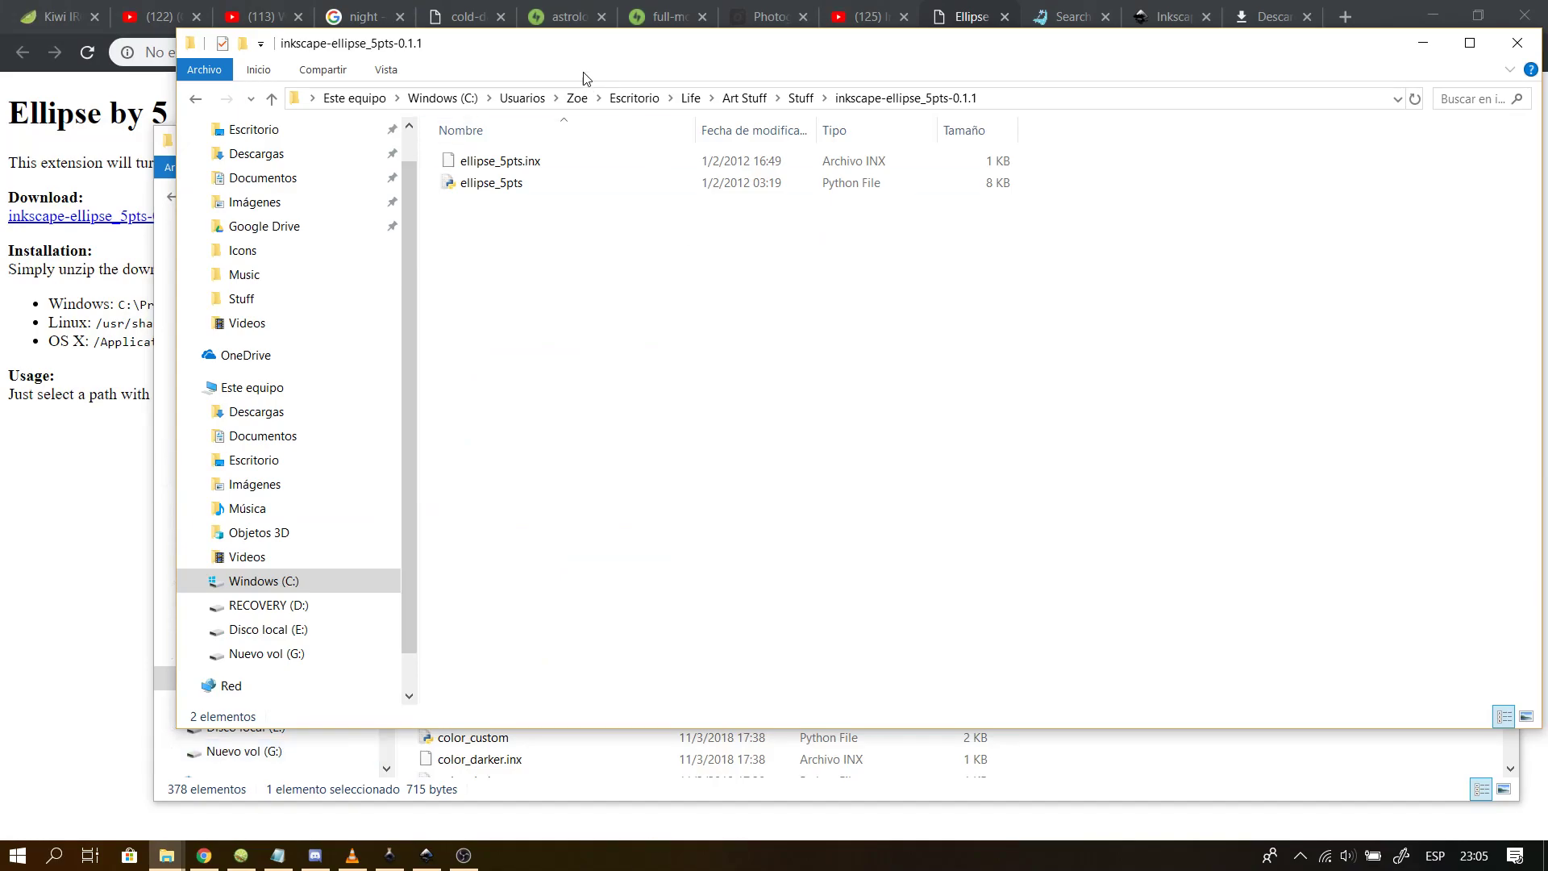
pyautogui.moveTo(613, 59); pyautogui.dragTo(1077, 198)
pyautogui.moveTo(922, 483); pyautogui.dragTo(1022, 103)
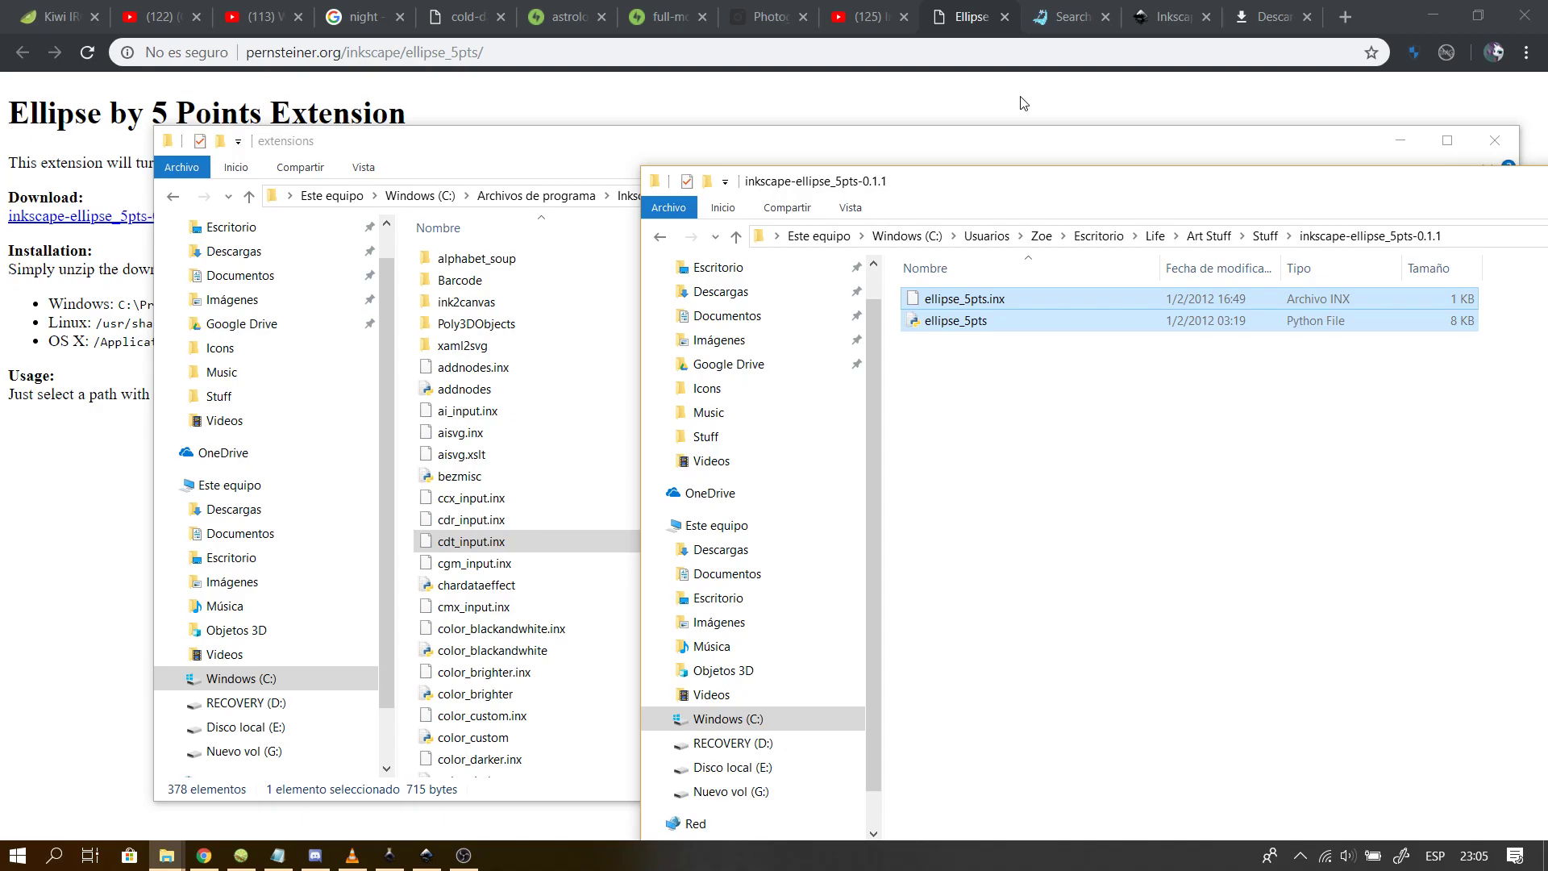
# - Paste the two ellipse_5pts files into Inkscape's extensions folder, granting administrator permission for the copy
pyautogui.click(452, 368)
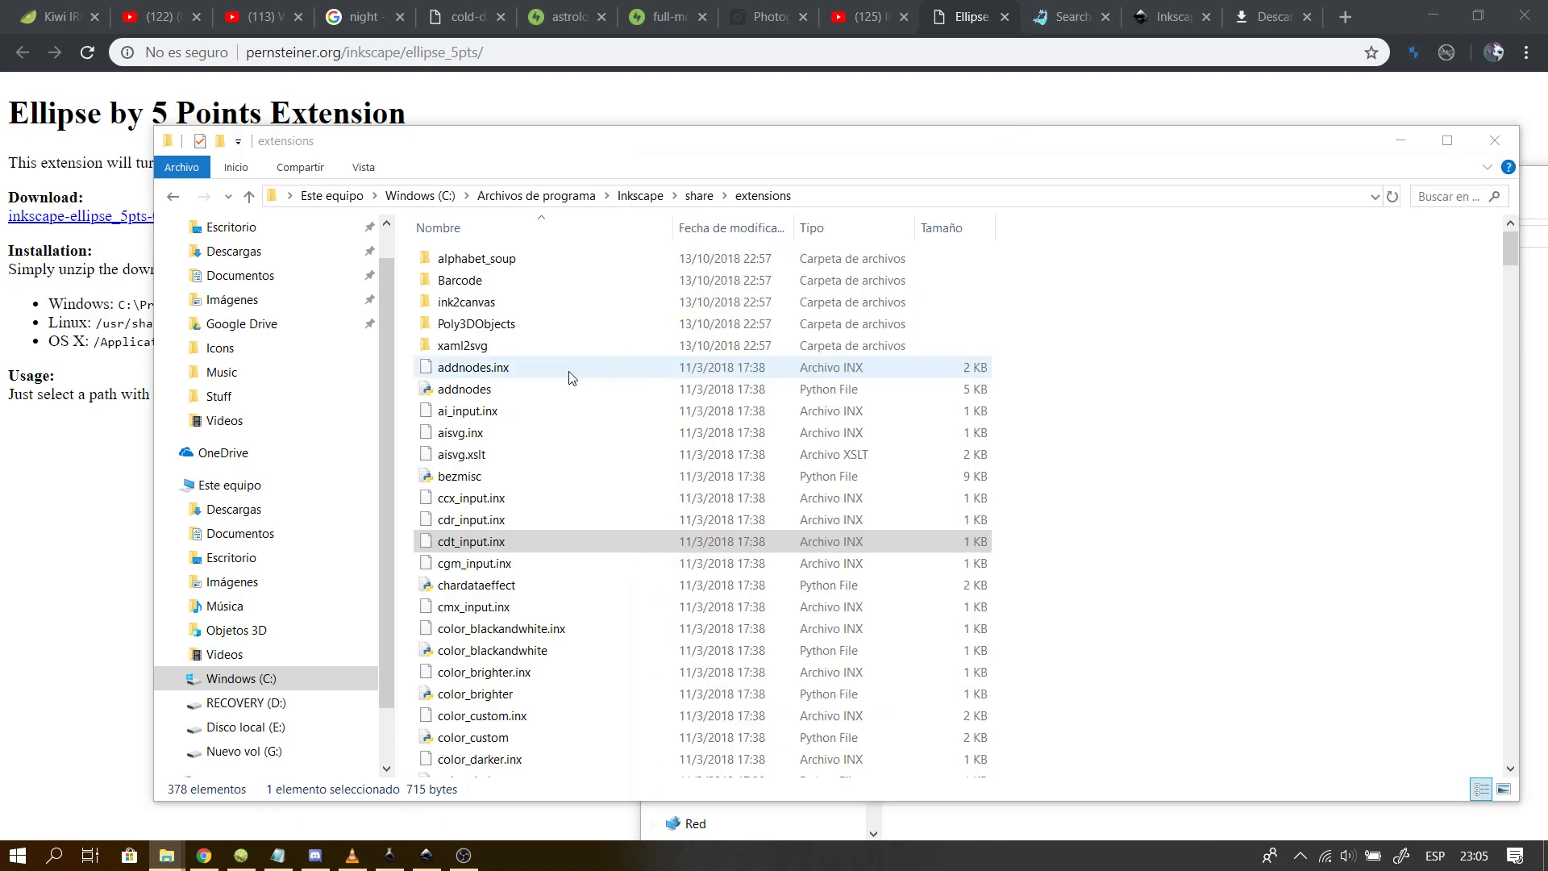
pyautogui.click(416, 406)
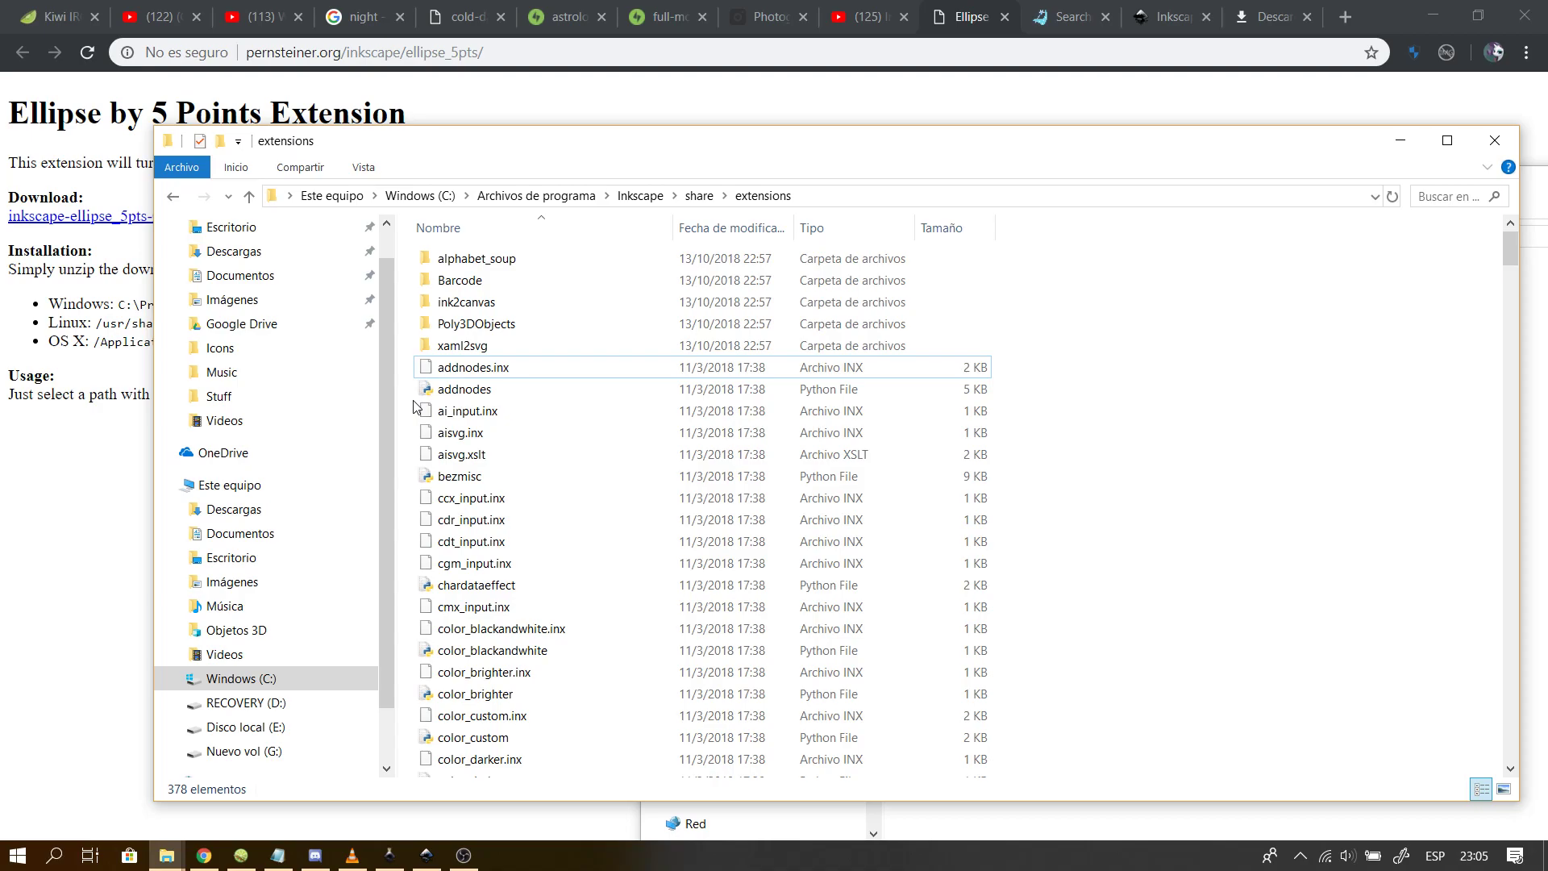
pyautogui.hotkey('ctrl', 'v')
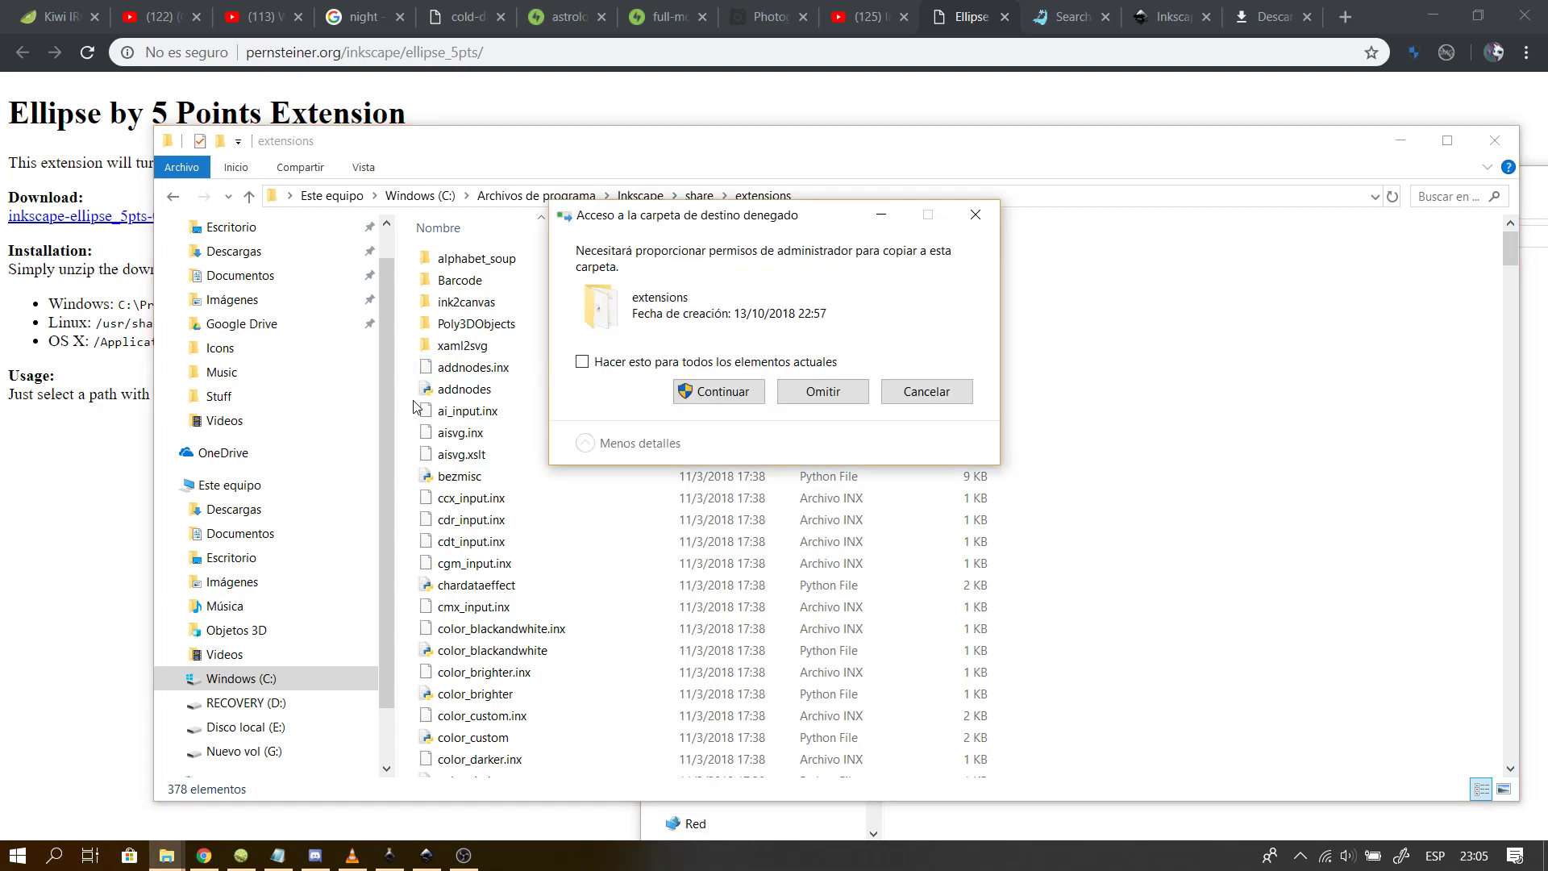
pyautogui.click(733, 399)
pyautogui.click(733, 401)
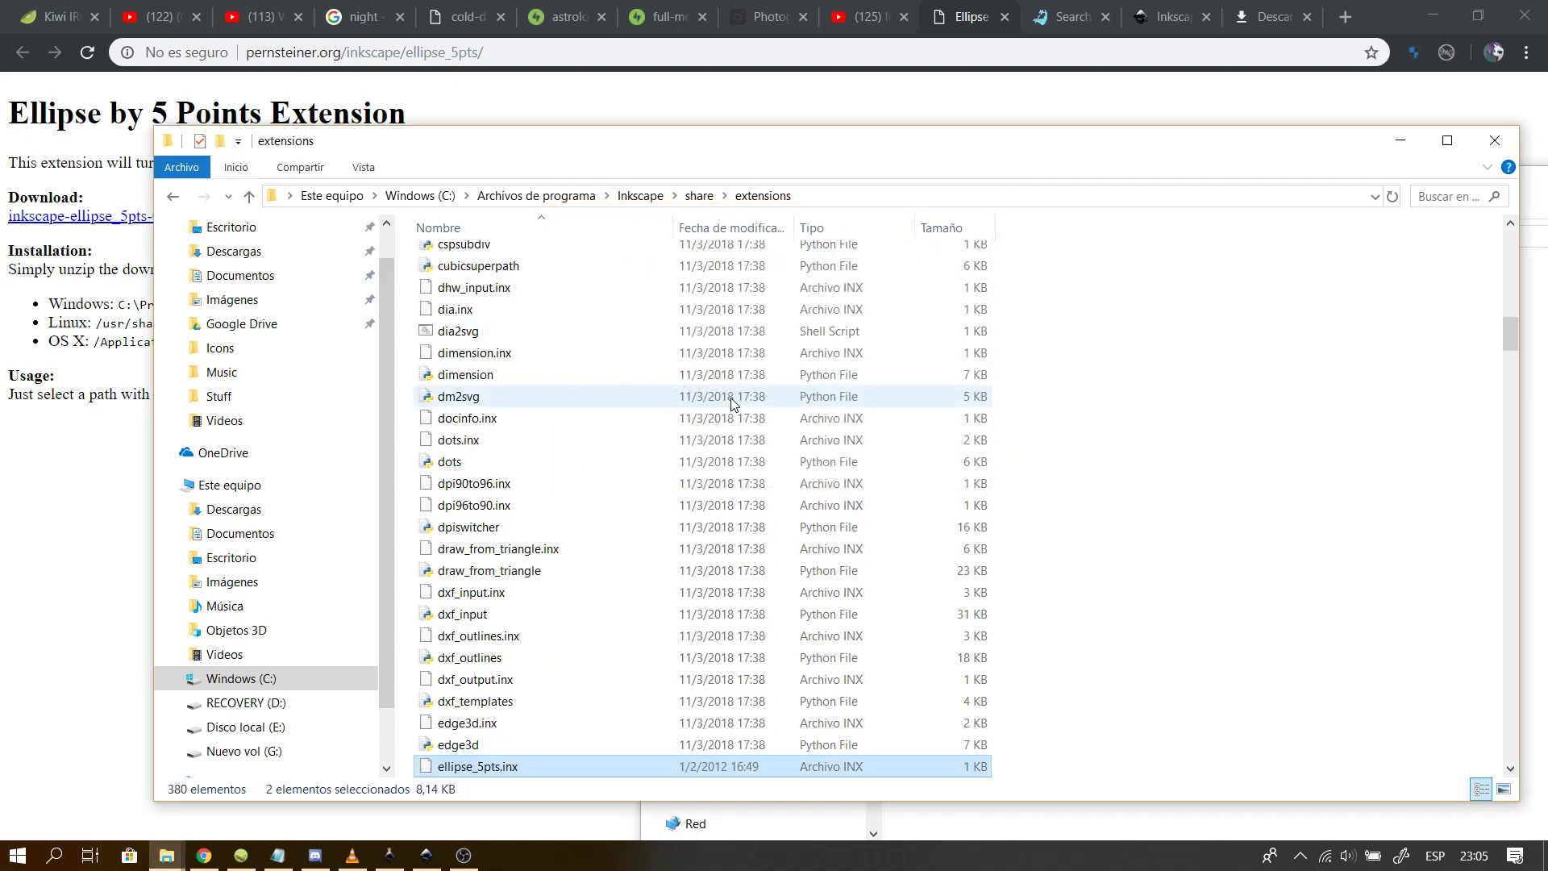
# - Switch to Inkscape and check the Generate from Path extensions for the Ellipse by 5 Points entry
pyautogui.click(1008, 557)
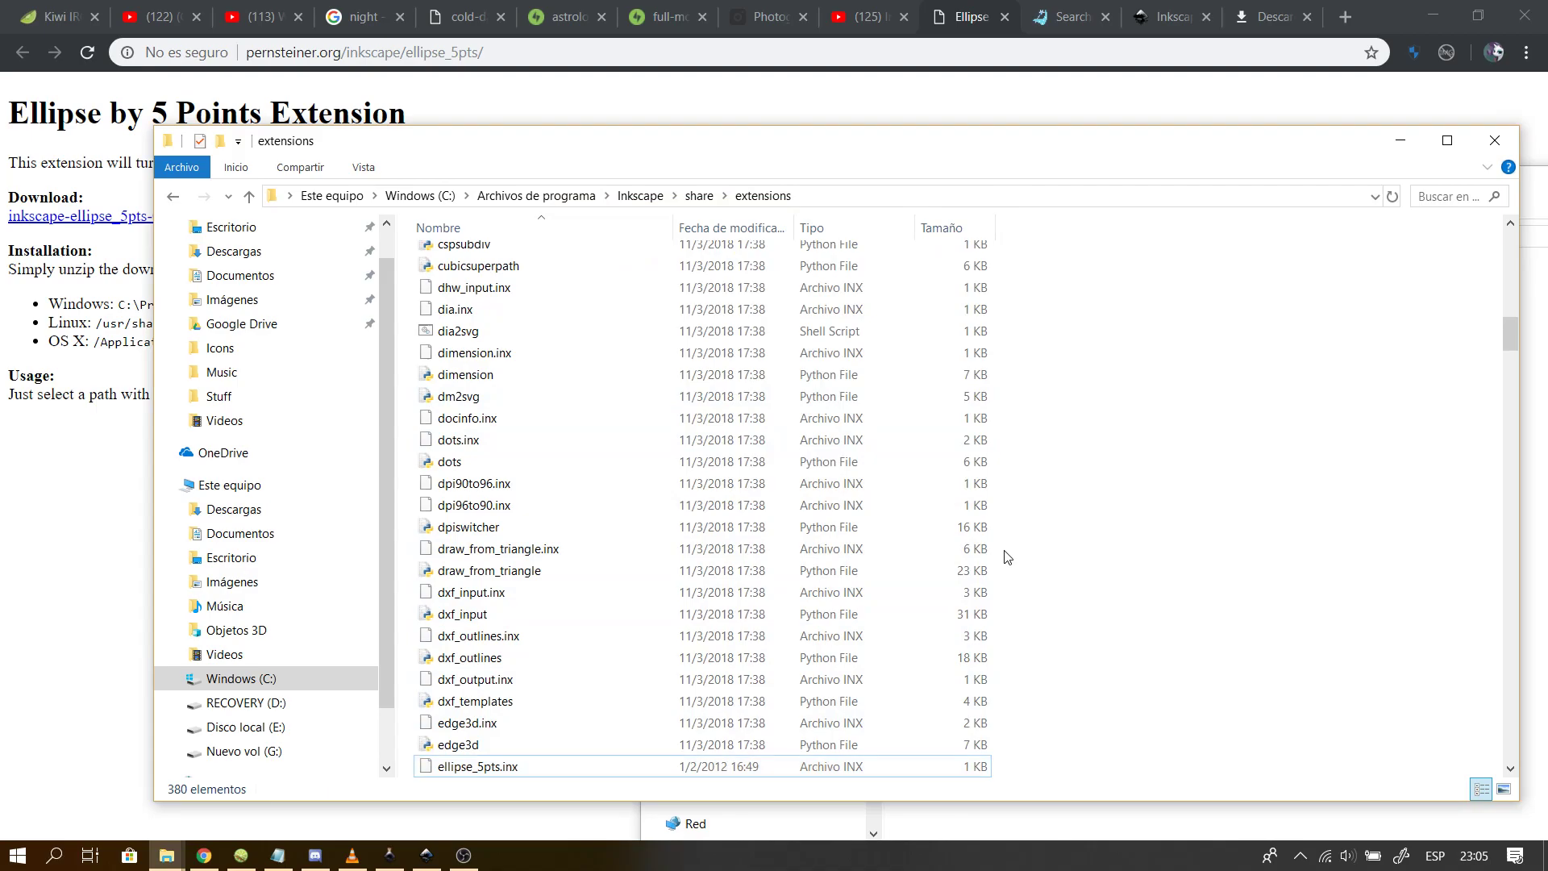
pyautogui.click(429, 864)
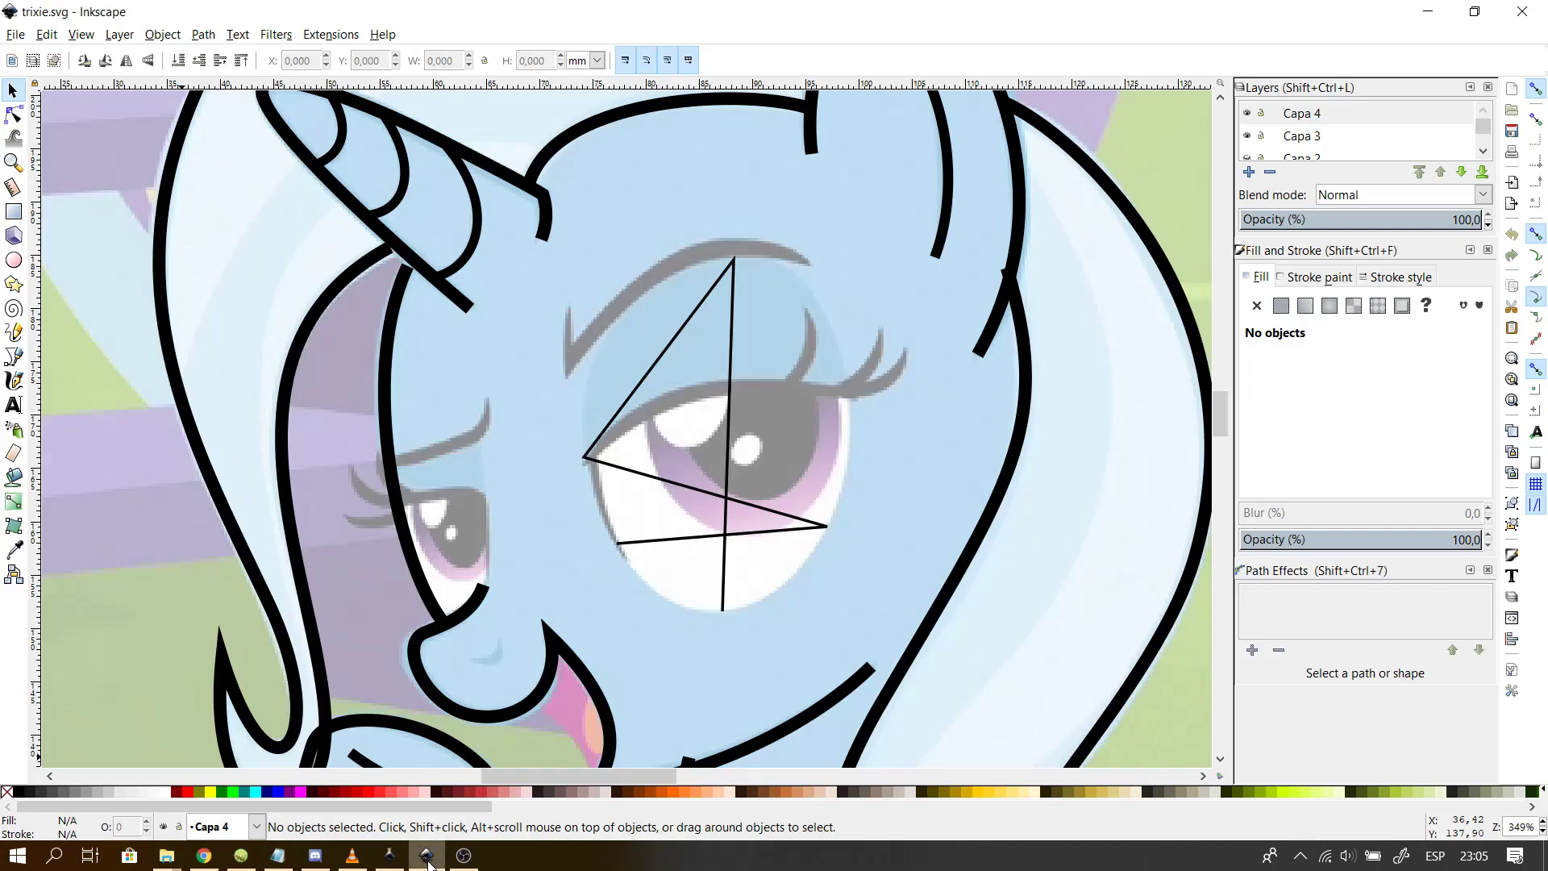
pyautogui.click(332, 33)
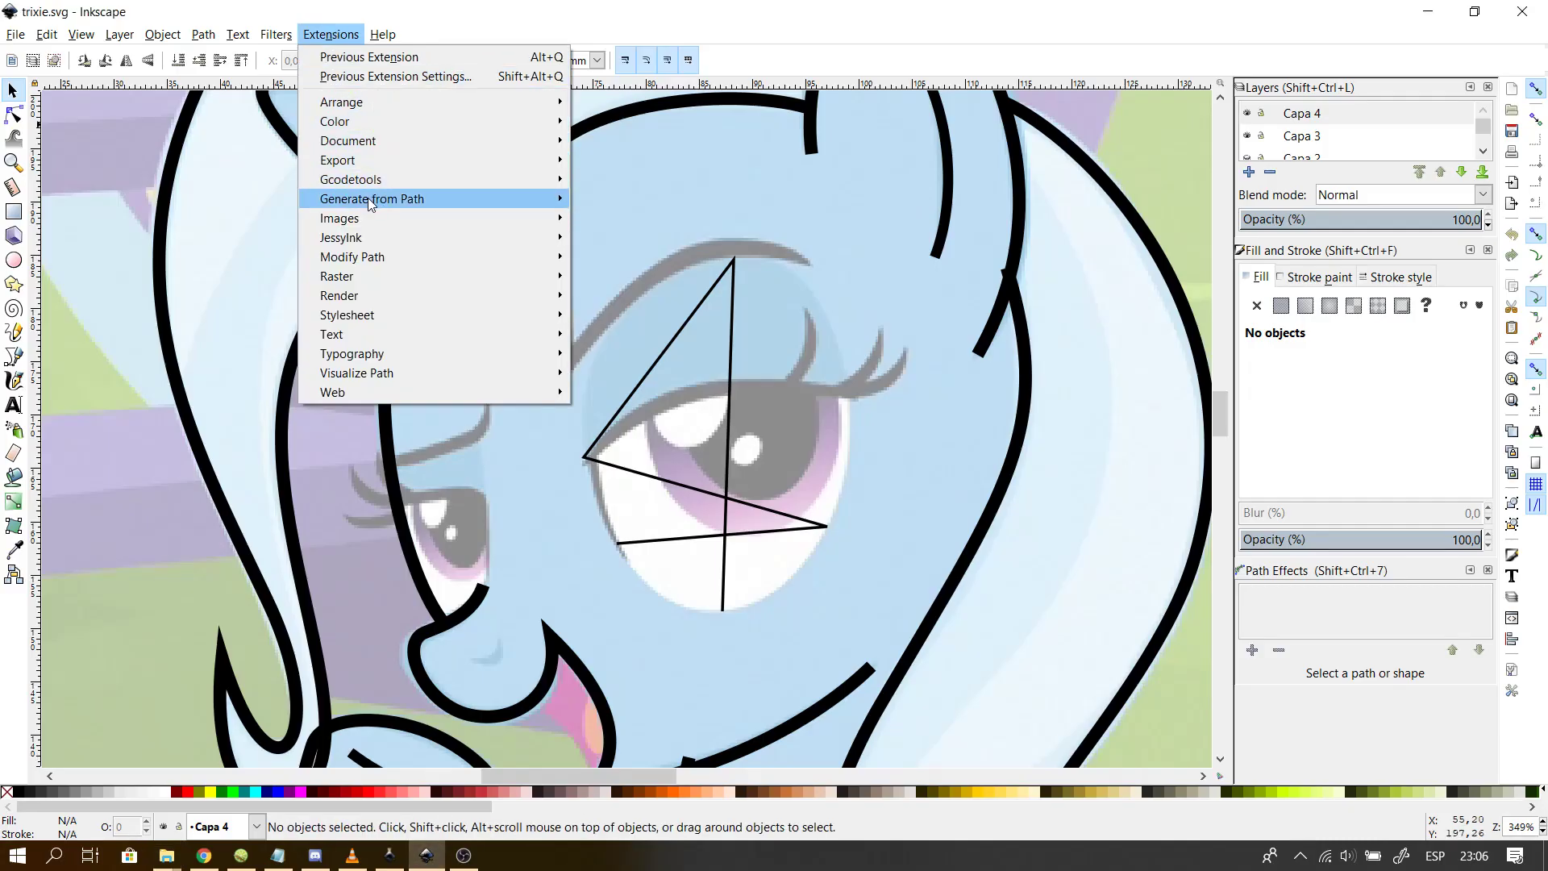
pyautogui.moveTo(369, 202)
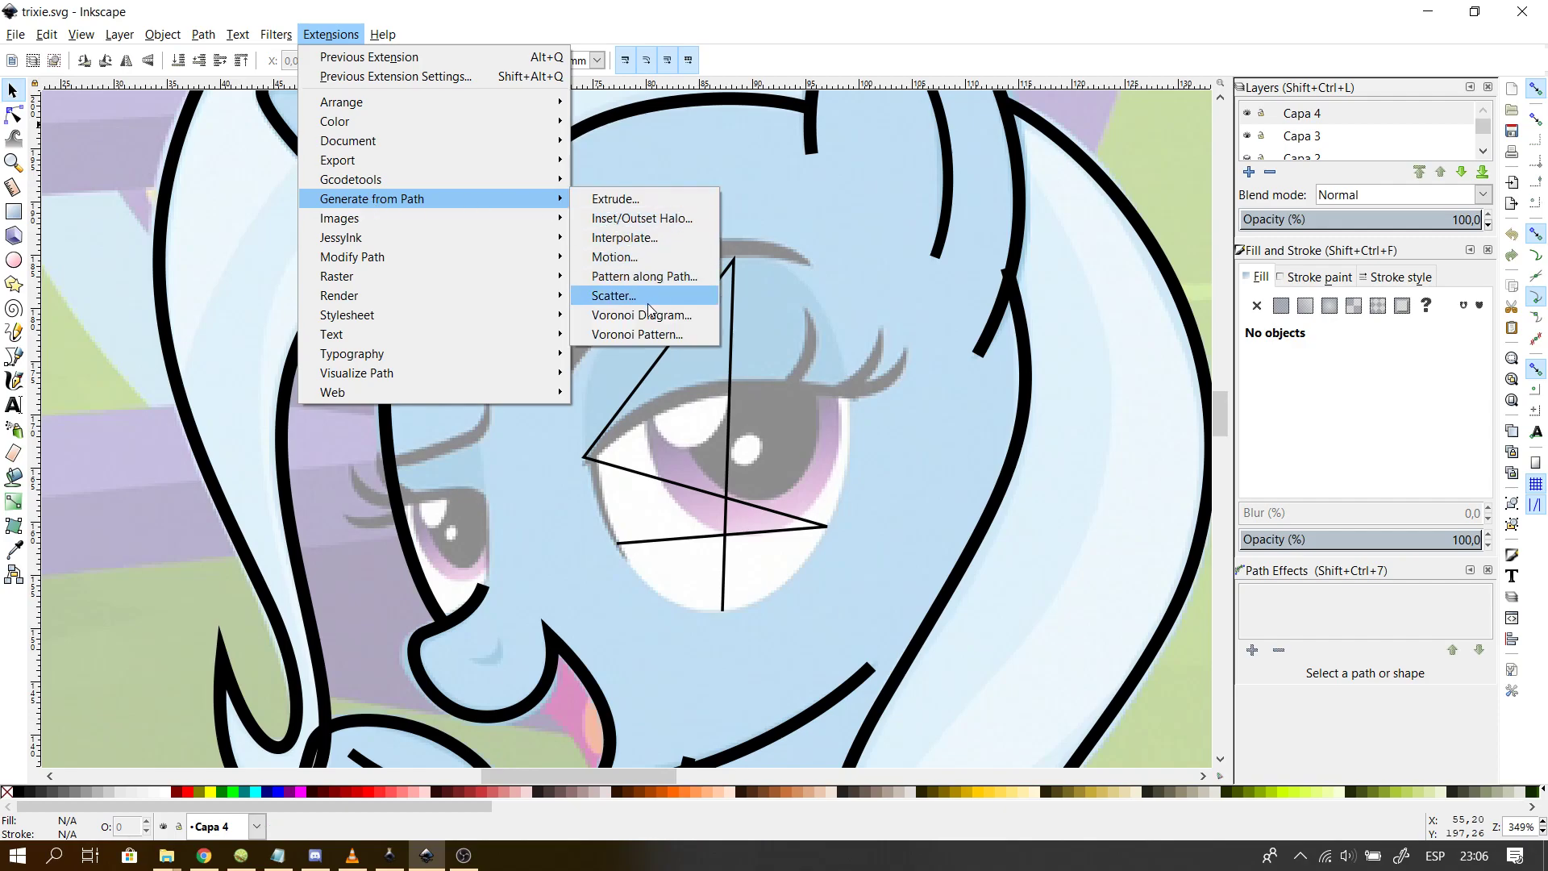
pyautogui.click(917, 8)
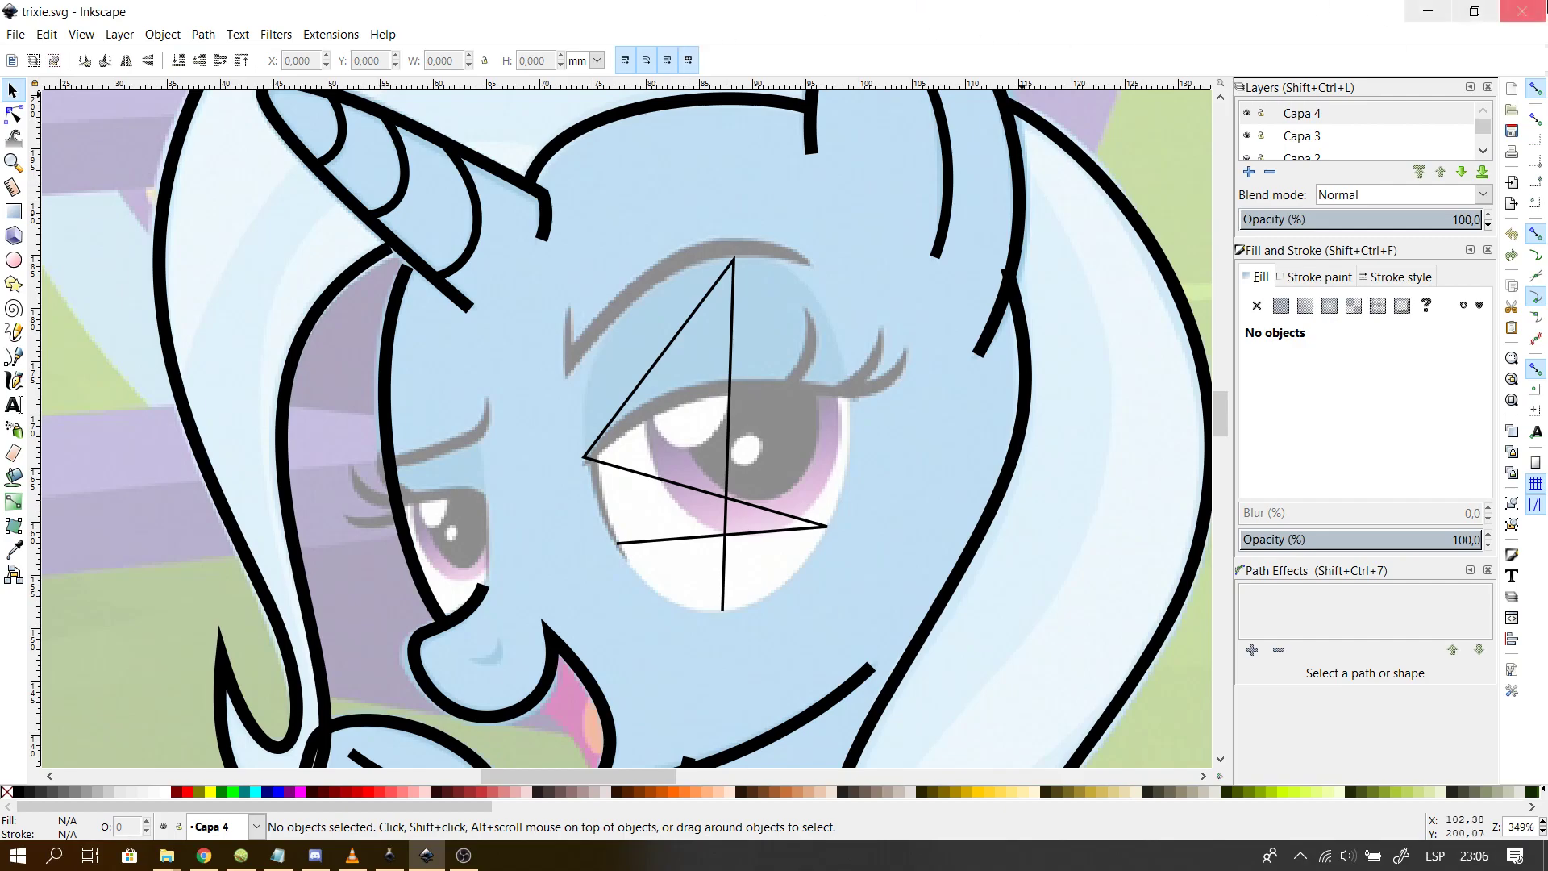
# - Close Inkscape and start it again so that it loads the newly copied extension
pyautogui.click(1522, 11)
pyautogui.click(18, 855)
pyautogui.click(122, 259)
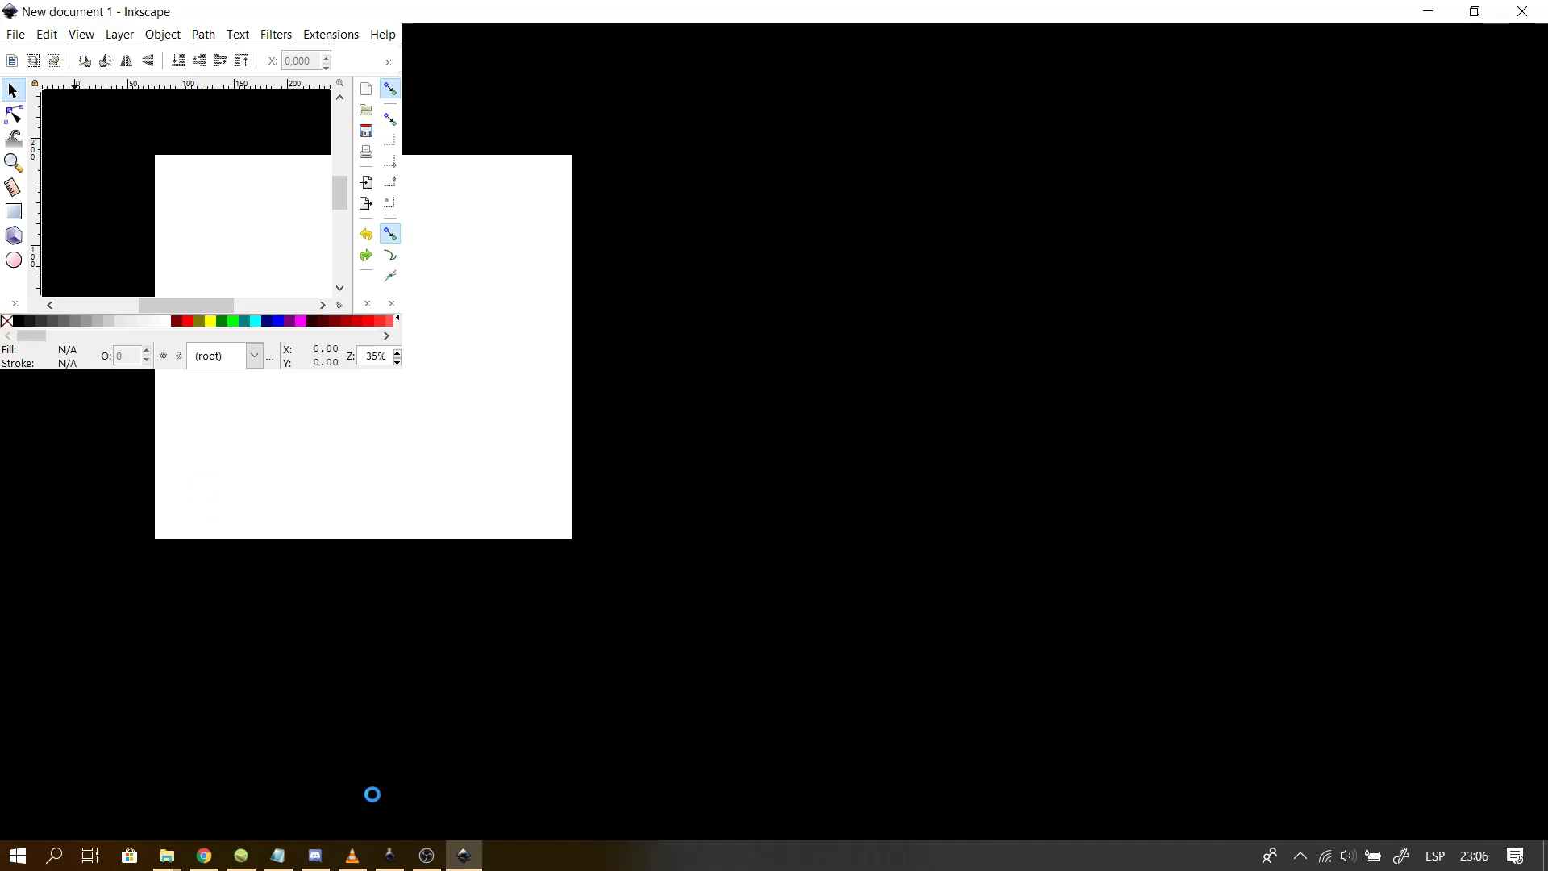
pyautogui.click(427, 856)
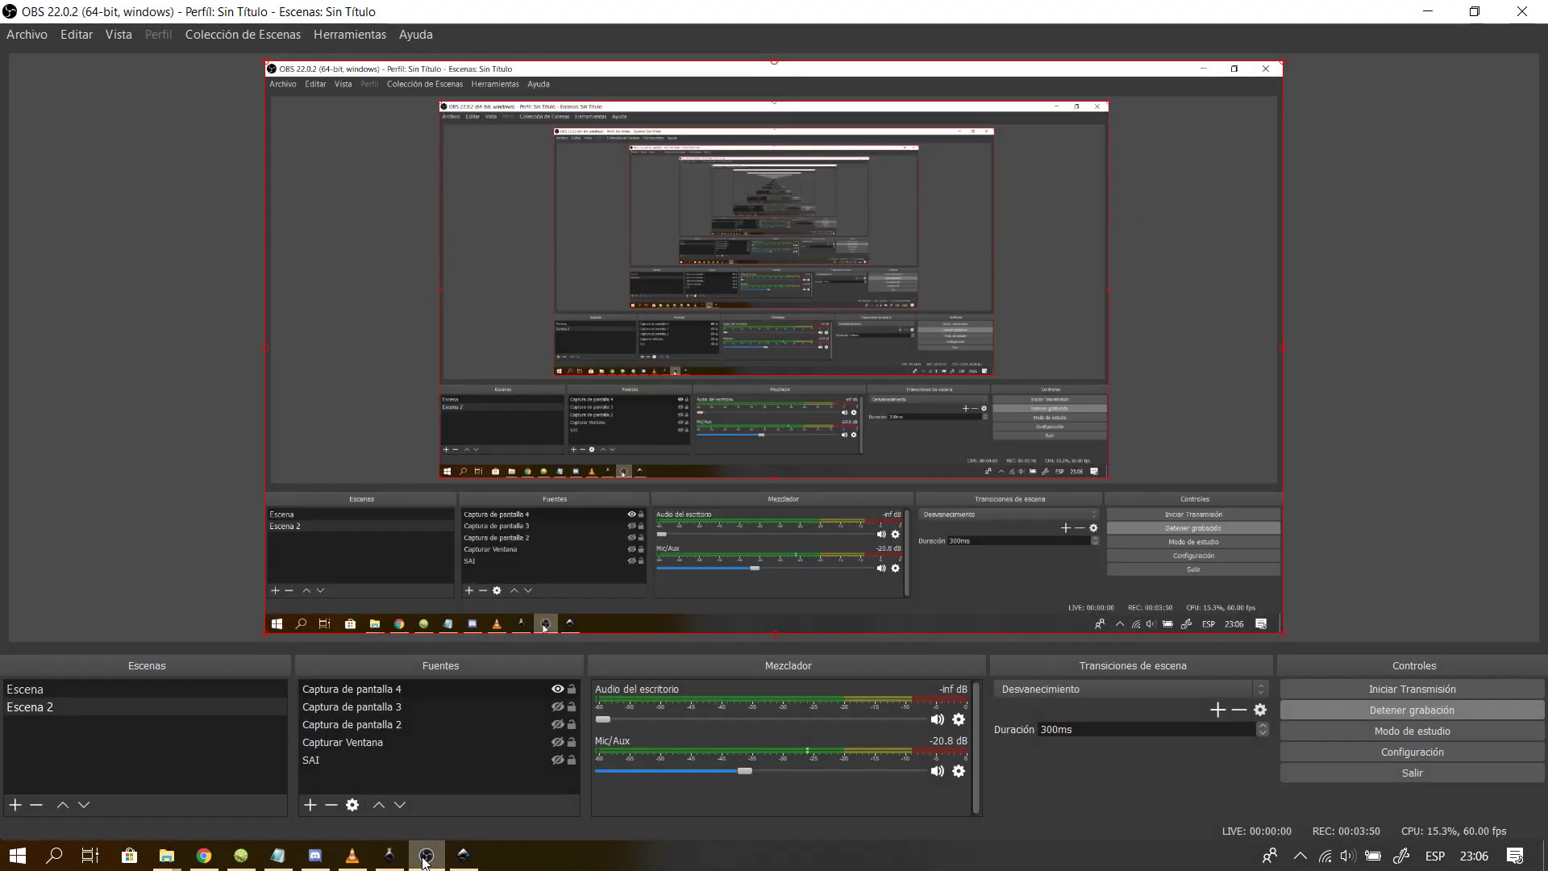
pyautogui.click(425, 858)
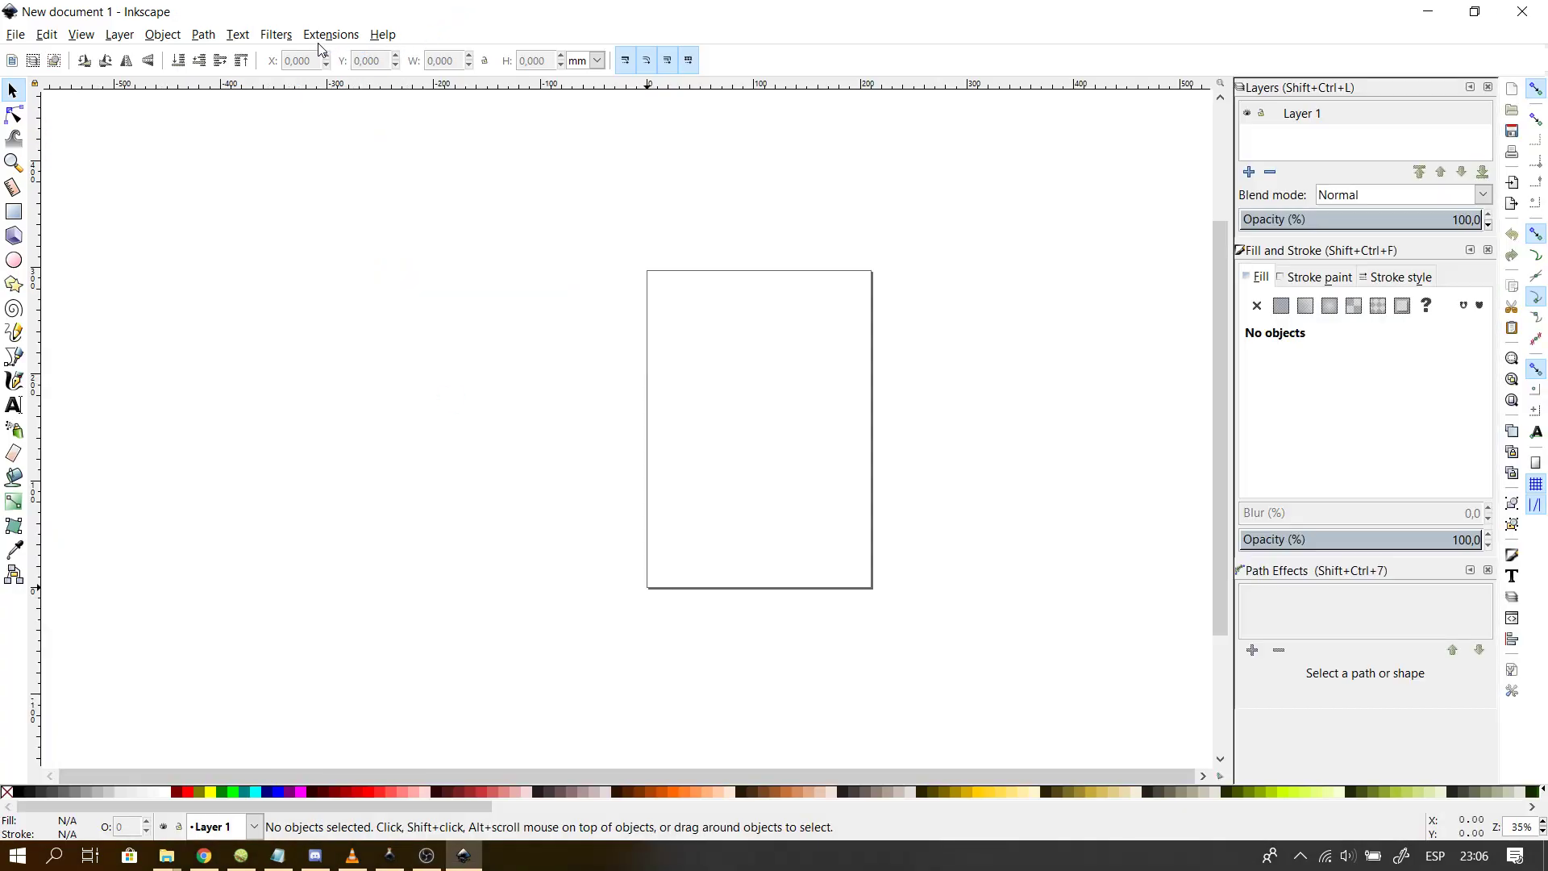
# - Check the Generate from Path extensions again in the restarted Inkscape for Ellipse by 5 Points
pyautogui.click(330, 34)
pyautogui.moveTo(379, 198)
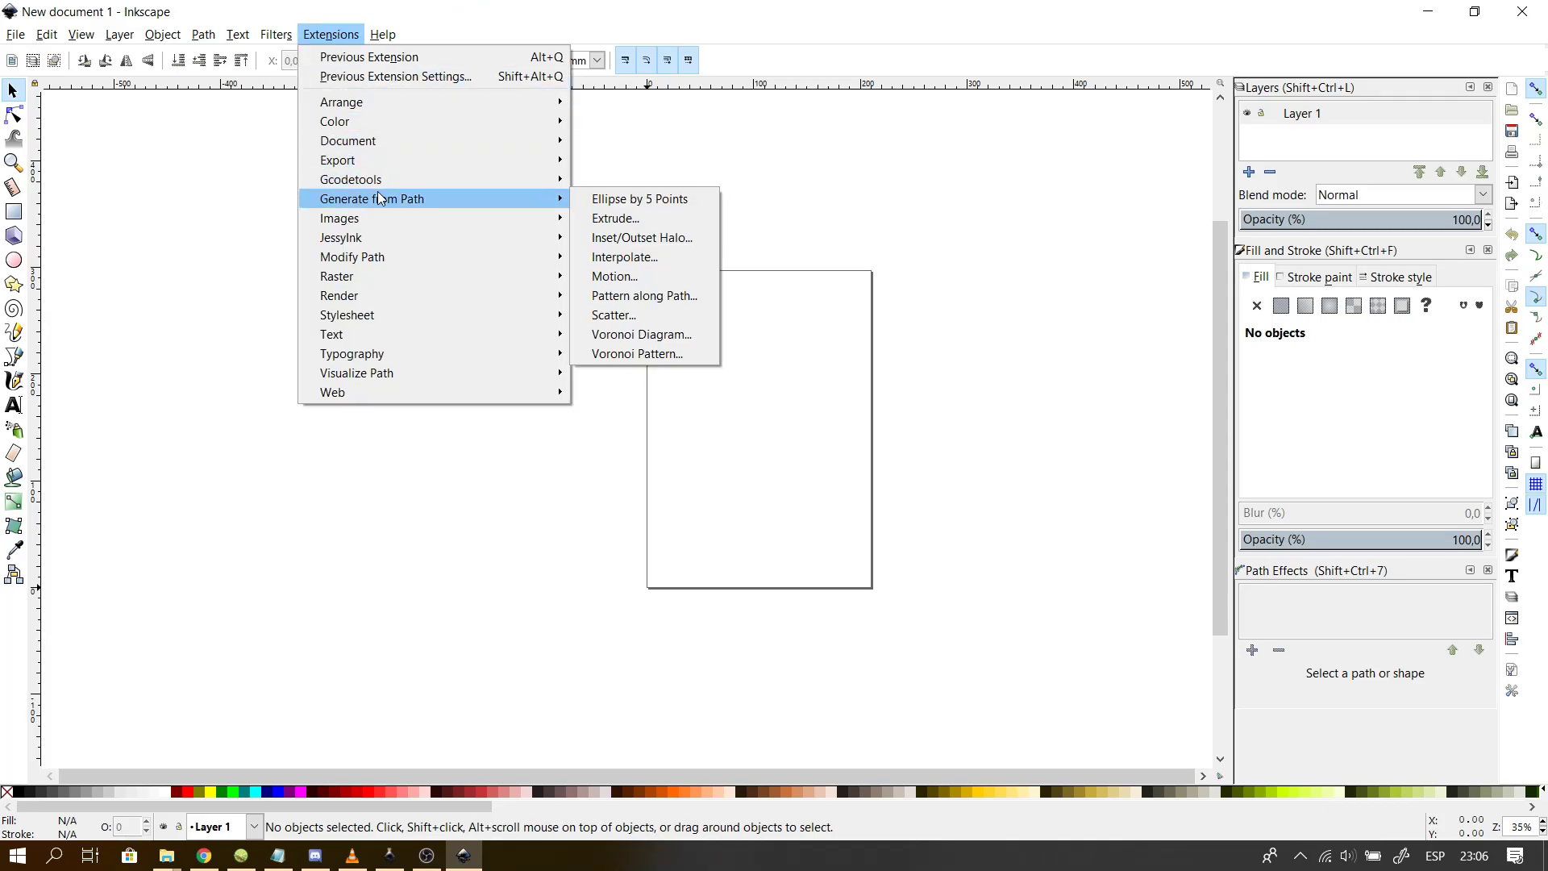
pyautogui.click(330, 35)
# - Reopen the recent document trixie.svg
pyautogui.click(15, 35)
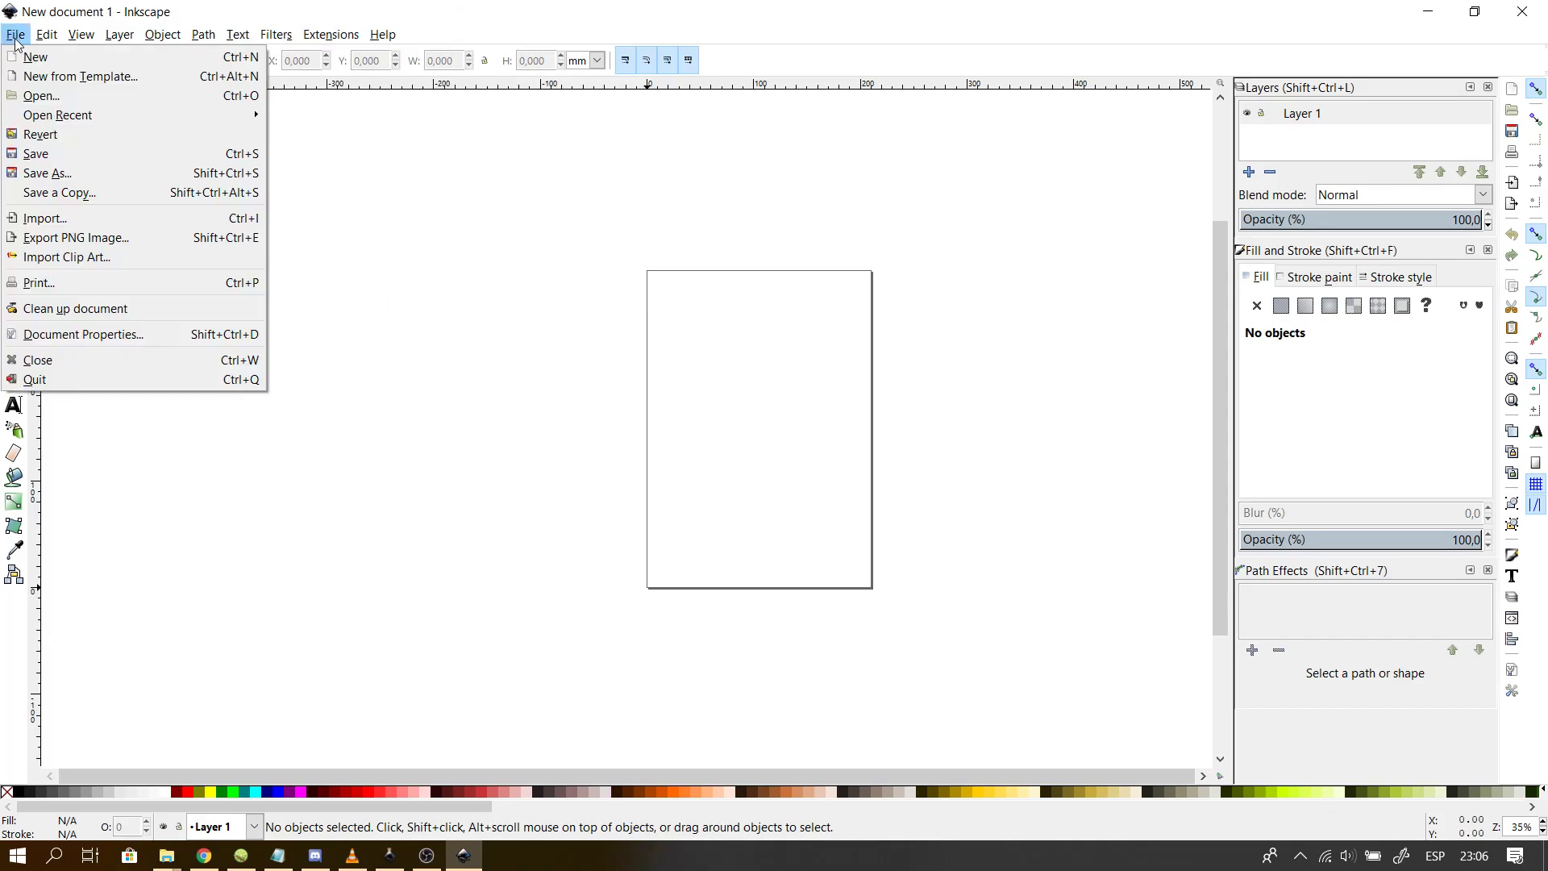
pyautogui.moveTo(49, 119)
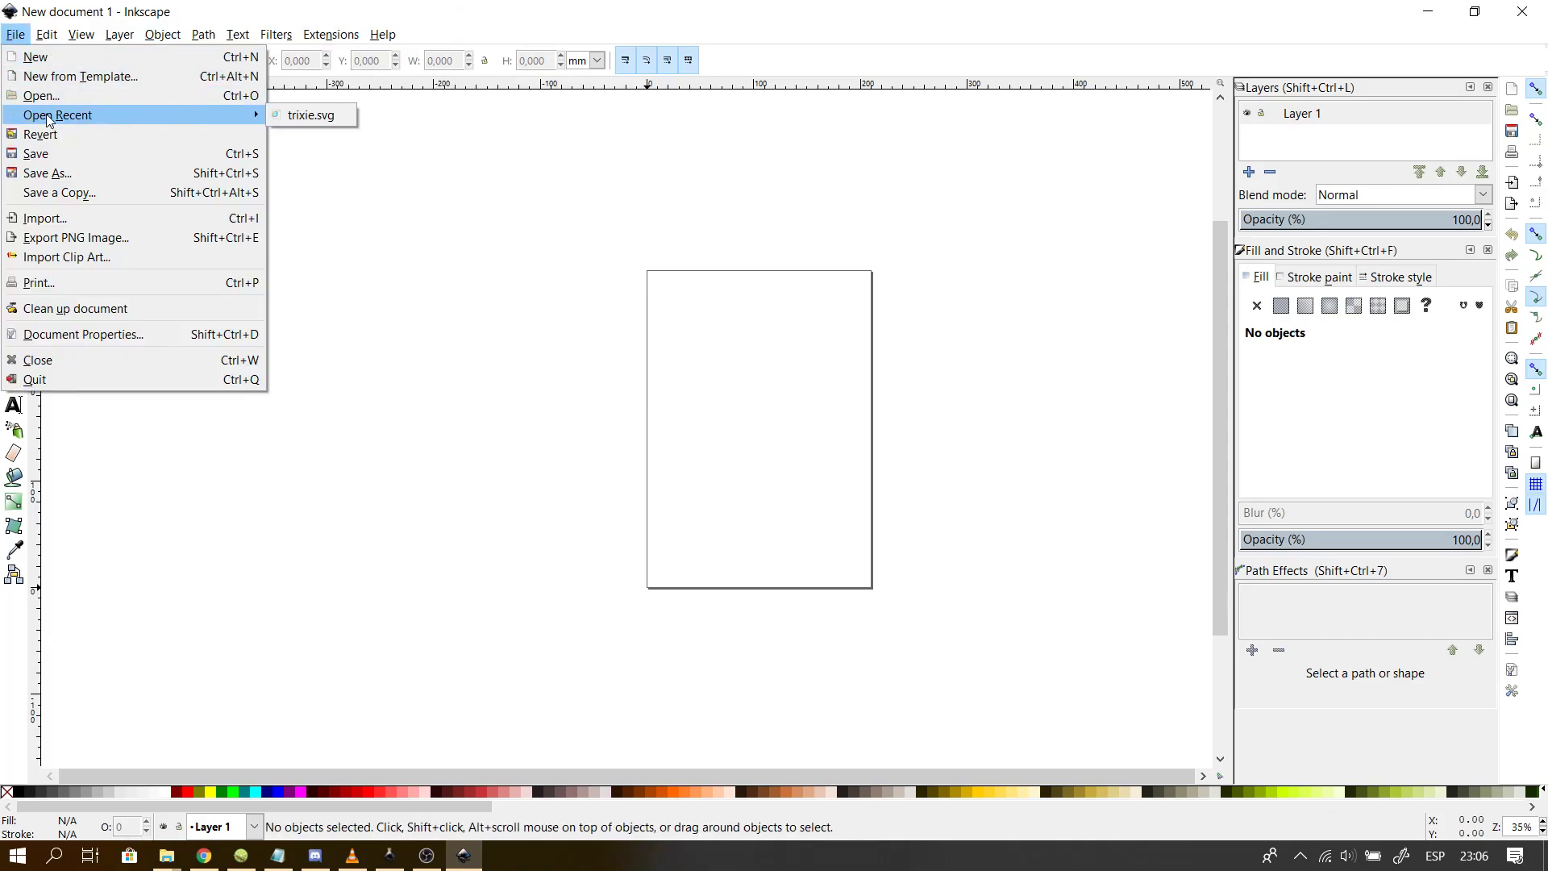
pyautogui.click(313, 118)
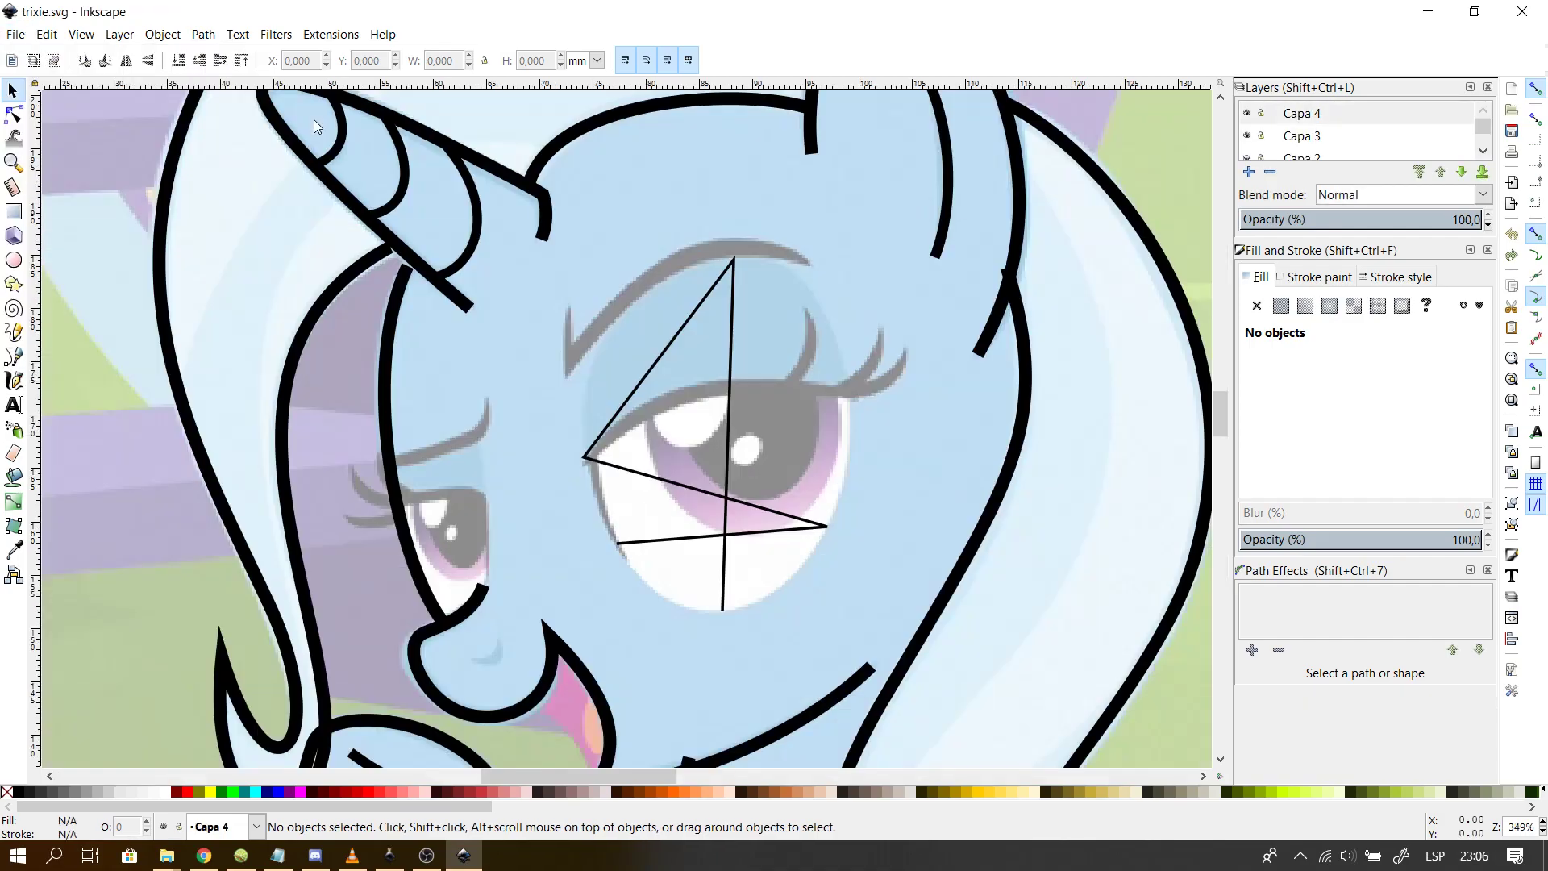
# - Select the five-point zigzag path over the large eye and apply the Ellipse by 5 Points extension to it
pyautogui.click(330, 36)
pyautogui.moveTo(387, 208)
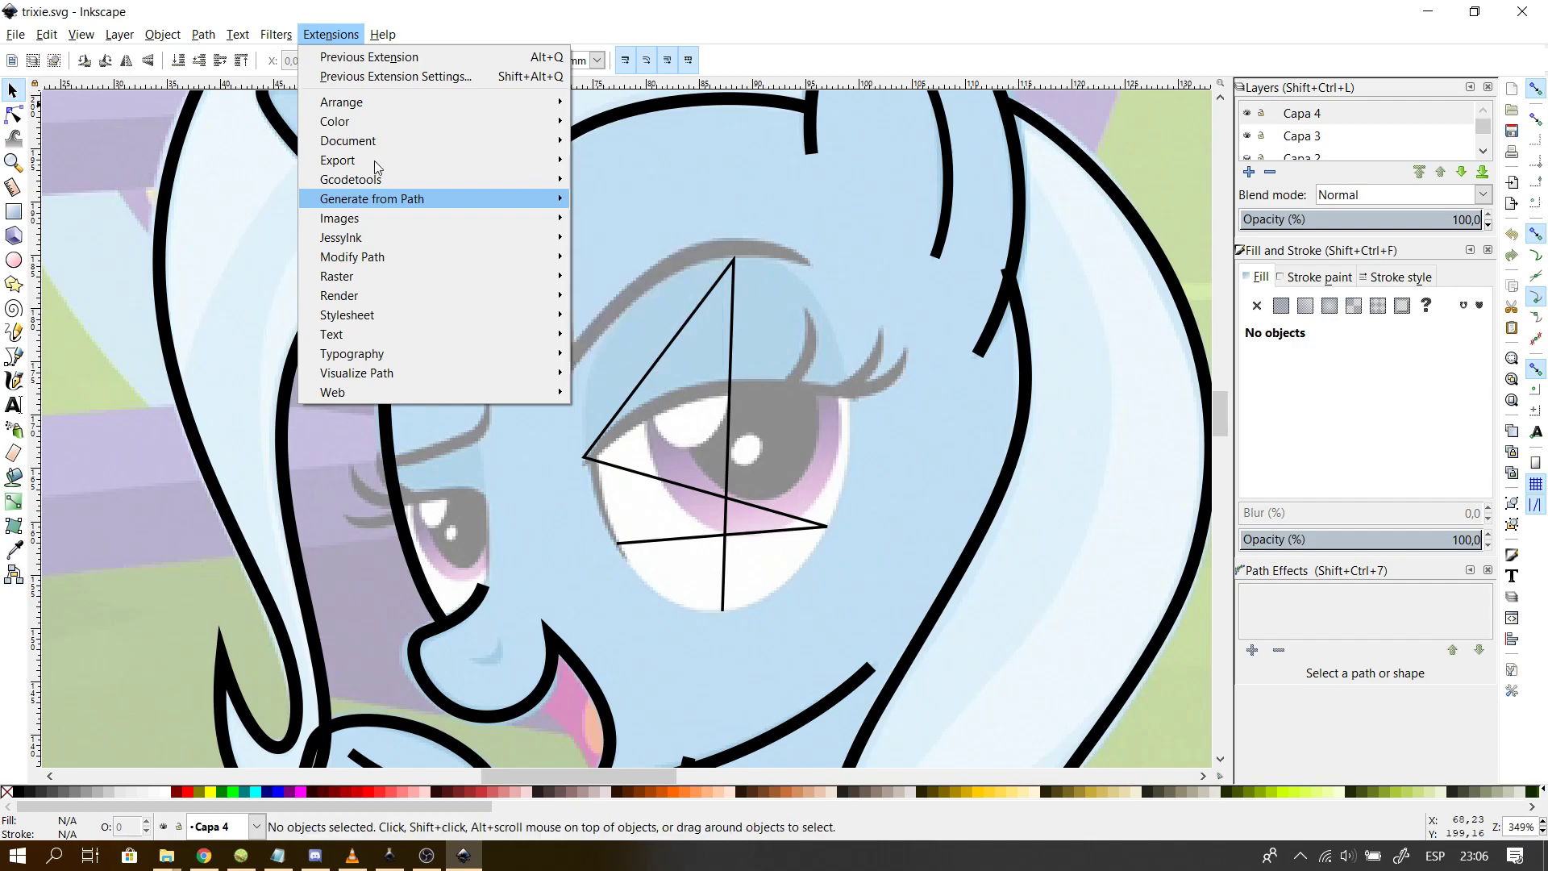
pyautogui.click(10, 127)
pyautogui.click(15, 115)
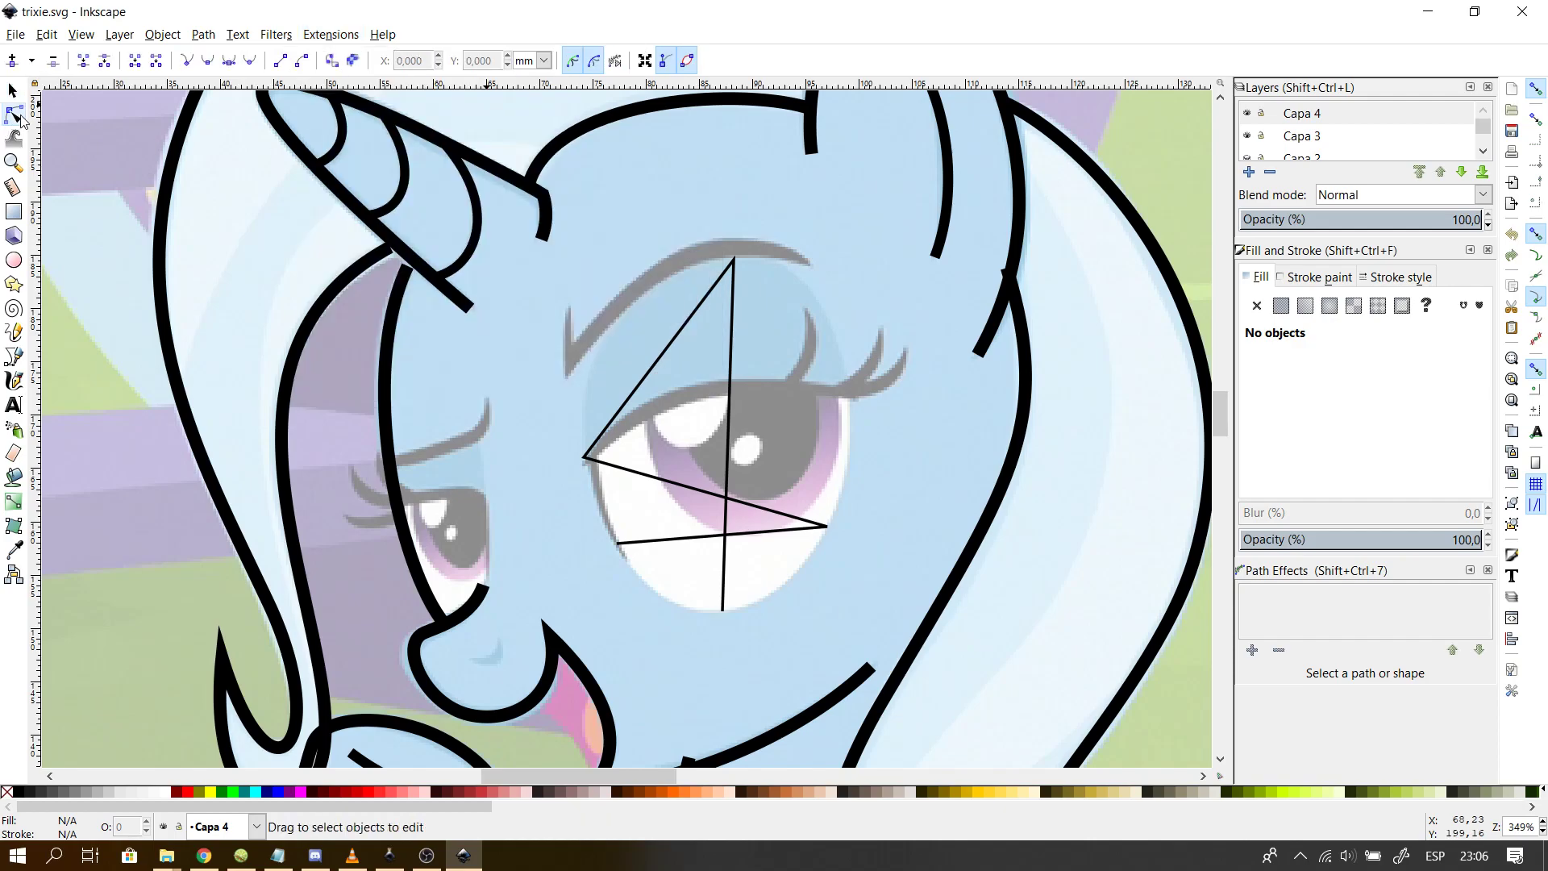
pyautogui.click(739, 534)
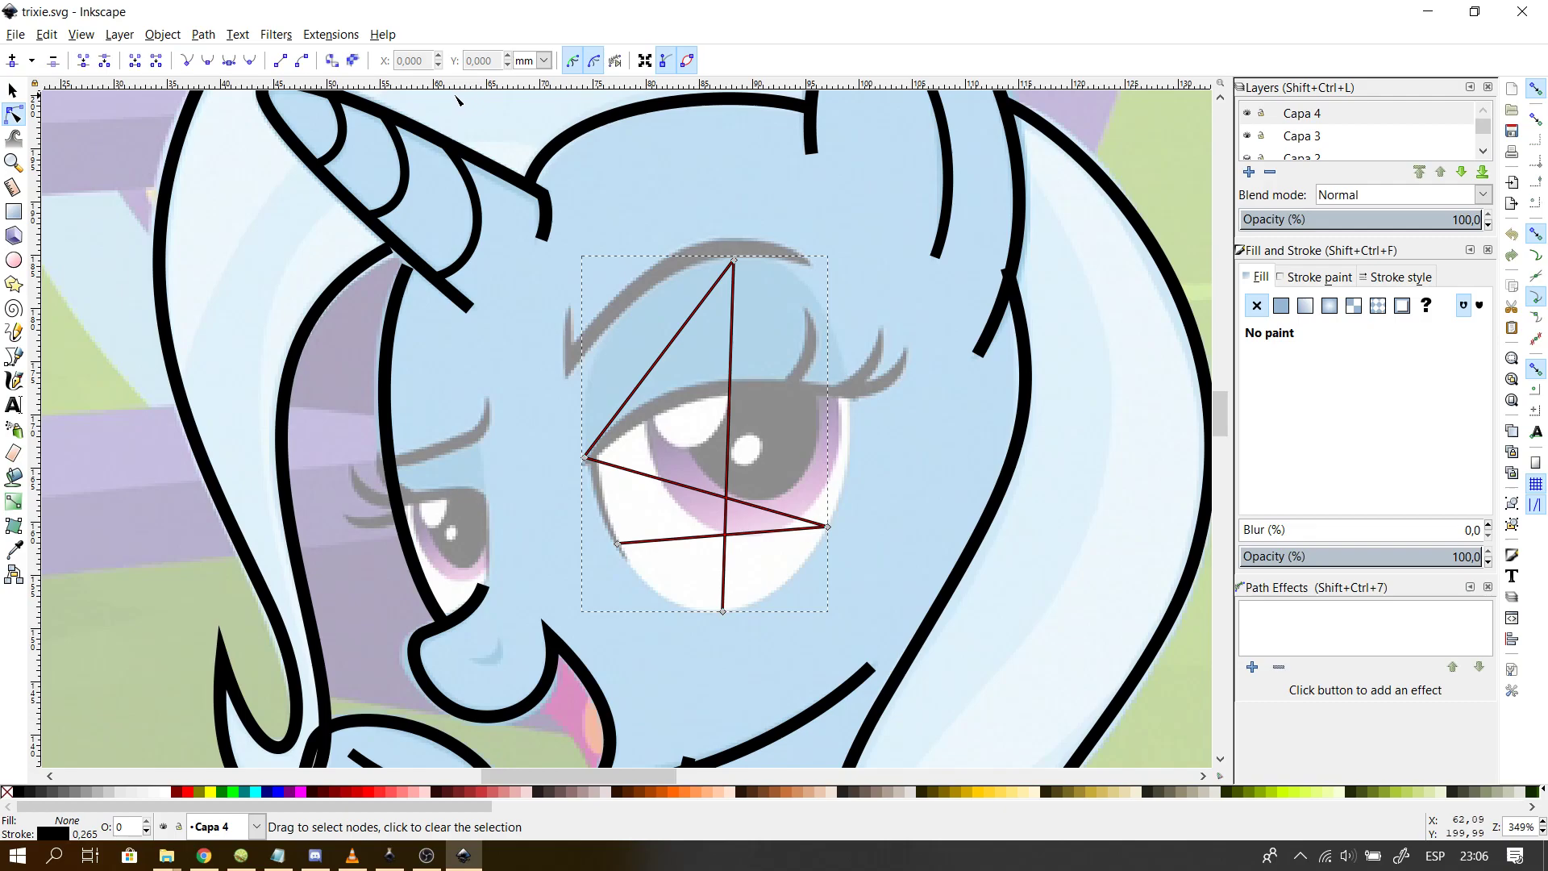
pyautogui.click(277, 35)
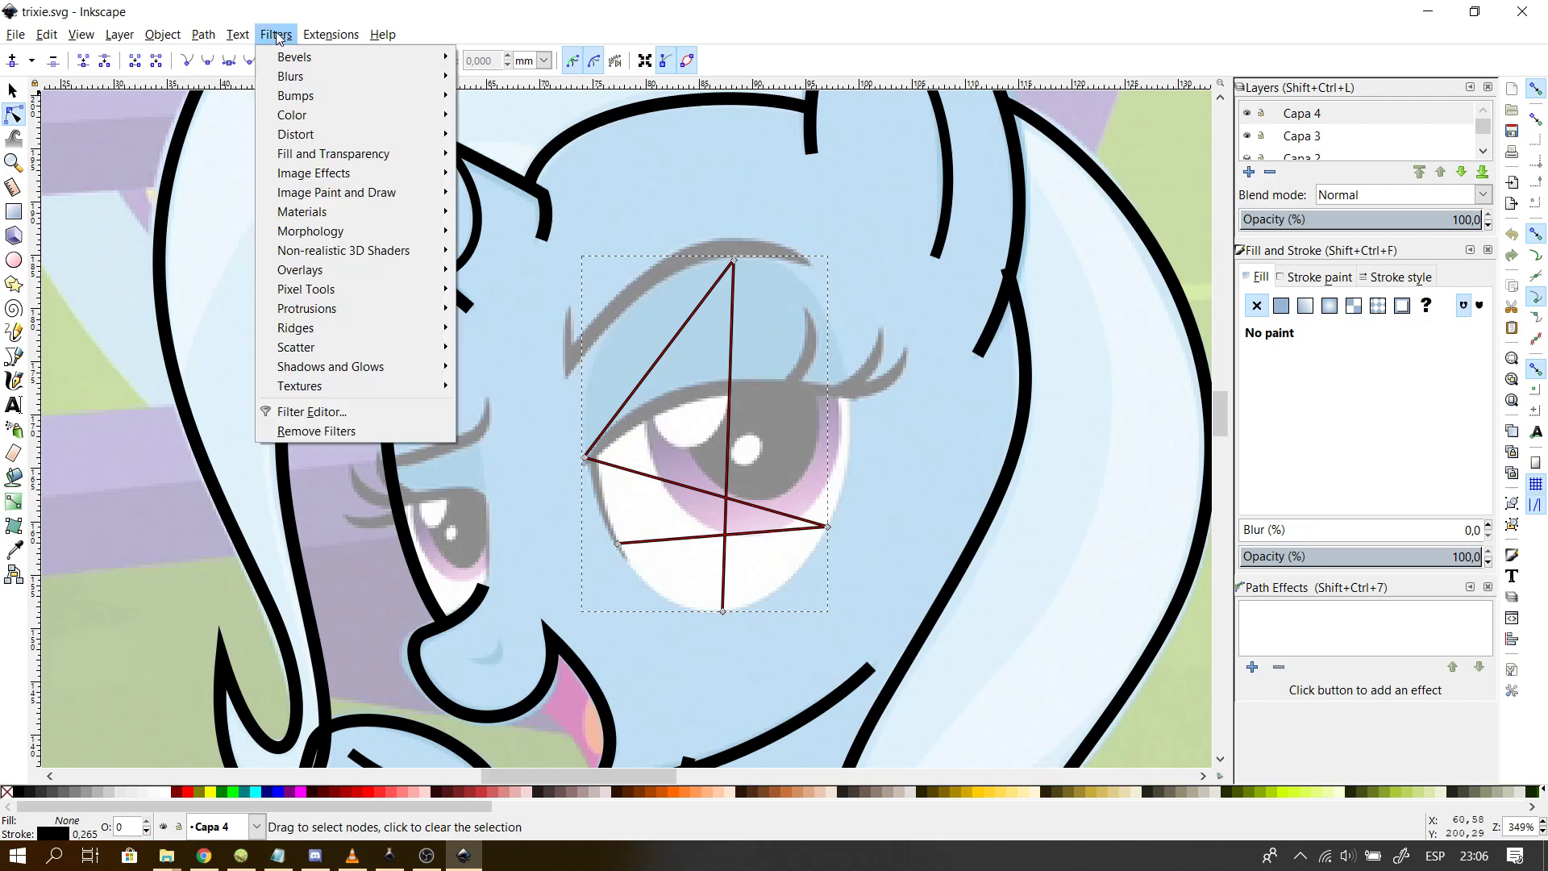
pyautogui.moveTo(327, 35)
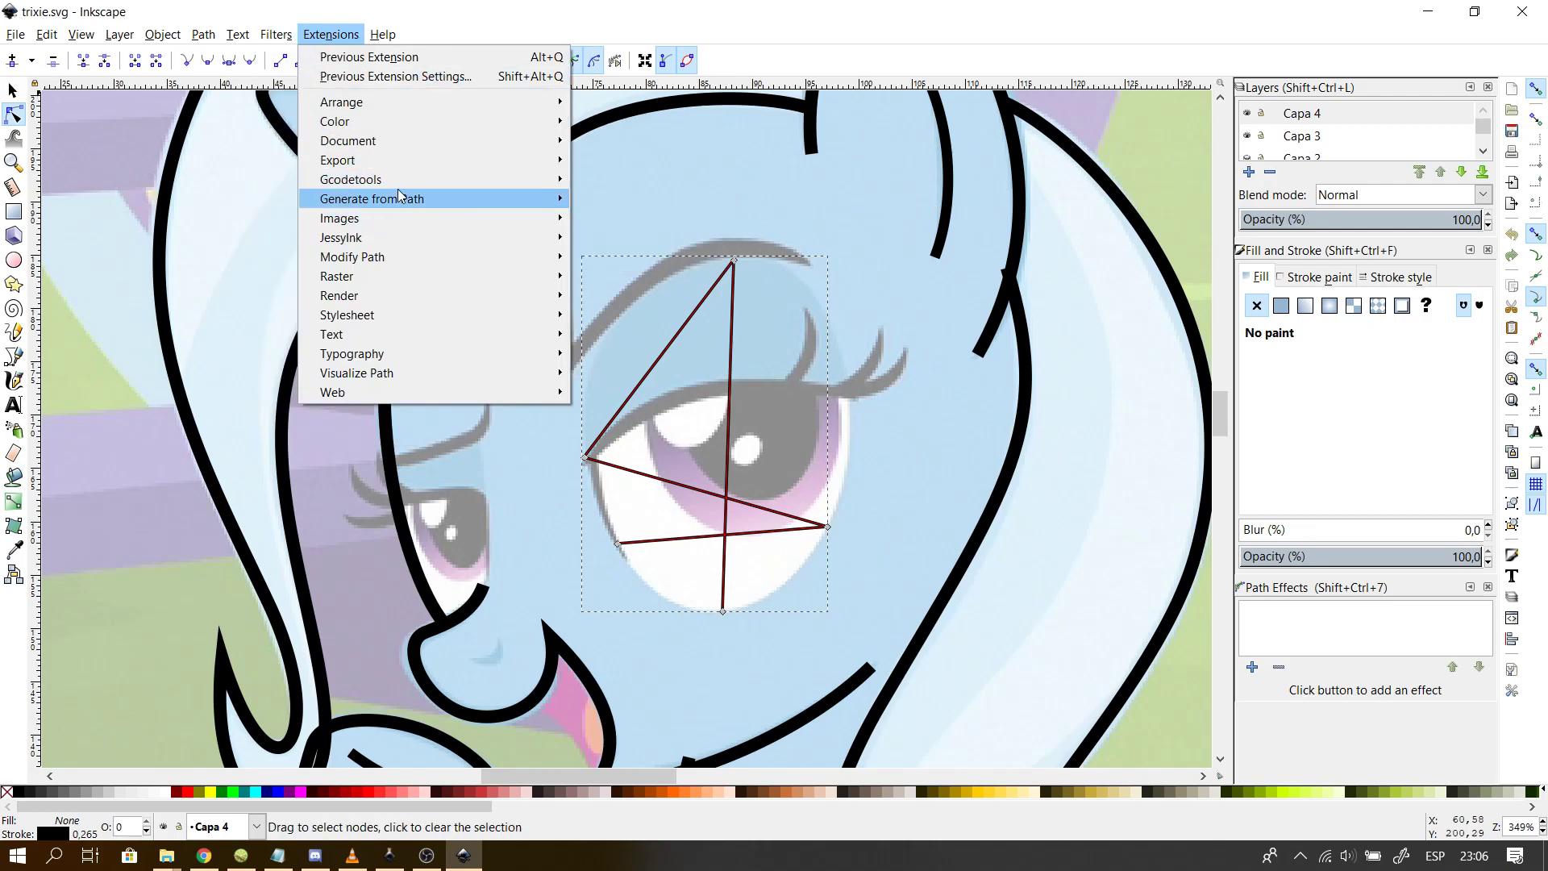
pyautogui.moveTo(448, 201)
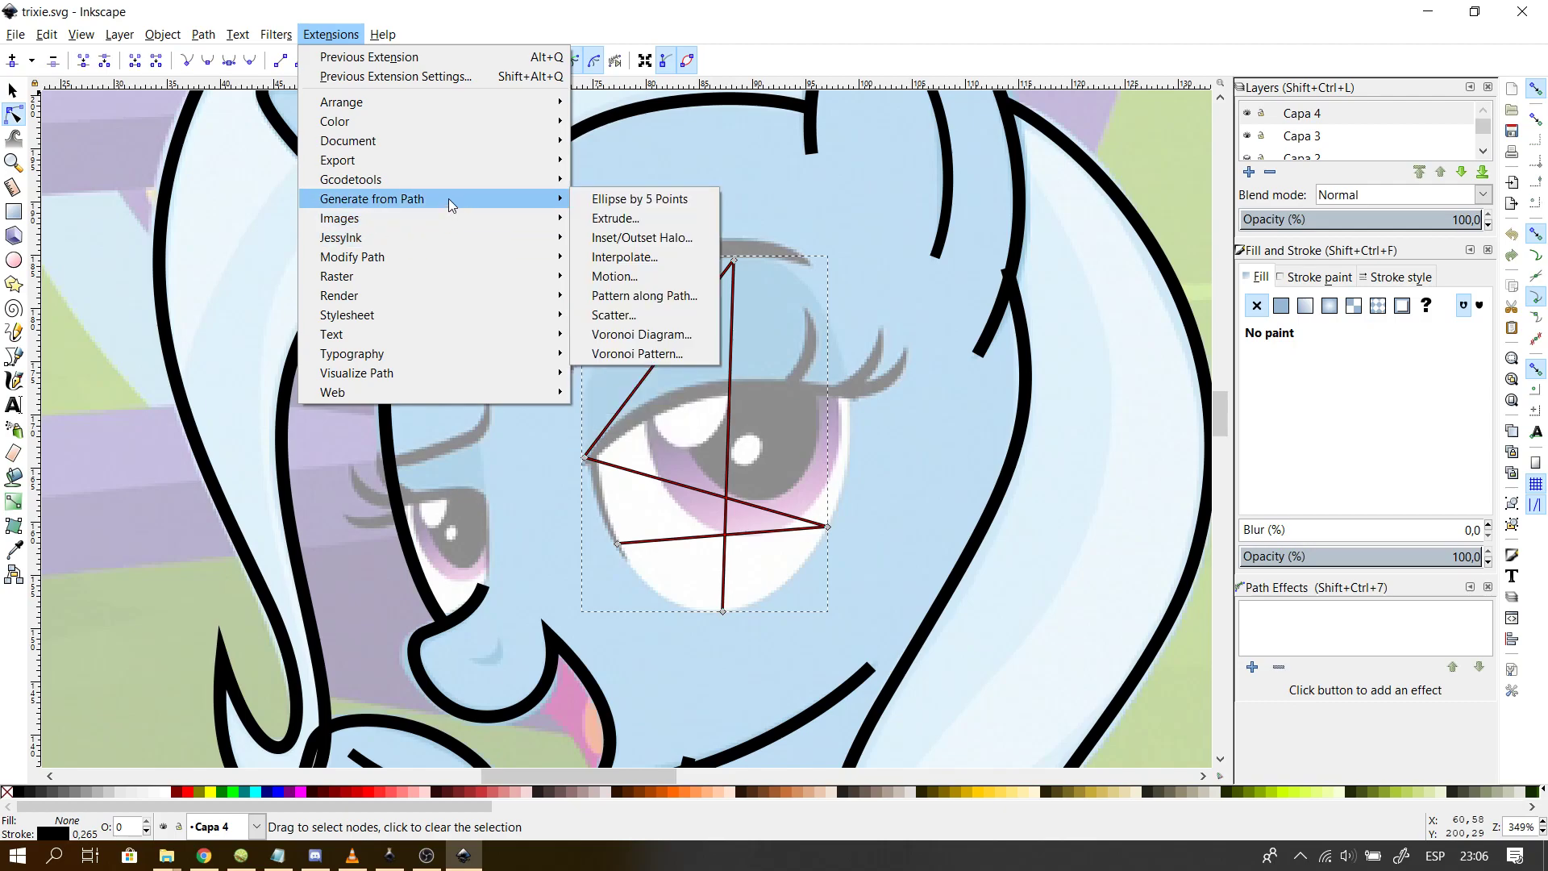
pyautogui.click(694, 196)
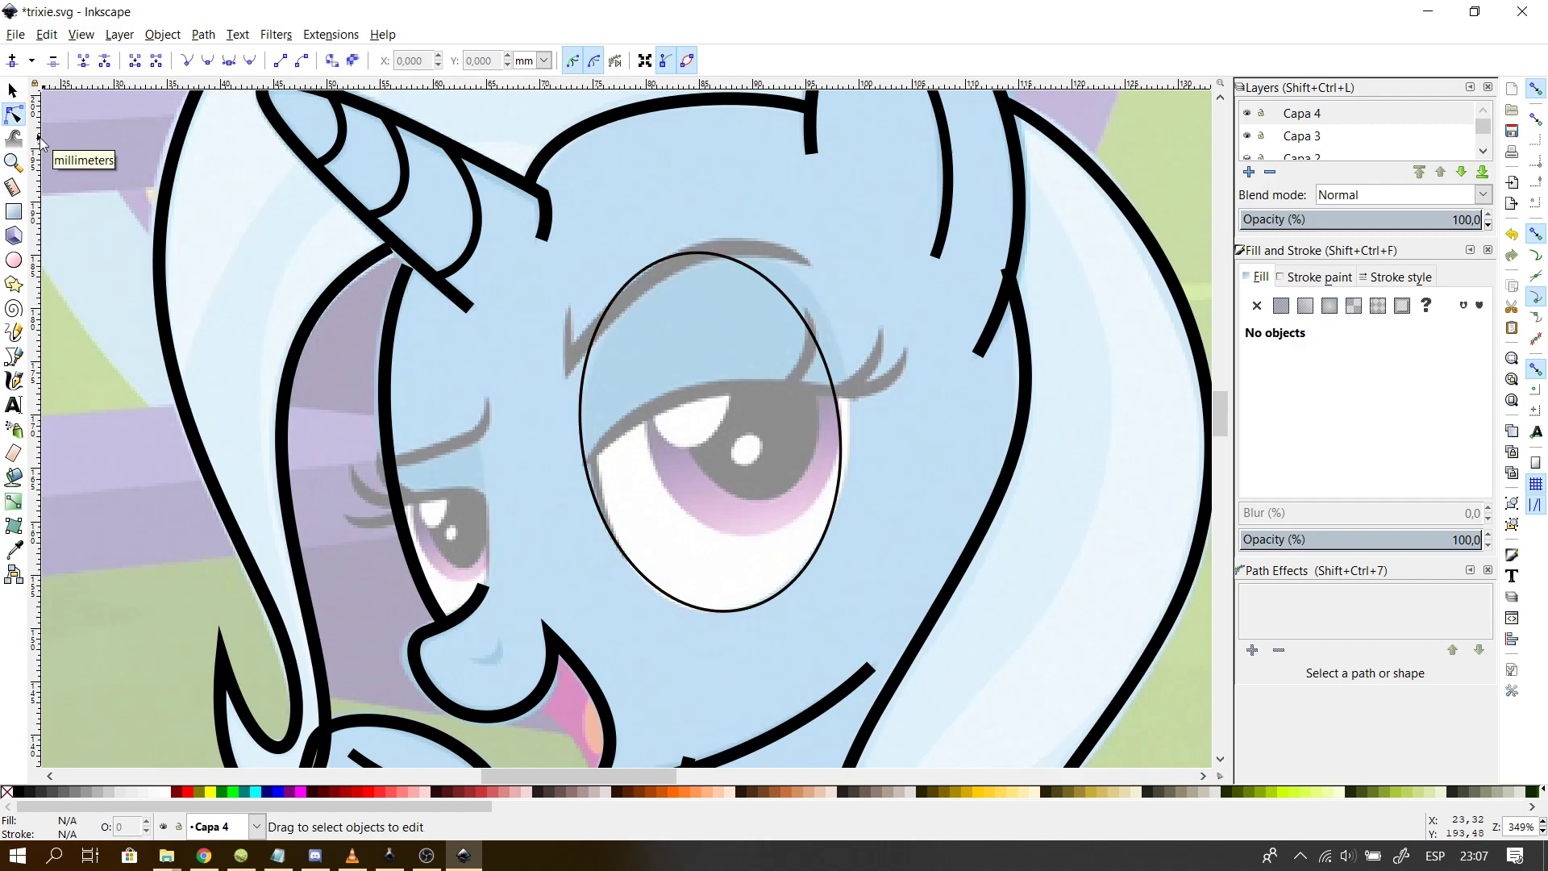
# - Move the new ellipse slightly up over the eye and rotate it clockwise until it stands upright
pyautogui.click(713, 255)
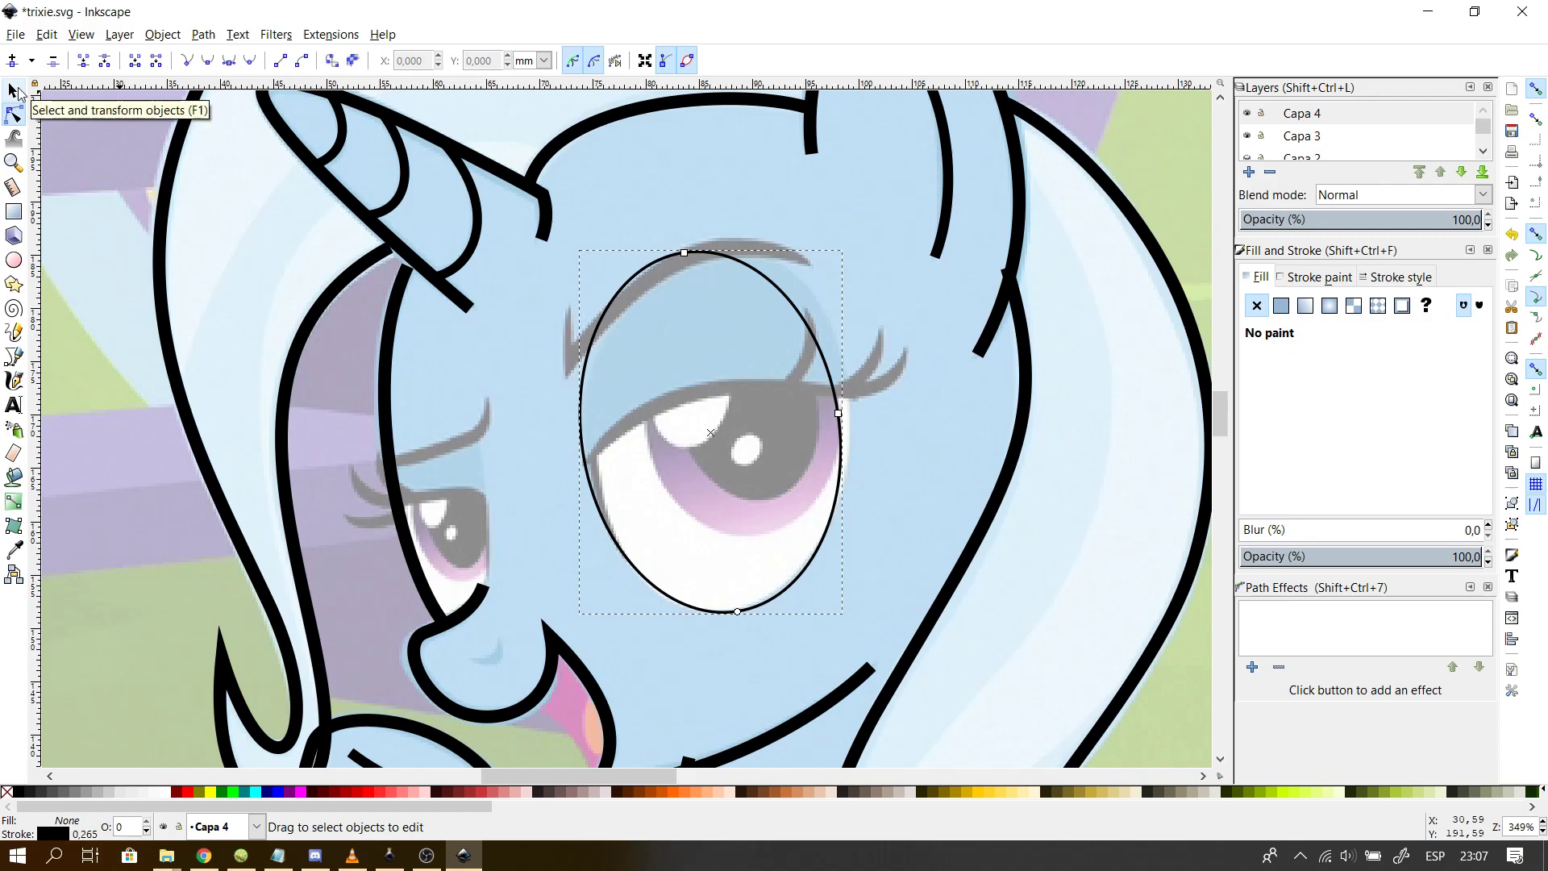
pyautogui.click(15, 90)
pyautogui.moveTo(688, 248); pyautogui.dragTo(690, 246)
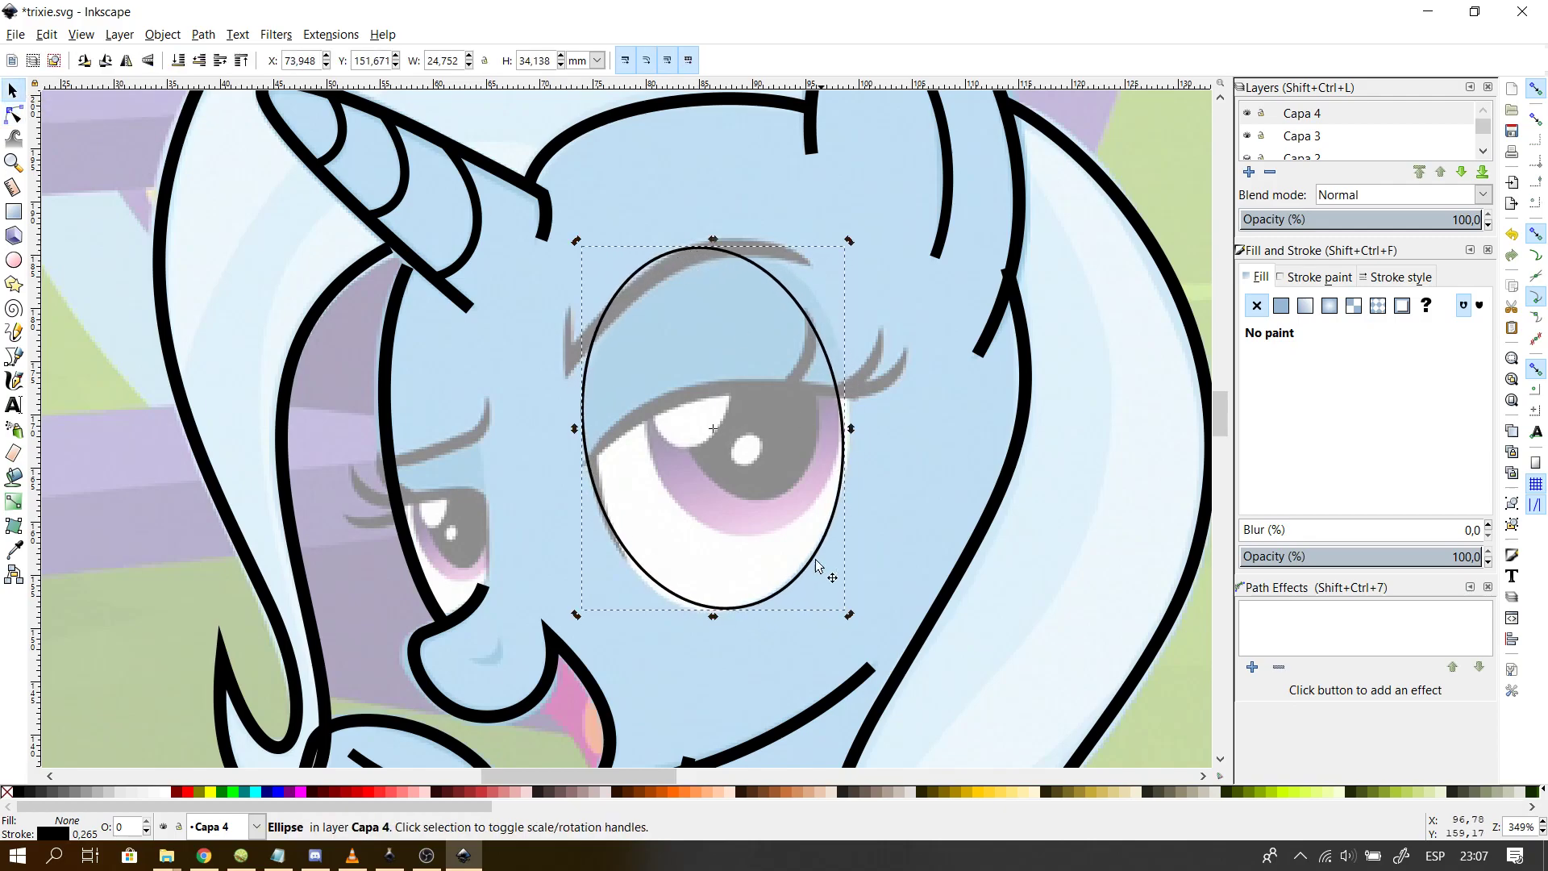
pyautogui.moveTo(850, 615); pyautogui.dragTo(833, 641)
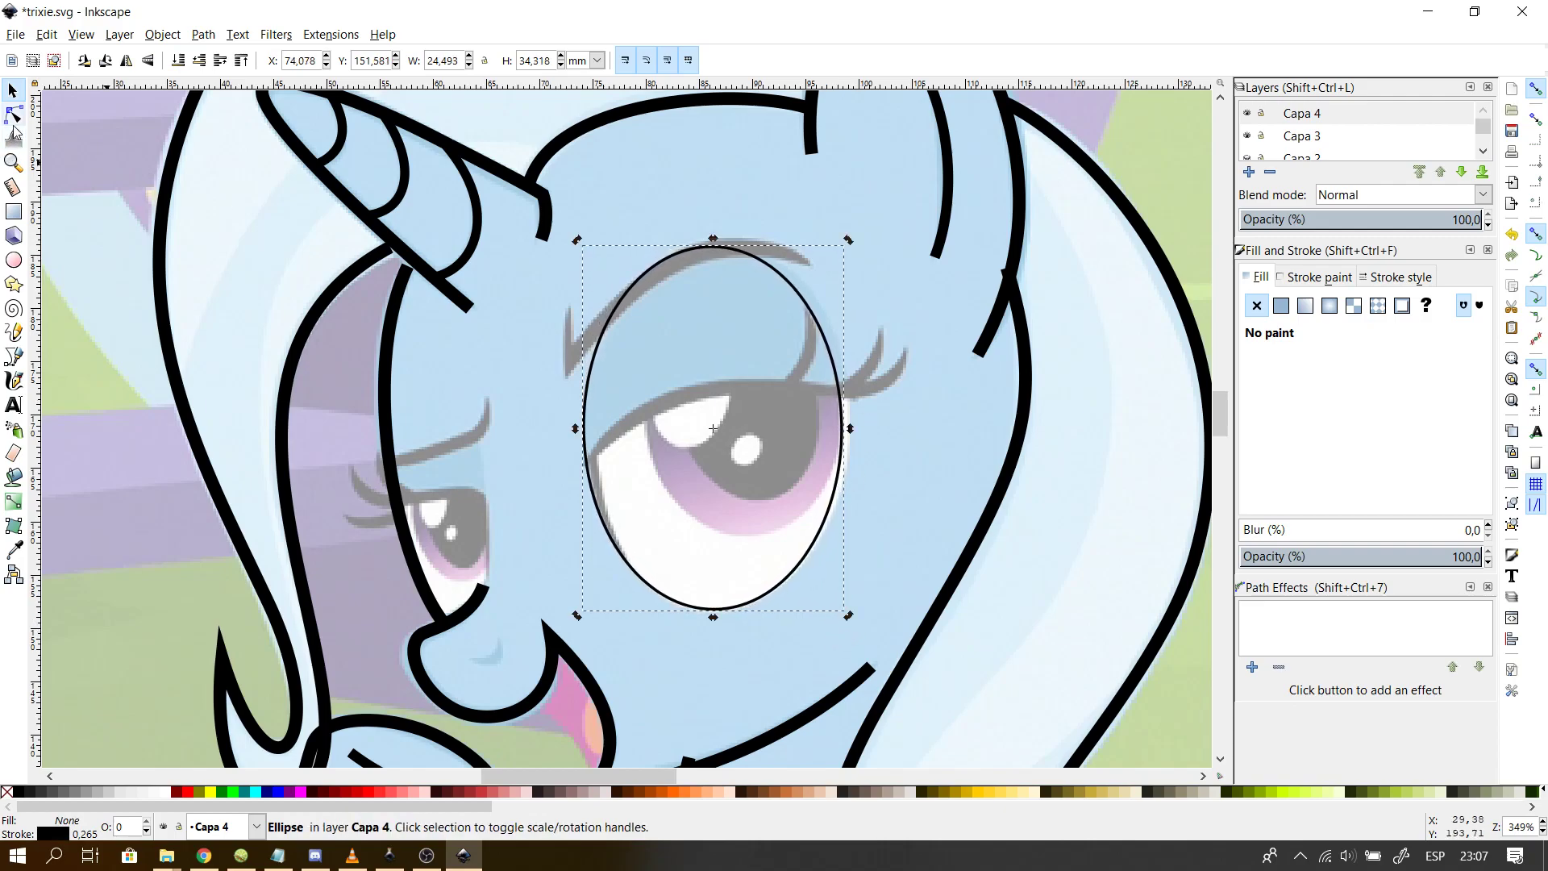
# - Widen the ellipse to about 25.3 mm, shift it over the eye and stretch its lower edge to about 34.7 mm height
pyautogui.click(14, 115)
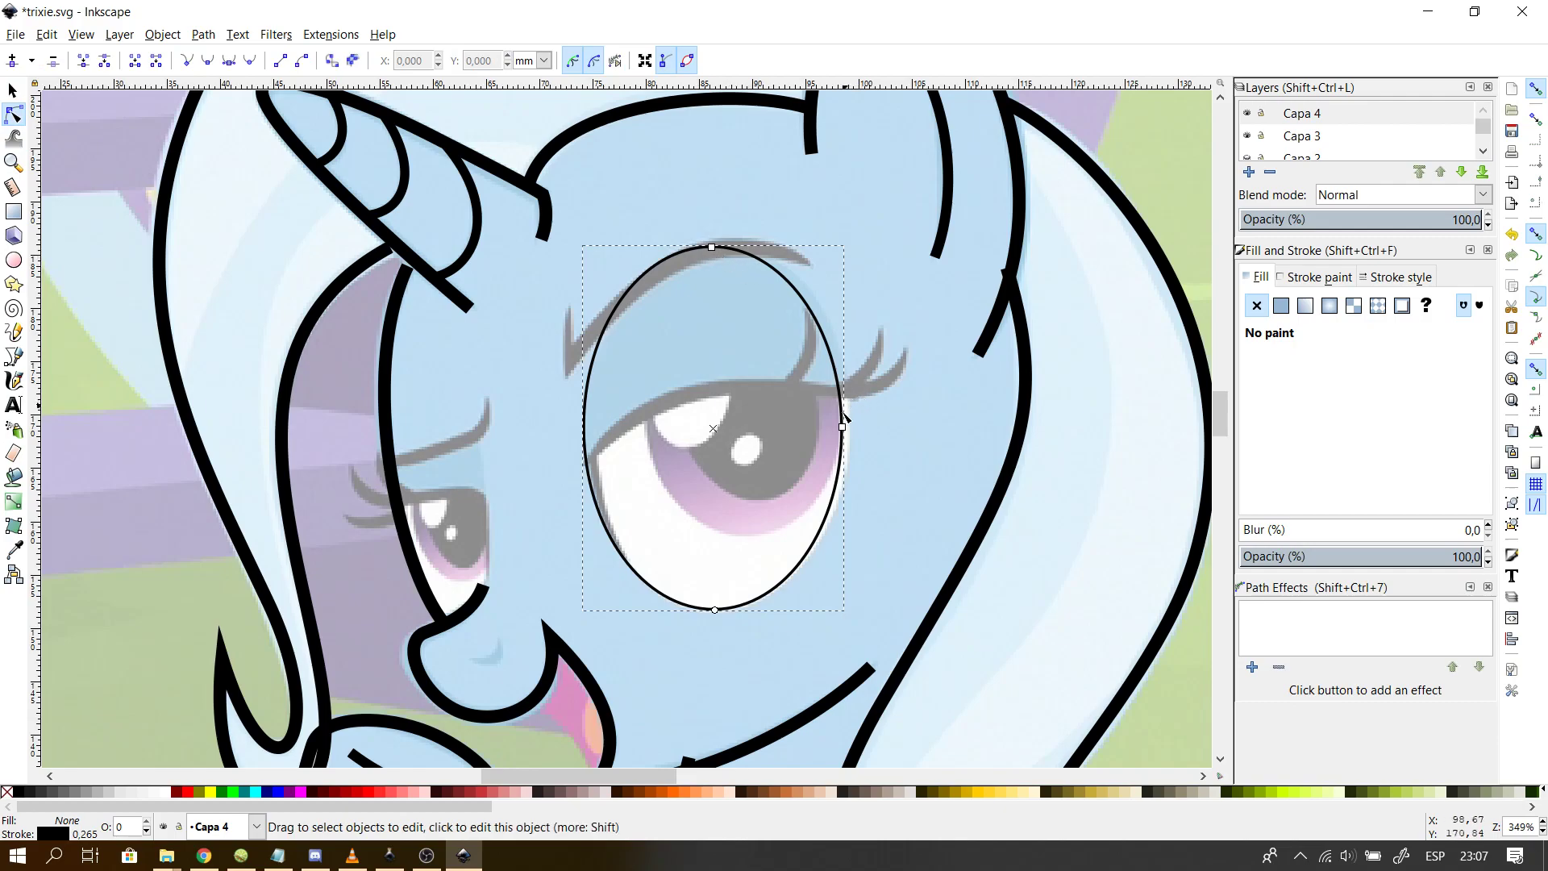
pyautogui.moveTo(844, 430); pyautogui.dragTo(847, 430)
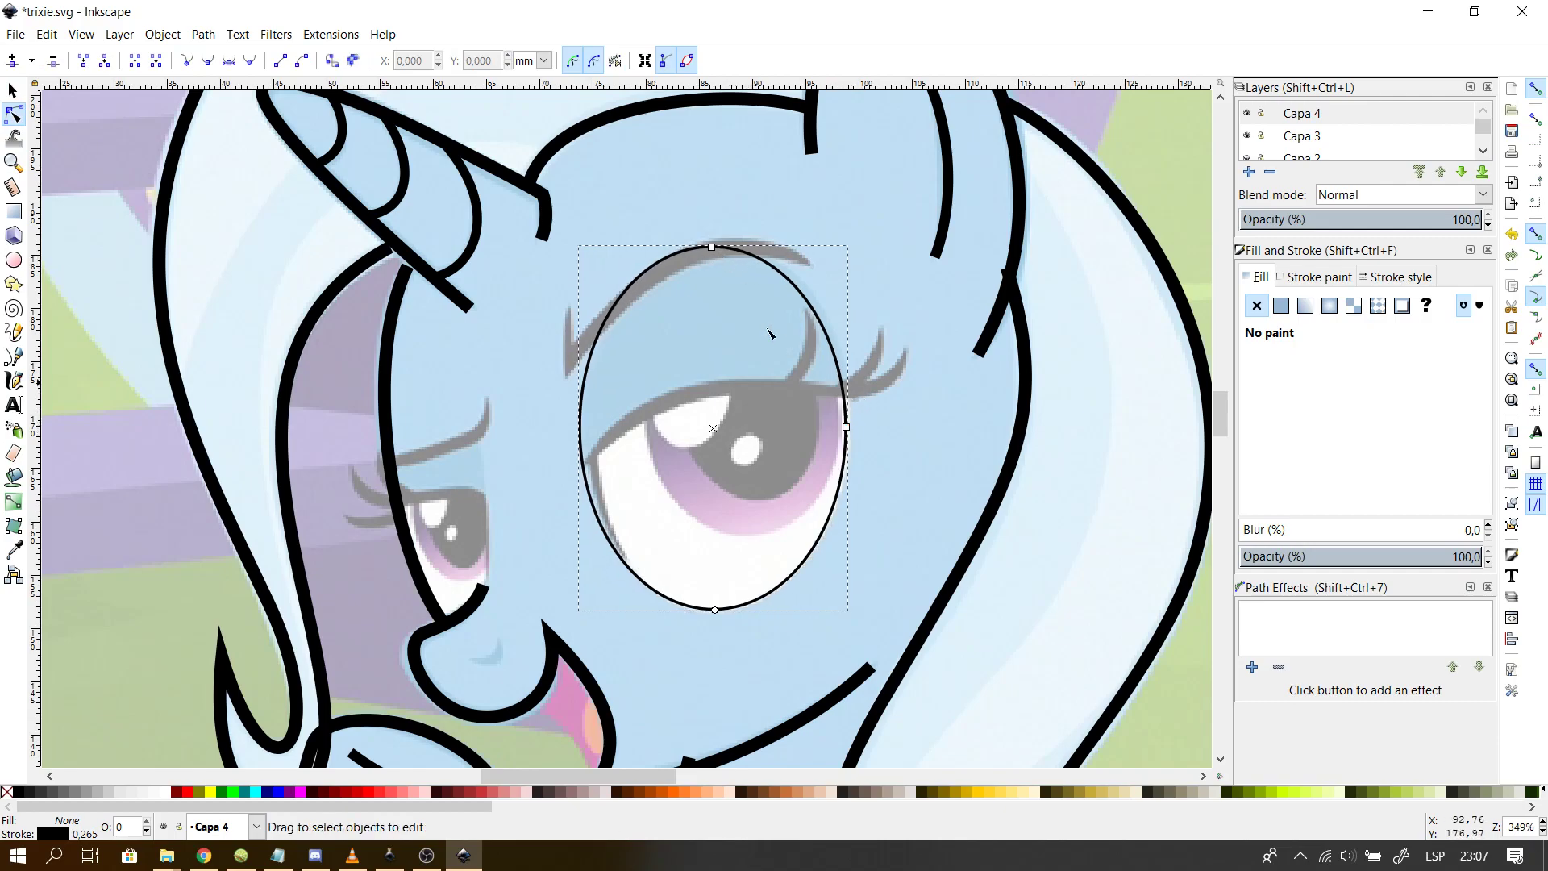
pyautogui.click(12, 91)
pyautogui.moveTo(709, 249); pyautogui.dragTo(716, 246)
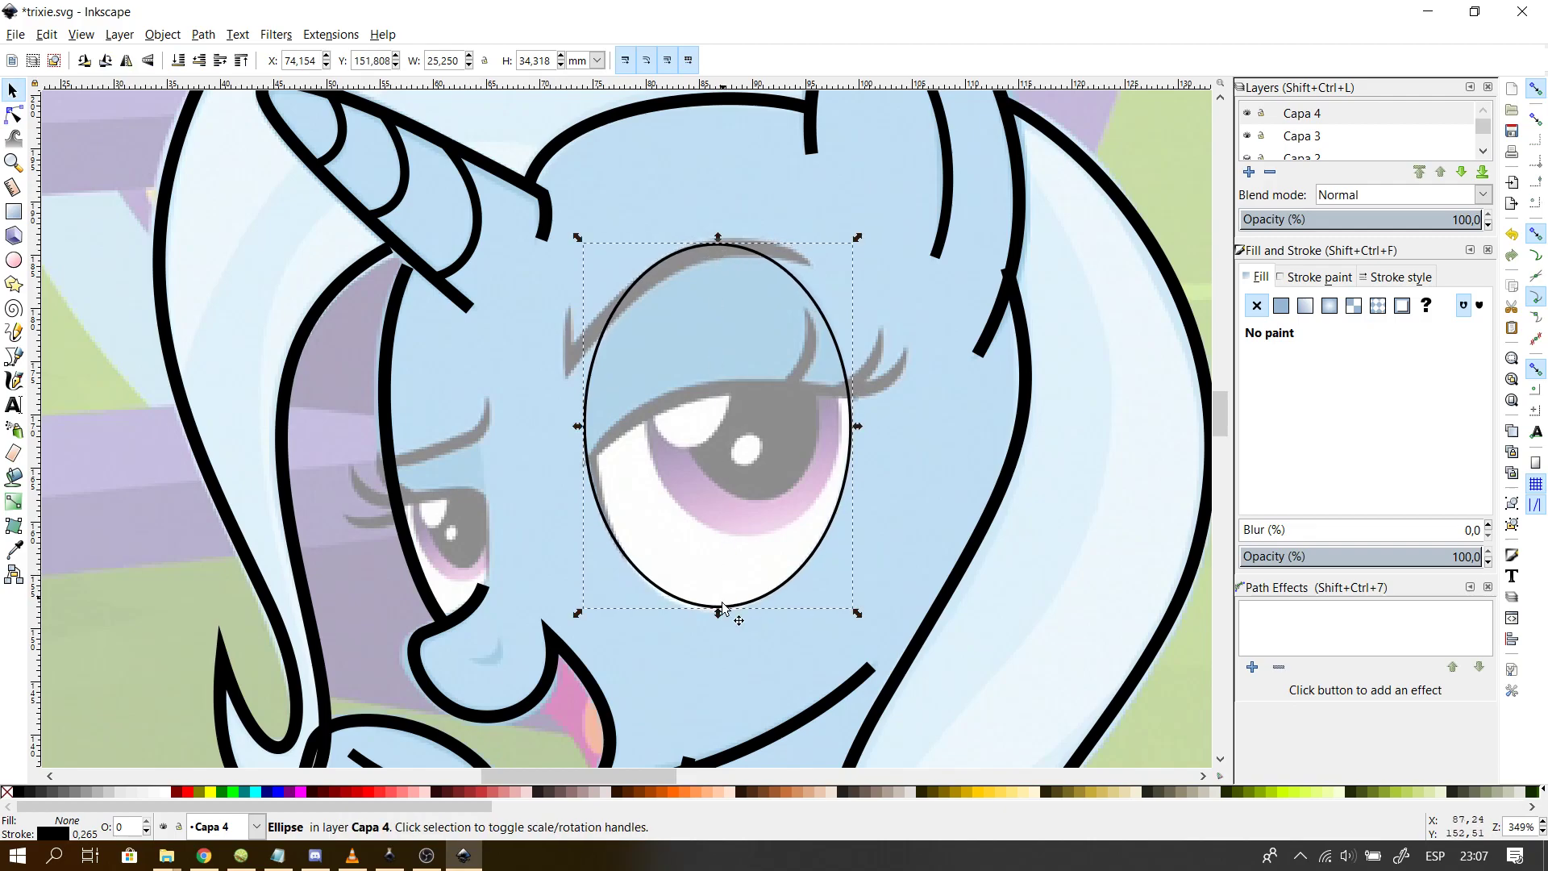
pyautogui.moveTo(717, 613); pyautogui.dragTo(717, 617)
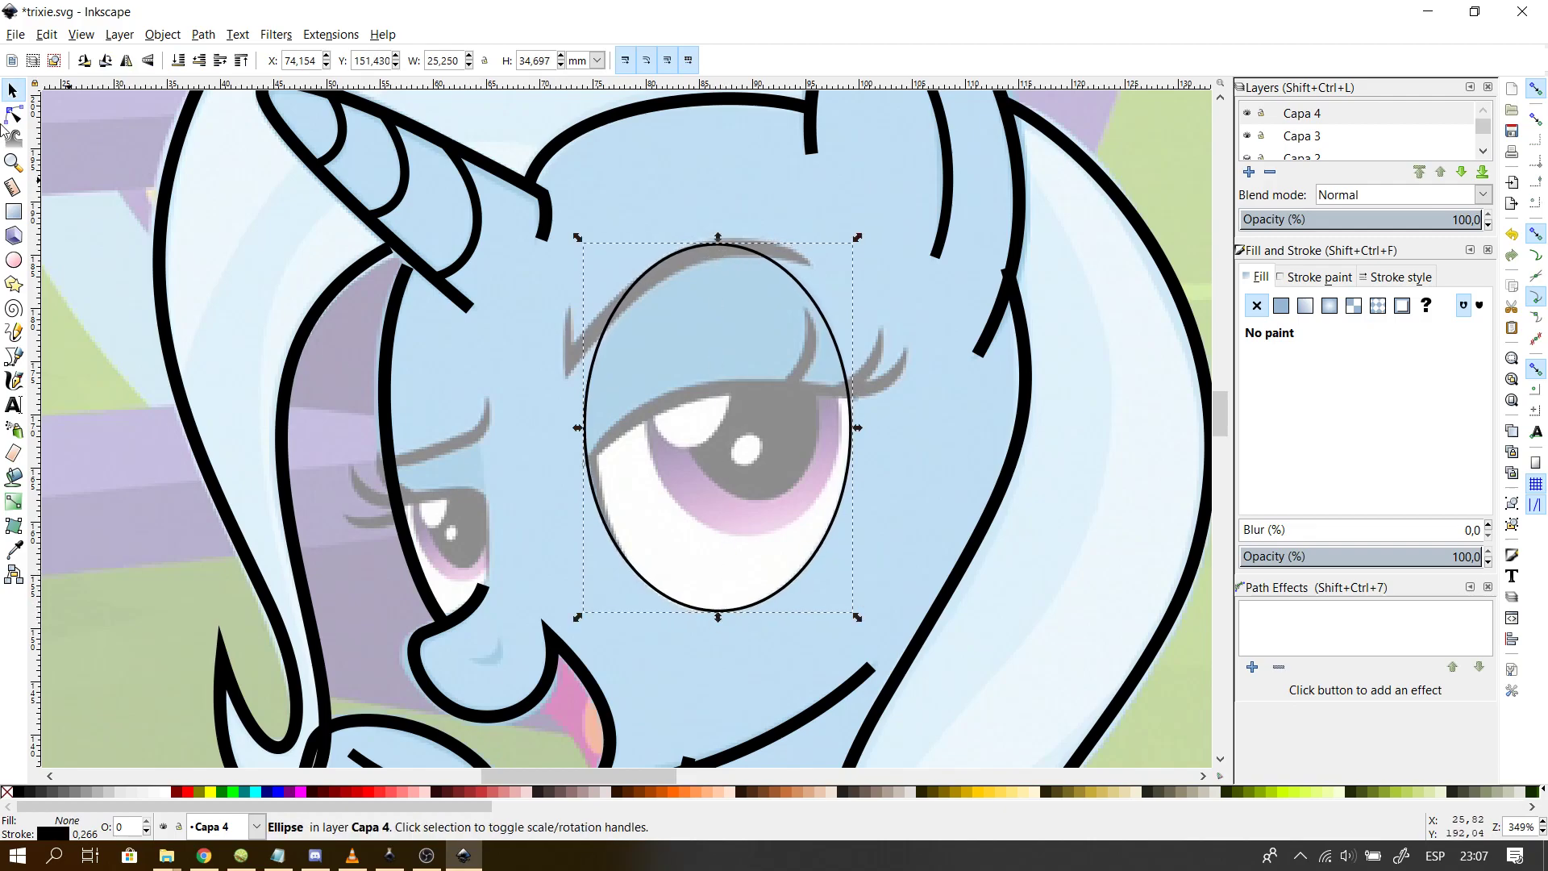
# - Narrow the ellipse to about 25.2 mm from its left edge to match the eye's outline, and deselect it
pyautogui.click(421, 428)
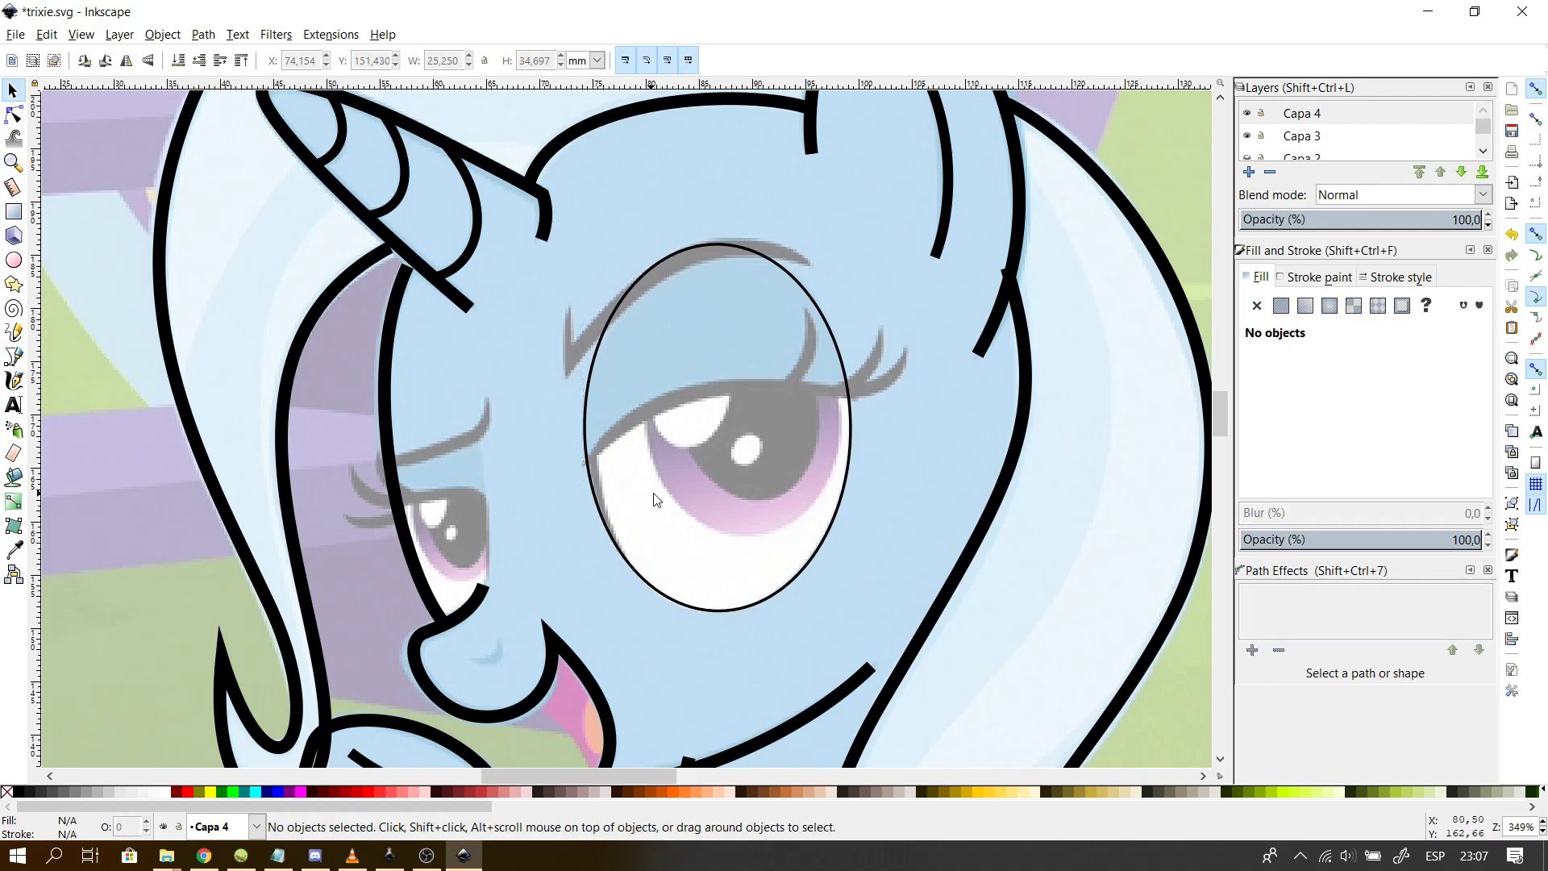
pyautogui.click(590, 493)
pyautogui.moveTo(589, 435); pyautogui.dragTo(586, 435)
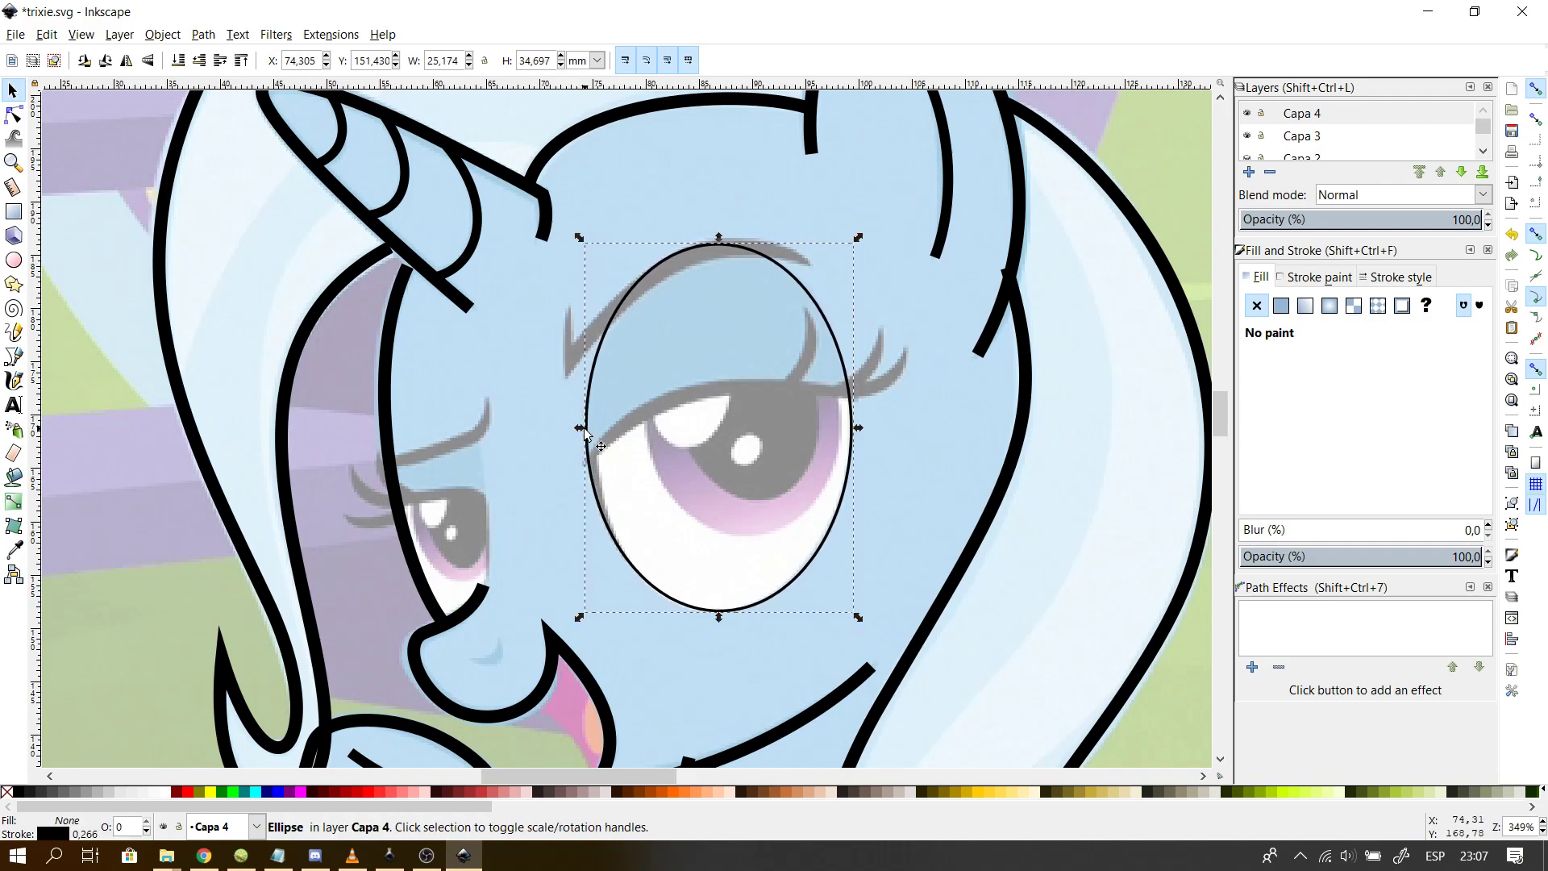
pyautogui.click(13, 115)
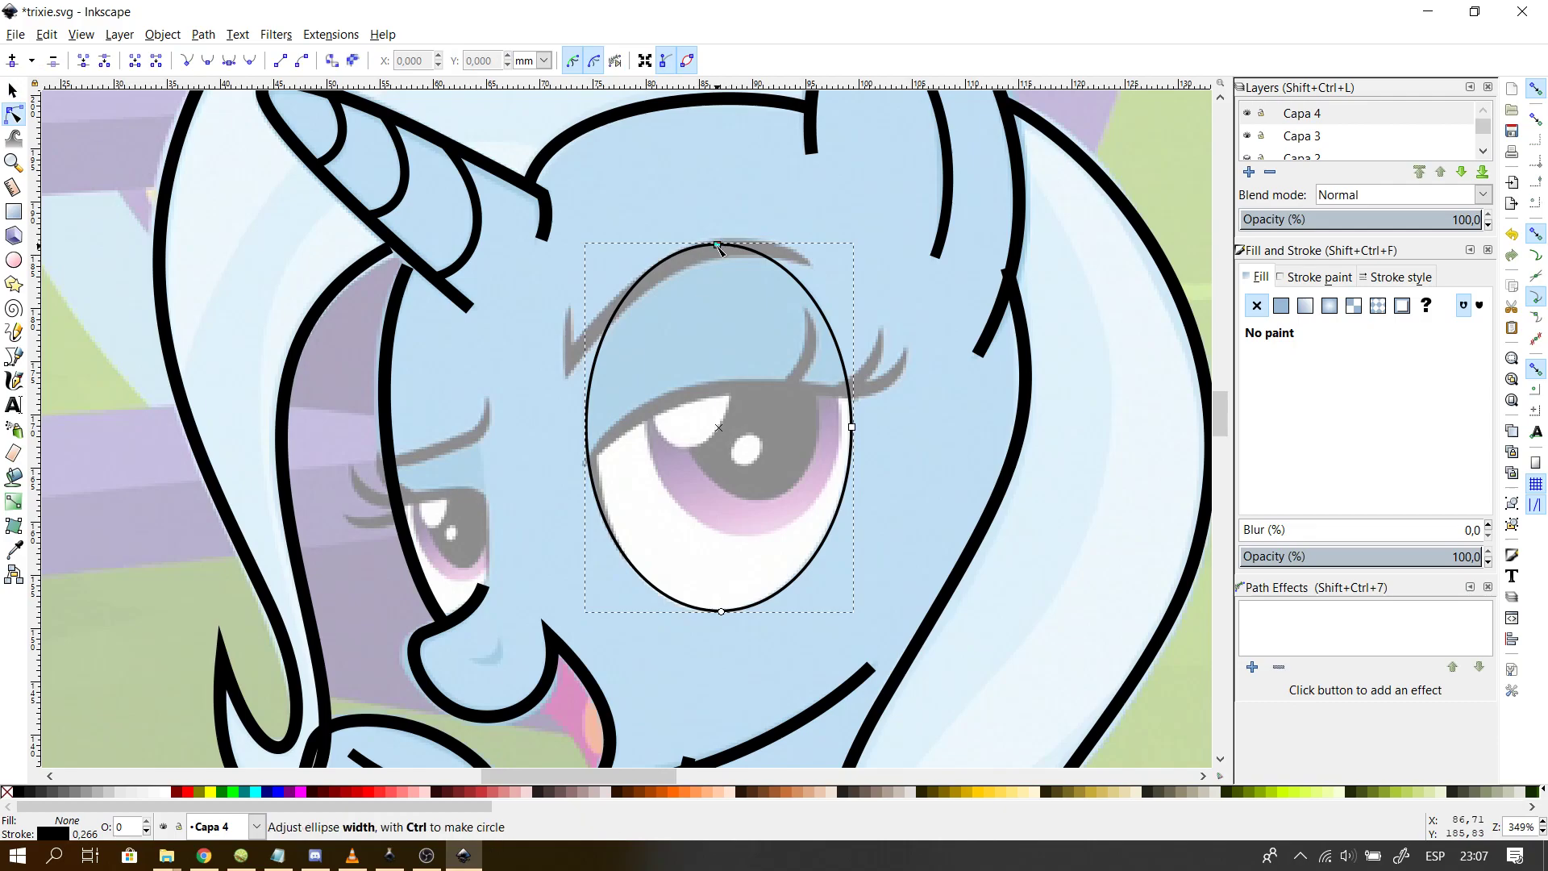
pyautogui.click(508, 198)
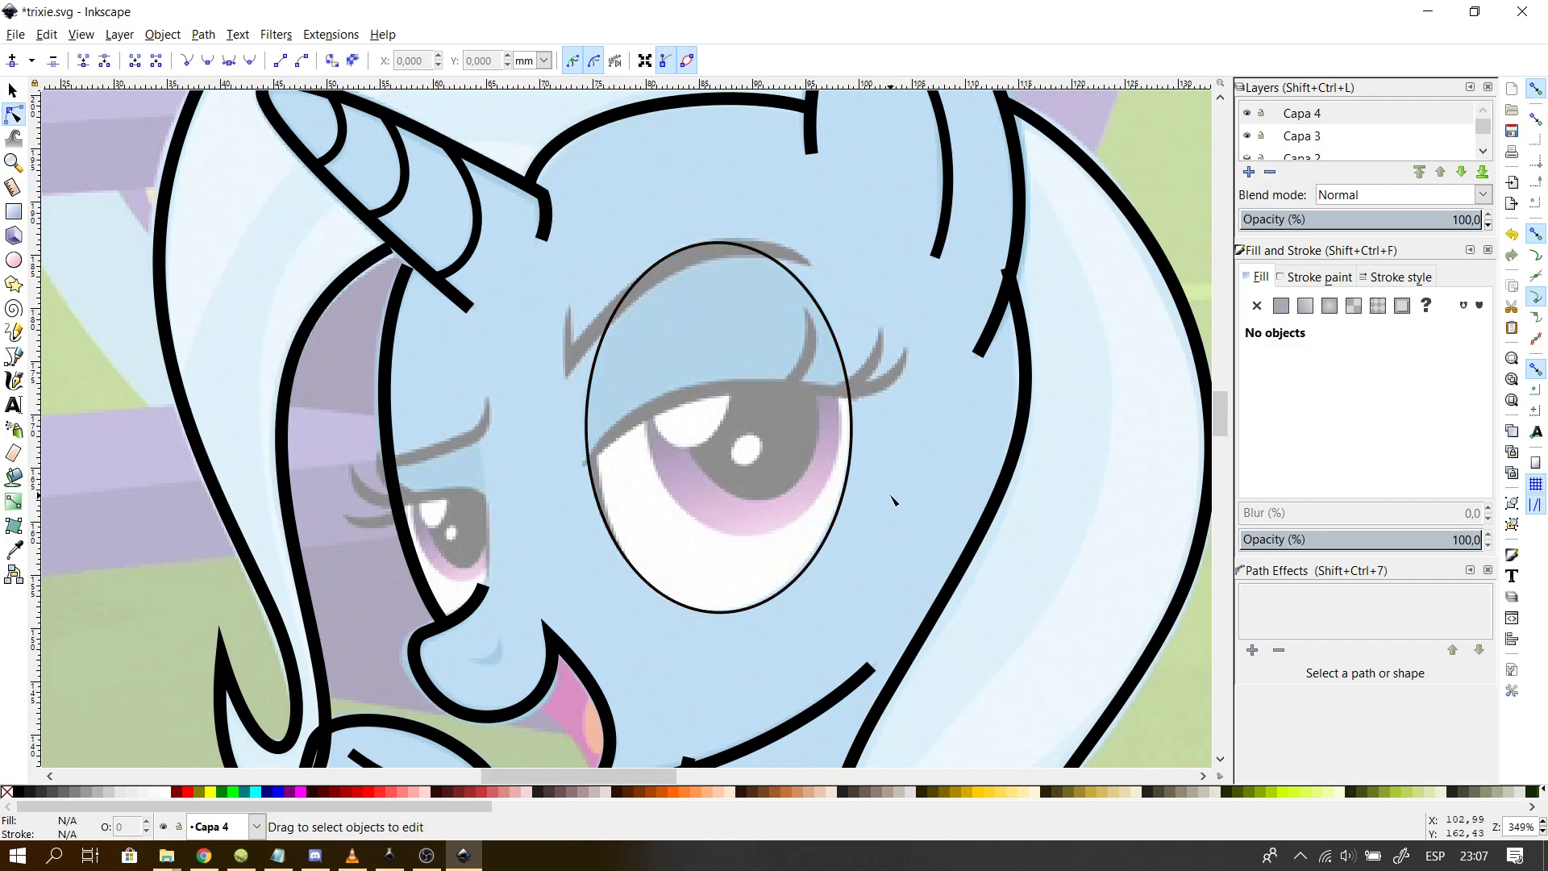
# - Draw a line about 9.7 mm long along the eye's lower-left edge and bend it into a curve following the ellipse
pyautogui.scroll(1, 891, 500)
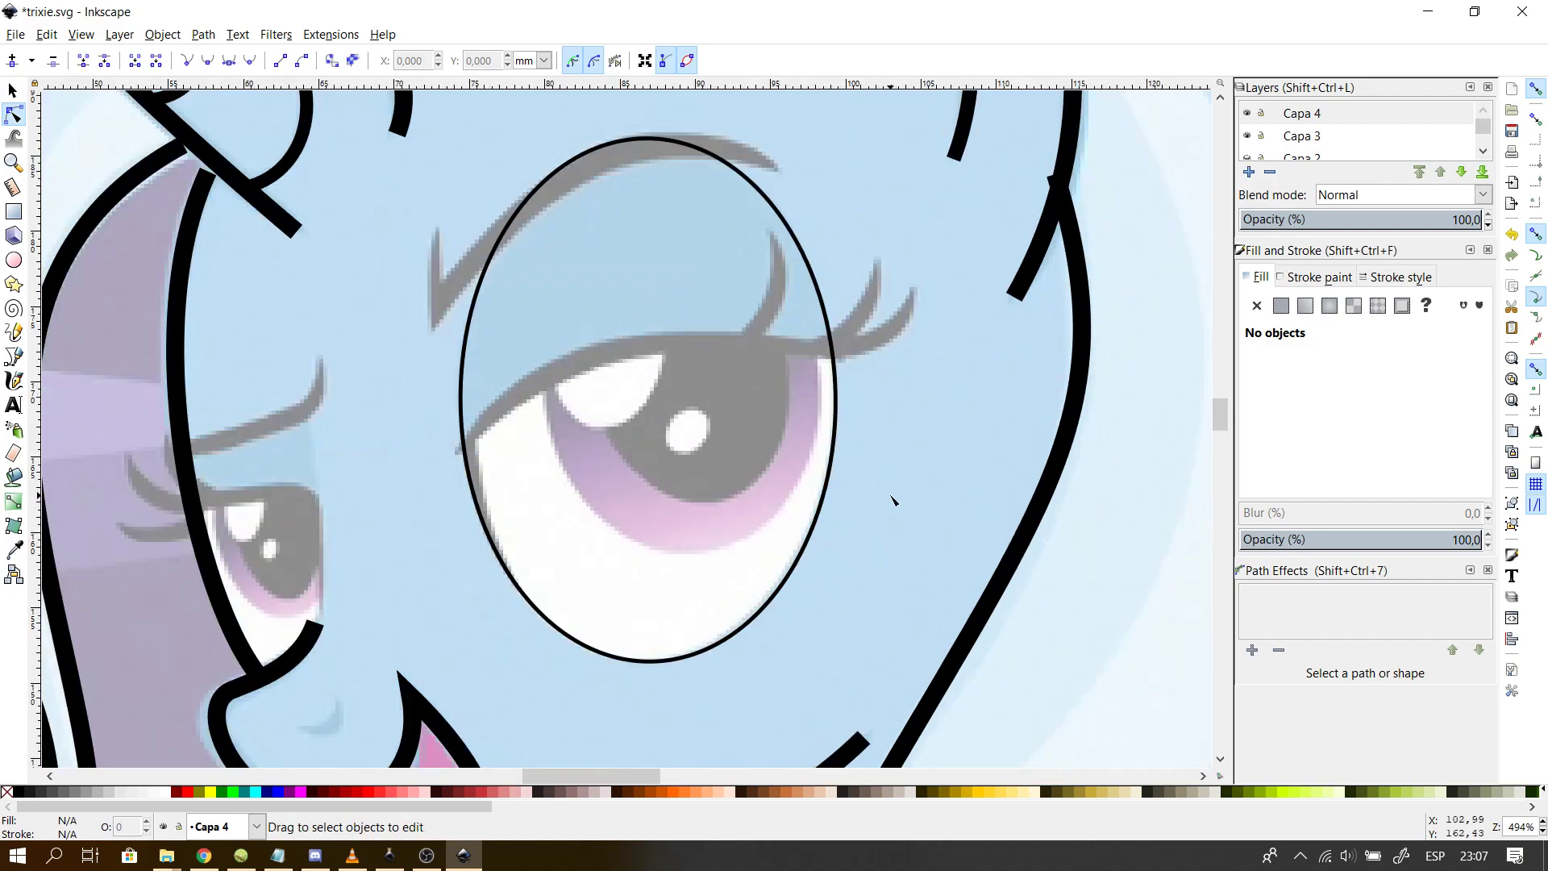
pyautogui.click(14, 357)
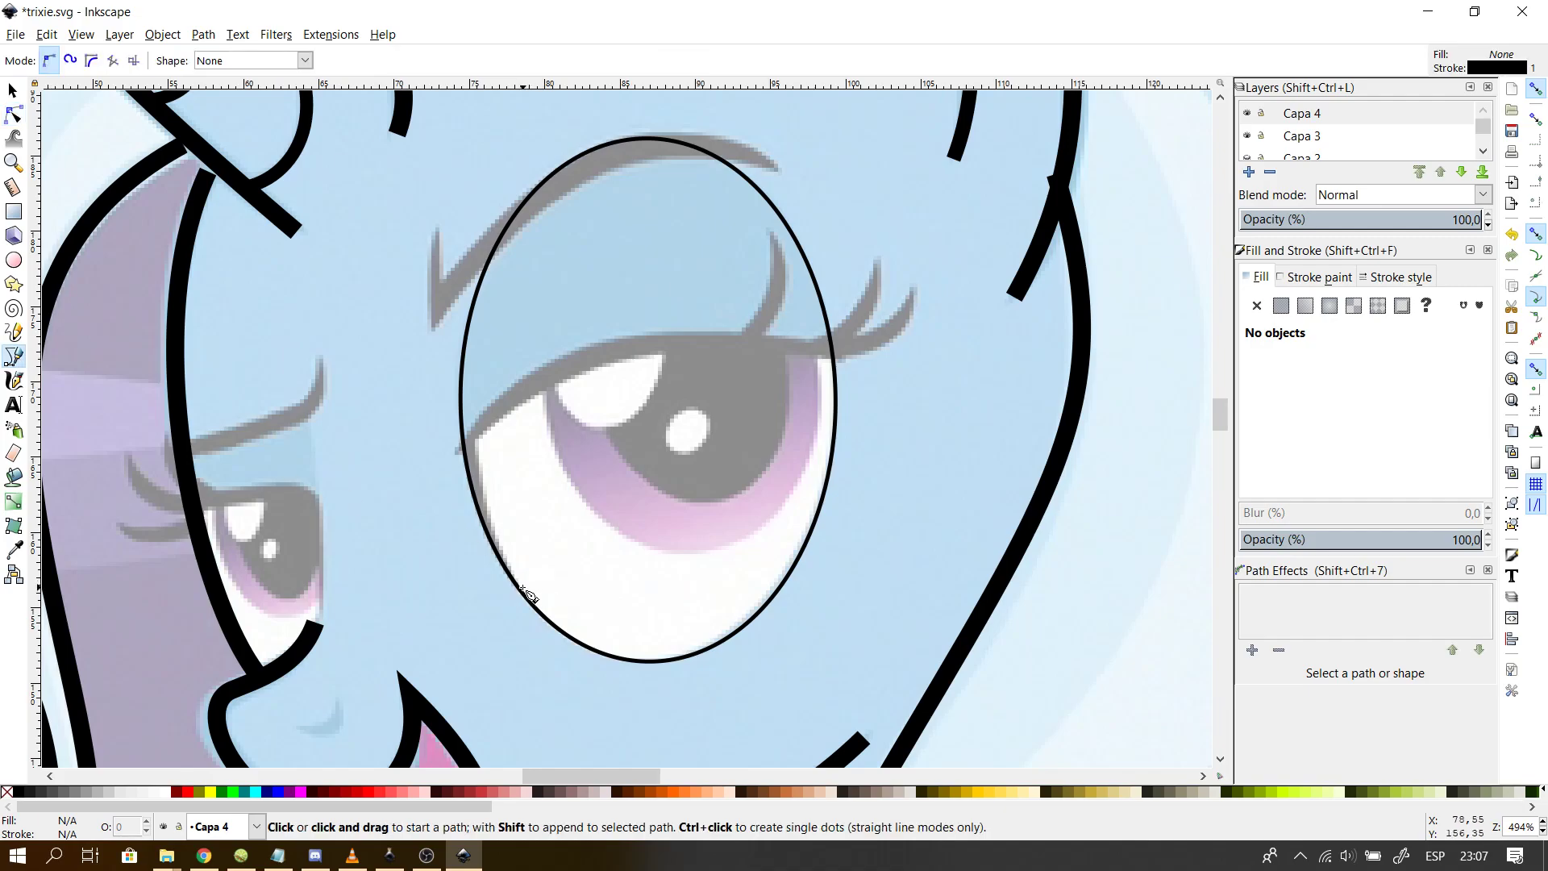
pyautogui.click(510, 587)
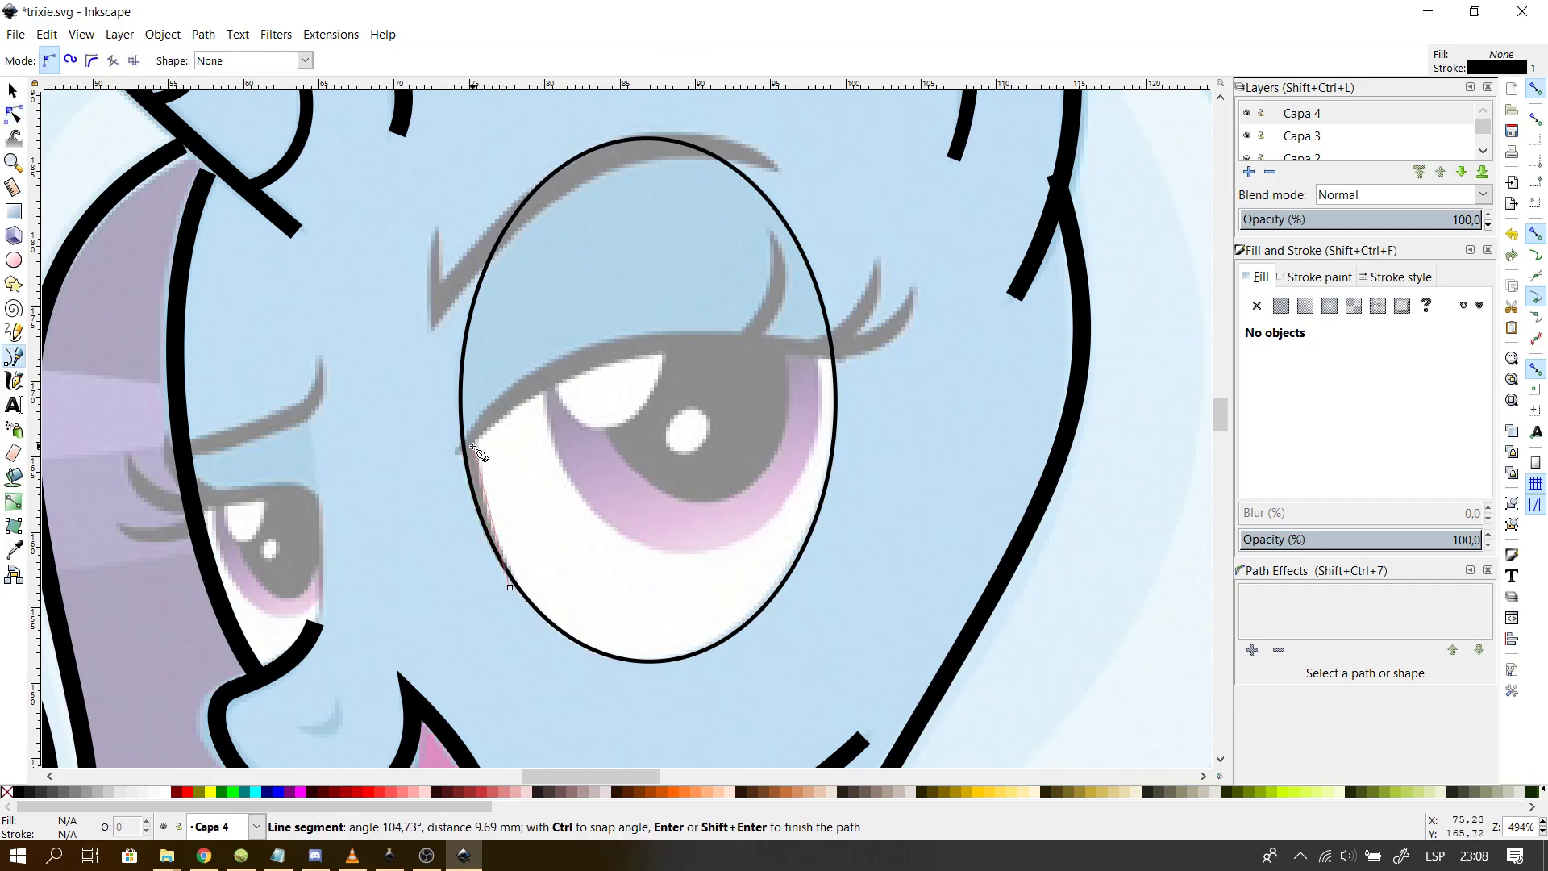
pyautogui.doubleClick(473, 447)
pyautogui.press('n')
pyautogui.moveTo(494, 494); pyautogui.dragTo(492, 555)
pyautogui.press('Escape')
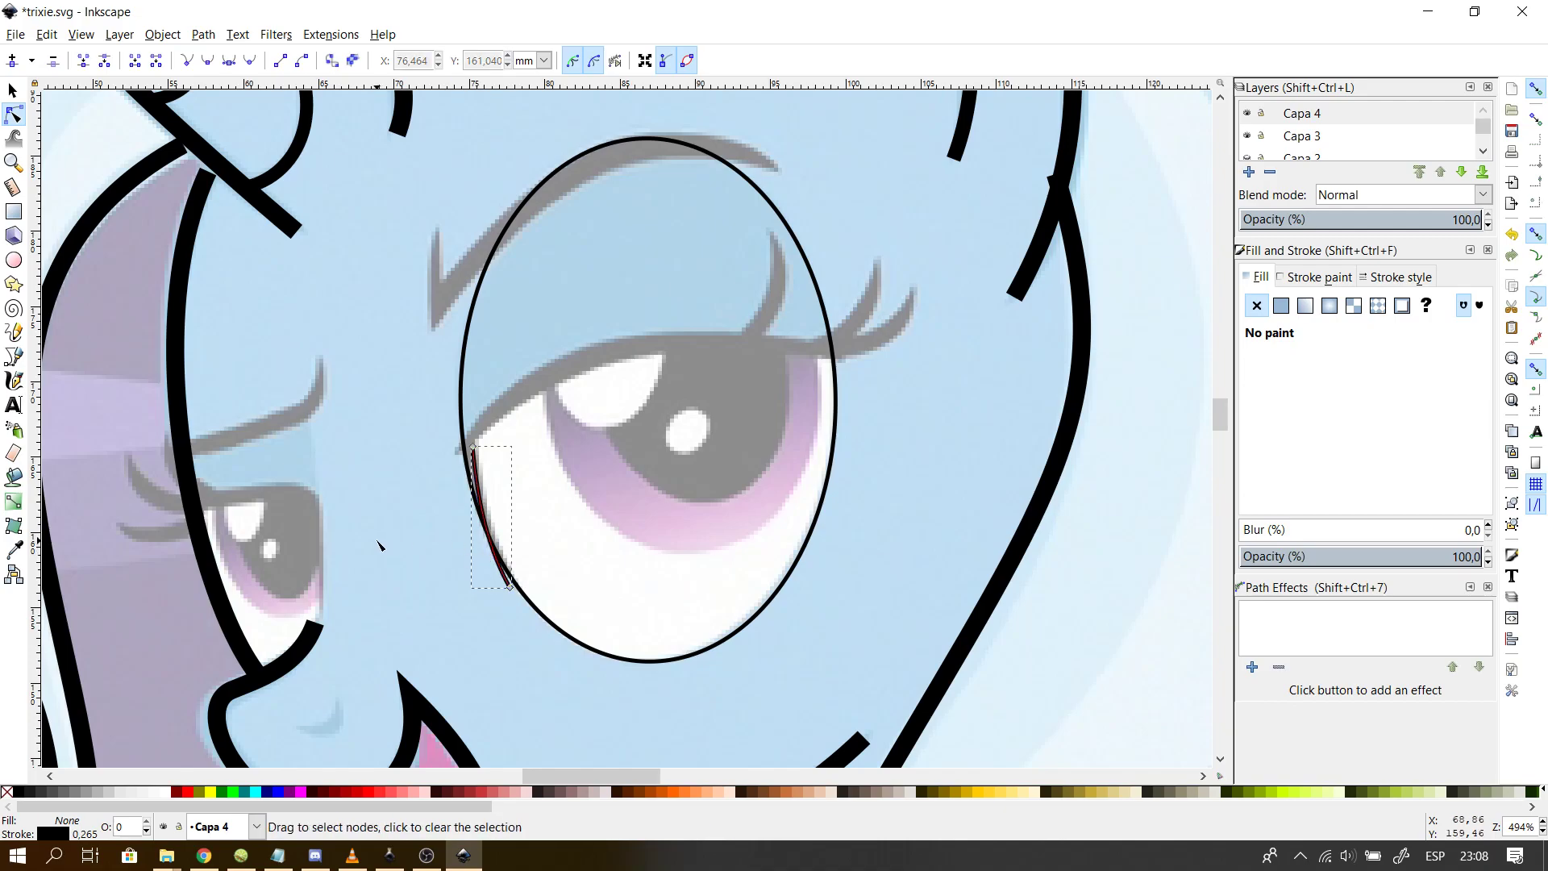
pyautogui.press('Escape')
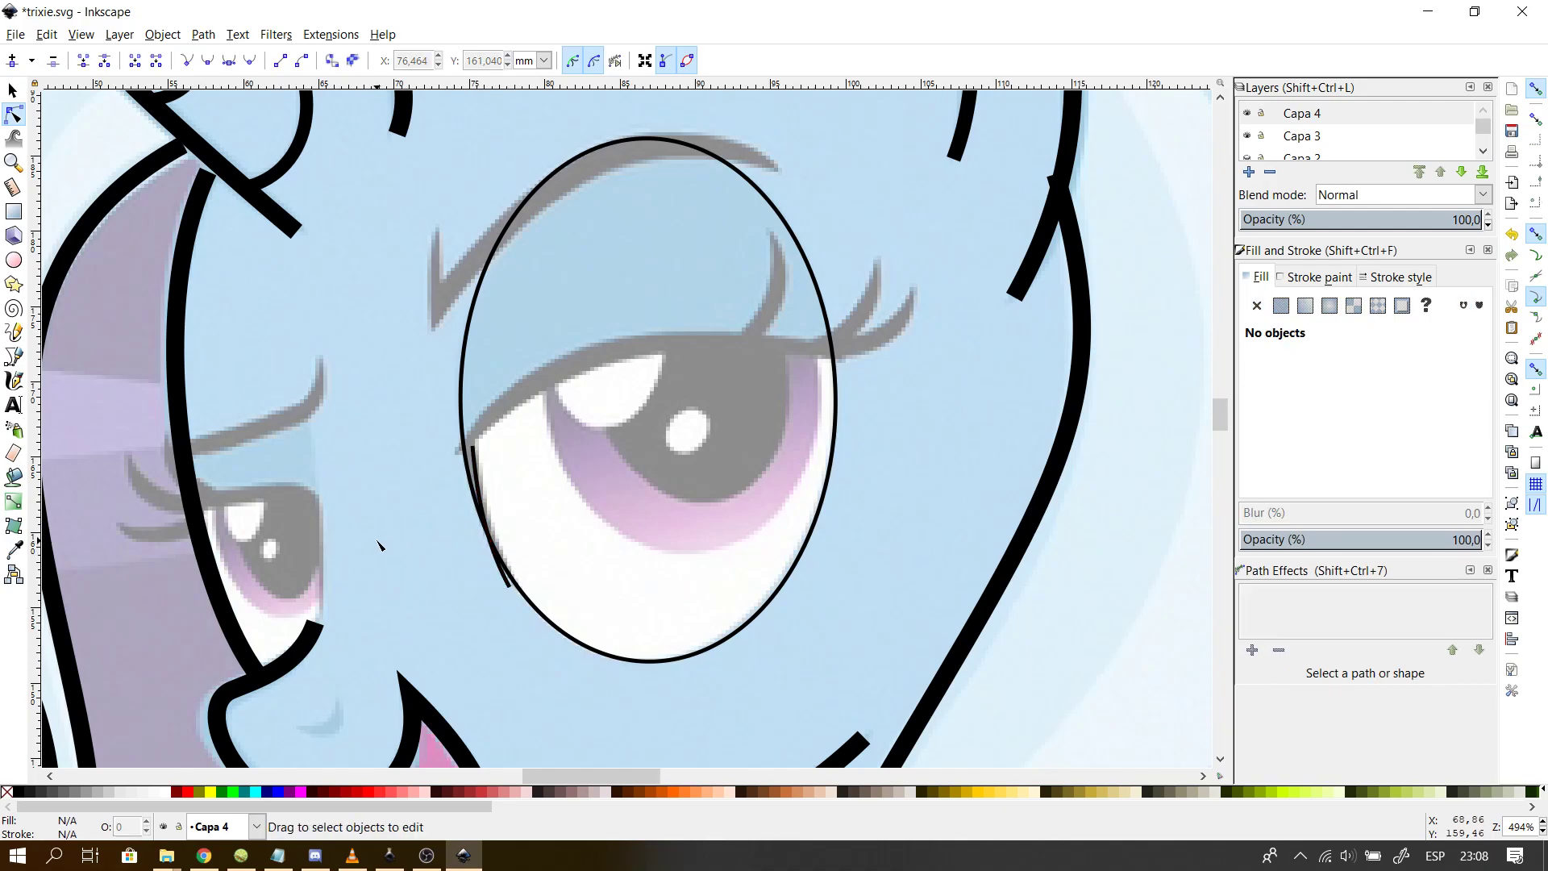
pyautogui.click(479, 488)
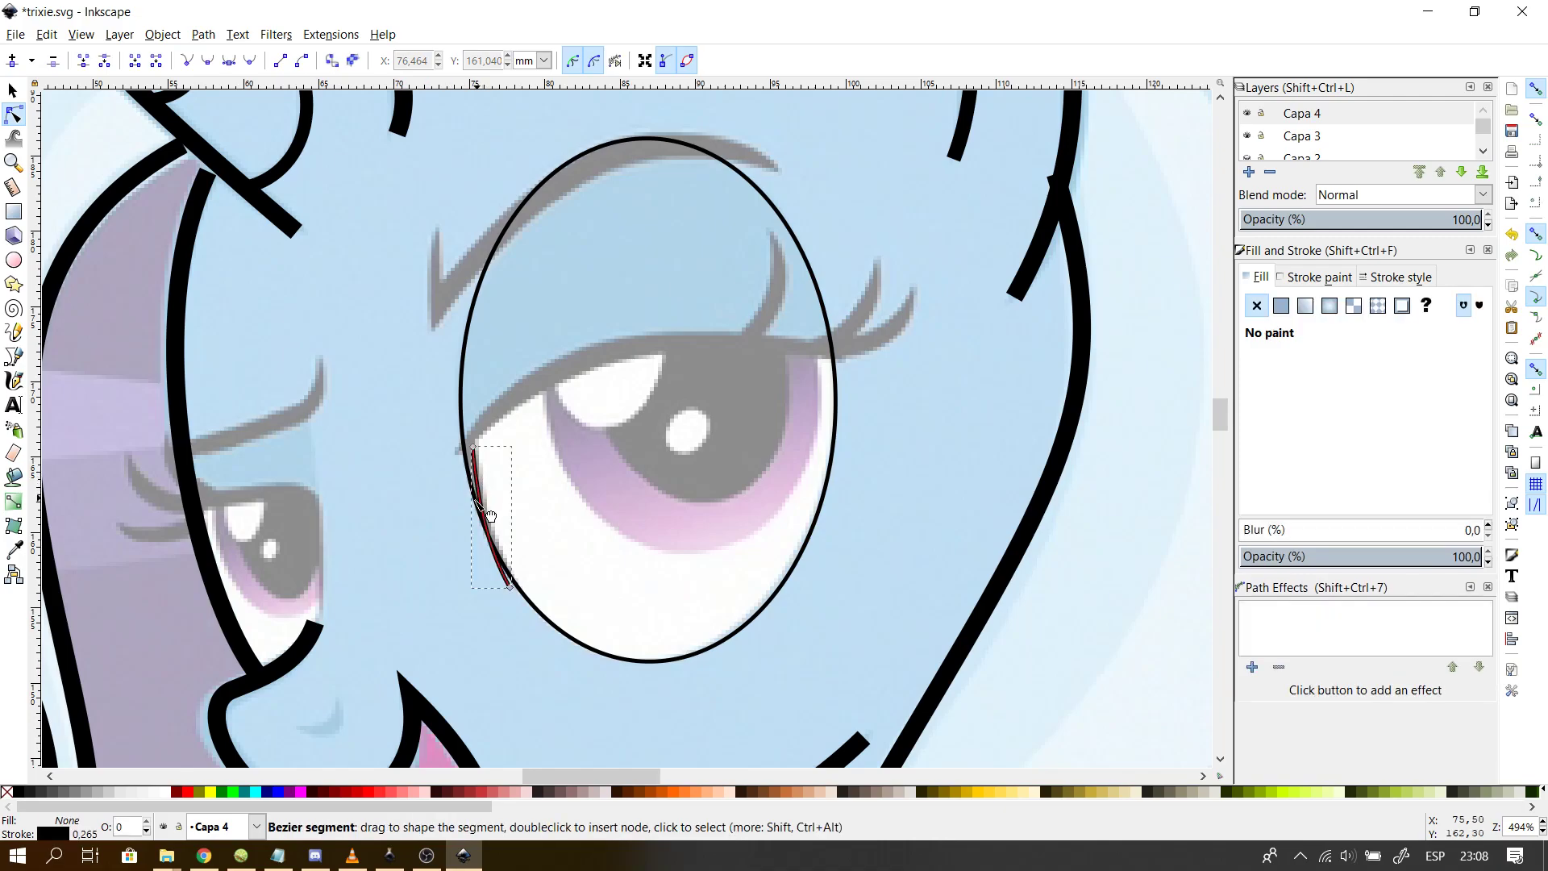
pyautogui.click(452, 511)
pyautogui.click(477, 468)
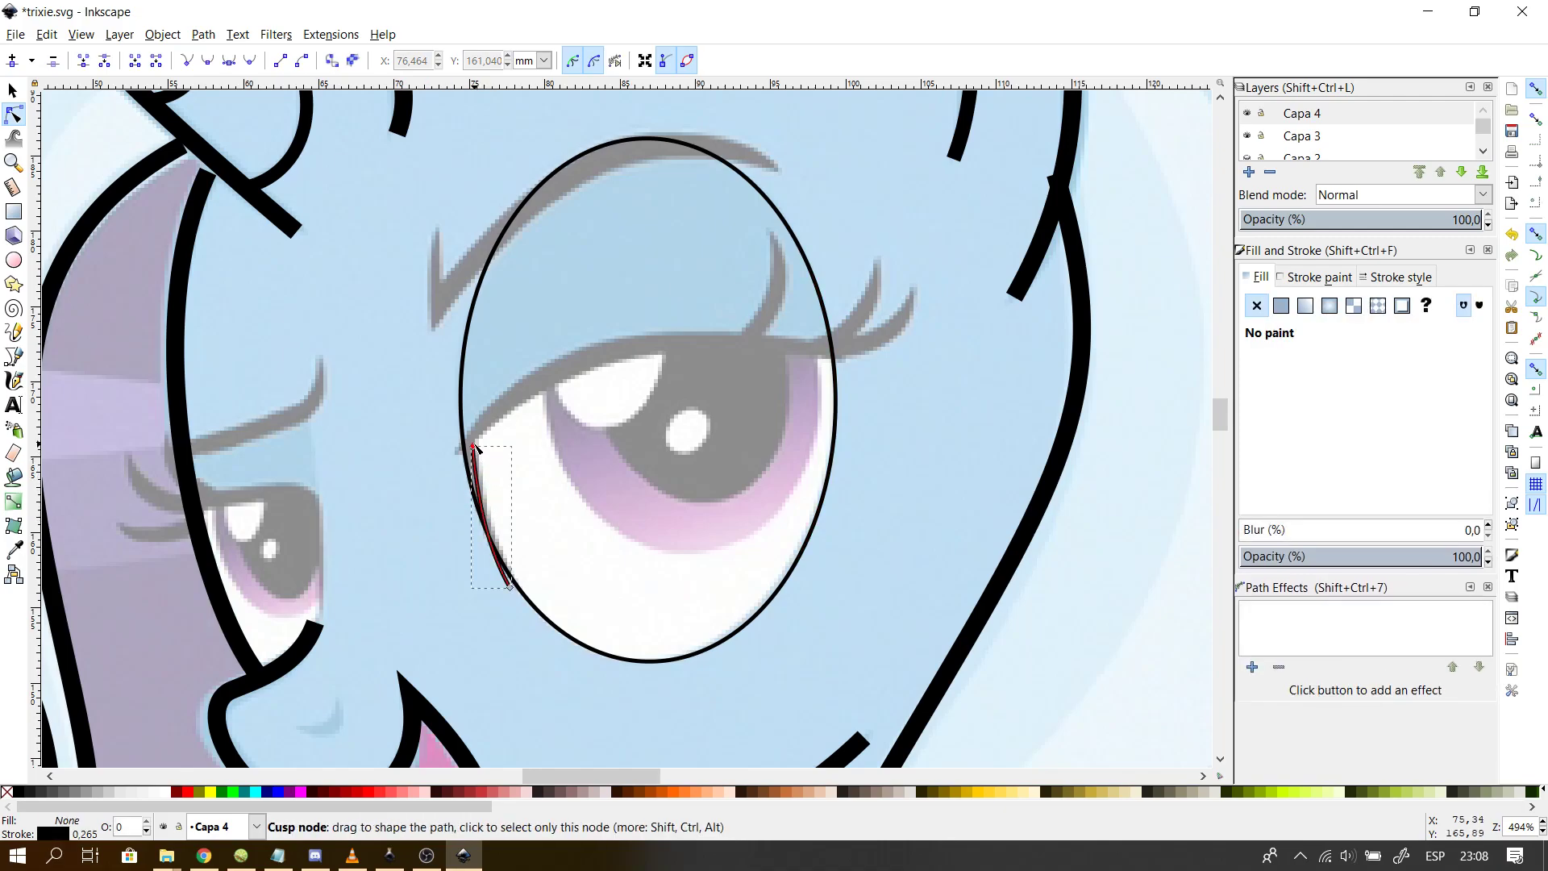
pyautogui.click(387, 487)
pyautogui.click(482, 504)
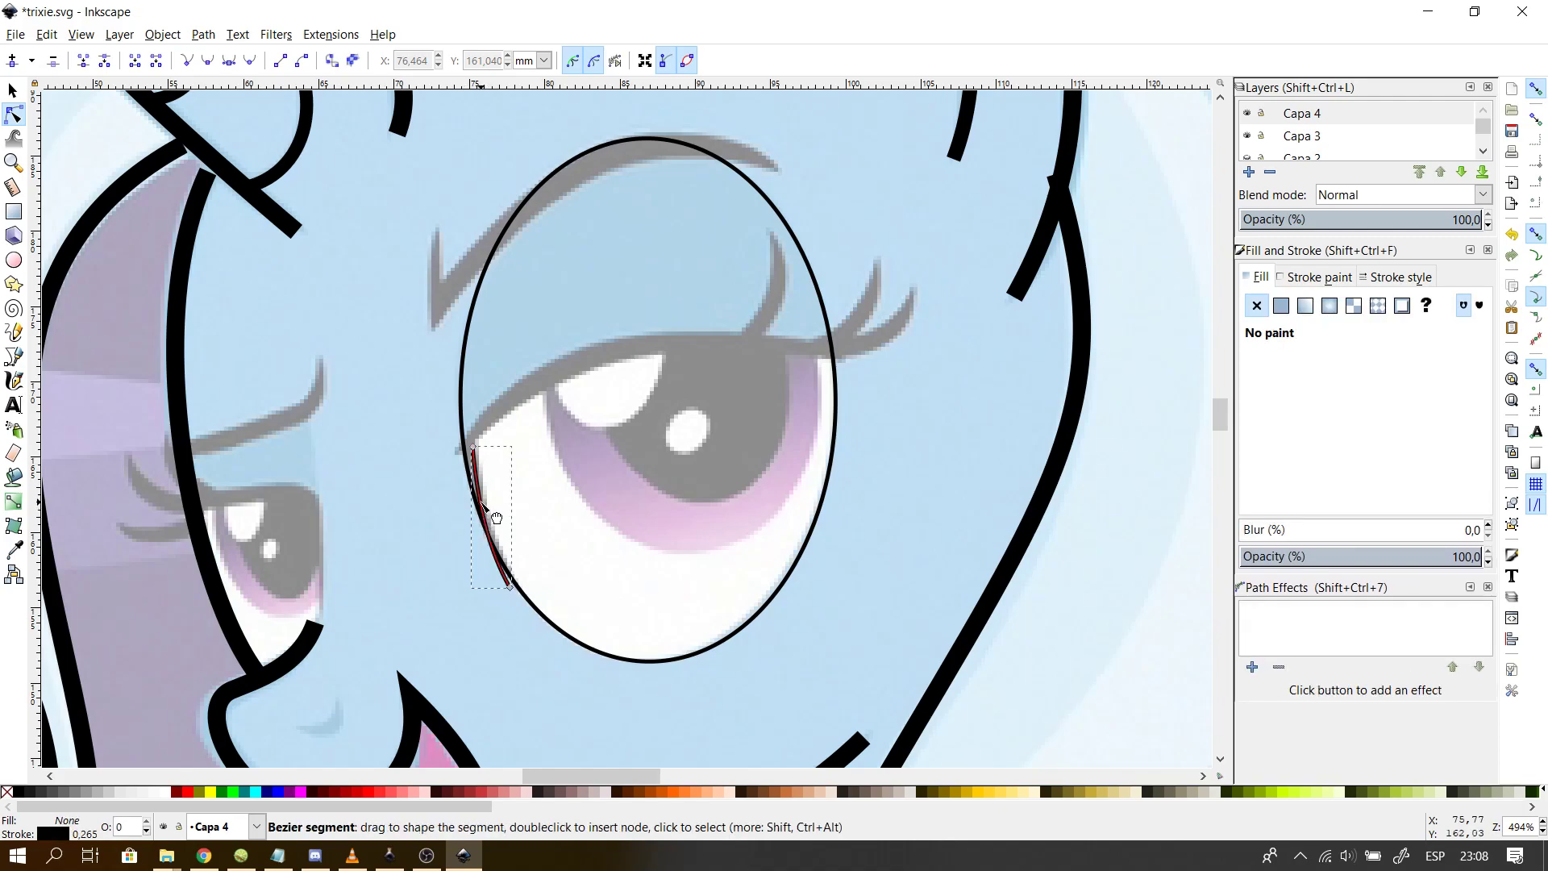
pyautogui.moveTo(481, 503)
pyautogui.mouseDown()
pyautogui.moveTo(496, 493)
pyautogui.moveTo(490, 505)
pyautogui.mouseUp()
pyautogui.hotkey('ctrl', 'z')
pyautogui.click(542, 528)
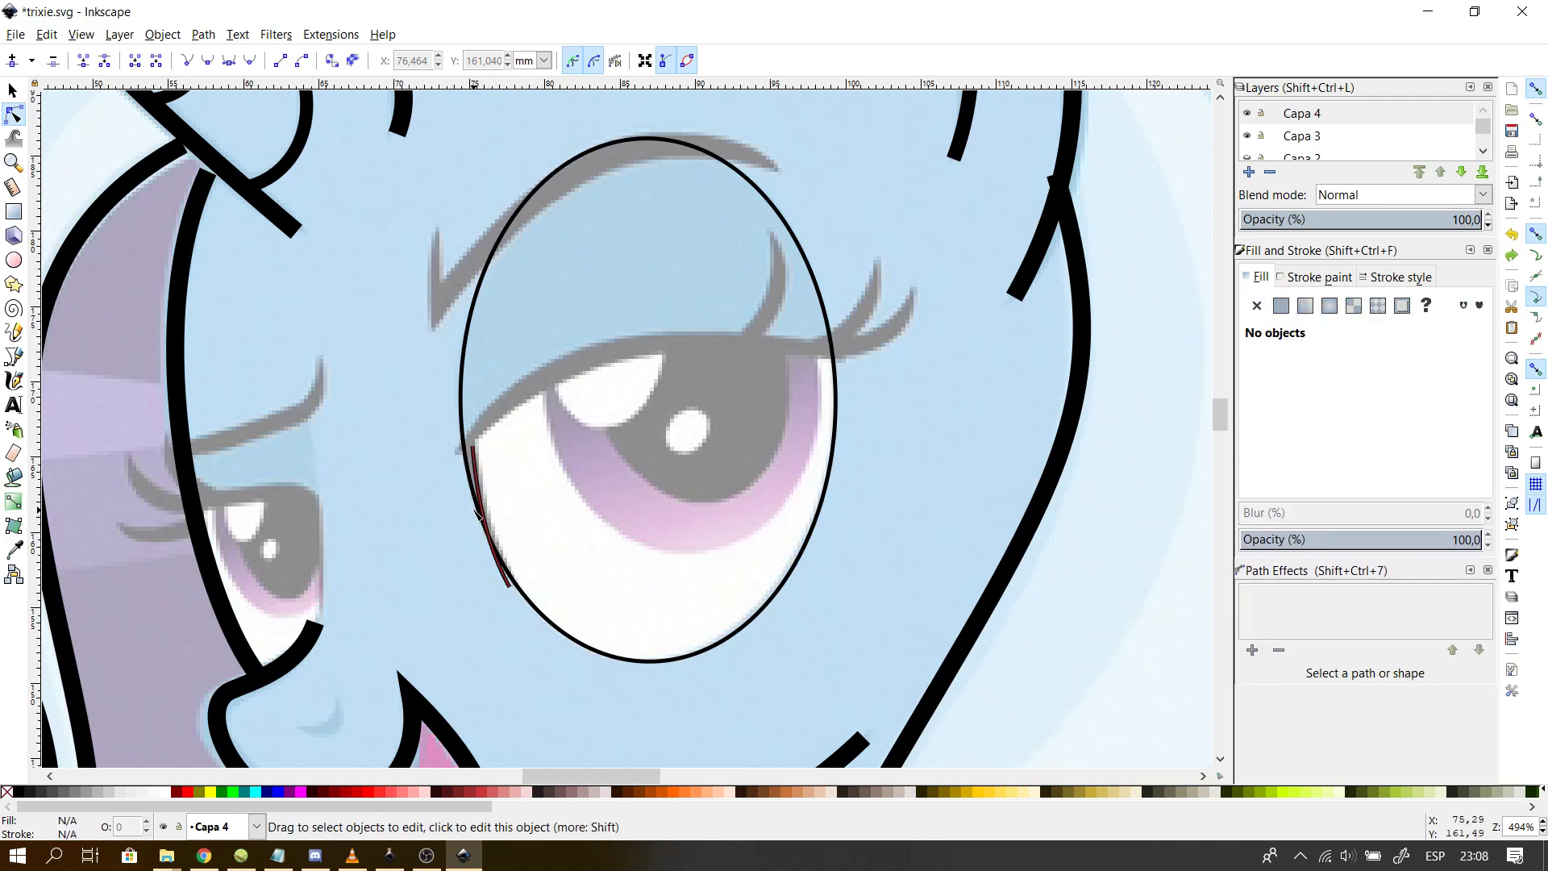
# - Set the stroke width of the curve along the eye's lower-left edge to 0.865 mm and deselect it
pyautogui.click(487, 528)
pyautogui.click(1422, 282)
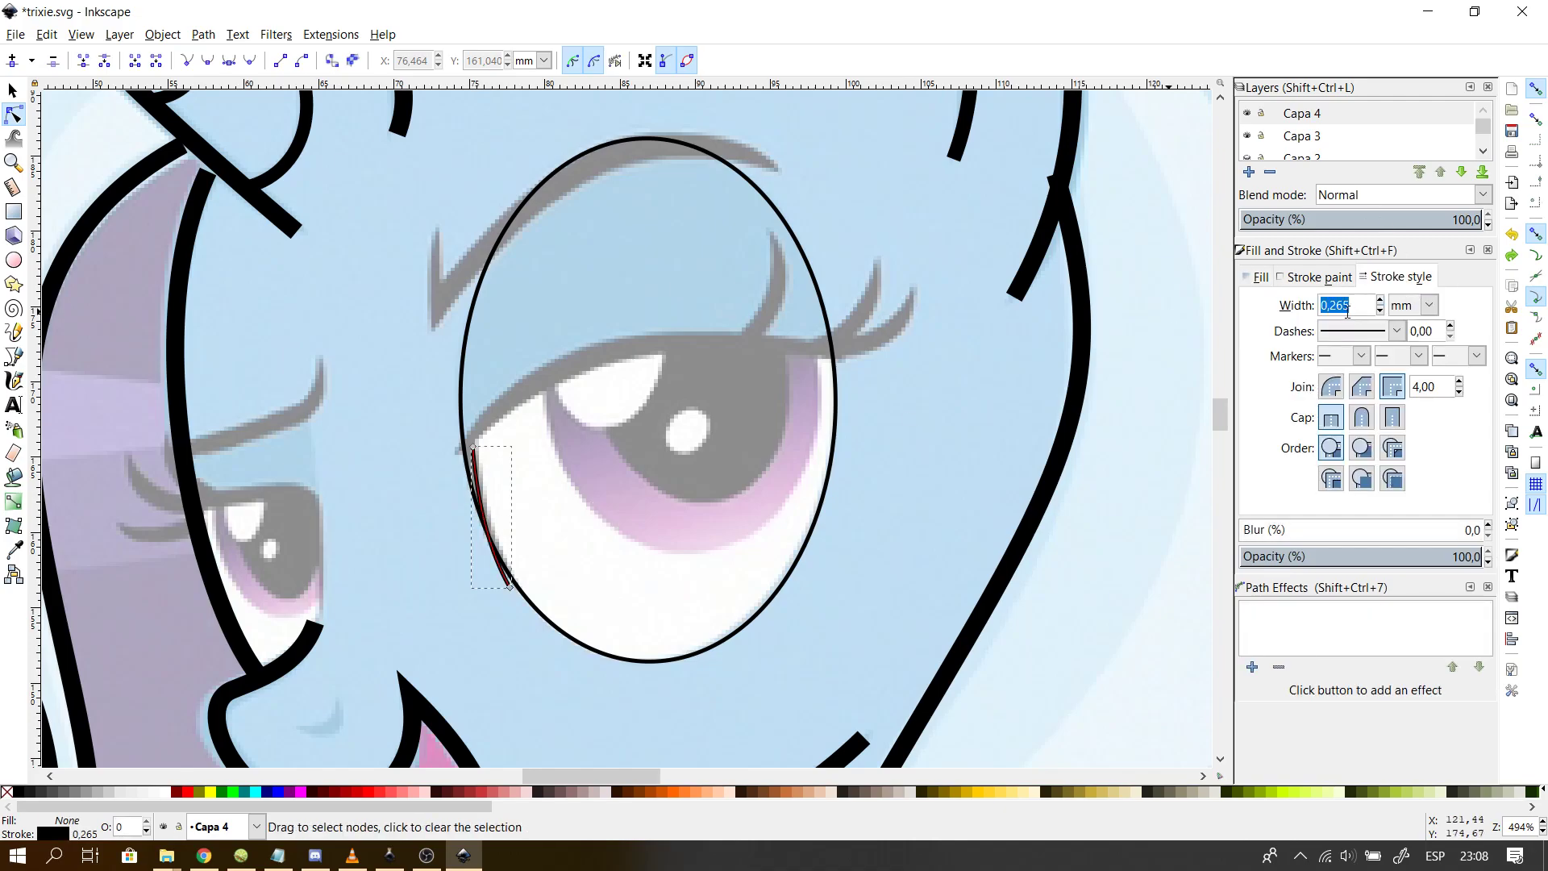
pyautogui.scroll(5, 1322, 304)
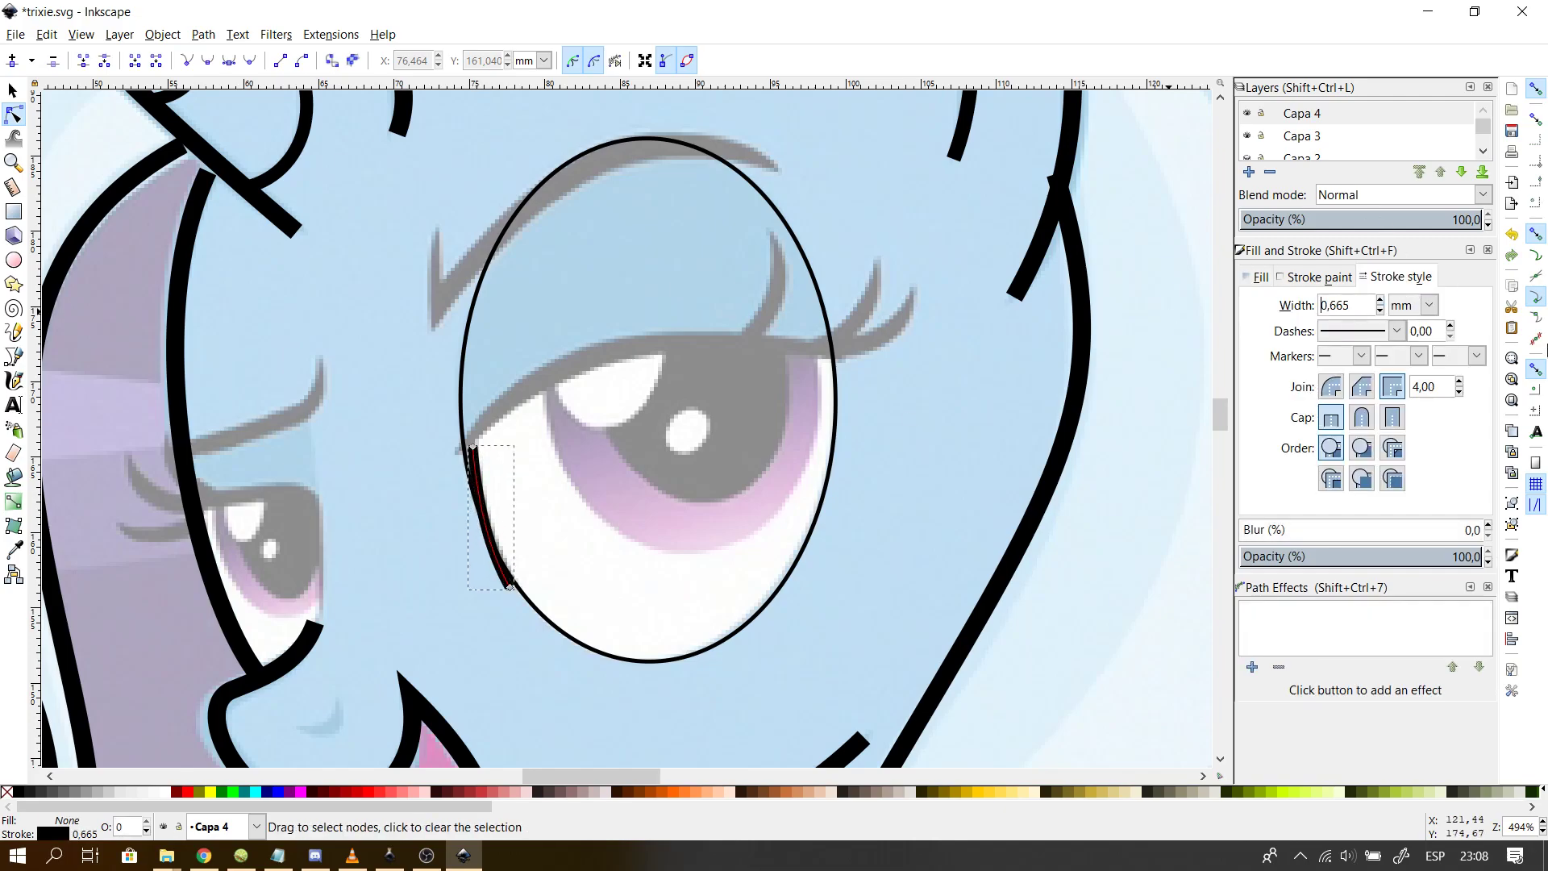
pyautogui.scroll(1, 1322, 305)
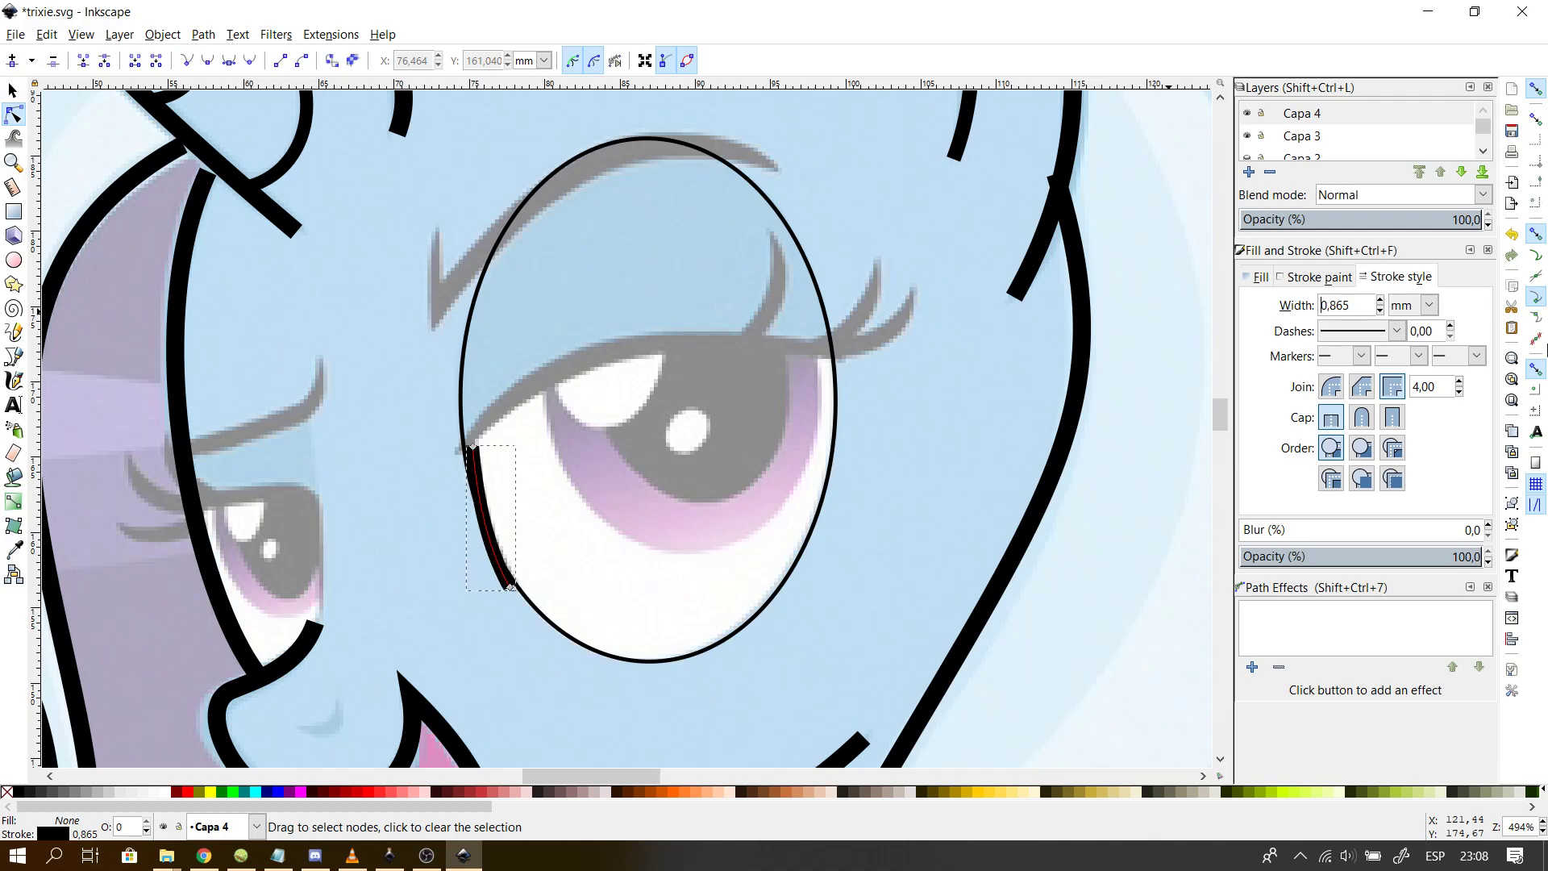
pyautogui.click(423, 449)
pyautogui.click(484, 482)
pyautogui.click(380, 564)
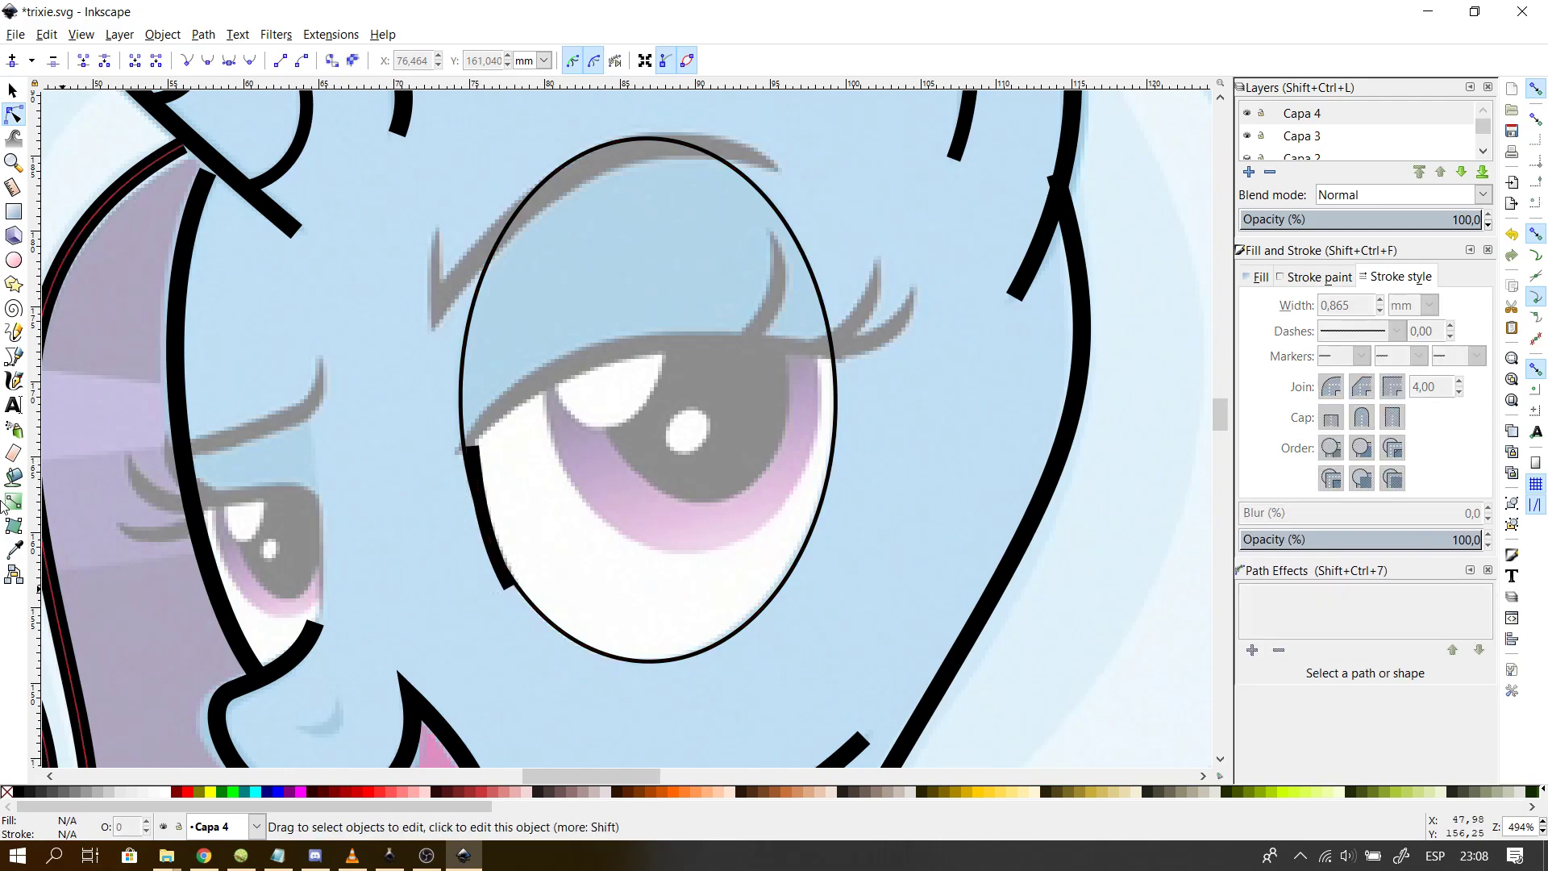
# - Draw a straight line from the large eye's left corner to the tip of the outermost eyelash with the Pen tool
pyautogui.doubleClick(15, 357)
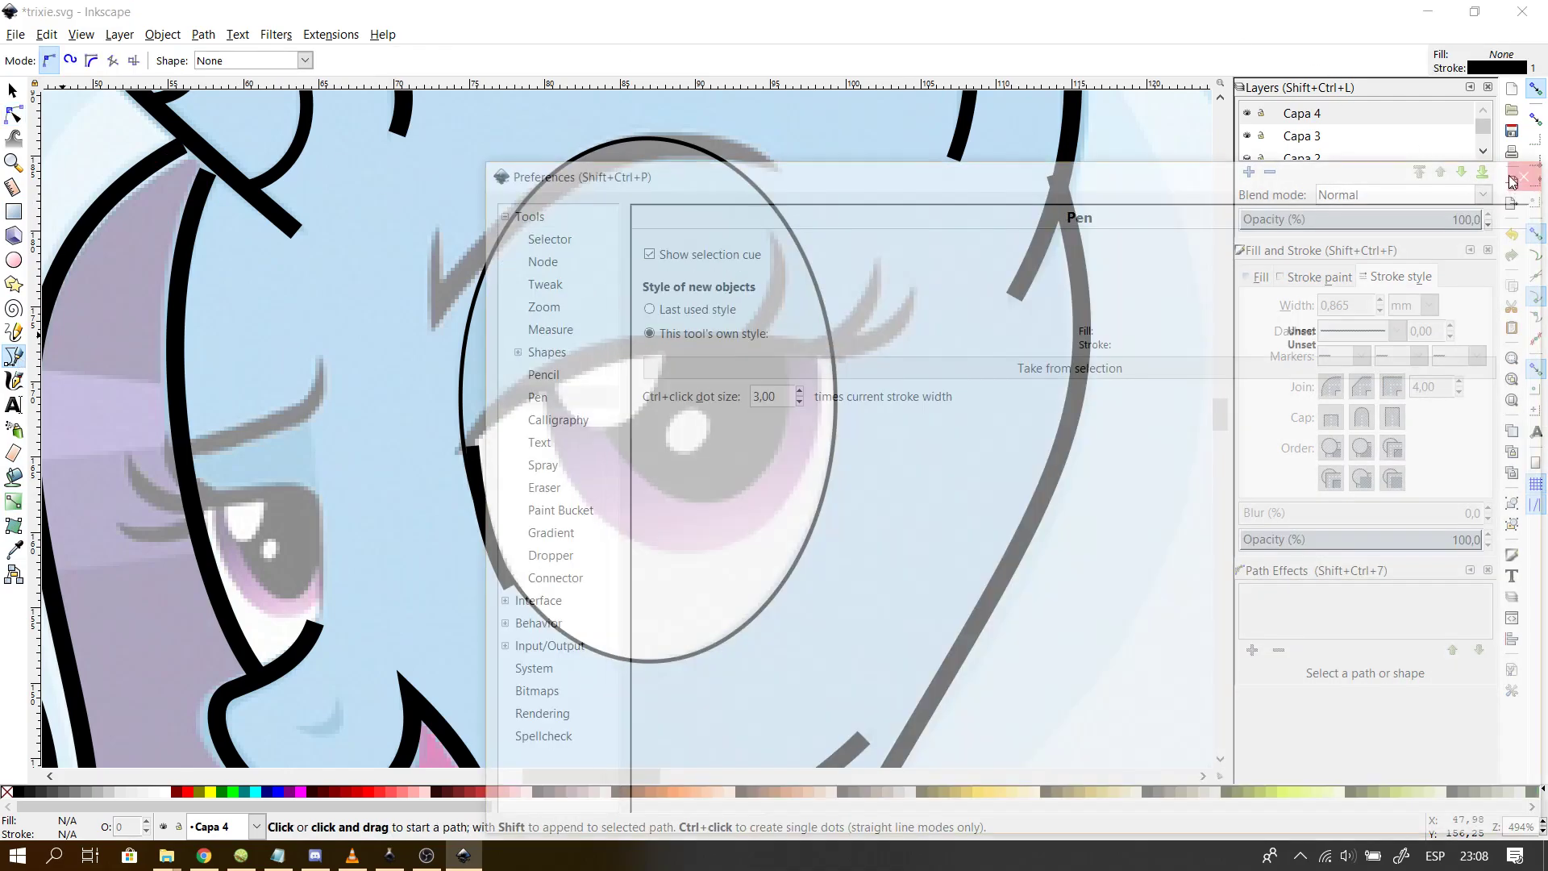
pyautogui.click(1524, 176)
pyautogui.moveTo(472, 430); pyautogui.dragTo(515, 430)
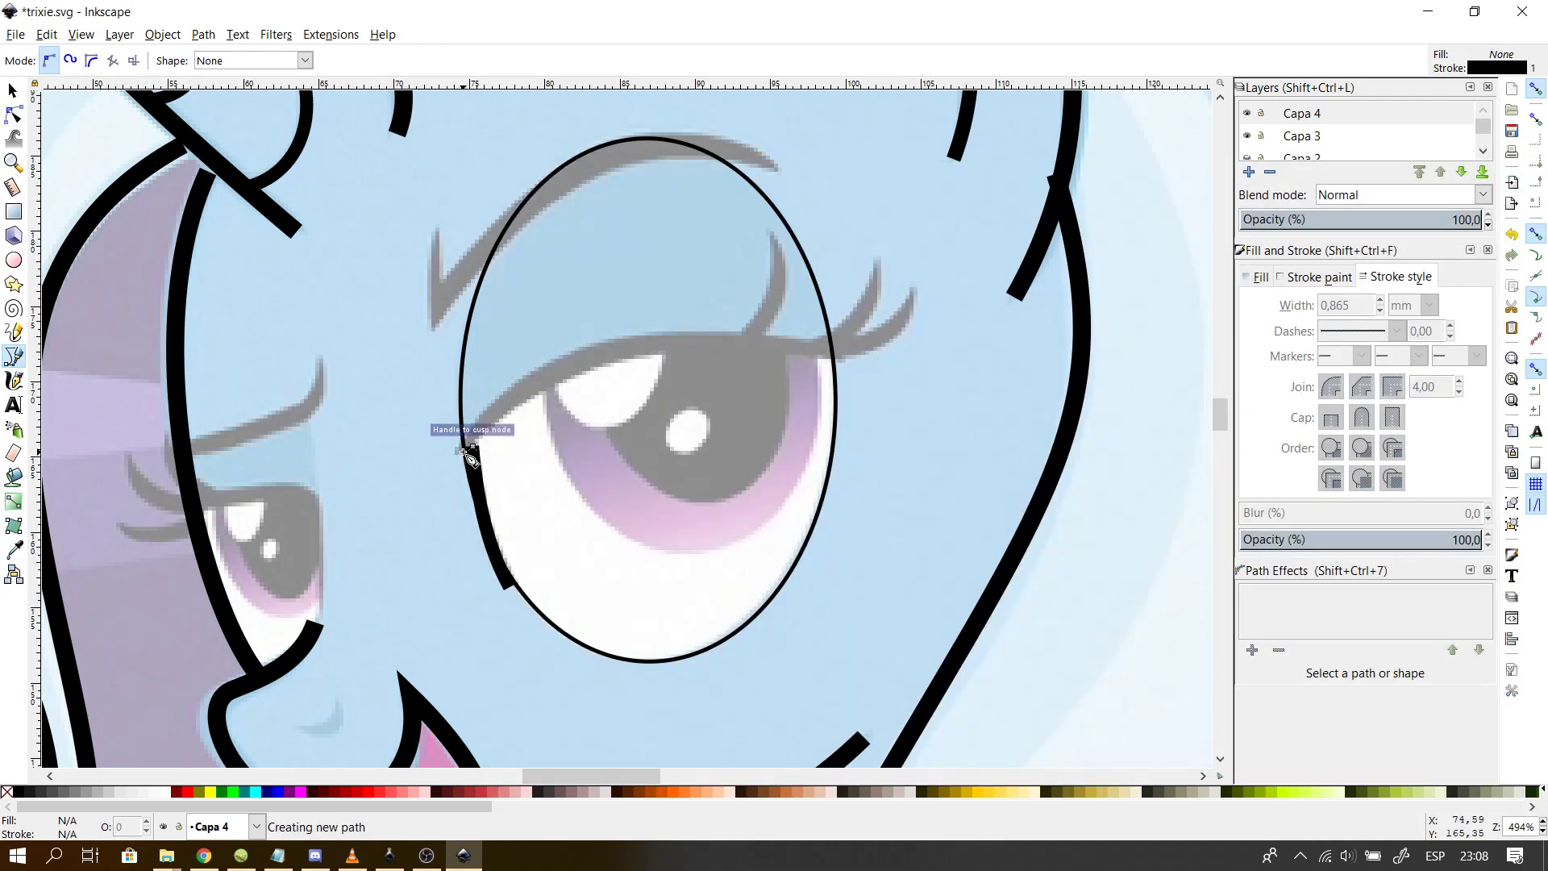
pyautogui.press('Escape')
pyautogui.click(453, 455)
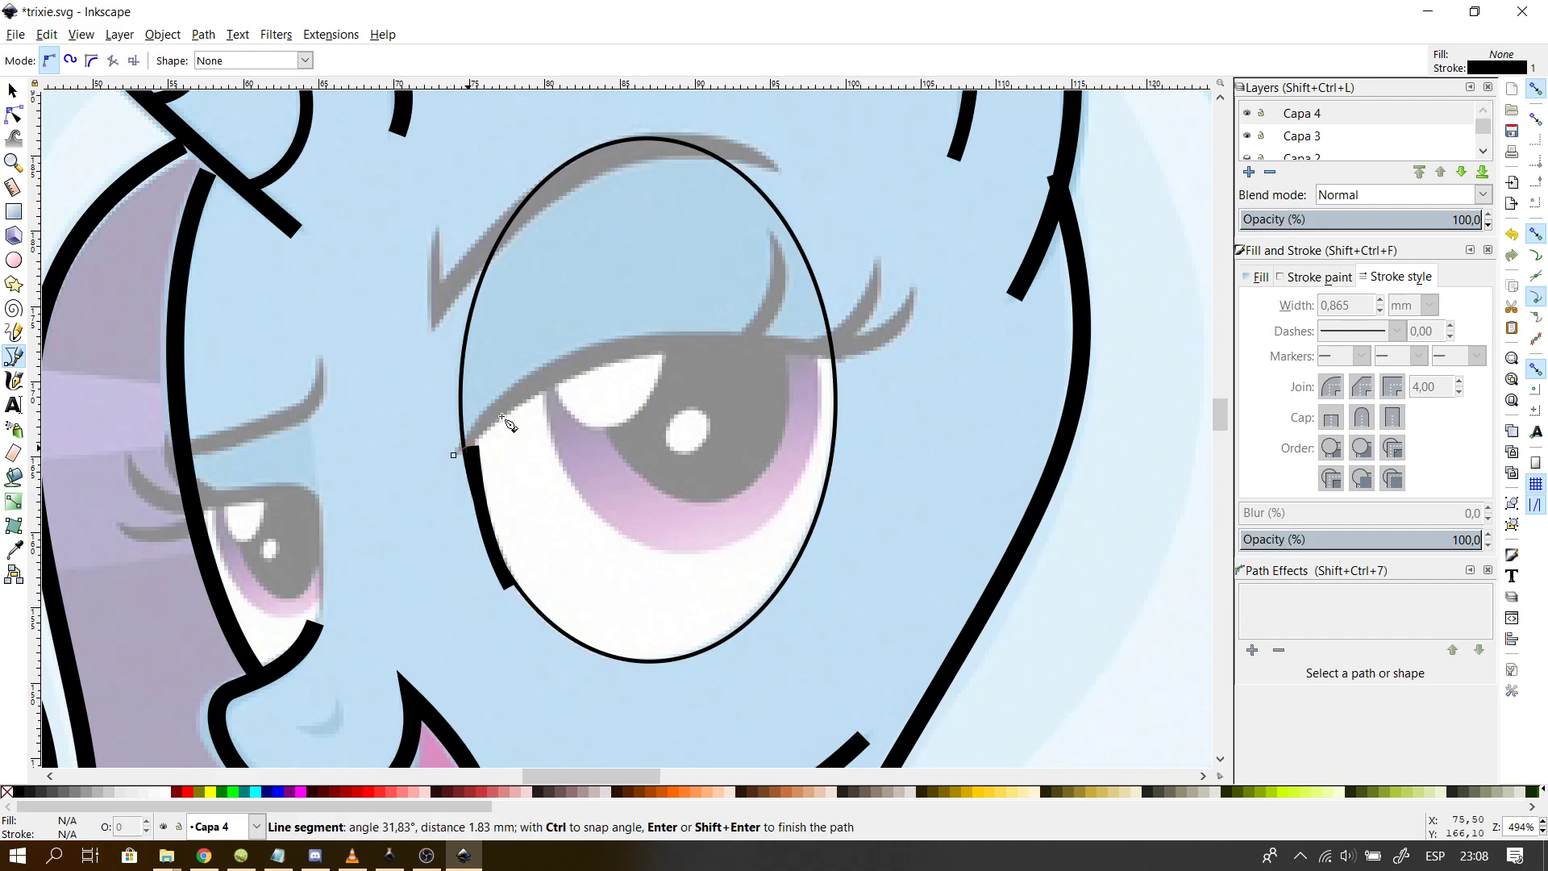
pyautogui.doubleClick(913, 295)
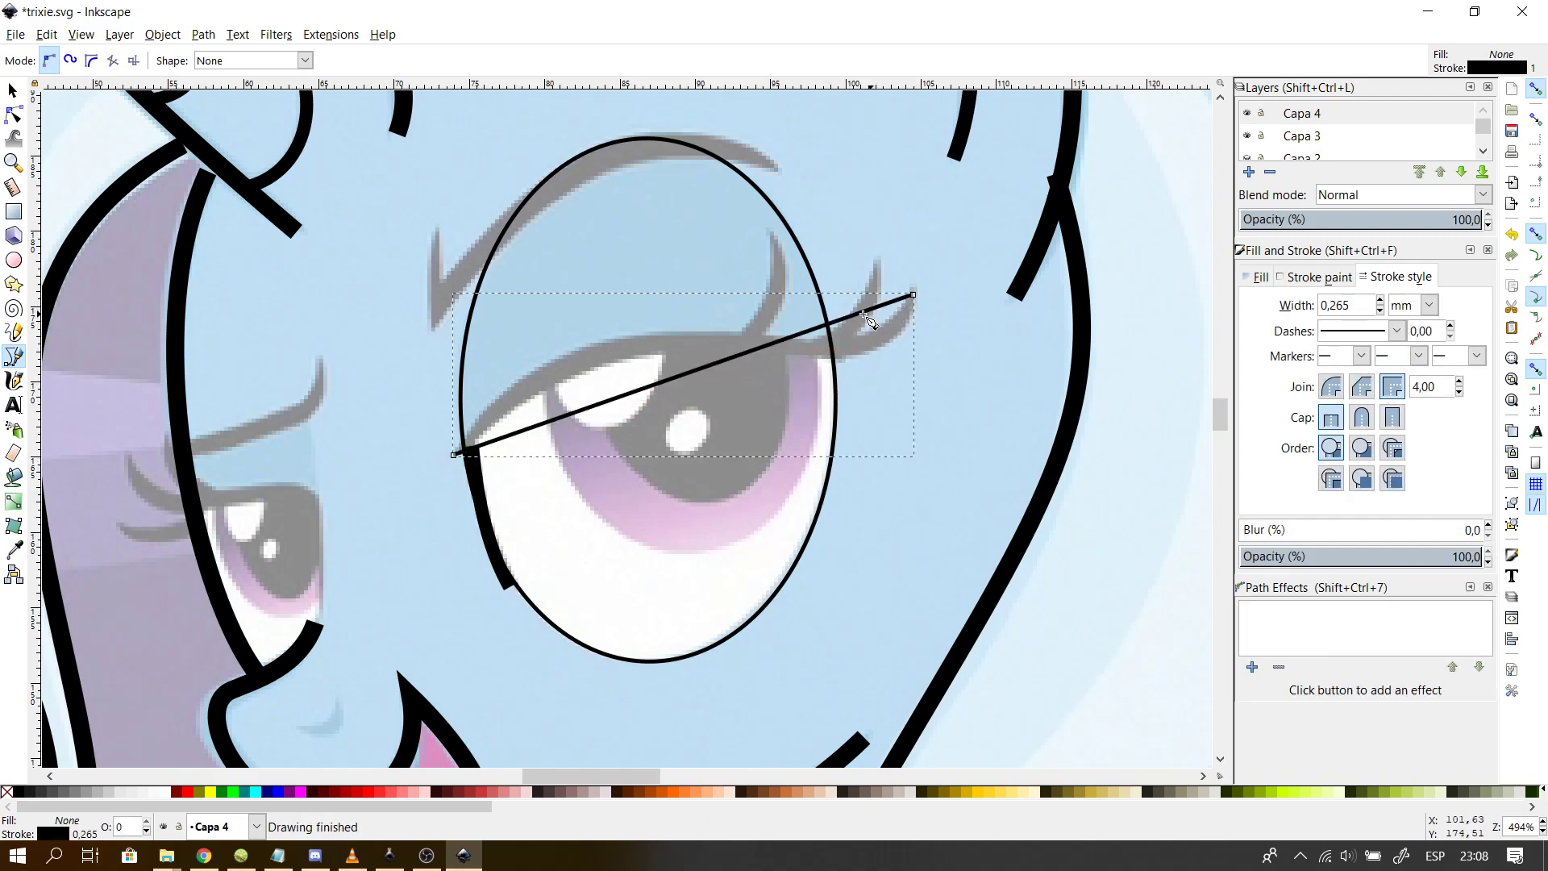
# - Bend the new line into an S-shaped curve following the upper eyelid and the outermost eyelash by adjusting its segment and handles
pyautogui.click(14, 114)
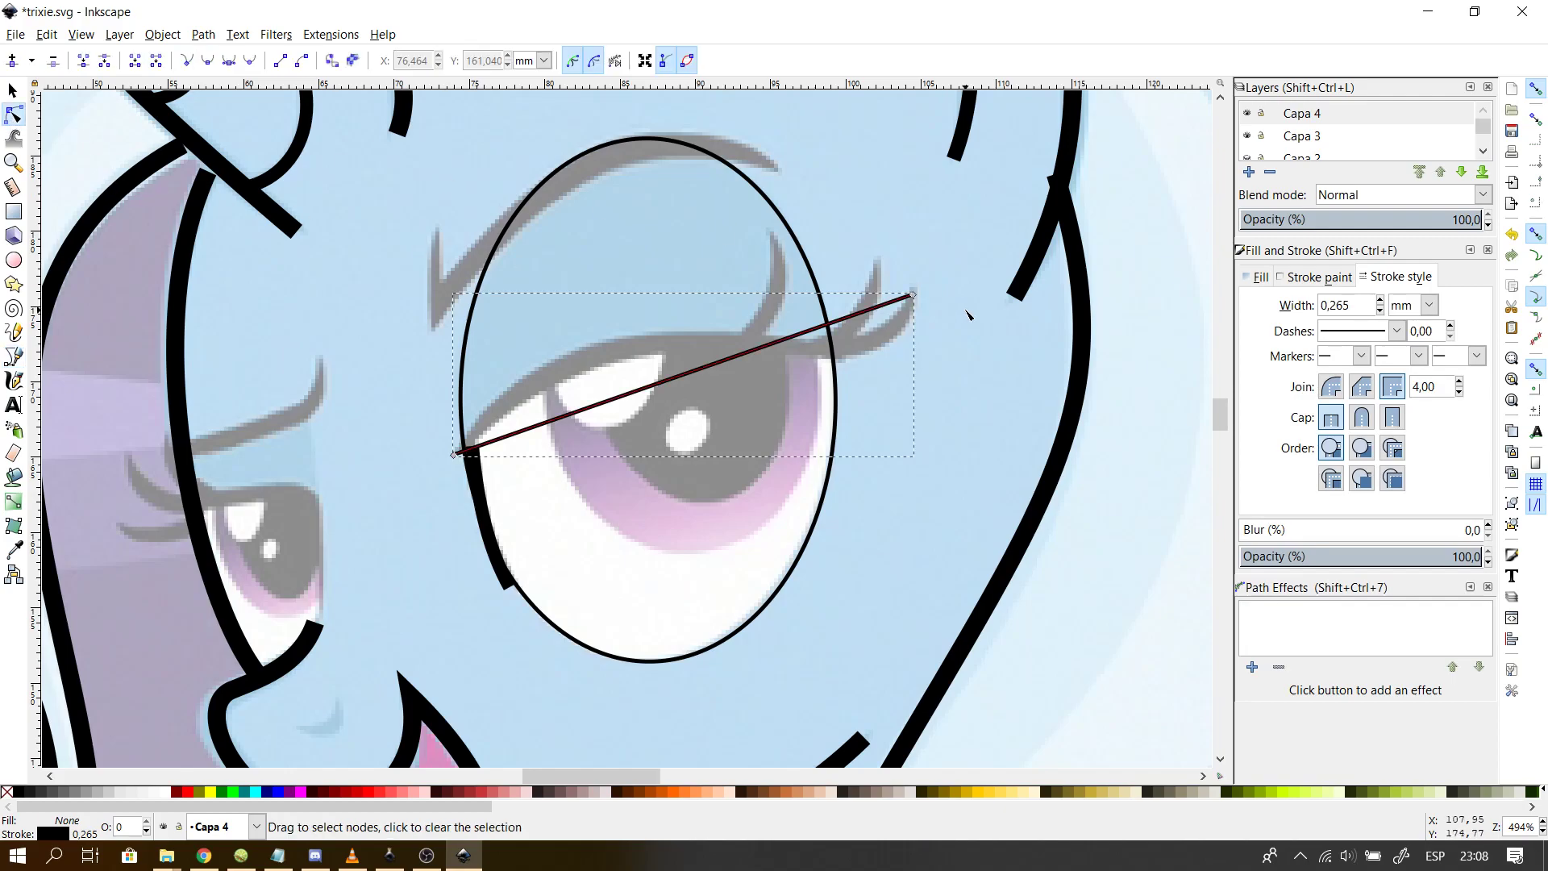
pyautogui.moveTo(881, 308); pyautogui.dragTo(879, 343)
pyautogui.moveTo(709, 419); pyautogui.dragTo(677, 349)
pyautogui.click(839, 317)
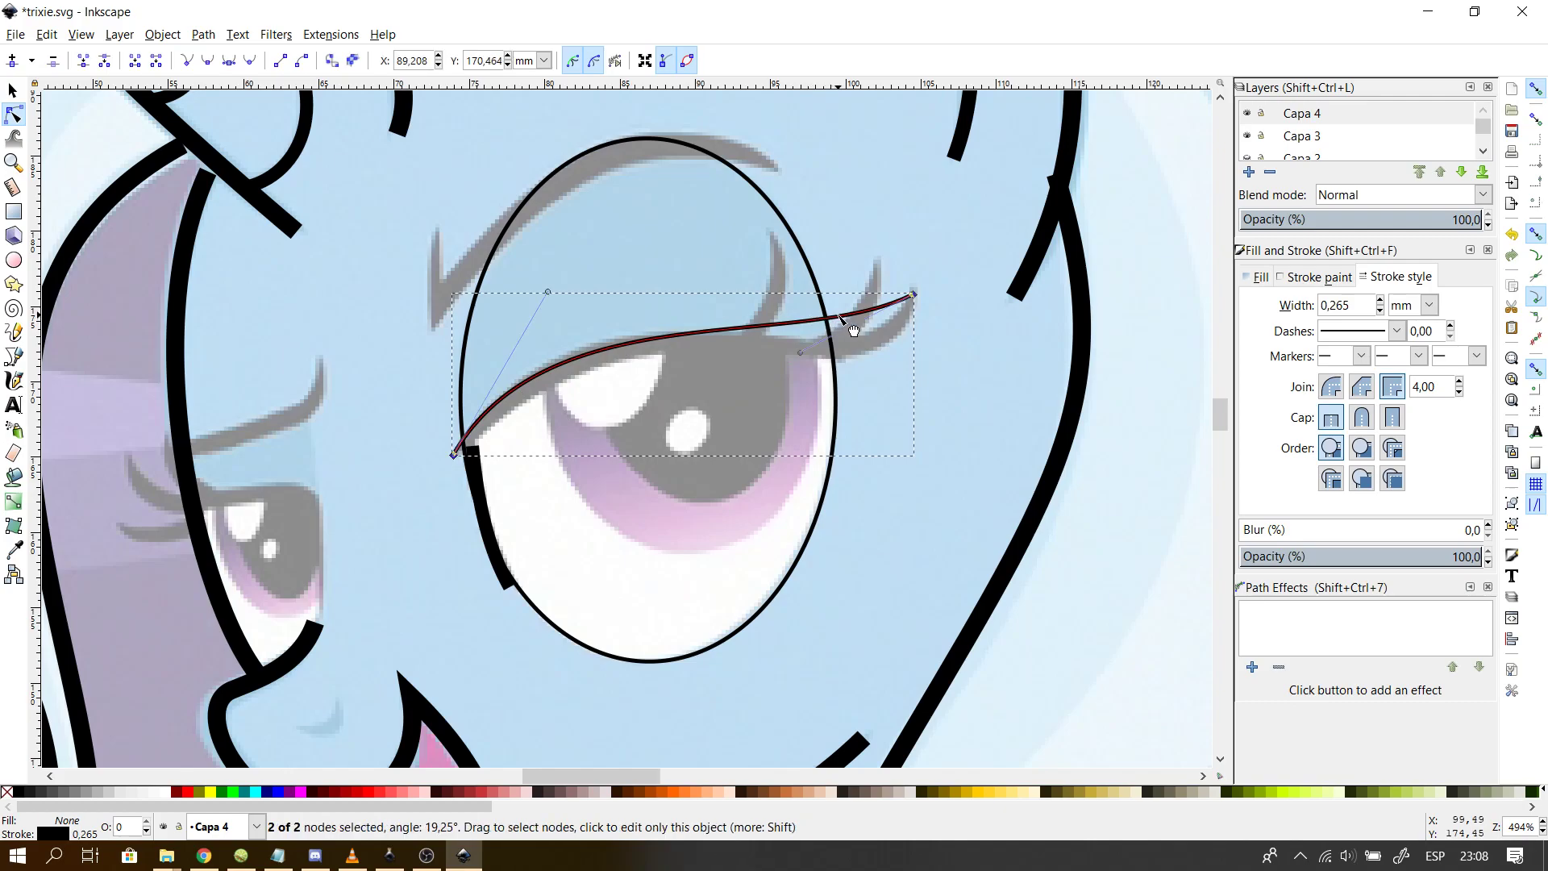
pyautogui.moveTo(800, 354); pyautogui.dragTo(876, 428)
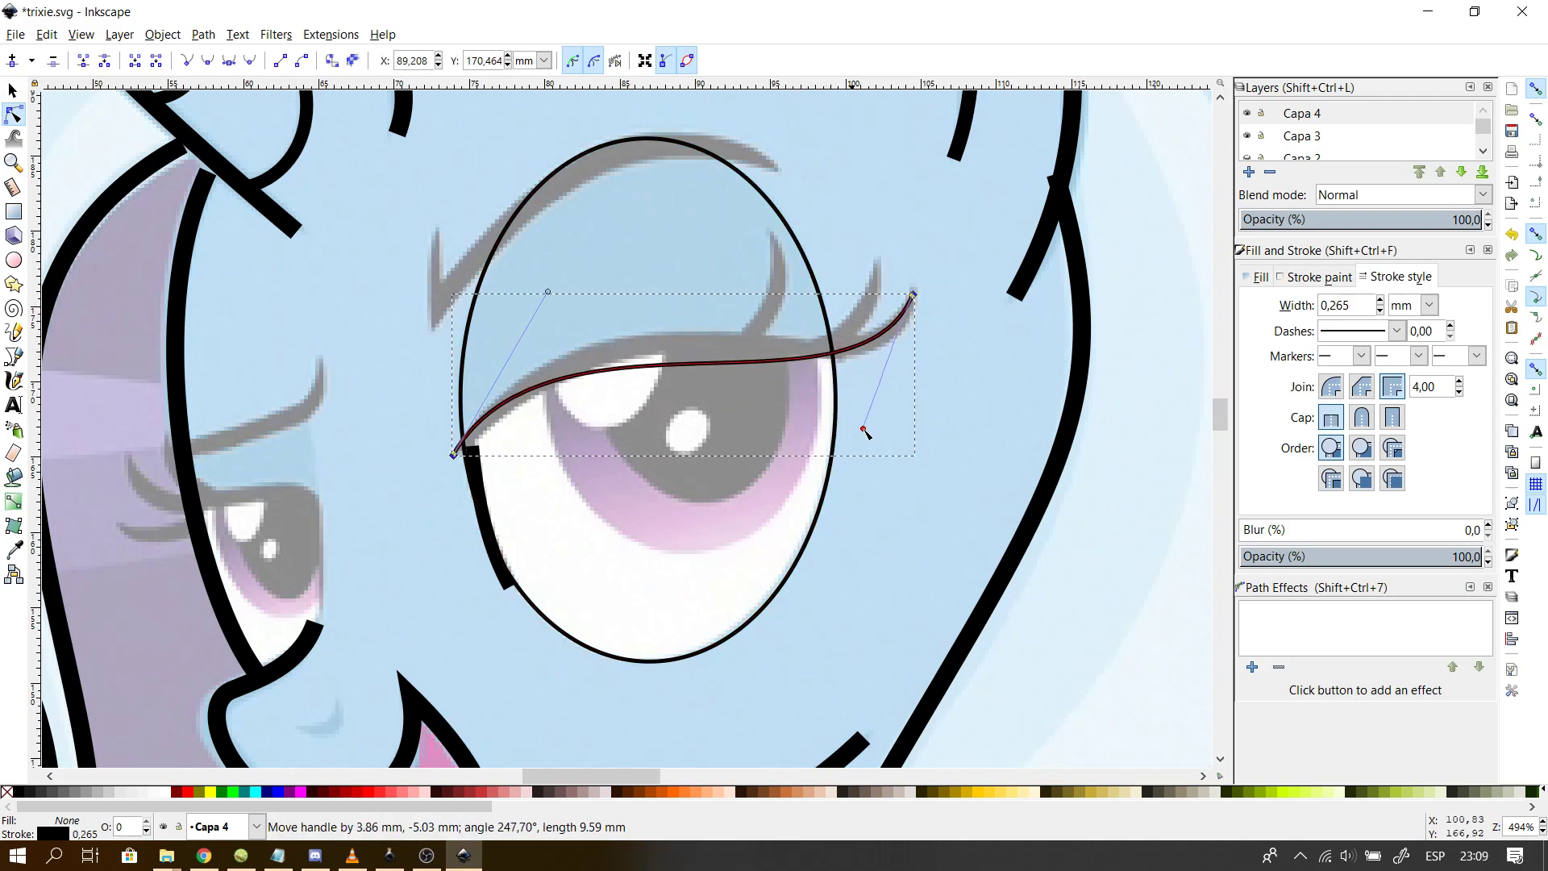
pyautogui.moveTo(548, 292); pyautogui.dragTo(602, 234)
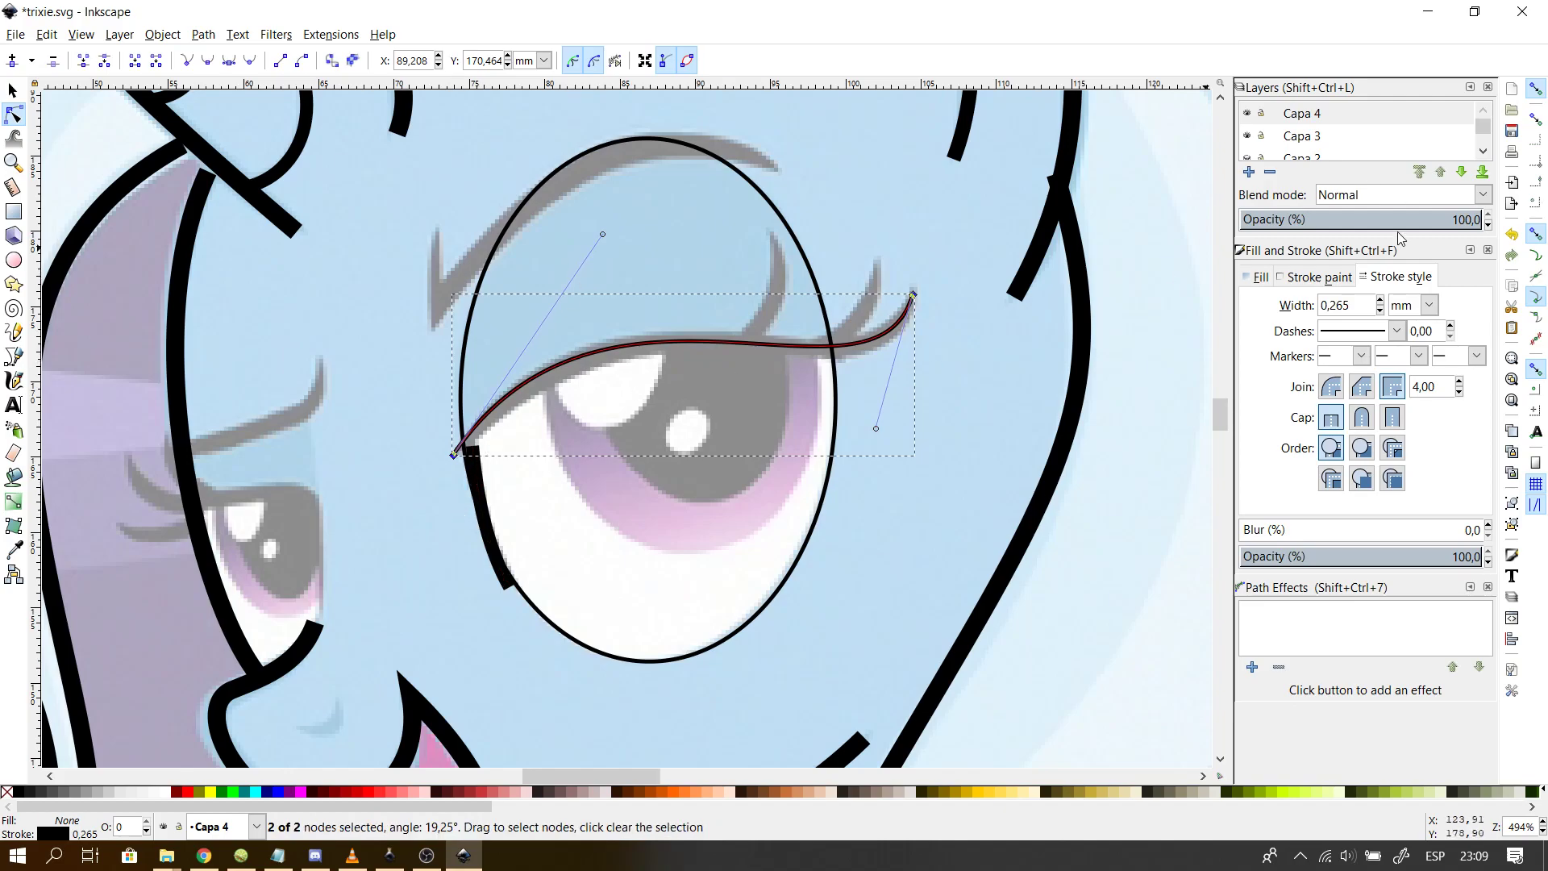
# - Set the eyelid curve's stroke width to 1.365 mm
pyautogui.moveTo(1364, 303); pyautogui.dragTo(1077, 253)
pyautogui.press('Up')
pyautogui.press('Up')
pyautogui.press('Up')
pyautogui.press('Up')
pyautogui.press('Up')
pyautogui.press('Up')
pyautogui.press('Up')
pyautogui.press('Up')
pyautogui.press('Up')
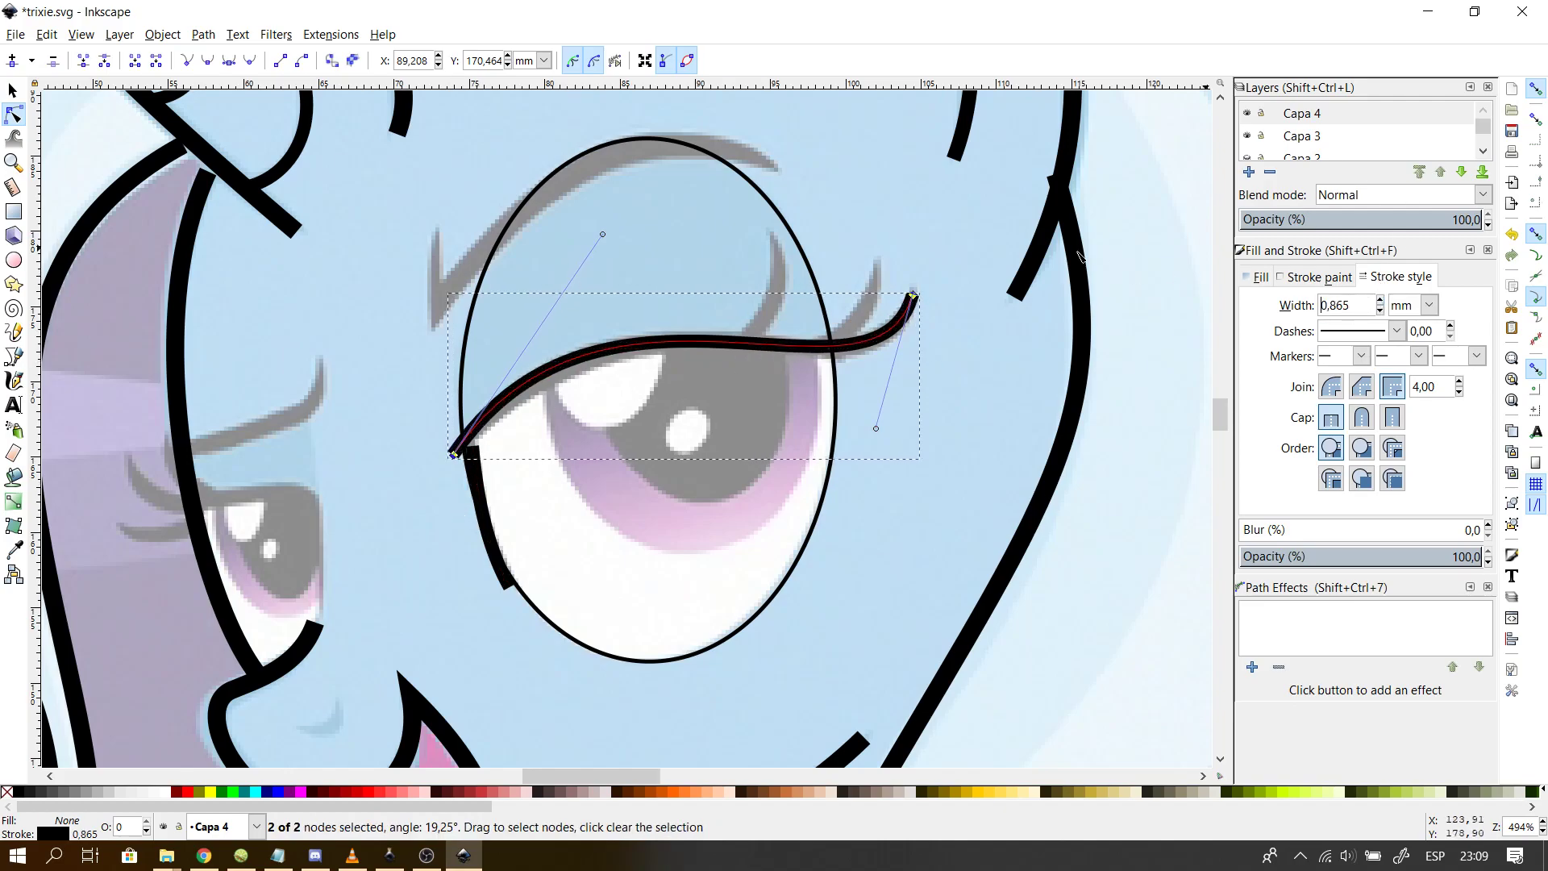
pyautogui.press('Up')
pyautogui.press('Up')
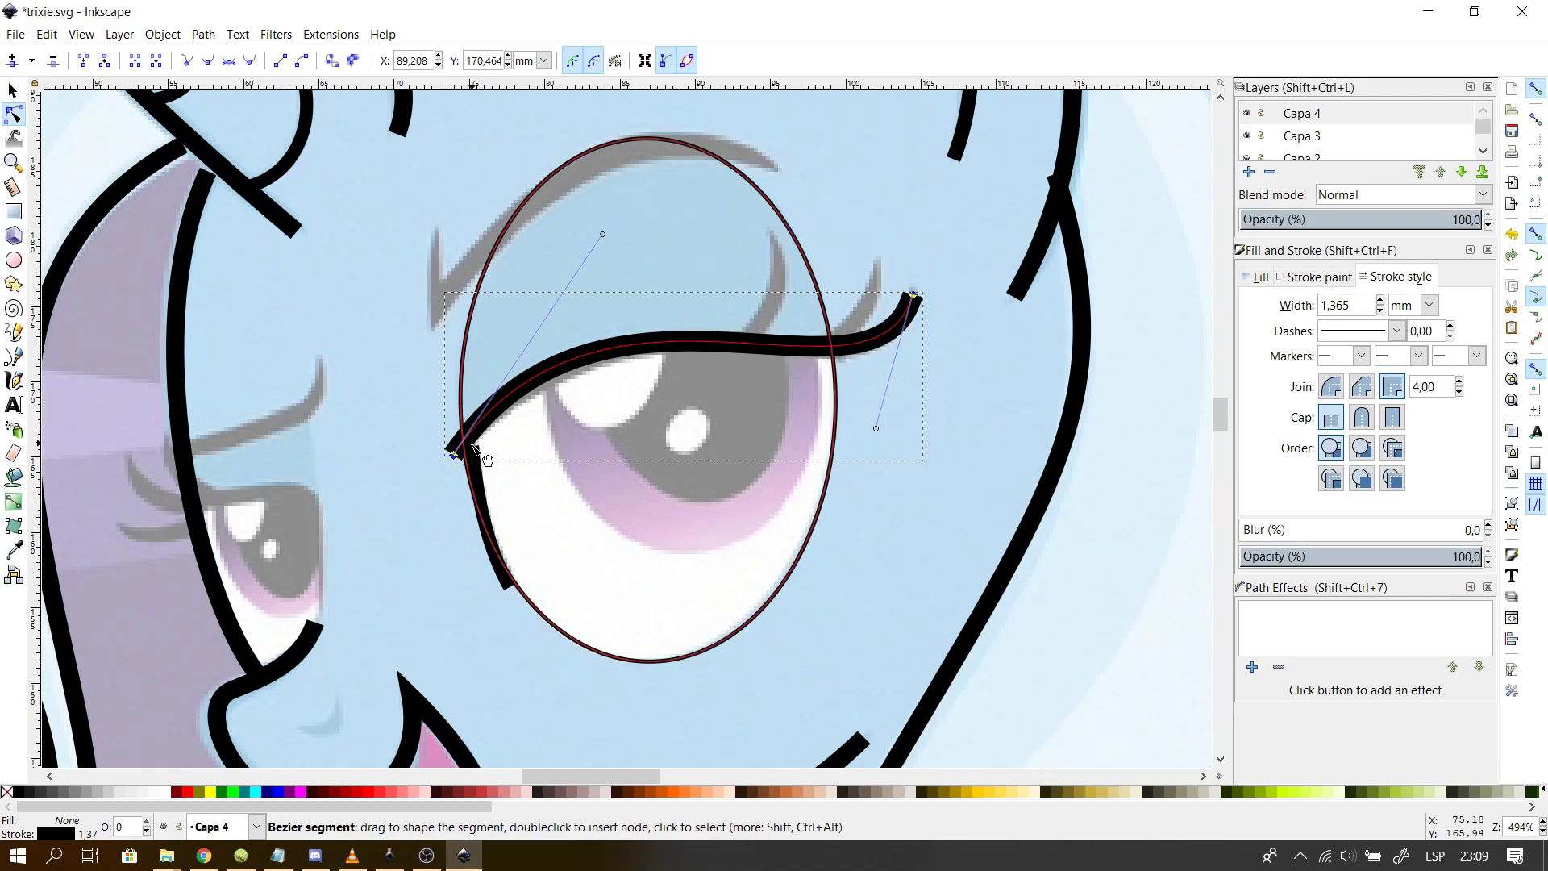
# - Move the eyelid curve's left end node down by about 0.48 mm and deselect the curve
pyautogui.moveTo(455, 456); pyautogui.dragTo(455, 462)
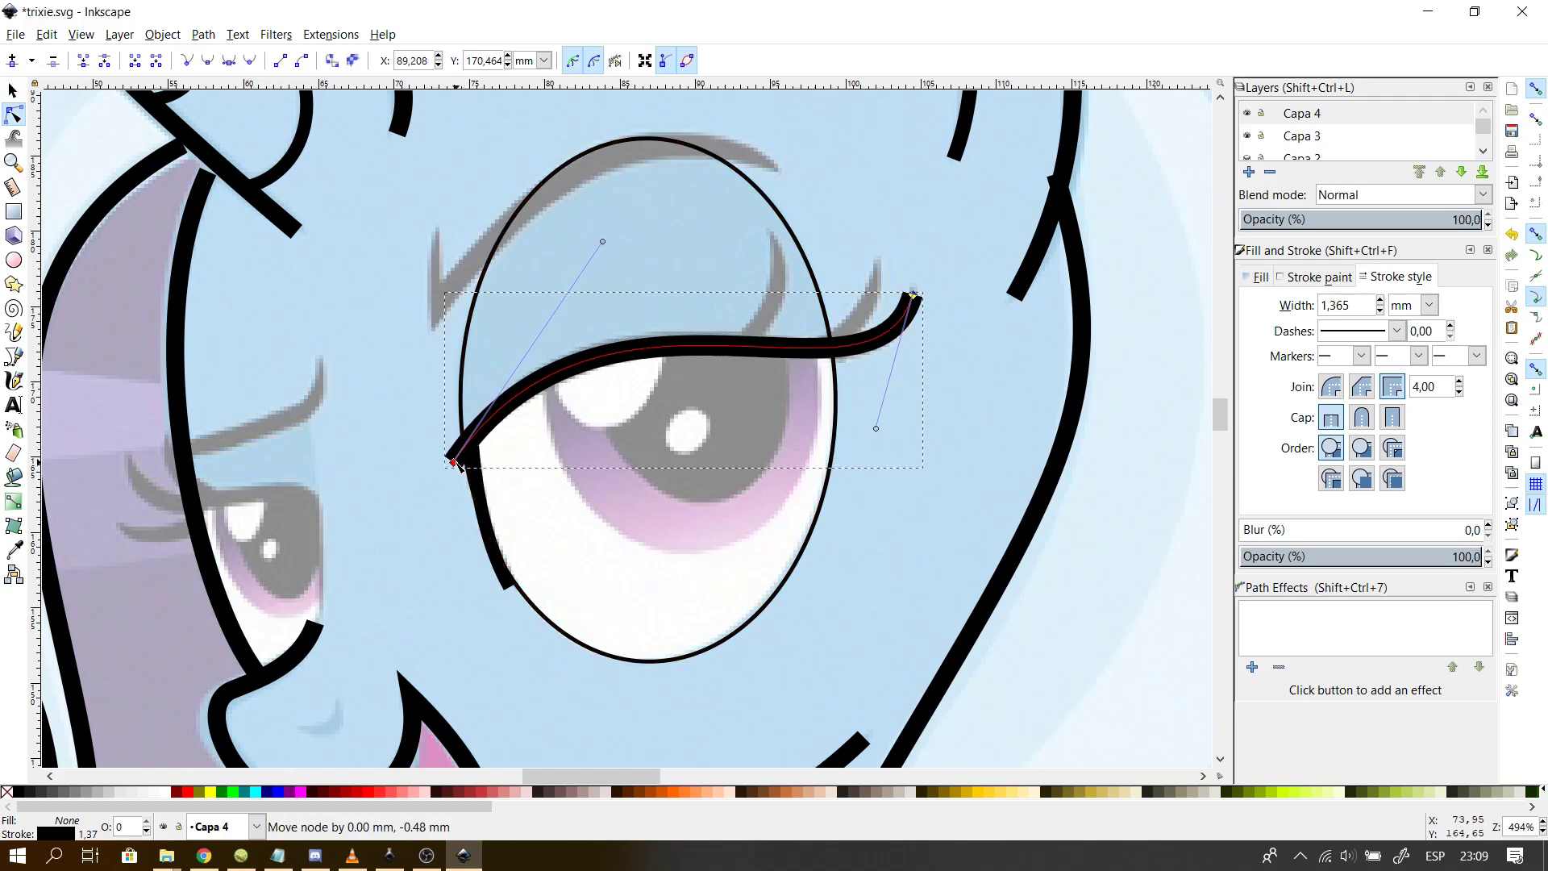
pyautogui.click(411, 453)
pyautogui.click(414, 452)
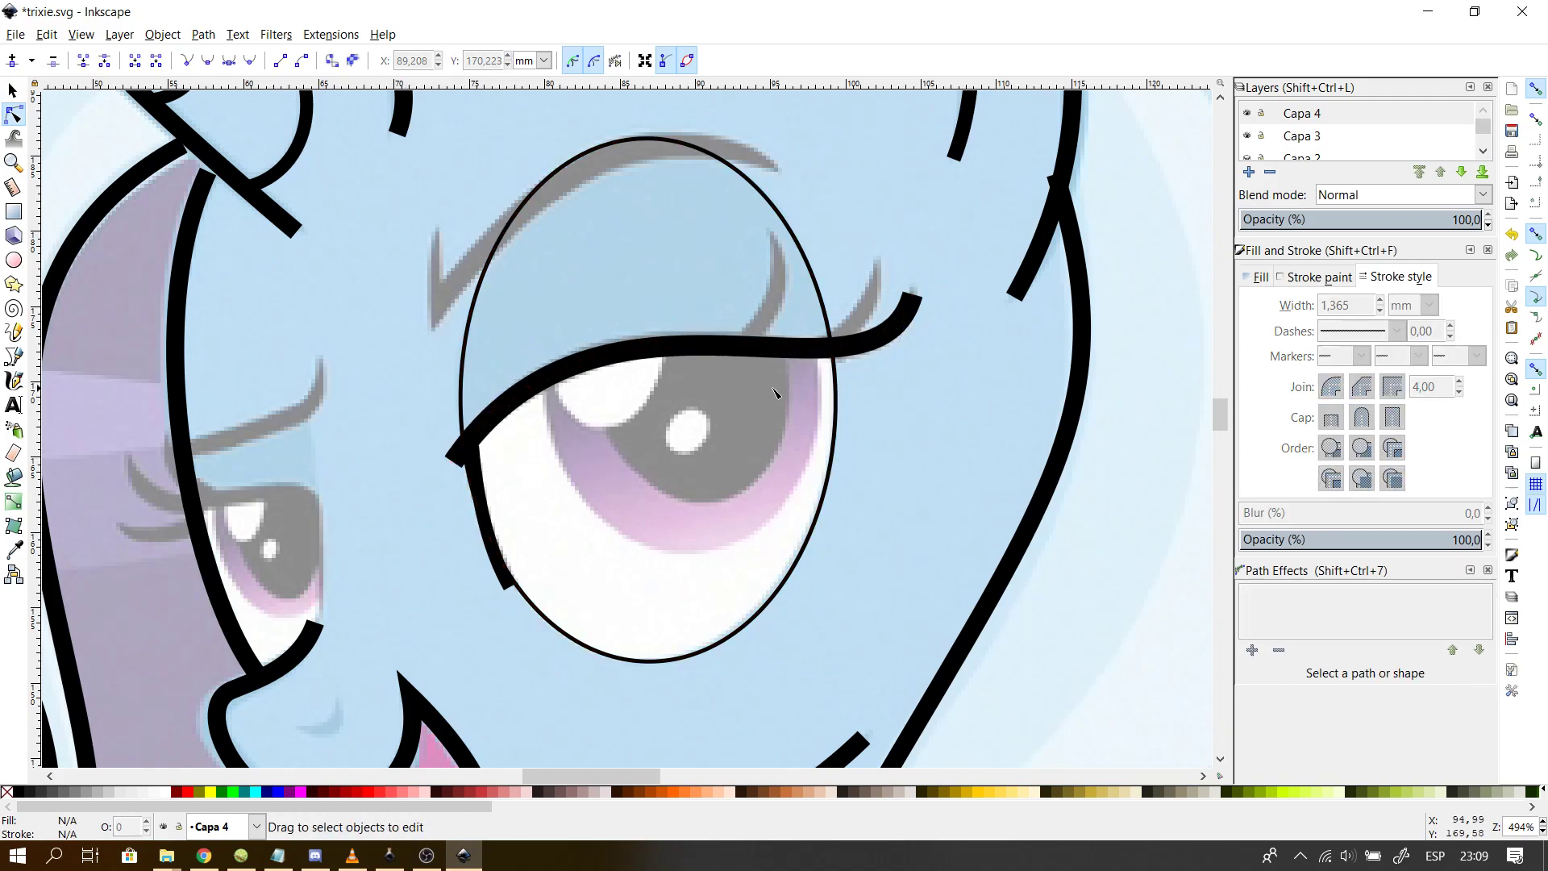
pyautogui.click(901, 345)
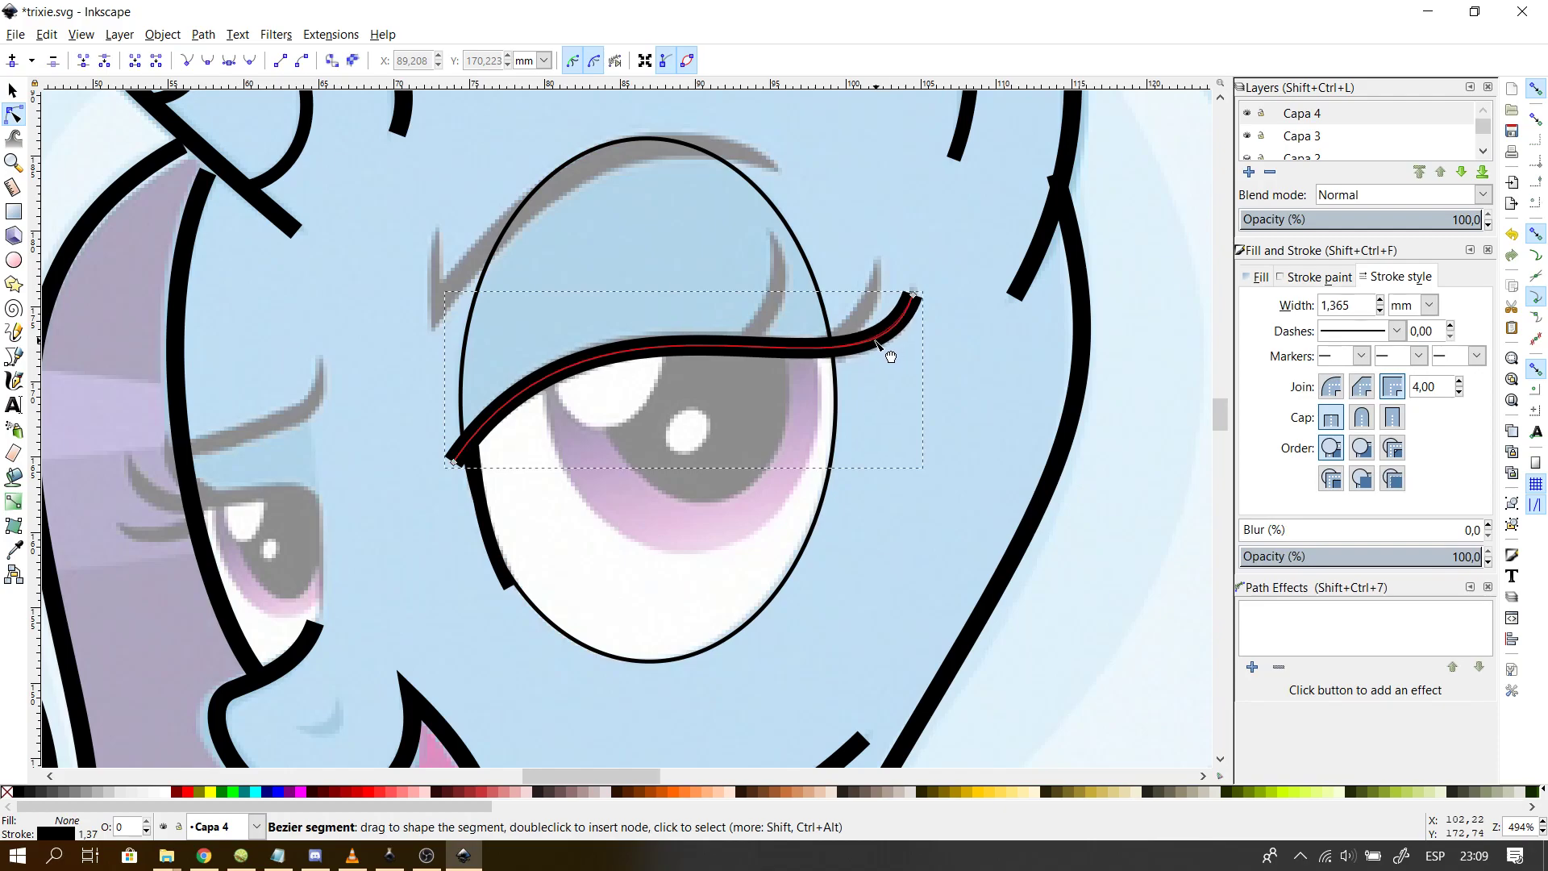
pyautogui.click(906, 440)
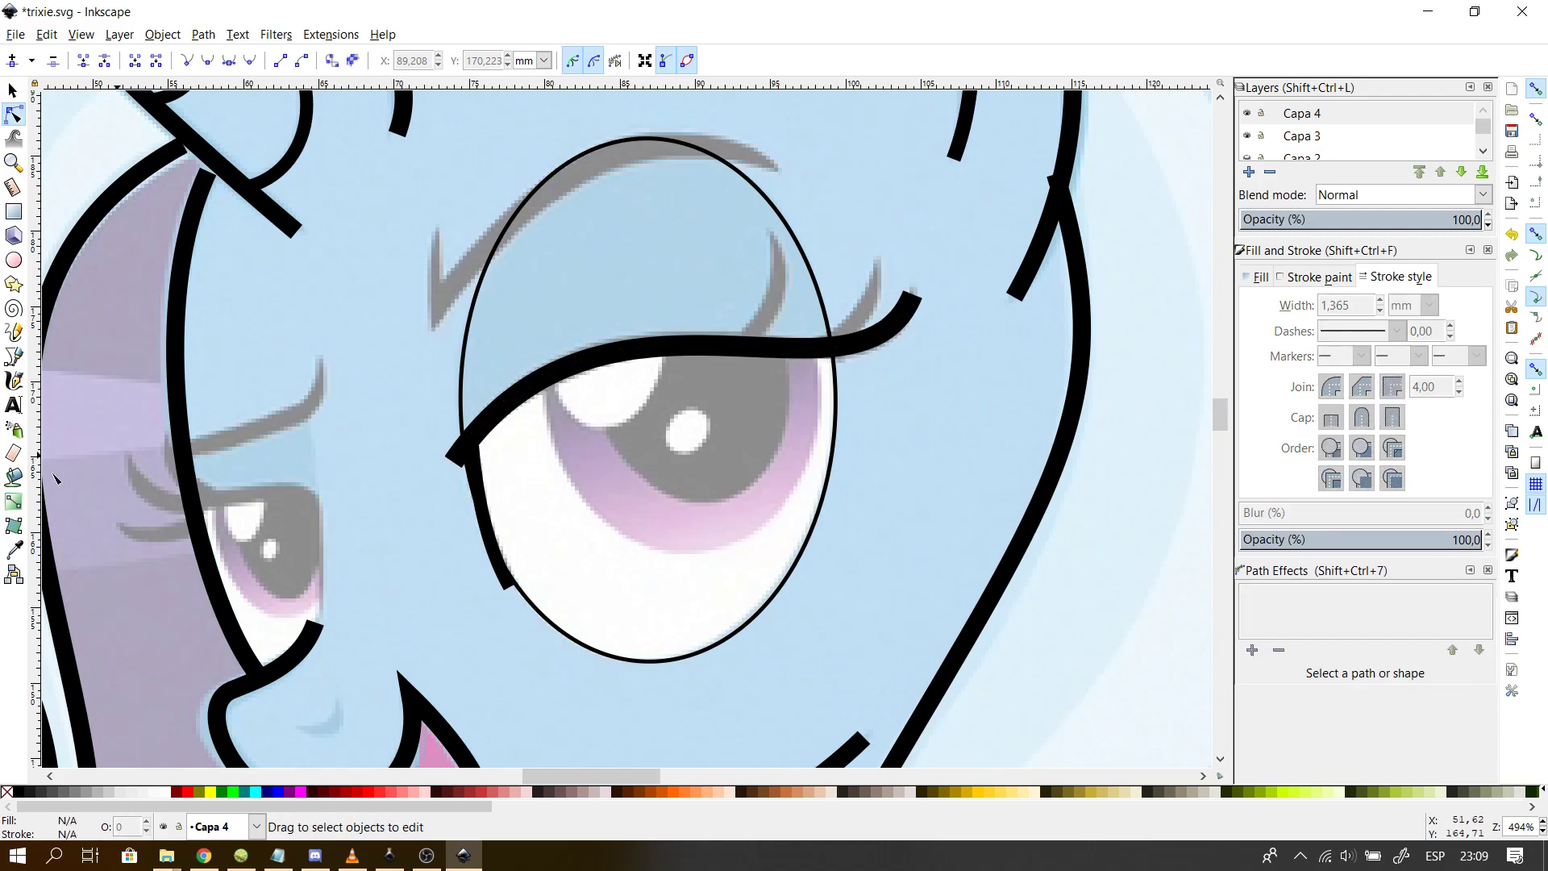
# - Draw a line from the eyelid to the tip of the upper outer eyelash and bend it to follow the lash
pyautogui.click(13, 355)
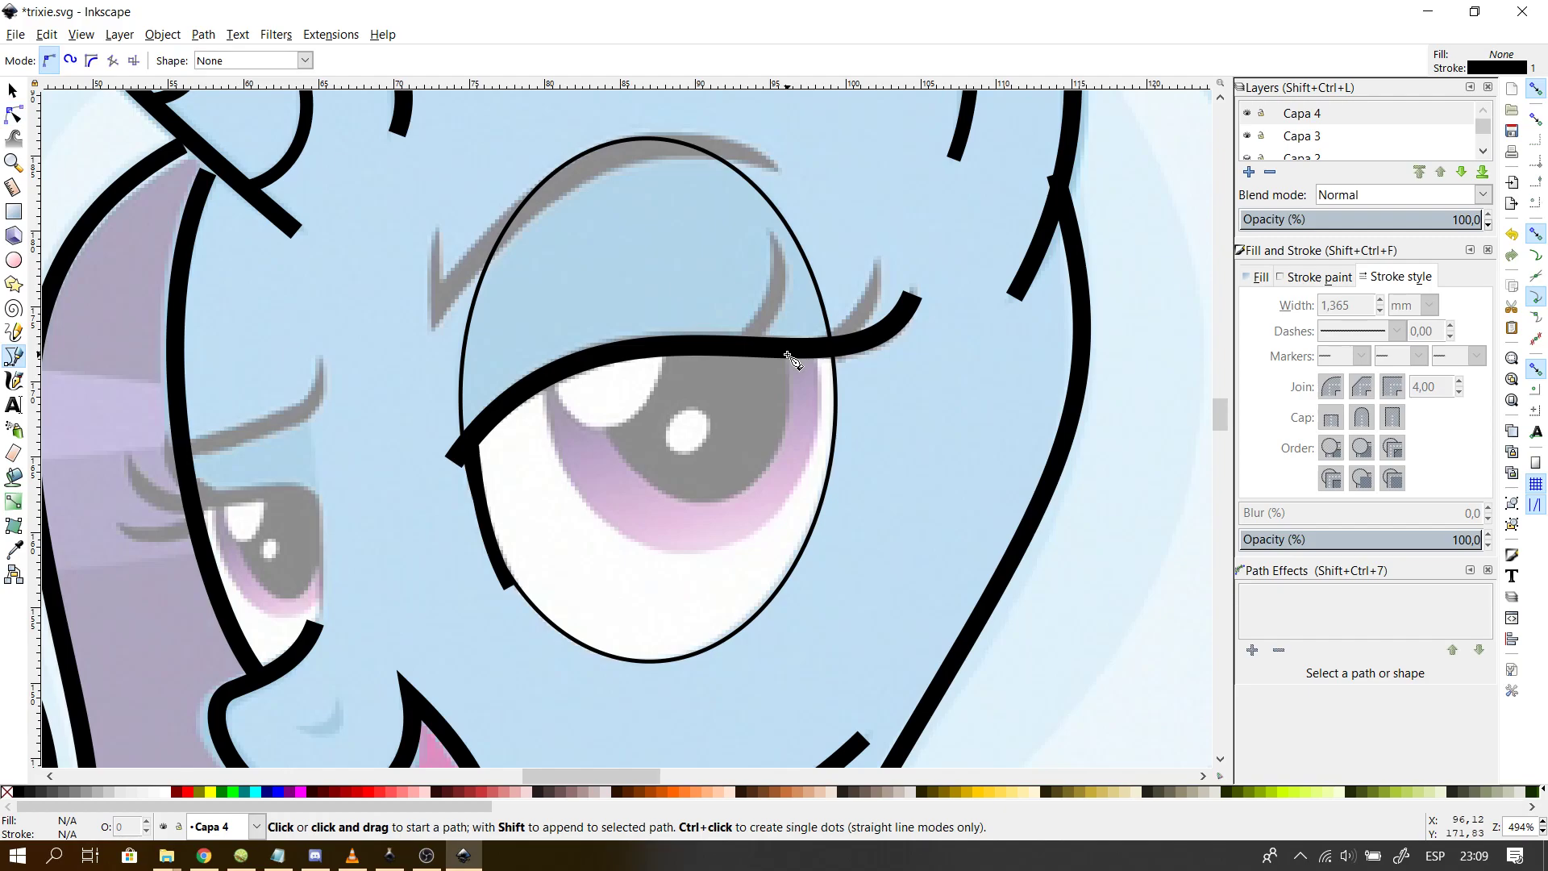
pyautogui.moveTo(1218, 407)
pyautogui.mouseDown()
pyautogui.moveTo(1219, 428)
pyautogui.moveTo(1242, 413)
pyautogui.mouseUp()
pyautogui.click(781, 377)
pyautogui.doubleClick(880, 290)
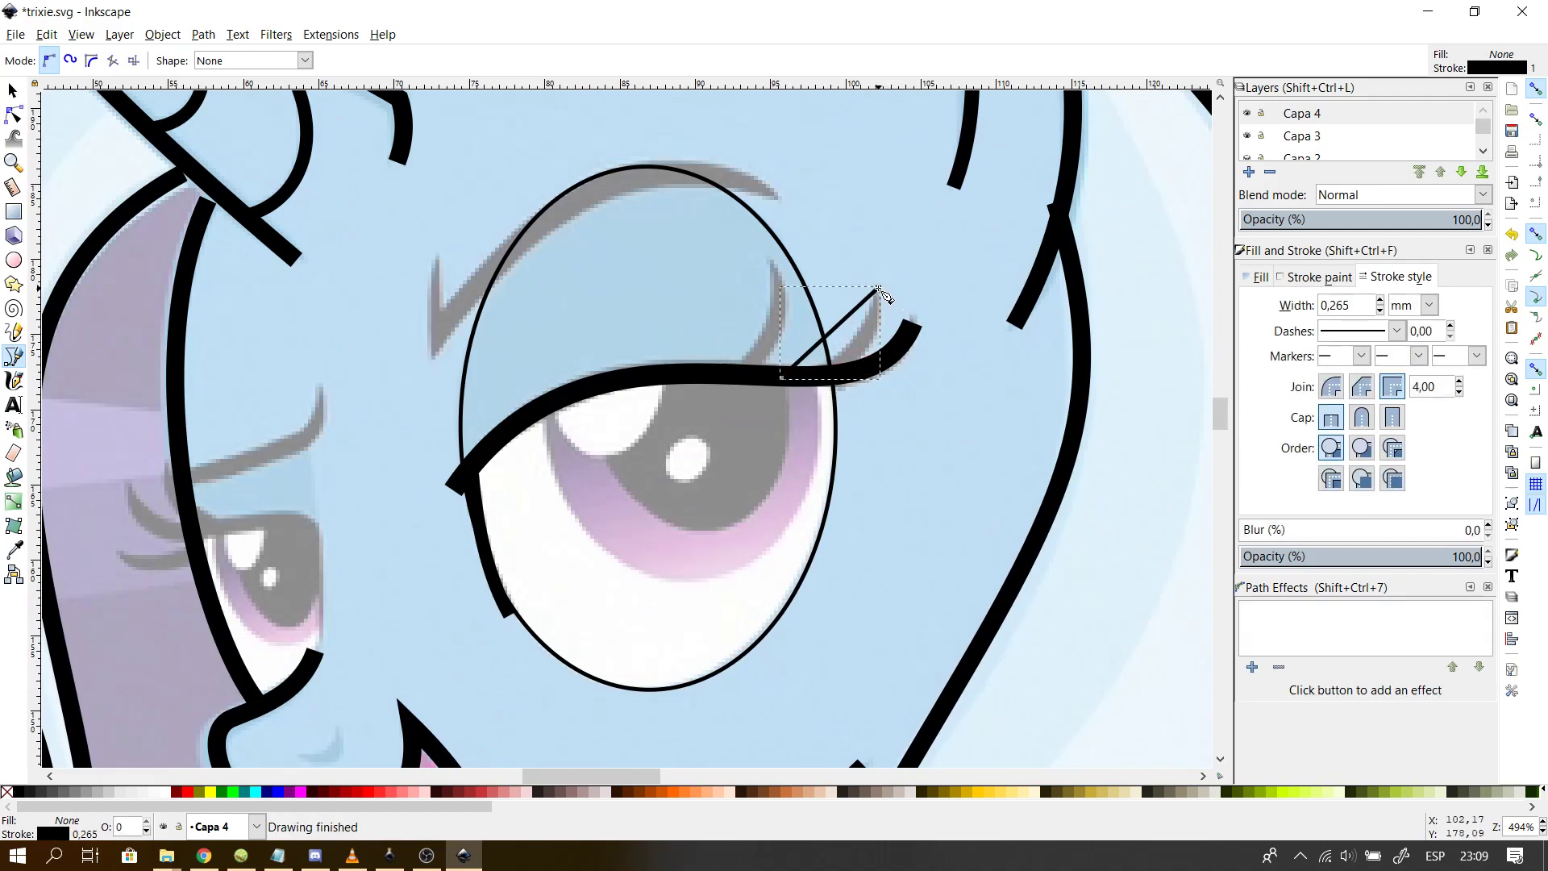
pyautogui.click(13, 114)
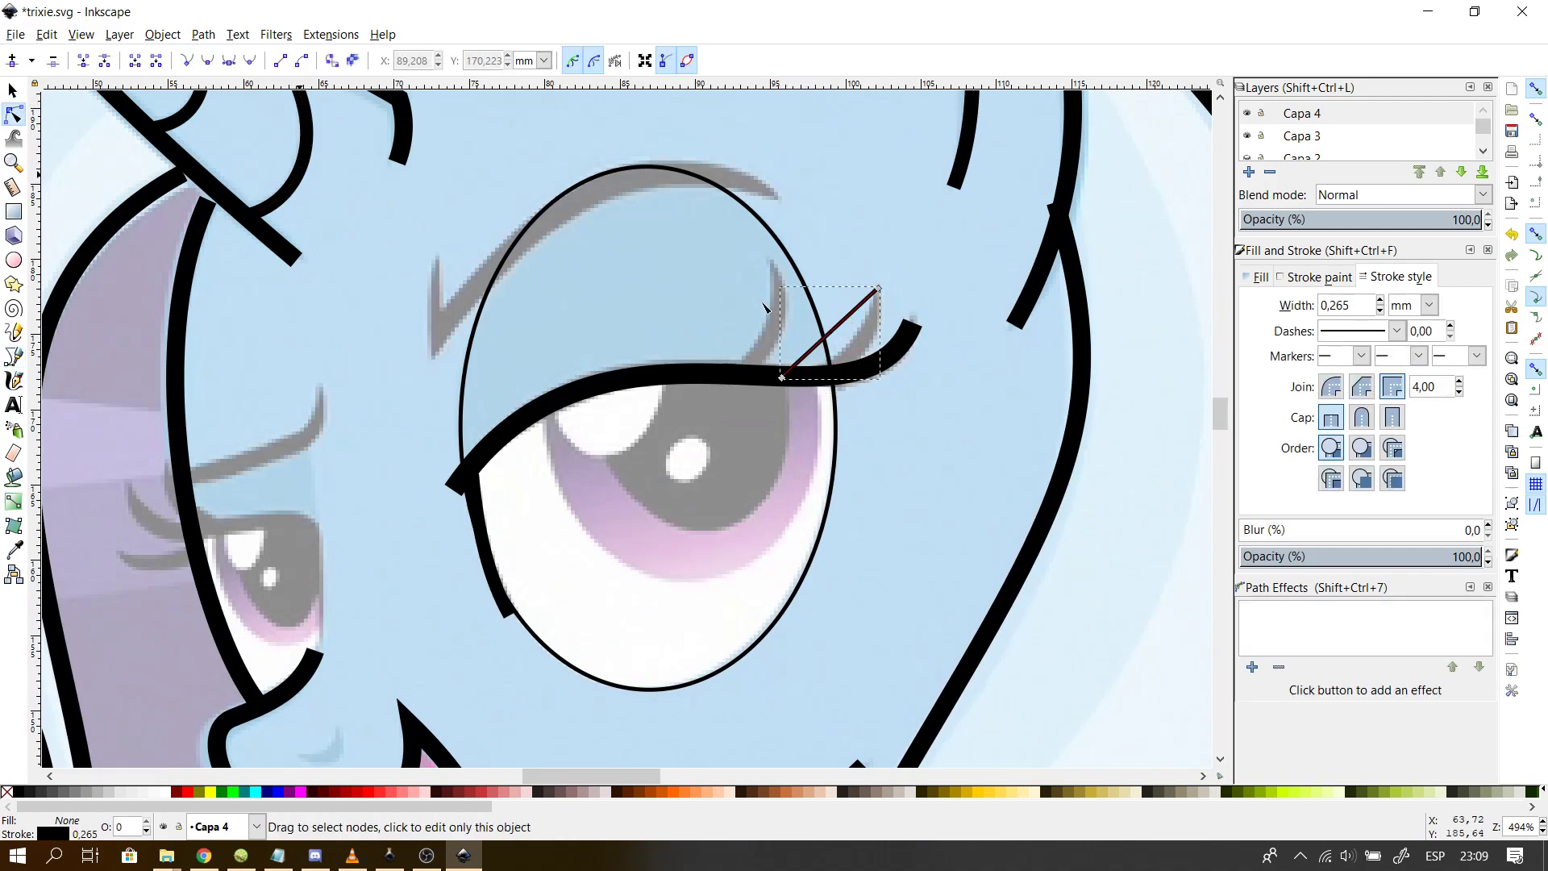
pyautogui.moveTo(839, 326); pyautogui.dragTo(825, 389)
pyautogui.click(855, 348)
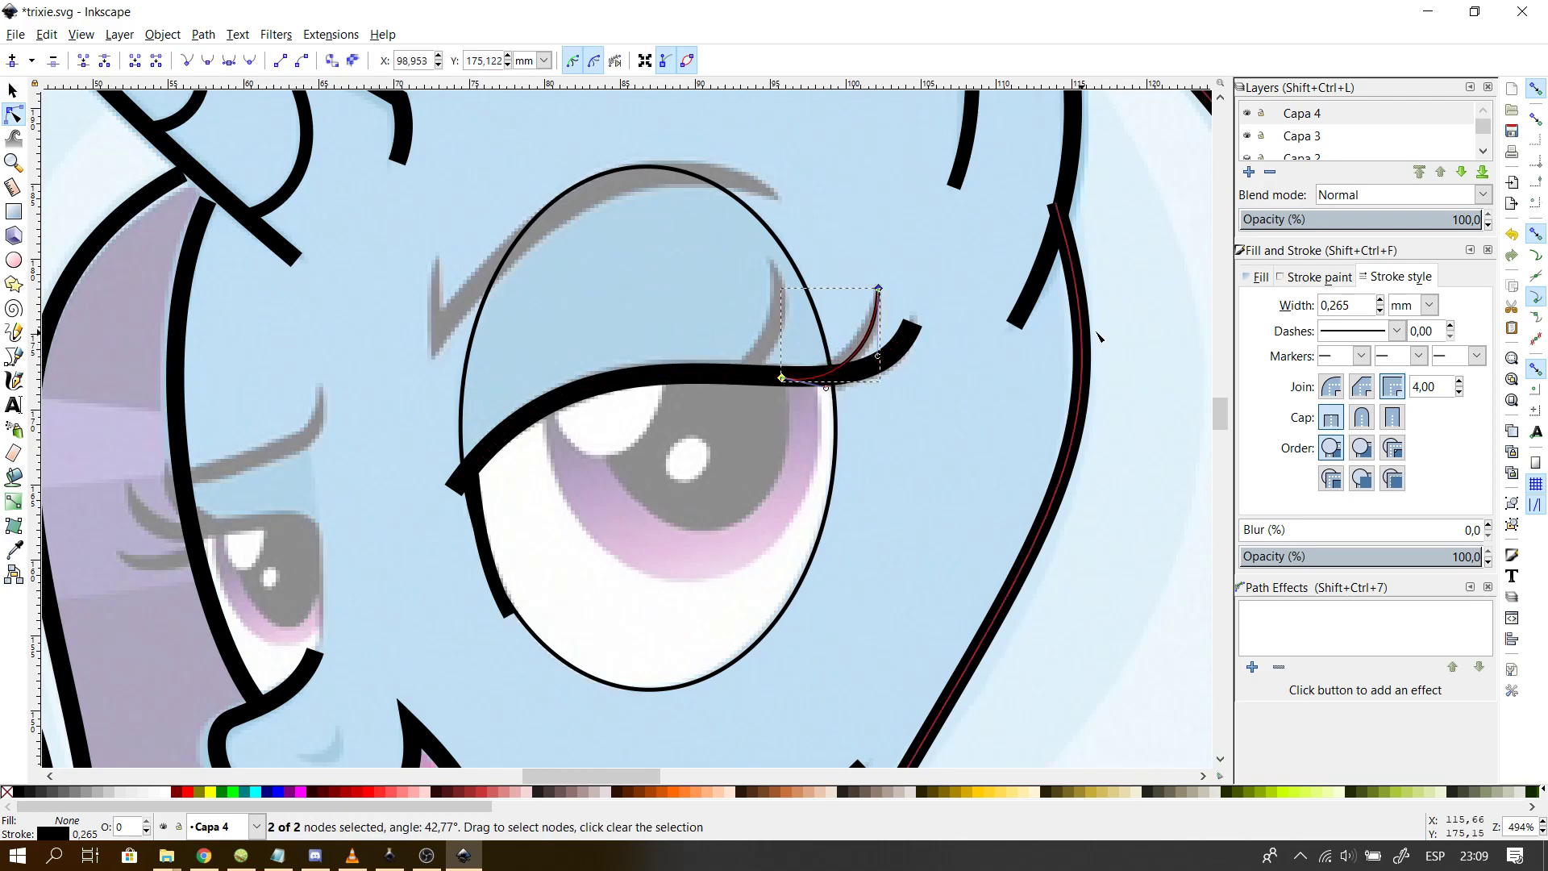
pyautogui.click(875, 422)
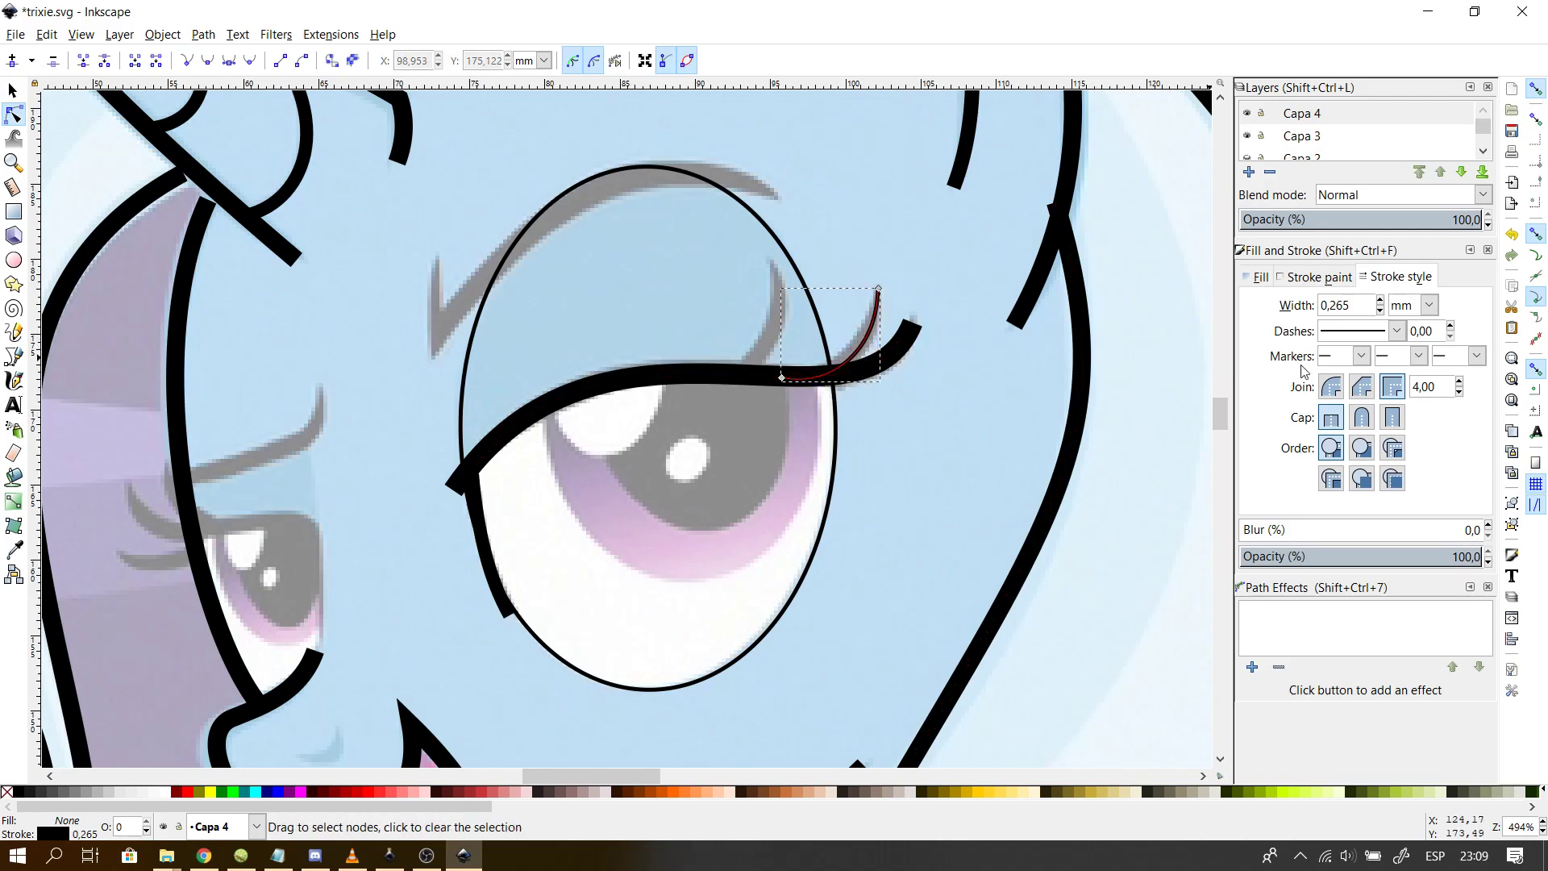
# - Set the upper outer eyelash curve's stroke width to 1.265 mm
pyautogui.doubleClick(1353, 300)
pyautogui.press('Up')
pyautogui.press('Up')
pyautogui.press('Up')
pyautogui.press('Up')
pyautogui.press('Up')
pyautogui.press('Up')
pyautogui.press('Up')
pyautogui.press('Up')
pyautogui.press('Up')
pyautogui.press('Up')
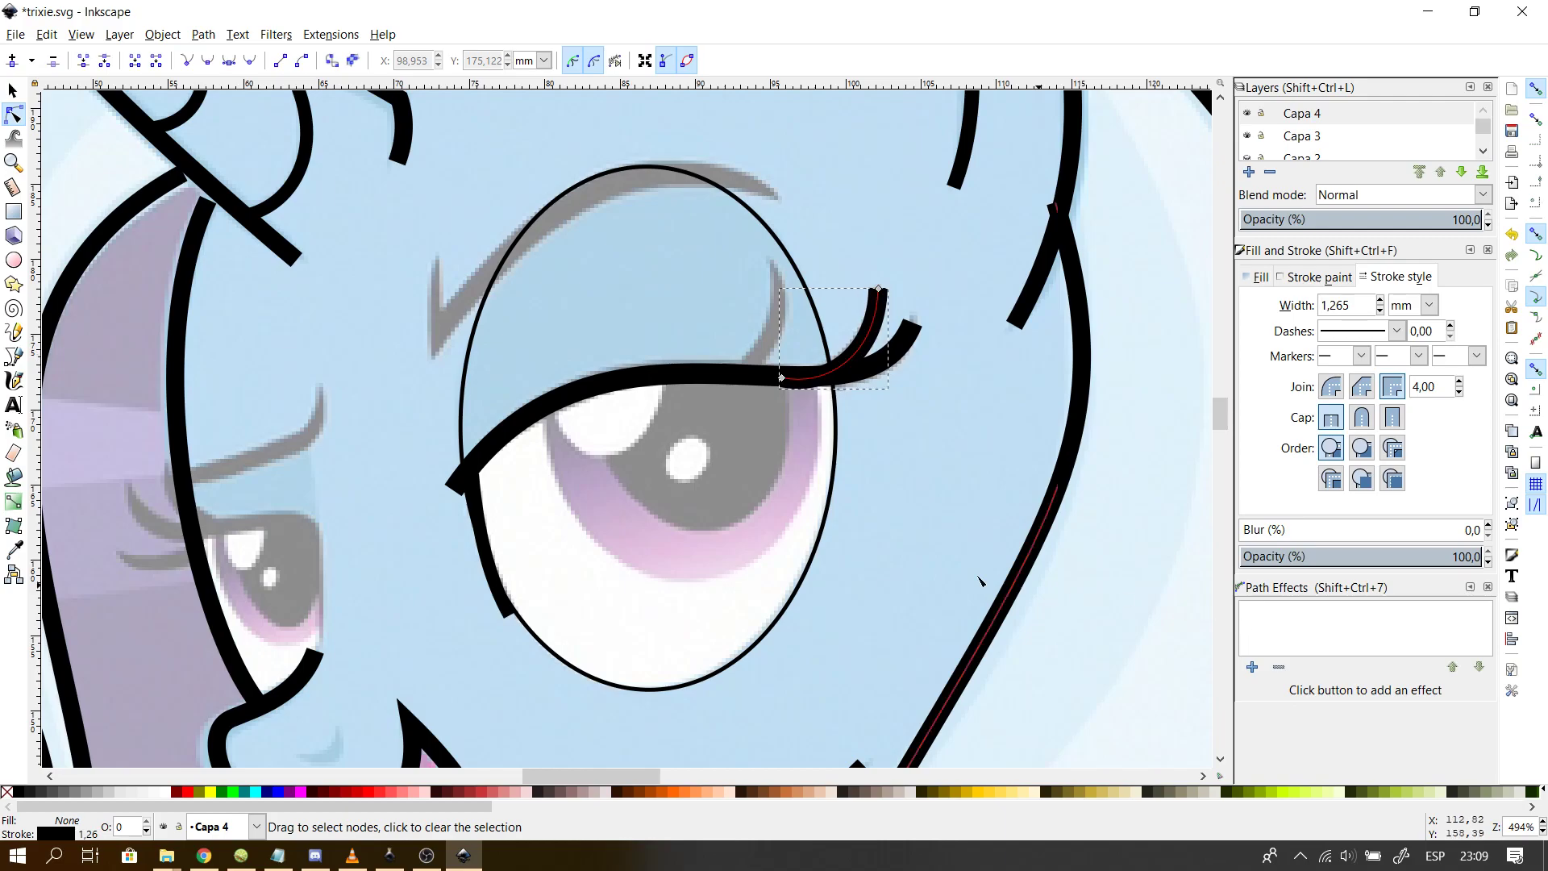
# - Extend the eyelash curve's inner end further left along the eyelid, lower its tip slightly, and deselect it
pyautogui.moveTo(781, 377); pyautogui.dragTo(756, 379)
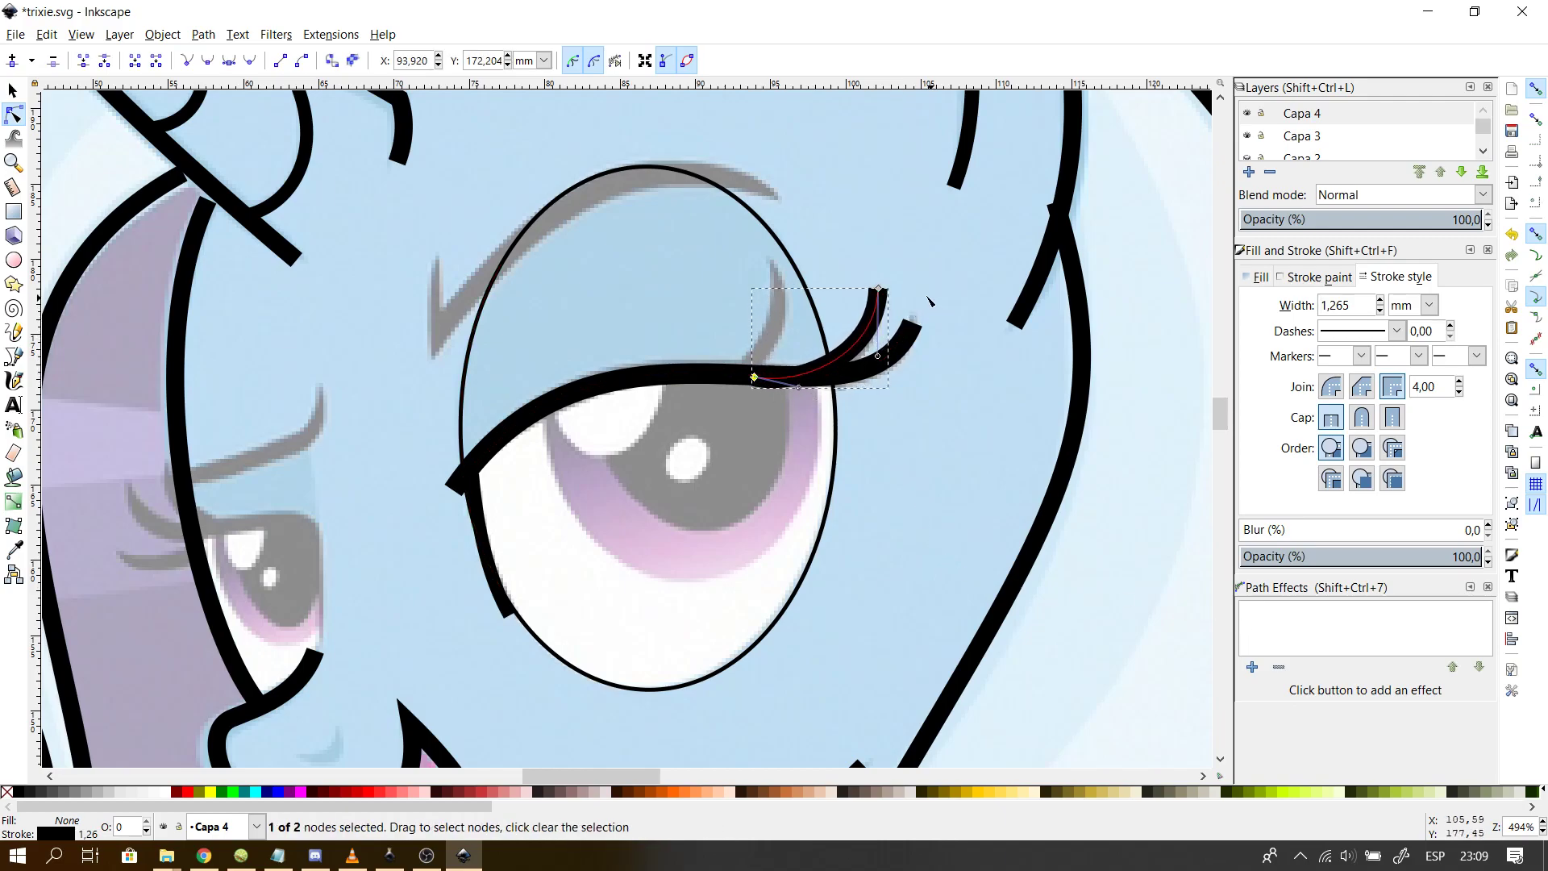
pyautogui.moveTo(881, 293); pyautogui.dragTo(879, 298)
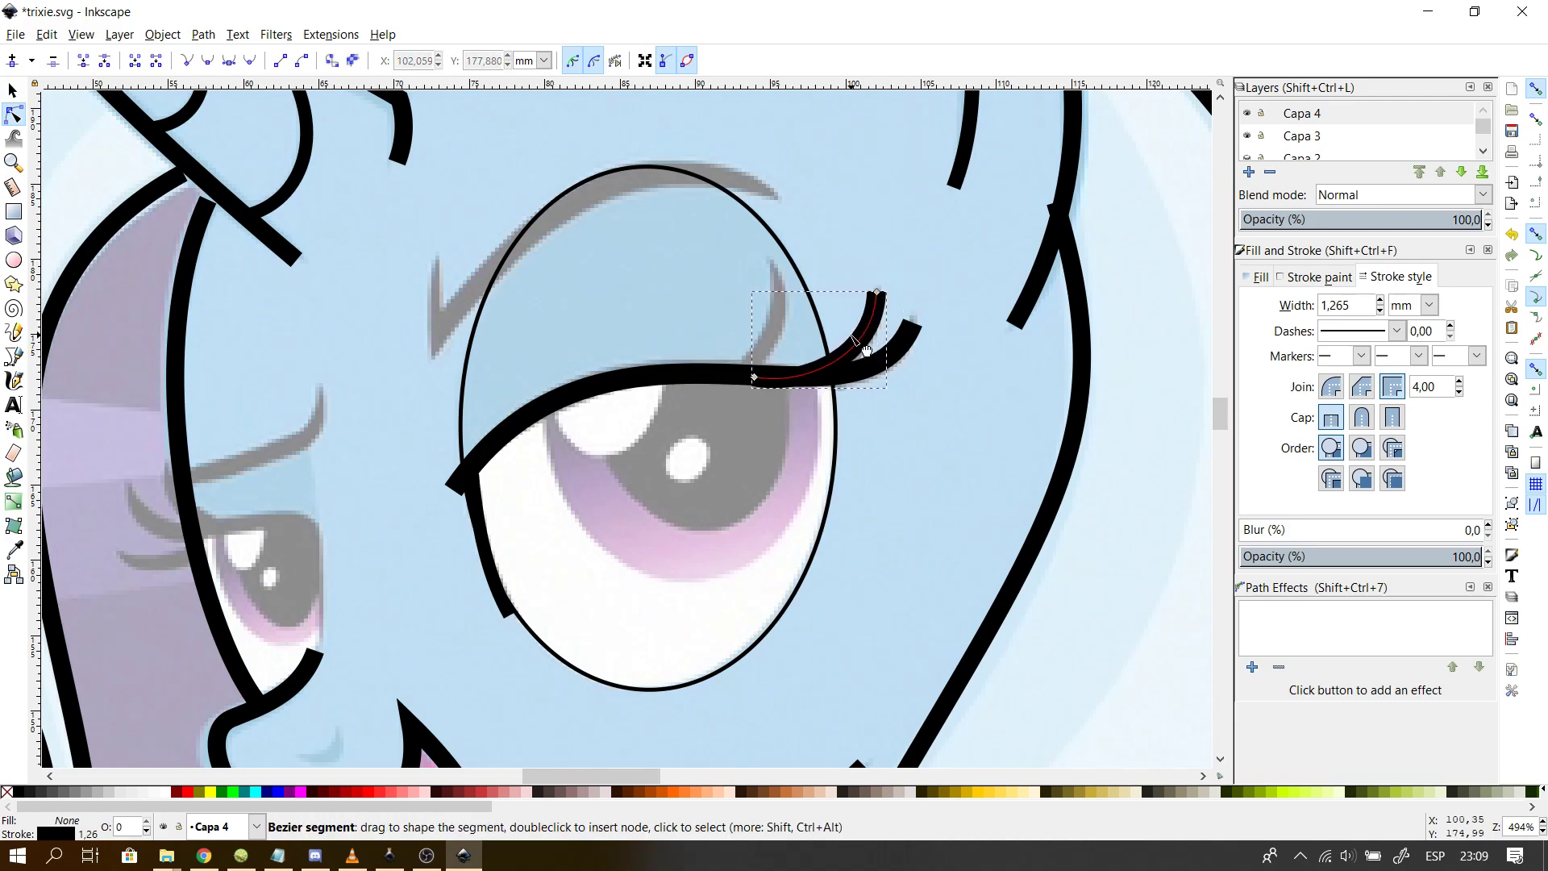
pyautogui.click(755, 287)
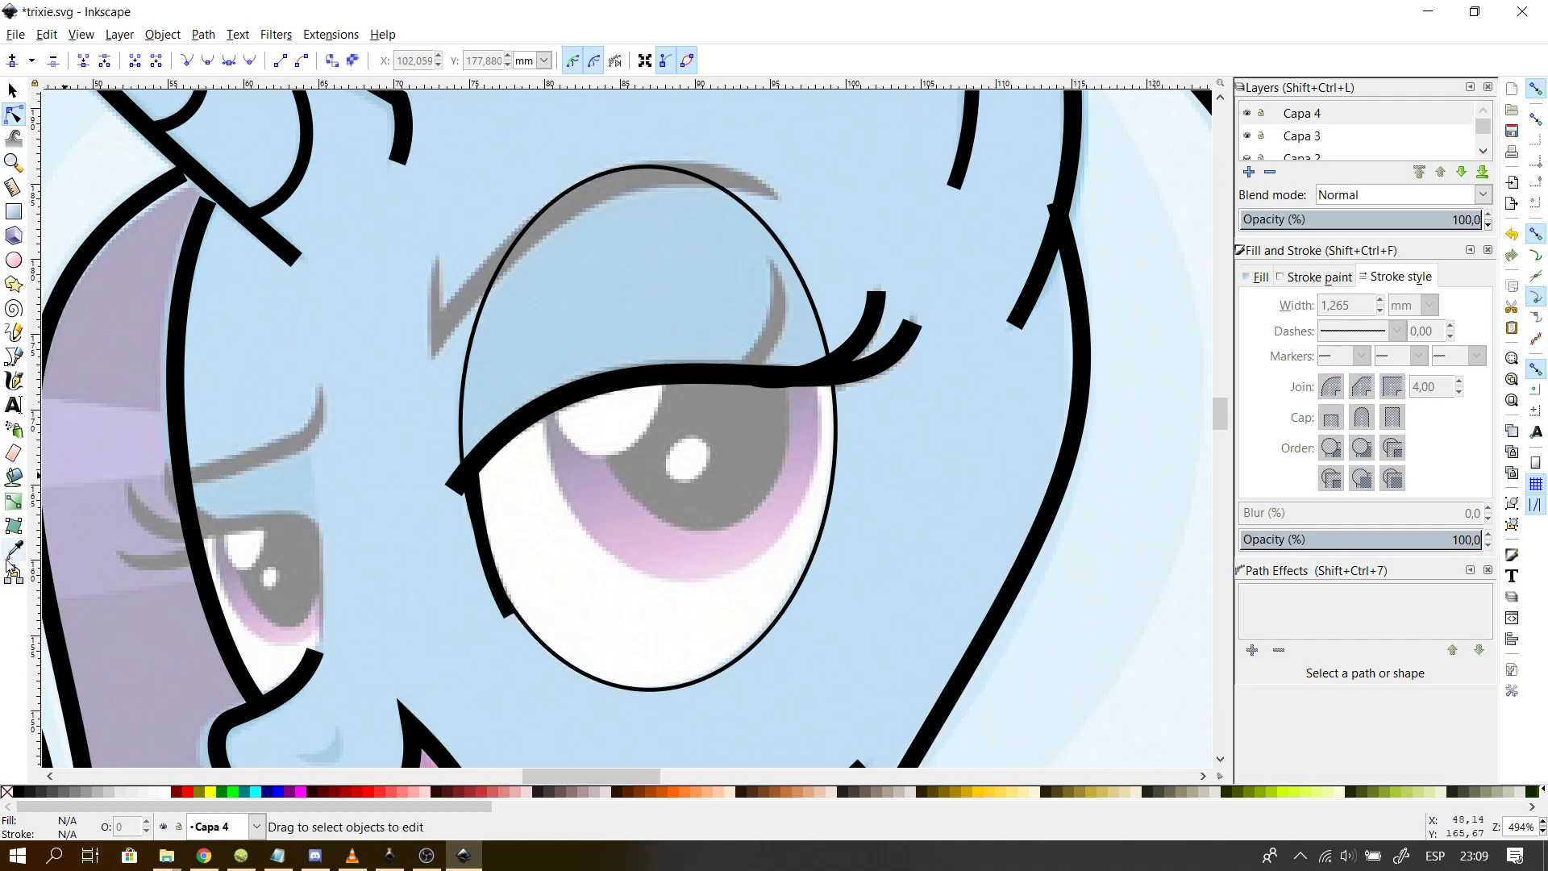
# - Draw a line from the eyelid to the tip of the inner eyelash and bend it to follow the lash
pyautogui.click(13, 356)
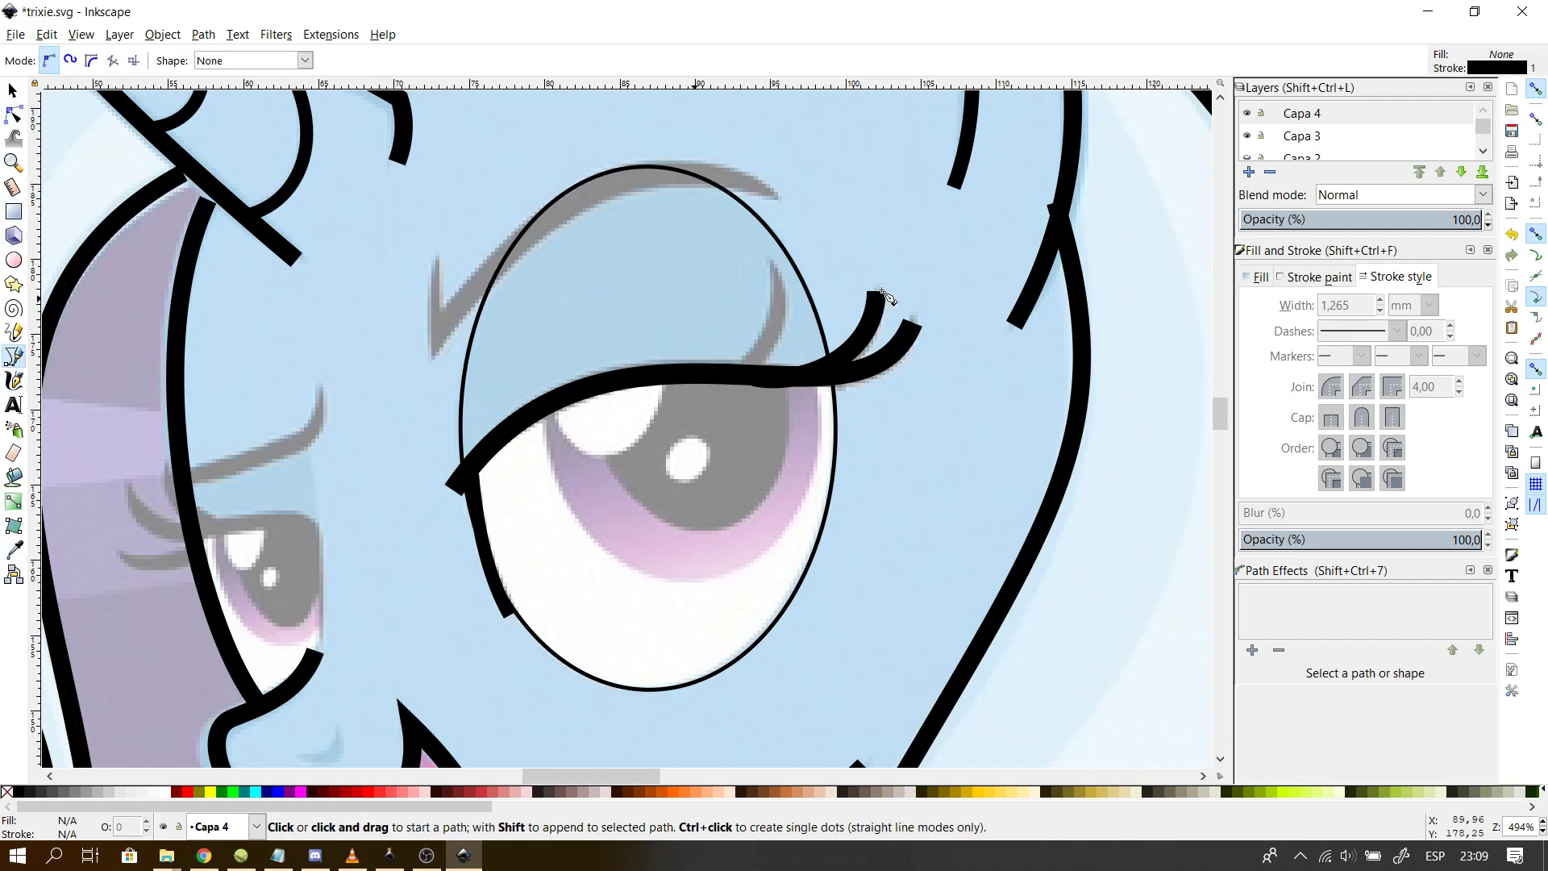
pyautogui.click(716, 370)
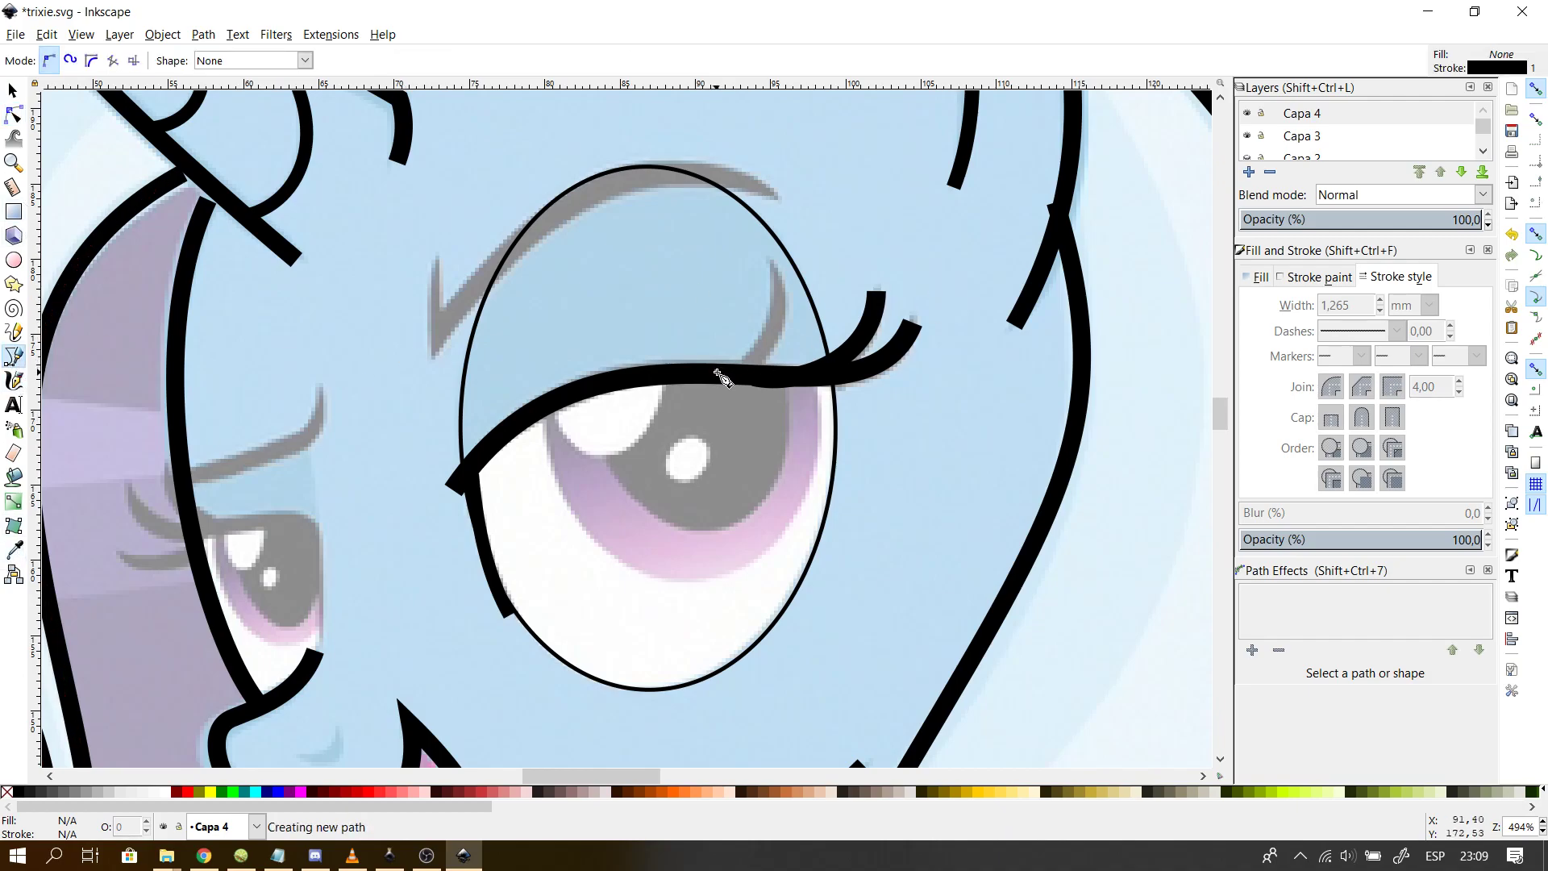
pyautogui.doubleClick(770, 261)
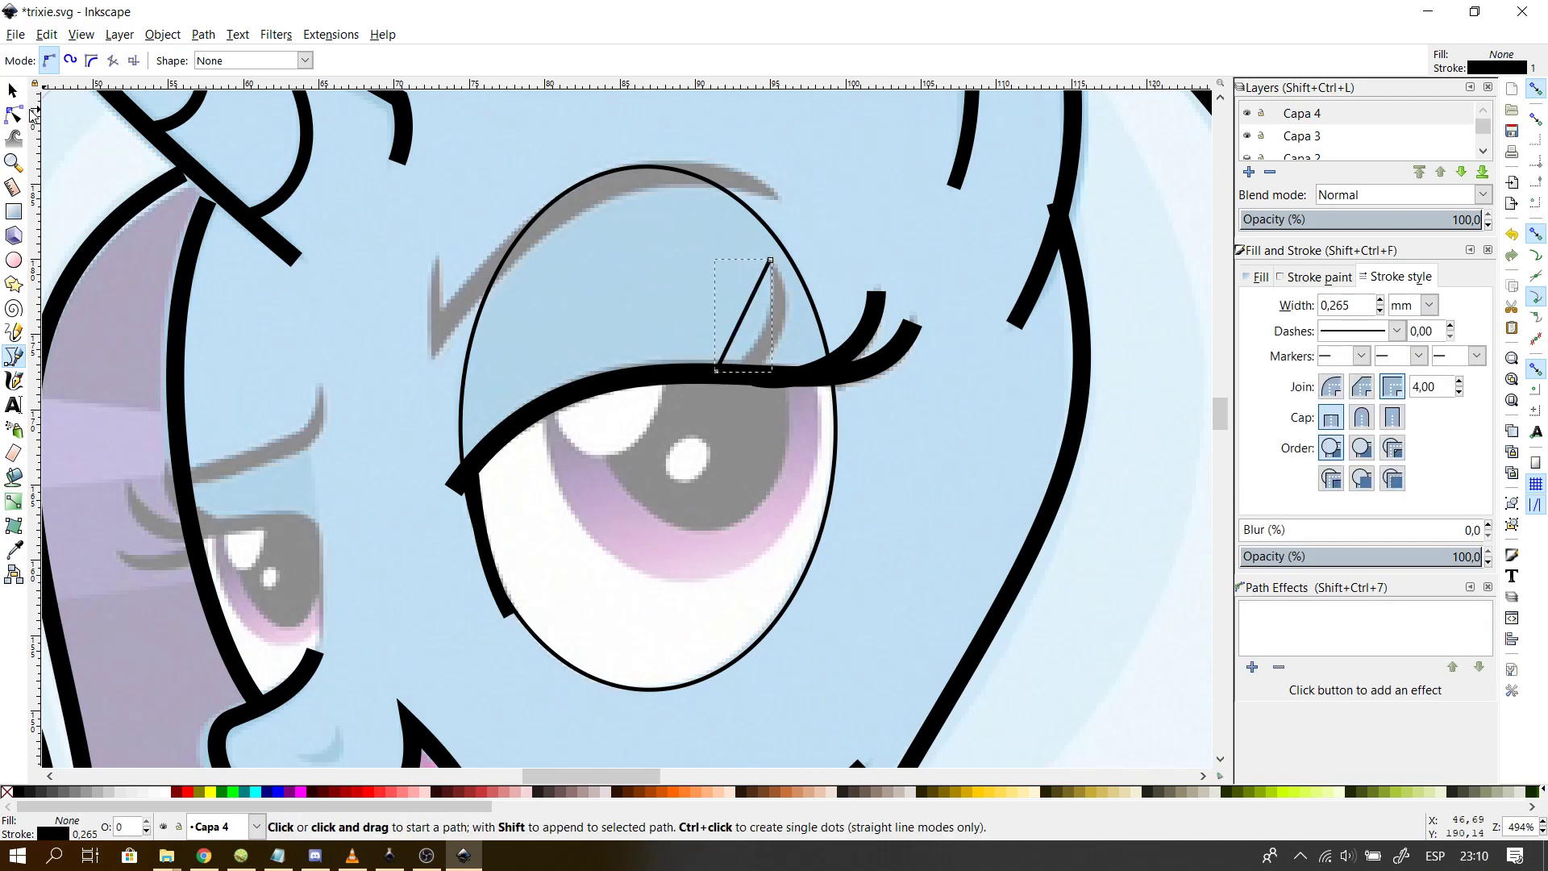
pyautogui.click(16, 116)
pyautogui.moveTo(757, 304); pyautogui.dragTo(753, 375)
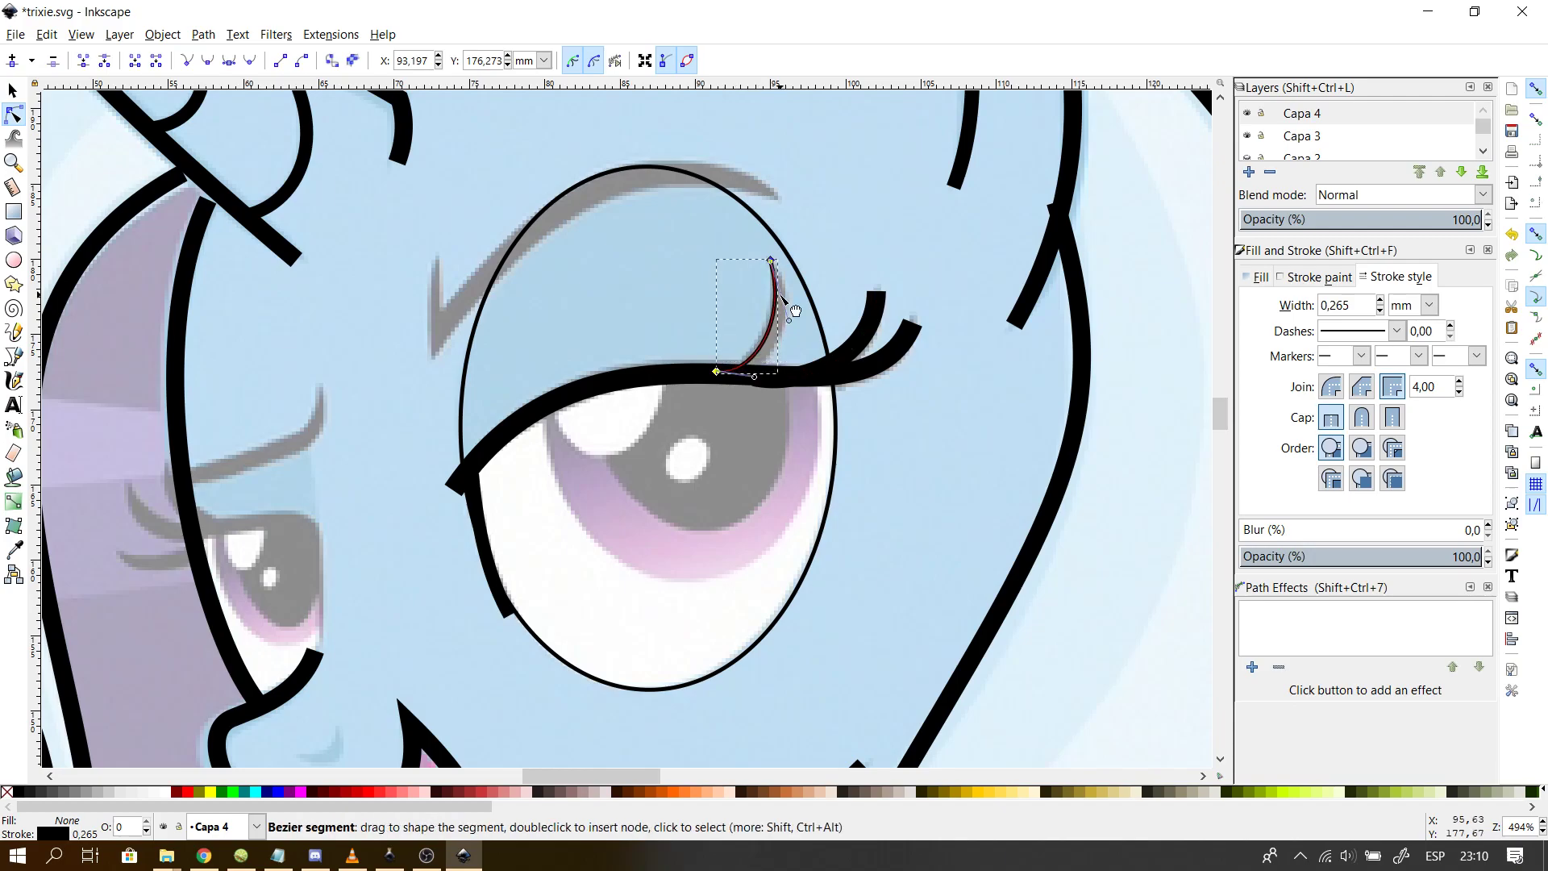
# - Shift the inner eyelash curve's tip slightly right, refine its bend to match the lash, and deselect it
pyautogui.moveTo(771, 261); pyautogui.dragTo(777, 262)
pyautogui.moveTo(754, 376)
pyautogui.mouseDown()
pyautogui.moveTo(702, 380)
pyautogui.moveTo(754, 374)
pyautogui.mouseUp()
pyautogui.click(810, 465)
pyautogui.click(811, 465)
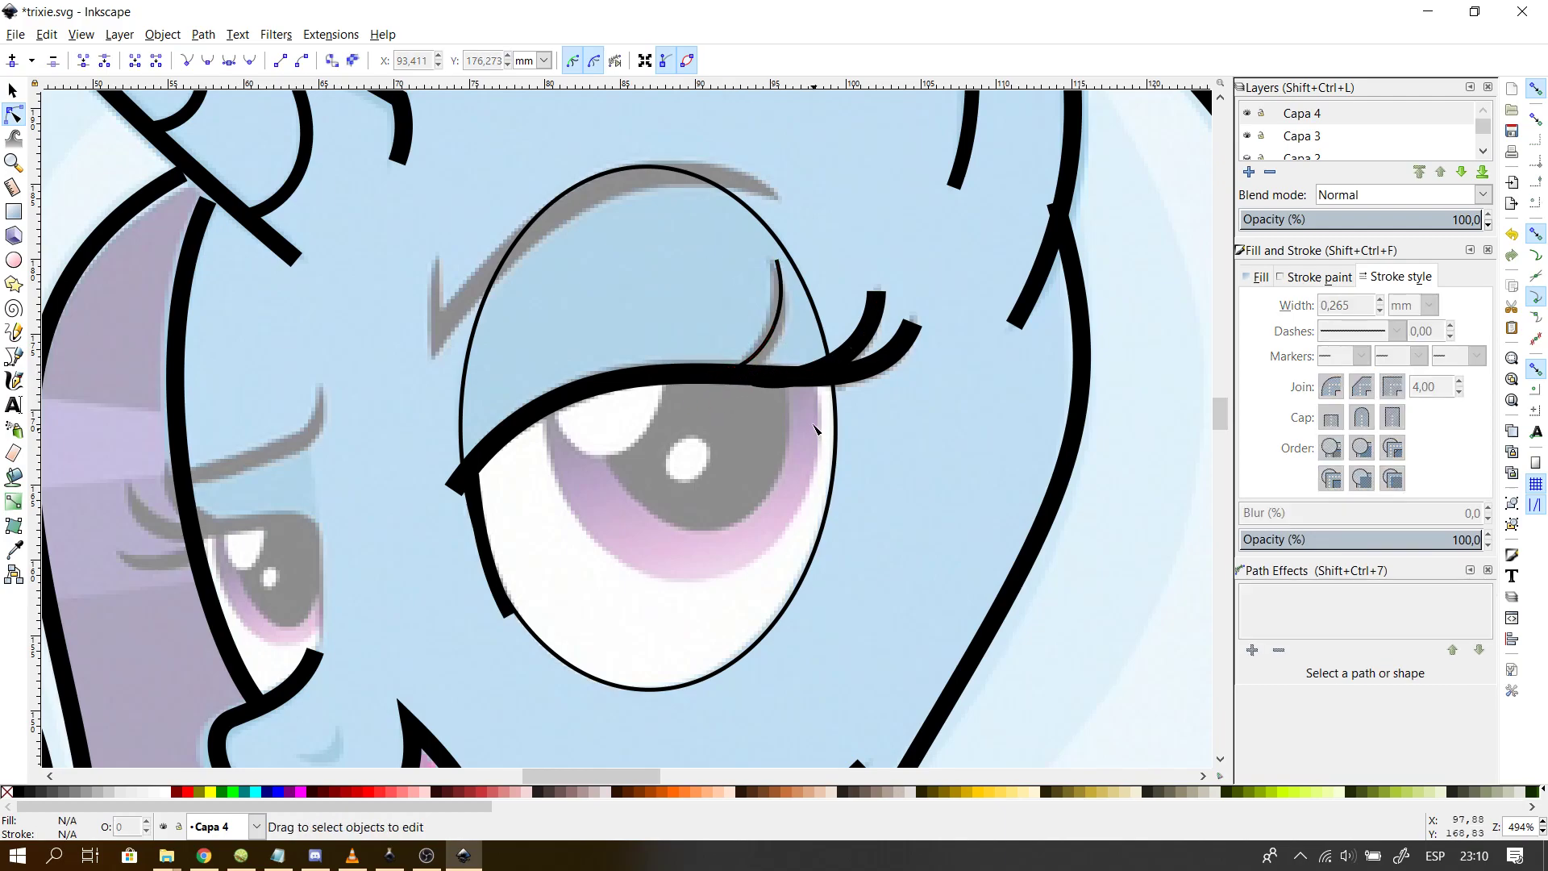
# - Set the inner eyelash curve's stroke width to 1.265 mm, matching the upper outer eyelash
pyautogui.click(776, 323)
pyautogui.click(834, 359)
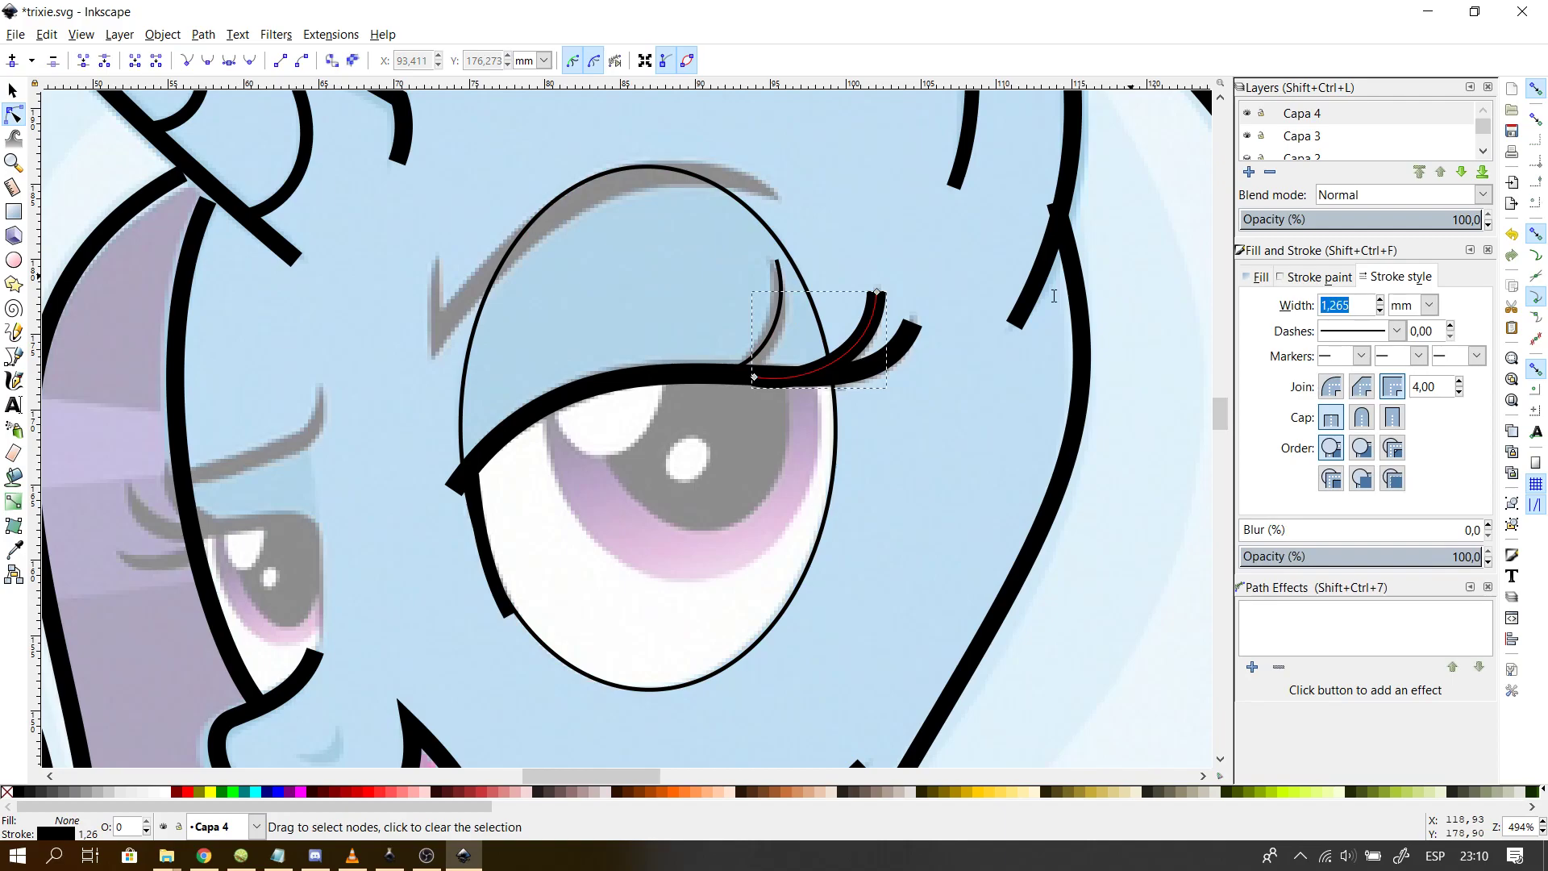
pyautogui.click(781, 303)
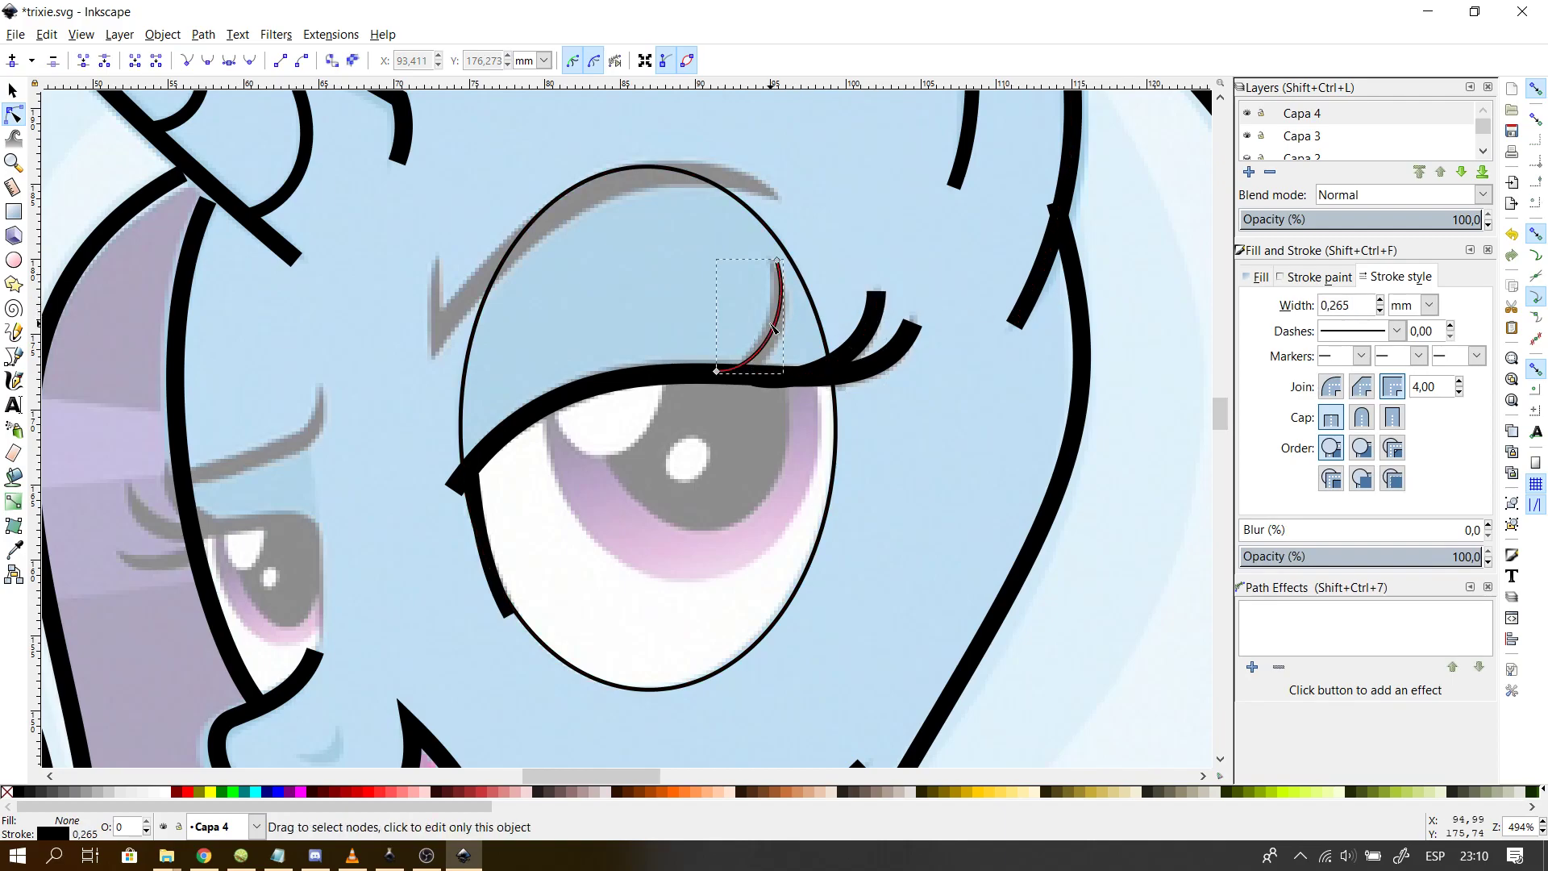
pyautogui.hotkey('alt', 'w')
pyautogui.press('Return')
# - Extend the inner eyelash curve's lower end further left along the eyelid, adjust its tip and bend, and deselect it
pyautogui.moveTo(717, 371); pyautogui.dragTo(707, 377)
pyautogui.click(779, 261)
pyautogui.moveTo(779, 262); pyautogui.dragTo(780, 272)
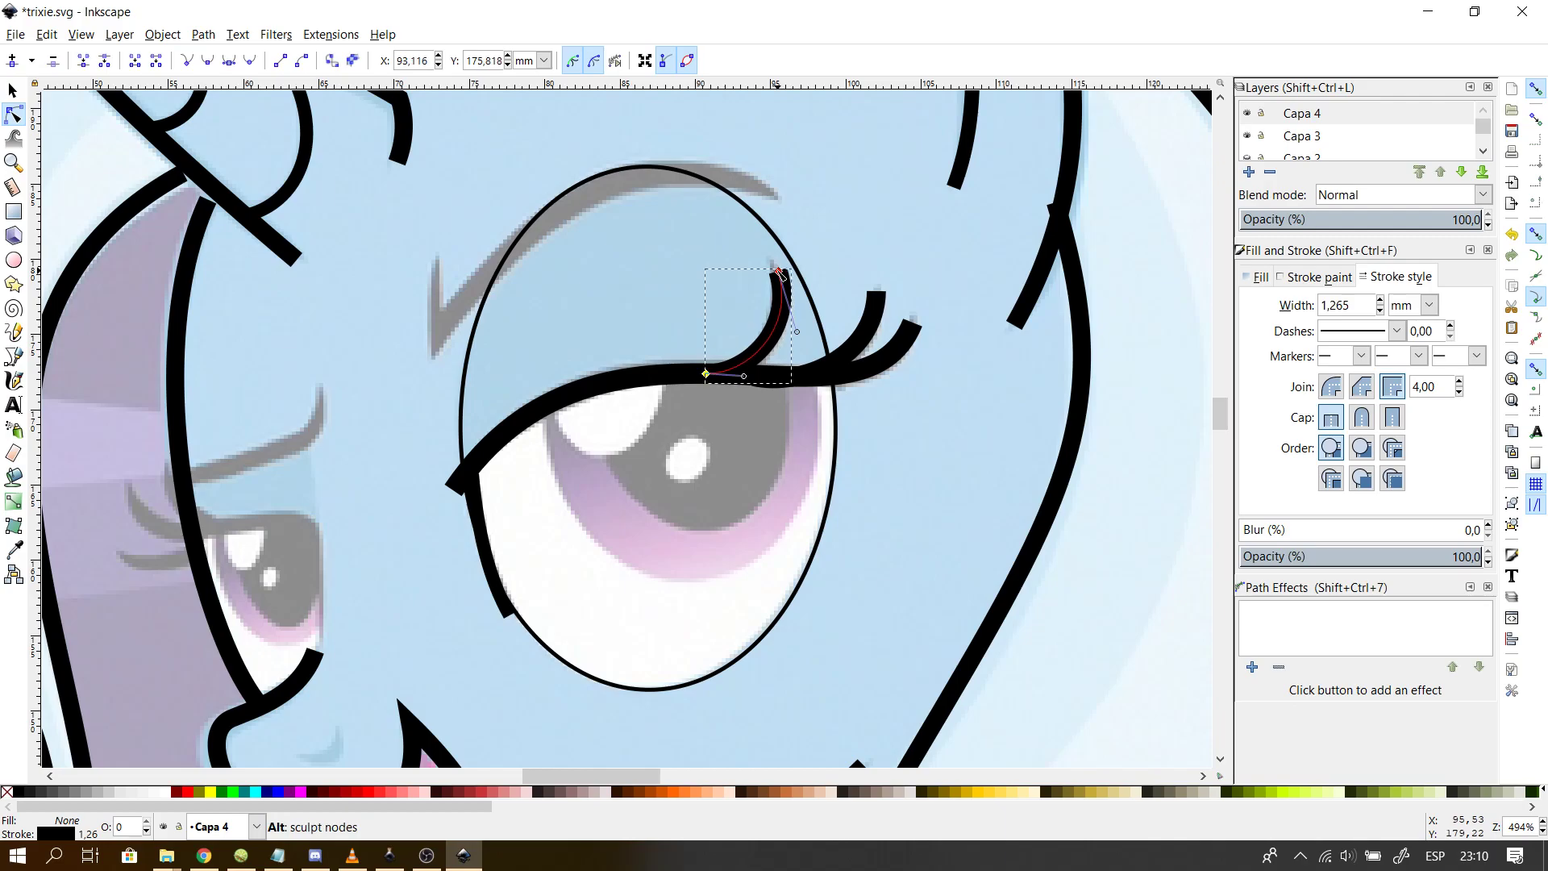
pyautogui.moveTo(710, 376); pyautogui.dragTo(698, 375)
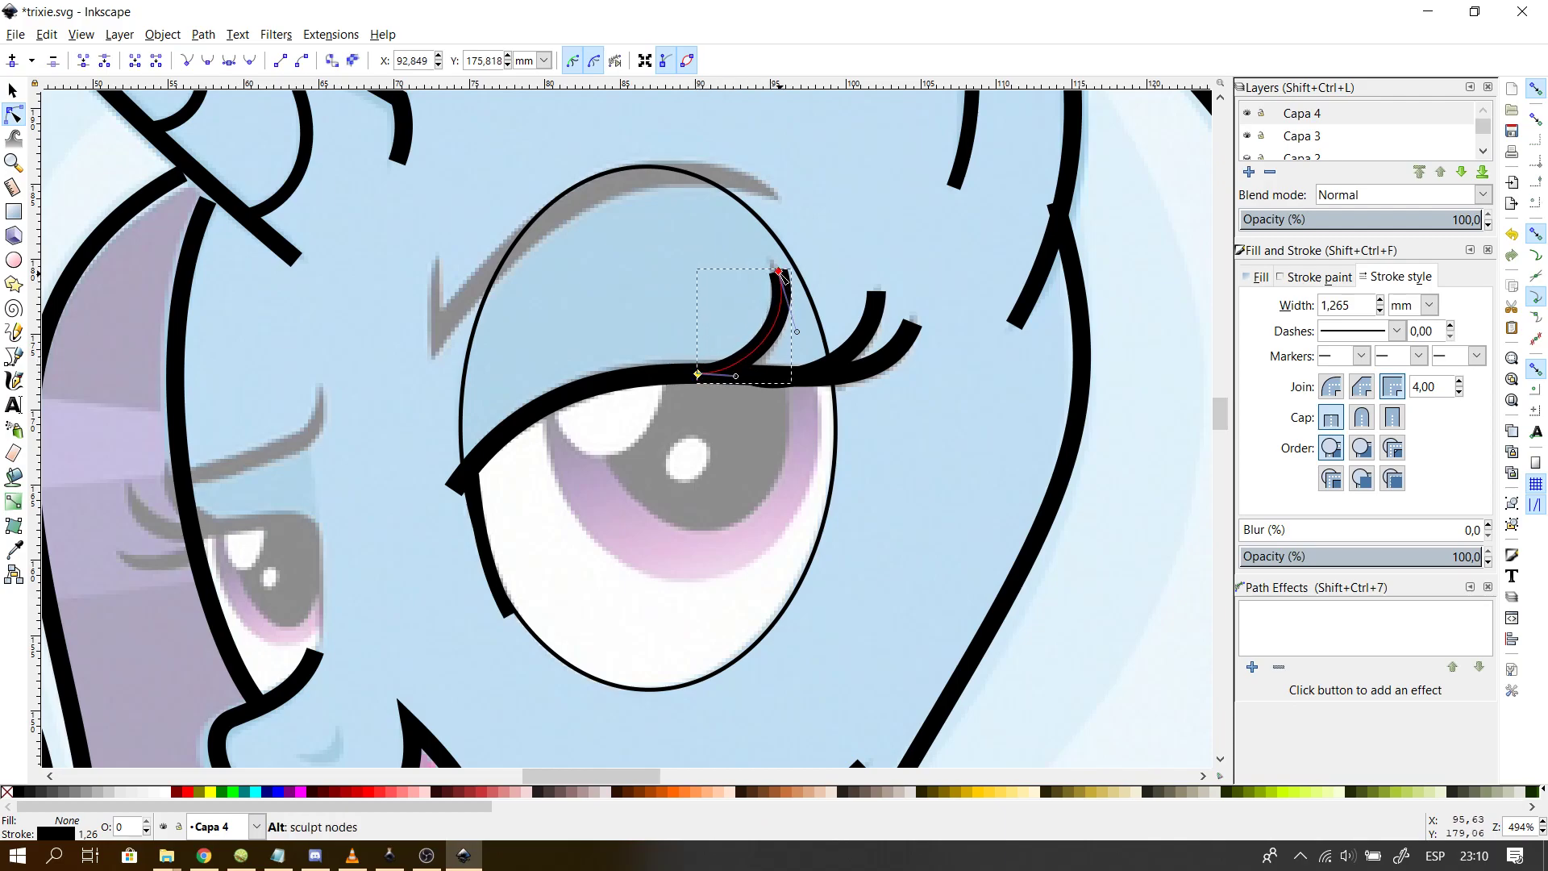
pyautogui.moveTo(798, 324); pyautogui.dragTo(801, 339)
pyautogui.click(919, 507)
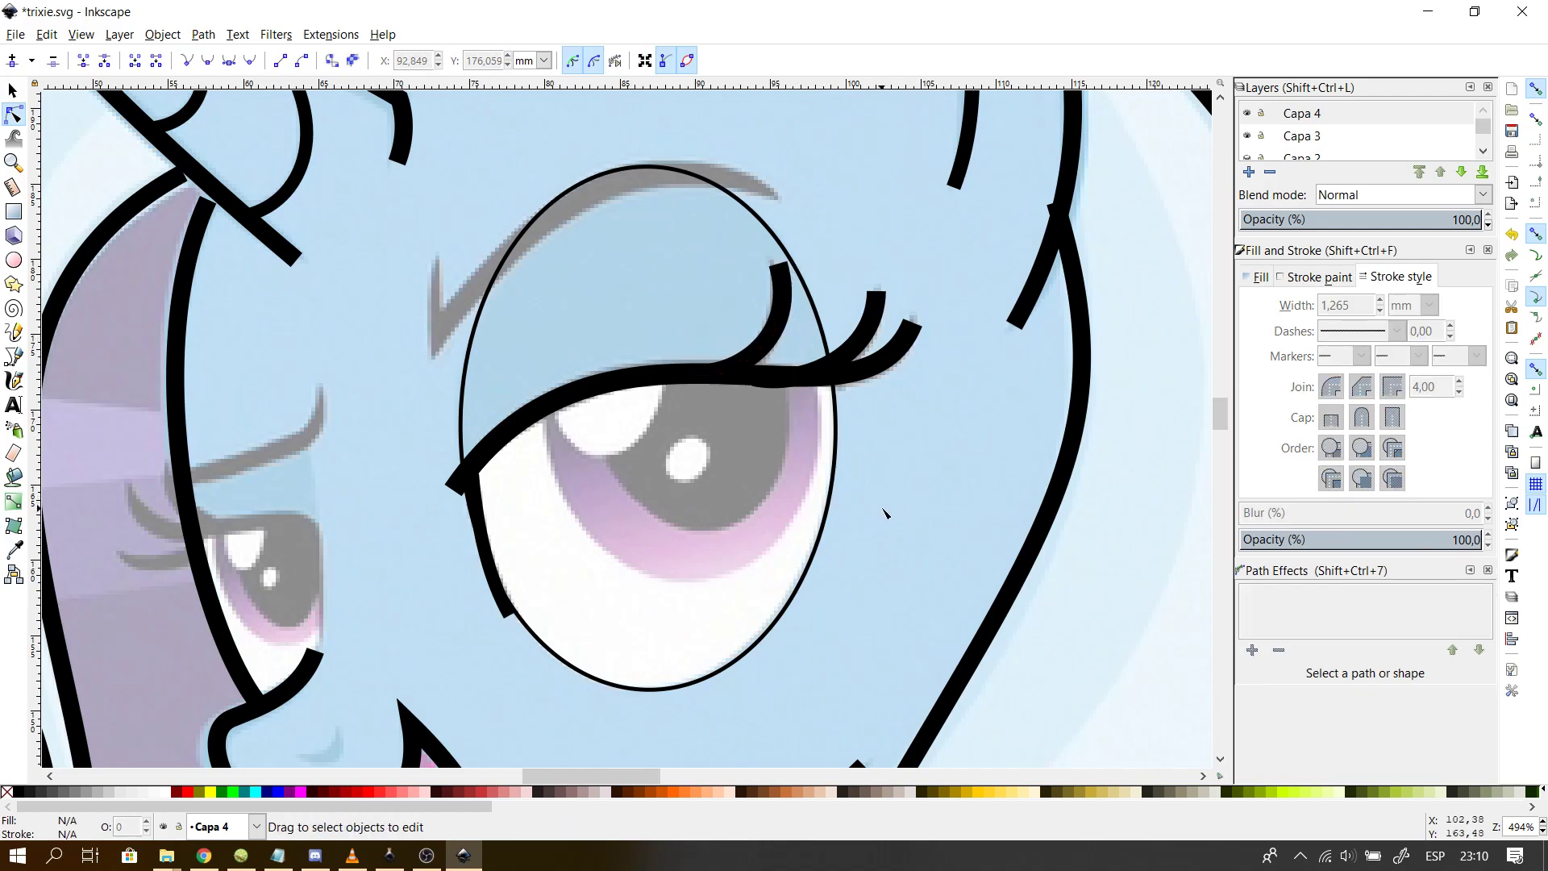
# - Narrow the large eye ellipse to about 24.7 mm wide and shift it slightly left to fit the eye outline
pyautogui.click(822, 556)
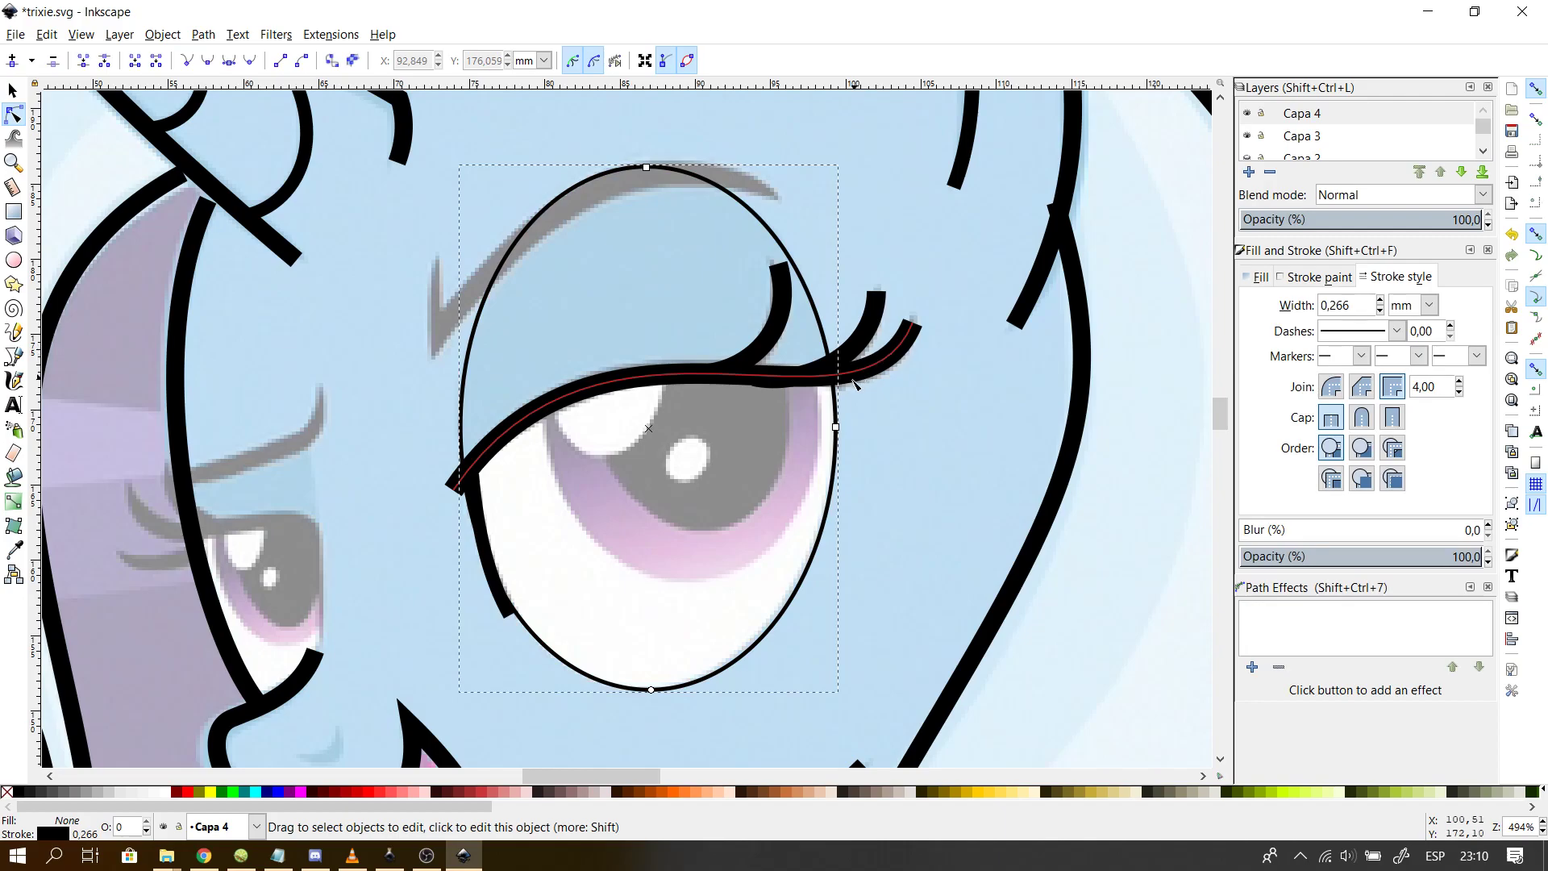
pyautogui.moveTo(841, 427); pyautogui.dragTo(834, 429)
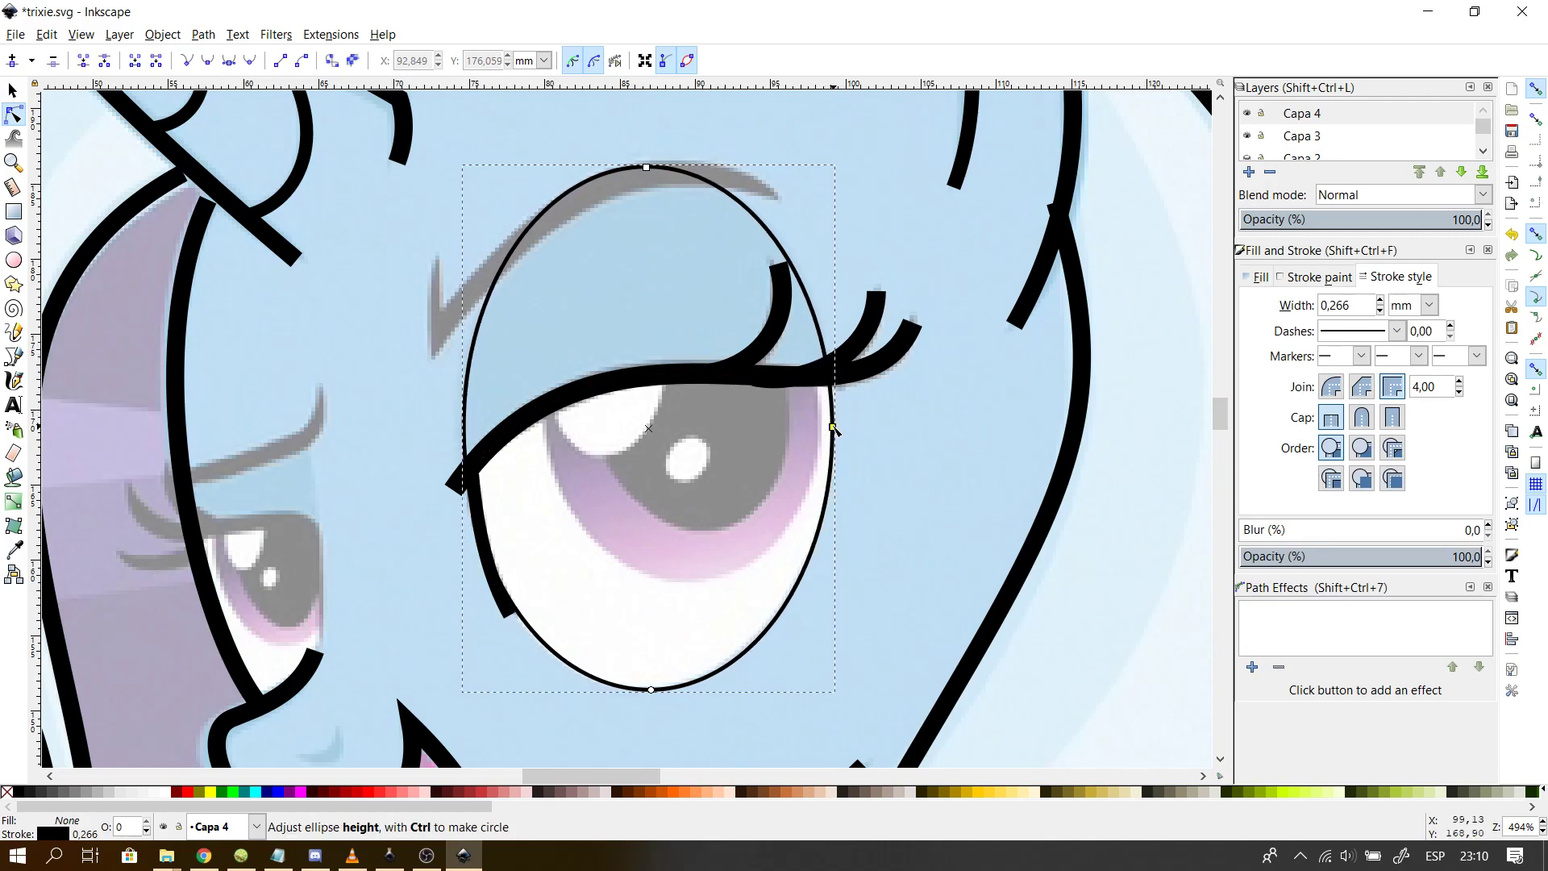
pyautogui.click(905, 534)
pyautogui.press('s')
pyautogui.click(476, 326)
pyautogui.moveTo(473, 326); pyautogui.dragTo(467, 321)
pyautogui.click(395, 582)
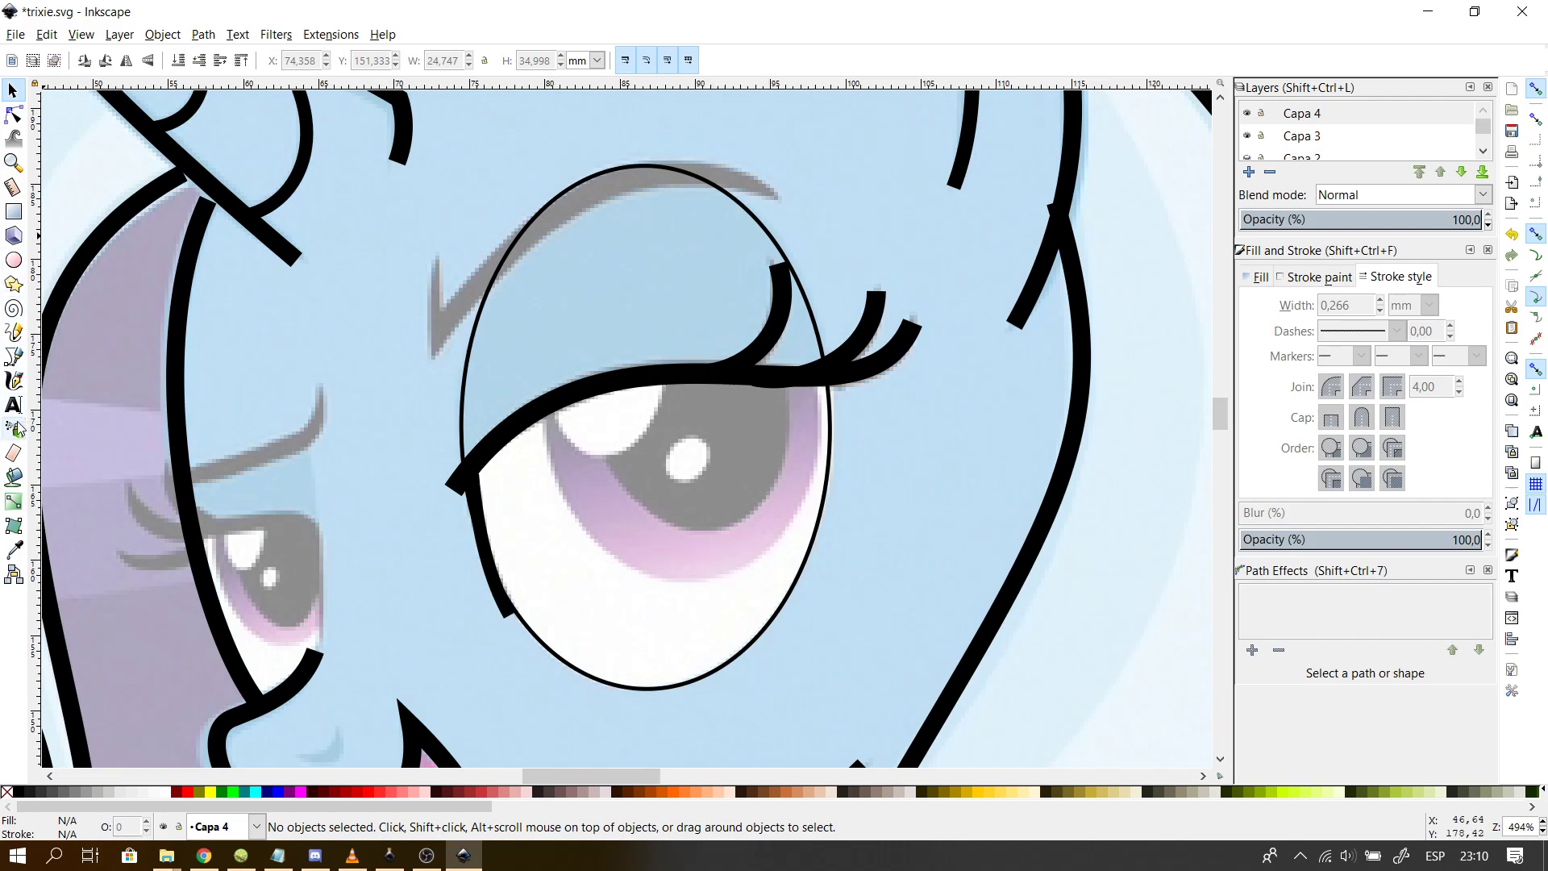
# - Draw a zigzag path through five points around the iris, with one point above the eyelid and the last on its lower edge
pyautogui.click(13, 355)
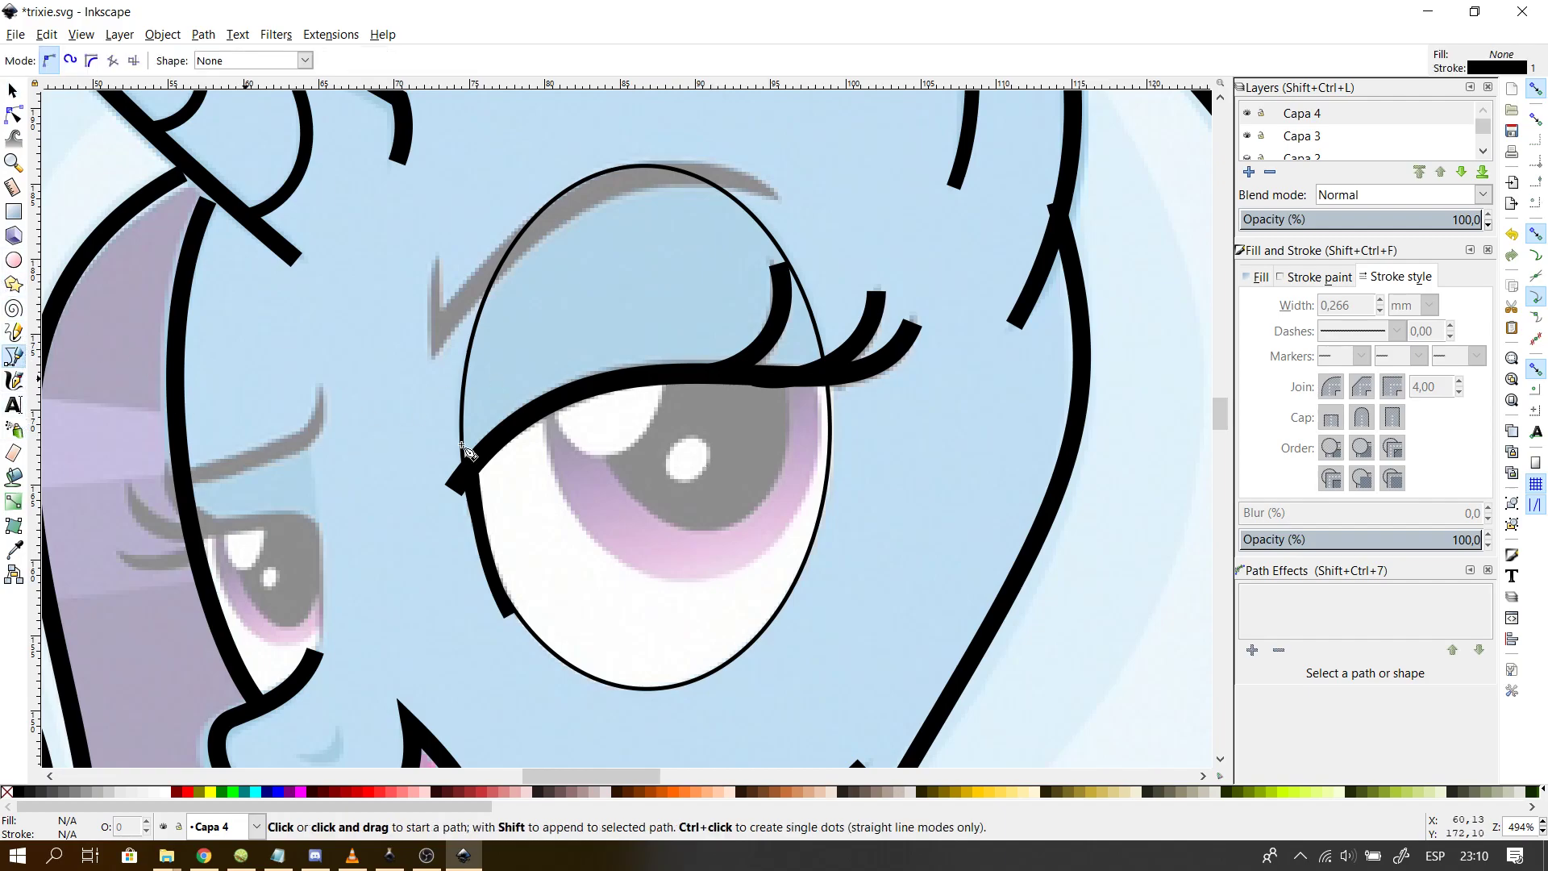
pyautogui.click(583, 527)
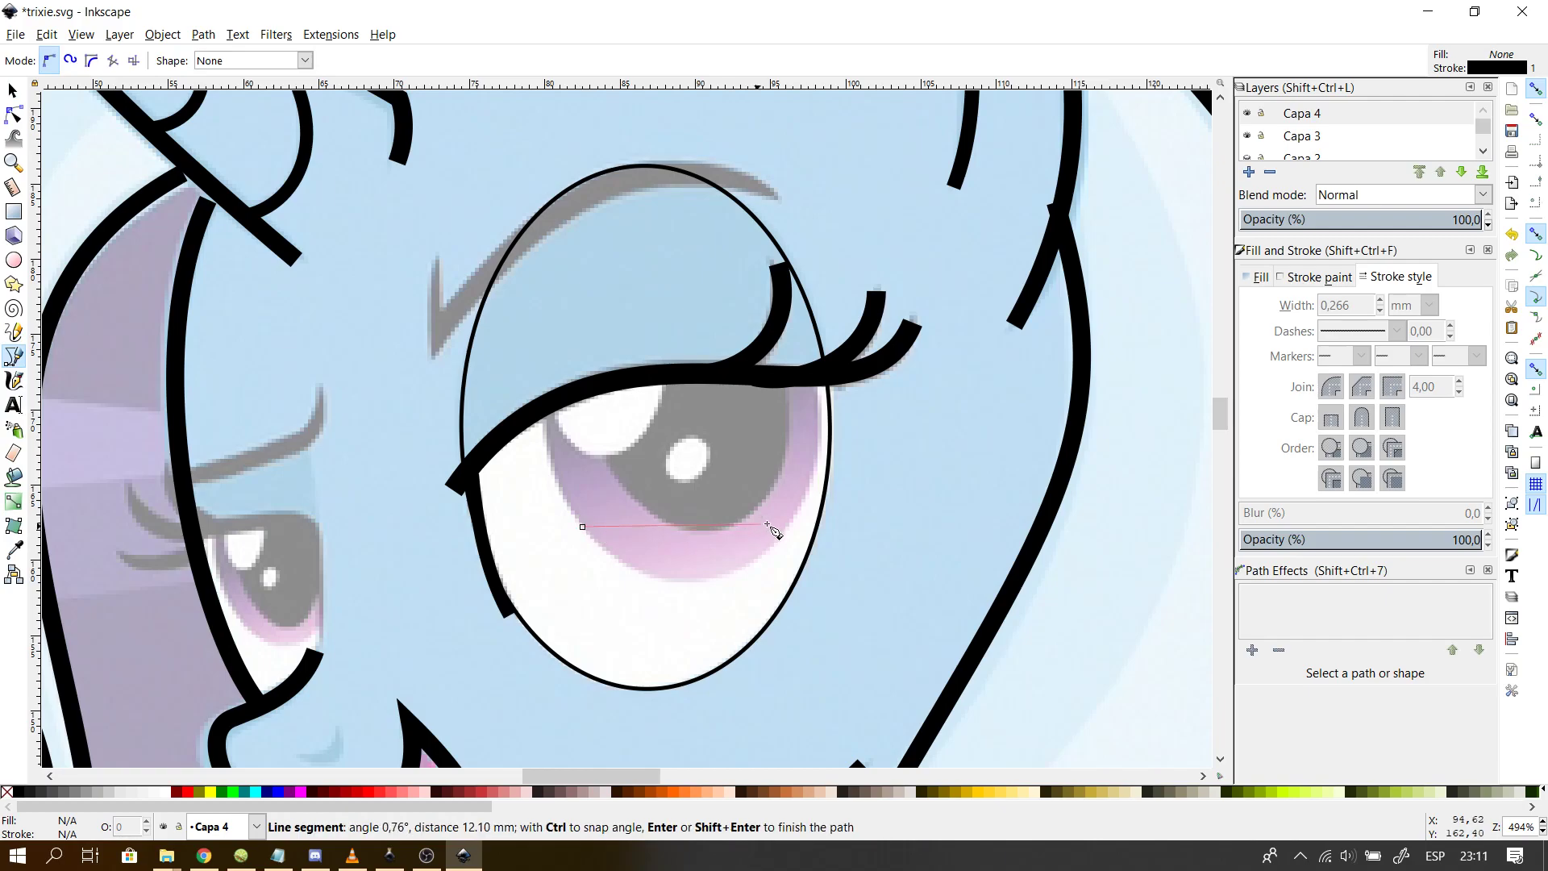
pyautogui.click(794, 515)
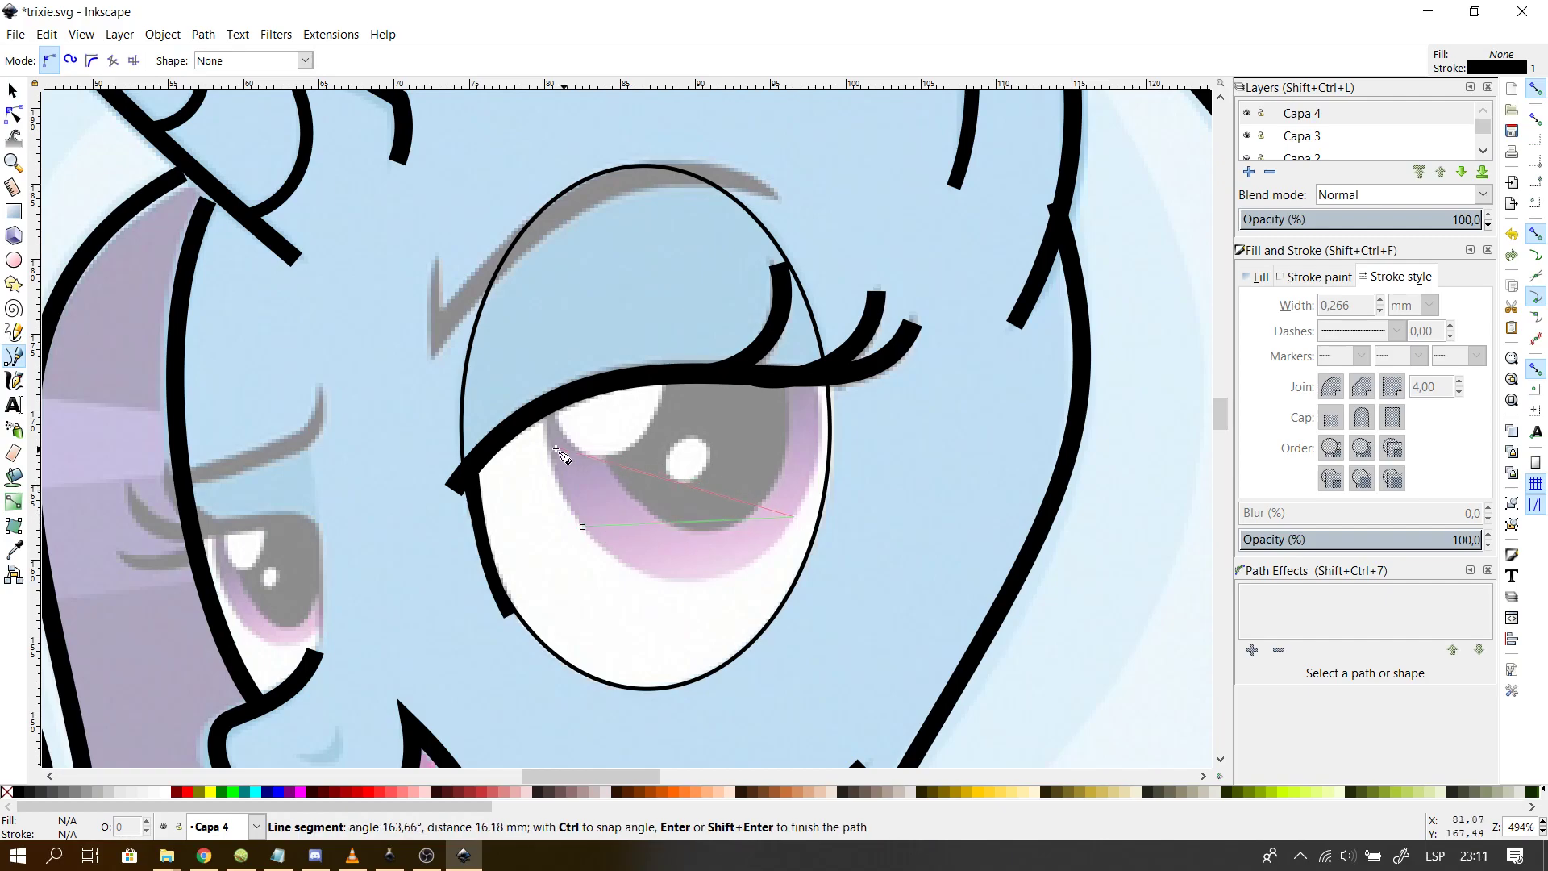
pyautogui.click(550, 448)
pyautogui.click(686, 326)
pyautogui.doubleClick(698, 579)
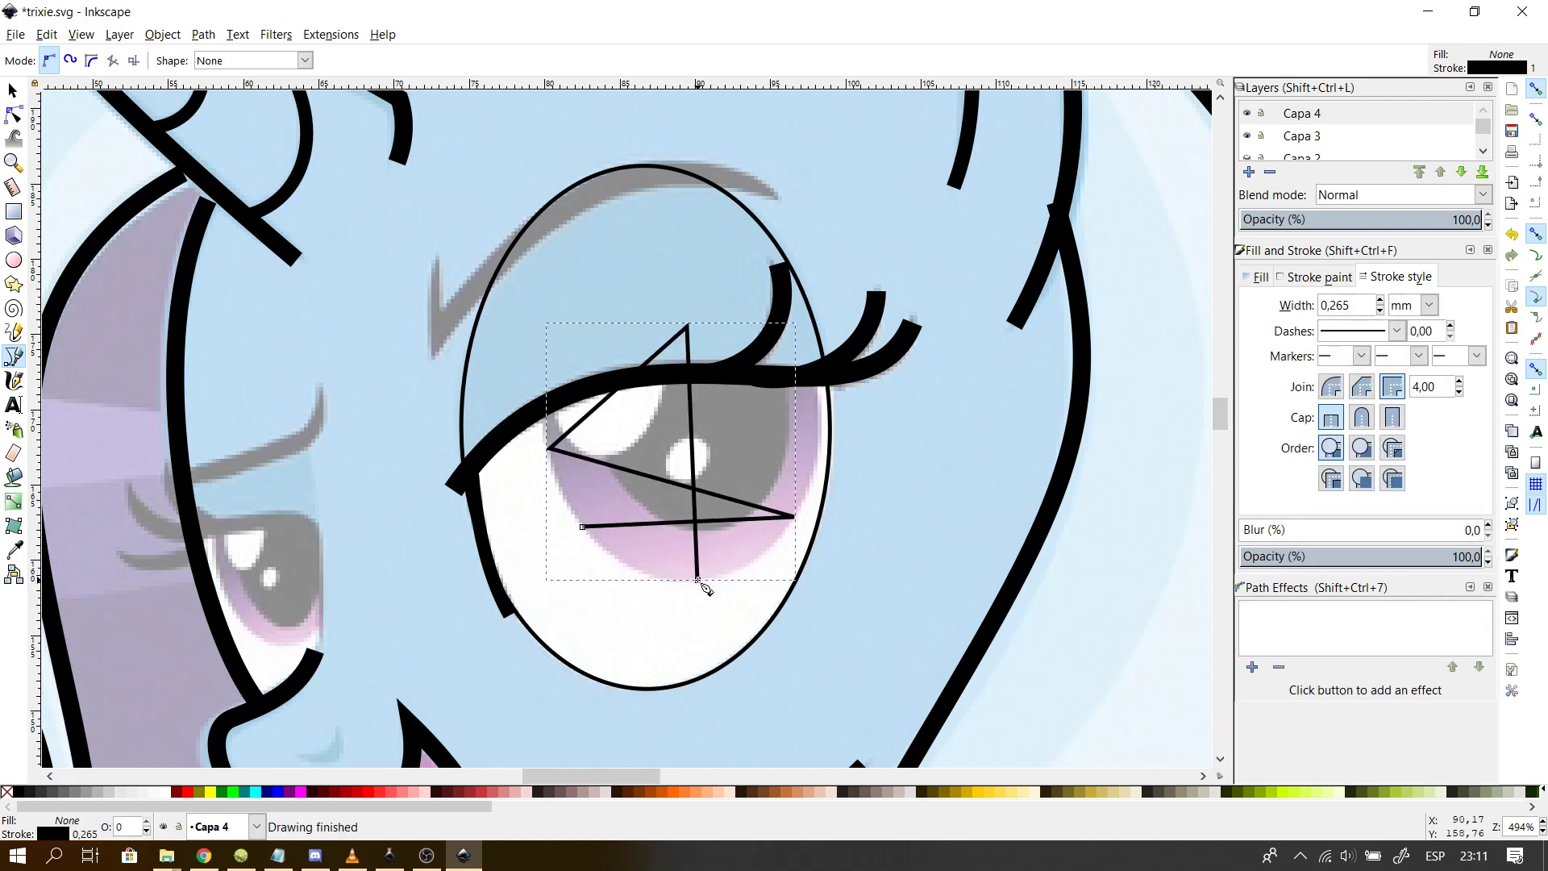
# - Generate an ellipse from the iris zigzag path with Ellipse by 5 Points
pyautogui.click(285, 38)
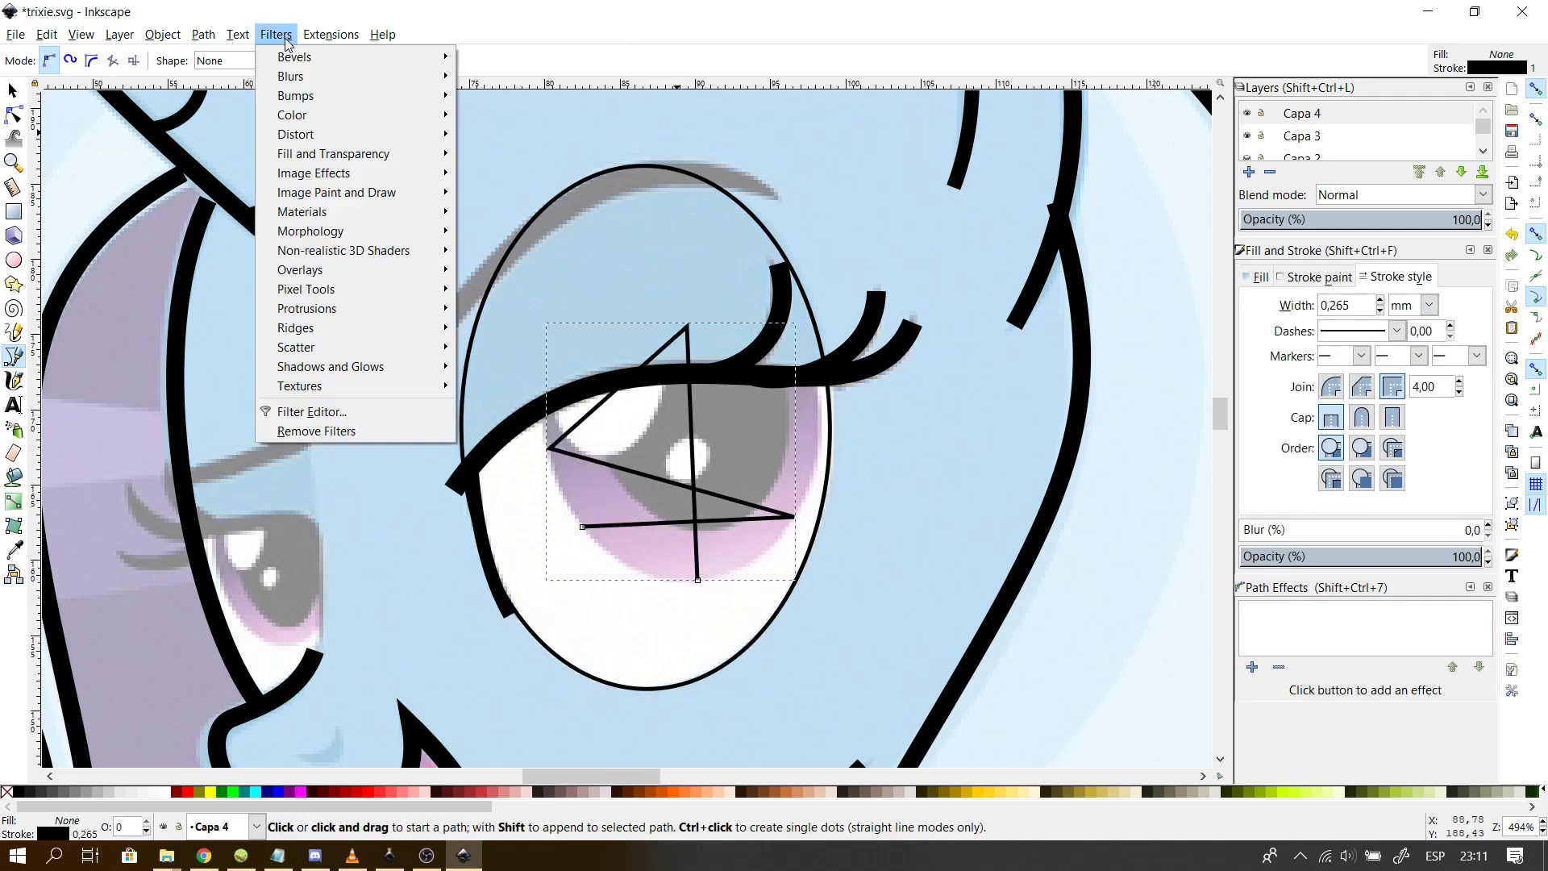
pyautogui.moveTo(329, 34)
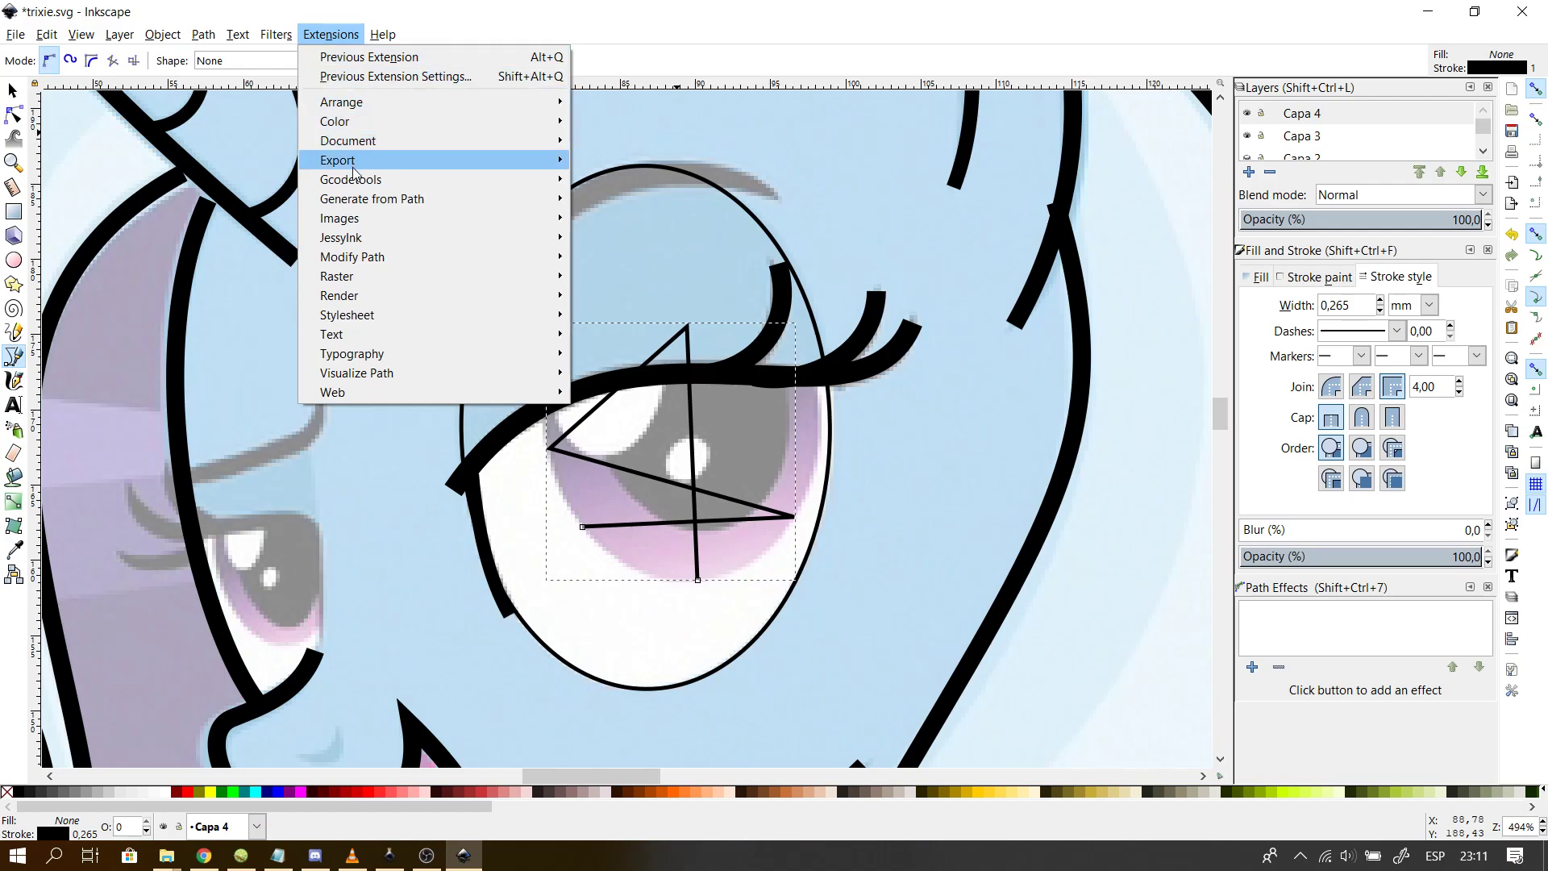
pyautogui.moveTo(358, 203)
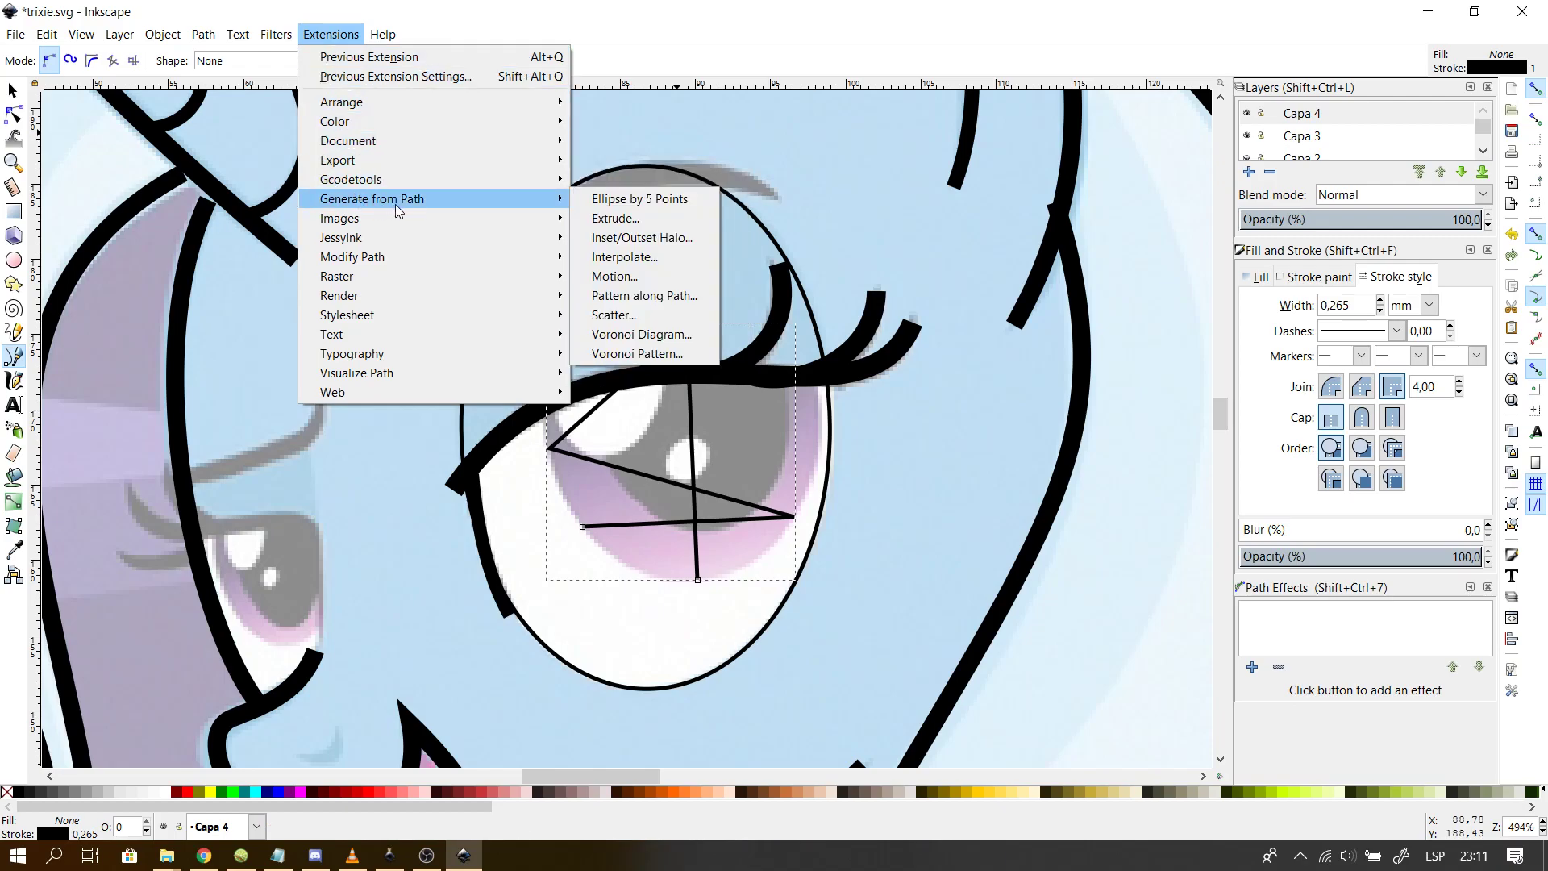
pyautogui.click(655, 198)
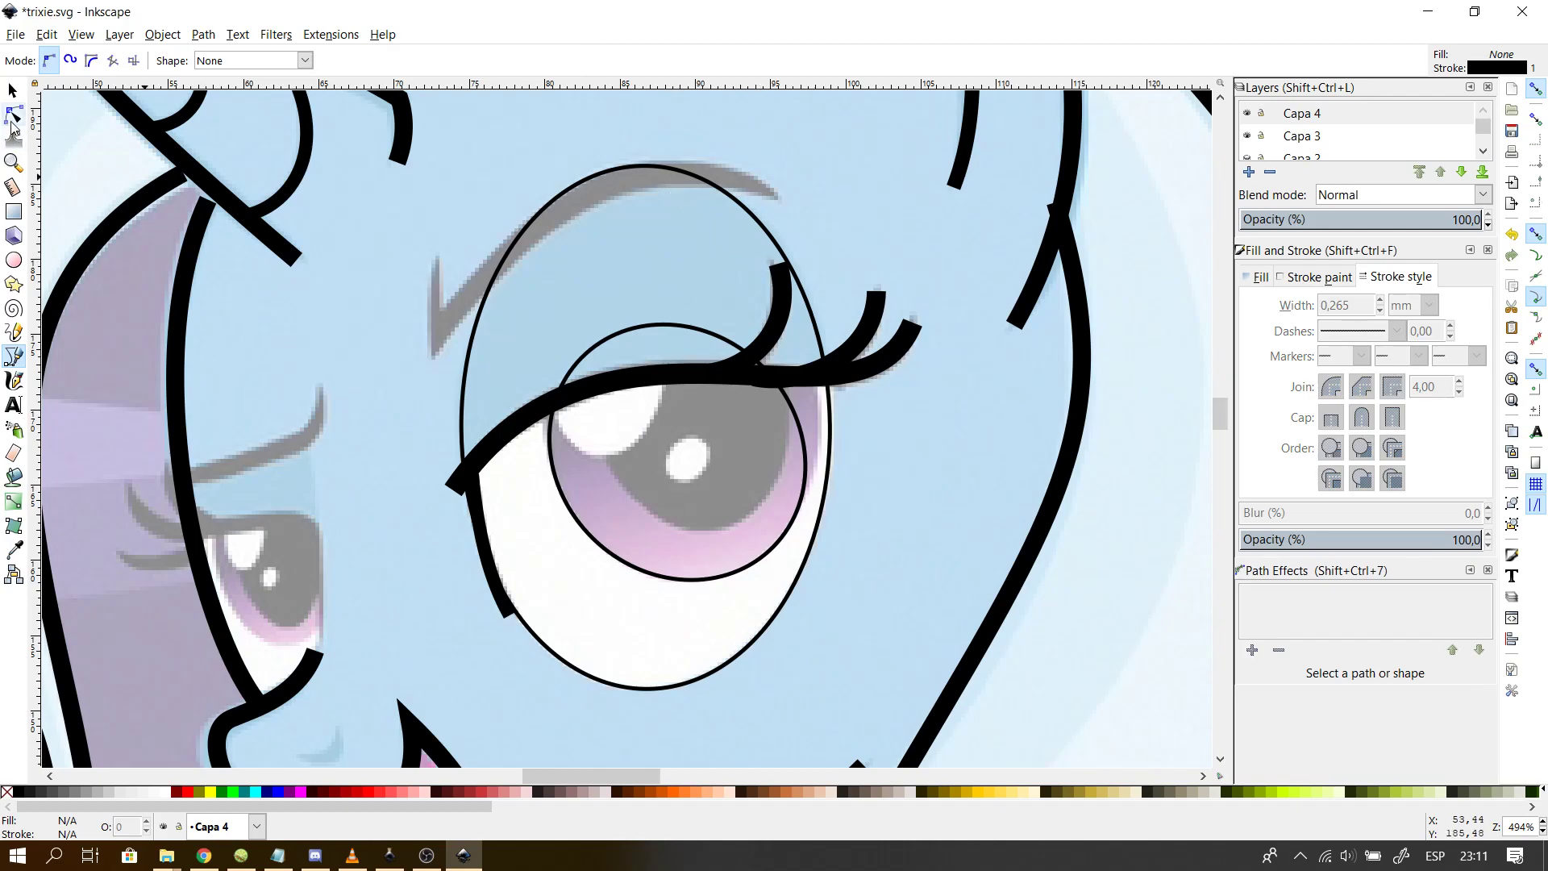
# - Reshape, rotate and move the iris ellipse to about 18.2 by 21.7 mm so it follows the iris edge
pyautogui.click(13, 113)
pyautogui.click(678, 331)
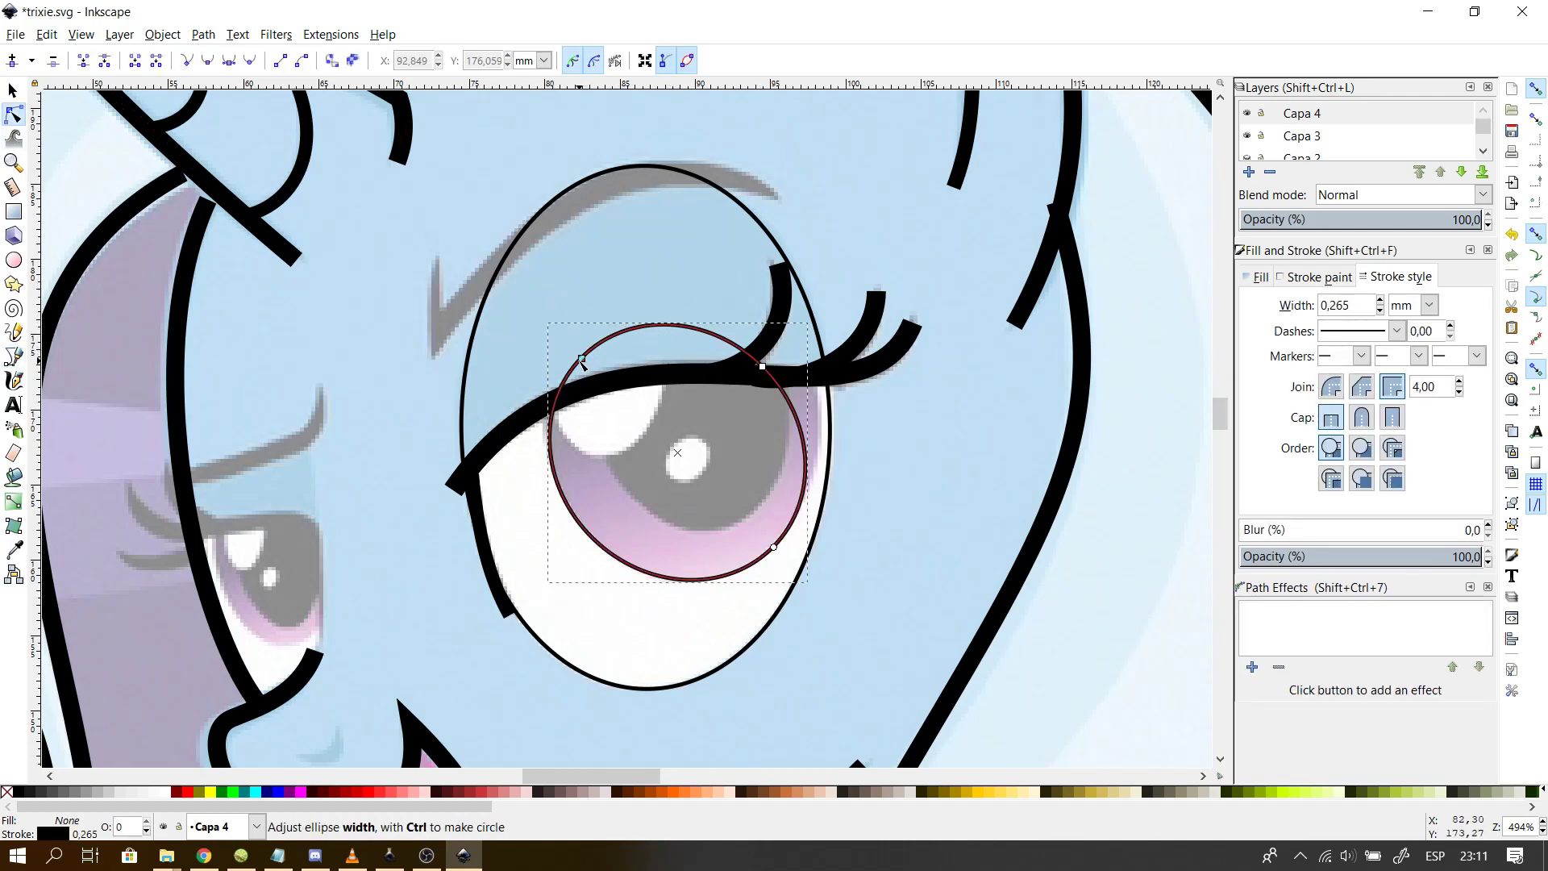
pyautogui.moveTo(768, 369); pyautogui.dragTo(792, 338)
pyautogui.click(13, 91)
pyautogui.moveTo(597, 374); pyautogui.dragTo(609, 322)
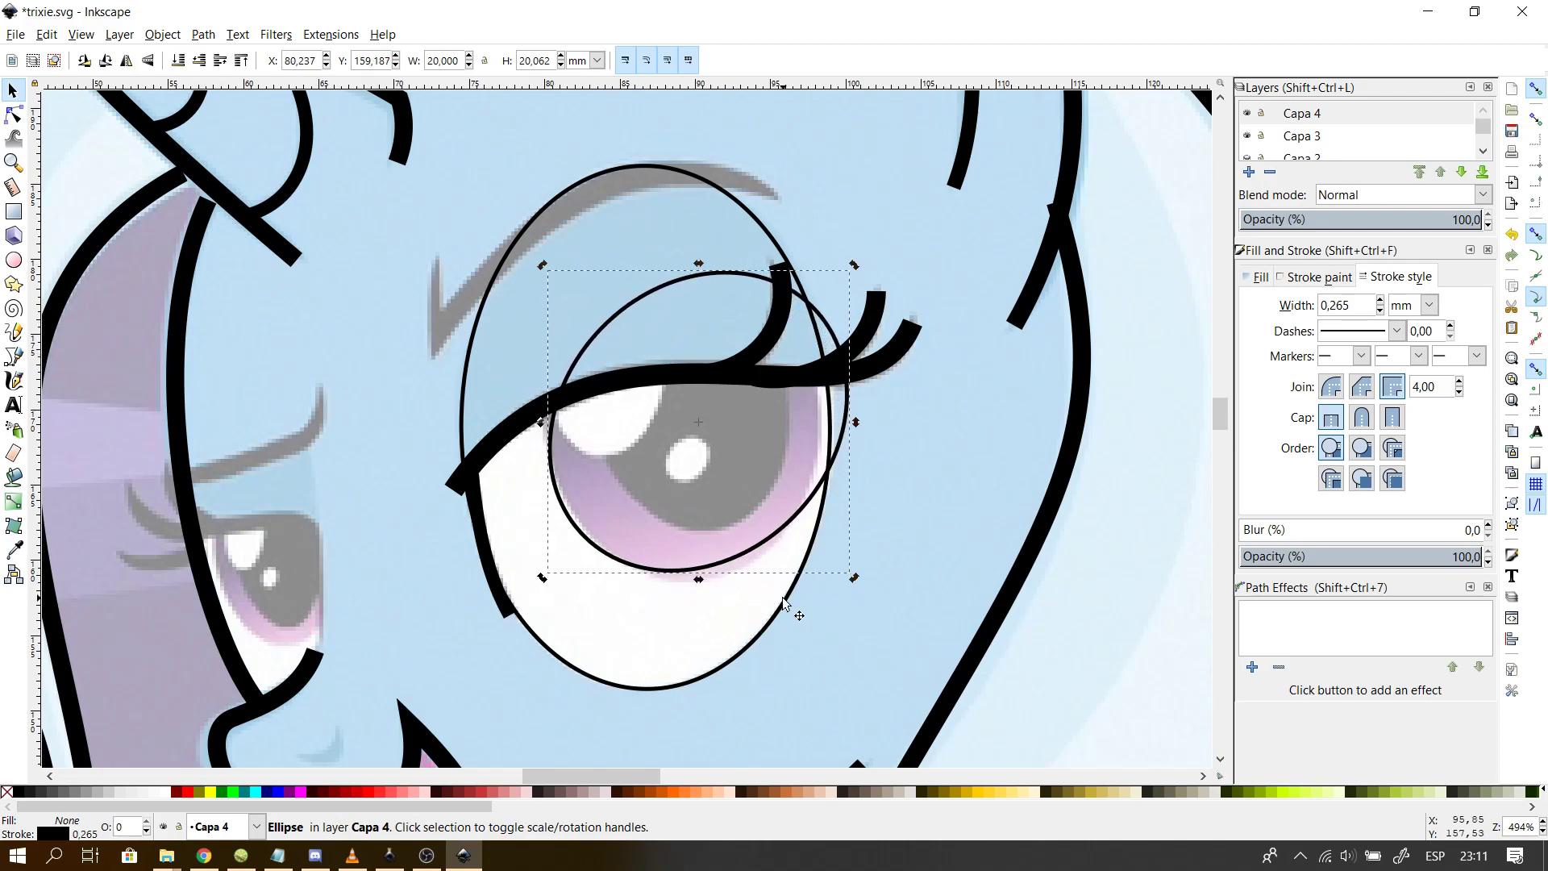
pyautogui.moveTo(854, 577); pyautogui.dragTo(851, 444)
pyautogui.moveTo(842, 591); pyautogui.dragTo(861, 566)
pyautogui.moveTo(624, 290); pyautogui.dragTo(603, 283)
pyautogui.click(602, 282)
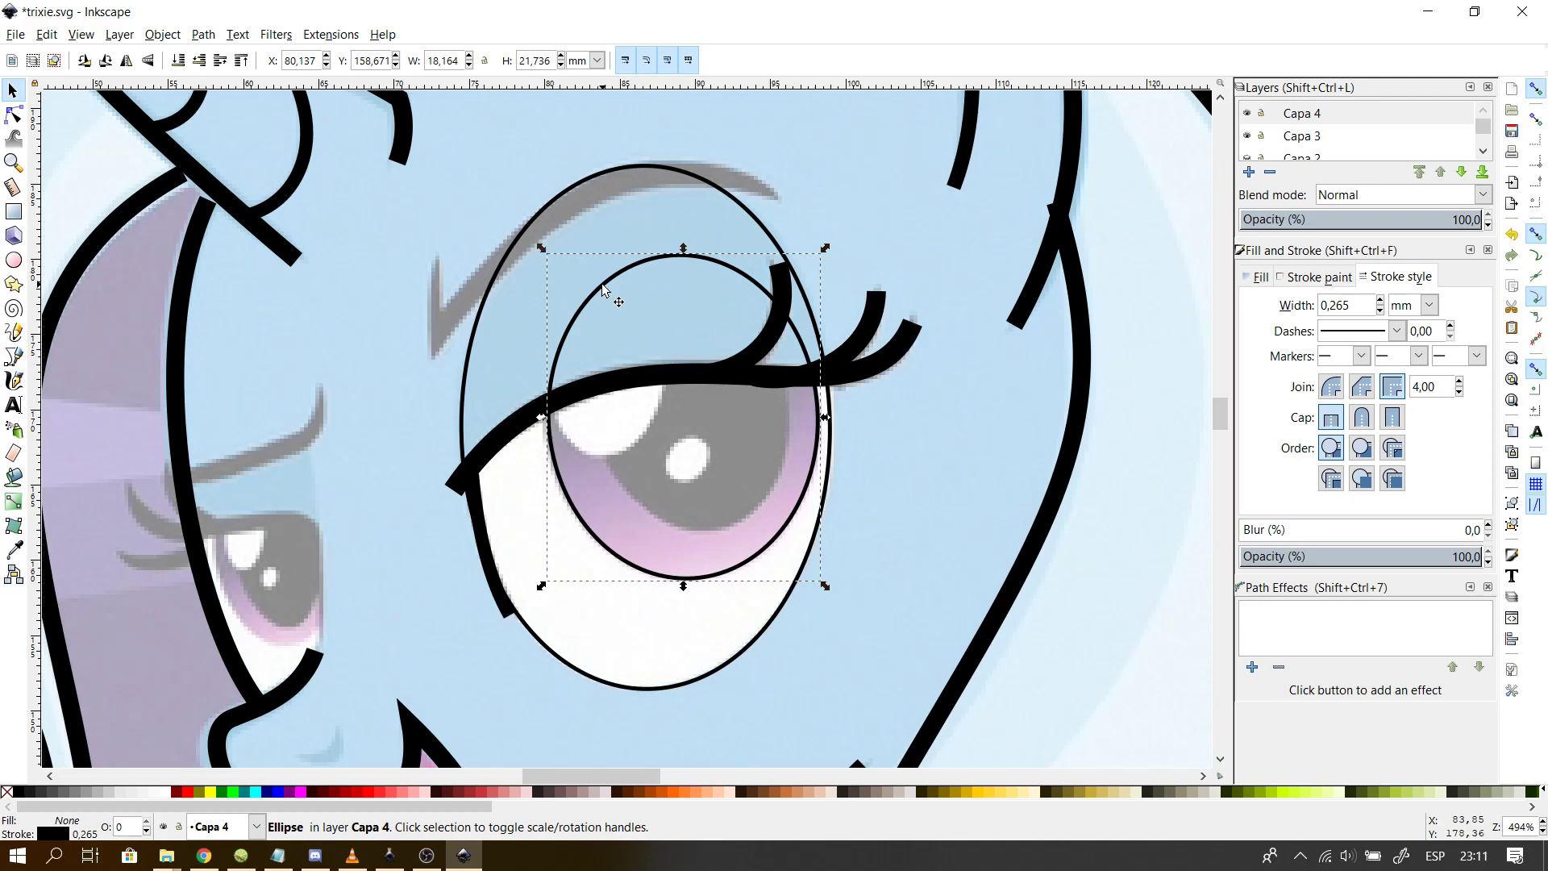
# - Stretch the iris ellipse slightly upward and left to about 18.4 by 22 mm, and deselect it
pyautogui.click(675, 245)
pyautogui.click(672, 258)
pyautogui.moveTo(684, 251); pyautogui.dragTo(682, 248)
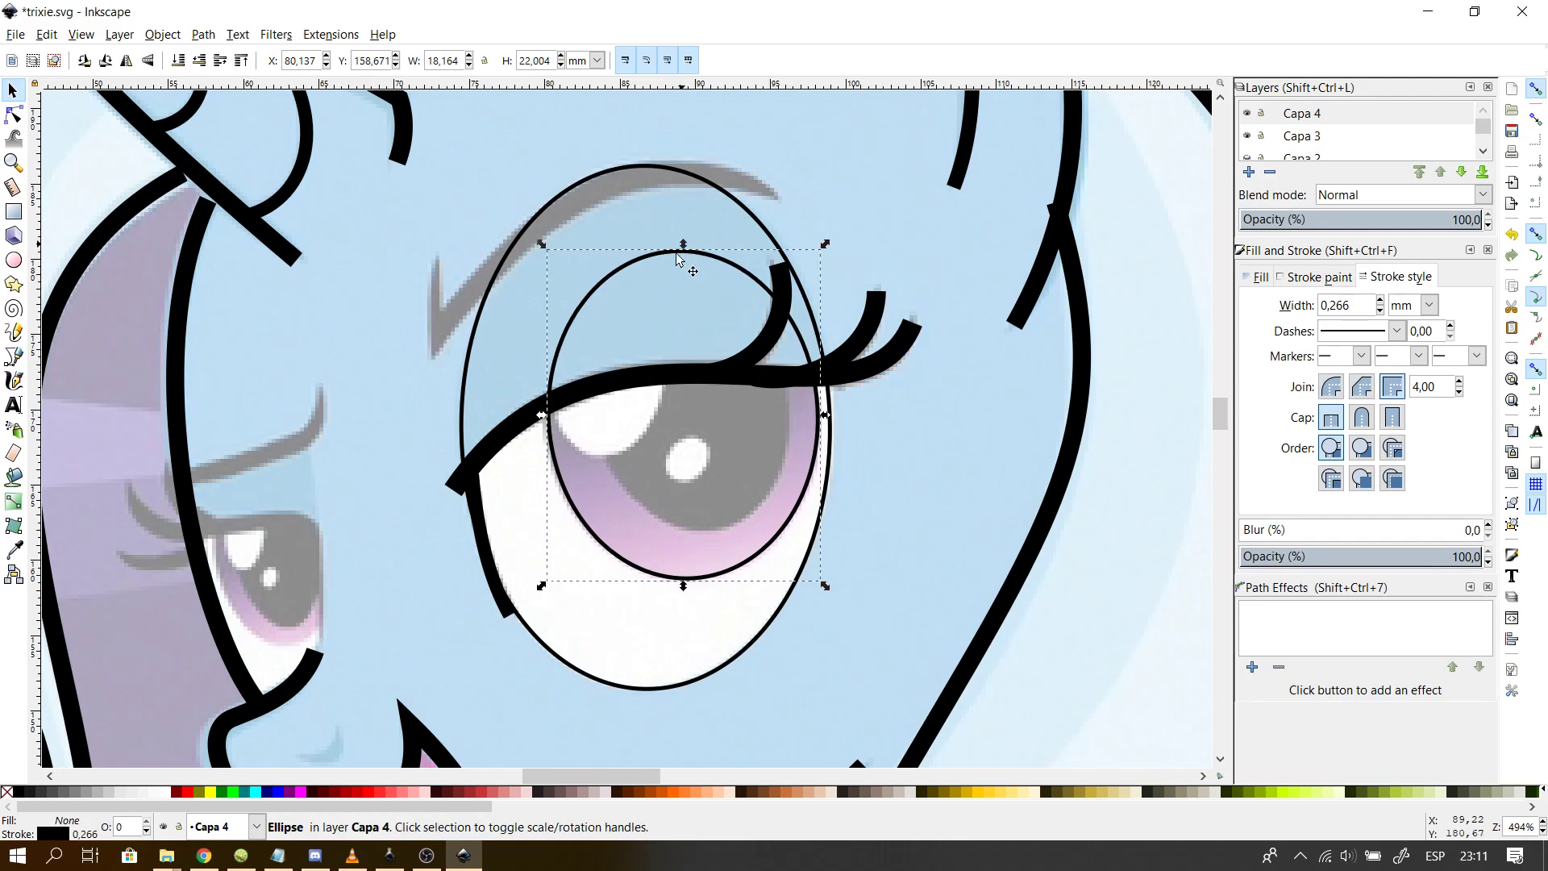
pyautogui.moveTo(539, 415); pyautogui.dragTo(535, 415)
pyautogui.click(879, 534)
# - Draw a five-point zigzag path around the large white highlight, with its top point on the upper eyelid
pyautogui.moveTo(1220, 414)
pyautogui.mouseDown()
pyautogui.moveTo(1220, 433)
pyautogui.moveTo(1217, 390)
pyautogui.moveTo(1211, 427)
pyautogui.moveTo(1216, 407)
pyautogui.mouseUp()
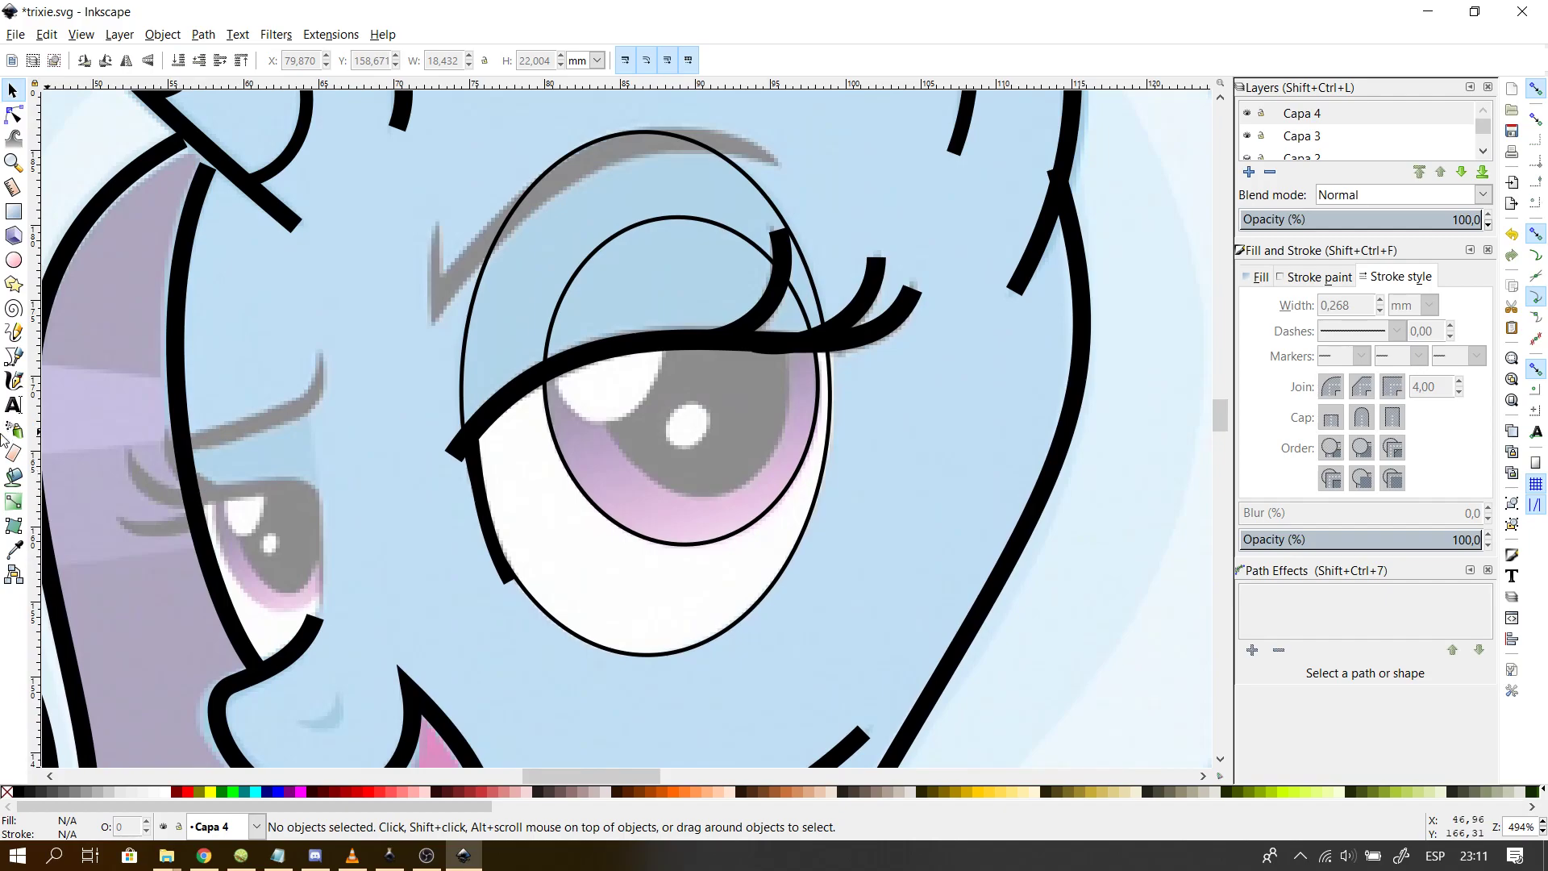
pyautogui.click(14, 355)
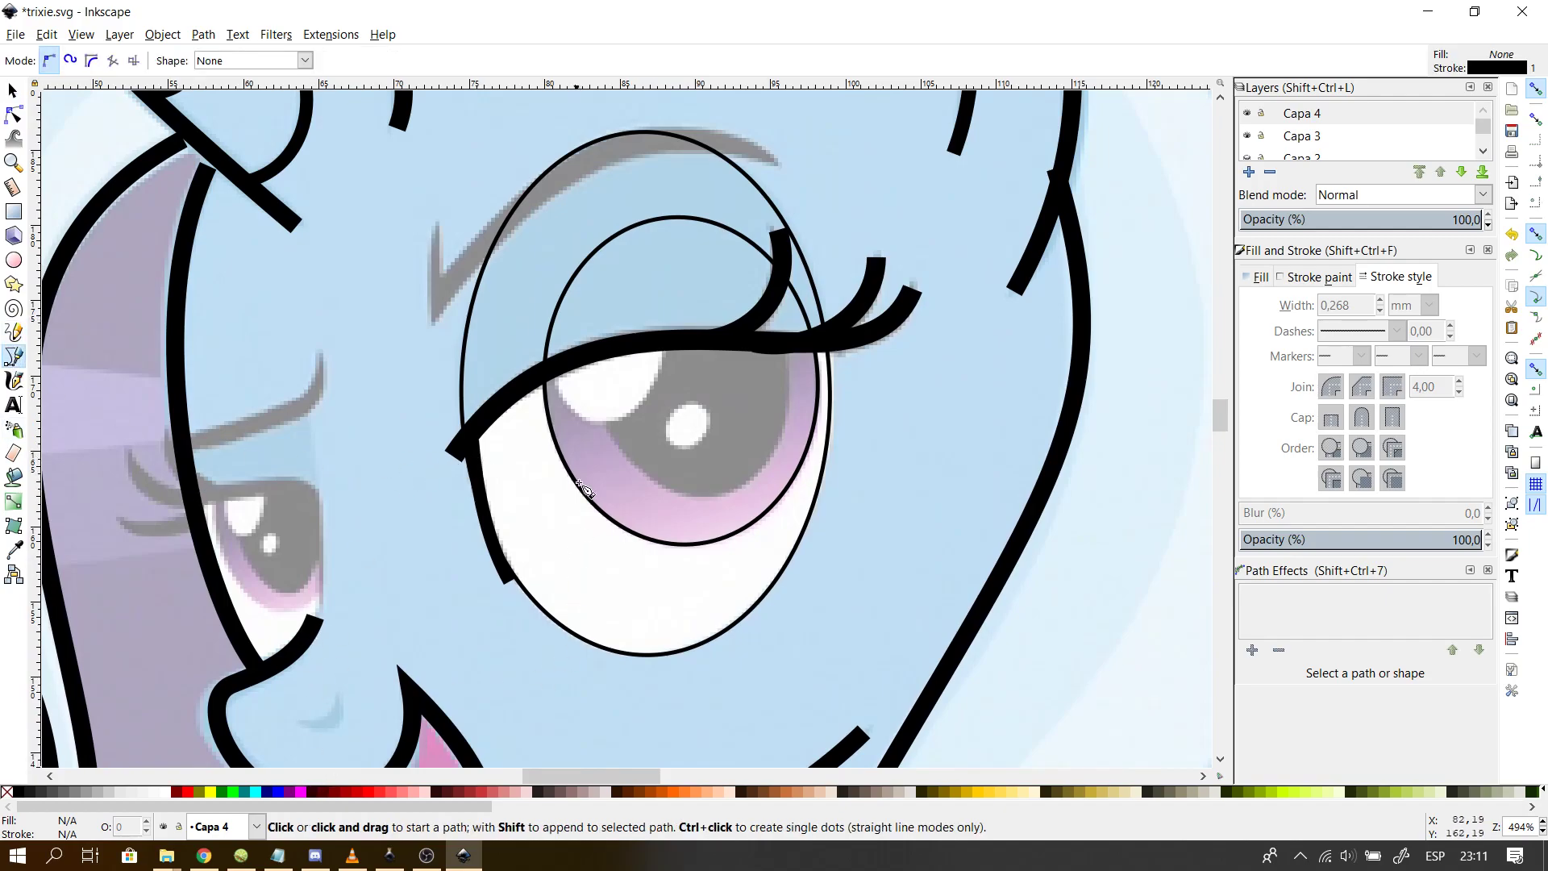
pyautogui.click(571, 410)
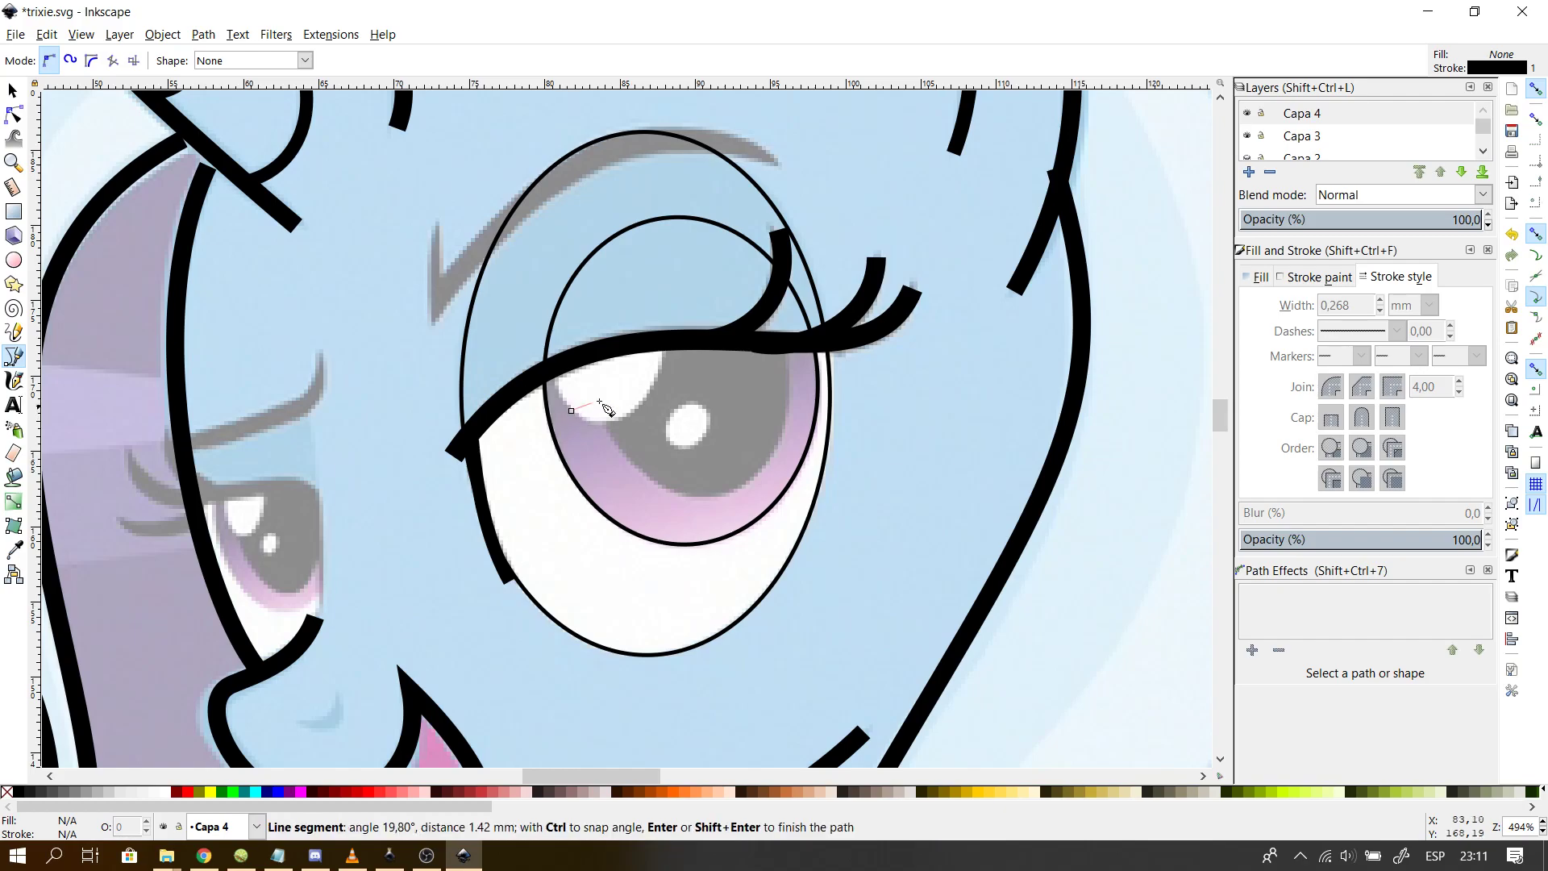
pyautogui.click(660, 377)
pyautogui.click(556, 385)
pyautogui.click(606, 327)
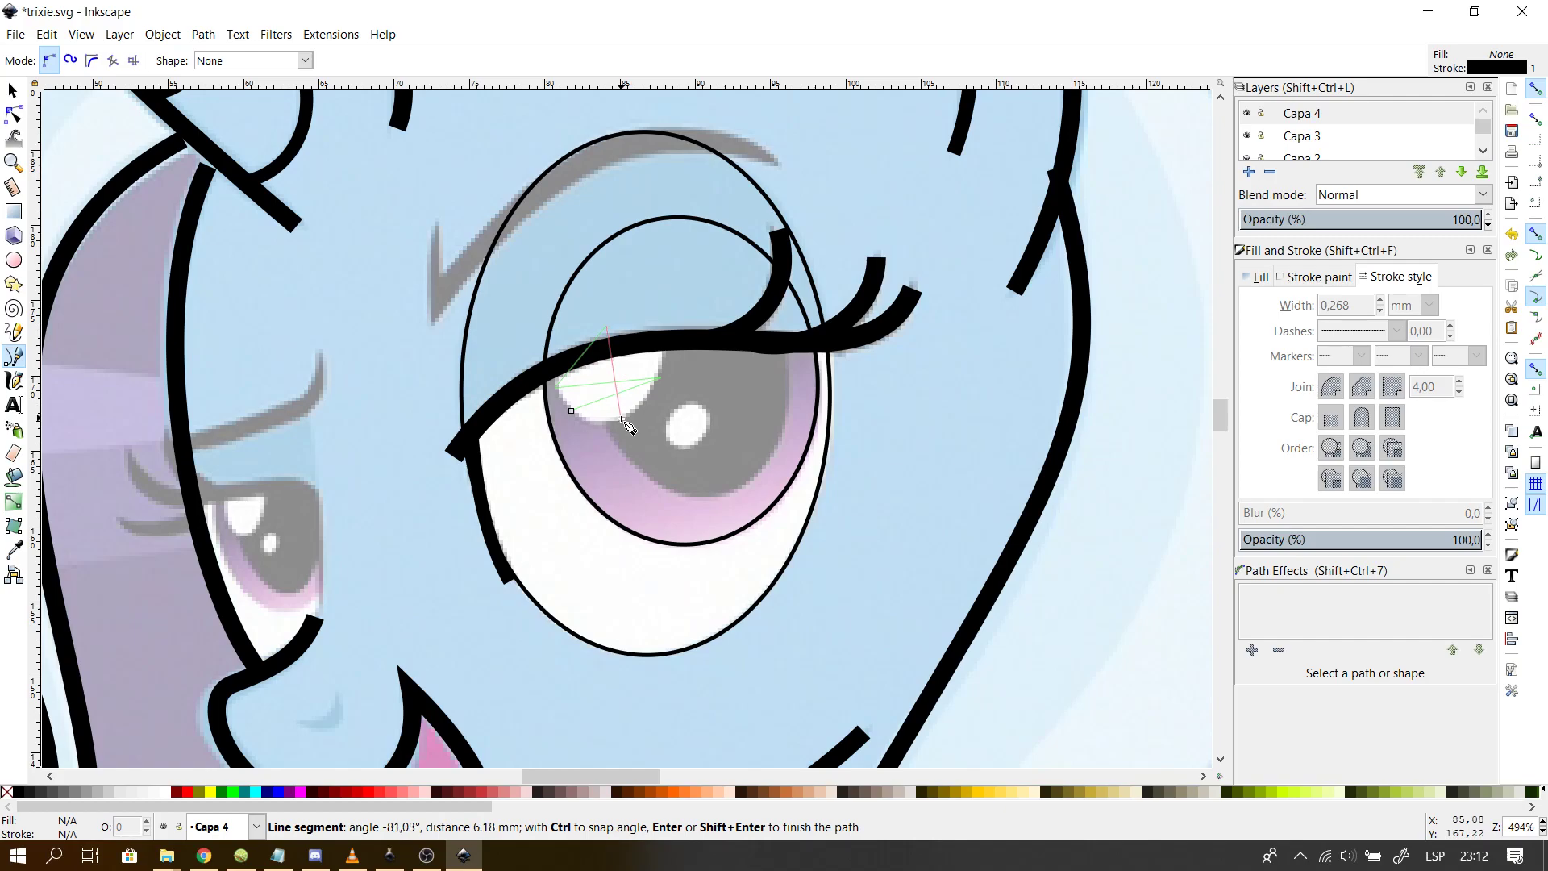
pyautogui.doubleClick(623, 420)
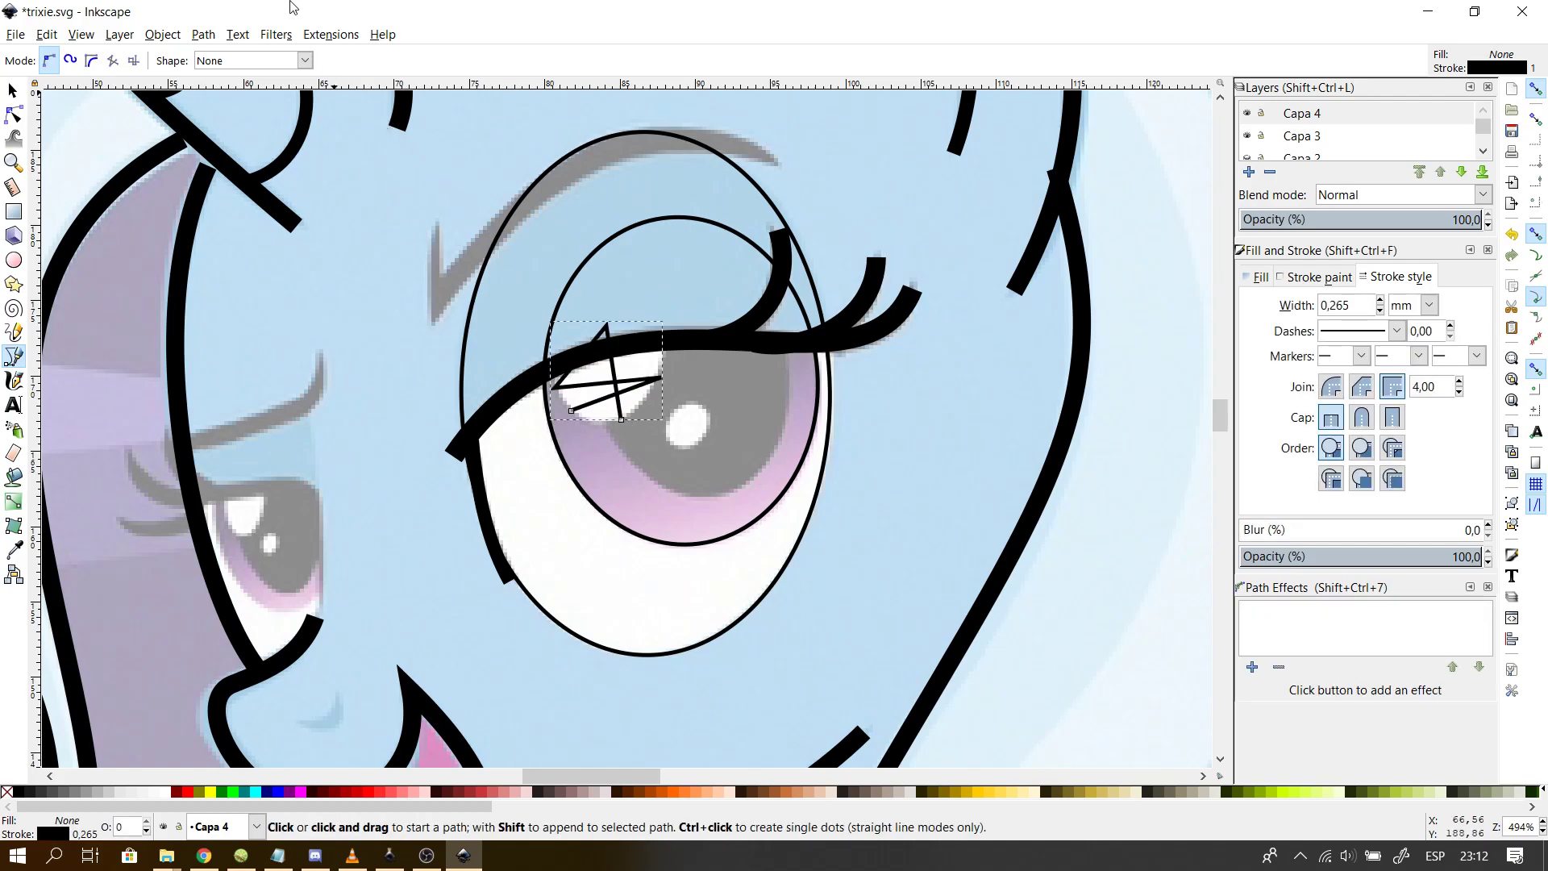
# - Turn the highlight's zigzag path into an ellipse with Ellipse by 5 Points
pyautogui.click(330, 34)
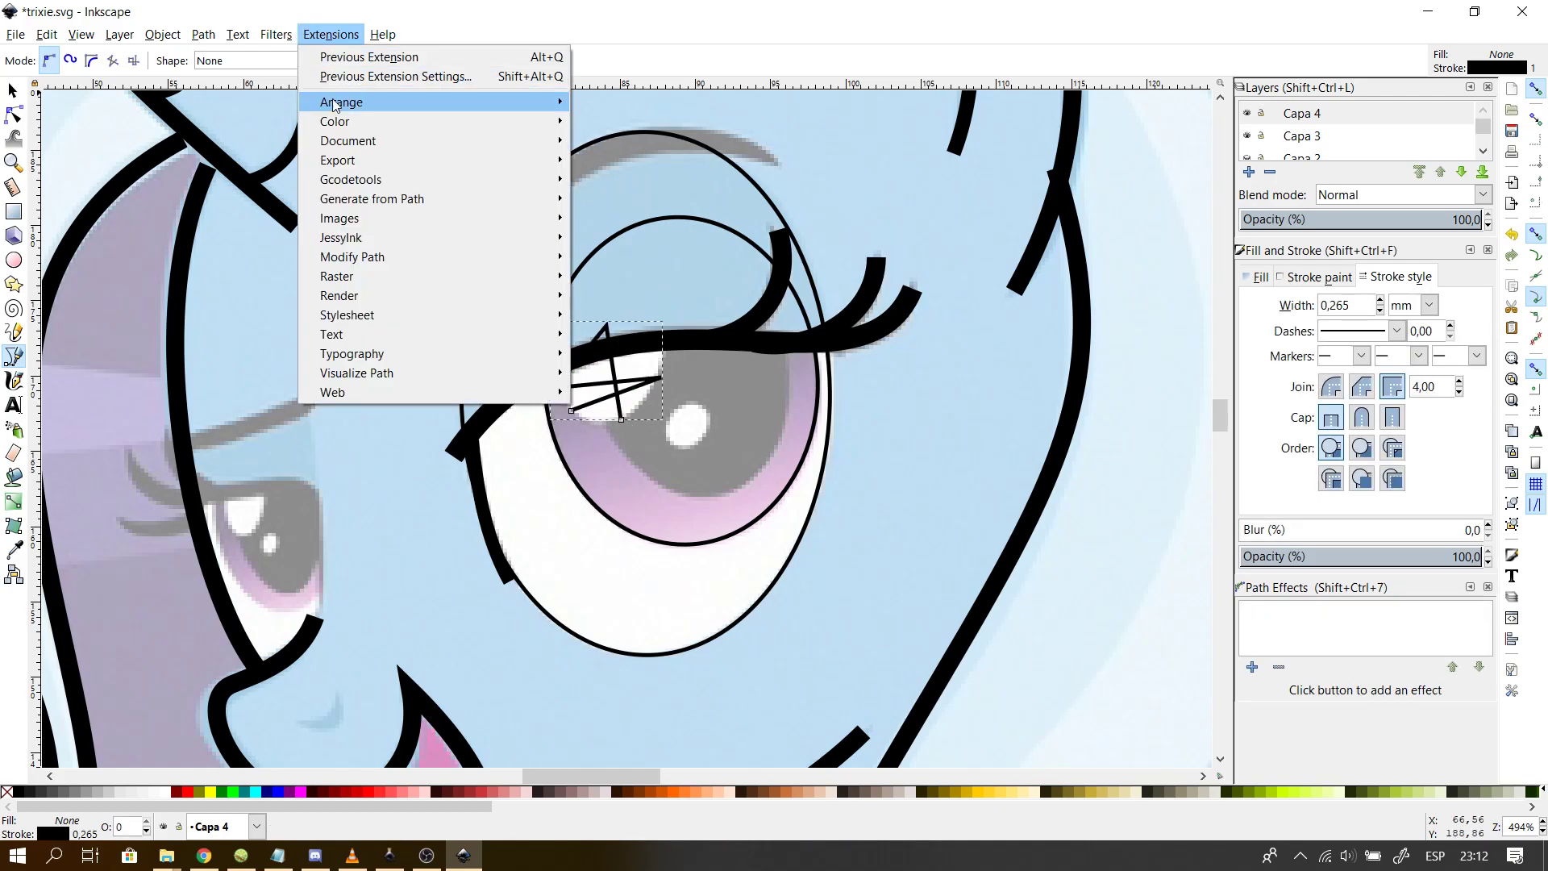
pyautogui.moveTo(405, 199)
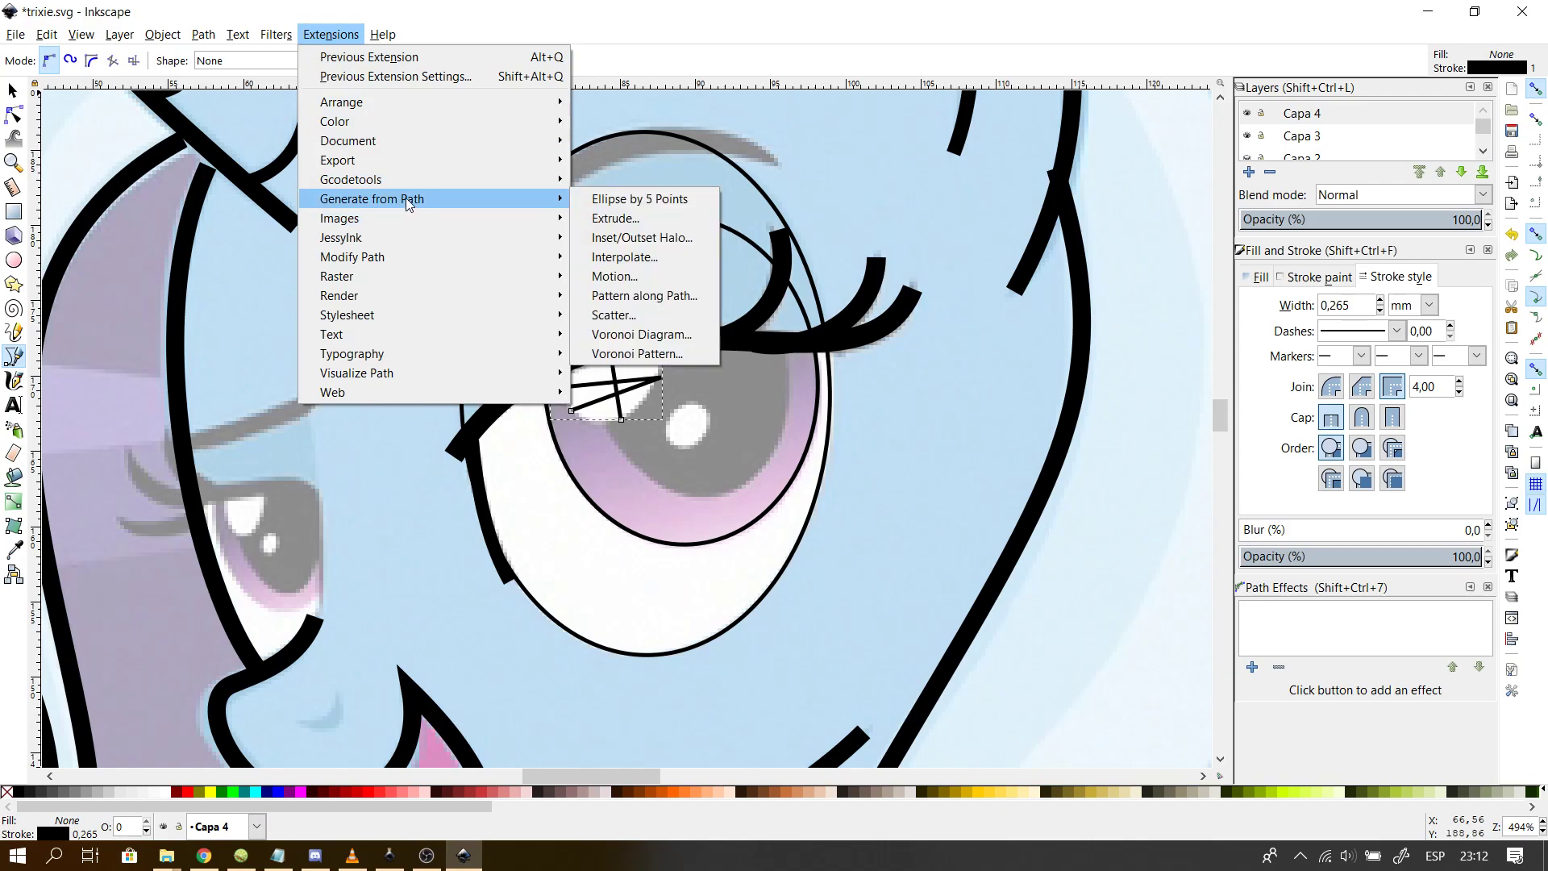
pyautogui.click(640, 197)
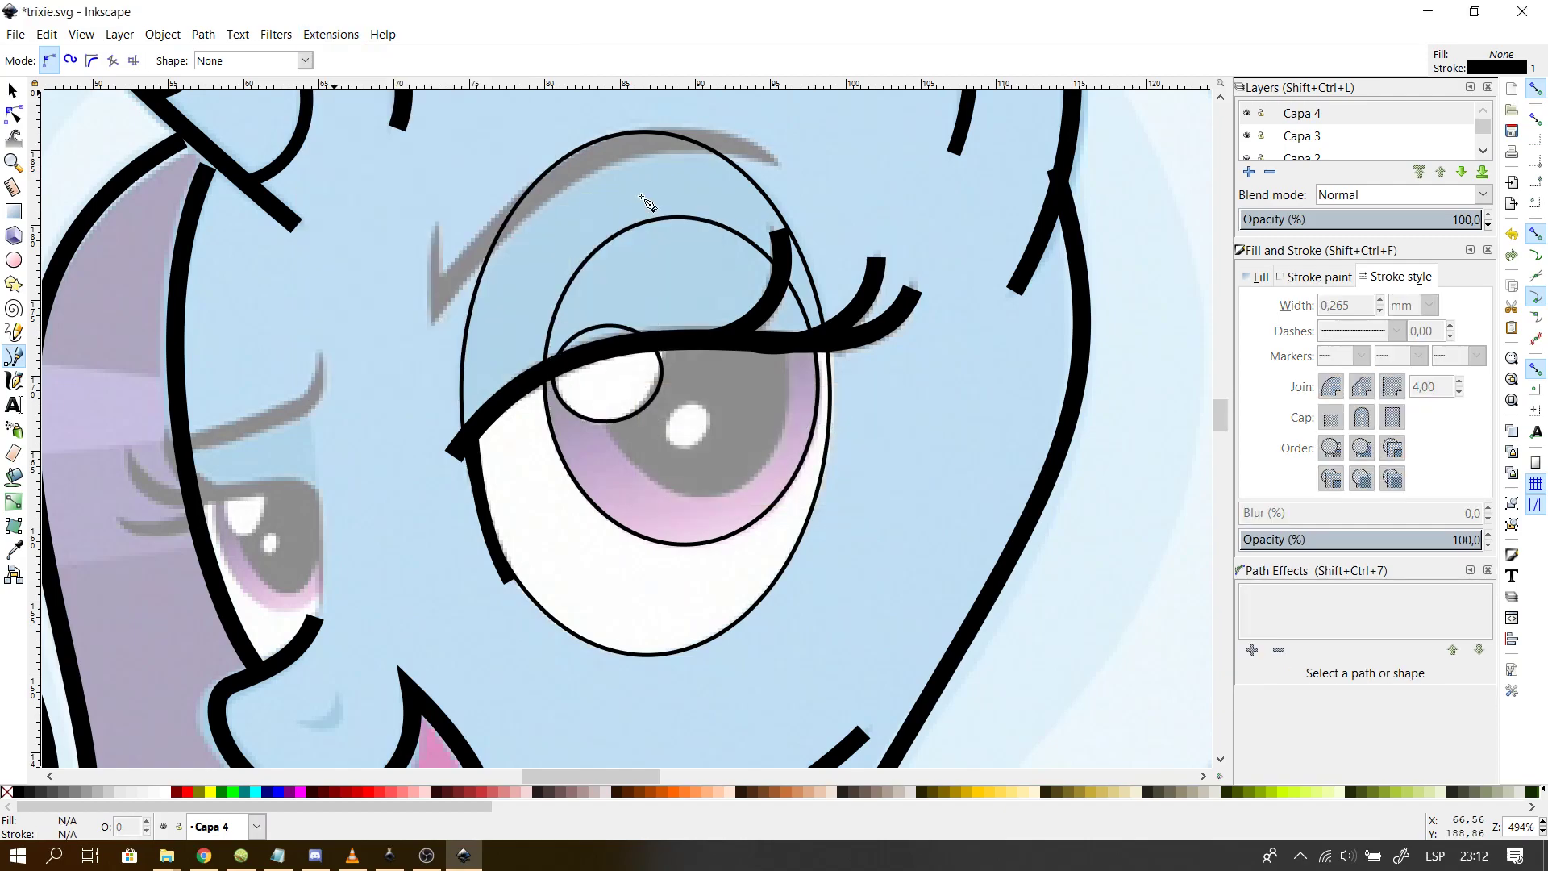
# - Heighten, move up and rescale the highlight ellipse to about 7.5 by 8 mm so it follows the large white highlight
pyautogui.click(14, 115)
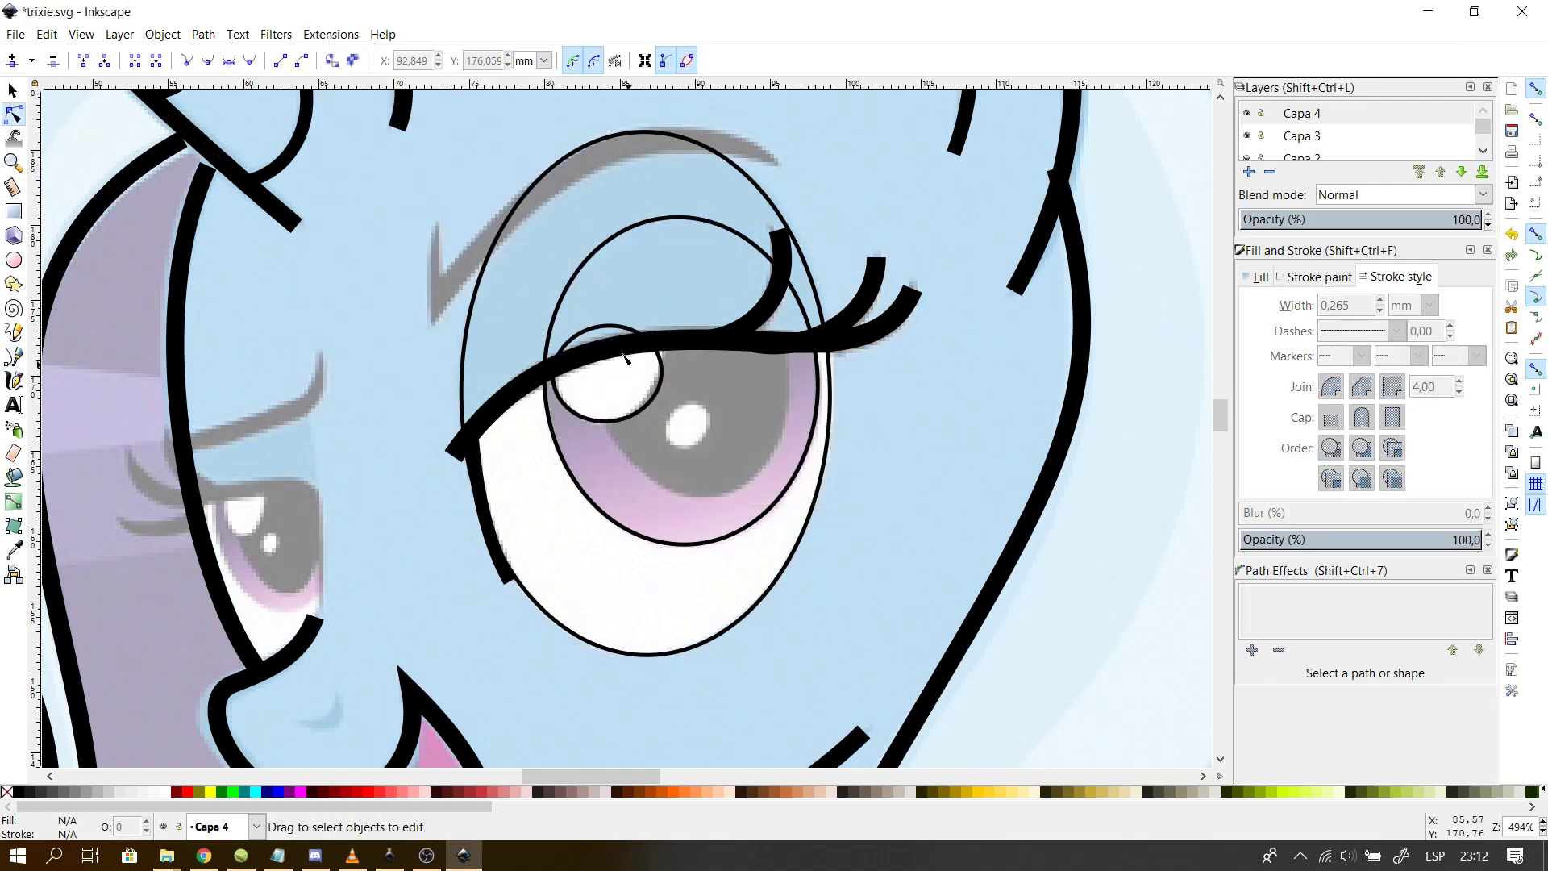
pyautogui.click(614, 332)
pyautogui.moveTo(600, 327); pyautogui.dragTo(597, 316)
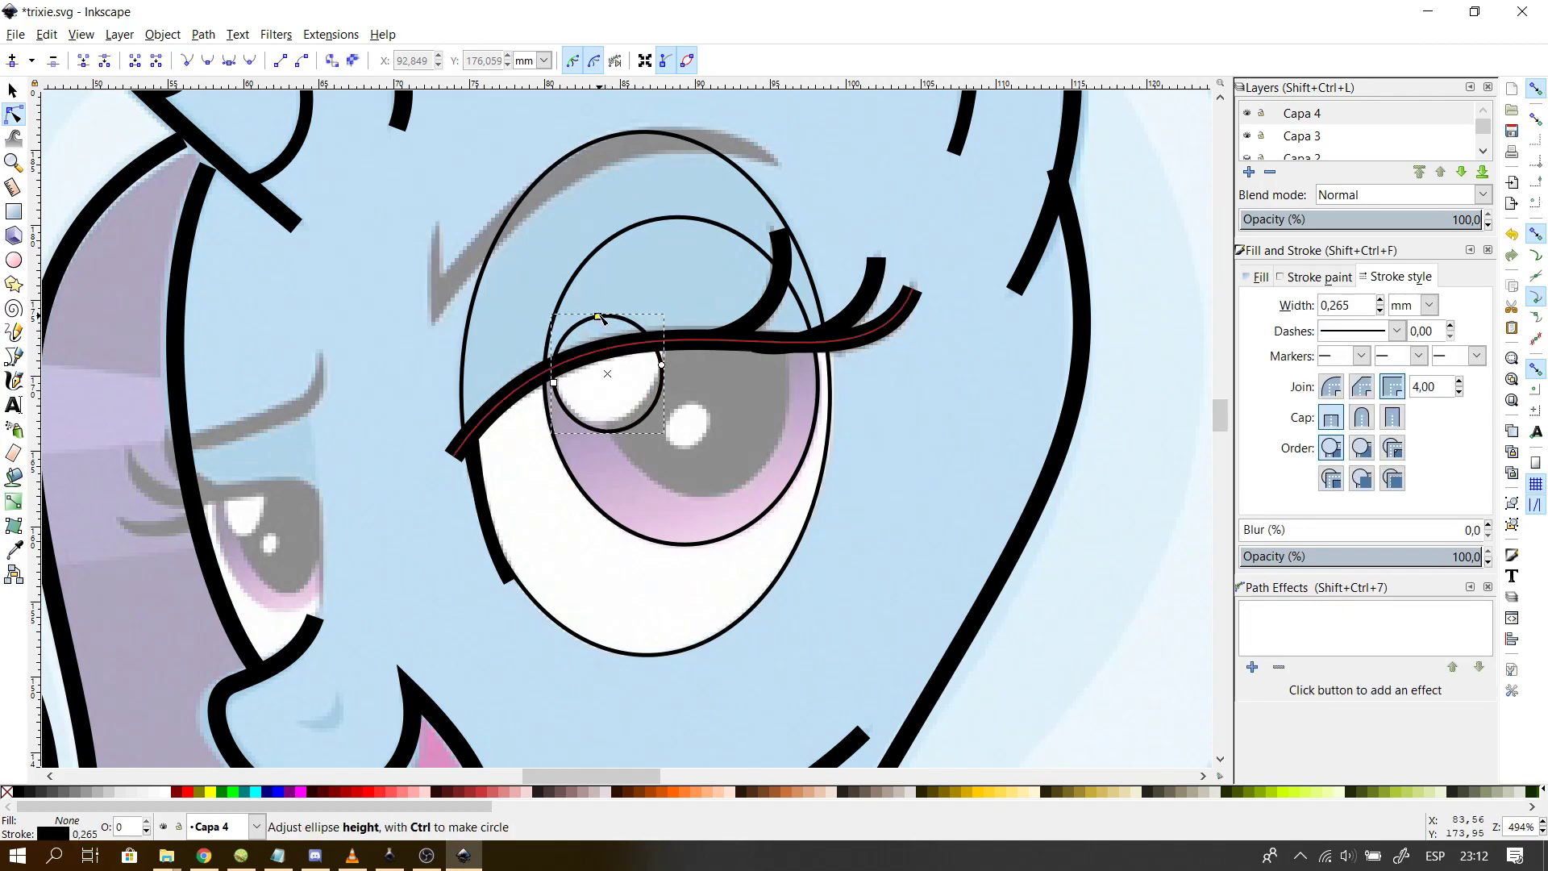
pyautogui.click(12, 90)
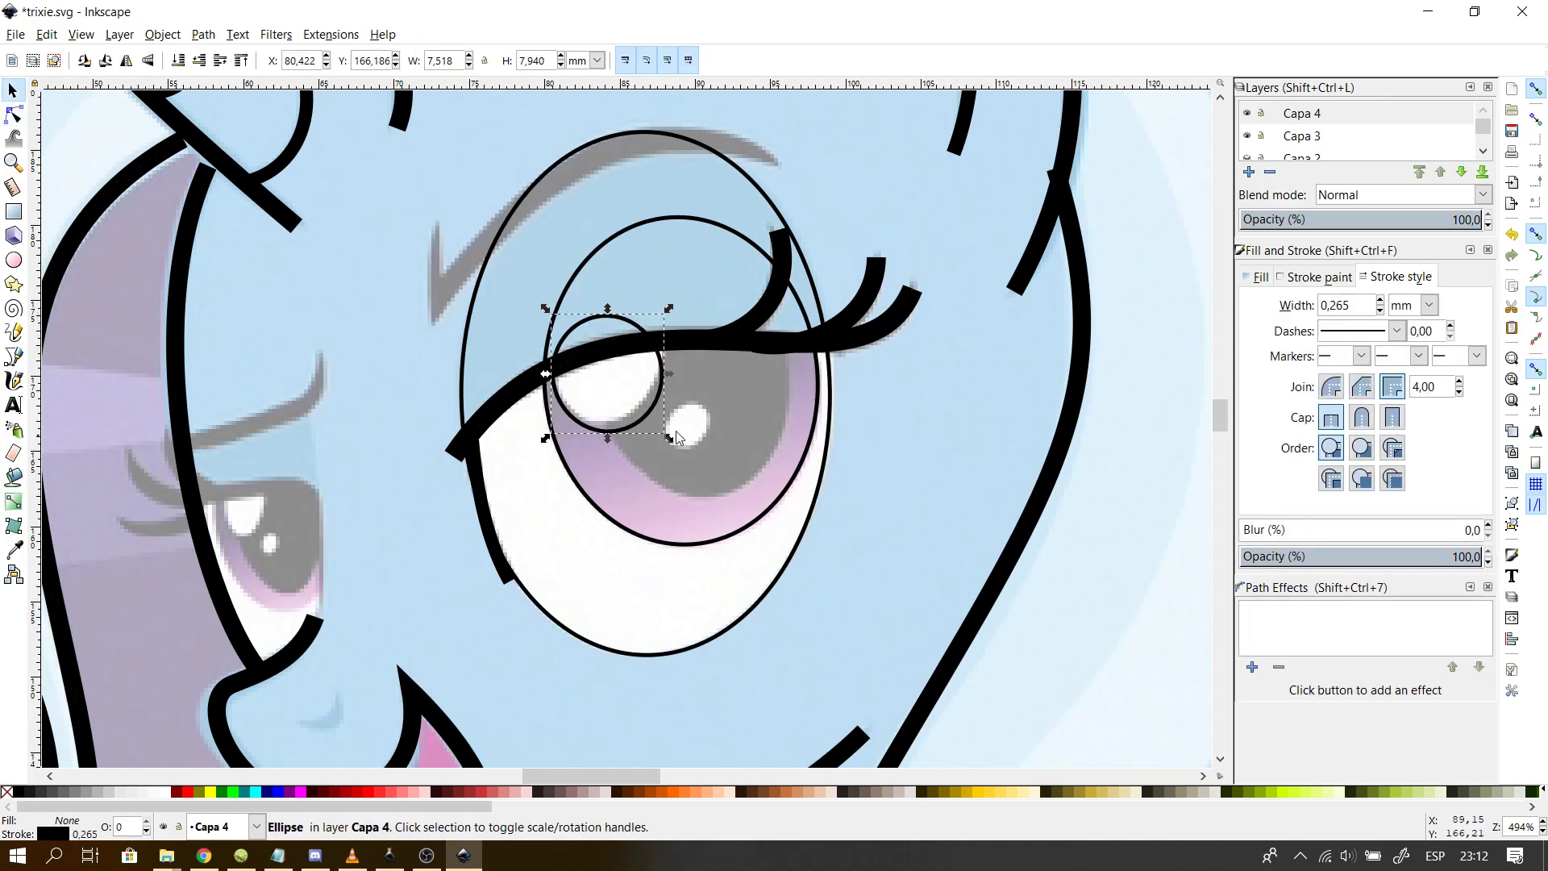
pyautogui.moveTo(642, 420); pyautogui.dragTo(670, 356)
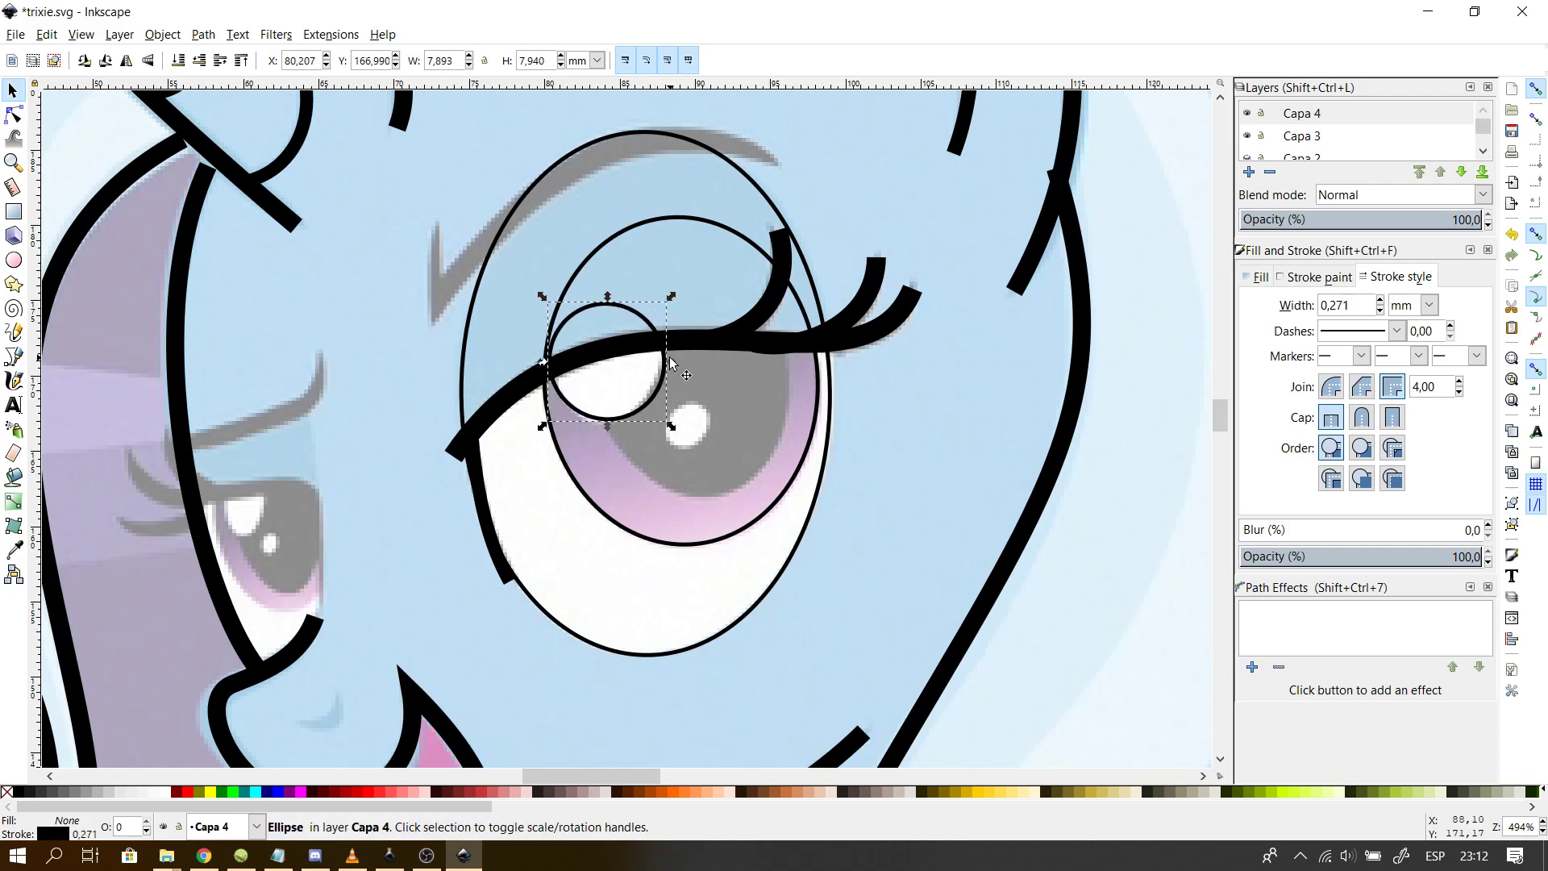
pyautogui.moveTo(672, 296); pyautogui.dragTo(548, 367)
pyautogui.click(626, 410)
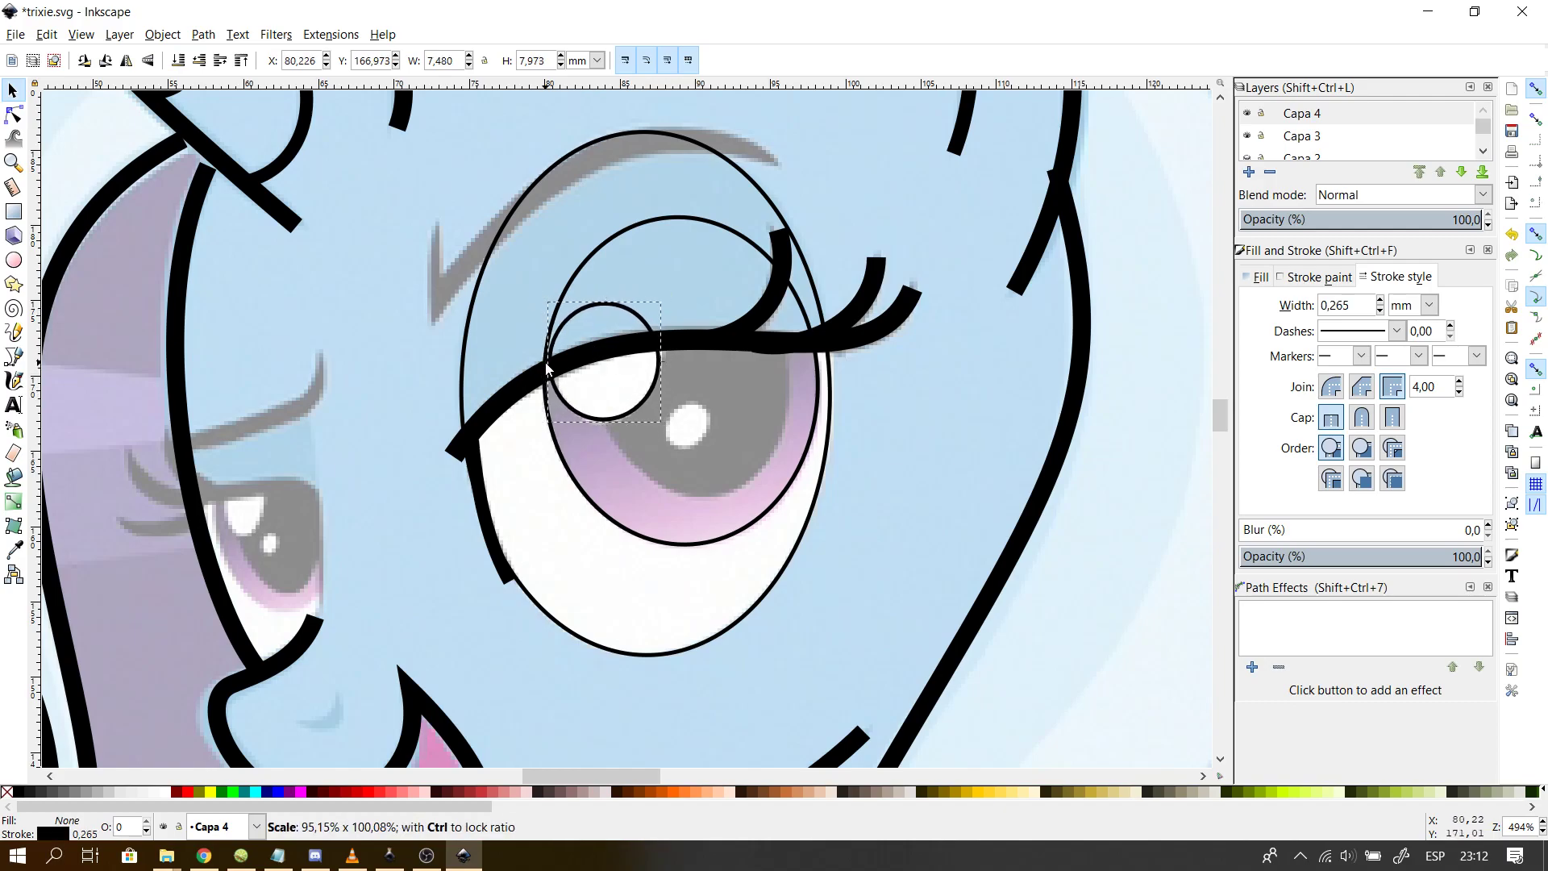
pyautogui.click(650, 441)
pyautogui.click(652, 396)
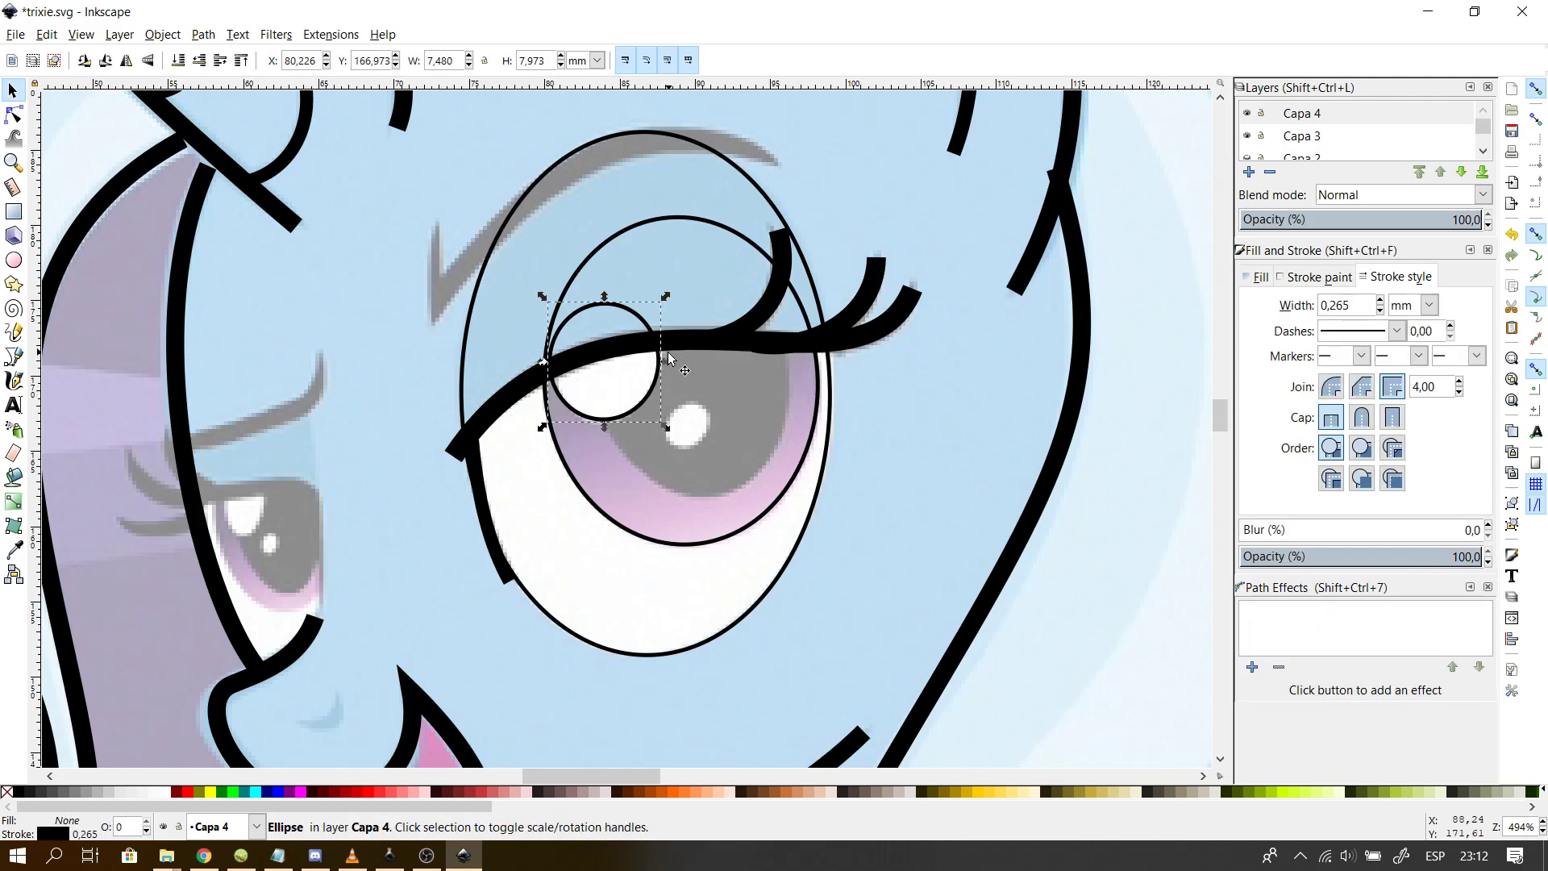
# - Enlarge the large highlight's ellipse to about 7.7 by 8.8 mm and deselect it
pyautogui.moveTo(666, 292); pyautogui.dragTo(670, 284)
pyautogui.click(718, 435)
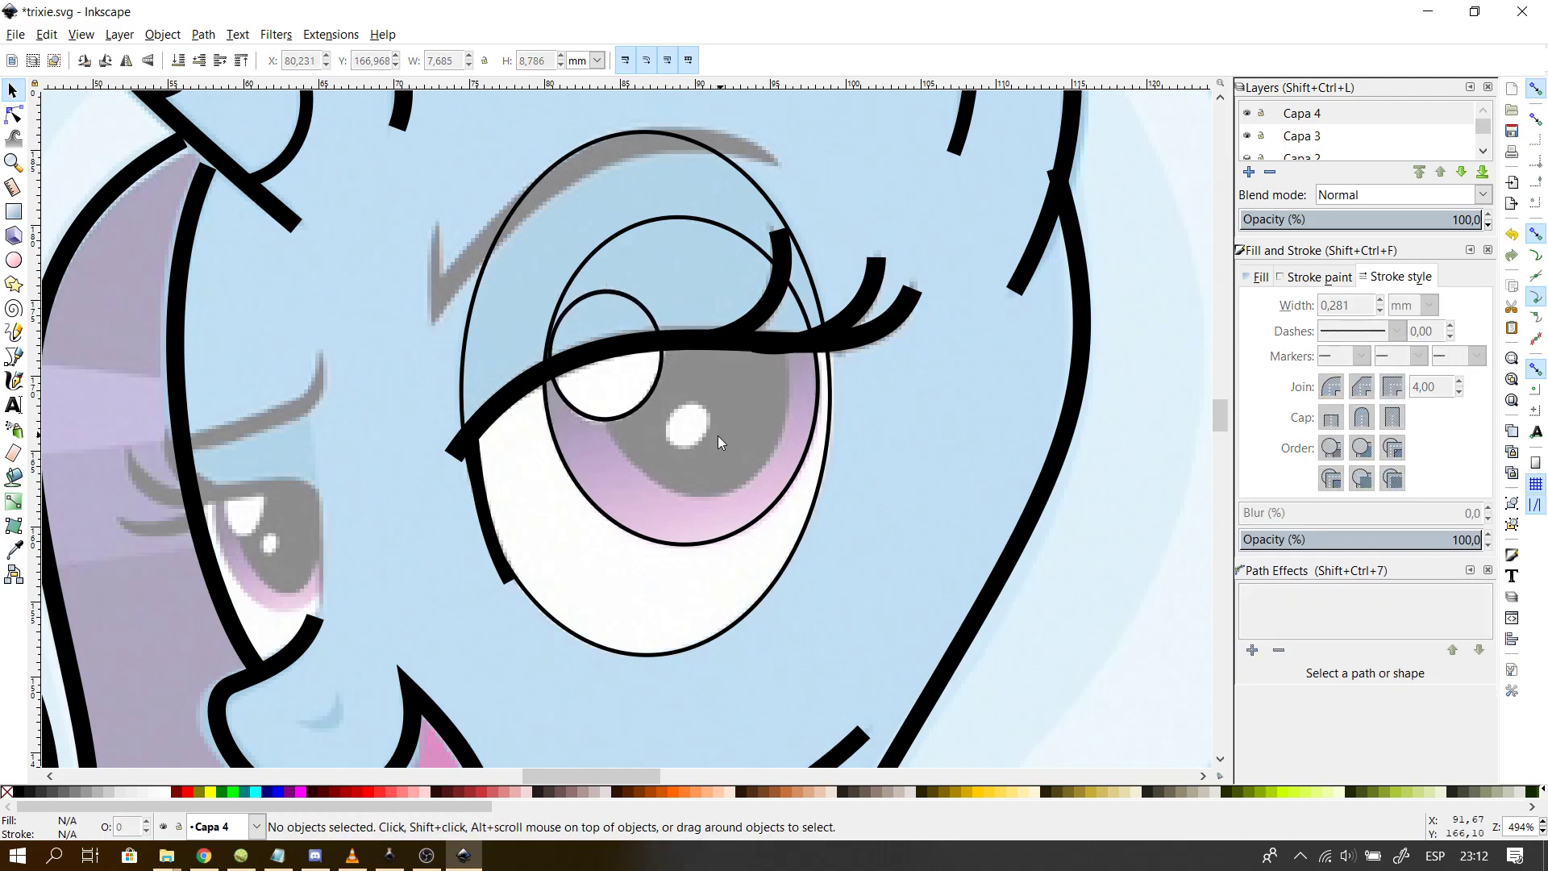
# - Duplicate the large highlight's ellipse in place, undoing the trial move onto the pupil first
pyautogui.click(629, 410)
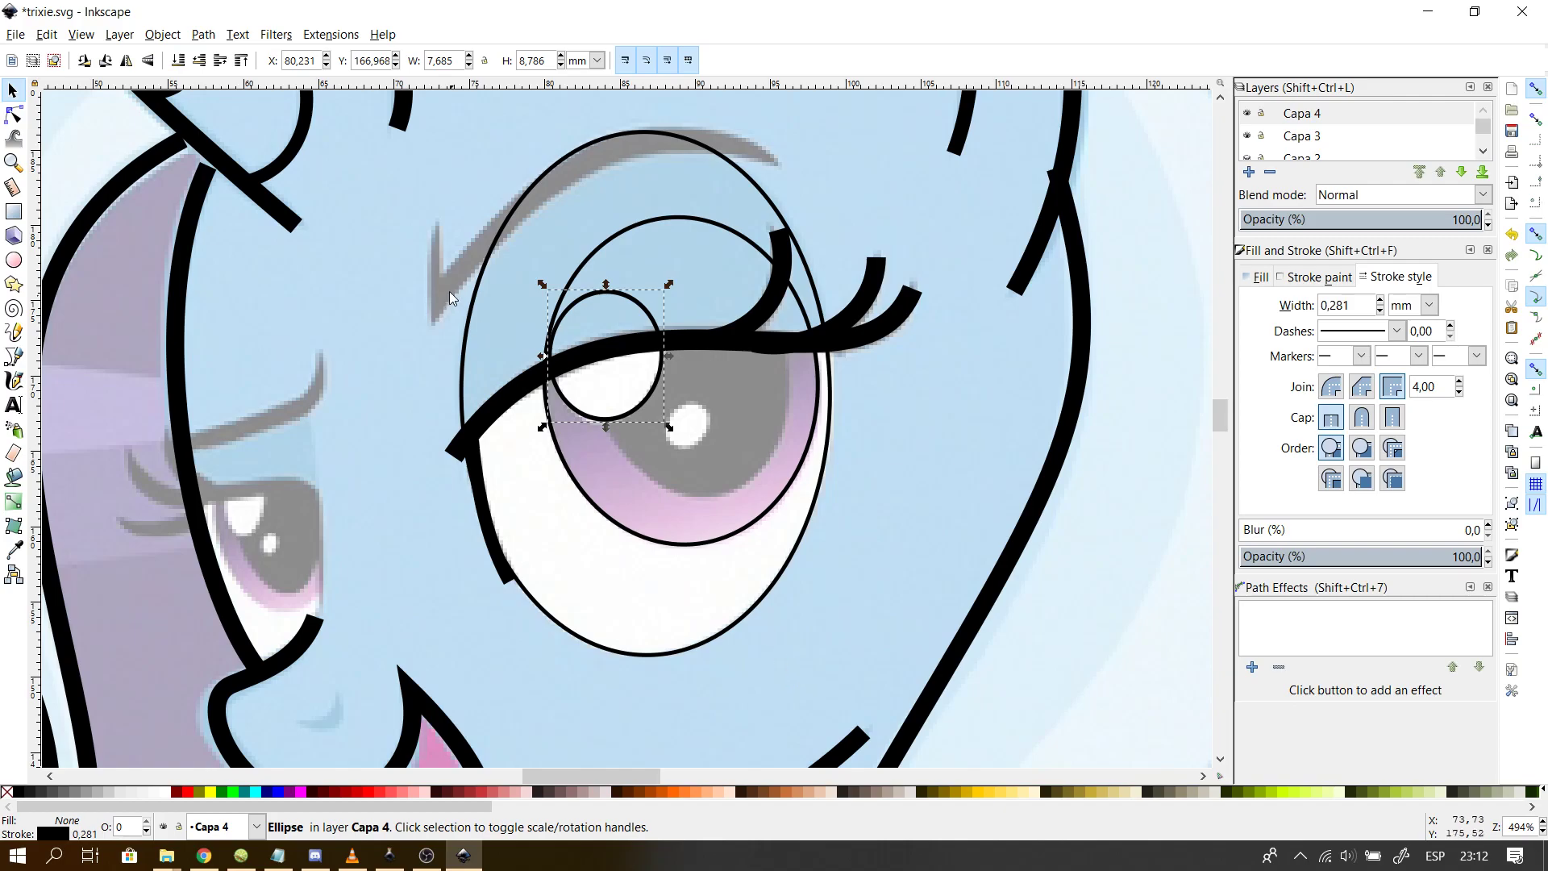
pyautogui.moveTo(590, 306); pyautogui.dragTo(680, 393)
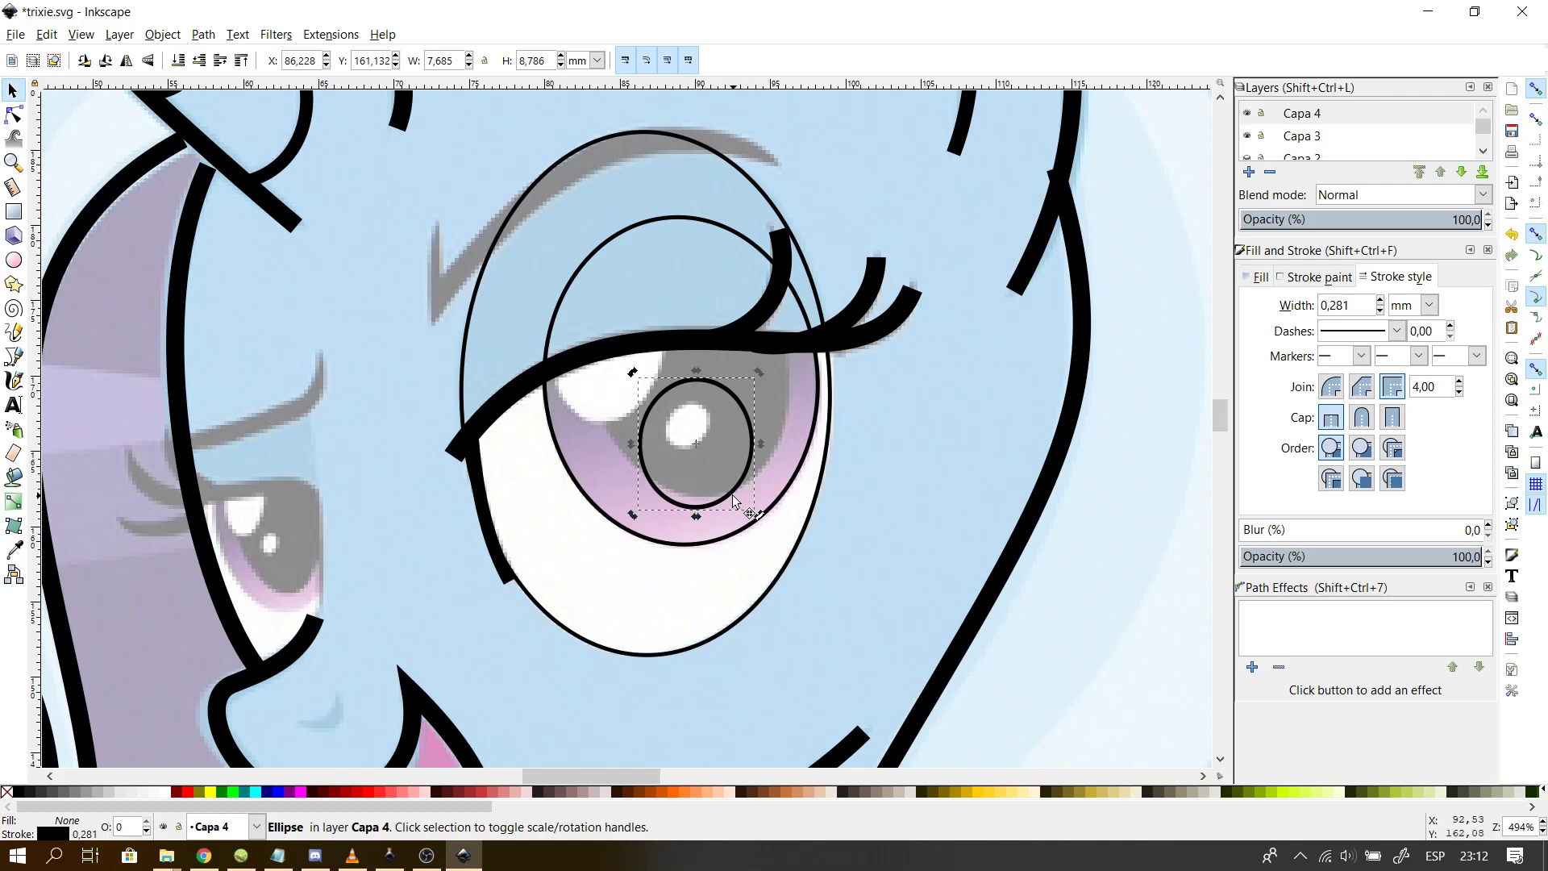
pyautogui.hotkey('ctrl', 'z')
pyautogui.hotkey('ctrl', 'd')
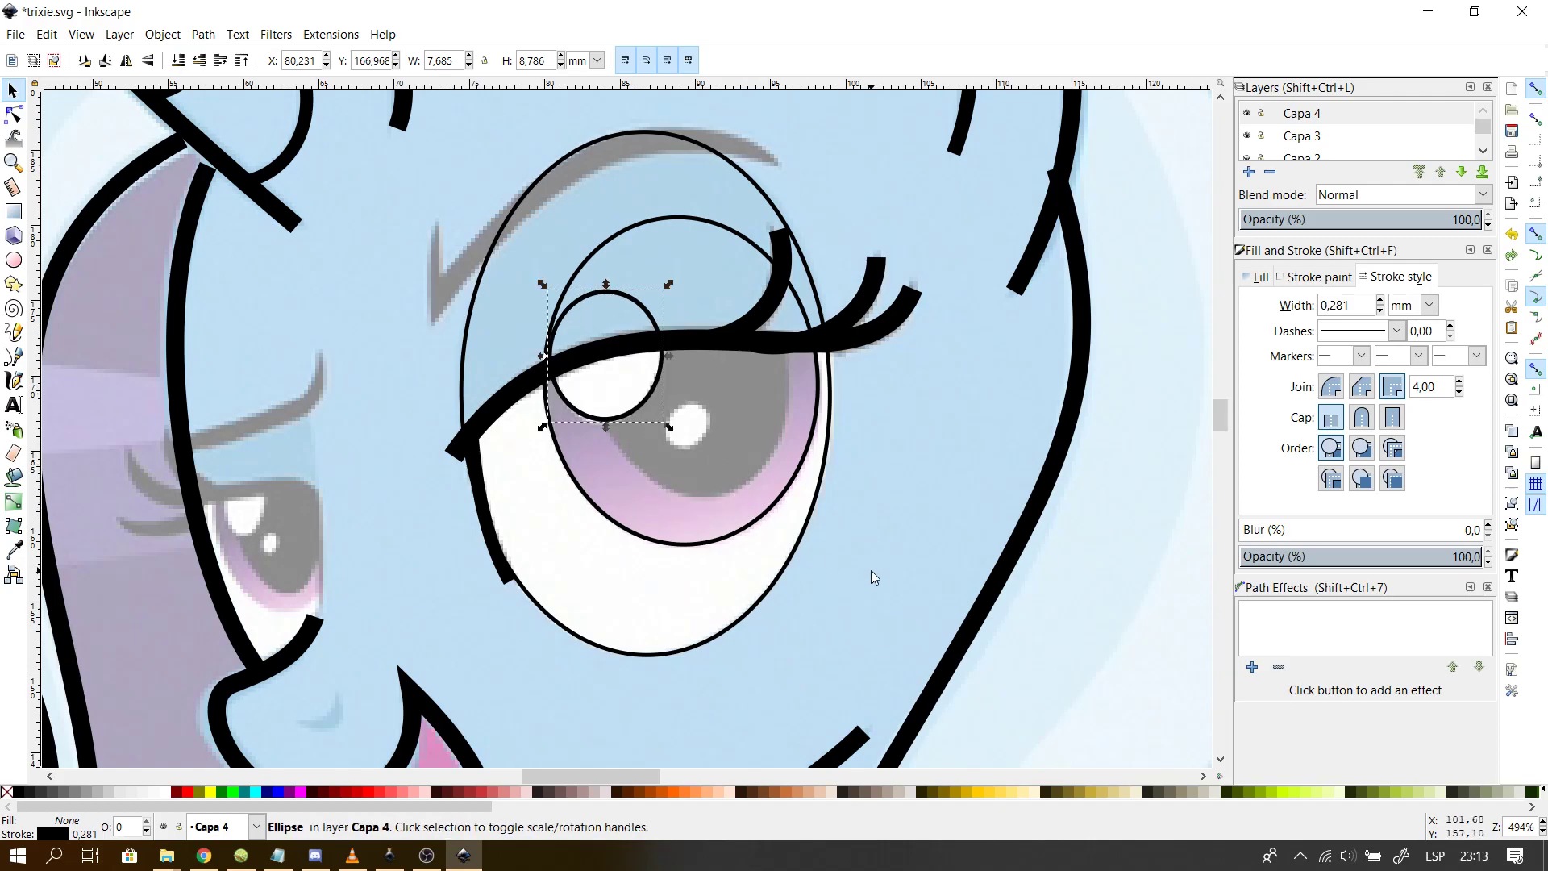
# - Shrink, move and tilt the duplicated ellipse to about 2.9 by 3.4 mm so it follows the small white highlight
pyautogui.moveTo(637, 407)
pyautogui.mouseDown()
pyautogui.moveTo(745, 484)
pyautogui.moveTo(722, 448)
pyautogui.mouseUp()
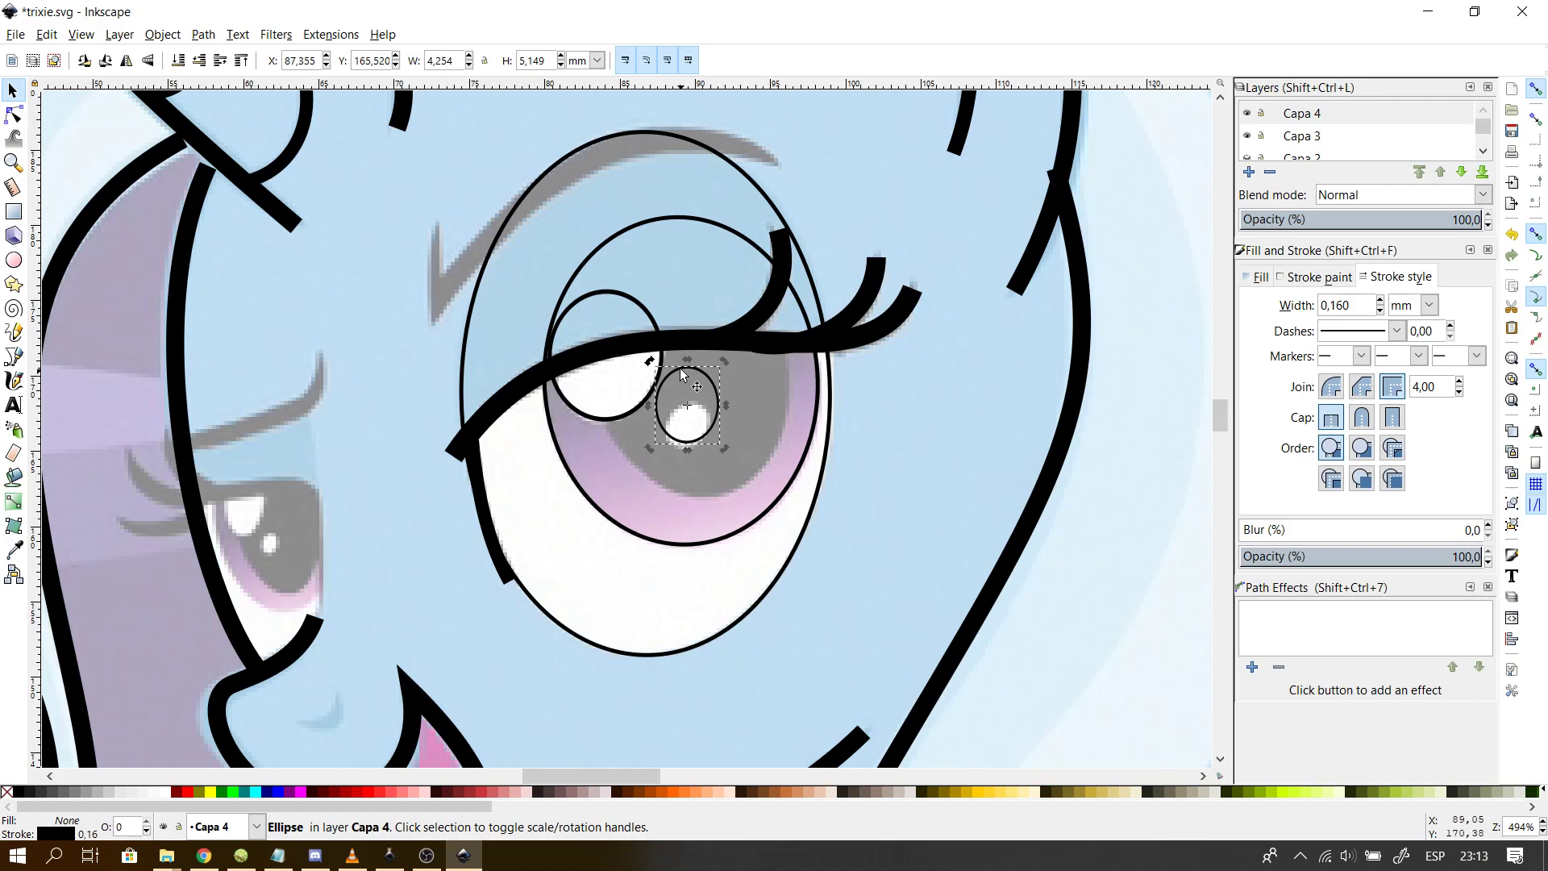
pyautogui.moveTo(687, 361); pyautogui.dragTo(709, 403)
pyautogui.click(715, 437)
pyautogui.click(718, 434)
pyautogui.moveTo(724, 436); pyautogui.dragTo(679, 439)
pyautogui.moveTo(729, 390); pyautogui.dragTo(717, 396)
pyautogui.click(766, 407)
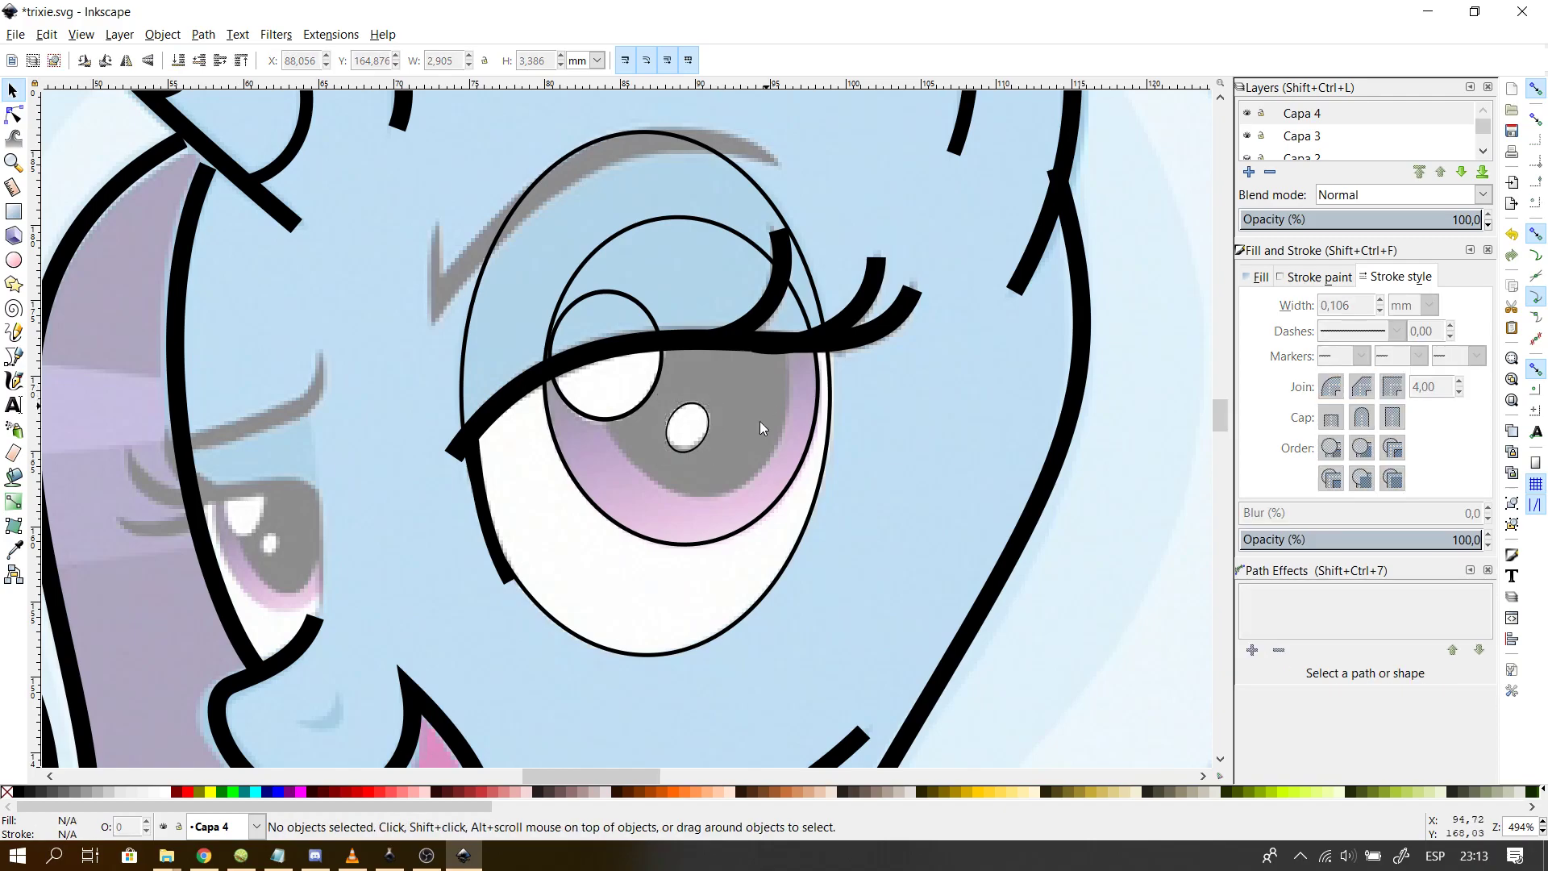
# - Try to fit a copy of the iris ellipse to the dark pupil at about 14 by 21.4 mm, and delete it
pyautogui.click(610, 522)
pyautogui.moveTo(615, 526); pyautogui.dragTo(661, 484)
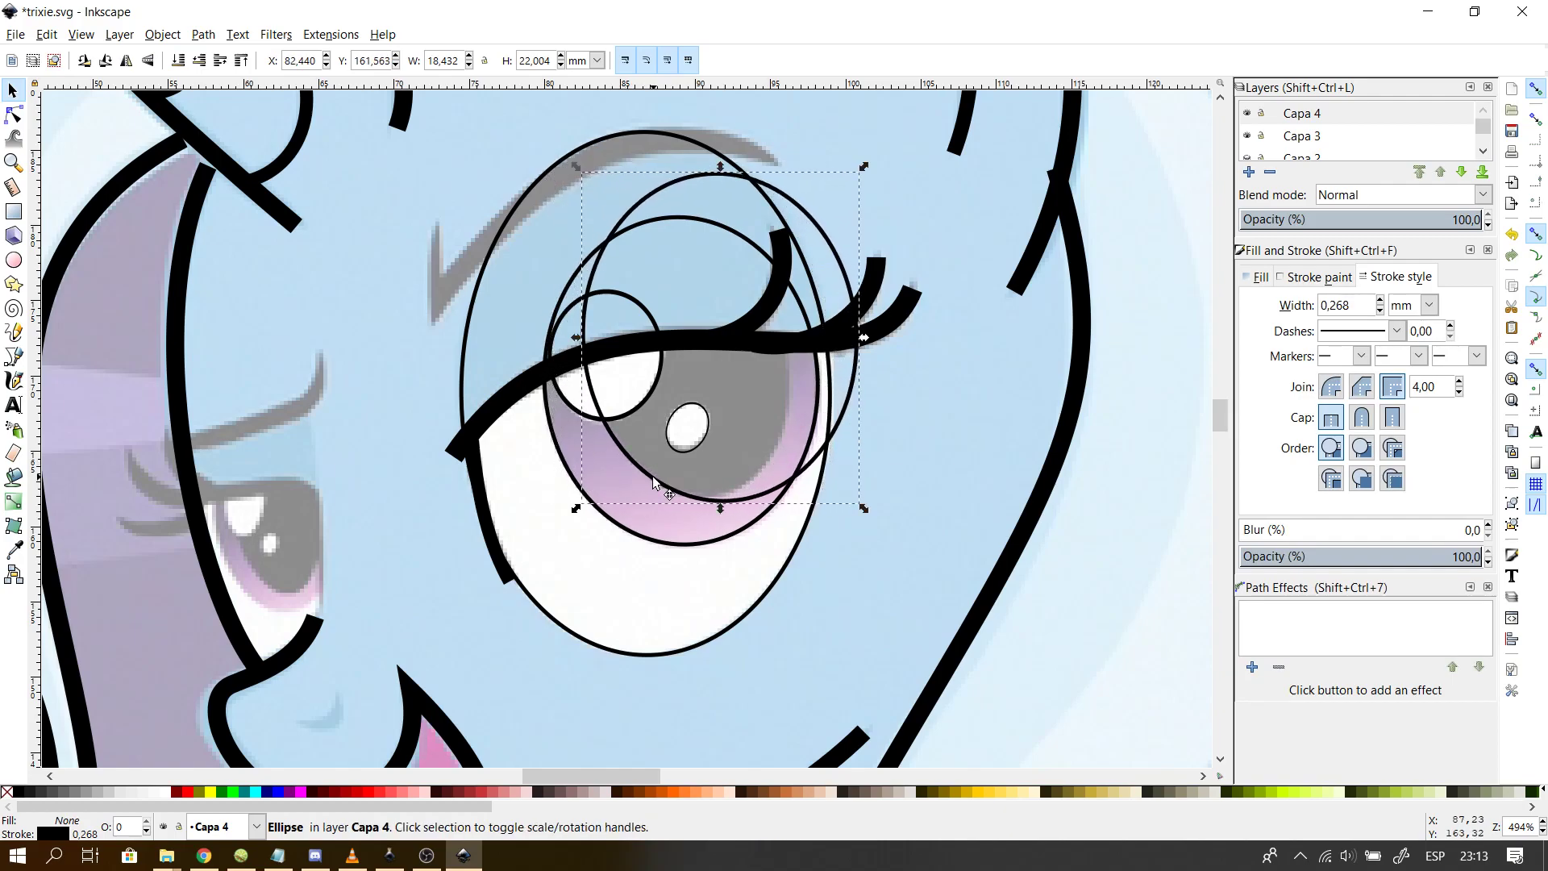
pyautogui.moveTo(868, 345); pyautogui.dragTo(802, 370)
pyautogui.moveTo(703, 503); pyautogui.dragTo(694, 499)
pyautogui.moveTo(796, 495); pyautogui.dragTo(791, 495)
pyautogui.click(747, 470)
pyautogui.press('Delete')
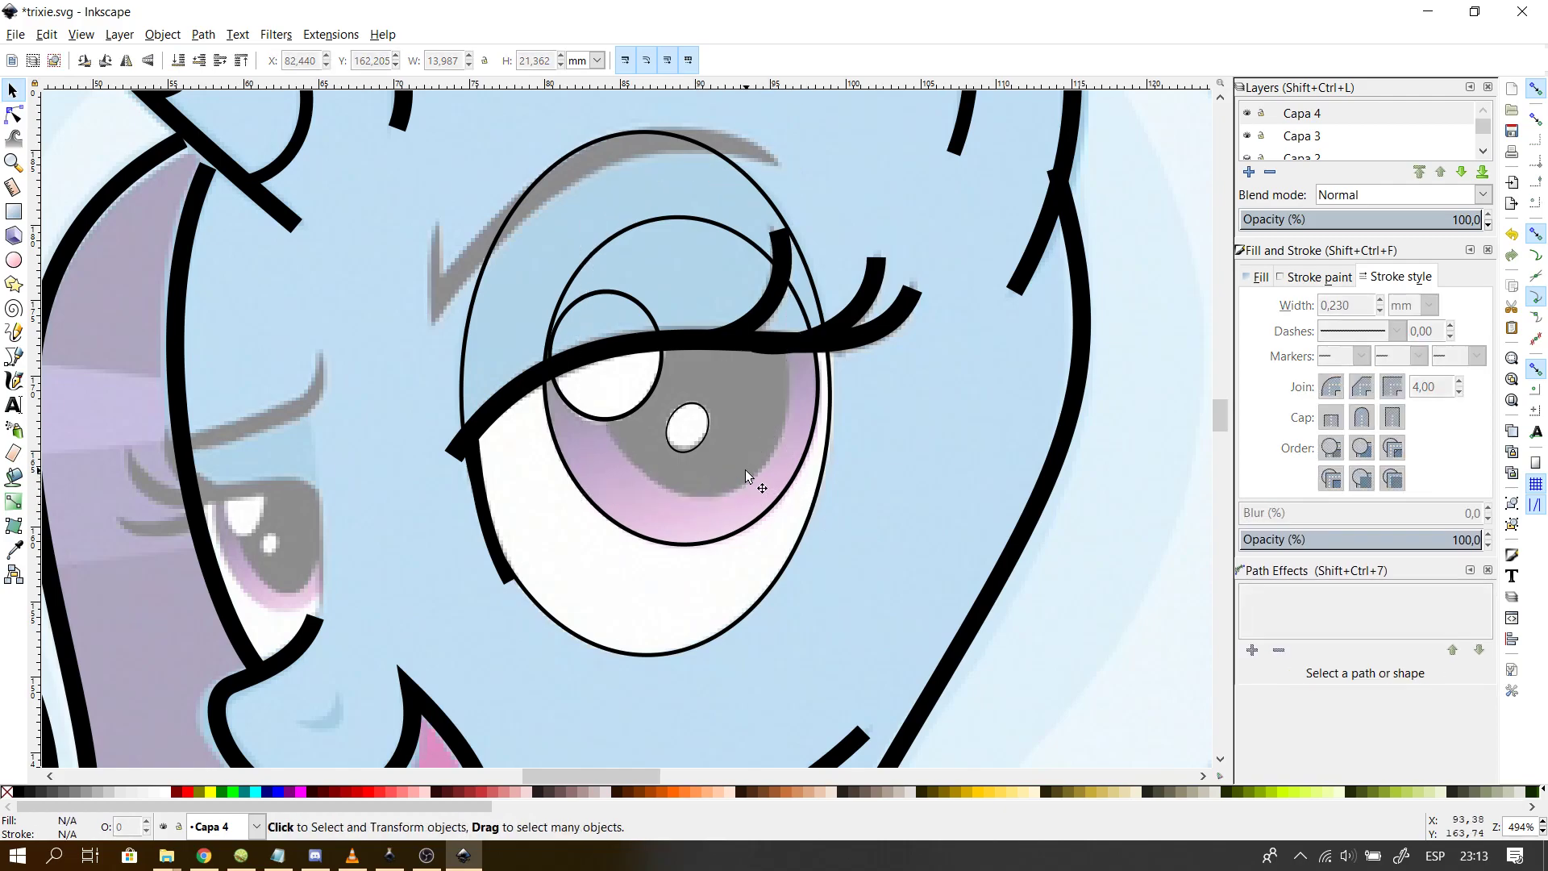
# - Draw a five-point zigzag path around the dark pupil, with its top point above the upper eyelid
pyautogui.click(14, 356)
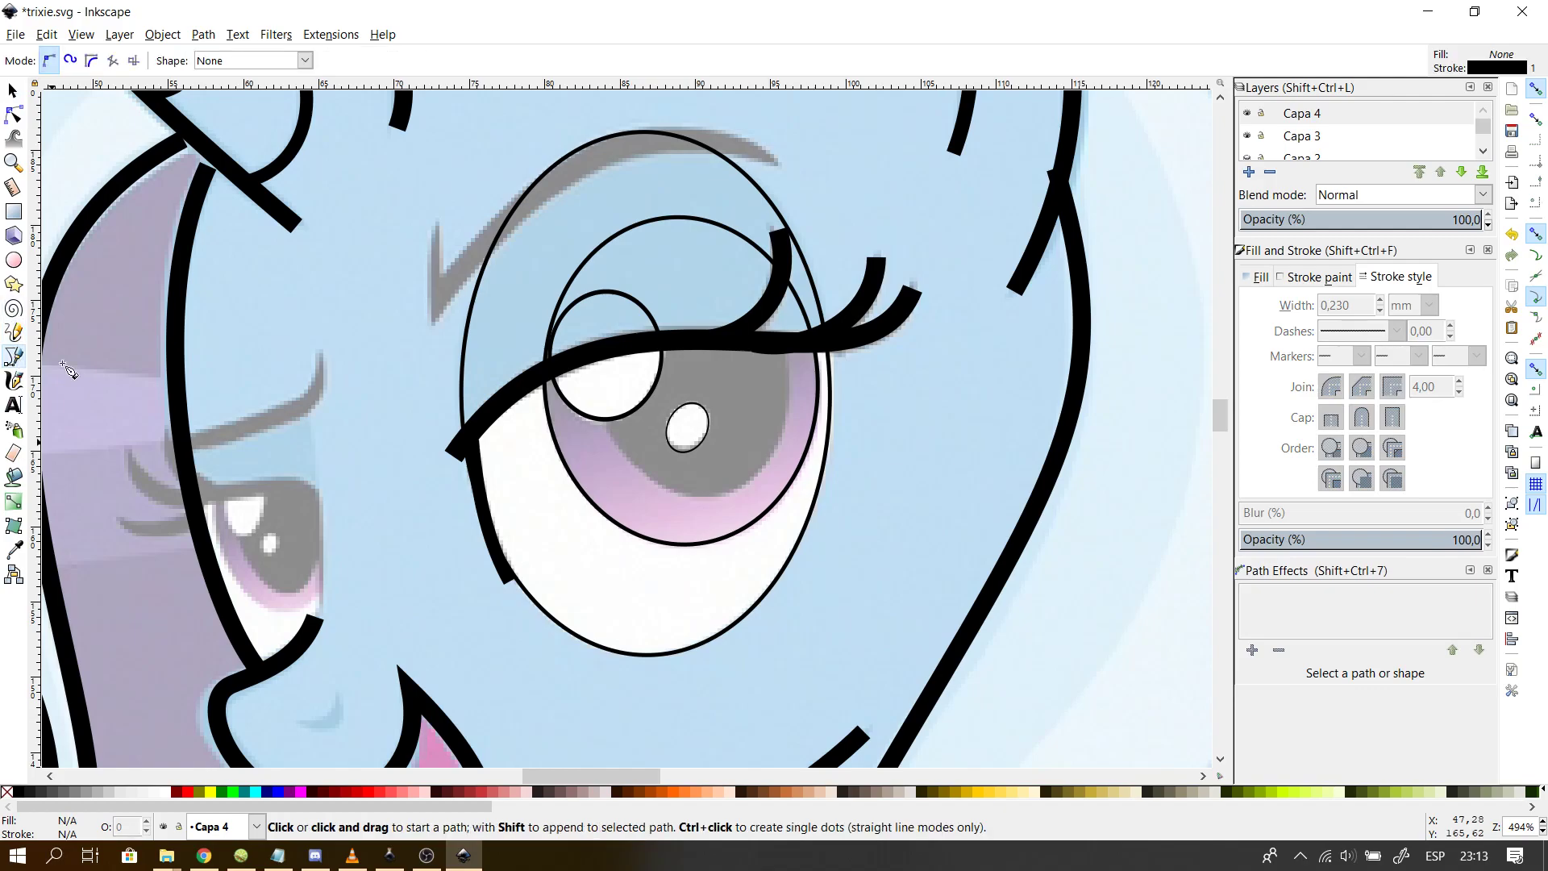
pyautogui.click(630, 461)
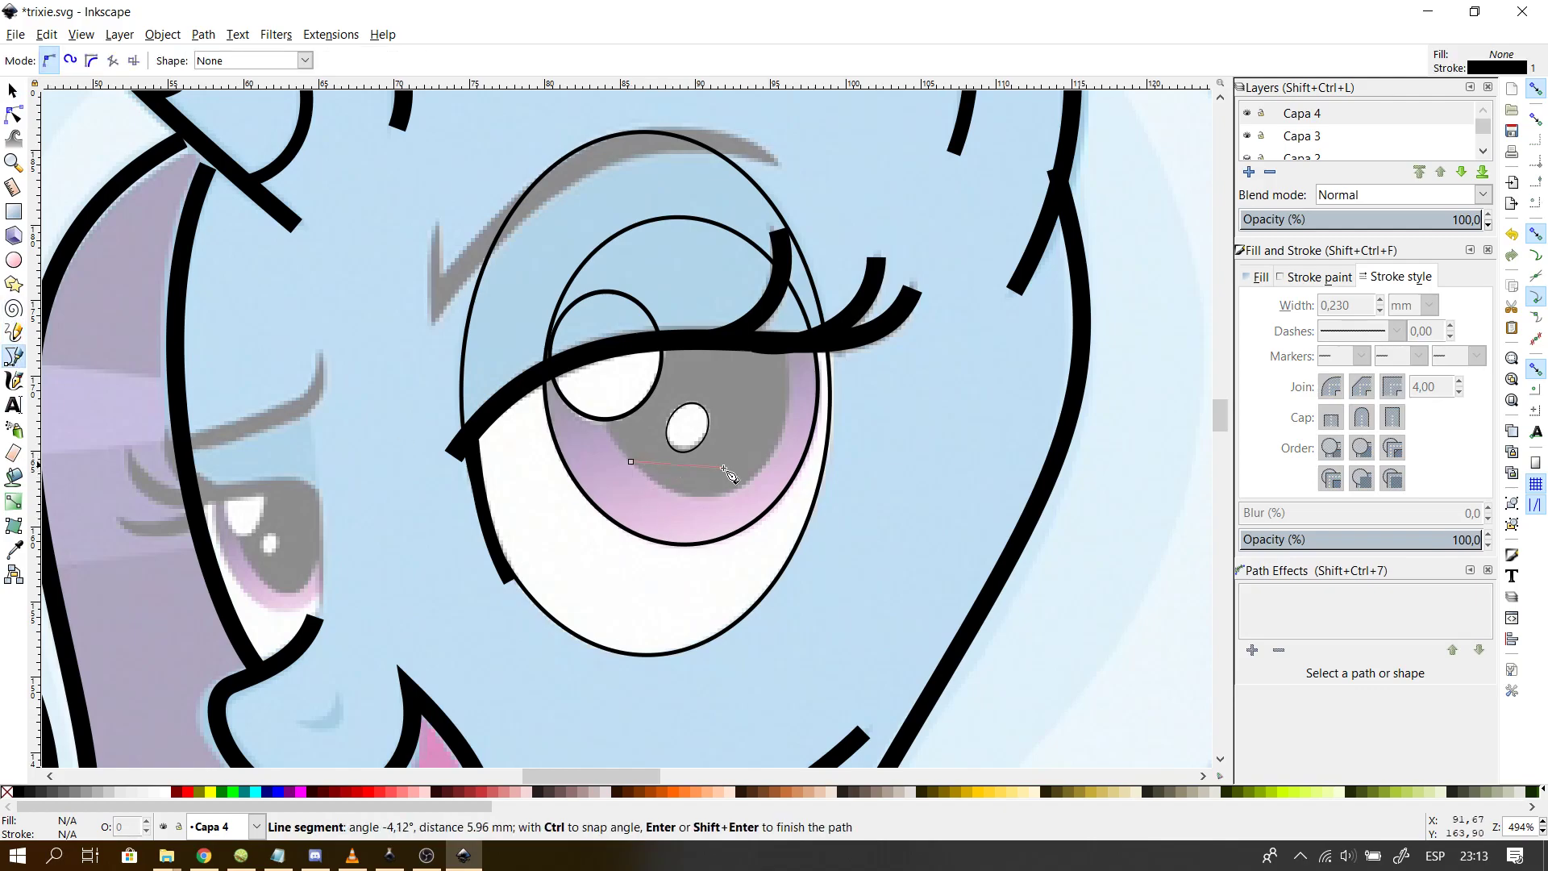
pyautogui.click(776, 449)
pyautogui.click(589, 399)
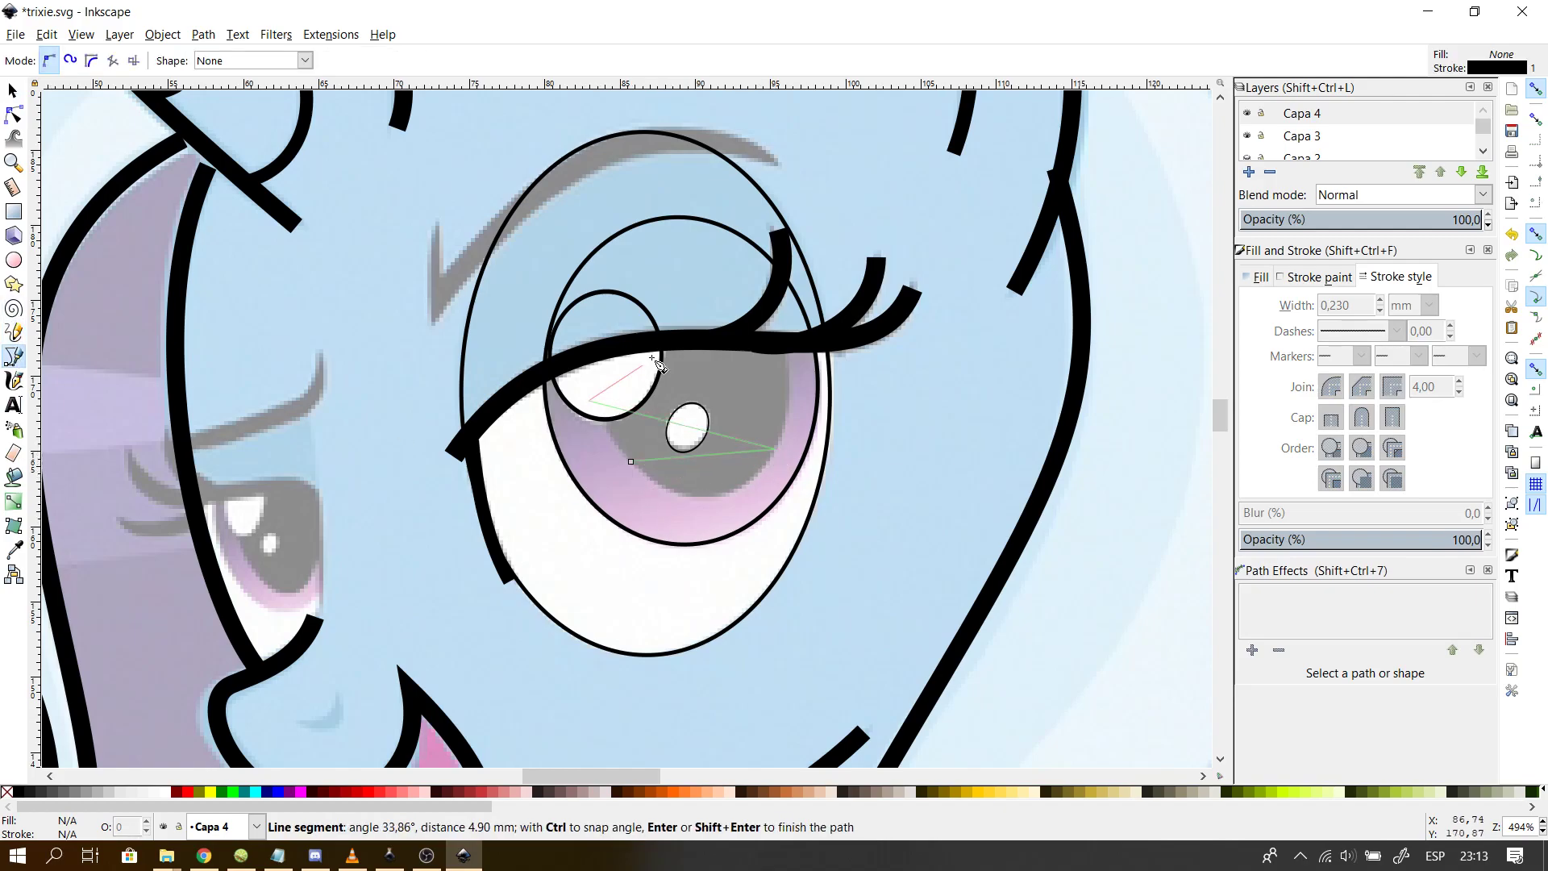
pyautogui.click(681, 280)
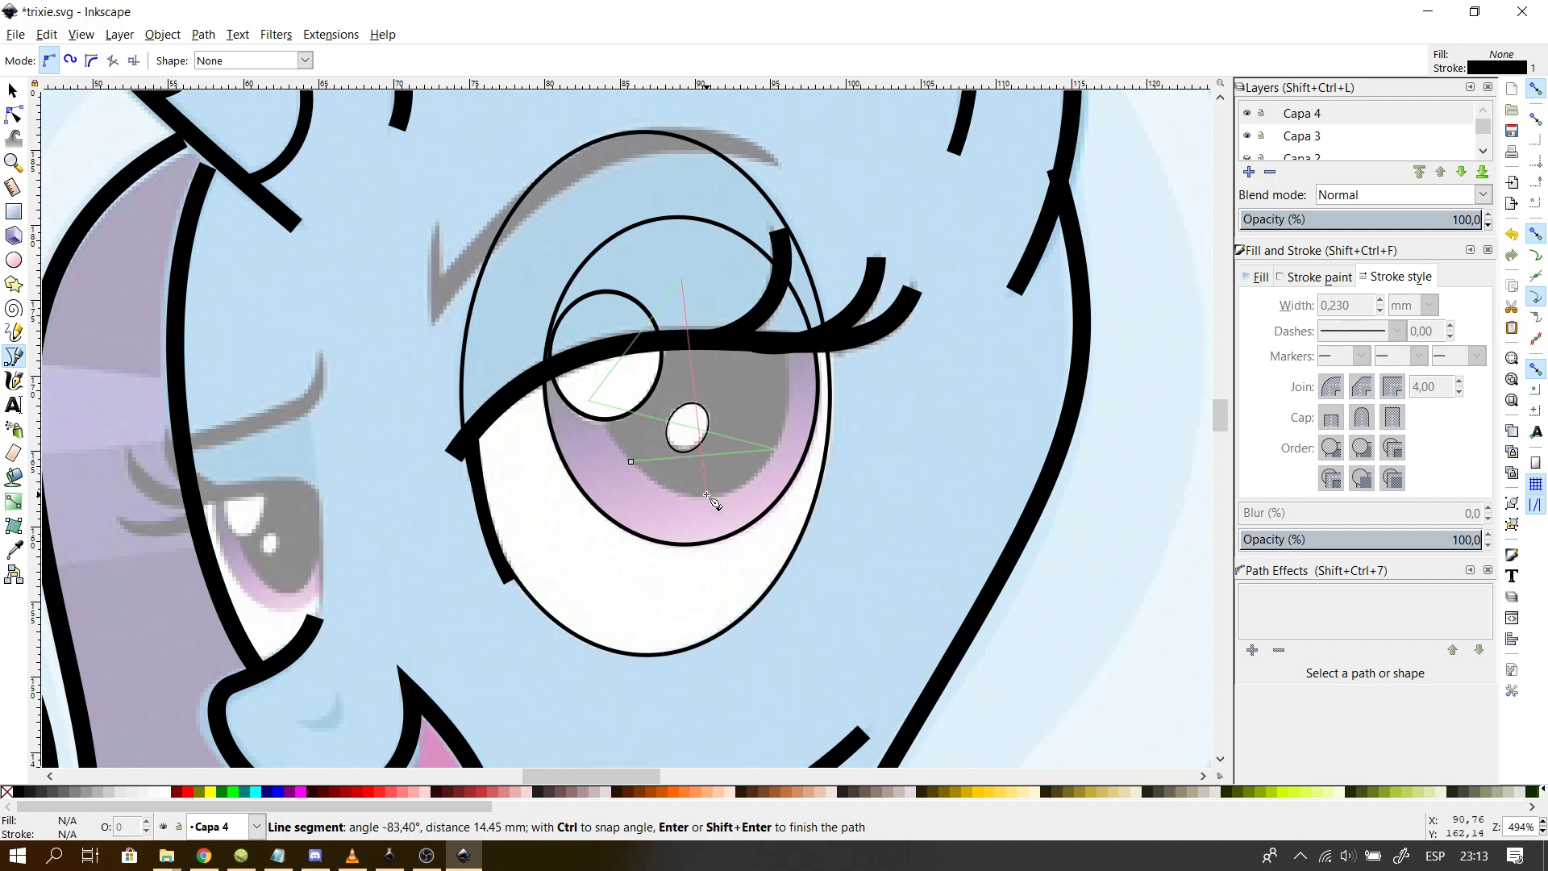
pyautogui.doubleClick(709, 500)
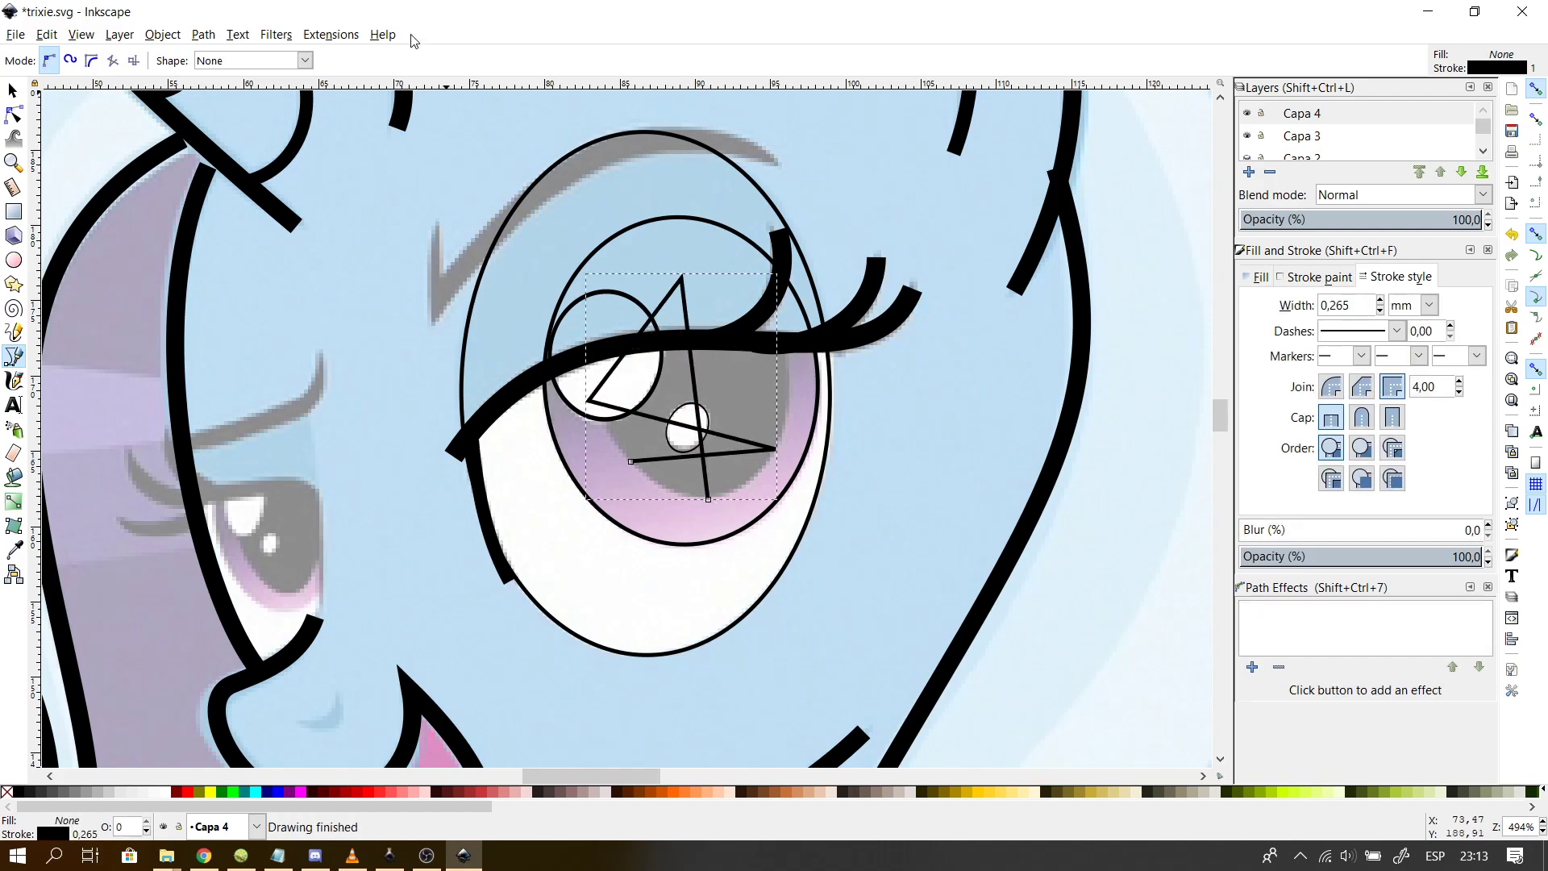
# - Turn the pupil's zigzag path into an ellipse with Ellipse by 5 Points
pyautogui.click(347, 36)
pyautogui.moveTo(381, 202)
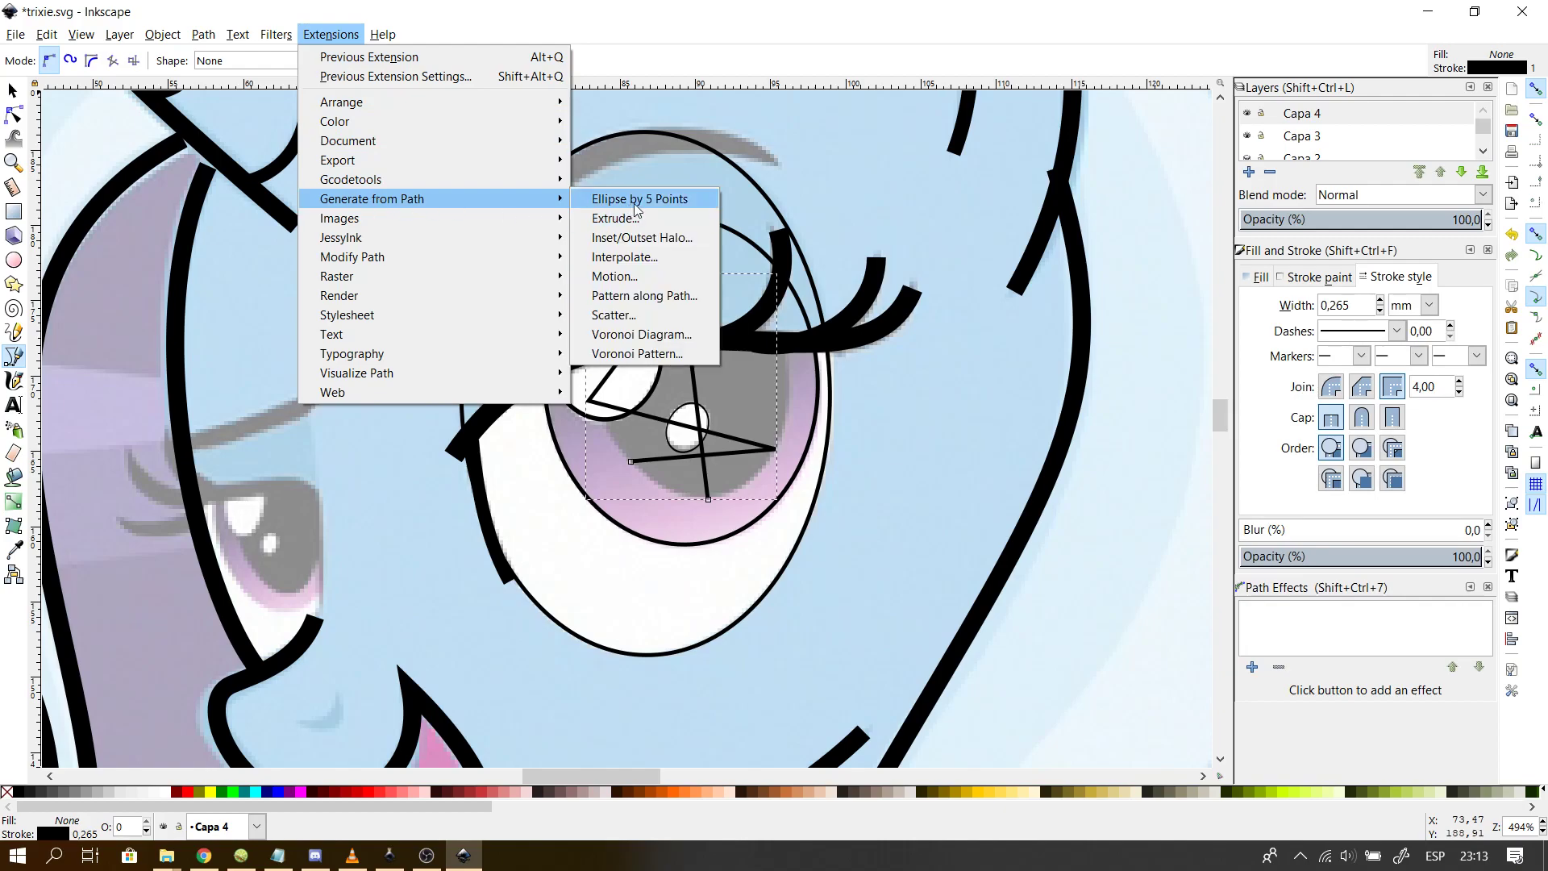
pyautogui.click(638, 200)
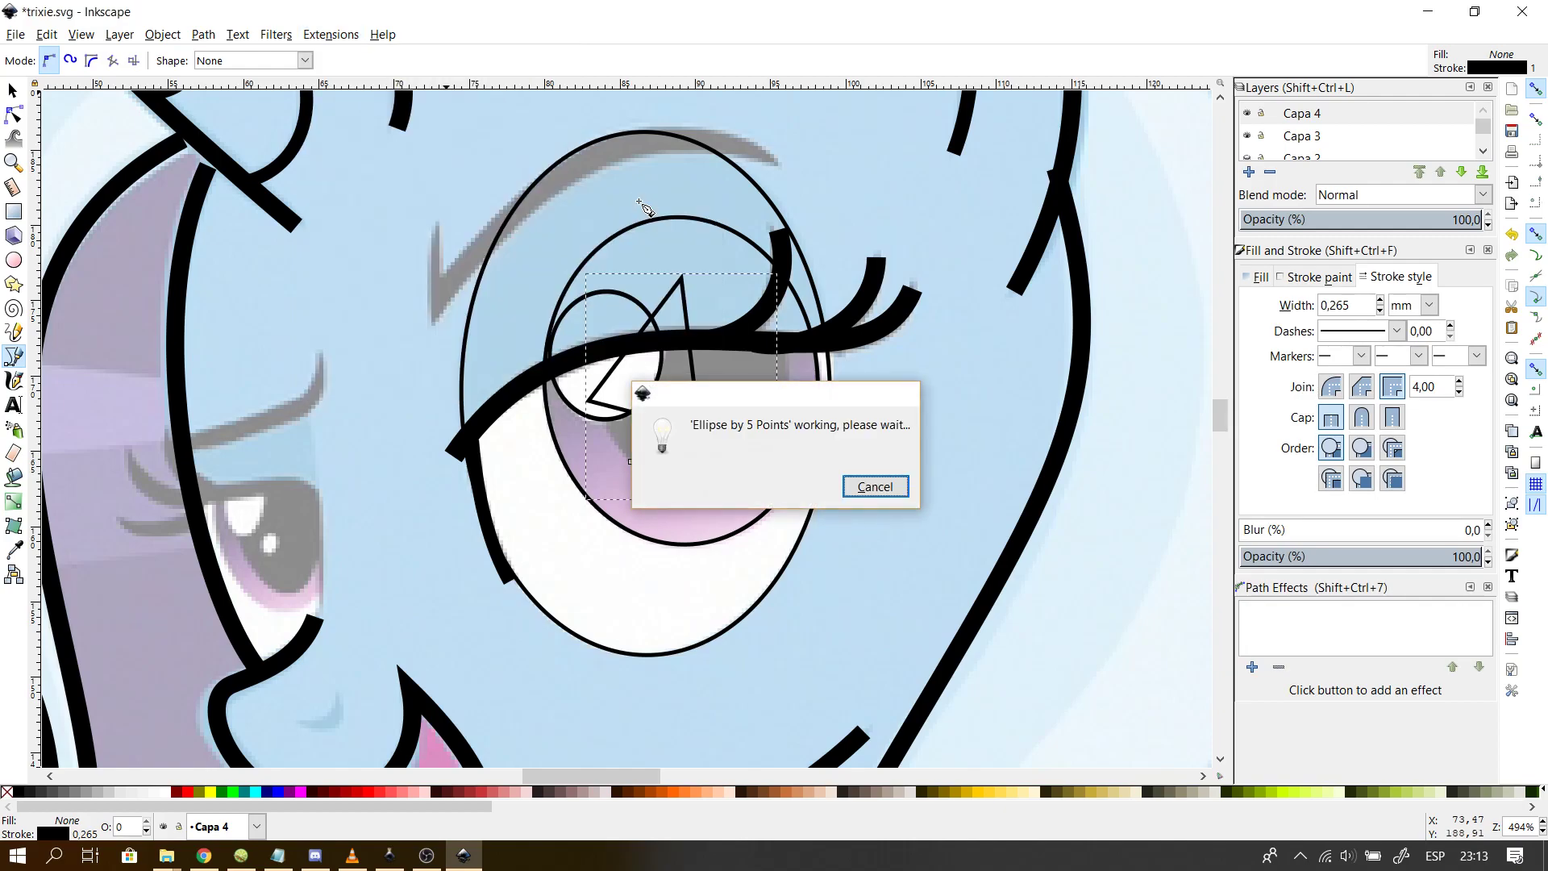
# - Widen the pupil ellipse, shift it up and right, and rescale it to about 15.5 by 17 mm
pyautogui.click(14, 114)
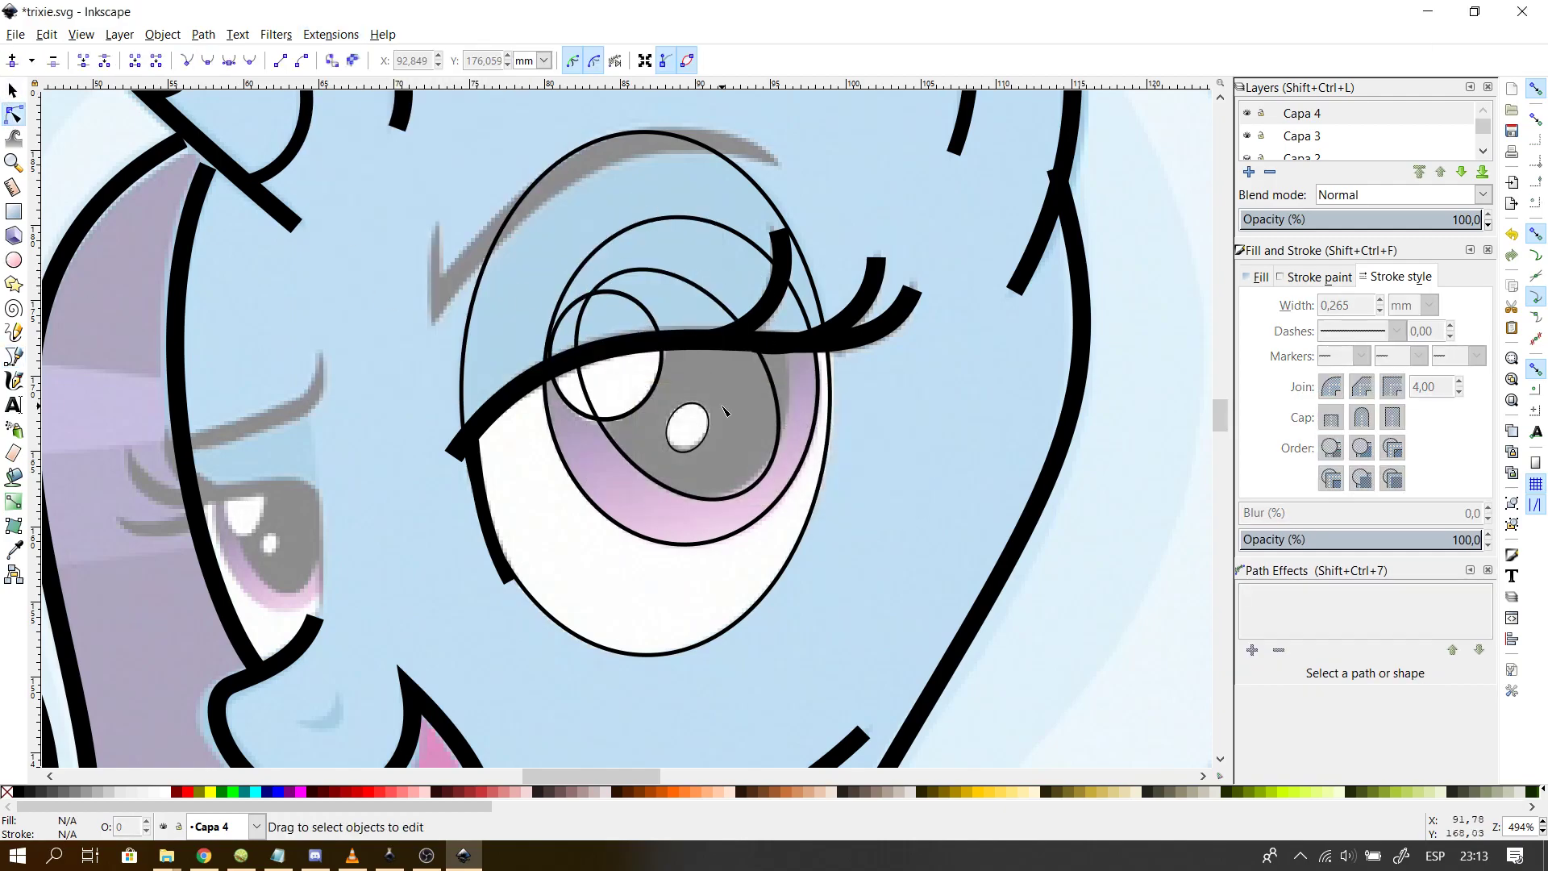
pyautogui.click(778, 393)
pyautogui.moveTo(778, 387); pyautogui.dragTo(770, 322)
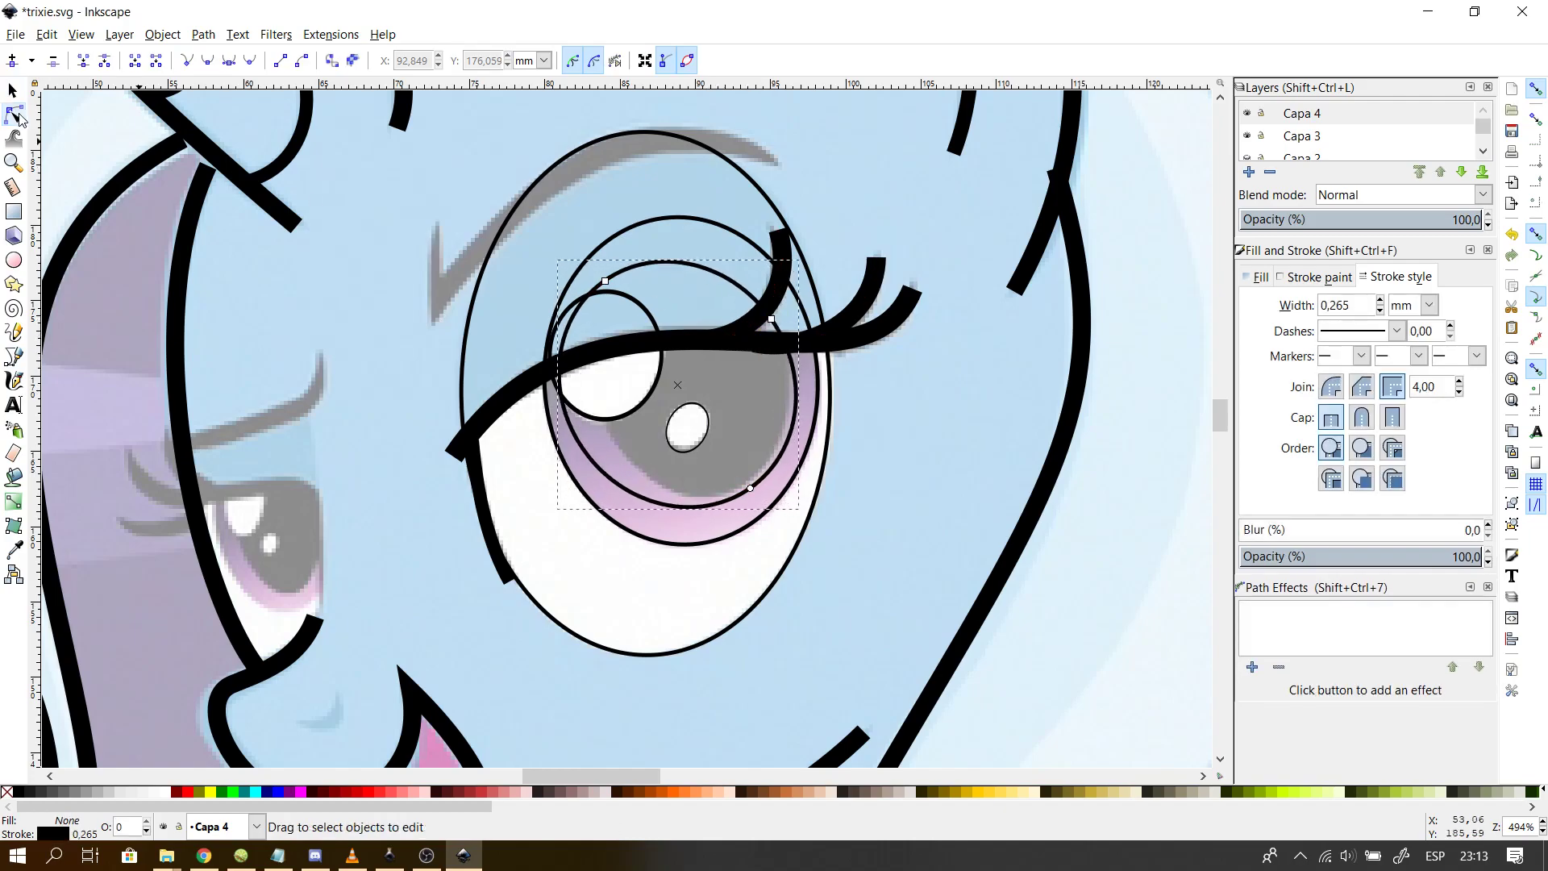
pyautogui.click(14, 89)
pyautogui.moveTo(686, 510); pyautogui.dragTo(707, 494)
pyautogui.click(707, 493)
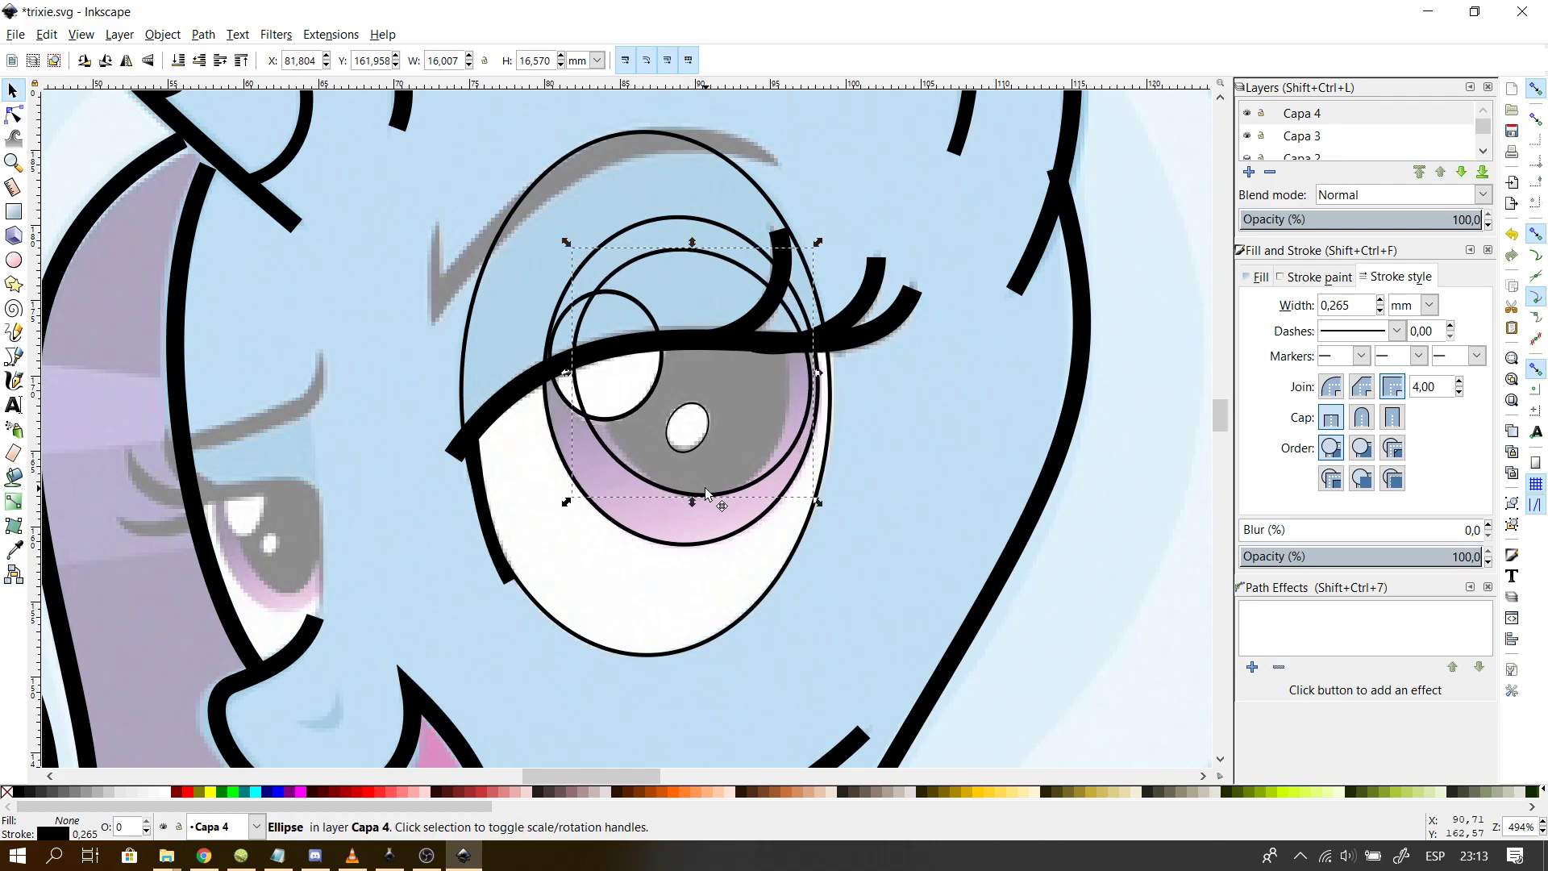
pyautogui.moveTo(812, 501); pyautogui.dragTo(594, 325)
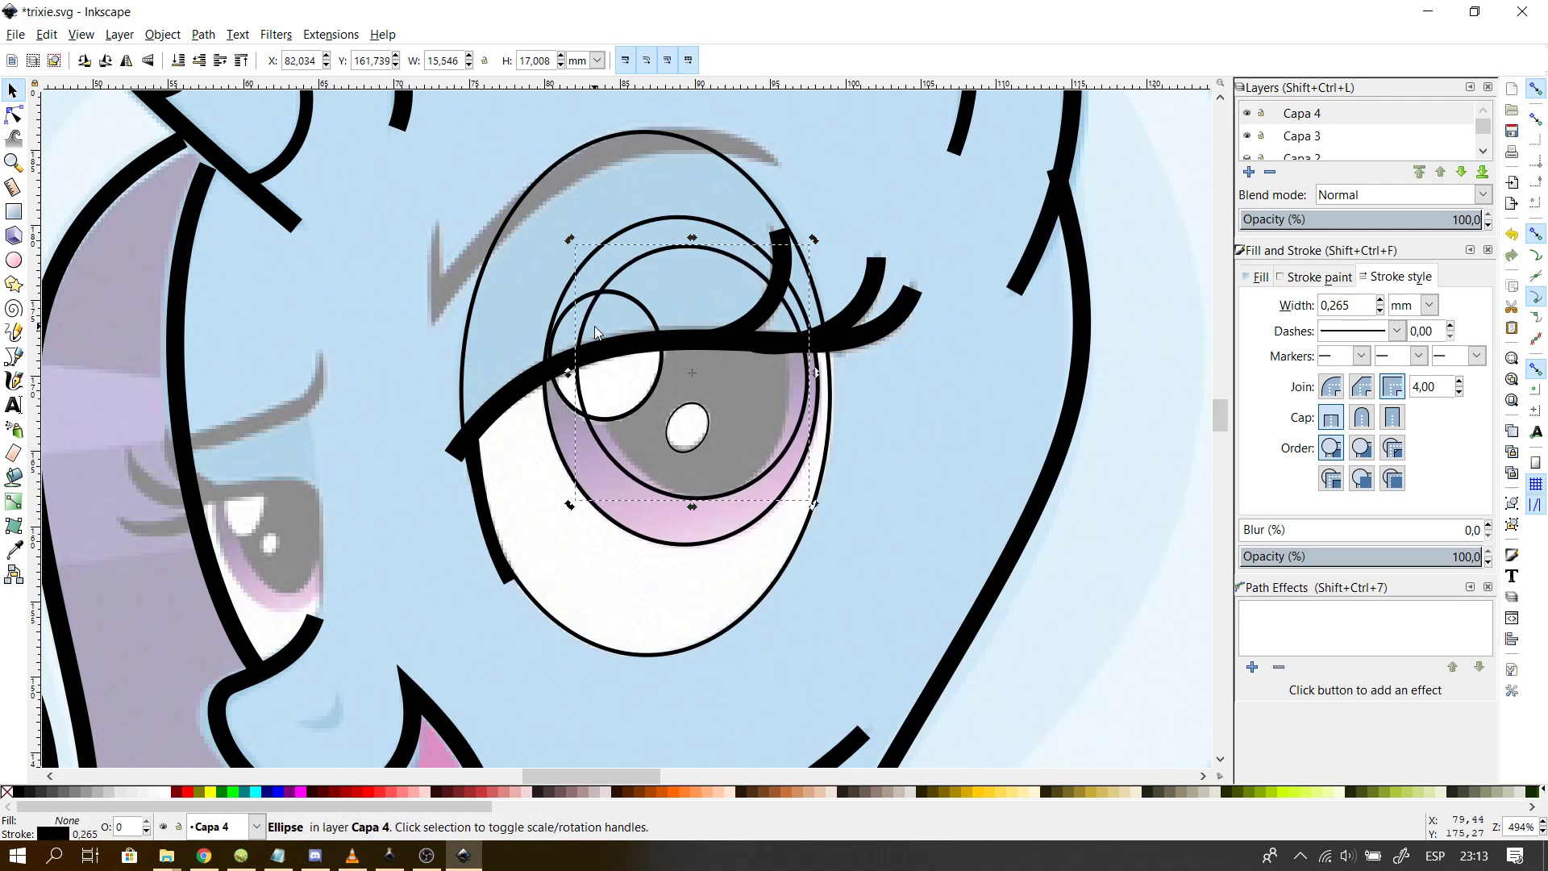
# - Narrow the pupil ellipse by its shape handle so it follows the sides of the dark pupil
pyautogui.click(14, 115)
pyautogui.moveTo(581, 399); pyautogui.dragTo(597, 394)
pyautogui.click(908, 487)
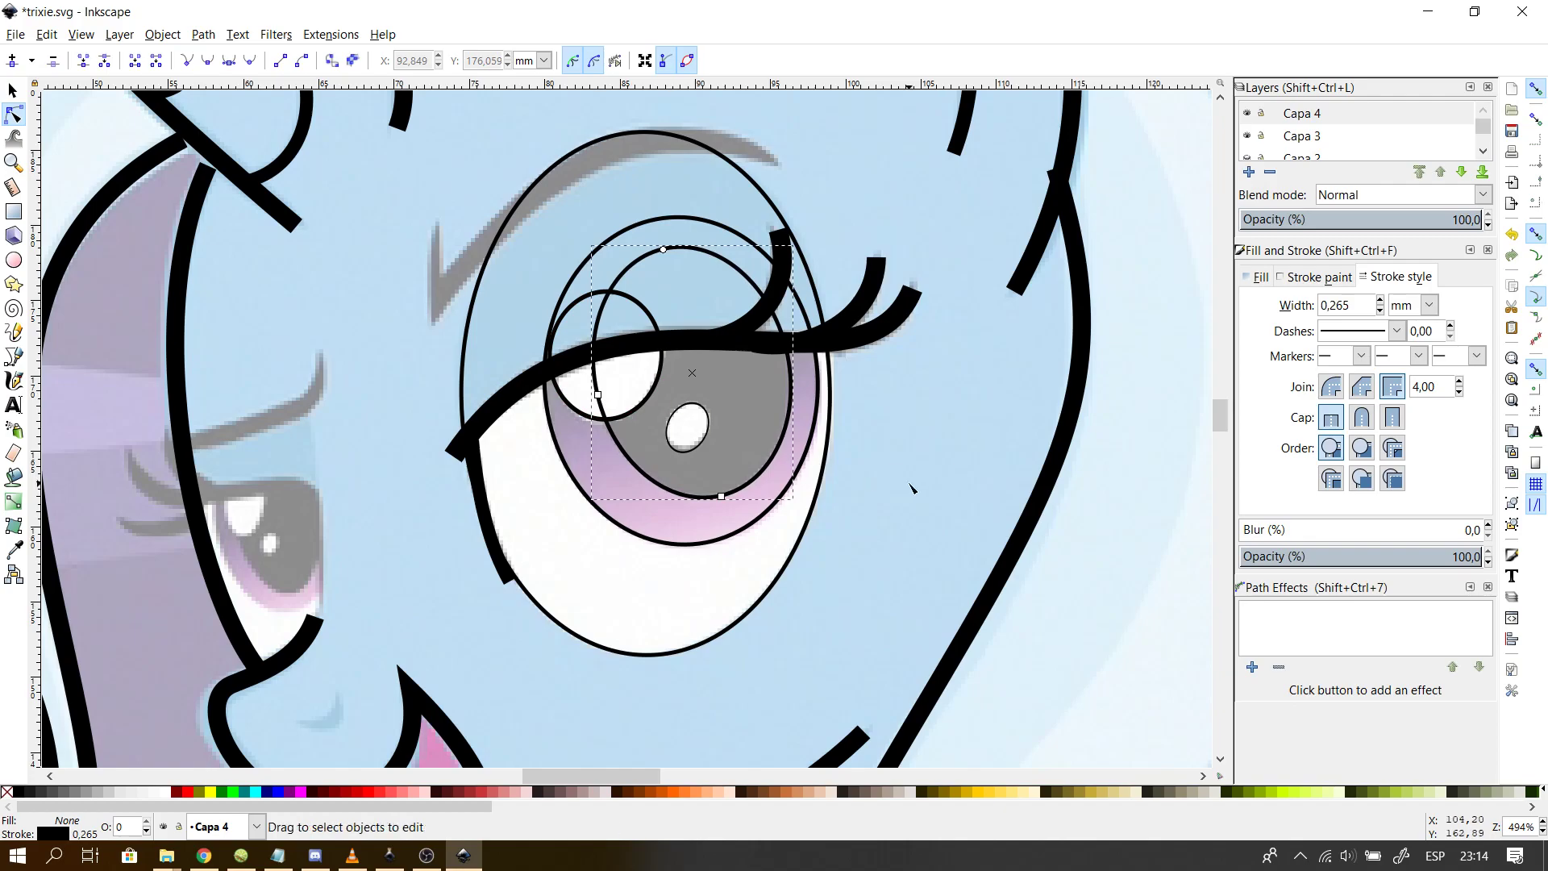
# - Slightly enlarge the large highlight's ellipse by its width and height handles, and deselect it
pyautogui.click(647, 405)
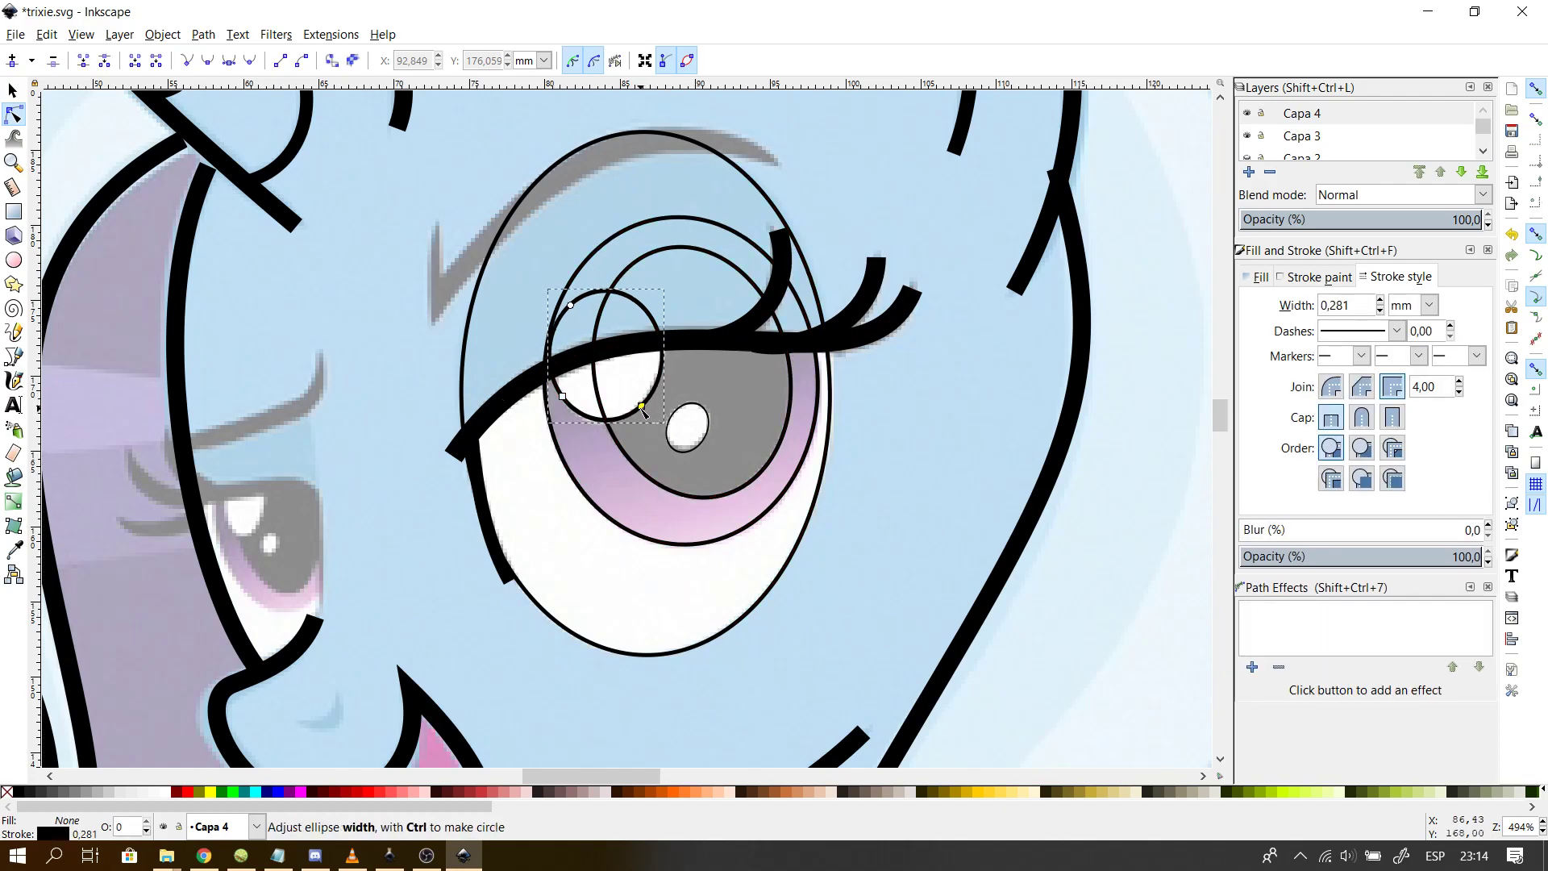
pyautogui.click(599, 419)
pyautogui.click(600, 420)
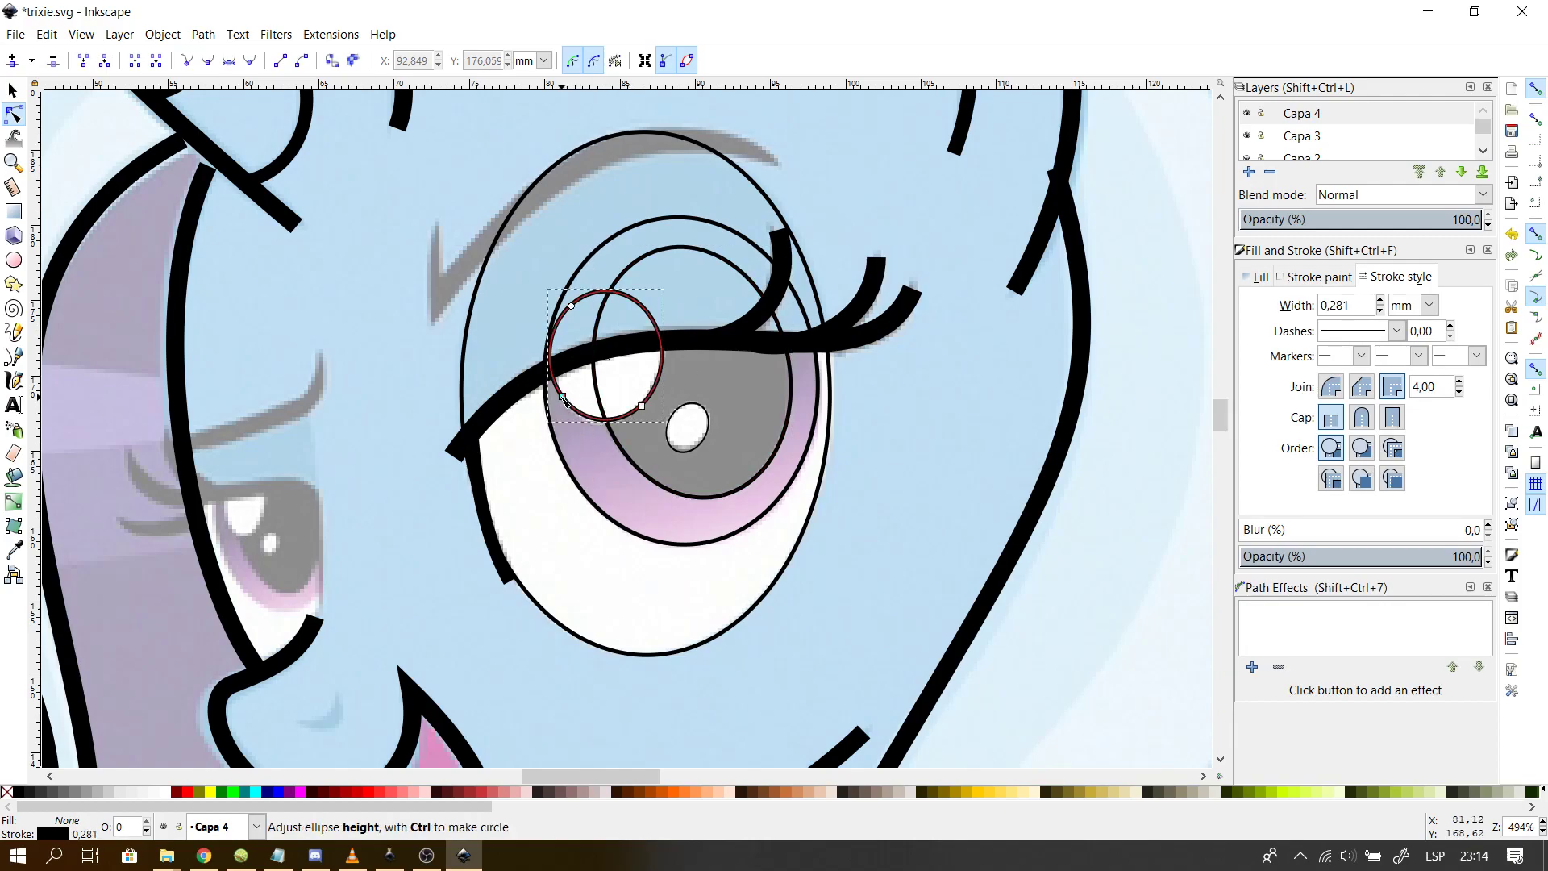
pyautogui.press('Escape')
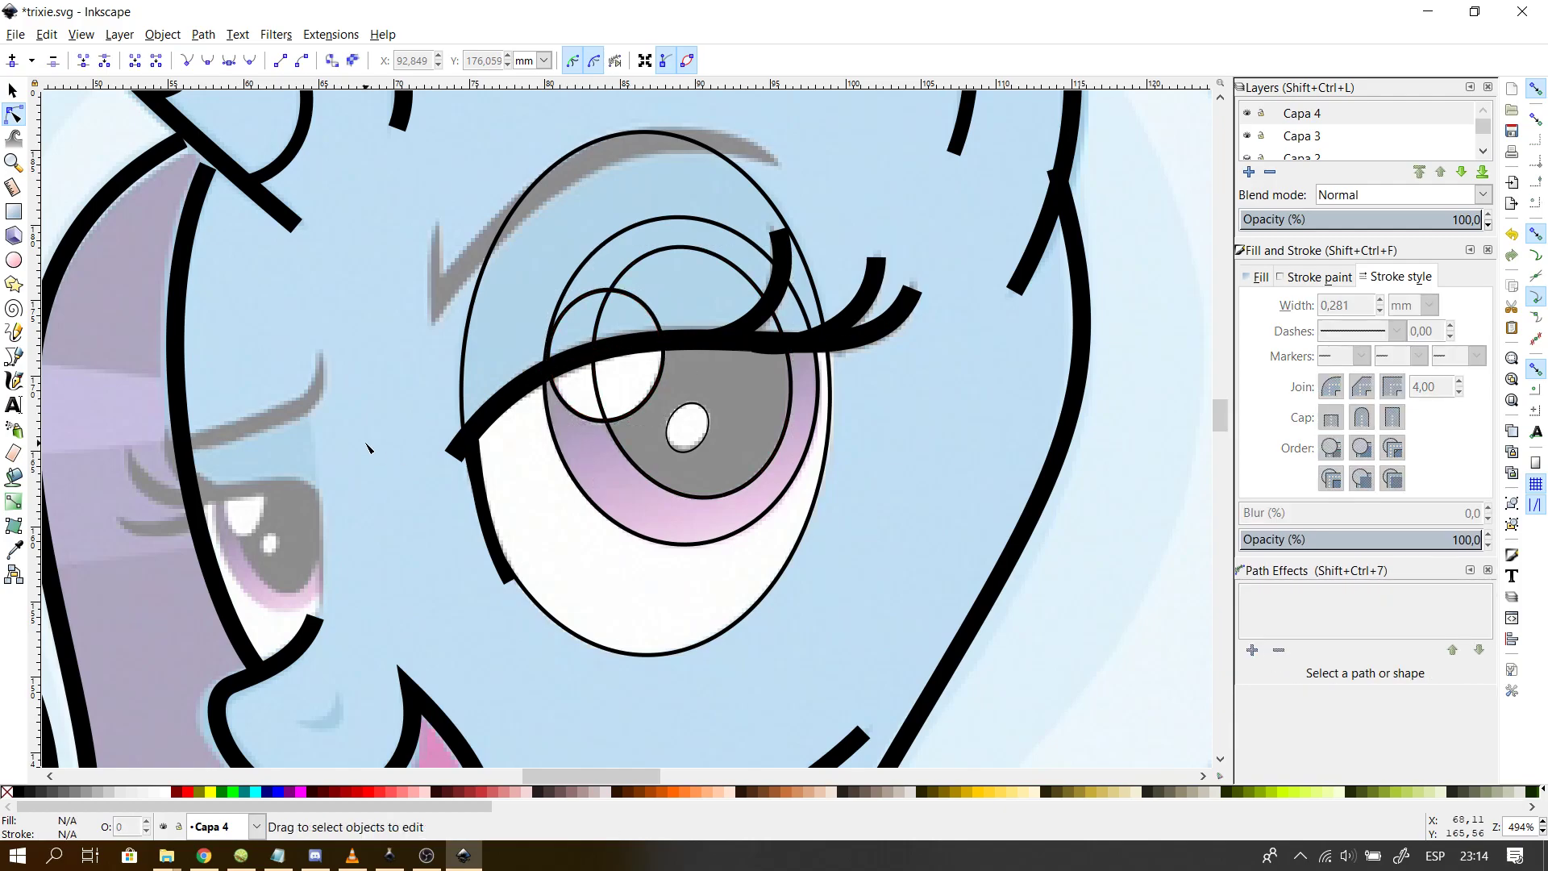
pyautogui.scroll(-5, 1218, 418)
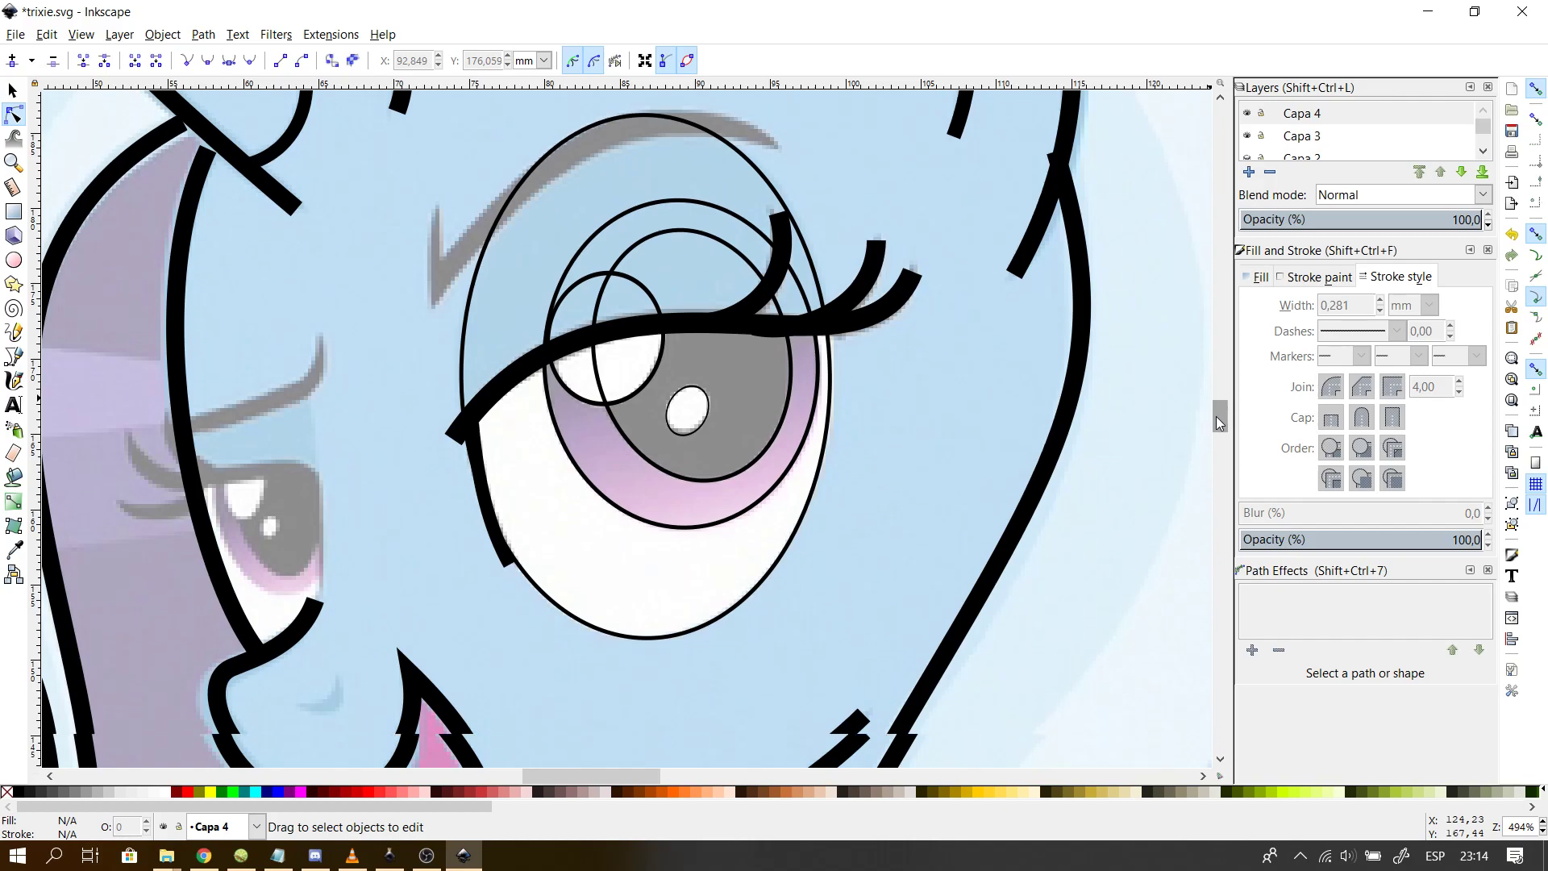
pyautogui.moveTo(1216, 421); pyautogui.dragTo(1215, 409)
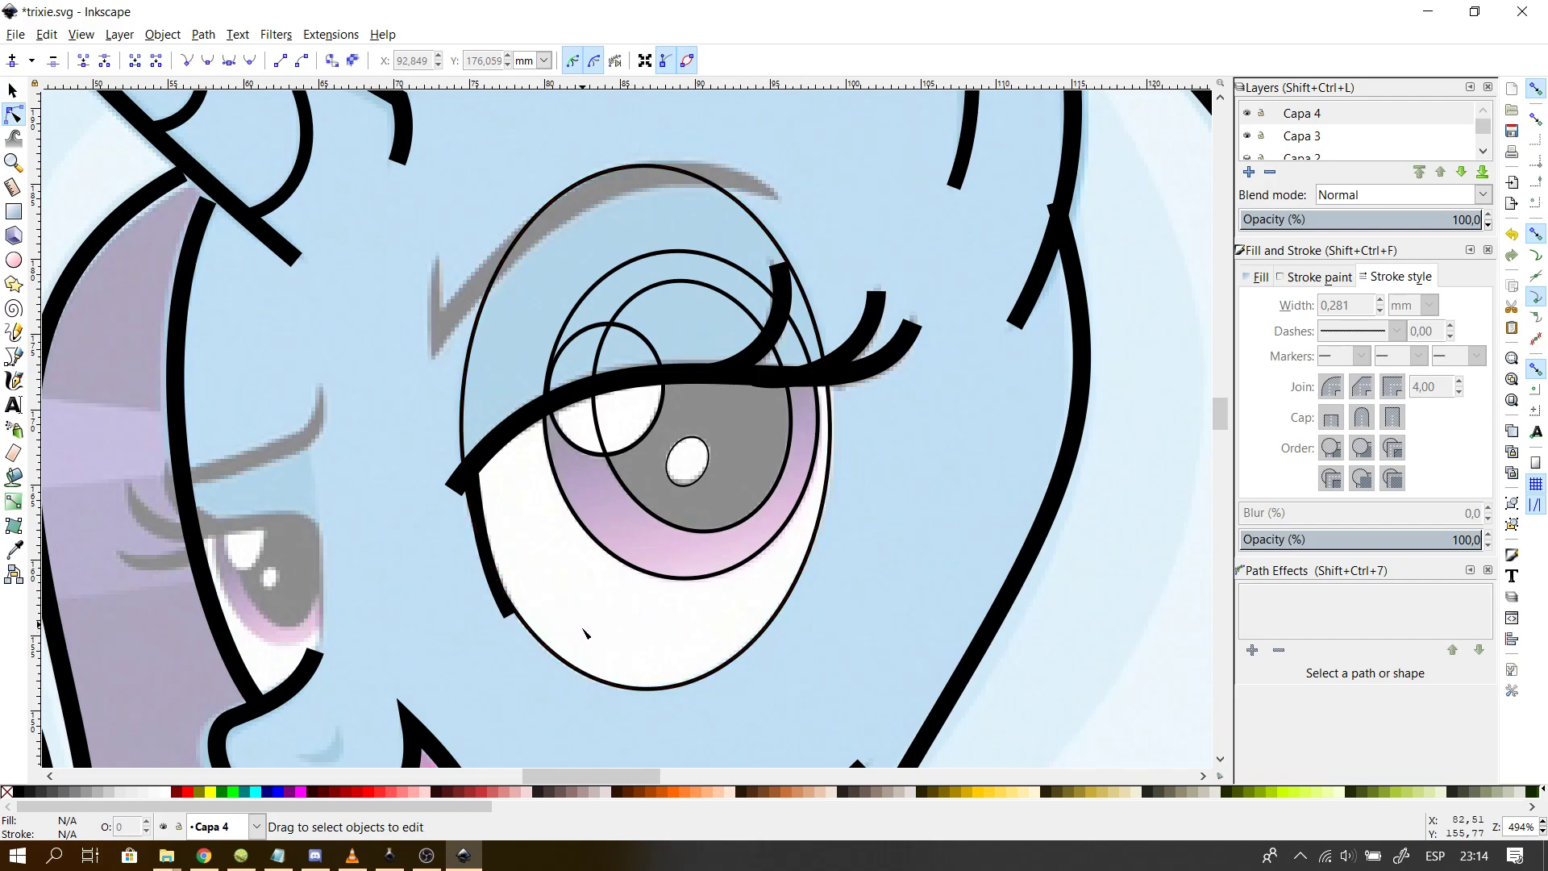
pyautogui.click(586, 657)
pyautogui.click(433, 386)
pyautogui.click(486, 302)
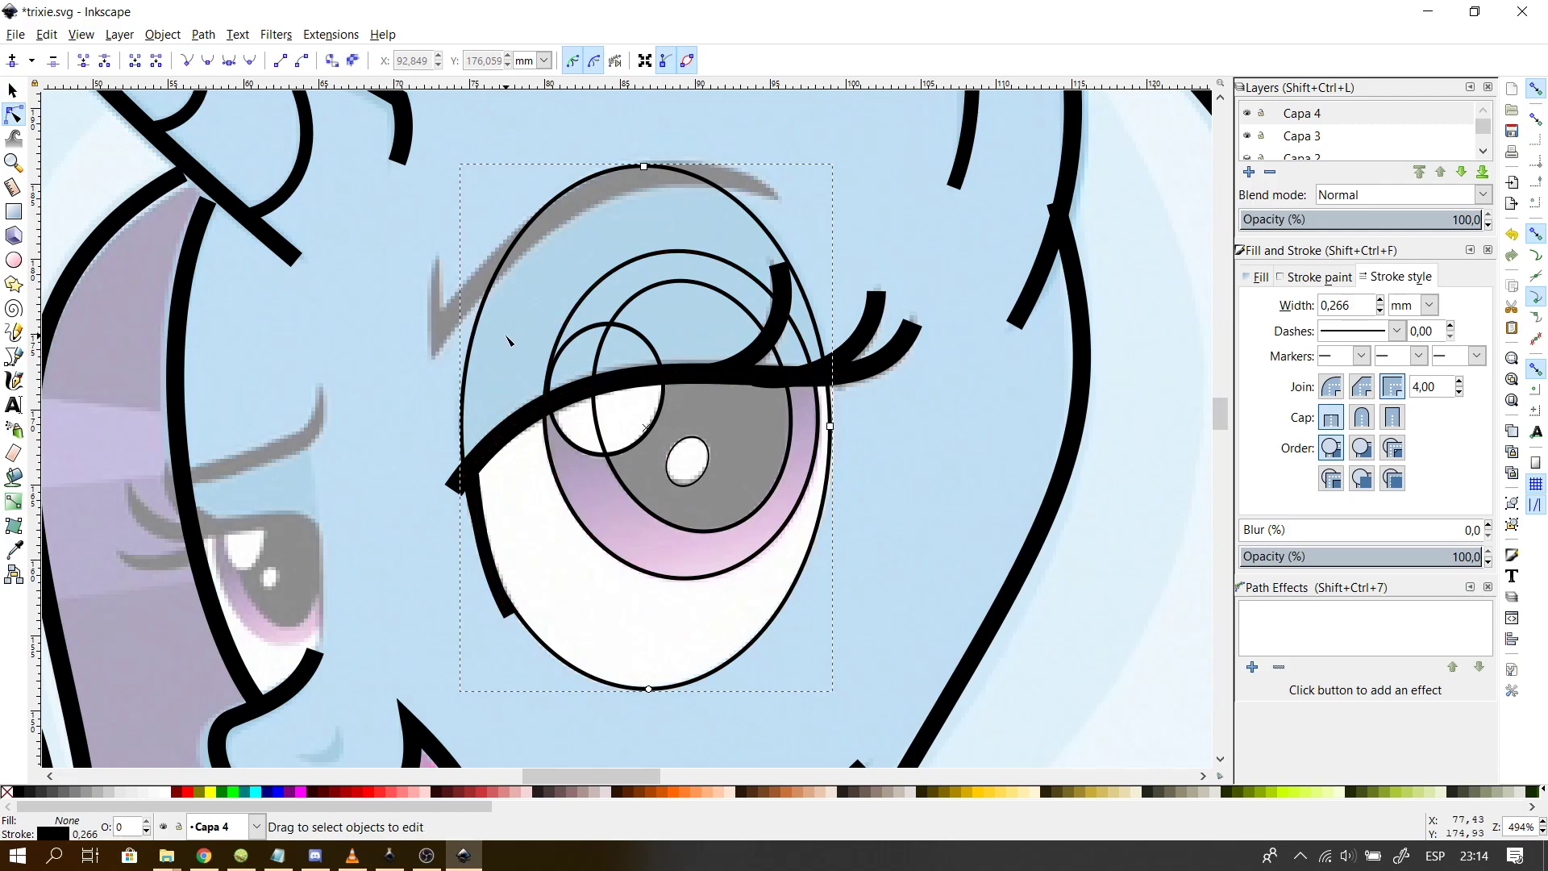
pyautogui.click(366, 610)
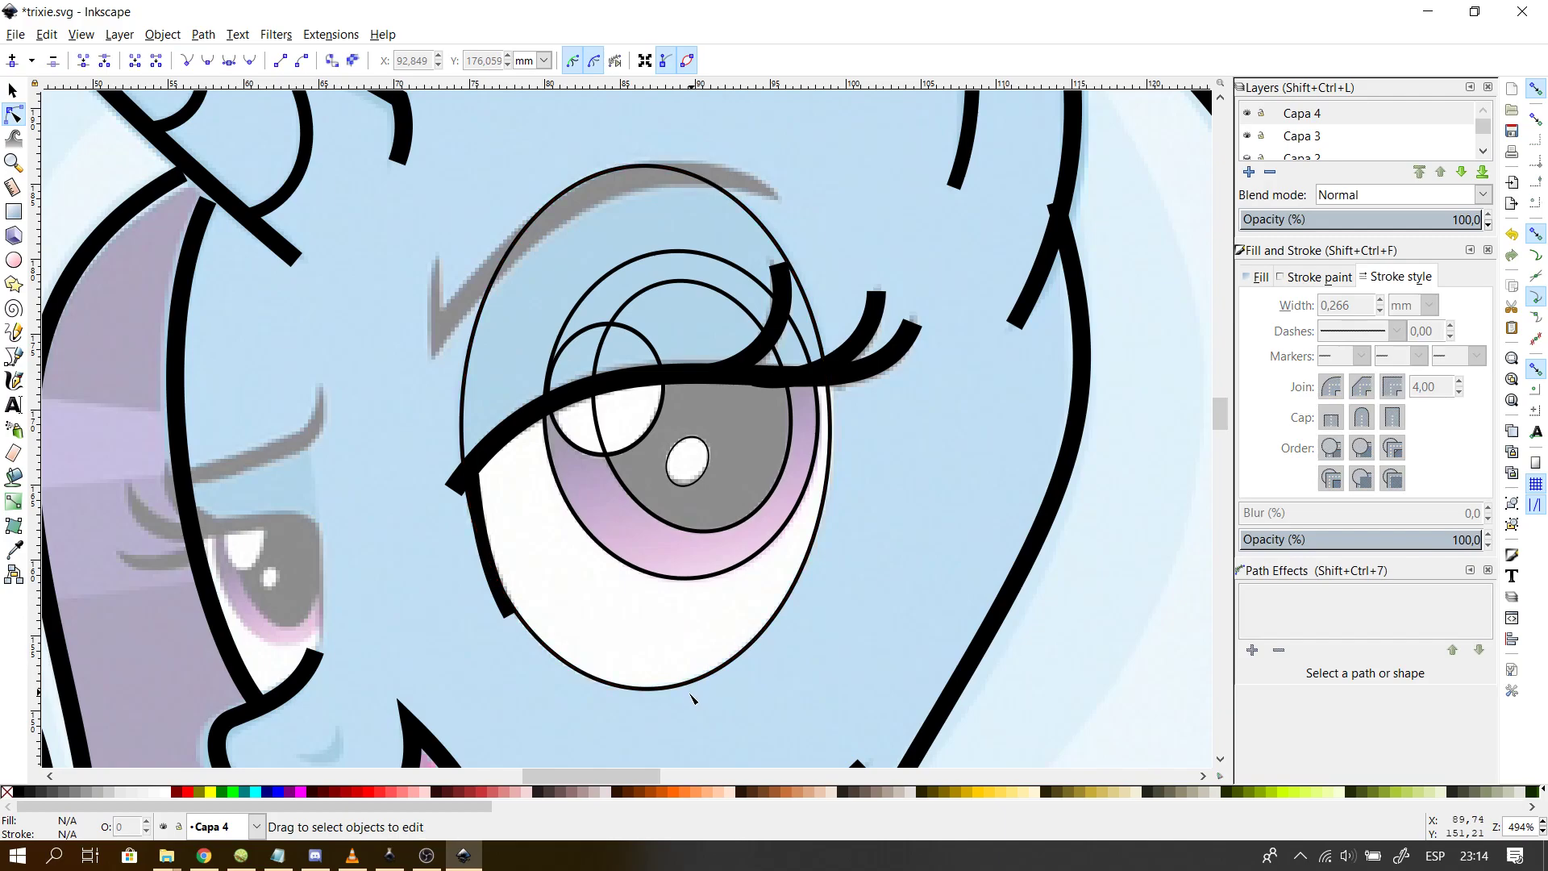
# - Set the stroke colour of the large eye-outline ellipse to the flat red c44747ff and deselect it
pyautogui.click(697, 679)
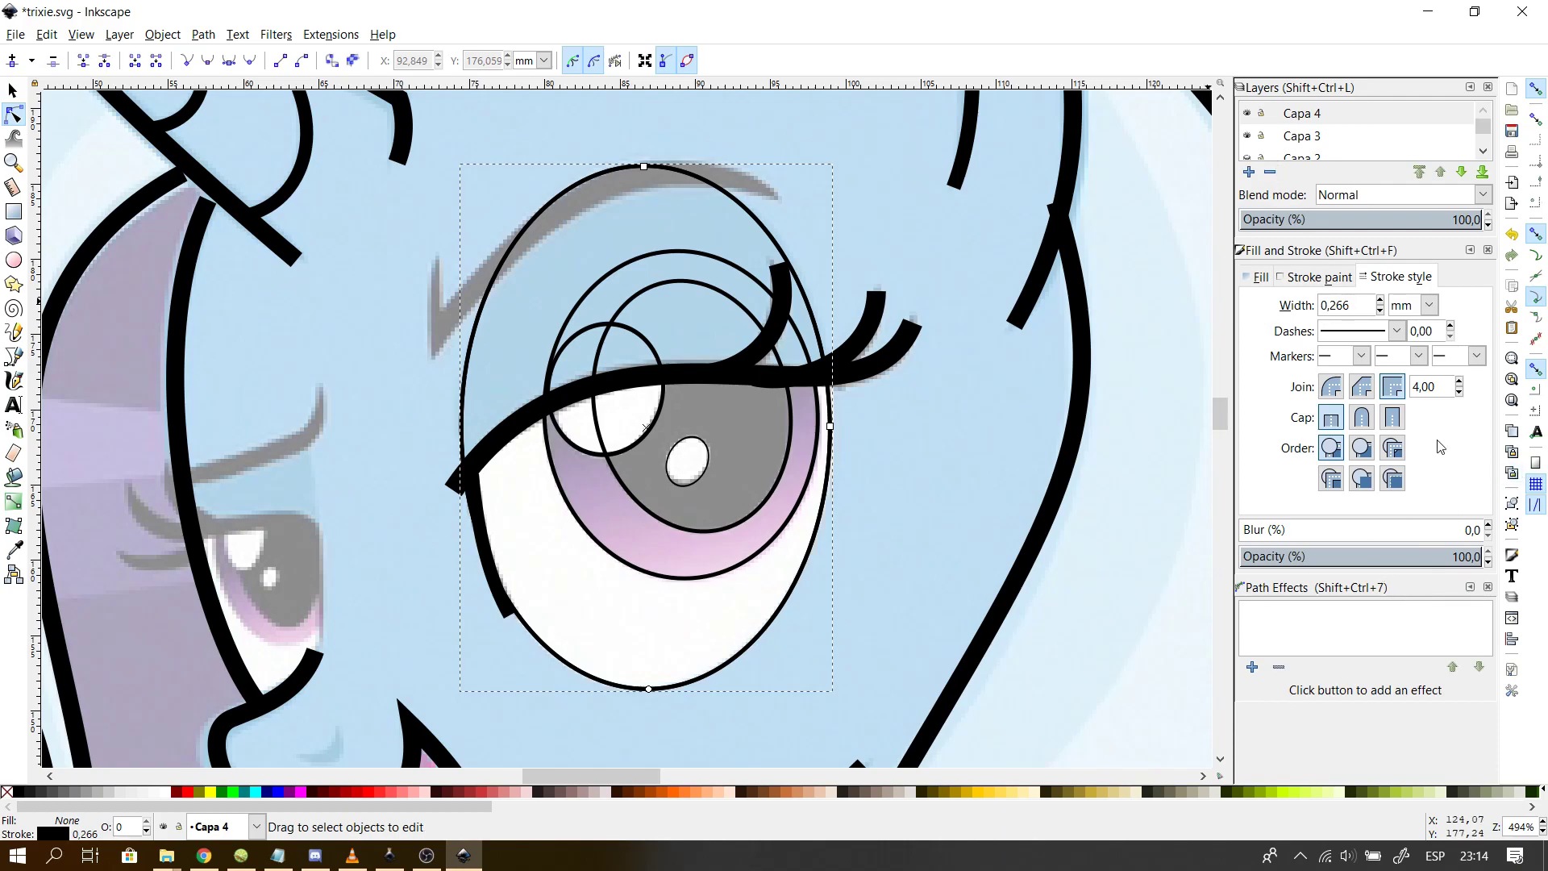
pyautogui.click(1259, 277)
pyautogui.click(1299, 280)
pyautogui.click(1262, 278)
pyautogui.click(1301, 279)
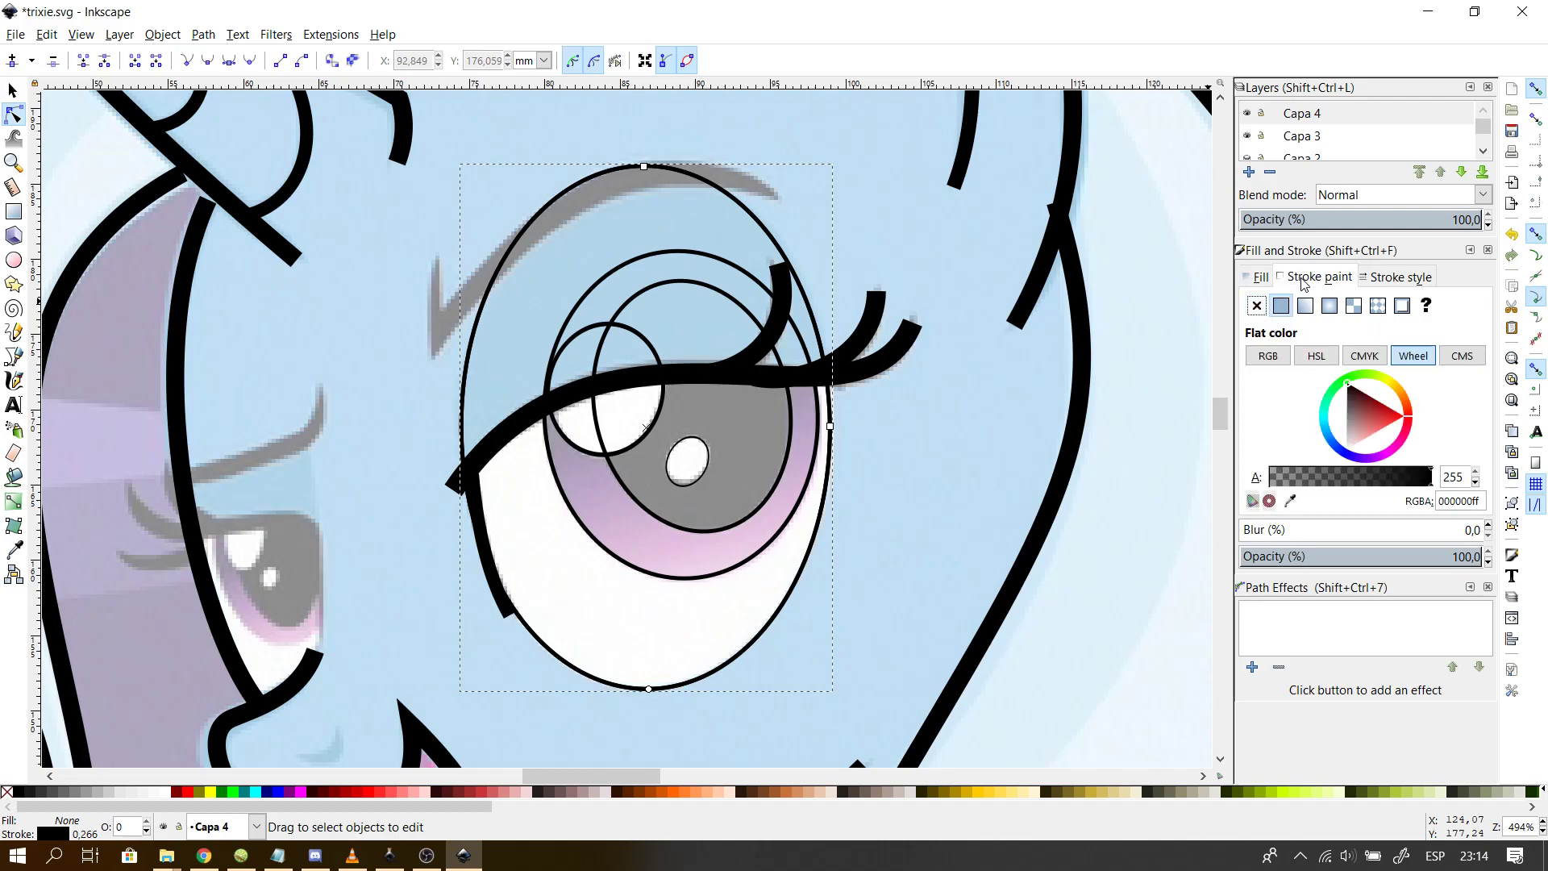
pyautogui.click(1366, 413)
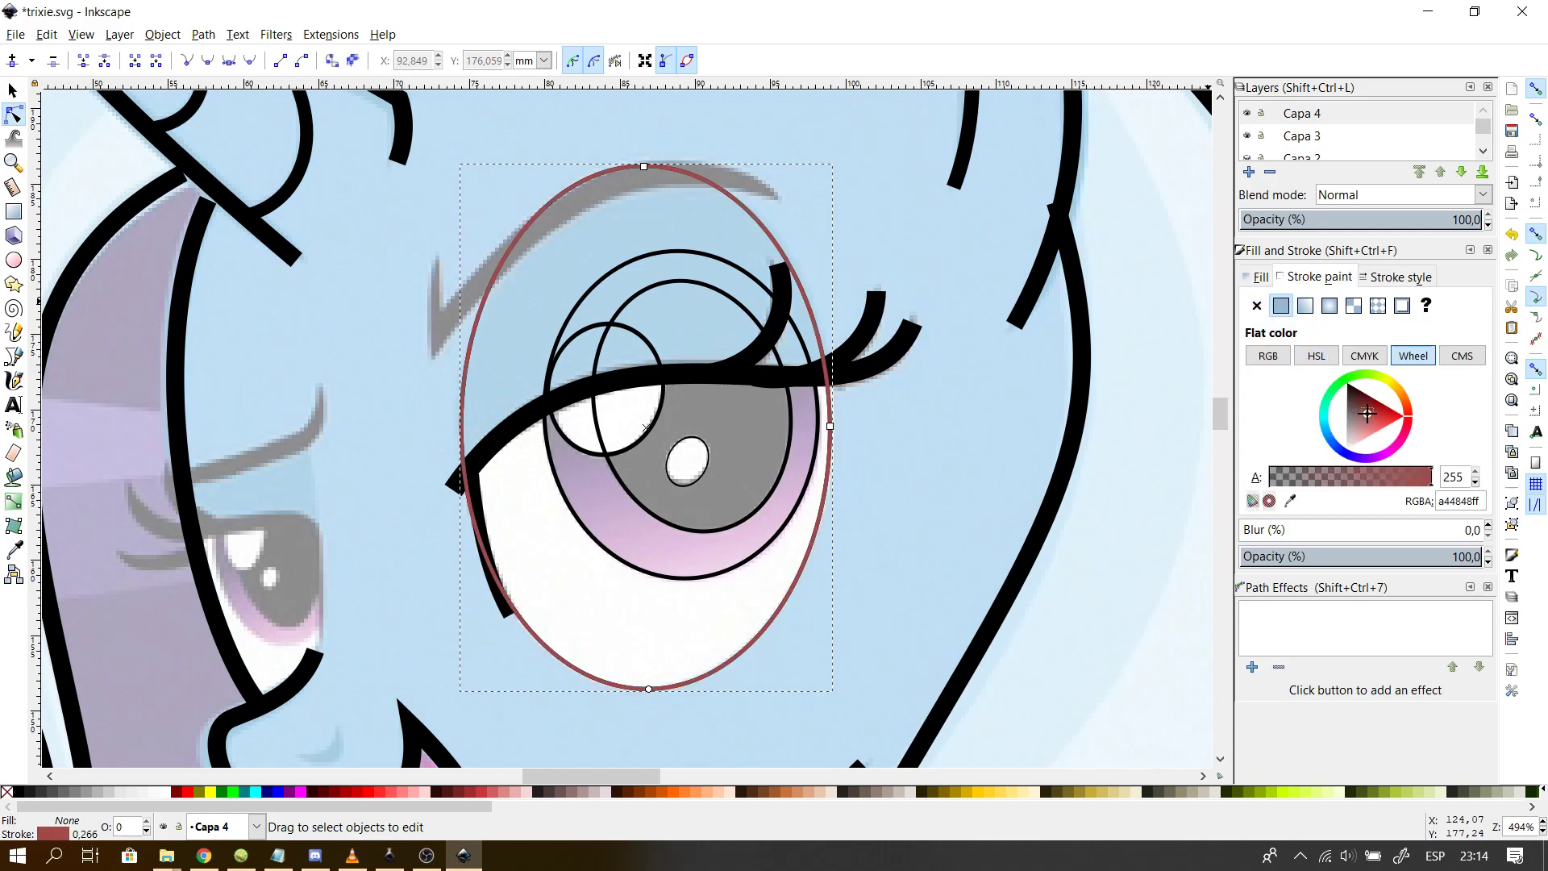
pyautogui.moveTo(1367, 413); pyautogui.dragTo(1360, 418)
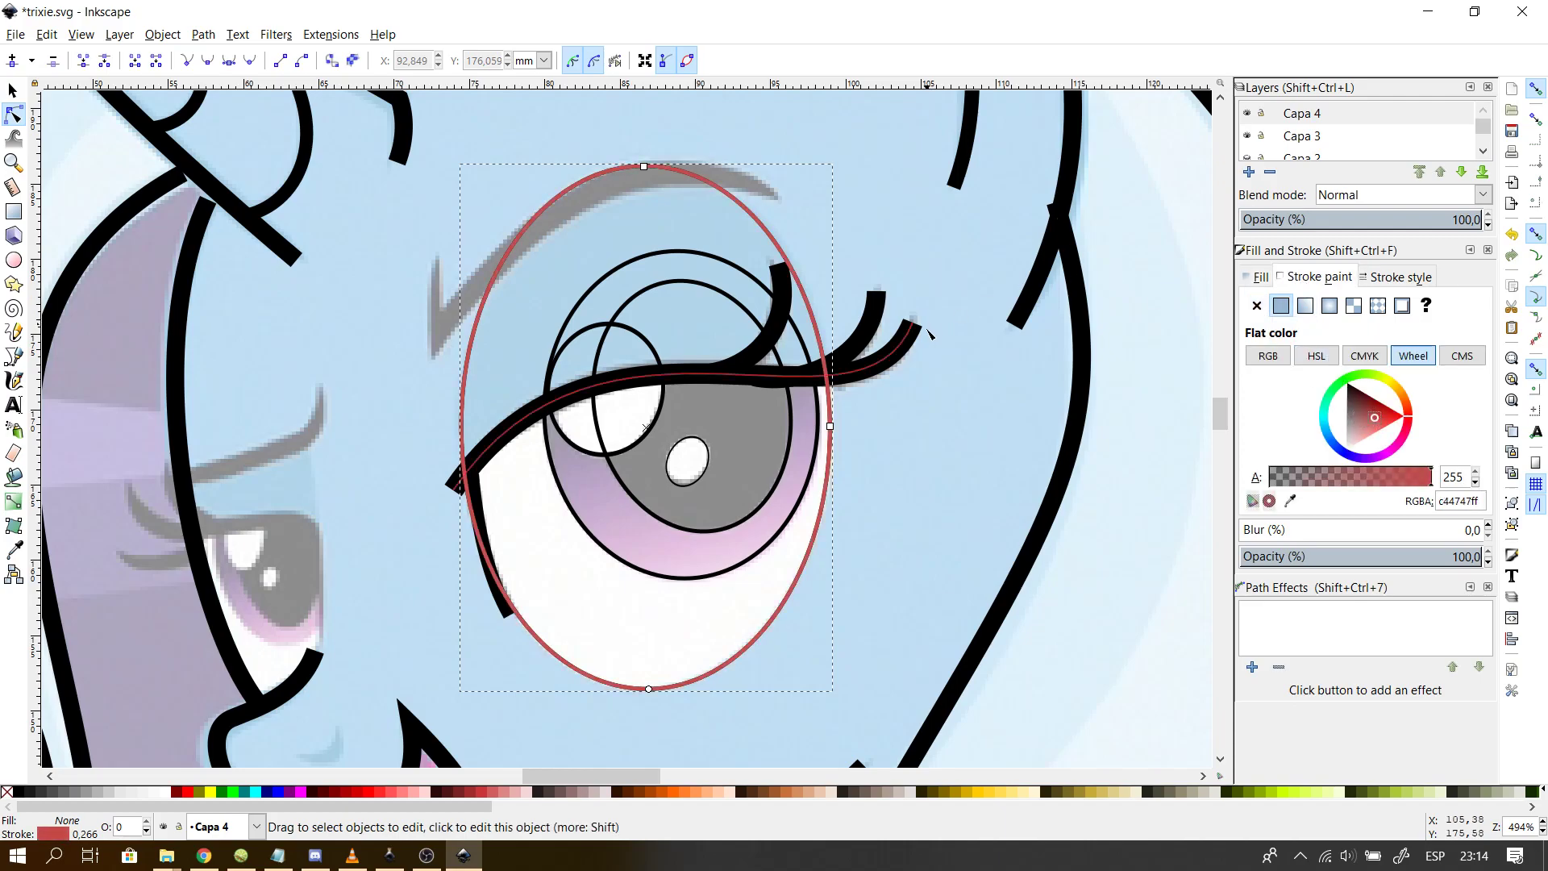
pyautogui.click(973, 473)
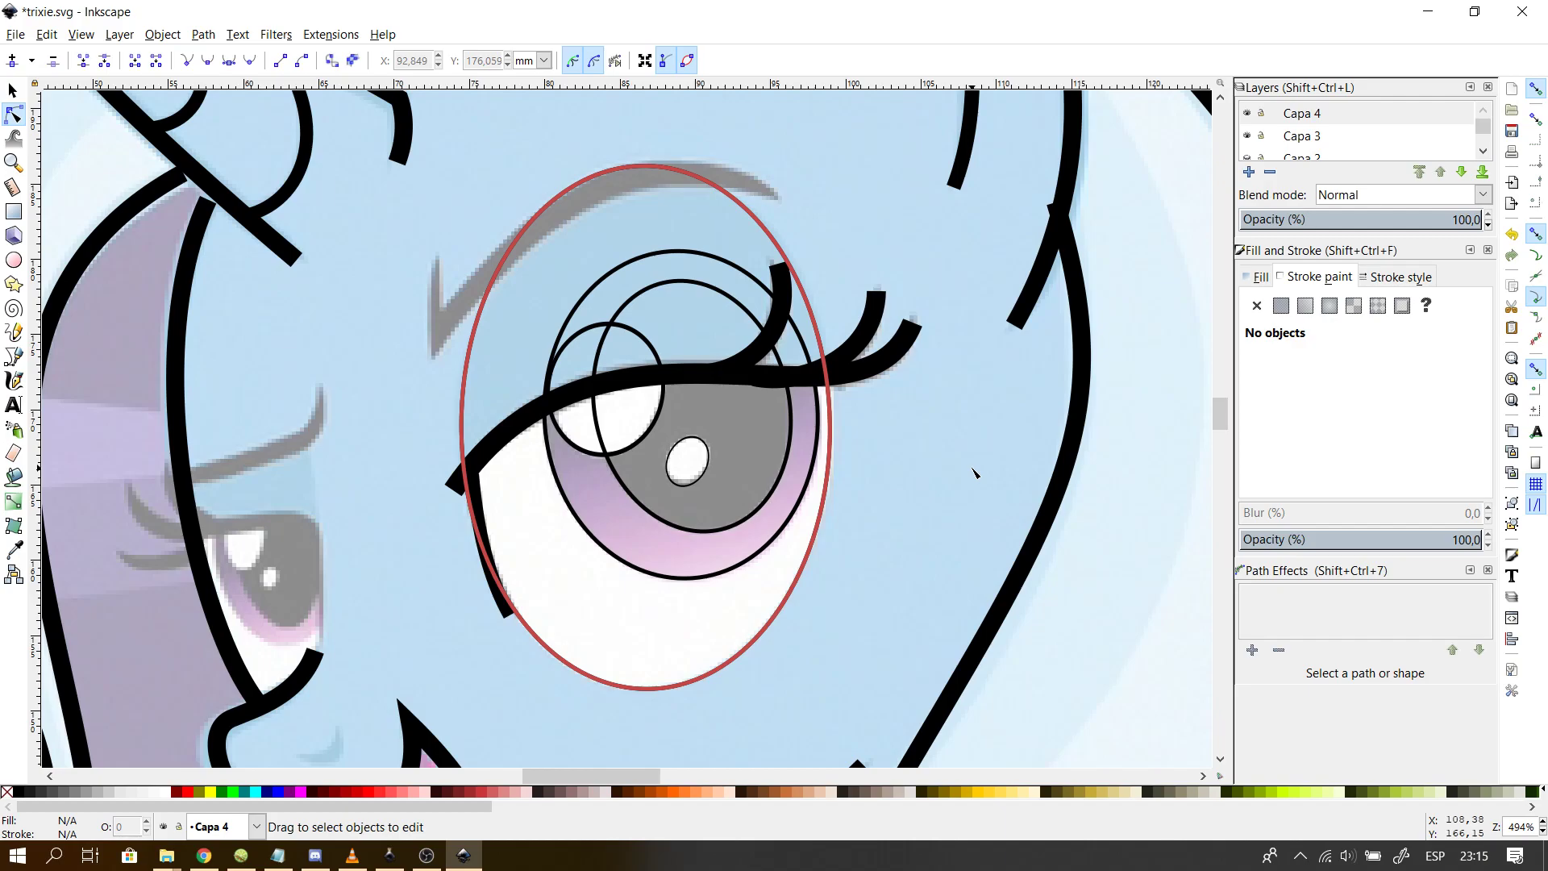
pyautogui.scroll(-3, 973, 472)
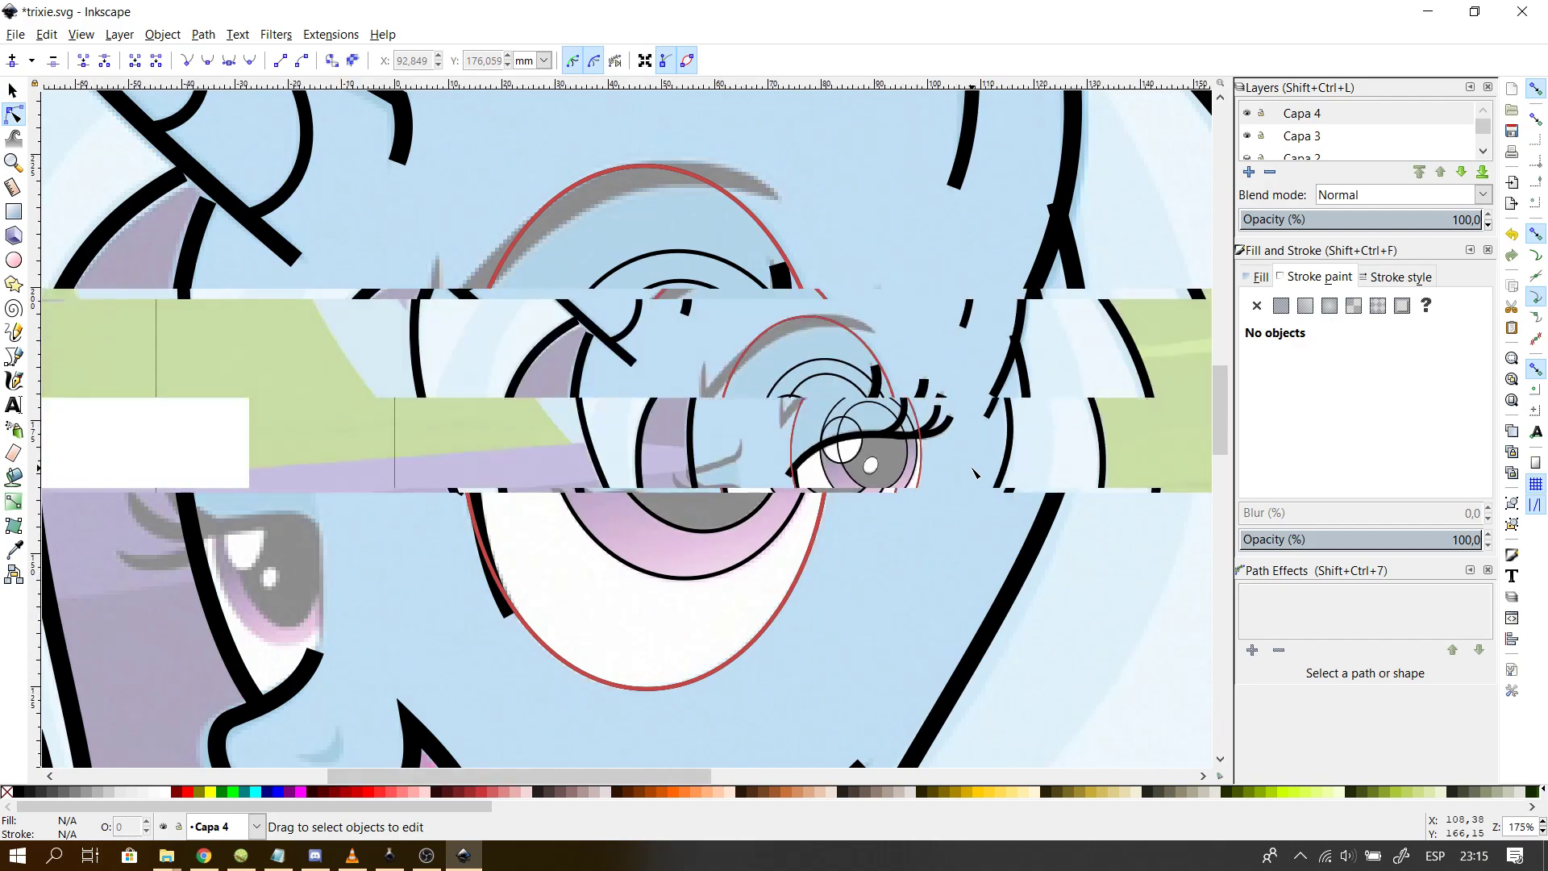
pyautogui.scroll(2, 973, 472)
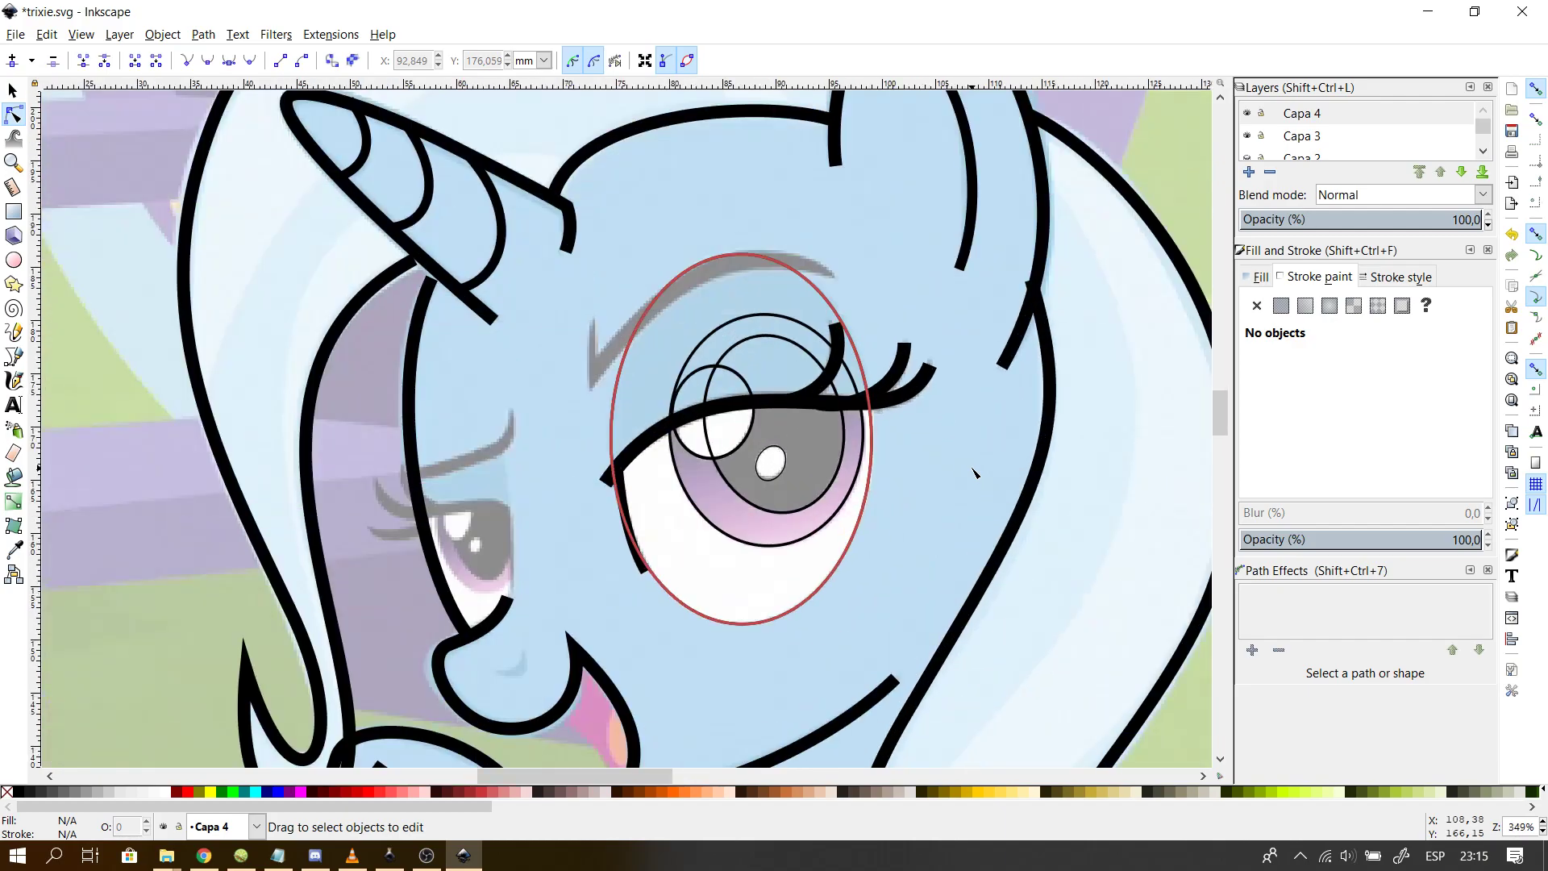
pyautogui.moveTo(1212, 409)
pyautogui.mouseDown()
pyautogui.moveTo(1199, 457)
pyautogui.moveTo(1221, 371)
pyautogui.moveTo(1208, 416)
pyautogui.moveTo(1207, 388)
pyautogui.mouseUp()
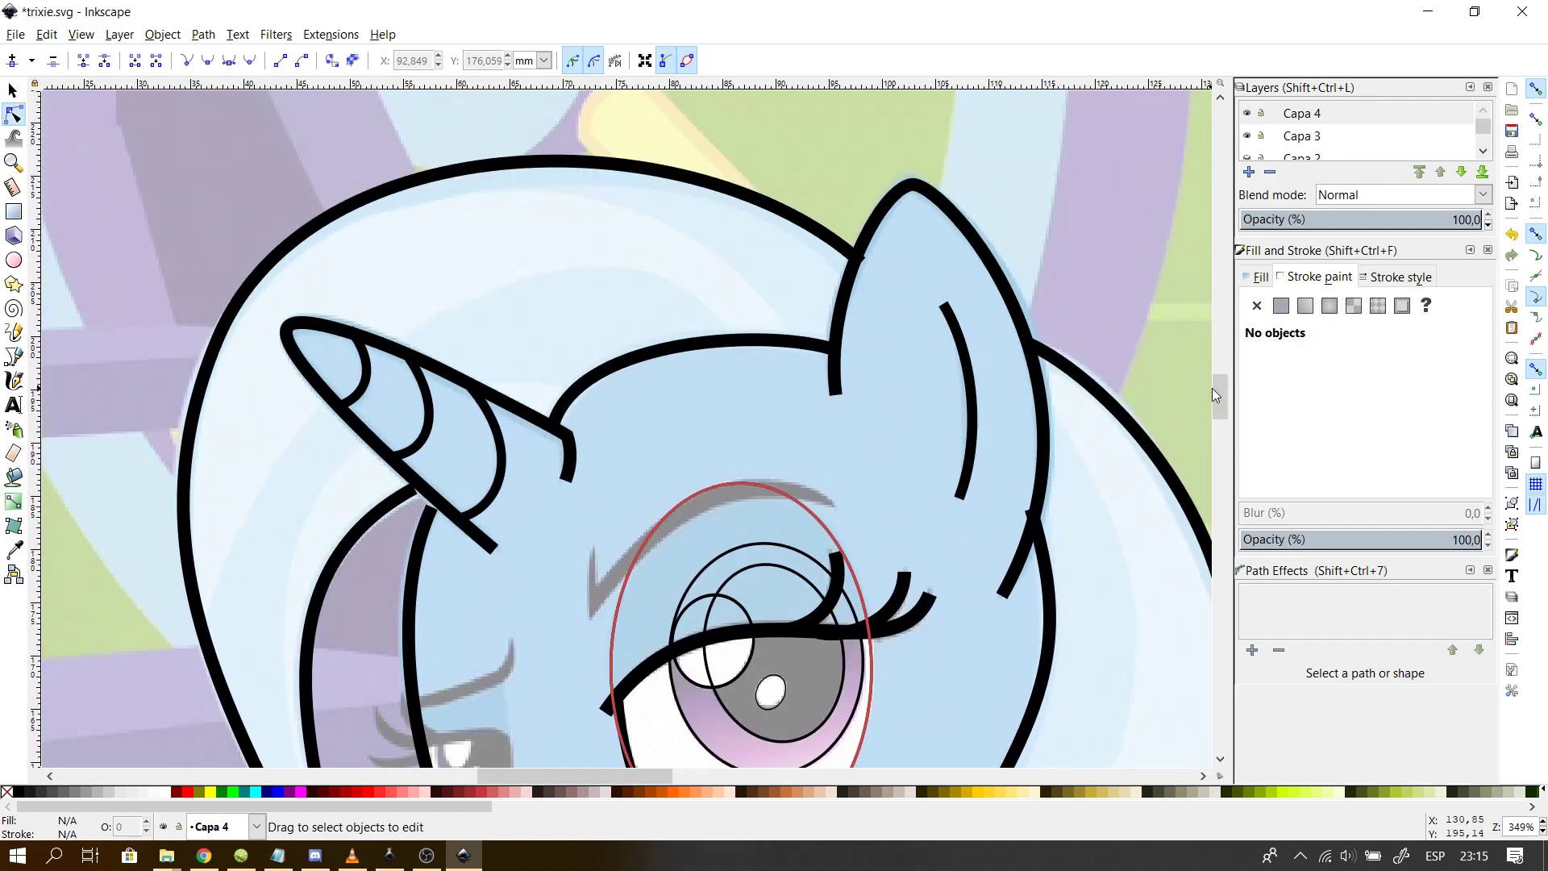
# - Add a Power stroke path effect to the large eye's upper eyelid line
pyautogui.moveTo(1221, 408); pyautogui.dragTo(1222, 420)
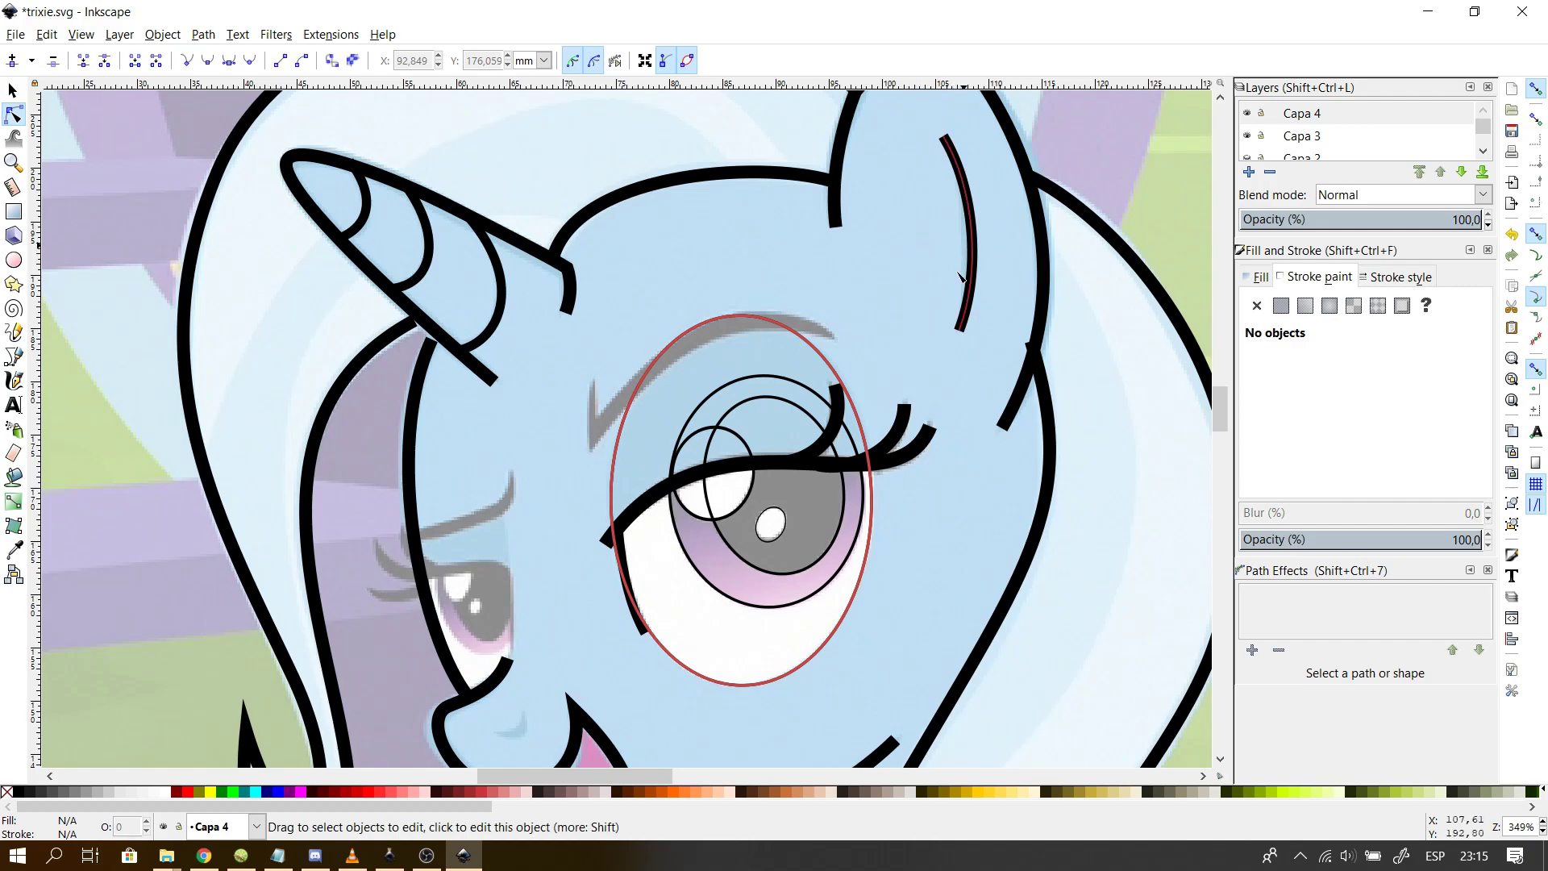
pyautogui.click(854, 465)
pyautogui.scroll(1, 971, 579)
pyautogui.scroll(1, 972, 579)
pyautogui.scroll(-1, 861, 393)
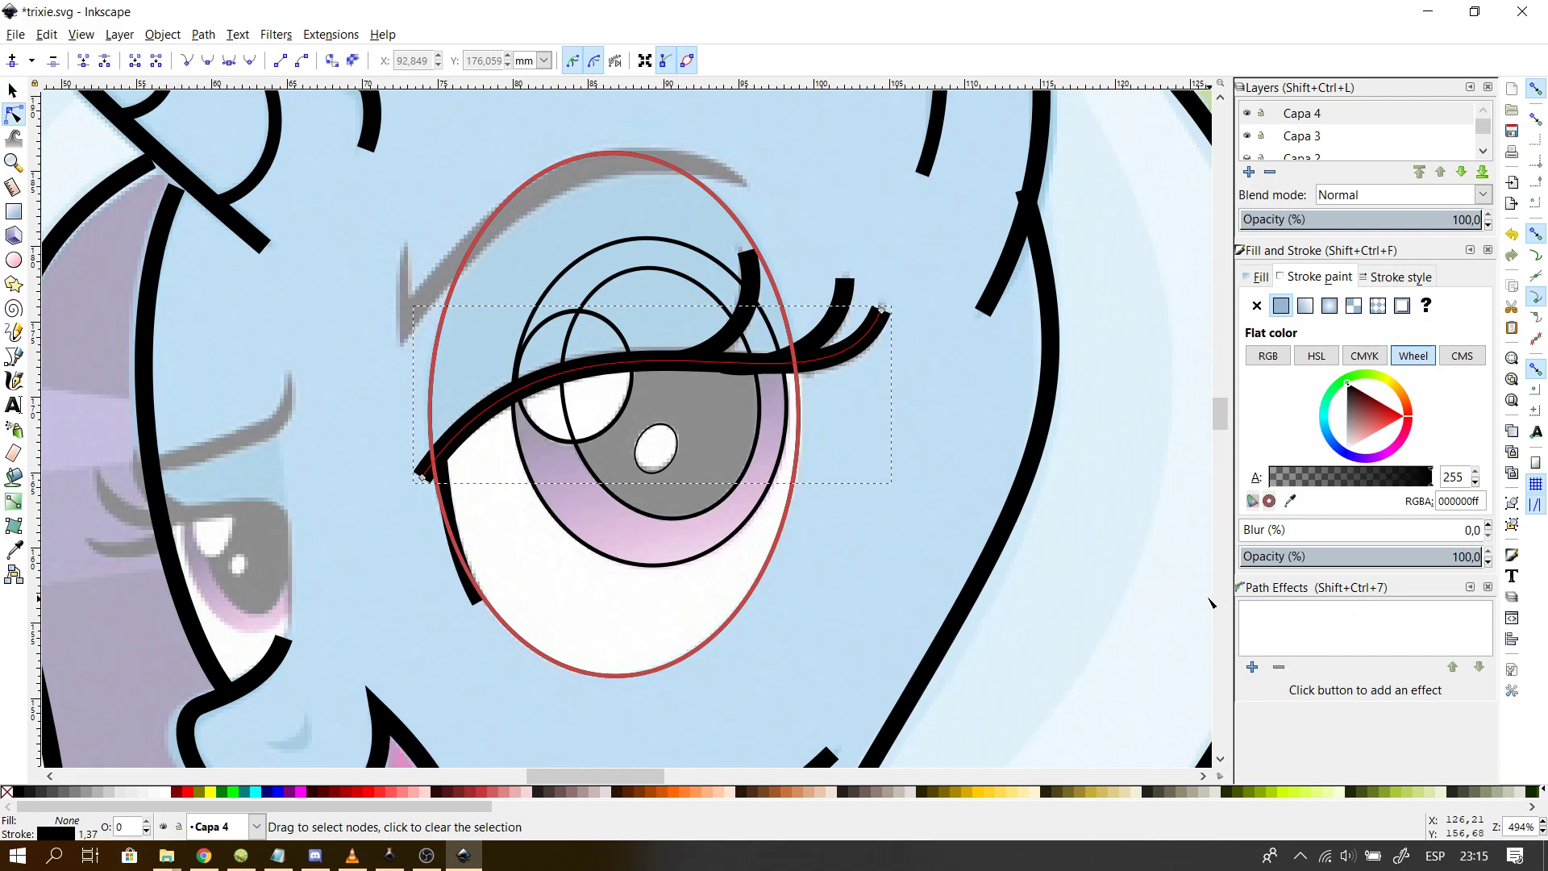
pyautogui.click(1252, 667)
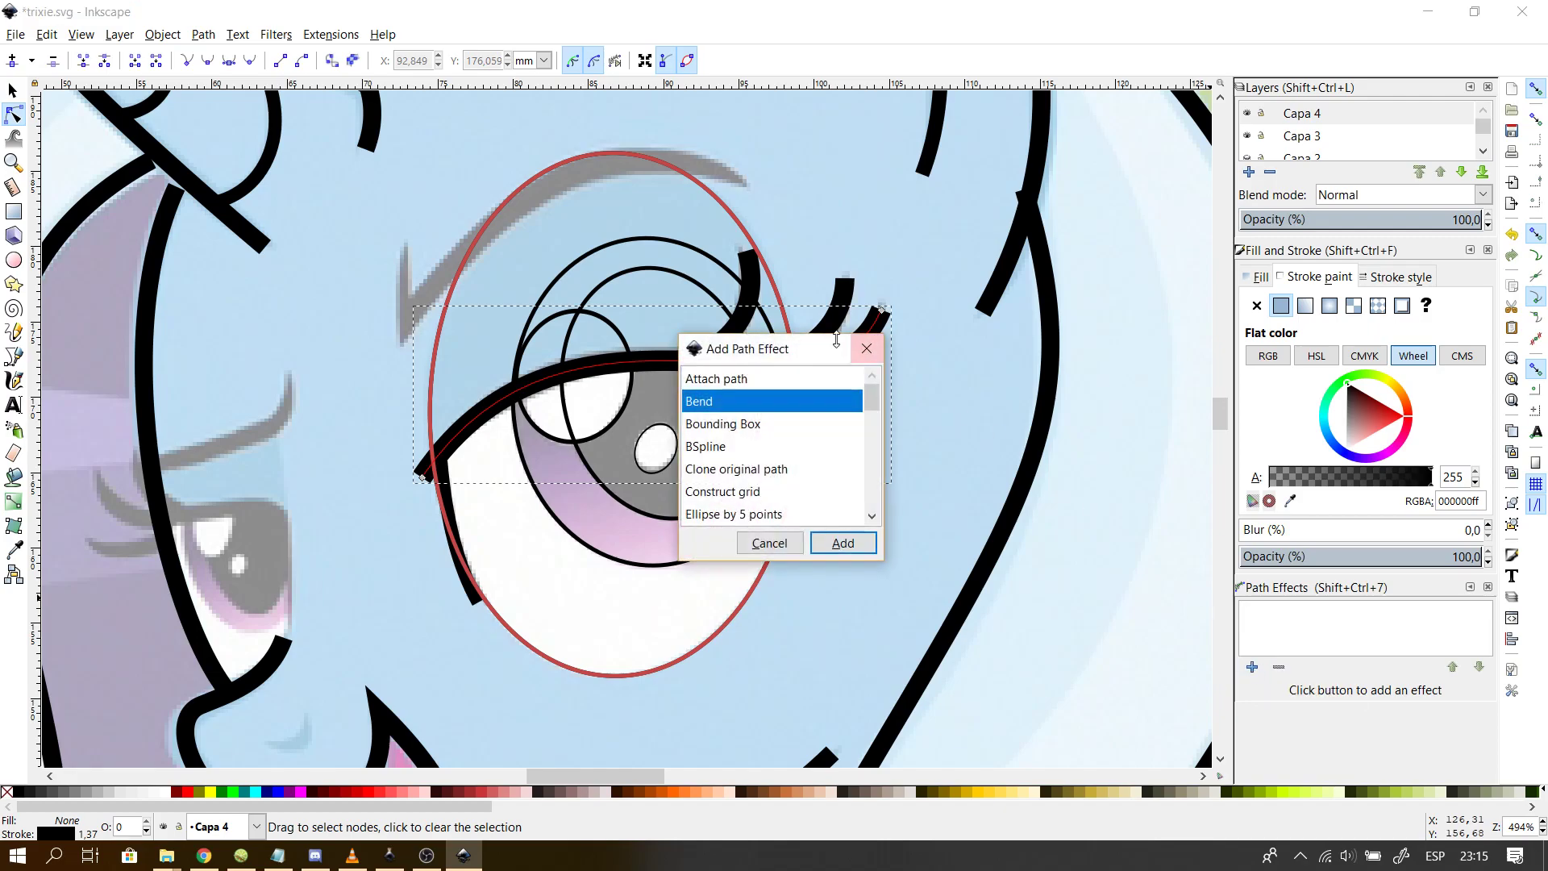
pyautogui.moveTo(878, 403); pyautogui.dragTo(848, 464)
pyautogui.click(803, 449)
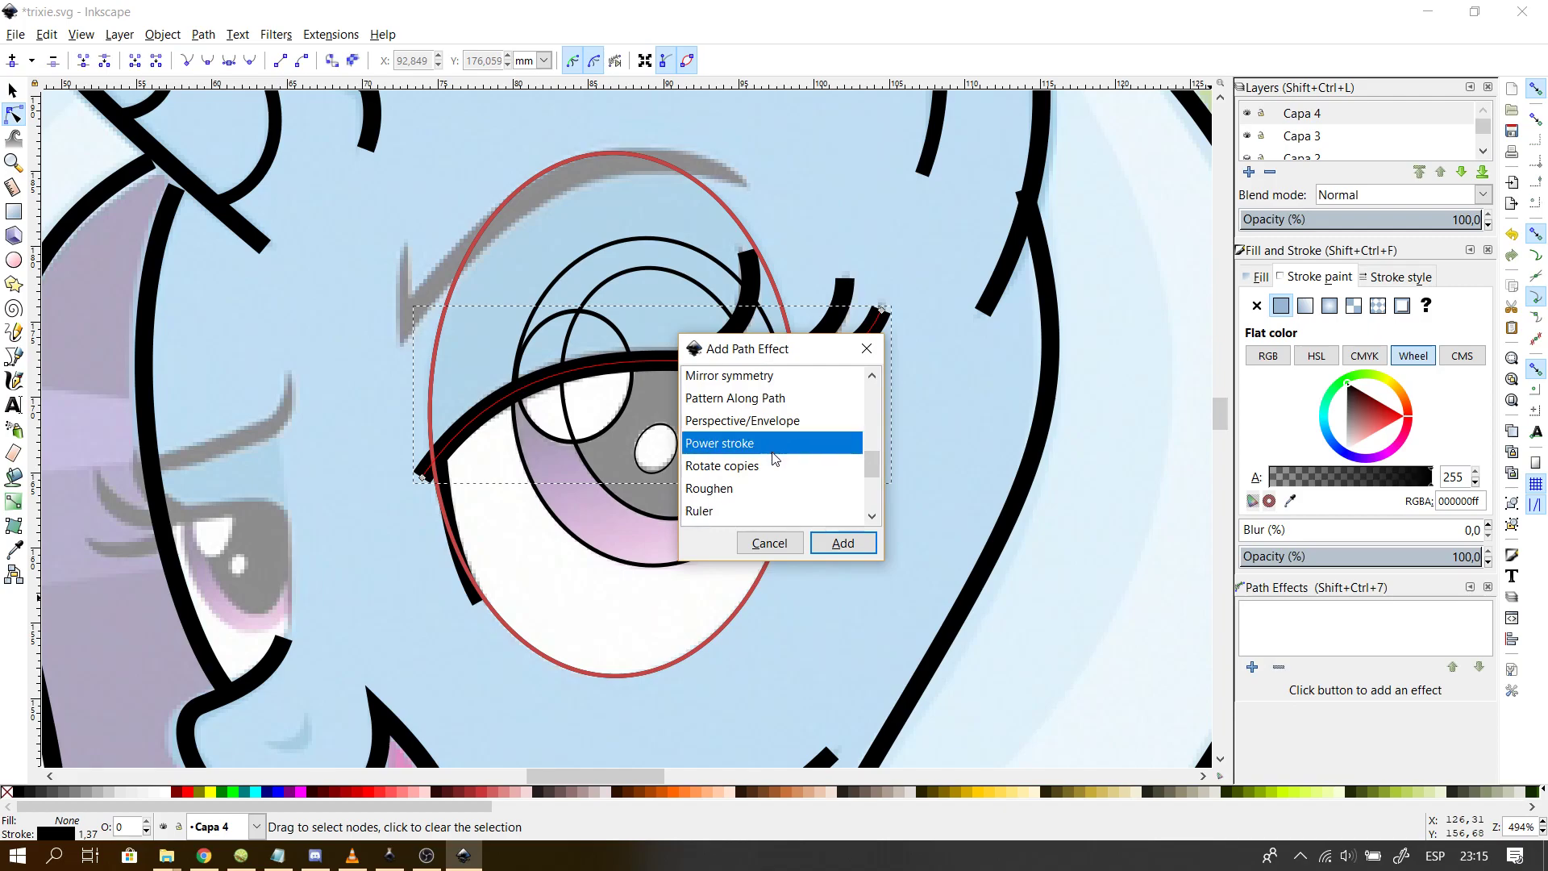
pyautogui.click(843, 544)
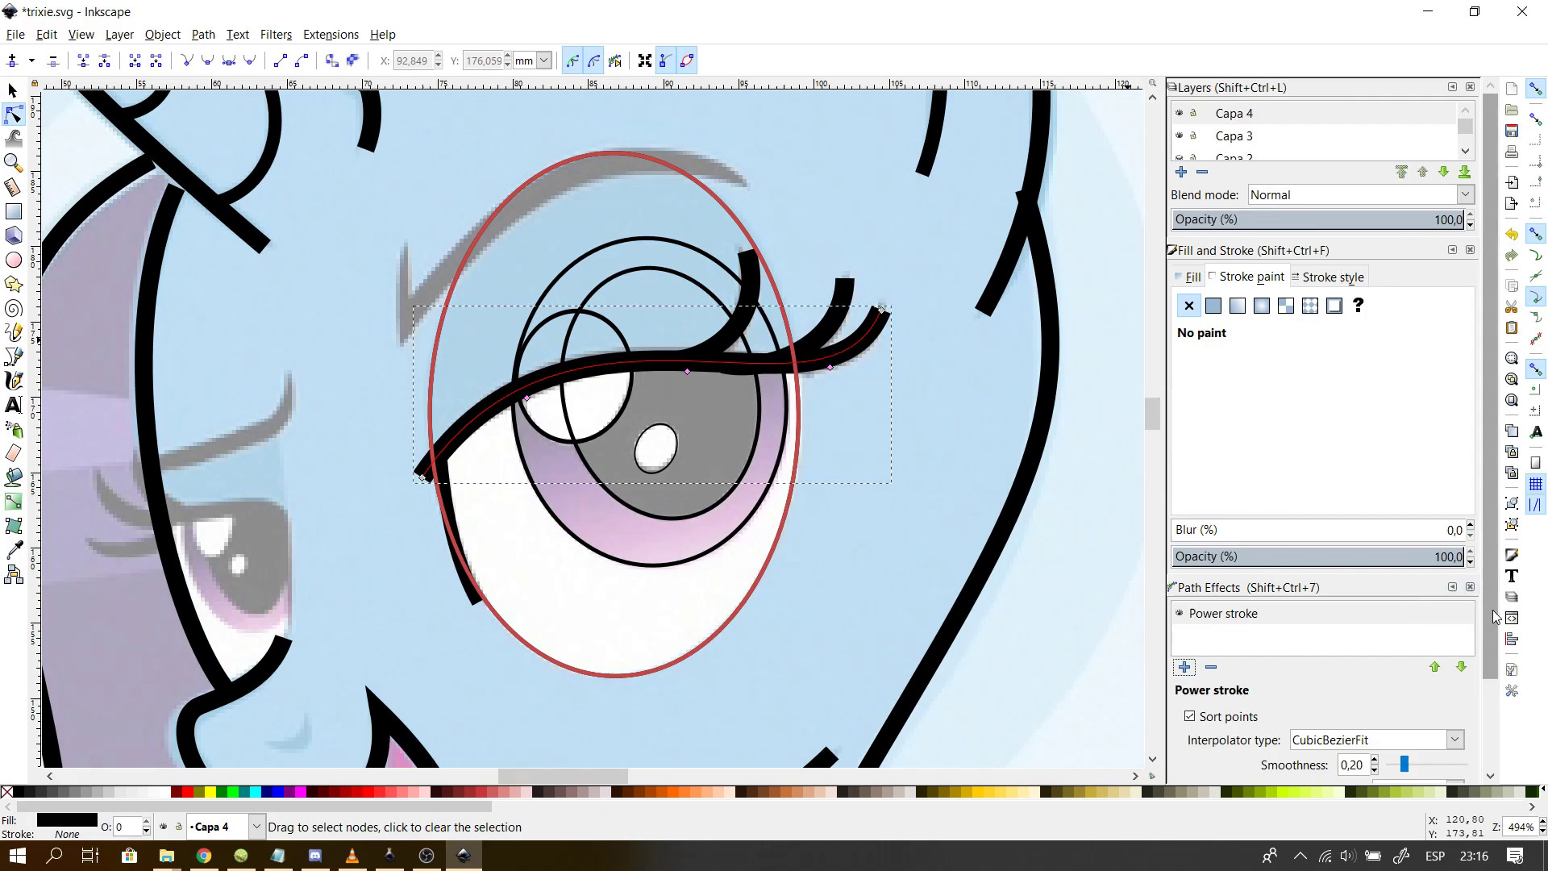
# - Set the eyelid's Power stroke to CubicBezierSmooth interpolation with Zero width start and end caps, and deselect the line
pyautogui.scroll(-3, 1478, 726)
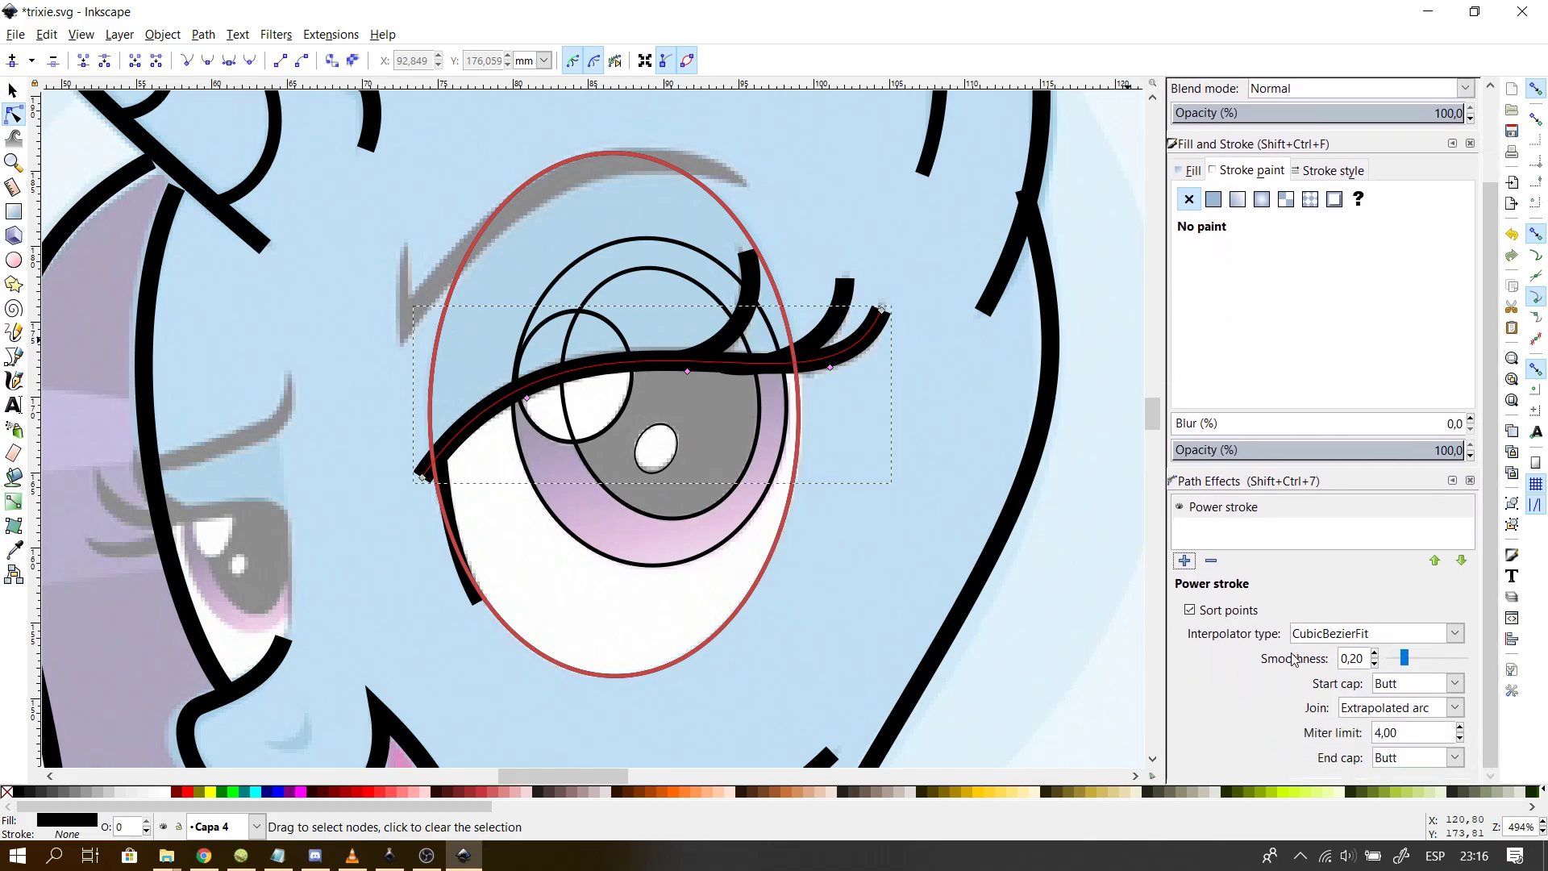
pyautogui.click(1342, 637)
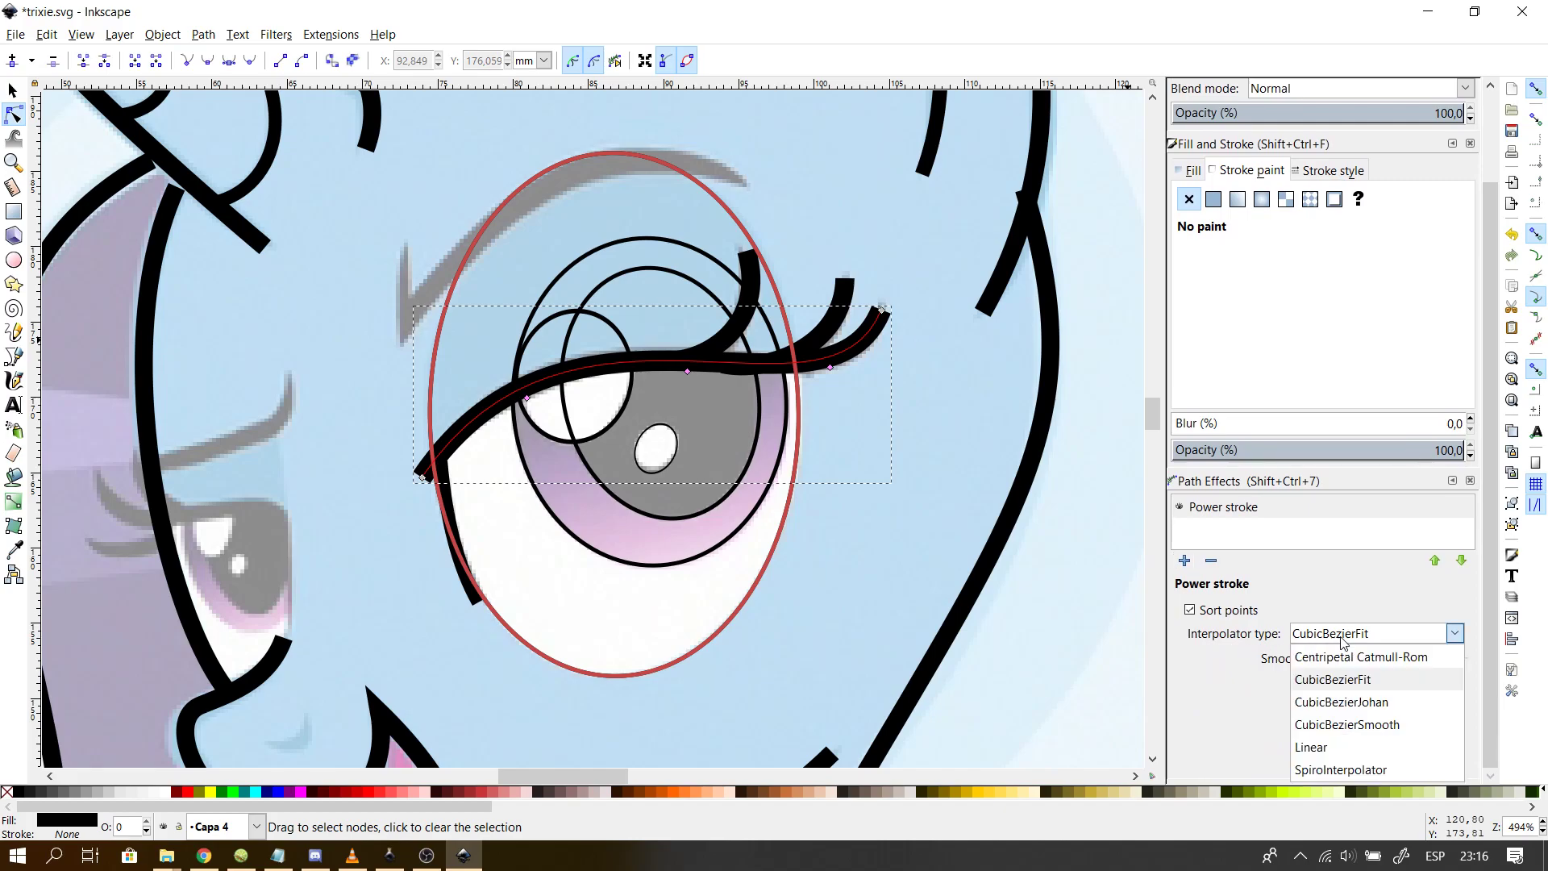
pyautogui.click(1412, 740)
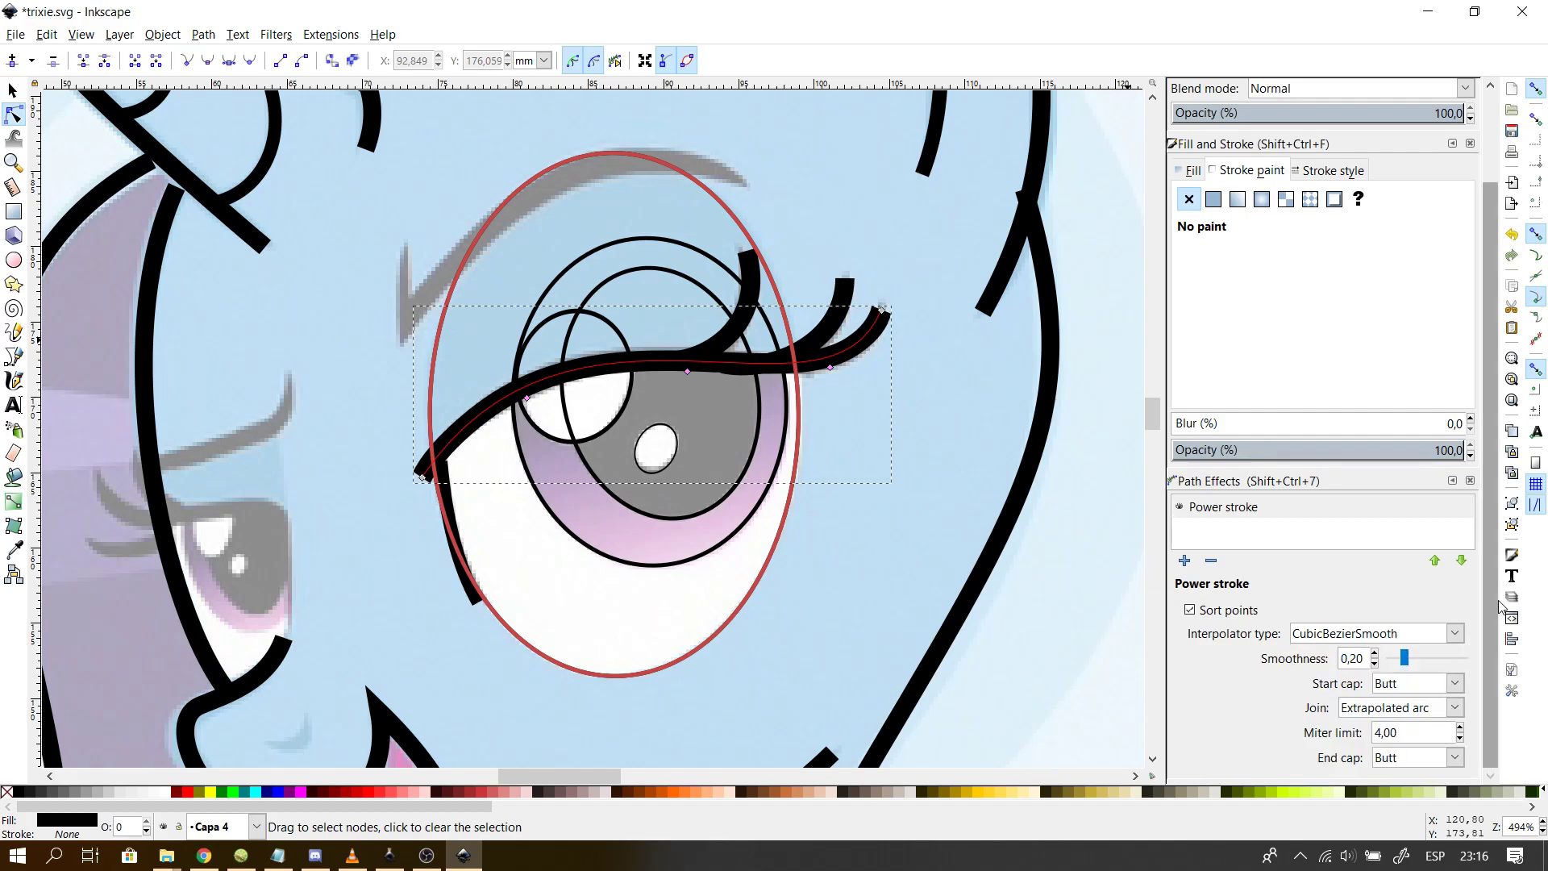
pyautogui.click(1450, 687)
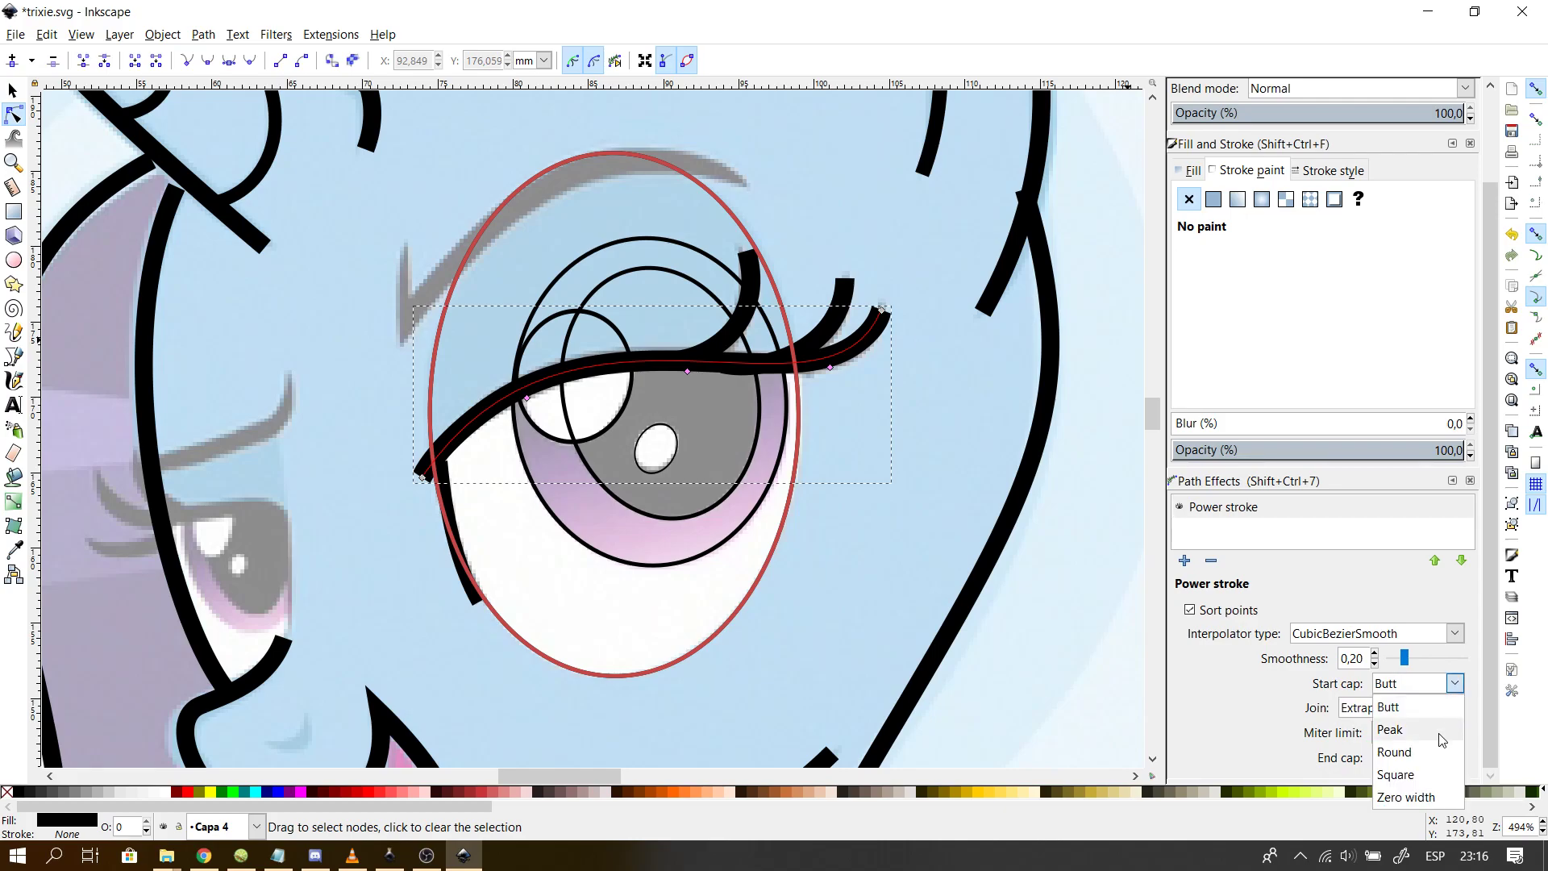
pyautogui.click(1425, 798)
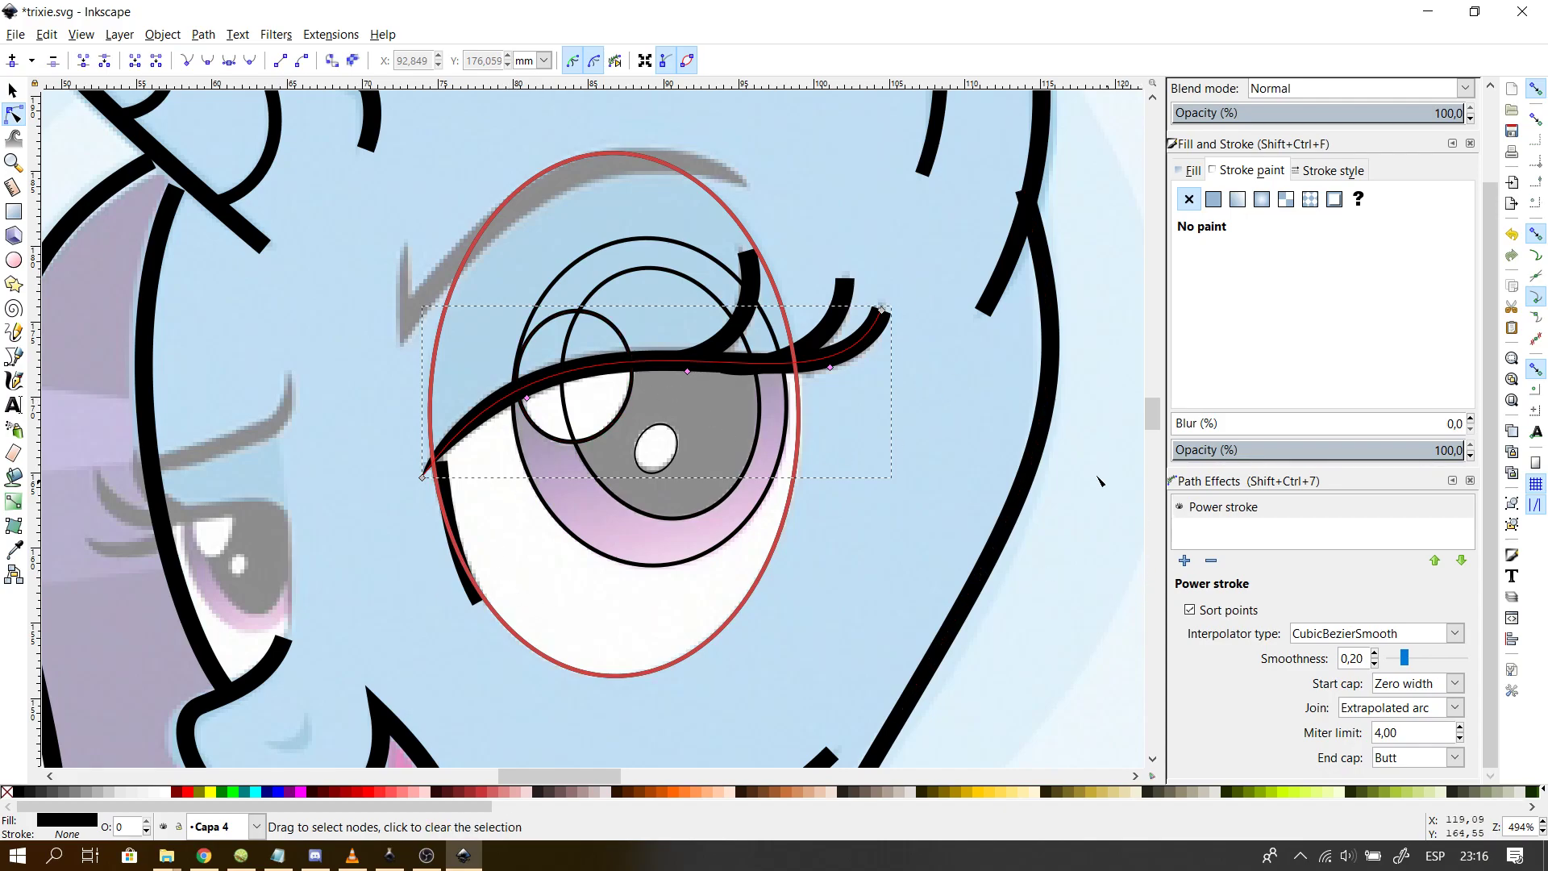
pyautogui.click(1455, 756)
pyautogui.click(1420, 737)
pyautogui.click(984, 466)
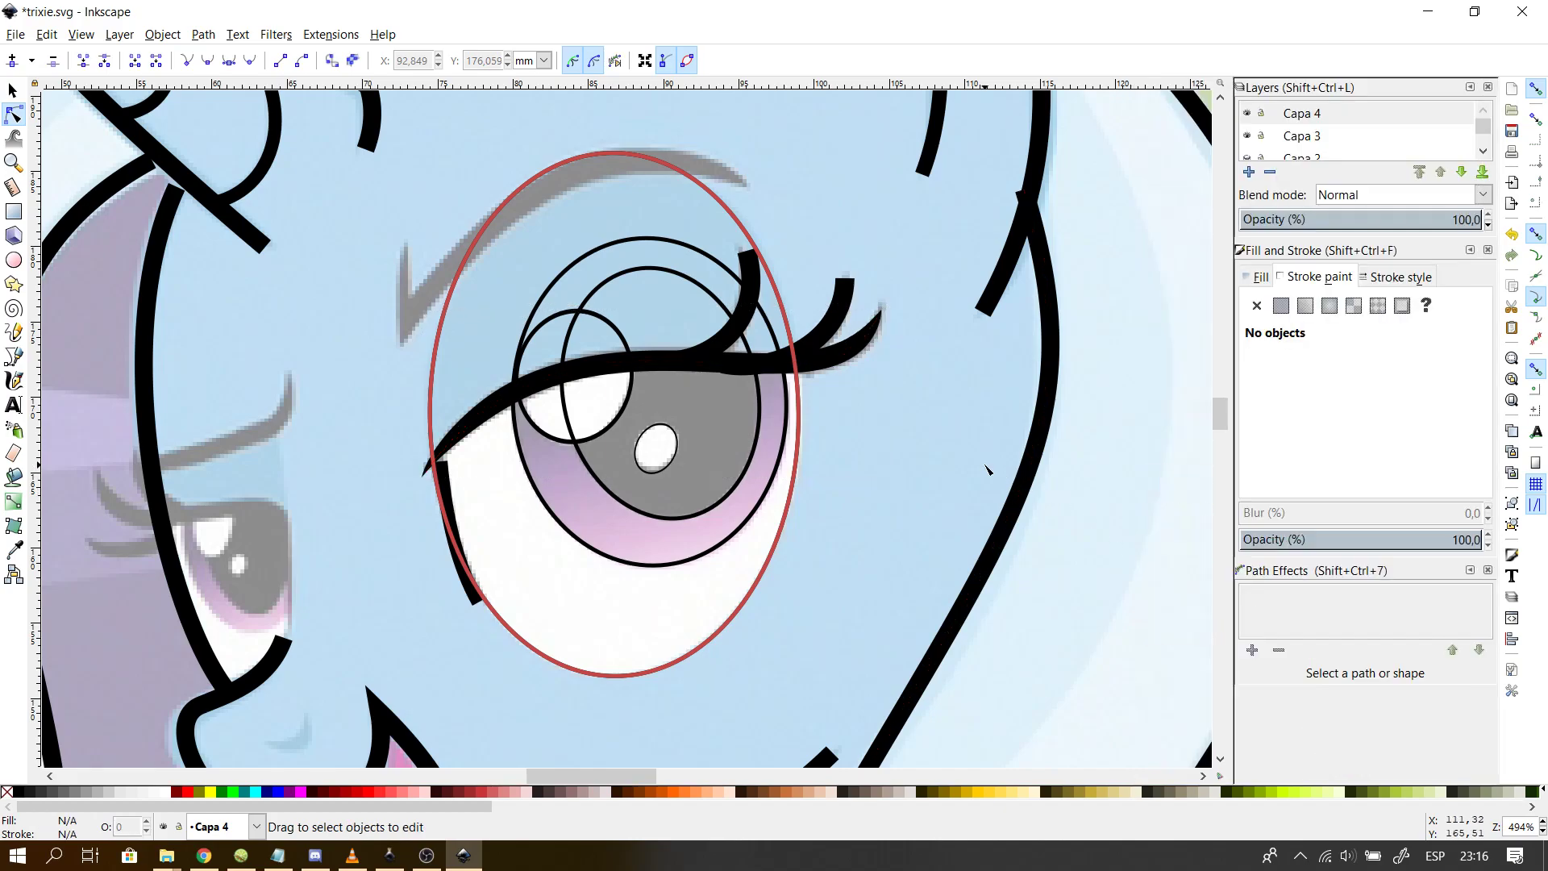
# - Add a Power stroke path effect with CubicBezierSmooth interpolation to the middle eyelash
pyautogui.click(822, 326)
pyautogui.click(1252, 667)
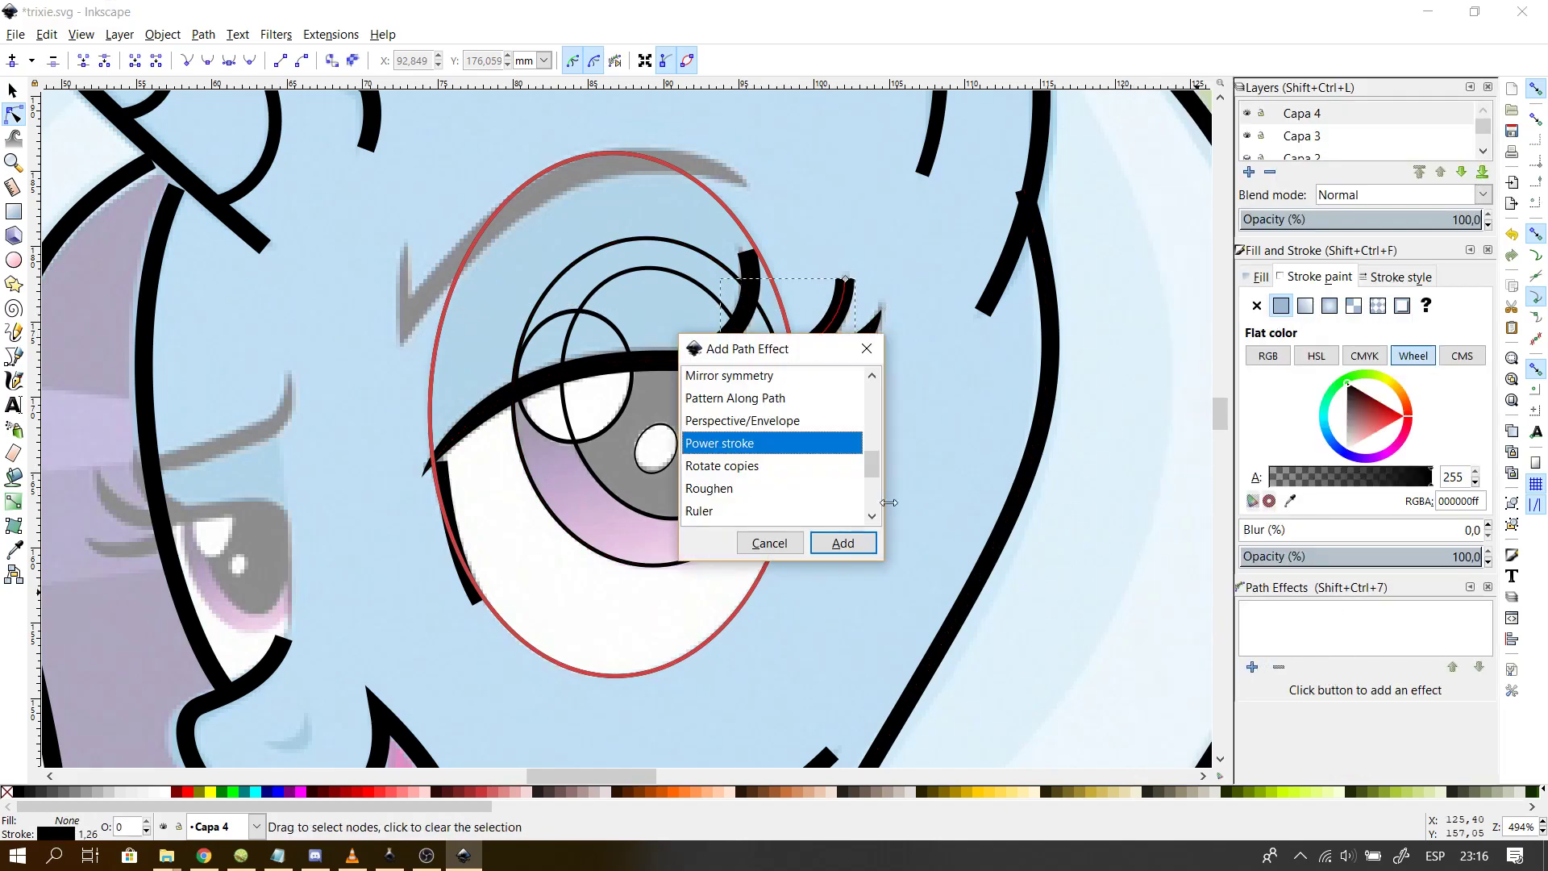
pyautogui.click(842, 542)
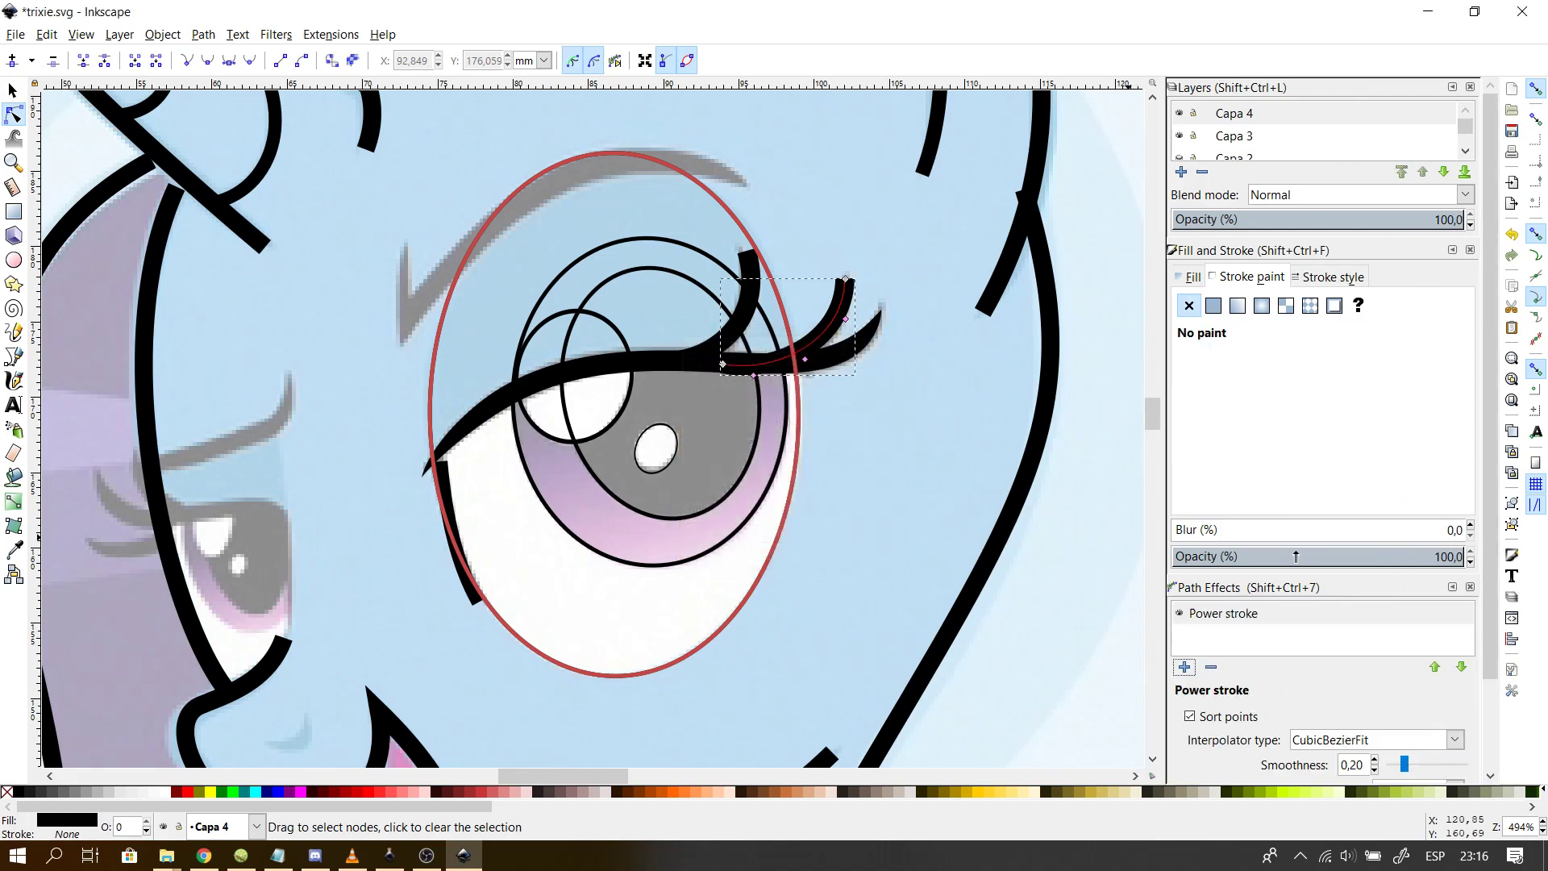
pyautogui.click(1360, 742)
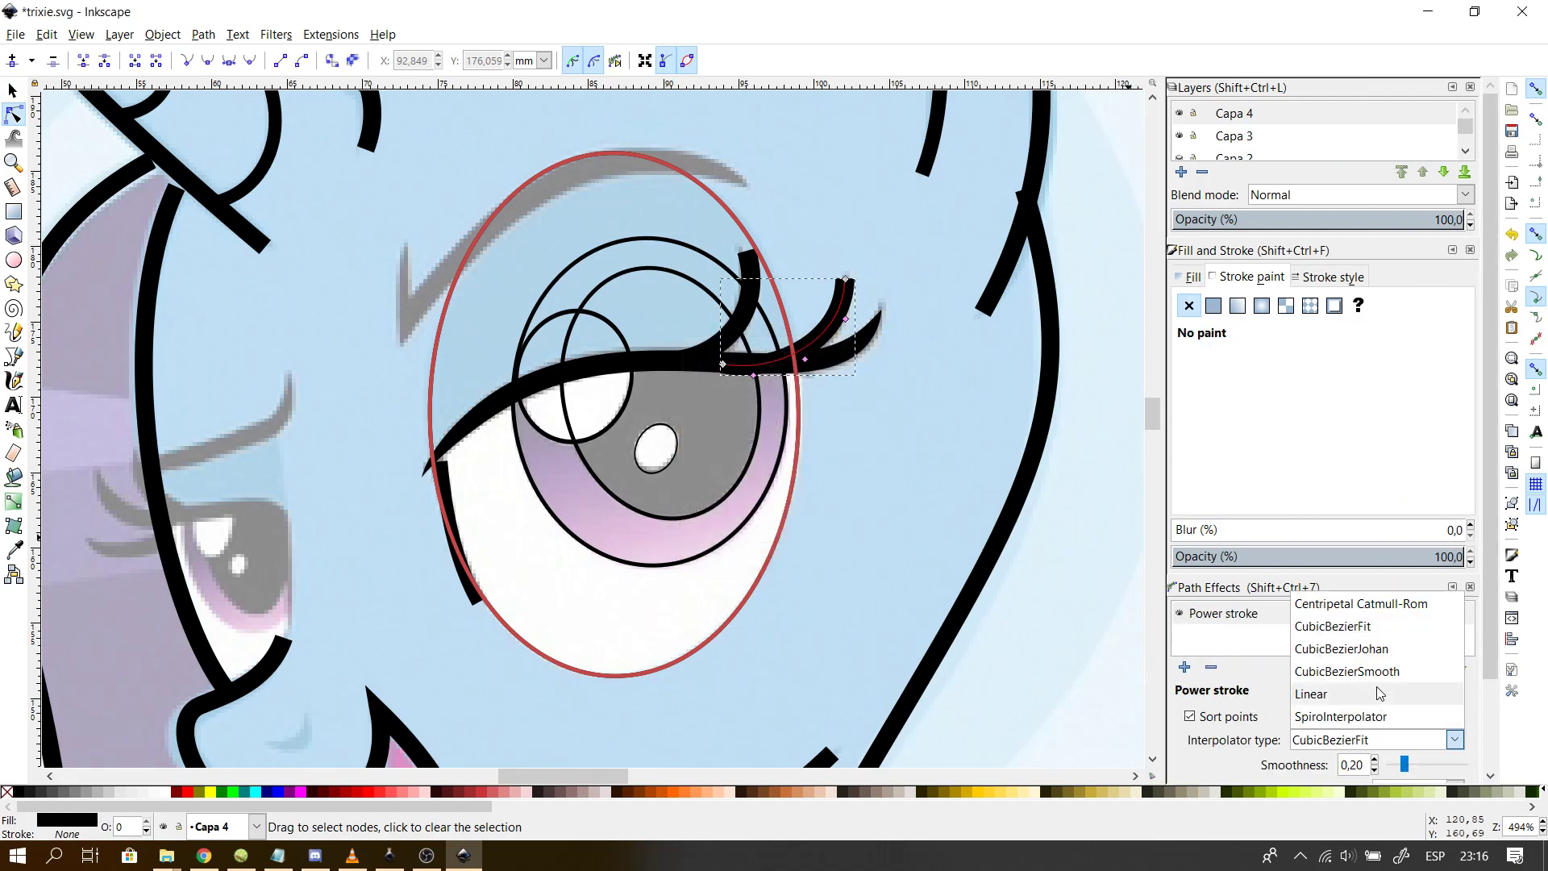
pyautogui.click(1347, 672)
# - Set the middle eyelash's start and end caps to Zero width and deselect it
pyautogui.moveTo(1489, 685); pyautogui.dragTo(1490, 792)
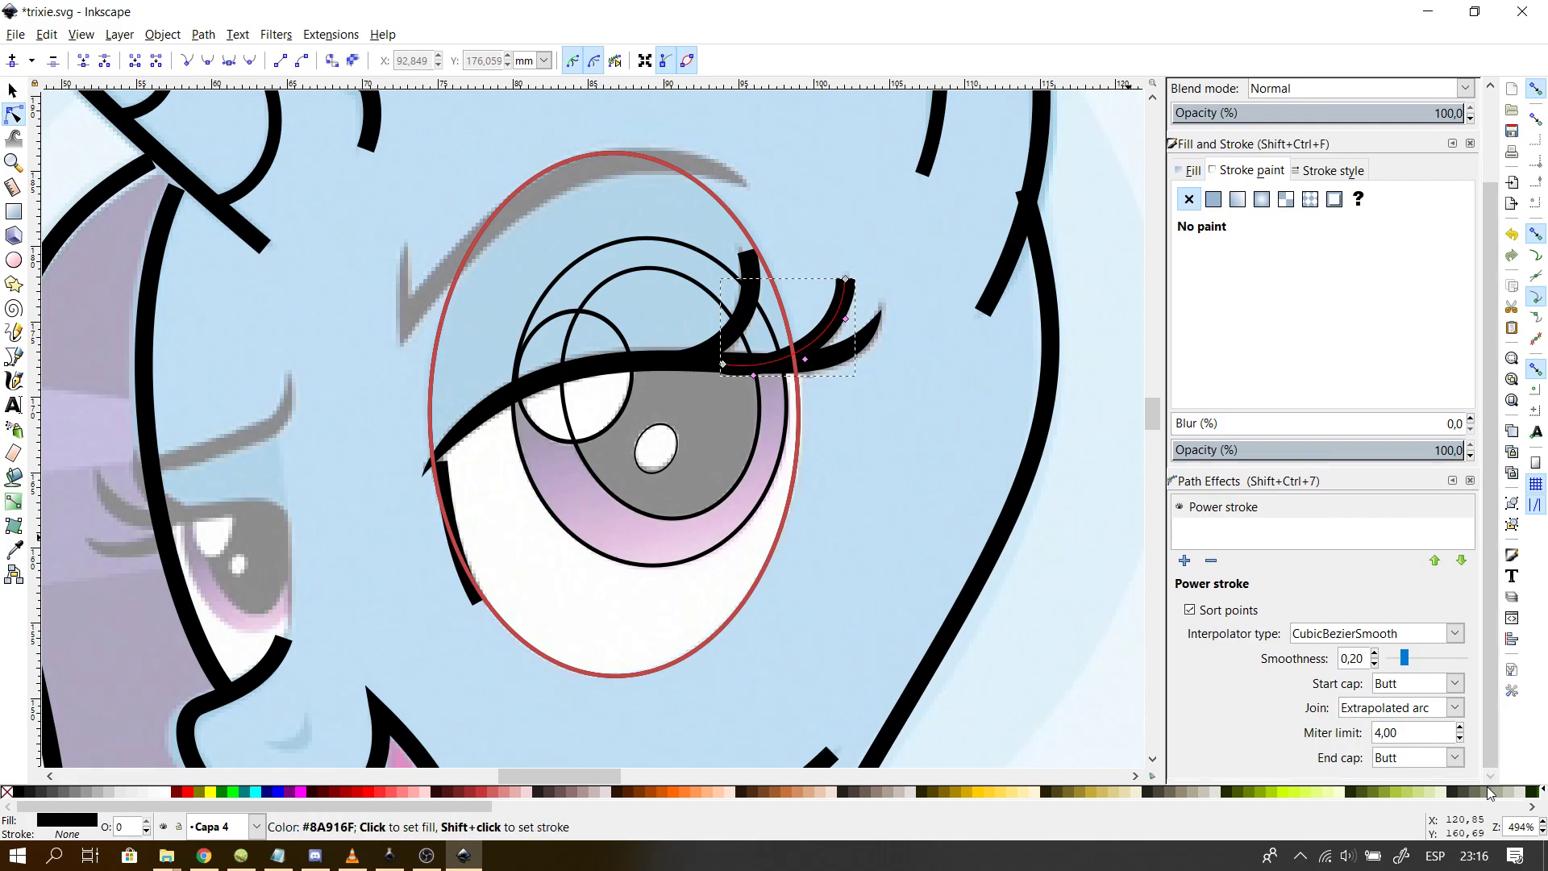
pyautogui.click(1416, 687)
pyautogui.click(1407, 797)
pyautogui.click(1419, 758)
pyautogui.click(1395, 737)
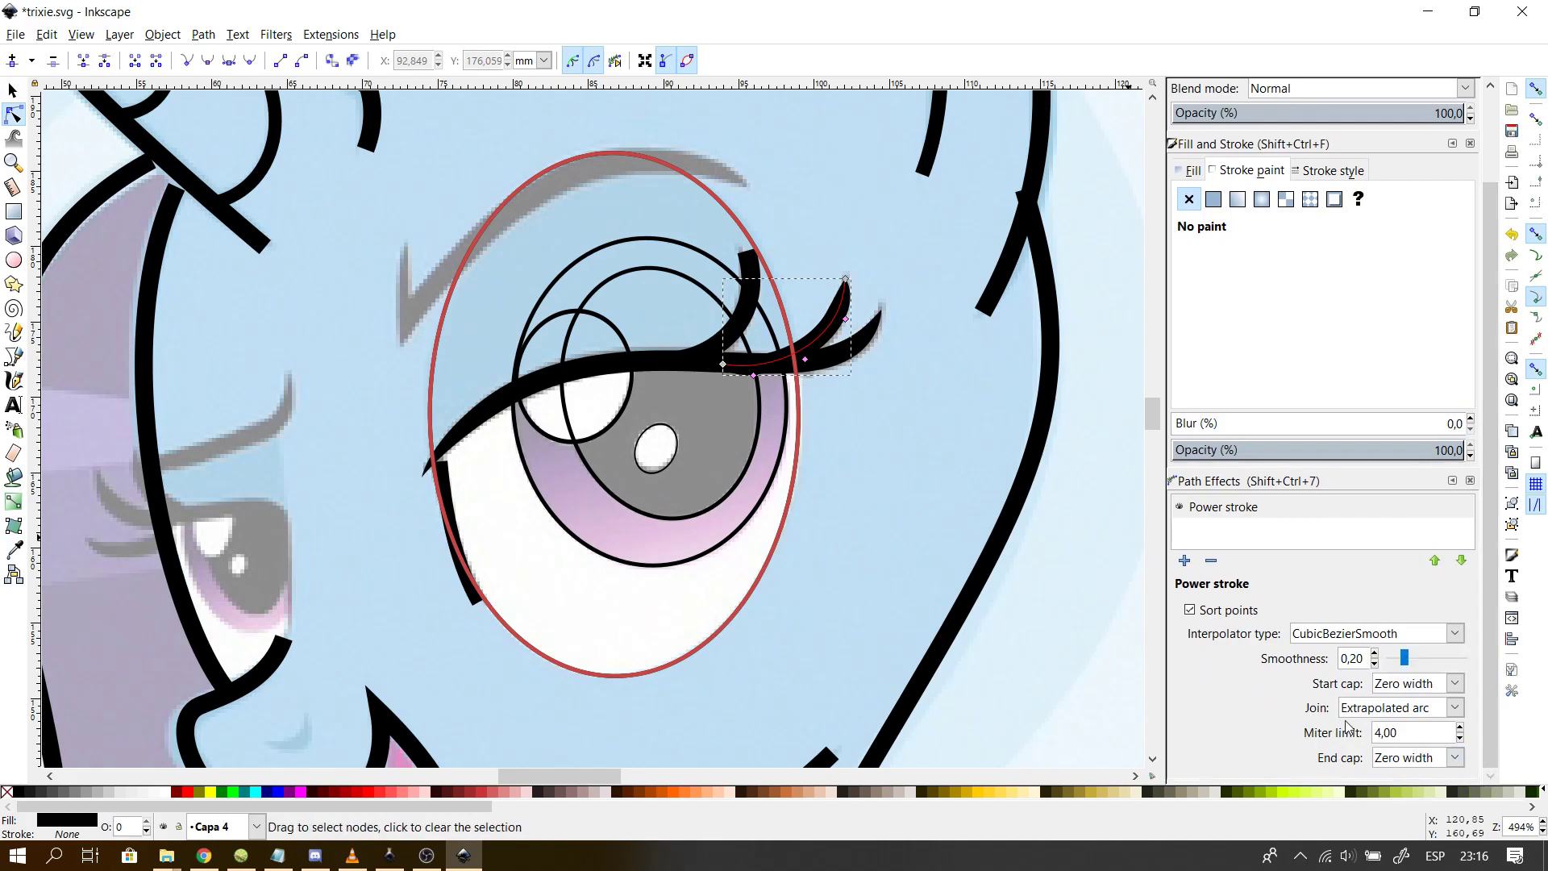
pyautogui.click(968, 457)
# - Copy the width value of the middle eyelash's stroke width control point nearest the tip, leaving that point unmodified
pyautogui.scroll(2, 824, 368)
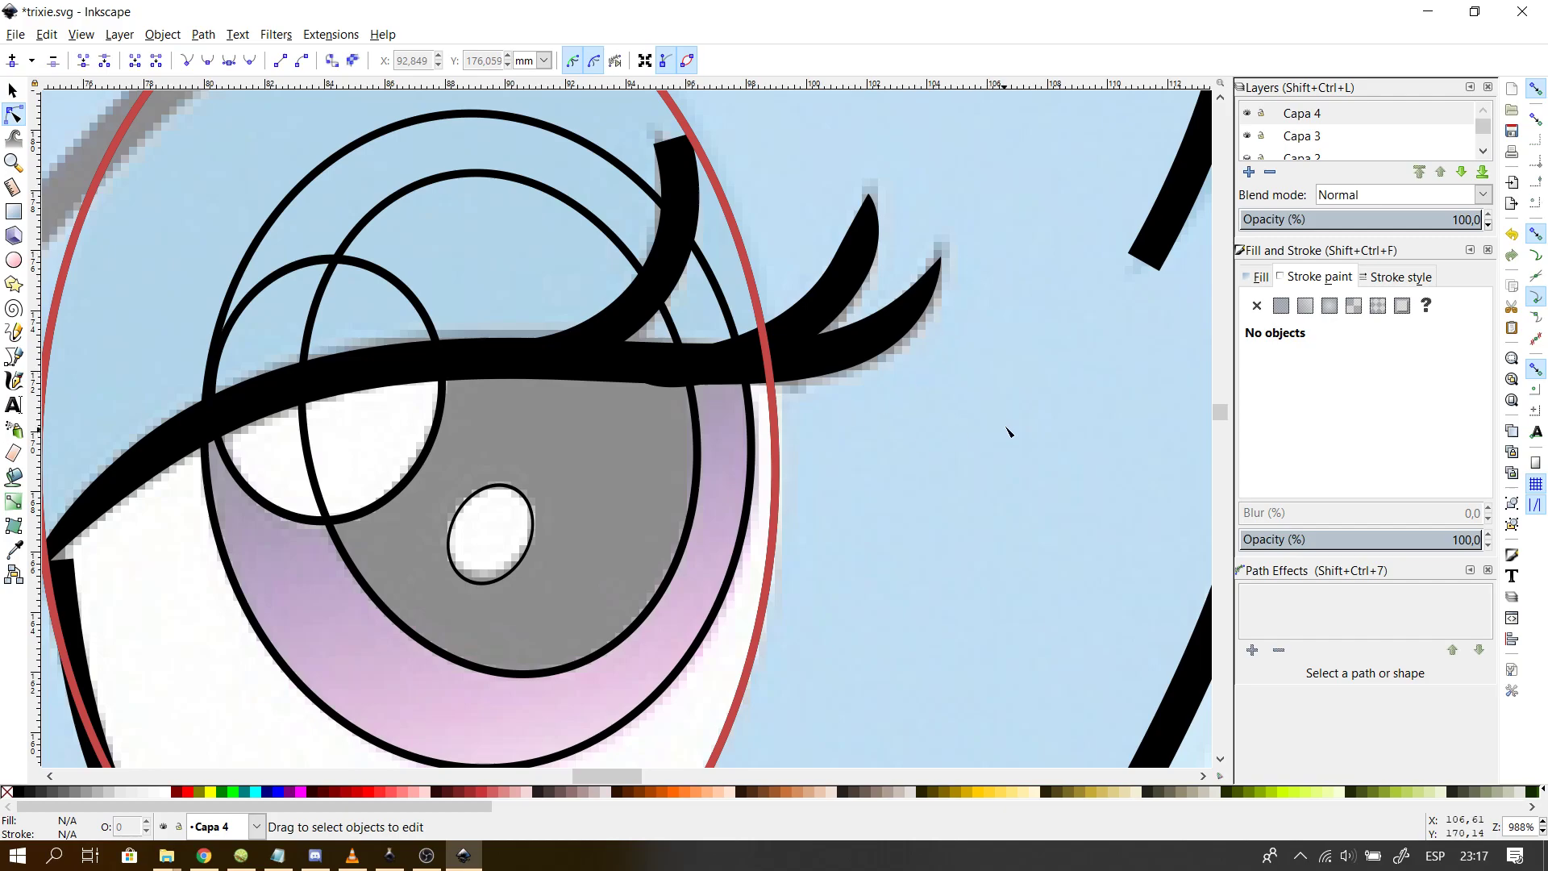
pyautogui.click(848, 243)
pyautogui.click(806, 249)
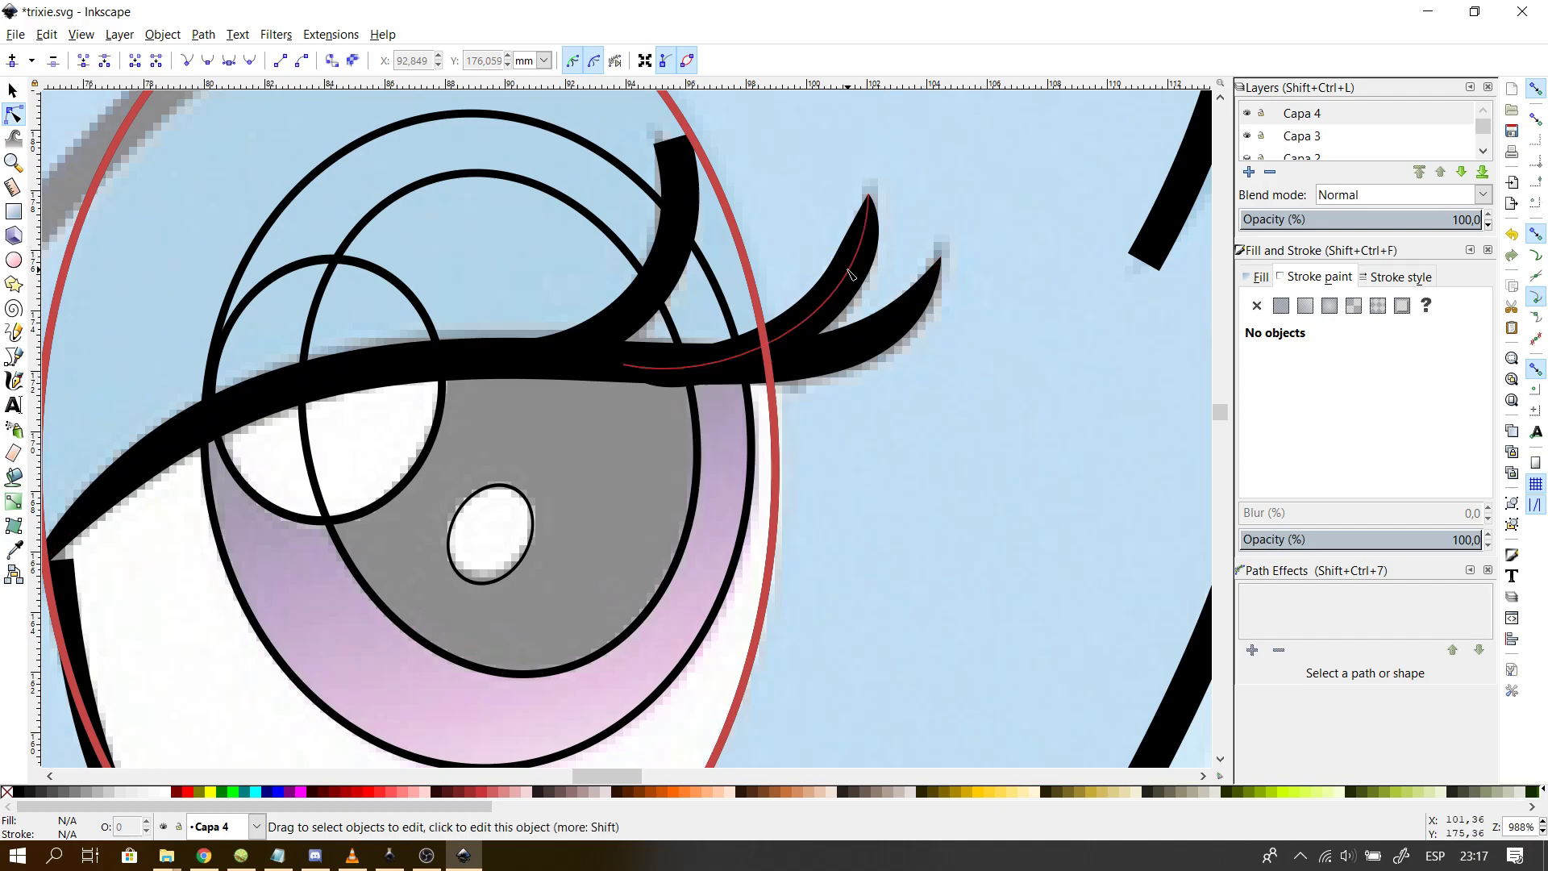
pyautogui.click(865, 289)
pyautogui.keyDown('ctrl'); pyautogui.scroll(1, 865, 289); pyautogui.keyUp('ctrl')
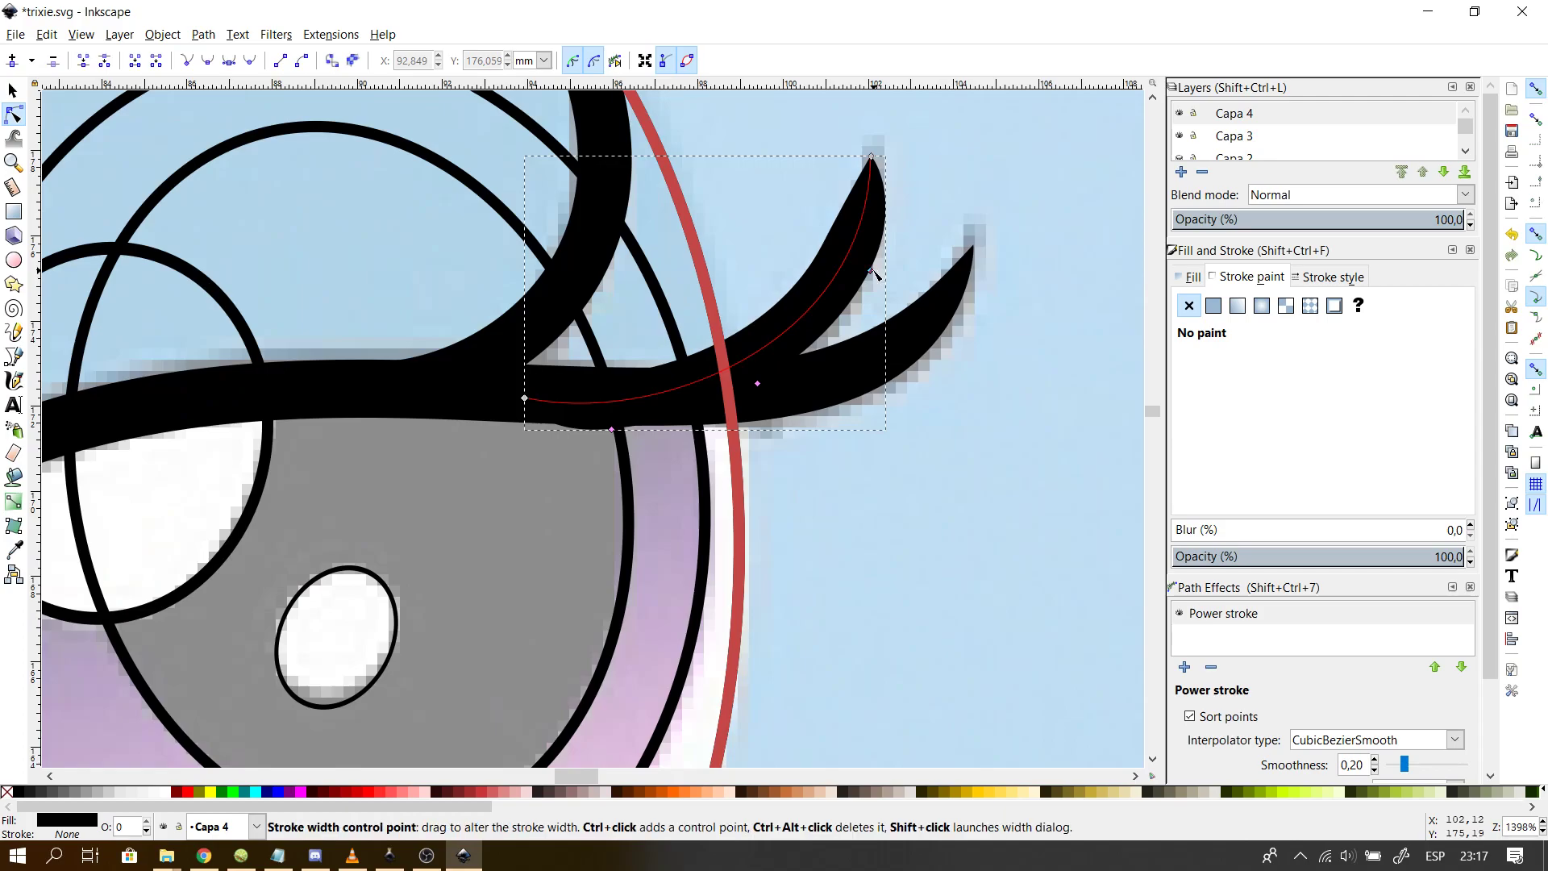
pyautogui.keyDown('ctrl'); pyautogui.scroll(1, 881, 277); pyautogui.keyUp('ctrl')
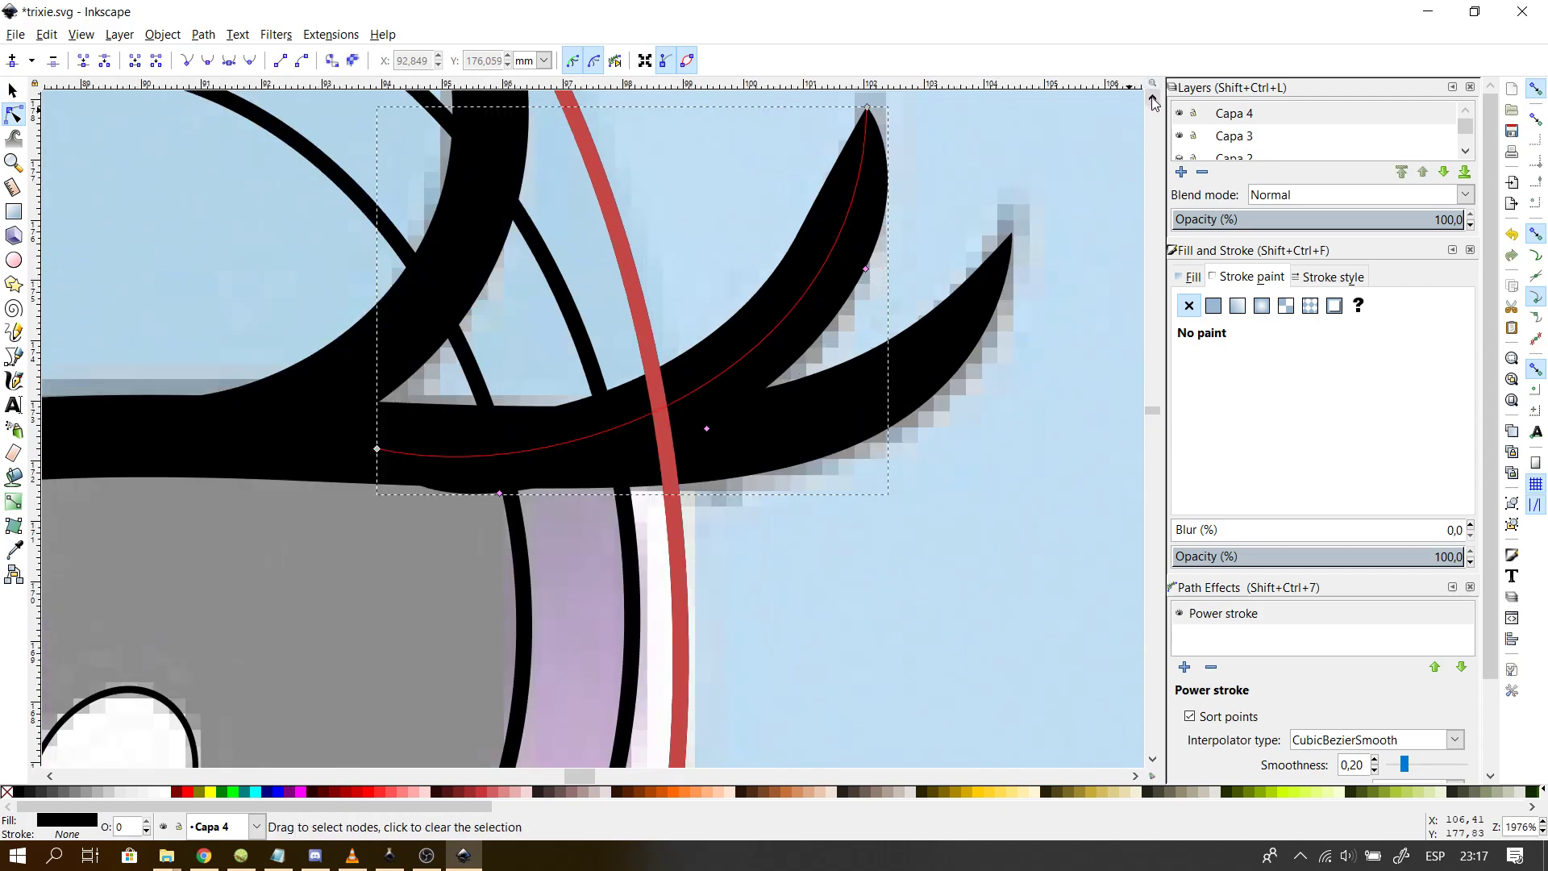
pyautogui.scroll(4, 868, 411)
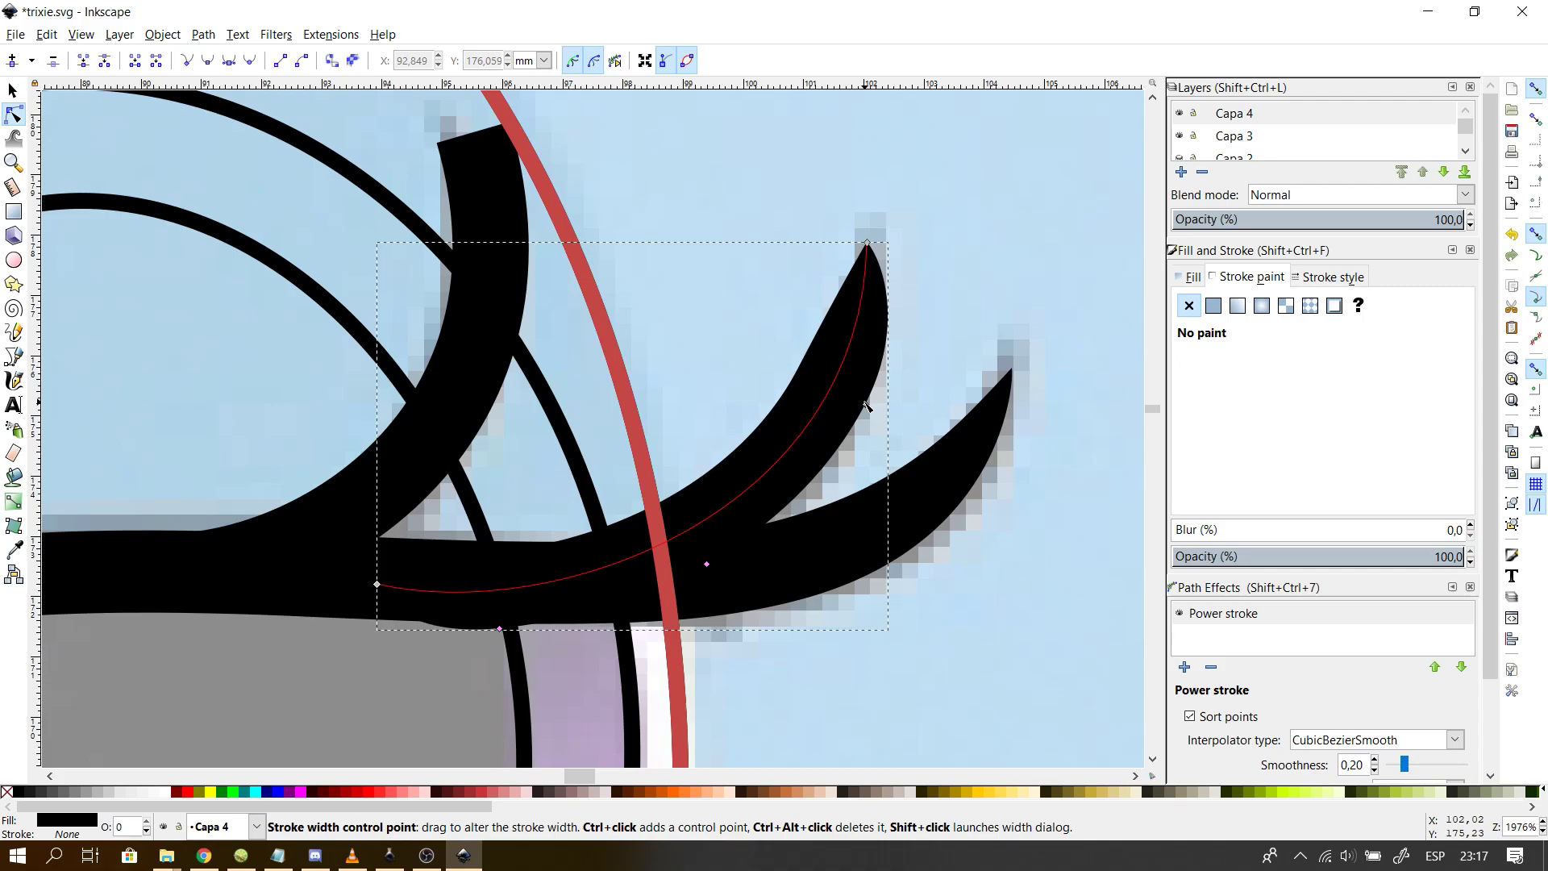
pyautogui.keyDown('shift'); pyautogui.click(866, 404); pyautogui.keyUp('shift')
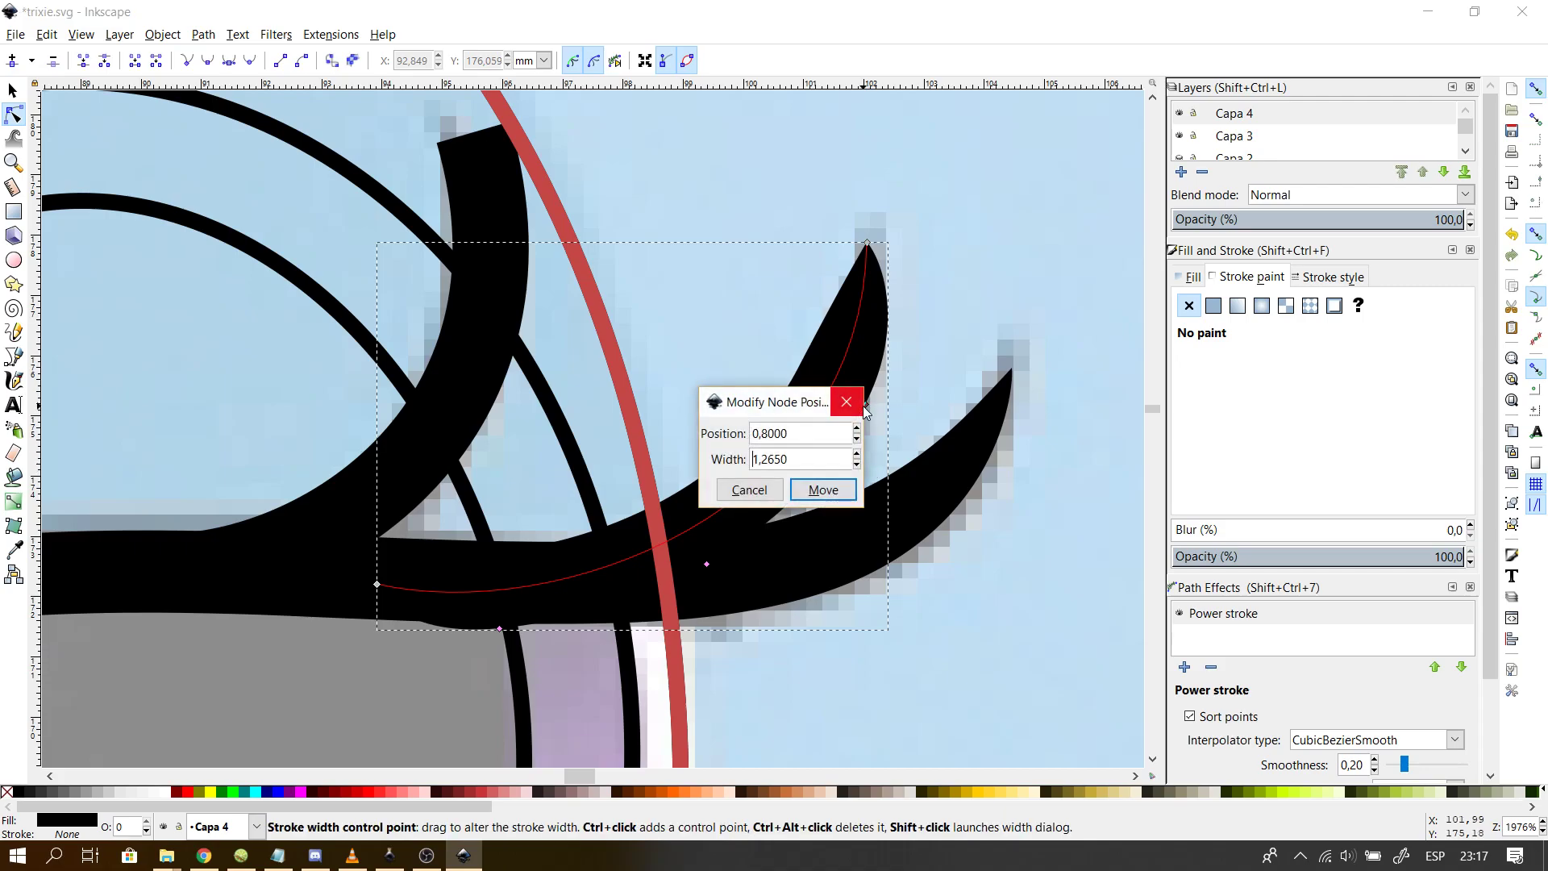
pyautogui.moveTo(822, 464); pyautogui.dragTo(719, 451)
pyautogui.hotkey('ctrl', 'c')
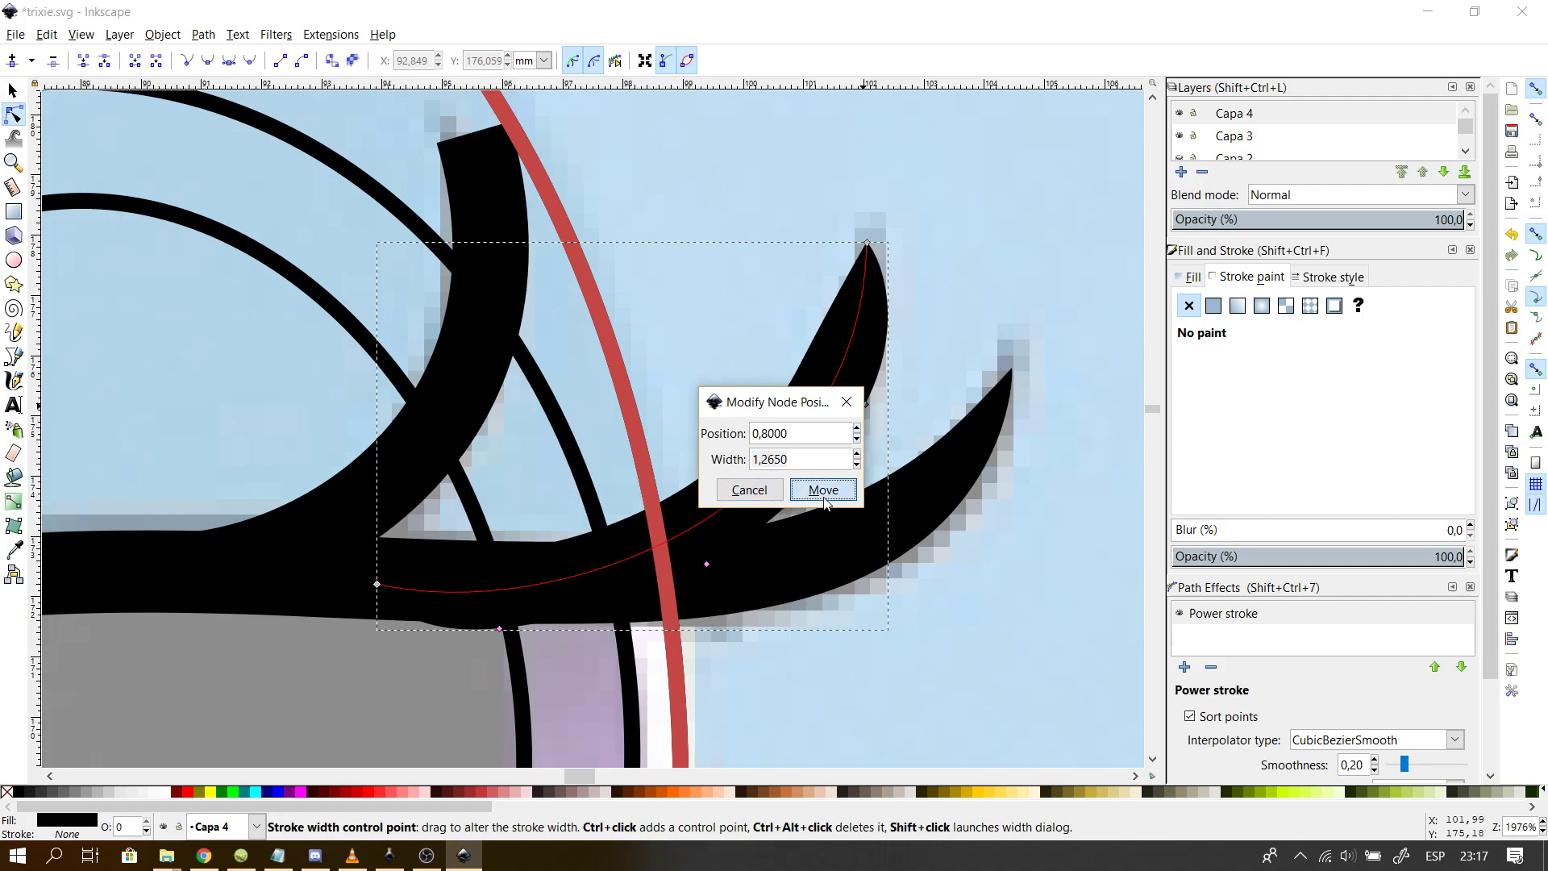
pyautogui.click(749, 489)
# - Slide the middle eyelash's tip width point toward its base, set its width to 1,2650, and shift the lash's start node slightly up and left
pyautogui.moveTo(865, 404)
pyautogui.mouseDown()
pyautogui.moveTo(829, 466)
pyautogui.moveTo(728, 554)
pyautogui.mouseUp()
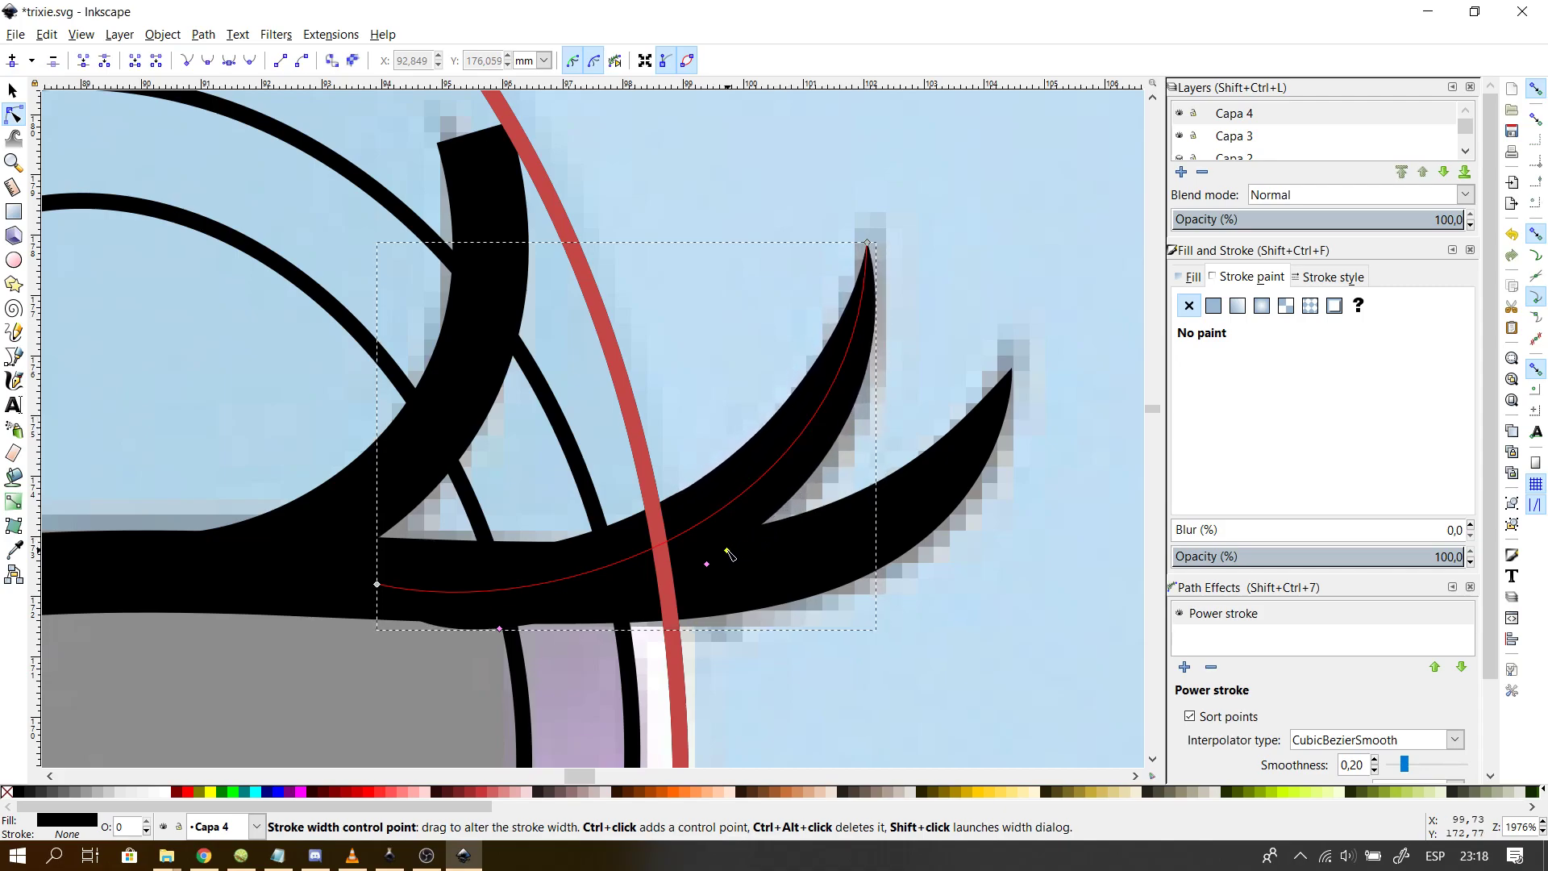
pyautogui.keyDown('shift'); pyautogui.click(578, 614); pyautogui.keyUp('shift')
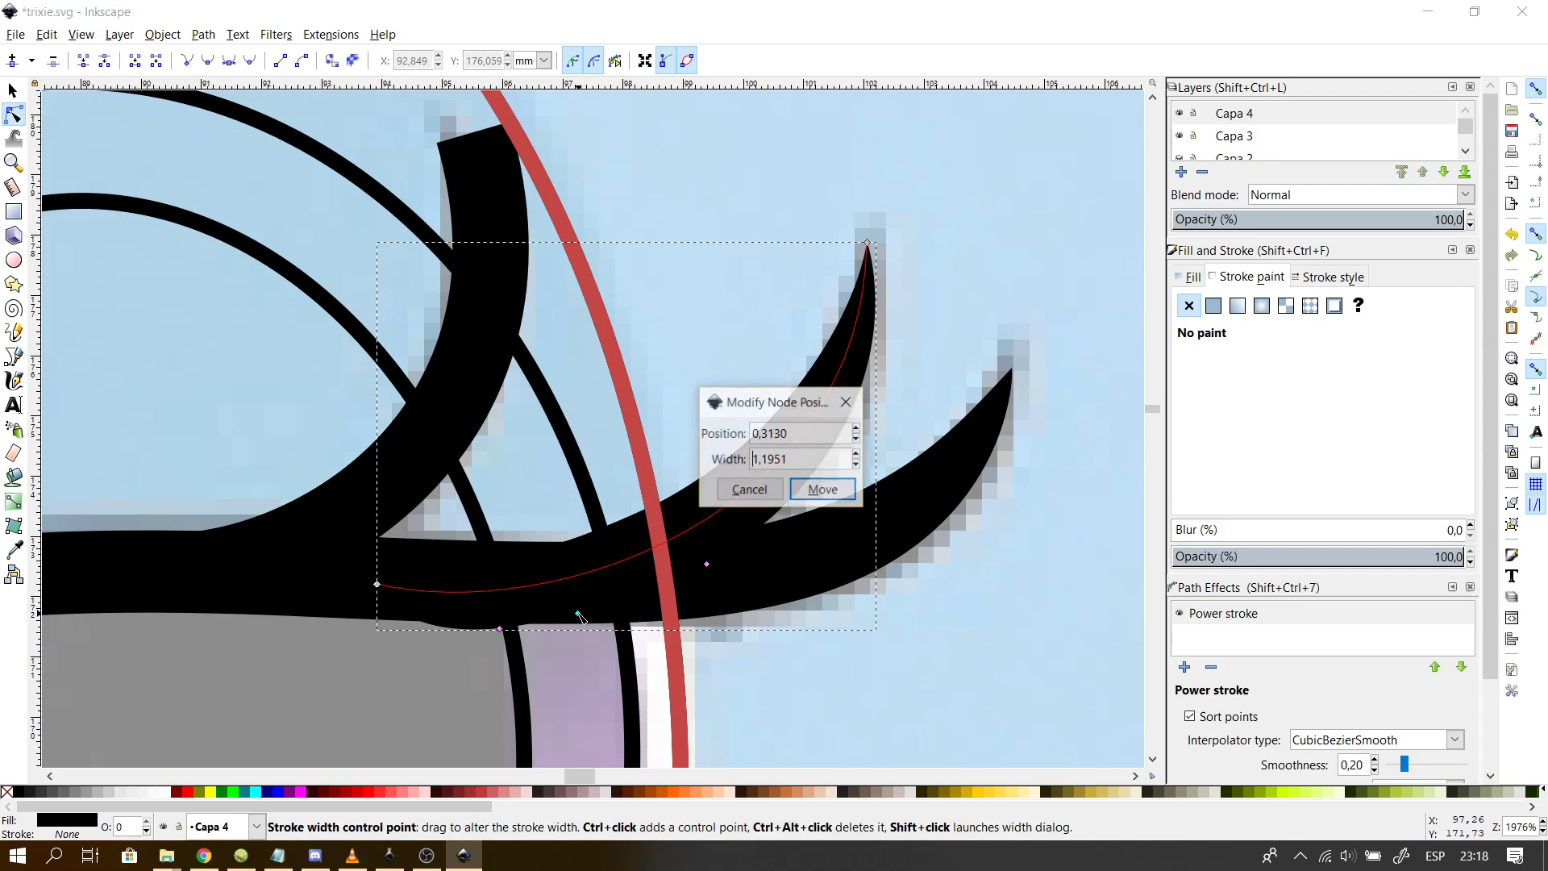
pyautogui.tripleClick(828, 456)
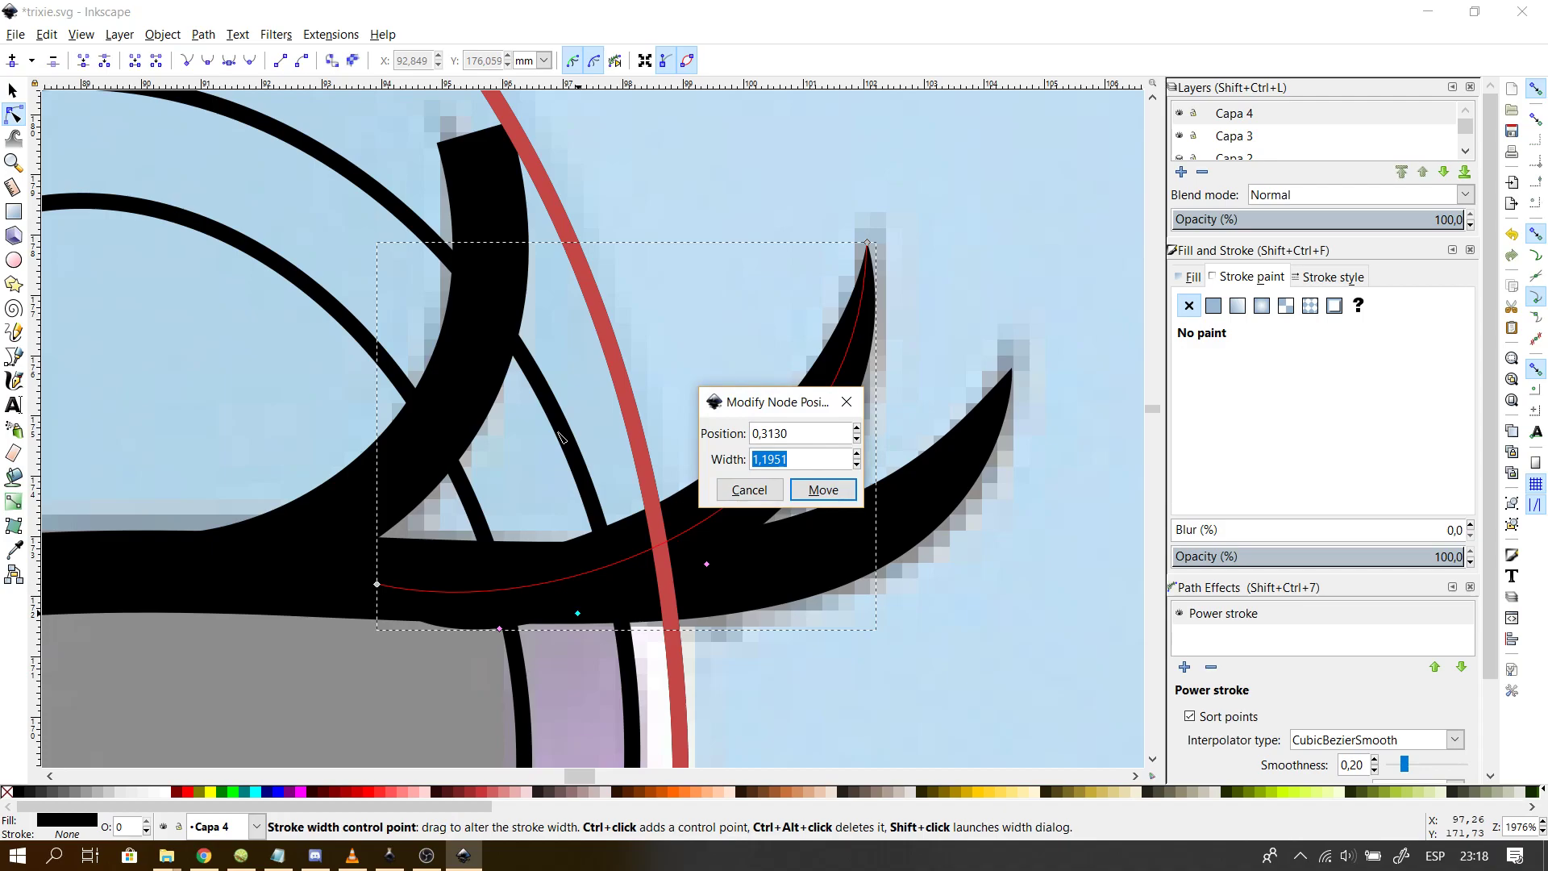
pyautogui.write('1,2650')
pyautogui.press('Return')
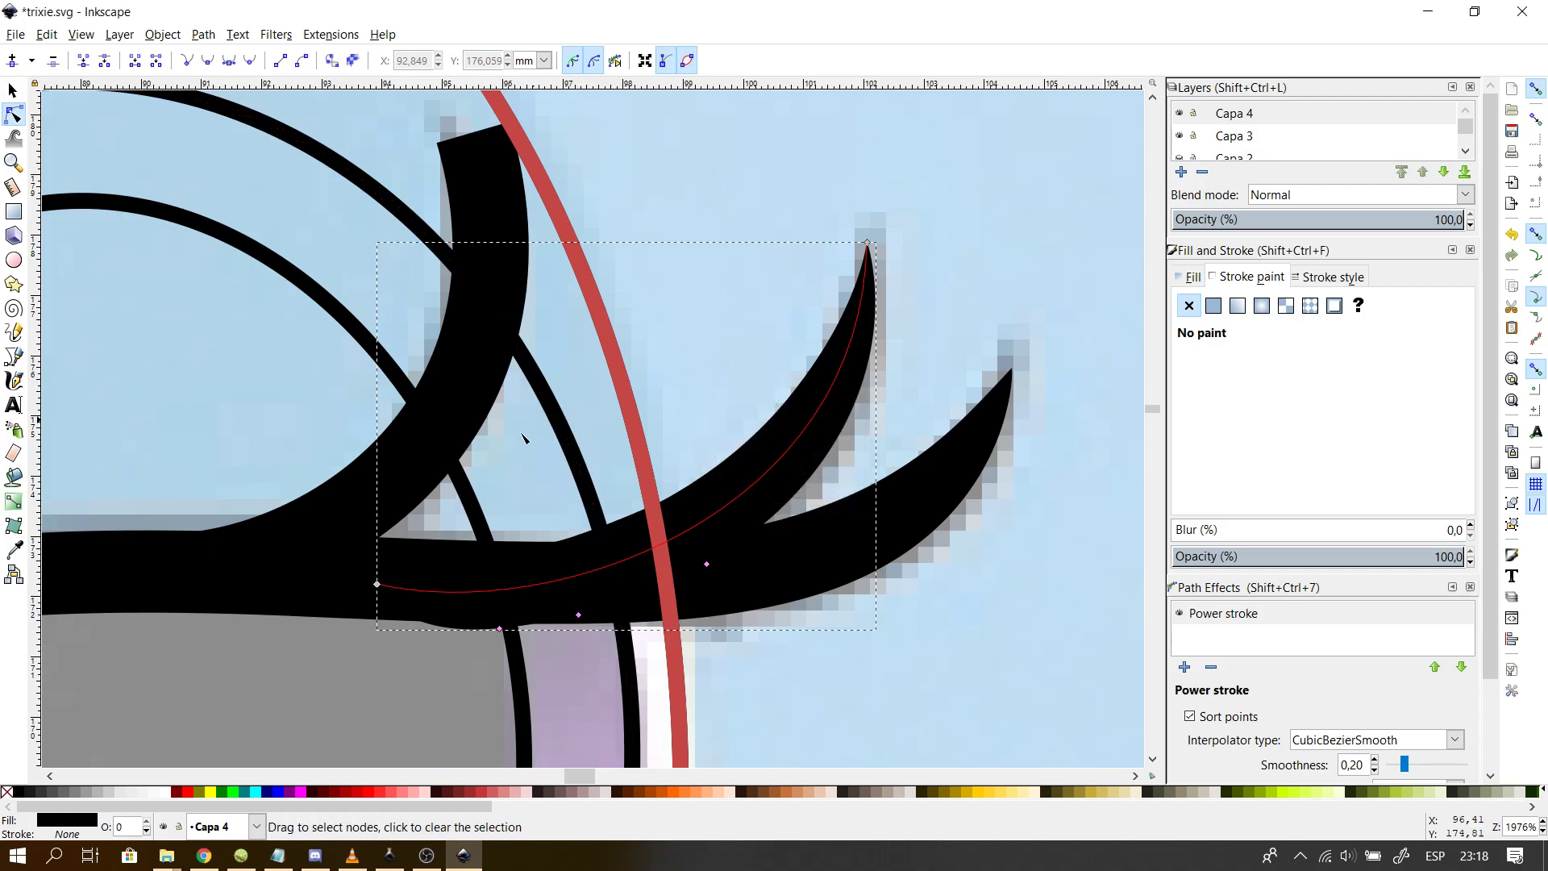
pyautogui.moveTo(377, 583); pyautogui.dragTo(356, 576)
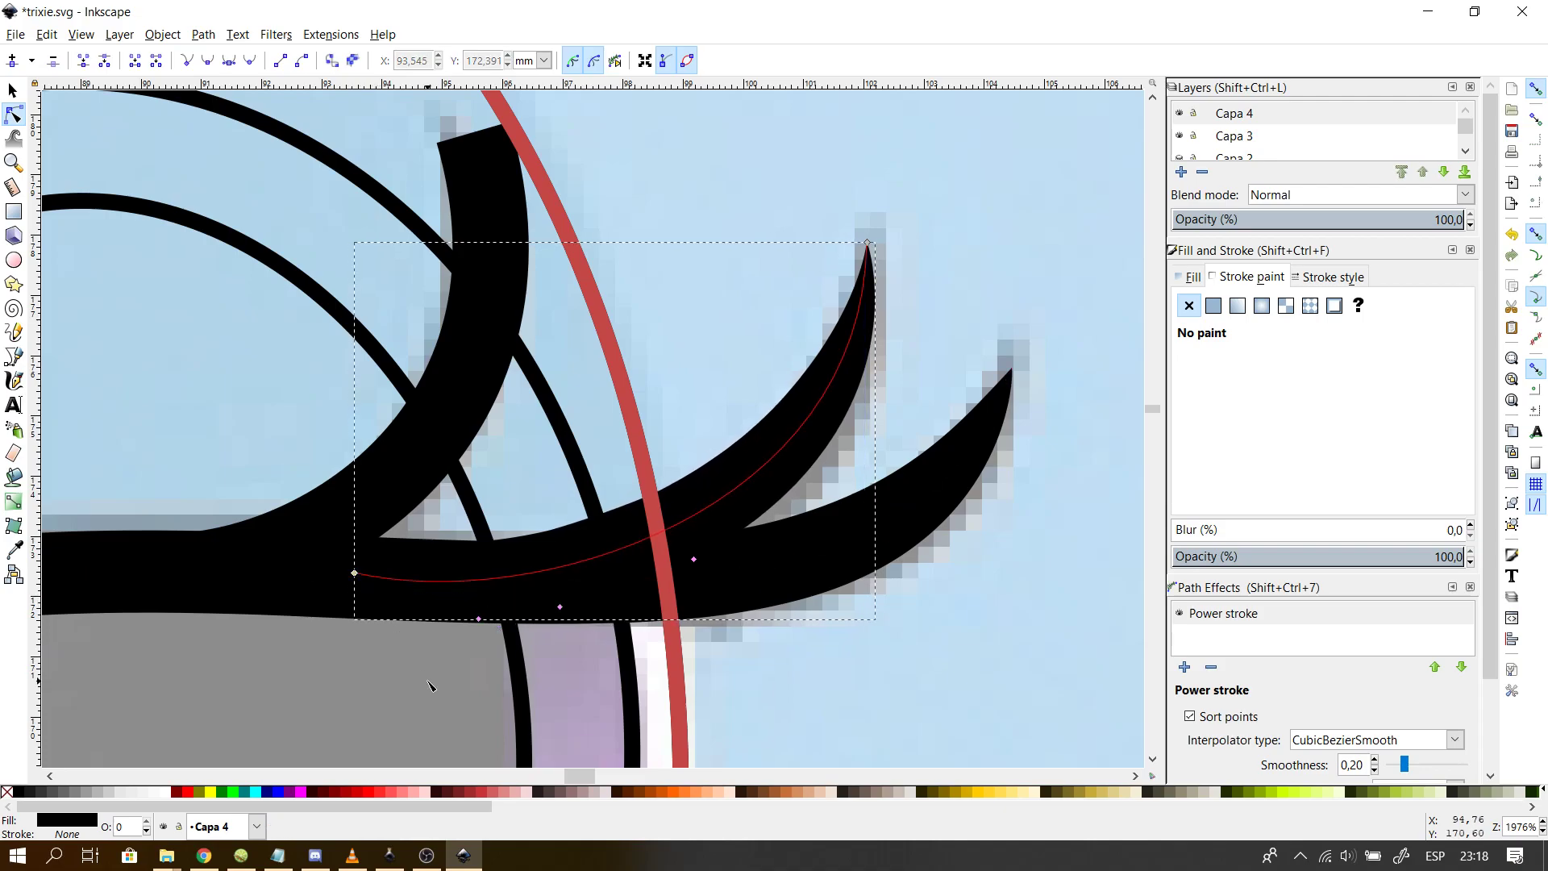
pyautogui.click(451, 682)
# - Add a Power stroke path effect with CubicBezierSmooth interpolation to the innermost eyelash
pyautogui.click(488, 258)
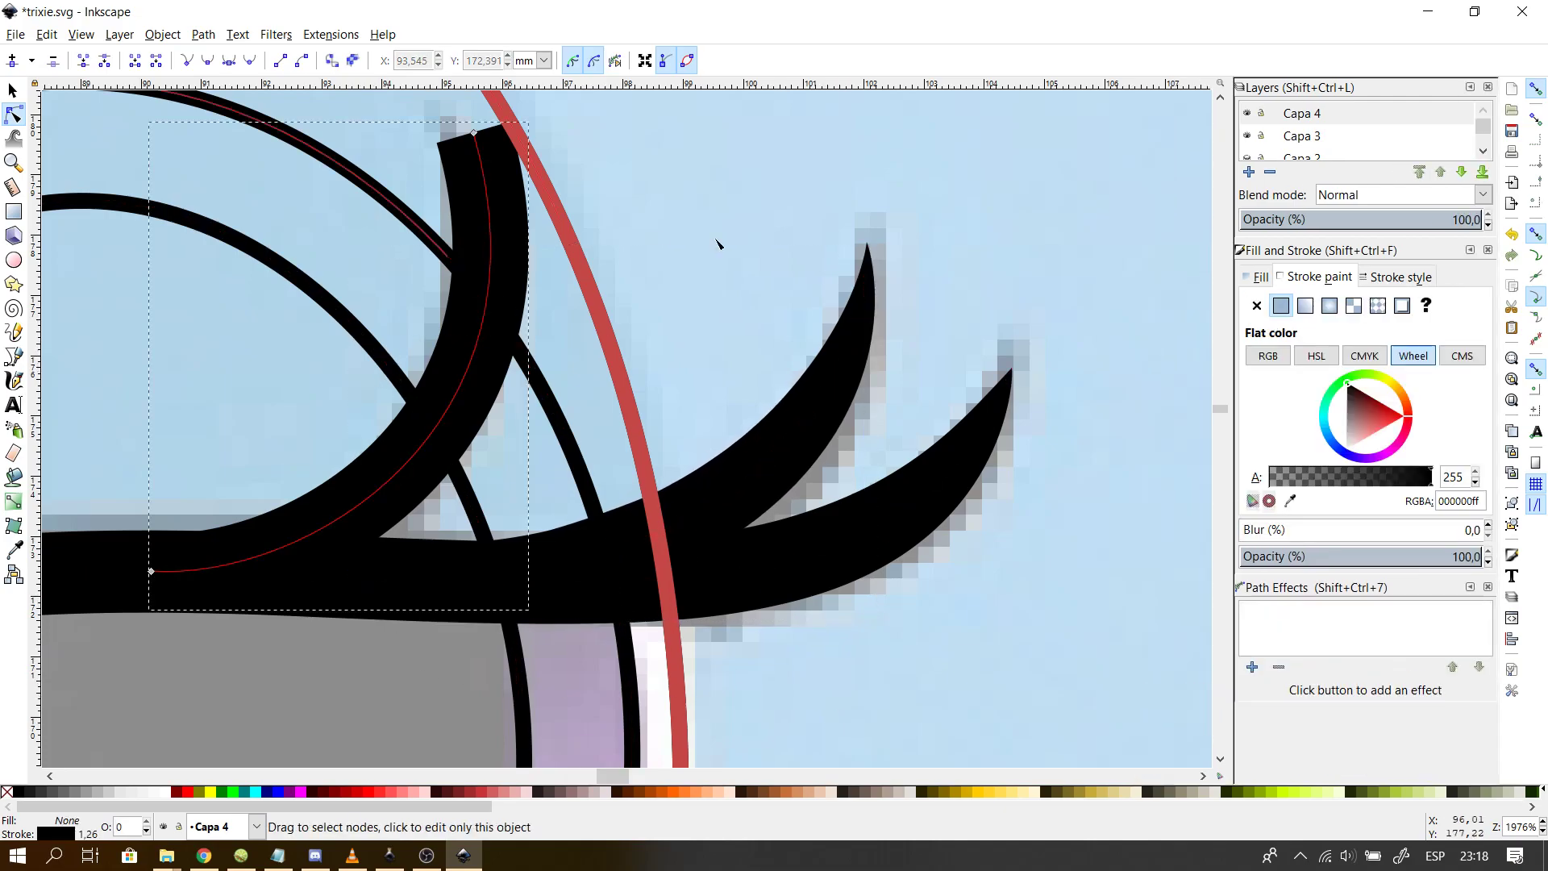
pyautogui.click(1254, 668)
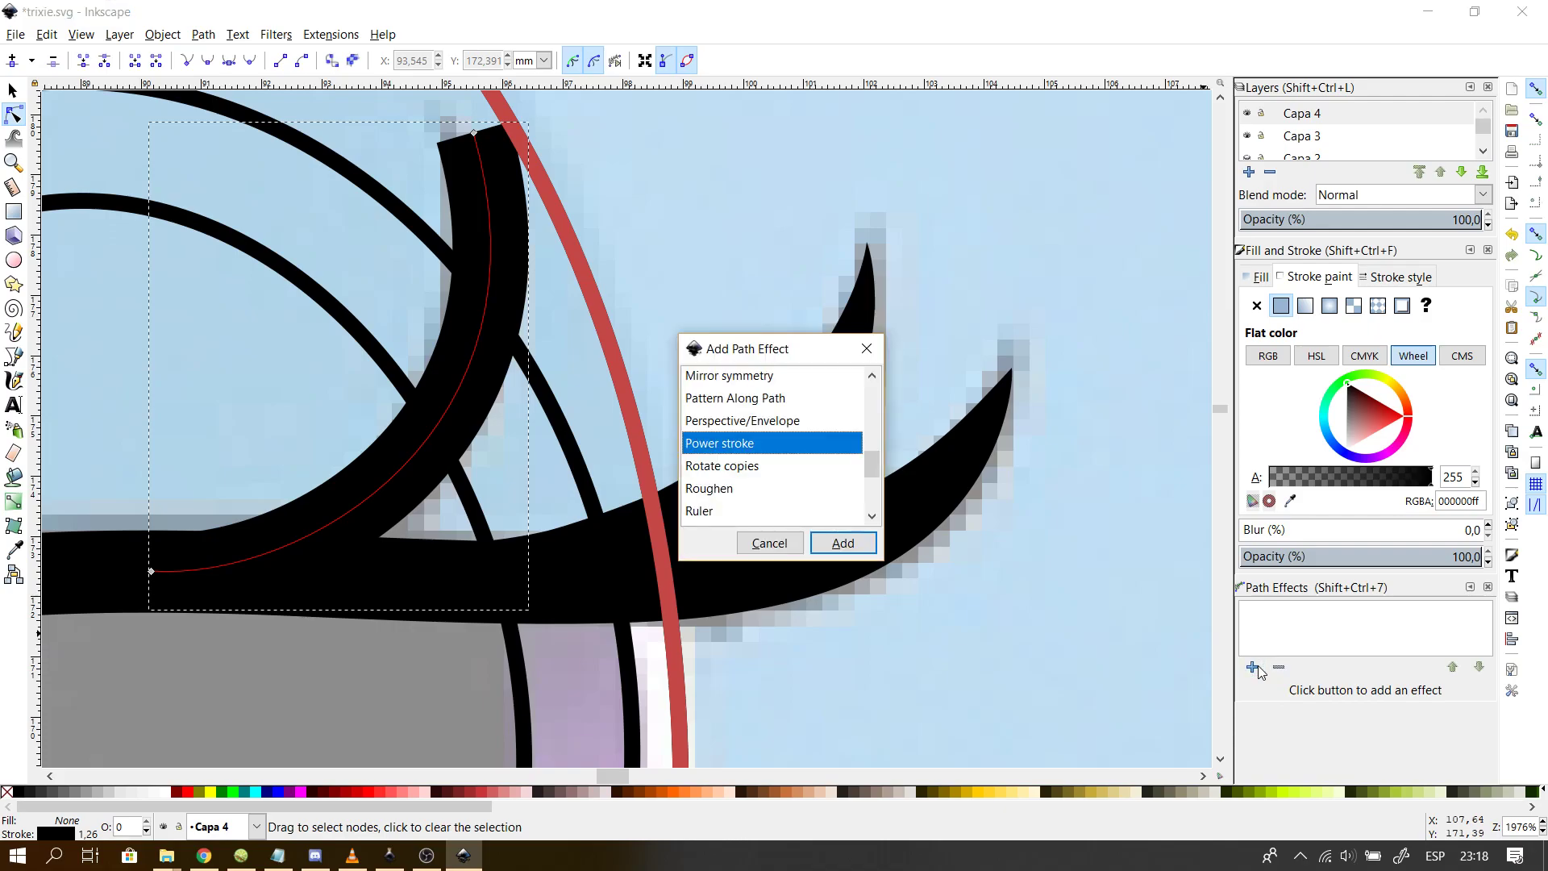
pyautogui.press('Return')
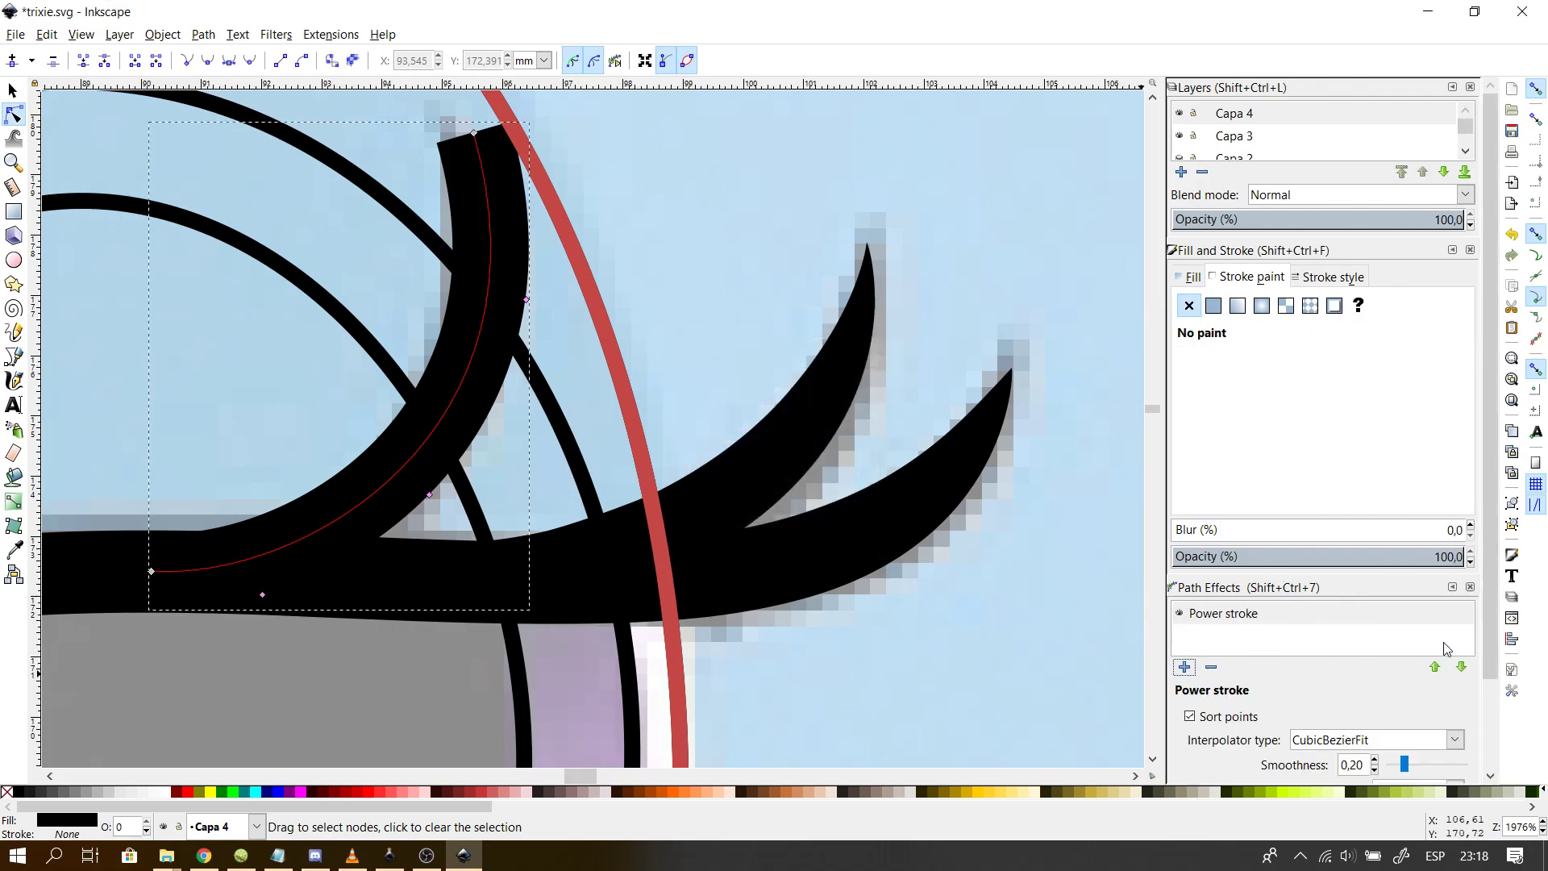
pyautogui.moveTo(1490, 632); pyautogui.dragTo(1484, 730)
pyautogui.click(1375, 634)
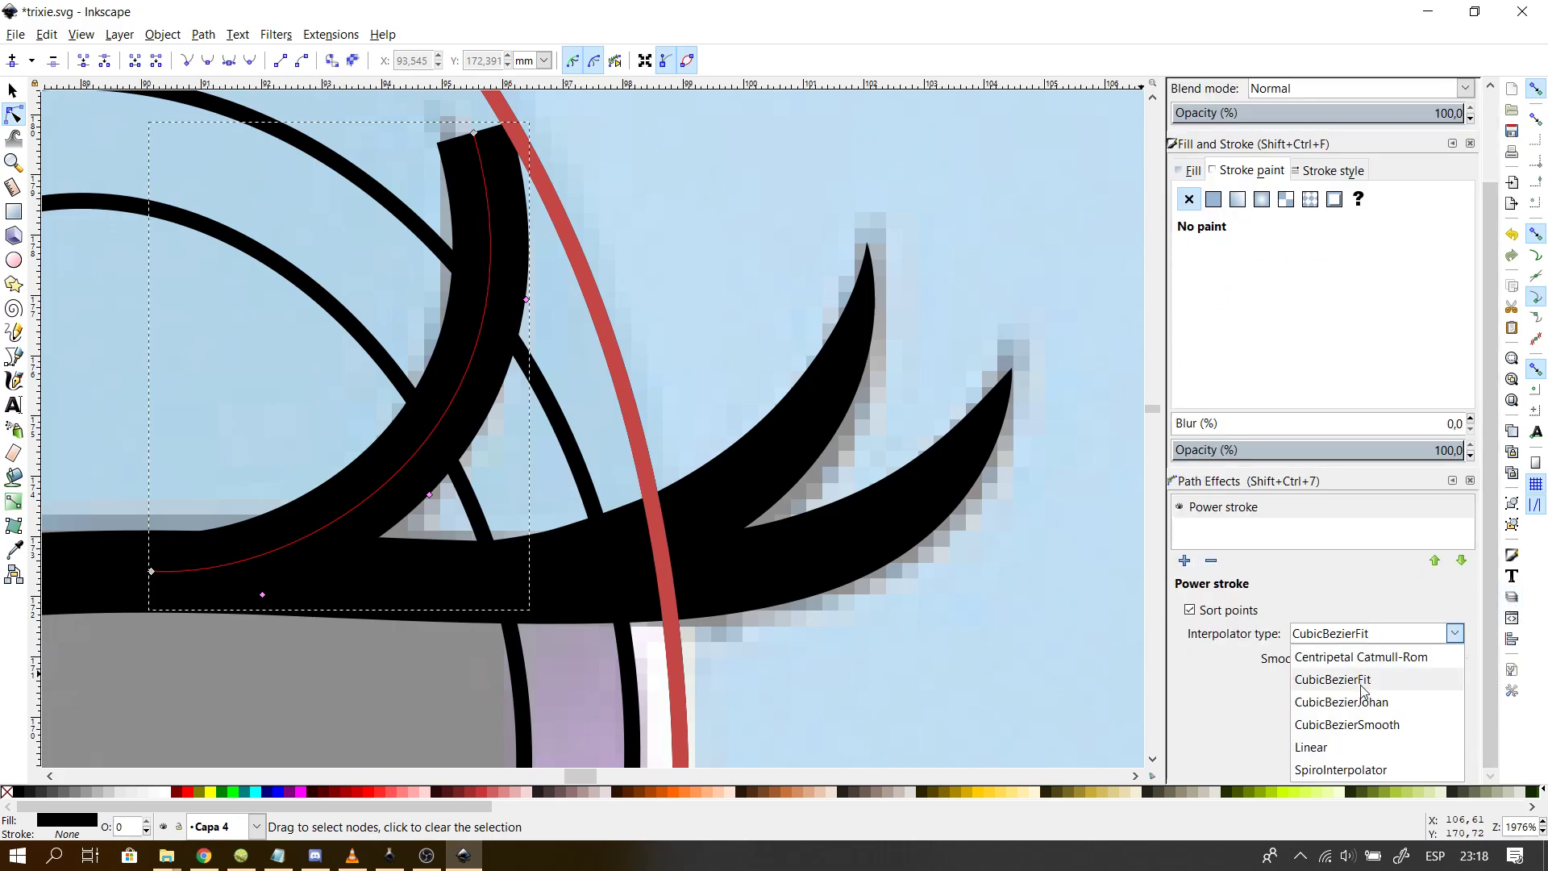
pyautogui.click(1363, 706)
# - Taper the innermost eyelash by setting its start and end caps to Zero width
pyautogui.click(1419, 683)
pyautogui.click(1389, 796)
pyautogui.click(1419, 758)
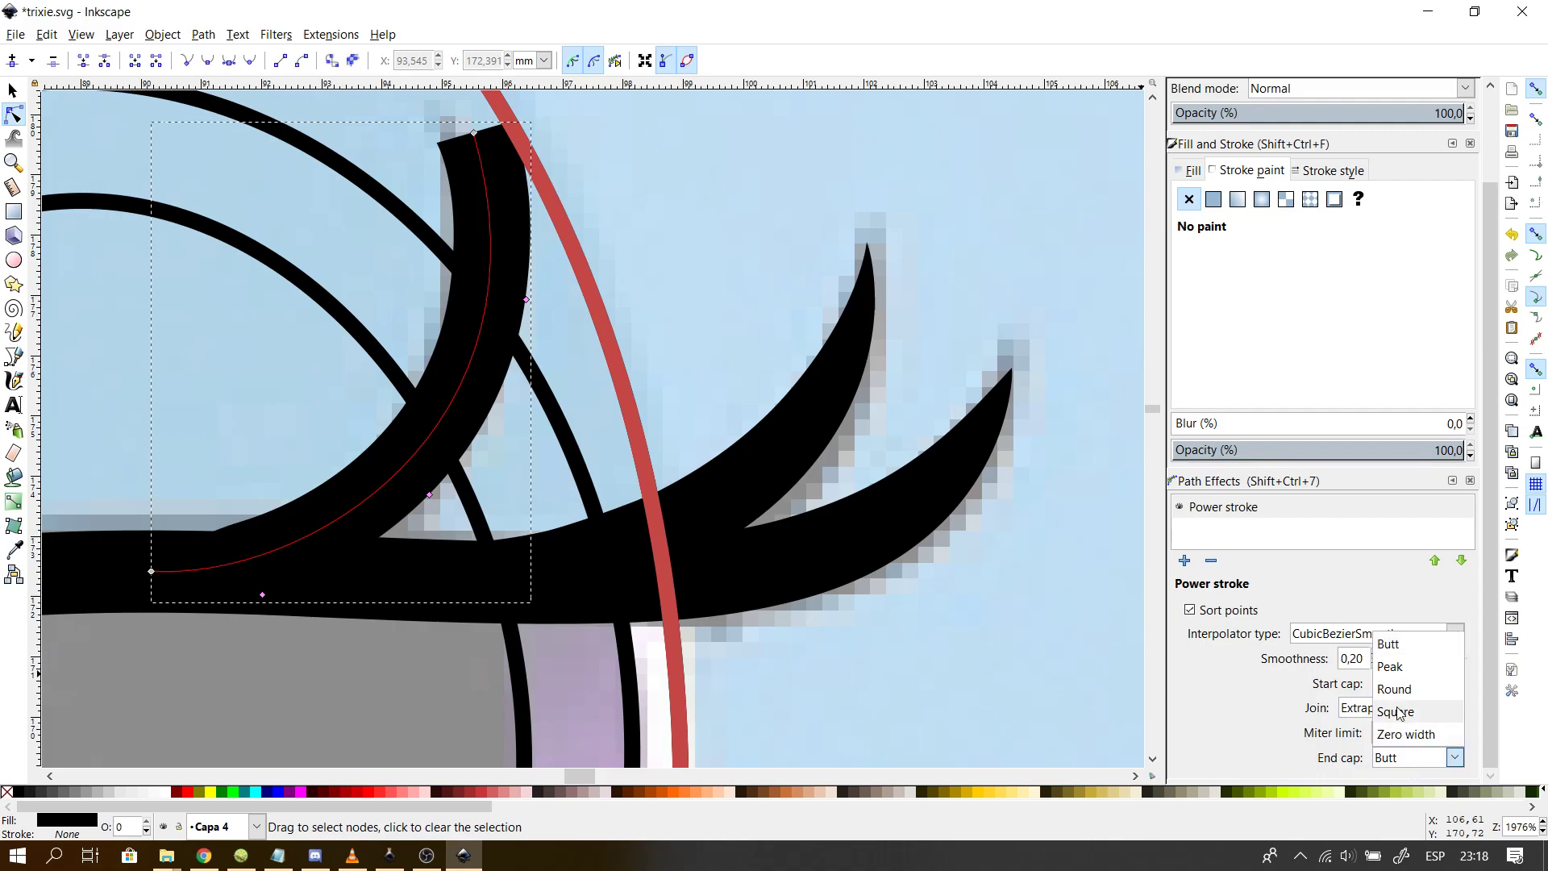
pyautogui.click(1398, 734)
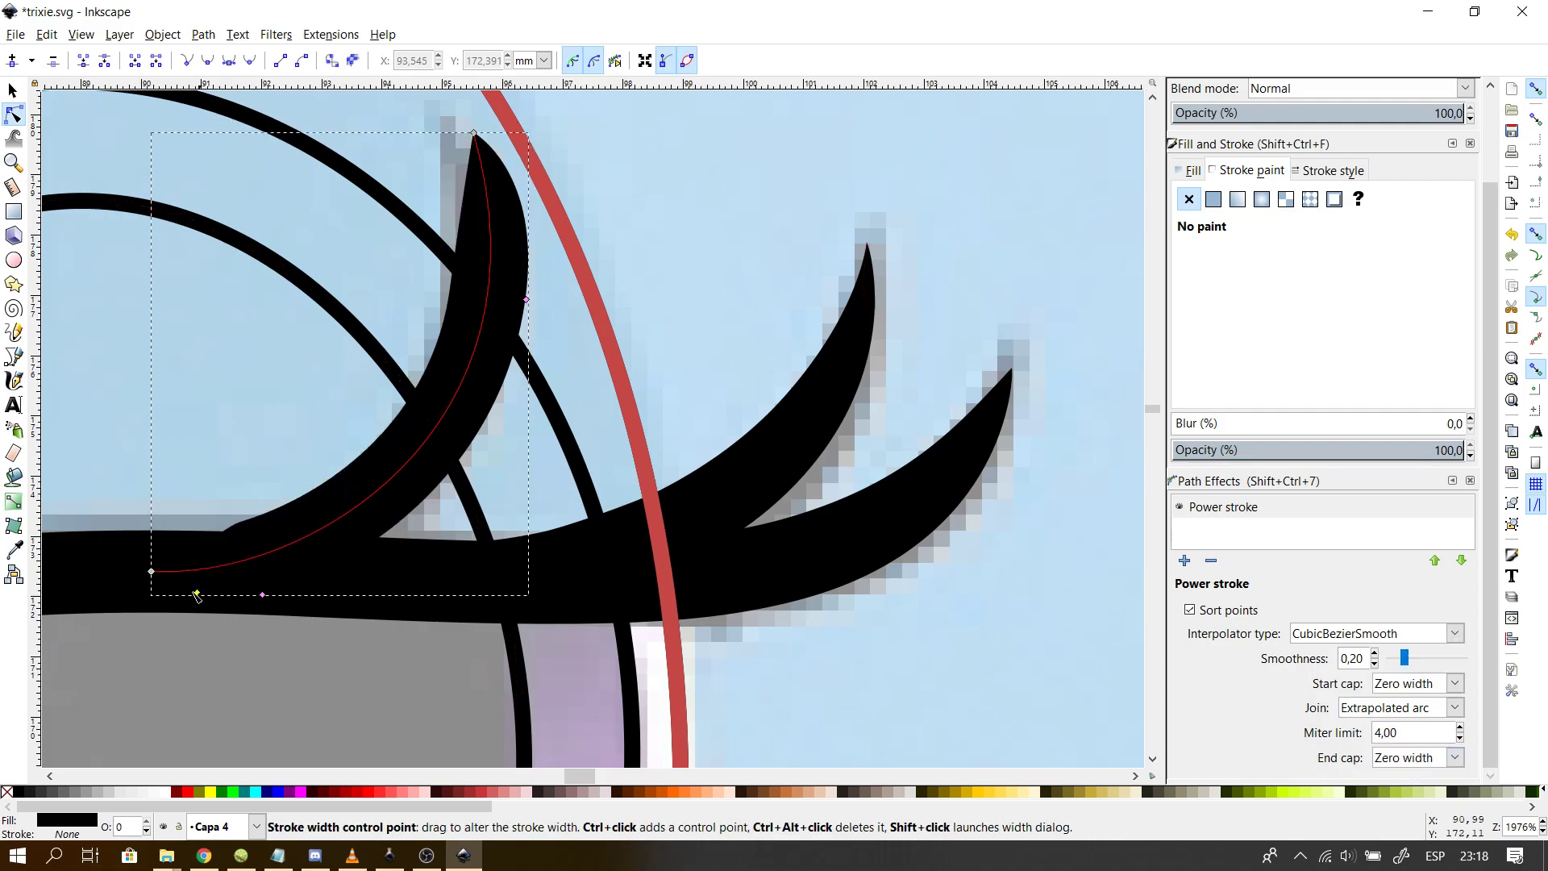
pyautogui.keyDown('ctrl'); pyautogui.click(429, 494); pyautogui.keyUp('ctrl')
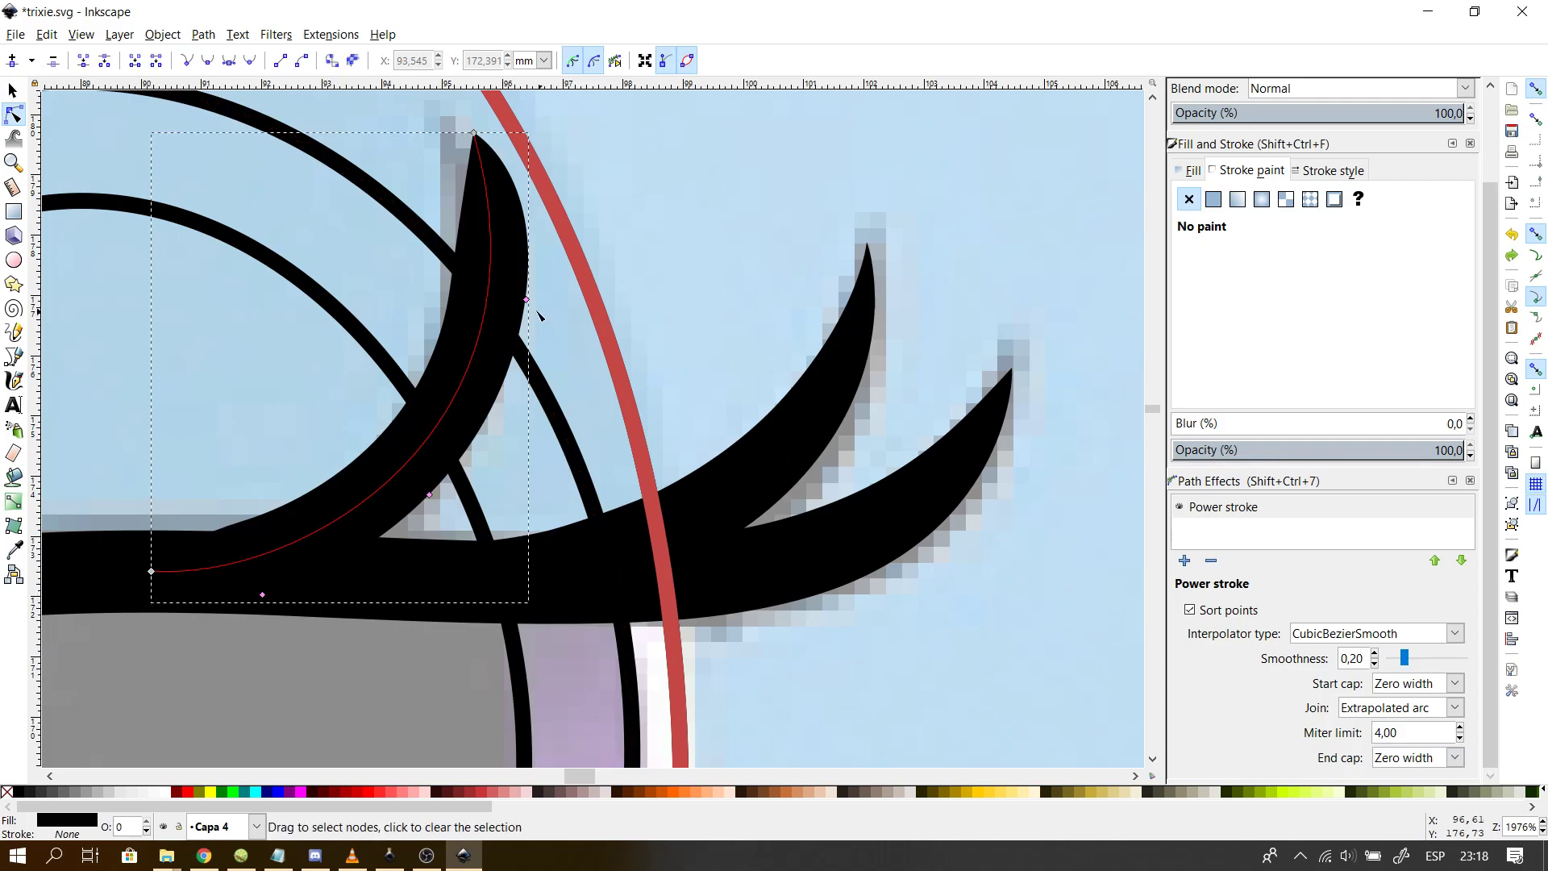
# - Slide the innermost eyelash's tip width control point down to its base and set that point's width to the copied 1,2650
pyautogui.moveTo(526, 305)
pyautogui.mouseDown()
pyautogui.moveTo(504, 312)
pyautogui.moveTo(516, 321)
pyautogui.mouseUp()
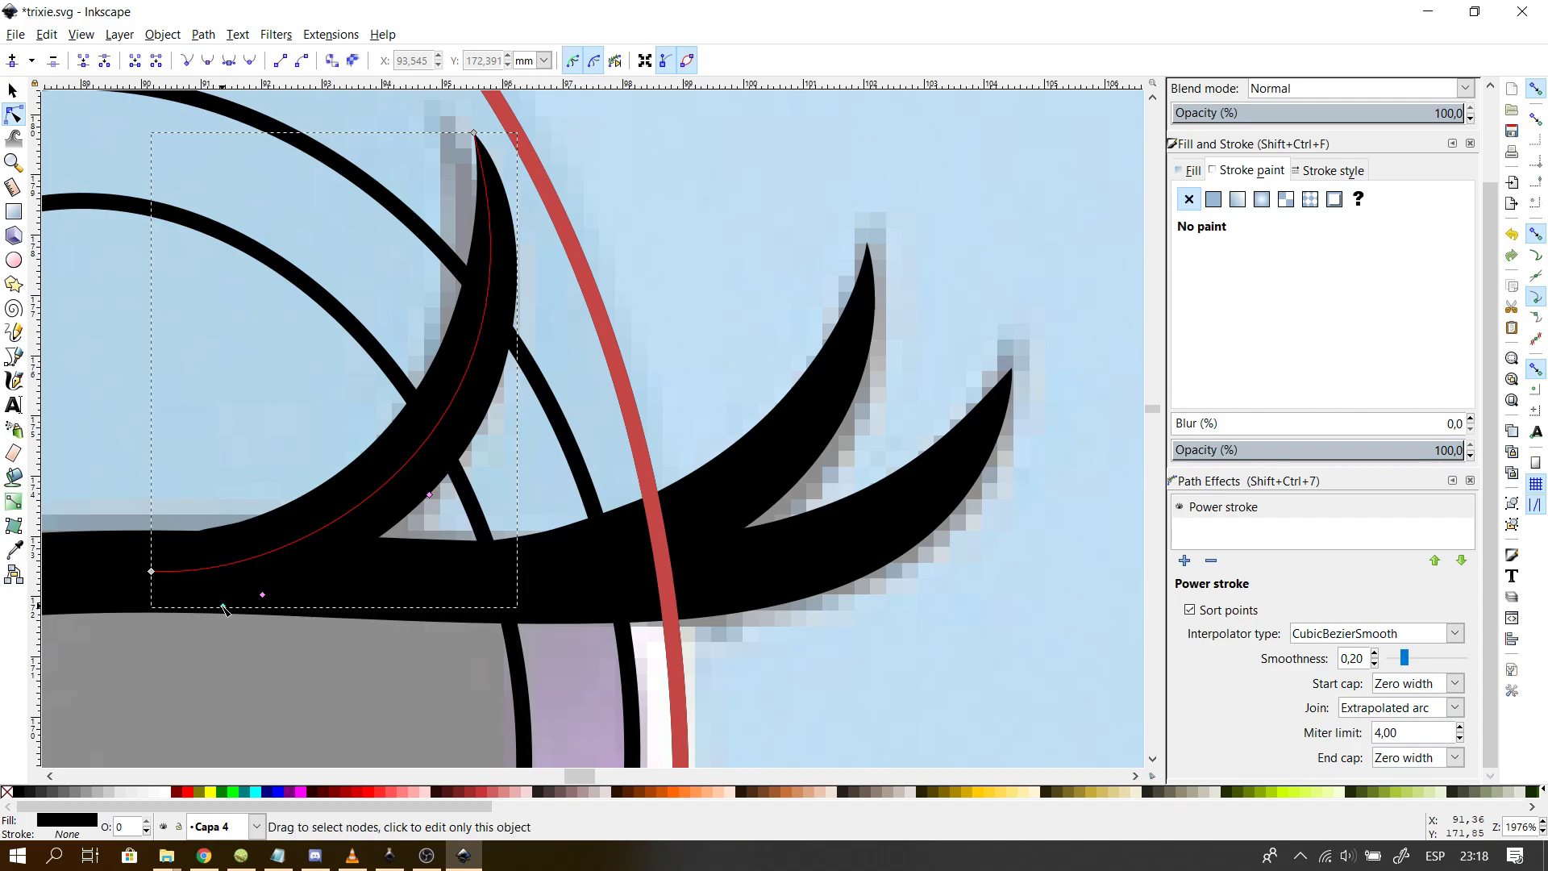
pyautogui.keyDown('shift'); pyautogui.click(223, 607); pyautogui.keyUp('shift')
pyautogui.doubleClick(805, 457)
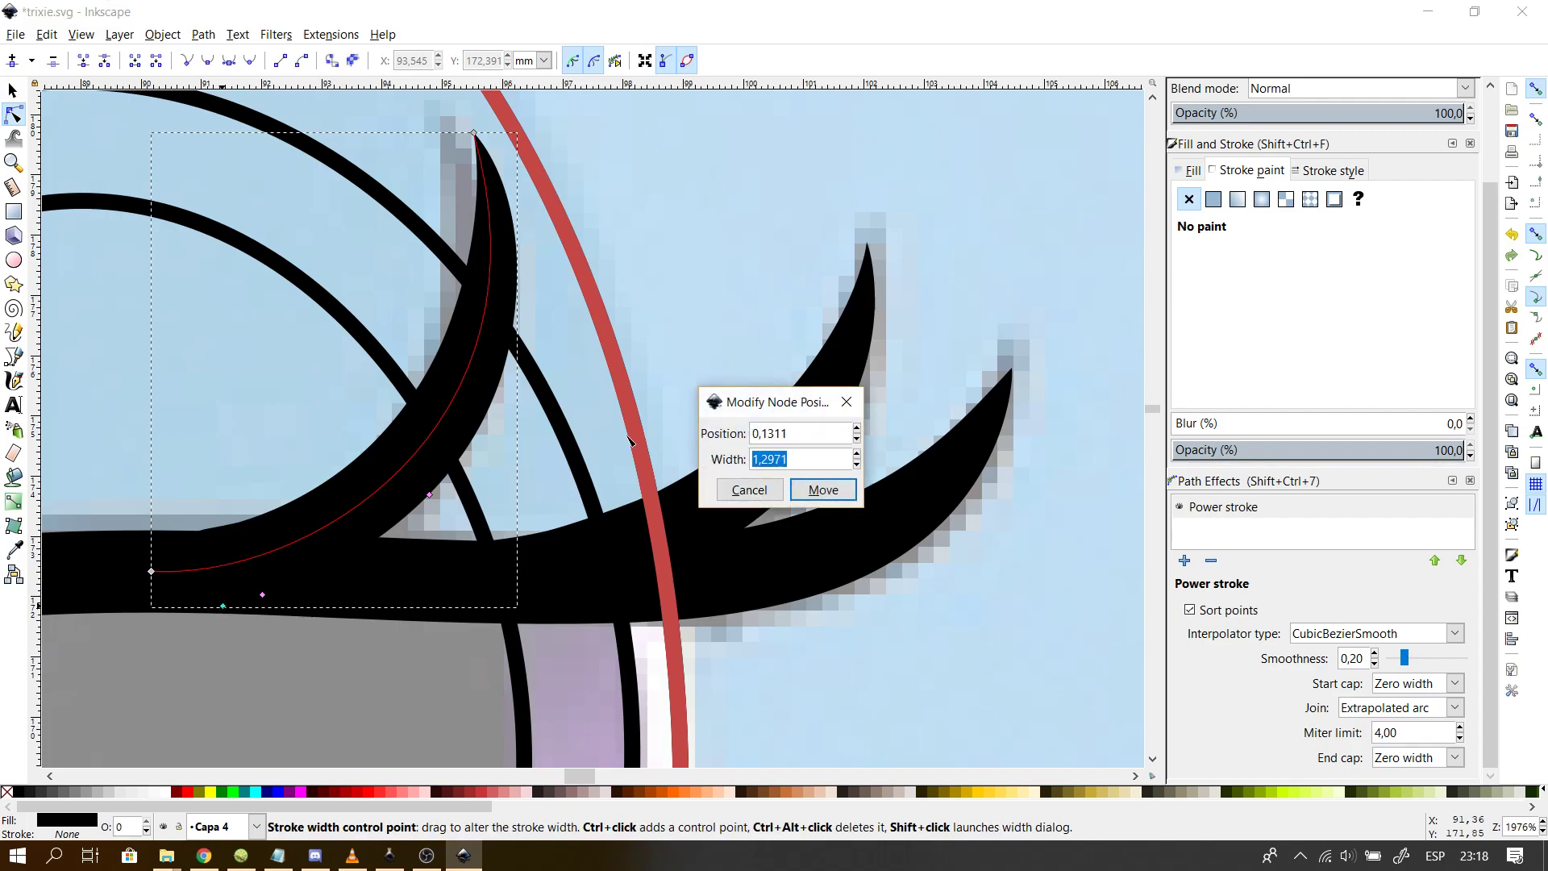
pyautogui.hotkey('ctrl', 'v')
pyautogui.press('Return')
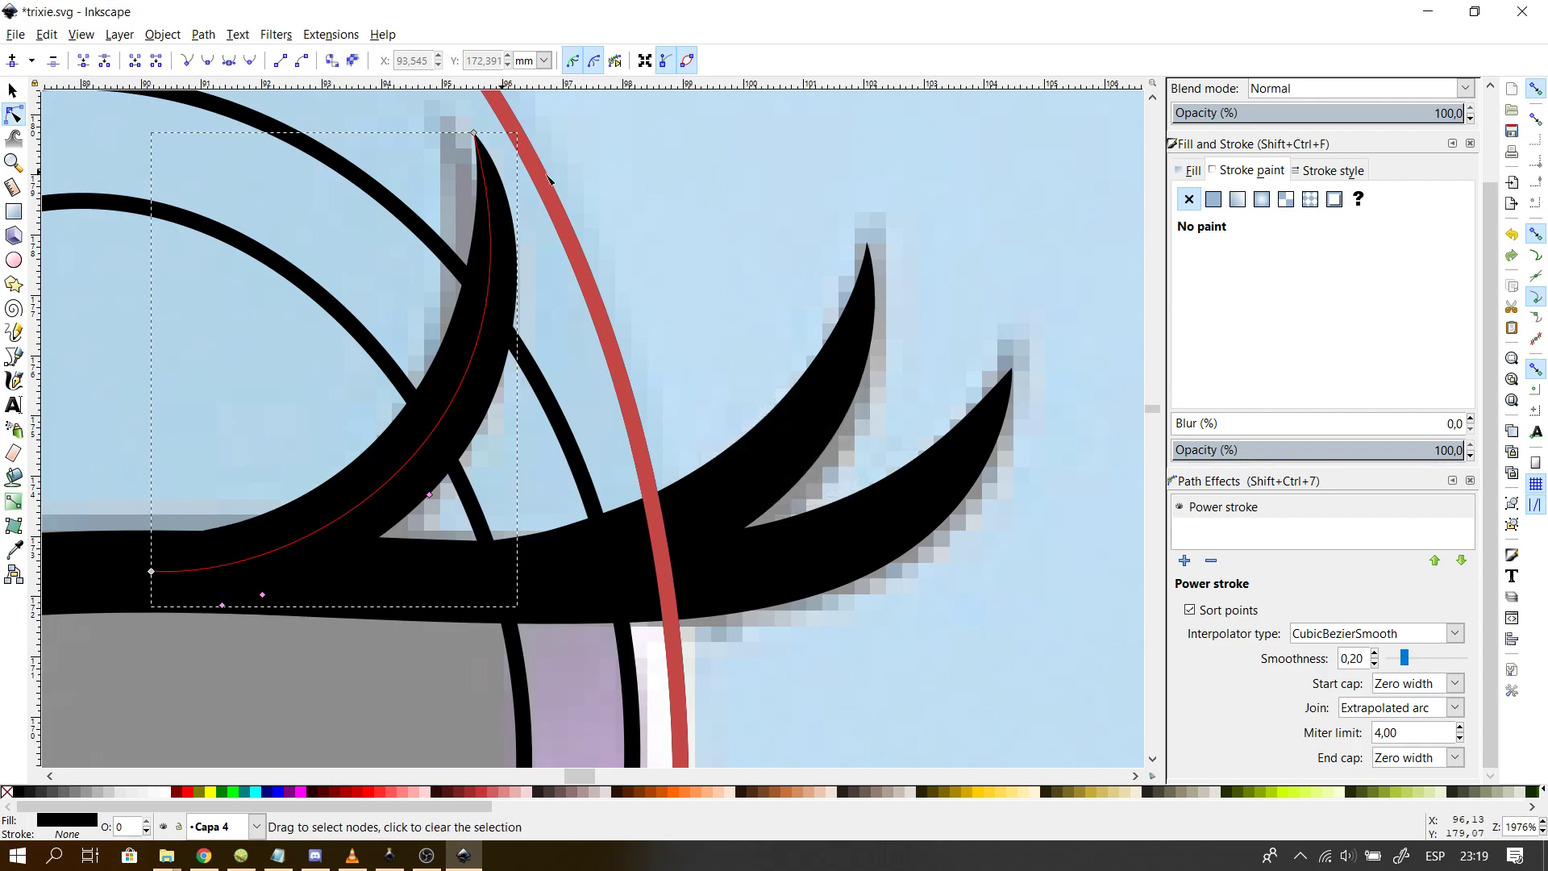
pyautogui.click(660, 219)
pyautogui.scroll(-2, 661, 222)
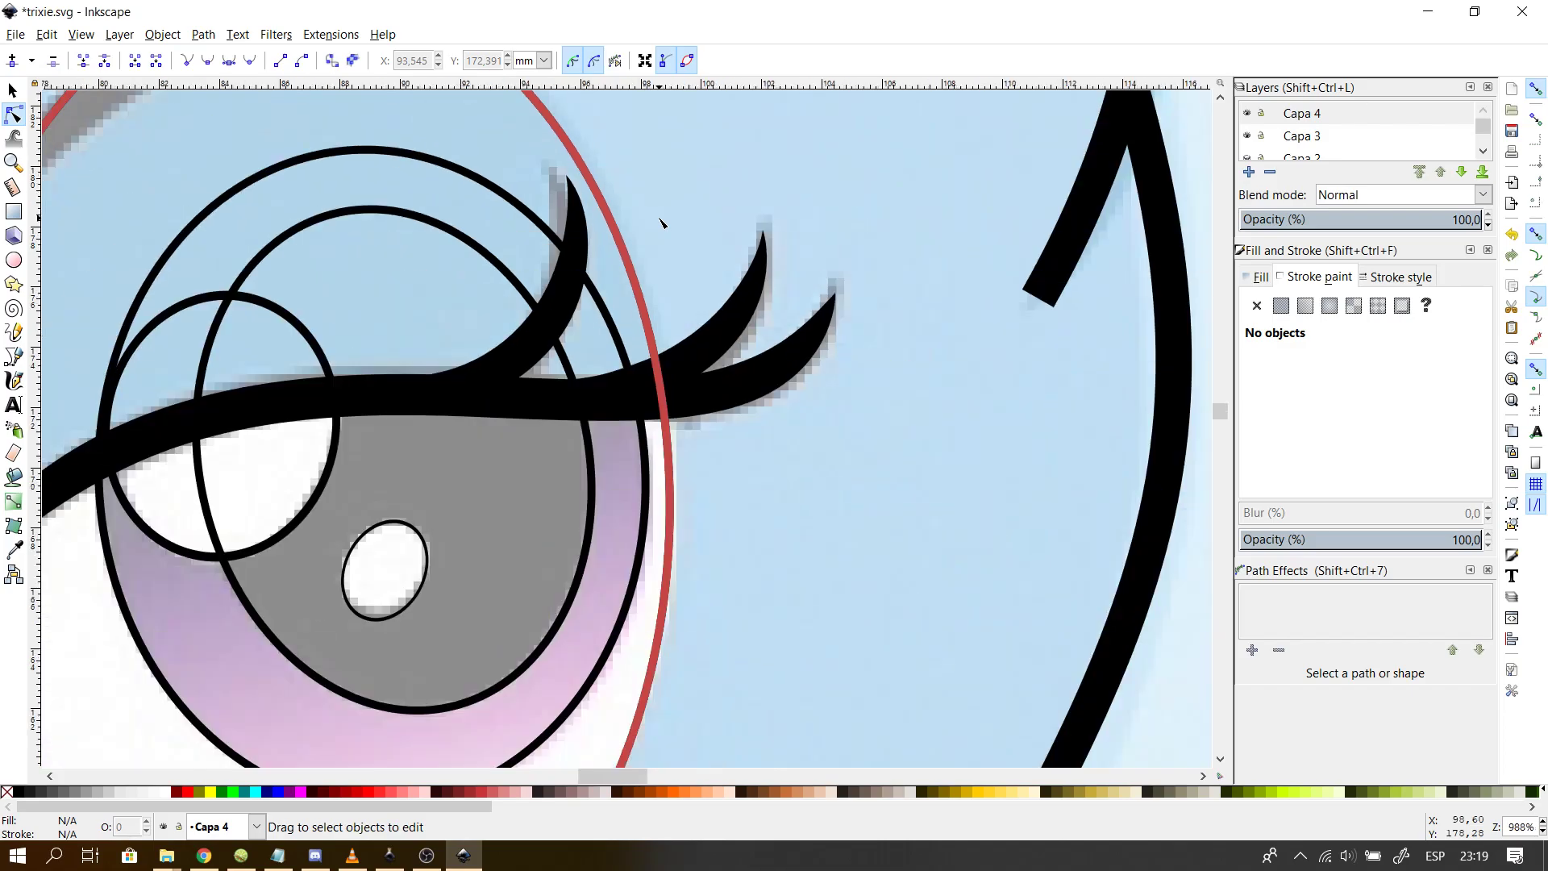
pyautogui.scroll(-1, 660, 222)
# - Move the upper node of the short stroke at the eye's inner corner slightly up to meet the eyelid
pyautogui.click(315, 419)
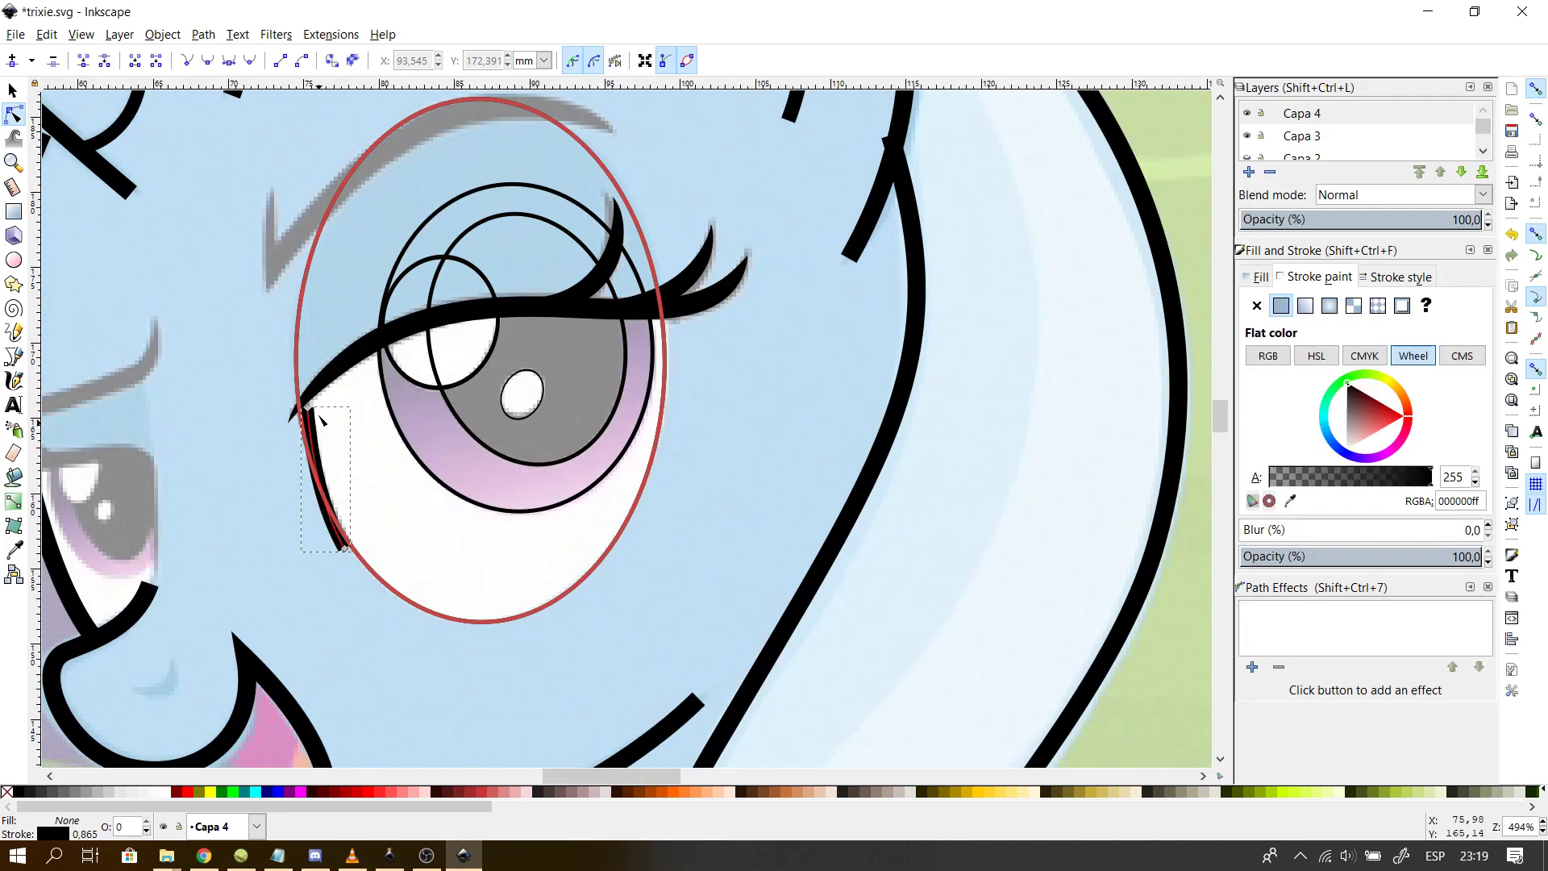
pyautogui.moveTo(308, 408); pyautogui.dragTo(309, 399)
pyautogui.click(234, 588)
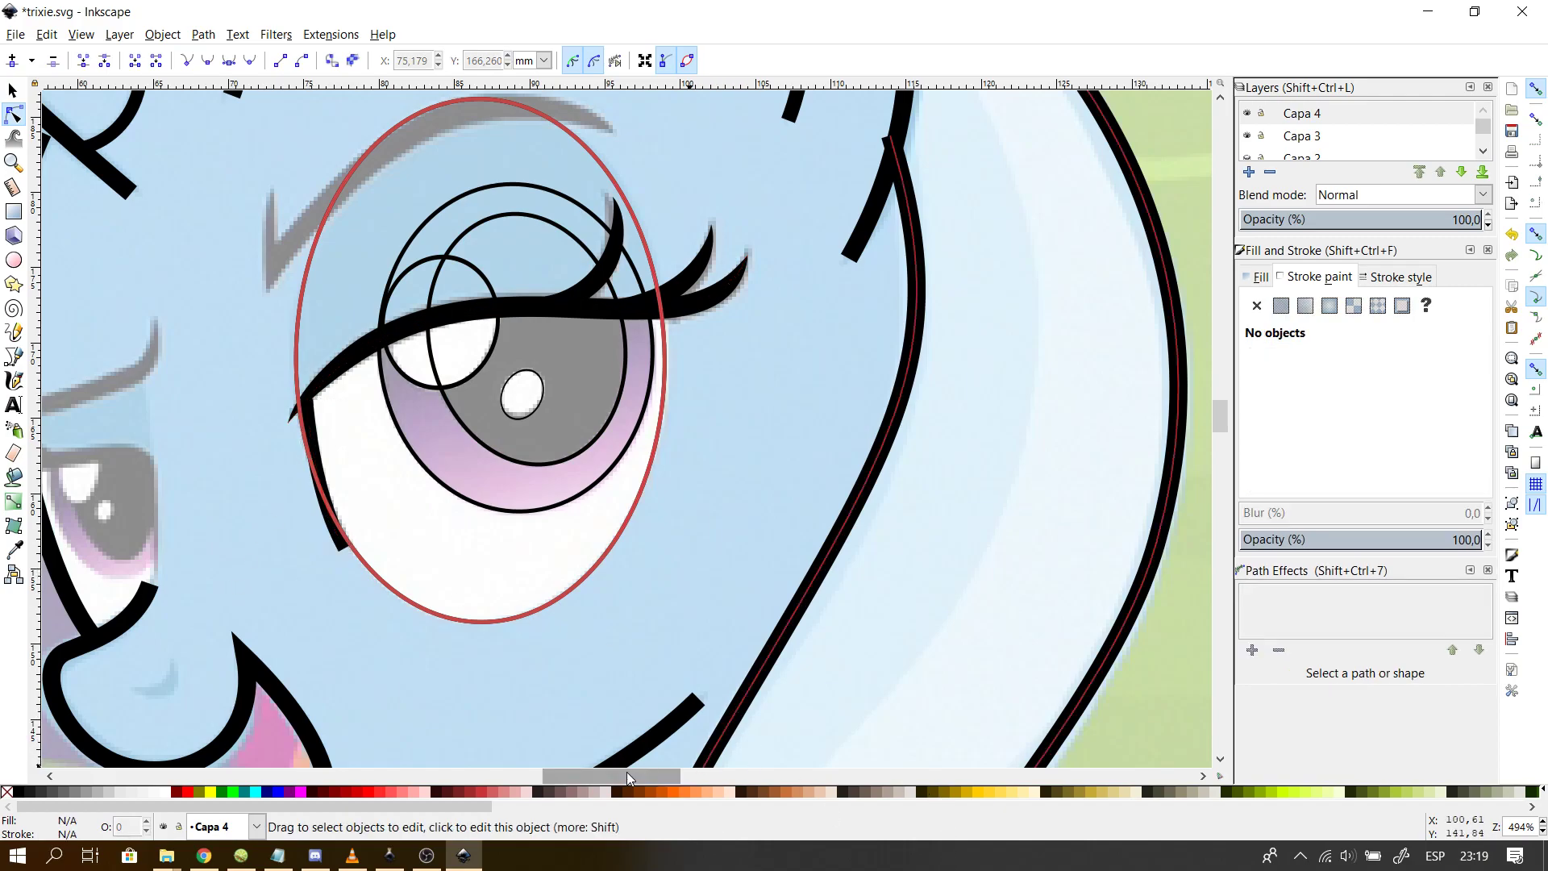
pyautogui.moveTo(627, 772); pyautogui.dragTo(598, 772)
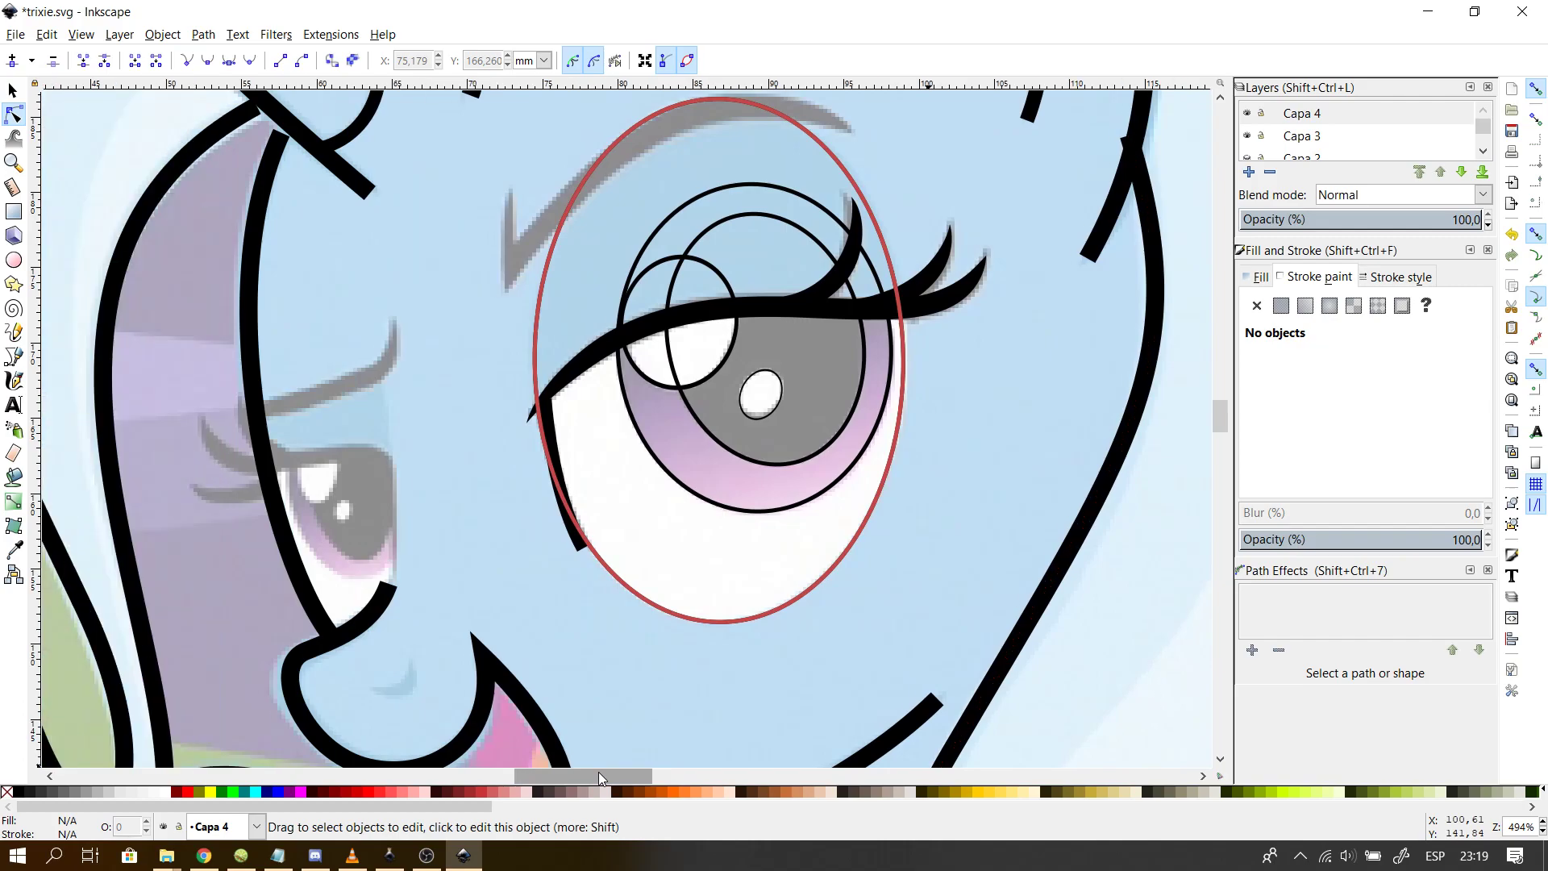
# - Add a Power stroke path effect with CubicBezierSmooth interpolation to the short stroke at the eye's inner corner
pyautogui.click(579, 546)
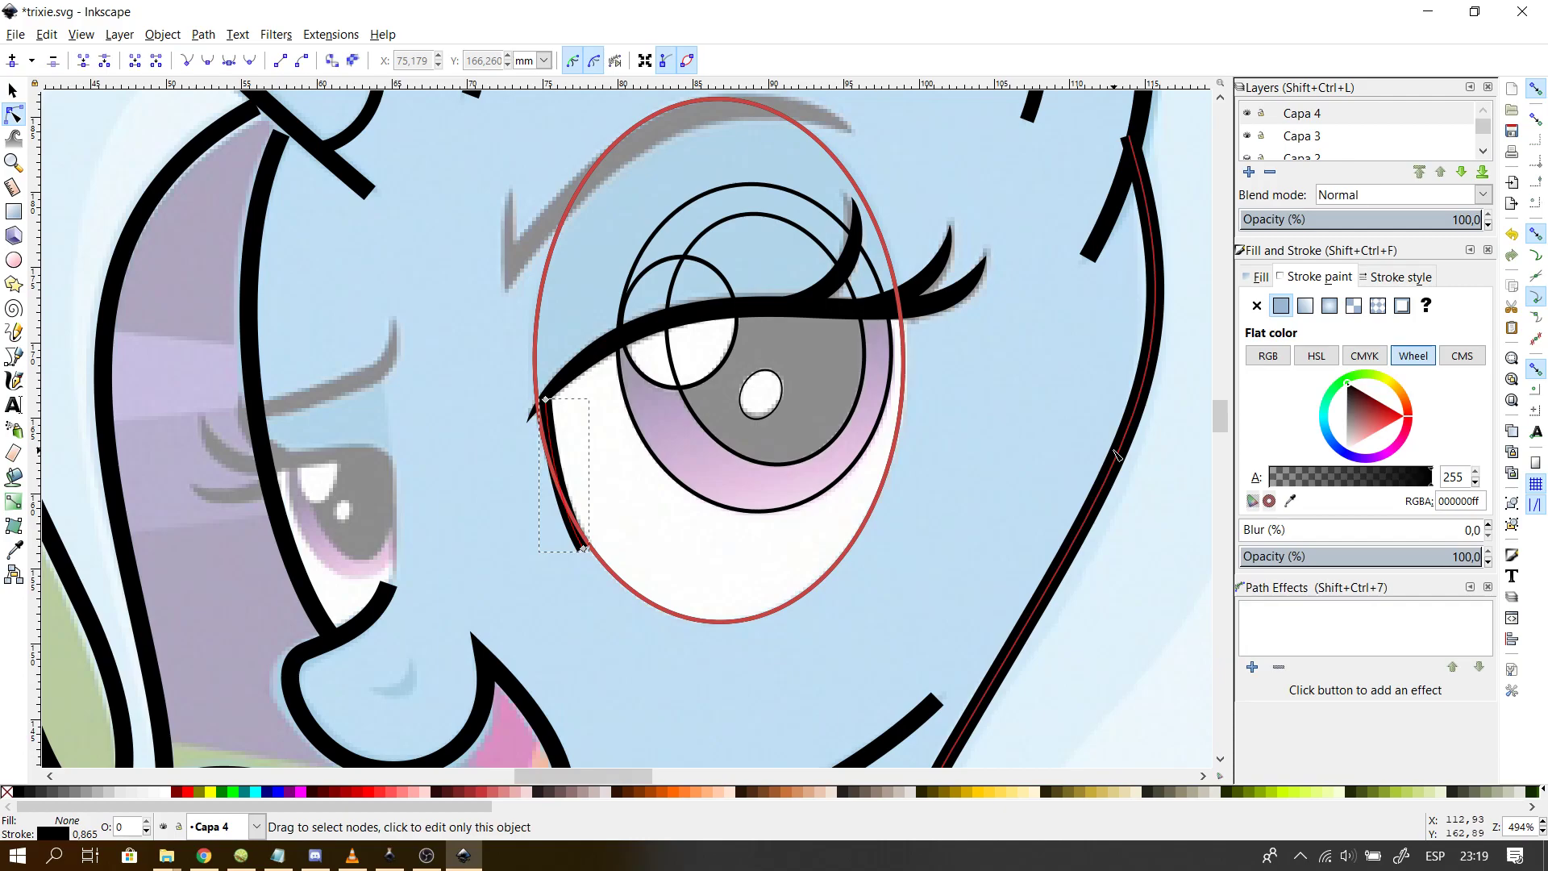
pyautogui.click(1248, 668)
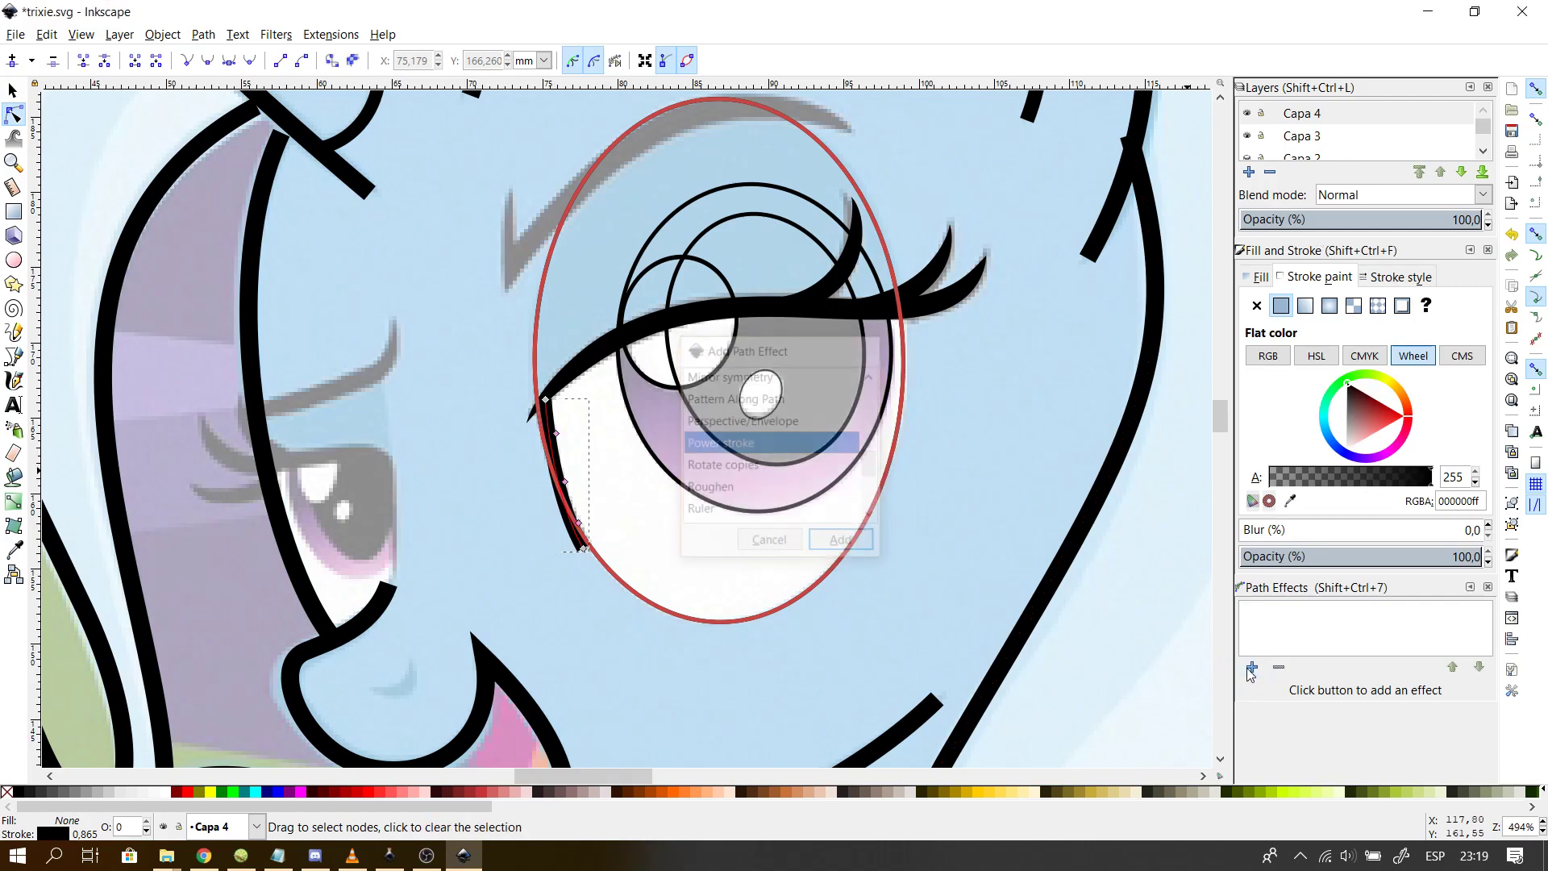
pyautogui.press('Return')
pyautogui.click(1314, 739)
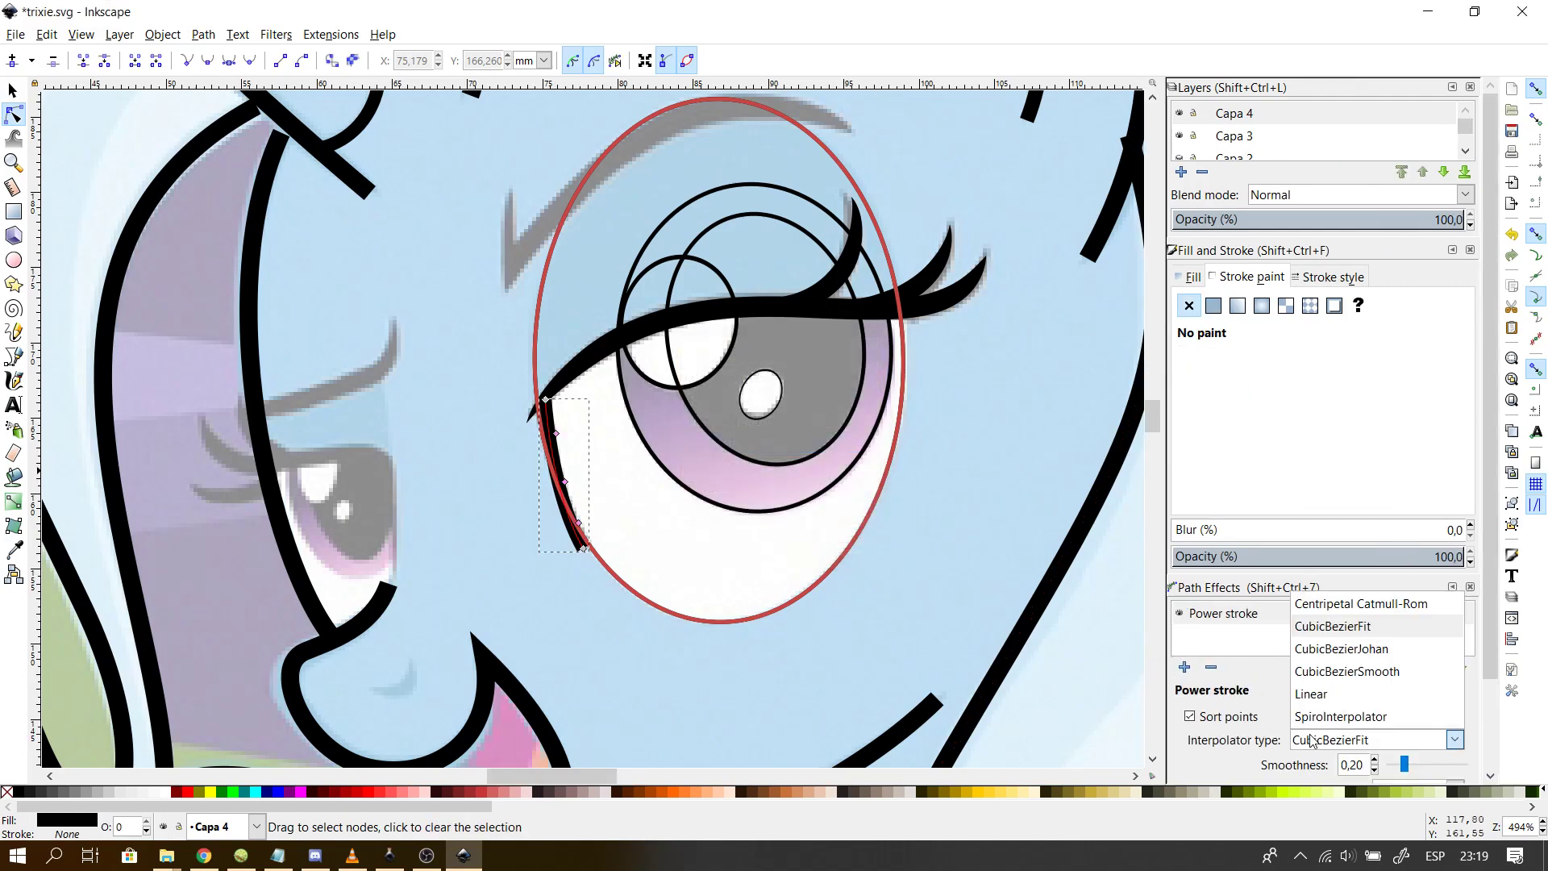
pyautogui.click(1352, 674)
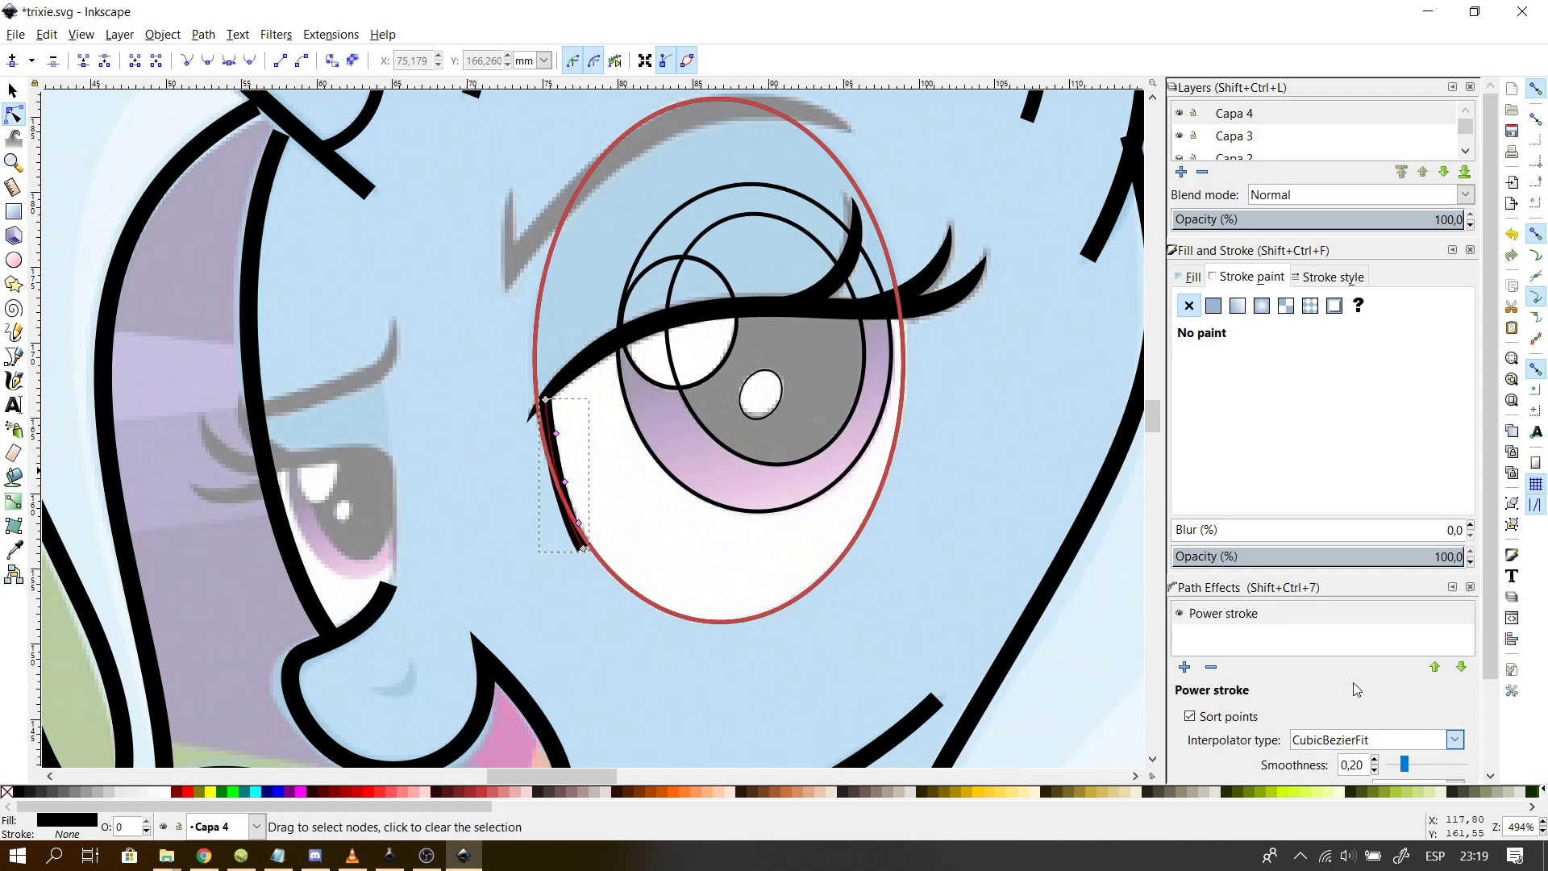
pyautogui.scroll(-2, 1435, 726)
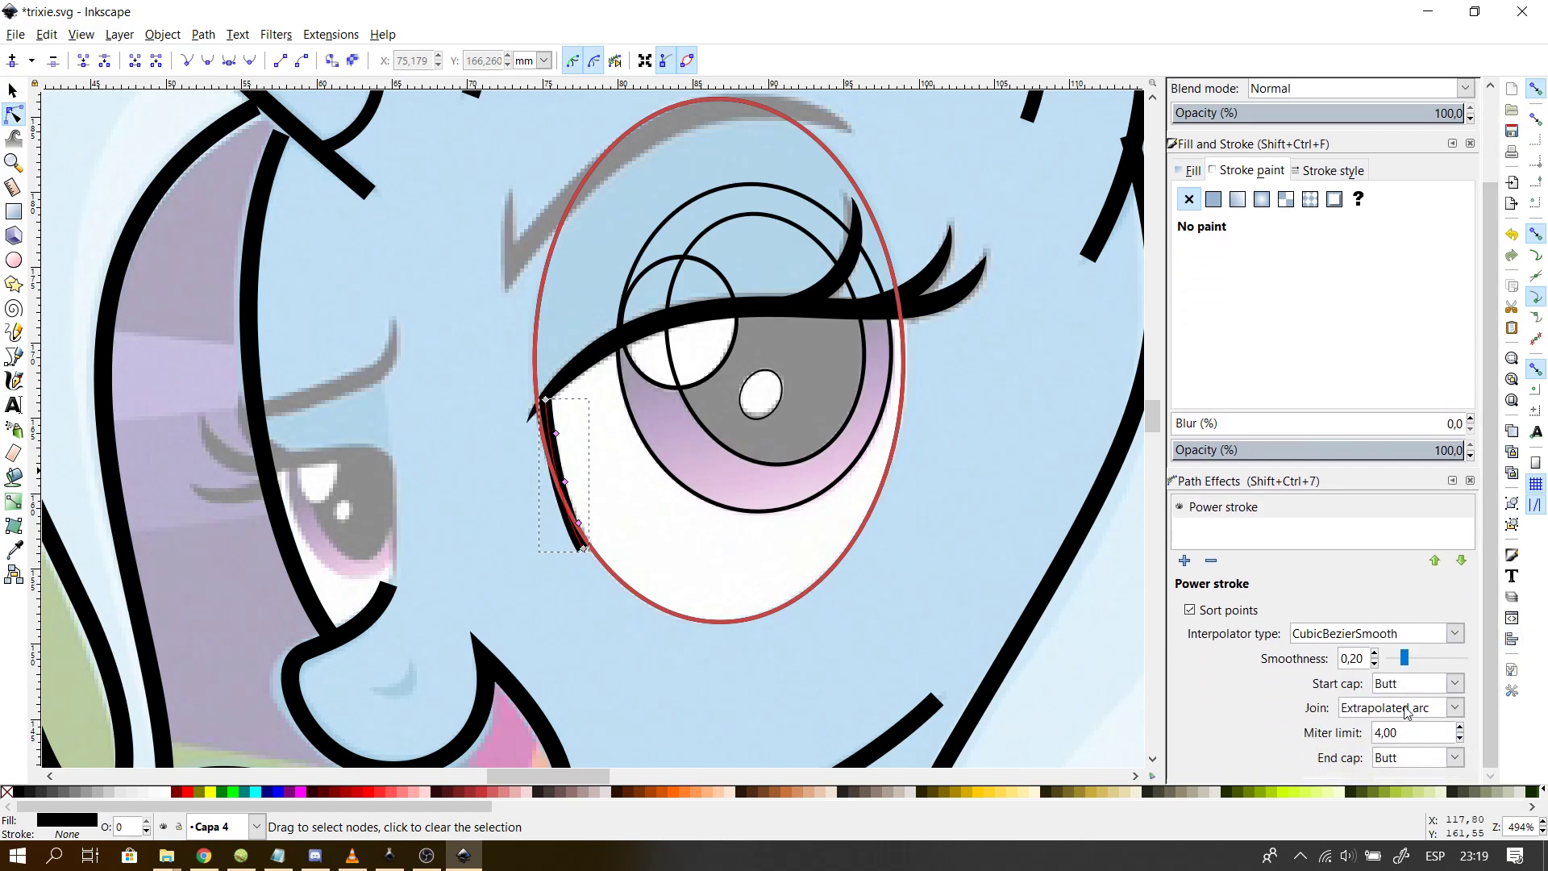
# - Taper the inner-corner stroke's lower end with a Zero width start cap, keeping its end cap at Butt
pyautogui.click(1403, 686)
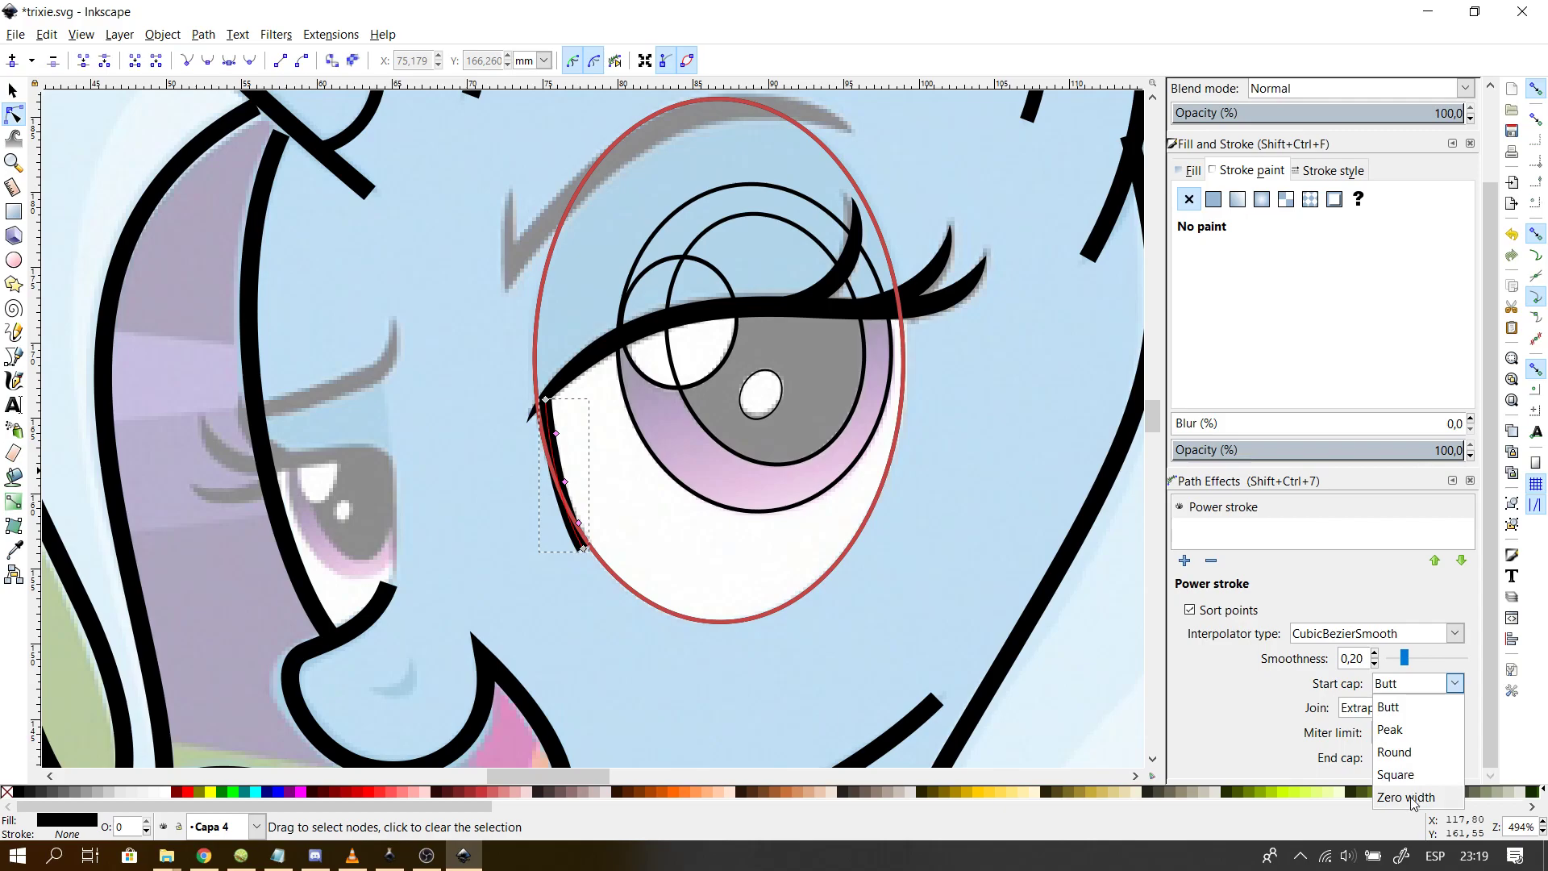
pyautogui.click(820, 609)
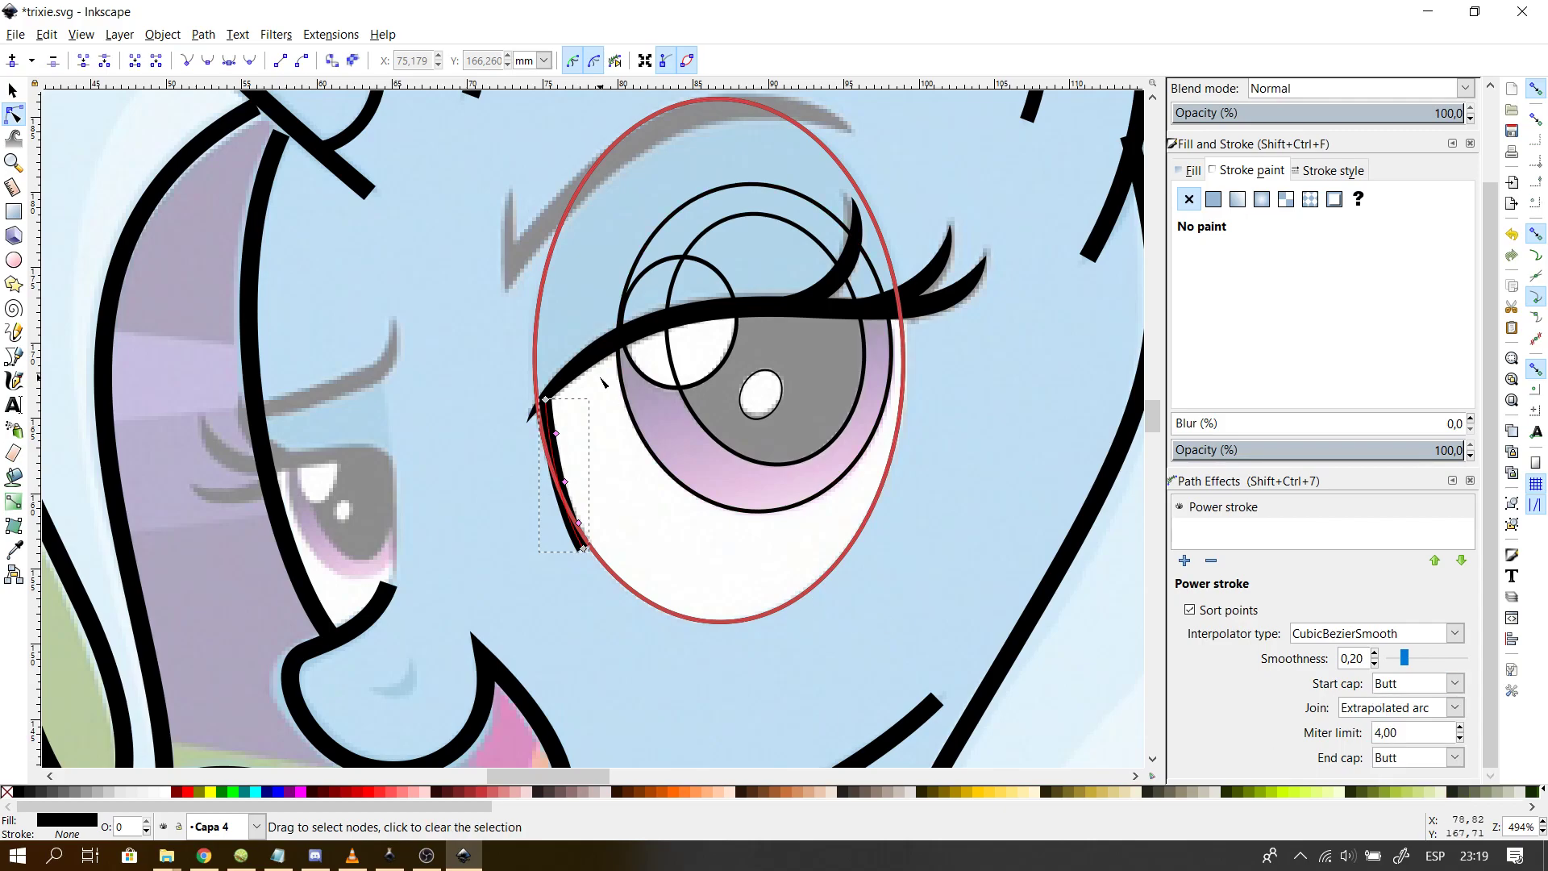
pyautogui.scroll(2, 601, 378)
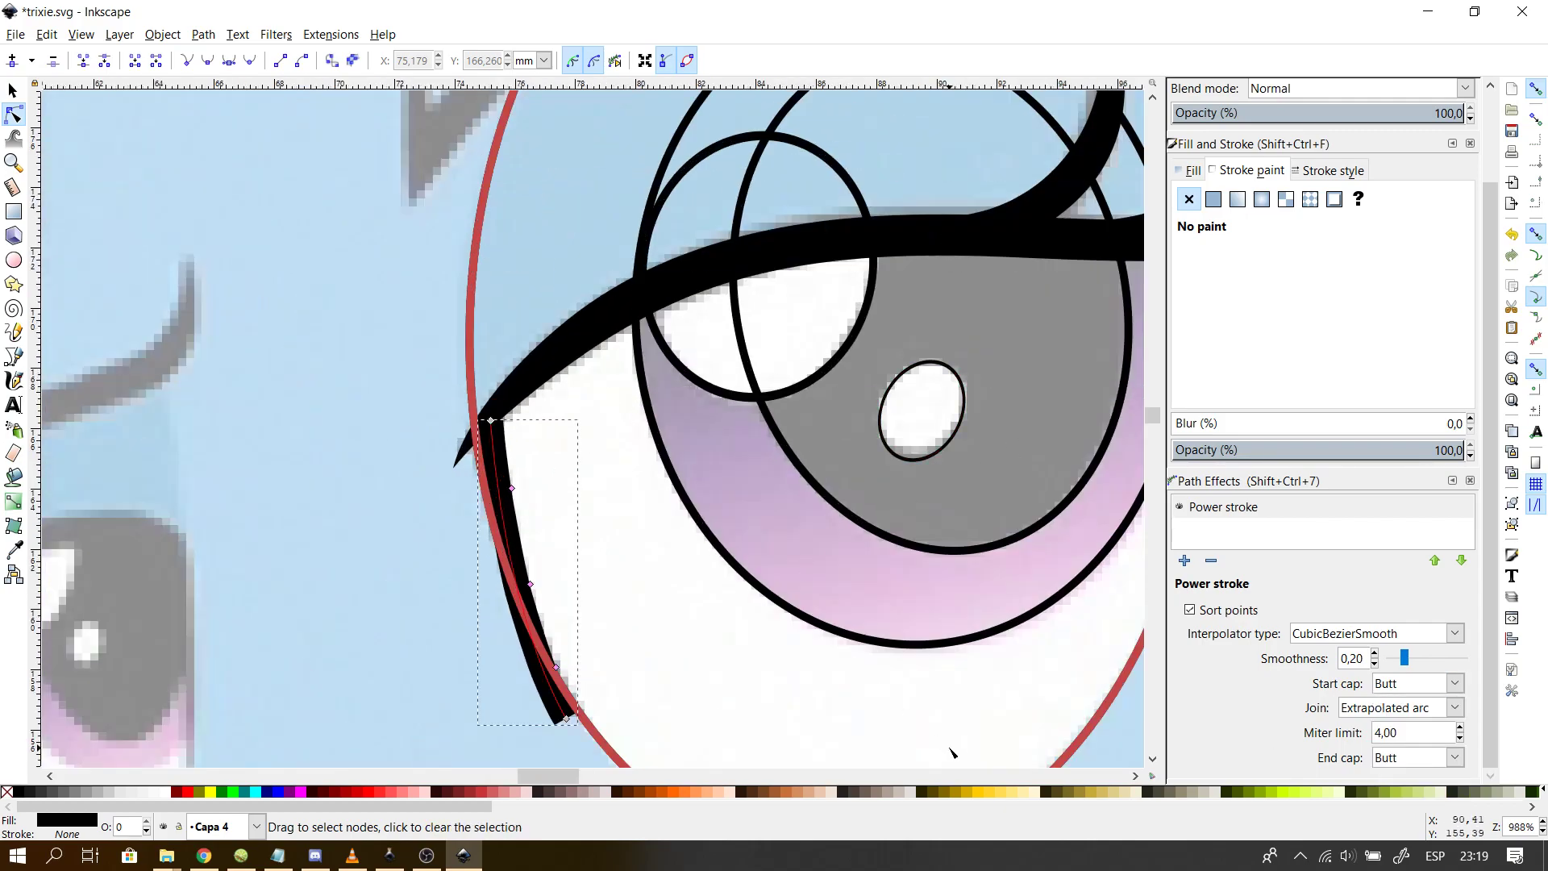
pyautogui.click(1153, 759)
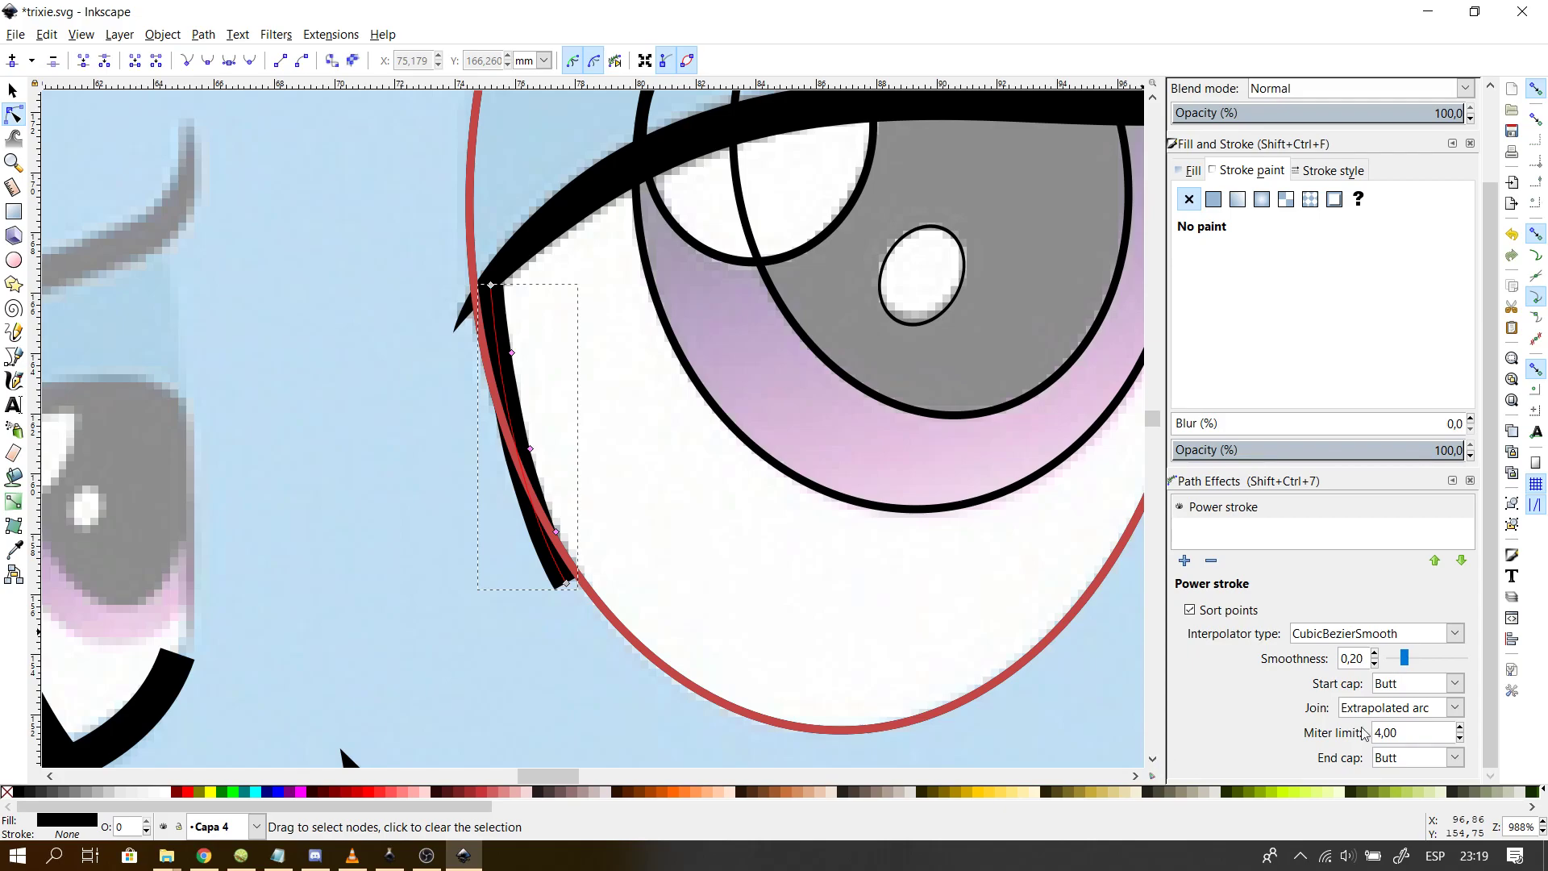
pyautogui.click(1436, 761)
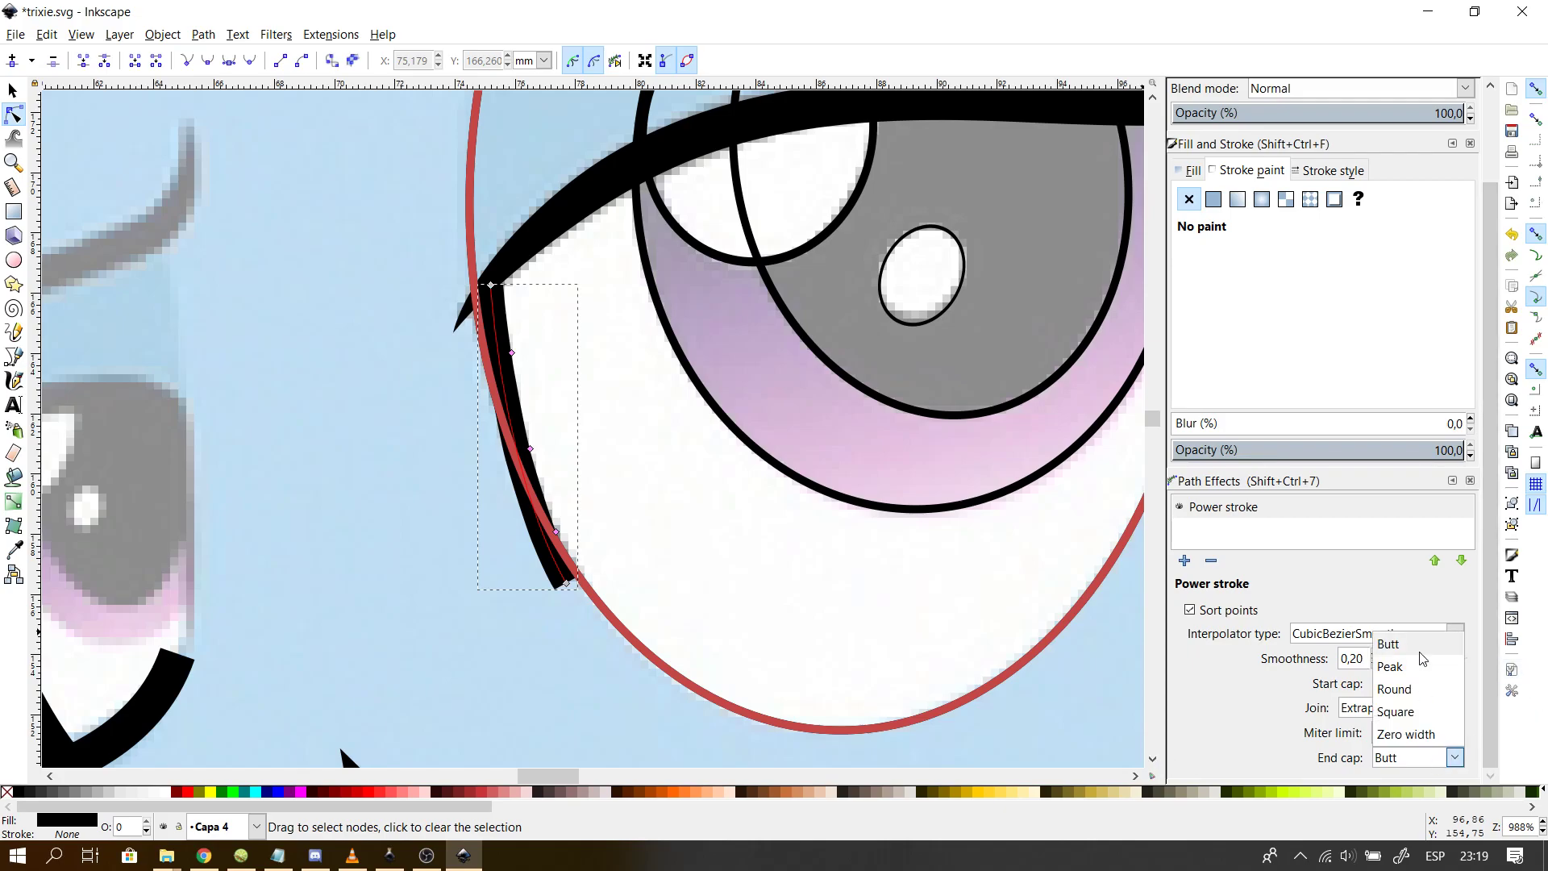
pyautogui.click(1416, 733)
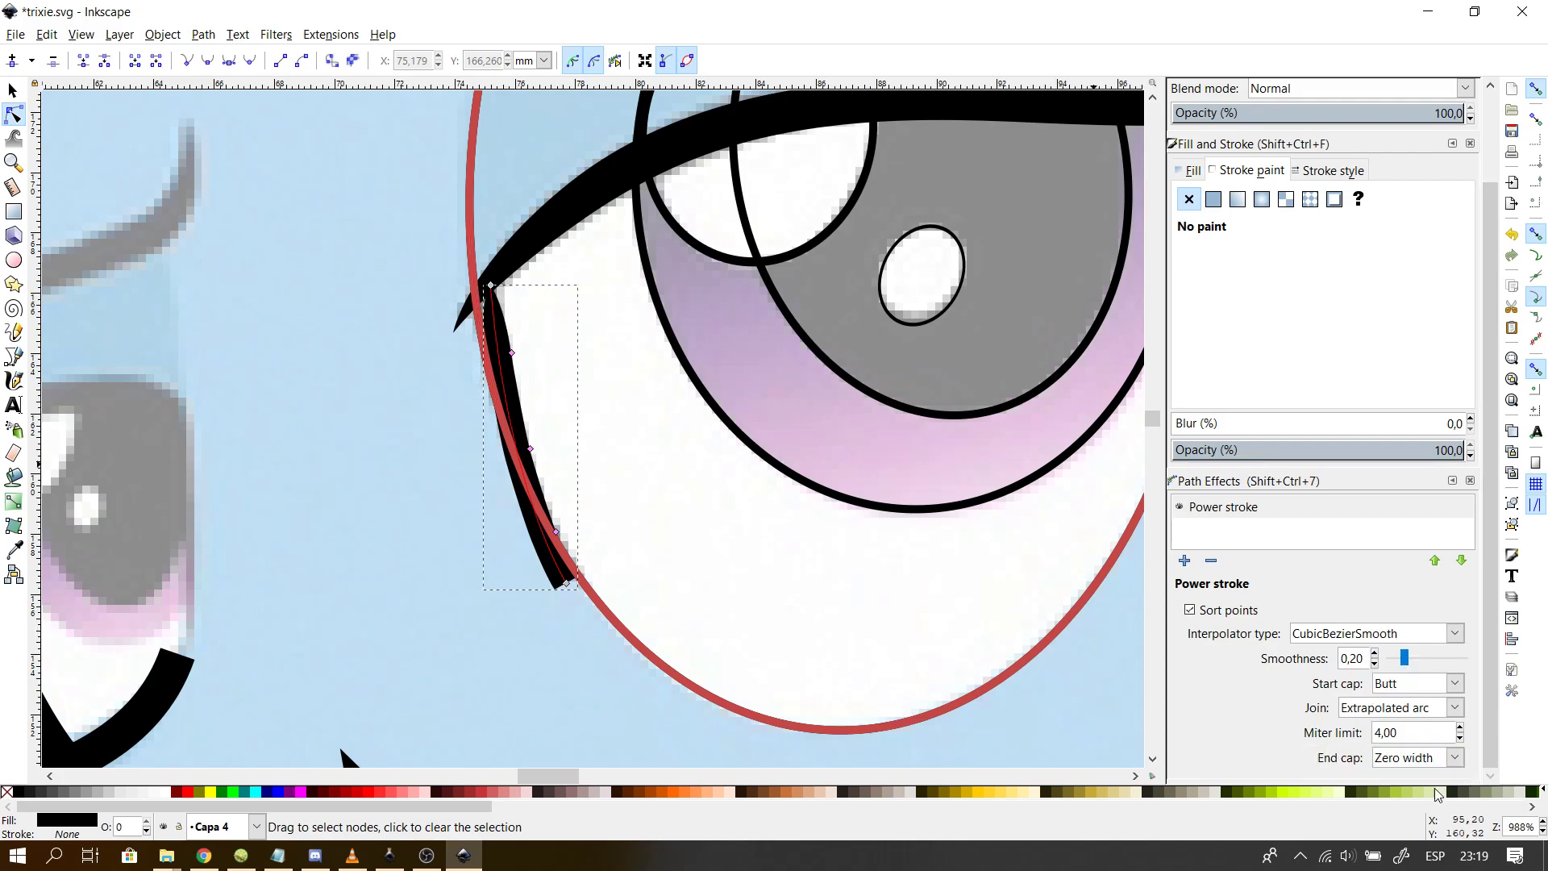
pyautogui.click(1419, 683)
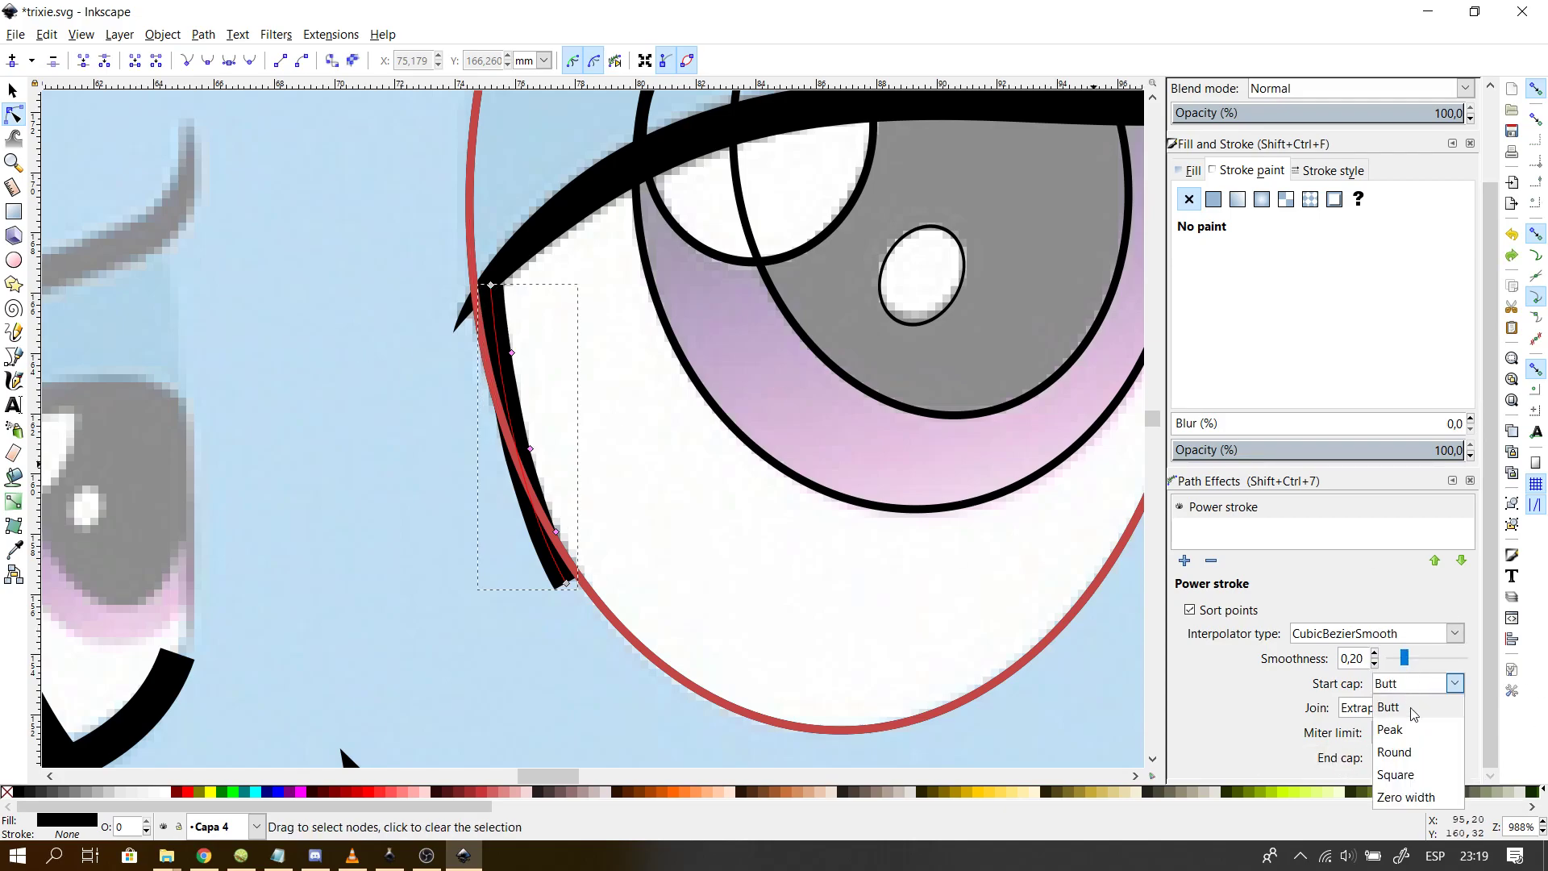
pyautogui.click(1411, 794)
# - Slide the inner-corner stroke's lowest width control point up near its upper end and match its width to the neighbouring point's 0,8650
pyautogui.moveTo(557, 532); pyautogui.dragTo(506, 313)
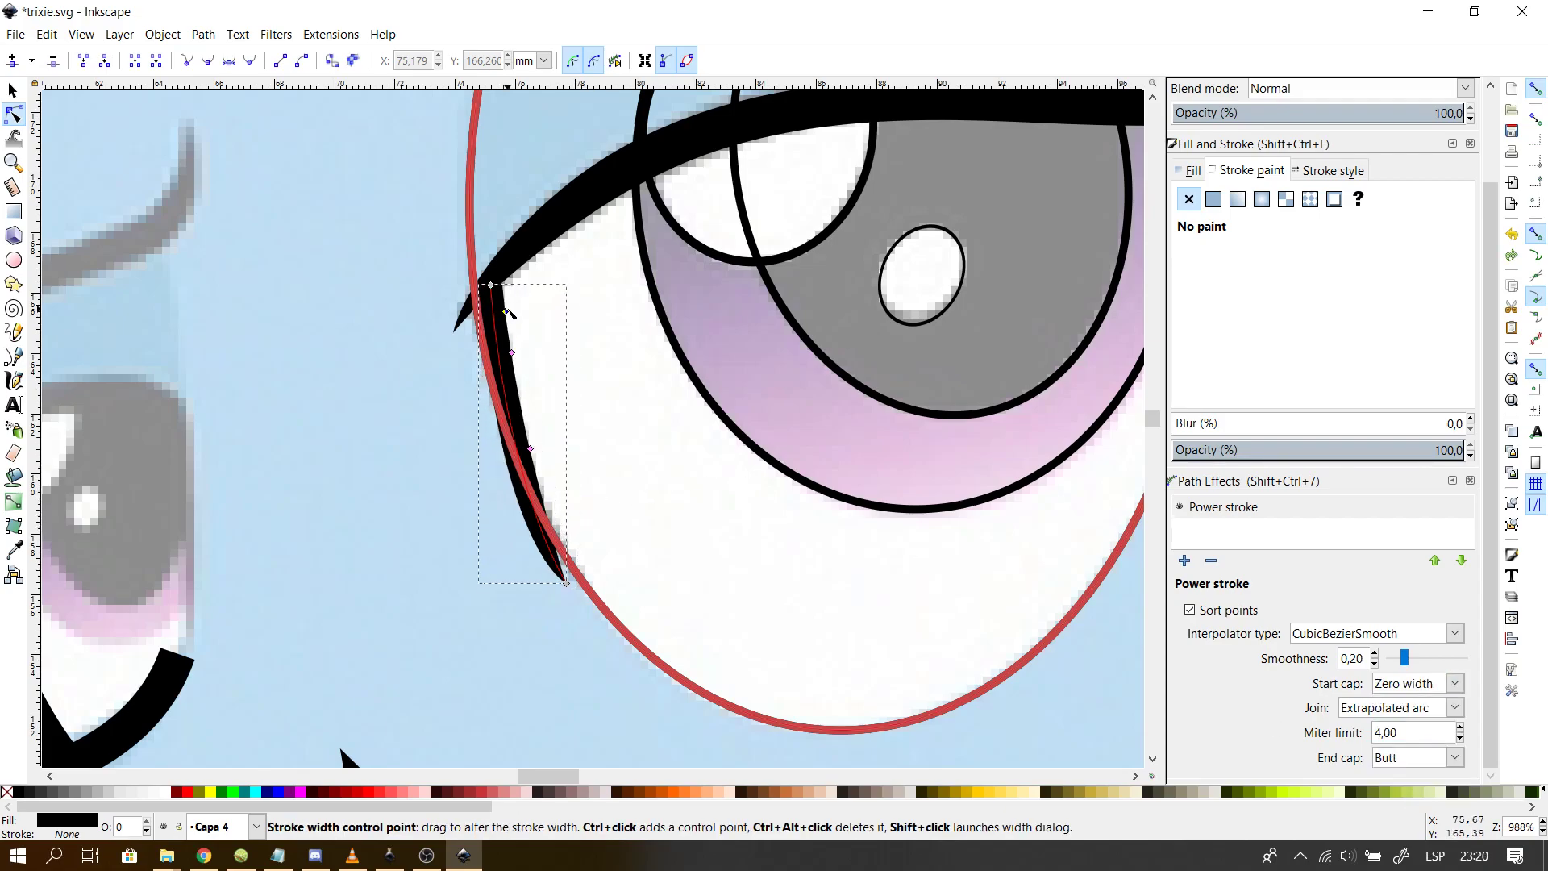
pyautogui.keyDown('shift'); pyautogui.click(513, 353); pyautogui.keyUp('shift')
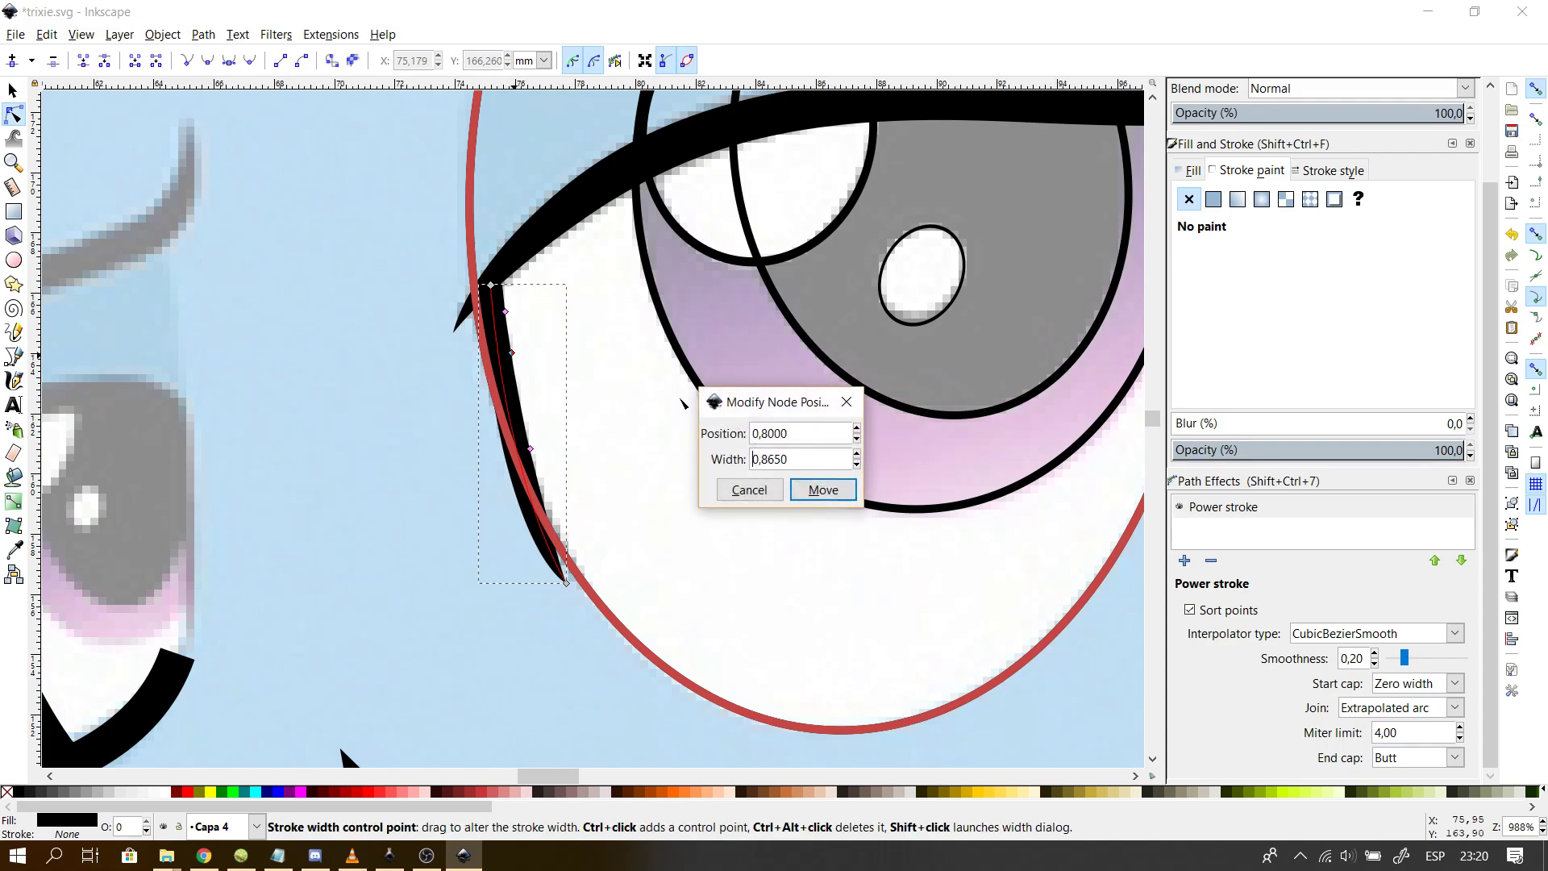
pyautogui.doubleClick(805, 453)
pyautogui.press('BackSpace')
pyautogui.click(749, 490)
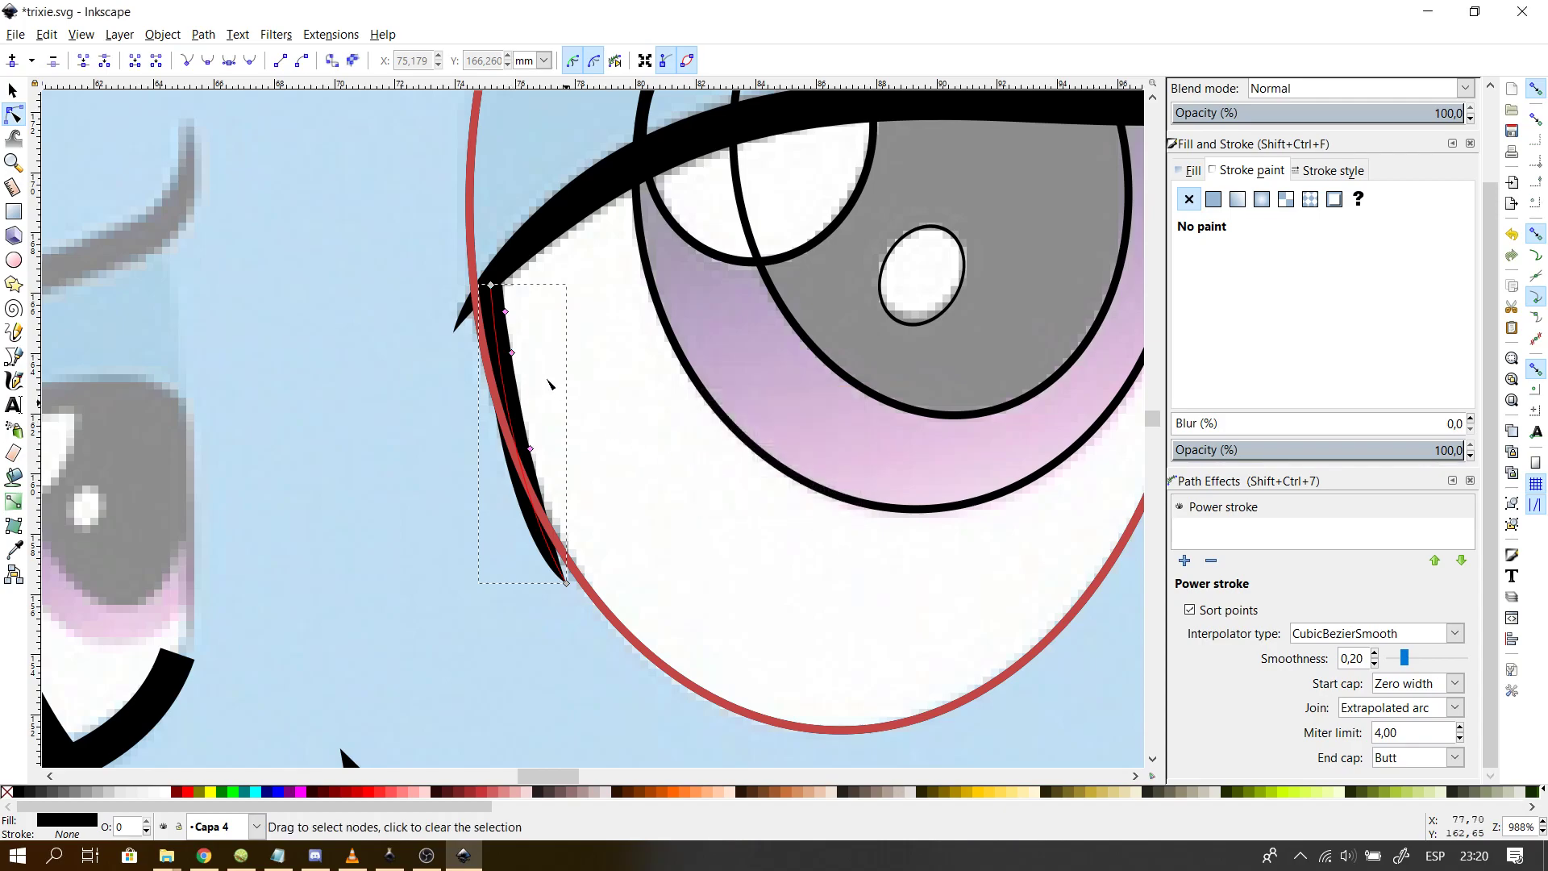
pyautogui.keyDown('shift'); pyautogui.click(505, 313); pyautogui.keyUp('shift')
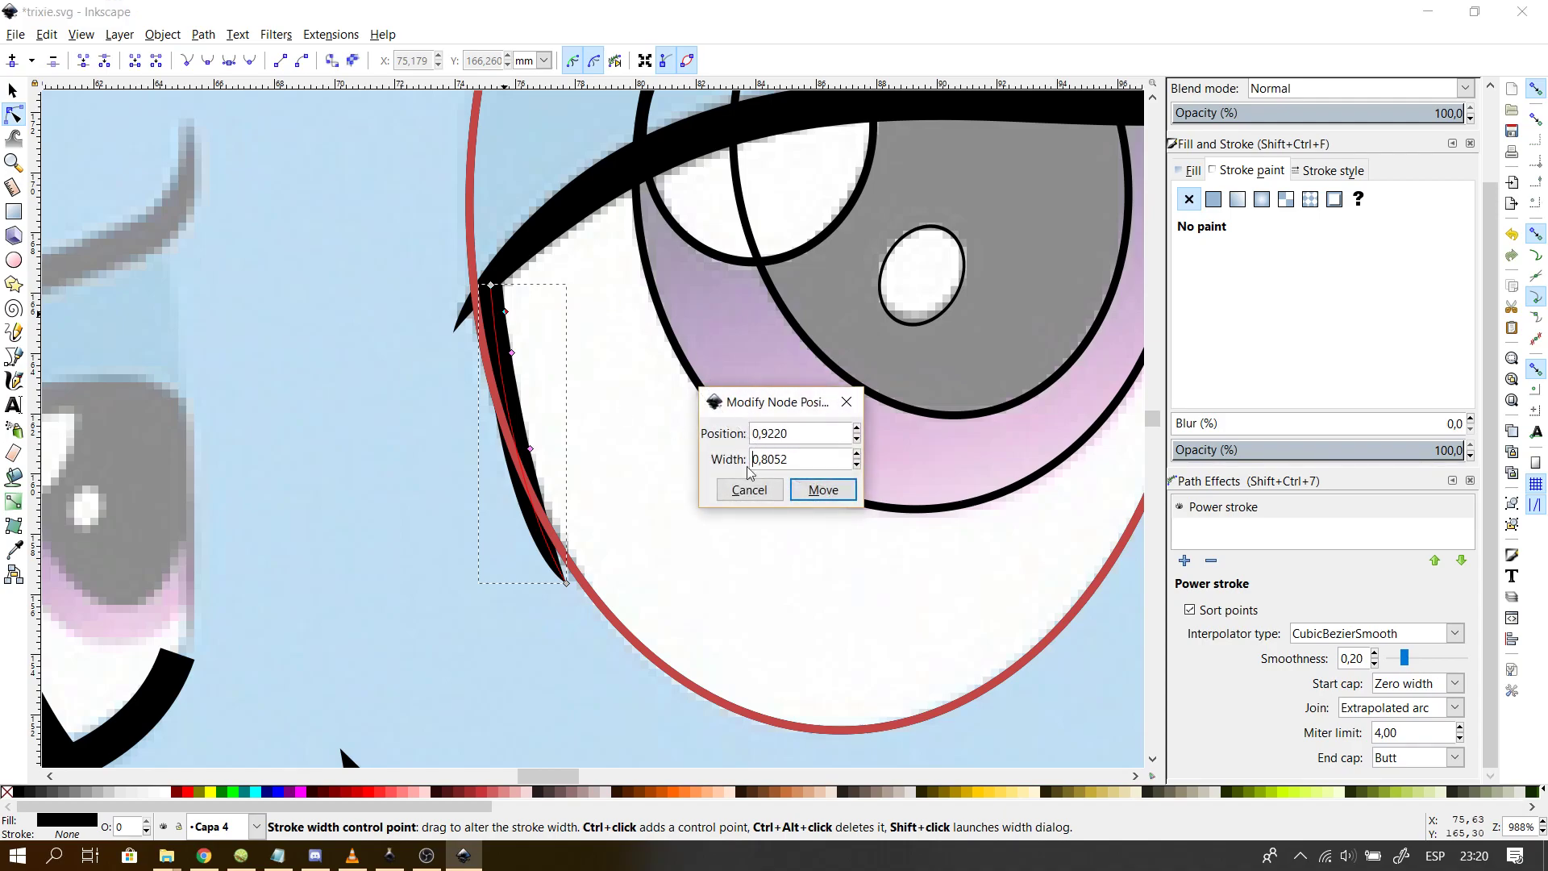
pyautogui.moveTo(813, 462); pyautogui.dragTo(552, 416)
pyautogui.hotkey('ctrl', 'v')
pyautogui.press('Return')
pyautogui.click(361, 395)
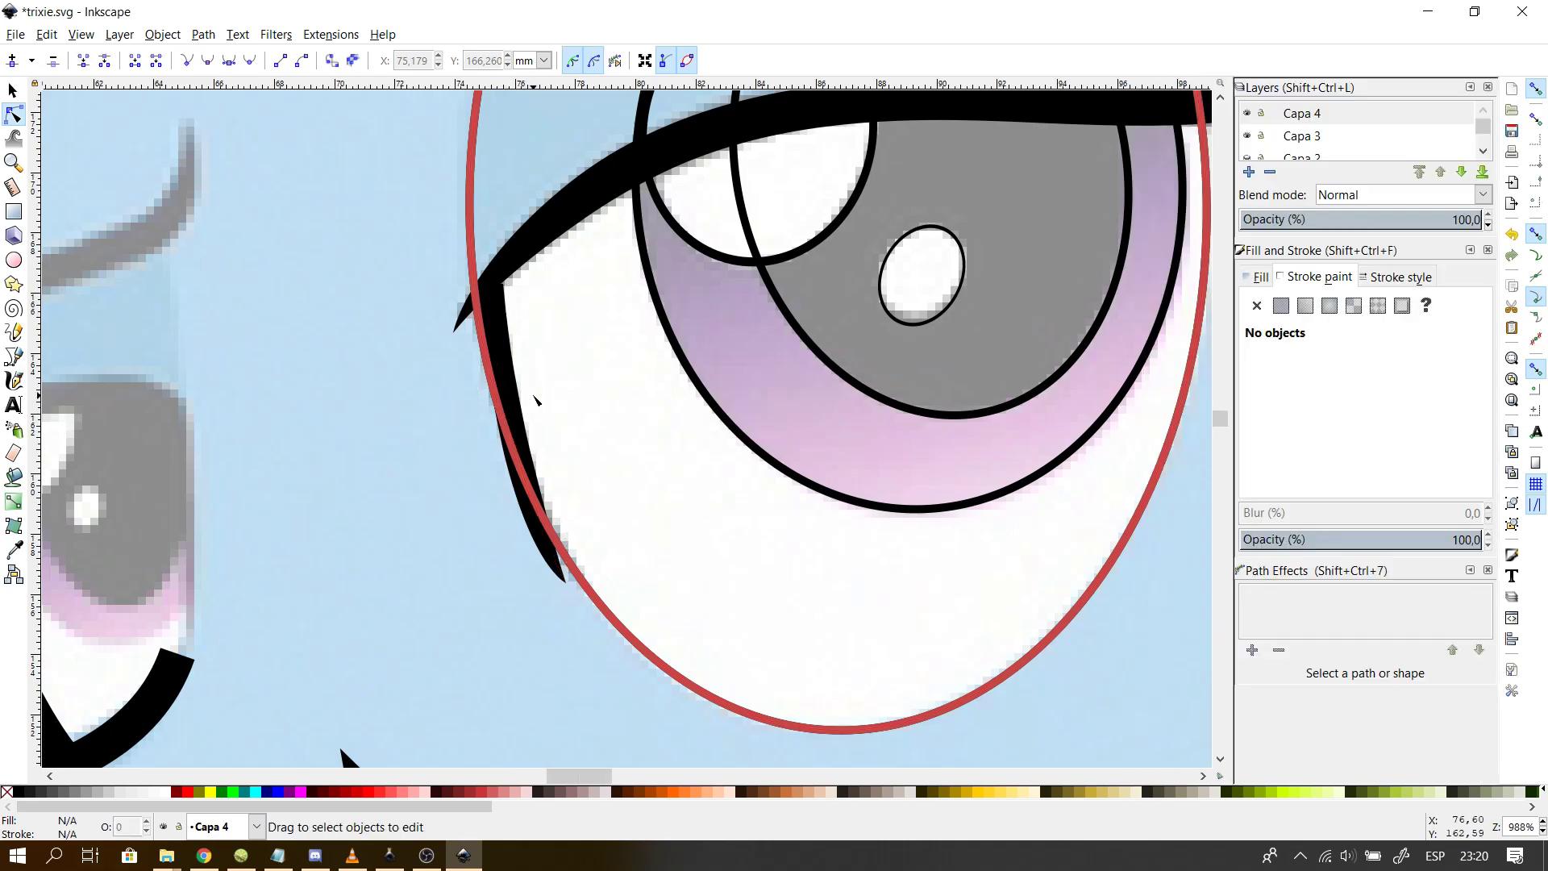
# - Move the inner-corner stroke's remaining lower width control point up beside the other two and set its width to 0,8650
pyautogui.click(508, 440)
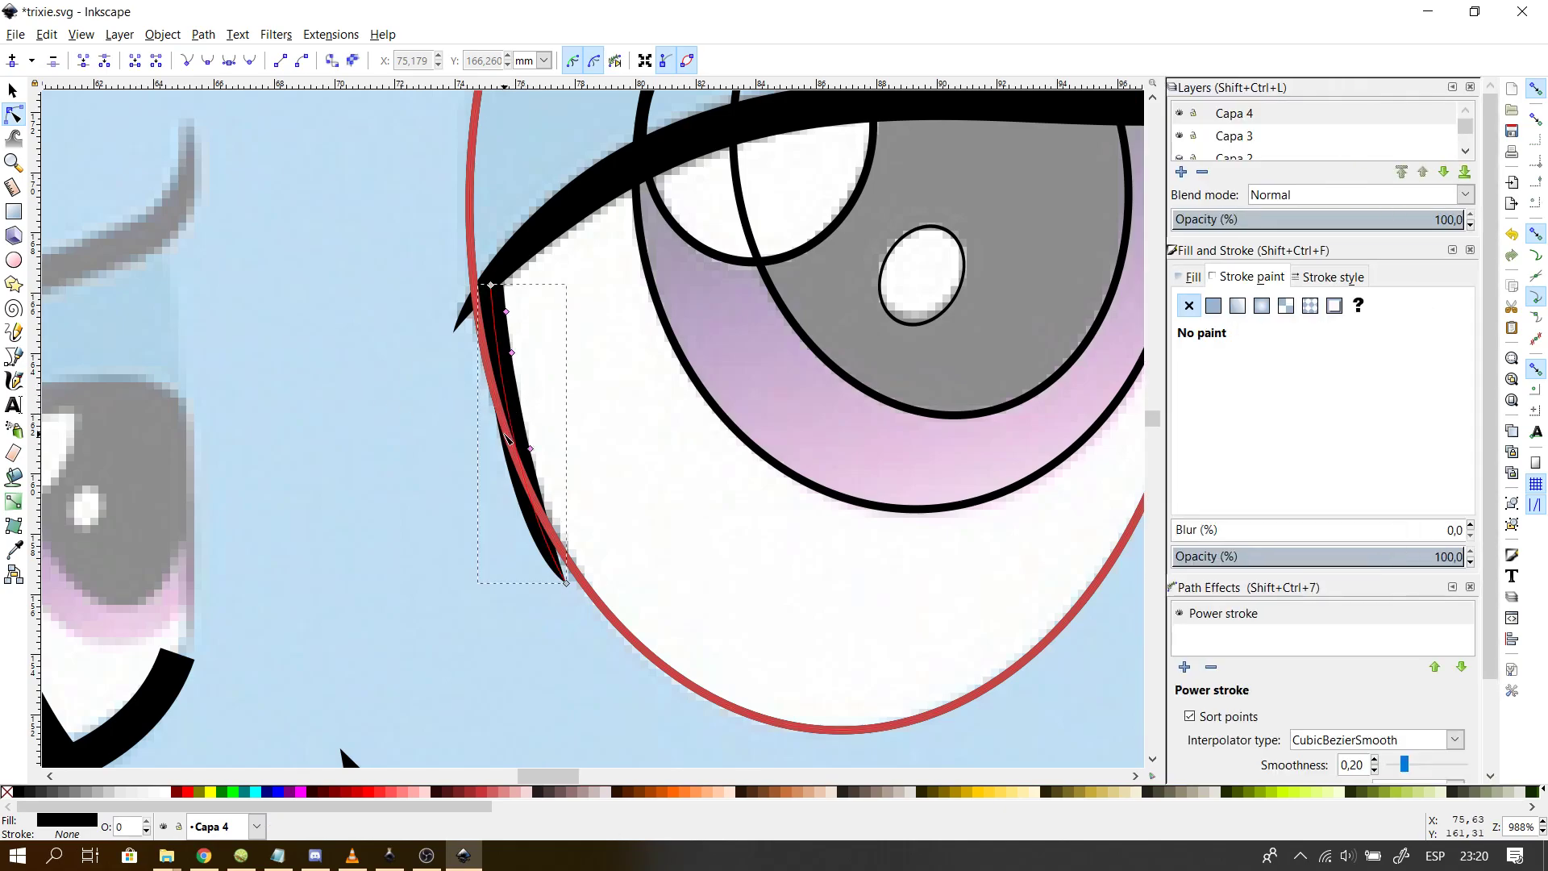
pyautogui.keyDown('shift'); pyautogui.click(509, 326); pyautogui.keyUp('shift')
pyautogui.moveTo(822, 456); pyautogui.dragTo(428, 395)
pyautogui.hotkey('ctrl', 'v')
pyautogui.press('Return')
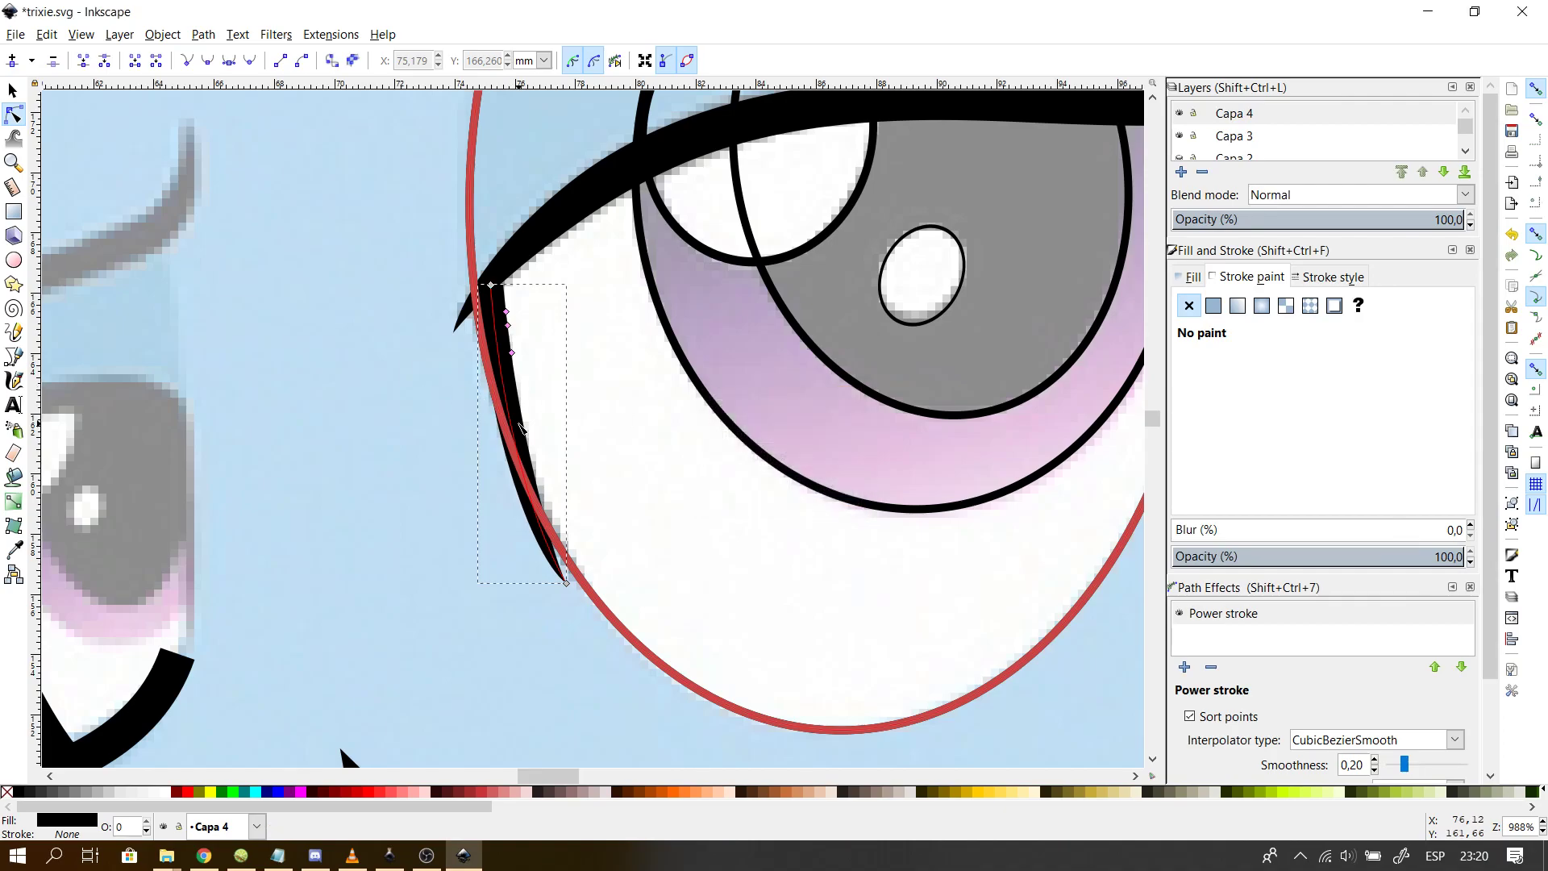
# - Shift the inner-corner stroke's lower node slightly right onto the red ellipse and adjust its handle to bow the curve along the eye
pyautogui.click(567, 583)
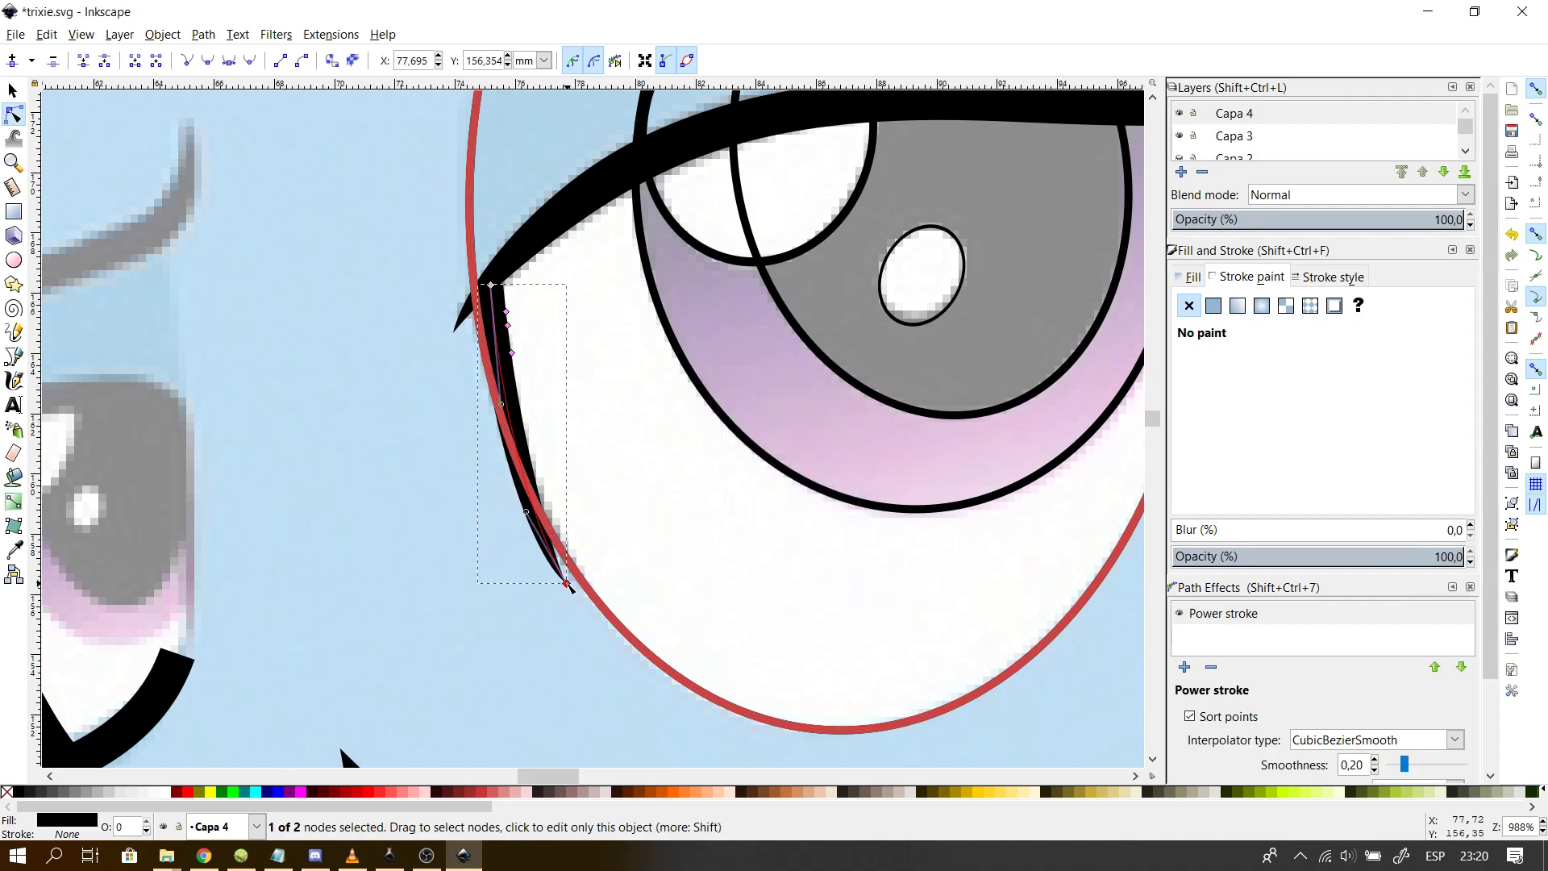
pyautogui.moveTo(569, 586); pyautogui.dragTo(578, 585)
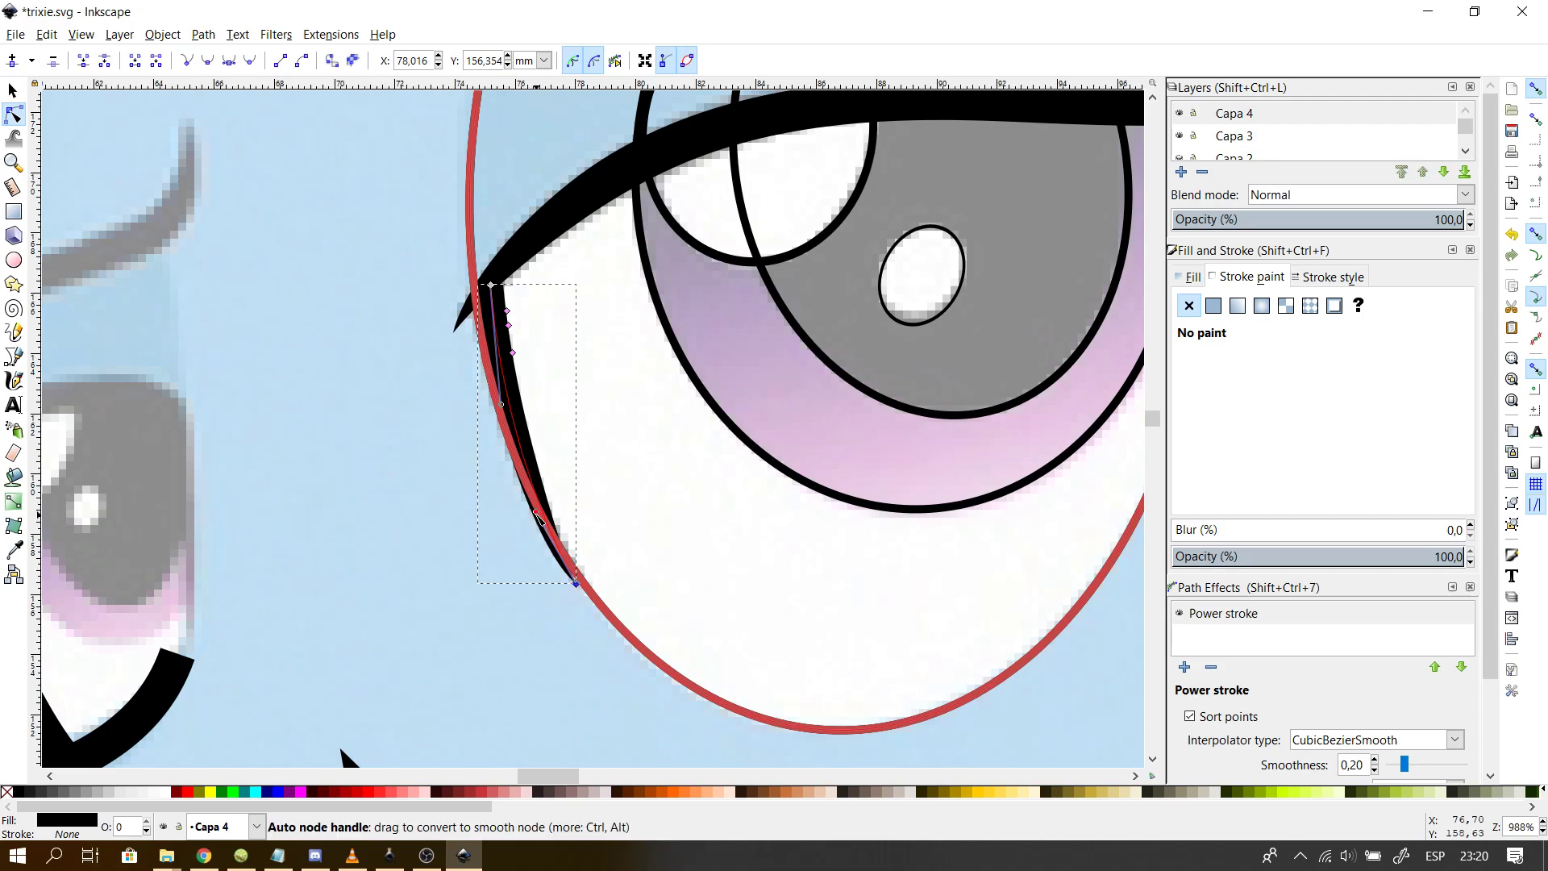
pyautogui.moveTo(535, 513); pyautogui.dragTo(511, 481)
pyautogui.click(429, 532)
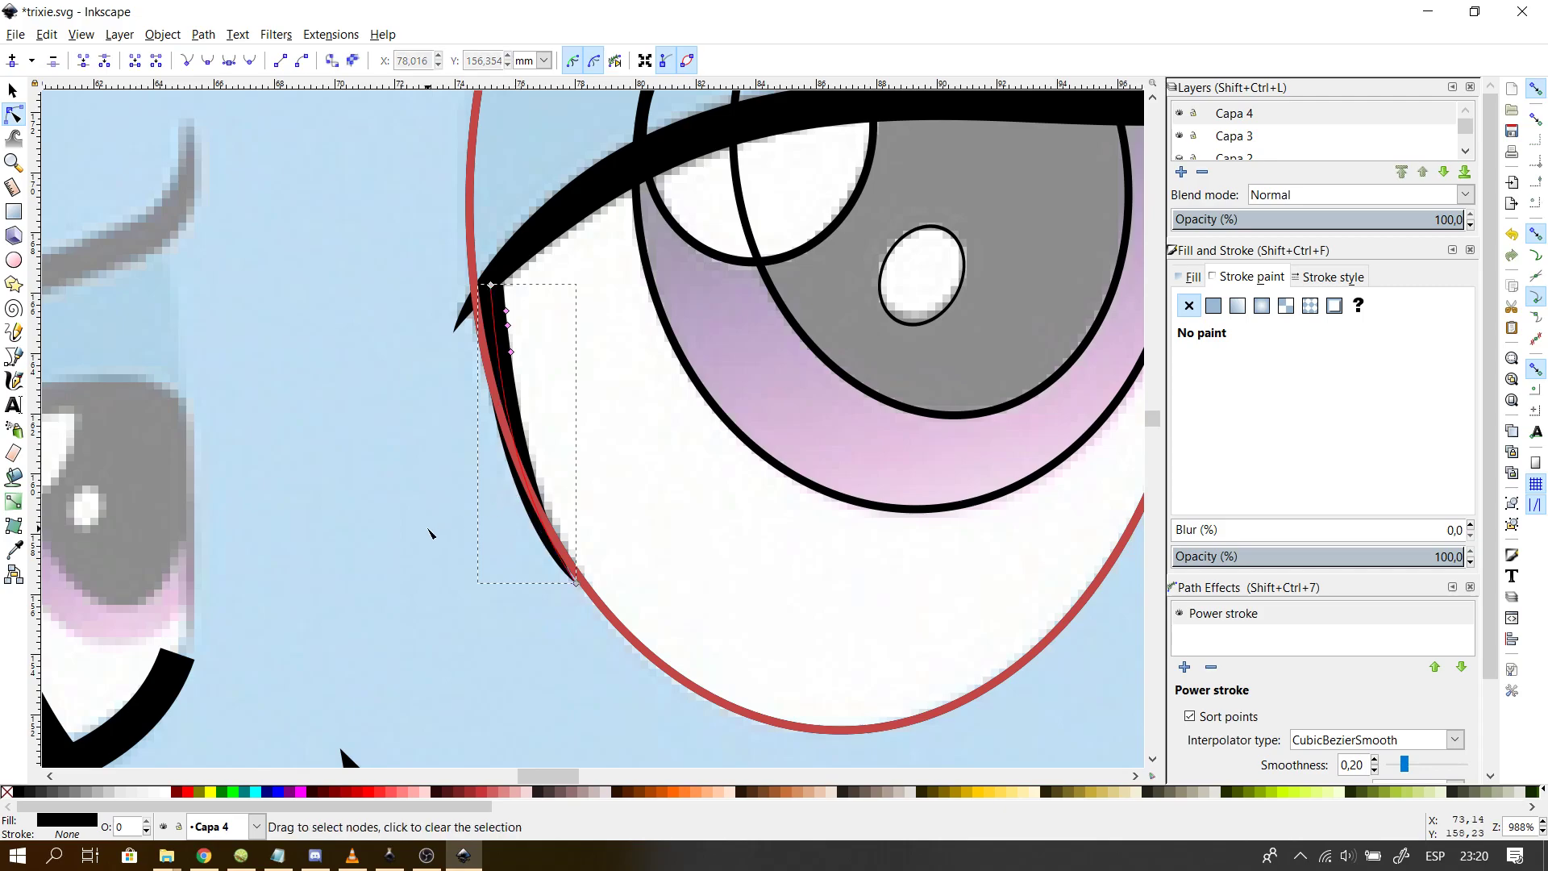
pyautogui.click(429, 532)
pyautogui.scroll(-1, 681, 474)
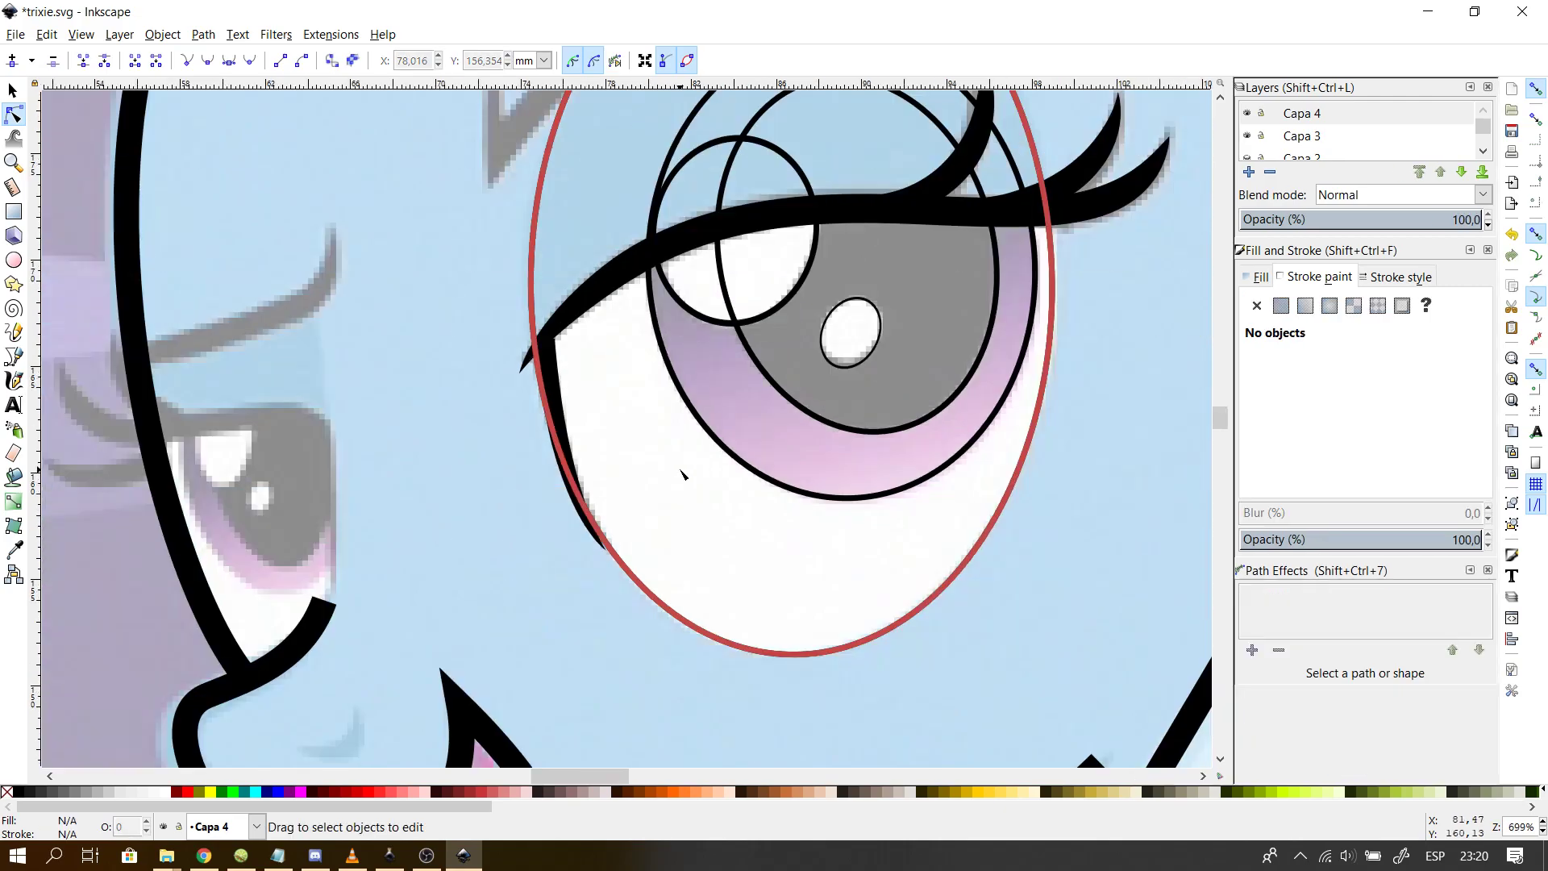
# - Add a Power stroke path effect with CubicBezierSmooth interpolation to the muzzle and mouth outline
pyautogui.scroll(-2, 682, 474)
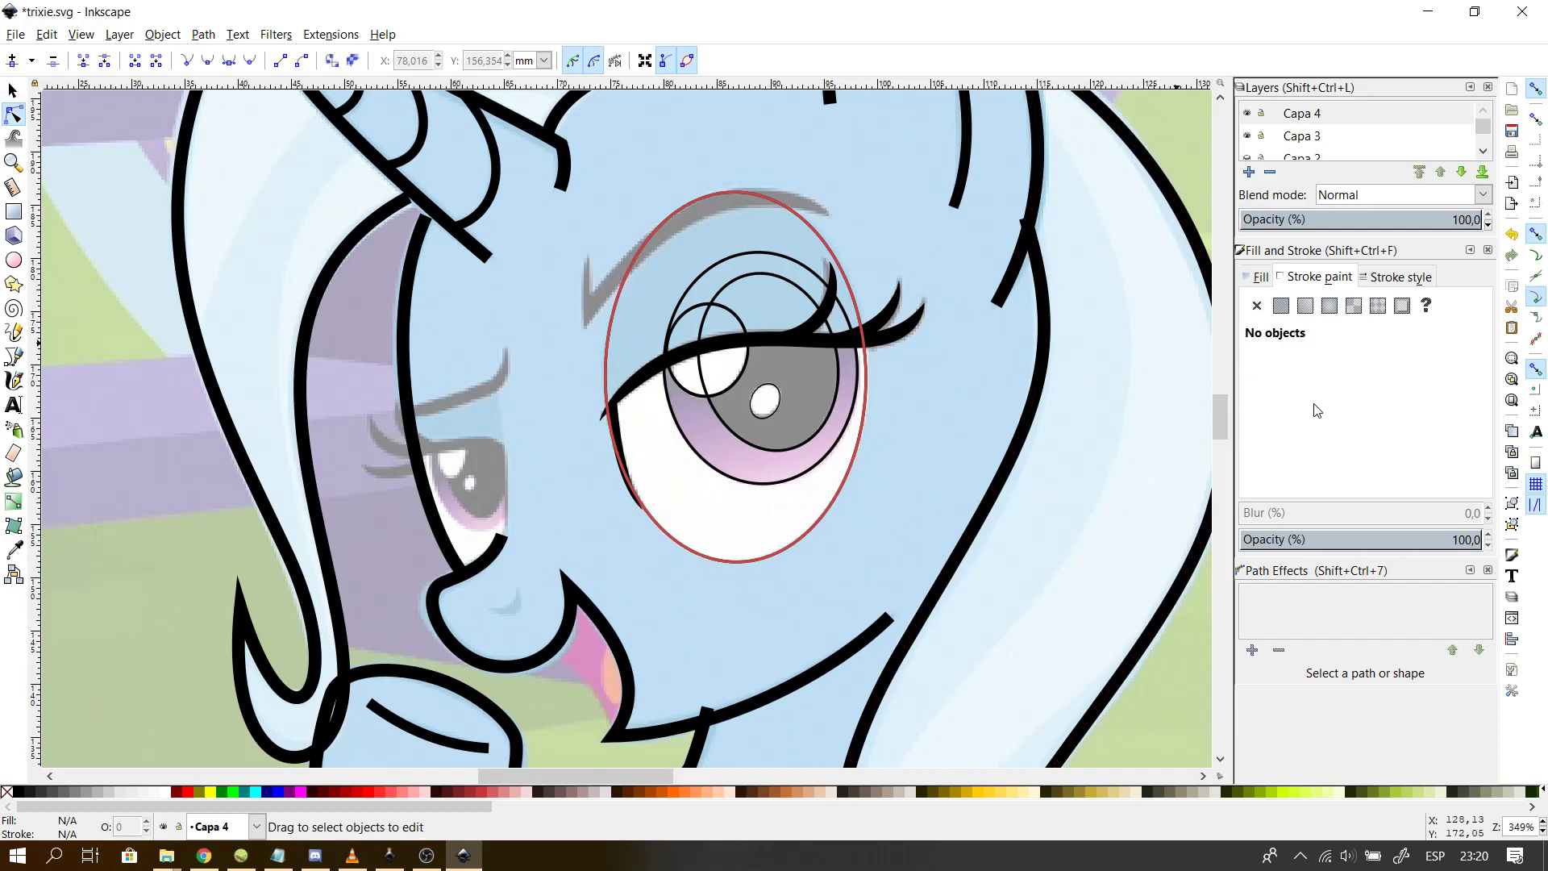
pyautogui.moveTo(1222, 408)
pyautogui.mouseDown()
pyautogui.moveTo(1223, 443)
pyautogui.moveTo(1235, 400)
pyautogui.moveTo(1235, 421)
pyautogui.mouseUp()
pyautogui.click(512, 475)
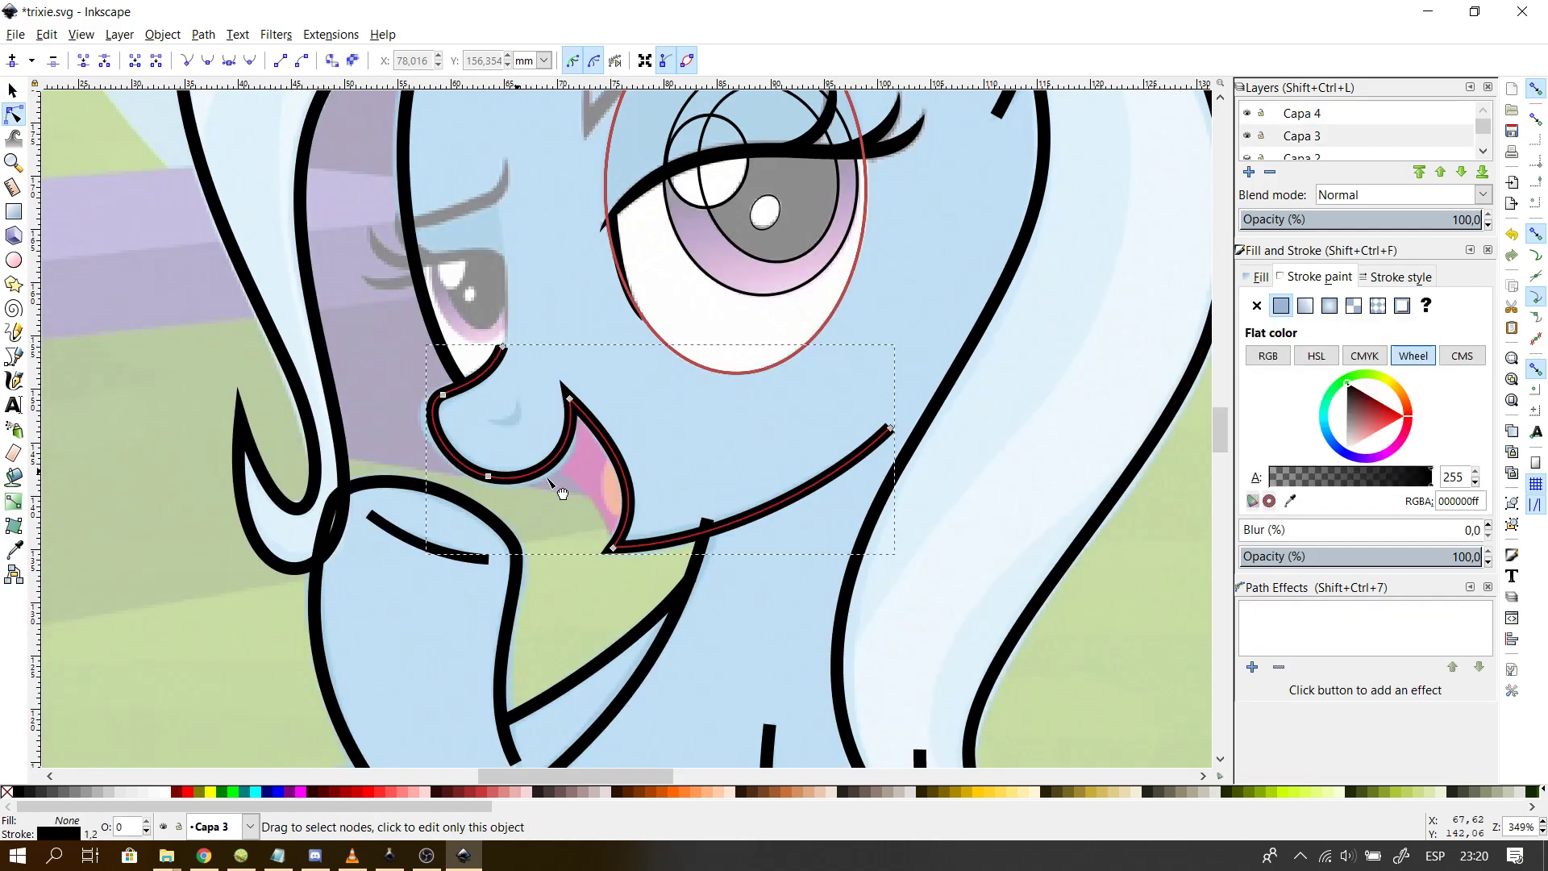
pyautogui.click(1252, 666)
pyautogui.click(842, 542)
pyautogui.scroll(-2, 1484, 752)
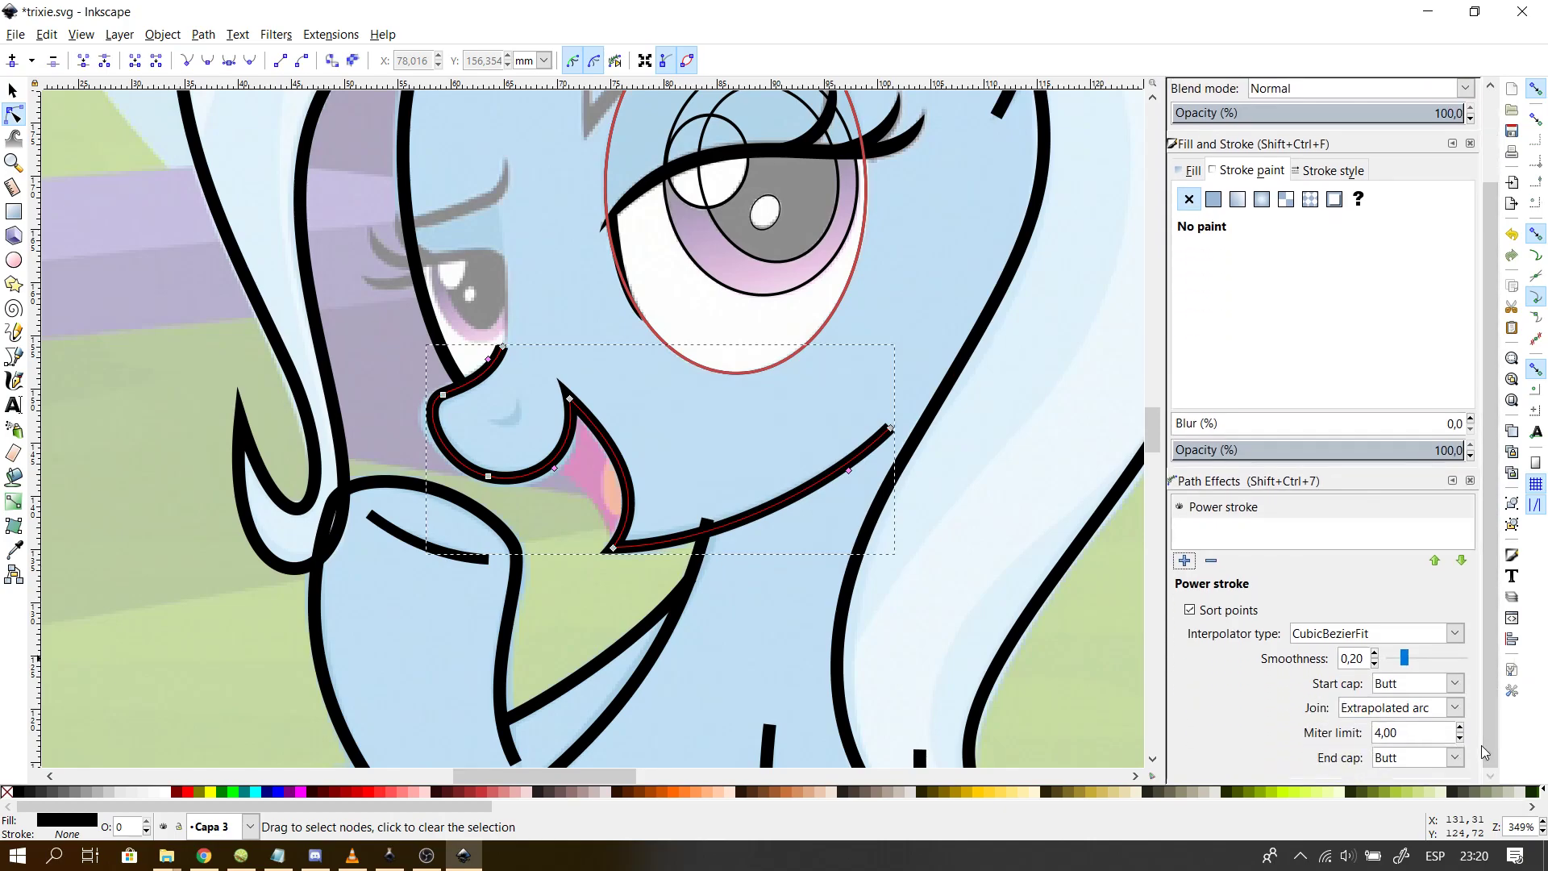
pyautogui.click(1390, 636)
pyautogui.click(1368, 713)
pyautogui.click(1354, 637)
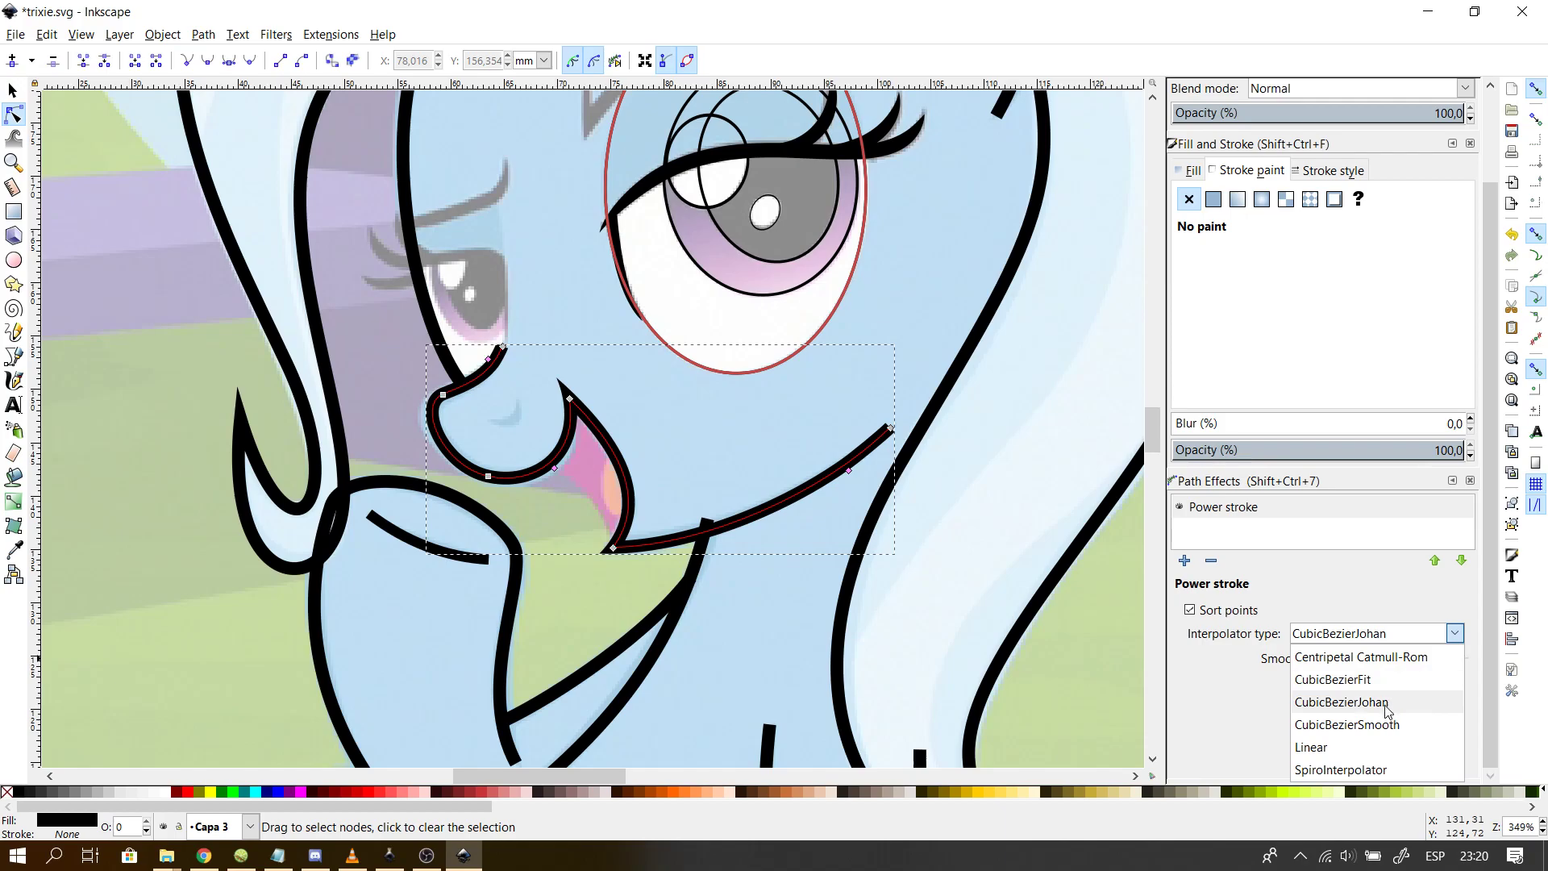
pyautogui.click(1377, 724)
# - Set both the start cap and end cap of the muzzle and mouth outline's Power stroke to Zero width
pyautogui.click(1395, 683)
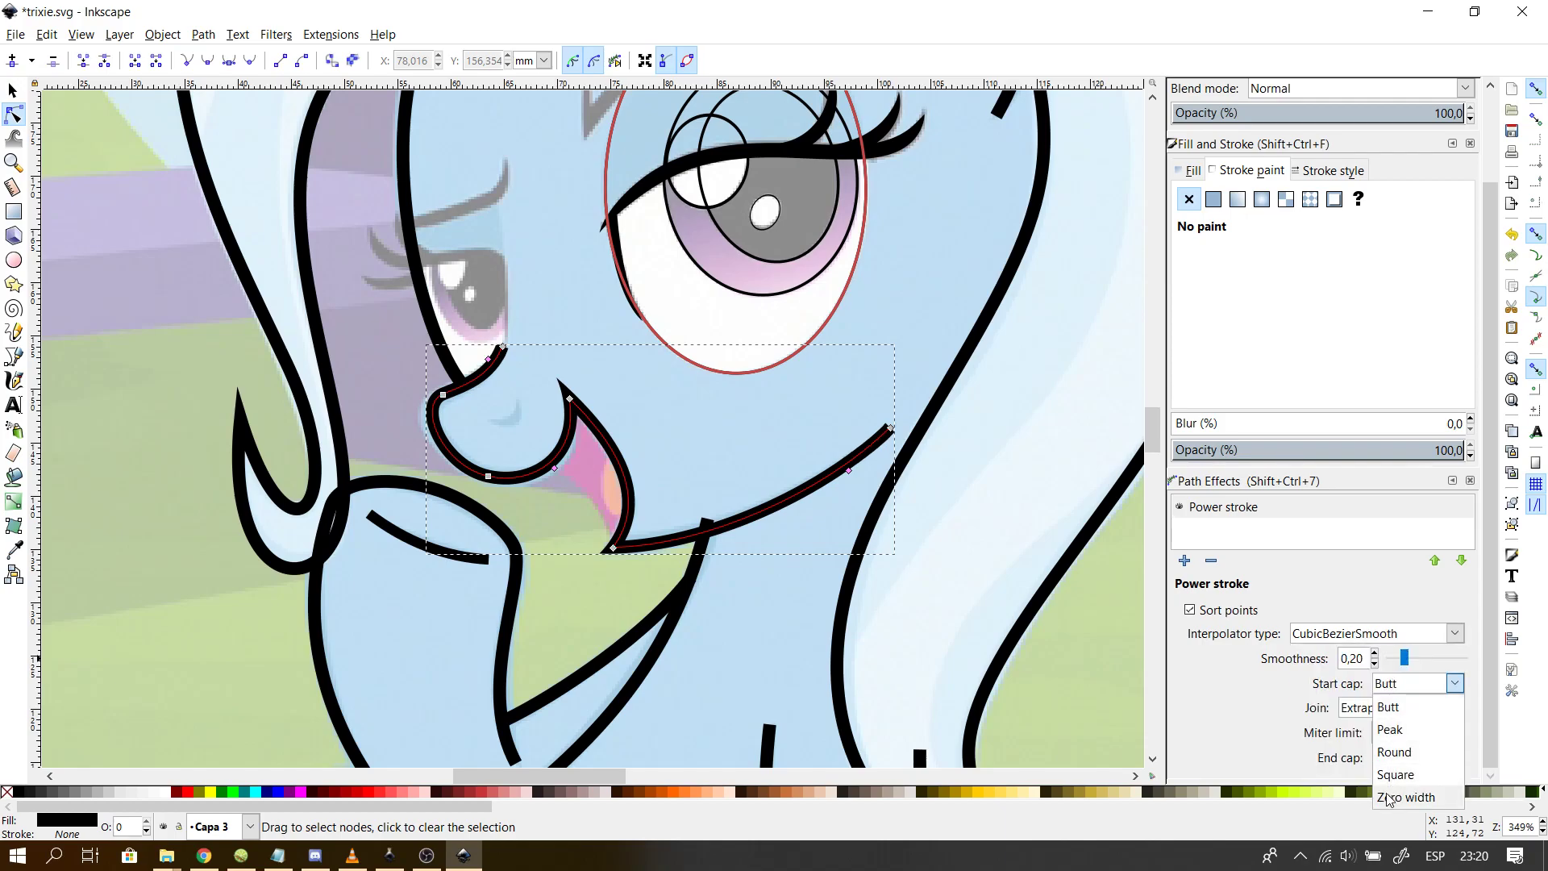
pyautogui.click(1382, 793)
pyautogui.click(1405, 758)
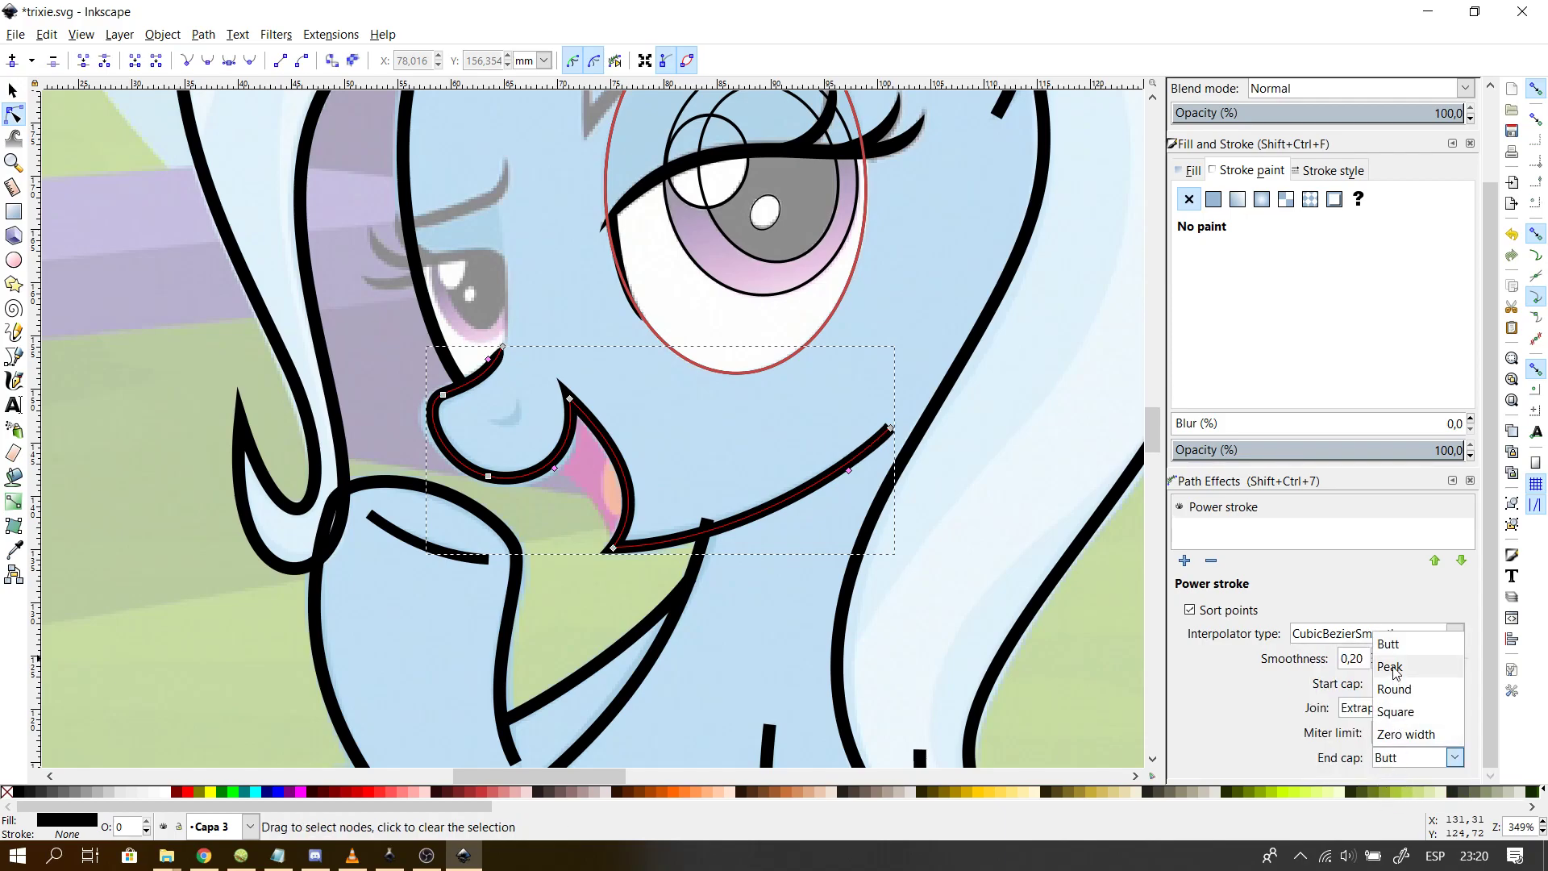
pyautogui.click(1391, 731)
pyautogui.click(637, 408)
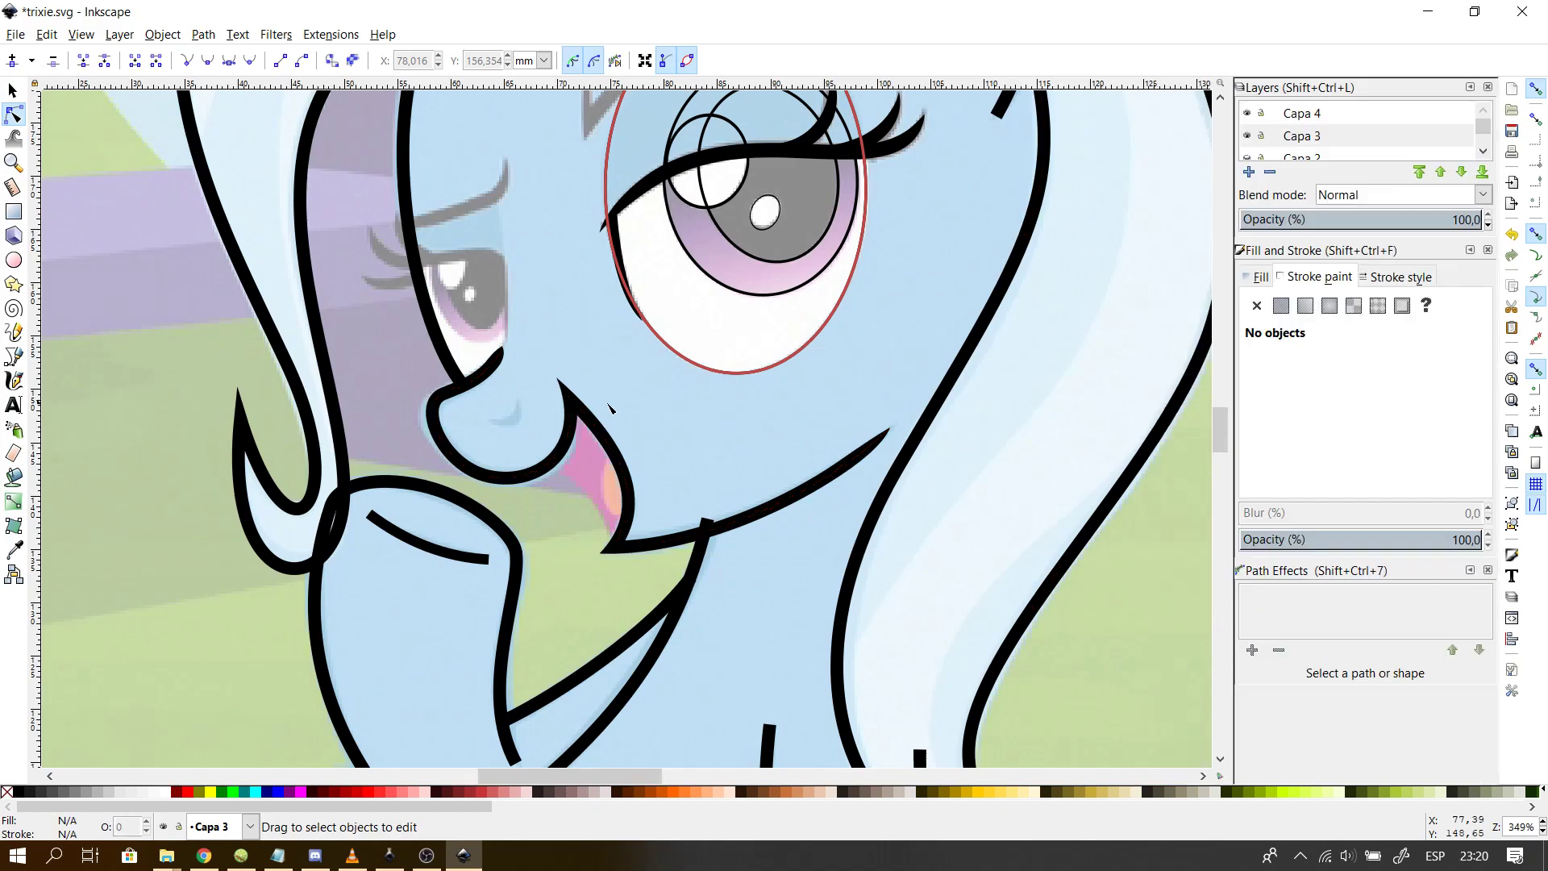
pyautogui.scroll(-3, 480, 406)
pyautogui.scroll(4, 479, 403)
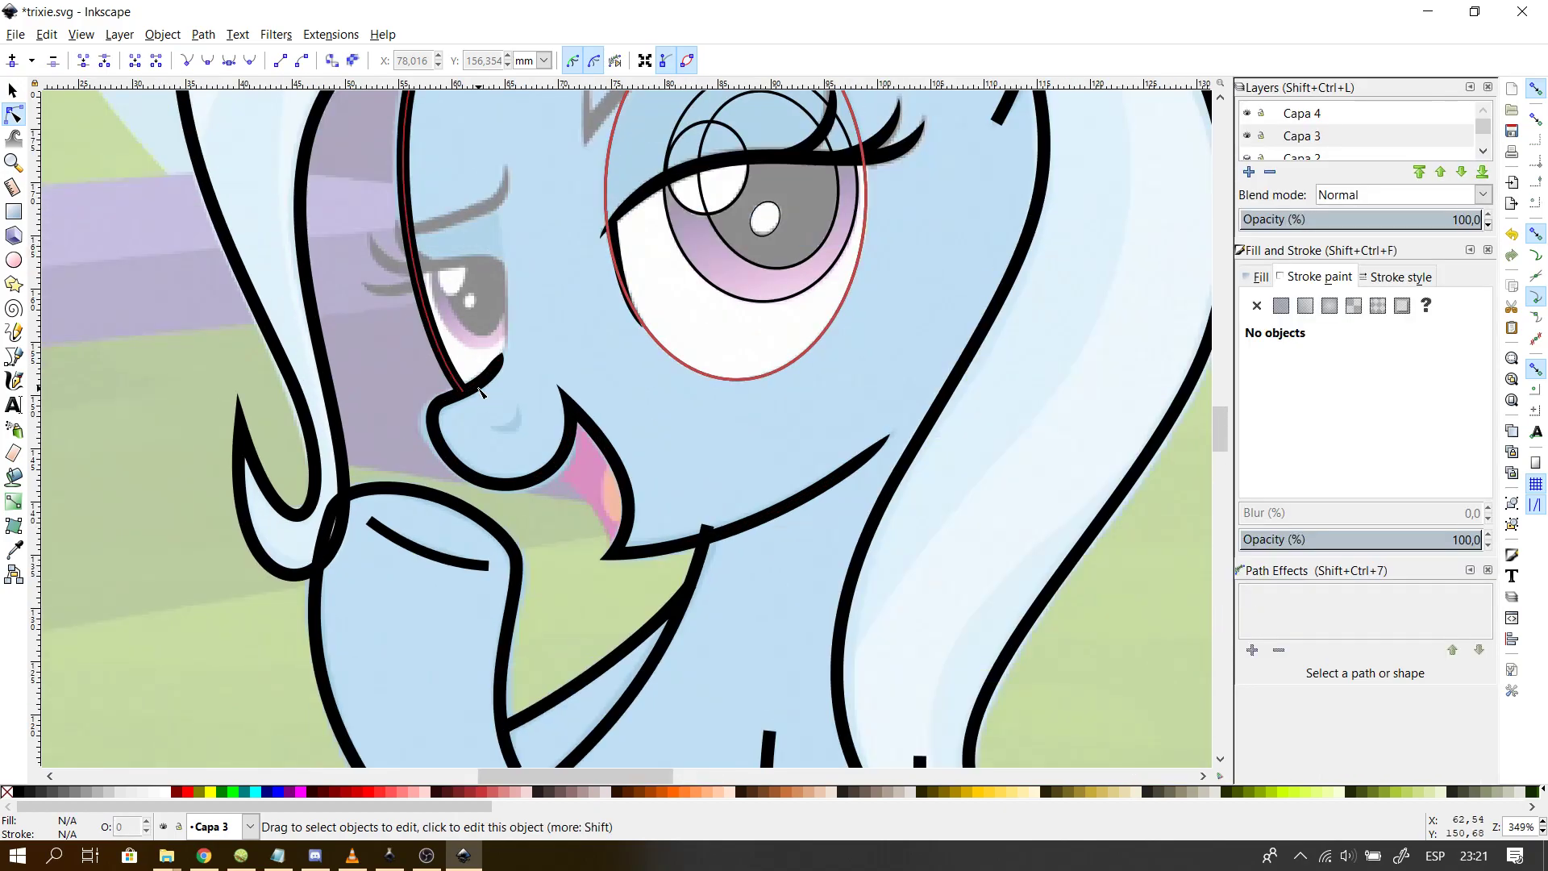
# - Copy the 1,2000 width from the muzzle outline's control point nearest its upper end
pyautogui.click(480, 391)
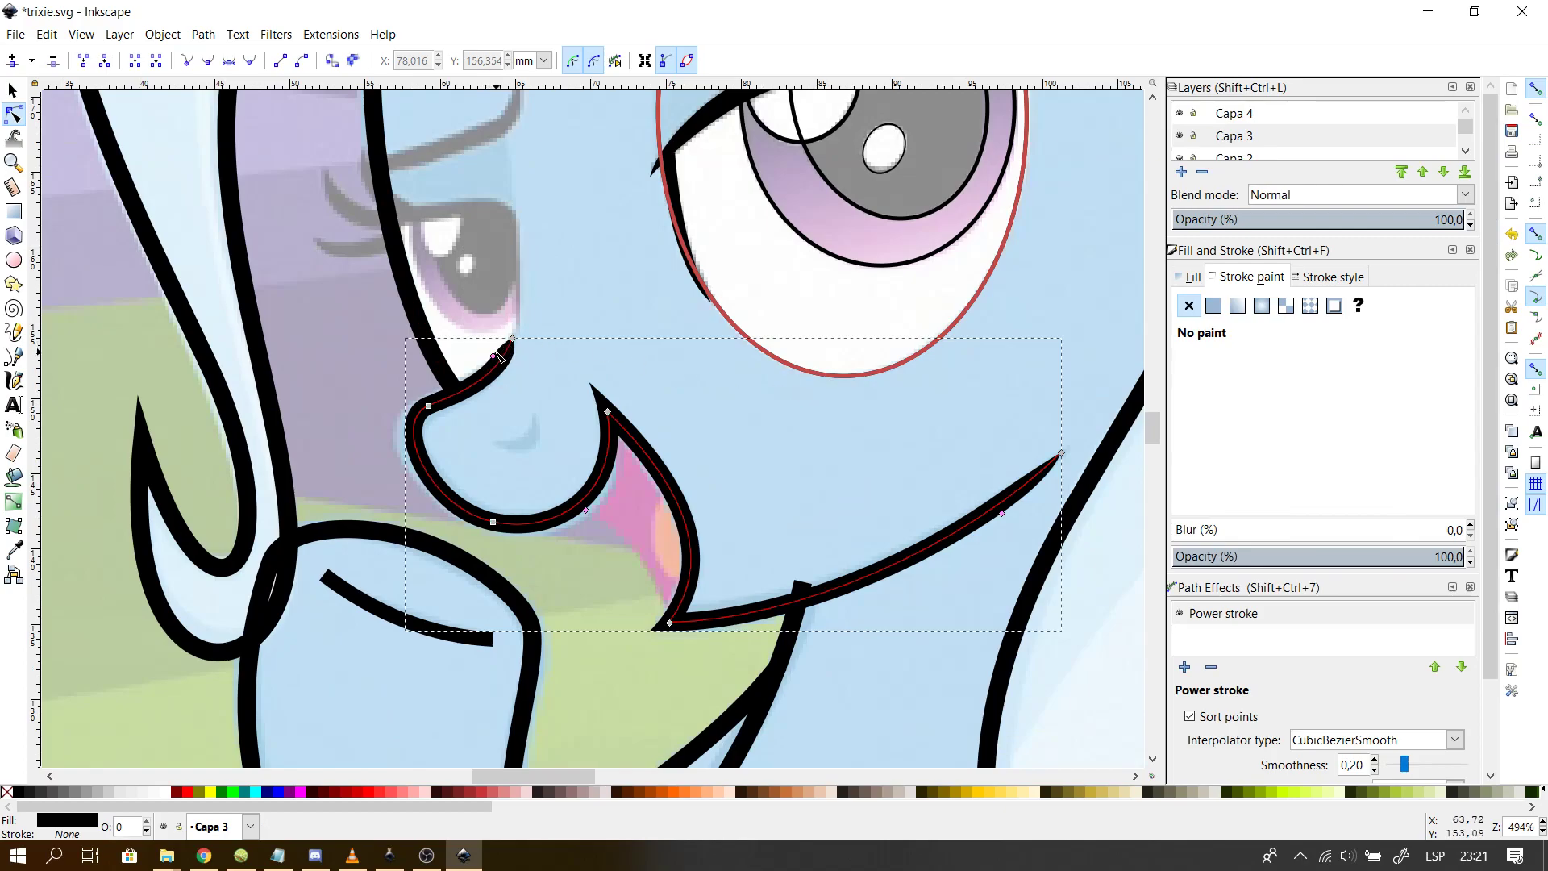
pyautogui.keyDown('shift'); pyautogui.click(492, 356); pyautogui.keyUp('shift')
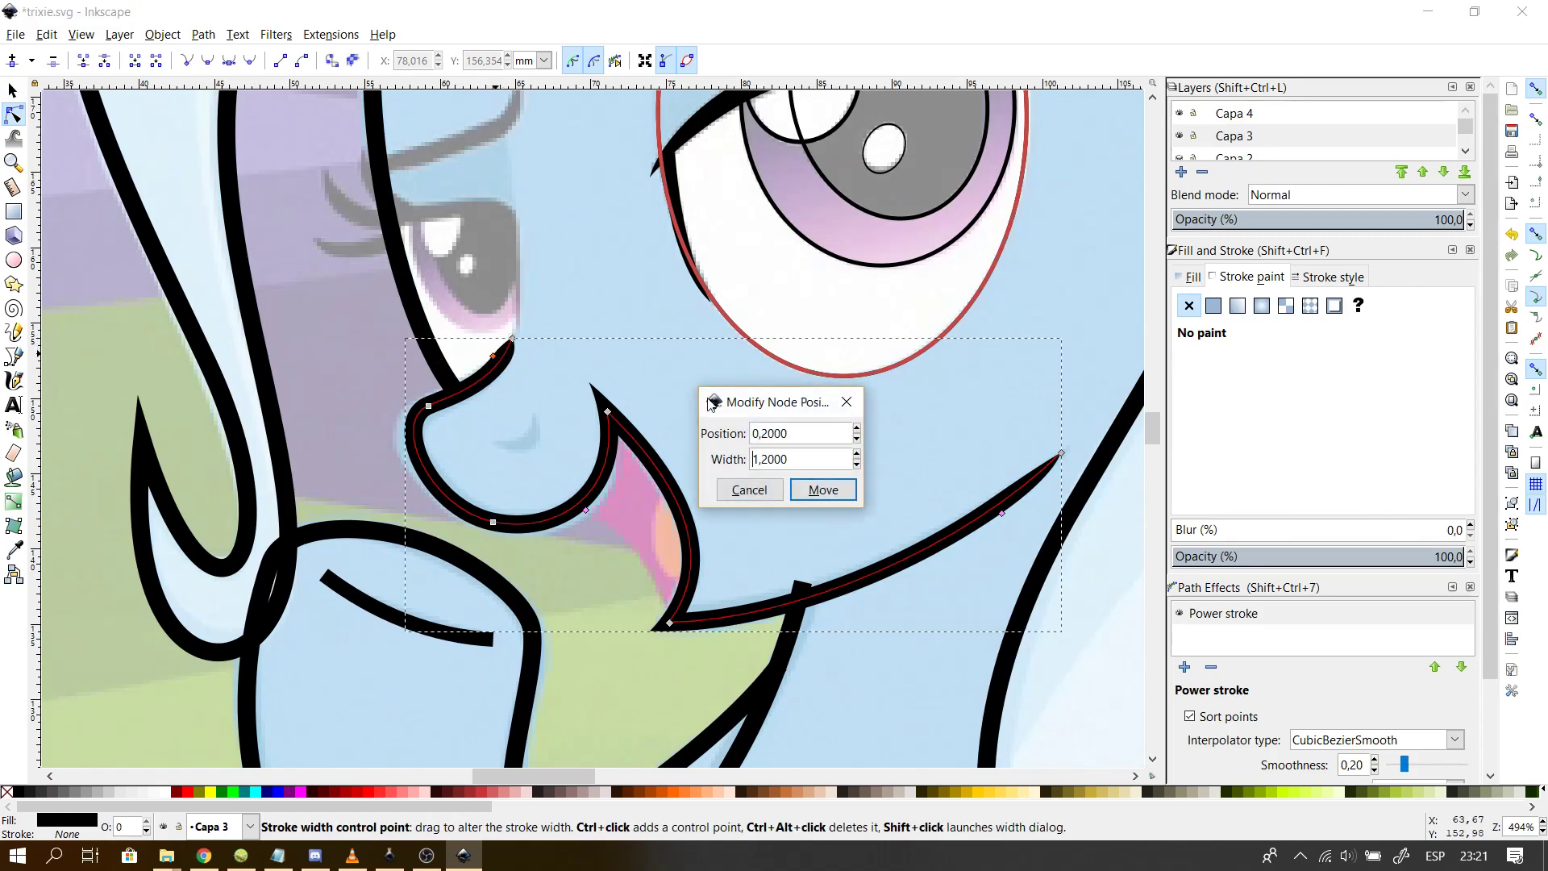
pyautogui.doubleClick(818, 460)
pyautogui.hotkey('ctrl', 'c')
pyautogui.click(749, 489)
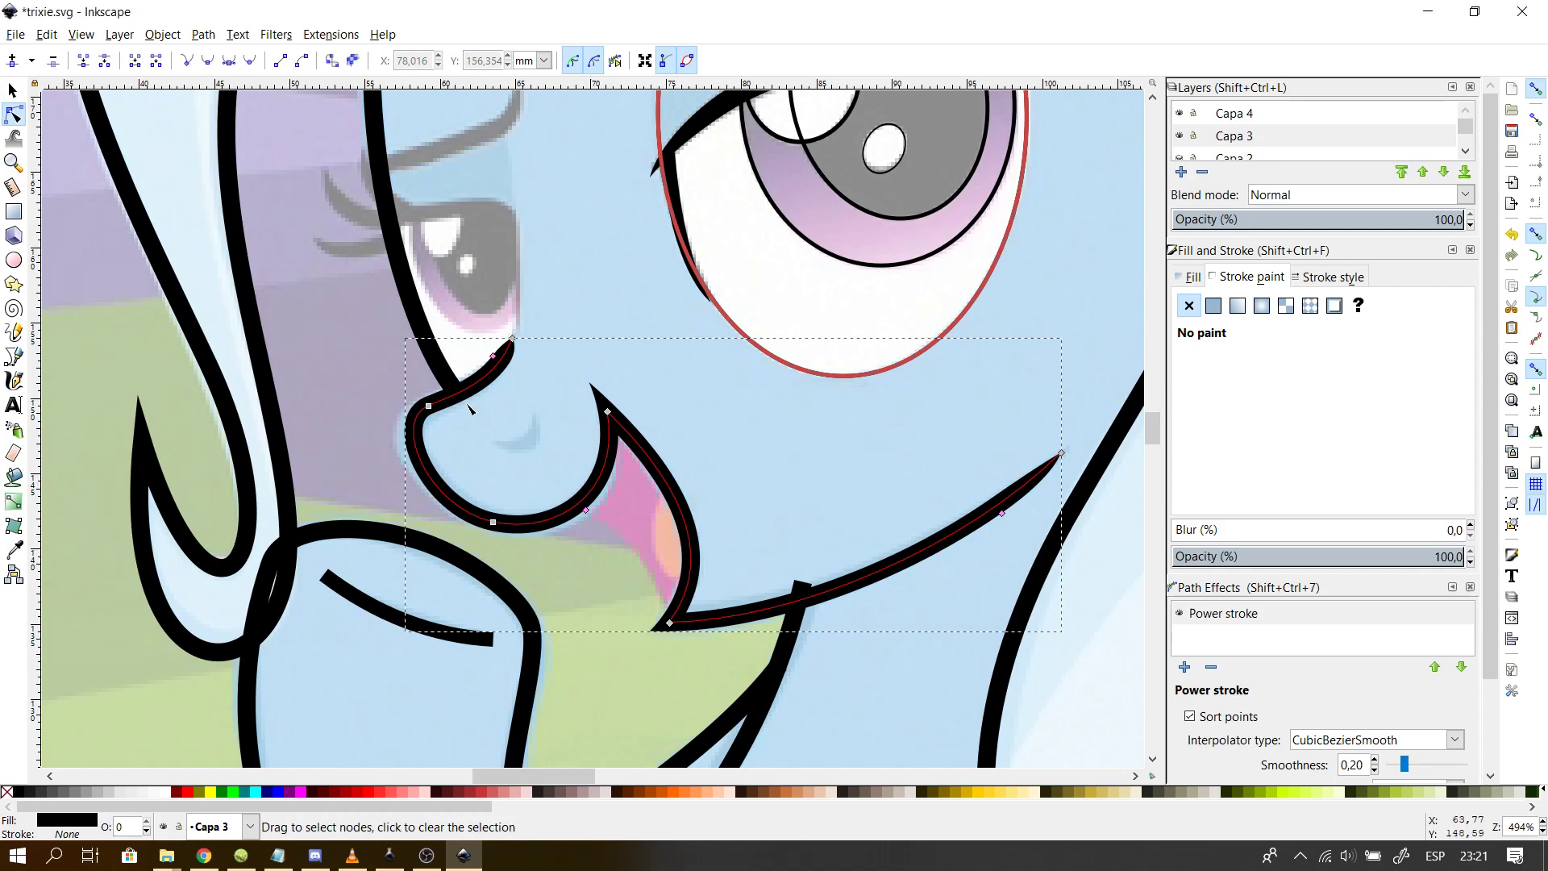
pyautogui.keyDown('ctrl'); pyautogui.click(492, 355); pyautogui.keyUp('ctrl')
pyautogui.moveTo(492, 356); pyautogui.dragTo(405, 457)
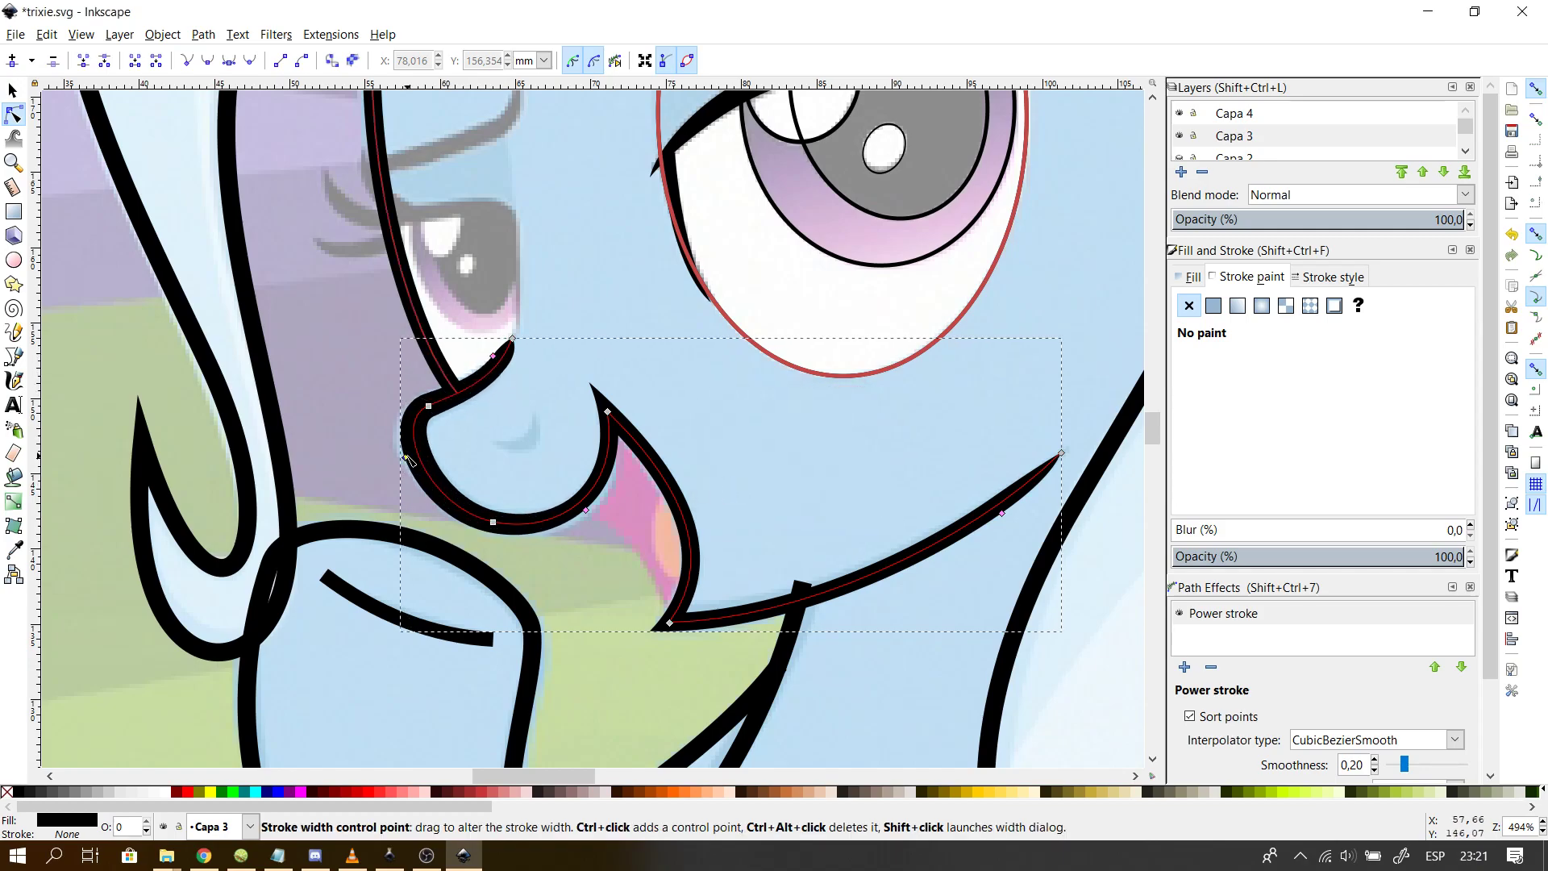
pyautogui.hotkey('ctrl', 'z')
pyautogui.moveTo(493, 355); pyautogui.dragTo(451, 374)
pyautogui.hotkey('ctrl', 'z')
pyautogui.hotkey('ctrl', 'z')
pyautogui.hotkey('ctrl', 'z')
pyautogui.hotkey('ctrl', 'shift', 'z')
# - Place the muzzle outline's upper width control point just above where the face line meets it and set its width to 1,2000
pyautogui.moveTo(493, 355)
pyautogui.mouseDown()
pyautogui.moveTo(423, 415)
pyautogui.moveTo(408, 456)
pyautogui.moveTo(405, 419)
pyautogui.moveTo(458, 393)
pyautogui.mouseUp()
pyautogui.scroll(3, 503, 458)
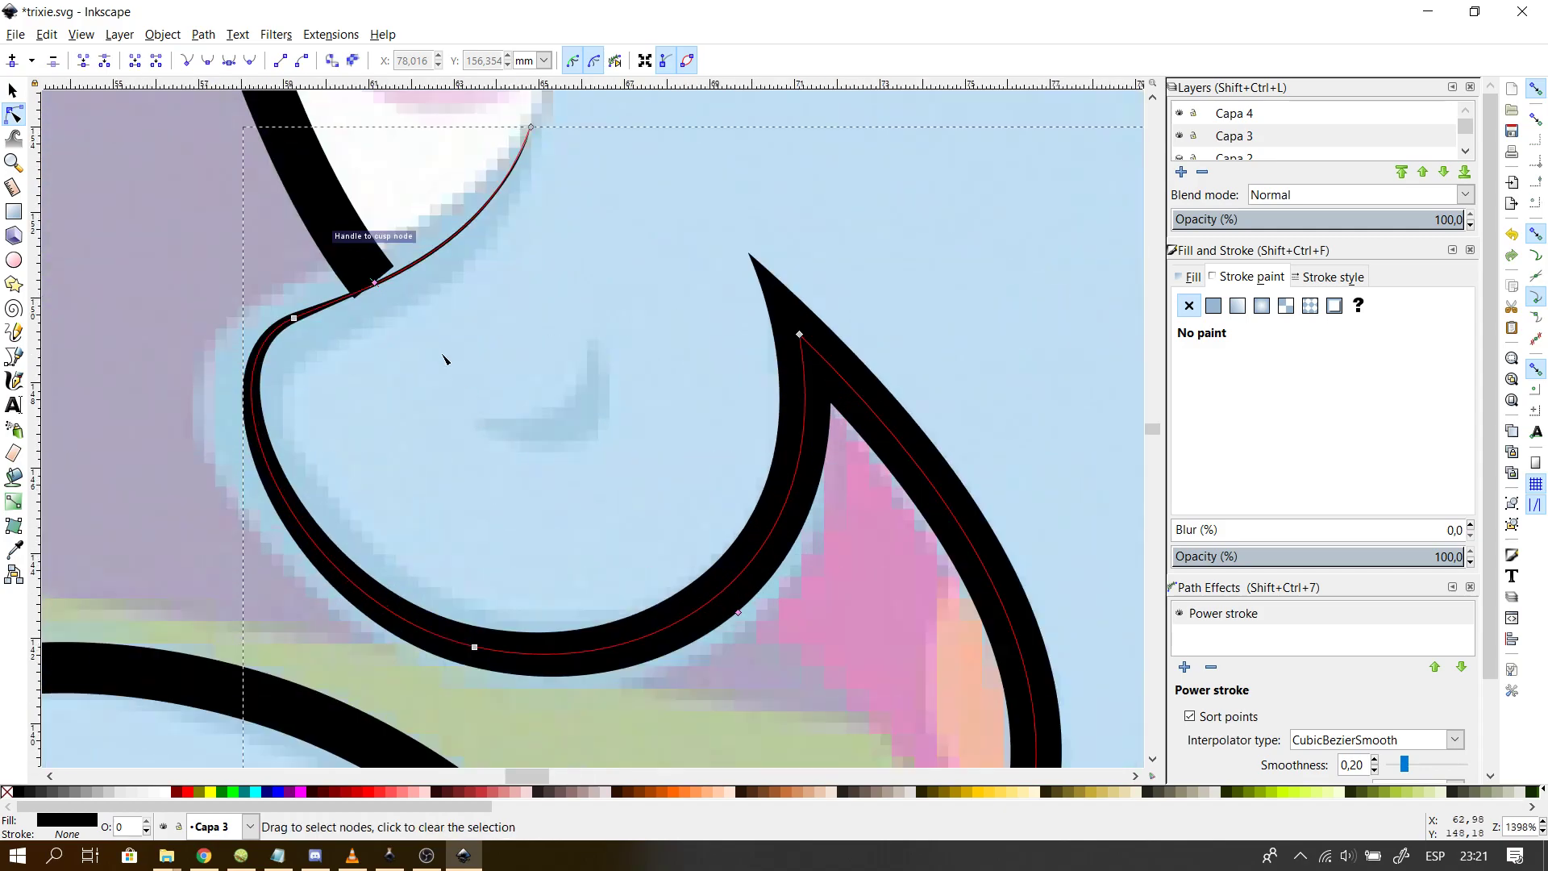
pyautogui.moveTo(474, 178); pyautogui.dragTo(403, 243)
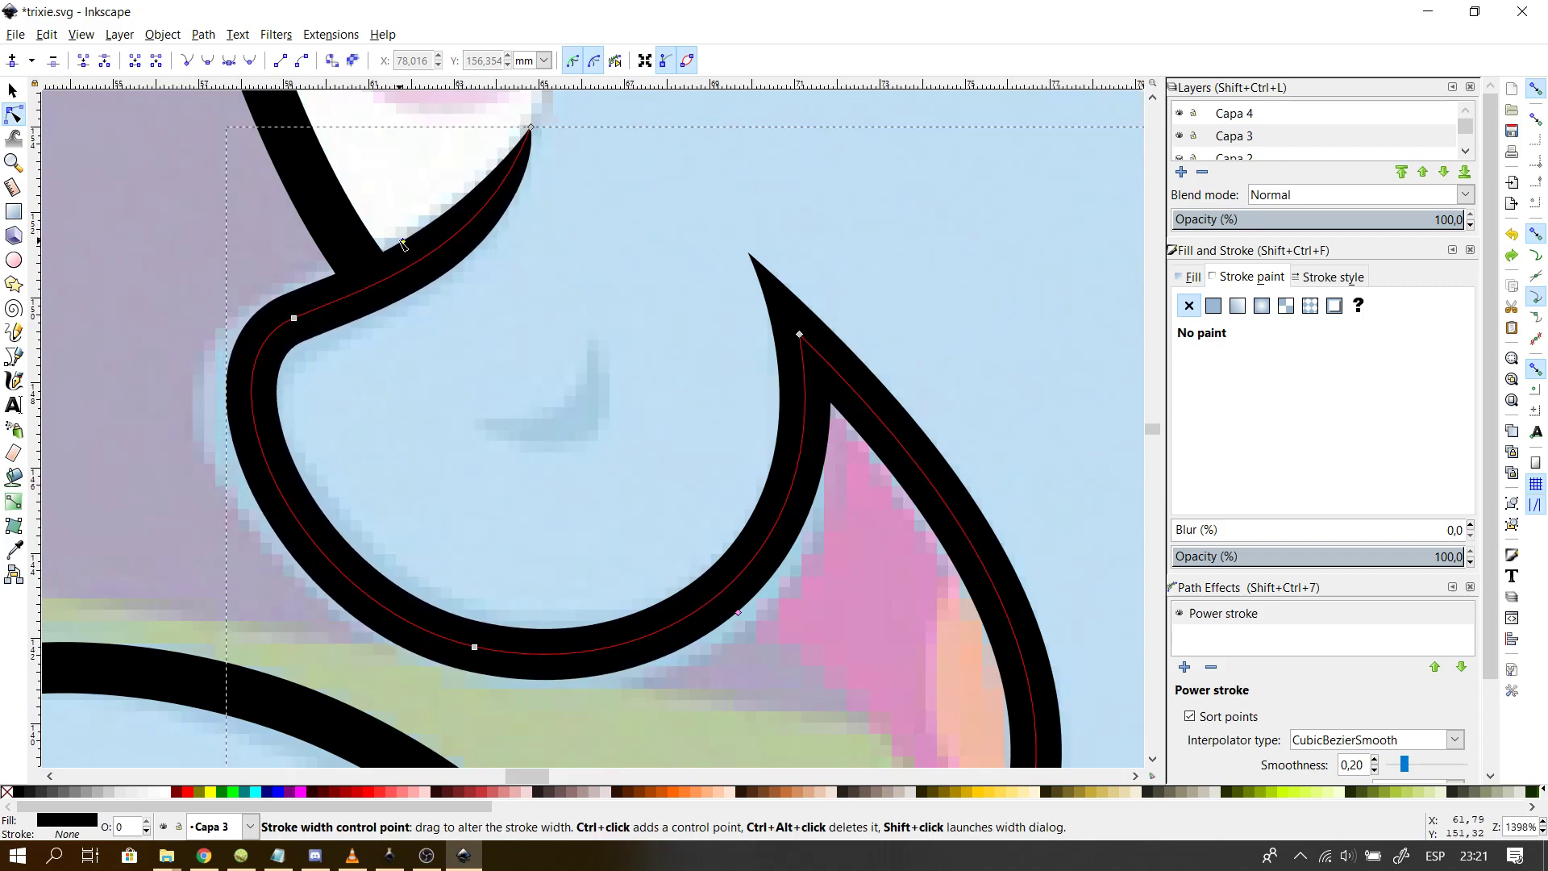
pyautogui.keyDown('shift'); pyautogui.click(403, 243); pyautogui.keyUp('shift')
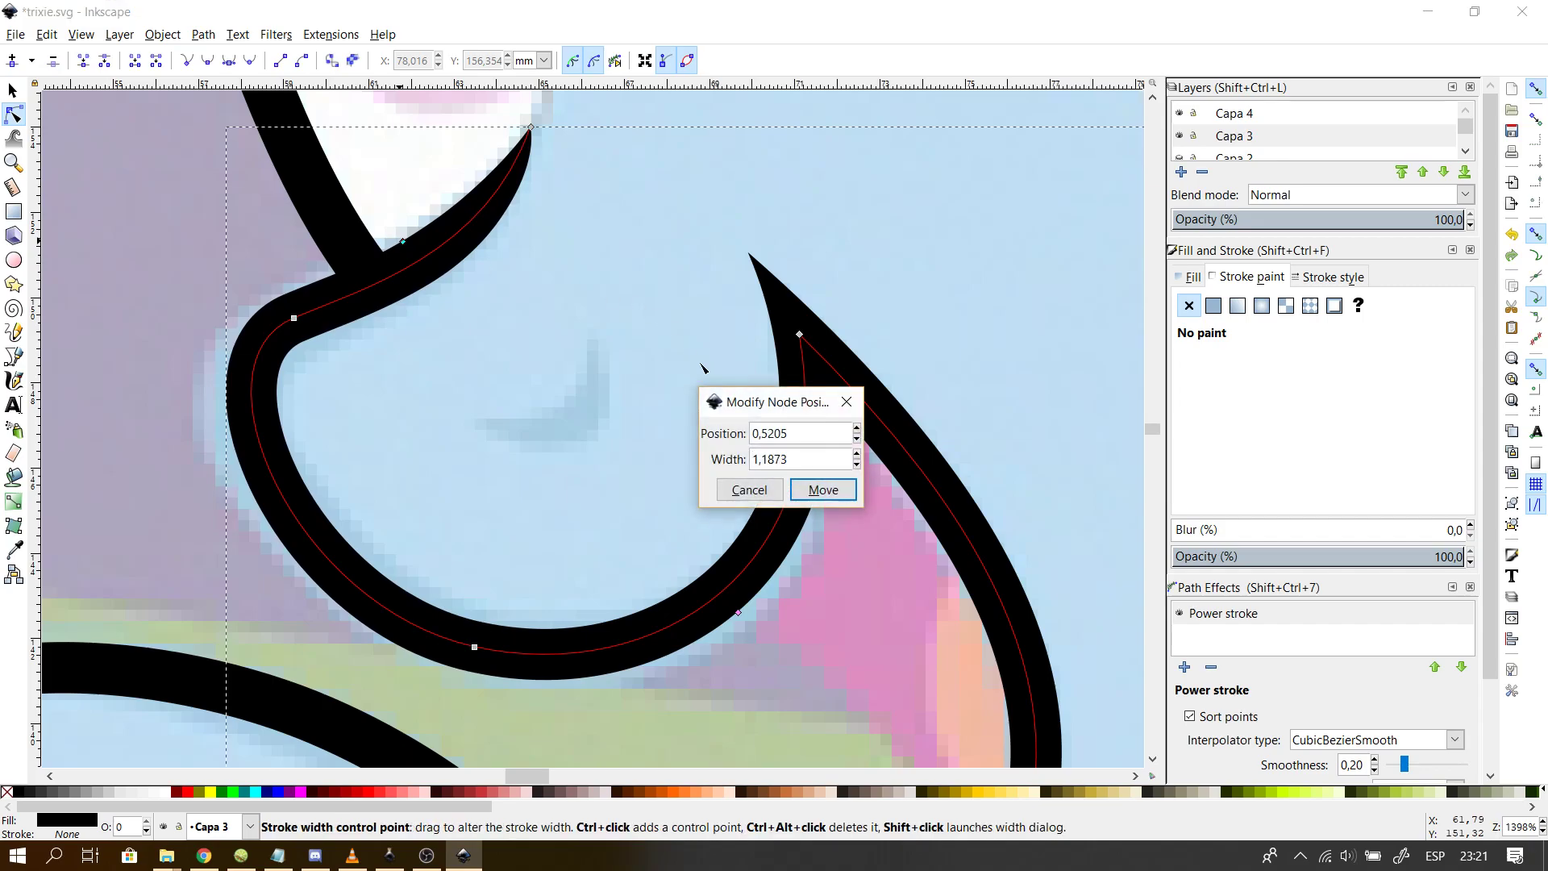
pyautogui.moveTo(788, 453); pyautogui.dragTo(737, 454)
pyautogui.hotkey('ctrl', 'v')
pyautogui.press('Return')
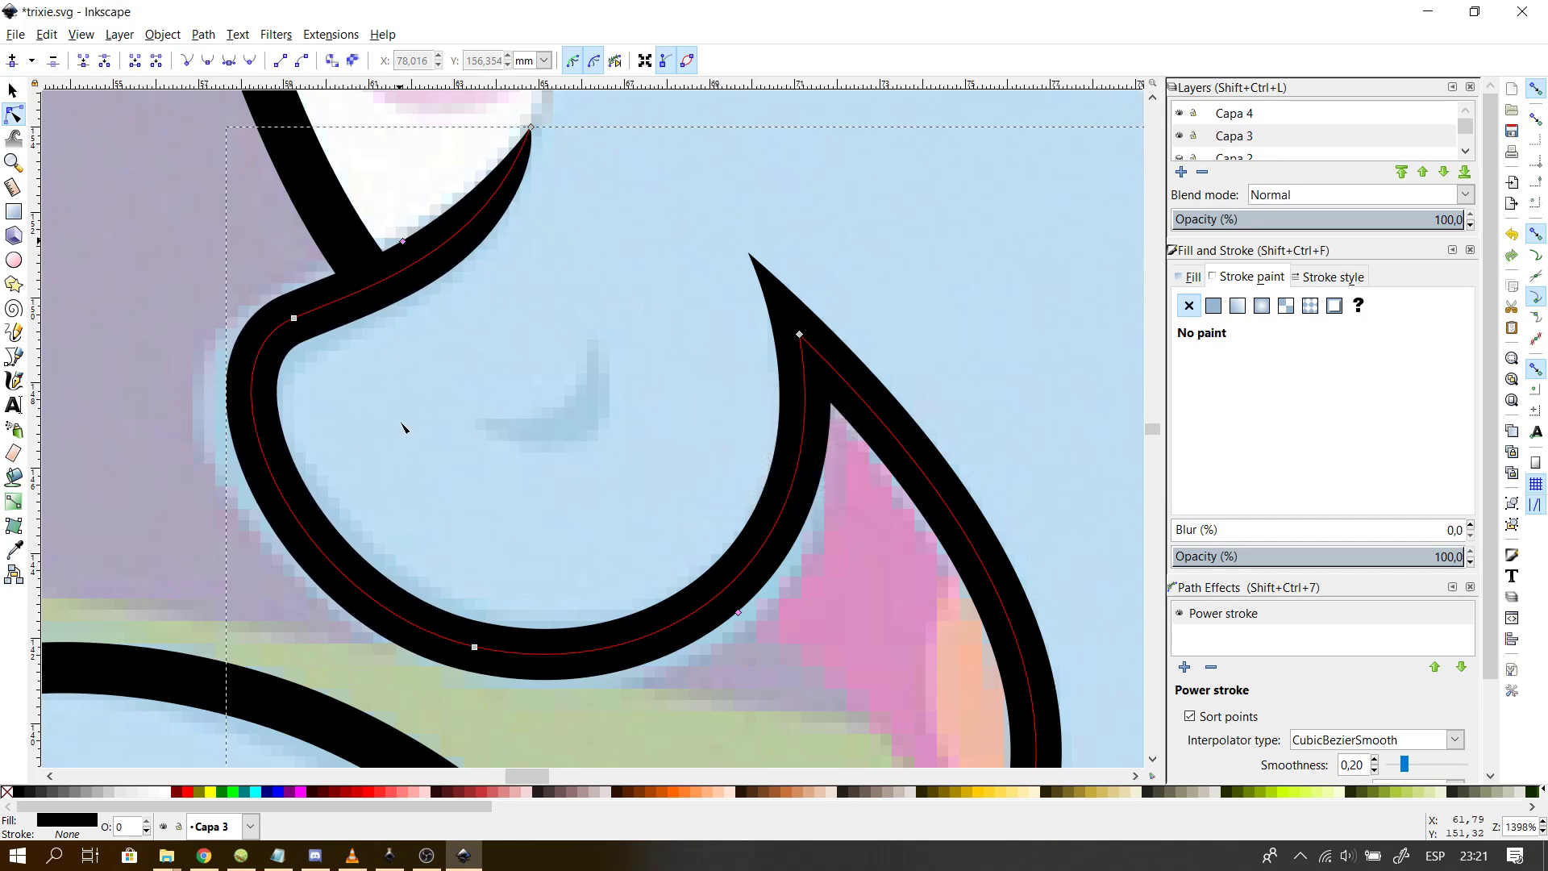
pyautogui.click(473, 459)
# - Set the end cap of the muzzle and mouth outline's Power stroke to Zero width again
pyautogui.keyDown('ctrl'); pyautogui.scroll(-2, 653, 475); pyautogui.keyUp('ctrl')
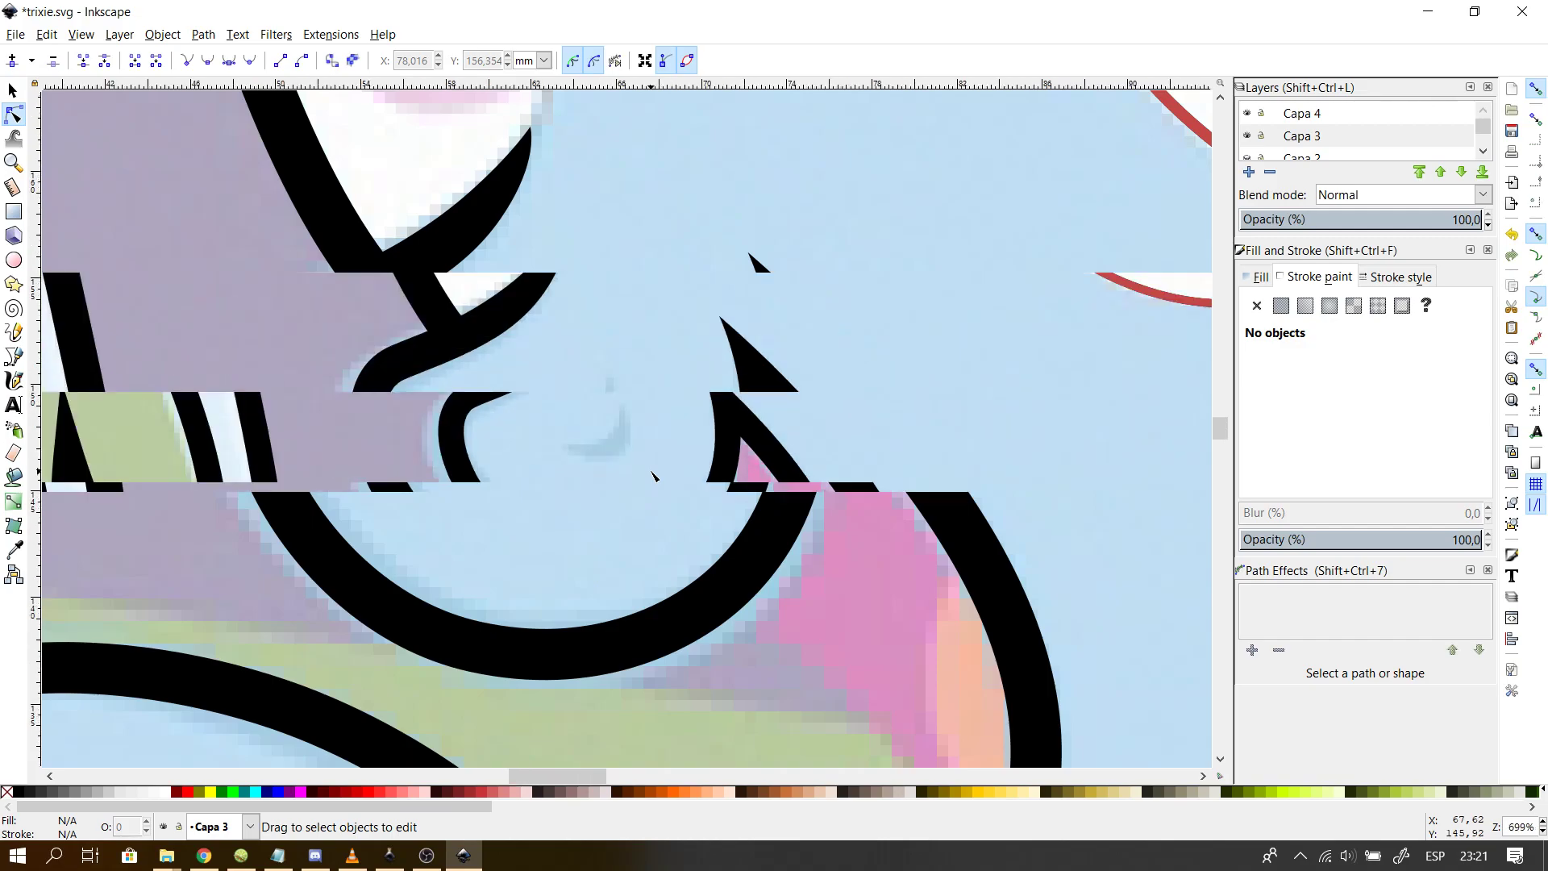
pyautogui.moveTo(529, 778); pyautogui.dragTo(564, 777)
pyautogui.click(920, 487)
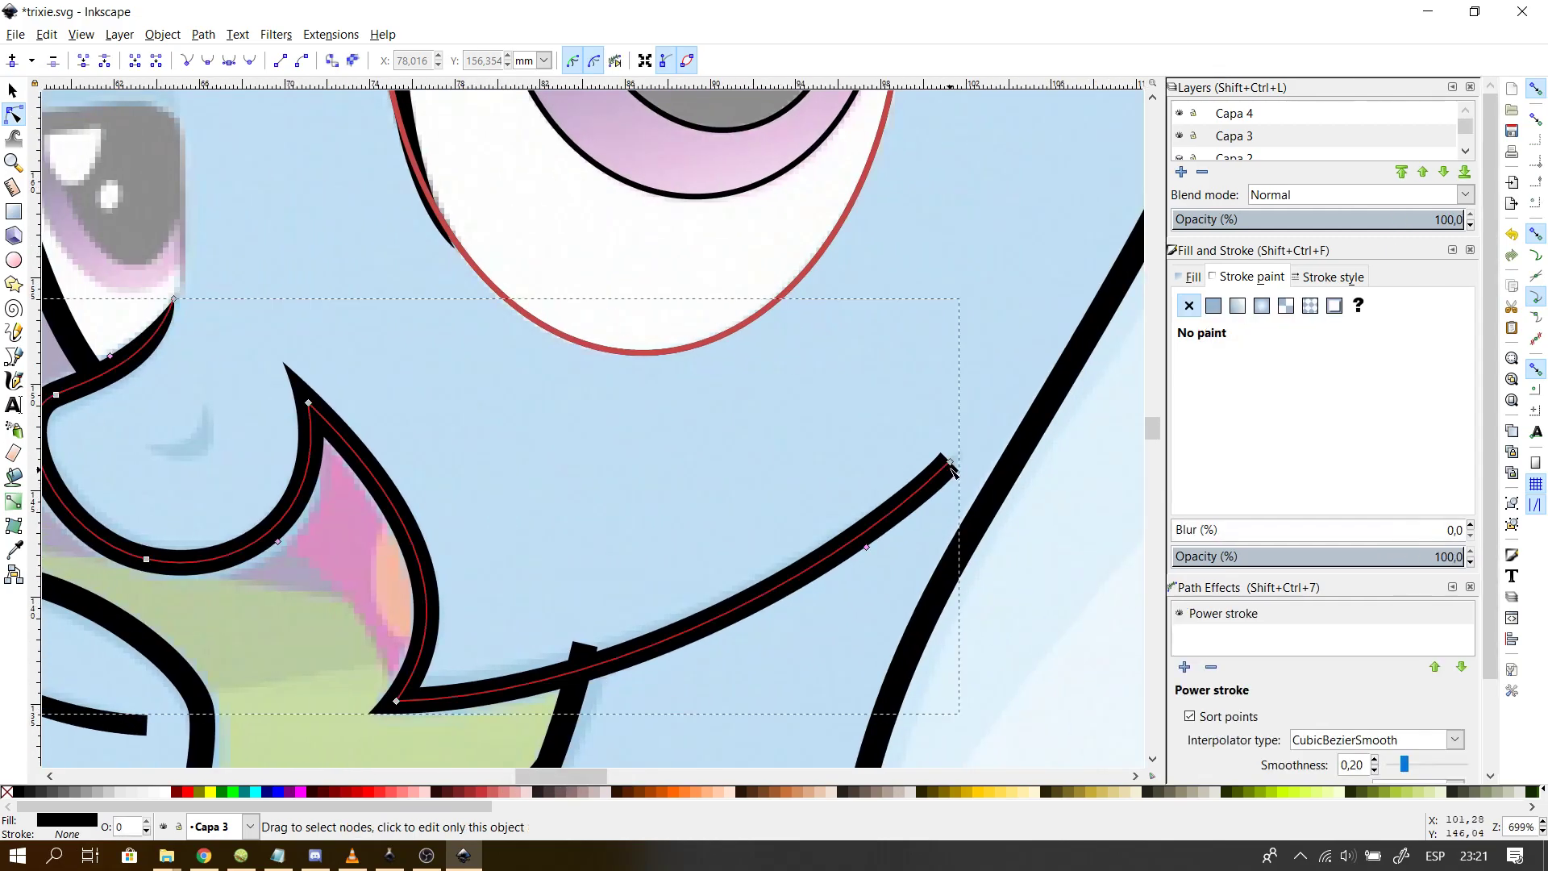
pyautogui.scroll(-3, 1452, 709)
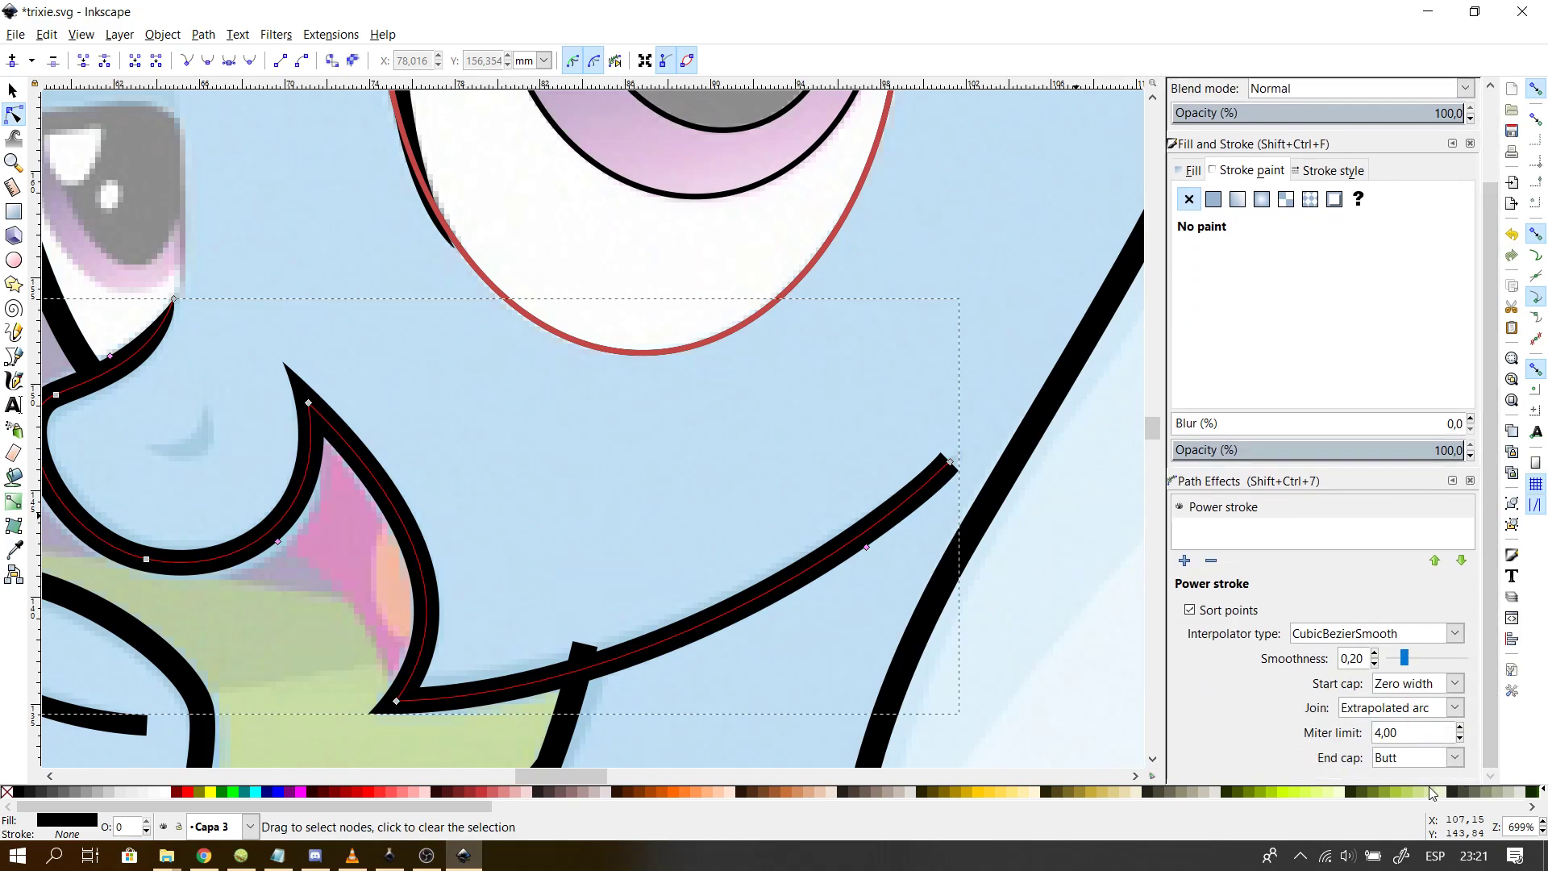
pyautogui.click(1412, 758)
pyautogui.click(1411, 736)
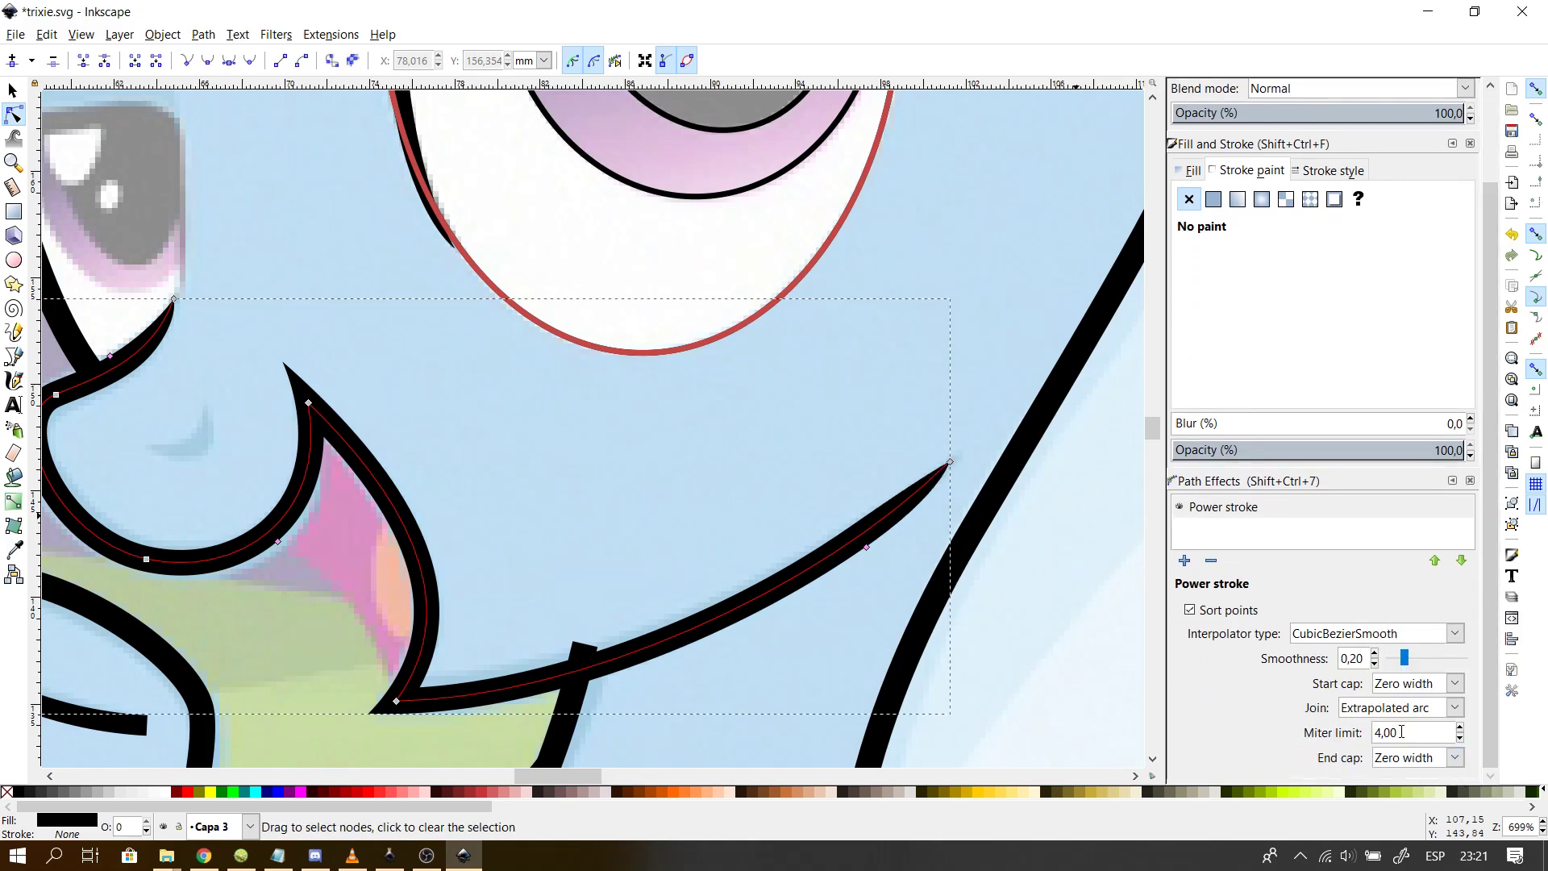
# - Slide the width control point near the mouth line's cheek end farther back along the curve and set its width to 1,2000
pyautogui.moveTo(868, 547); pyautogui.dragTo(790, 597)
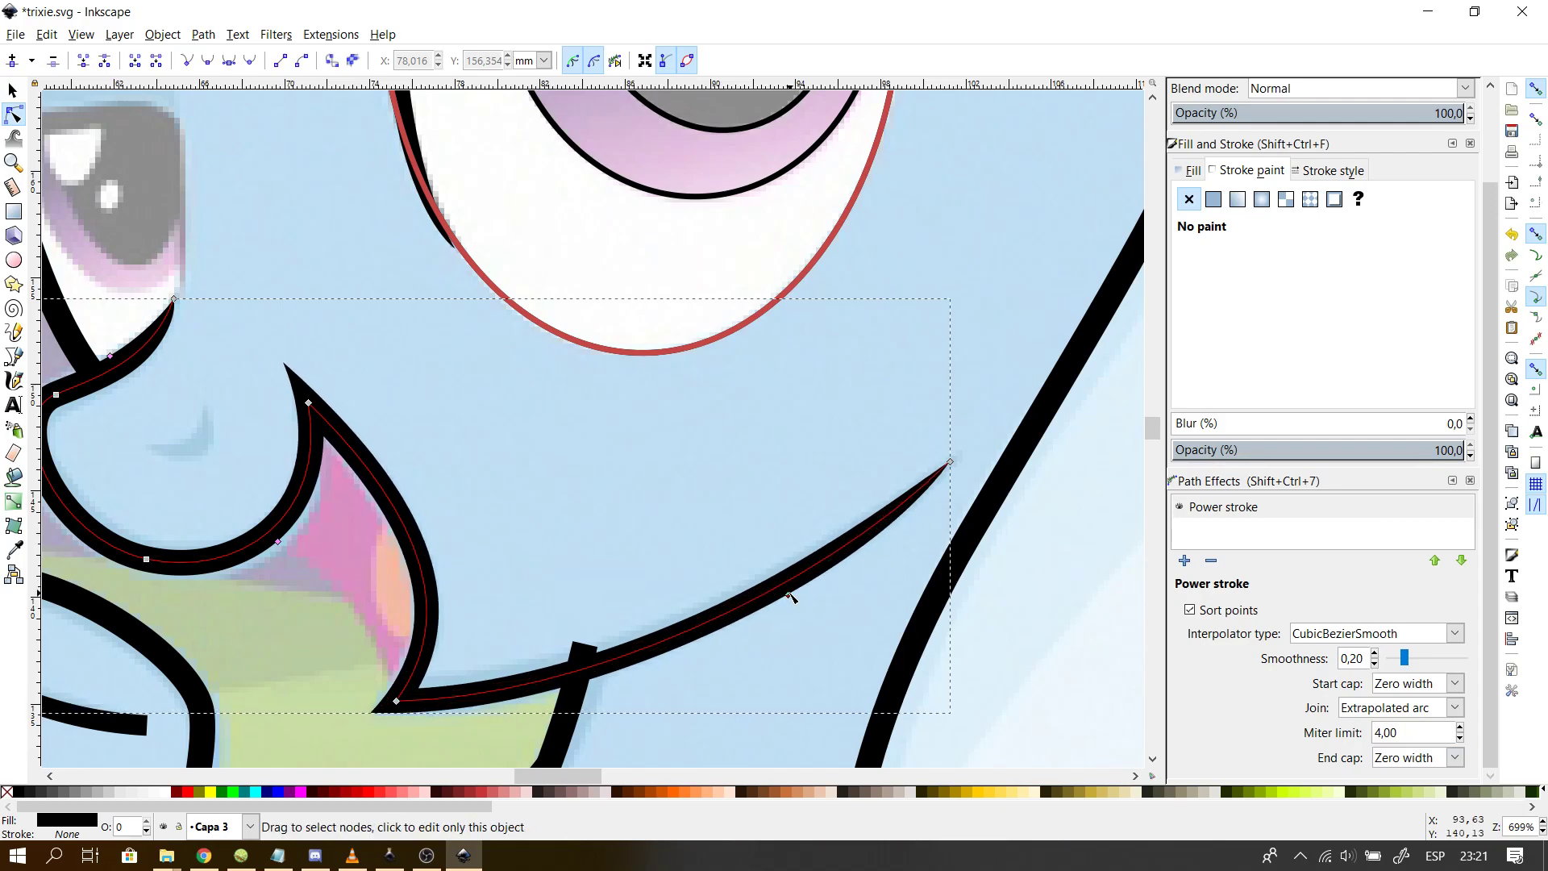
pyautogui.keyDown('shift'); pyautogui.click(789, 596); pyautogui.keyUp('shift')
pyautogui.moveTo(801, 455); pyautogui.dragTo(536, 450)
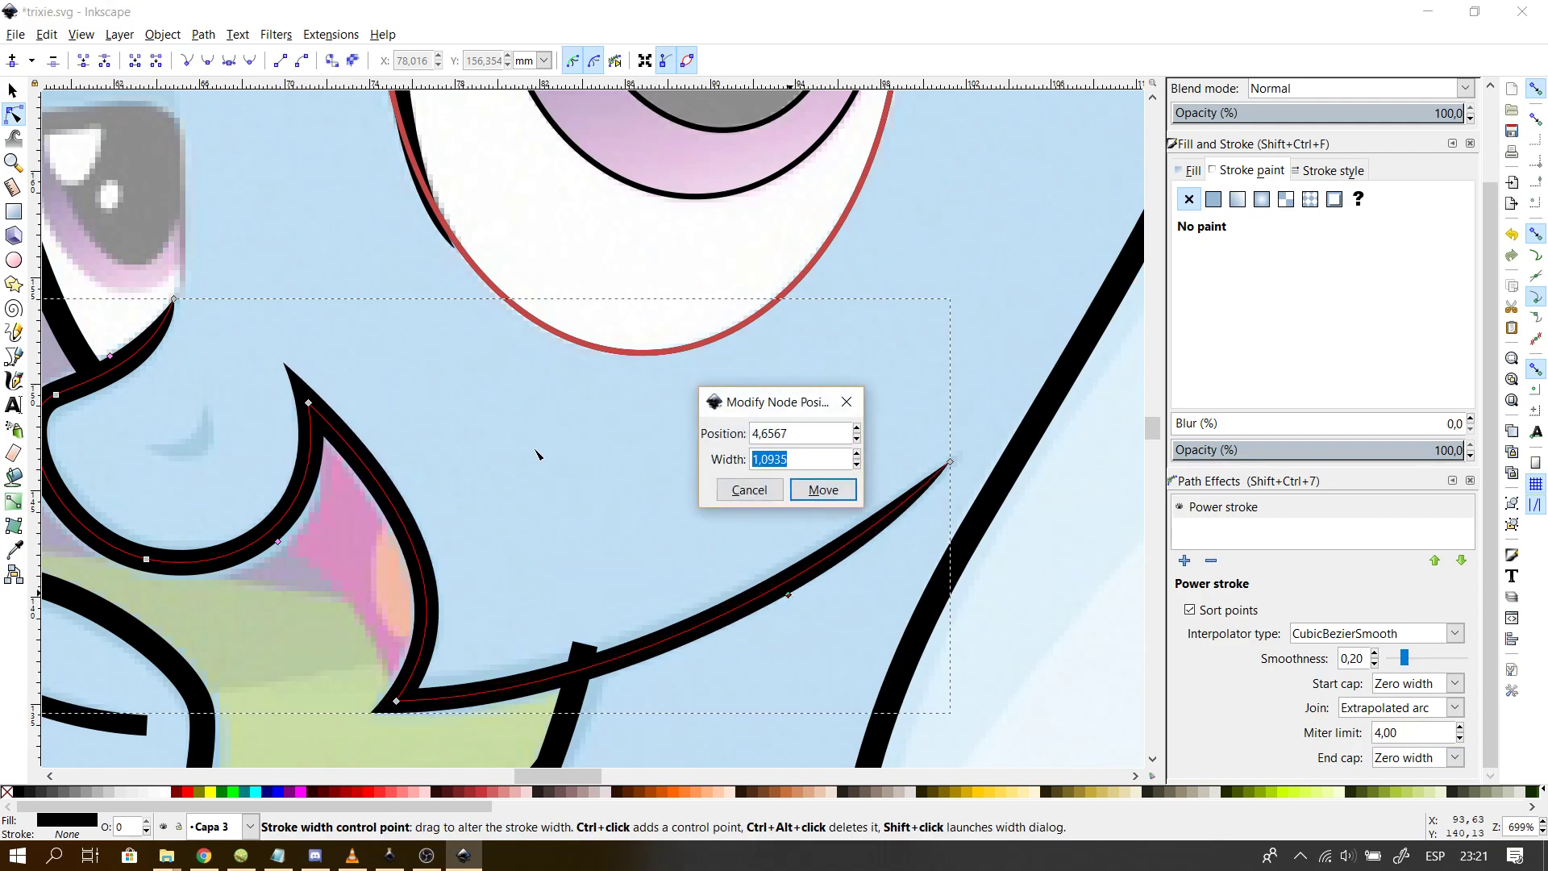
pyautogui.hotkey('ctrl', 'v')
pyautogui.press('Return')
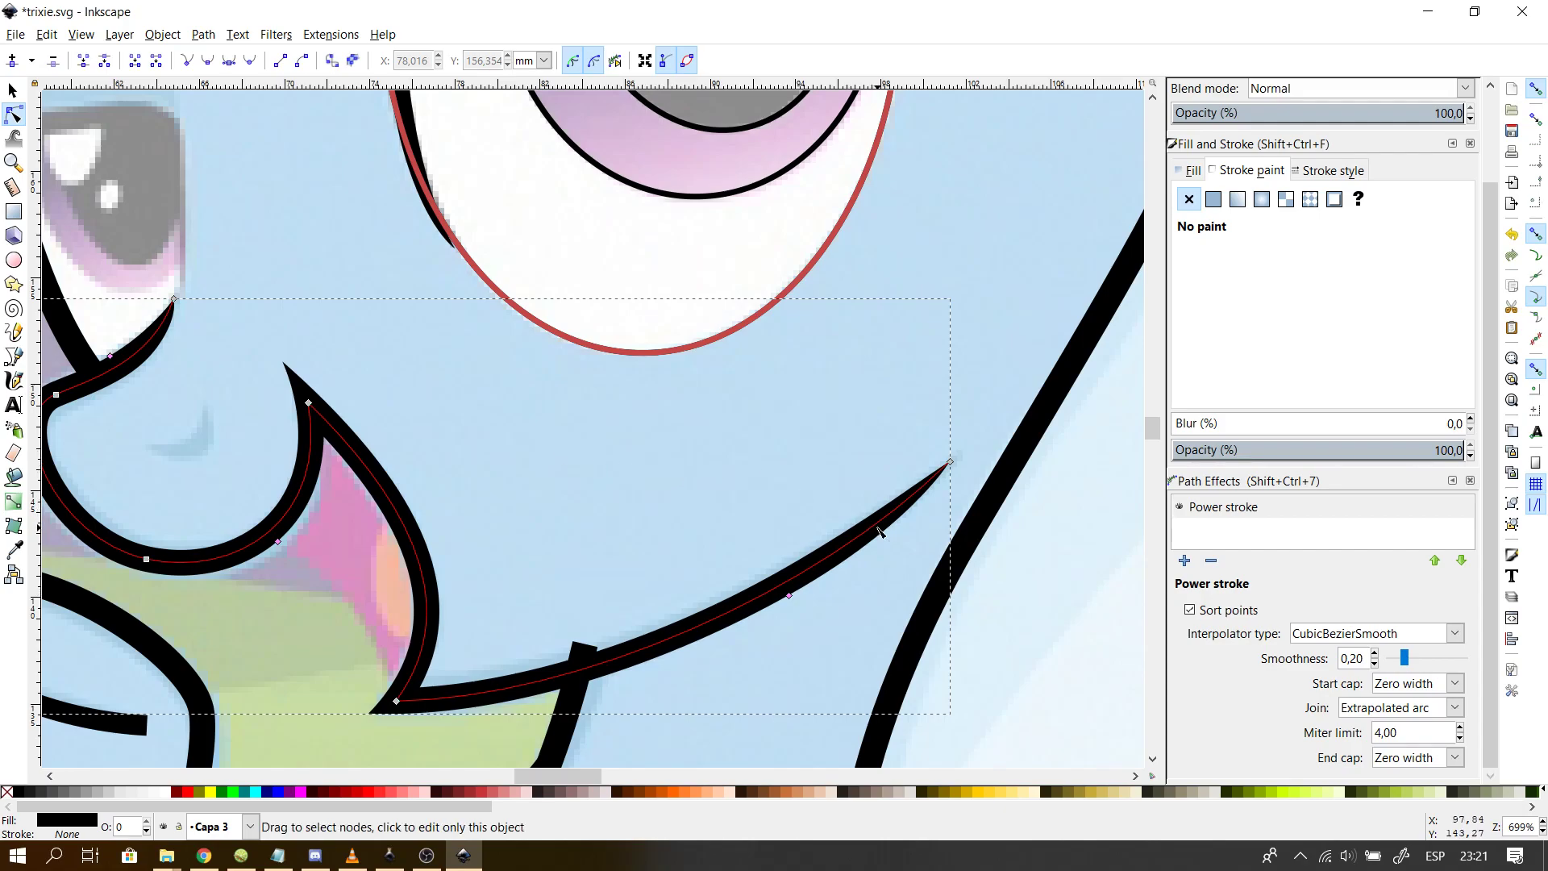
# - Extend the mouth line's cheek-end node by about 0.38 mm horizontally and 0.42 mm vertically, and adjust its handle to refine the curve
pyautogui.moveTo(952, 462); pyautogui.dragTo(961, 457)
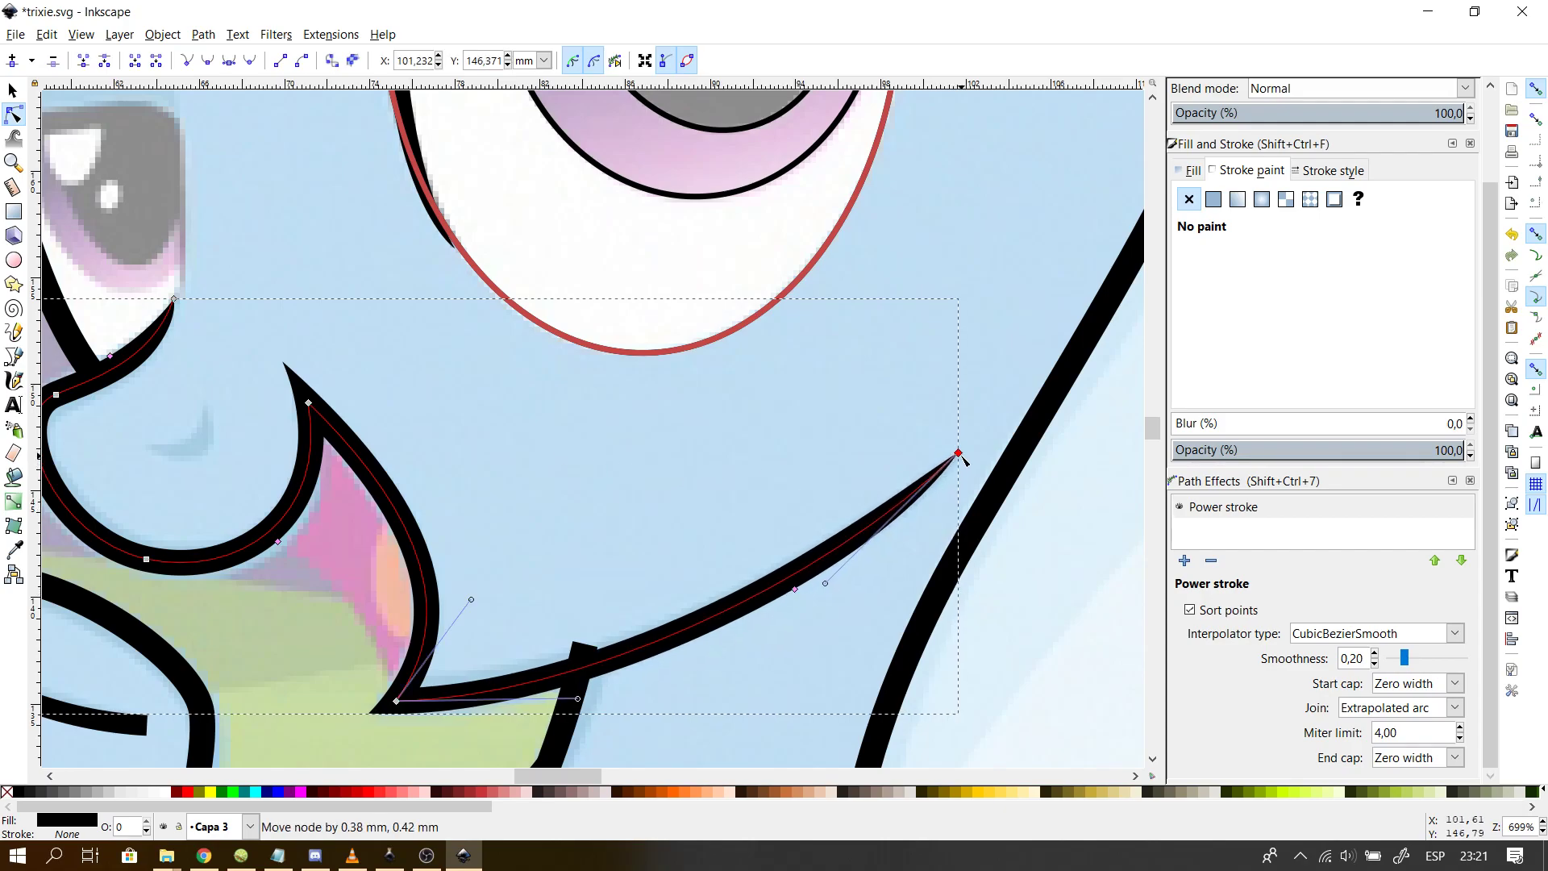
pyautogui.click(850, 584)
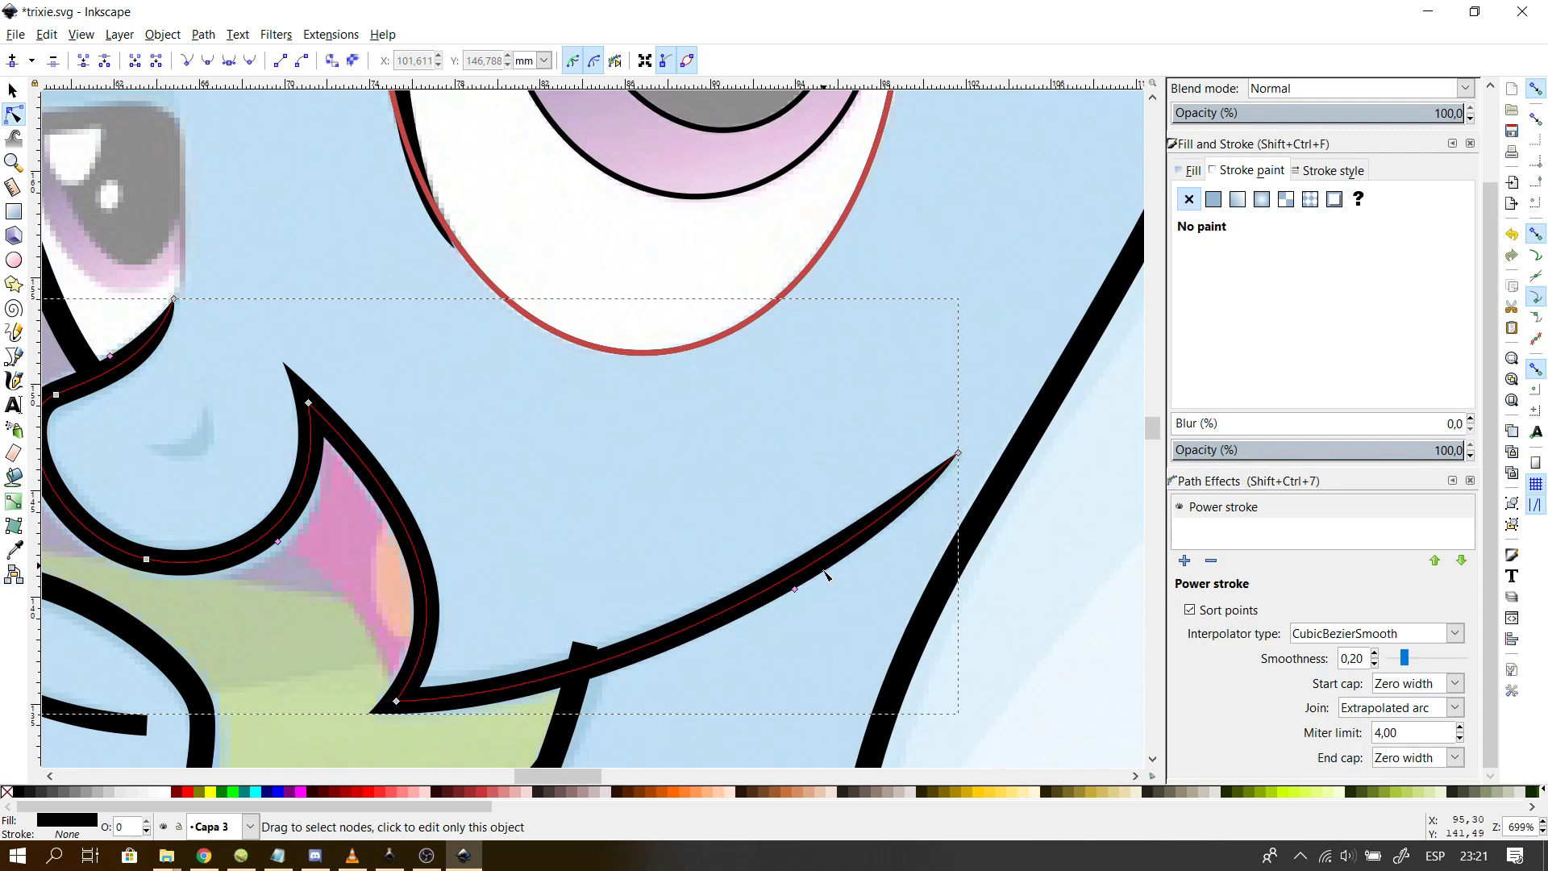
pyautogui.click(956, 454)
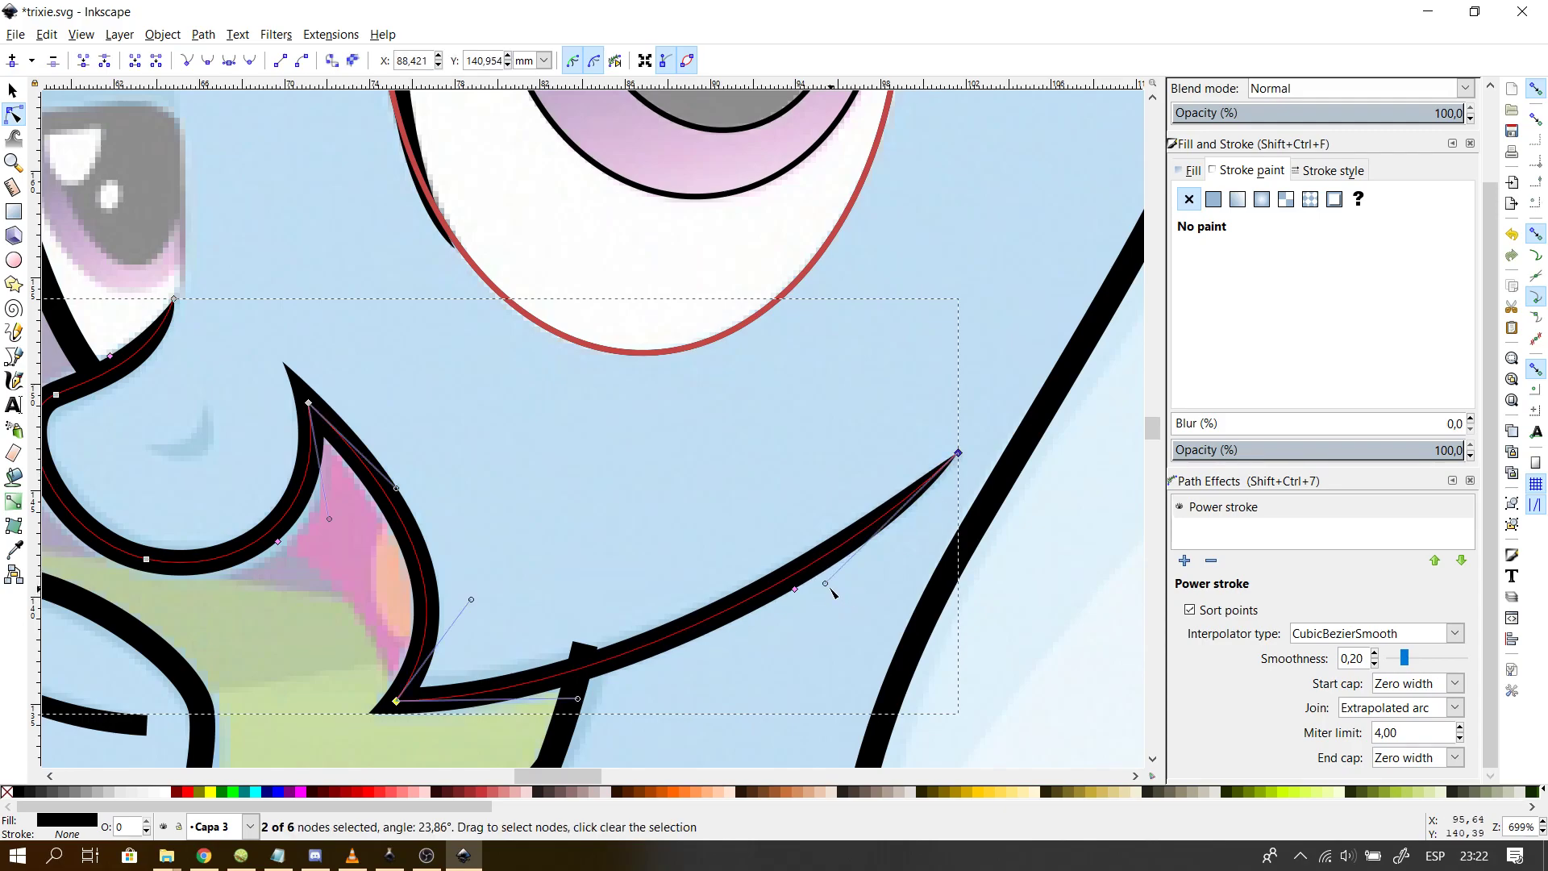
pyautogui.moveTo(829, 586); pyautogui.dragTo(860, 588)
pyautogui.click(736, 679)
pyautogui.click(736, 680)
pyautogui.scroll(-2, 736, 680)
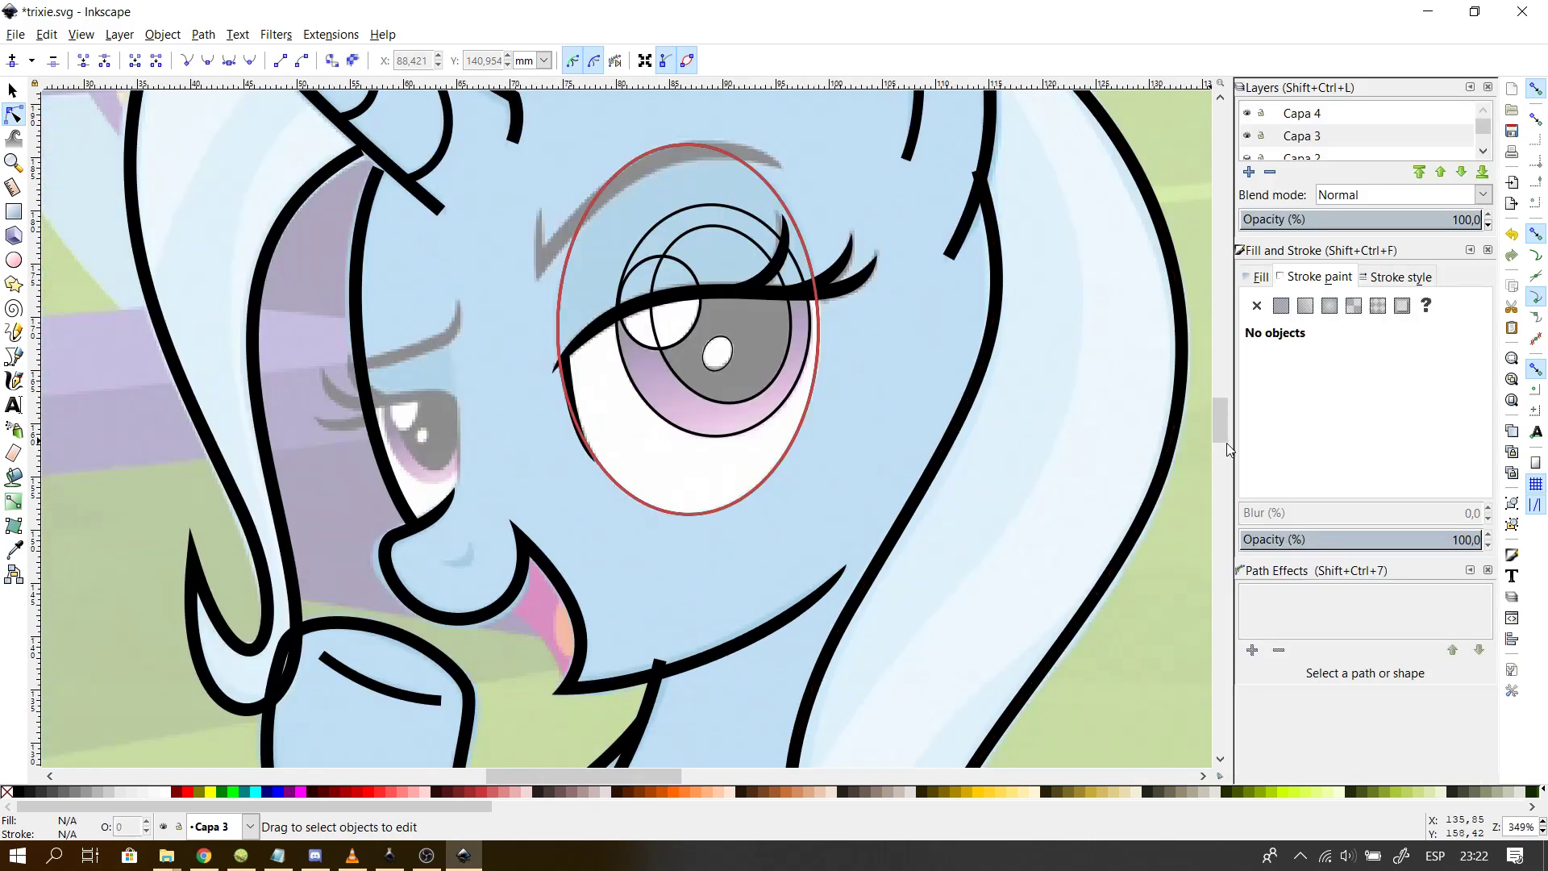
# - Add a Power stroke path effect with CubicBezierSmooth interpolation to the short line inside the ear
pyautogui.moveTo(1221, 432); pyautogui.dragTo(1222, 417)
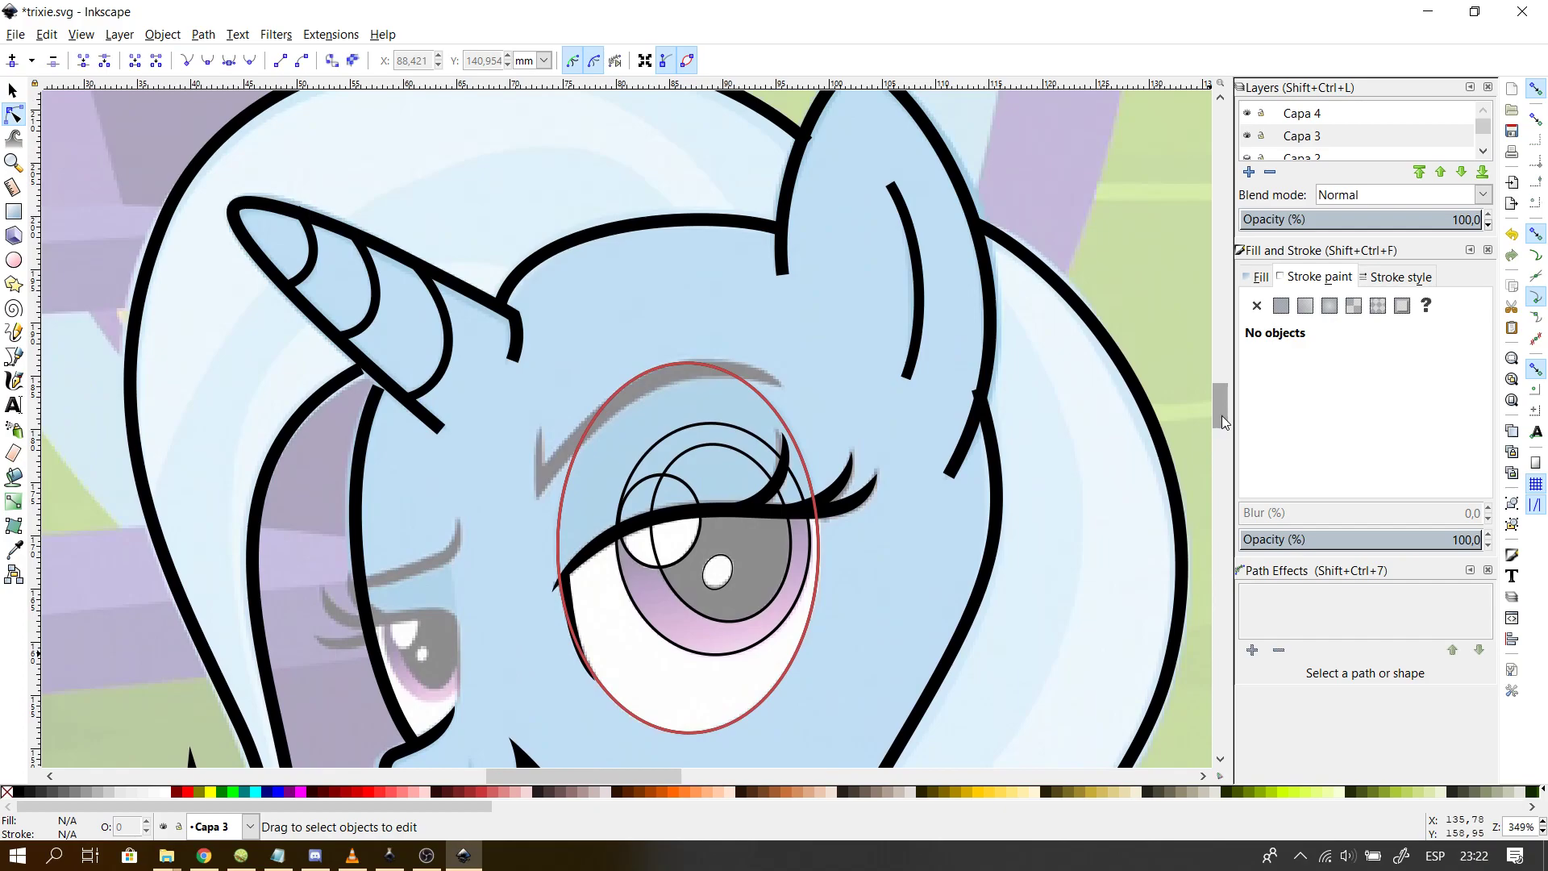
pyautogui.click(918, 316)
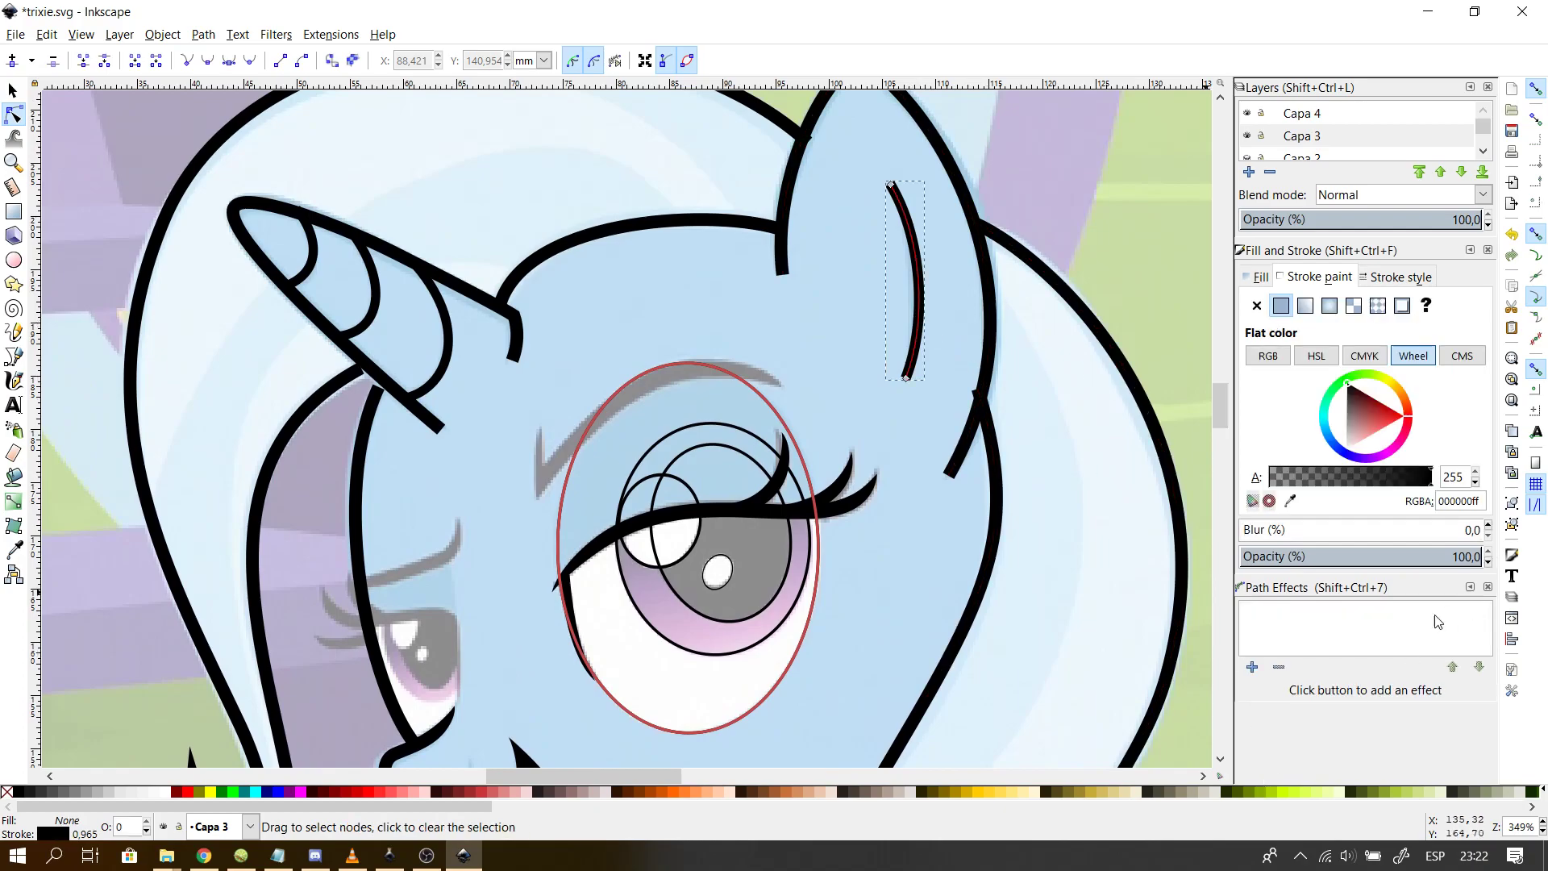
pyautogui.click(1252, 667)
pyautogui.click(843, 542)
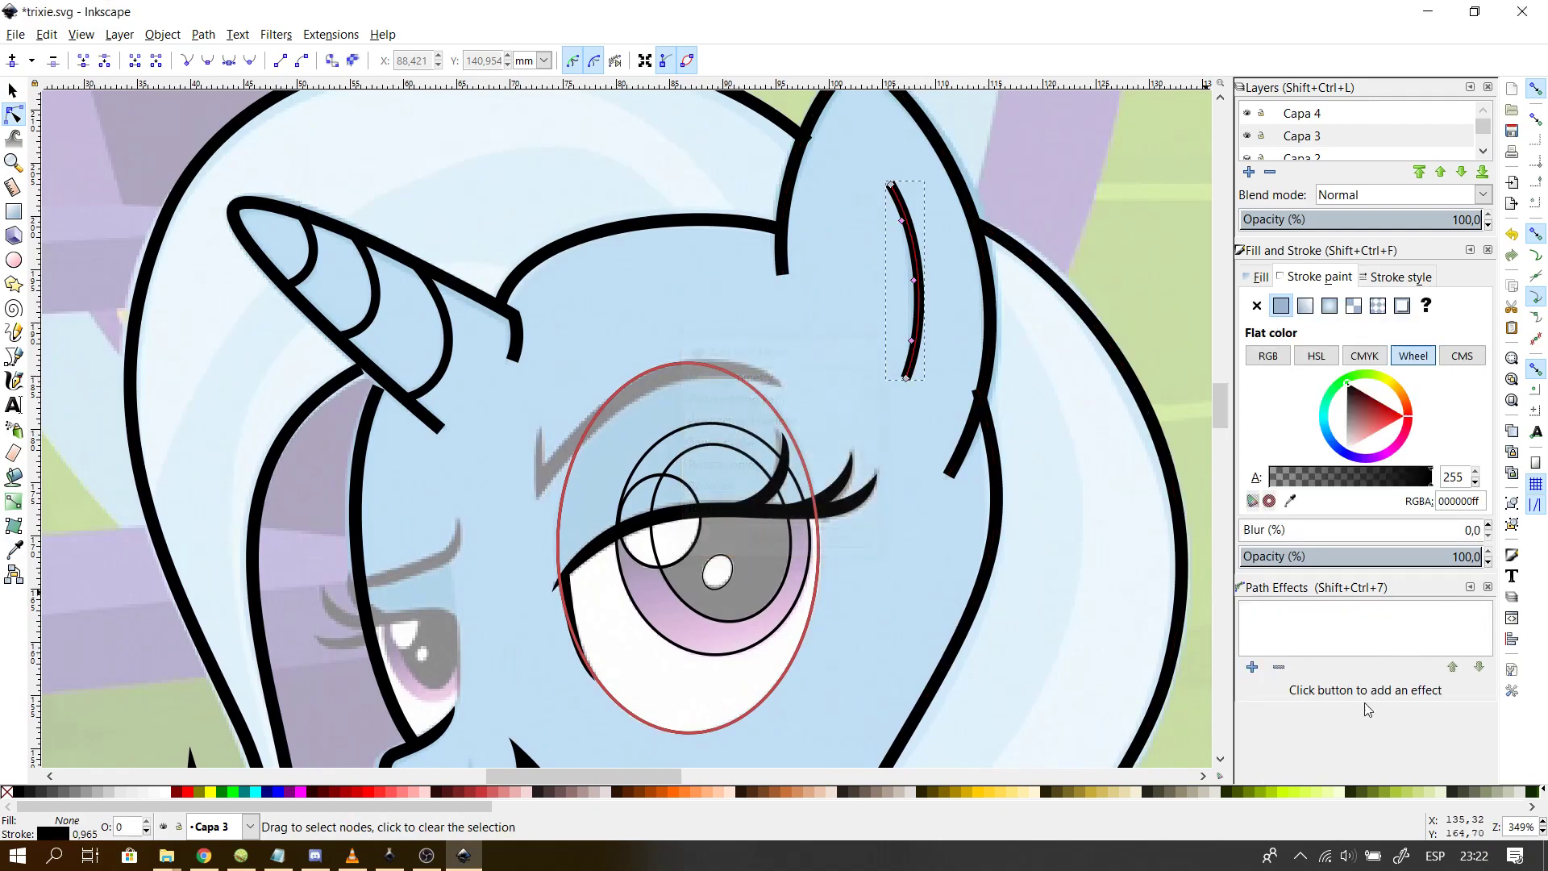
pyautogui.click(1419, 739)
pyautogui.click(1393, 686)
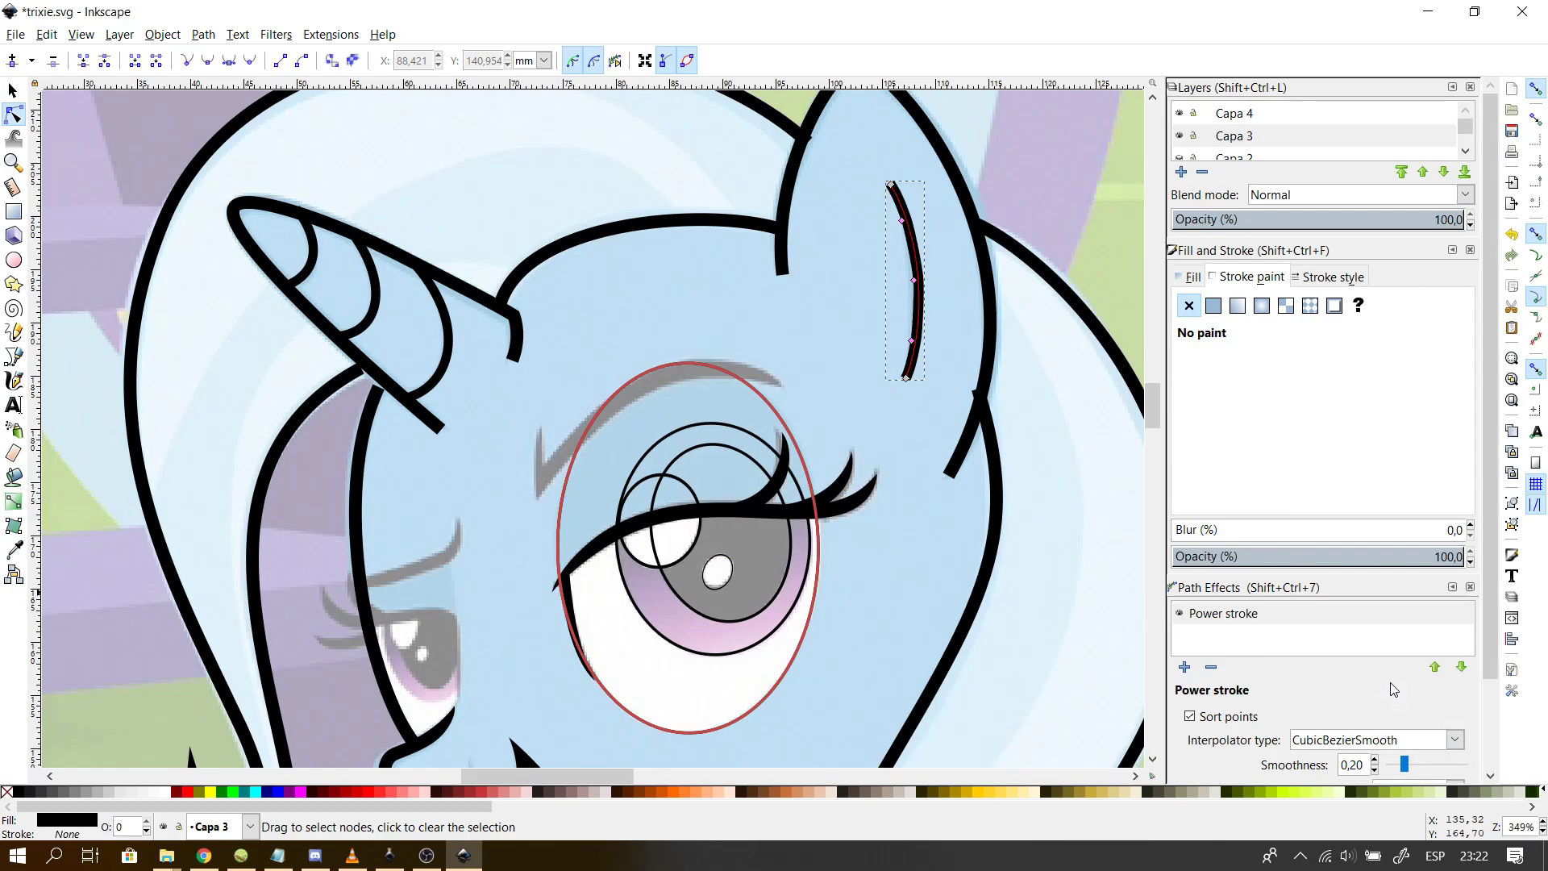
# - Set the inner-ear line's start cap and end cap to Zero width
pyautogui.scroll(-3, 1490, 691)
pyautogui.click(1455, 683)
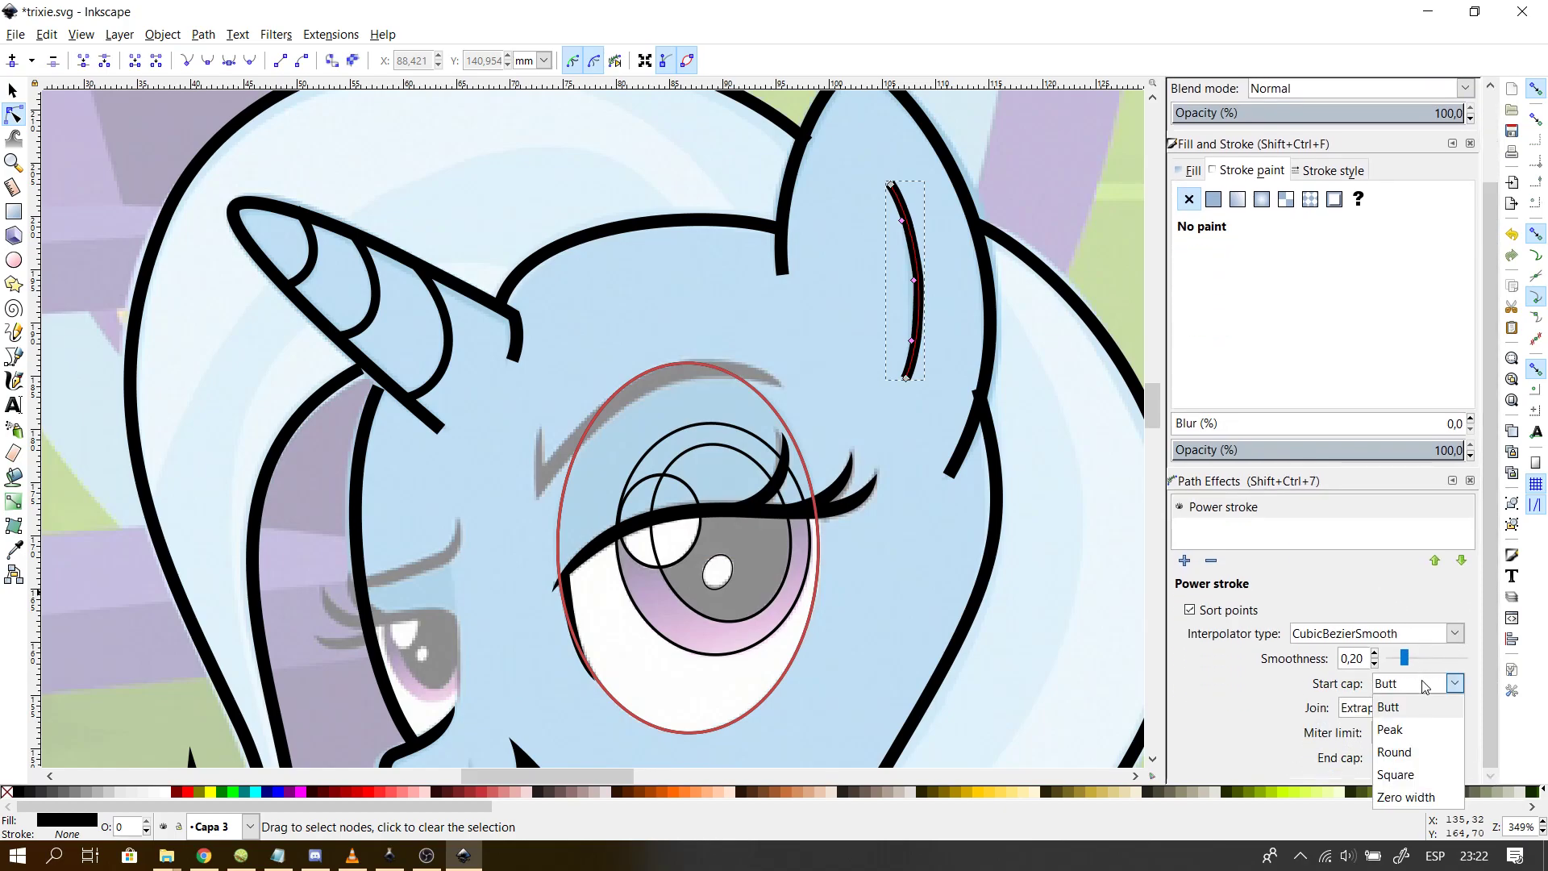
pyautogui.click(1404, 796)
pyautogui.click(1454, 757)
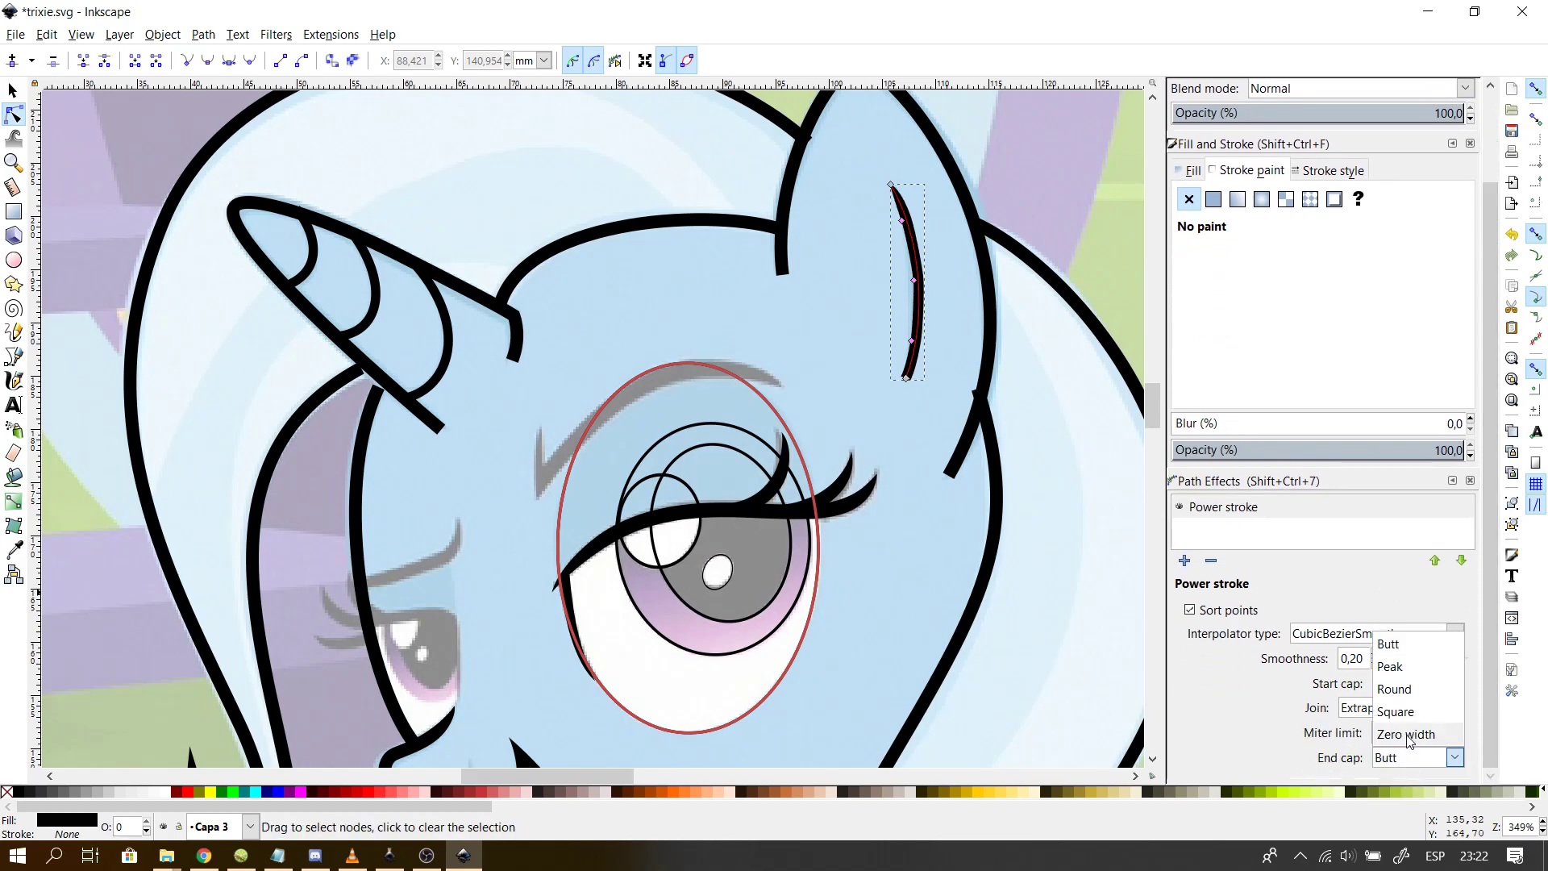
pyautogui.click(1407, 731)
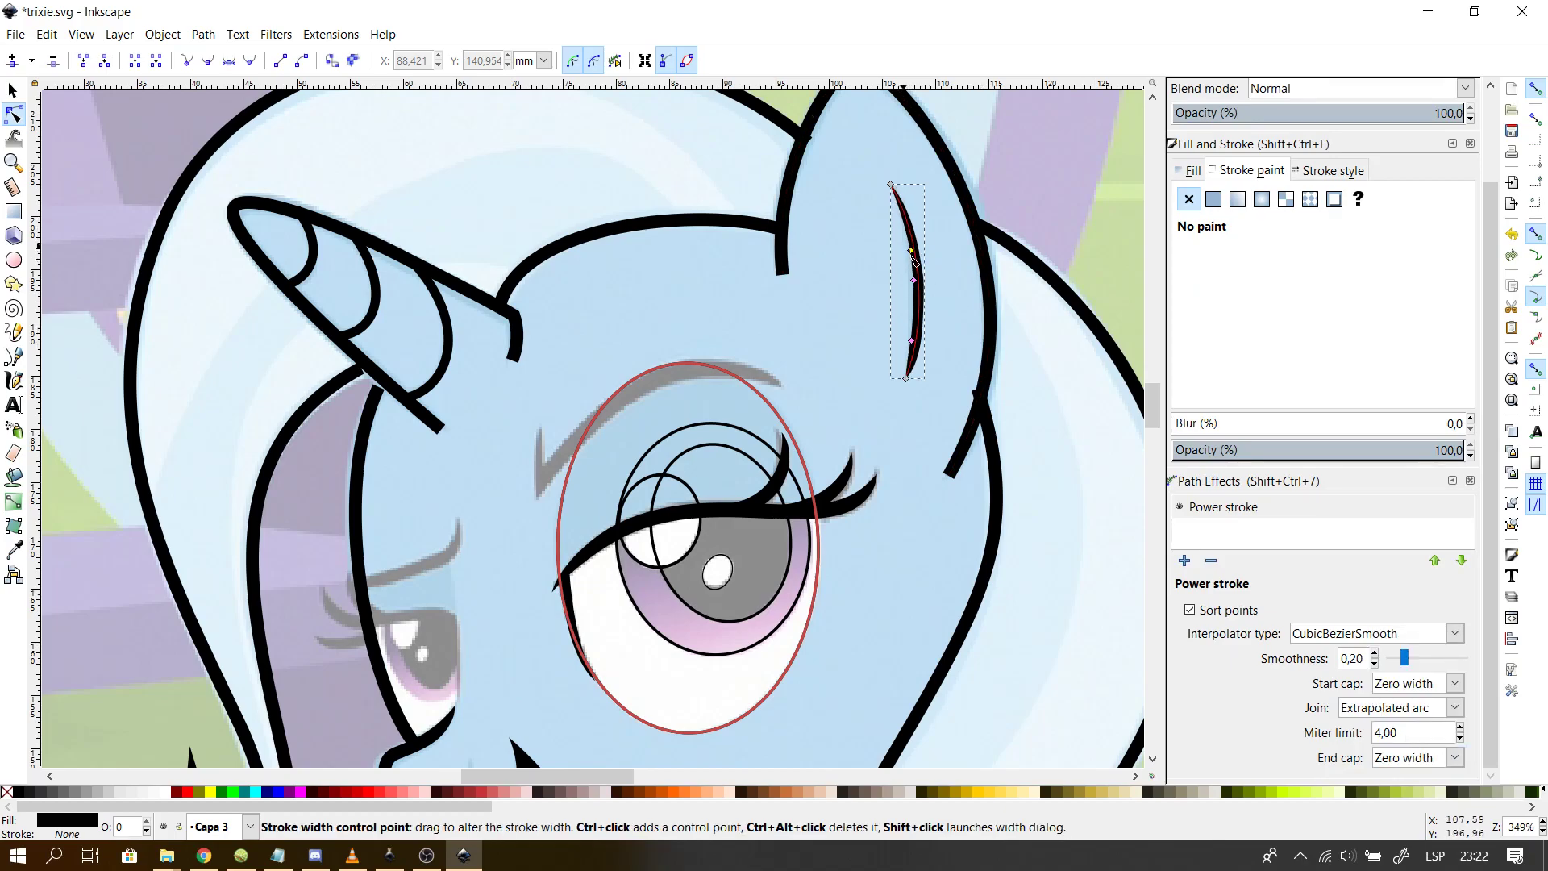
# - Copy the width of the inner-ear line's middle control point and reposition the upper width control points along the curve toward its tip
pyautogui.moveTo(912, 273); pyautogui.dragTo(913, 264)
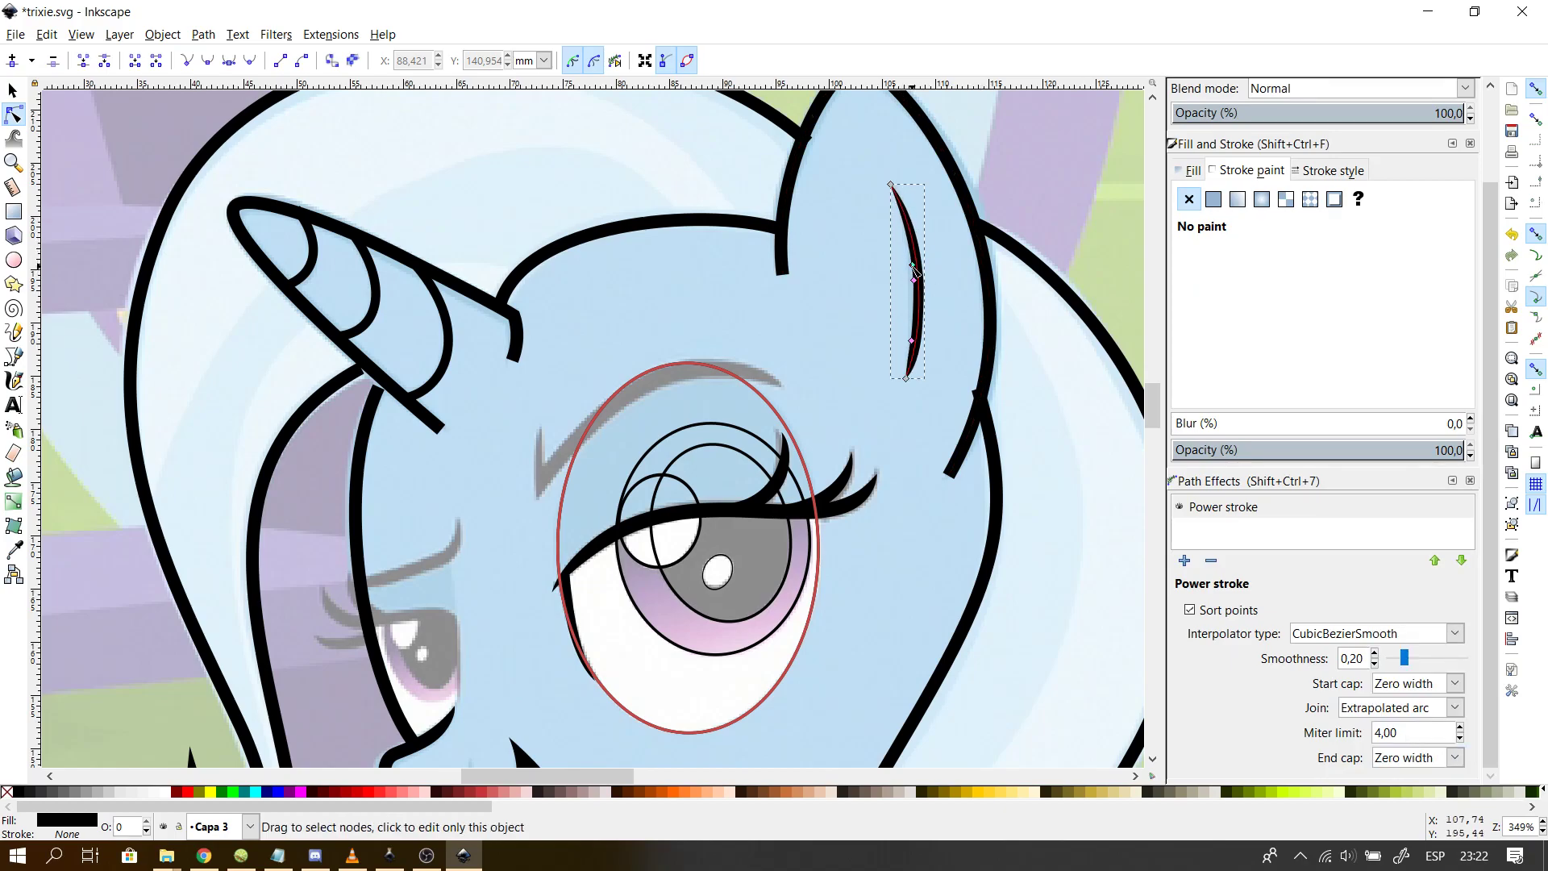
pyautogui.keyDown('shift'); pyautogui.click(914, 266); pyautogui.keyUp('shift')
pyautogui.hotkey('ctrl', 'c')
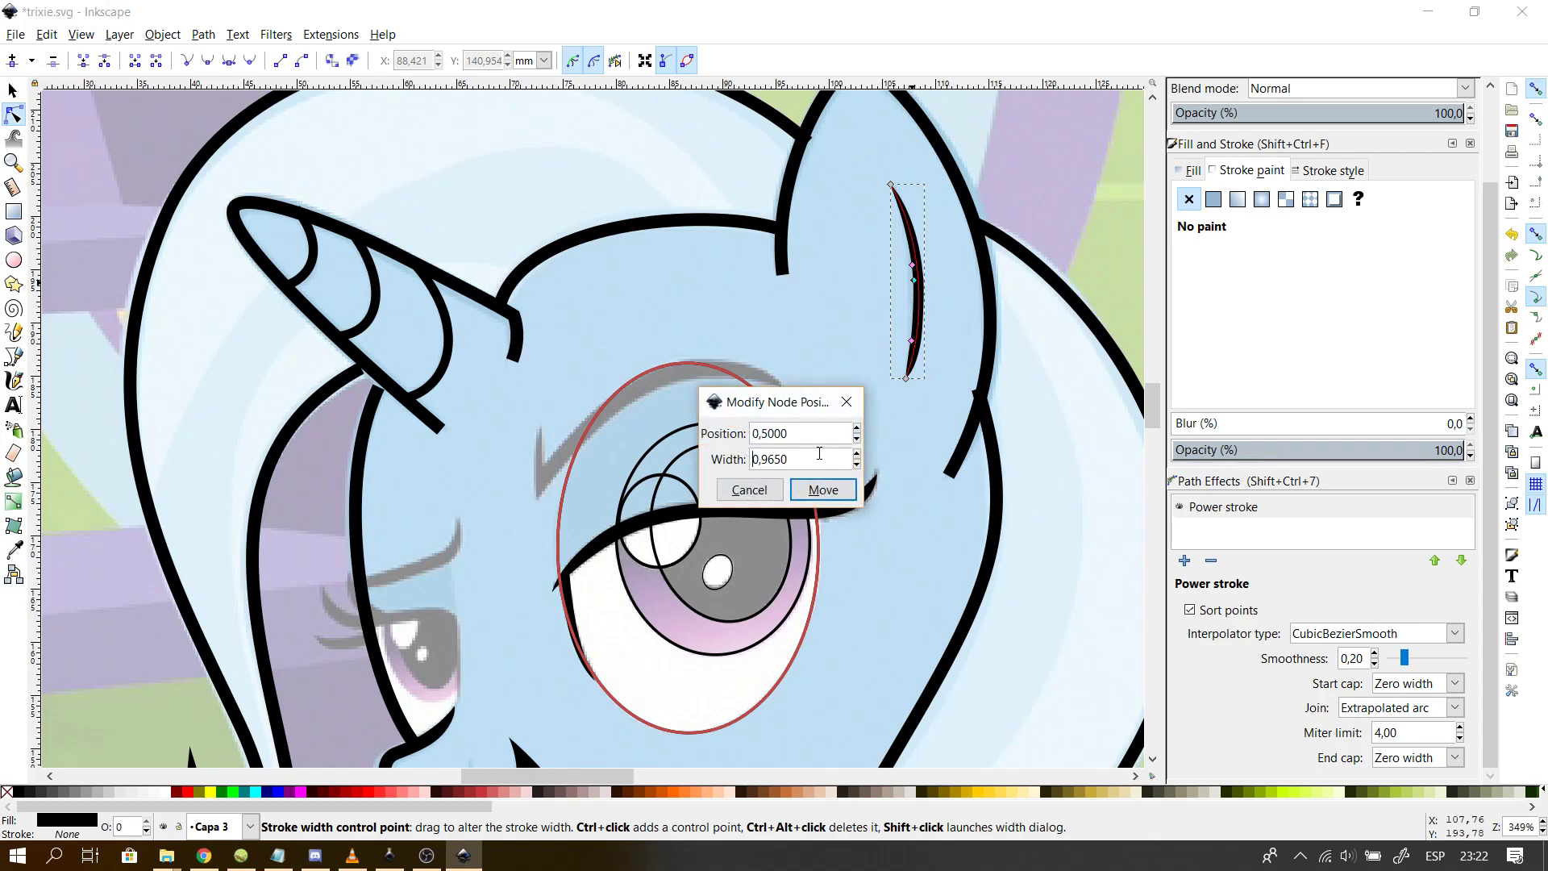
pyautogui.click(839, 489)
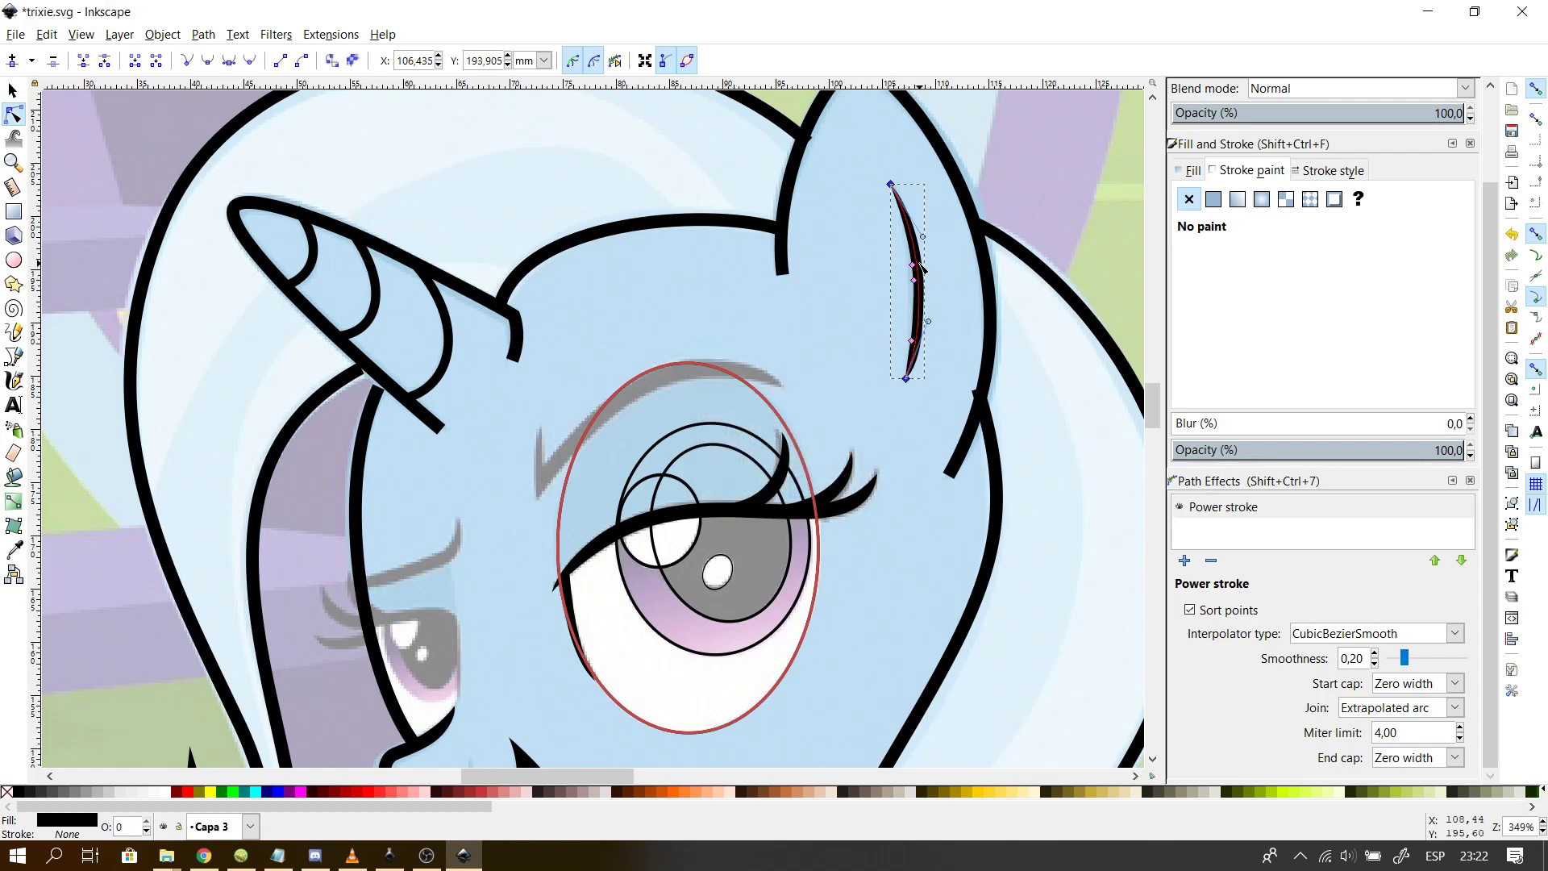
pyautogui.moveTo(919, 266); pyautogui.dragTo(906, 238)
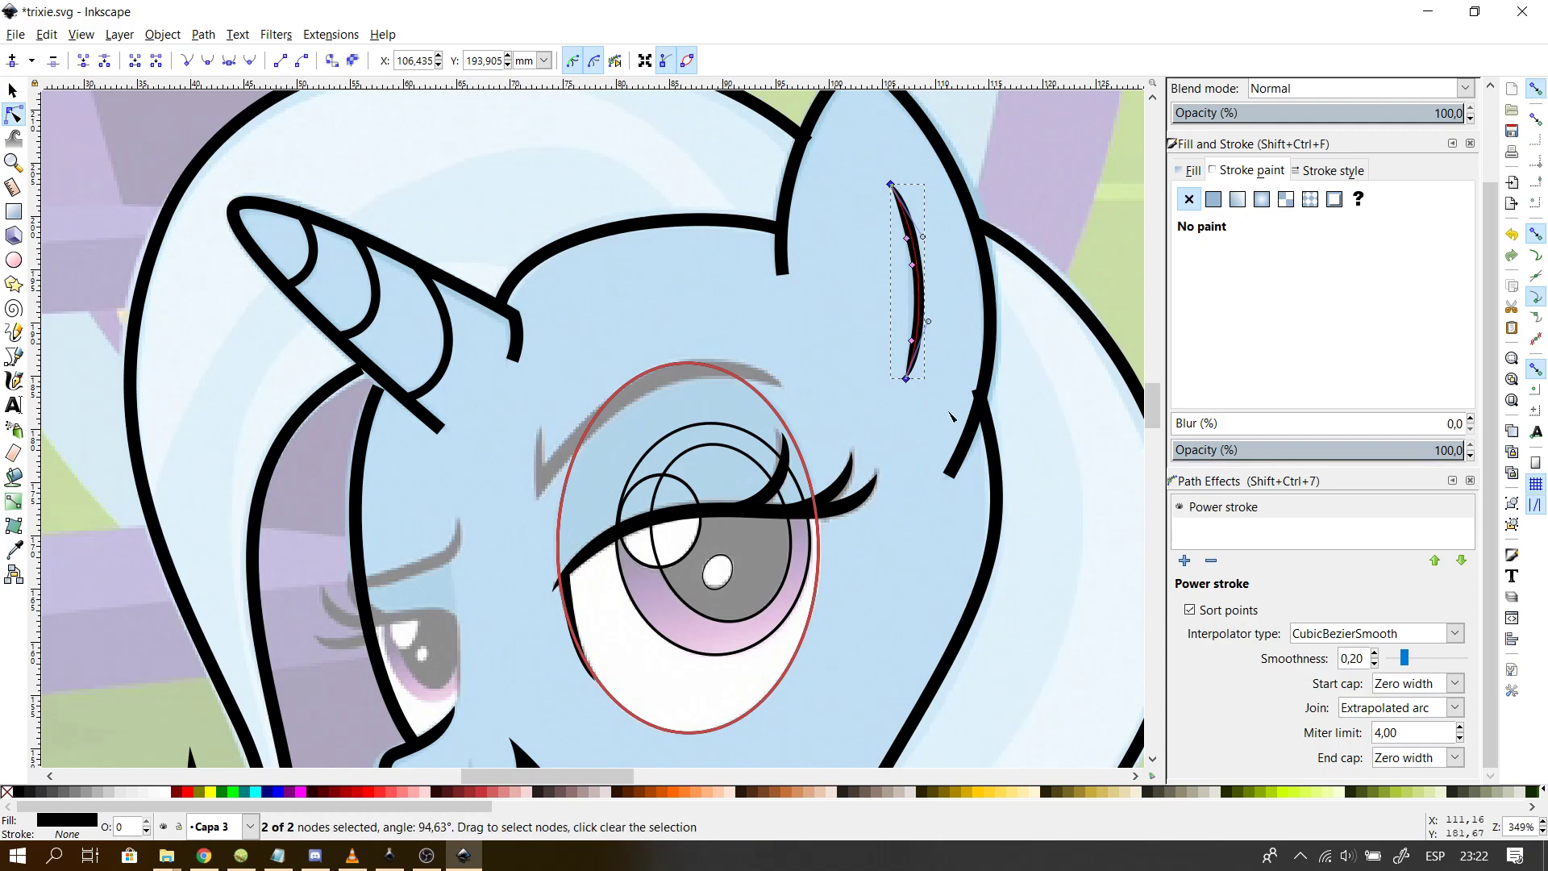
# - Try sliding the inner-ear line's central width control point farther down the curve, and undo that move
pyautogui.scroll(1, 980, 472)
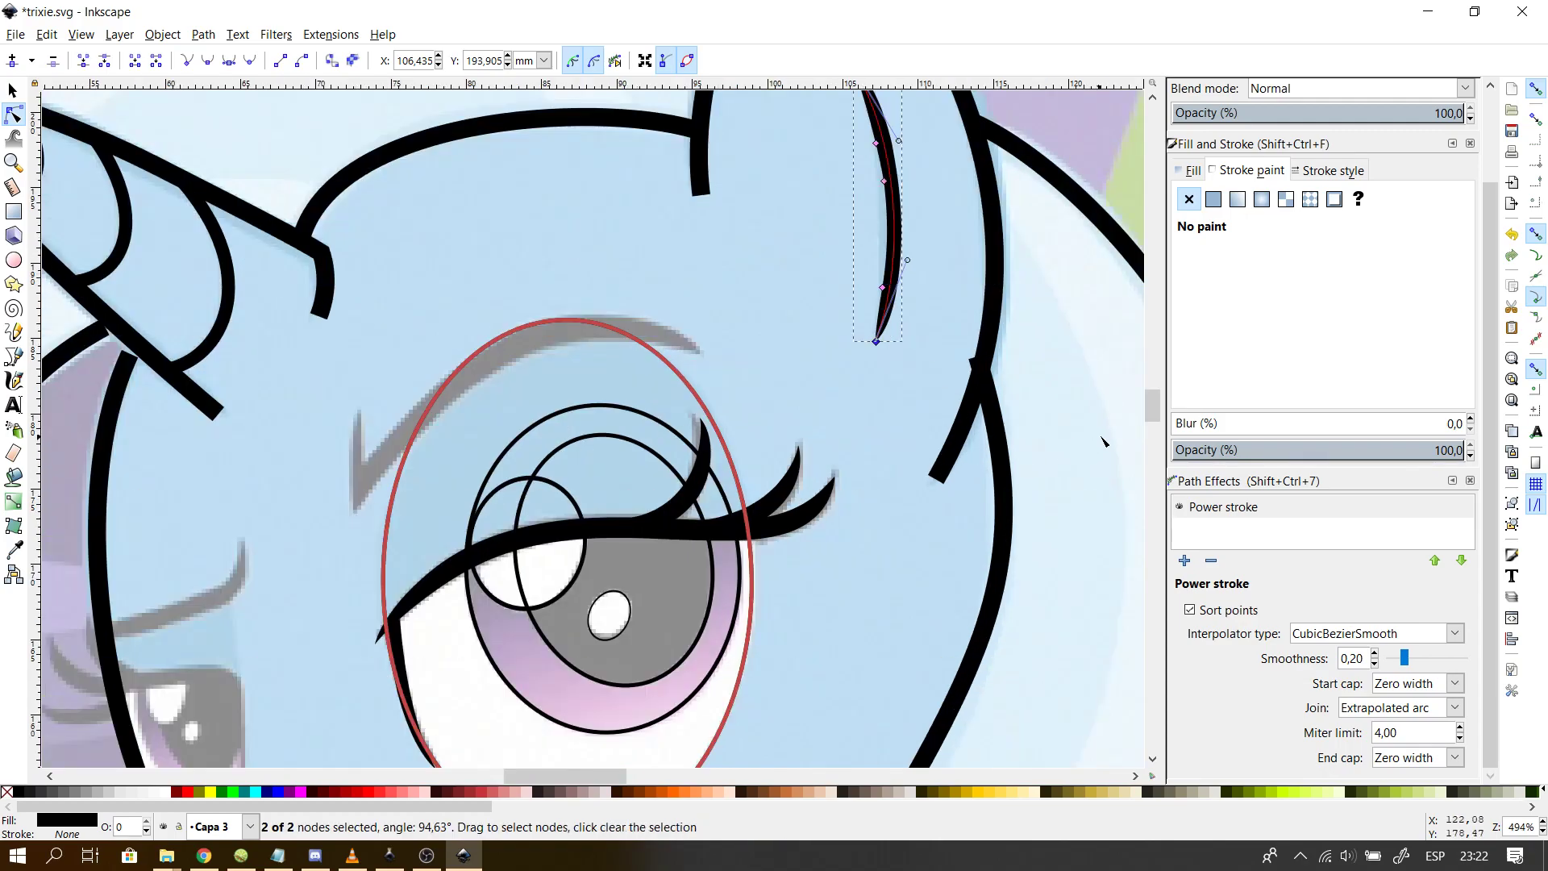
pyautogui.moveTo(1146, 413); pyautogui.dragTo(1151, 402)
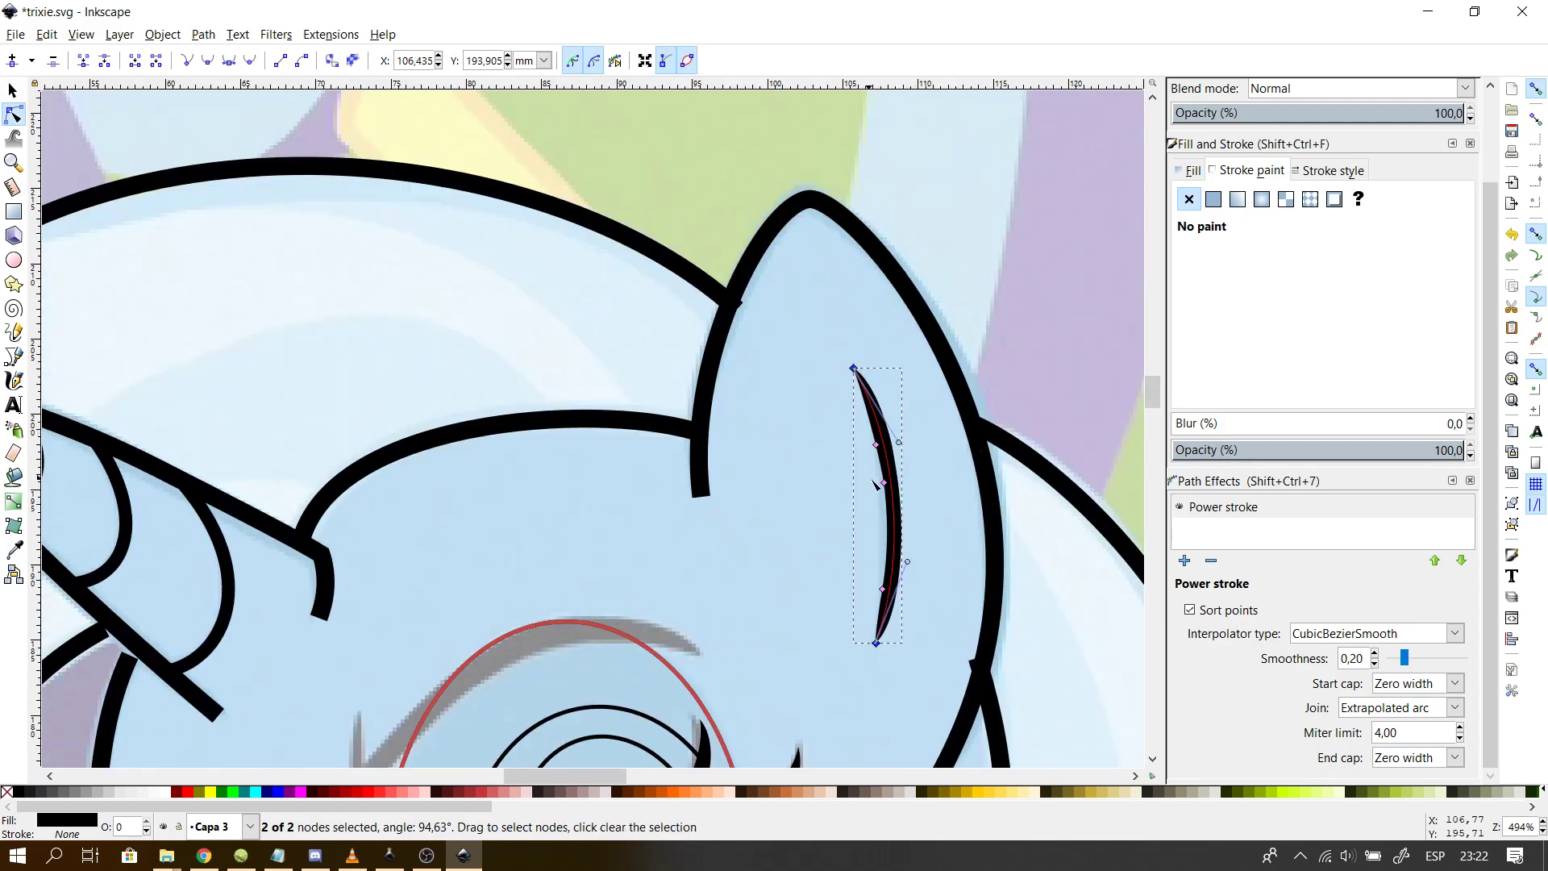
pyautogui.moveTo(884, 482); pyautogui.dragTo(883, 475)
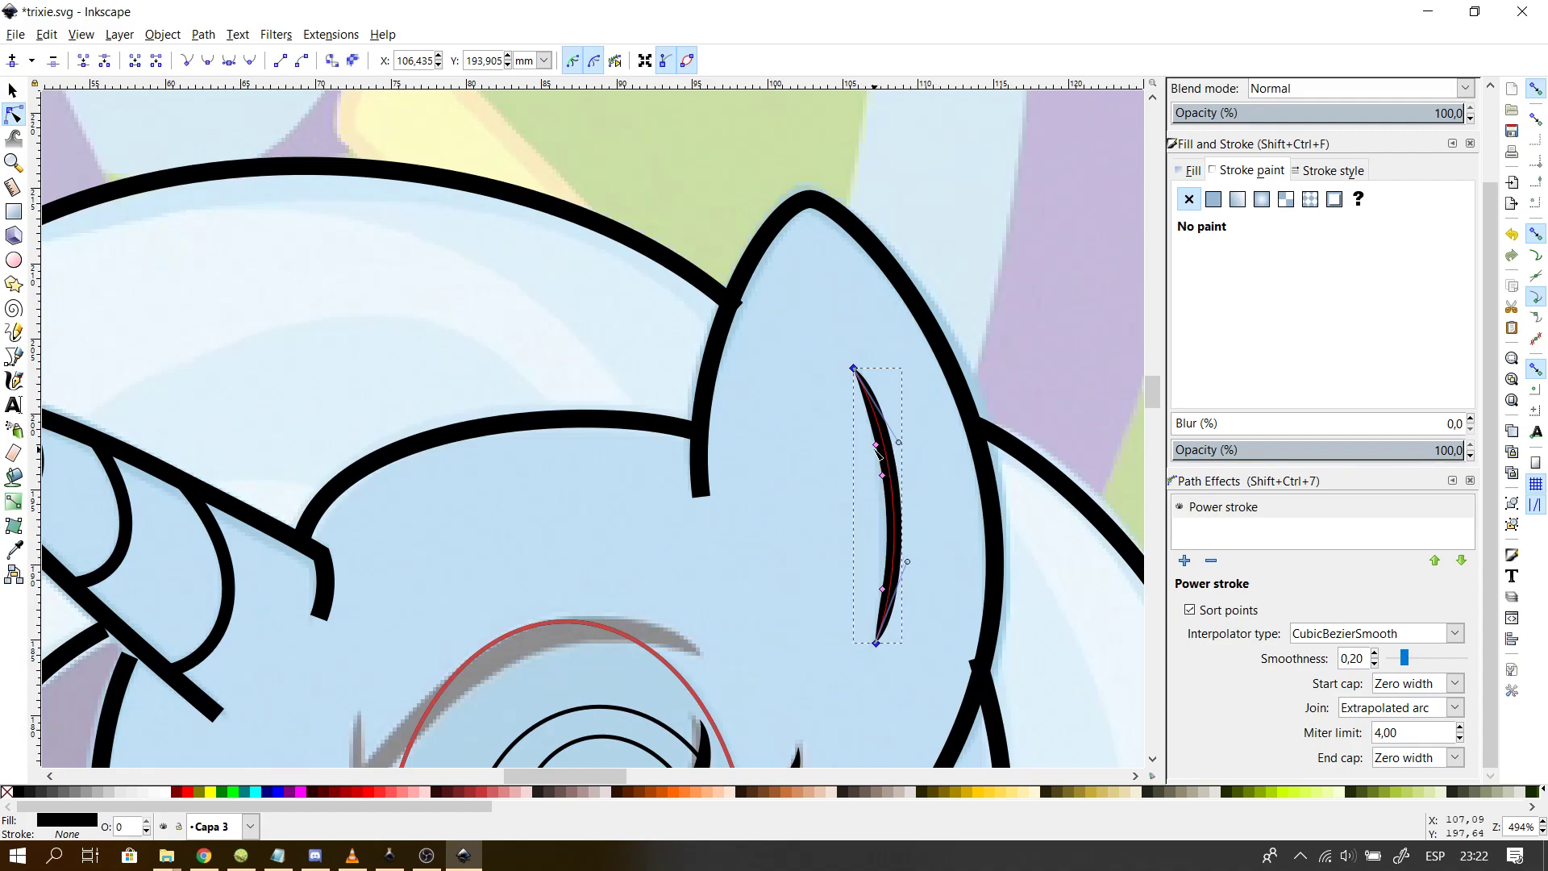
pyautogui.moveTo(882, 475); pyautogui.dragTo(889, 530)
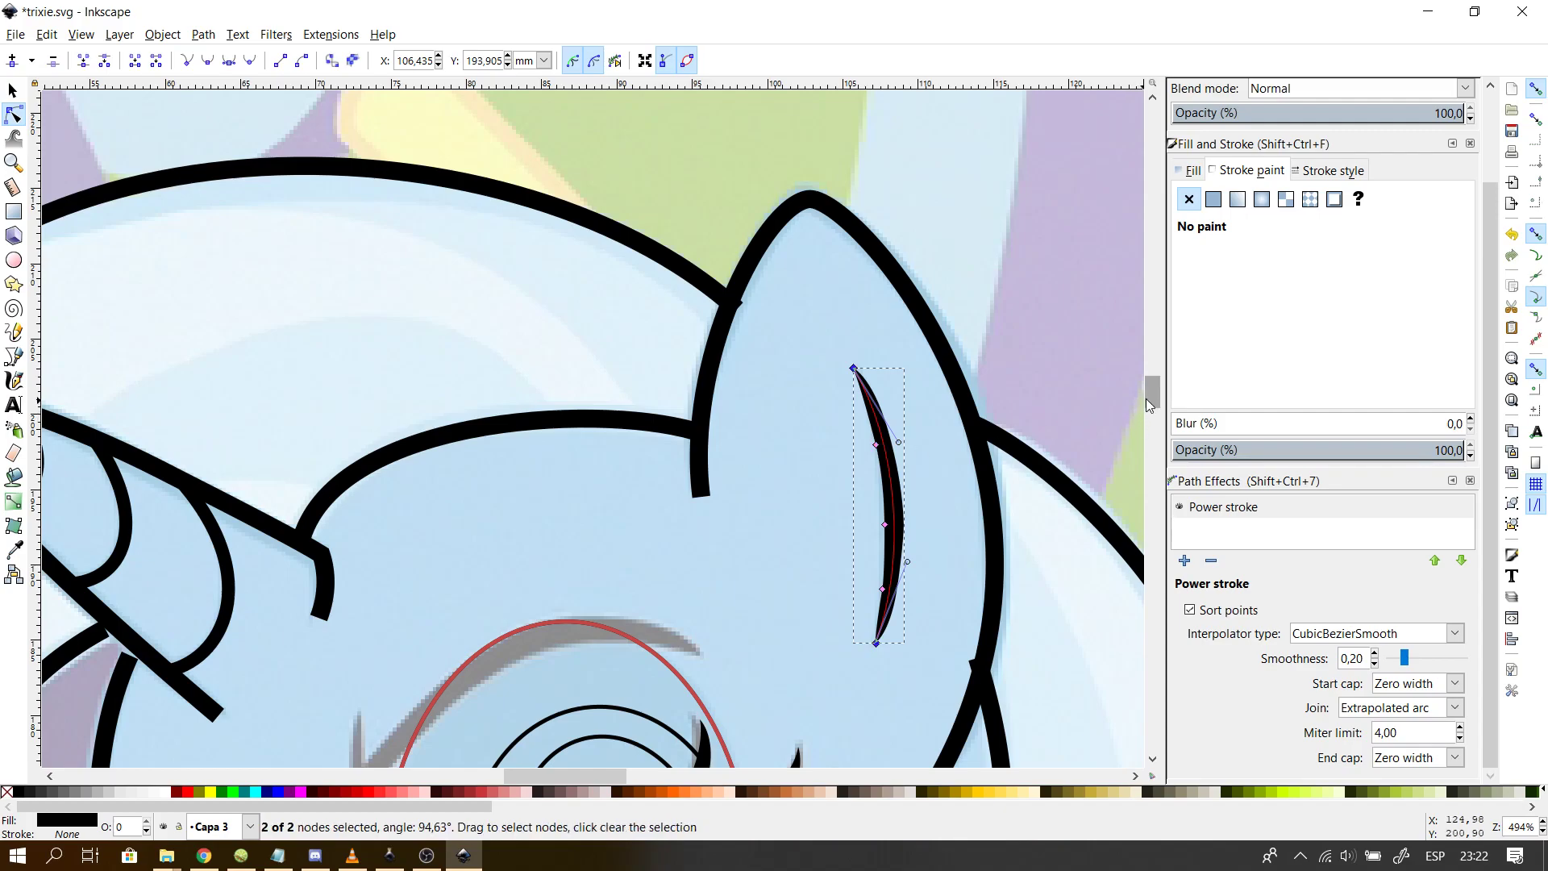
pyautogui.moveTo(1146, 400); pyautogui.dragTo(1146, 403)
pyautogui.hotkey('ctrl', 'z')
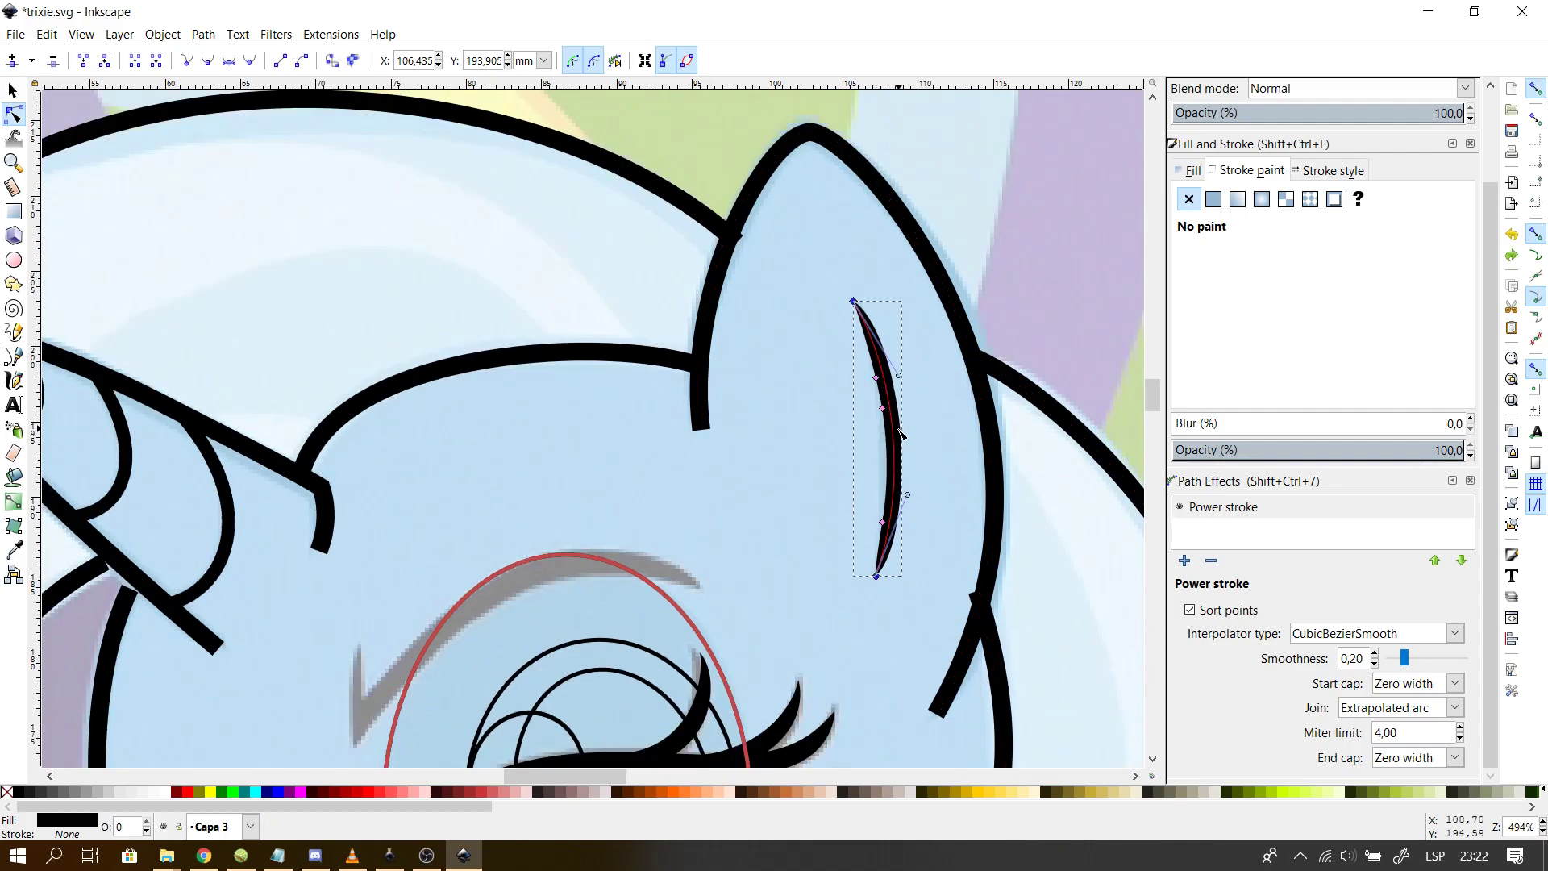
# - Slide the inner-ear line's central width control point to the middle of the curve and set its width to 0,9650
pyautogui.moveTo(889, 441); pyautogui.dragTo(884, 444)
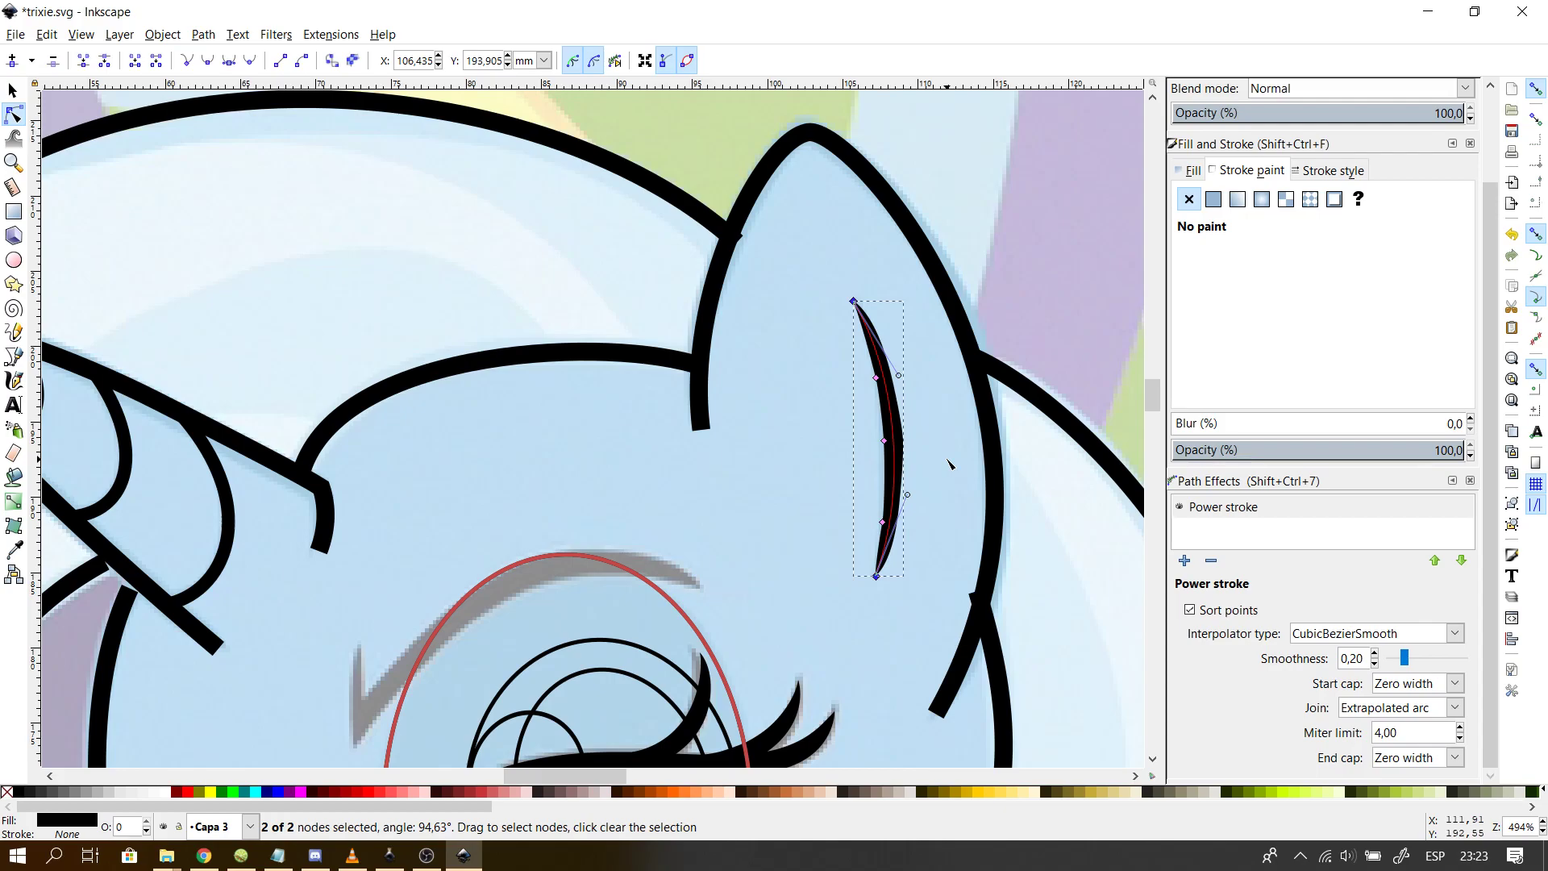
pyautogui.keyDown('shift'); pyautogui.click(883, 442); pyautogui.keyUp('shift')
pyautogui.moveTo(815, 456); pyautogui.dragTo(569, 457)
pyautogui.hotkey('ctrl', 'v')
pyautogui.press('Return')
# - Slide the inner-ear line's upper and lower width control points close to the middle one and set the upper one's width to 0,9650
pyautogui.moveTo(879, 387); pyautogui.dragTo(887, 425)
pyautogui.moveTo(882, 522); pyautogui.dragTo(887, 460)
pyautogui.keyDown('shift'); pyautogui.click(888, 457); pyautogui.keyUp('shift')
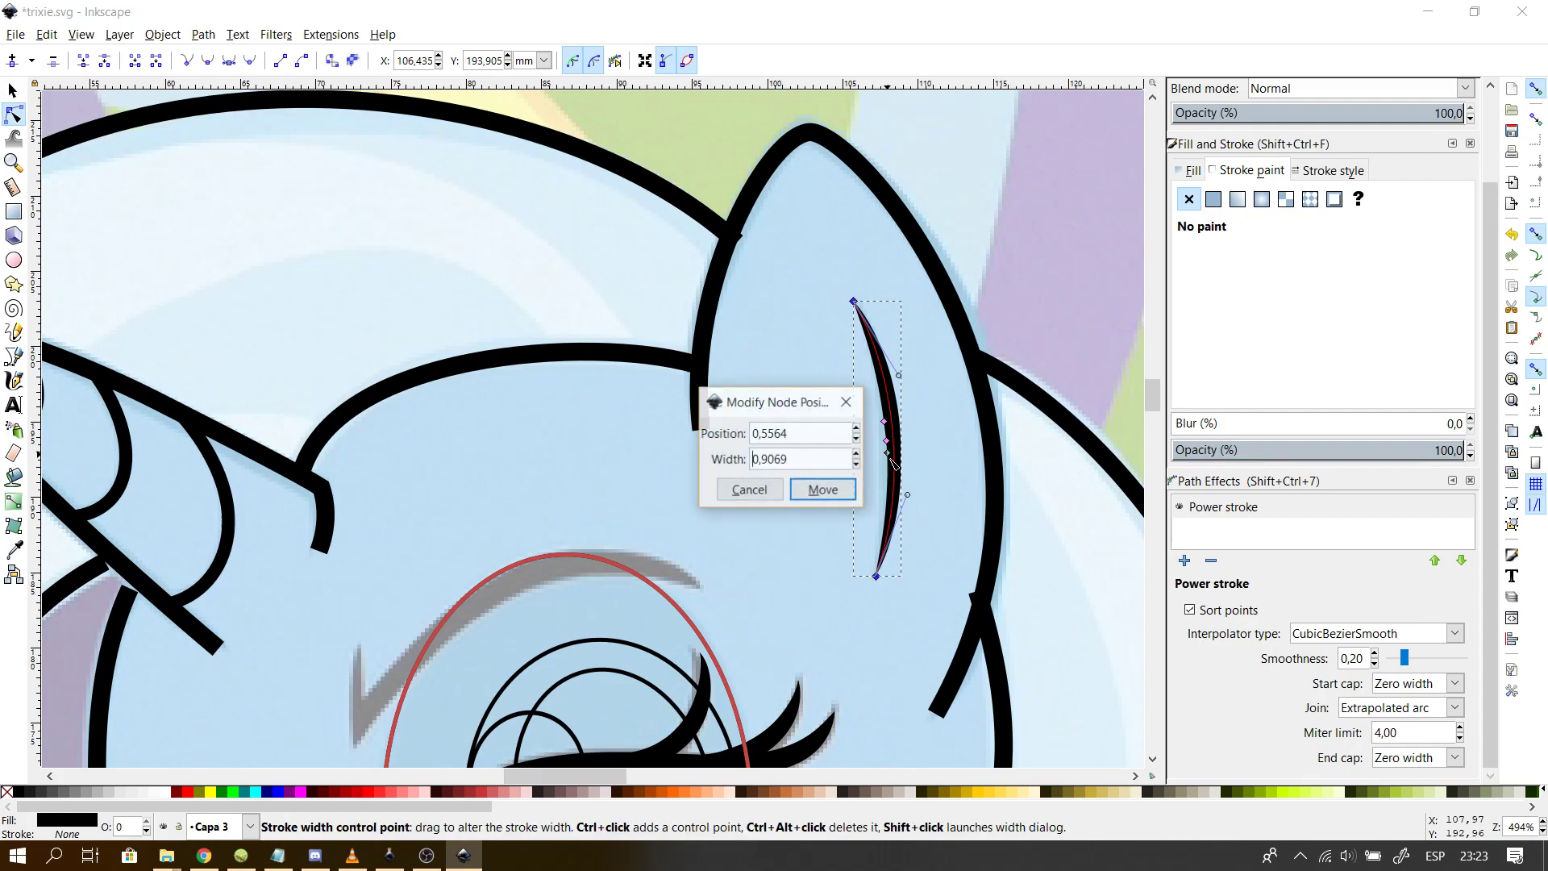
pyautogui.press('Return')
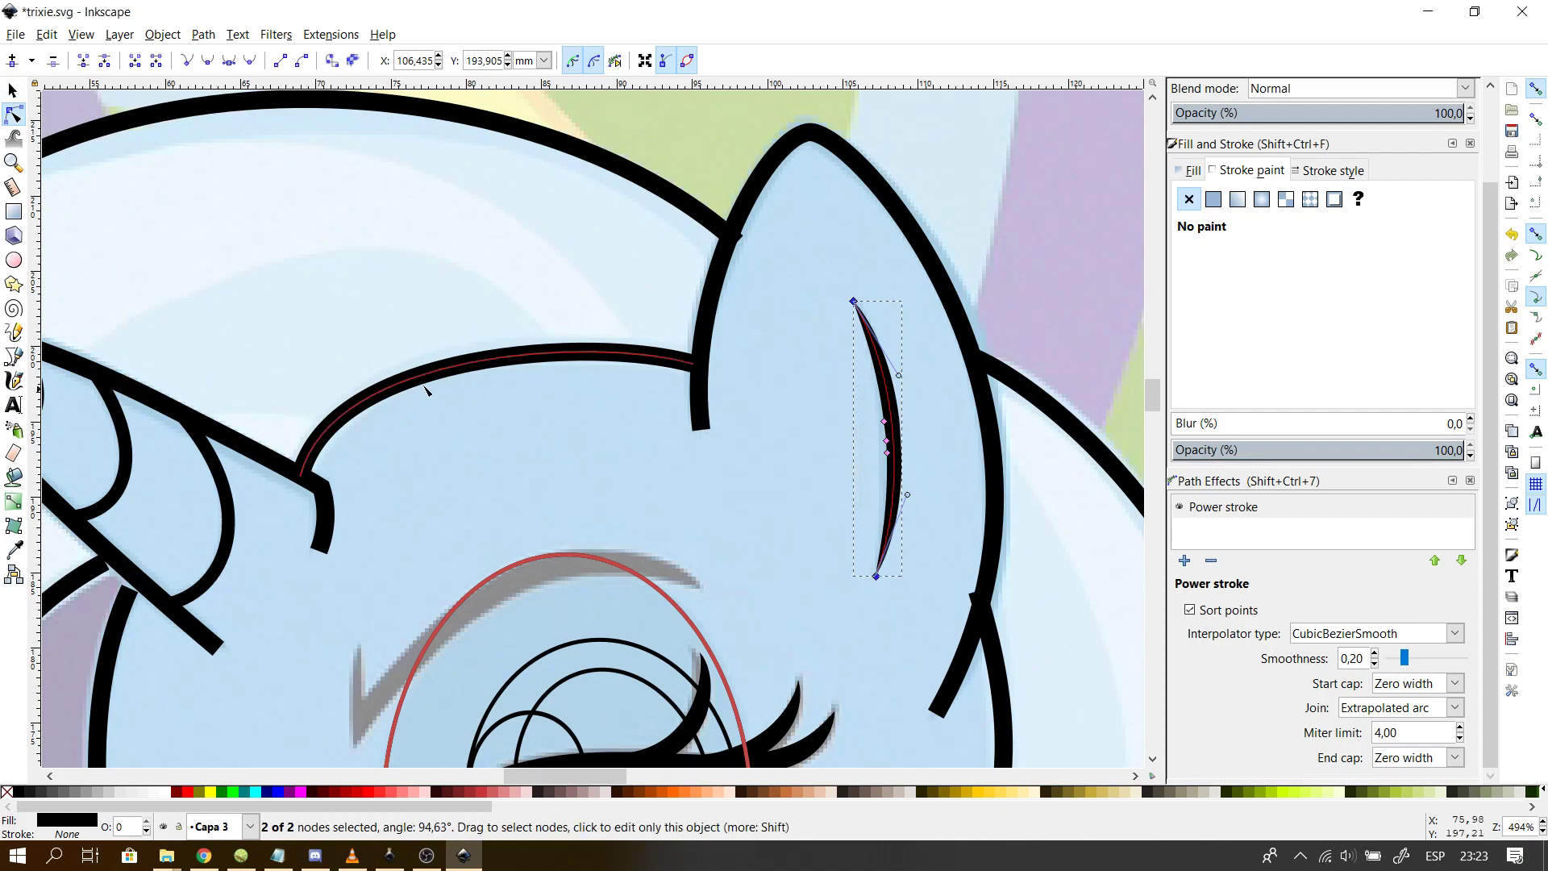
pyautogui.keyDown('shift'); pyautogui.click(890, 420); pyautogui.keyUp('shift')
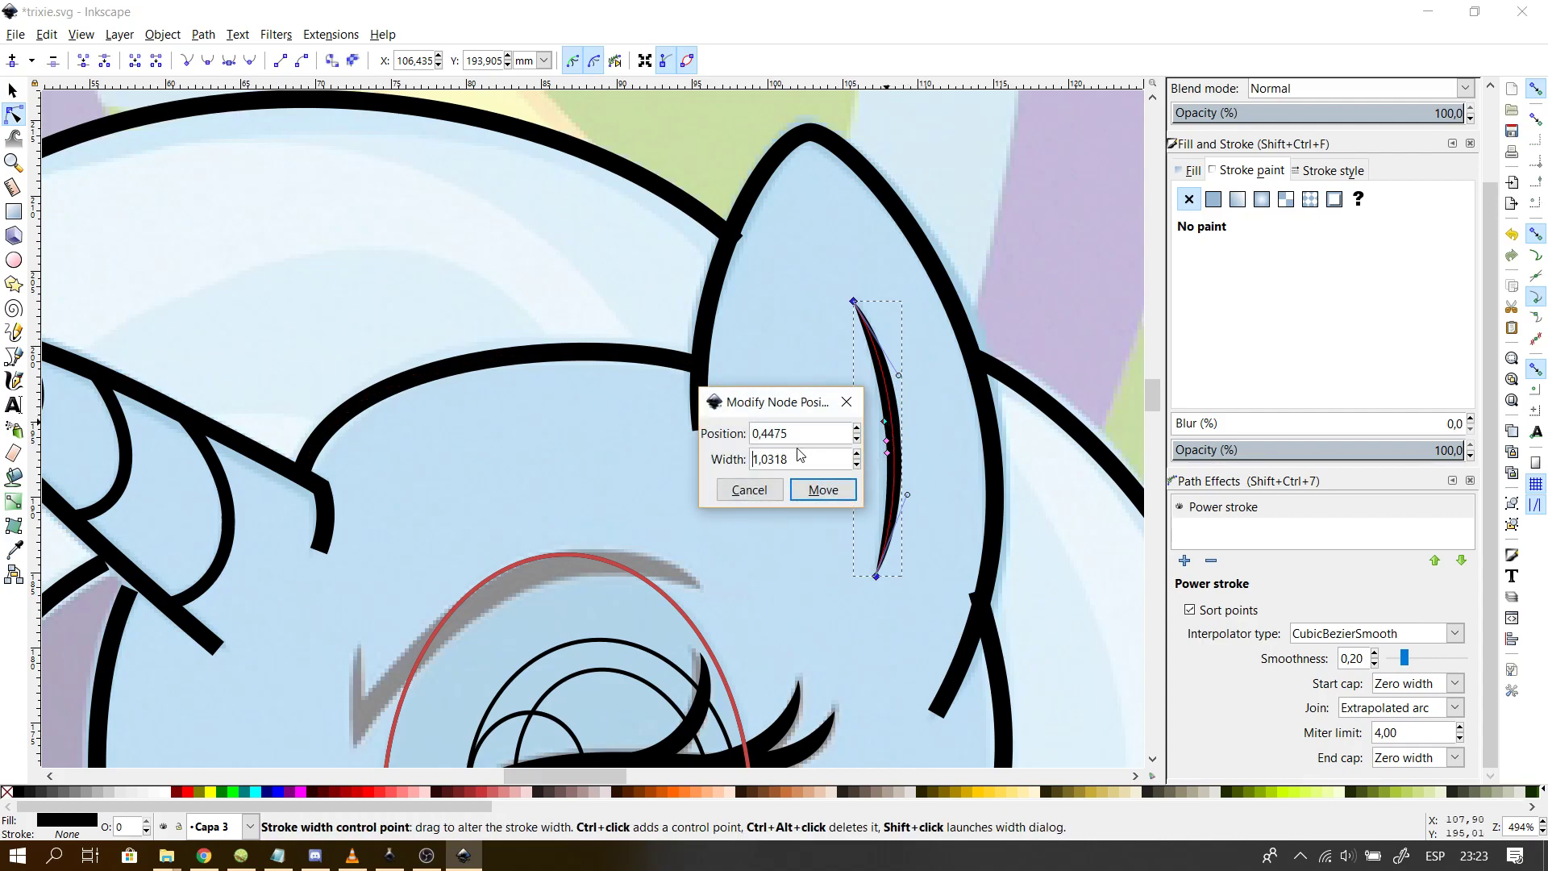
pyautogui.write('0,9650')
pyautogui.press('Return')
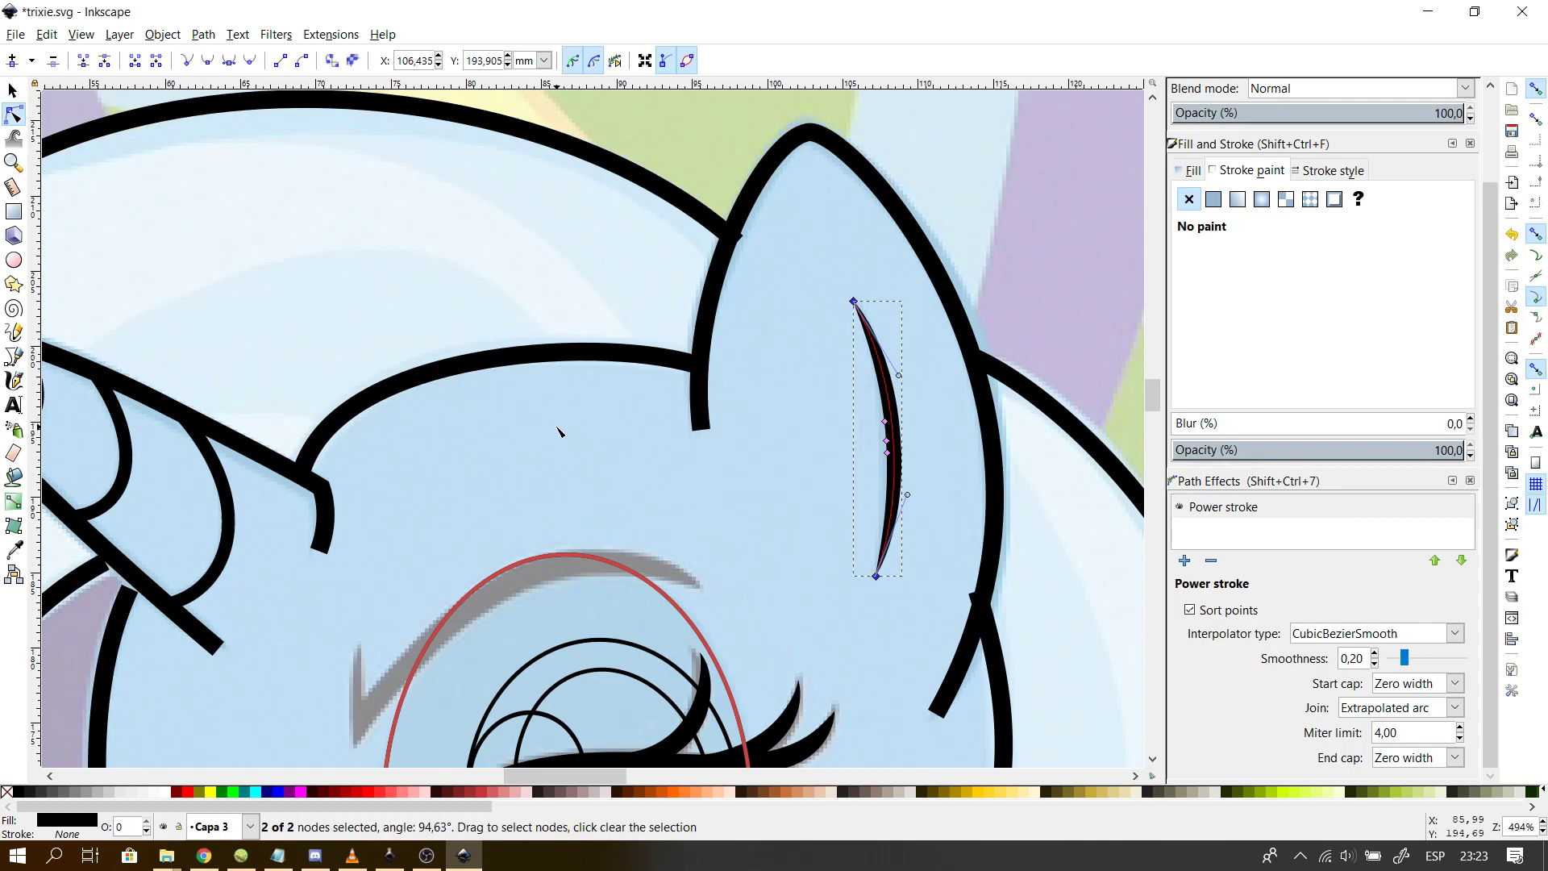
pyautogui.click(558, 431)
# - Add a Power stroke path effect with CubicBezierSmooth interpolation to the outer ear outline
pyautogui.keyDown('ctrl'); pyautogui.scroll(-2, 558, 431); pyautogui.keyUp('ctrl')
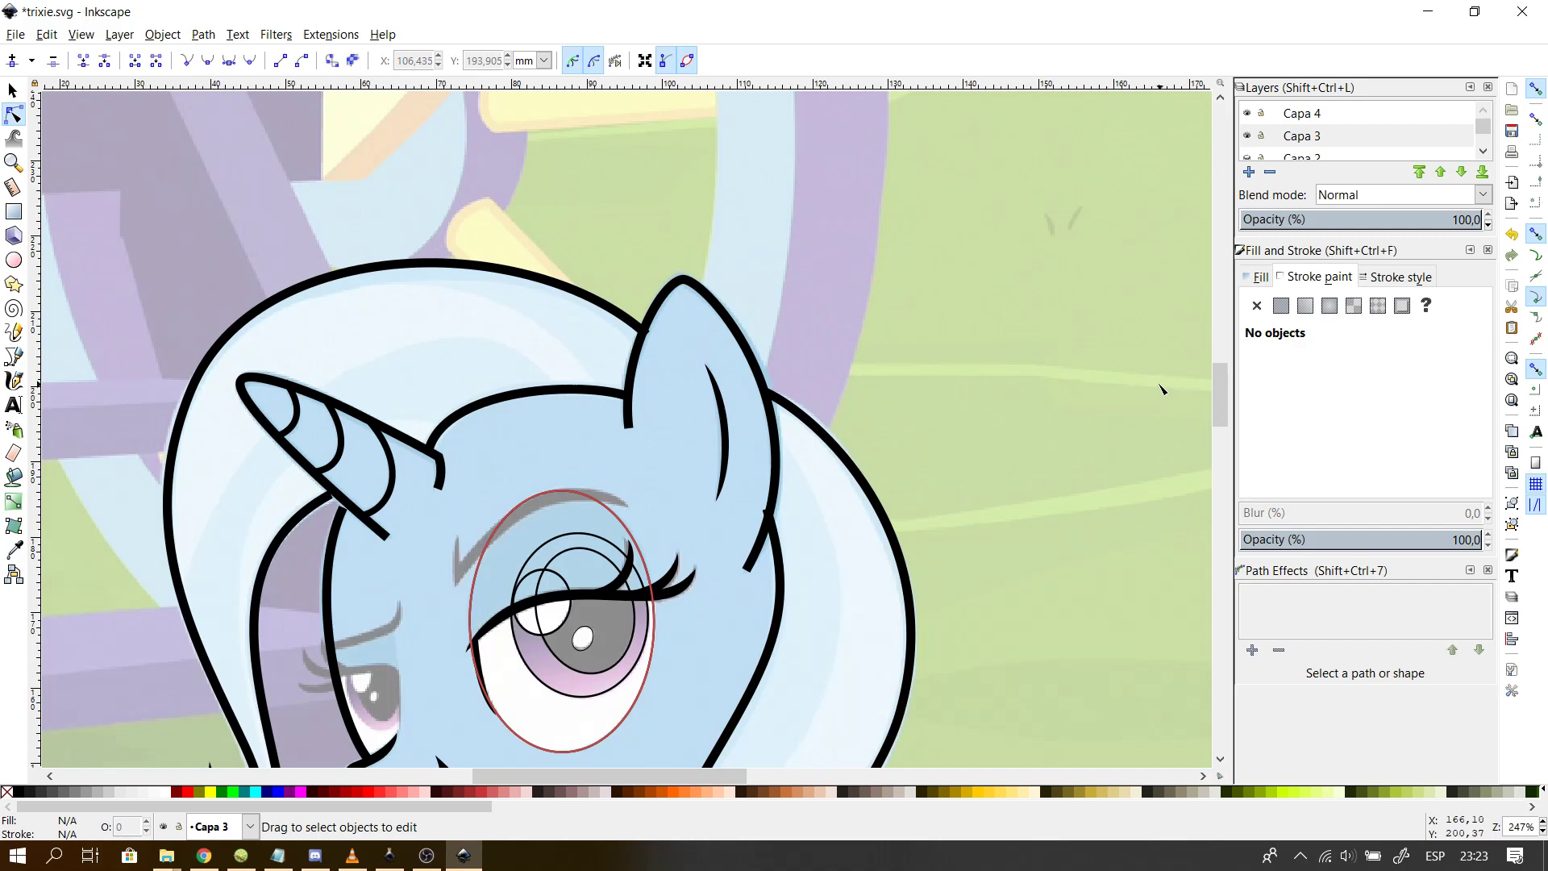
pyautogui.moveTo(1217, 395)
pyautogui.mouseDown()
pyautogui.moveTo(1212, 433)
pyautogui.moveTo(1215, 399)
pyautogui.mouseUp()
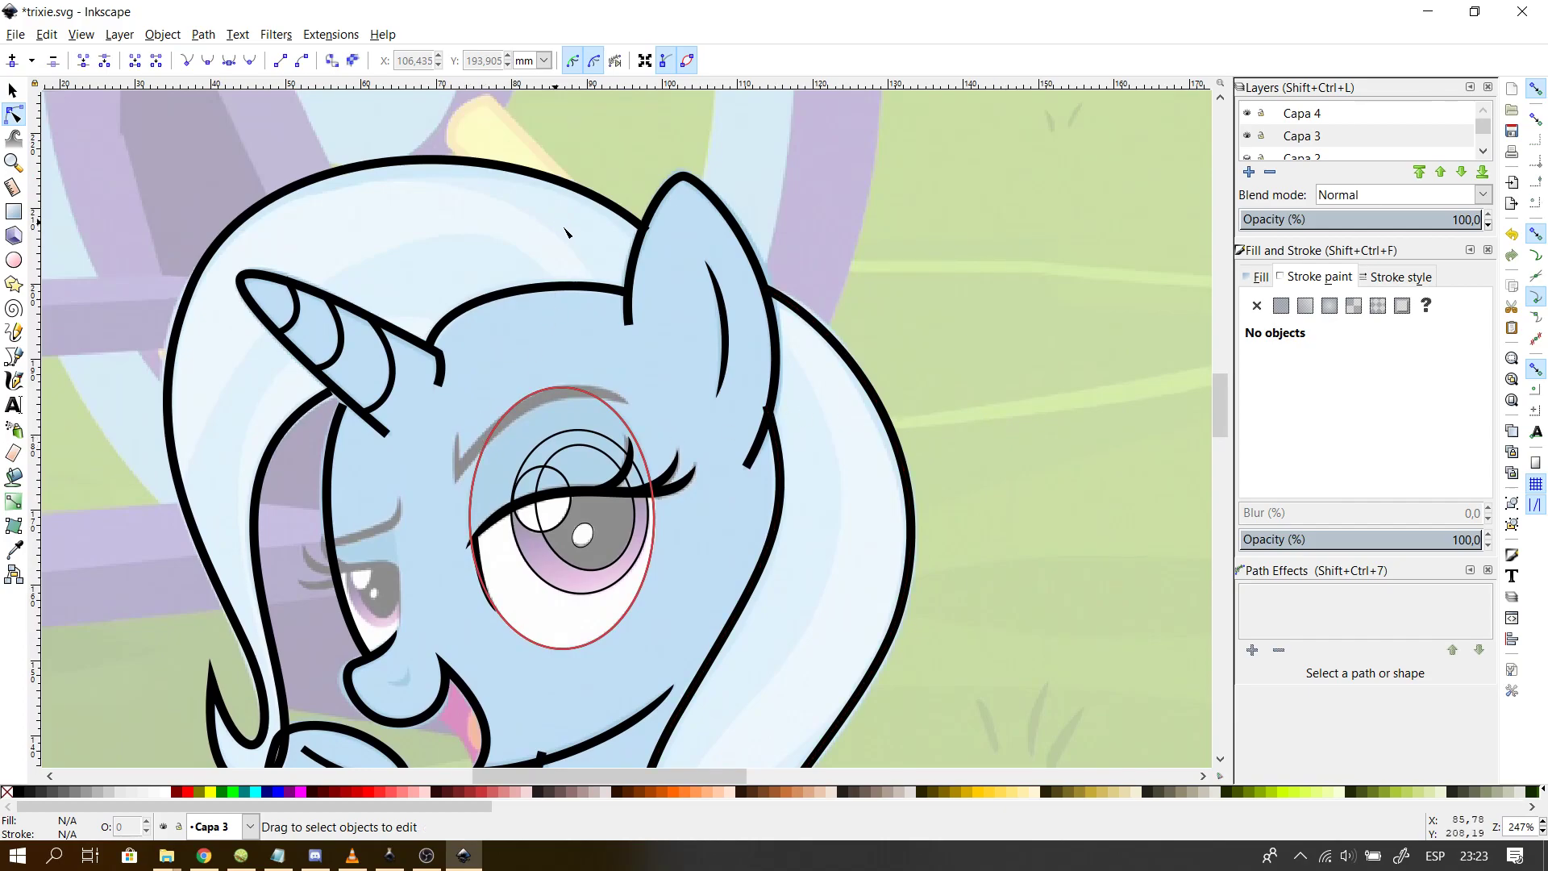
pyautogui.click(621, 253)
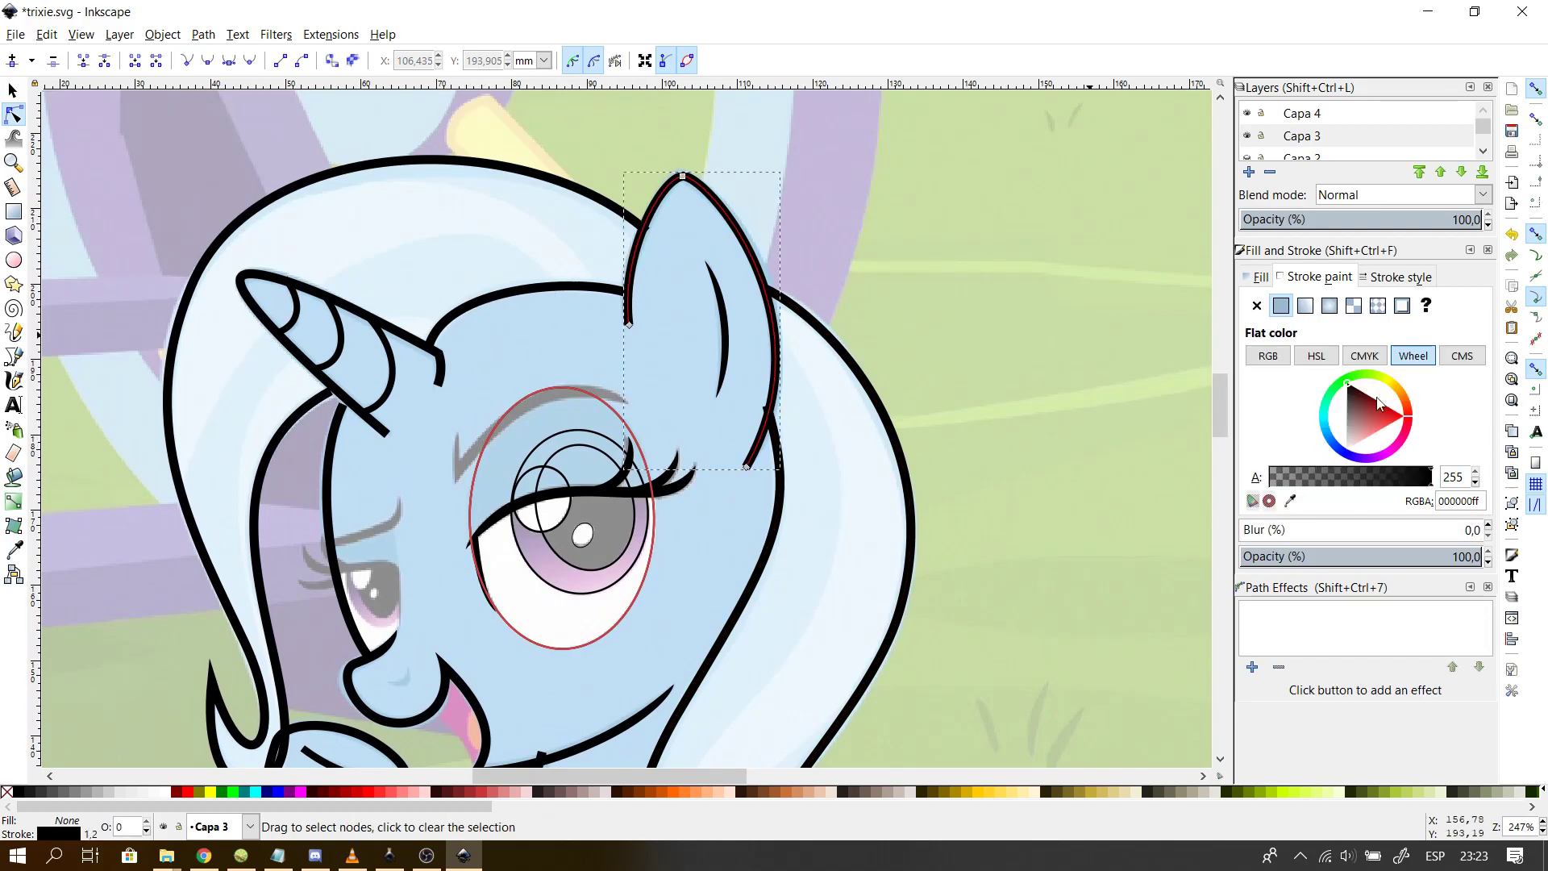
pyautogui.click(1415, 278)
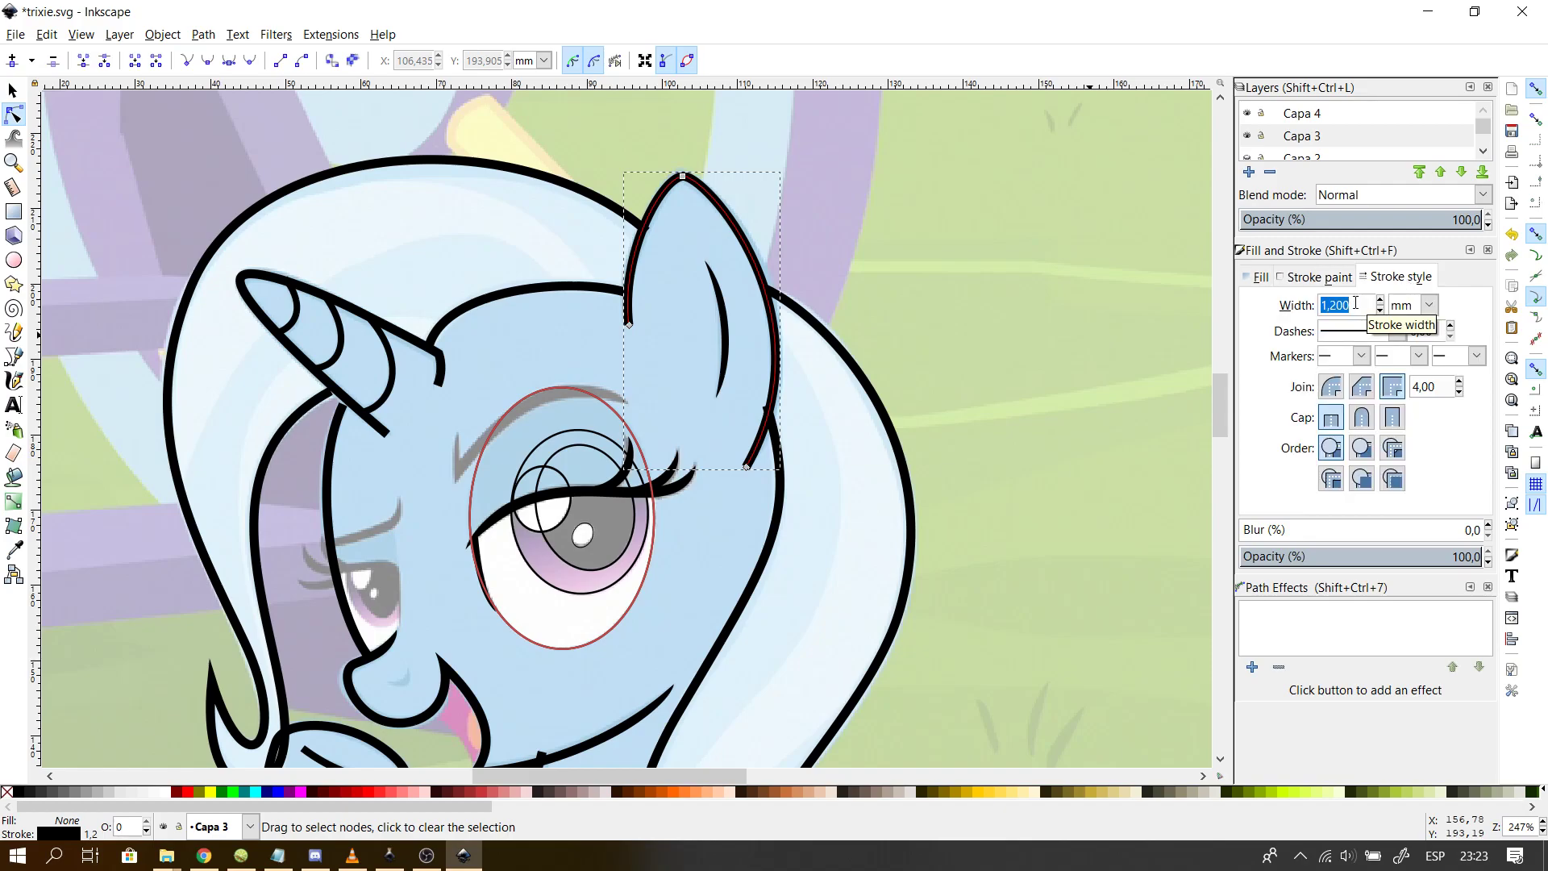
pyautogui.click(1262, 672)
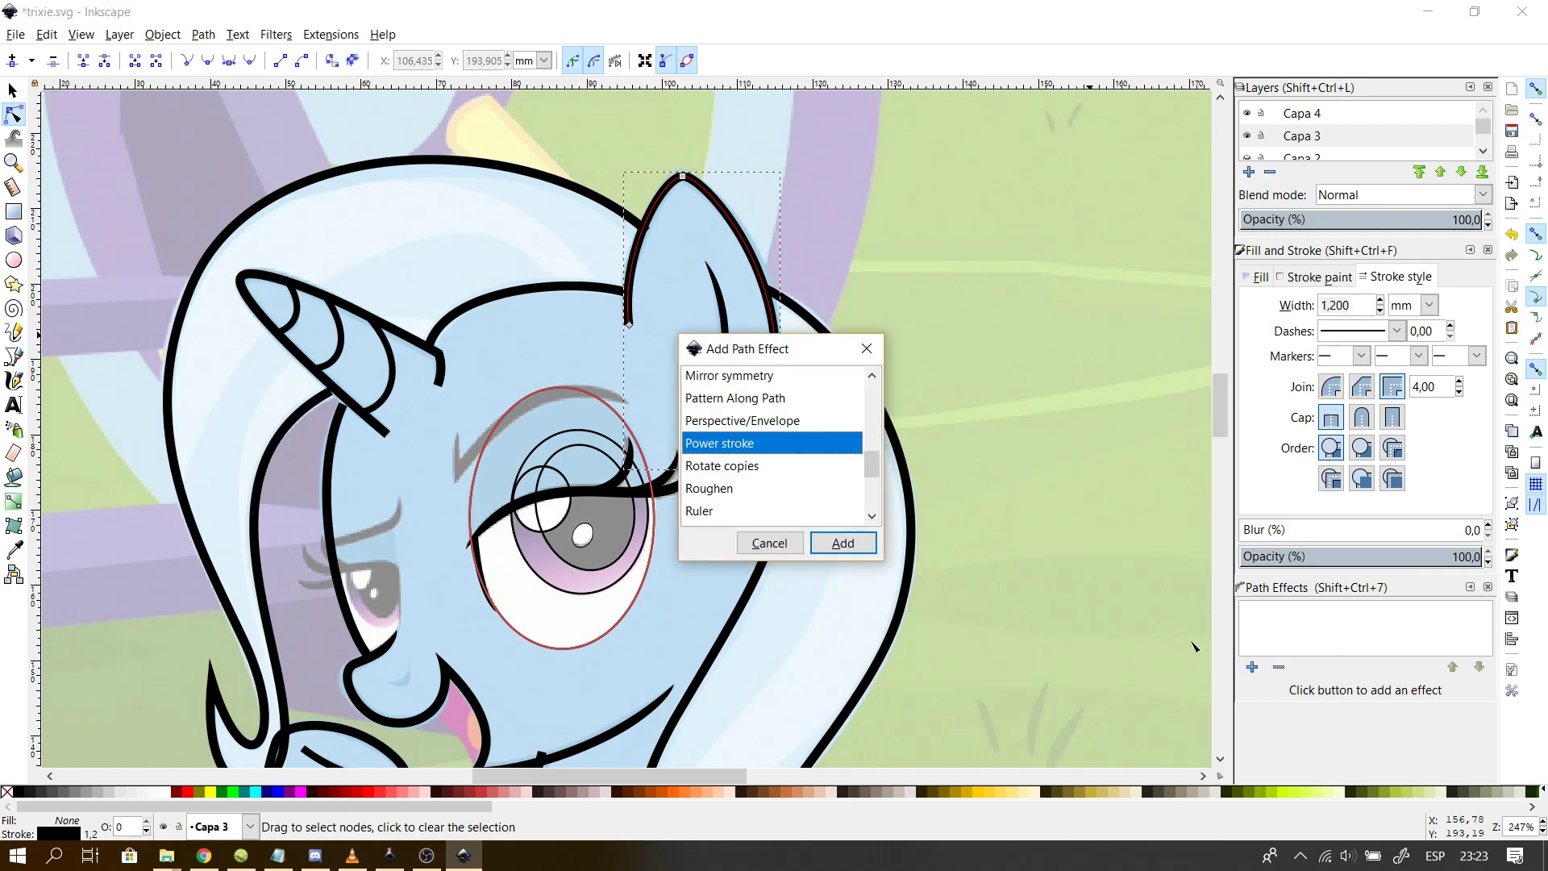
pyautogui.click(844, 542)
pyautogui.click(1327, 741)
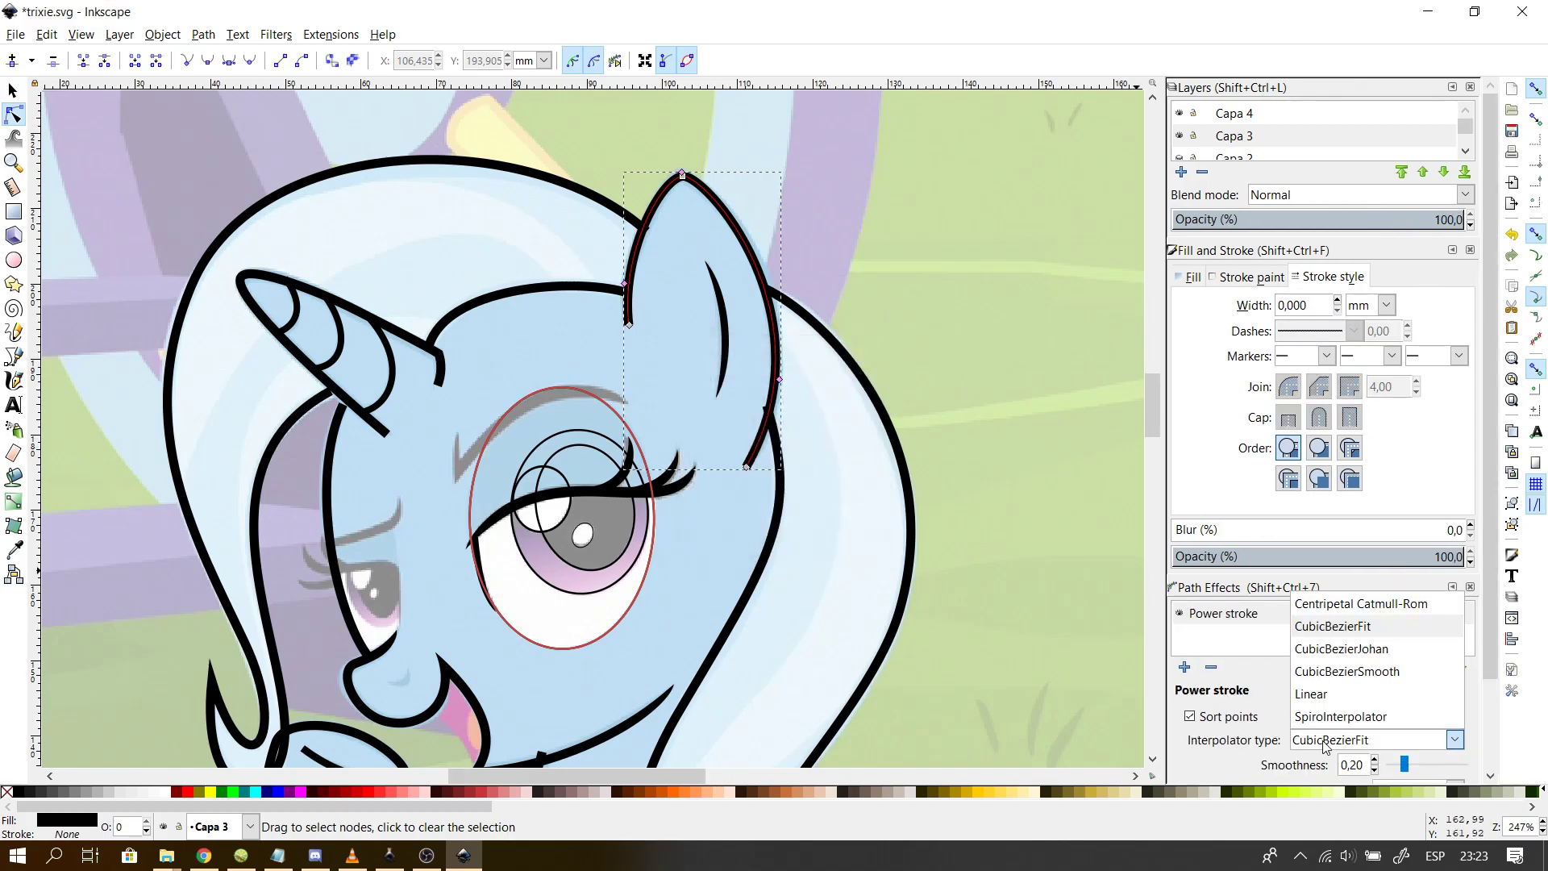
pyautogui.click(1363, 676)
# - Set the ear outline's end cap and start cap to Zero width
pyautogui.moveTo(1489, 666); pyautogui.dragTo(1490, 758)
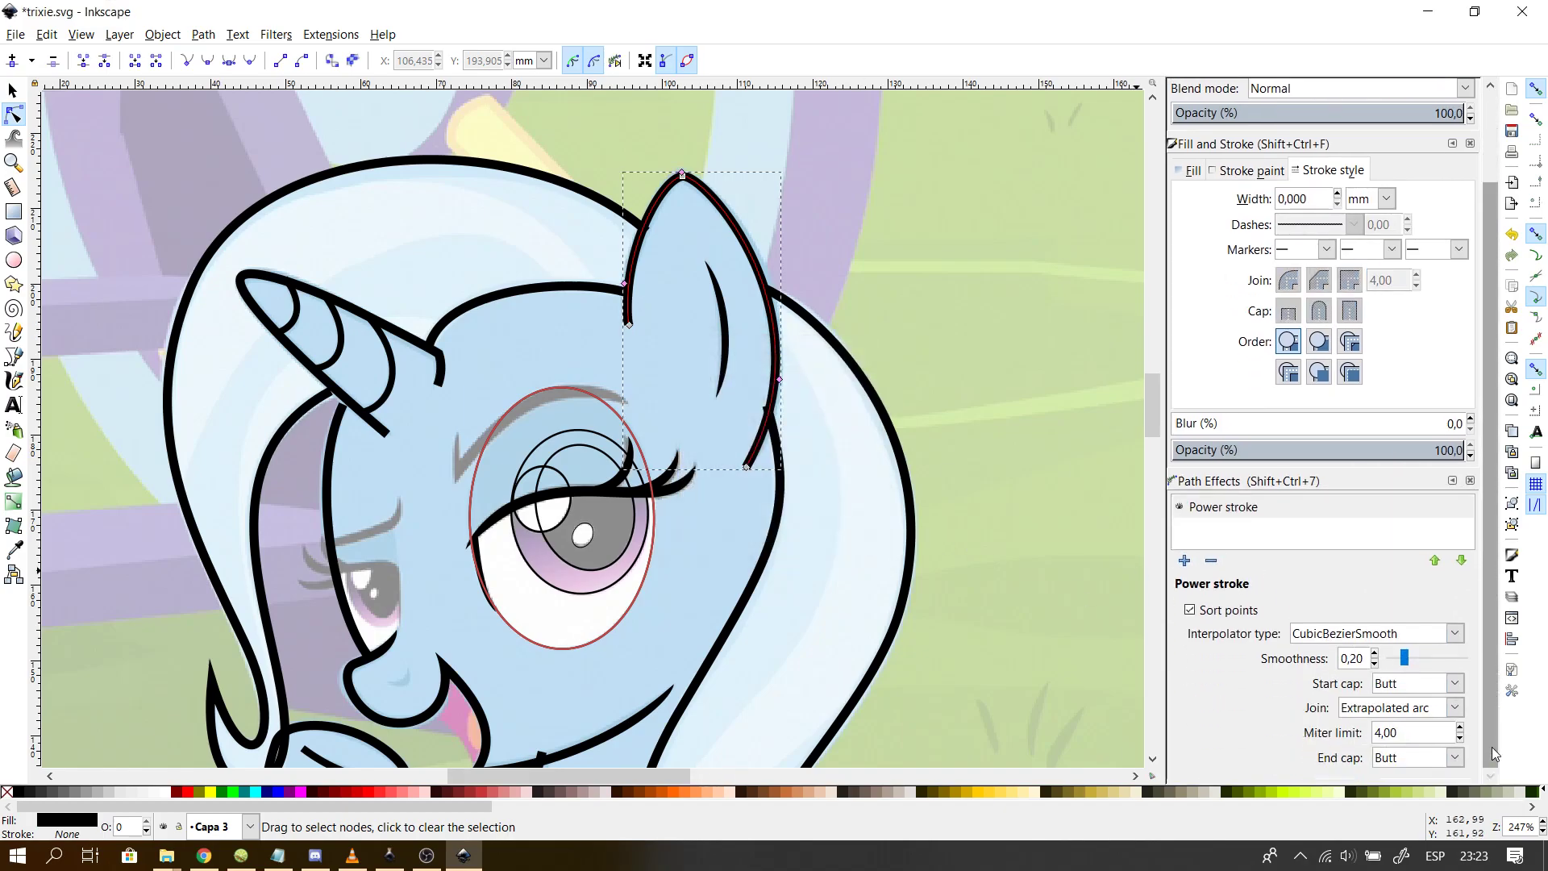
pyautogui.click(1409, 763)
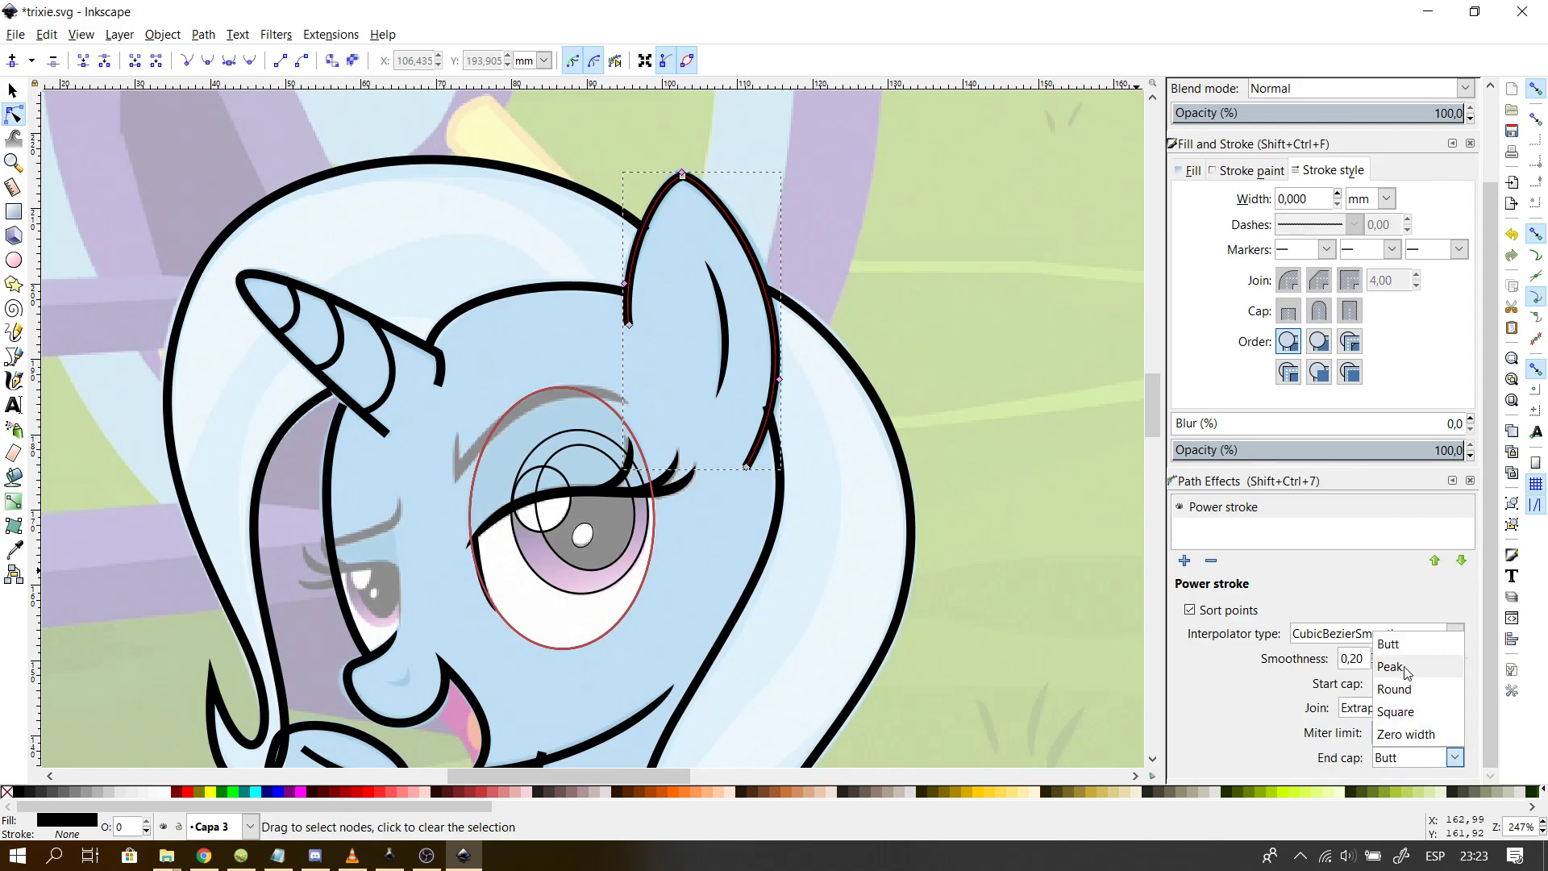
pyautogui.click(1407, 733)
pyautogui.click(1416, 684)
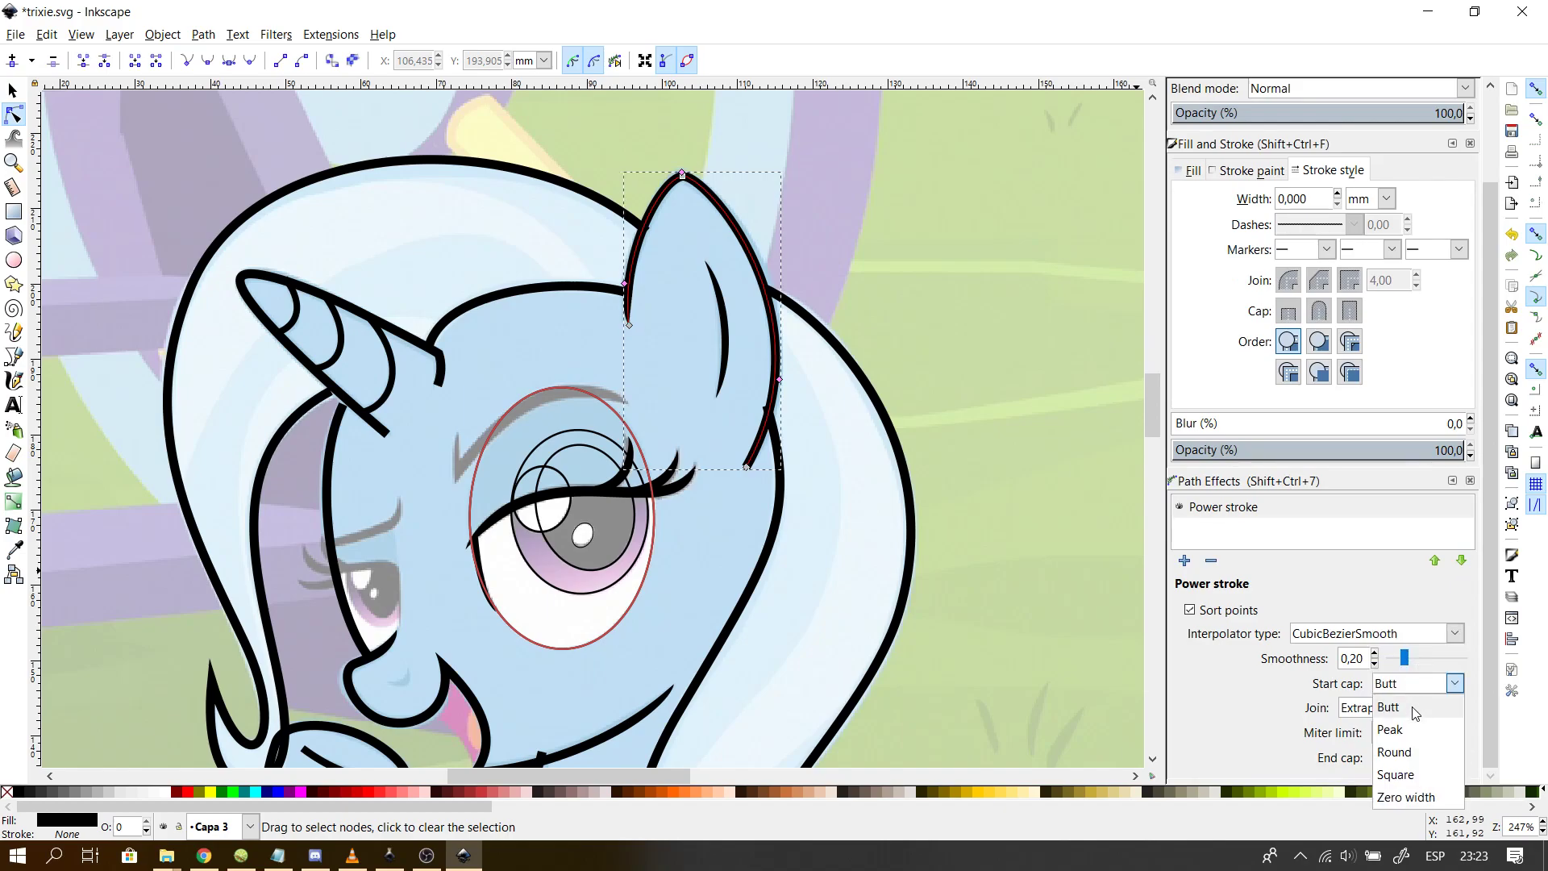
pyautogui.click(1410, 796)
pyautogui.click(750, 405)
# - Move the handle of the ear outline's lower right end node by about 0.91 mm horizontally and -2.35 mm vertically to refine the curve
pyautogui.scroll(1, 627, 383)
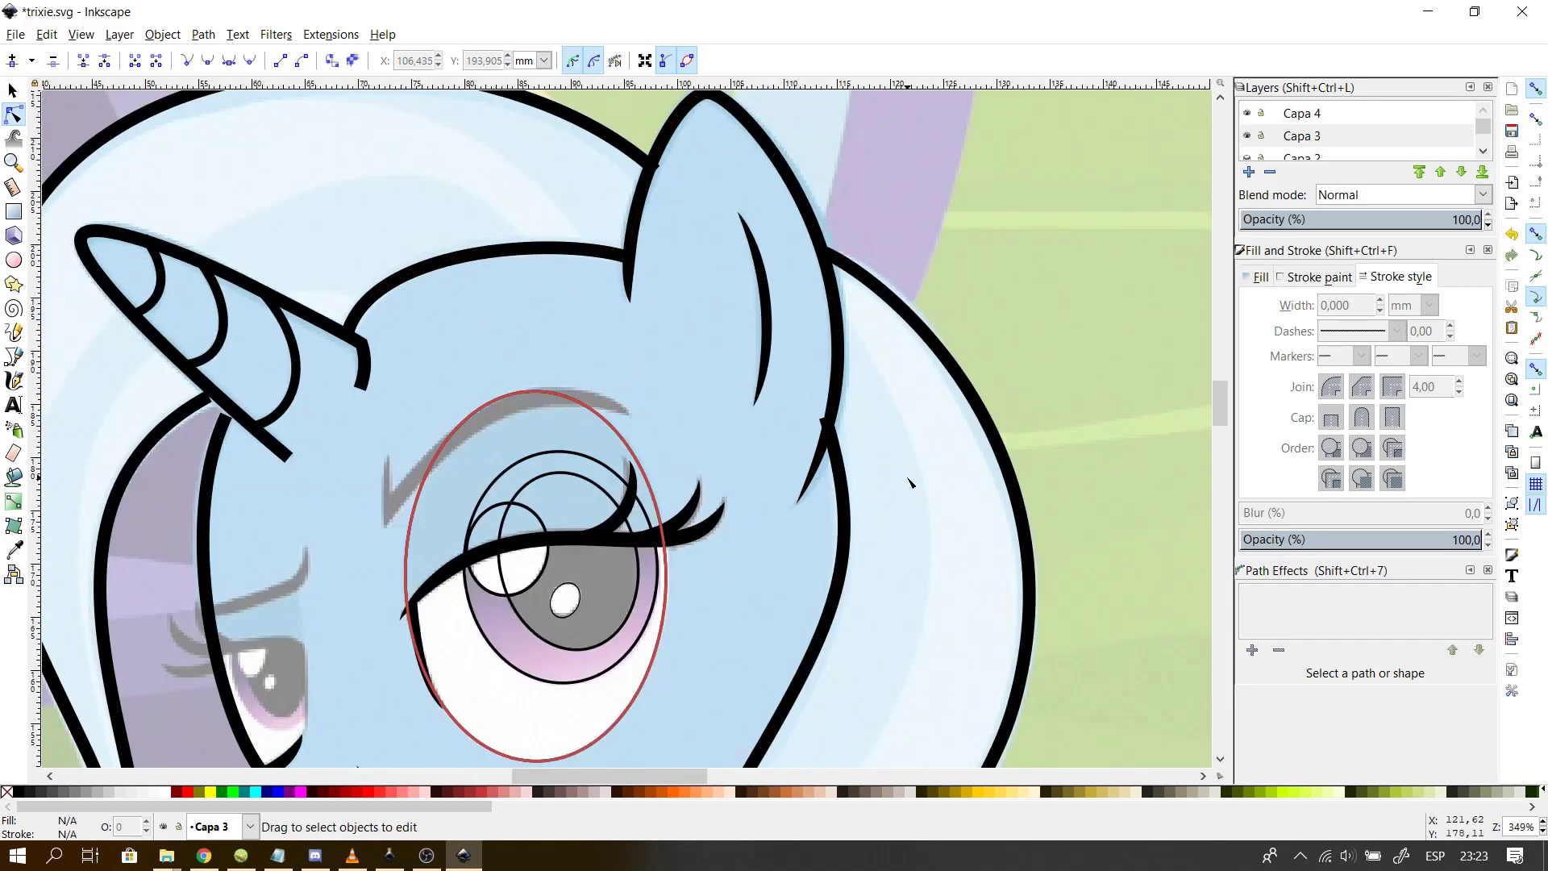
pyautogui.click(847, 429)
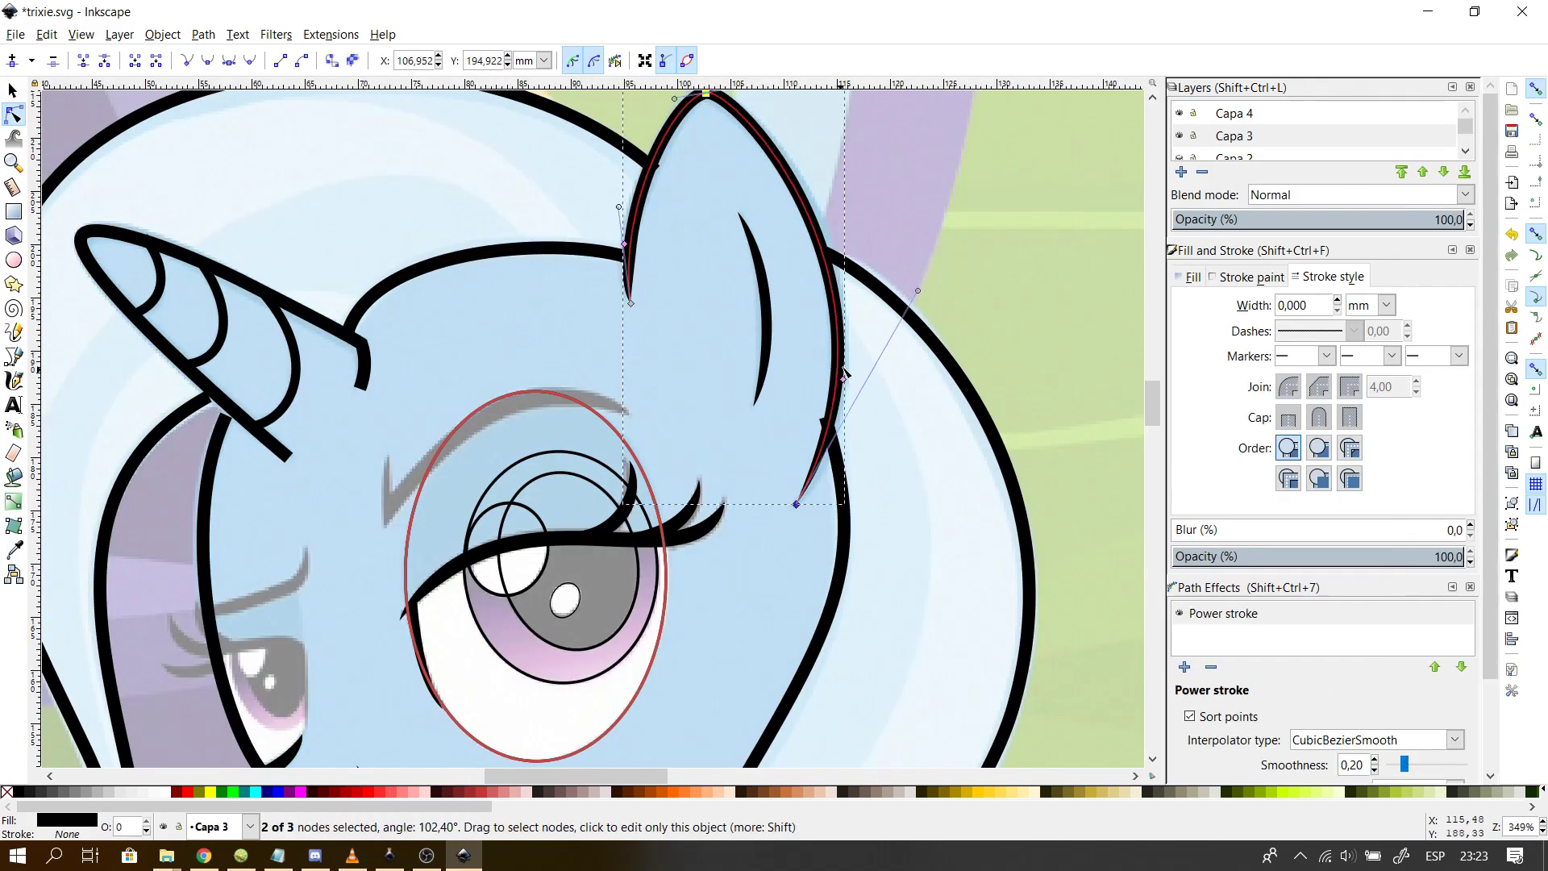
pyautogui.moveTo(919, 290); pyautogui.dragTo(928, 317)
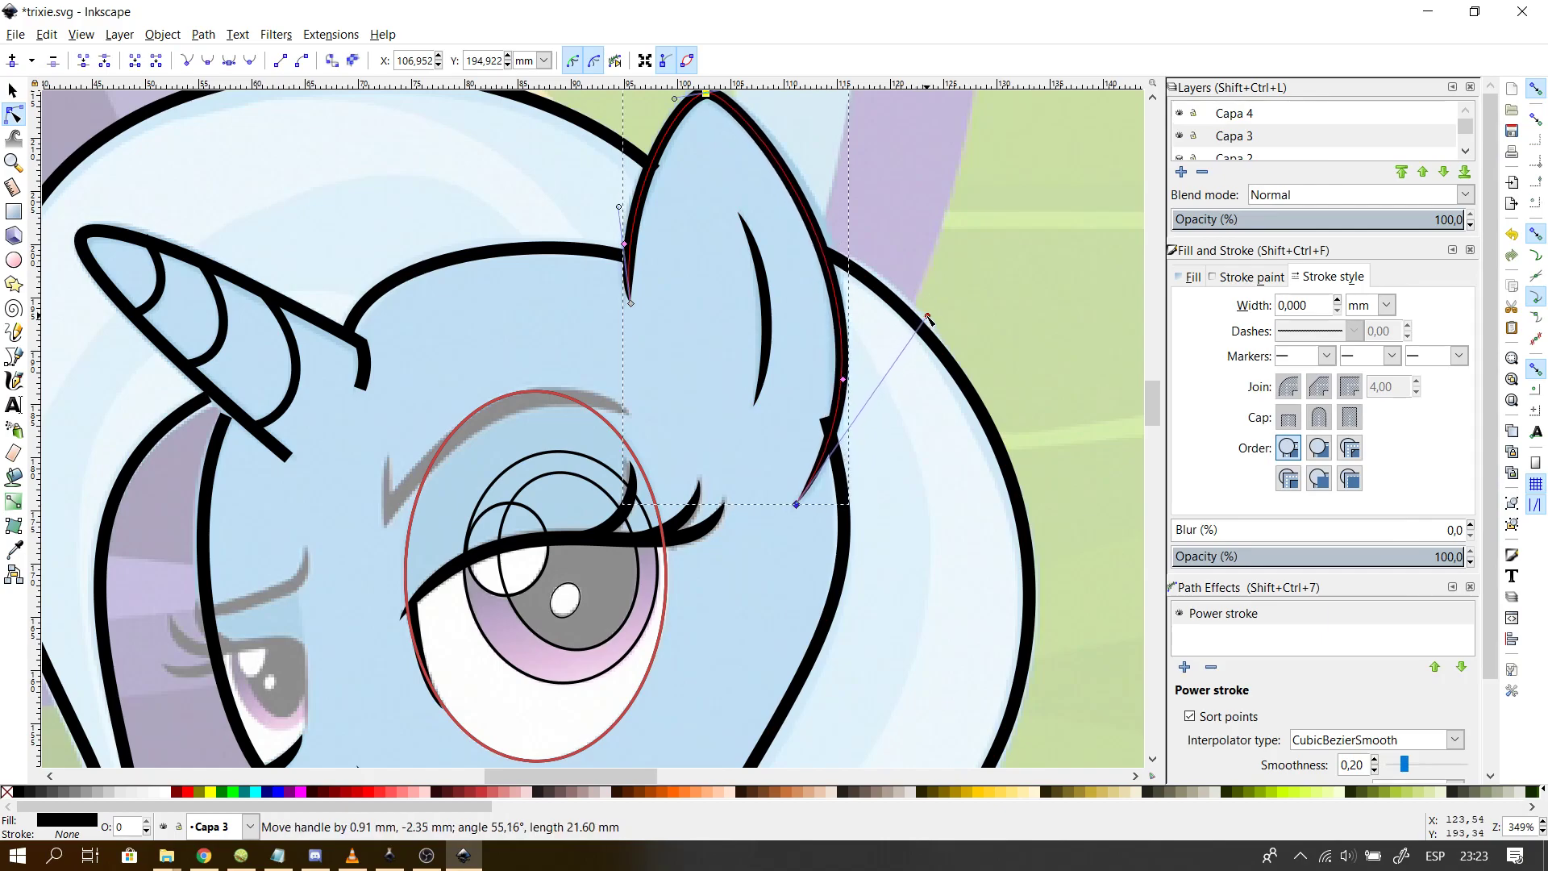
pyautogui.click(862, 316)
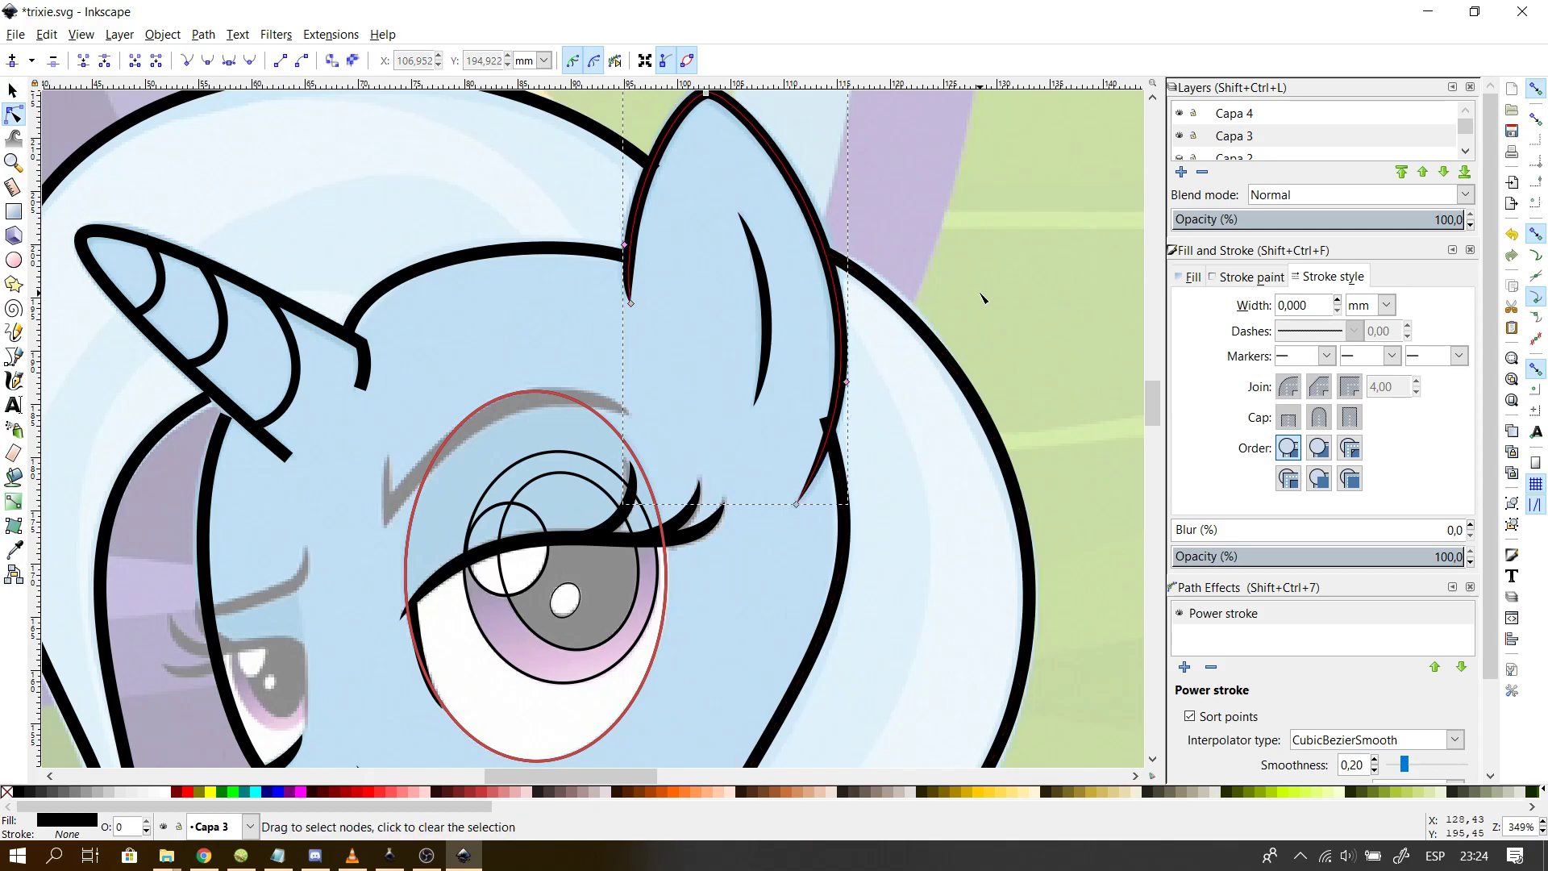
pyautogui.press('Escape')
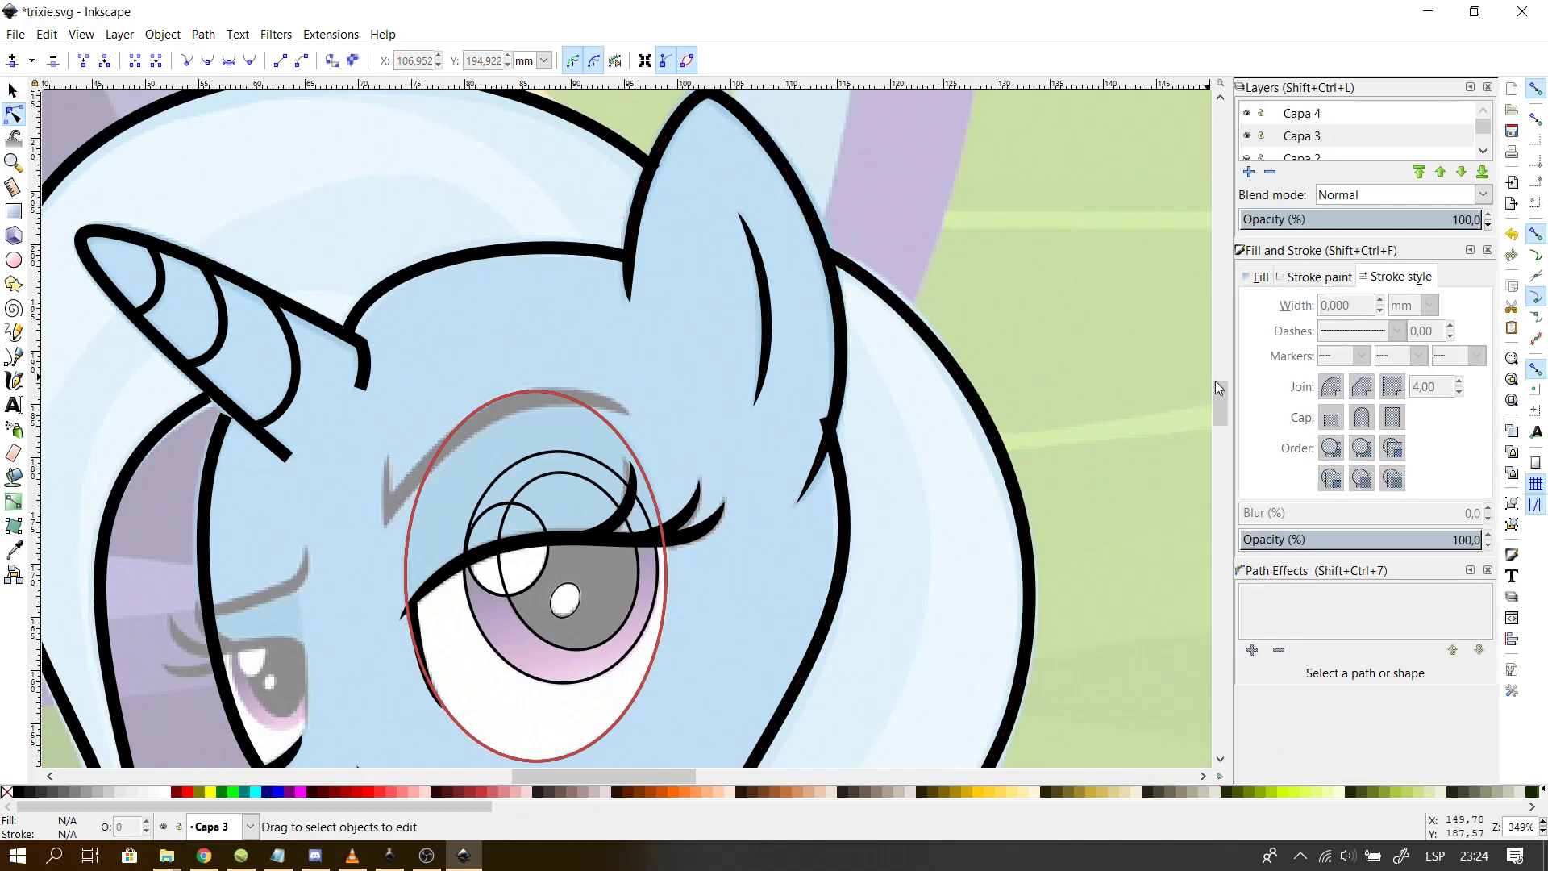
# - Apply a Power stroke path effect to the raised foreleg's outline, undo it, and apply the effect again
pyautogui.moveTo(1228, 384); pyautogui.dragTo(1225, 443)
pyautogui.click(325, 455)
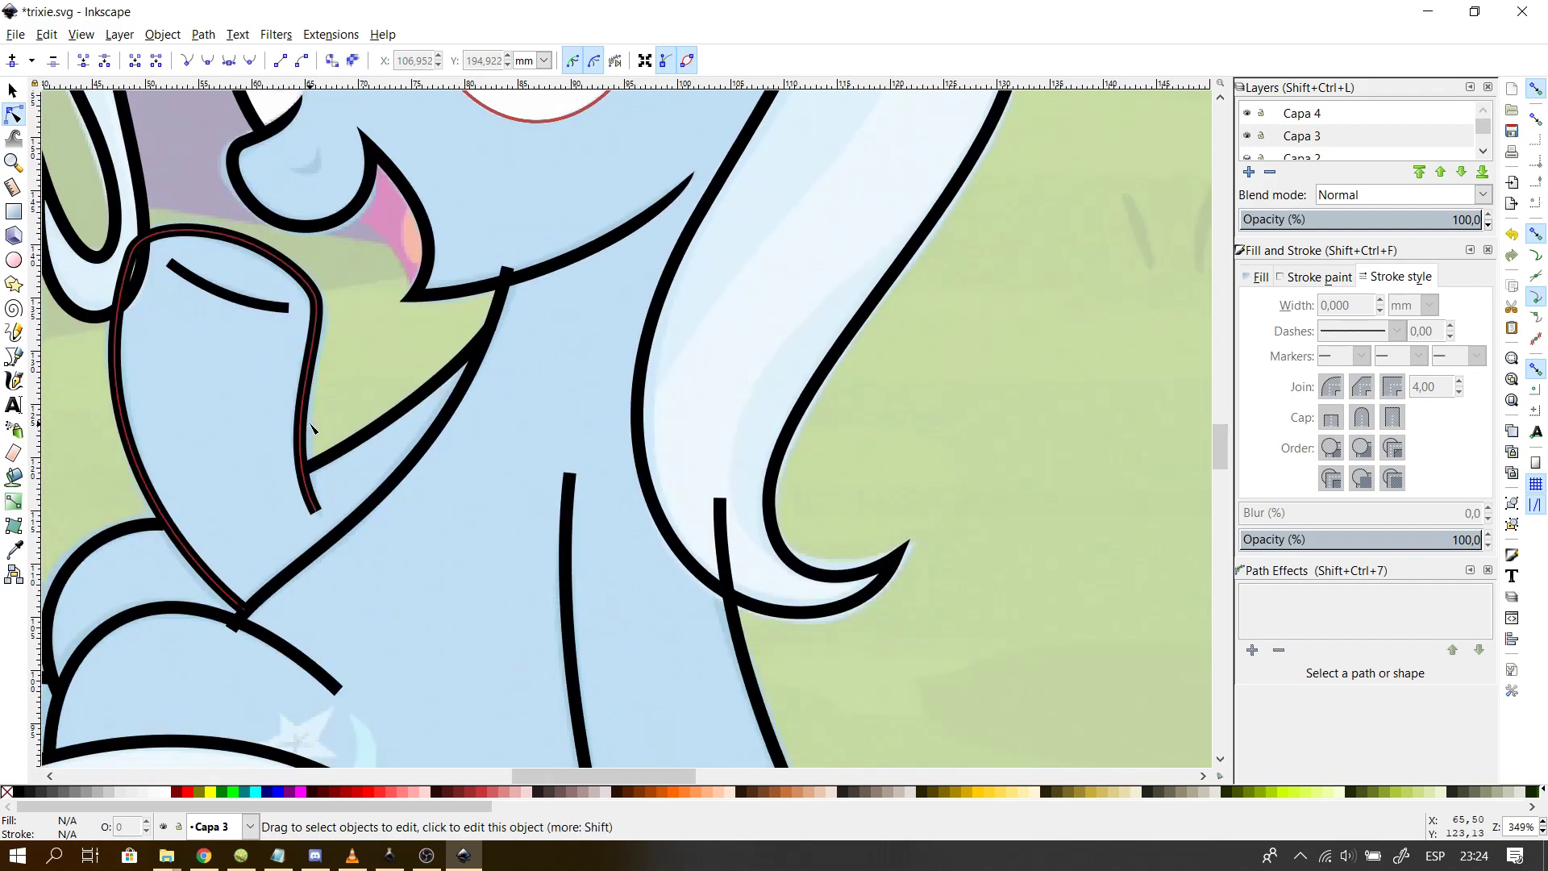
pyautogui.click(1252, 666)
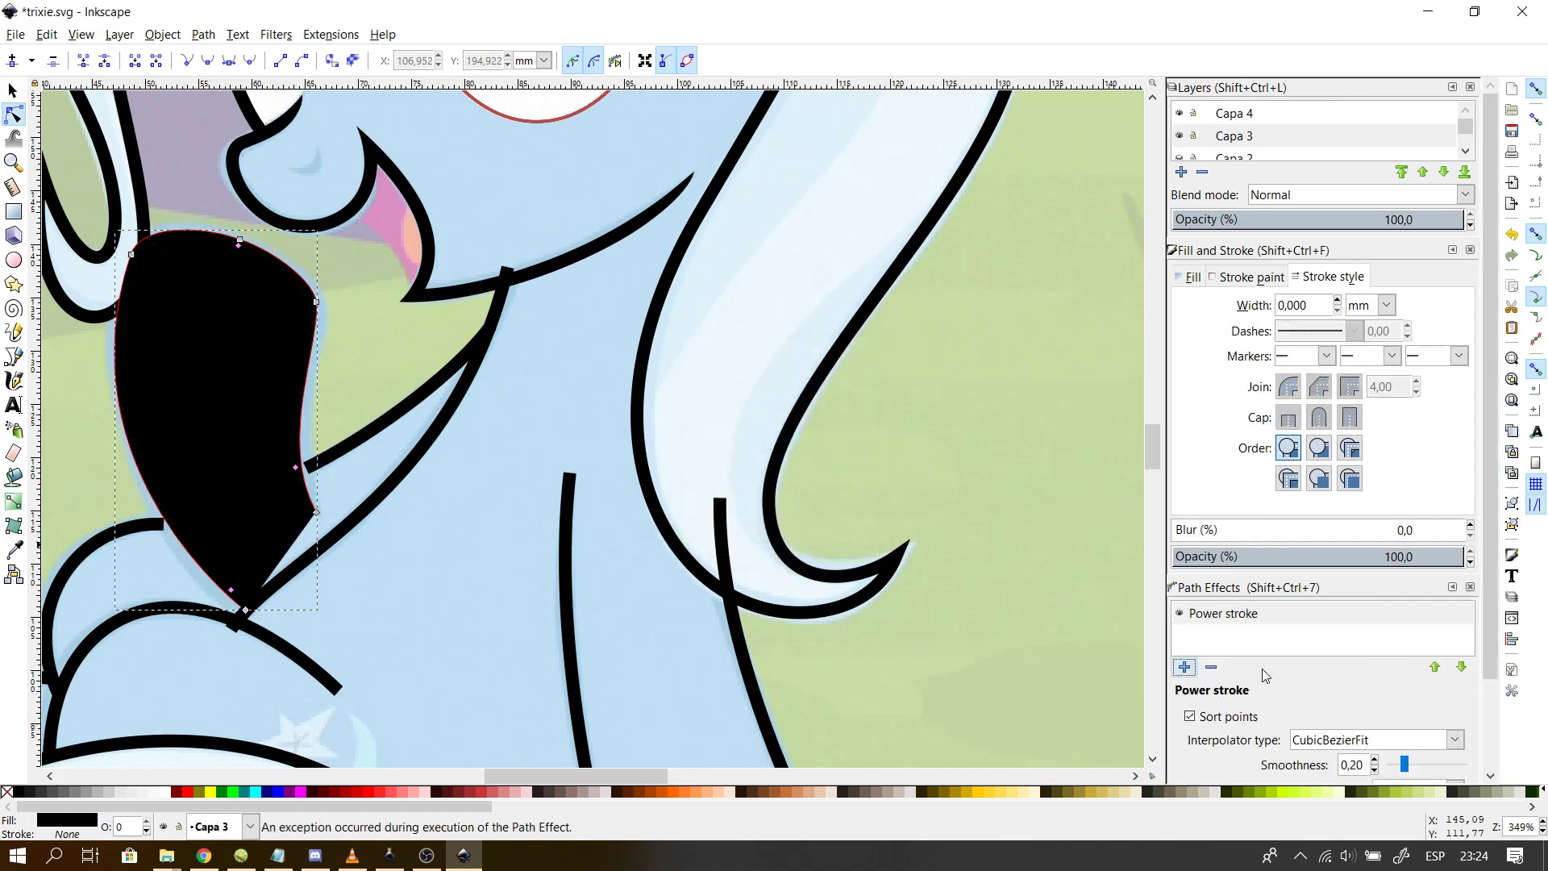
pyautogui.hotkey('ctrl', 'z')
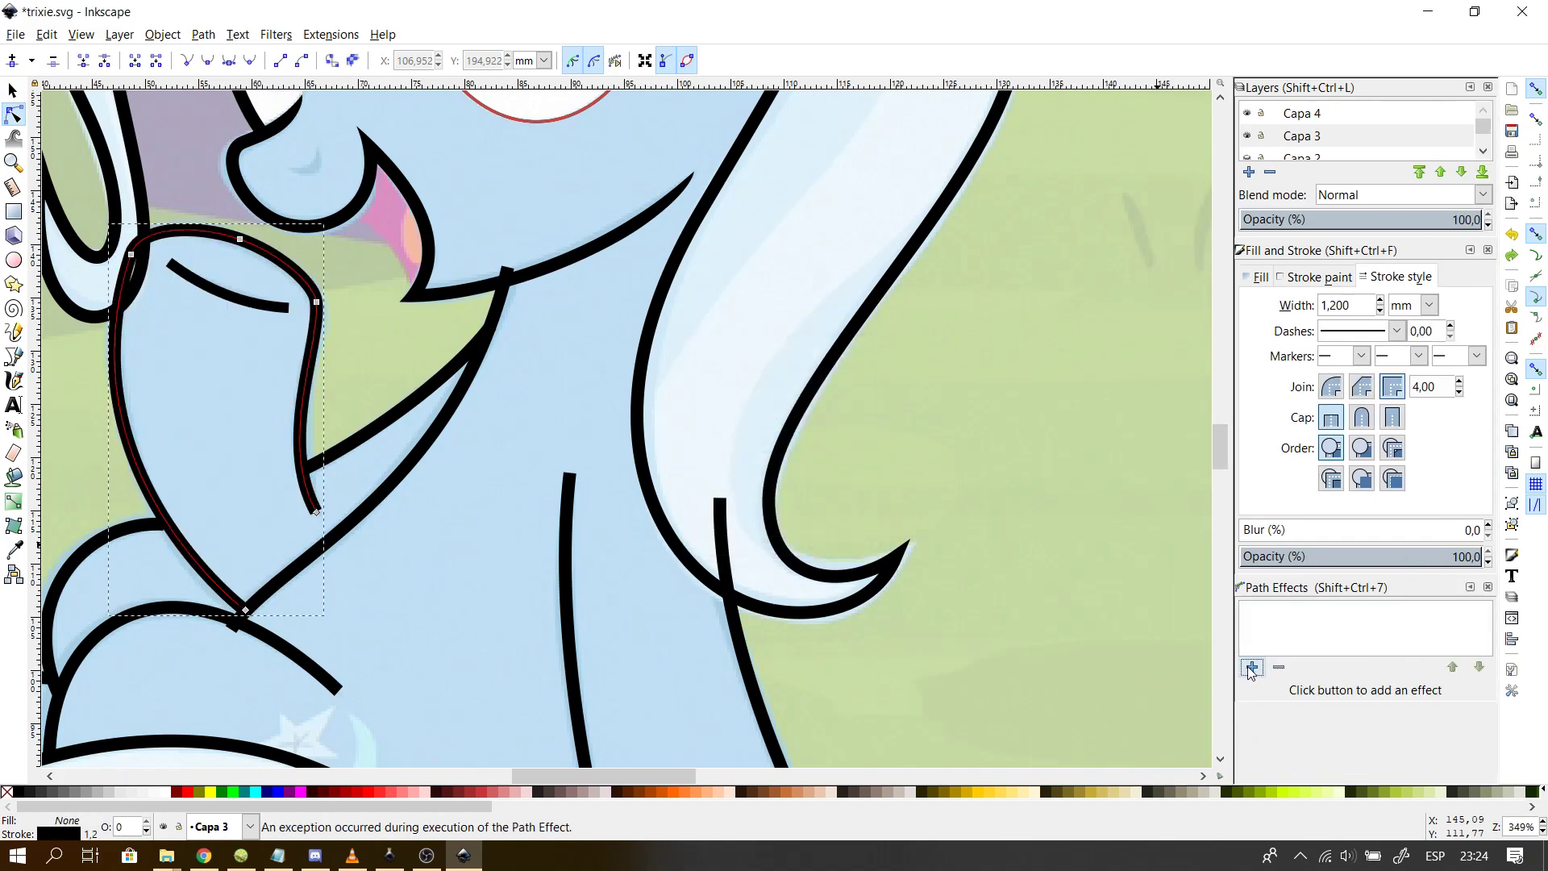
pyautogui.click(1251, 669)
pyautogui.click(843, 543)
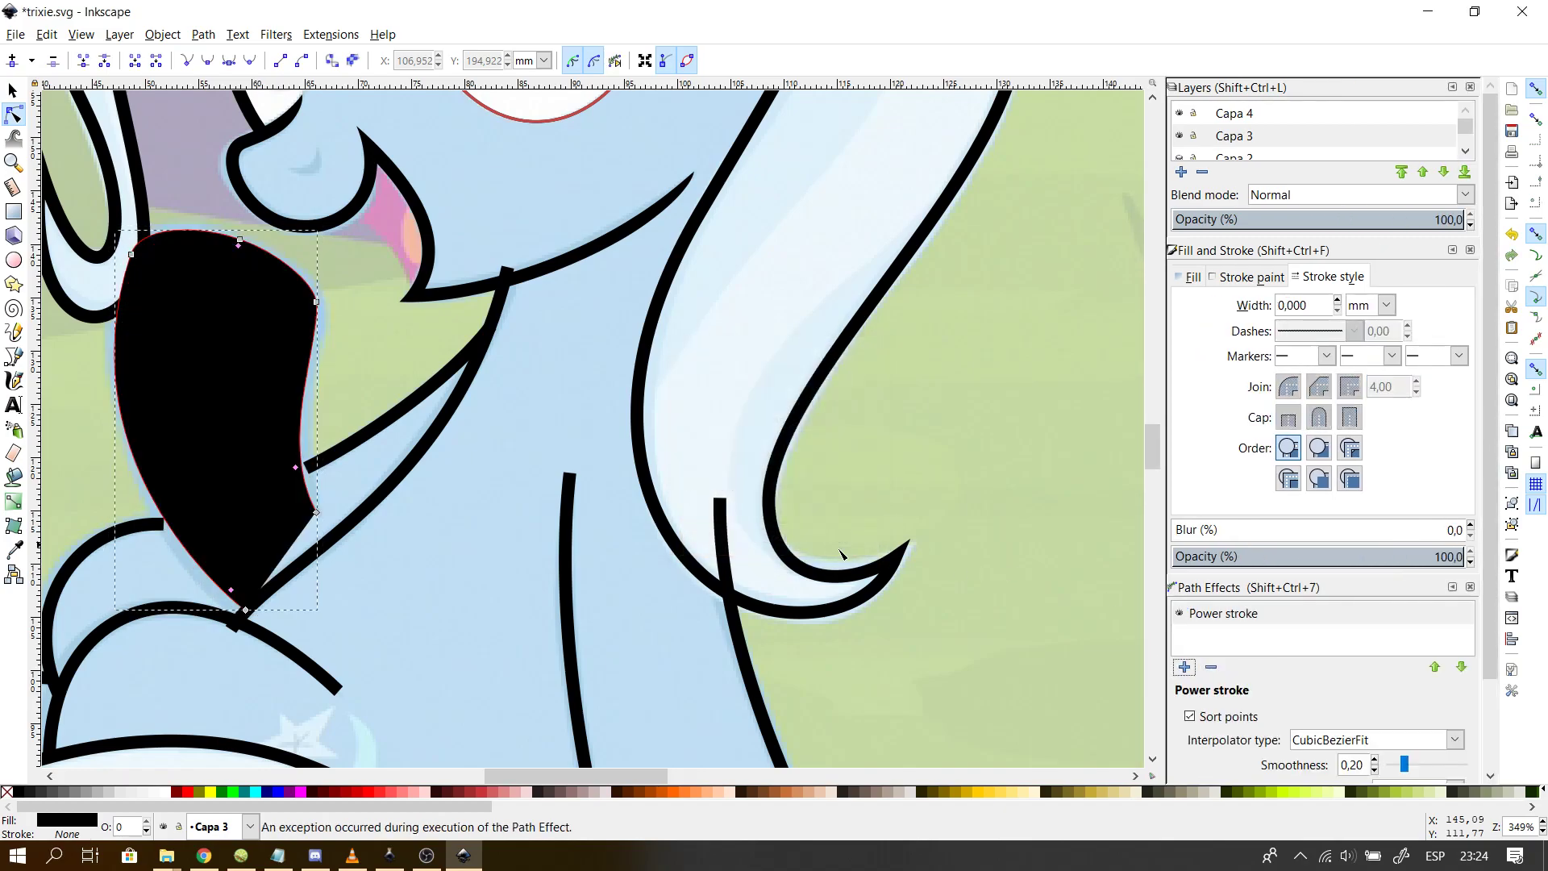
pyautogui.click(606, 564)
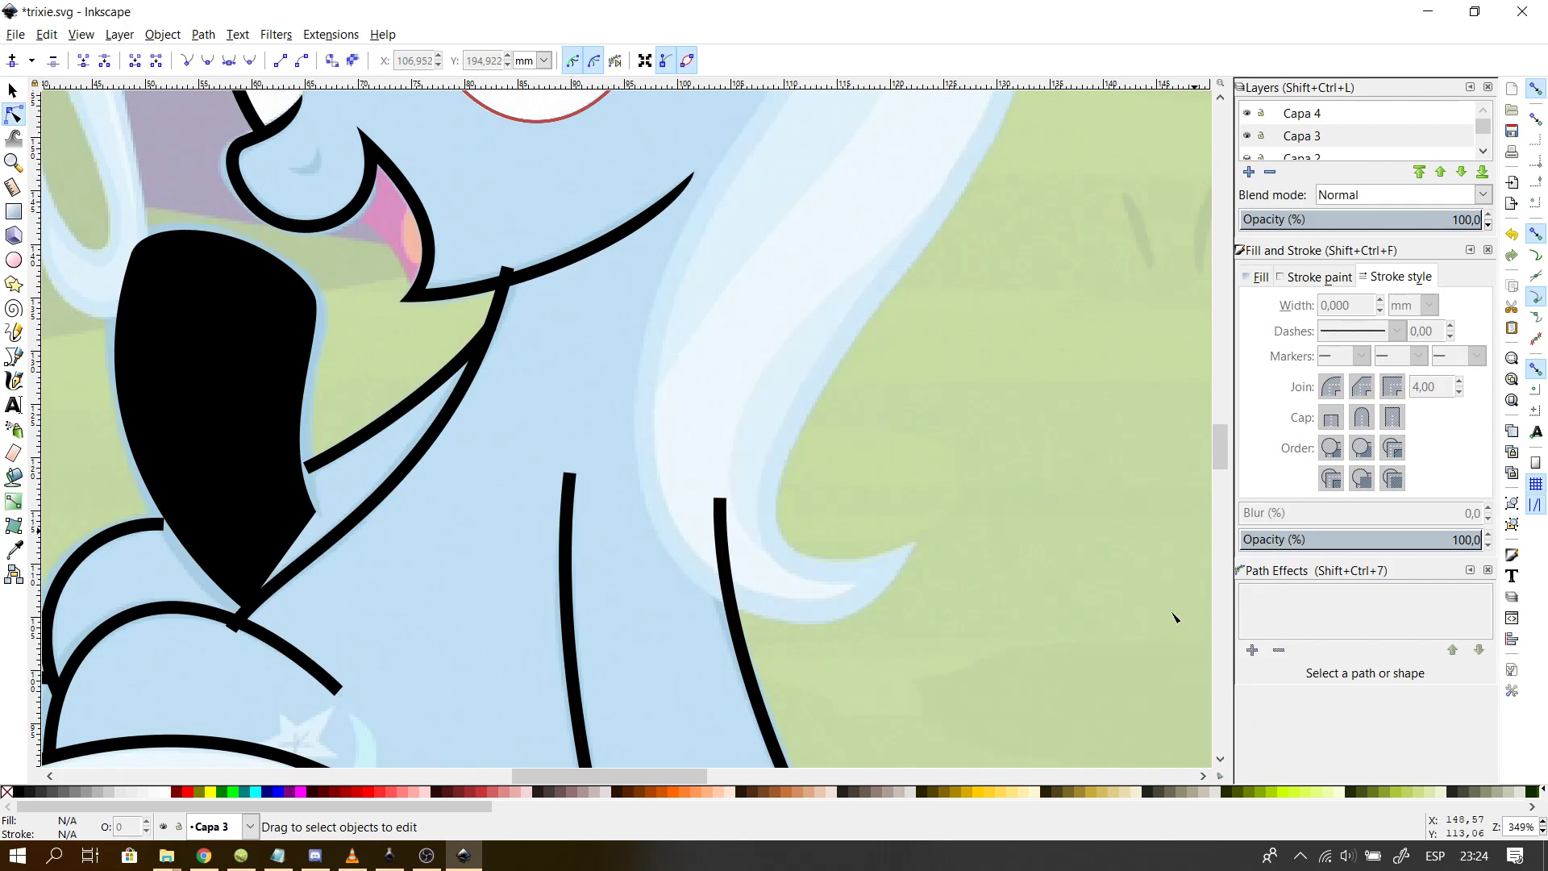
pyautogui.click(1222, 637)
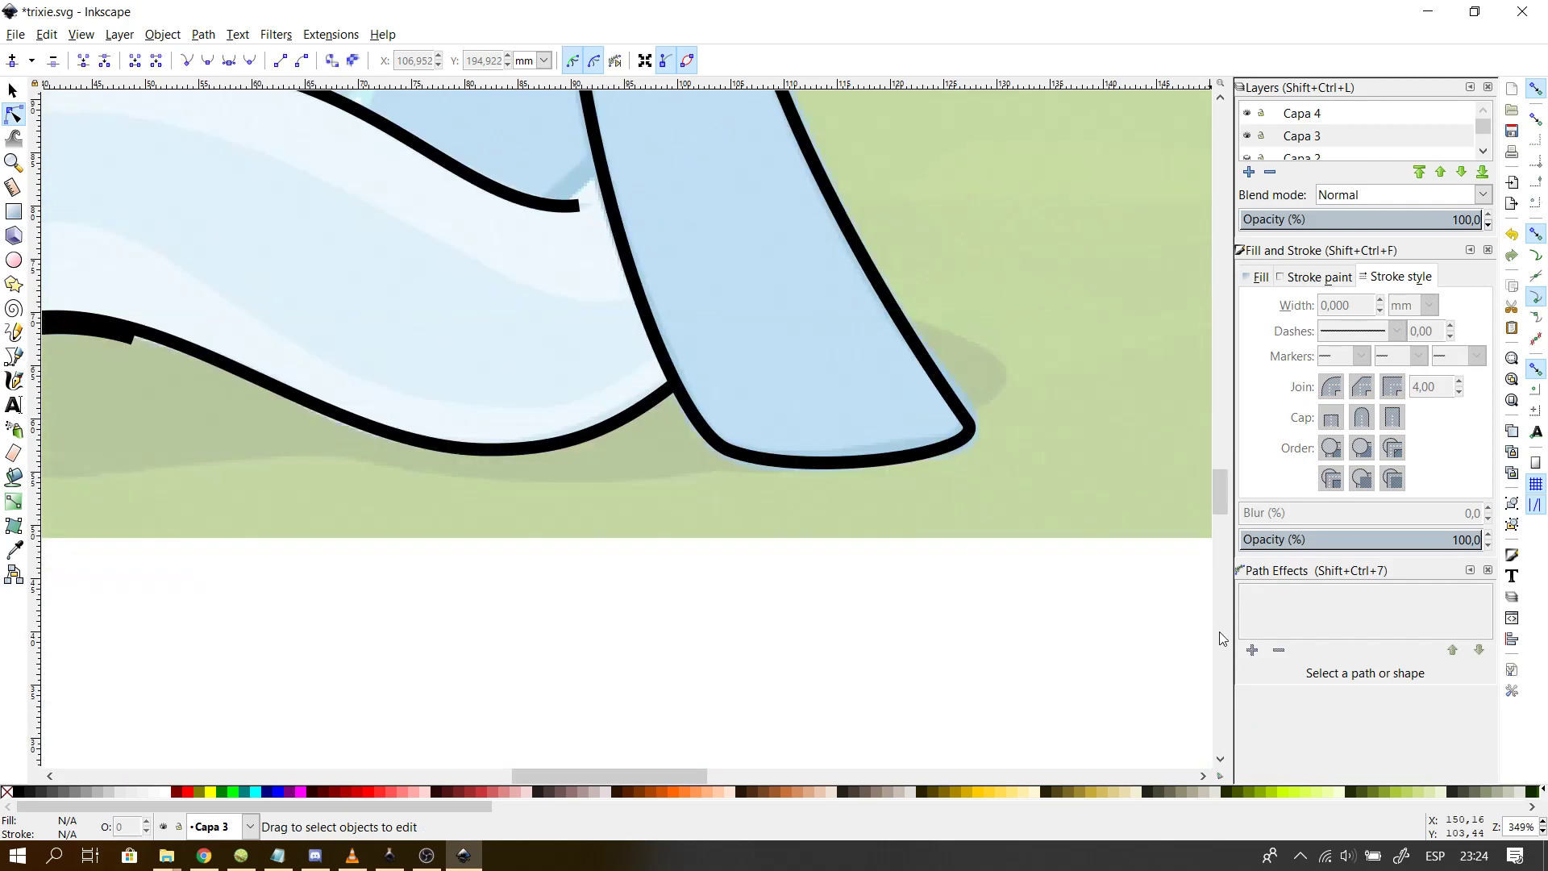
pyautogui.click(1217, 337)
pyautogui.click(1222, 409)
pyautogui.moveTo(1222, 409); pyautogui.dragTo(1192, 663)
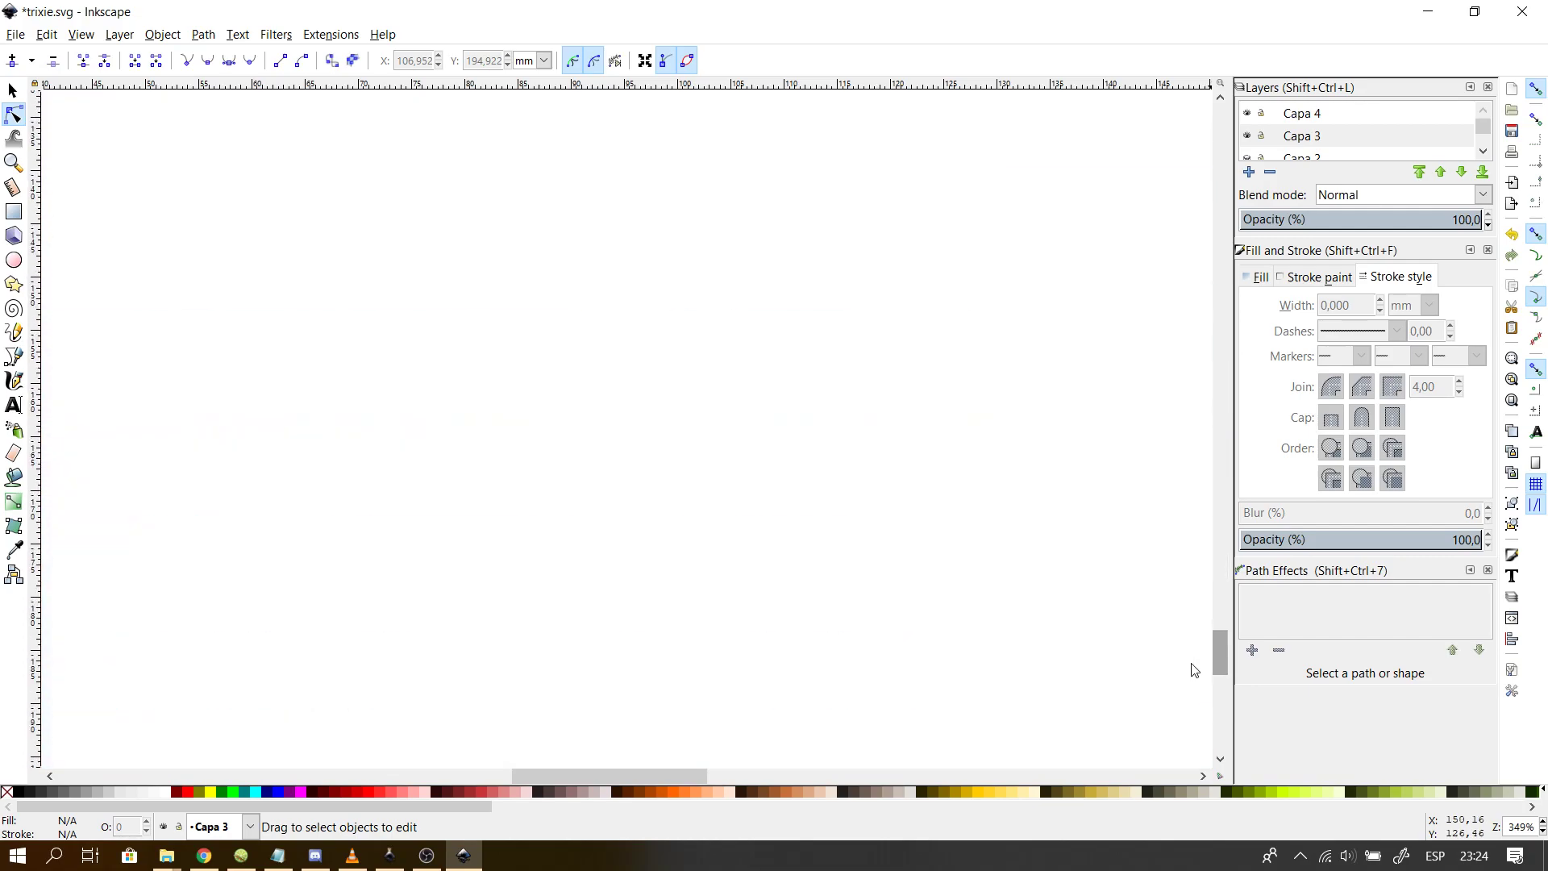
# - Try to move the bottom node of the raised foreleg's outline
pyautogui.scroll(-3, 838, 500)
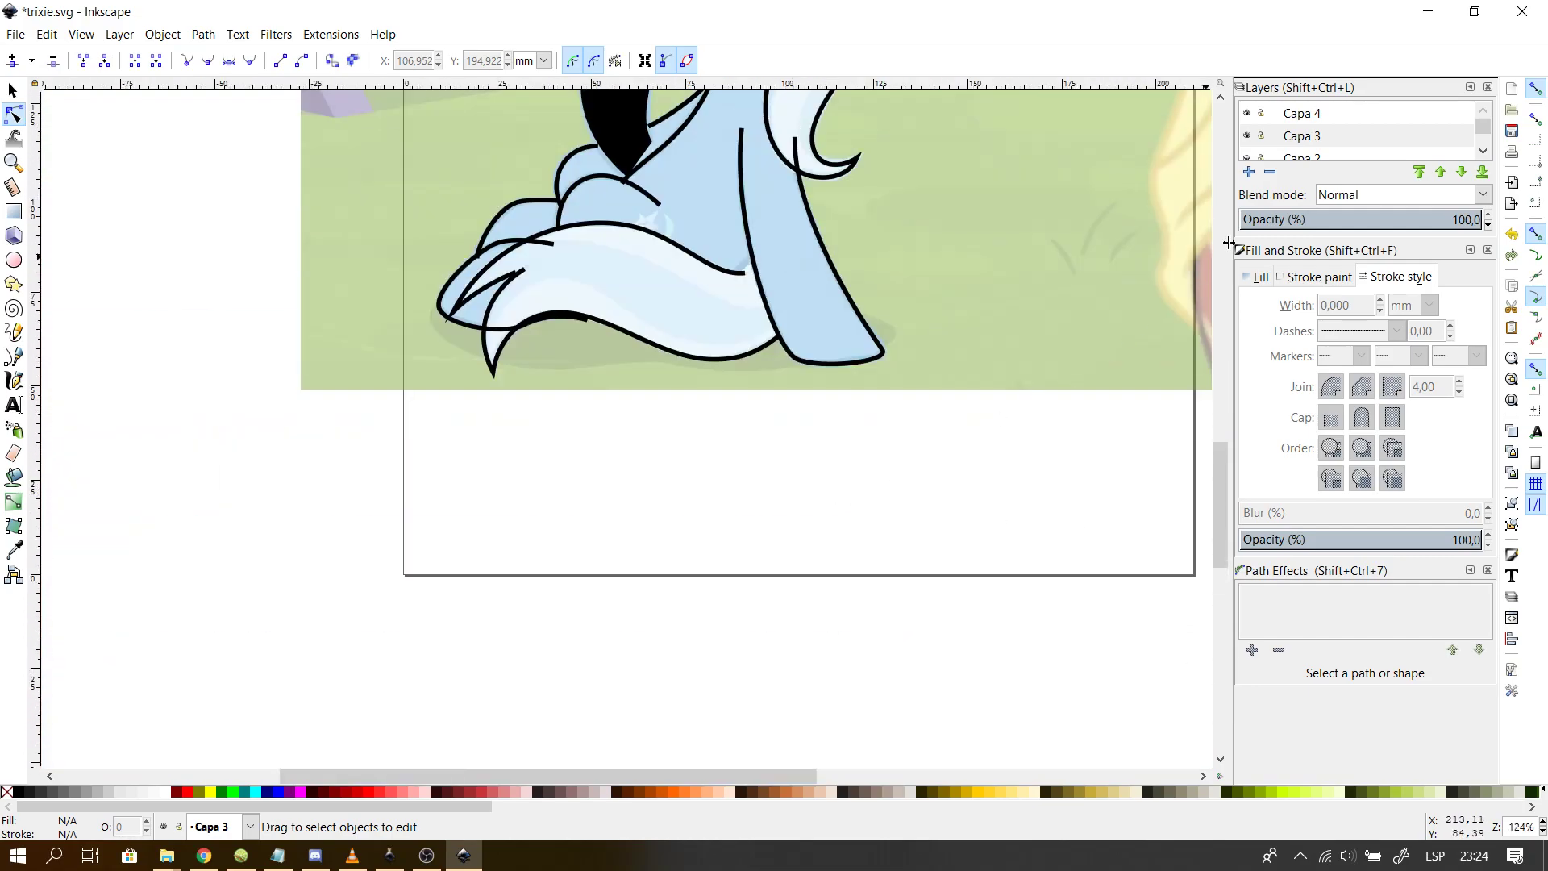
pyautogui.click(1222, 252)
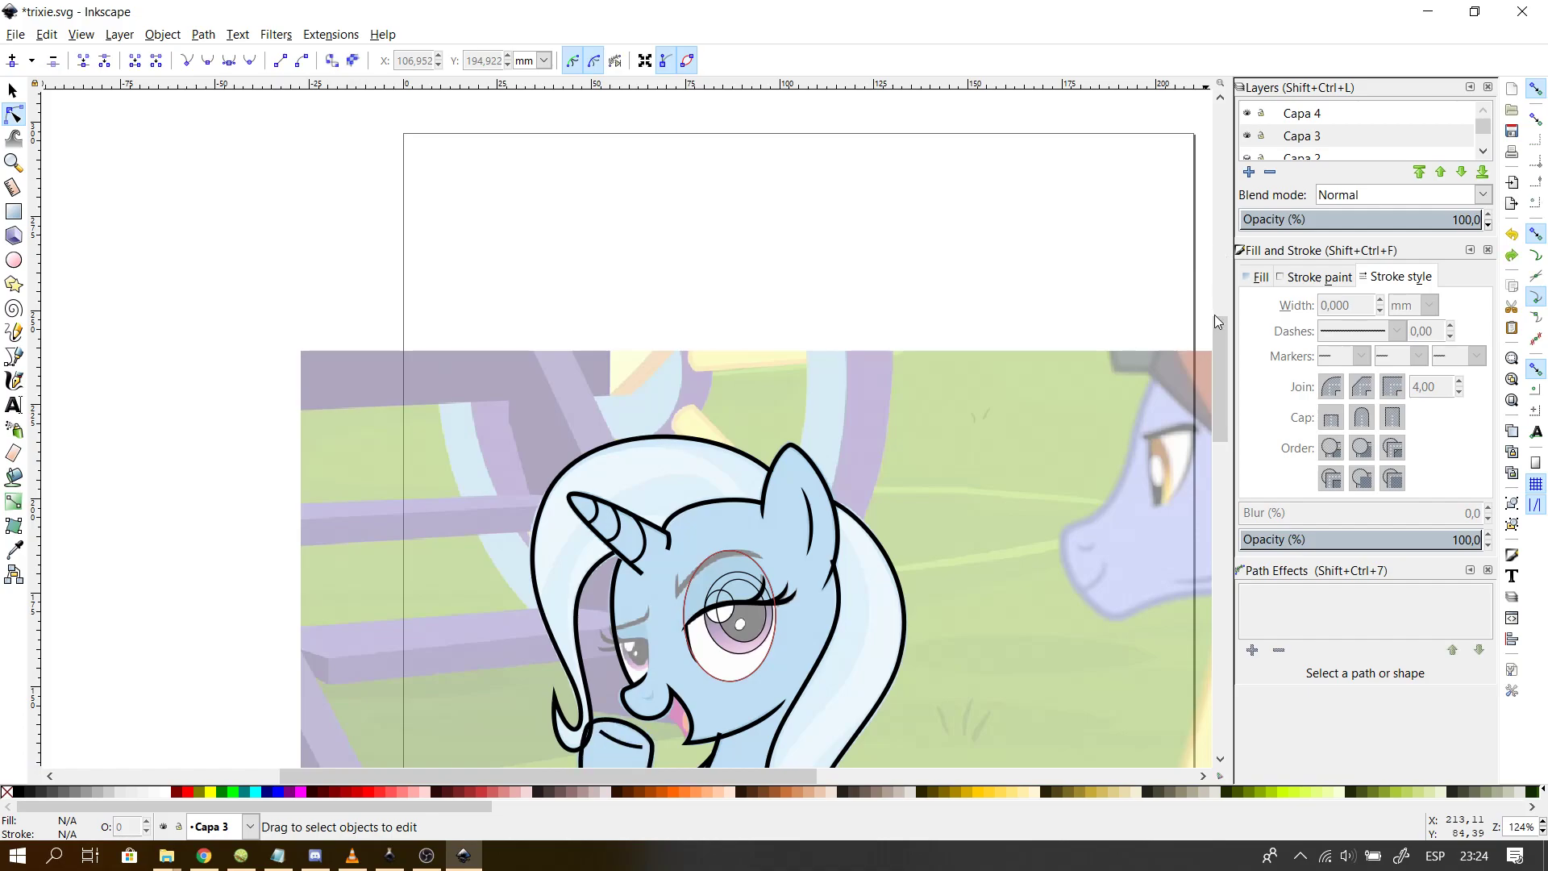
pyautogui.scroll(-3, 1218, 317)
pyautogui.scroll(2, 682, 488)
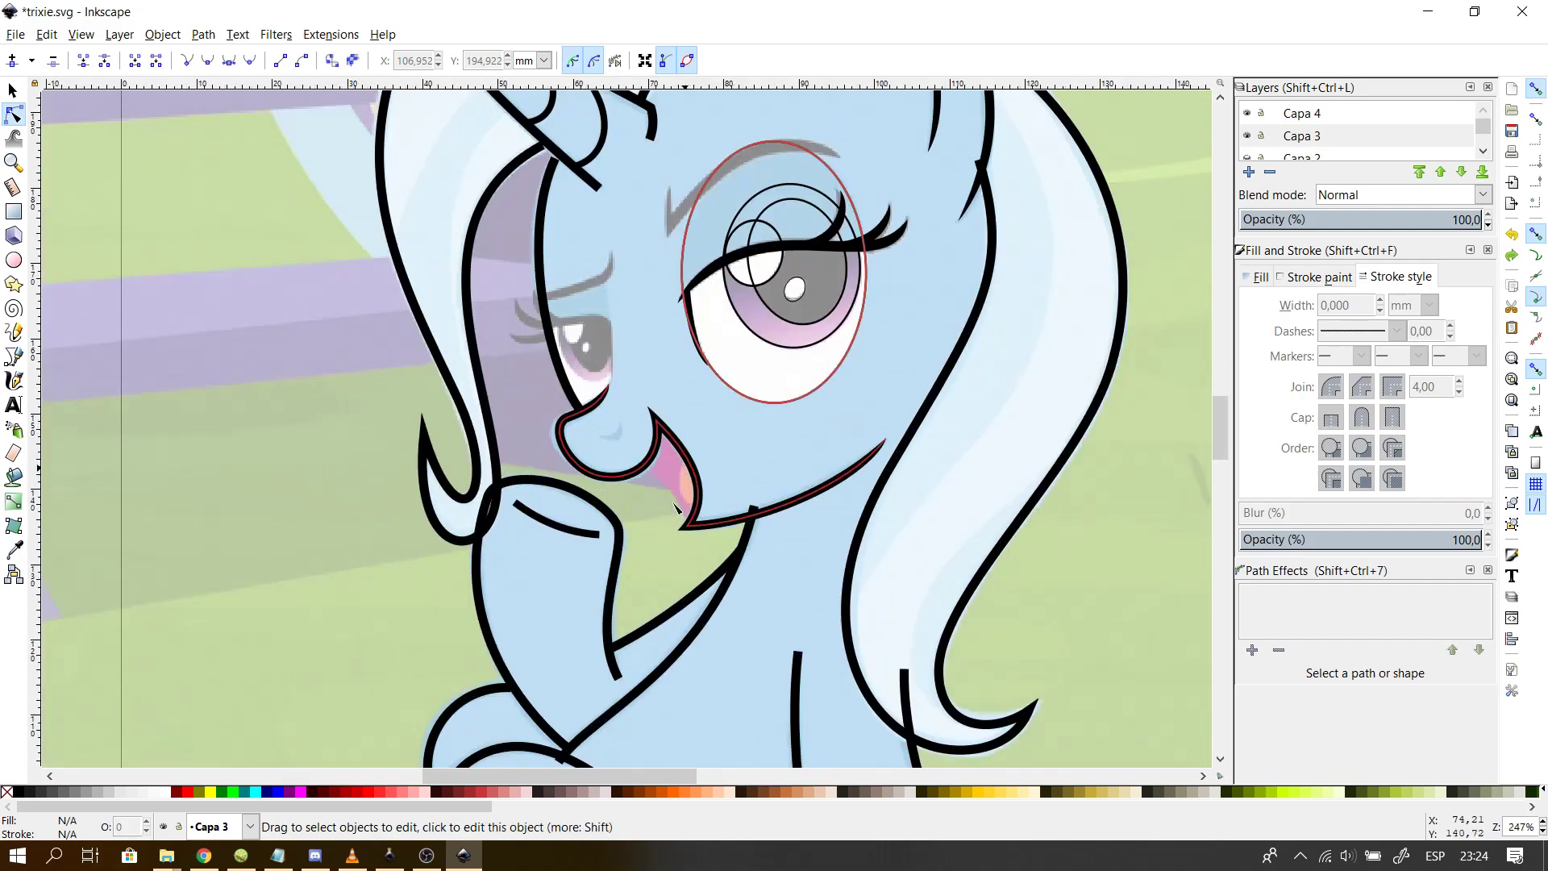
pyautogui.click(612, 617)
pyautogui.moveTo(571, 750); pyautogui.dragTo(591, 720)
pyautogui.hotkey('ctrl', 'z')
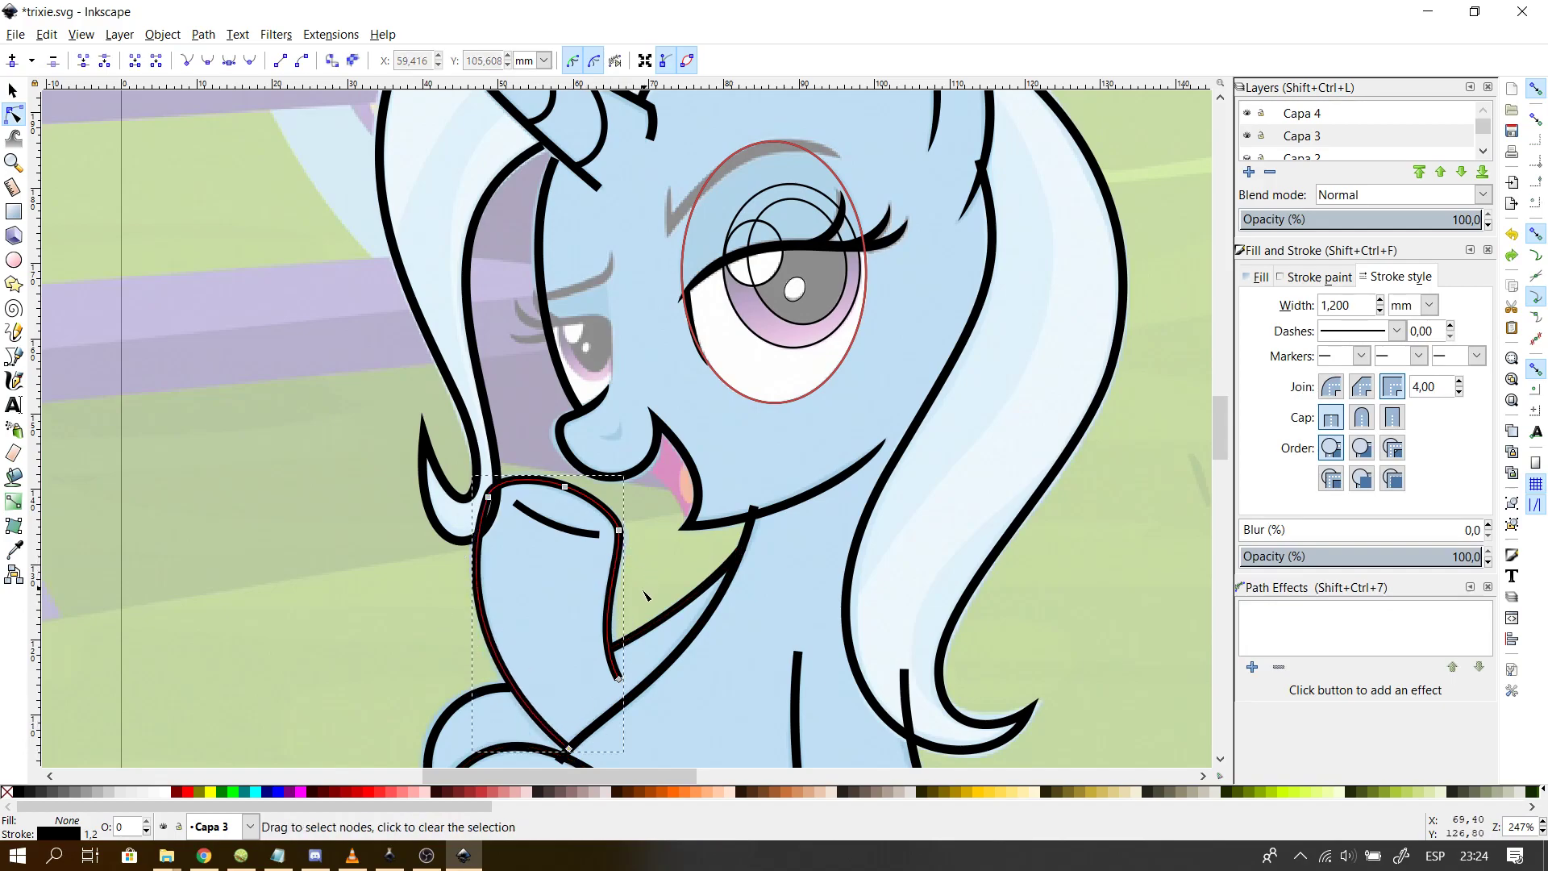
# - Add a Power stroke path effect with CubicBezierSmooth interpolation to the short crease line inside the raised foreleg
pyautogui.click(556, 524)
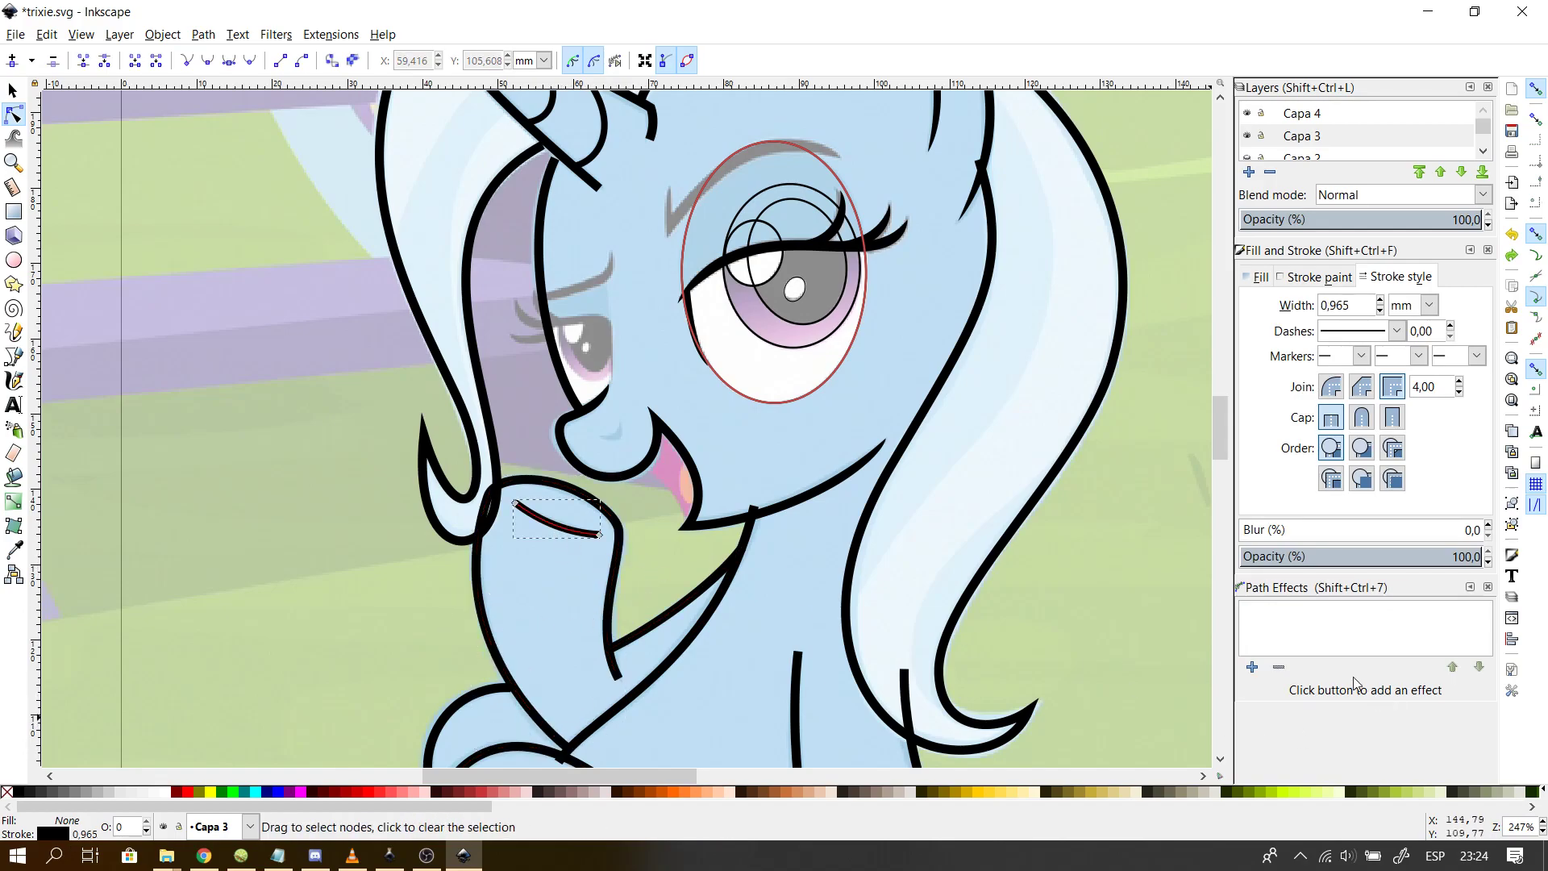
pyautogui.click(1227, 716)
pyautogui.click(1306, 739)
pyautogui.click(1251, 738)
pyautogui.click(1190, 716)
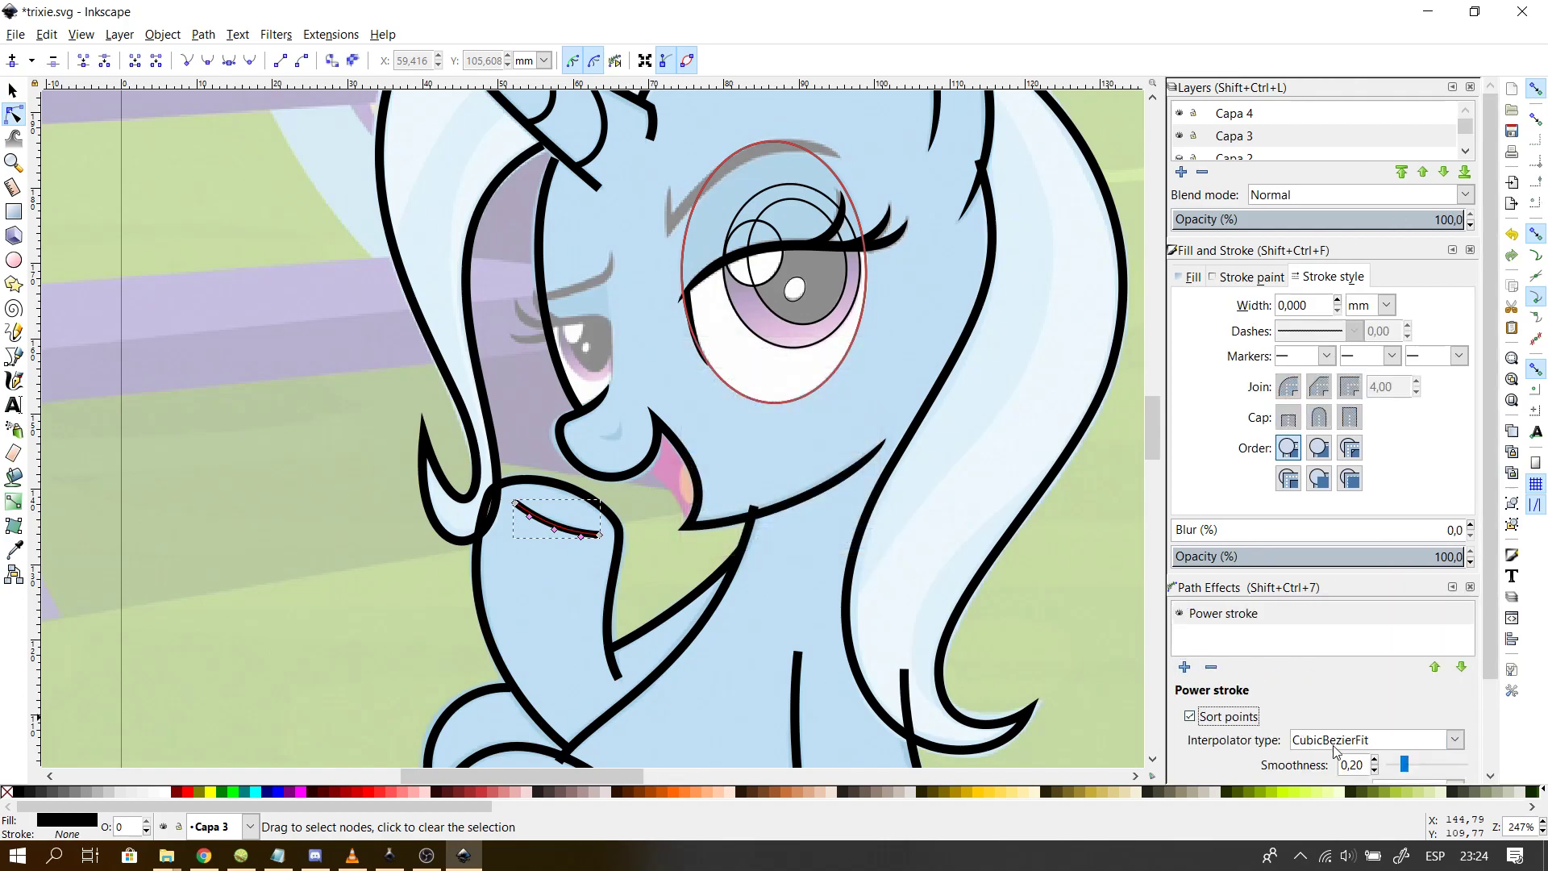
pyautogui.click(1338, 742)
pyautogui.click(1400, 672)
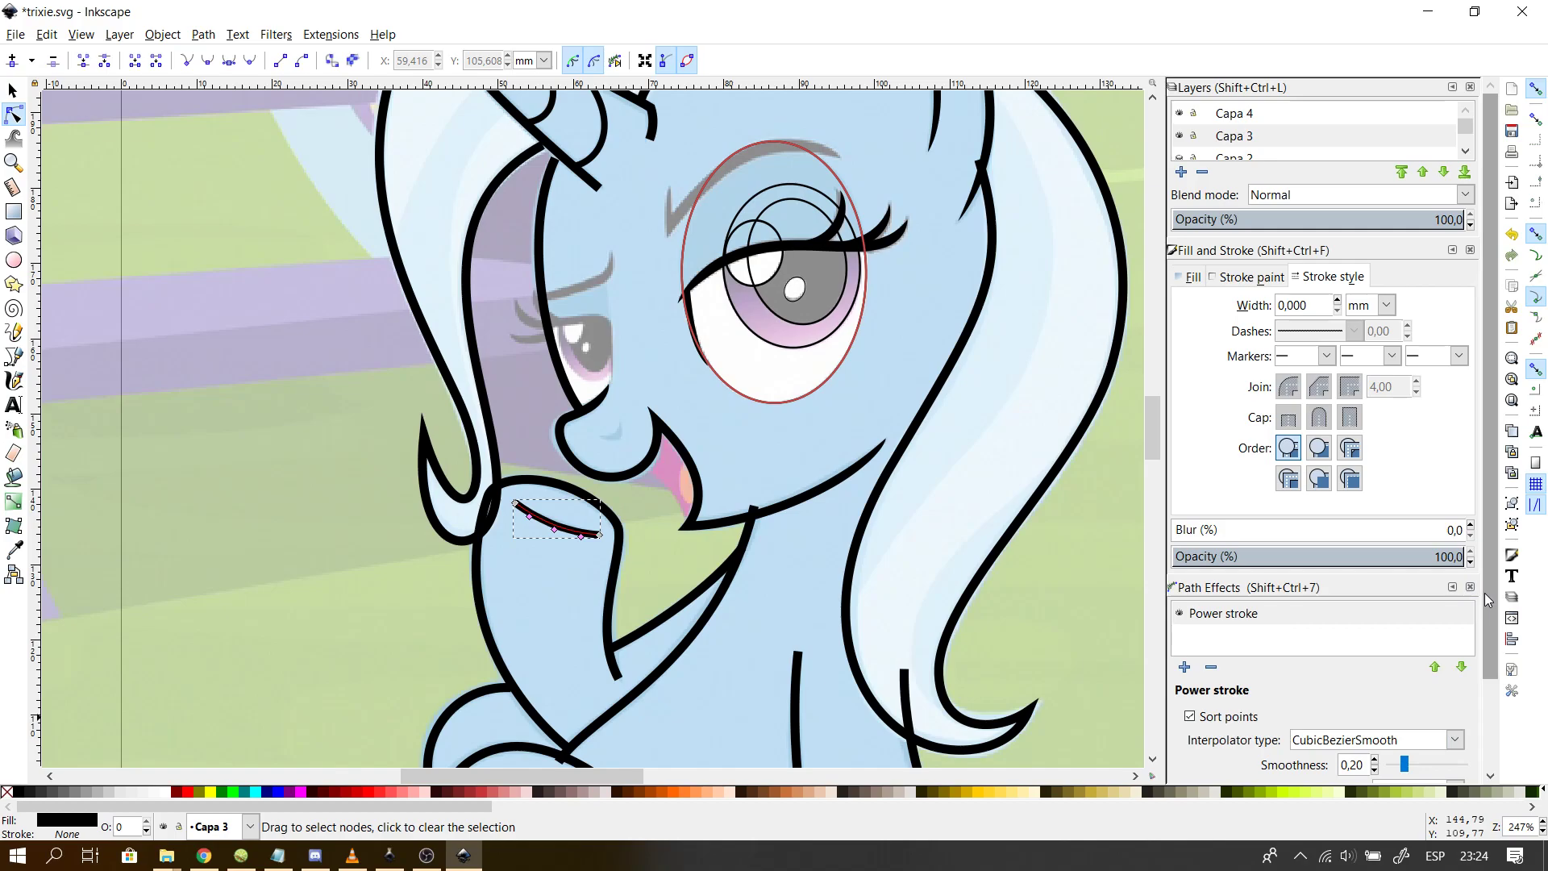
# - Set the foreleg crease line's start cap and end cap to Zero width
pyautogui.scroll(-3, 1484, 592)
pyautogui.click(1385, 691)
pyautogui.click(1411, 786)
pyautogui.click(1410, 758)
pyautogui.click(1406, 734)
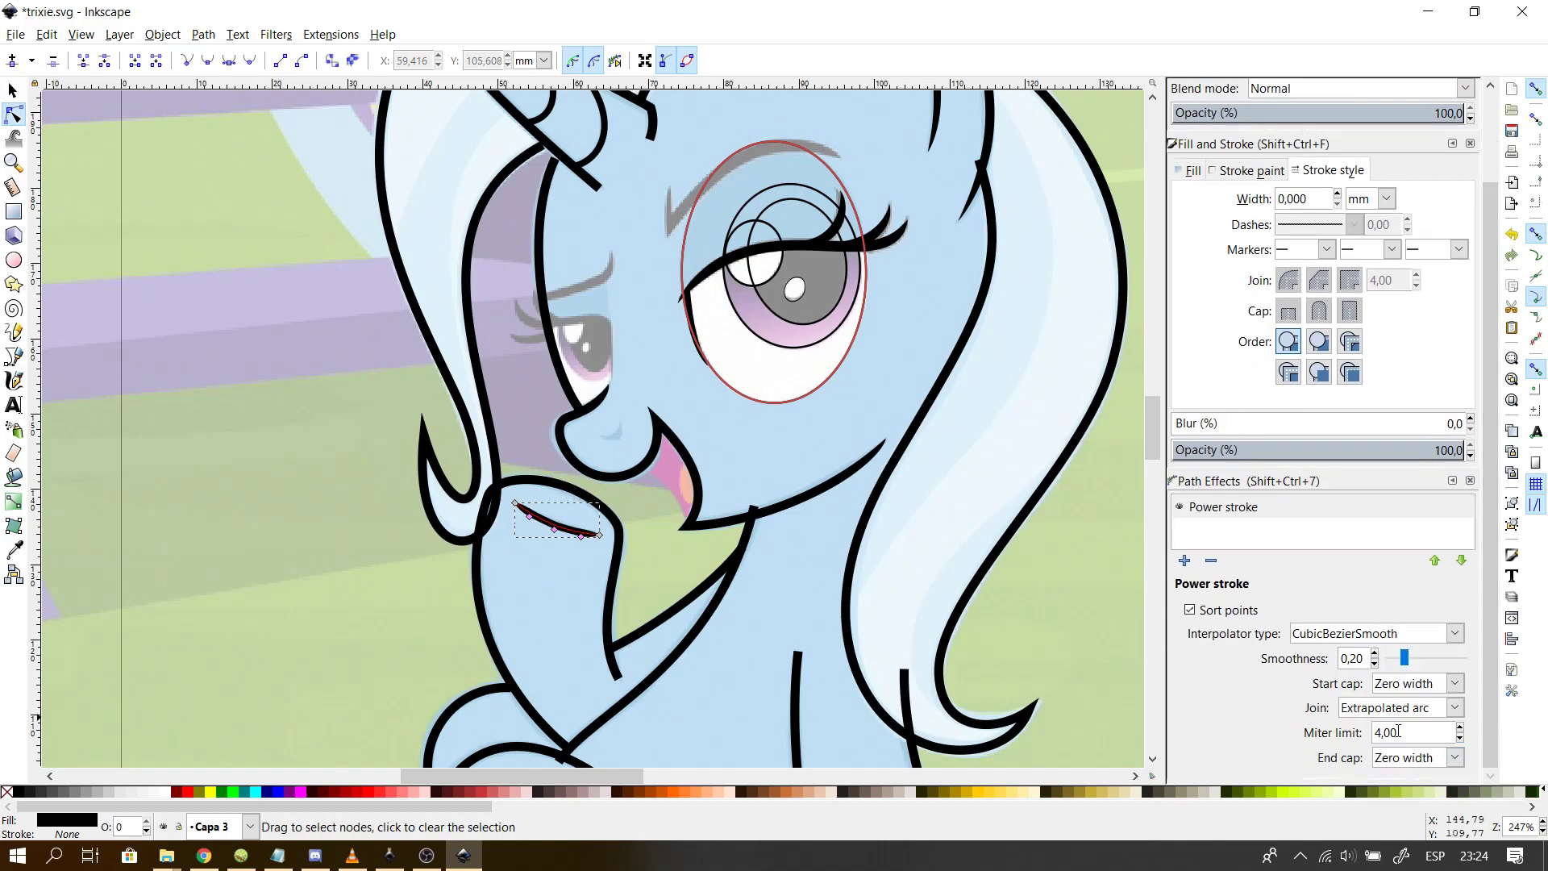
# - Bring the crease line's two outer stroke width control points close to its middle control point
pyautogui.scroll(3, 589, 558)
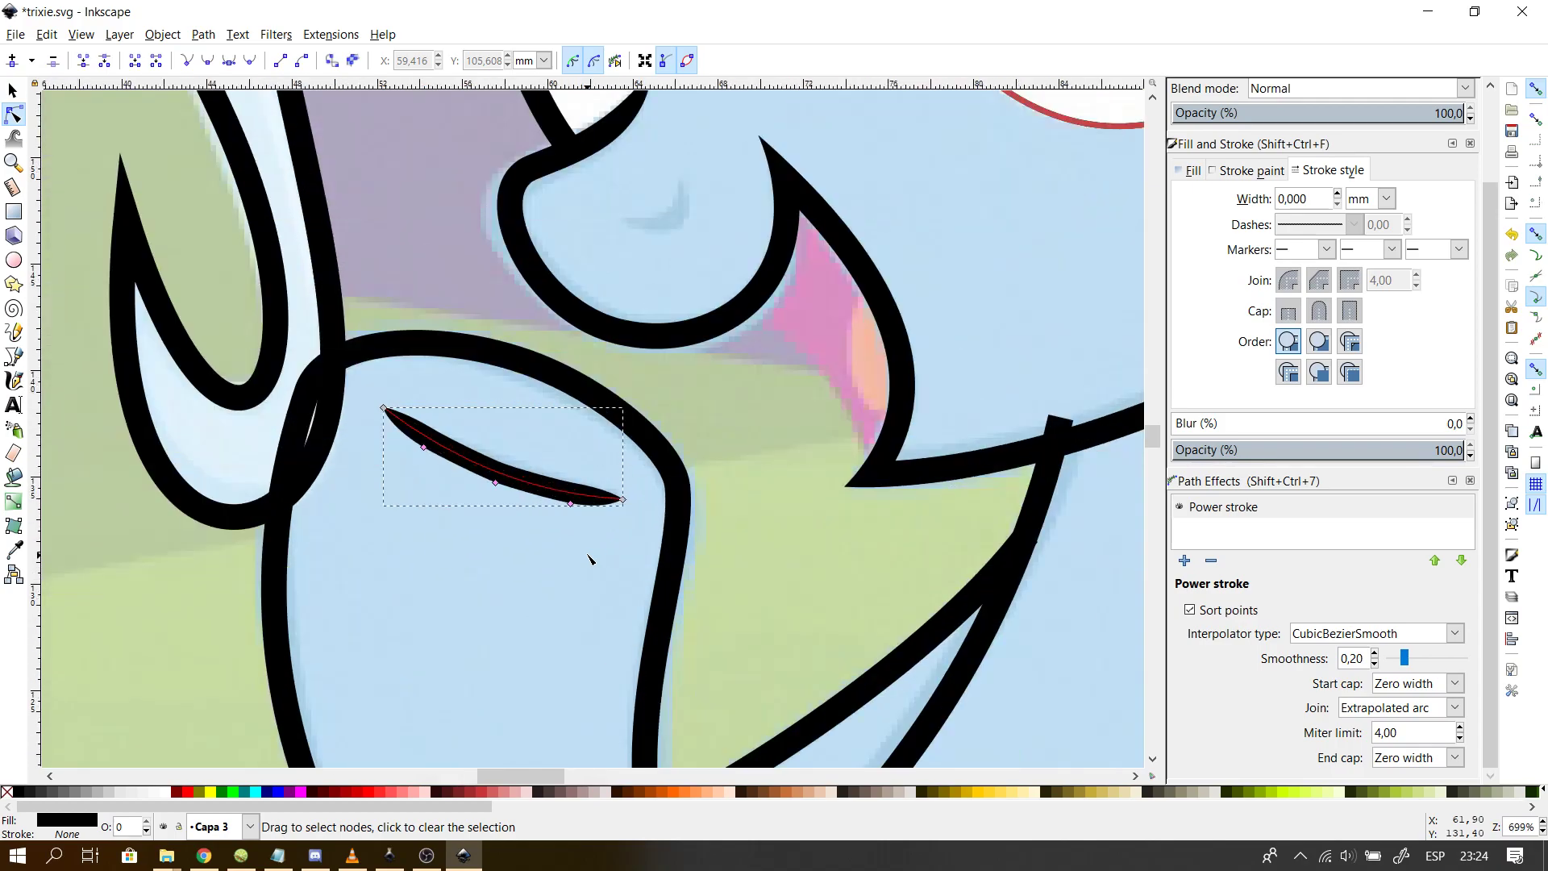
pyautogui.scroll(2, 589, 558)
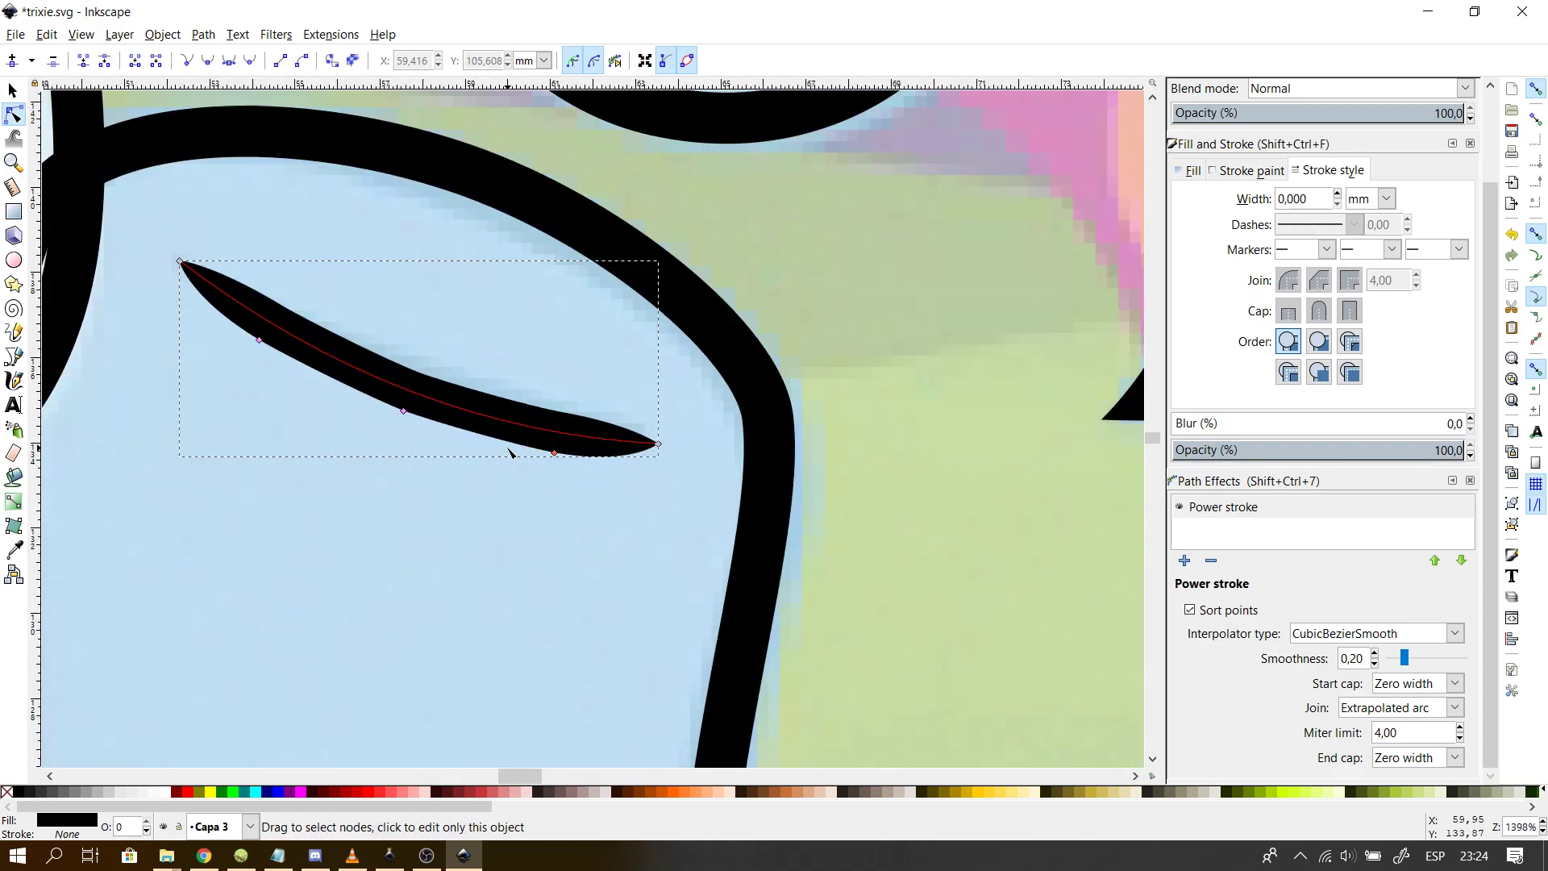
pyautogui.moveTo(555, 450); pyautogui.dragTo(416, 418)
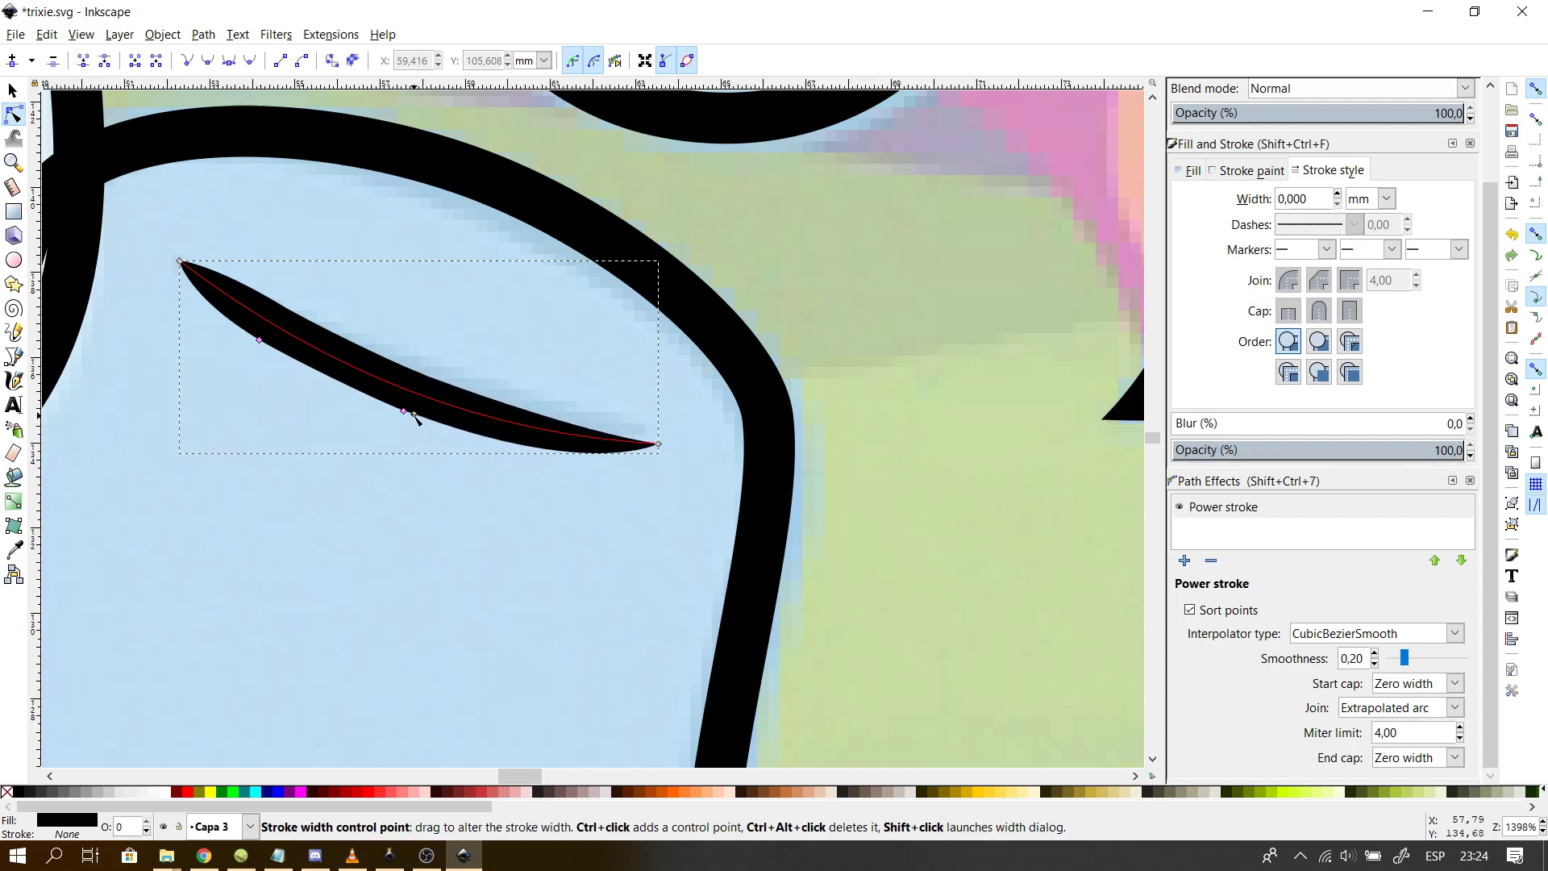
pyautogui.moveTo(258, 341); pyautogui.dragTo(394, 409)
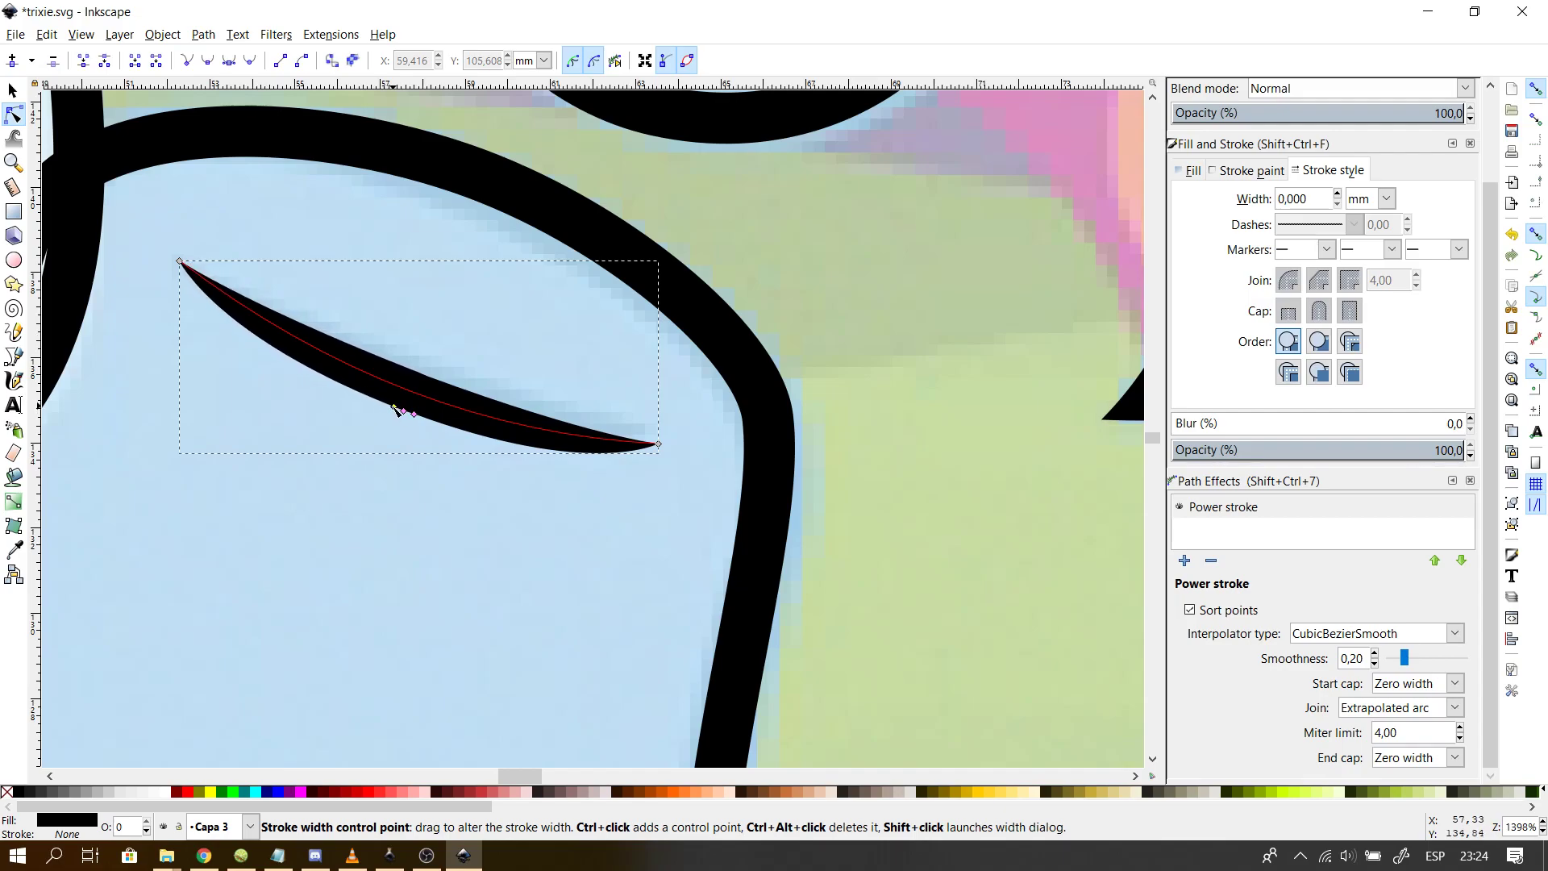
# - Use a width of 0.9650 for the crease line's middle and right control points, and edit the left point's width
pyautogui.keyDown('shift'); pyautogui.click(403, 412); pyautogui.keyUp('shift')
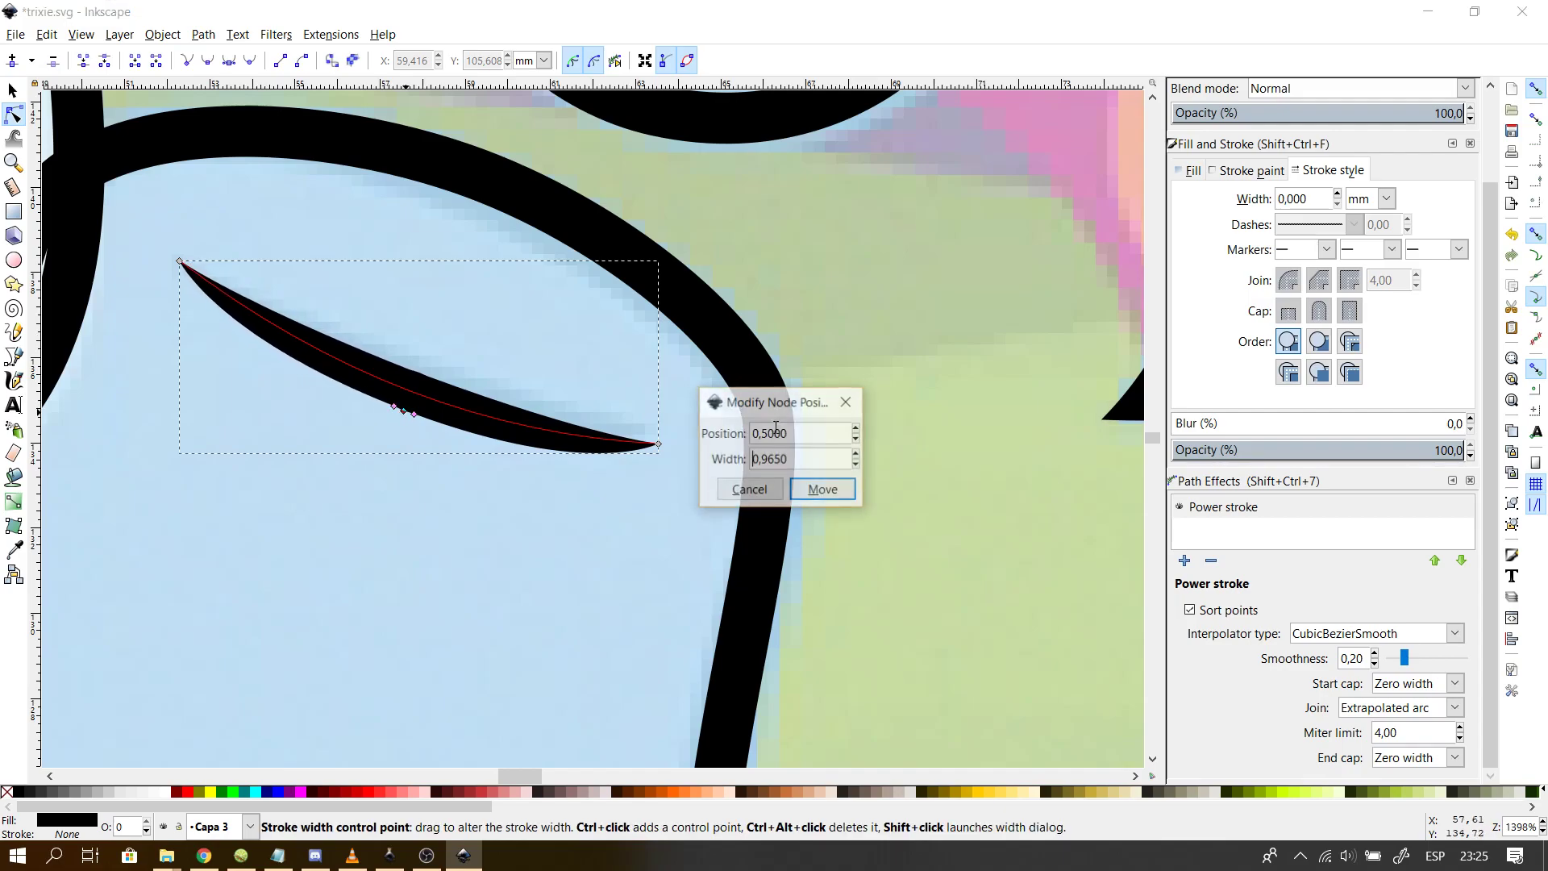
pyautogui.click(847, 494)
pyautogui.keyDown('shift'); pyautogui.click(414, 414); pyautogui.keyUp('shift')
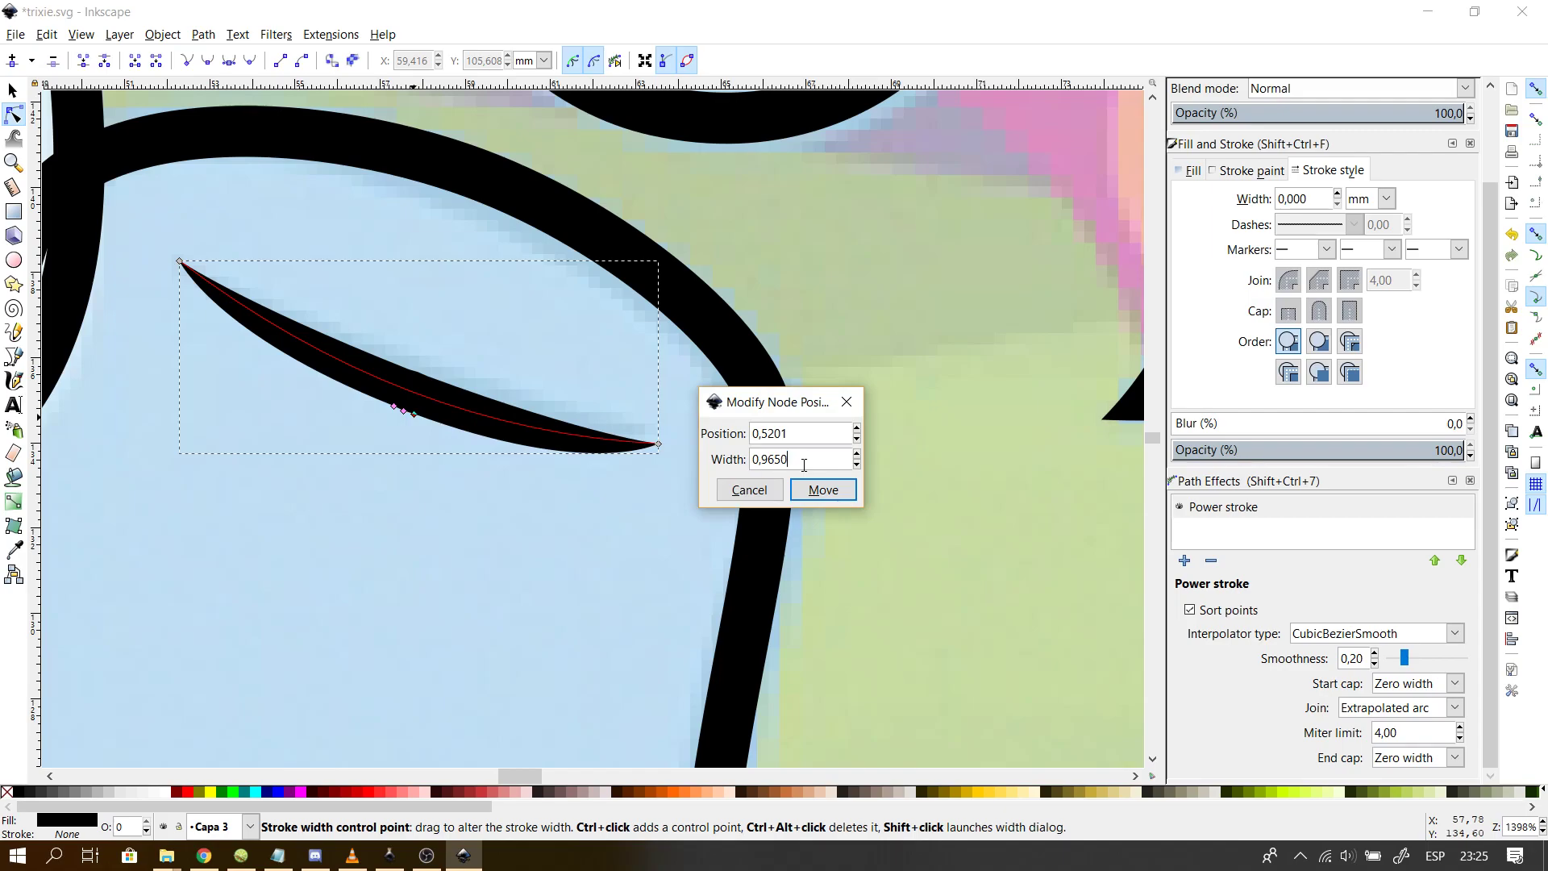
pyautogui.press('Return')
pyautogui.keyDown('shift'); pyautogui.click(393, 406); pyautogui.keyUp('shift')
pyautogui.moveTo(782, 465); pyautogui.dragTo(601, 452)
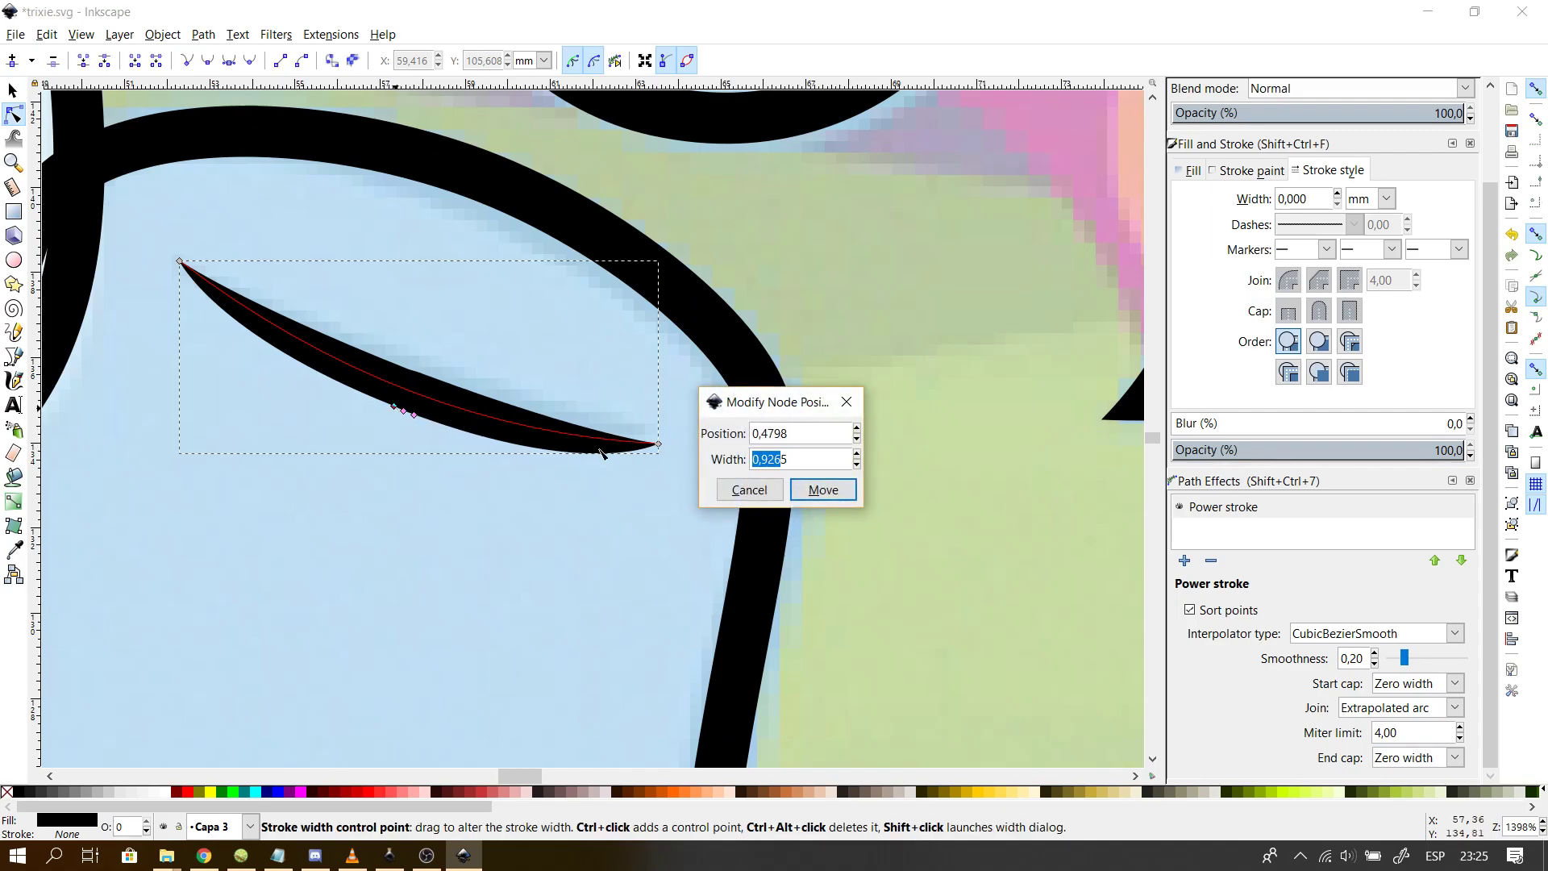
pyautogui.press('Return')
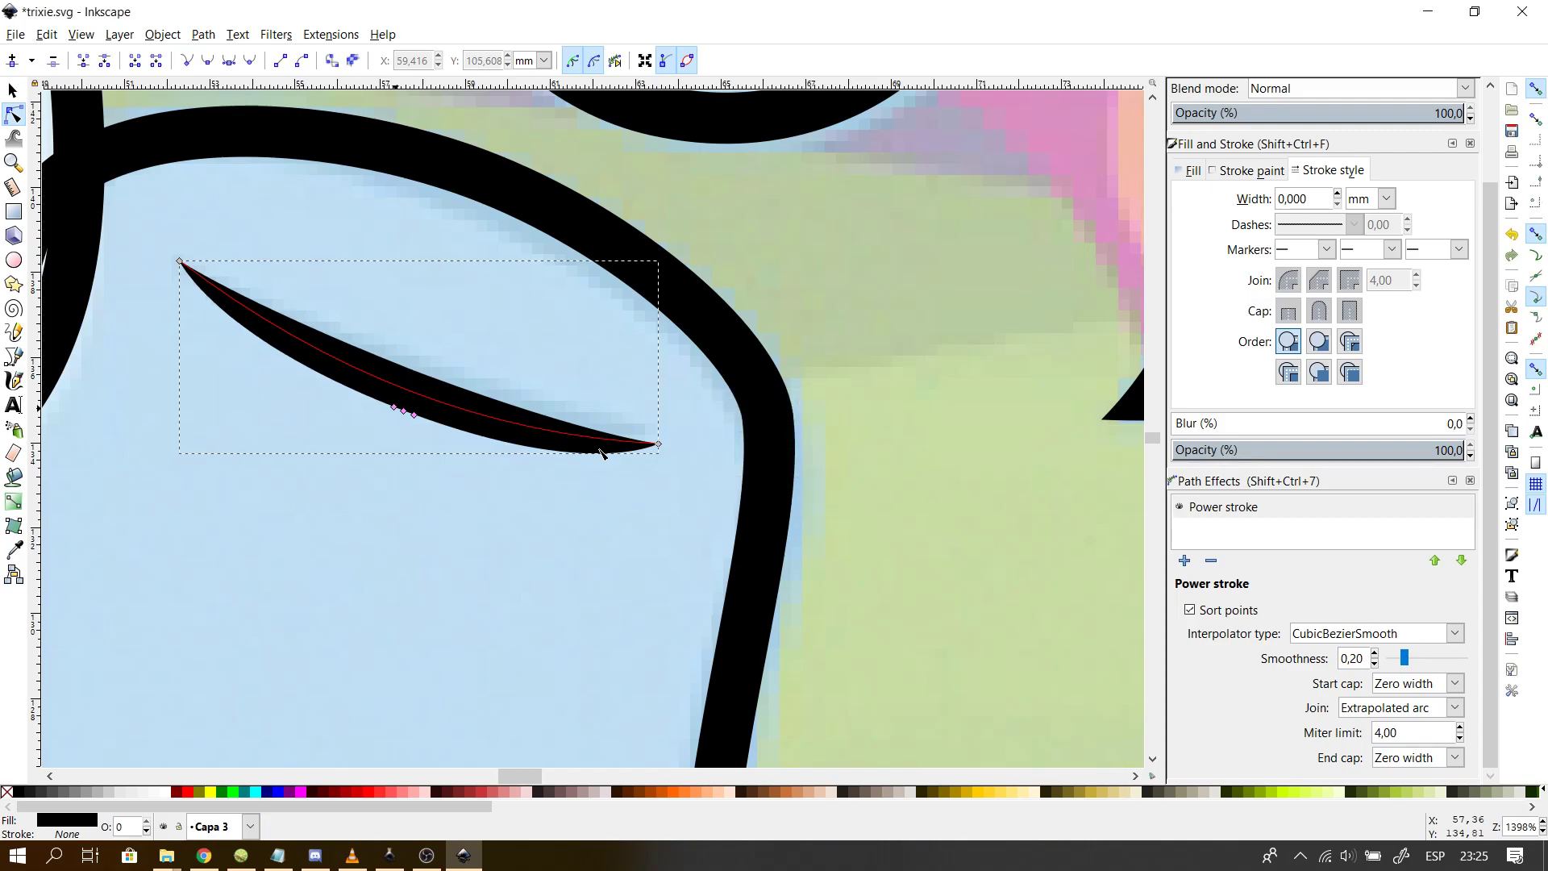
# - Move the crease line's right end node to X 63.618, Y 134.391 mm and adjust both curve handles to deepen the bend
pyautogui.click(491, 518)
pyautogui.click(562, 439)
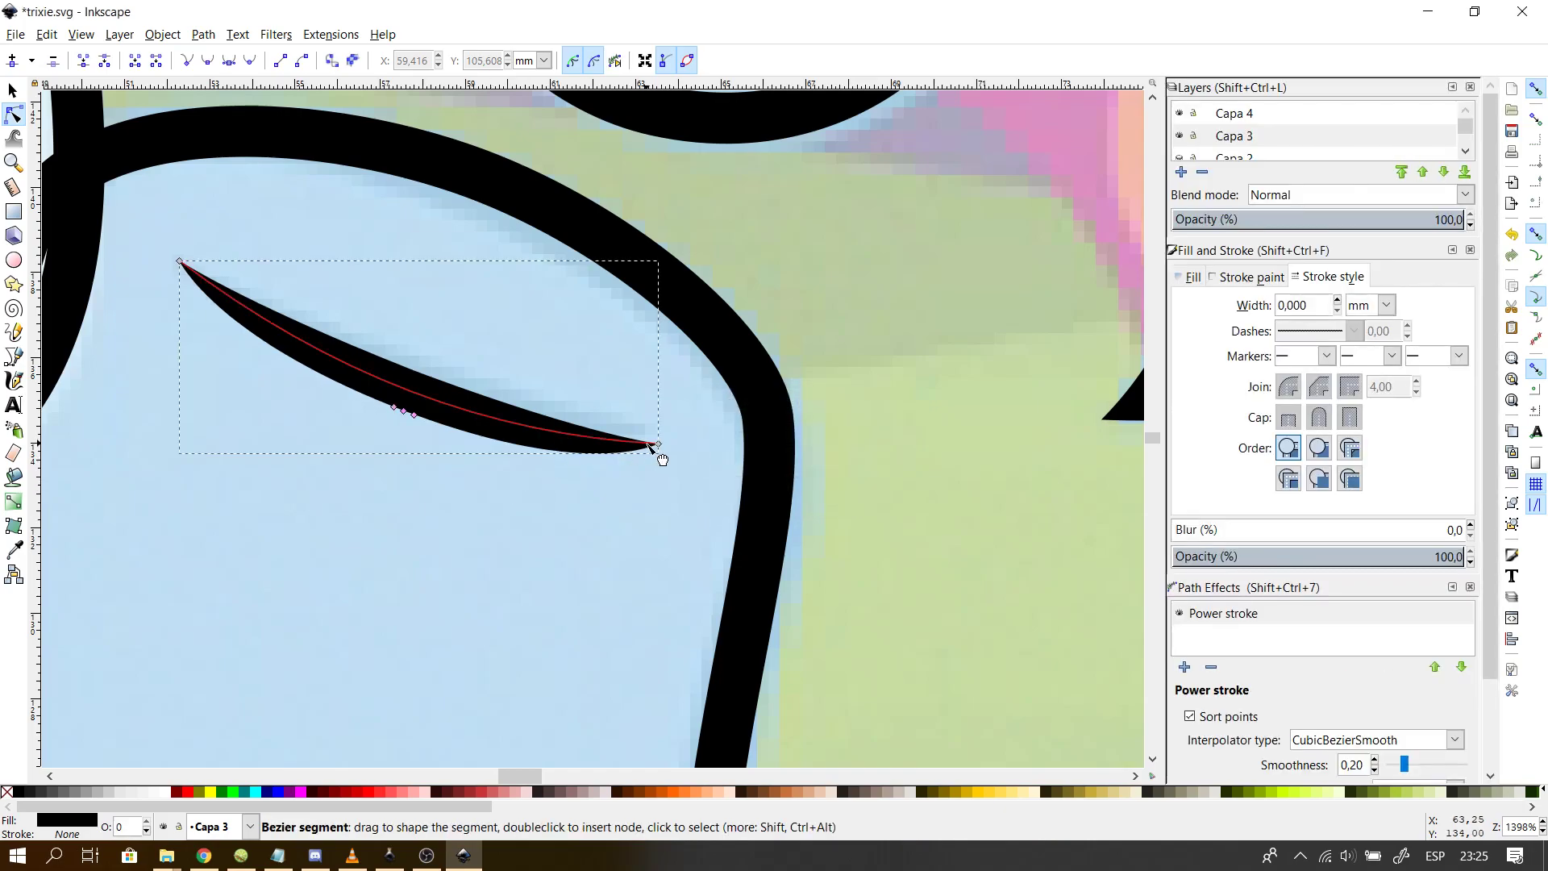
pyautogui.moveTo(658, 445); pyautogui.dragTo(662, 432)
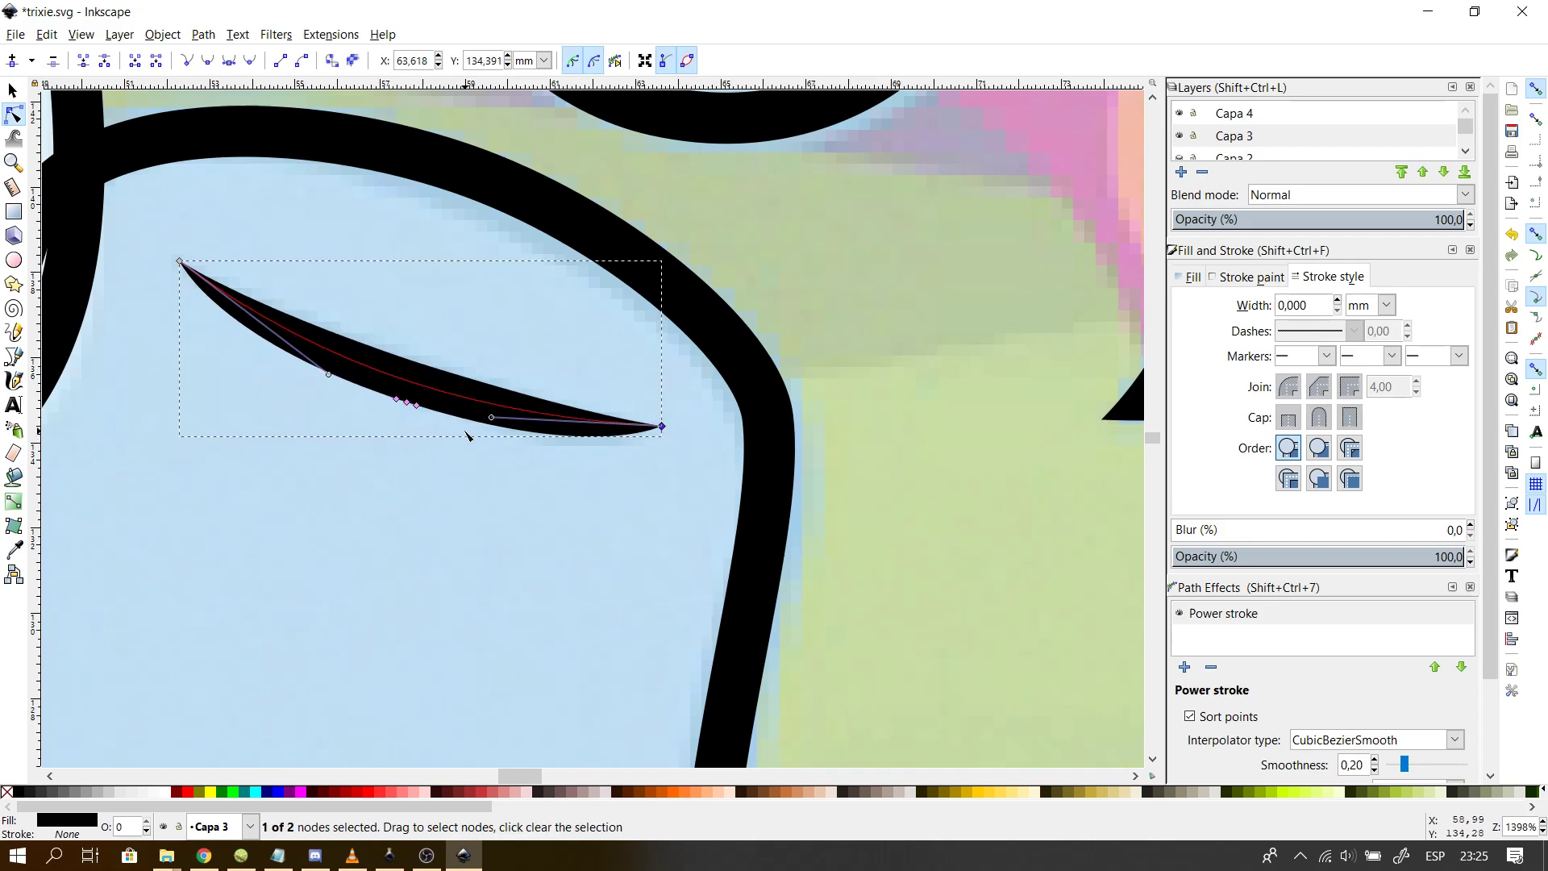
pyautogui.moveTo(490, 420); pyautogui.dragTo(478, 450)
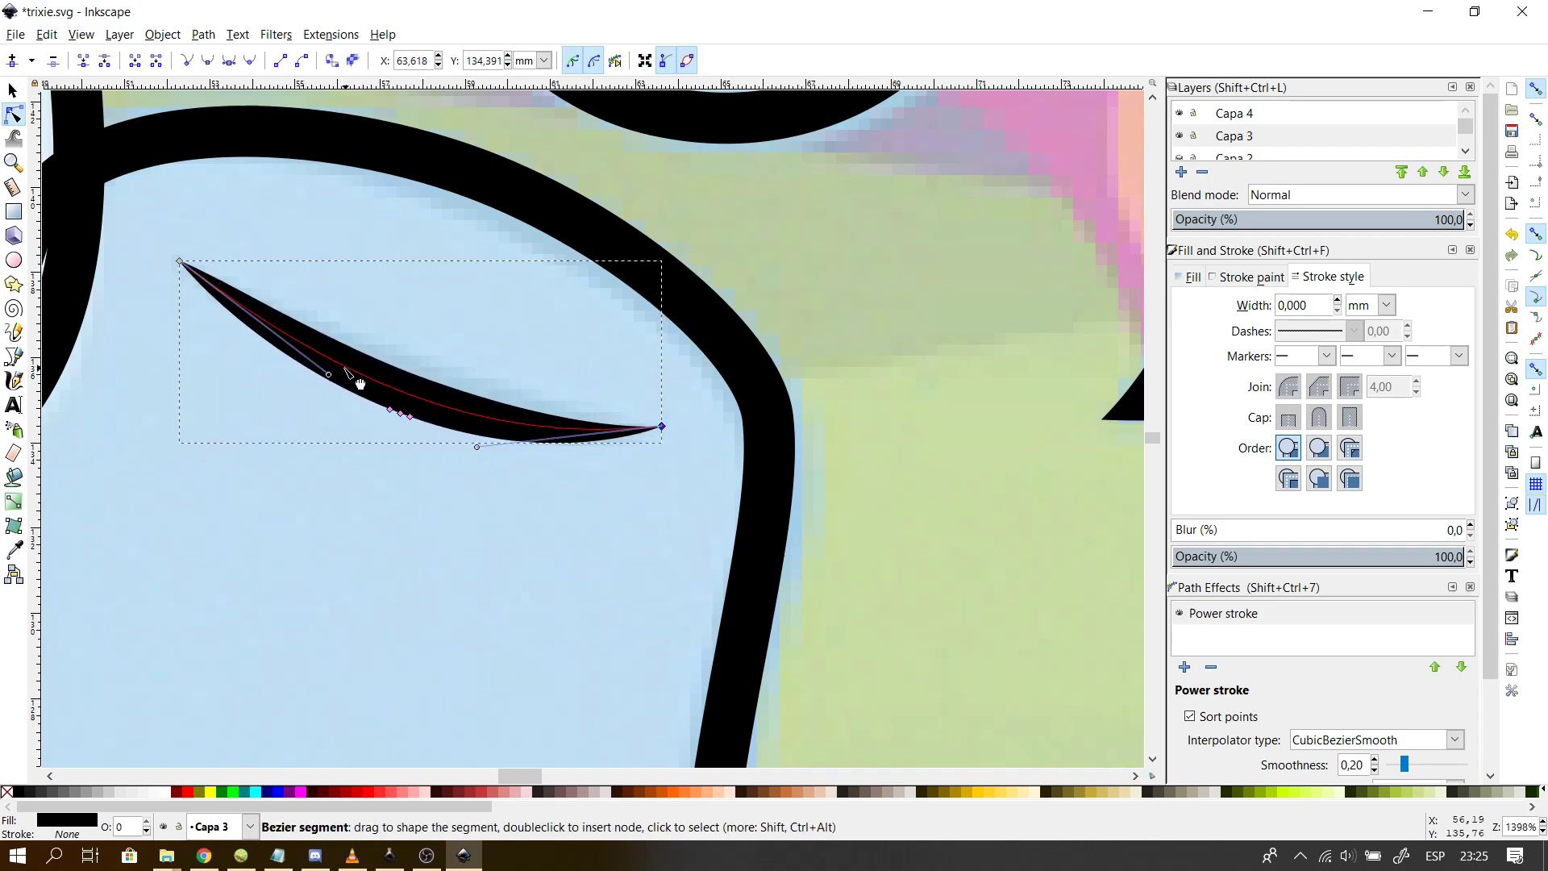
pyautogui.moveTo(328, 374); pyautogui.dragTo(284, 386)
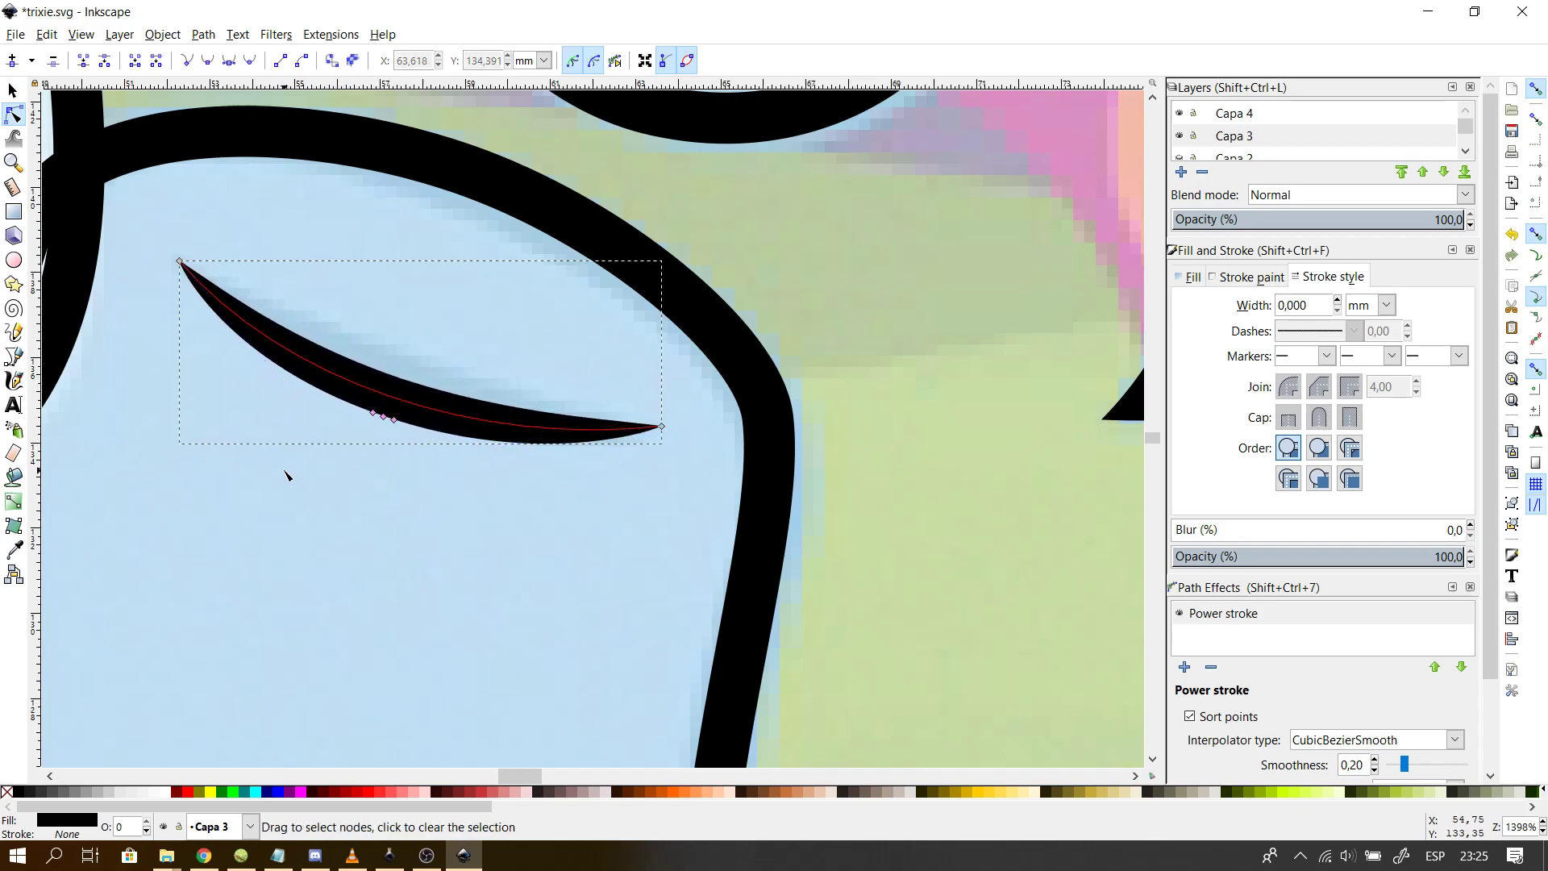
pyautogui.click(287, 473)
pyautogui.scroll(-2, 287, 476)
pyautogui.scroll(-3, 286, 476)
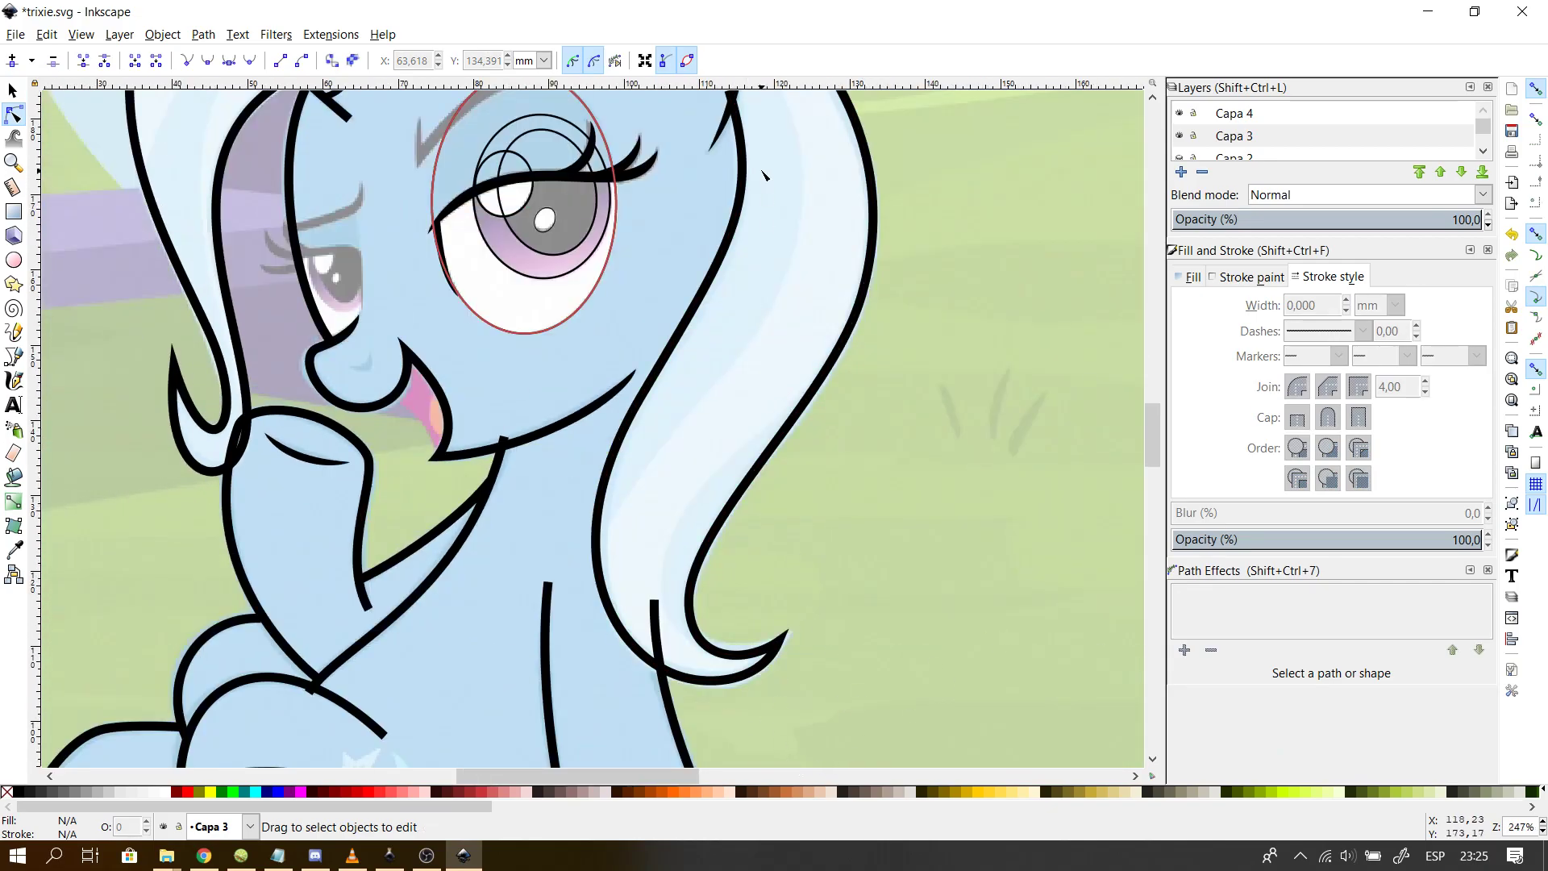
pyautogui.click(731, 236)
pyautogui.click(725, 256)
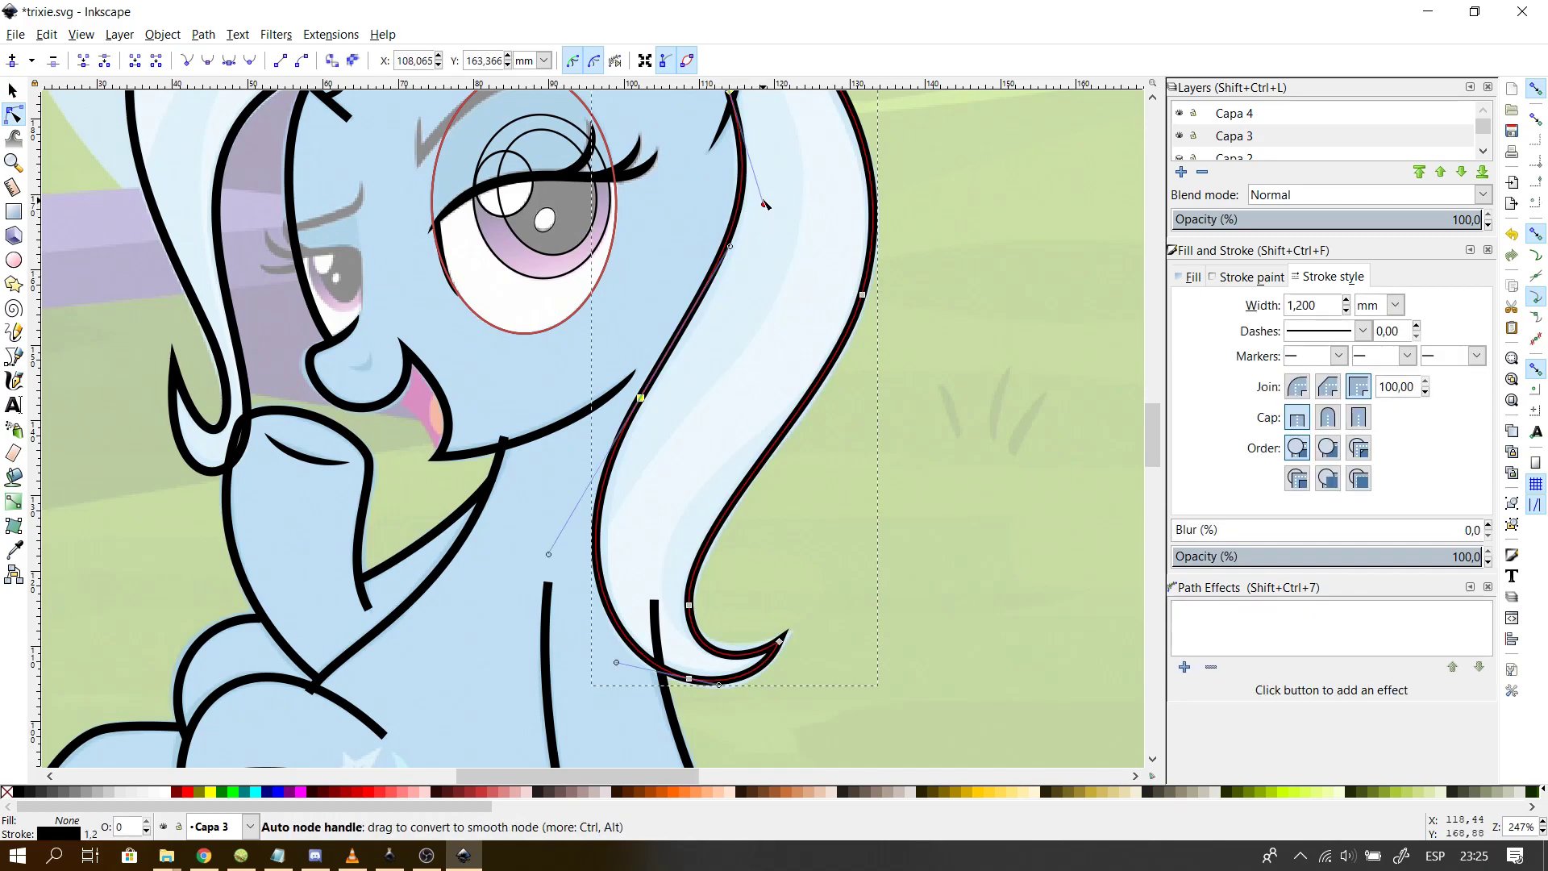
pyautogui.click(1004, 377)
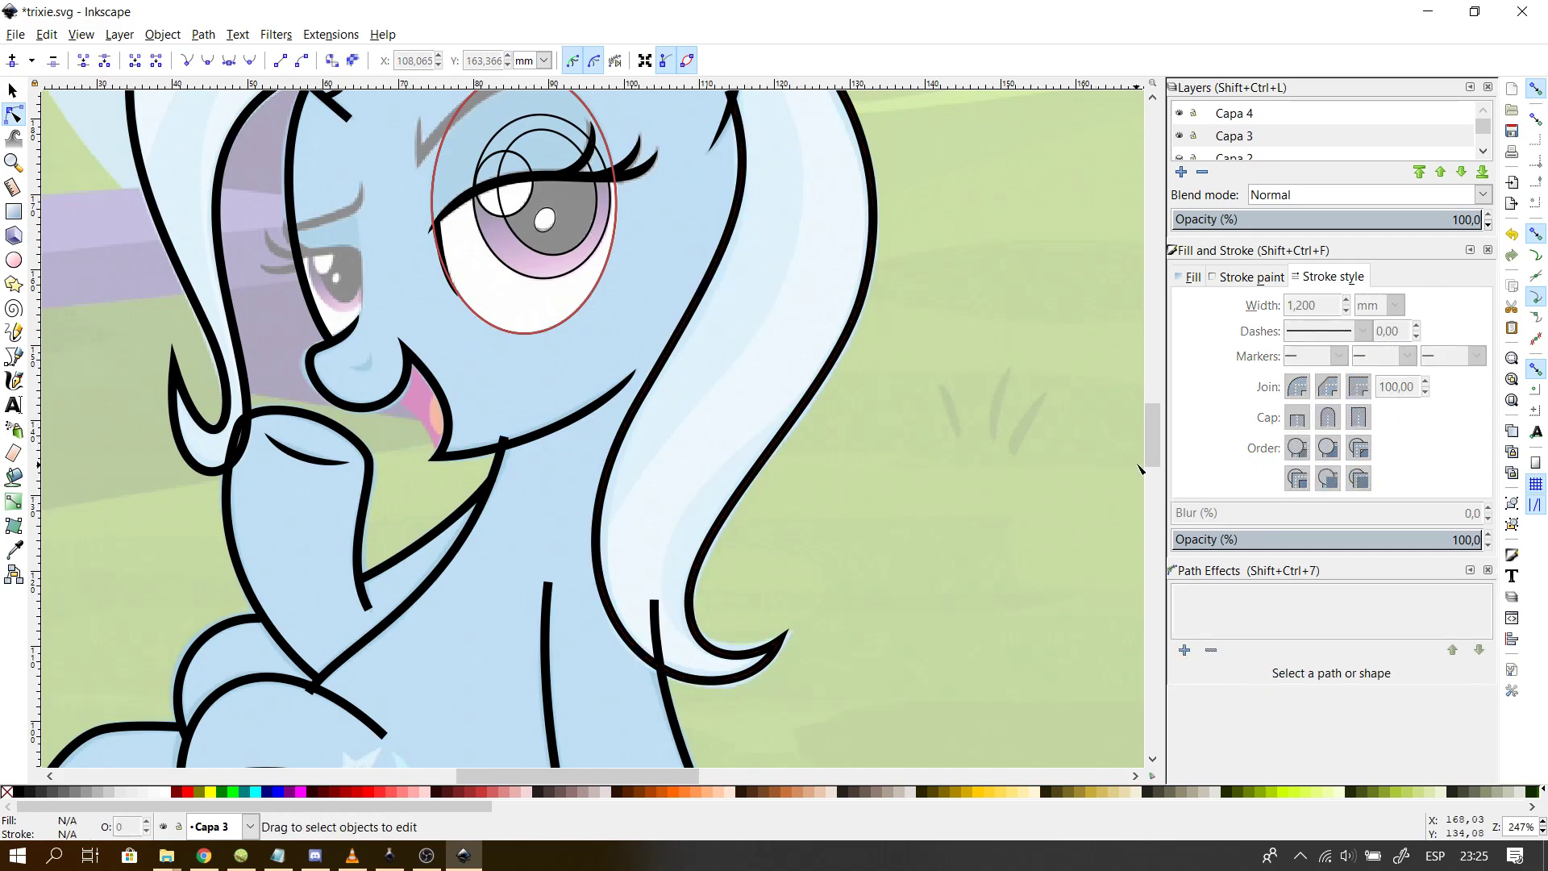
# - Add a Power stroke path effect with CubicBezierSmooth interpolation to the standing front leg's outline
pyautogui.moveTo(1150, 443); pyautogui.dragTo(1150, 480)
pyautogui.click(782, 548)
pyautogui.click(1184, 667)
pyautogui.press('Return')
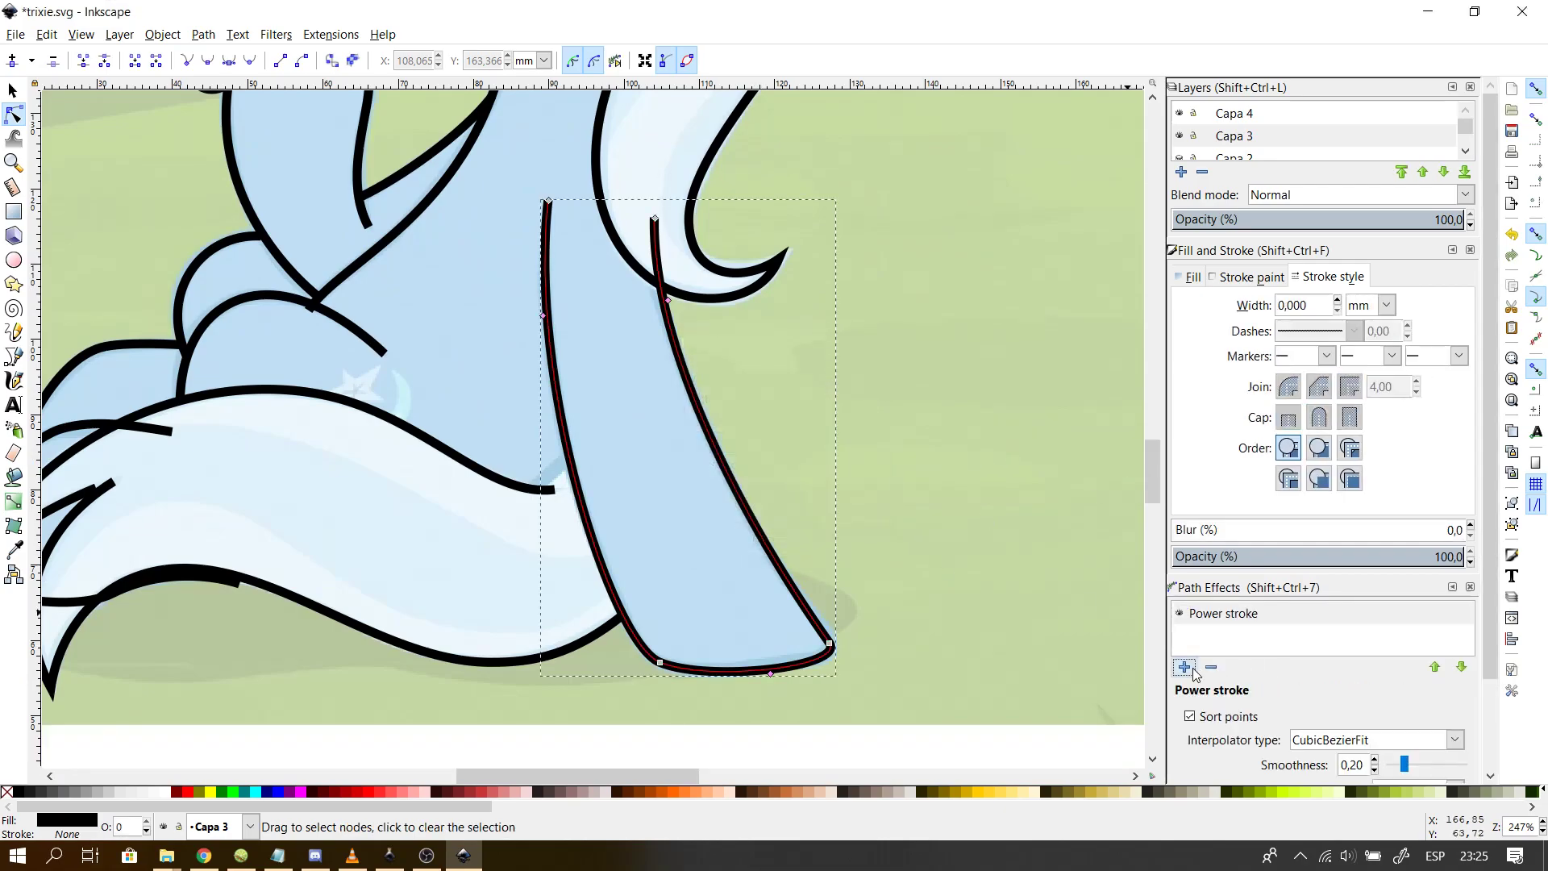
pyautogui.click(1331, 748)
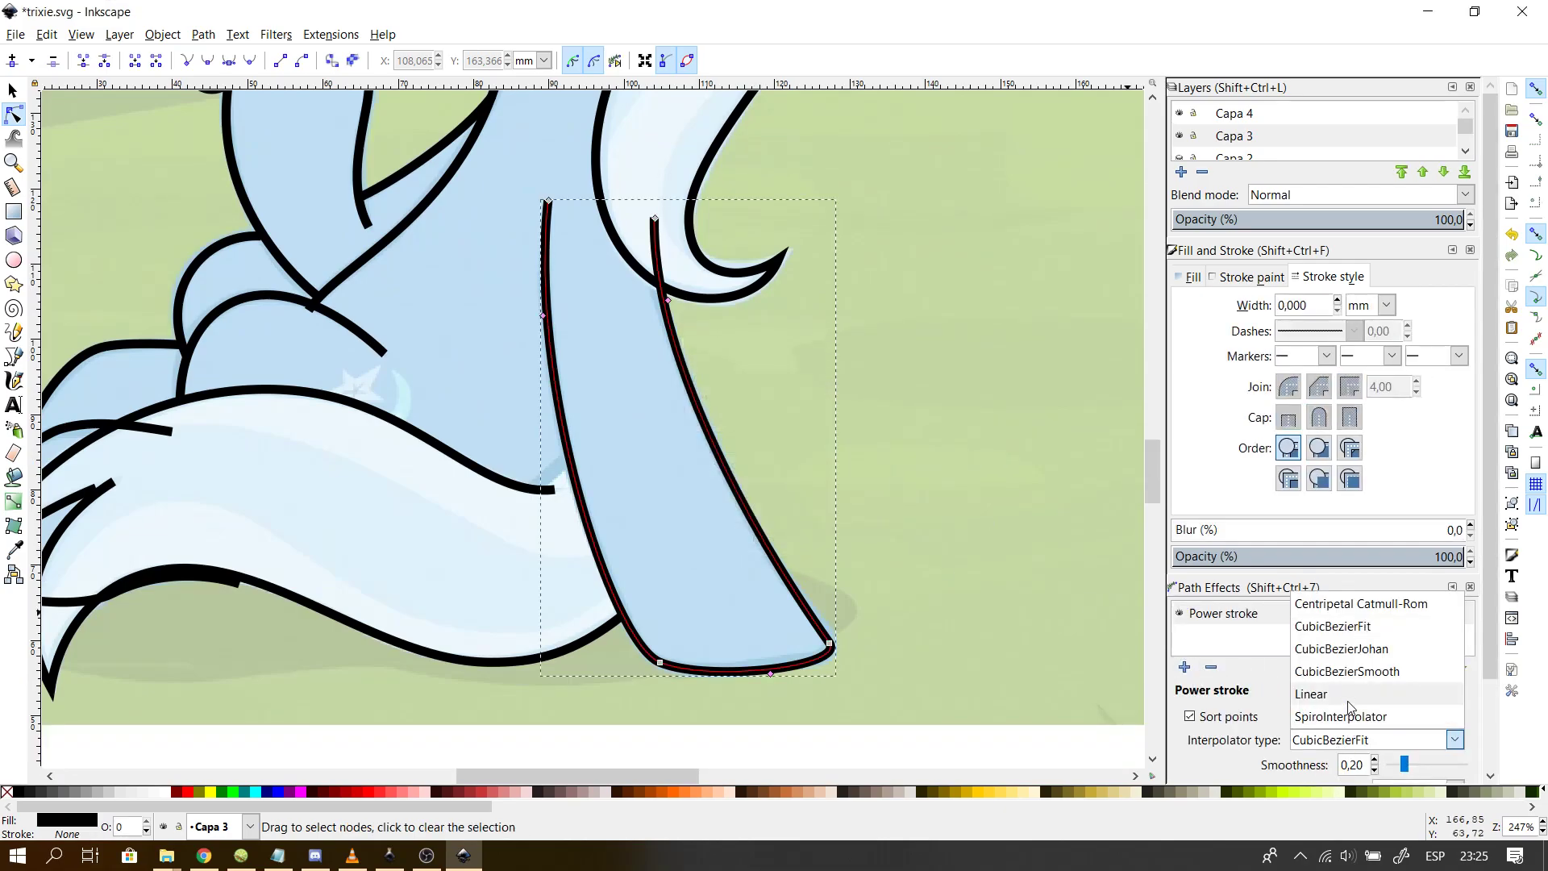
pyautogui.click(1353, 674)
# - Set the standing front leg outline's start cap and end cap to Zero width
pyautogui.scroll(-2, 1488, 723)
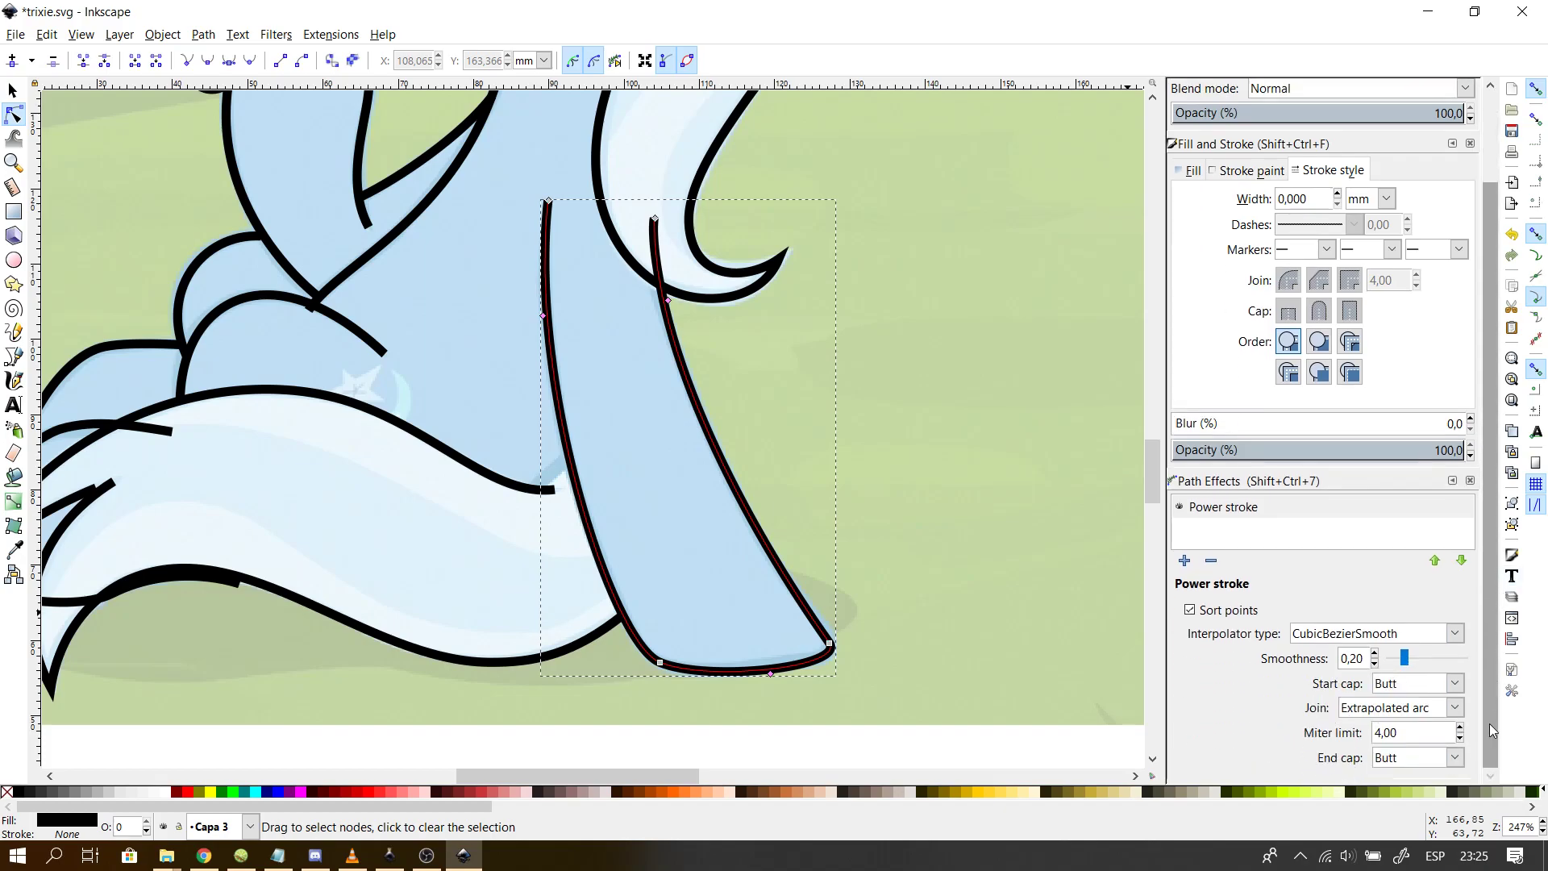
pyautogui.click(1427, 683)
pyautogui.click(1407, 798)
pyautogui.click(1403, 758)
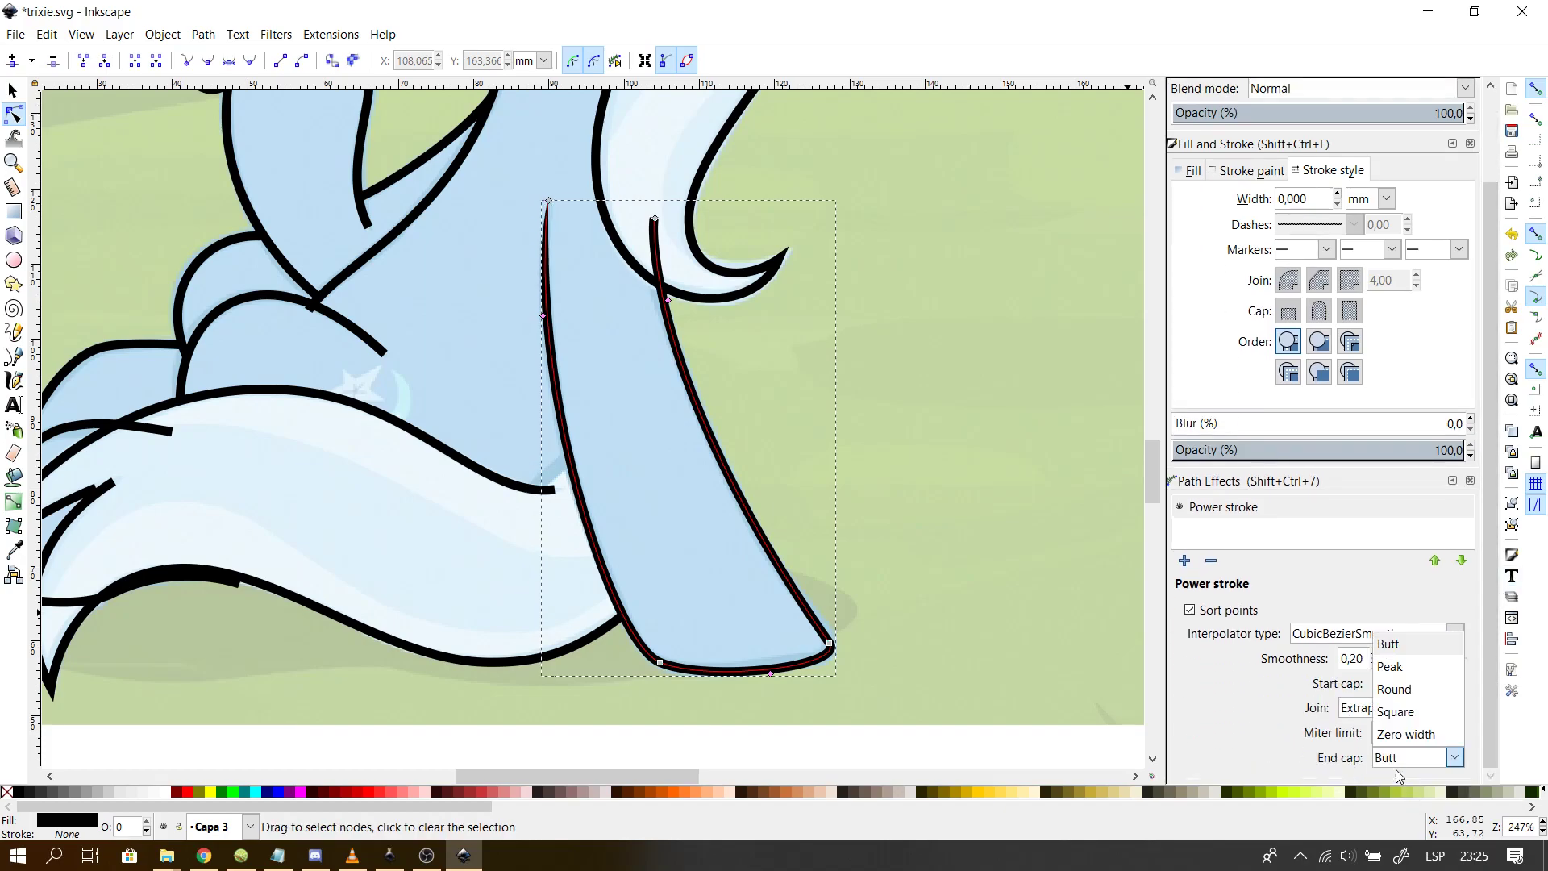
pyautogui.click(1443, 733)
pyautogui.click(877, 571)
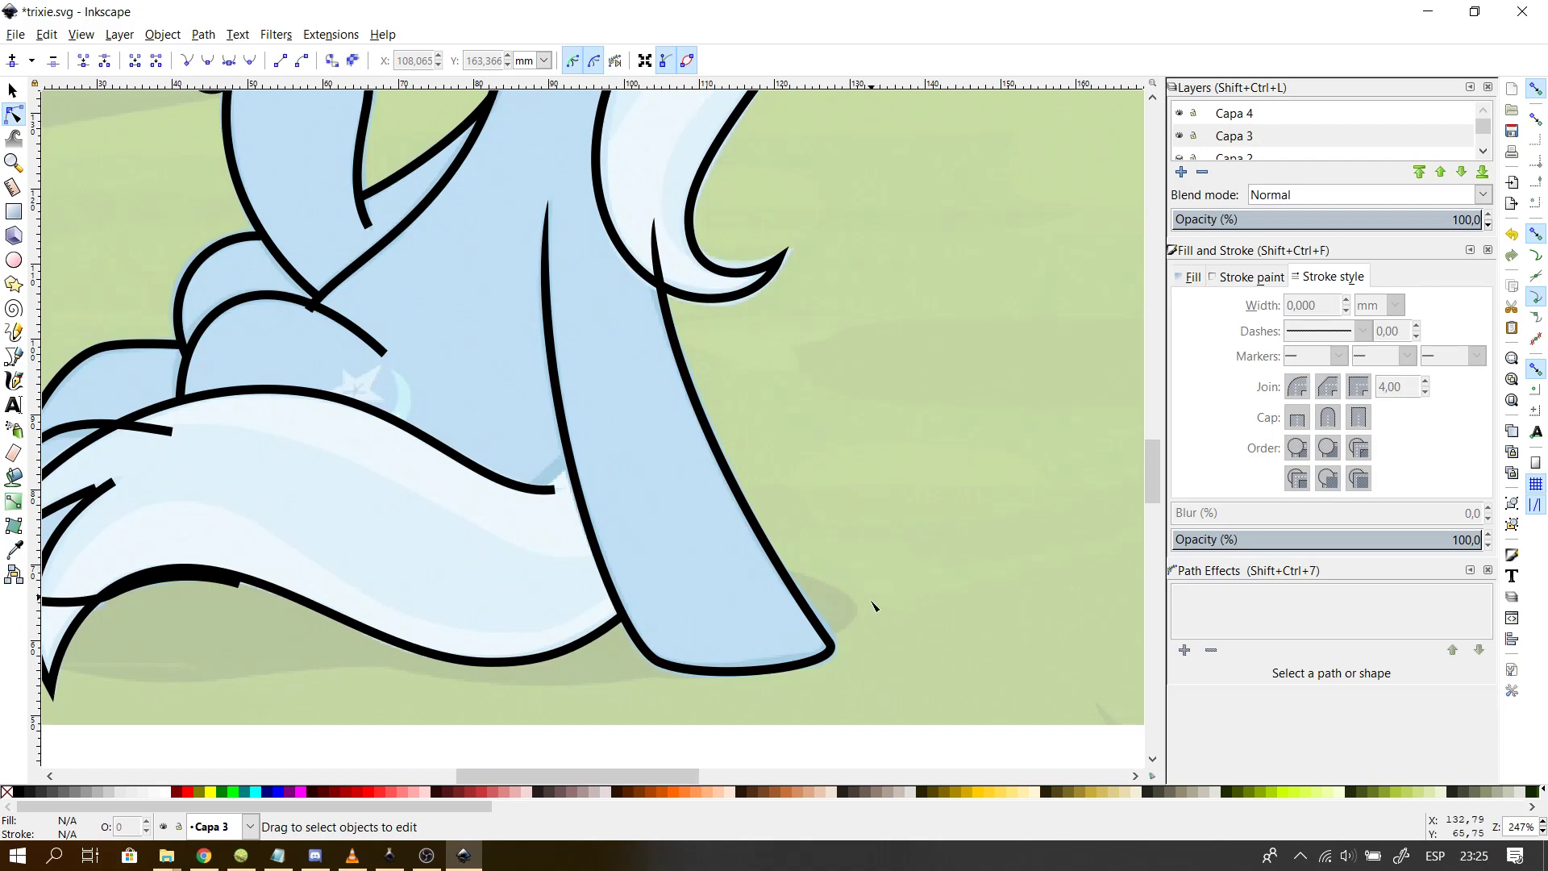
# - Try to apply a Power stroke path effect to the horn outline
pyautogui.scroll(10, 1151, 453)
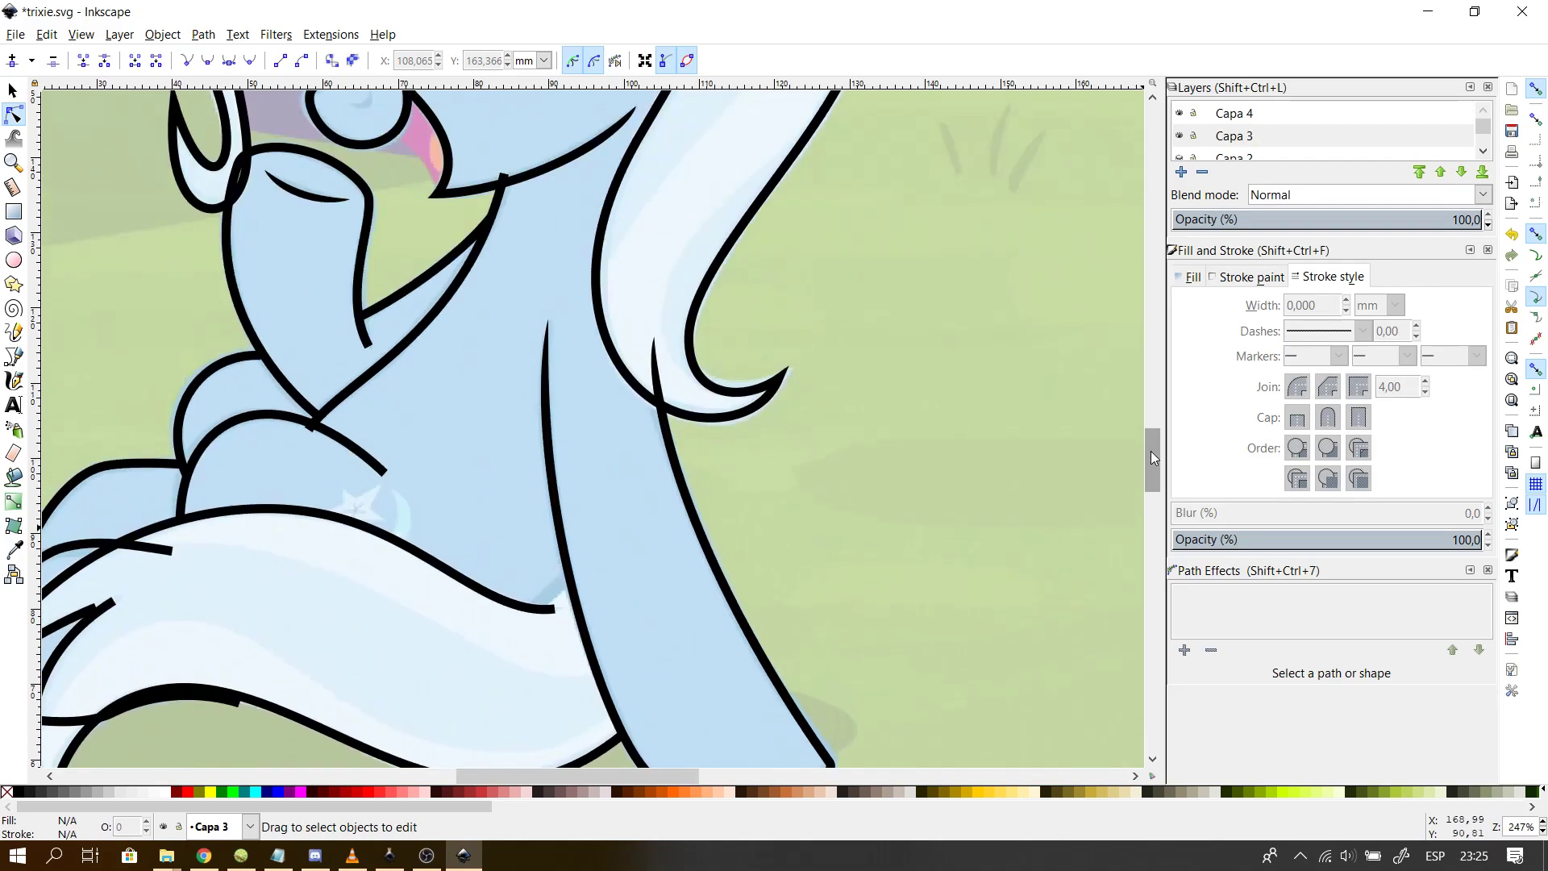
pyautogui.scroll(5, 1159, 418)
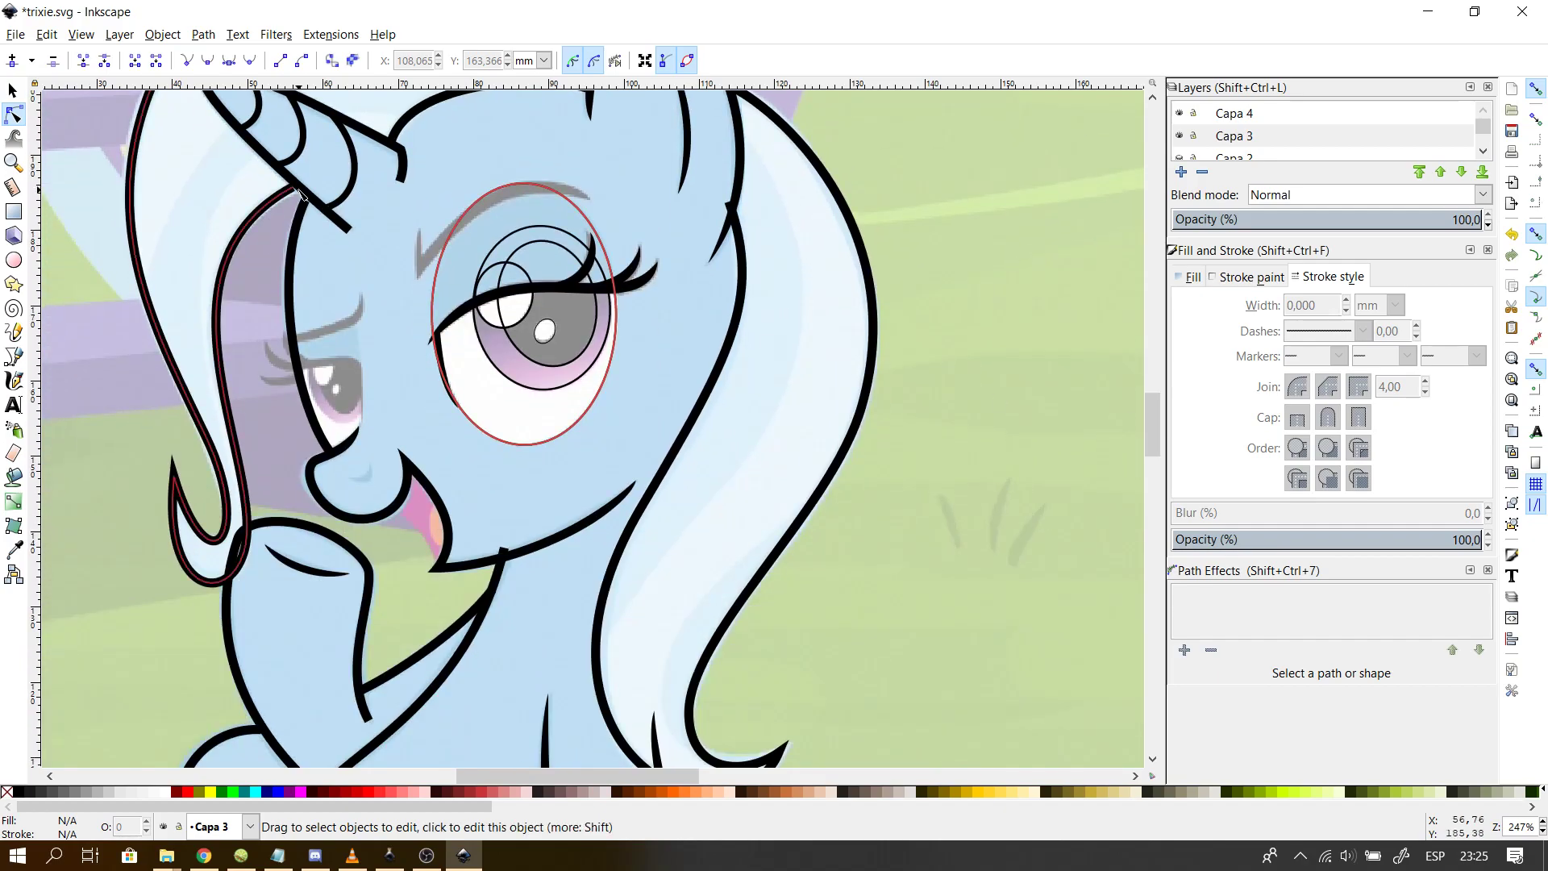
pyautogui.click(323, 205)
pyautogui.click(1183, 667)
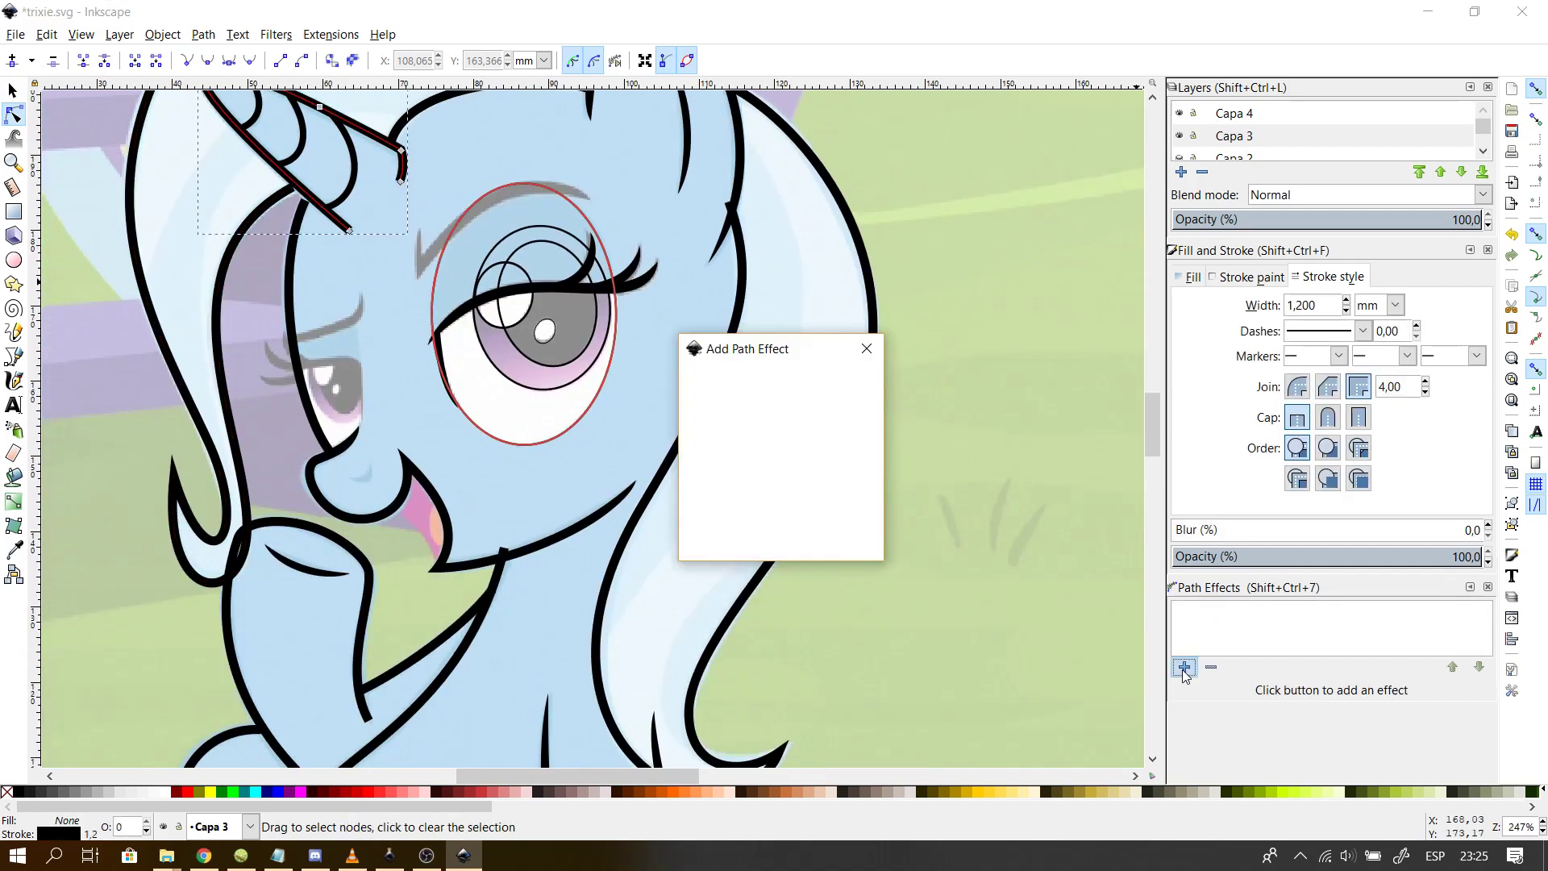
pyautogui.press('Return')
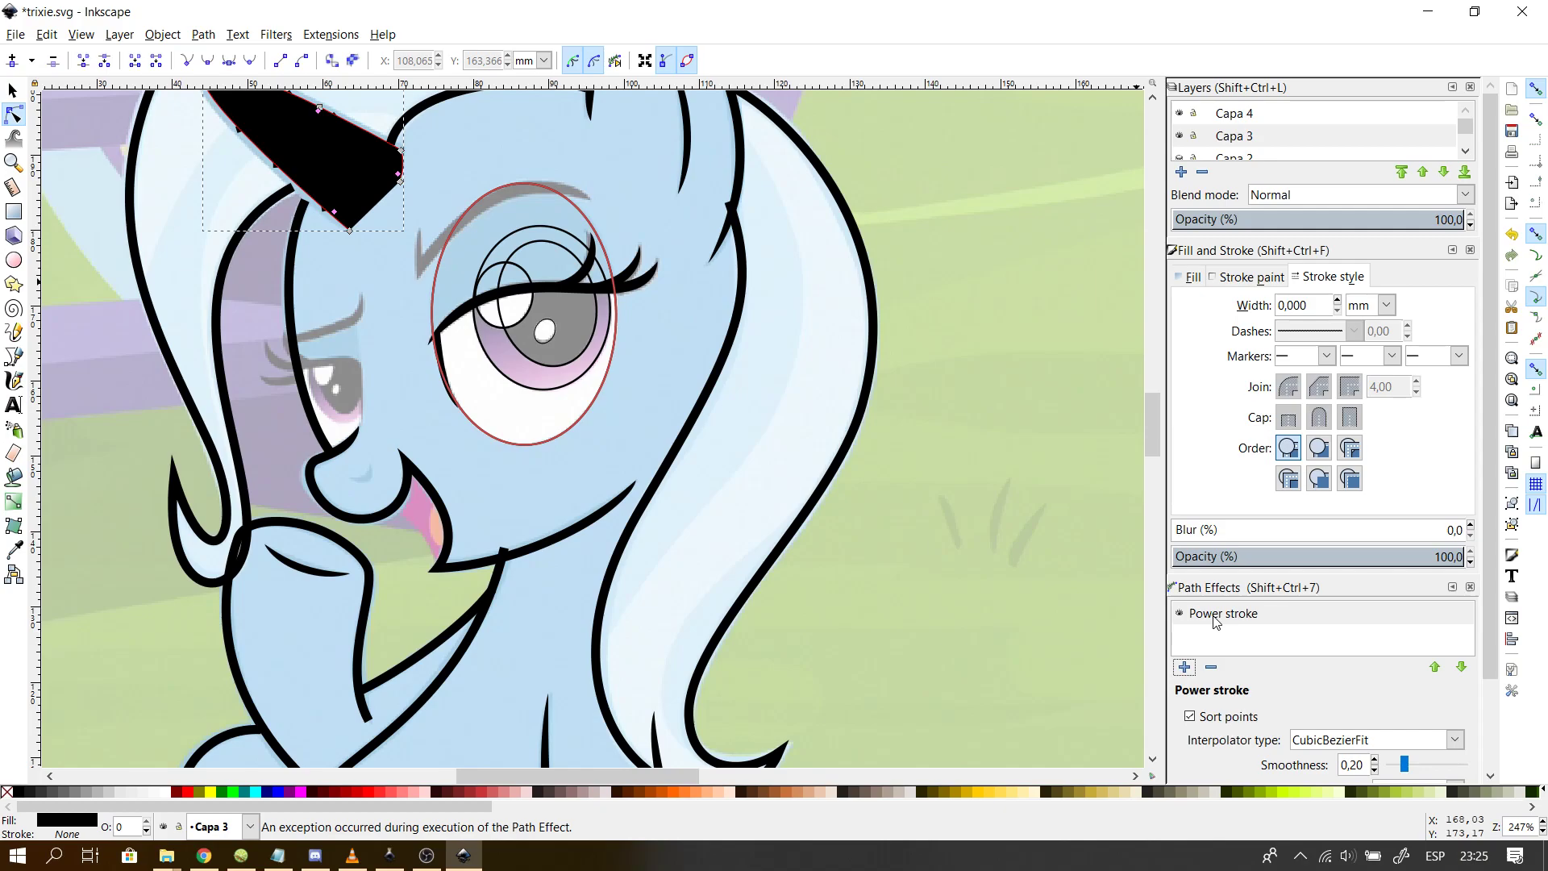
pyautogui.hotkey('ctrl', 'z')
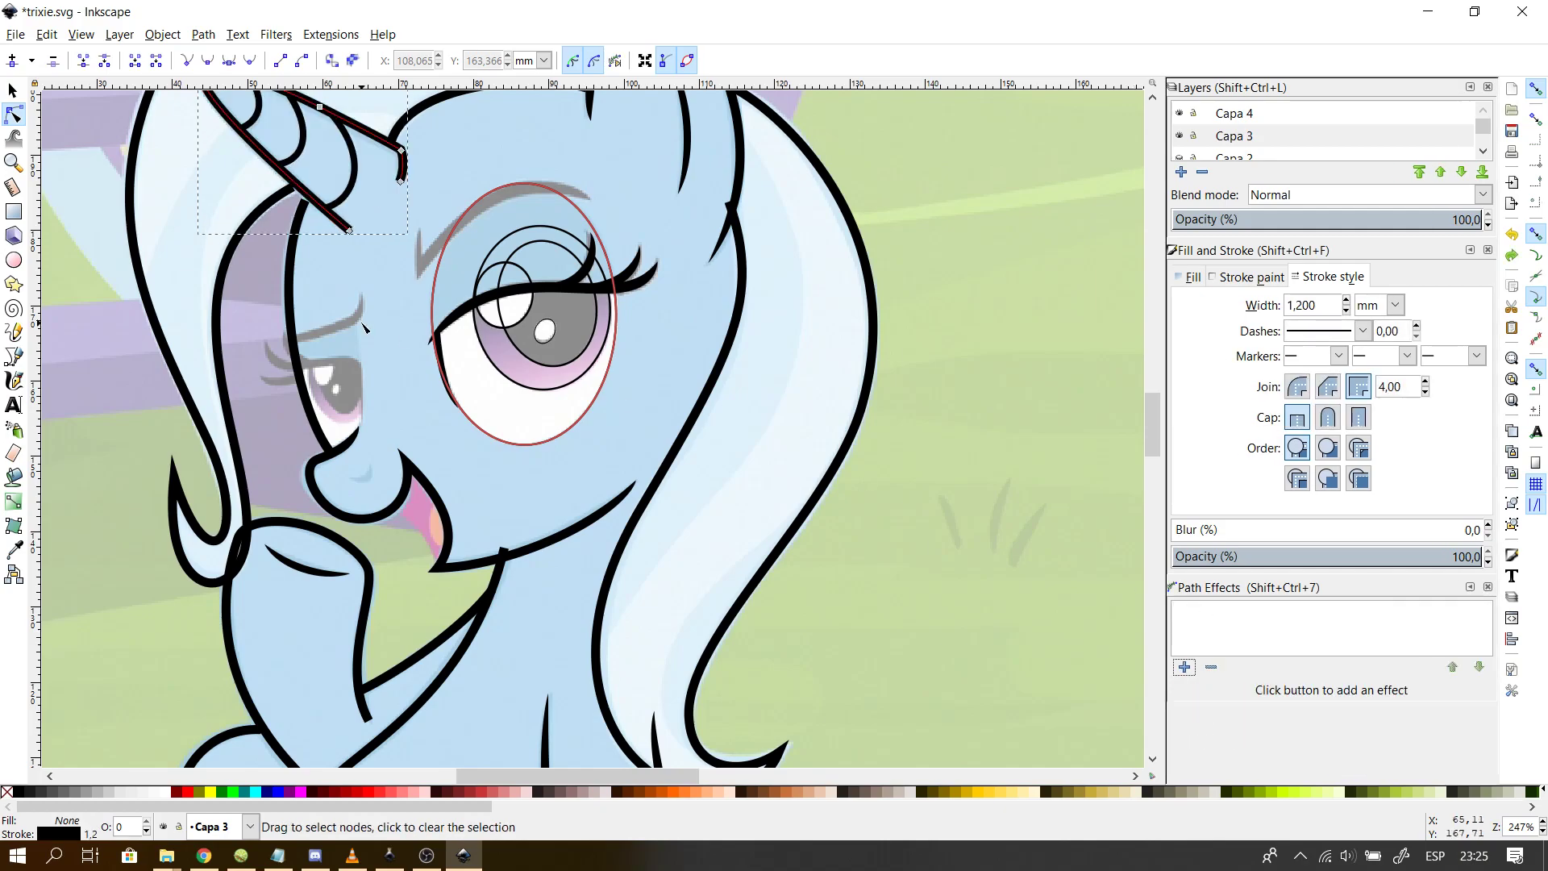
pyautogui.scroll(4, 362, 327)
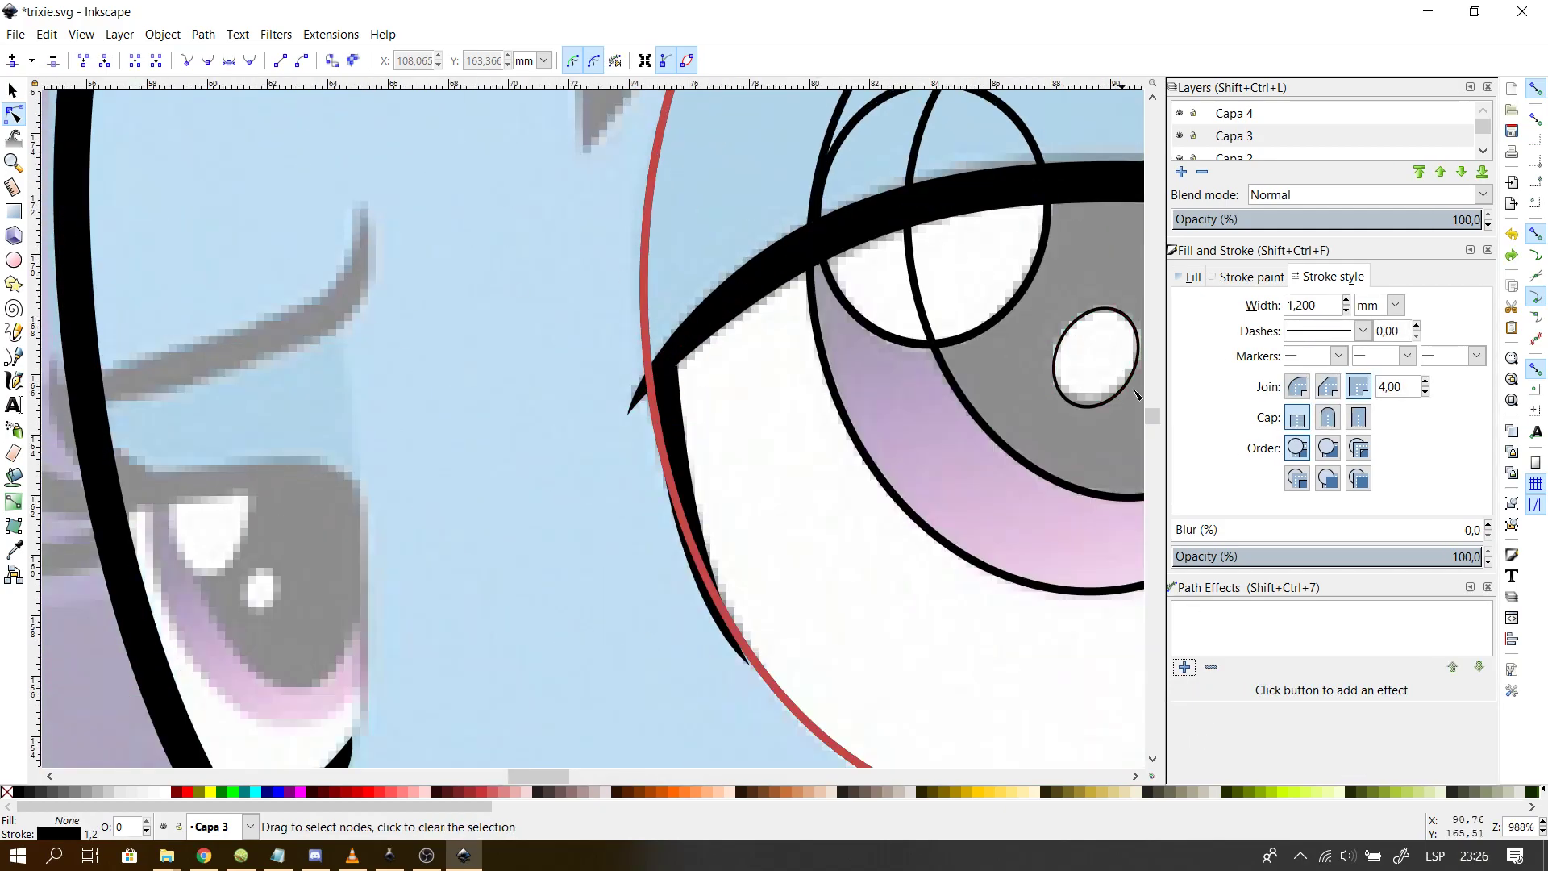
pyautogui.moveTo(1151, 415); pyautogui.dragTo(1159, 396)
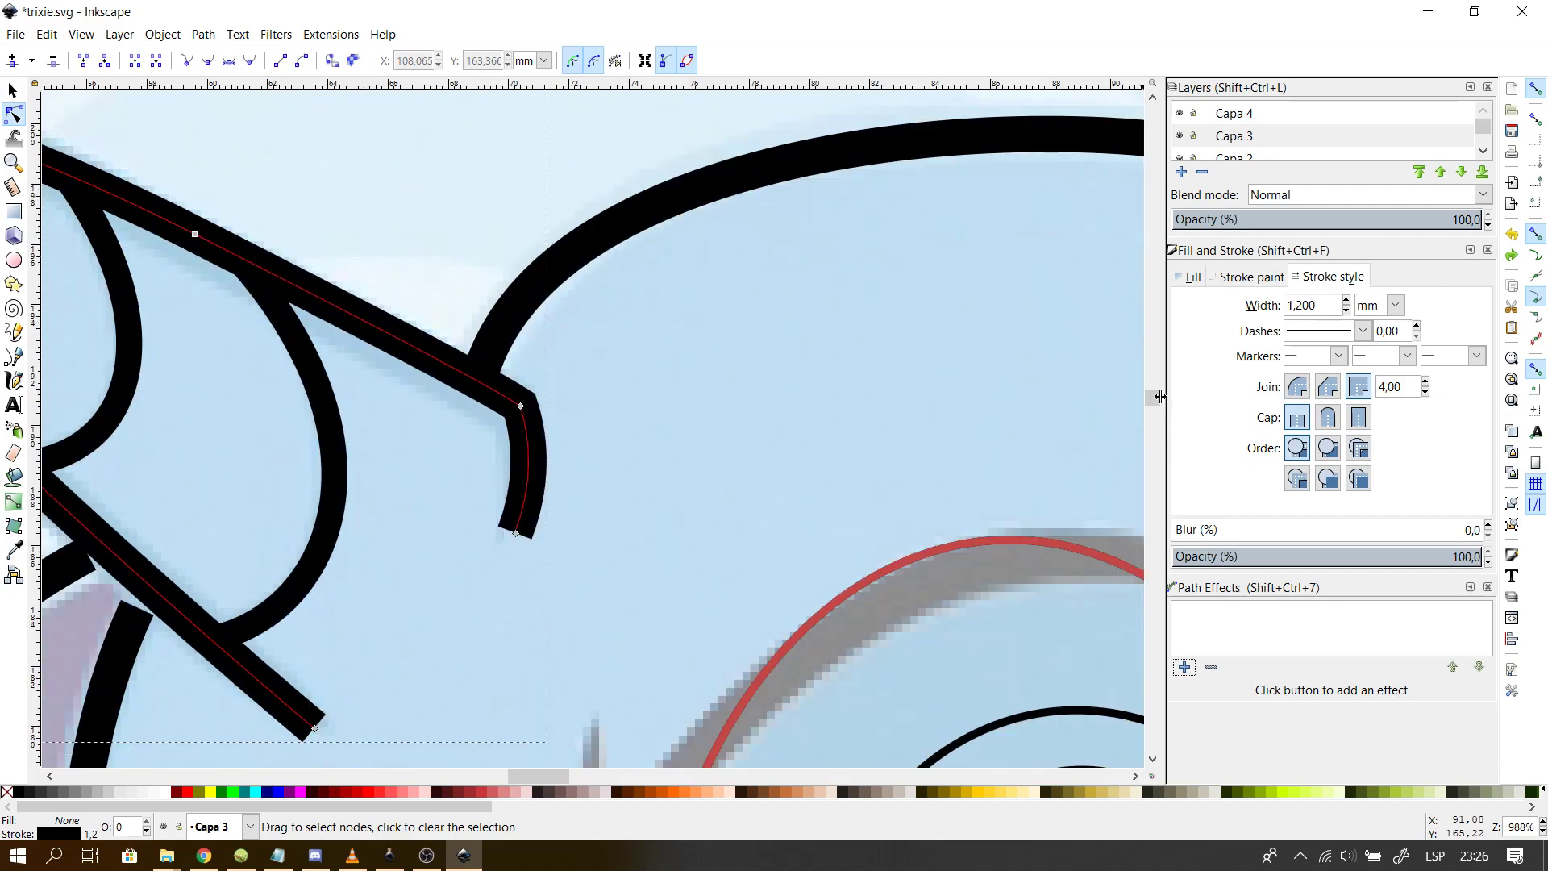
pyautogui.moveTo(562, 776); pyautogui.dragTo(556, 776)
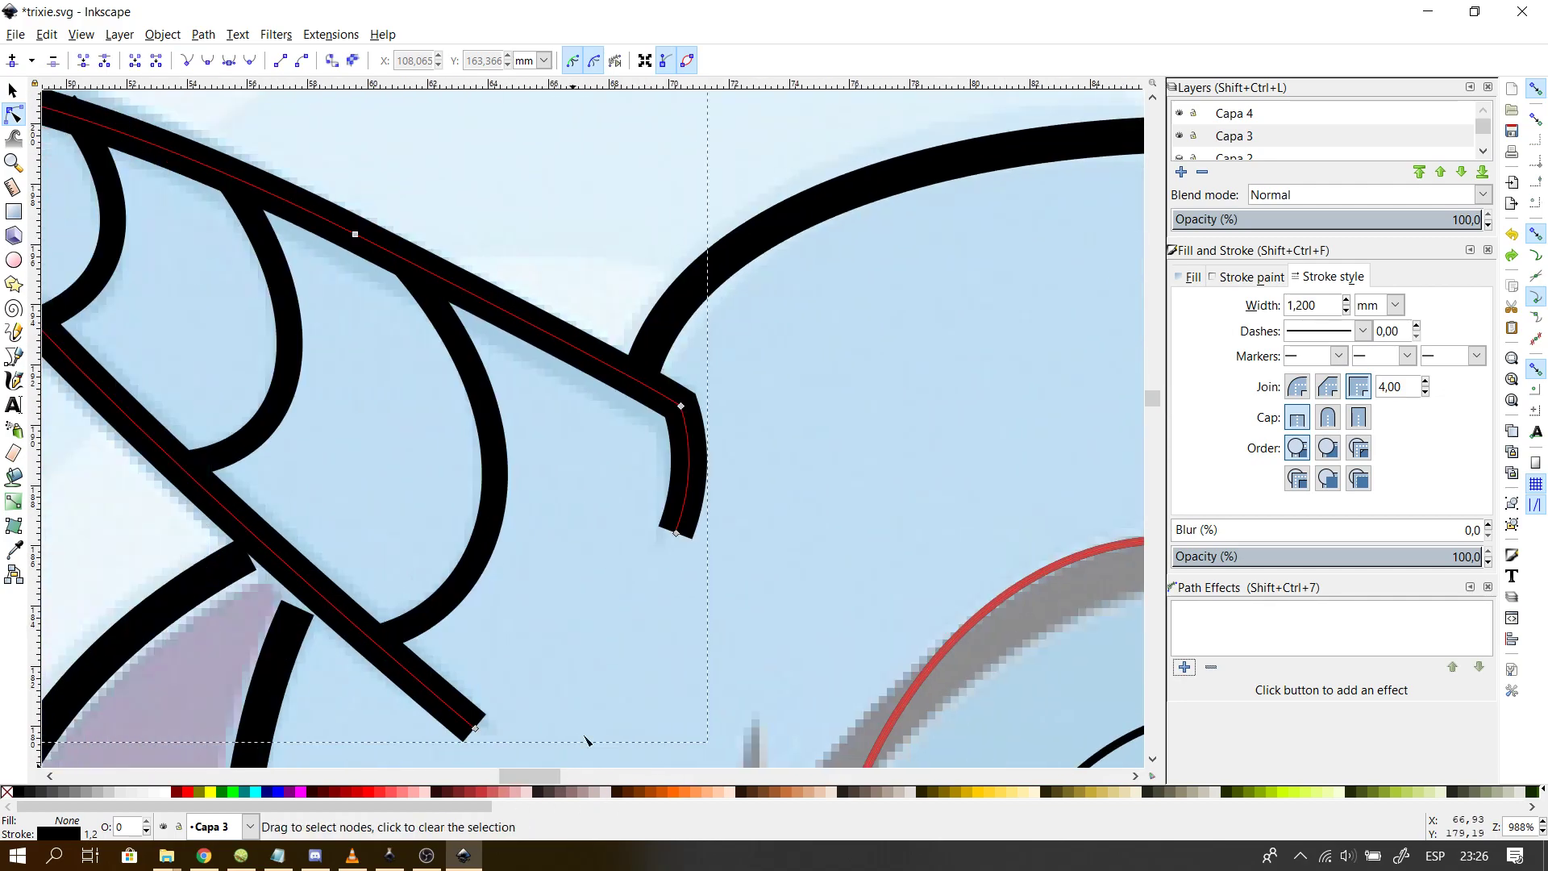
# - Apply a Power stroke path effect to the ear outline and set its interpolator type to CubicBezierSmooth
pyautogui.click(691, 497)
pyautogui.click(450, 709)
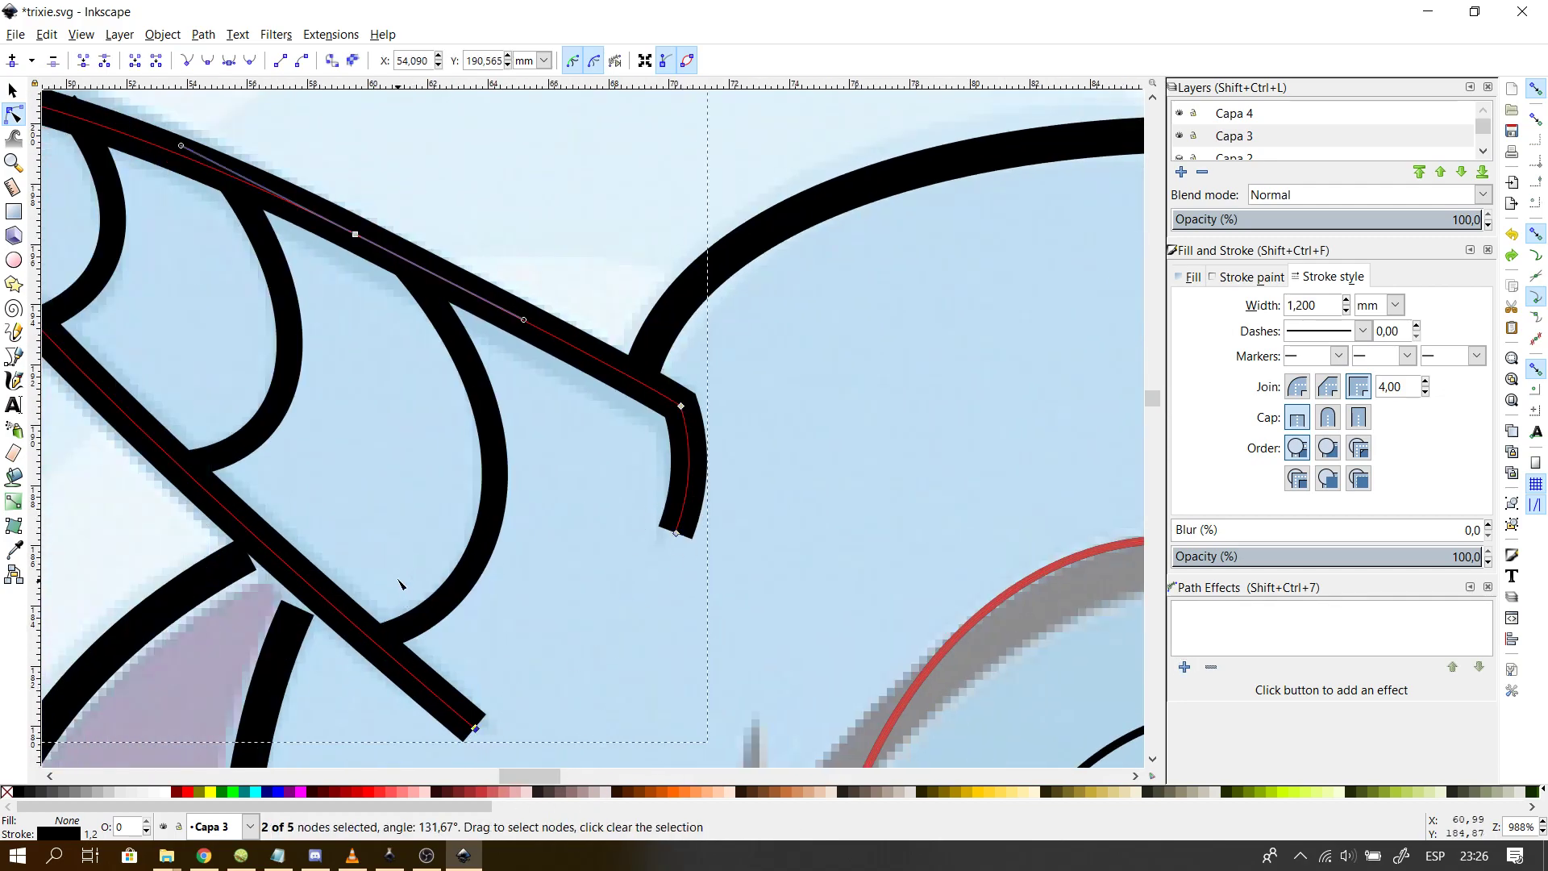
pyautogui.click(1184, 668)
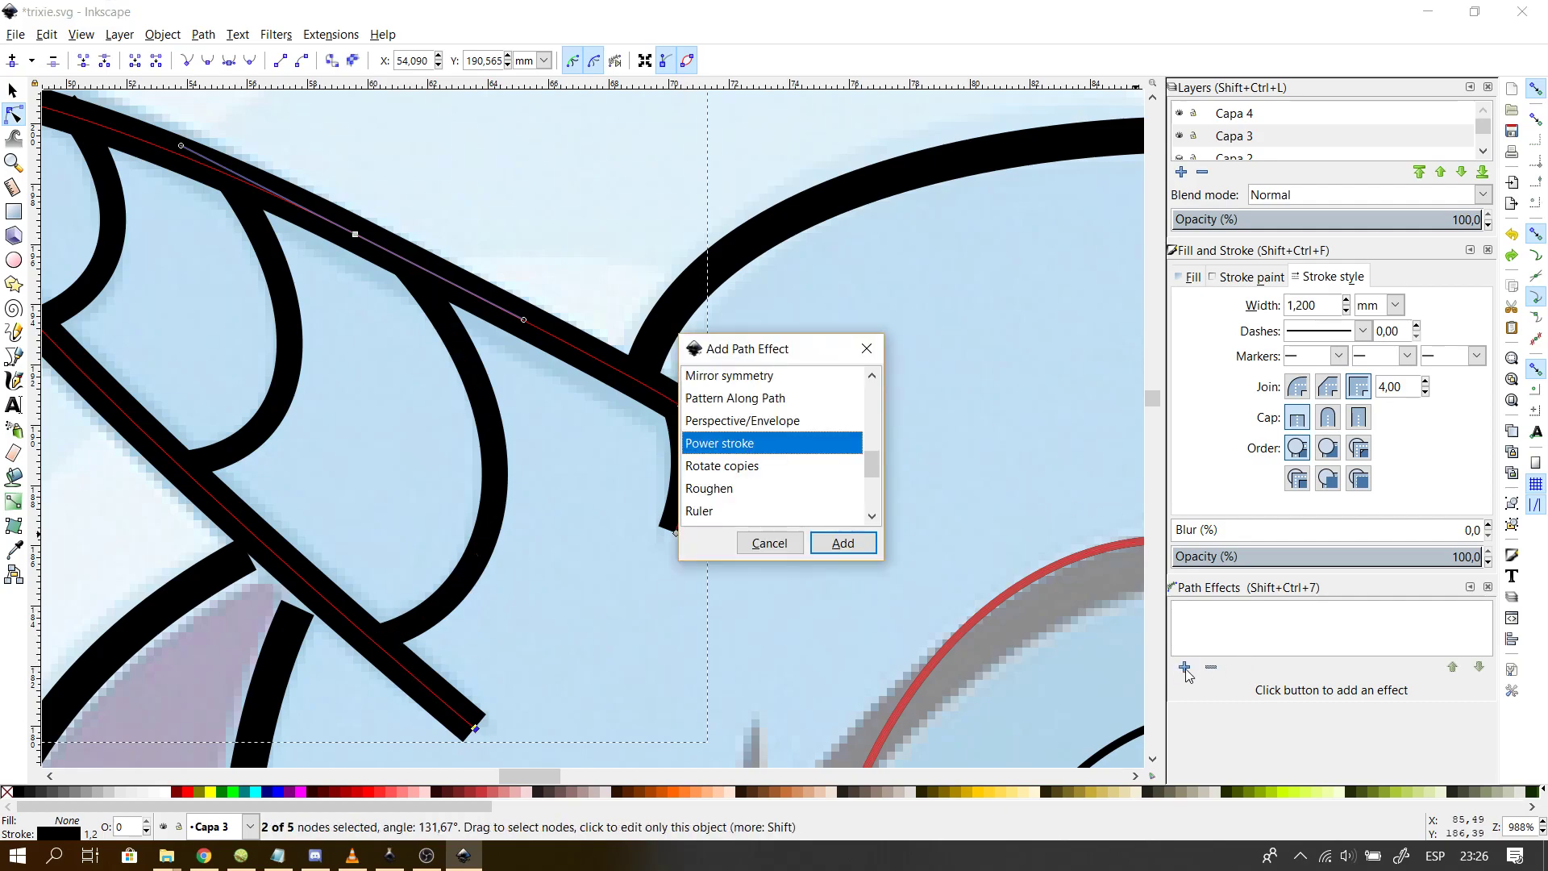
pyautogui.click(842, 543)
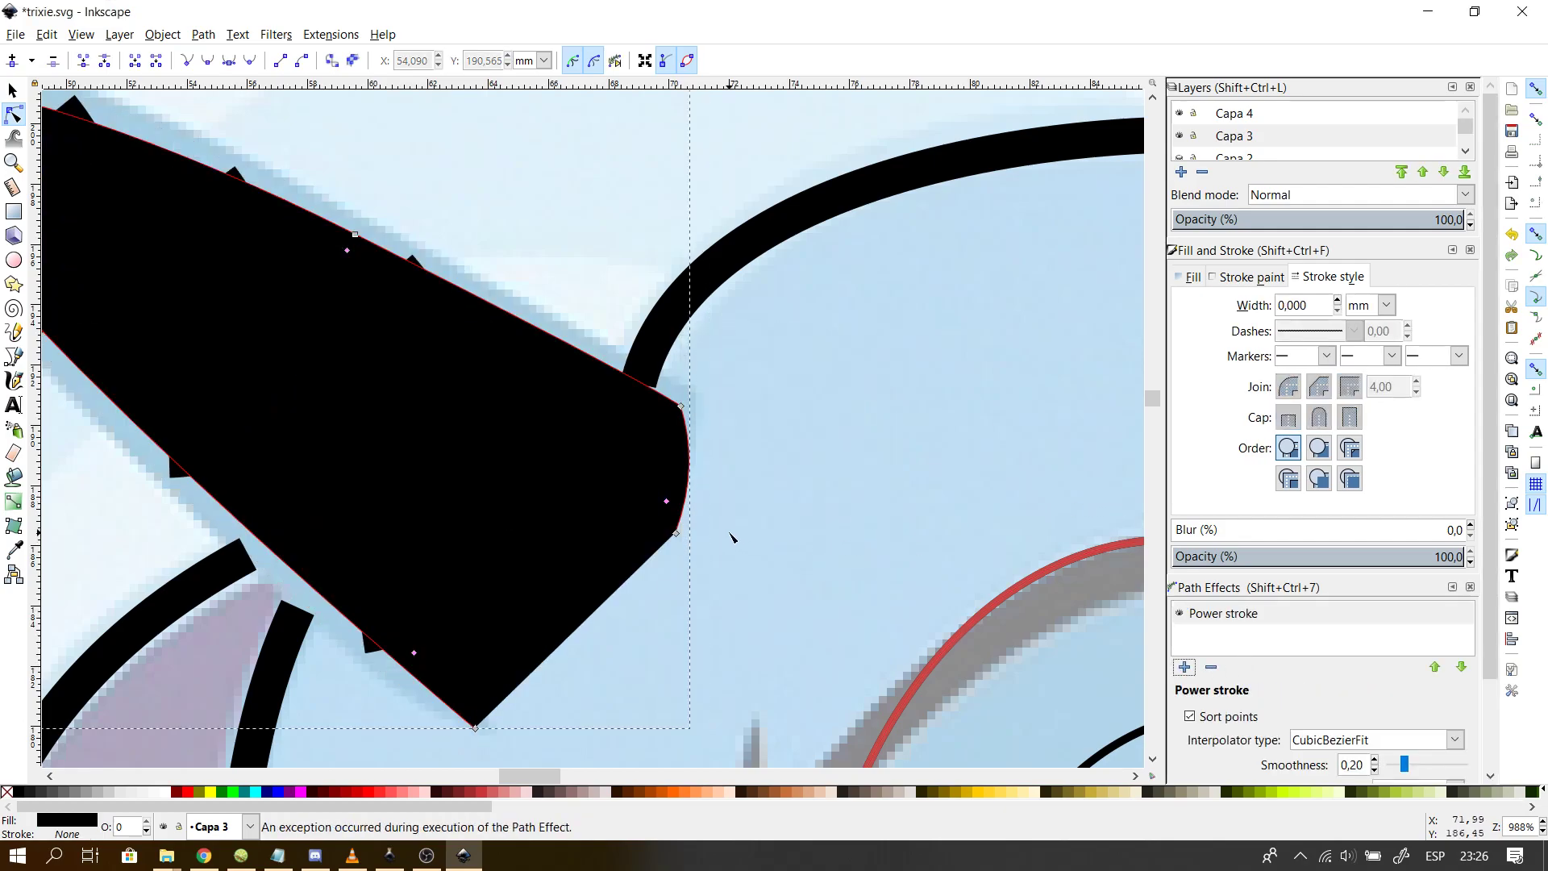
pyautogui.scroll(-2, 1492, 616)
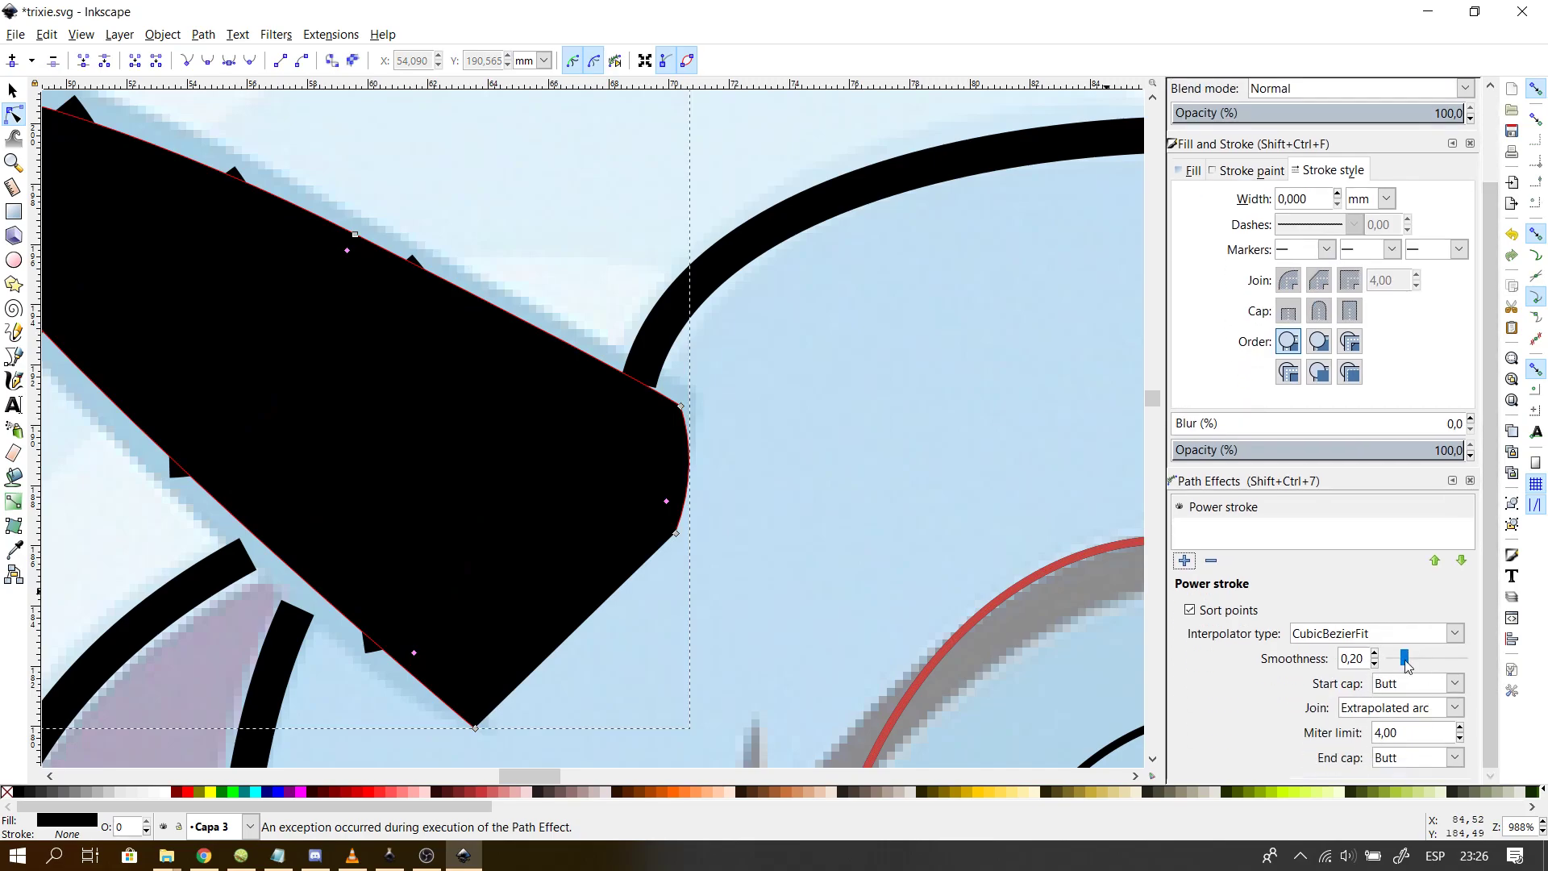
pyautogui.click(1399, 635)
pyautogui.click(1395, 724)
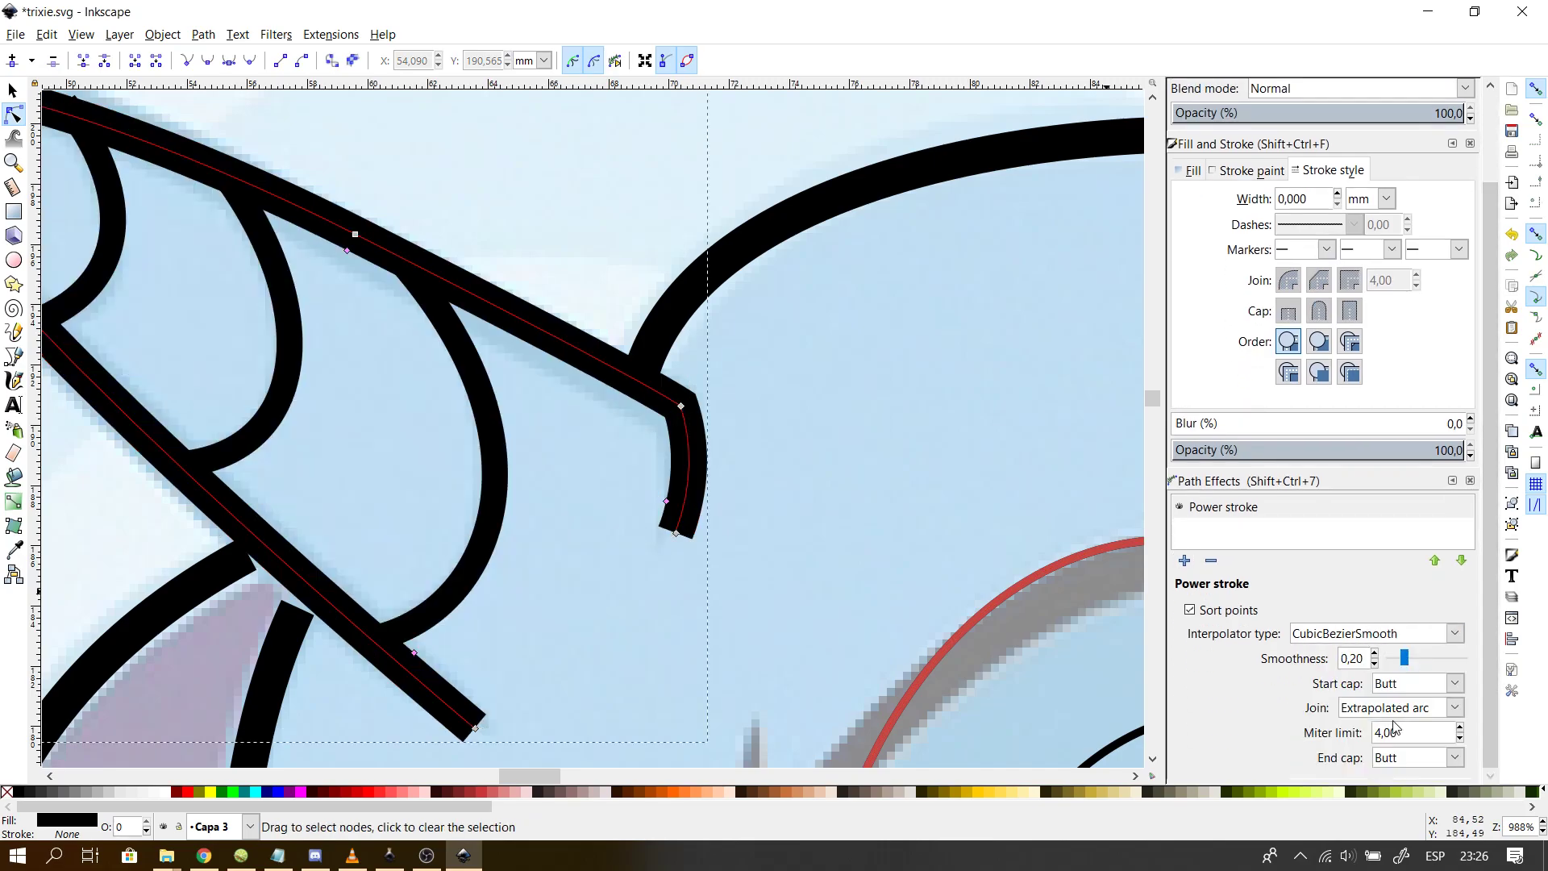
# - Set both the start cap and the end cap of the ear outline's Power stroke to Zero width
pyautogui.moveTo(520, 774); pyautogui.dragTo(505, 772)
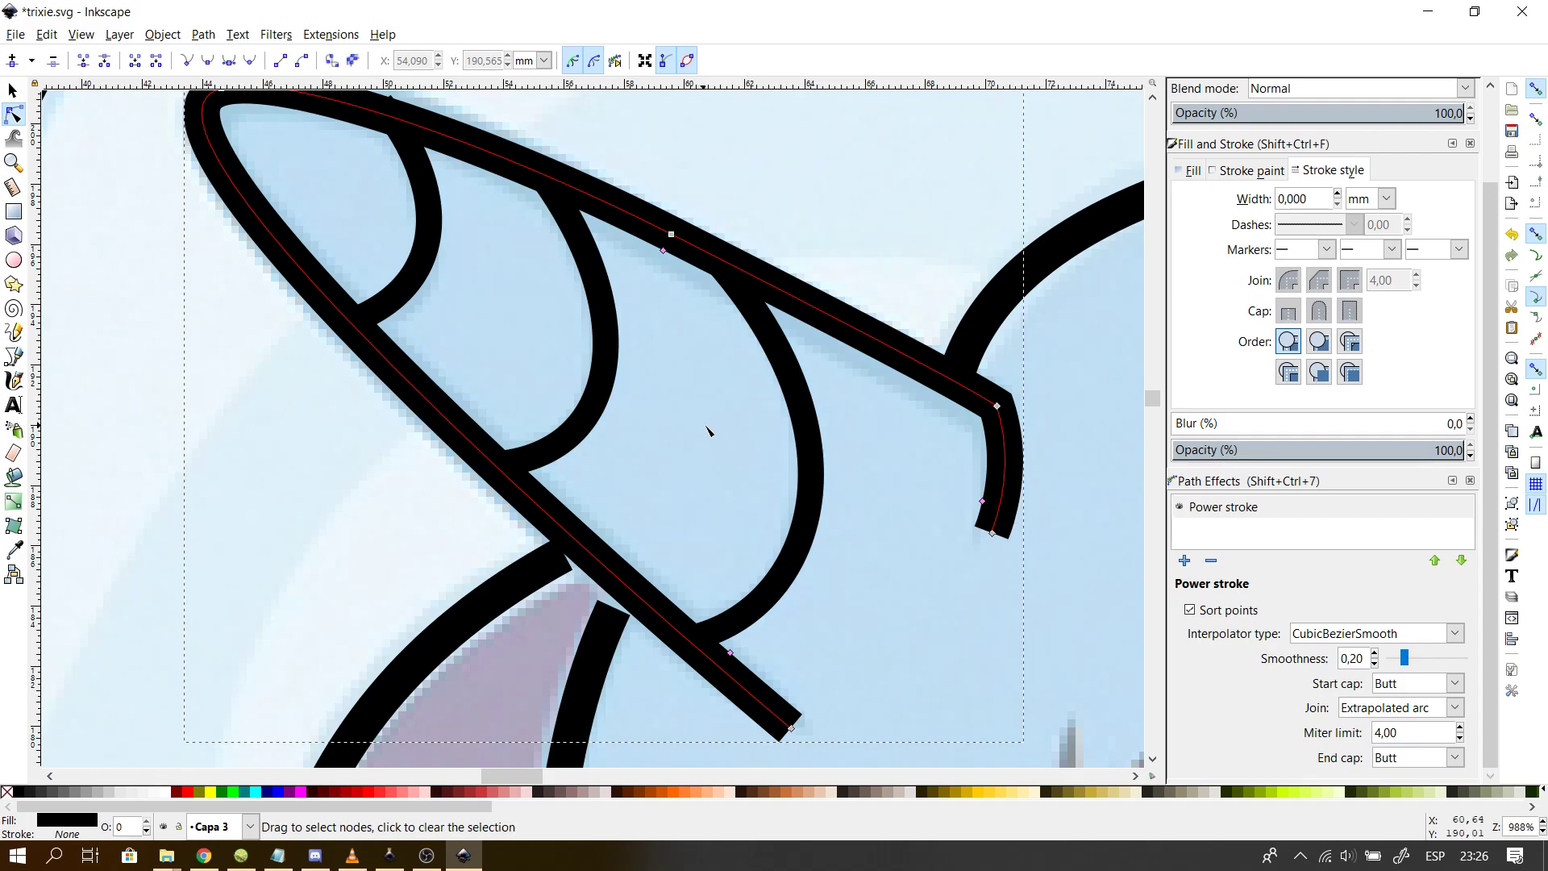
pyautogui.click(1403, 683)
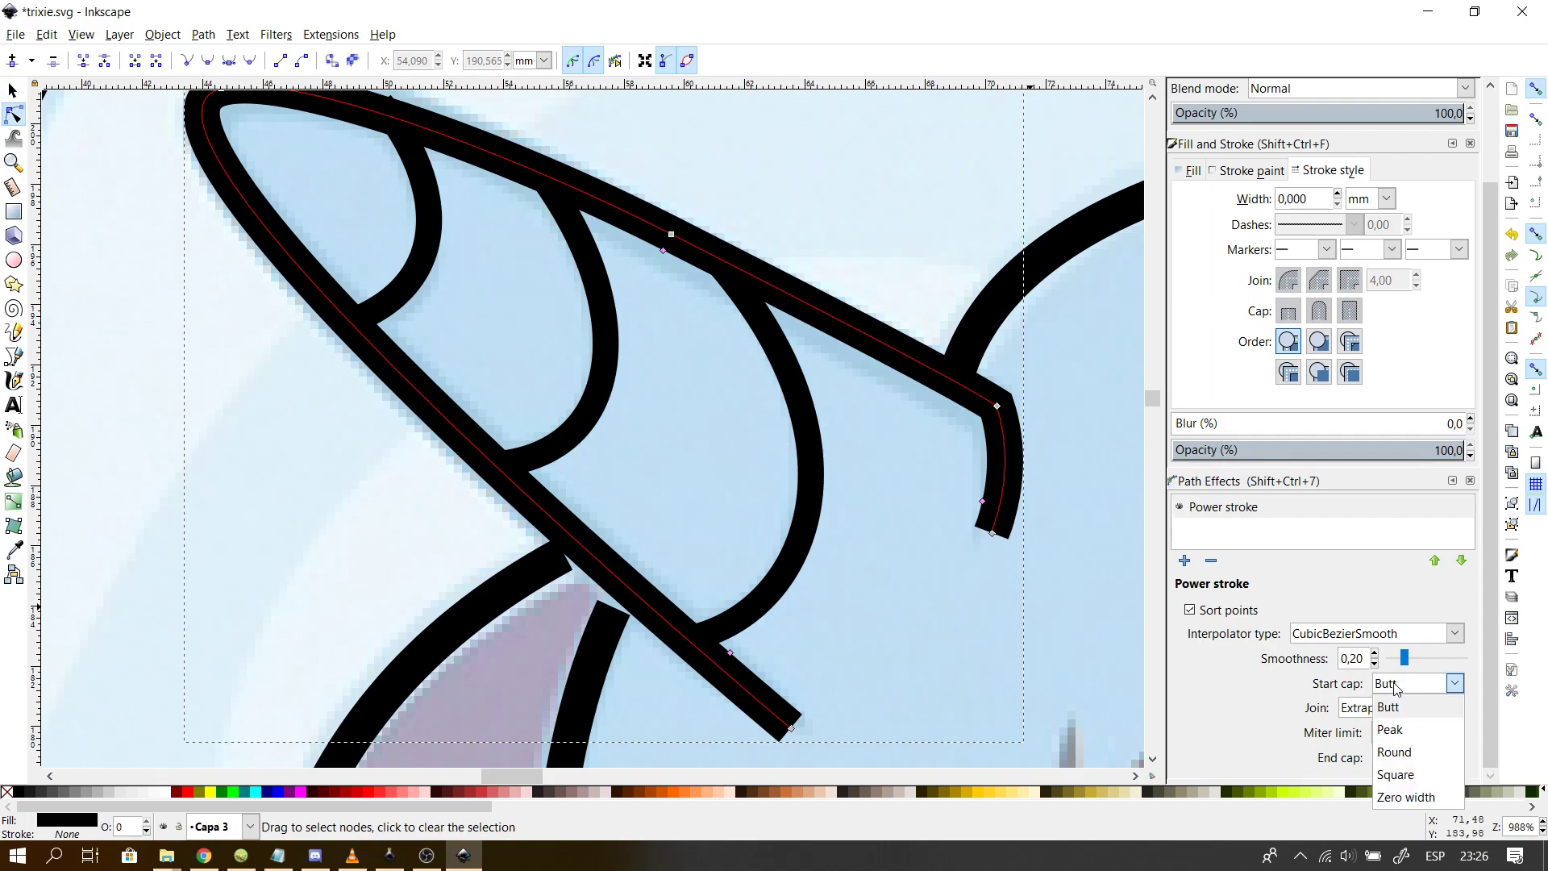
pyautogui.click(1406, 794)
pyautogui.click(1406, 764)
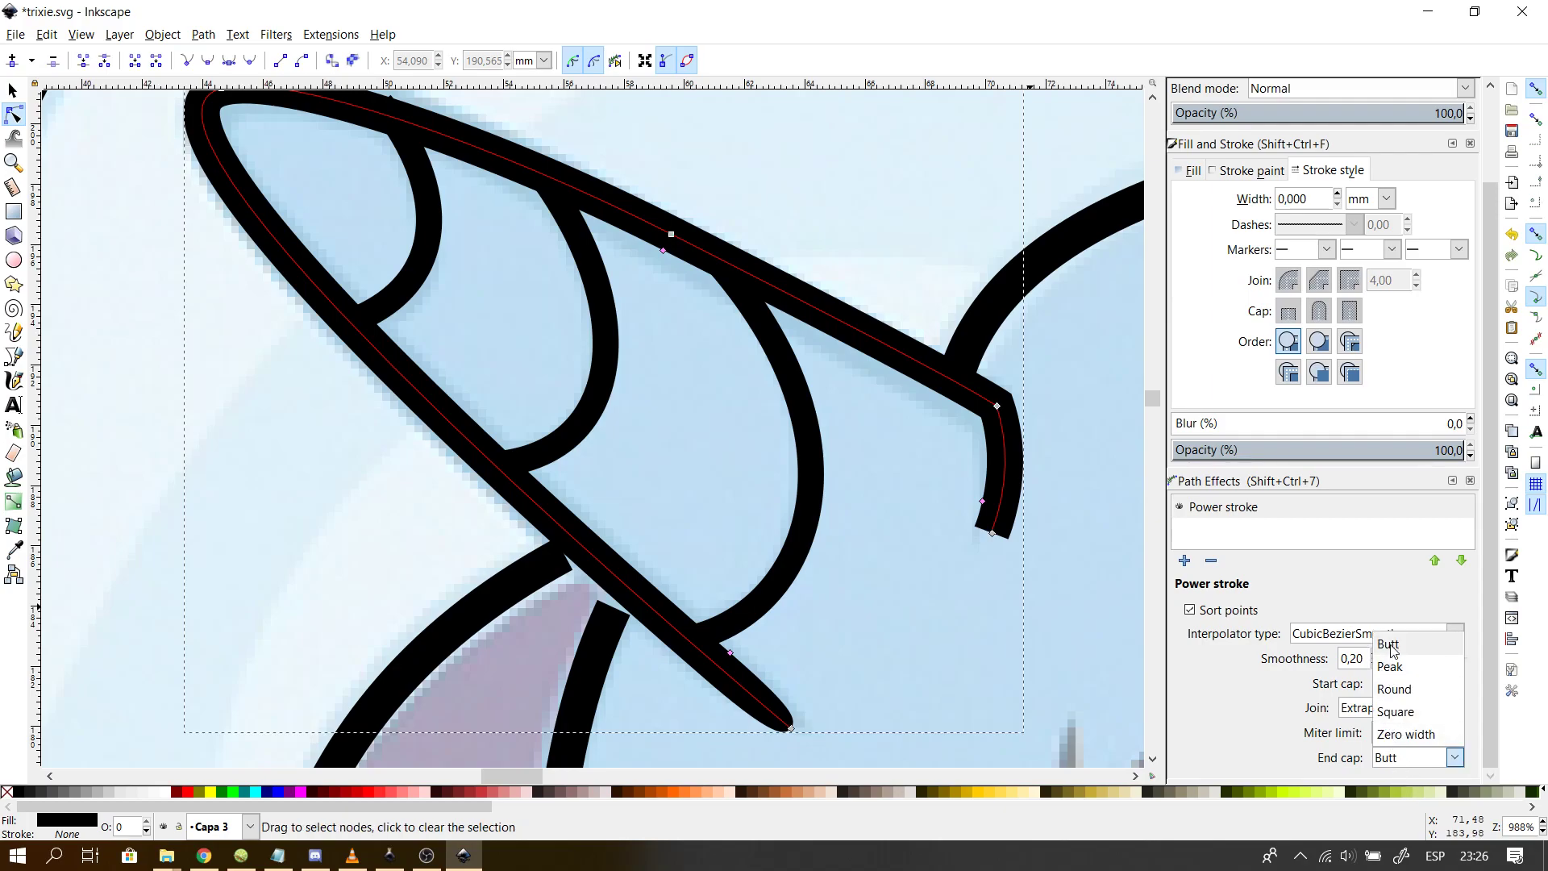
pyautogui.click(1401, 735)
pyautogui.click(856, 572)
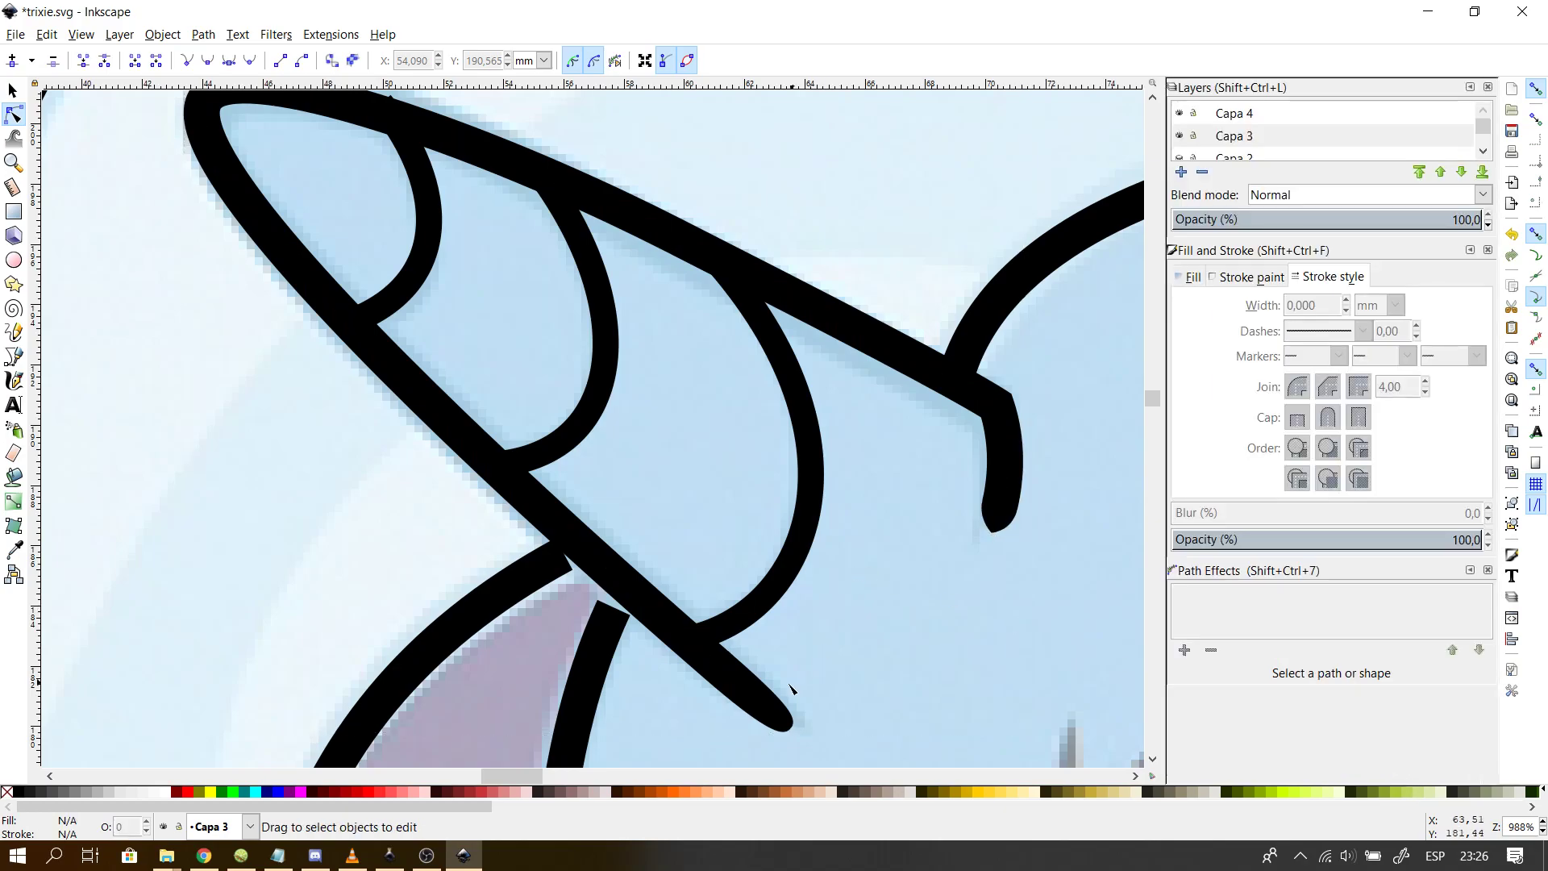
# - Slide the width control point near the ear outline's long lower end further back along the line, with its width at 1,2000
pyautogui.click(779, 711)
pyautogui.moveTo(730, 652)
pyautogui.mouseDown()
pyautogui.moveTo(691, 643)
pyautogui.moveTo(681, 613)
pyautogui.mouseUp()
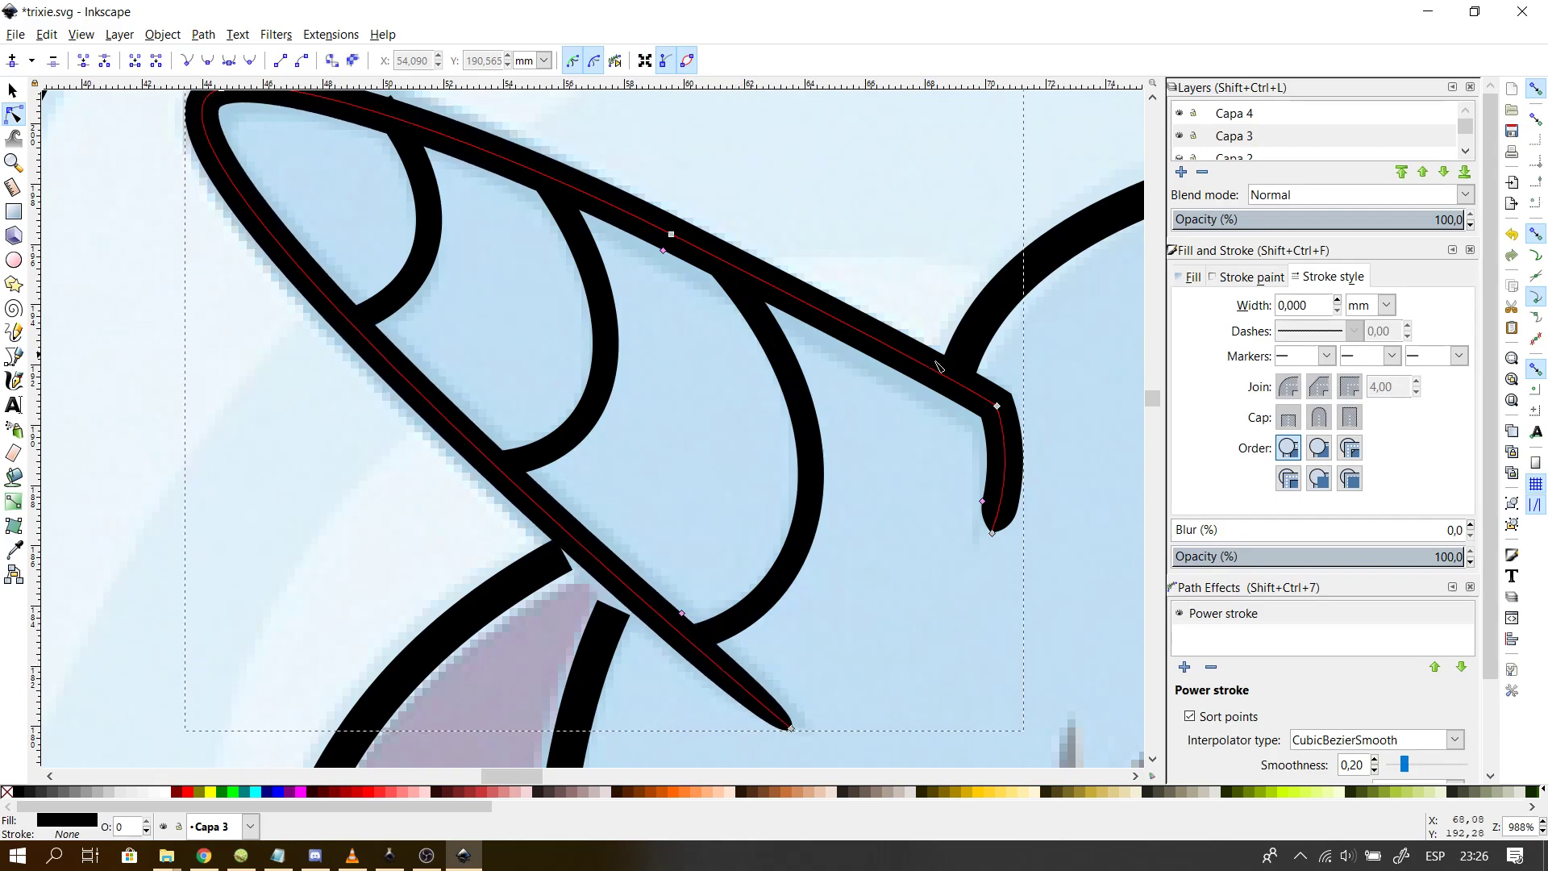
pyautogui.keyDown('shift'); pyautogui.click(661, 251); pyautogui.keyUp('shift')
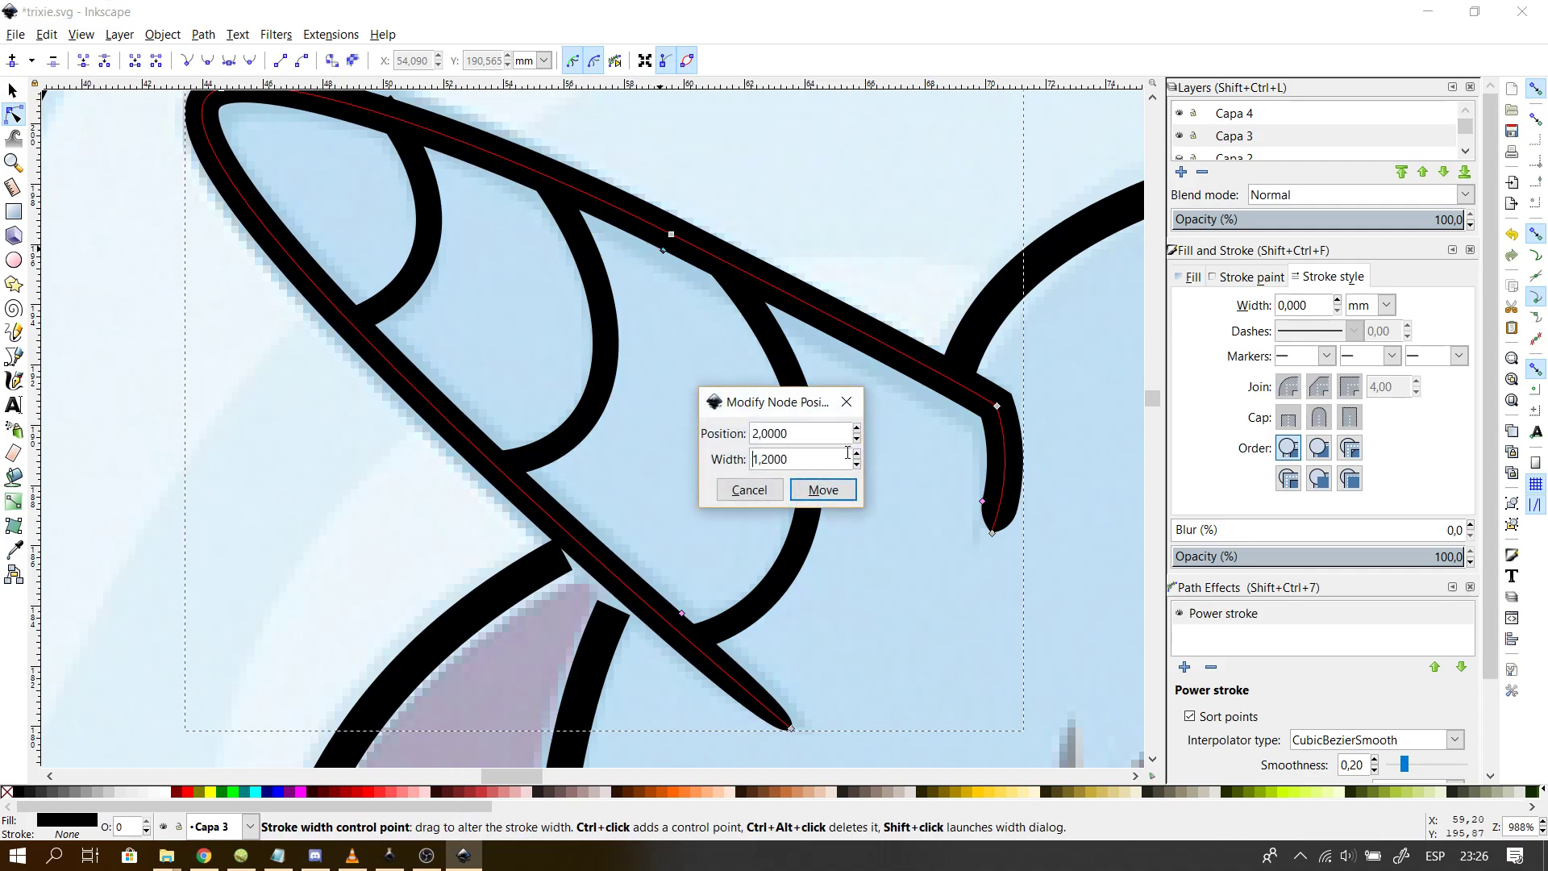
pyautogui.click(831, 493)
pyautogui.keyDown('shift'); pyautogui.click(682, 613); pyautogui.keyUp('shift')
pyautogui.write('1,2000')
pyautogui.press('Return')
# - Slide the width control point near the ear outline's hooked end back past the corner to taper the whole hook
pyautogui.click(800, 542)
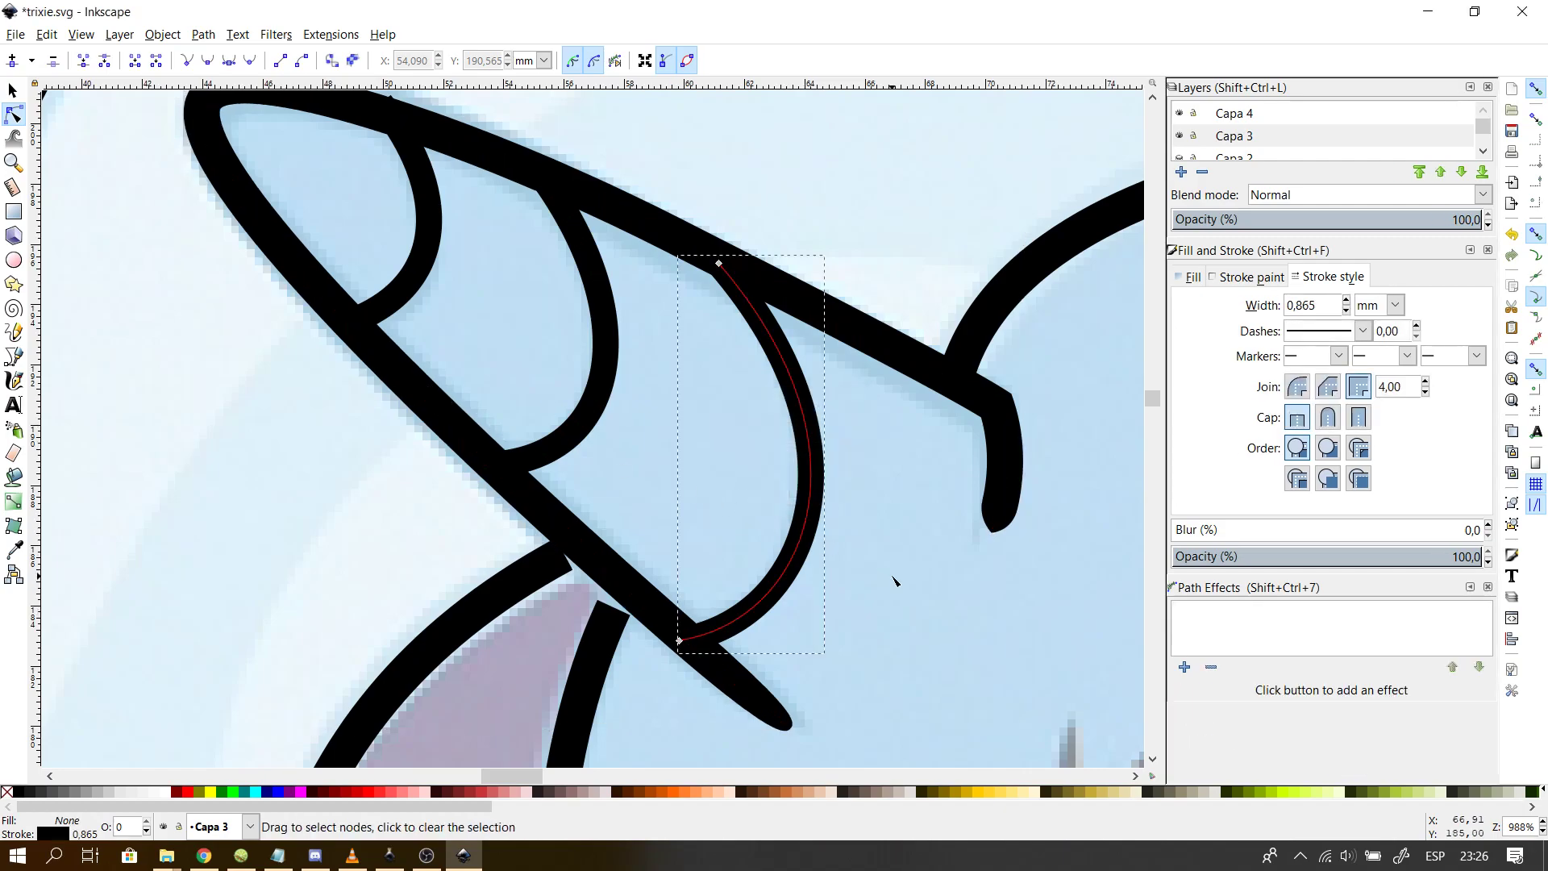
pyautogui.click(836, 674)
pyautogui.click(791, 728)
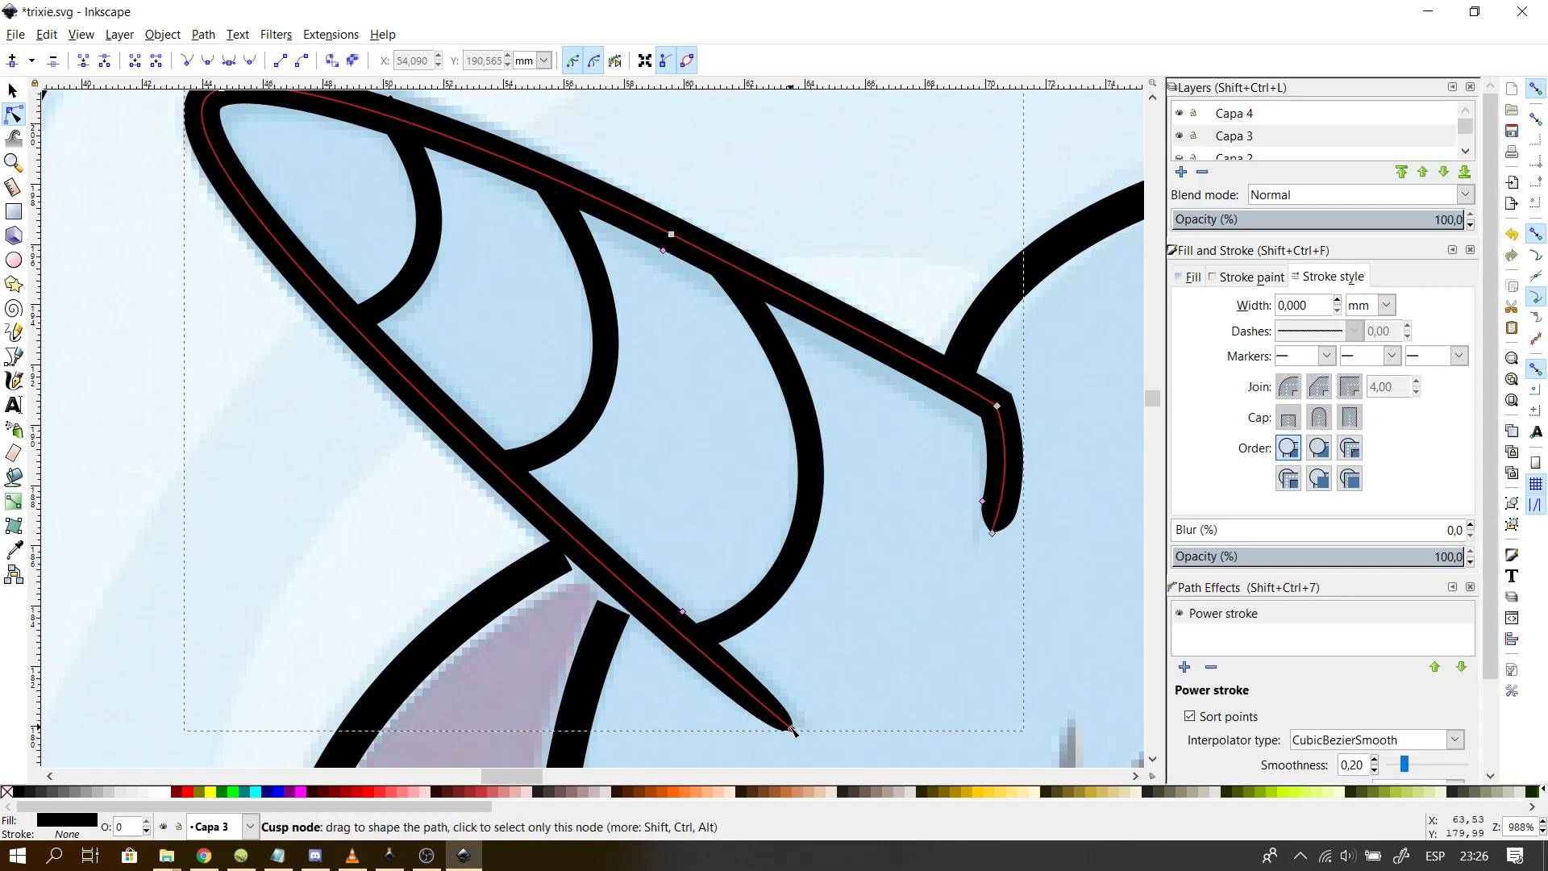
pyautogui.moveTo(791, 727)
pyautogui.mouseDown()
pyautogui.moveTo(742, 736)
pyautogui.moveTo(812, 733)
pyautogui.moveTo(791, 728)
pyautogui.mouseUp()
pyautogui.click(896, 672)
pyautogui.moveTo(982, 500)
pyautogui.mouseDown()
pyautogui.moveTo(964, 369)
pyautogui.moveTo(907, 383)
pyautogui.mouseUp()
pyautogui.keyDown('shift'); pyautogui.click(905, 376); pyautogui.keyUp('shift')
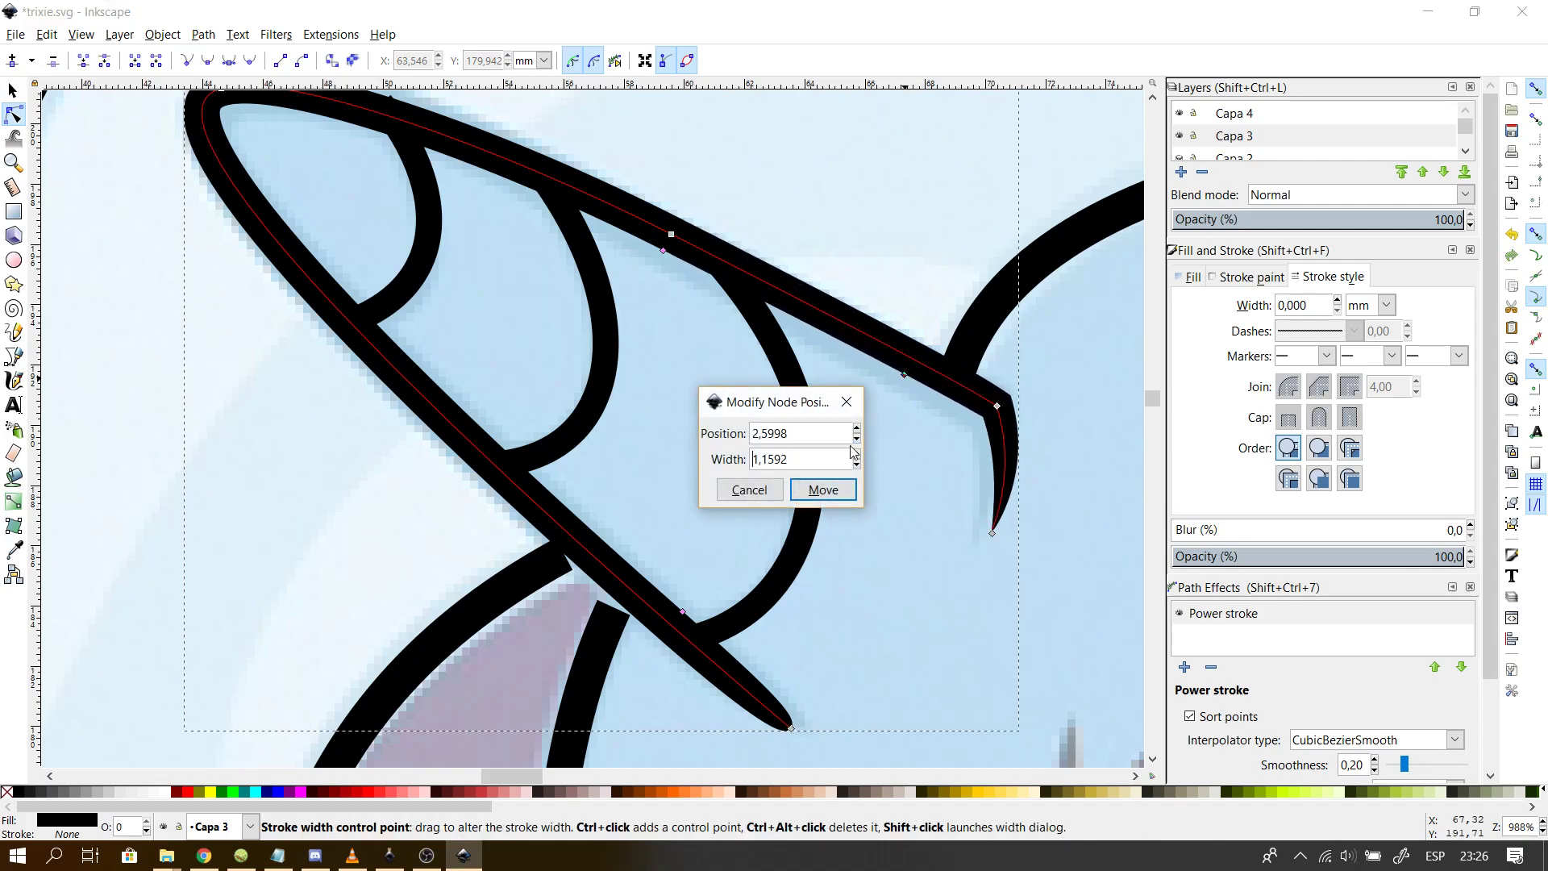
pyautogui.press('Return')
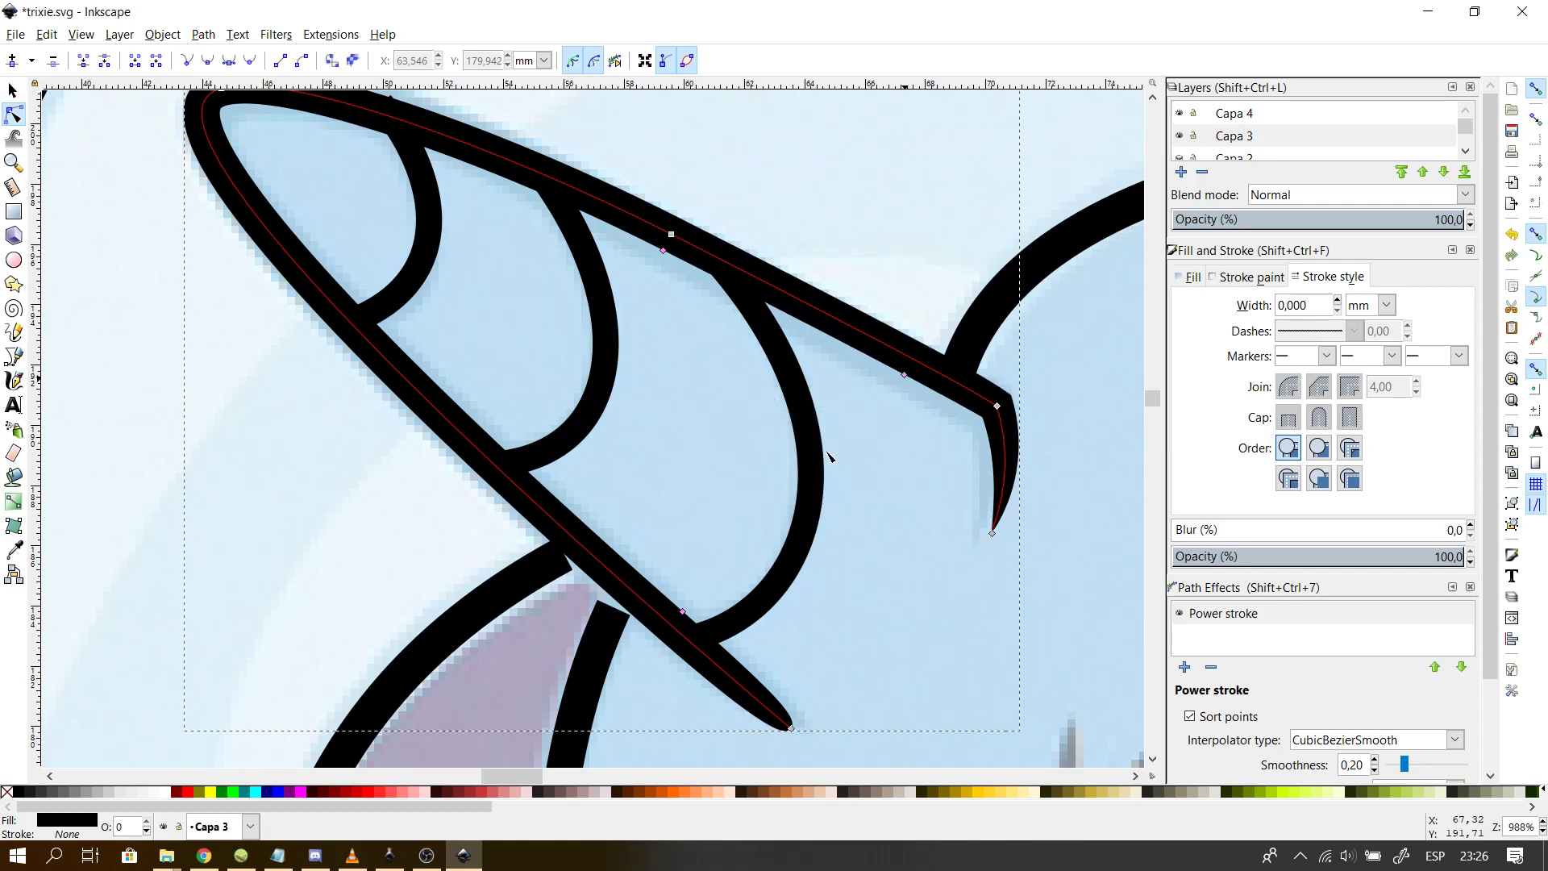
# - Reshape the ear outline's hooked end by moving its tip node and corner node slightly inward, and adjust the adjoining upper edge
pyautogui.moveTo(987, 533)
pyautogui.mouseDown()
pyautogui.moveTo(985, 553)
pyautogui.moveTo(991, 534)
pyautogui.moveTo(977, 536)
pyautogui.mouseUp()
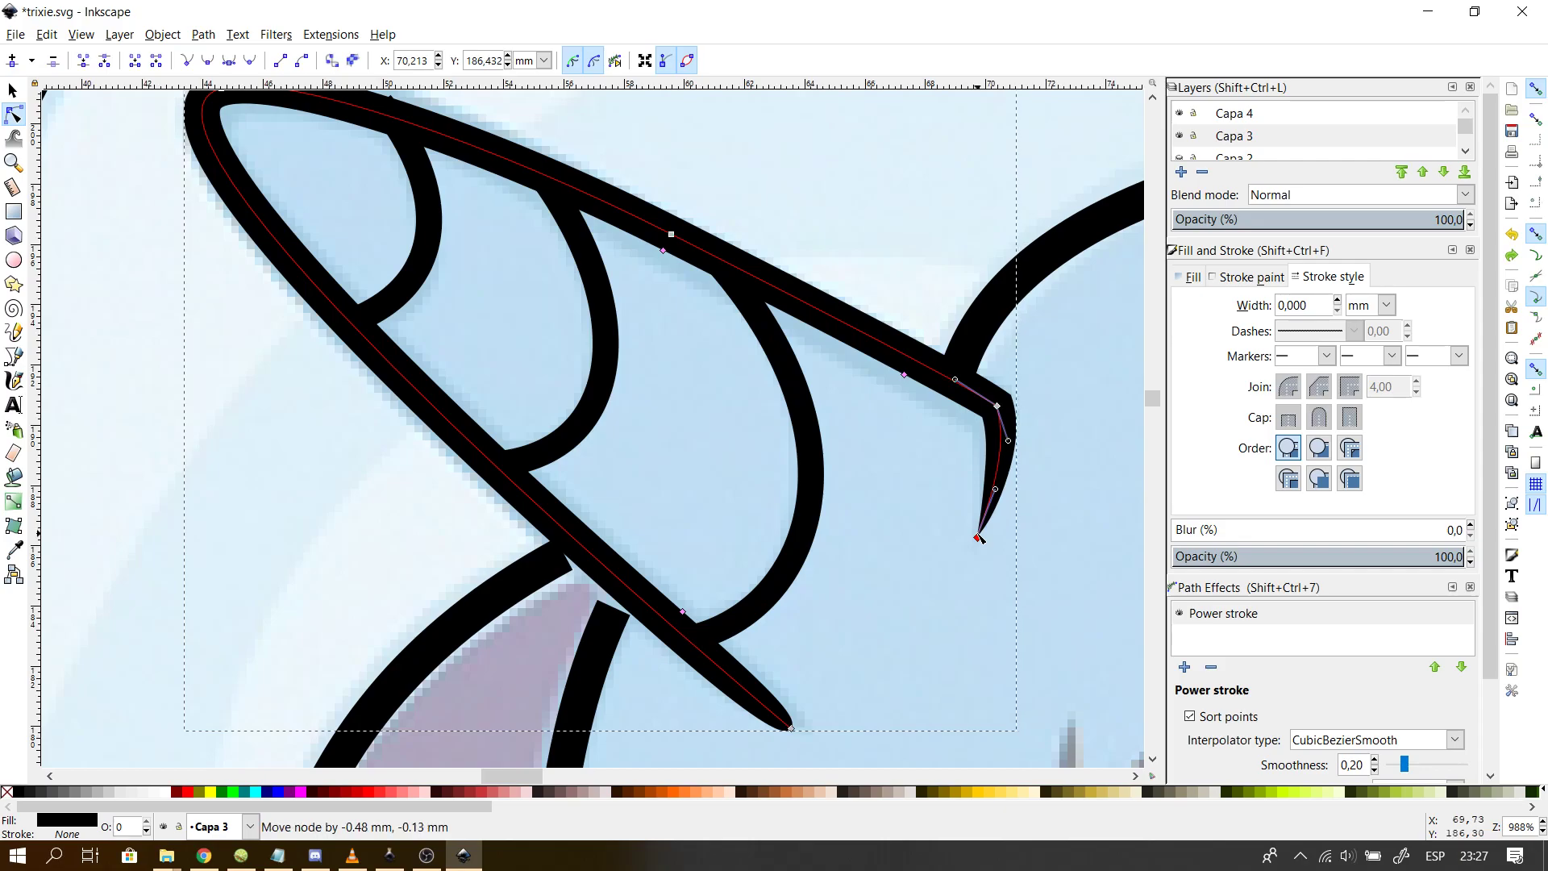
pyautogui.moveTo(999, 407); pyautogui.dragTo(988, 418)
pyautogui.moveTo(839, 319); pyautogui.dragTo(837, 325)
pyautogui.press('Escape')
pyautogui.press('Escape')
pyautogui.scroll(-1, 877, 461)
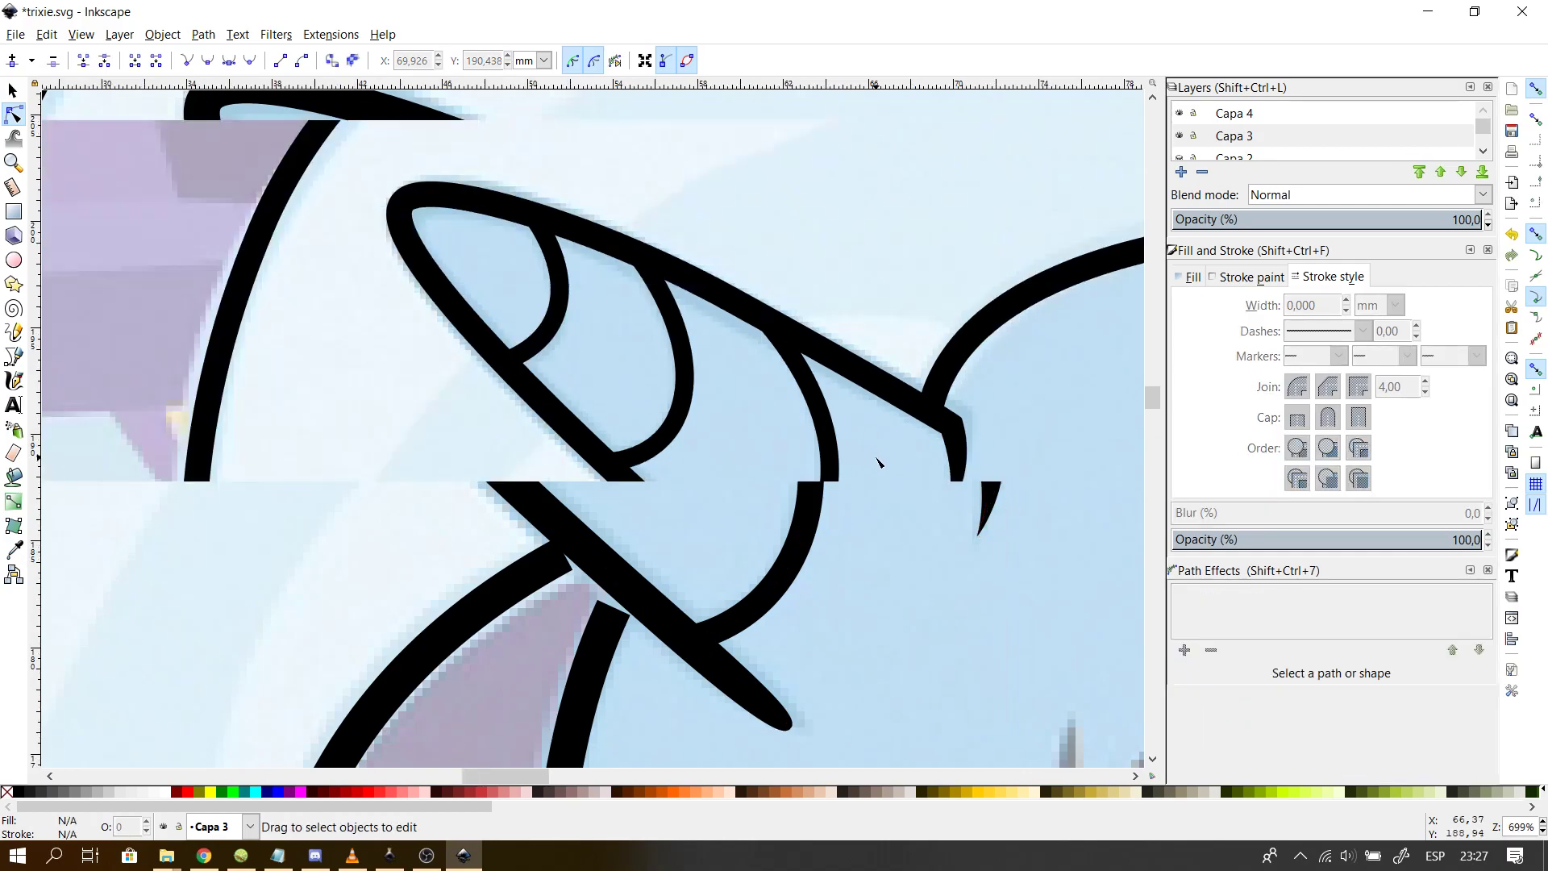
pyautogui.scroll(-1, 877, 462)
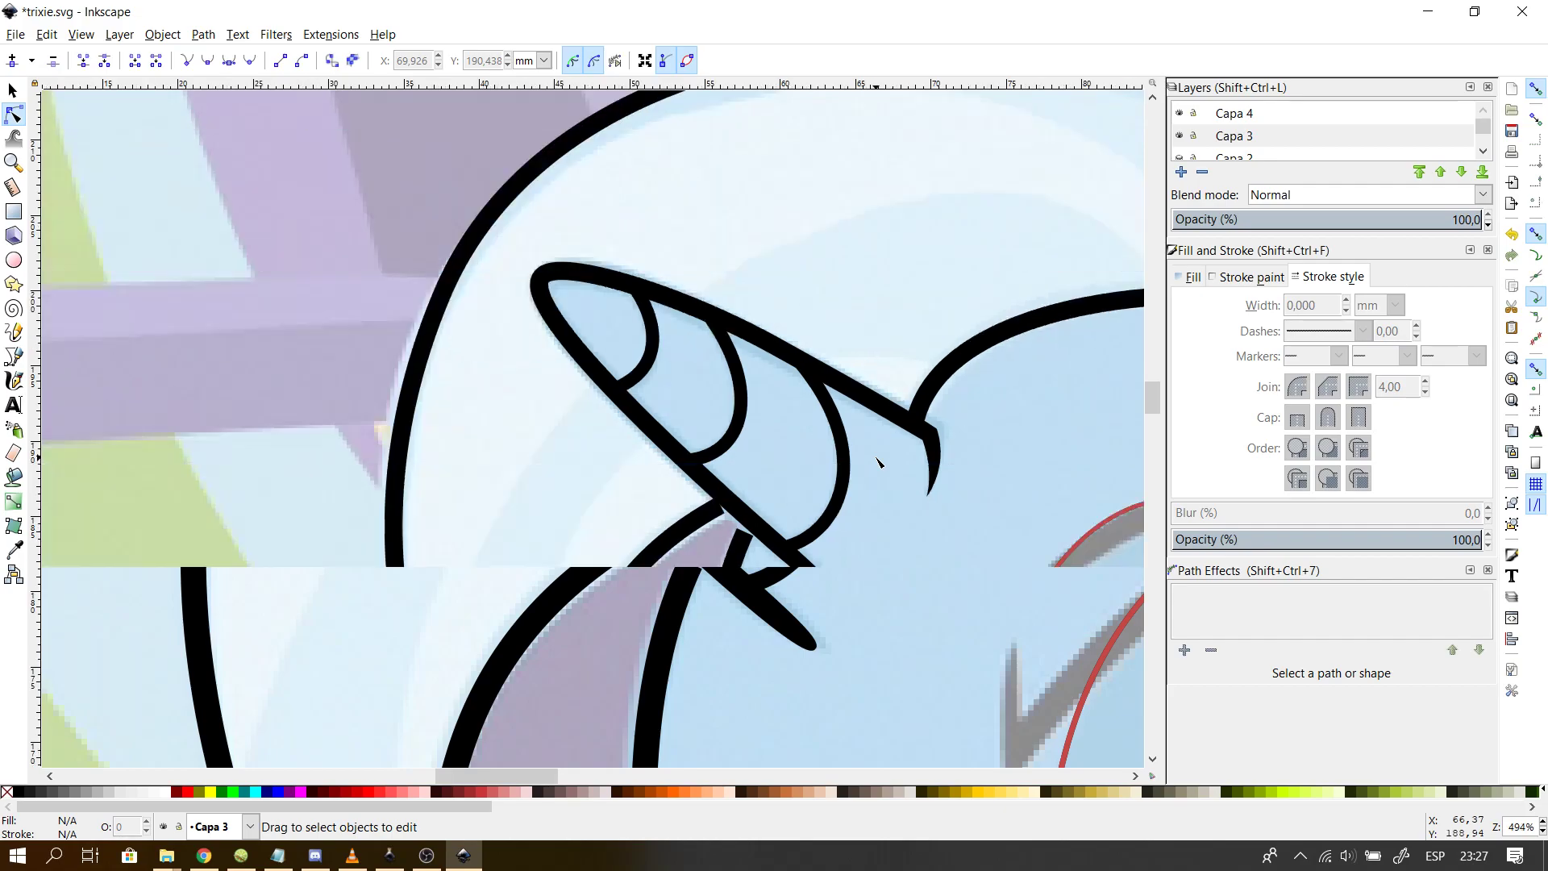
# - Nudge the ear outline's upper-edge node about 0.27 mm down and shift the node at the ear tip slightly outward
pyautogui.click(790, 355)
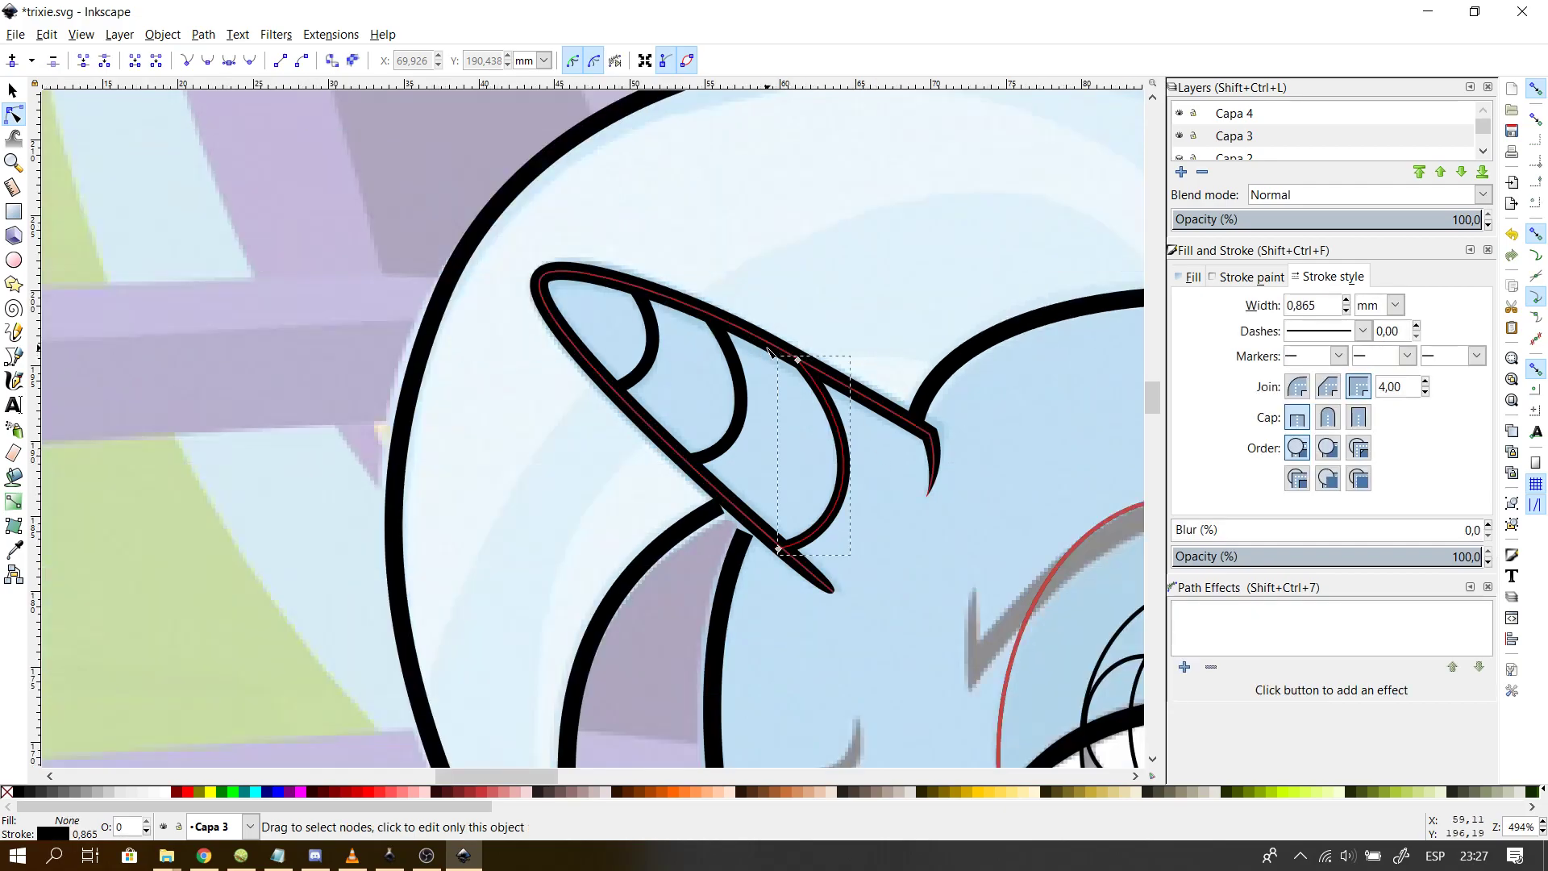
pyautogui.click(773, 346)
pyautogui.moveTo(774, 348); pyautogui.dragTo(774, 352)
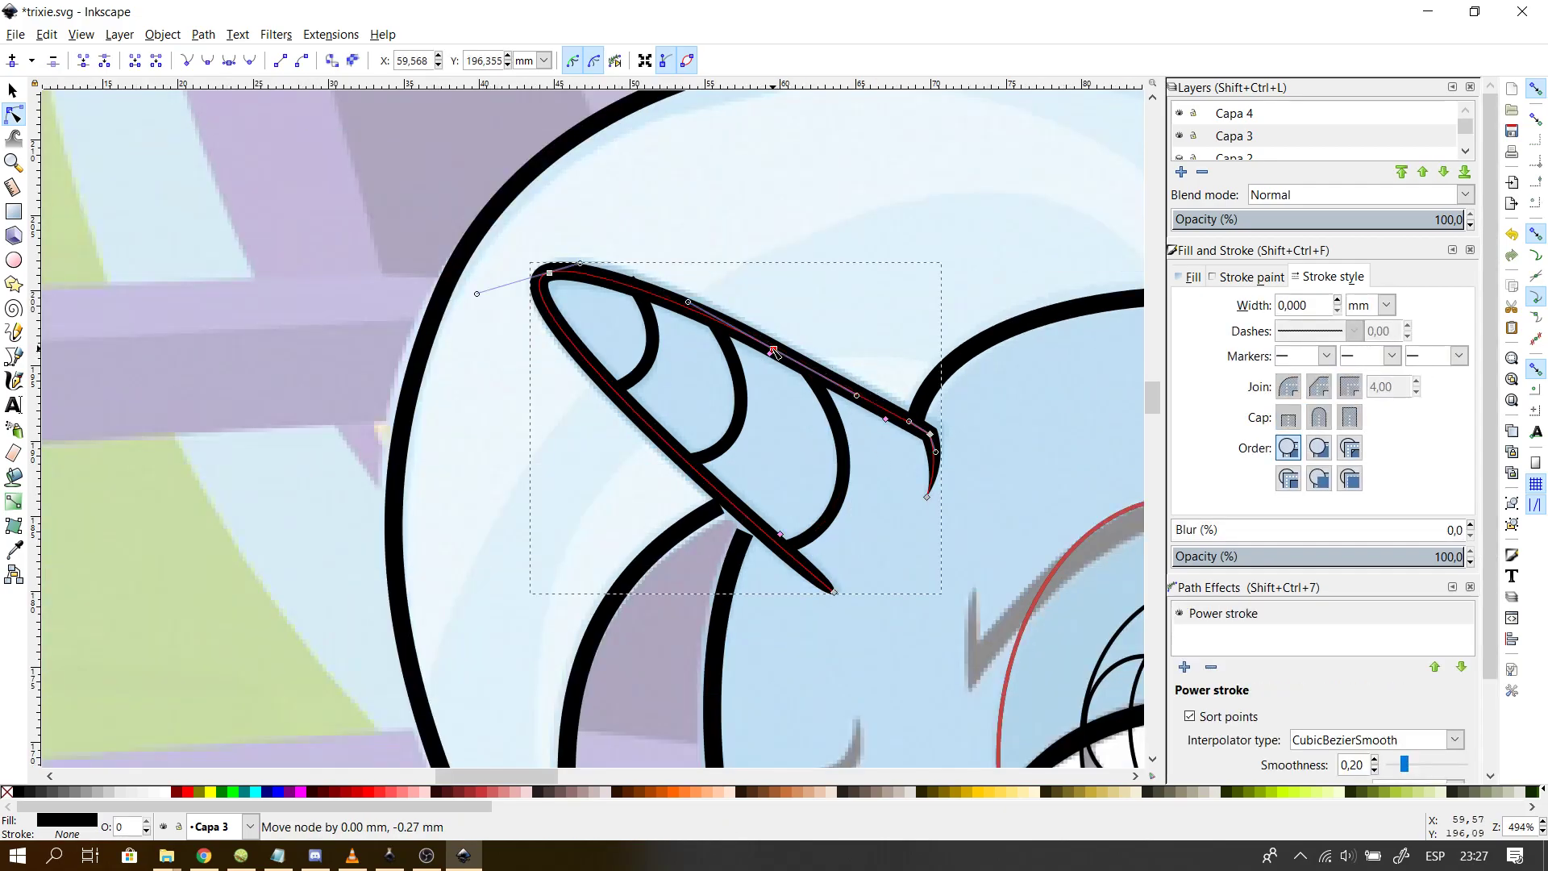
pyautogui.click(802, 235)
pyautogui.click(564, 283)
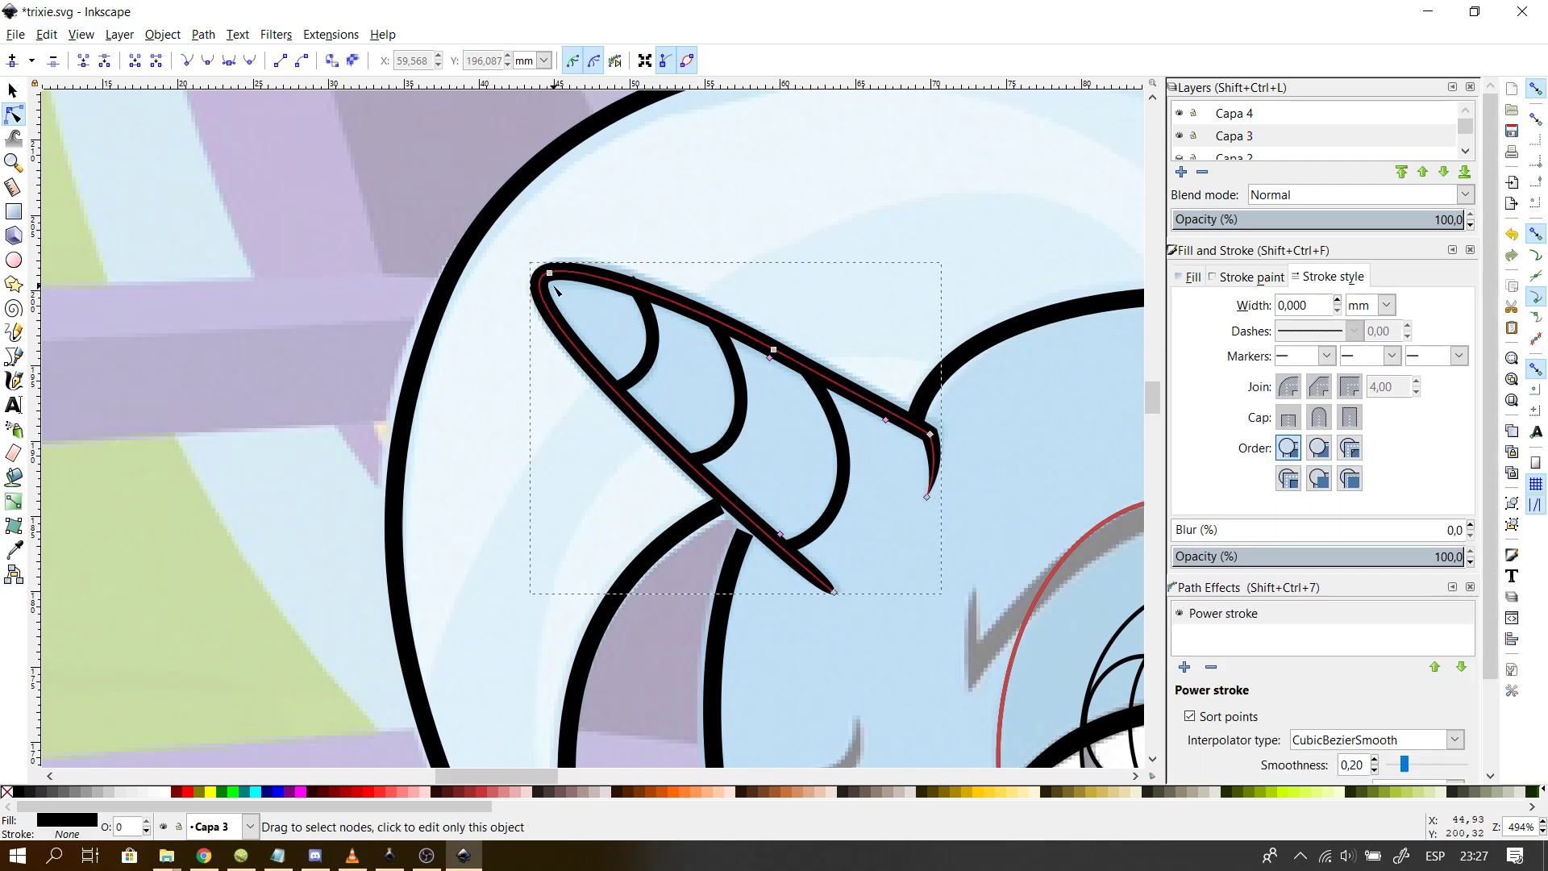
pyautogui.moveTo(549, 274); pyautogui.dragTo(552, 270)
pyautogui.click(604, 224)
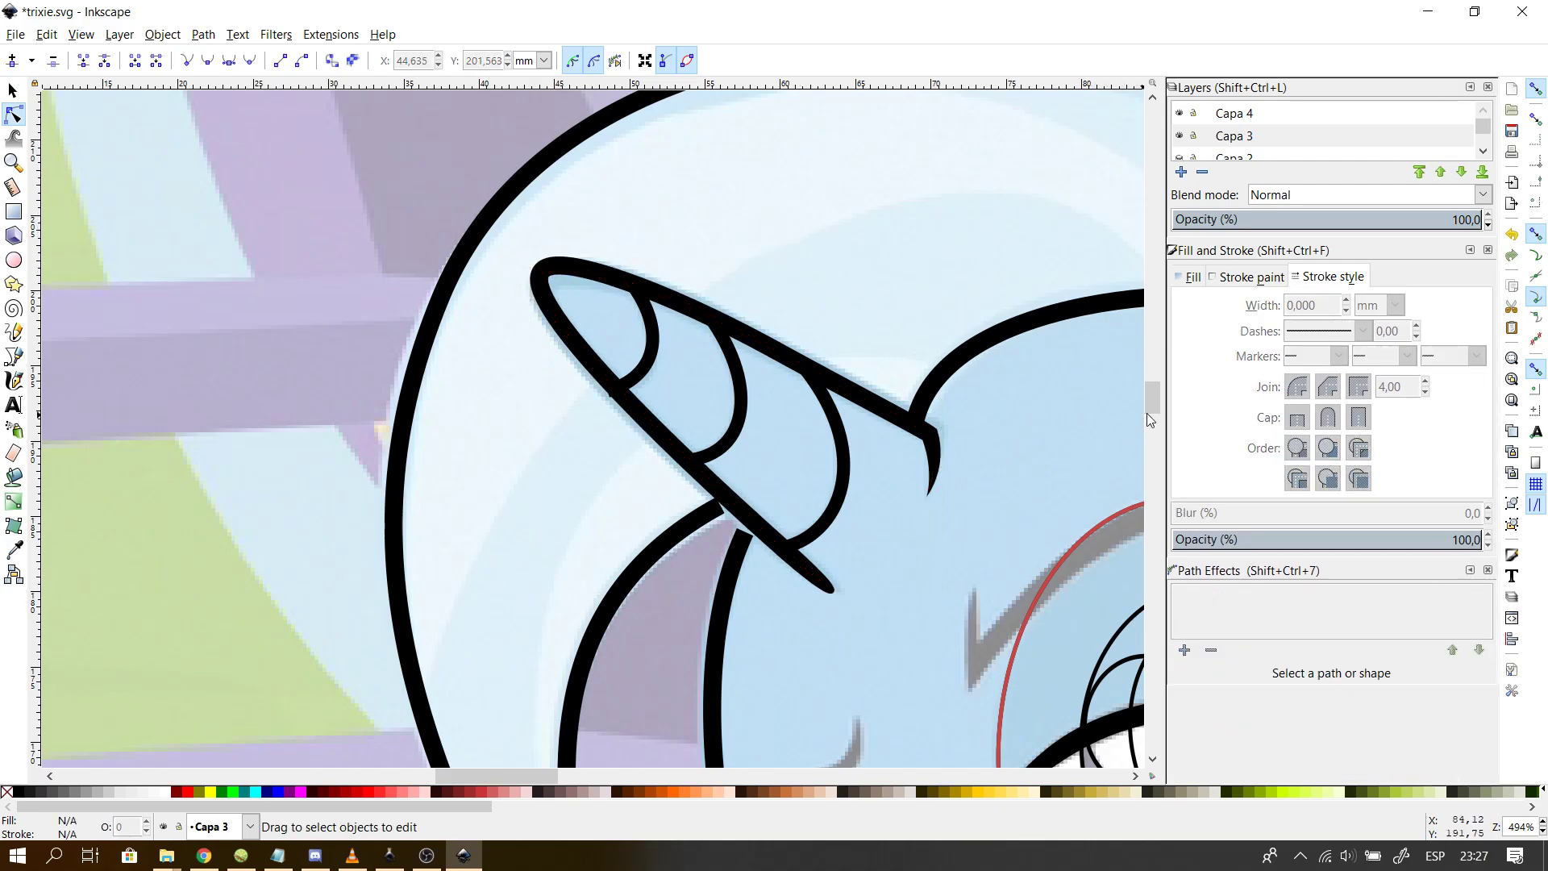
# - Extend the ends of the two hair lines just below the ear until they meet the ear outline
pyautogui.moveTo(1150, 408); pyautogui.dragTo(1148, 418)
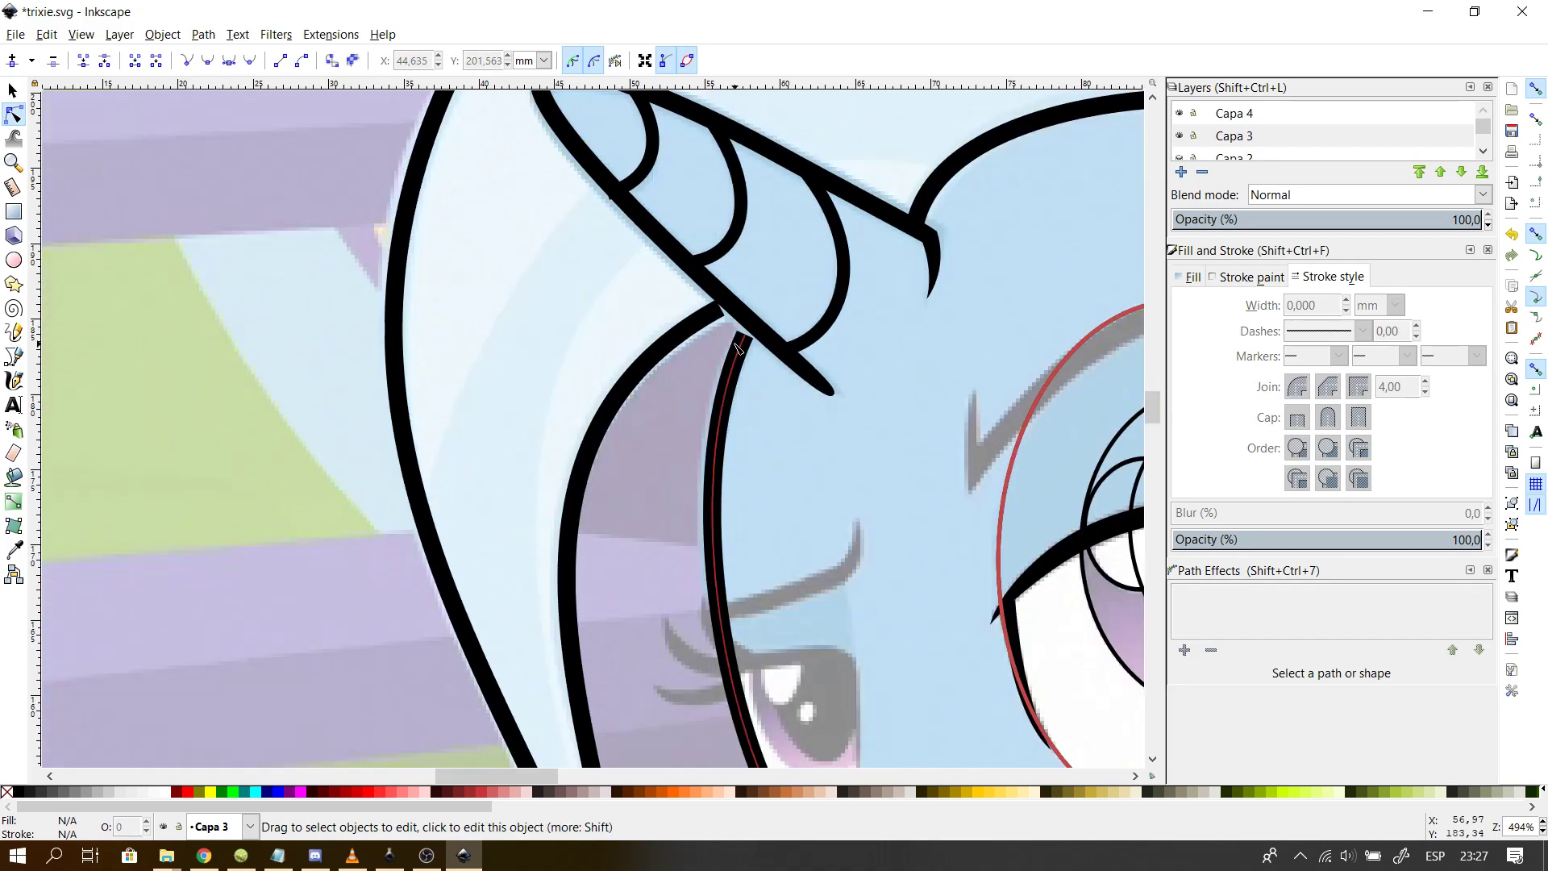
pyautogui.click(738, 347)
pyautogui.moveTo(746, 339); pyautogui.dragTo(726, 310)
pyautogui.click(721, 312)
pyautogui.click(721, 309)
pyautogui.hotkey('ctrl', 'z')
pyautogui.click(879, 458)
pyautogui.click(881, 461)
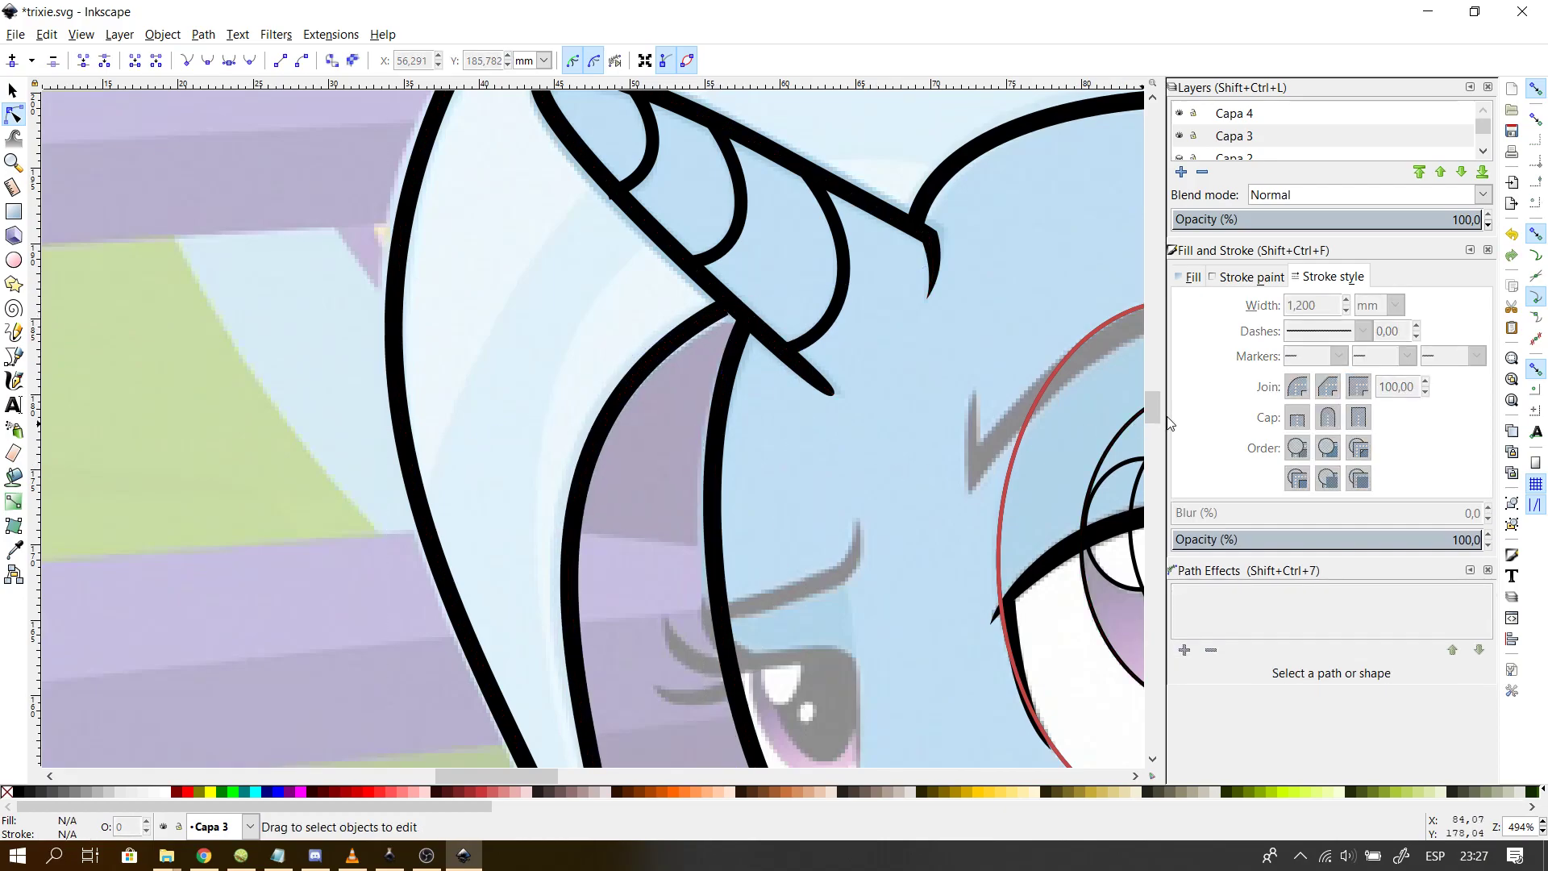
# - Apply a Power stroke path effect with the CubicBezierSmooth interpolator to the raised leg's outline
pyautogui.scroll(-10, 1148, 420)
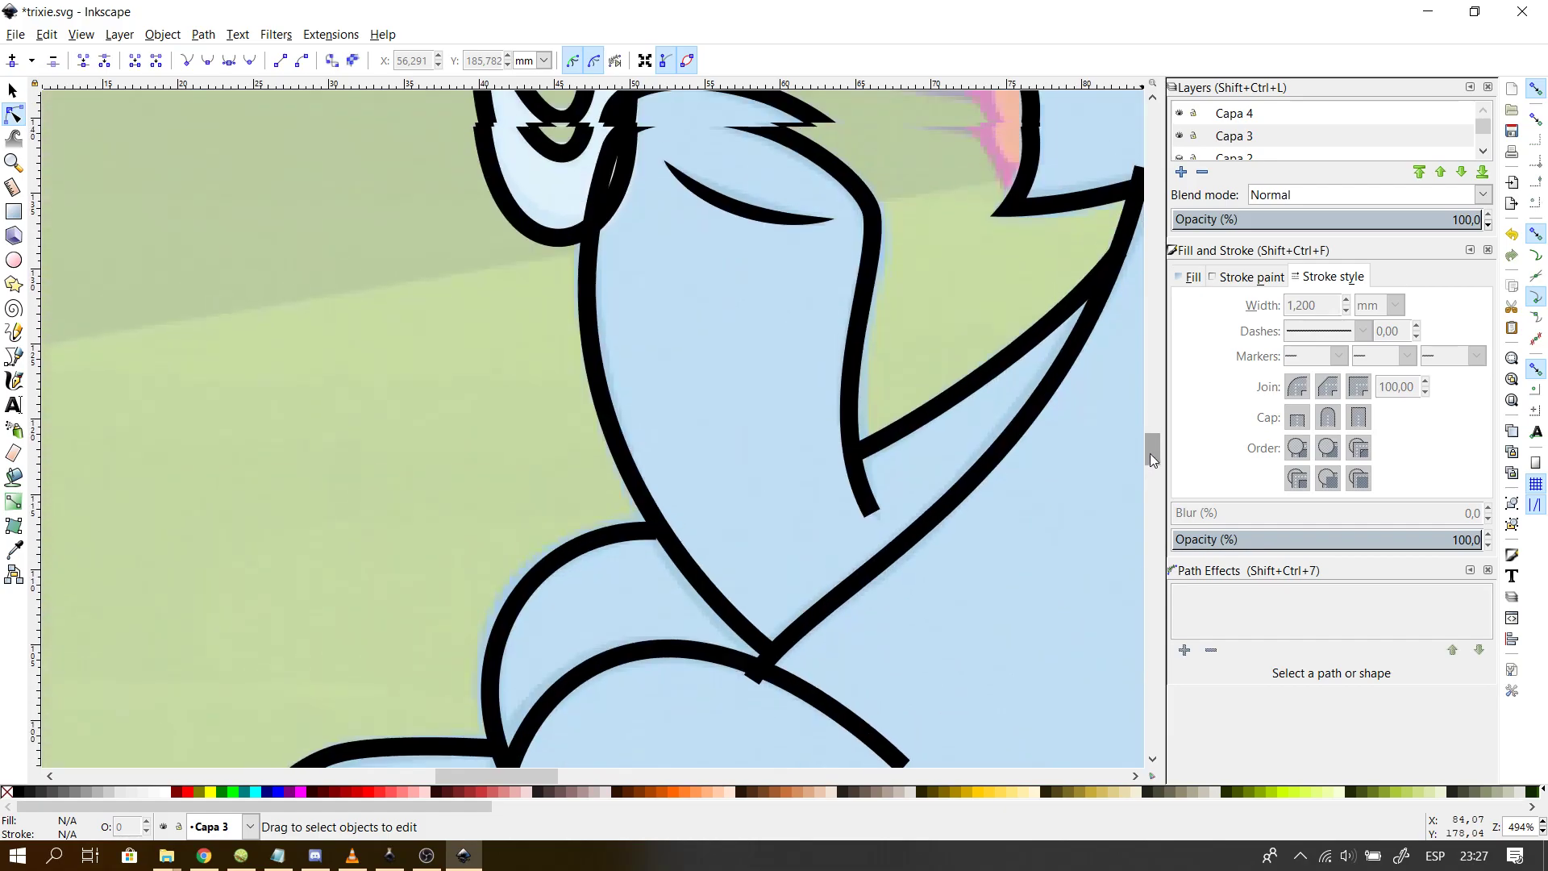
pyautogui.moveTo(1150, 455); pyautogui.dragTo(1151, 452)
pyautogui.click(856, 457)
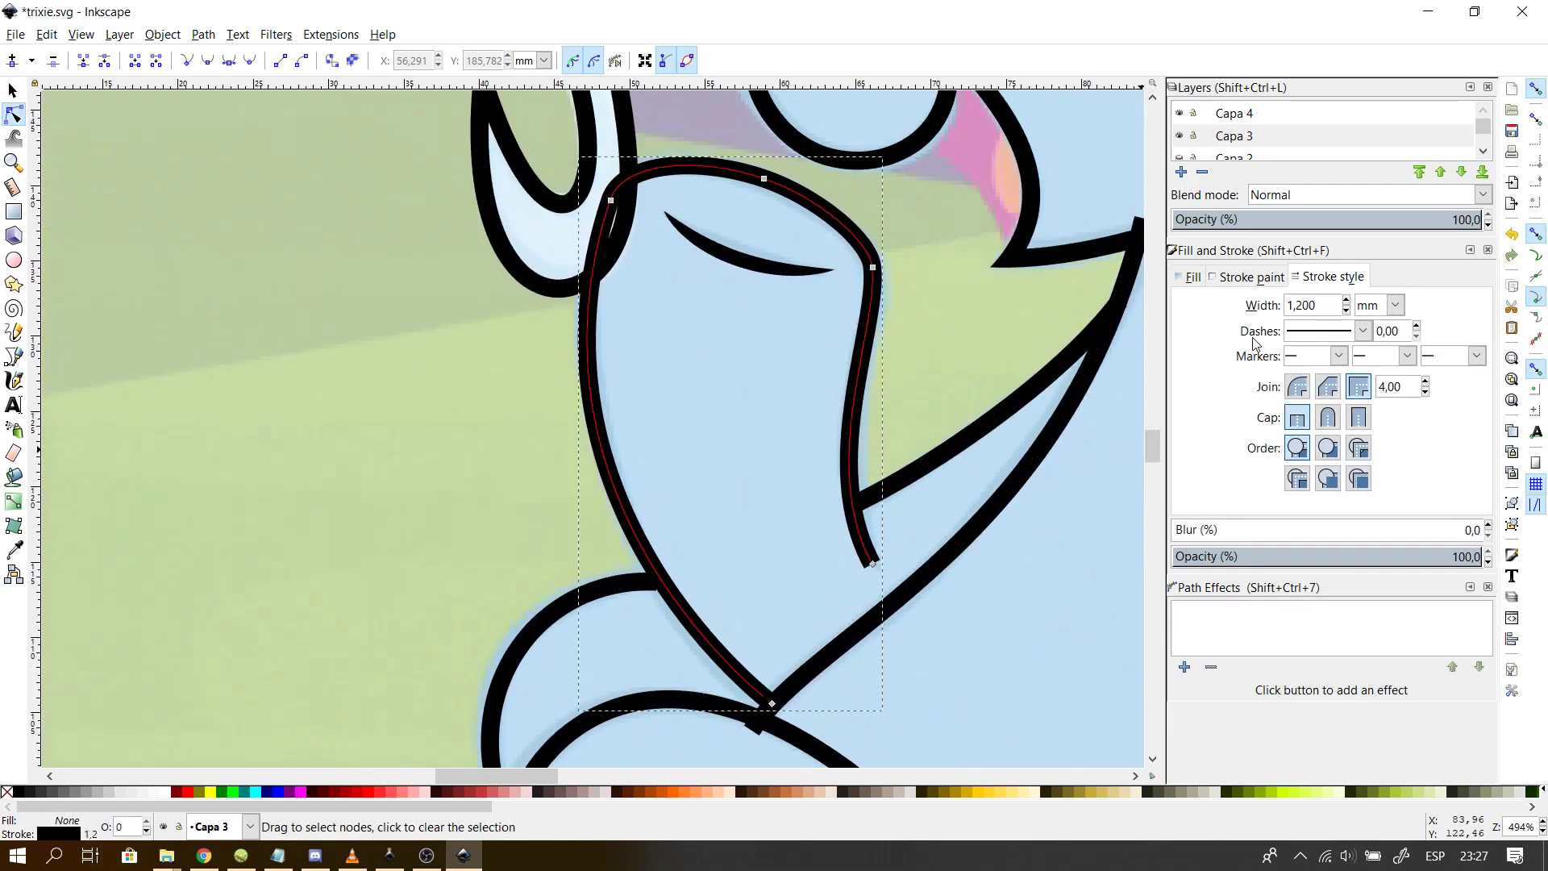
pyautogui.click(1185, 668)
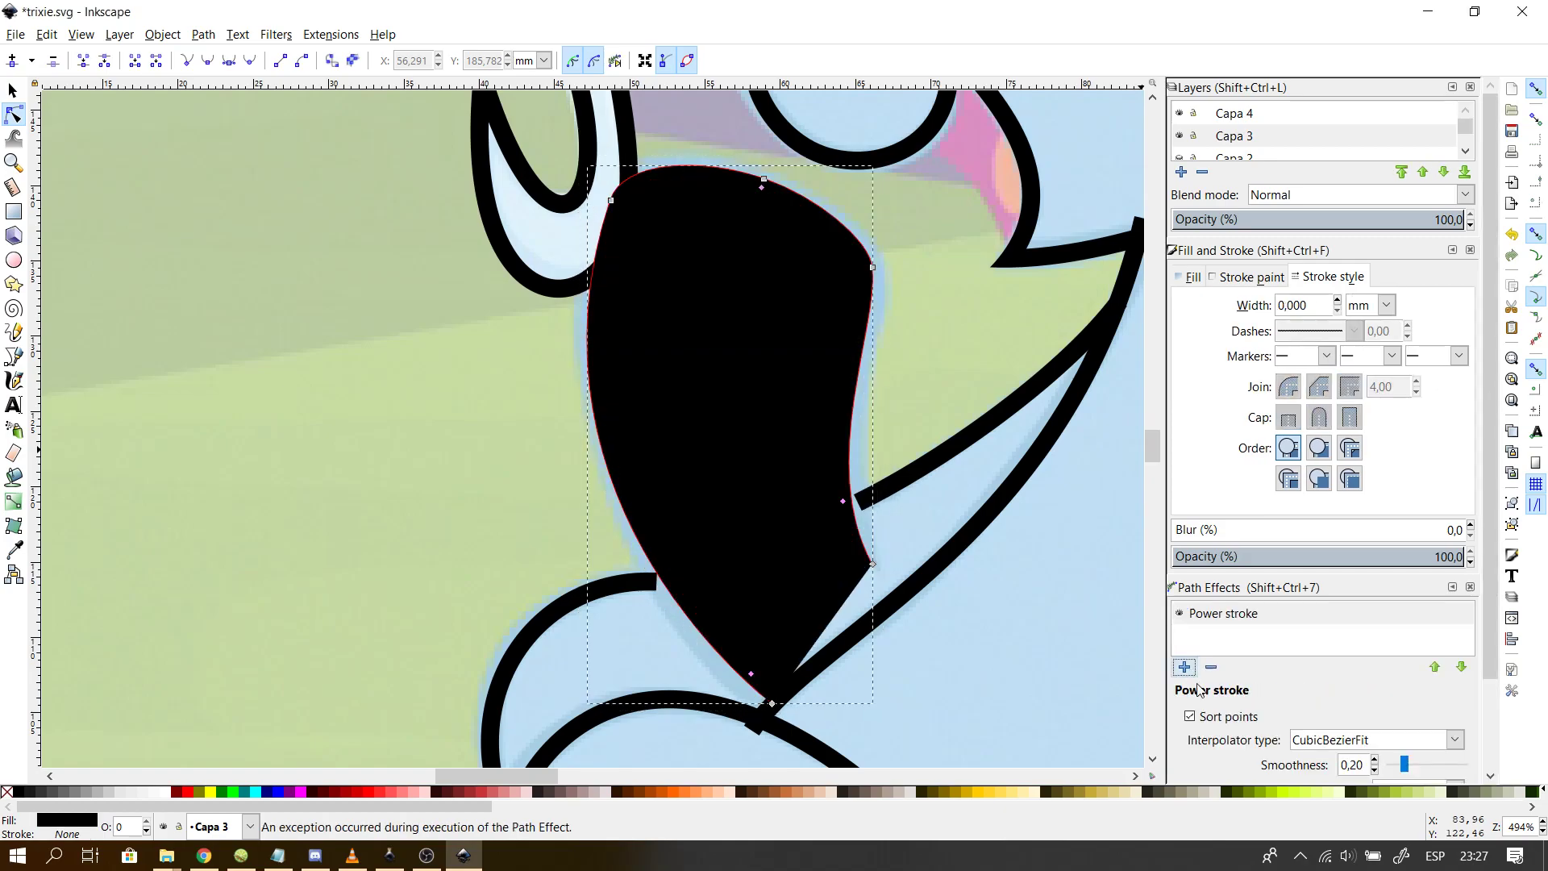
pyautogui.click(1330, 742)
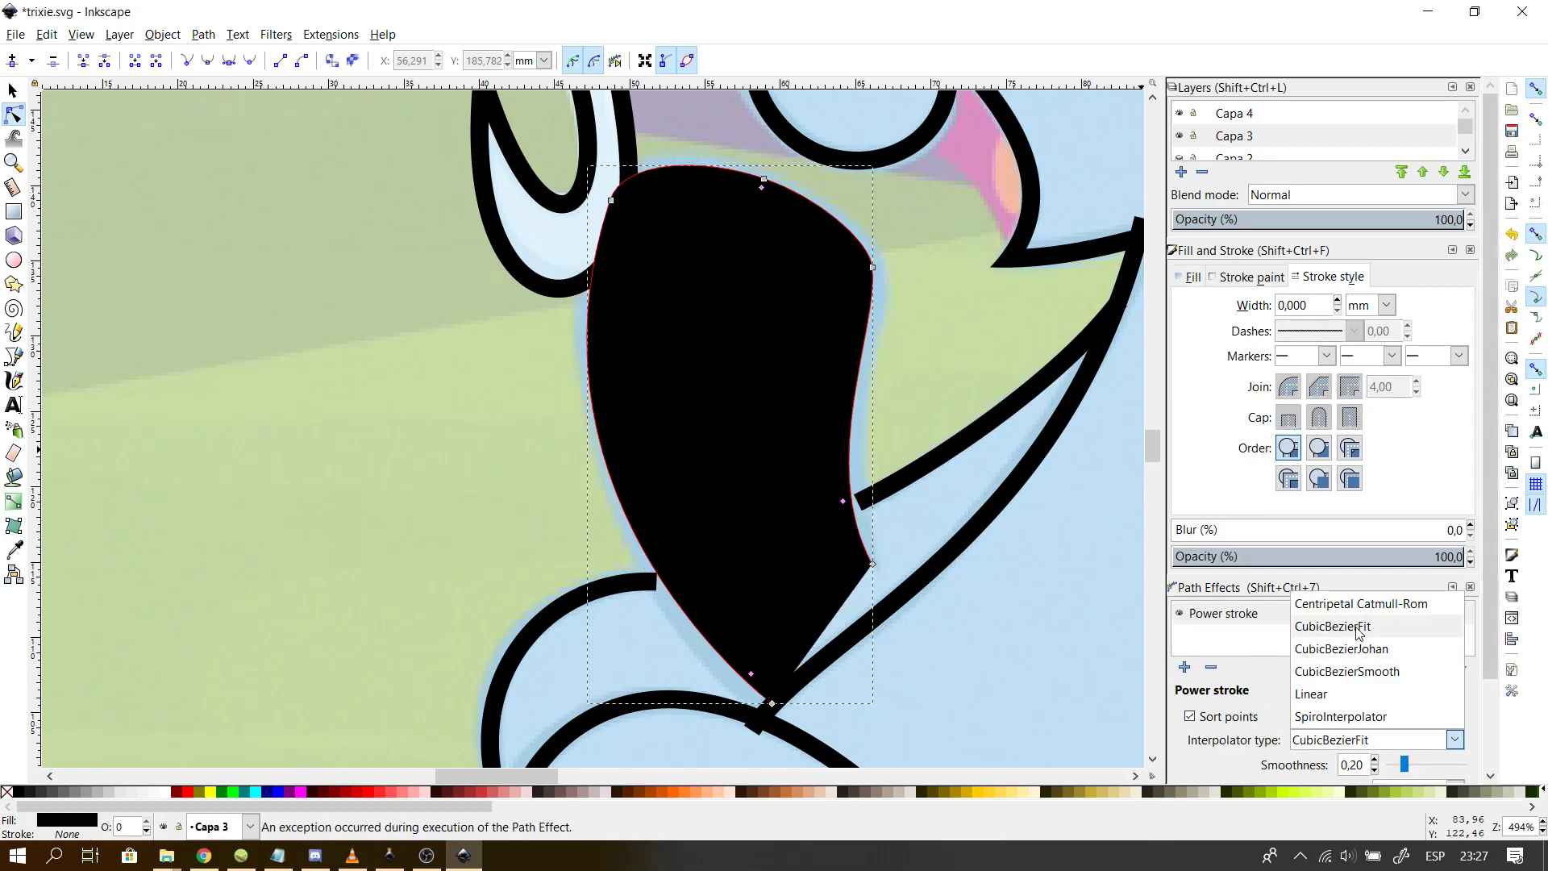
pyautogui.click(1351, 678)
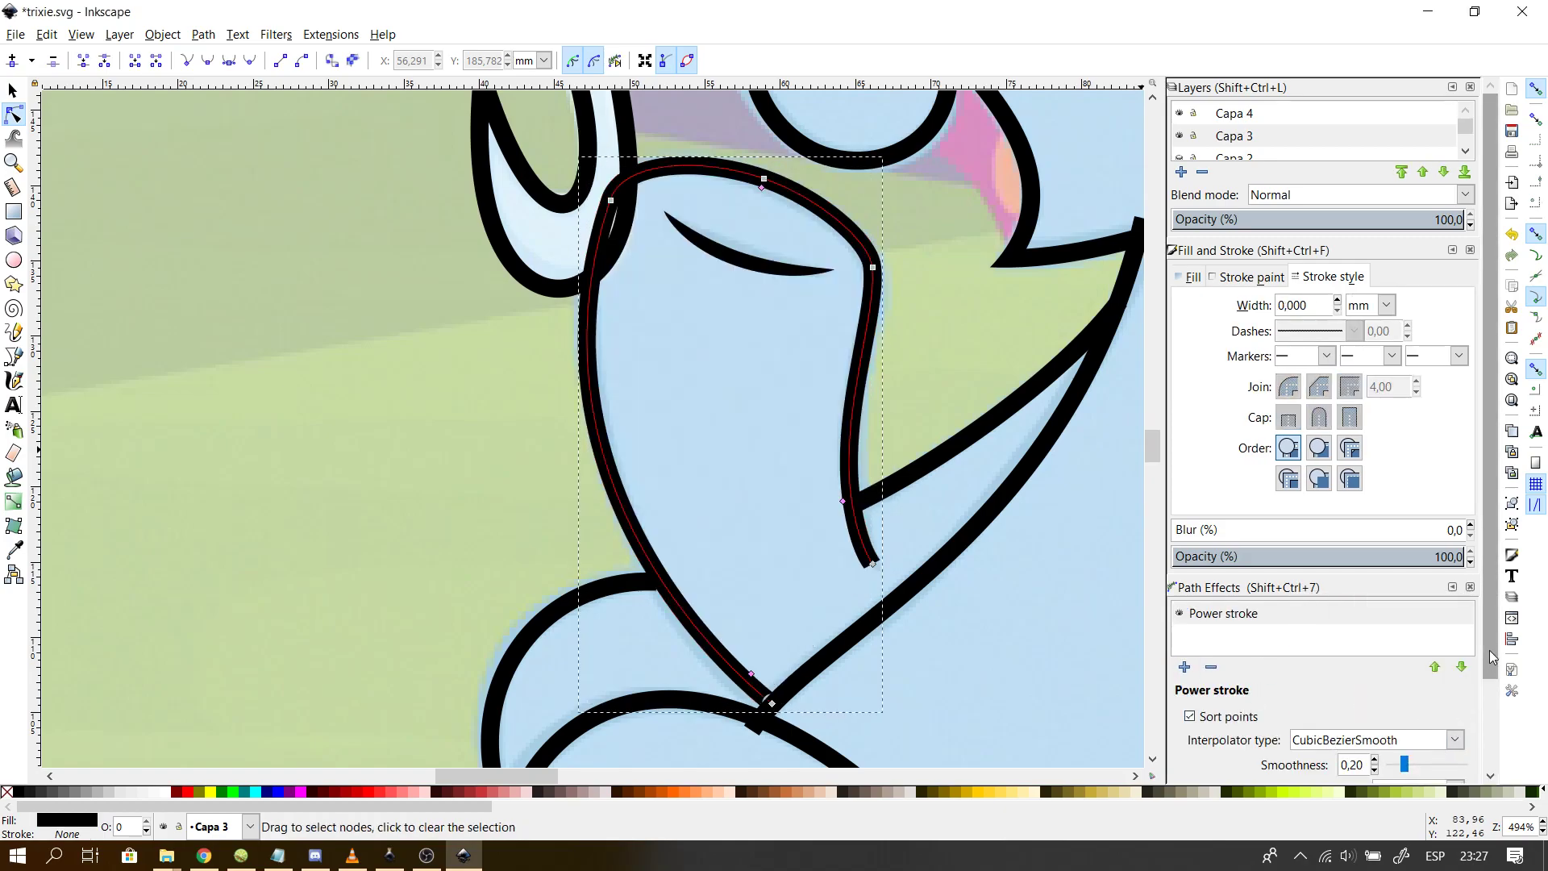
pyautogui.scroll(-2, 1475, 715)
pyautogui.click(1417, 714)
pyautogui.click(1407, 828)
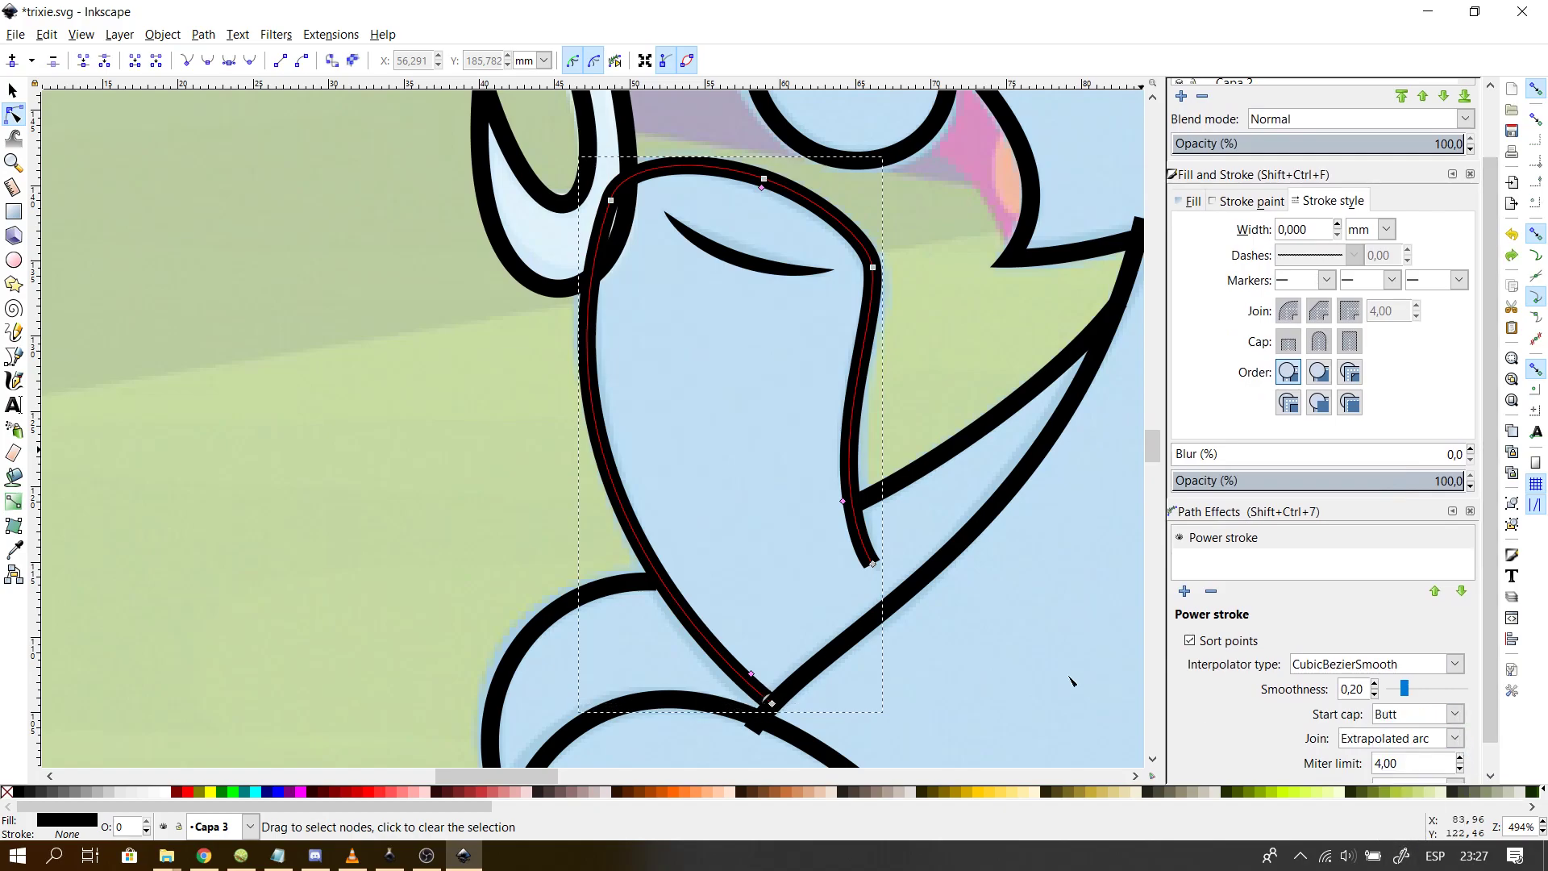
# - Remove the Power stroke effect from the raised leg's outline and try entering a stroke width of 1200
pyautogui.moveTo(771, 702); pyautogui.dragTo(766, 695)
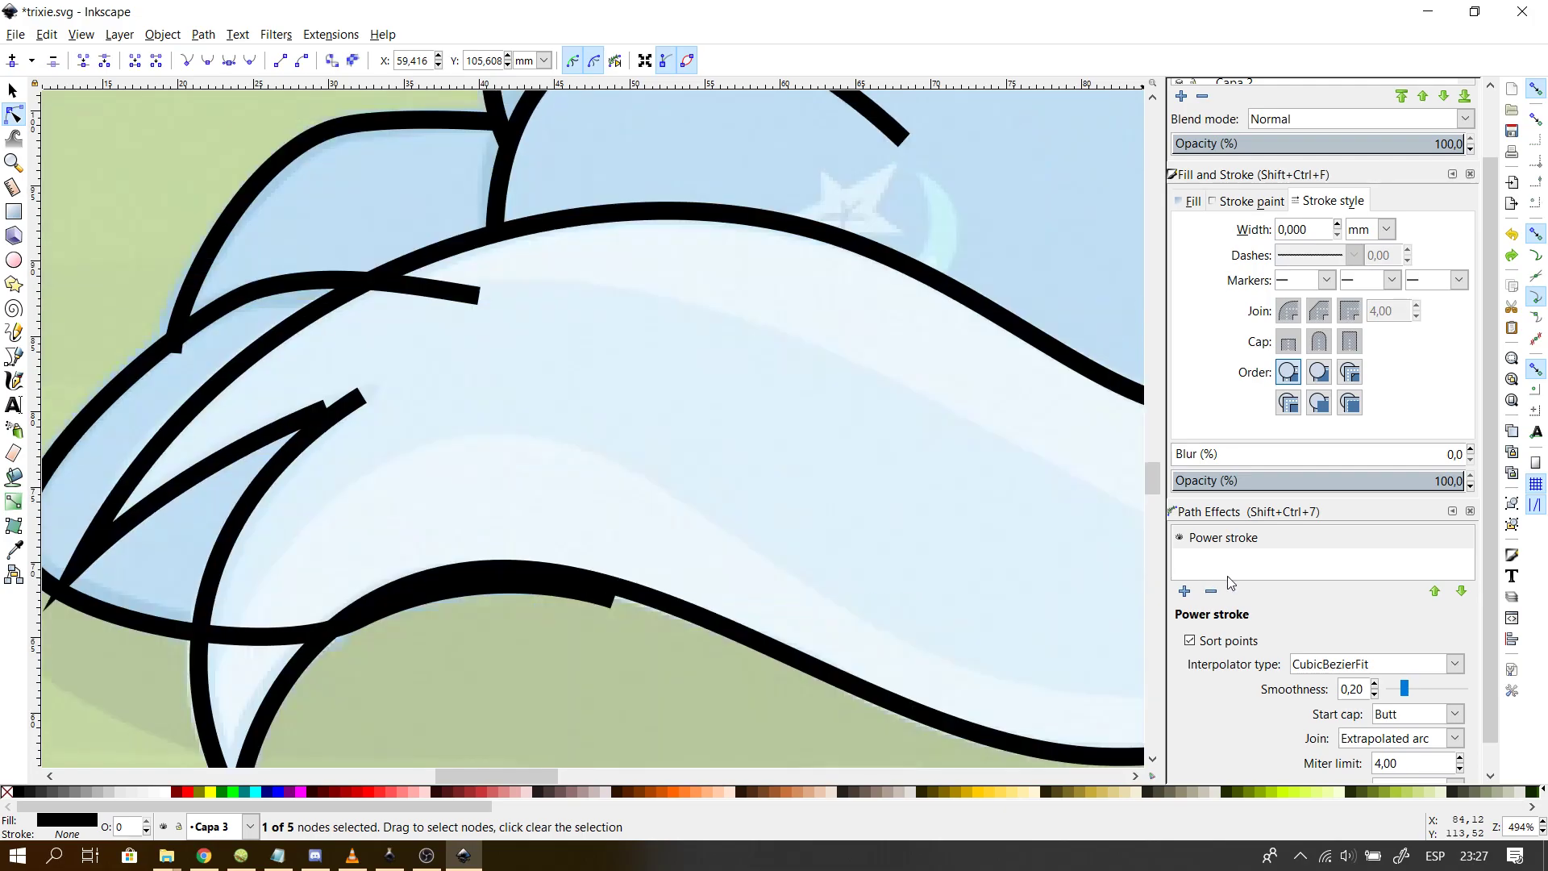
pyautogui.click(1210, 591)
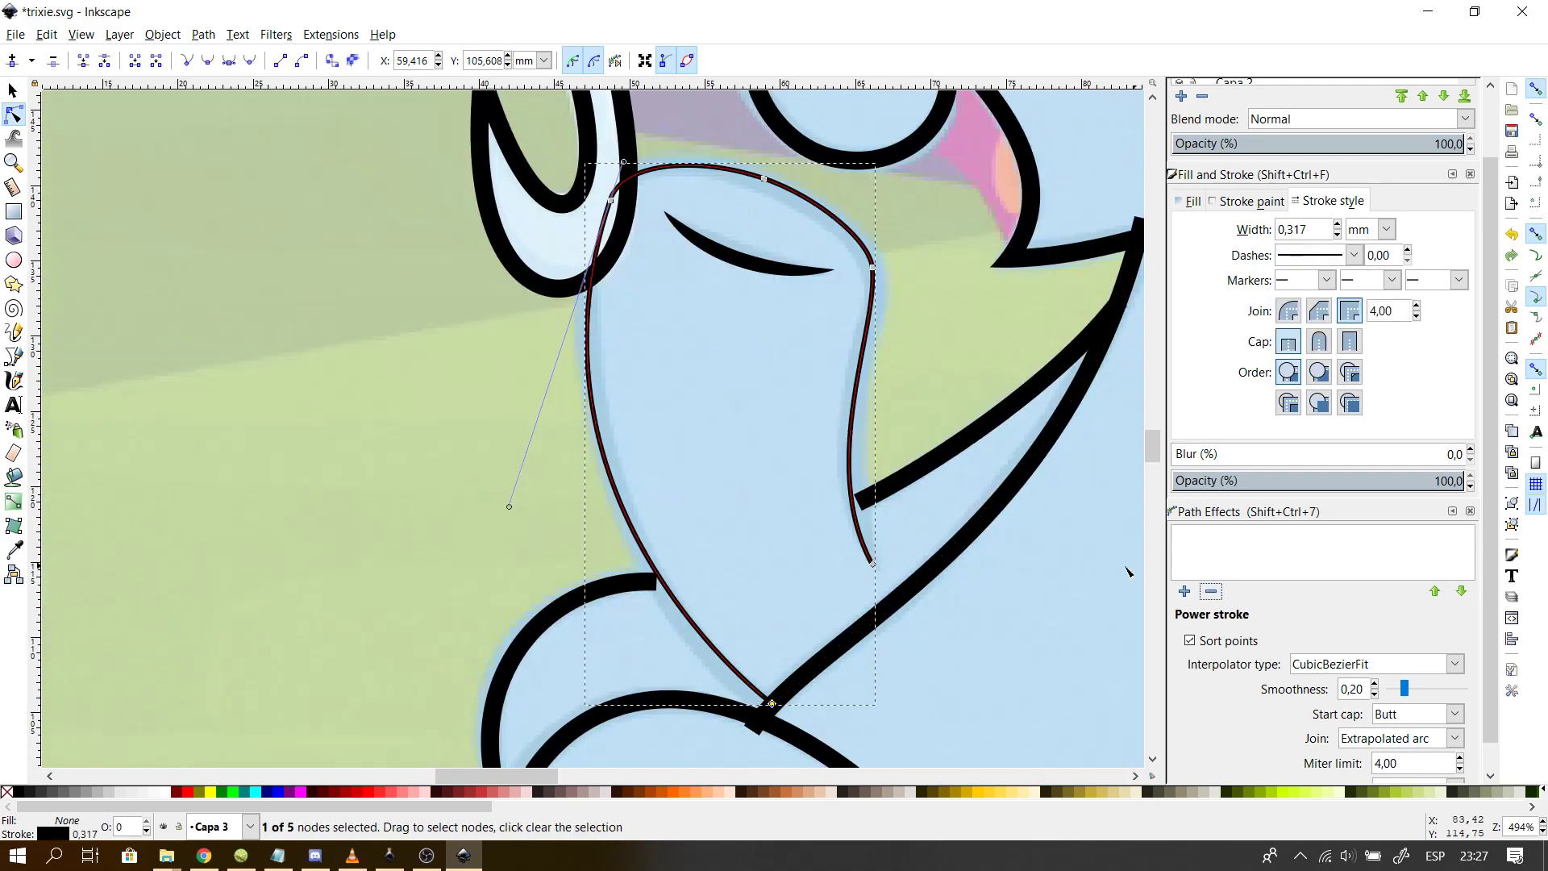
pyautogui.write('1200')
pyautogui.press('Return')
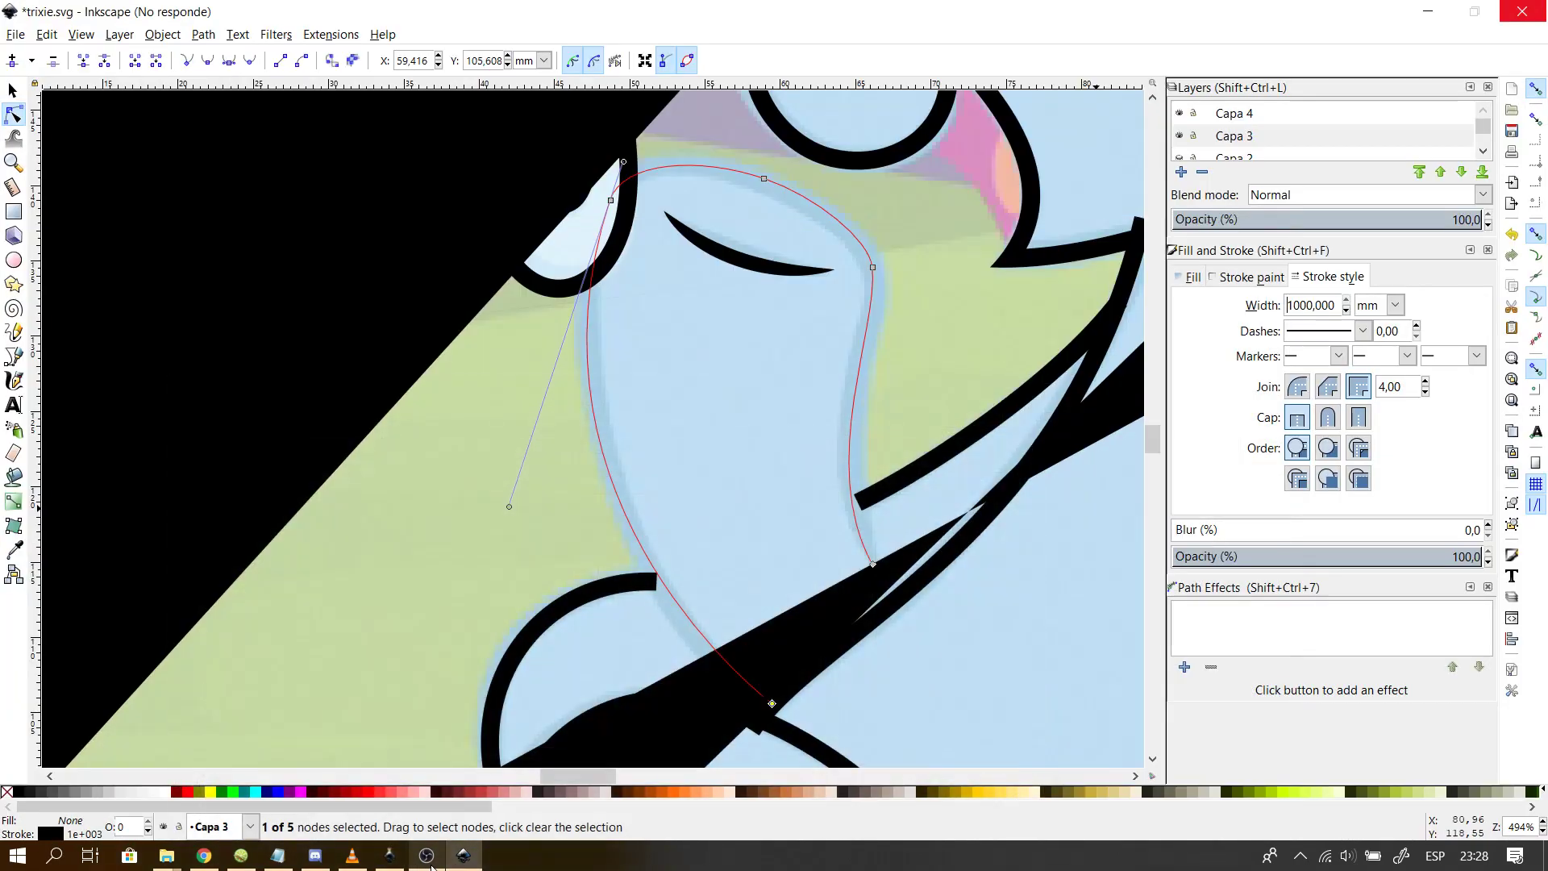
pyautogui.click(432, 861)
pyautogui.click(464, 861)
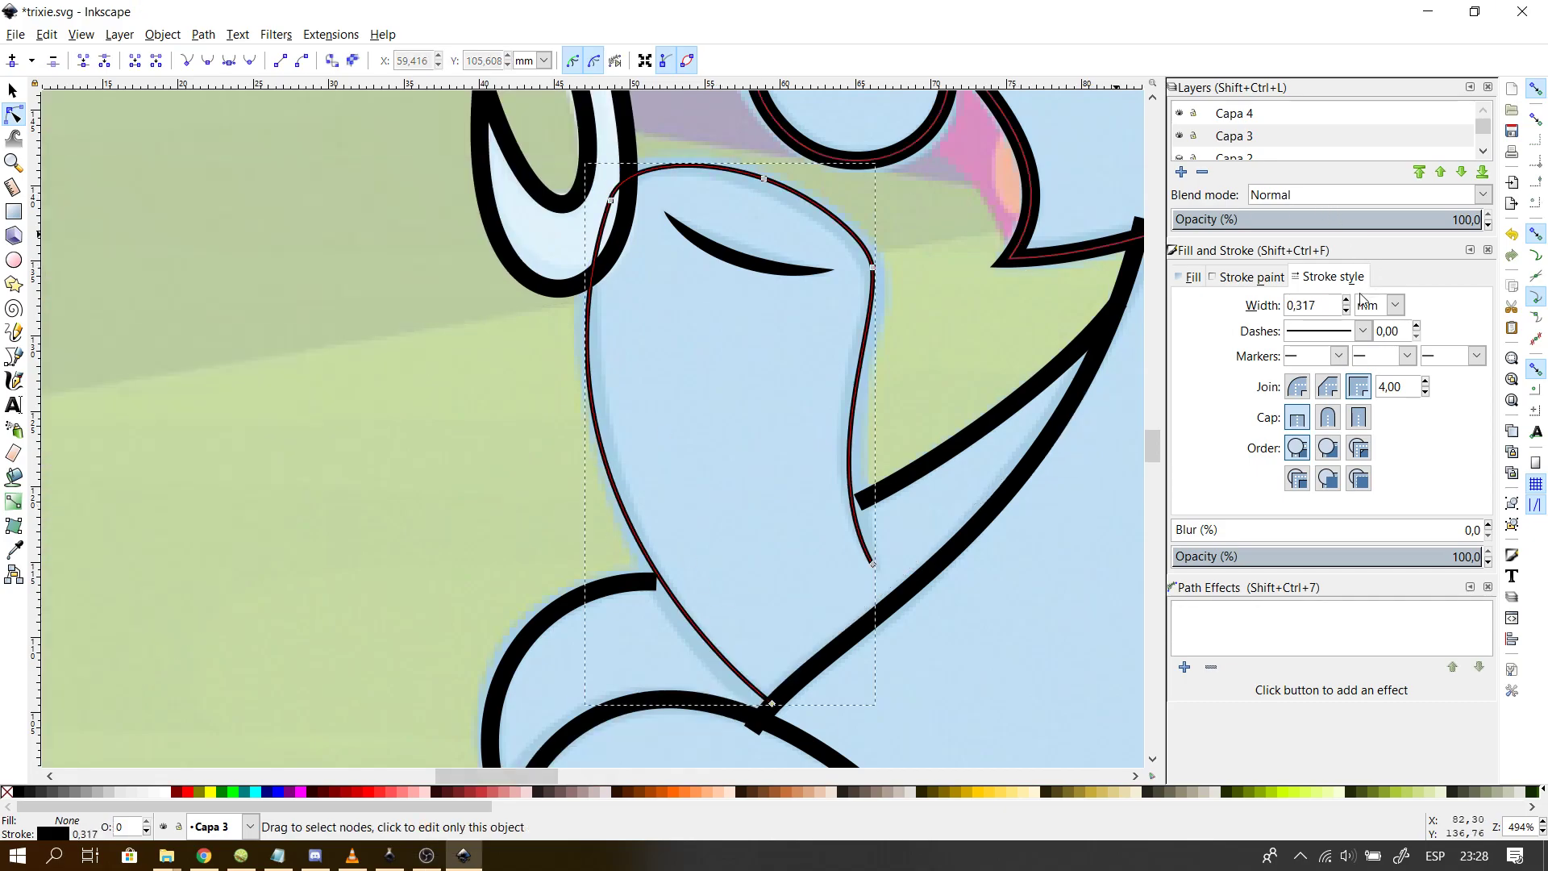
# - Increase the stroke width of the raised leg's outline to 1,217 mm
pyautogui.press('Up')
pyautogui.press('Up')
pyautogui.press('Up')
pyautogui.press('Up')
pyautogui.press('Up')
pyautogui.press('Up')
pyautogui.press('Up')
pyautogui.press('Up')
pyautogui.press('Up')
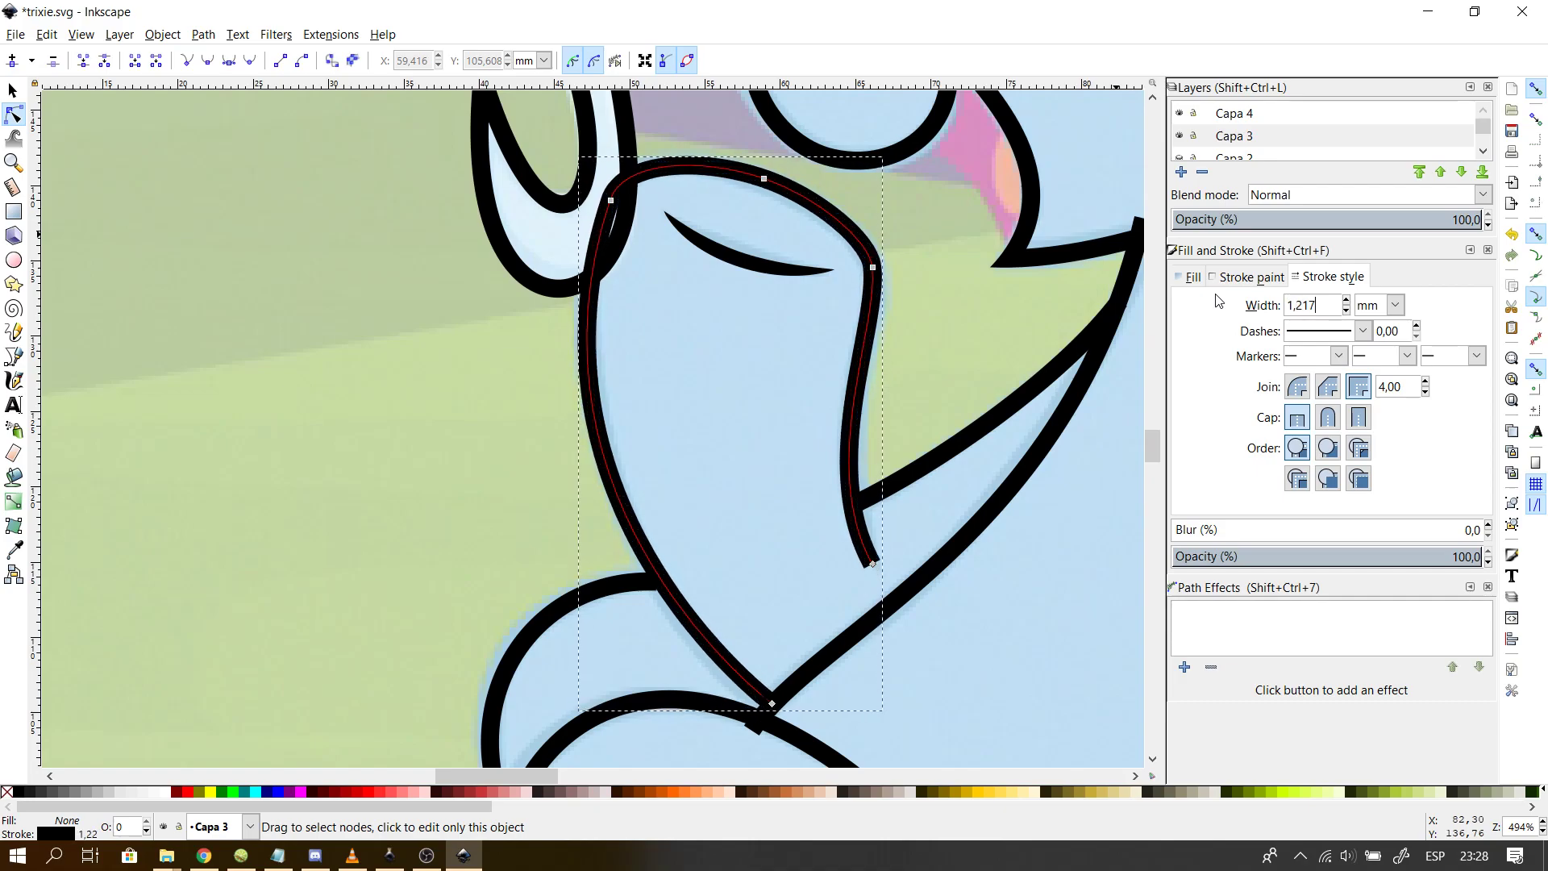
# - Set the raised leg outline's stroke width to 1,200 mm and pull its lower end node back from the chest line
pyautogui.press('Return')
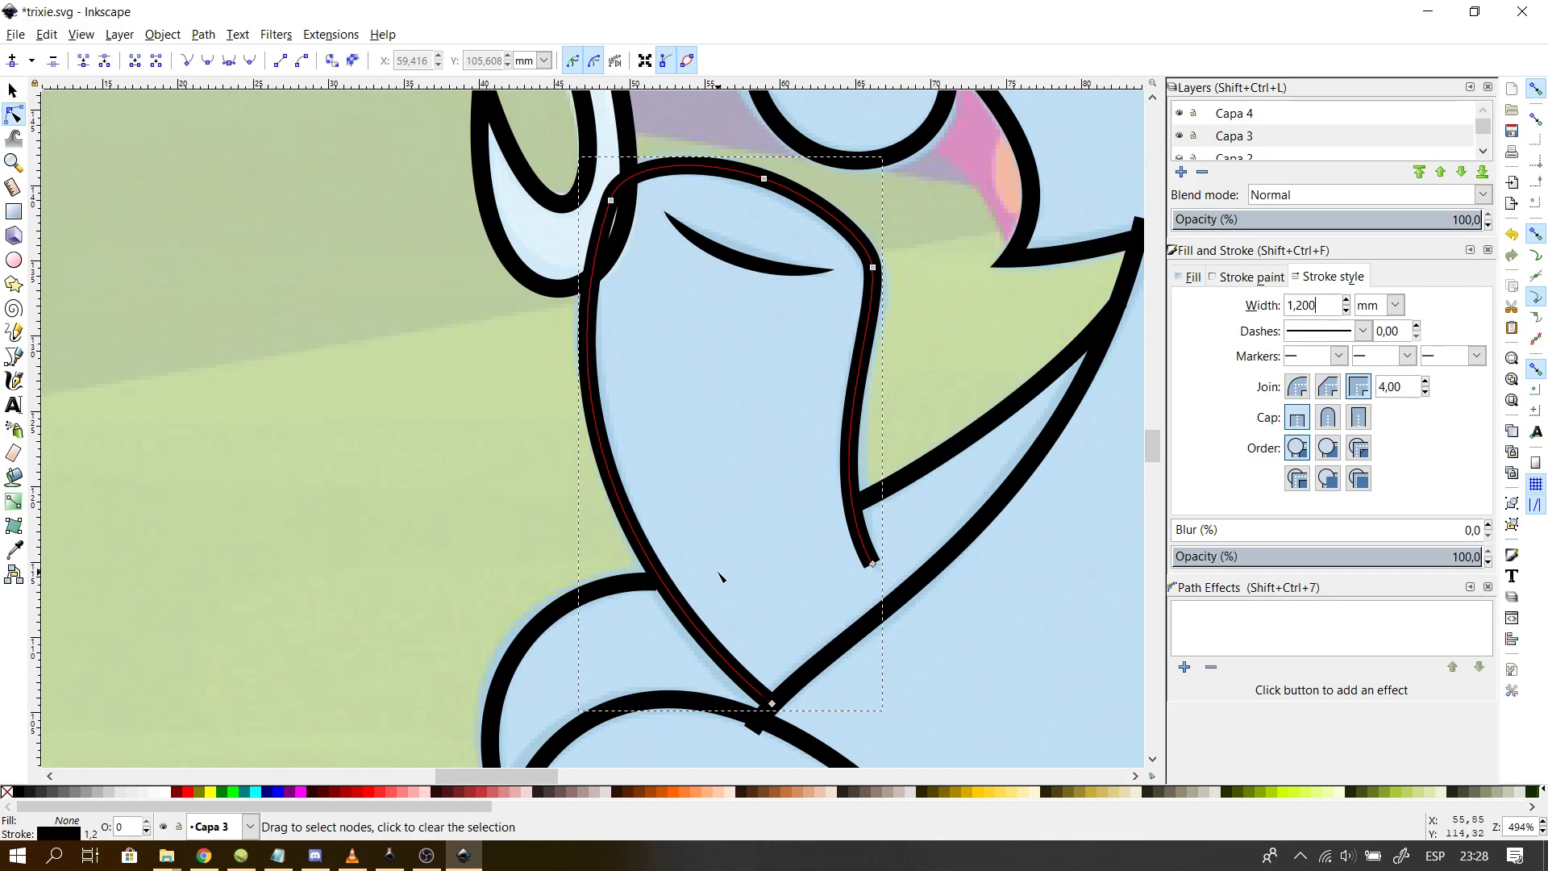
pyautogui.click(769, 704)
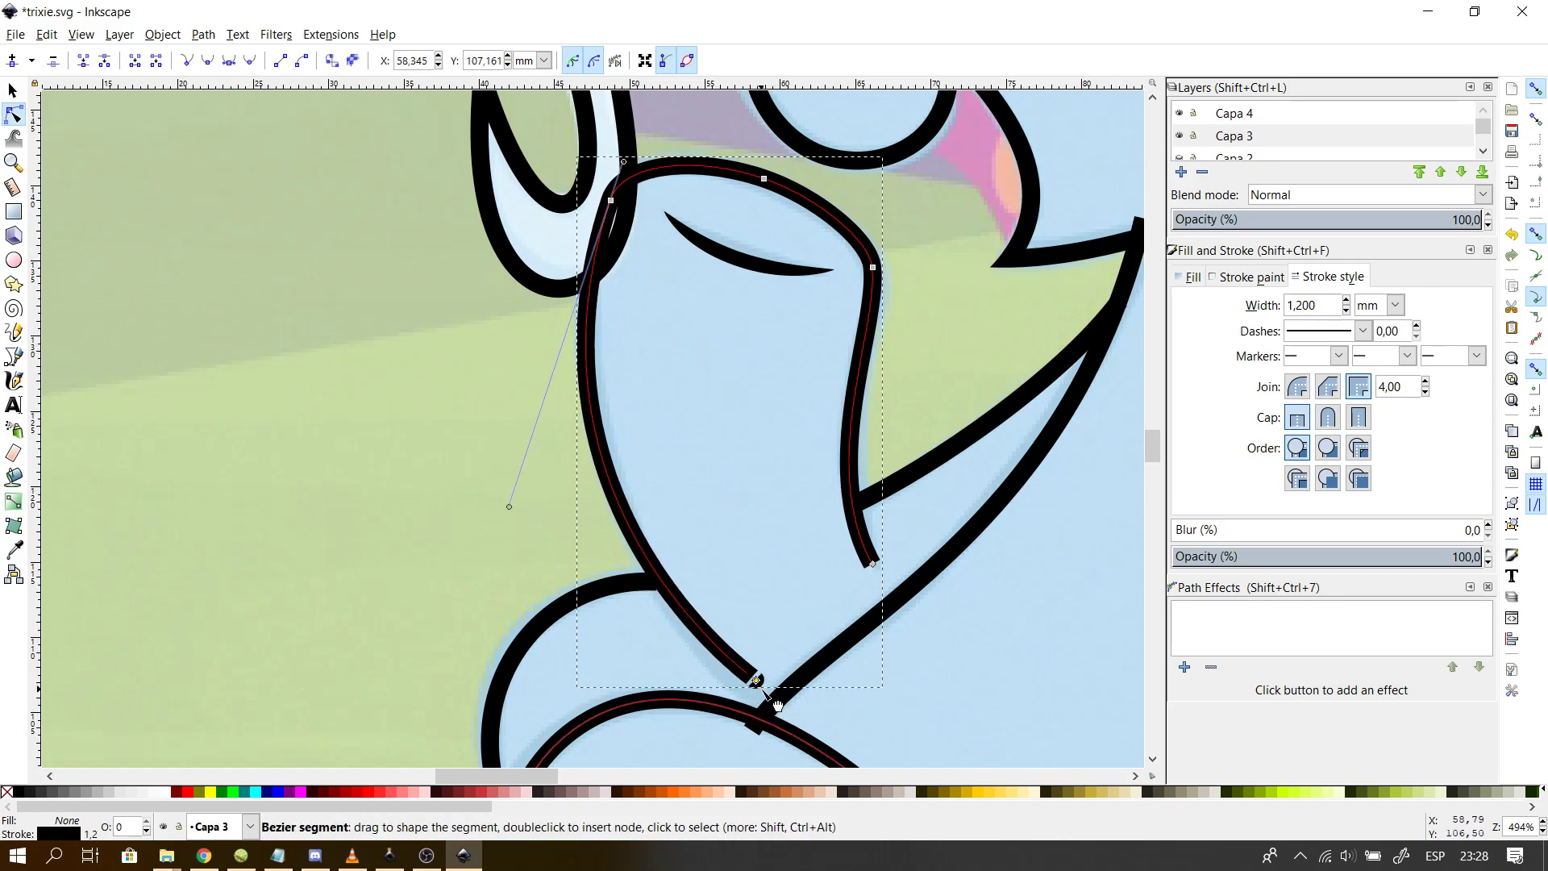
pyautogui.scroll(4, 774, 703)
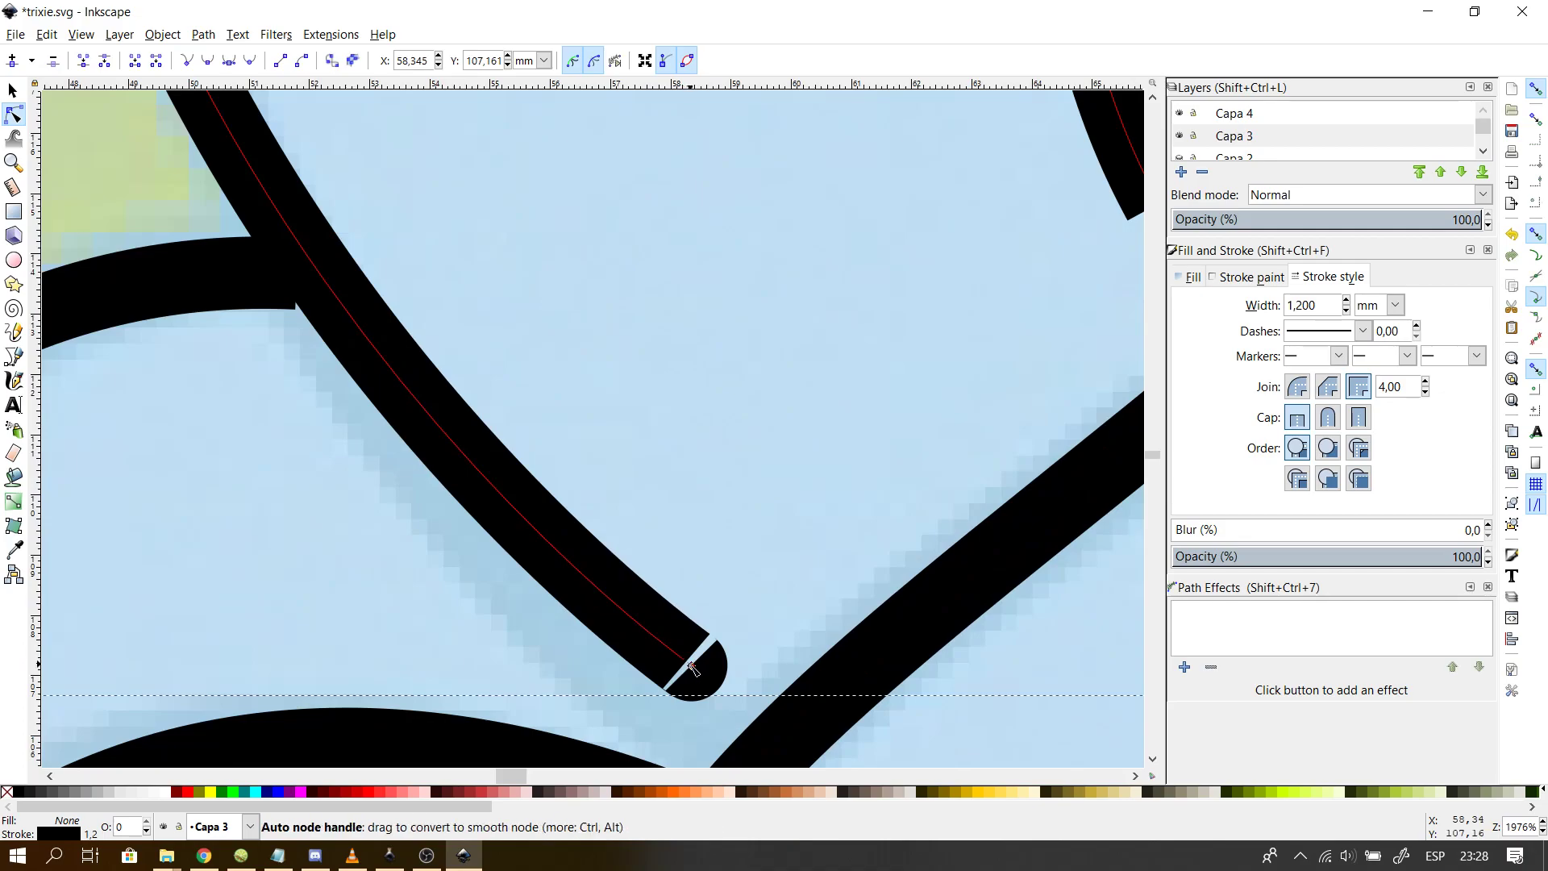
# - Adjust the node handle at the raised leg outline's lower end to remove the folded-back piece at its tip
pyautogui.moveTo(691, 670); pyautogui.dragTo(696, 668)
pyautogui.hotkey('ctrl', 'z')
pyautogui.hotkey('ctrl', 'a')
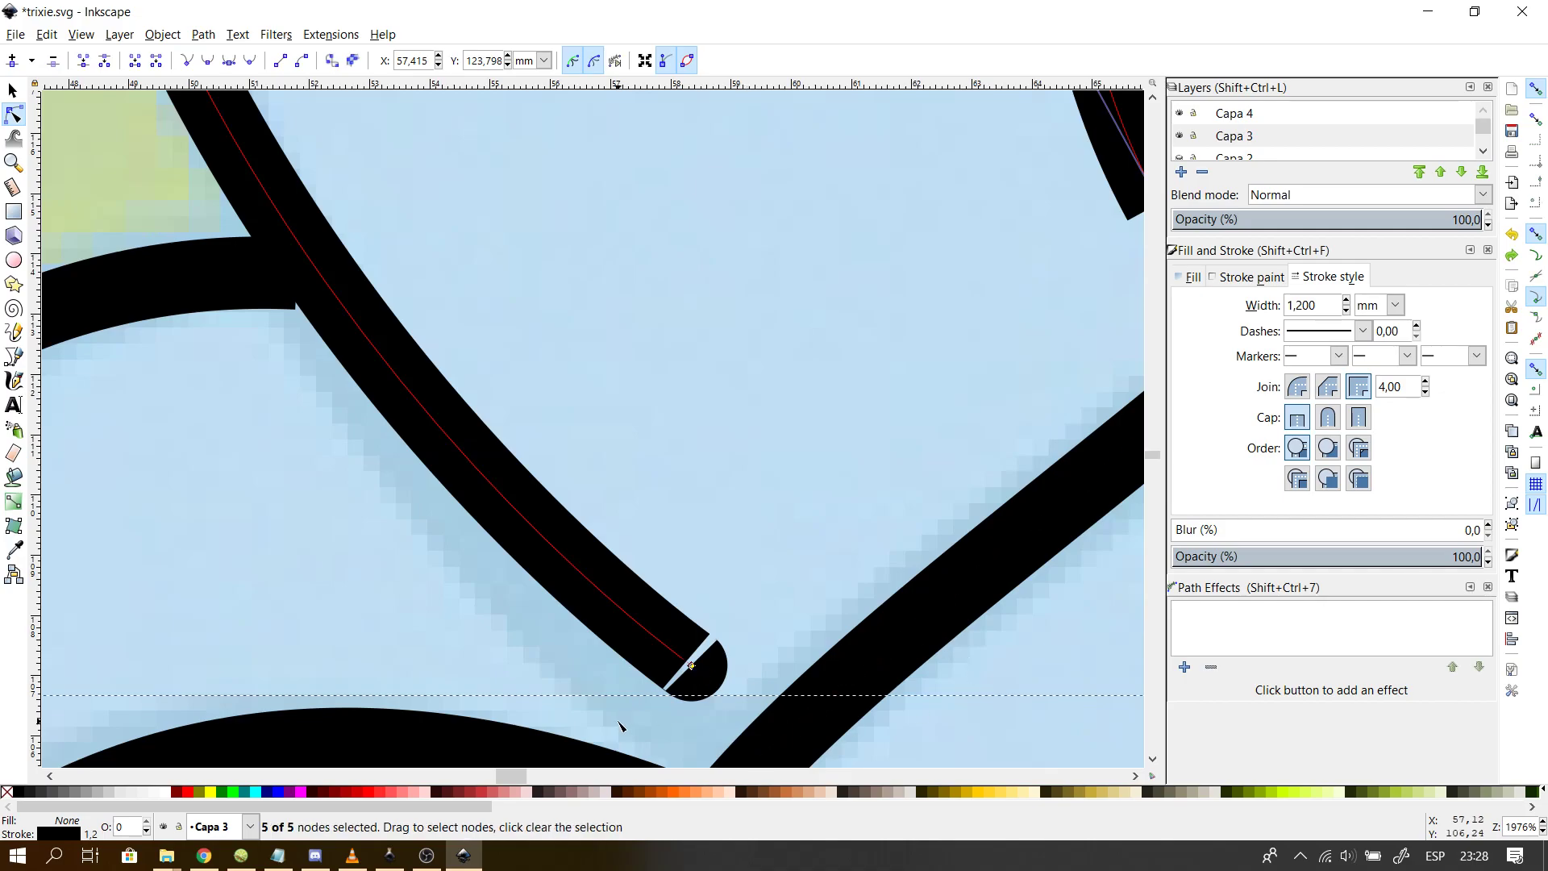
pyautogui.scroll(3, 691, 674)
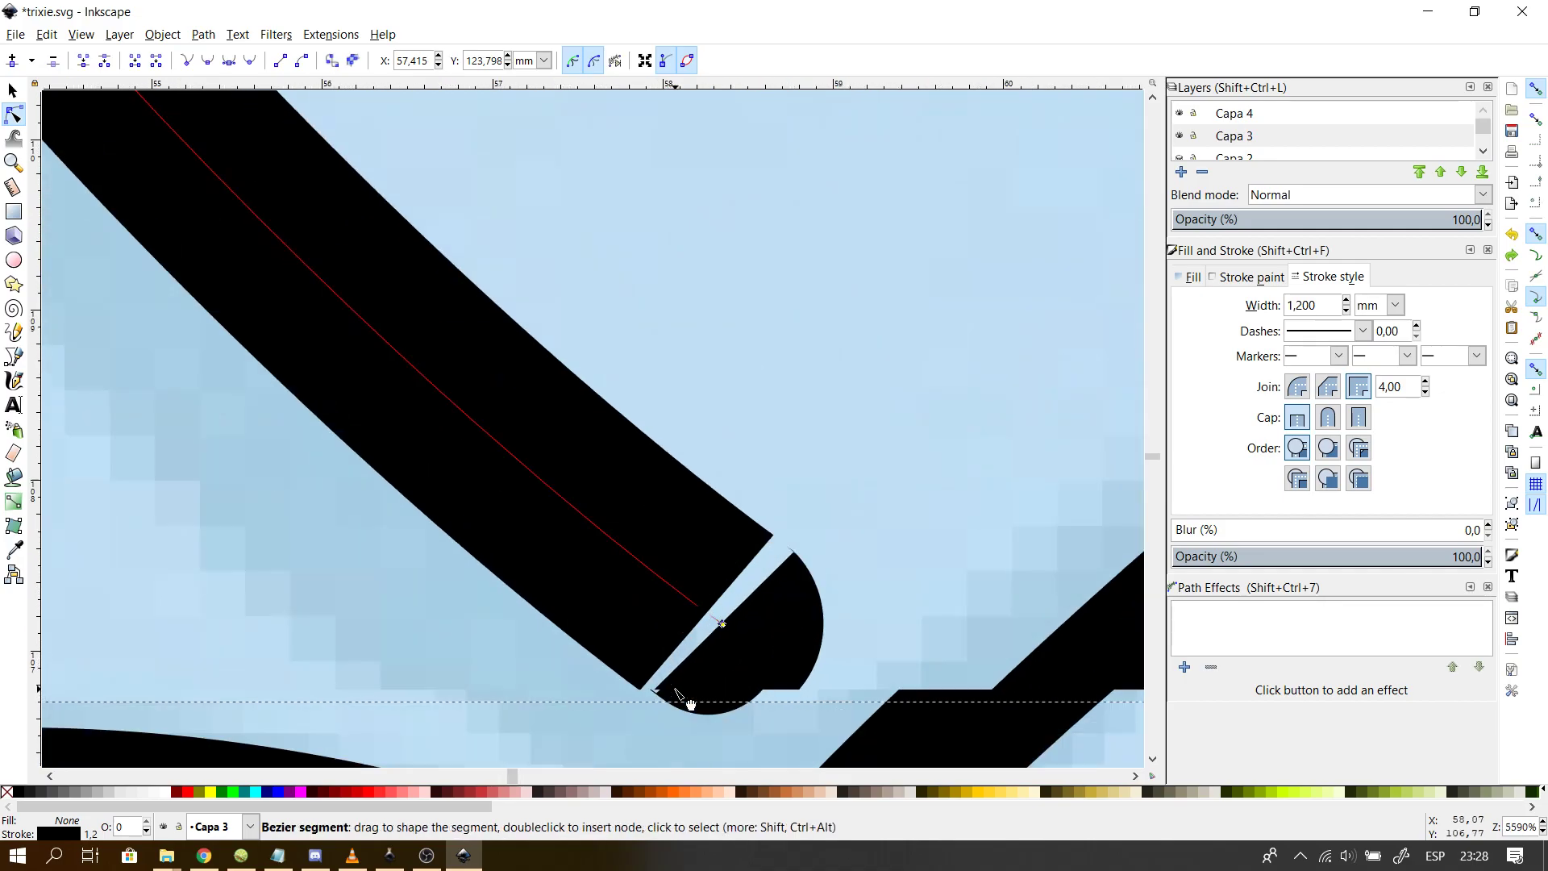
pyautogui.click(726, 641)
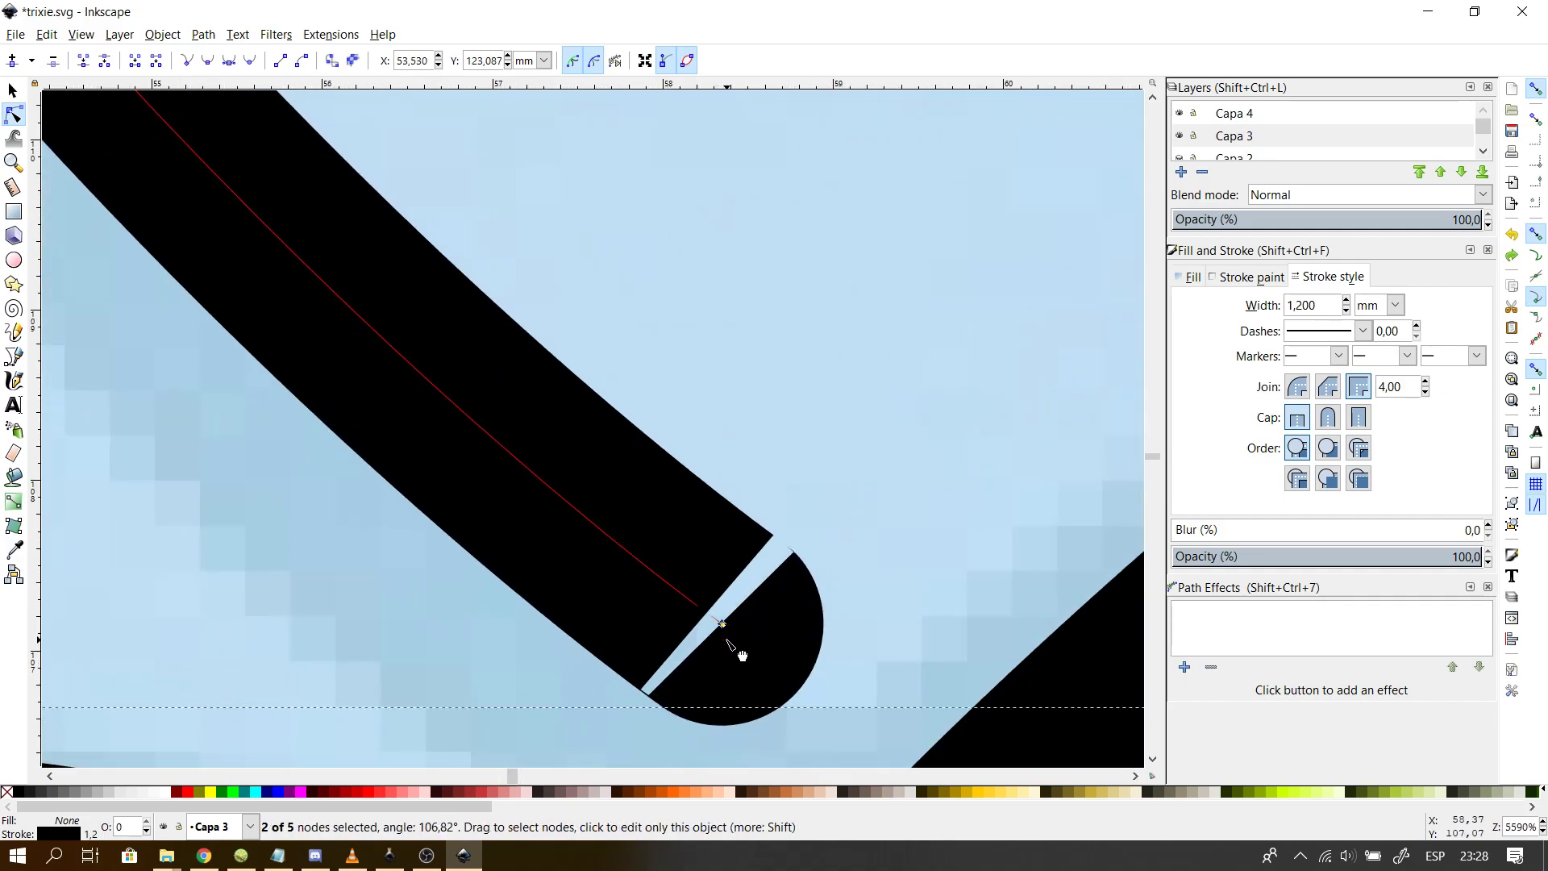
pyautogui.scroll(2, 727, 641)
pyautogui.scroll(1, 727, 641)
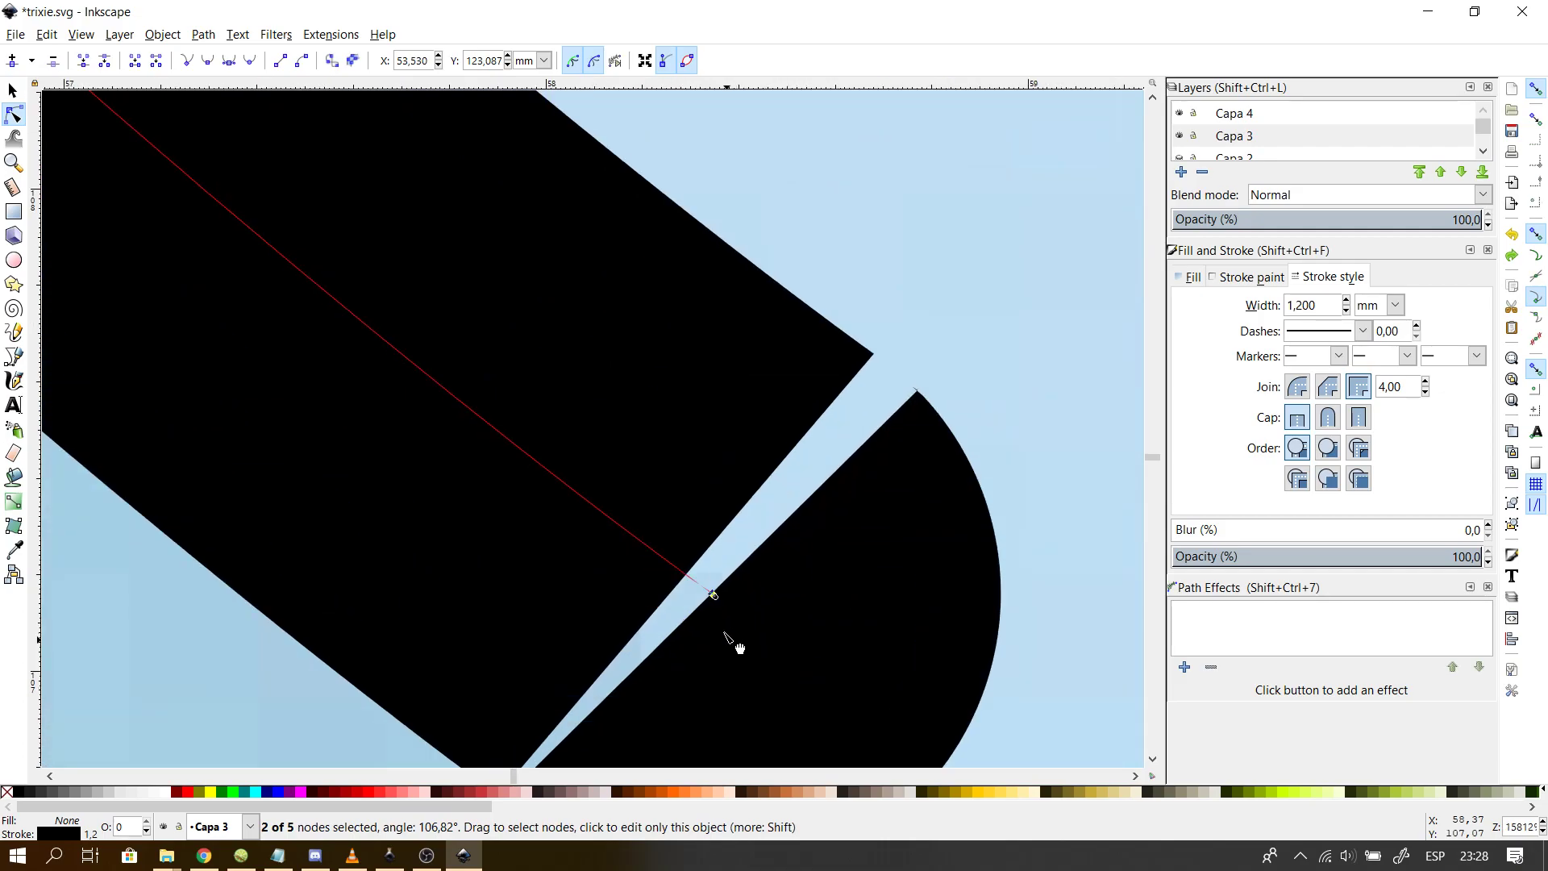
pyautogui.moveTo(720, 600)
pyautogui.mouseDown()
pyautogui.moveTo(743, 614)
pyautogui.moveTo(790, 581)
pyautogui.moveTo(723, 508)
pyautogui.moveTo(685, 505)
pyautogui.moveTo(655, 600)
pyautogui.moveTo(649, 537)
pyautogui.mouseUp()
pyautogui.scroll(-8, 649, 537)
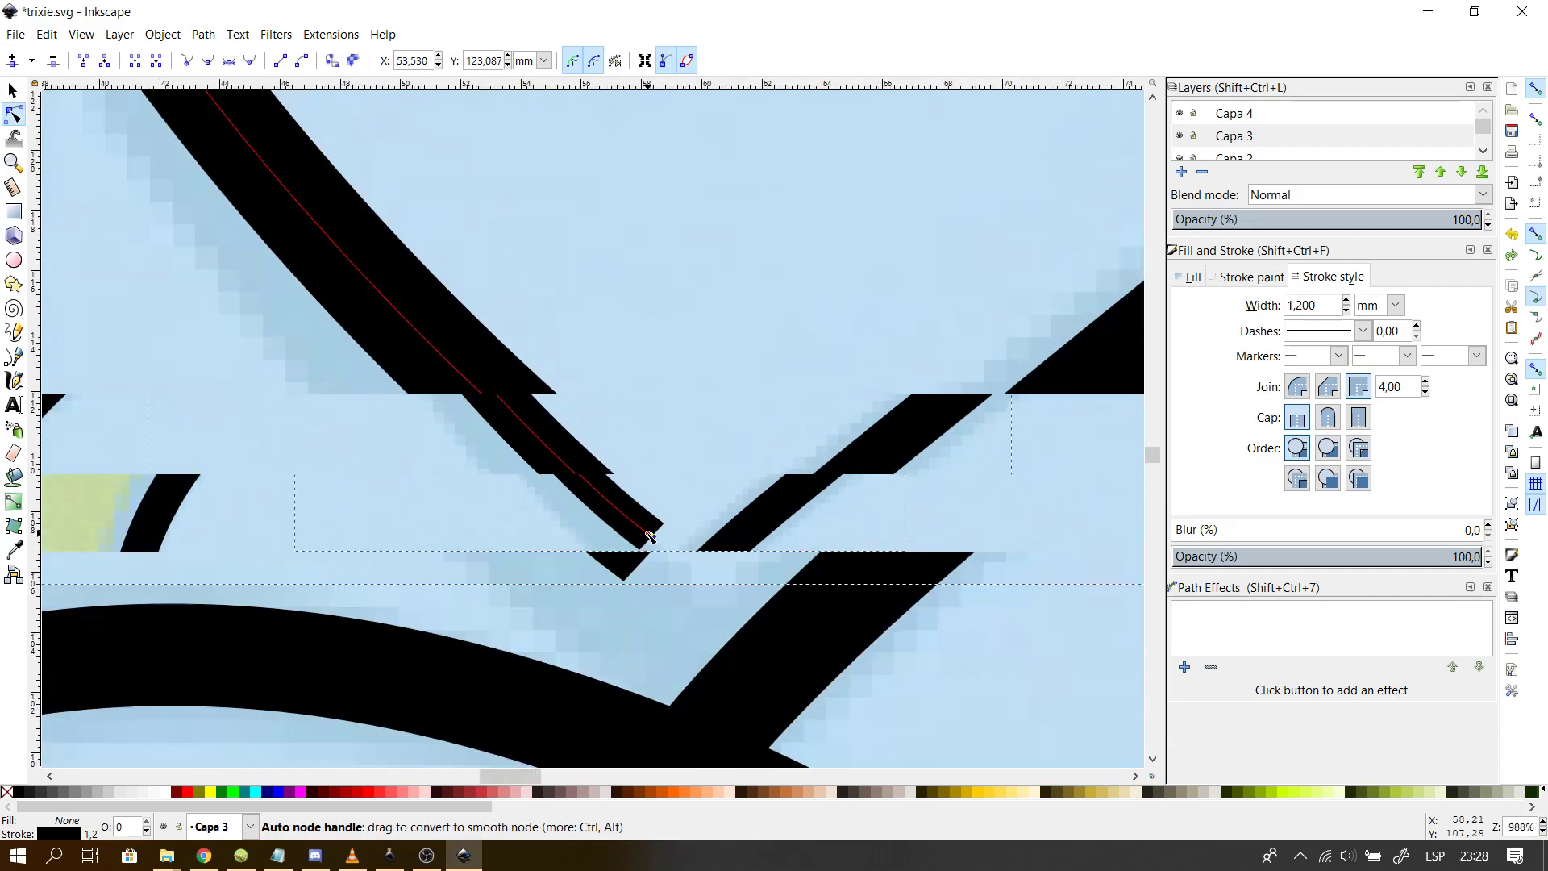
pyautogui.scroll(-2, 649, 537)
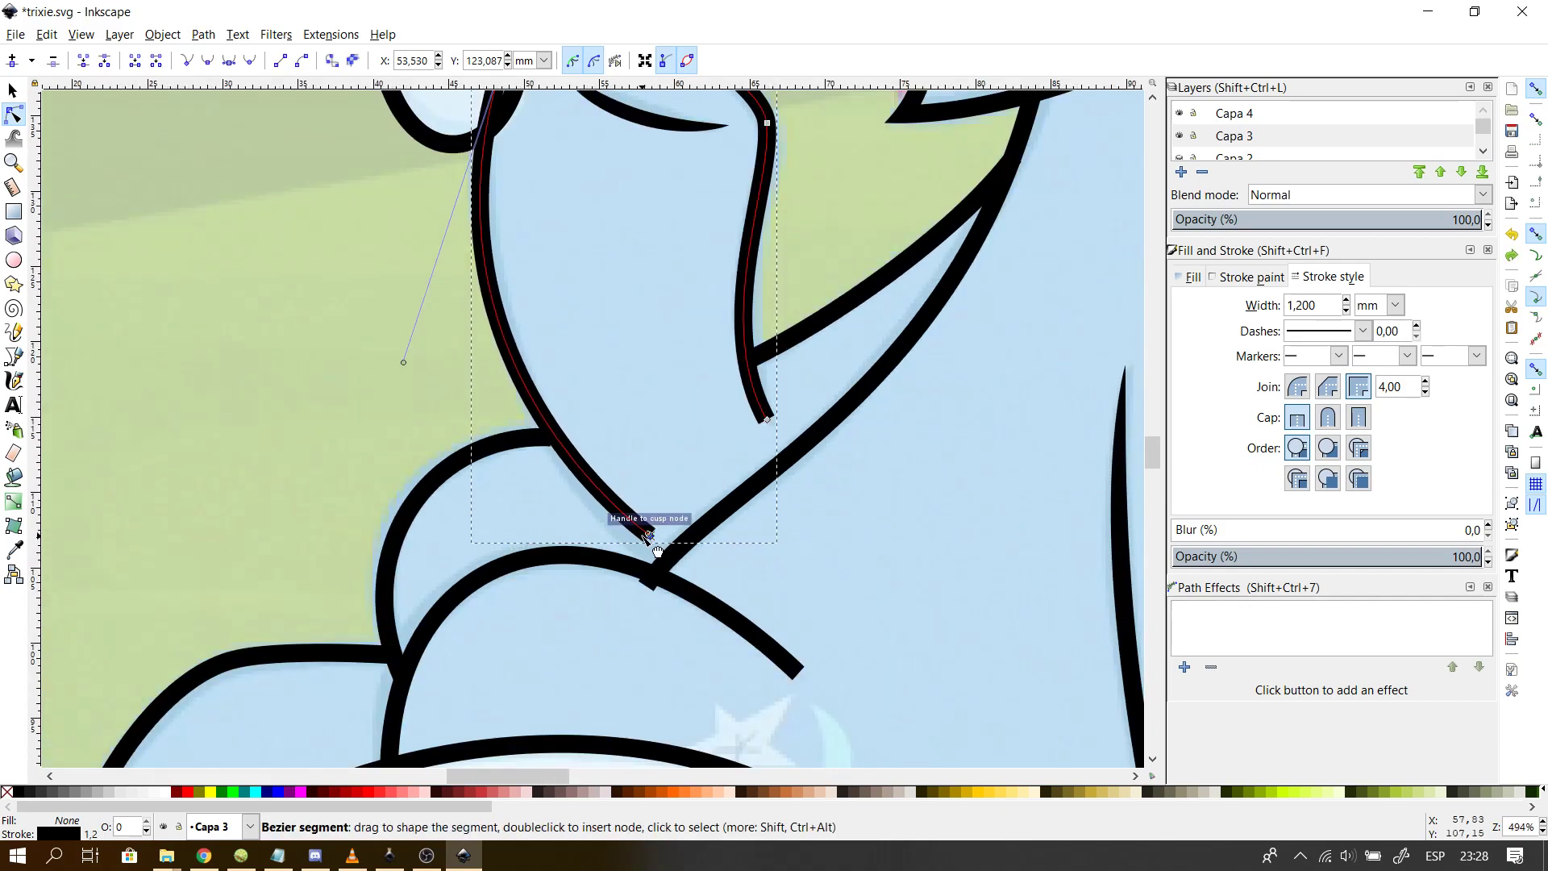
# - Pull the lower end node's handle out along the raised leg outline to straighten the end of the curve
pyautogui.scroll(4, 649, 537)
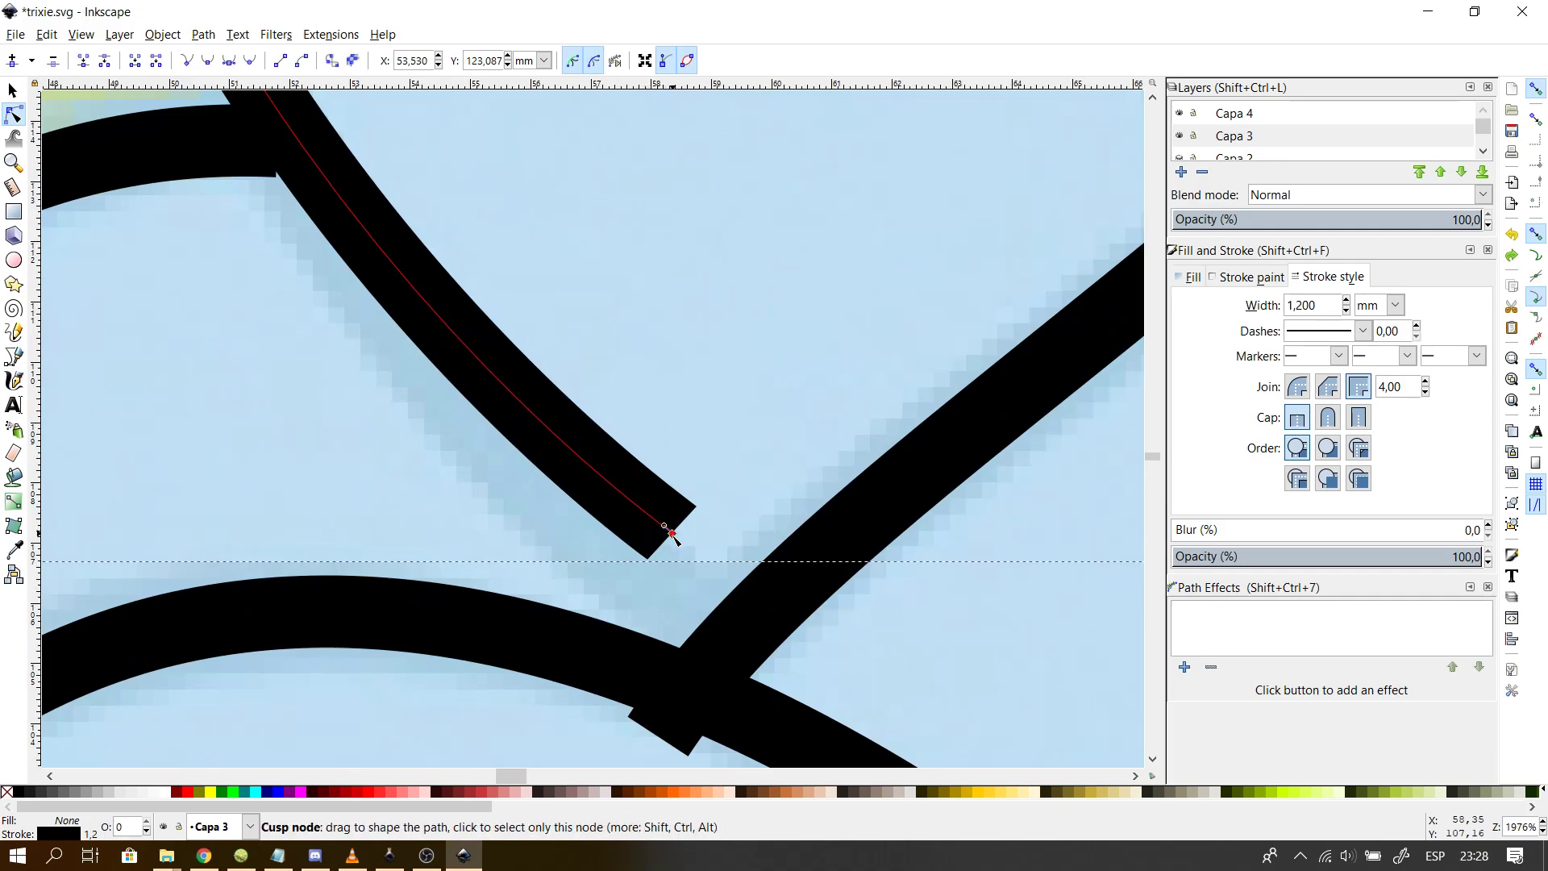
pyautogui.scroll(2, 671, 536)
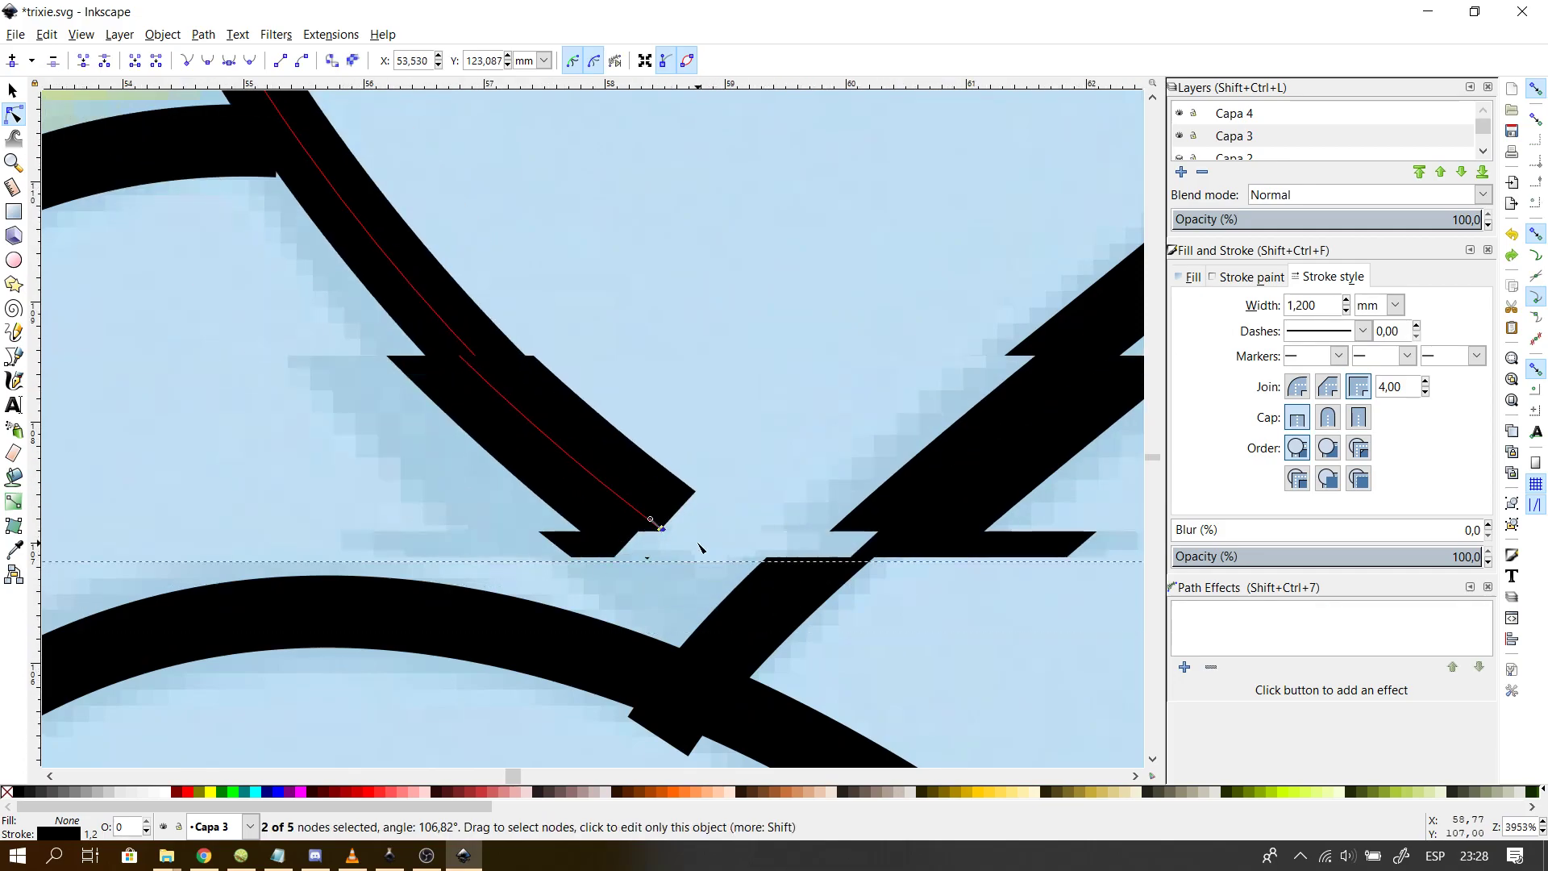
pyautogui.scroll(2, 698, 547)
pyautogui.moveTo(565, 478); pyautogui.dragTo(58, 107)
pyautogui.scroll(-5, 582, 437)
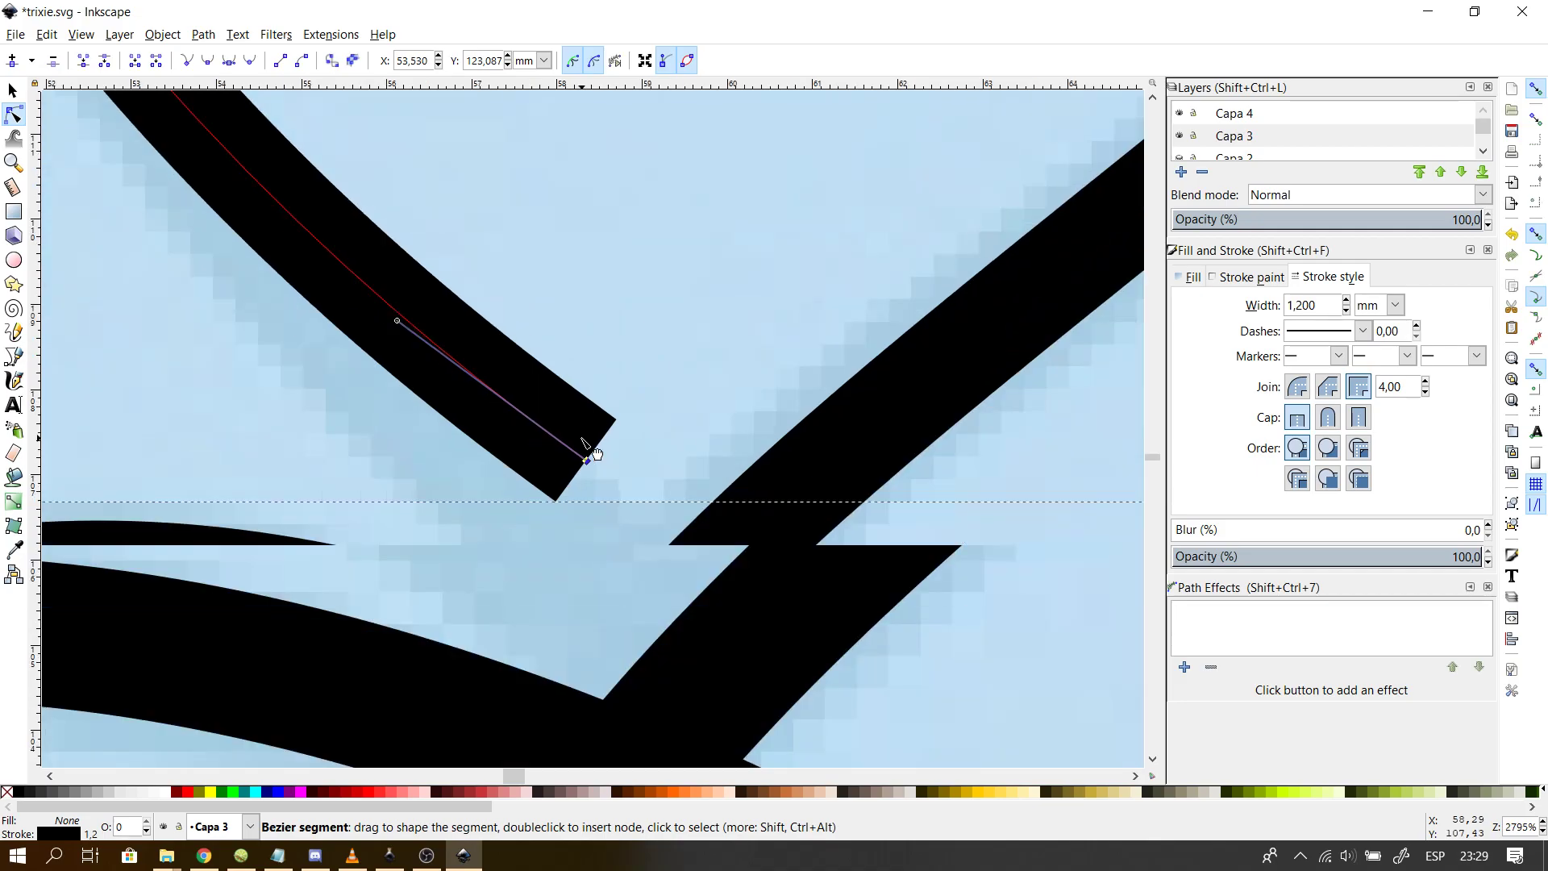
# - Reshape the raised leg's lower curve and extend its end node to about X 58,818 and Y 106,593 mm
pyautogui.moveTo(587, 453); pyautogui.dragTo(618, 477)
pyautogui.hotkey('ctrl', 'z')
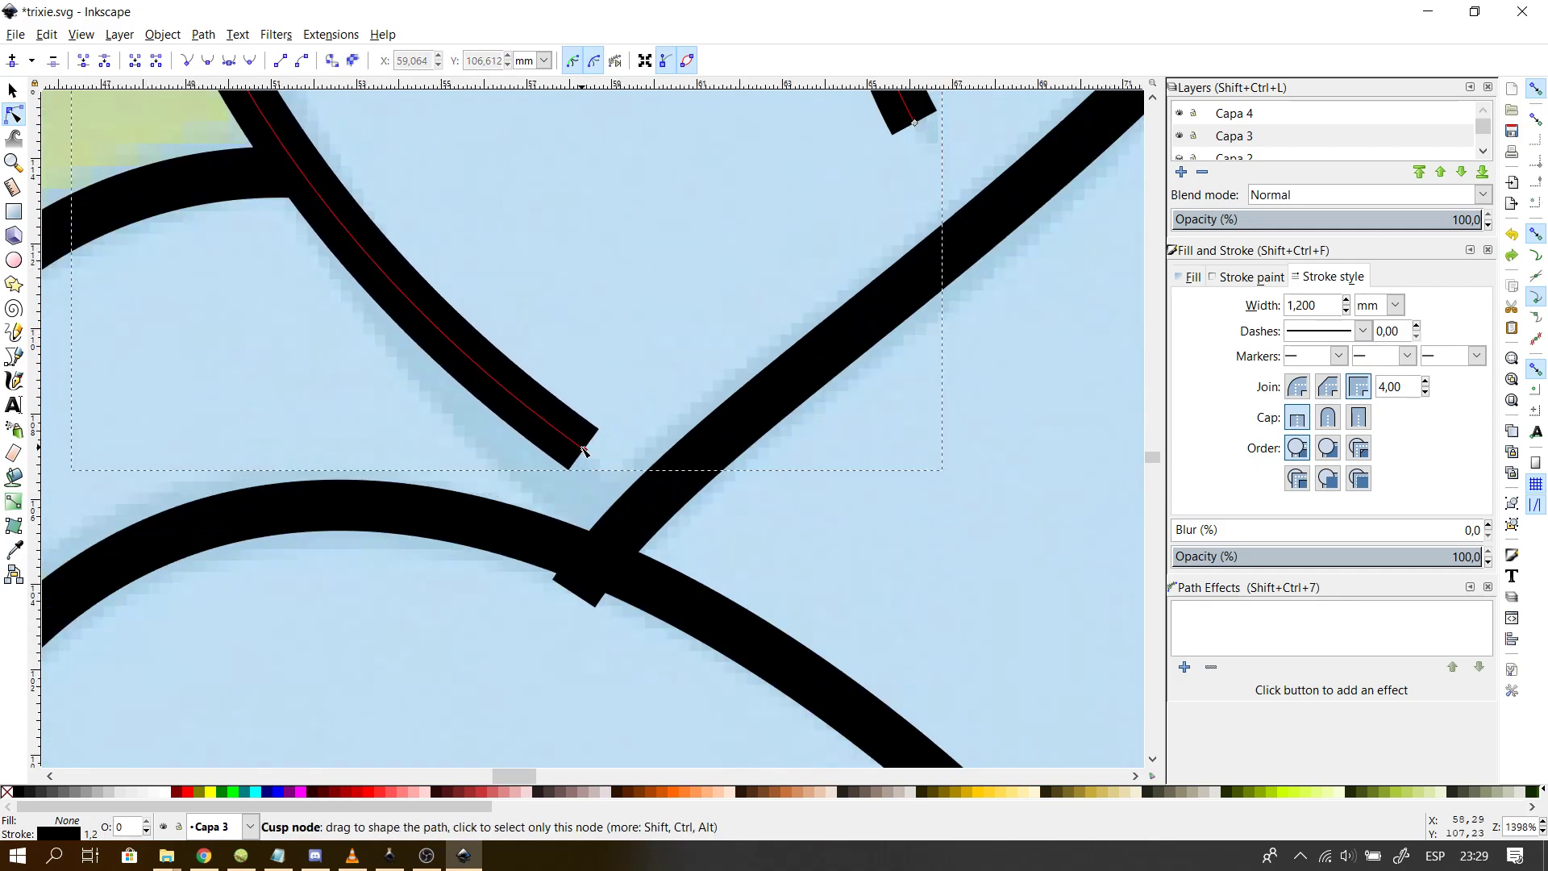
pyautogui.moveTo(488, 380); pyautogui.dragTo(429, 345)
pyautogui.moveTo(589, 450); pyautogui.dragTo(603, 474)
pyautogui.scroll(-2, 967, 491)
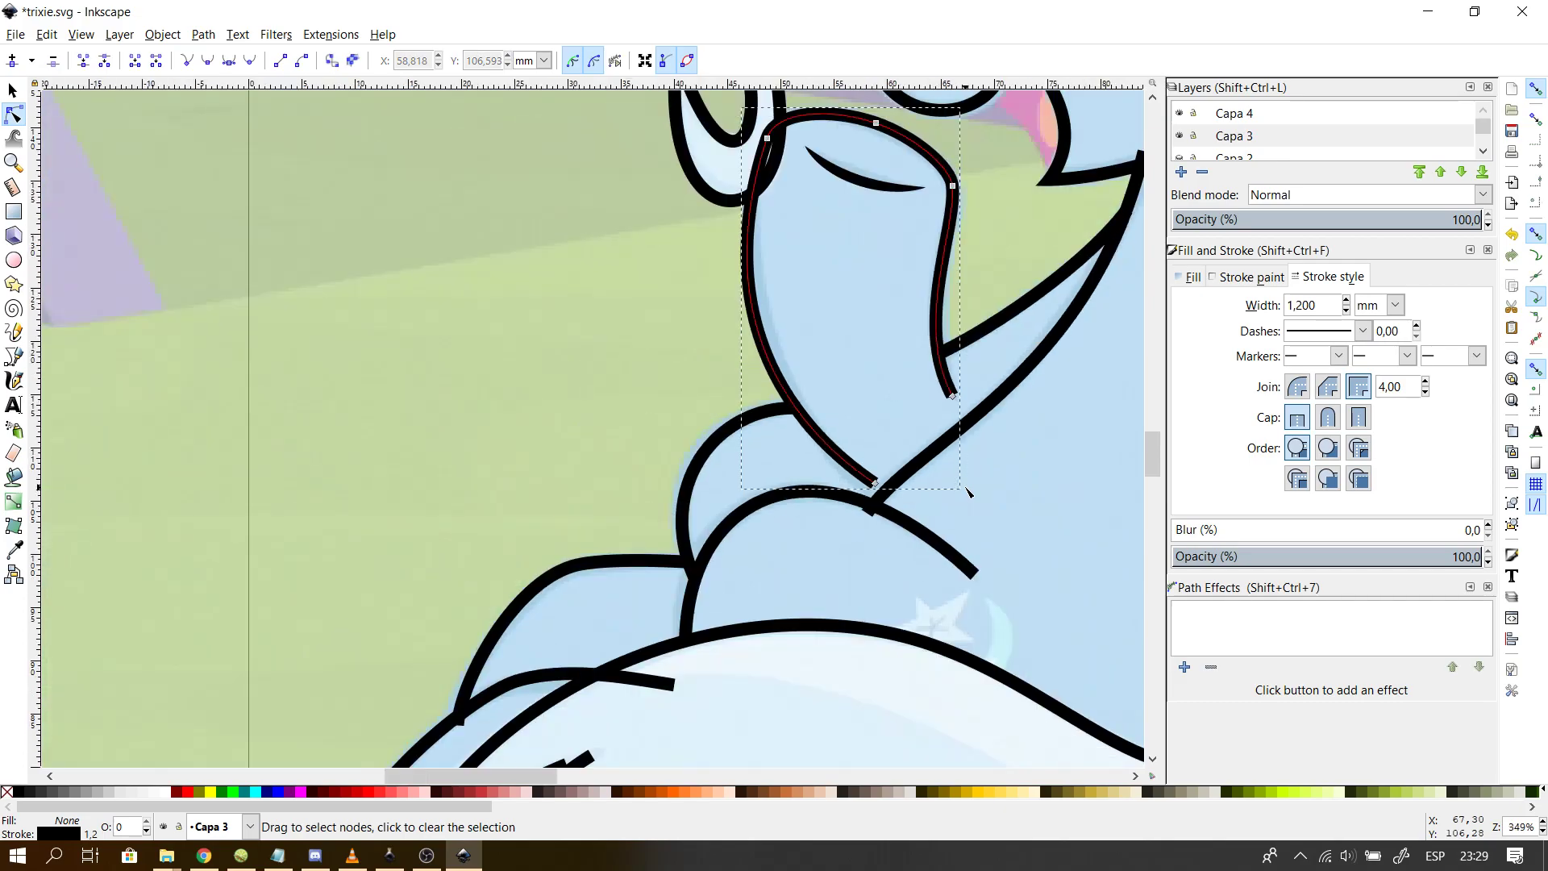
# - Move the leg outline's lower end node to about X 58,932 and Y 106,025 mm and adjust the curve handles to follow the reference
pyautogui.moveTo(1152, 454); pyautogui.dragTo(1153, 445)
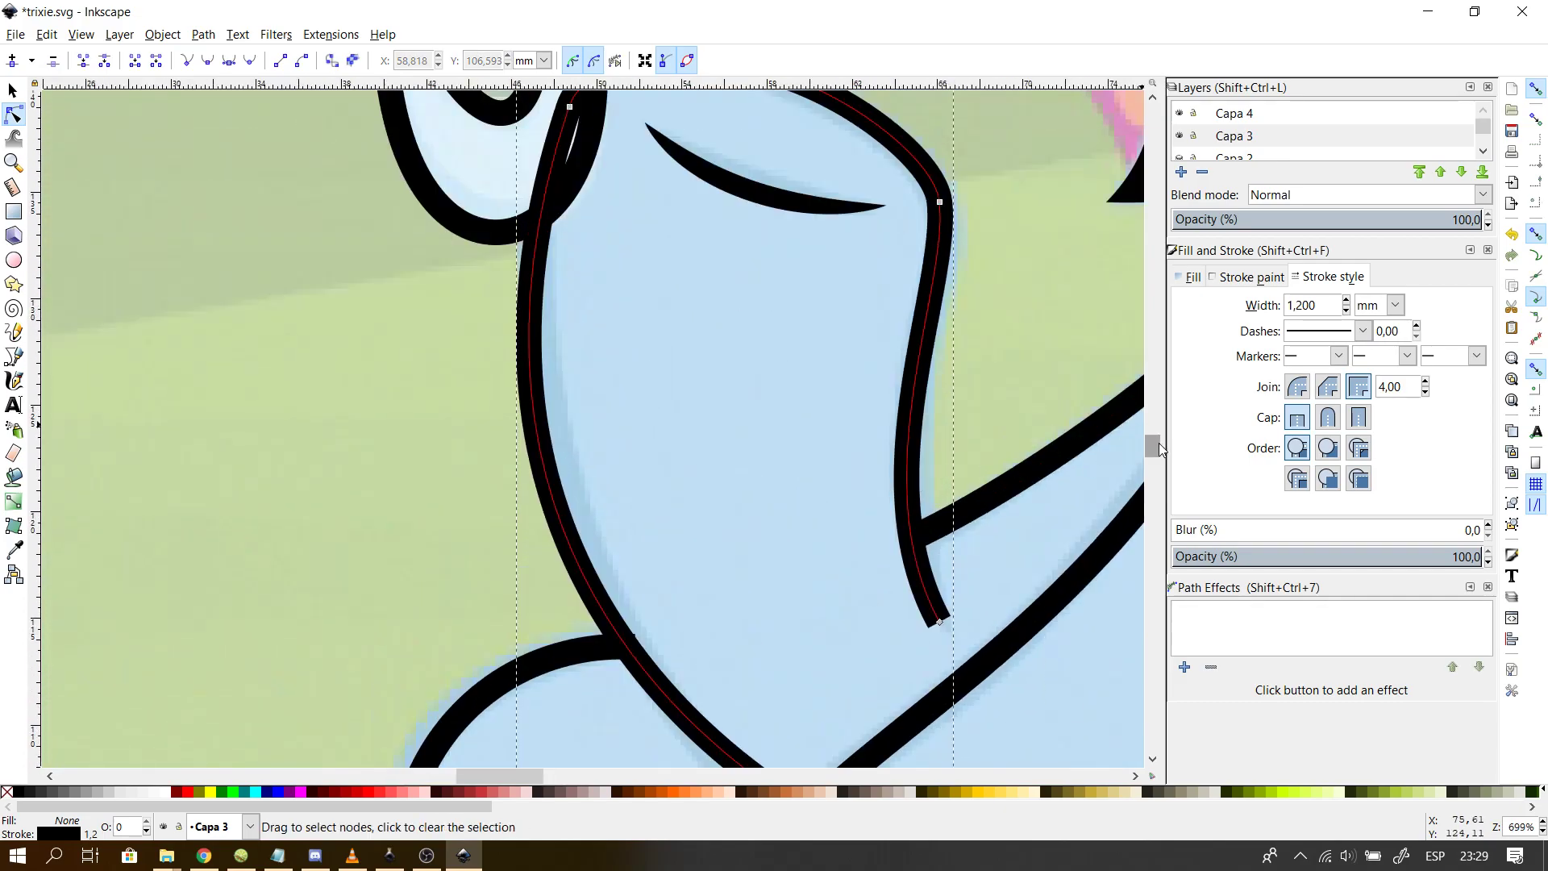
pyautogui.scroll(-3, 1159, 443)
pyautogui.moveTo(564, 363); pyautogui.dragTo(582, 365)
pyautogui.moveTo(1153, 455)
pyautogui.mouseDown()
pyautogui.moveTo(1155, 441)
pyautogui.moveTo(1154, 457)
pyautogui.mouseUp()
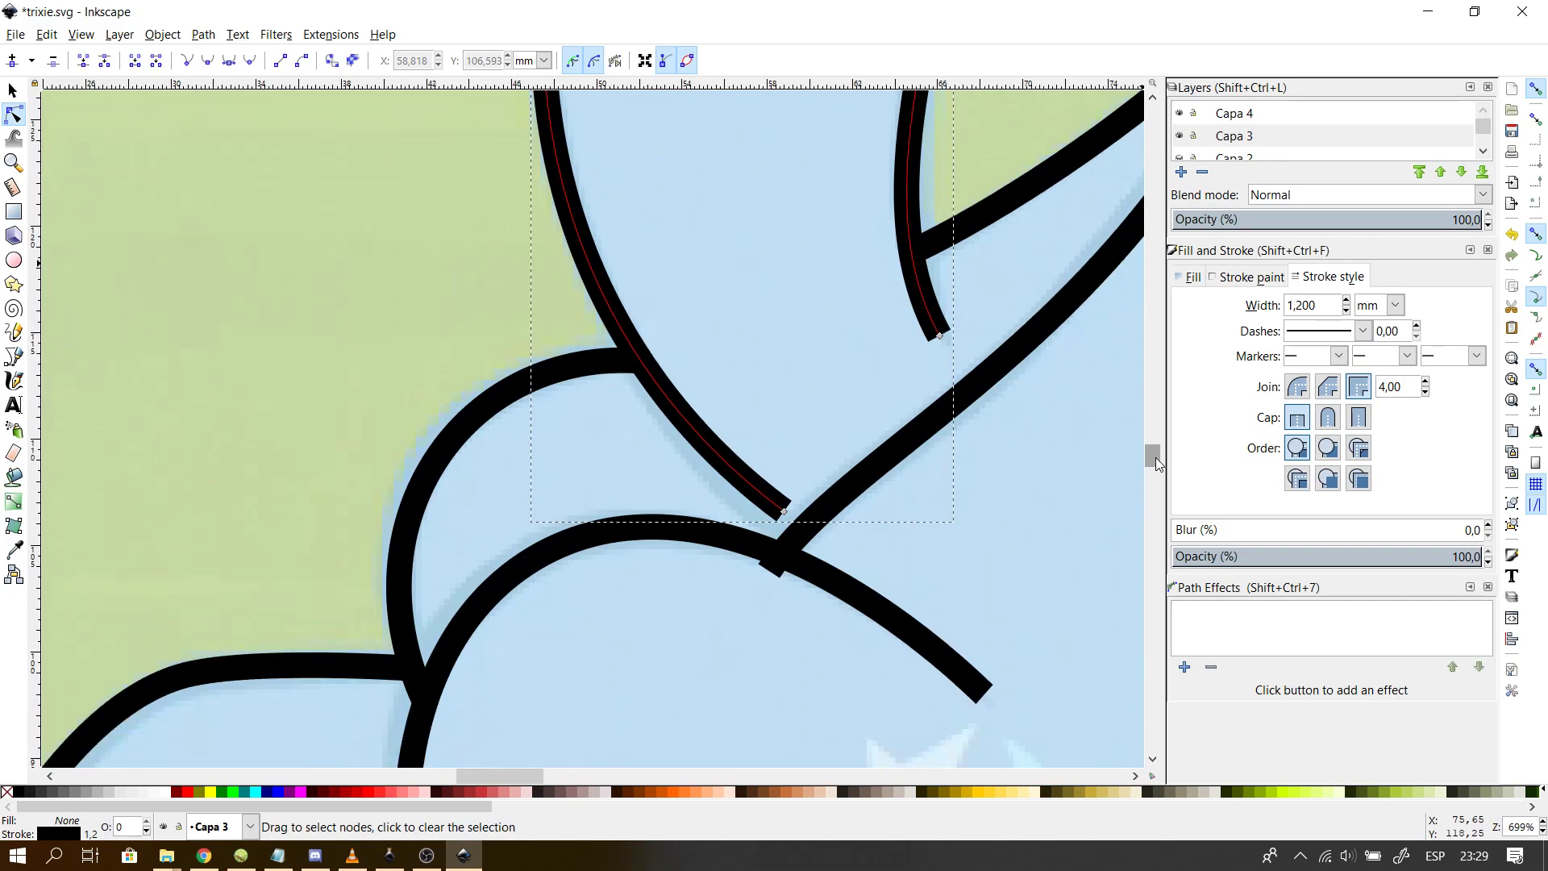
pyautogui.moveTo(785, 512); pyautogui.dragTo(786, 524)
pyautogui.moveTo(713, 471)
pyautogui.mouseDown()
pyautogui.moveTo(691, 443)
pyautogui.moveTo(693, 476)
pyautogui.mouseUp()
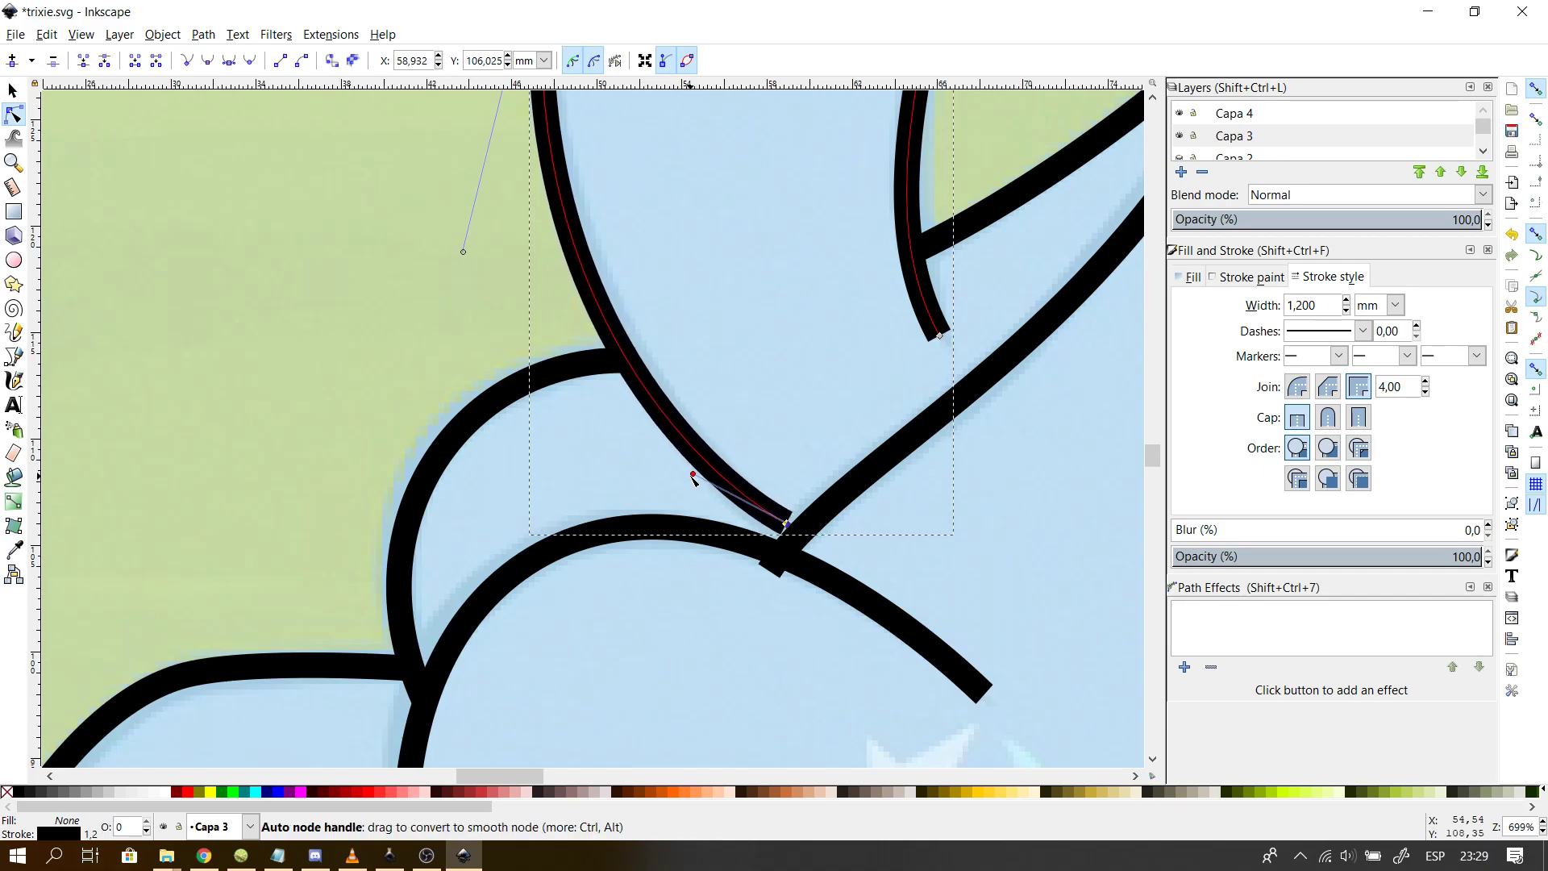
pyautogui.moveTo(463, 251); pyautogui.dragTo(473, 213)
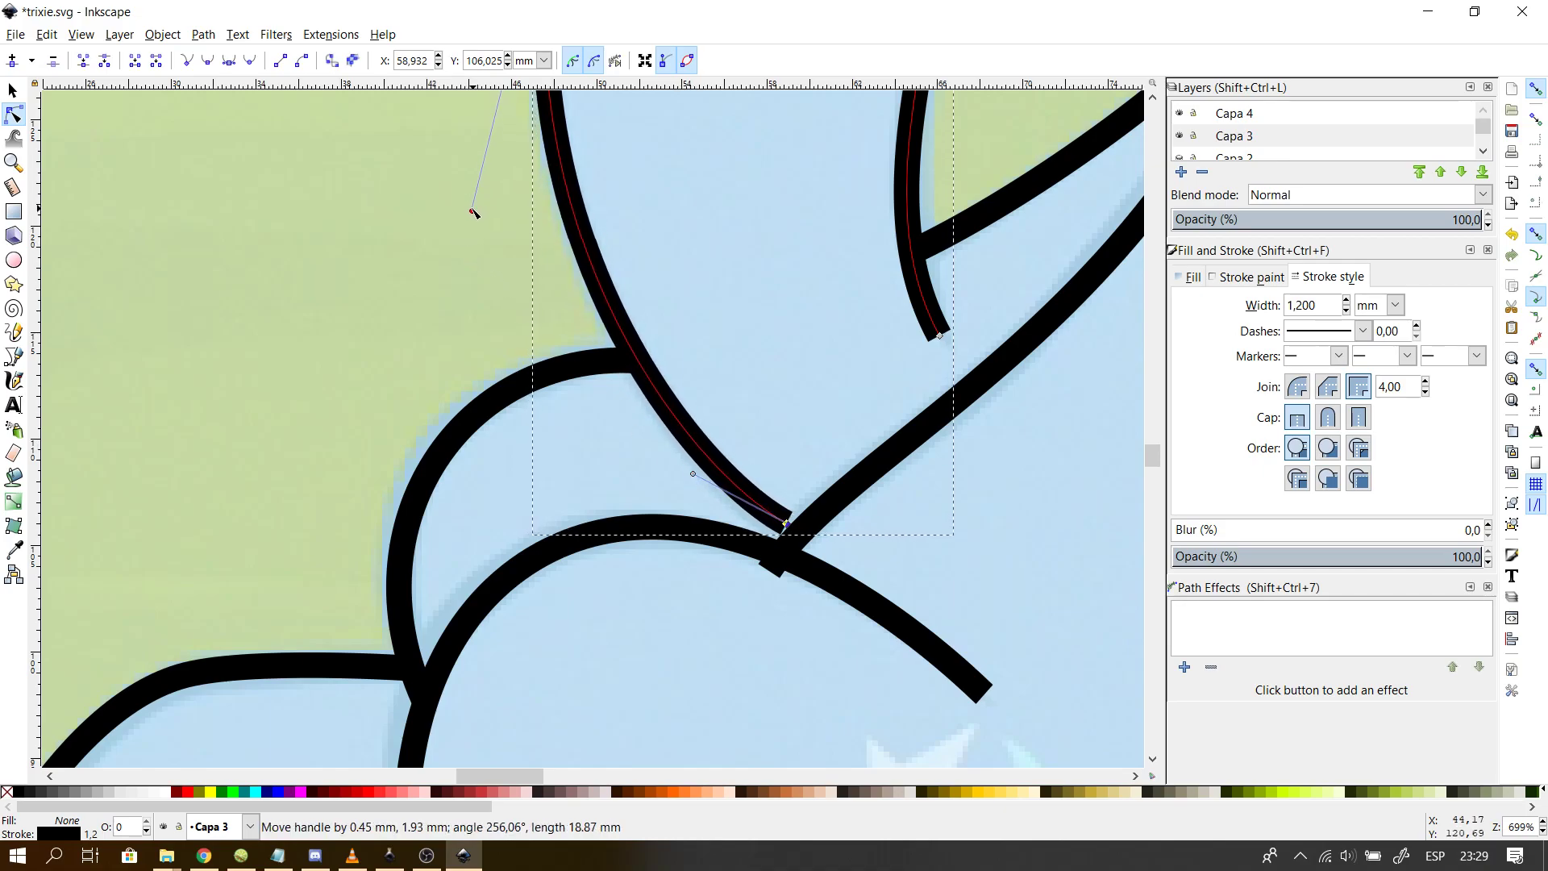
pyautogui.click(1018, 531)
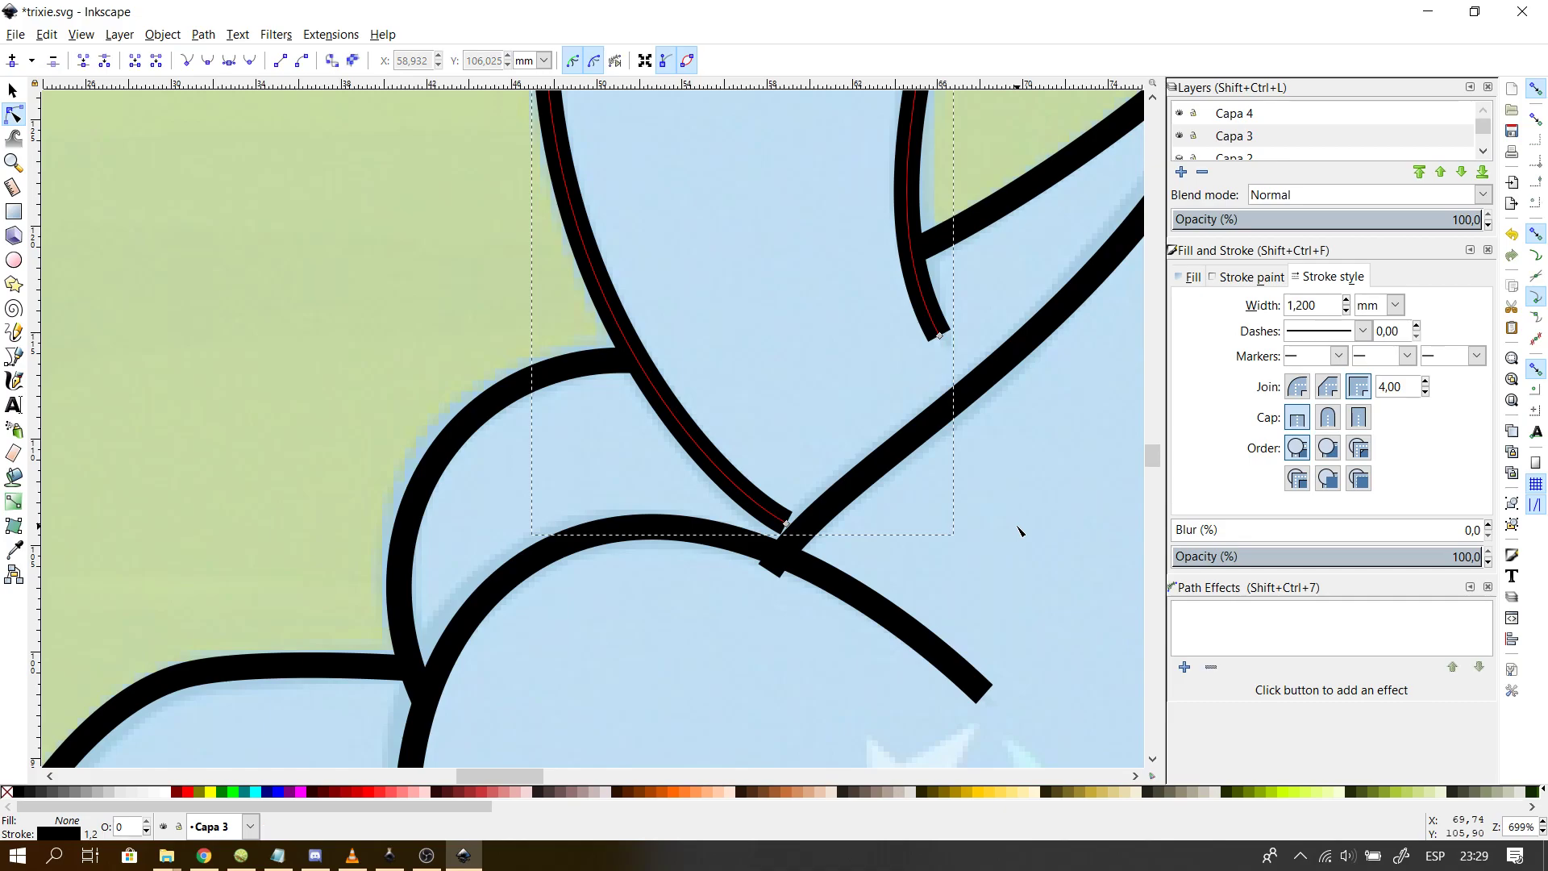
pyautogui.click(1019, 530)
# - Extend the leg outline's lower end to meet the chest line at about X 59,462 and Y 105,647 mm and refine its curve
pyautogui.scroll(-2, 1019, 531)
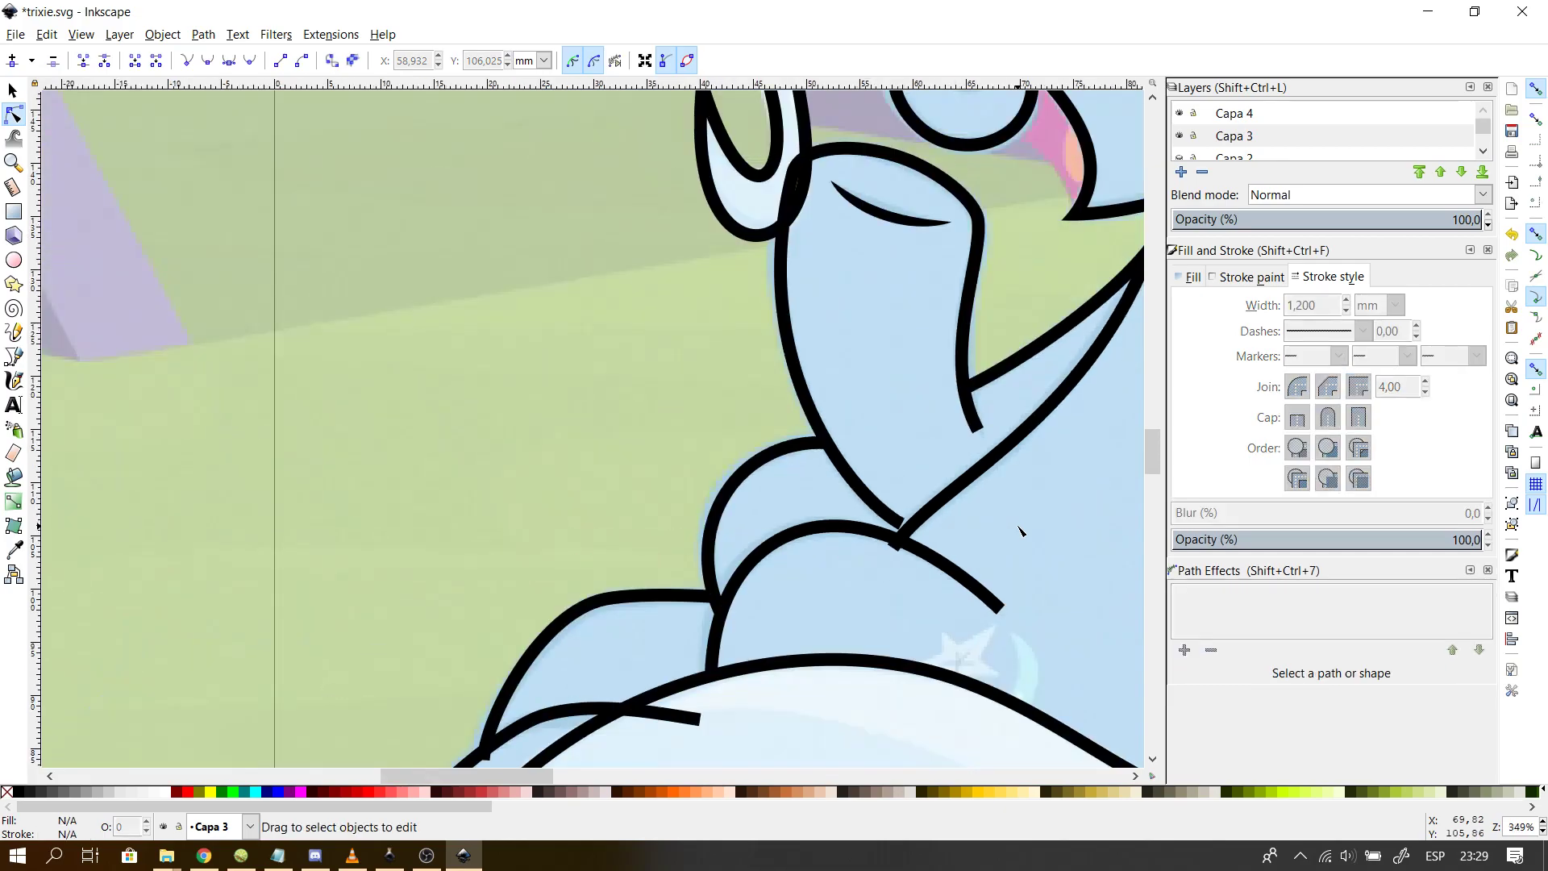
pyautogui.click(900, 524)
pyautogui.moveTo(901, 525); pyautogui.dragTo(848, 491)
pyautogui.click(629, 409)
pyautogui.click(630, 409)
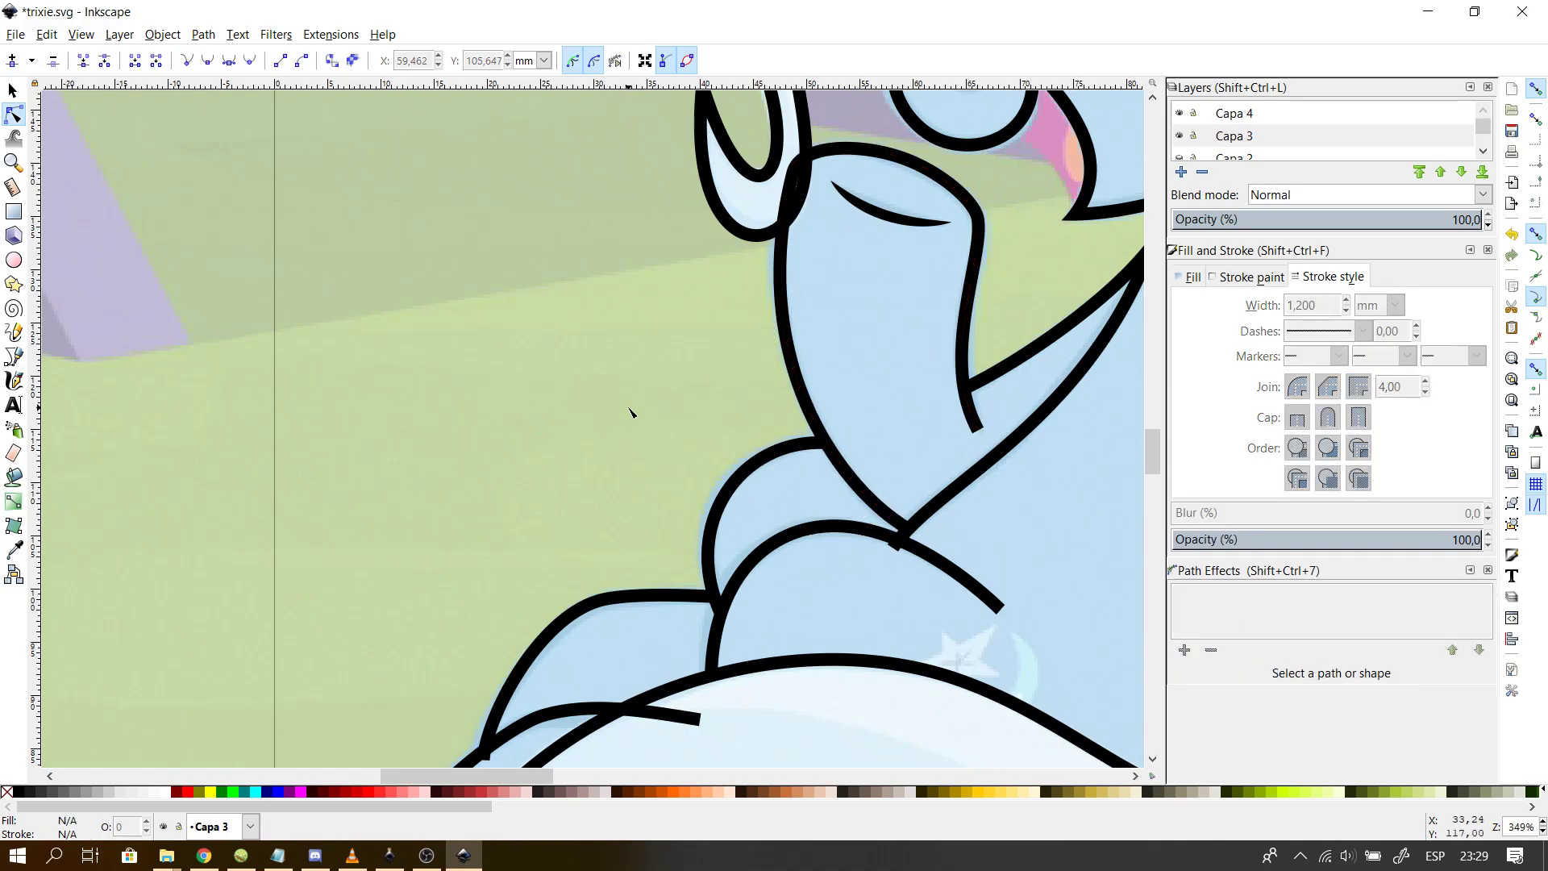
# - Apply a Power stroke path effect with the CubicBezierSmooth interpolator to the raised leg's outline
pyautogui.moveTo(544, 774); pyautogui.dragTo(603, 773)
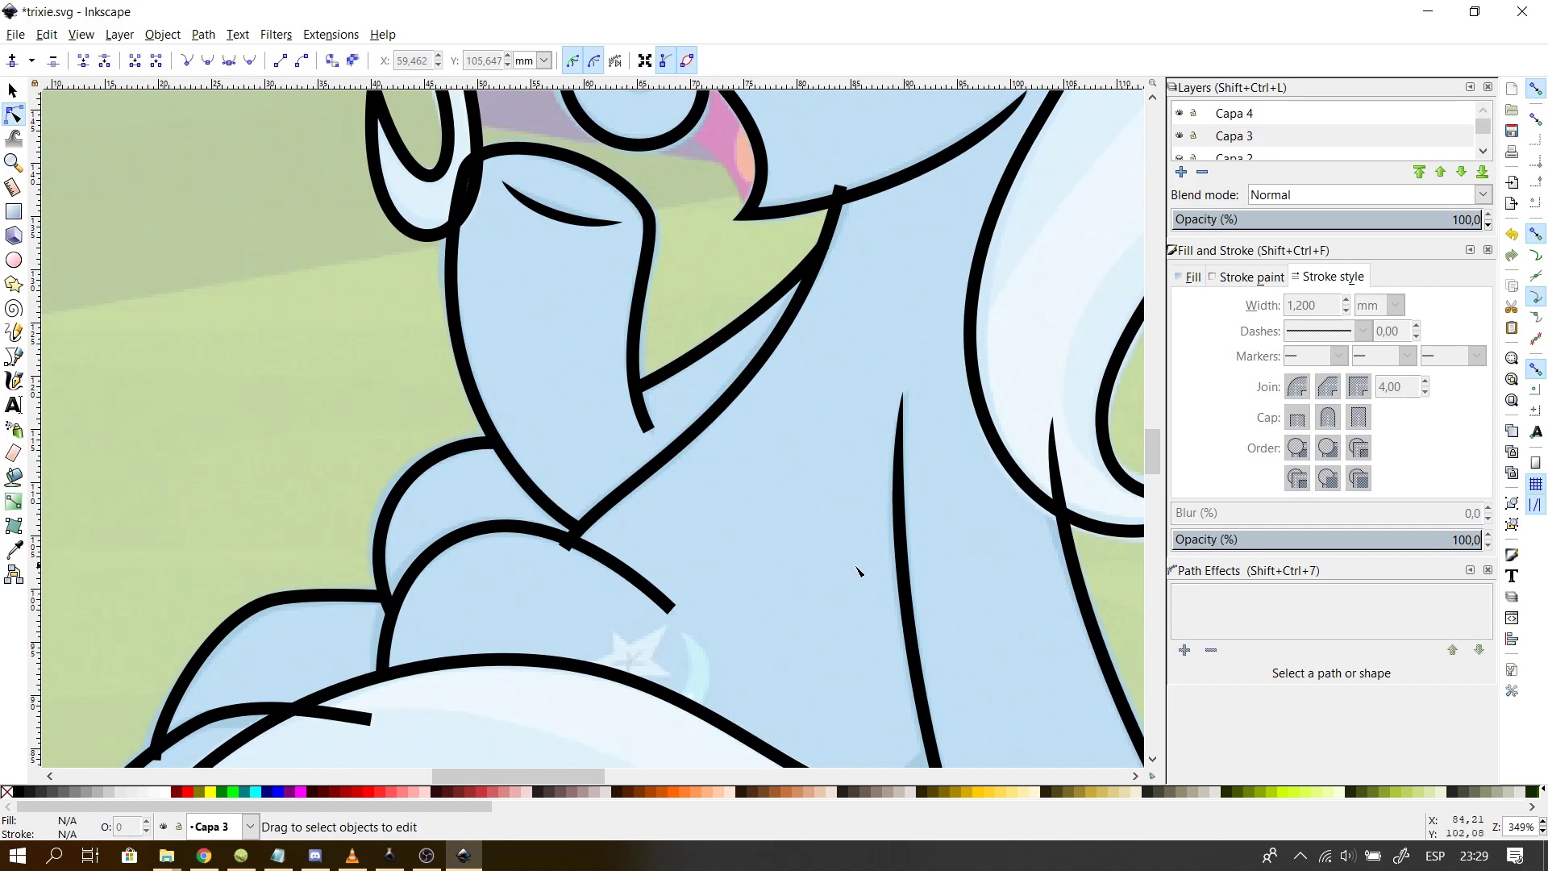
pyautogui.click(649, 421)
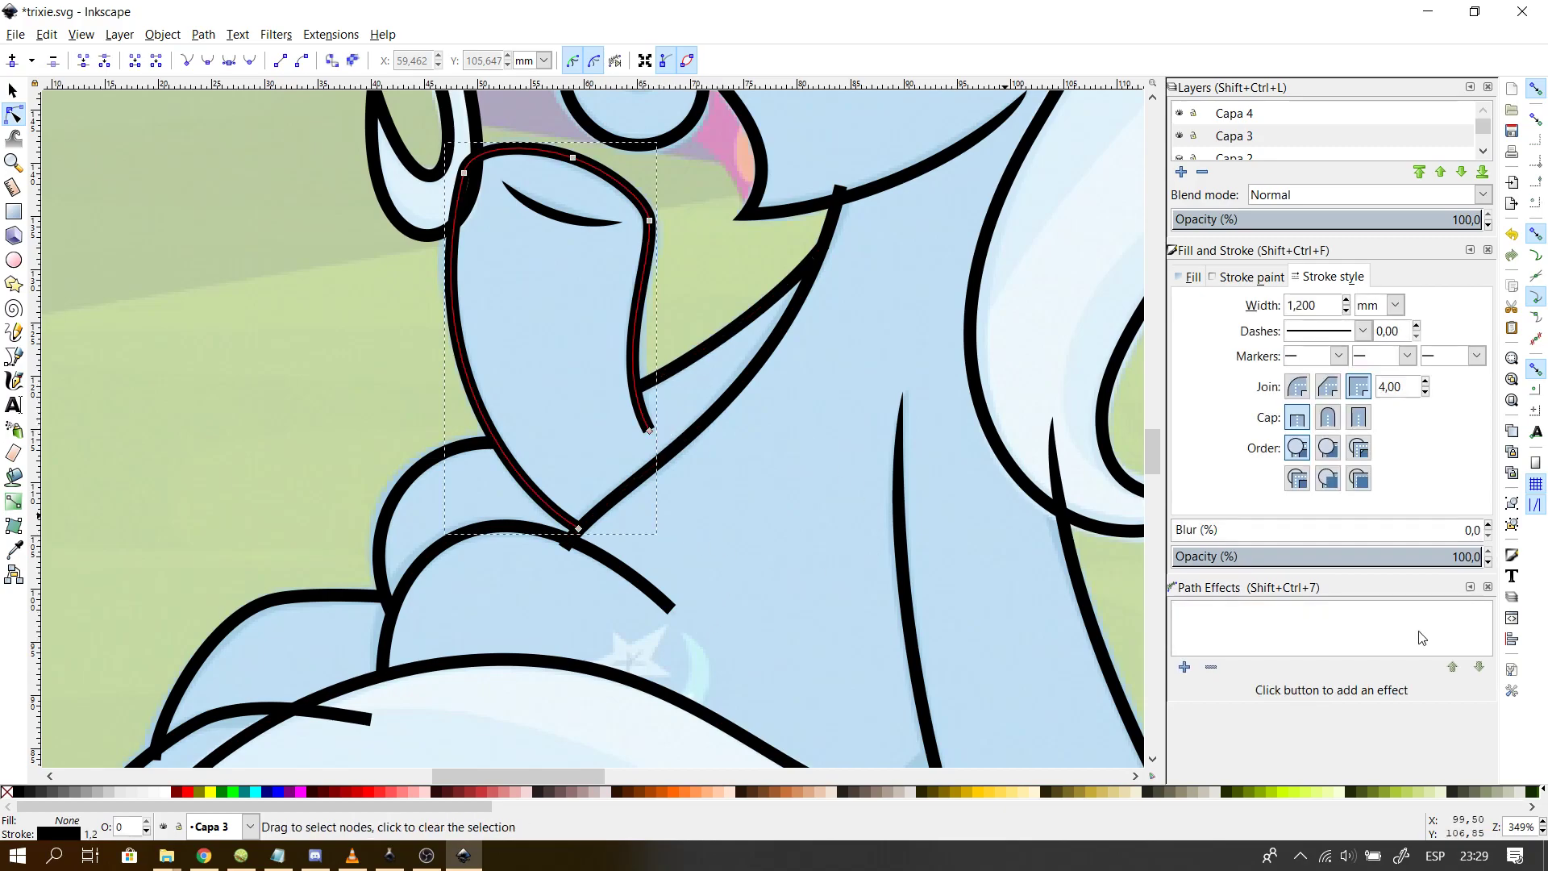
pyautogui.click(1184, 666)
pyautogui.press('Return')
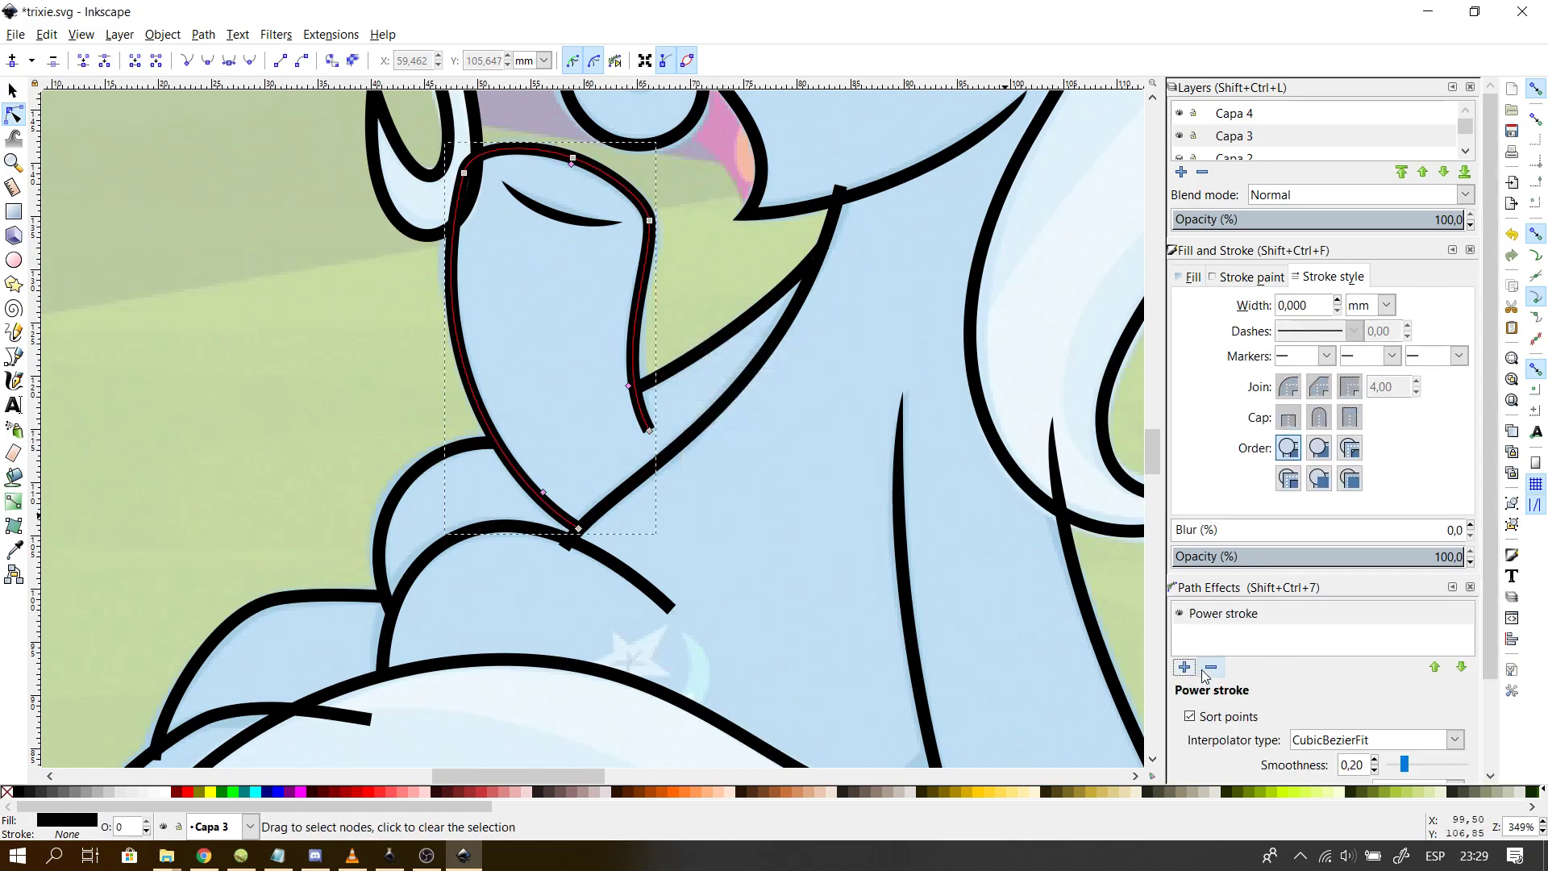
pyautogui.click(1338, 739)
pyautogui.click(1338, 674)
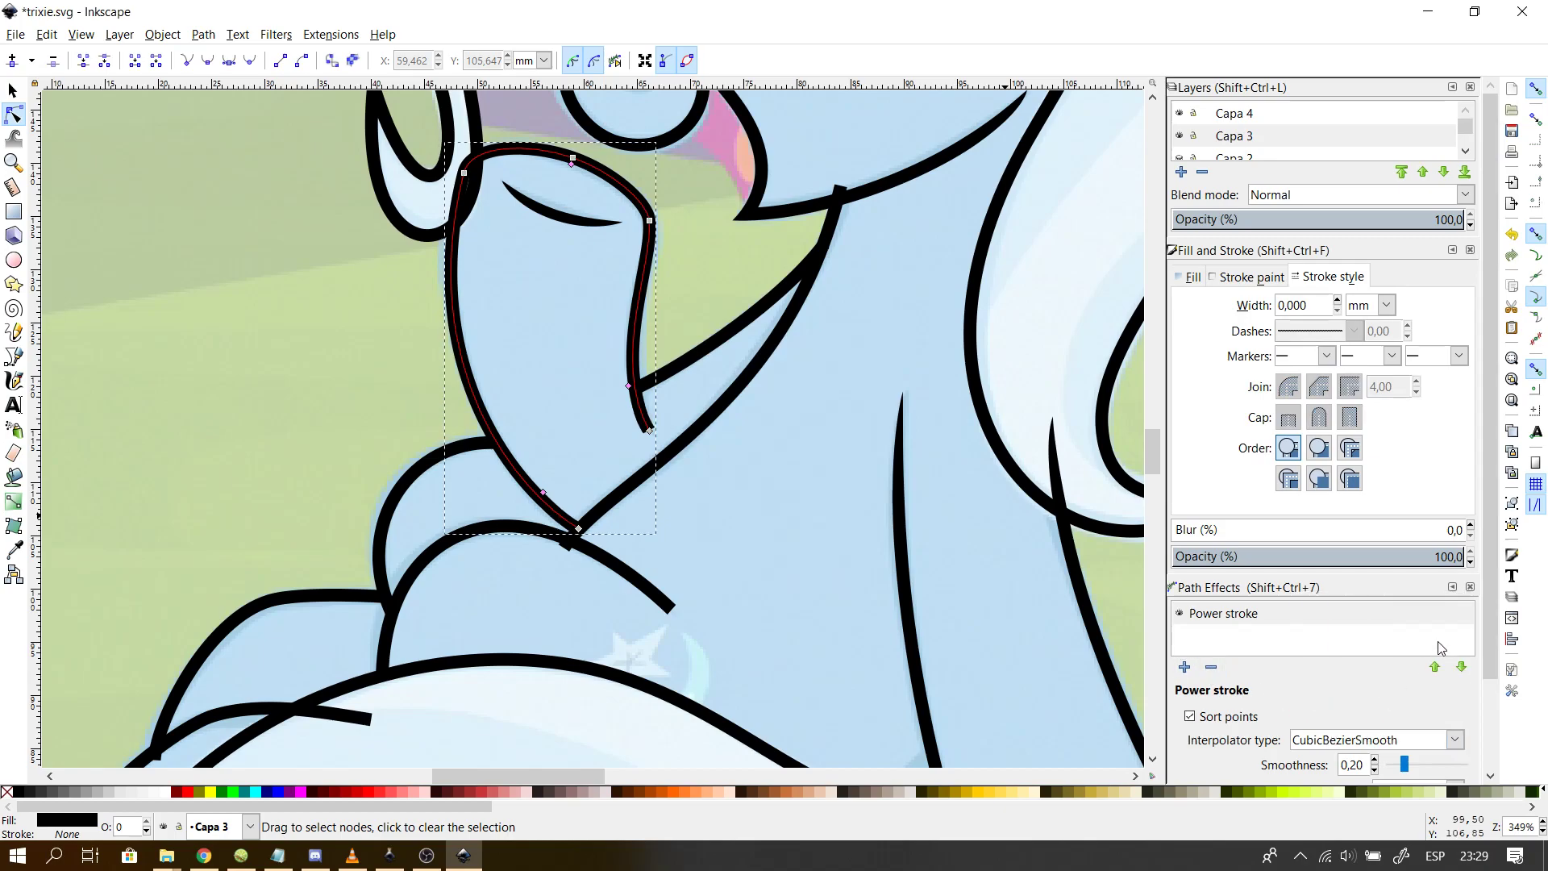
# - Set the raised leg outline's Power stroke end cap to Zero width and save the document
pyautogui.scroll(-2, 1492, 607)
pyautogui.click(1410, 685)
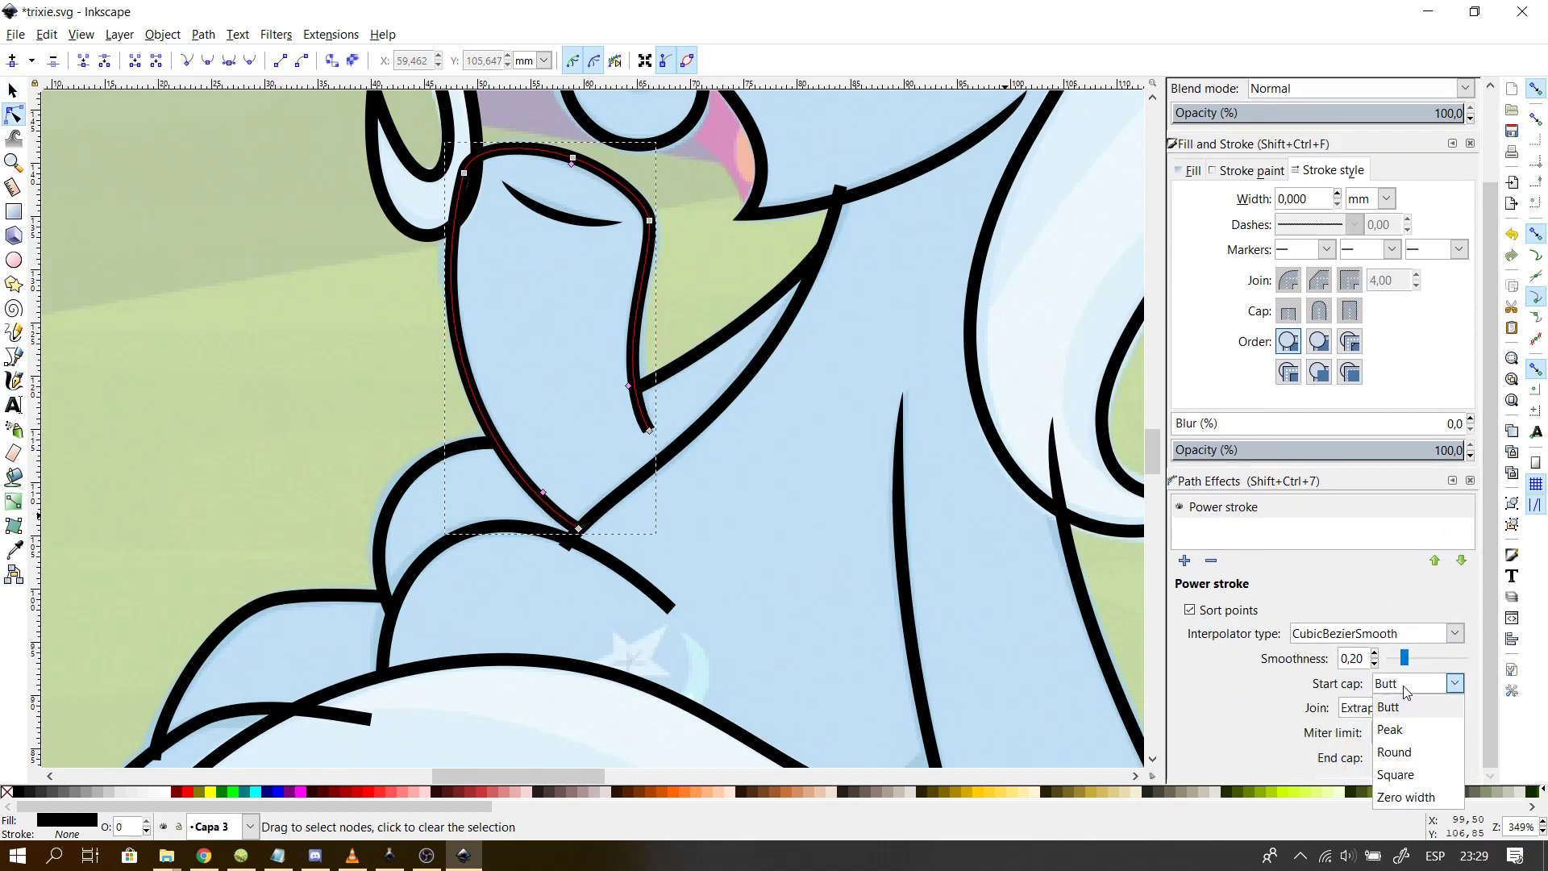
pyautogui.click(1403, 795)
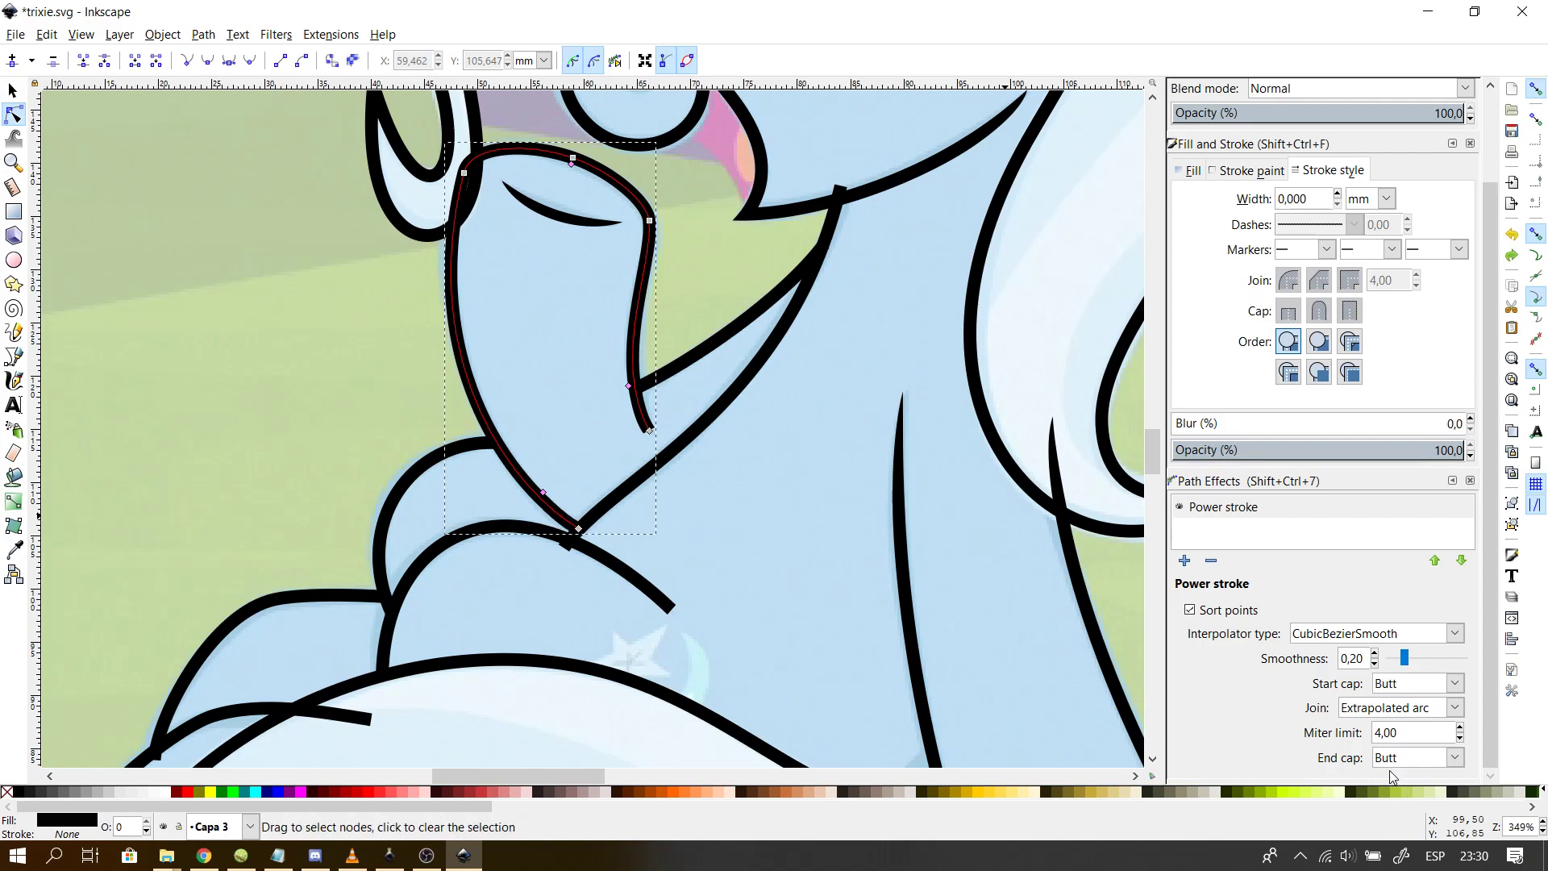
pyautogui.click(1391, 757)
pyautogui.click(1391, 733)
pyautogui.click(772, 544)
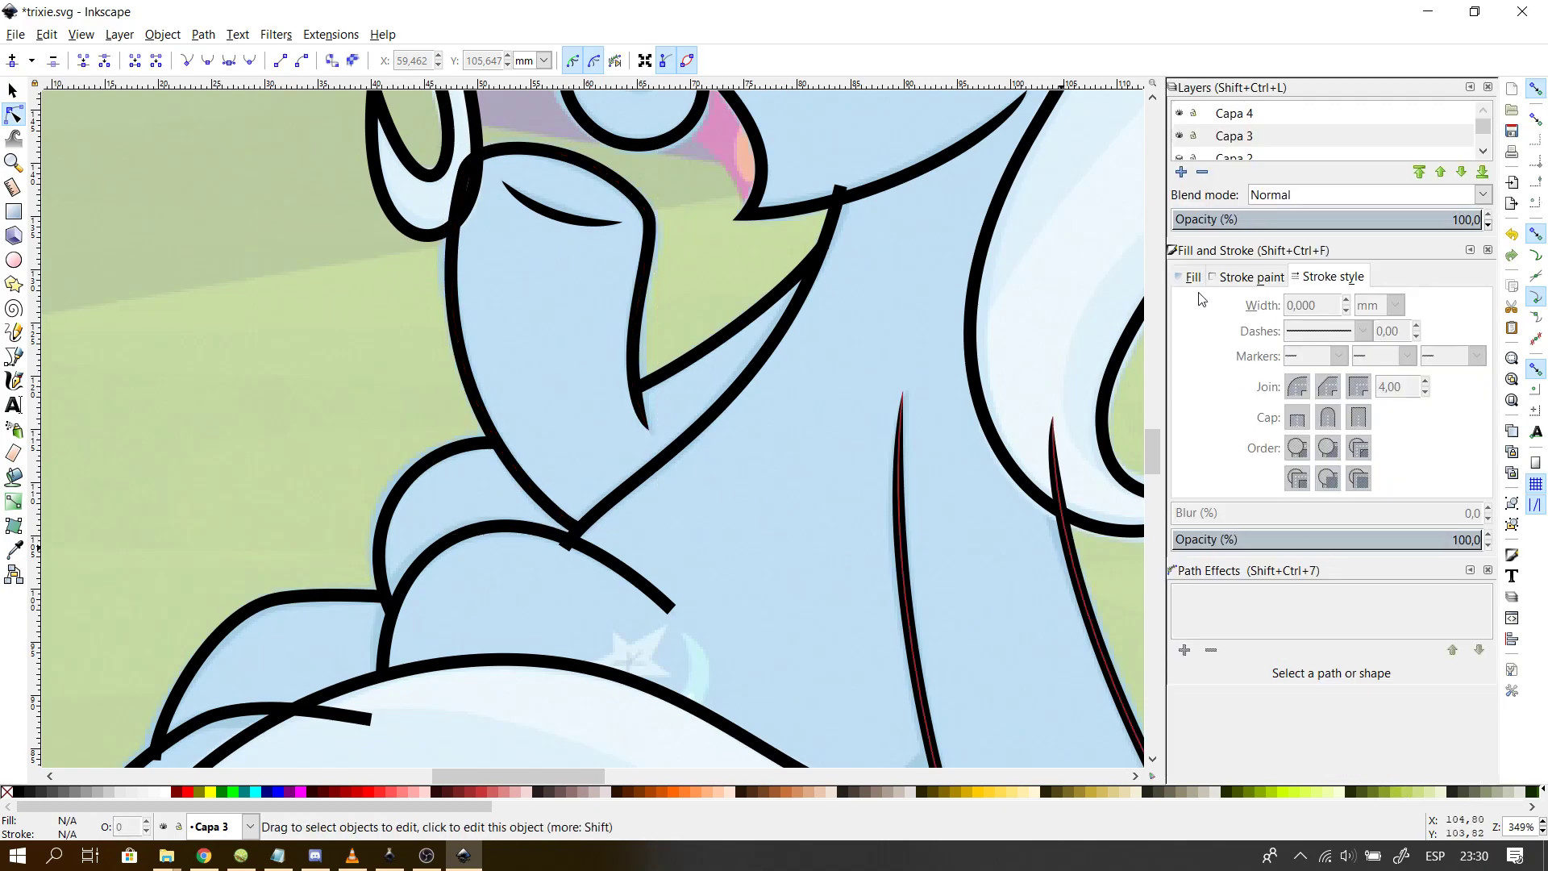
pyautogui.moveTo(1159, 469); pyautogui.dragTo(1153, 487)
pyautogui.hotkey('ctrl', 's')
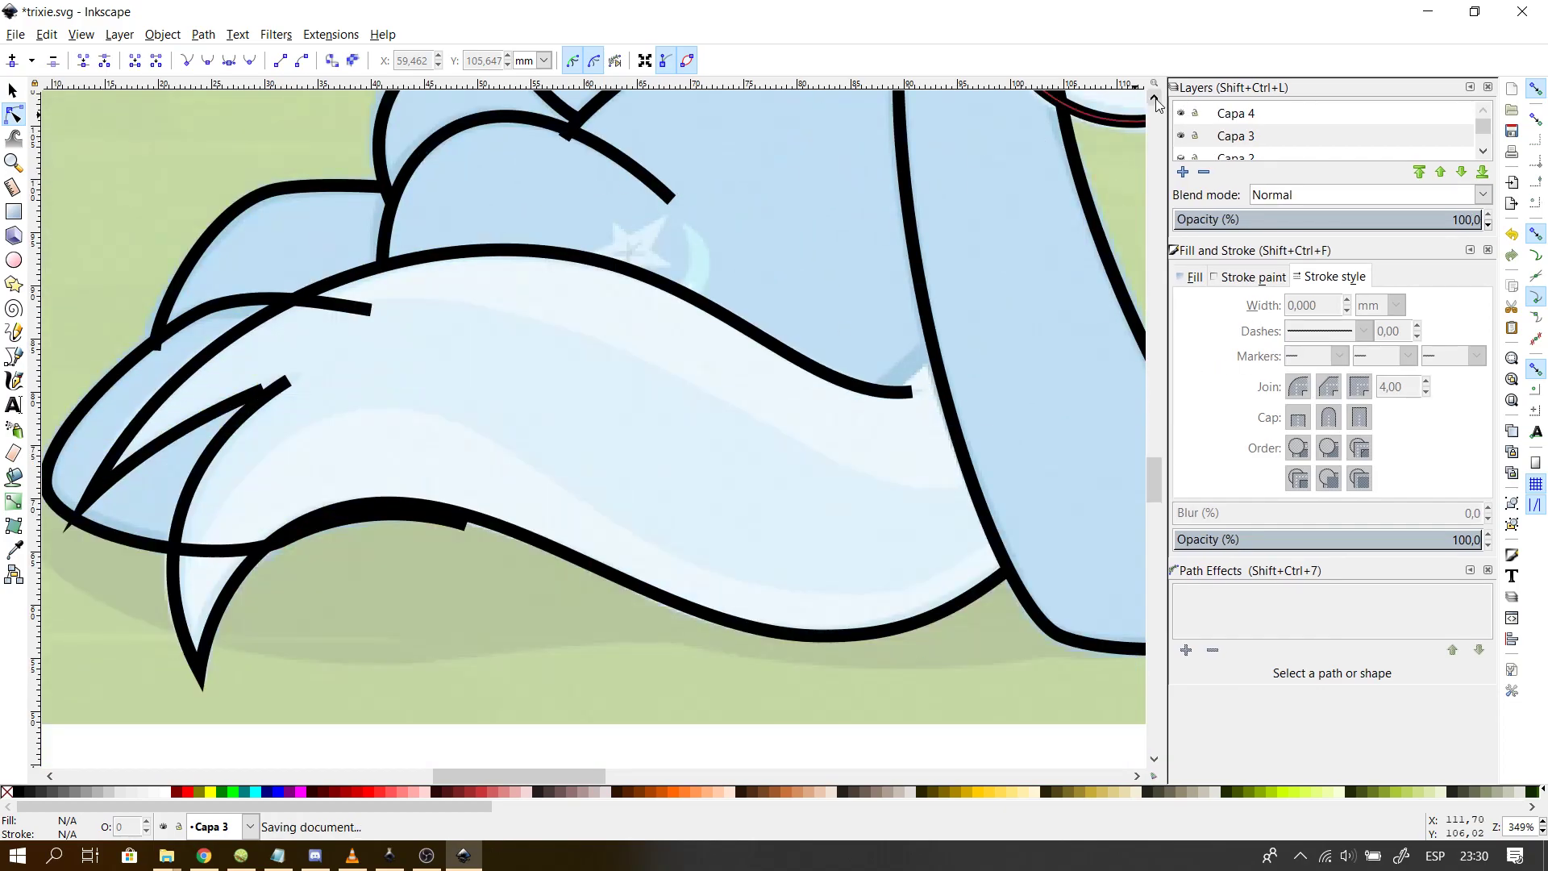
# - Apply a Power stroke path effect with the CubicBezierSmooth interpolator to the upper outline of the long white tail
pyautogui.click(1157, 100)
pyautogui.click(1156, 101)
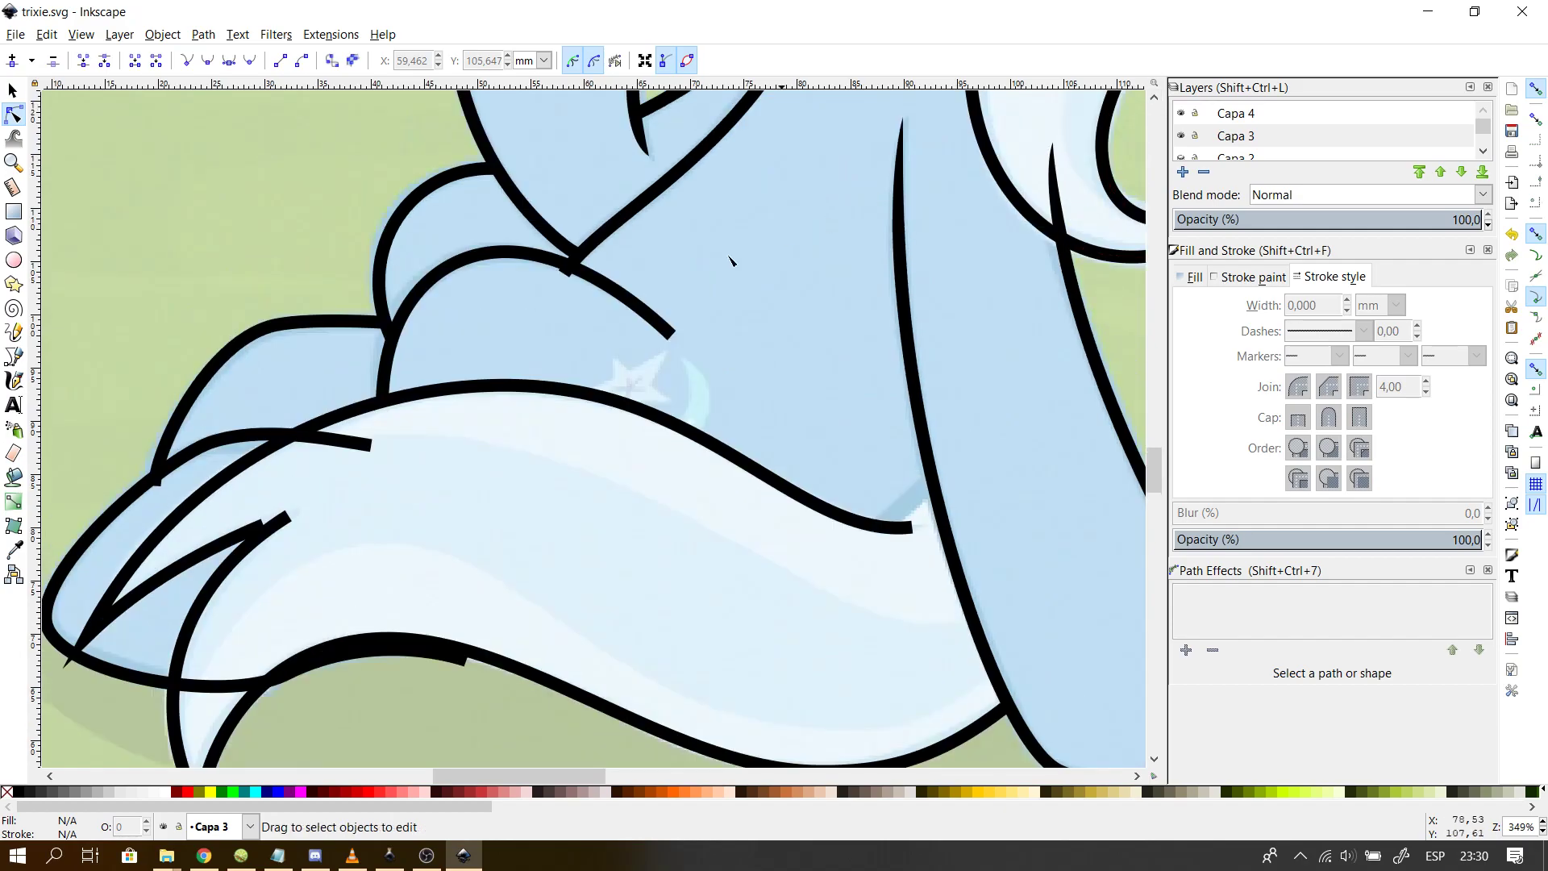
pyautogui.click(676, 418)
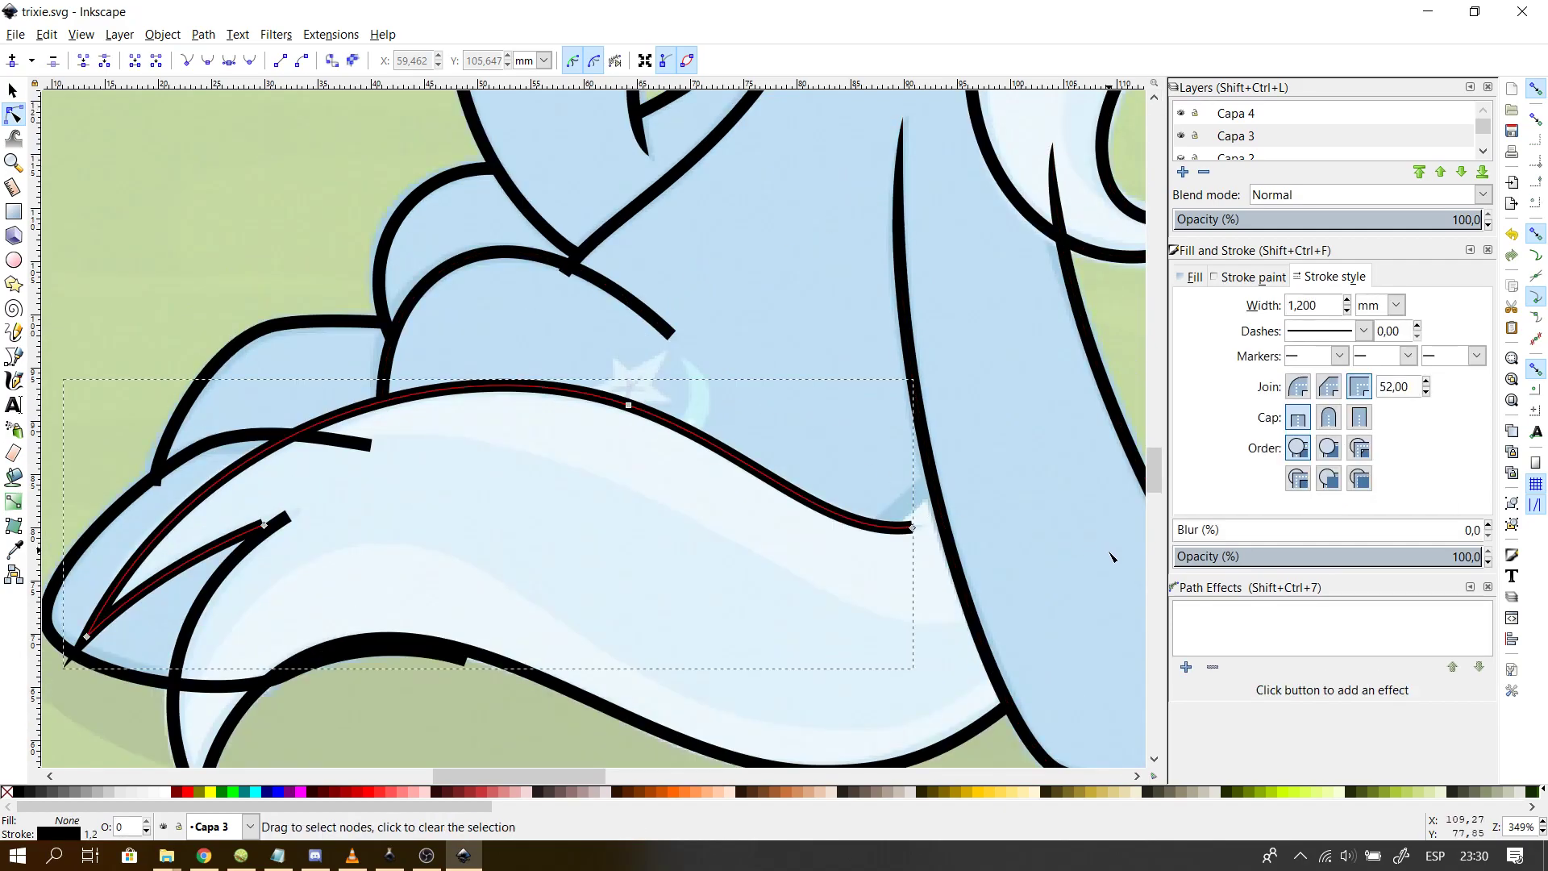
pyautogui.click(1184, 665)
pyautogui.press('Return')
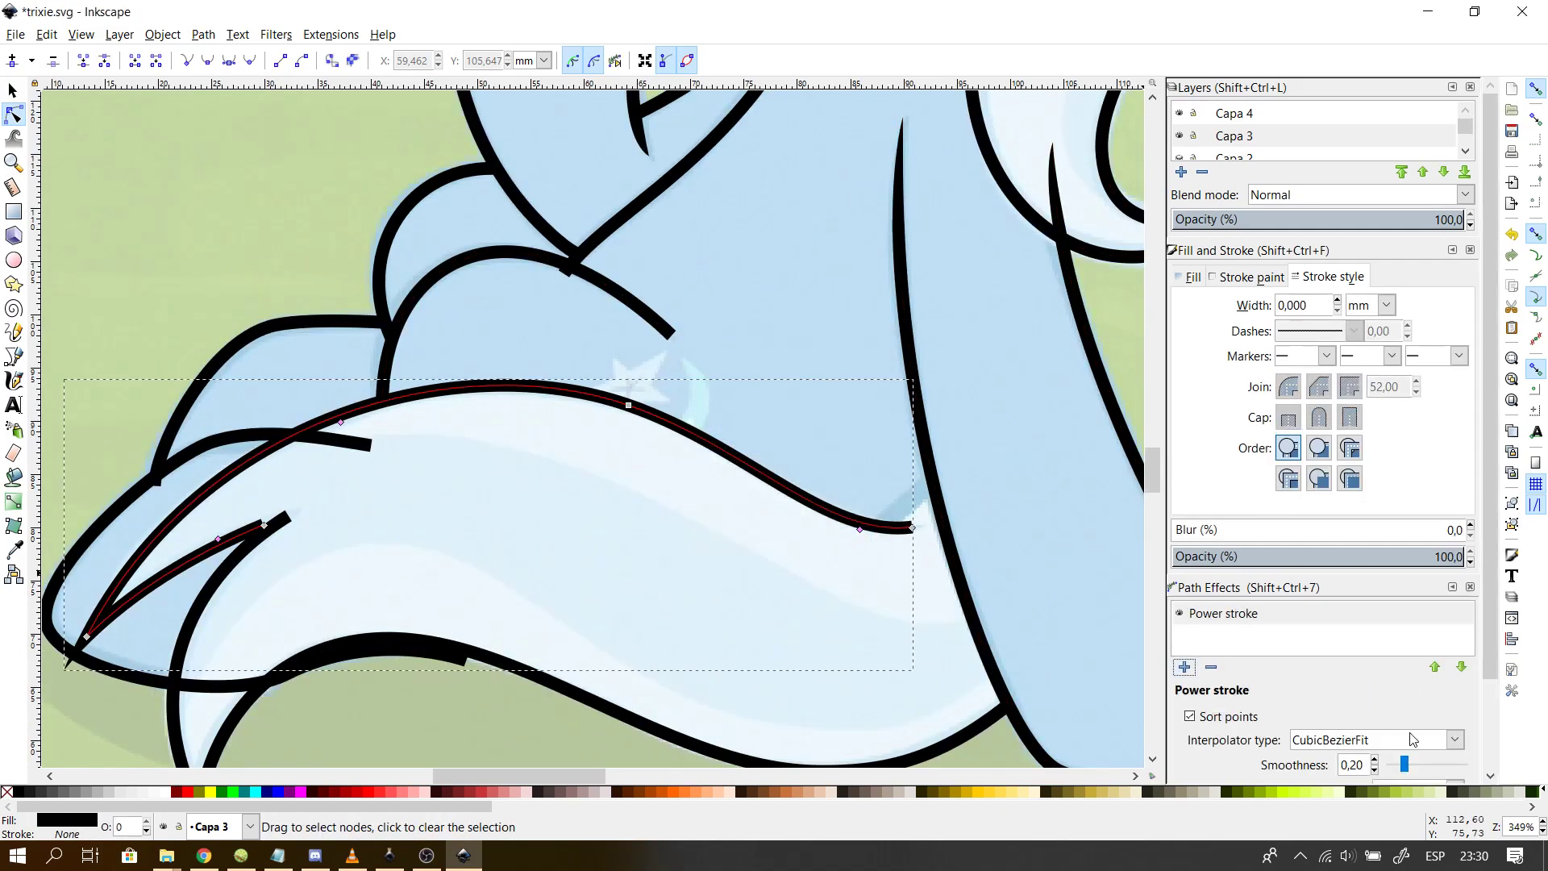
pyautogui.click(1343, 736)
pyautogui.click(1338, 681)
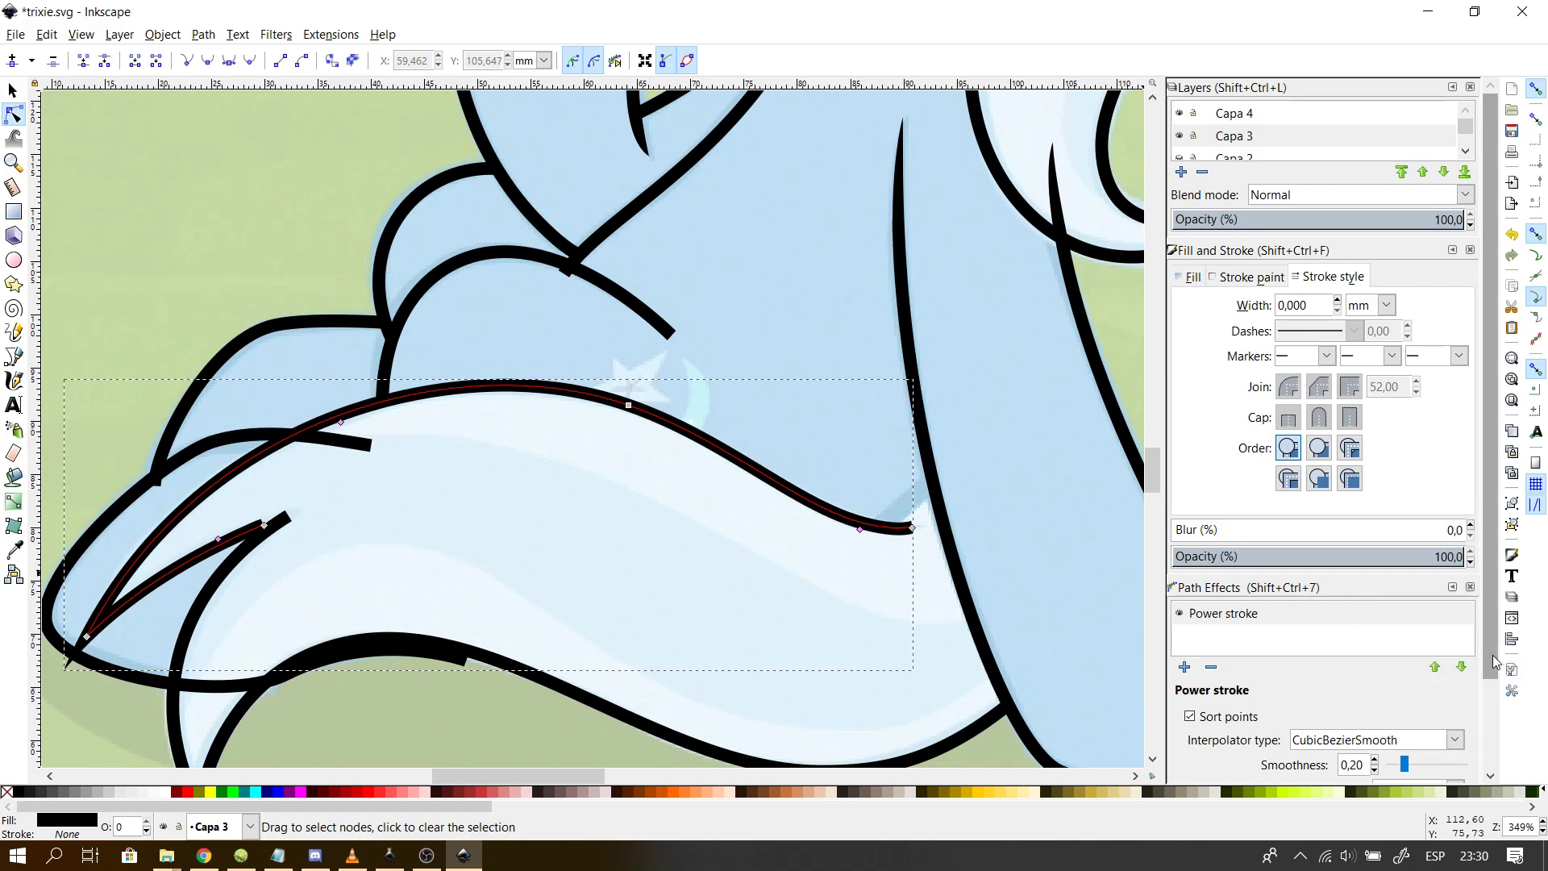
# - Set both the start cap and end cap of the tail outline's Power stroke to Zero width
pyautogui.moveTo(1490, 661); pyautogui.dragTo(1487, 746)
pyautogui.click(1394, 766)
pyautogui.click(1406, 740)
pyautogui.click(1412, 691)
pyautogui.click(1406, 803)
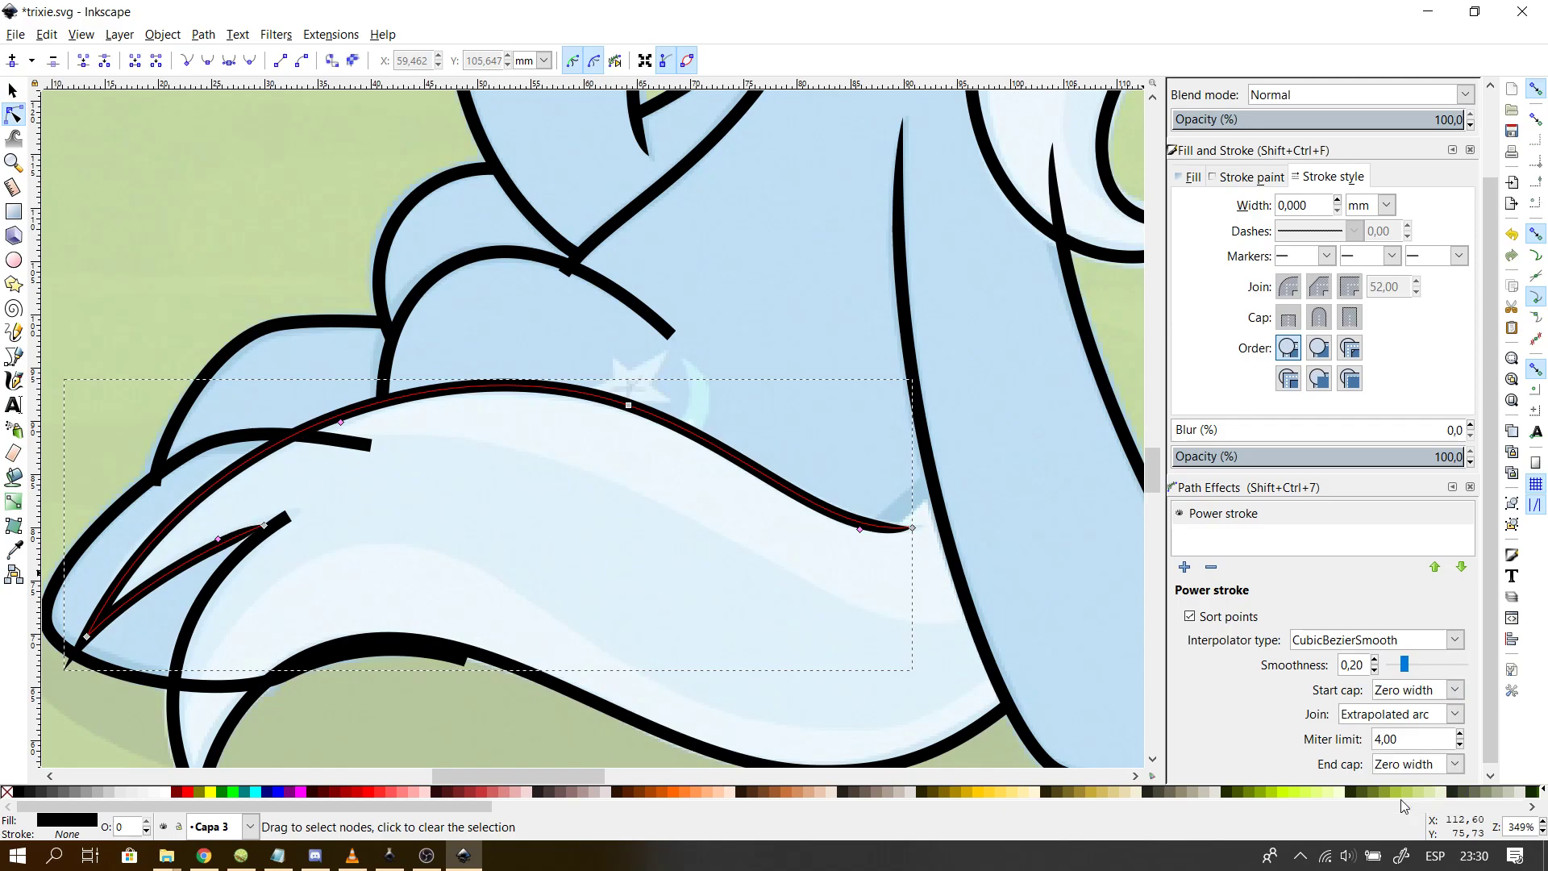
# - Extend the upper tail outline's end node to the front leg line and set its nearby width control point to 1,2000
pyautogui.moveTo(913, 528)
pyautogui.mouseDown()
pyautogui.moveTo(932, 531)
pyautogui.moveTo(832, 535)
pyautogui.moveTo(838, 514)
pyautogui.moveTo(745, 472)
pyautogui.mouseUp()
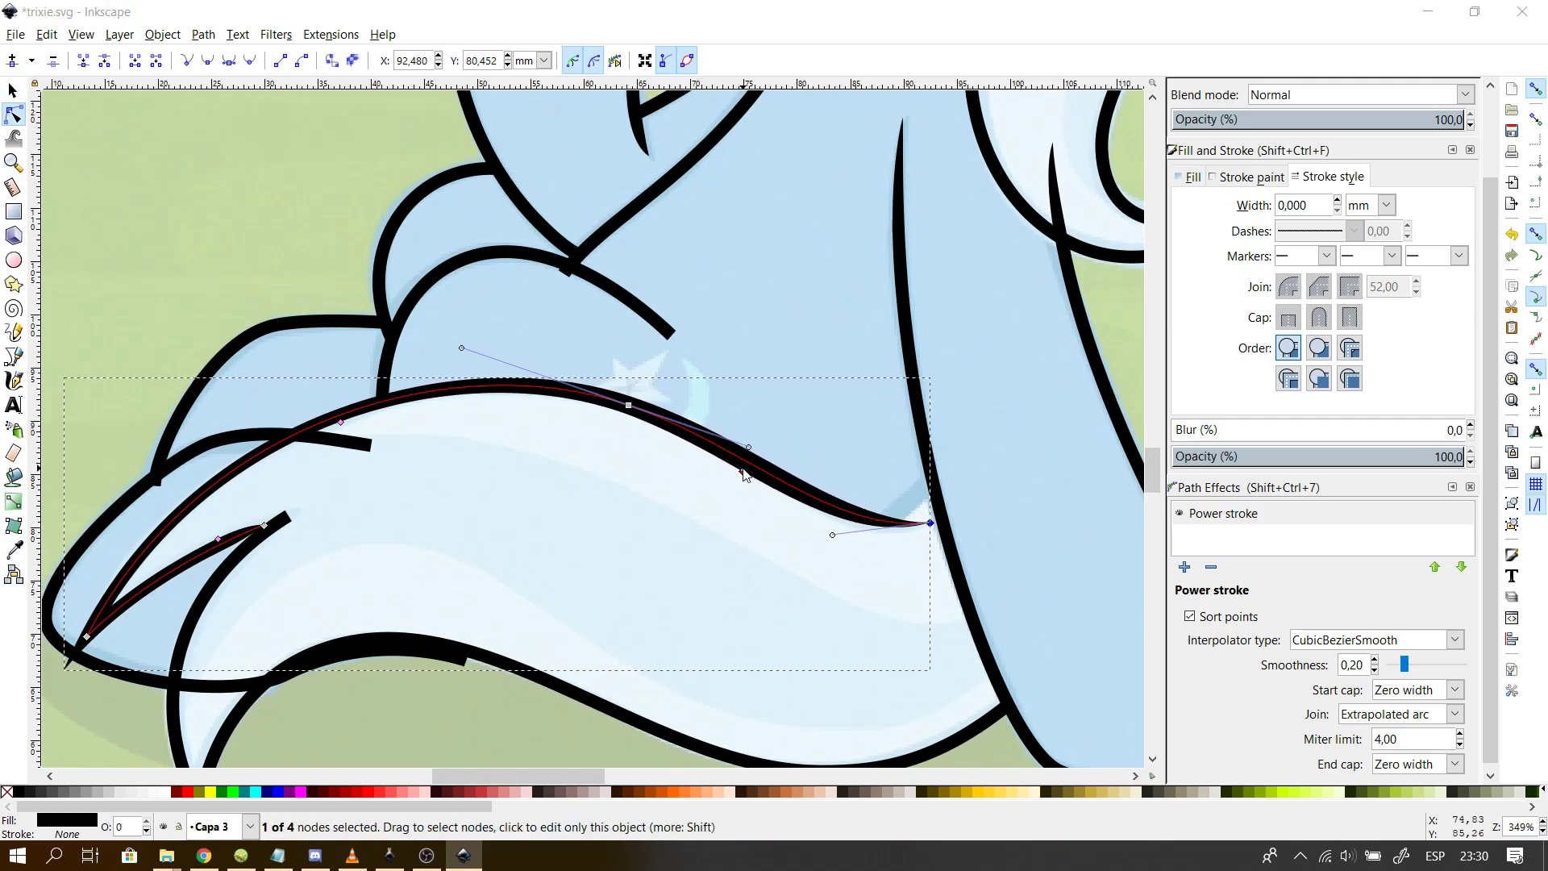
pyautogui.keyDown('shift'); pyautogui.click(743, 471); pyautogui.keyUp('shift')
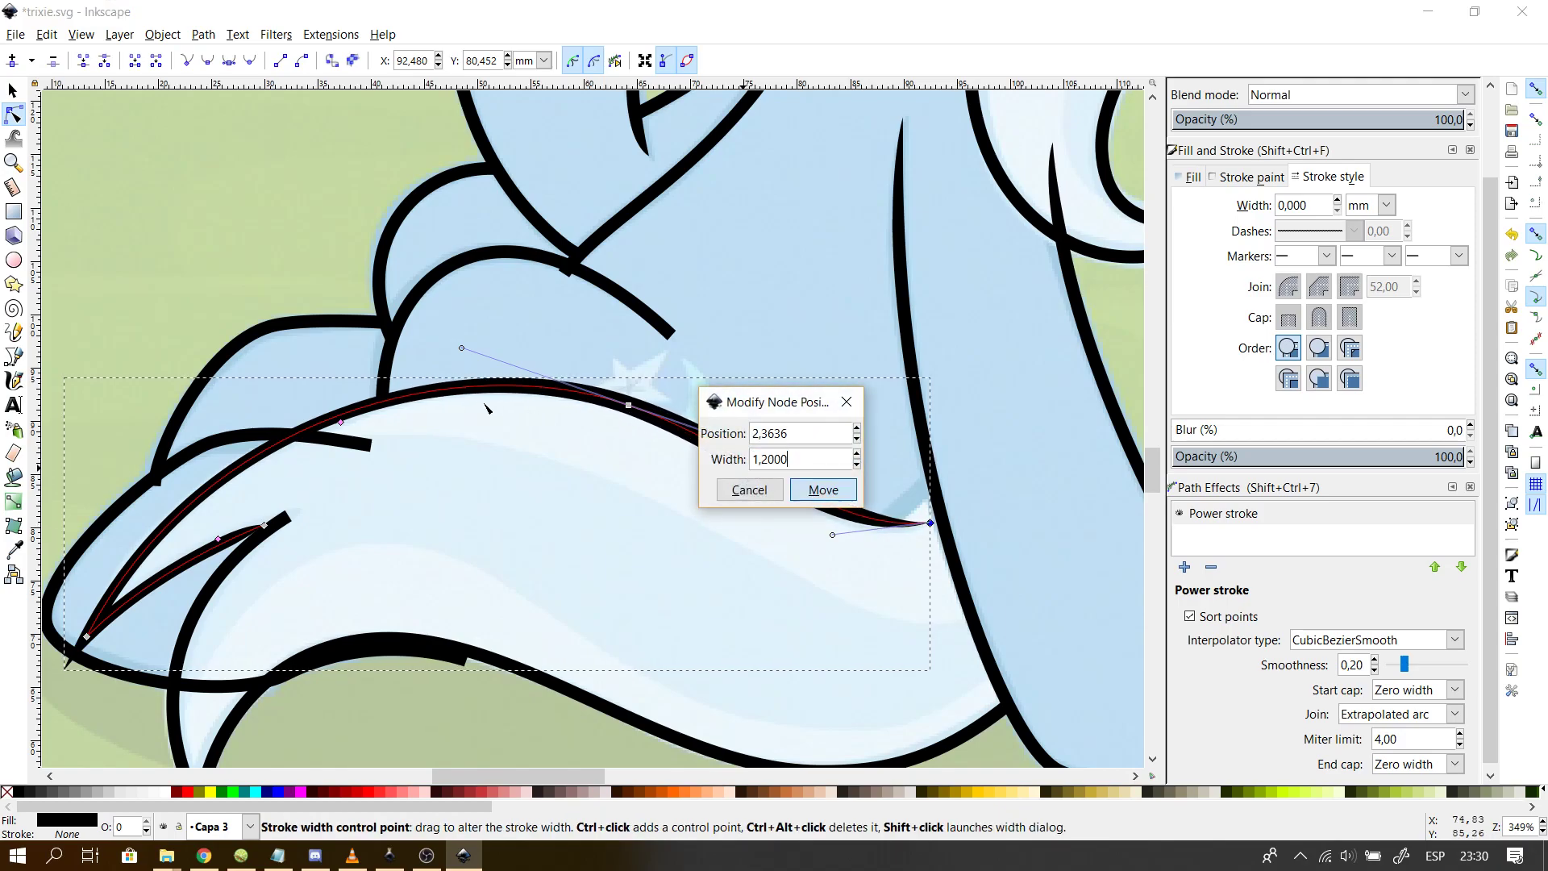
pyautogui.write('1,2000')
pyautogui.press('Return')
pyautogui.click(501, 524)
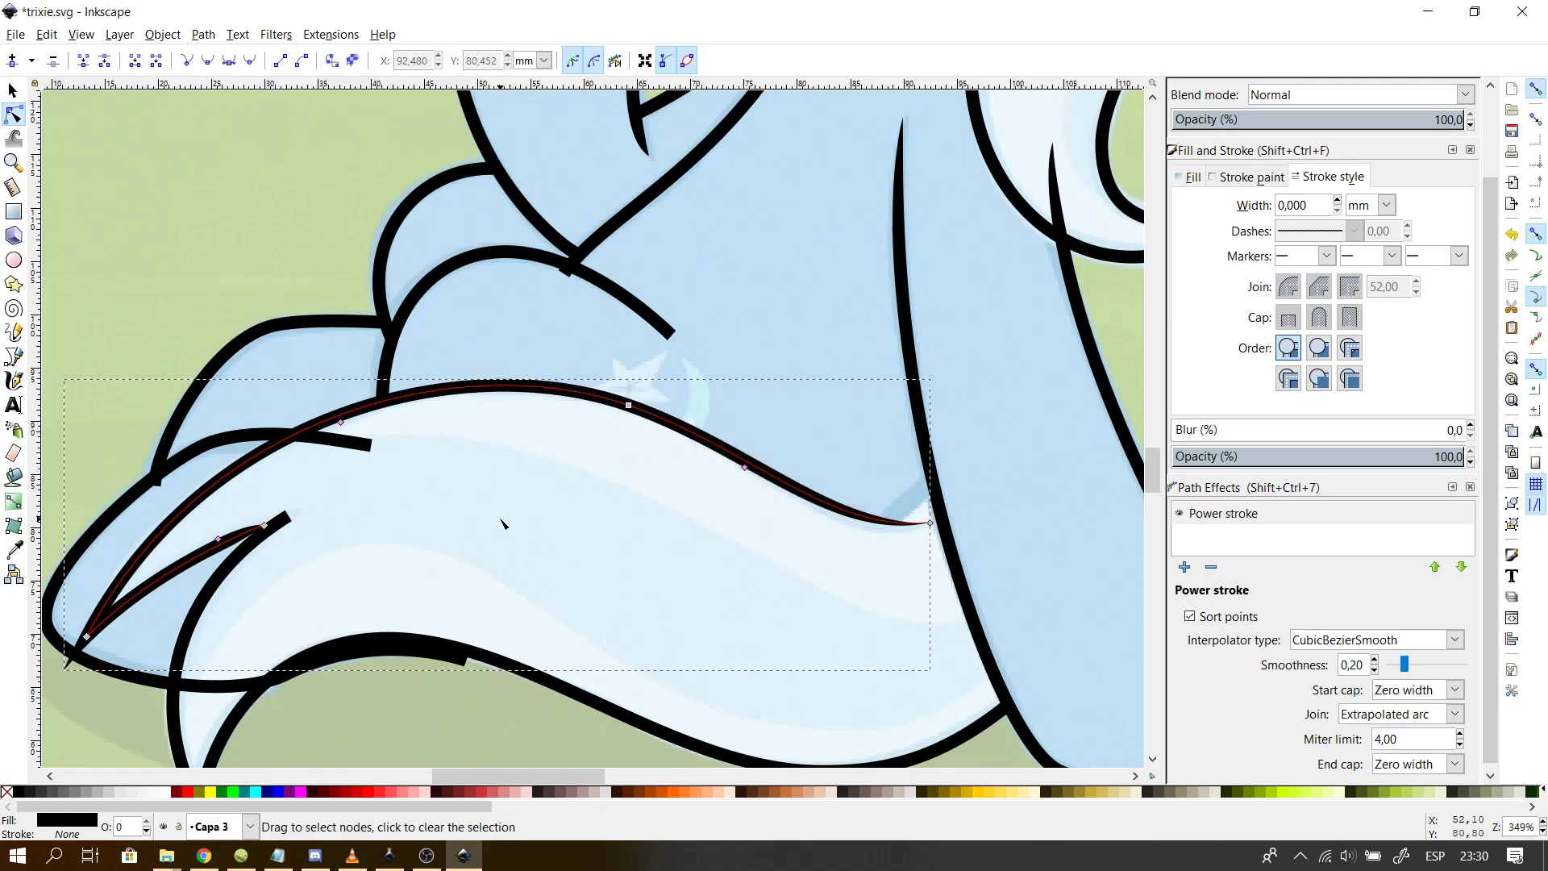
pyautogui.click(793, 533)
pyautogui.click(733, 465)
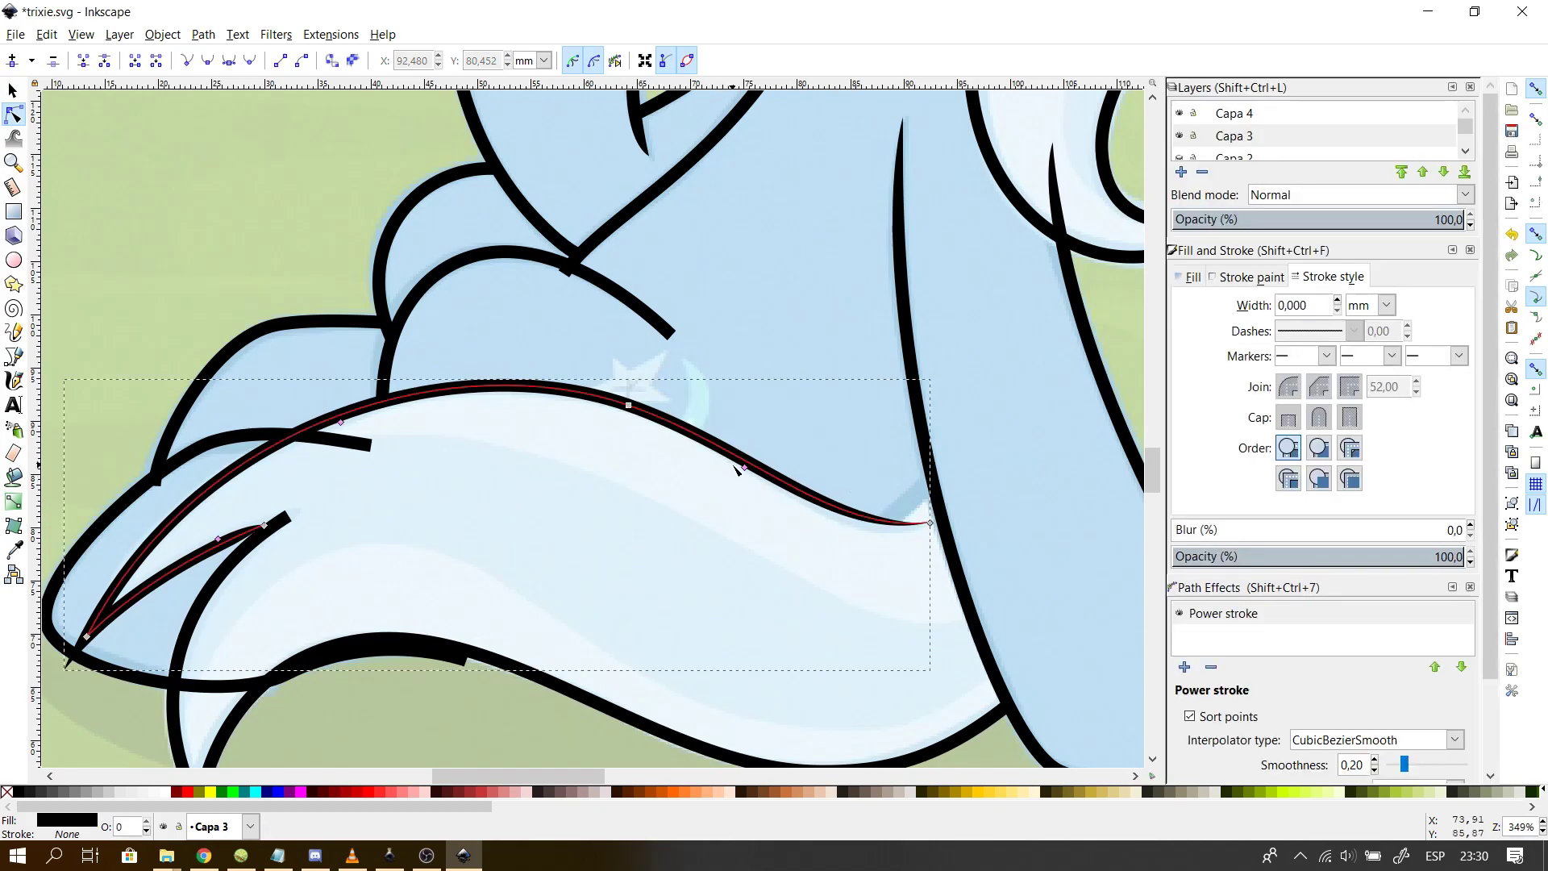
# - Move the upper tail outline's last width control point closer to the front leg and lengthen the end node's curve handle
pyautogui.moveTo(735, 467); pyautogui.dragTo(804, 505)
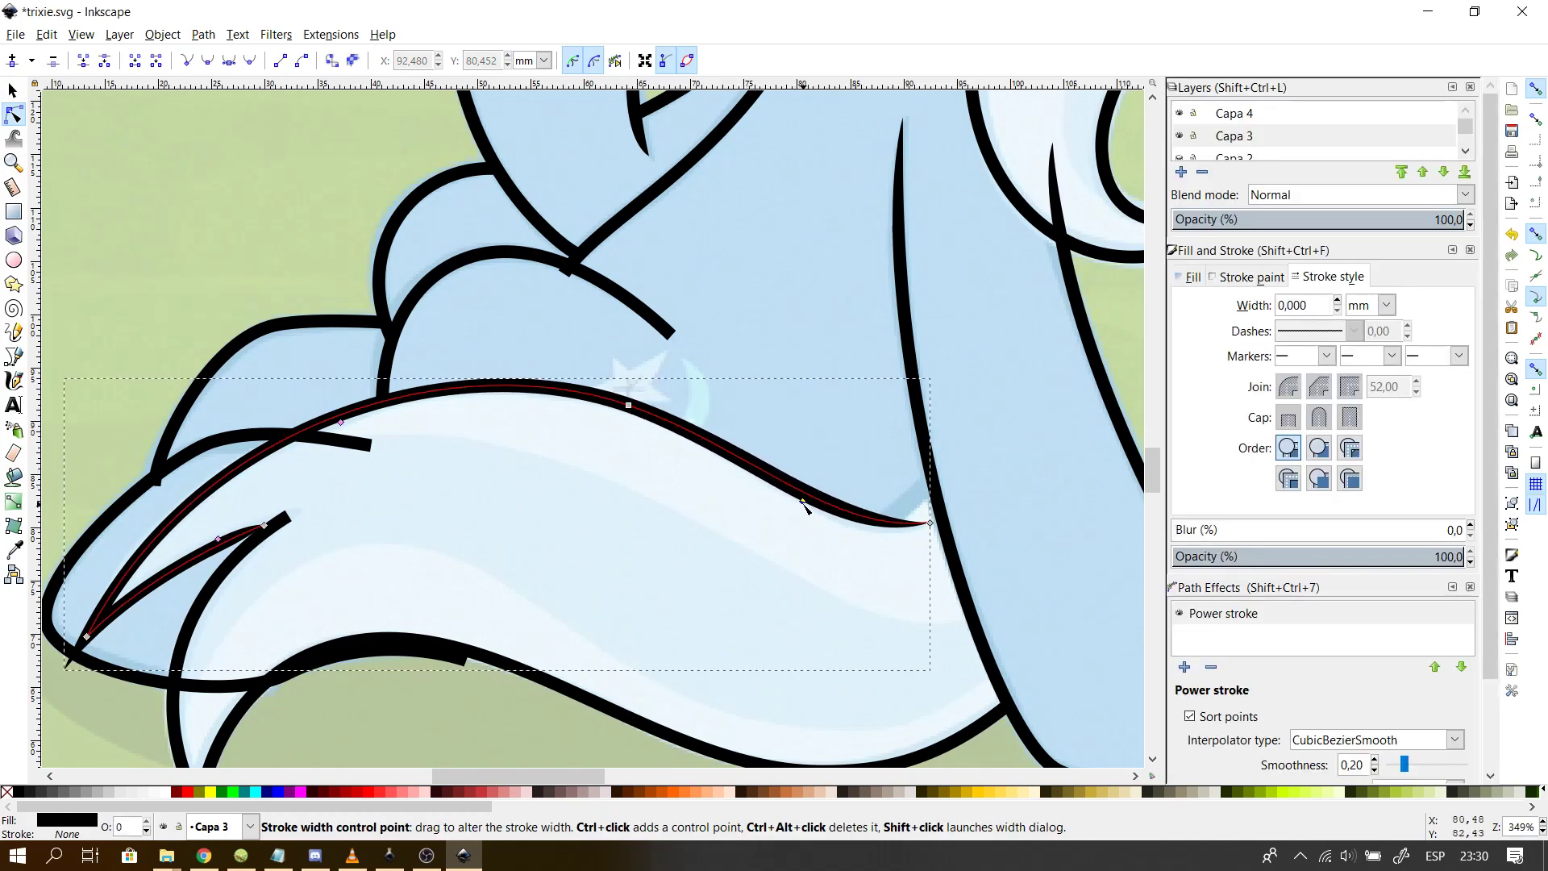
pyautogui.keyDown('shift'); pyautogui.click(803, 503); pyautogui.keyUp('shift')
pyautogui.press('Return')
pyautogui.click(859, 517)
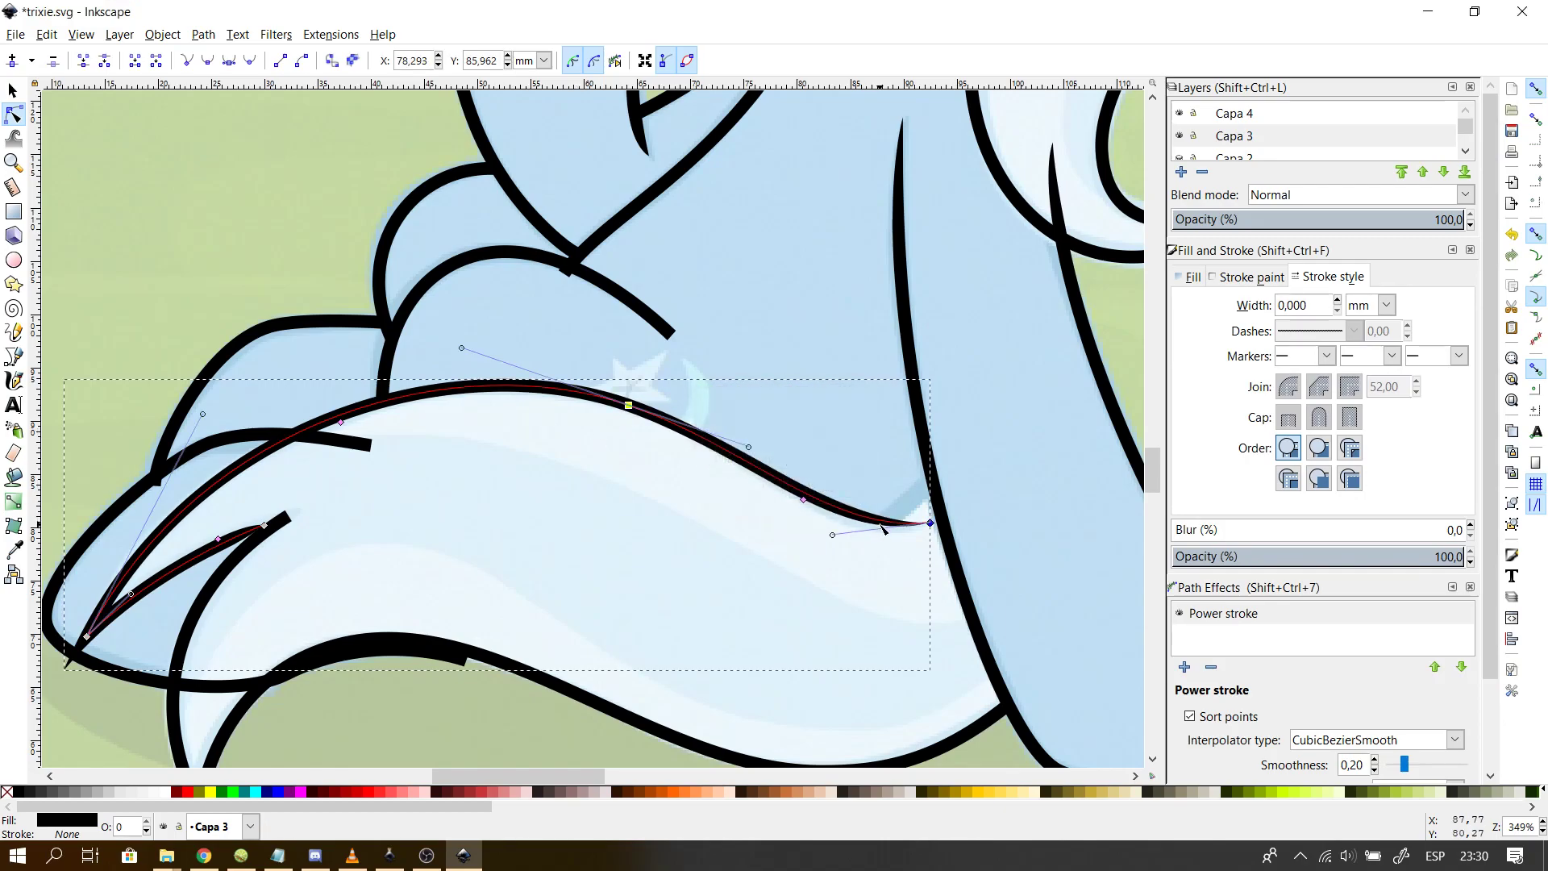
pyautogui.moveTo(834, 536); pyautogui.dragTo(813, 544)
pyautogui.click(736, 545)
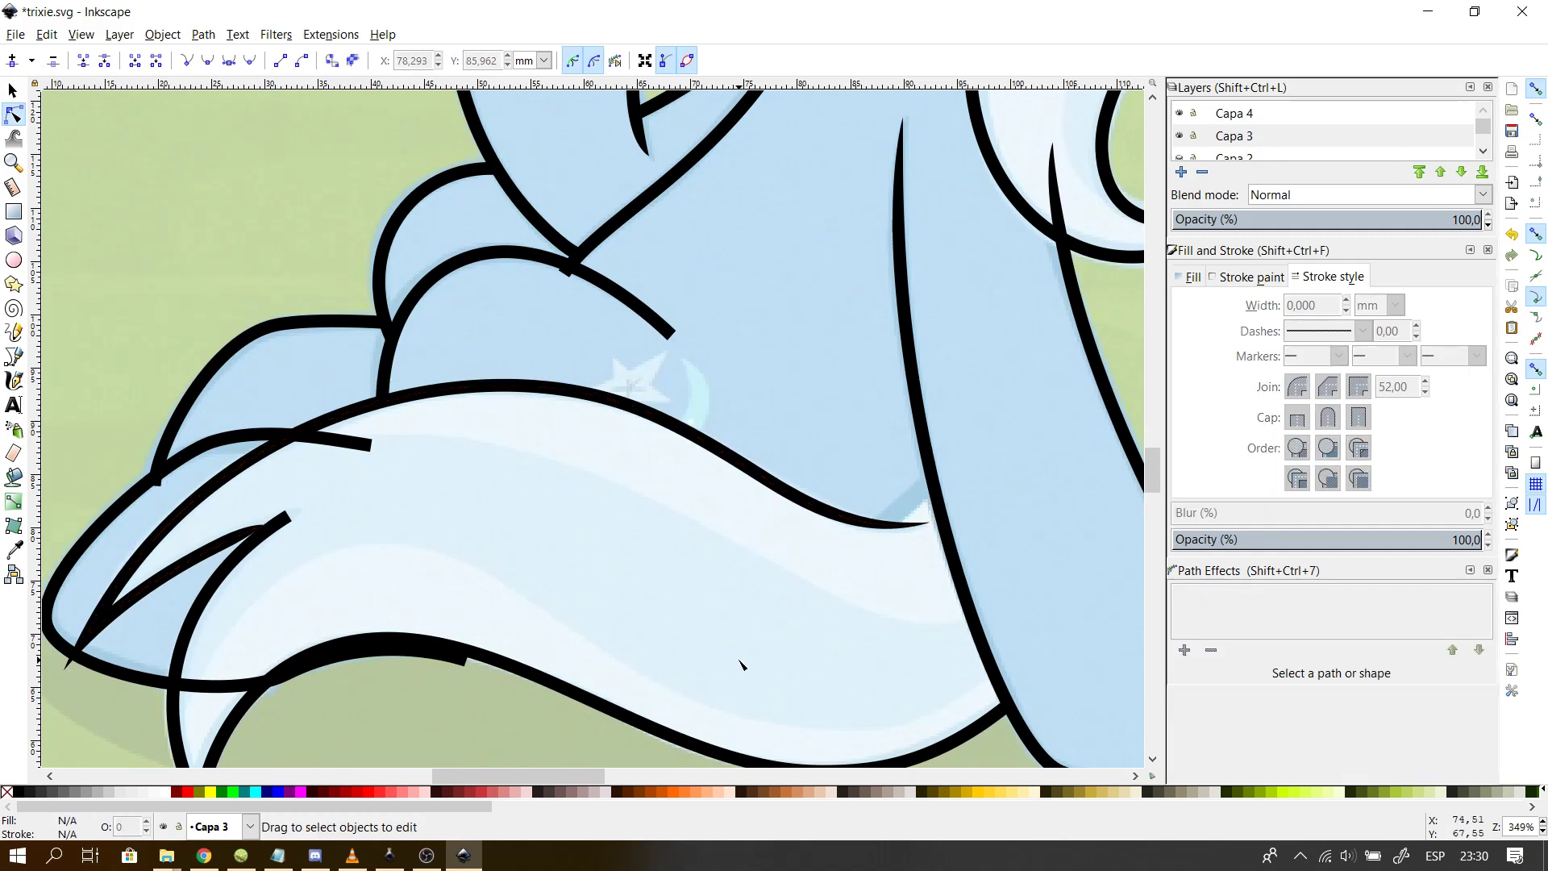
# - Set the width control point near the tail outline's front-leg end to 1,2000 and check the width of the point near its upper bend
pyautogui.click(853, 519)
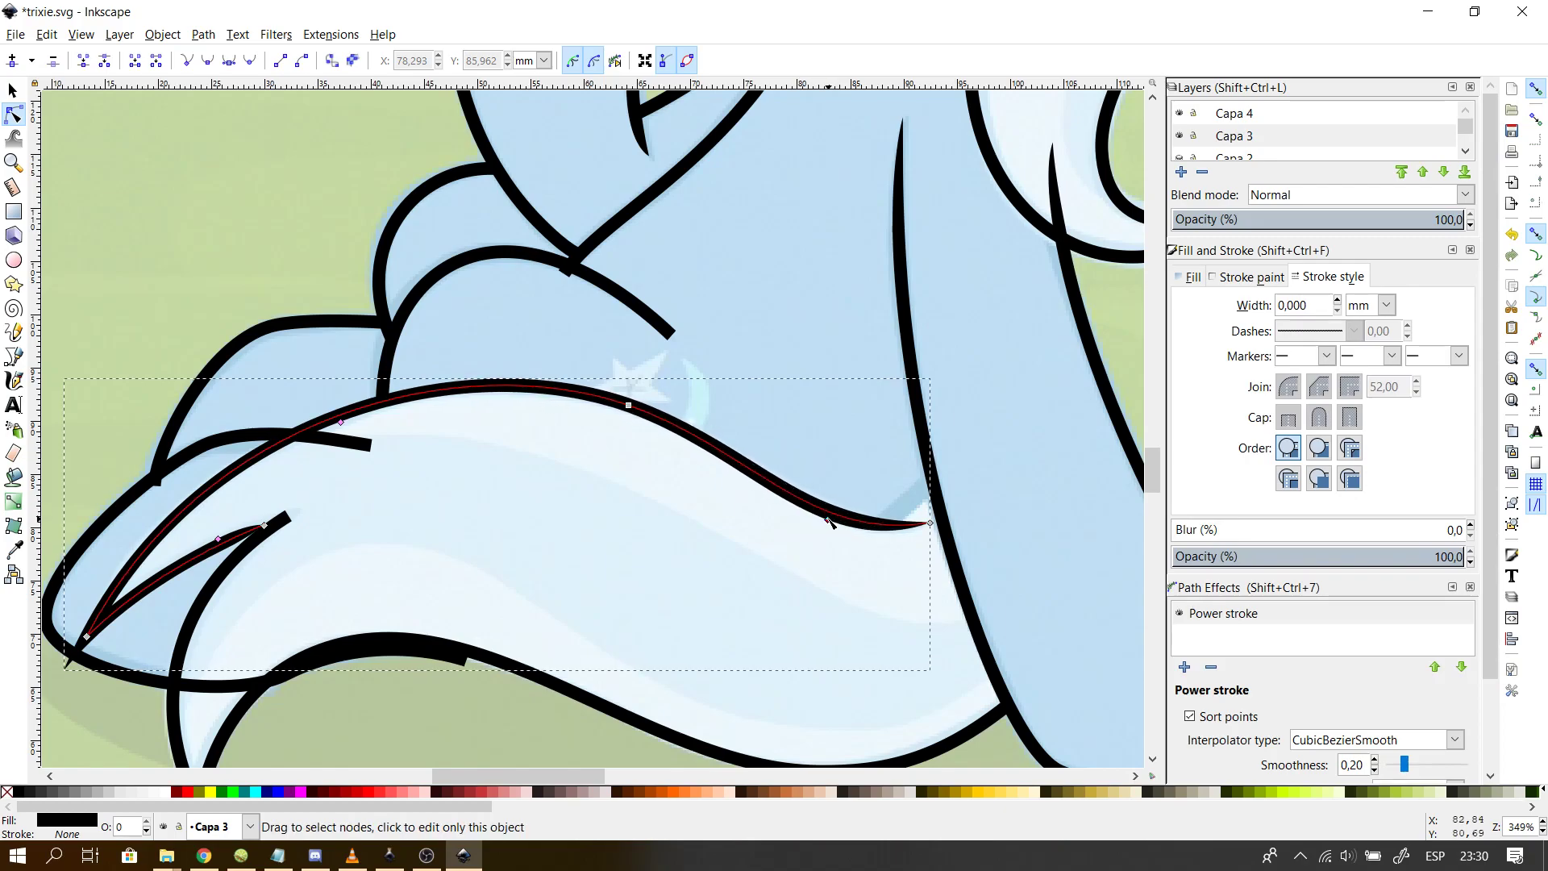
pyautogui.keyDown('shift'); pyautogui.click(827, 519); pyautogui.keyUp('shift')
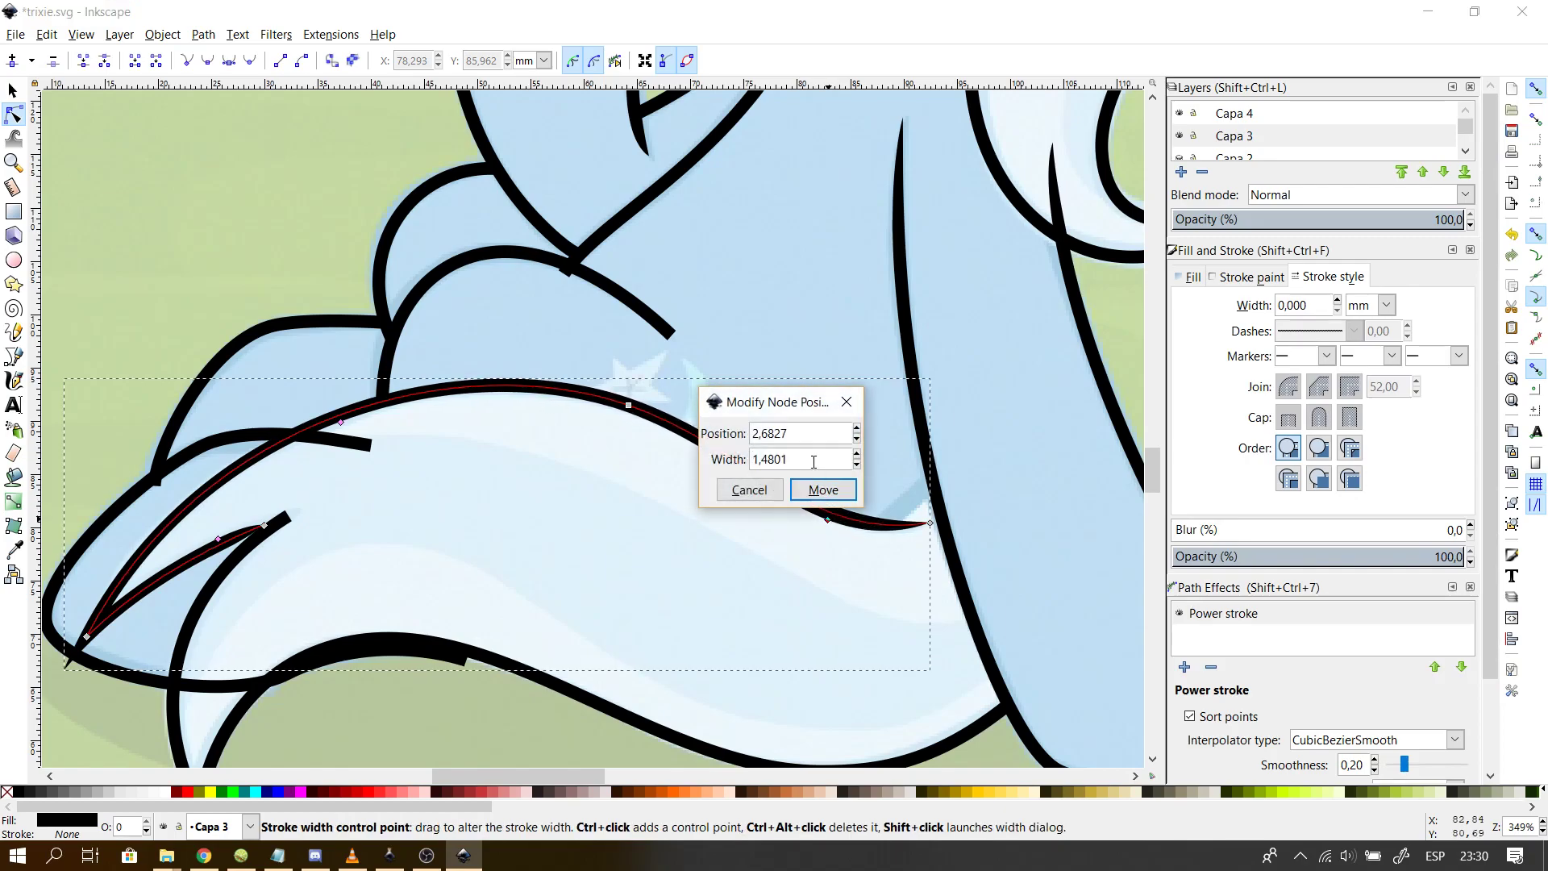
pyautogui.write('1,2000')
pyautogui.press('Return')
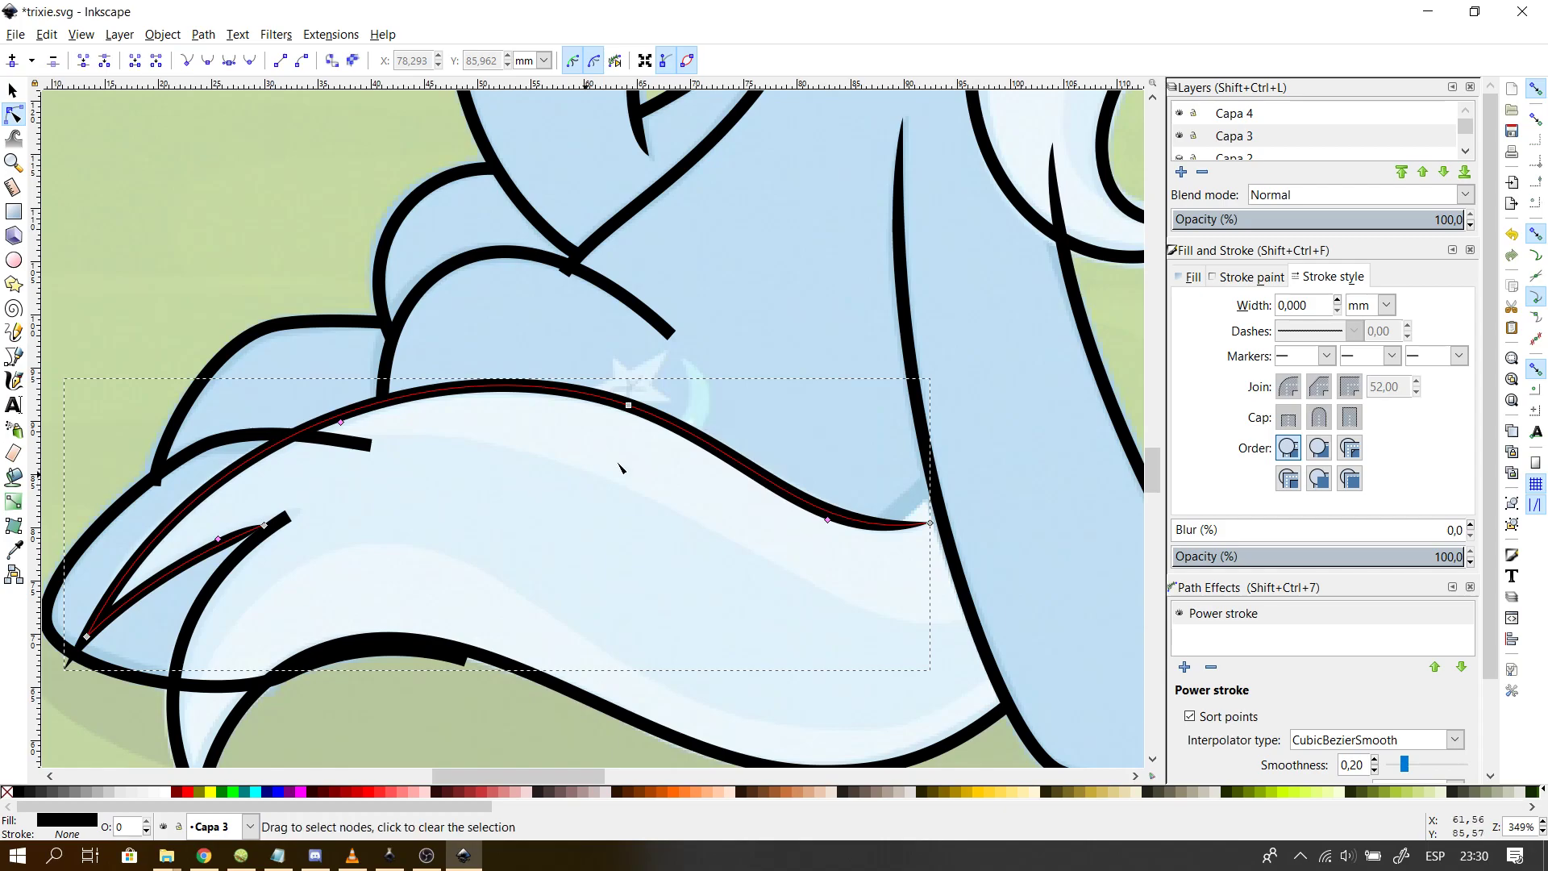
pyautogui.keyDown('shift'); pyautogui.click(828, 519); pyautogui.keyUp('shift')
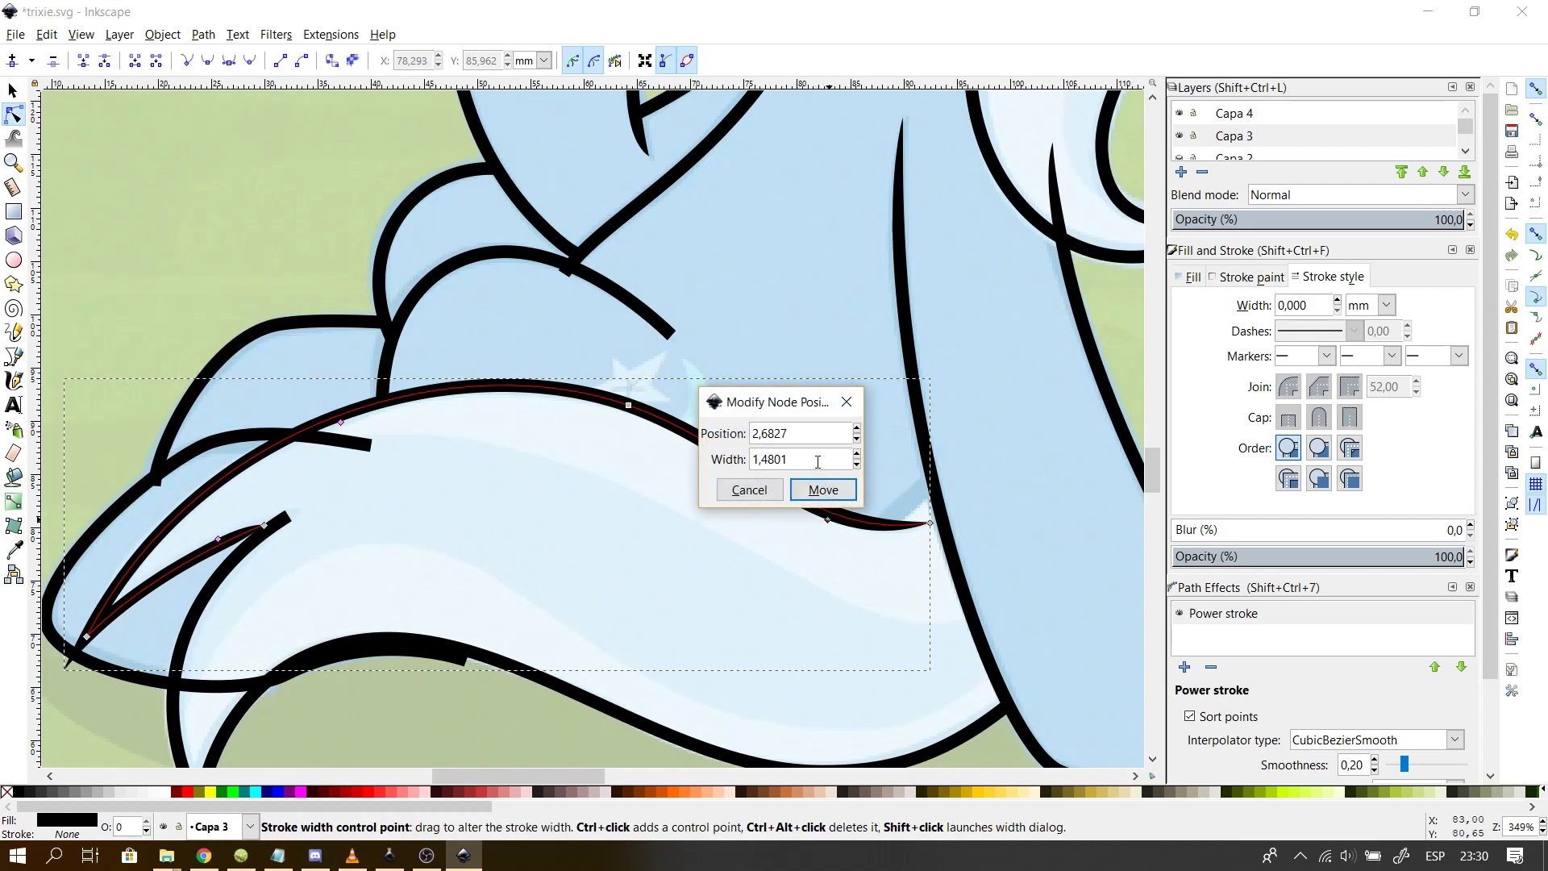
pyautogui.press('Return')
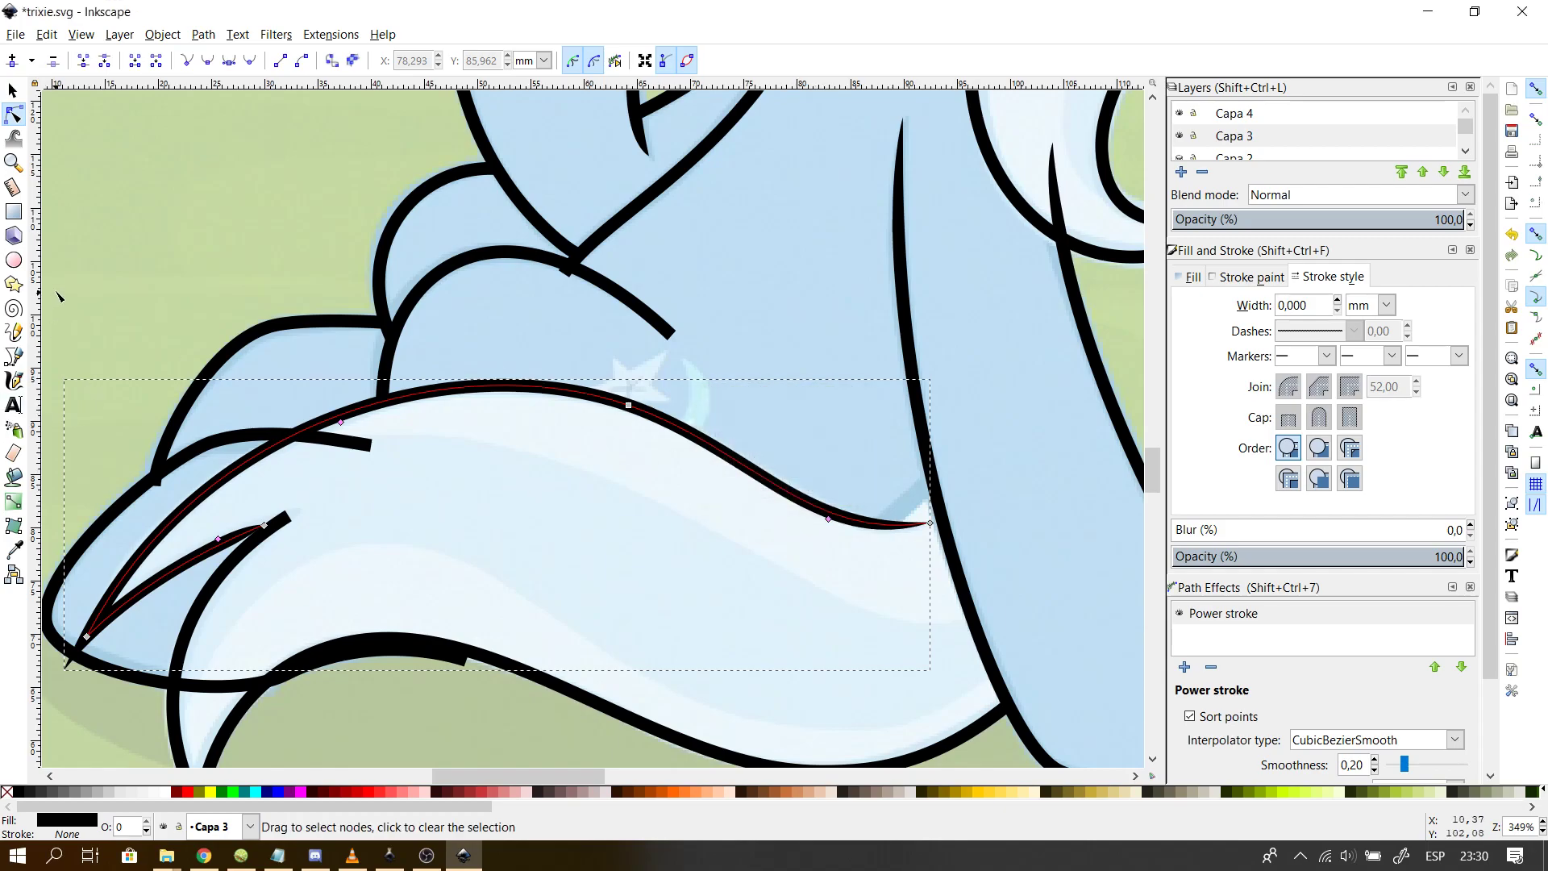
pyautogui.keyDown('shift'); pyautogui.click(628, 403); pyautogui.keyUp('shift')
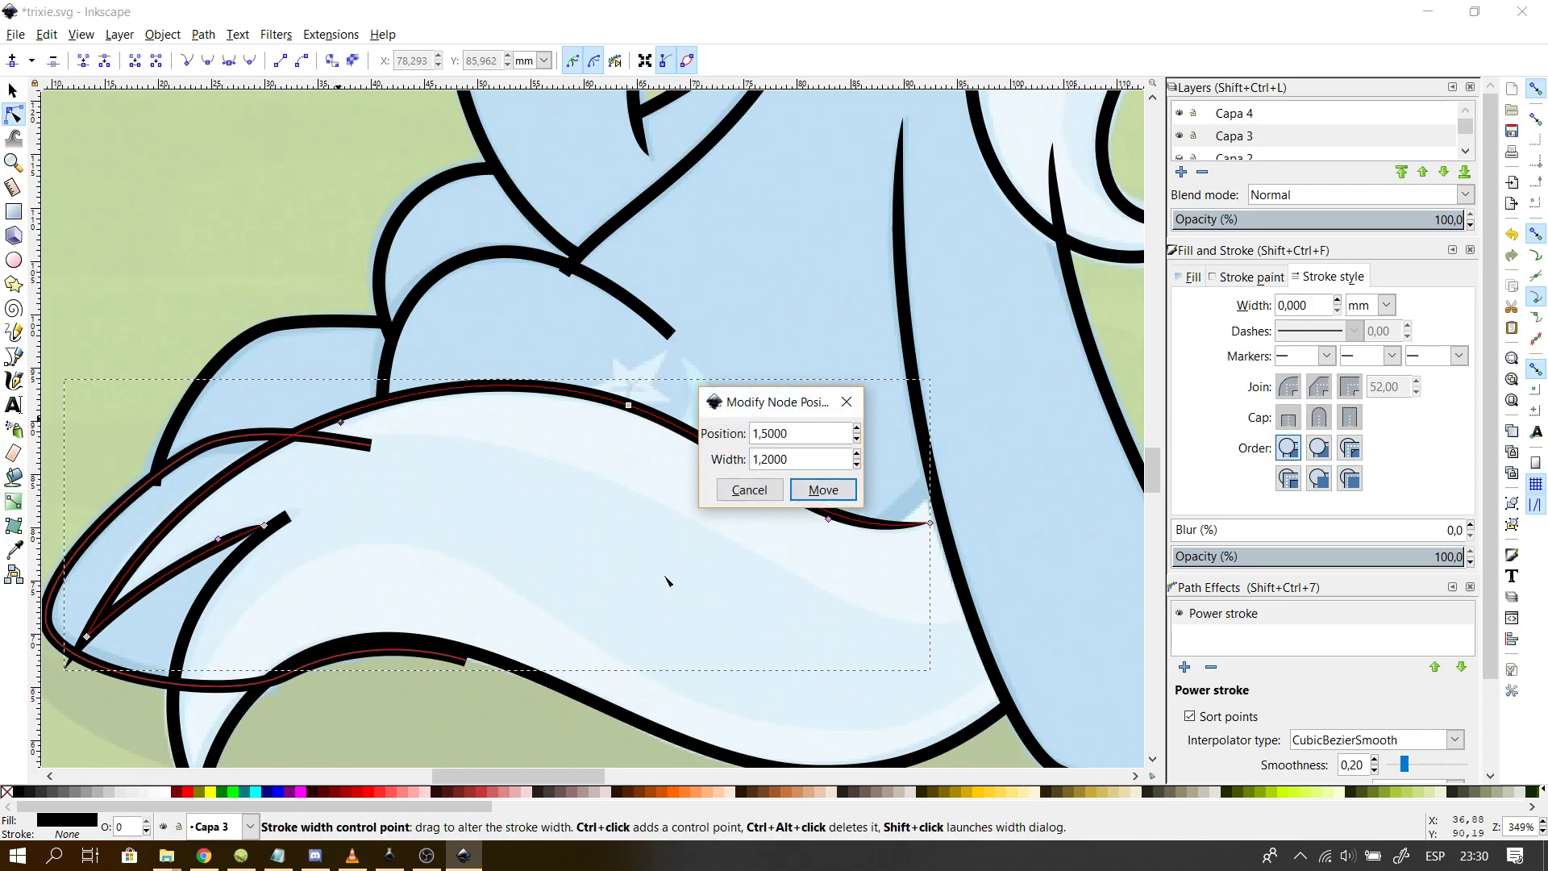
pyautogui.press('Return')
pyautogui.click(684, 629)
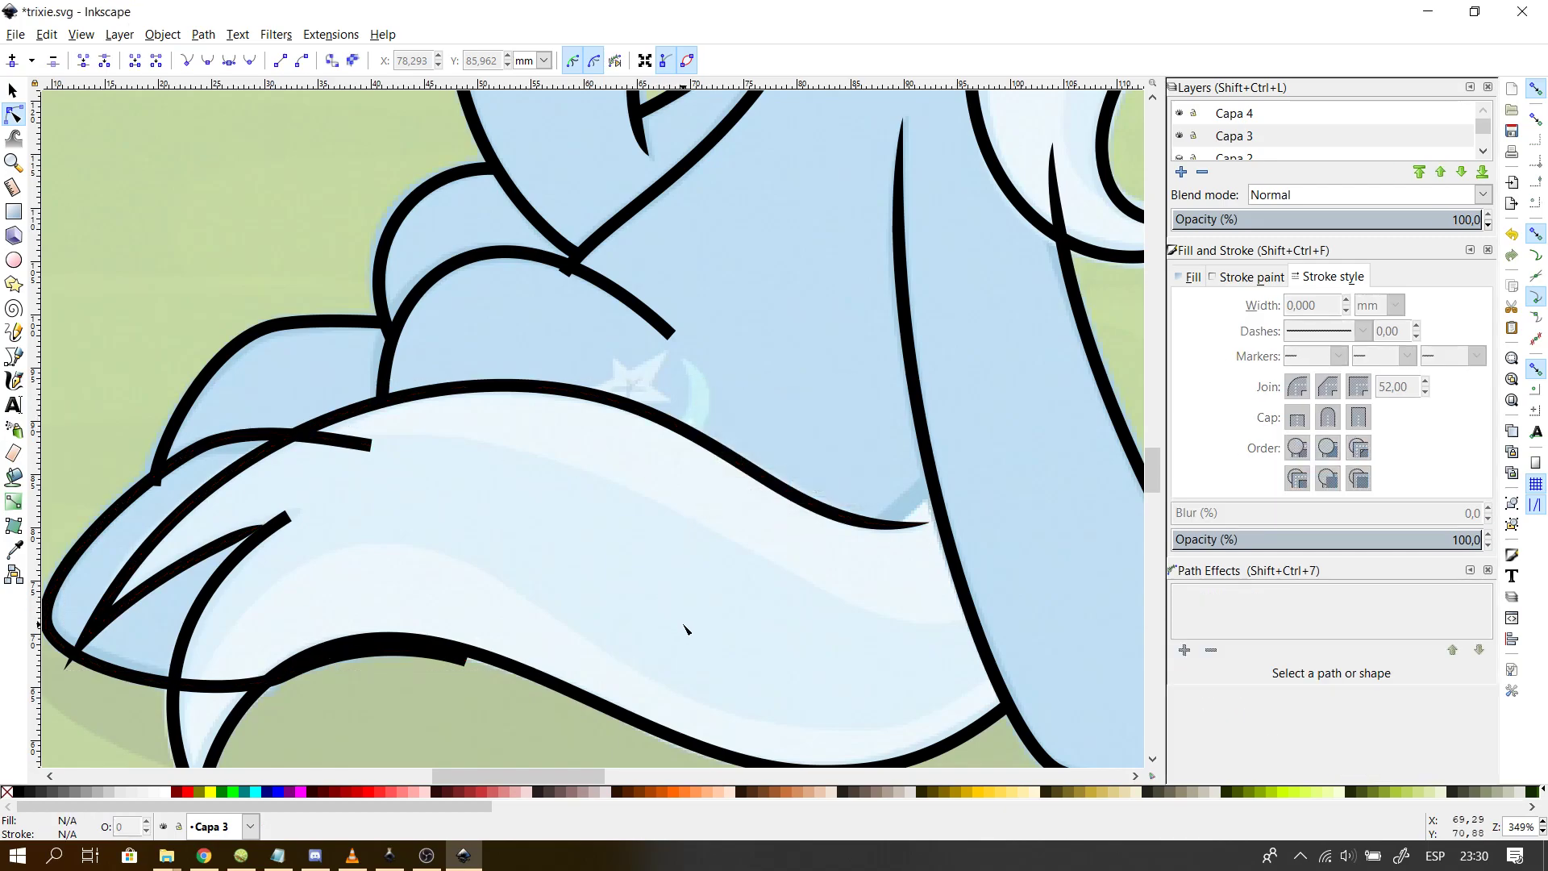
# - Move the upper tail outline's inner end node toward the tip where it meets the lower tail outline
pyautogui.click(216, 566)
pyautogui.moveTo(277, 529)
pyautogui.mouseDown()
pyautogui.moveTo(284, 514)
pyautogui.moveTo(354, 509)
pyautogui.mouseUp()
pyautogui.scroll(1, 266, 526)
pyautogui.scroll(3, 266, 525)
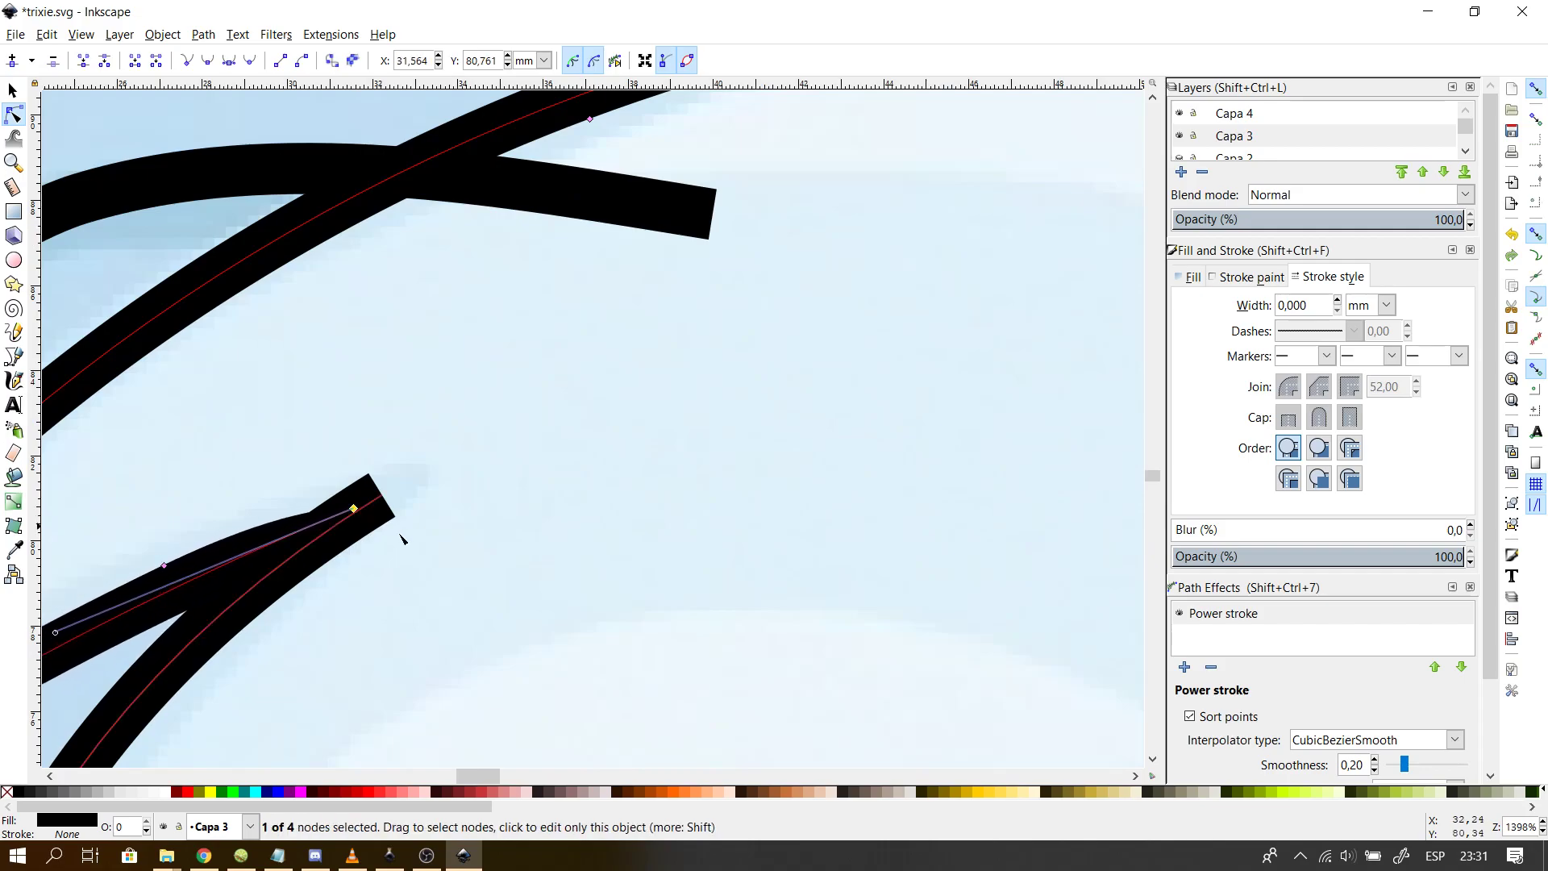
pyautogui.click(392, 795)
pyautogui.hotkey('ctrl', 'z')
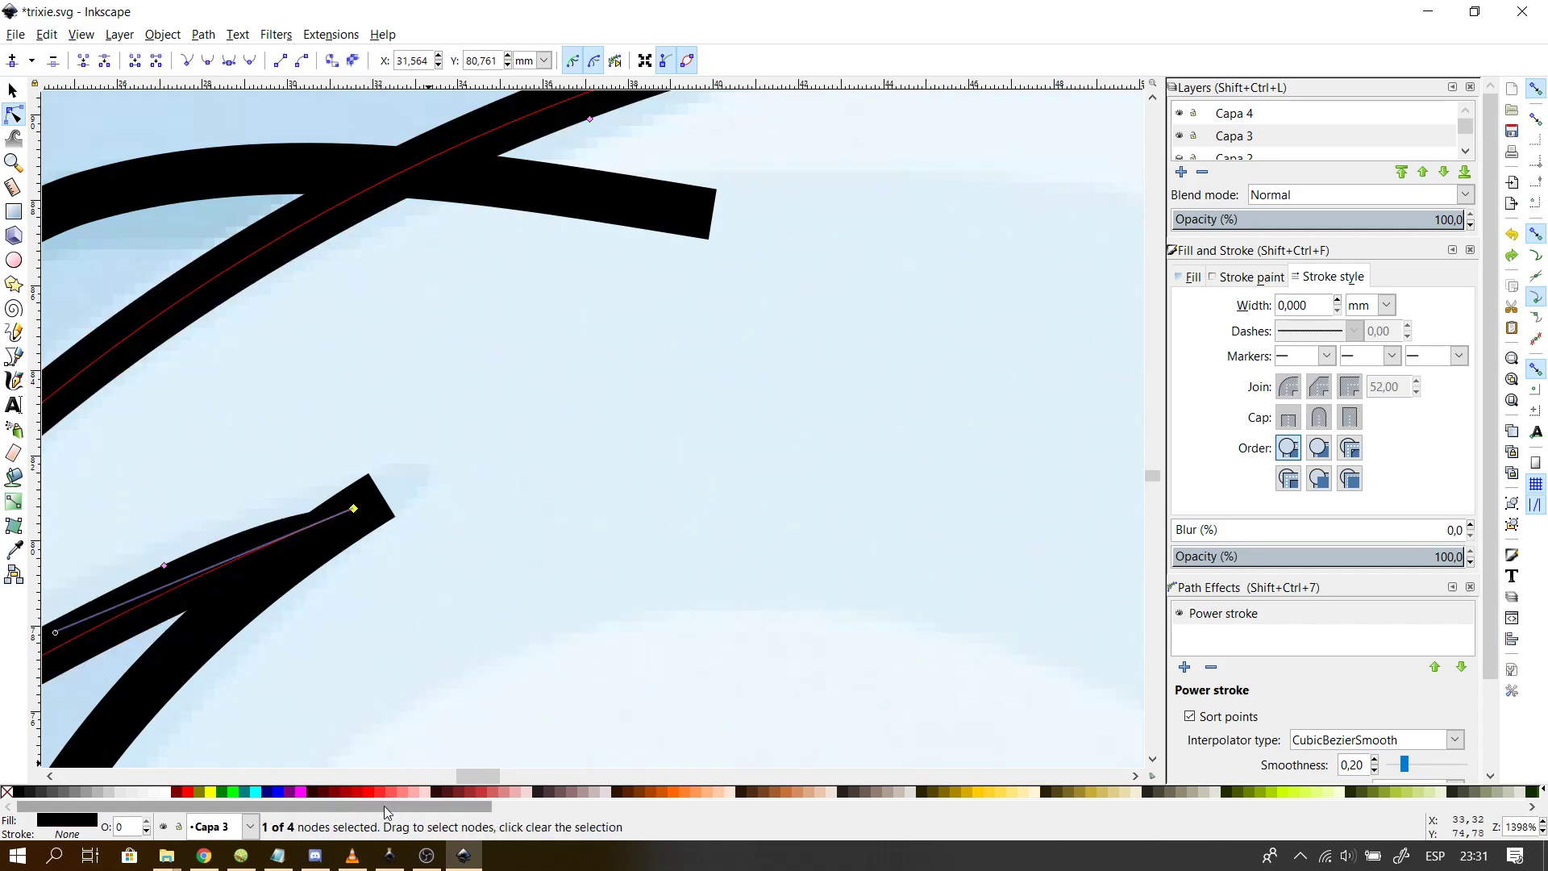
# - Lengthen the curve handle of the upper tail outline's inner end node to straighten the segment leading into the tip
pyautogui.click(51, 777)
pyautogui.click(50, 777)
pyautogui.click(51, 777)
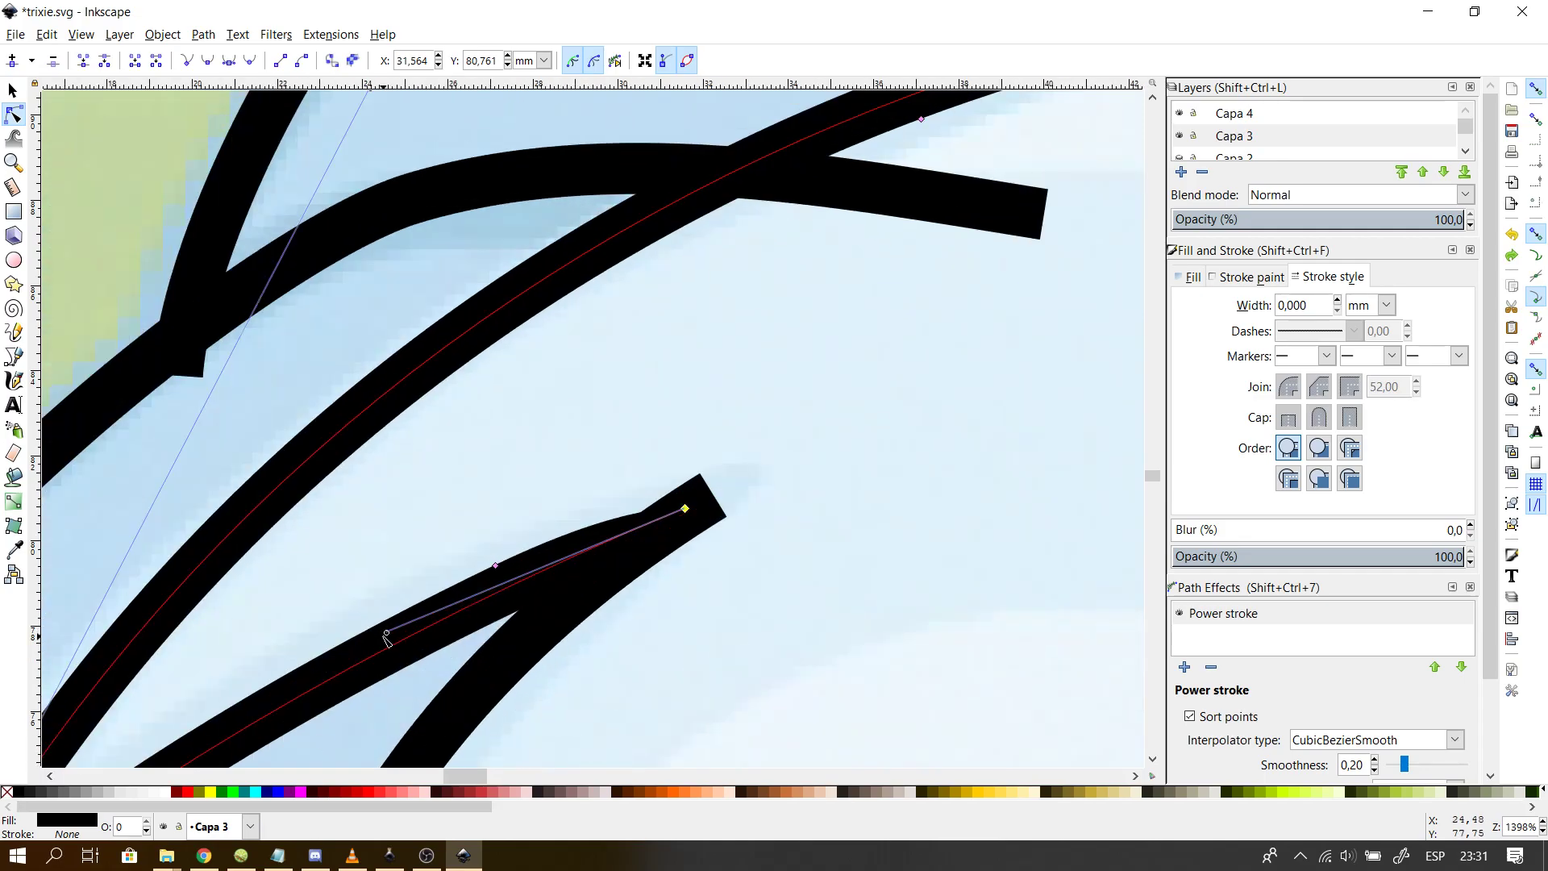
pyautogui.click(385, 669)
pyautogui.click(415, 637)
pyautogui.moveTo(386, 635); pyautogui.dragTo(325, 672)
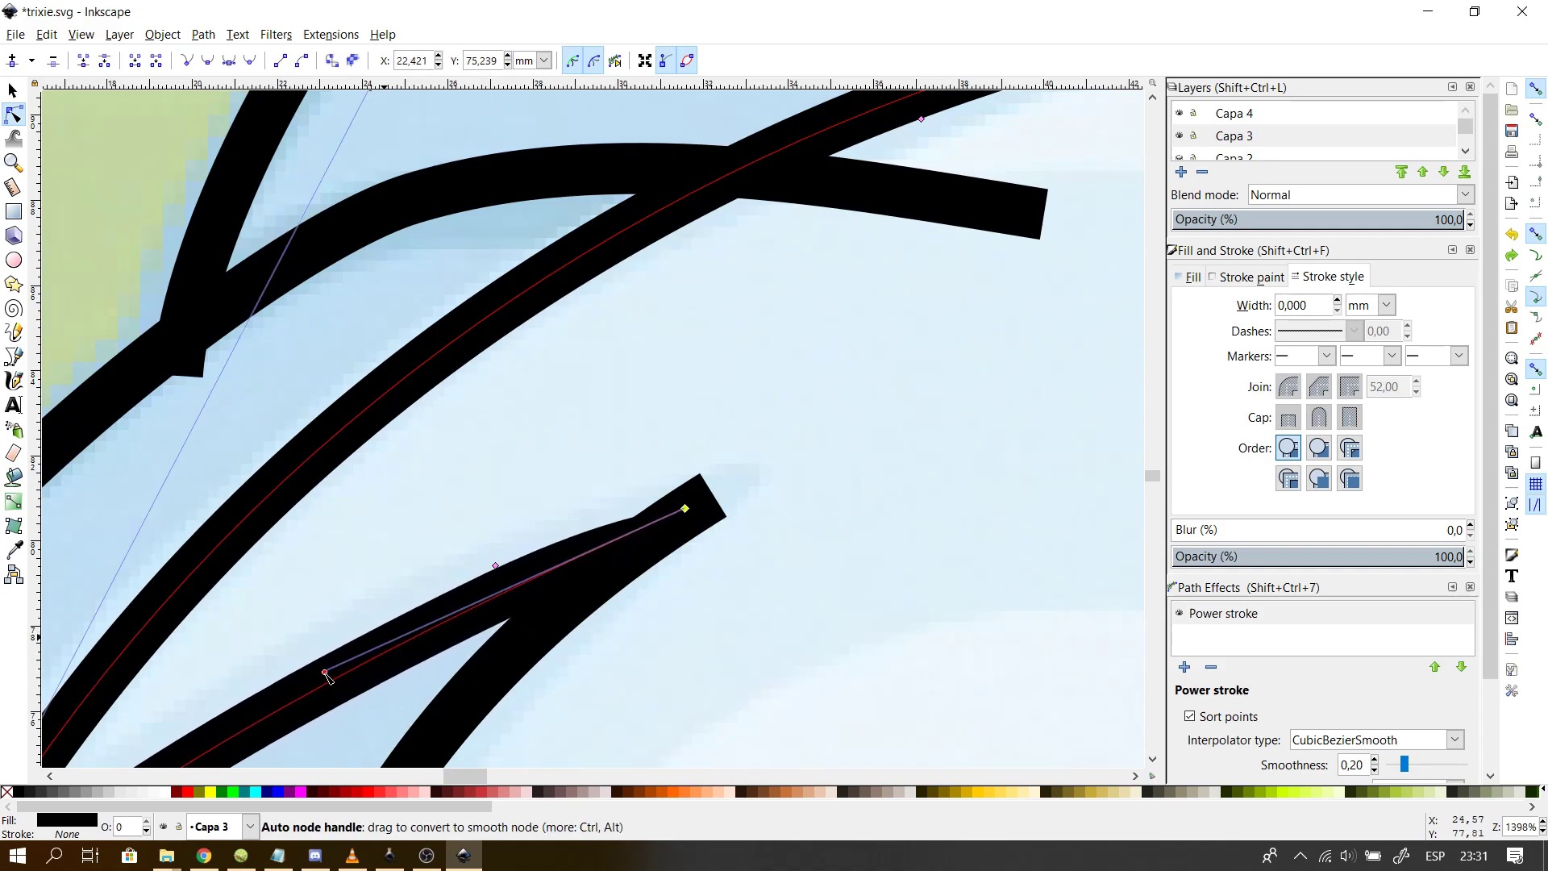
pyautogui.moveTo(516, 564); pyautogui.dragTo(546, 557)
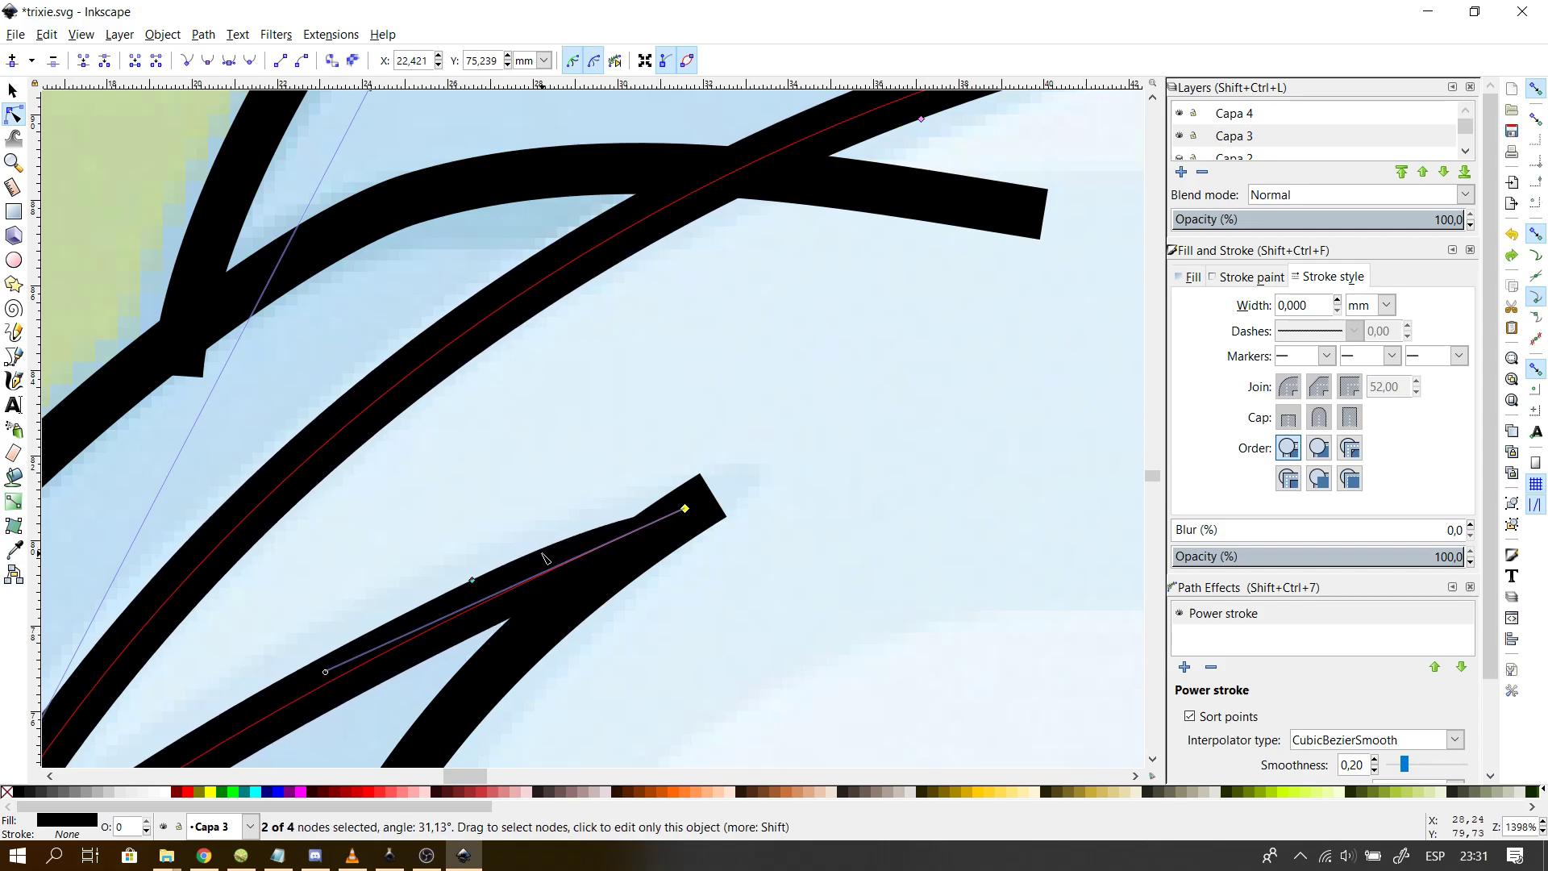
pyautogui.click(802, 449)
pyautogui.scroll(-4, 802, 449)
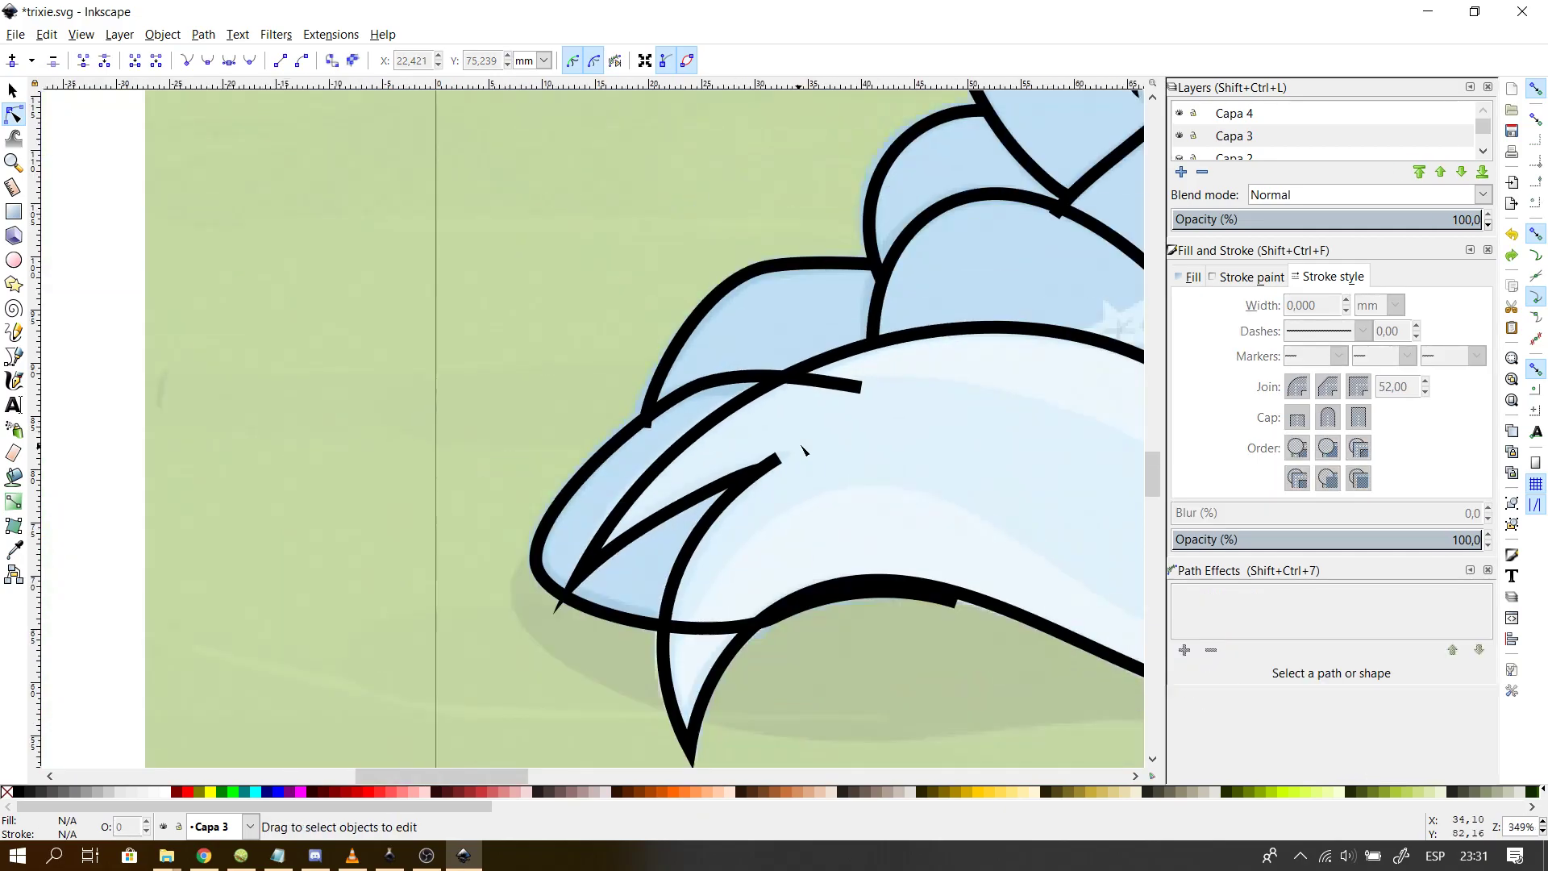
# - Apply a Power stroke path effect with the CubicBezierSmooth interpolator to the lower outline of the tail
pyautogui.click(730, 500)
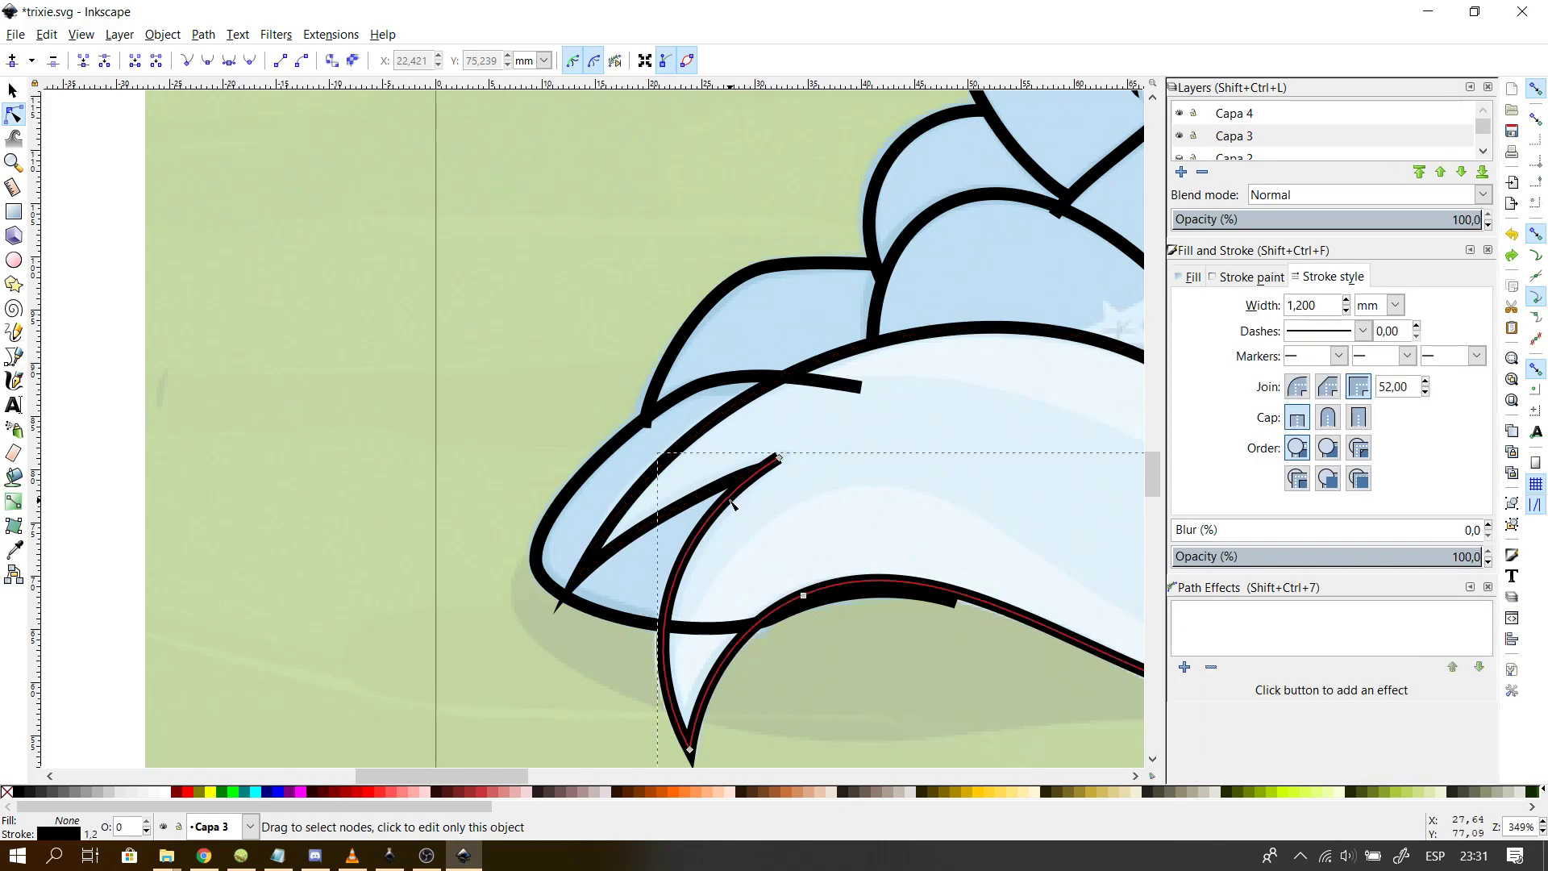
pyautogui.click(1185, 666)
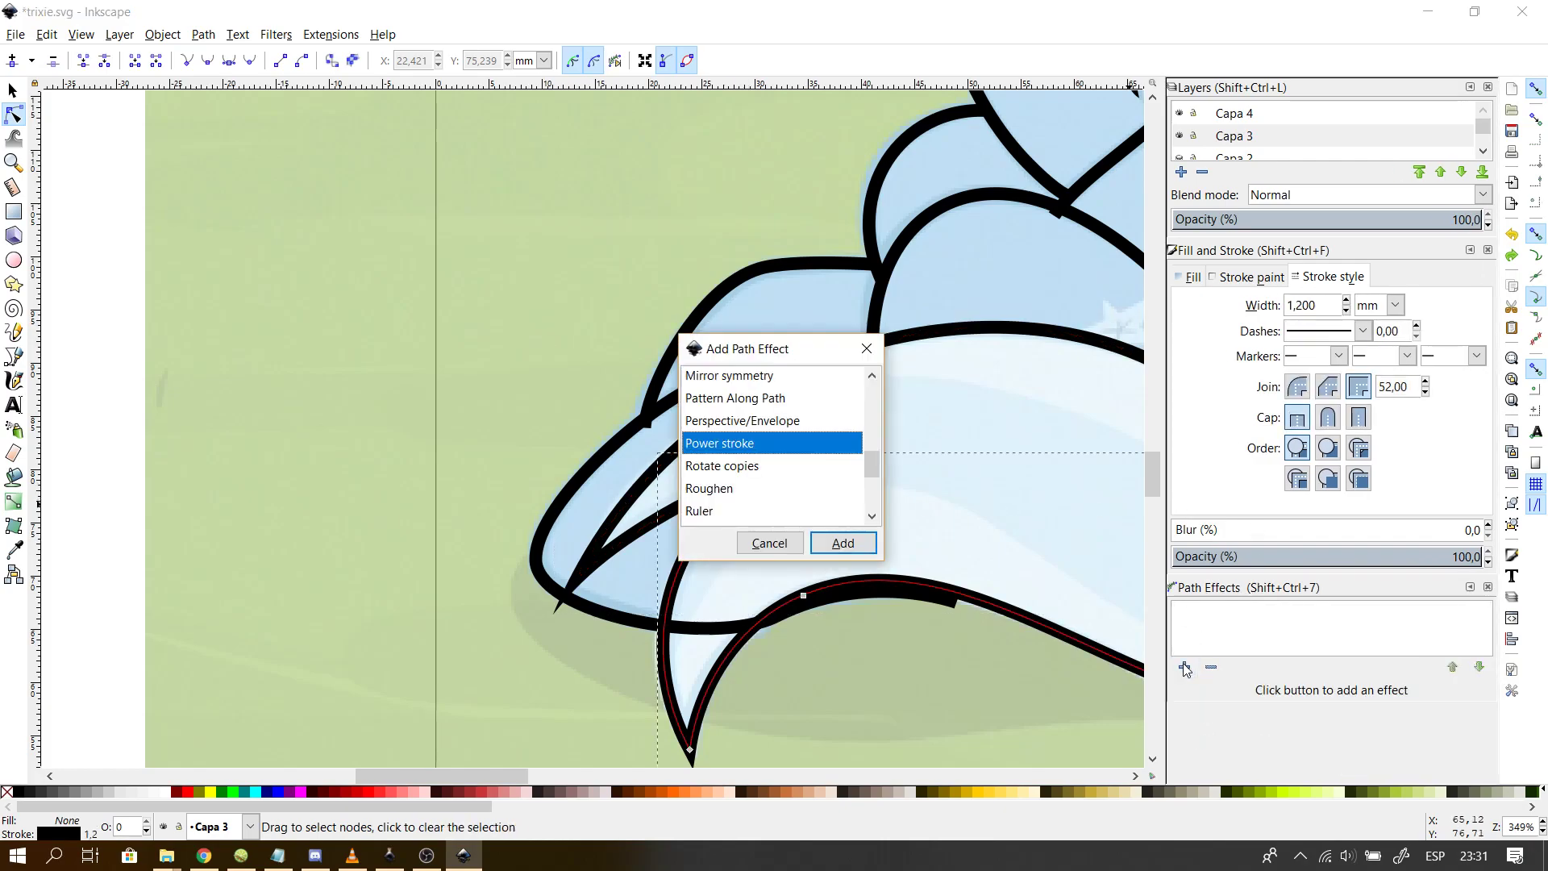
pyautogui.press('Return')
pyautogui.moveTo(463, 772); pyautogui.dragTo(592, 772)
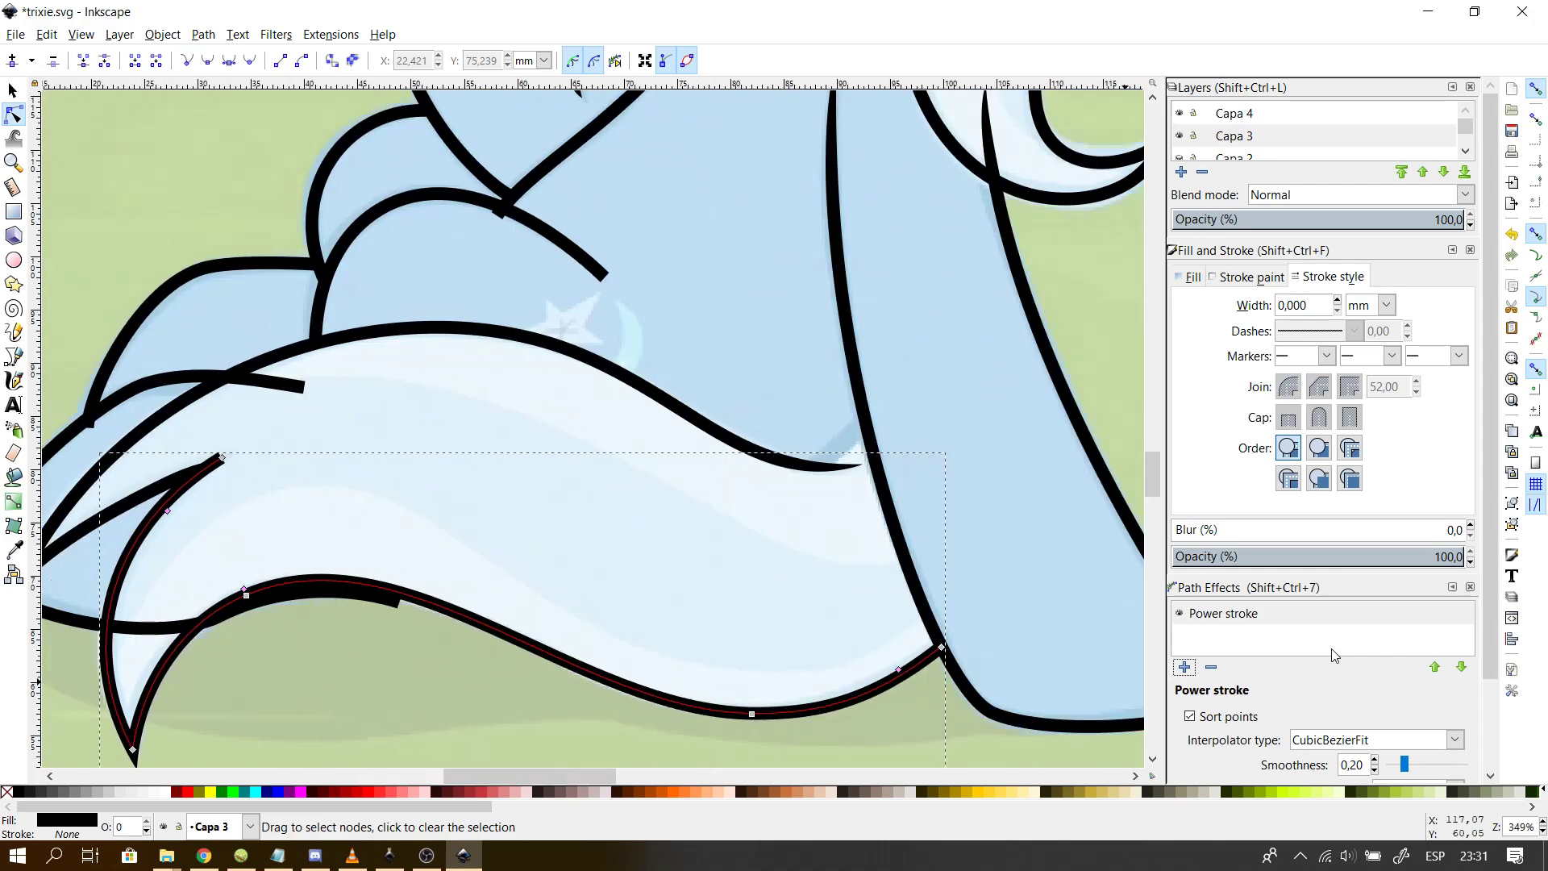
pyautogui.click(1318, 739)
pyautogui.click(1361, 671)
# - Set the lower tail outline's Power stroke start cap to Butt and its end cap to Zero width
pyautogui.scroll(-3, 1407, 686)
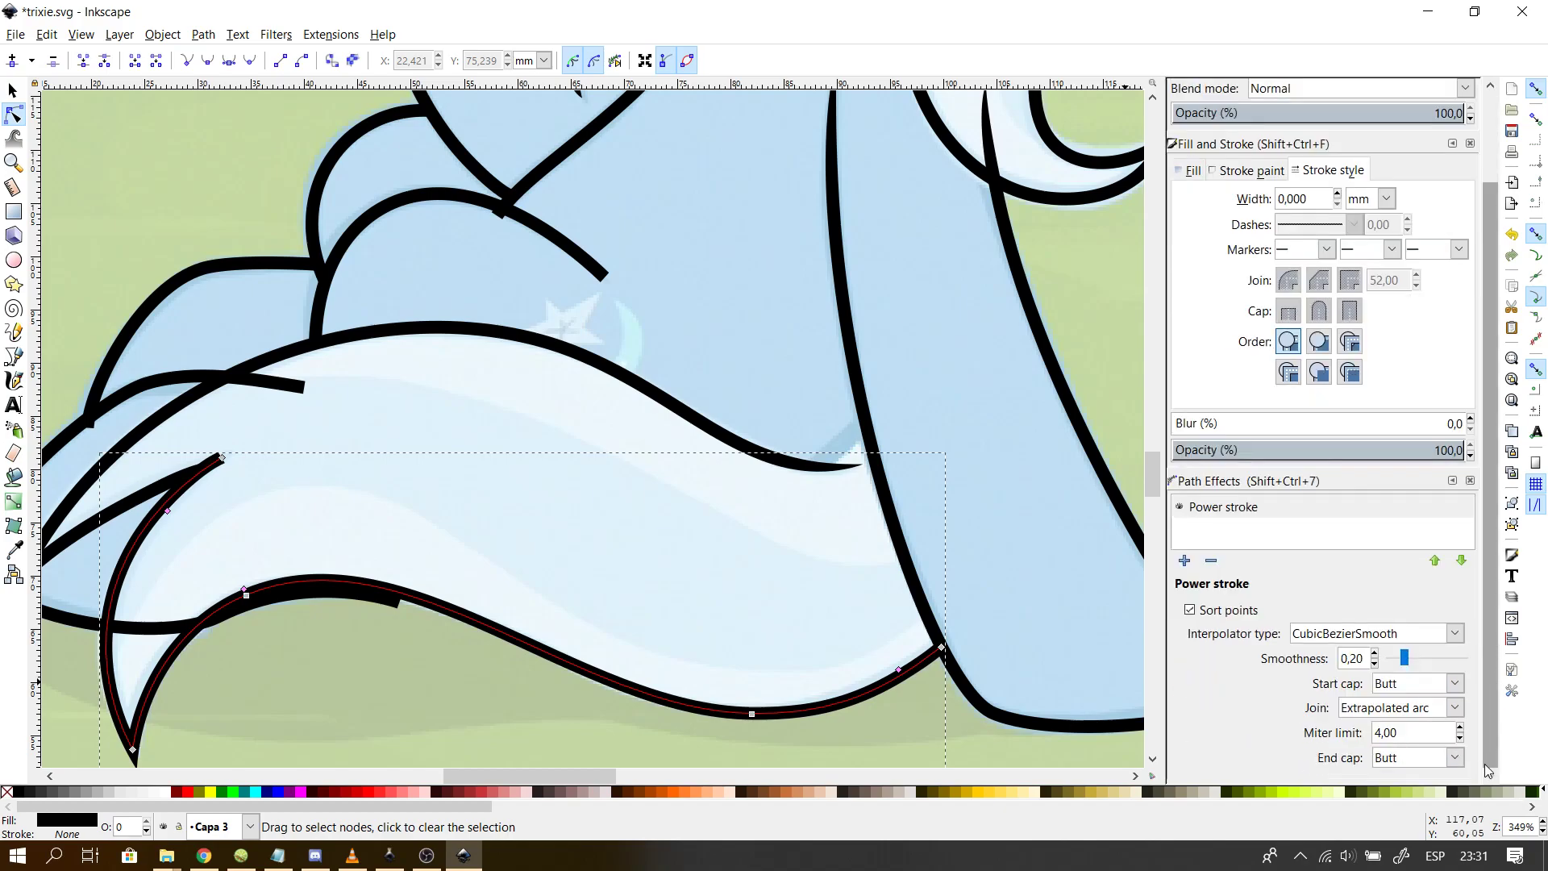
pyautogui.click(1403, 692)
pyautogui.click(1402, 792)
pyautogui.click(1388, 755)
pyautogui.click(1388, 734)
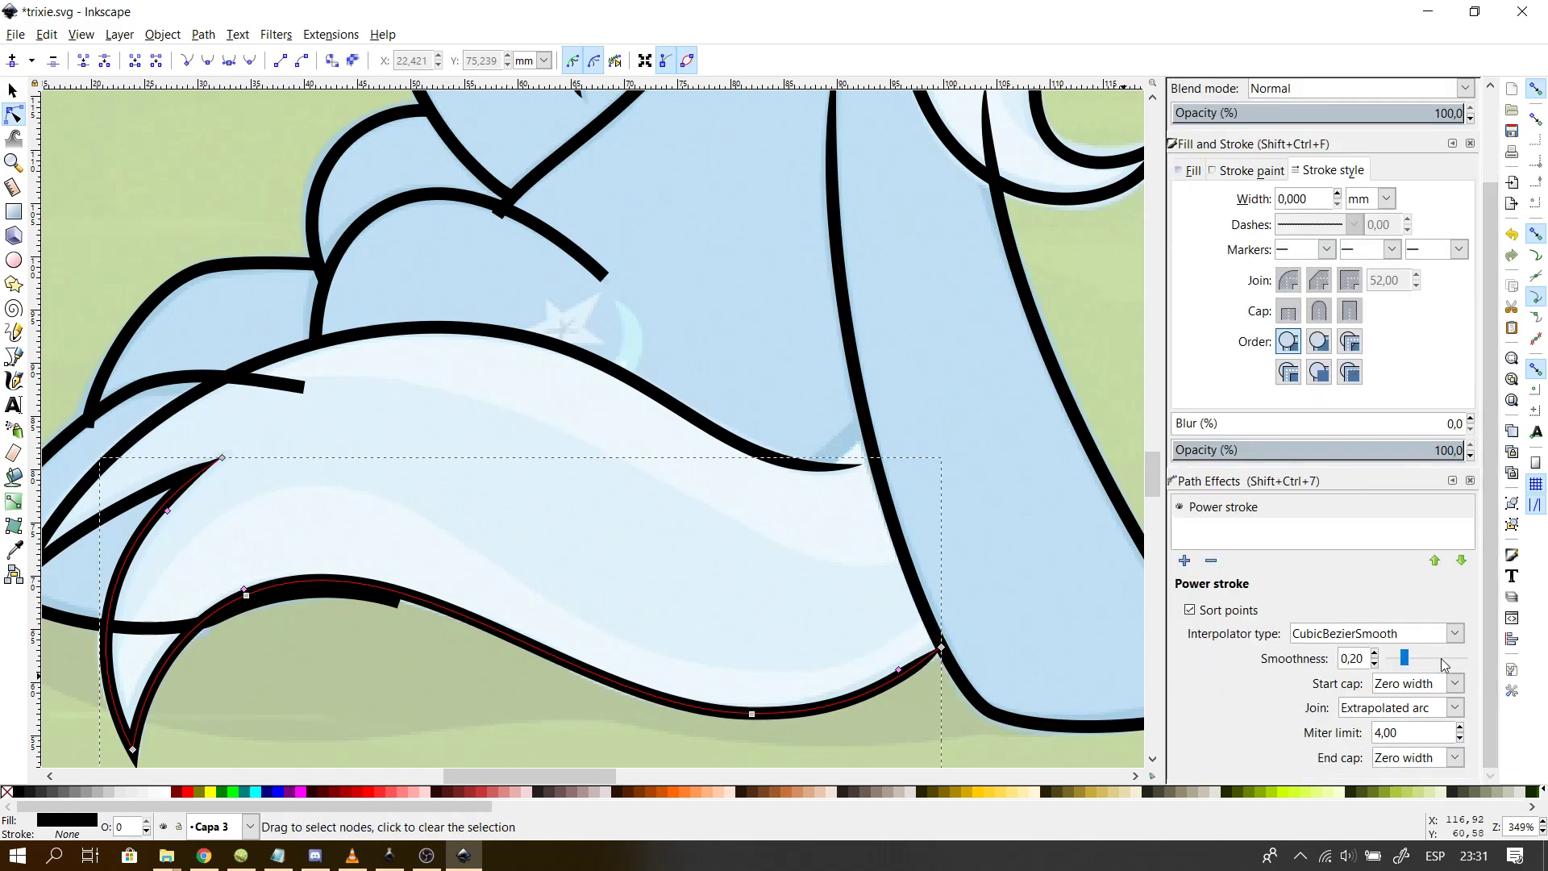
pyautogui.click(1419, 684)
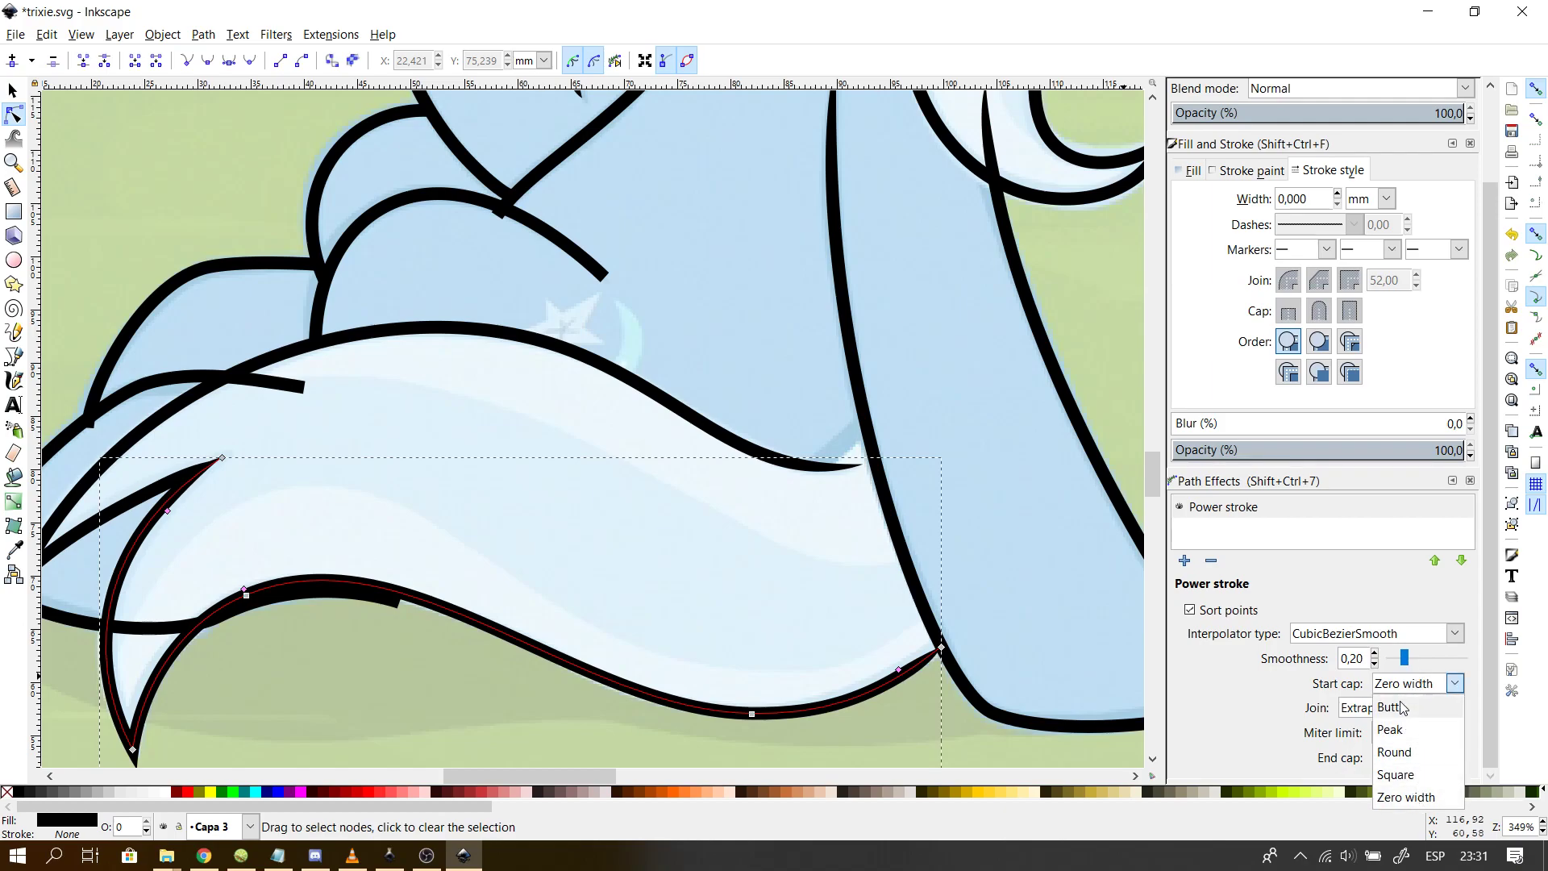
pyautogui.click(1403, 708)
pyautogui.click(778, 621)
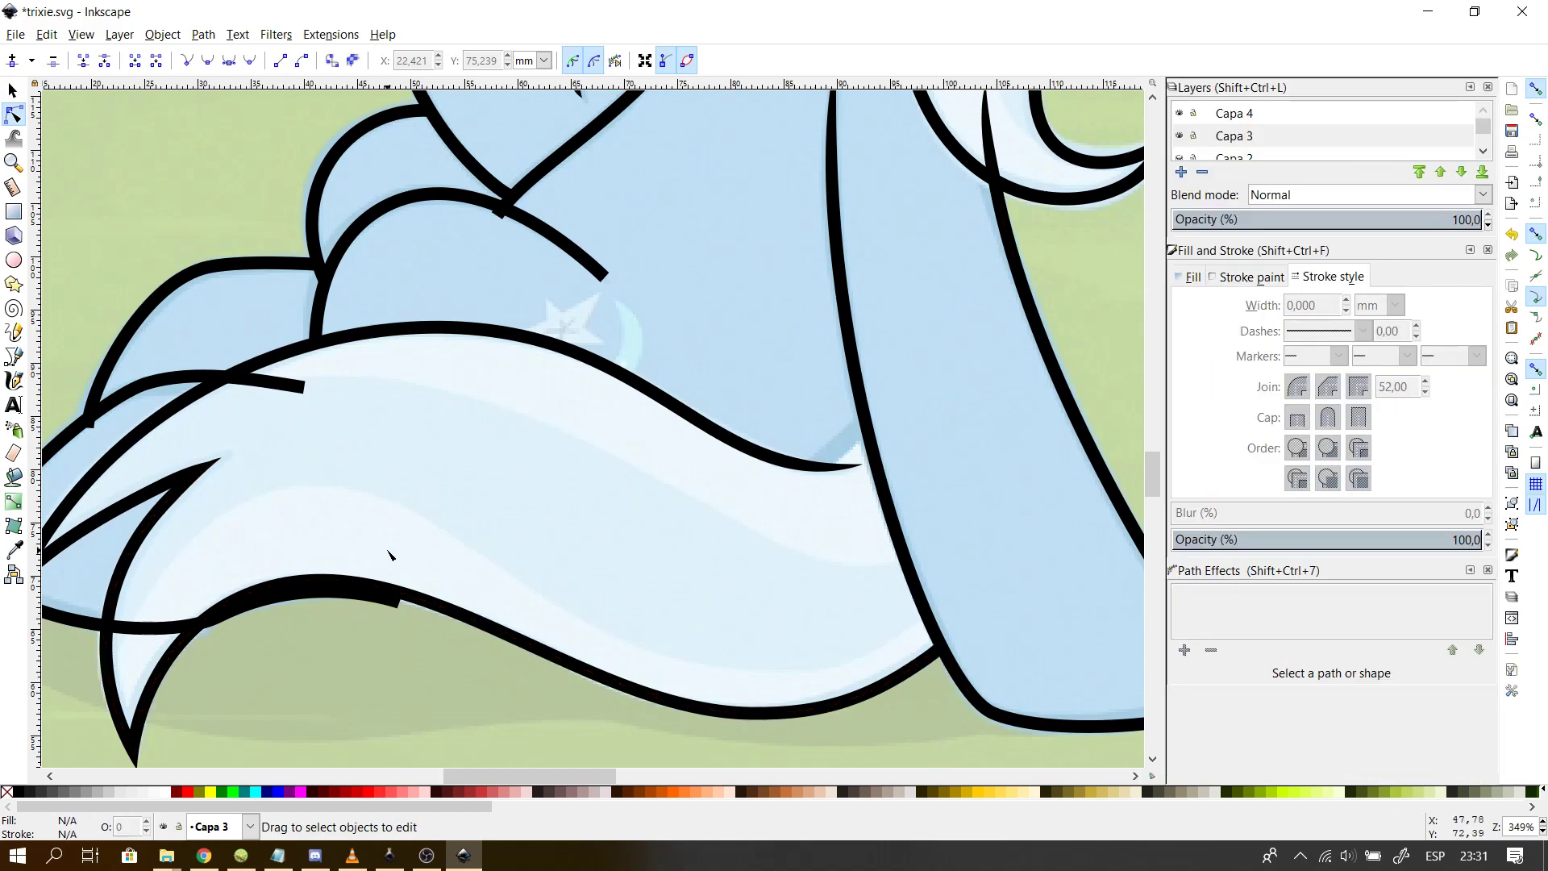
# - Move the upper tail outline's inner end node onto the lower outline's tapered tip and nudge the lower outline's curve near that tip
pyautogui.click(209, 470)
pyautogui.moveTo(215, 467); pyautogui.dragTo(223, 458)
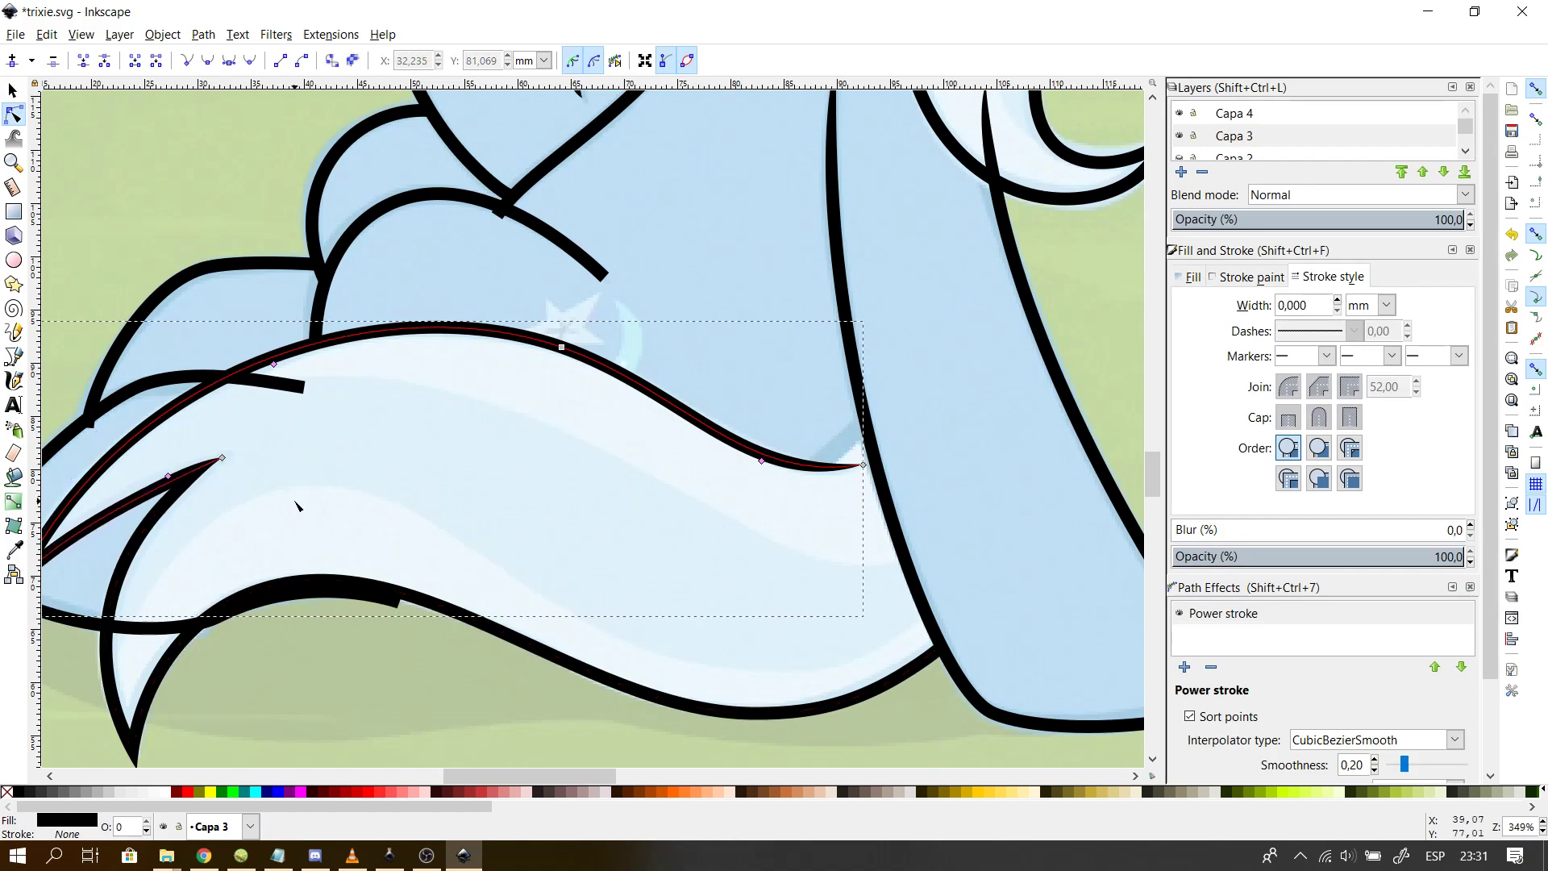
pyautogui.press('Escape')
pyautogui.moveTo(549, 780); pyautogui.dragTo(525, 779)
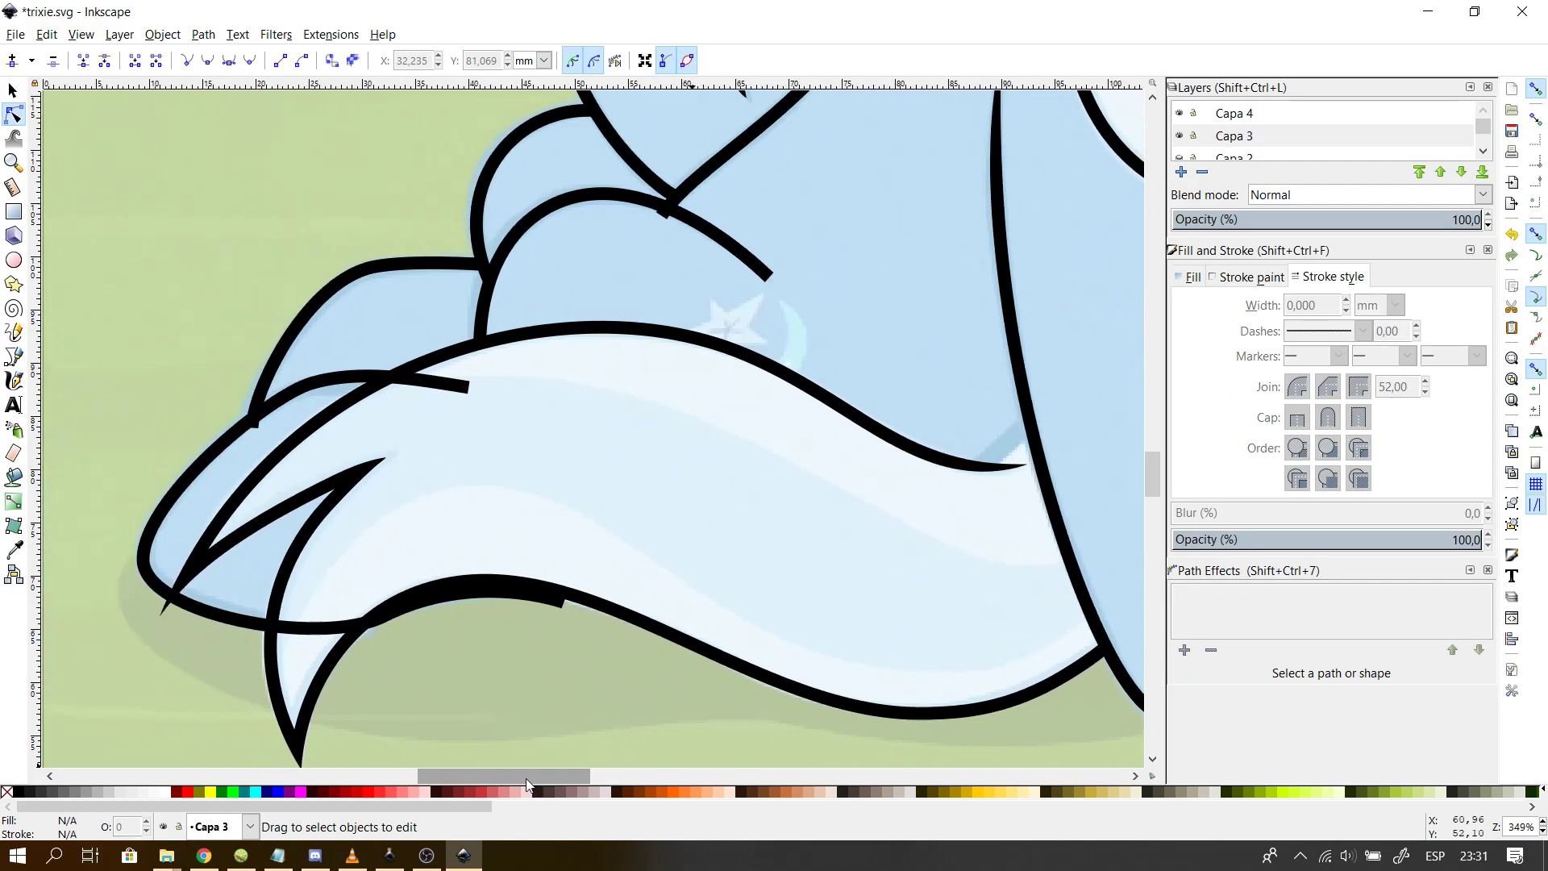
pyautogui.click(303, 552)
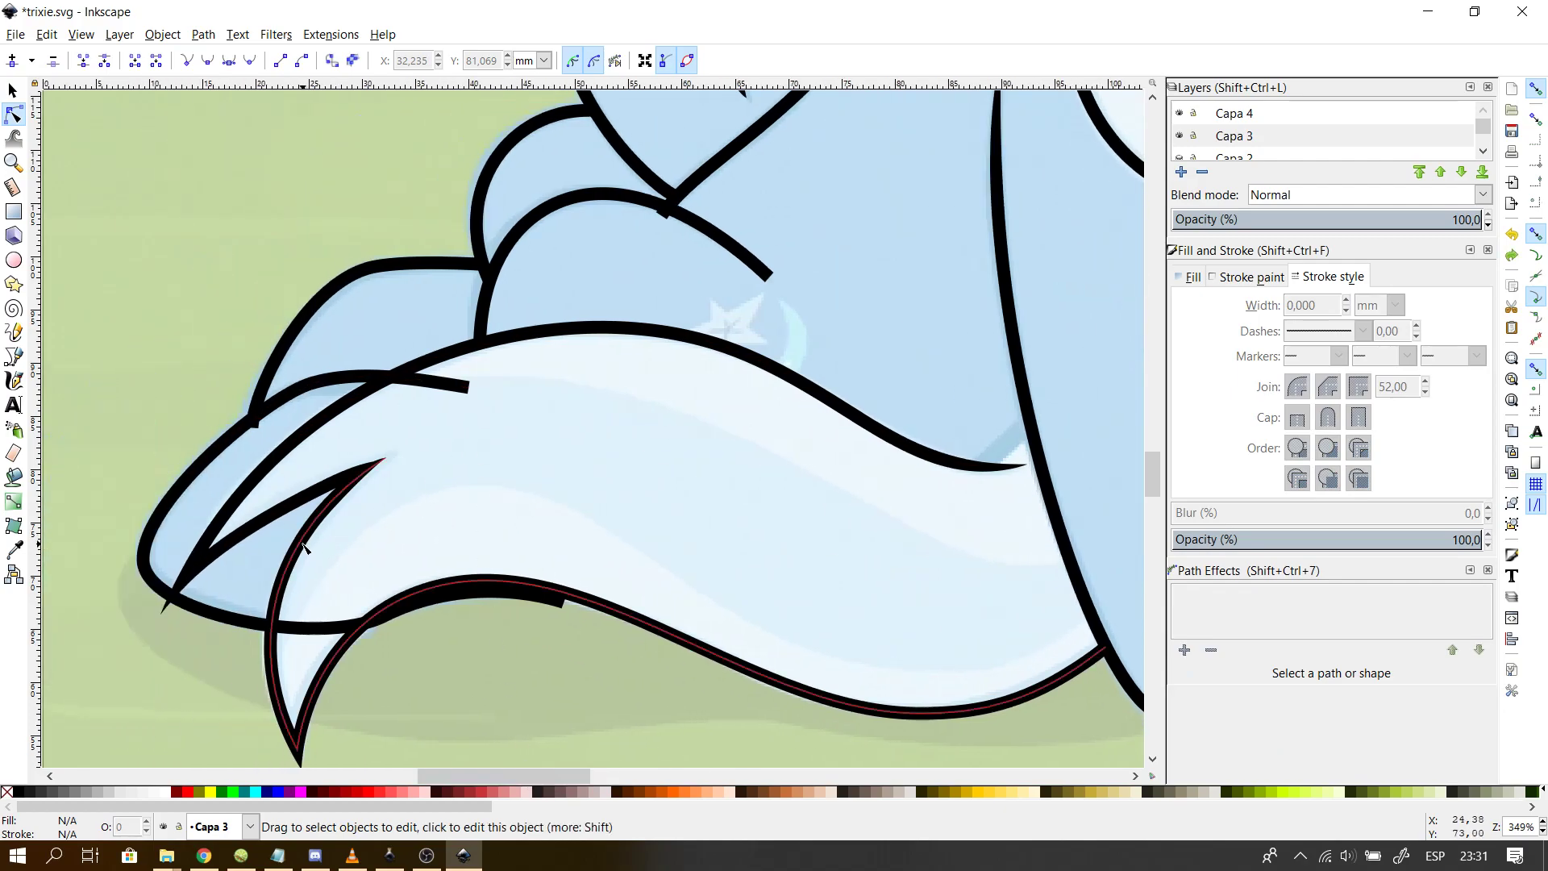
pyautogui.moveTo(300, 551); pyautogui.dragTo(296, 552)
pyautogui.click(422, 527)
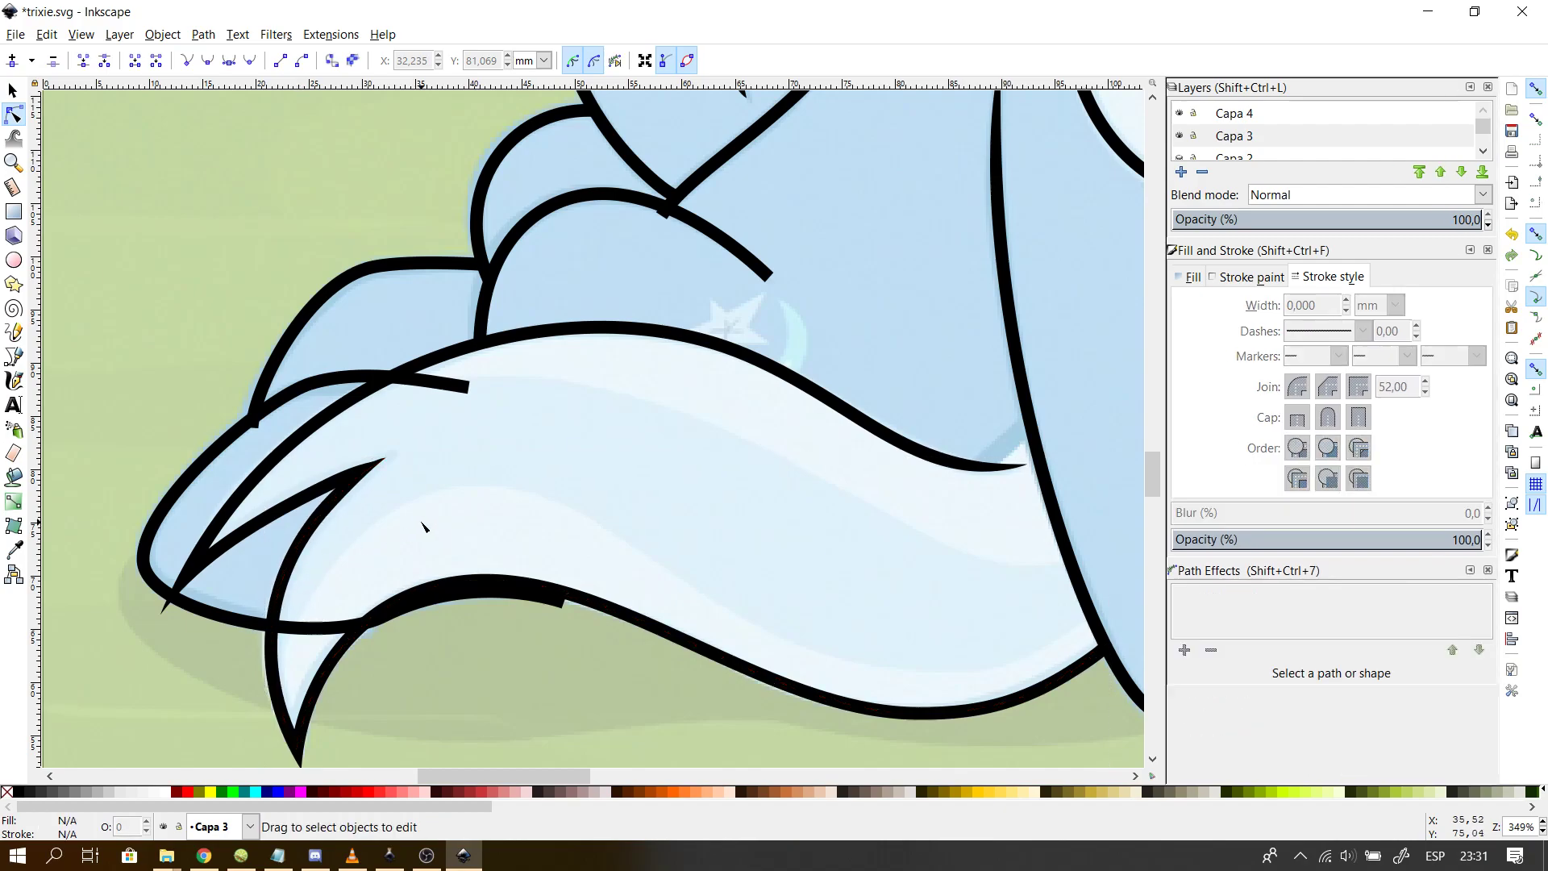
# - Apply a Power stroke path effect with the CubicBezierSmooth interpolator to the arched thigh outline above the tail
pyautogui.scroll(-2, 421, 527)
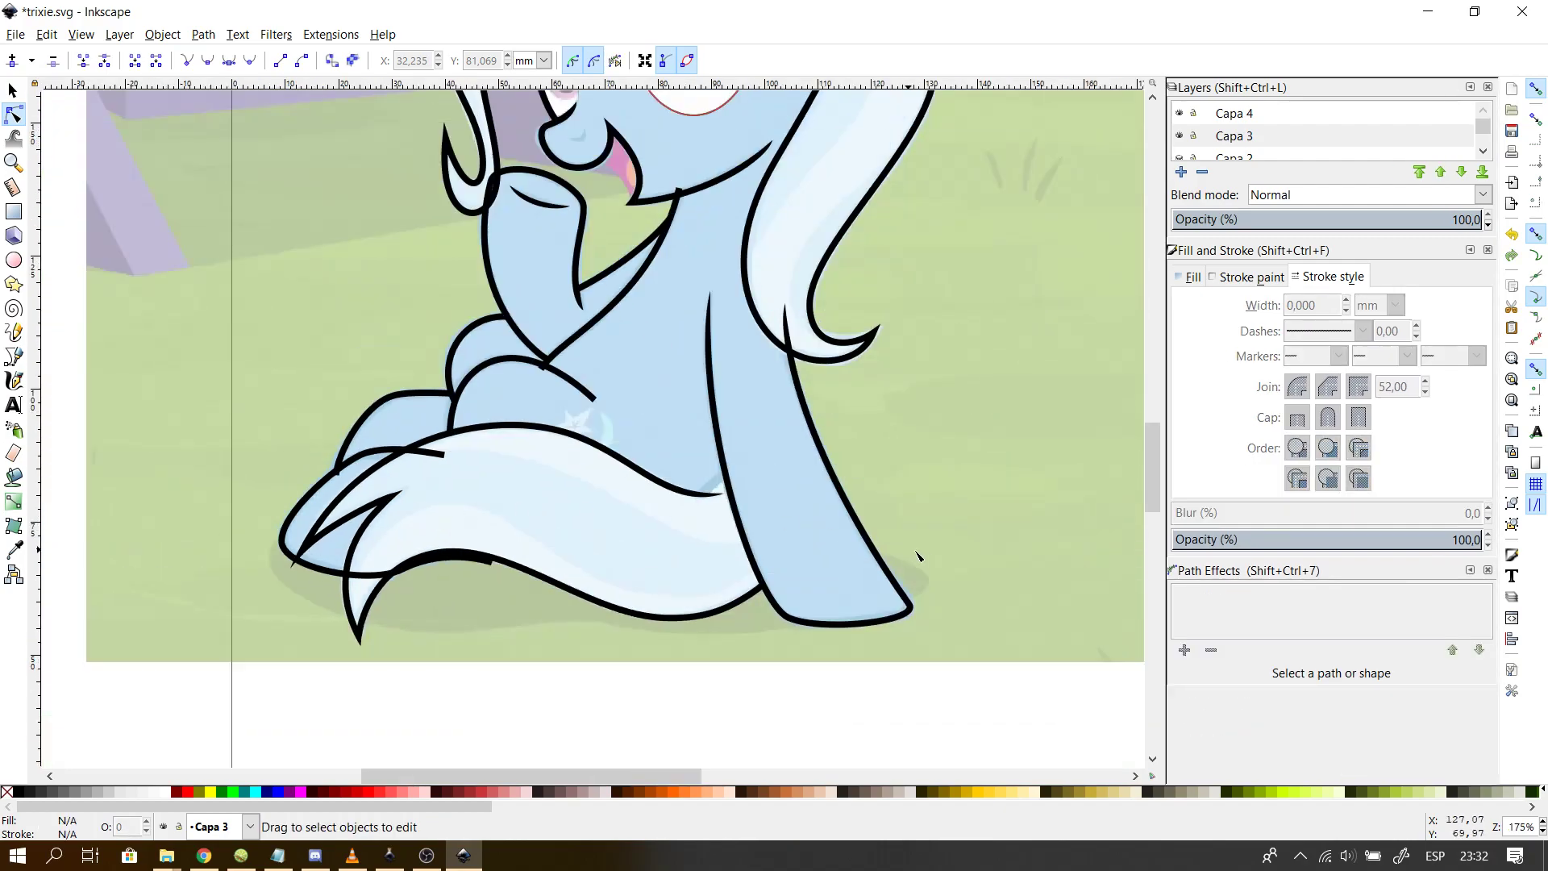
pyautogui.moveTo(1153, 501); pyautogui.dragTo(1149, 452)
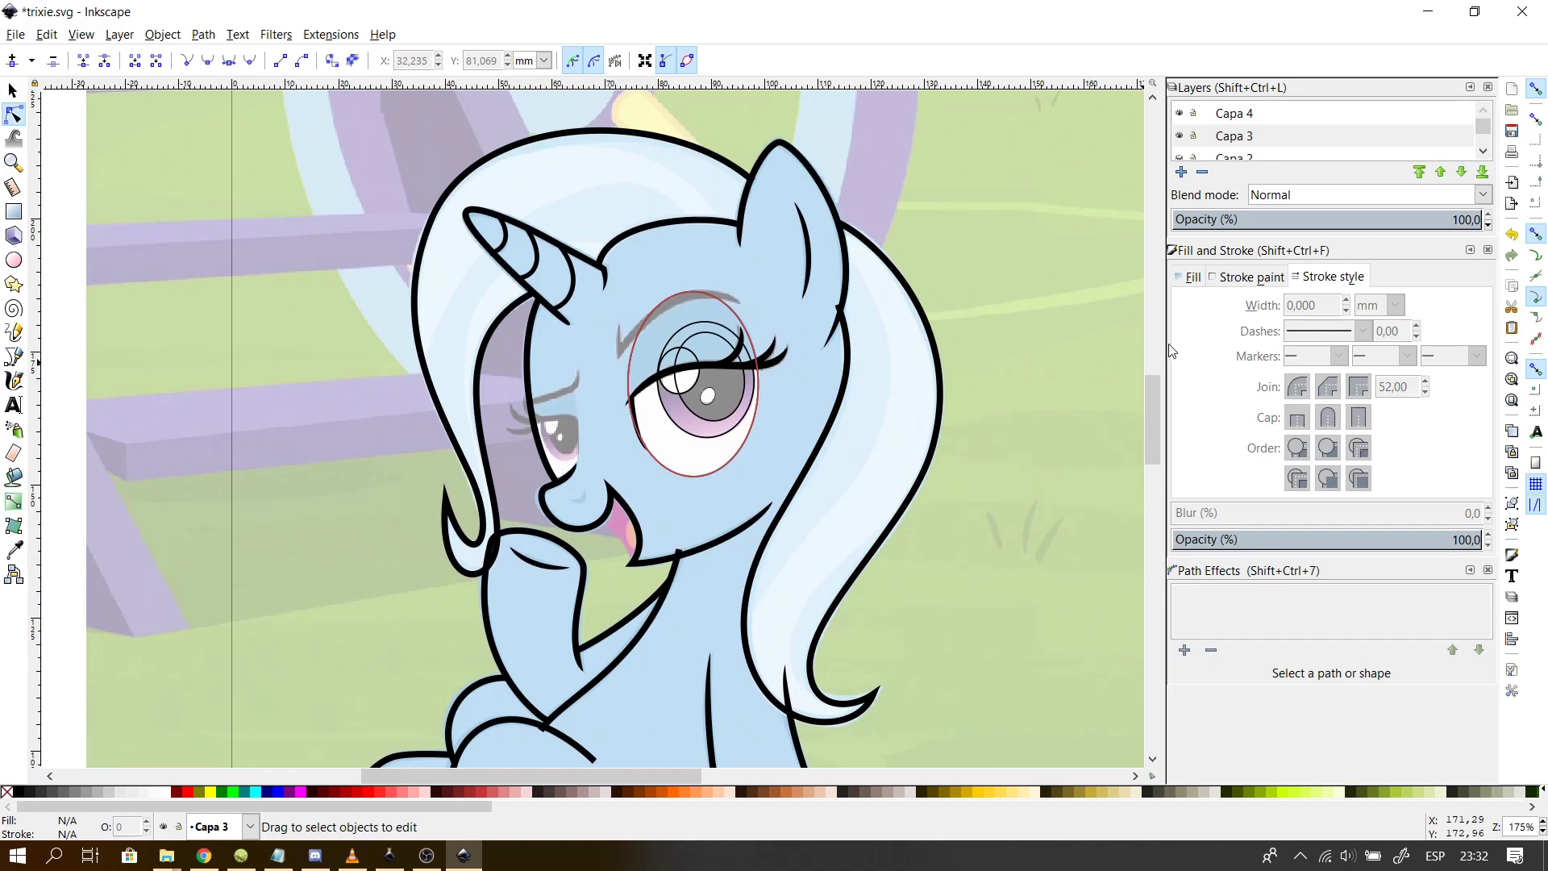
pyautogui.moveTo(1153, 395); pyautogui.dragTo(1149, 423)
pyautogui.scroll(3, 514, 556)
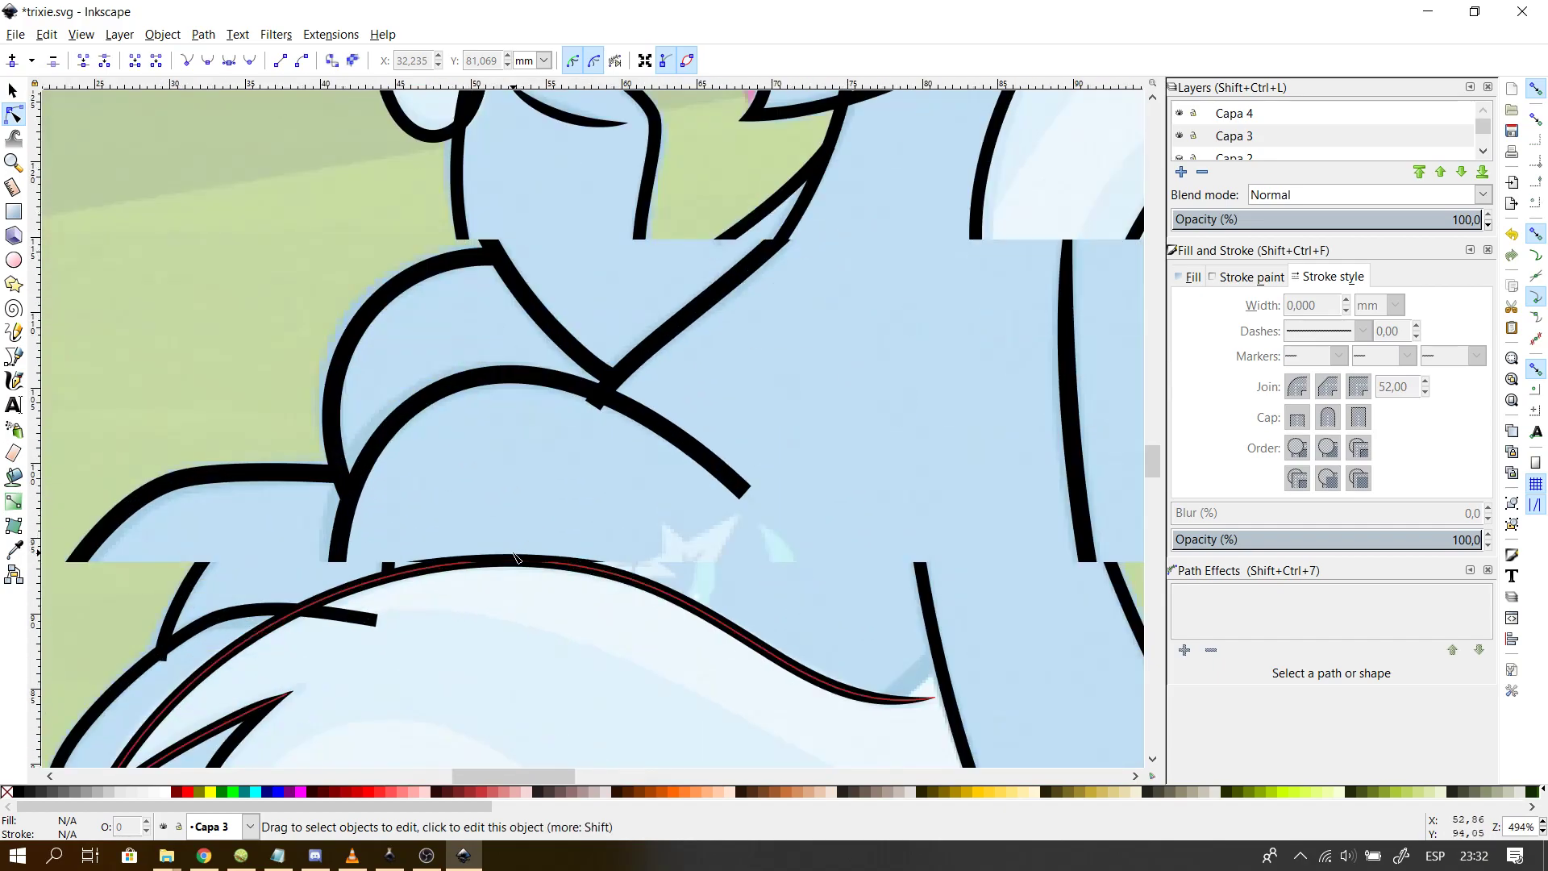
pyautogui.click(468, 385)
pyautogui.click(1184, 666)
pyautogui.doubleClick(815, 443)
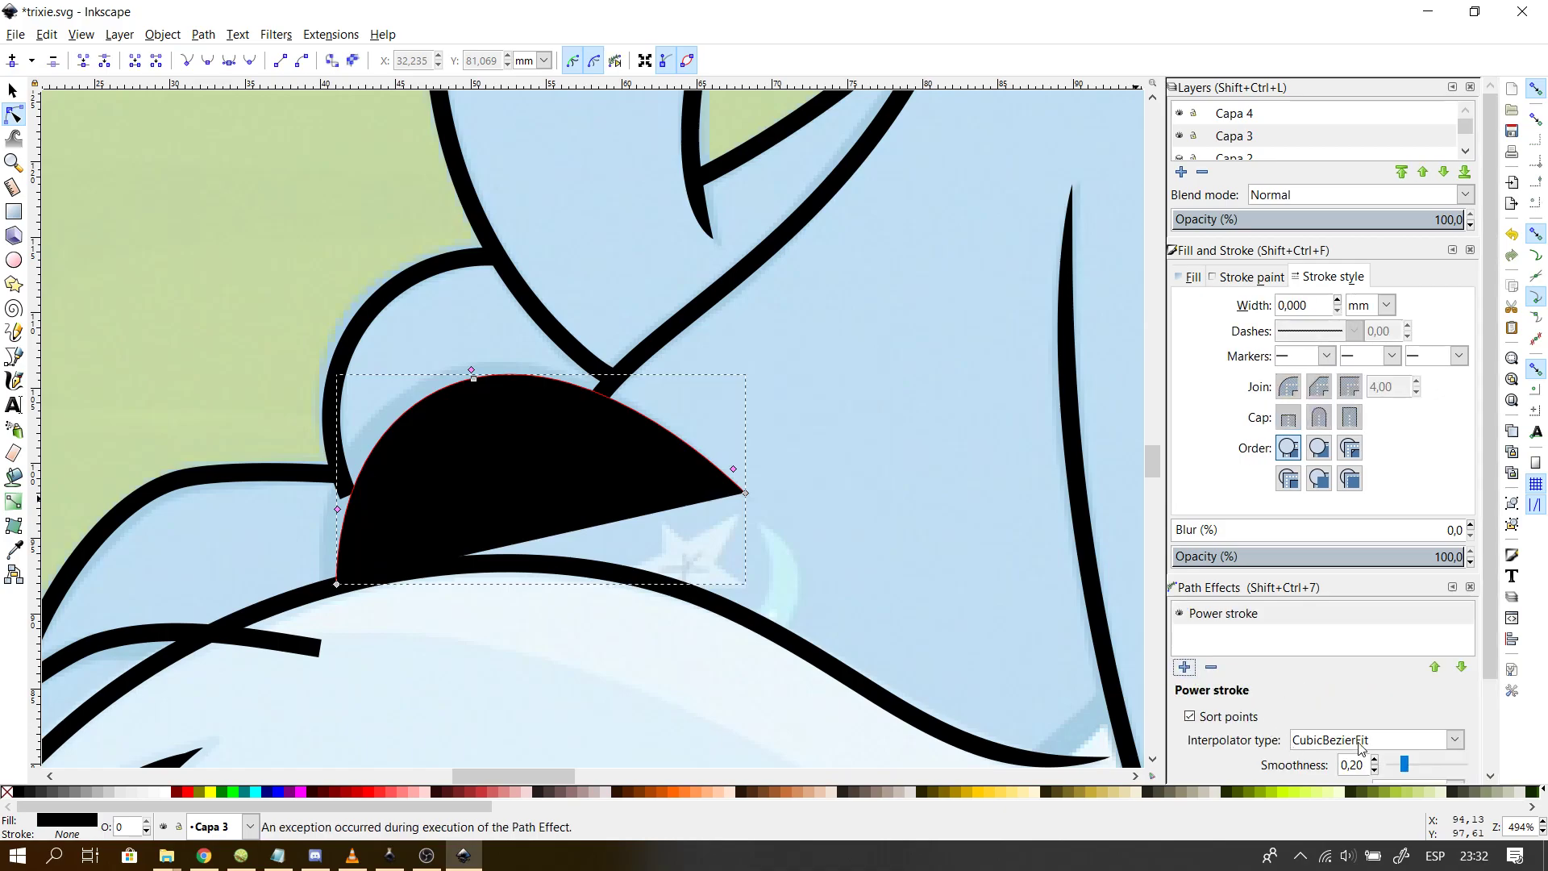
pyautogui.click(1361, 741)
pyautogui.click(1355, 672)
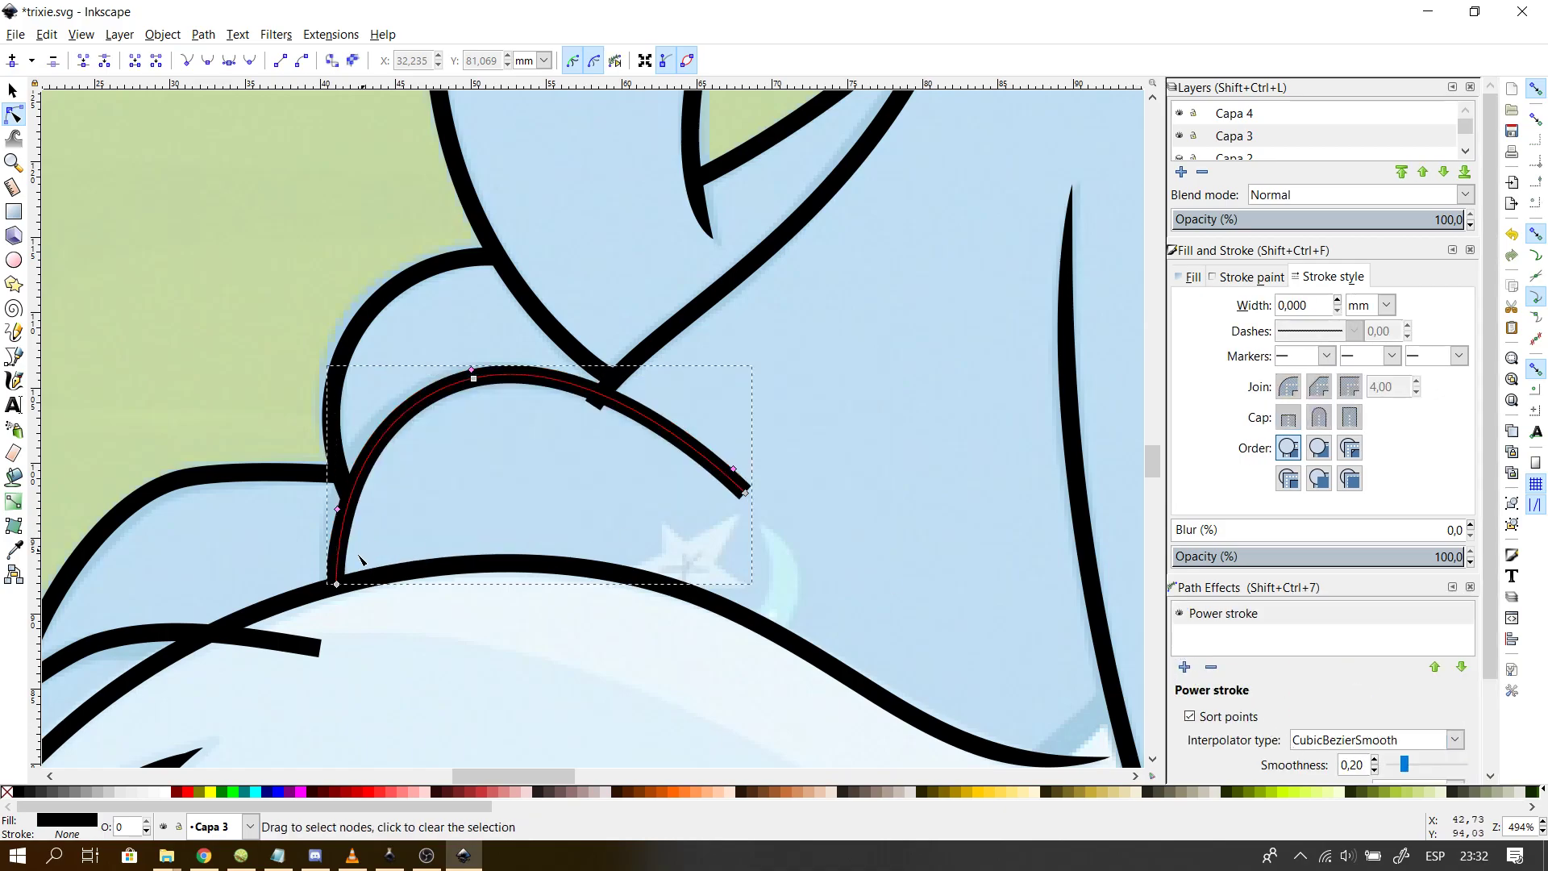
# - Reshape the thigh outline's segment near its free end and lower its top and free end nodes by about 0.5 mm
pyautogui.moveTo(337, 584); pyautogui.dragTo(314, 552)
pyautogui.hotkey('ctrl', 'z')
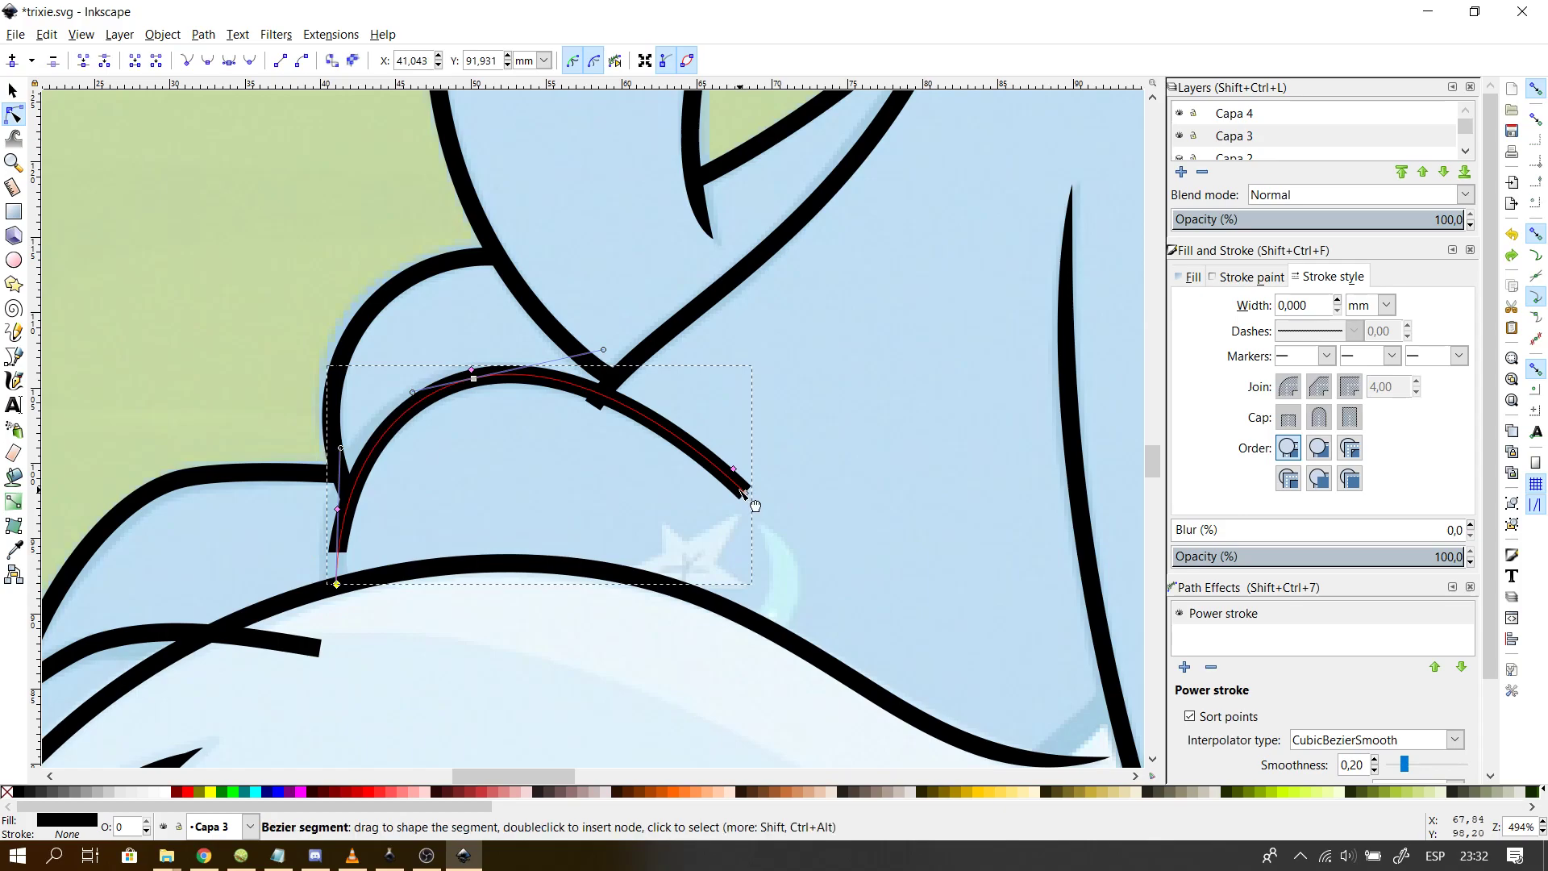
pyautogui.moveTo(740, 487); pyautogui.dragTo(711, 457)
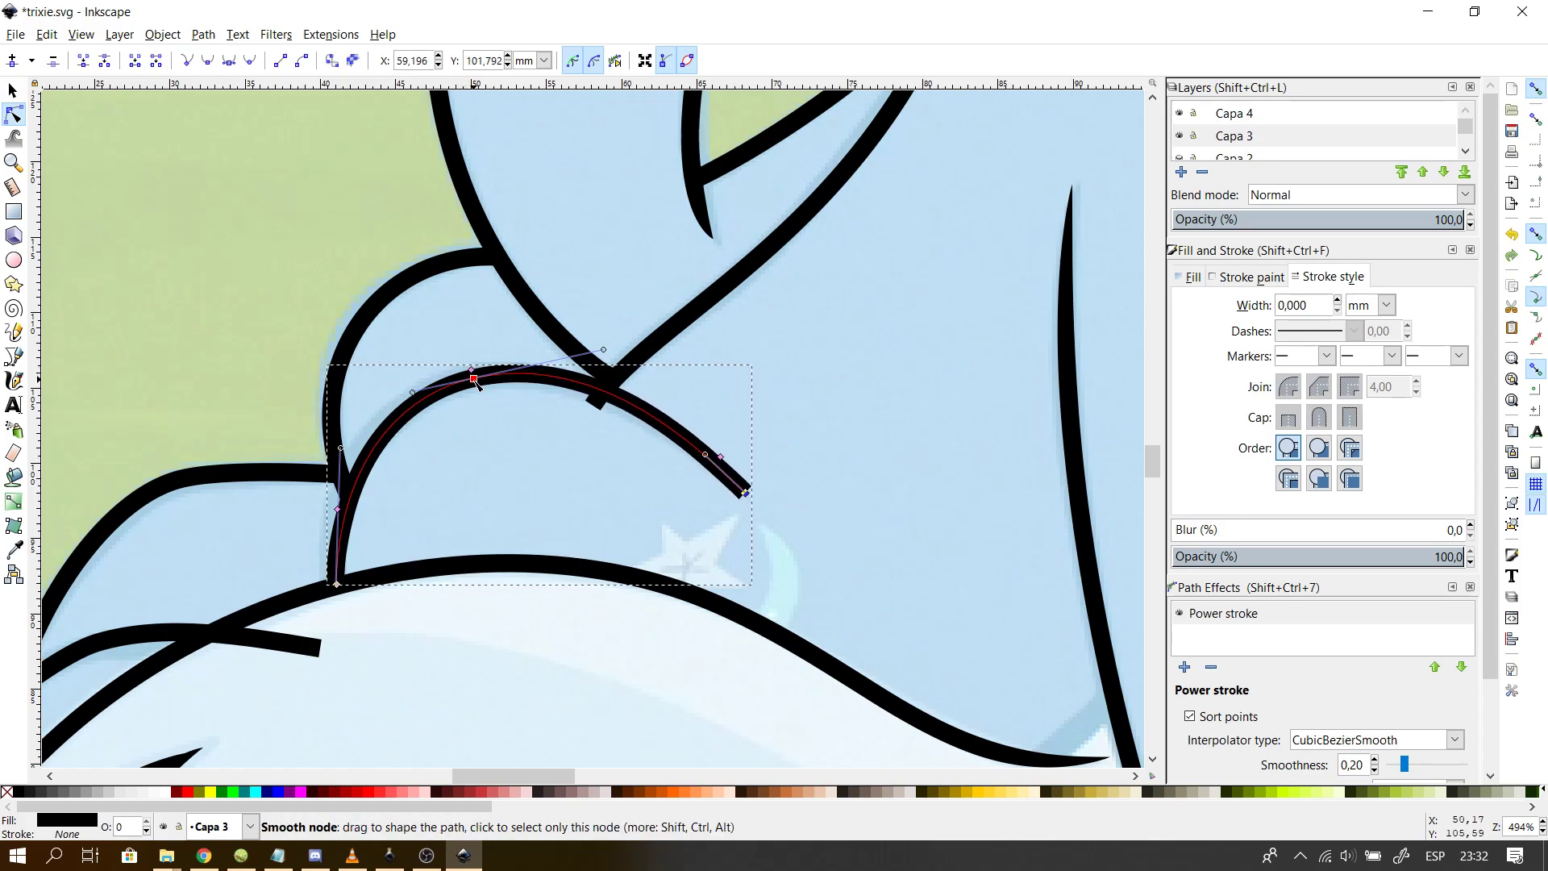
pyautogui.moveTo(473, 378); pyautogui.dragTo(477, 389)
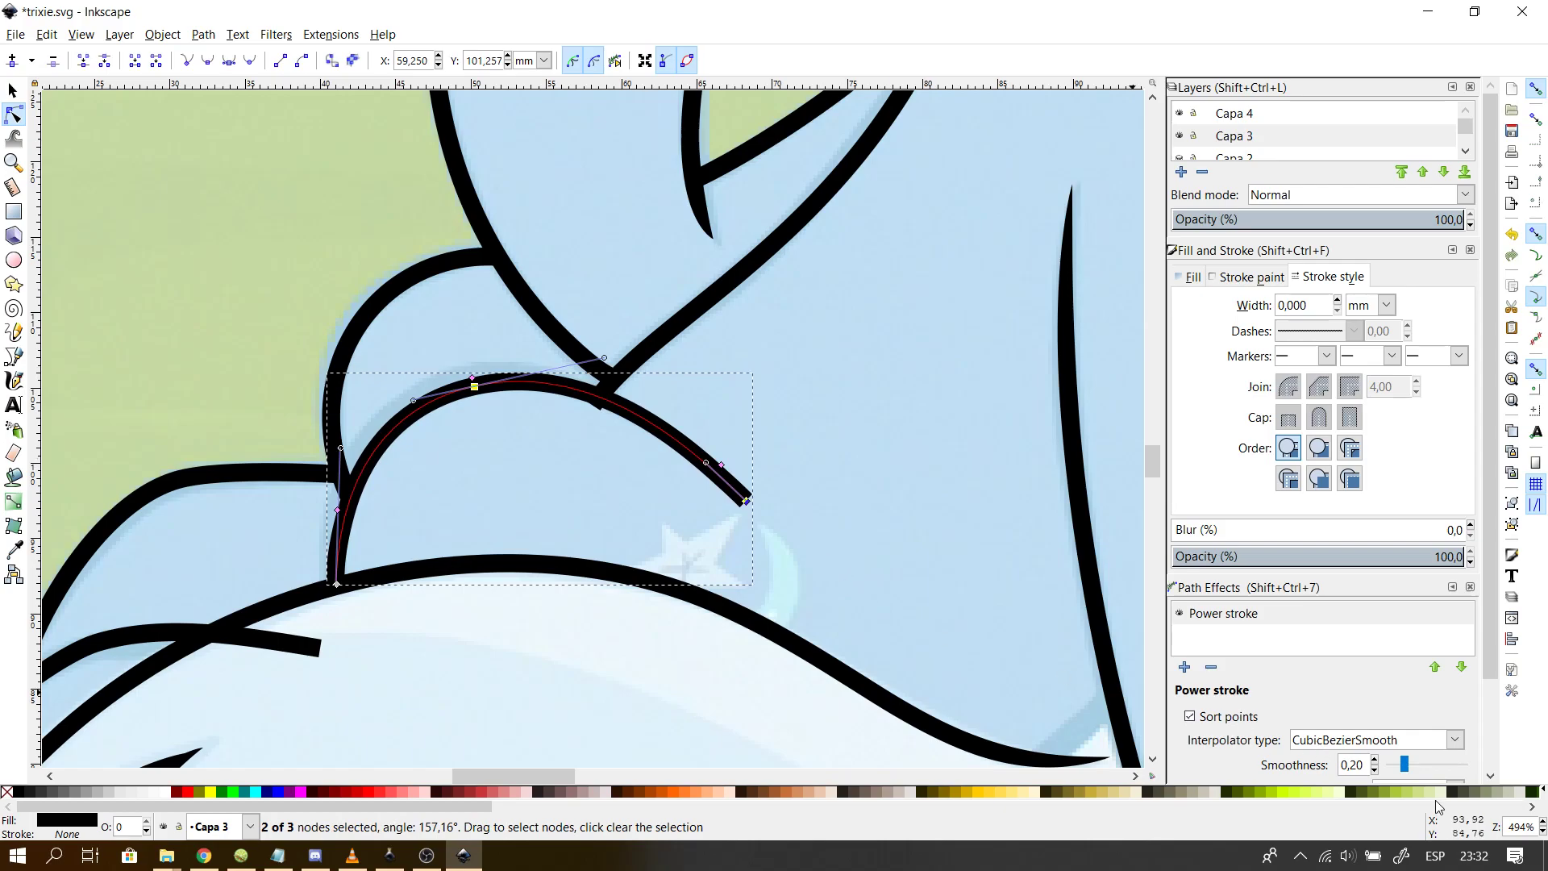
# - Set the thigh outline's Power stroke start cap to Zero width and slide its width control point back along the curve to lengthen the taper
pyautogui.scroll(-3, 1489, 669)
pyautogui.click(1419, 683)
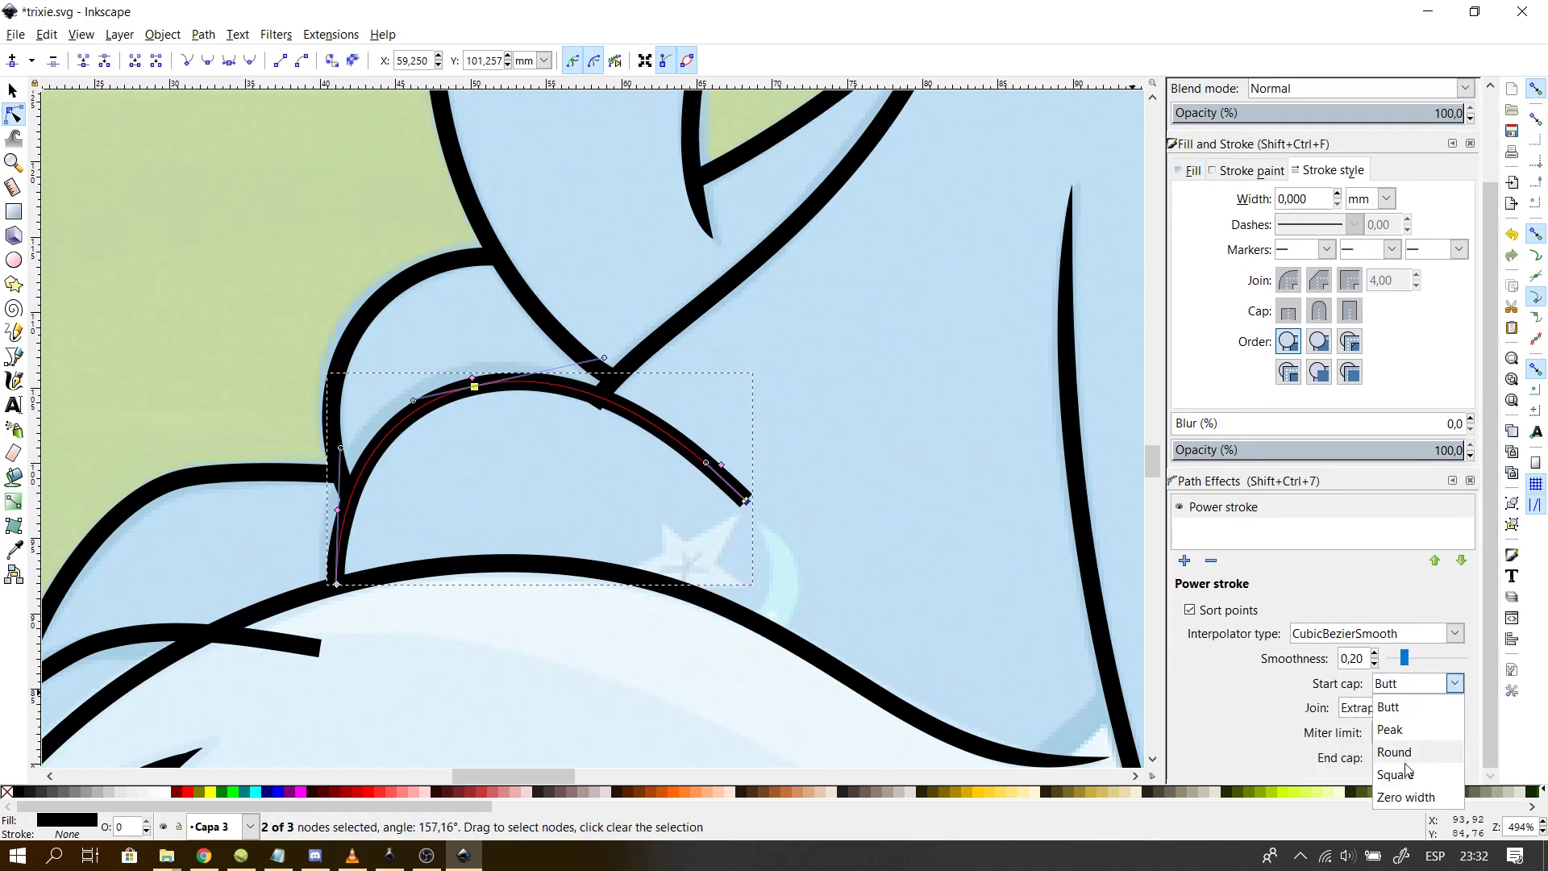
pyautogui.click(1408, 797)
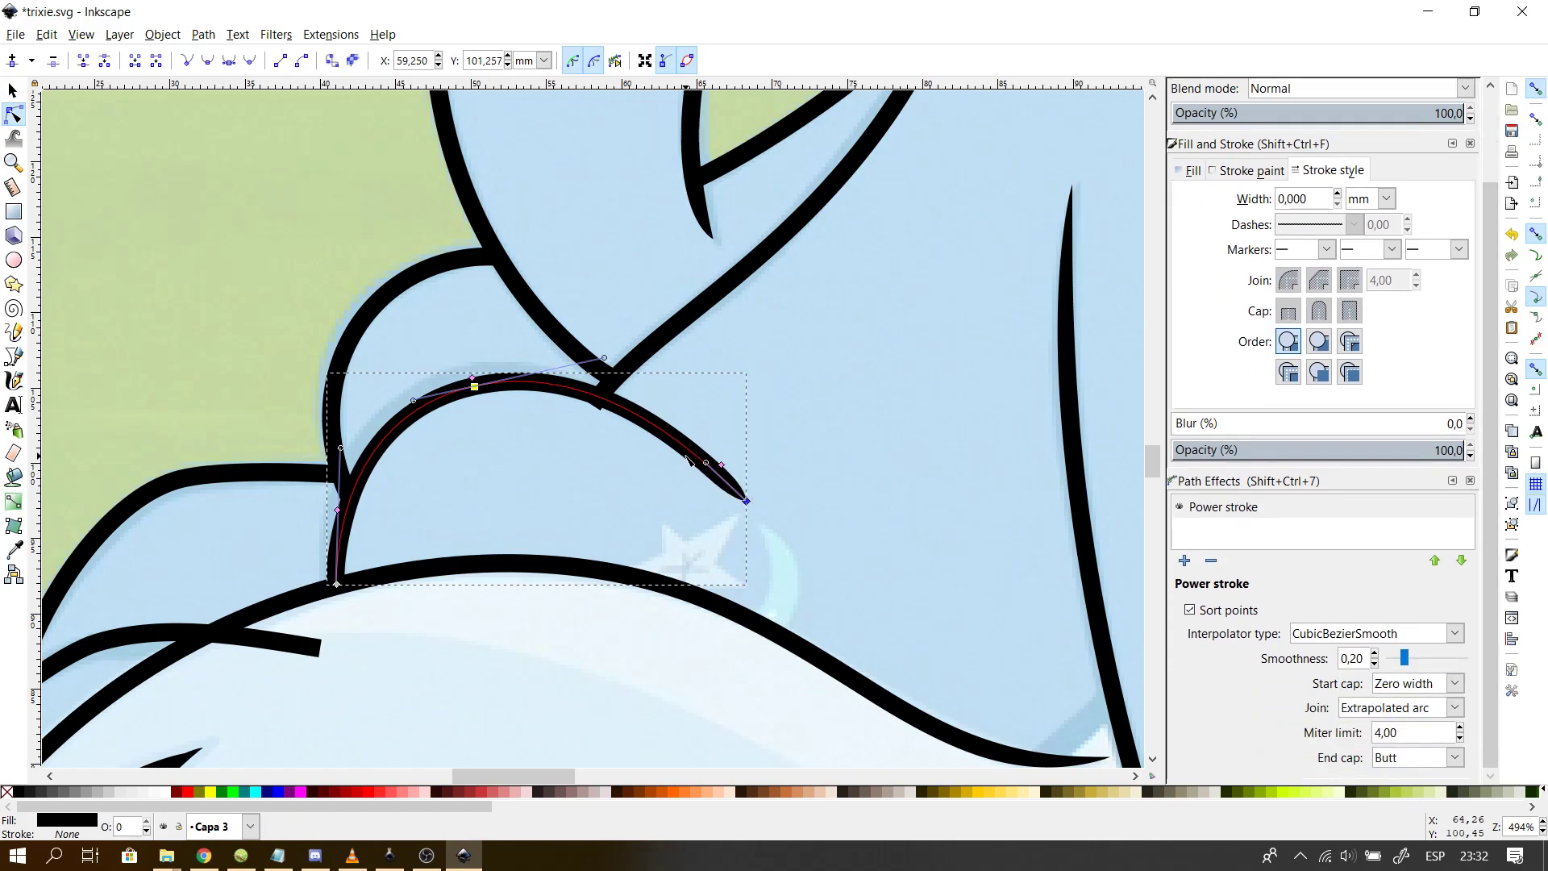
pyautogui.moveTo(721, 468)
pyautogui.mouseDown()
pyautogui.moveTo(612, 399)
pyautogui.moveTo(633, 409)
pyautogui.mouseUp()
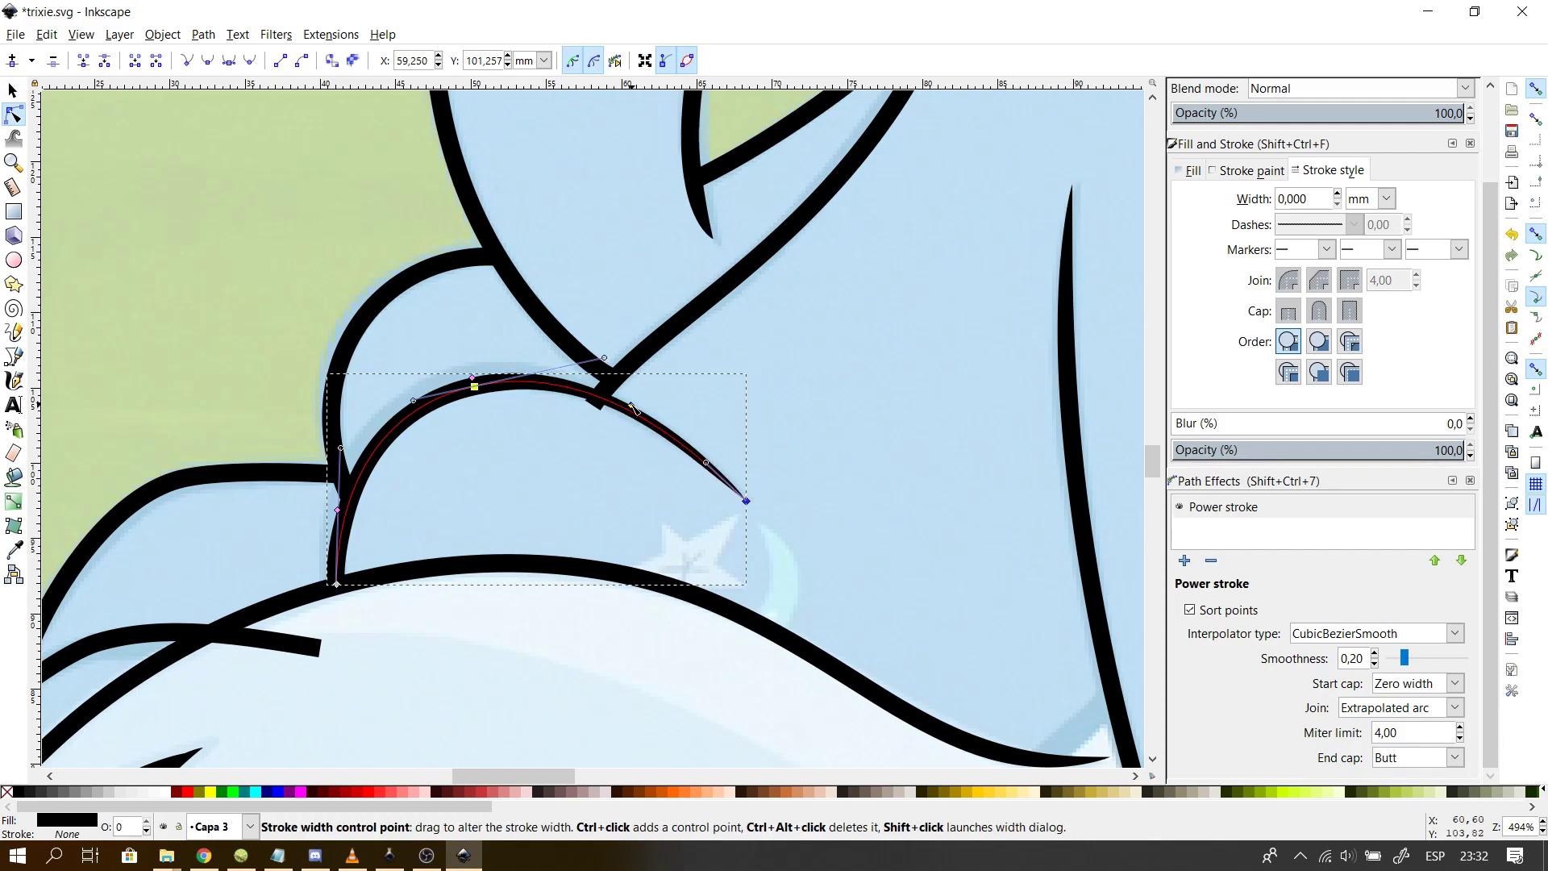
pyautogui.keyDown('shift'); pyautogui.click(634, 409); pyautogui.keyUp('shift')
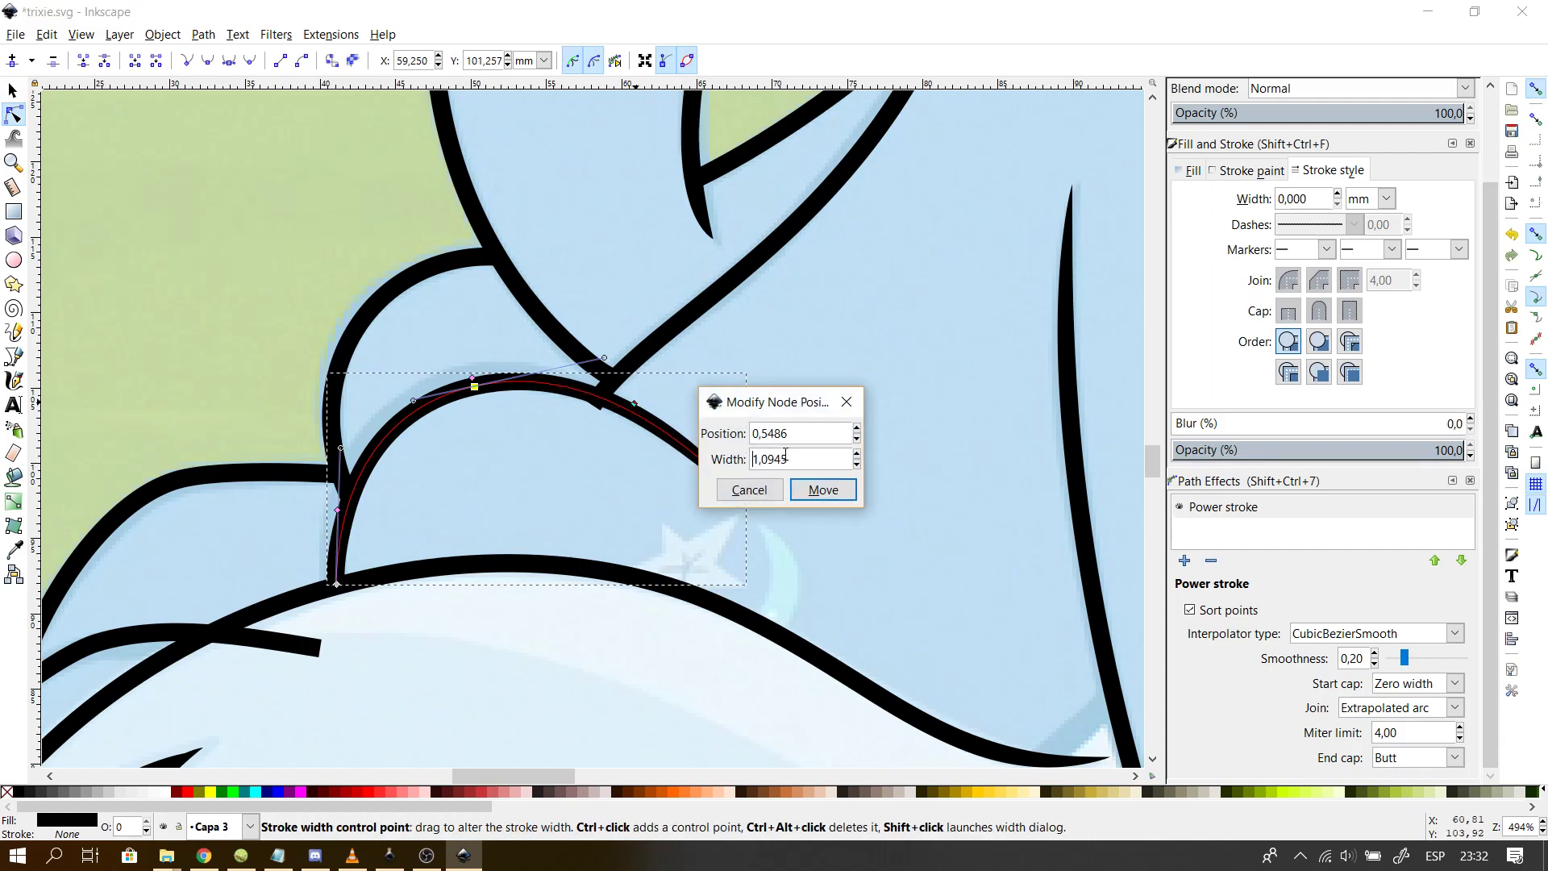
pyautogui.press('Return')
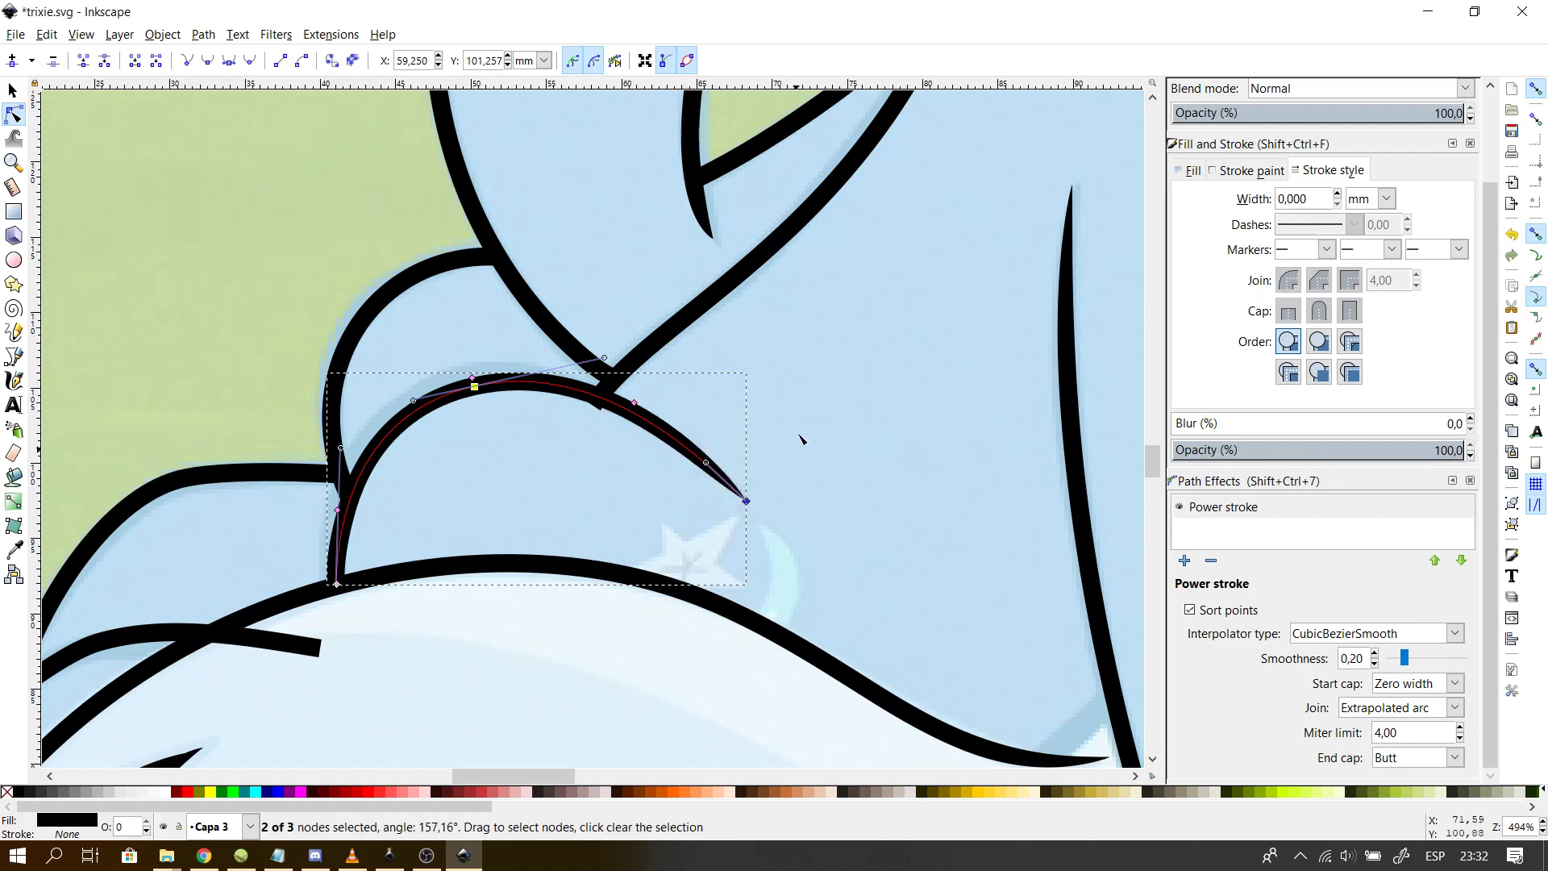
# - Set the width of the thigh outline's control point near the top of the arch to 1,2000
pyautogui.press('Escape')
pyautogui.scroll(-3, 801, 440)
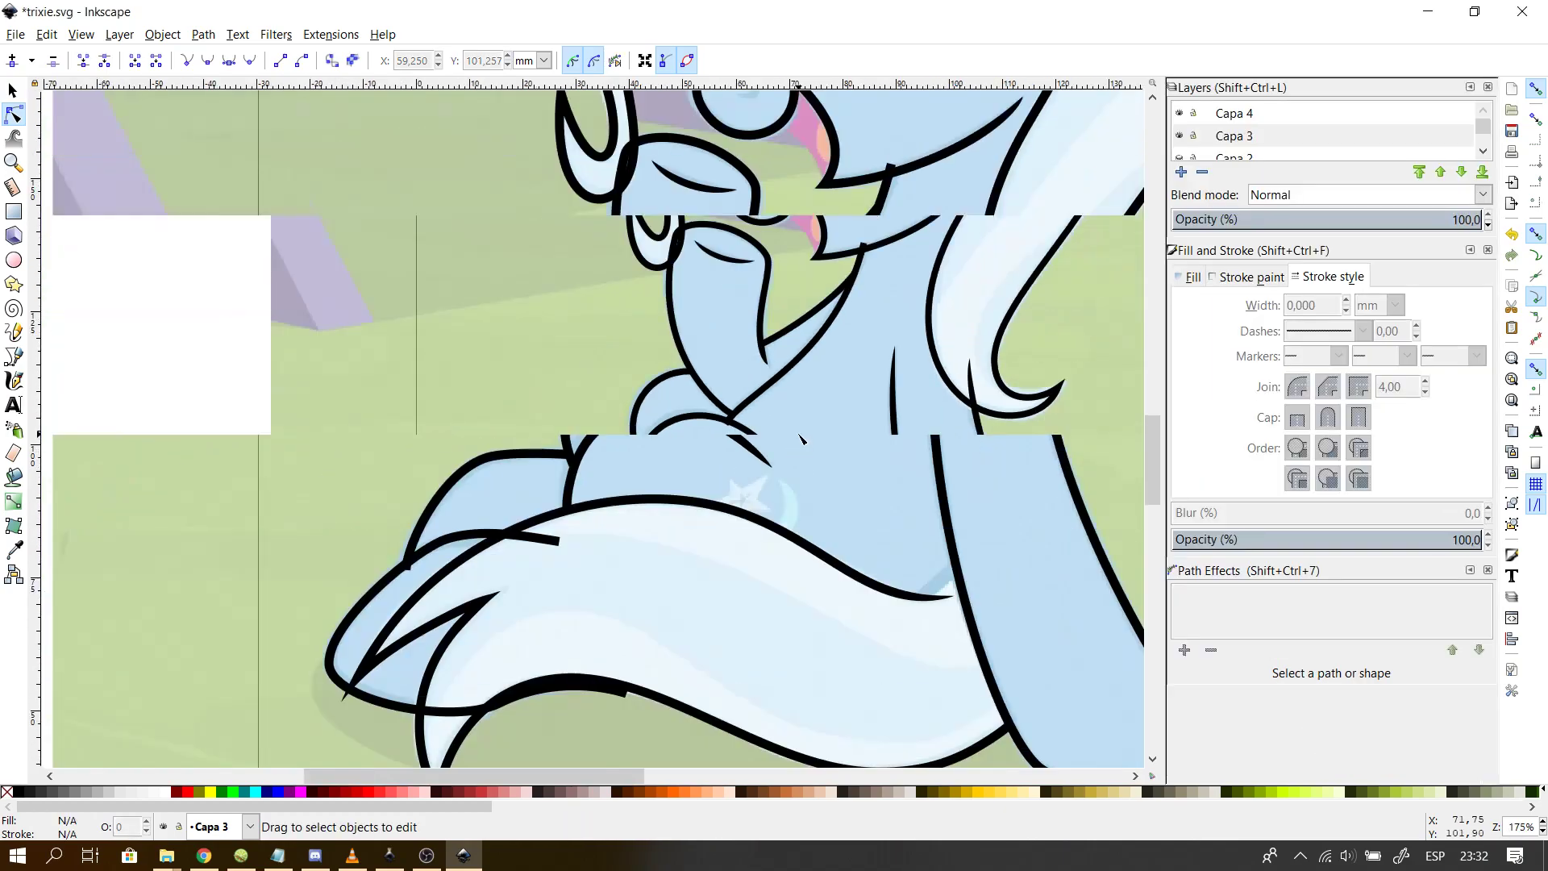
pyautogui.click(742, 427)
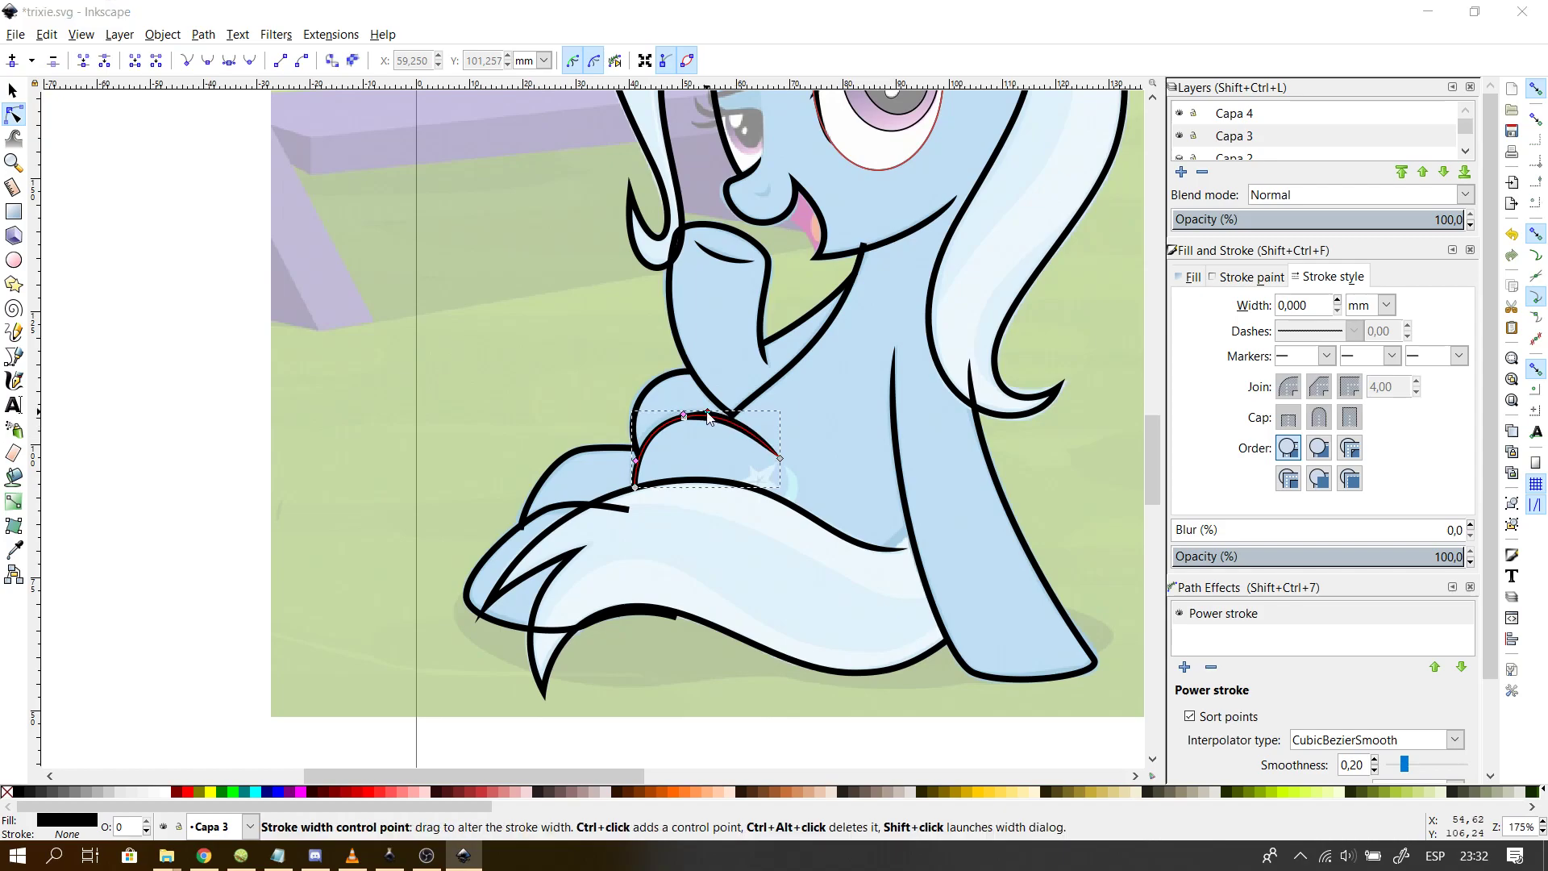
pyautogui.keyDown('shift'); pyautogui.click(709, 416); pyautogui.keyUp('shift')
pyautogui.write('1,2000')
pyautogui.press('Return')
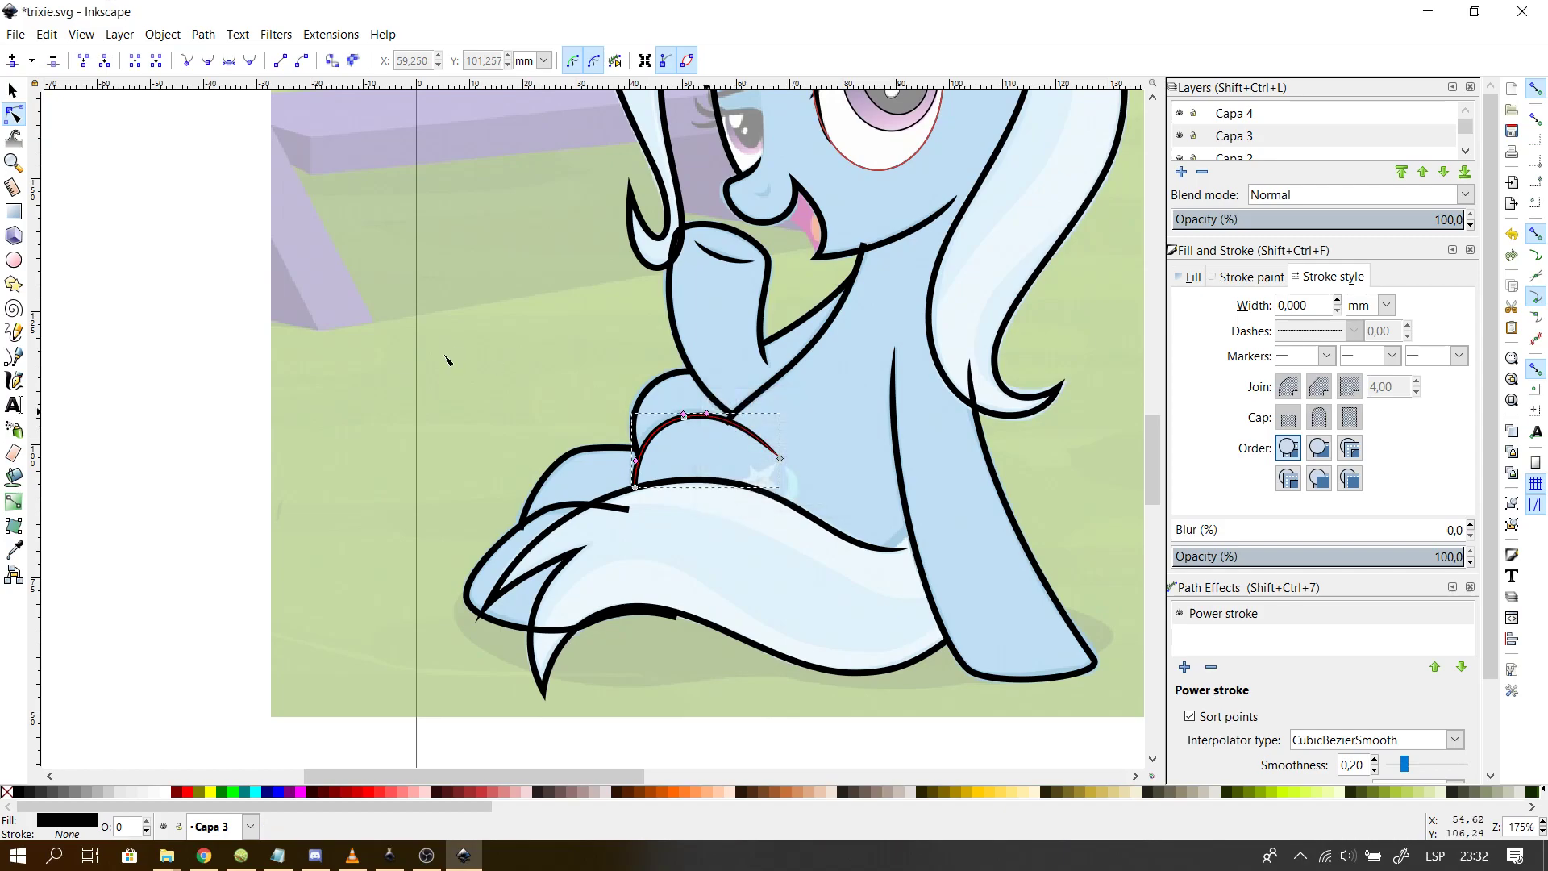
pyautogui.click(408, 304)
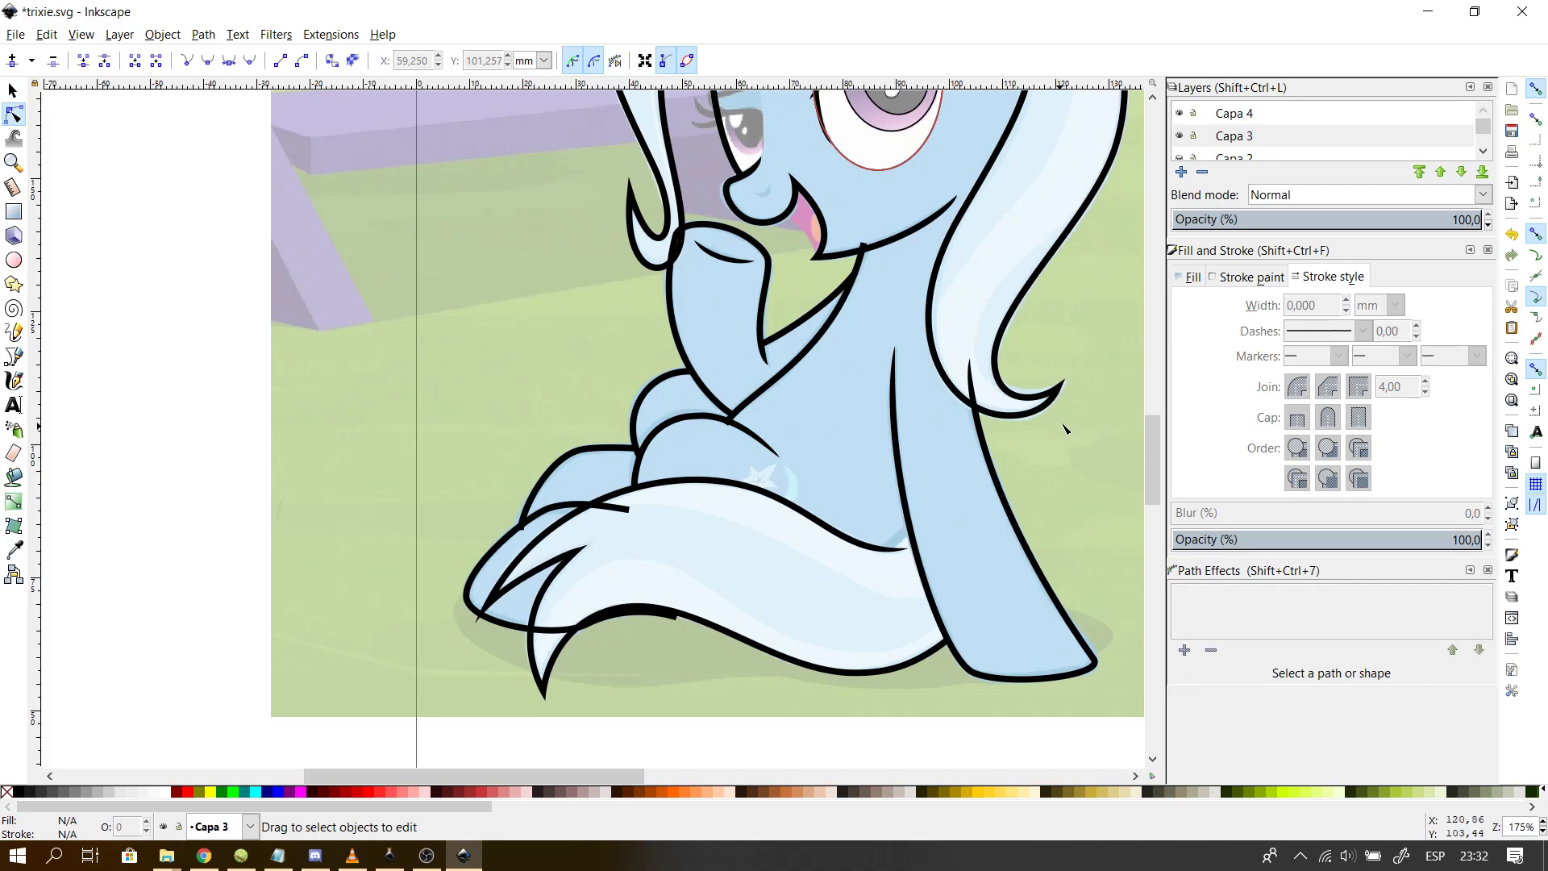
# - Draw a straight Bezier line from the outer tip of the large eye's eyebrow to its inner lower corner
pyautogui.moveTo(1153, 471)
pyautogui.mouseDown()
pyautogui.moveTo(1158, 433)
pyautogui.moveTo(1139, 493)
pyautogui.moveTo(1137, 431)
pyautogui.moveTo(1138, 448)
pyautogui.mouseUp()
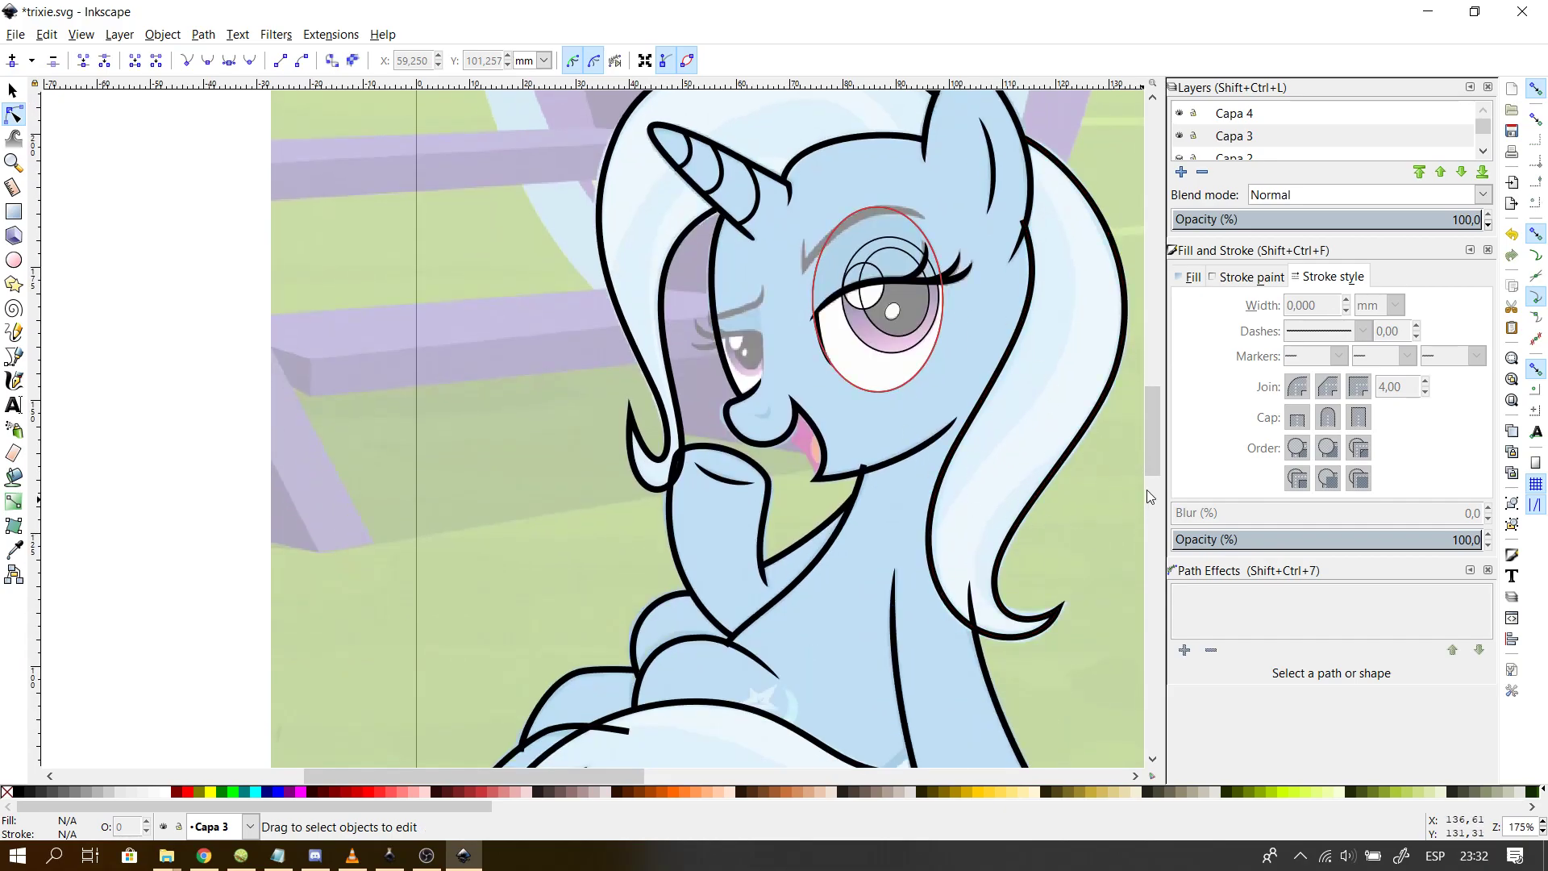
pyautogui.scroll(4, 829, 245)
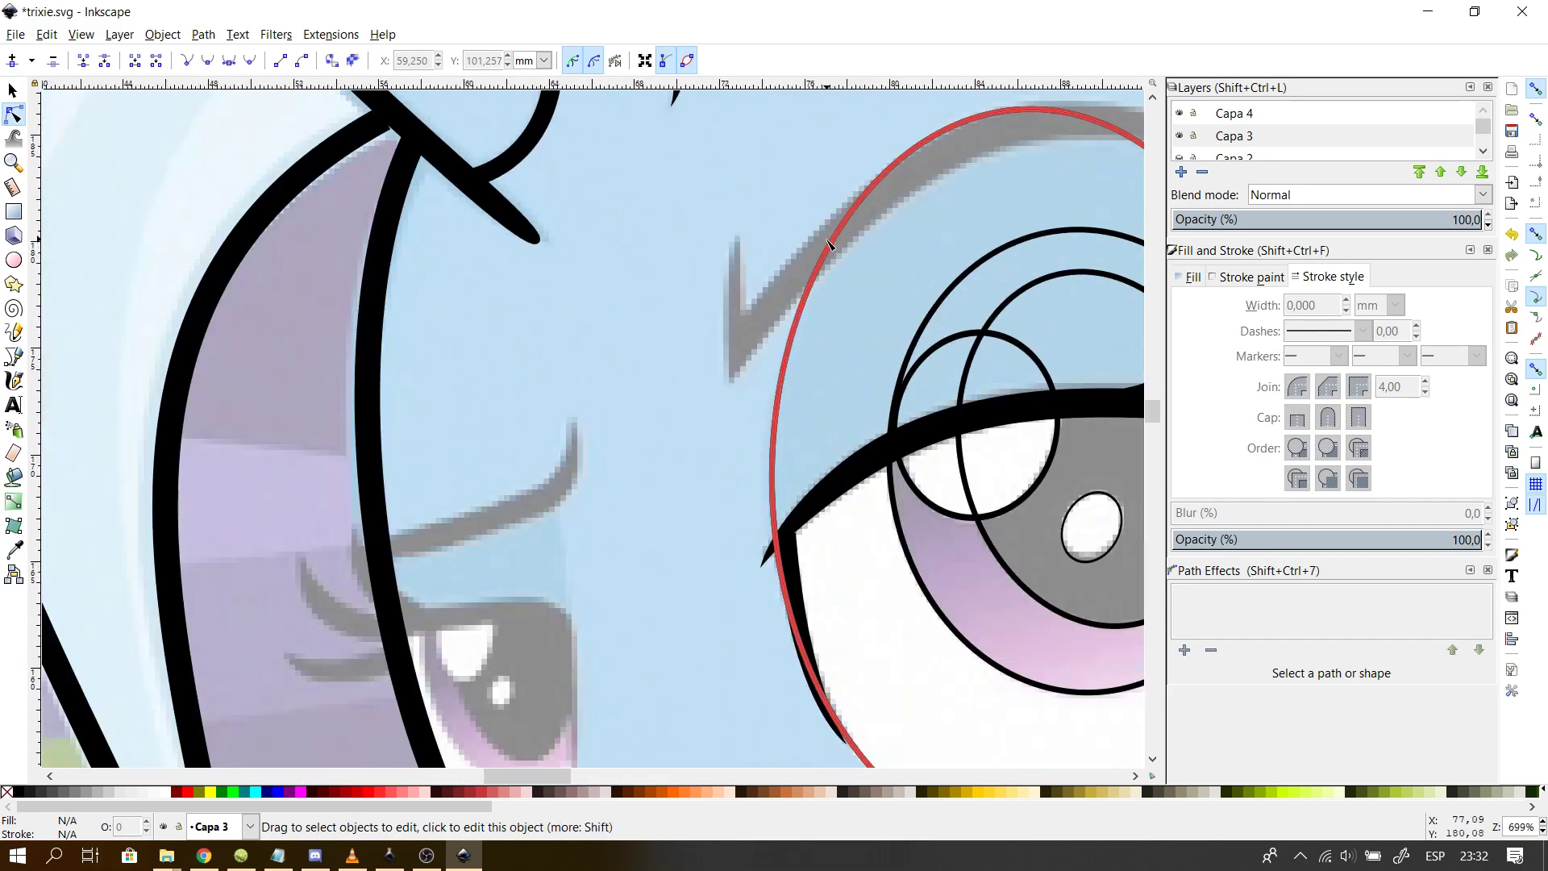
pyautogui.moveTo(498, 774); pyautogui.dragTo(535, 774)
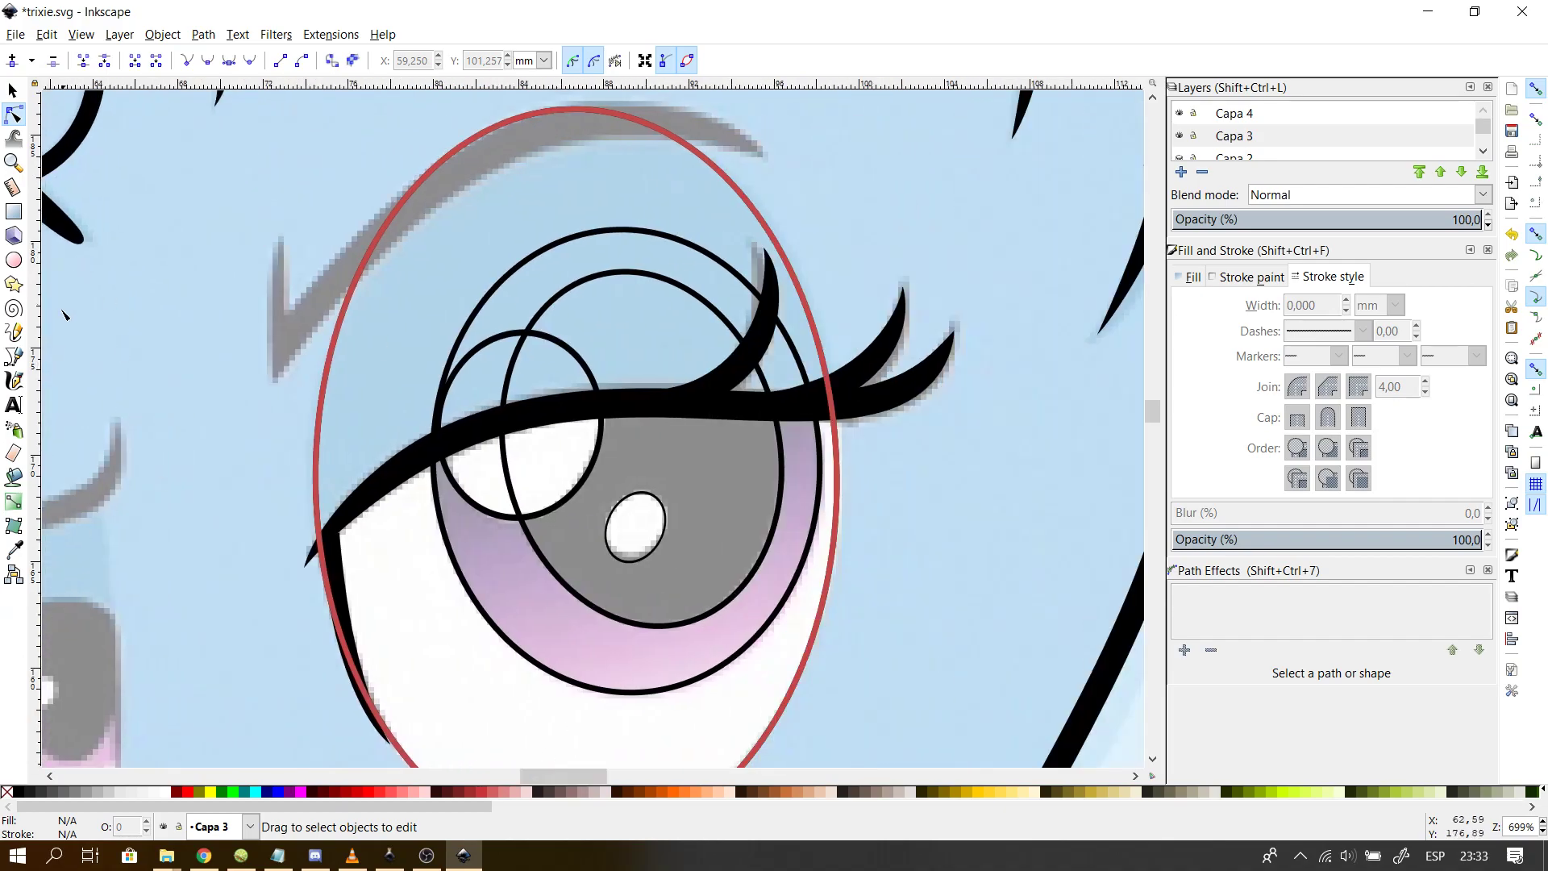
pyautogui.click(14, 357)
pyautogui.click(753, 153)
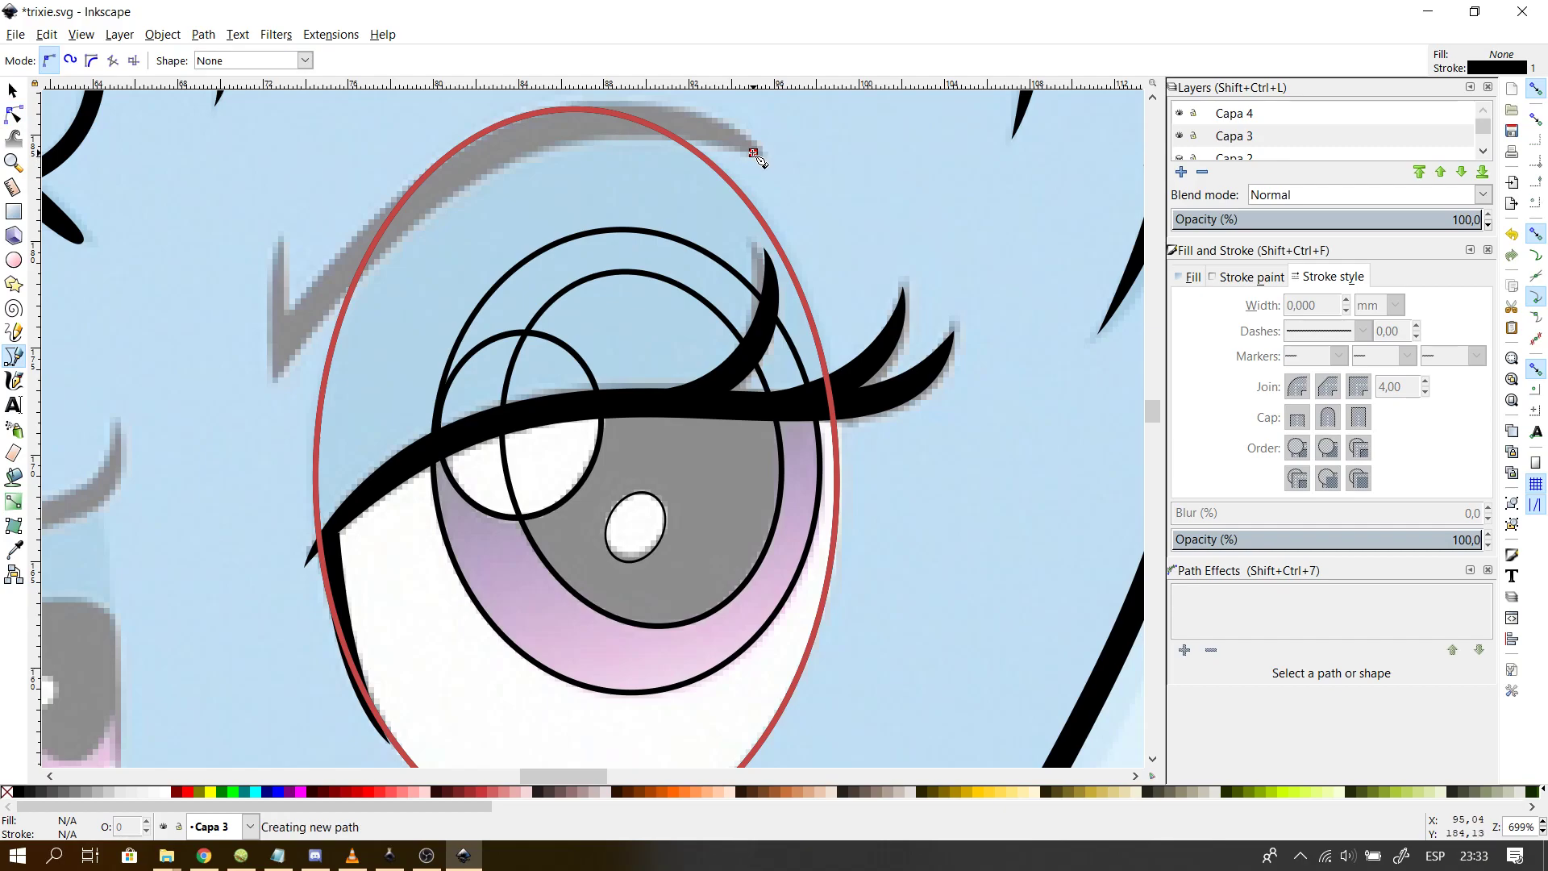
pyautogui.doubleClick(282, 362)
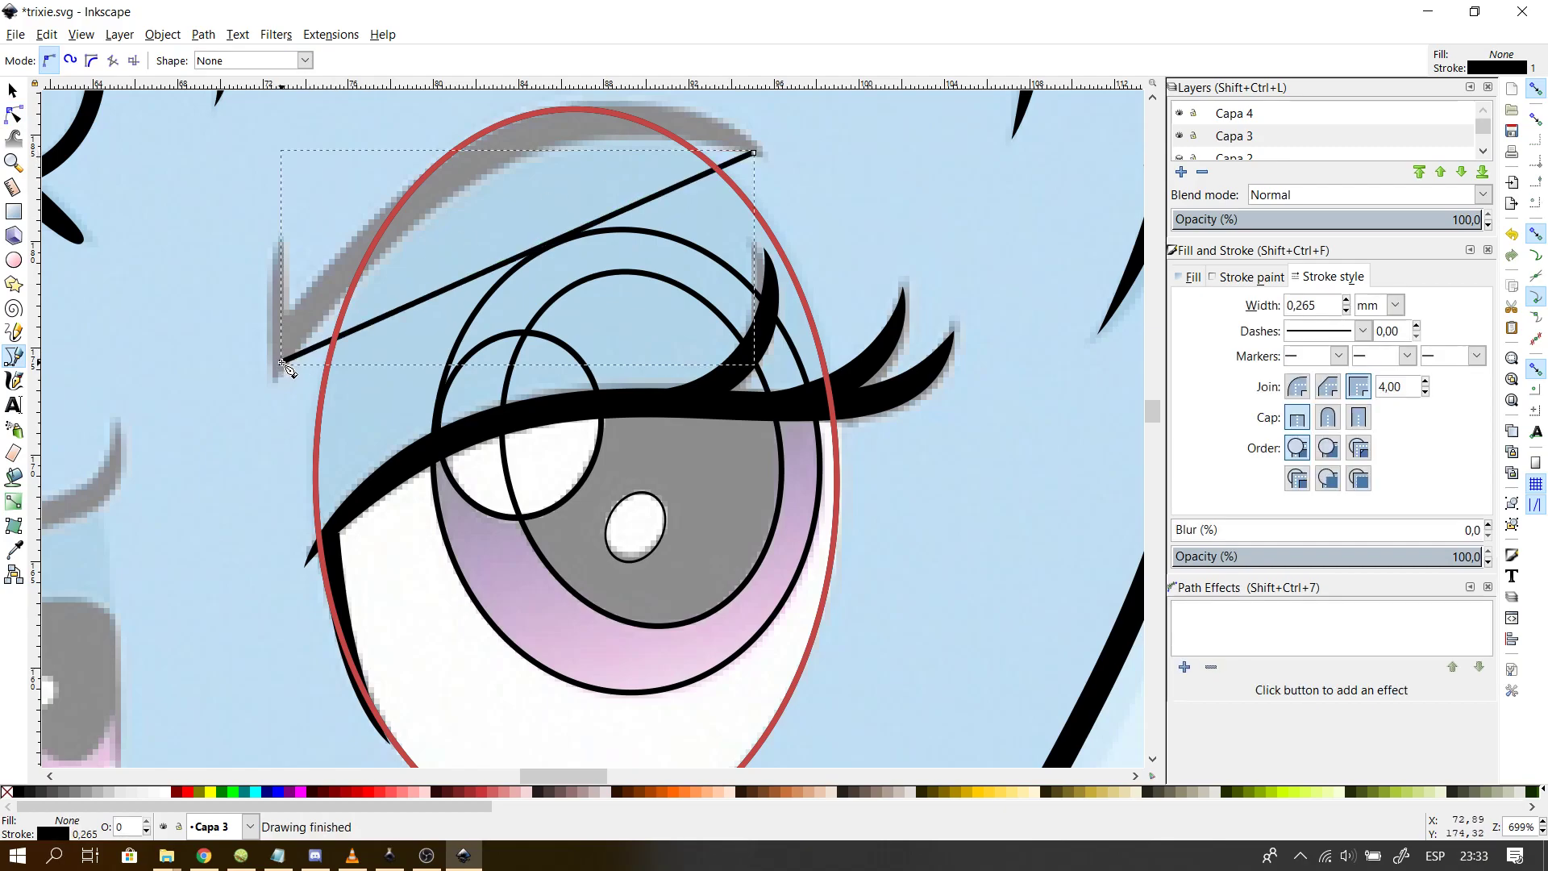
# - Bend the eyebrow line and adjust both end handles so it arches along the middle of the reference eyebrow
pyautogui.click(14, 114)
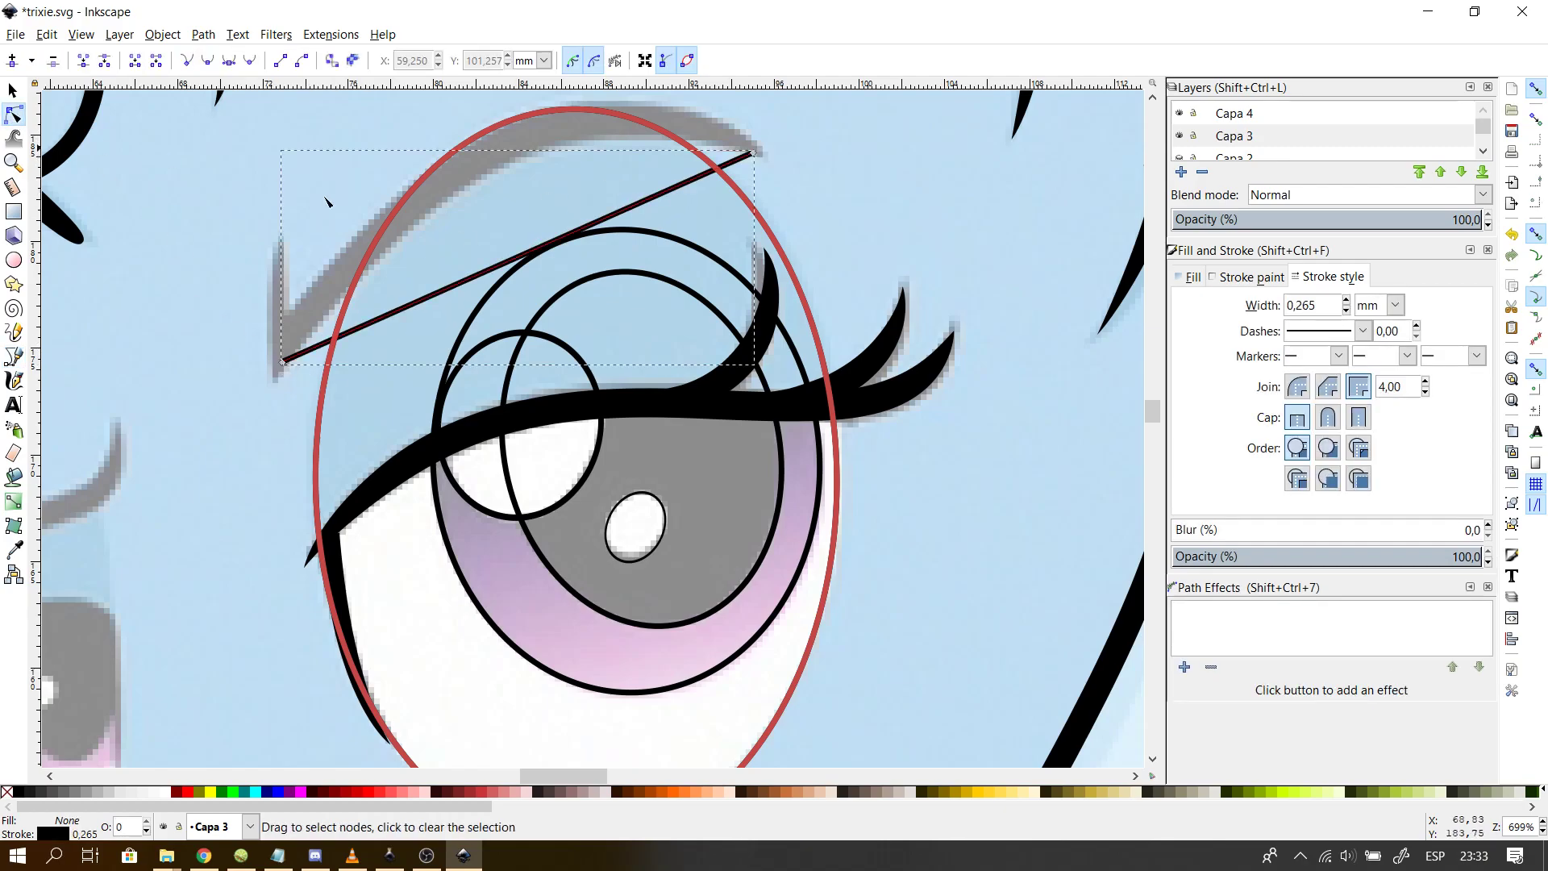
pyautogui.moveTo(427, 296); pyautogui.dragTo(508, 194)
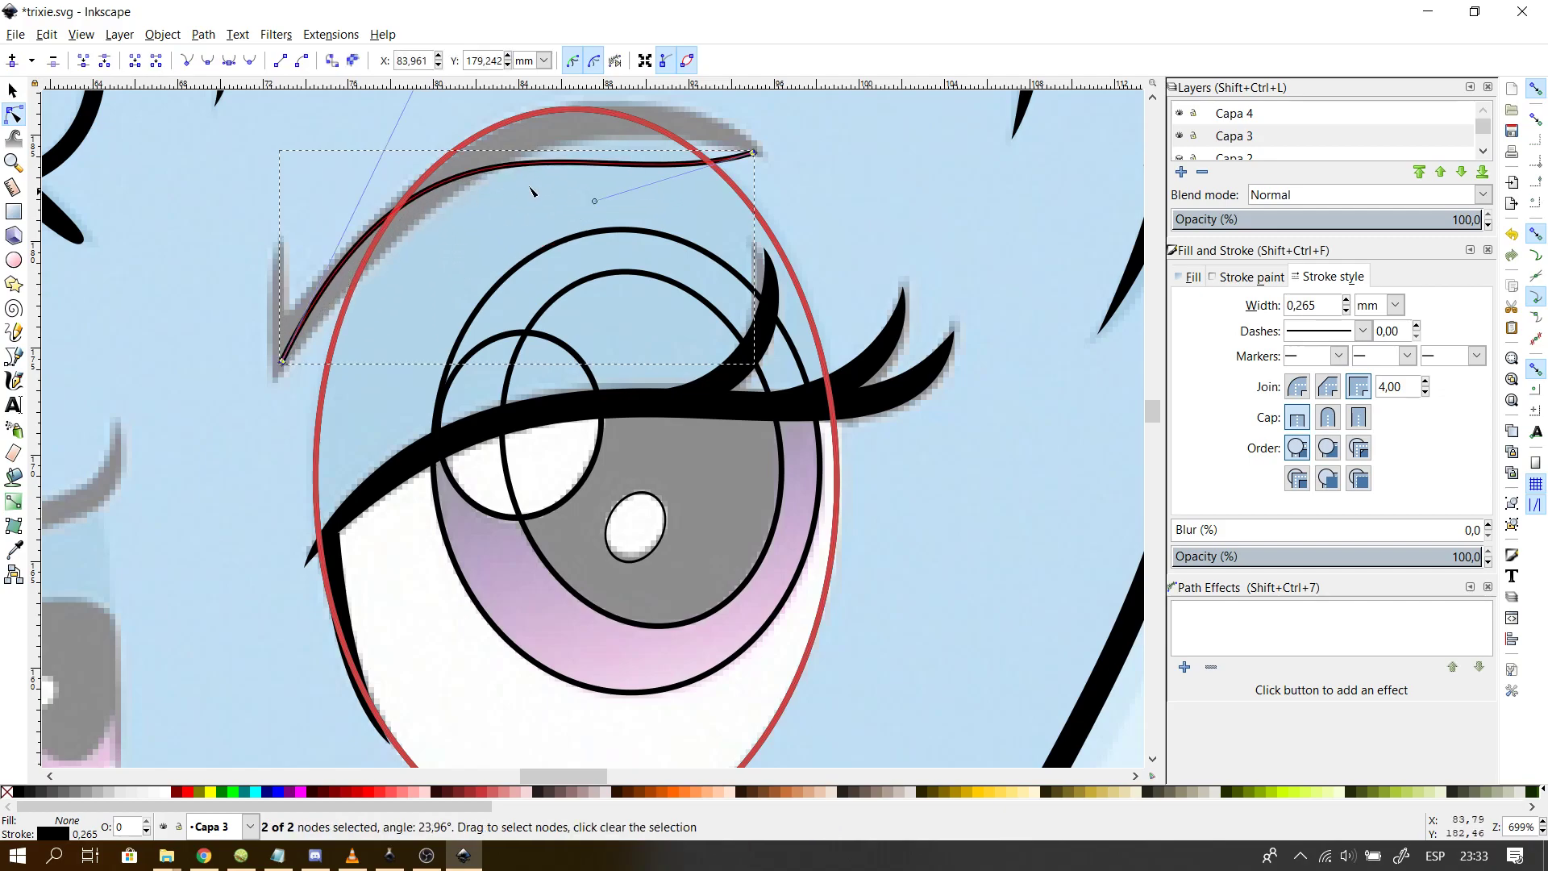
pyautogui.scroll(1, 595, 202)
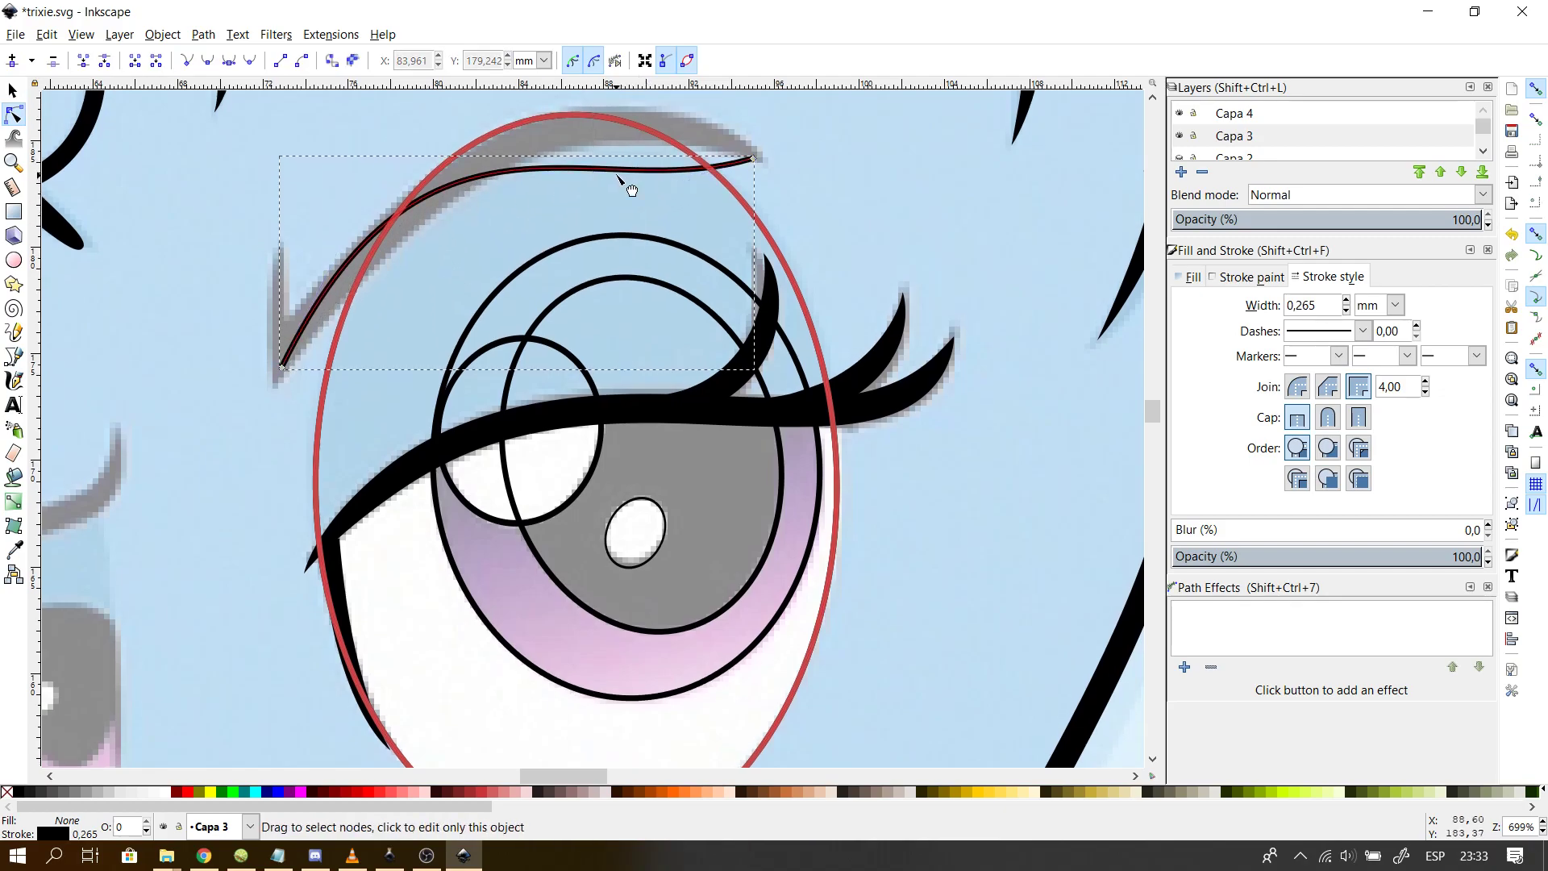
pyautogui.moveTo(595, 209); pyautogui.dragTo(684, 99)
pyautogui.scroll(4, 417, 355)
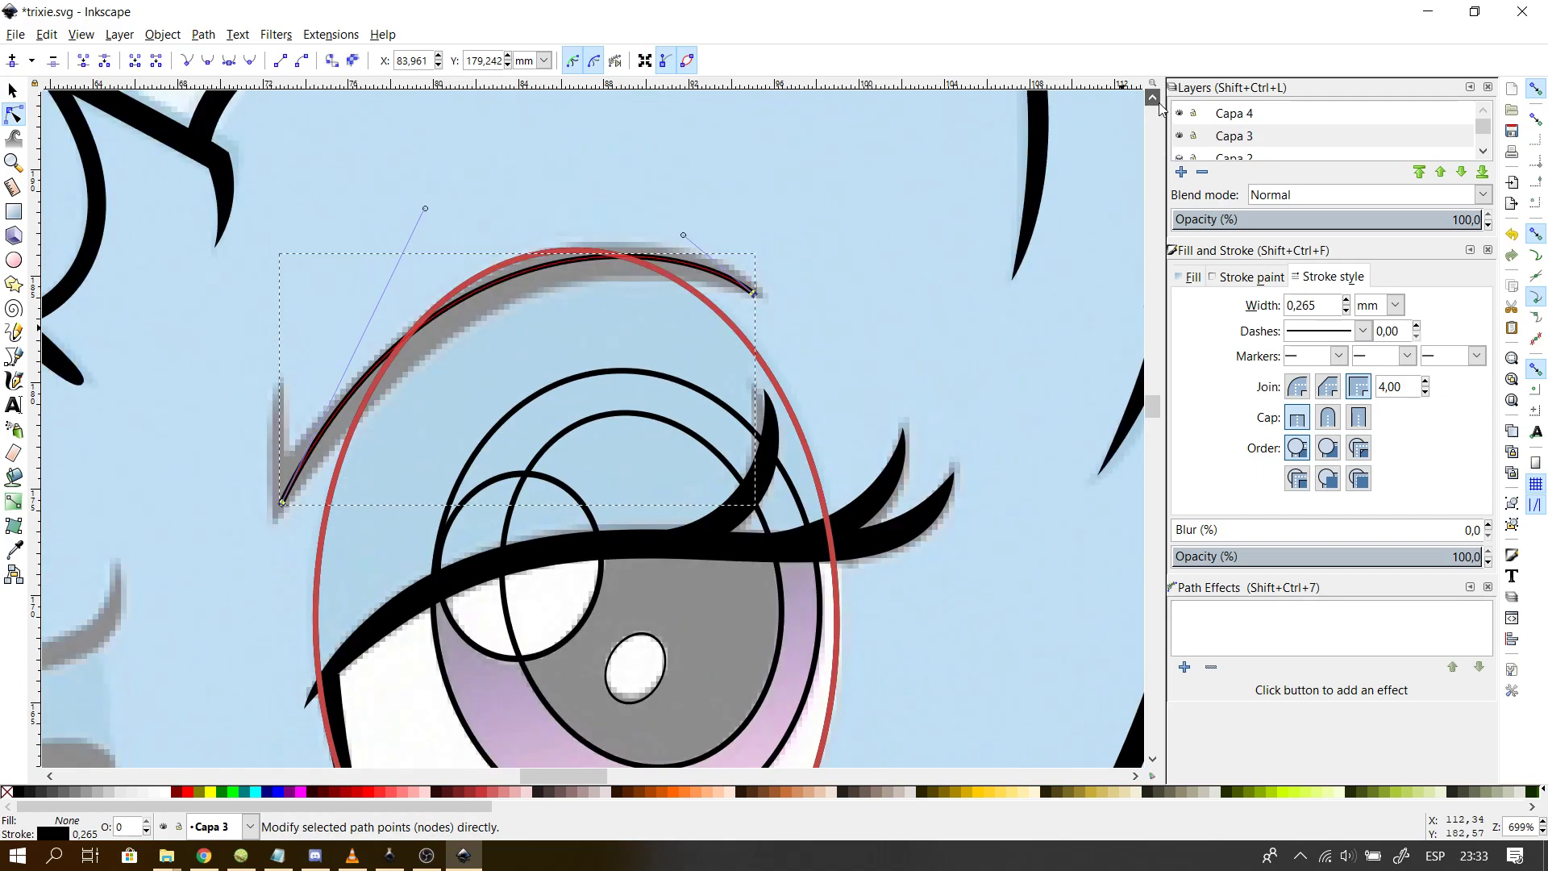
pyautogui.moveTo(427, 210); pyautogui.dragTo(444, 218)
pyautogui.click(282, 504)
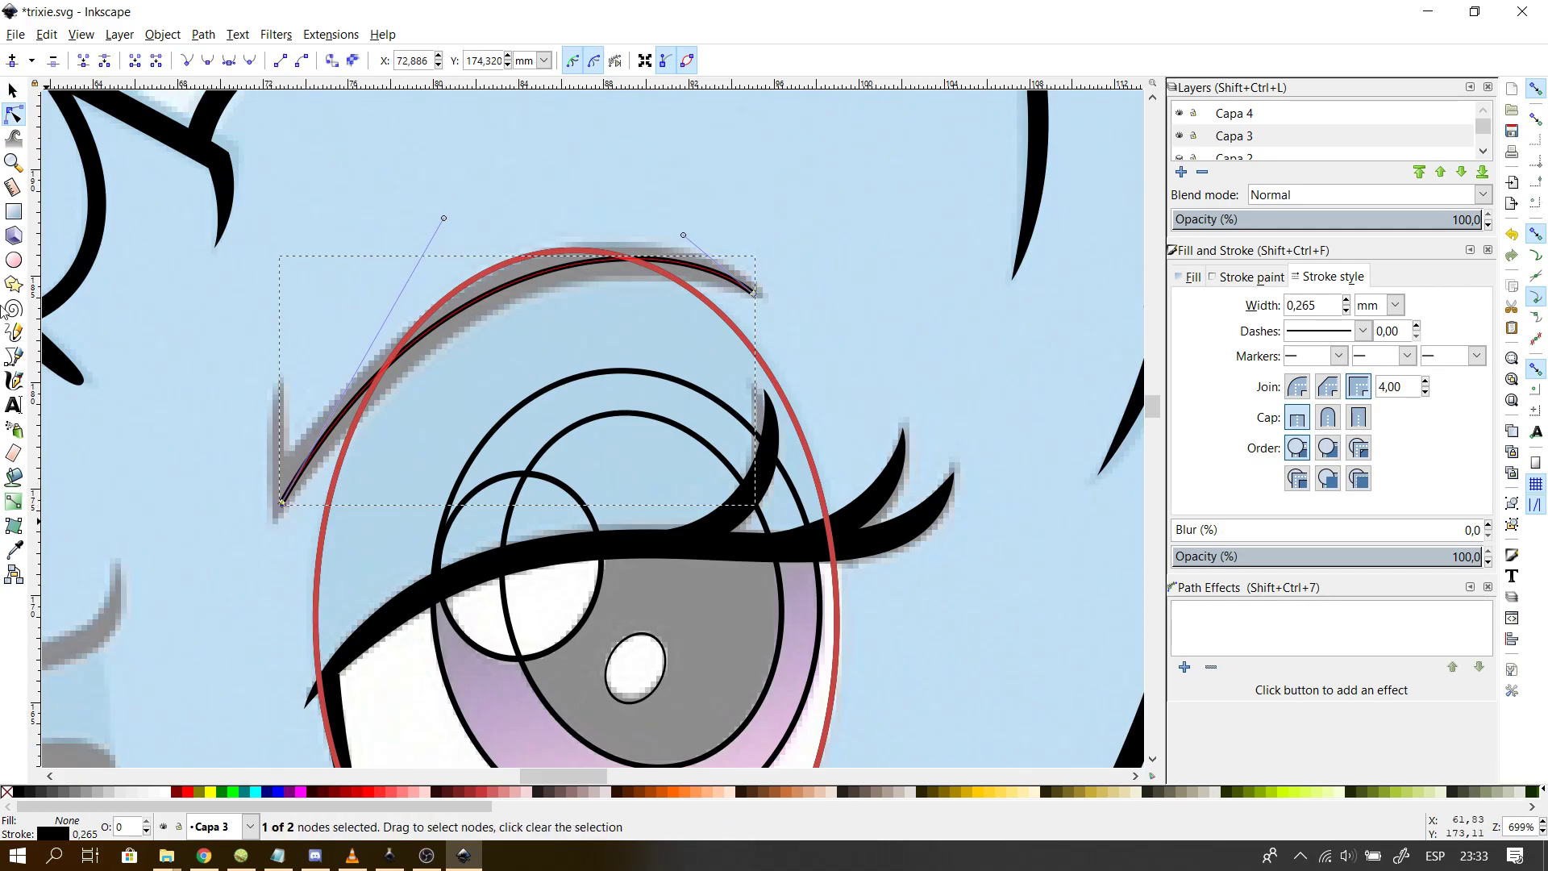
# - Extend the eyebrow path from its inner lower corner with a short vertical segment up to the reference's inner tip
pyautogui.click(13, 356)
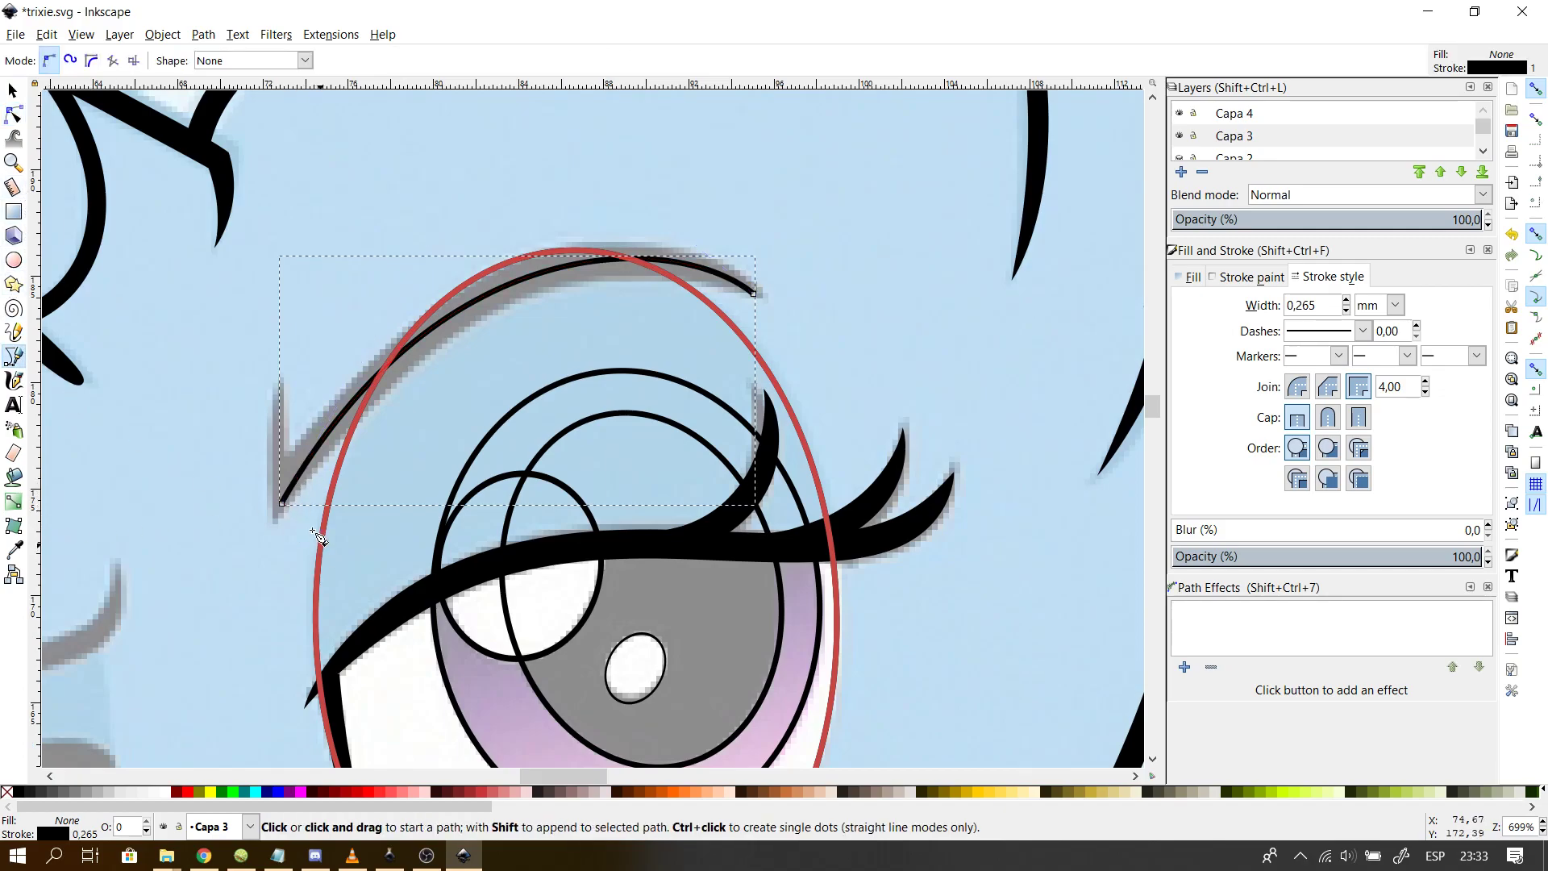
pyautogui.click(282, 503)
pyautogui.doubleClick(281, 390)
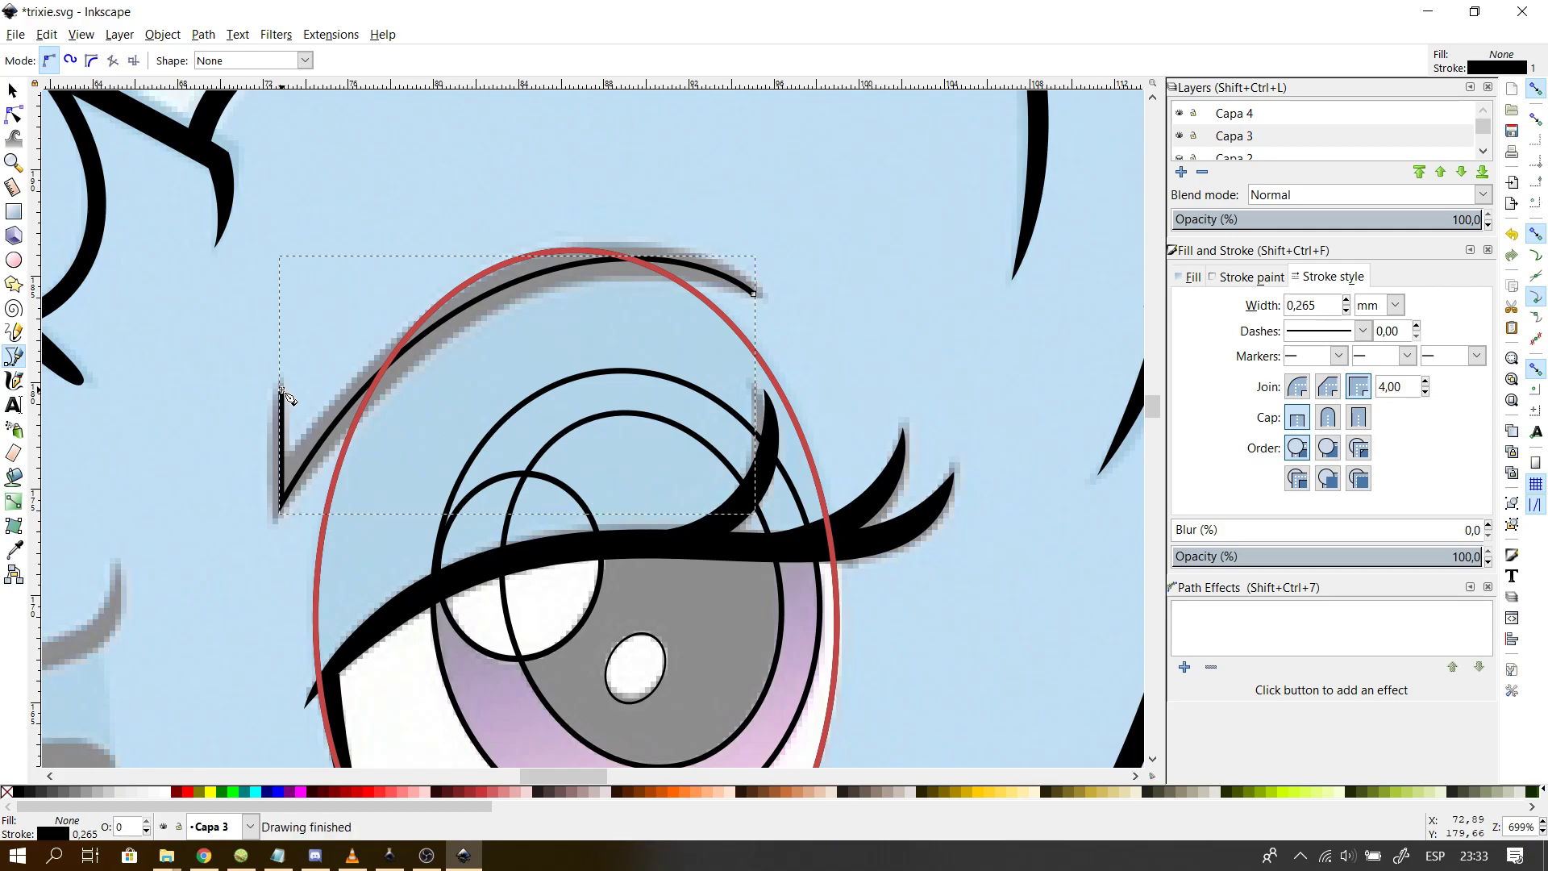
pyautogui.click(15, 113)
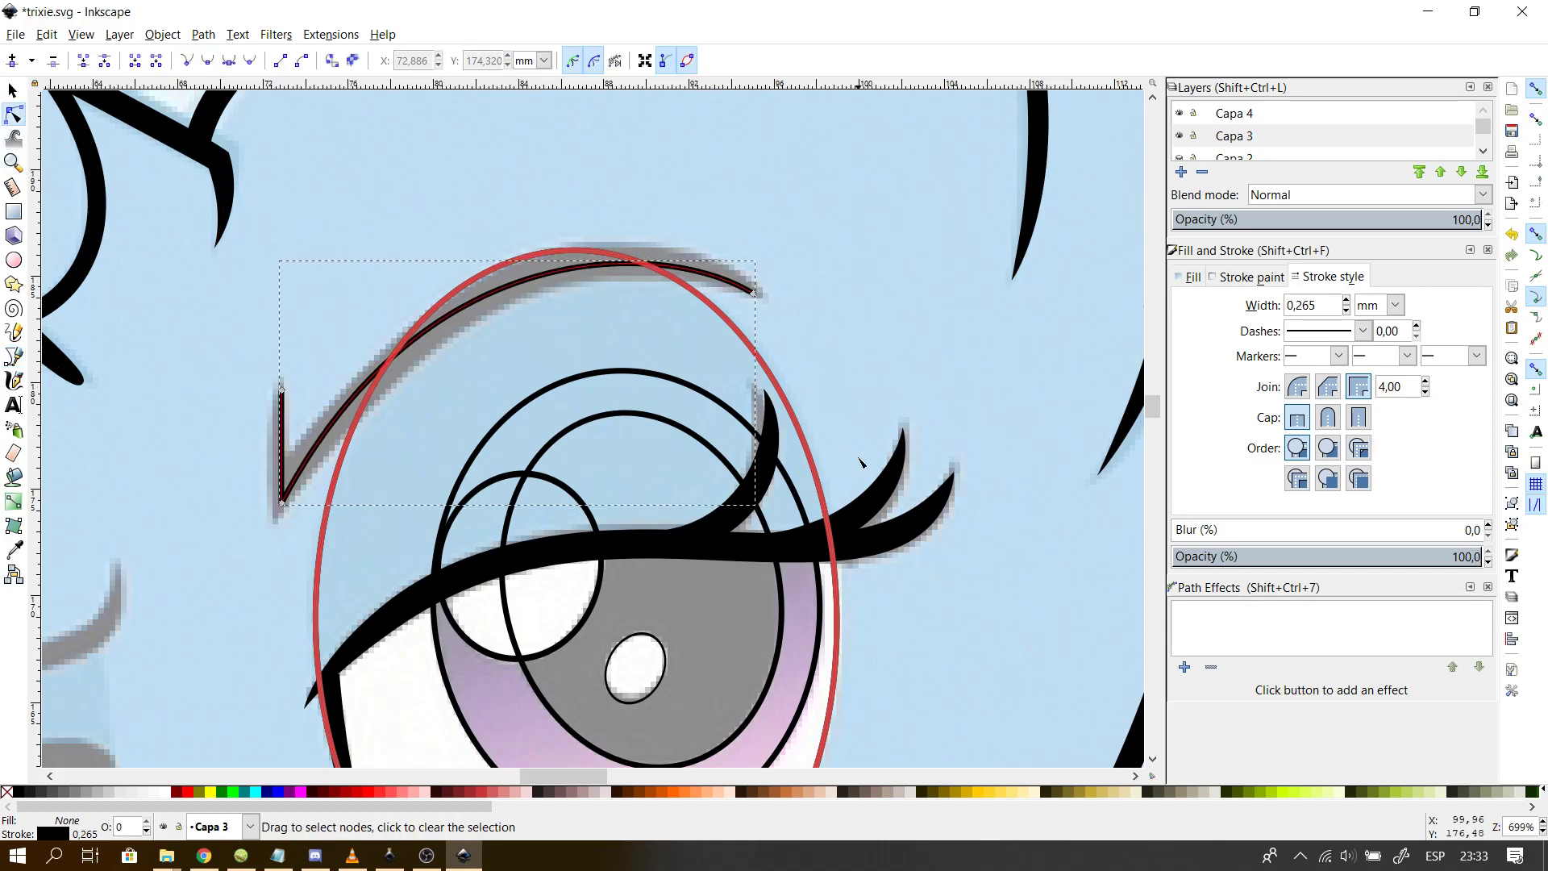
# - Set the eyebrow path's stroke width to 1,865 mm
pyautogui.doubleClick(1322, 306)
pyautogui.press('Up')
pyautogui.press('Up')
pyautogui.press('Up')
pyautogui.press('Up')
pyautogui.press('Up')
pyautogui.press('Up')
pyautogui.press('Up')
pyautogui.press('Up')
pyautogui.press('Up')
pyautogui.press('Up')
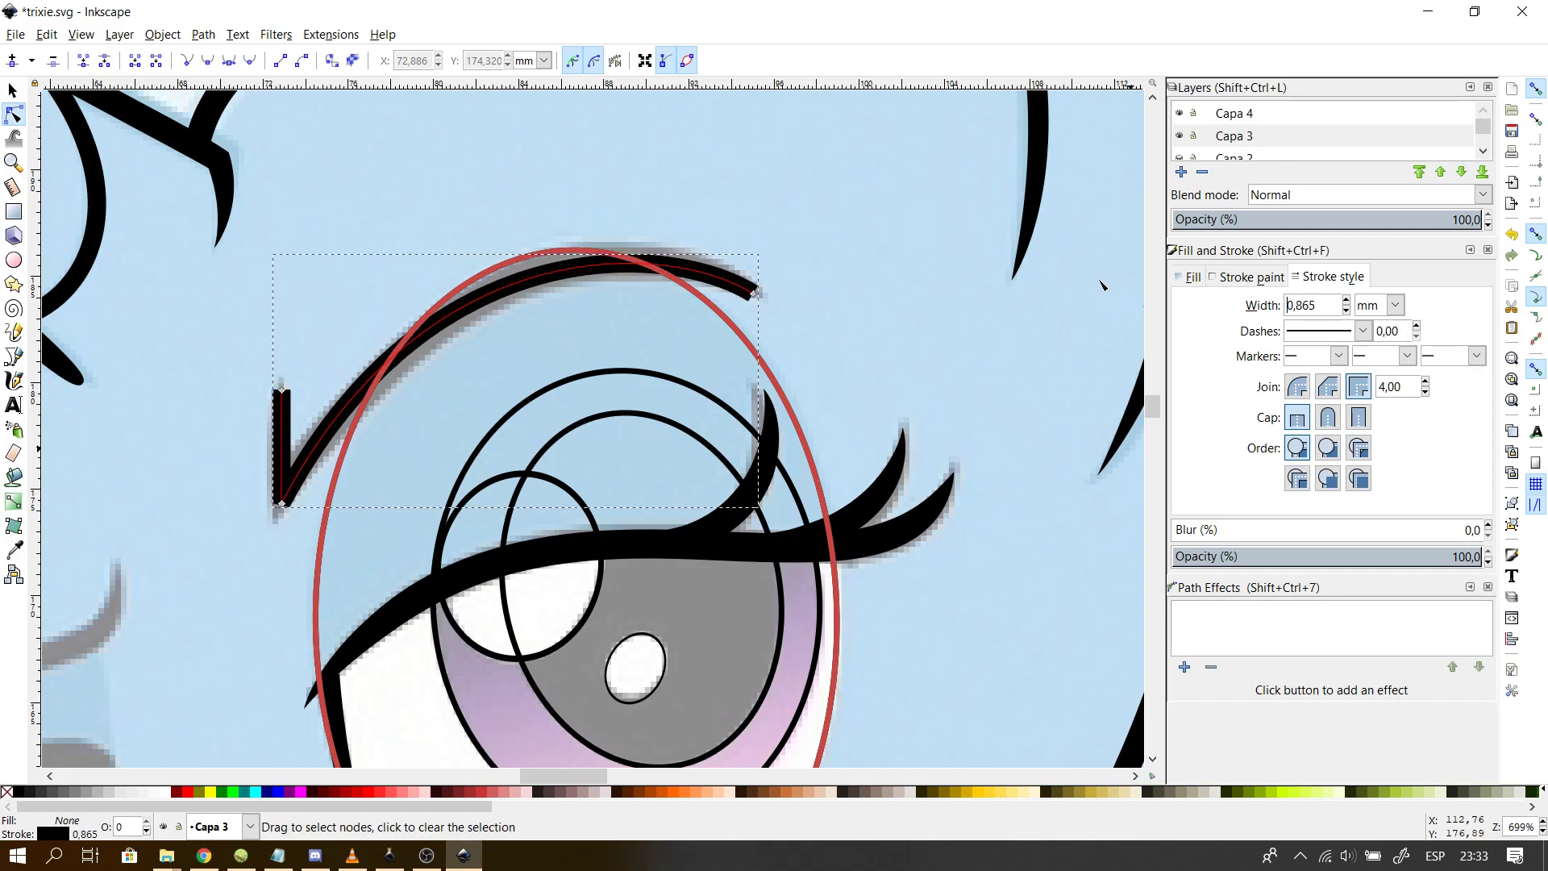
pyautogui.press('Up')
pyautogui.press('Up')
pyautogui.press('Up')
pyautogui.press('Up')
pyautogui.press('Up')
pyautogui.press('Up')
pyautogui.press('Up')
pyautogui.press('Up')
pyautogui.press('Down')
pyautogui.press('Down')
pyautogui.click(250, 318)
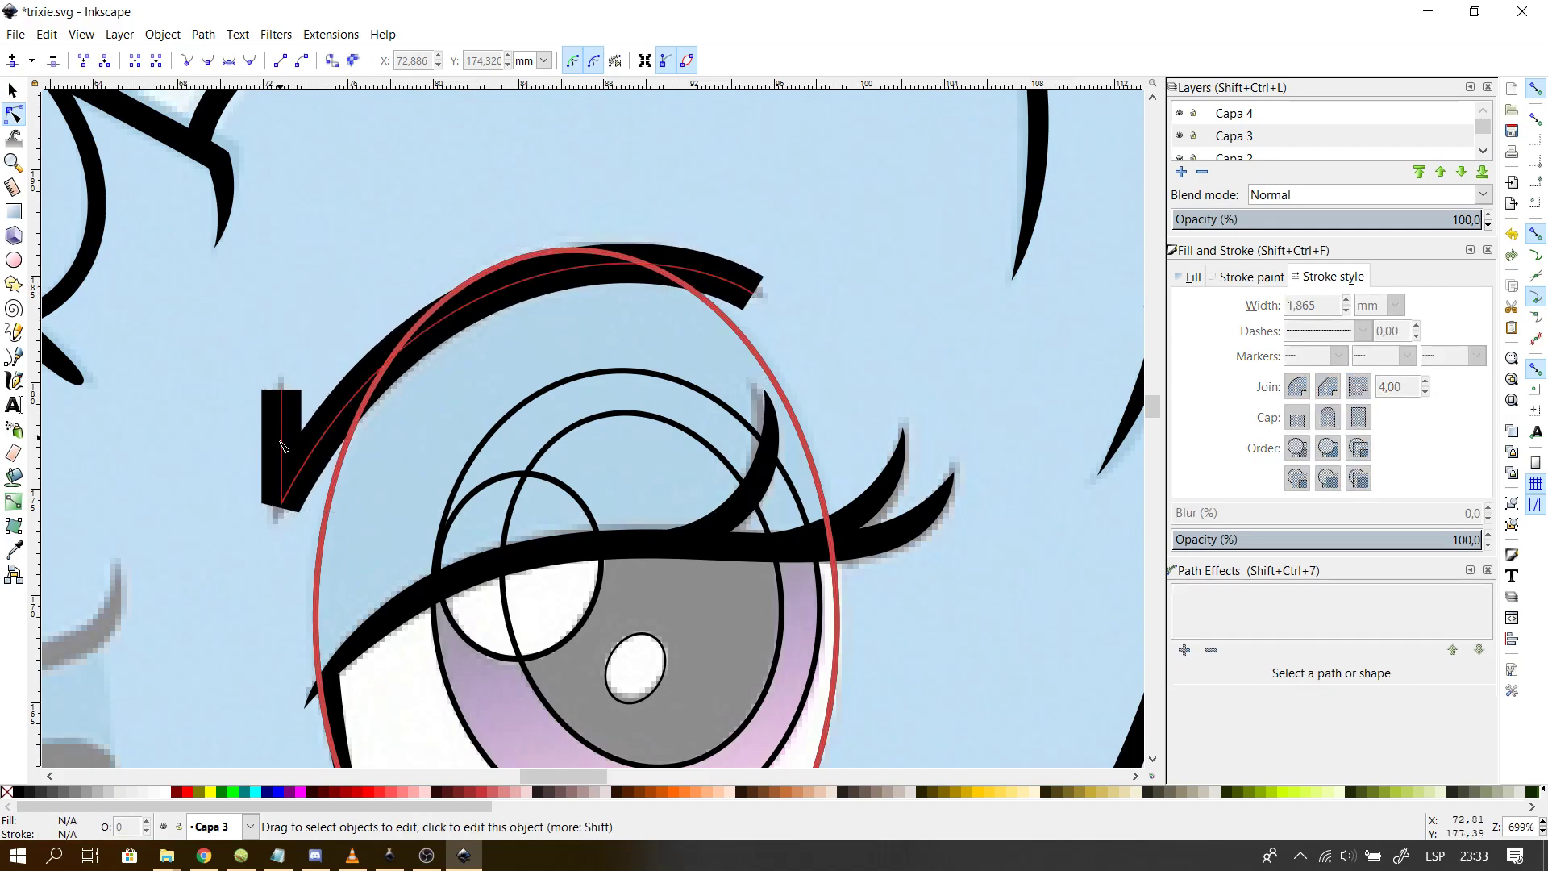
# - Set the eyebrow stroke's miter limit to 100 and raise the inner tip node straight up to lengthen the short segment
pyautogui.click(393, 355)
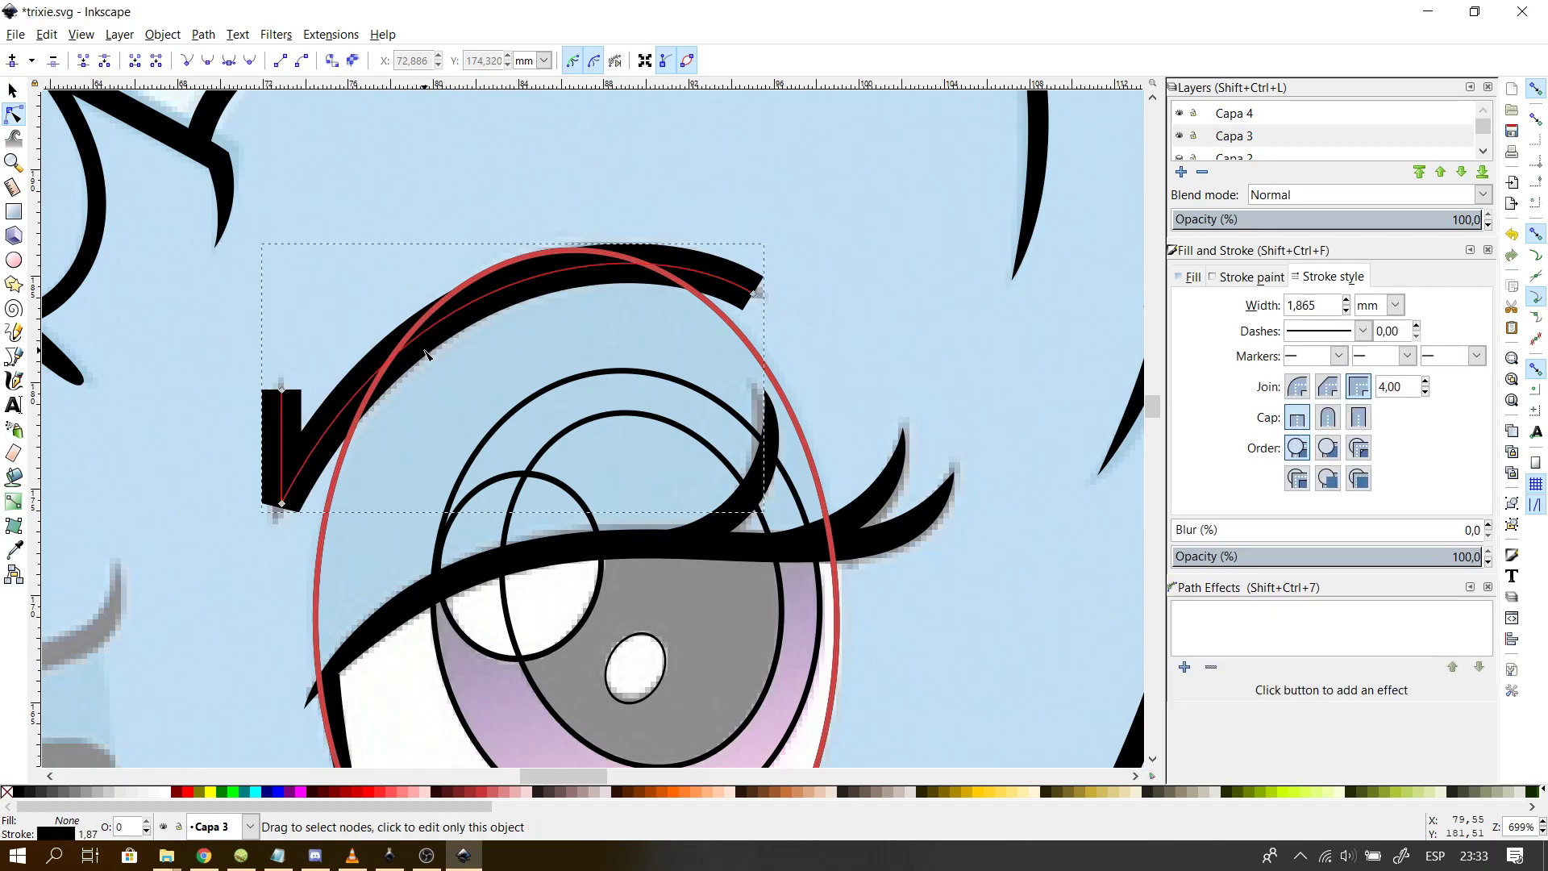
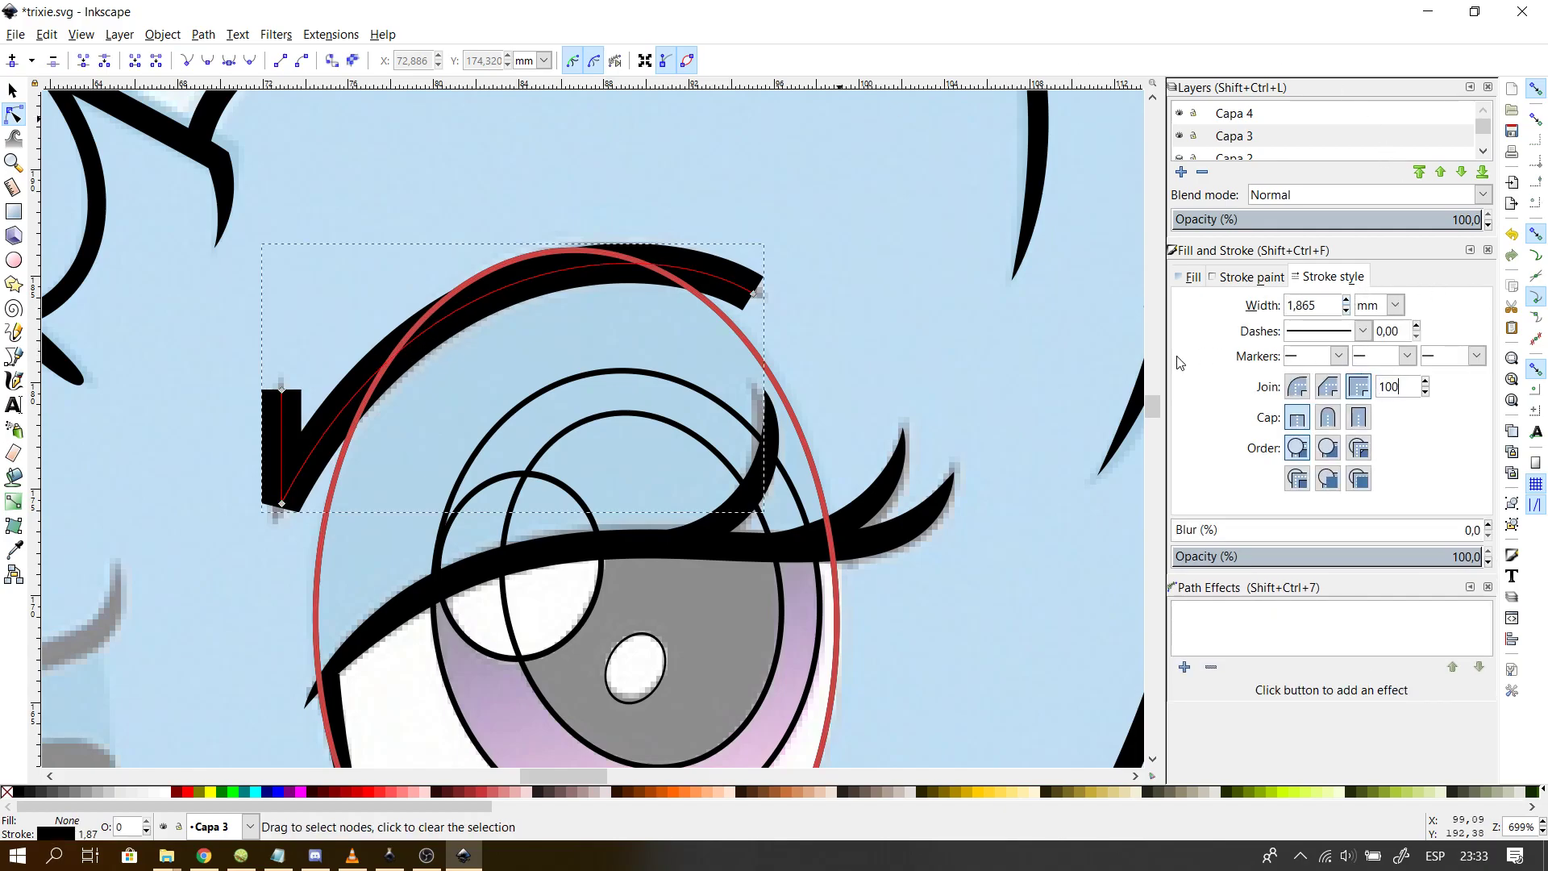
pyautogui.press('Return')
pyautogui.click(291, 421)
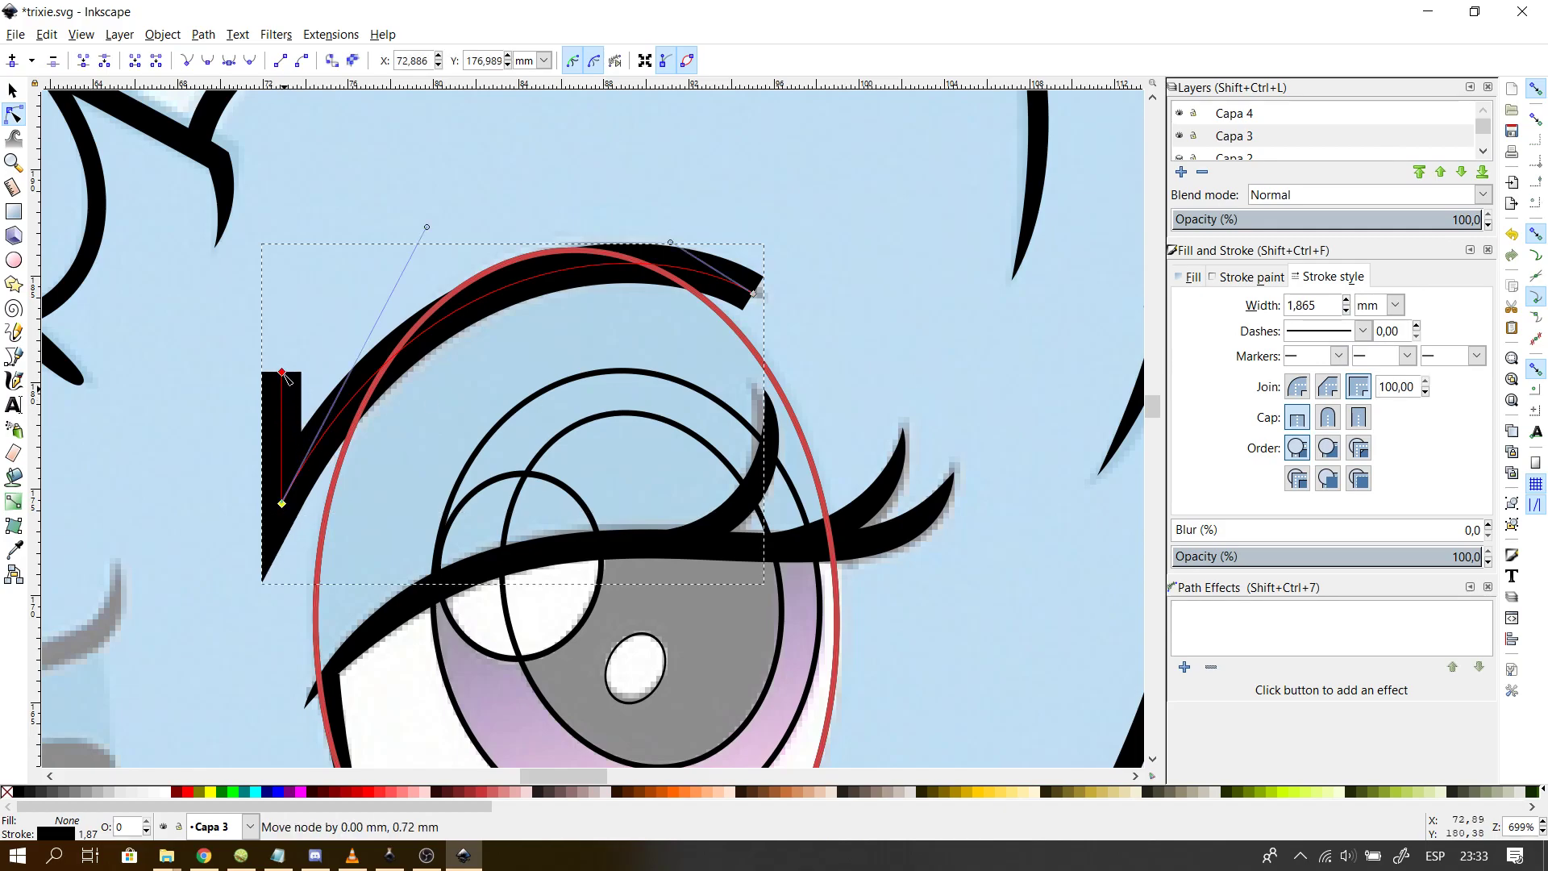
pyautogui.click(275, 300)
pyautogui.click(276, 299)
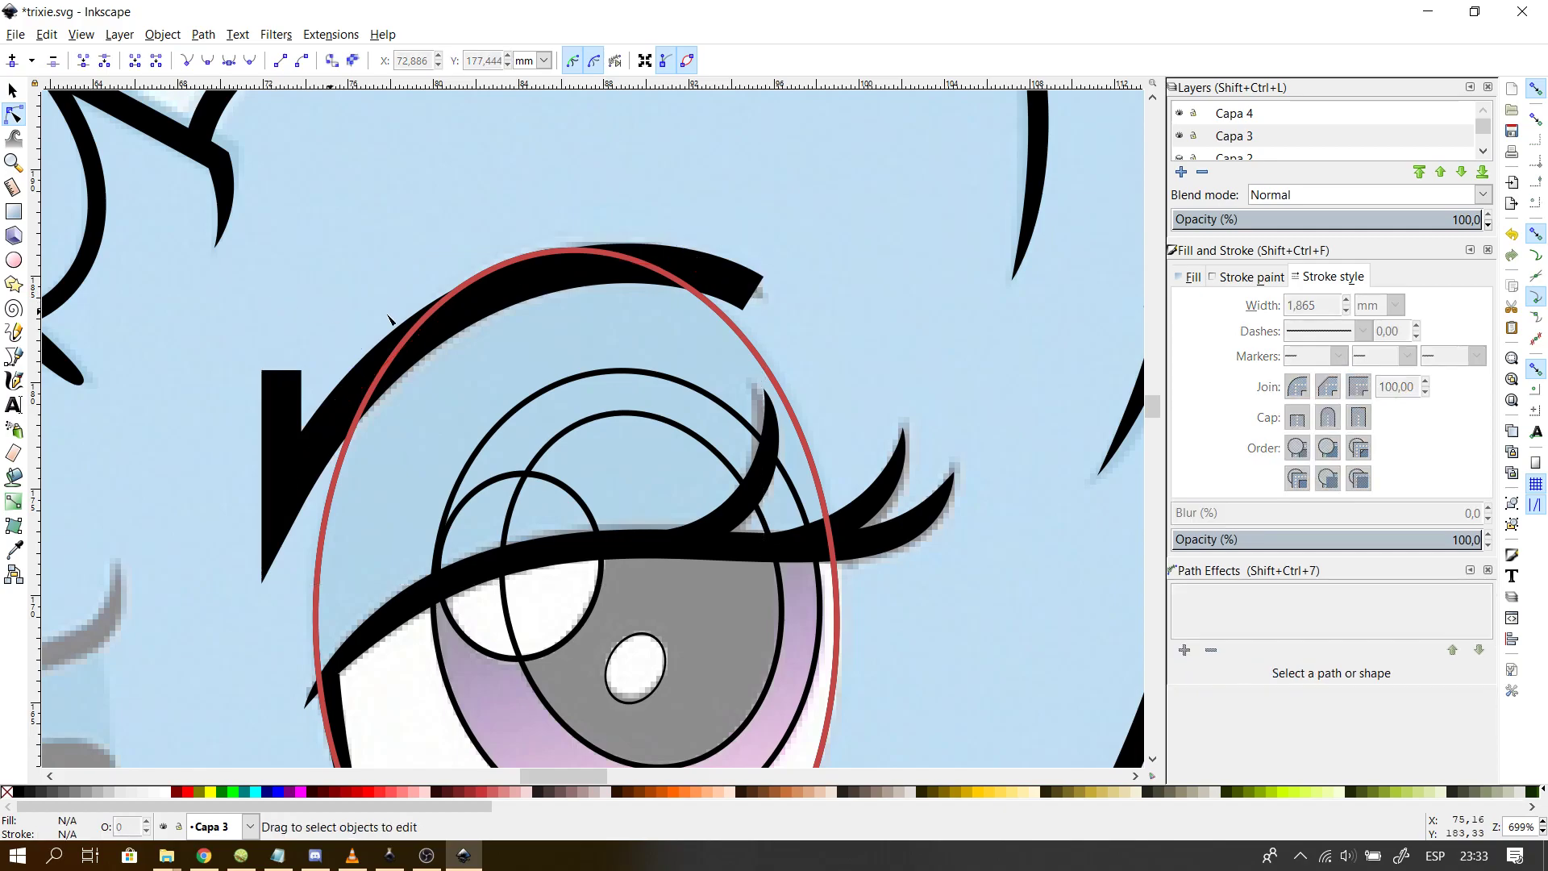
# - Add a Power stroke path effect to the eyebrow path with a miter limit of 100
pyautogui.click(448, 324)
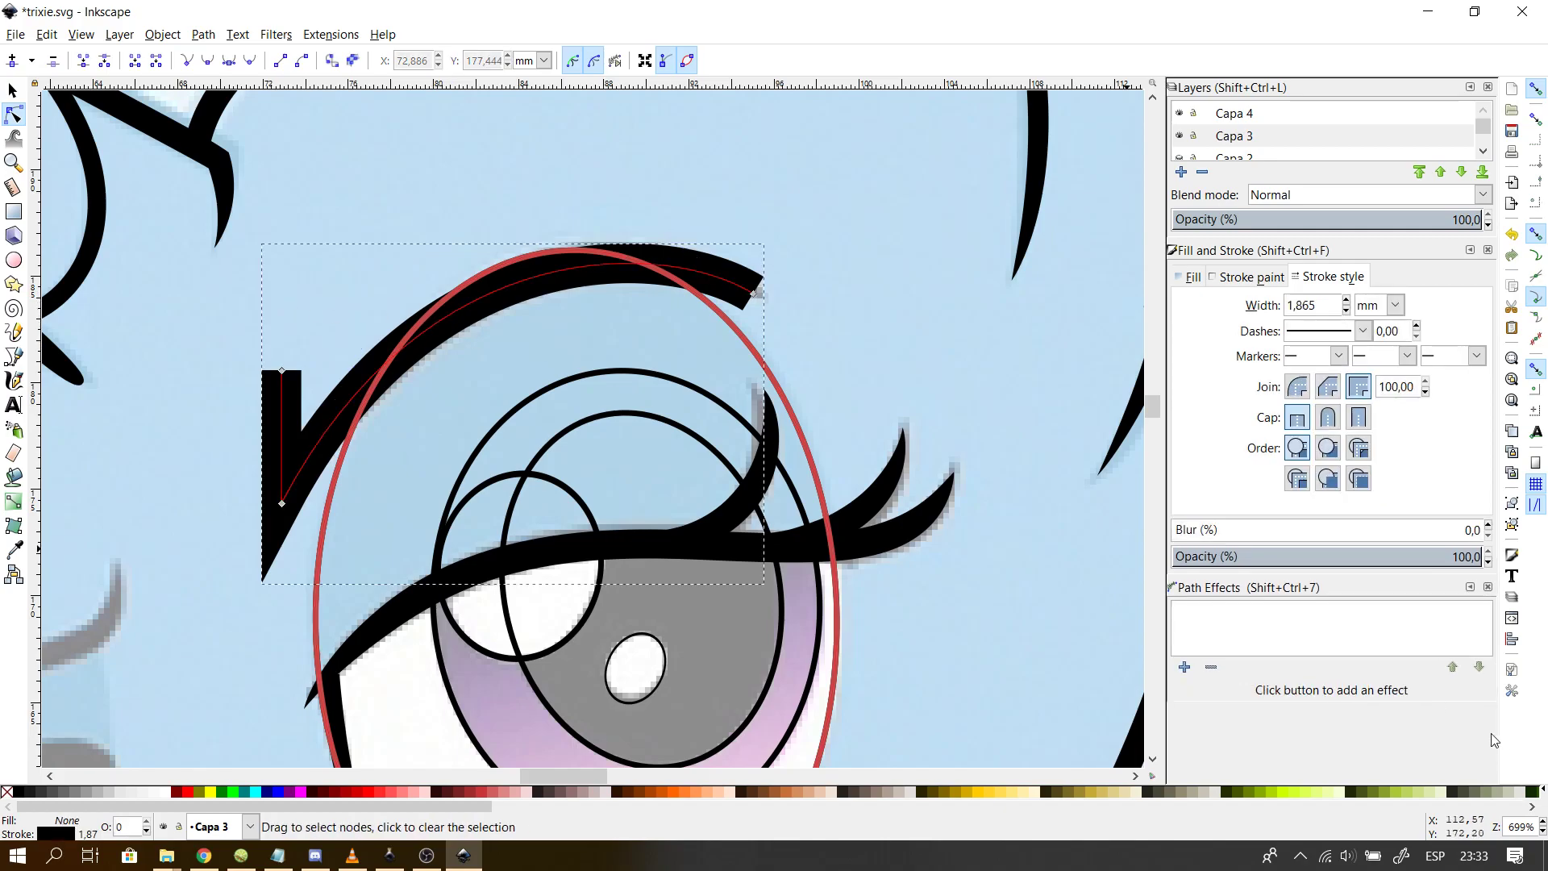
pyautogui.click(1183, 666)
pyautogui.press('Return')
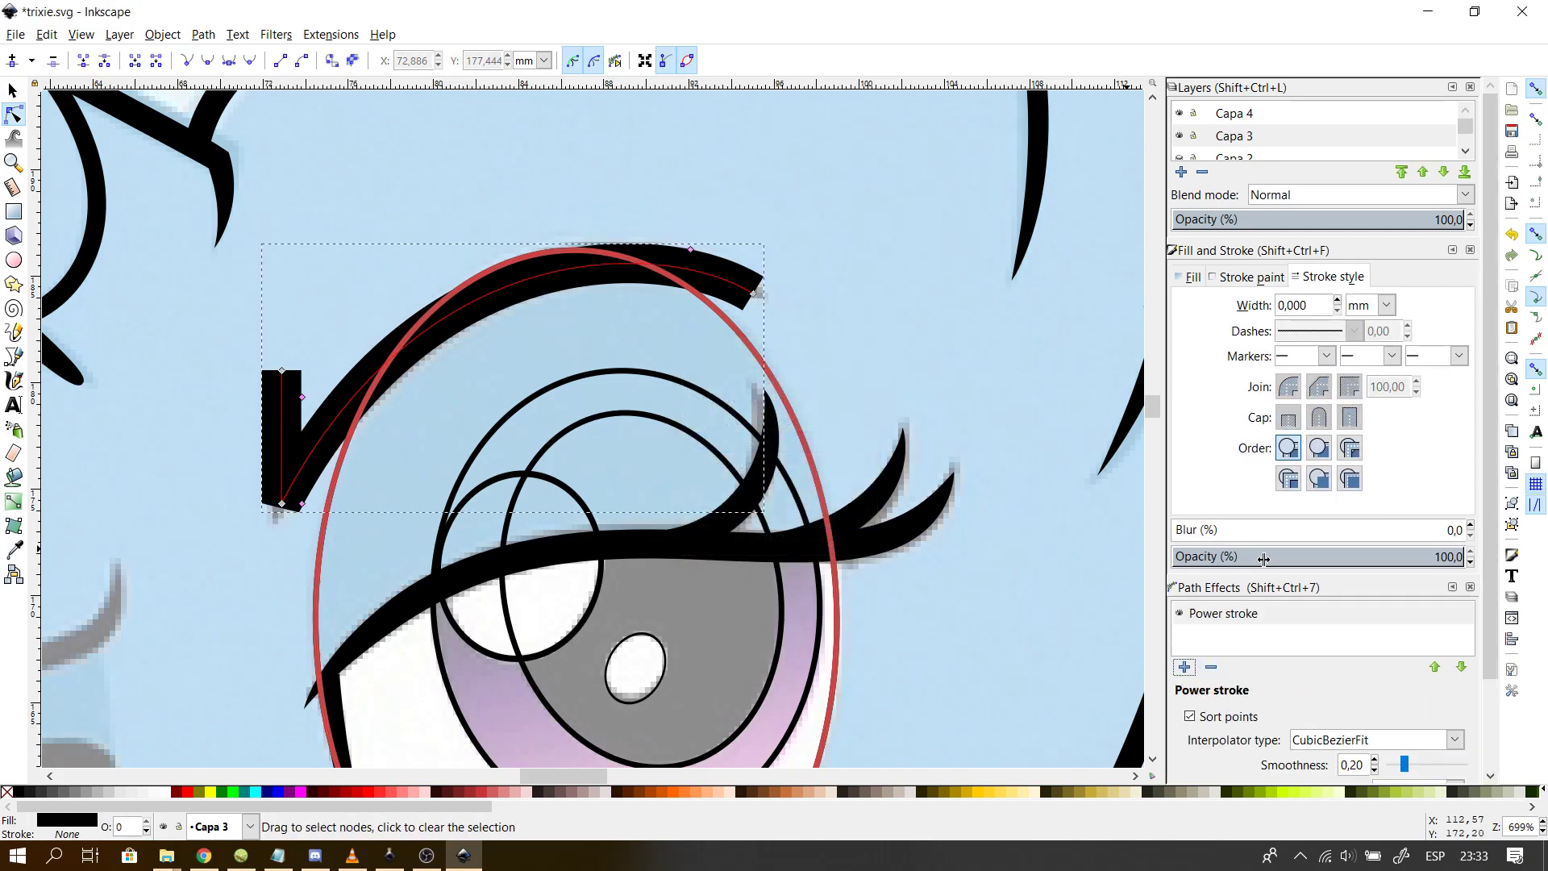
pyautogui.scroll(-3, 1443, 637)
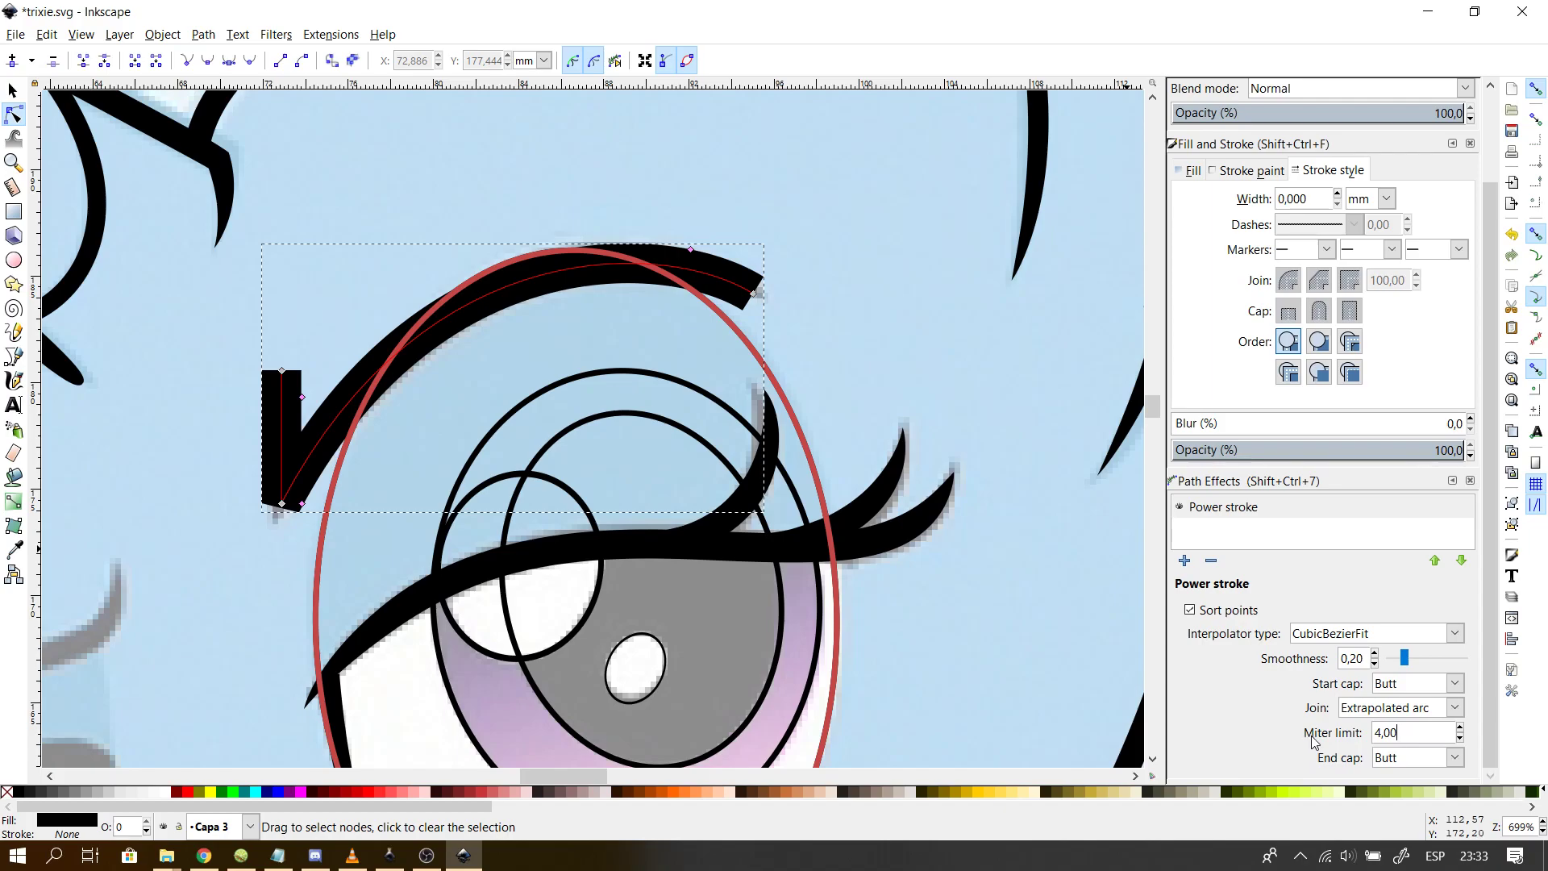
pyautogui.write('100')
pyautogui.press('Return')
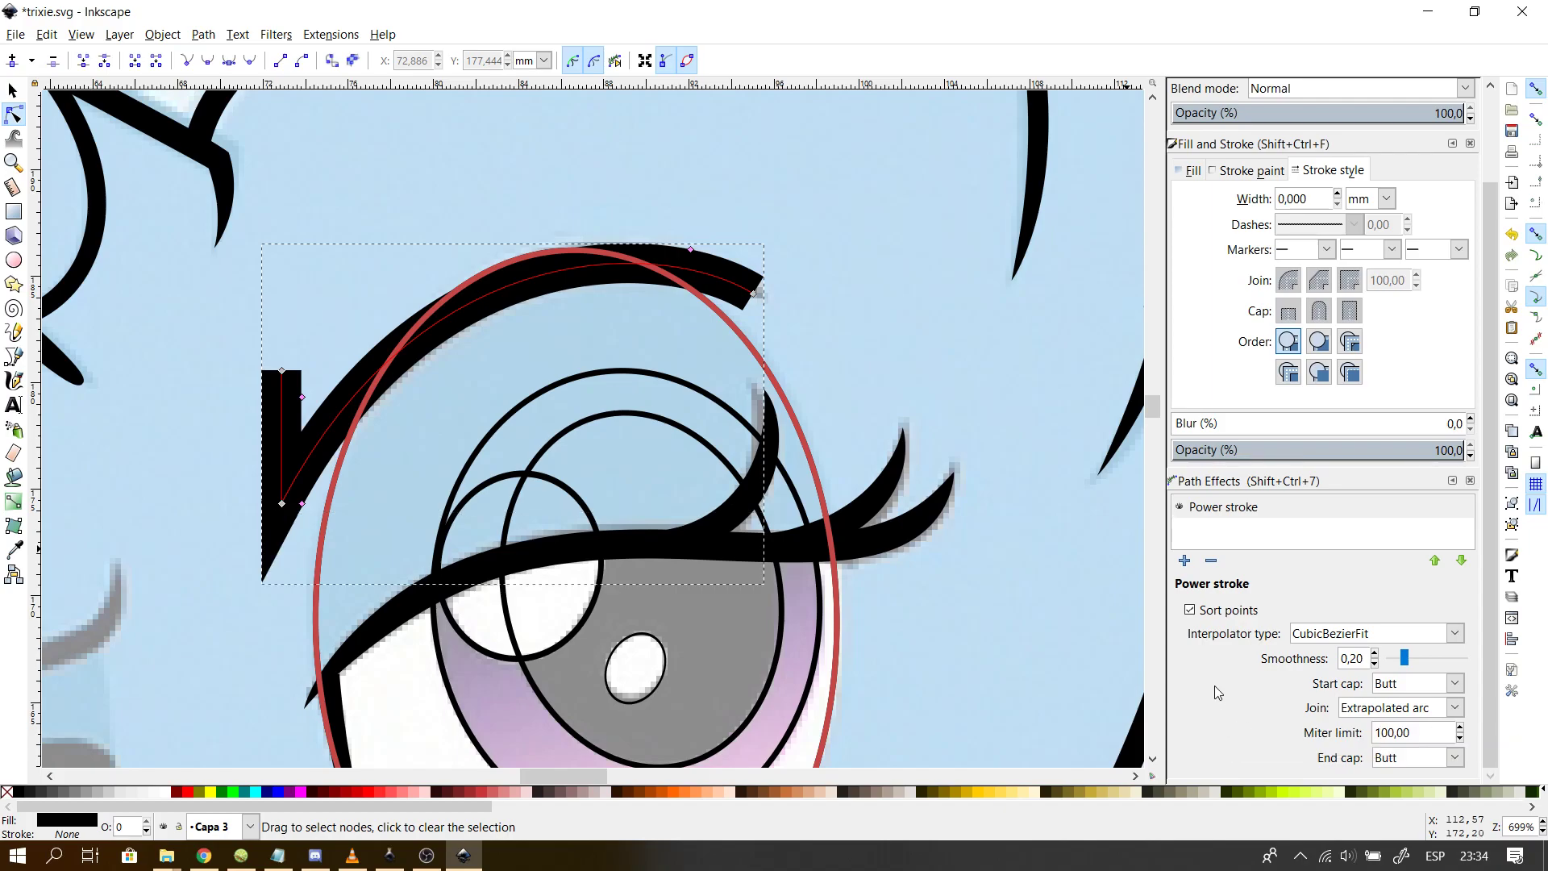
# - Set both the start cap and the end cap of the eyebrow's Power stroke to Zero width
pyautogui.click(1450, 685)
pyautogui.click(1419, 801)
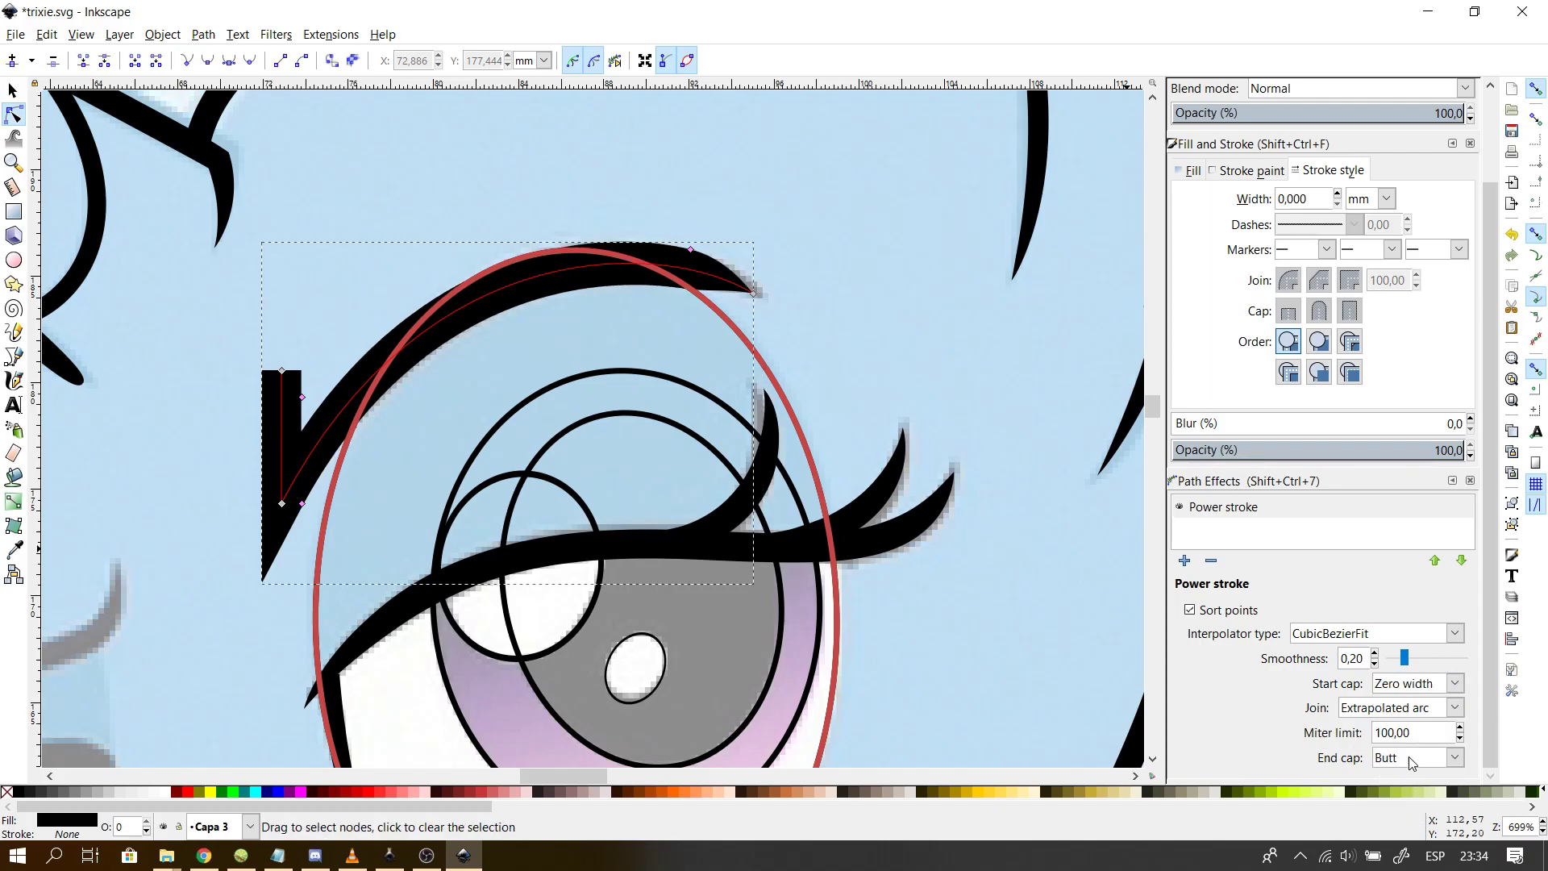
pyautogui.click(1403, 762)
pyautogui.click(1406, 733)
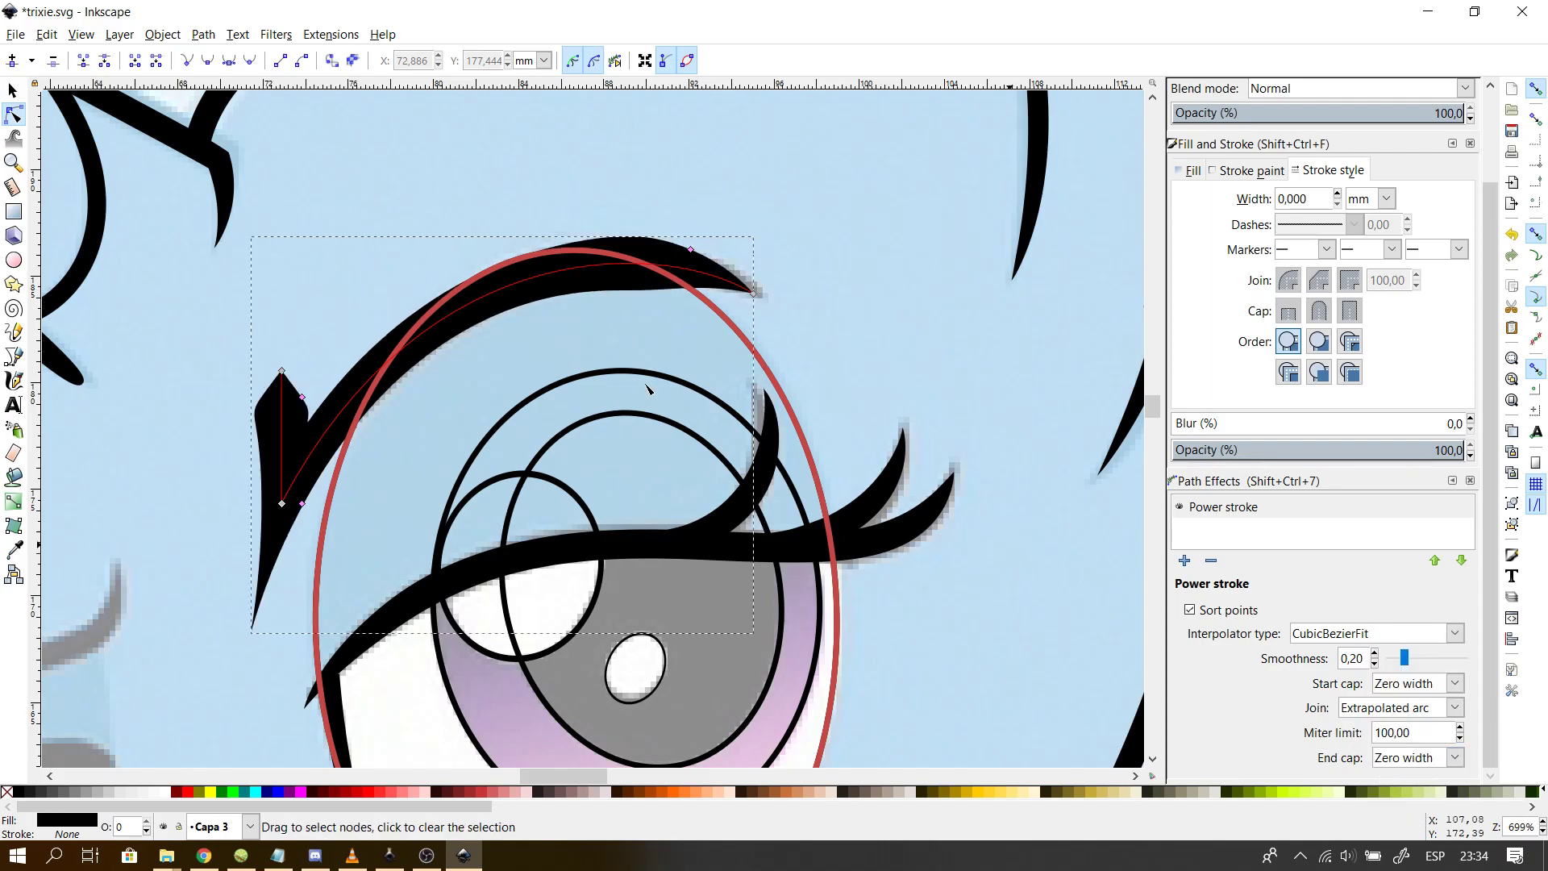
# - Narrow the Power stroke along the short inner segment and at the lower corner, using the CubicBezierSmooth interpolator
pyautogui.click(282, 372)
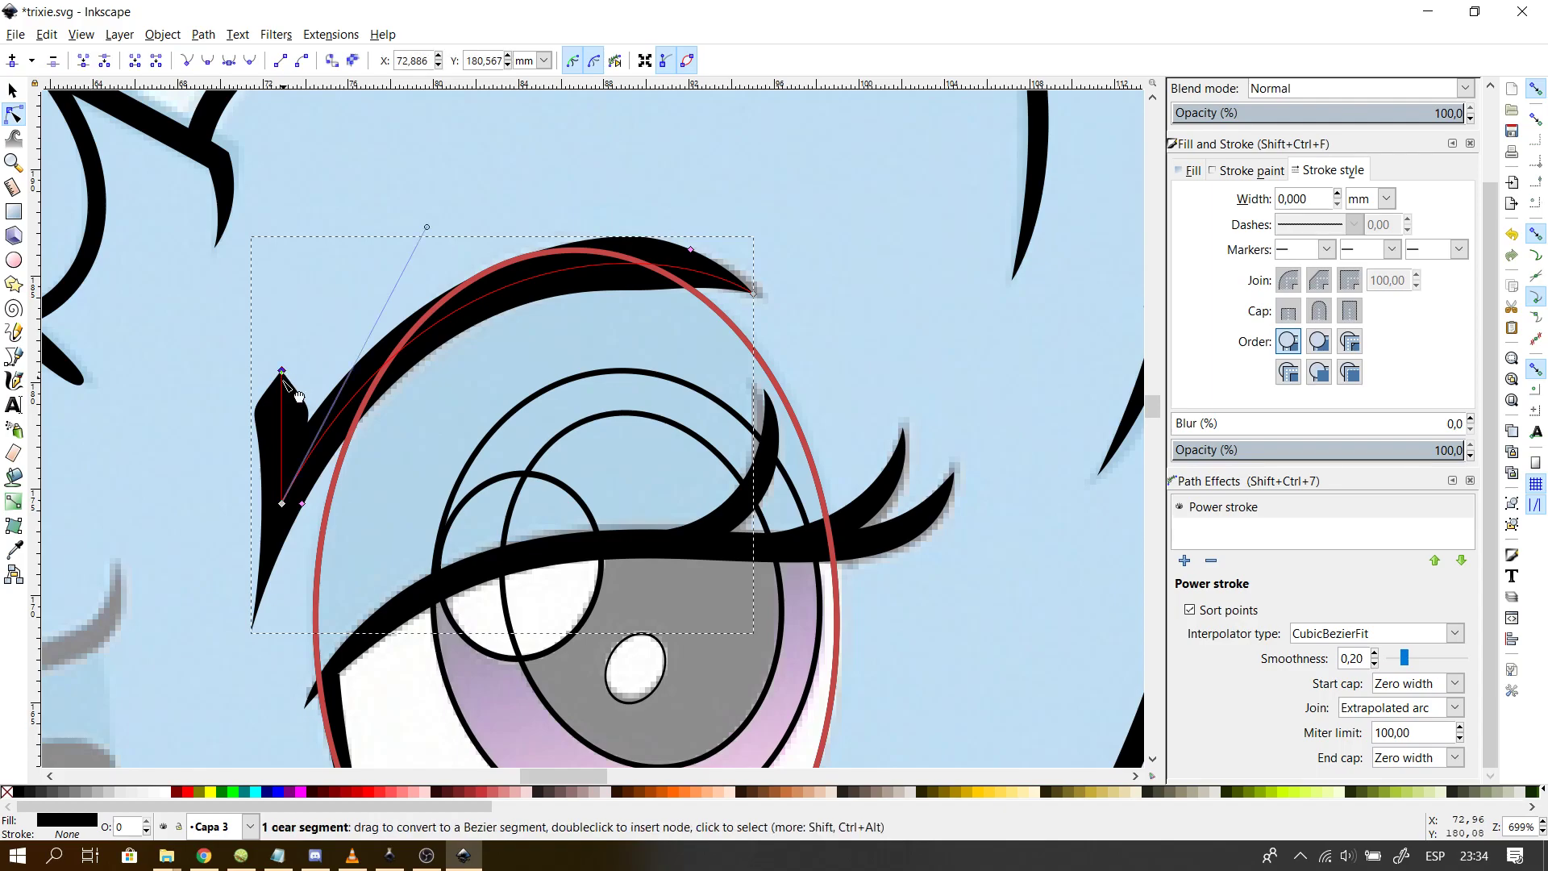
pyautogui.moveTo(302, 398); pyautogui.dragTo(292, 431)
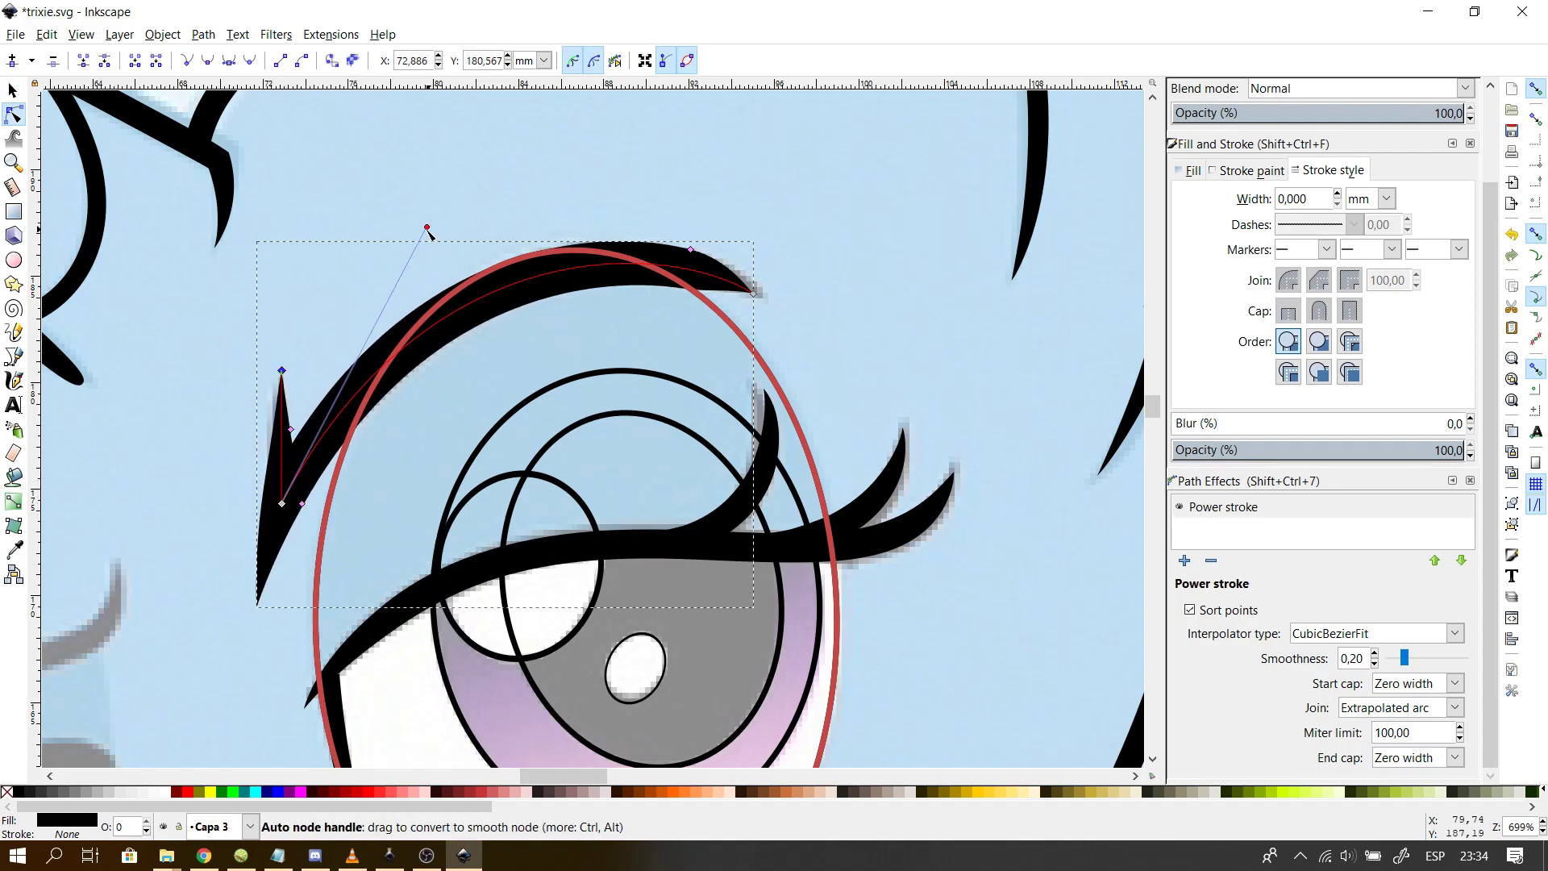
pyautogui.moveTo(304, 504)
pyautogui.mouseDown()
pyautogui.moveTo(284, 512)
pyautogui.moveTo(296, 536)
pyautogui.mouseUp()
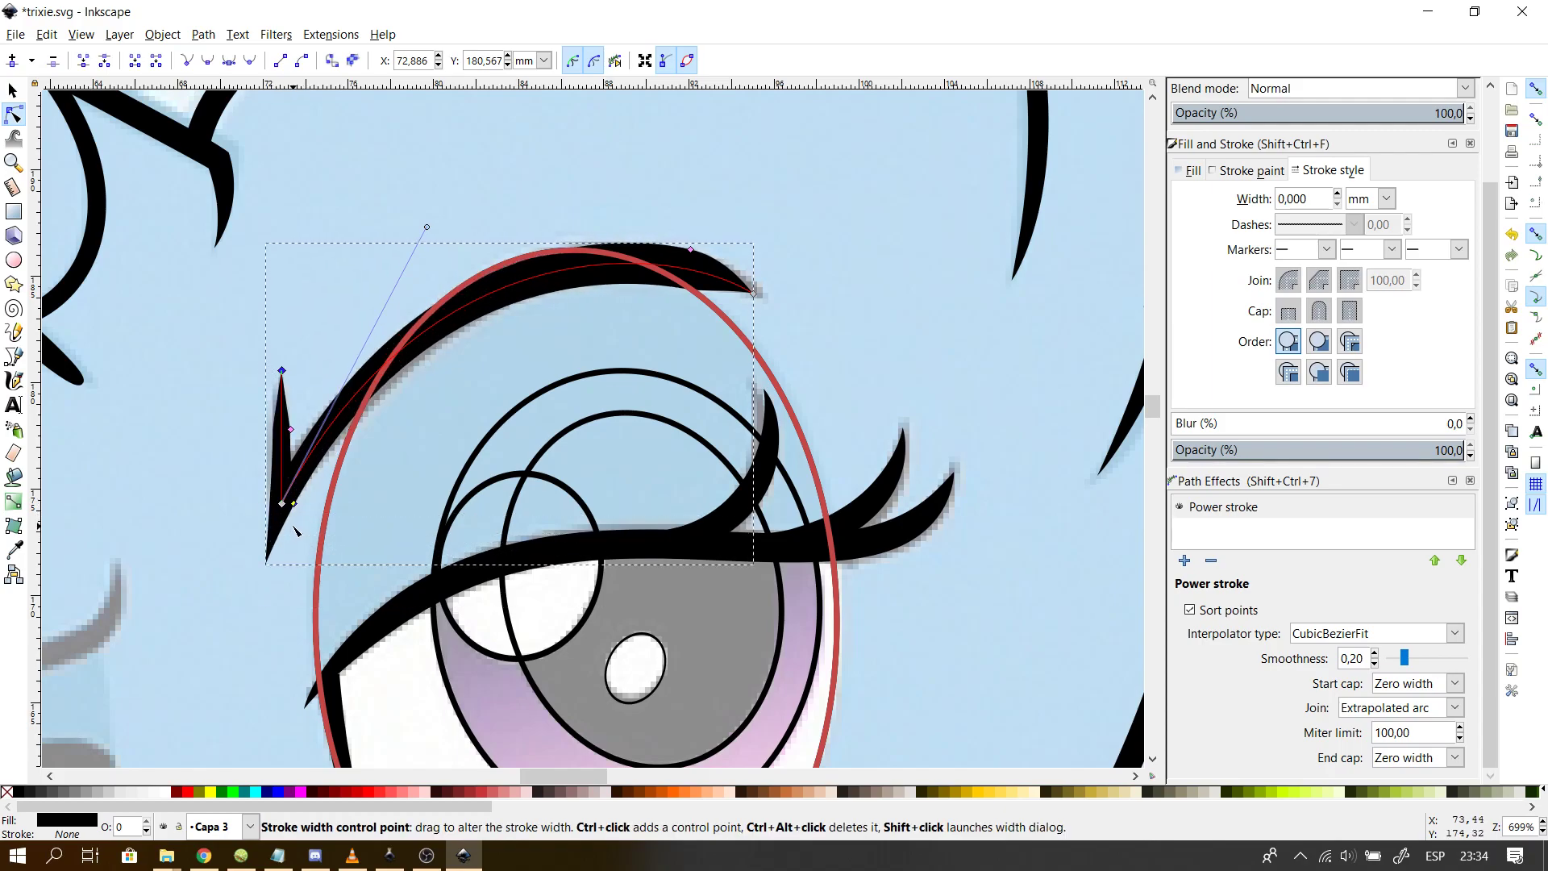
pyautogui.click(1372, 635)
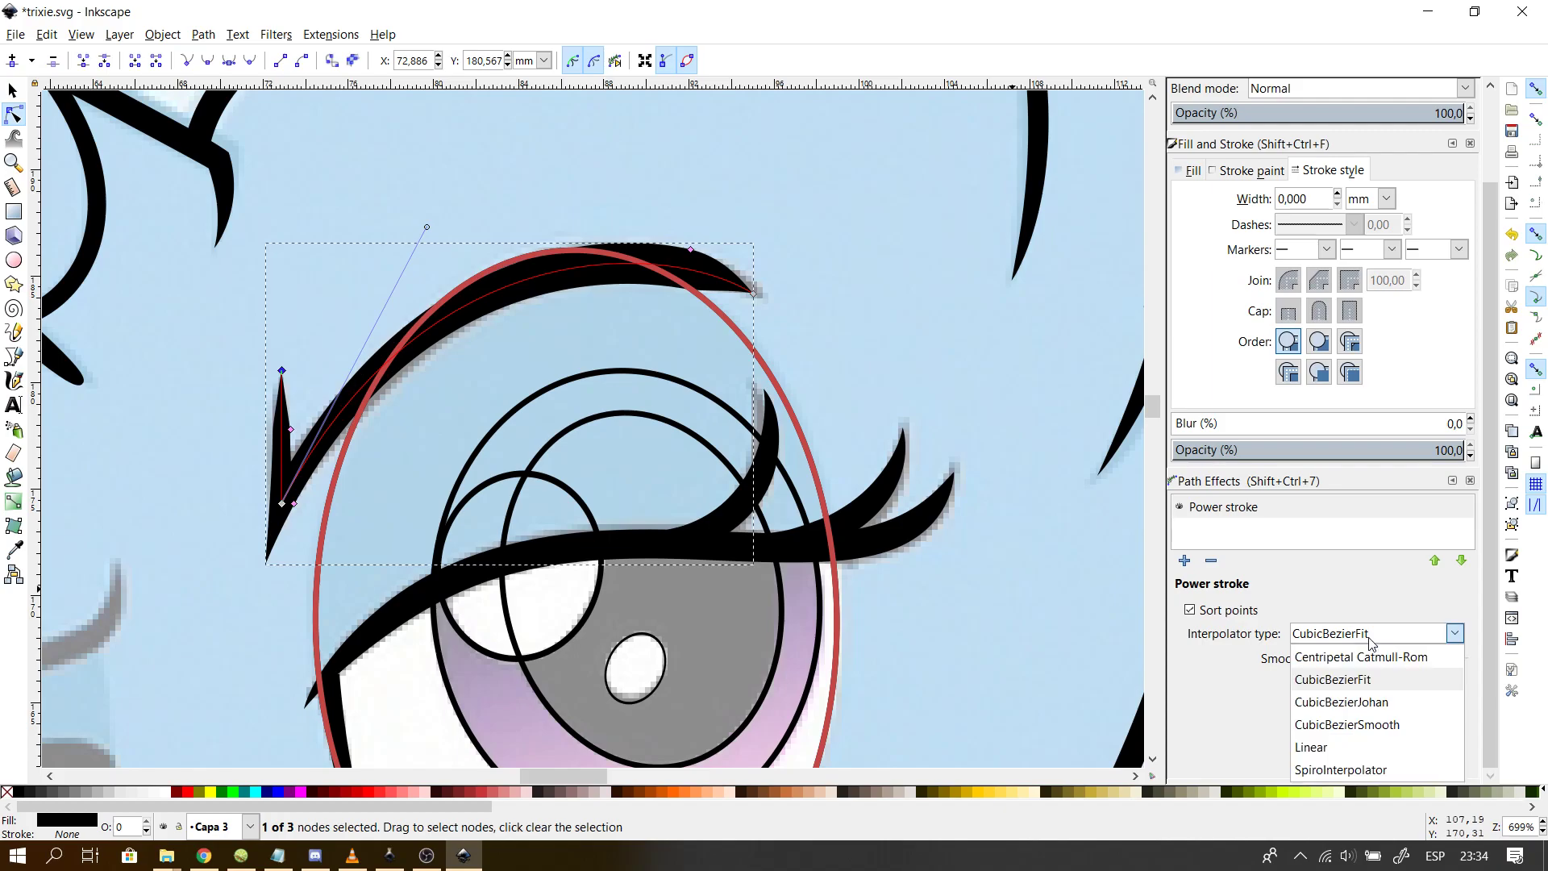
pyautogui.click(1370, 724)
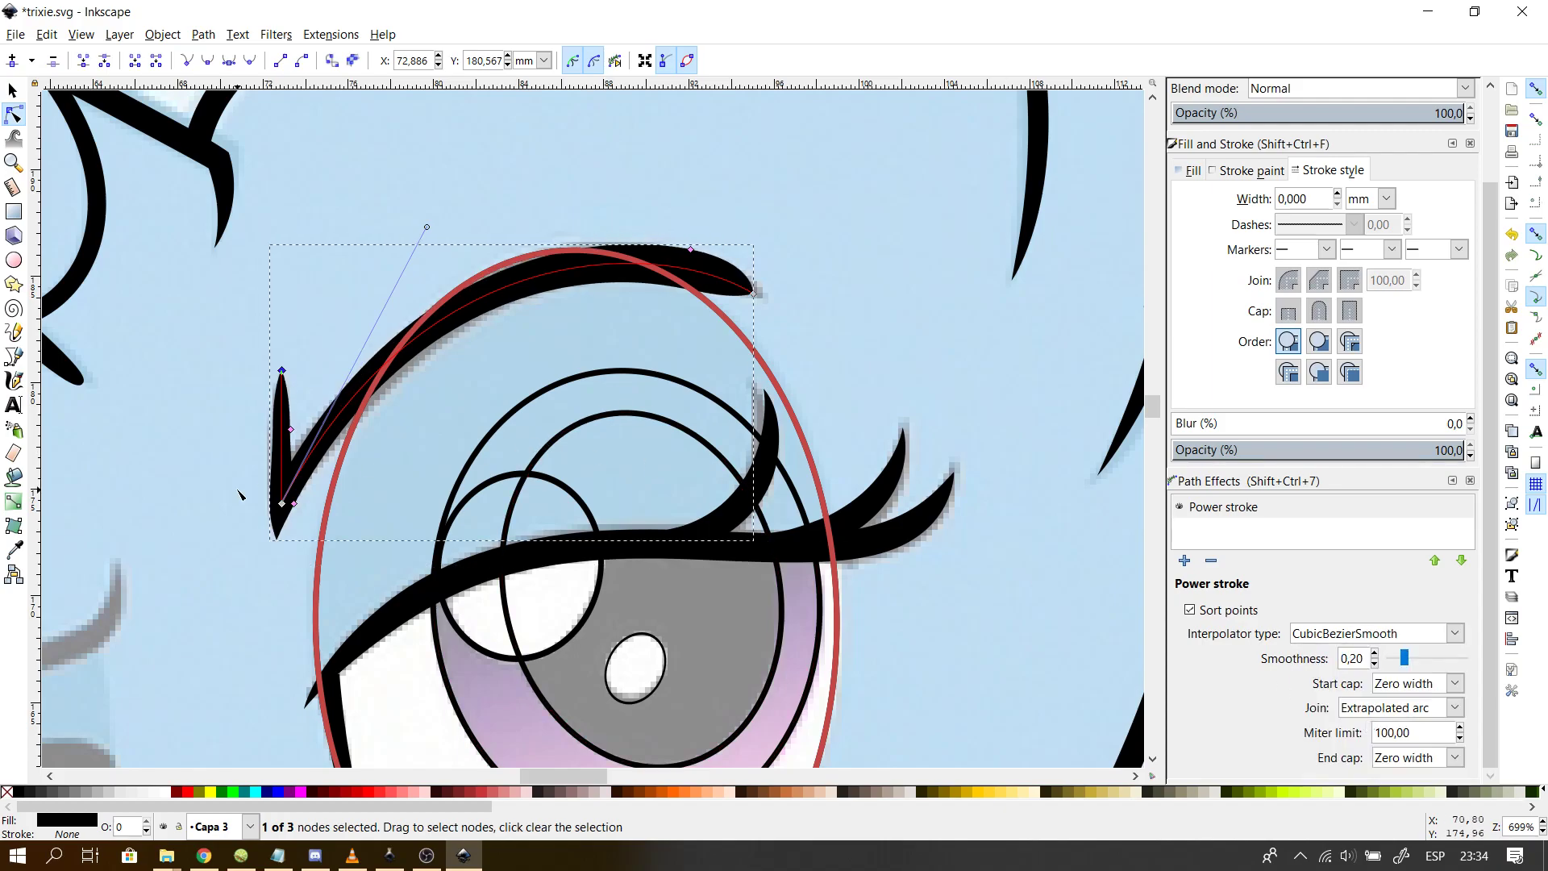
# - Bow the eyebrow's short inner segment outward, away from the arch, to follow the curve of the reference
pyautogui.keyDown('ctrl'); pyautogui.scroll(2, 239, 494); pyautogui.keyUp('ctrl')
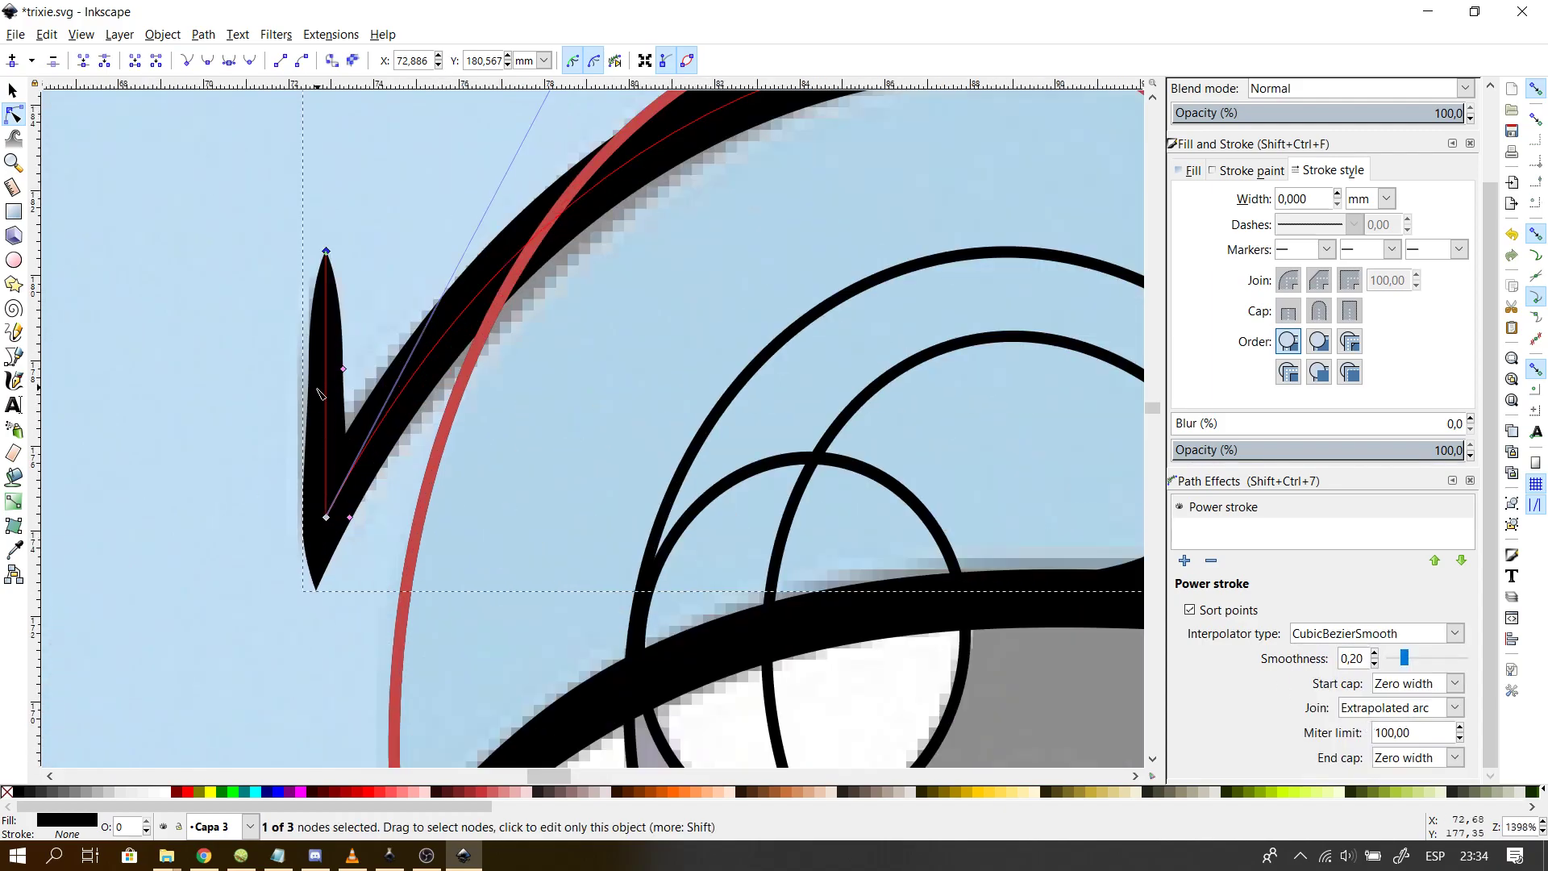
pyautogui.moveTo(319, 393); pyautogui.dragTo(310, 434)
pyautogui.click(298, 406)
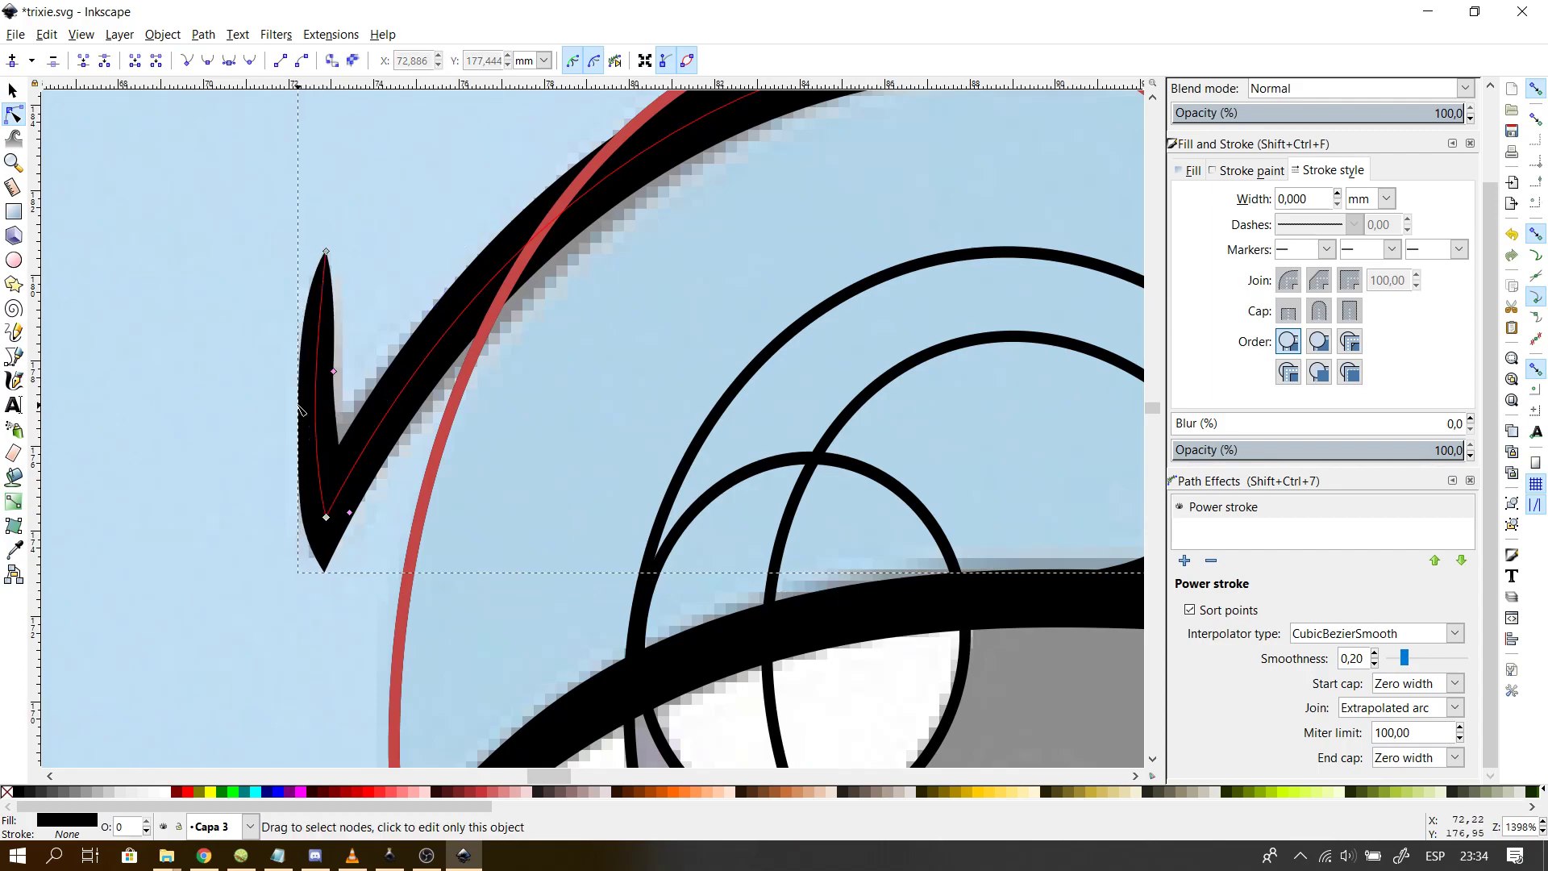
pyautogui.click(320, 460)
pyautogui.moveTo(306, 430); pyautogui.dragTo(300, 424)
# - Move the short segment's stroke width control point onto the arch just above the inner corner
pyautogui.moveTo(333, 374)
pyautogui.mouseDown()
pyautogui.moveTo(340, 442)
pyautogui.moveTo(393, 488)
pyautogui.moveTo(364, 385)
pyautogui.moveTo(434, 299)
pyautogui.mouseUp()
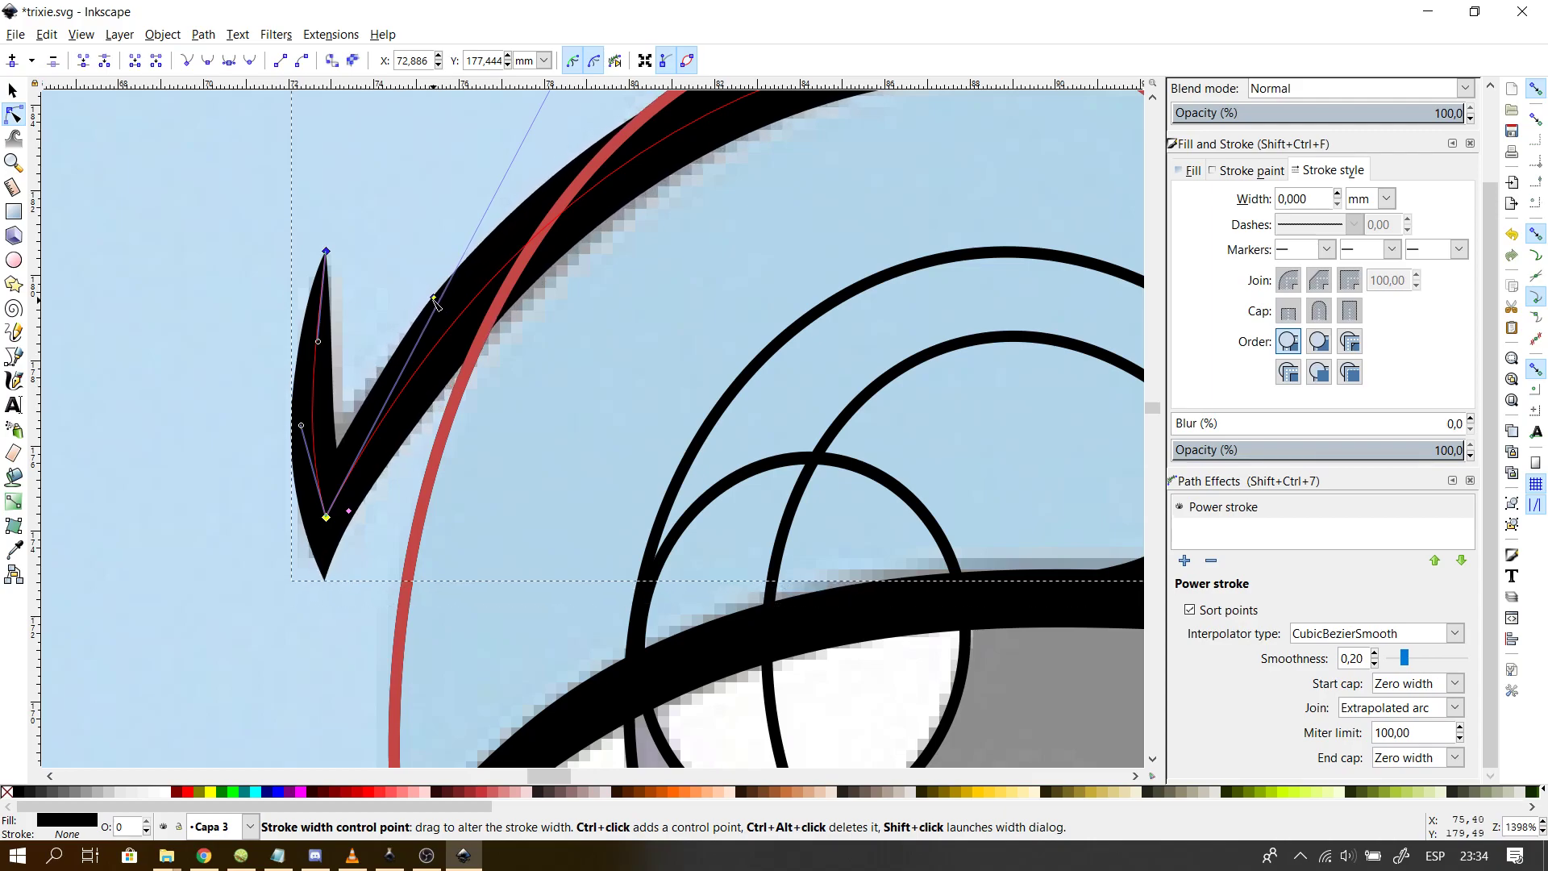
pyautogui.keyDown('shift'); pyautogui.click(350, 511); pyautogui.keyUp('shift')
pyautogui.click(738, 492)
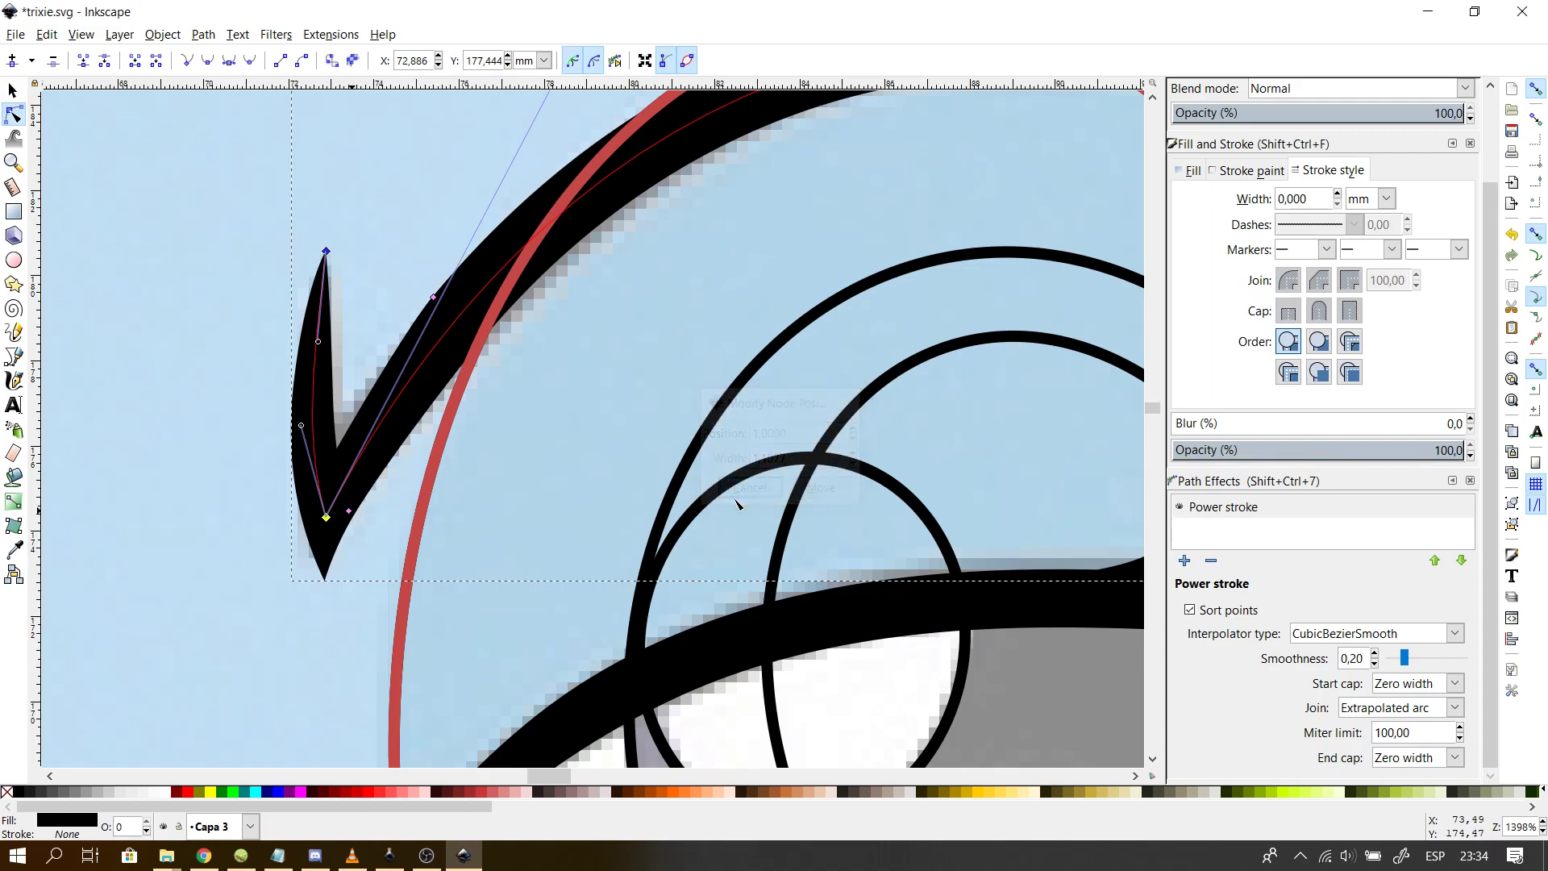
# - Refine the short inner segment's curve and shift its upper tip node slightly sideways to match the reference
pyautogui.scroll(4, 1154, 408)
pyautogui.scroll(1, 1156, 408)
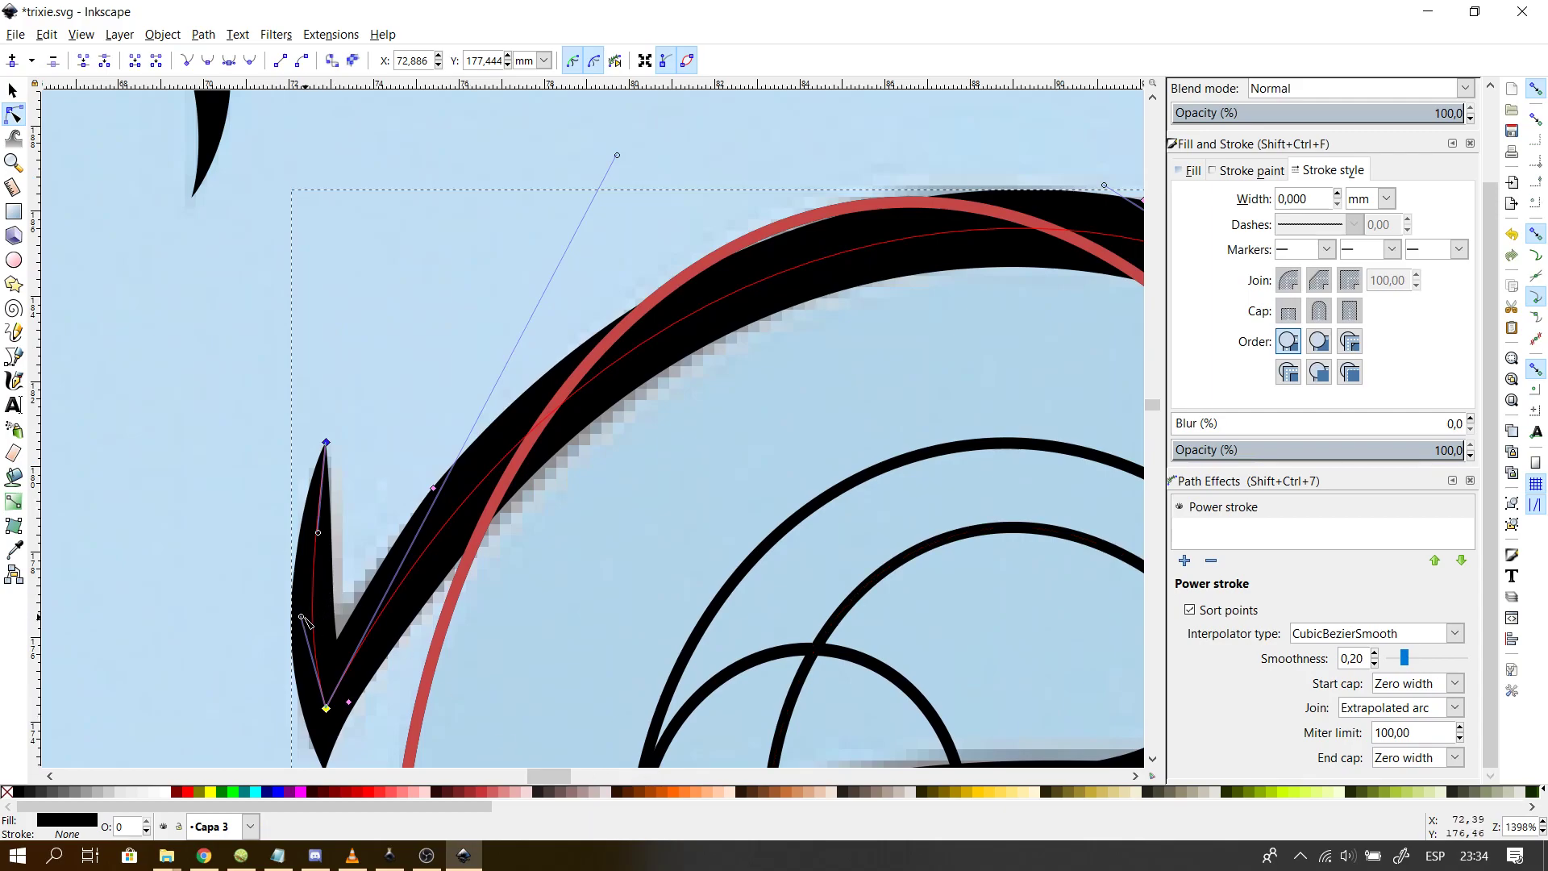
pyautogui.moveTo(300, 617); pyautogui.dragTo(307, 601)
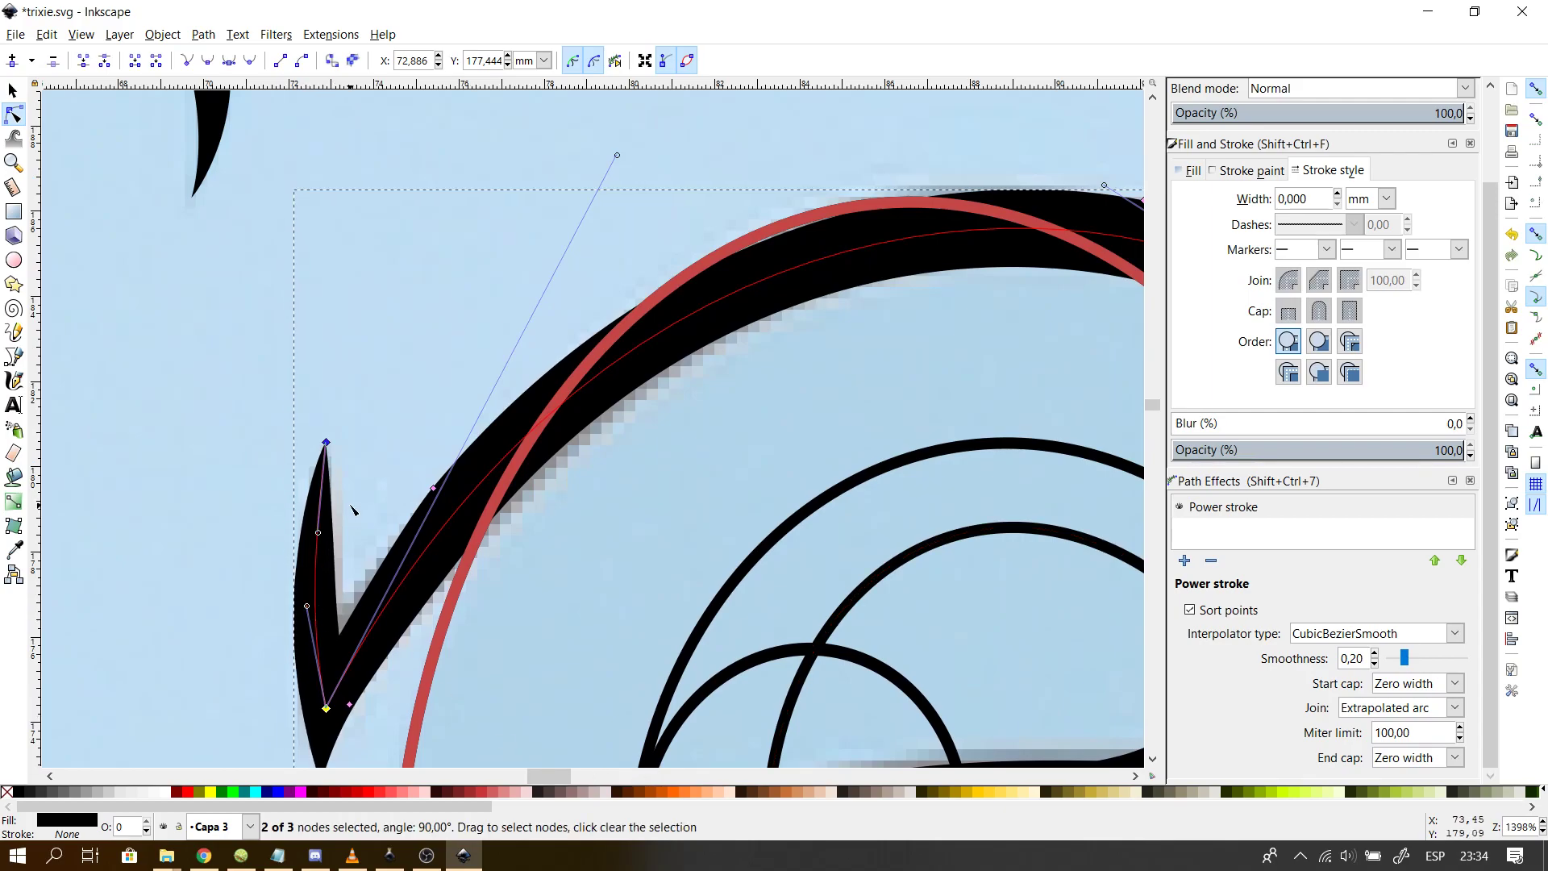
pyautogui.moveTo(332, 442); pyautogui.dragTo(339, 441)
pyautogui.click(408, 344)
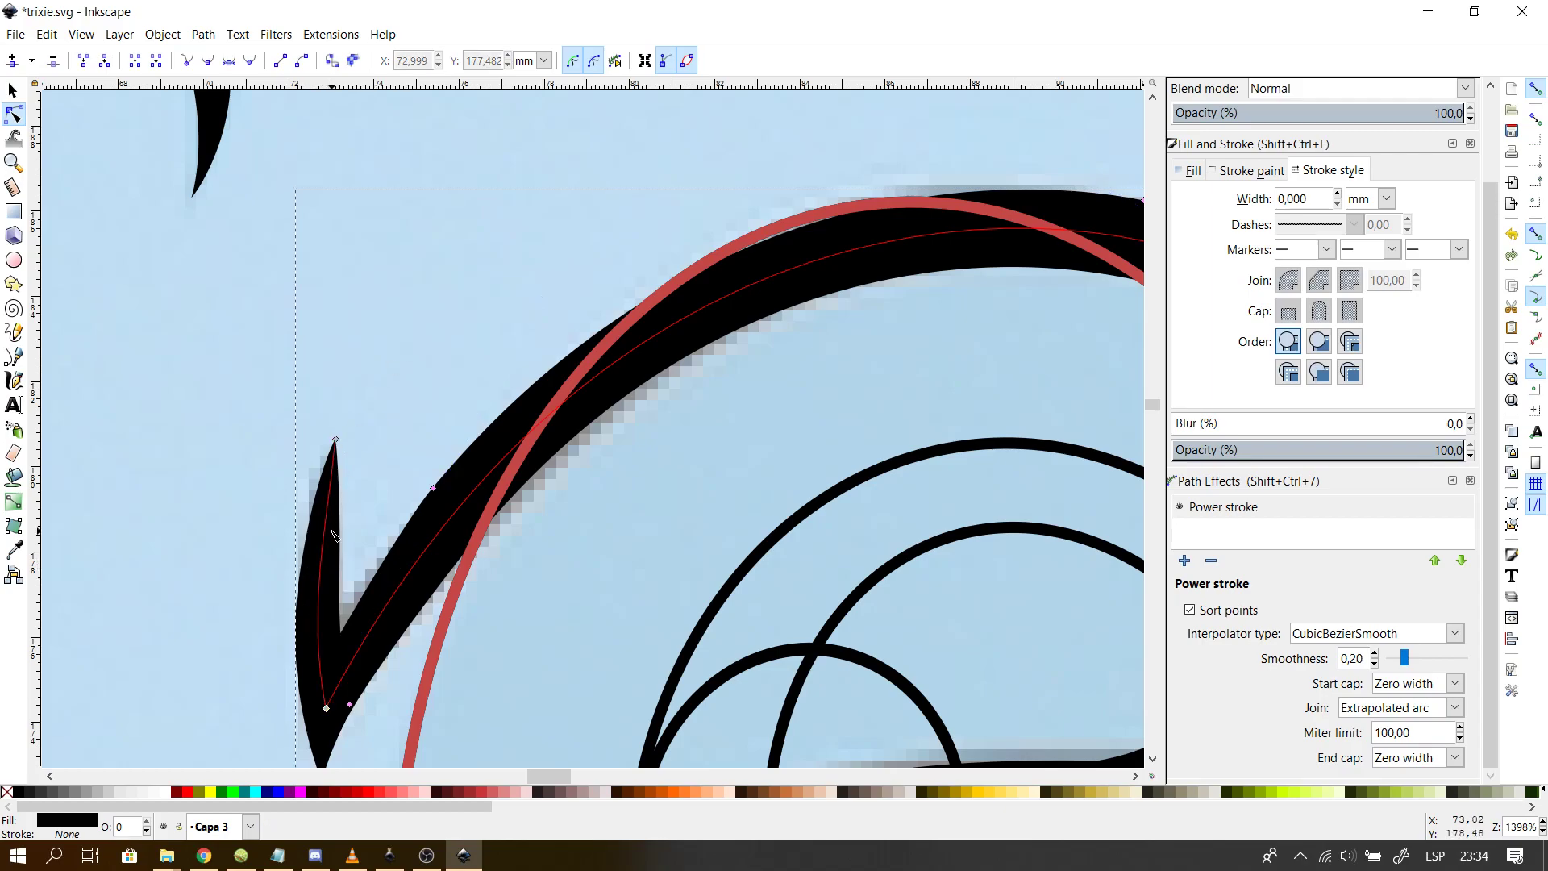
pyautogui.click(324, 538)
pyautogui.moveTo(328, 532); pyautogui.dragTo(322, 533)
pyautogui.click(415, 380)
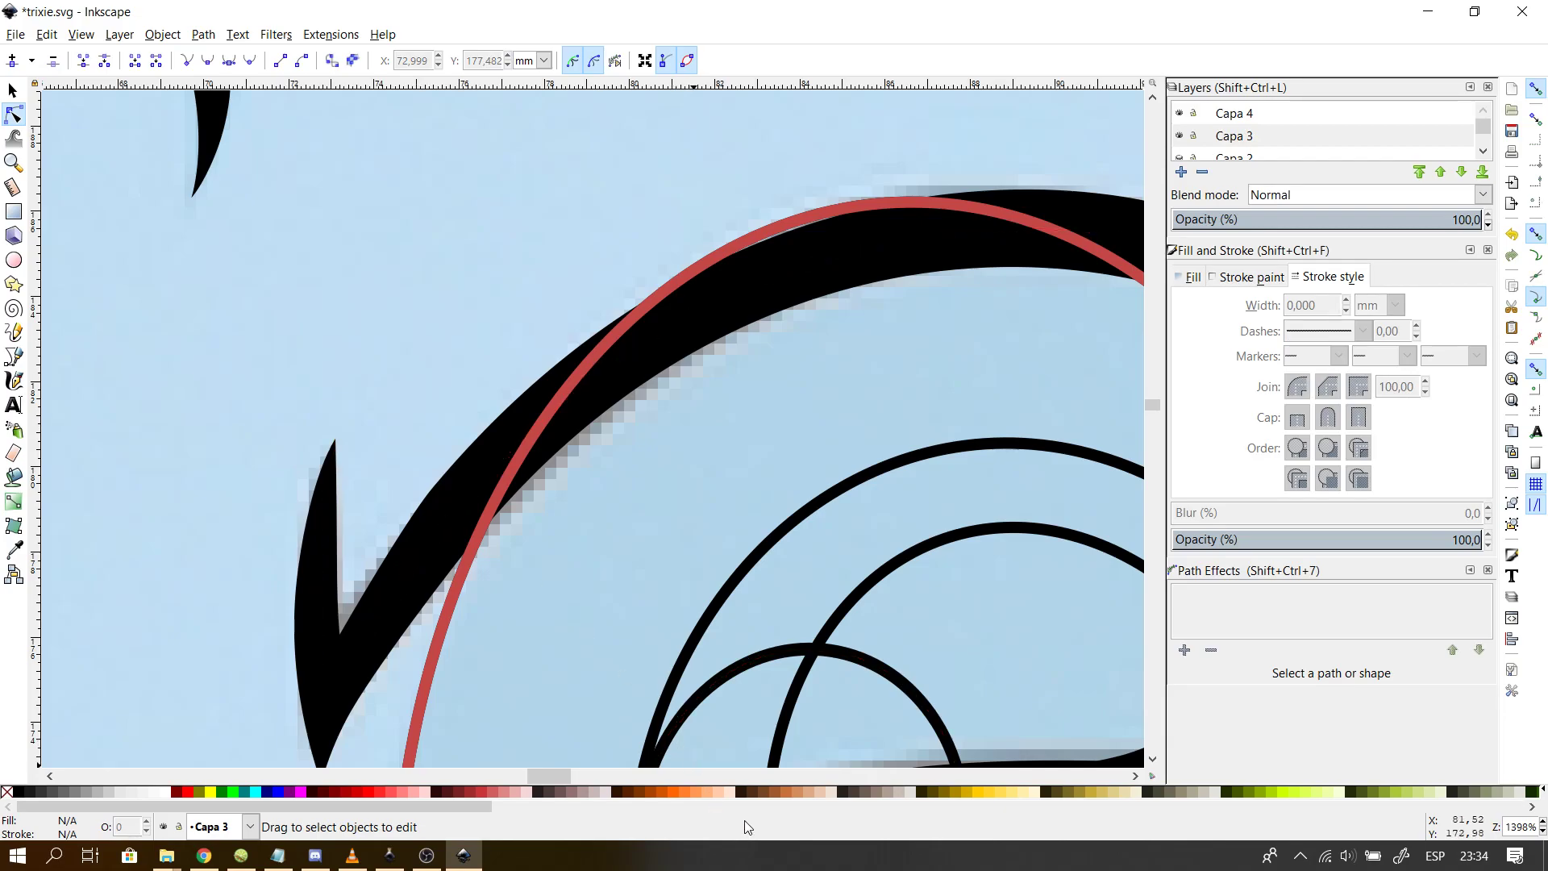
# - Move the eyebrow's outer tip node slightly out and down past the reference, and lengthen its handle to flatten the arch's outer end
pyautogui.hscroll(5, 568, 782)
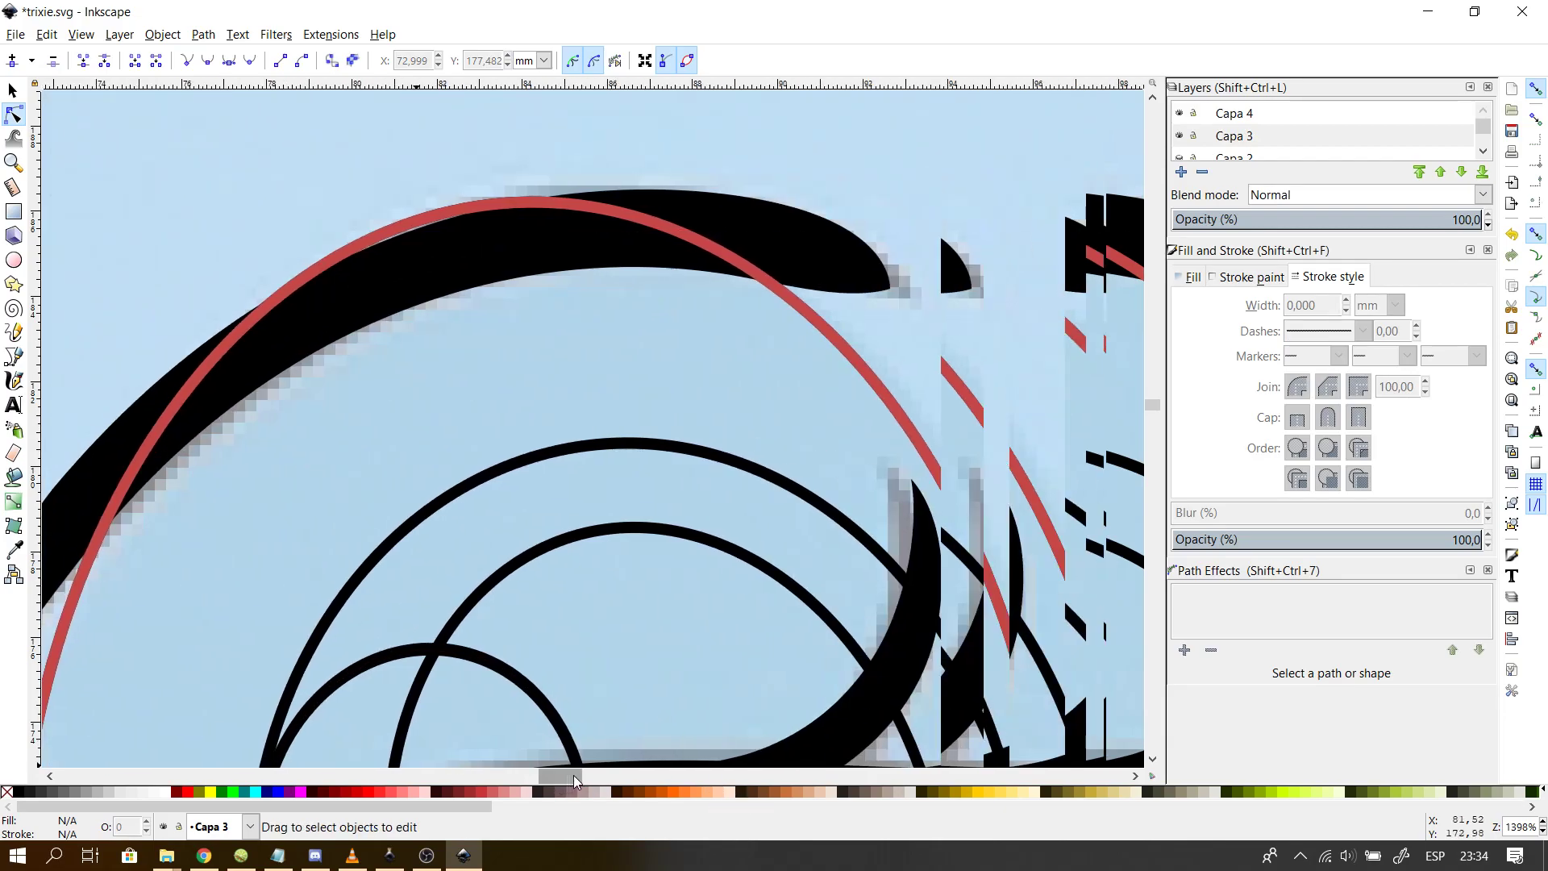
pyautogui.click(720, 274)
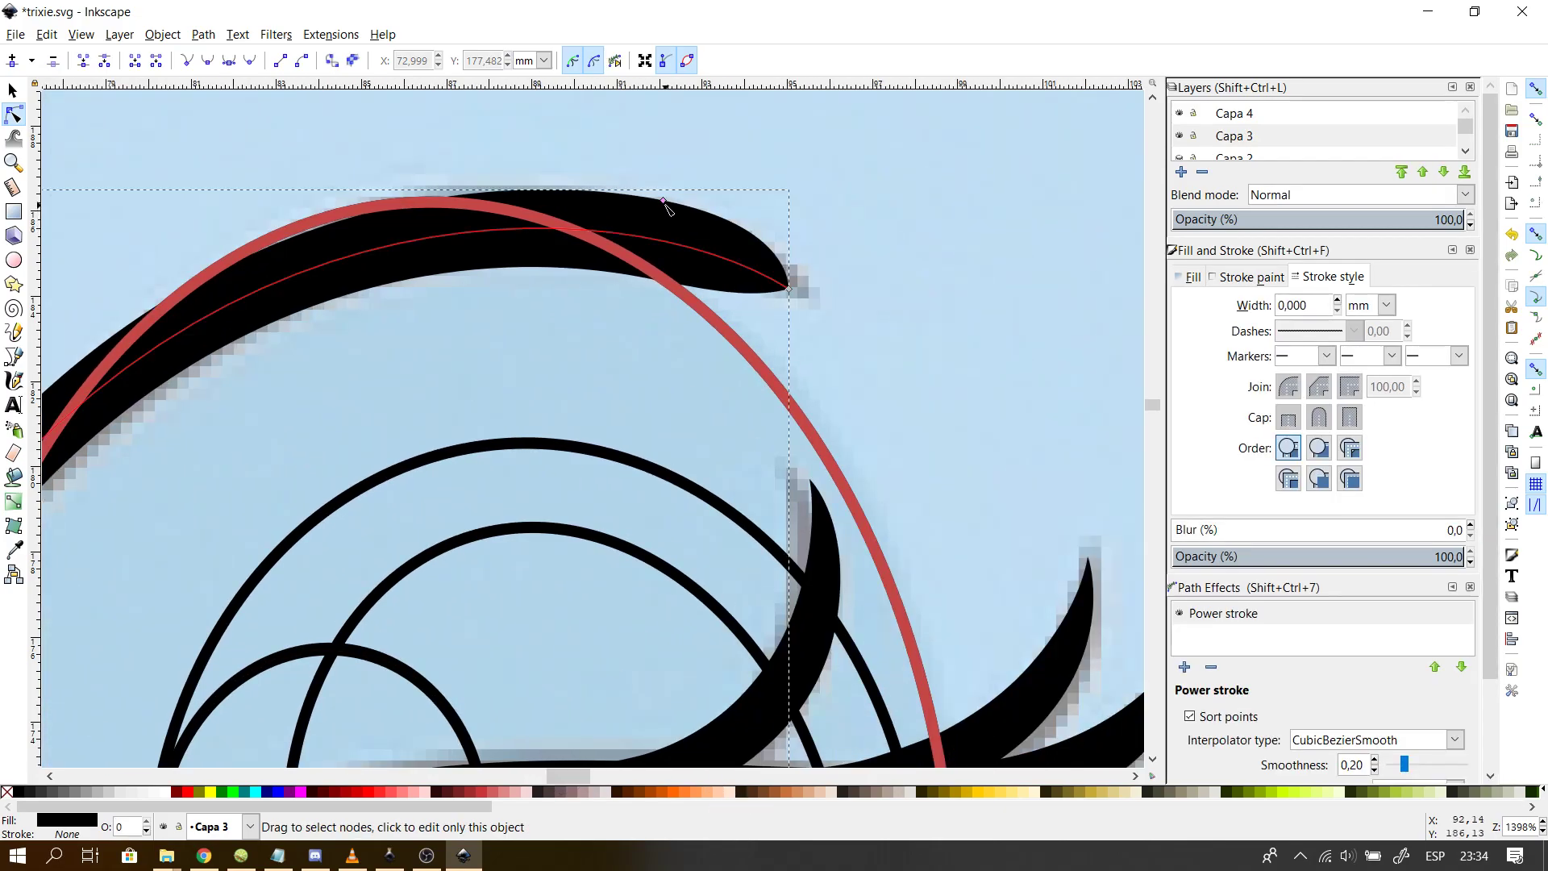
pyautogui.click(776, 282)
pyautogui.moveTo(789, 289); pyautogui.dragTo(924, 345)
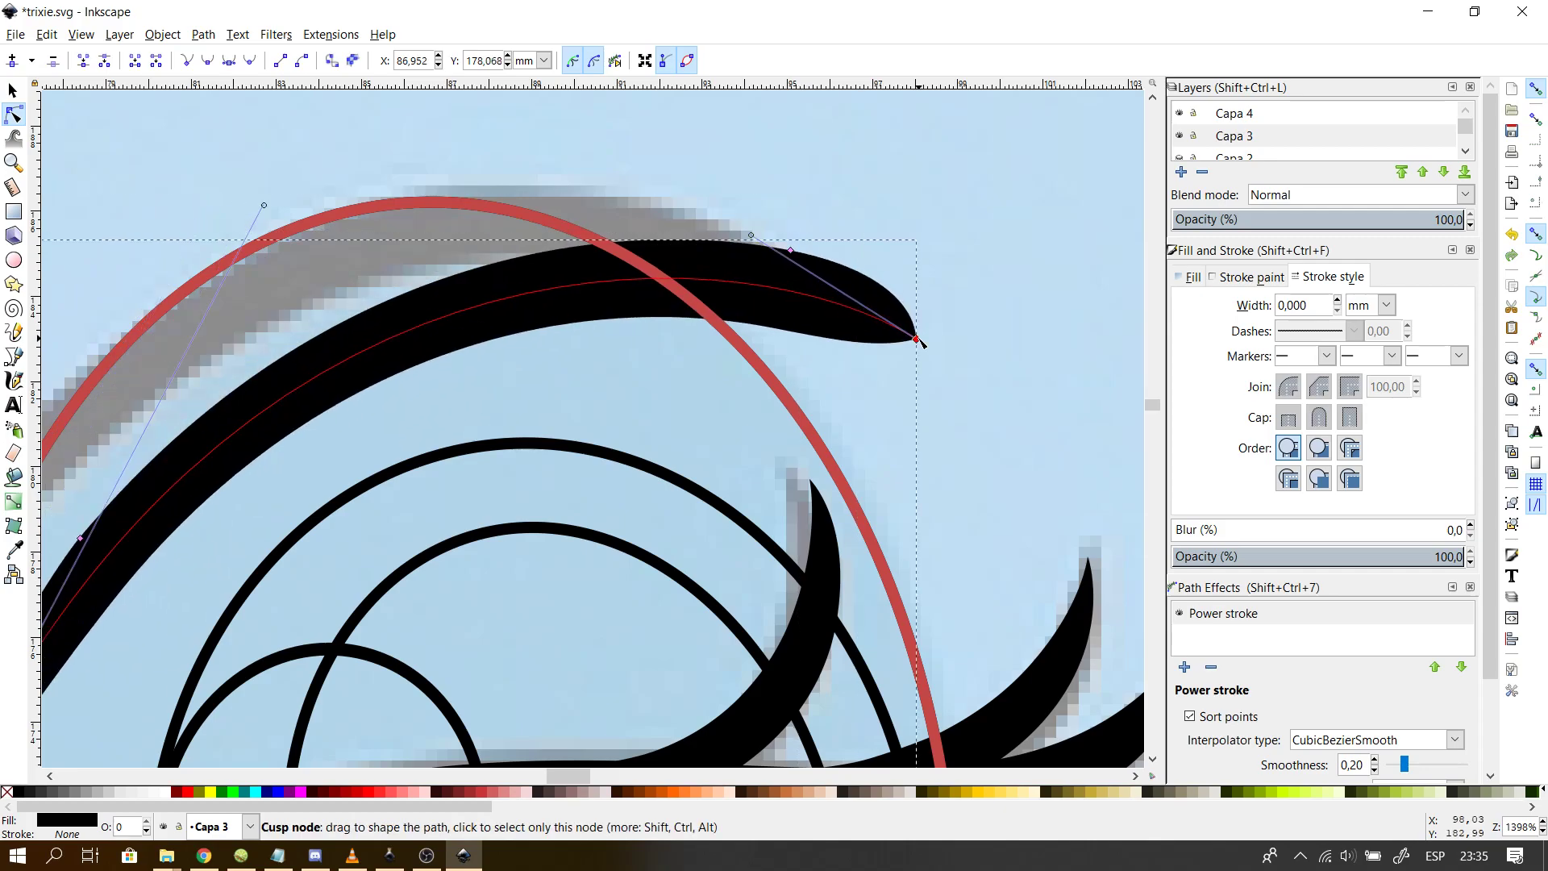
pyautogui.hotkey('ctrl', 'z')
pyautogui.moveTo(790, 292); pyautogui.dragTo(817, 302)
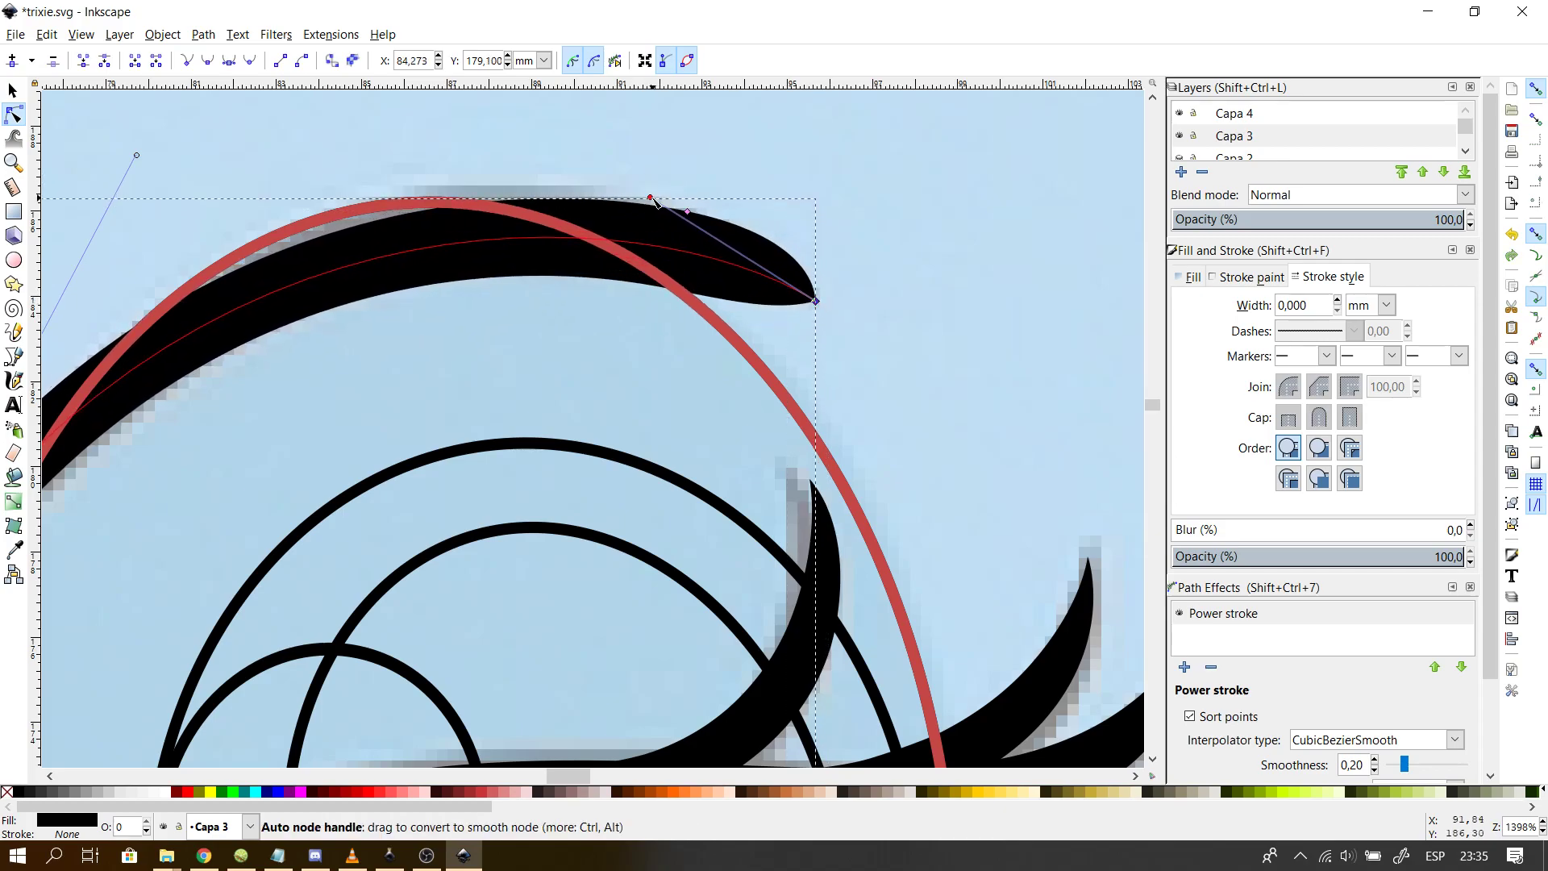
pyautogui.moveTo(651, 197); pyautogui.dragTo(572, 172)
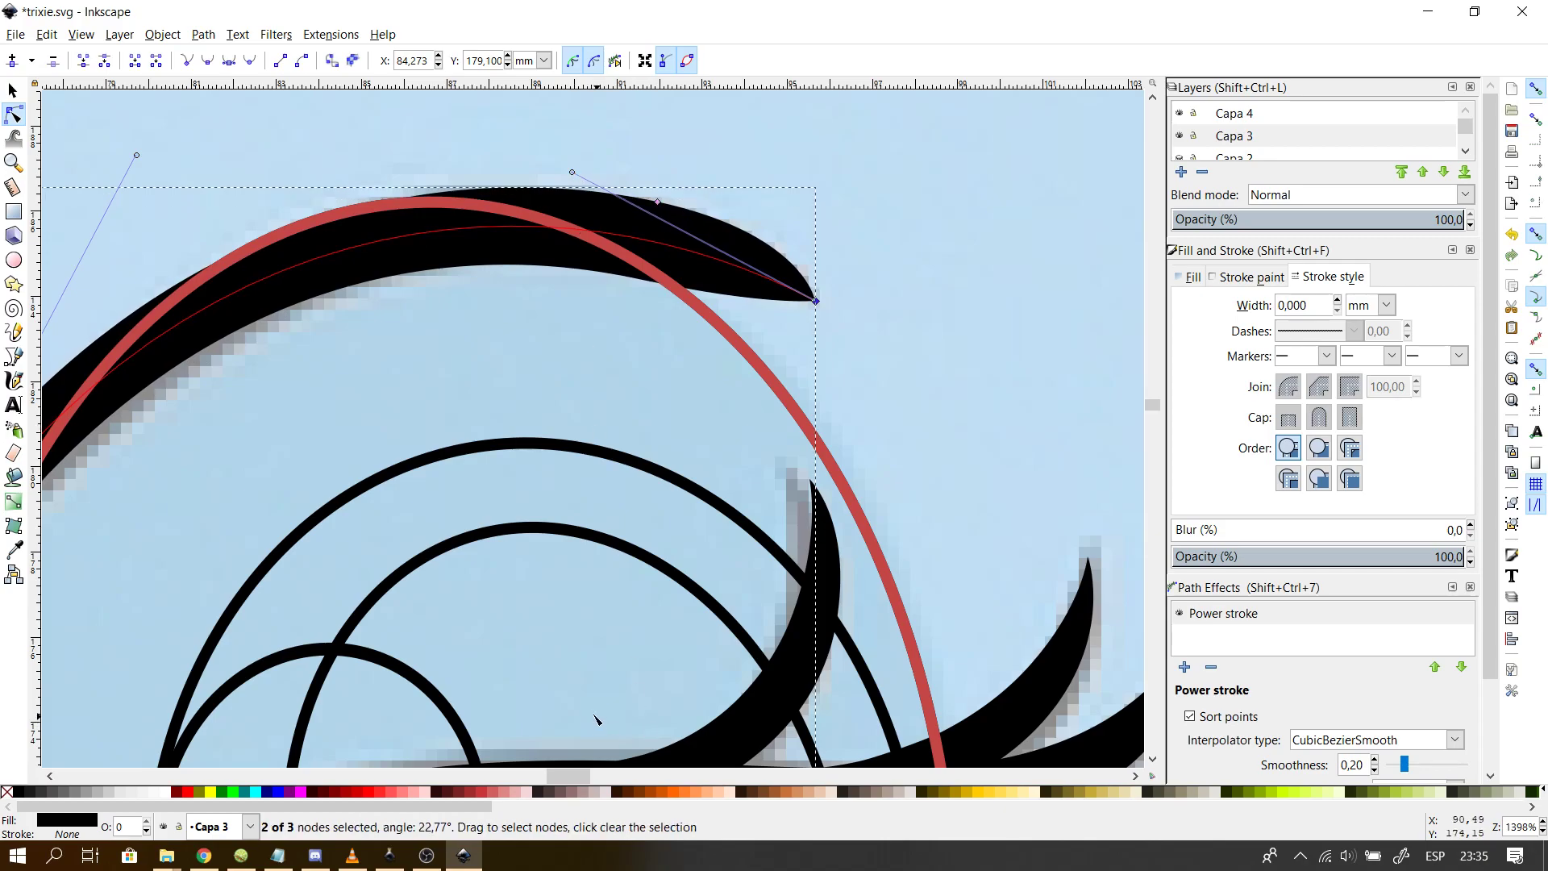
# - Adjust the arch's handle at the inner lower corner to lower the curve onto the reference eyebrow
pyautogui.moveTo(571, 779); pyautogui.dragTo(545, 778)
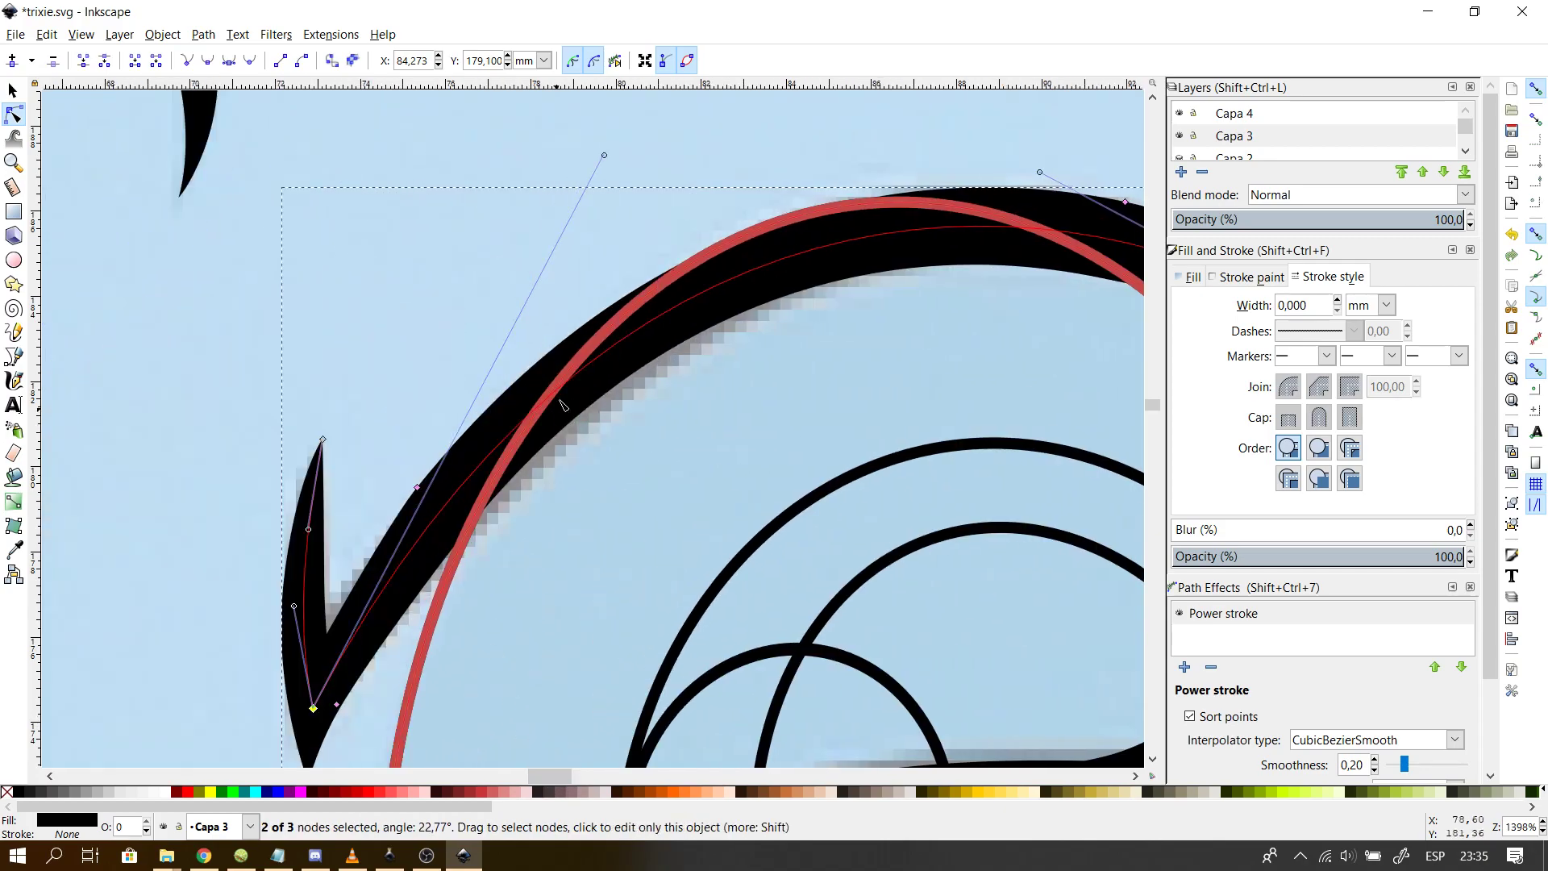
pyautogui.press('Escape')
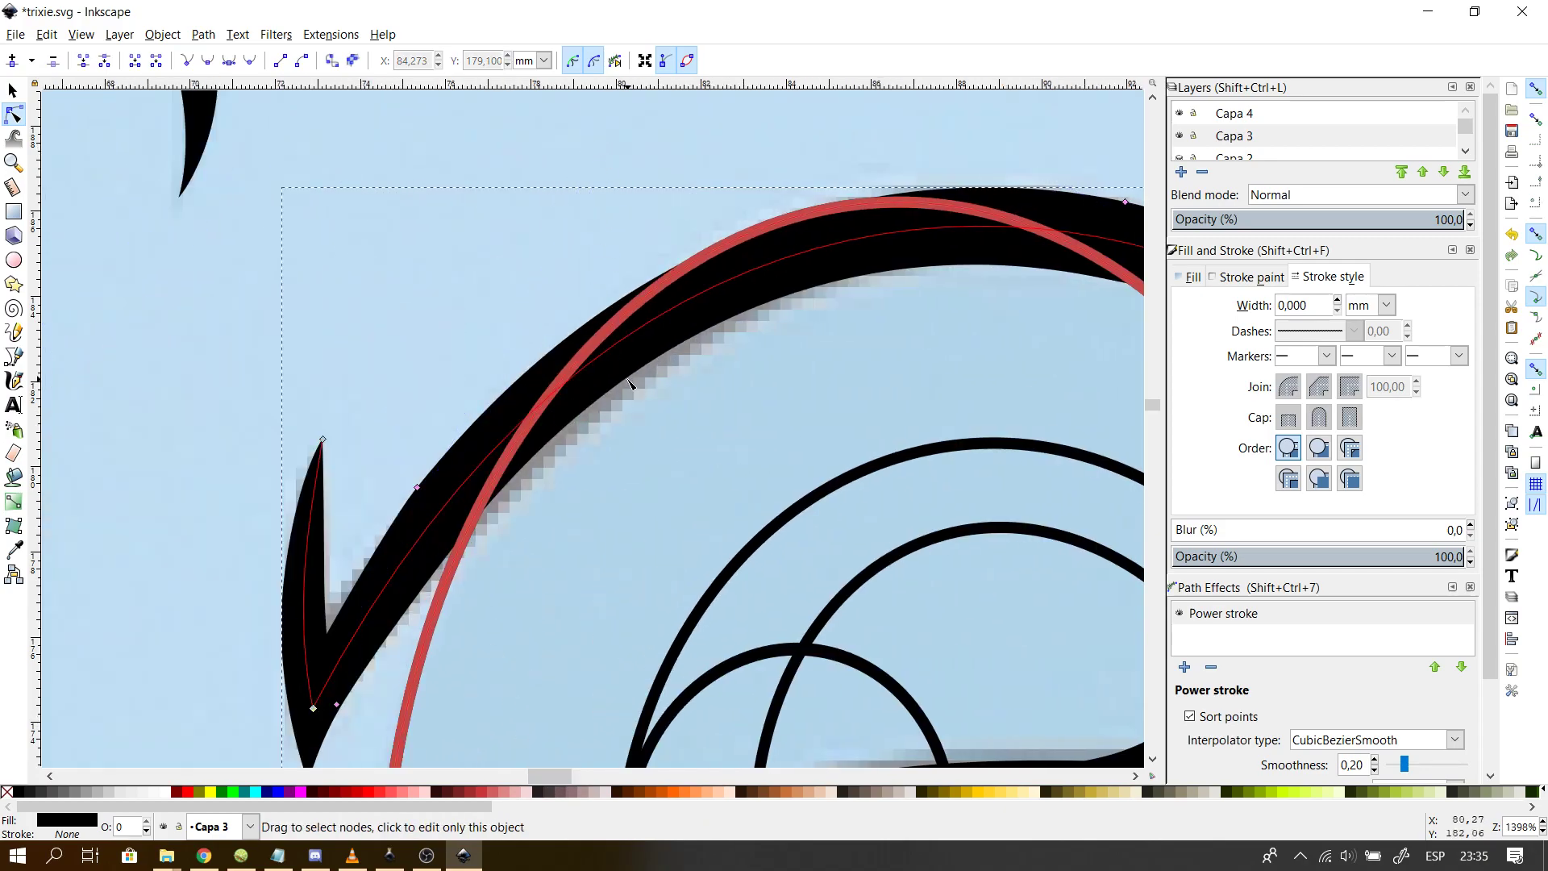
pyautogui.click(635, 346)
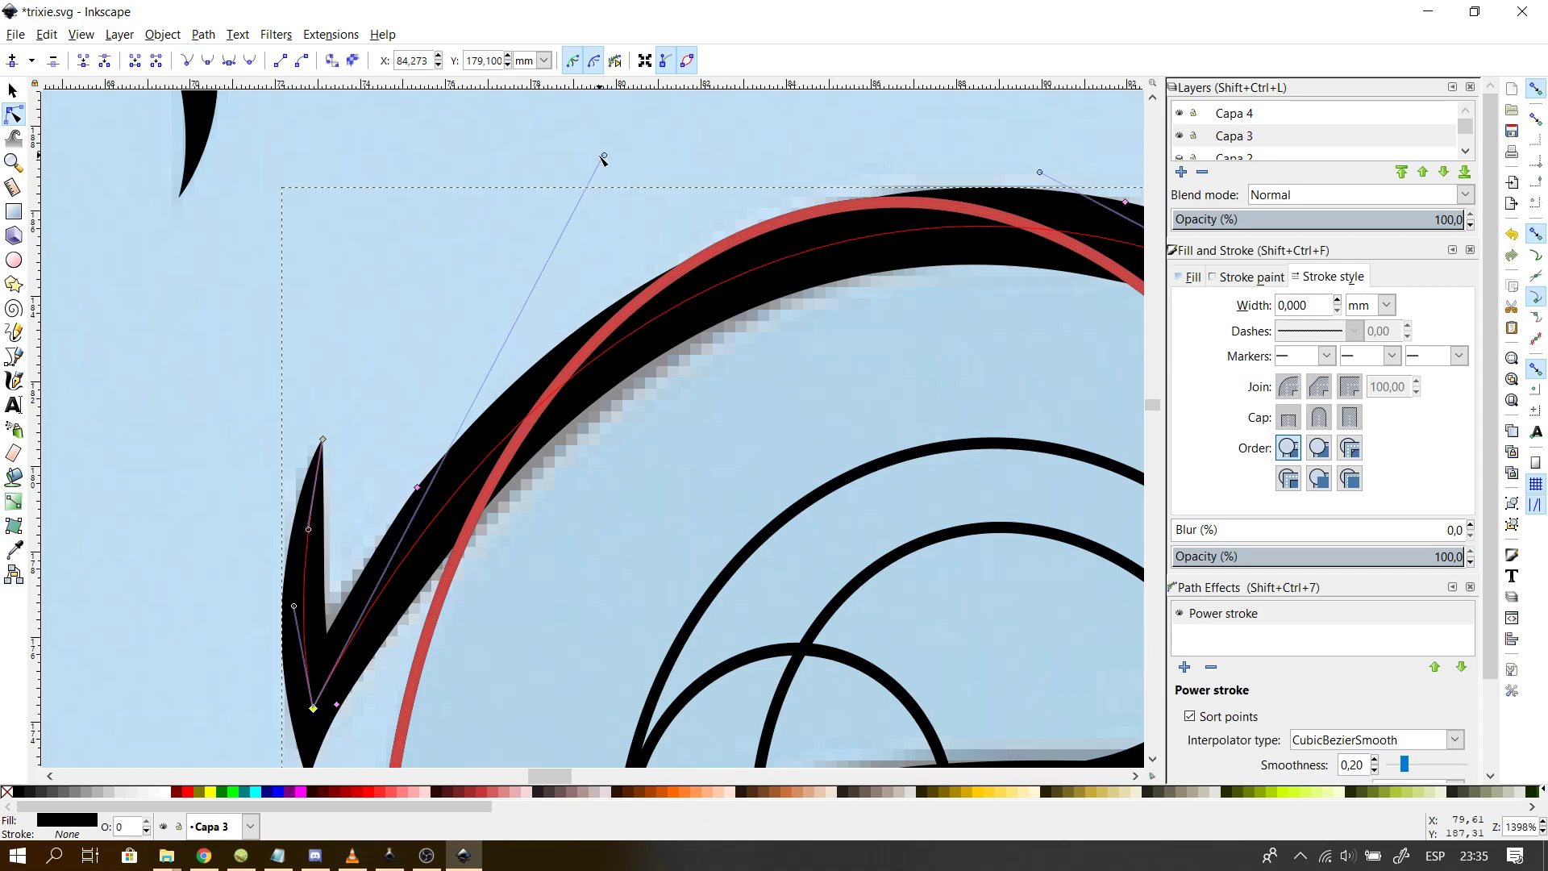
pyautogui.moveTo(606, 156)
pyautogui.mouseDown()
pyautogui.moveTo(594, 190)
pyautogui.moveTo(618, 181)
pyautogui.mouseUp()
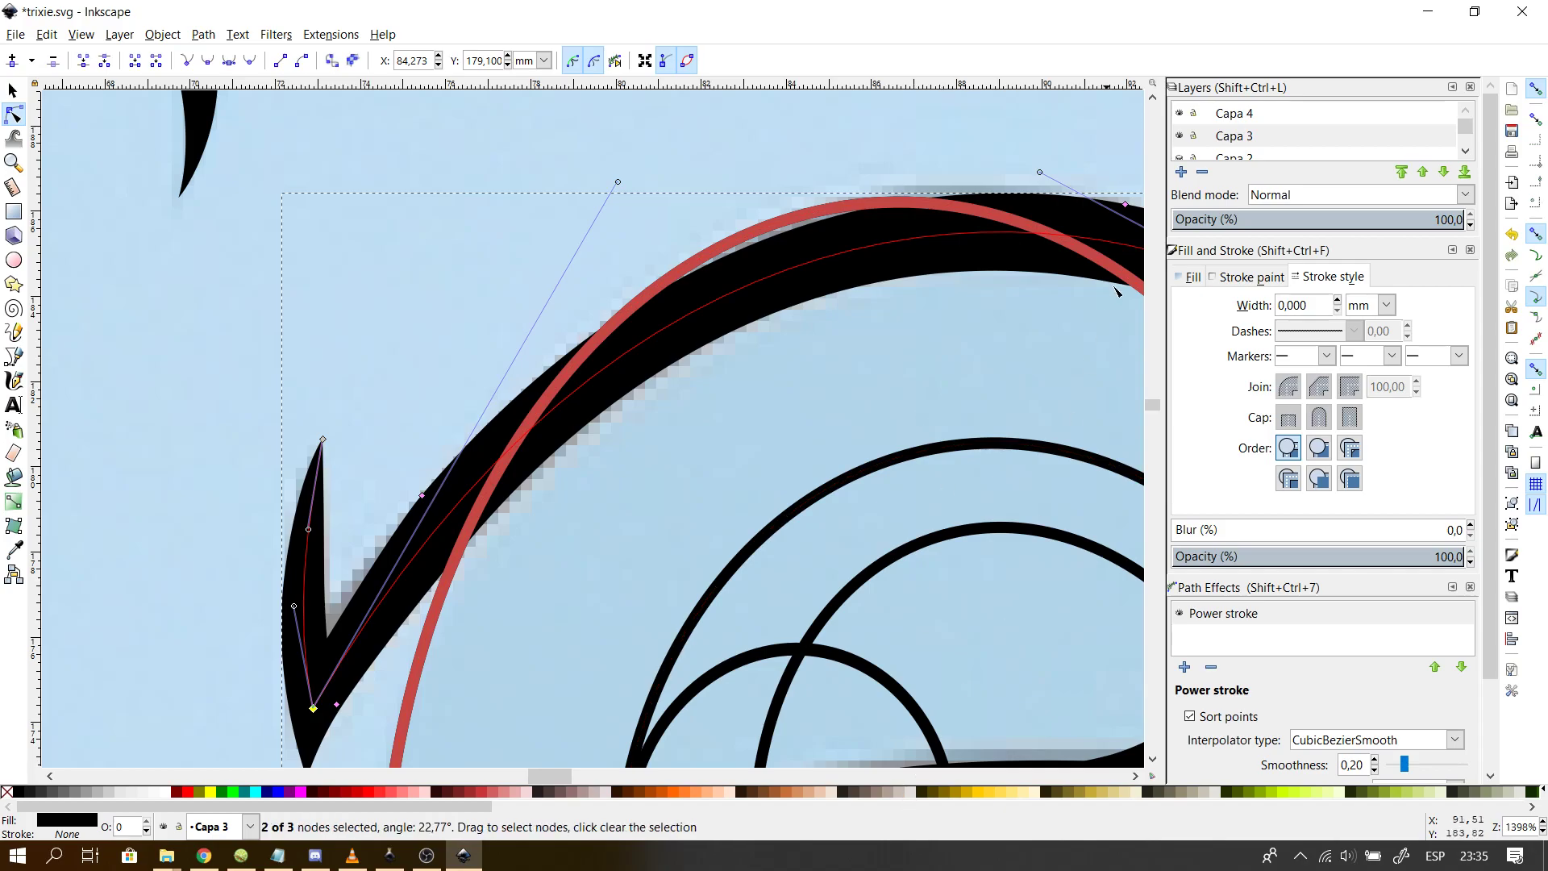
# - Set the width of the control point on the arch near the inner corner to 1,8650, matching the outer control point
pyautogui.keyDown('shift'); pyautogui.click(1095, 255); pyautogui.keyUp('shift')
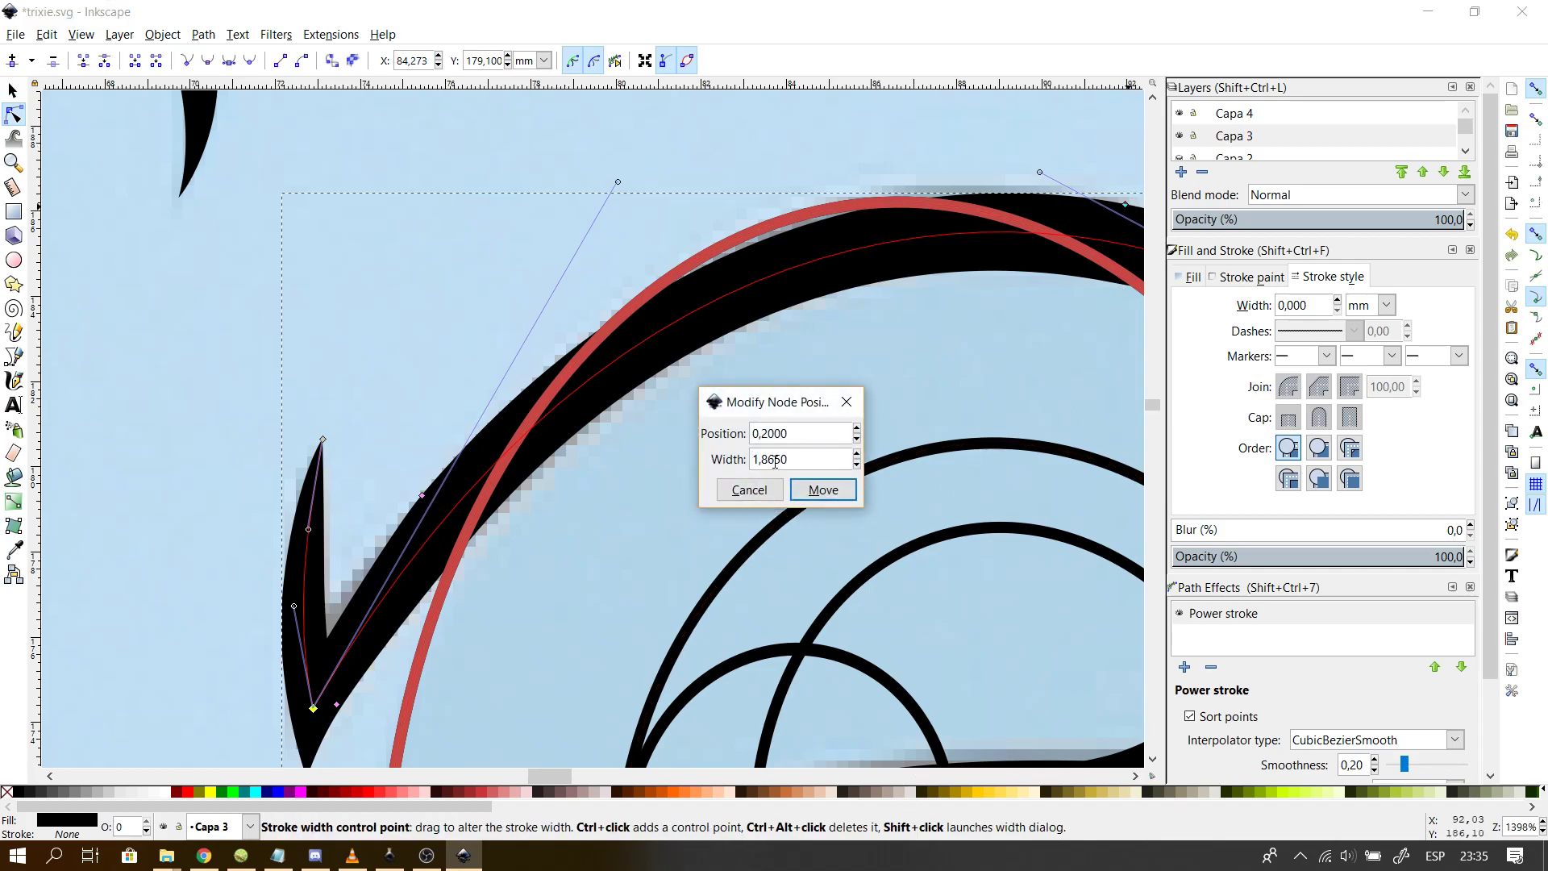
pyautogui.click(823, 490)
pyautogui.keyDown('shift'); pyautogui.click(451, 493); pyautogui.keyUp('shift')
pyautogui.write('1,8650')
pyautogui.press('Return')
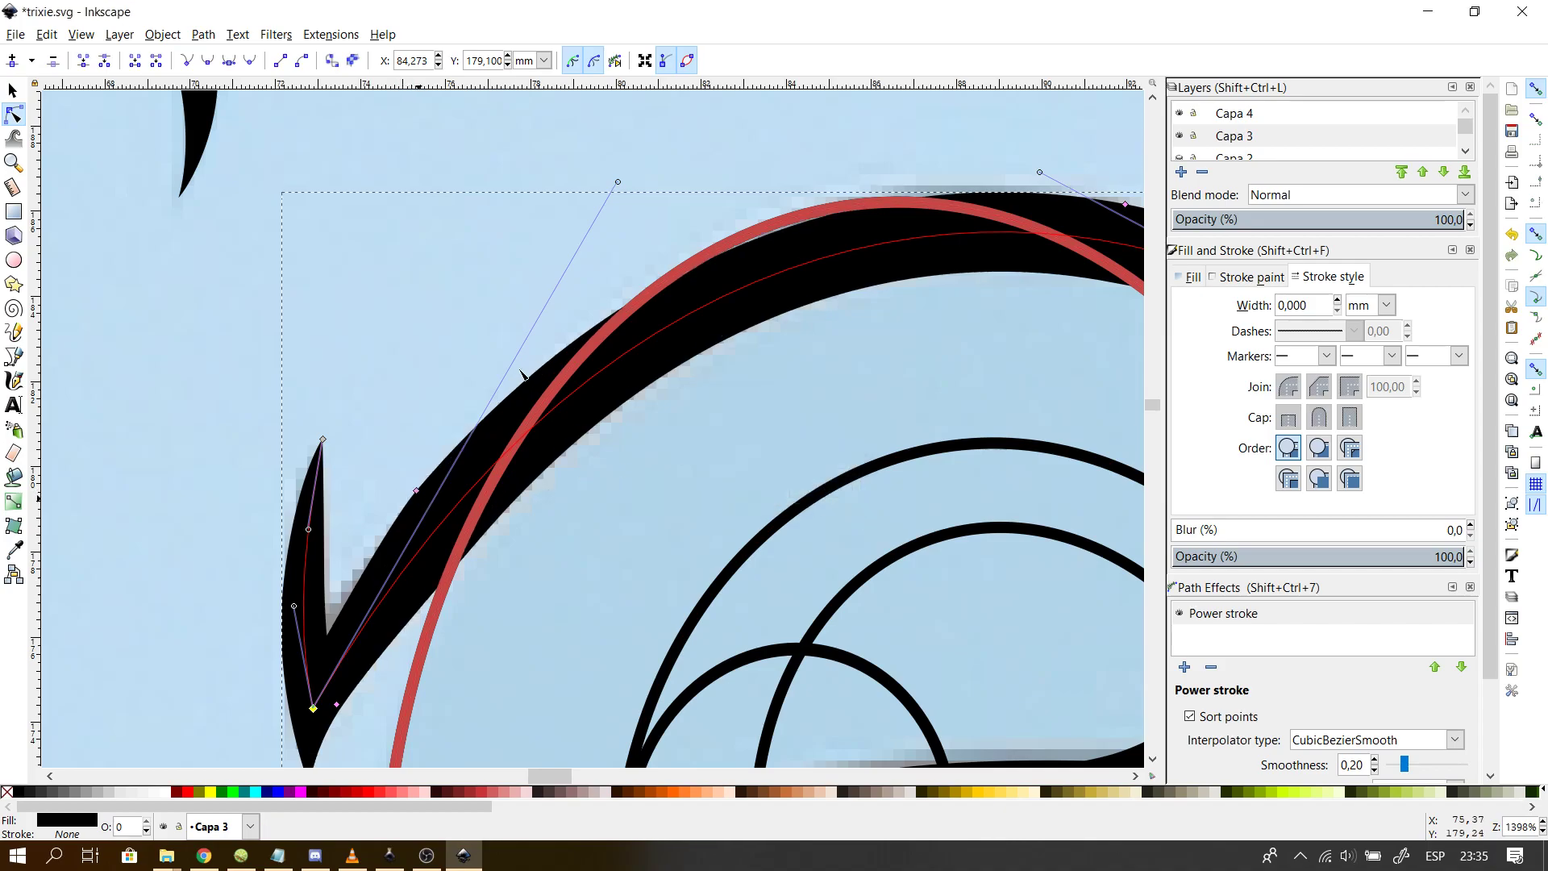
# - Slide the eyebrow's two inner width control points up the arch toward its middle and set their widths to 1,8650
pyautogui.moveTo(341, 708)
pyautogui.mouseDown()
pyautogui.moveTo(456, 571)
pyautogui.moveTo(453, 587)
pyautogui.moveTo(451, 564)
pyautogui.moveTo(403, 589)
pyautogui.moveTo(387, 572)
pyautogui.moveTo(492, 423)
pyautogui.moveTo(646, 266)
pyautogui.moveTo(680, 273)
pyautogui.mouseUp()
pyautogui.keyDown('shift'); pyautogui.click(680, 273); pyautogui.keyUp('shift')
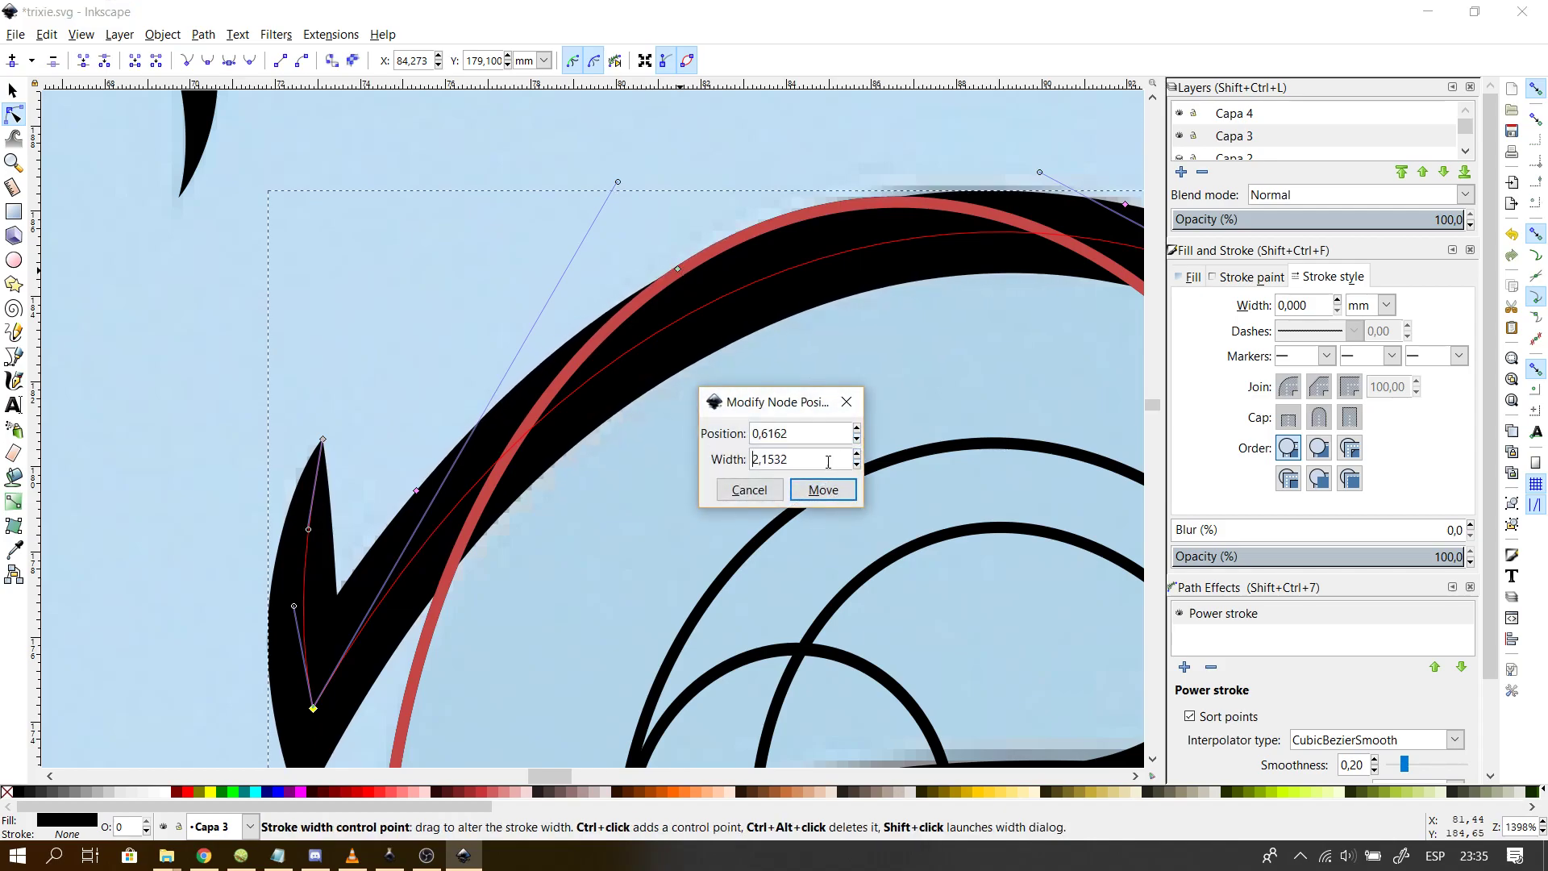
pyautogui.press('Return')
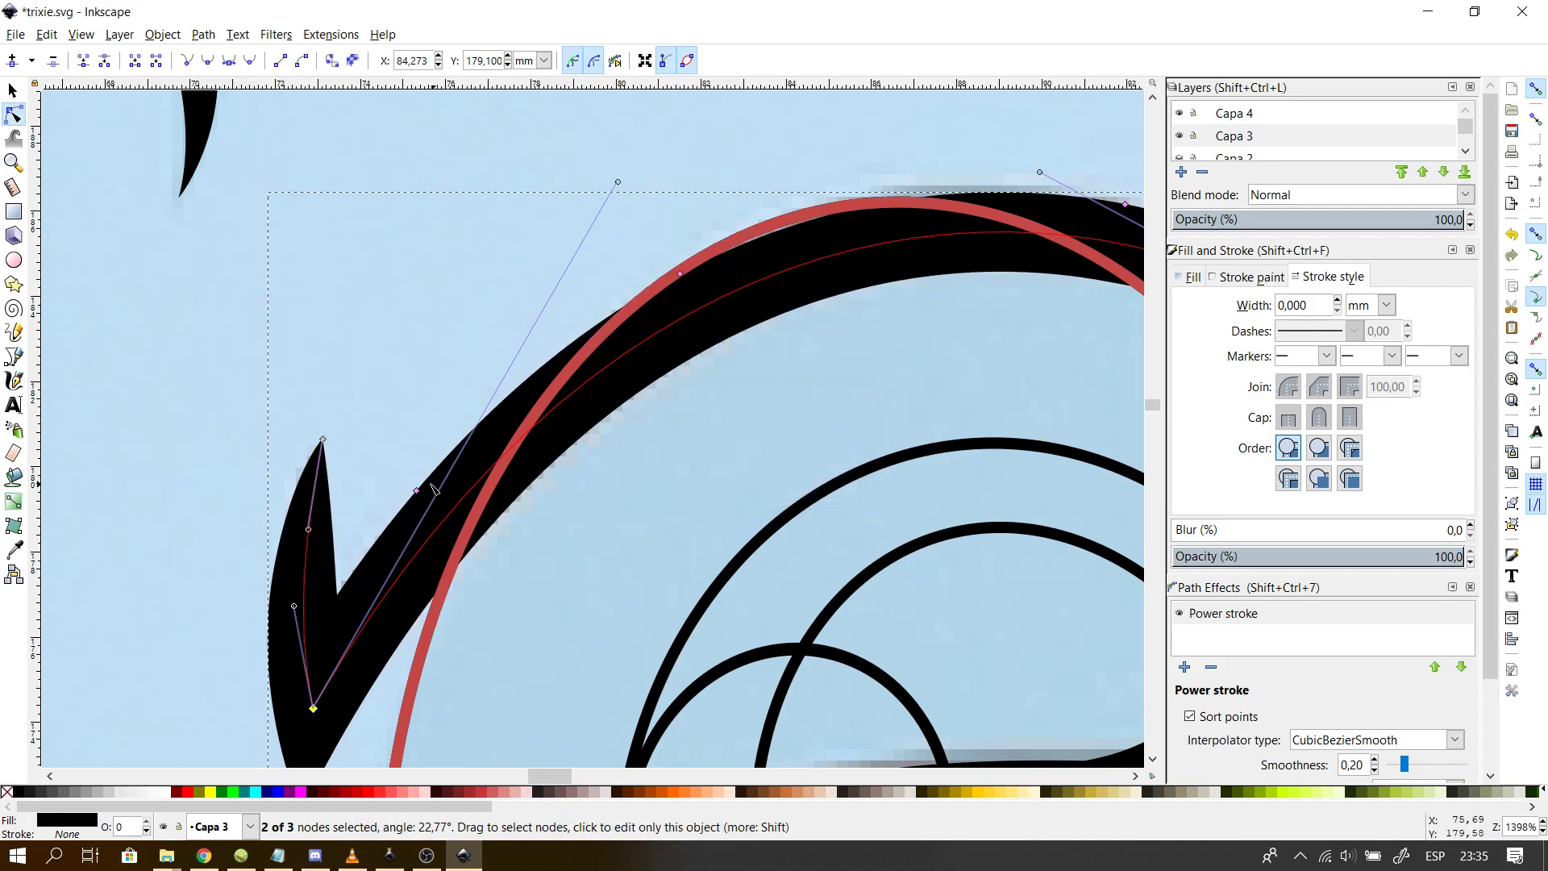
pyautogui.moveTo(451, 453)
pyautogui.mouseDown()
pyautogui.moveTo(620, 294)
pyautogui.moveTo(610, 319)
pyautogui.moveTo(786, 230)
pyautogui.mouseUp()
pyautogui.keyDown('shift'); pyautogui.click(786, 231); pyautogui.keyUp('shift')
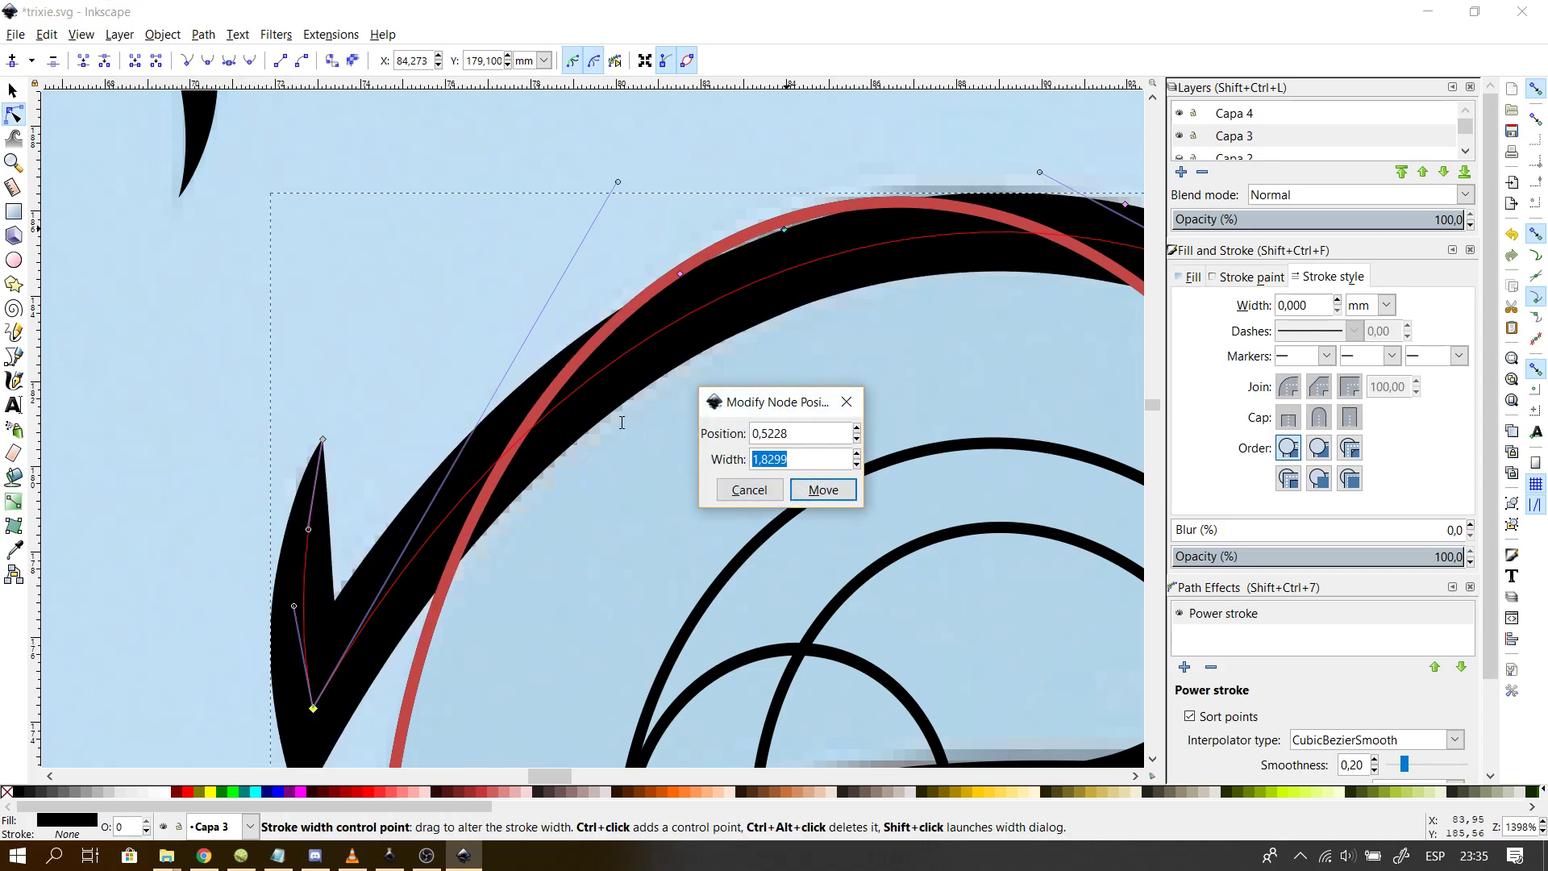
pyautogui.hotkey('ctrl', 'v')
pyautogui.press('Return')
pyautogui.scroll(-2, 592, 419)
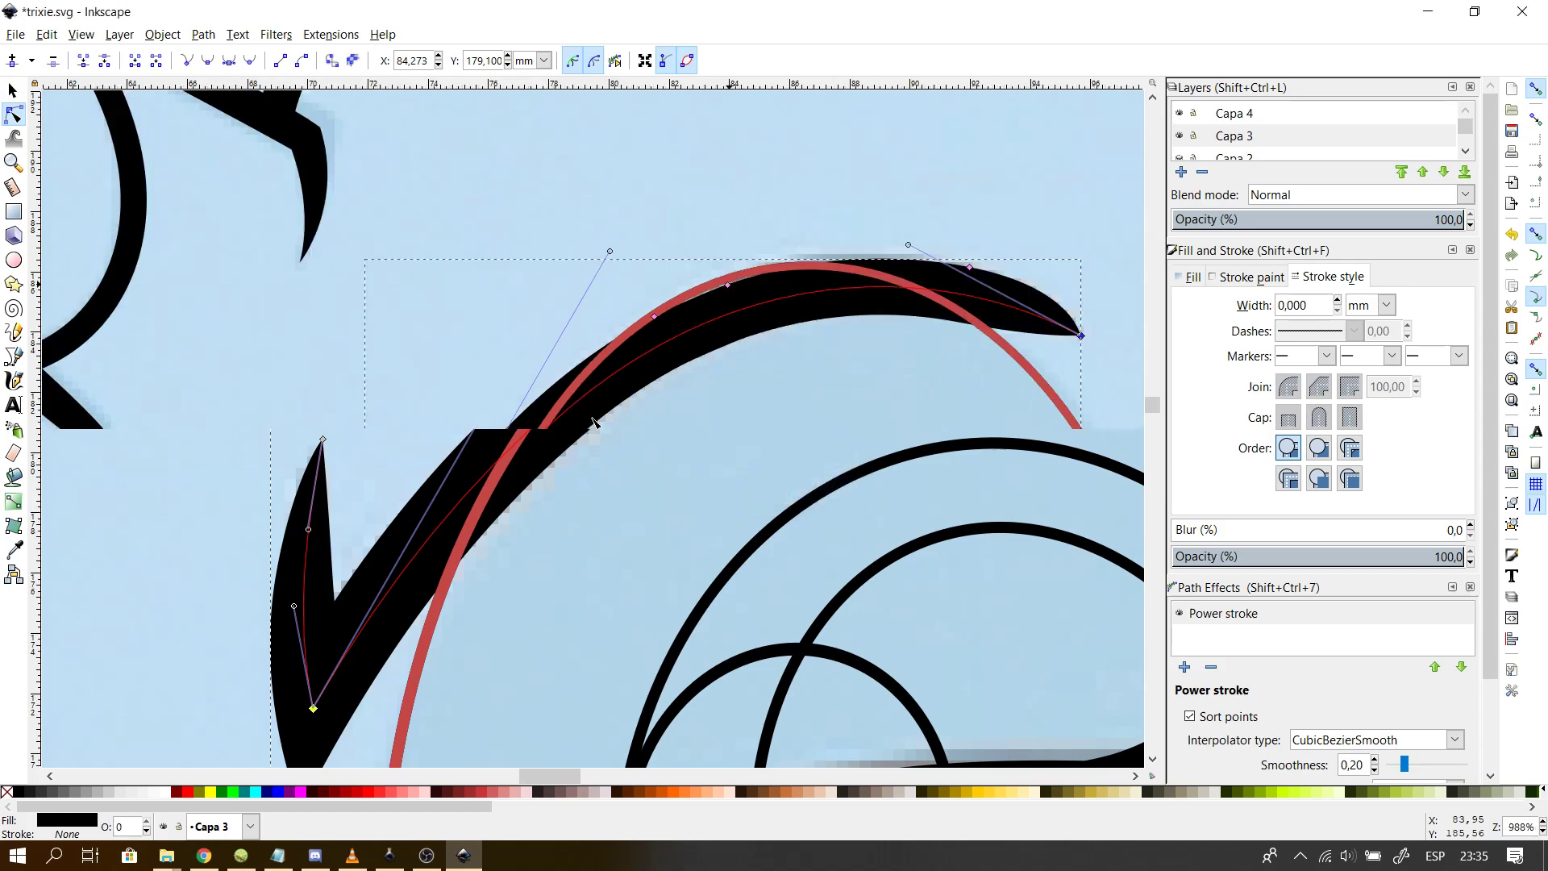
# - Slide the inner width control point back down to the eyebrow's inner corner and narrow the stroke there
pyautogui.click(507, 528)
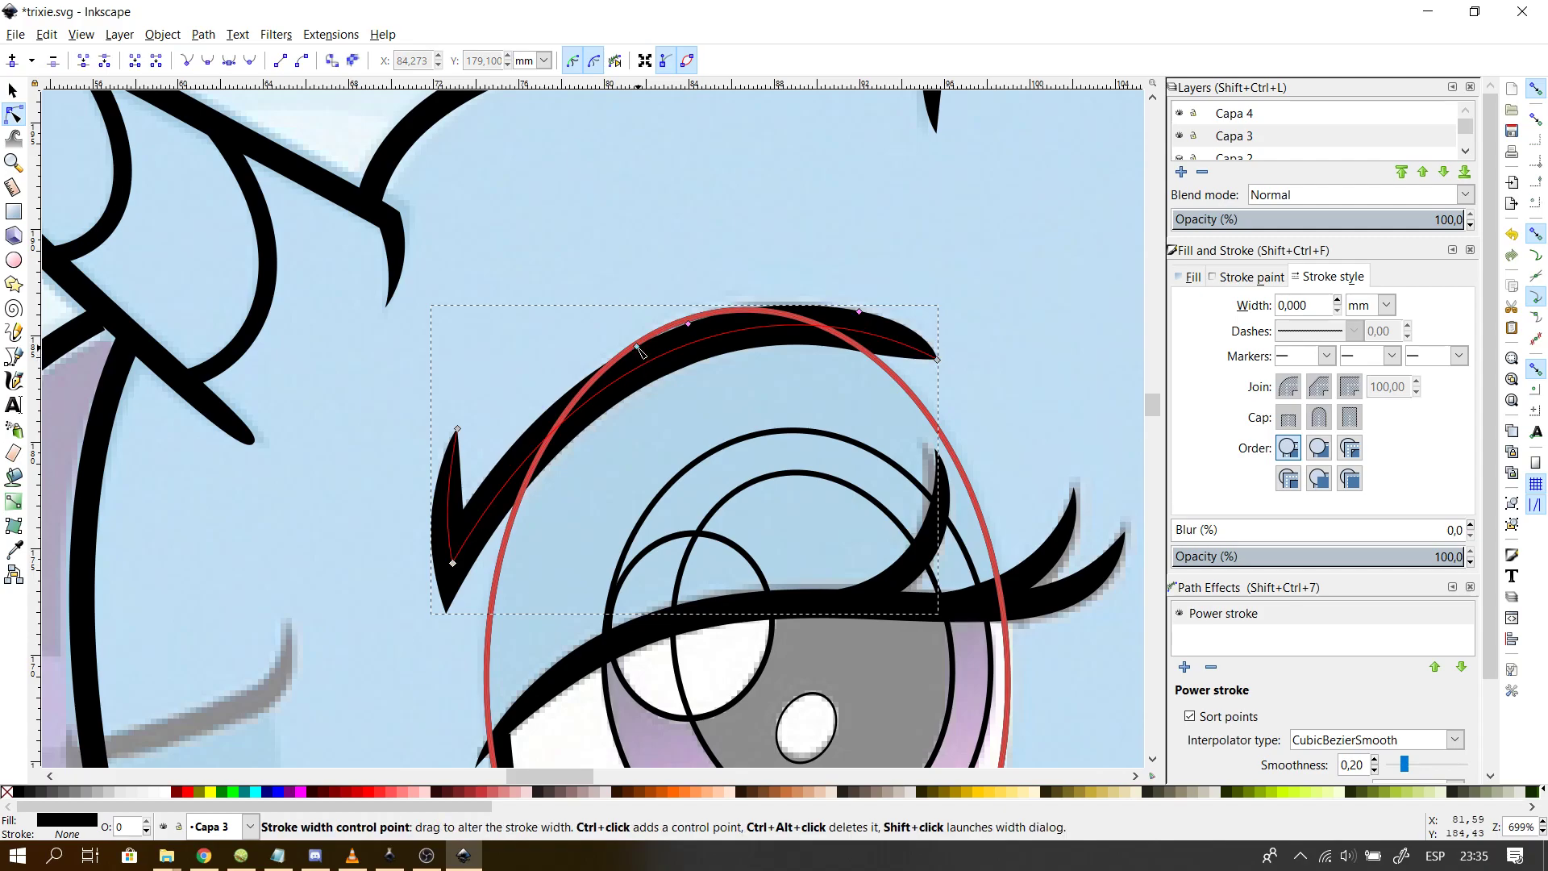
pyautogui.moveTo(637, 348); pyautogui.dragTo(515, 454)
pyautogui.moveTo(421, 543); pyautogui.dragTo(460, 531)
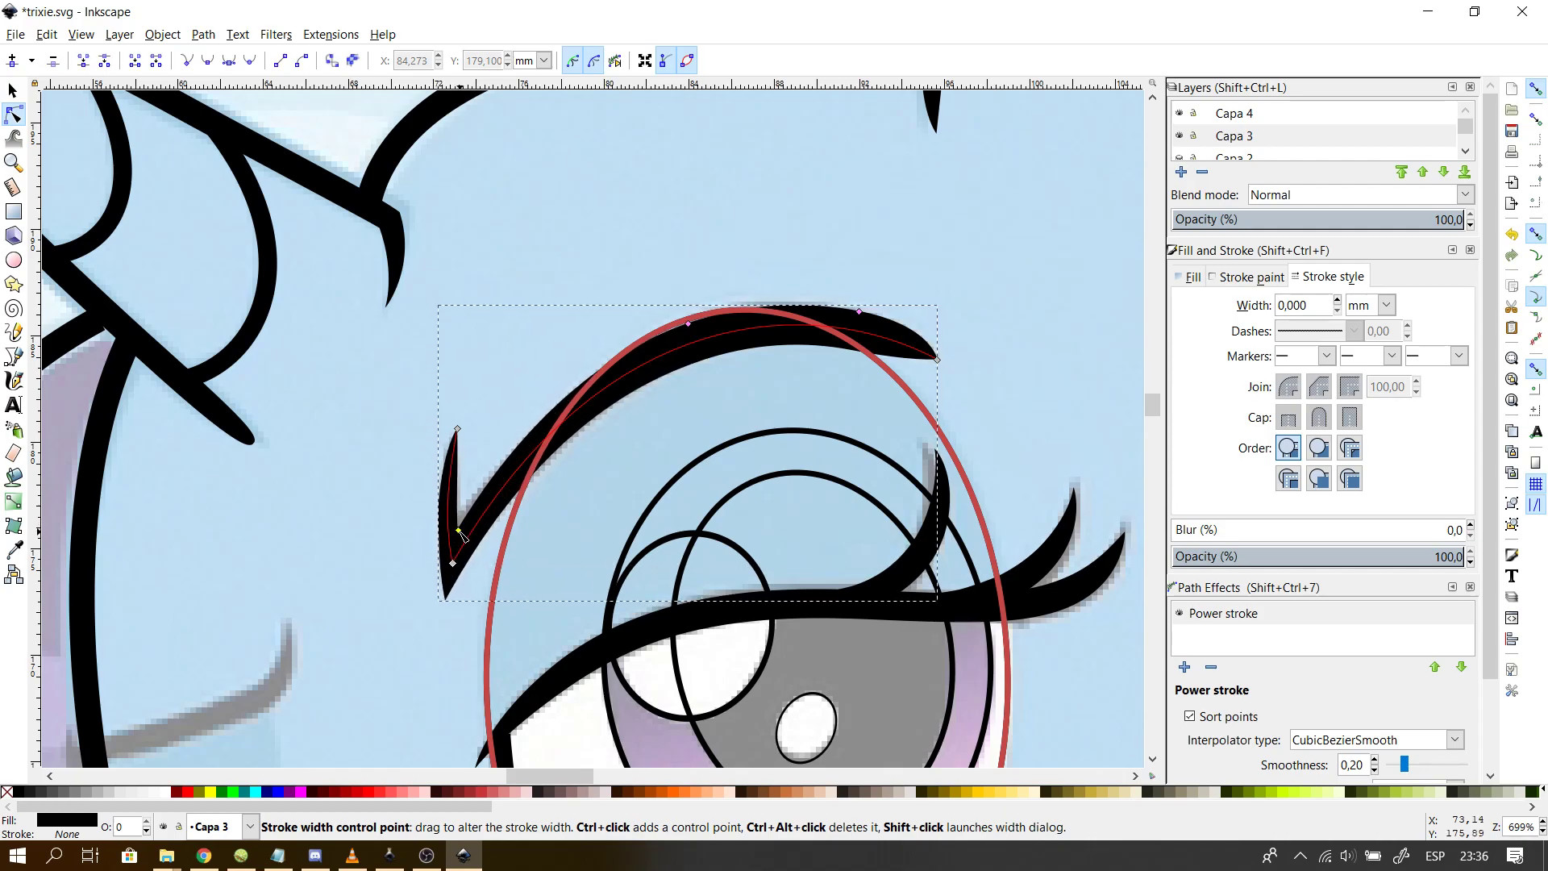
pyautogui.click(327, 511)
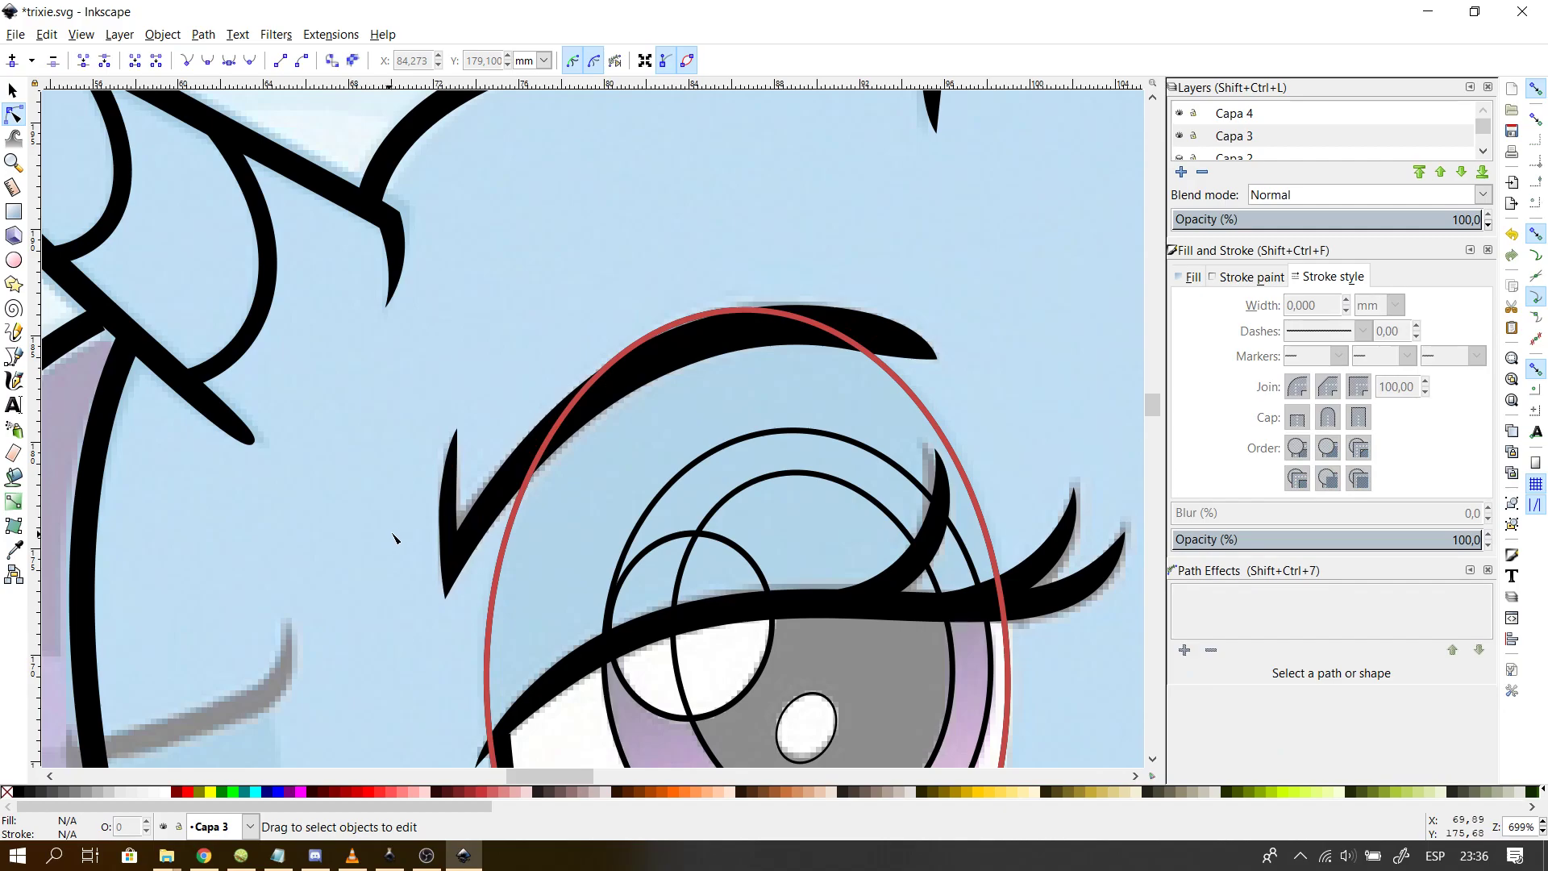
# - Adjust the handle of the short inner segment at the lower corner to refine its curve along the reference
pyautogui.click(448, 532)
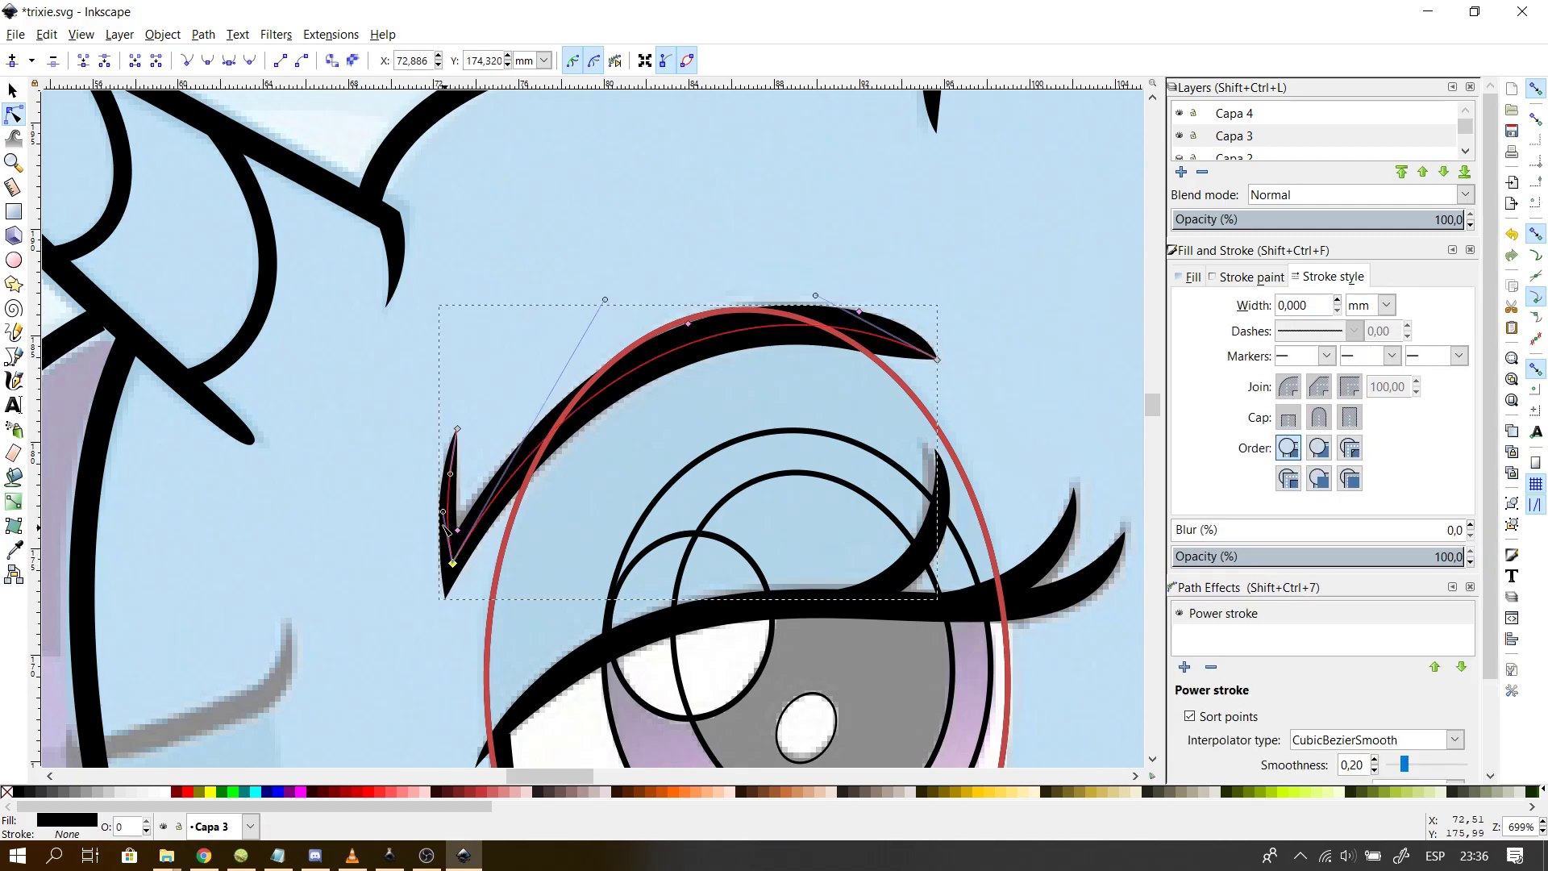
pyautogui.moveTo(443, 512); pyautogui.dragTo(442, 521)
pyautogui.click(381, 505)
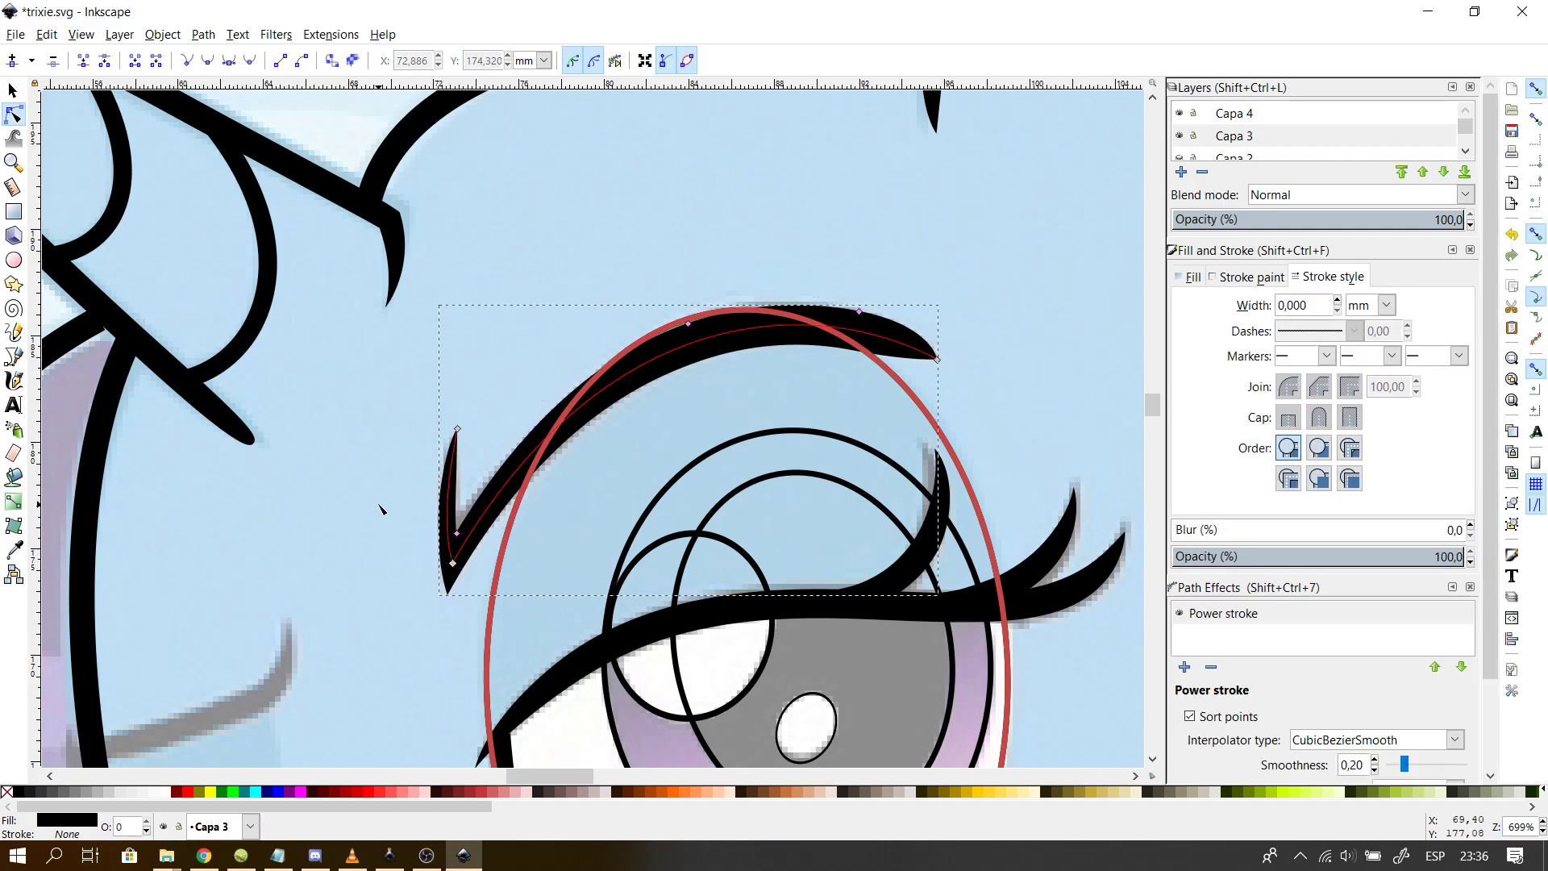
pyautogui.click(381, 509)
pyautogui.scroll(-2, 380, 509)
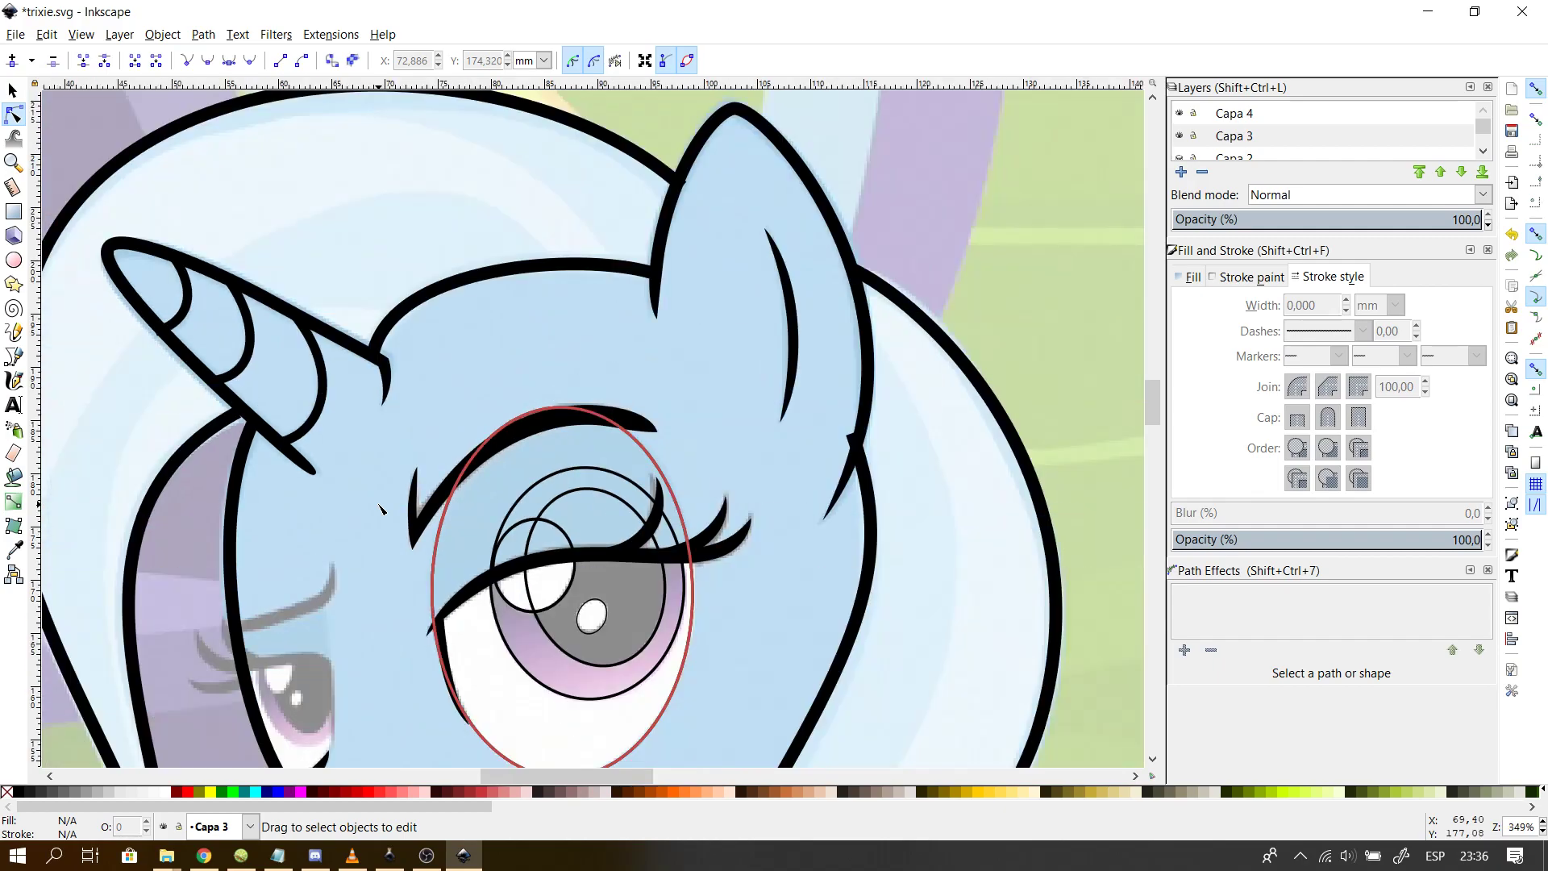
pyautogui.scroll(2, 379, 510)
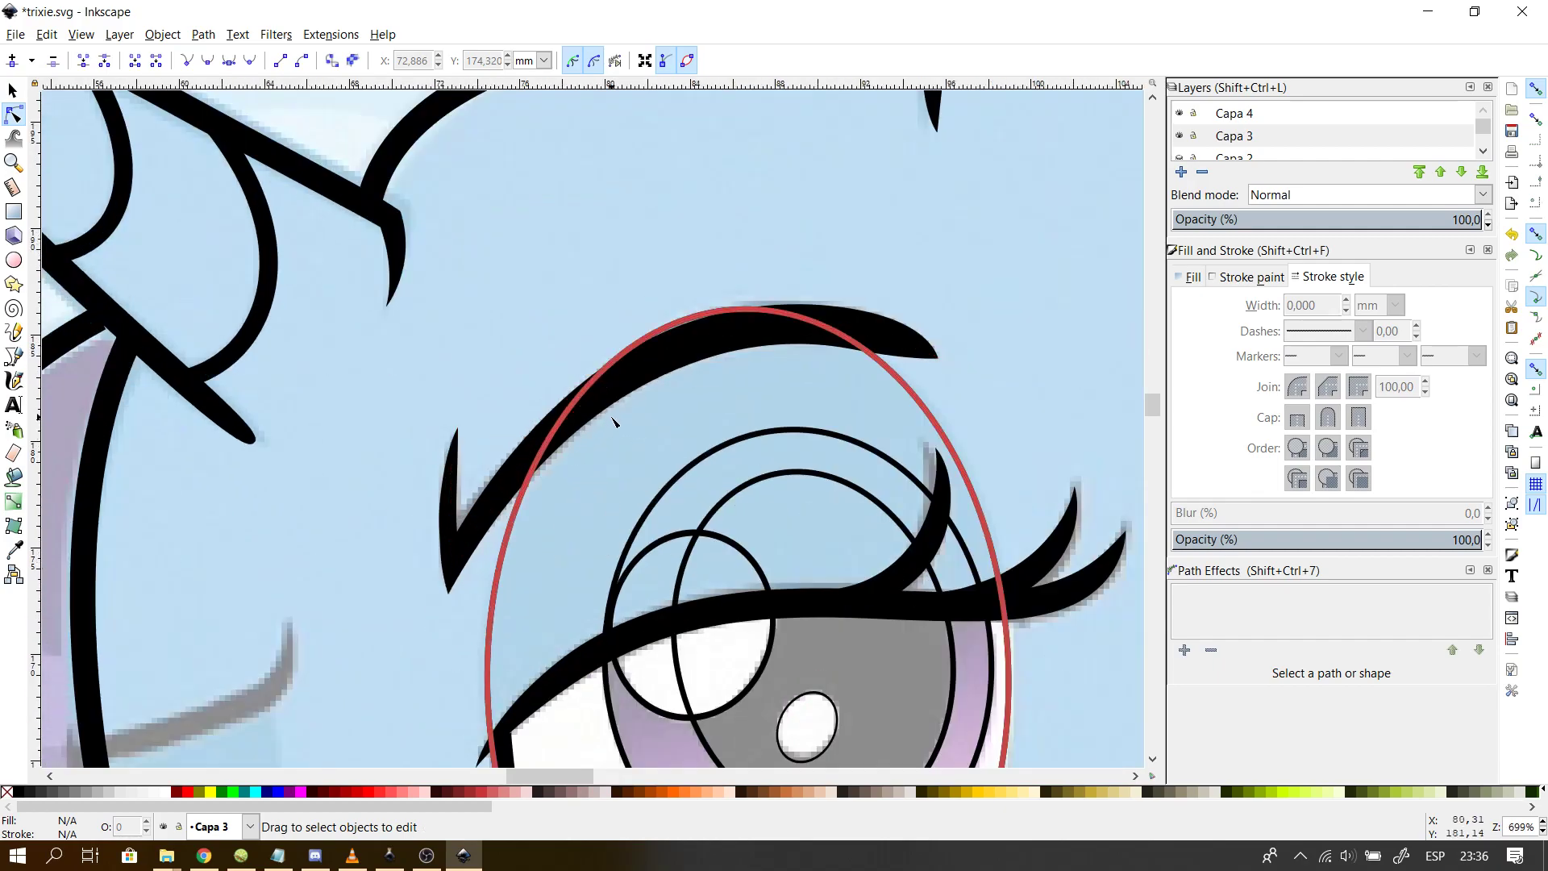
# - Move the eyebrow's inner lower corner node slightly up and pull the arch's curve slightly down onto the reference
pyautogui.click(478, 553)
pyautogui.moveTo(457, 532)
pyautogui.mouseDown()
pyautogui.moveTo(463, 517)
pyautogui.moveTo(453, 554)
pyautogui.mouseUp()
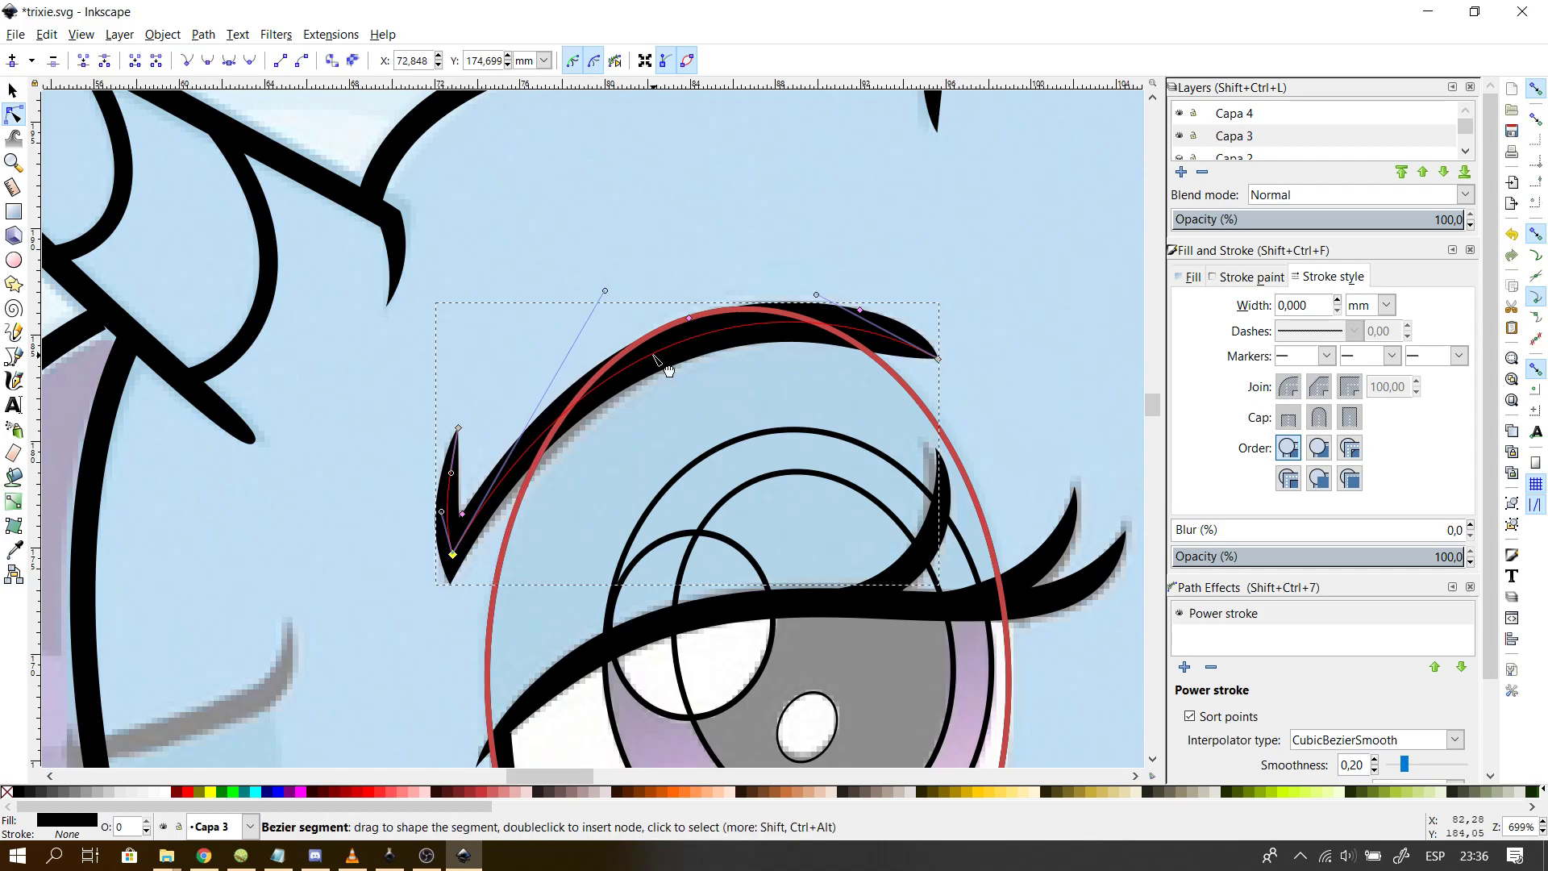
pyautogui.moveTo(643, 359); pyautogui.dragTo(643, 365)
# - Slide the outer width control point inward along the arch and set its width to 1,8650
pyautogui.moveTo(867, 312); pyautogui.dragTo(660, 343)
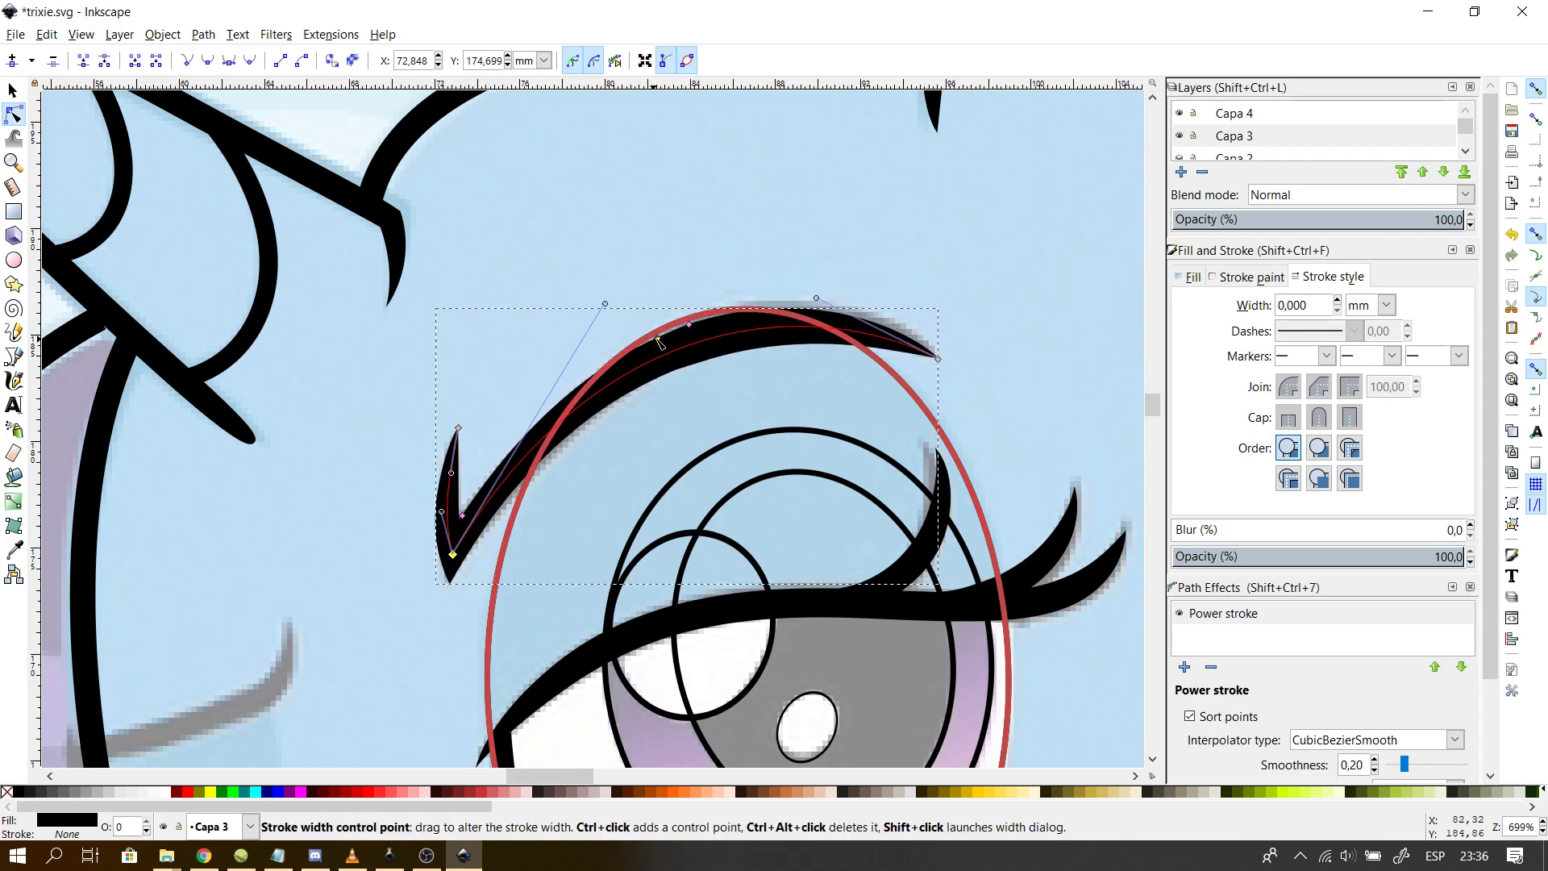
pyautogui.keyDown('shift'); pyautogui.click(659, 340); pyautogui.keyUp('shift')
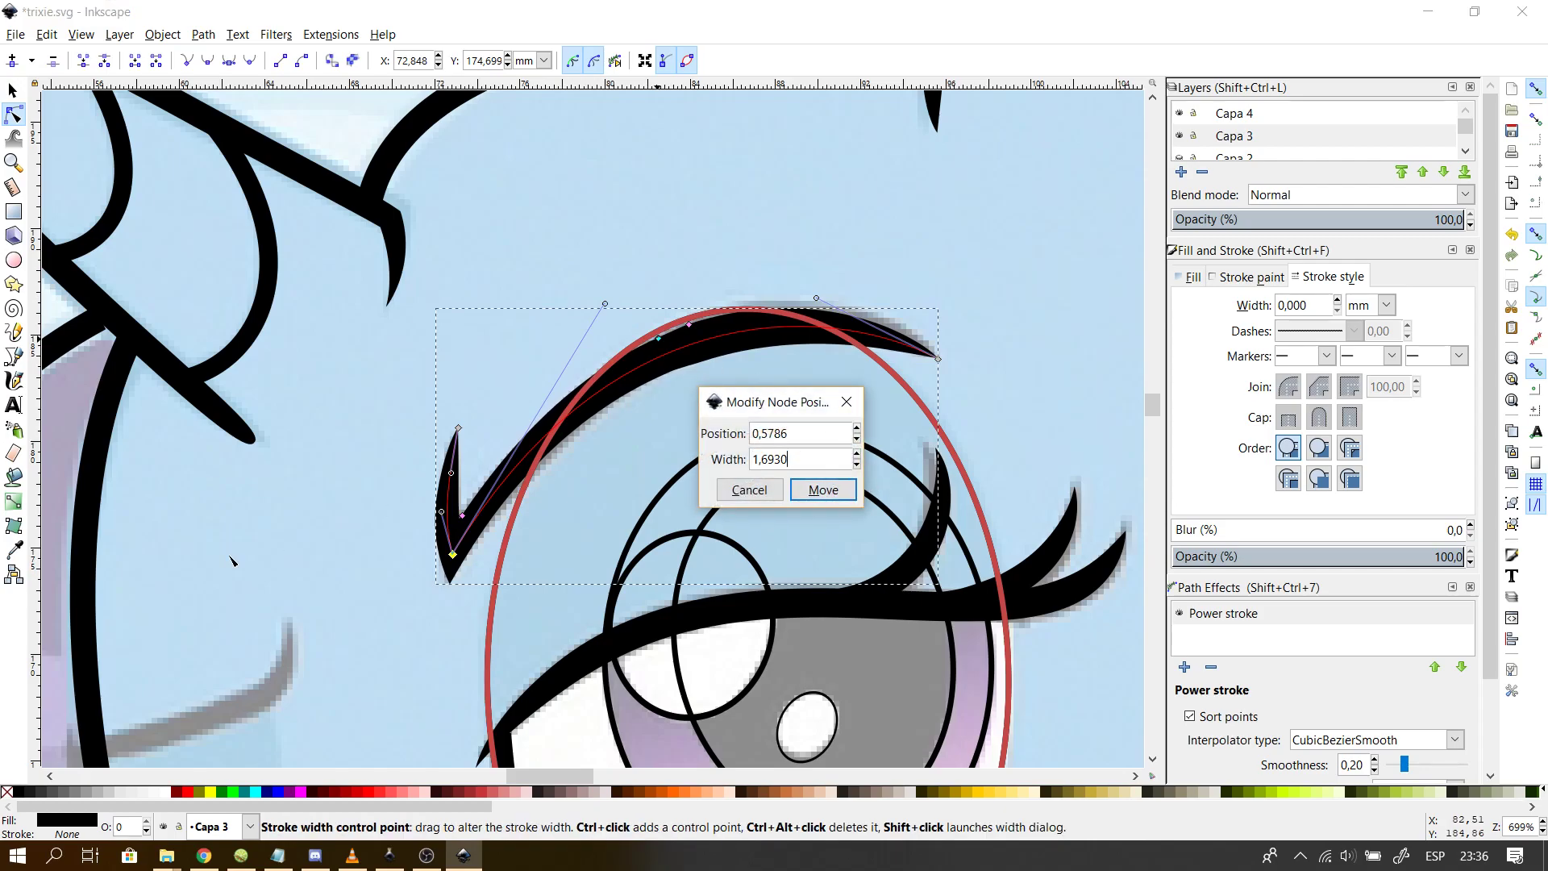
pyautogui.write('1,8650')
pyautogui.press('Return')
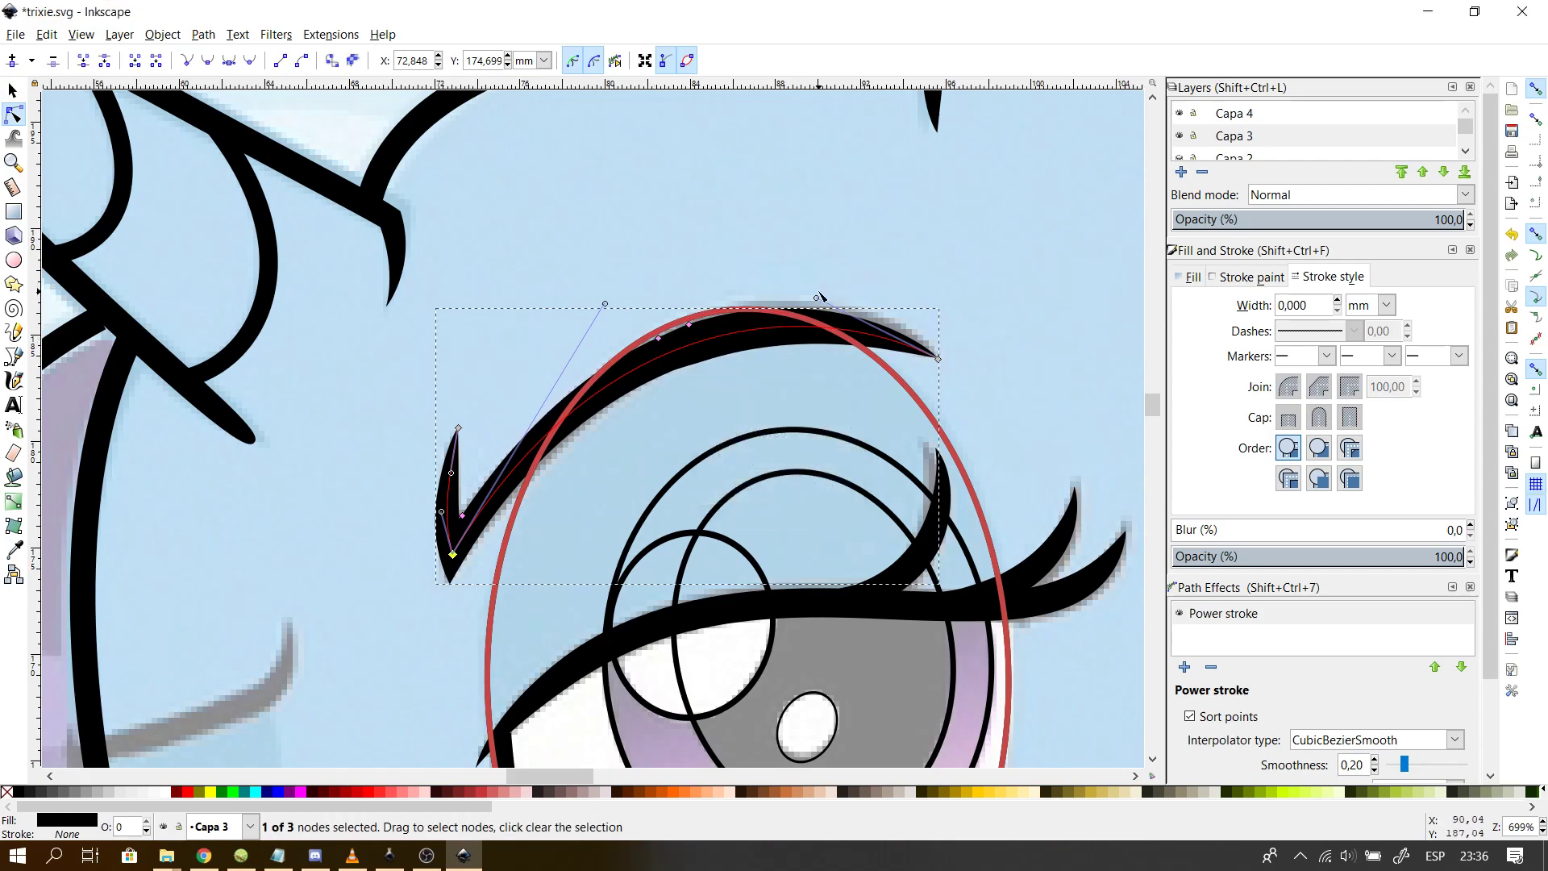
# - Adjust the handle of the eyebrow's outer tip node to reshape the arch's outer end
pyautogui.moveTo(819, 297); pyautogui.dragTo(832, 304)
pyautogui.click(940, 234)
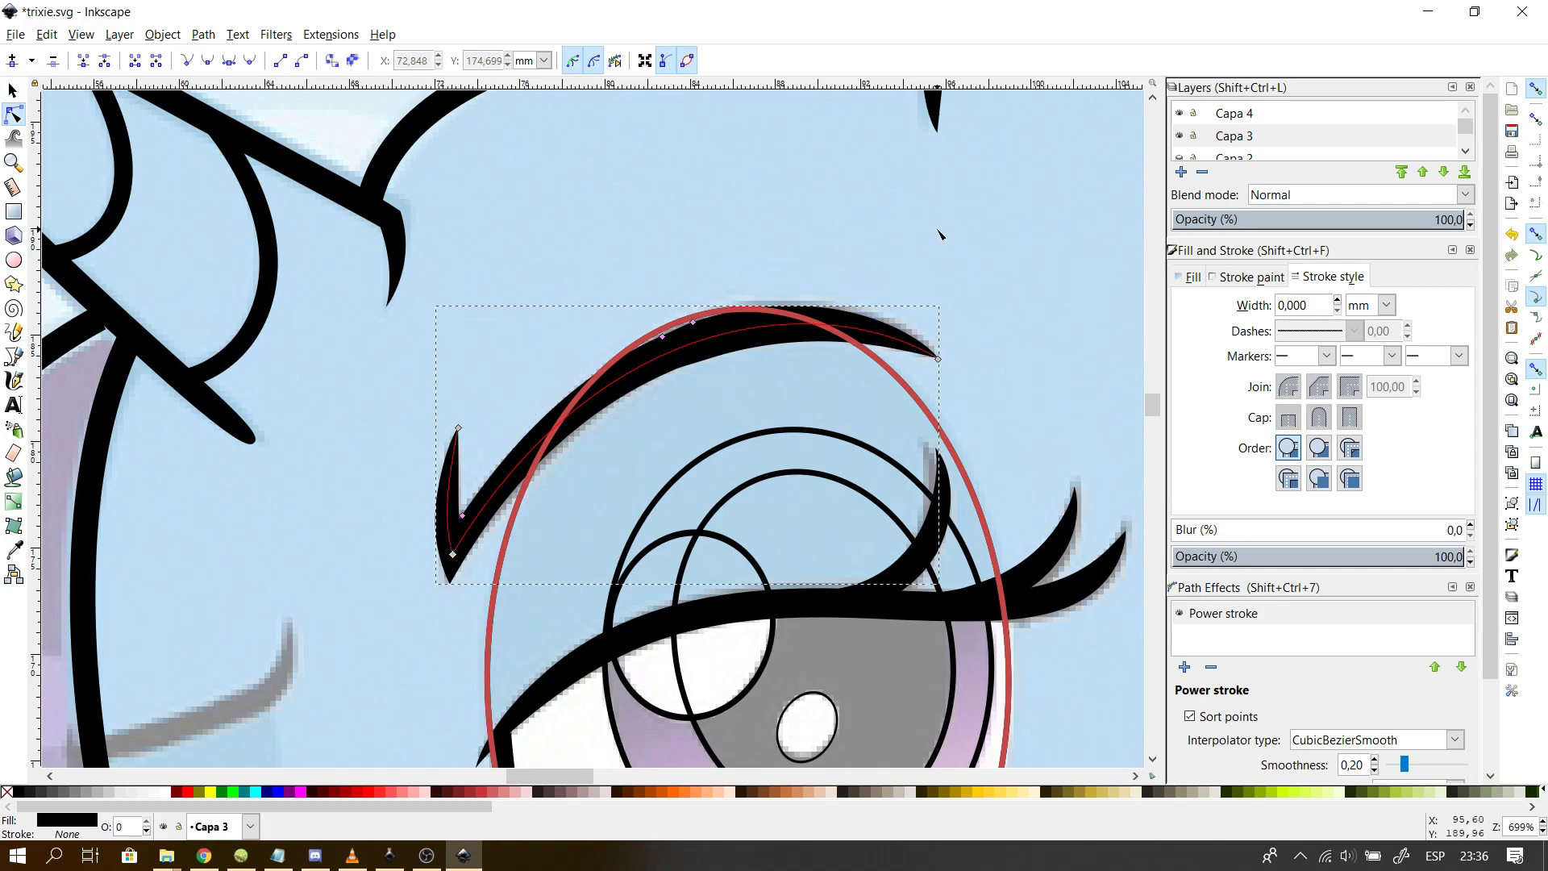
pyautogui.click(725, 266)
# - Shorten the lower handle of the short inner segment to soften its bulge against the reference
pyautogui.click(446, 523)
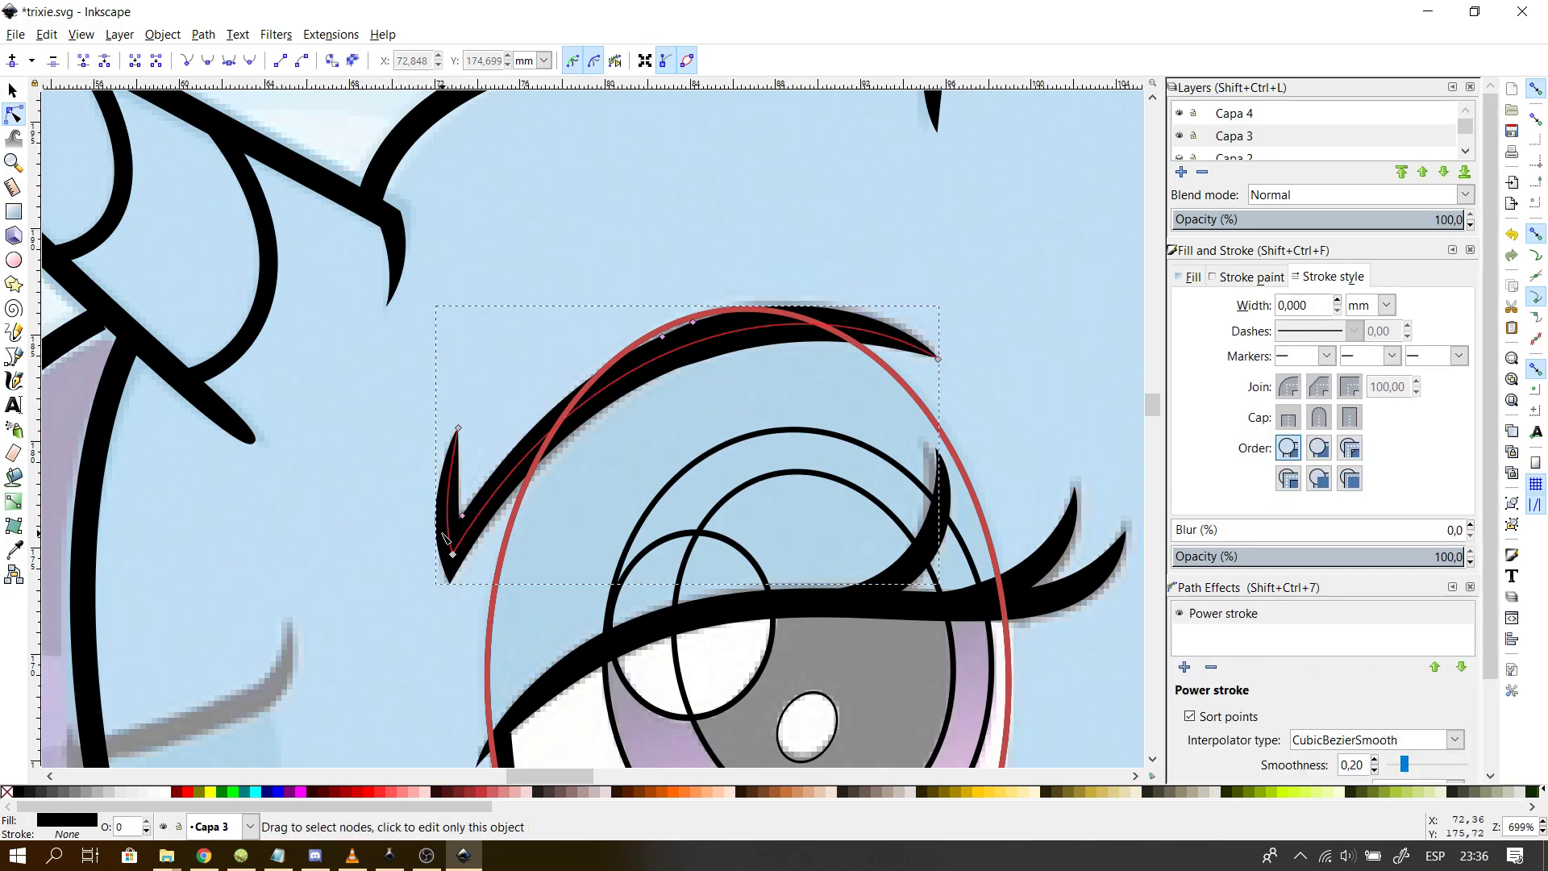
pyautogui.click(445, 534)
pyautogui.moveTo(446, 513); pyautogui.dragTo(447, 508)
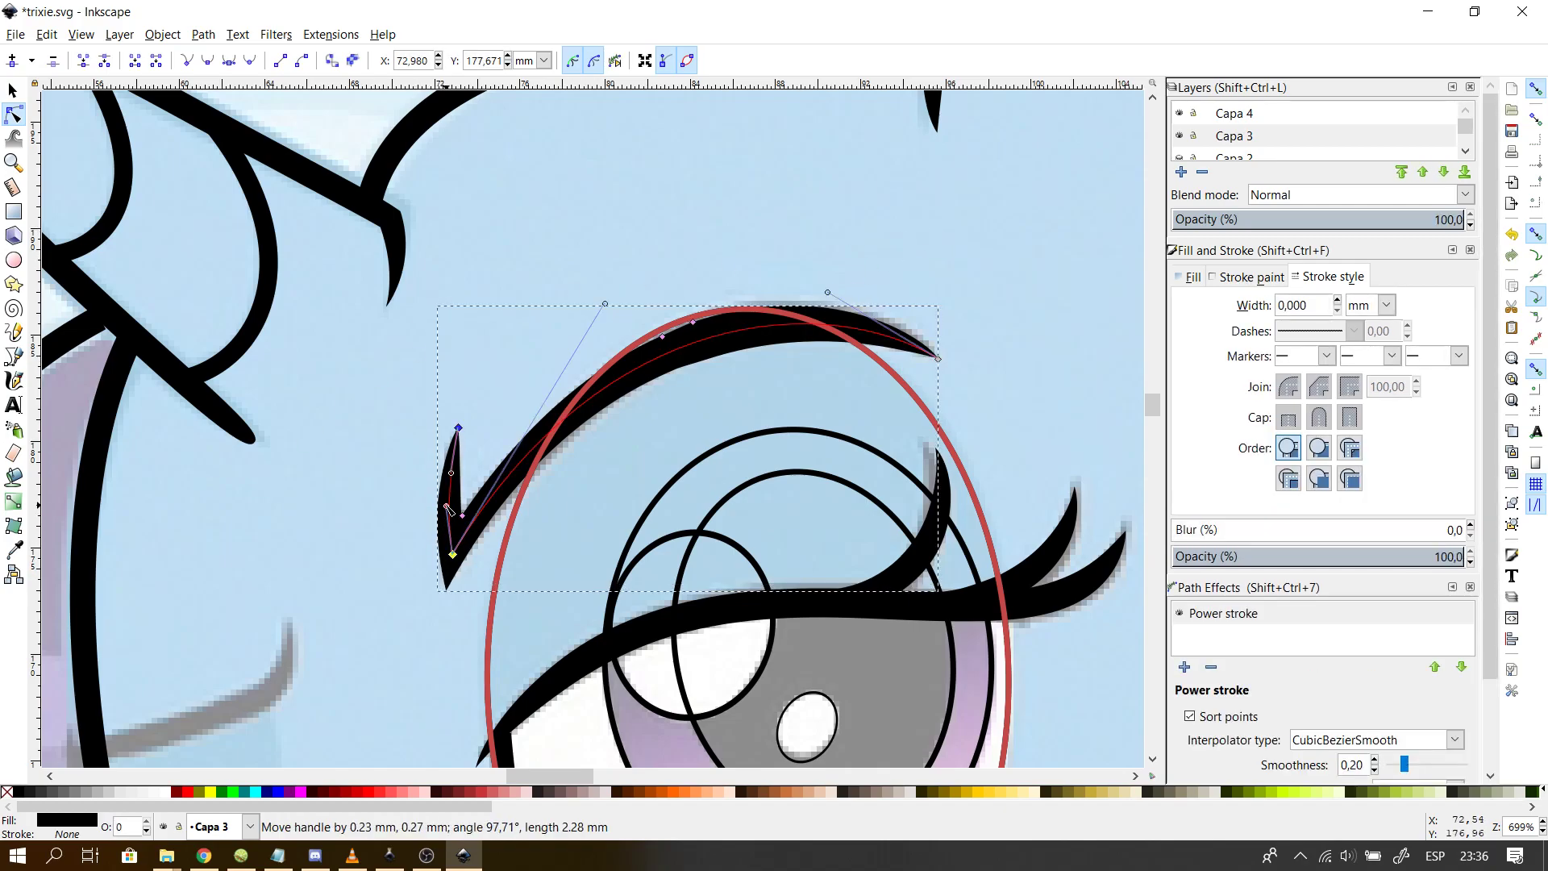
pyautogui.click(407, 516)
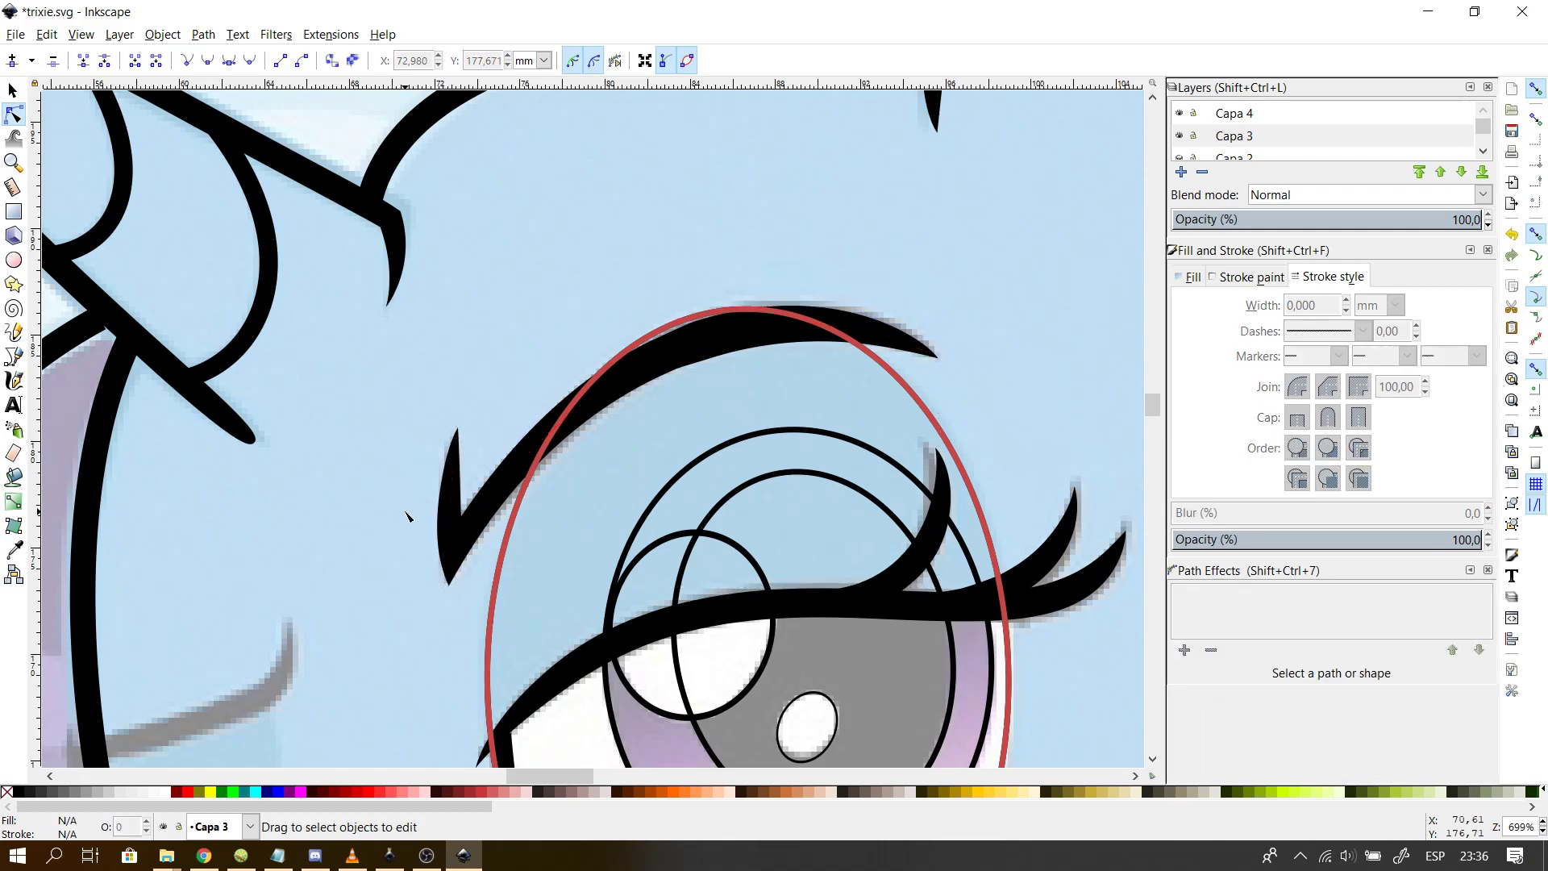
pyautogui.scroll(-2, 407, 516)
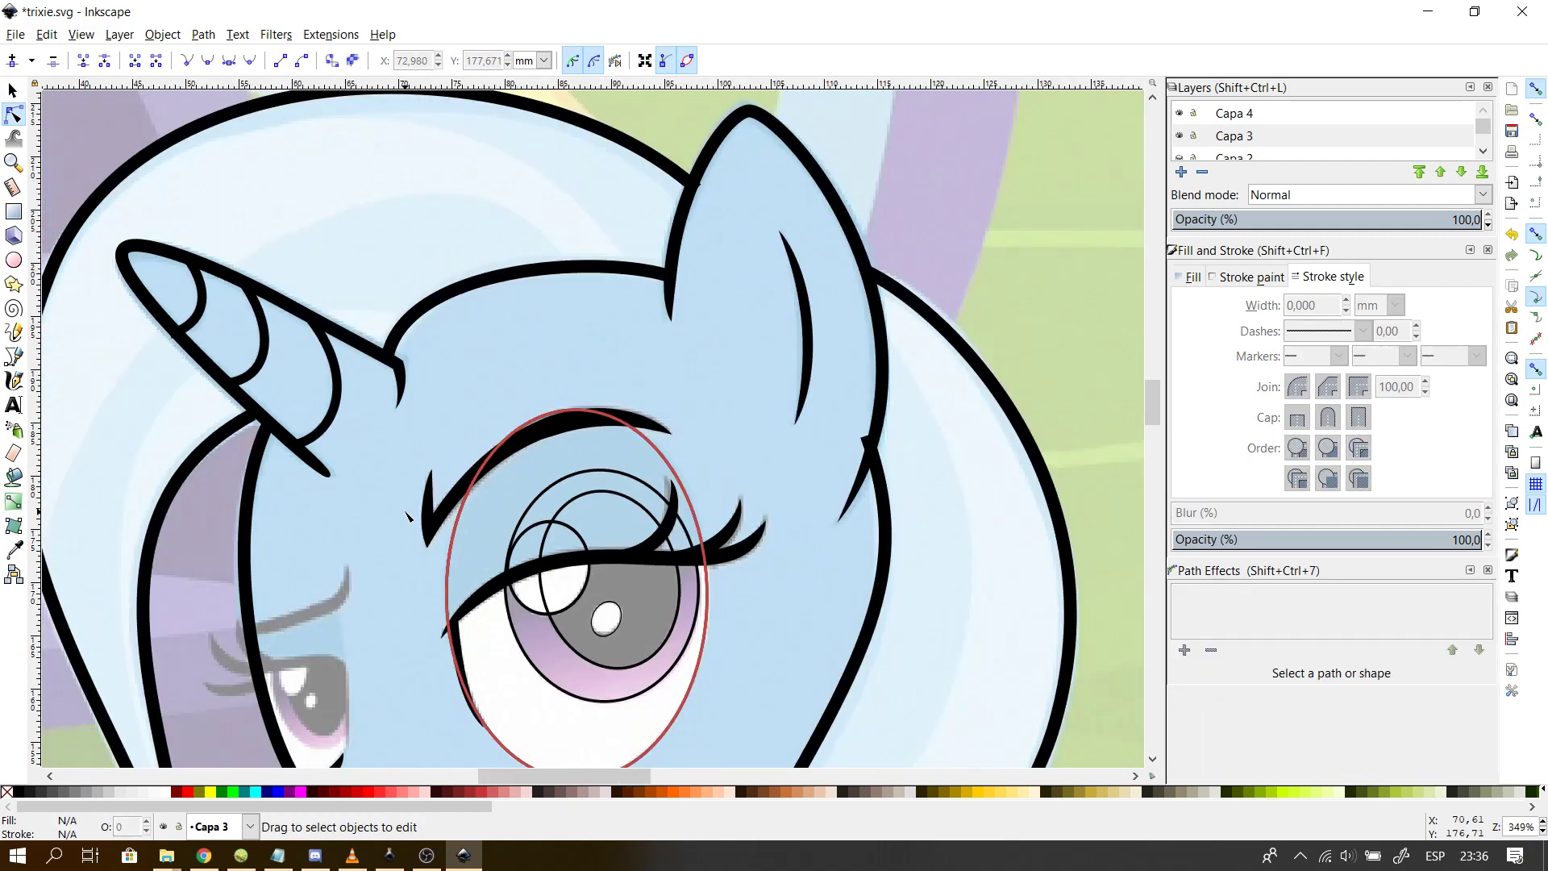
pyautogui.scroll(3, 395, 528)
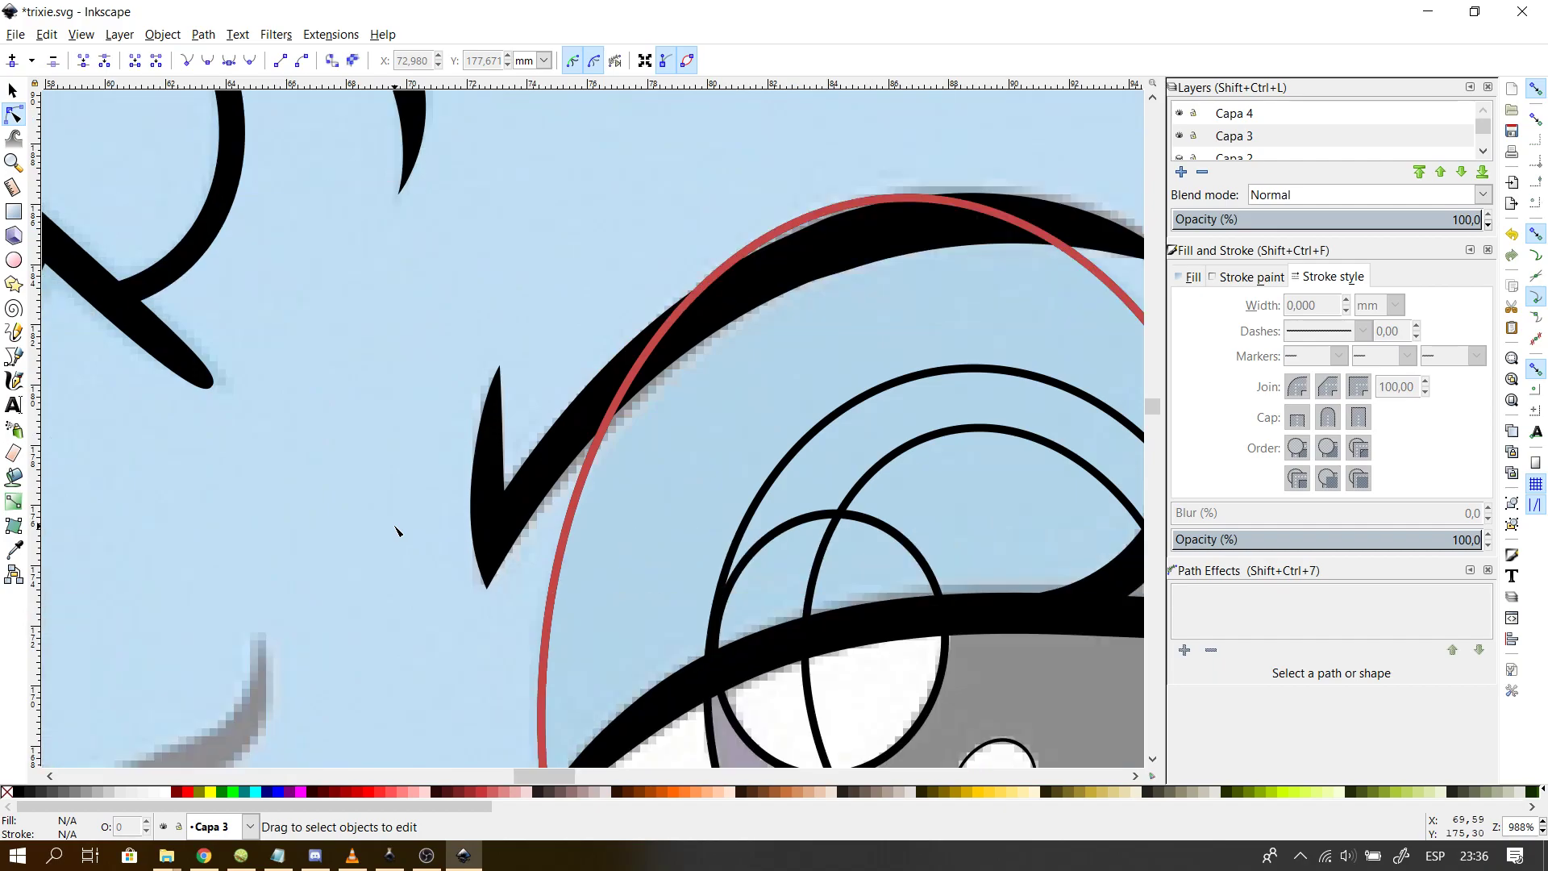
# - Nudge the width control point at the eyebrow's inner corner to fine-tune the stroke thickness there
pyautogui.click(525, 465)
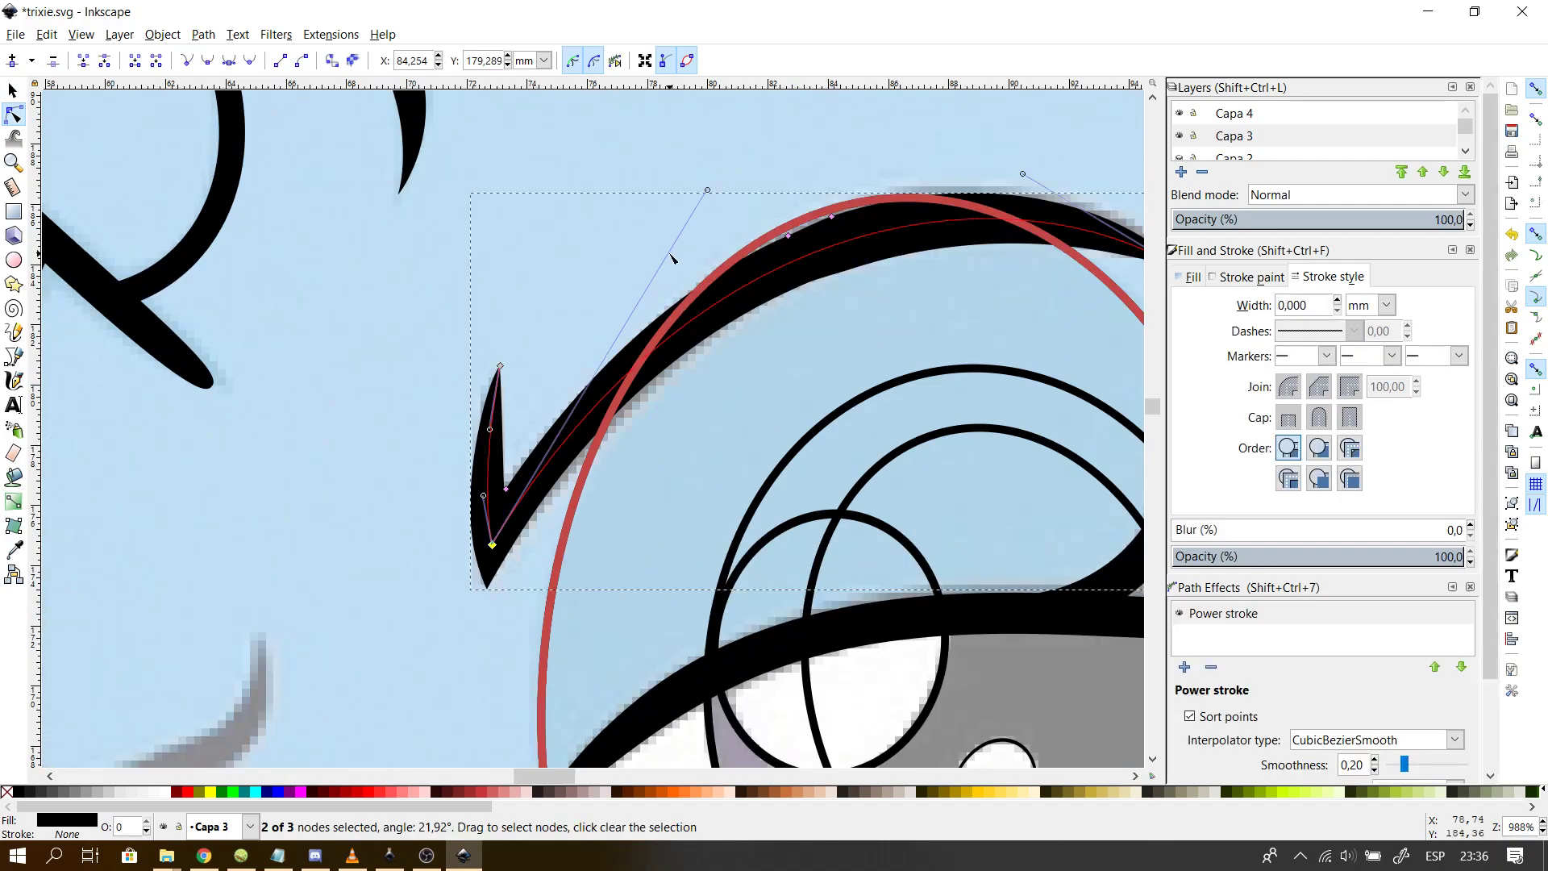
pyautogui.moveTo(507, 488)
pyautogui.mouseDown()
pyautogui.moveTo(516, 462)
pyautogui.moveTo(492, 451)
pyautogui.moveTo(525, 460)
pyautogui.moveTo(508, 503)
pyautogui.moveTo(513, 481)
pyautogui.mouseUp()
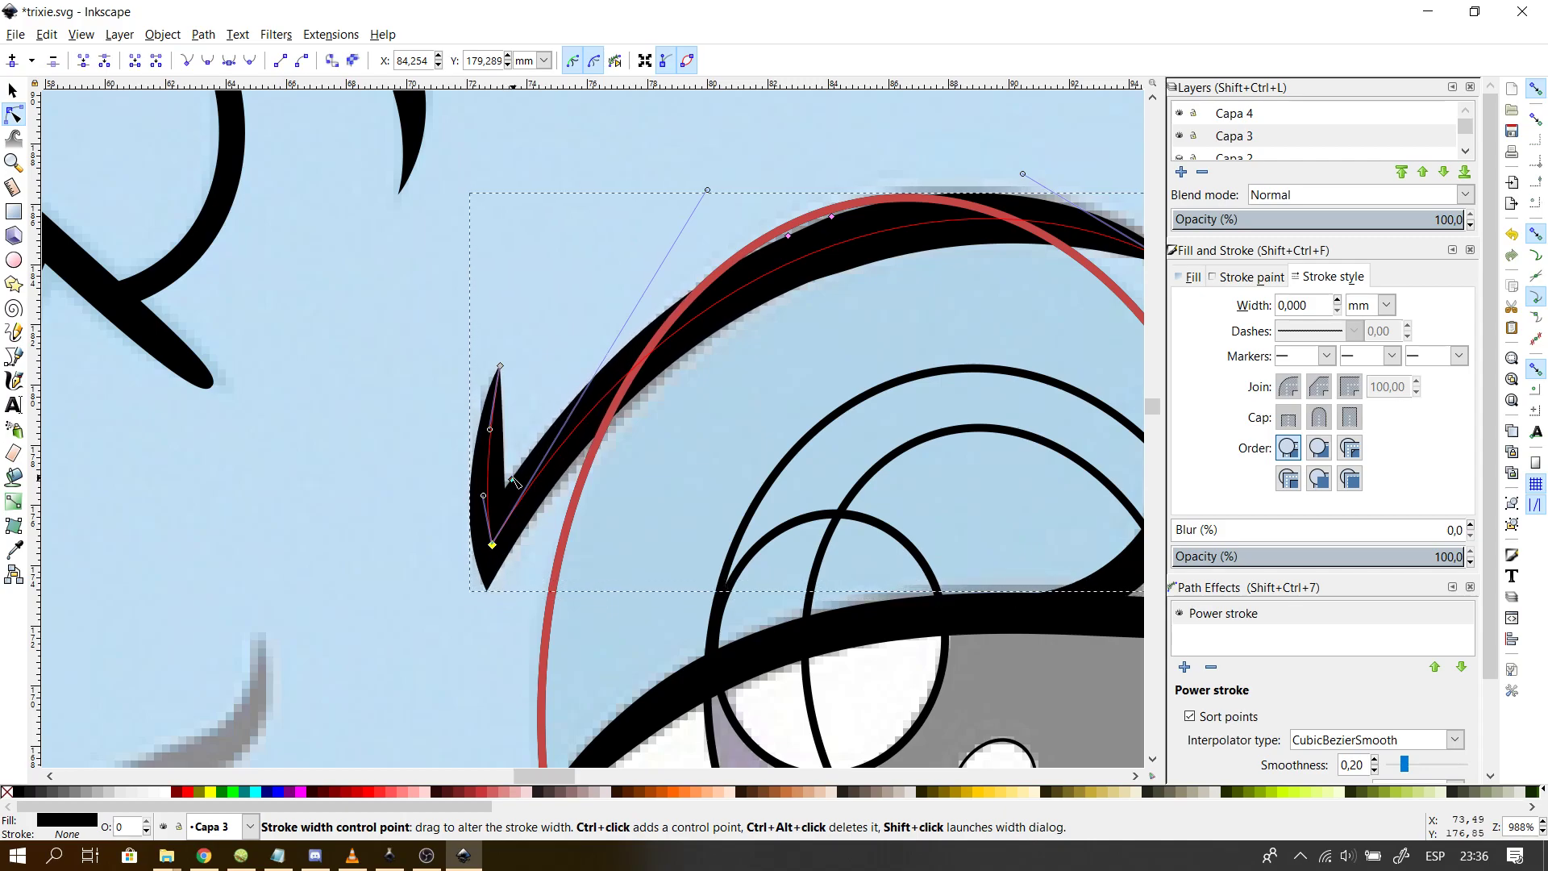
pyautogui.click(411, 474)
pyautogui.scroll(-2, 400, 484)
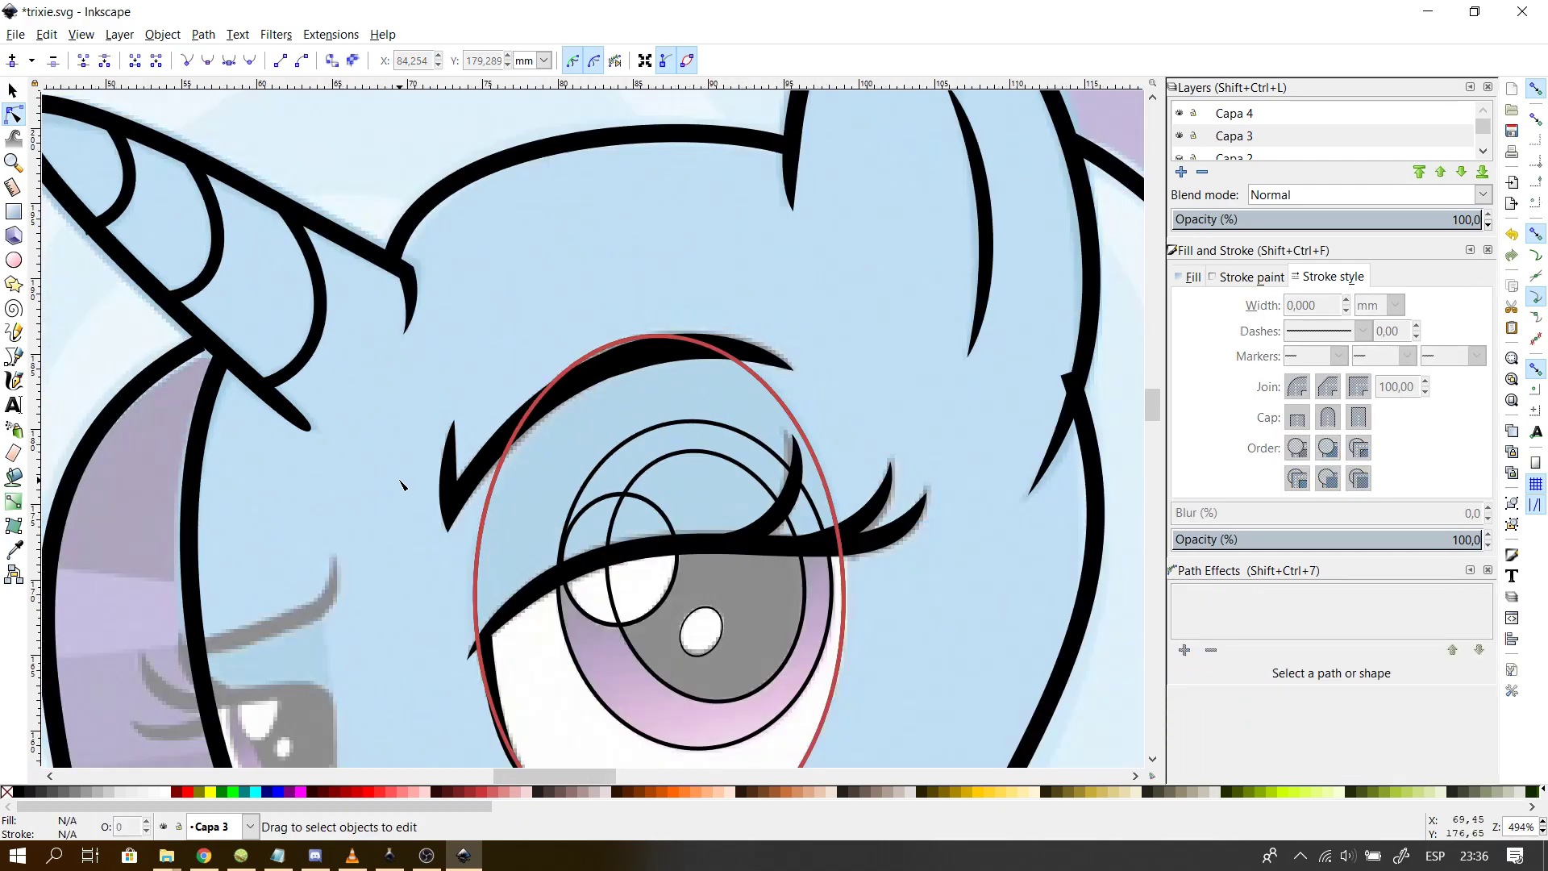
pyautogui.scroll(-1, 401, 484)
pyautogui.scroll(-2, 401, 483)
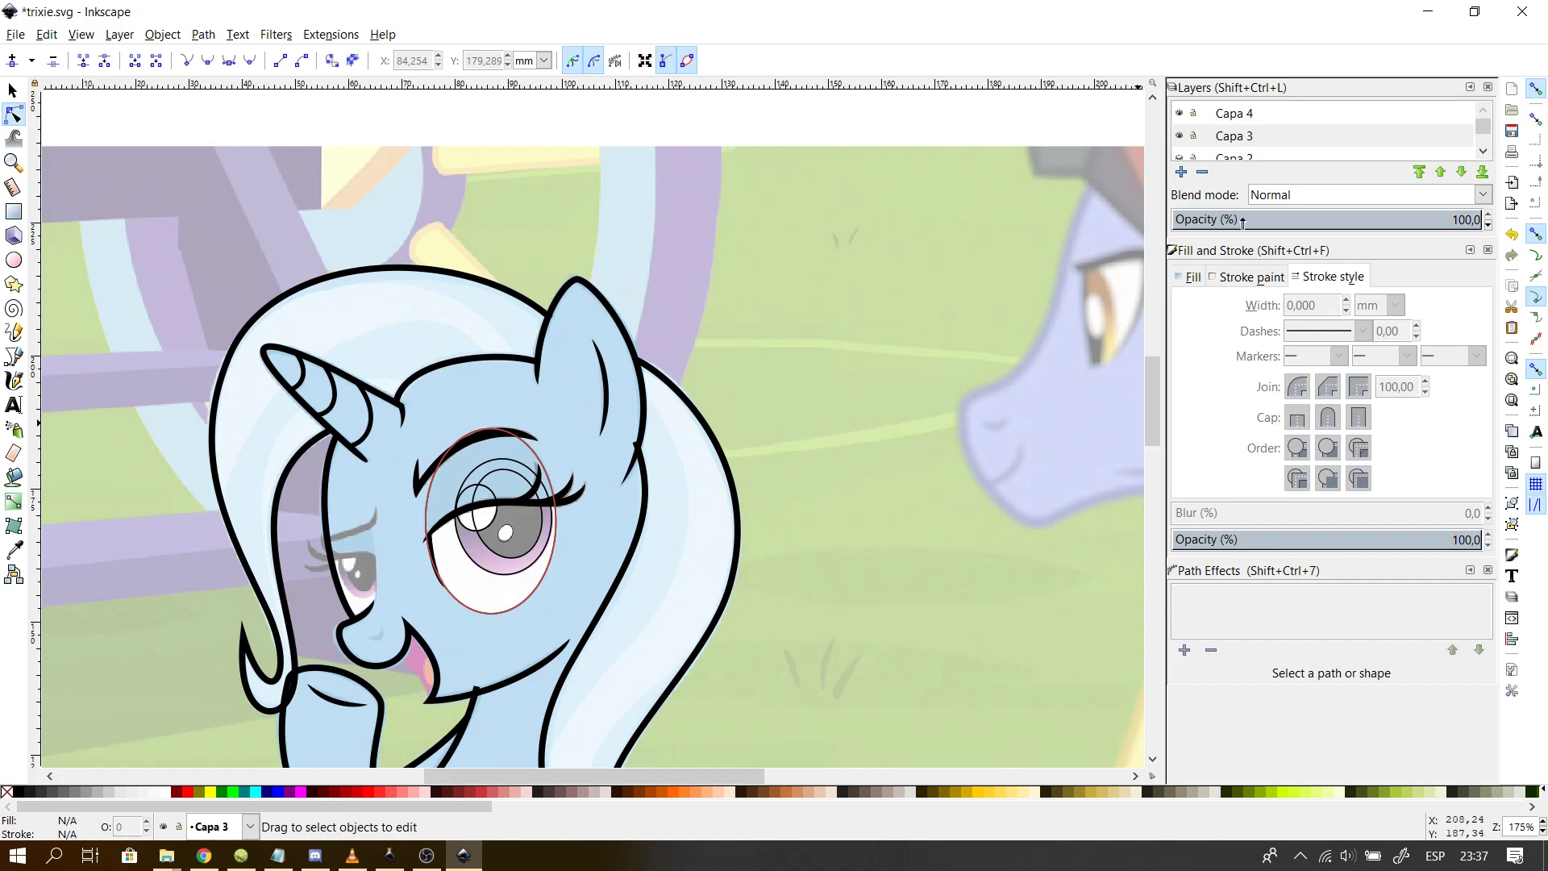
# - Toggle the visibility of layer Capa 3 to compare the line art with the reference underneath
pyautogui.click(1179, 138)
pyautogui.click(1179, 137)
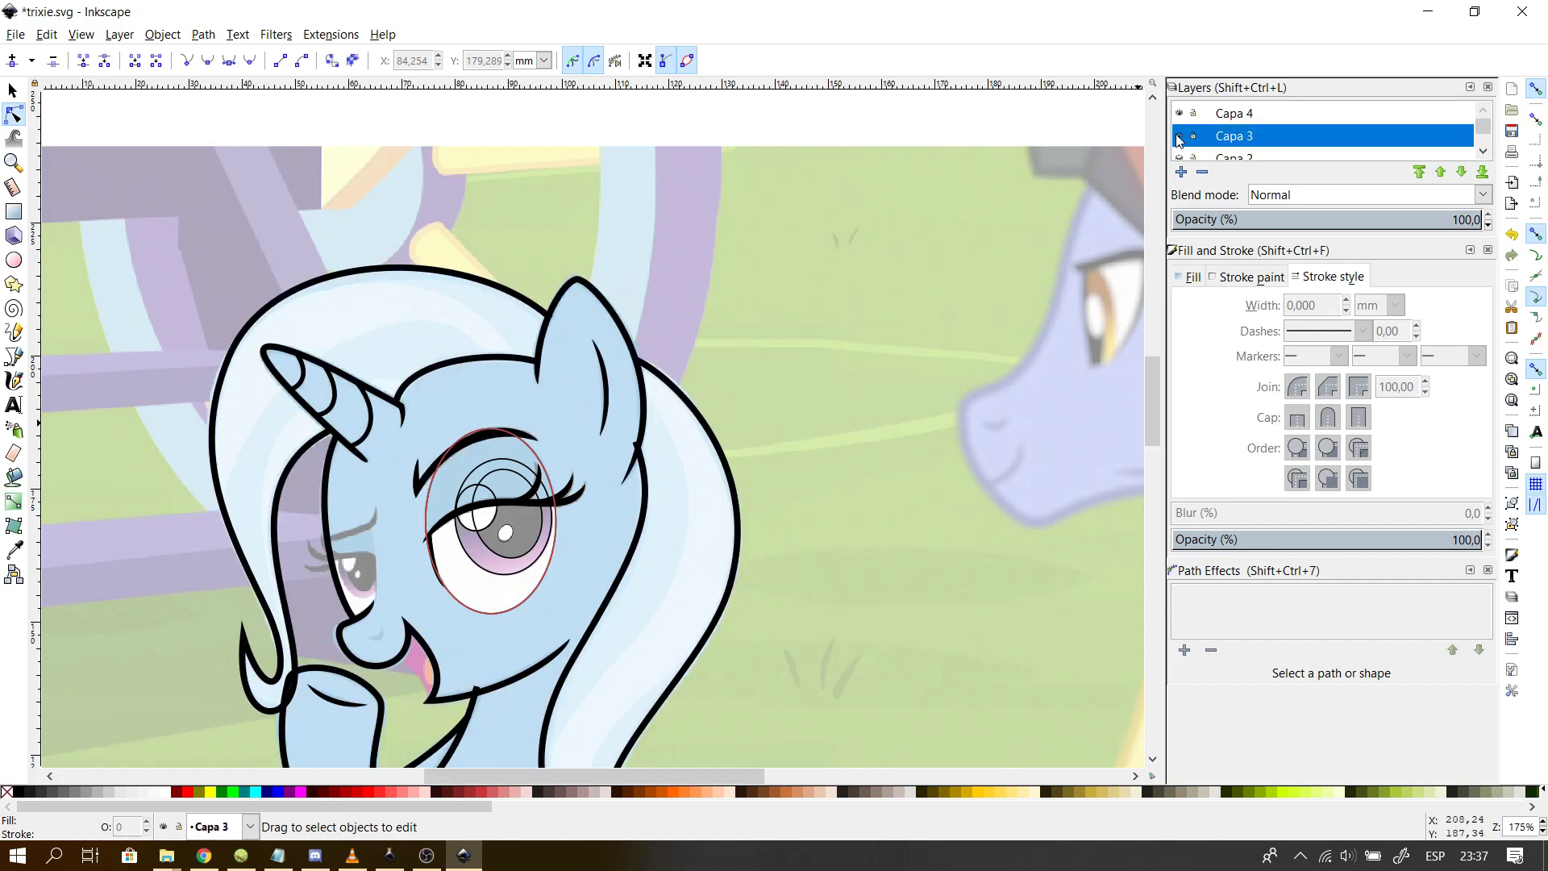
pyautogui.click(1179, 137)
pyautogui.click(1179, 137)
pyautogui.scroll(4, 395, 382)
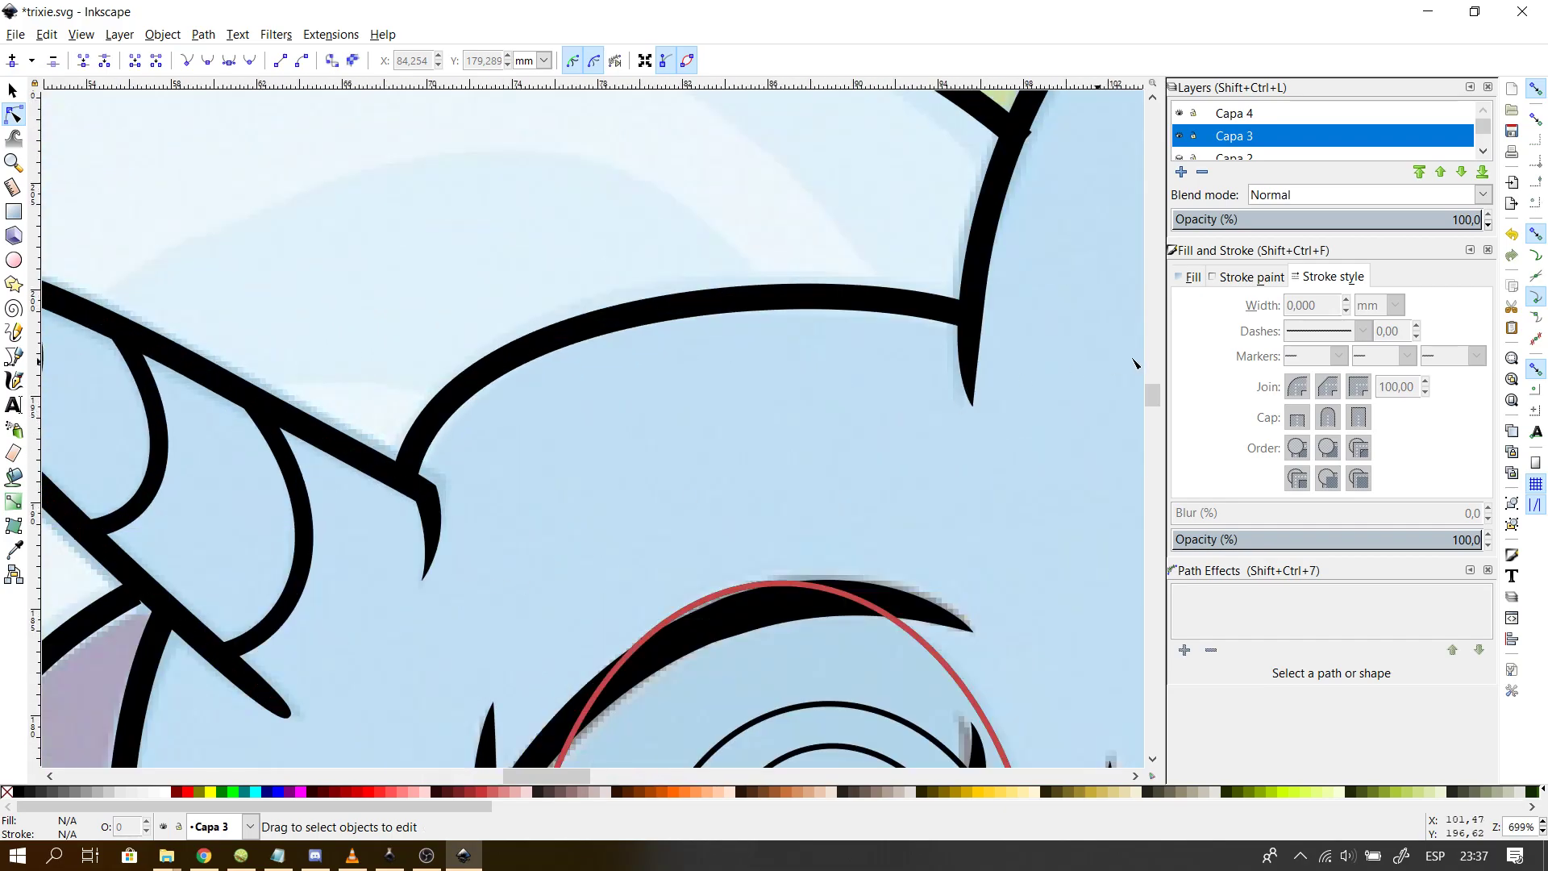
pyautogui.moveTo(1154, 393); pyautogui.dragTo(1154, 408)
# - Undo a trial change to the short inner segment's handle and shift the inner corner's width control point slightly sideways instead
pyautogui.click(488, 542)
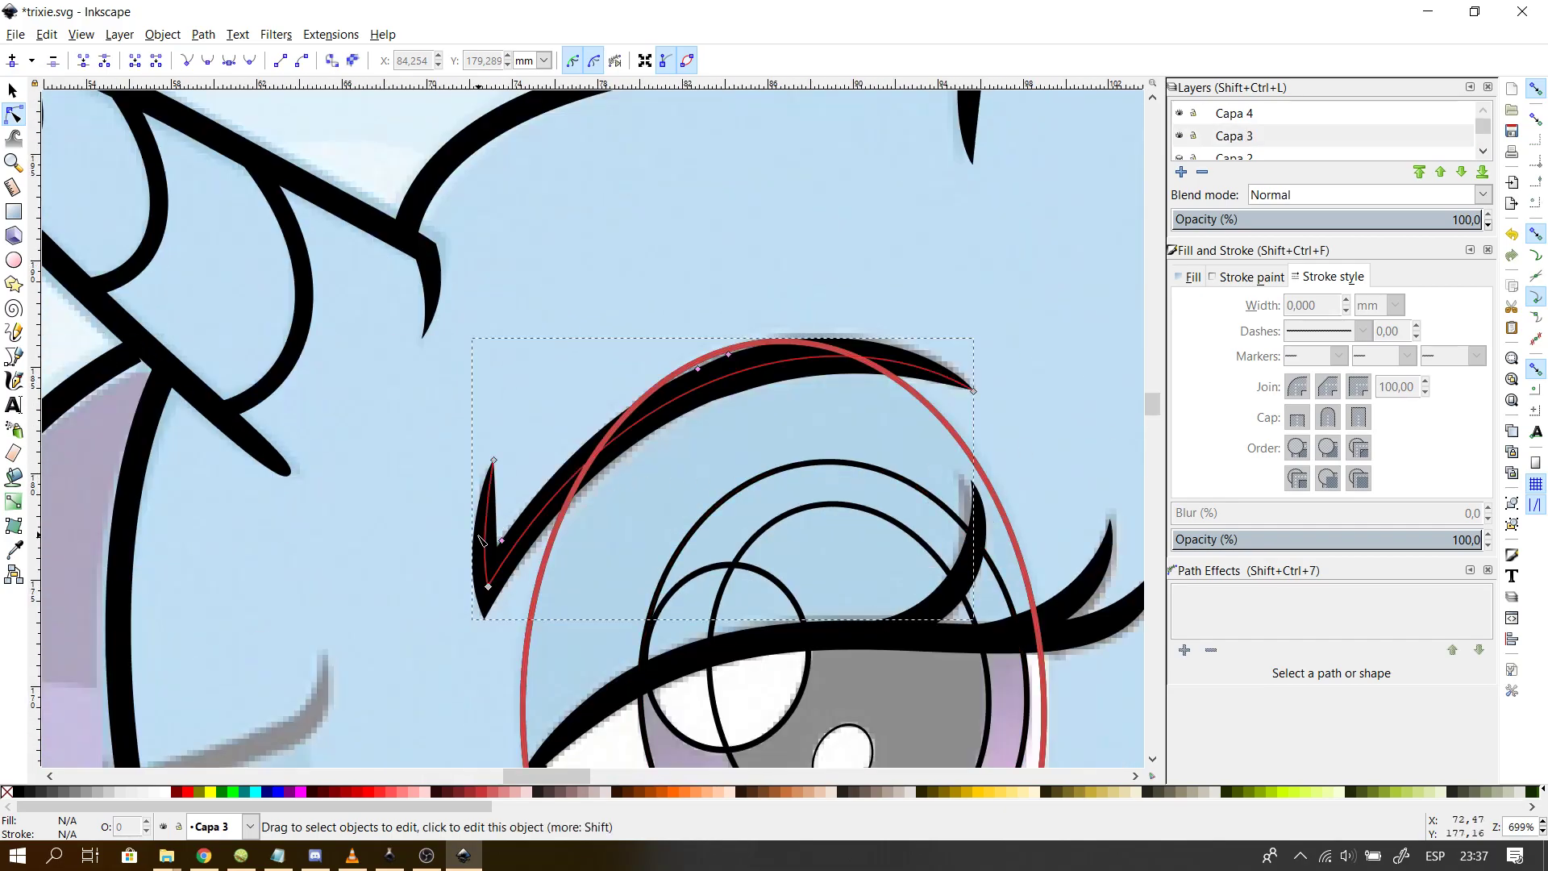
pyautogui.doubleClick(484, 552)
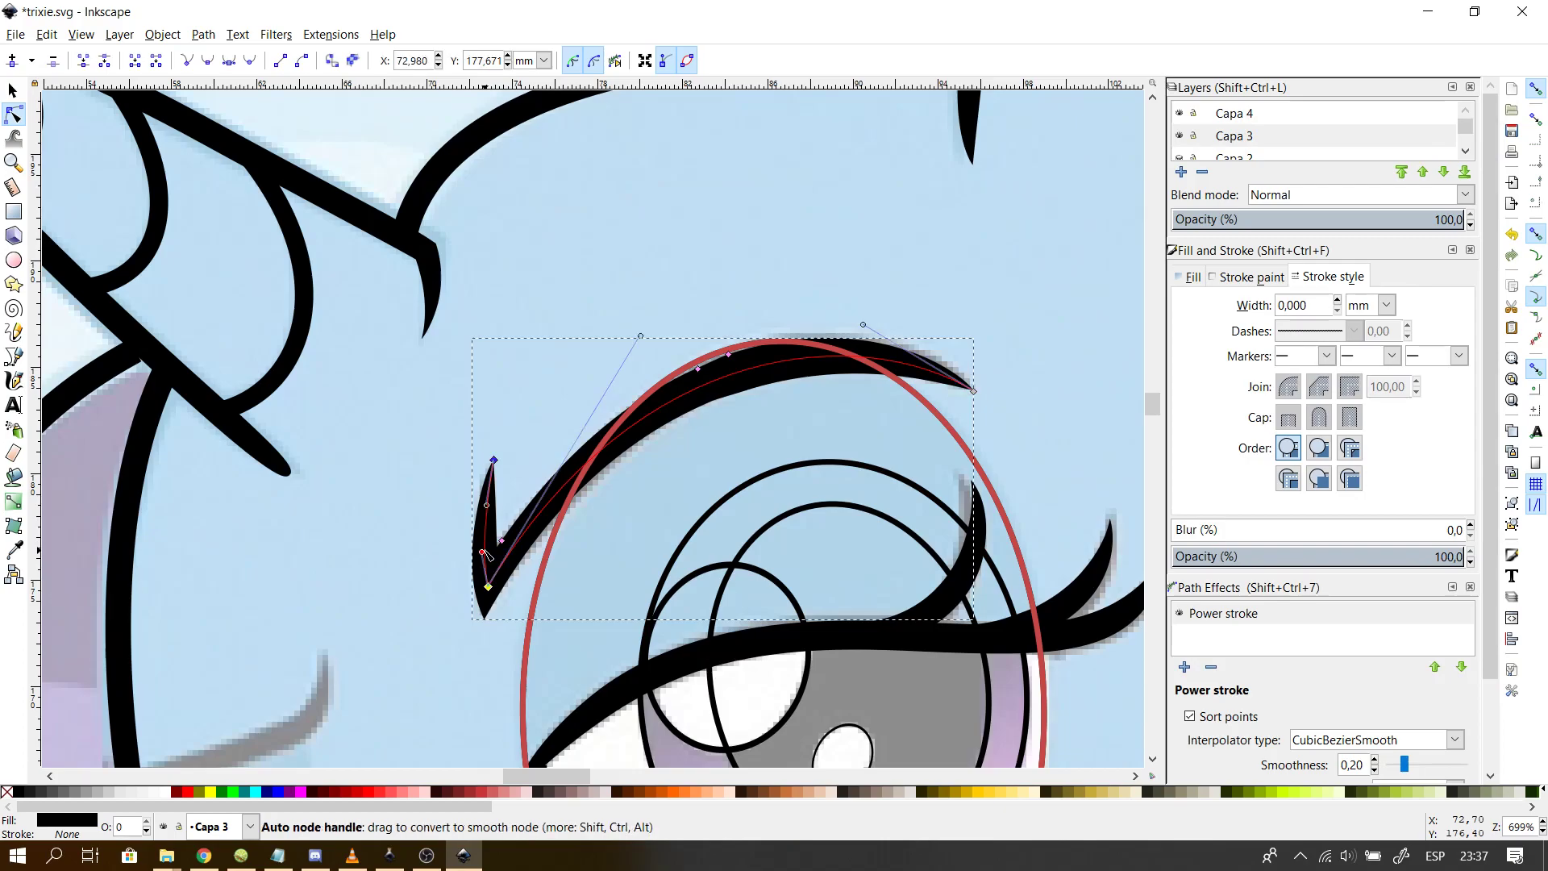
pyautogui.moveTo(484, 553); pyautogui.dragTo(490, 560)
pyautogui.hotkey('ctrl', 'z')
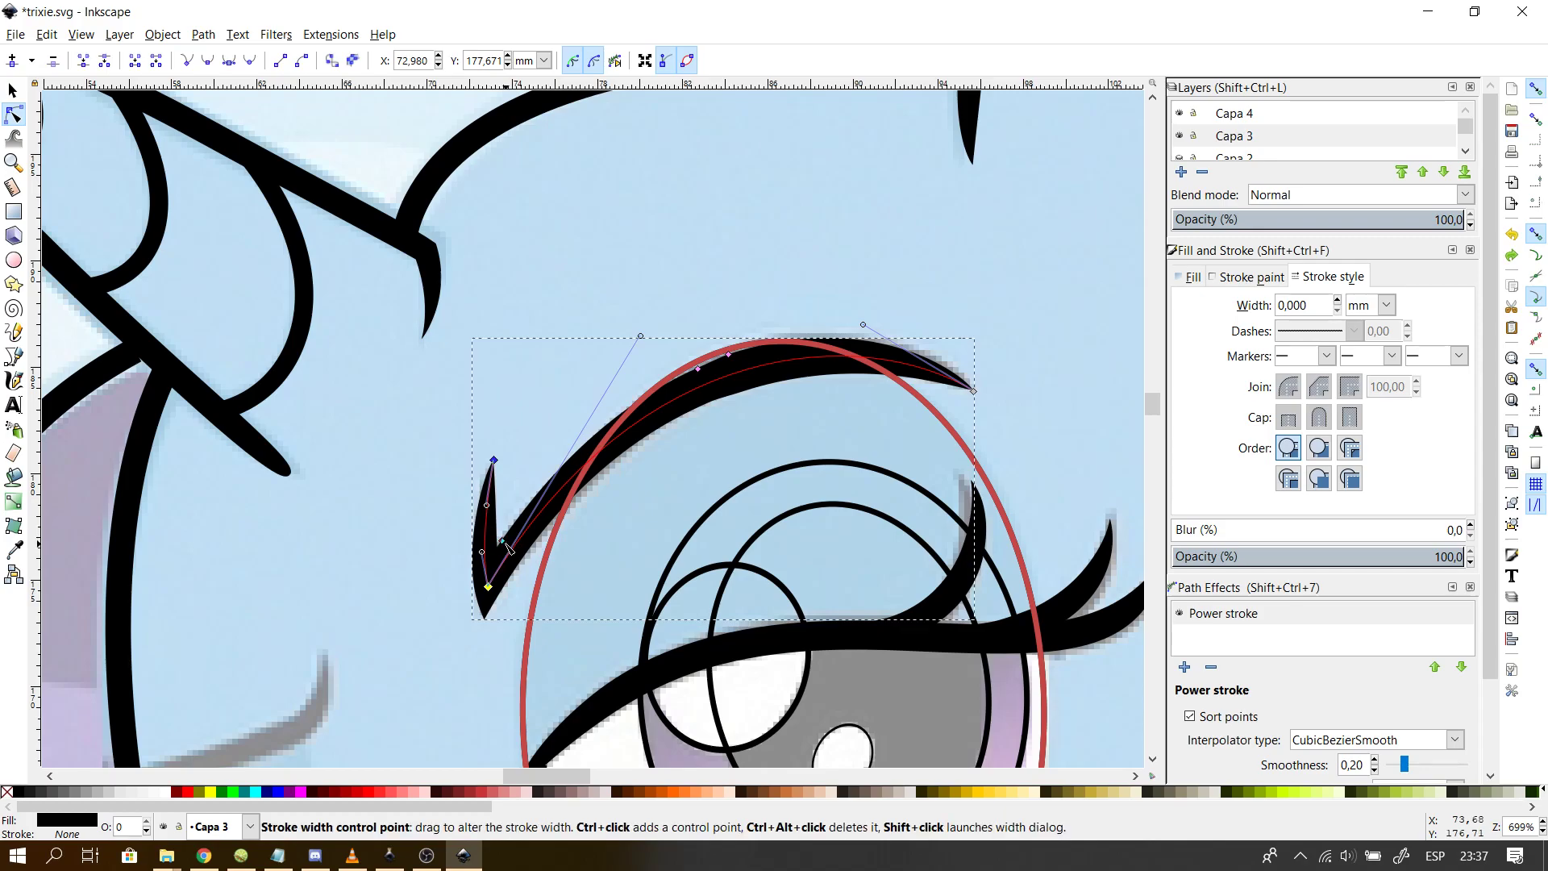
pyautogui.moveTo(507, 544); pyautogui.dragTo(503, 536)
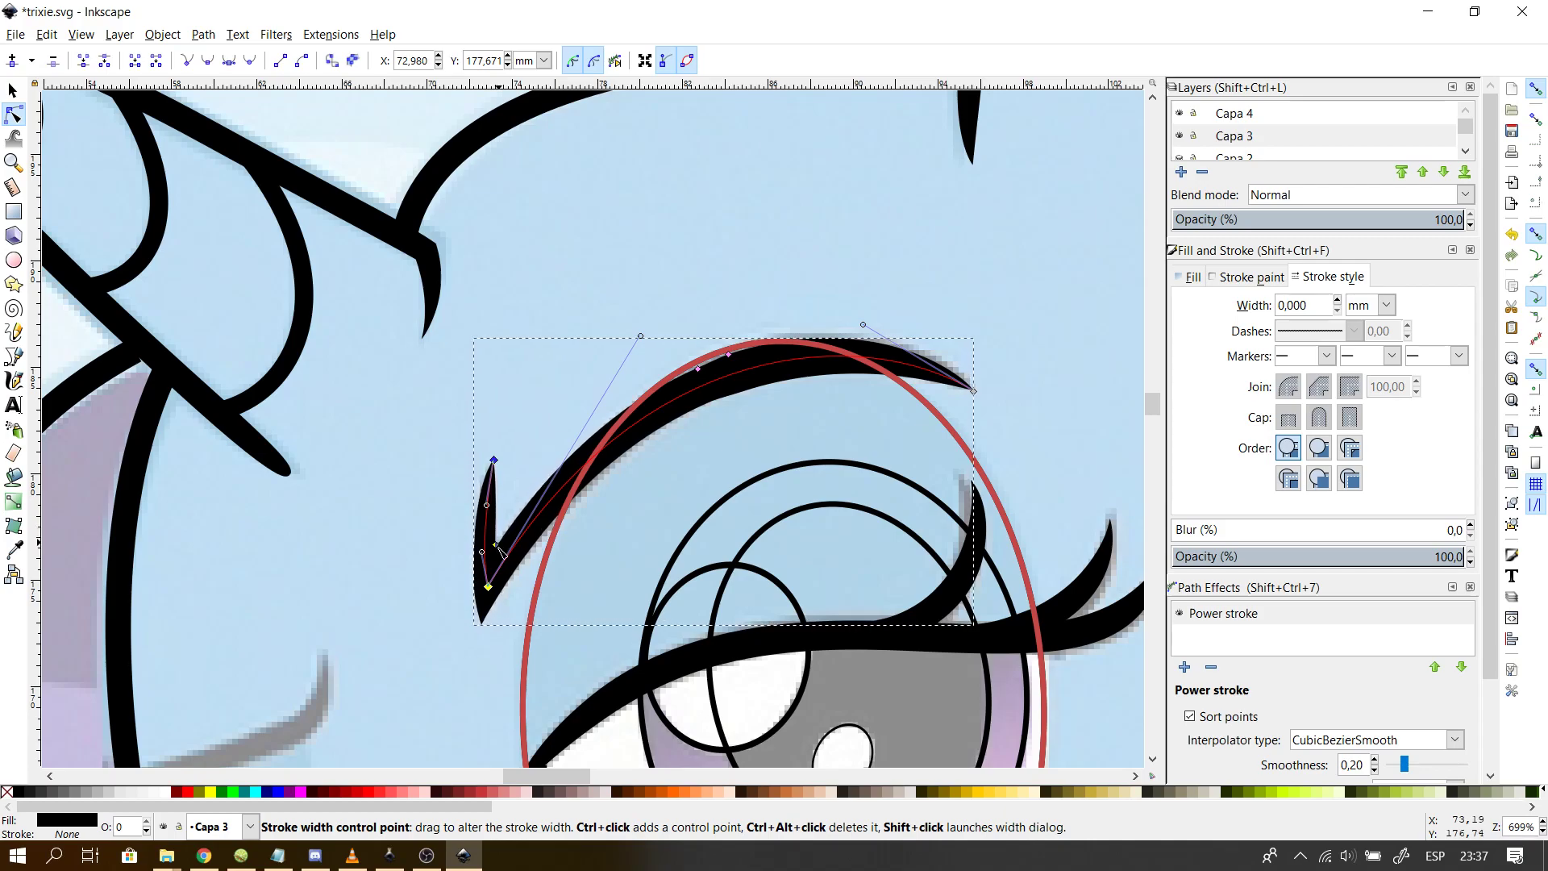
pyautogui.click(363, 536)
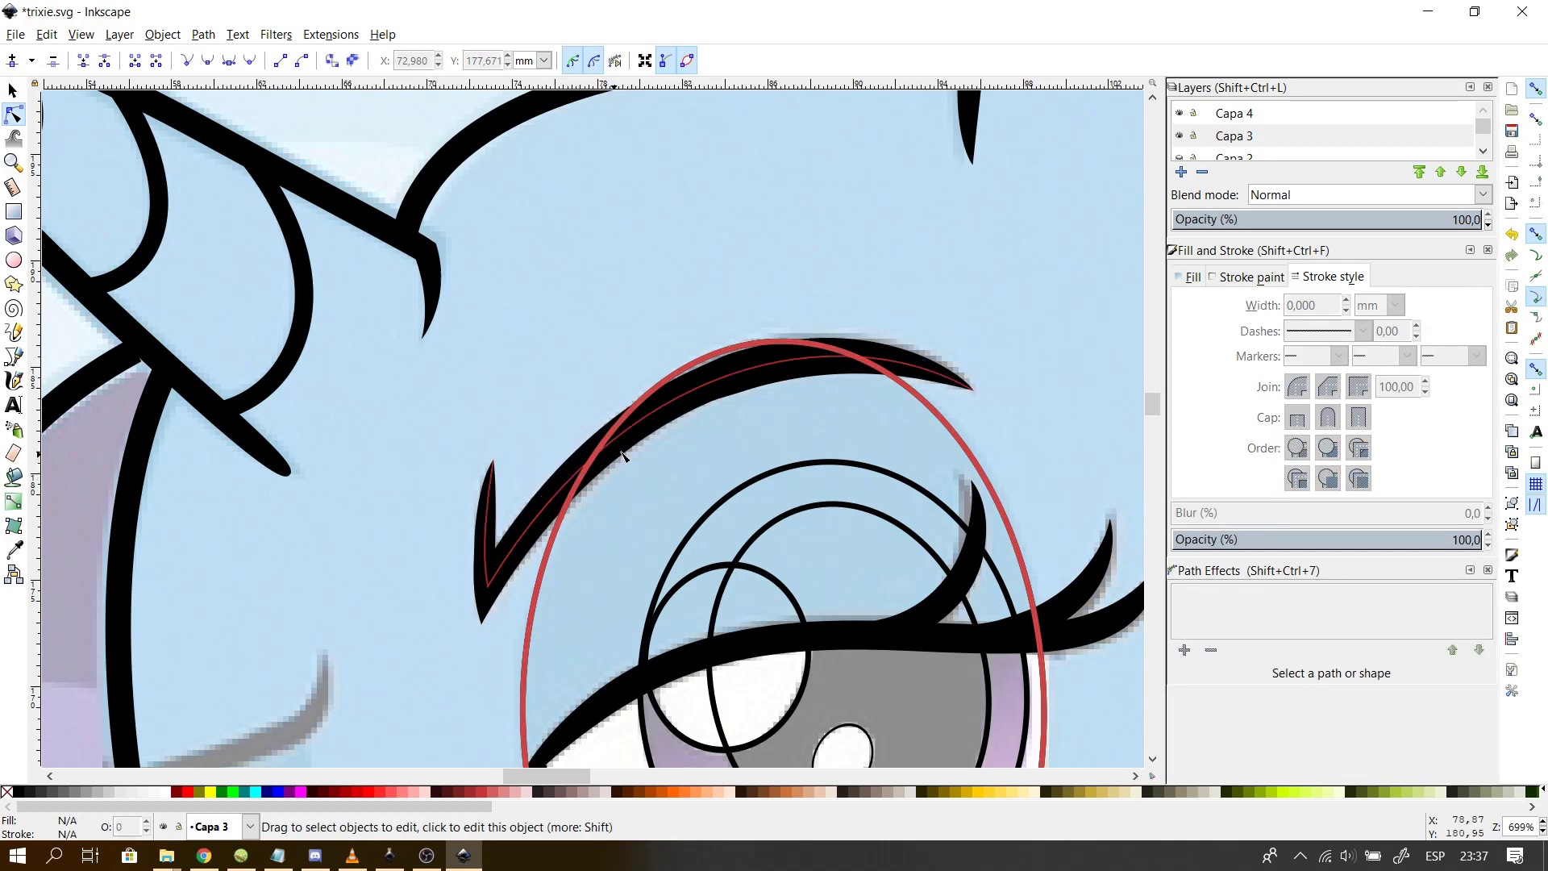
# - Slide the arch's width control point down toward the inner corner and match its width to the other arch control point
pyautogui.click(615, 459)
pyautogui.moveTo(596, 432); pyautogui.dragTo(567, 463)
pyautogui.keyDown('shift'); pyautogui.click(566, 461); pyautogui.keyUp('shift')
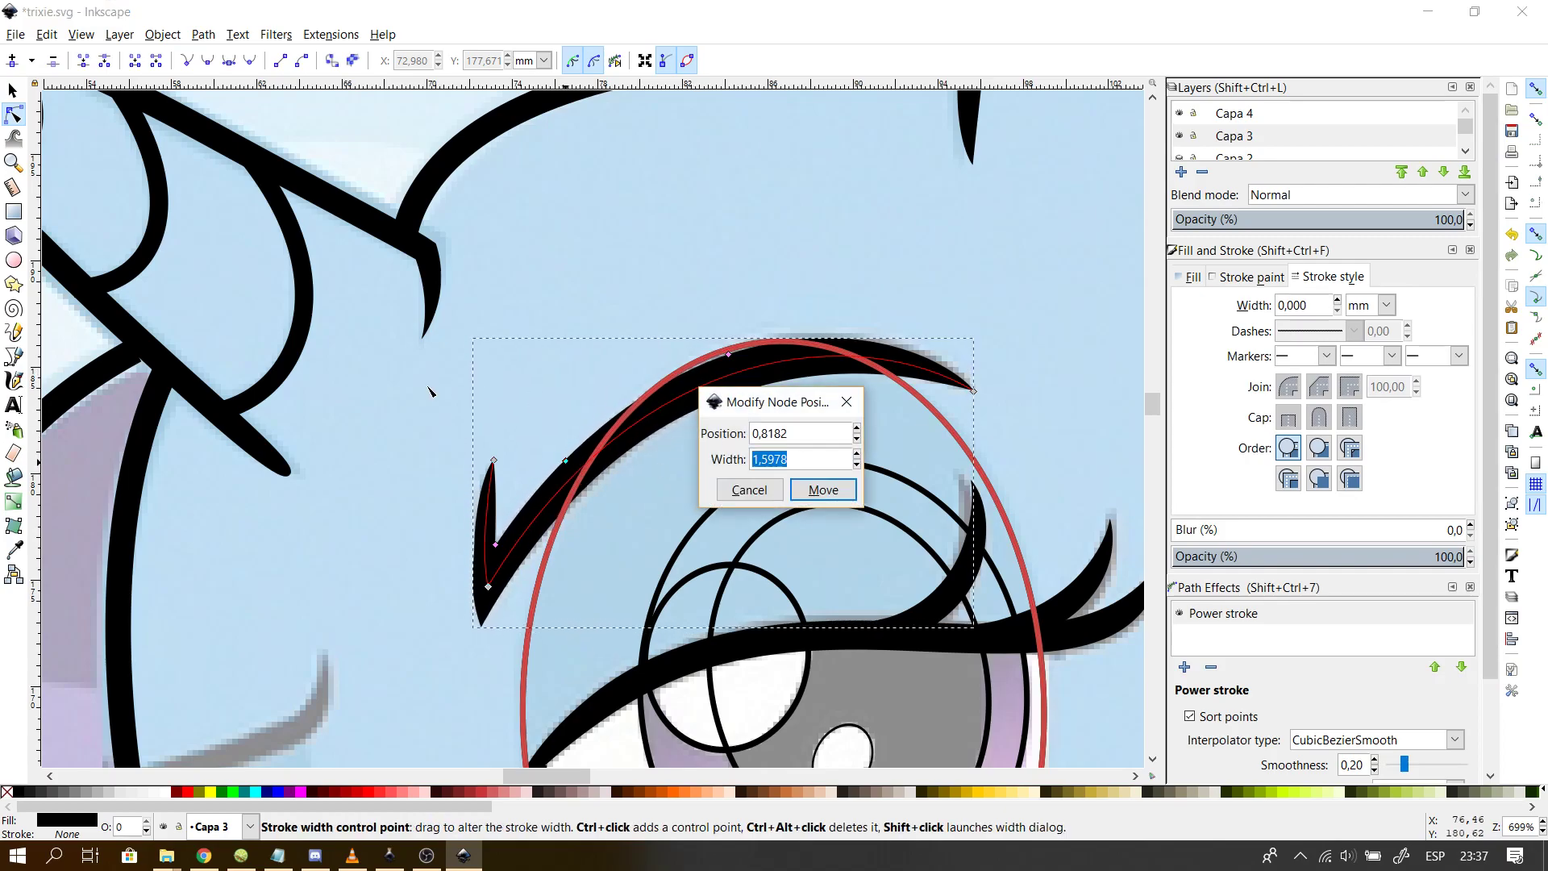
pyautogui.press('Return')
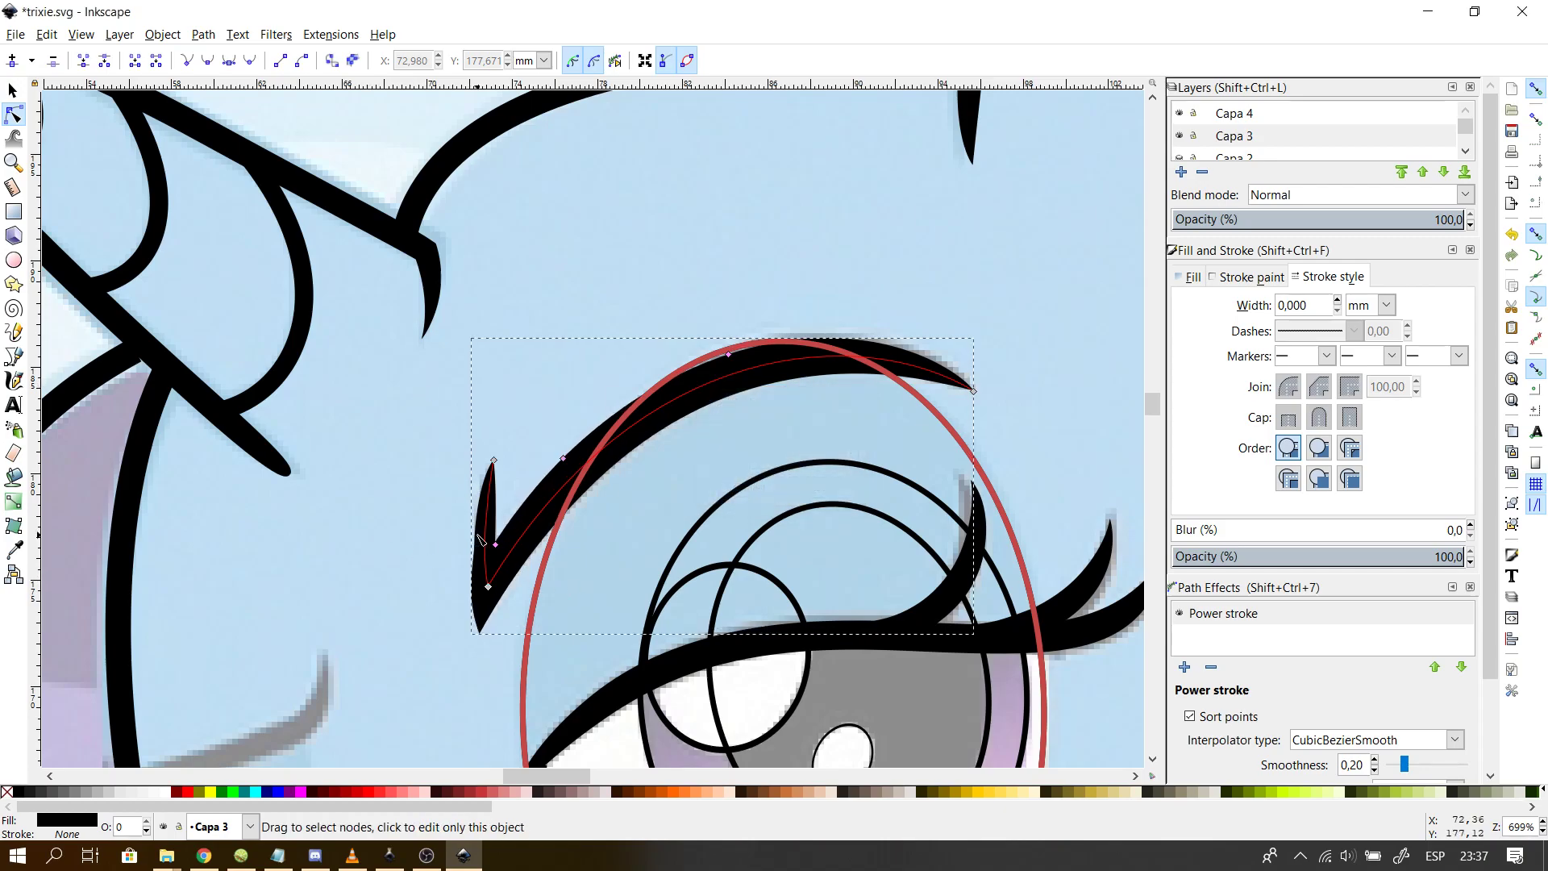
# - Slightly readjust the width control point at the eyebrow's inner corner and deselect the eyebrow
pyautogui.moveTo(494, 546); pyautogui.dragTo(497, 547)
pyautogui.click(530, 366)
pyautogui.scroll(-2, 532, 370)
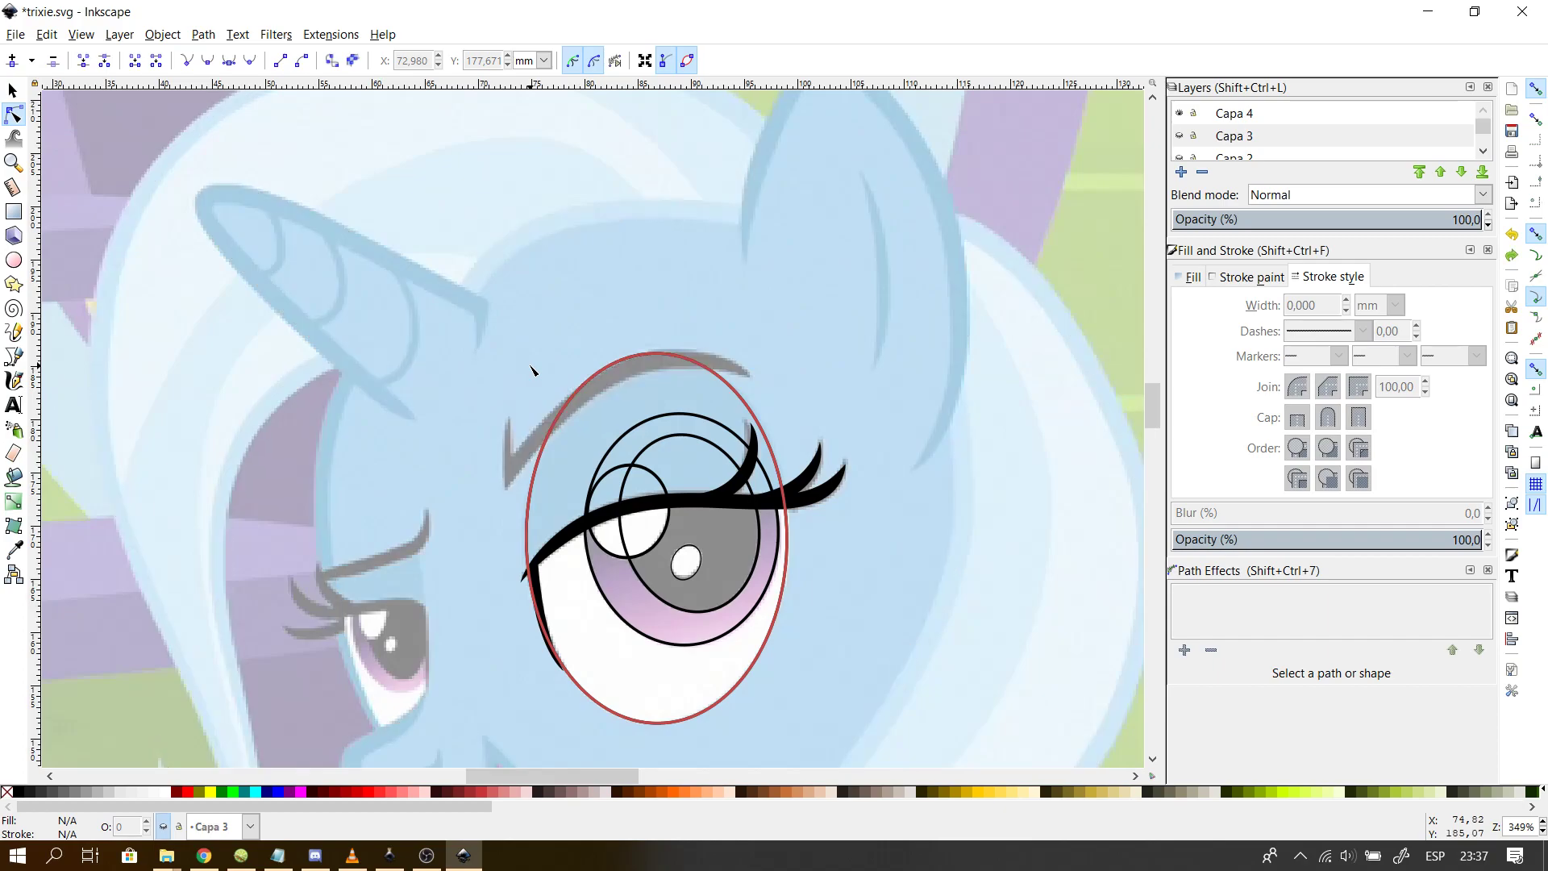
# - Nudge the width control point at the eyebrow's inner corner slightly sideways and deselect the eyebrow
pyautogui.click(508, 464)
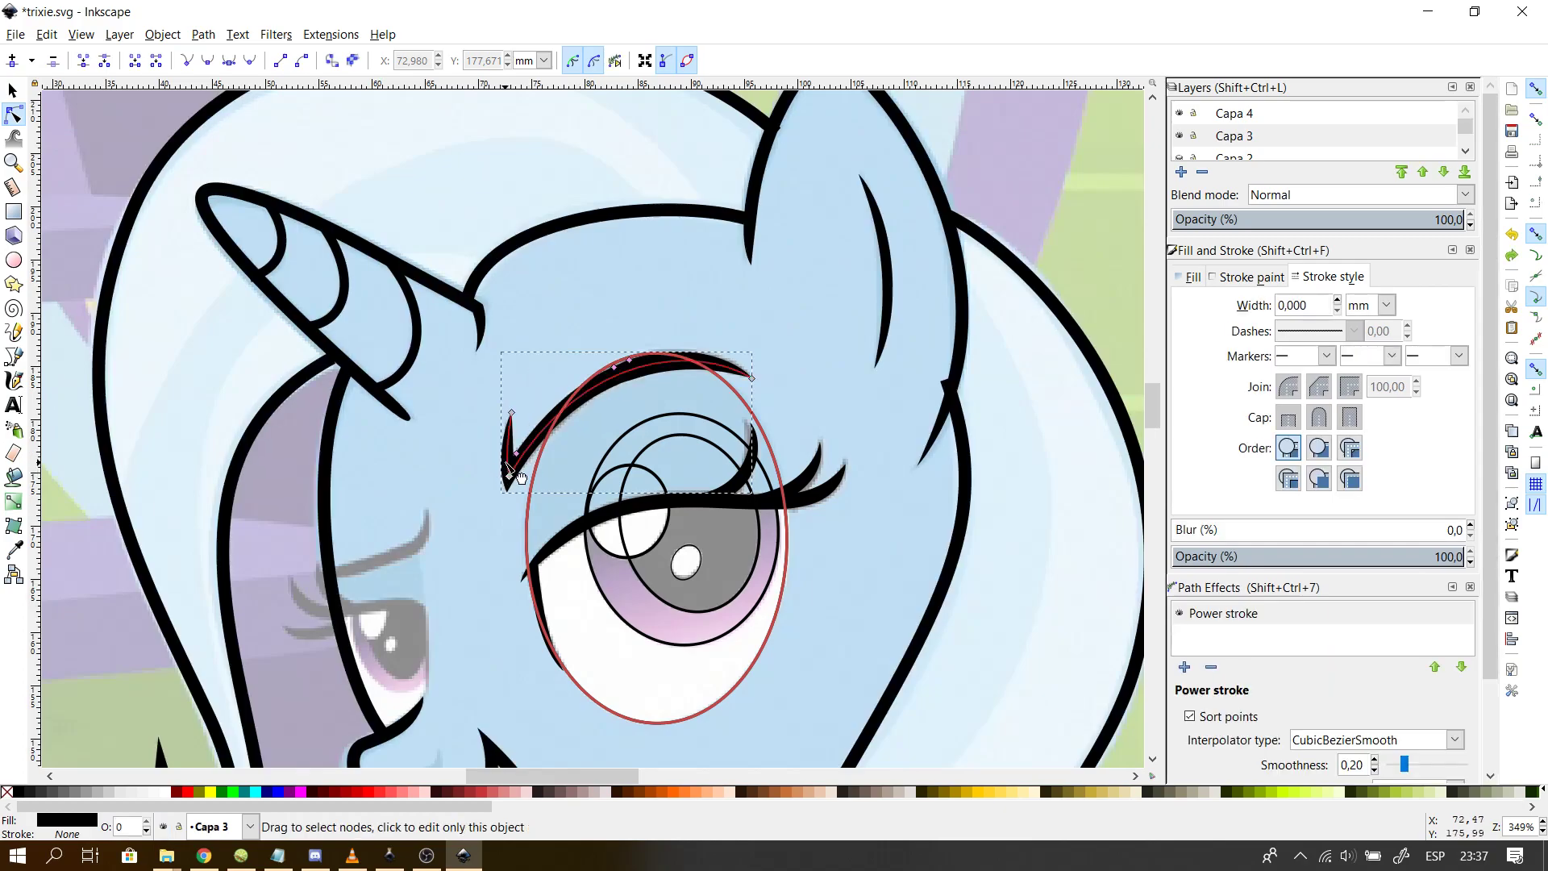
pyautogui.moveTo(508, 466); pyautogui.dragTo(511, 464)
pyautogui.click(443, 447)
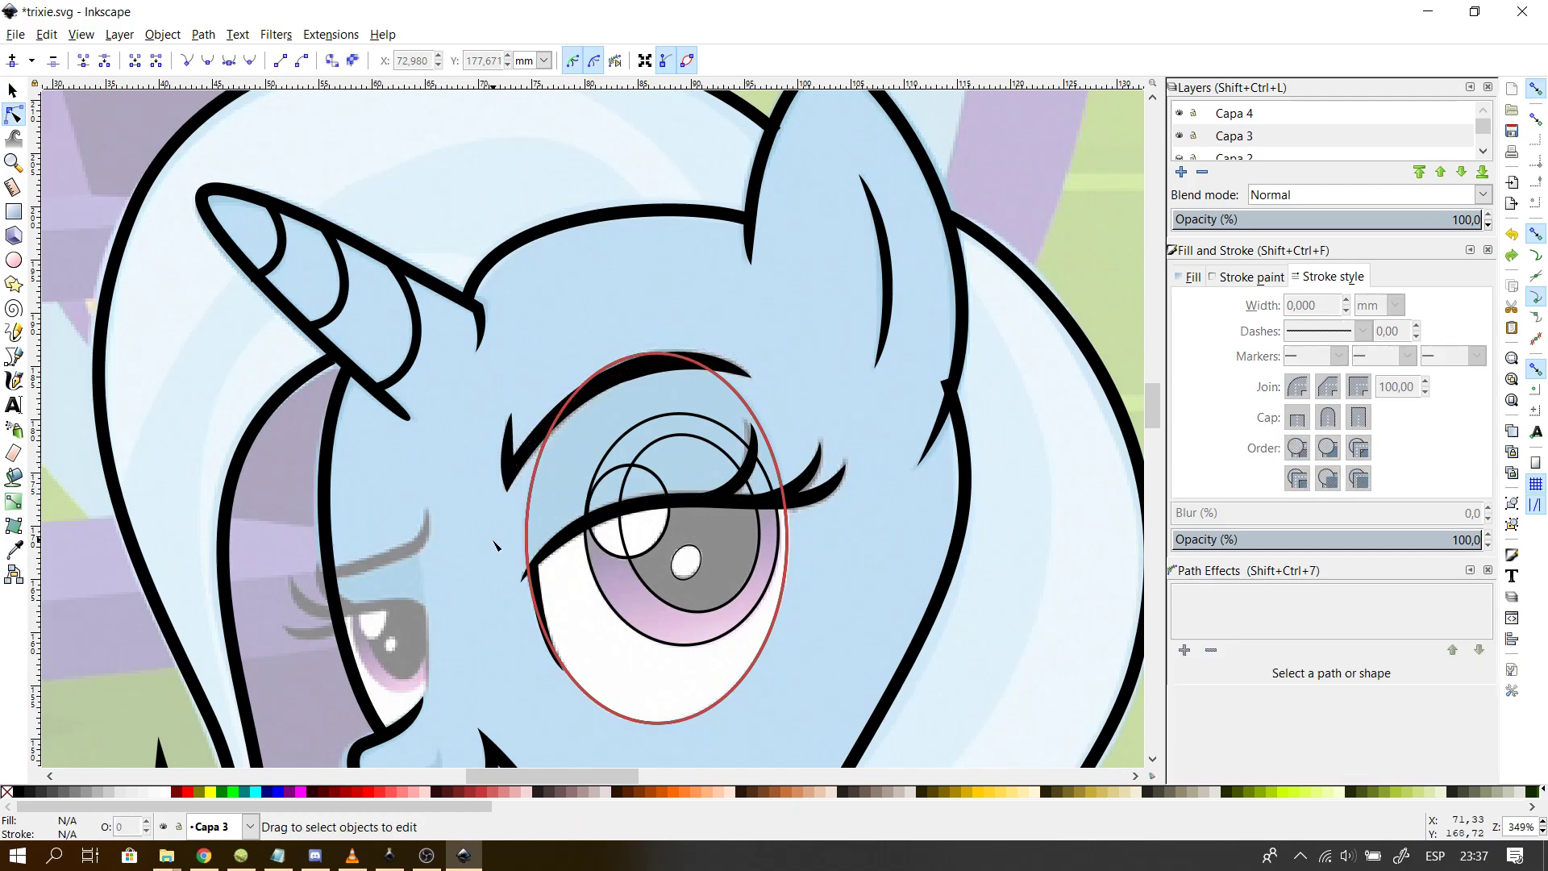
# - Move the existing eyebrow up onto the forehead, clear of the reference eyebrow, and deselect it
pyautogui.click(502, 476)
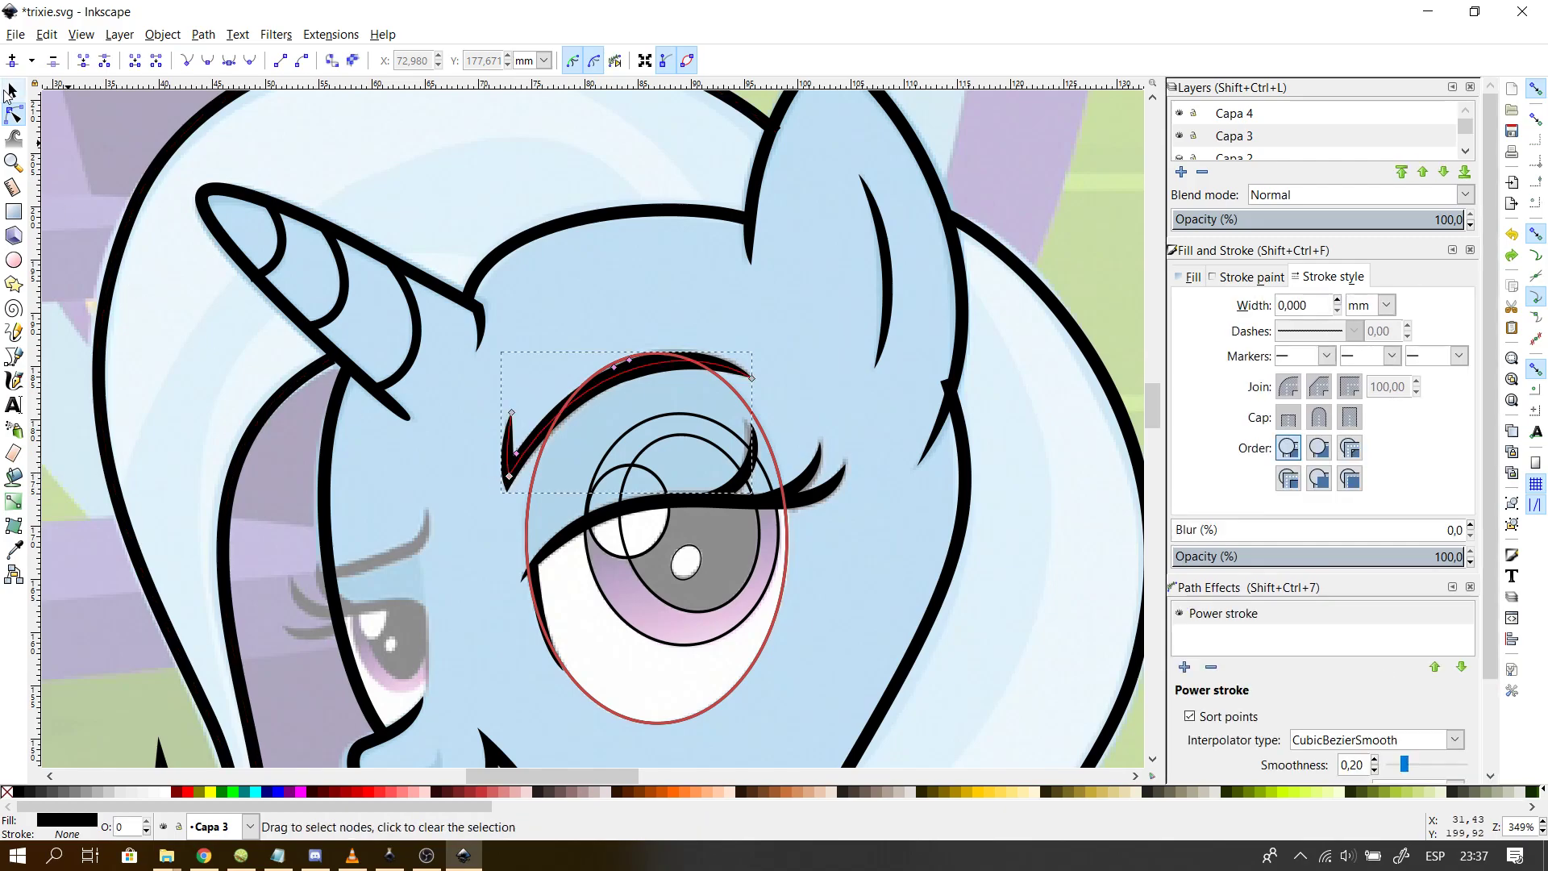
pyautogui.click(11, 91)
pyautogui.moveTo(503, 474); pyautogui.dragTo(520, 275)
pyautogui.click(427, 386)
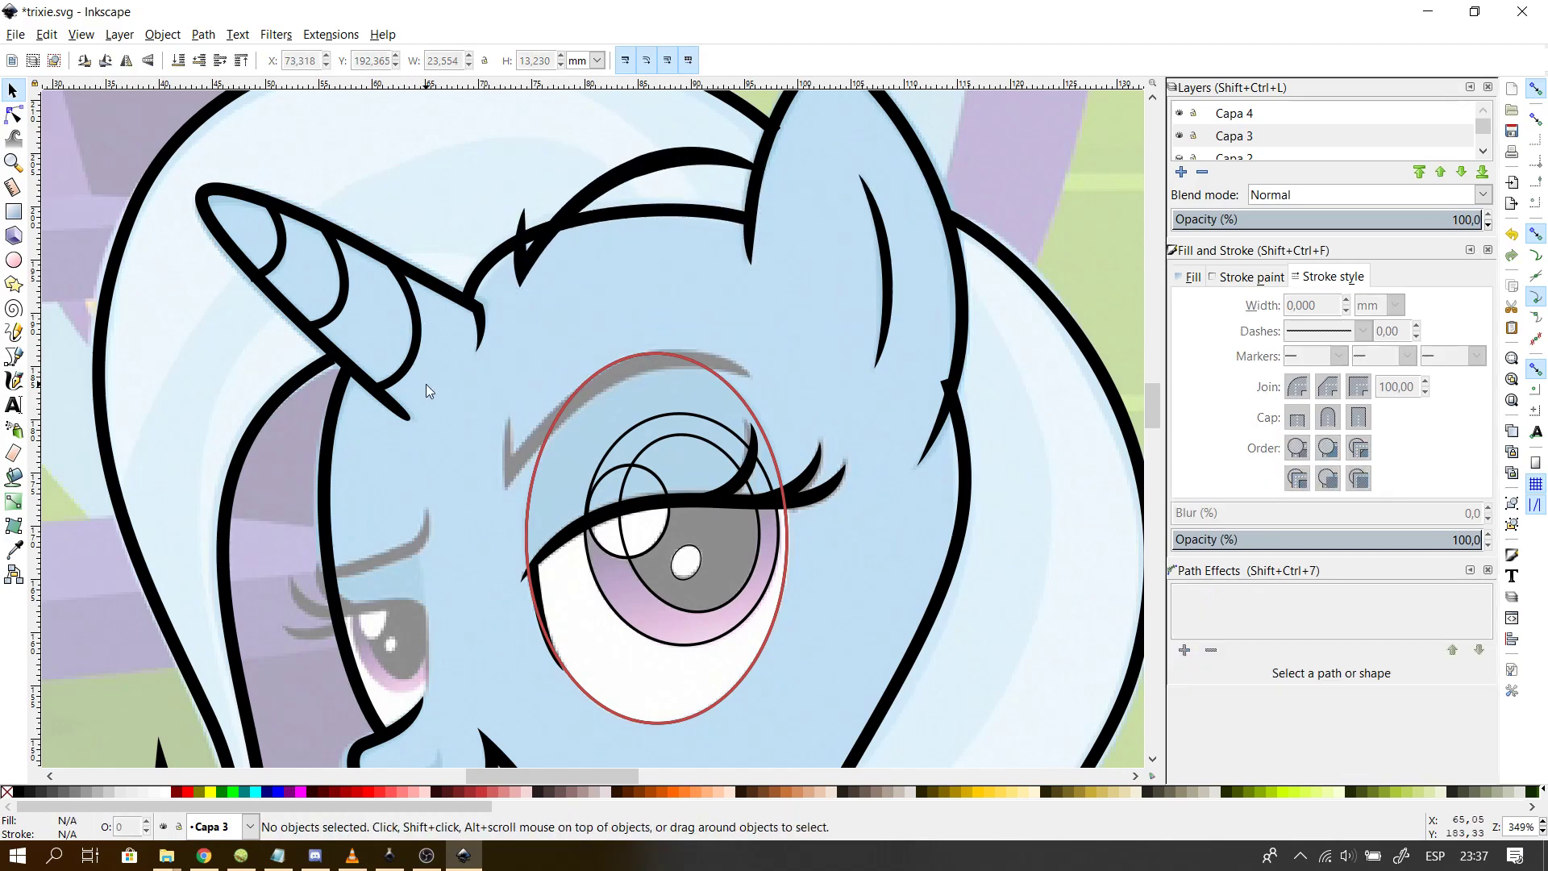
# - Draw a path from the reference eyebrow's outer tip to its inner corner and bend it into an arch following the reference
pyautogui.scroll(2, 684, 438)
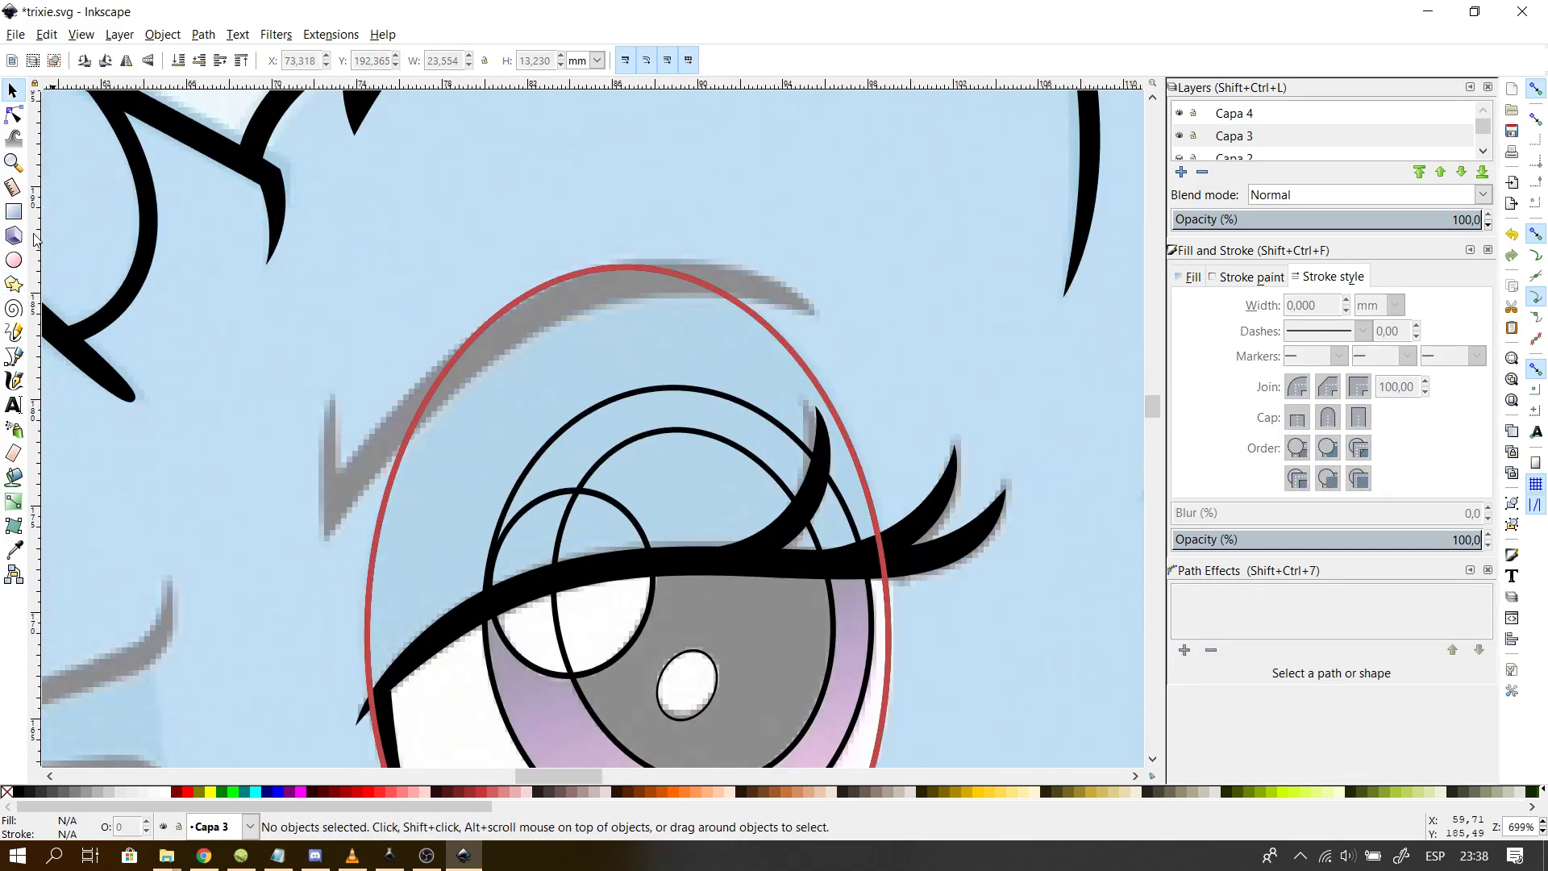
pyautogui.click(14, 357)
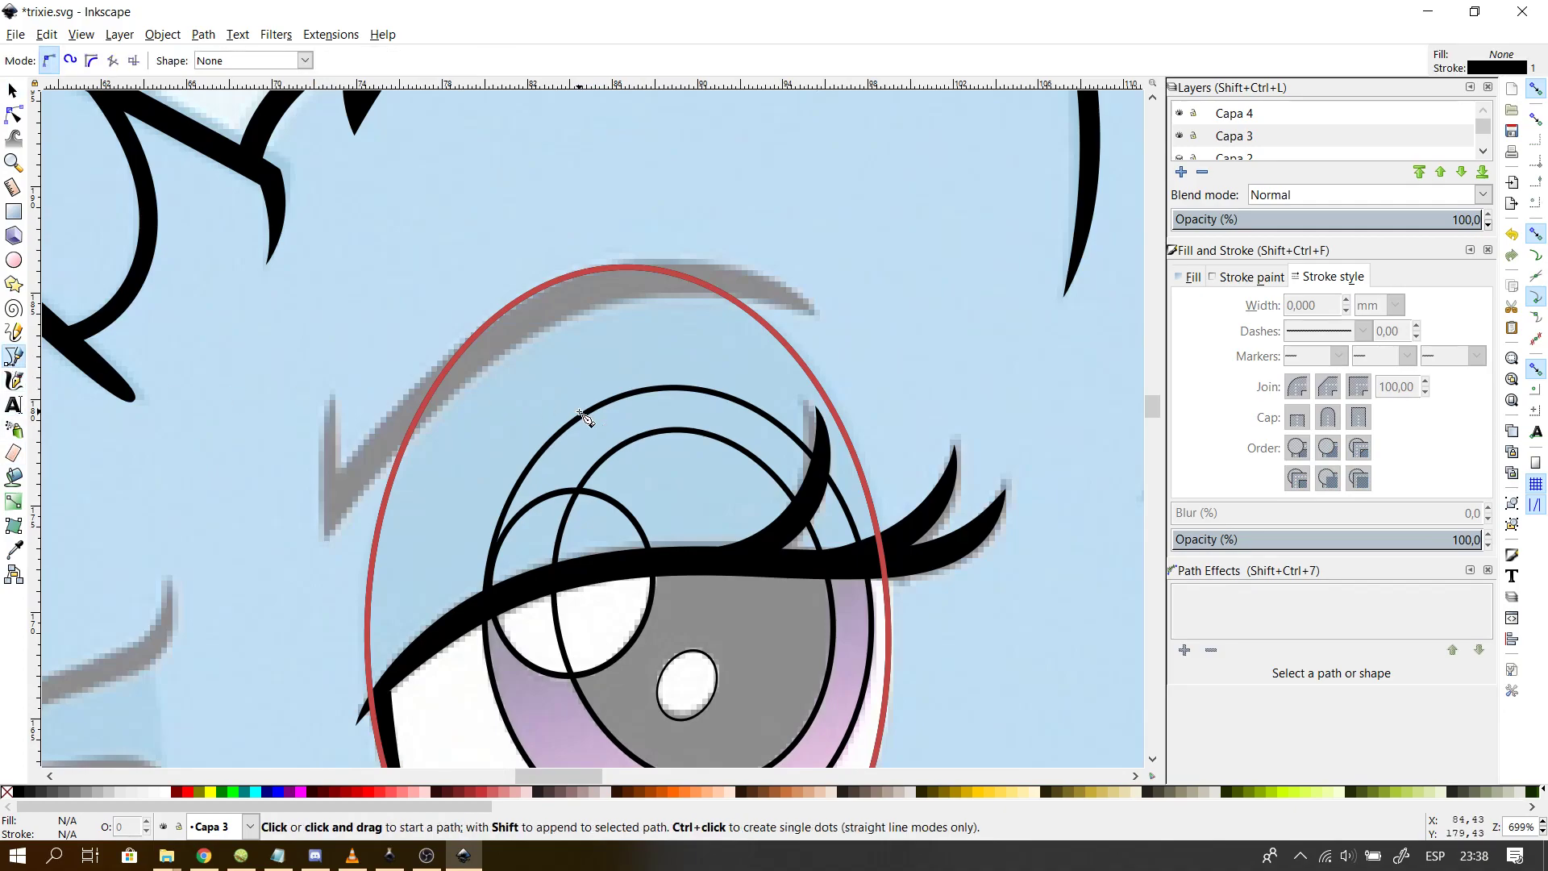
pyautogui.click(807, 307)
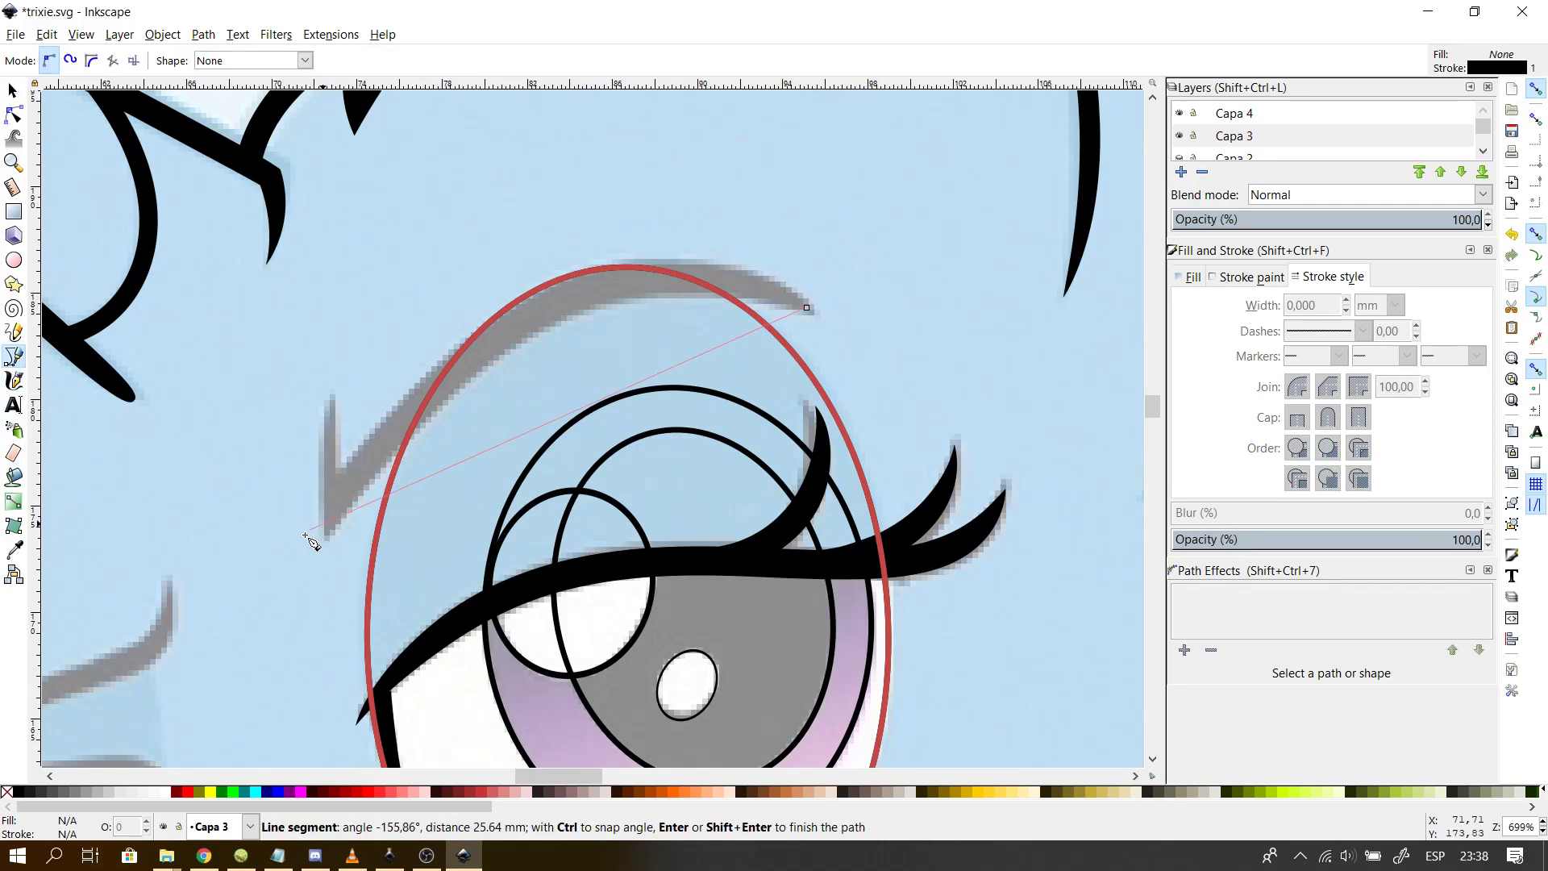
pyautogui.doubleClick(327, 534)
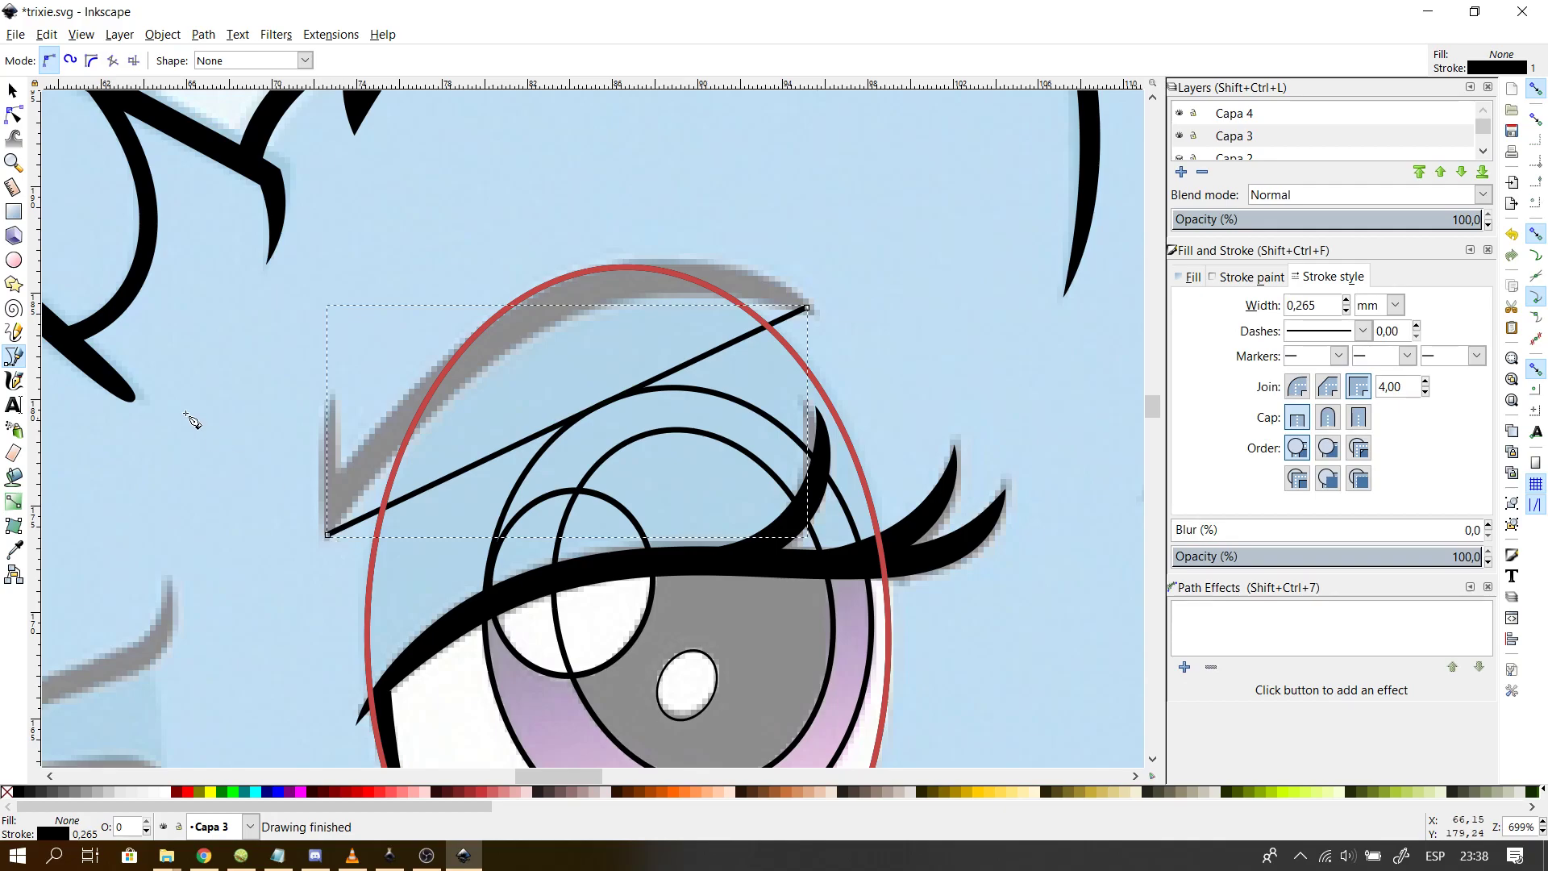
pyautogui.click(13, 114)
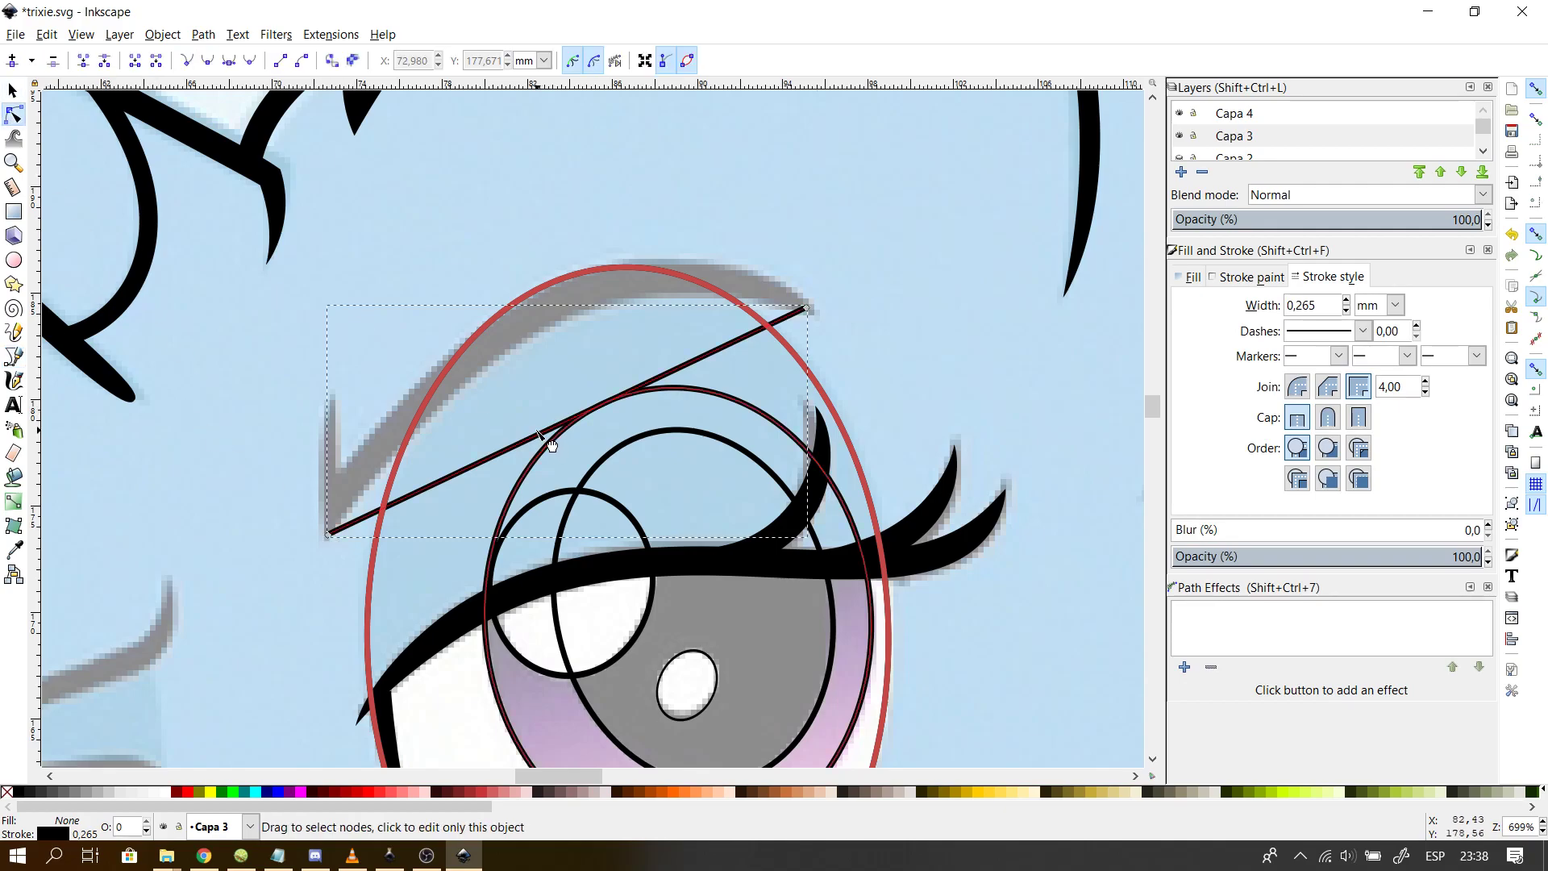
pyautogui.moveTo(520, 401); pyautogui.dragTo(640, 232)
pyautogui.moveTo(327, 533); pyautogui.dragTo(322, 528)
pyautogui.moveTo(448, 295); pyautogui.dragTo(458, 305)
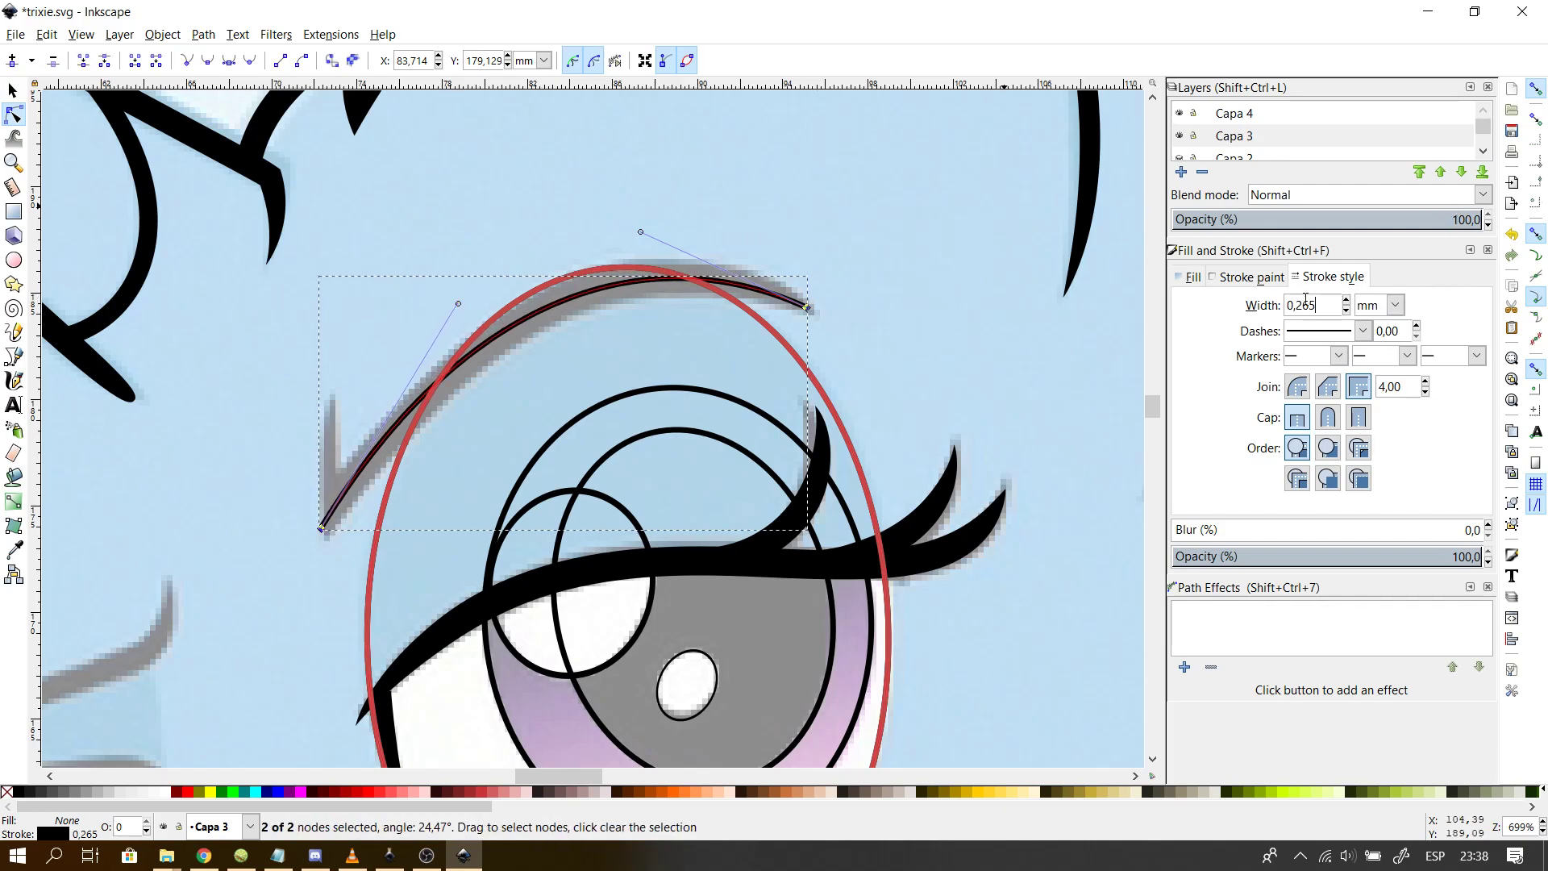
# - Set the arch's stroke width to 1,865 mm and adjust its inner and outer end nodes against the reference
pyautogui.press('Return')
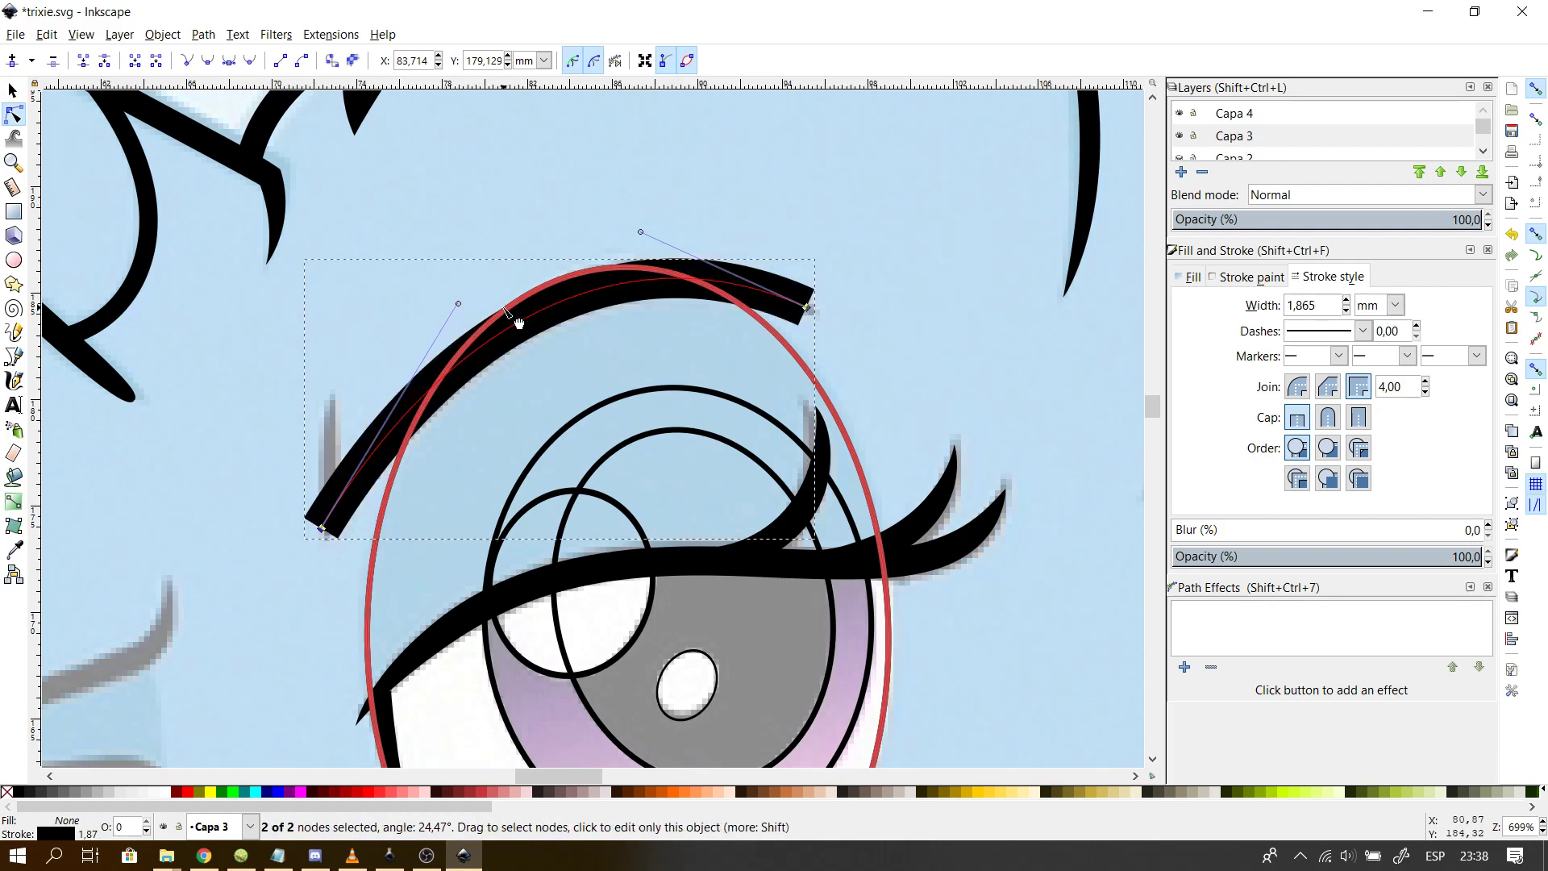
pyautogui.moveTo(322, 532); pyautogui.dragTo(330, 525)
pyautogui.moveTo(806, 302); pyautogui.dragTo(817, 308)
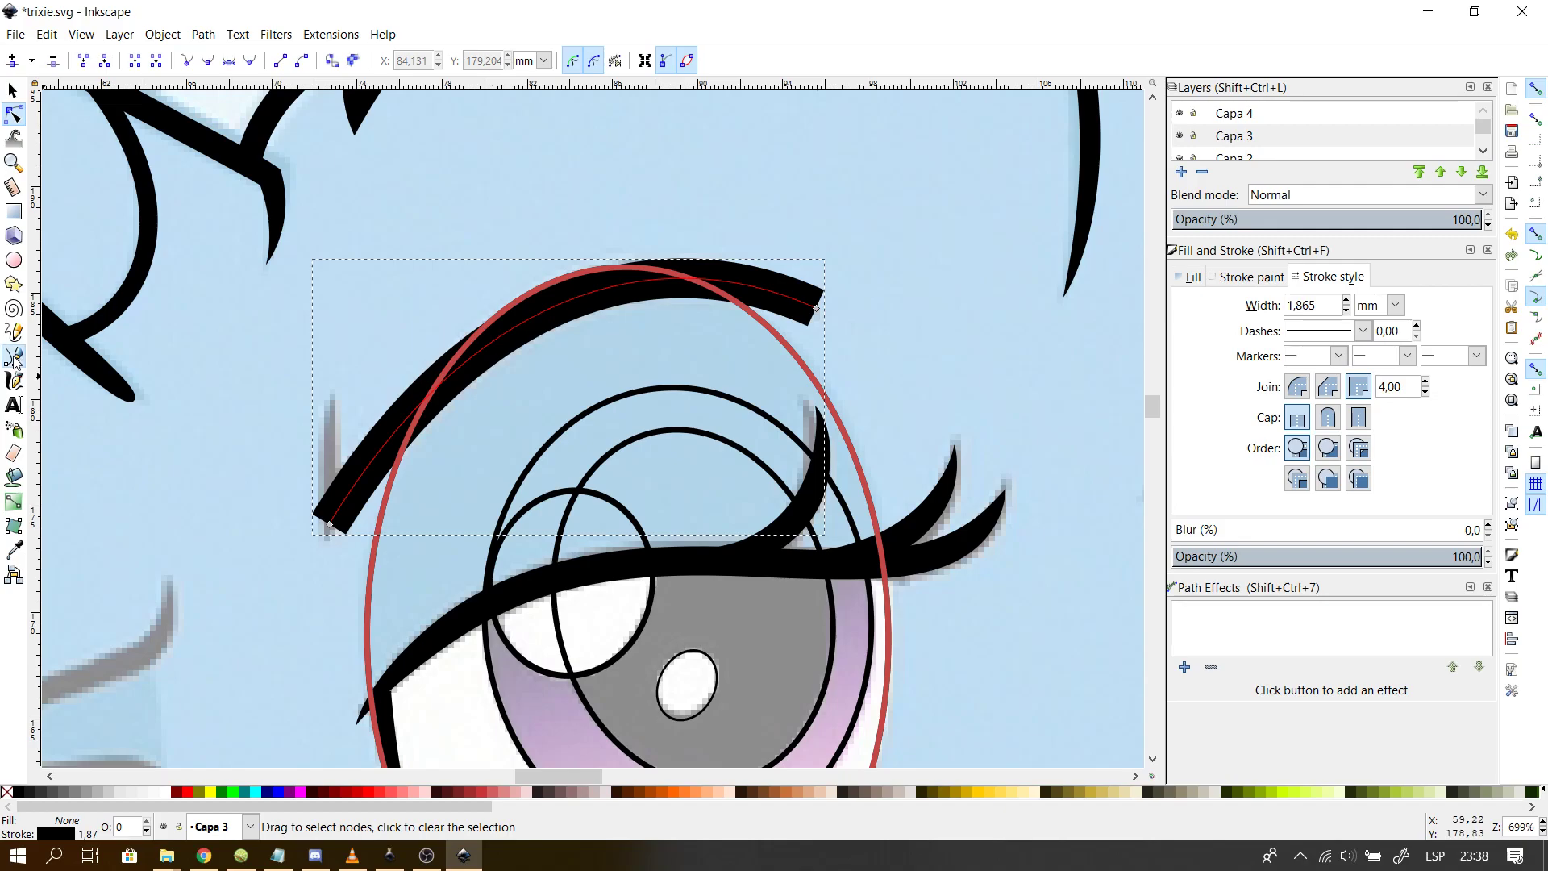
pyautogui.click(13, 357)
pyautogui.click(328, 543)
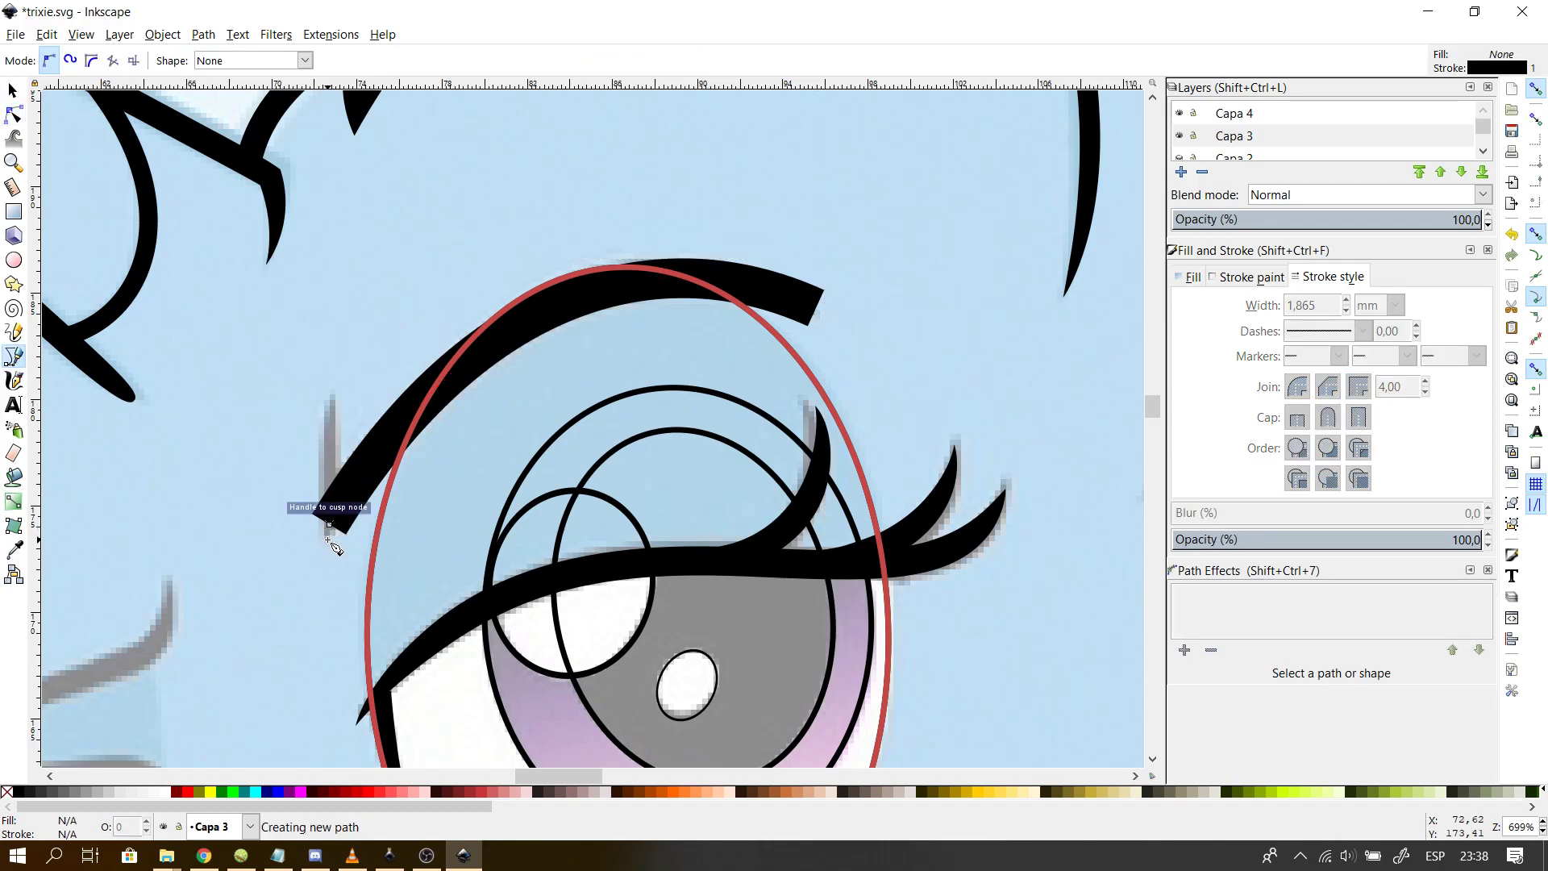
pyautogui.press('Escape')
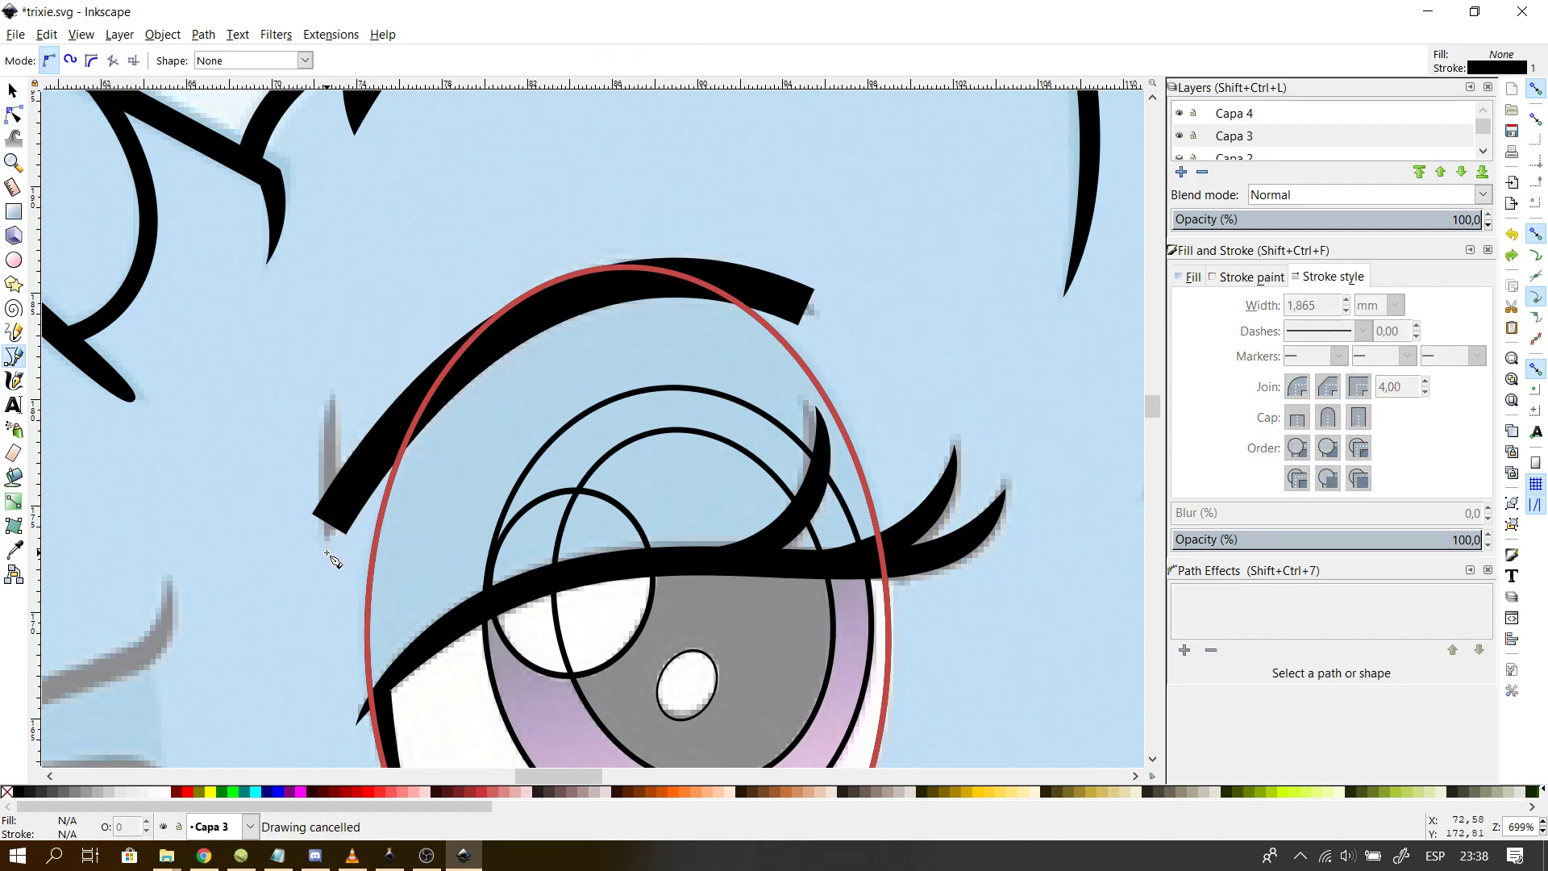
# - Draw a short near-vertical path from the eyebrow's inner corner up to the reference's inner tip and curve it slightly
pyautogui.scroll(2, 326, 552)
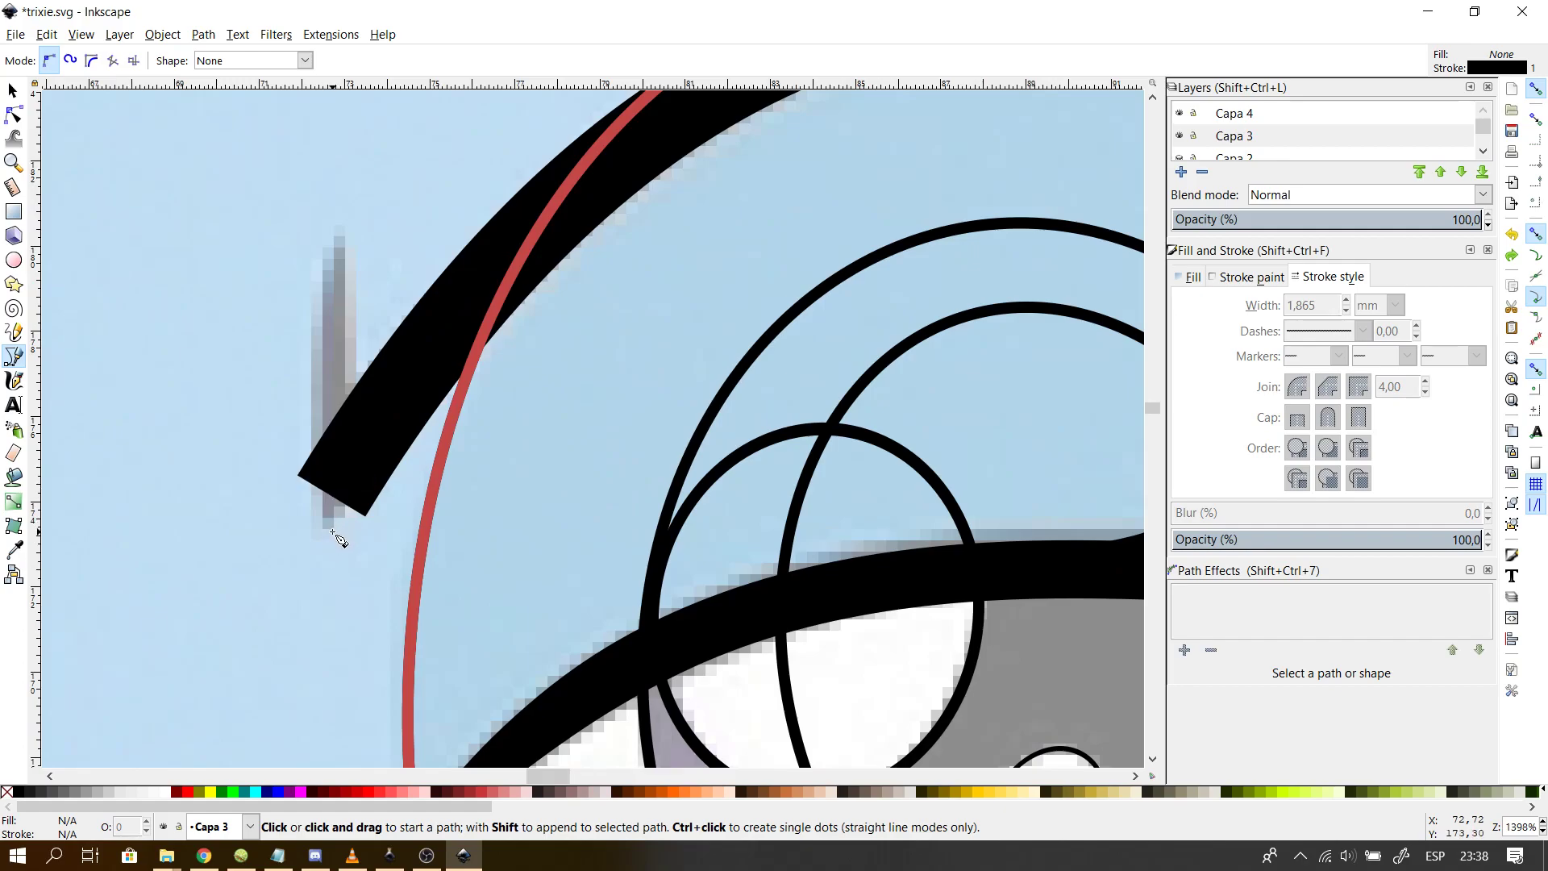
pyautogui.click(330, 537)
pyautogui.doubleClick(337, 245)
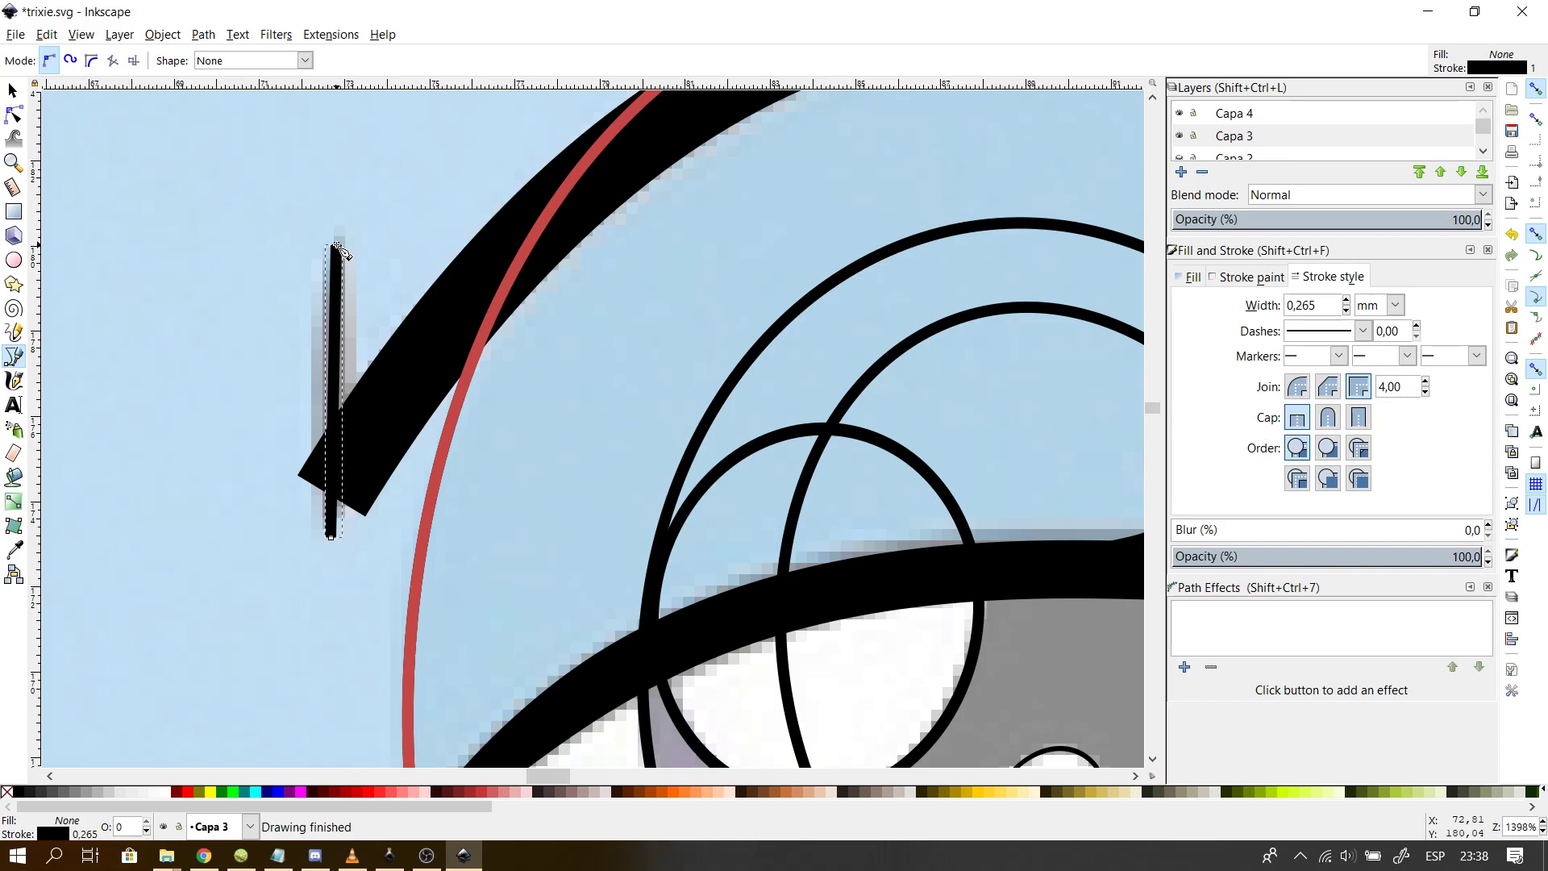
pyautogui.click(13, 114)
pyautogui.moveTo(345, 320)
pyautogui.mouseDown()
pyautogui.moveTo(344, 359)
pyautogui.moveTo(333, 336)
pyautogui.mouseUp()
pyautogui.click(332, 339)
pyautogui.moveTo(341, 440); pyautogui.dragTo(323, 452)
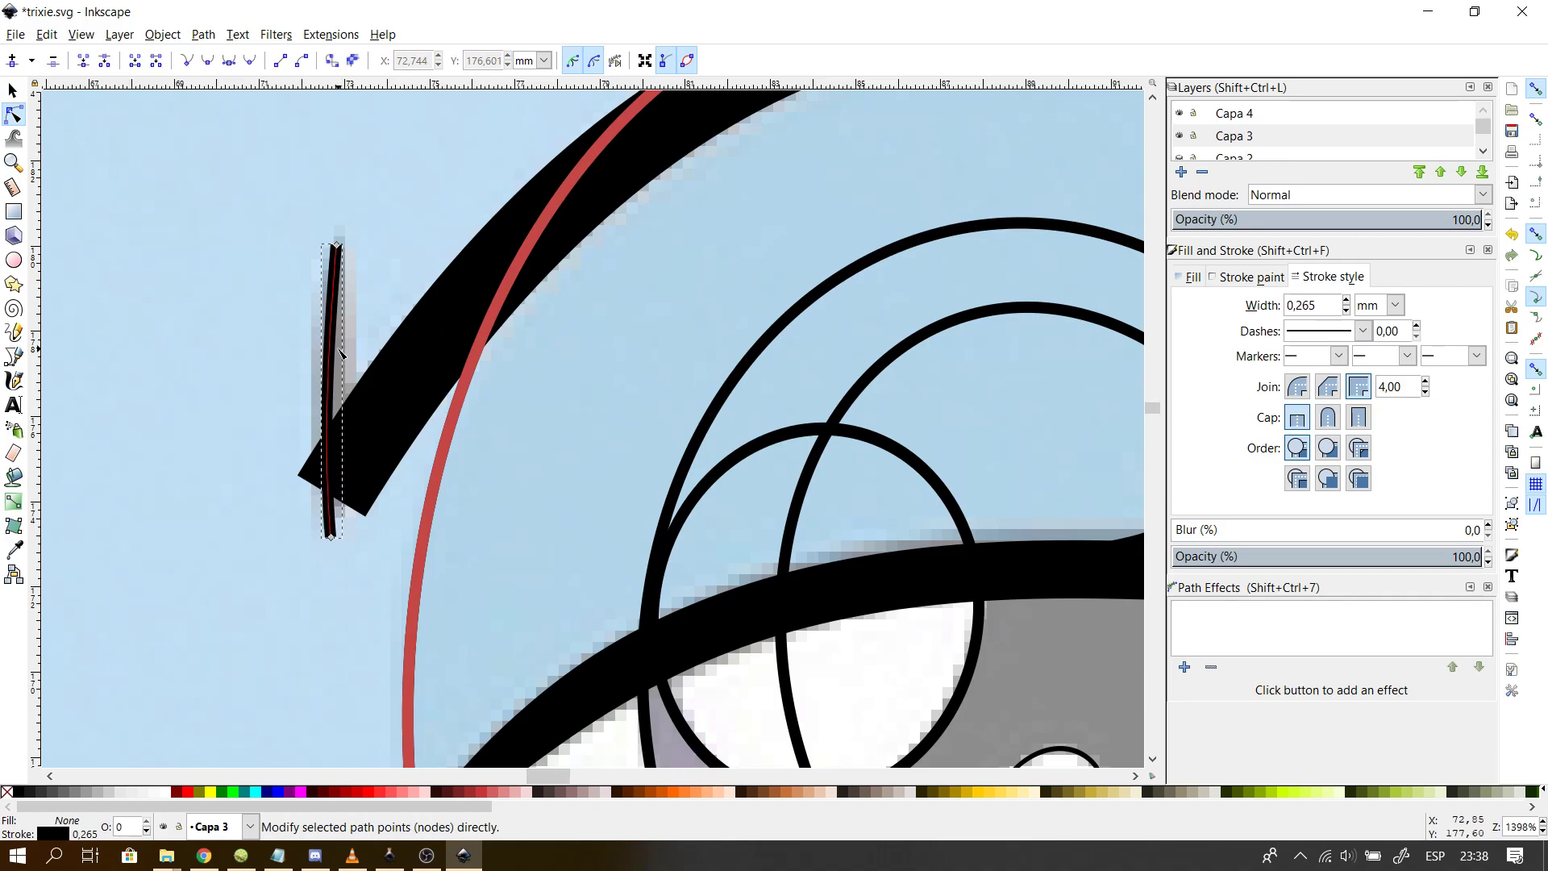
# - Set the short inner path's stroke width to 1,065 mm and deselect it
pyautogui.scroll(8, 1312, 307)
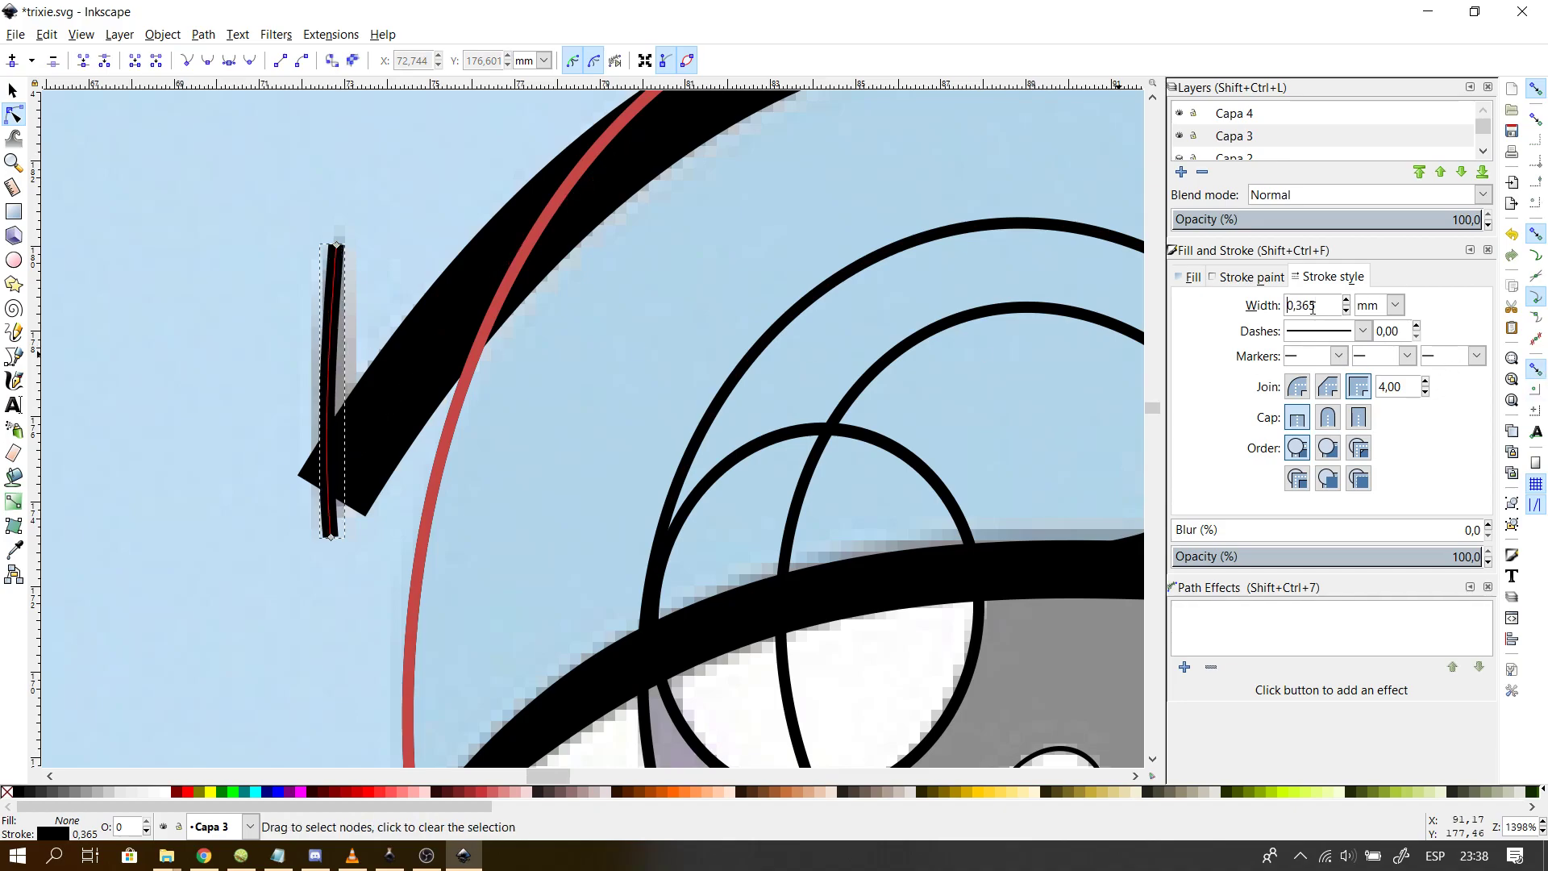
pyautogui.scroll(1, 1312, 308)
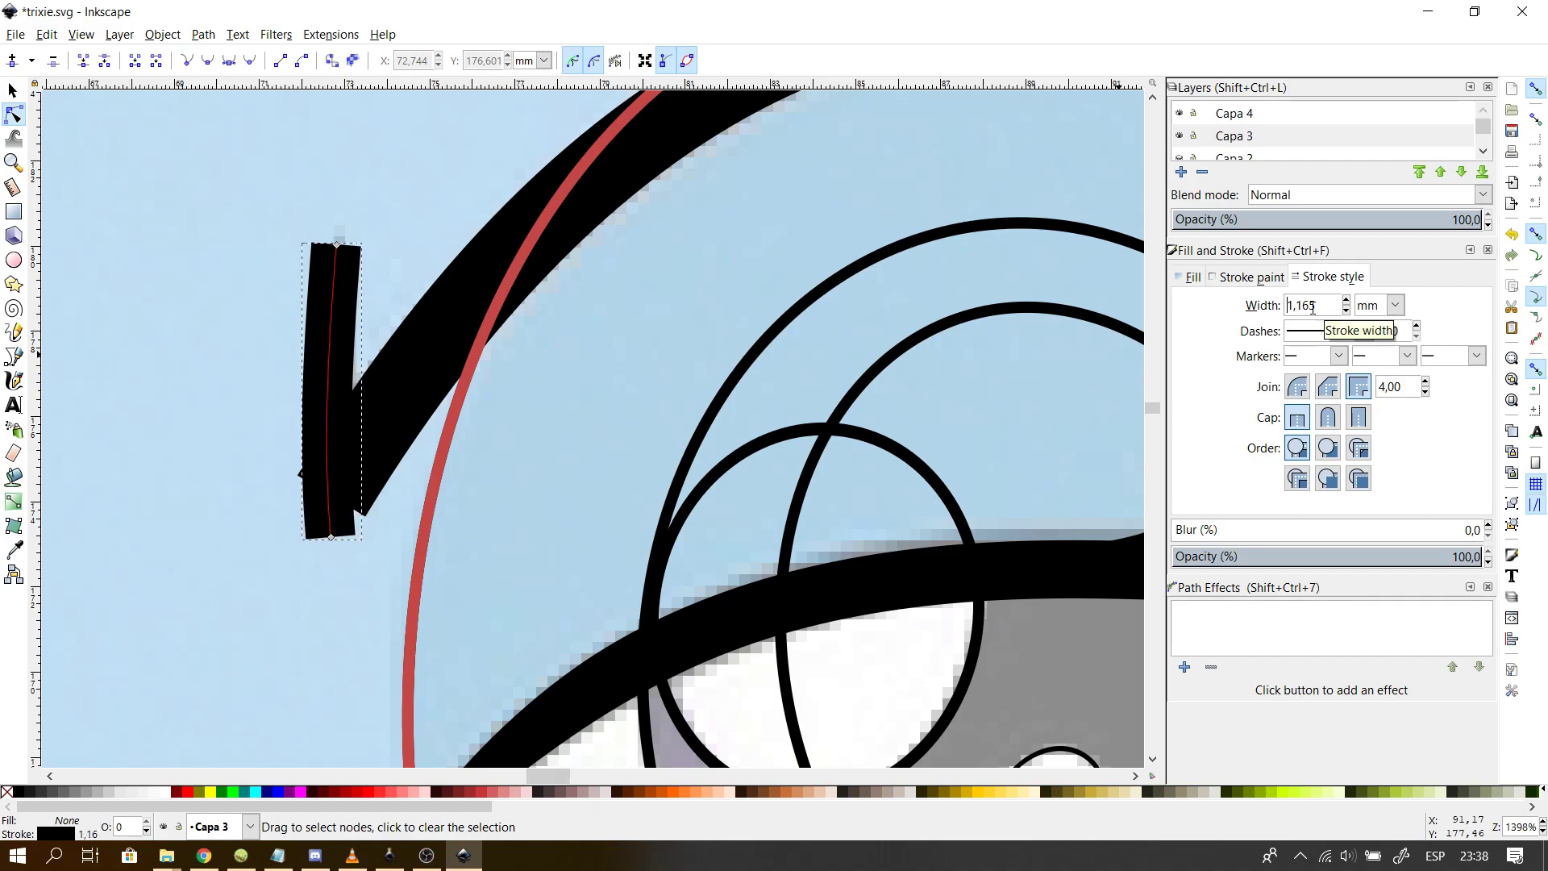
pyautogui.scroll(-1, 1313, 307)
pyautogui.click(824, 338)
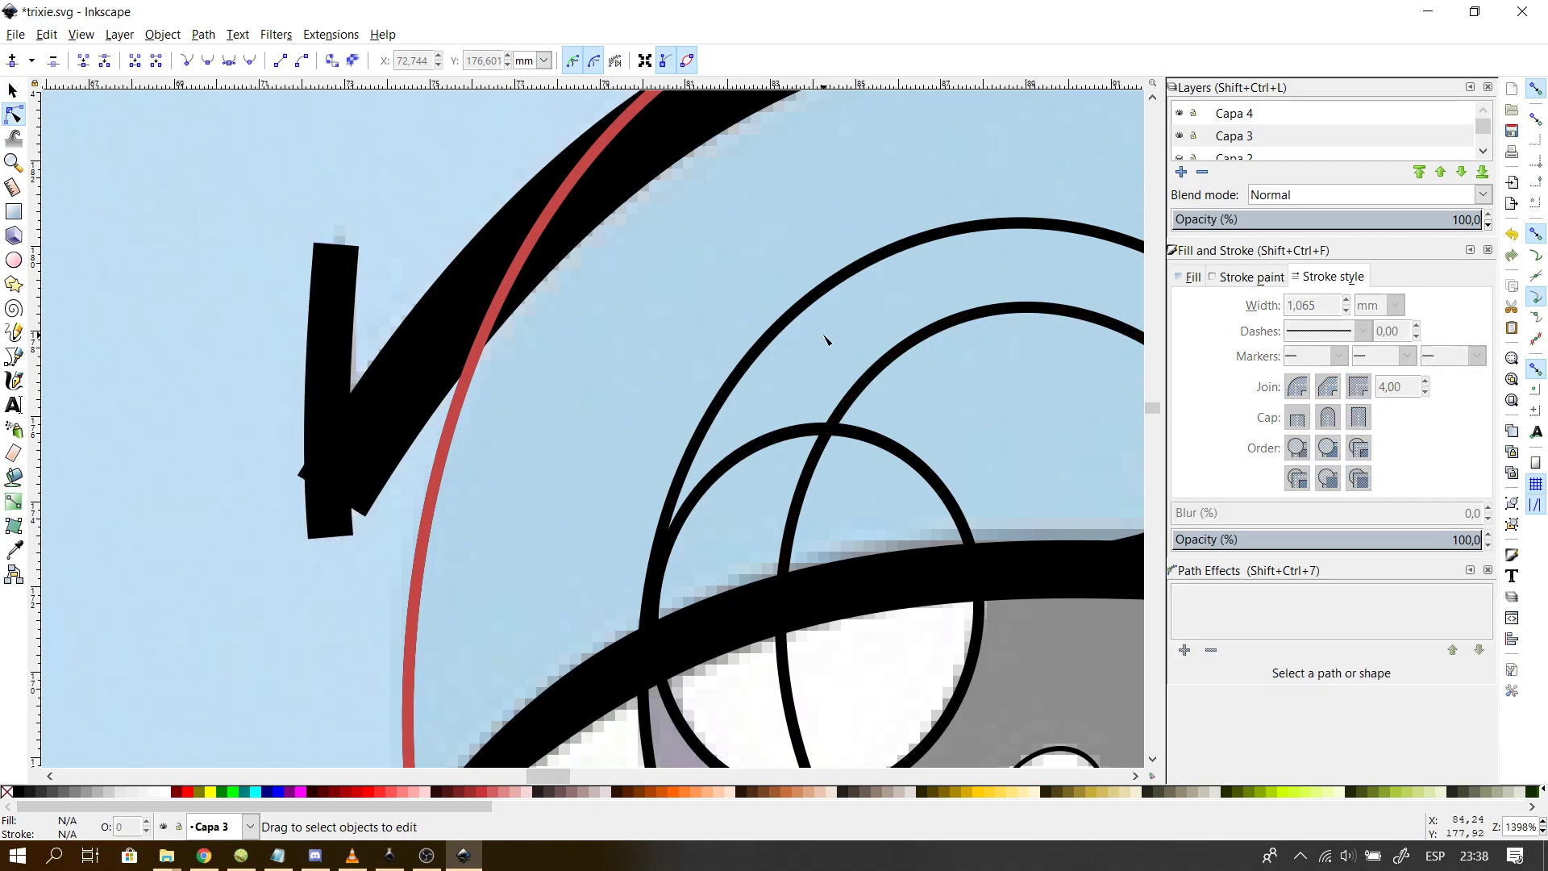
# - Apply the Power stroke effect to the eyebrow arch with the CubicBezierSmooth interpolator and a Zero width start cap
pyautogui.scroll(-1, 825, 339)
pyautogui.scroll(-1, 824, 338)
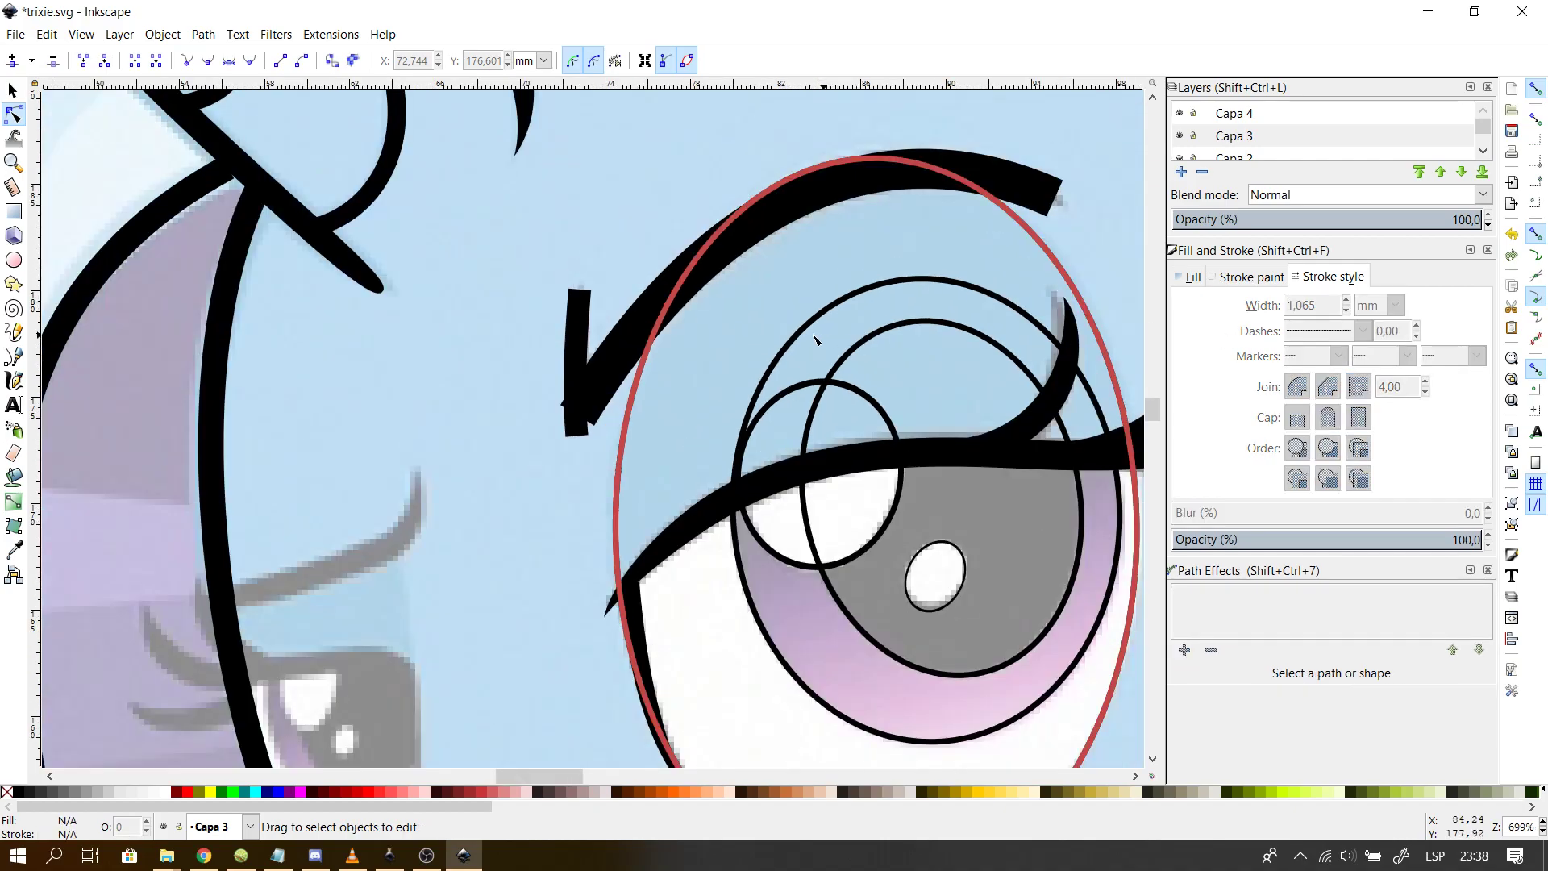
pyautogui.click(575, 412)
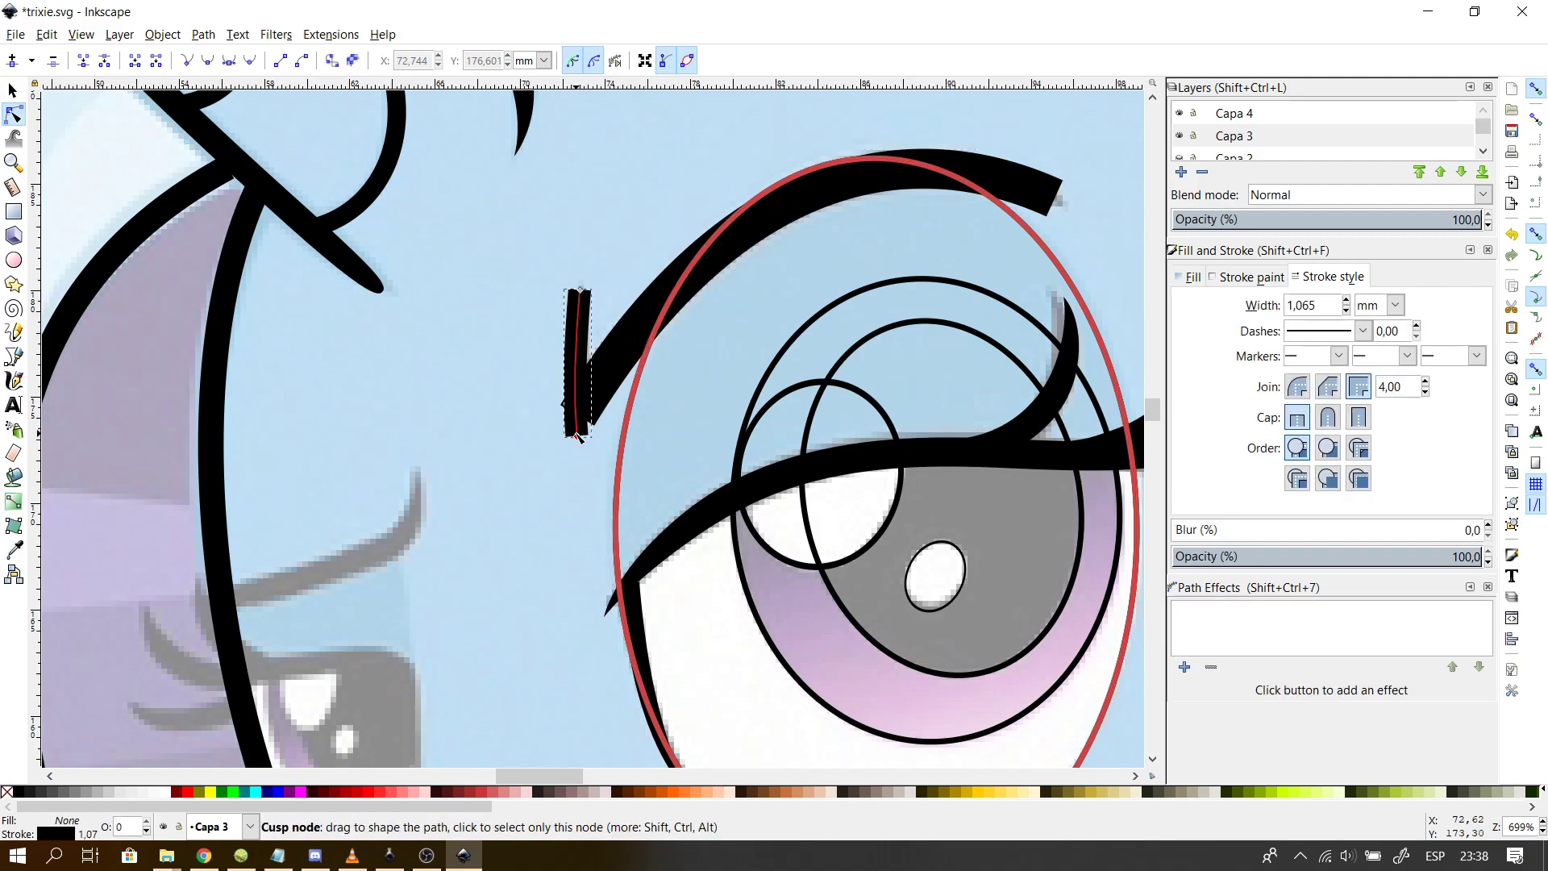
pyautogui.click(620, 358)
pyautogui.click(1185, 667)
pyautogui.press('Return')
pyautogui.click(1379, 750)
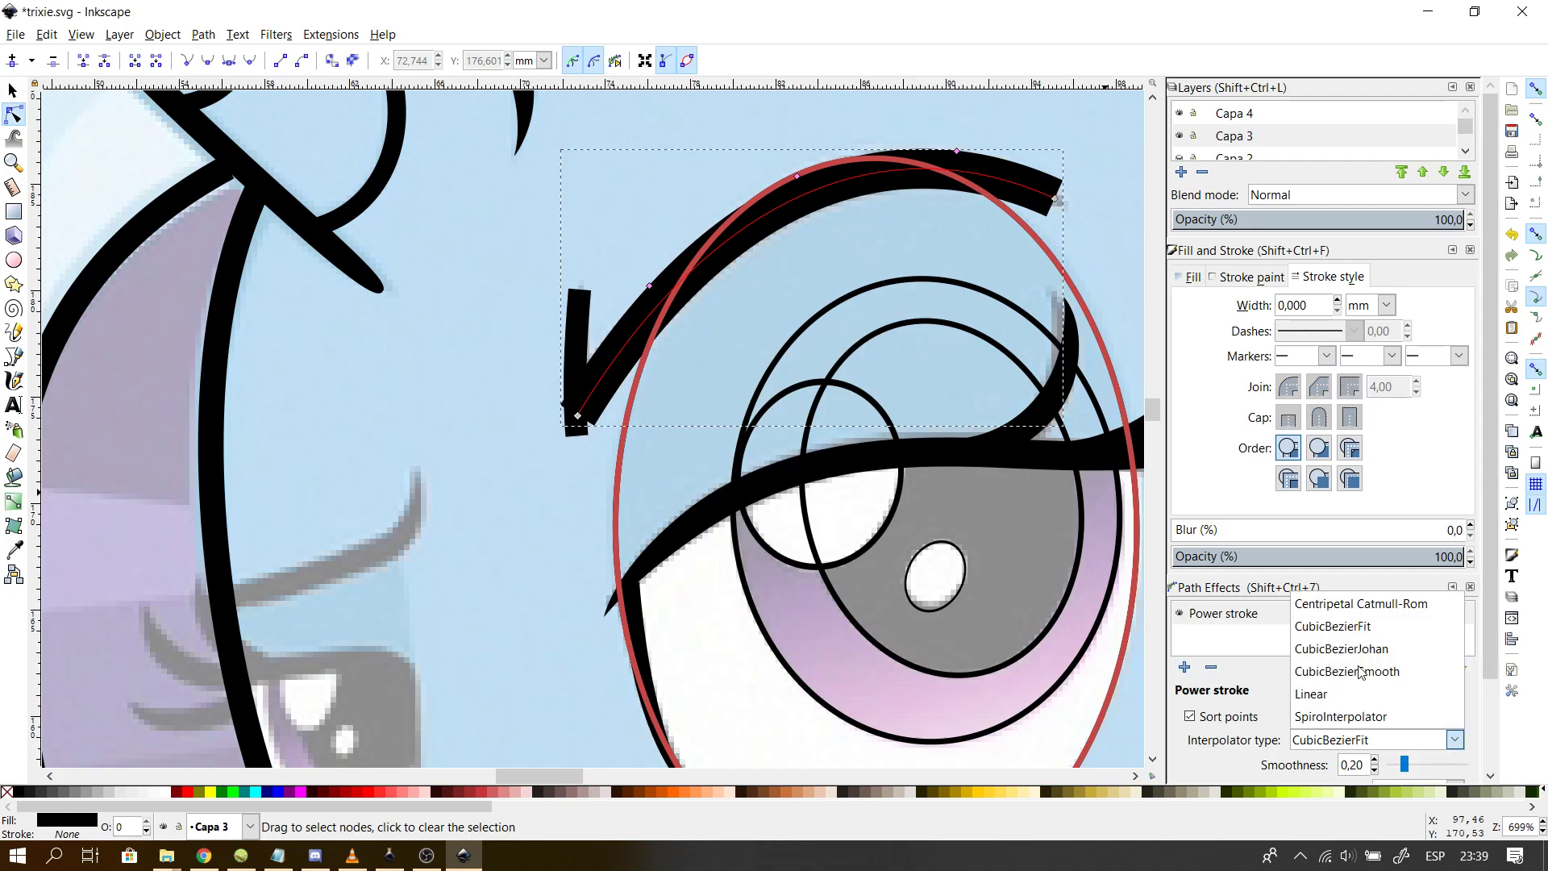
pyautogui.click(1360, 672)
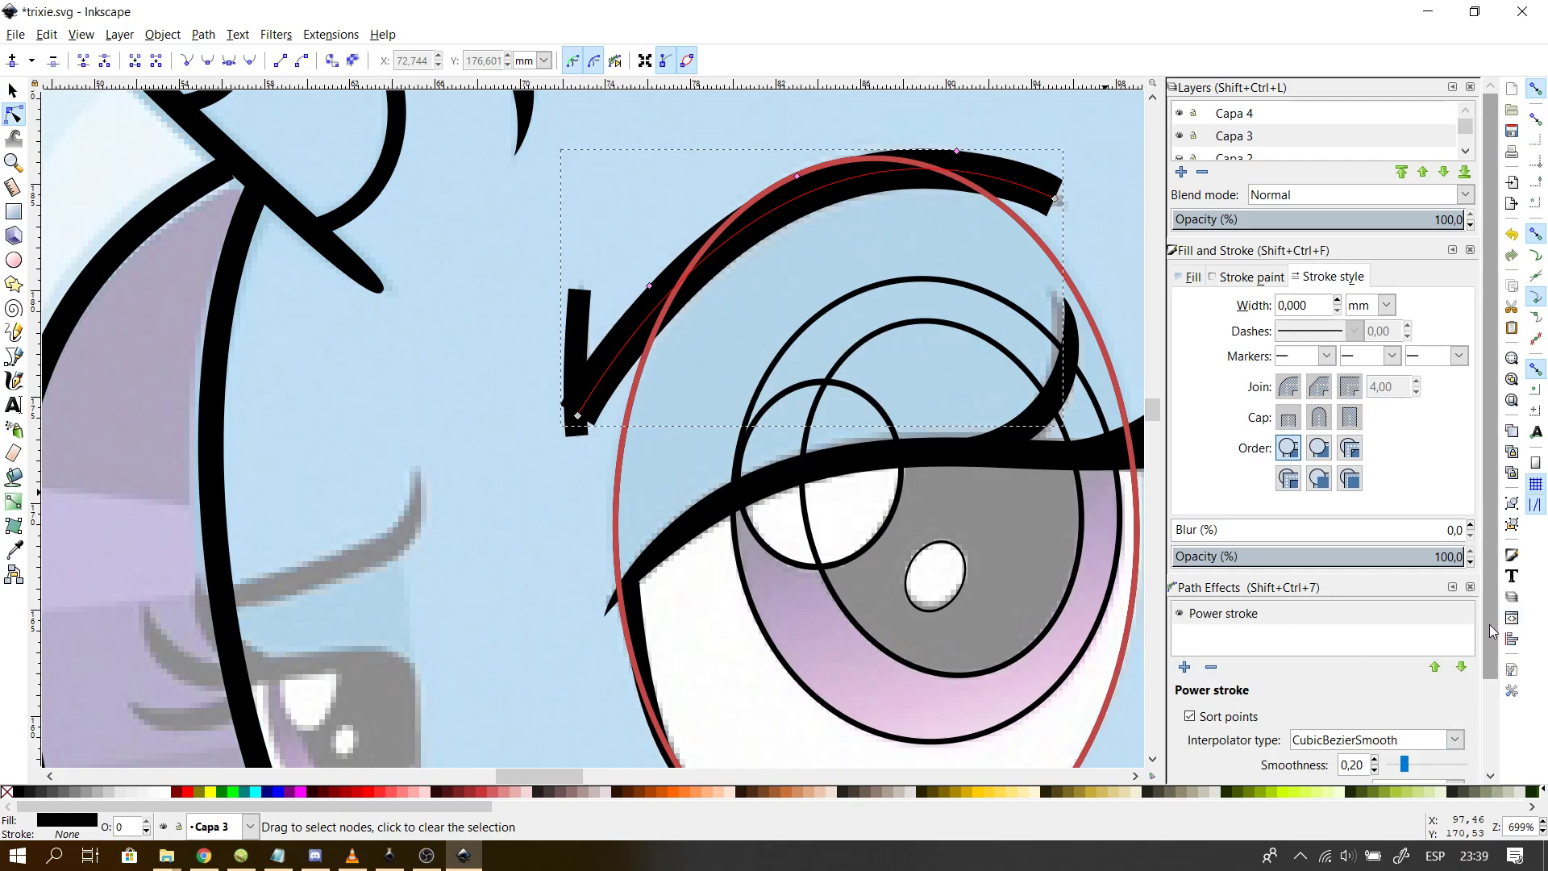
pyautogui.scroll(-3, 1439, 711)
pyautogui.click(1384, 715)
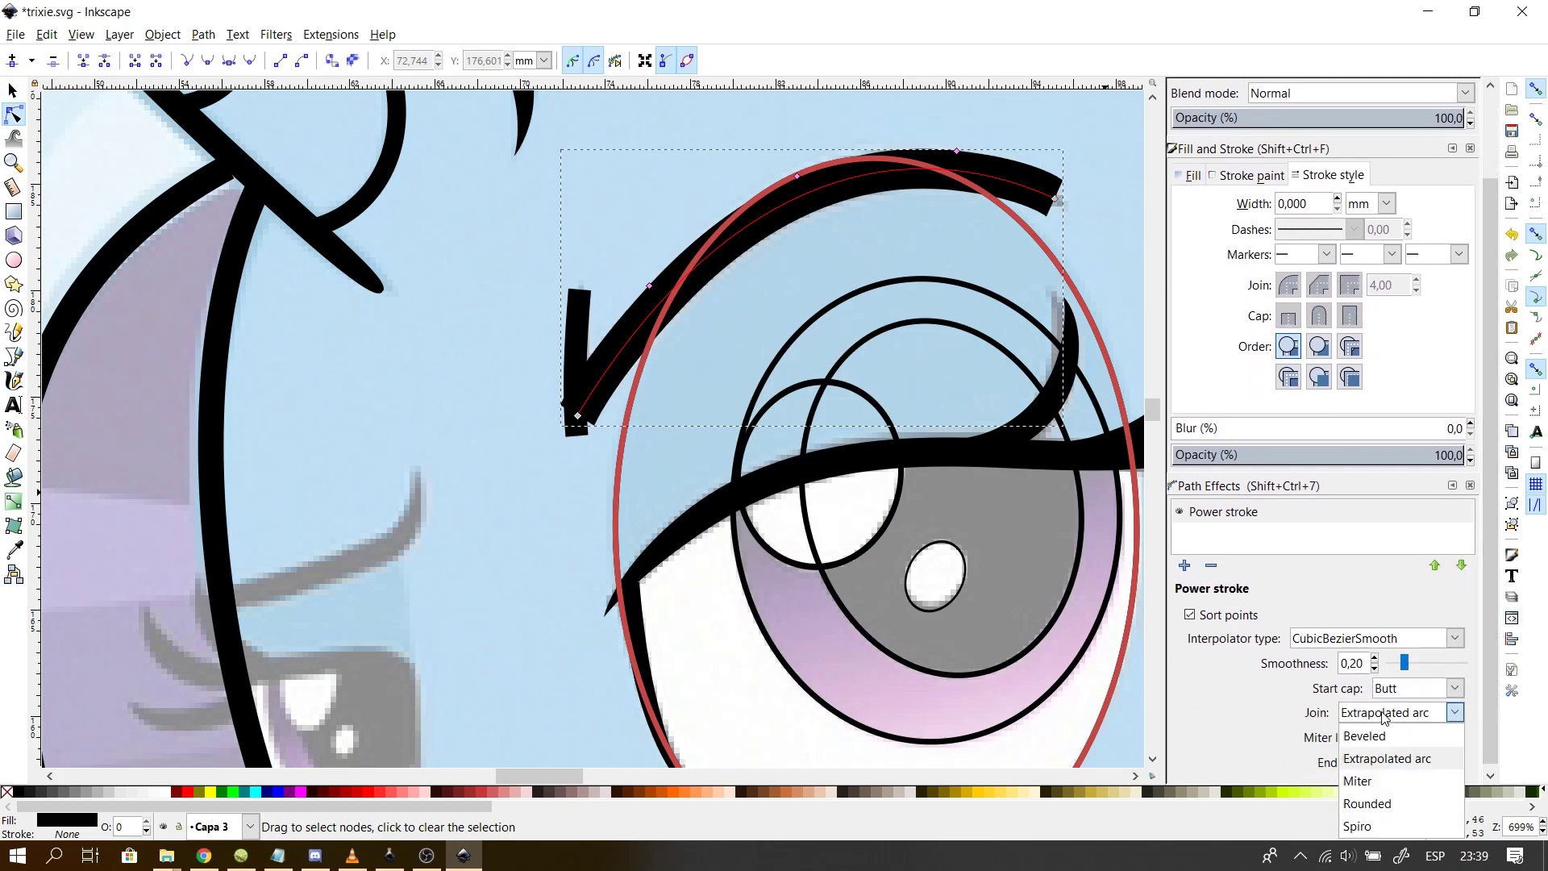
pyautogui.click(1417, 691)
pyautogui.click(1405, 802)
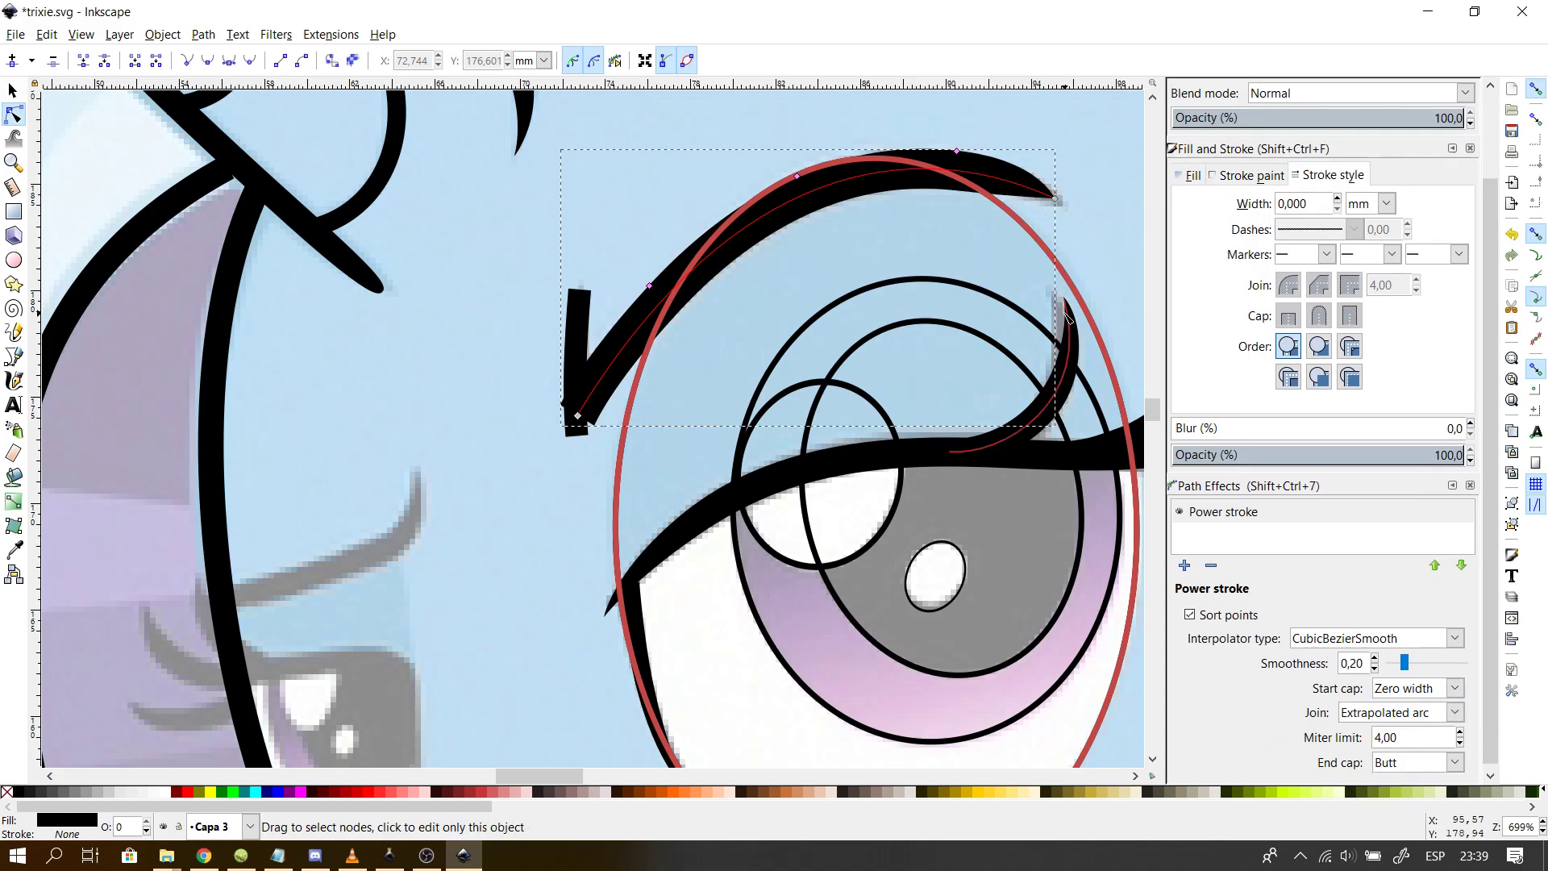
# - Slide the arch's outer width control point toward the inner corner, set its width to 1,8650 and deselect the arch
pyautogui.moveTo(959, 162)
pyautogui.mouseDown()
pyautogui.moveTo(871, 158)
pyautogui.moveTo(713, 230)
pyautogui.moveTo(742, 214)
pyautogui.mouseUp()
pyautogui.keyDown('shift'); pyautogui.click(740, 210); pyautogui.keyUp('shift')
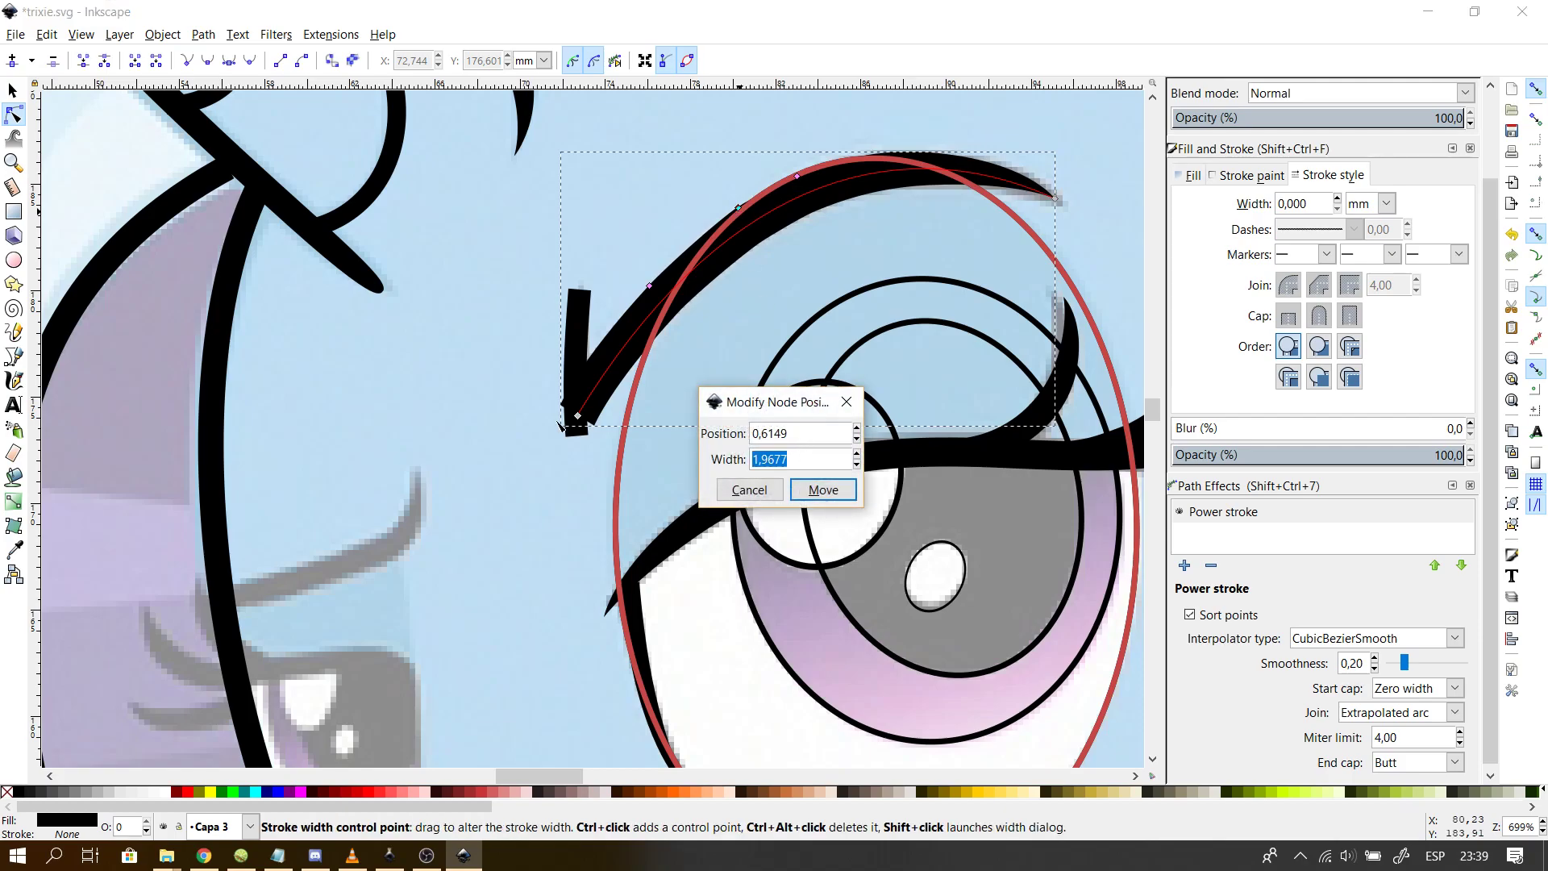
pyautogui.write('1,8650')
pyautogui.press('Return')
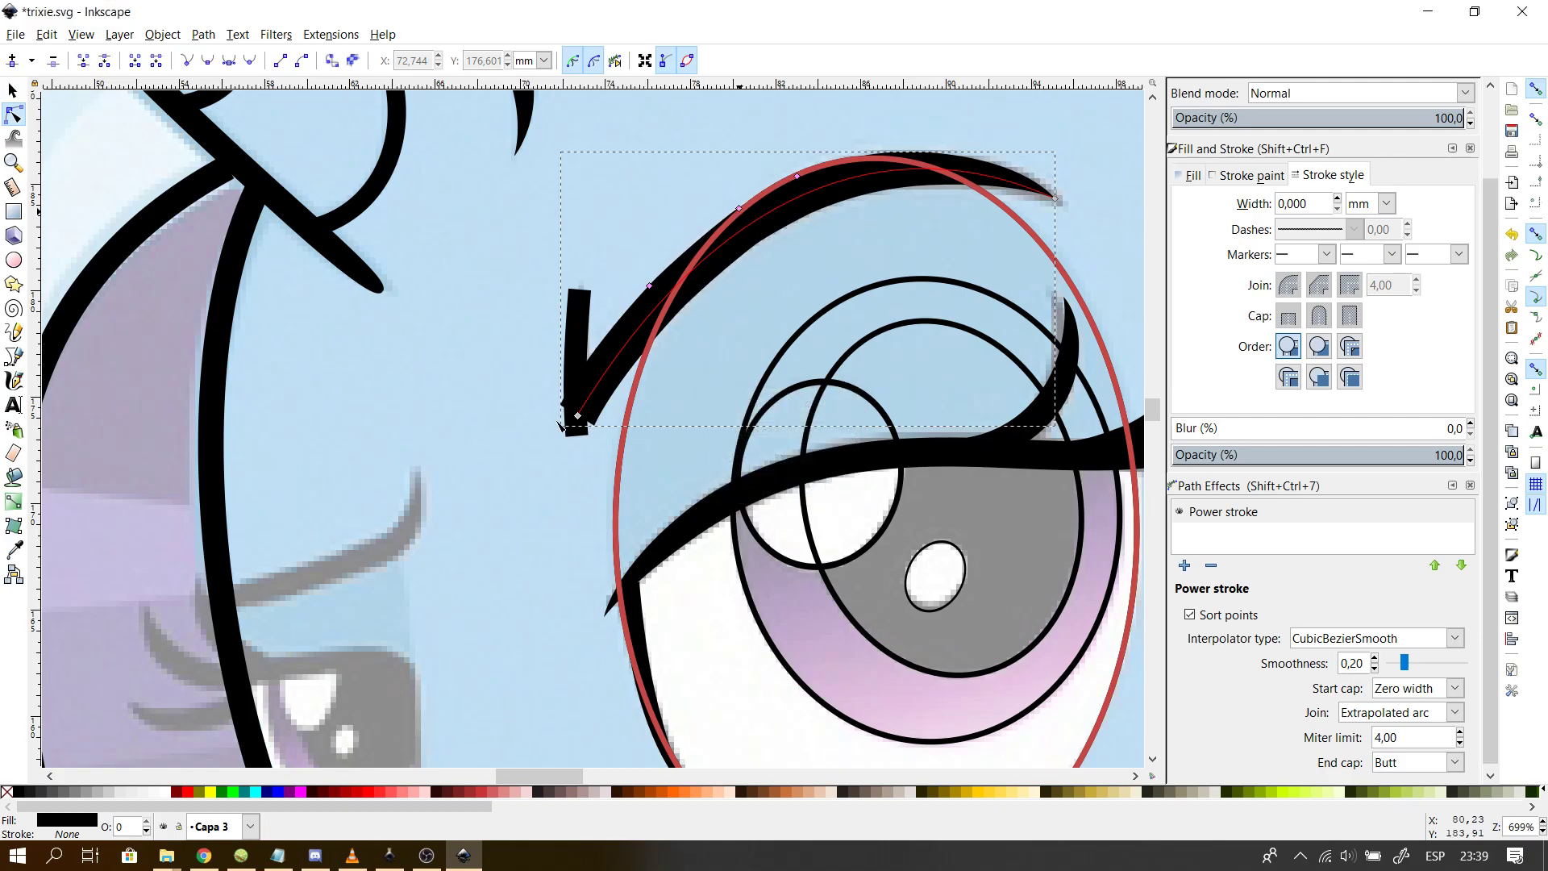
pyautogui.click(435, 545)
# - Shift the short inner stroke's nodes so its lower end lines up with the arch's inner end
pyautogui.click(580, 305)
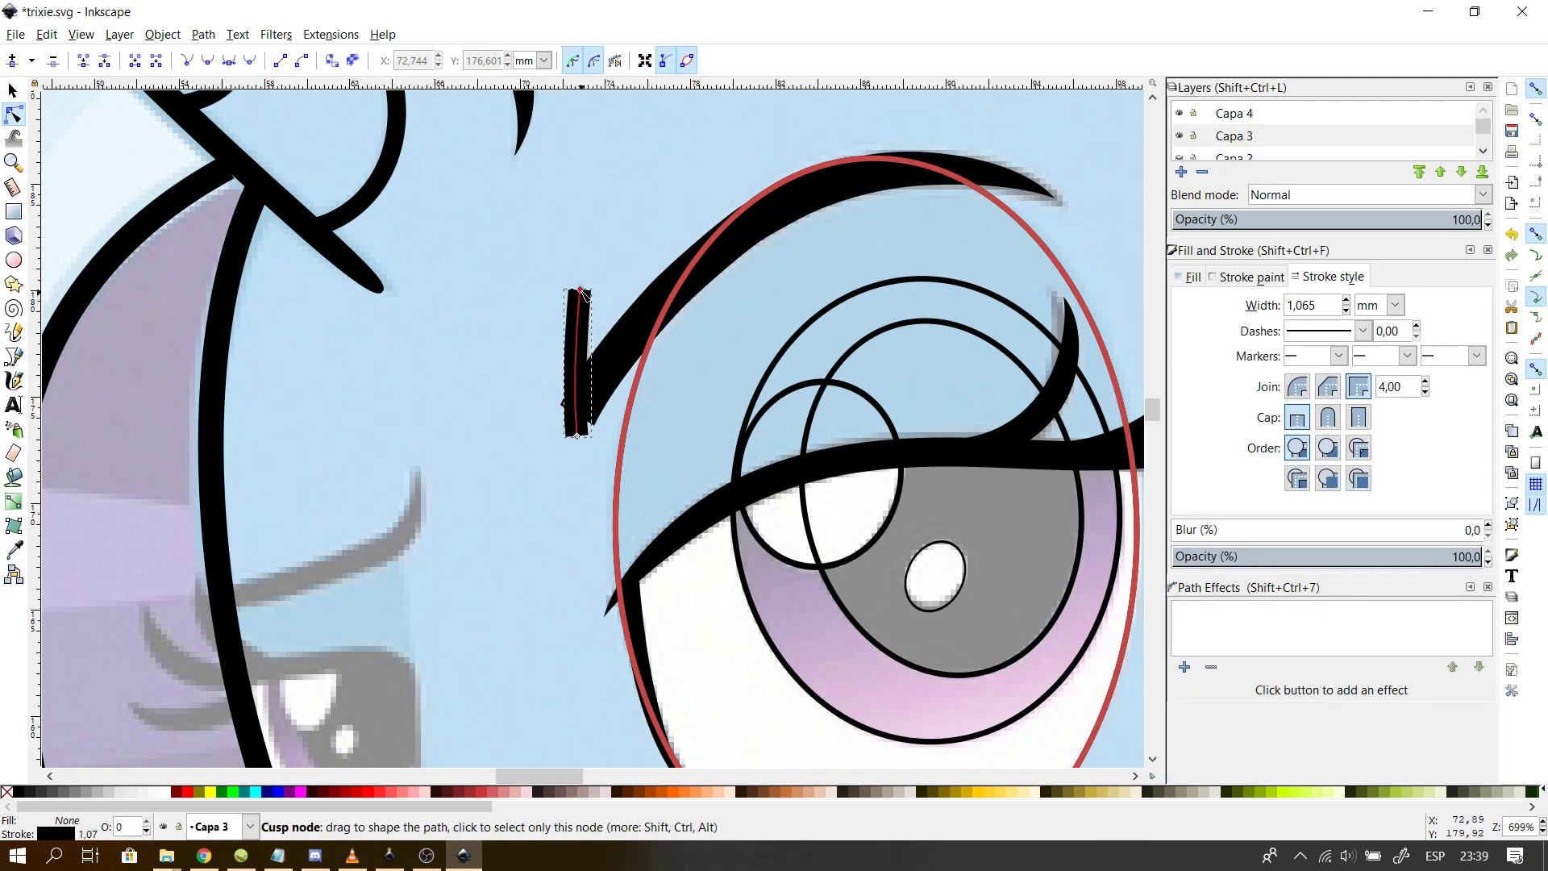
pyautogui.moveTo(580, 438)
pyautogui.mouseDown()
pyautogui.moveTo(588, 415)
pyautogui.moveTo(583, 441)
pyautogui.mouseUp()
pyautogui.hotkey('ctrl', 'a')
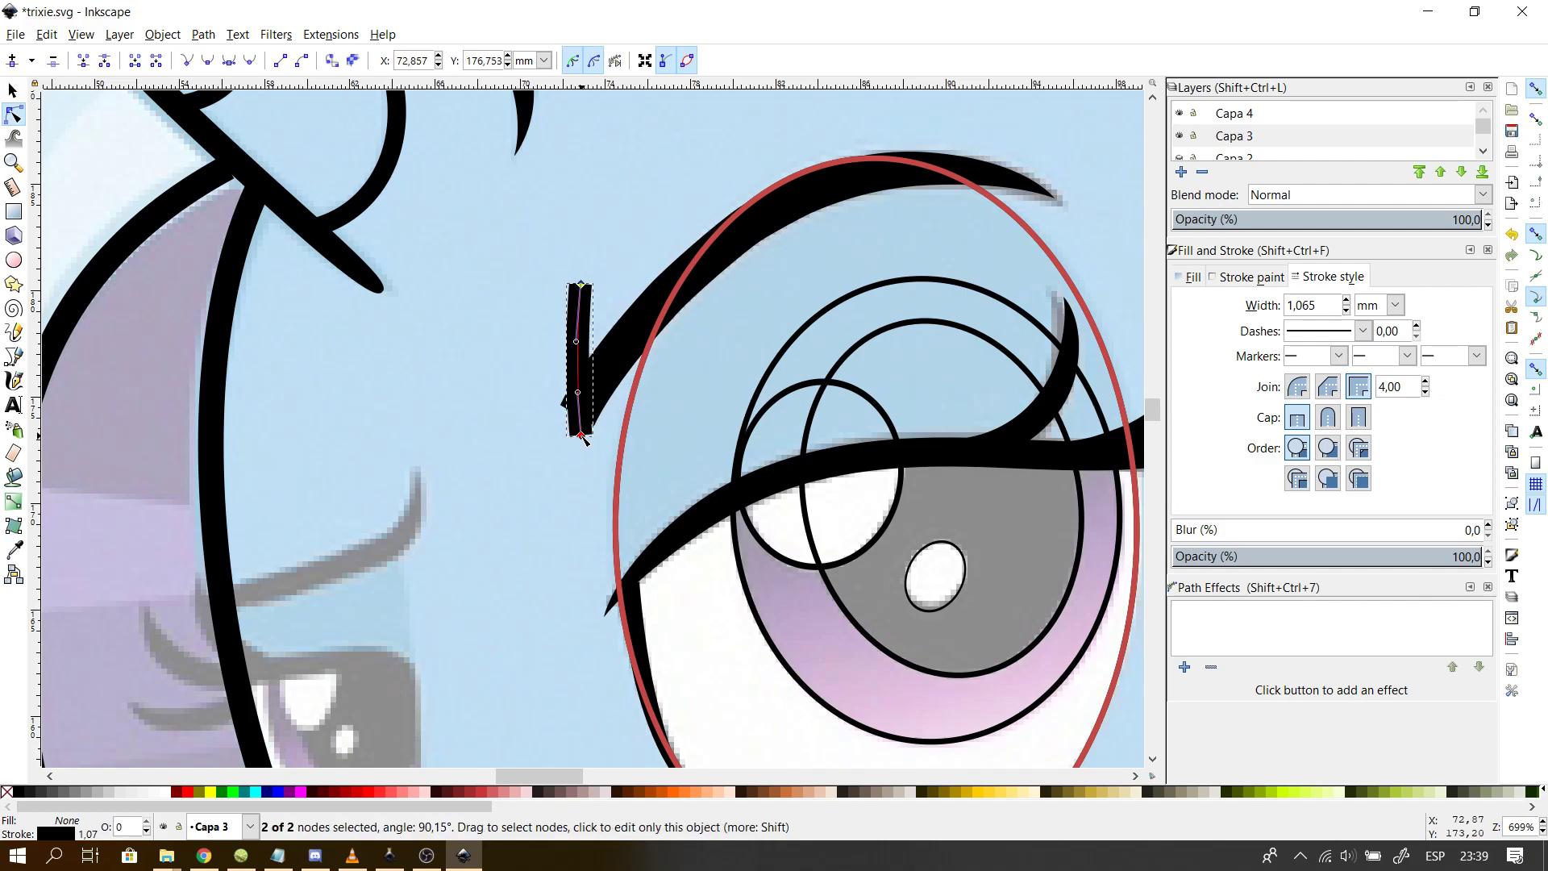
pyautogui.scroll(3, 584, 439)
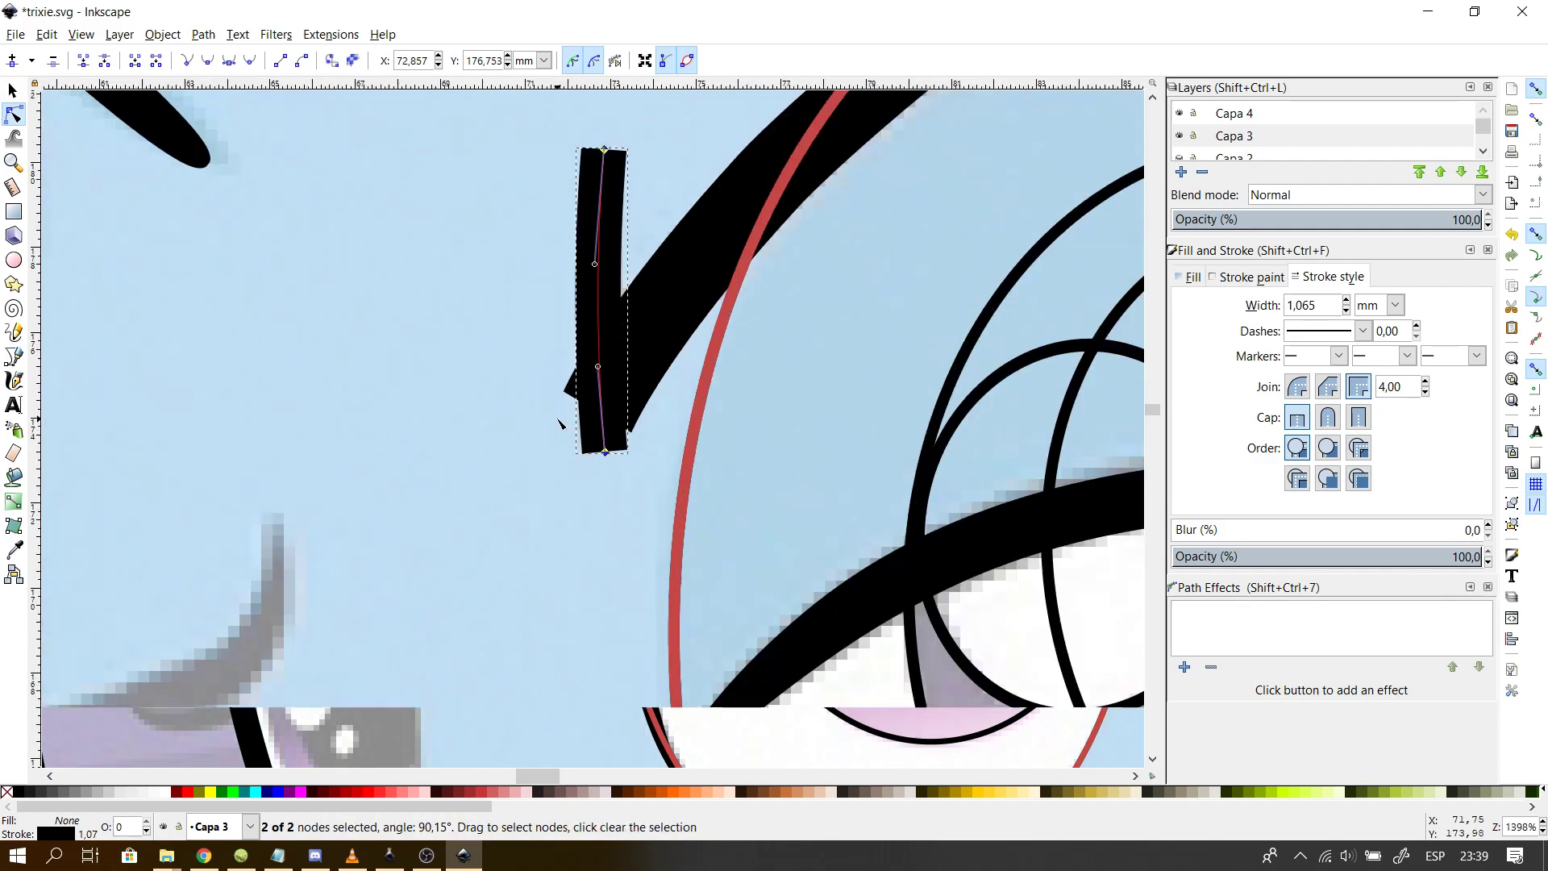
pyautogui.moveTo(625, 466)
pyautogui.mouseDown()
pyautogui.moveTo(588, 429)
pyautogui.moveTo(630, 446)
pyautogui.mouseUp()
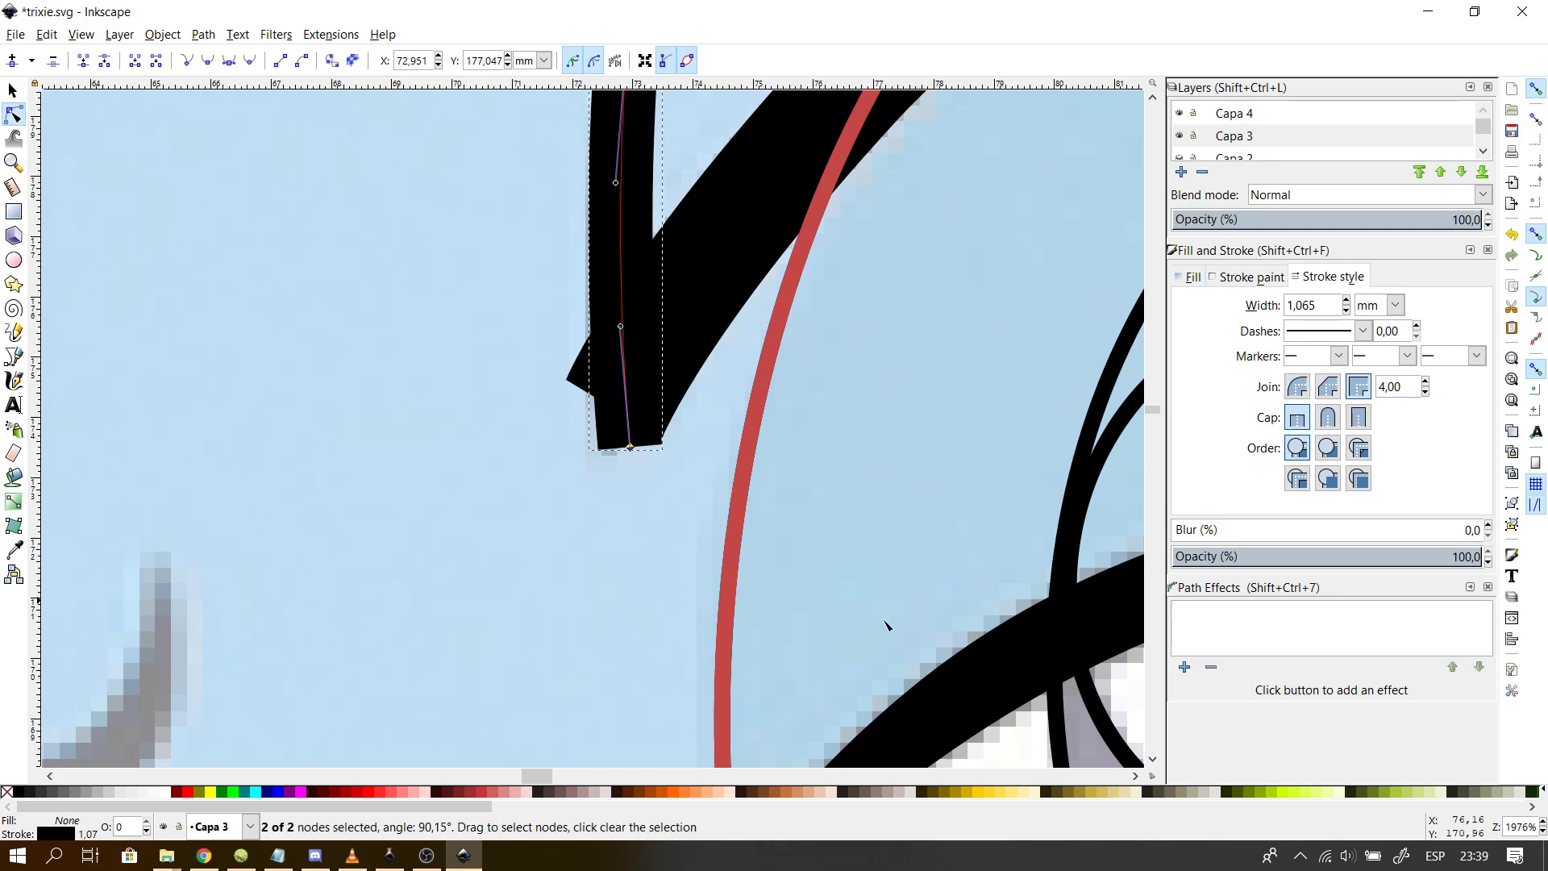
# - Apply the Power stroke effect to the short inner stroke with the CubicBezierSmooth interpolator and a Zero width start cap
pyautogui.click(1184, 666)
pyautogui.press('Return')
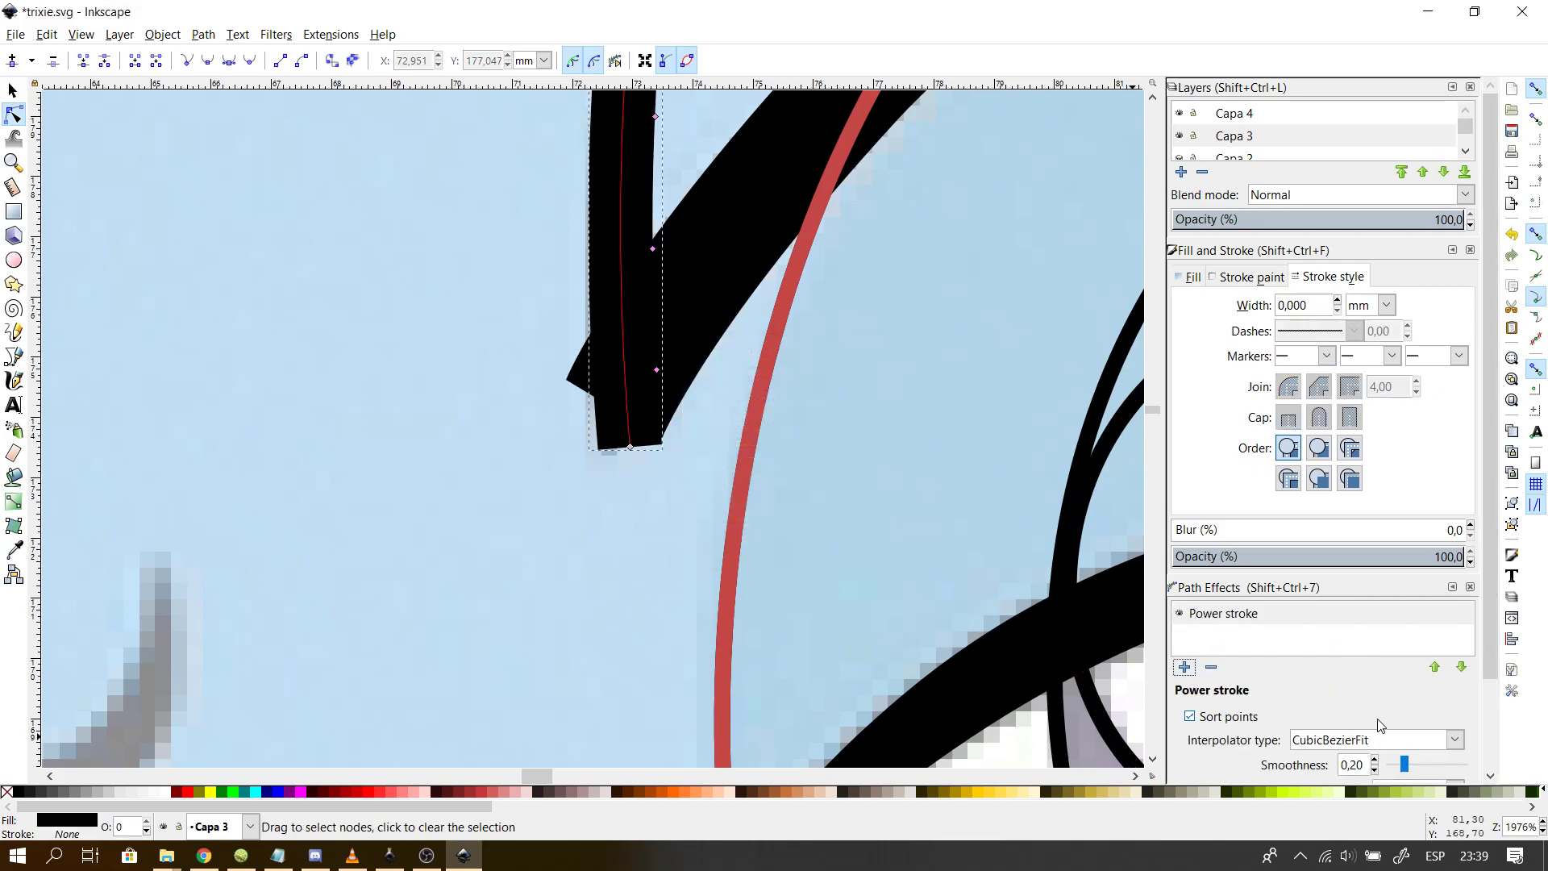
pyautogui.click(1360, 740)
pyautogui.click(1364, 675)
pyautogui.scroll(-2, 1490, 637)
pyautogui.click(1409, 686)
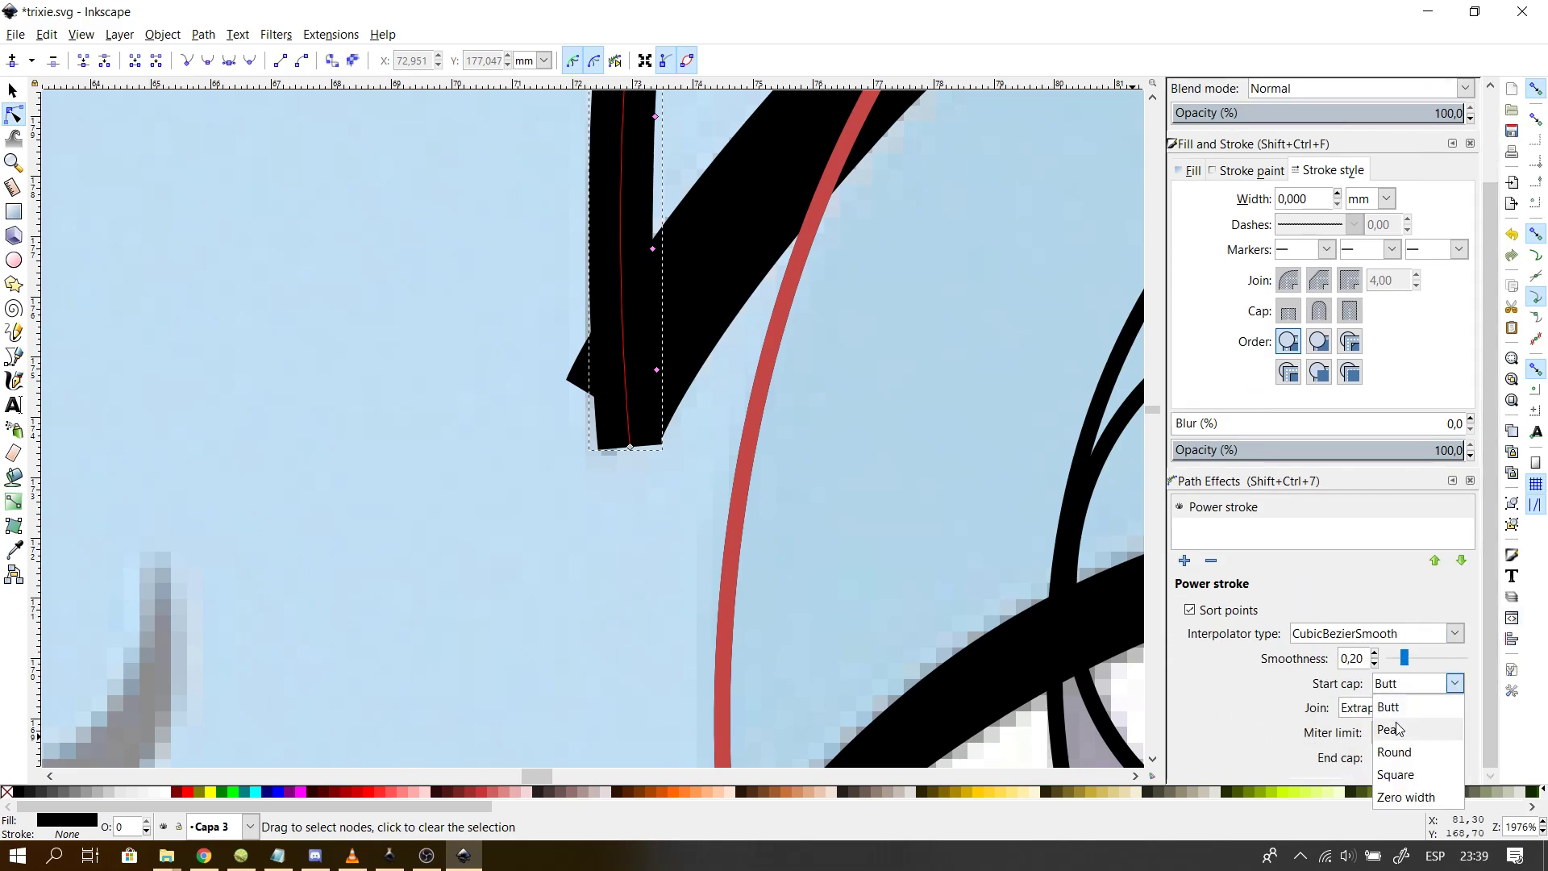
pyautogui.click(1399, 780)
pyautogui.click(1385, 679)
pyautogui.click(1394, 792)
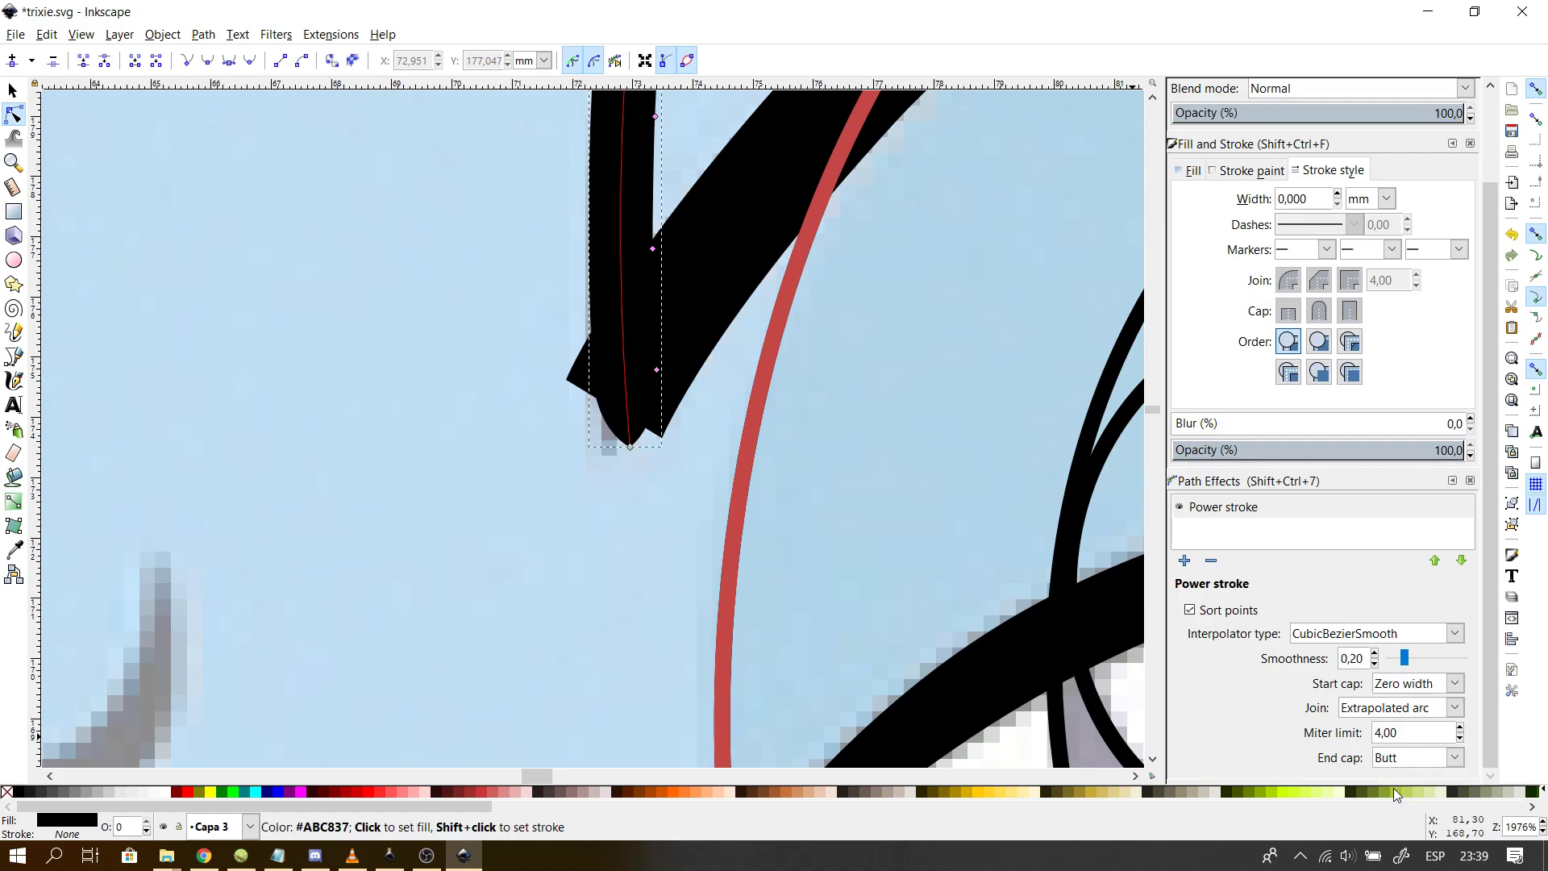
# - Set the short inner stroke's Power stroke end cap to Zero width
pyautogui.click(1403, 759)
pyautogui.click(1404, 736)
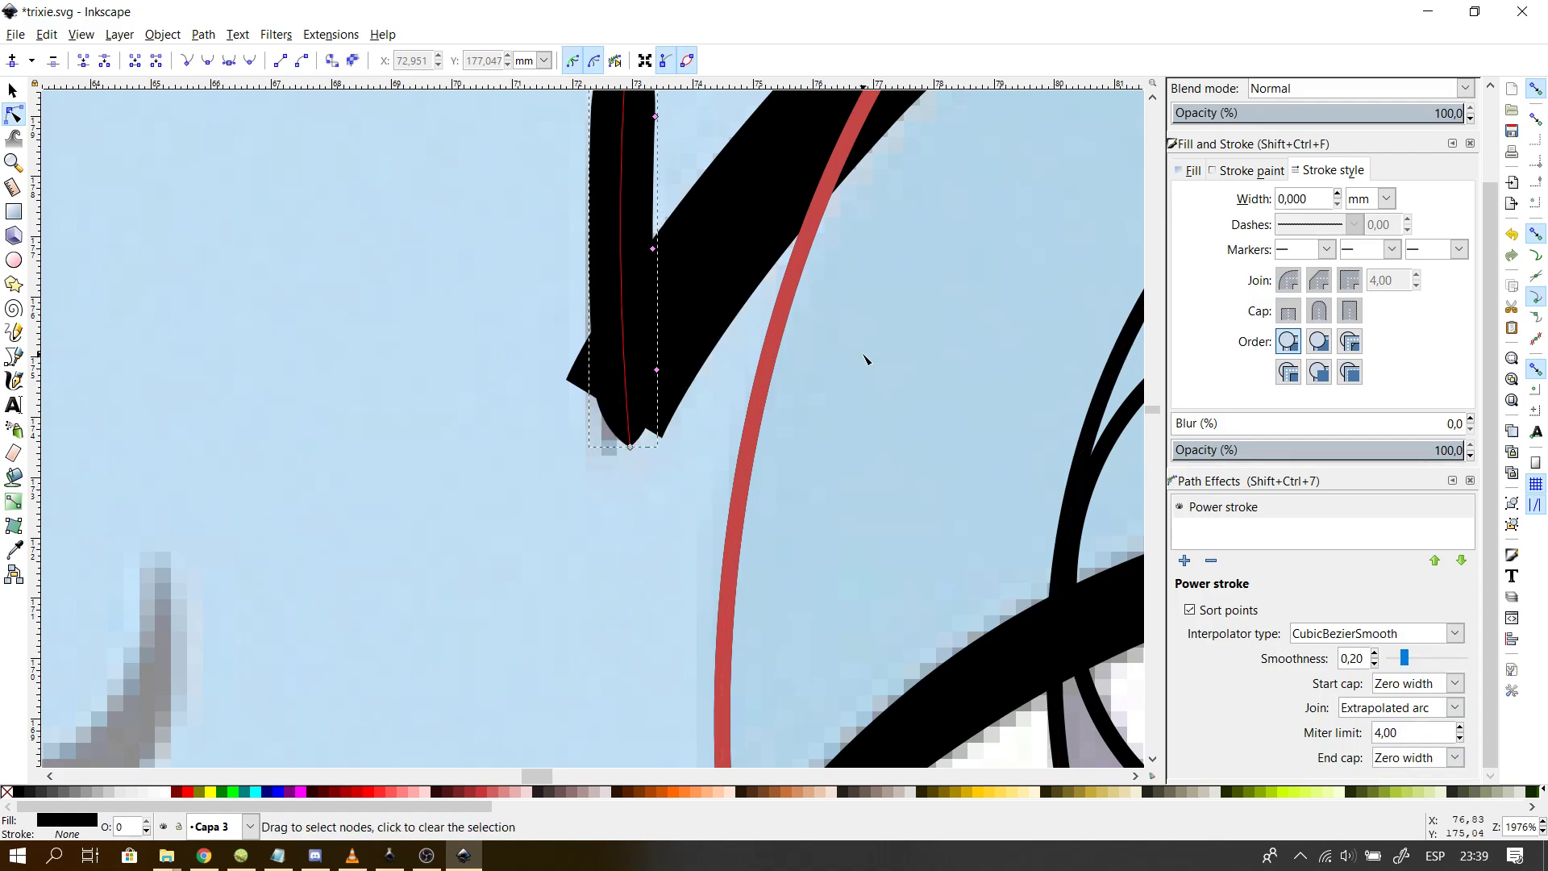
pyautogui.scroll(-1, 865, 359)
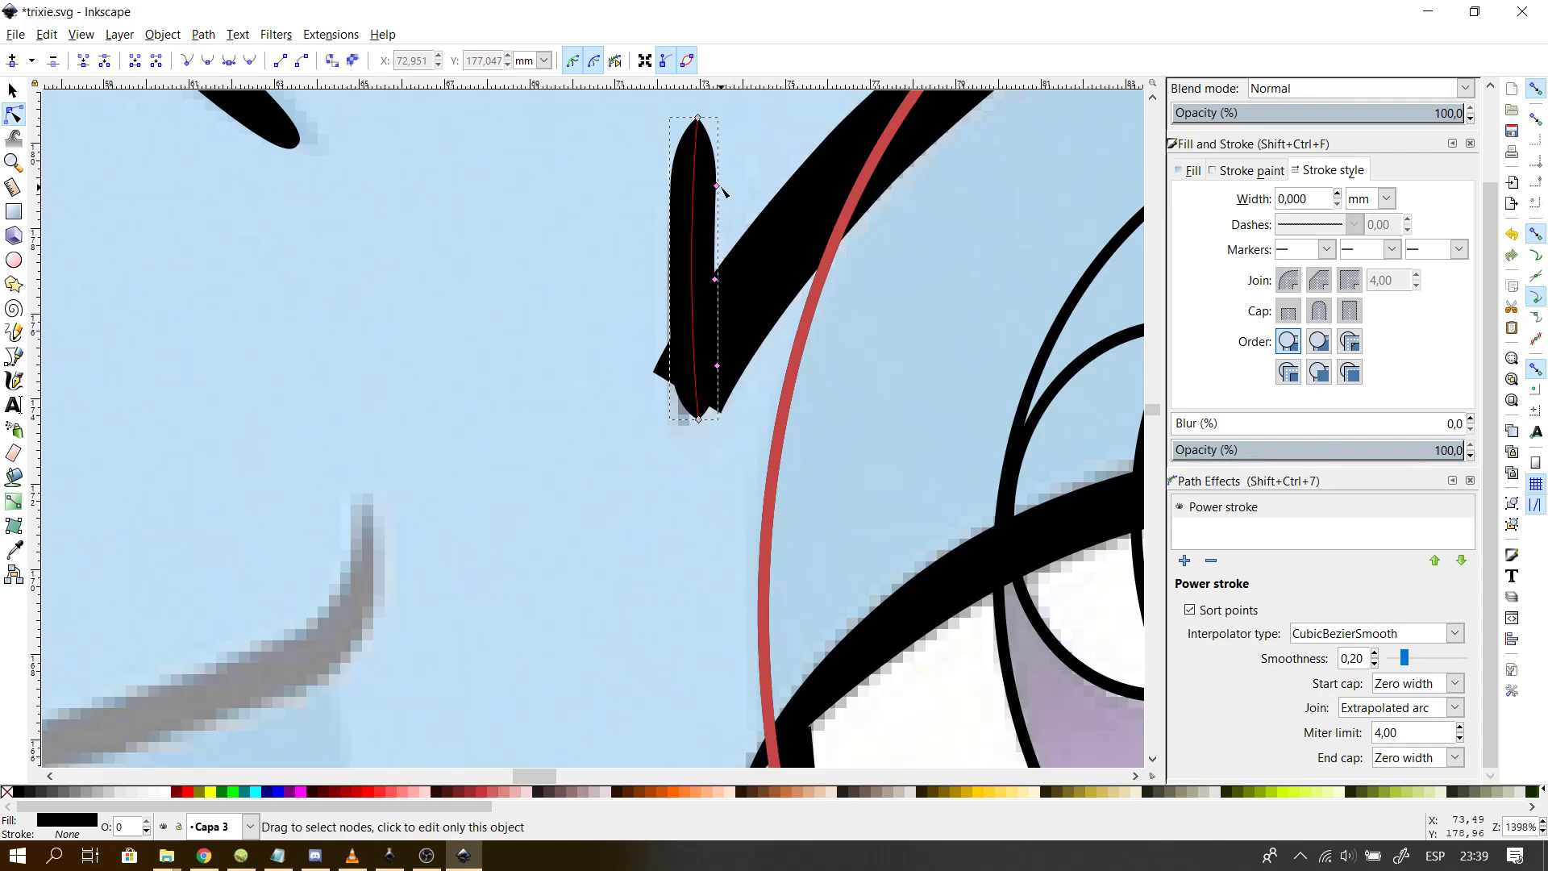
# - Slide the short inner stroke's upper width control point to mid-length and match its width to the middle control point
pyautogui.moveTo(712, 253); pyautogui.dragTo(716, 282)
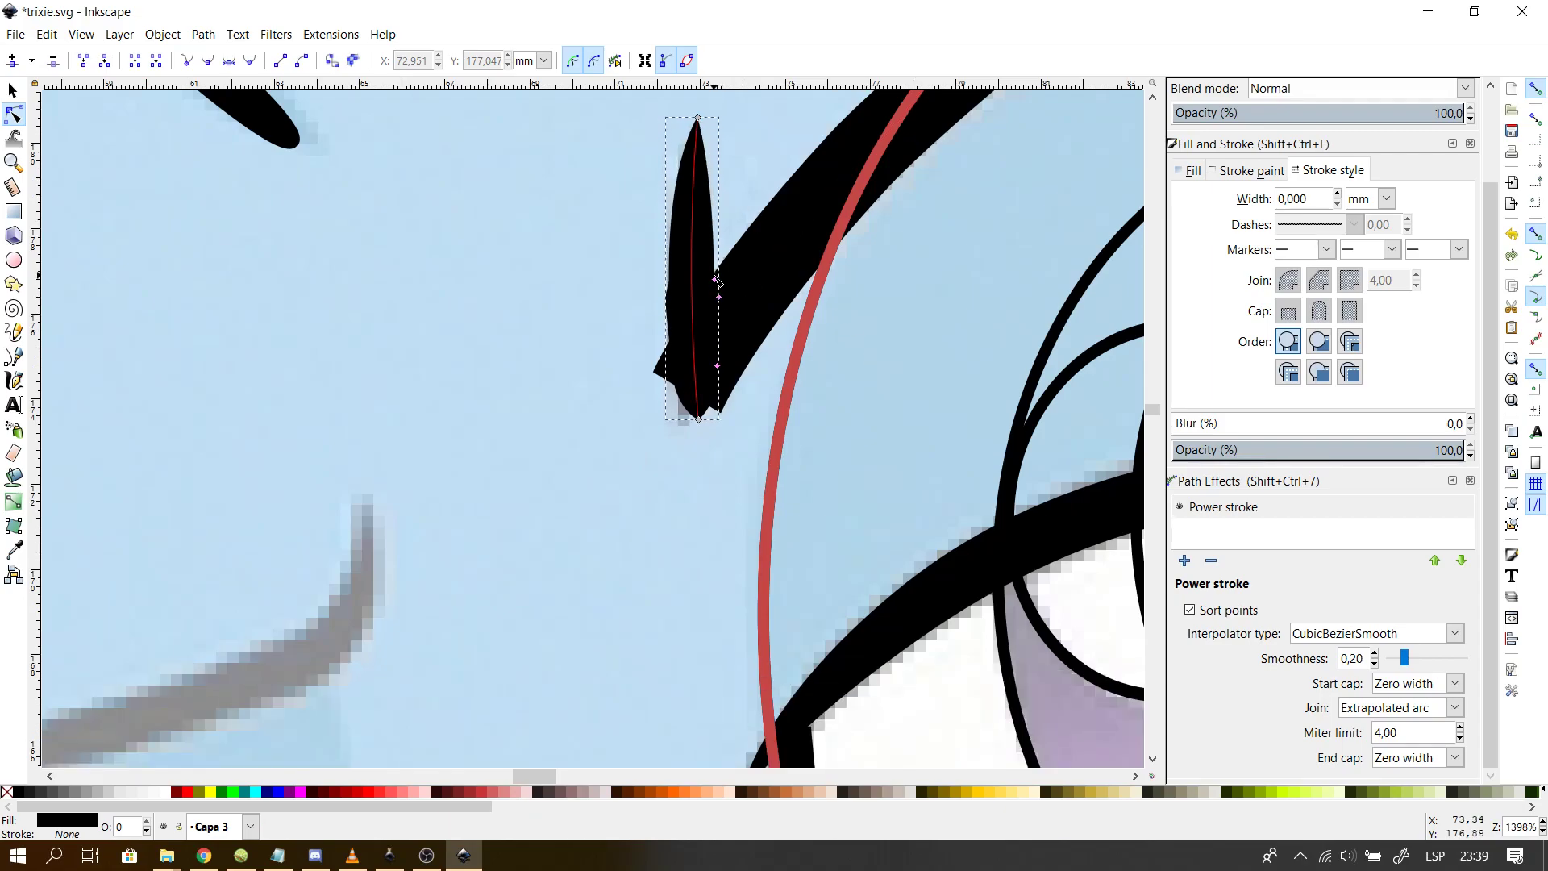
pyautogui.keyDown('shift'); pyautogui.click(715, 279); pyautogui.keyUp('shift')
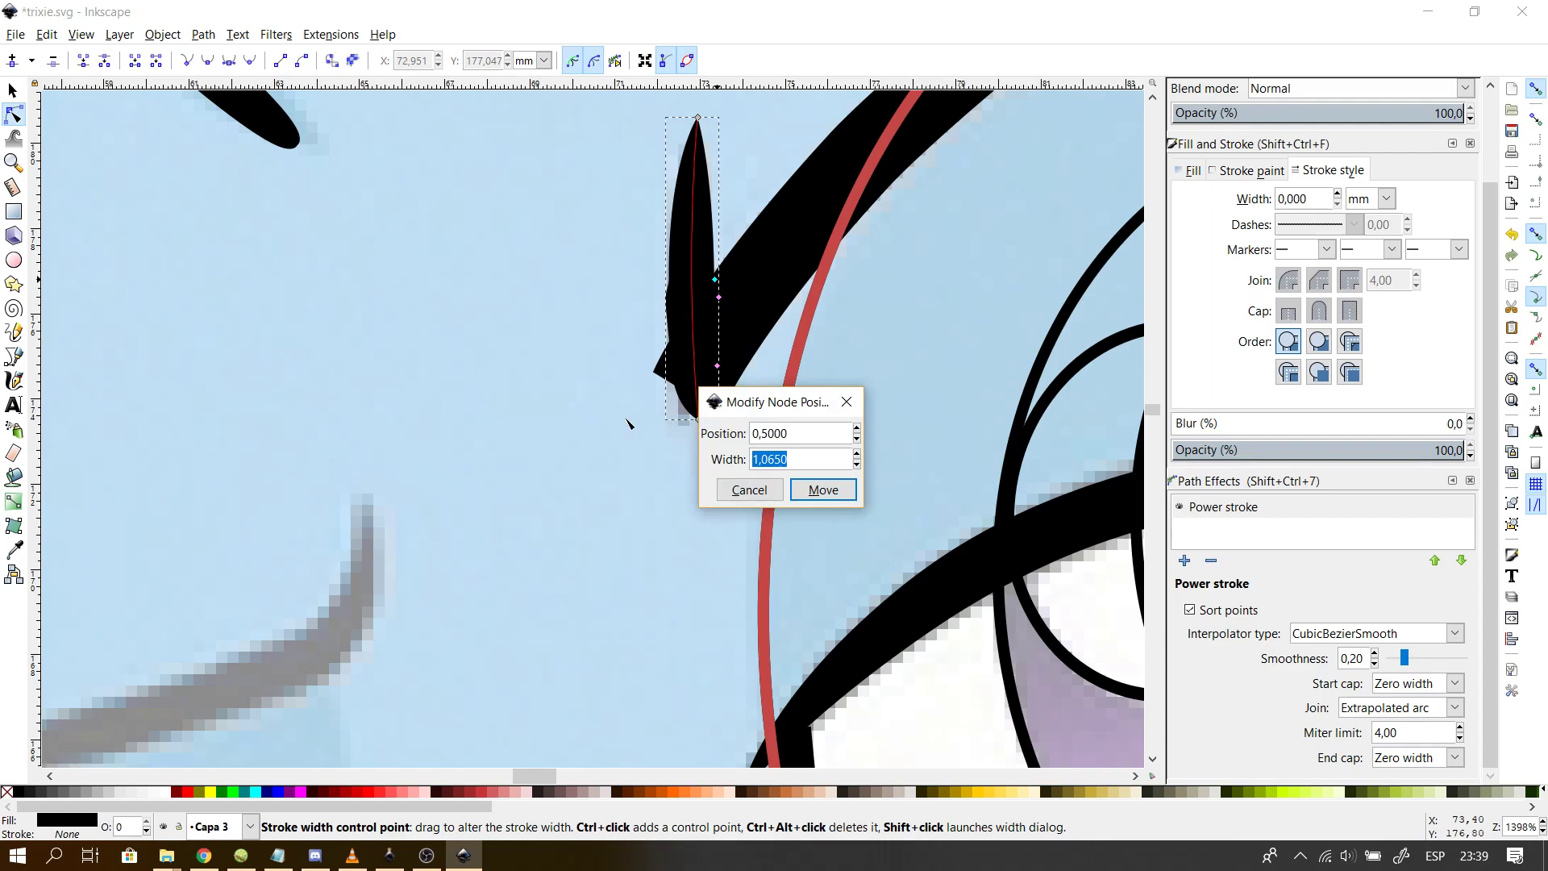
pyautogui.click(822, 491)
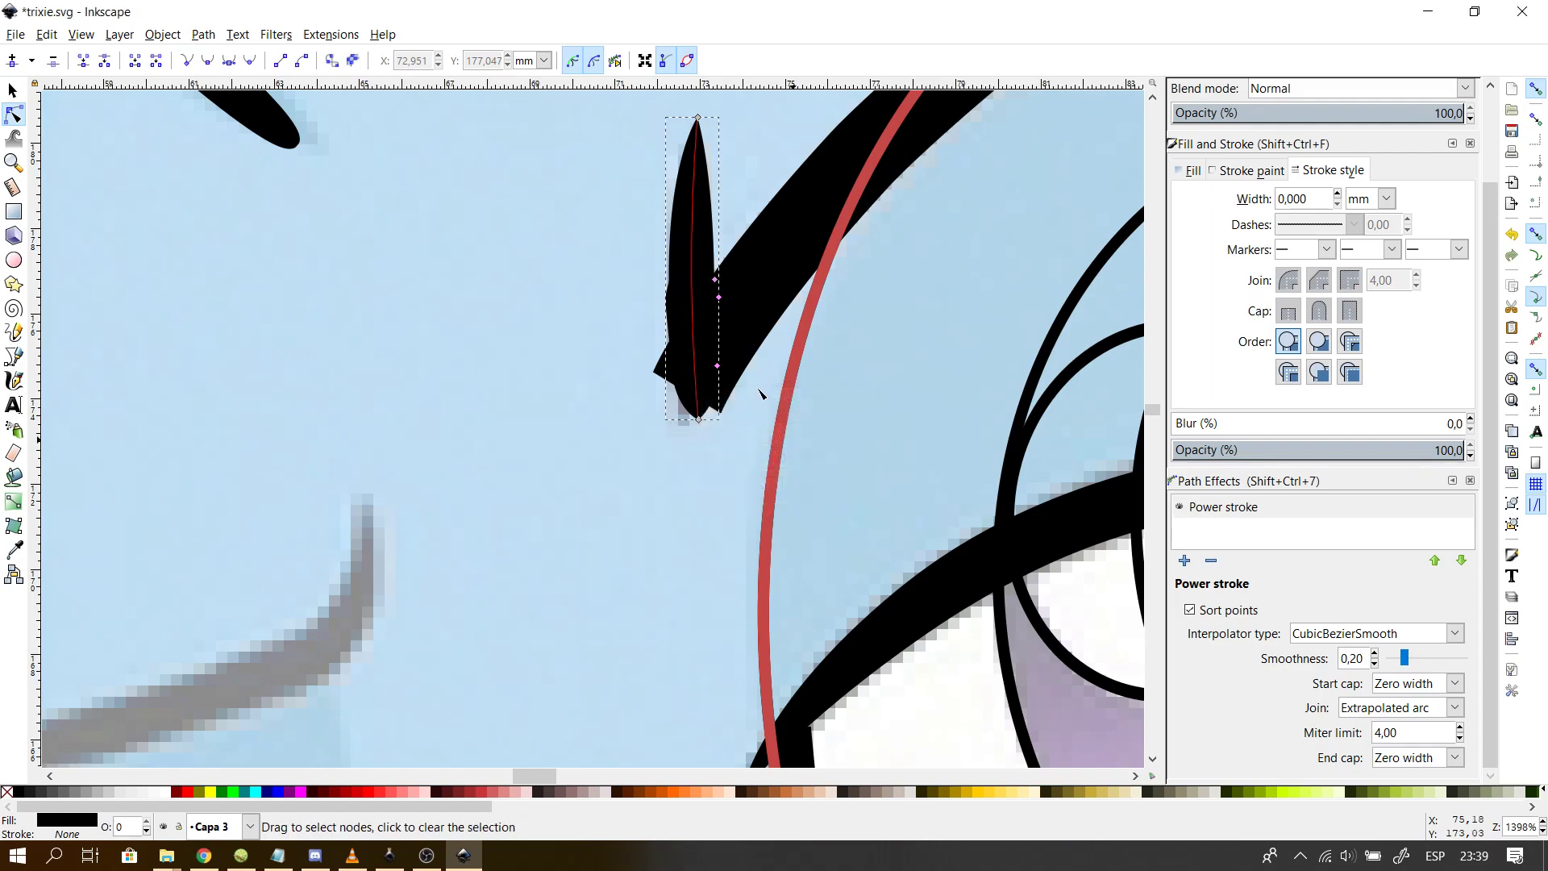
pyautogui.keyDown('shift'); pyautogui.click(720, 298); pyautogui.keyUp('shift')
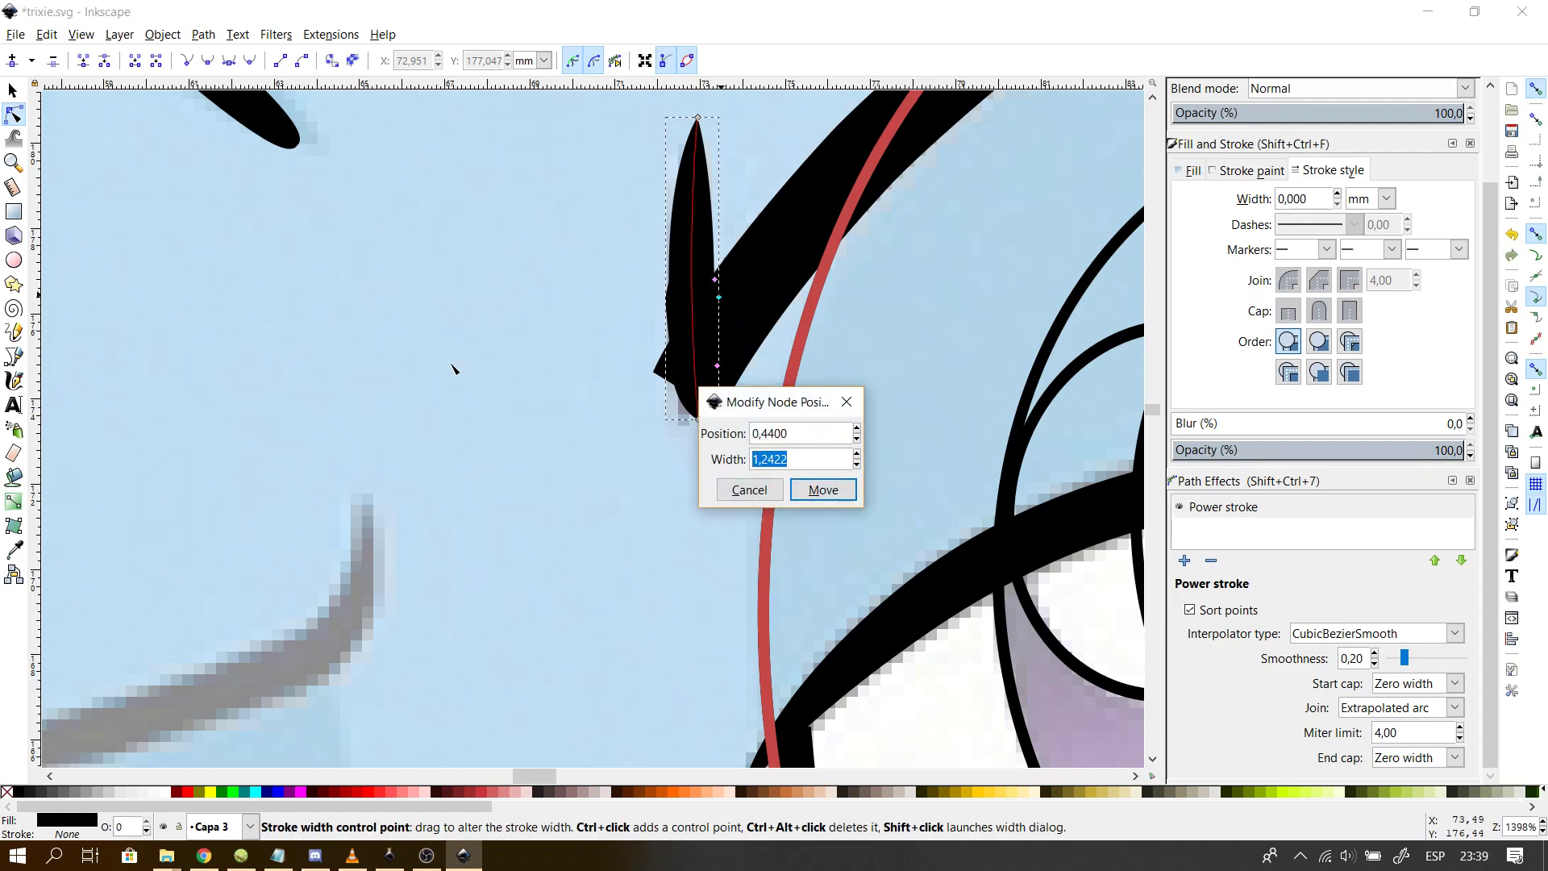
pyautogui.press('Return')
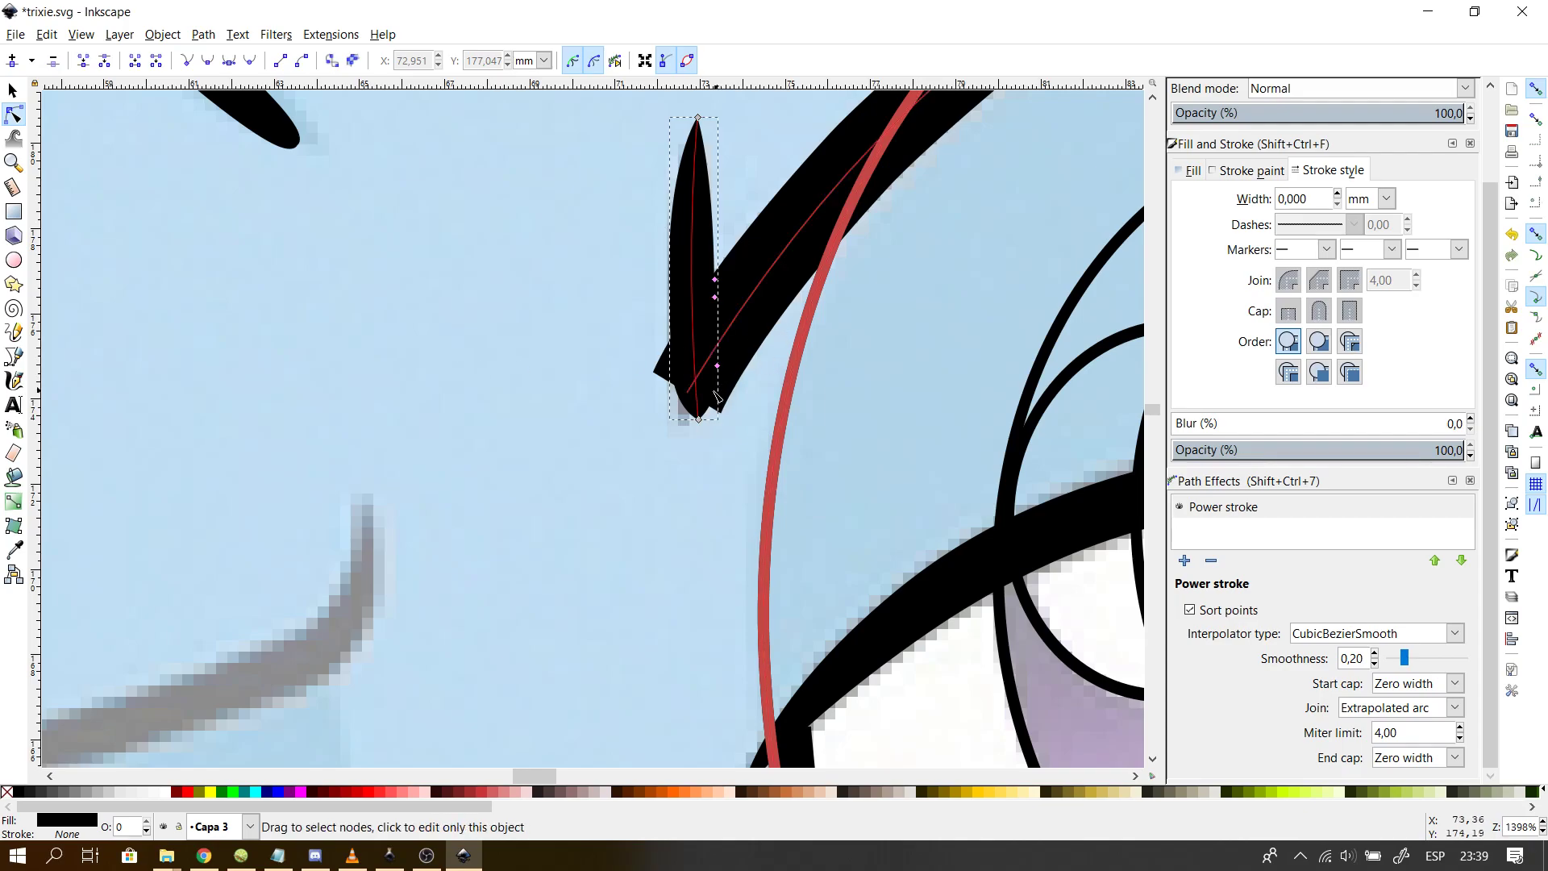
# - Slide the short inner stroke's lower width control point up to mid-length and match its width to the middle control point
pyautogui.click(702, 421)
pyautogui.moveTo(718, 366); pyautogui.dragTo(717, 286)
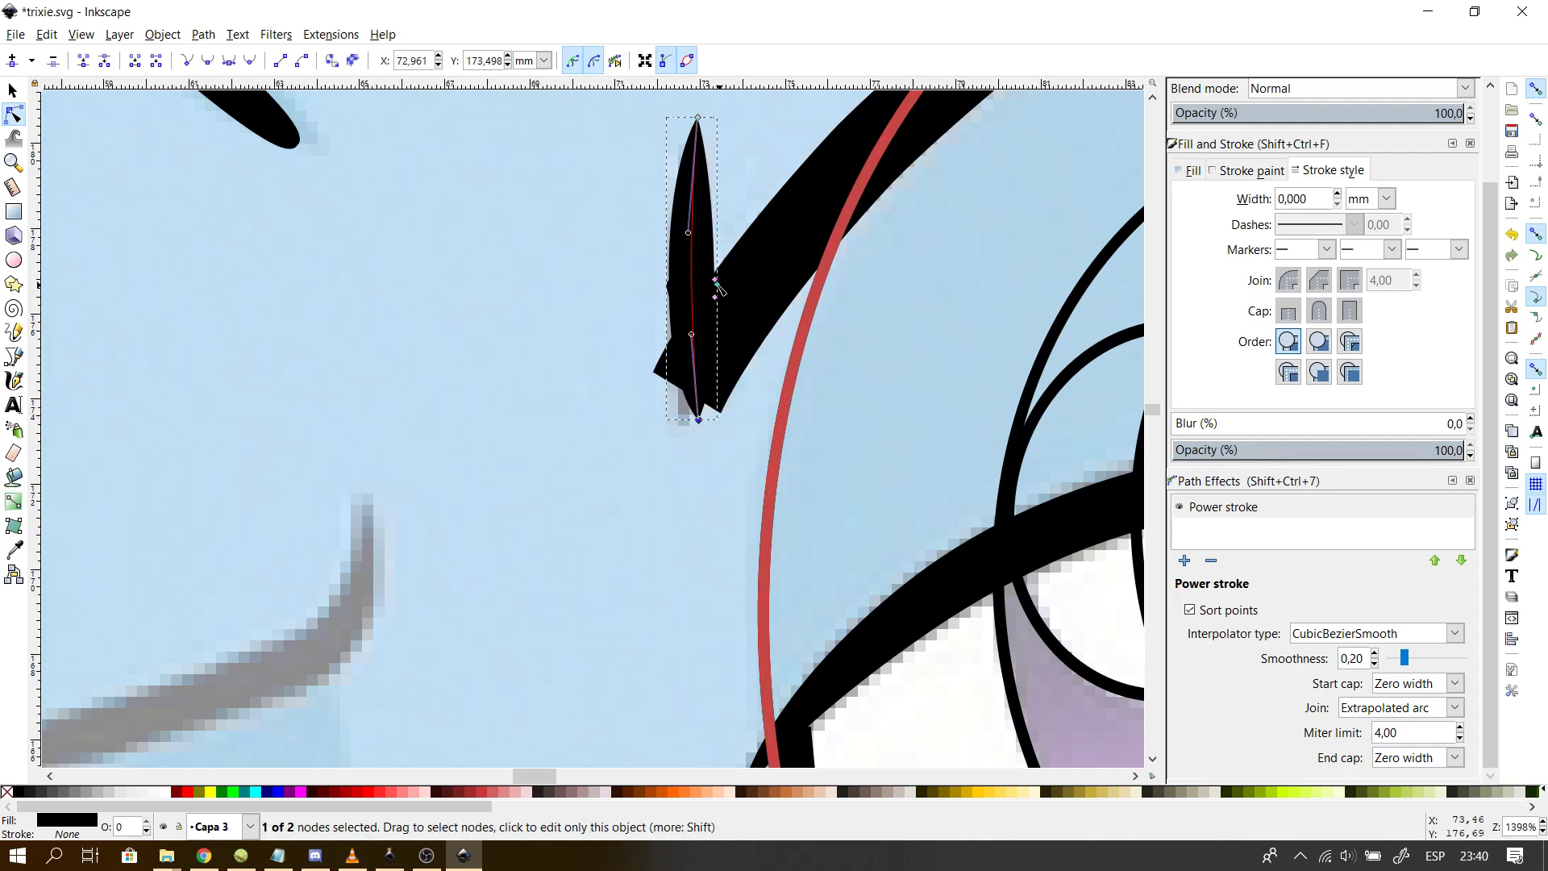
pyautogui.keyDown('shift'); pyautogui.click(717, 284); pyautogui.keyUp('shift')
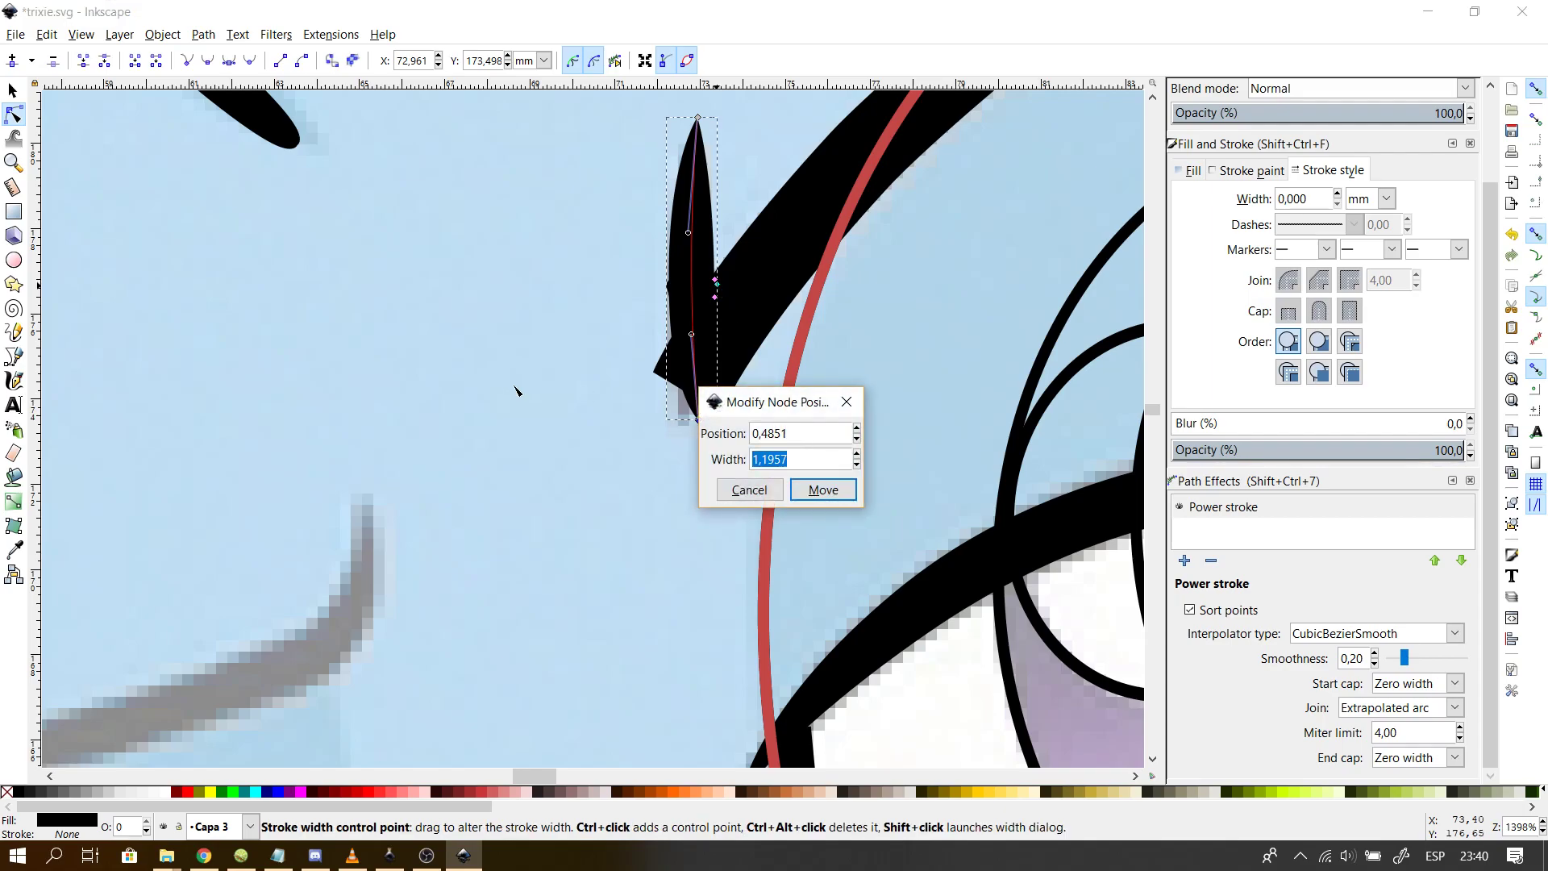
pyautogui.press('Return')
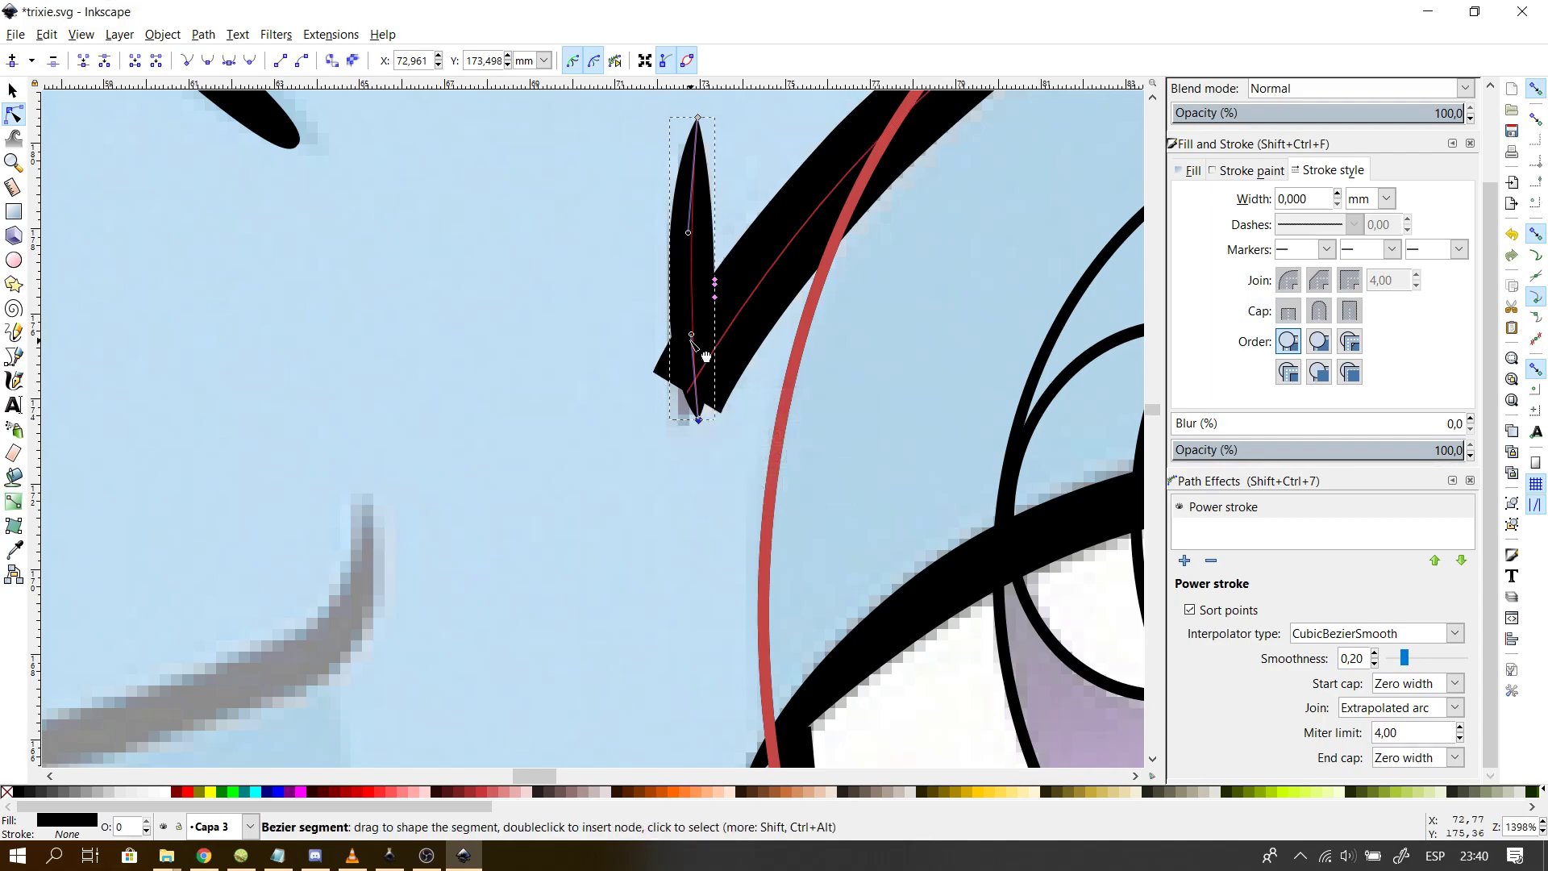
# - Bow the short inner stroke outward with its two curve handles, slide one width control point toward its lower end and deselect it
pyautogui.moveTo(691, 335); pyautogui.dragTo(678, 337)
pyautogui.moveTo(688, 232); pyautogui.dragTo(685, 206)
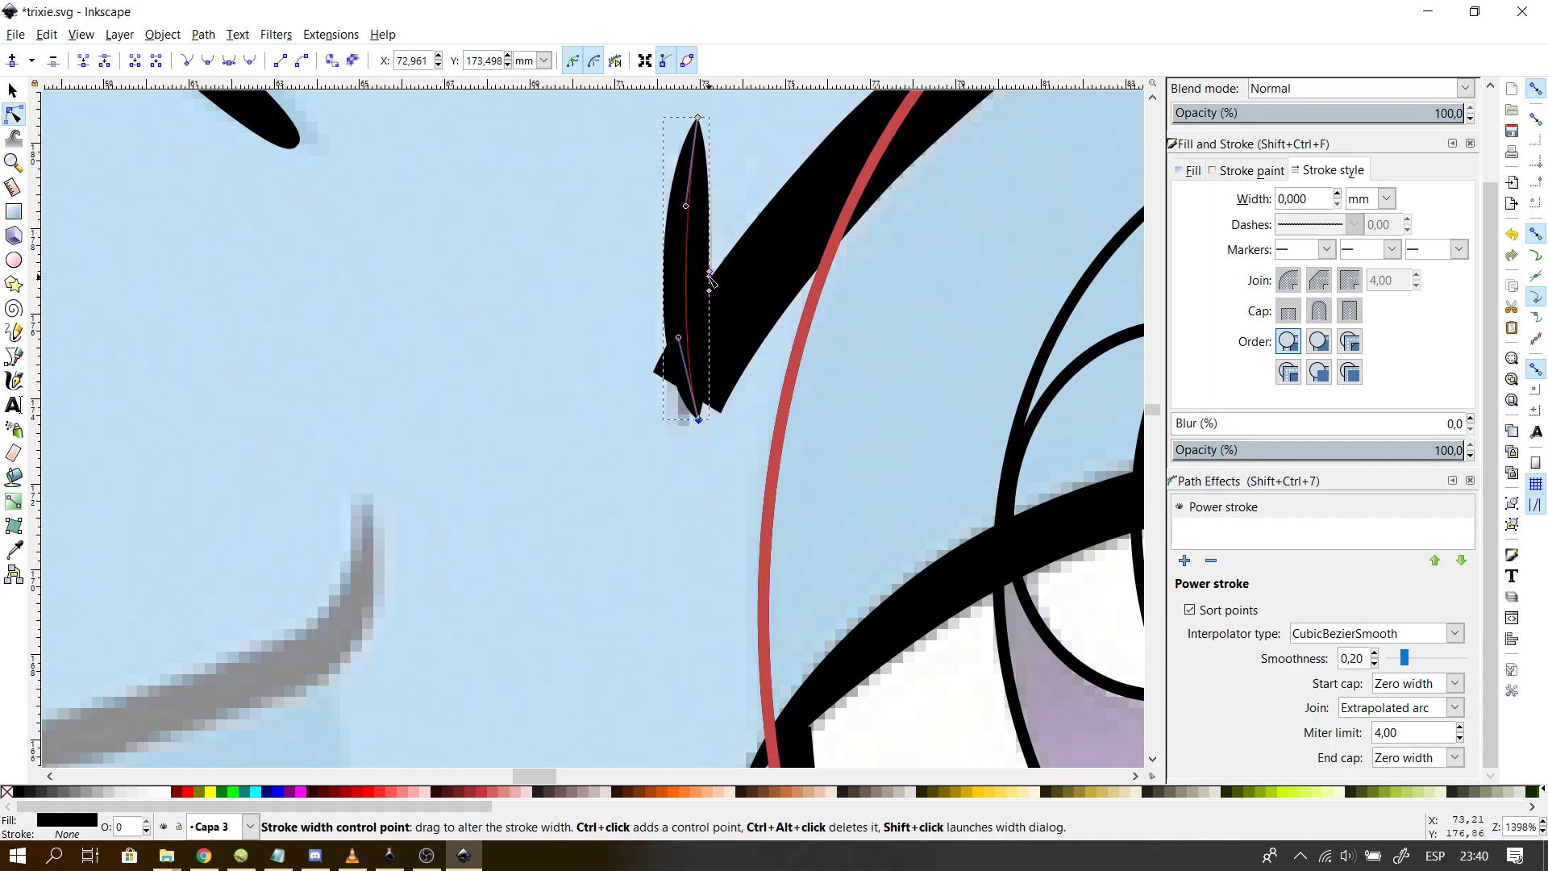
pyautogui.moveTo(711, 275); pyautogui.dragTo(710, 353)
pyautogui.click(515, 172)
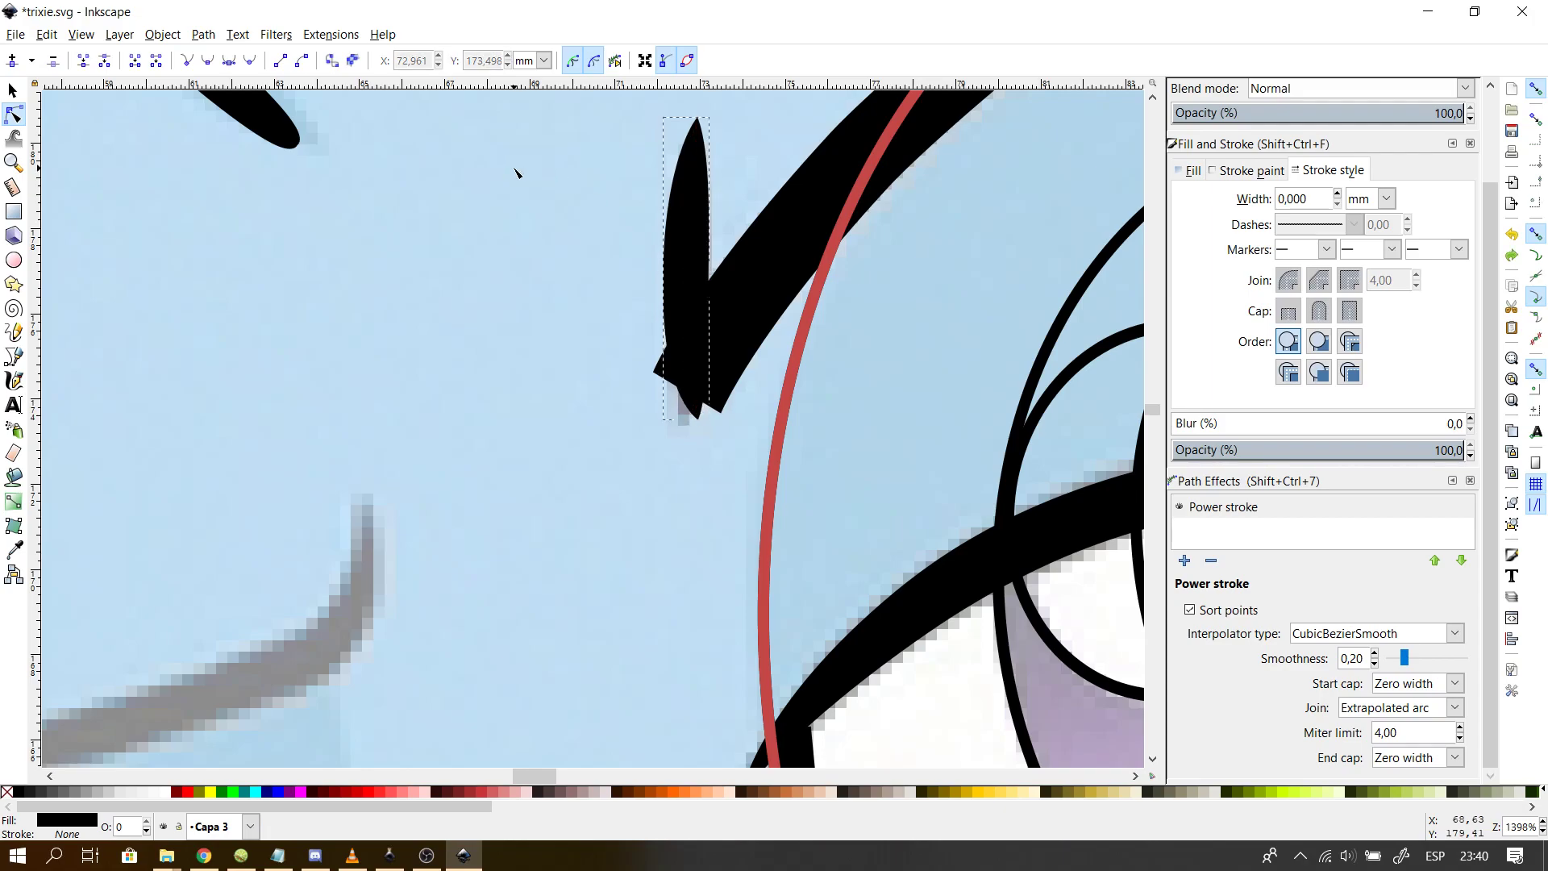
pyautogui.click(515, 172)
pyautogui.scroll(-4, 516, 172)
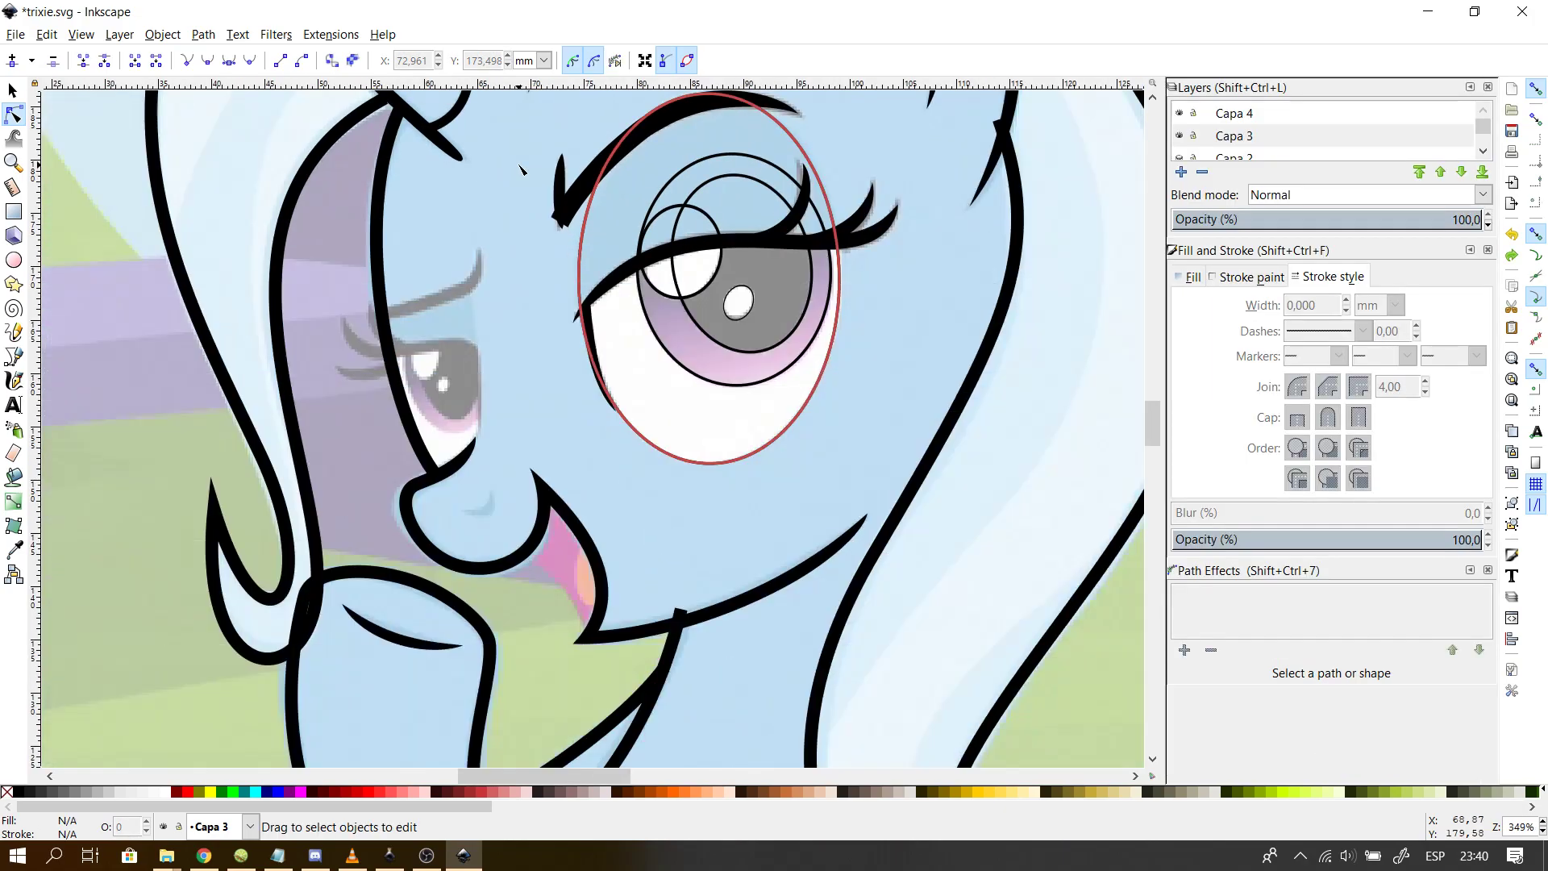
pyautogui.scroll(-1, 520, 168)
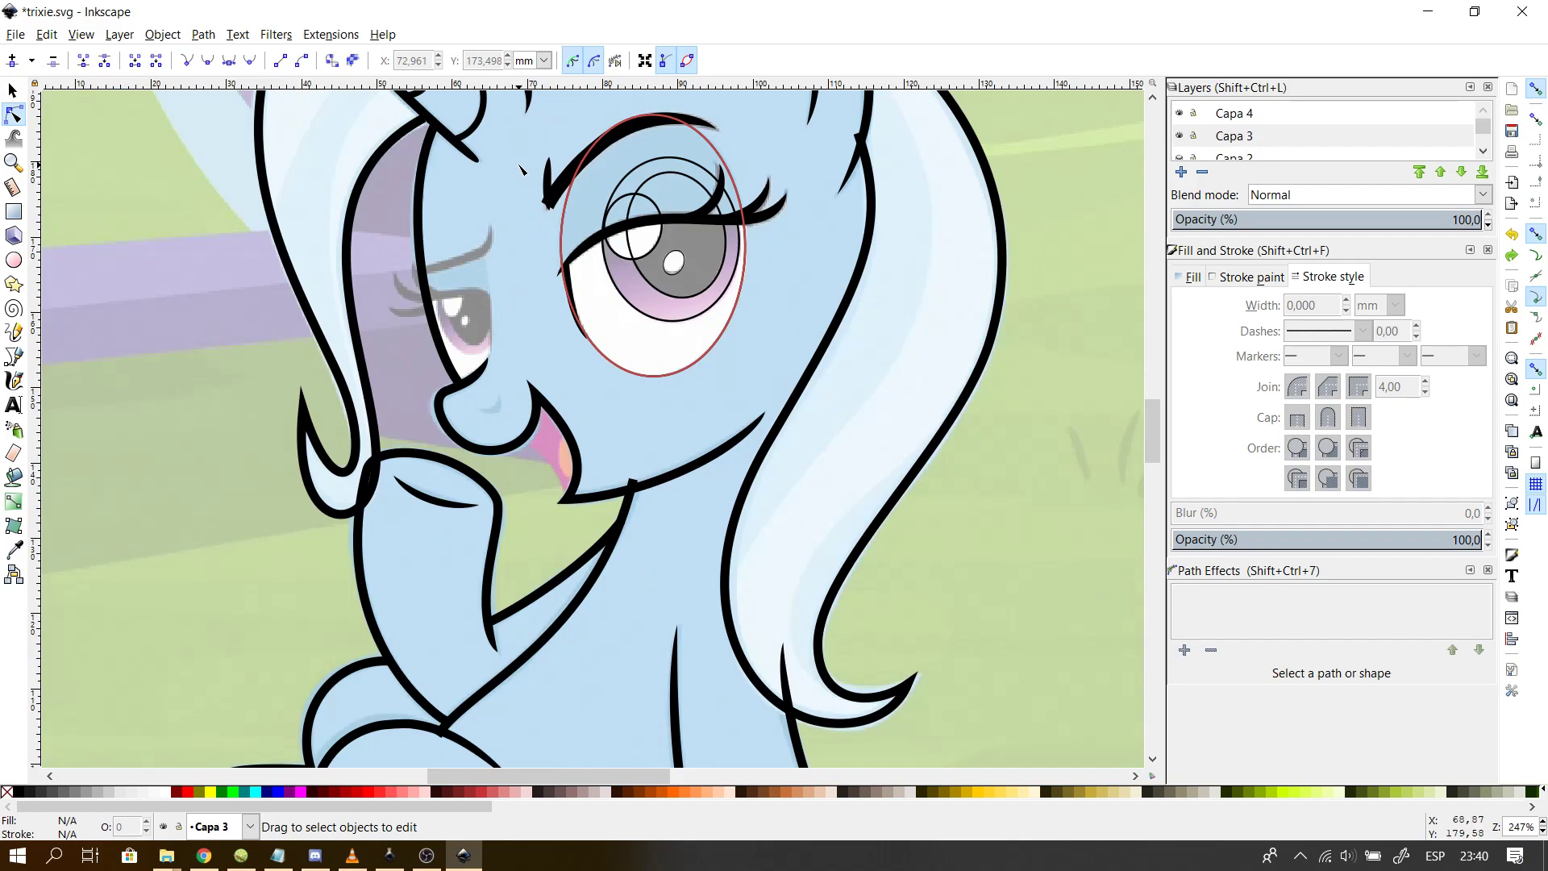
pyautogui.scroll(-1, 521, 169)
pyautogui.scroll(2, 521, 168)
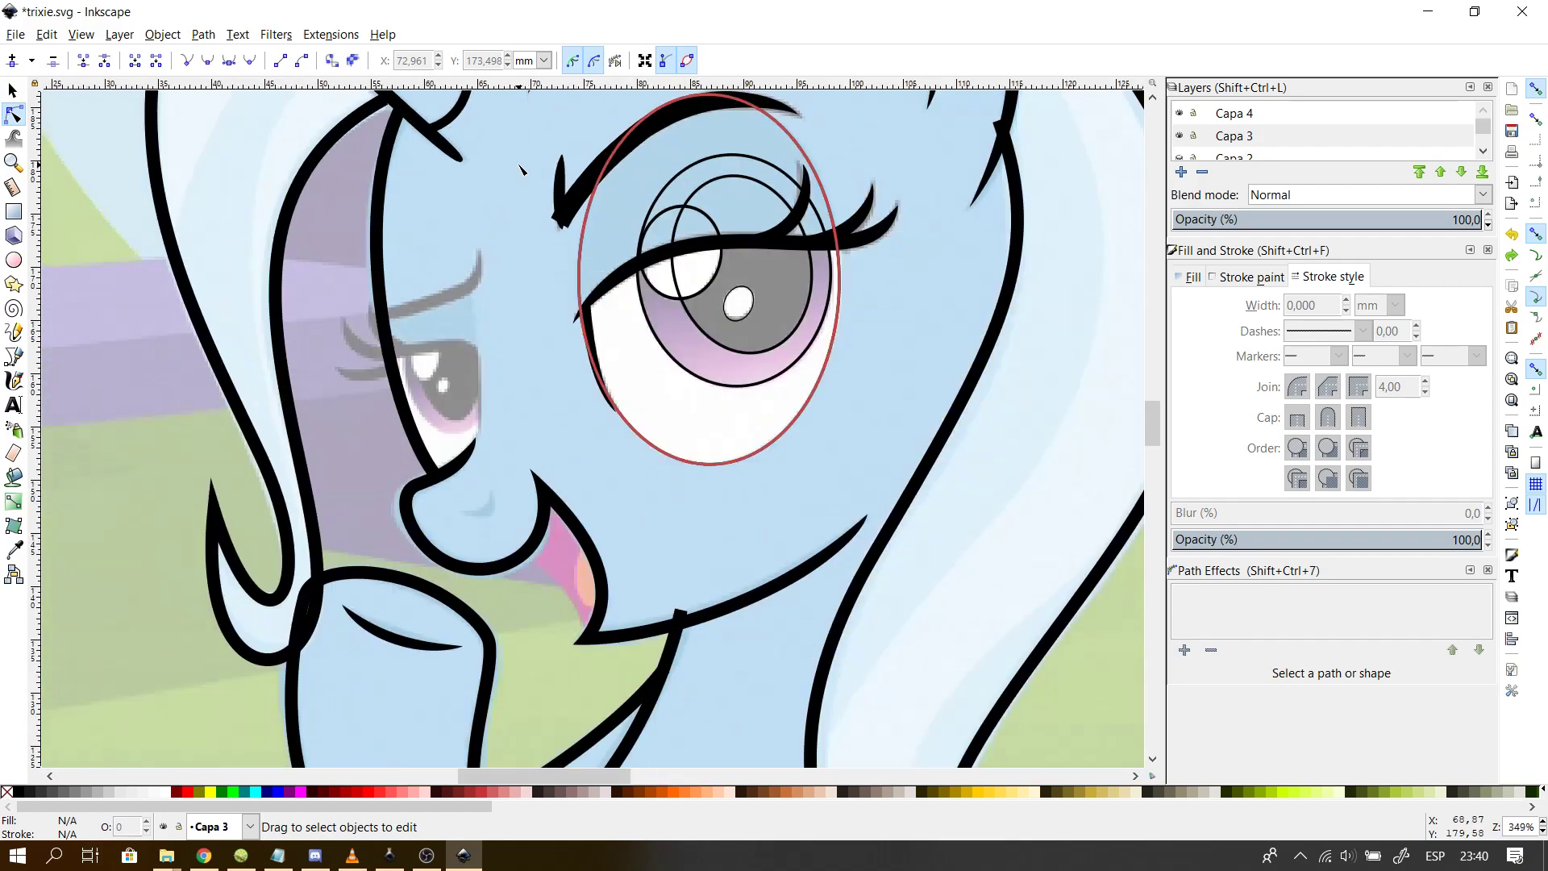
pyautogui.scroll(6, 521, 168)
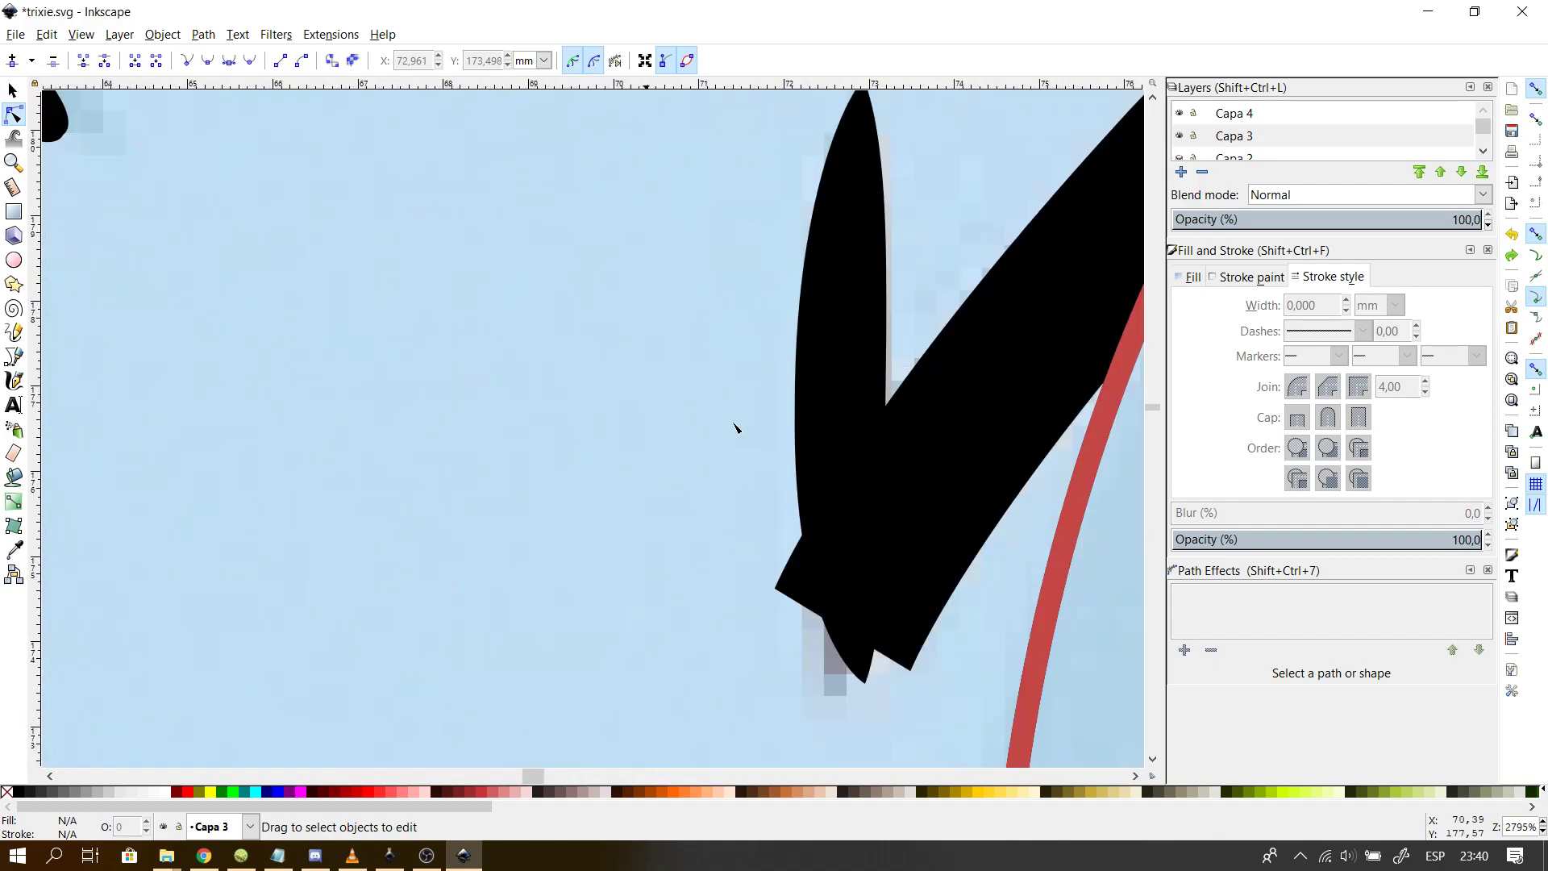
pyautogui.click(868, 638)
pyautogui.moveTo(865, 684); pyautogui.dragTo(851, 691)
pyautogui.hotkey('ctrl', 'z')
# - Extend the eyebrow arch's inner end node outward and down past the short inner stroke's lower end, and deselect the arch
pyautogui.click(915, 404)
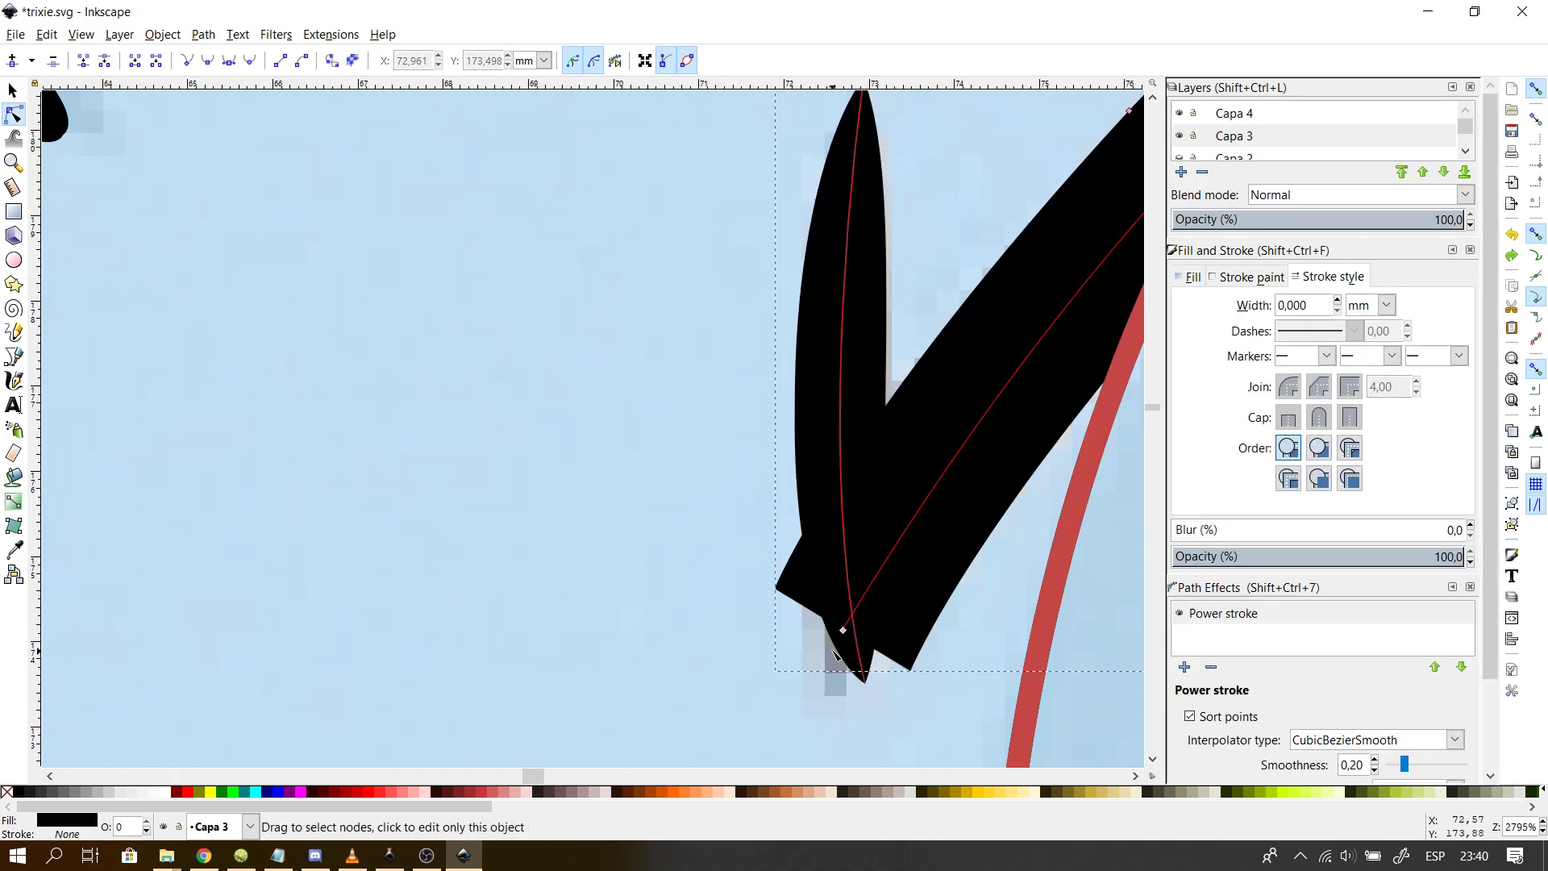
pyautogui.moveTo(843, 632)
pyautogui.mouseDown()
pyautogui.moveTo(758, 682)
pyautogui.moveTo(770, 701)
pyautogui.mouseUp()
pyautogui.click(605, 524)
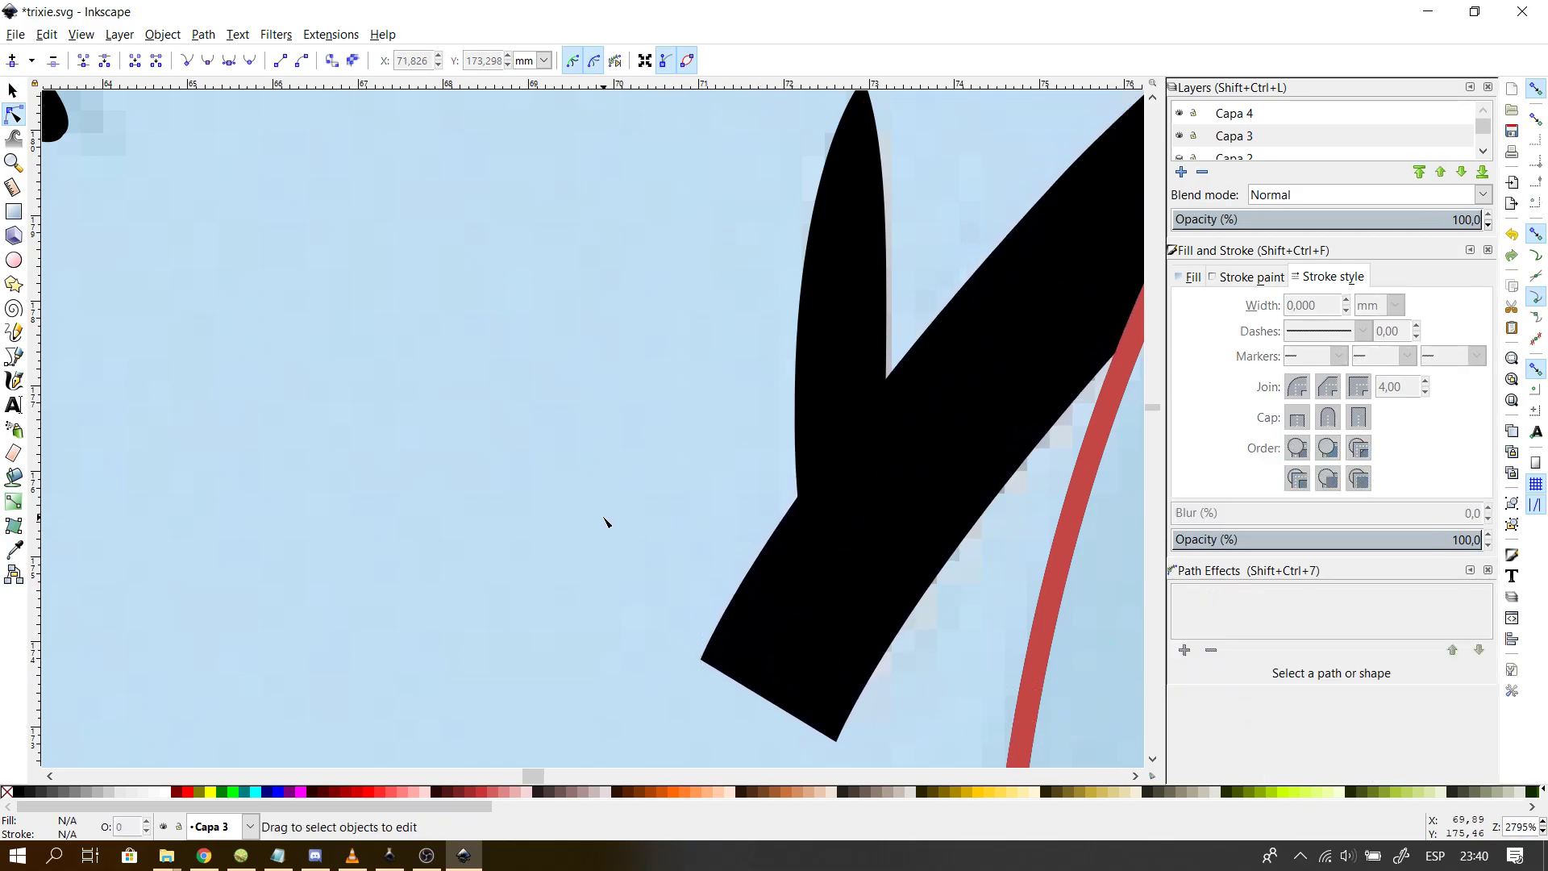
# - Examine how the two eyebrow strokes meet at the inner corner and compare them with the similar forked hair strokes
pyautogui.scroll(-3, 605, 525)
pyautogui.scroll(-2, 605, 522)
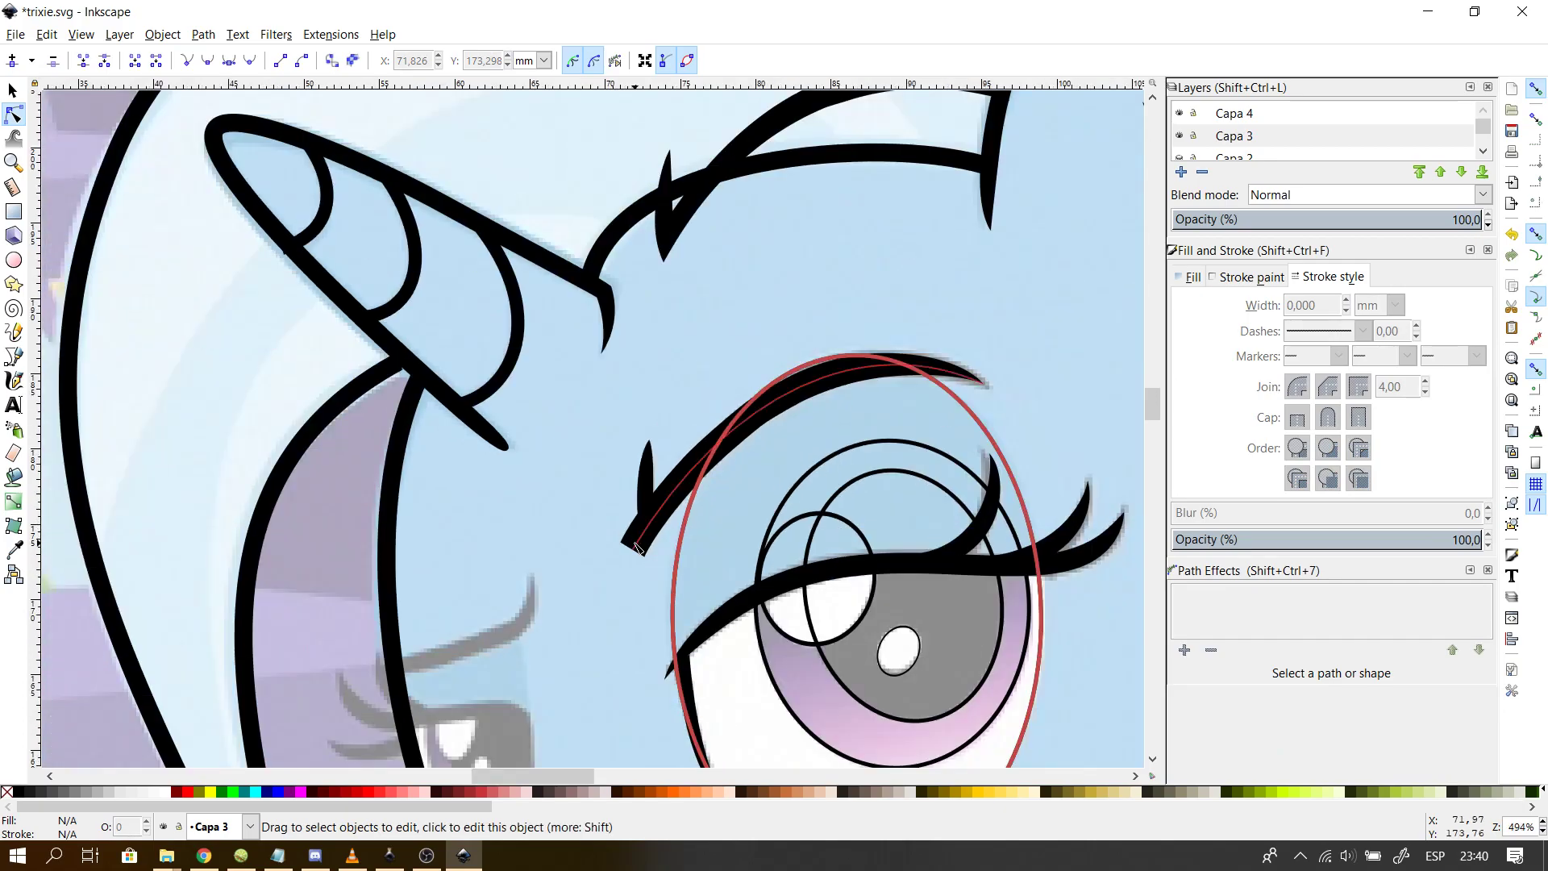
pyautogui.click(653, 489)
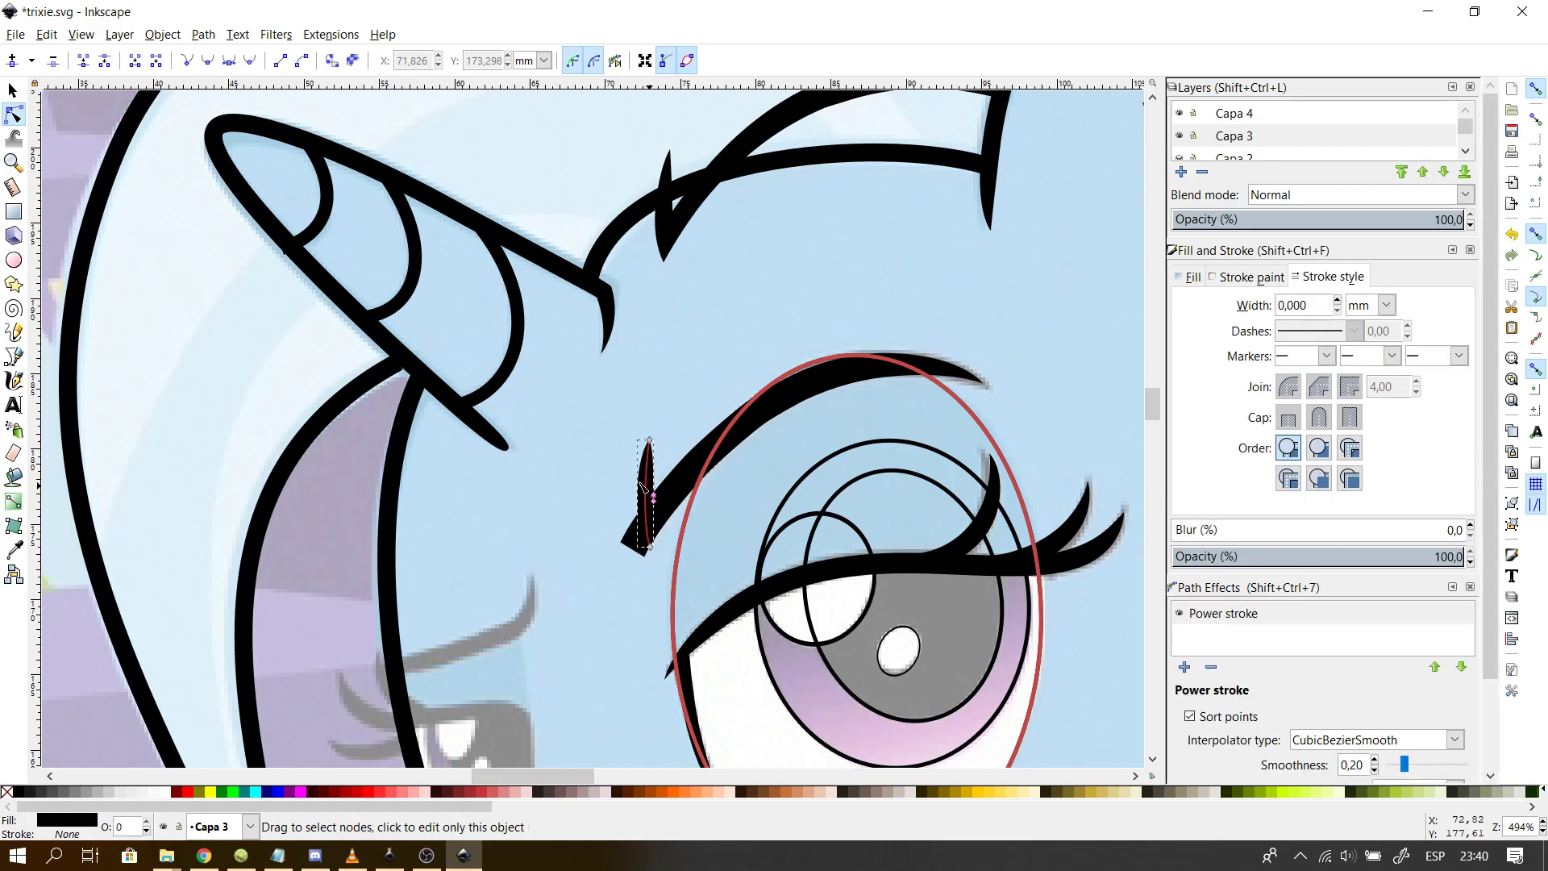
pyautogui.click(611, 483)
pyautogui.scroll(-1, 610, 482)
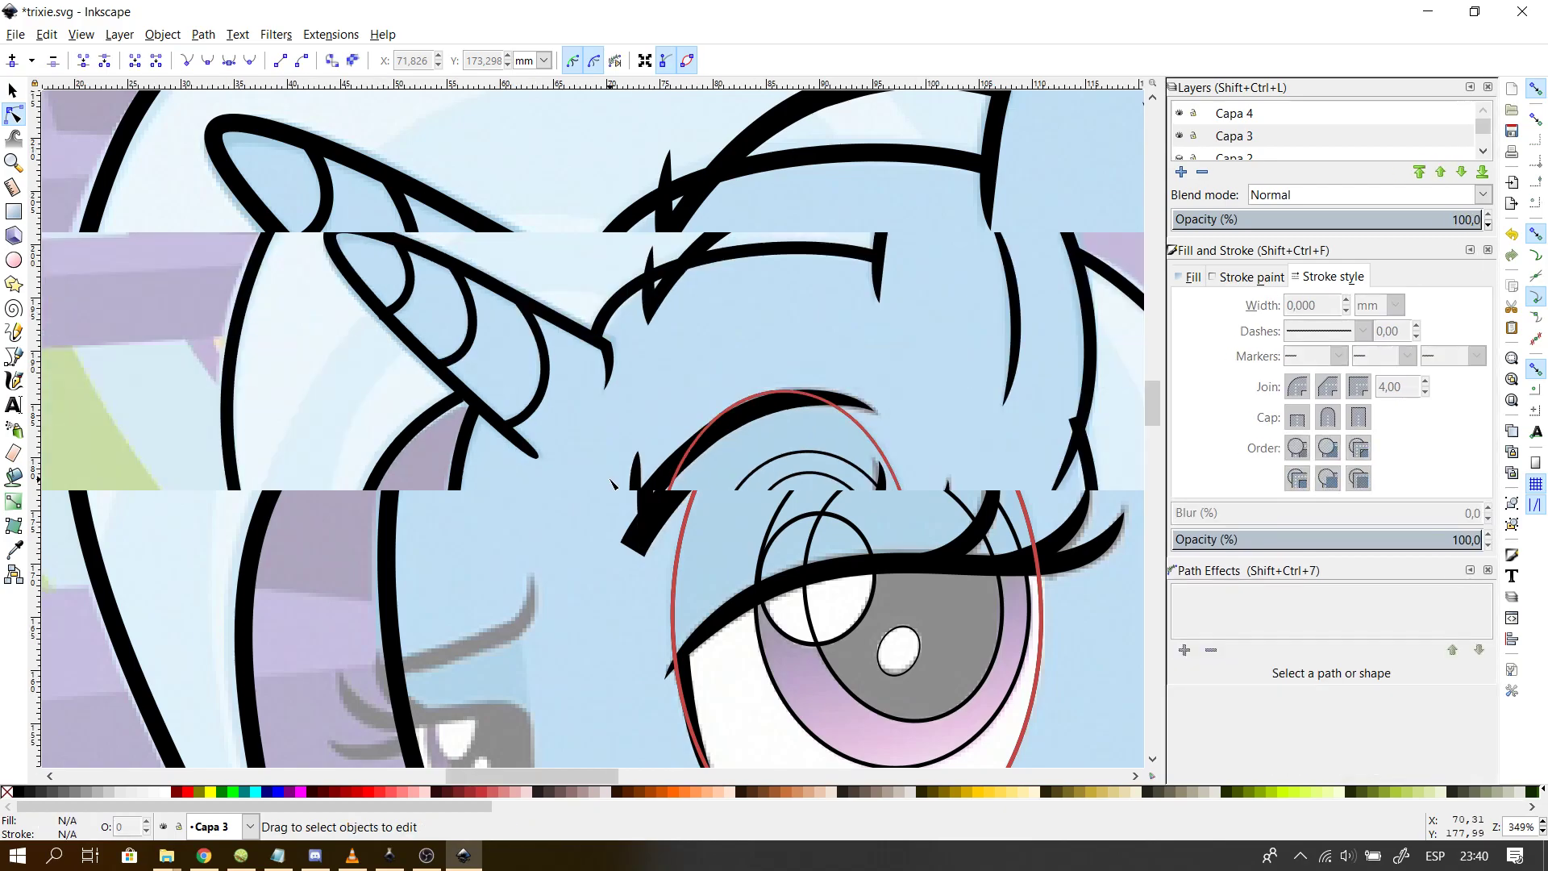
pyautogui.click(652, 307)
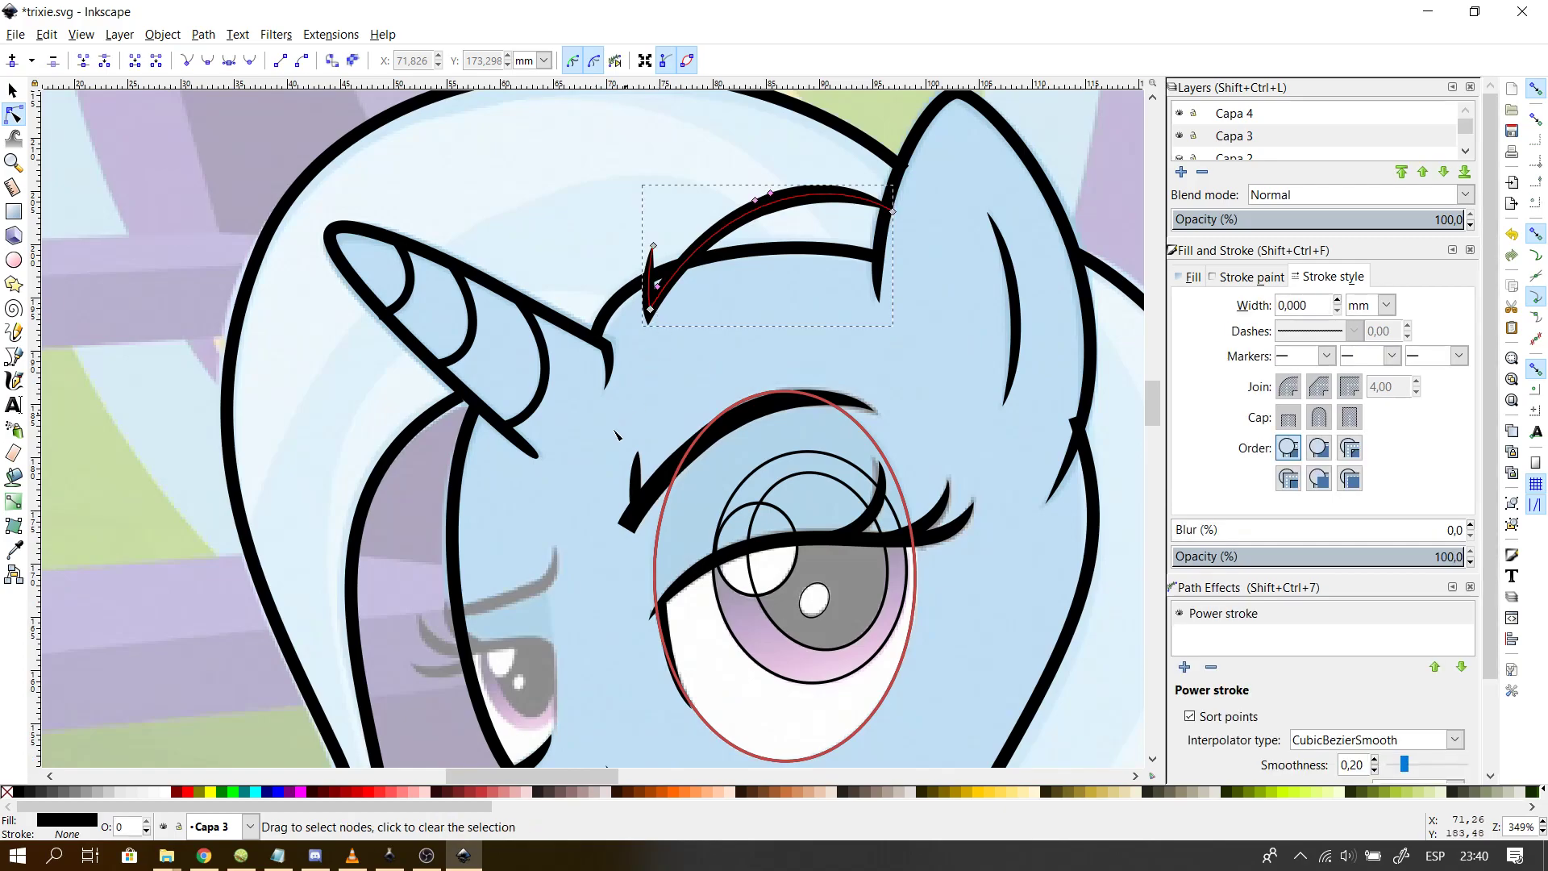
pyautogui.click(570, 468)
pyautogui.moveTo(570, 464); pyautogui.dragTo(1145, 411)
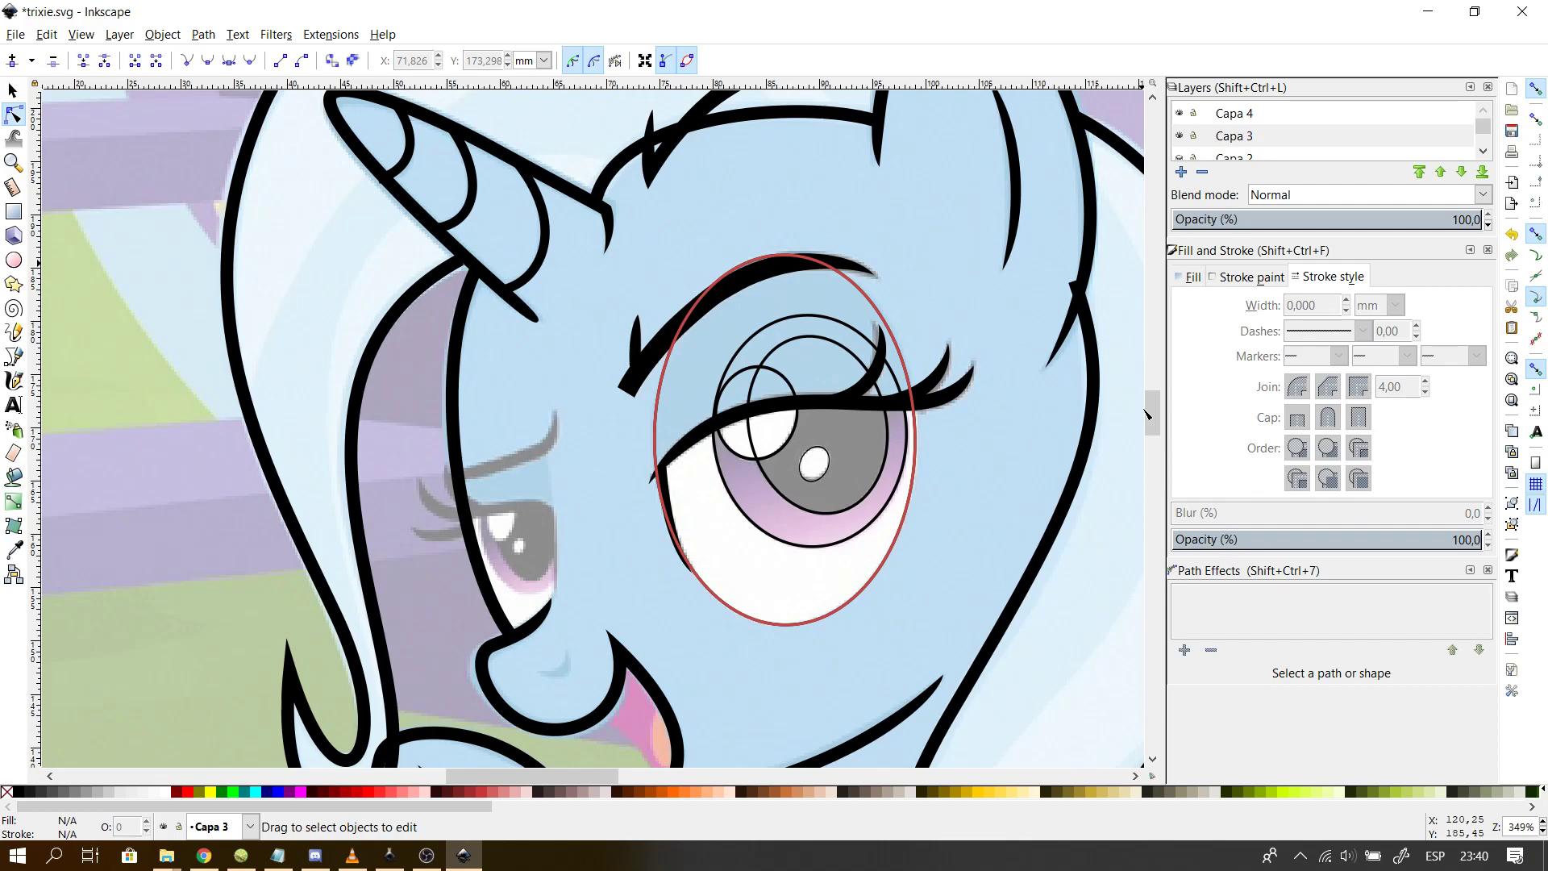
pyautogui.scroll(3, 670, 345)
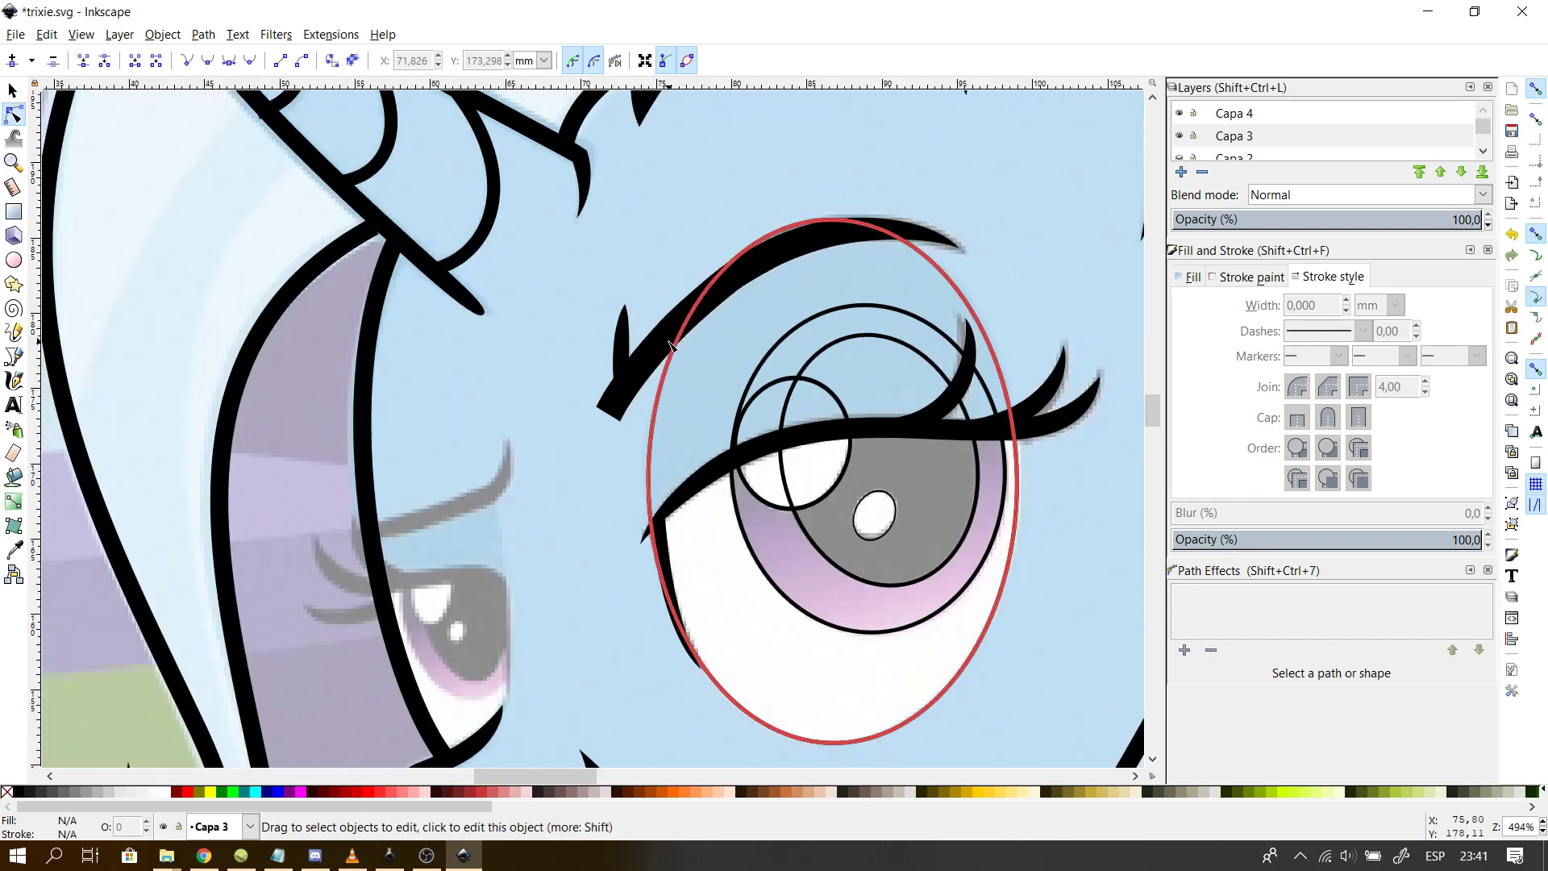
# - Slide the short inner stroke's middle width control point up next to the upper one, keeping the stroke selected for node editing
pyautogui.click(587, 361)
pyautogui.moveTo(574, 371); pyautogui.dragTo(569, 374)
pyautogui.click(585, 386)
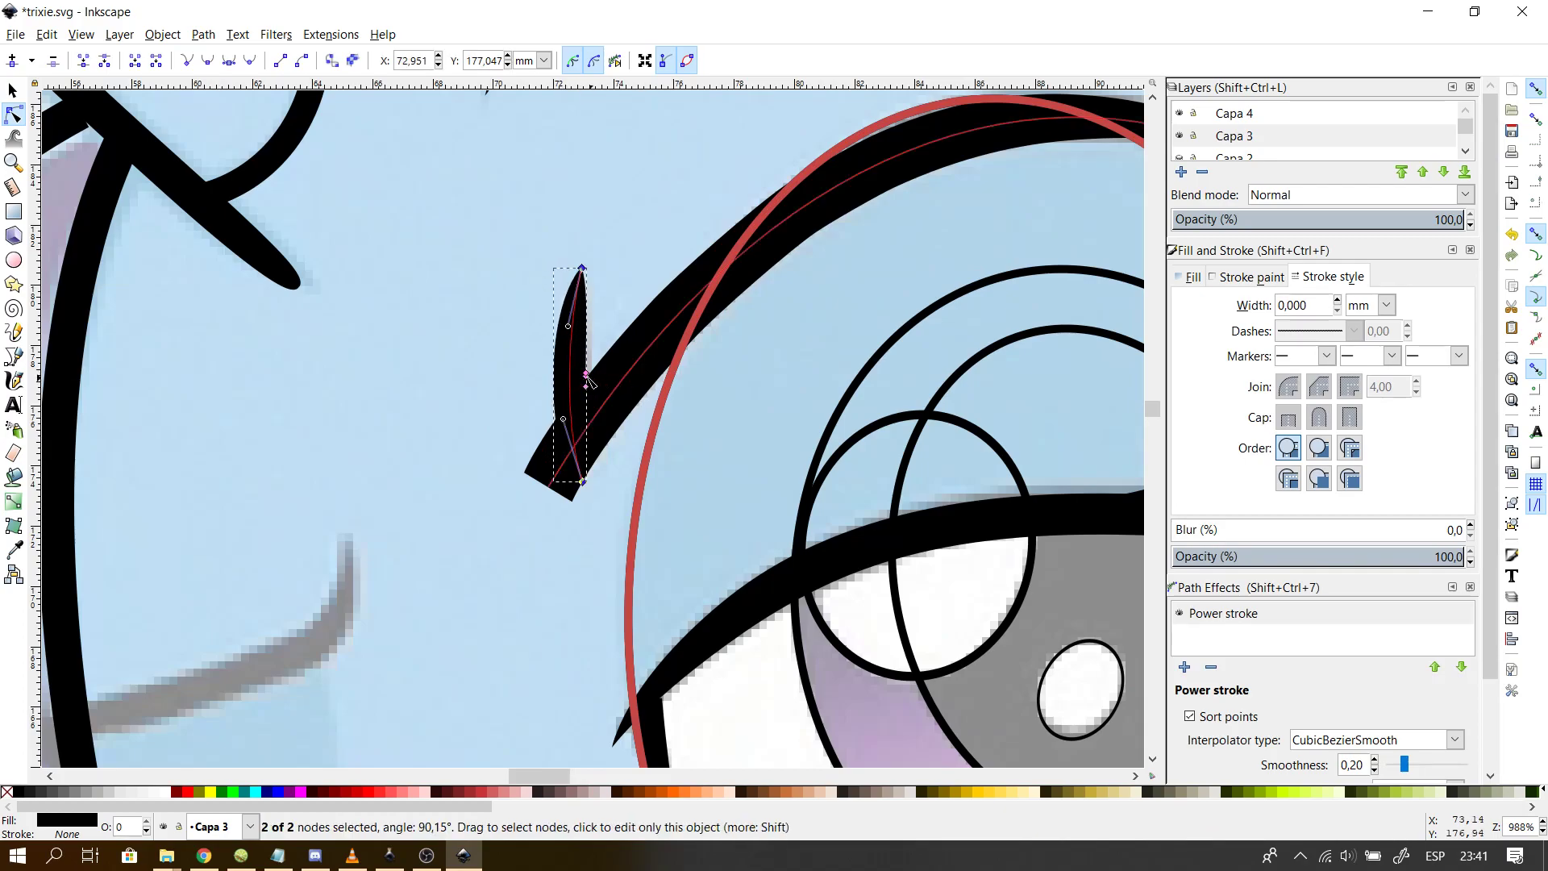
pyautogui.scroll(2, 588, 377)
pyautogui.moveTo(578, 585)
pyautogui.mouseDown()
pyautogui.moveTo(577, 632)
pyautogui.moveTo(556, 611)
pyautogui.moveTo(577, 629)
pyautogui.moveTo(579, 587)
pyautogui.mouseUp()
pyautogui.hotkey('ctrl', 'z')
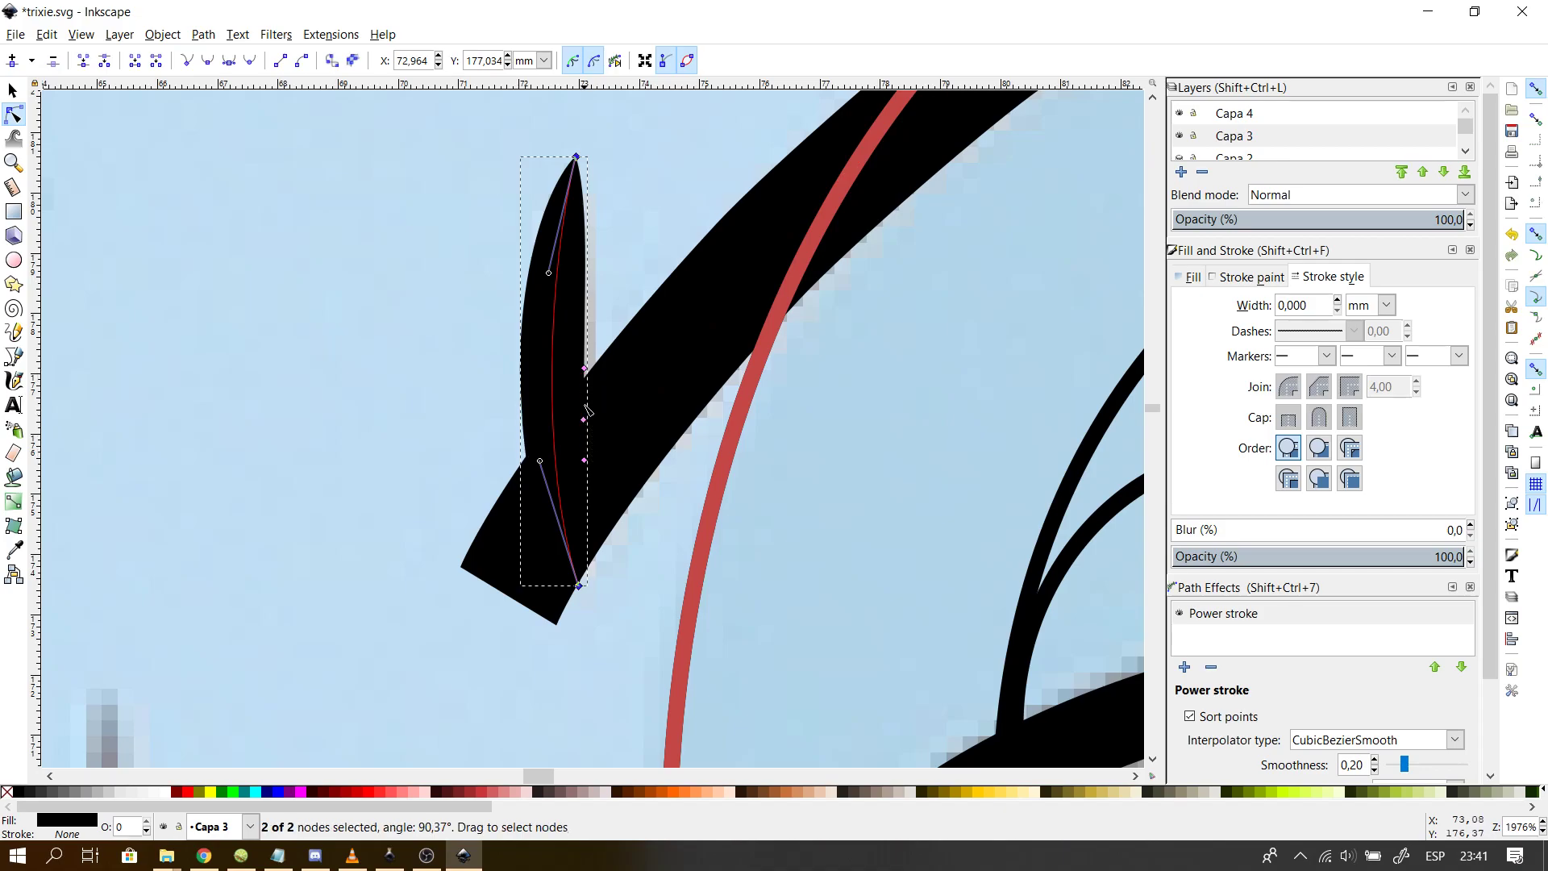
pyautogui.moveTo(585, 420); pyautogui.dragTo(586, 409)
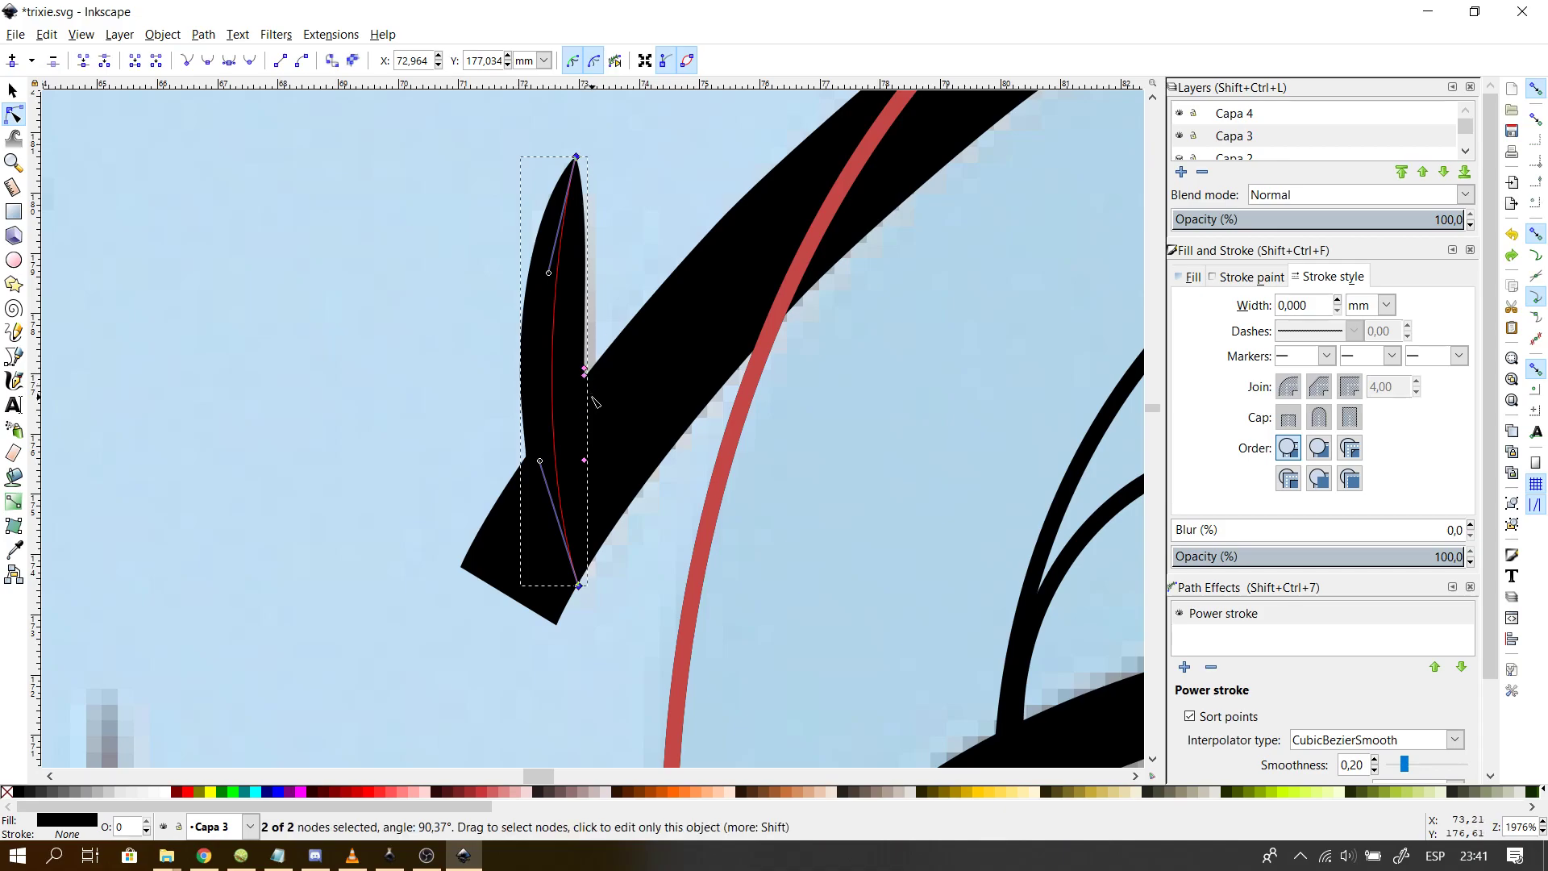
pyautogui.press('z')
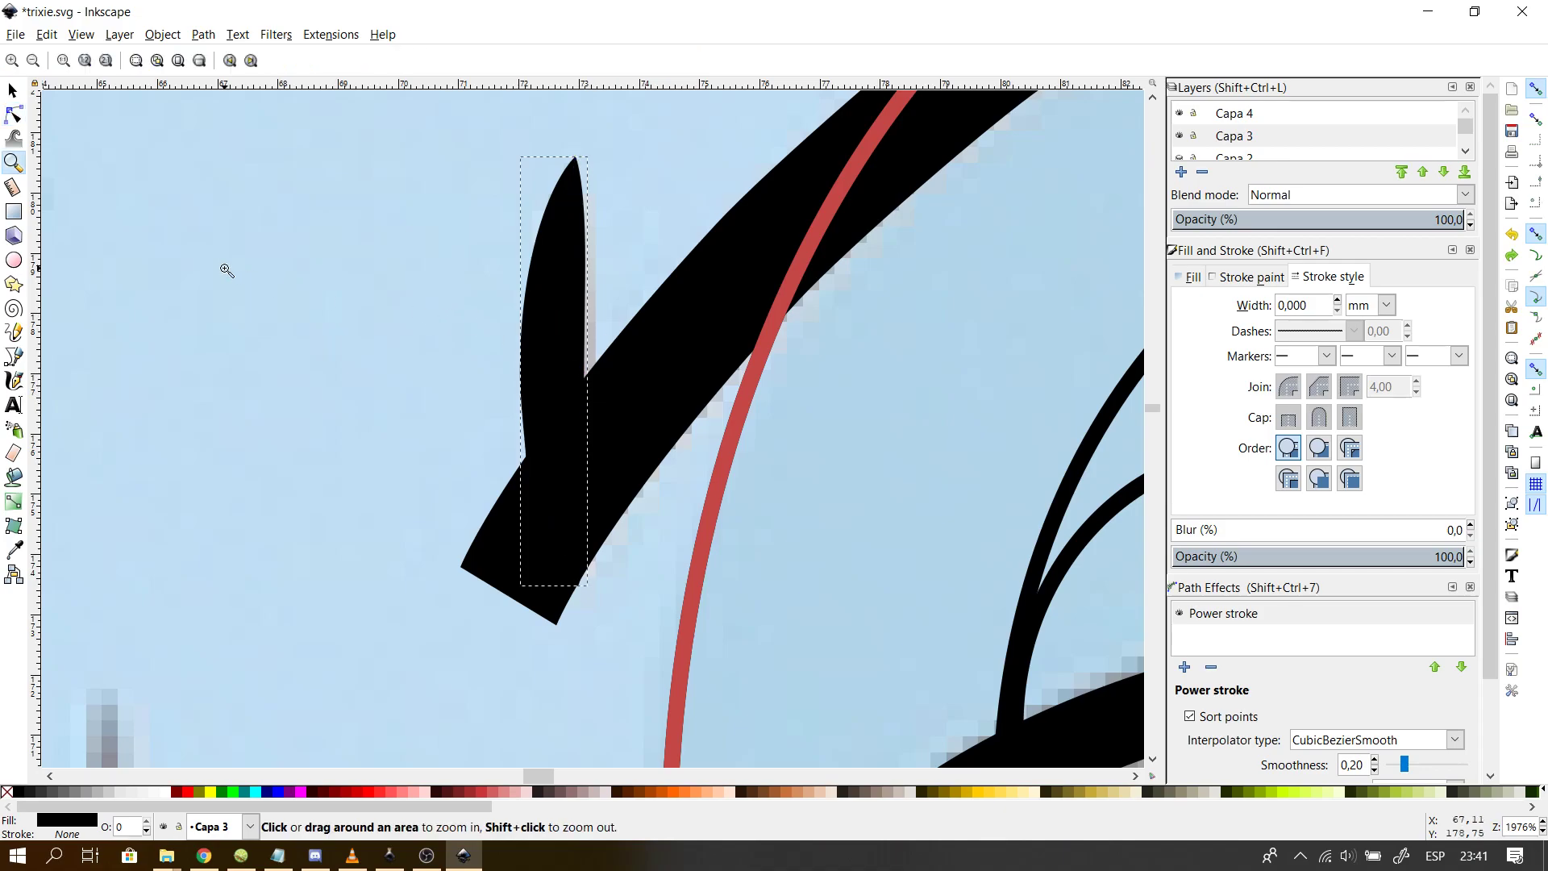
pyautogui.click(19, 119)
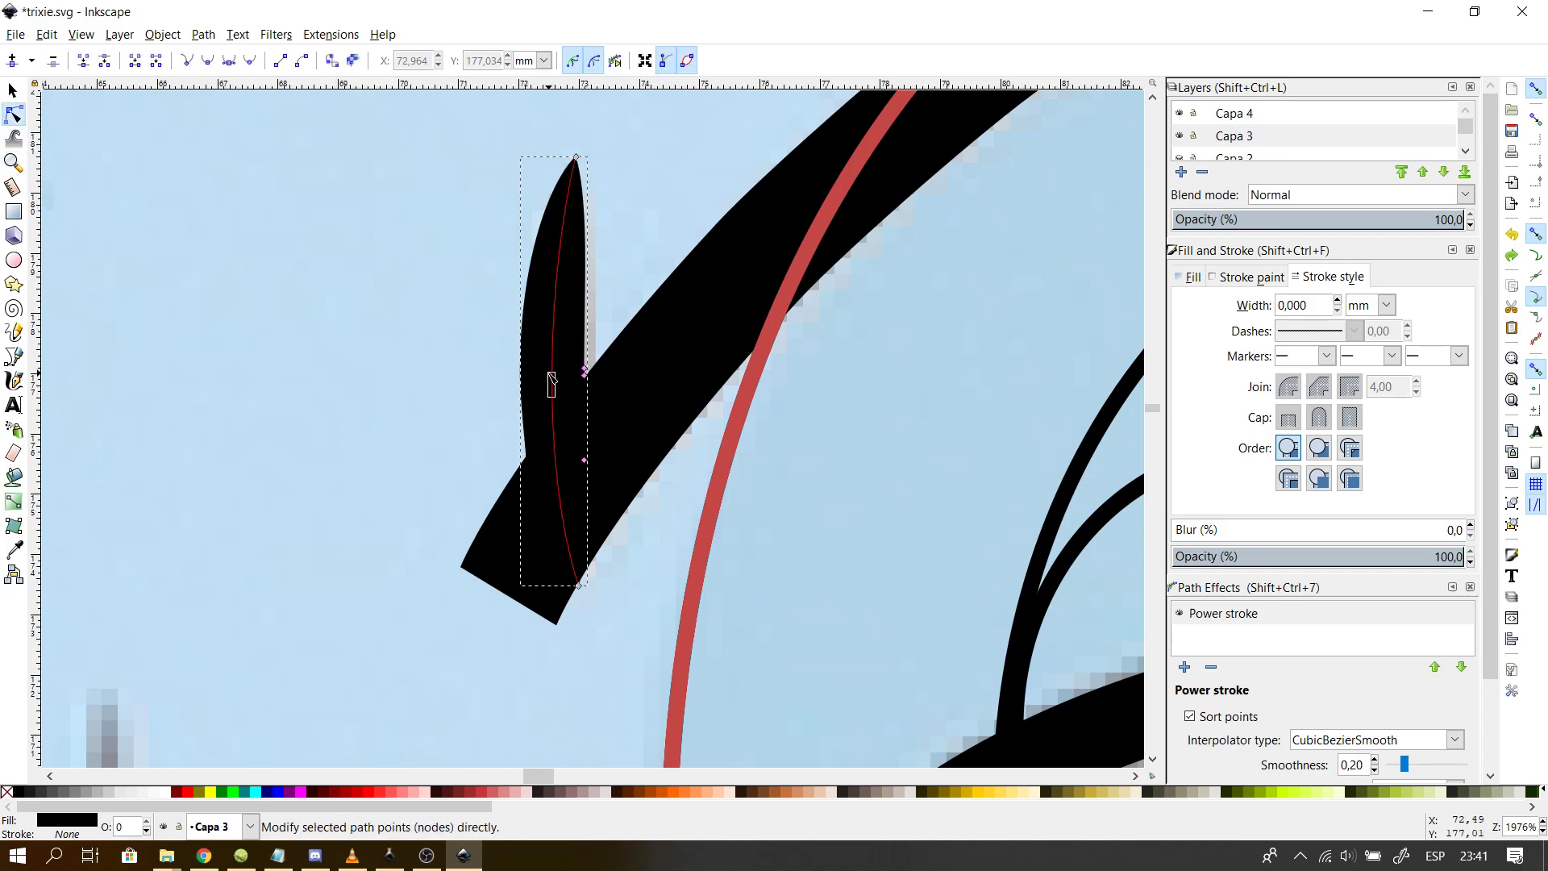
# - Bow the short inner stroke outward, shift its tip node up toward the arch, and raise its lower curve handle
pyautogui.moveTo(559, 408); pyautogui.dragTo(529, 444)
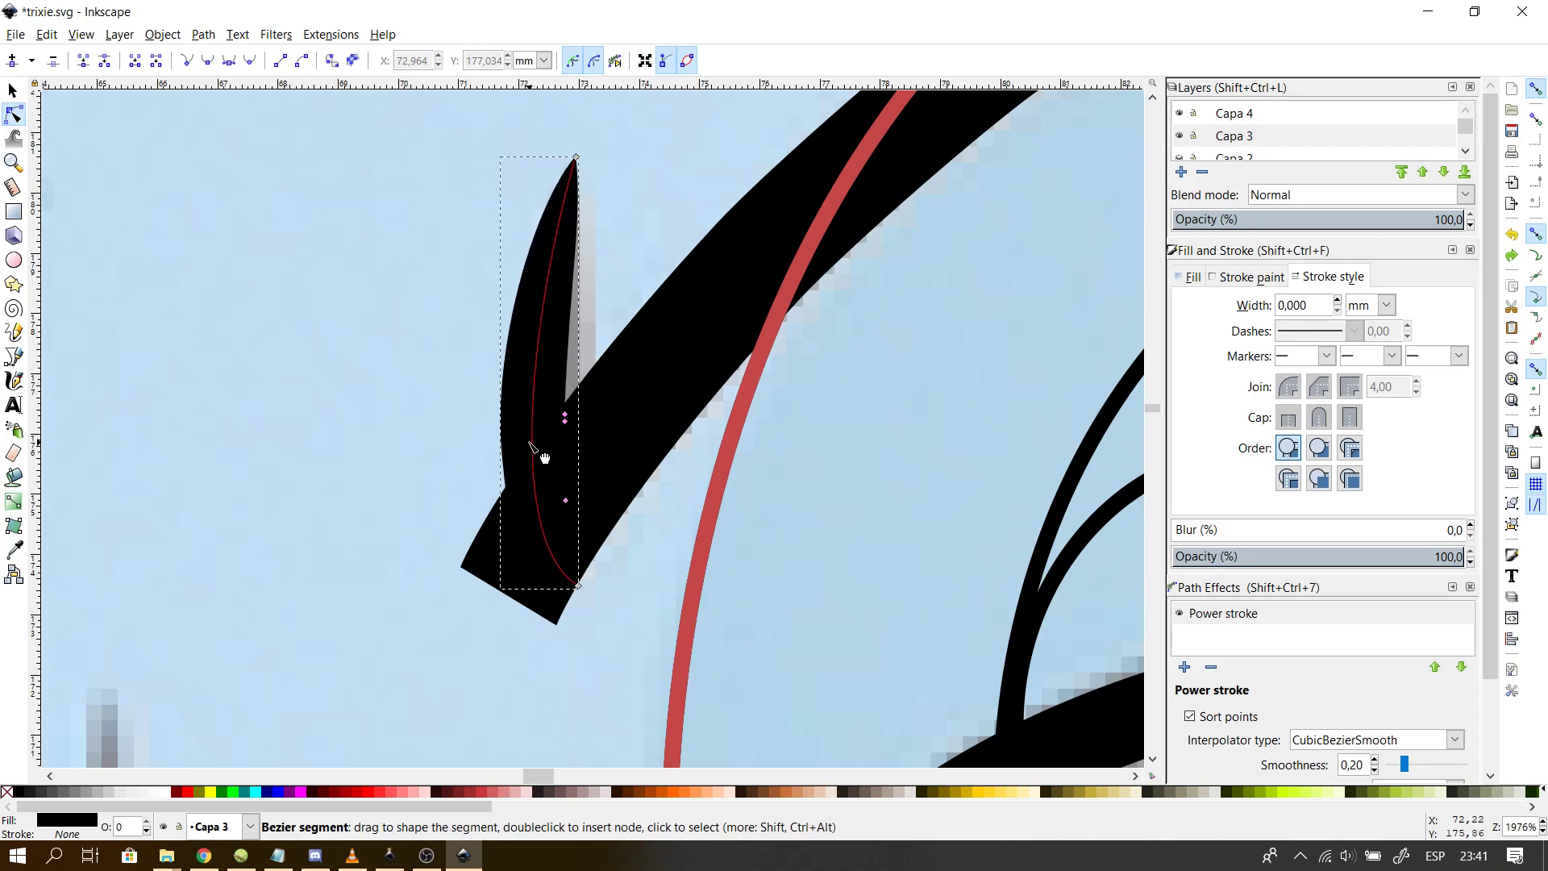
pyautogui.moveTo(575, 157); pyautogui.dragTo(596, 150)
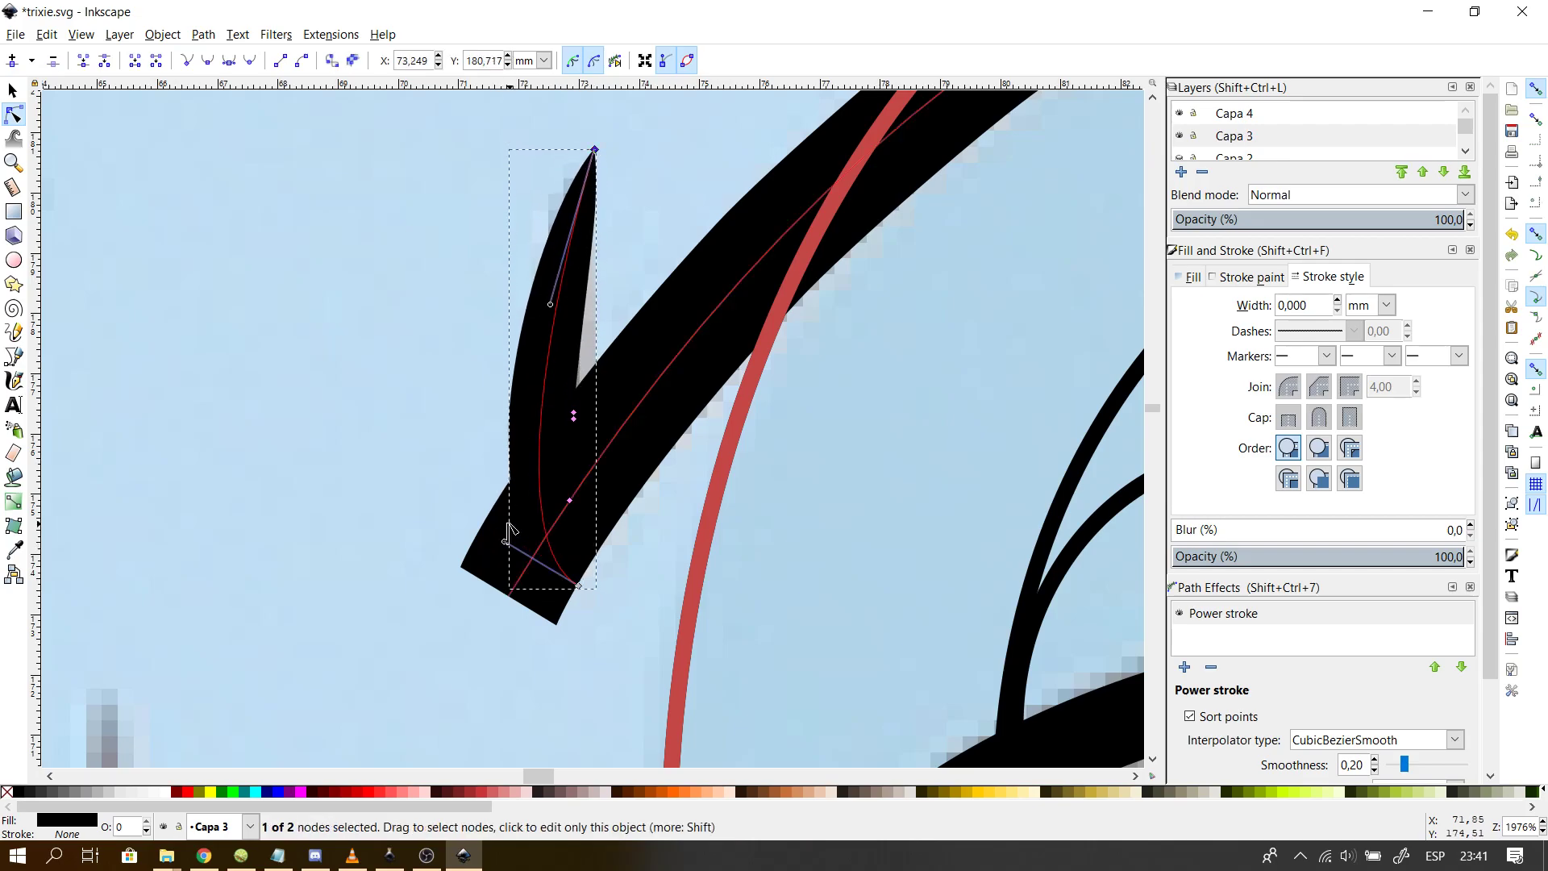
pyautogui.click(545, 550)
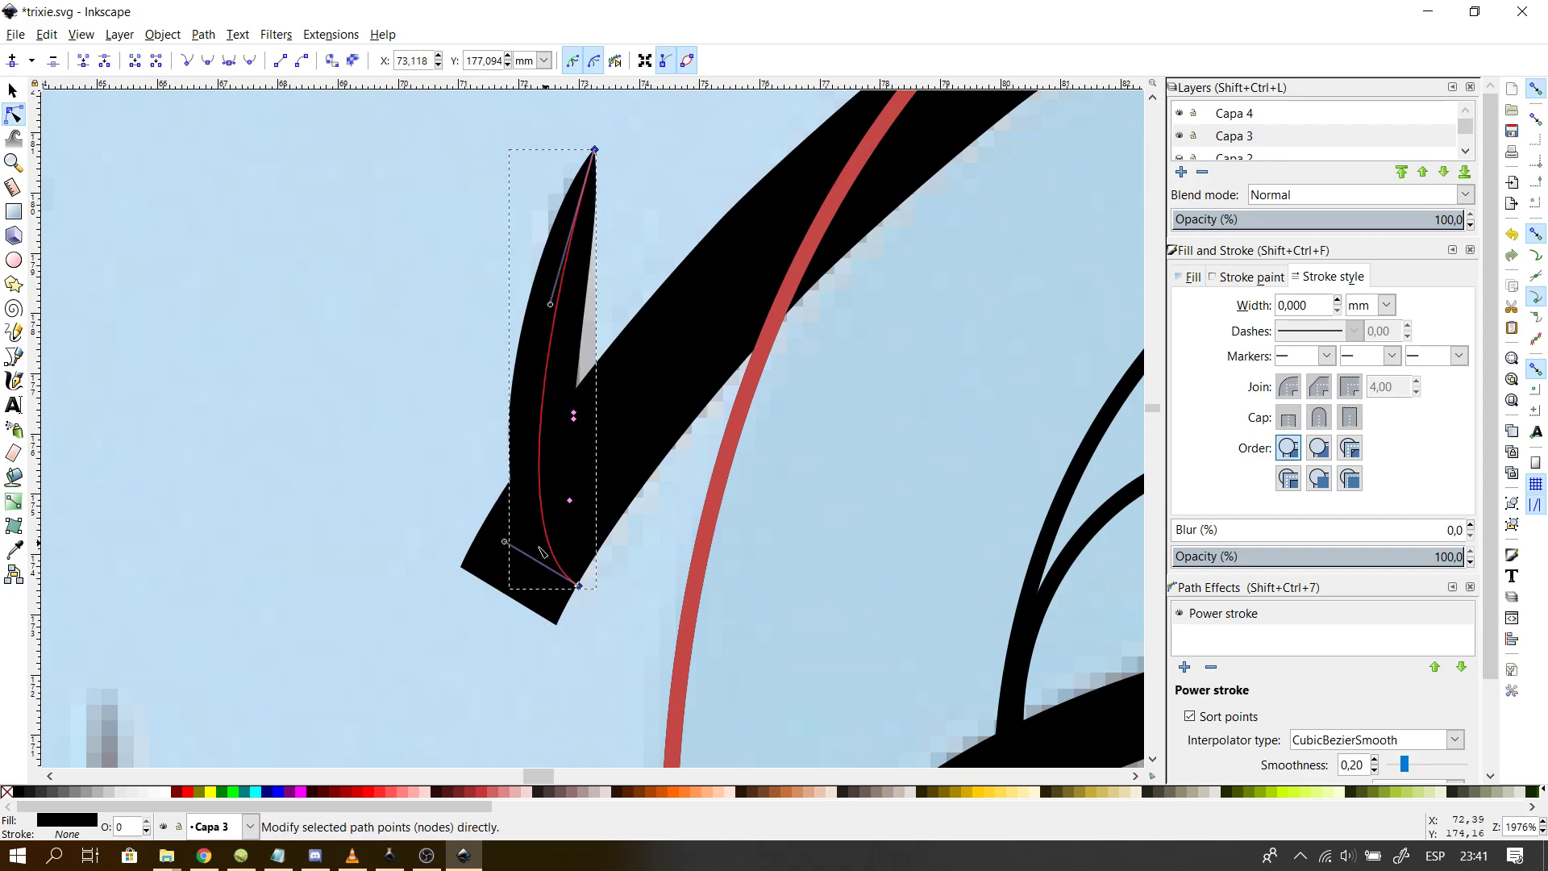
pyautogui.moveTo(505, 541); pyautogui.dragTo(518, 480)
pyautogui.click(698, 618)
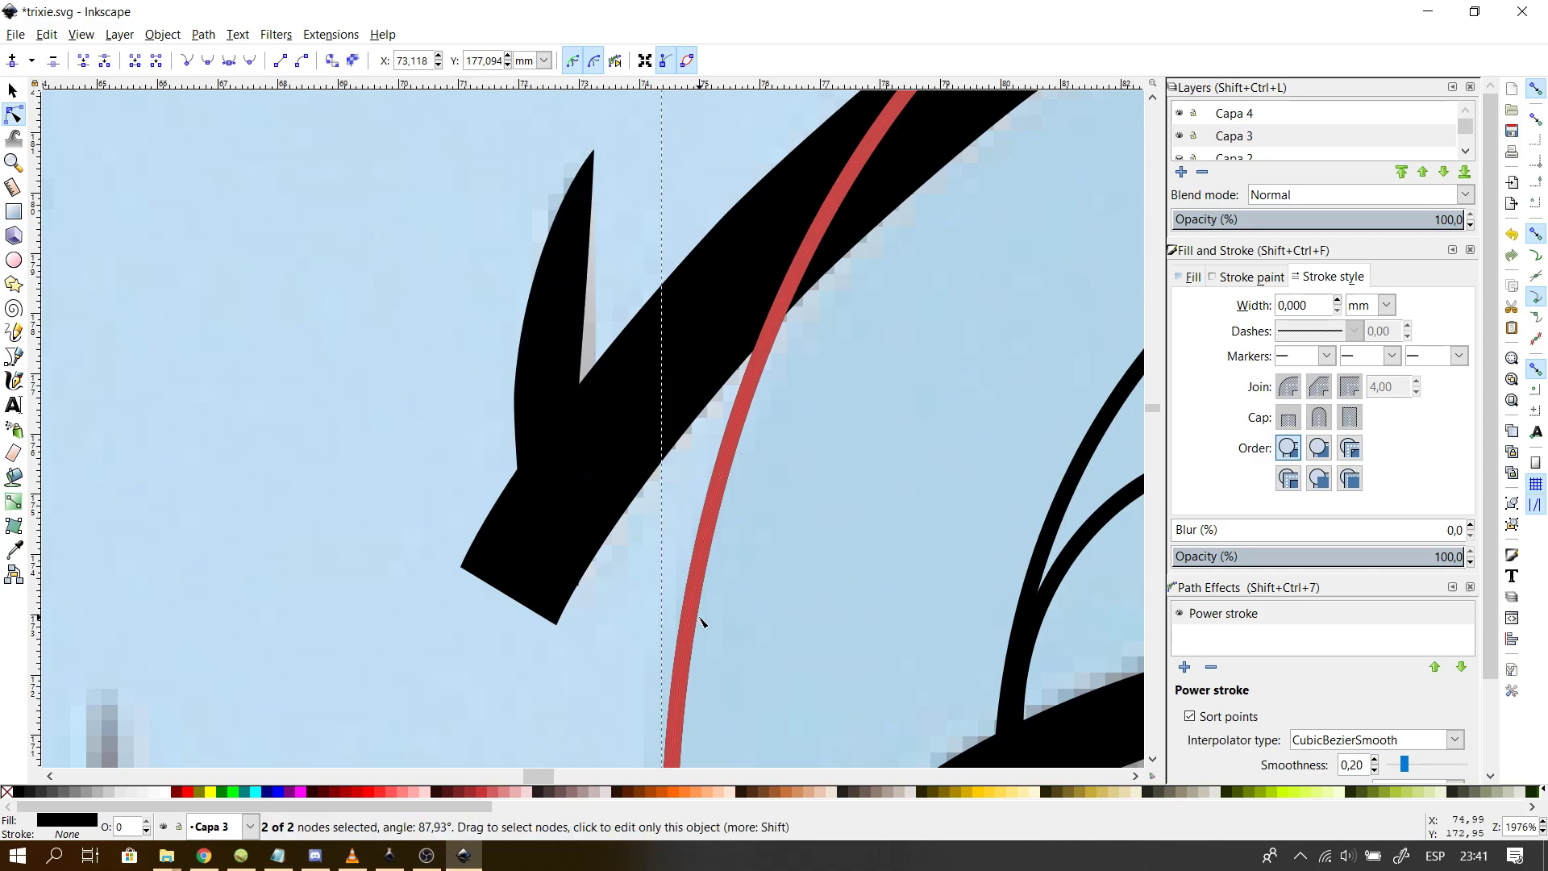
# - Nudge the short inner stroke's lower curve handle slightly farther outward, away from the arch
pyautogui.click(542, 390)
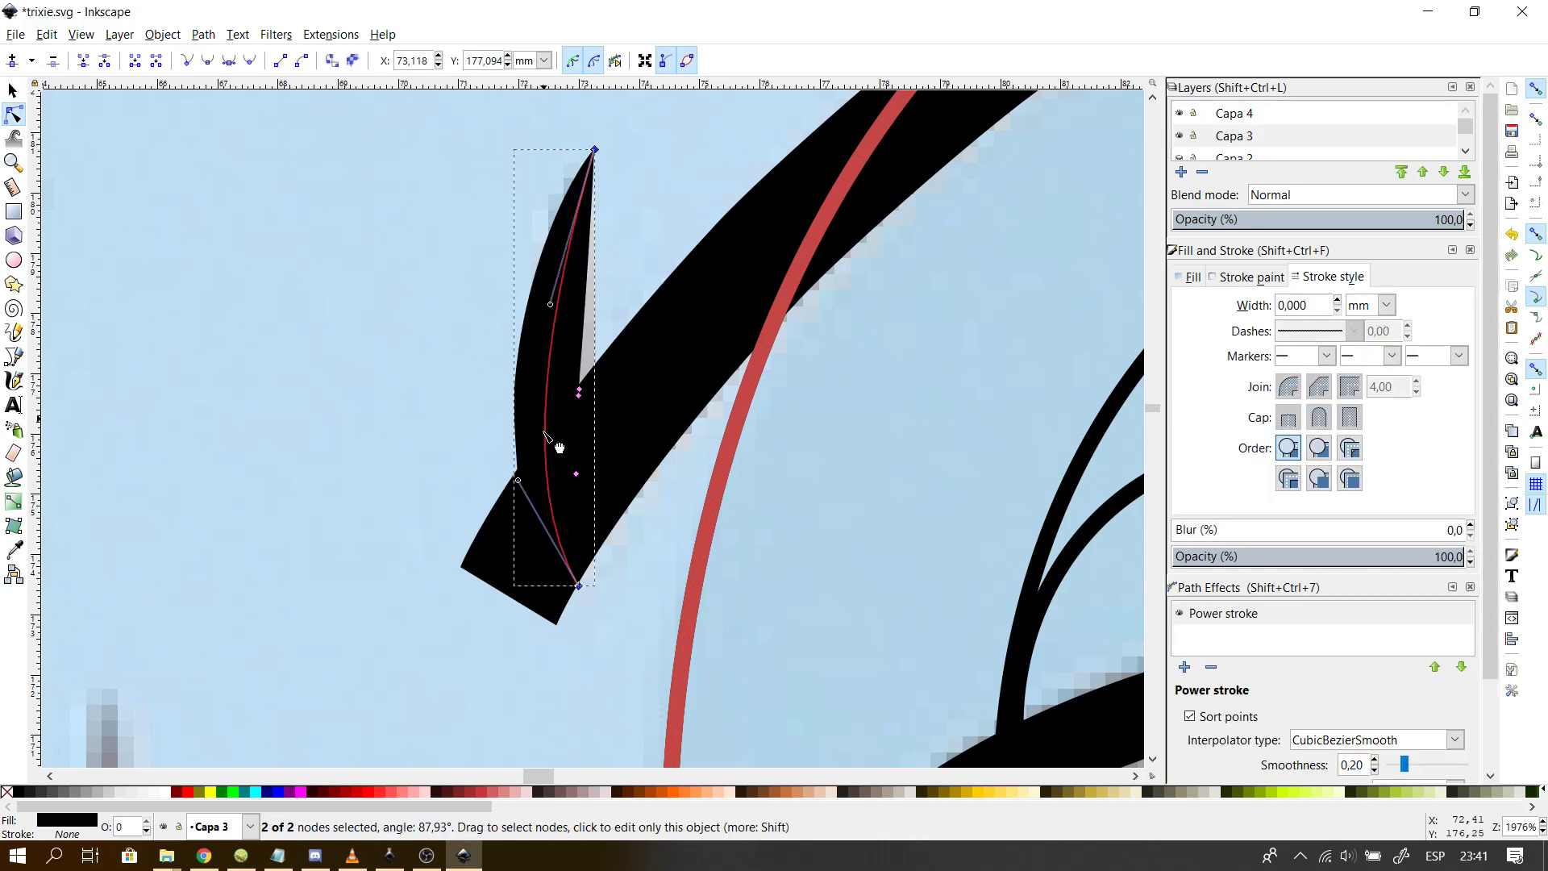
pyautogui.click(528, 477)
pyautogui.click(545, 471)
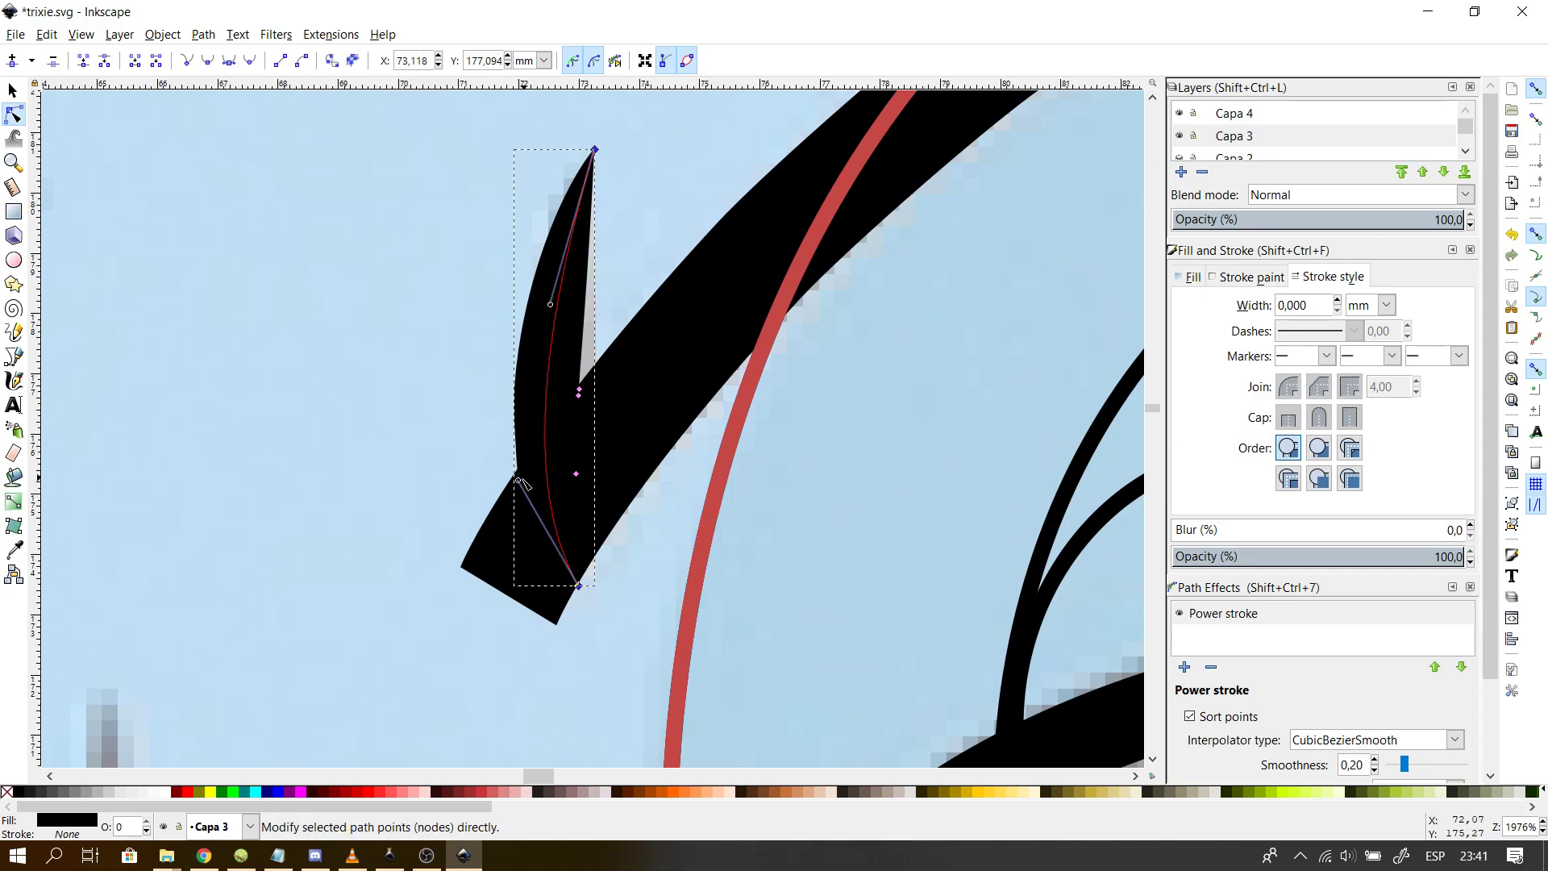
pyautogui.moveTo(518, 482); pyautogui.dragTo(512, 484)
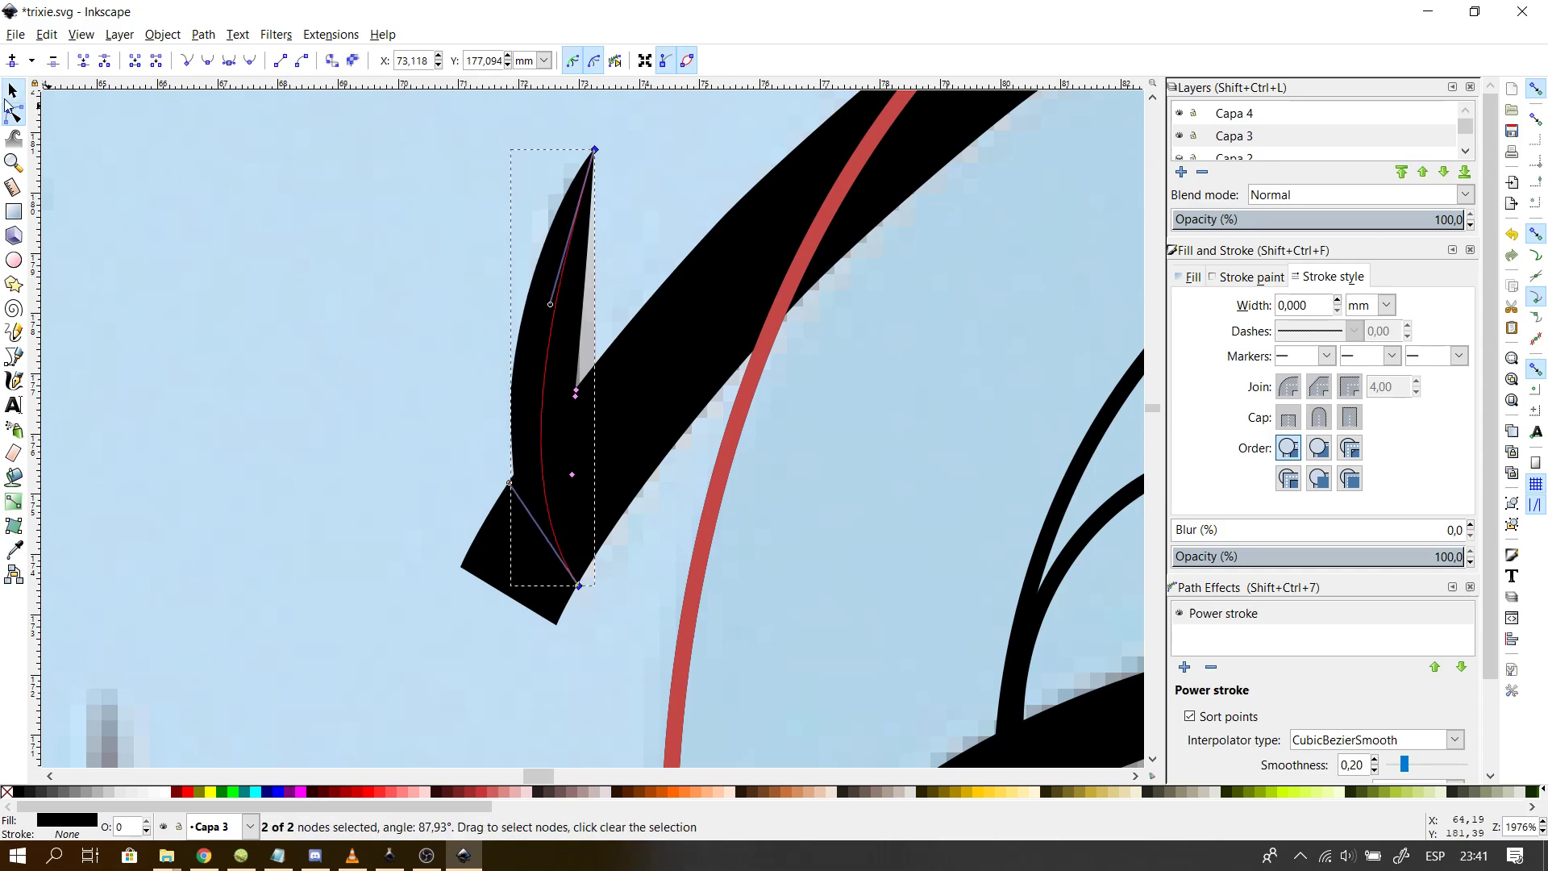
# - Shift the whole short inner stroke up toward the arch, rotate it slightly counterclockwise, and deselect it
pyautogui.click(12, 90)
pyautogui.moveTo(528, 389); pyautogui.dragTo(535, 383)
pyautogui.click(538, 391)
pyautogui.moveTo(606, 586); pyautogui.dragTo(618, 583)
pyautogui.click(679, 582)
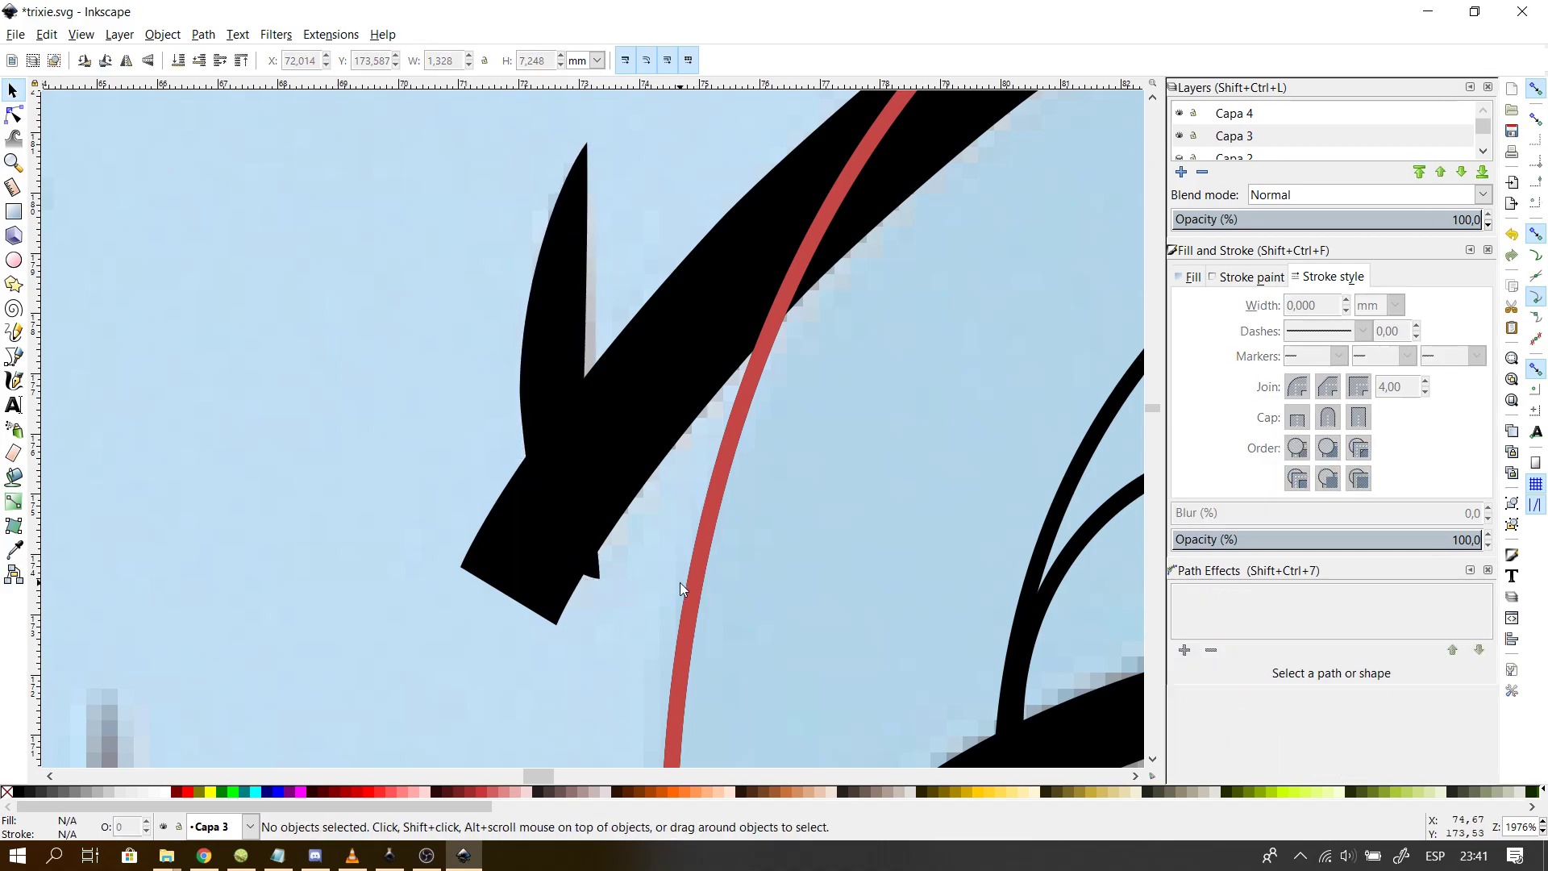
pyautogui.scroll(-3, 708, 529)
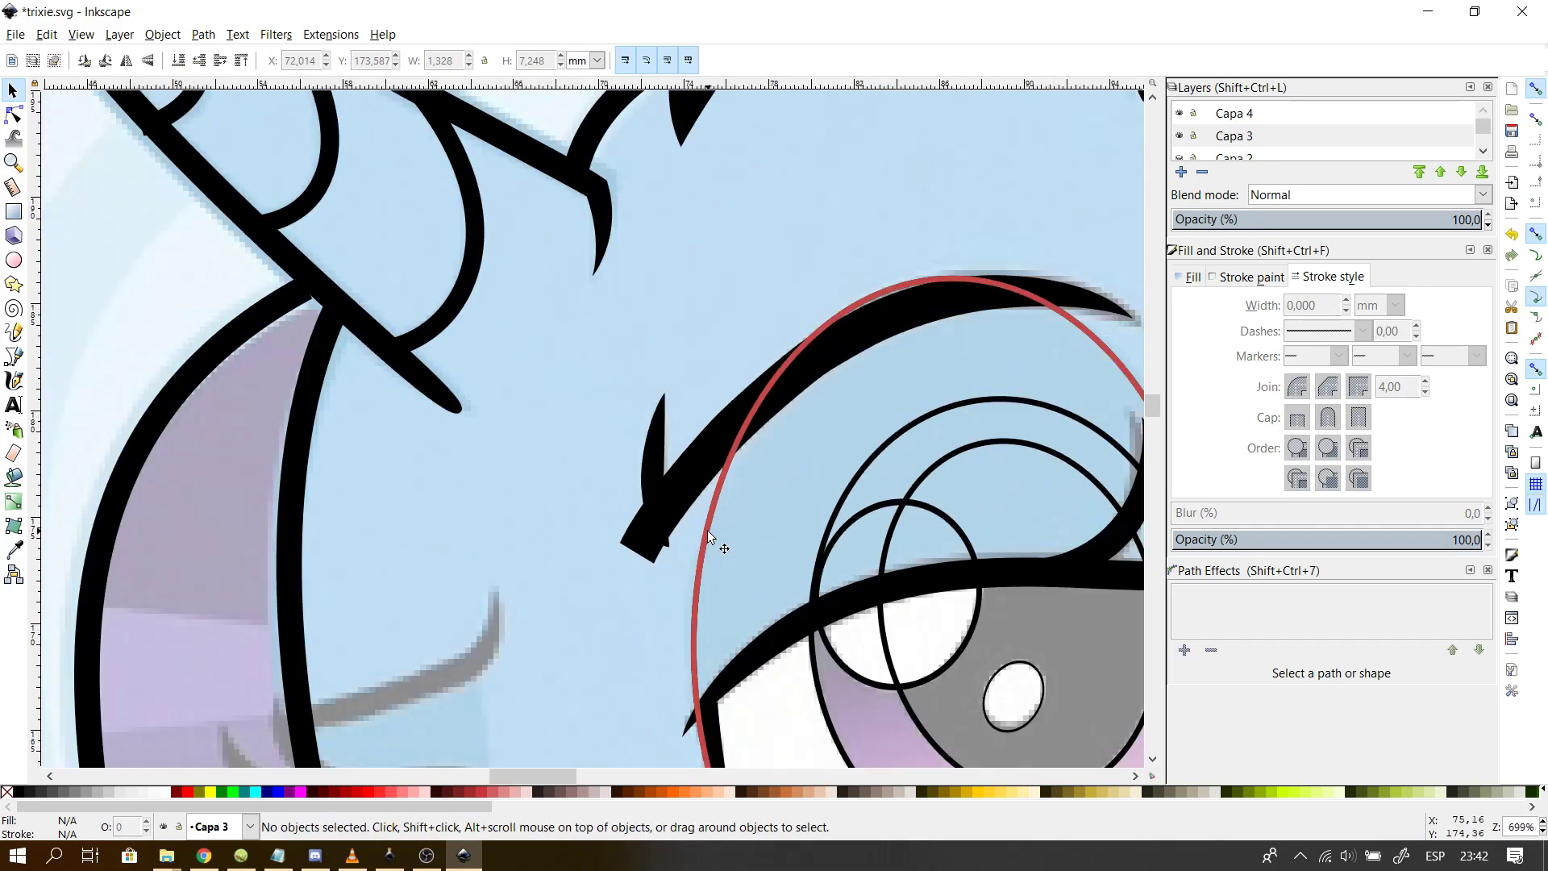
pyautogui.scroll(-2, 708, 530)
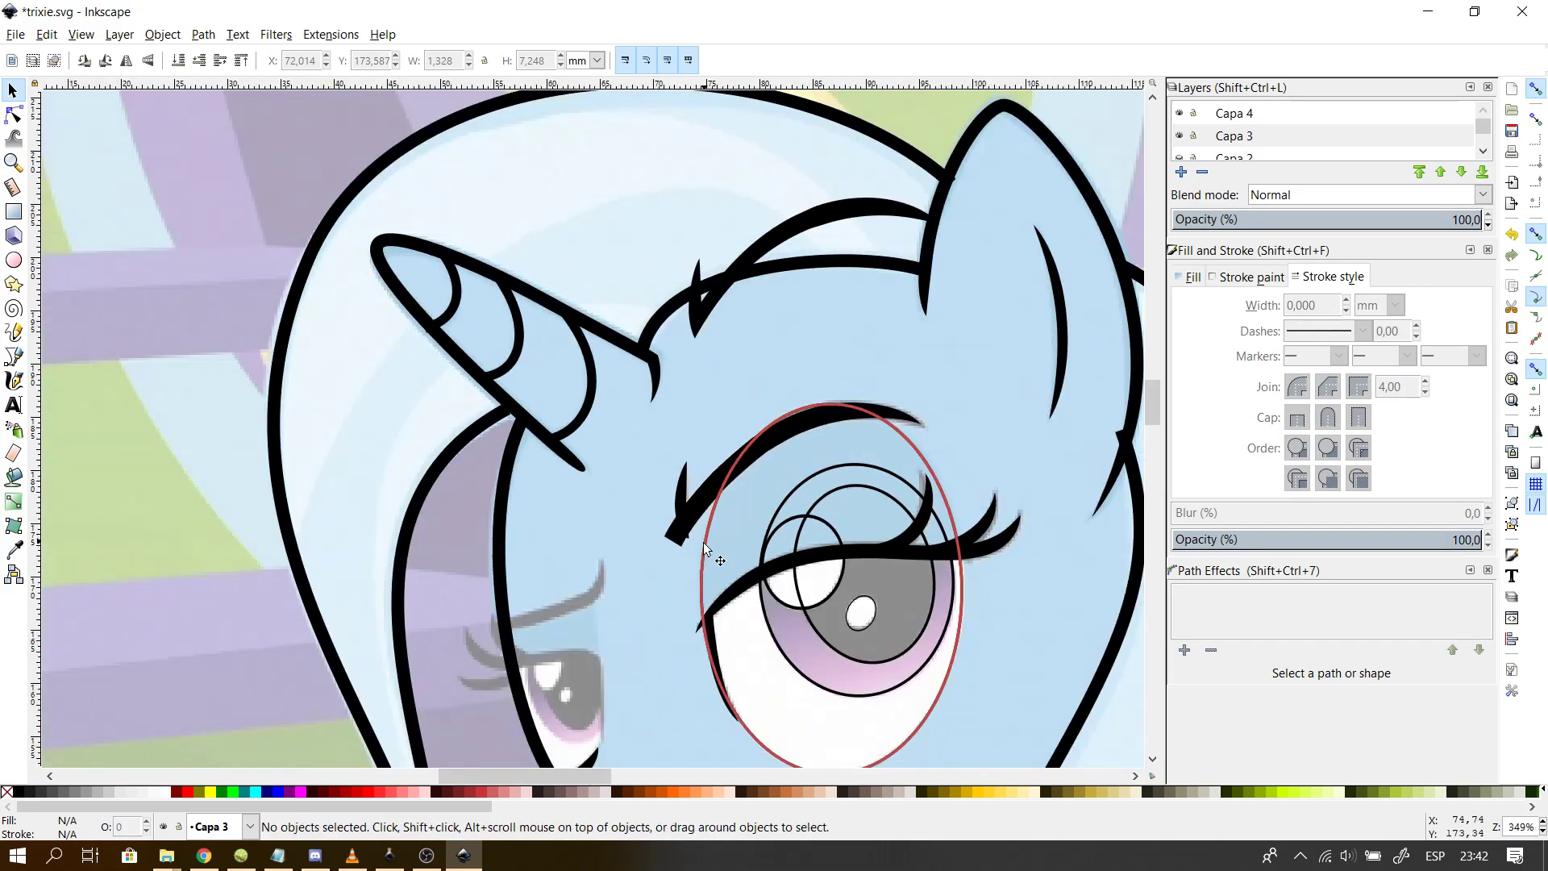
pyautogui.scroll(5, 620, 530)
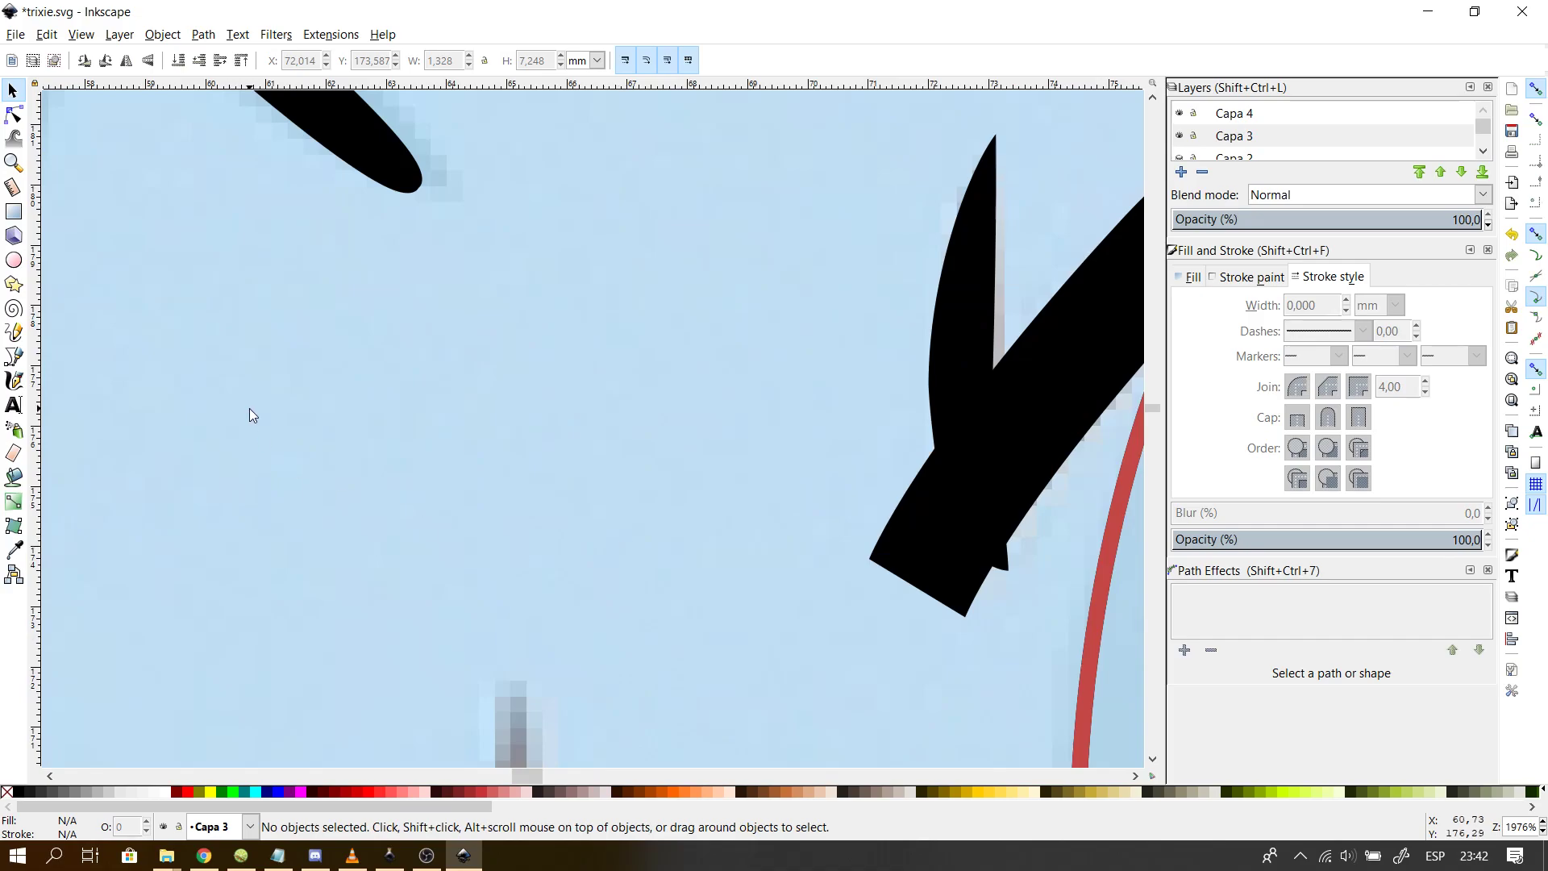
# - Raise the short inner stroke's lower end node onto the arch's edge and pull both curve handles up to round its bow, then deselect it
pyautogui.click(14, 117)
pyautogui.click(992, 312)
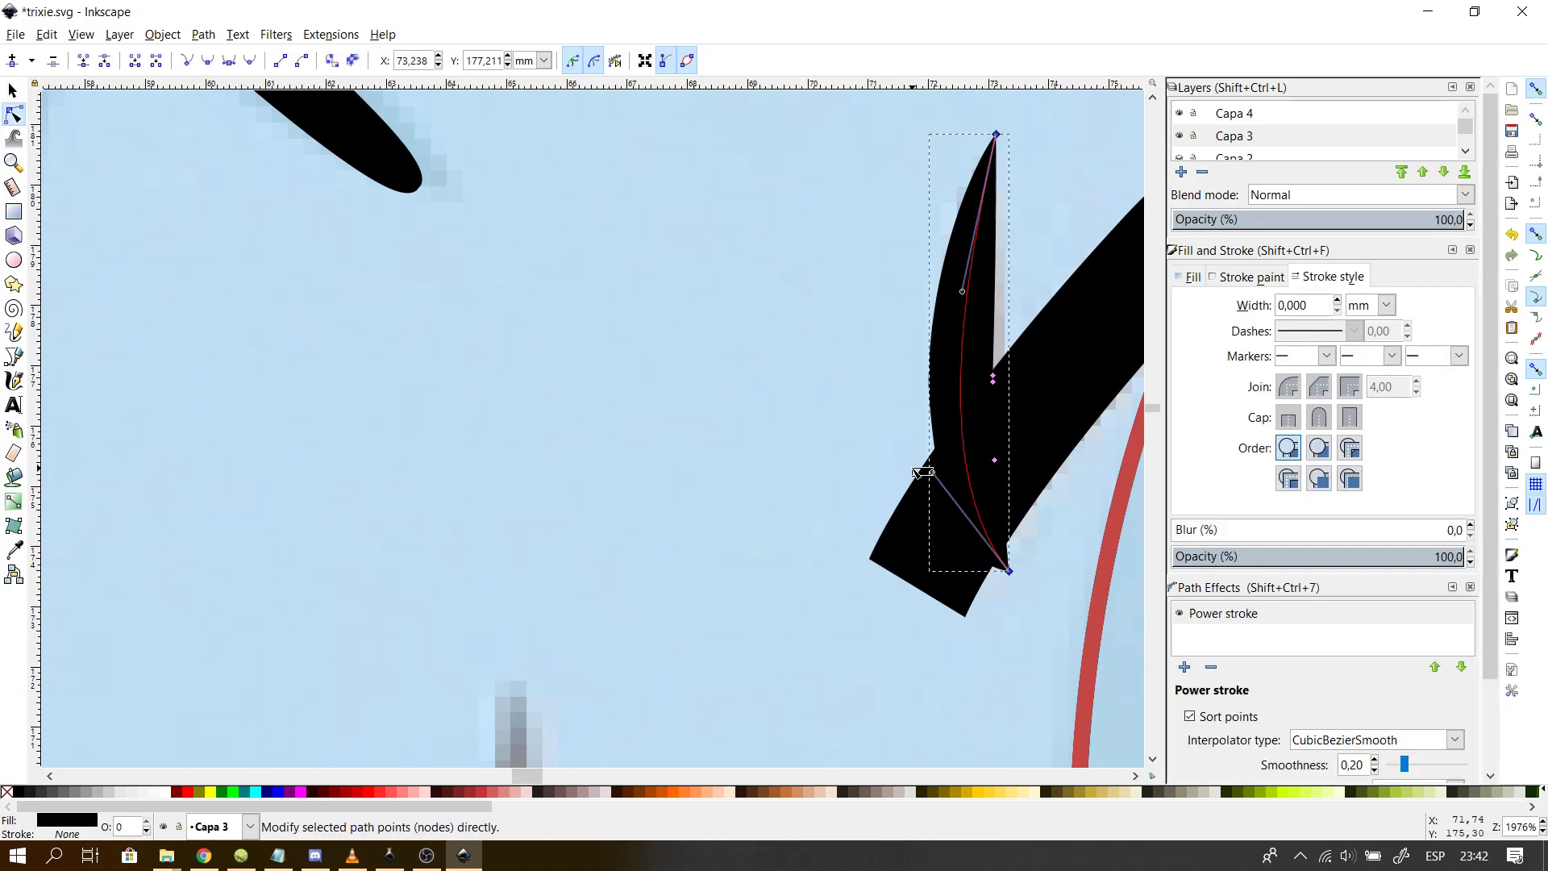
pyautogui.moveTo(933, 473)
pyautogui.mouseDown()
pyautogui.moveTo(893, 493)
pyautogui.moveTo(891, 435)
pyautogui.moveTo(978, 355)
pyautogui.moveTo(931, 454)
pyautogui.moveTo(915, 449)
pyautogui.moveTo(904, 536)
pyautogui.moveTo(901, 504)
pyautogui.mouseUp()
pyautogui.moveTo(962, 291); pyautogui.dragTo(953, 236)
pyautogui.moveTo(1008, 572)
pyautogui.mouseDown()
pyautogui.moveTo(1031, 573)
pyautogui.moveTo(1009, 549)
pyautogui.mouseUp()
pyautogui.hotkey('ctrl', 'z')
pyautogui.hotkey('ctrl', 'z')
pyautogui.moveTo(902, 482); pyautogui.dragTo(940, 441)
pyautogui.moveTo(954, 236); pyautogui.dragTo(947, 233)
pyautogui.doubleClick(830, 251)
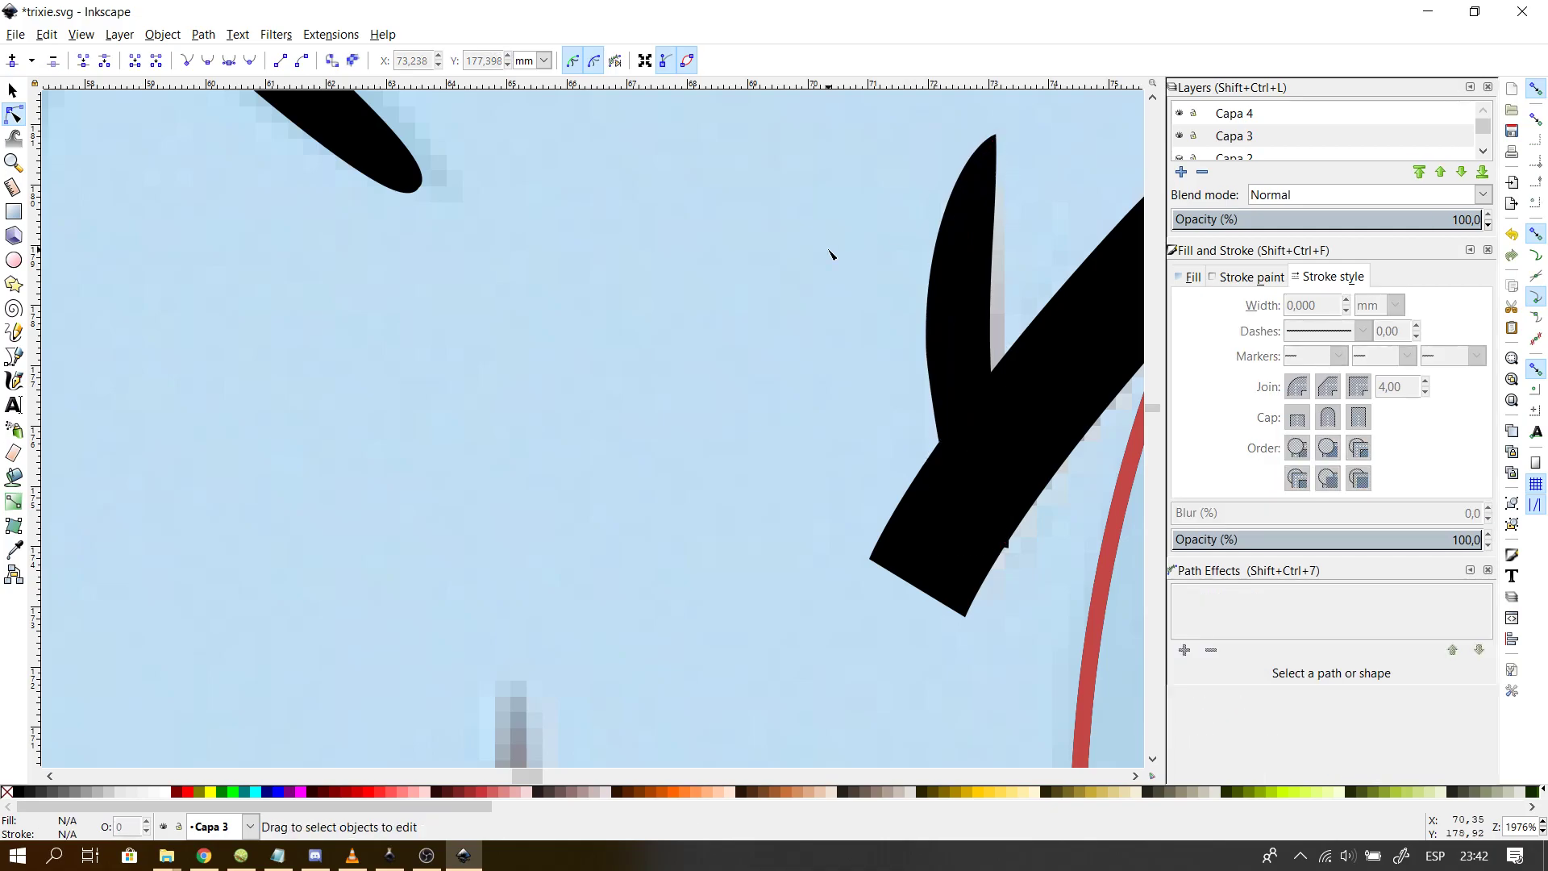
# - Extend the short inner stroke's lower curve handle slightly downward and outward, and remove its Power stroke effect
pyautogui.click(962, 314)
pyautogui.click(967, 408)
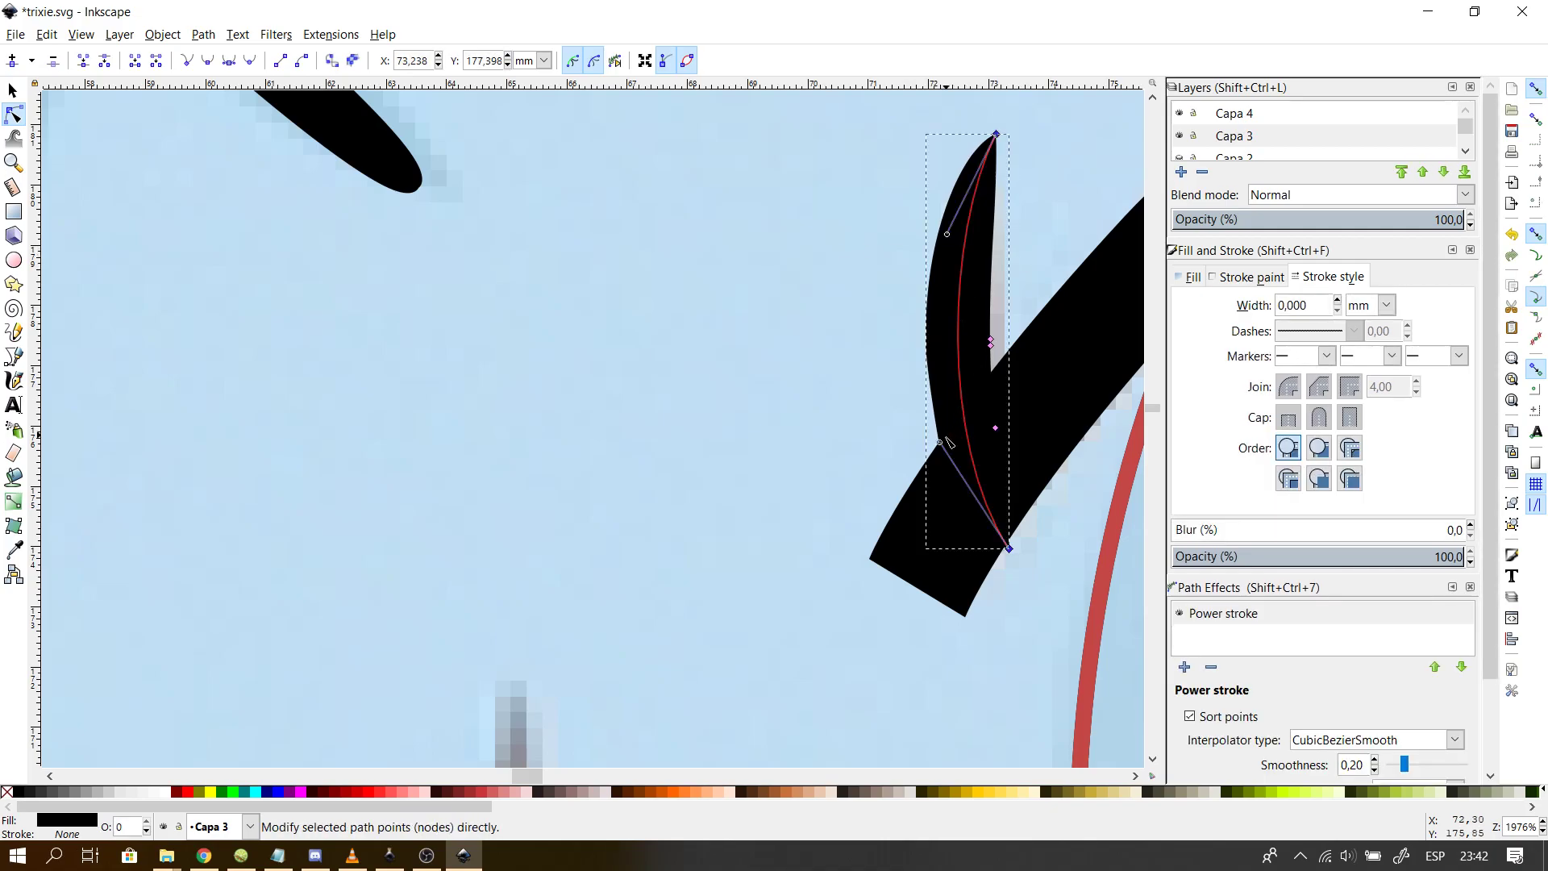
pyautogui.press('Escape')
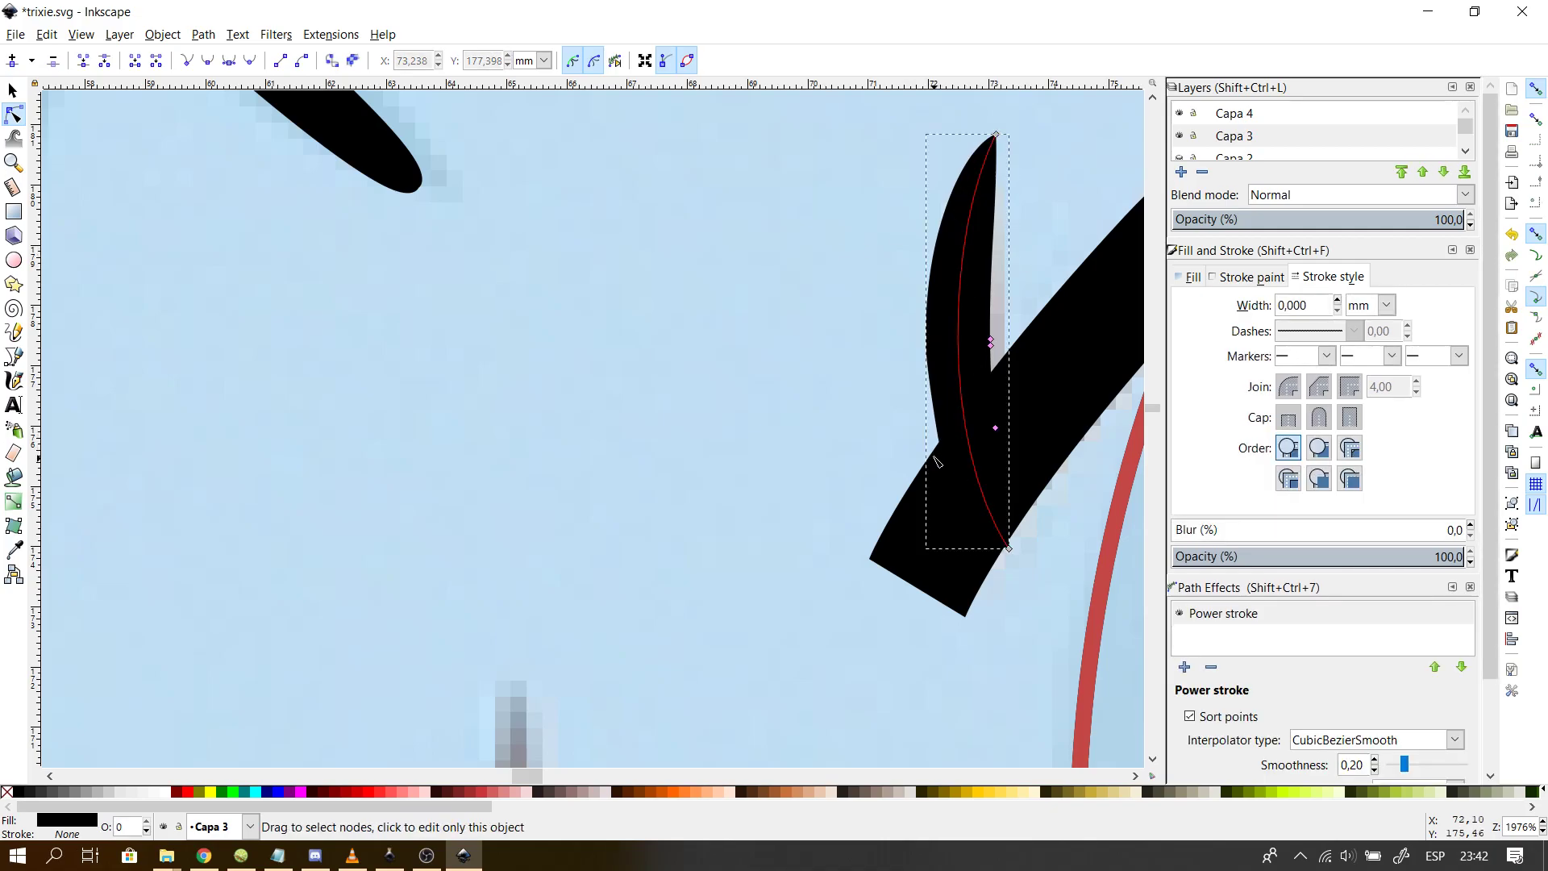
pyautogui.click(968, 428)
pyautogui.moveTo(939, 451); pyautogui.dragTo(936, 459)
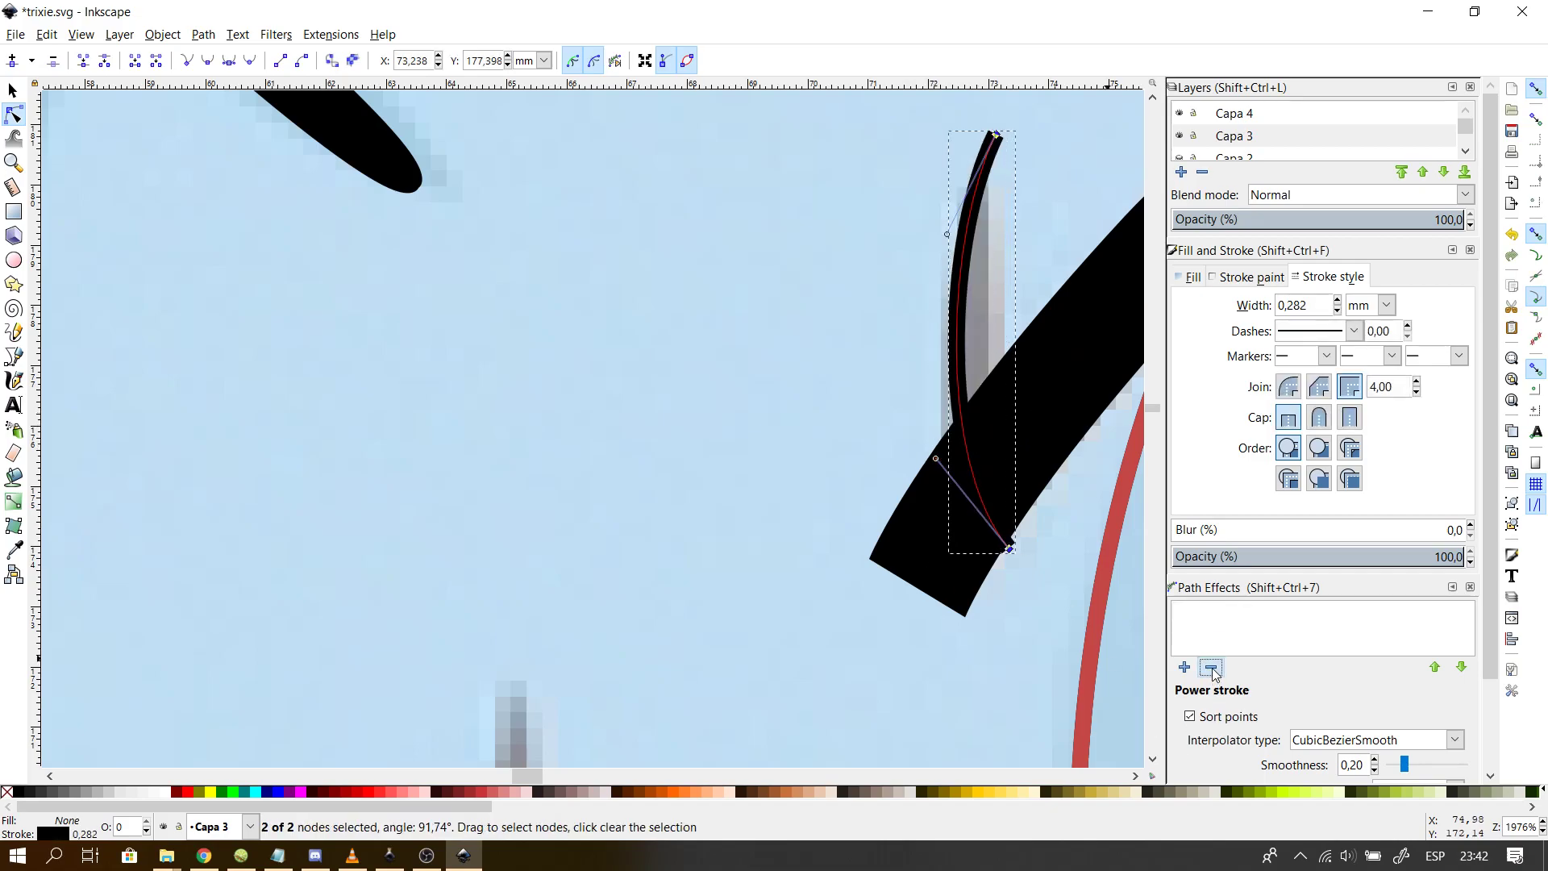
# - Add a fresh Power stroke path effect to the short inner stroke and set its upper width control point's width to 1
pyautogui.click(1183, 667)
pyautogui.click(832, 543)
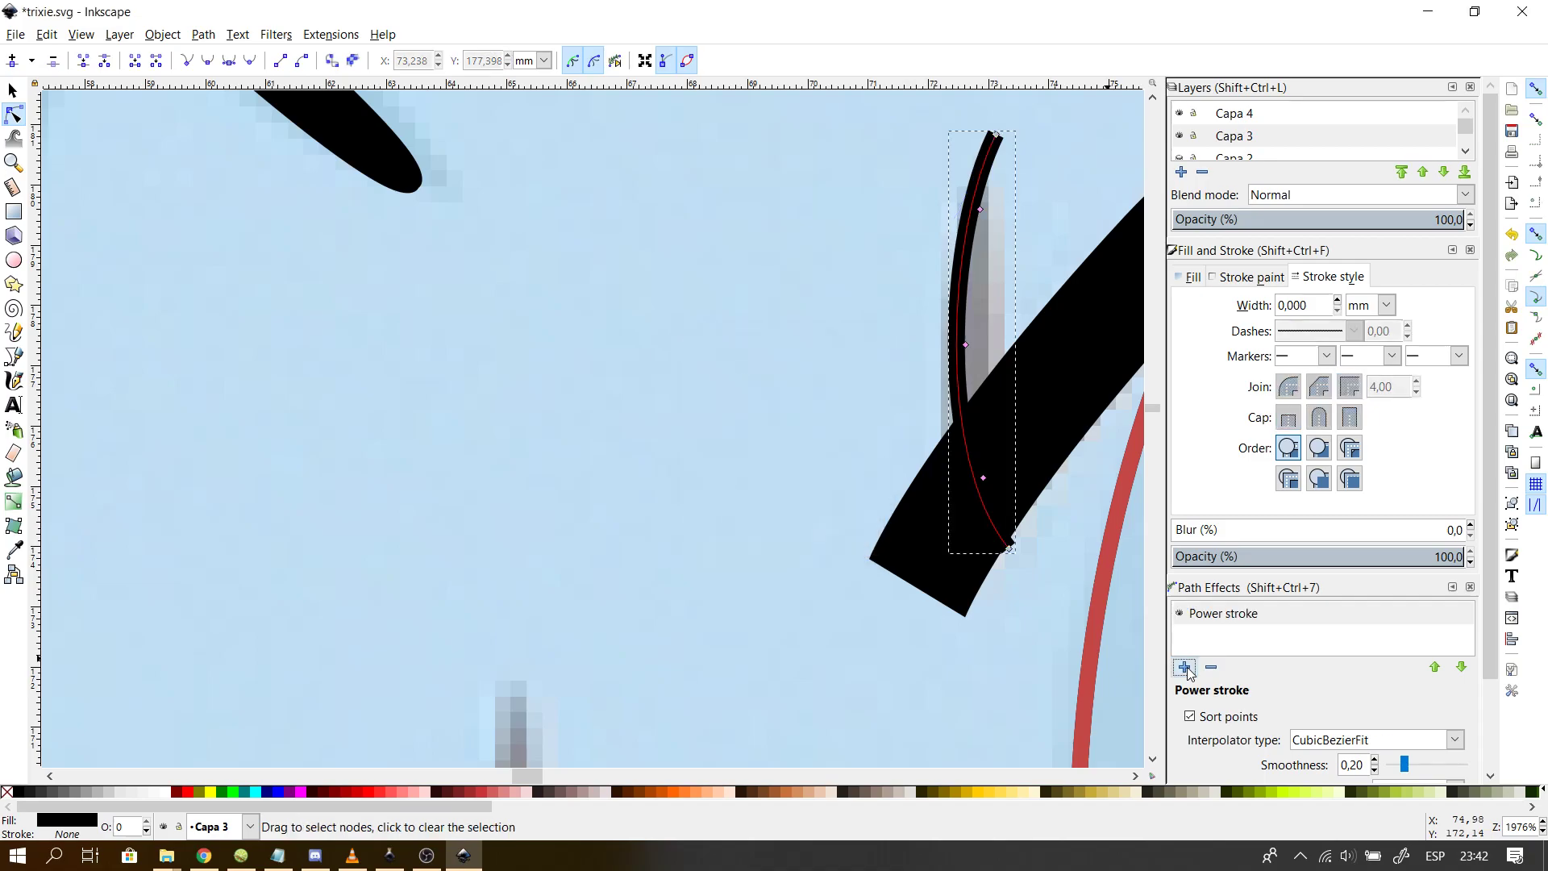
pyautogui.keyDown('shift'); pyautogui.click(981, 210); pyautogui.keyUp('shift')
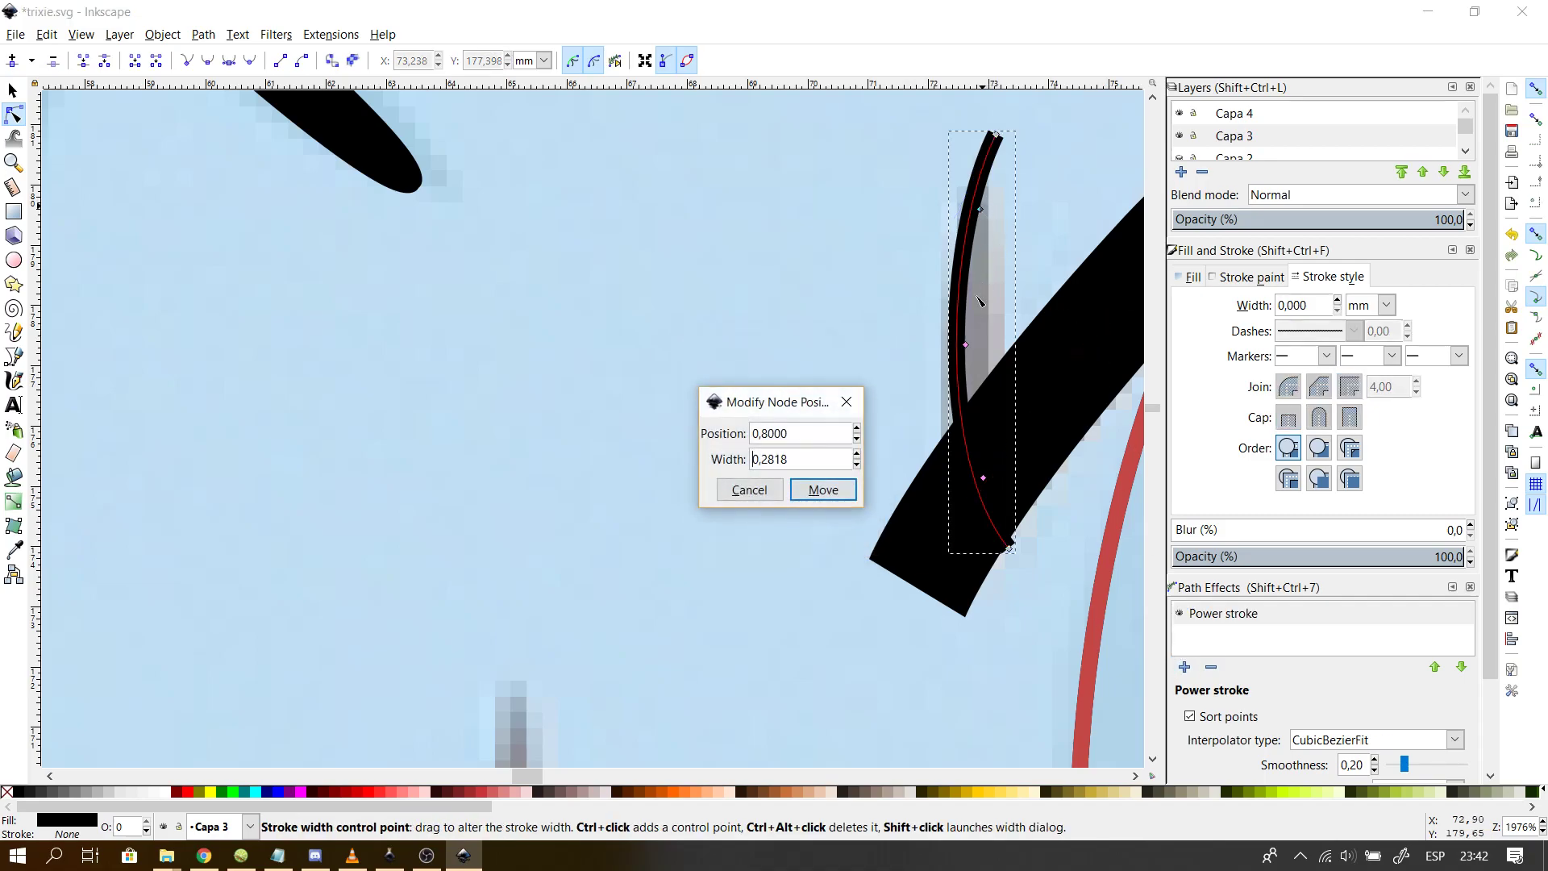
pyautogui.moveTo(815, 454); pyautogui.dragTo(693, 443)
pyautogui.write('1')
pyautogui.press('Return')
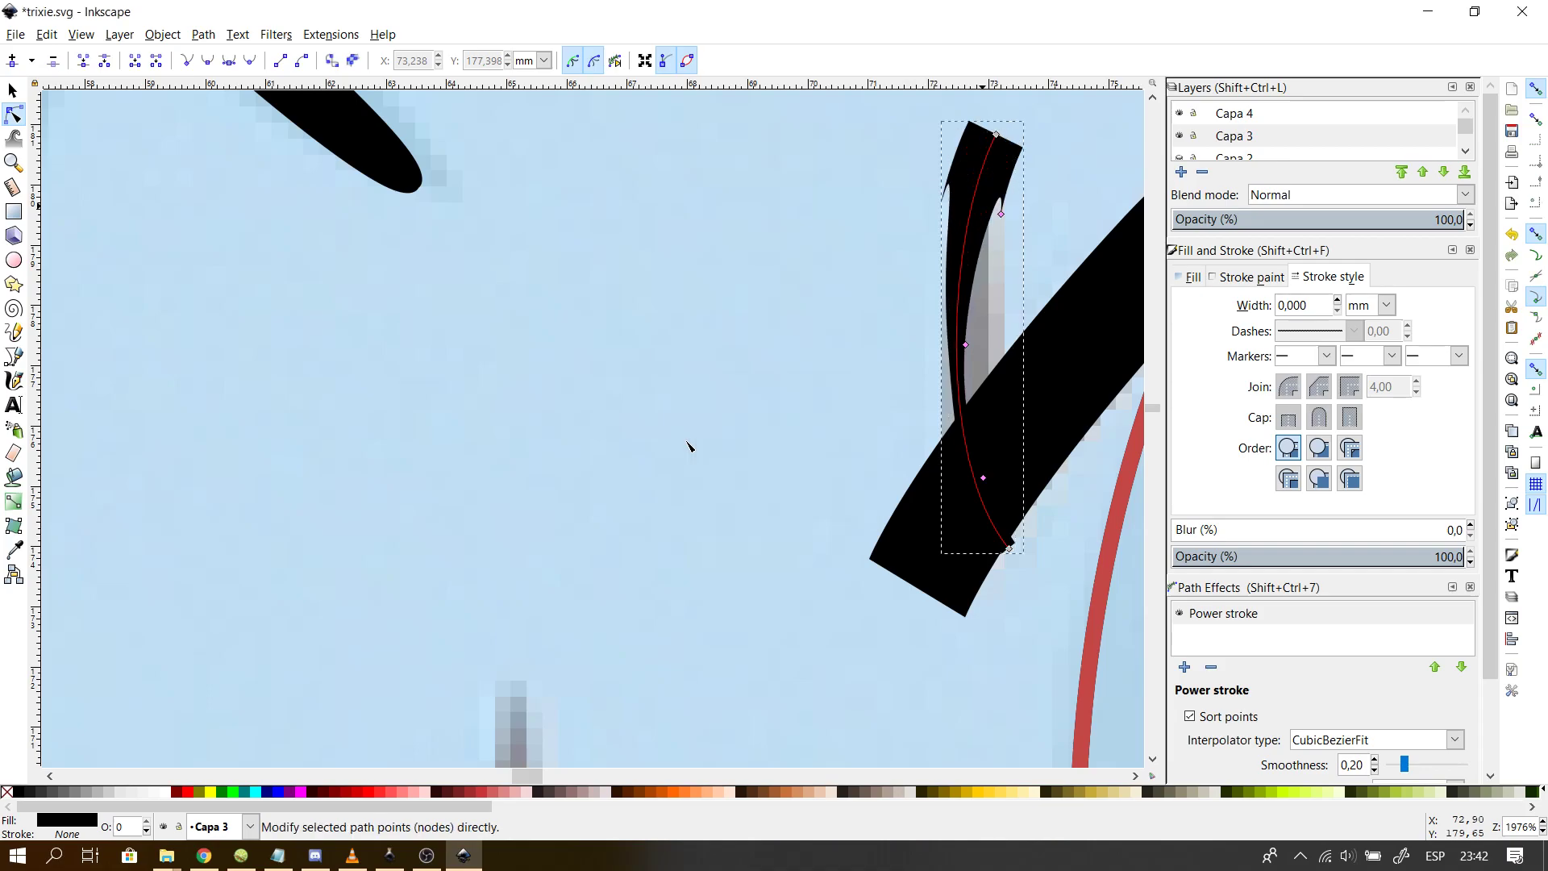
# - Set the width of the short inner stroke's middle and lower width control points to 1
pyautogui.keyDown('shift'); pyautogui.click(966, 346); pyautogui.keyUp('shift')
pyautogui.moveTo(802, 457); pyautogui.dragTo(425, 397)
pyautogui.write('1')
pyautogui.press('Return')
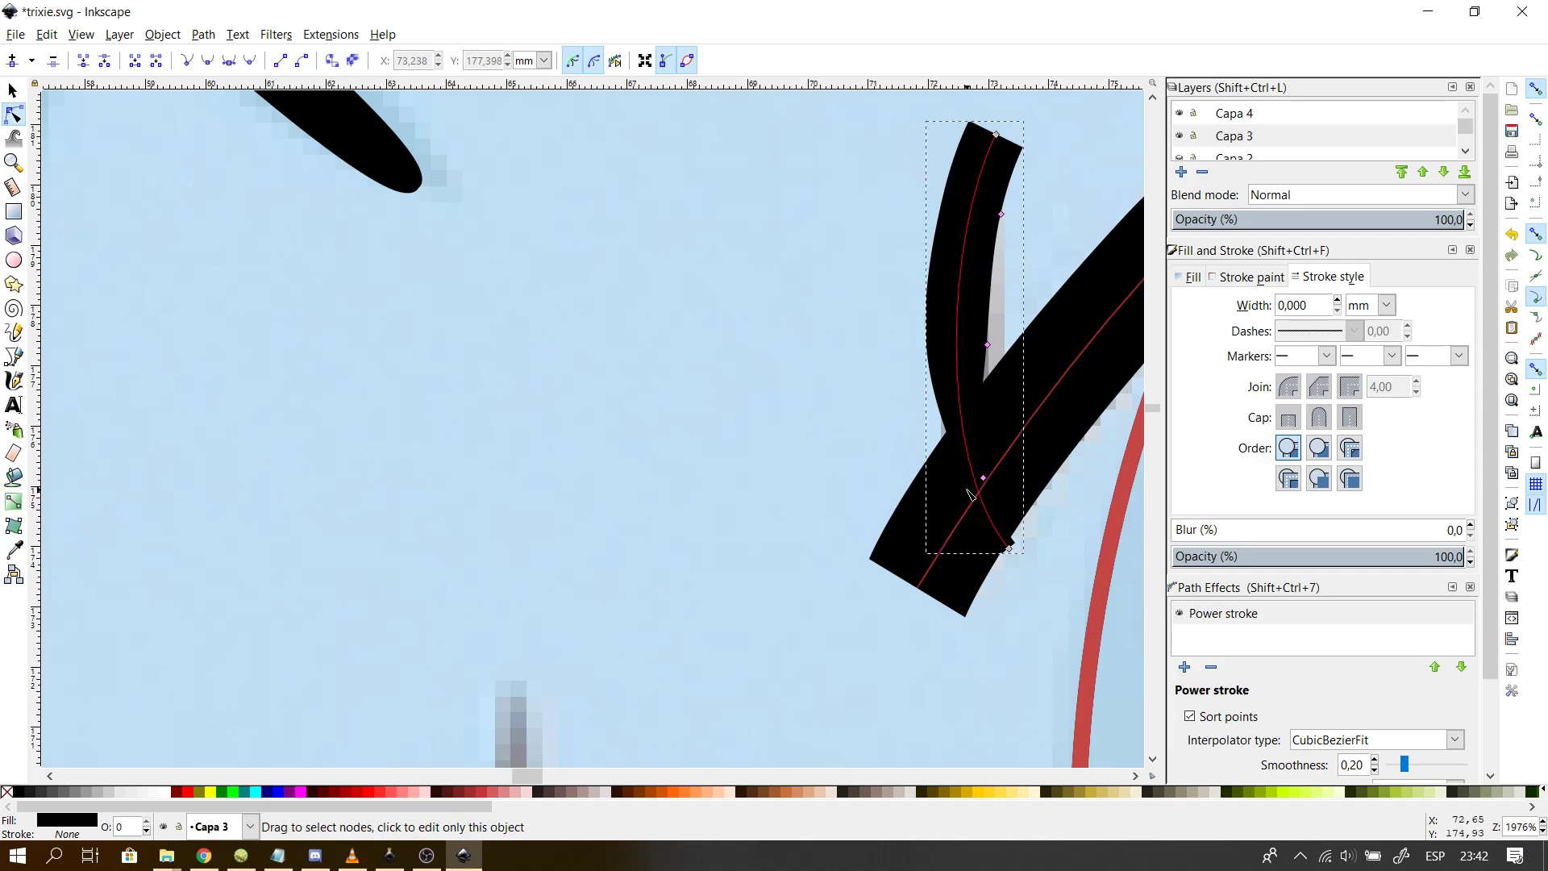
pyautogui.press('Escape')
pyautogui.click(958, 374)
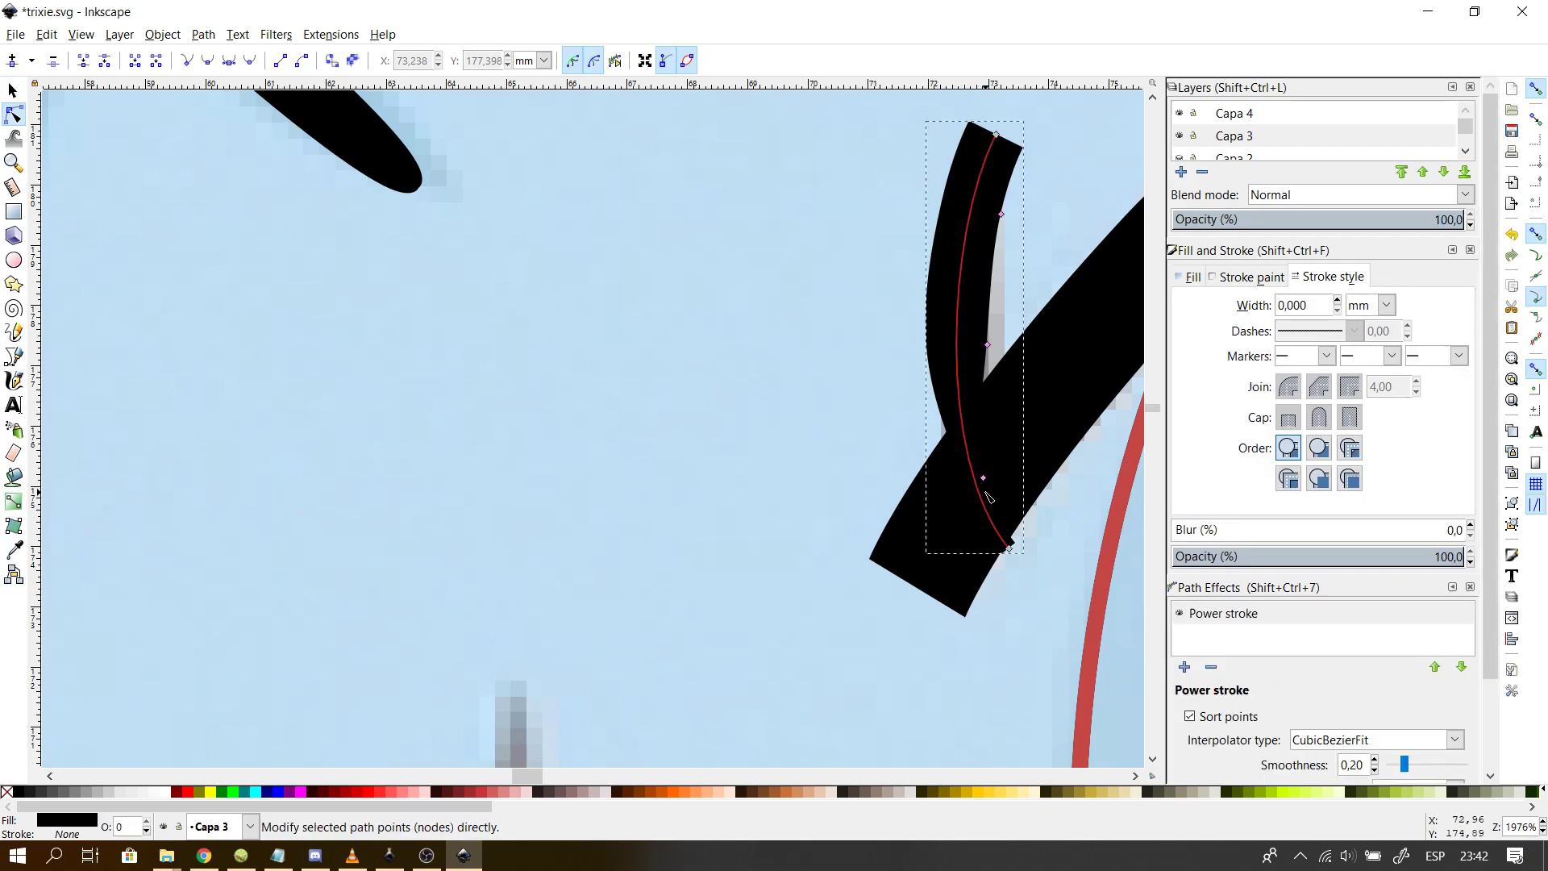
pyautogui.press('Escape')
pyautogui.click(977, 475)
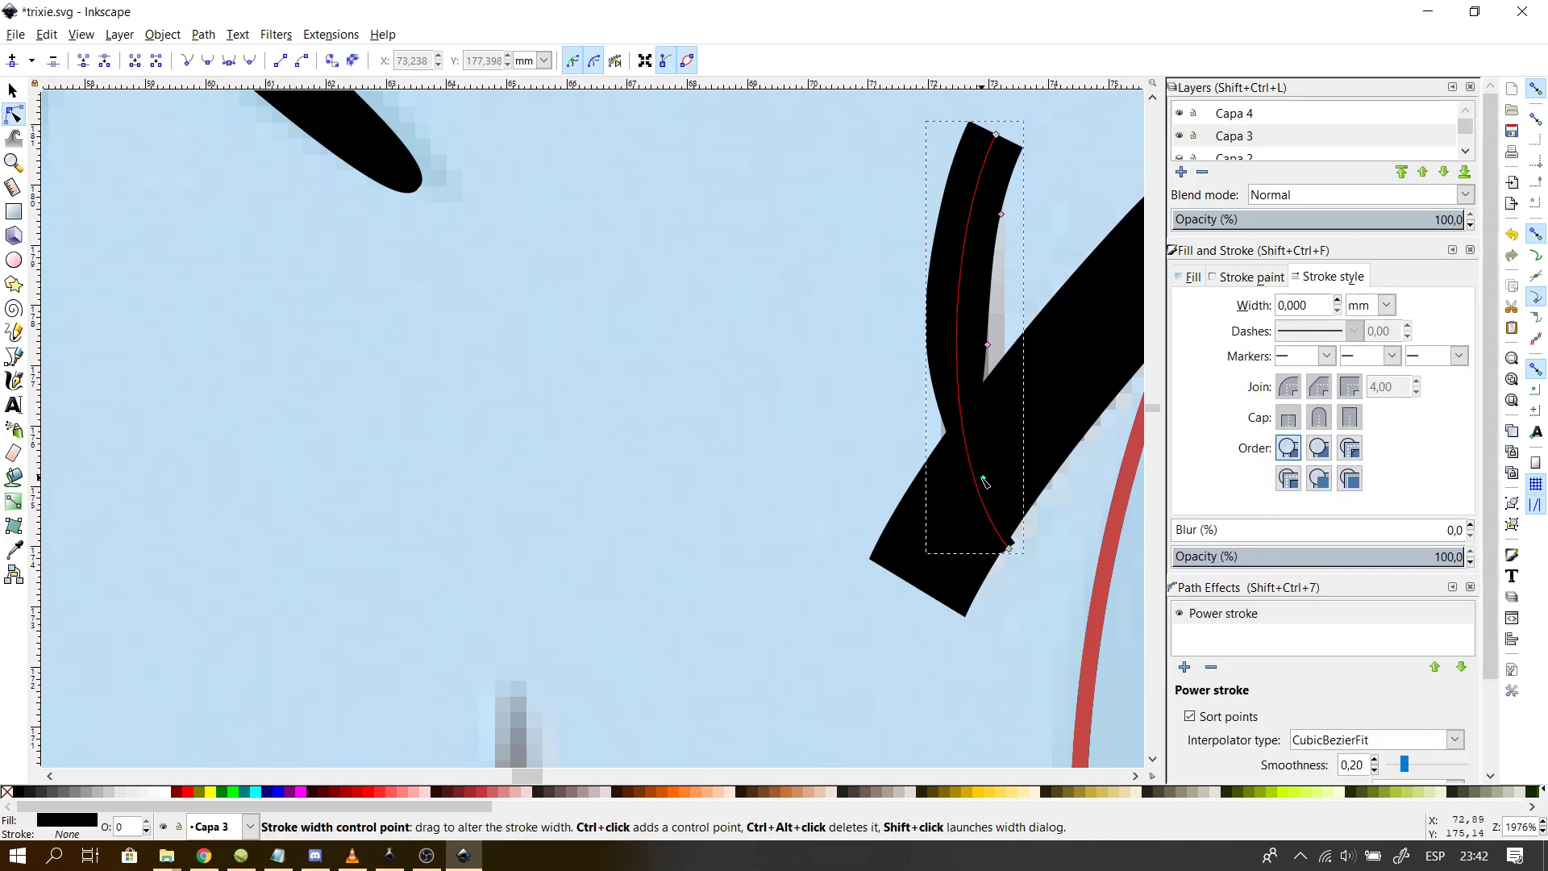
pyautogui.keyDown('shift'); pyautogui.click(983, 478); pyautogui.keyUp('shift')
pyautogui.press('Return')
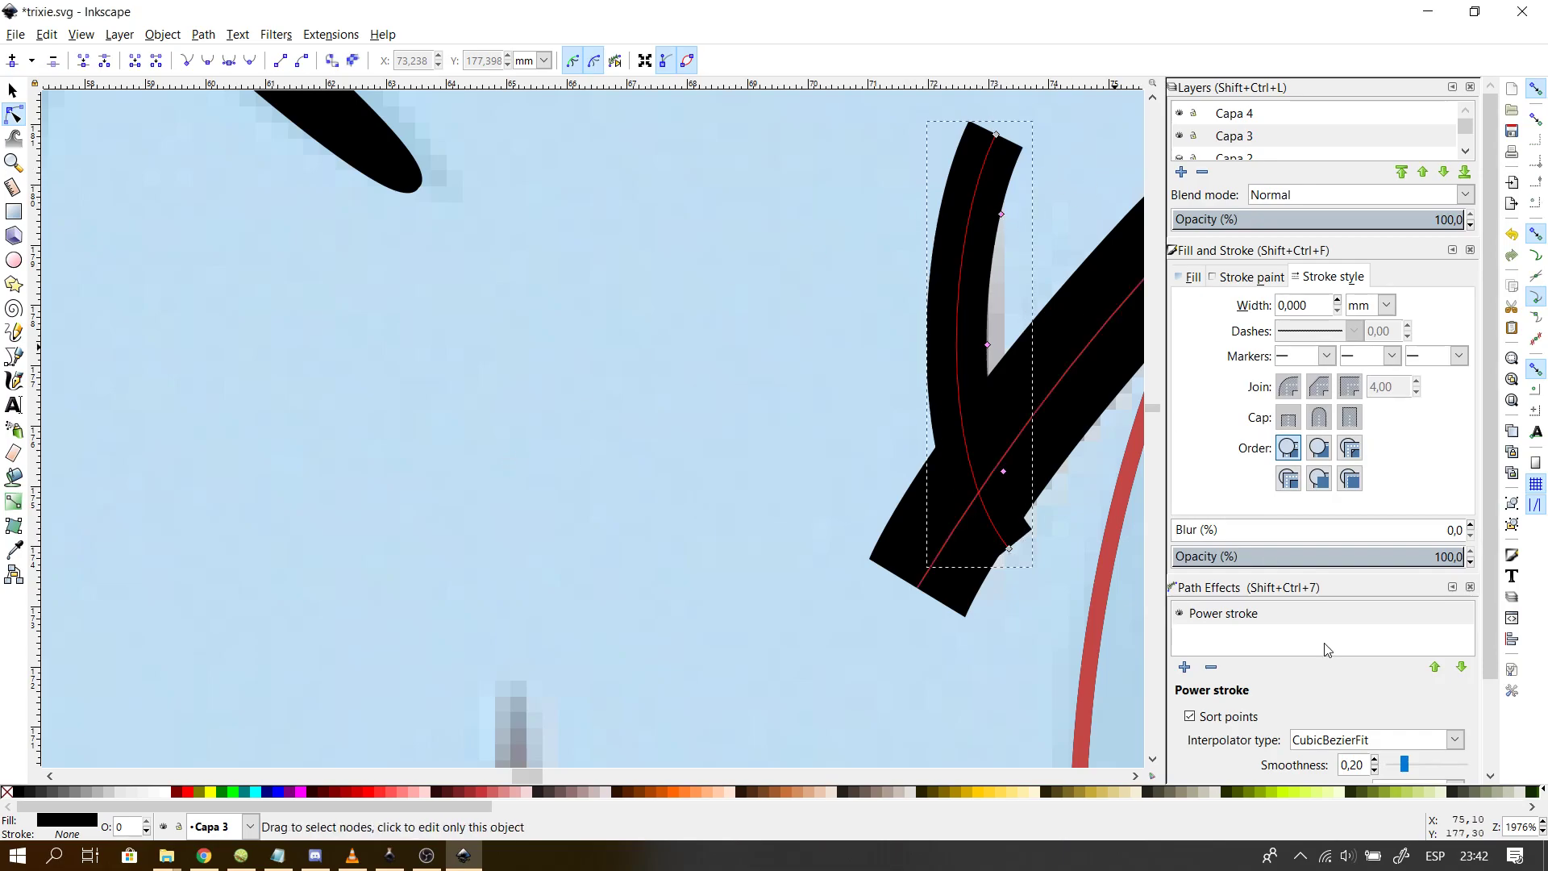
# - Set the short inner stroke's Power stroke interpolator to CubicBezierSmooth and both its start and end caps to Zero width
pyautogui.click(1418, 750)
pyautogui.click(1338, 669)
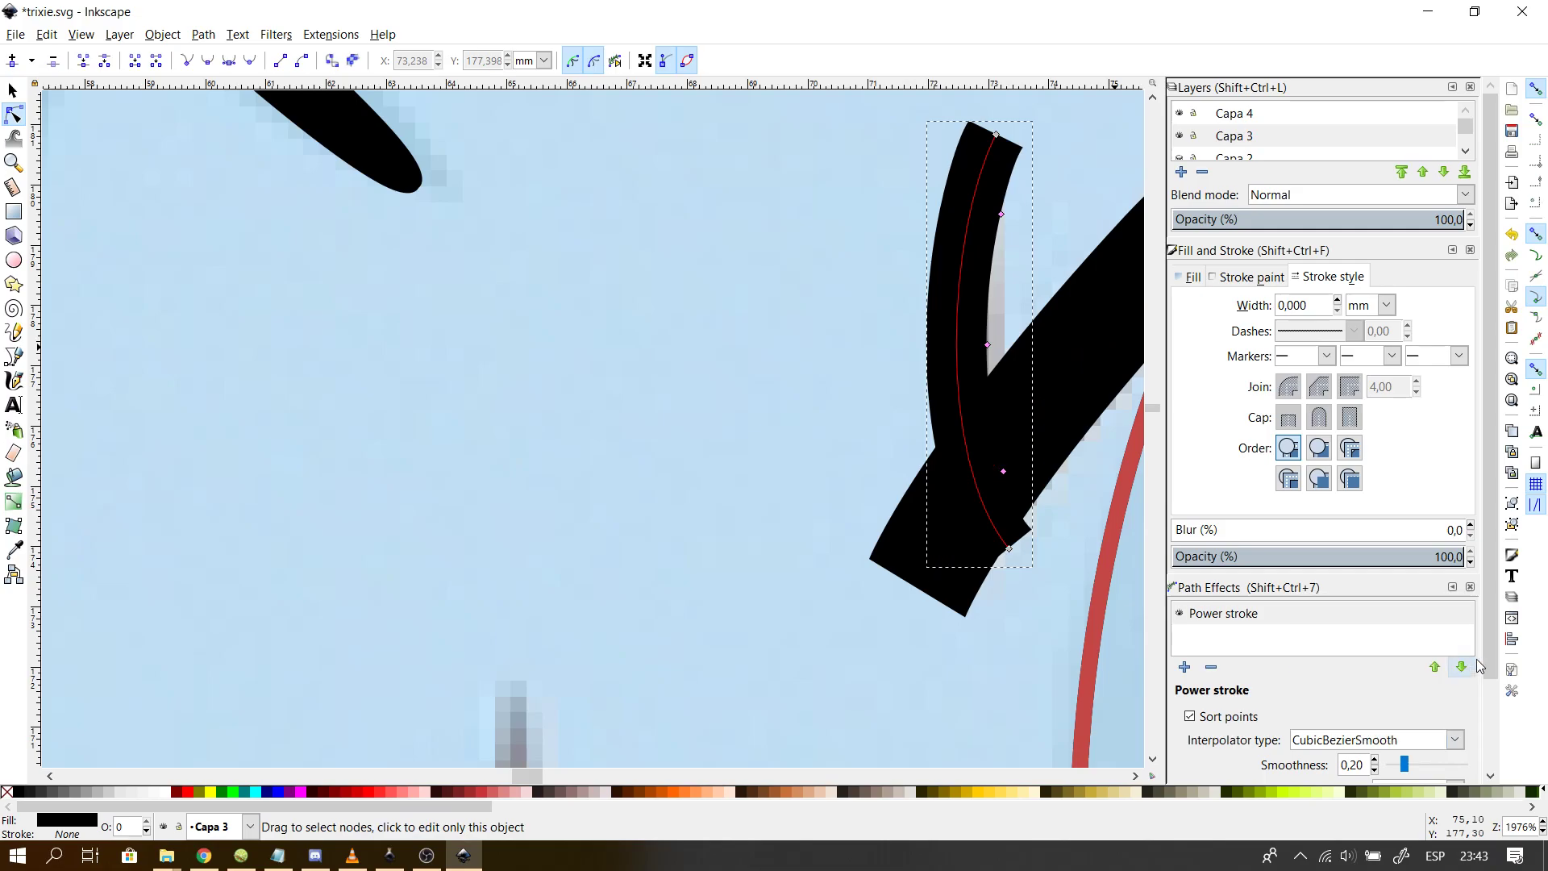
pyautogui.moveTo(1490, 666); pyautogui.dragTo(1472, 832)
pyautogui.click(1417, 757)
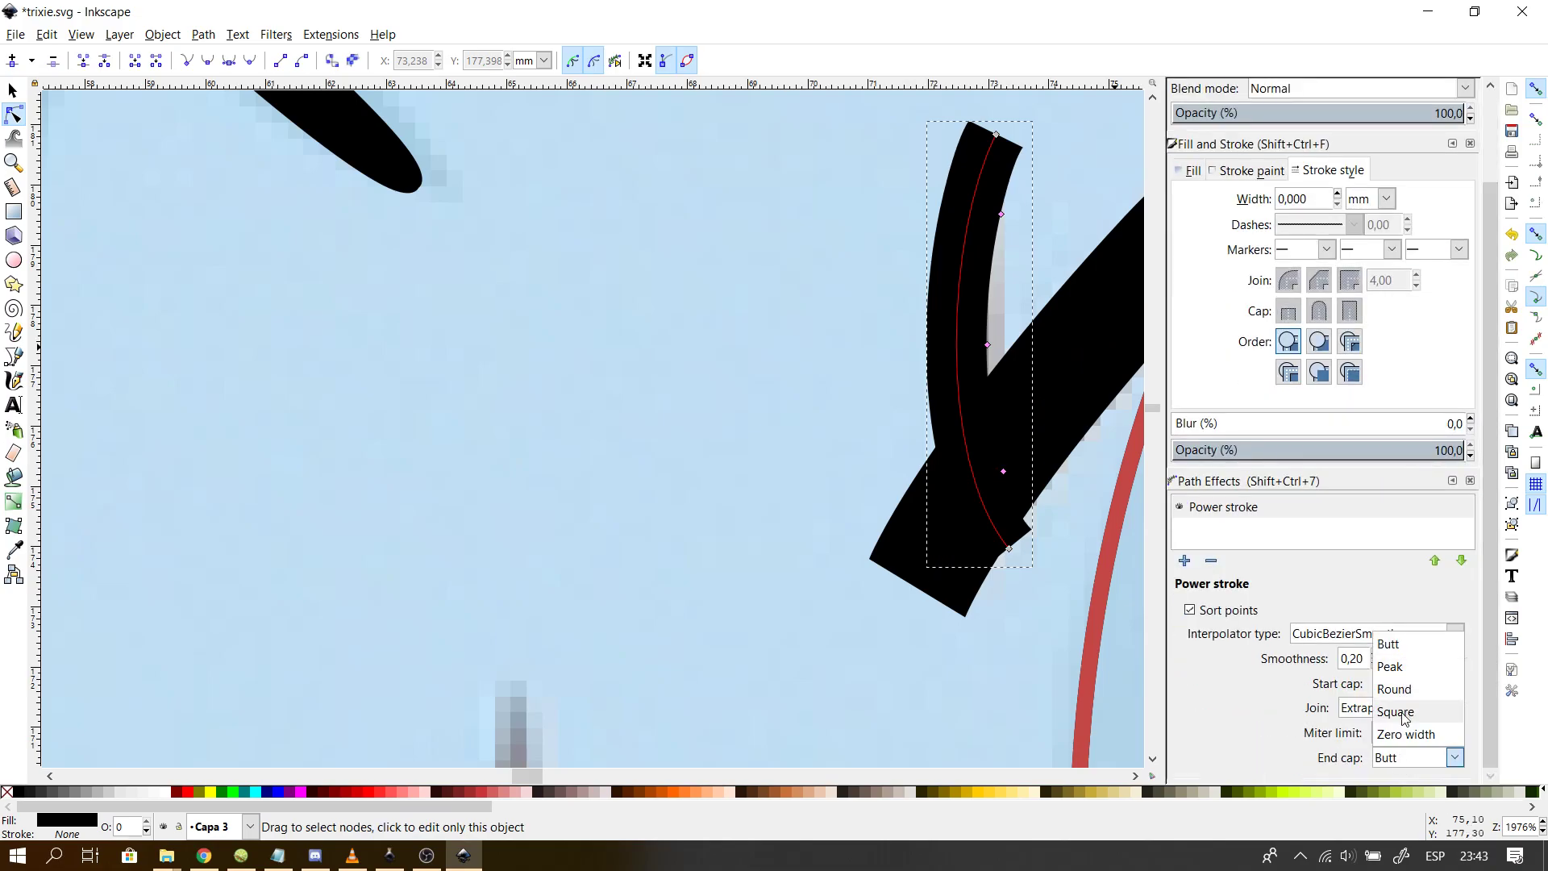
pyautogui.click(1406, 735)
pyautogui.click(1404, 690)
pyautogui.click(1407, 796)
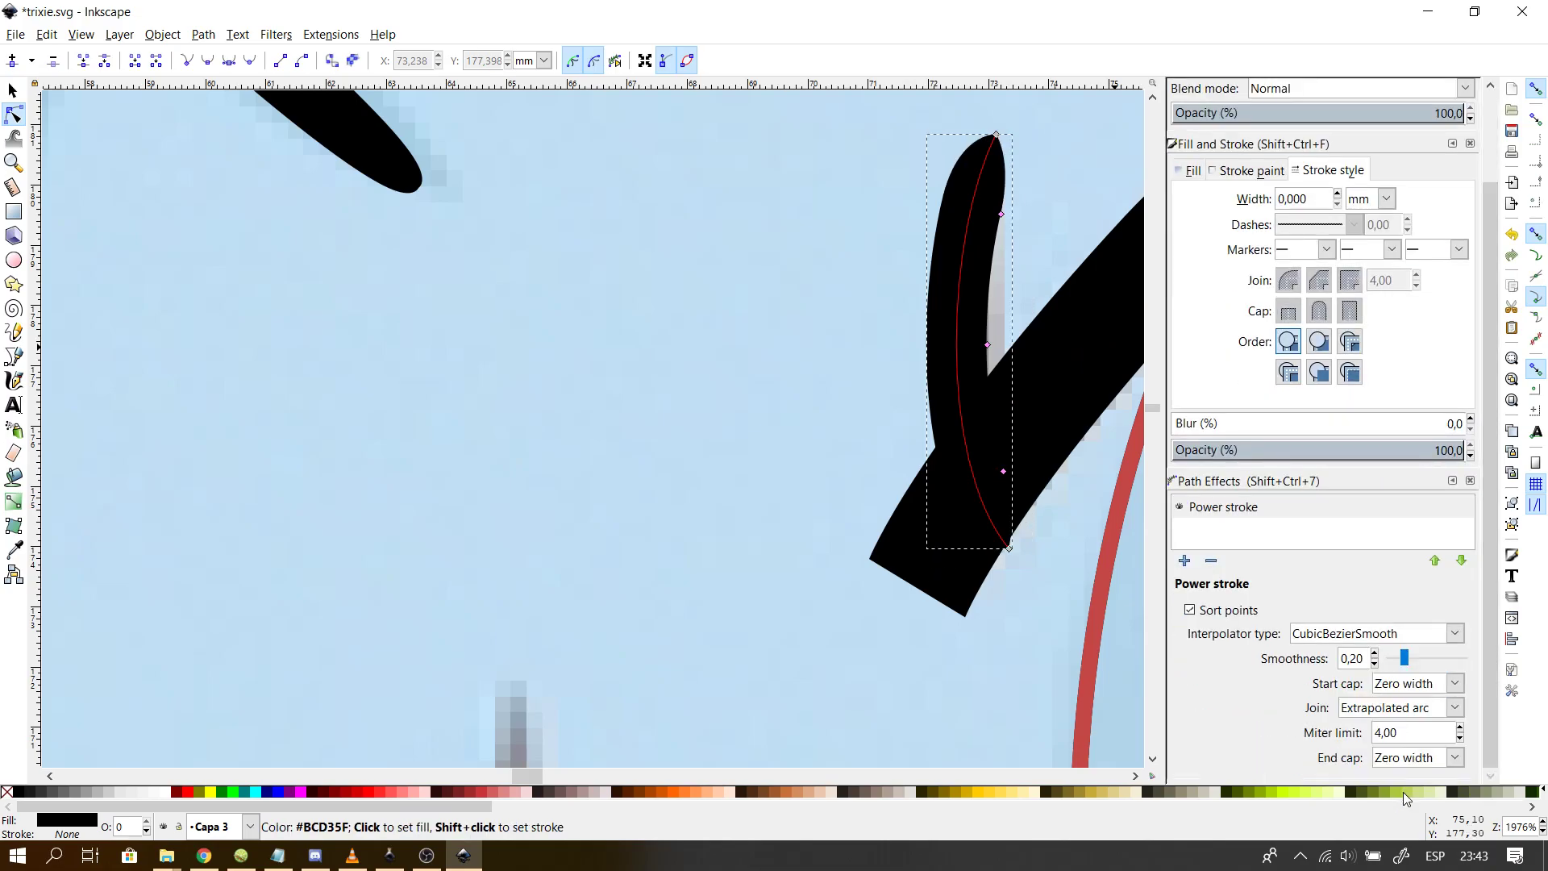
# - Slide the short inner stroke's upper width control point down close to the lower one and set its width to 1
pyautogui.moveTo(1000, 214)
pyautogui.mouseDown()
pyautogui.moveTo(981, 422)
pyautogui.moveTo(996, 413)
pyautogui.moveTo(1002, 438)
pyautogui.mouseUp()
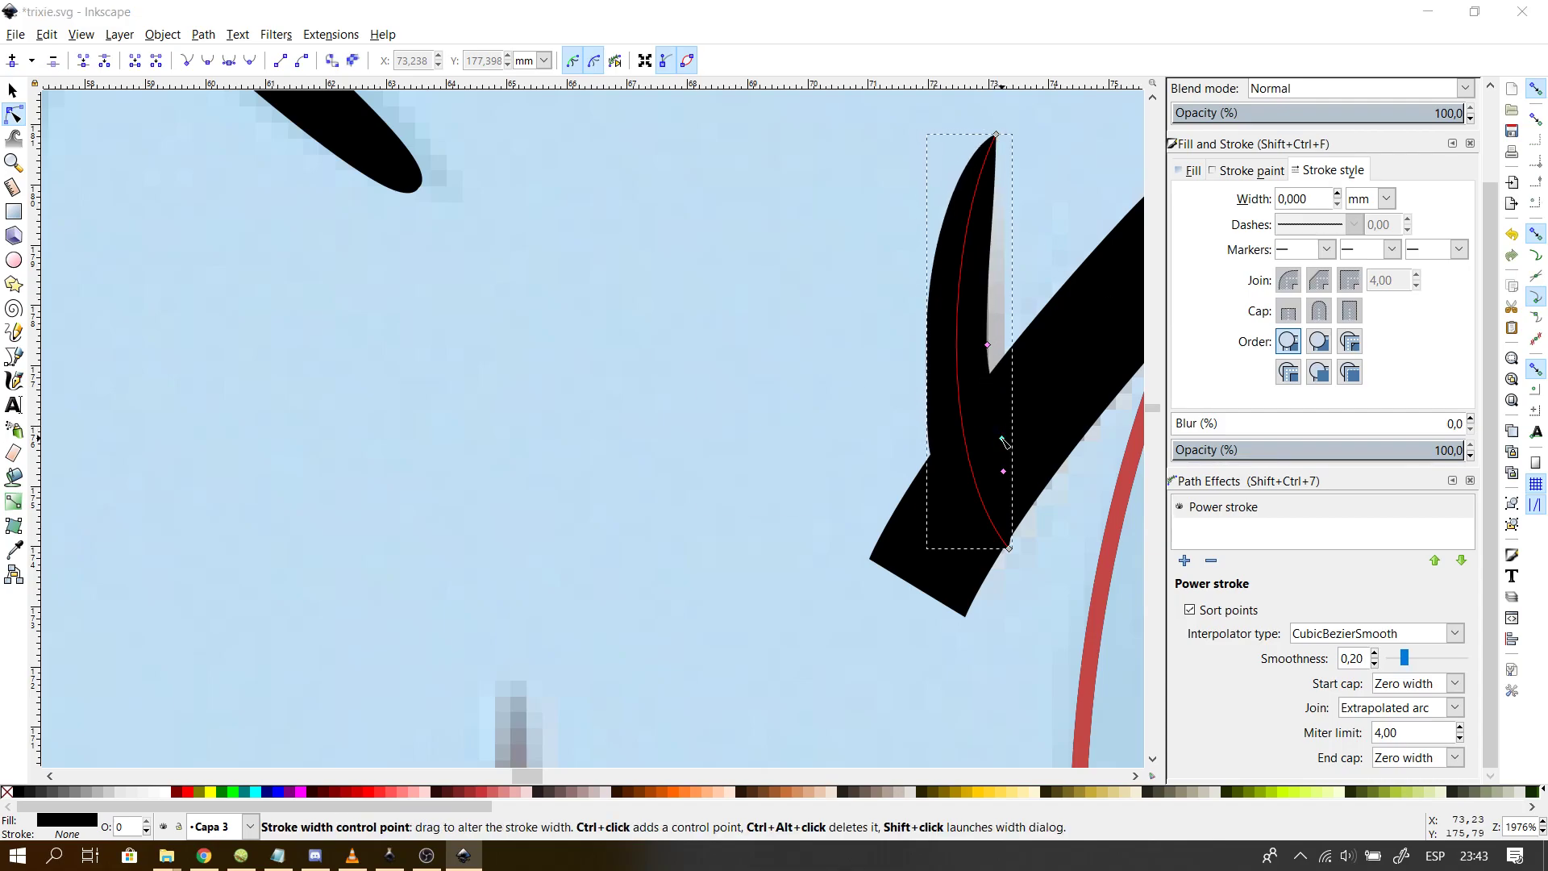
pyautogui.keyDown('shift'); pyautogui.click(1001, 438); pyautogui.keyUp('shift')
pyautogui.hotkey('ctrl', 'a')
pyautogui.write('1')
pyautogui.press('Return')
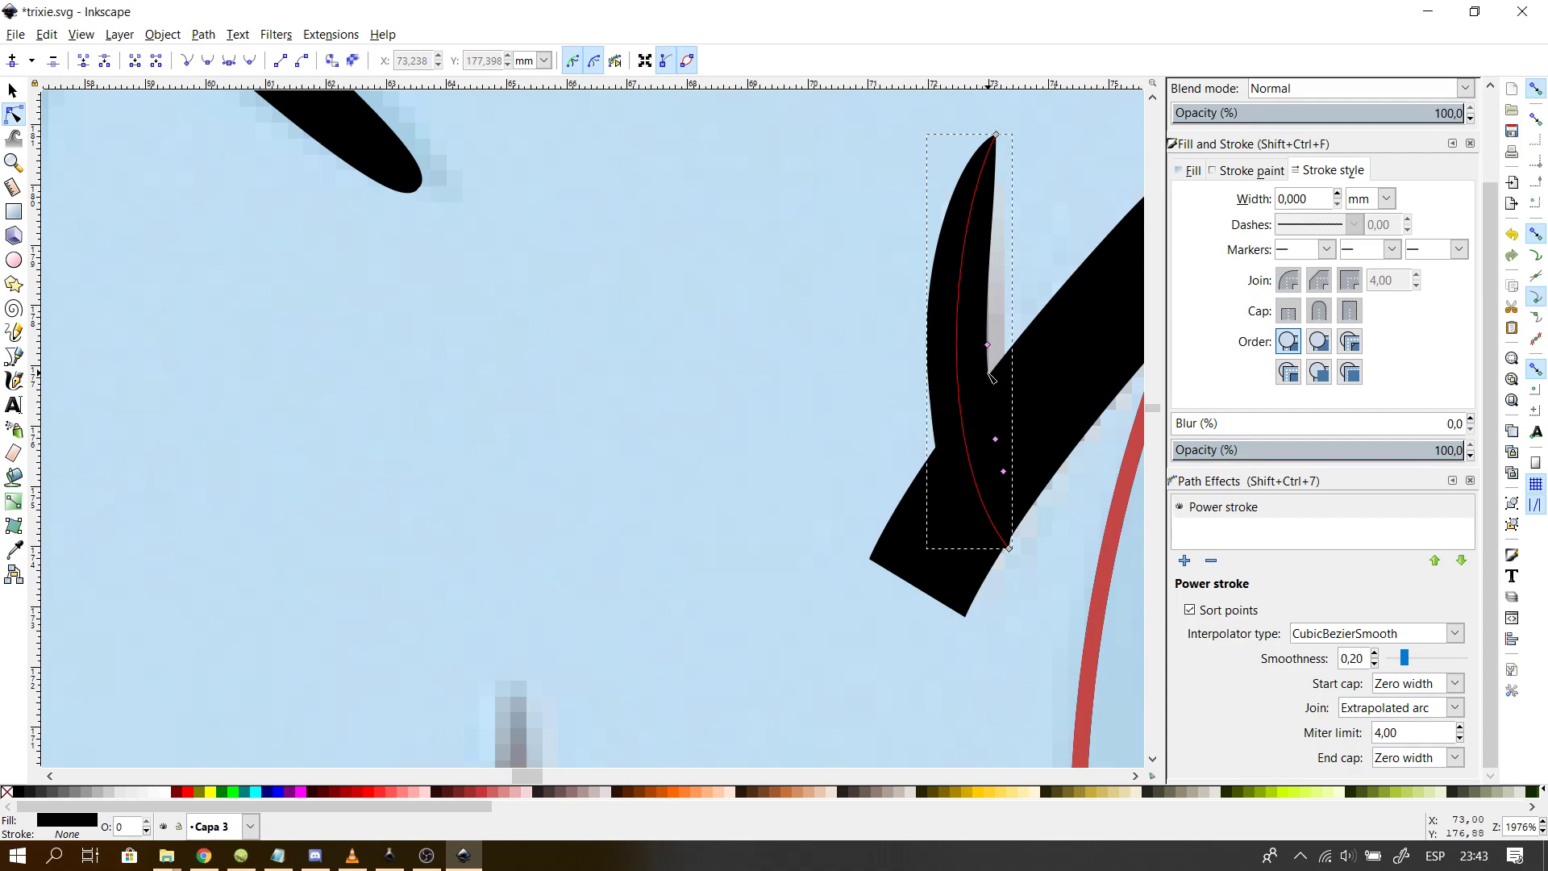
# - Slide the middle width control point down past the other two, set its width to 1, and deselect the short inner stroke
pyautogui.moveTo(987, 345); pyautogui.dragTo(1018, 487)
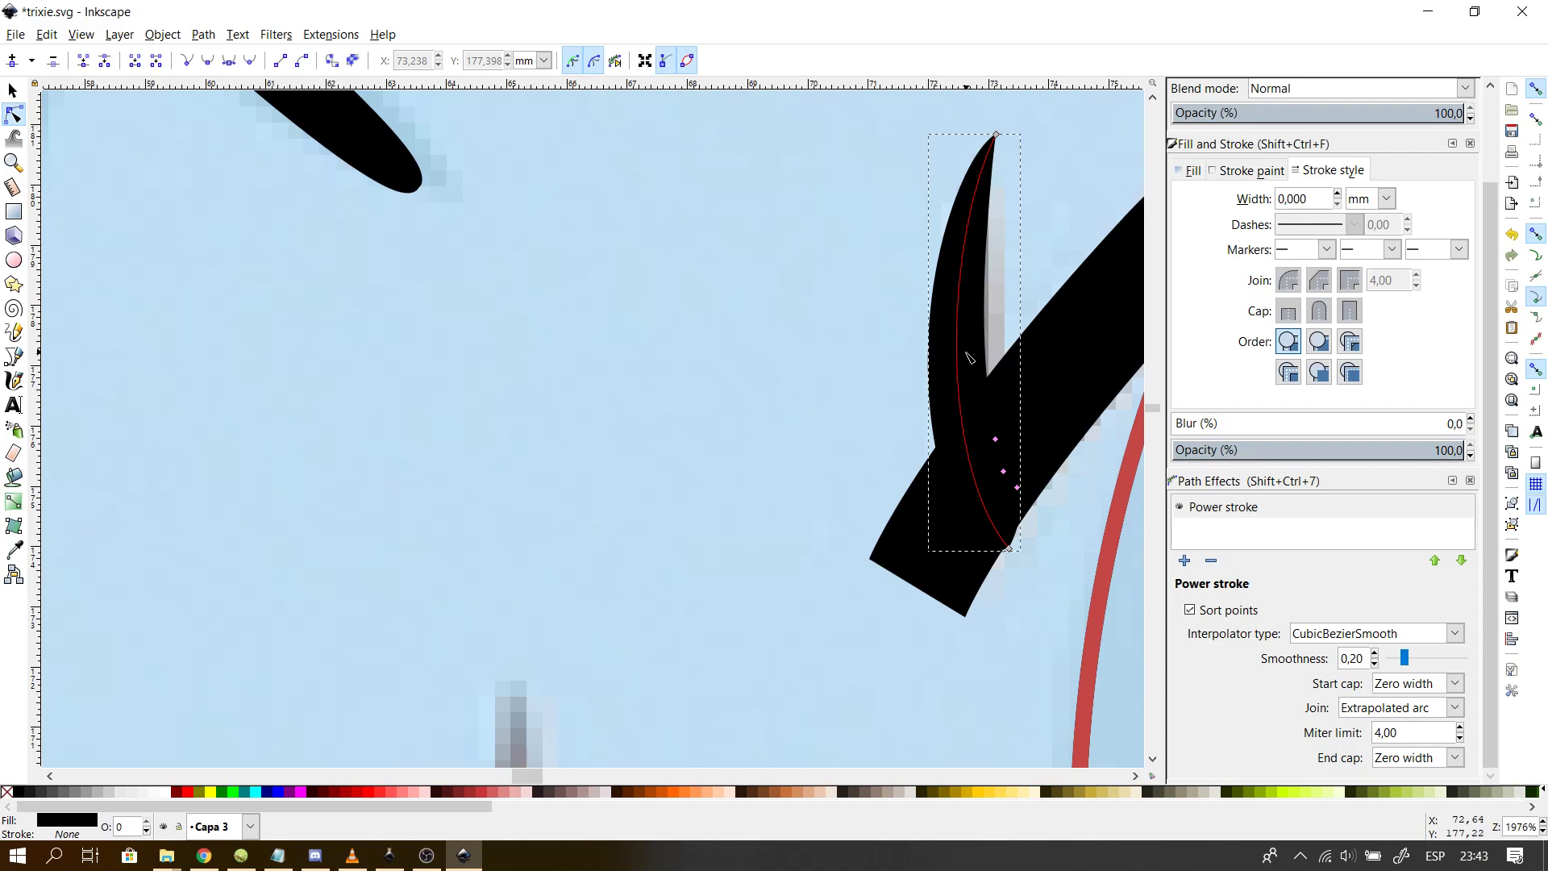
pyautogui.keyDown('shift'); pyautogui.click(1018, 487); pyautogui.keyUp('shift')
pyautogui.moveTo(788, 459); pyautogui.dragTo(494, 419)
pyautogui.write('1')
pyautogui.press('Return')
pyautogui.click(566, 428)
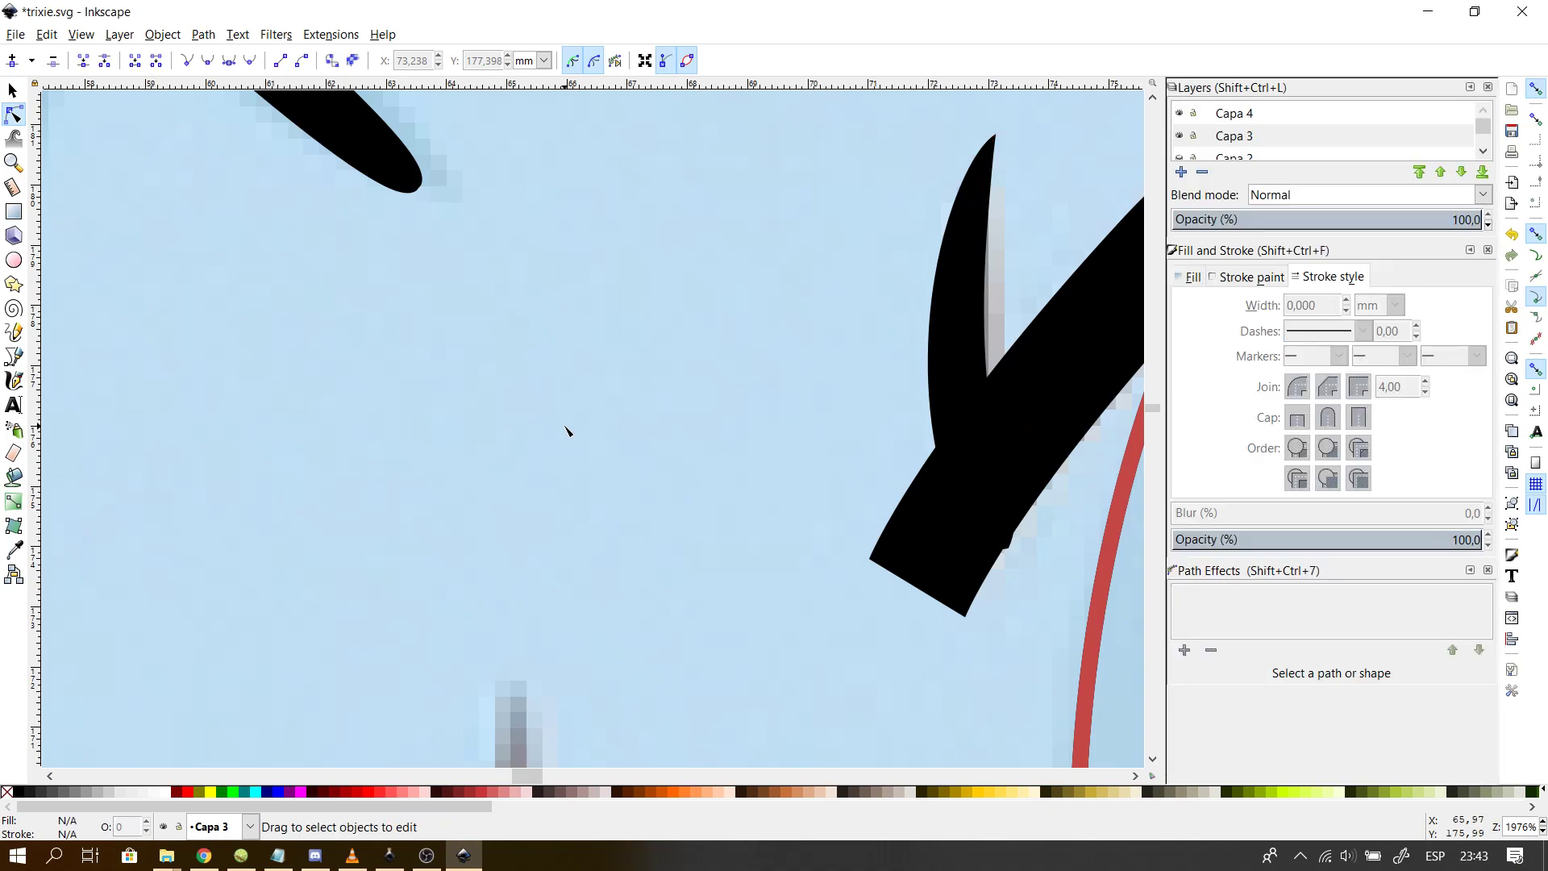
# - Move the finished short inner stroke slightly up toward the arch to about X 72.23, Y 174.13 mm and deselect it
pyautogui.keyDown('ctrl'); pyautogui.scroll(-3, 567, 429); pyautogui.keyUp('ctrl')
pyautogui.rightClick(564, 433)
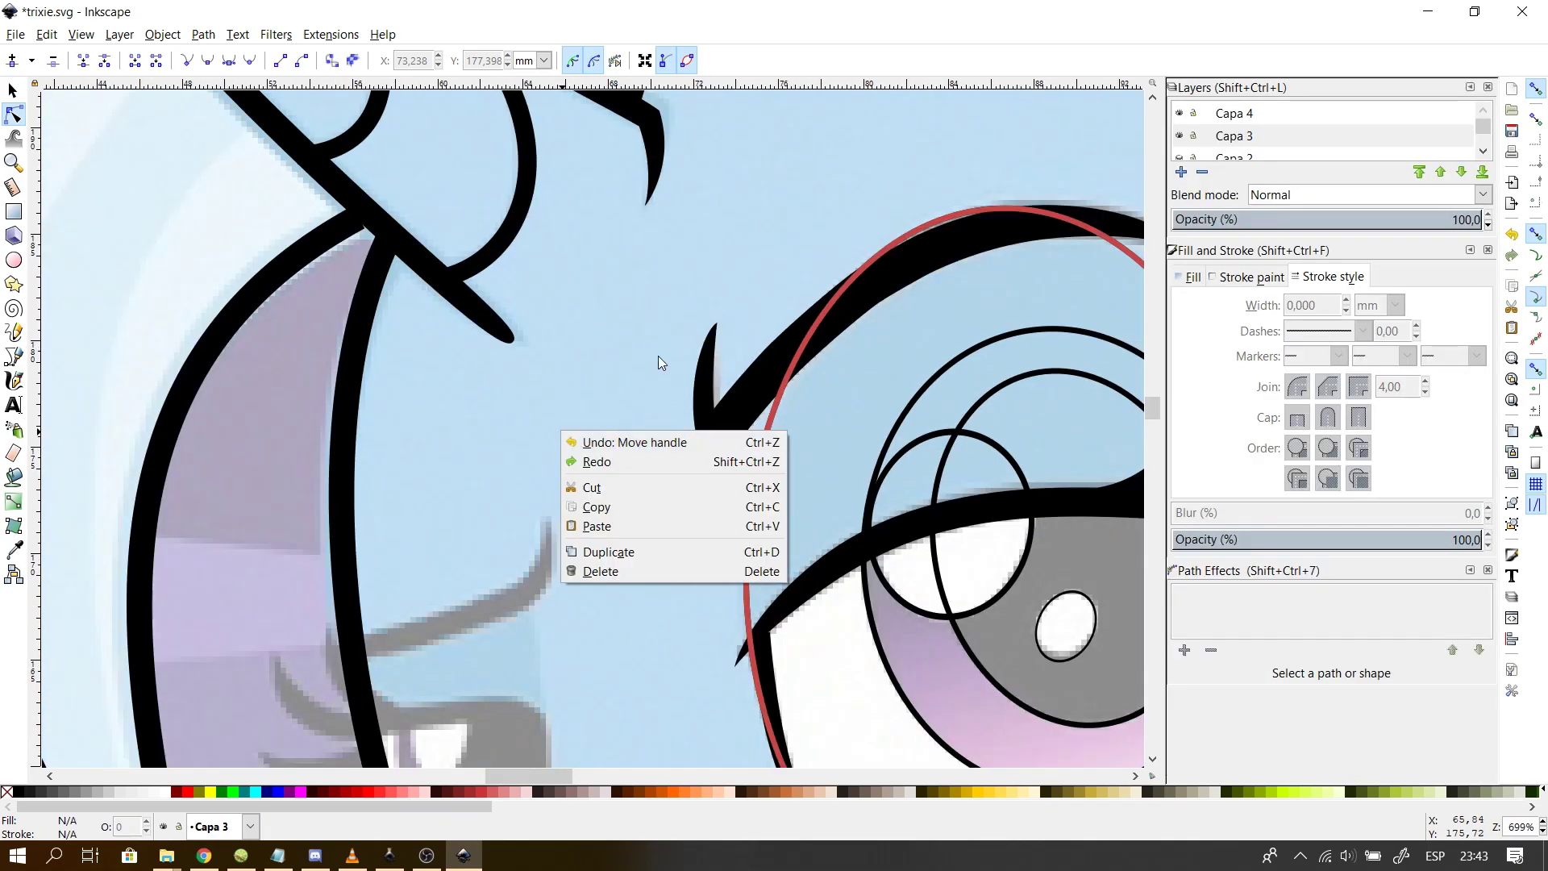
pyautogui.click(706, 379)
pyautogui.click(708, 387)
pyautogui.press('s')
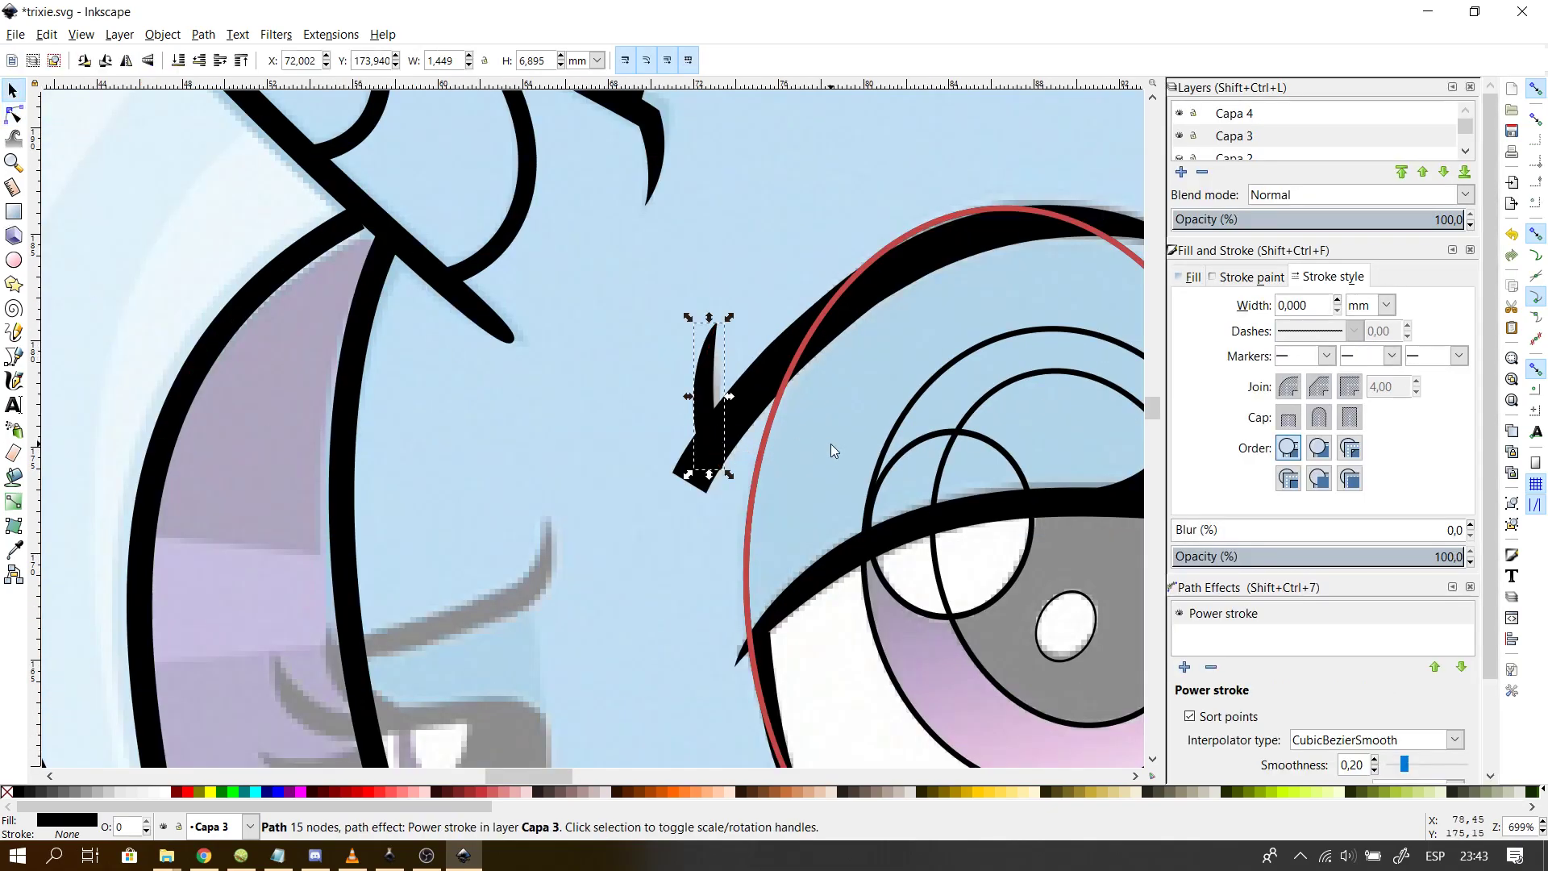
pyautogui.moveTo(702, 408); pyautogui.dragTo(708, 399)
pyautogui.click(564, 403)
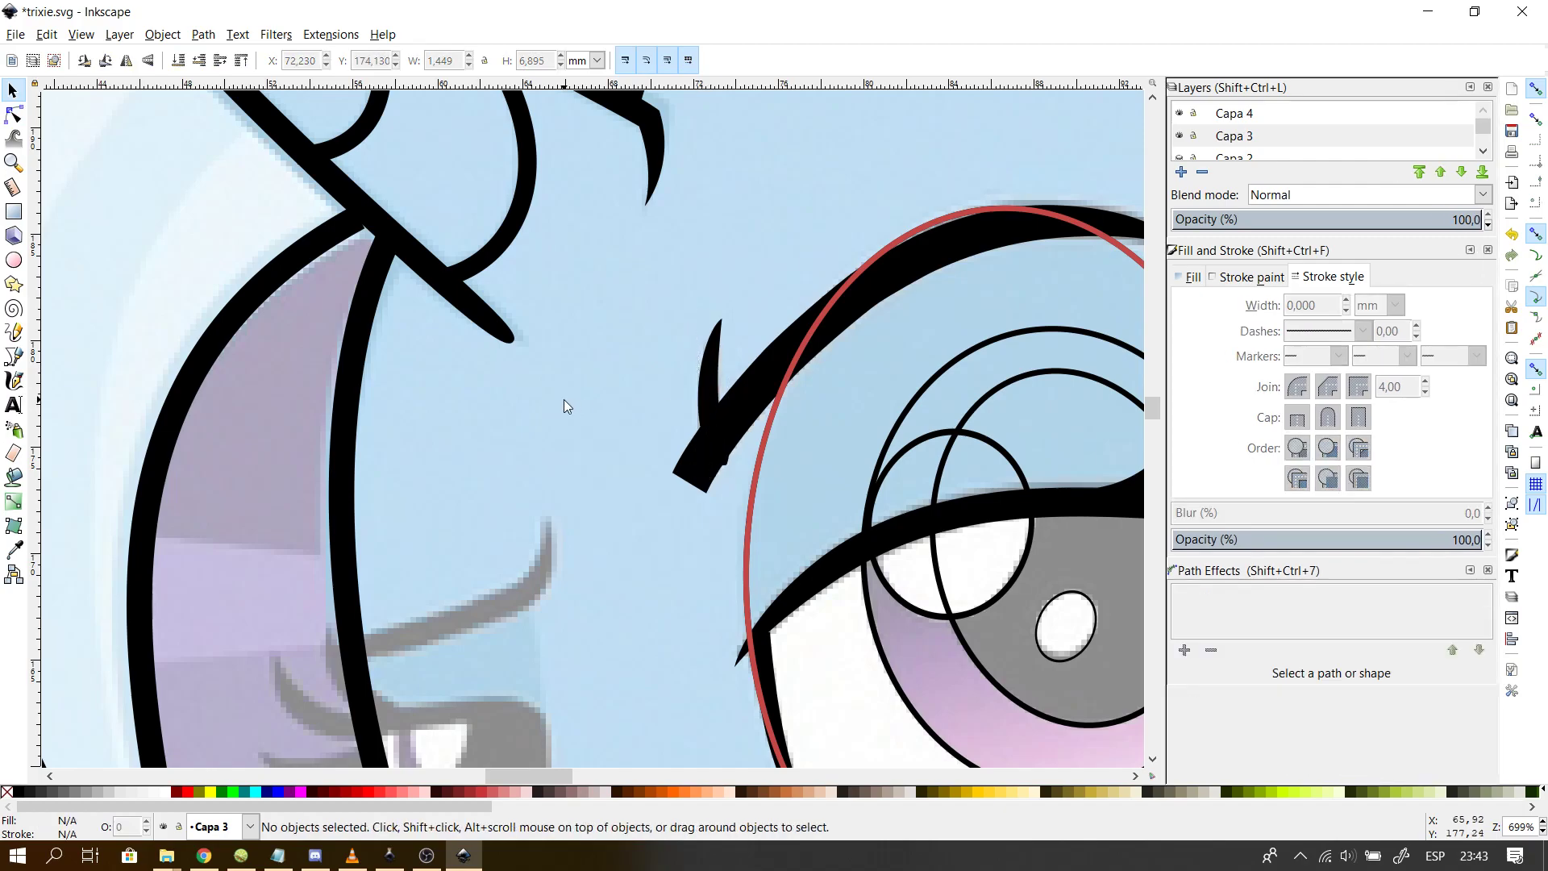
pyautogui.scroll(-2, 565, 405)
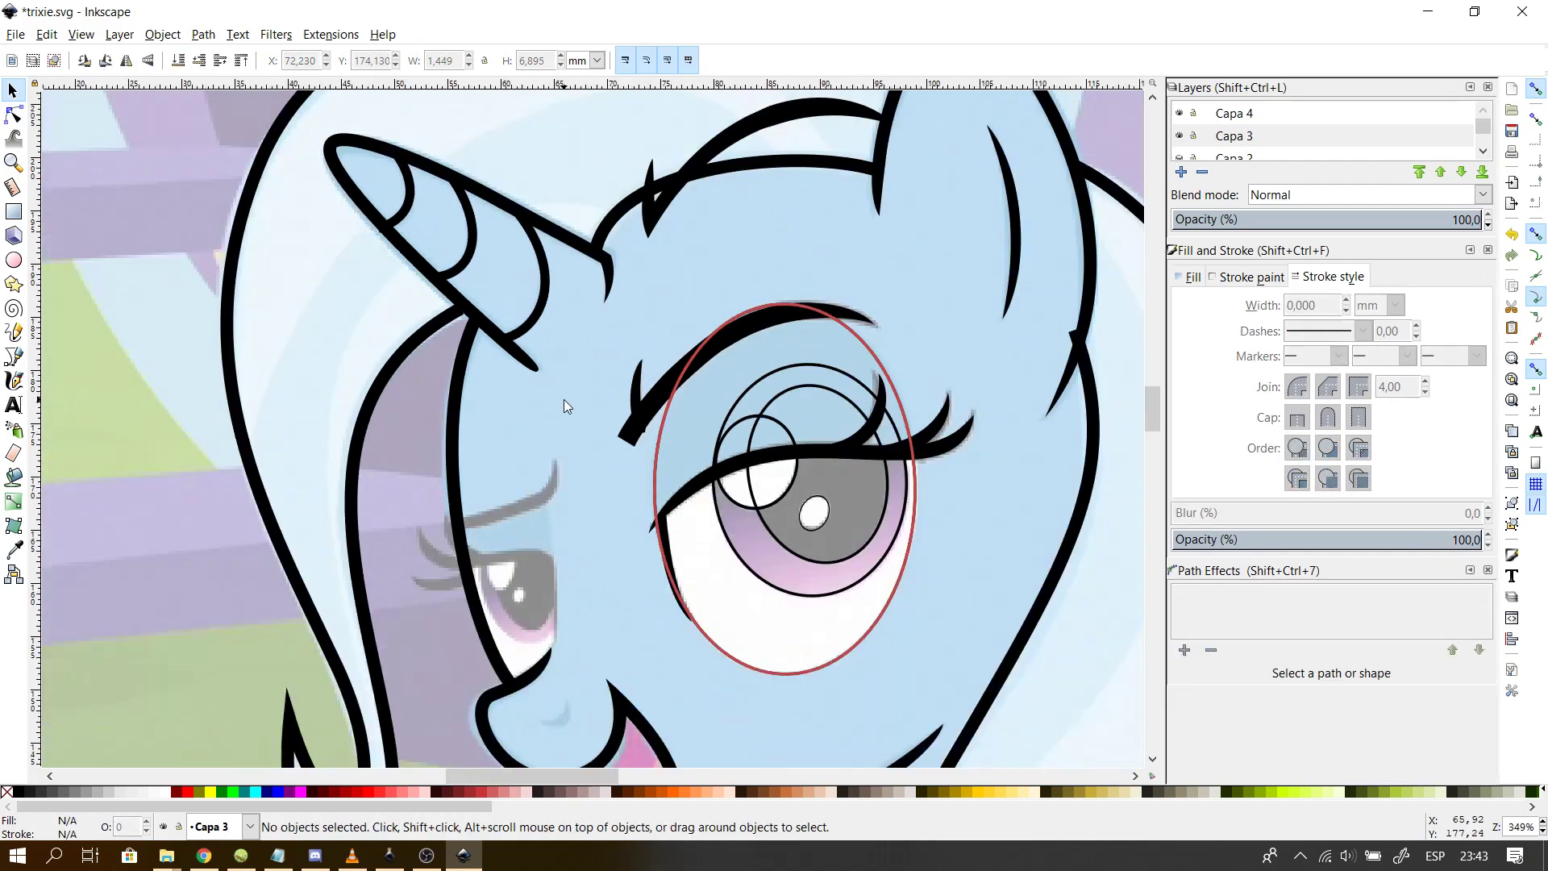
pyautogui.scroll(-1, 564, 400)
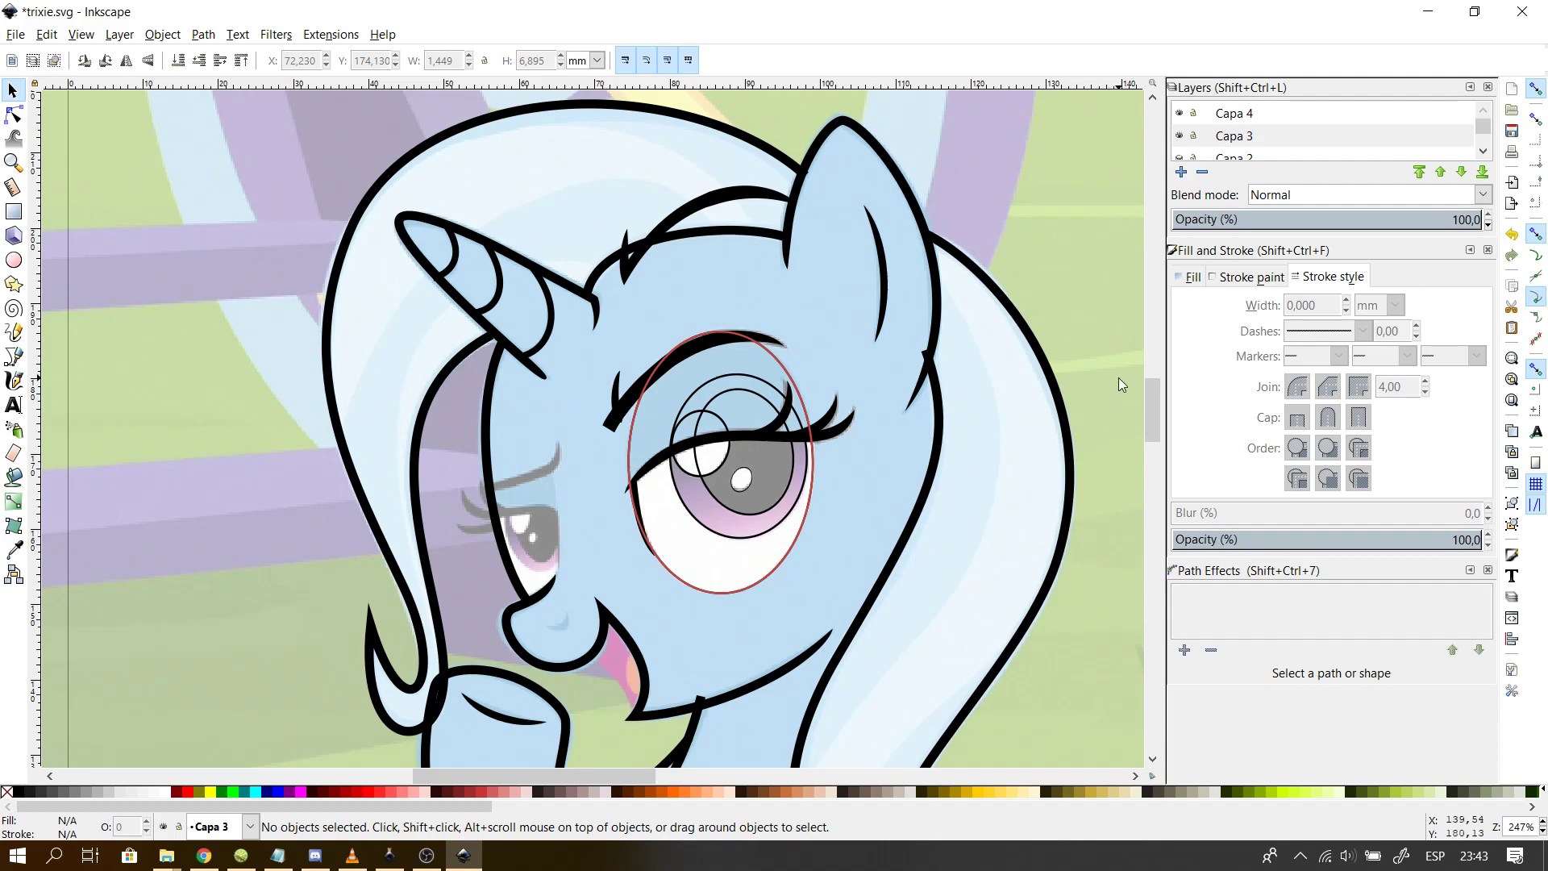
# - Switch to the Chrome browser and search the web for "pony vectors deviantart" in a new tab
pyautogui.moveTo(1153, 397)
pyautogui.mouseDown()
pyautogui.moveTo(1149, 471)
pyautogui.moveTo(1161, 395)
pyautogui.mouseUp()
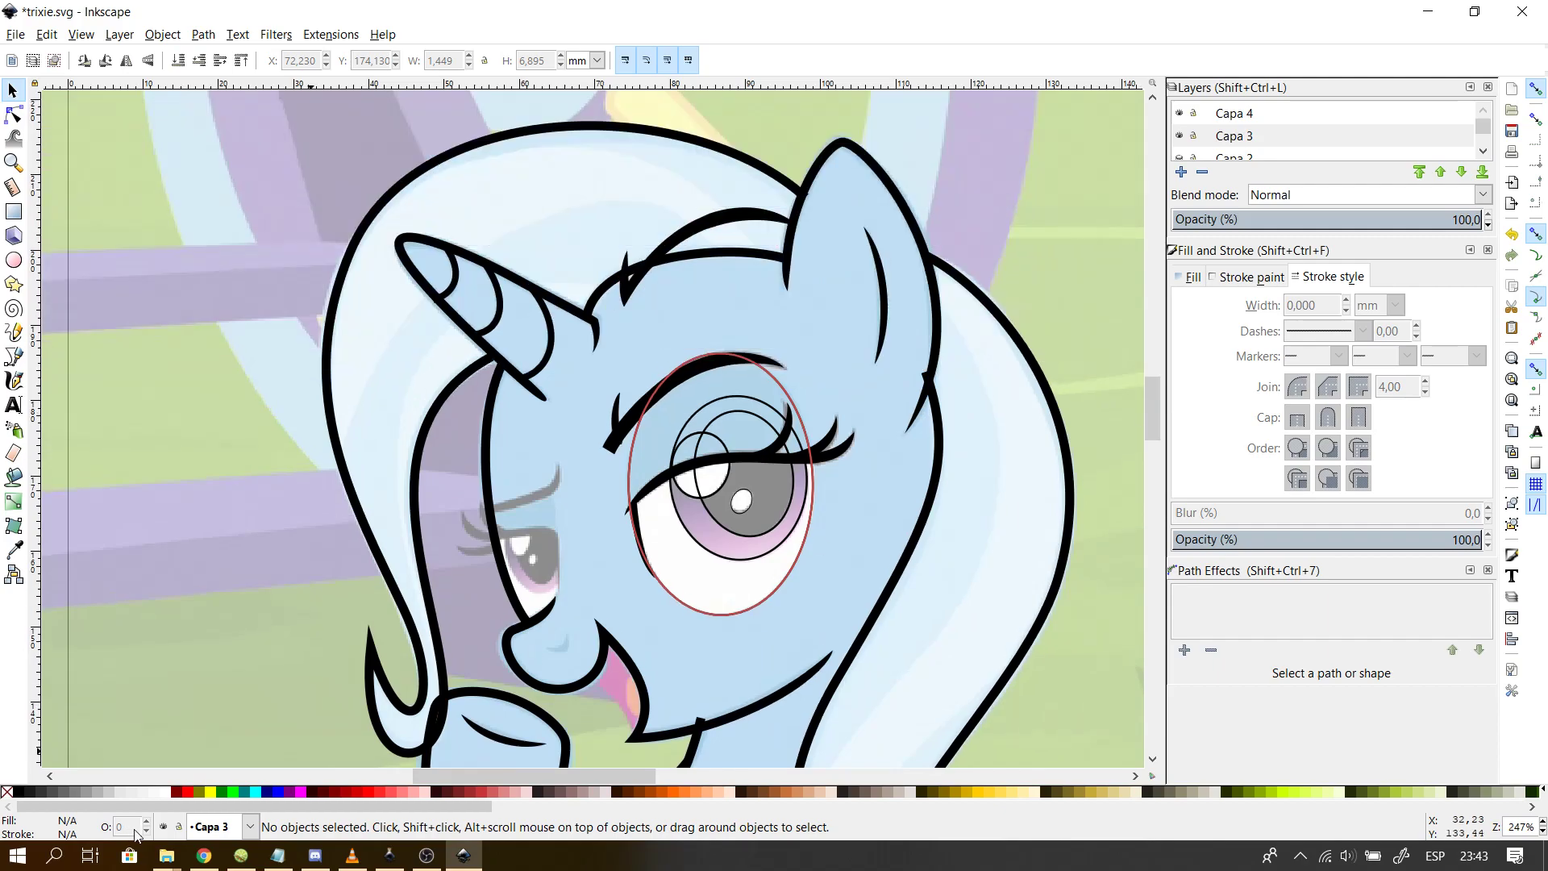
pyautogui.click(212, 853)
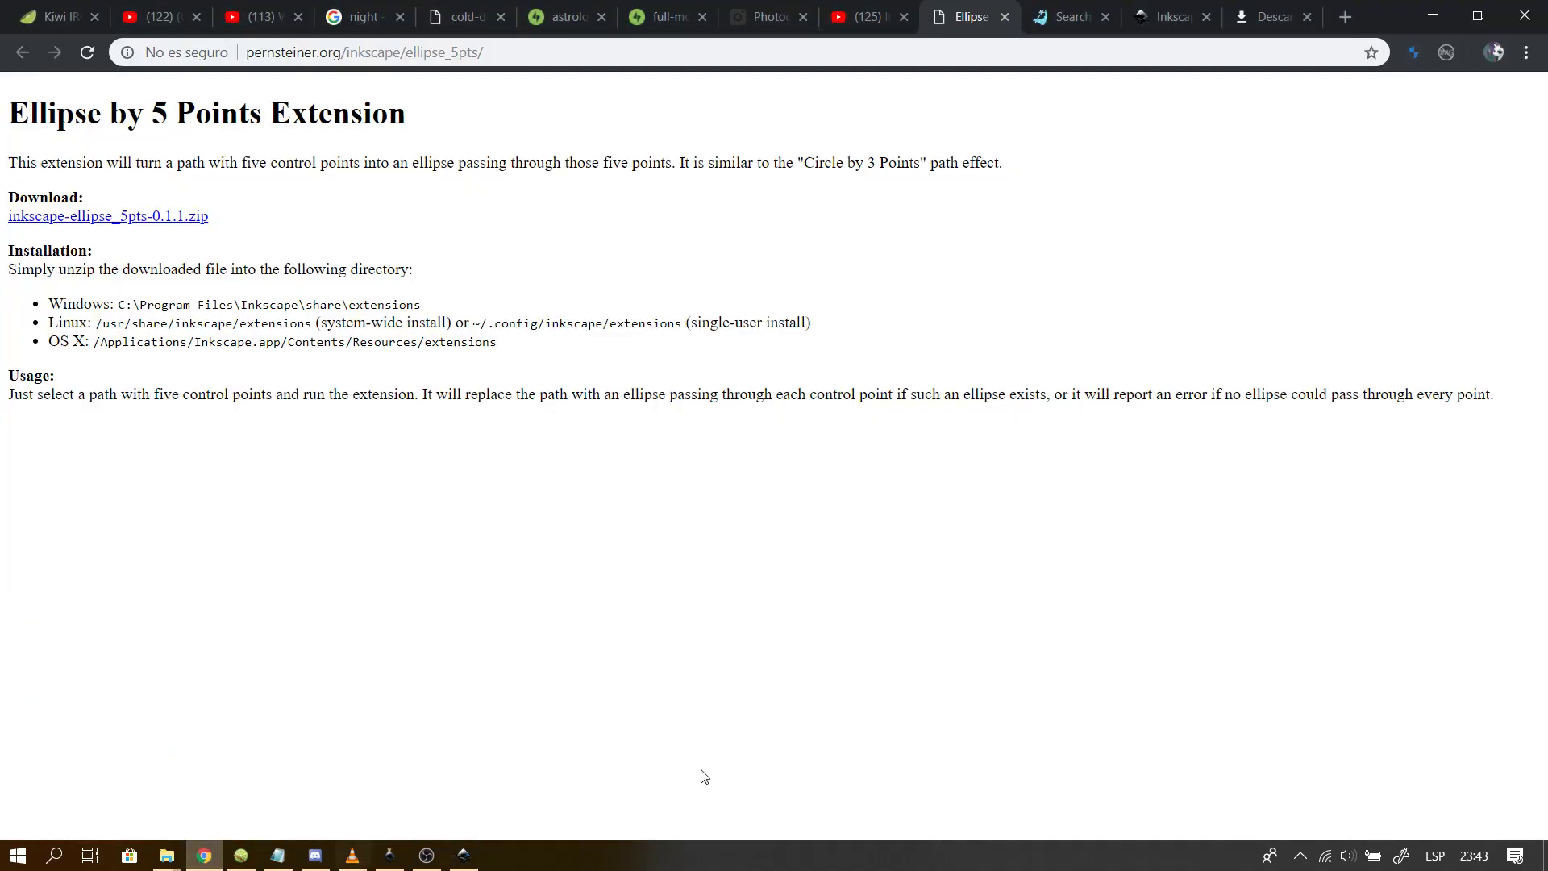
pyautogui.click(1344, 16)
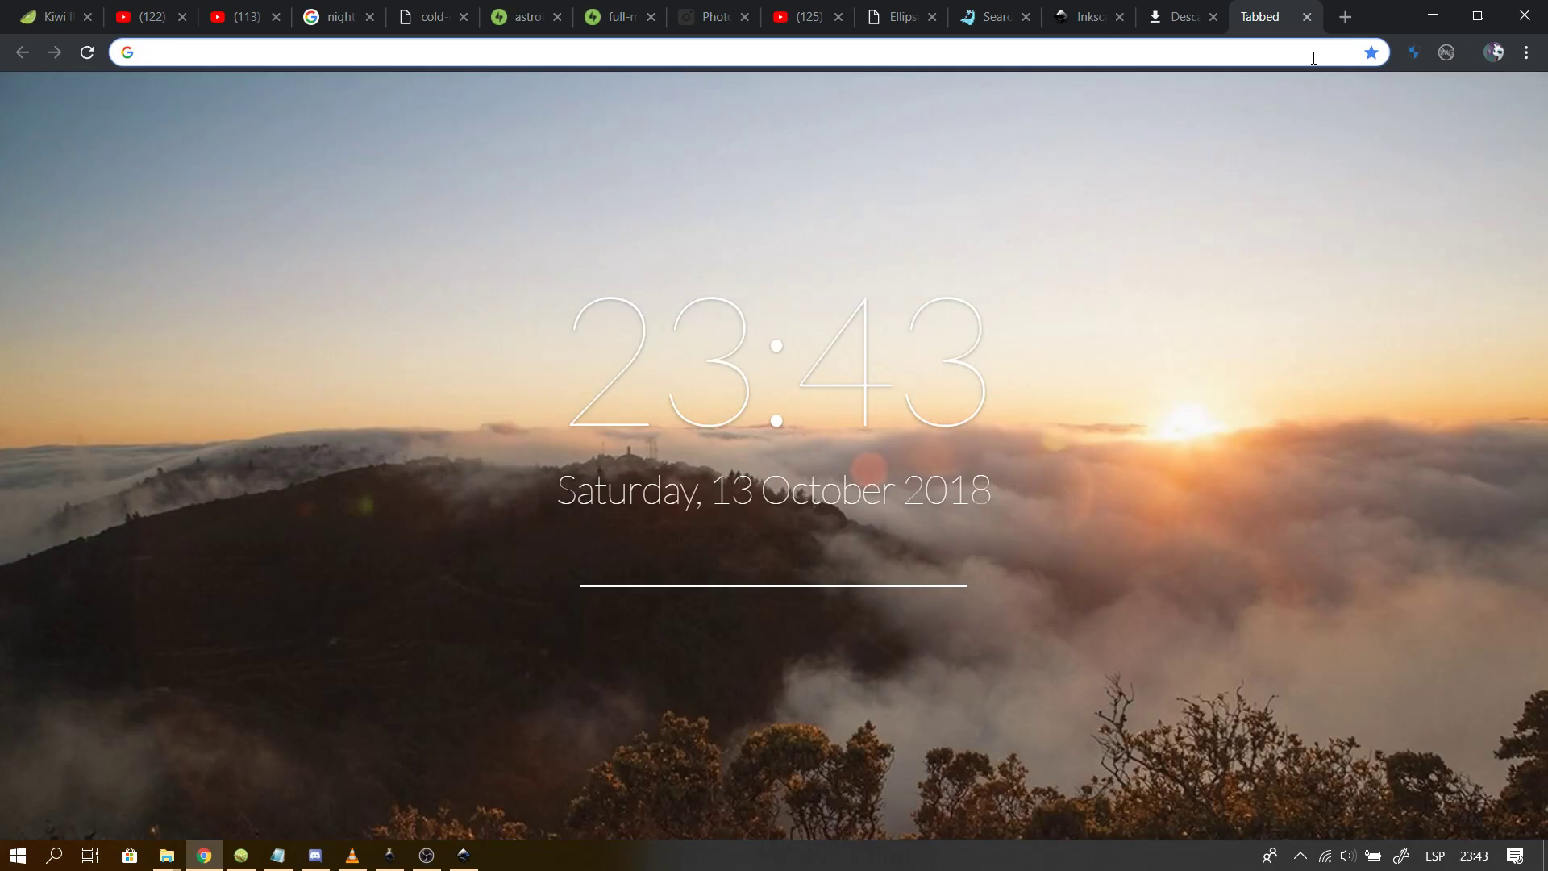
pyautogui.write('pony vextors')
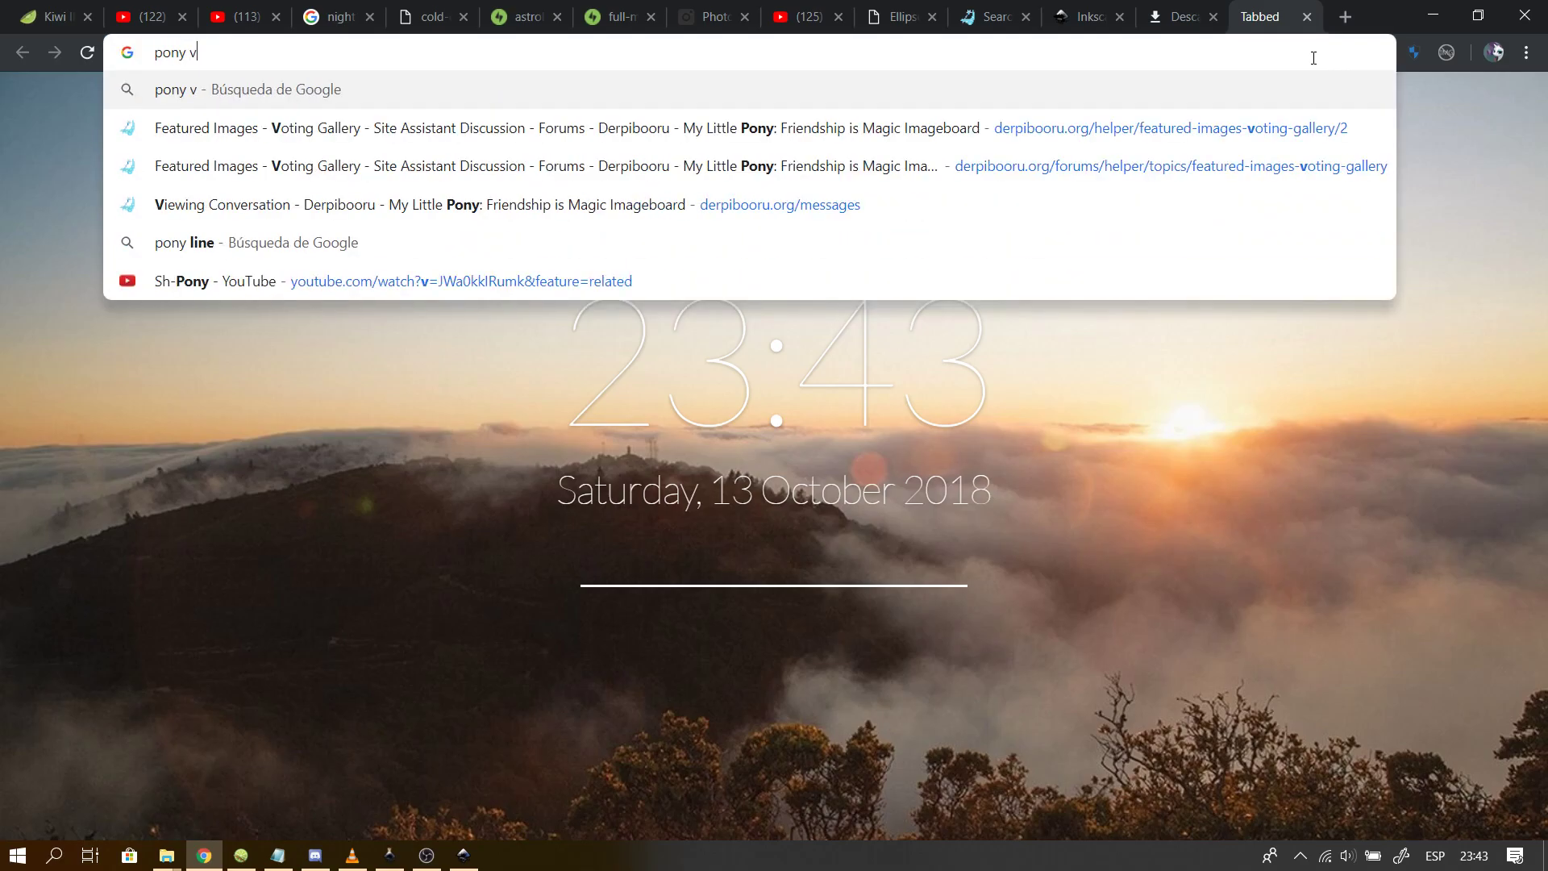
pyautogui.press('BackSpace')
pyautogui.press('BackSpace')
pyautogui.press('BackSpace')
pyautogui.press('BackSpace')
pyautogui.press('BackSpace')
pyautogui.write('ctors ')
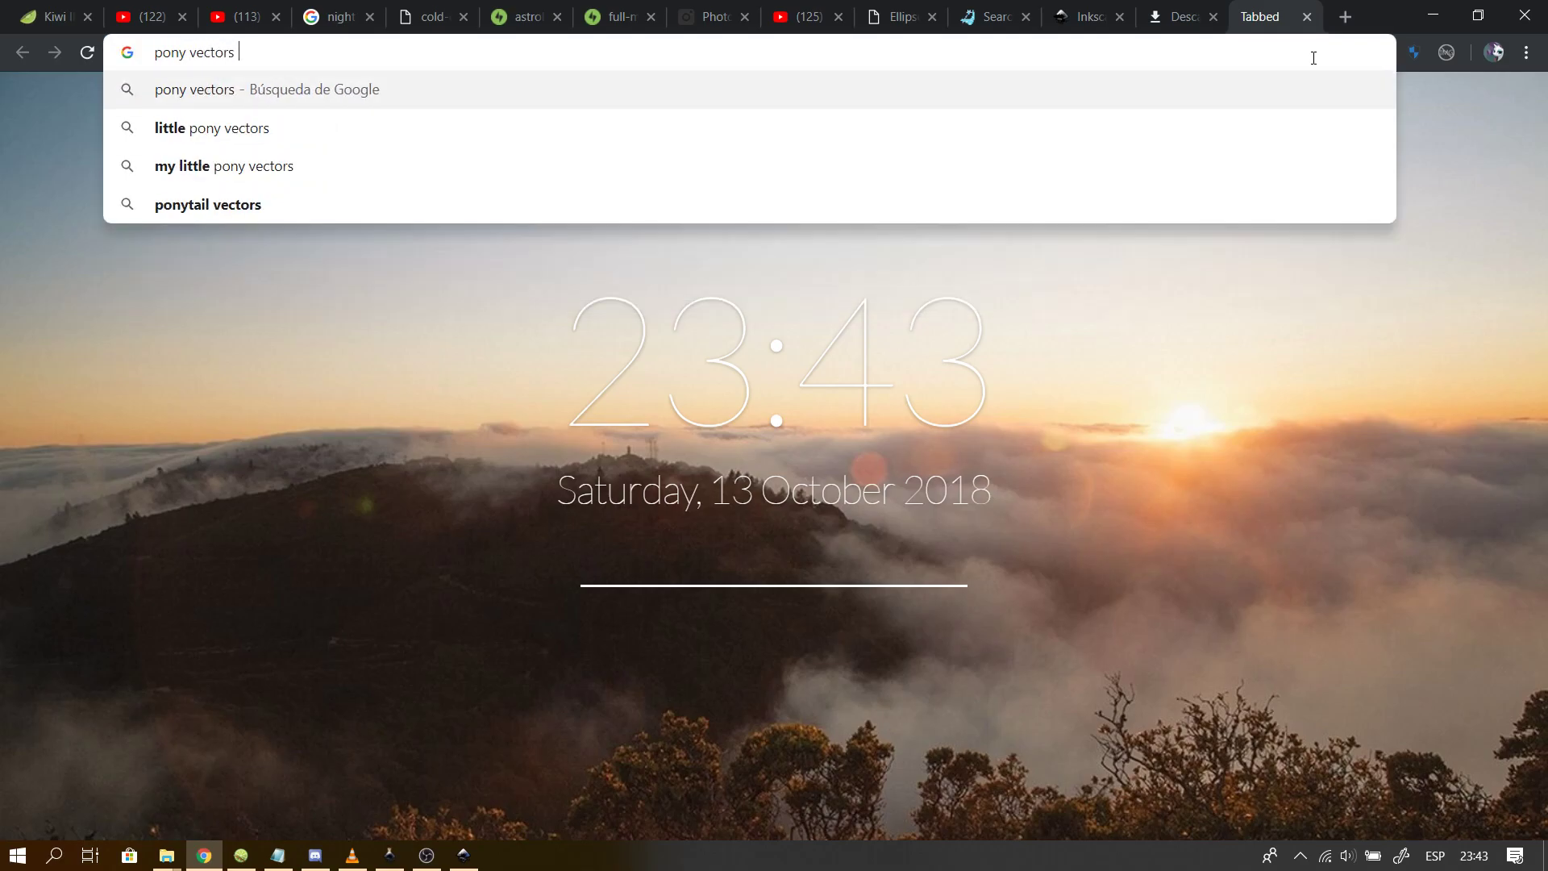
pyautogui.write('deviantart')
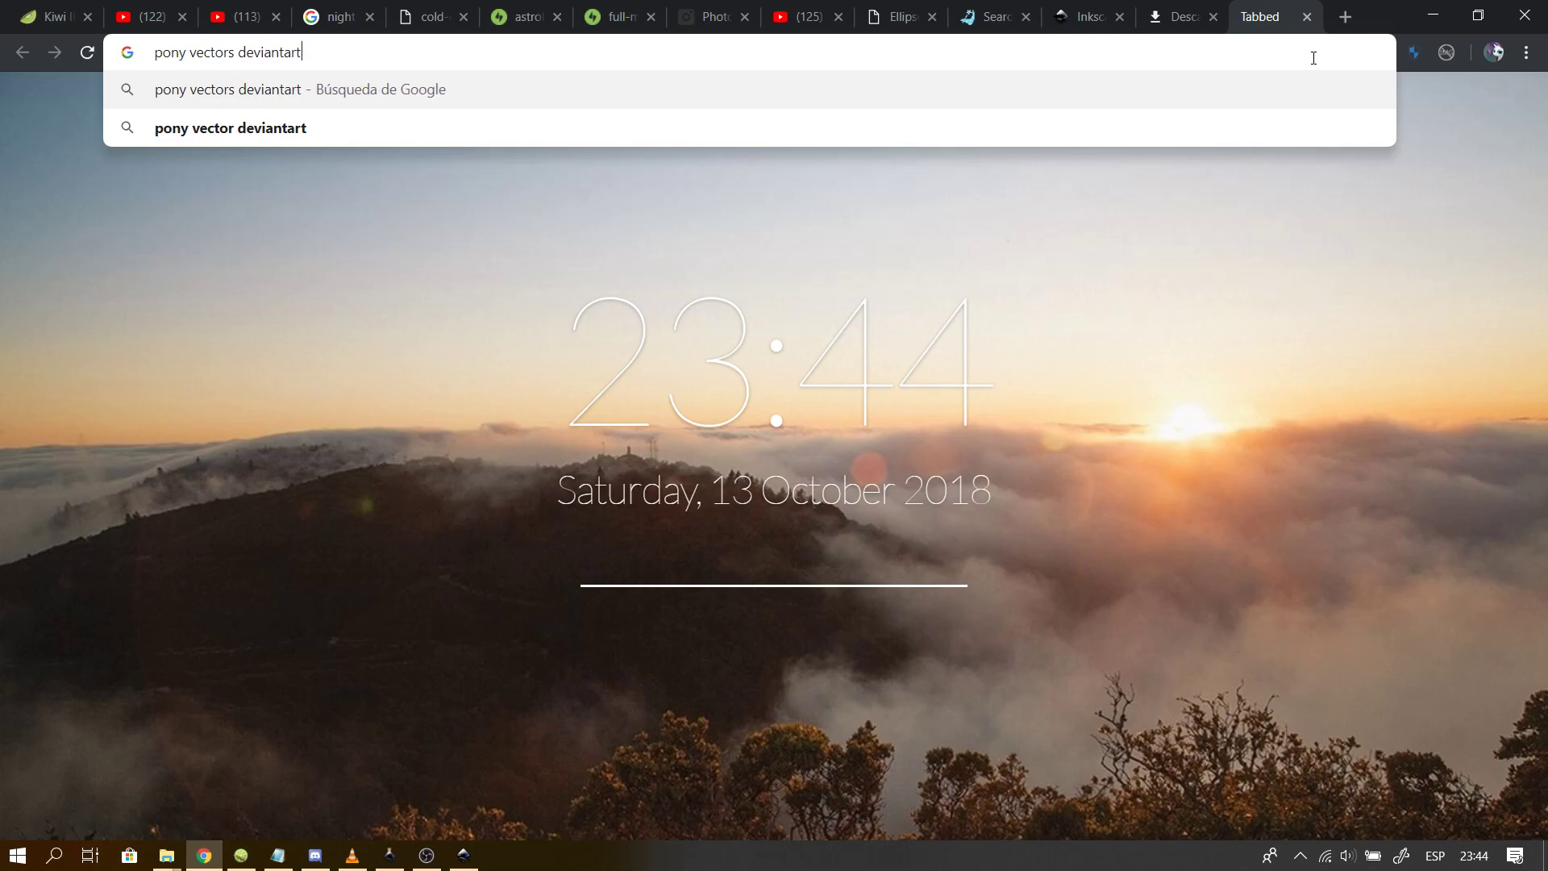
pyautogui.press('Return')
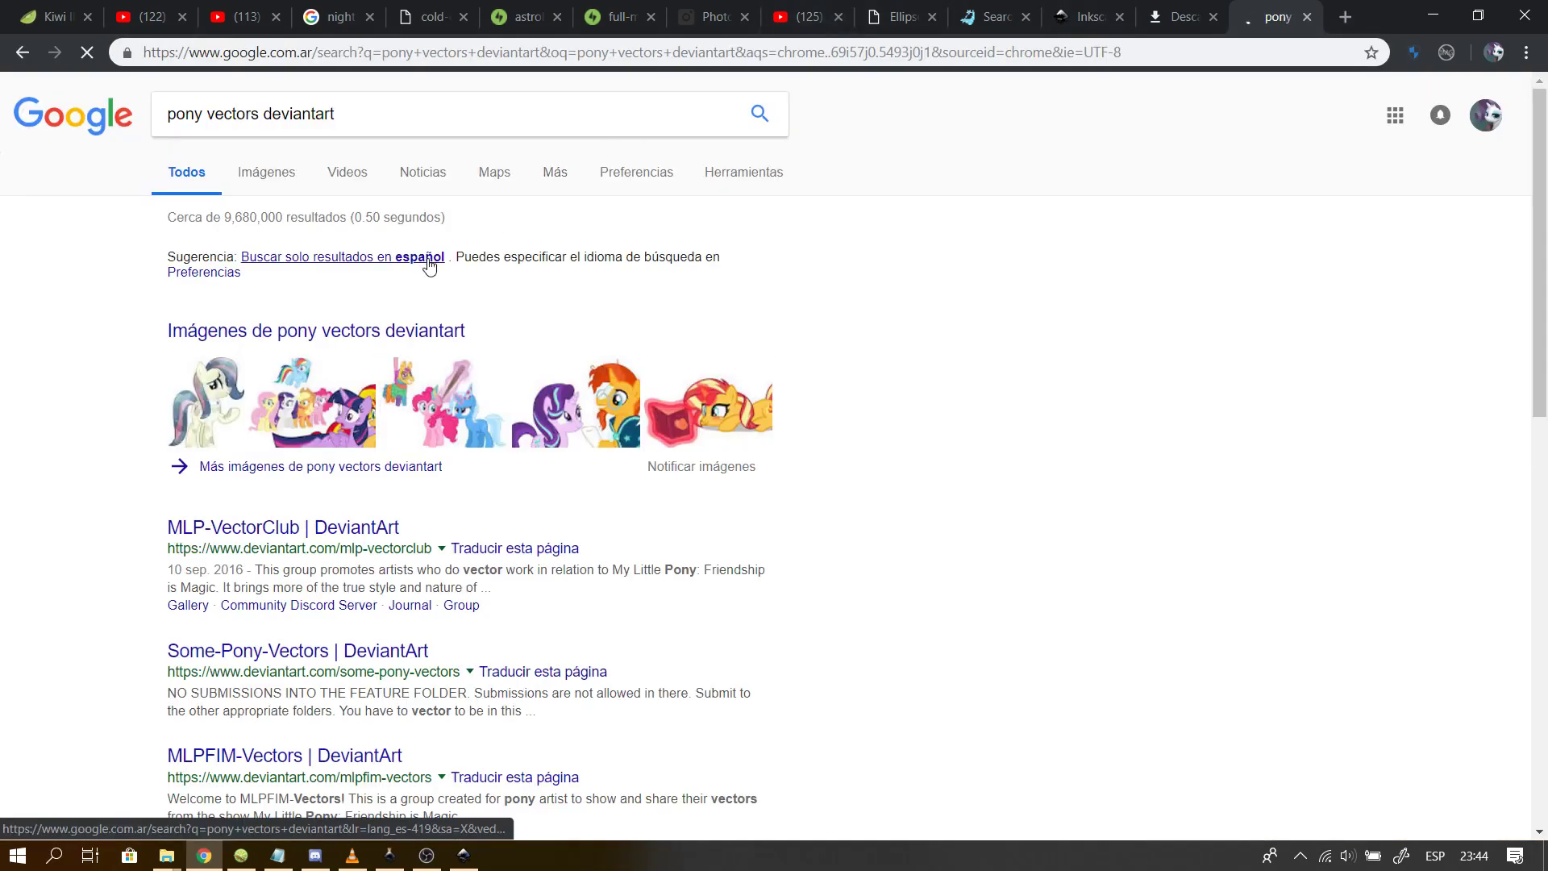
# - Open the MLP-VectorClub DeviantArt group and go to its Pony Color Guide
pyautogui.click(348, 529)
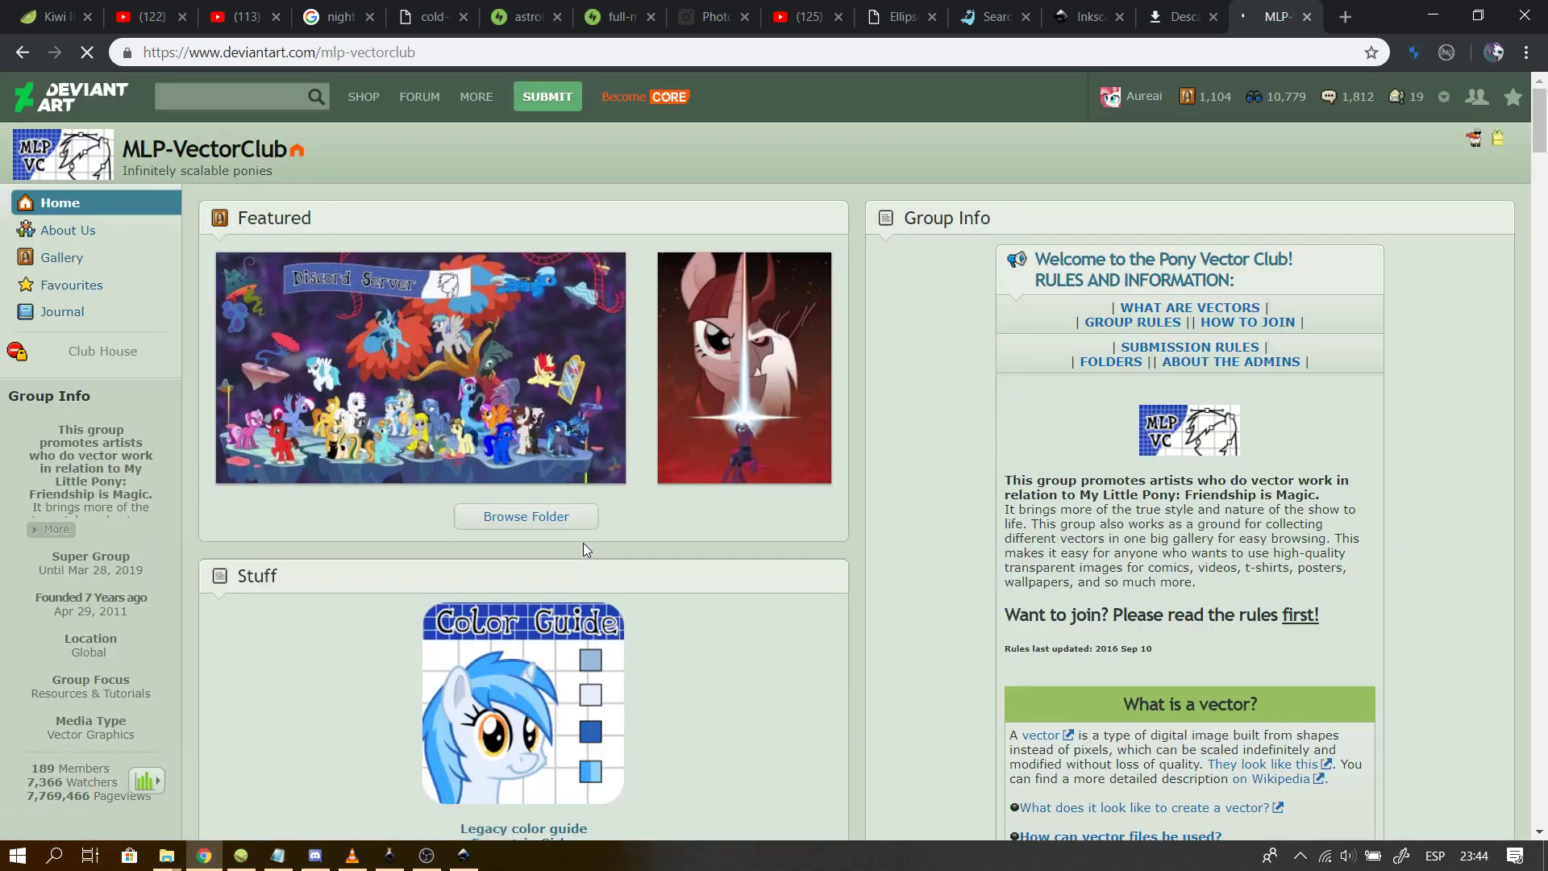
pyautogui.scroll(-3, 518, 555)
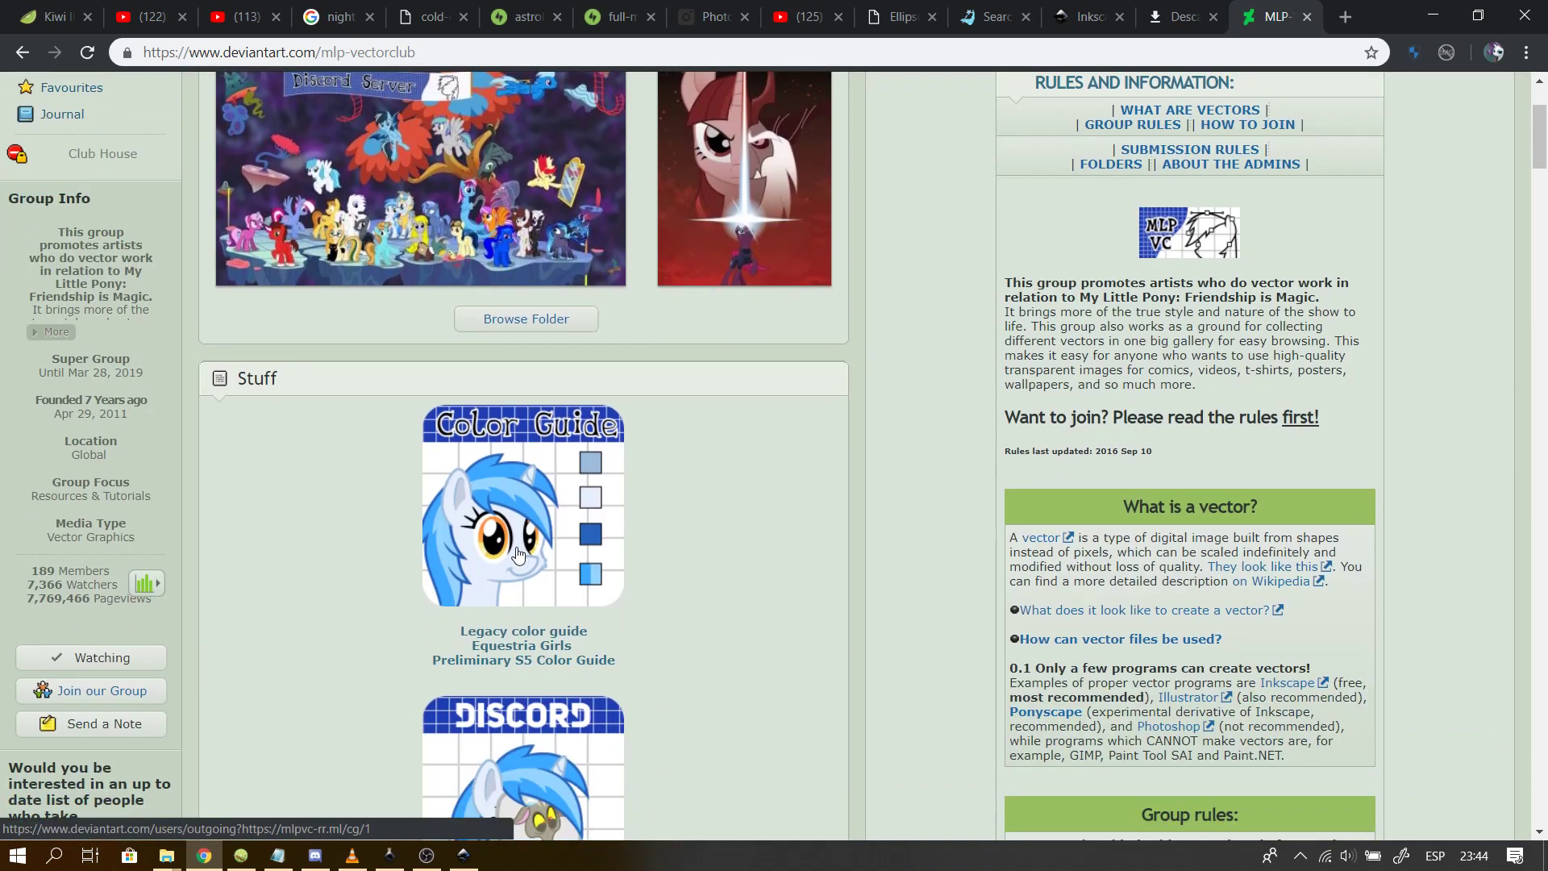
pyautogui.click(516, 547)
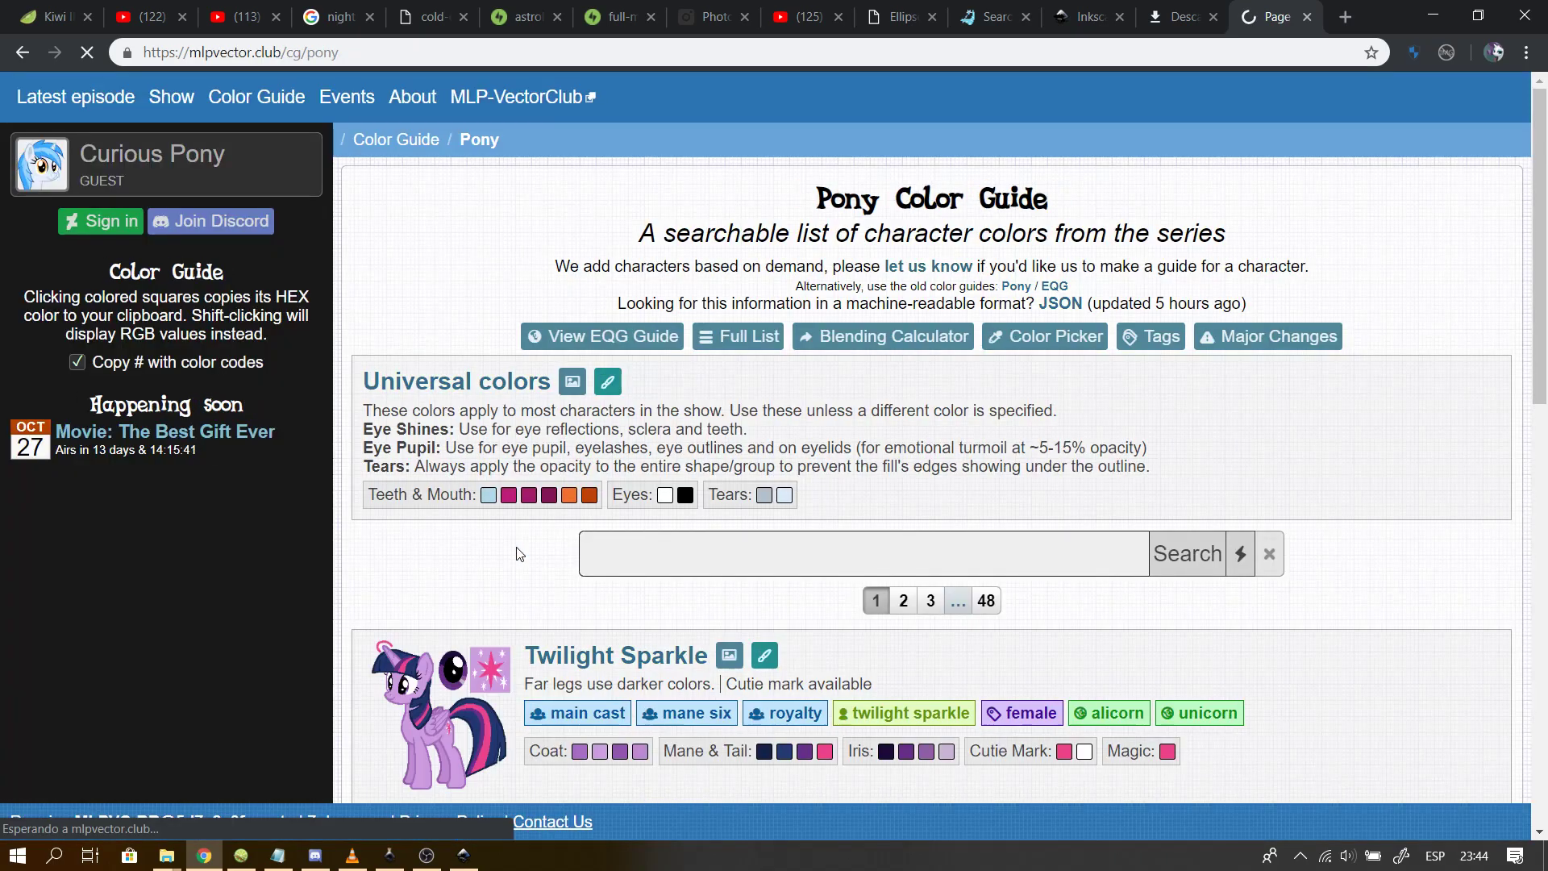
pyautogui.scroll(-1, 524, 552)
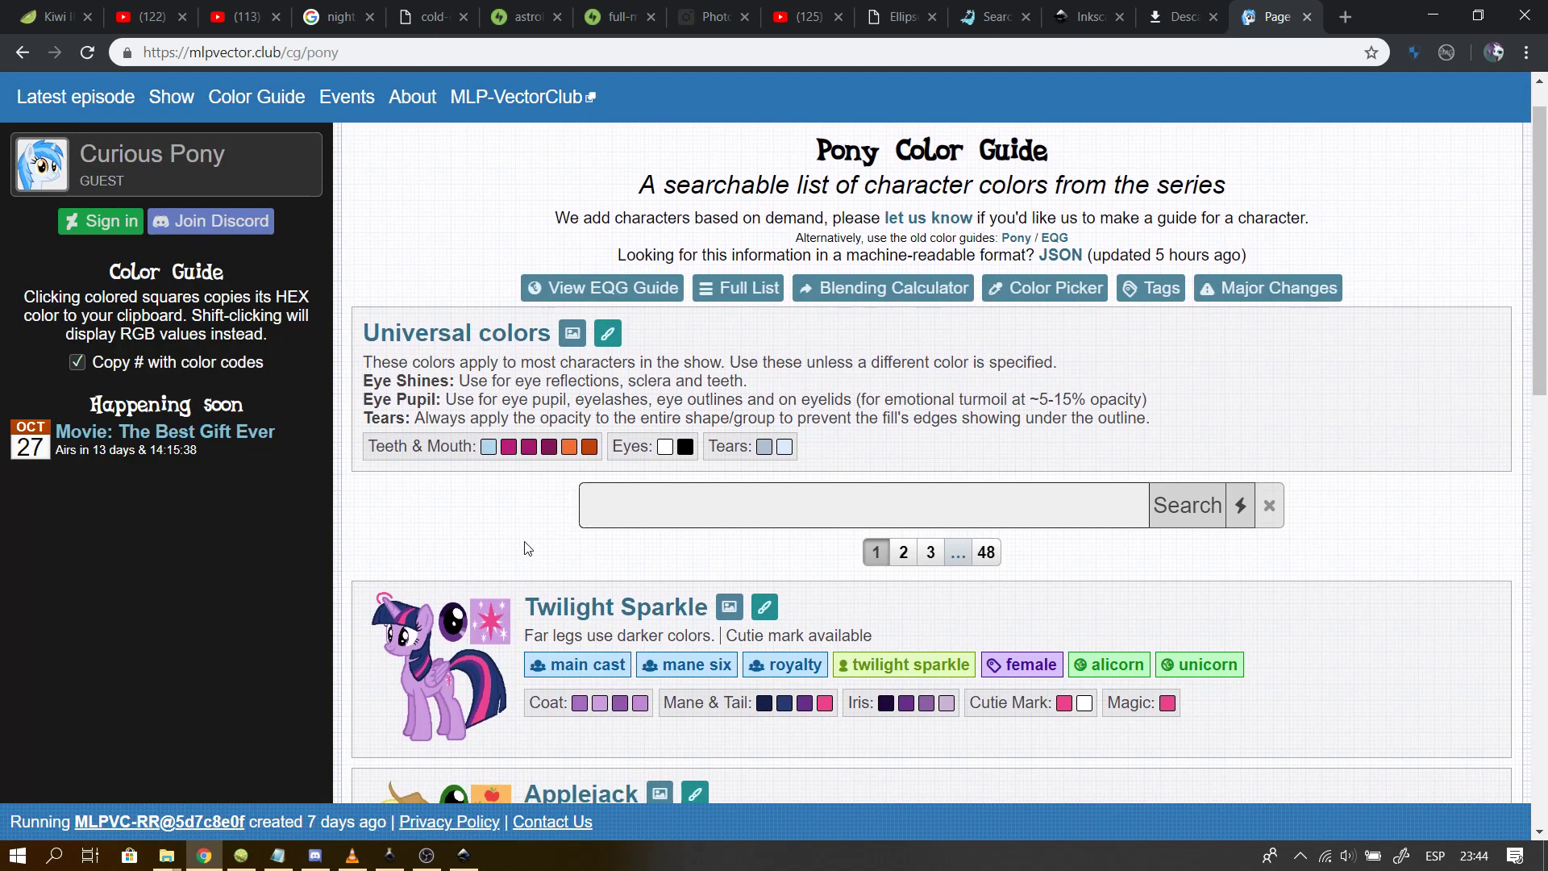
# - Search the Pony Color Guide for trixie and open the Trixie Lulamoon page
pyautogui.click(628, 503)
pyautogui.write('t')
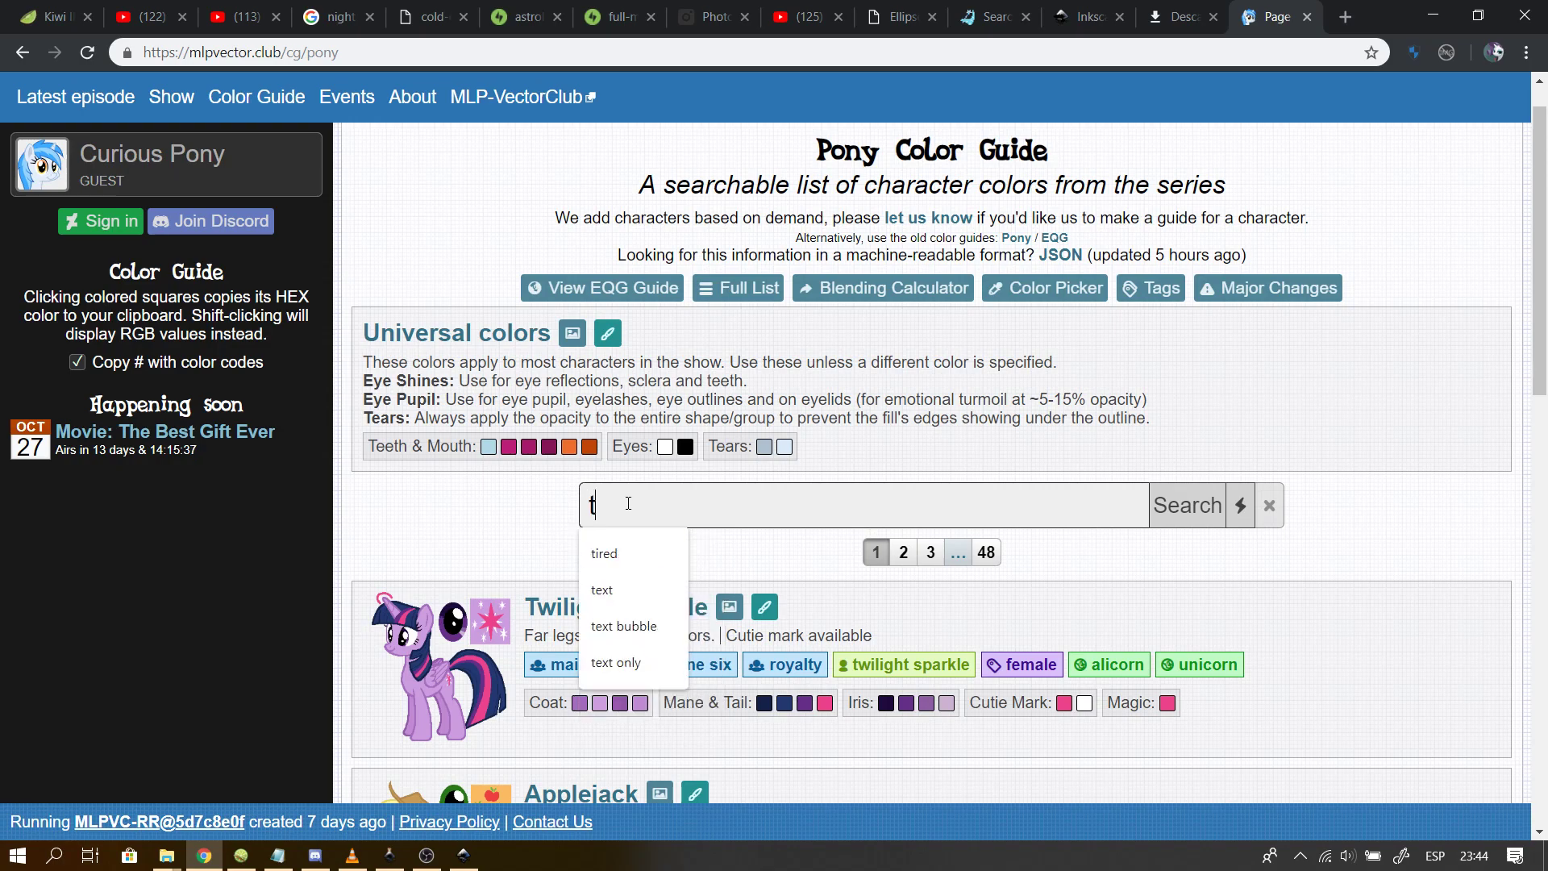
pyautogui.write('rixie')
pyautogui.press('Return')
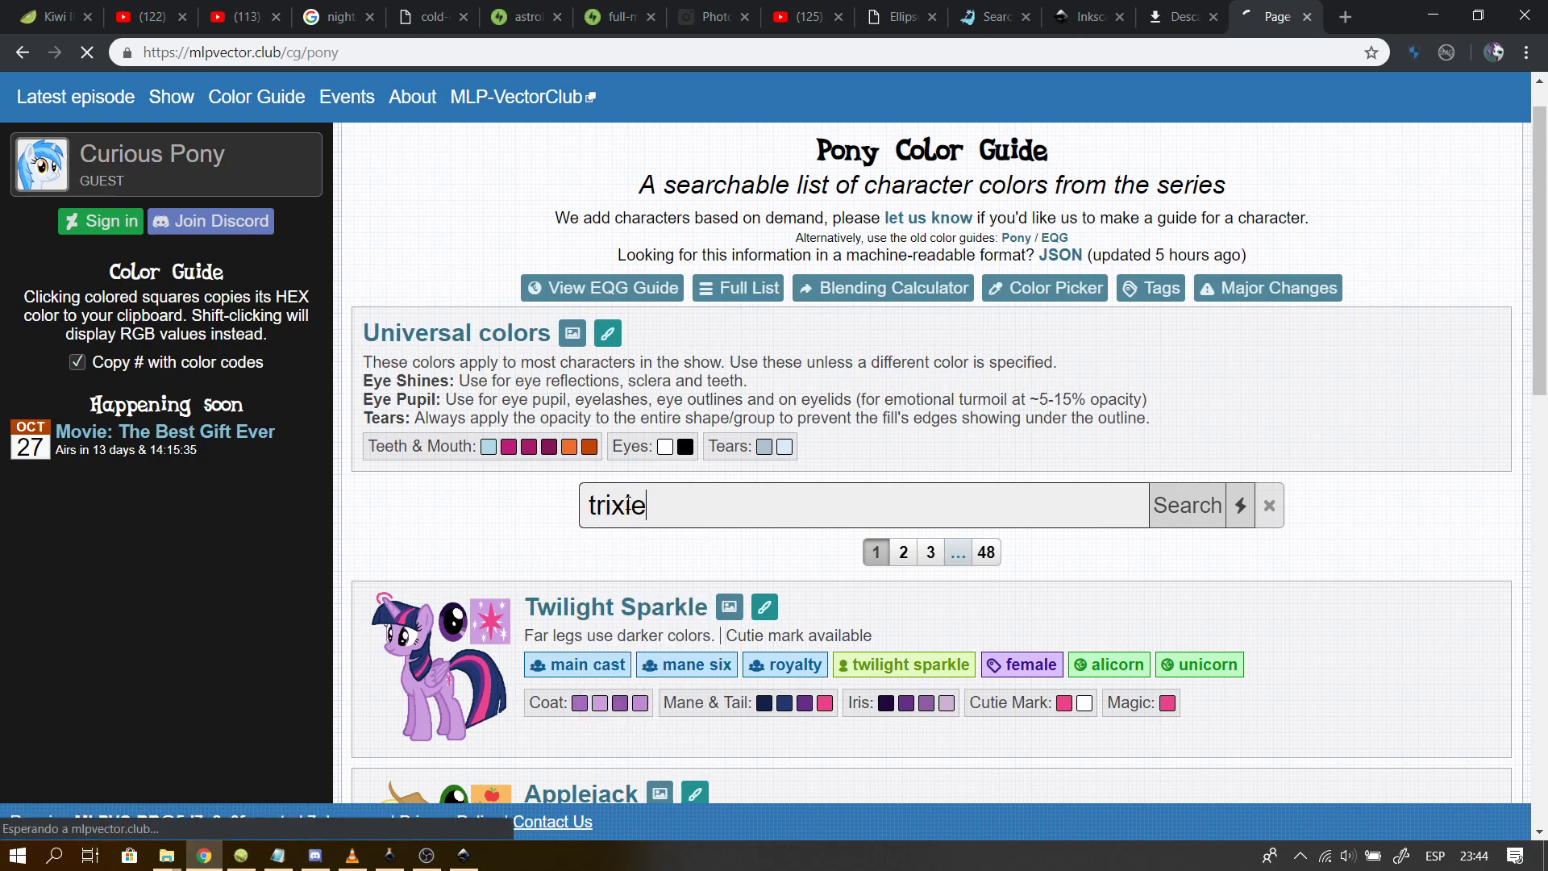
pyautogui.click(607, 612)
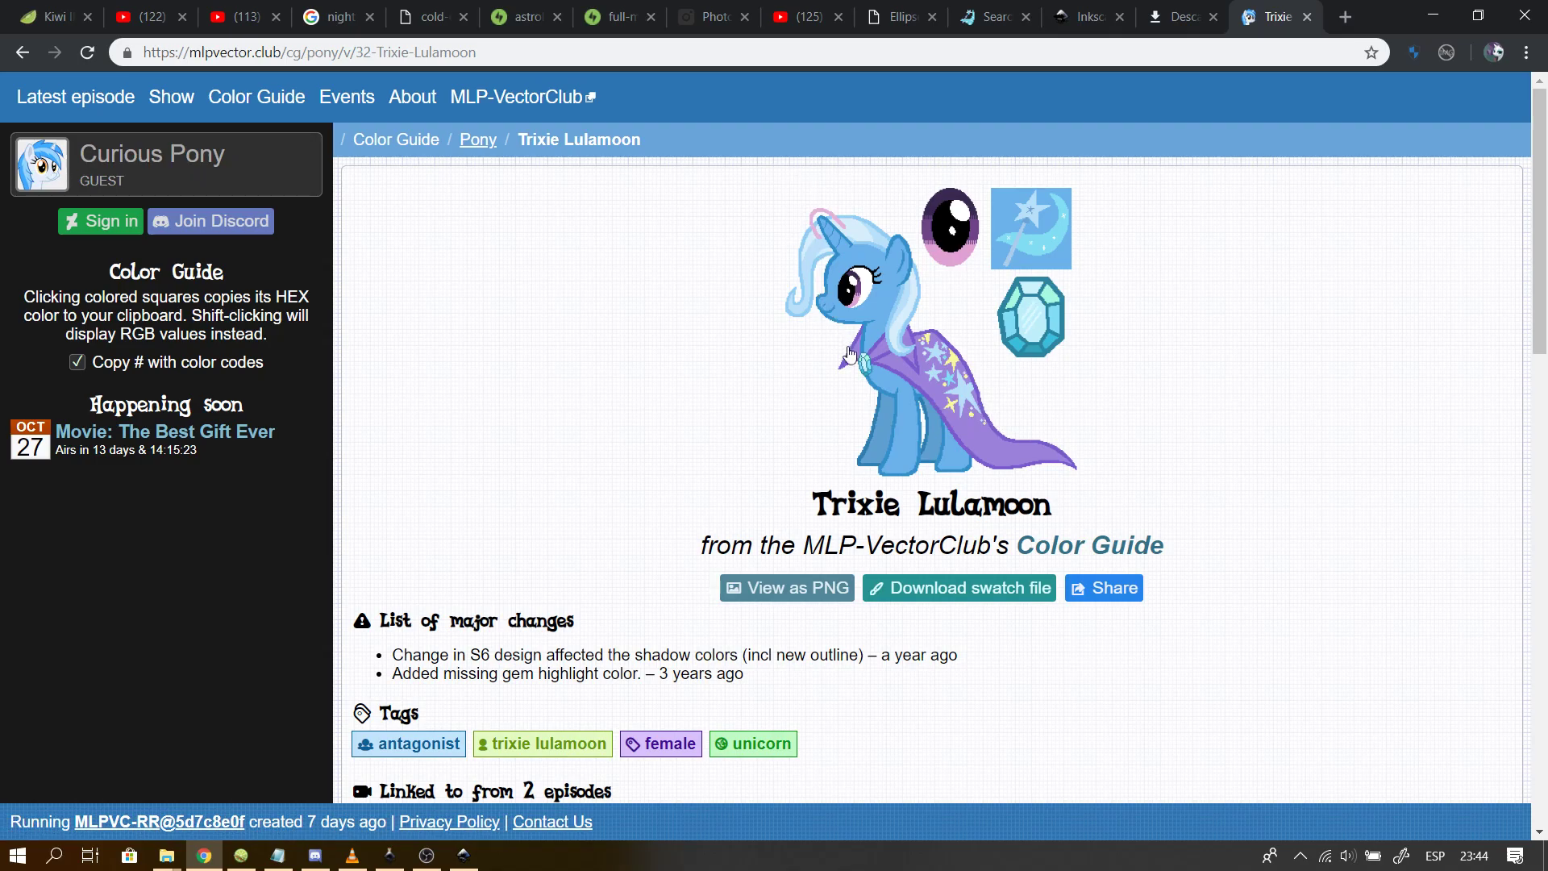
# - Open Trixie's full-size color guide picture, copy the image, and switch back to Inkscape
pyautogui.moveTo(1538, 236)
pyautogui.mouseDown()
pyautogui.moveTo(1520, 416)
pyautogui.moveTo(1545, 674)
pyautogui.moveTo(1544, 239)
pyautogui.mouseUp()
pyautogui.click(859, 266)
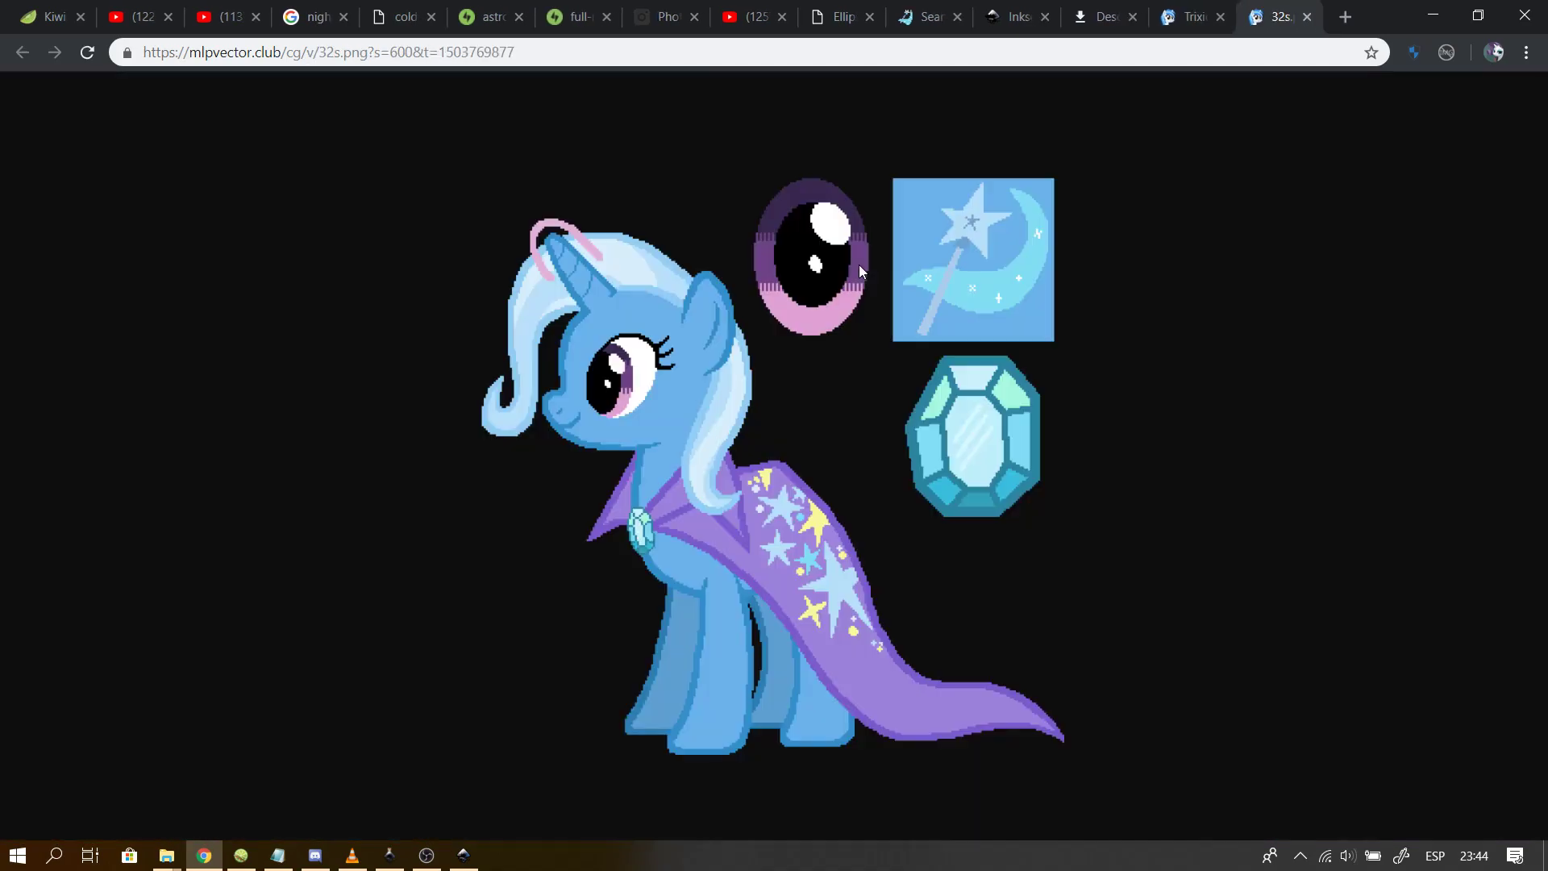
pyautogui.rightClick(675, 502)
pyautogui.click(726, 564)
pyautogui.click(464, 856)
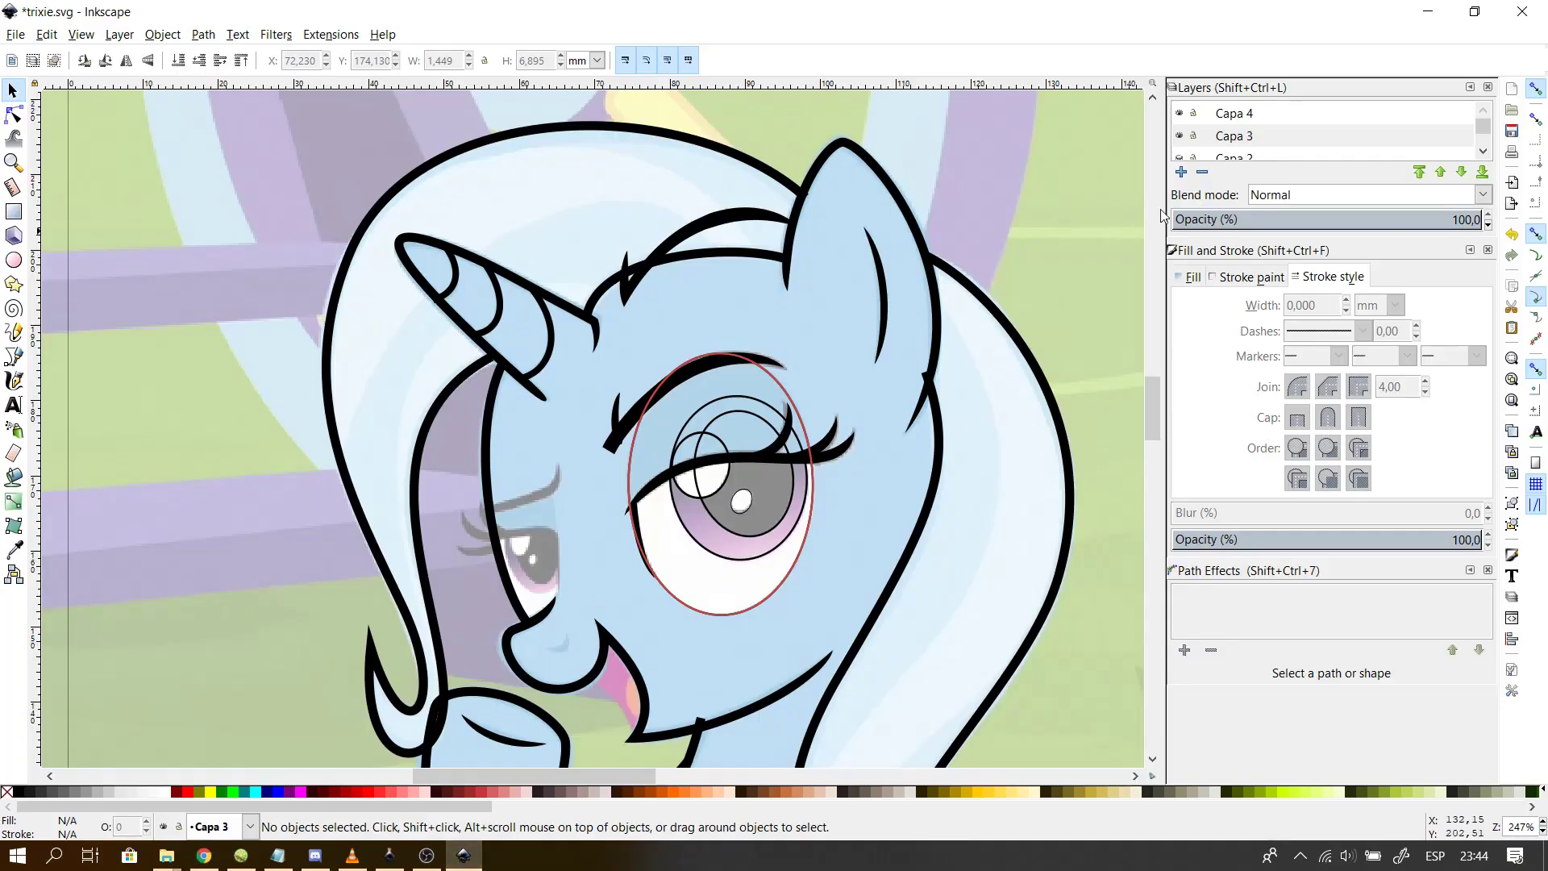
pyautogui.click(1259, 119)
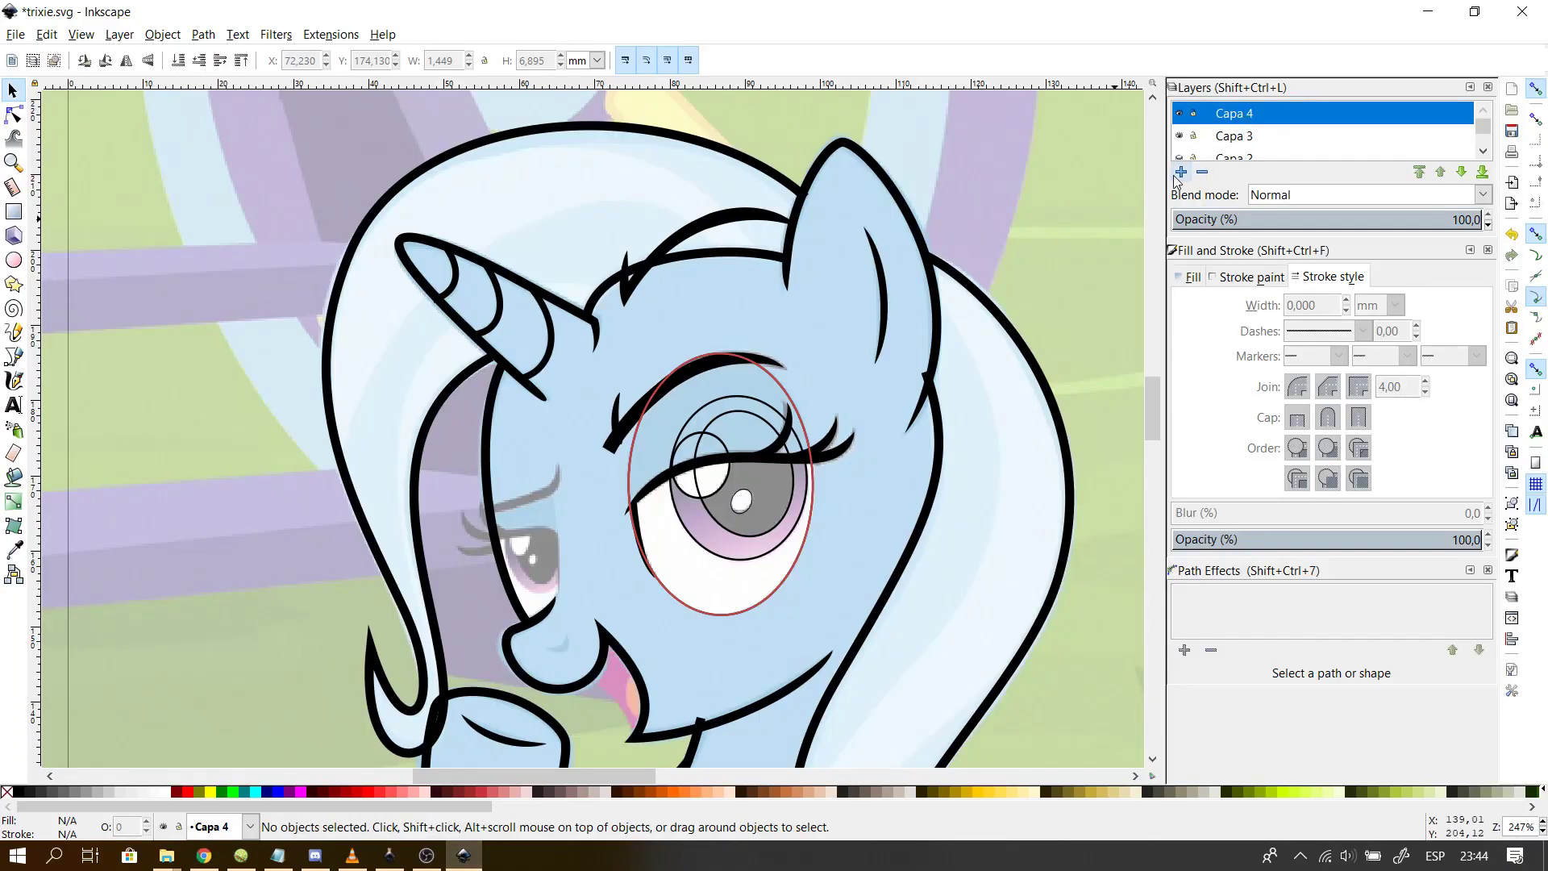
pyautogui.click(1281, 145)
pyautogui.click(1246, 152)
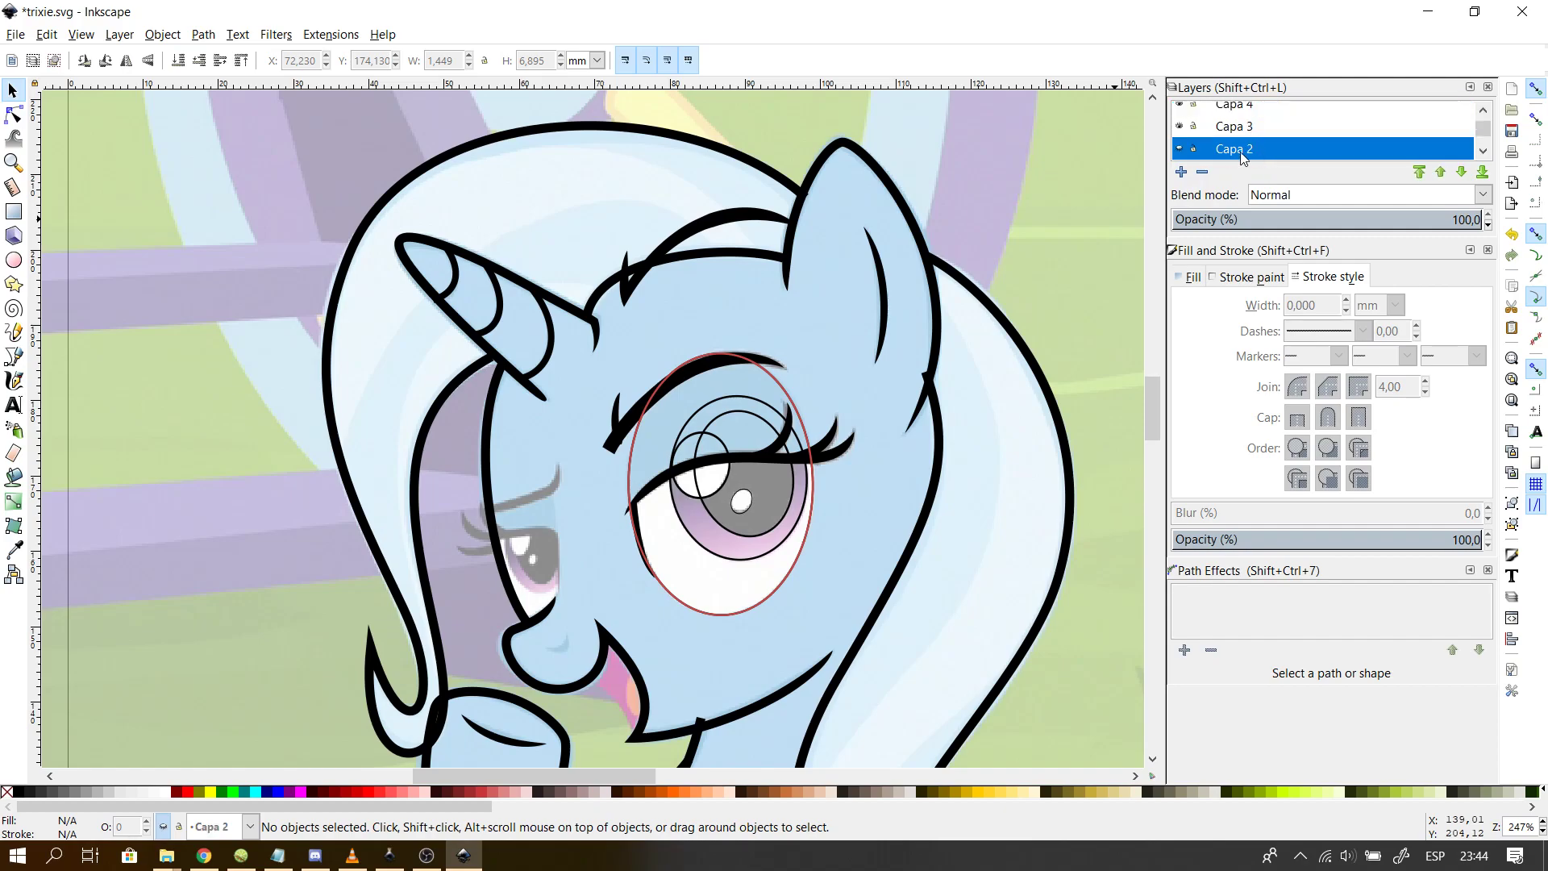
pyautogui.click(1180, 150)
pyautogui.click(1180, 150)
pyautogui.click(1180, 172)
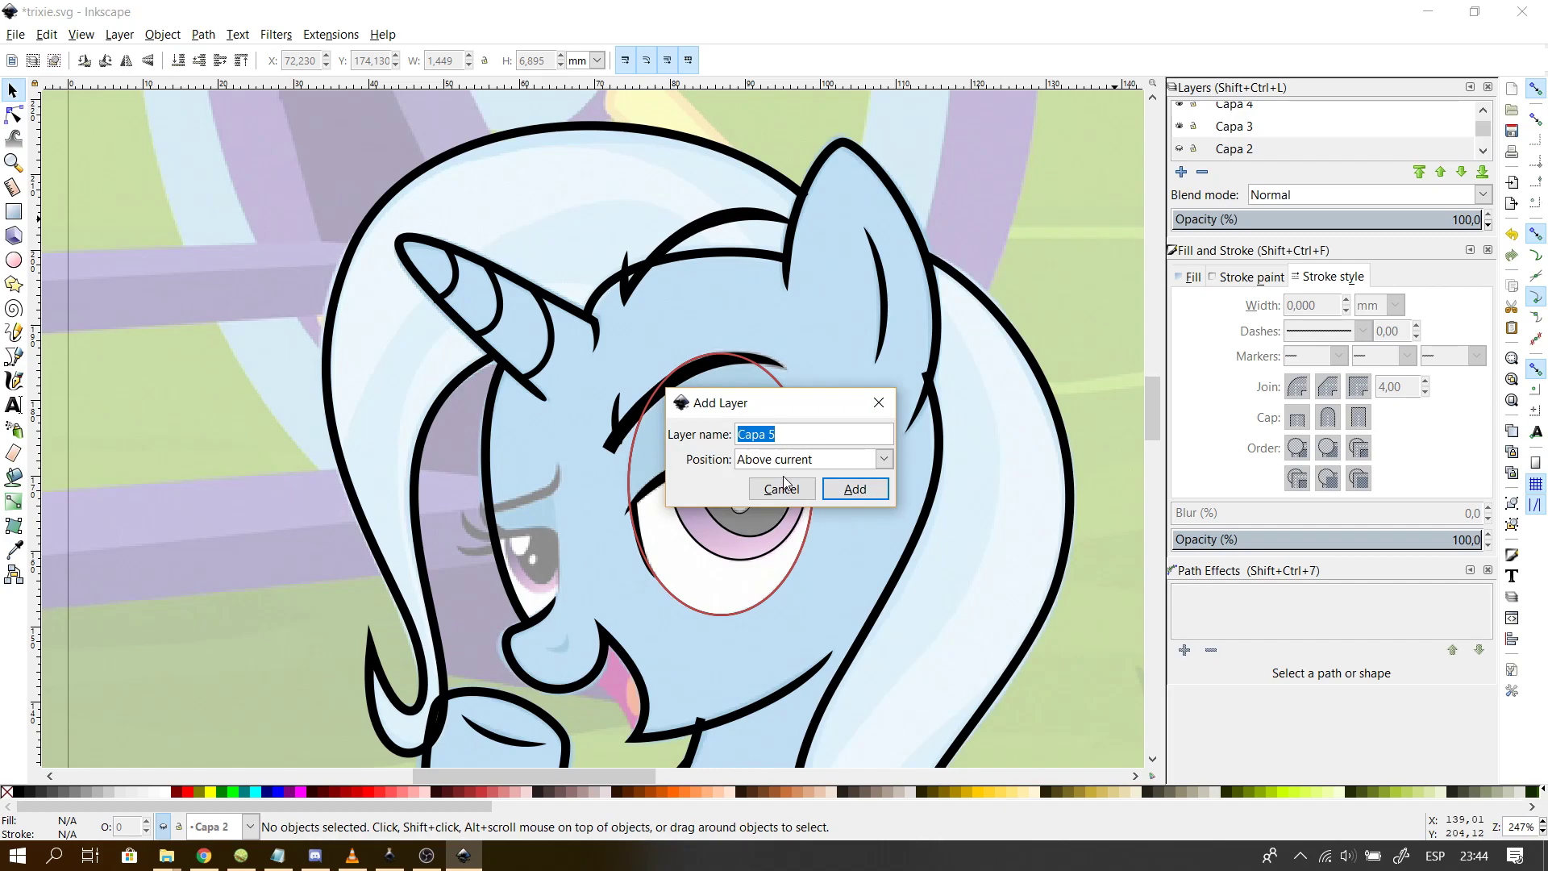
pyautogui.click(781, 487)
# - Add a new layer named Capa 5 above Capa 4 and make it the active, unlocked layer
pyautogui.click(1253, 133)
pyautogui.press('Up')
pyautogui.click(1181, 172)
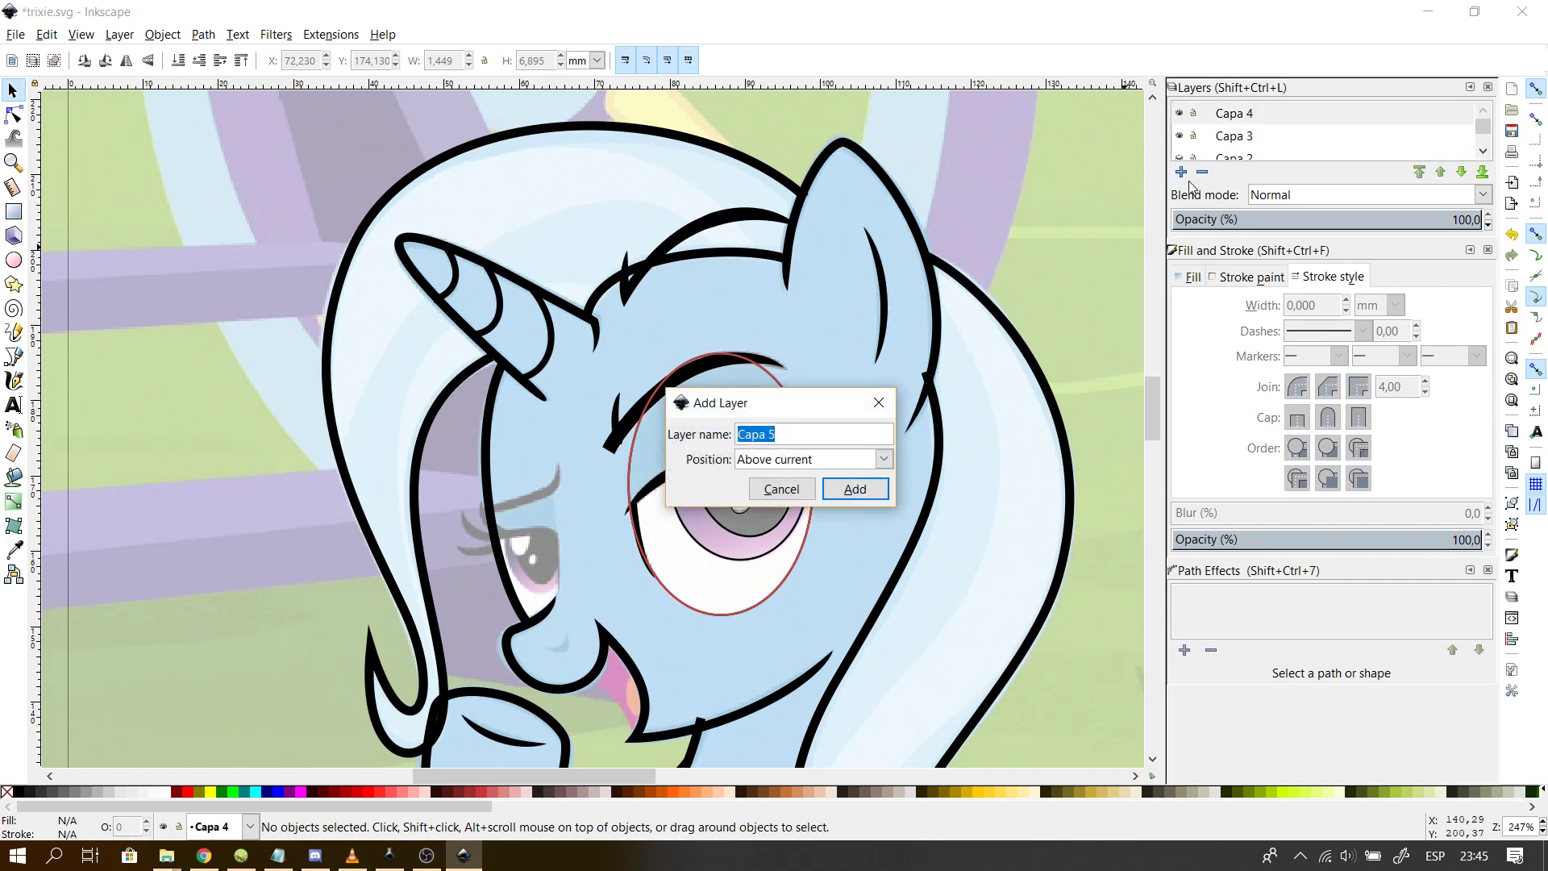
pyautogui.press('Return')
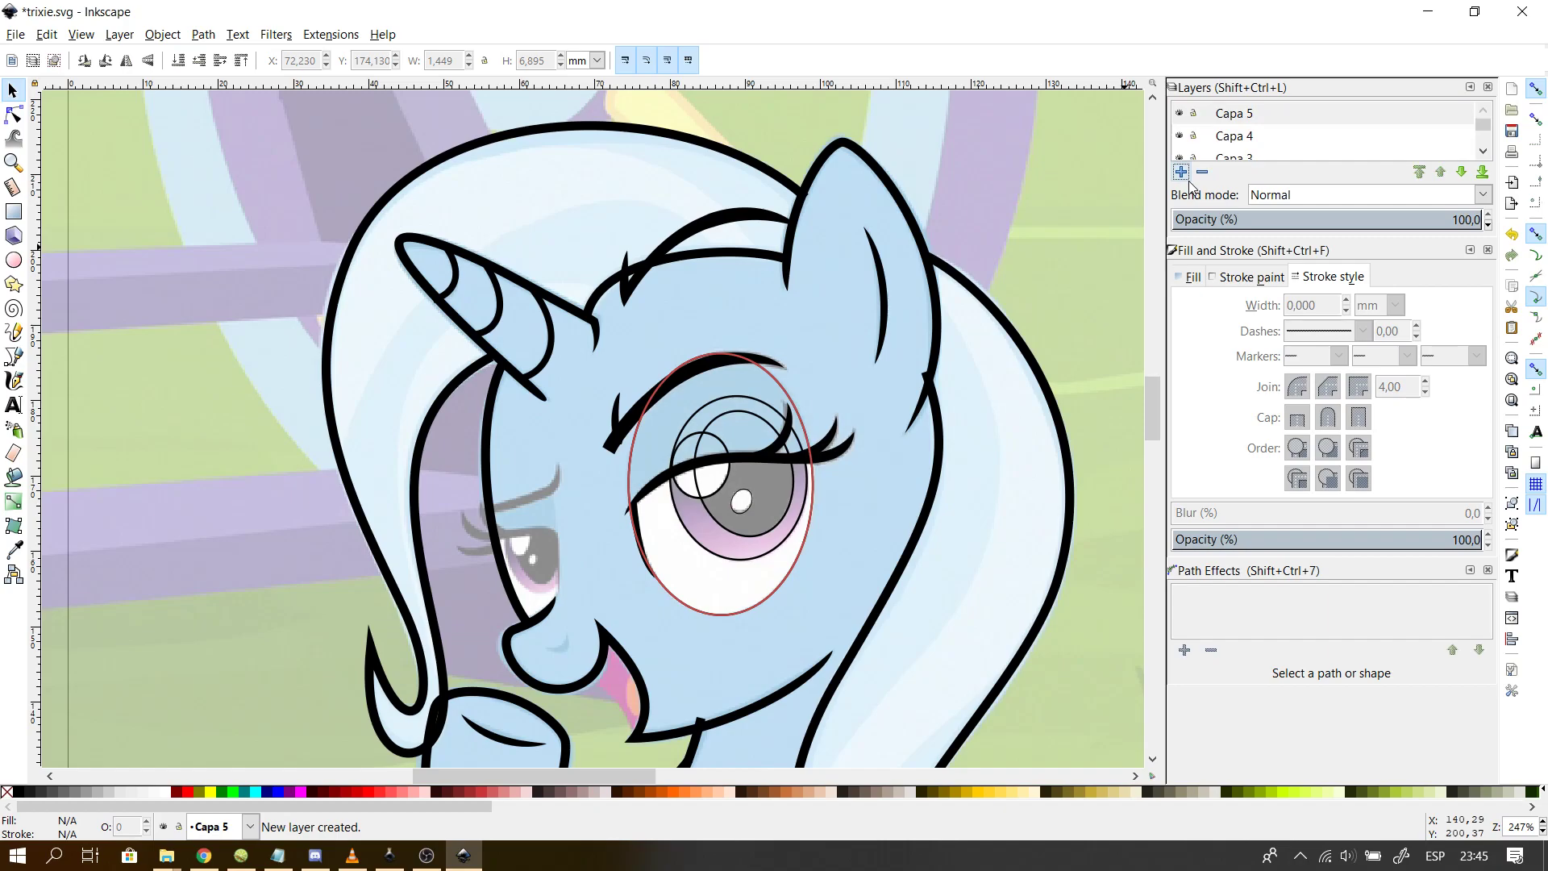
pyautogui.click(1194, 115)
pyautogui.click(1194, 115)
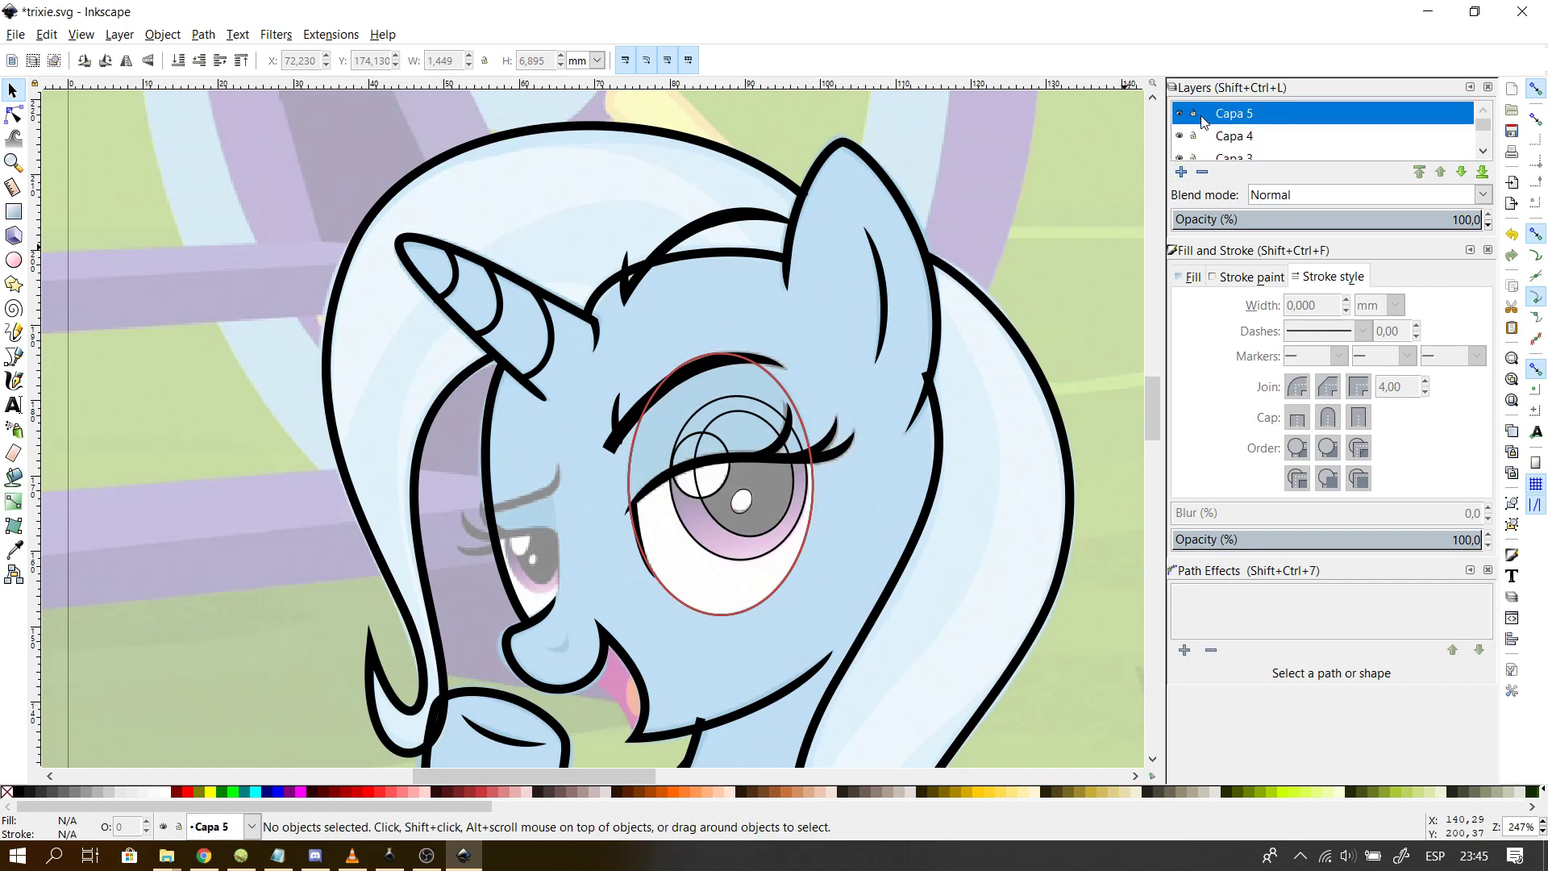
# - Paste the color guide image into Capa 5, shrink it to about 84.6 × 84 mm, and place it beside the pony's head
pyautogui.hotkey('ctrl', 'v')
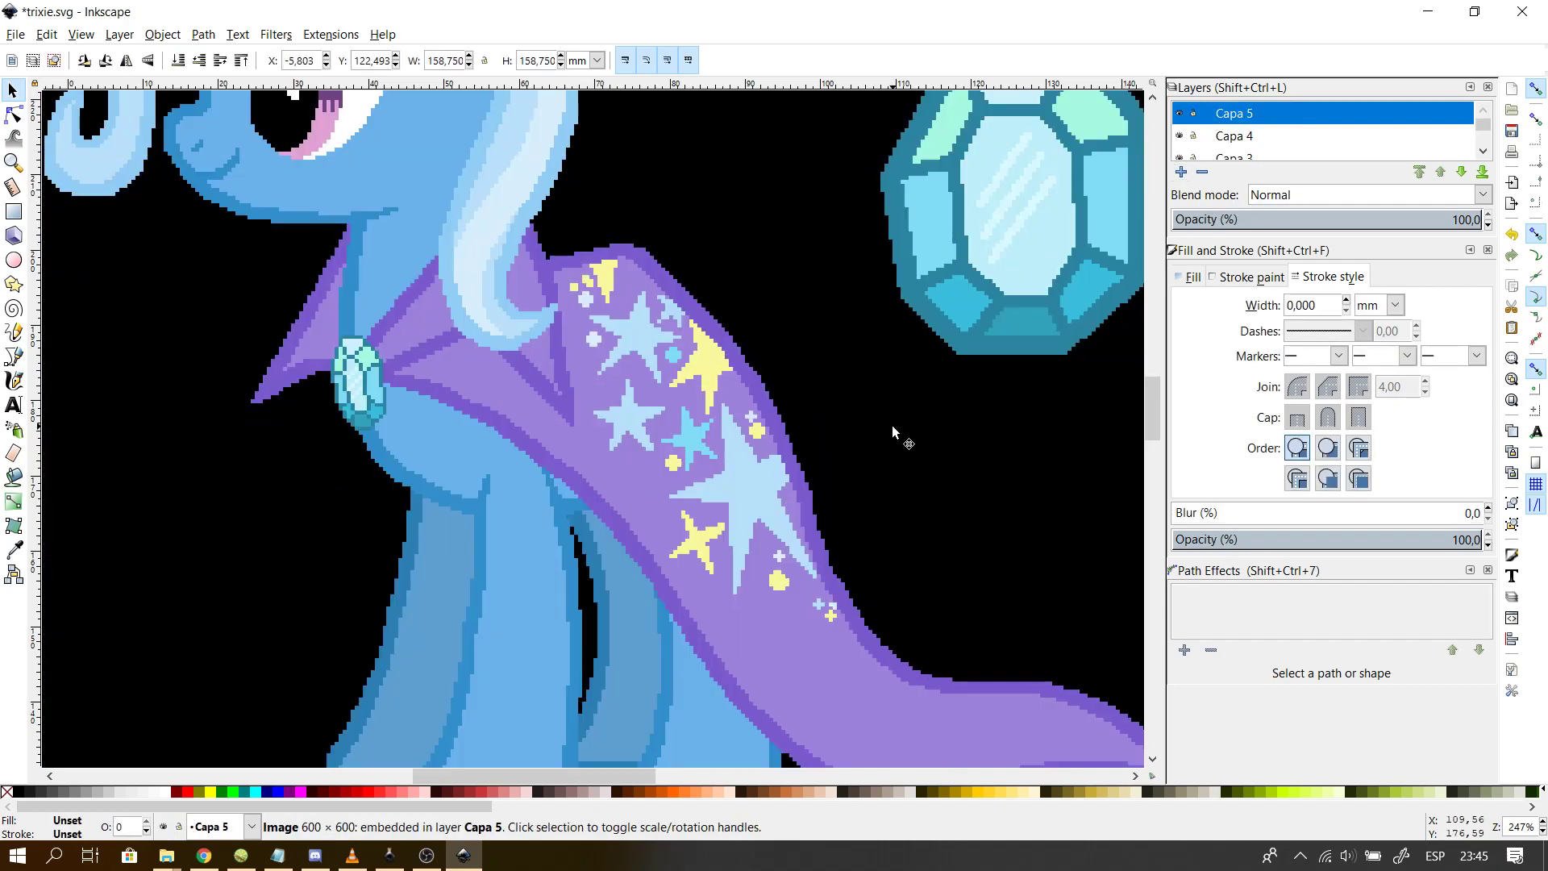
pyautogui.scroll(-1, 732, 518)
pyautogui.scroll(-1, 731, 519)
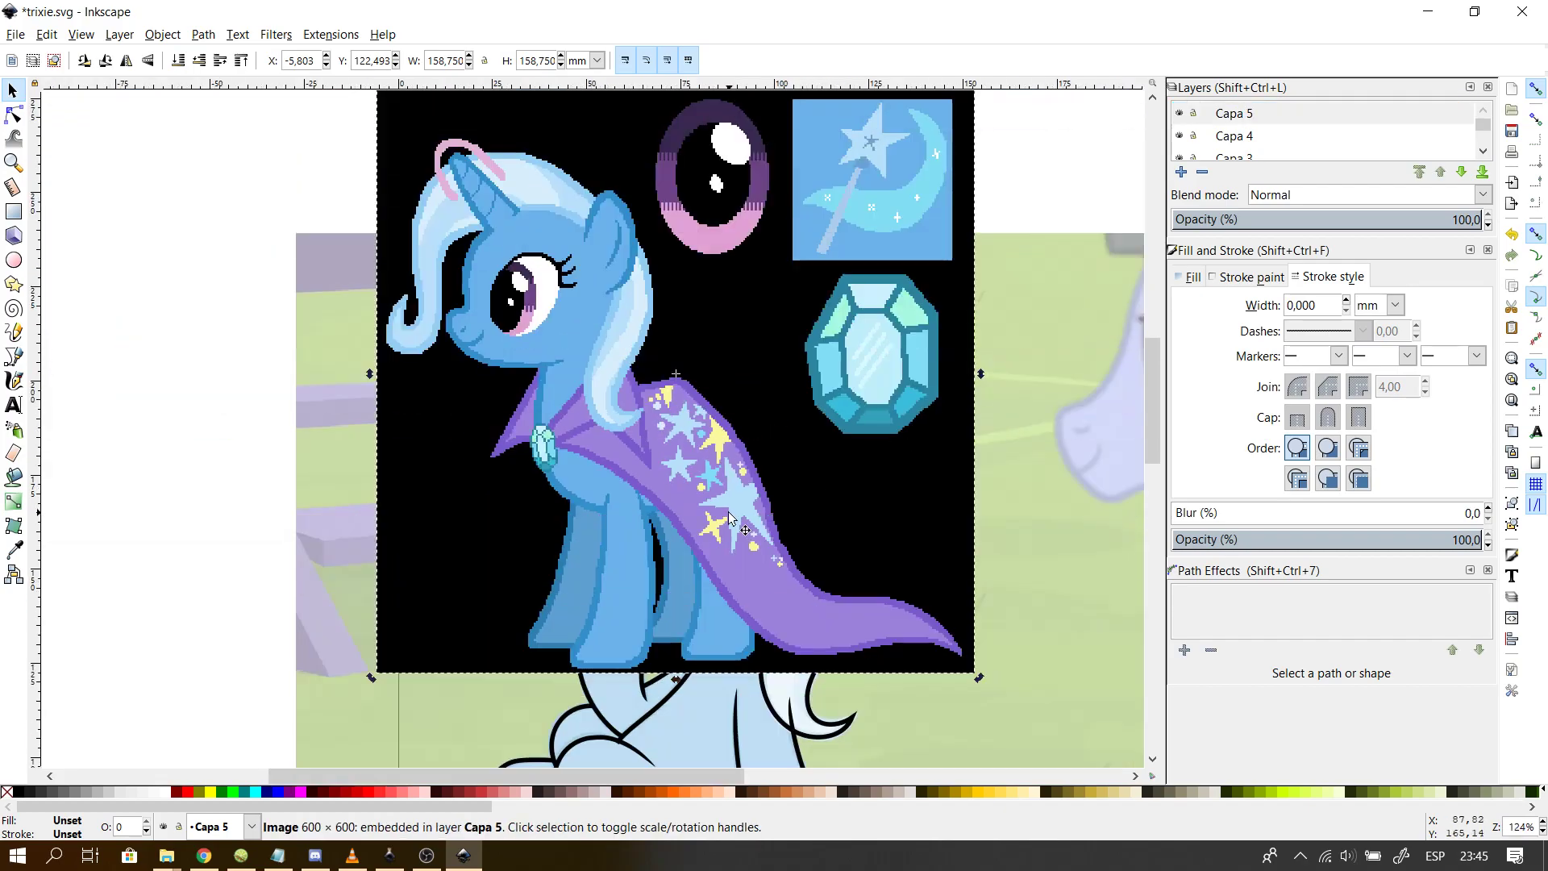
pyautogui.moveTo(975, 677); pyautogui.dragTo(699, 395)
pyautogui.moveTo(584, 302); pyautogui.dragTo(381, 454)
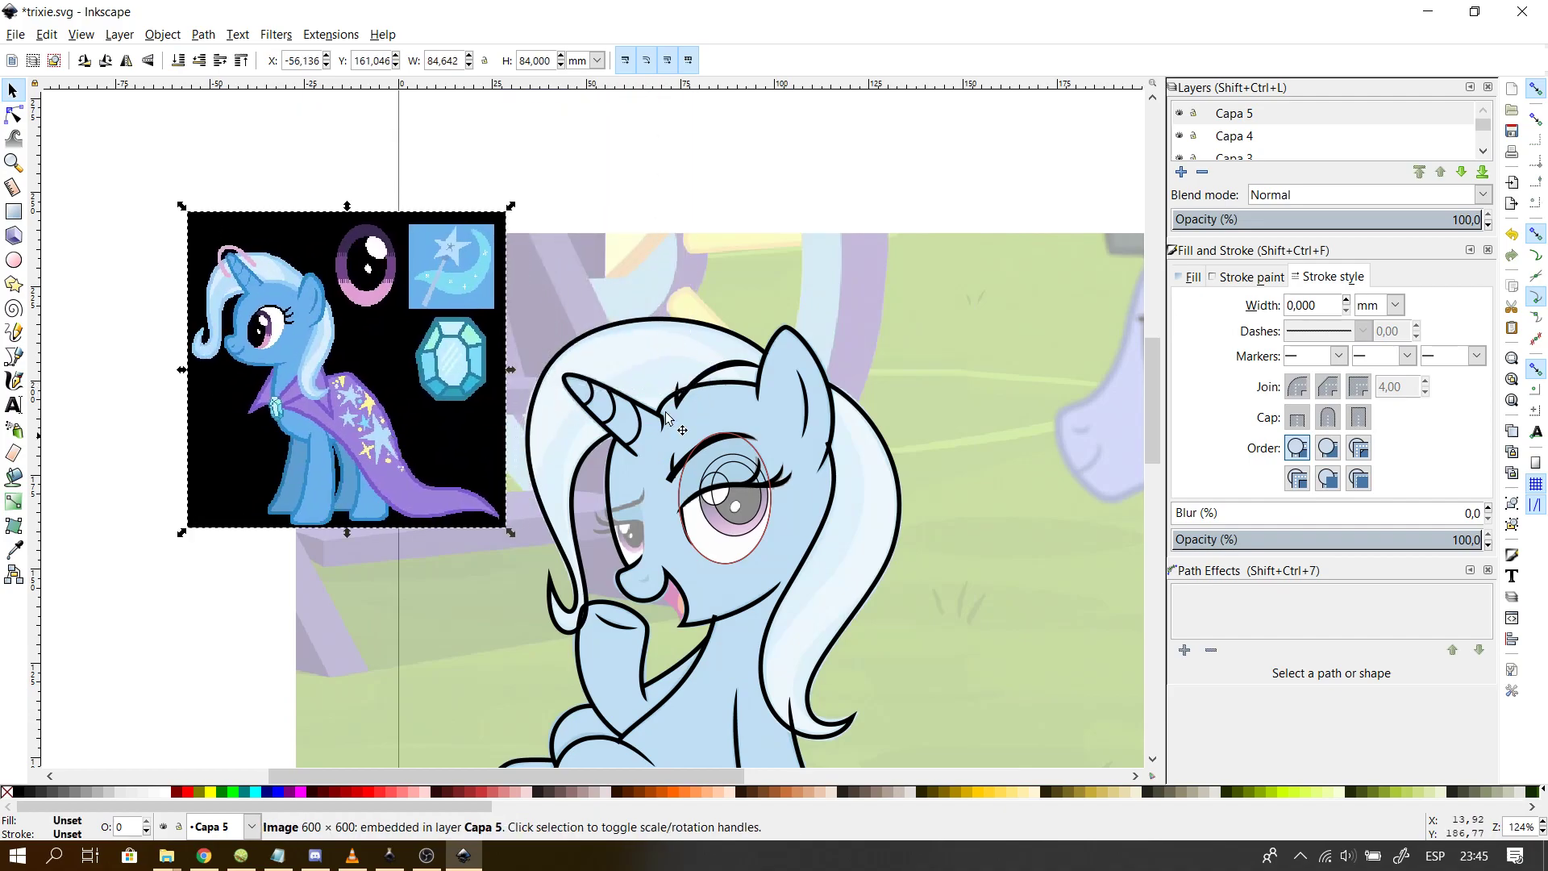
# - Move the color guide image down to about X -52.43, Y 141.66 mm and deselect it, leaving Capa 5 unlocked
pyautogui.click(1194, 118)
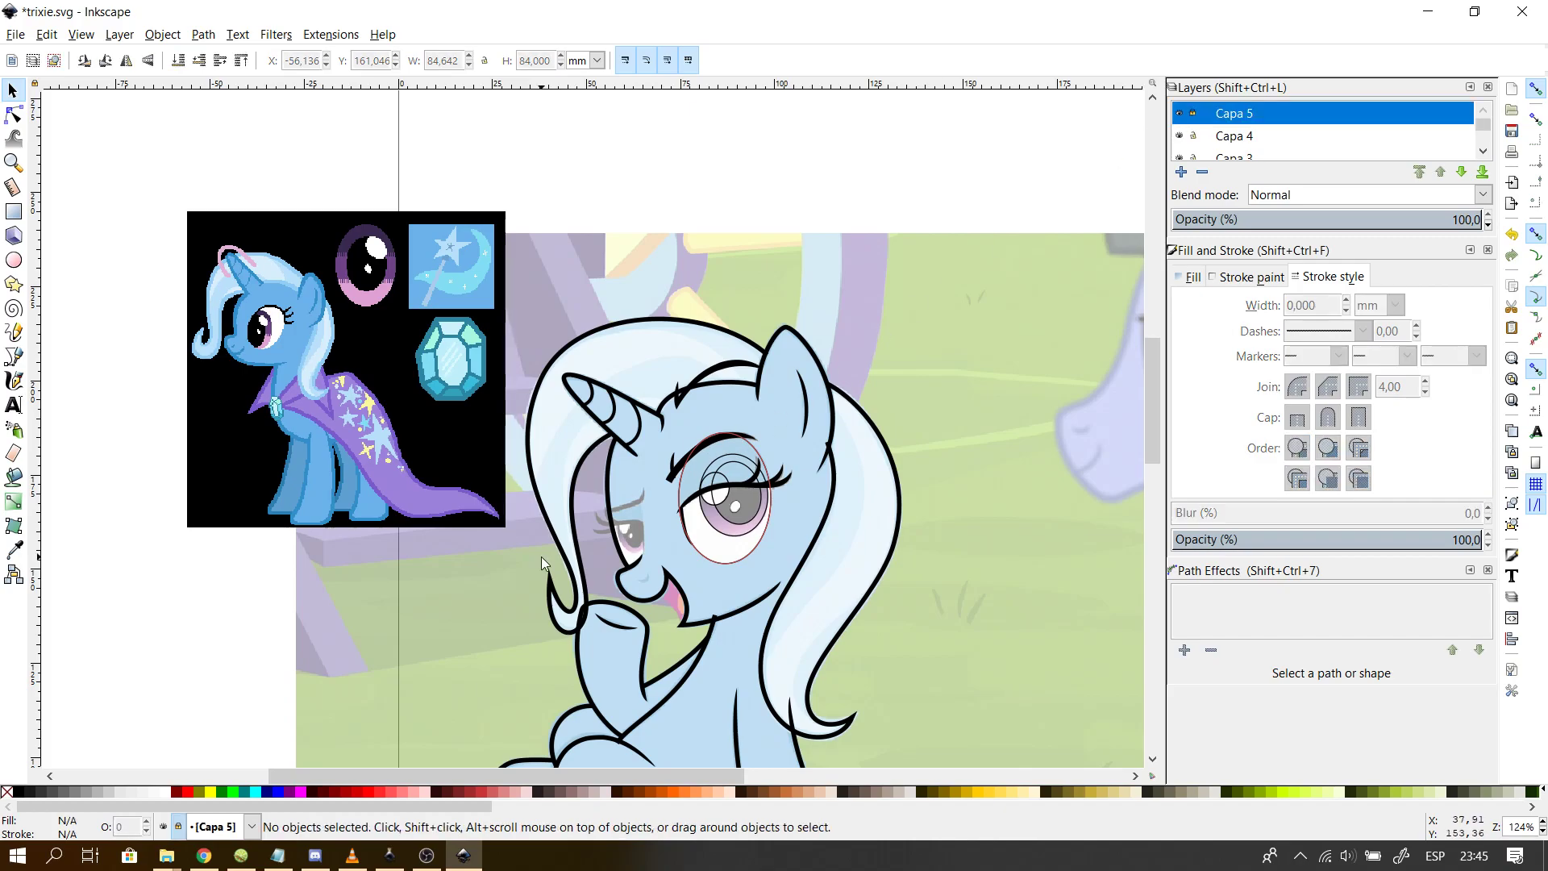
pyautogui.scroll(3, 540, 556)
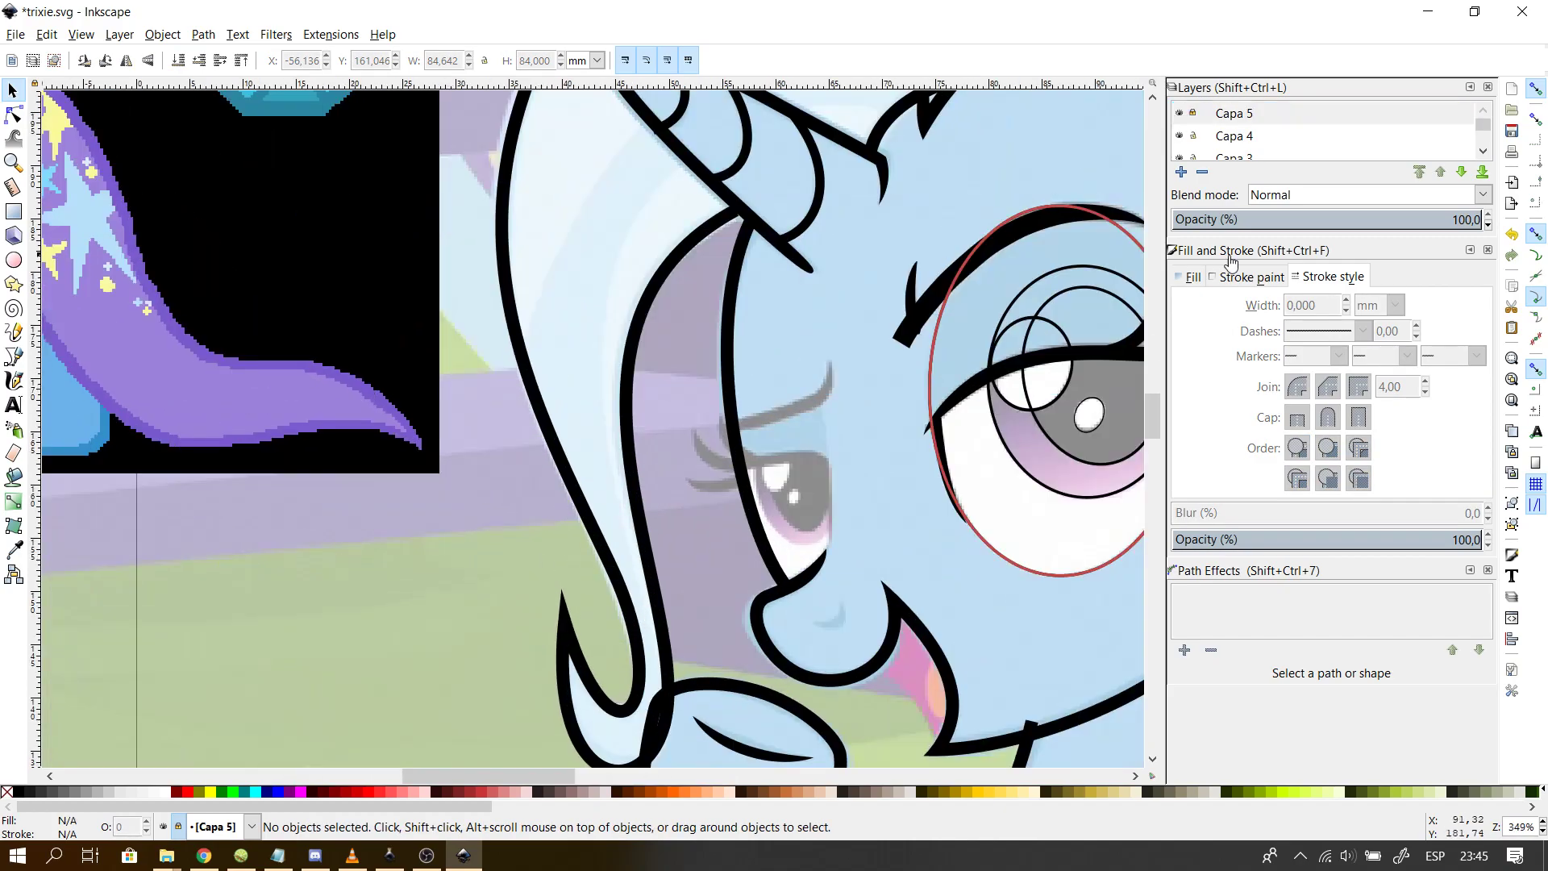
pyautogui.click(1194, 117)
pyautogui.moveTo(301, 250); pyautogui.dragTo(340, 450)
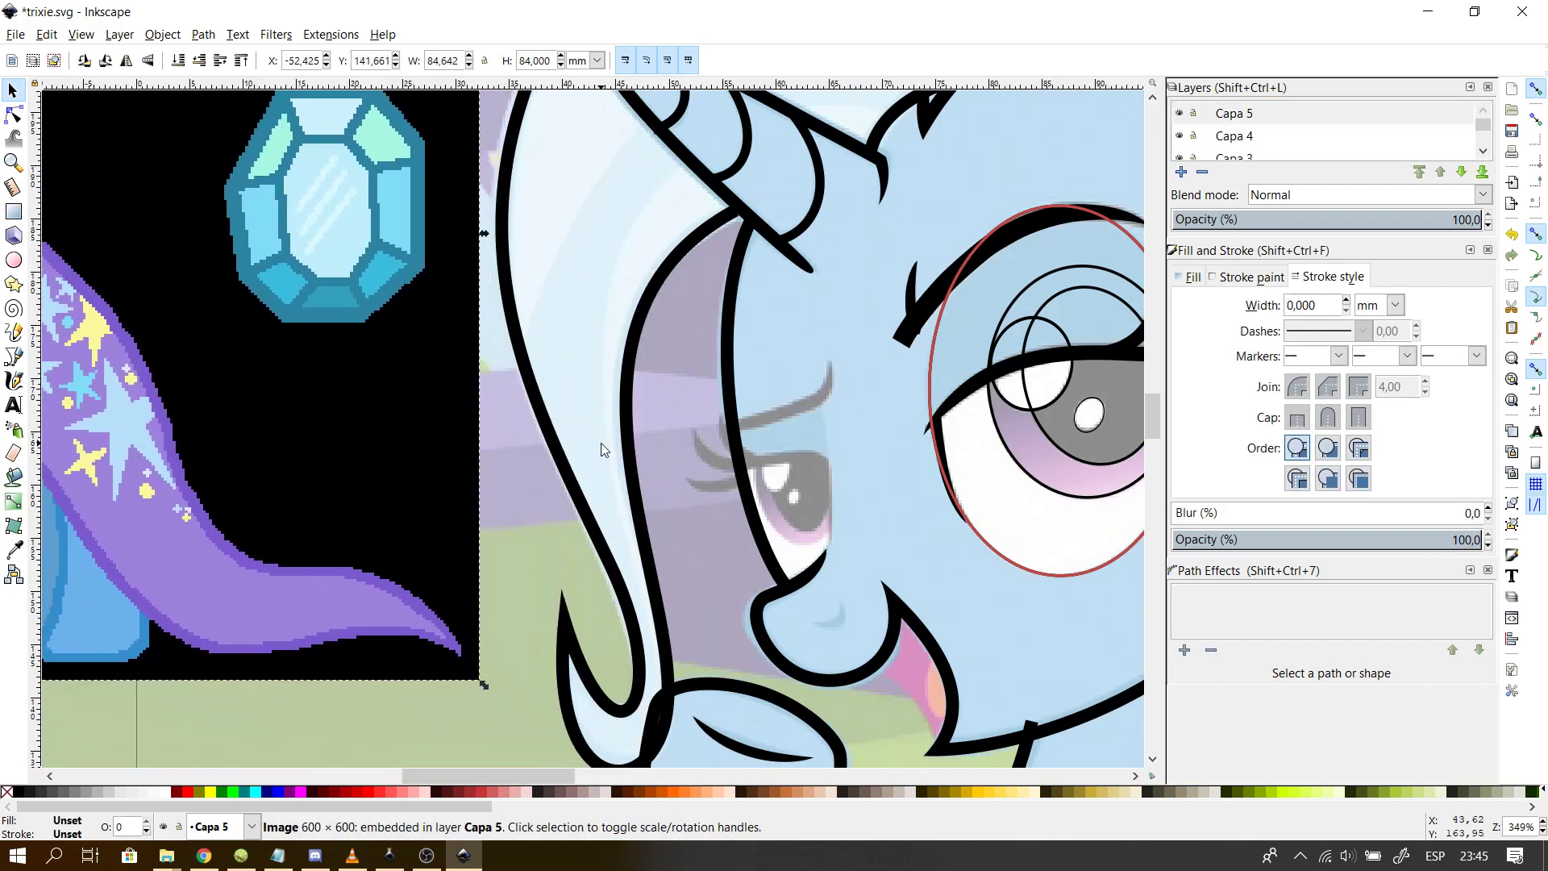
pyautogui.press('Escape')
# - Remove the stroke from the large eye's pupil ellipse and give it a flat black fill (000000ff)
pyautogui.moveTo(552, 760); pyautogui.dragTo(622, 747)
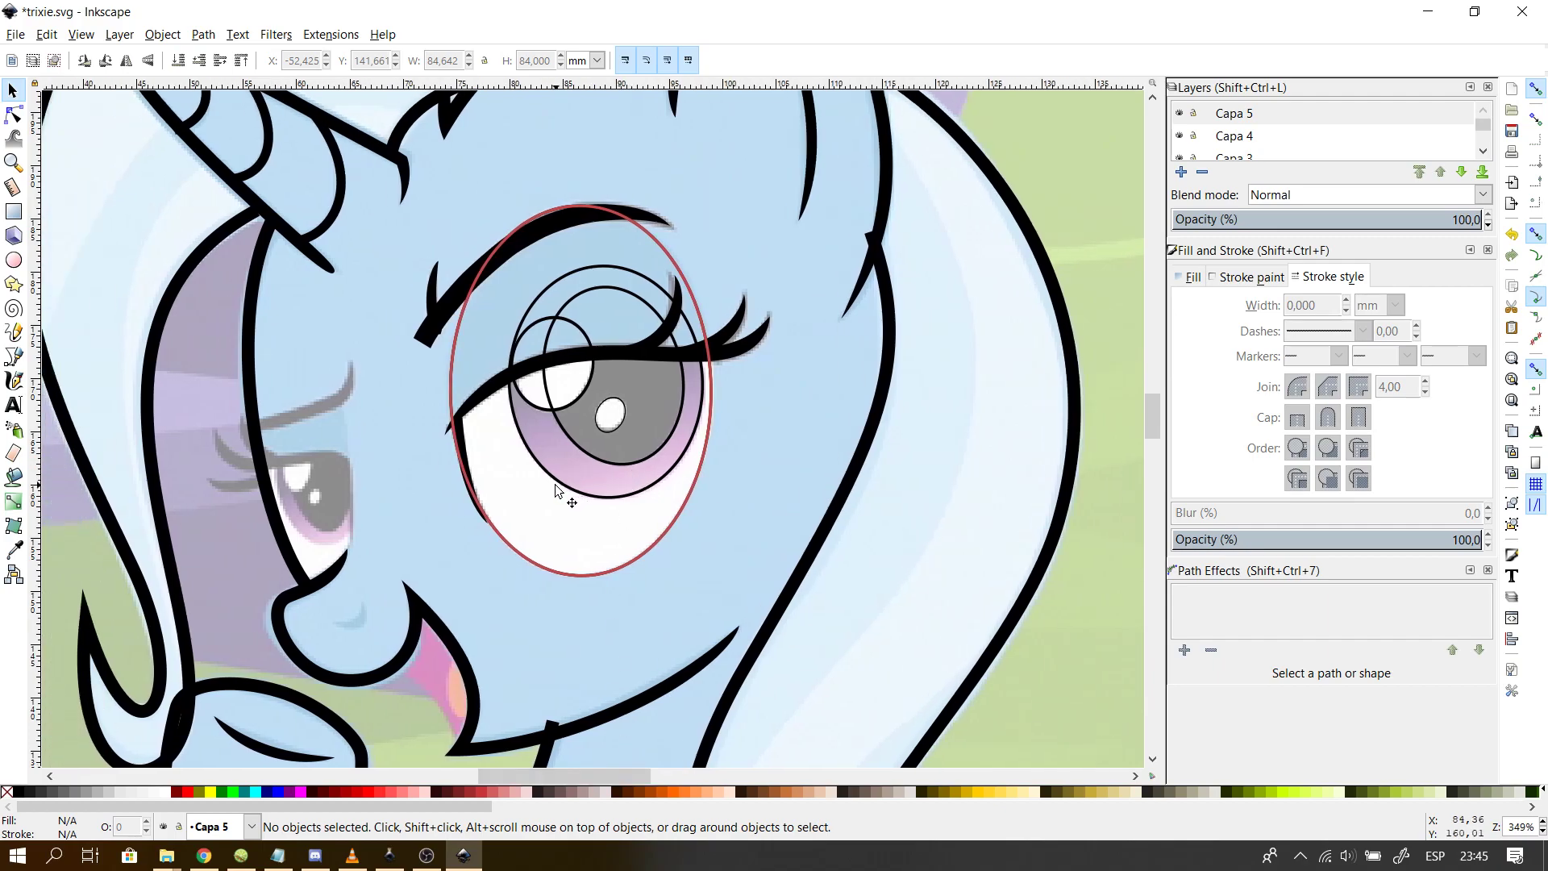
pyautogui.click(13, 114)
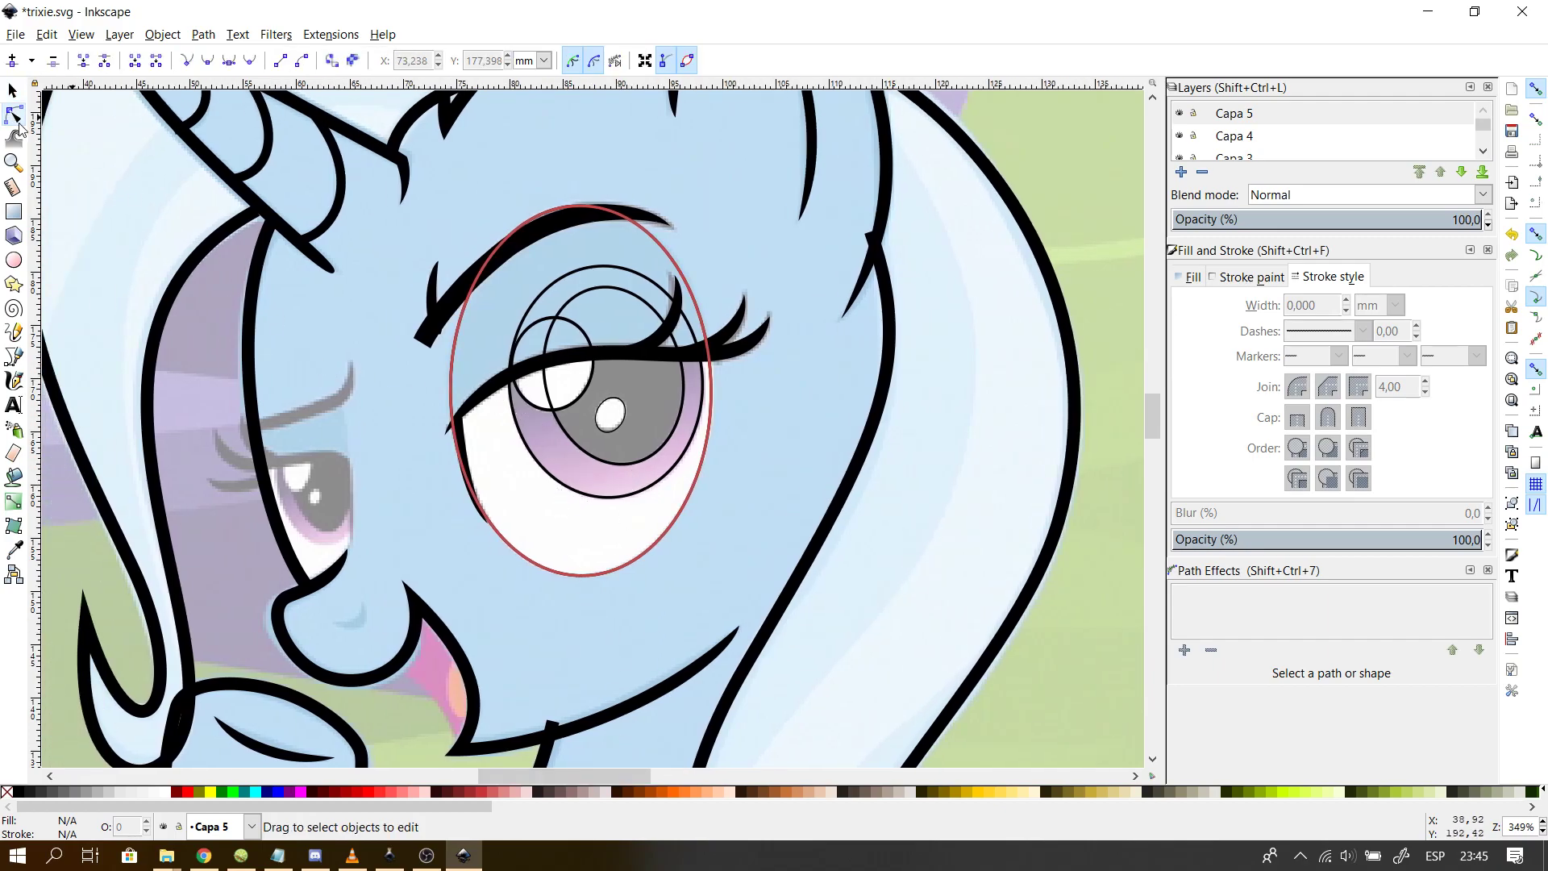
pyautogui.click(589, 452)
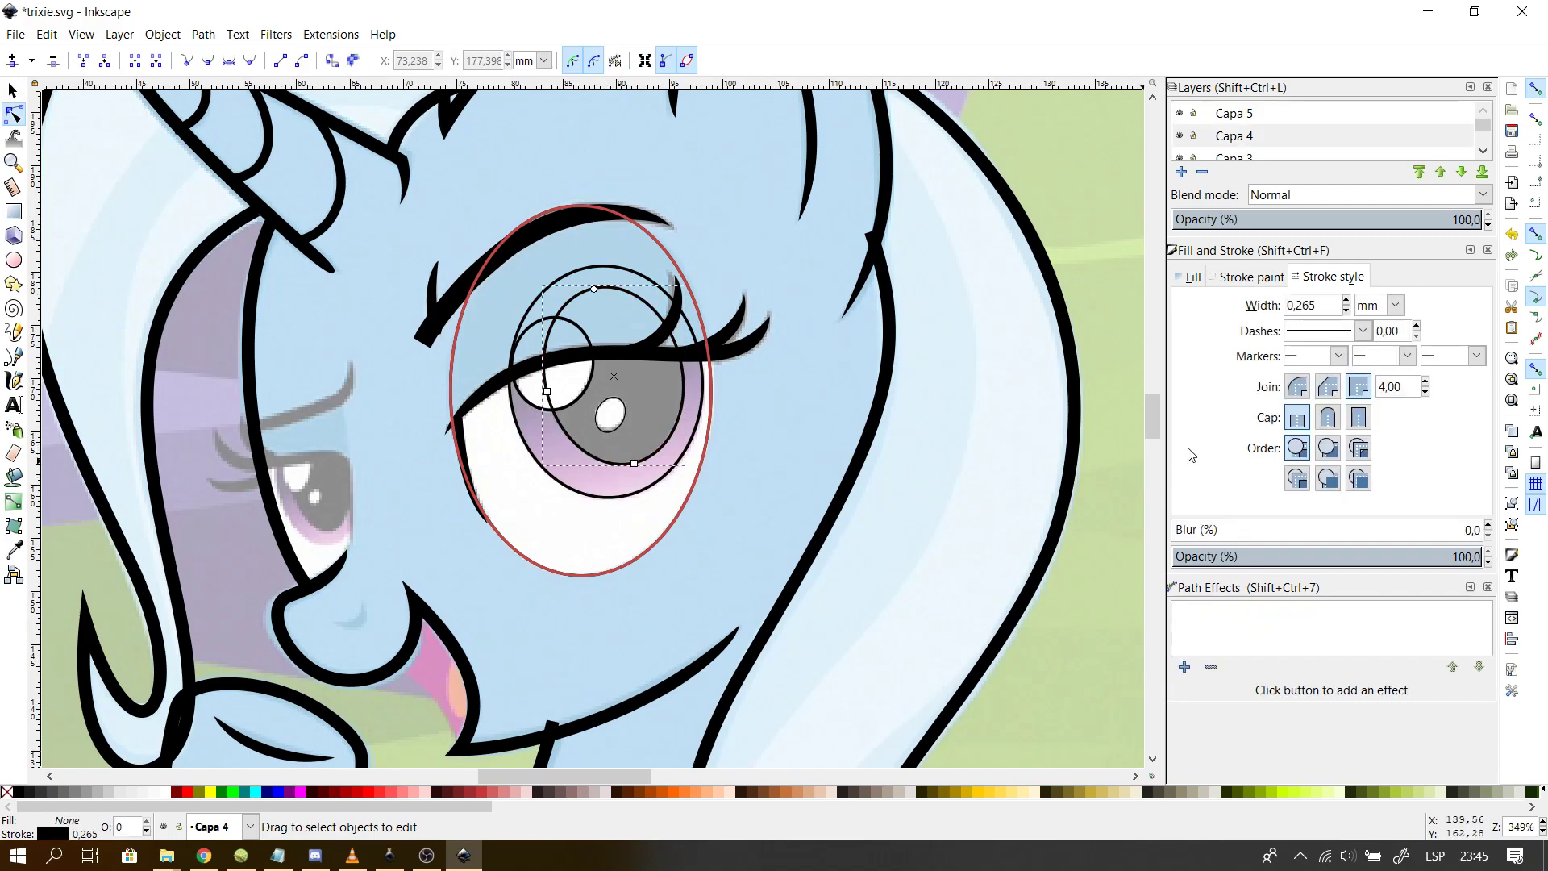
pyautogui.click(1218, 279)
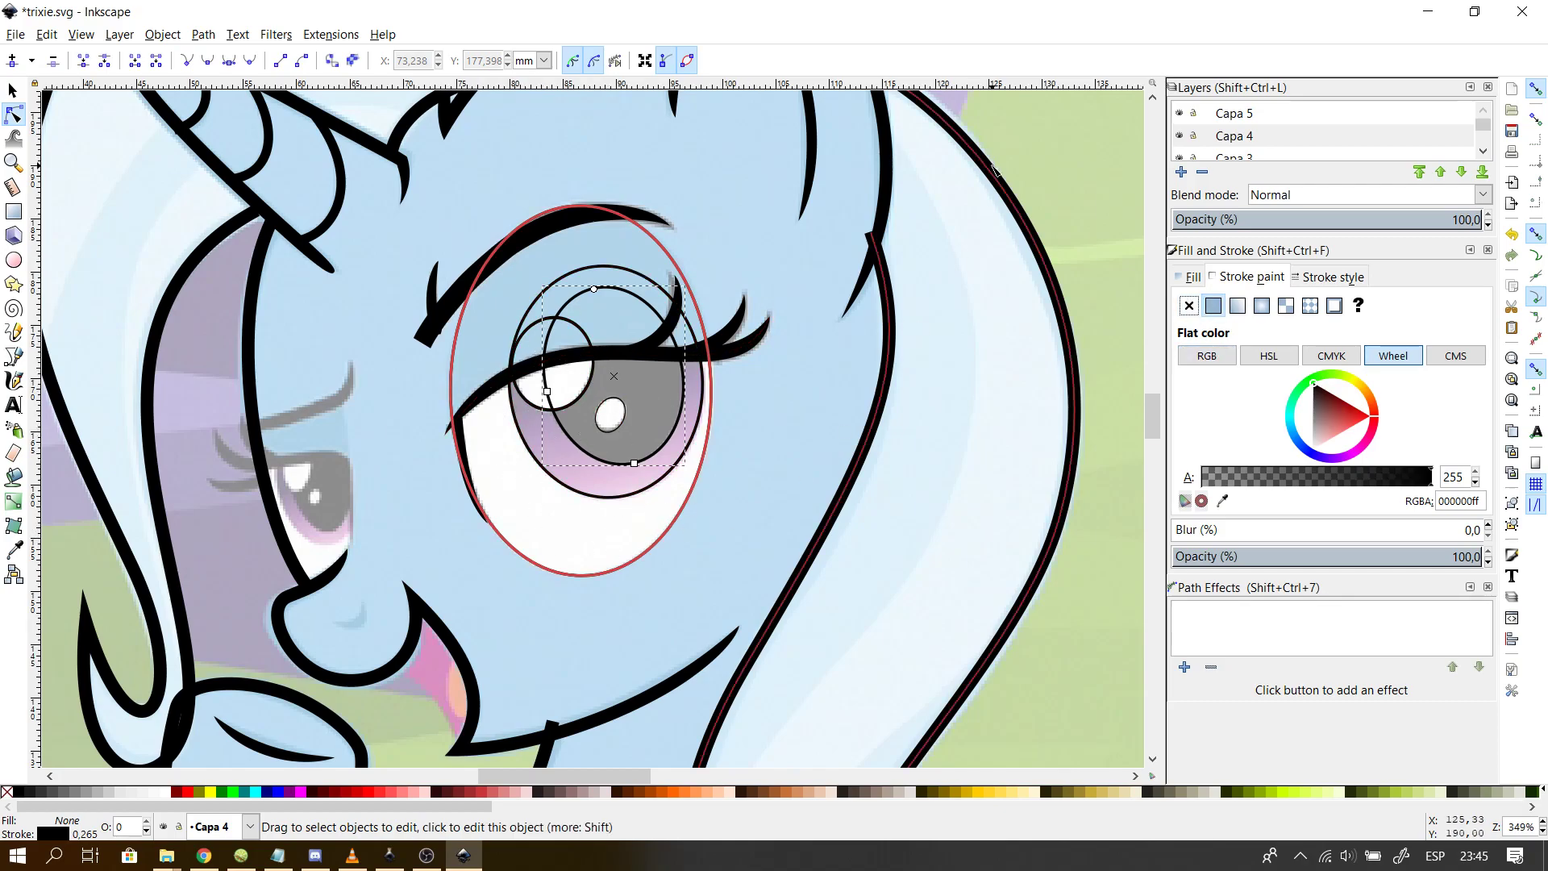
pyautogui.click(1190, 307)
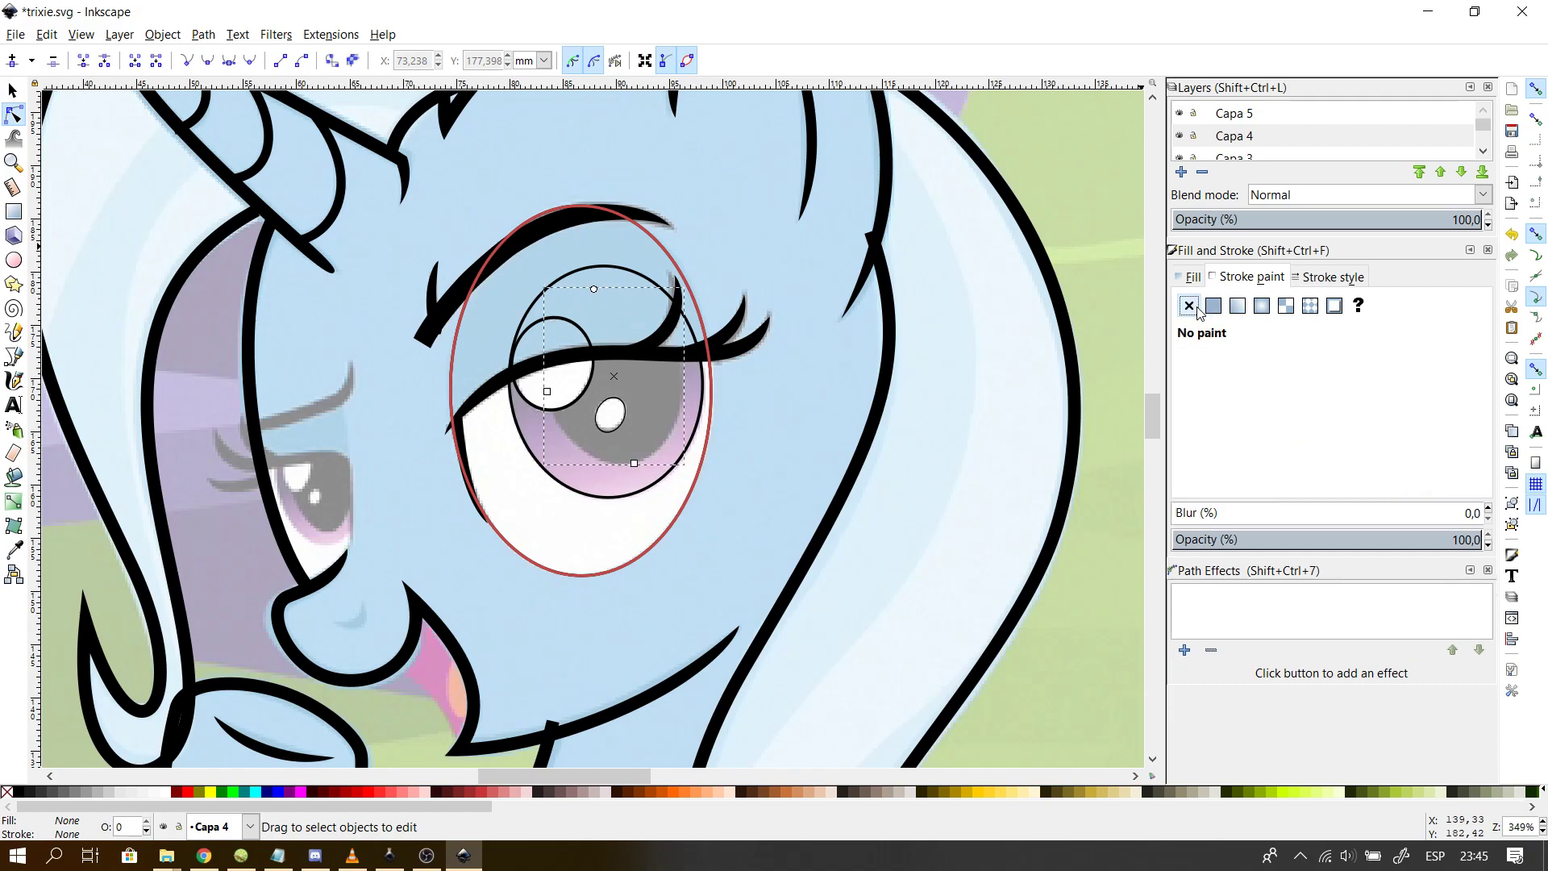
pyautogui.click(1178, 278)
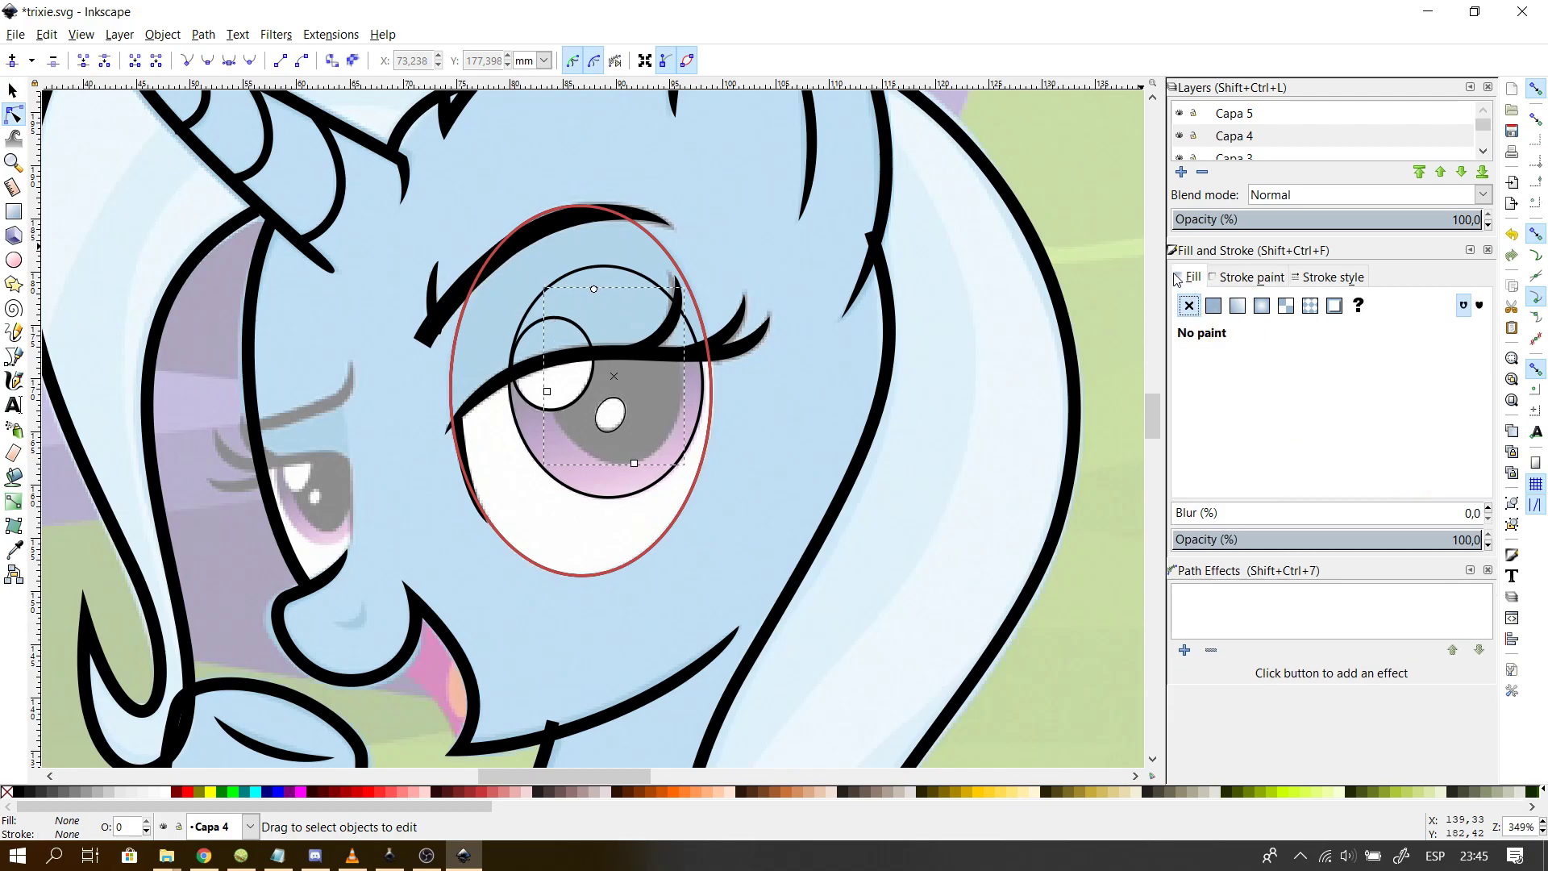
pyautogui.click(1213, 307)
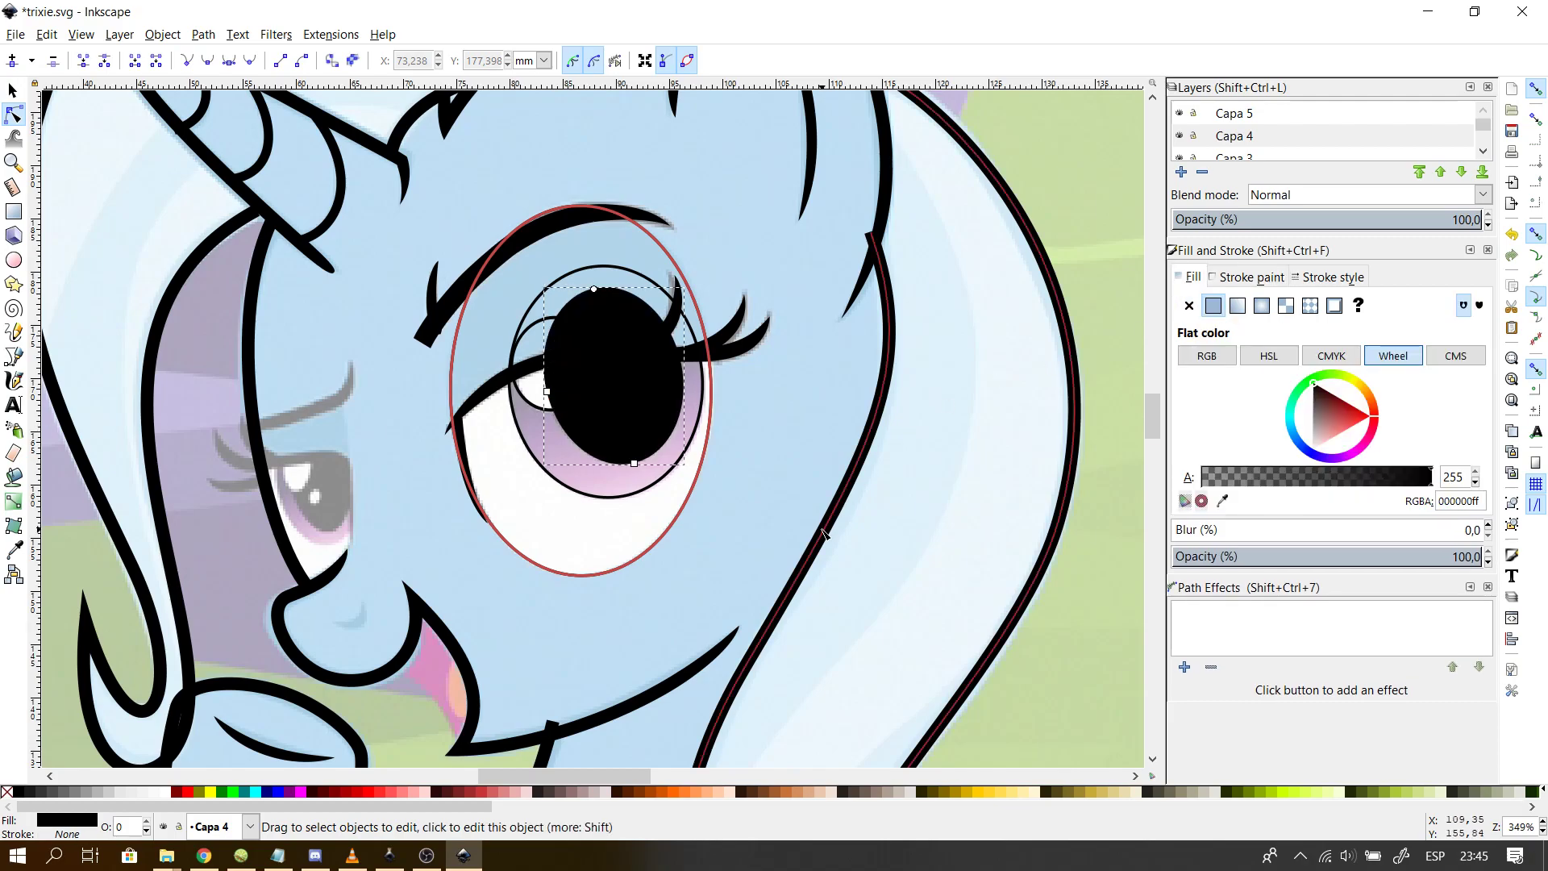
# - Undo the black fill and the stroke removal on the large eye's pupil ellipse
pyautogui.click(794, 532)
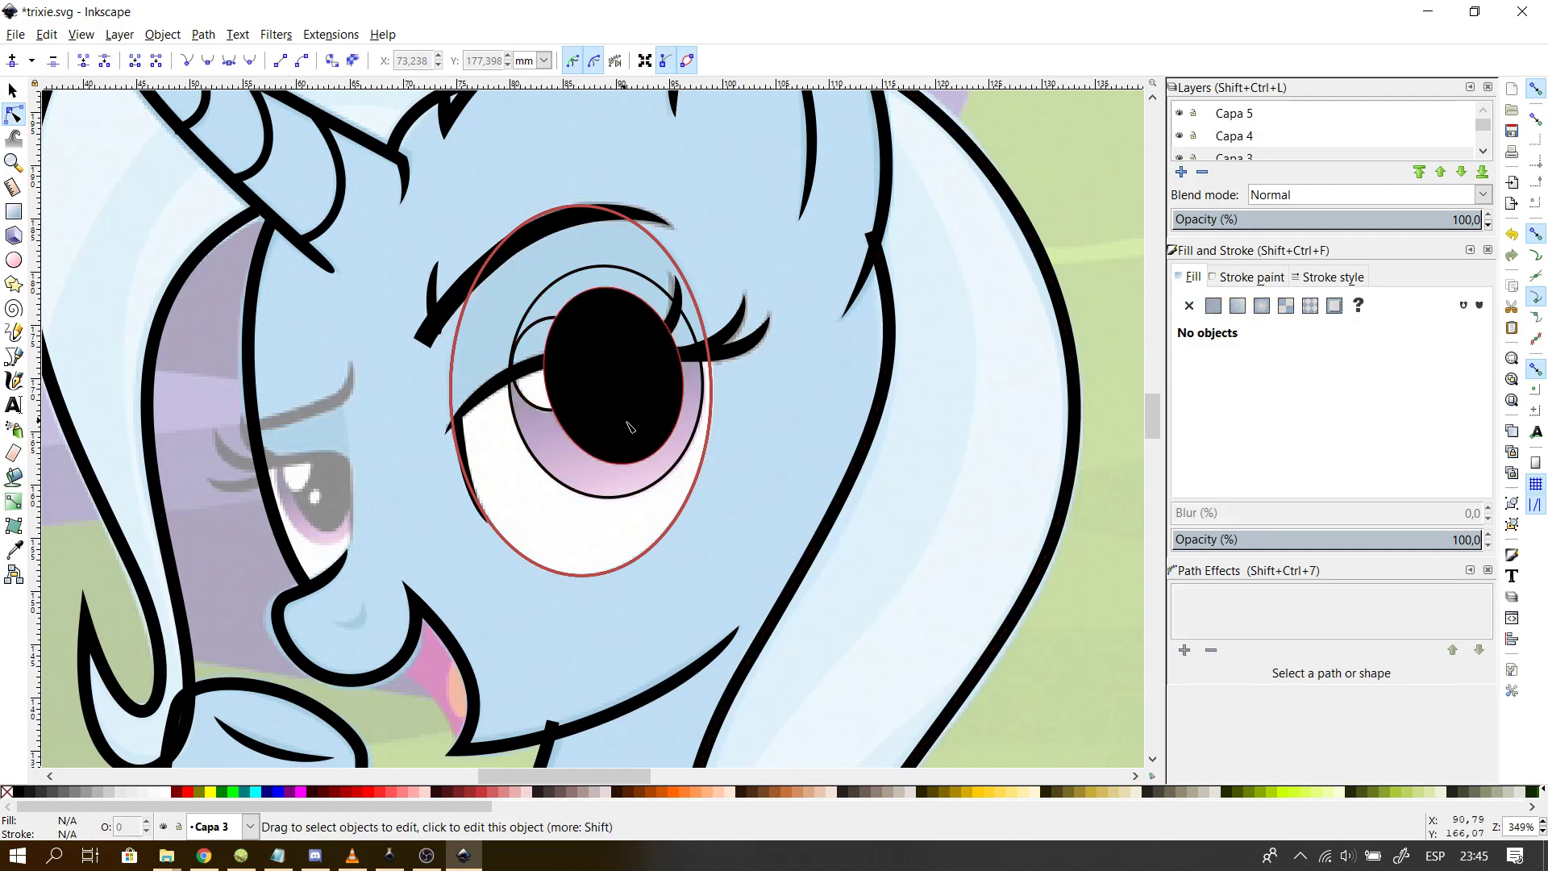
pyautogui.click(634, 421)
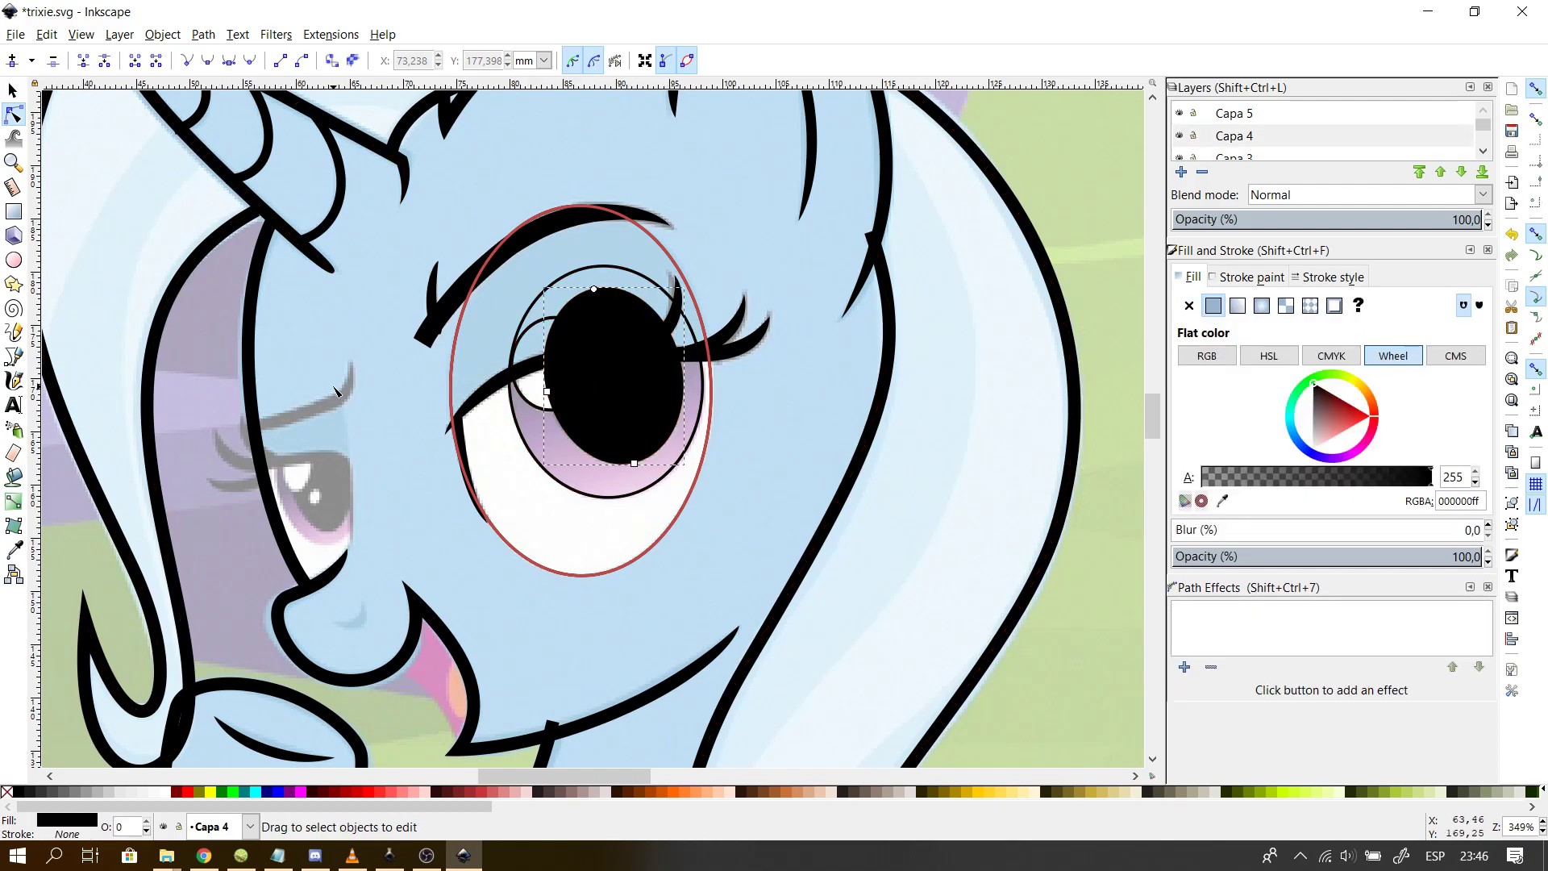
pyautogui.hotkey('ctrl', 'z')
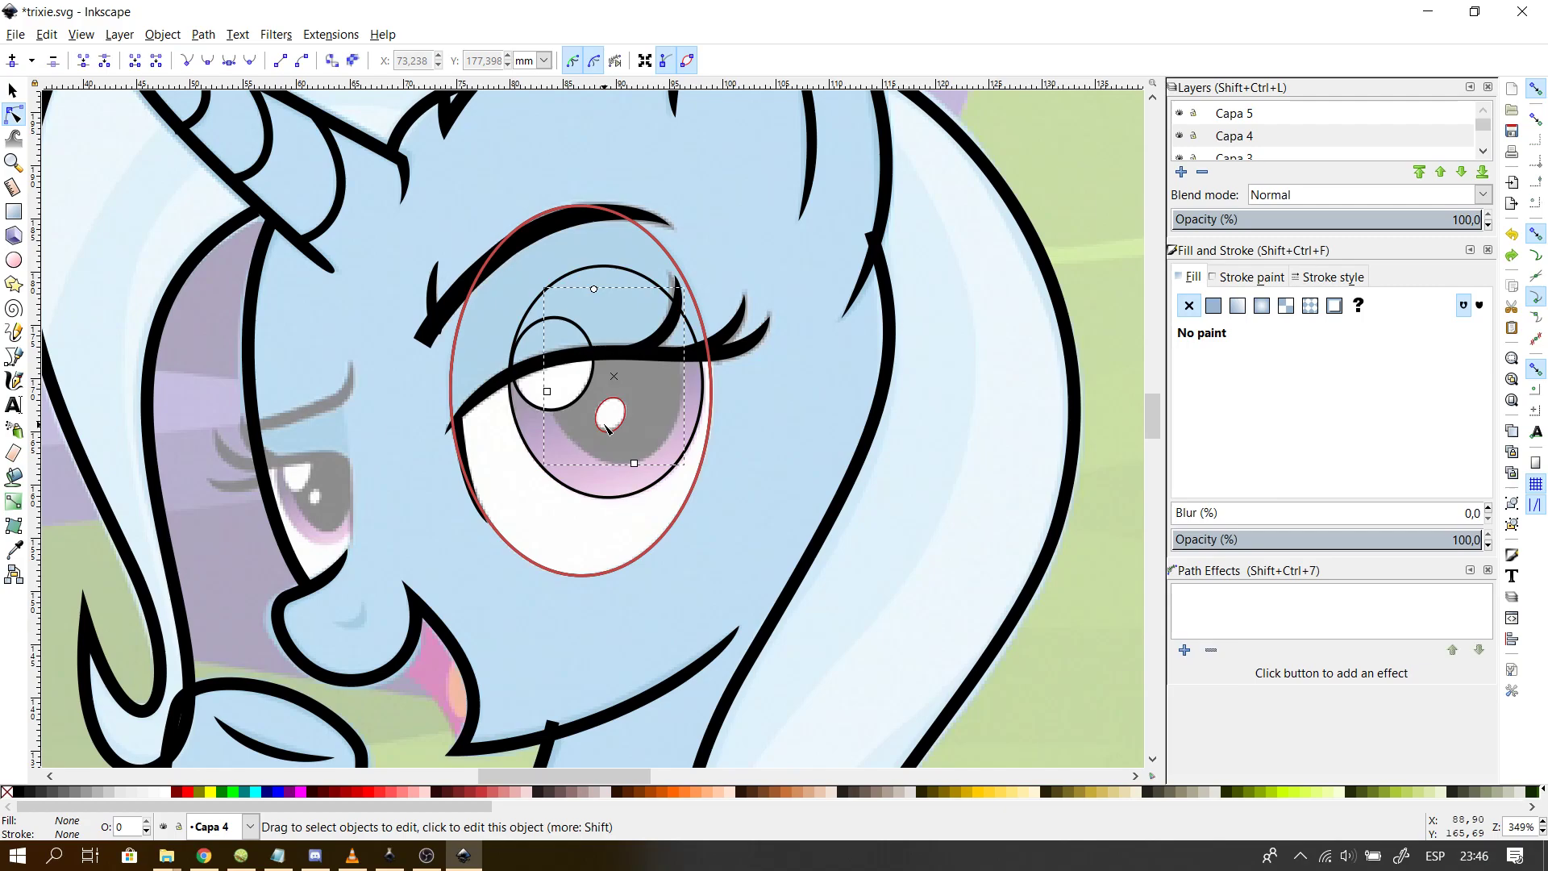
# - Remove the stroke from the small highlight ellipse inside the pupil, give it a flat white fill (ffffffff), and deselect it
pyautogui.click(609, 429)
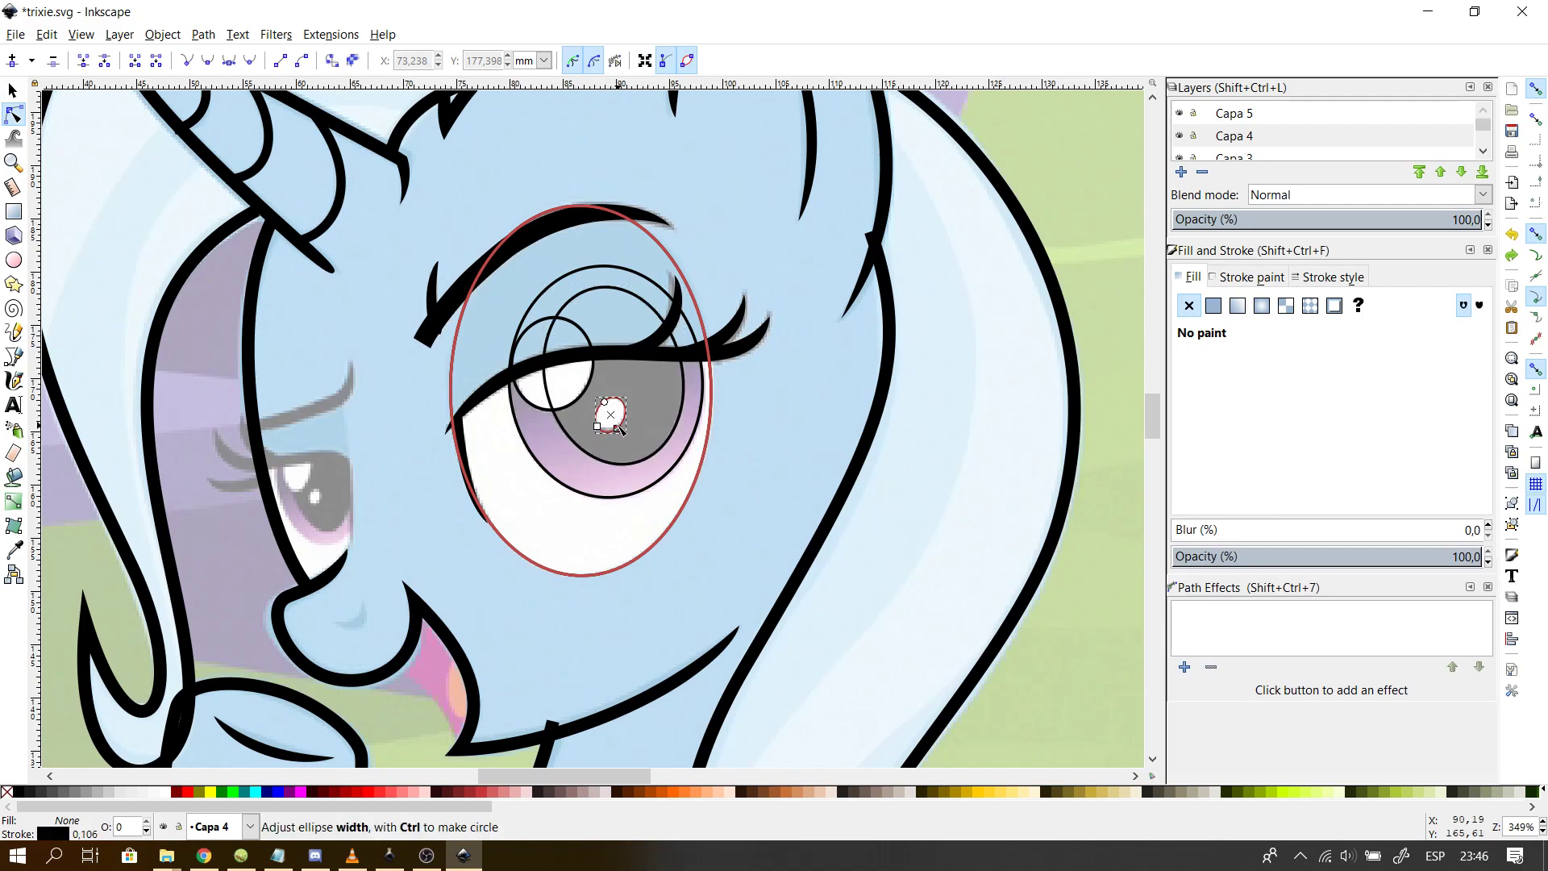
pyautogui.click(1218, 284)
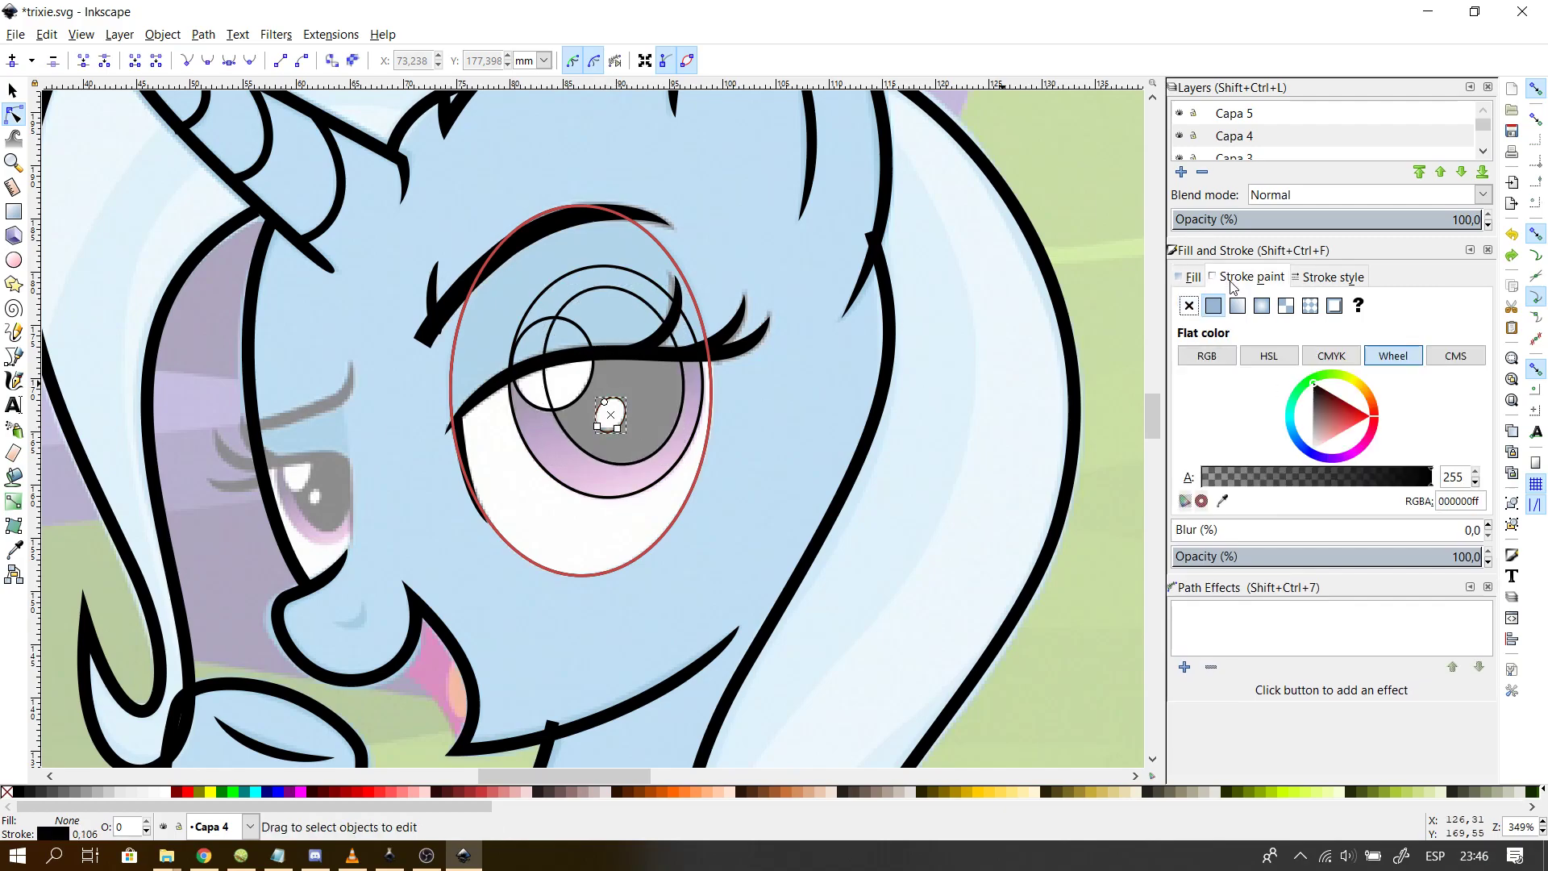
pyautogui.click(1188, 305)
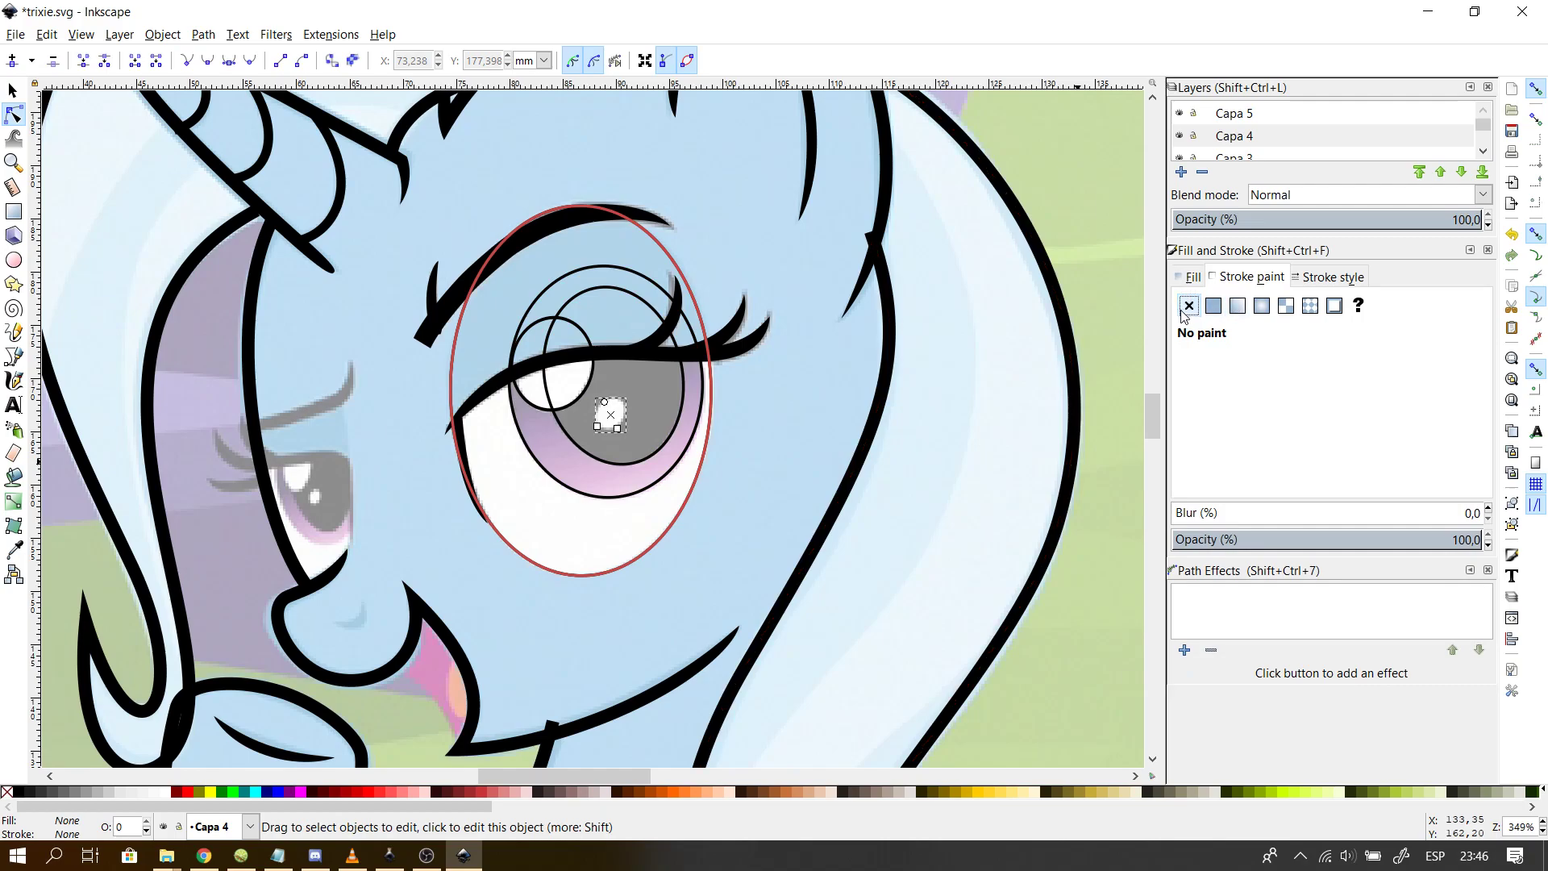
pyautogui.click(1190, 276)
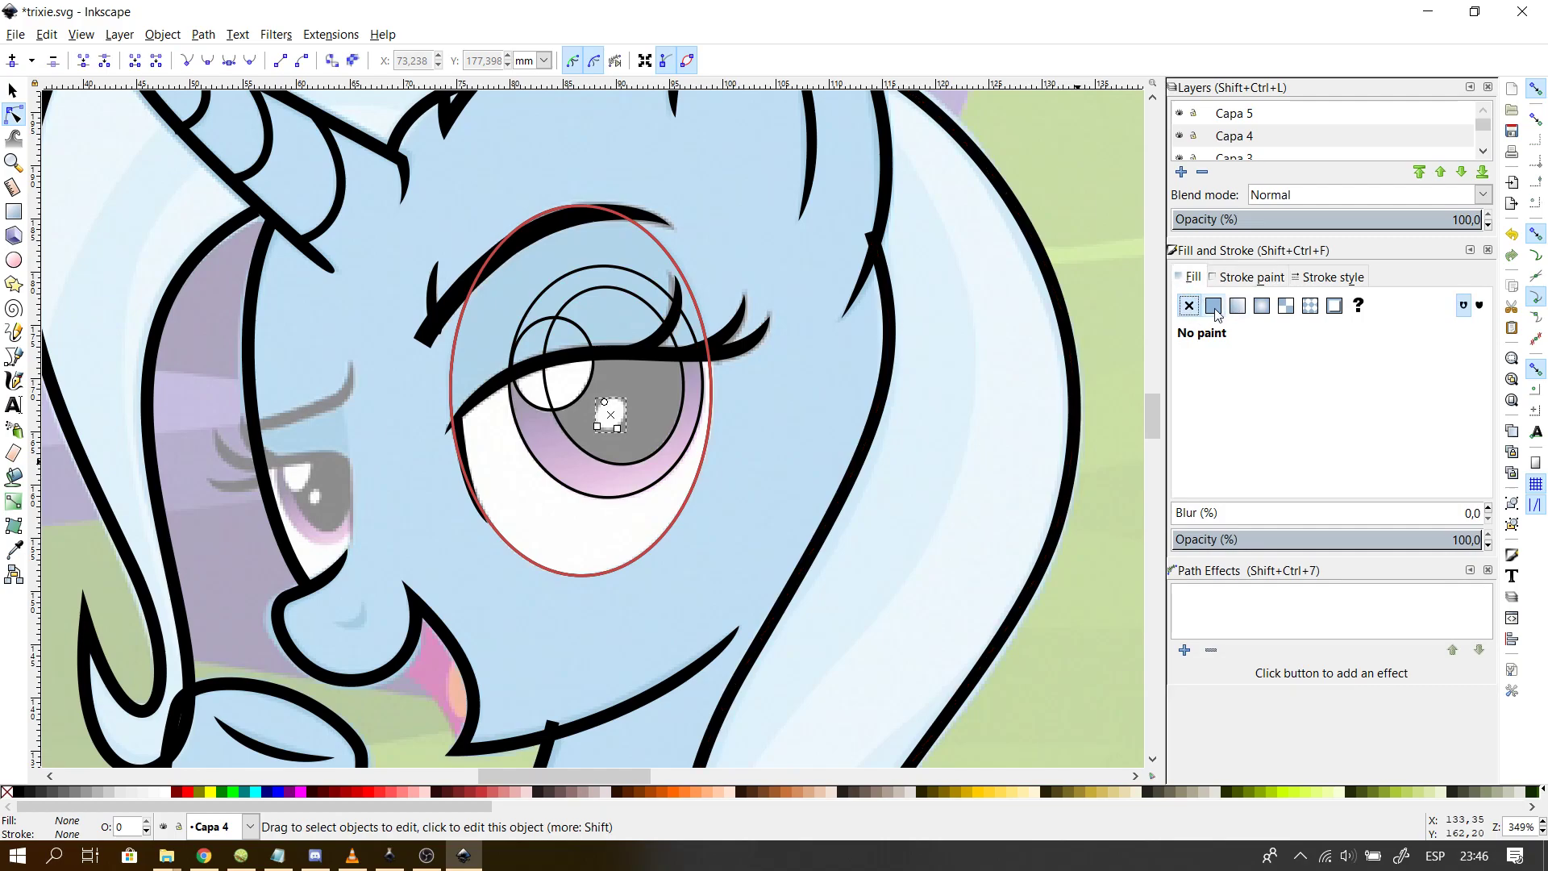
pyautogui.click(1212, 306)
pyautogui.click(1319, 417)
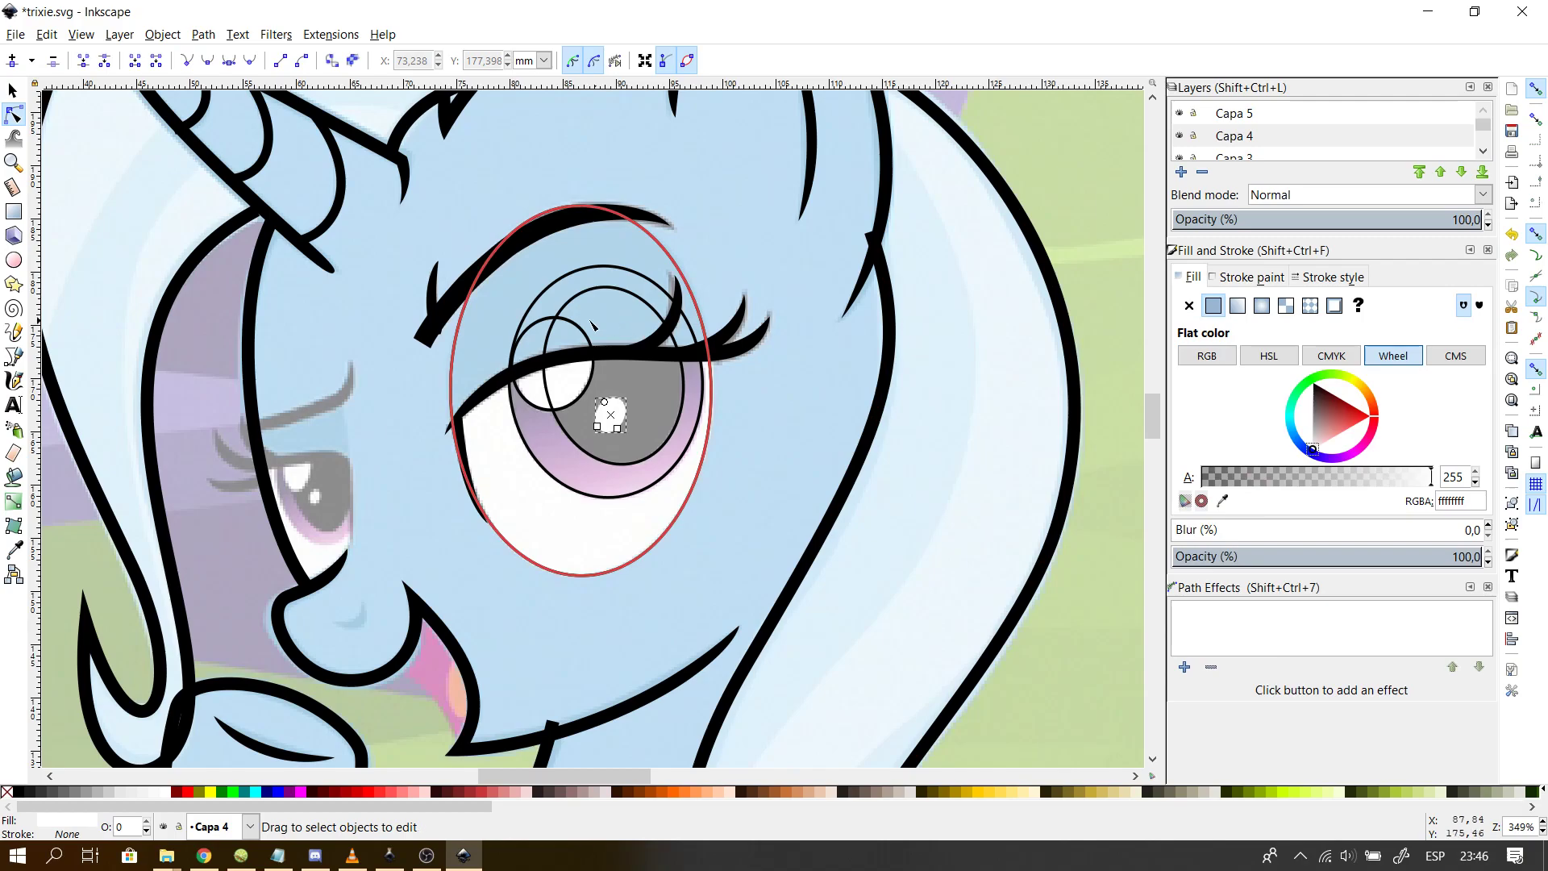
pyautogui.press('Escape')
# - Remove the stroke from the large eye's bigger highlight ellipse and give it a flat white fill (ffffffff)
pyautogui.click(590, 387)
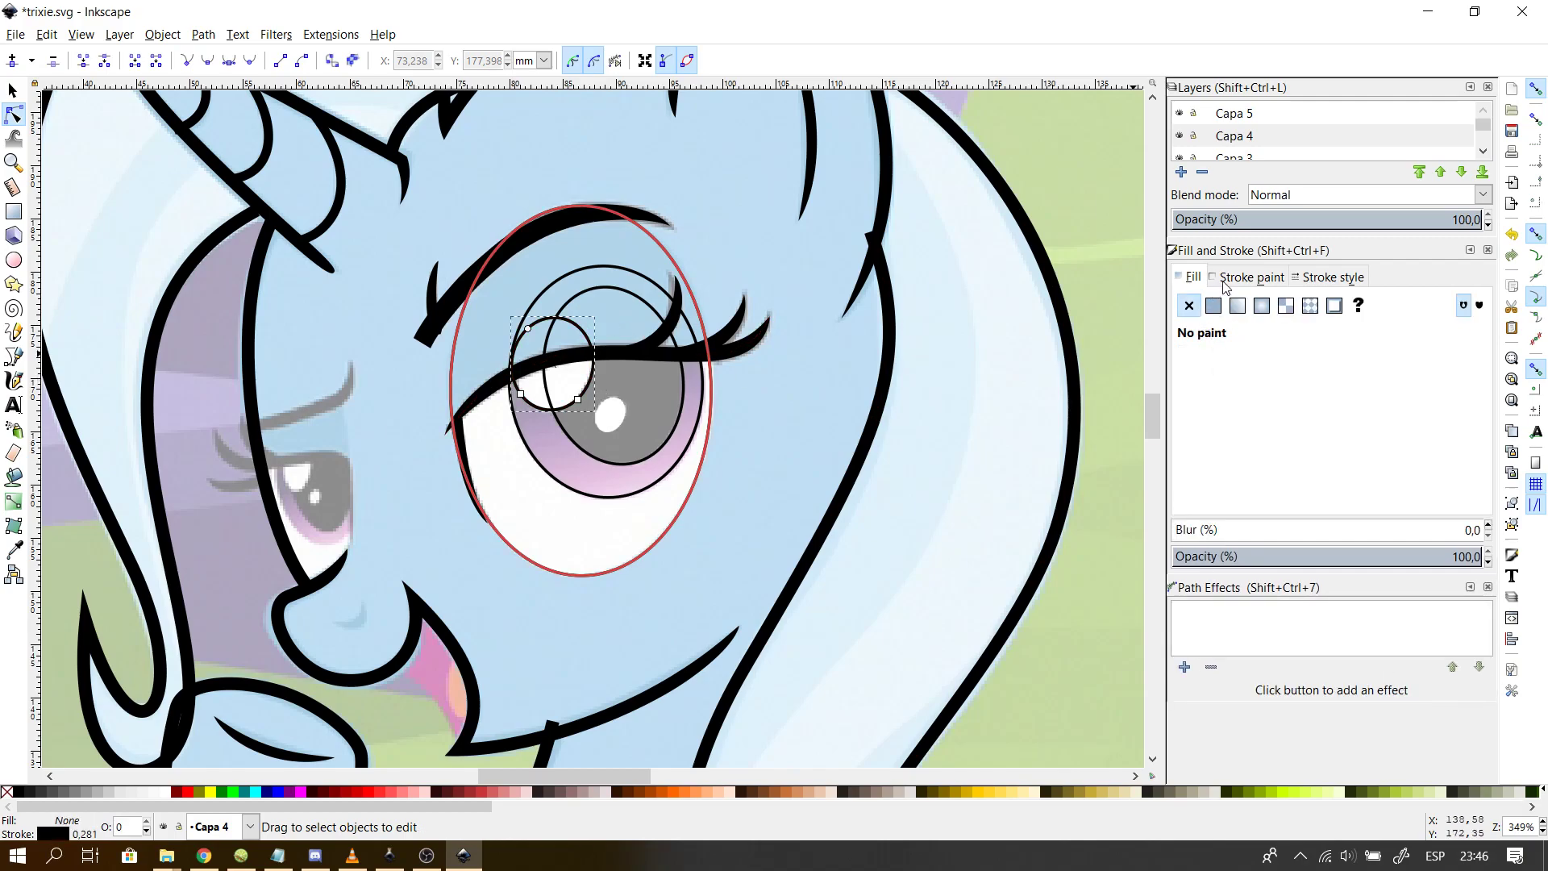
pyautogui.click(1246, 277)
pyautogui.click(1312, 449)
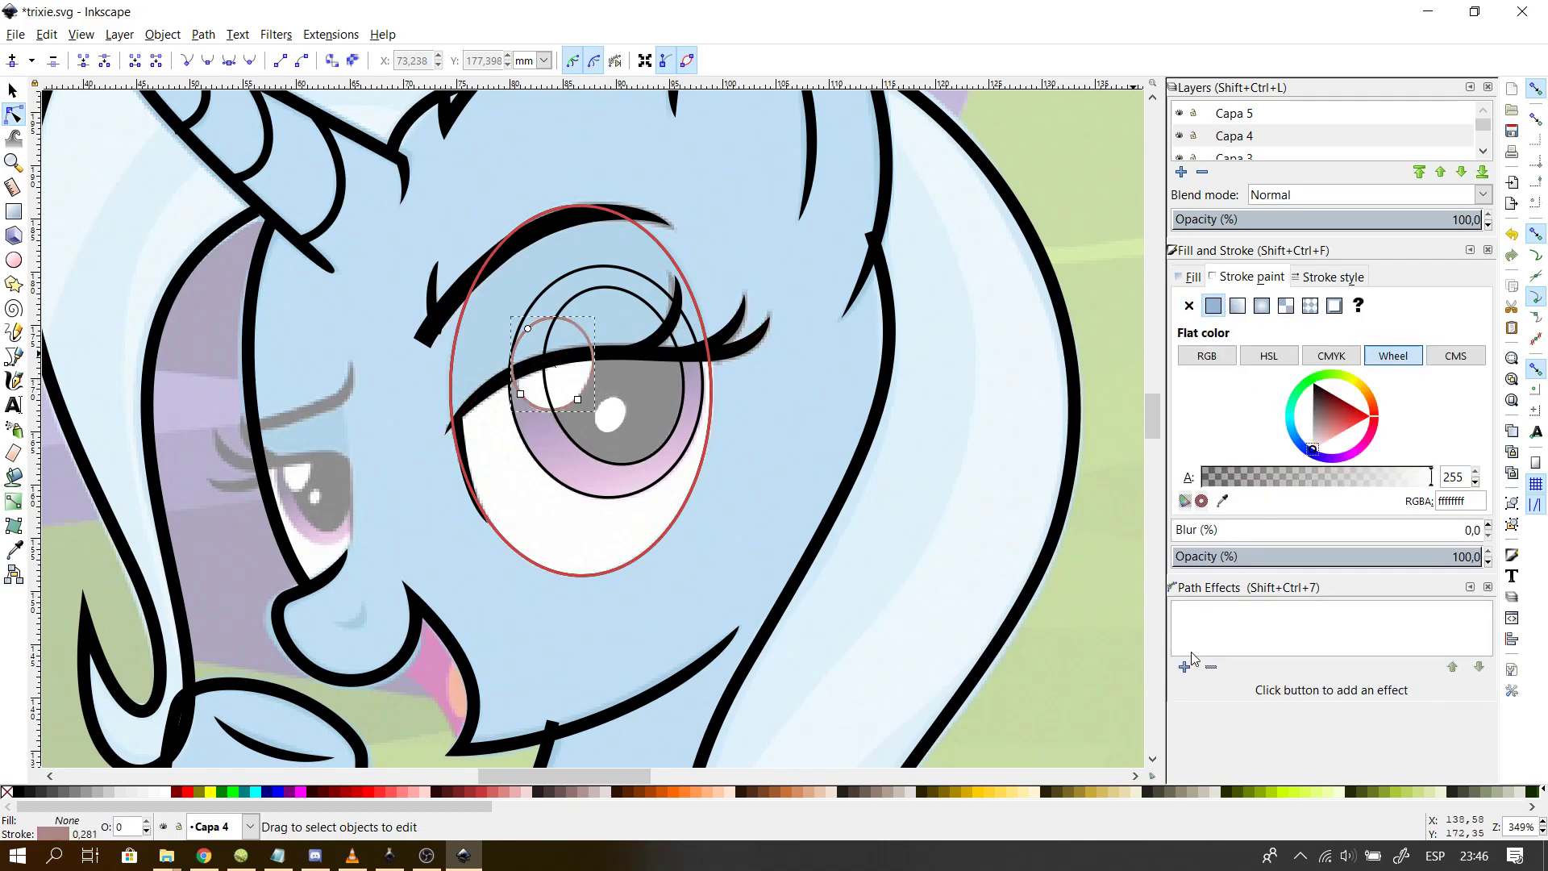
pyautogui.click(1190, 304)
pyautogui.click(1192, 277)
pyautogui.click(1213, 305)
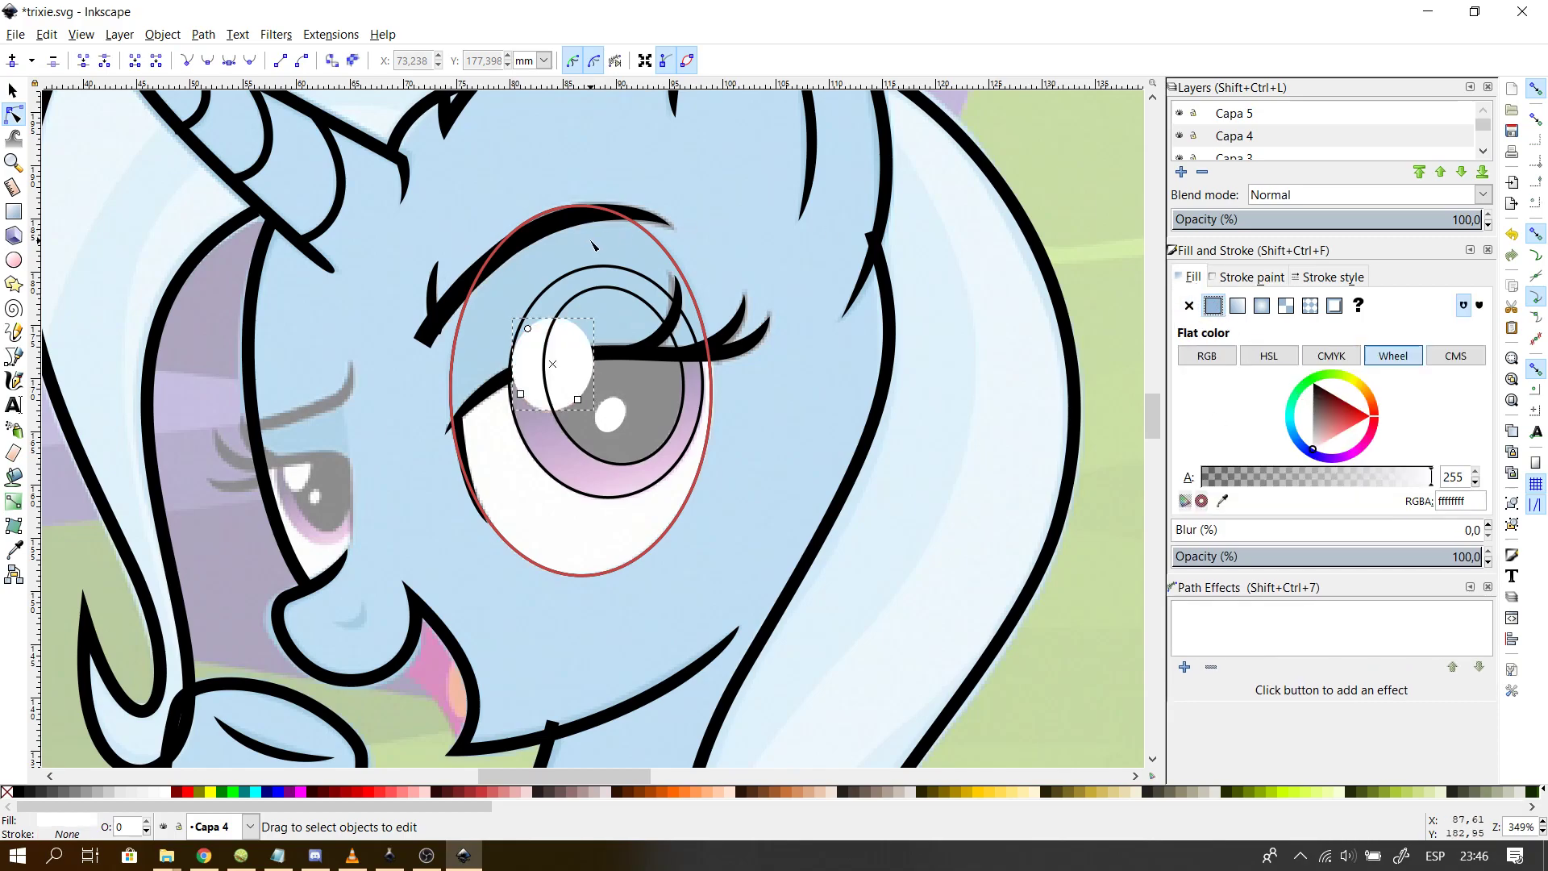
# - Raise the large white eye highlight above the pupil outline to the top of the stacking order
pyautogui.click(574, 451)
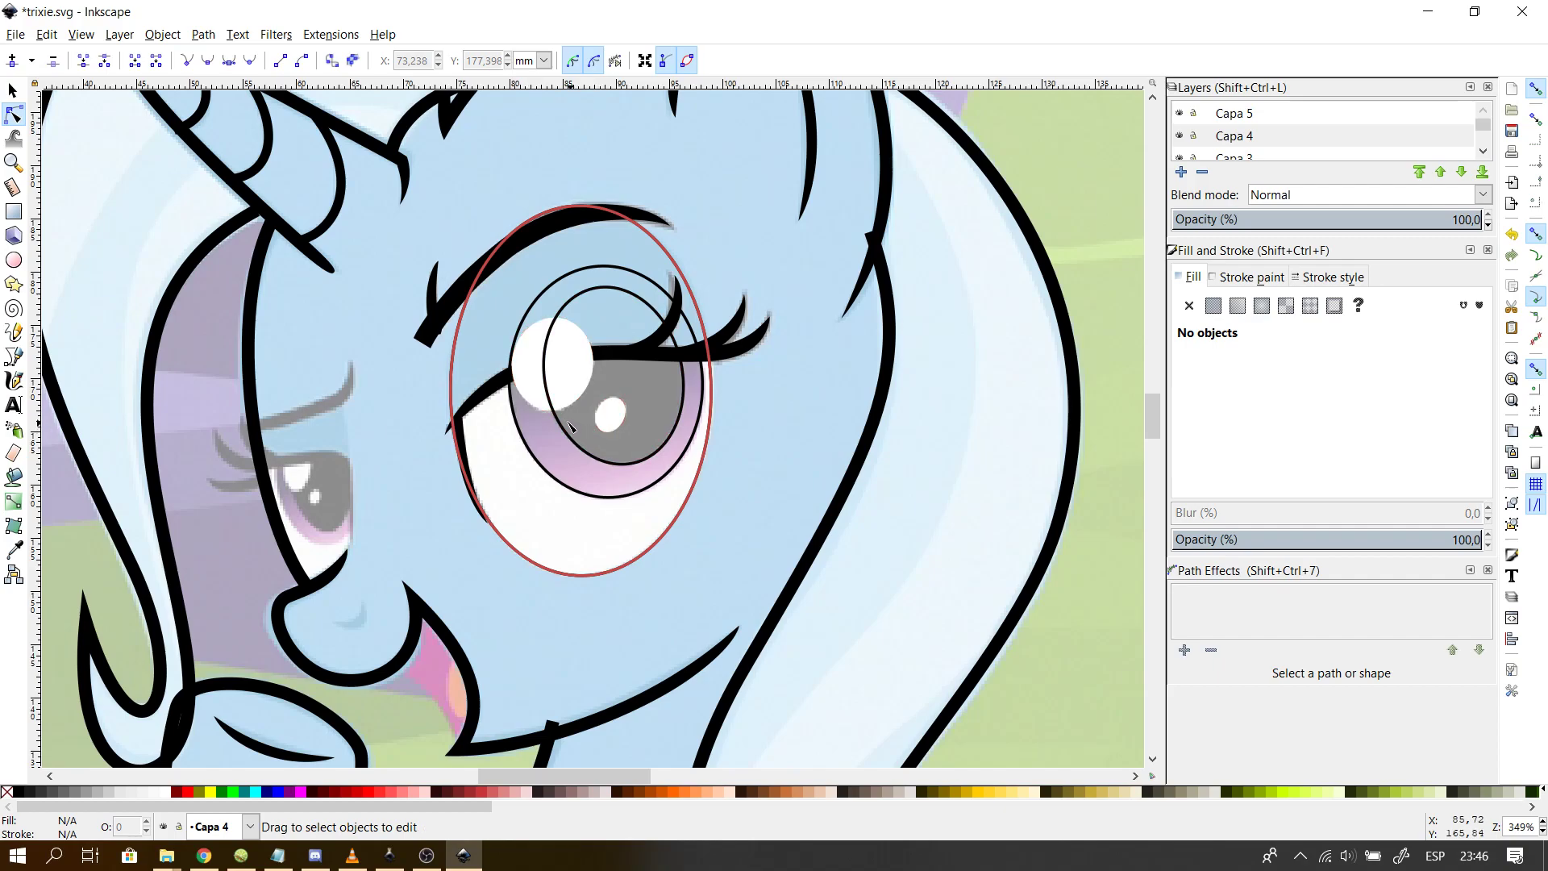
pyautogui.click(582, 397)
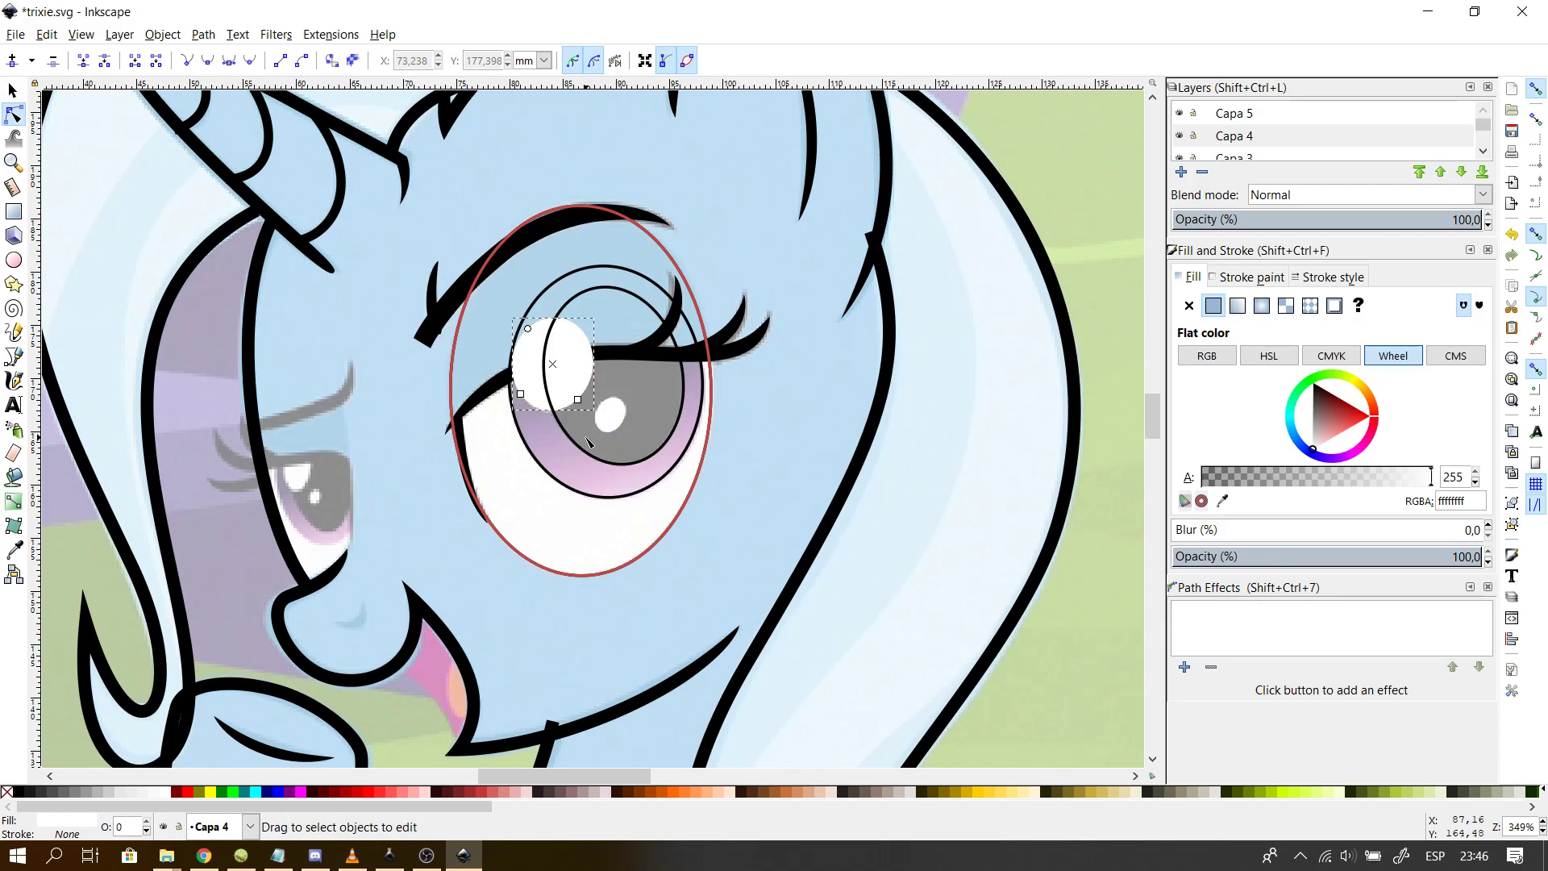
pyautogui.click(580, 453)
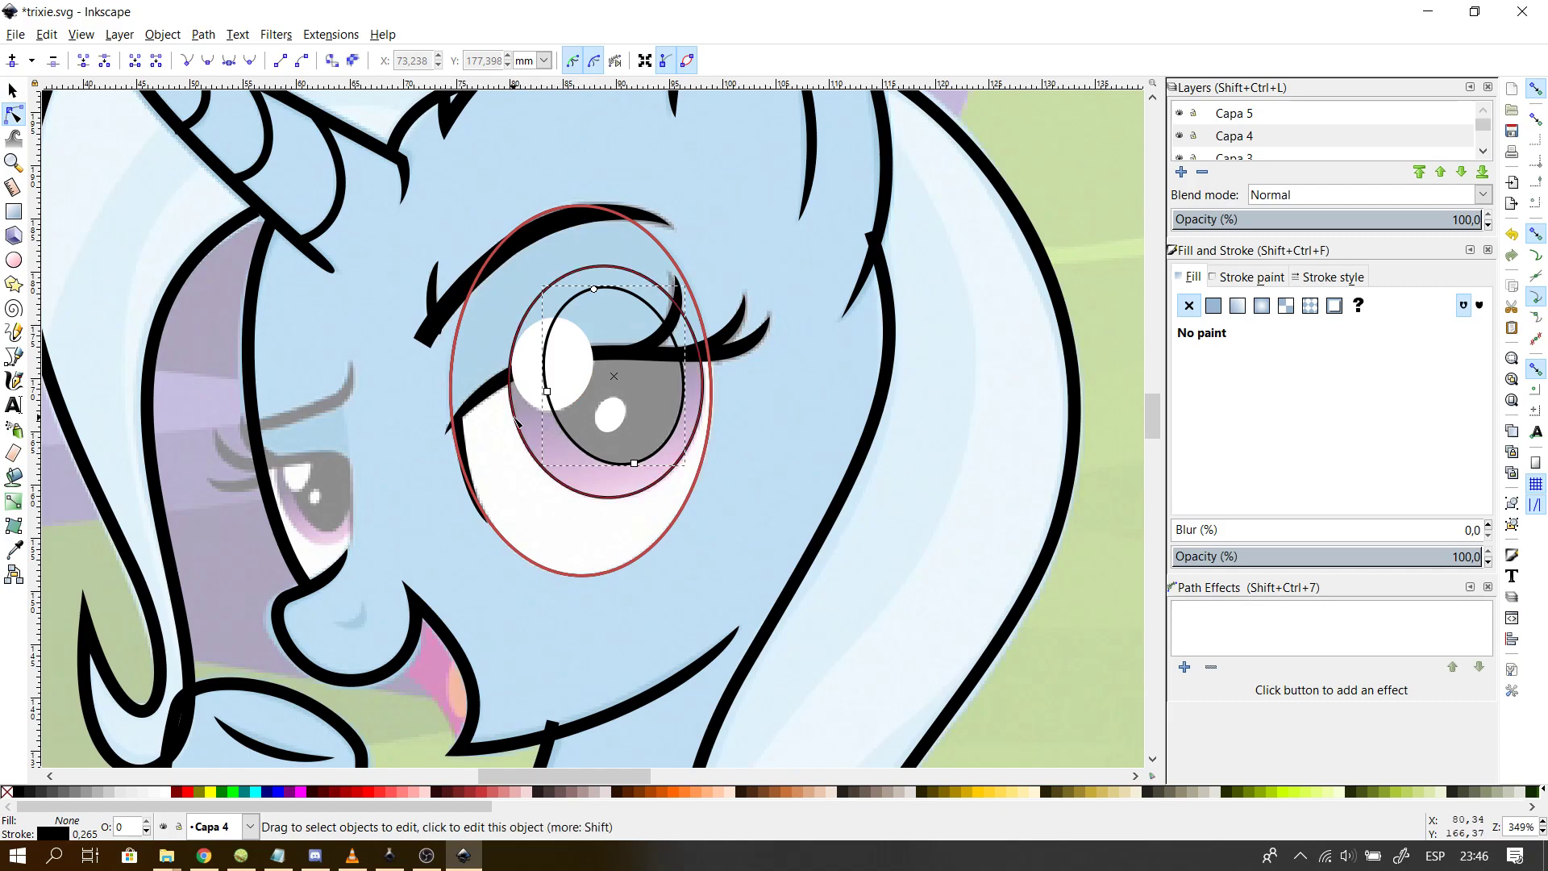
pyautogui.click(530, 377)
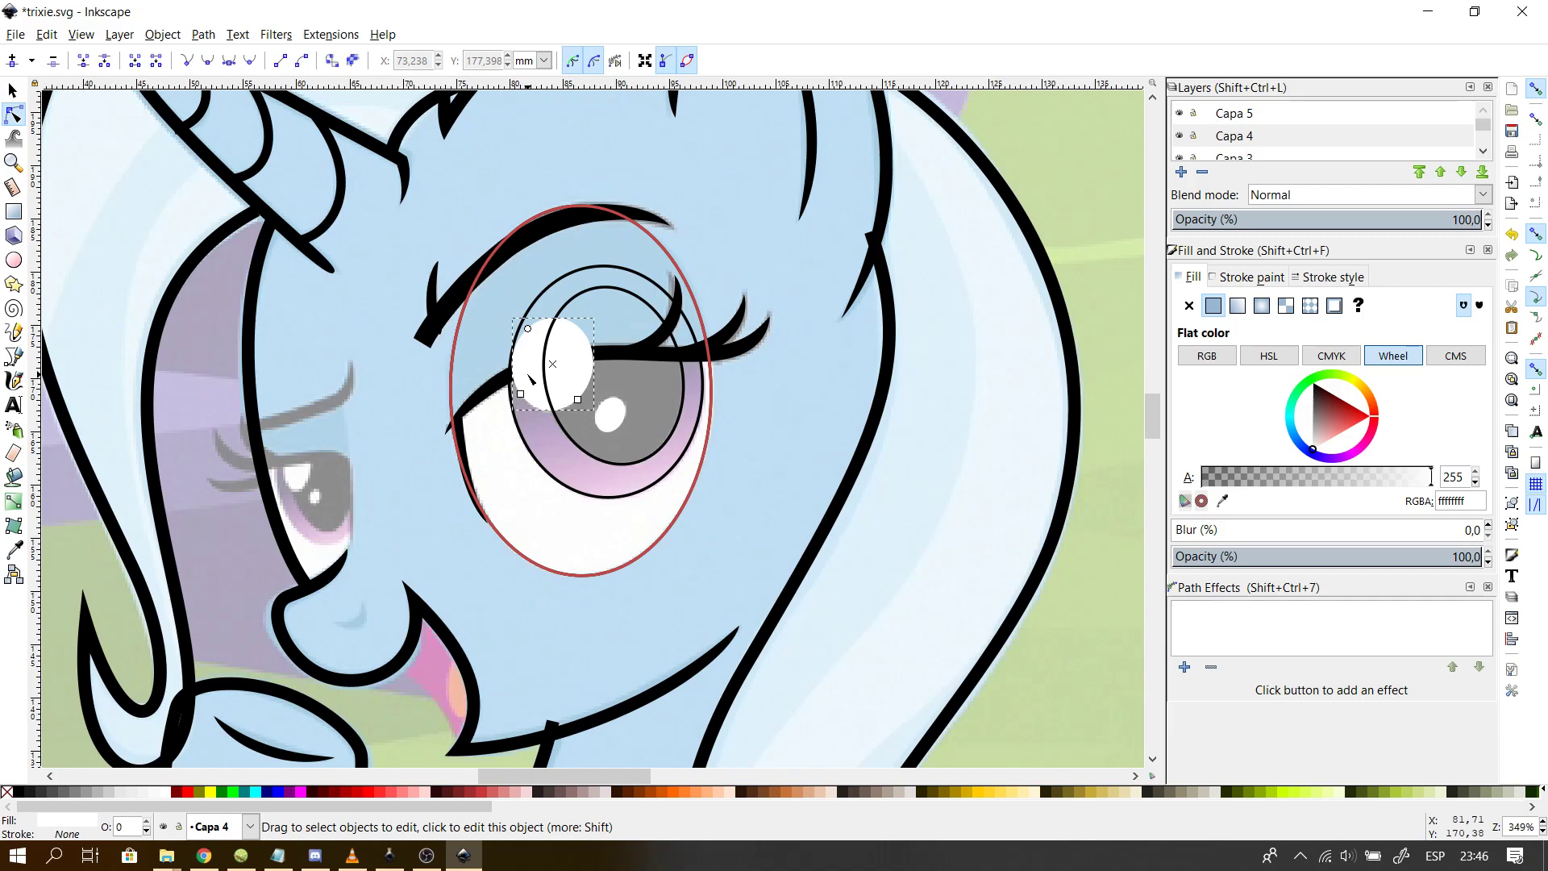
pyautogui.click(119, 35)
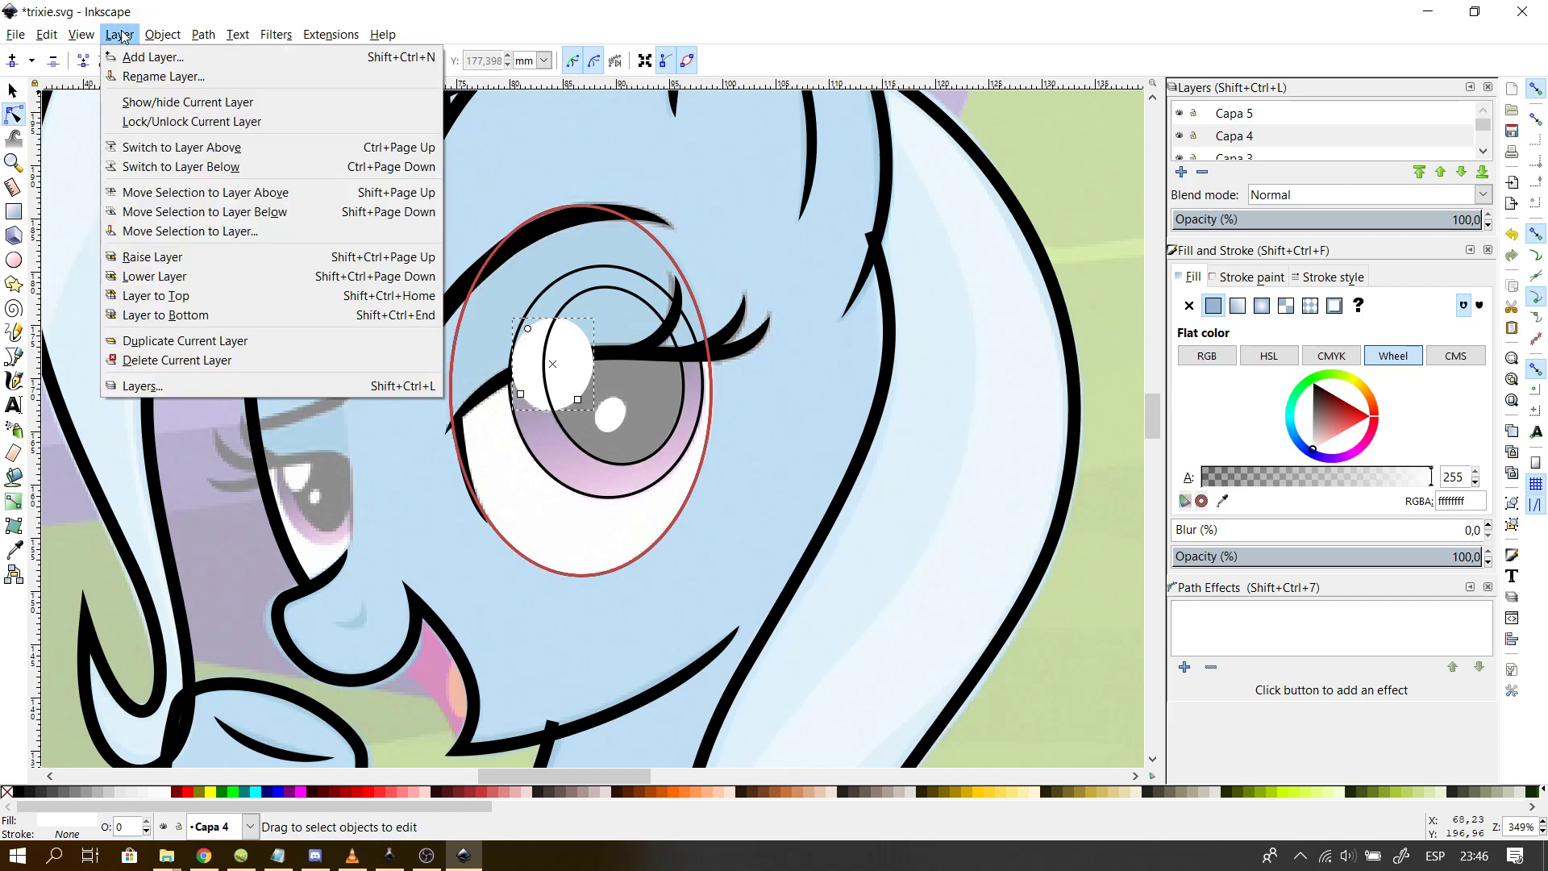
pyautogui.moveTo(148, 34)
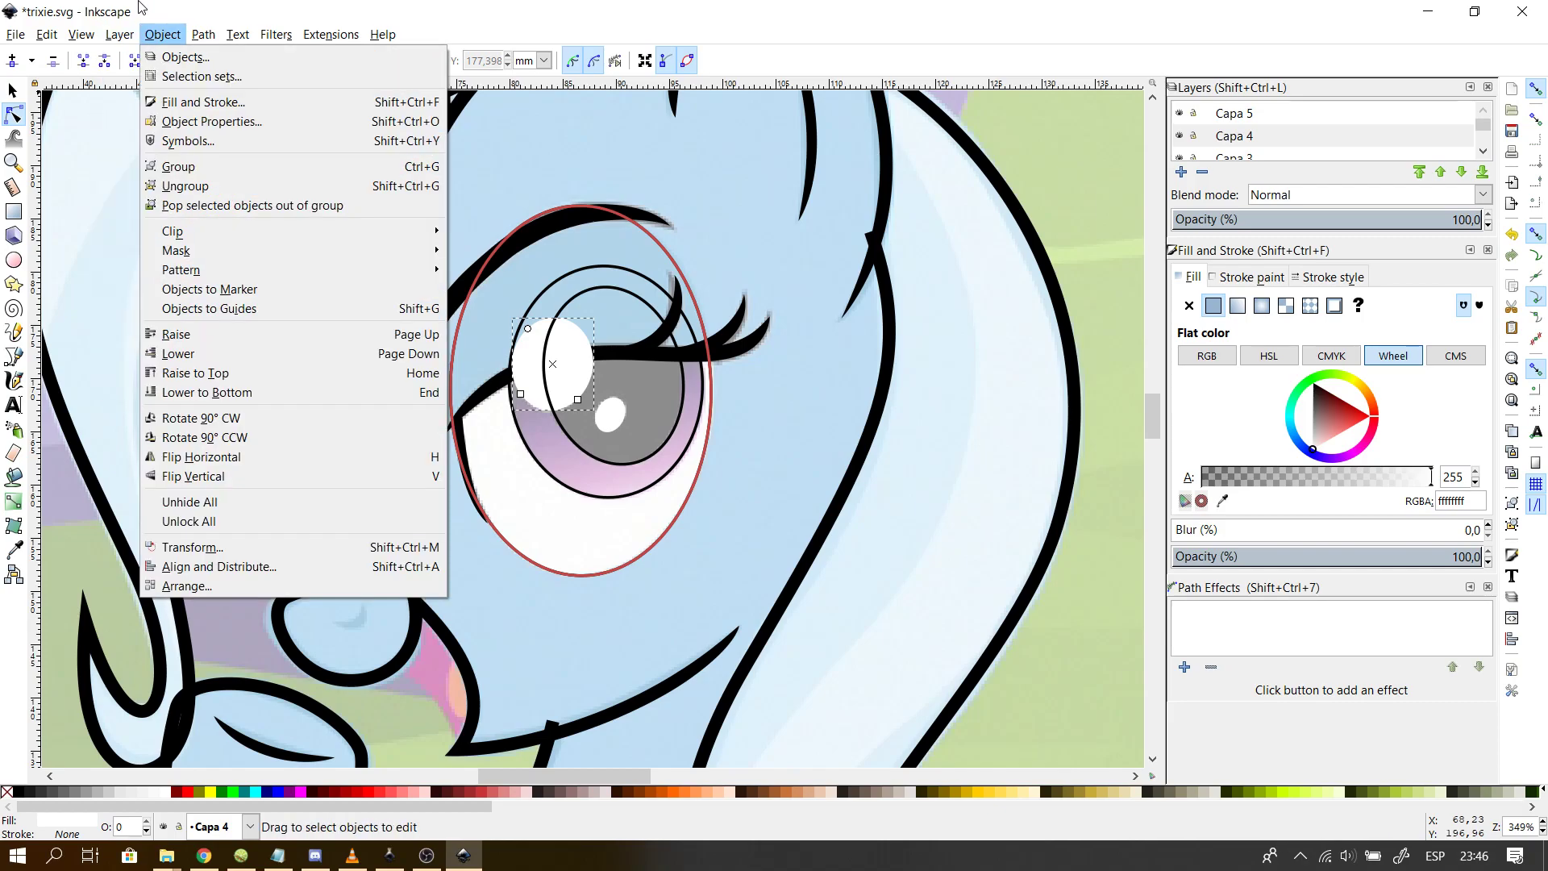
pyautogui.click(191, 334)
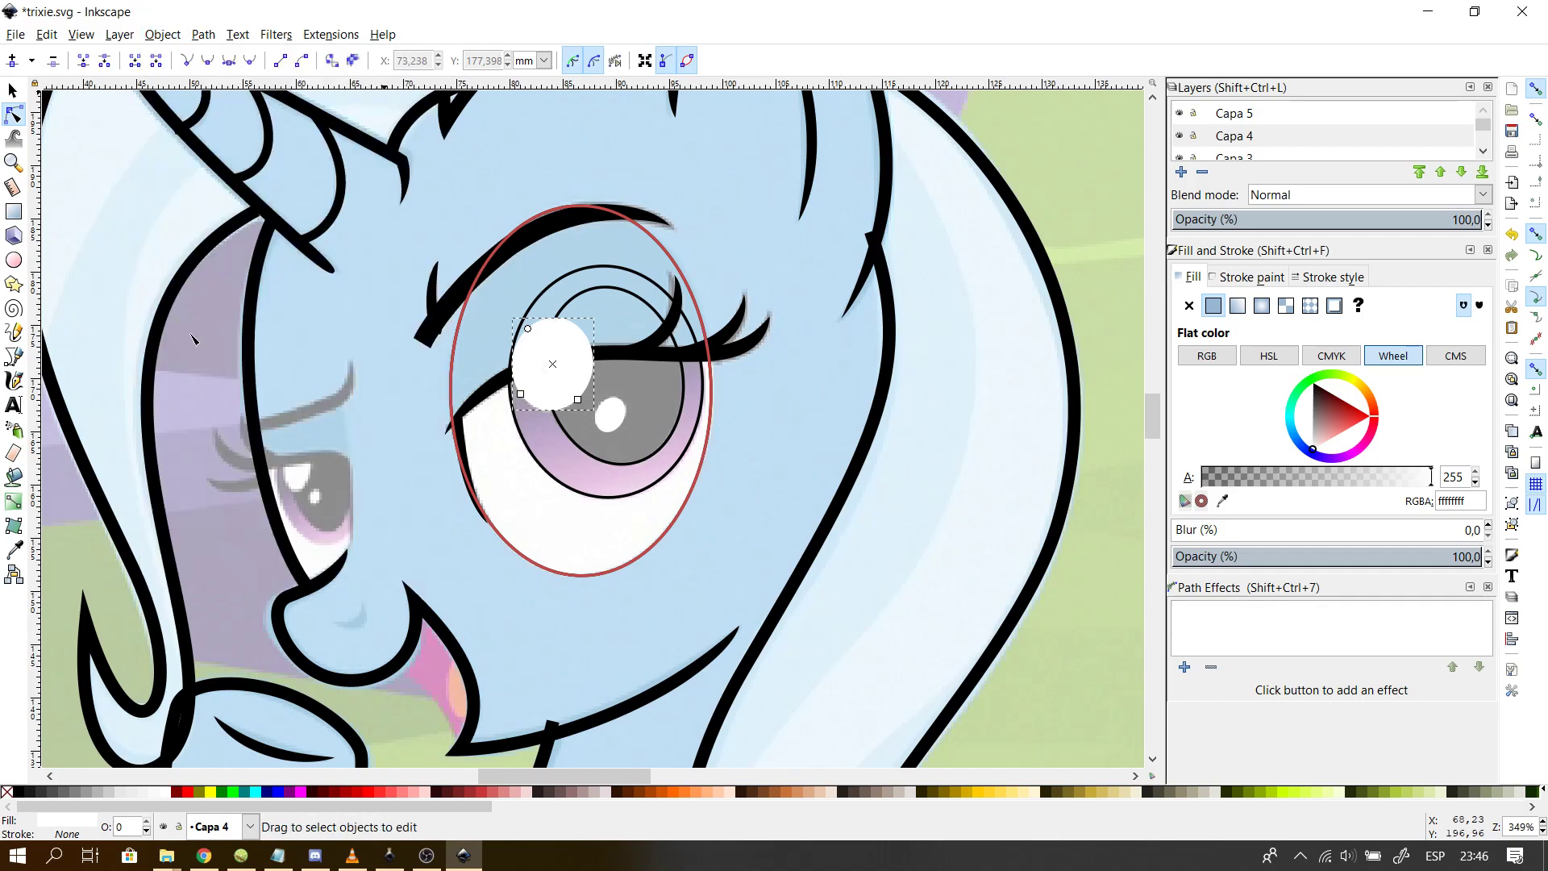
pyautogui.click(127, 40)
pyautogui.moveTo(162, 35)
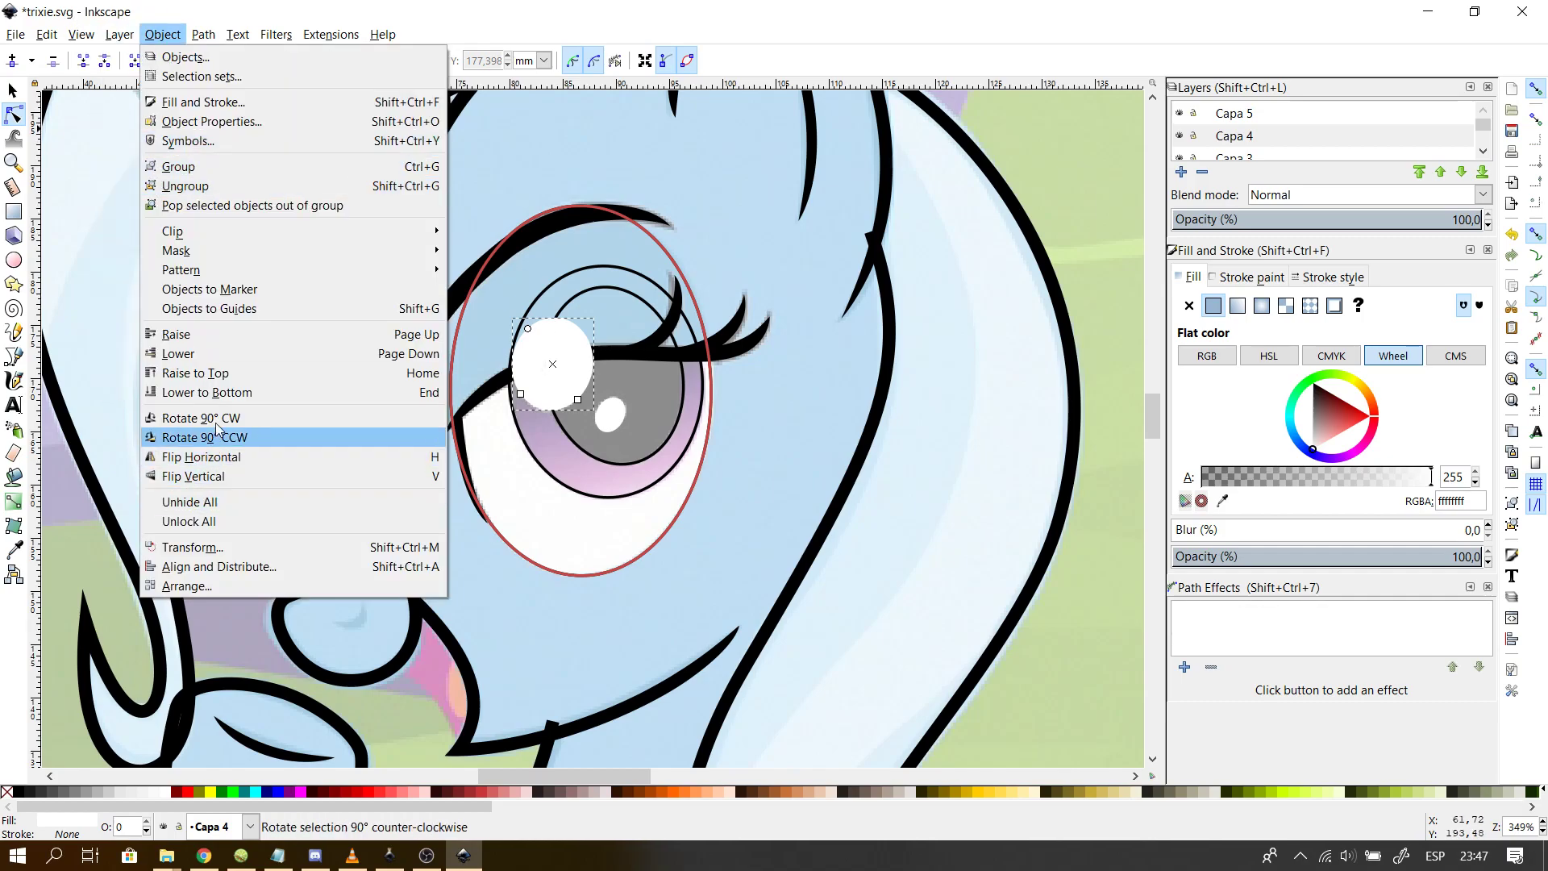
pyautogui.click(226, 379)
# - Raise the small white highlight inside the pupil to the top of the stacking order
pyautogui.click(611, 414)
pyautogui.click(89, 35)
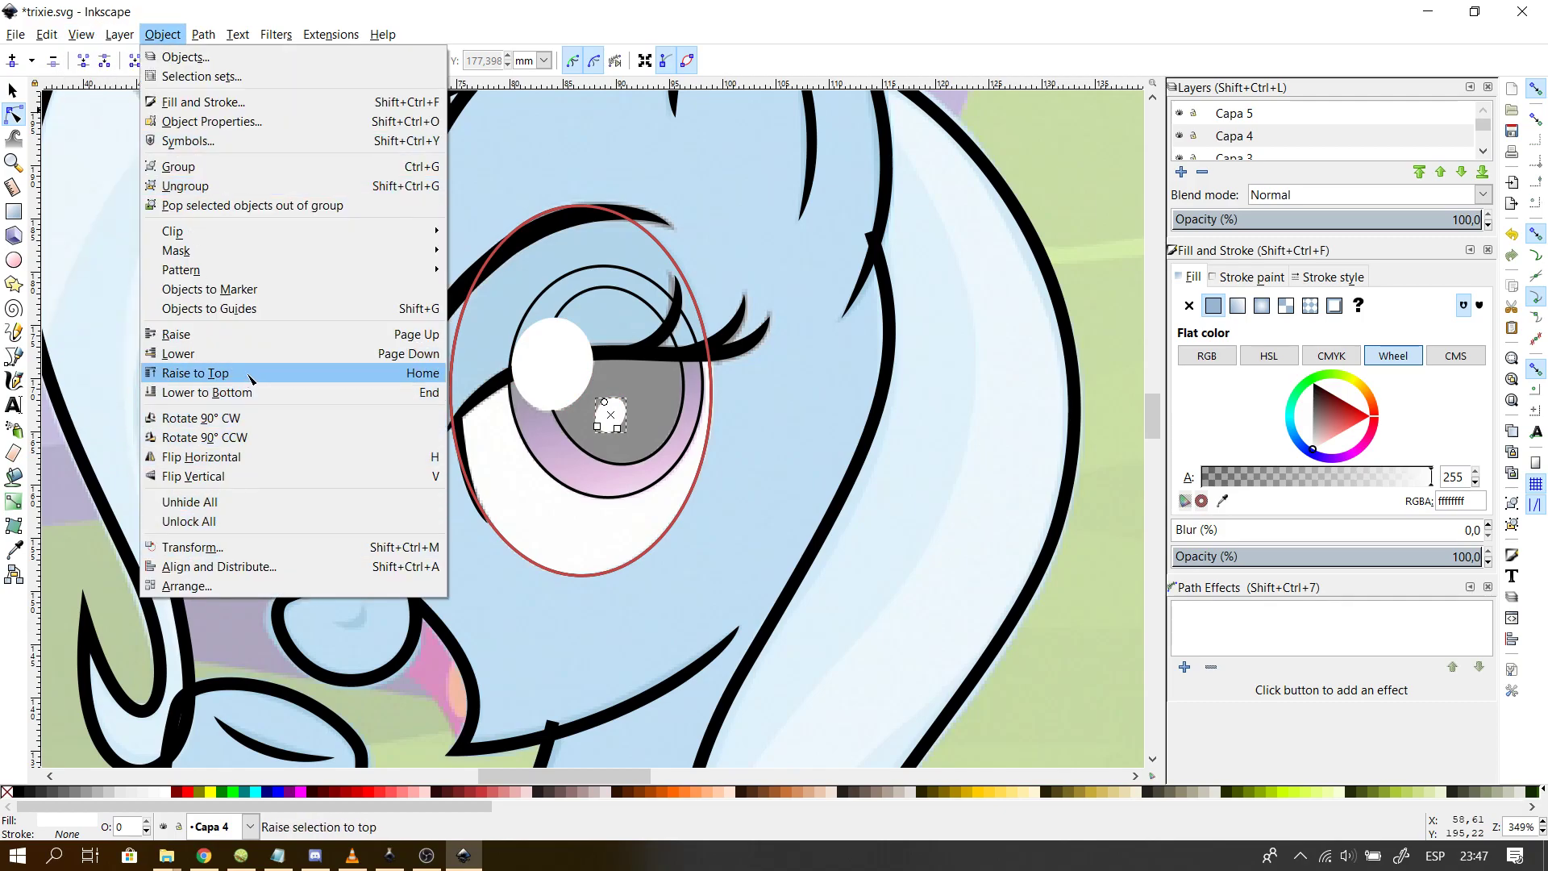
pyautogui.click(249, 379)
pyautogui.click(695, 452)
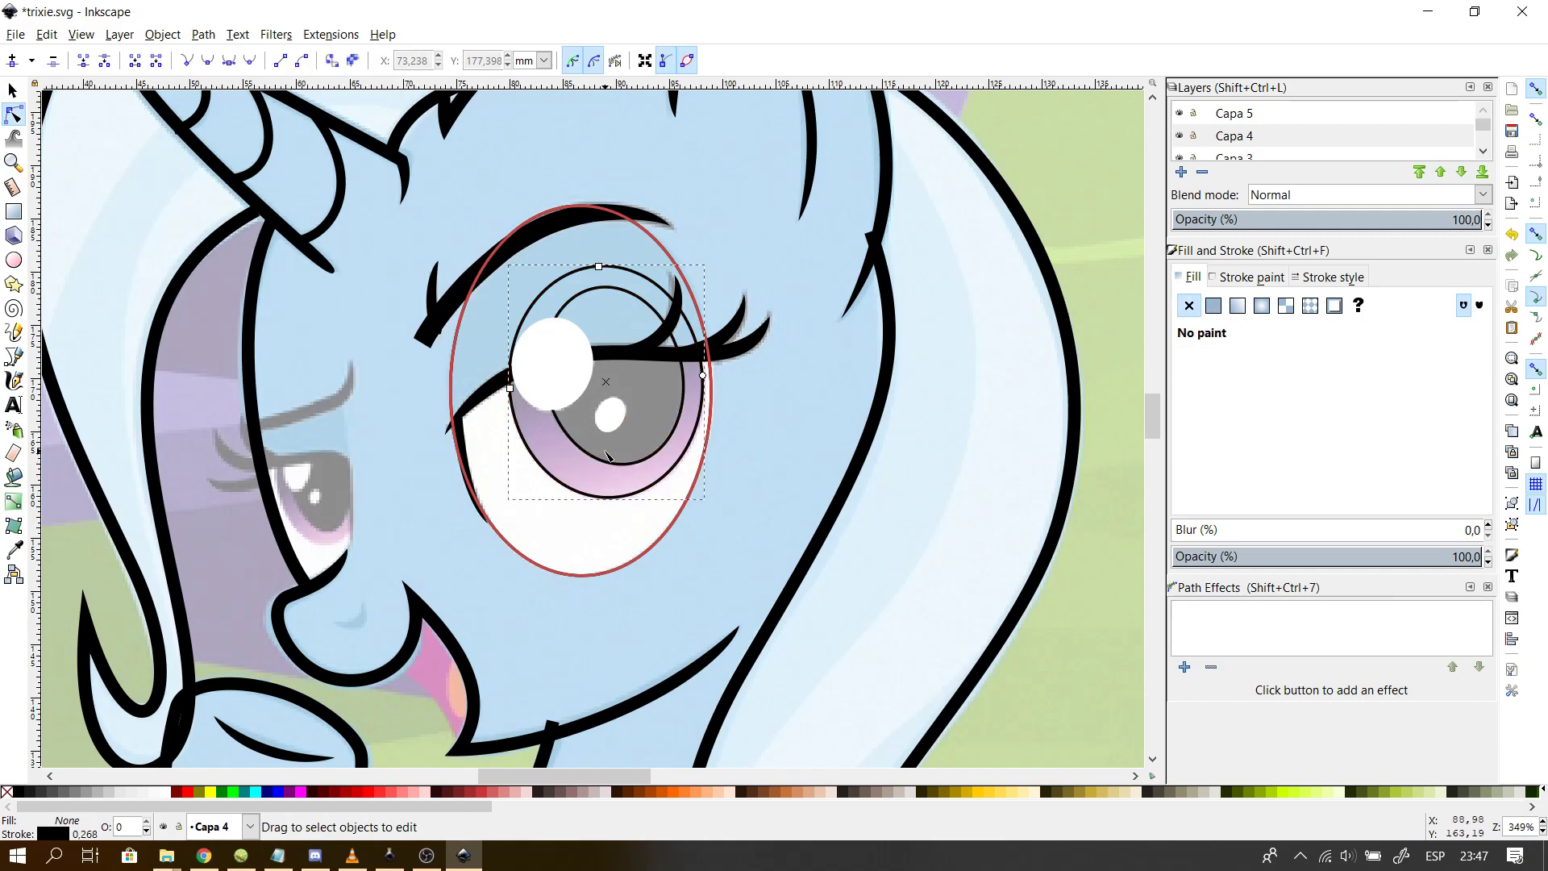
pyautogui.press('Escape')
# - Fill the inner pupil ellipse with flat black and remove its stroke
pyautogui.click(613, 458)
pyautogui.click(1213, 306)
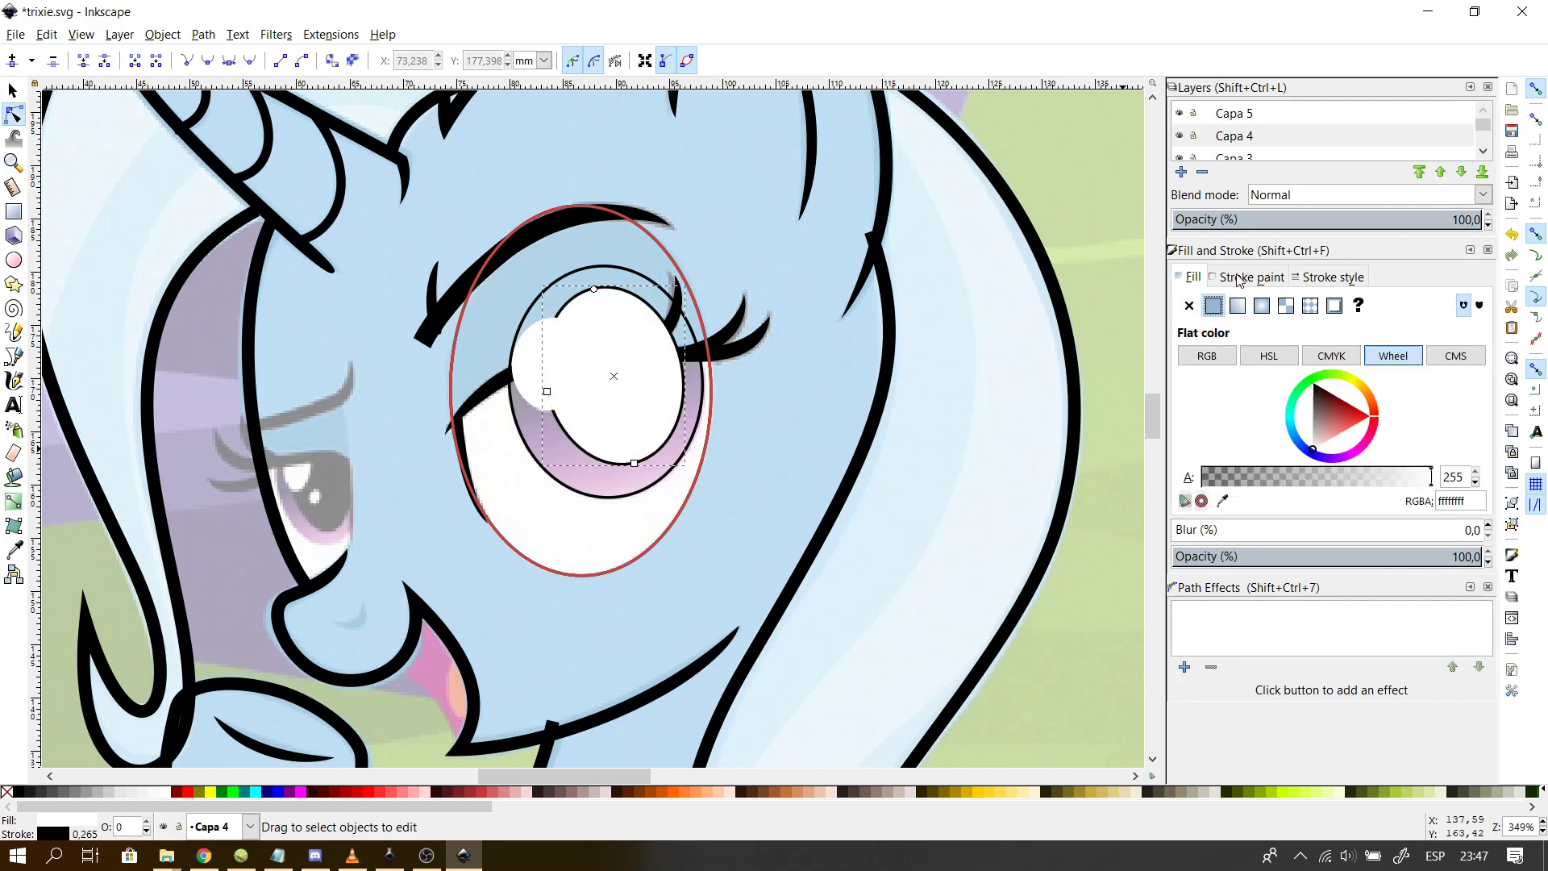
pyautogui.click(1237, 277)
pyautogui.click(1189, 305)
pyautogui.click(1194, 278)
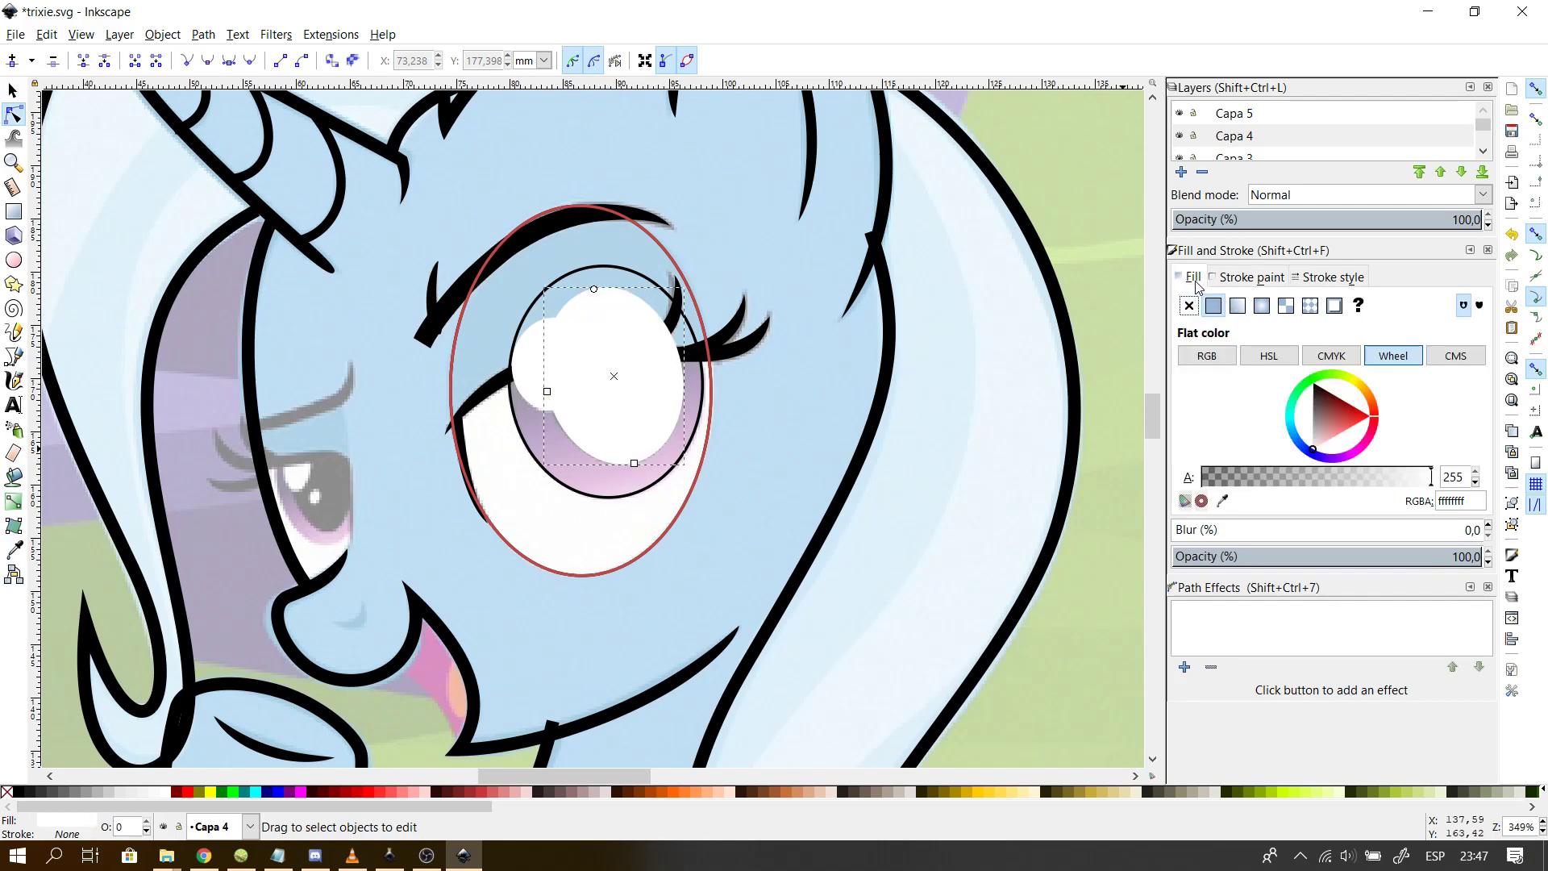
pyautogui.click(1319, 397)
pyautogui.click(686, 457)
pyautogui.press('Escape')
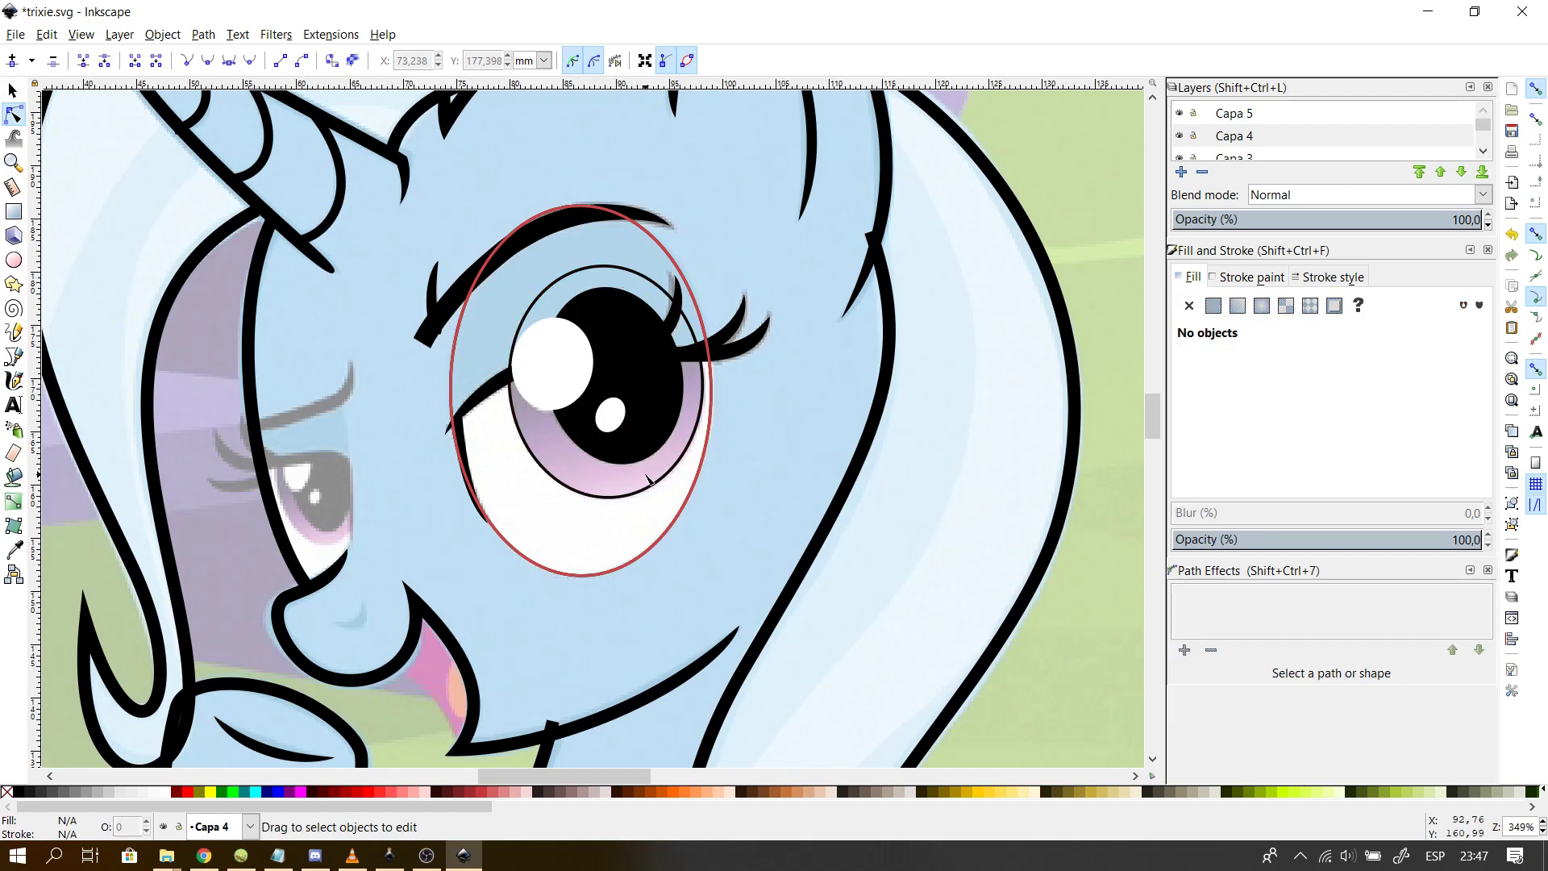
# - Select the iris ellipse around the pupil and save the drawing
pyautogui.click(1244, 277)
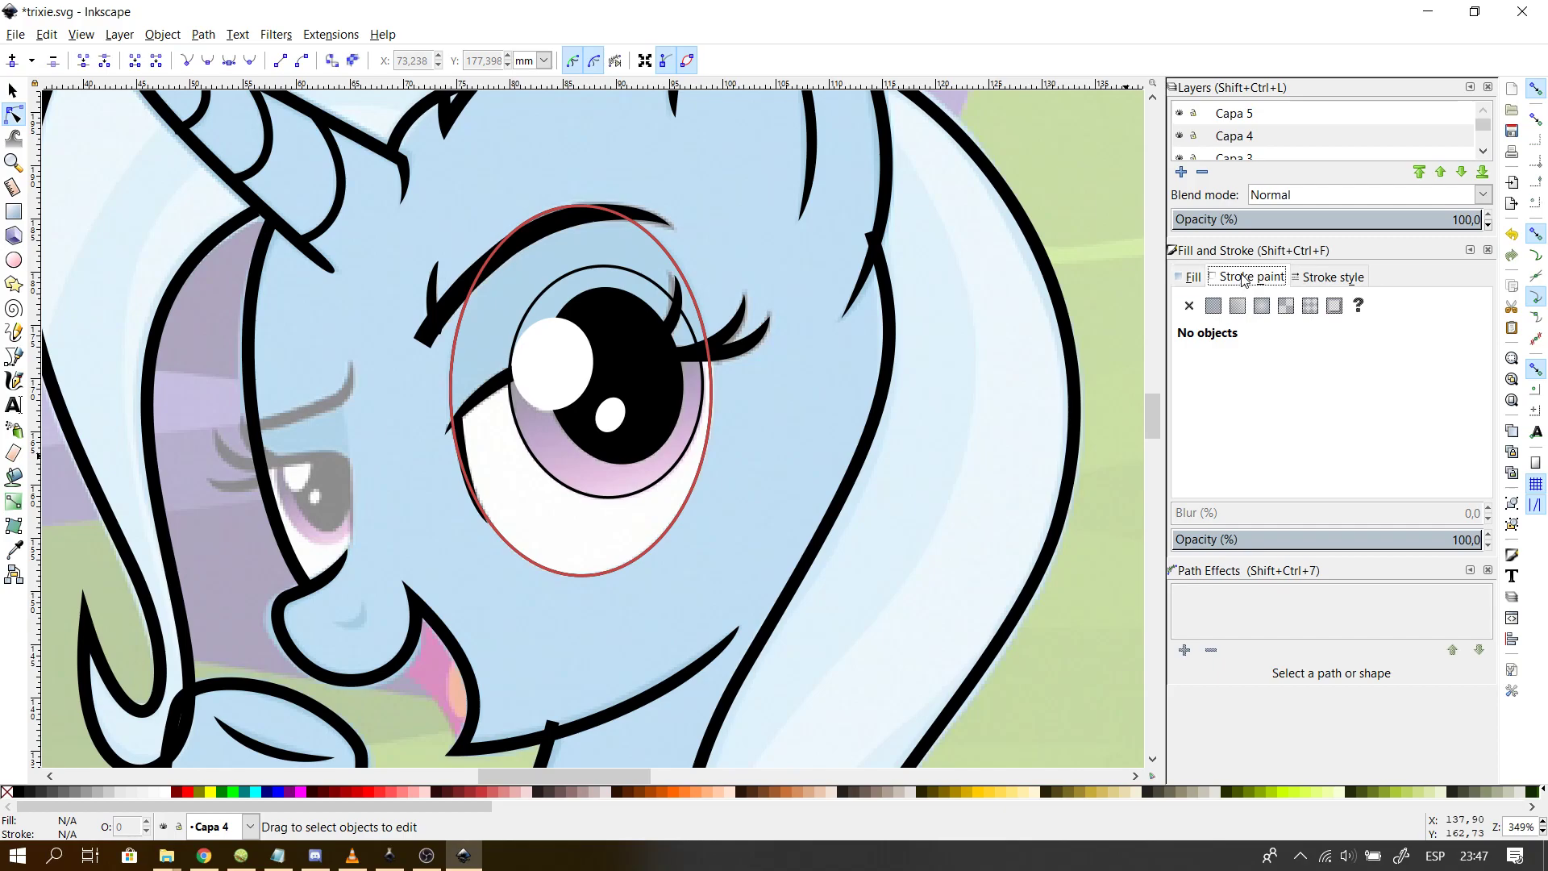
pyautogui.click(1191, 279)
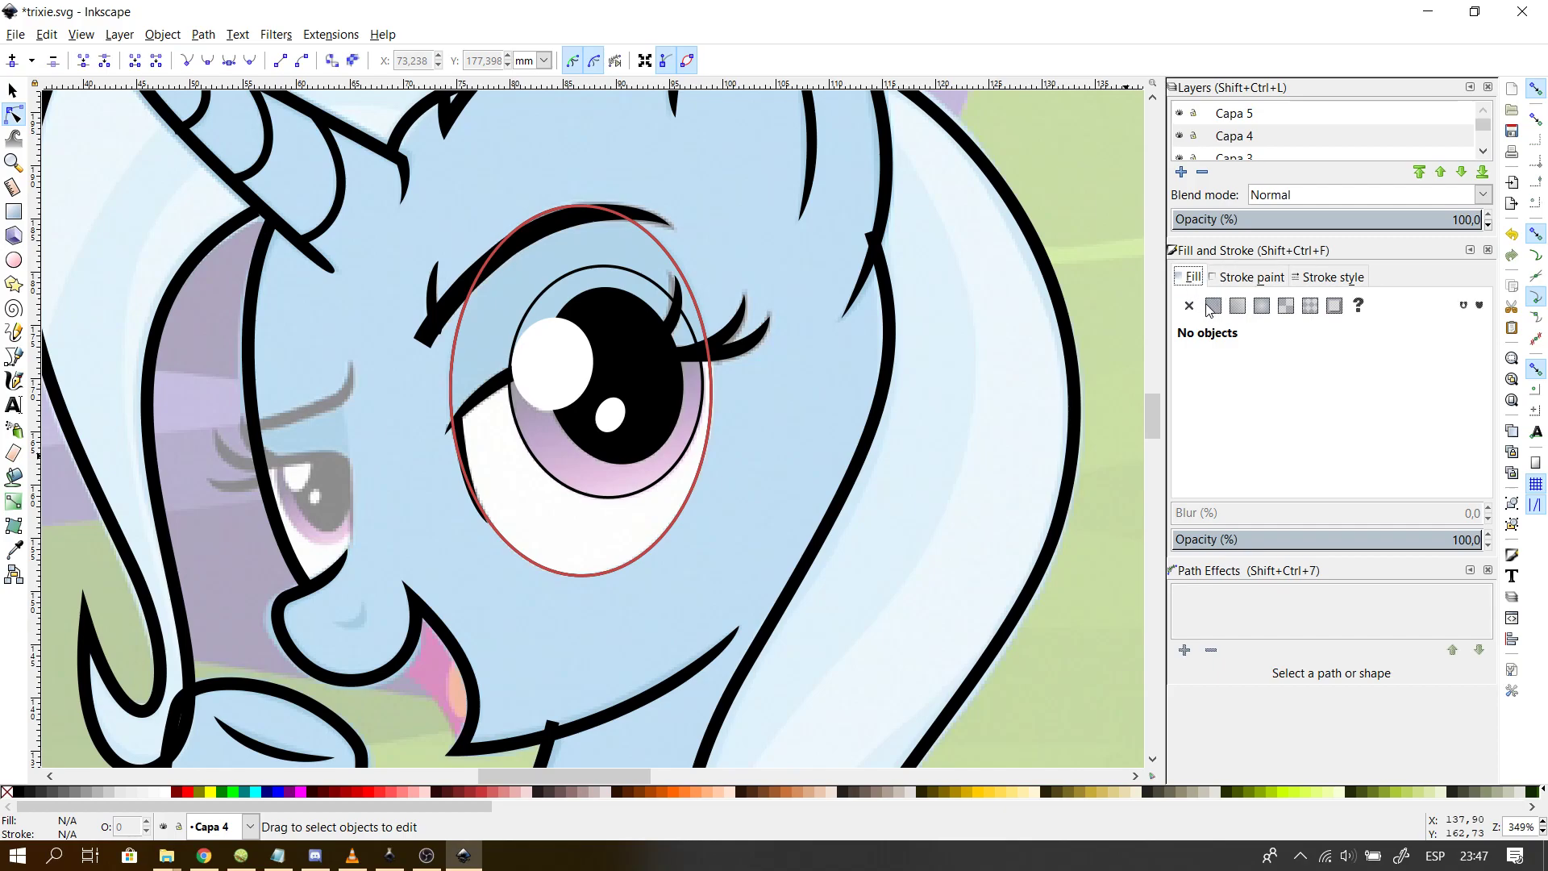
pyautogui.click(688, 495)
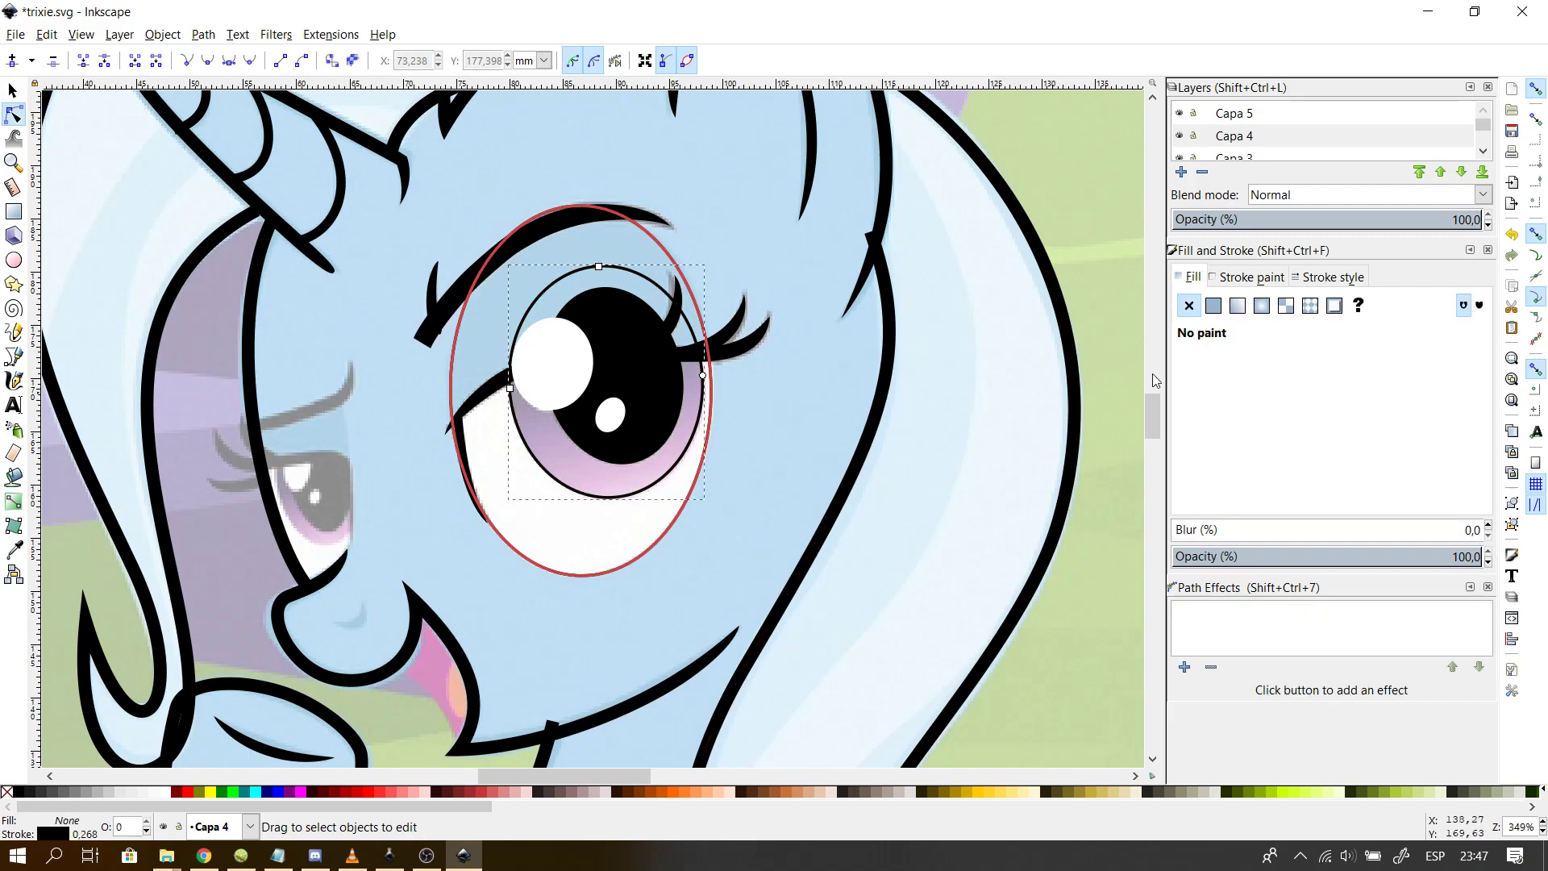
pyautogui.hotkey('ctrl', 's')
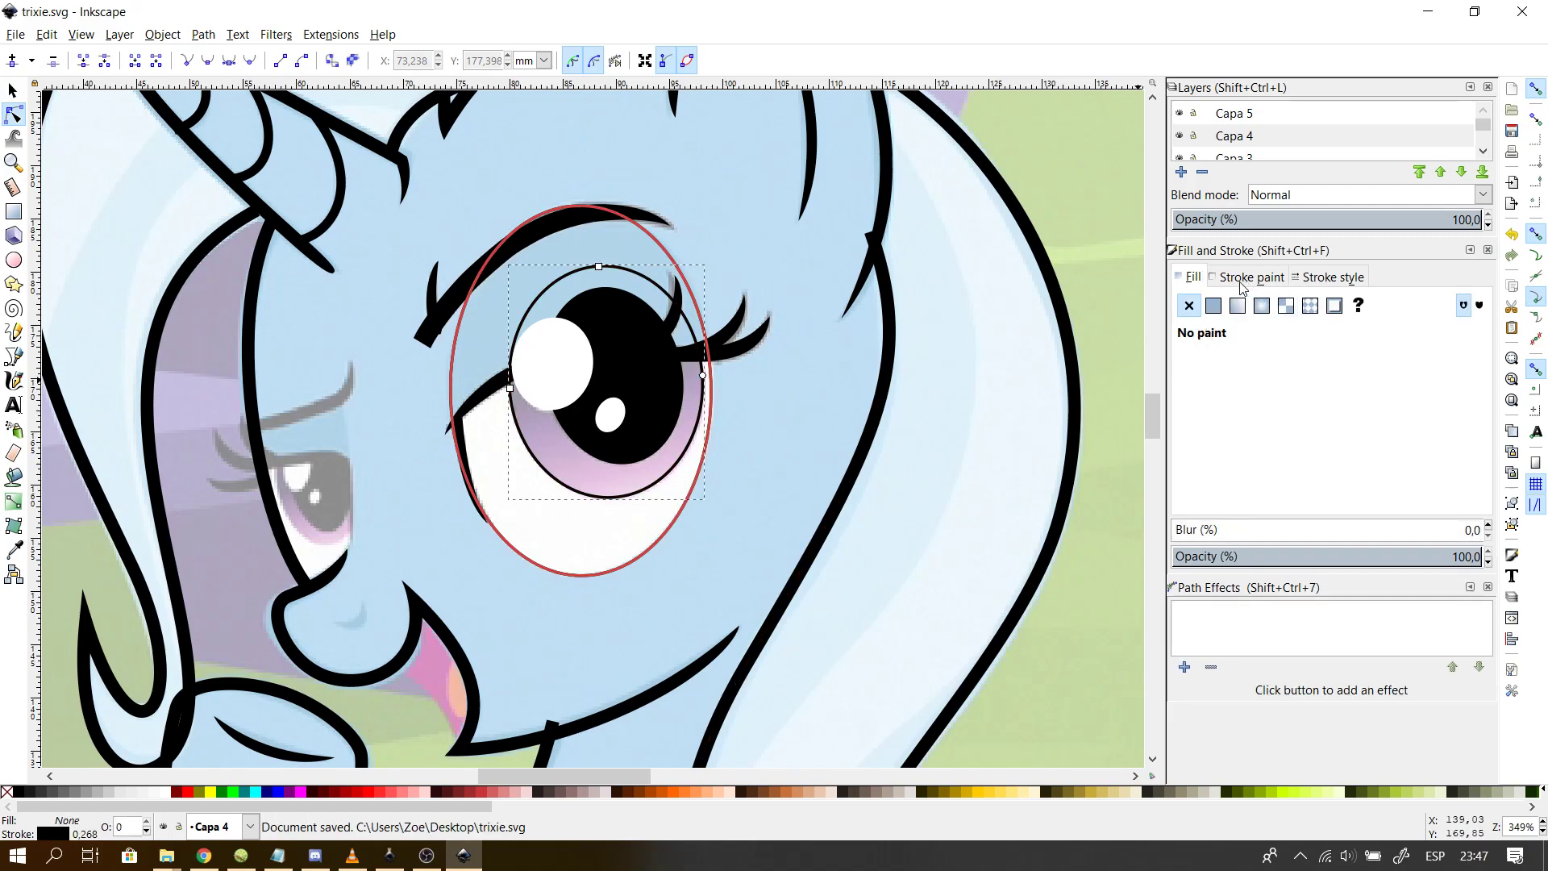
# - Remove the iris ellipse's stroke and give it a linear gradient fill
pyautogui.click(1243, 288)
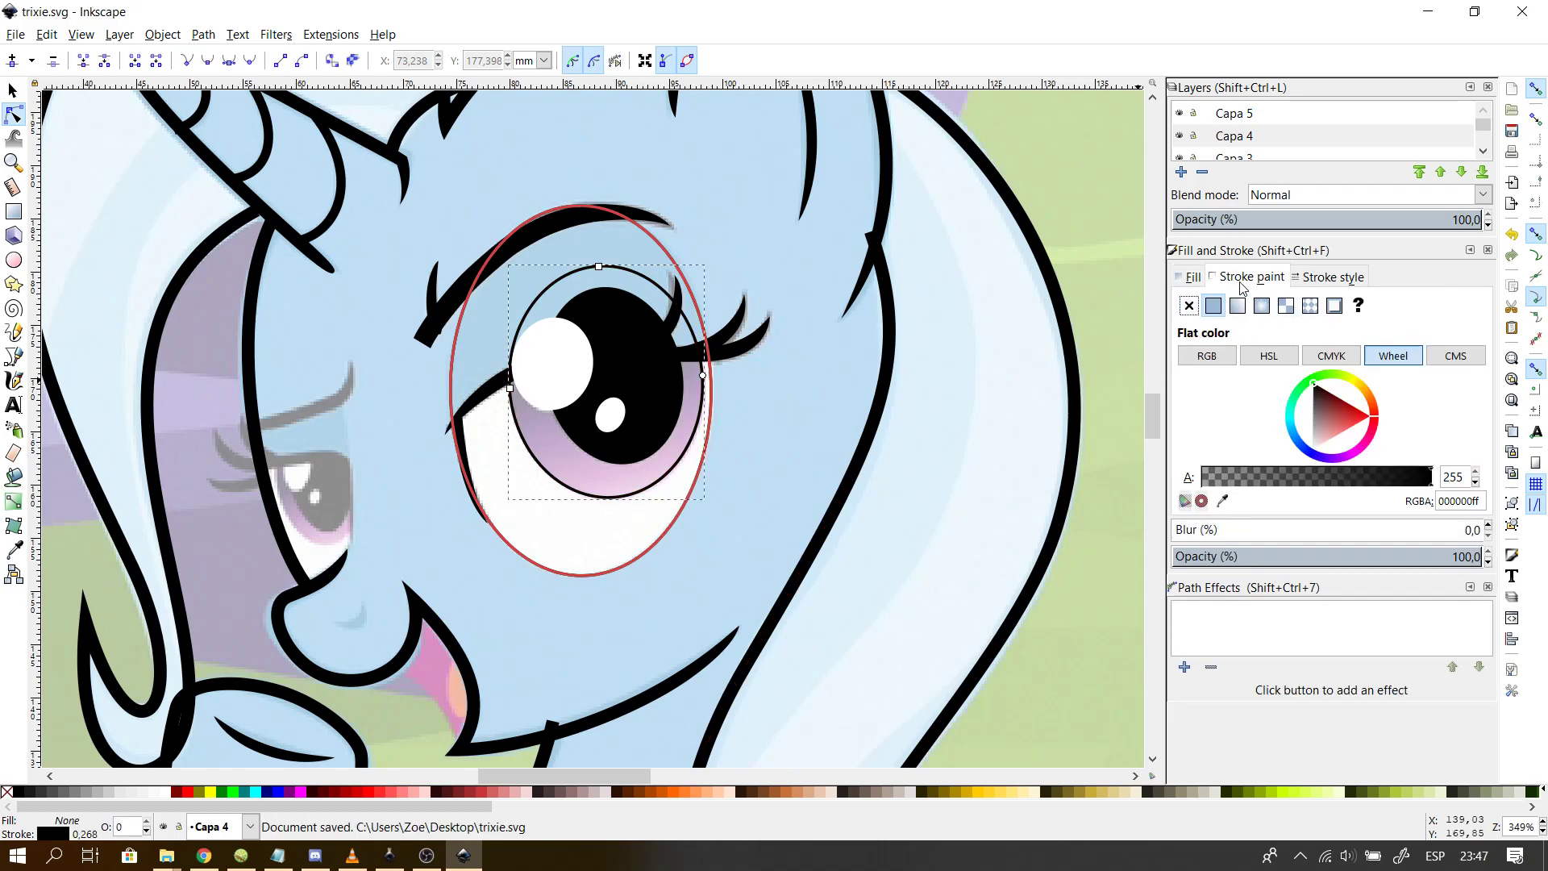
pyautogui.click(1193, 310)
pyautogui.click(1191, 277)
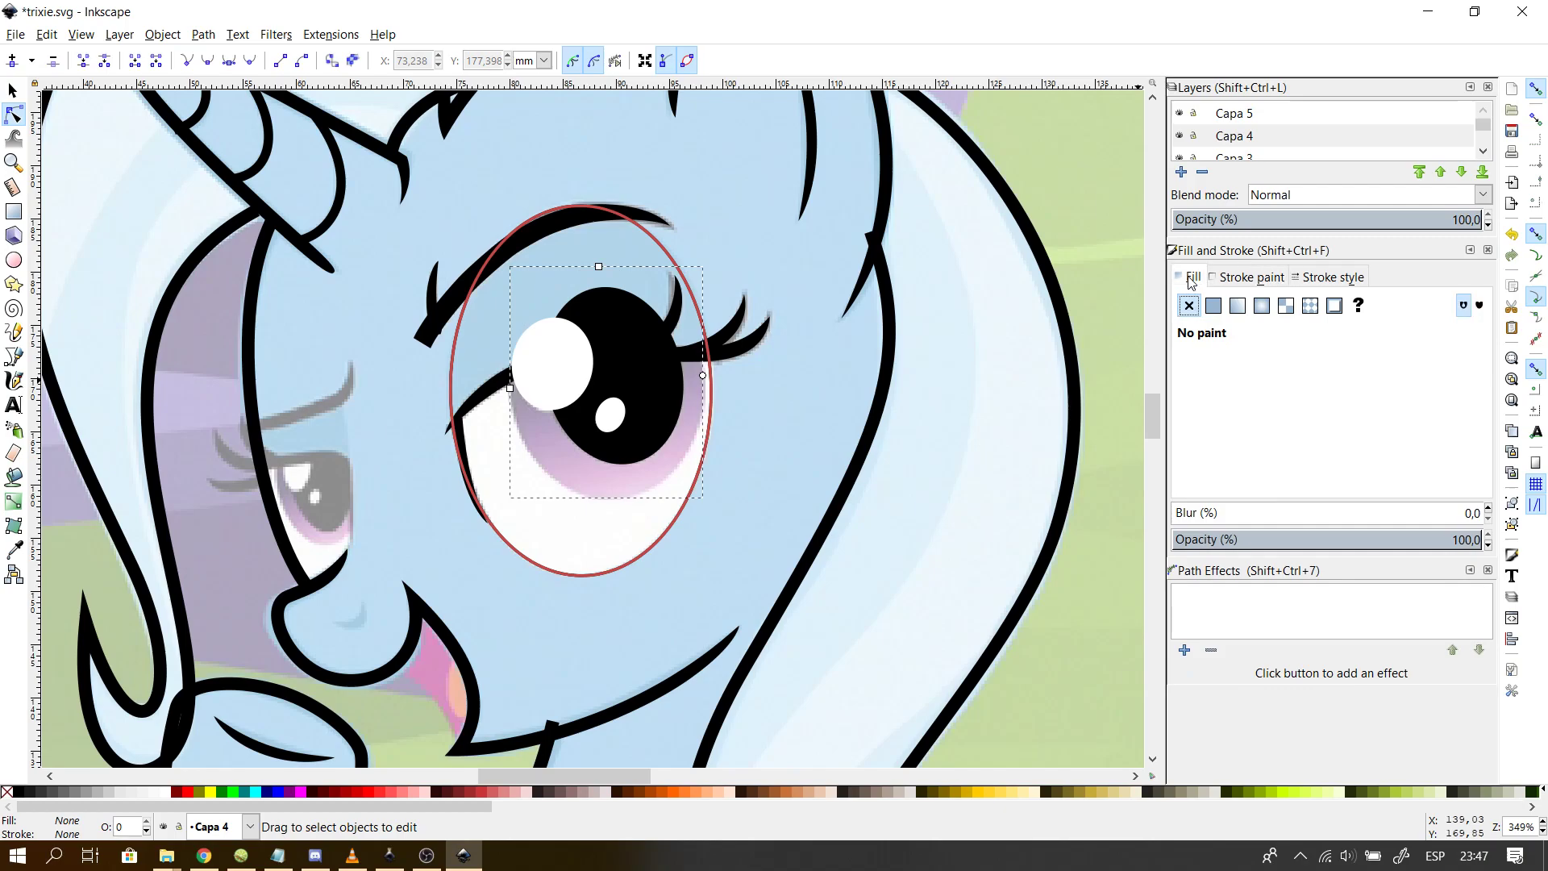
pyautogui.click(1237, 307)
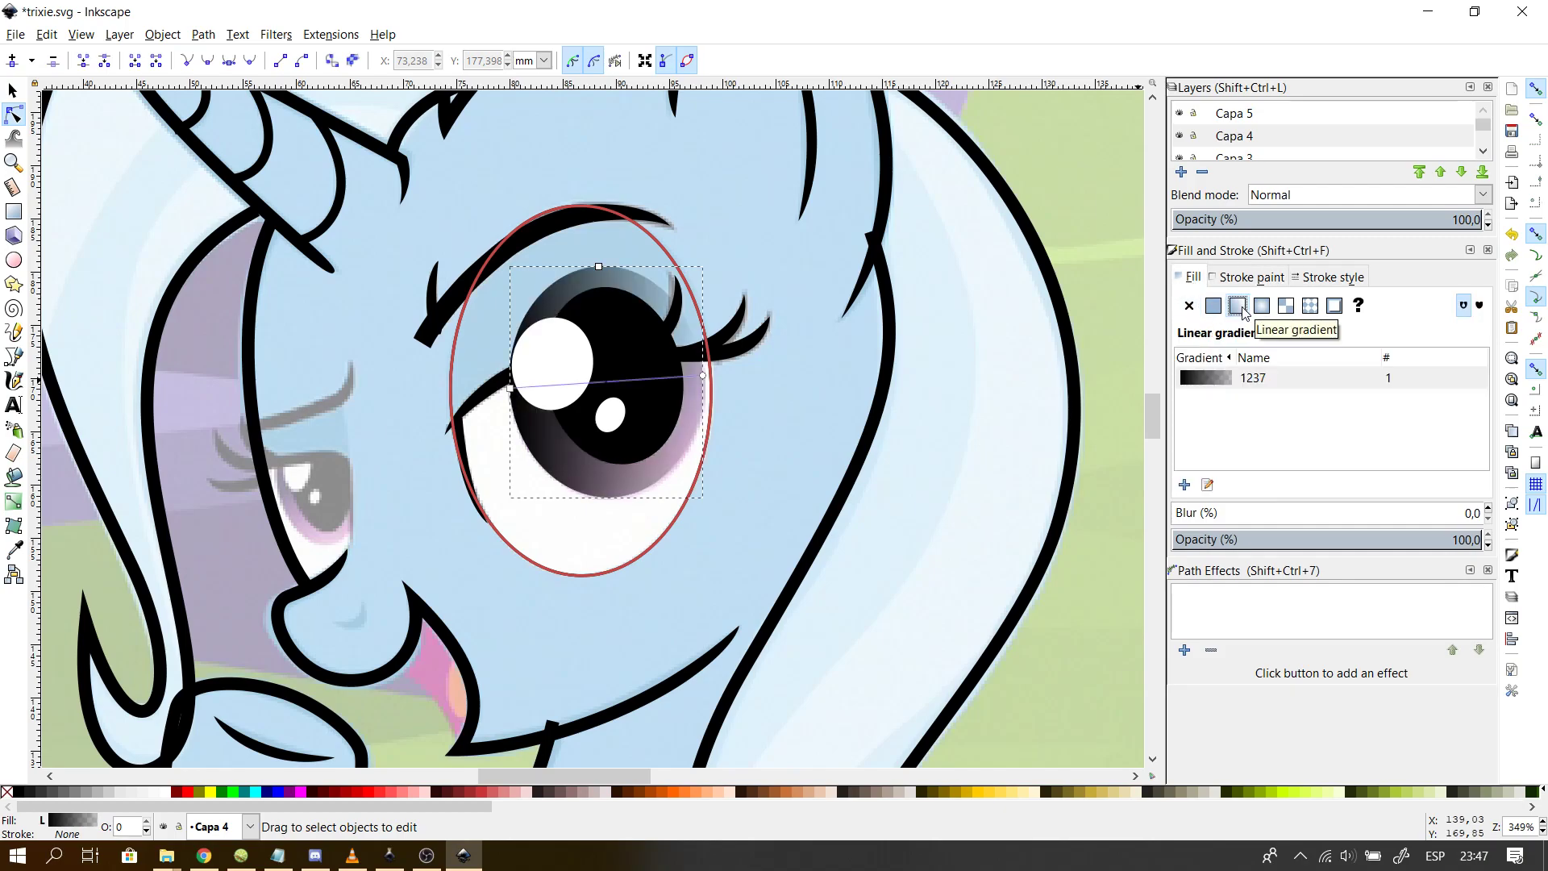
pyautogui.moveTo(495, 776)
pyautogui.mouseDown()
pyautogui.moveTo(403, 766)
pyautogui.moveTo(508, 776)
pyautogui.mouseUp()
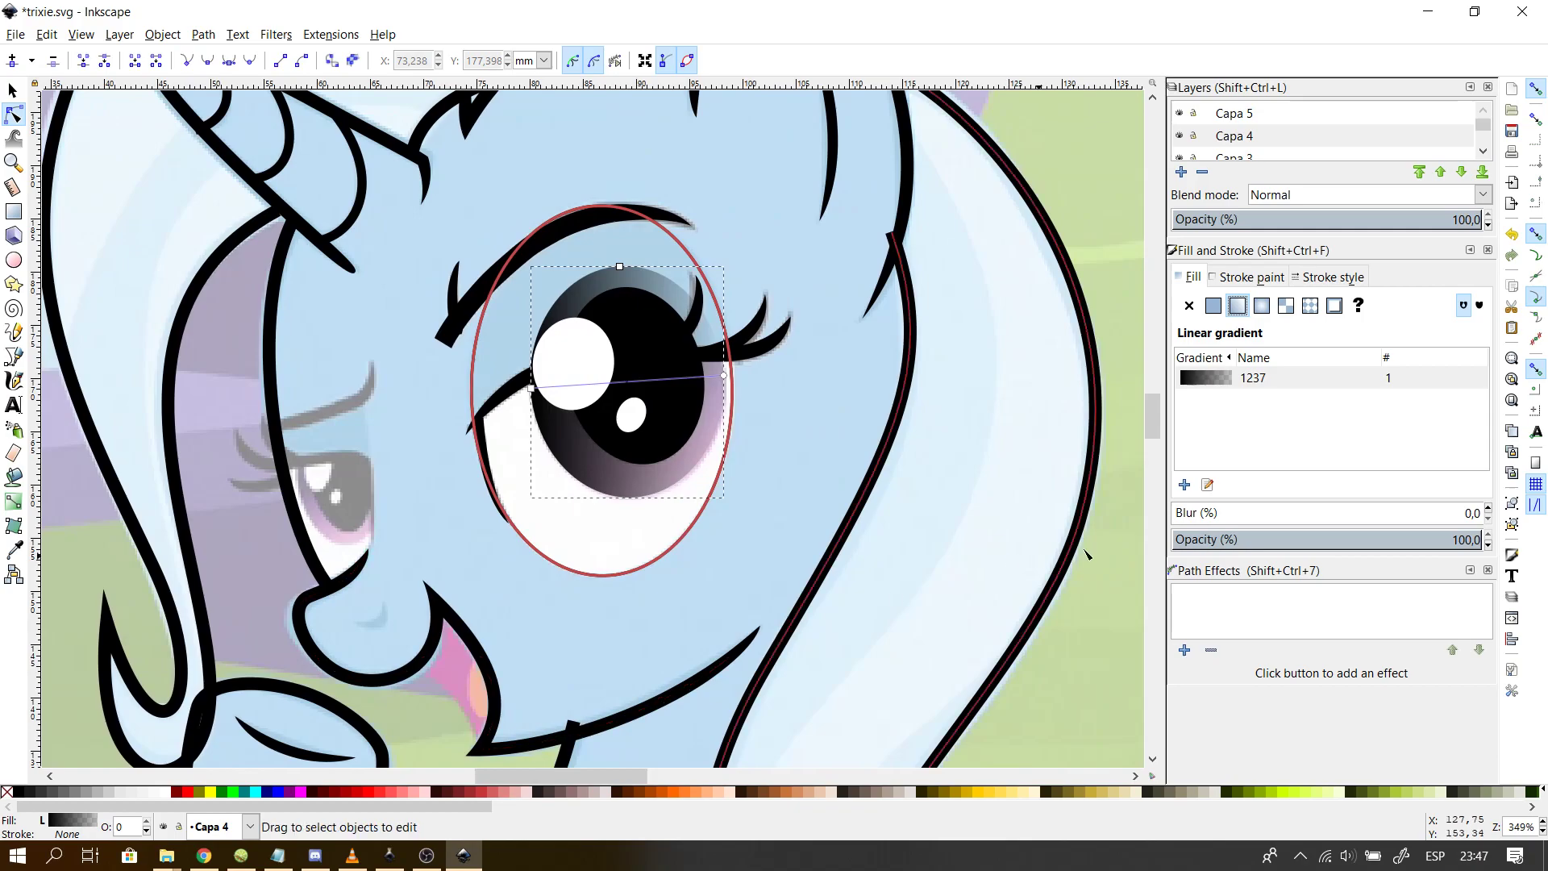
pyautogui.click(1209, 391)
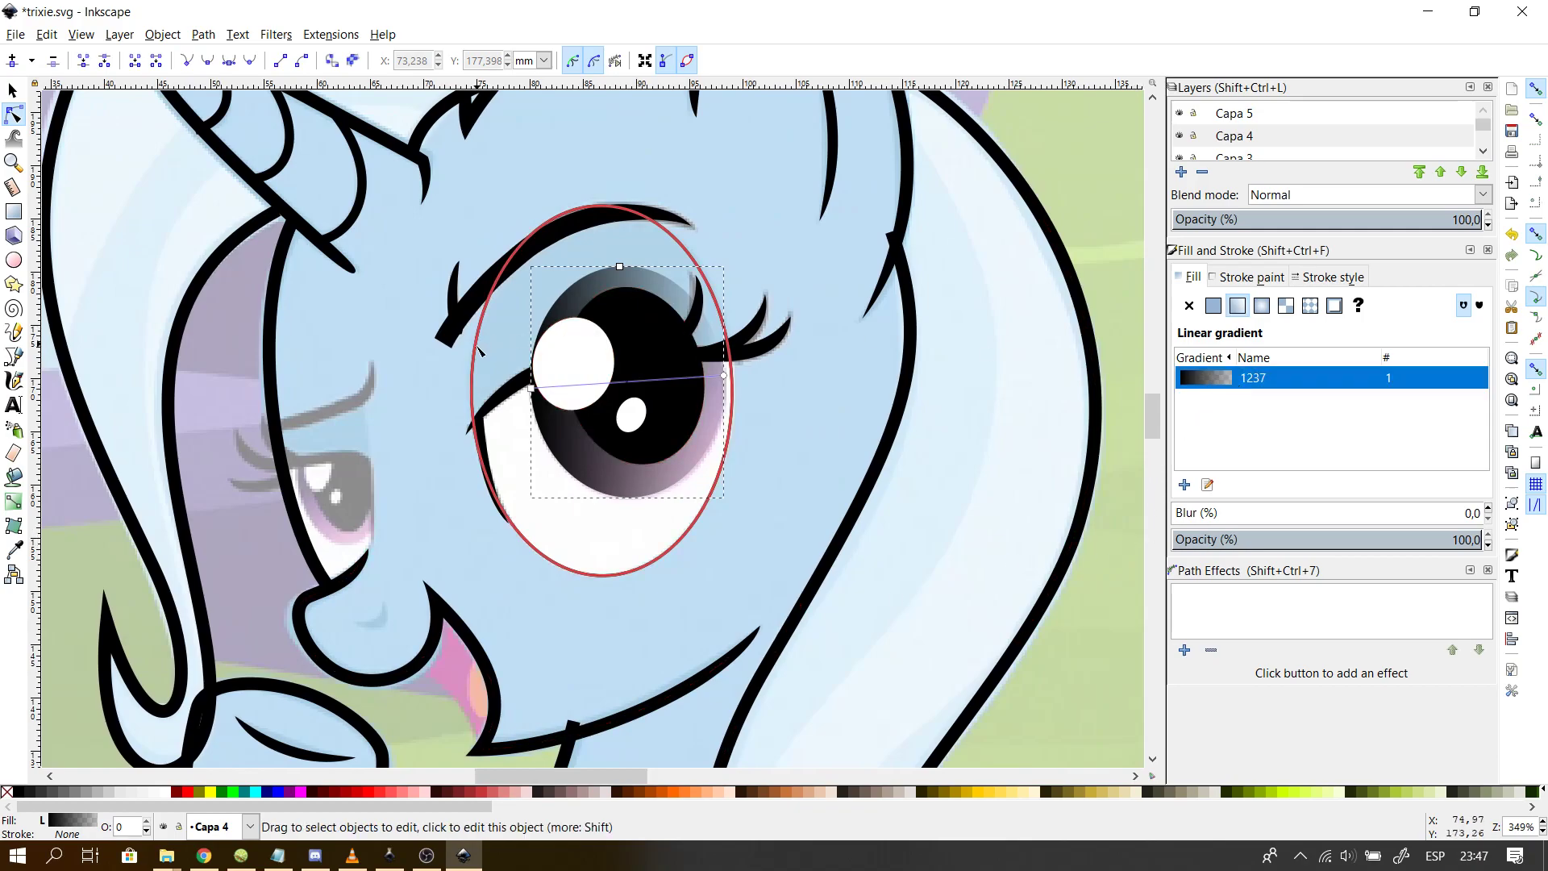
# - Run the iris gradient from just below the iris to above its upper-left edge, and colour the lower stop red c60000
pyautogui.moveTo(531, 391)
pyautogui.mouseDown()
pyautogui.moveTo(539, 404)
pyautogui.moveTo(496, 460)
pyautogui.moveTo(535, 485)
pyautogui.moveTo(554, 442)
pyautogui.moveTo(528, 494)
pyautogui.moveTo(559, 504)
pyautogui.mouseUp()
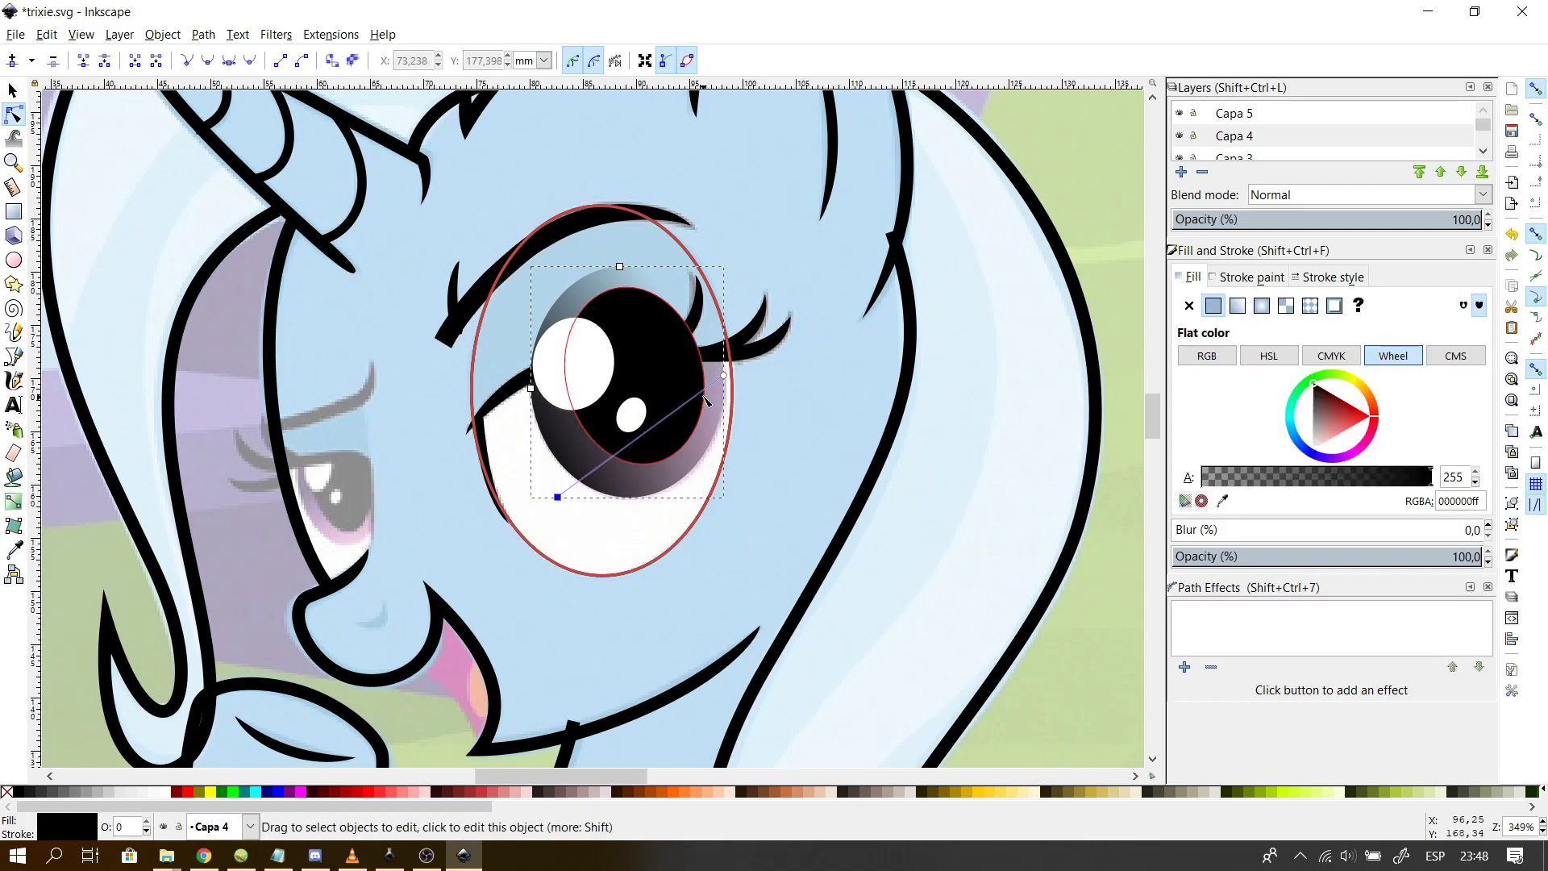
pyautogui.moveTo(720, 375)
pyautogui.mouseDown()
pyautogui.moveTo(616, 262)
pyautogui.moveTo(849, 469)
pyautogui.moveTo(548, 385)
pyautogui.moveTo(736, 528)
pyautogui.moveTo(794, 484)
pyautogui.moveTo(624, 259)
pyautogui.moveTo(428, 250)
pyautogui.moveTo(628, 266)
pyautogui.moveTo(641, 284)
pyautogui.moveTo(569, 259)
pyautogui.mouseUp()
pyautogui.click(558, 497)
pyautogui.moveTo(563, 502); pyautogui.dragTo(662, 517)
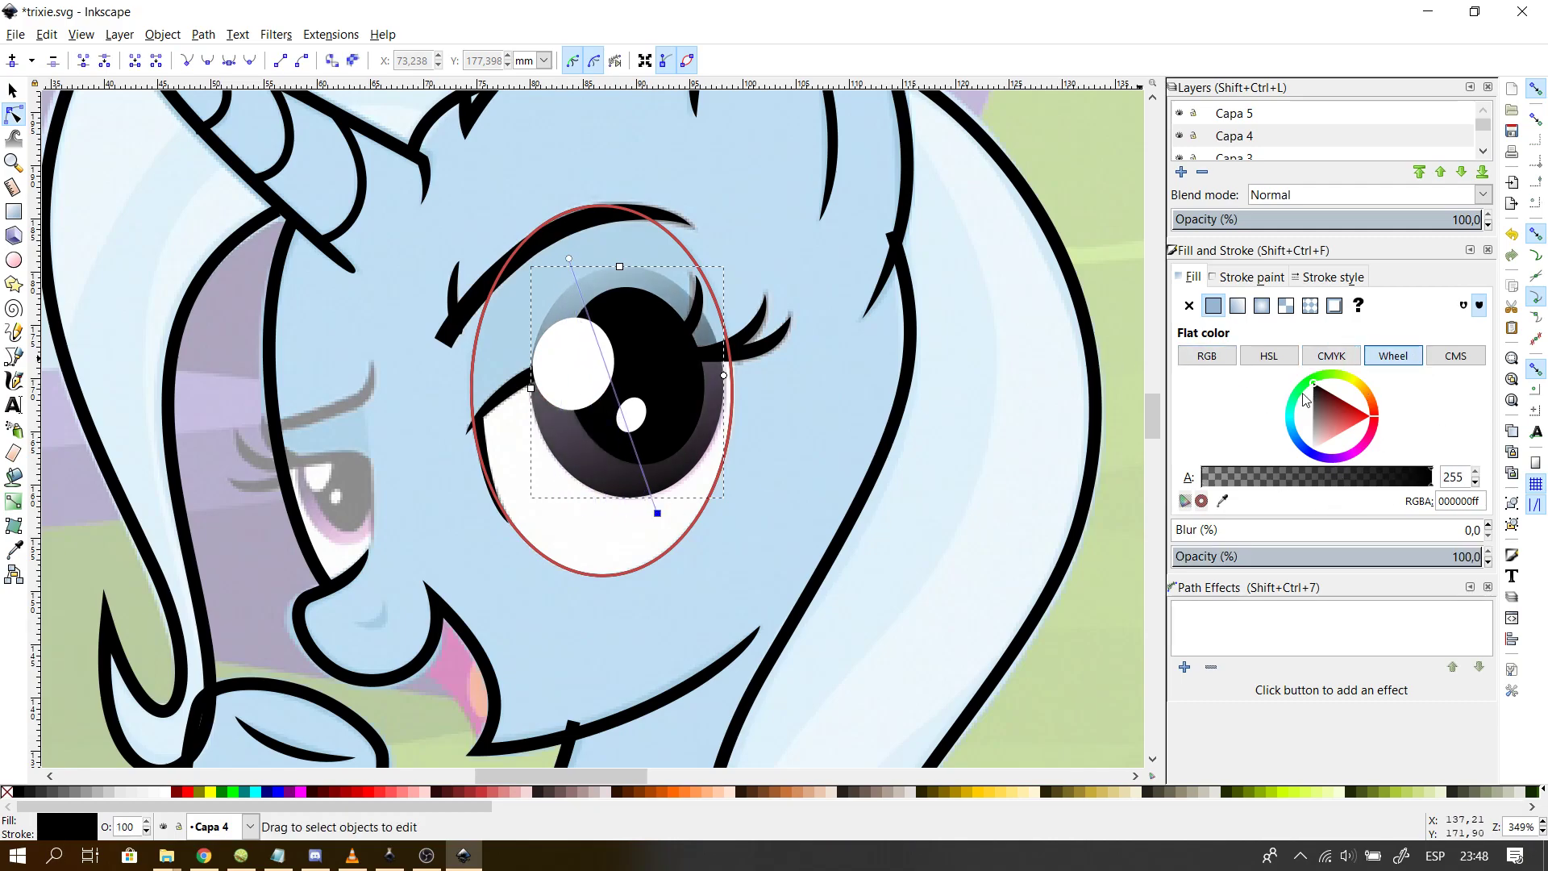
pyautogui.moveTo(1330, 414); pyautogui.dragTo(1357, 408)
# - Try light red ff5151 on the transparent upper stop of the iris gradient
pyautogui.click(568, 258)
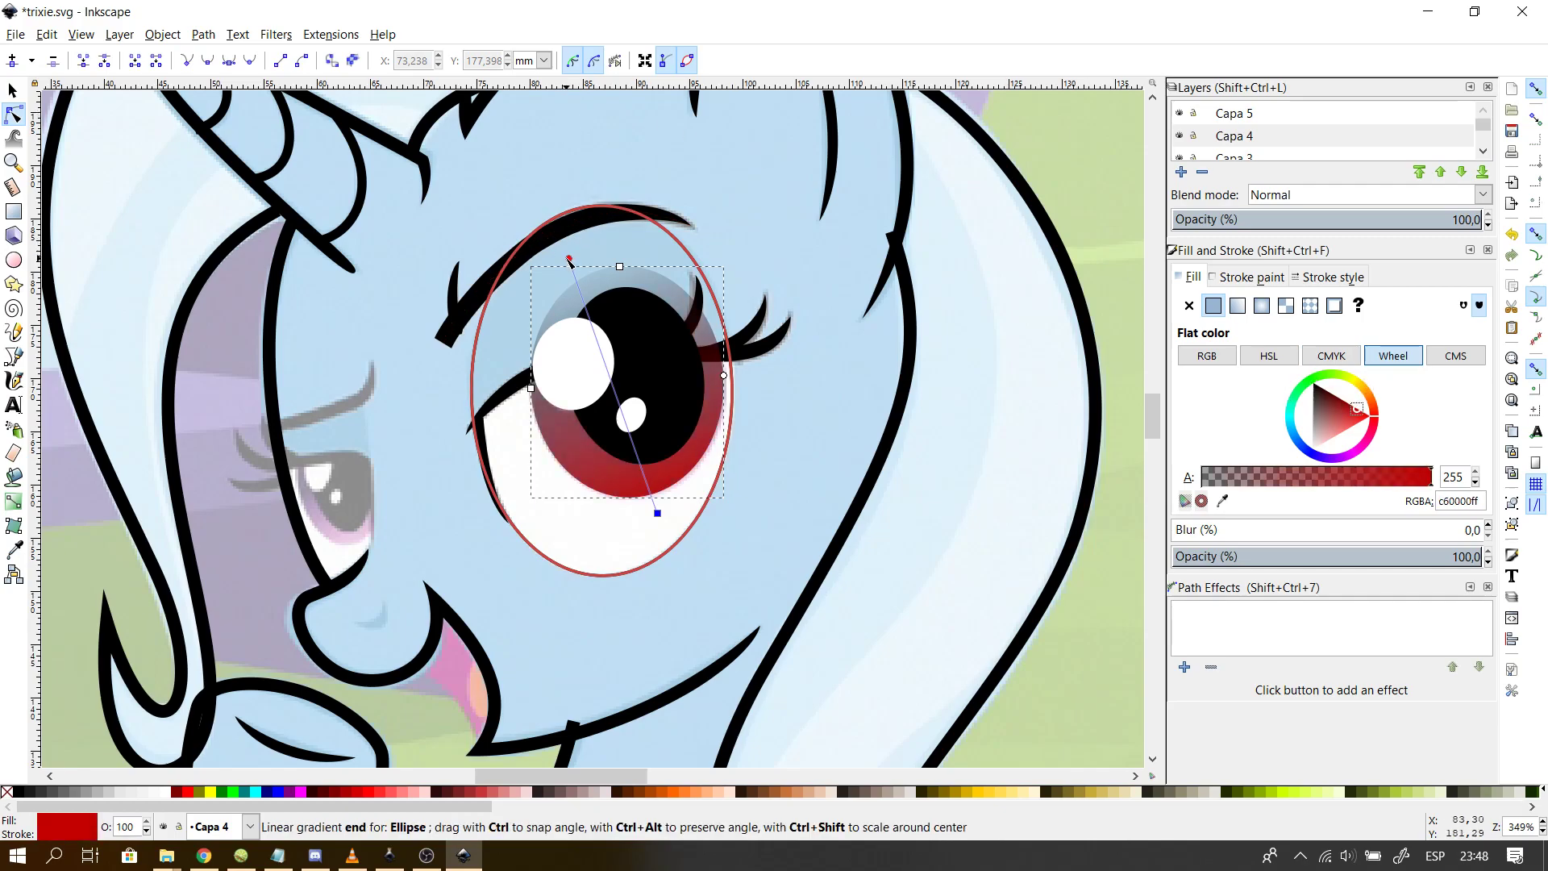
pyautogui.click(1343, 417)
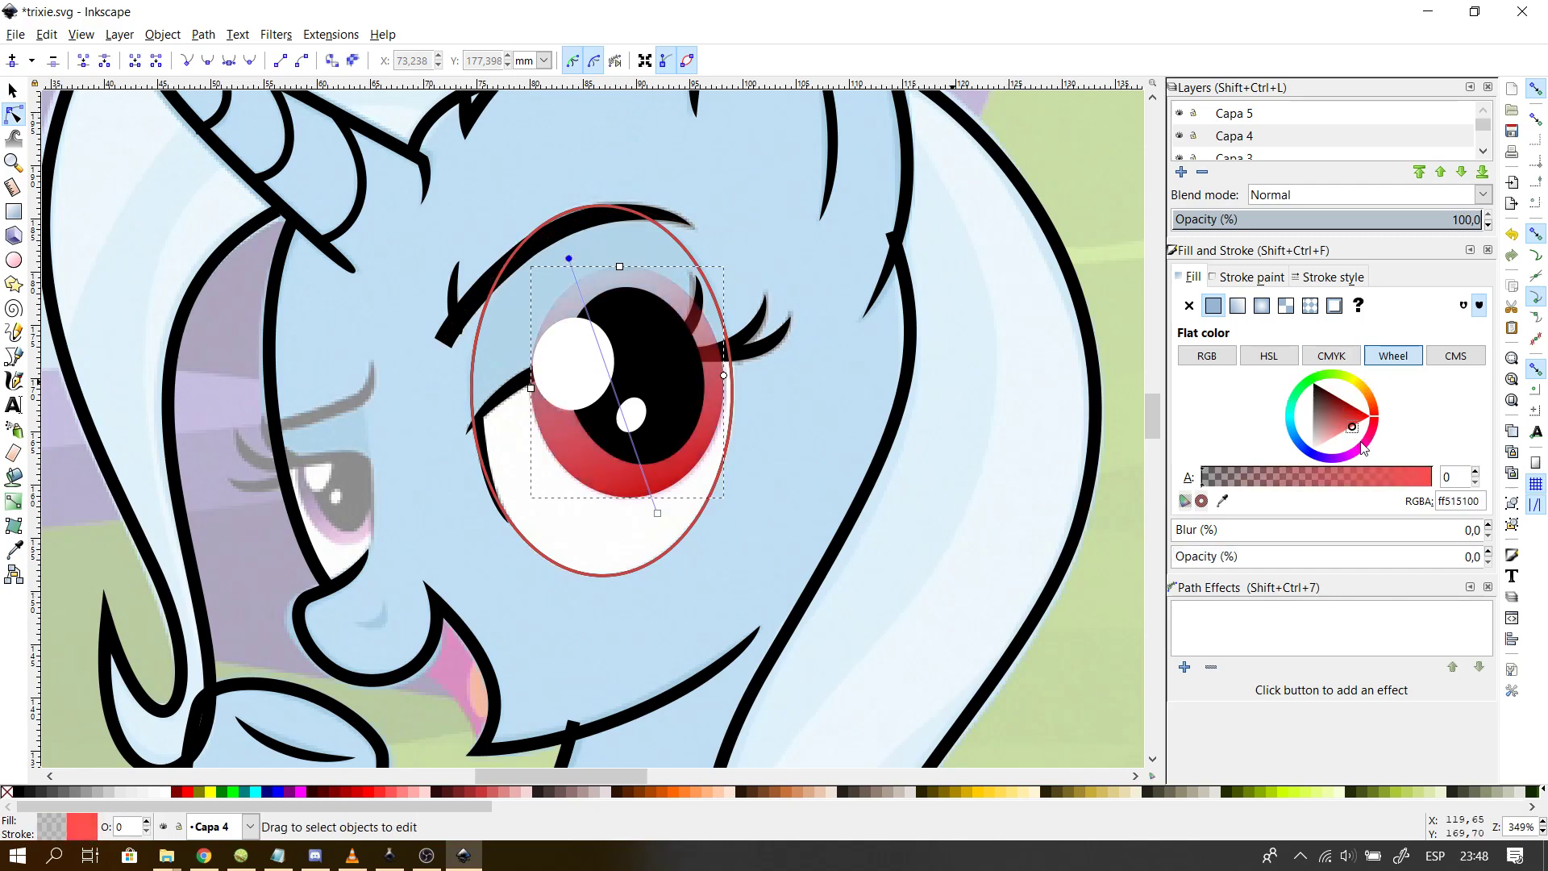
pyautogui.press('Escape')
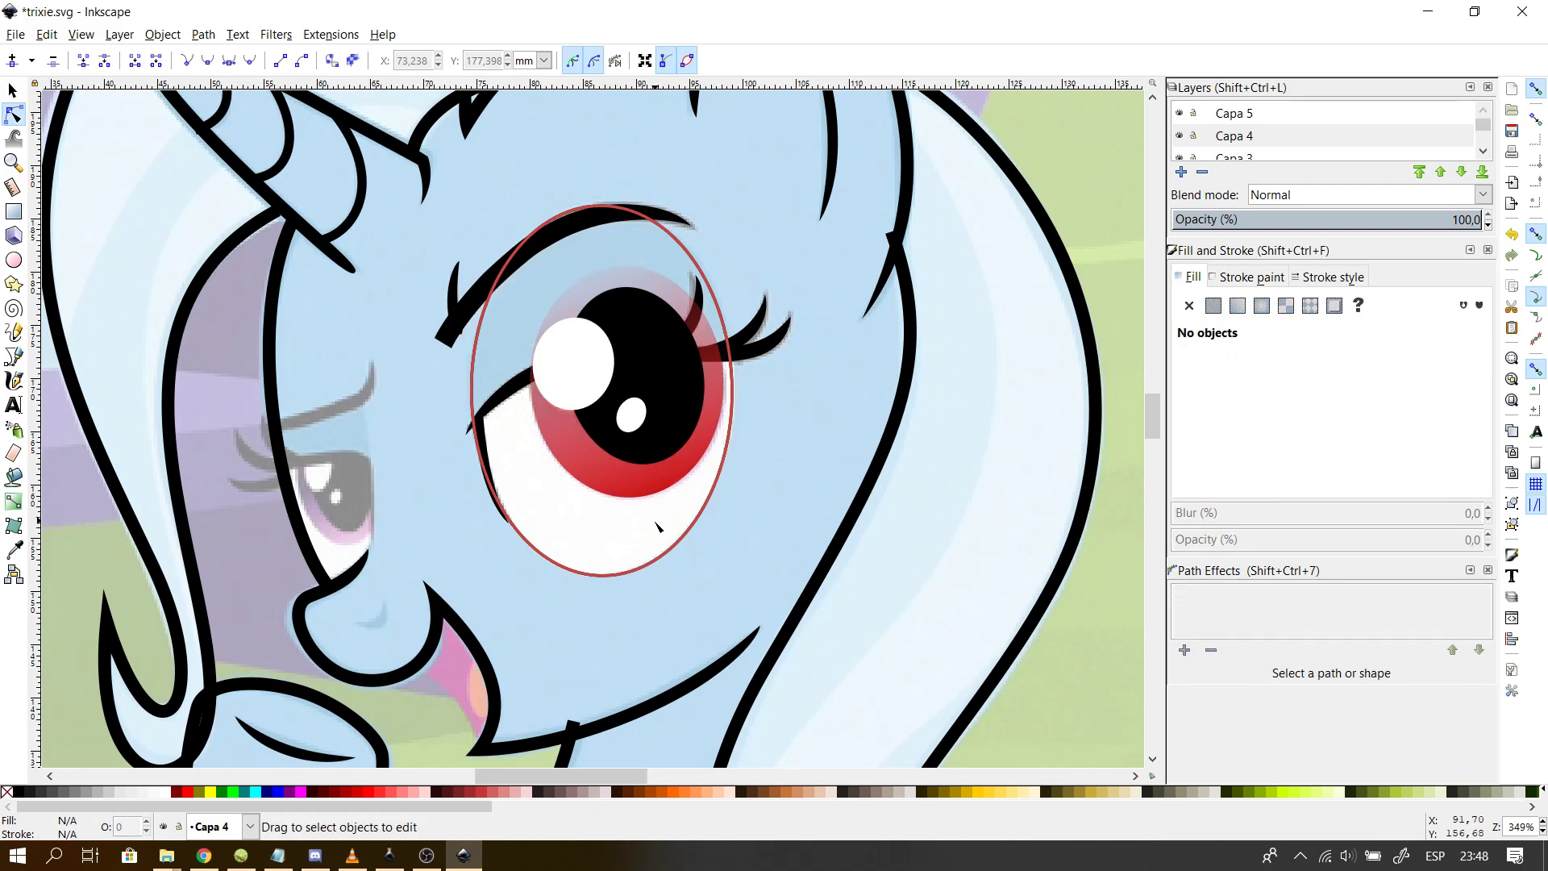
pyautogui.click(570, 262)
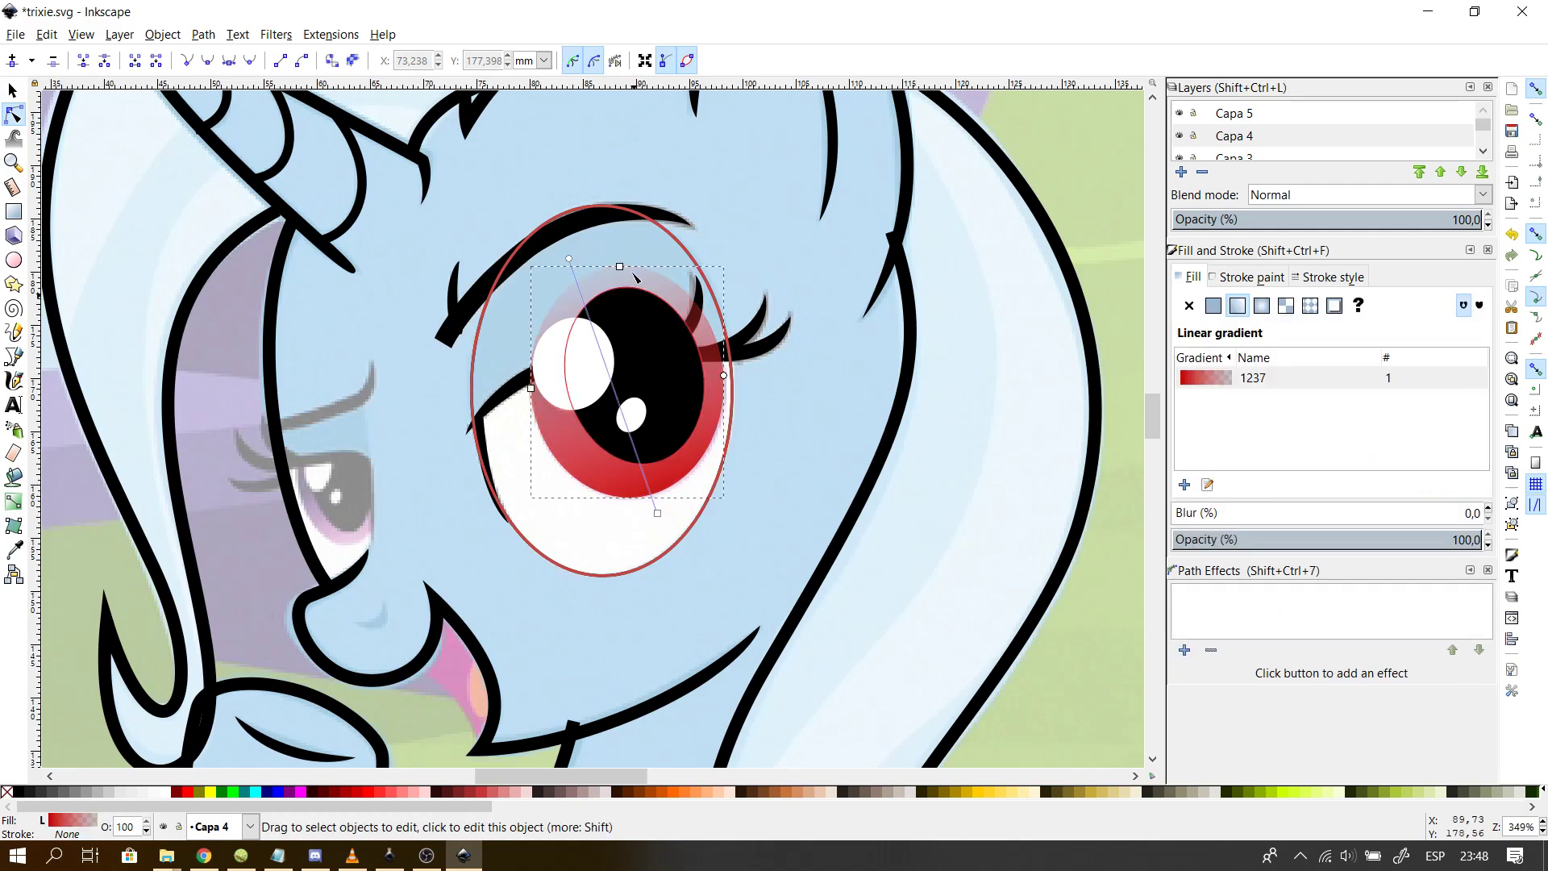
pyautogui.click(568, 258)
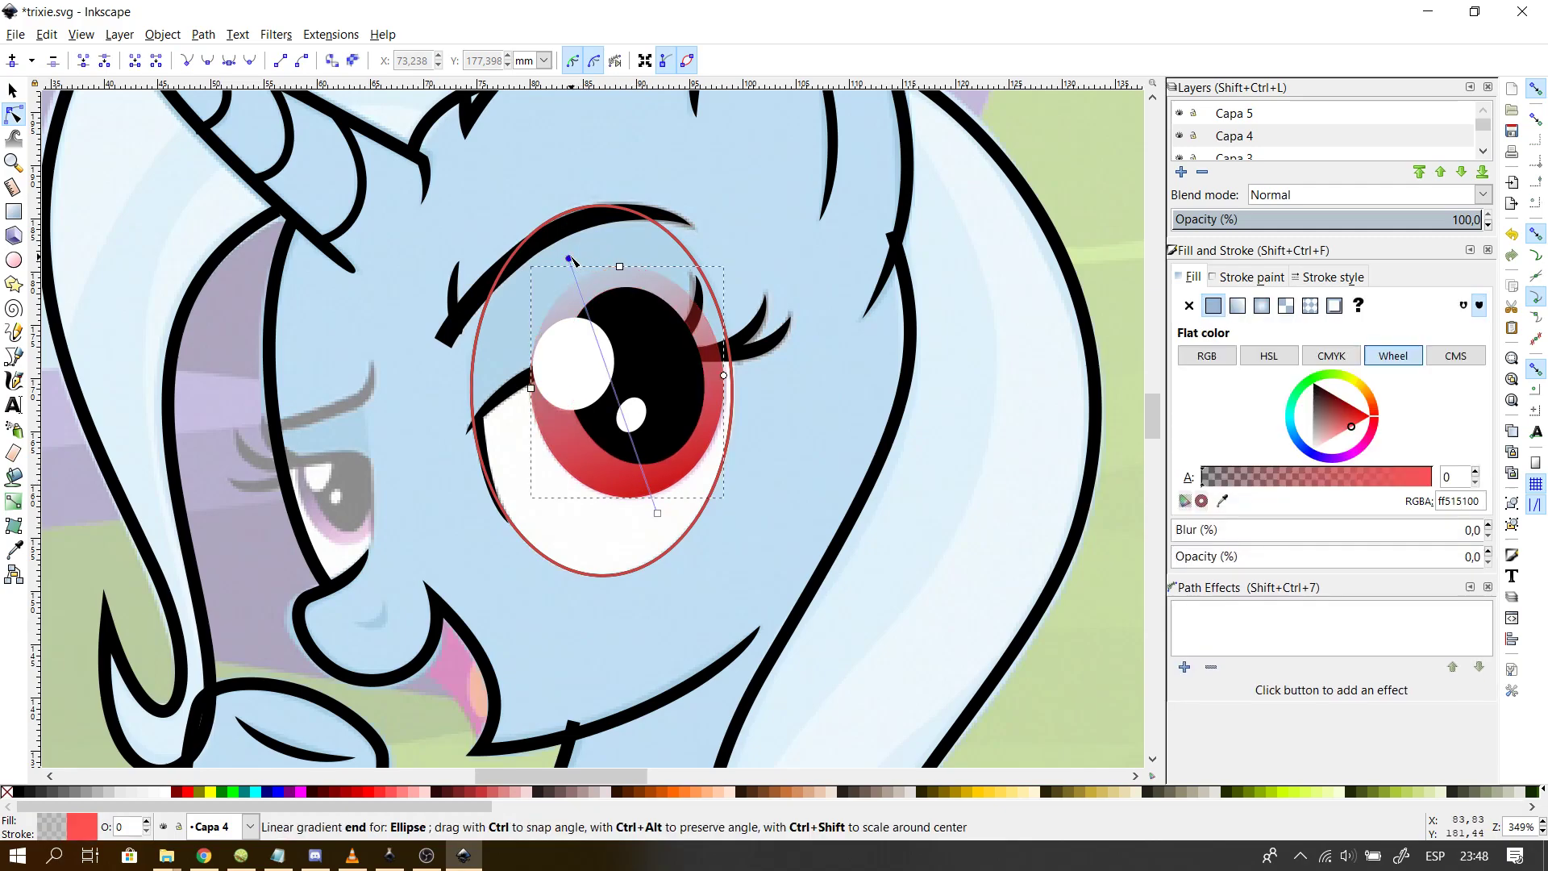
pyautogui.click(658, 513)
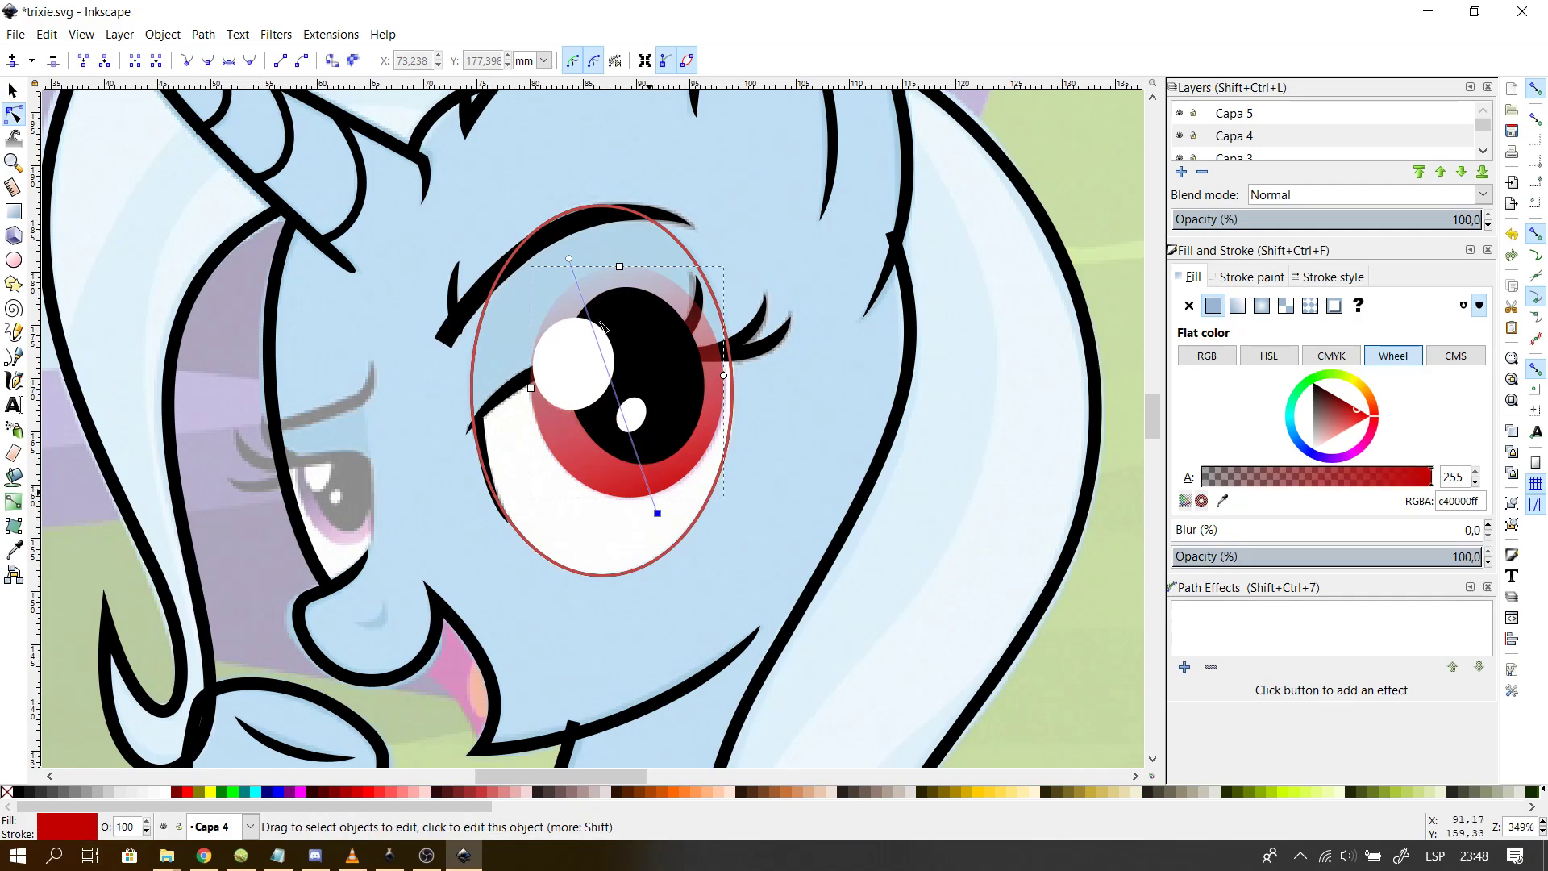
# - Make the upper stop of the iris gradient fully opaque black
pyautogui.click(569, 258)
pyautogui.moveTo(1356, 431); pyautogui.dragTo(1368, 416)
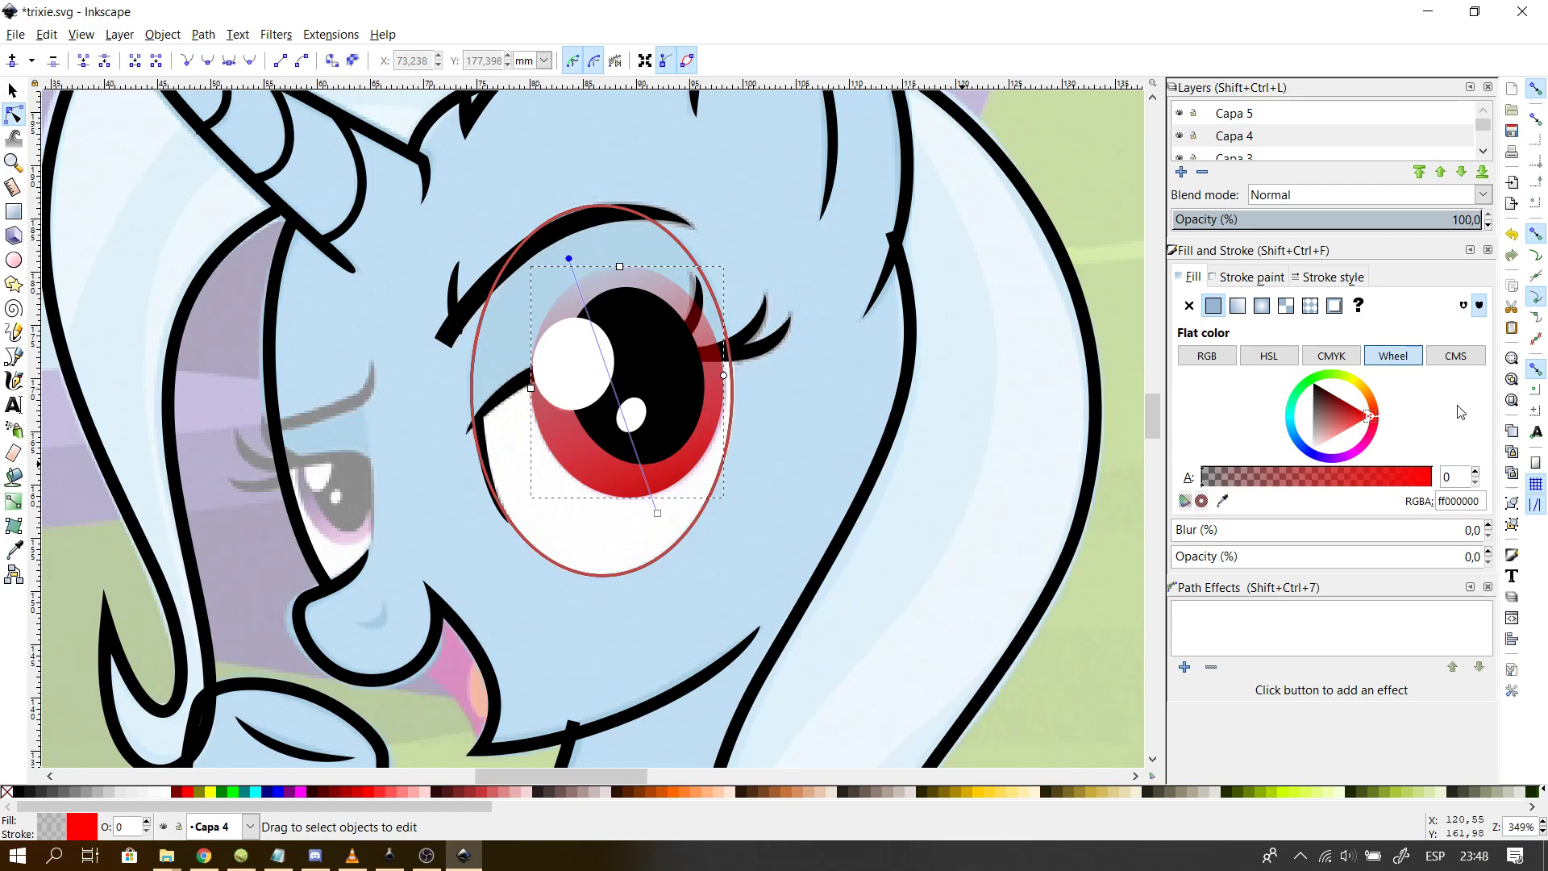
pyautogui.click(1205, 487)
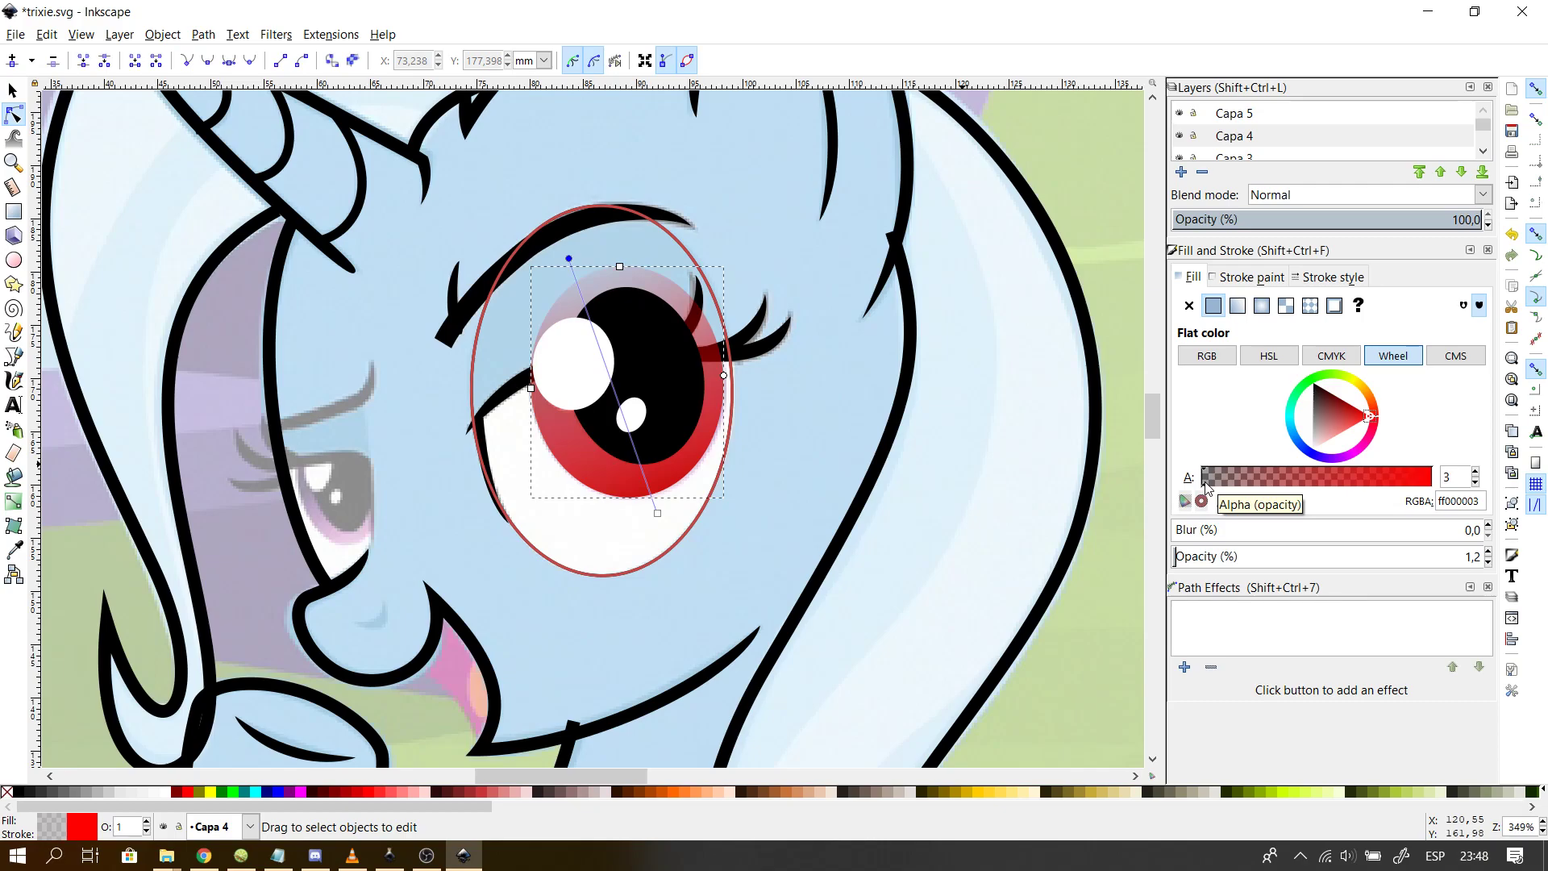
pyautogui.moveTo(1209, 487); pyautogui.dragTo(1446, 474)
pyautogui.moveTo(1322, 408)
pyautogui.mouseDown()
pyautogui.moveTo(1344, 428)
pyautogui.moveTo(1319, 370)
pyautogui.moveTo(1305, 408)
pyautogui.moveTo(1303, 371)
pyautogui.moveTo(1322, 371)
pyautogui.mouseUp()
pyautogui.click(773, 407)
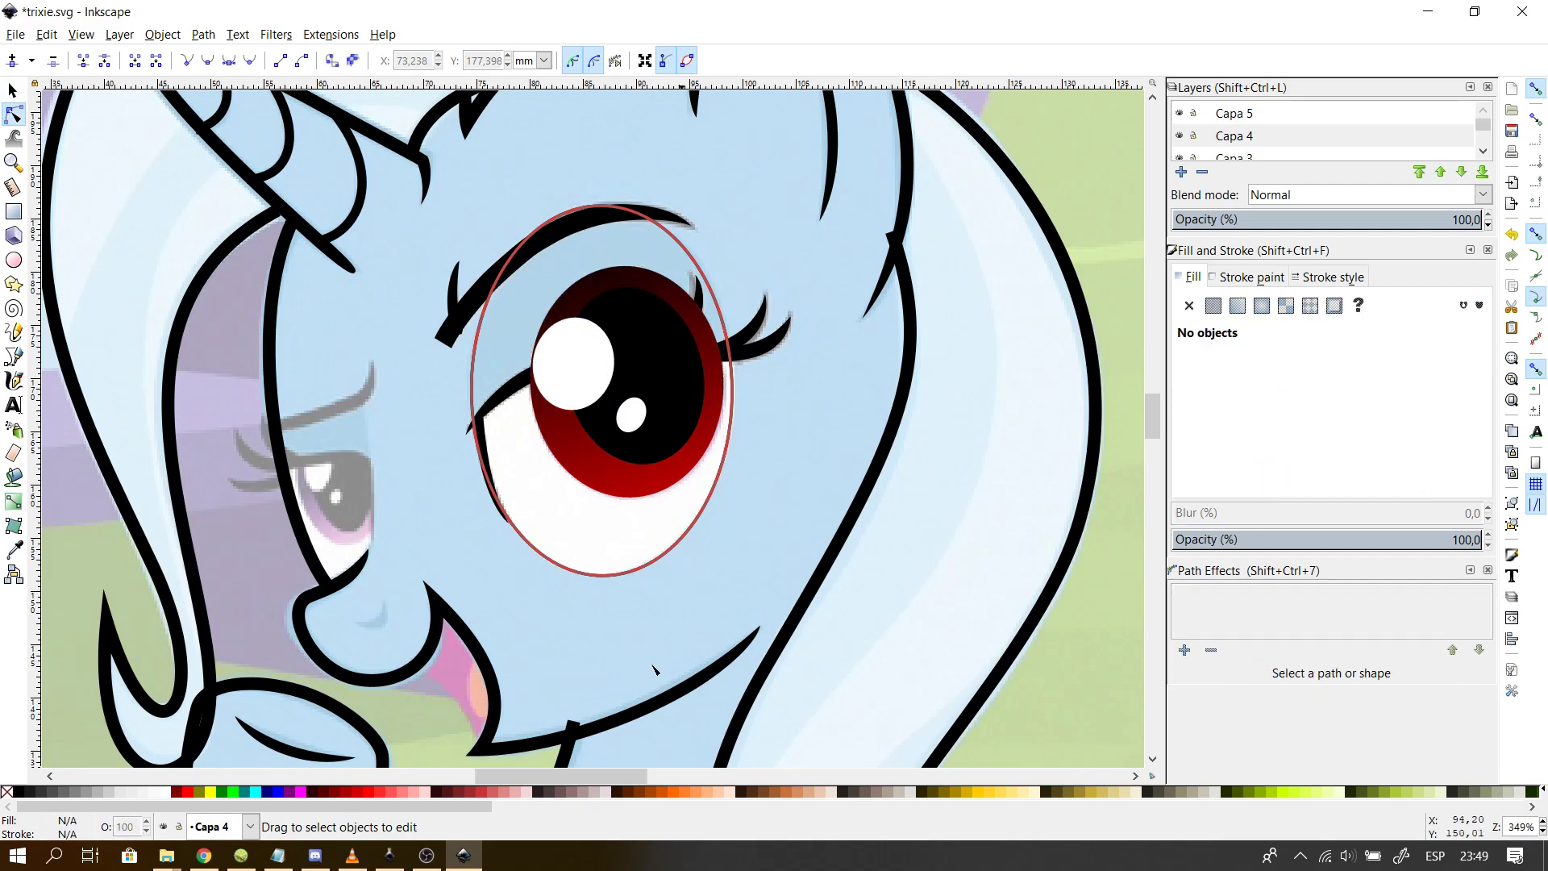
# - Recolour the lower stop of the iris gradient with pink e0a0d3 sampled from the reference pony's eye
pyautogui.click(674, 700)
pyautogui.click(745, 430)
pyautogui.click(606, 483)
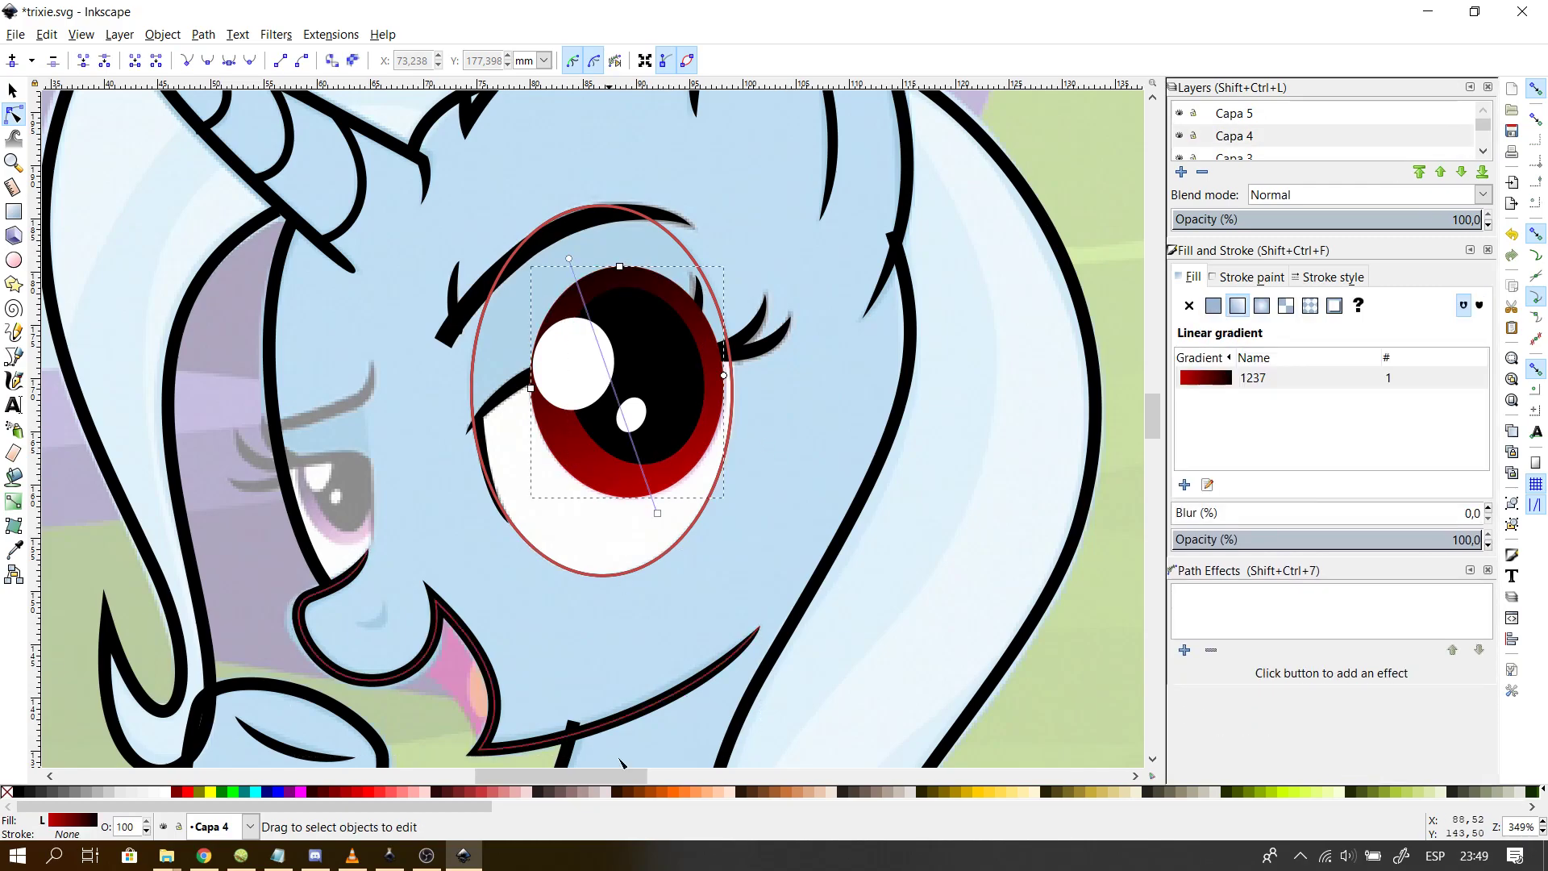
pyautogui.moveTo(603, 774); pyautogui.dragTo(556, 762)
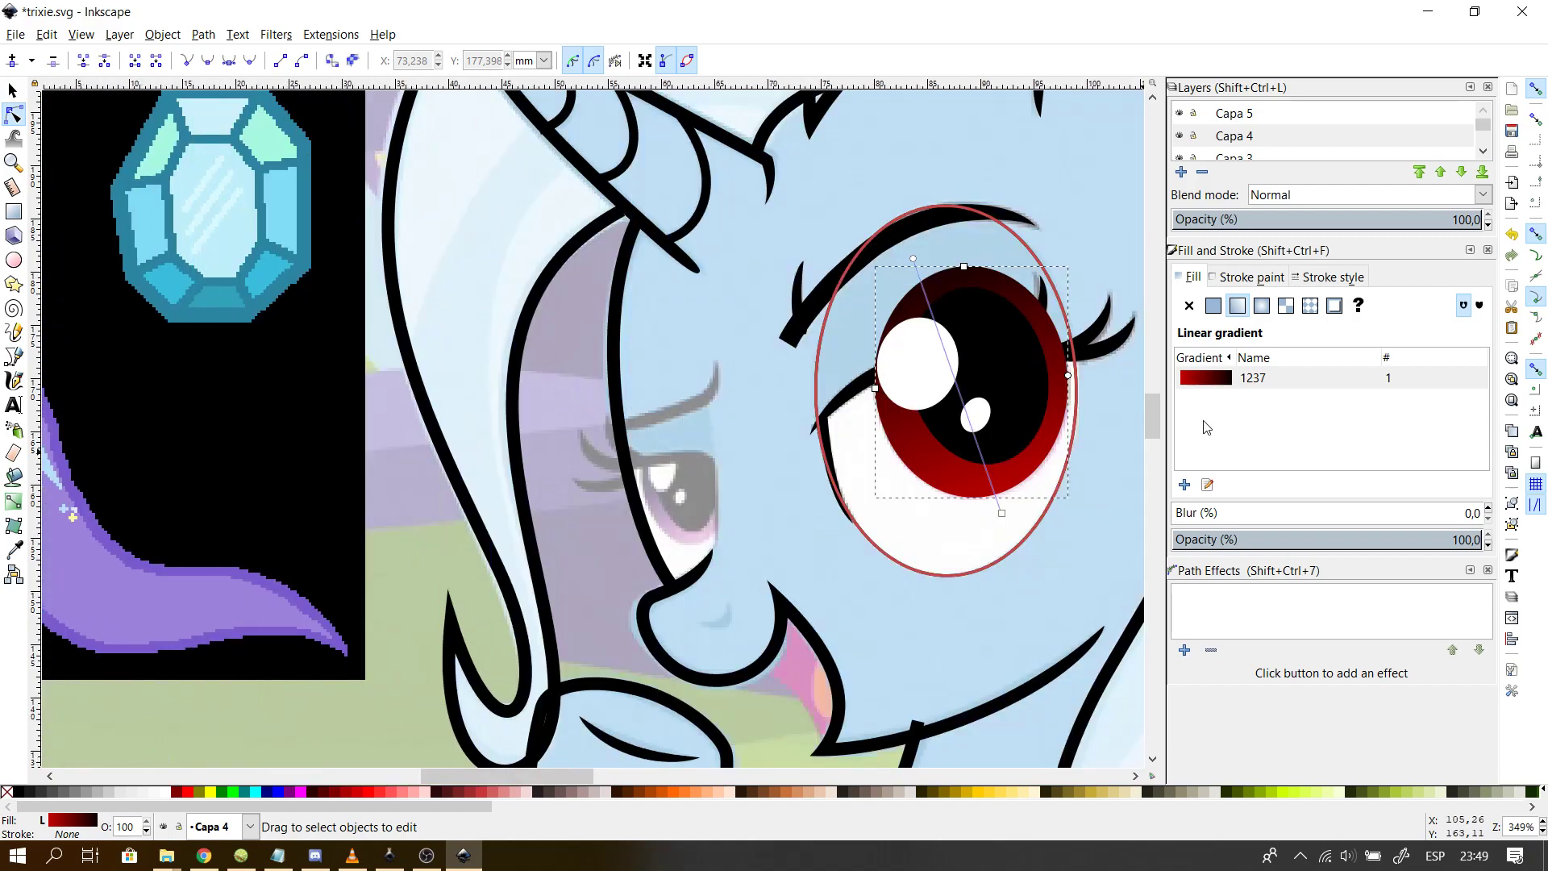
pyautogui.click(1001, 513)
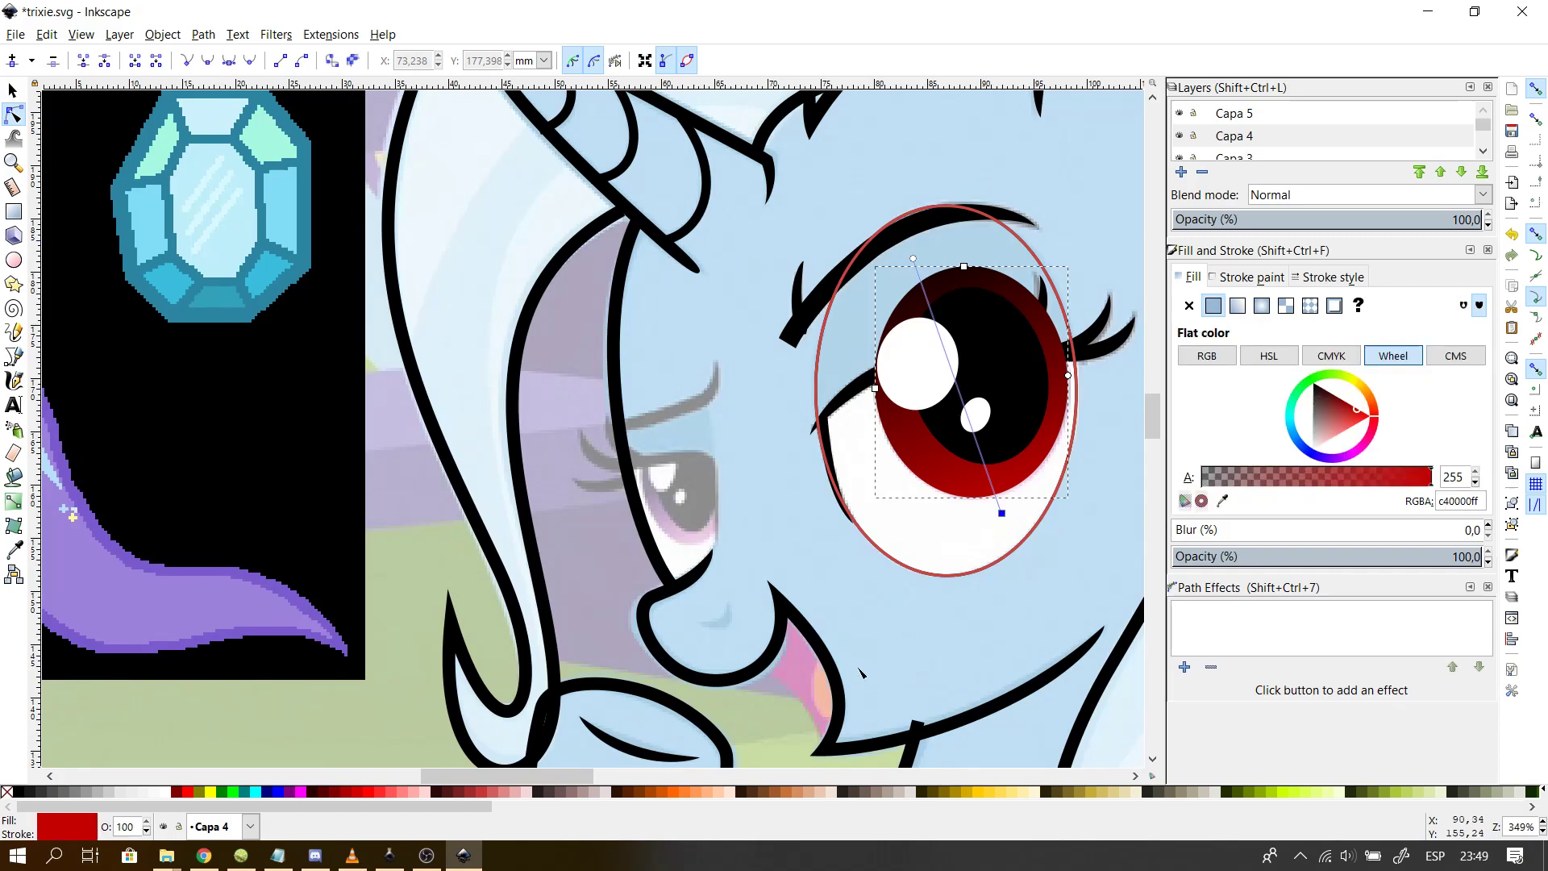
pyautogui.click(1222, 502)
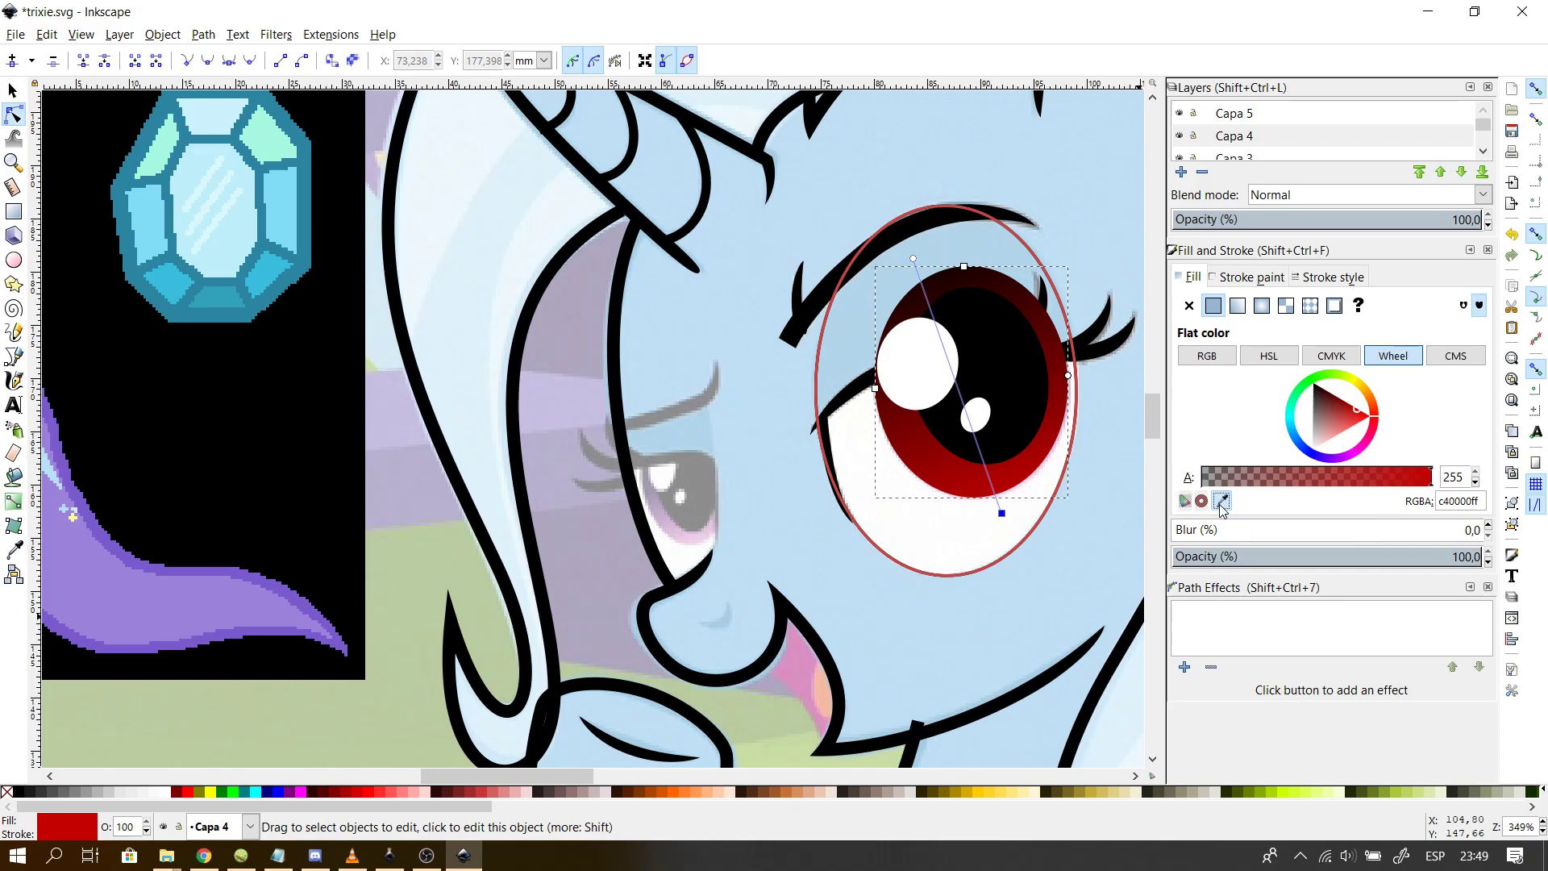
pyautogui.moveTo(476, 787); pyautogui.dragTo(390, 780)
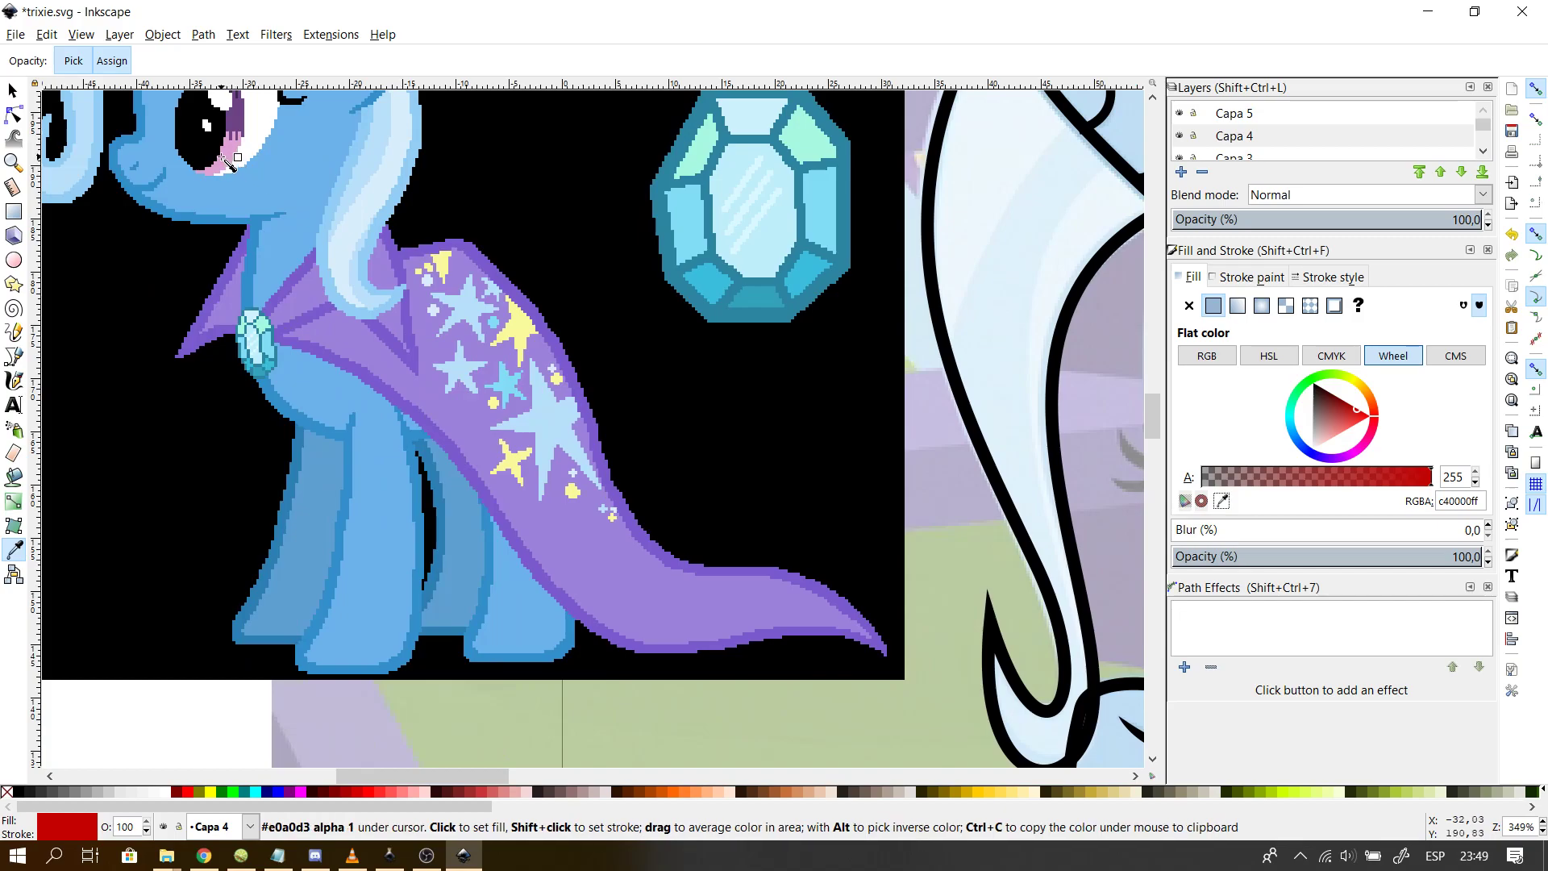
pyautogui.press('n')
pyautogui.moveTo(451, 776); pyautogui.dragTo(576, 774)
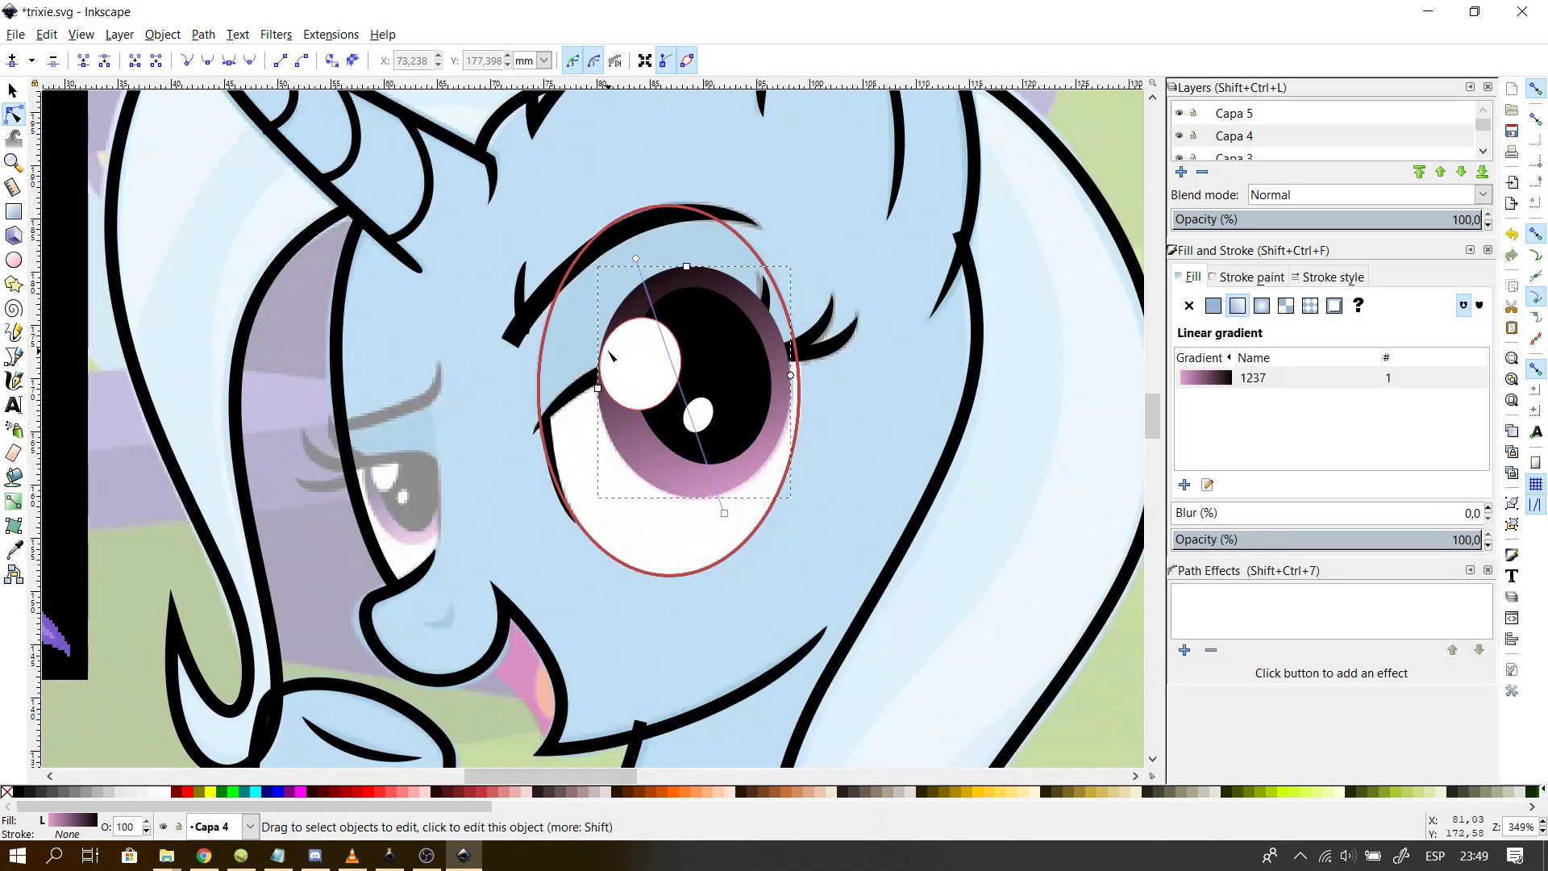
# - Recolour the upper stop of the iris gradient with purple 6e4386 sampled from the reference pony's eye
pyautogui.click(635, 260)
pyautogui.click(1222, 500)
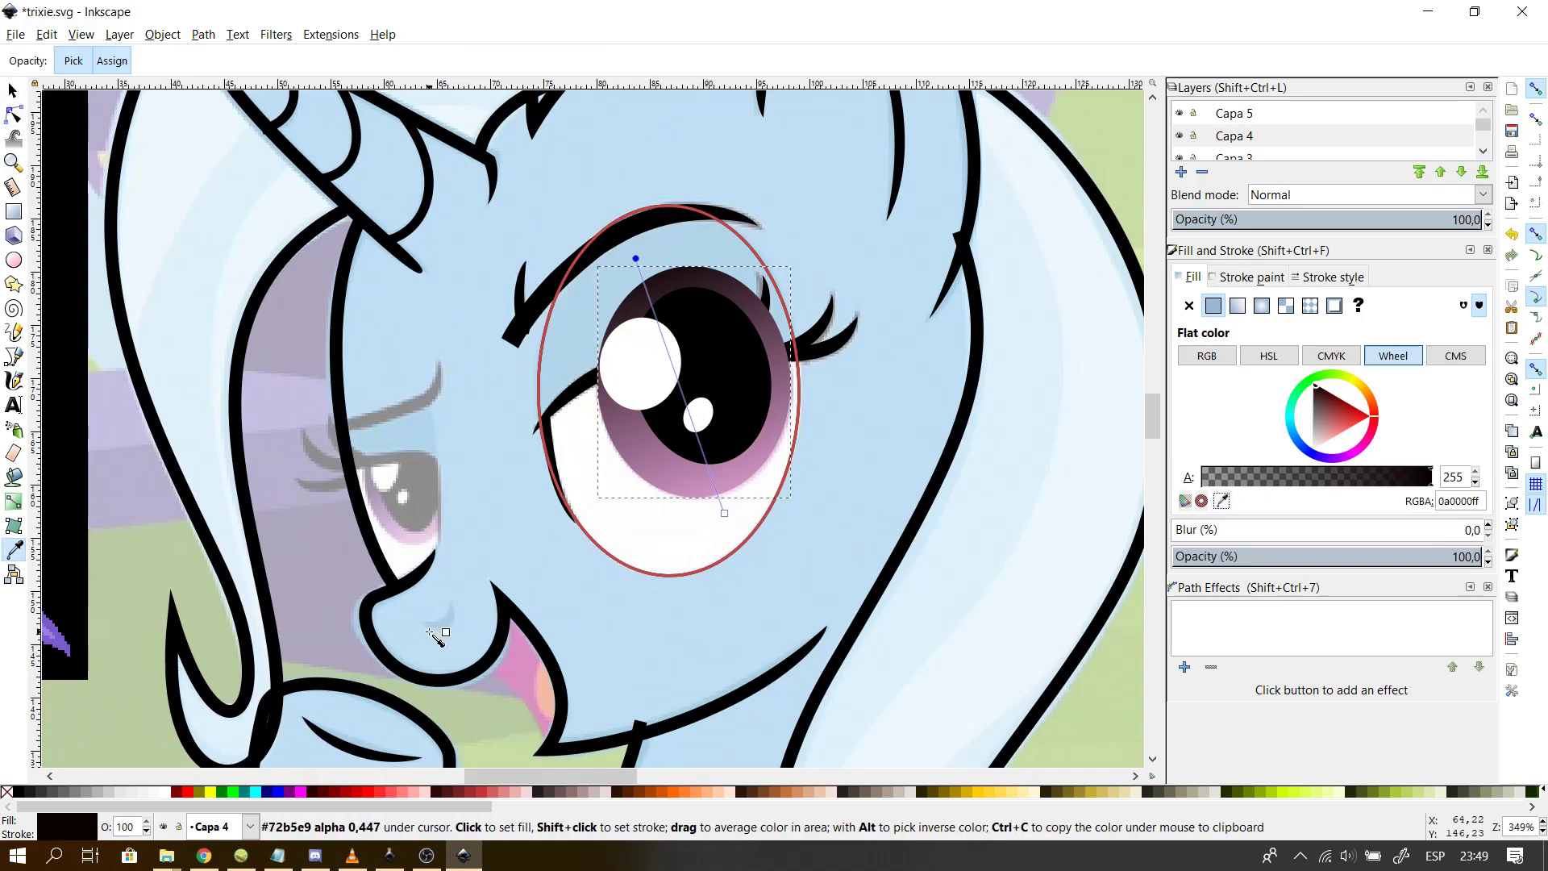
pyautogui.hscroll(-2, 419, 756)
pyautogui.hscroll(-10, 419, 756)
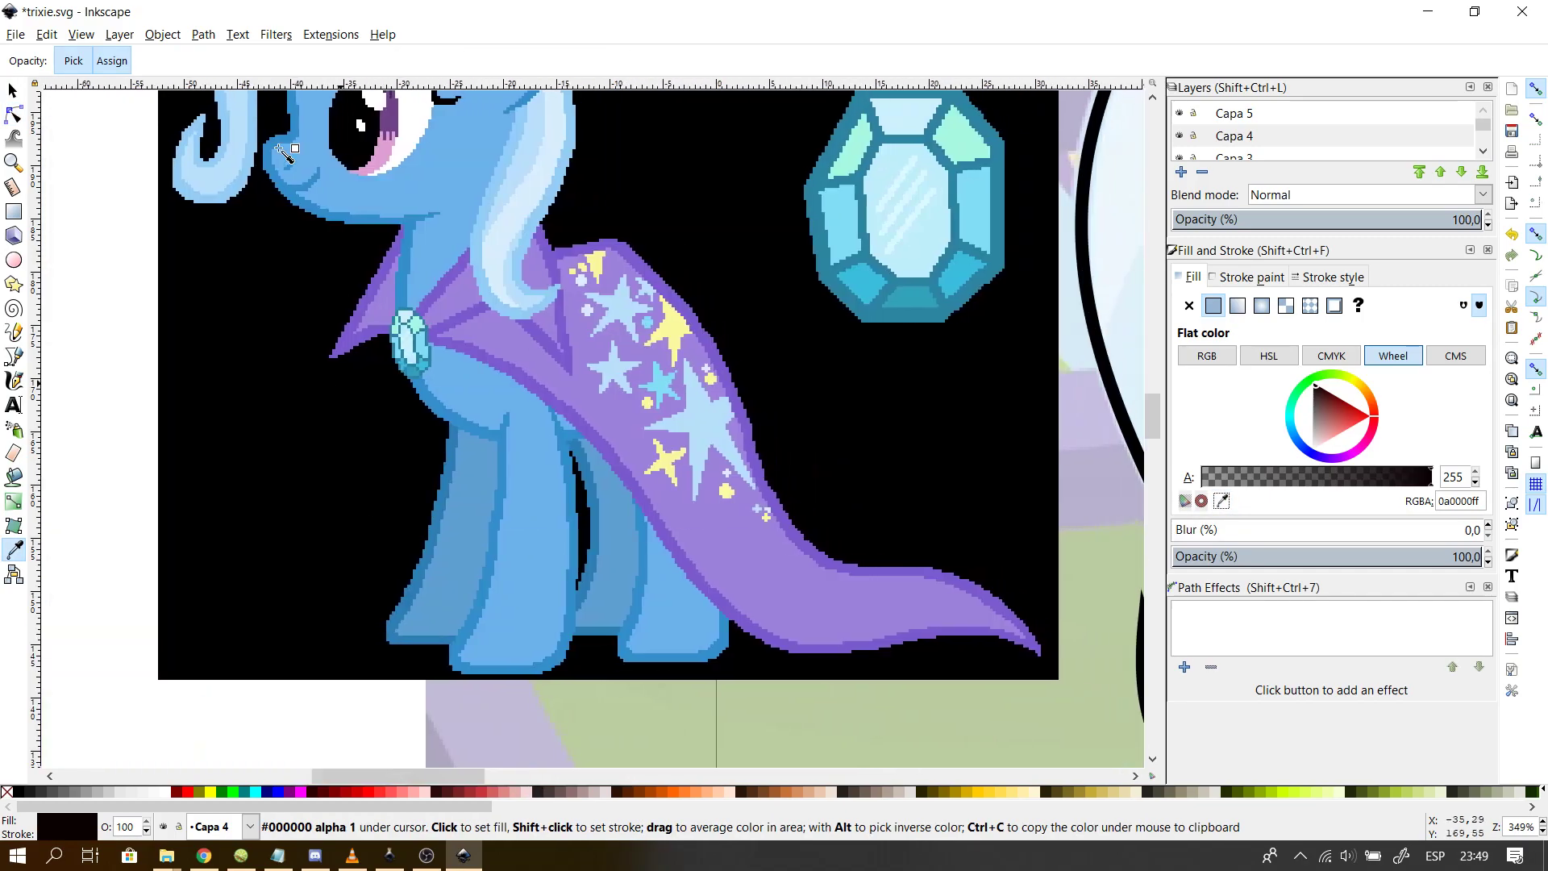
pyautogui.click(392, 124)
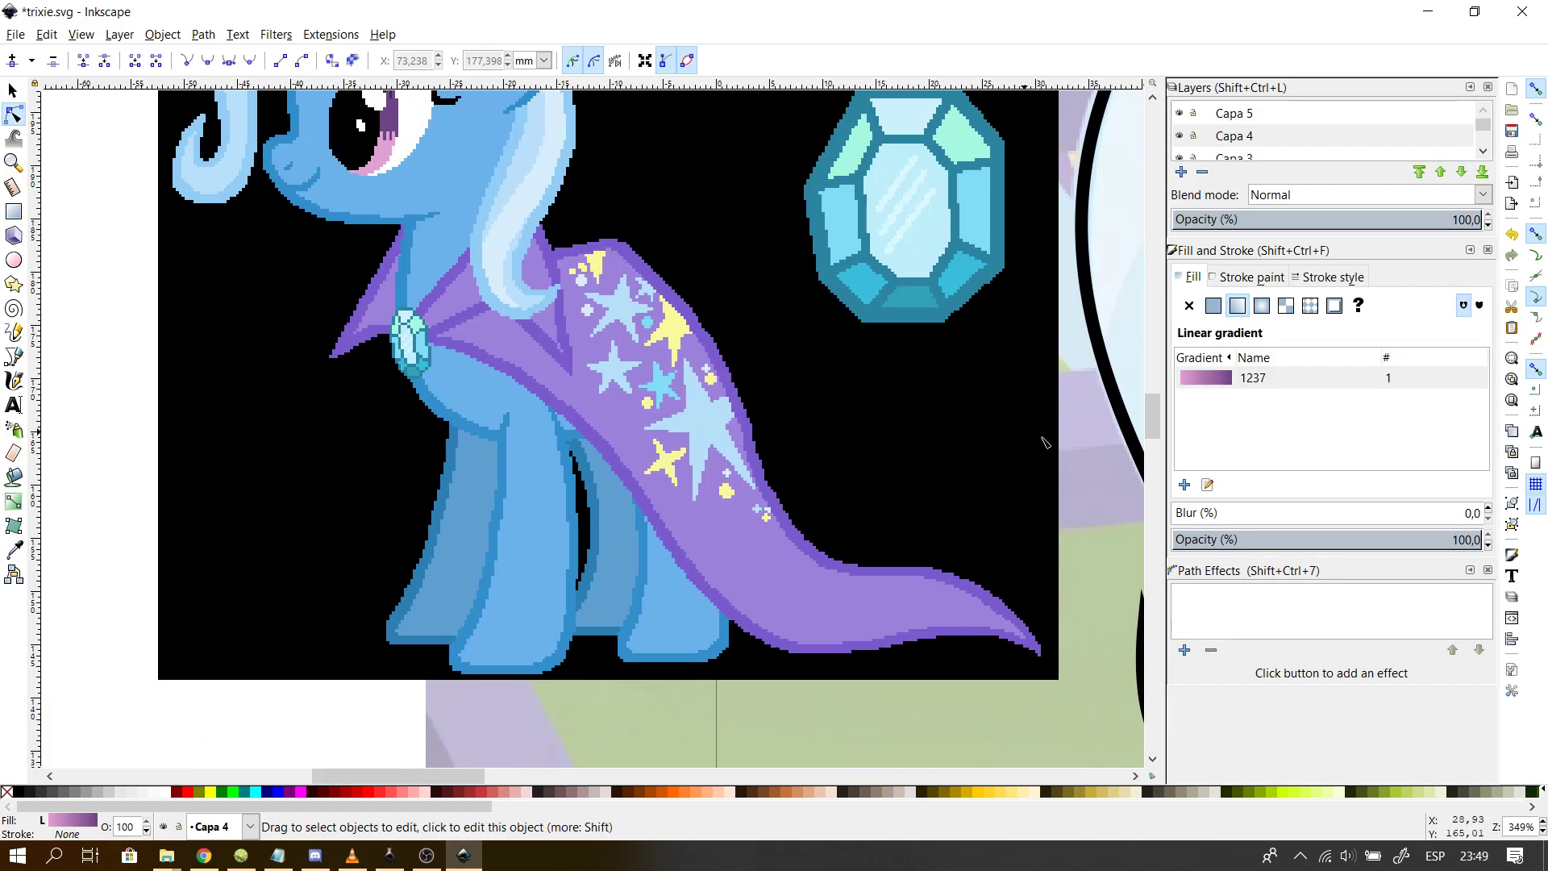
pyautogui.moveTo(1154, 420); pyautogui.dragTo(1155, 418)
pyautogui.moveTo(490, 776); pyautogui.dragTo(642, 782)
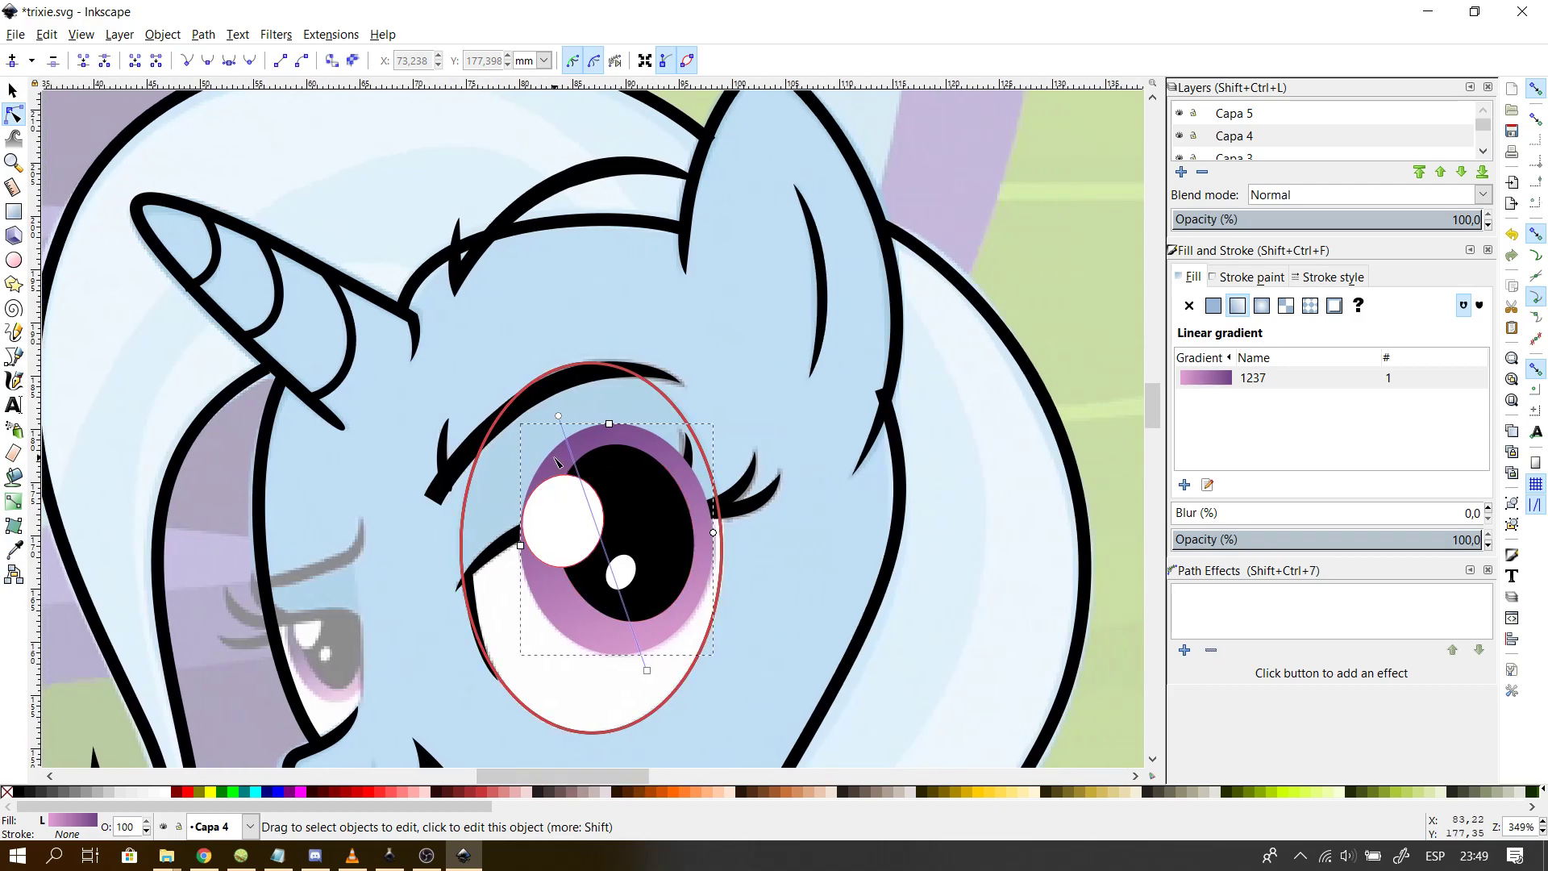
# - Pull the upper end of the iris gradient slightly down toward the iris and examine the colour bands of the enlarged reference eye
pyautogui.moveTo(558, 415)
pyautogui.mouseDown()
pyautogui.moveTo(381, 467)
pyautogui.moveTo(492, 528)
pyautogui.moveTo(649, 462)
pyautogui.moveTo(617, 431)
pyautogui.moveTo(563, 430)
pyautogui.mouseUp()
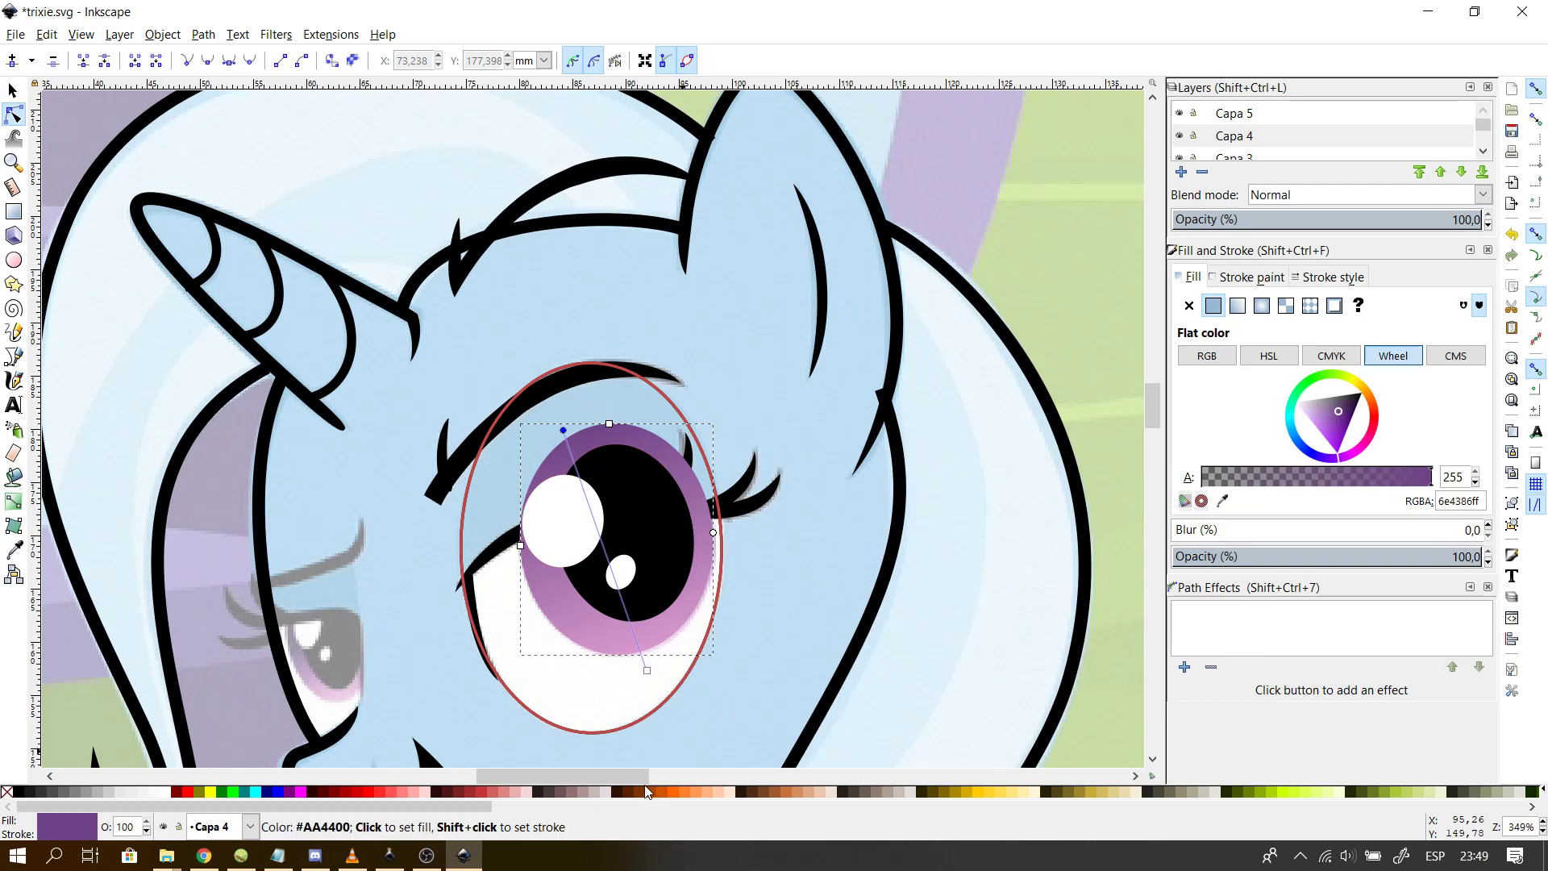
pyautogui.moveTo(616, 774); pyautogui.dragTo(512, 758)
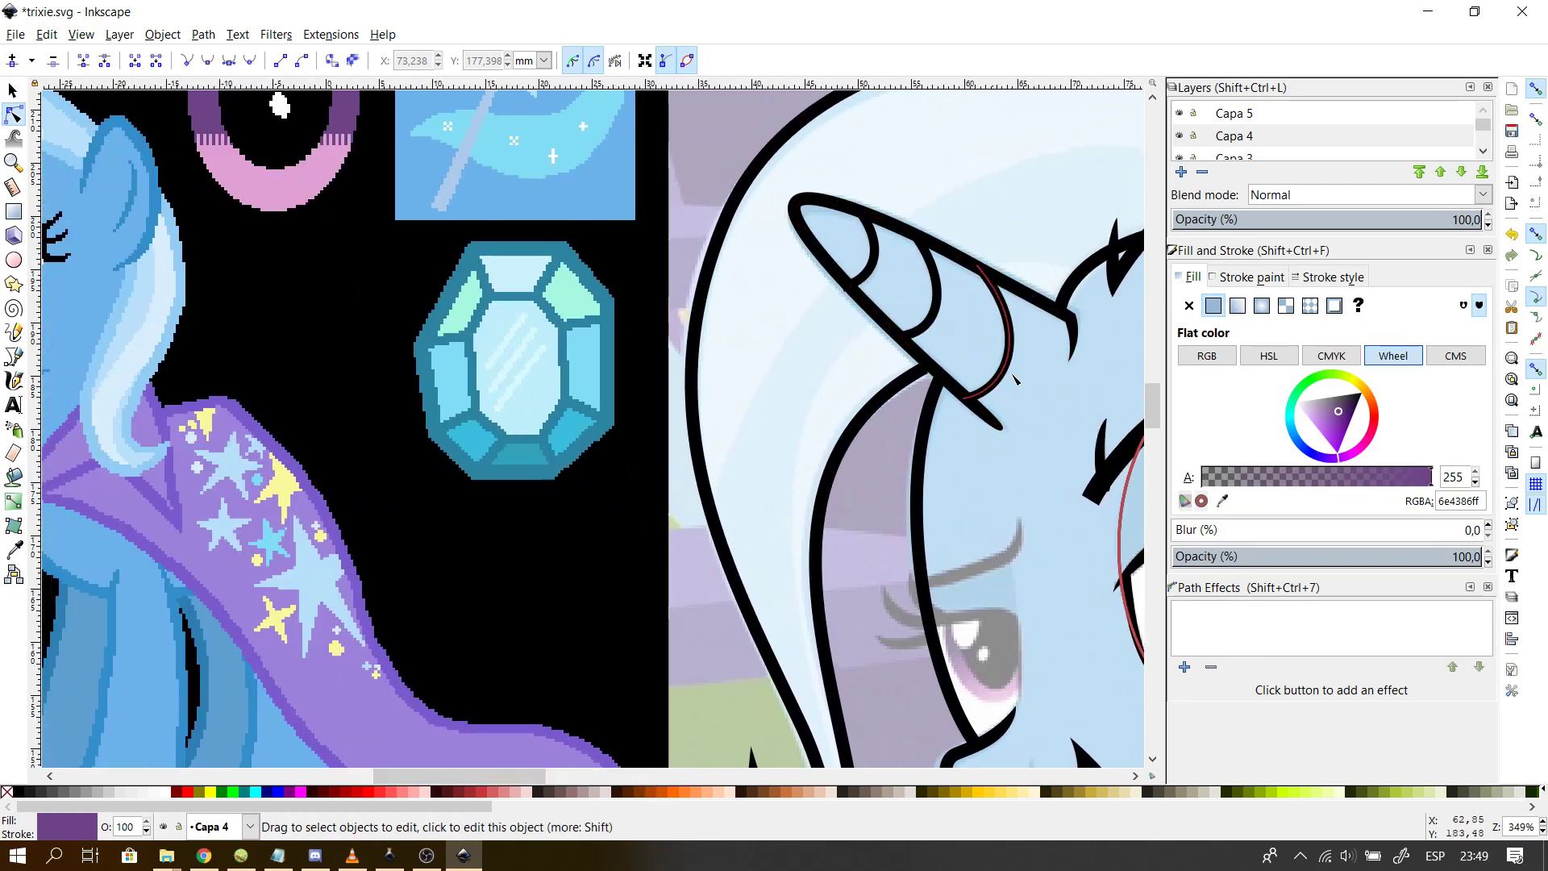
pyautogui.moveTo(1154, 409); pyautogui.dragTo(1154, 377)
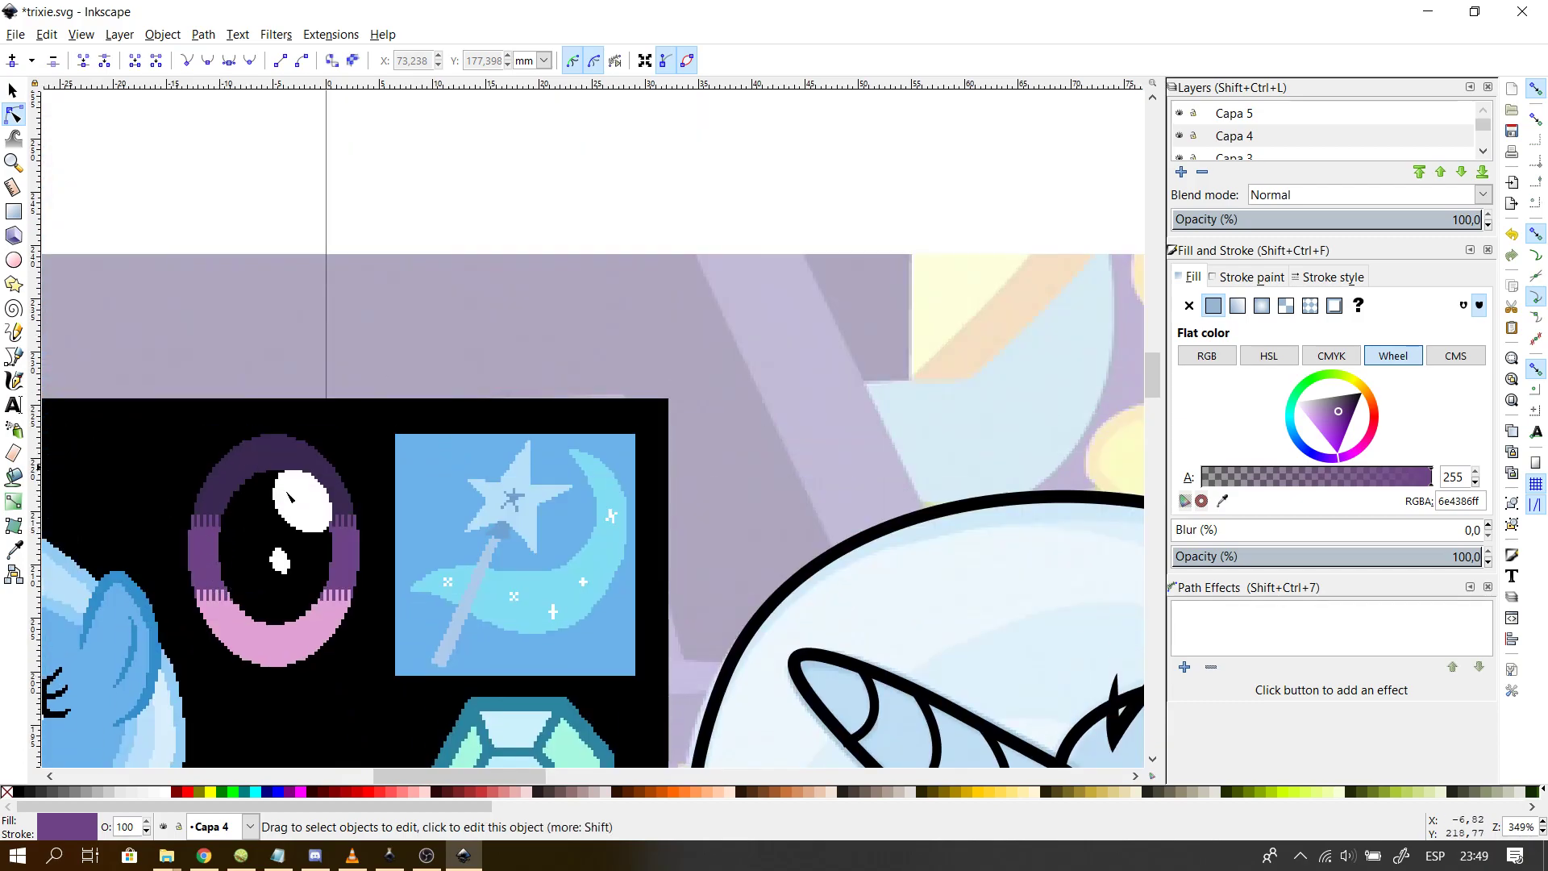
pyautogui.moveTo(1150, 376); pyautogui.dragTo(1148, 396)
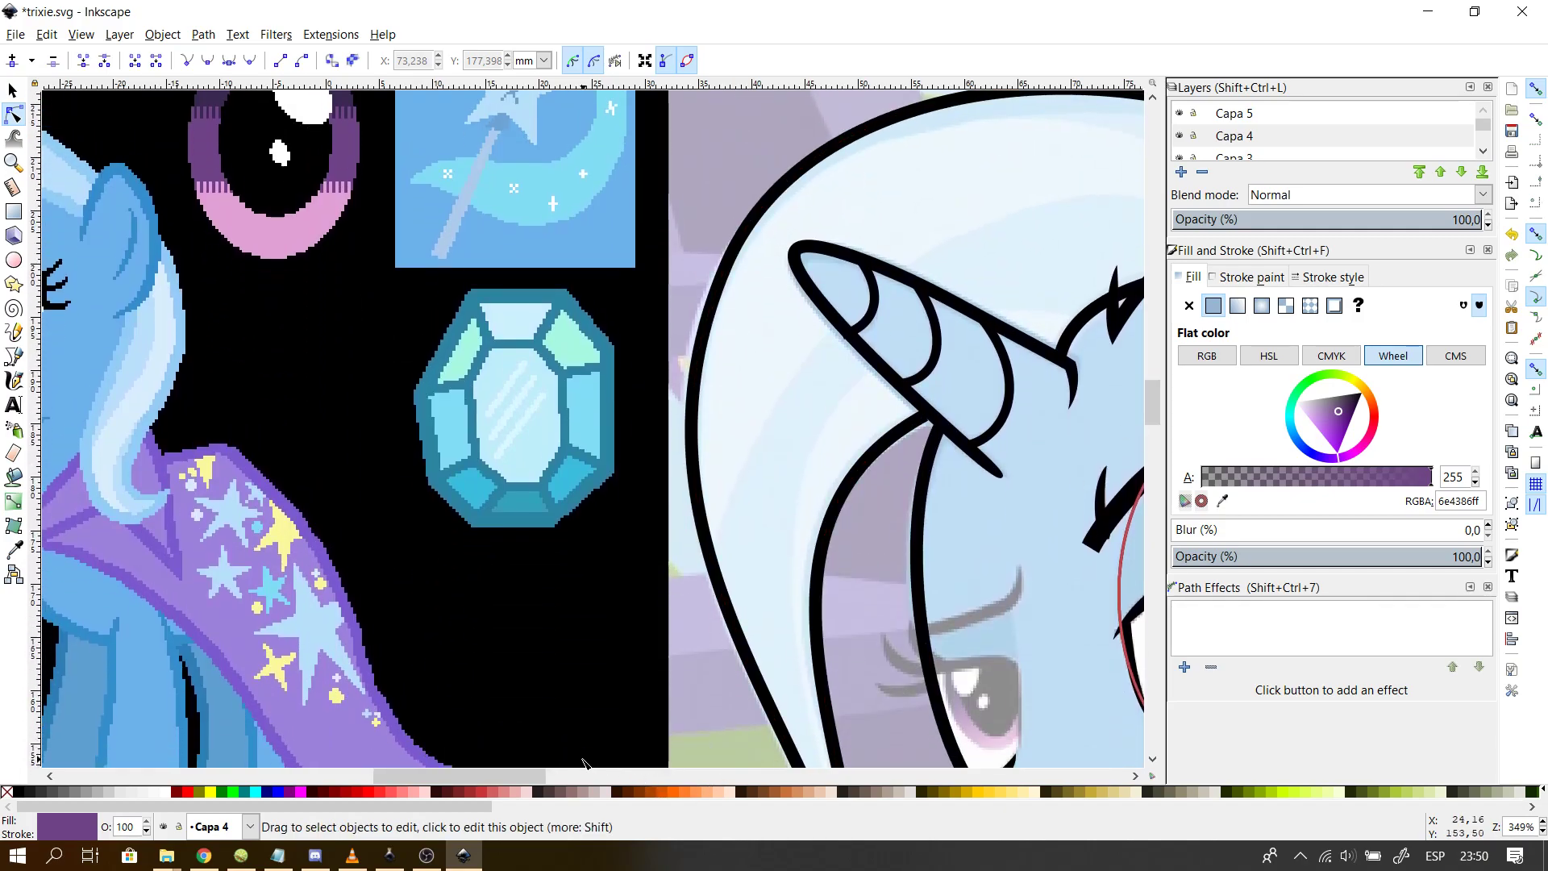
pyautogui.moveTo(528, 775); pyautogui.dragTo(625, 776)
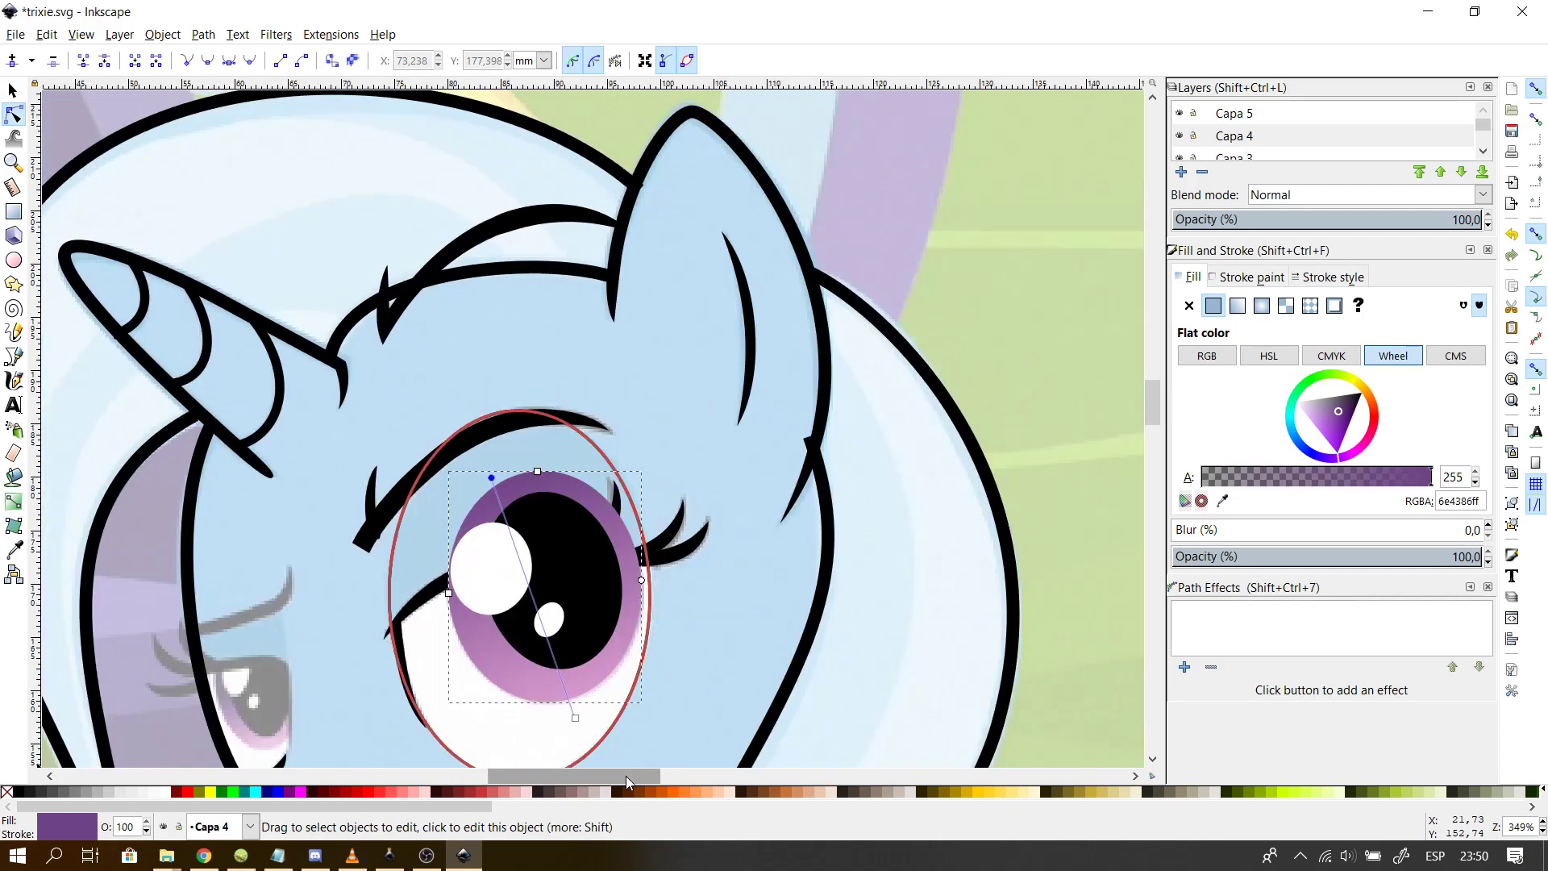
pyautogui.moveTo(1159, 397); pyautogui.dragTo(1159, 405)
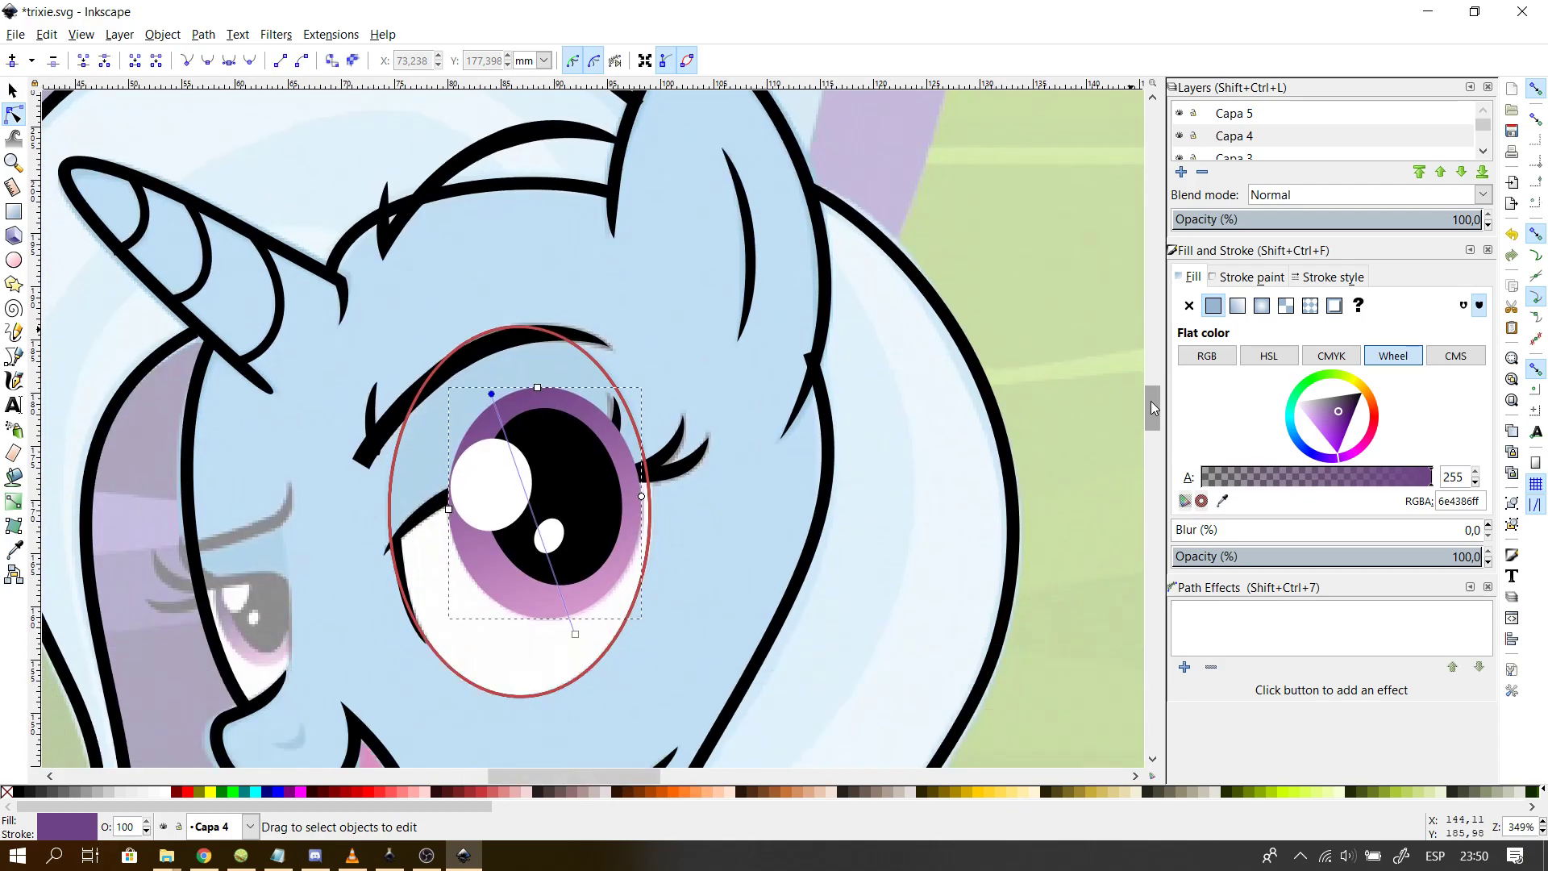
# - Add a middle stop about halfway along the iris gradient line
pyautogui.click(530, 504)
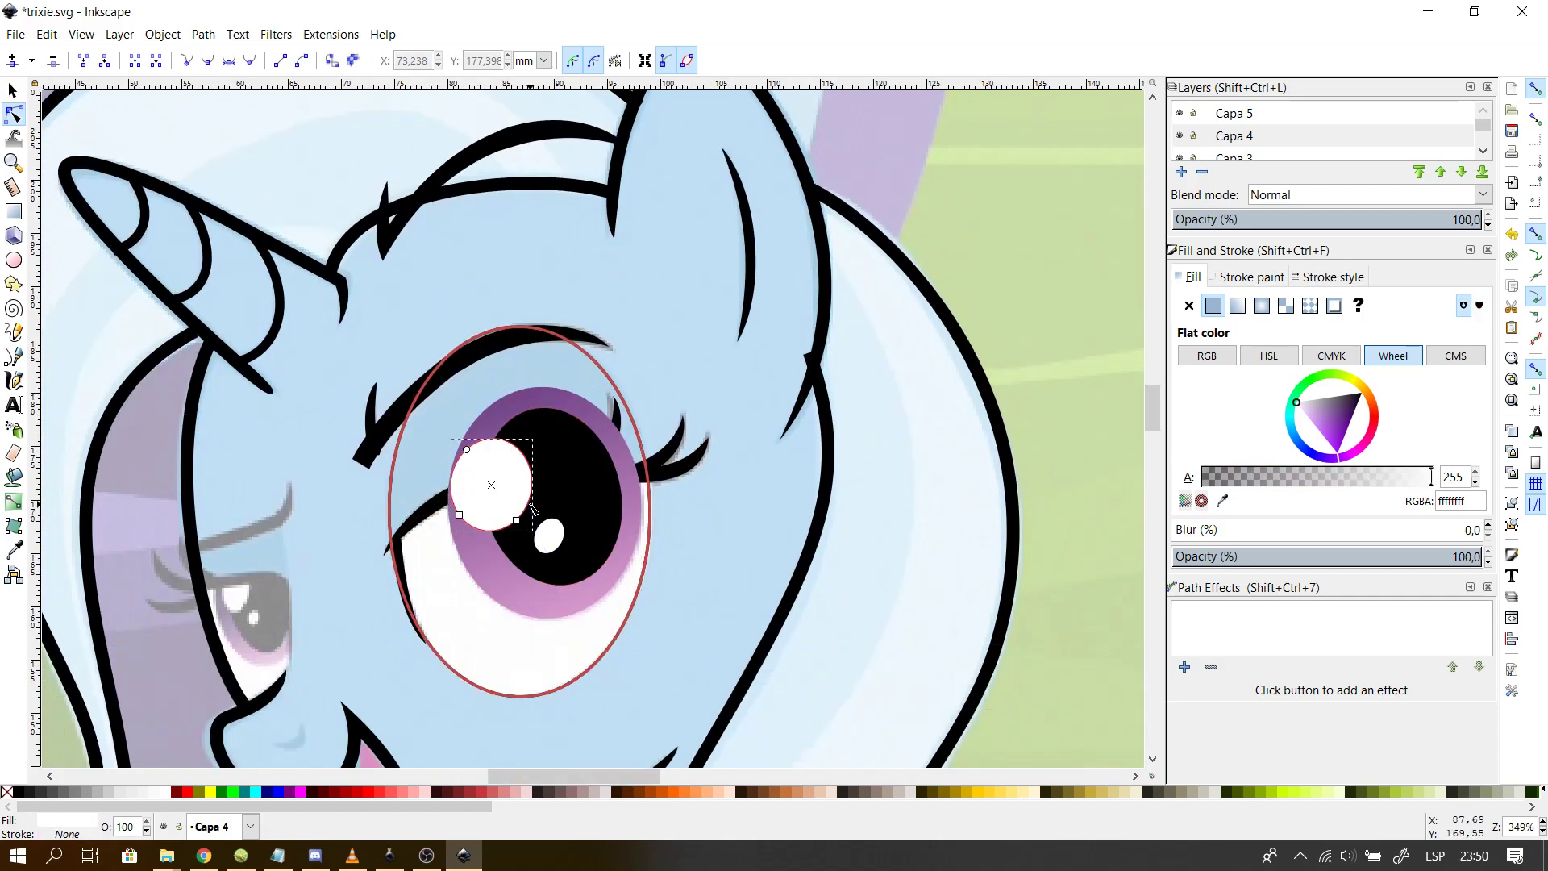
pyautogui.click(526, 544)
pyautogui.click(512, 582)
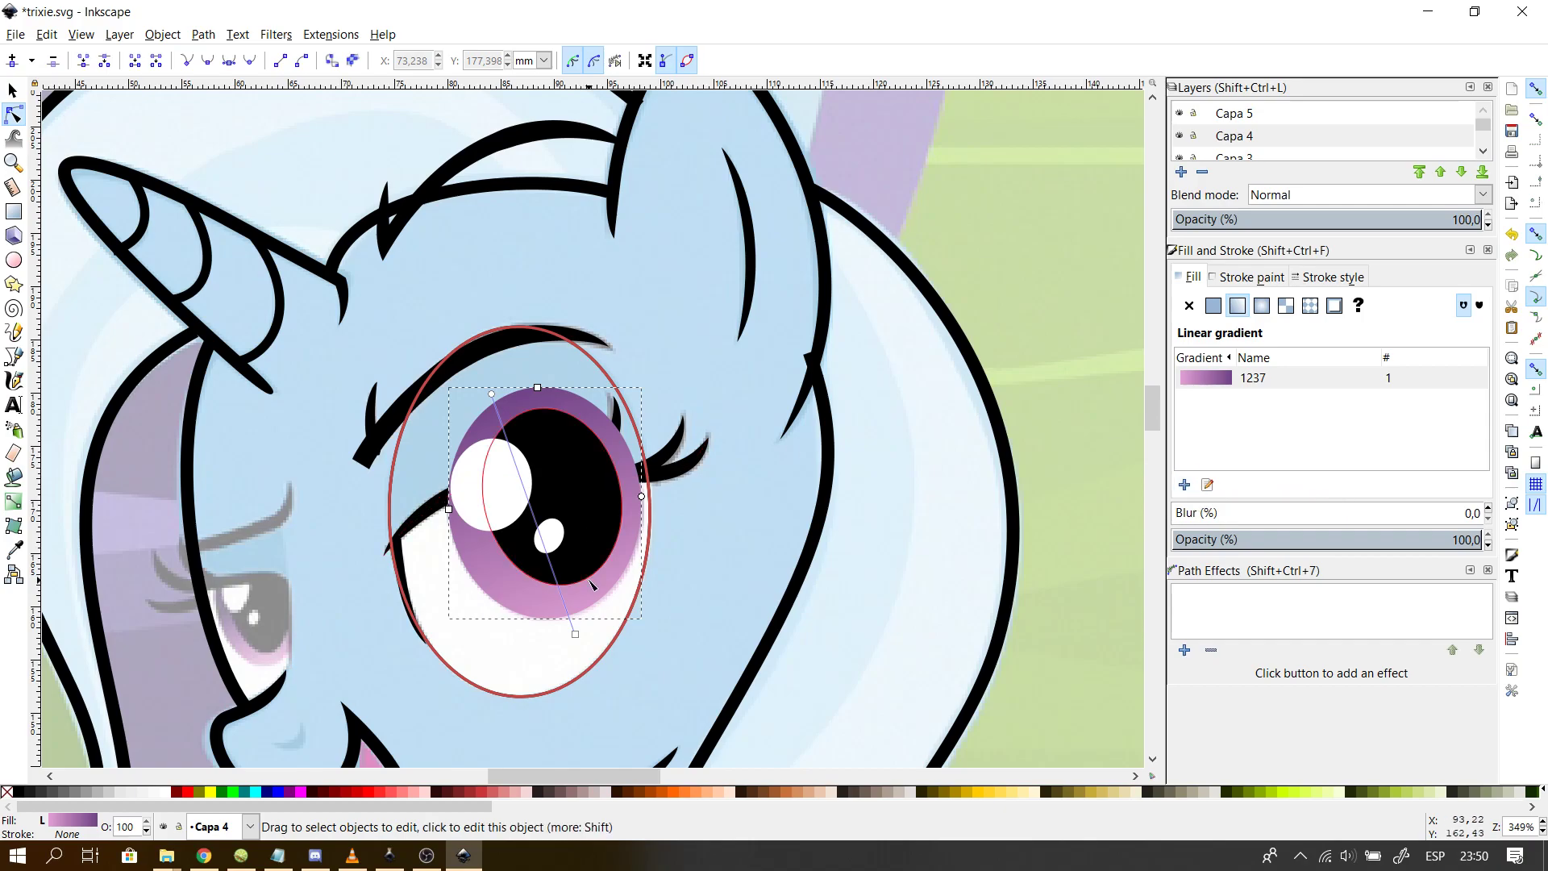
pyautogui.click(574, 633)
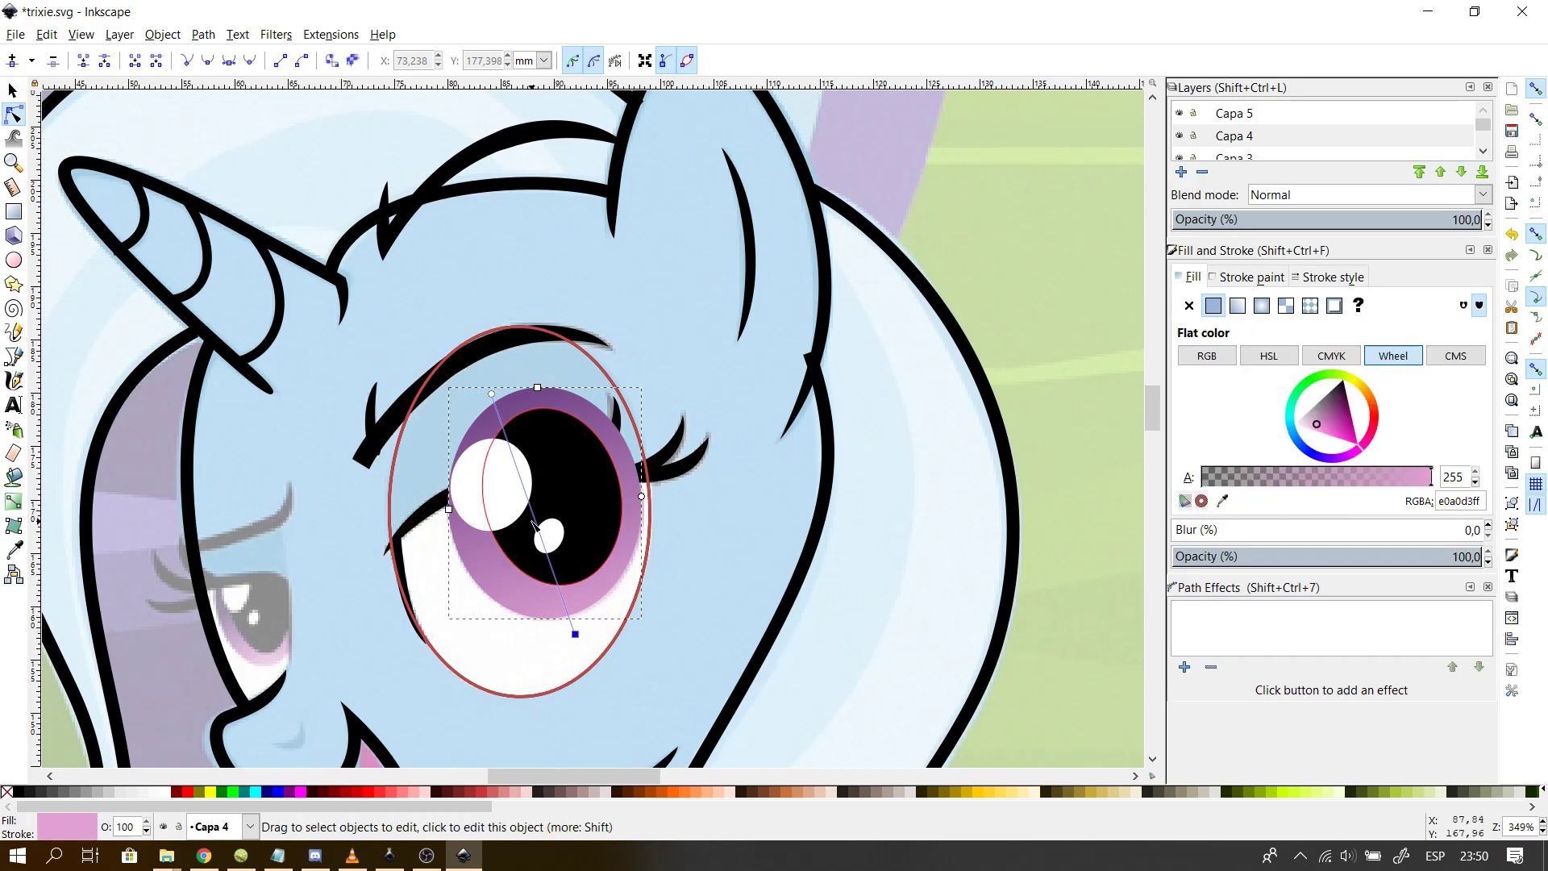
pyautogui.click(536, 570)
pyautogui.click(535, 594)
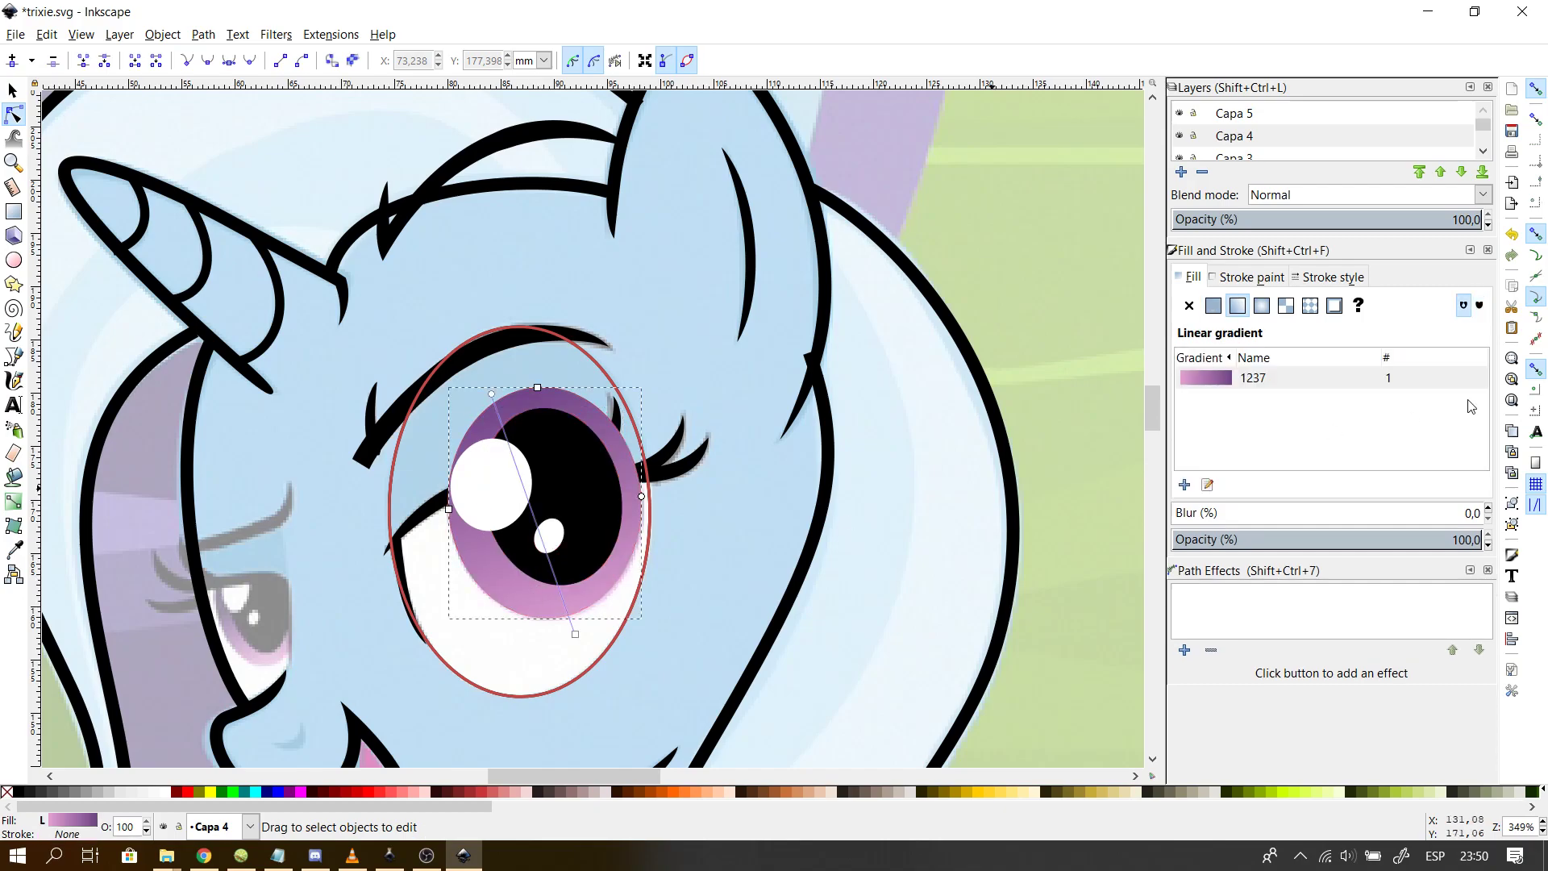
pyautogui.click(1207, 486)
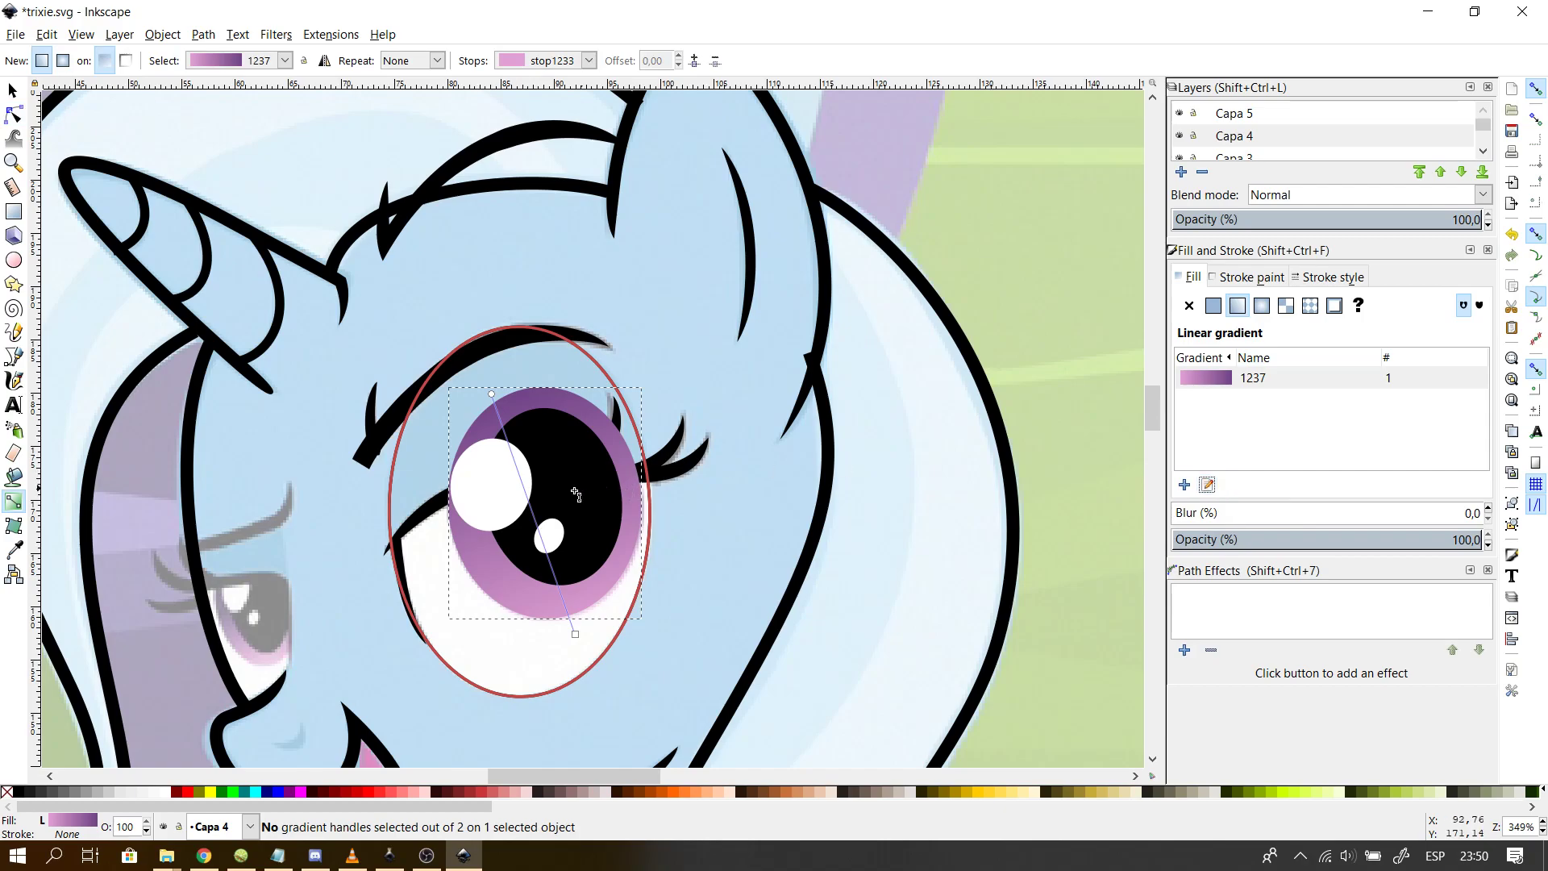
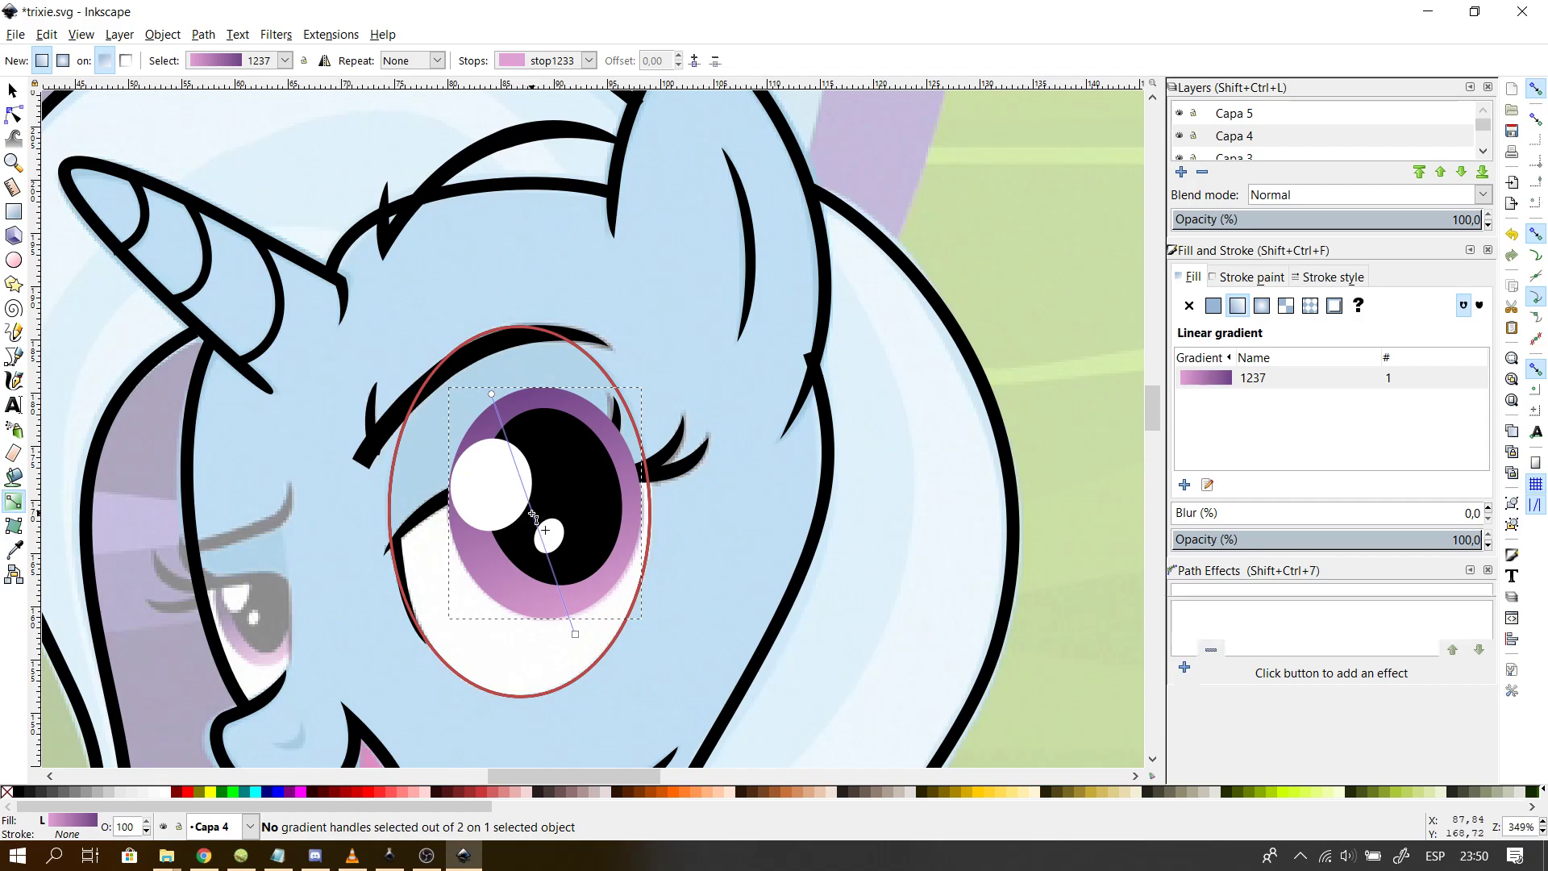
pyautogui.doubleClick(533, 514)
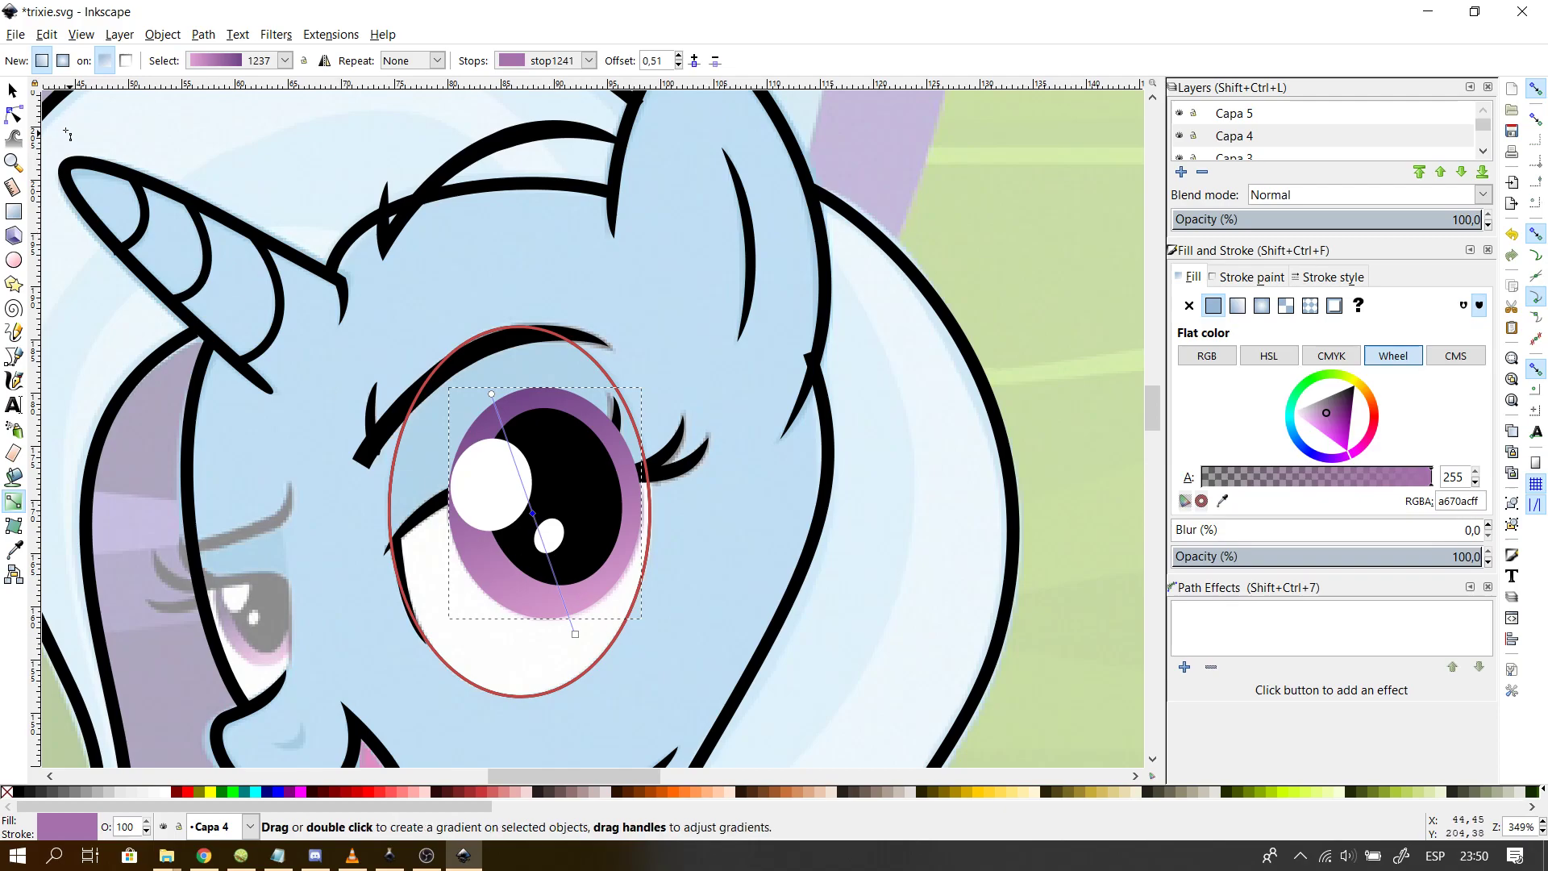
pyautogui.click(13, 115)
pyautogui.moveTo(542, 531); pyautogui.dragTo(530, 501)
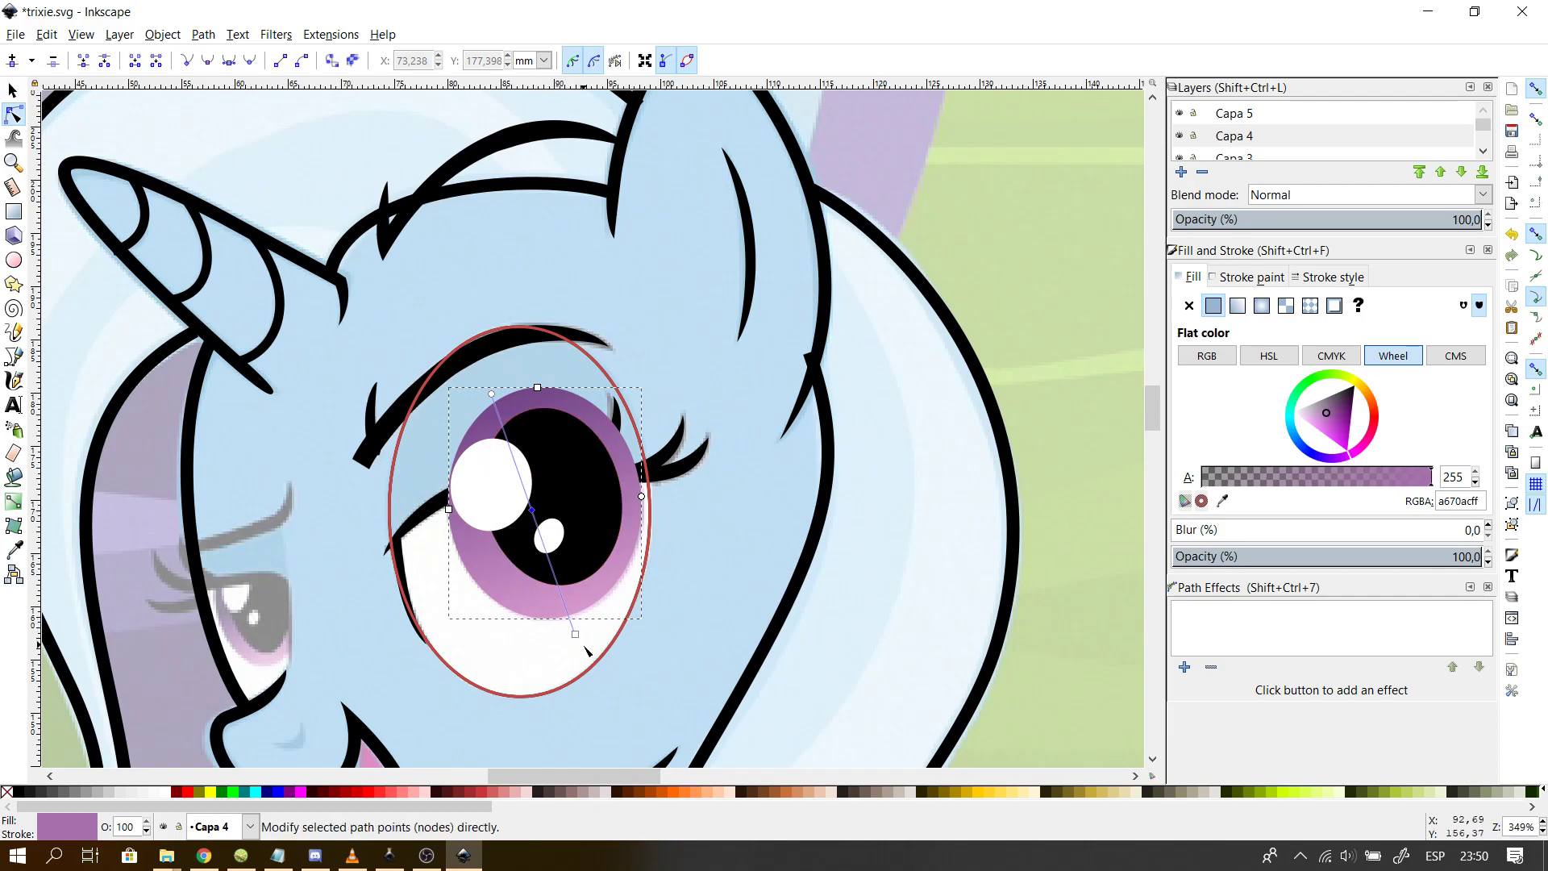
# - Recolour the middle stop of the iris gradient with the medium purple sampled from the reference eye
pyautogui.click(575, 634)
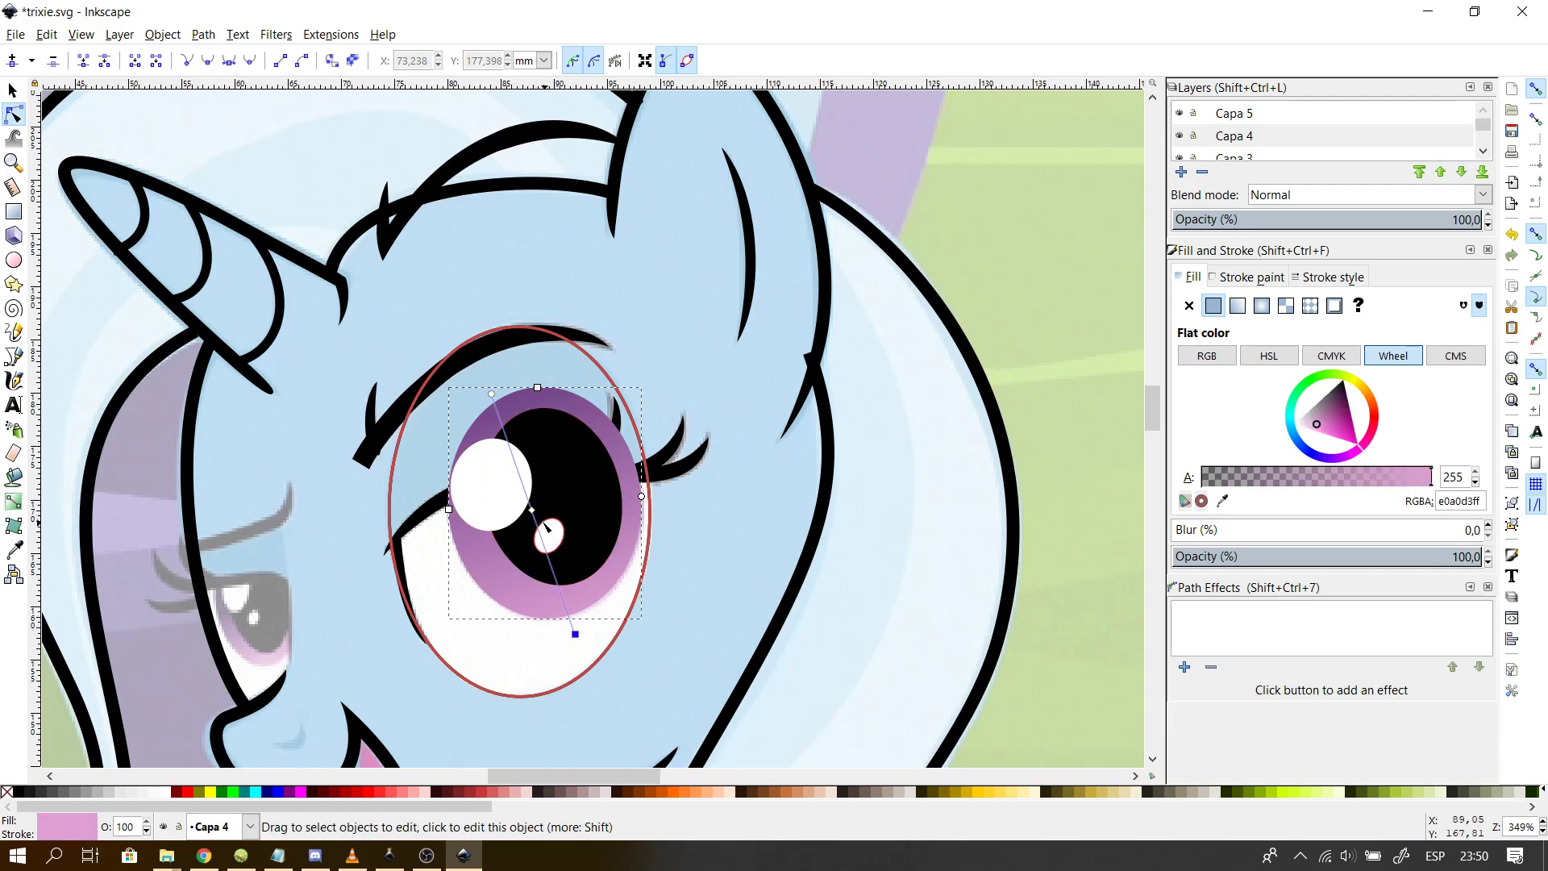
pyautogui.click(531, 509)
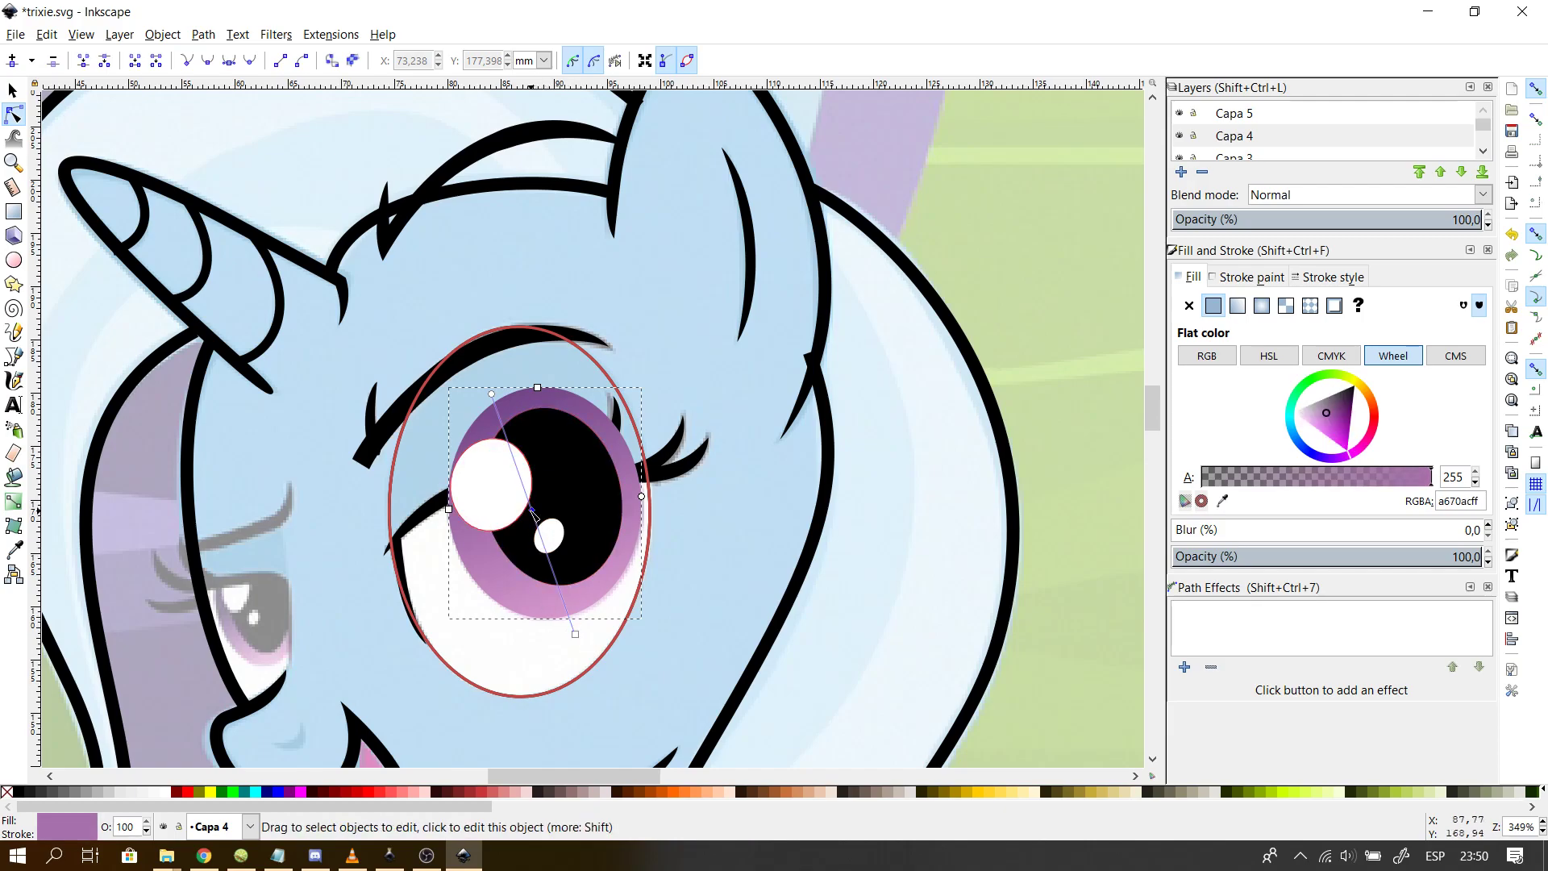
pyautogui.click(491, 393)
pyautogui.click(531, 510)
pyautogui.click(1222, 501)
pyautogui.moveTo(589, 774); pyautogui.dragTo(445, 748)
pyautogui.scroll(5, 1149, 403)
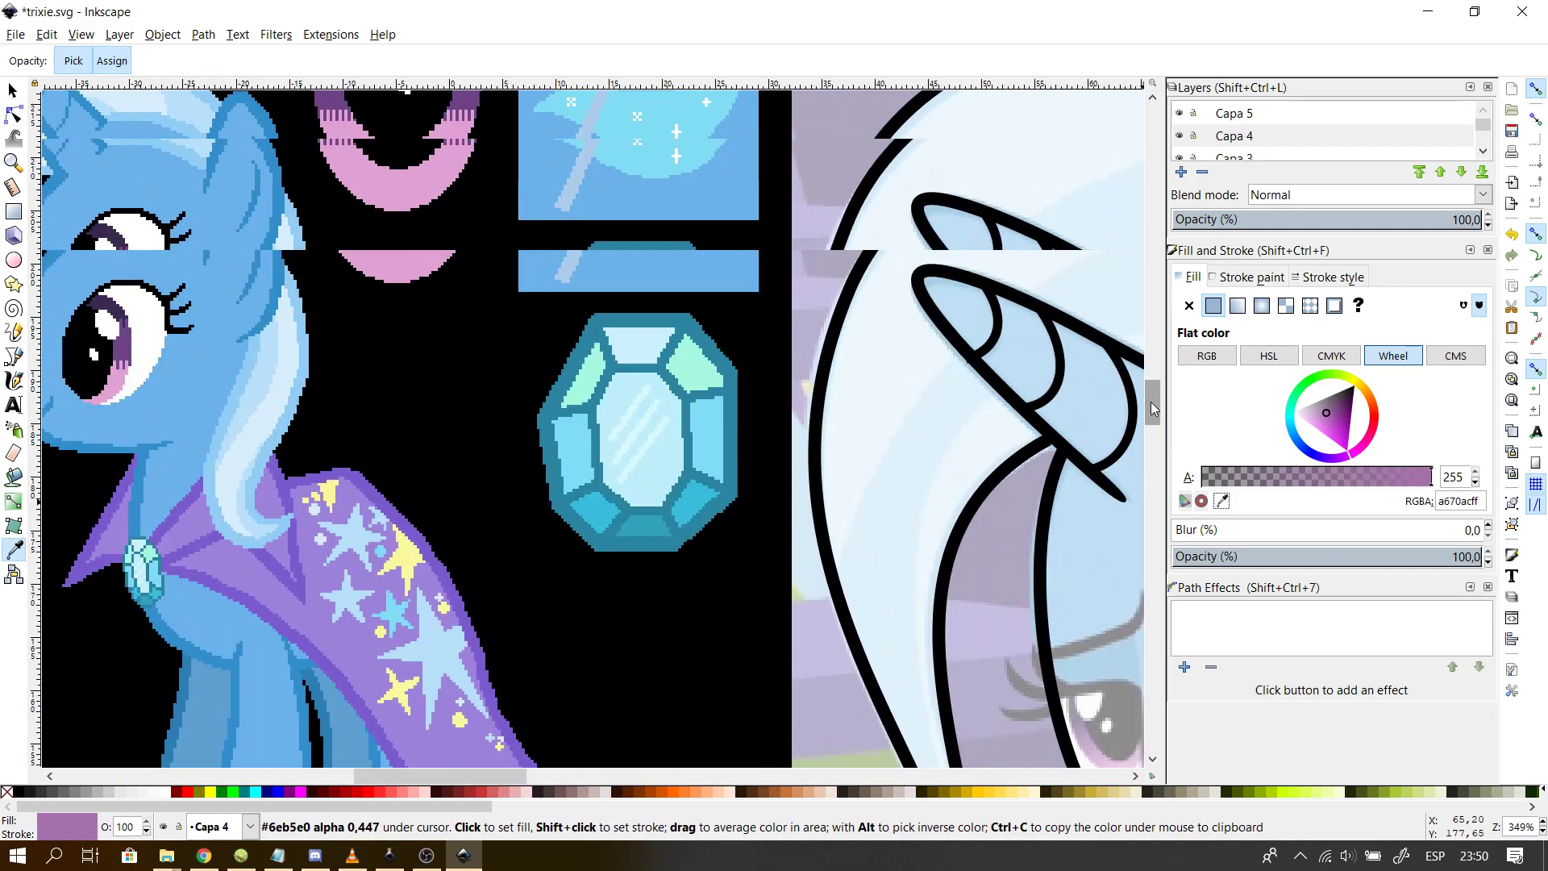
pyautogui.press('n')
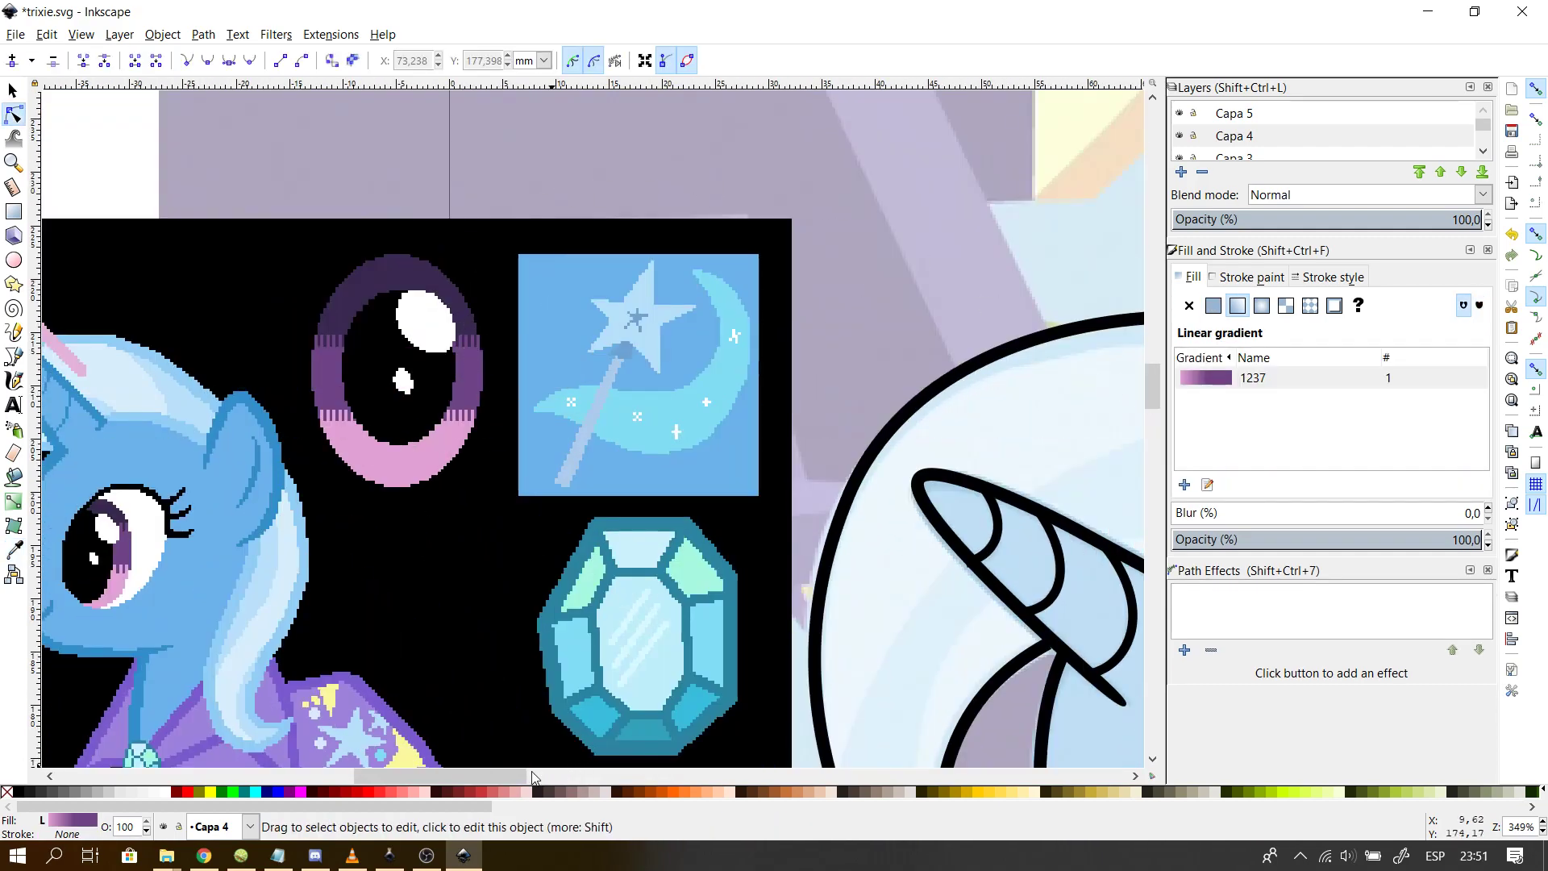
pyautogui.moveTo(496, 777); pyautogui.dragTo(614, 778)
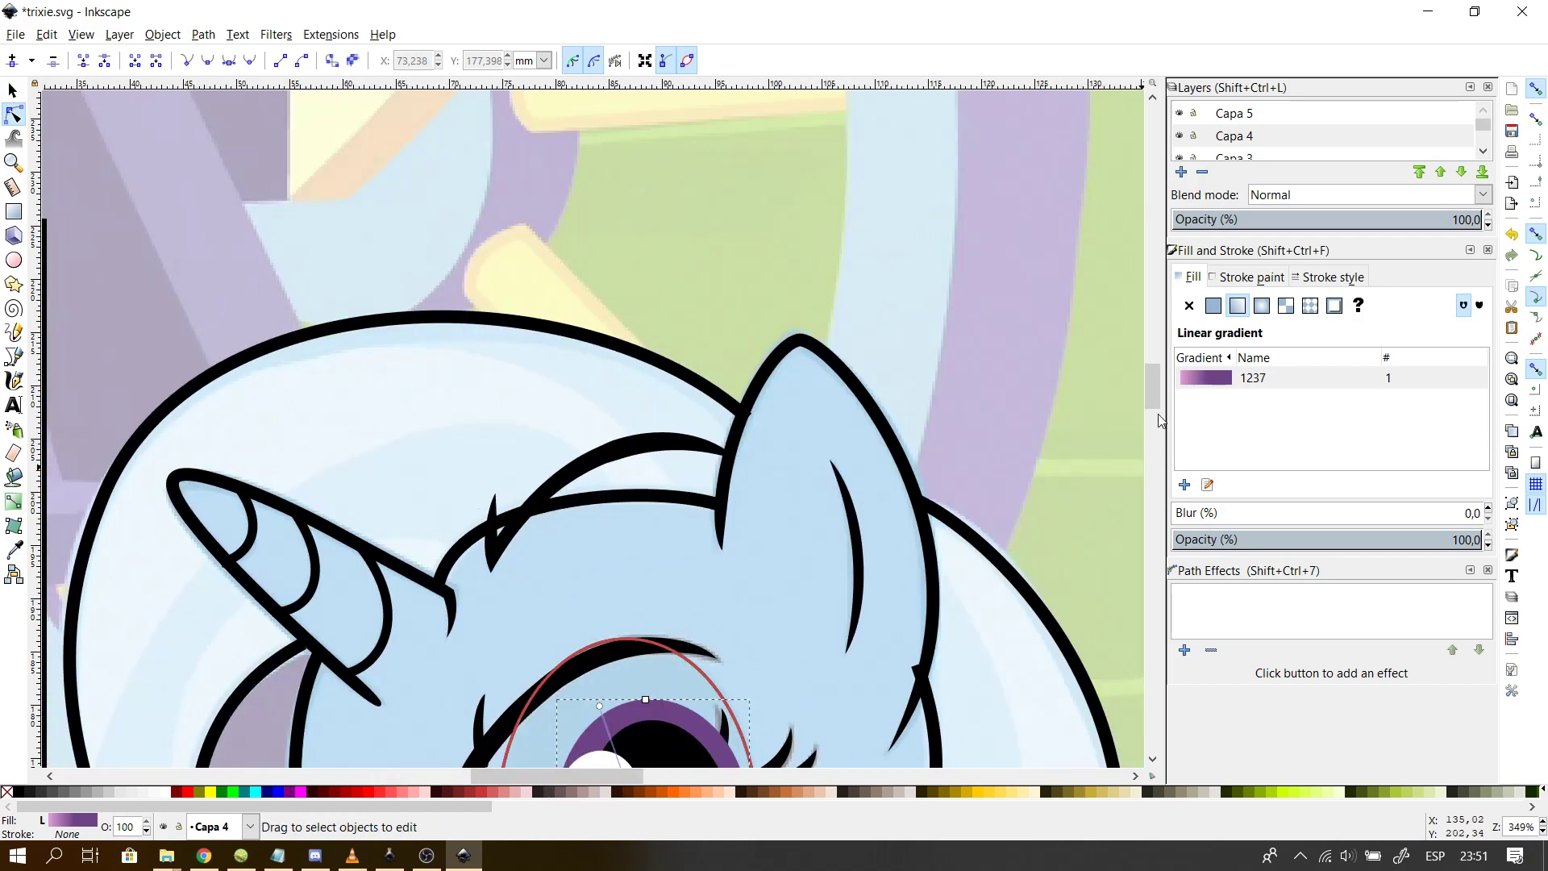
pyautogui.scroll(-10, 1148, 419)
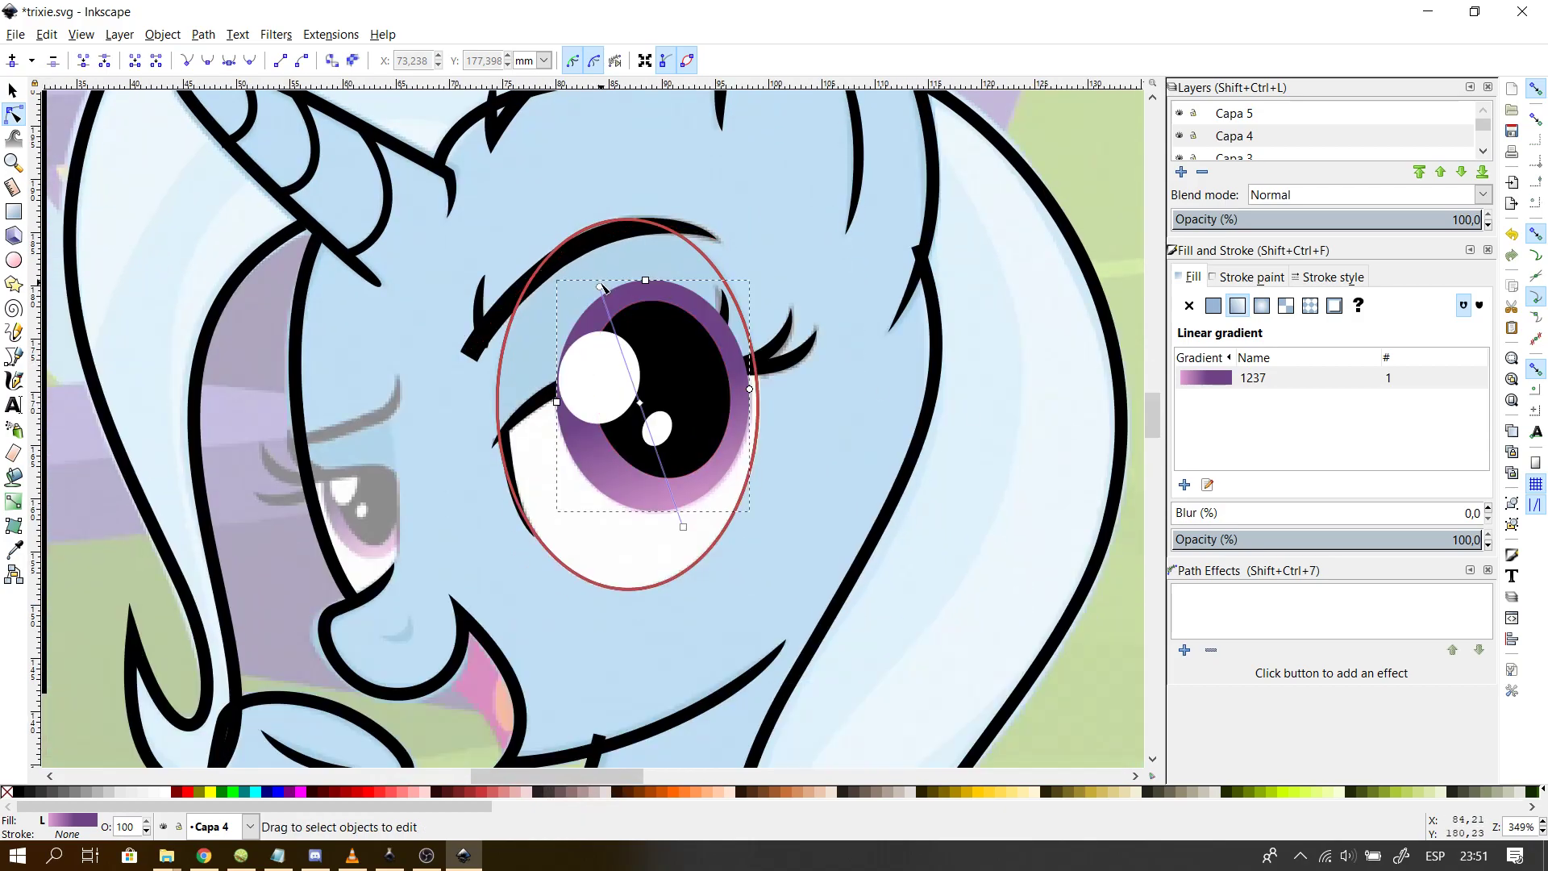
# - Recolour the upper stop of the iris gradient with dark purple 3a2851 sampled from the top of the enlarged reference eye
pyautogui.click(600, 286)
pyautogui.moveTo(548, 771); pyautogui.dragTo(440, 768)
pyautogui.click(1221, 499)
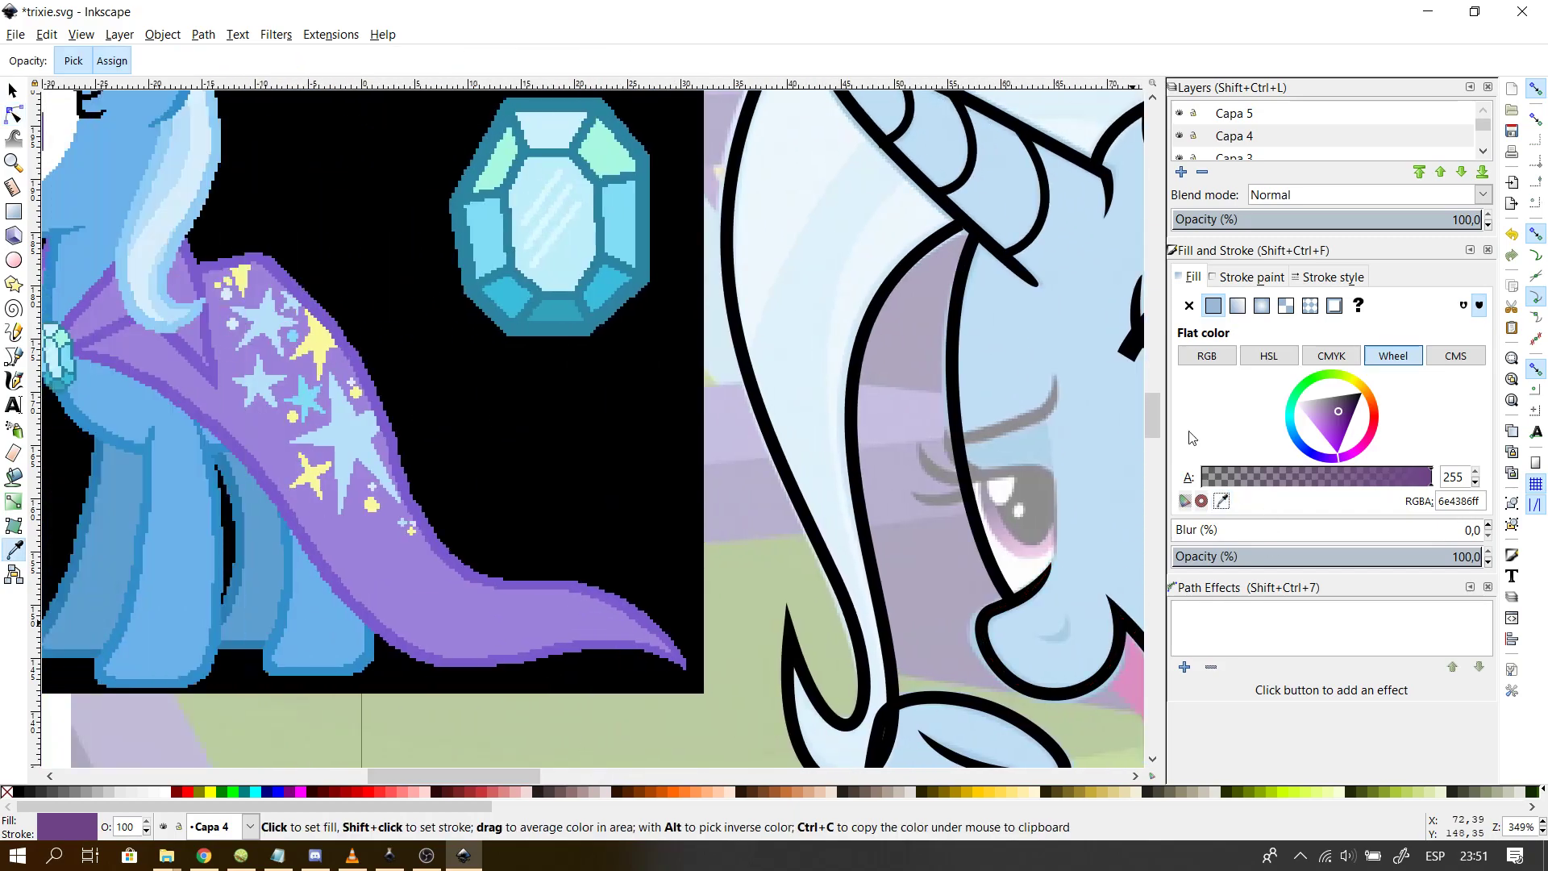
pyautogui.moveTo(1152, 418); pyautogui.dragTo(1159, 384)
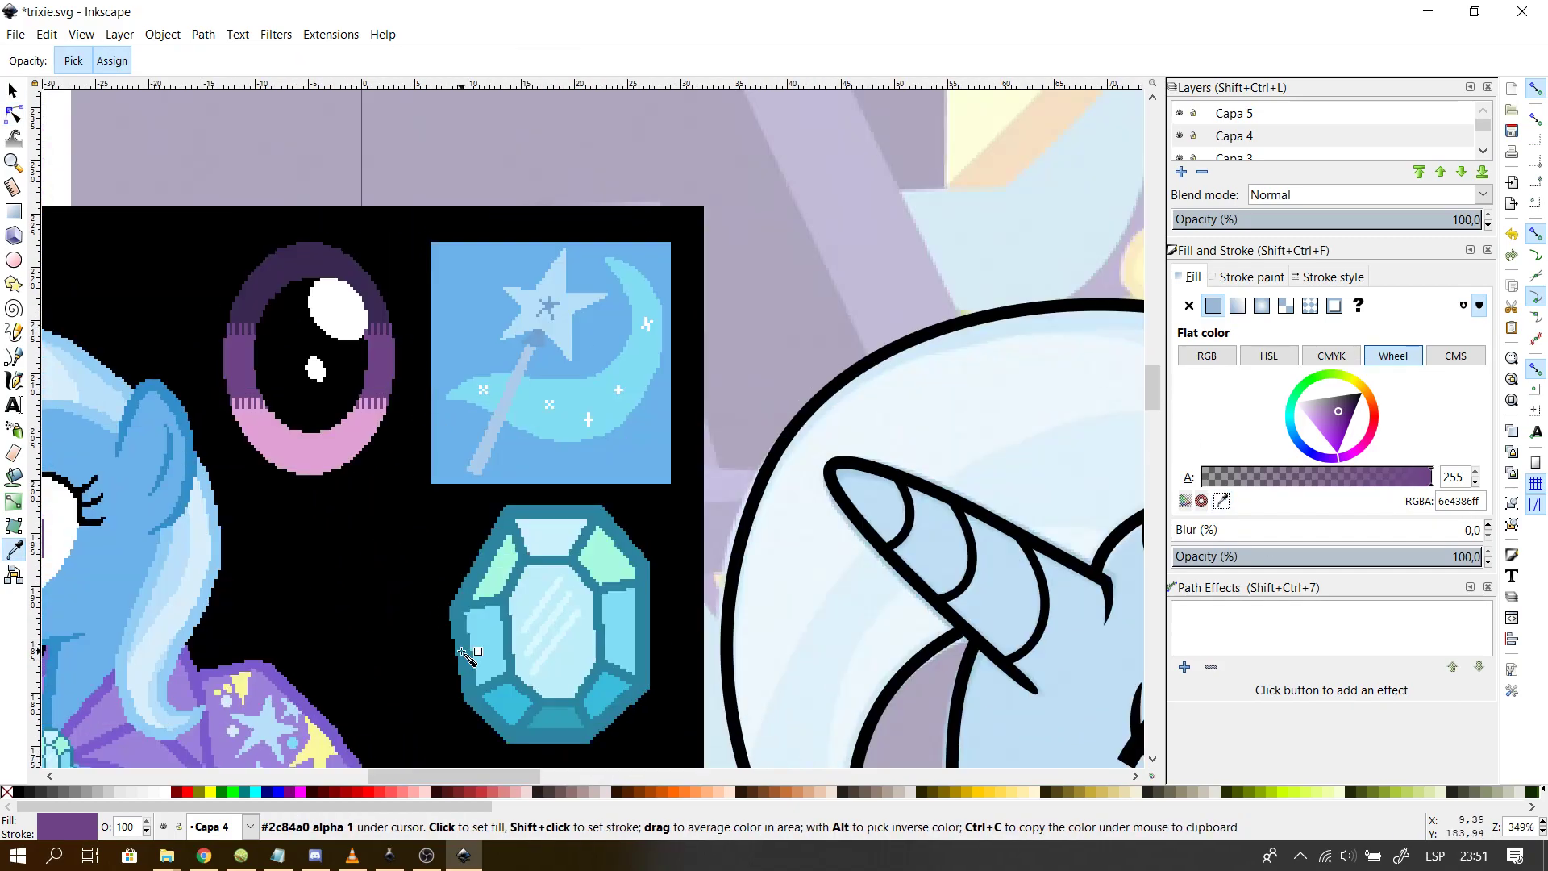
pyautogui.moveTo(462, 775); pyautogui.dragTo(420, 775)
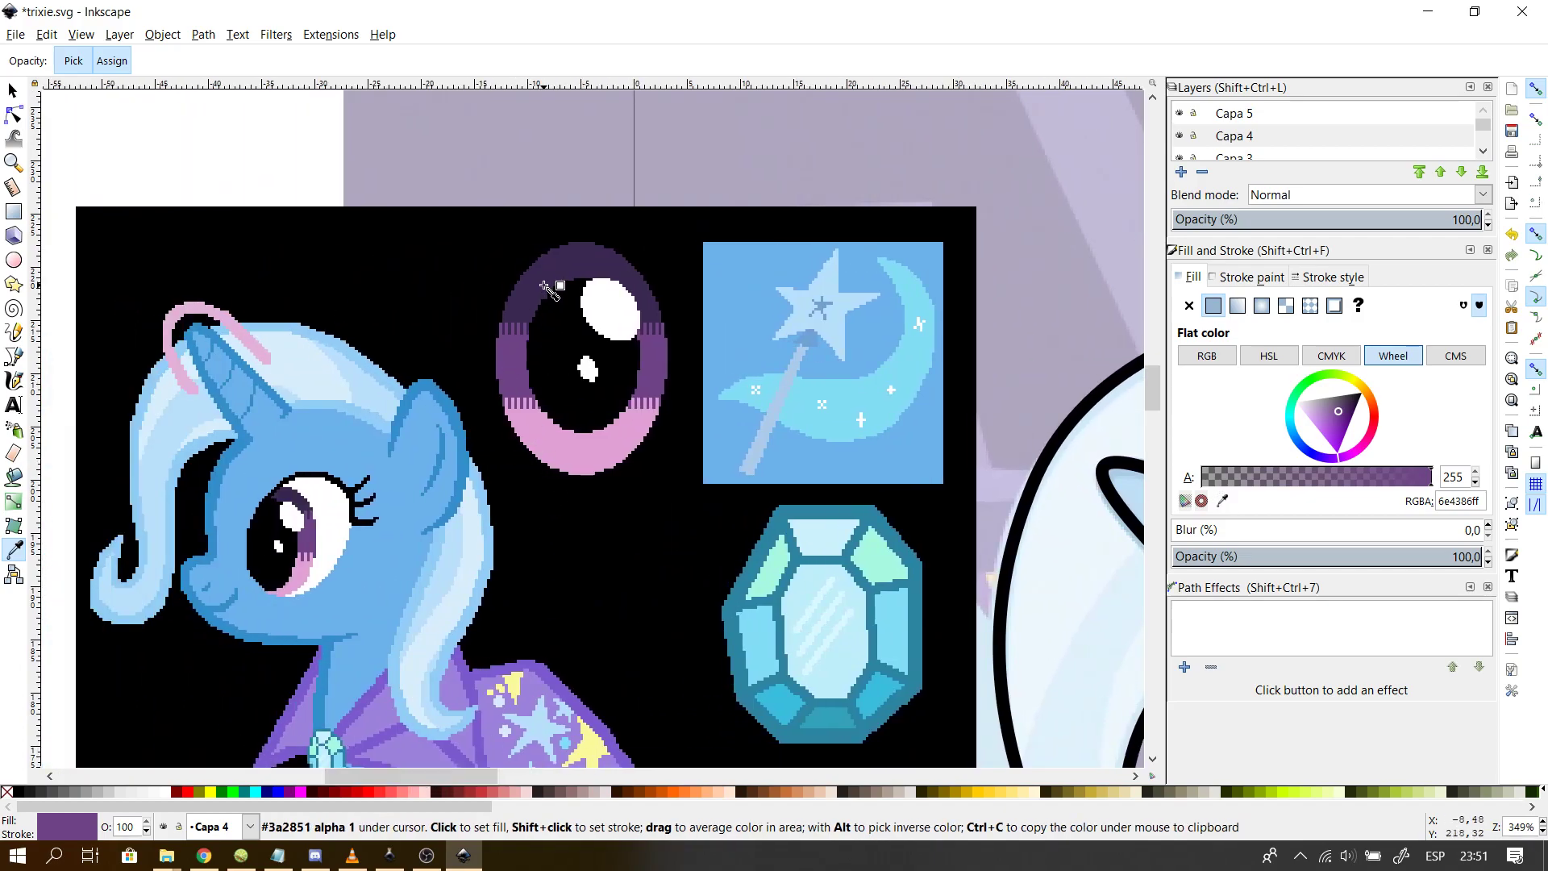
pyautogui.press('n')
pyautogui.moveTo(428, 775); pyautogui.dragTo(598, 774)
pyautogui.moveTo(1148, 381); pyautogui.dragTo(1133, 411)
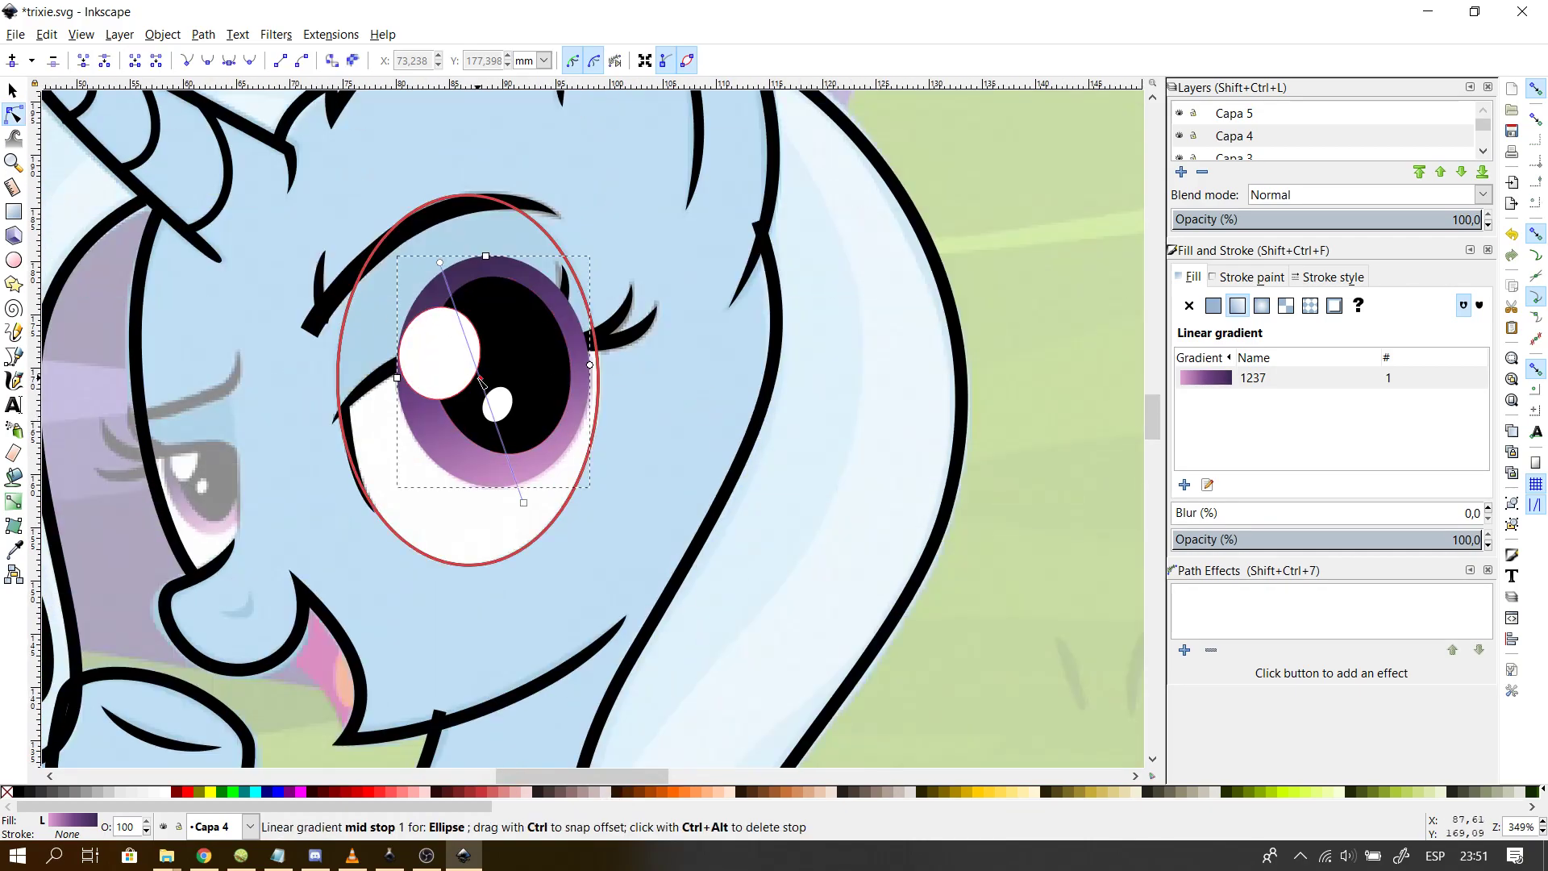
# - Move the upper end of the iris gradient down a little into the iris and deselect the ellipse
pyautogui.click(476, 370)
pyautogui.press('Escape')
pyautogui.click(455, 299)
pyautogui.click(444, 284)
pyautogui.moveTo(439, 262); pyautogui.dragTo(441, 298)
pyautogui.press('Escape')
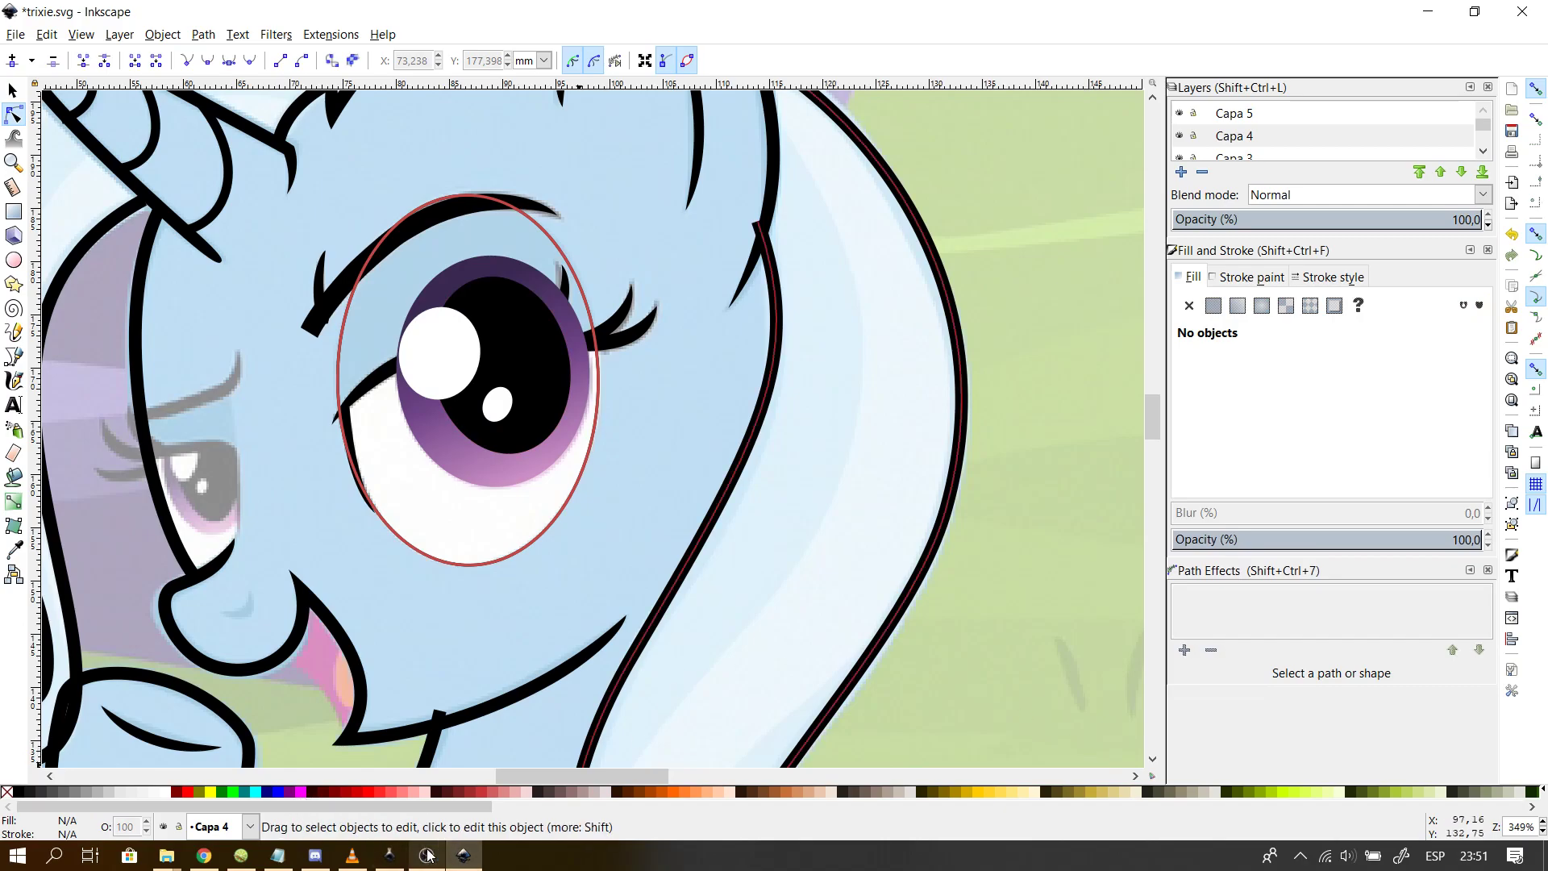
pyautogui.click(211, 858)
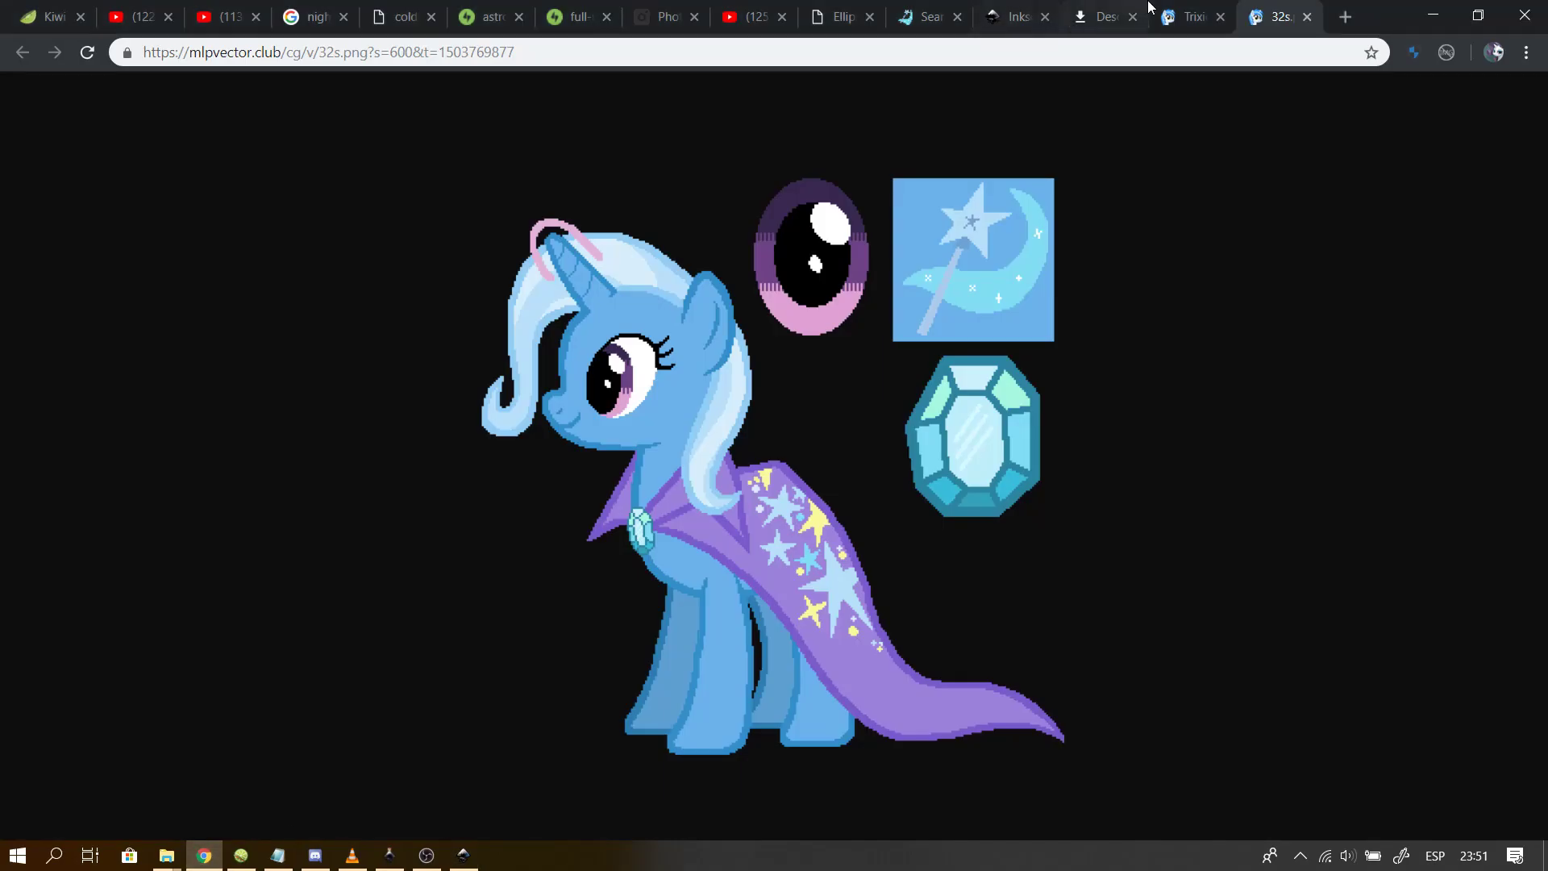
pyautogui.click(917, 10)
pyautogui.click(1024, 13)
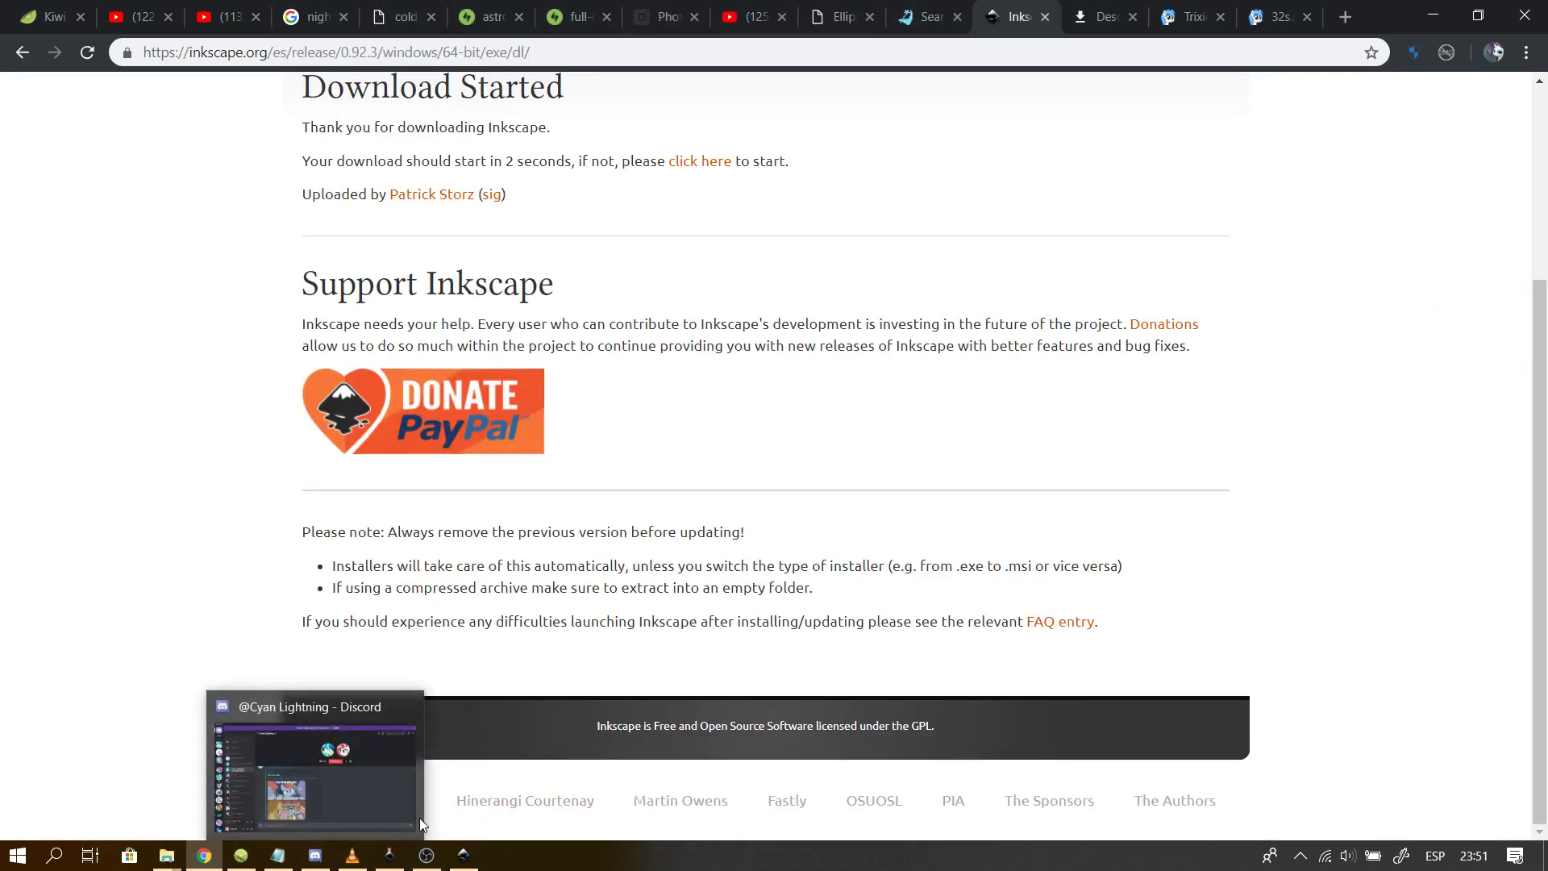
pyautogui.click(472, 854)
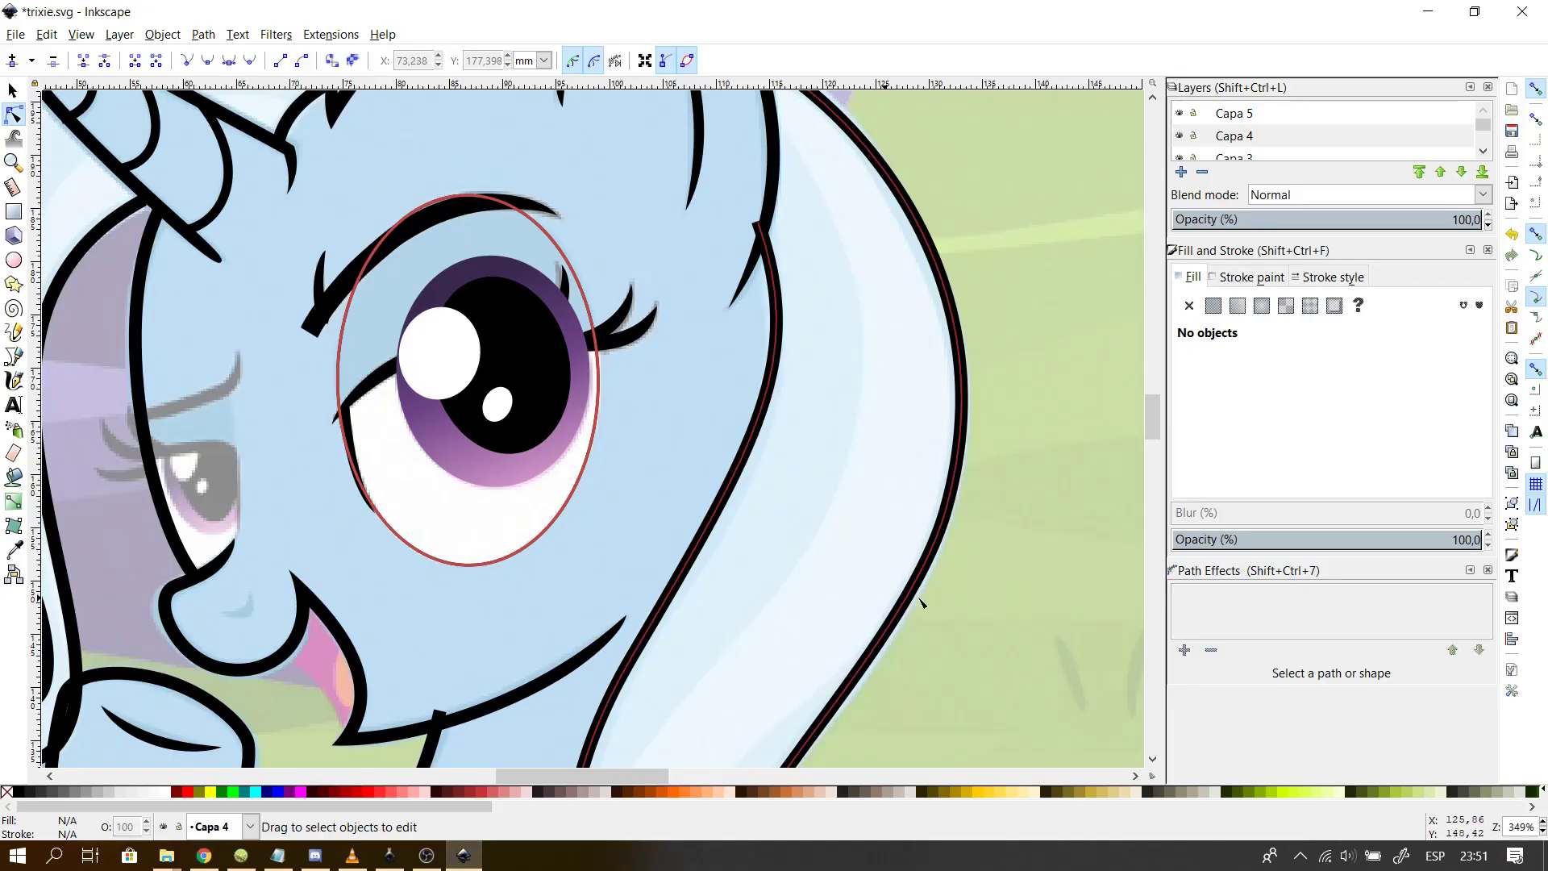
pyautogui.click(1179, 135)
pyautogui.click(1180, 136)
pyautogui.click(1180, 135)
pyautogui.click(1180, 135)
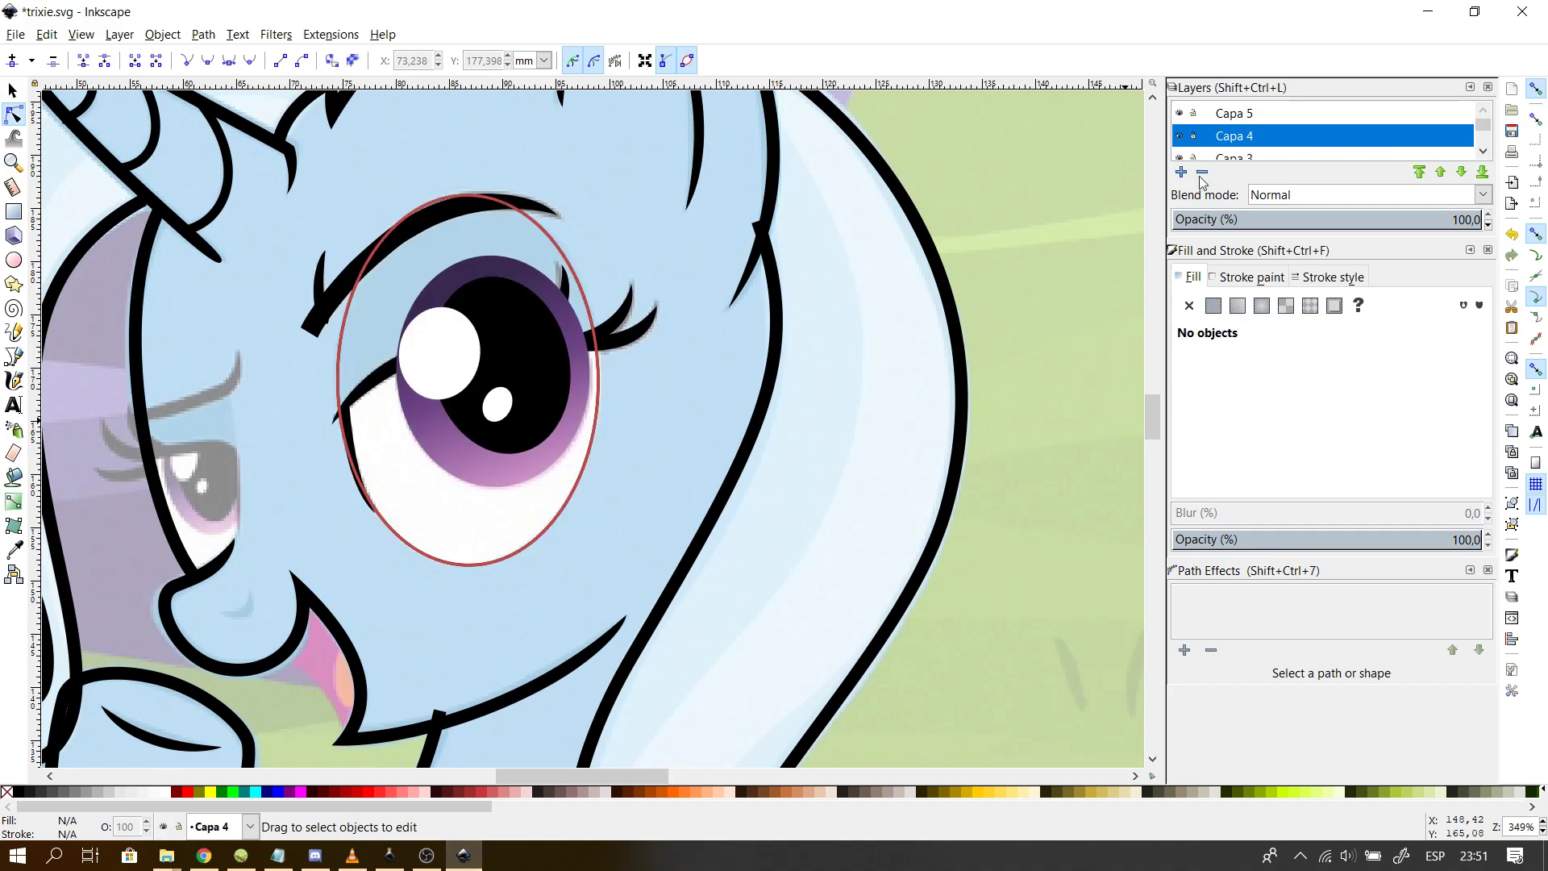
pyautogui.click(613, 343)
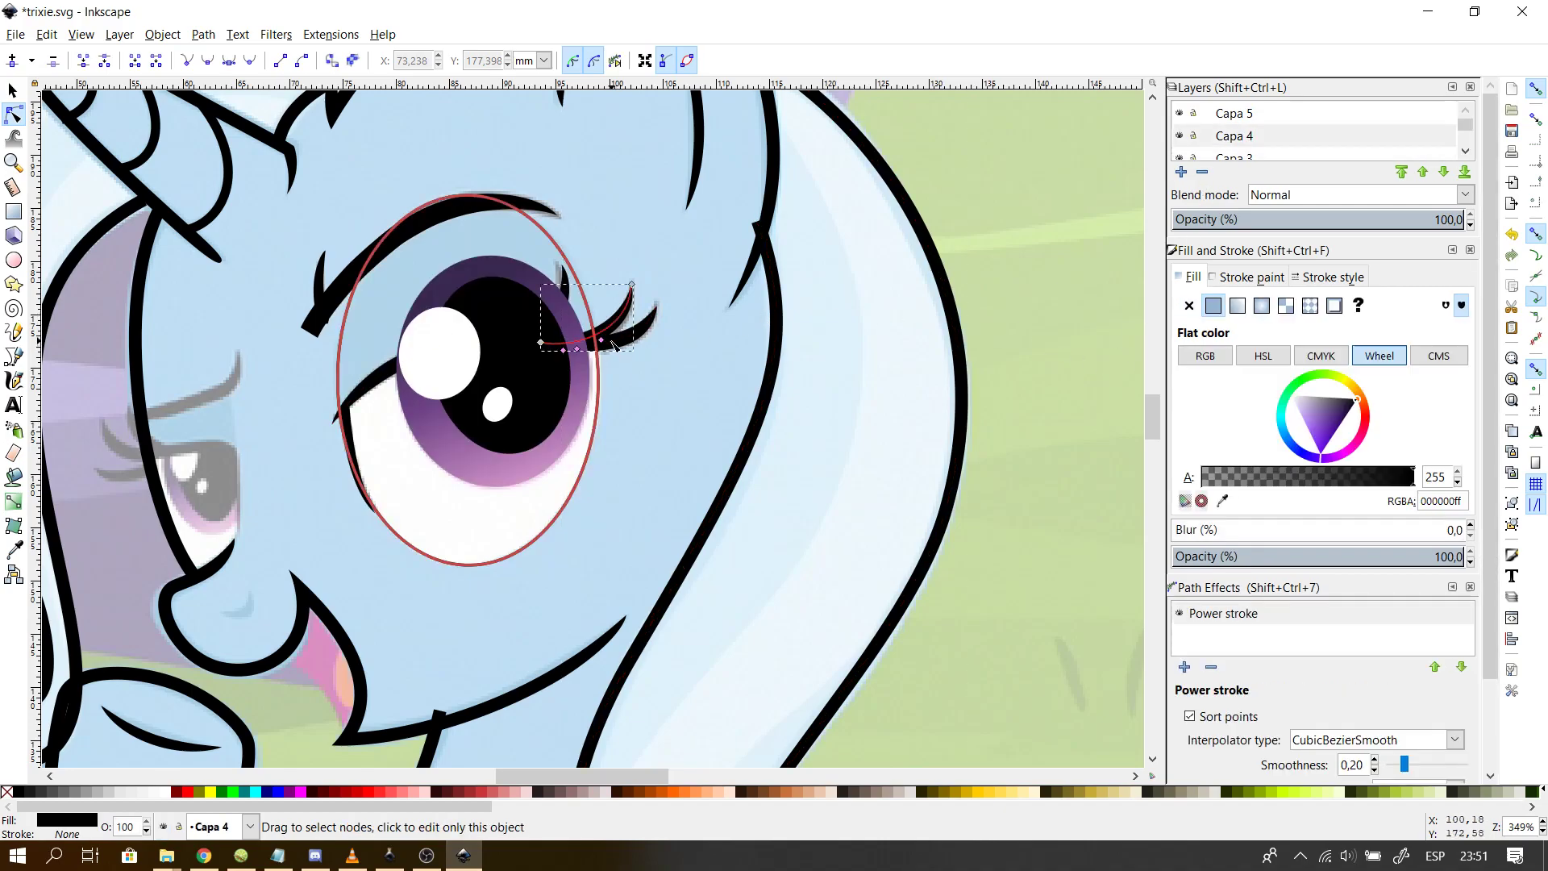
pyautogui.press('Escape')
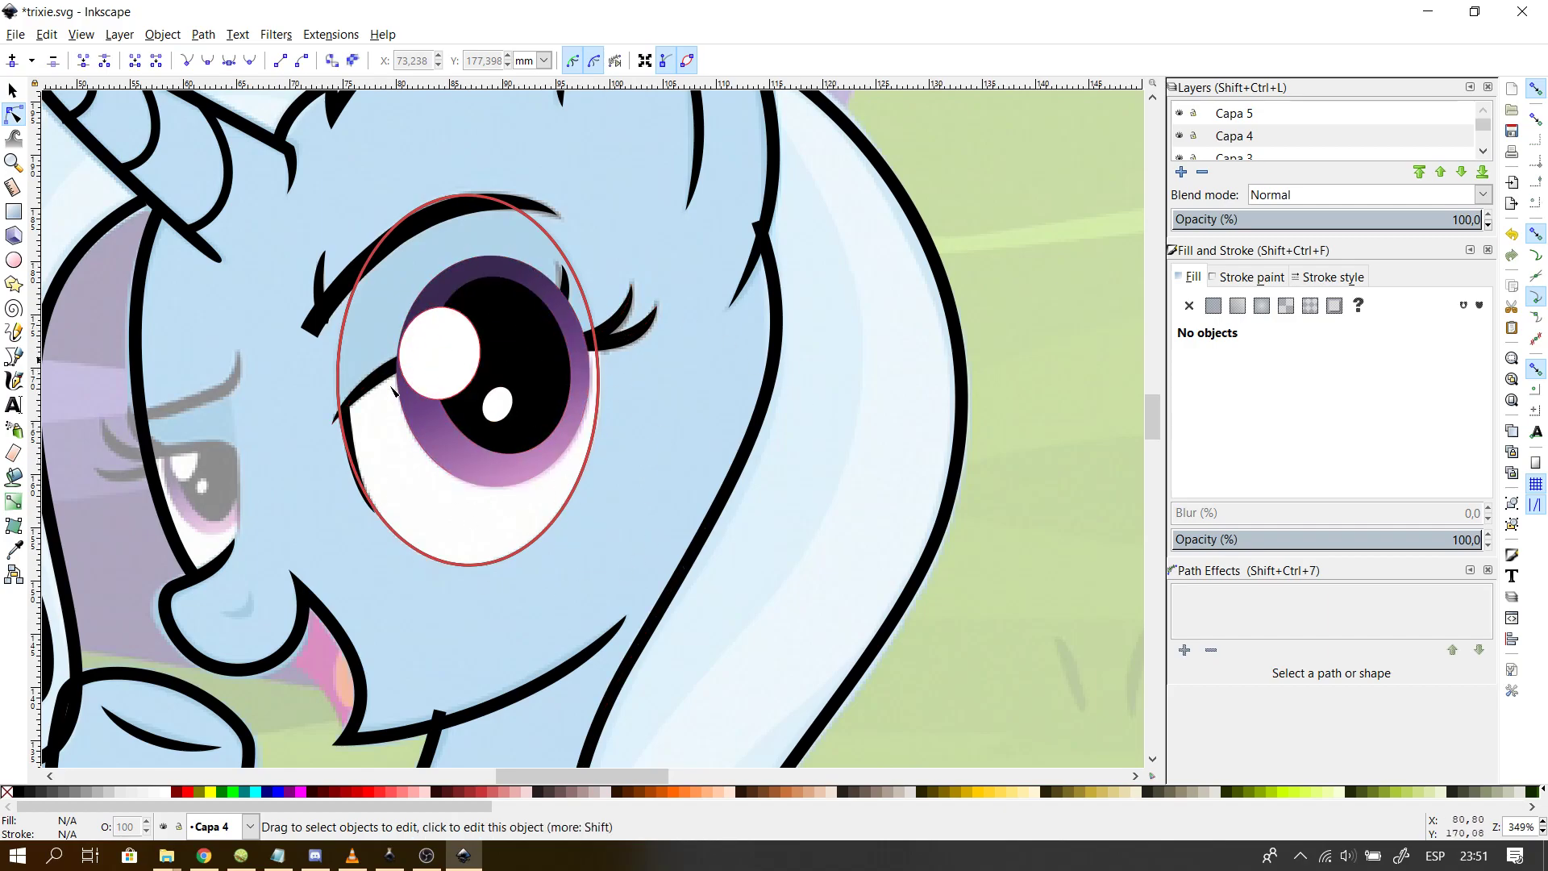
# - Raise the long black upper eyelid line of the large eye to the top of its layer
pyautogui.click(369, 393)
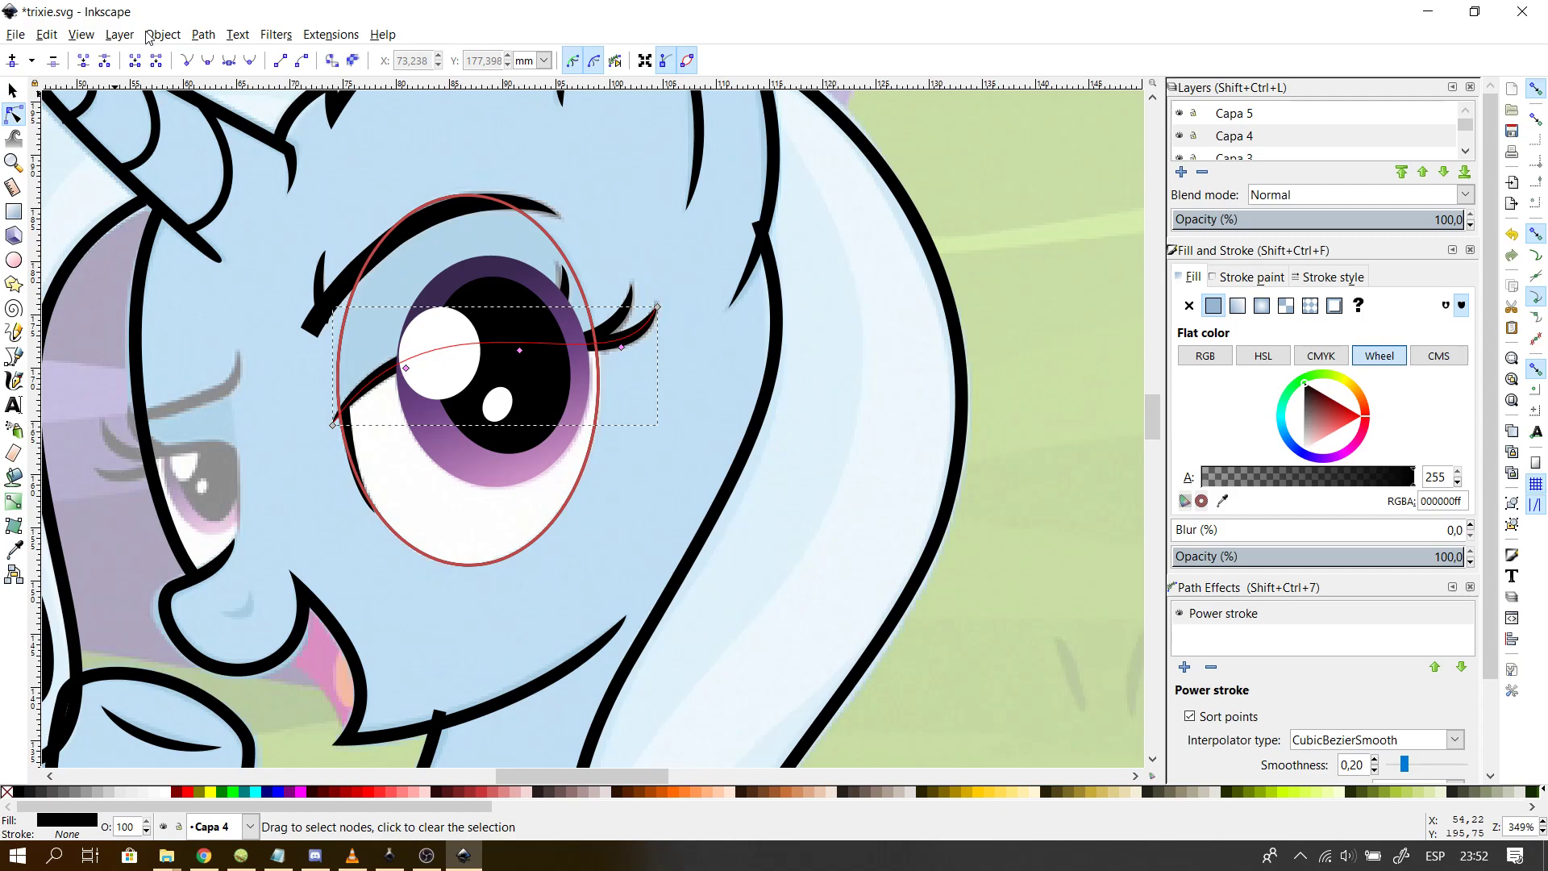
pyautogui.click(118, 37)
pyautogui.moveTo(150, 32)
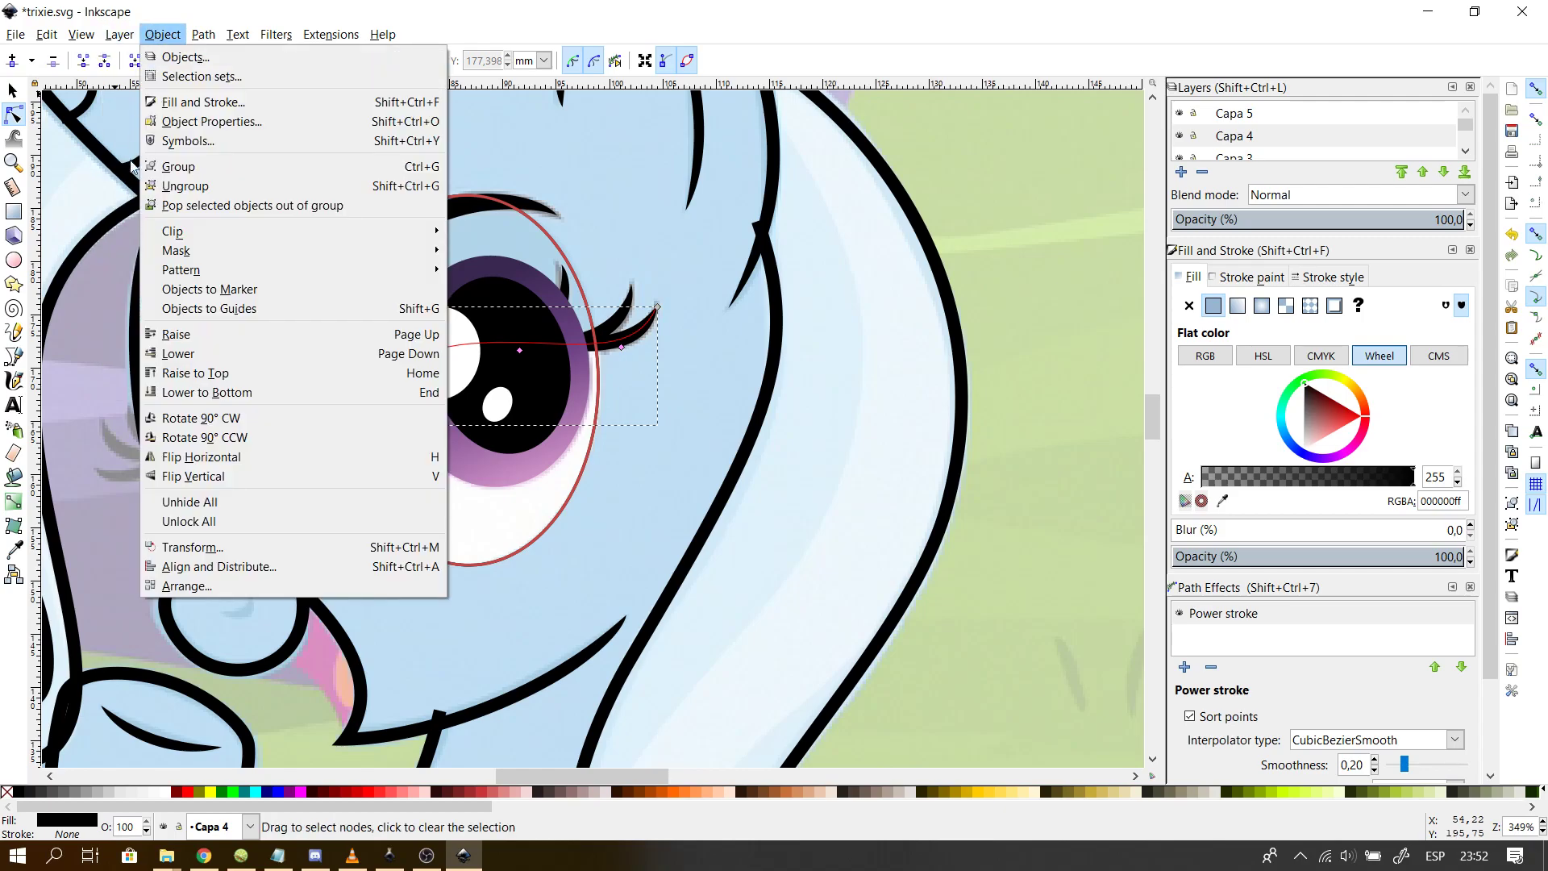
pyautogui.click(195, 372)
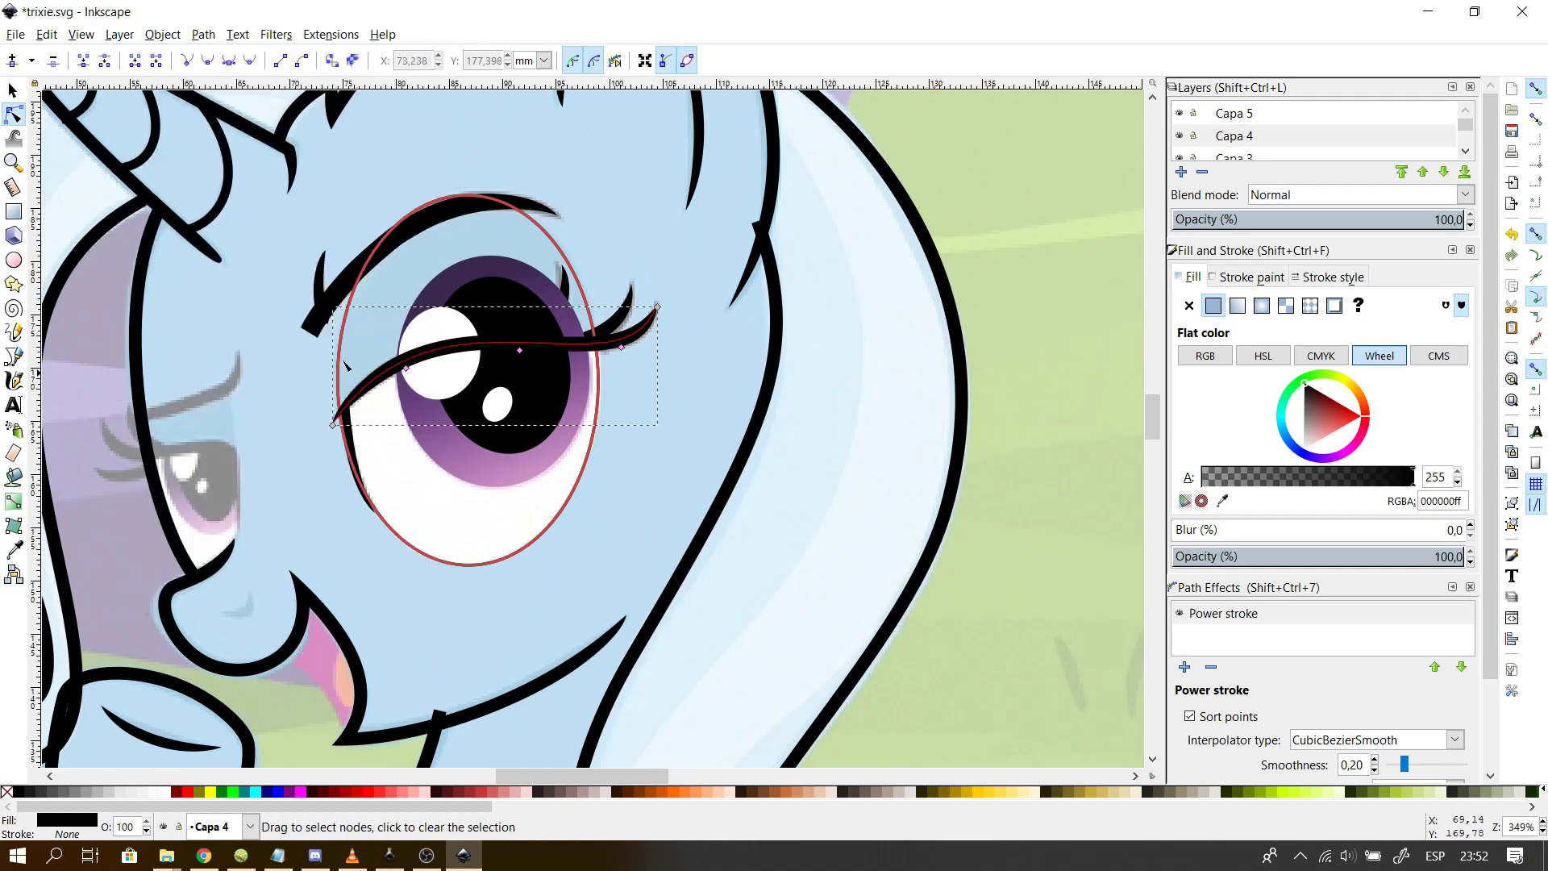
# - Raise the upper outer eyelash and the short lash over the iris to the top of the layer
pyautogui.click(564, 343)
pyautogui.click(119, 35)
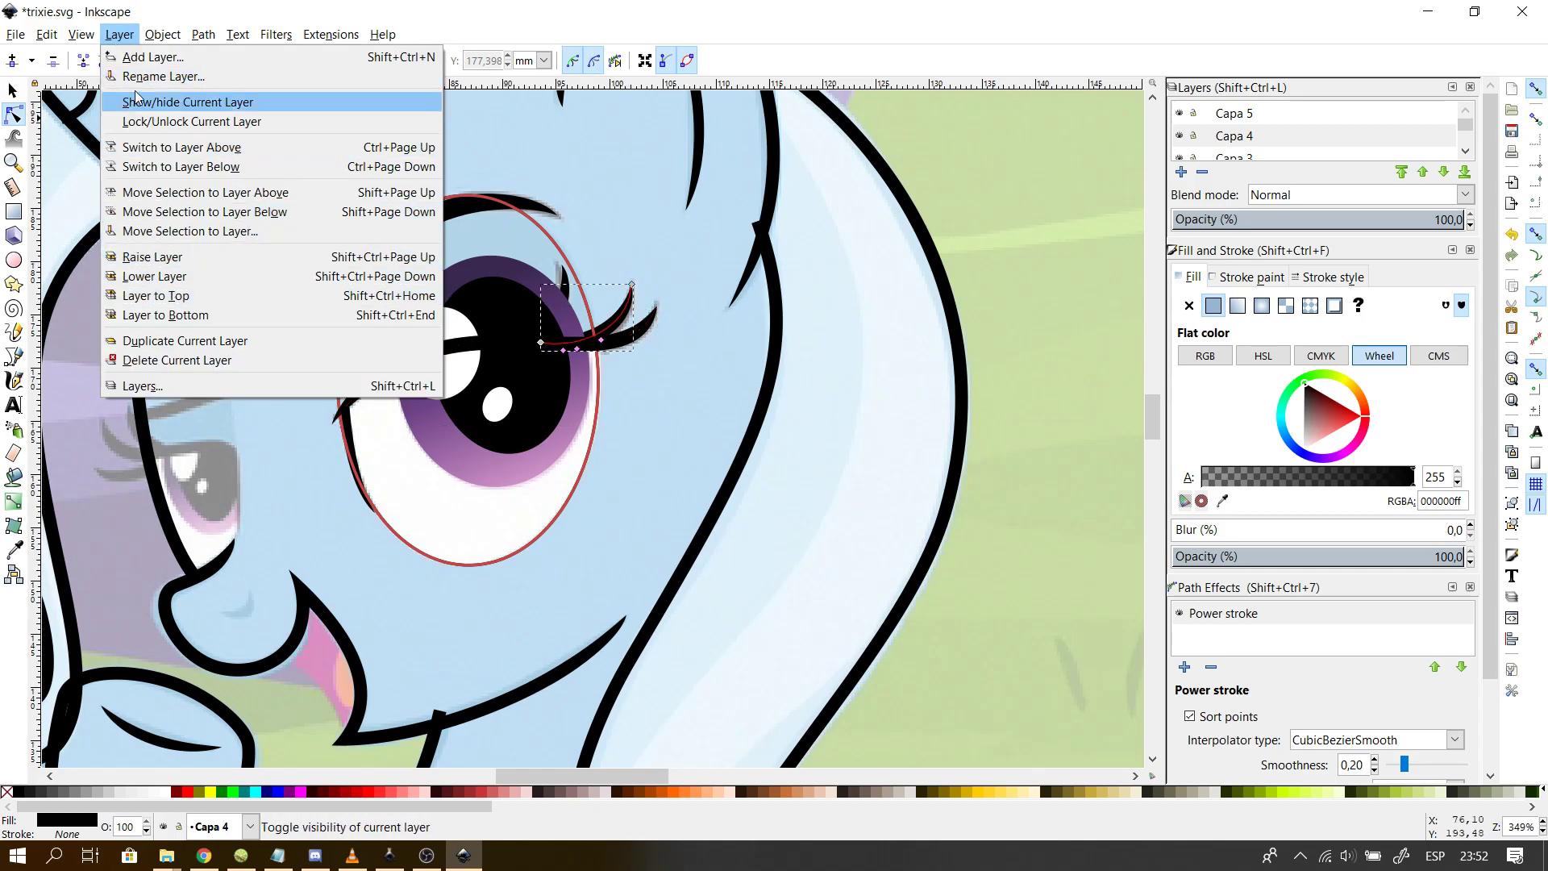
pyautogui.moveTo(162, 34)
pyautogui.click(165, 372)
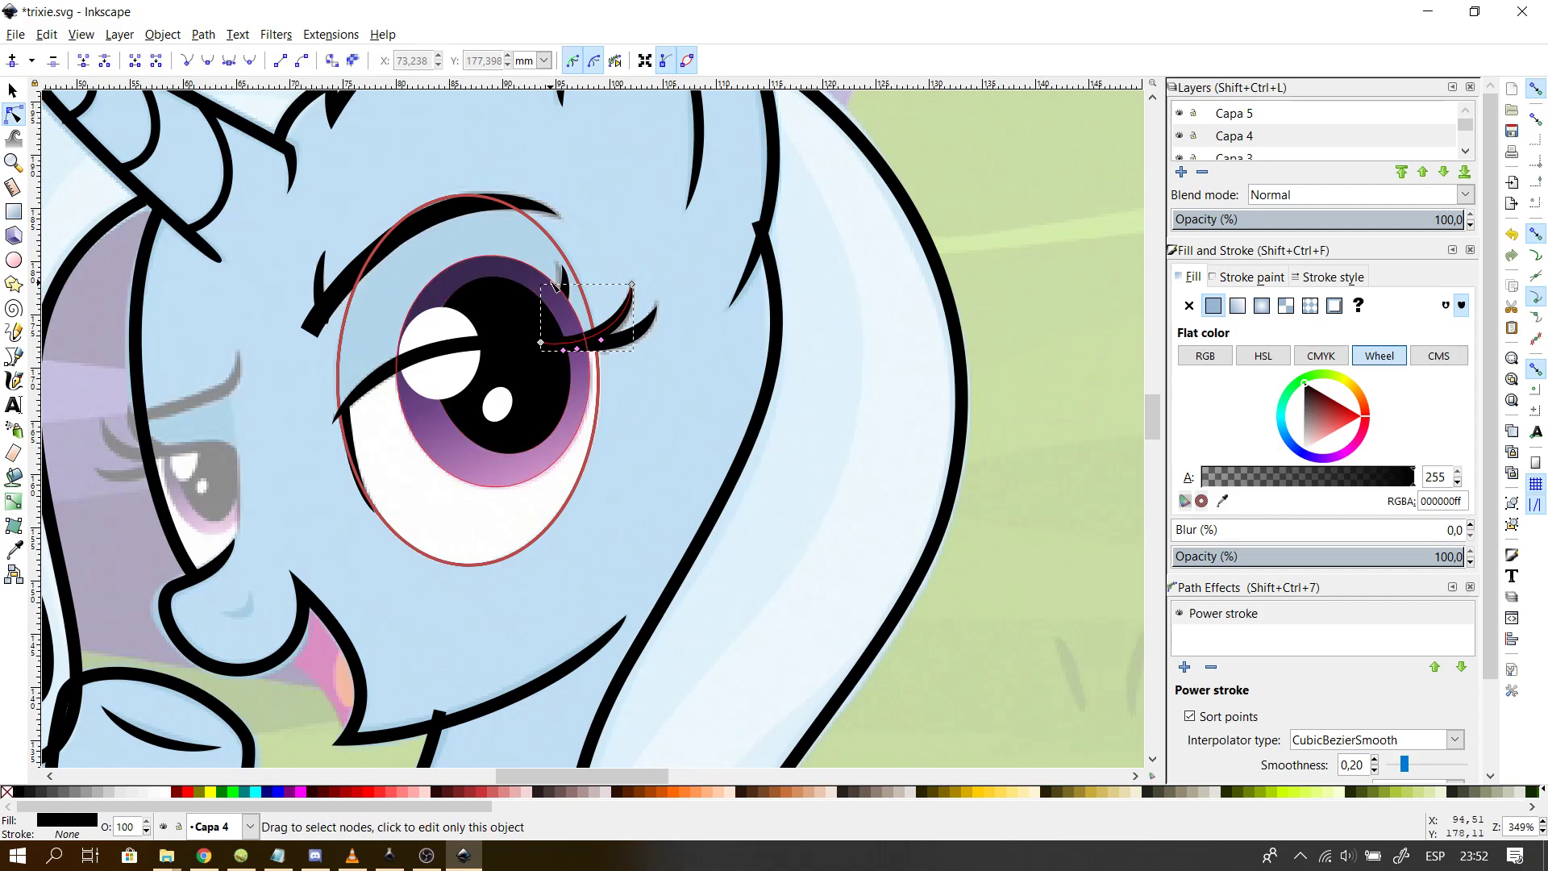
pyautogui.click(564, 283)
pyautogui.click(119, 33)
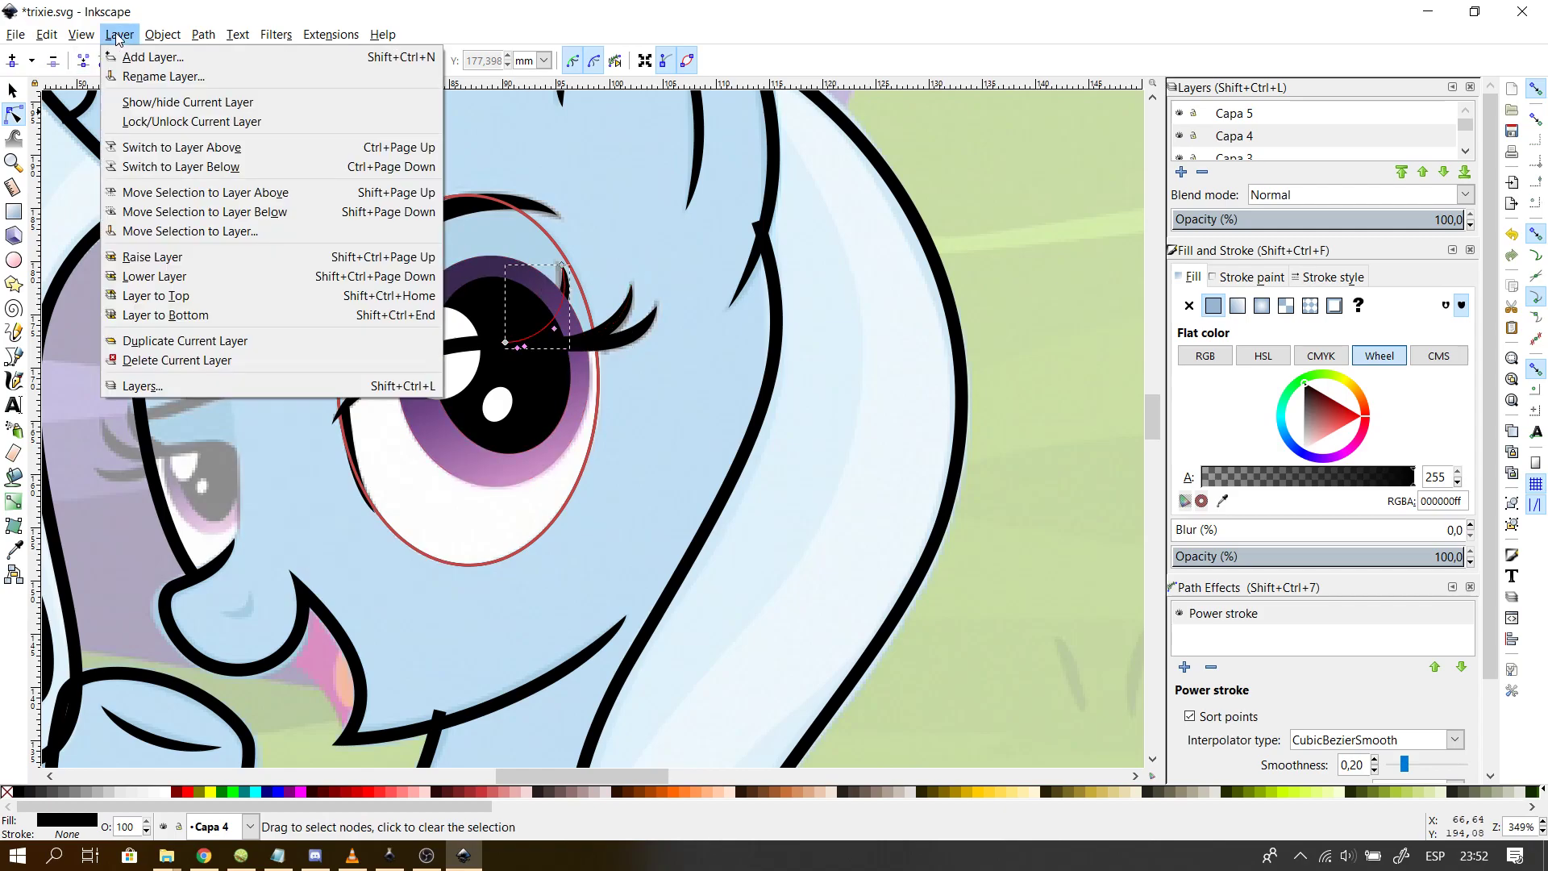
pyautogui.moveTo(160, 34)
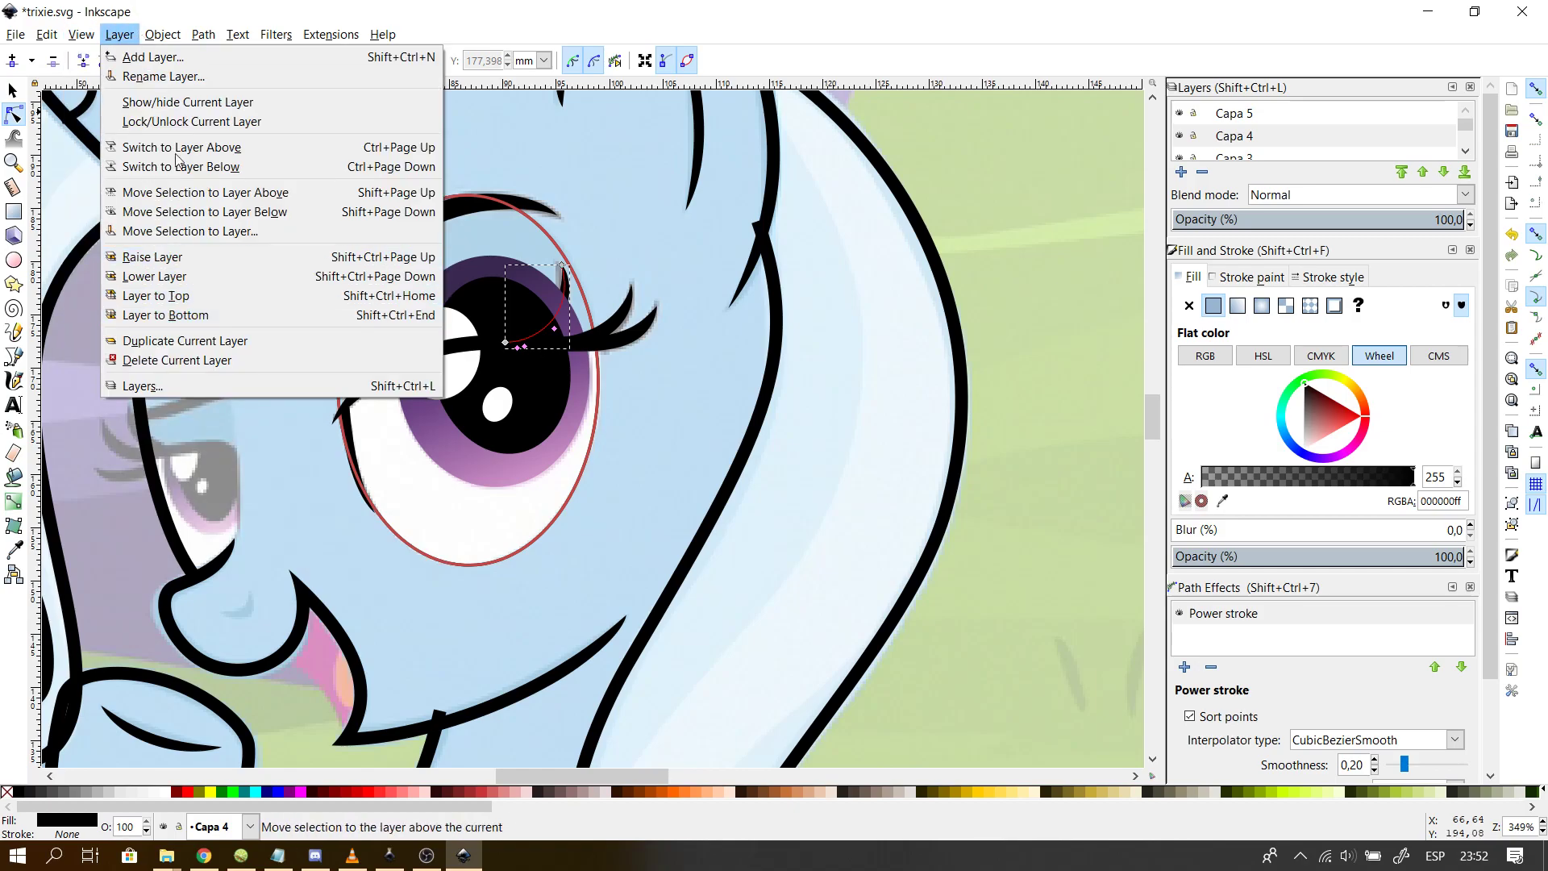
pyautogui.click(206, 374)
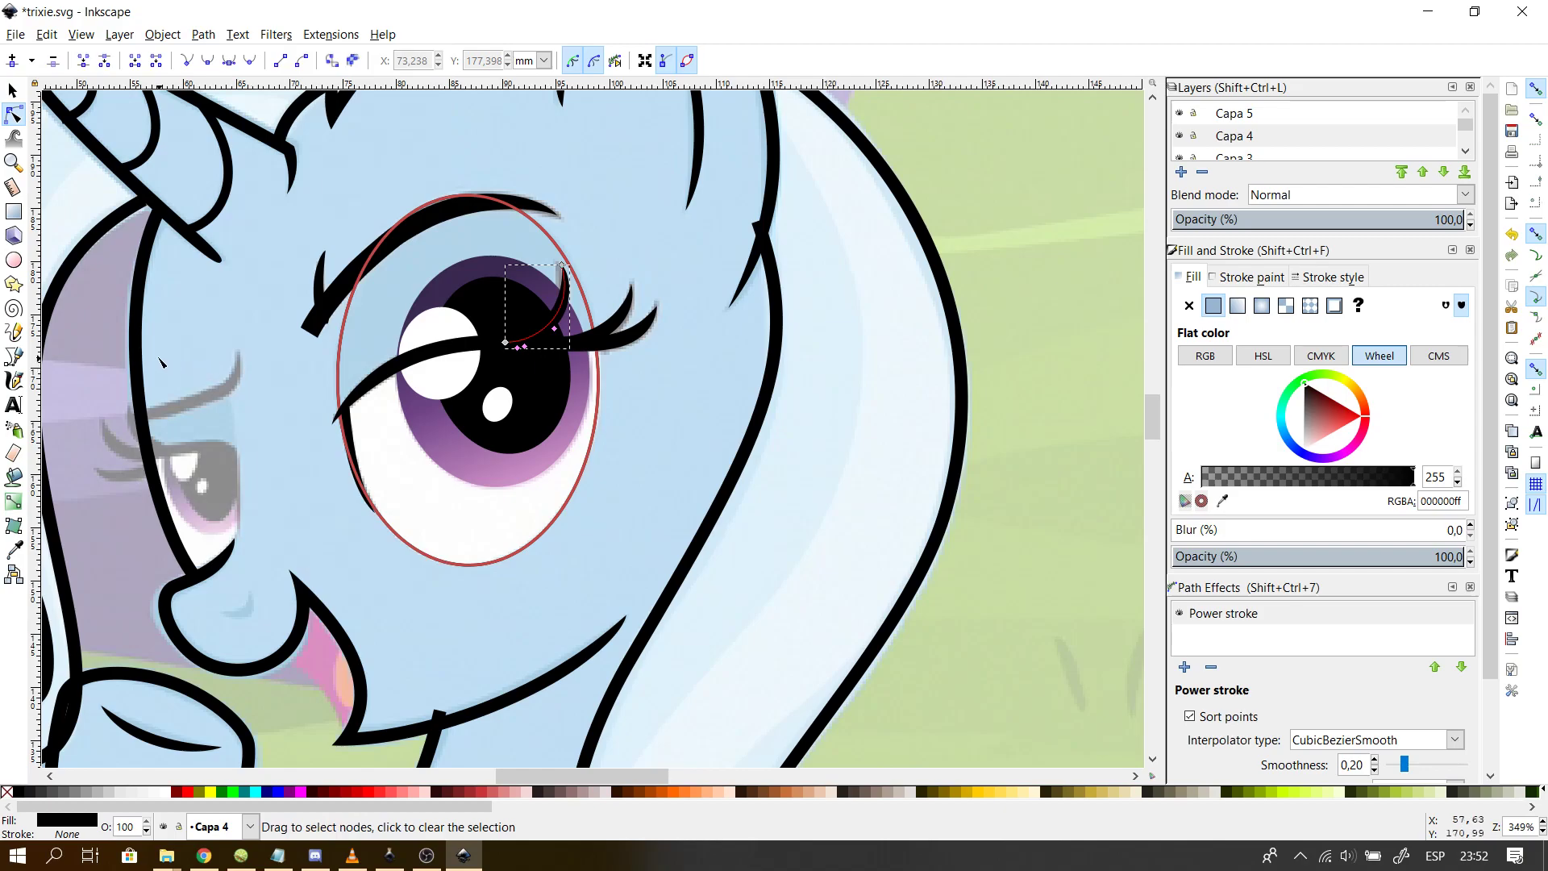
pyautogui.click(159, 360)
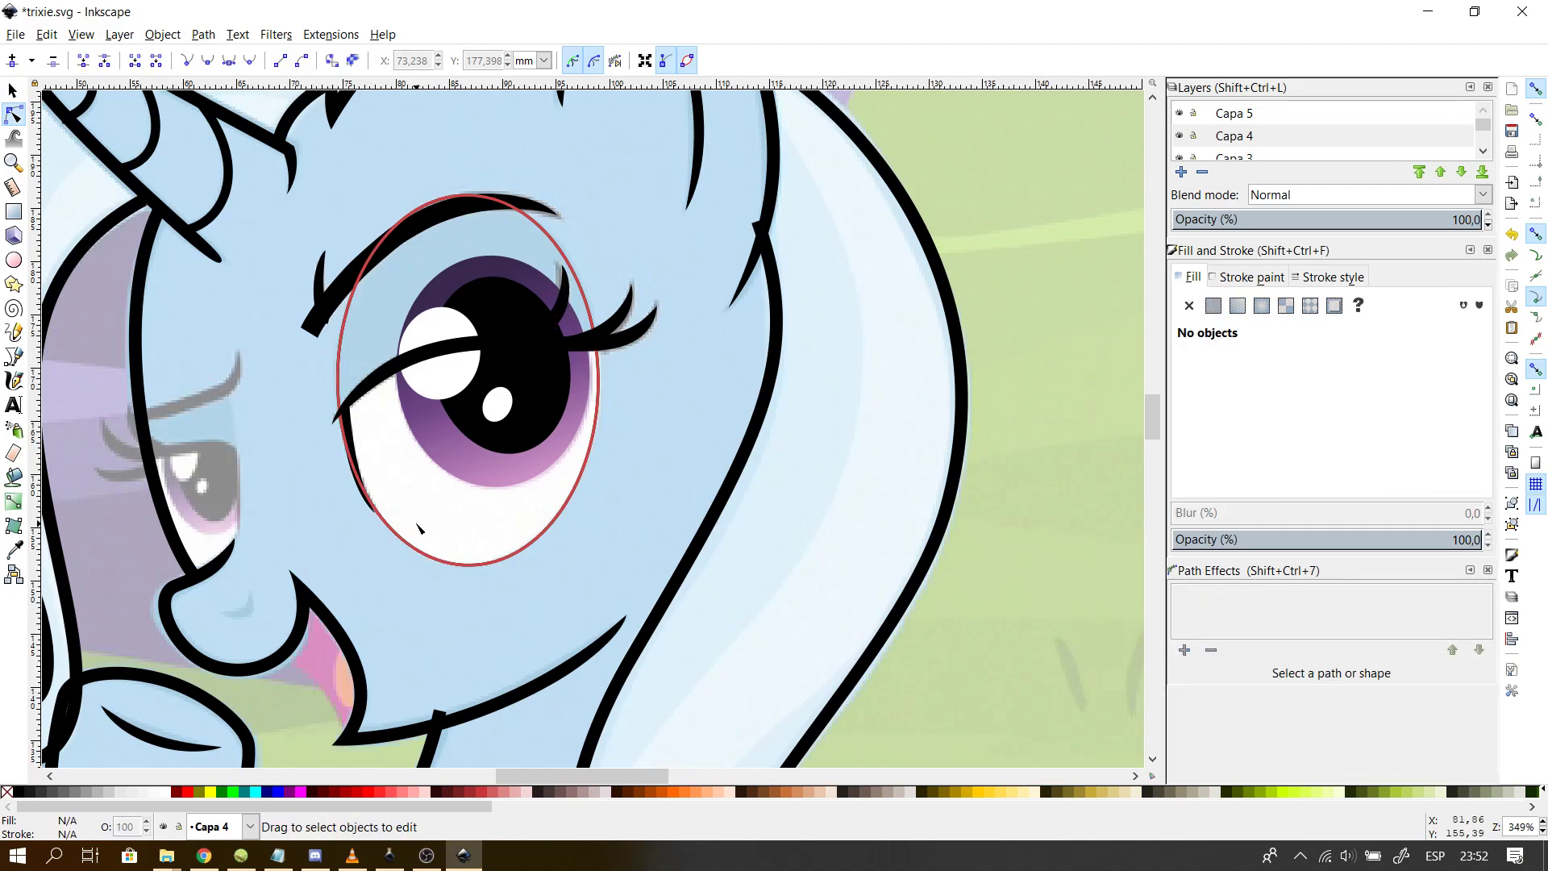
# - Remove the red stroke from the large ellipse surrounding the eye
pyautogui.click(414, 546)
pyautogui.click(391, 601)
pyautogui.moveTo(630, 777); pyautogui.dragTo(600, 777)
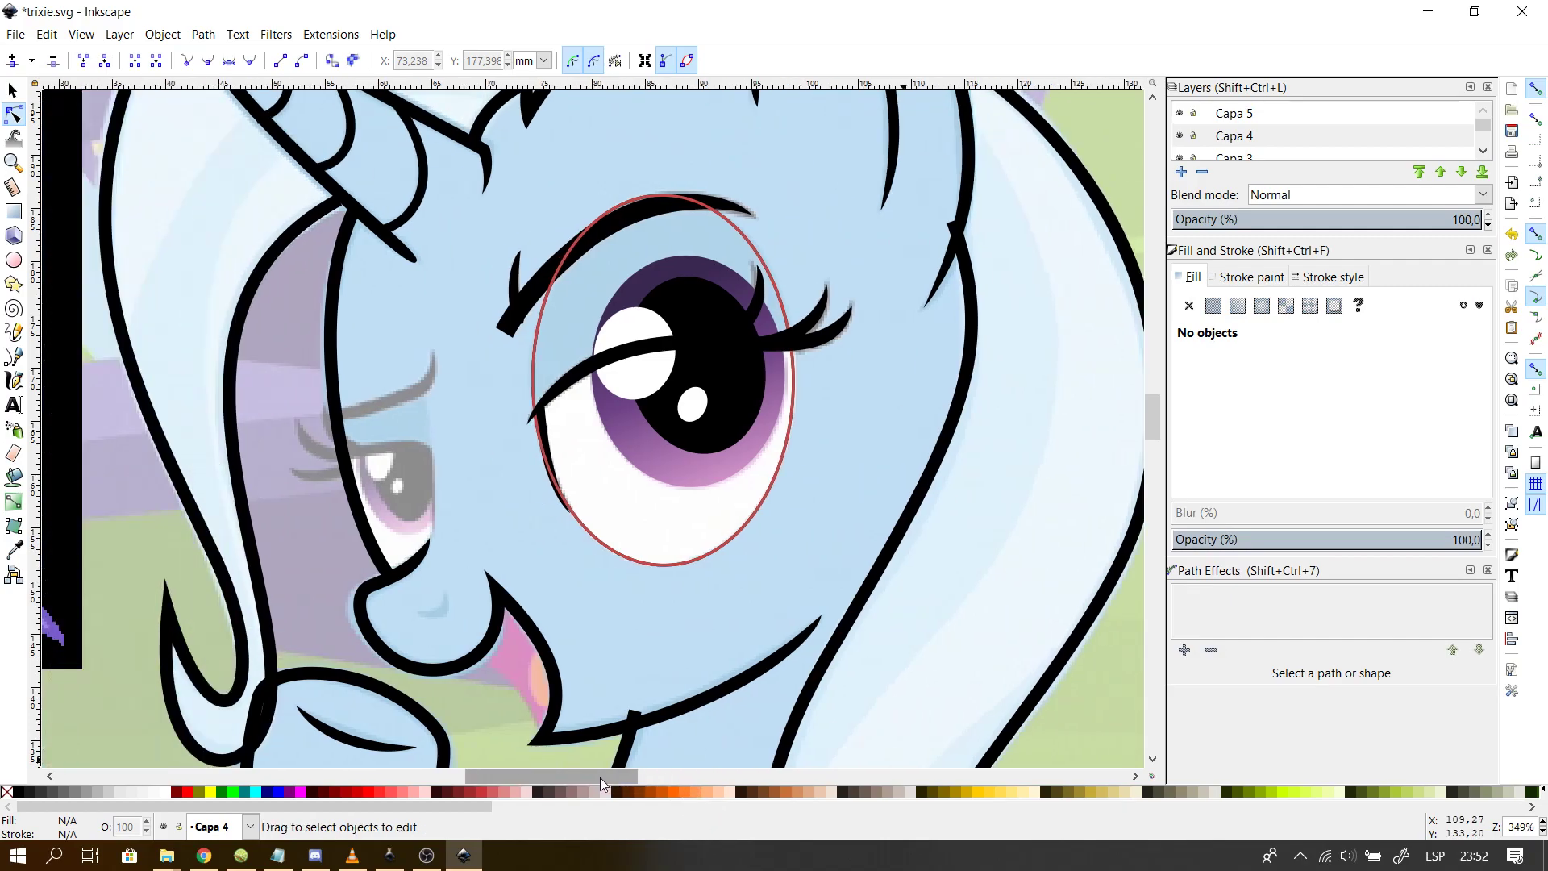
pyautogui.click(625, 556)
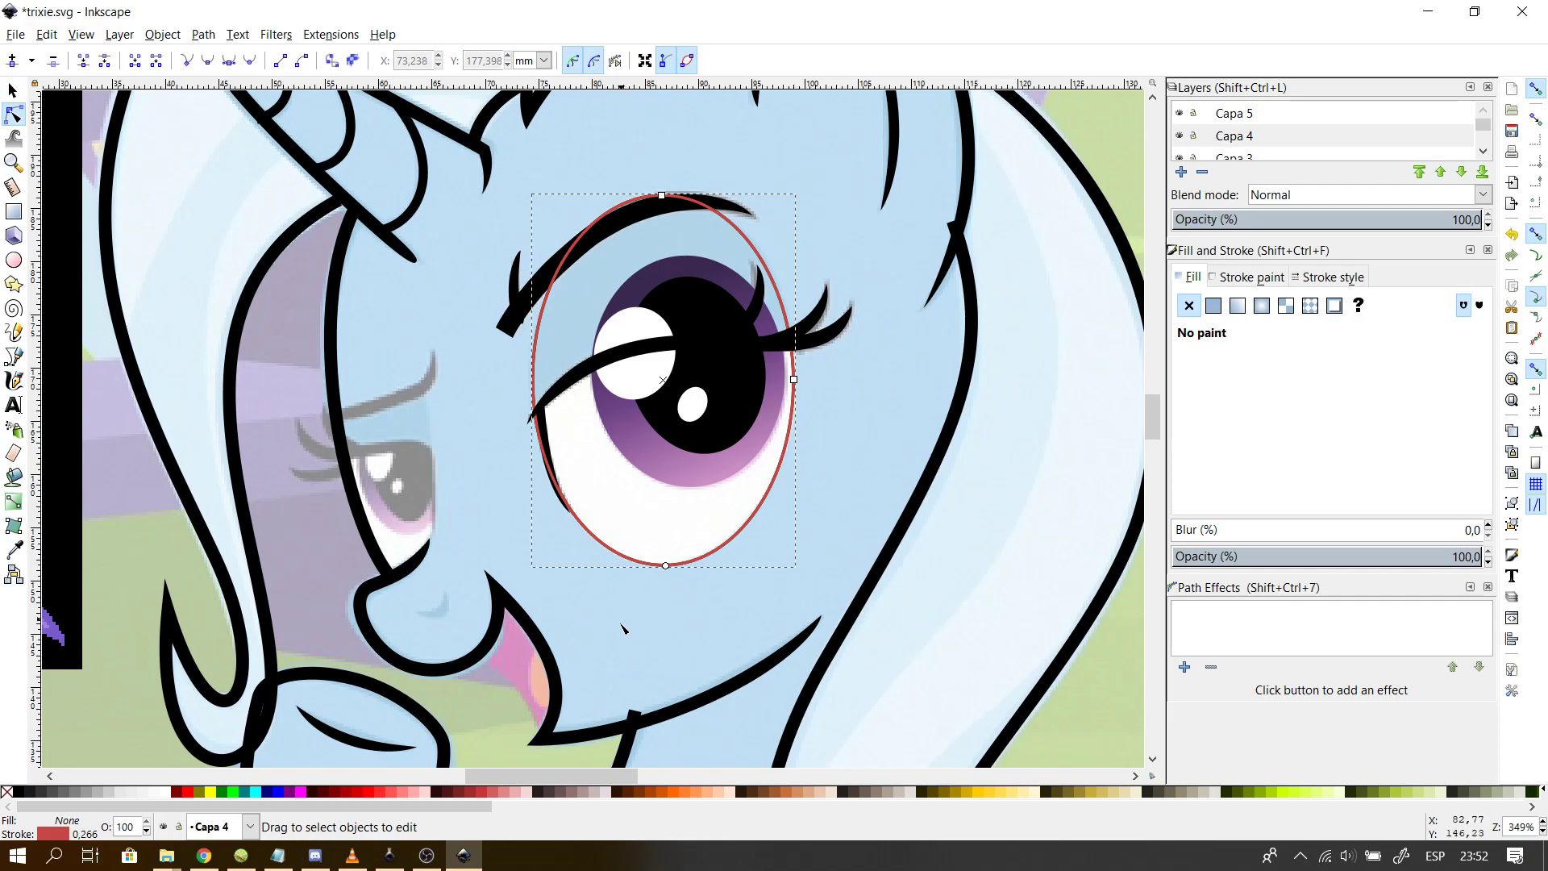
pyautogui.click(622, 630)
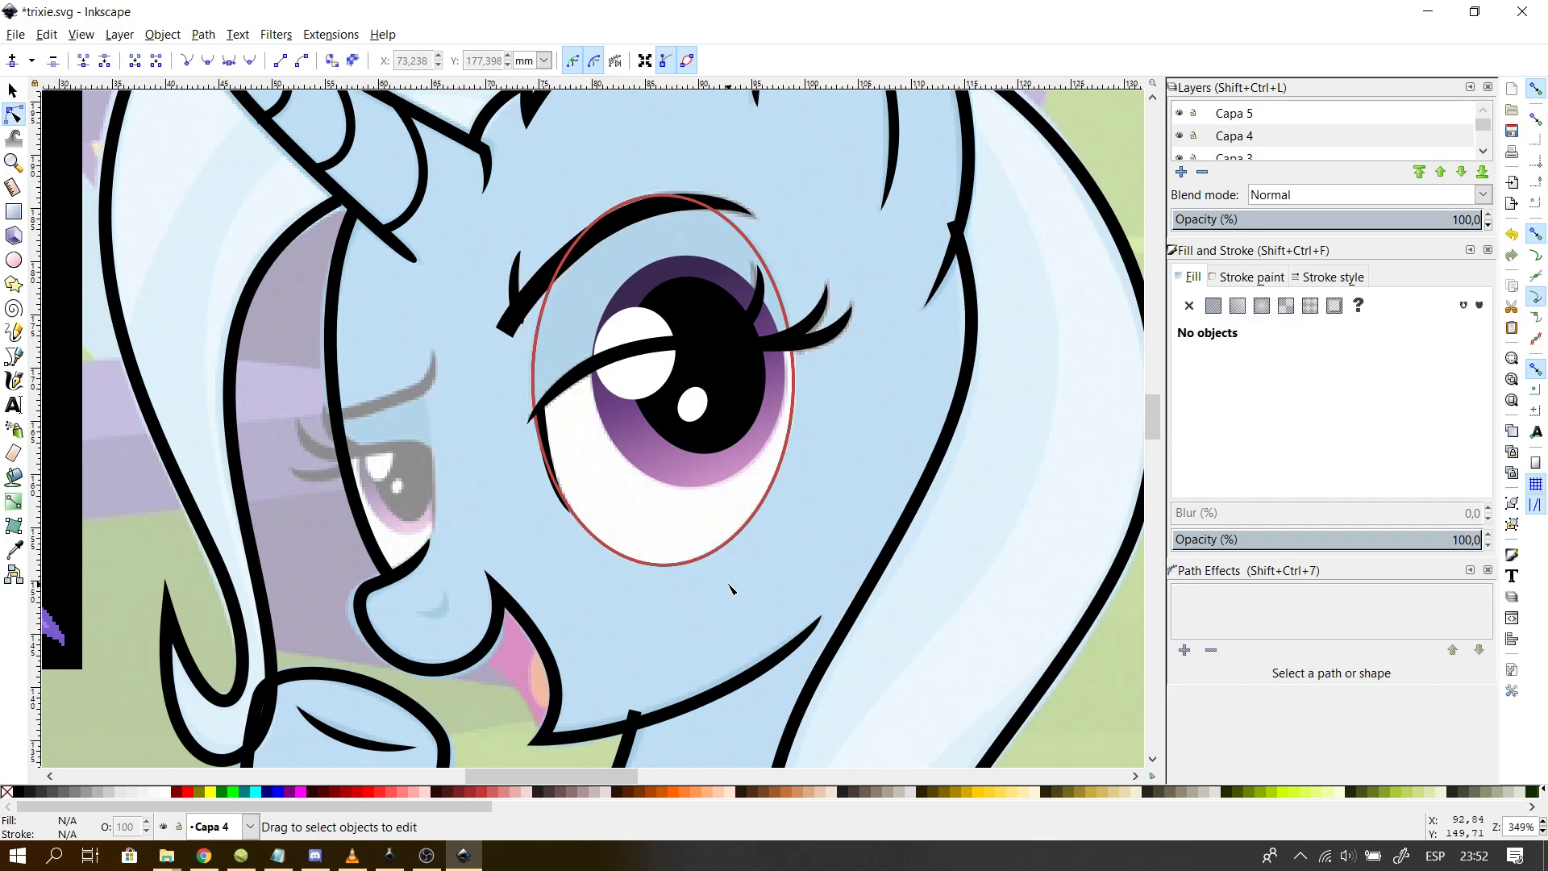
pyautogui.click(708, 552)
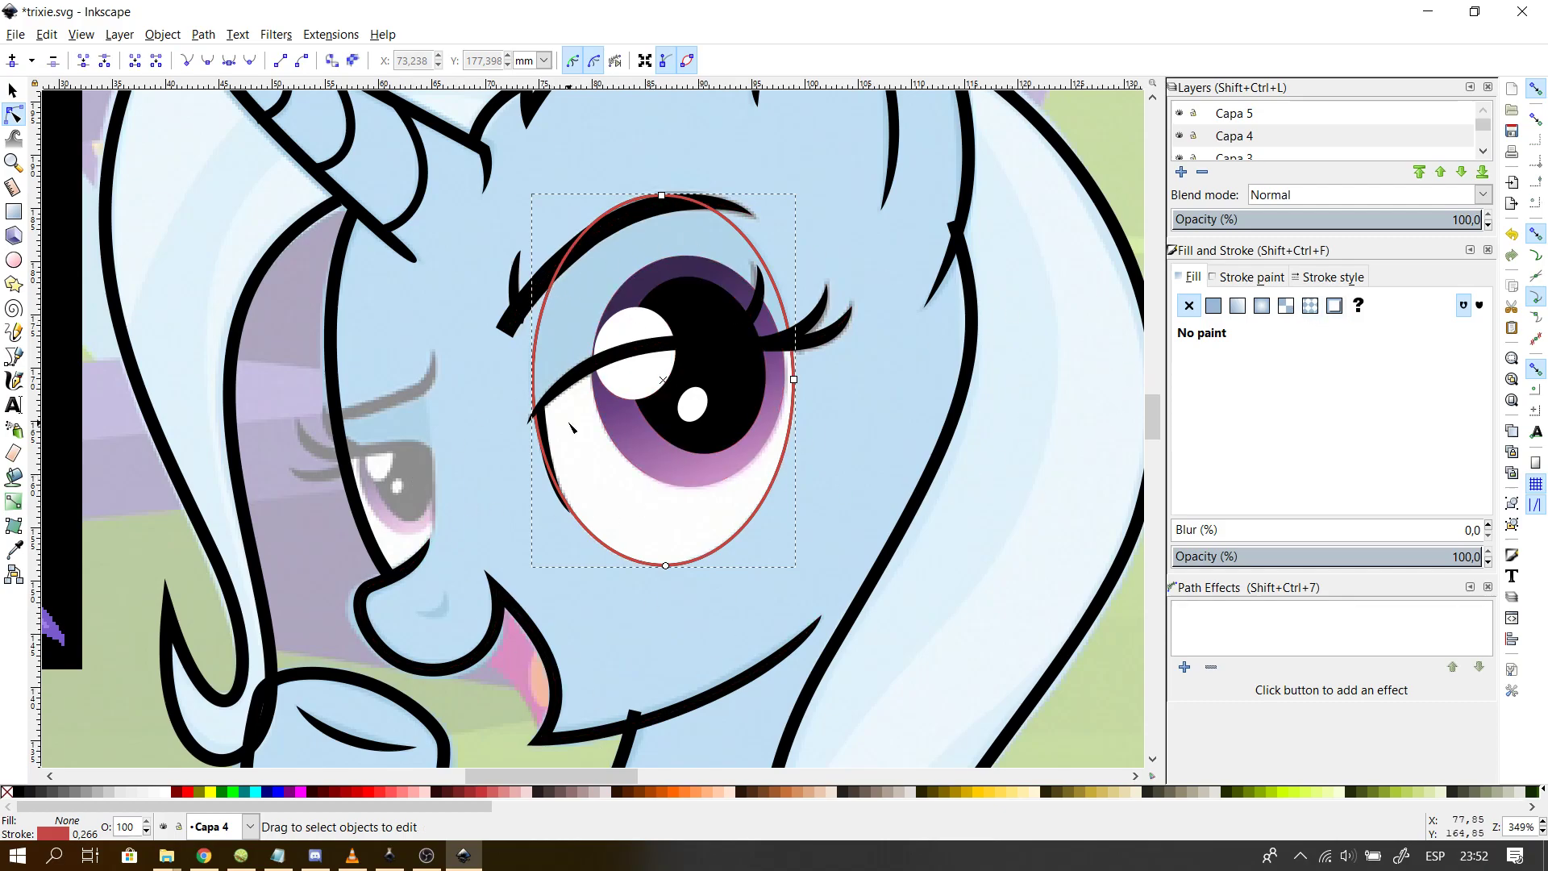
pyautogui.click(1259, 274)
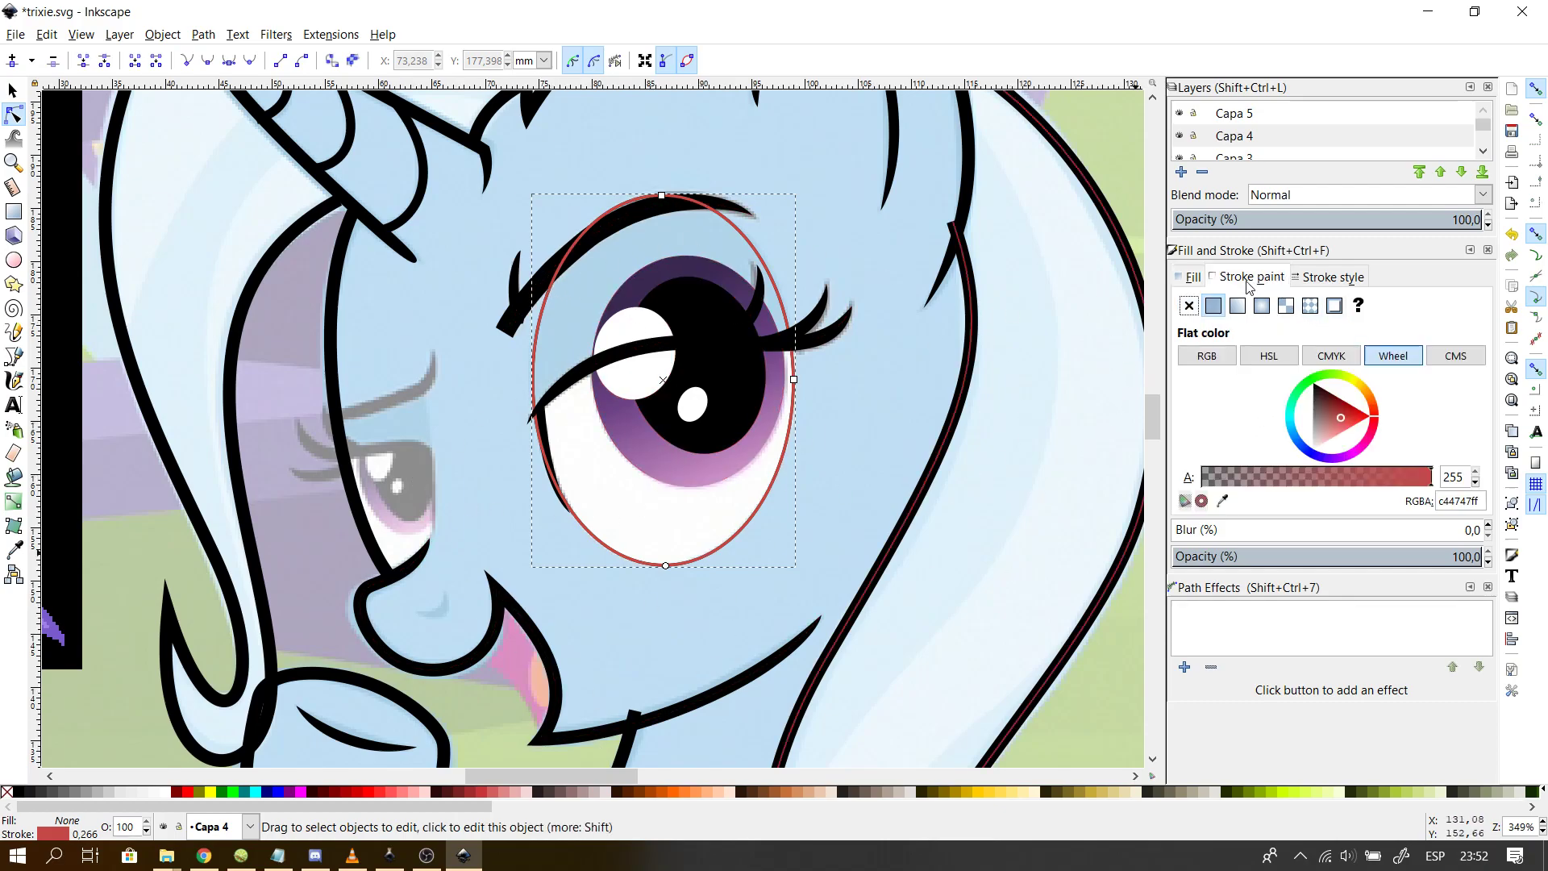
pyautogui.click(1189, 307)
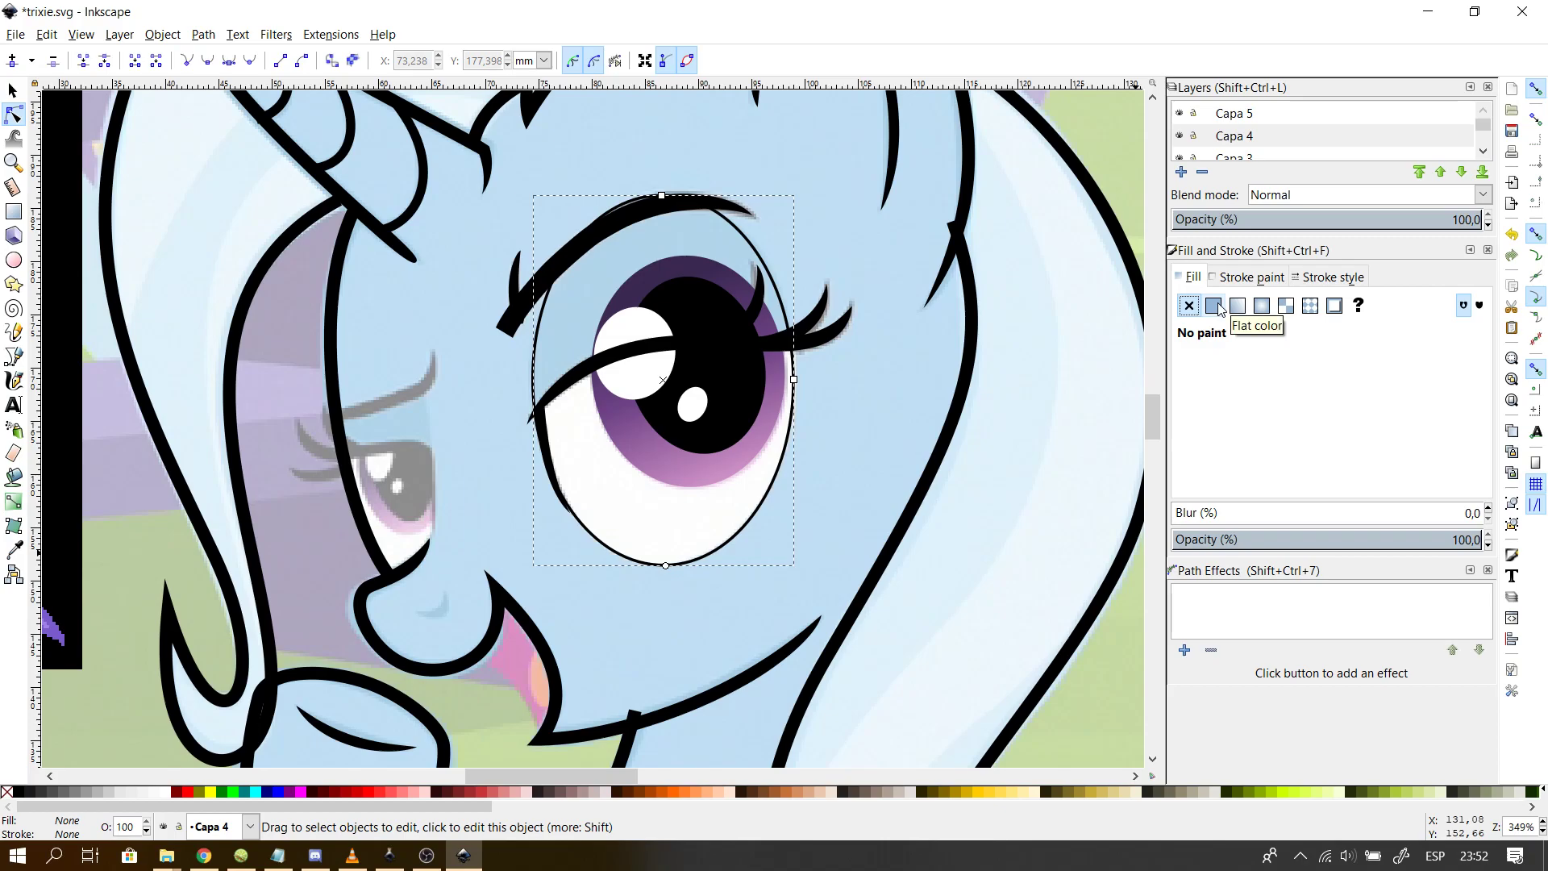
# - Give the large eye ellipse a flat white fill, ffffffff
pyautogui.click(1215, 307)
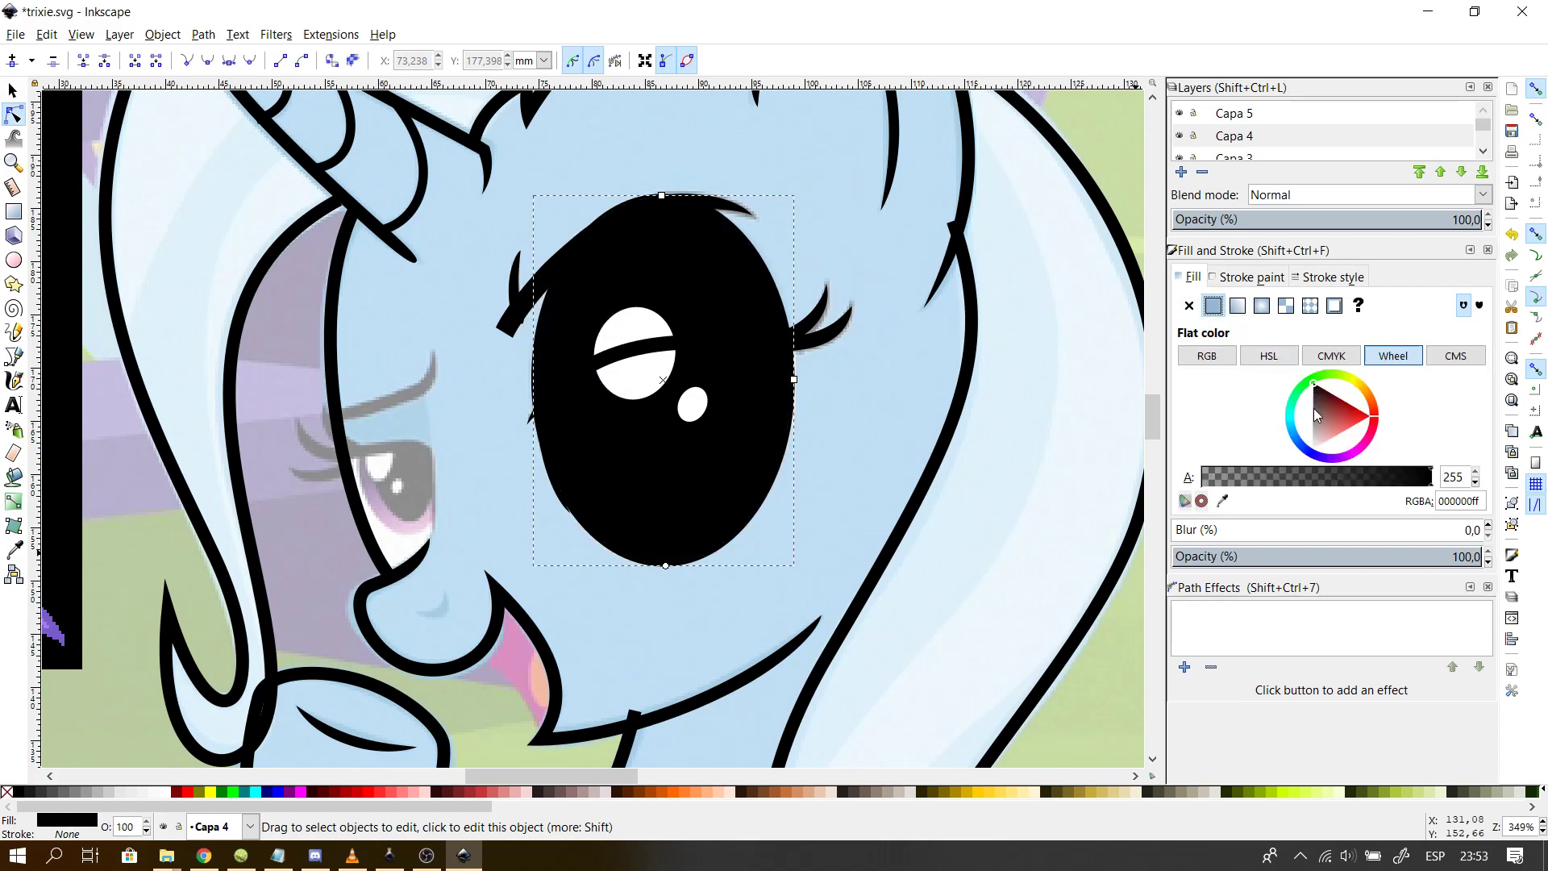
pyautogui.moveTo(1316, 413); pyautogui.dragTo(1311, 449)
pyautogui.click(873, 513)
pyautogui.click(677, 456)
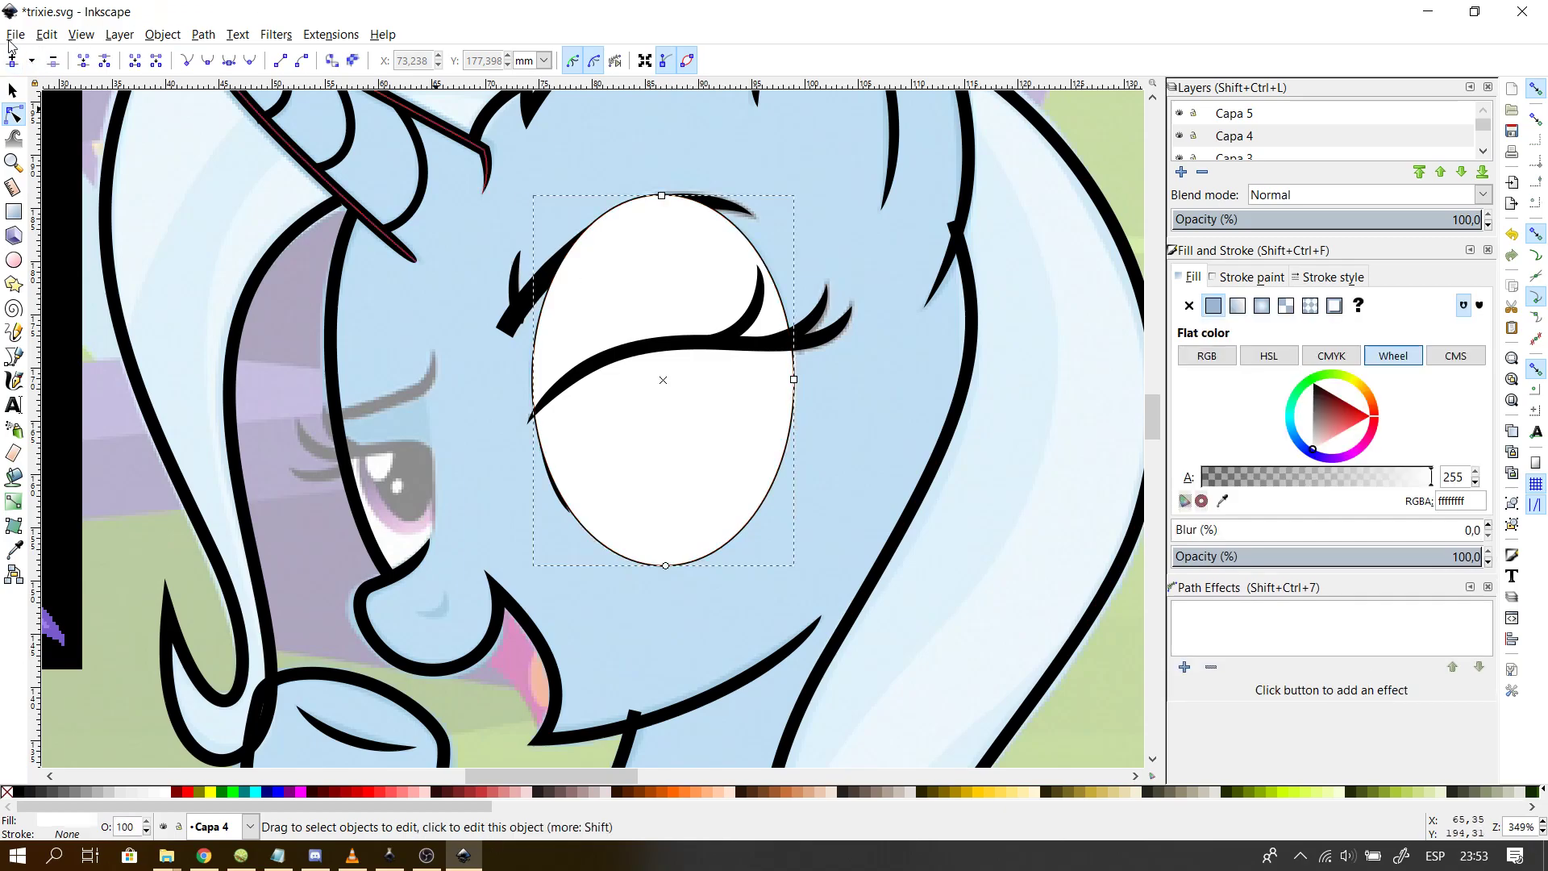
# - Lower the white eye ellipse to the bottom of its layer, behind the iris and lashes, and deselect it
pyautogui.click(120, 35)
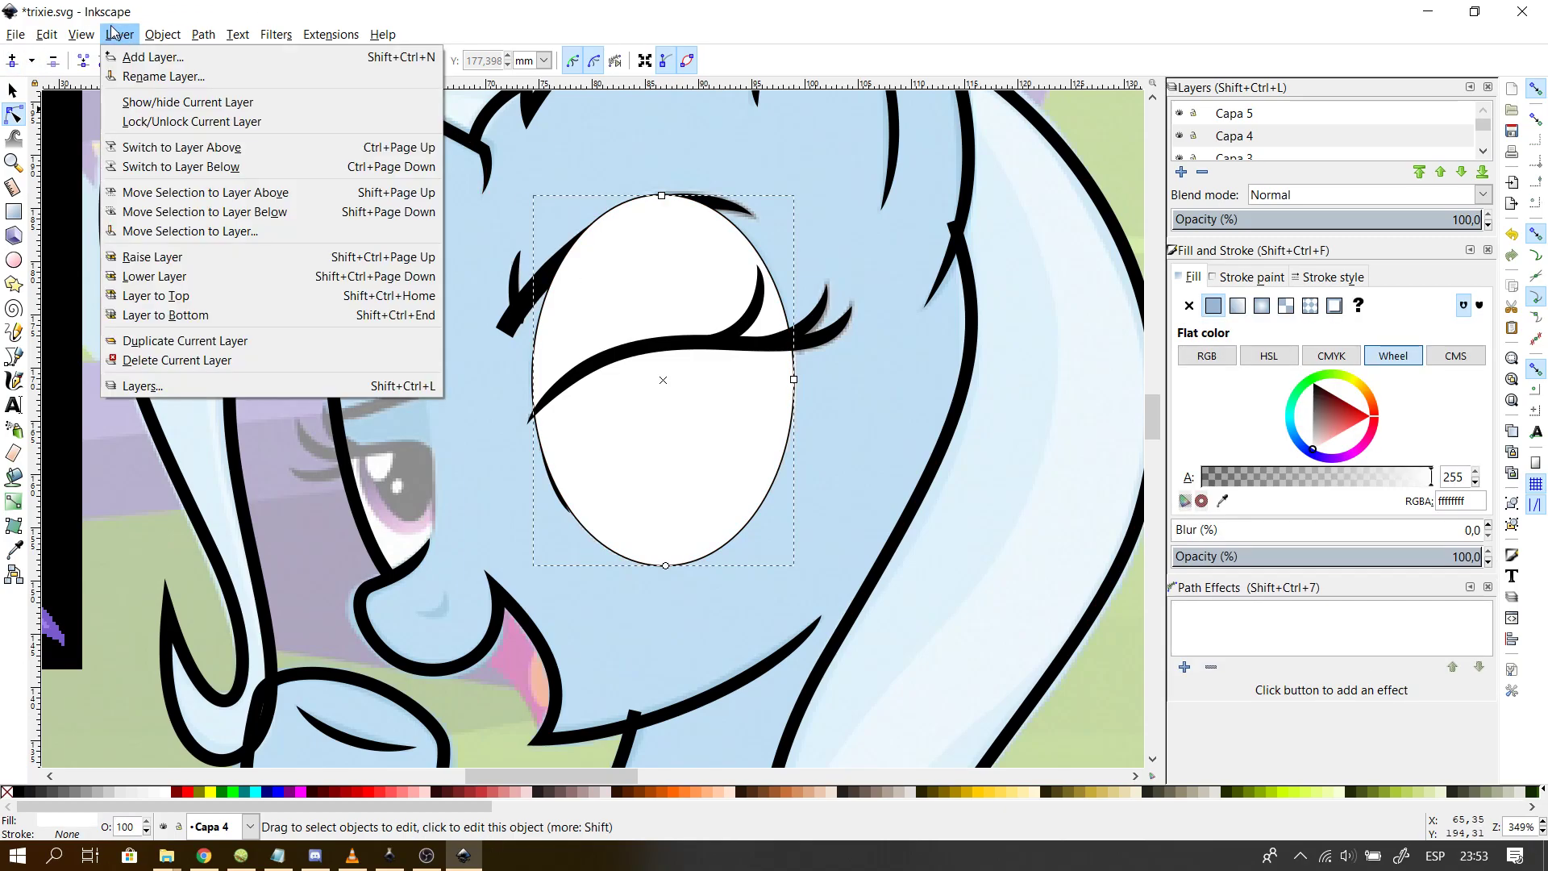
pyautogui.moveTo(164, 40)
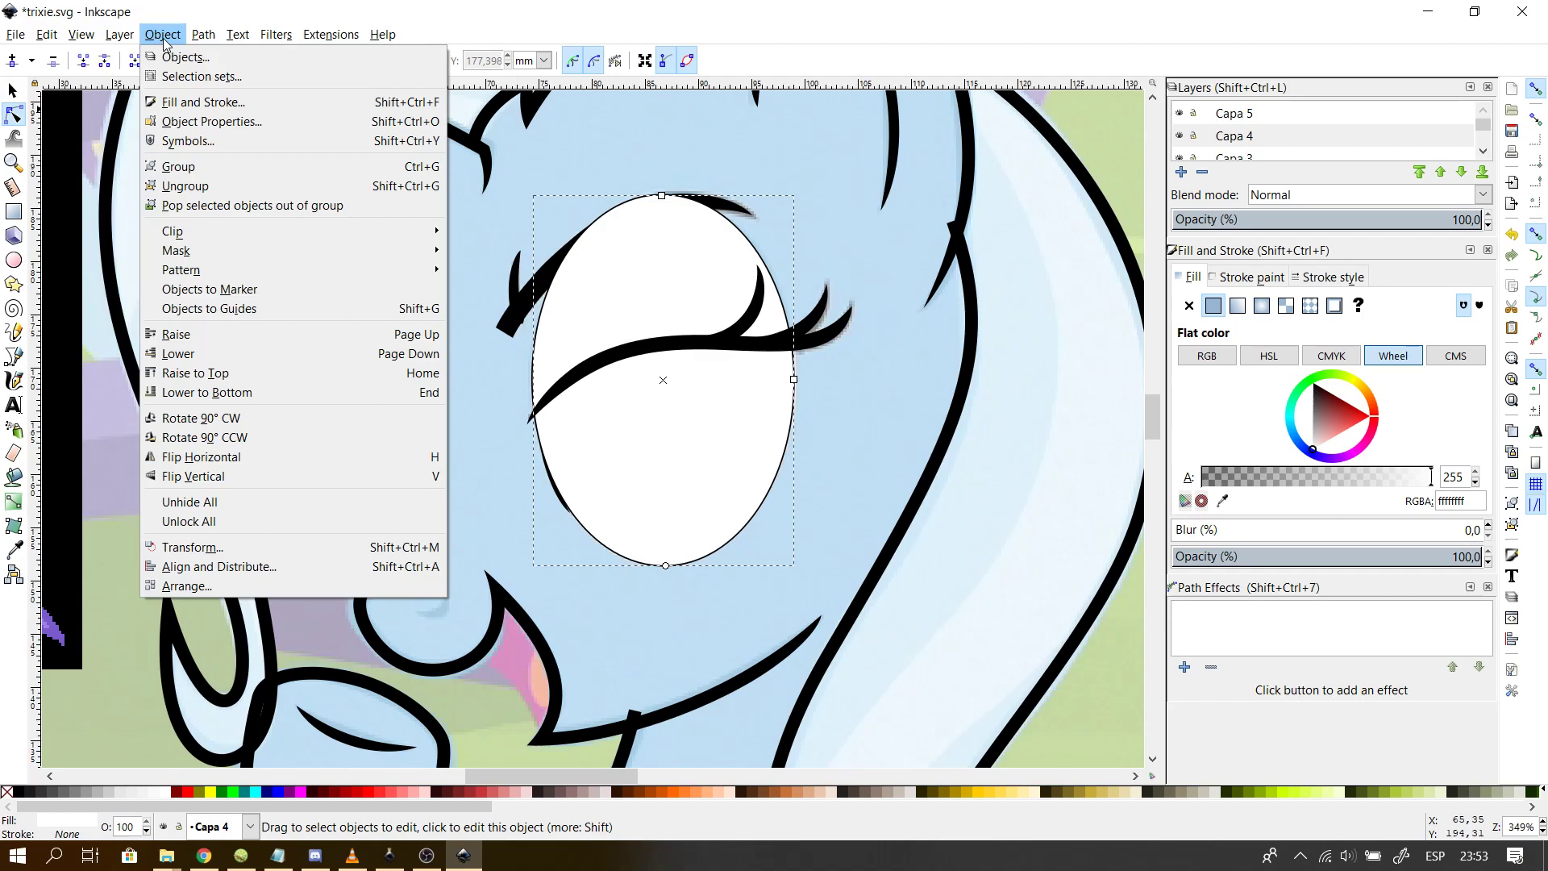
pyautogui.click(249, 392)
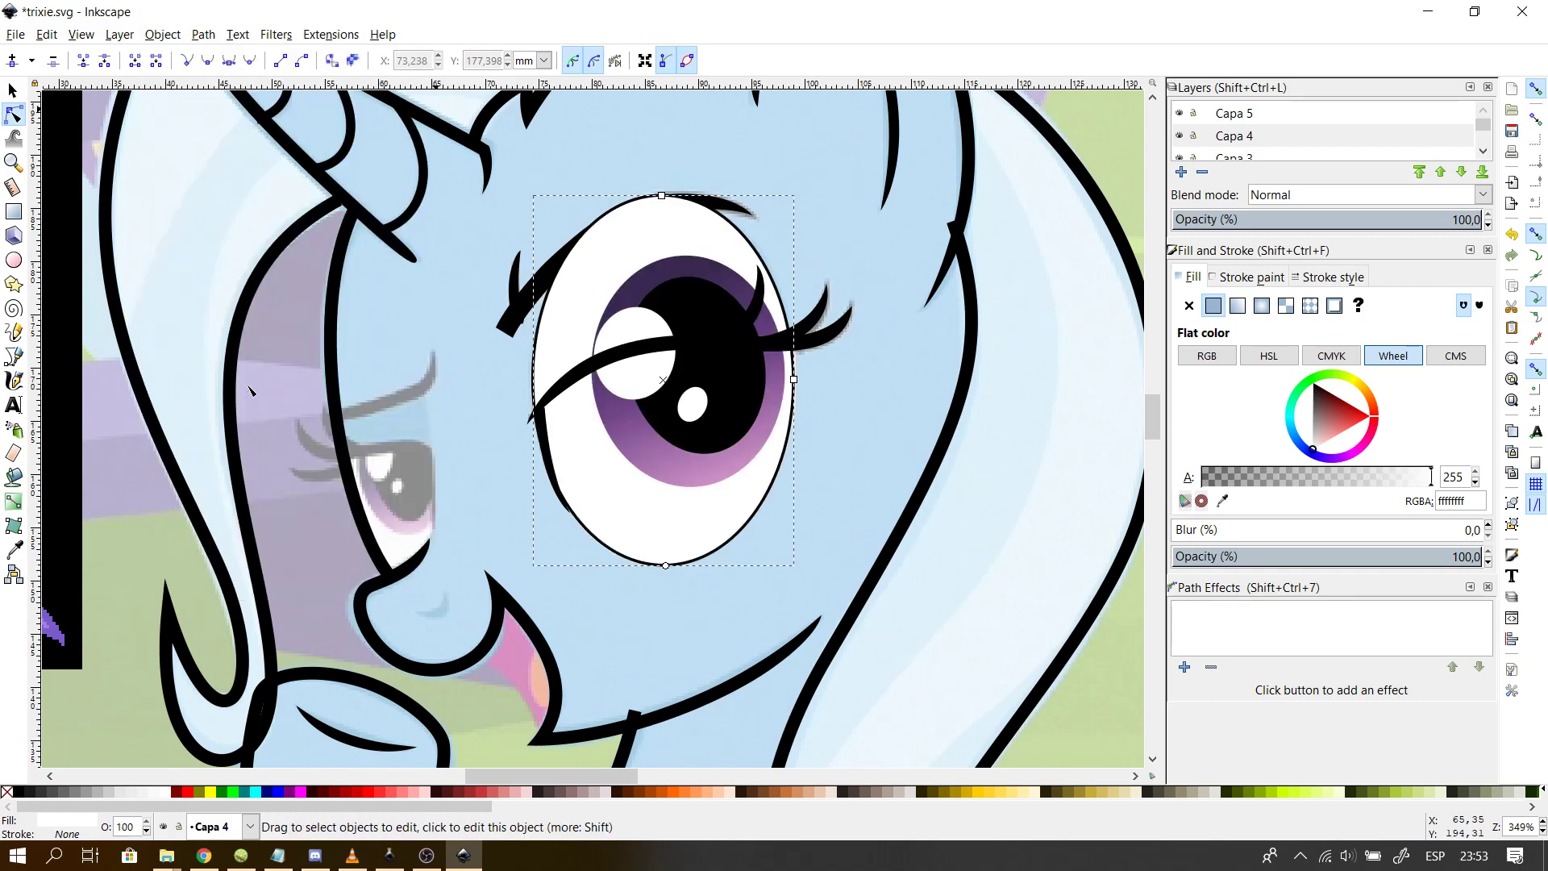
pyautogui.click(400, 478)
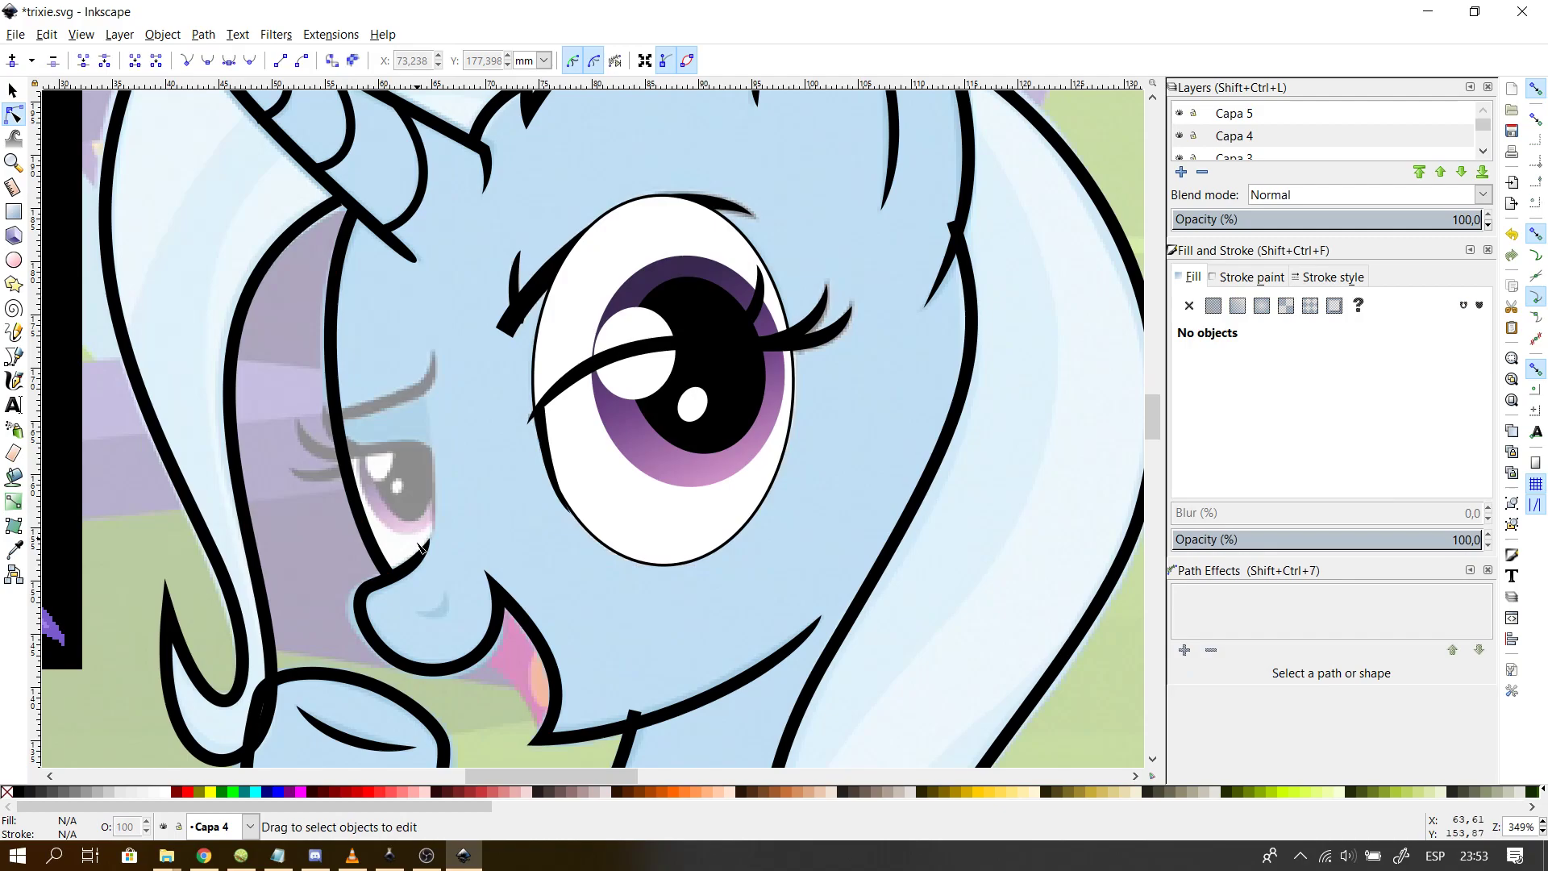
# - Remove the black stroke from the unfilled ellipse that overlaps the eye white
pyautogui.click(623, 563)
pyautogui.click(666, 571)
pyautogui.click(662, 570)
pyautogui.moveTo(666, 566); pyautogui.dragTo(595, 561)
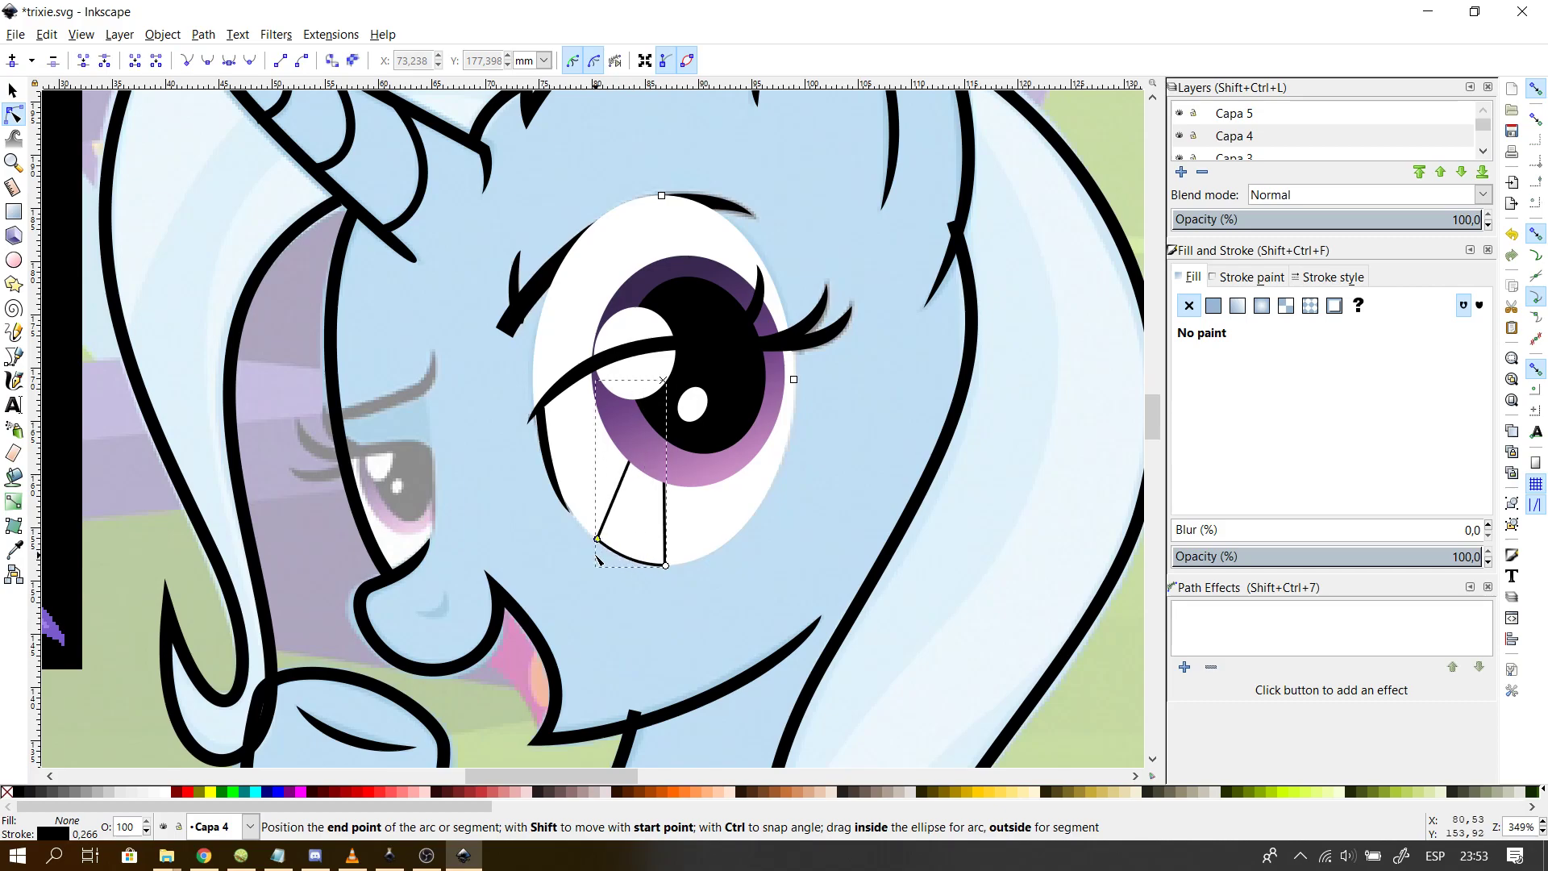
pyautogui.hotkey('ctrl', 'z')
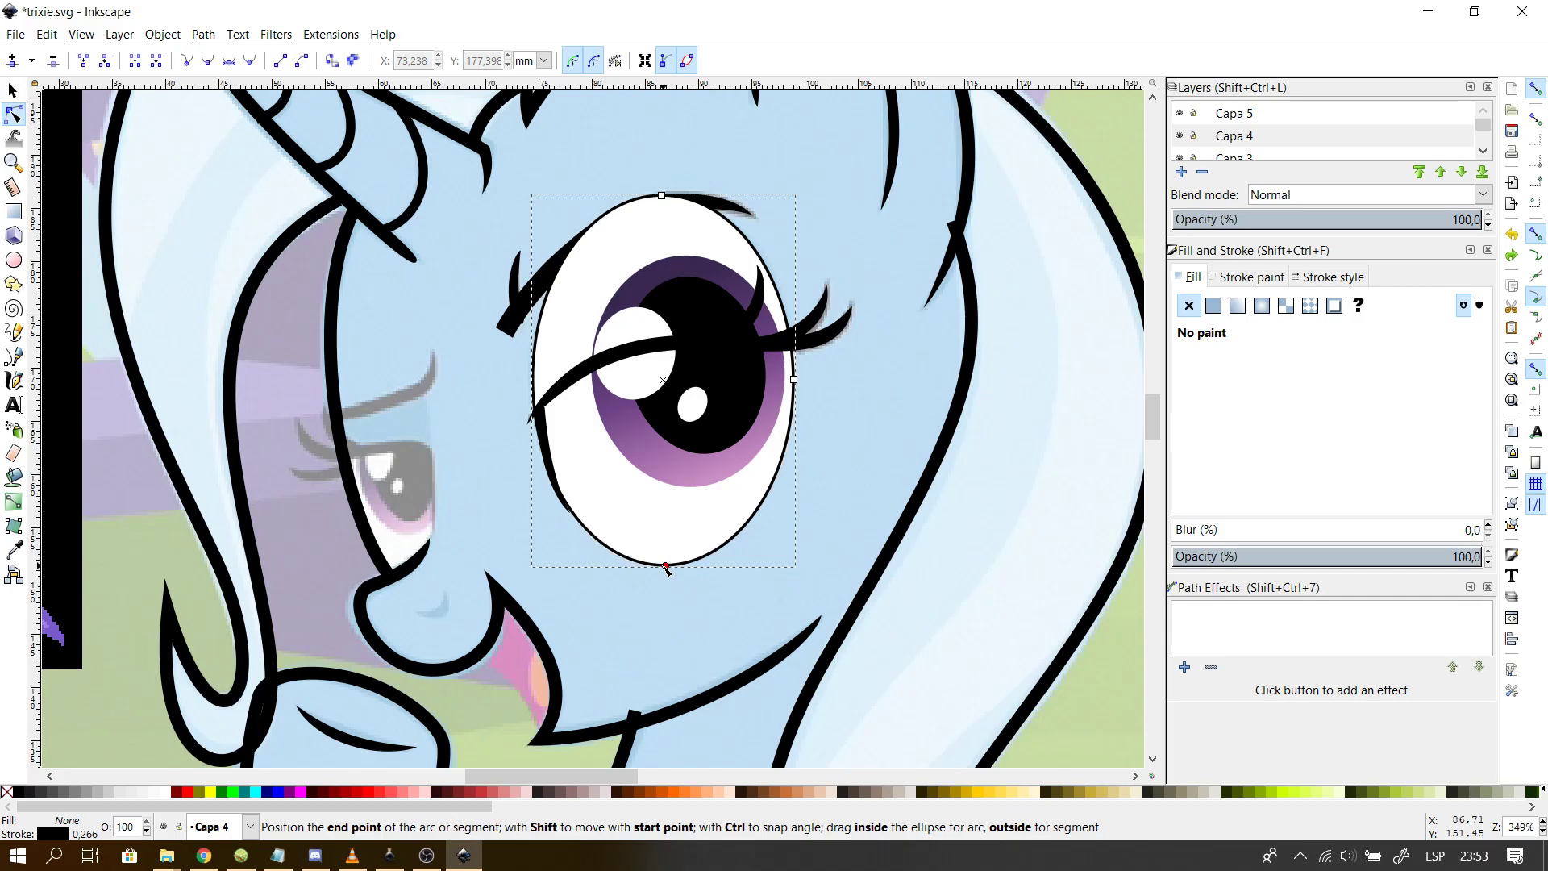
pyautogui.click(1242, 276)
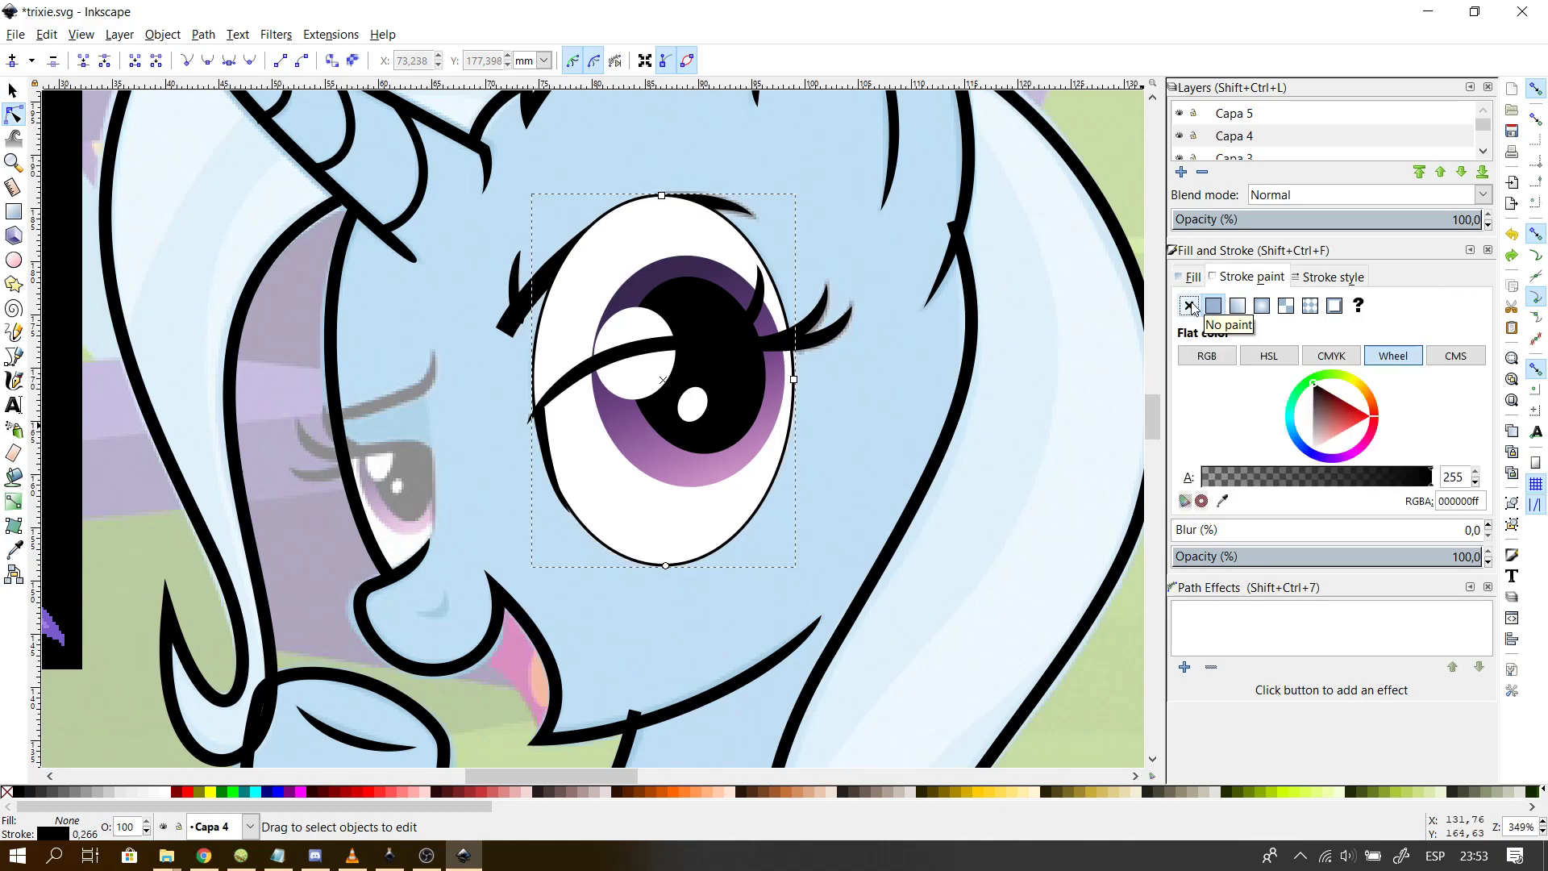
pyautogui.click(1190, 306)
# - Fill the second eye ellipse with the blue 5f9fd0 sampled from the reference pony's shaded far leg
pyautogui.click(1191, 277)
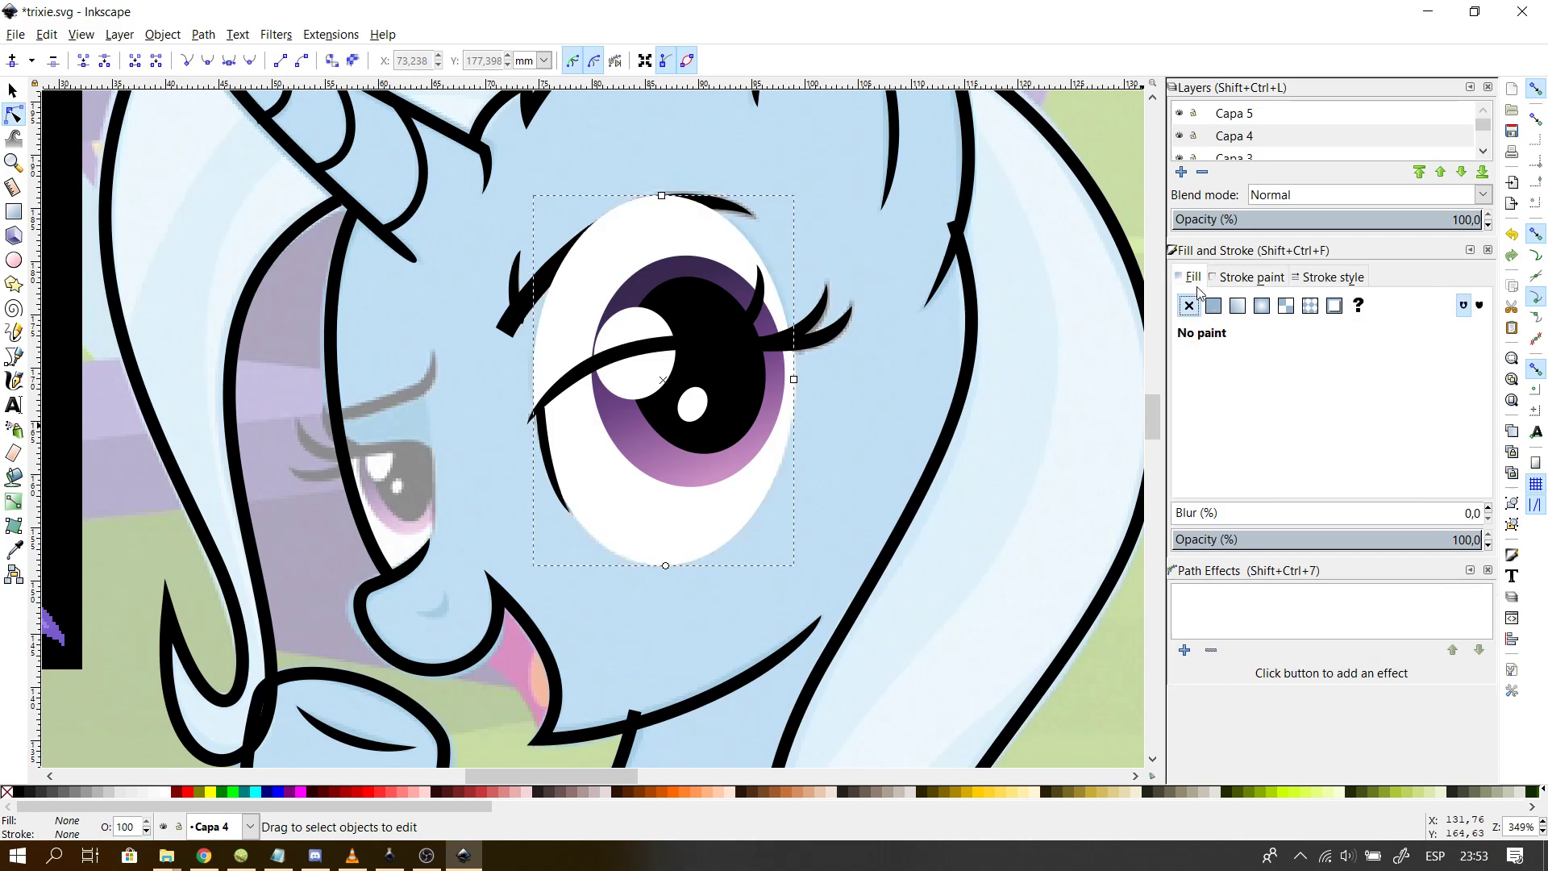
pyautogui.click(1214, 305)
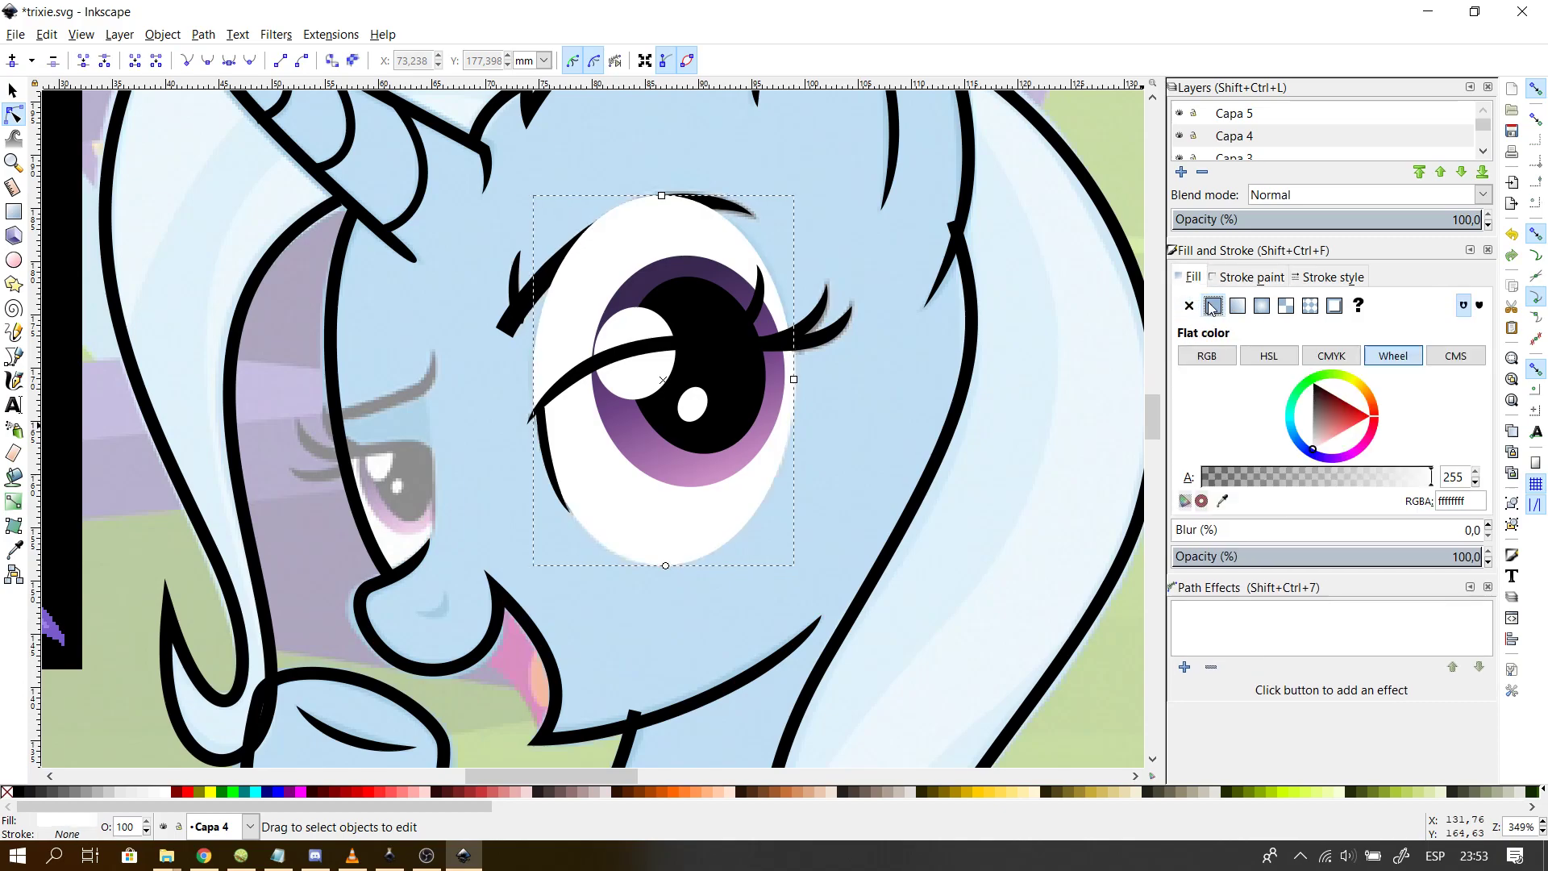
pyautogui.click(1223, 500)
pyautogui.moveTo(609, 775); pyautogui.dragTo(453, 761)
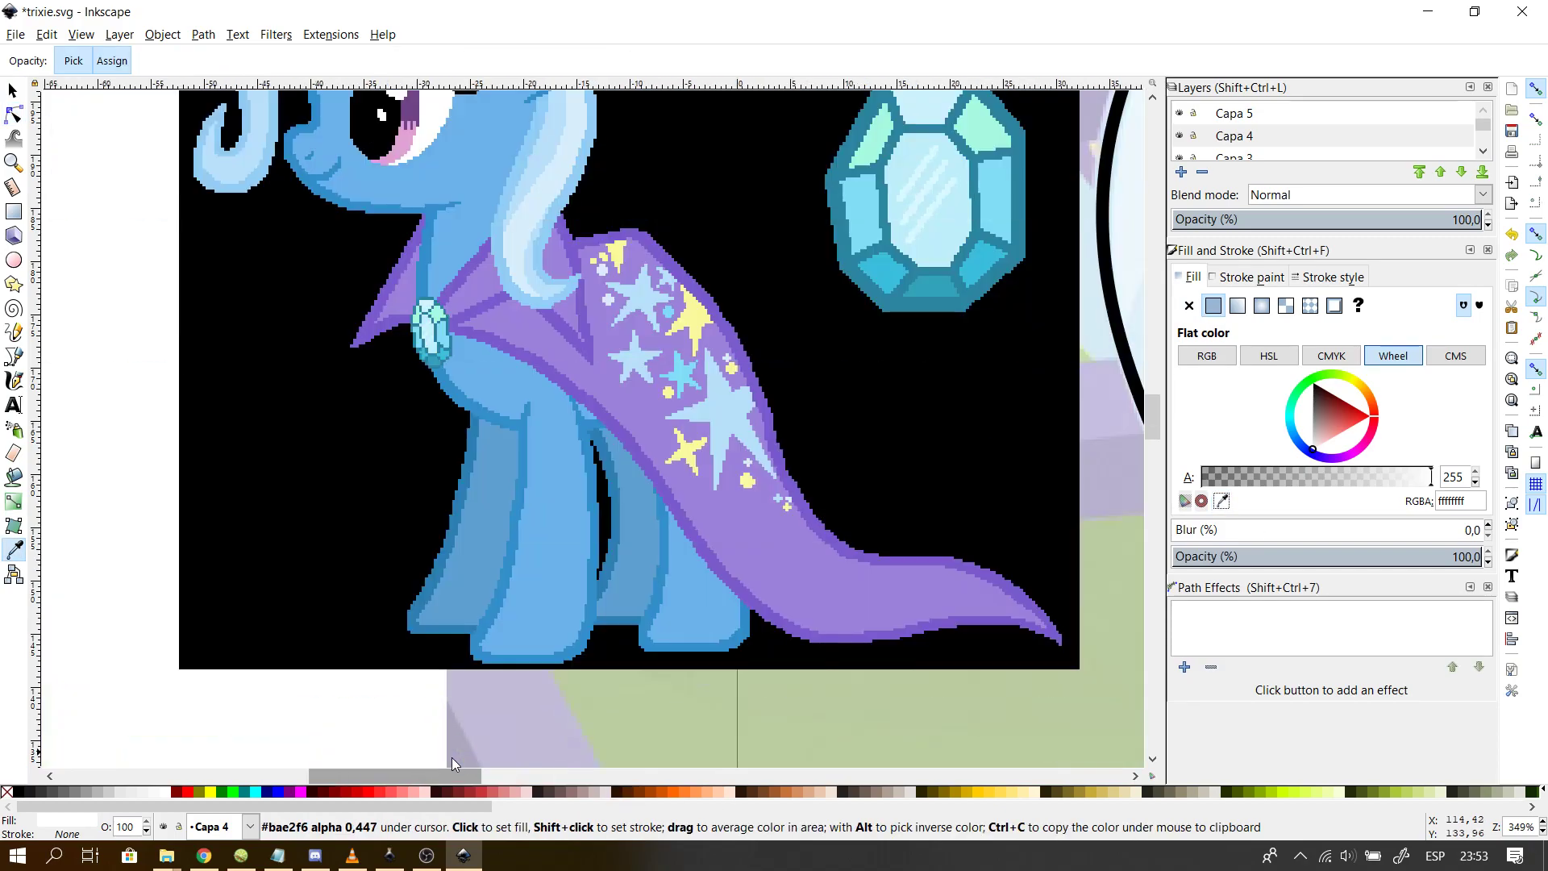
pyautogui.moveTo(1162, 419)
pyautogui.mouseDown()
pyautogui.moveTo(1159, 374)
pyautogui.moveTo(1153, 413)
pyautogui.mouseUp()
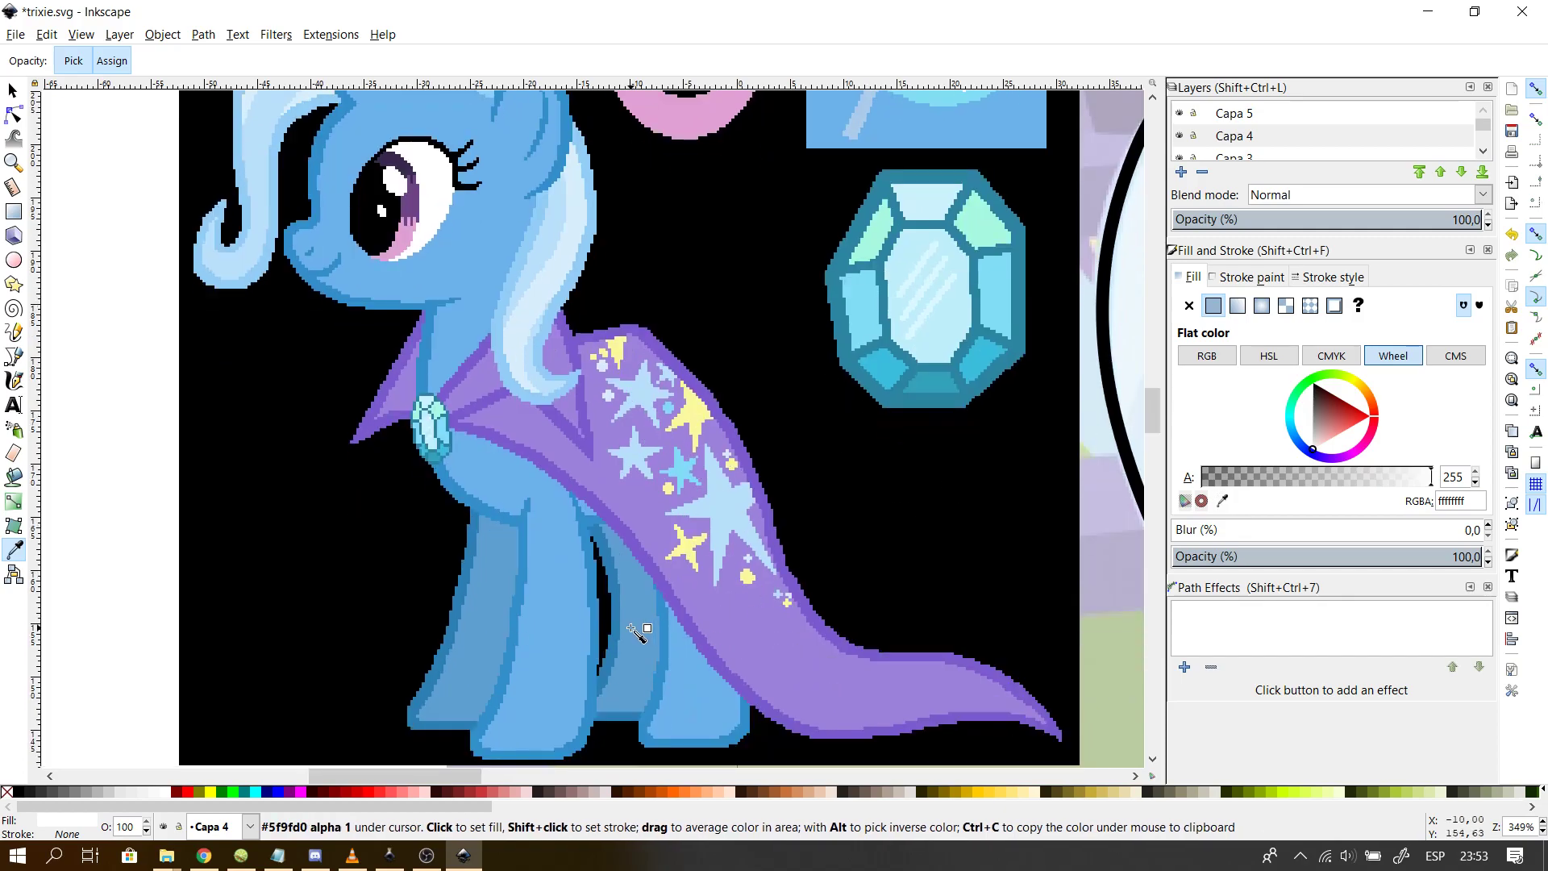
pyautogui.press('n')
pyautogui.moveTo(327, 776); pyautogui.dragTo(484, 778)
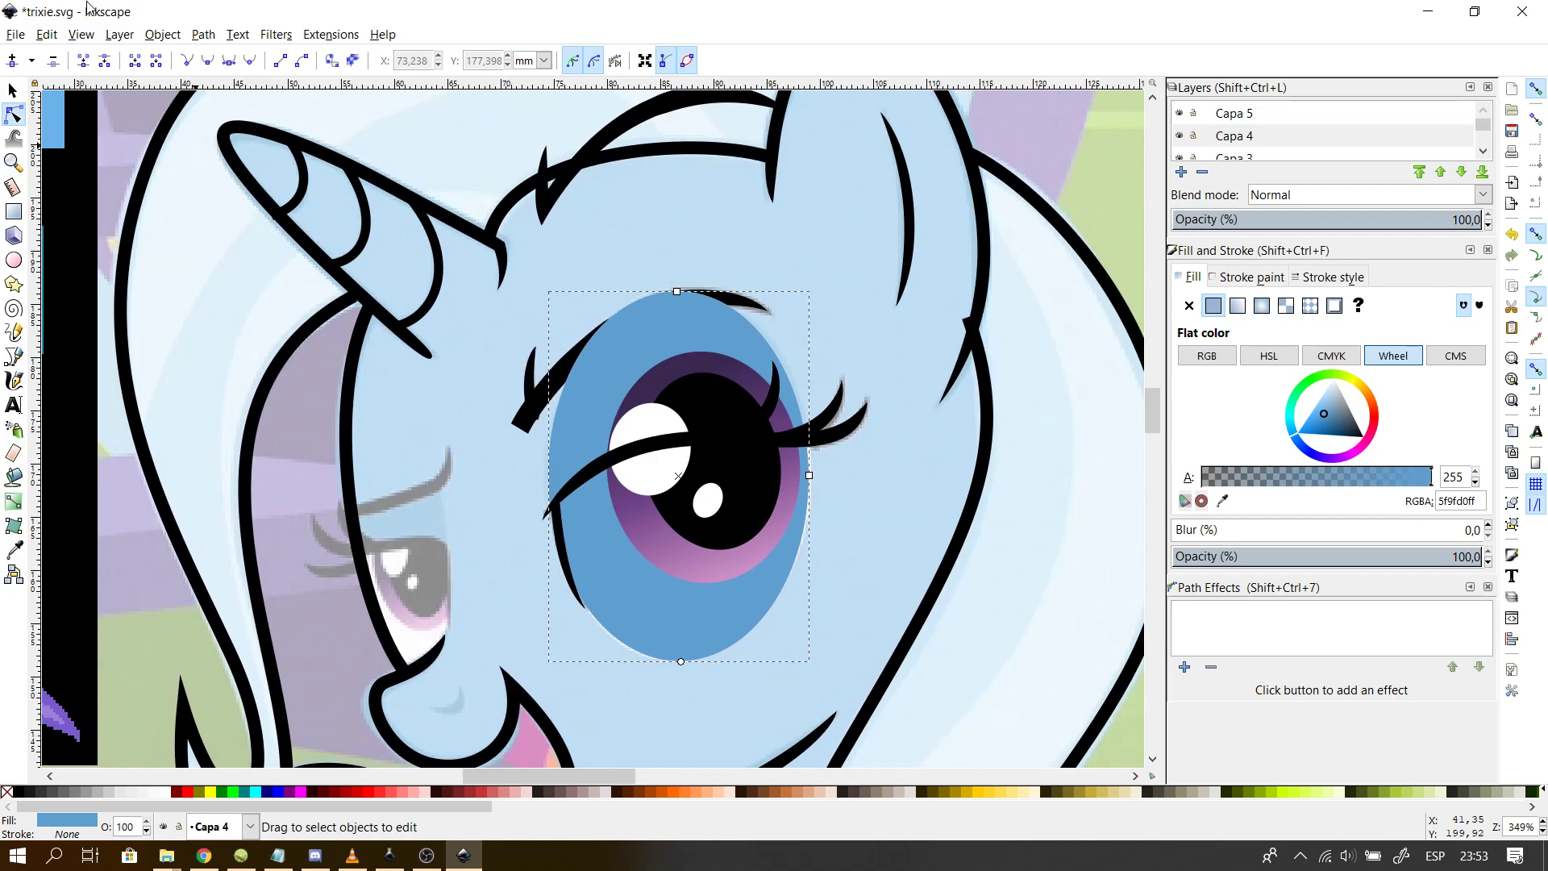
# - Raise the blue ellipse to the top of its layer, over the iris and lashes, and deselect it
pyautogui.click(12, 89)
pyautogui.click(120, 34)
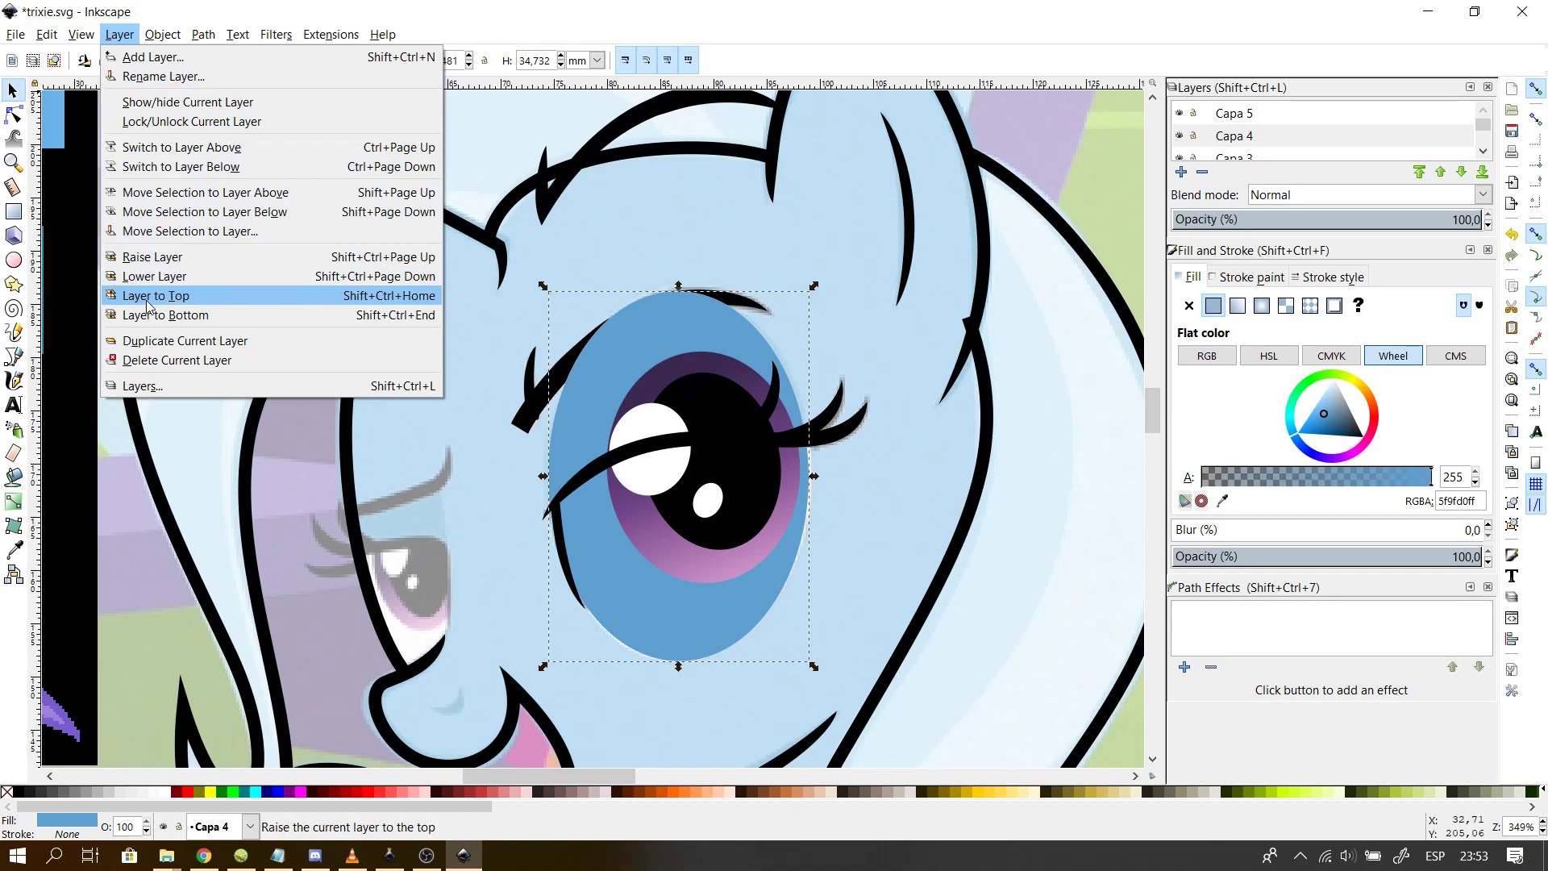
pyautogui.moveTo(179, 34)
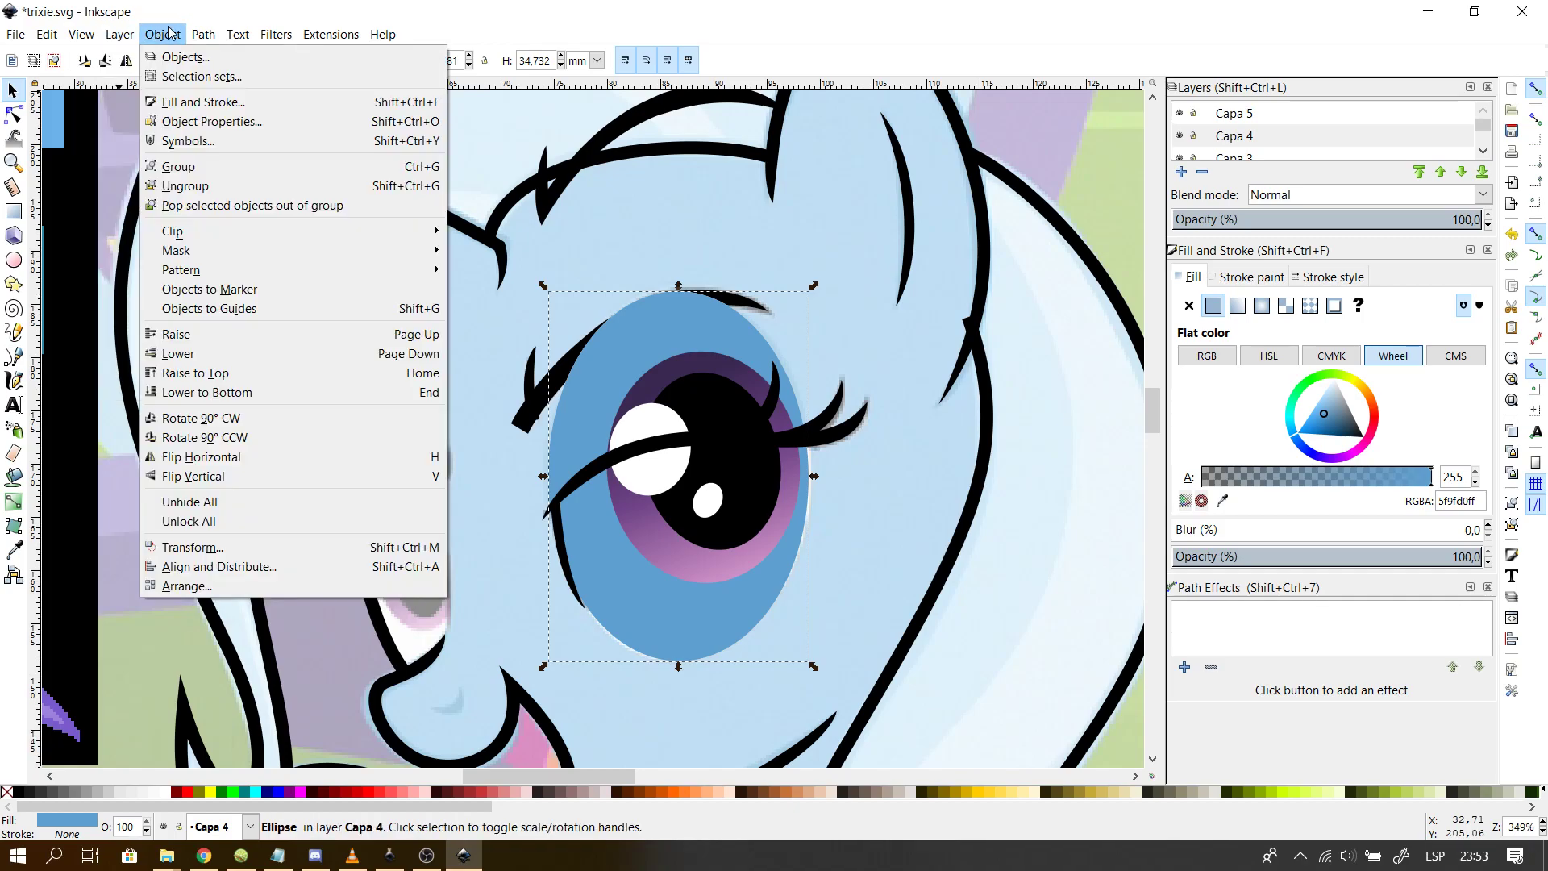
pyautogui.click(251, 373)
pyautogui.click(358, 619)
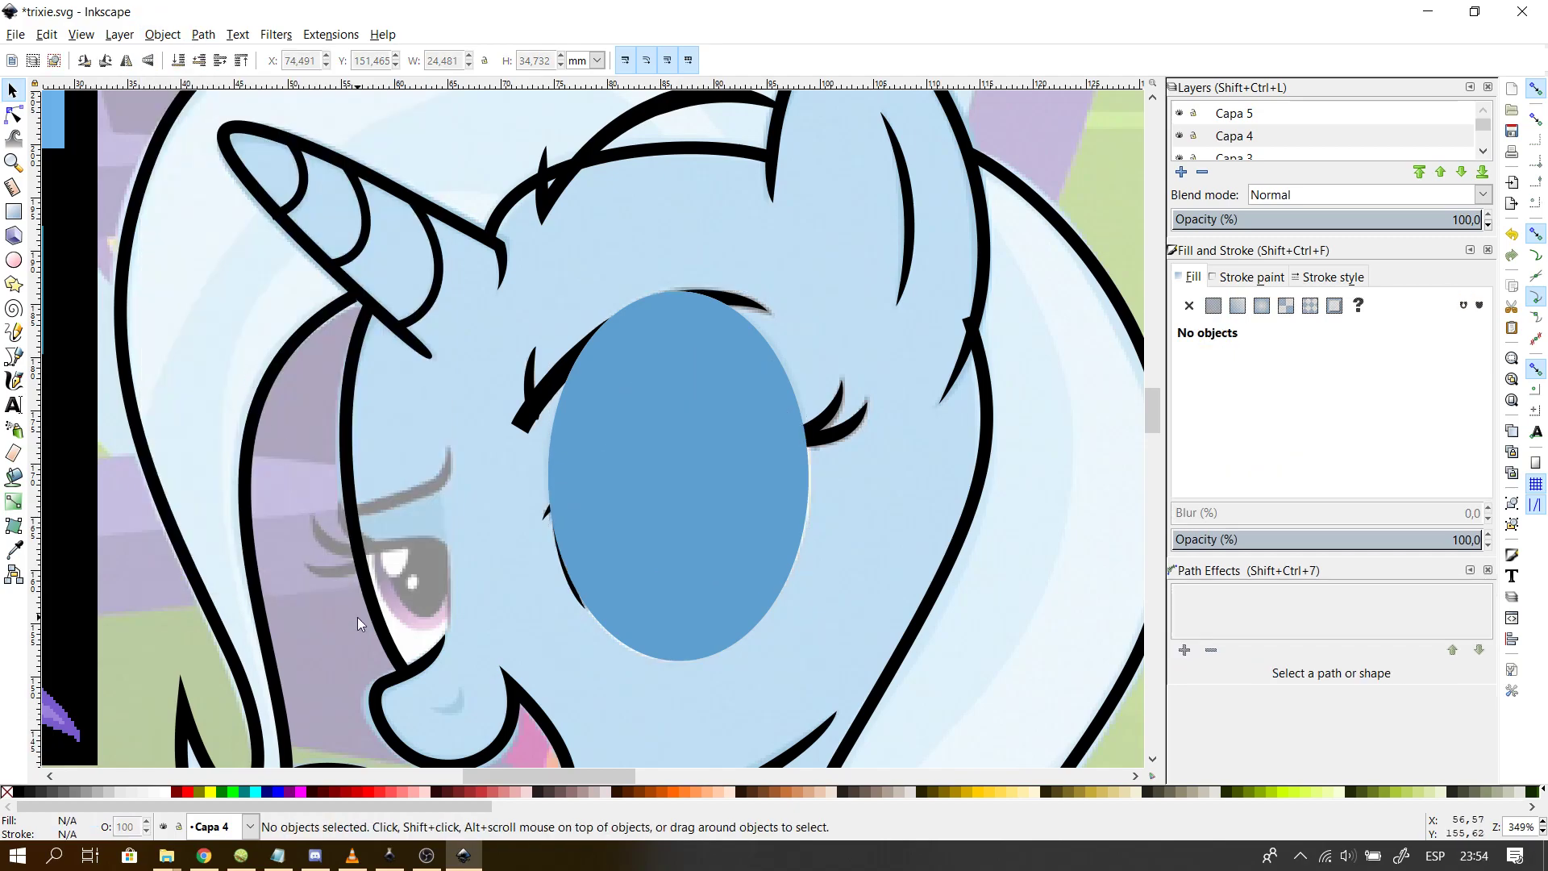
pyautogui.click(11, 116)
pyautogui.click(577, 518)
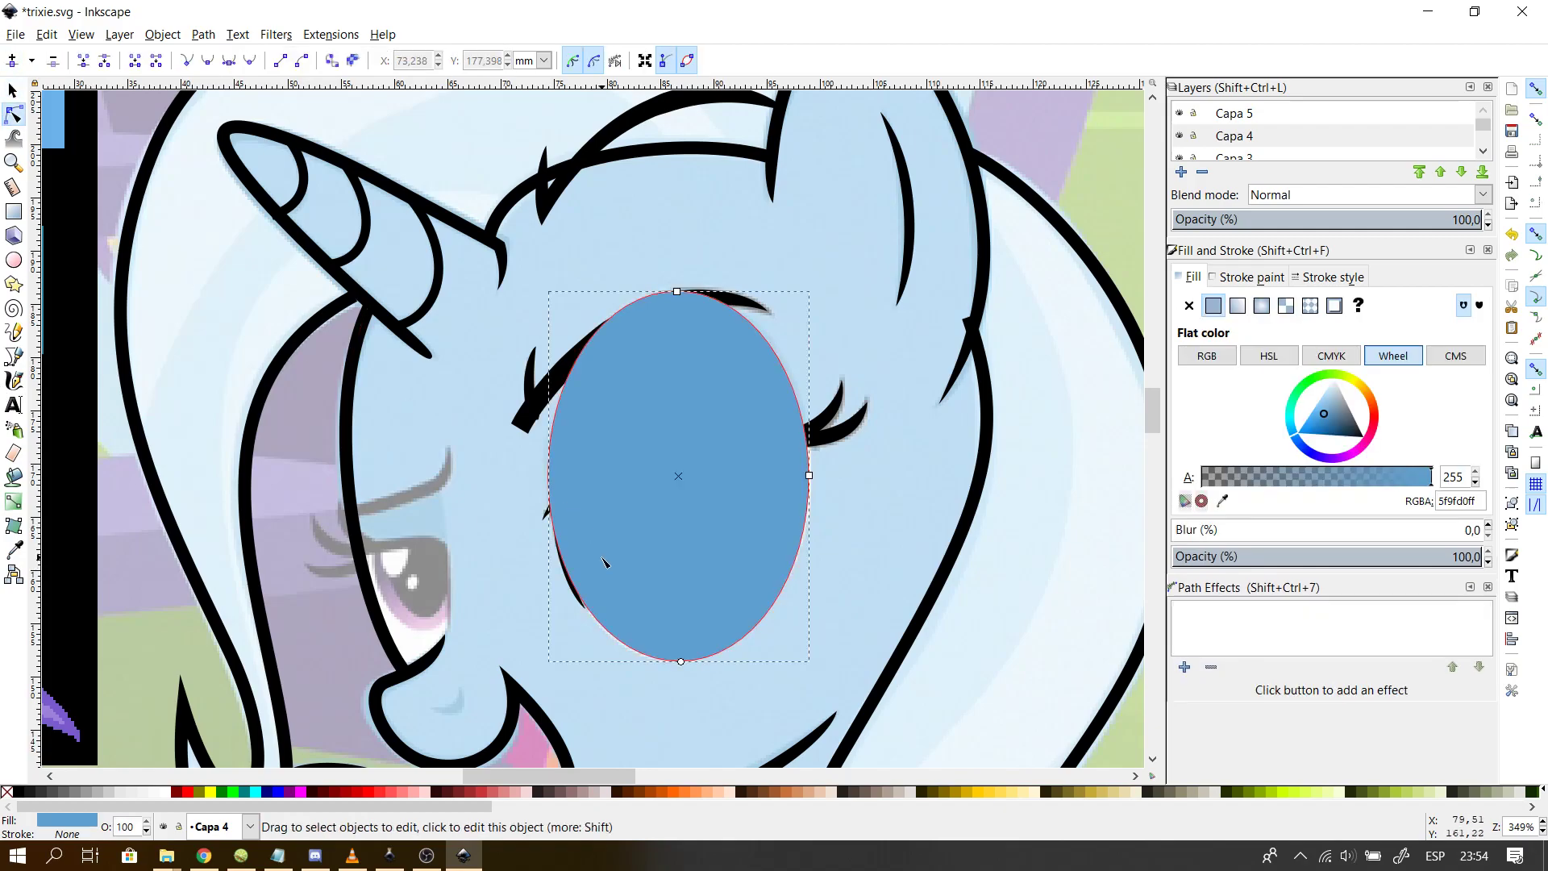
pyautogui.press('Escape')
pyautogui.click(833, 441)
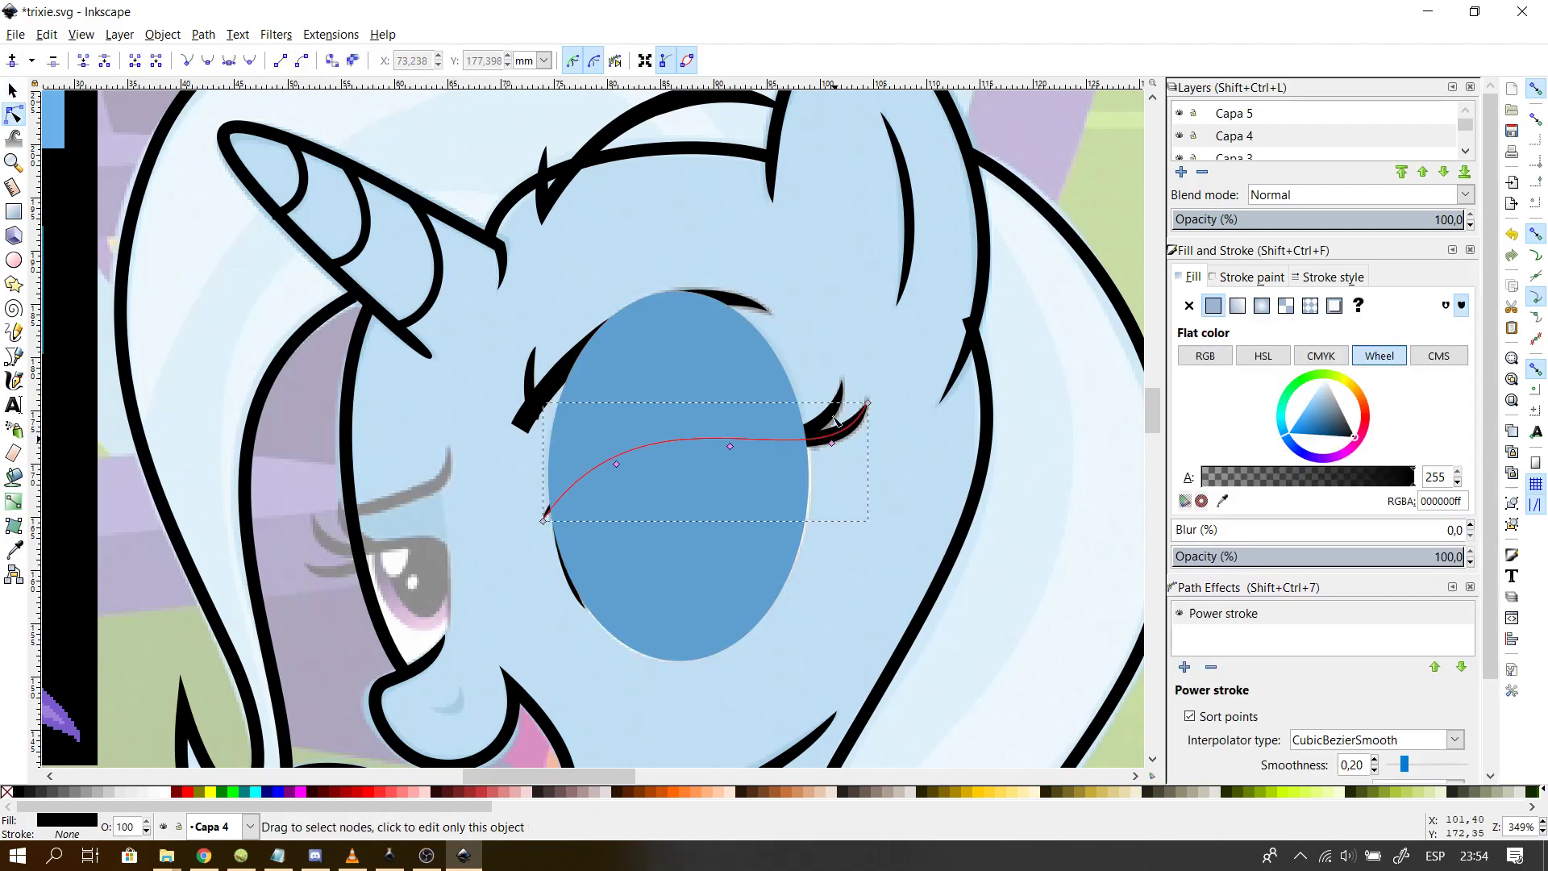
pyautogui.click(715, 452)
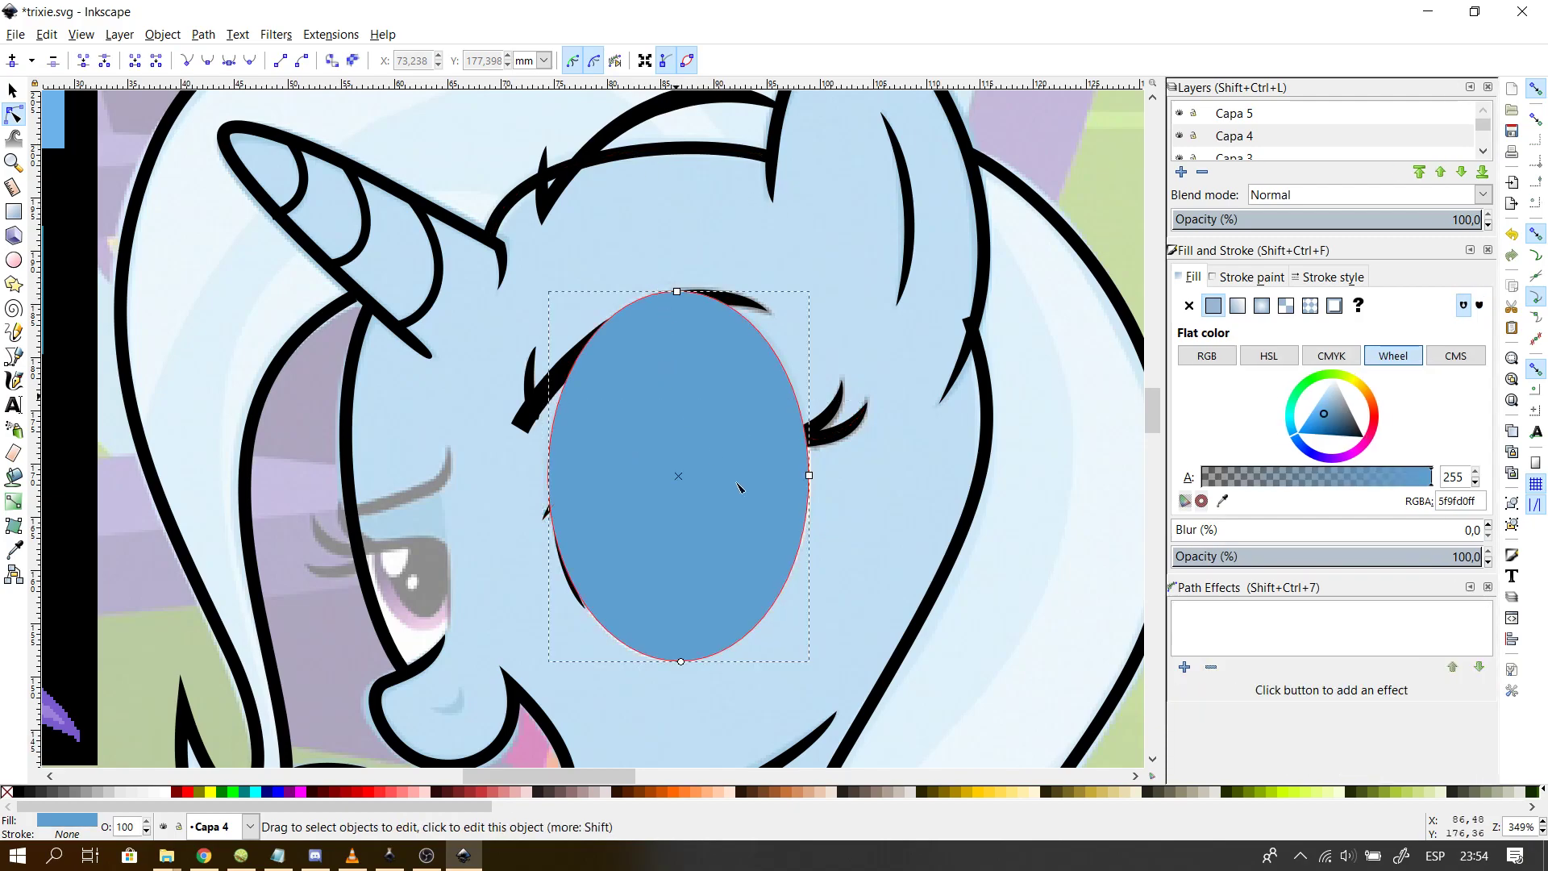
pyautogui.click(871, 577)
# - Select the eyelid crease line above the large eye together with its short lash, and raise both one level
pyautogui.click(552, 386)
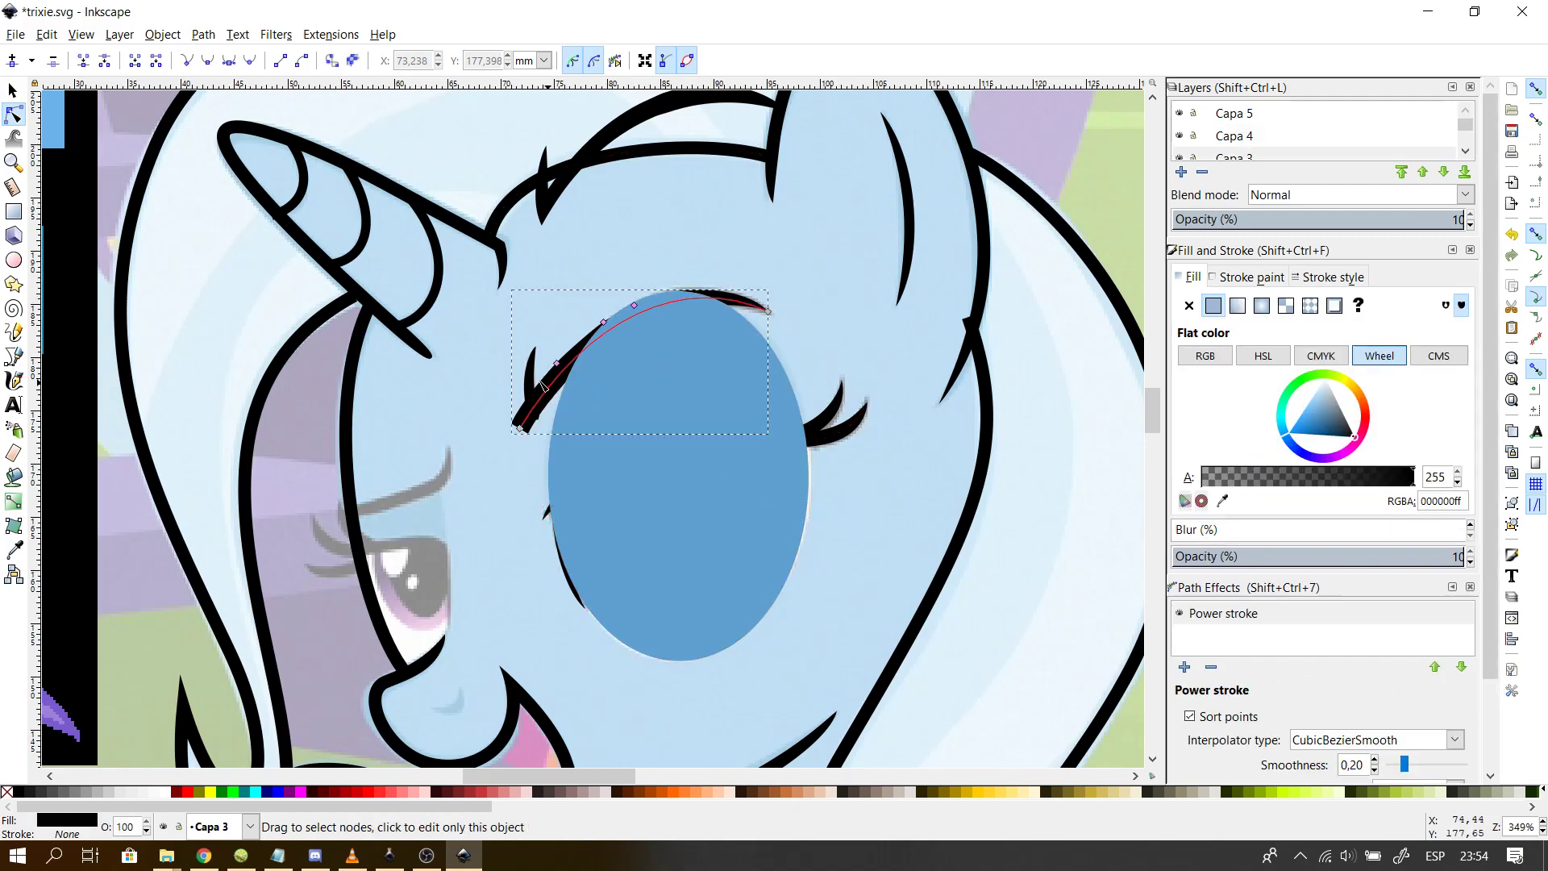
pyautogui.keyDown('shift'); pyautogui.click(530, 384); pyautogui.keyUp('shift')
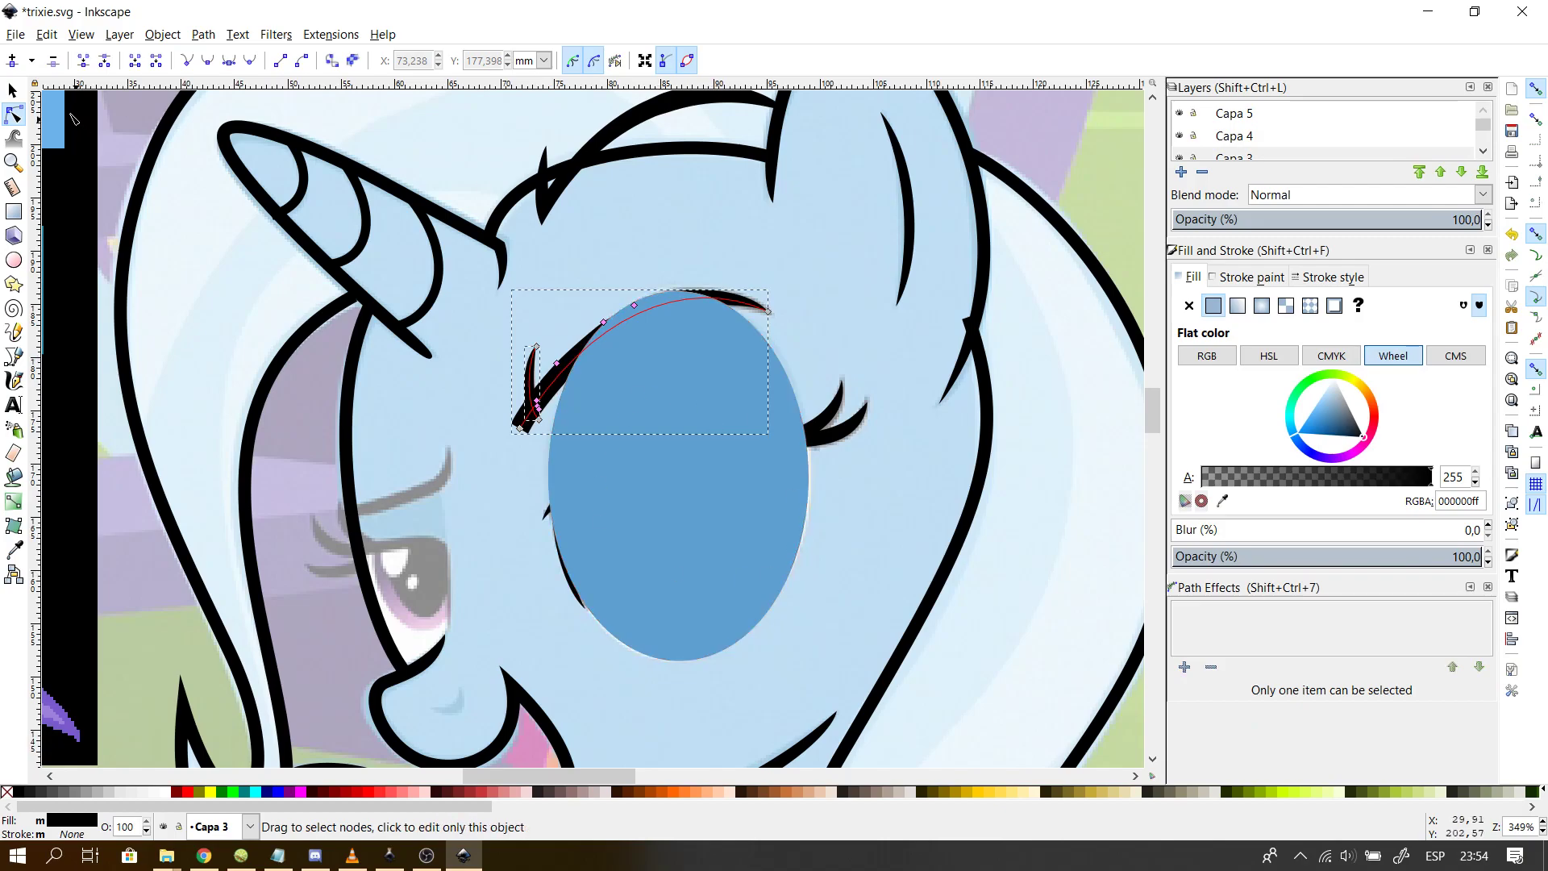
pyautogui.click(16, 33)
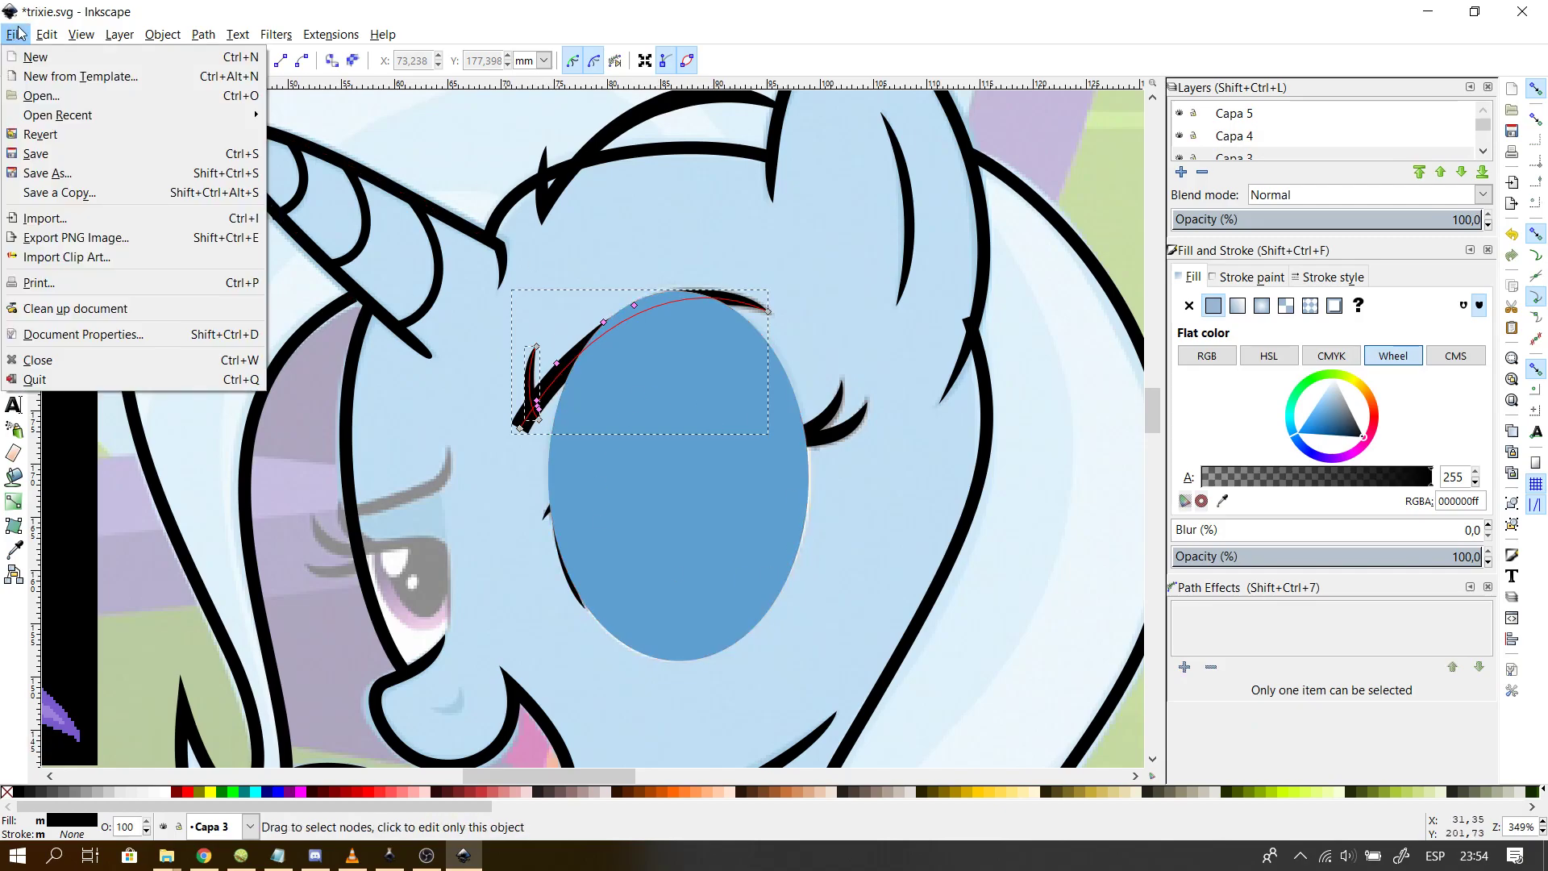
pyautogui.moveTo(162, 33)
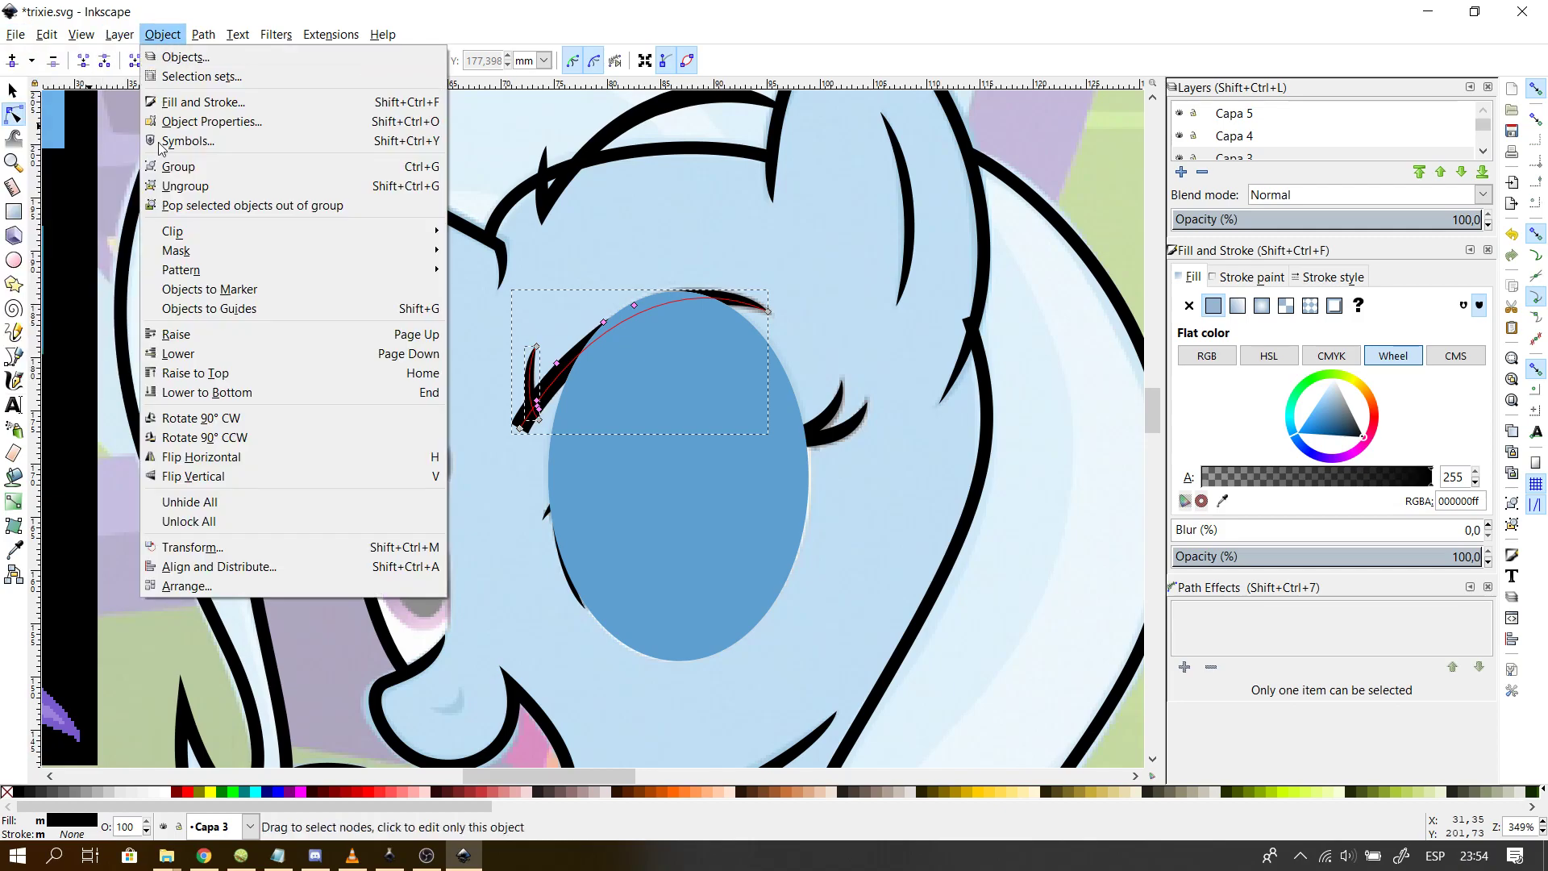
pyautogui.click(194, 335)
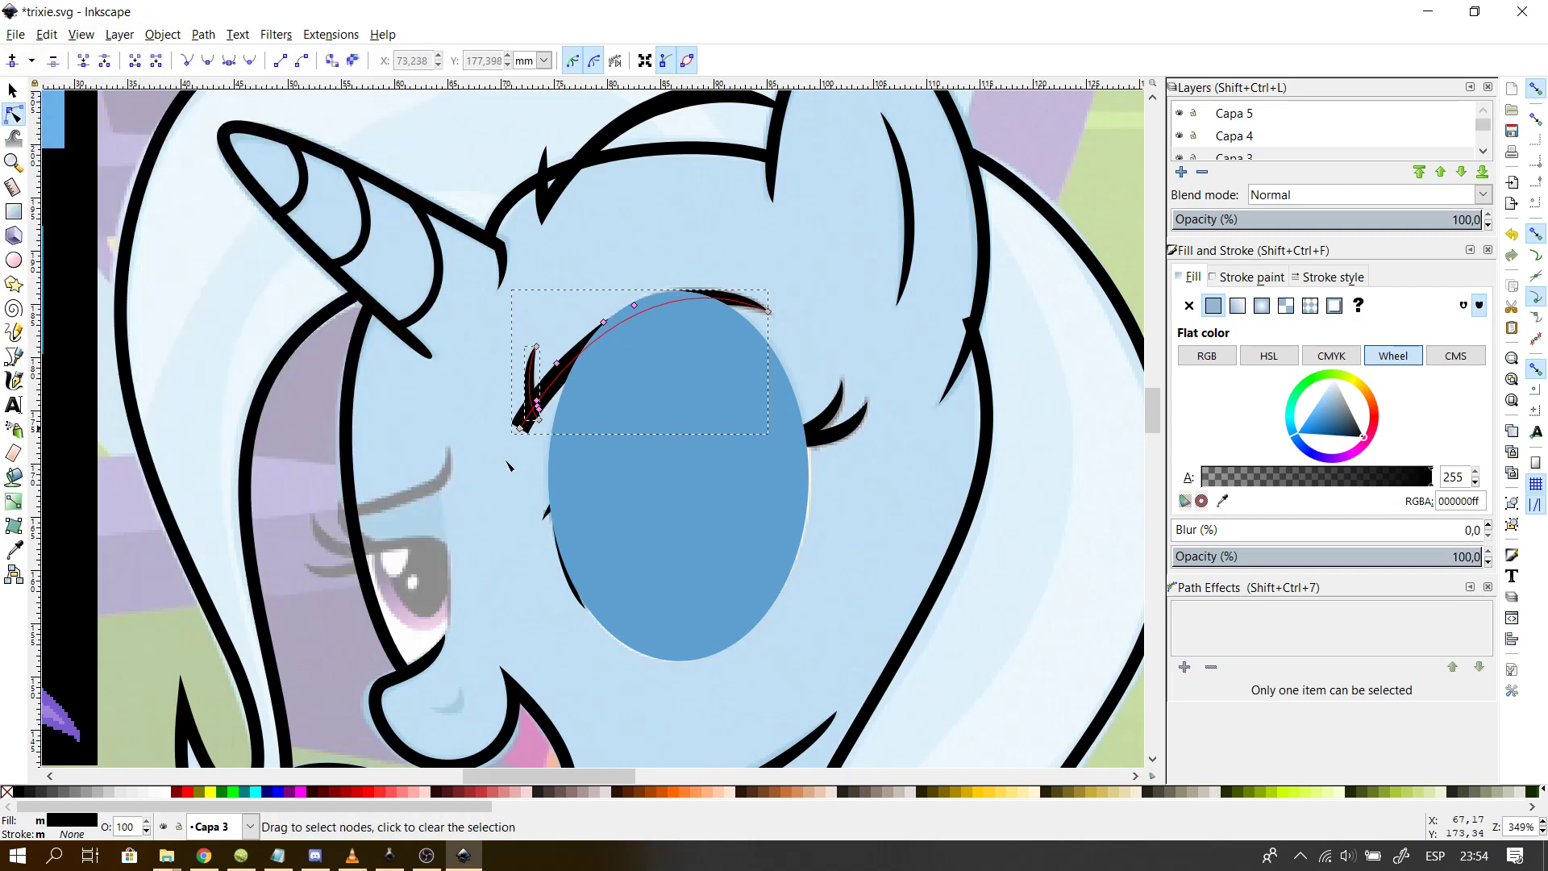
pyautogui.click(395, 353)
# - Bring the upper lash line in front of the blue ellipse
pyautogui.click(551, 387)
pyautogui.moveTo(554, 379); pyautogui.dragTo(528, 373)
pyautogui.click(677, 435)
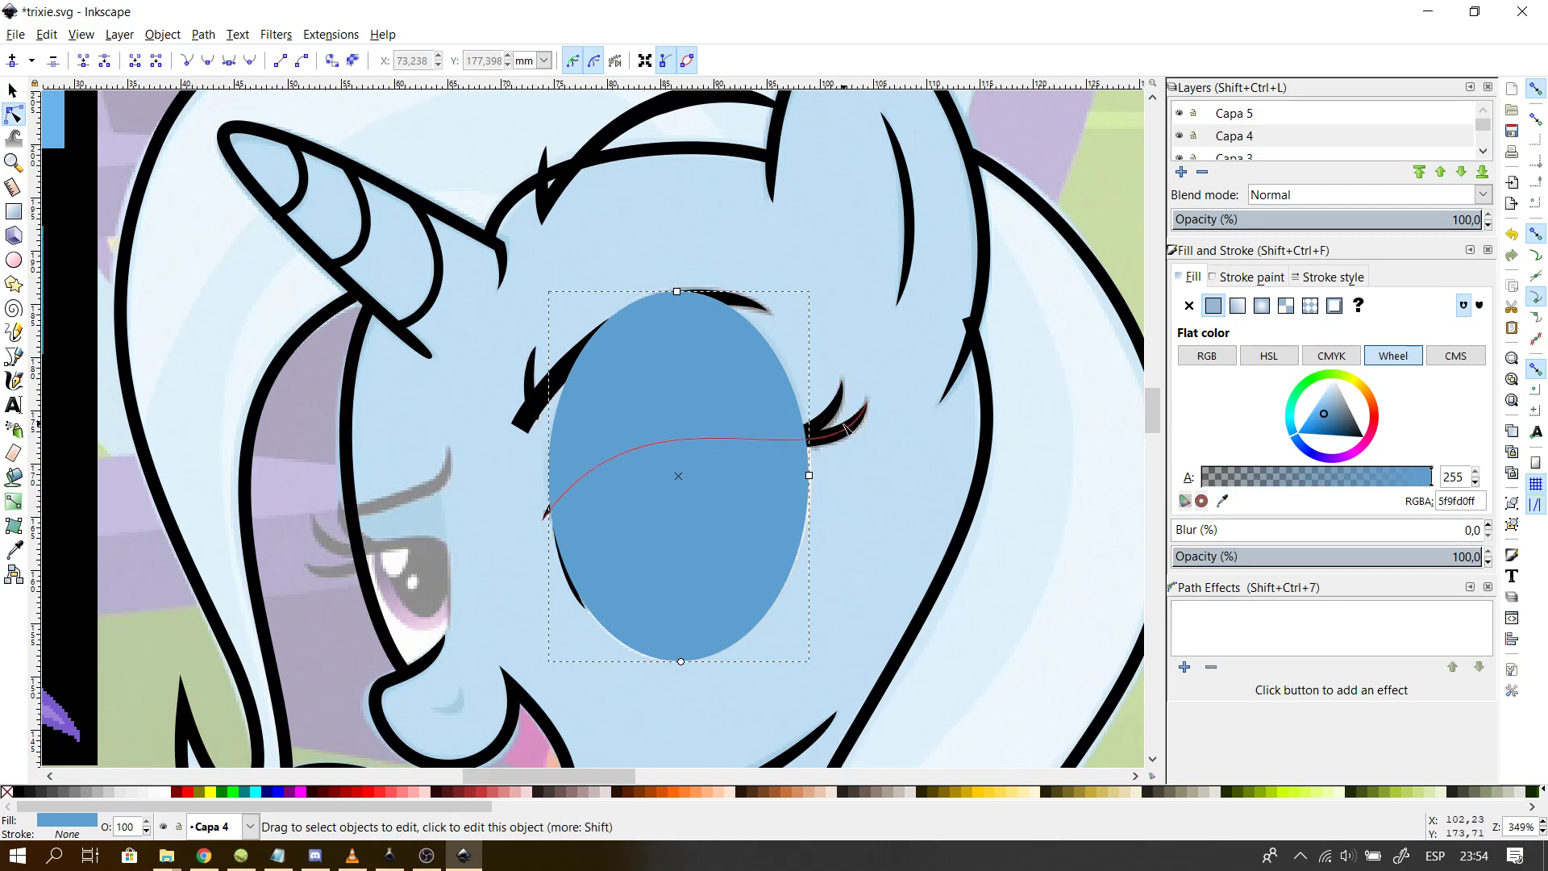
pyautogui.click(834, 441)
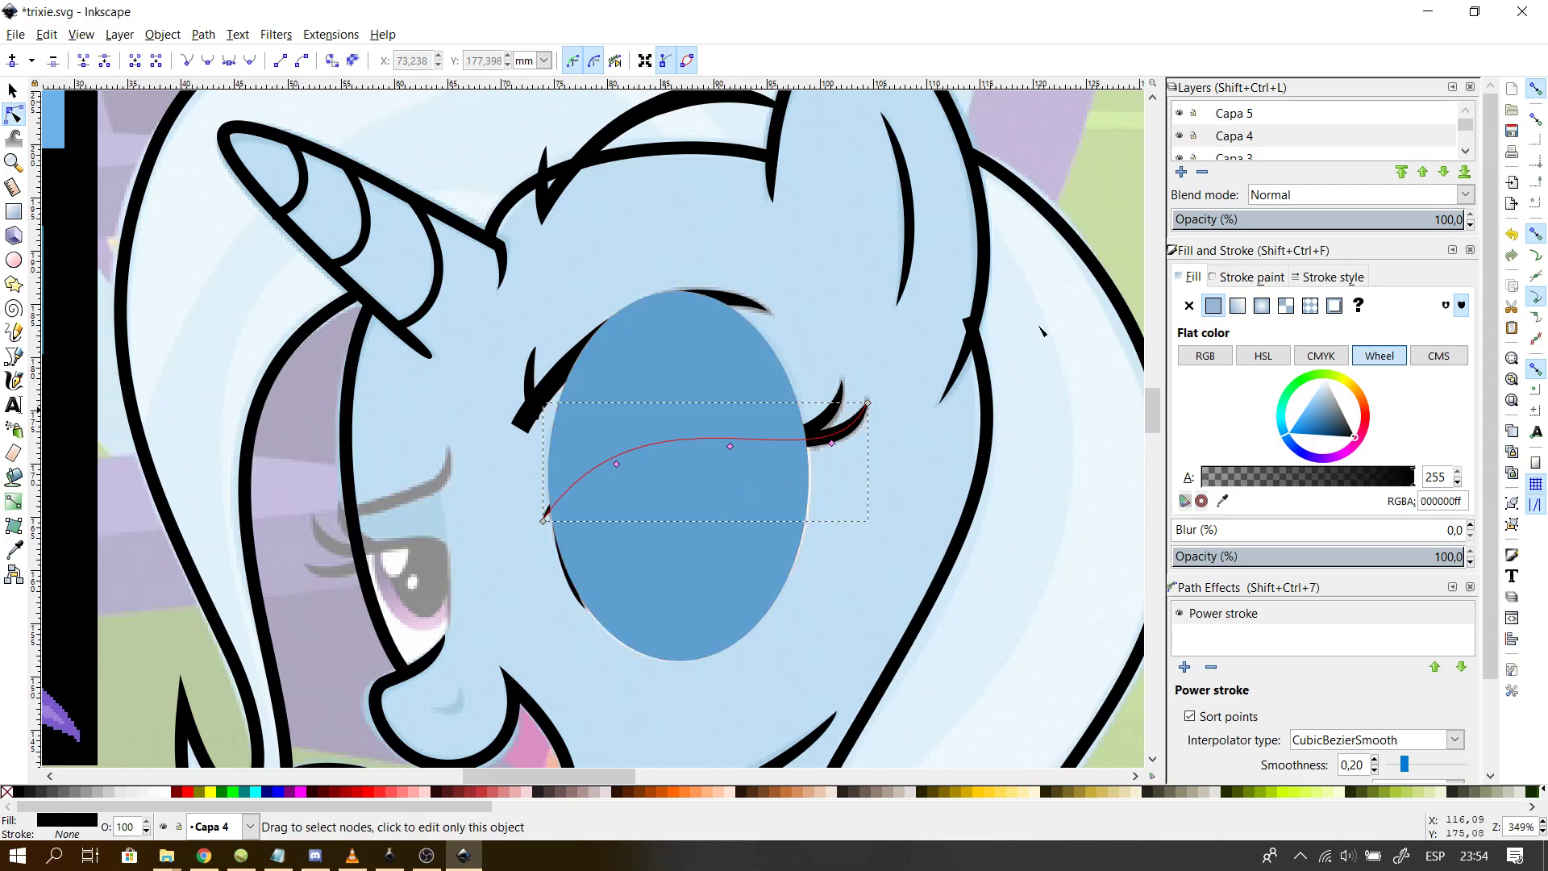
pyautogui.click(1066, 184)
pyautogui.click(839, 435)
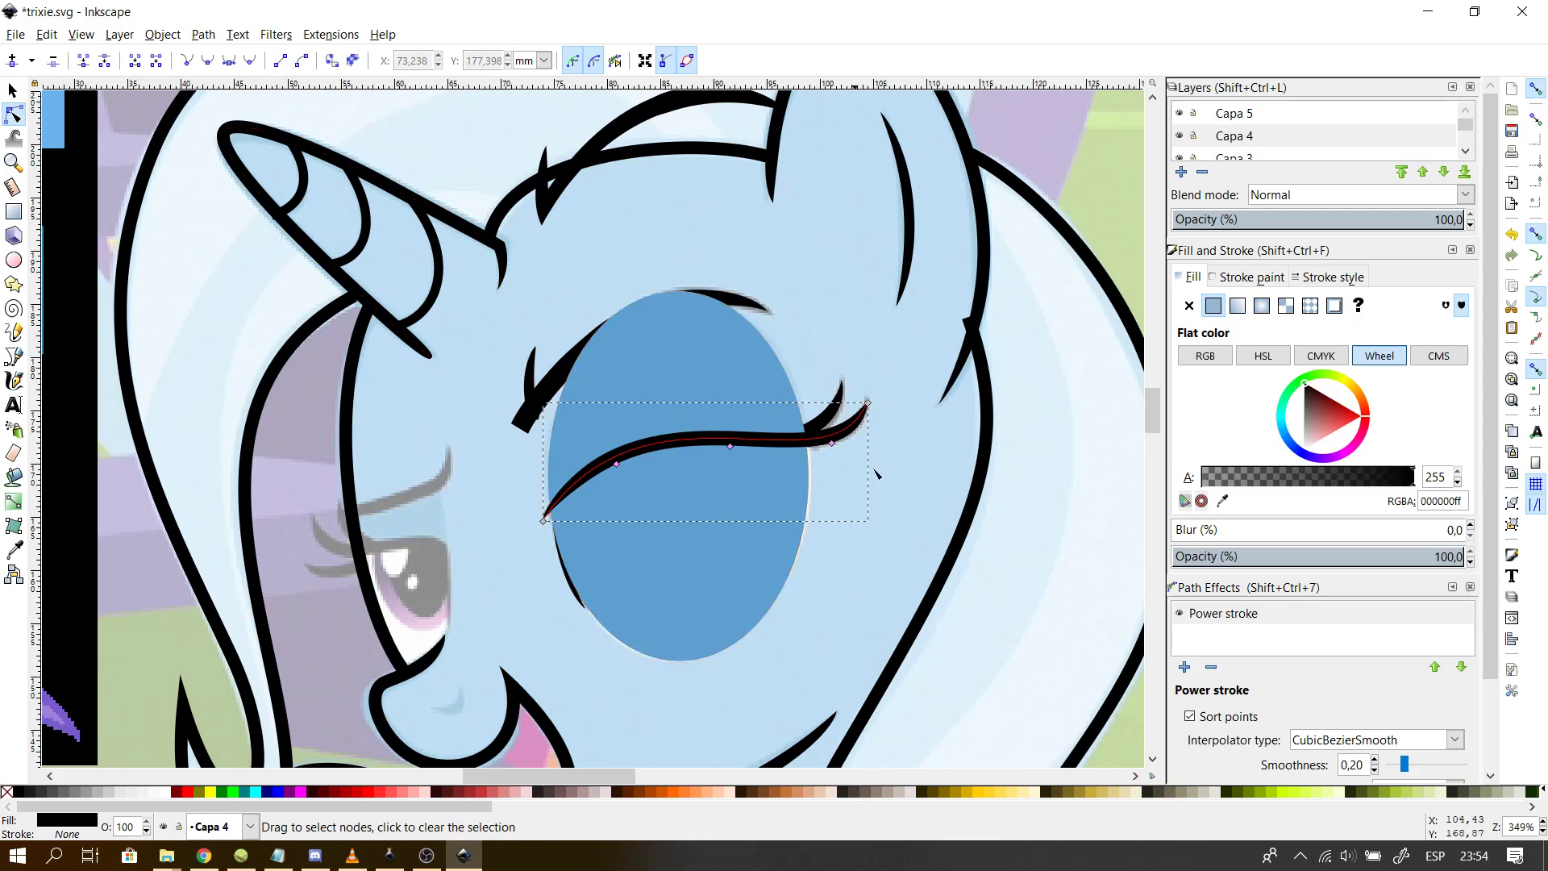
# - Remove the lash line's Power stroke effect and extend it into a closed outline around the lower eye, bowing its lower edge outward
pyautogui.click(1211, 668)
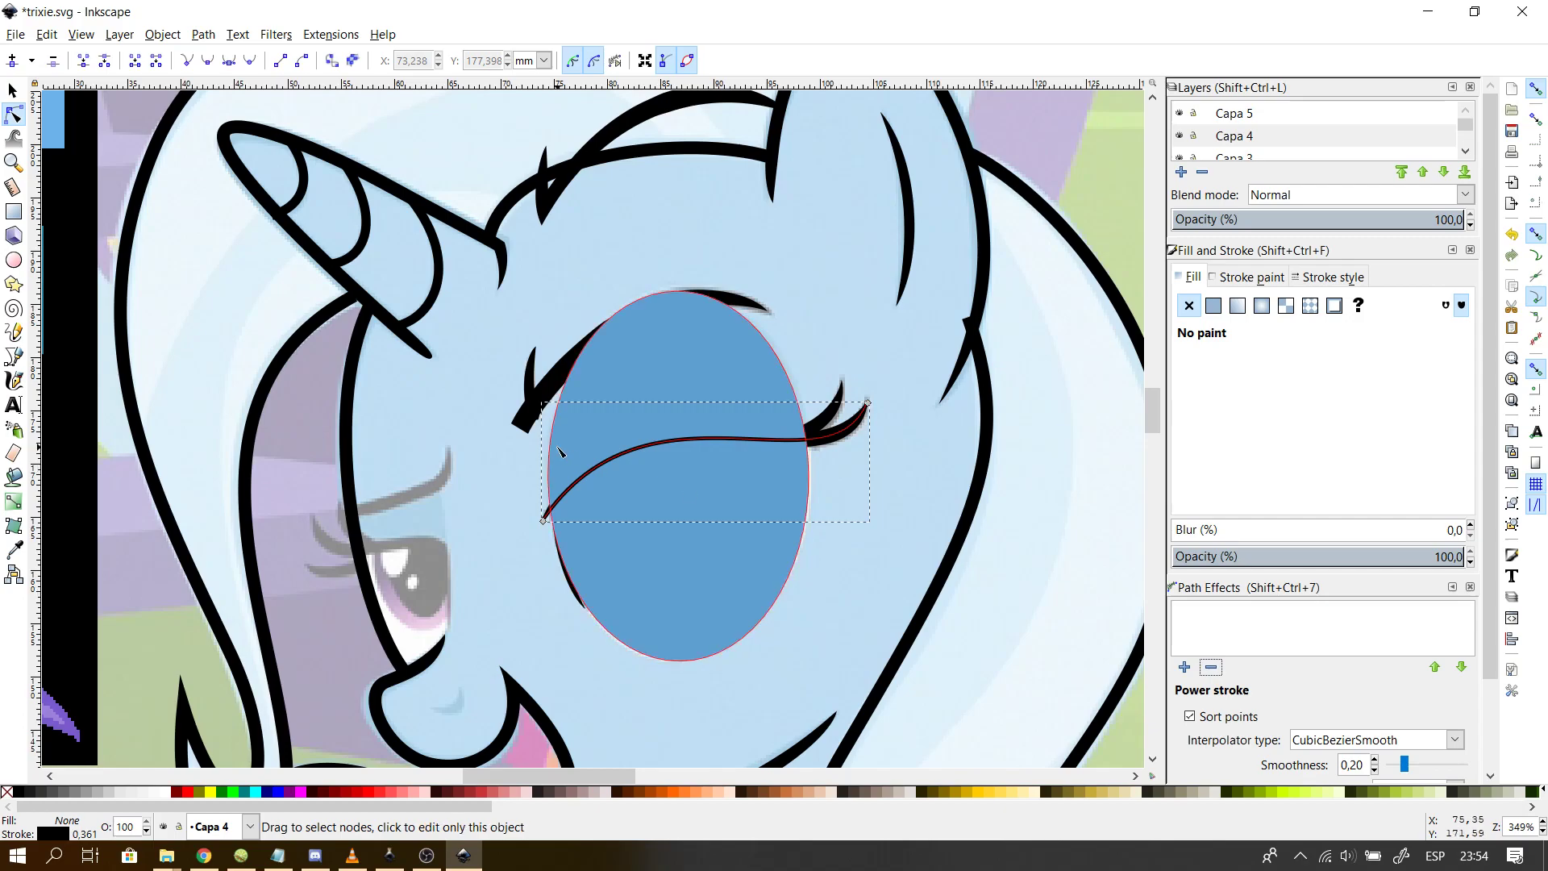
pyautogui.click(13, 357)
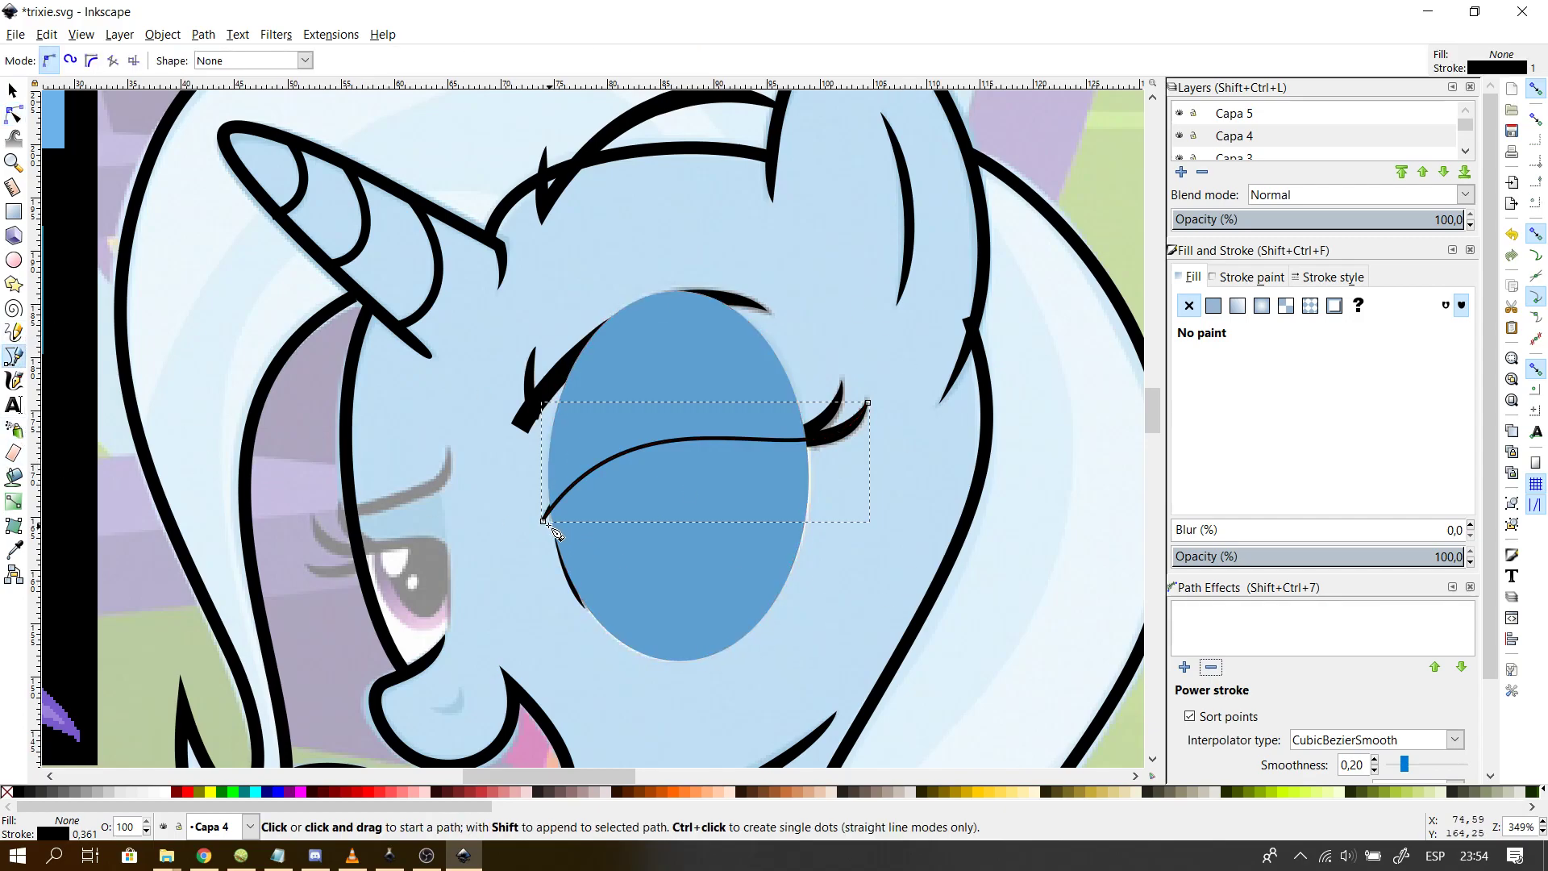
pyautogui.click(547, 523)
pyautogui.click(576, 658)
pyautogui.click(833, 632)
pyautogui.click(921, 369)
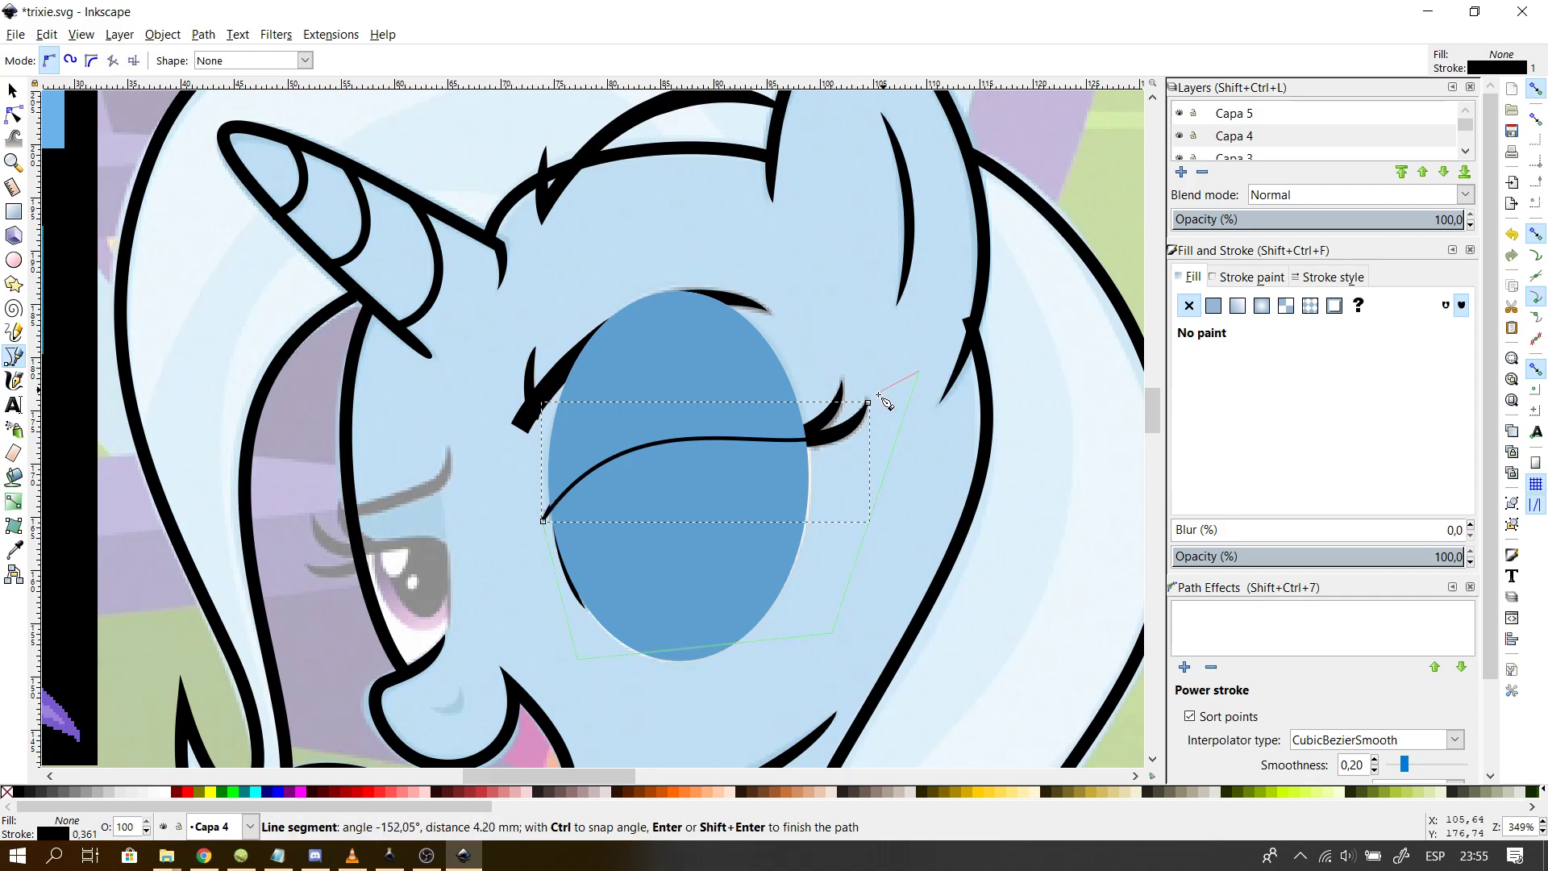
pyautogui.click(867, 401)
pyautogui.click(14, 115)
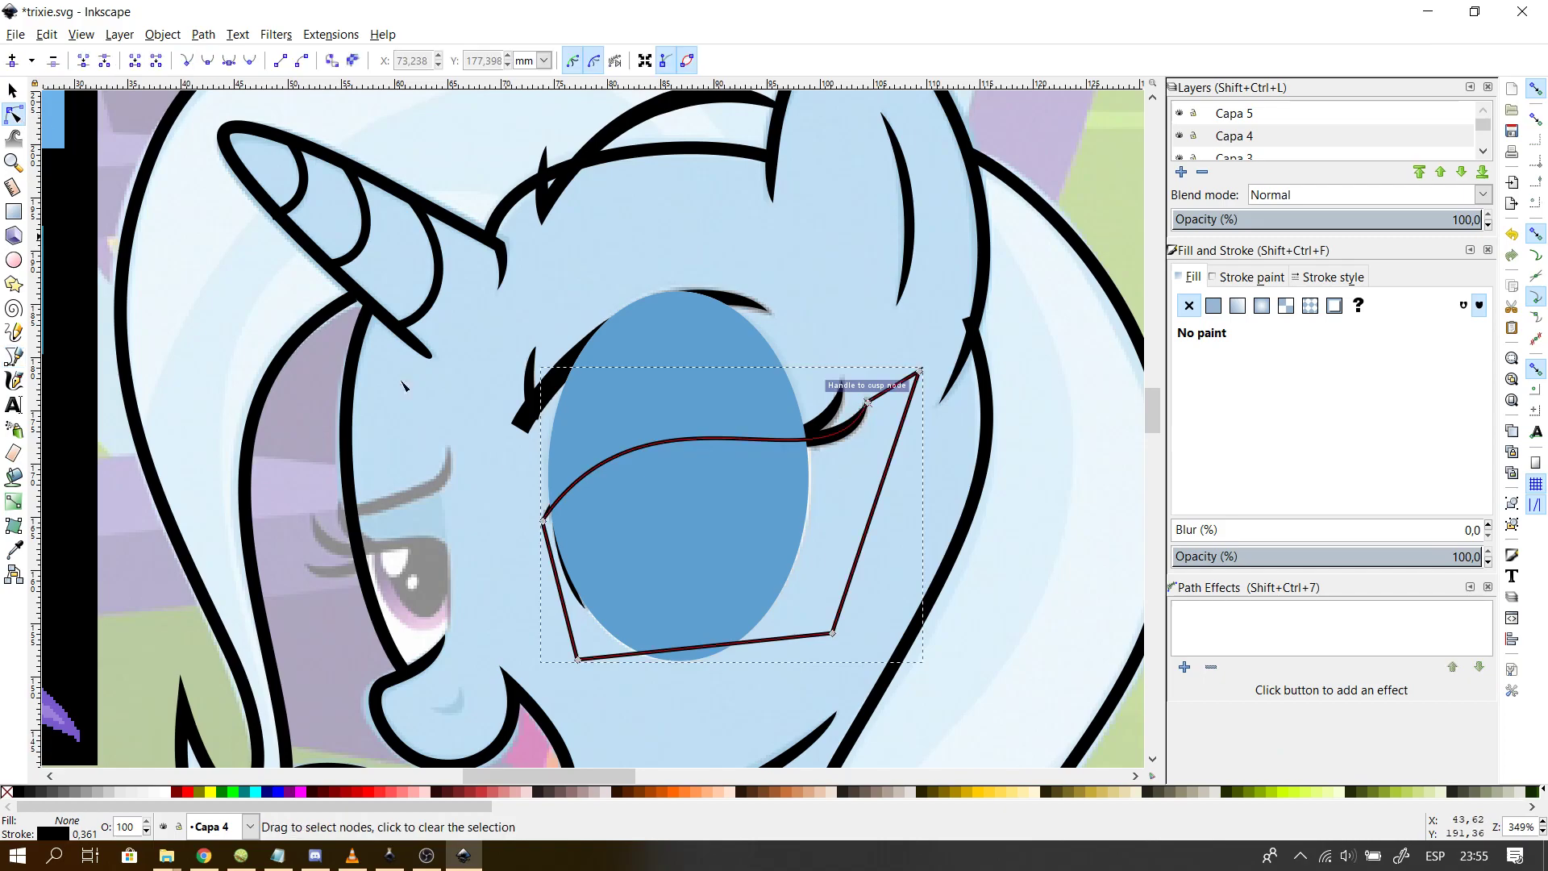
pyautogui.moveTo(674, 649); pyautogui.dragTo(682, 692)
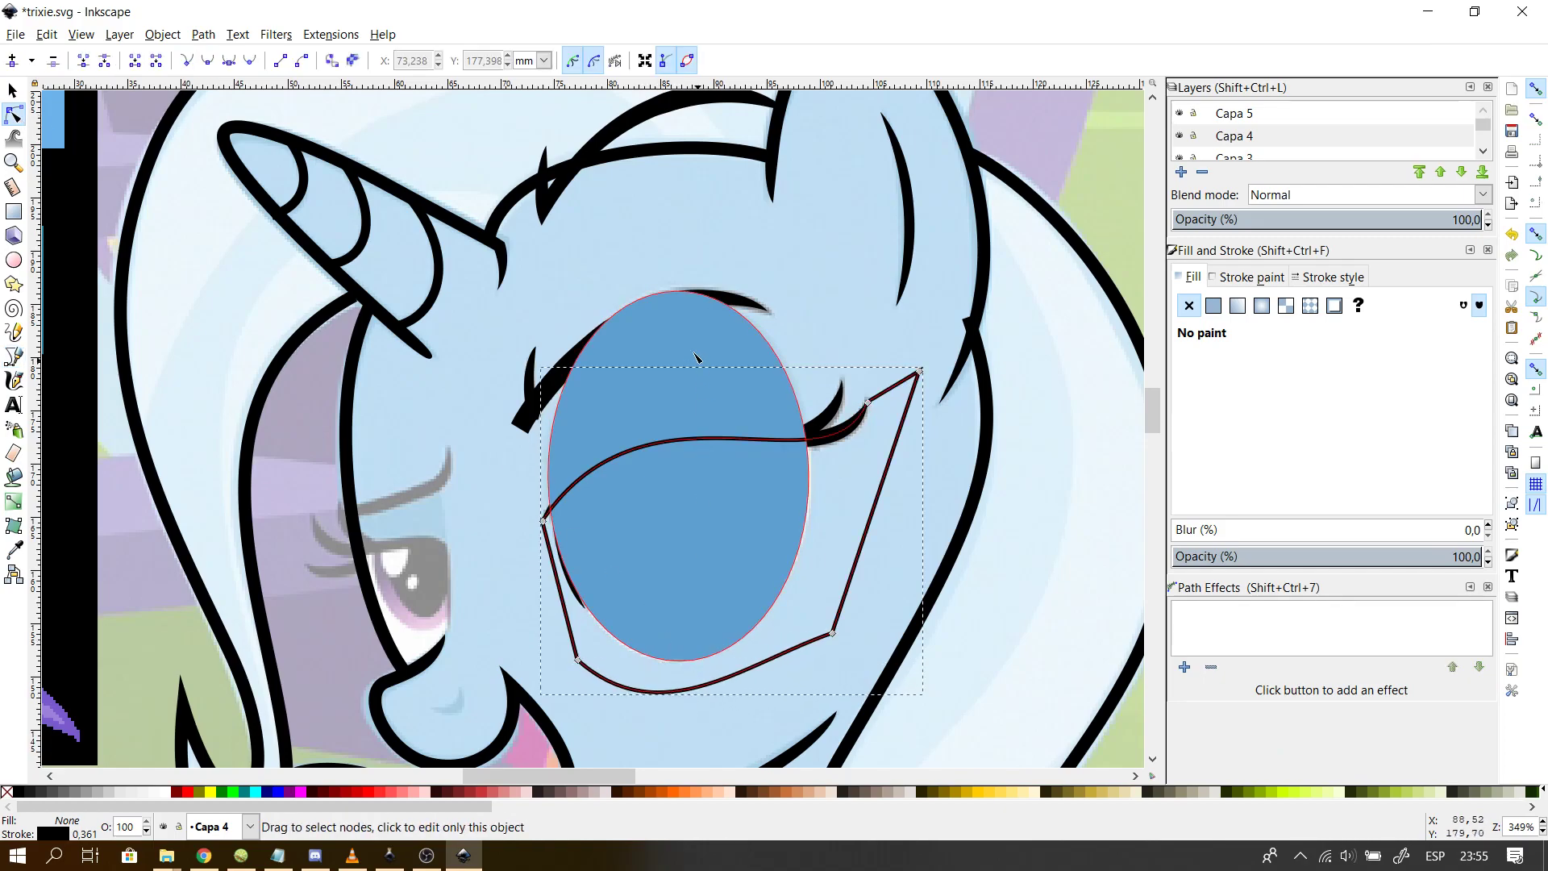
# - Discard the closed outline and the blue ellipse, restore the thick lash line, and clear the selection
pyautogui.click(650, 390)
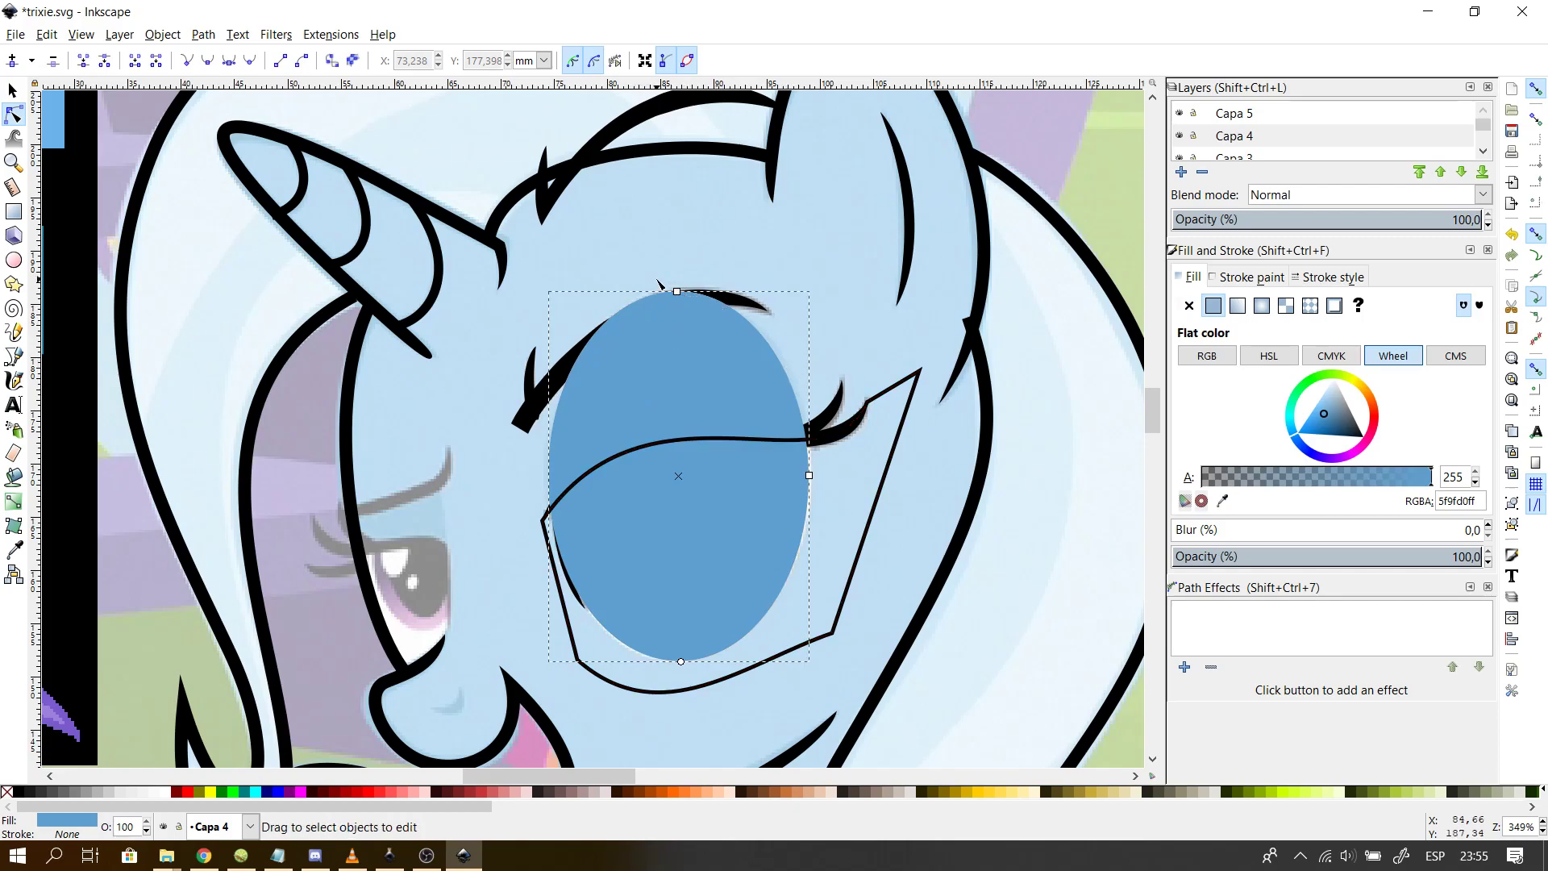
pyautogui.press('Escape')
pyautogui.click(704, 350)
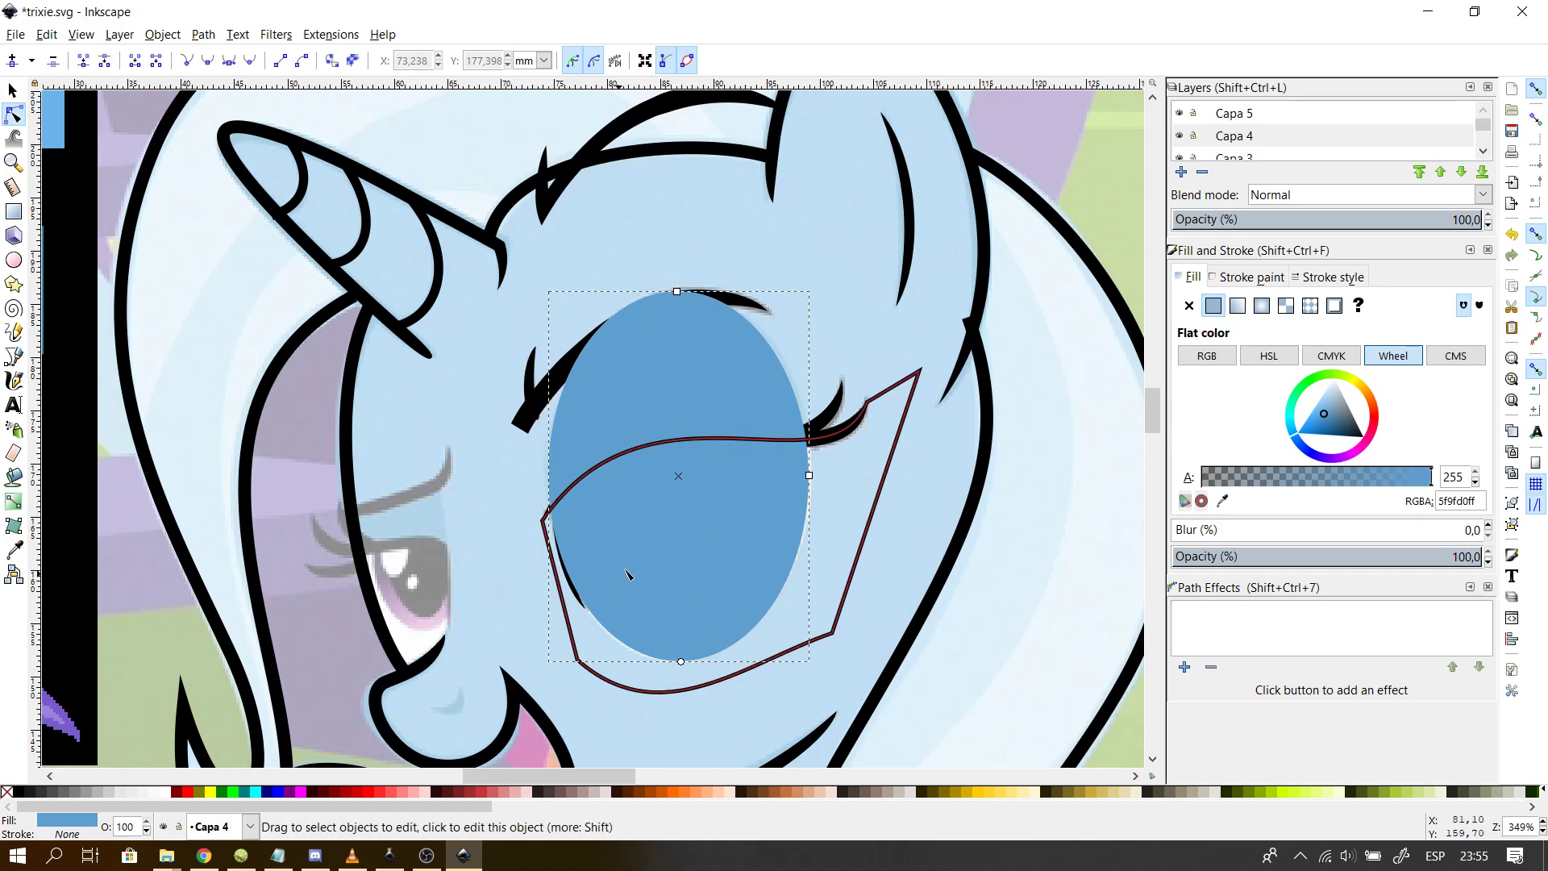
pyautogui.rightClick(655, 362)
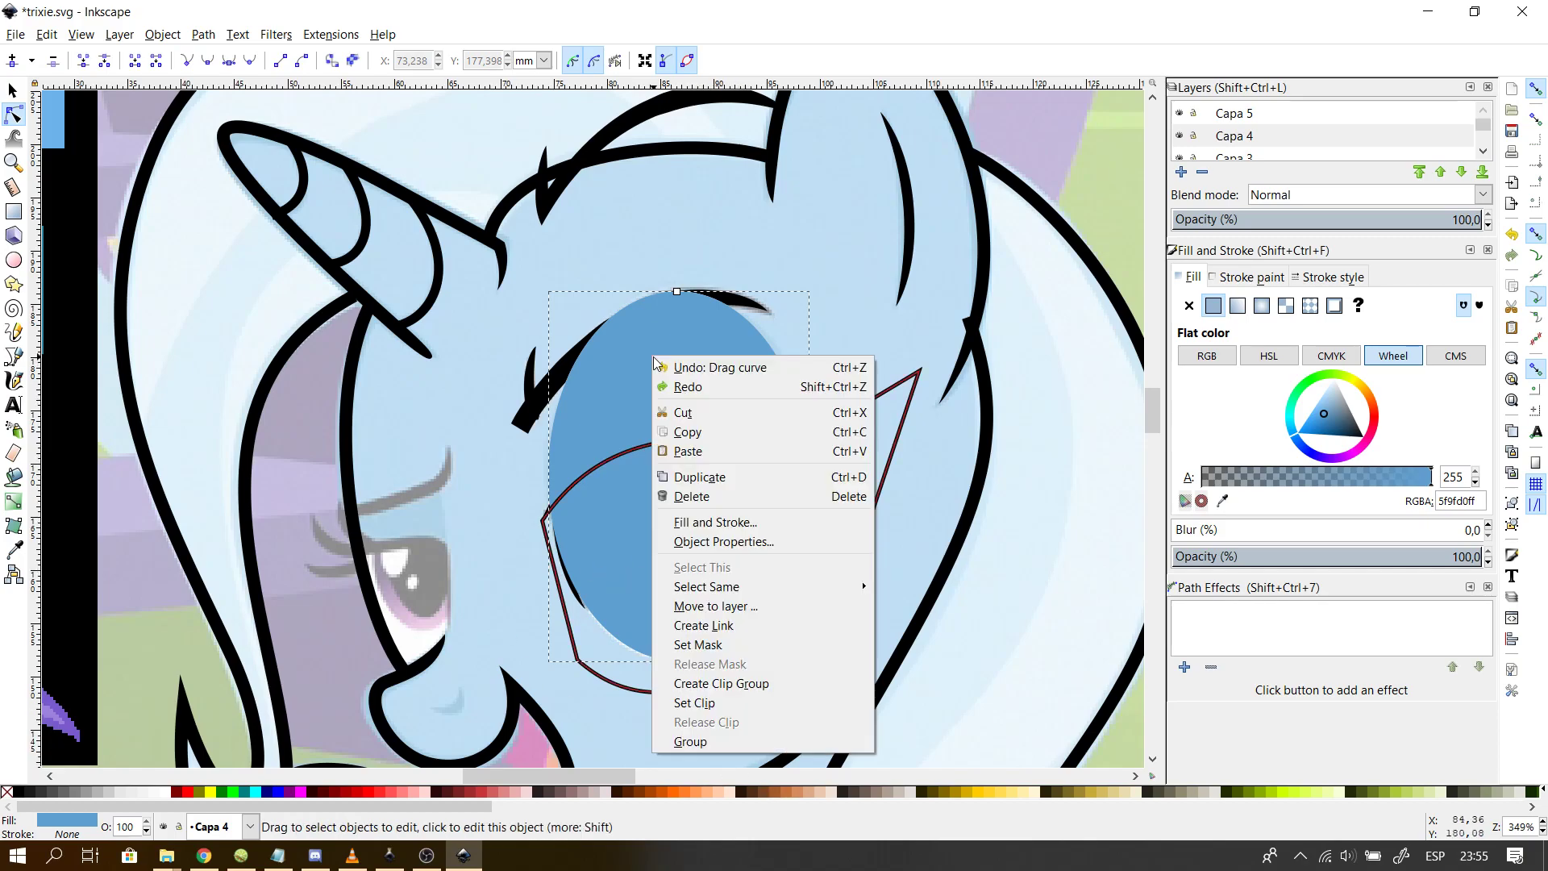
pyautogui.click(726, 693)
pyautogui.moveTo(716, 680); pyautogui.dragTo(753, 640)
pyautogui.press('Delete')
pyautogui.click(1160, 521)
pyautogui.click(1155, 283)
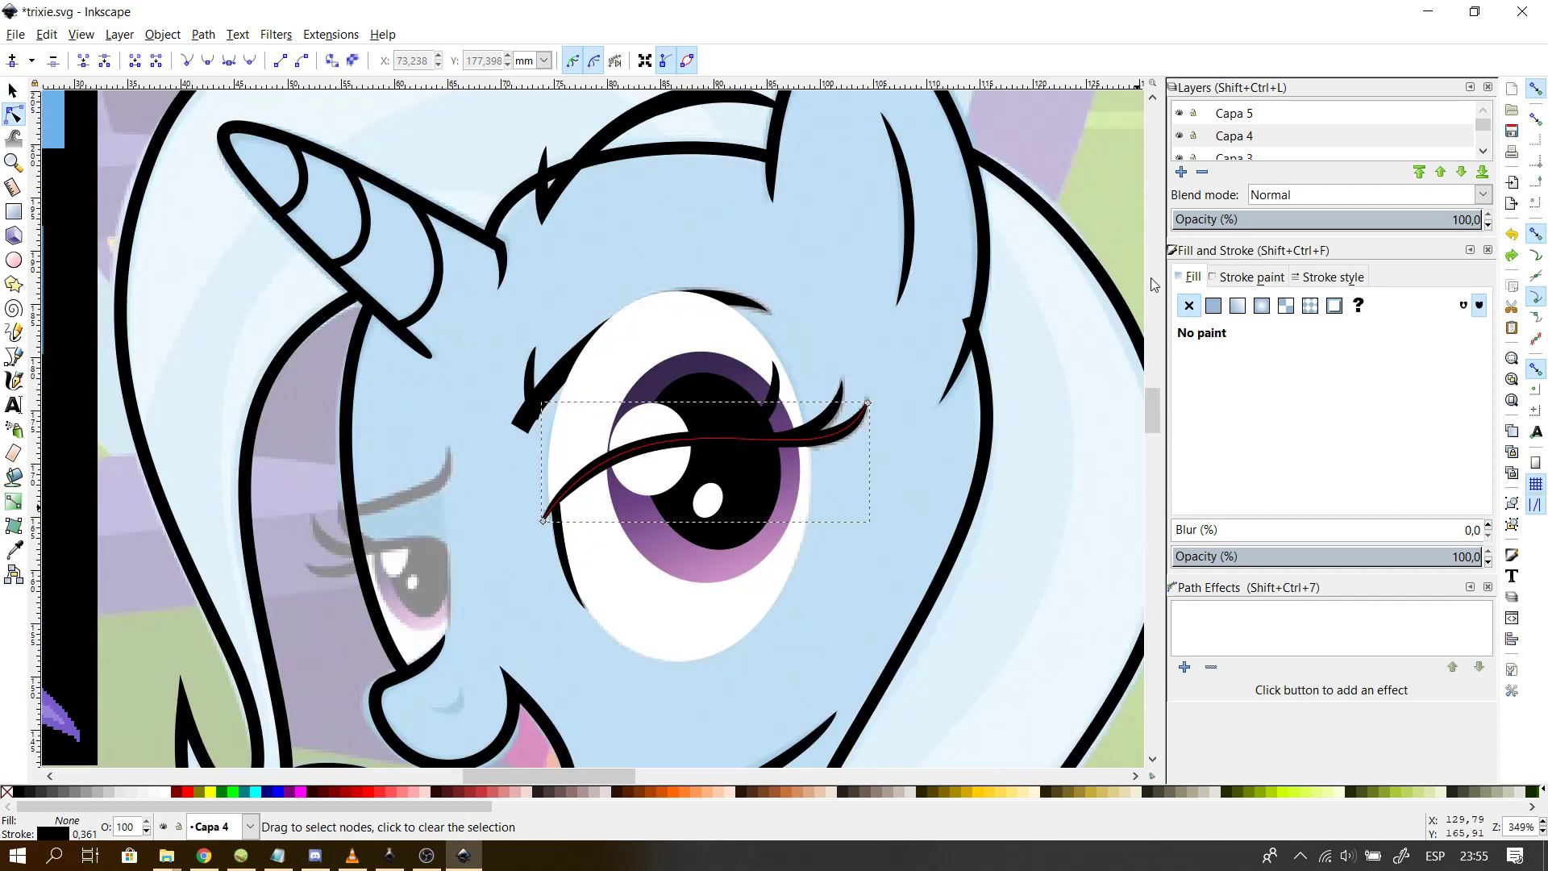
pyautogui.click(569, 455)
pyautogui.click(520, 479)
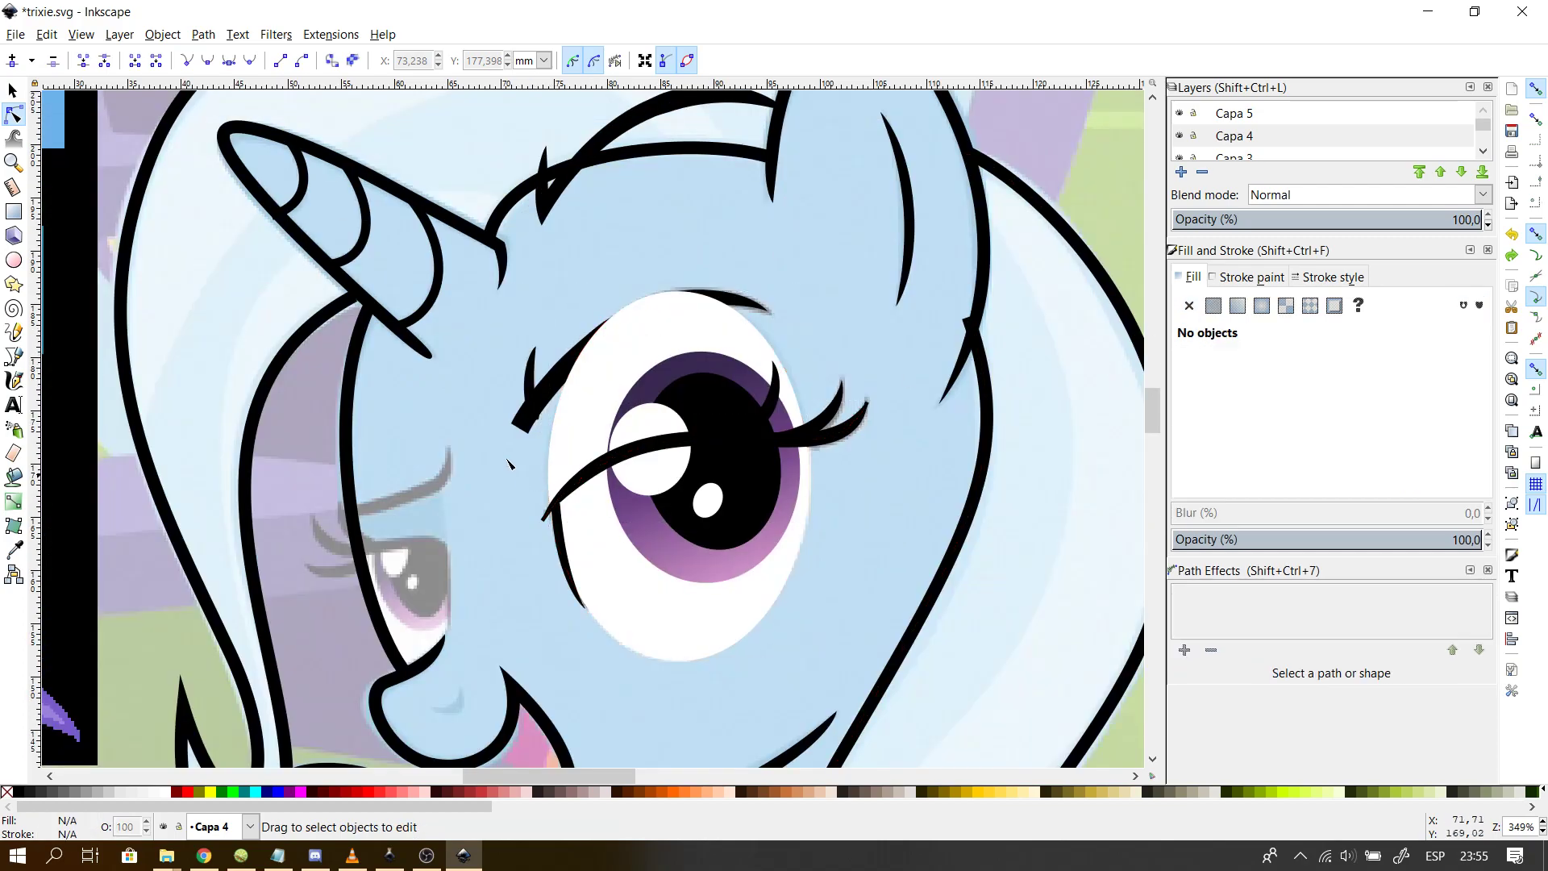
# - Remove the extra black ellipse covering the large eye and select the eye white
pyautogui.hotkey('ctrl', 'shift', 'z')
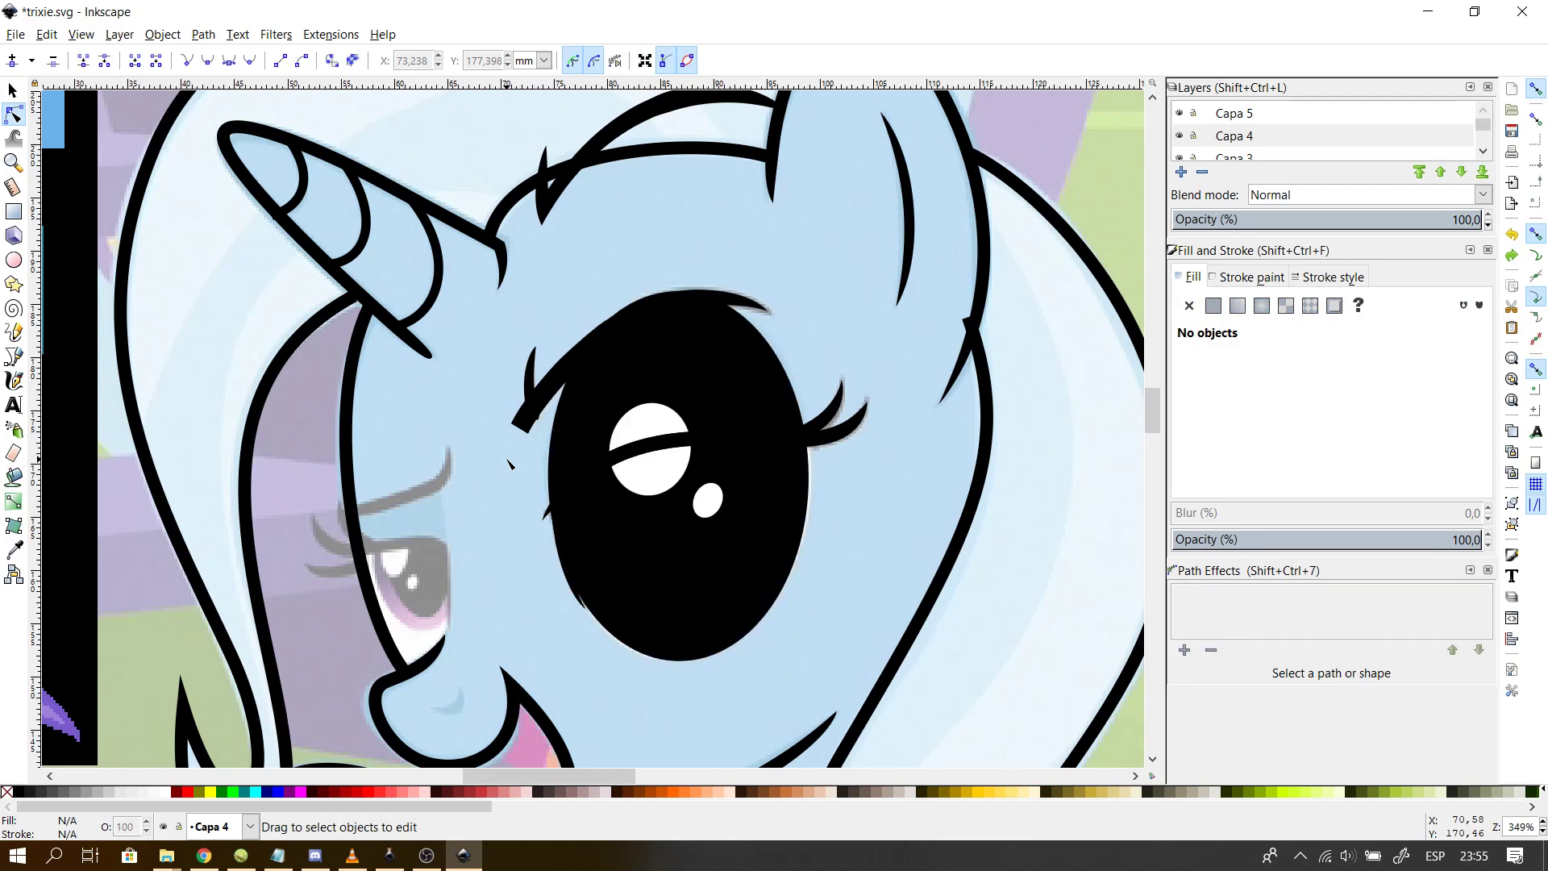
pyautogui.scroll(-3, 508, 464)
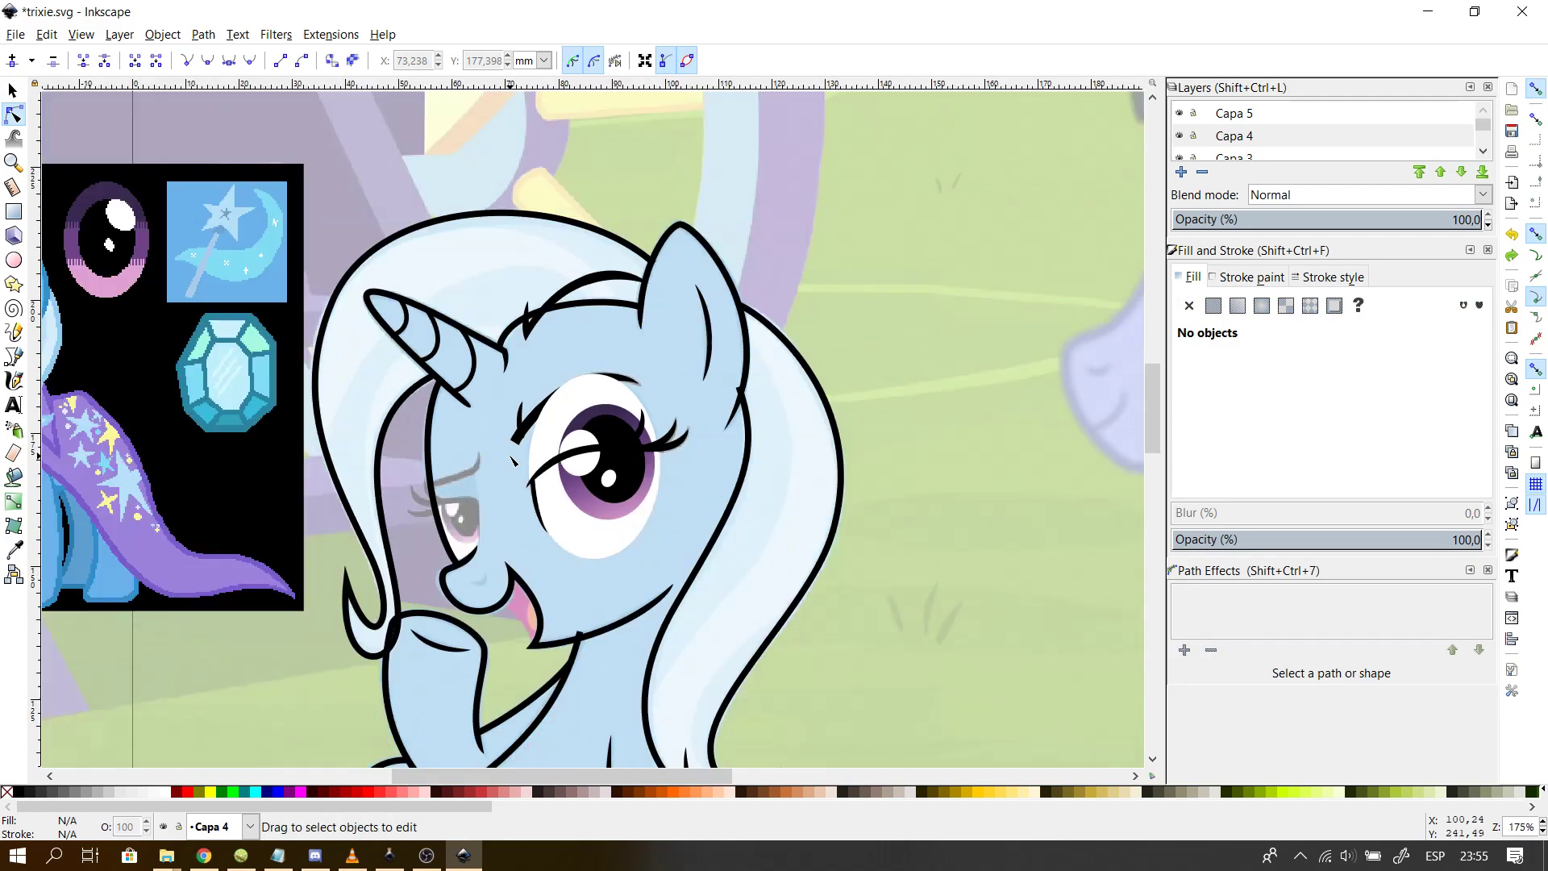
pyautogui.scroll(4, 556, 462)
pyautogui.click(537, 454)
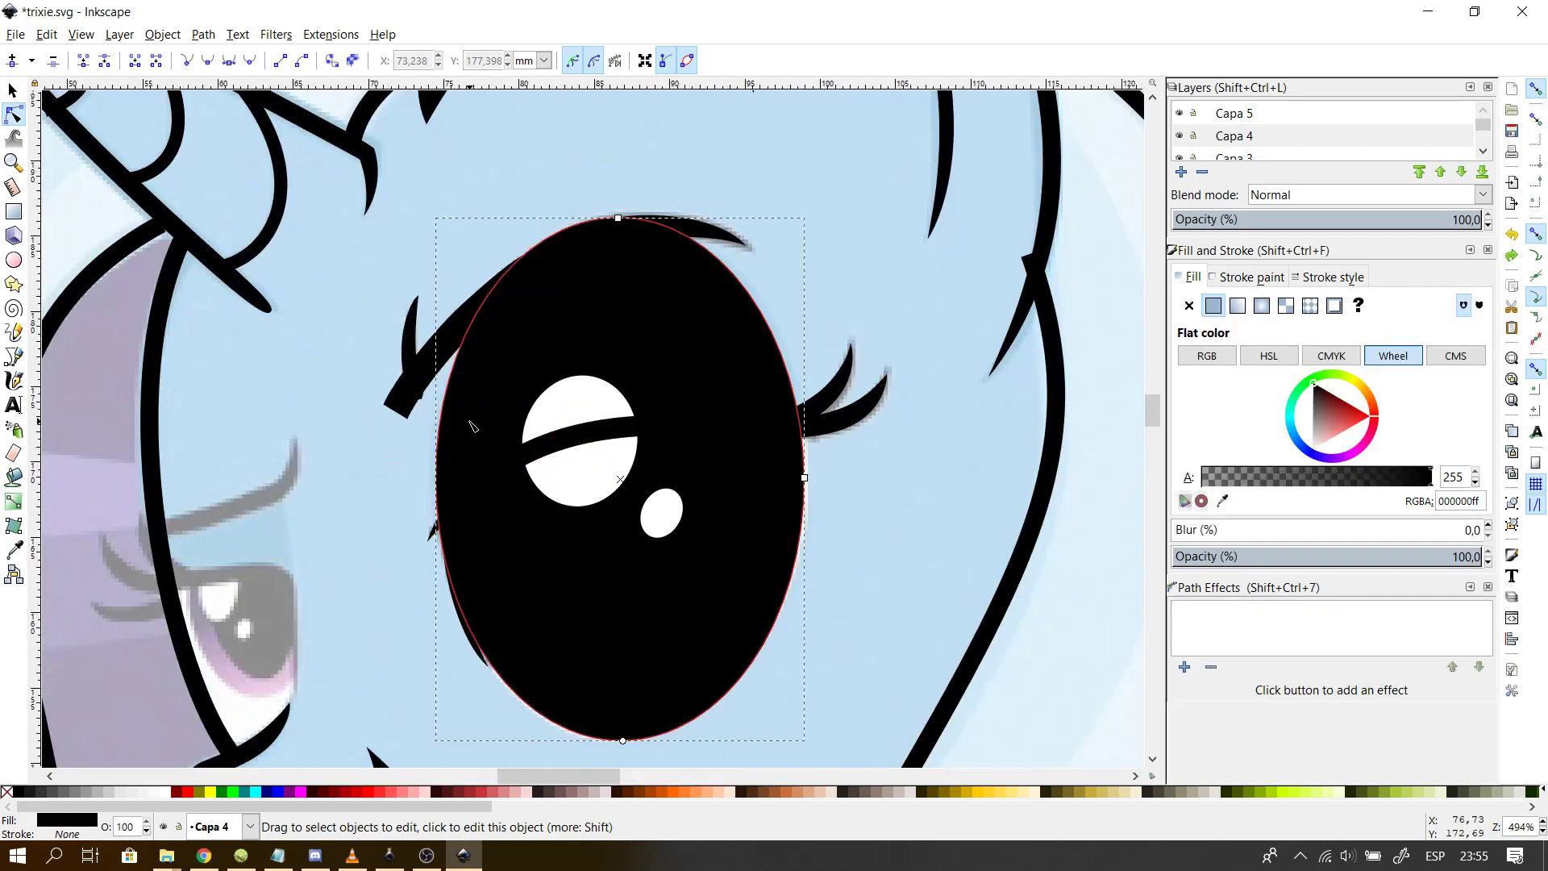
pyautogui.click(398, 570)
pyautogui.click(445, 672)
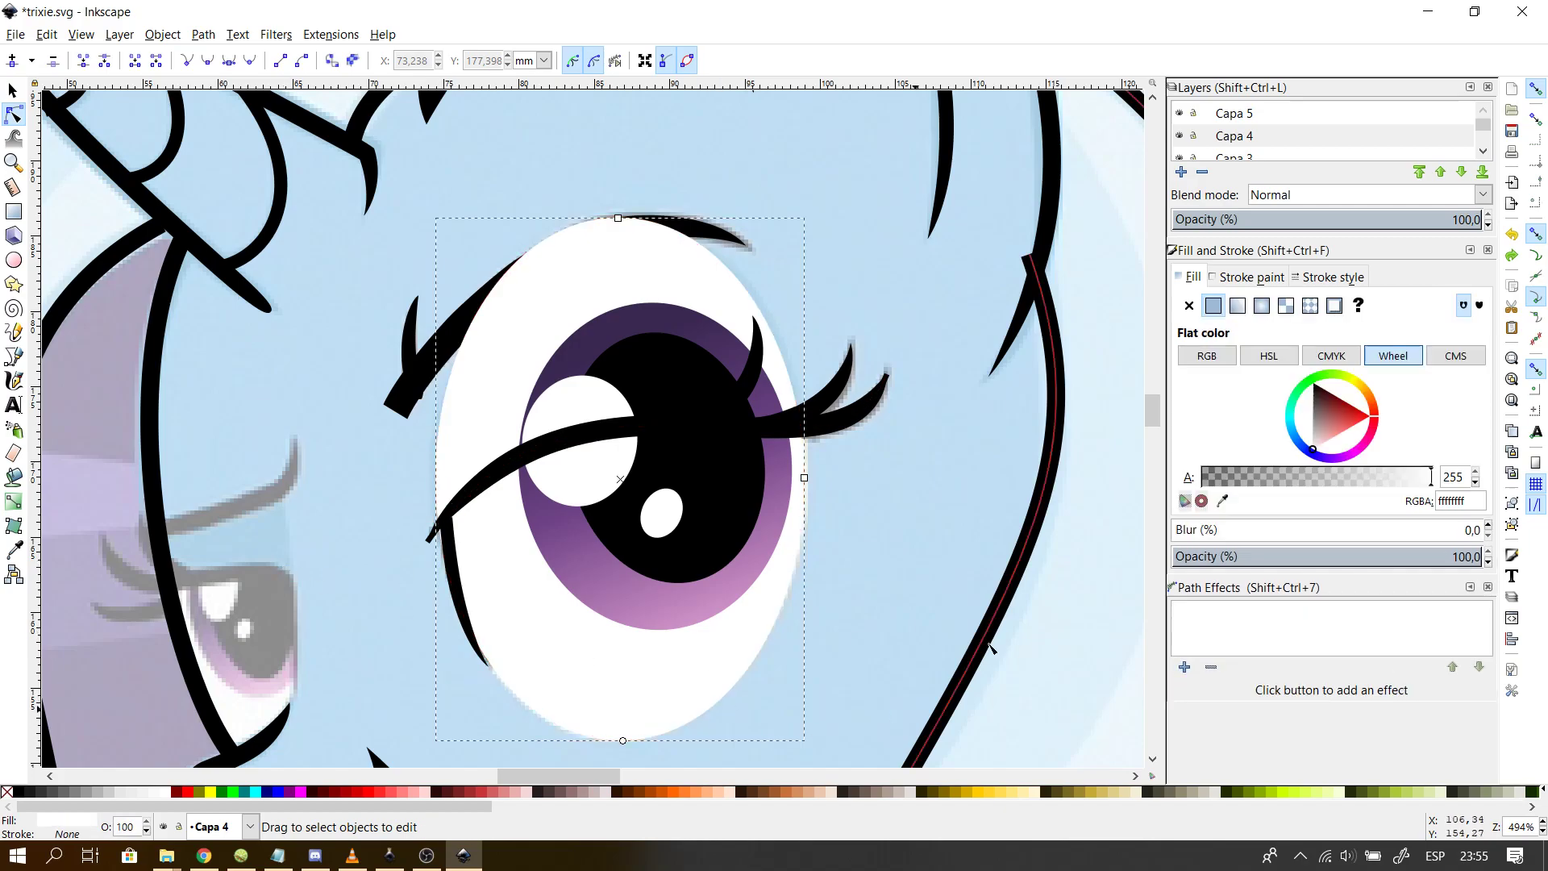
# - Try to shorten the white eye ellipse from its upper edge, and undo the change
pyautogui.moveTo(1154, 403)
pyautogui.mouseDown()
pyautogui.moveTo(1150, 452)
pyautogui.moveTo(1166, 385)
pyautogui.moveTo(1149, 388)
pyautogui.moveTo(1139, 428)
pyautogui.moveTo(1145, 408)
pyautogui.mouseUp()
pyautogui.click(606, 367)
pyautogui.click(540, 498)
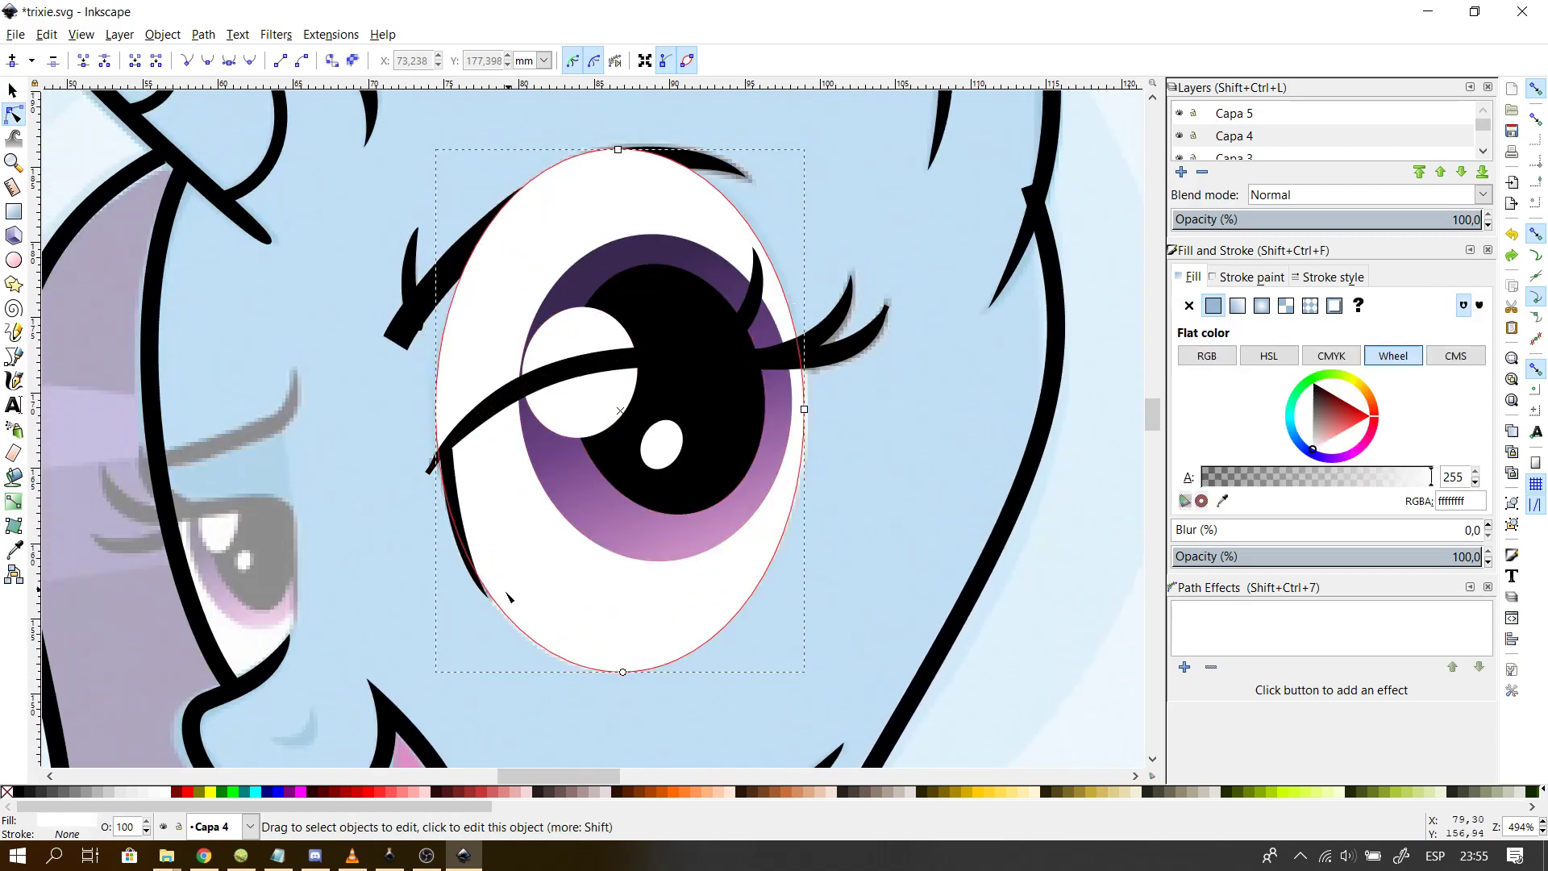
pyautogui.moveTo(613, 147); pyautogui.dragTo(617, 323)
pyautogui.hotkey('ctrl', 'z')
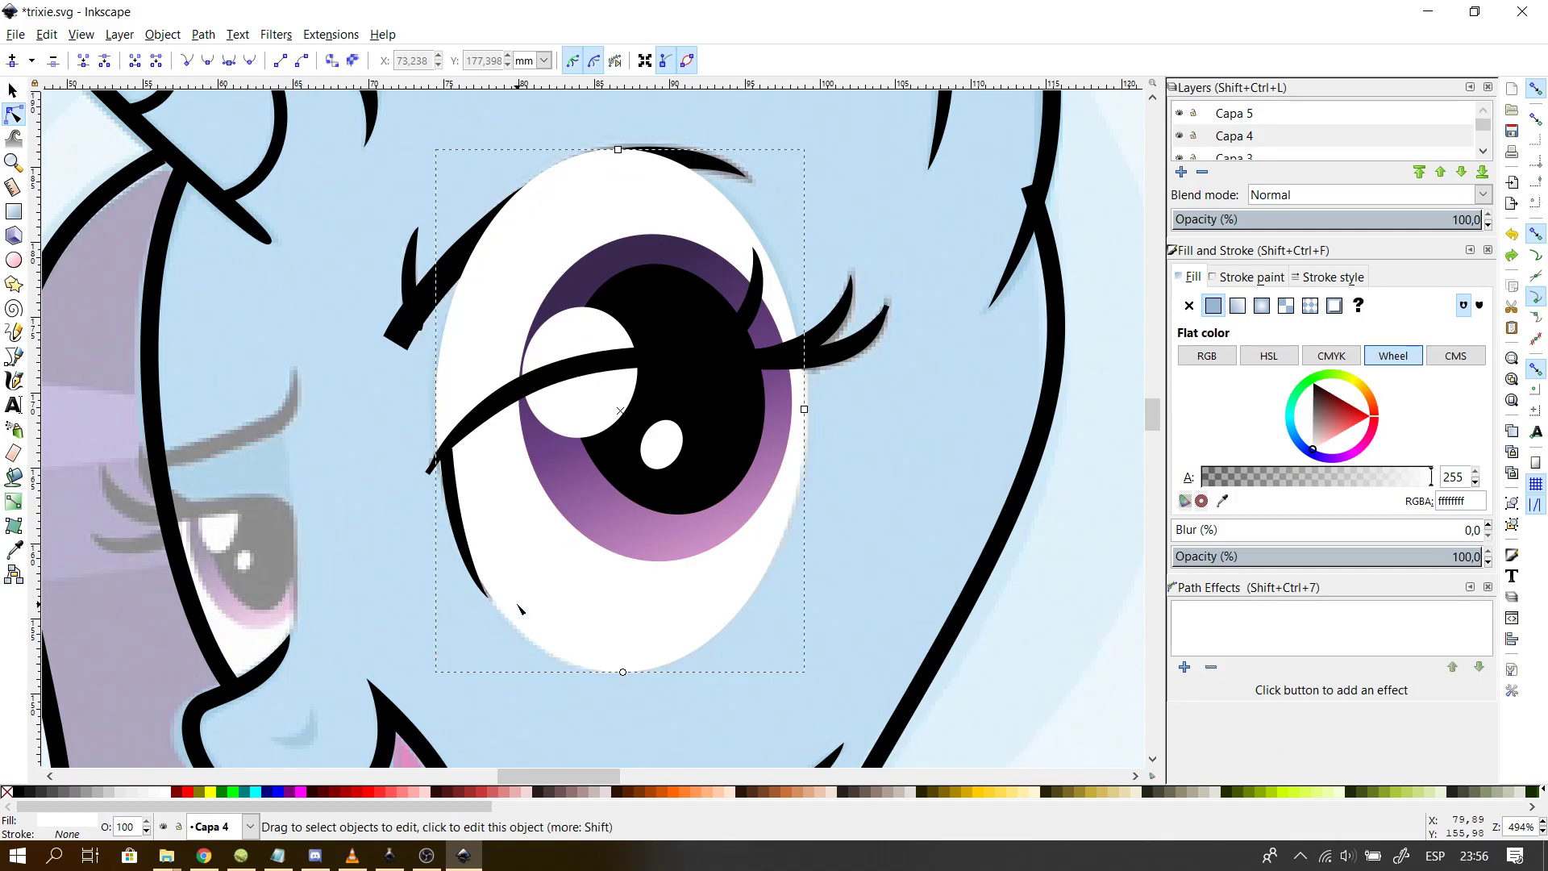
# - Adjust the inner end of the upper lash line where it meets the eye's inner contour line
pyautogui.click(447, 521)
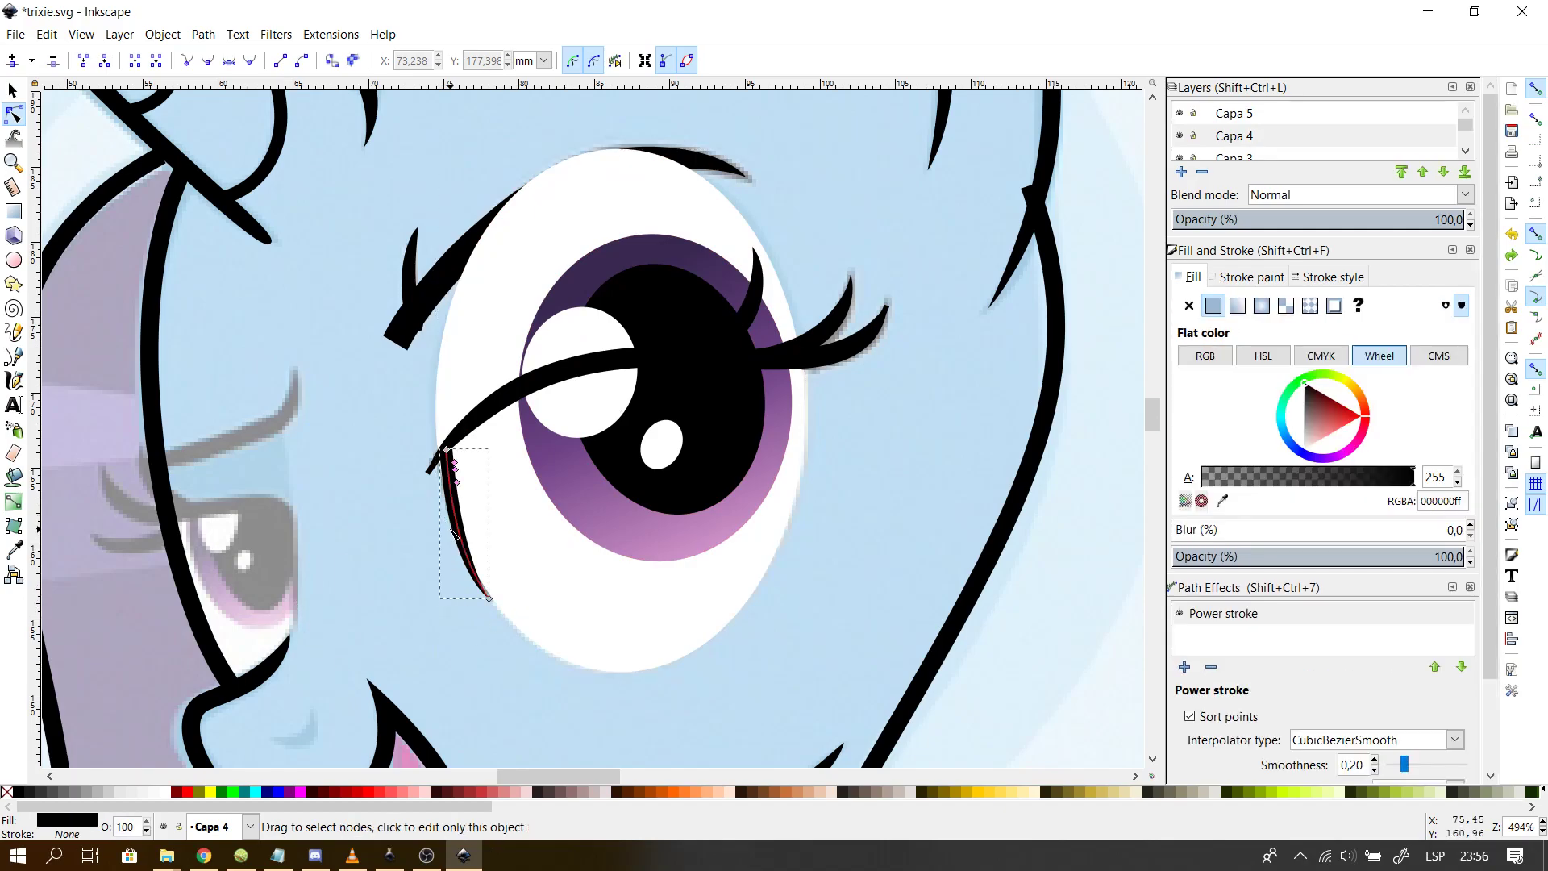
pyautogui.hotkey('ctrl', 'shift', 'z')
pyautogui.click(430, 476)
pyautogui.click(387, 535)
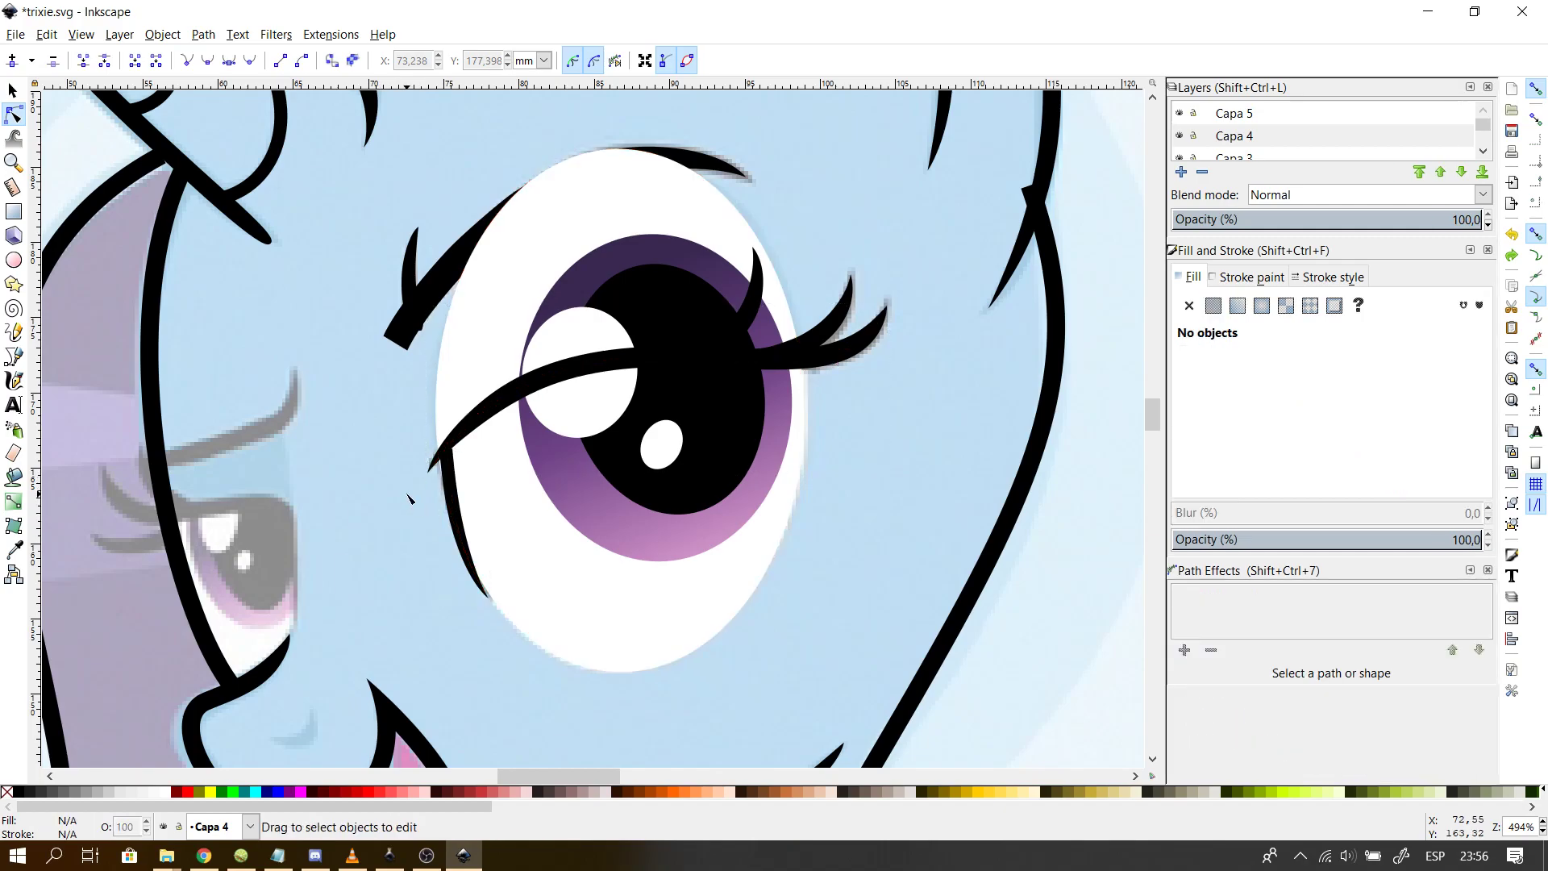
pyautogui.scroll(3, 409, 499)
pyautogui.click(500, 414)
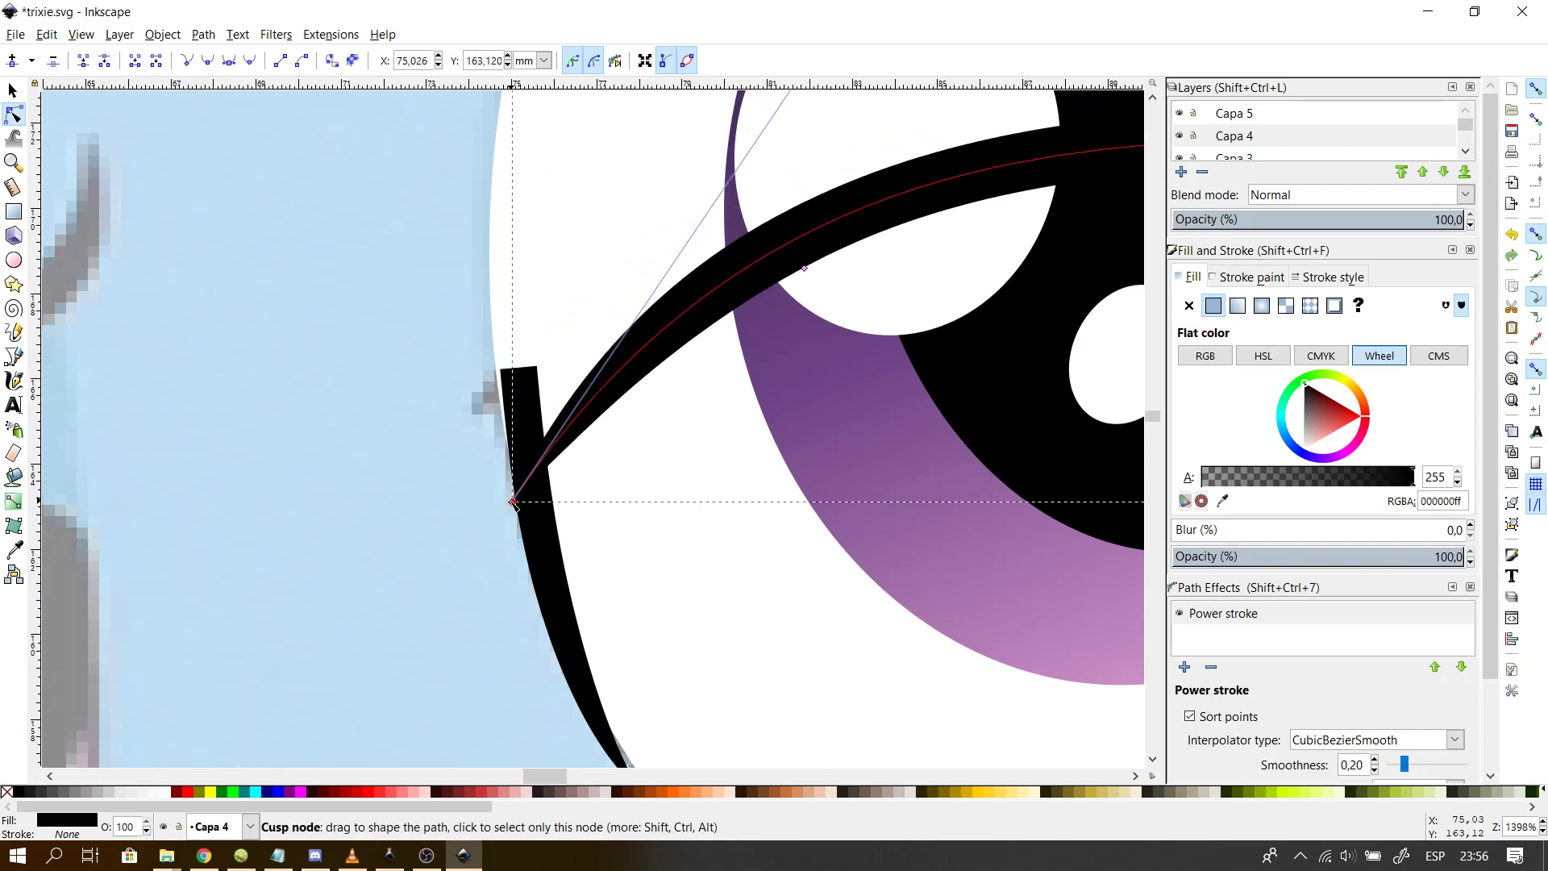
pyautogui.click(467, 436)
pyautogui.click(622, 522)
pyautogui.press('Escape')
# - Raise the white eye ellipse above the iris, pupil and highlights while keeping it behind the lash lines
pyautogui.click(539, 413)
pyautogui.click(545, 220)
pyautogui.press('pageup')
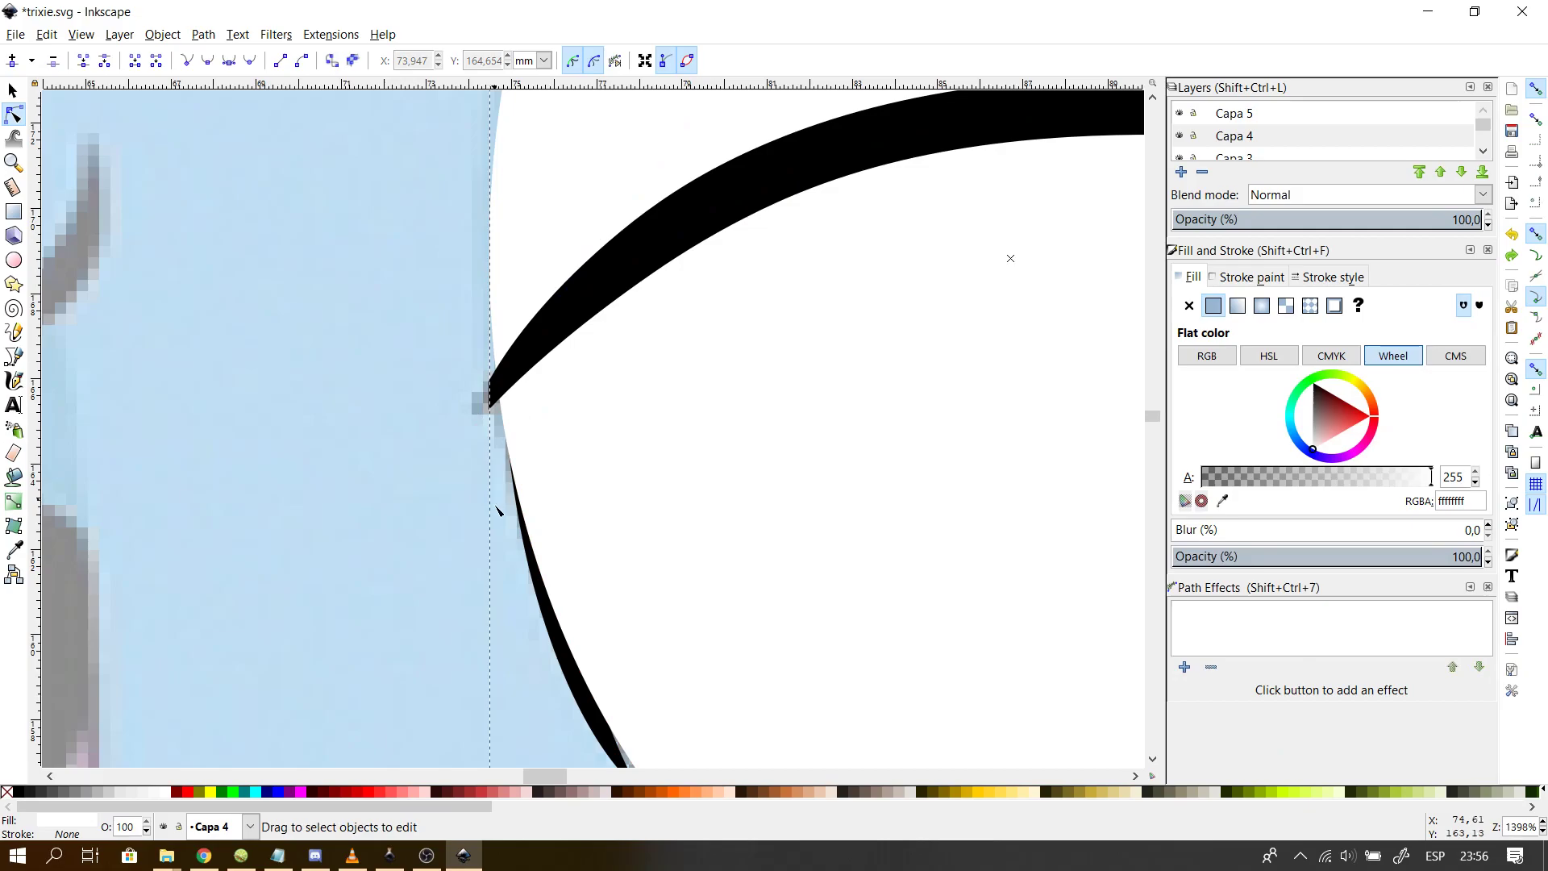
pyautogui.keyDown('ctrl'); pyautogui.scroll(-2, 516, 556); pyautogui.keyUp('ctrl')
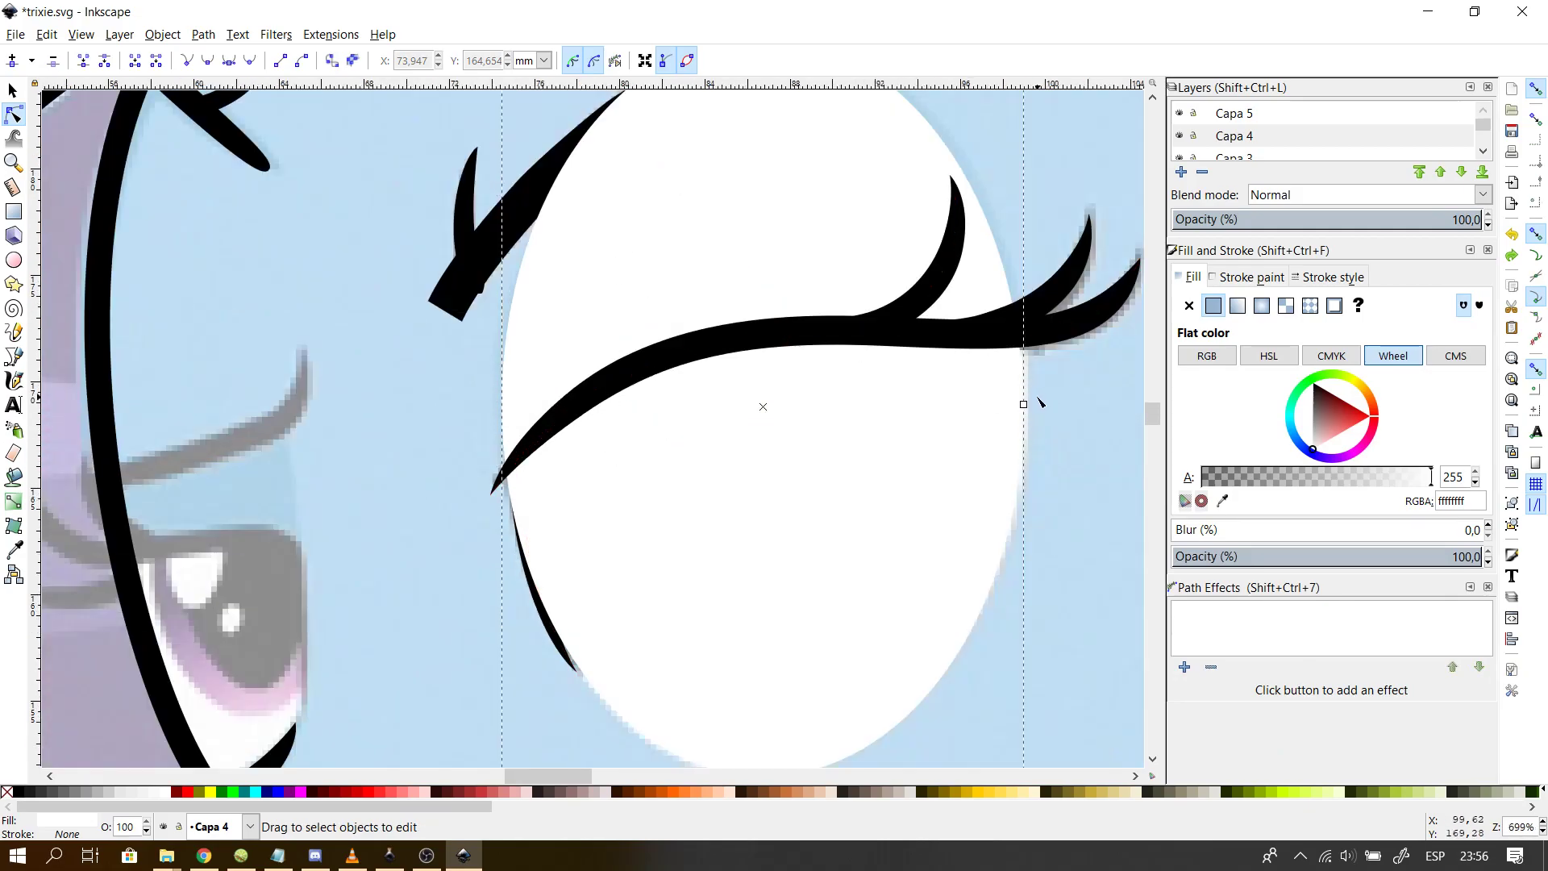
# - Fill the large eye's covering ellipse with the blue sampled from the reference pony's leg (5f9fd0)
pyautogui.moveTo(1018, 404); pyautogui.dragTo(883, 413)
pyautogui.hotkey('ctrl', 'z')
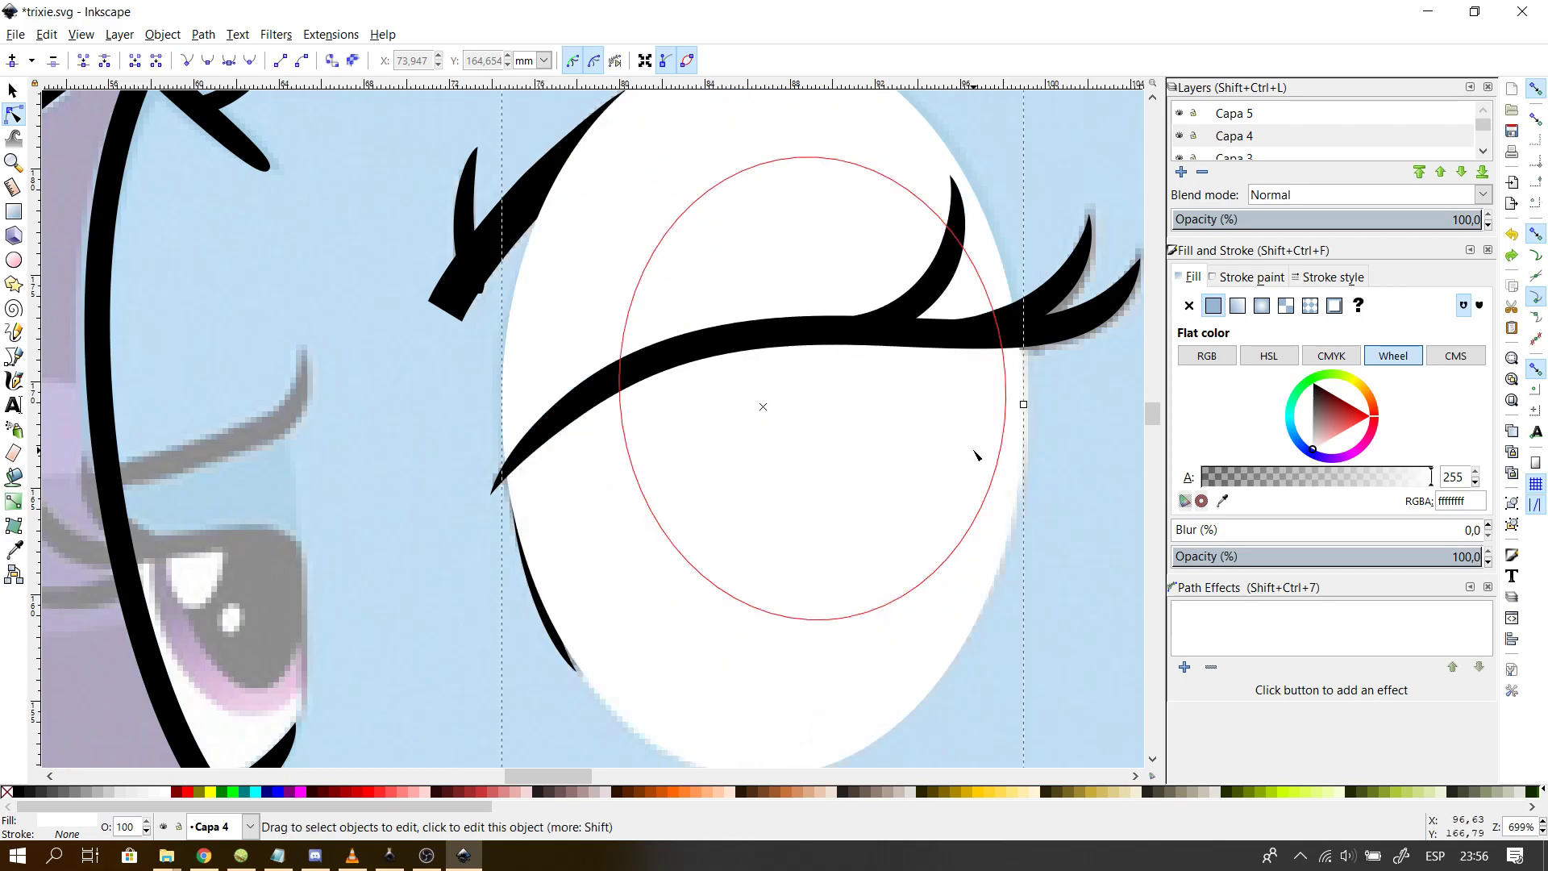
pyautogui.keyDown('ctrl'); pyautogui.scroll(-1, 1129, 509); pyautogui.keyUp('ctrl')
pyautogui.keyDown('ctrl'); pyautogui.scroll(-3, 822, 604); pyautogui.keyUp('ctrl')
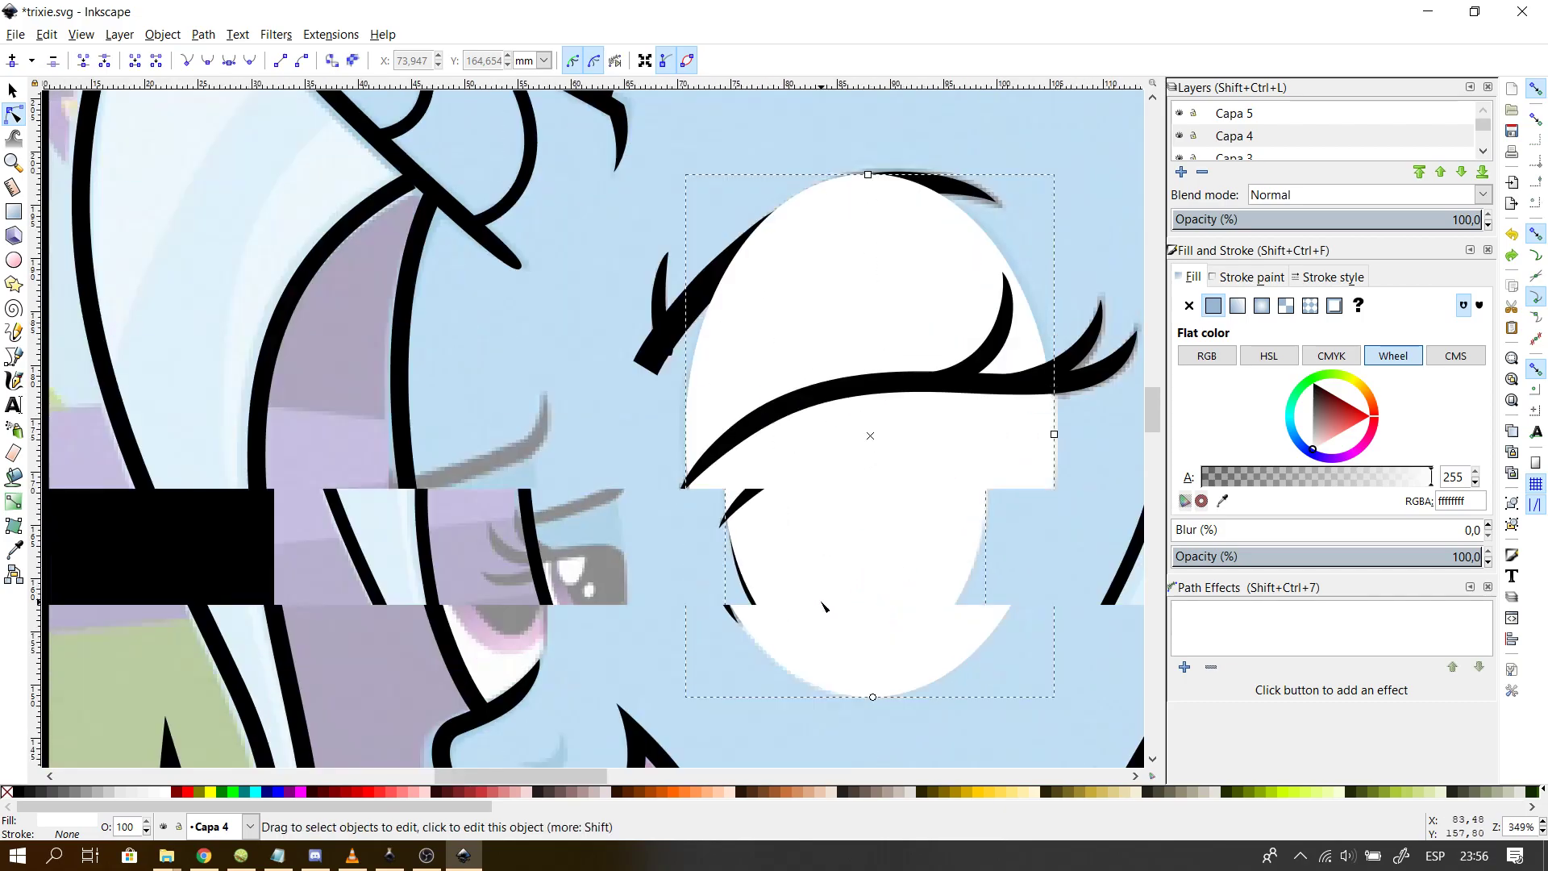
pyautogui.click(1223, 503)
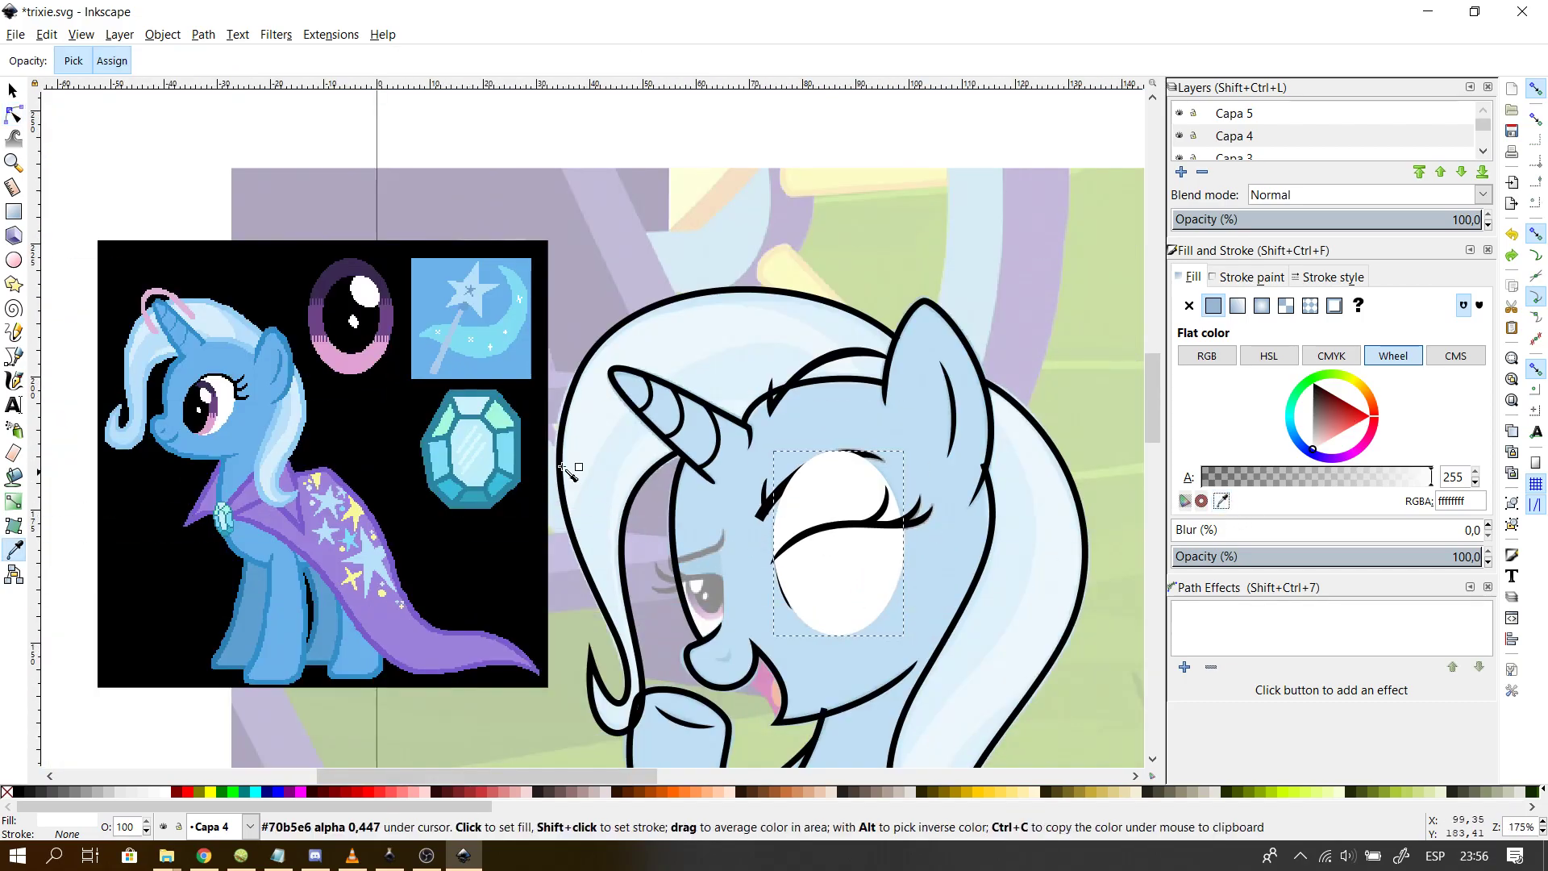
pyautogui.click(326, 605)
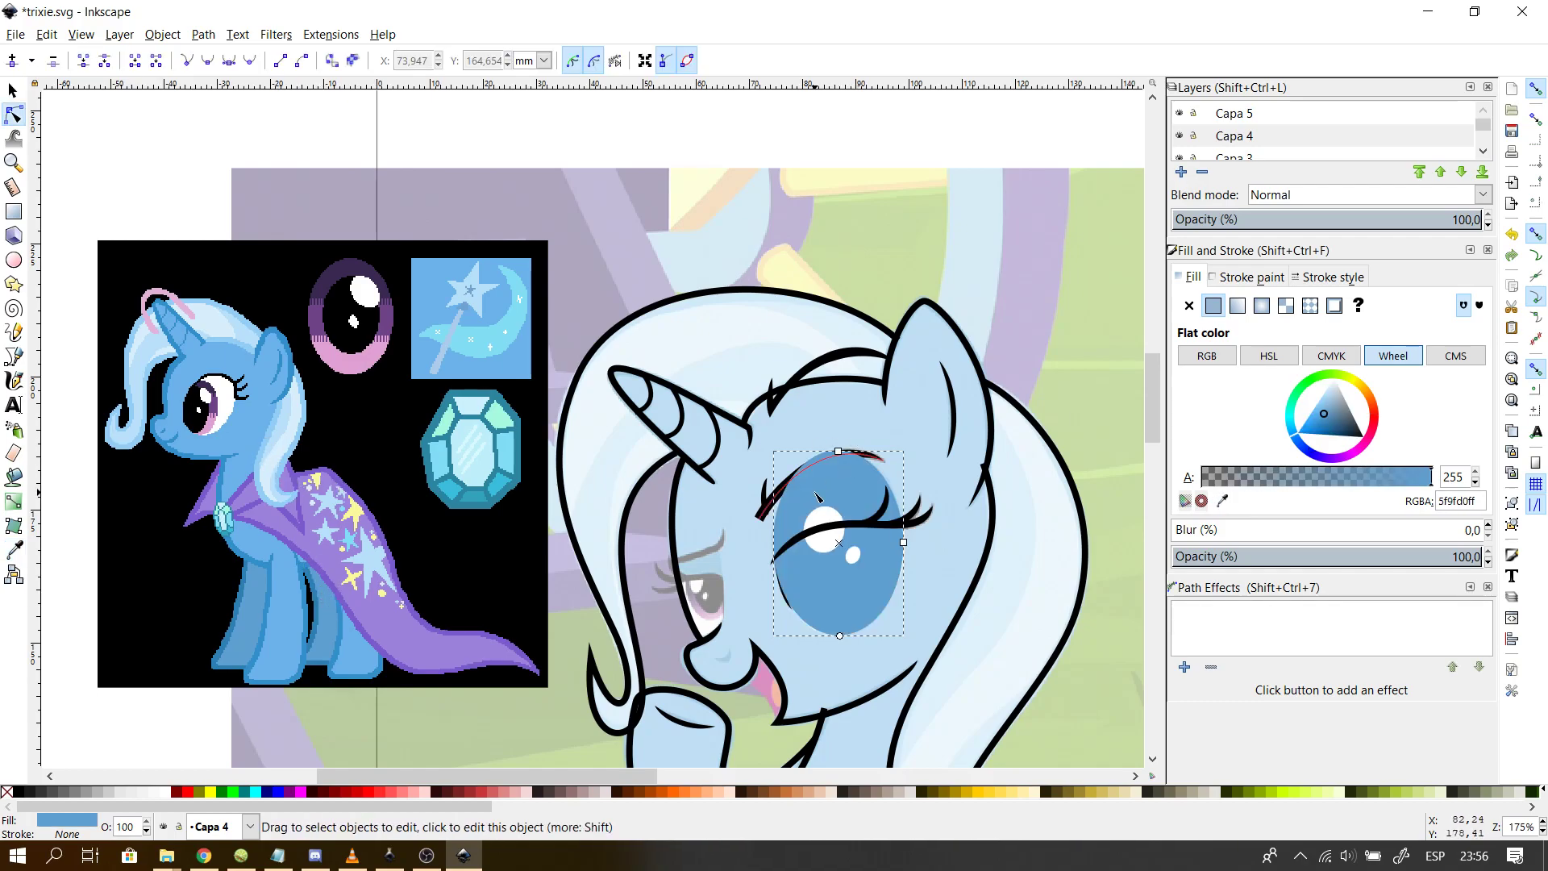
# - Duplicate the upper lash line and remove the Power stroke effect from the copy
pyautogui.keyDown('ctrl'); pyautogui.scroll(2, 816, 495); pyautogui.keyUp('ctrl')
pyautogui.moveTo(1148, 407); pyautogui.dragTo(1144, 424)
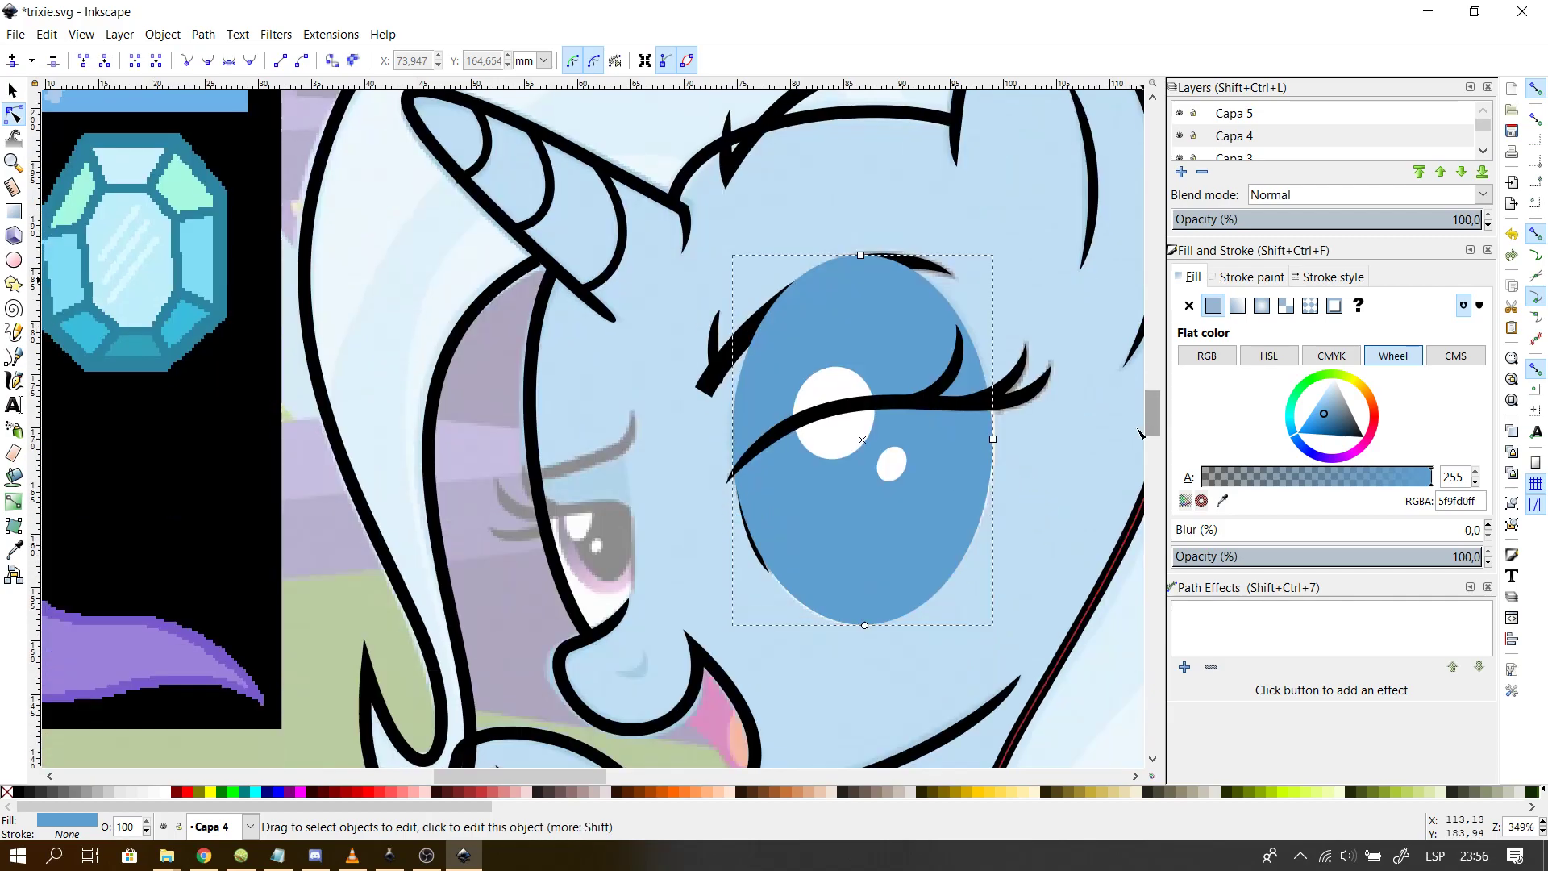
pyautogui.click(886, 413)
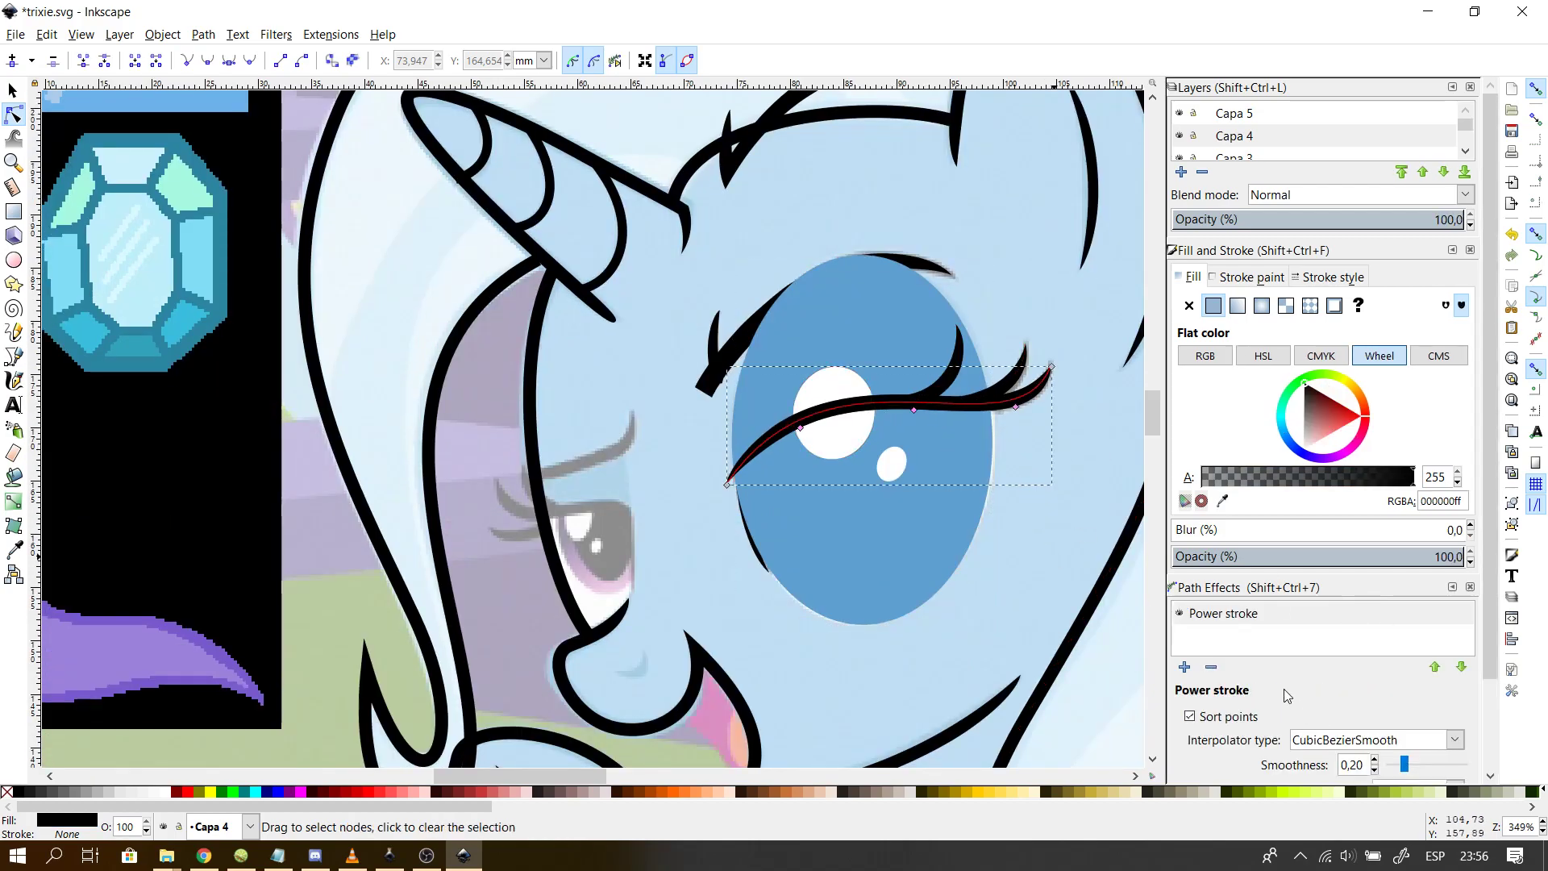
pyautogui.click(1210, 666)
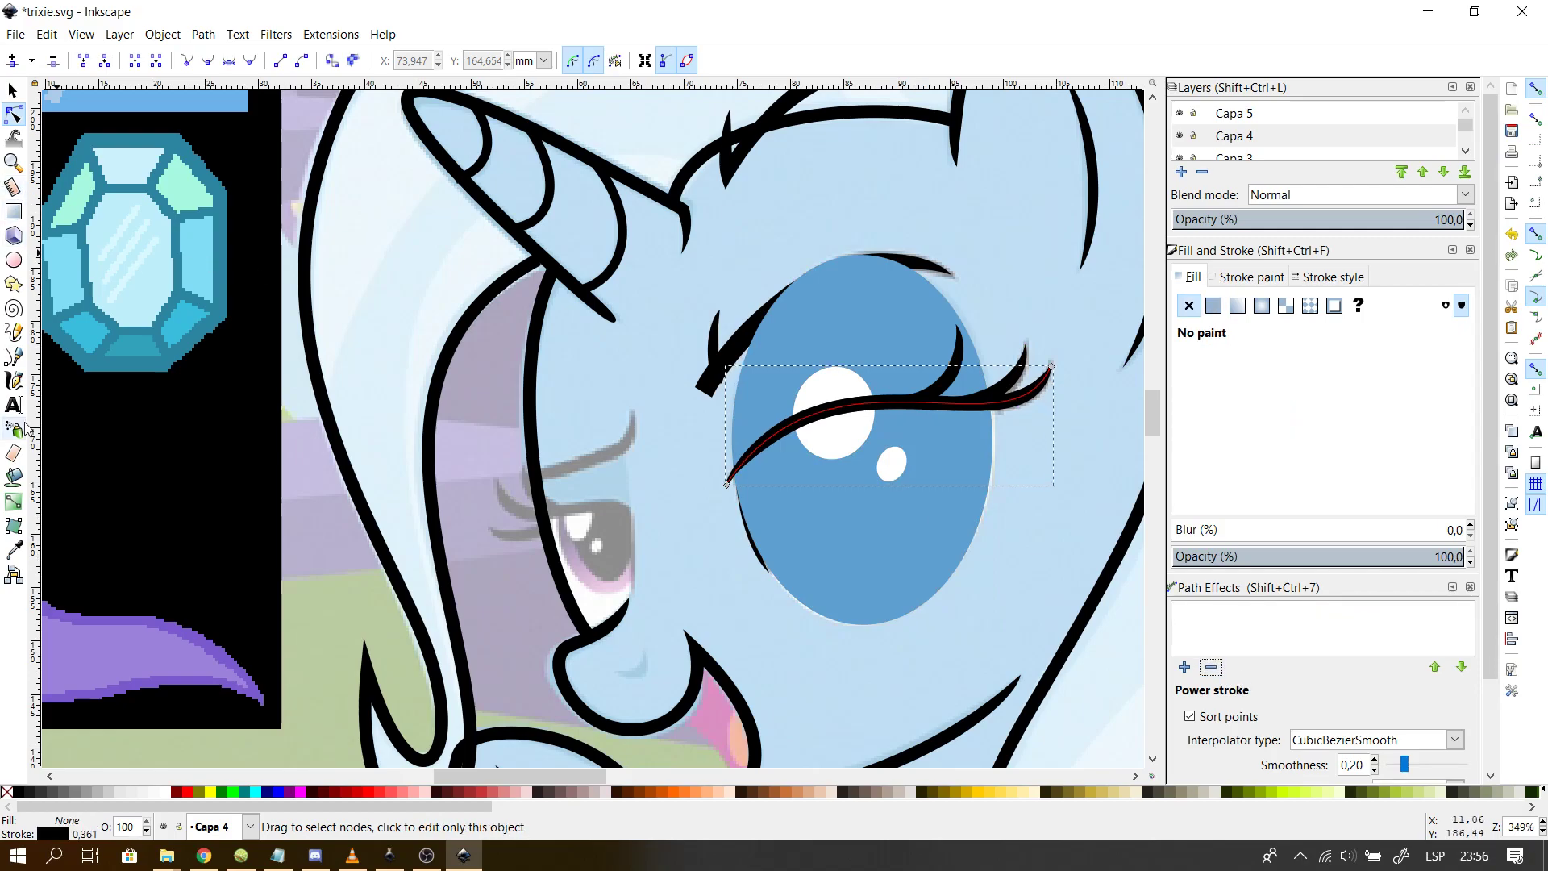
# - Extend the plain lash-line copy into a closed path running below the eye from its inner end to its outer end
pyautogui.click(16, 360)
pyautogui.click(726, 484)
pyautogui.click(776, 648)
pyautogui.click(935, 661)
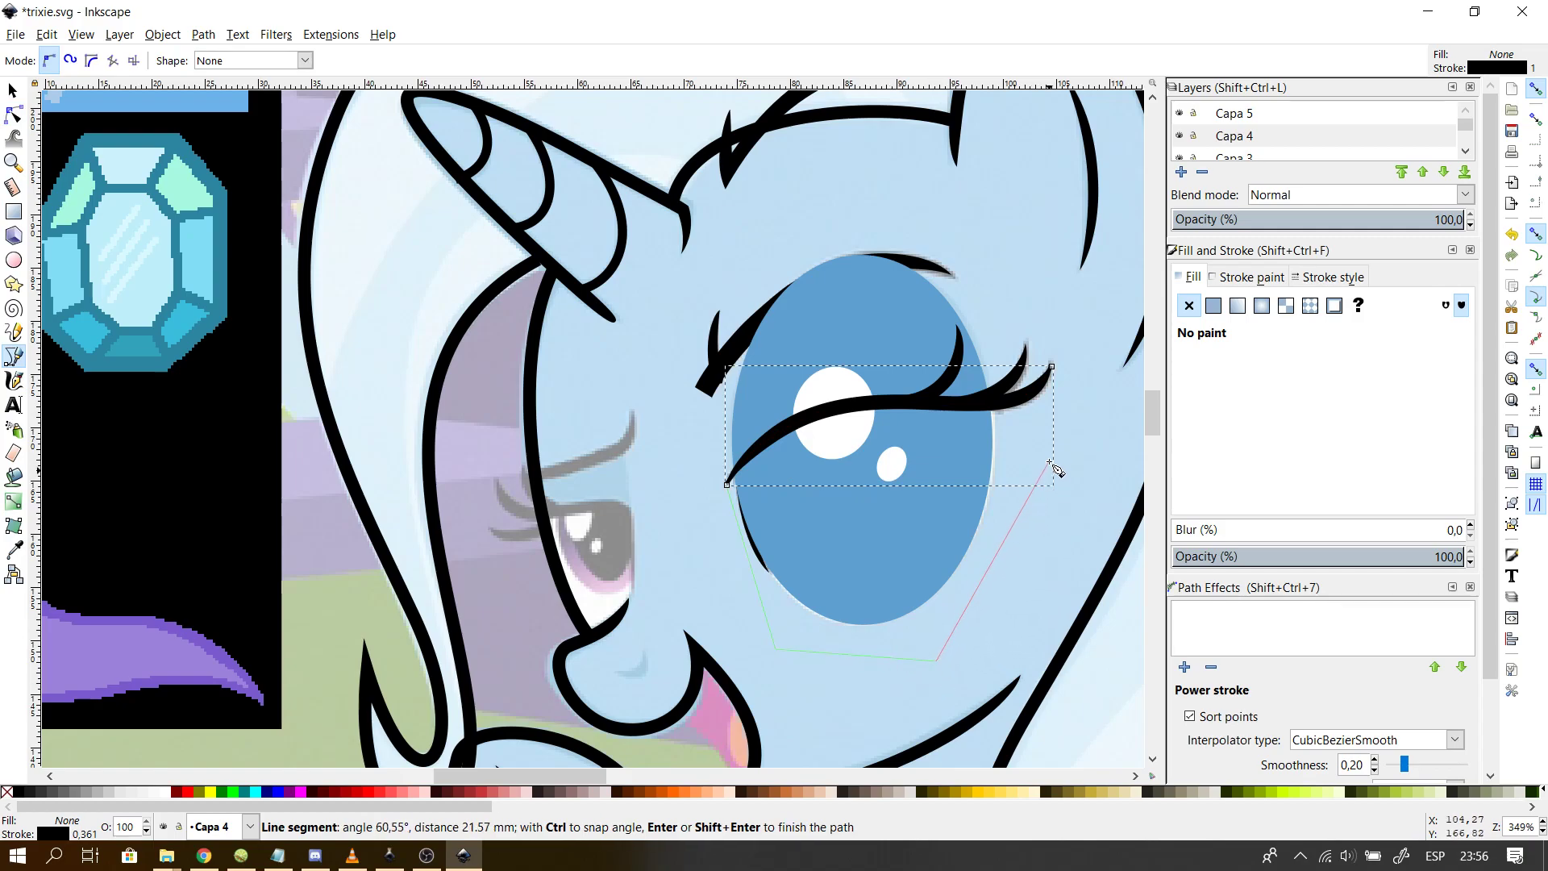
pyautogui.click(1061, 416)
pyautogui.click(1051, 368)
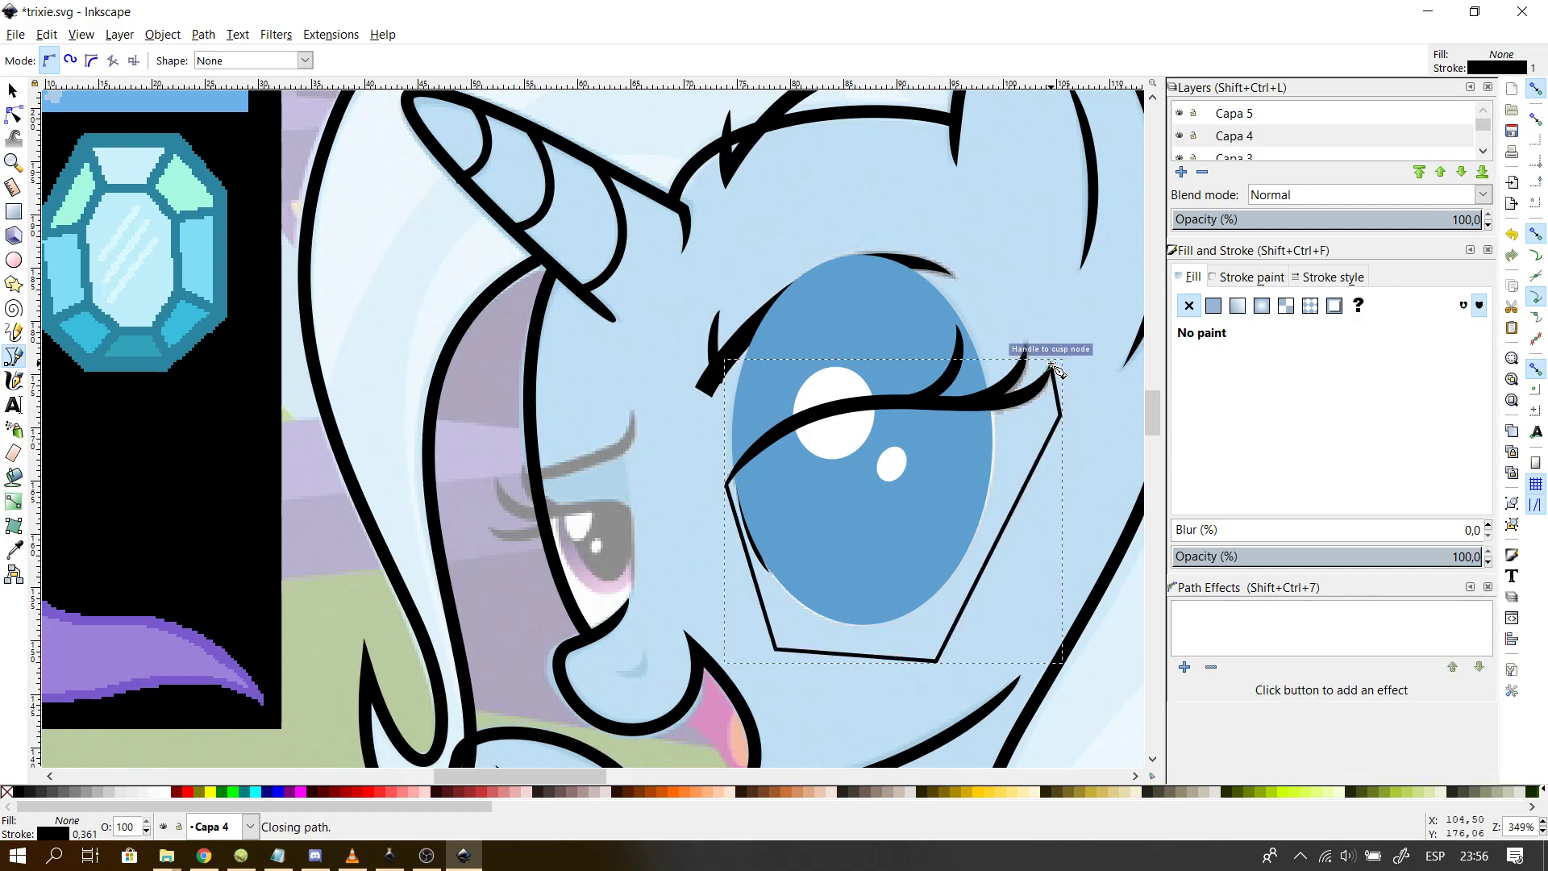
# - Try to clip the blue ellipse with the closed path below the lash line, and undo the clip
pyautogui.rightClick(1038, 426)
pyautogui.click(927, 538)
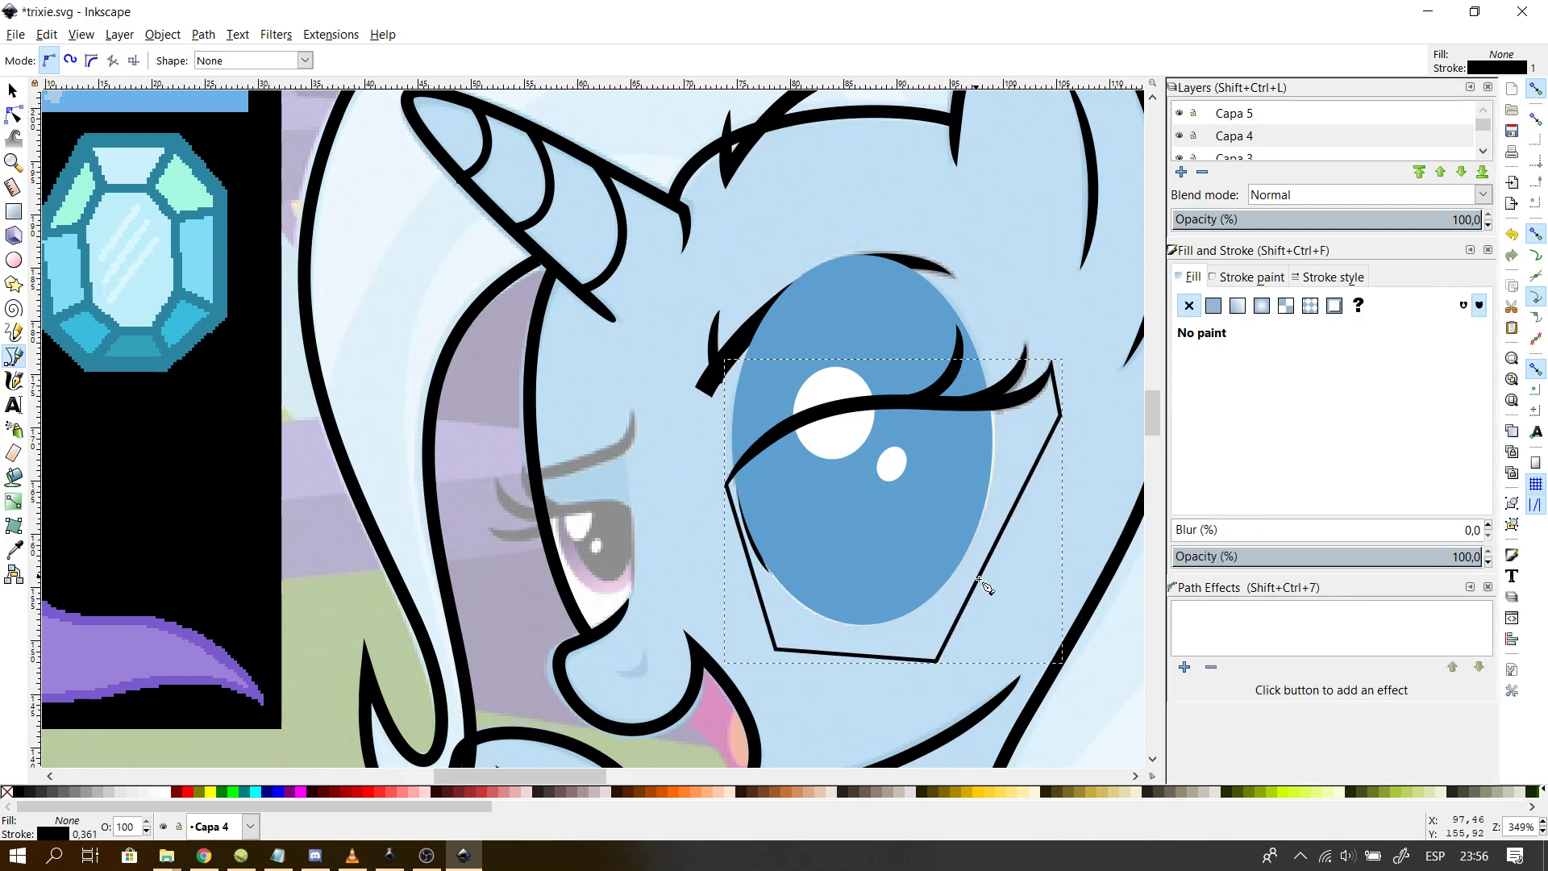
pyautogui.click(15, 115)
pyautogui.rightClick(924, 621)
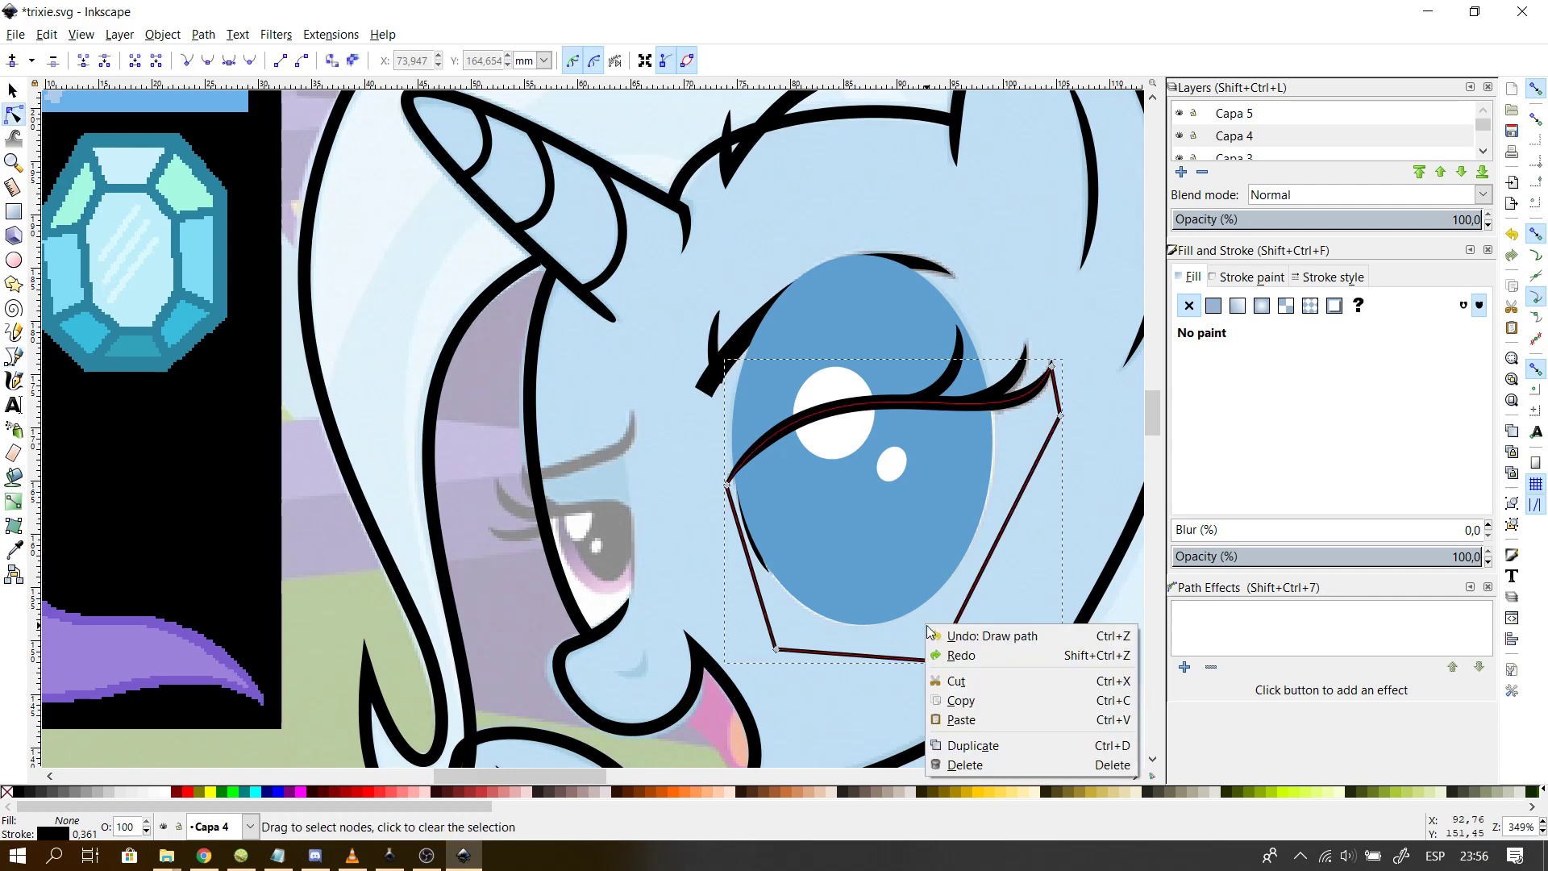
pyautogui.click(863, 681)
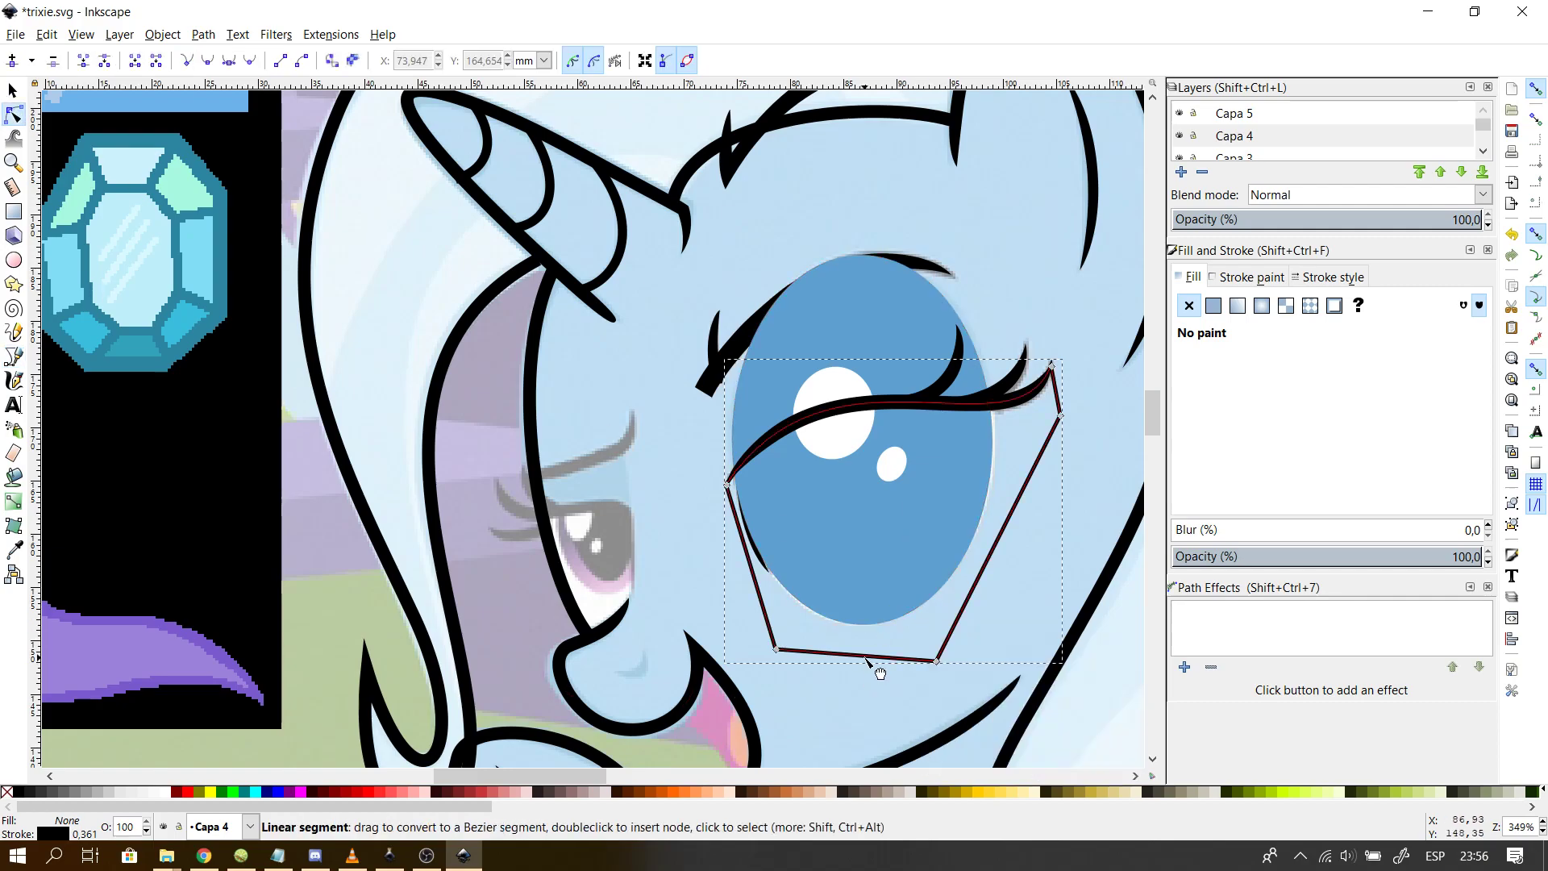
pyautogui.rightClick(865, 680)
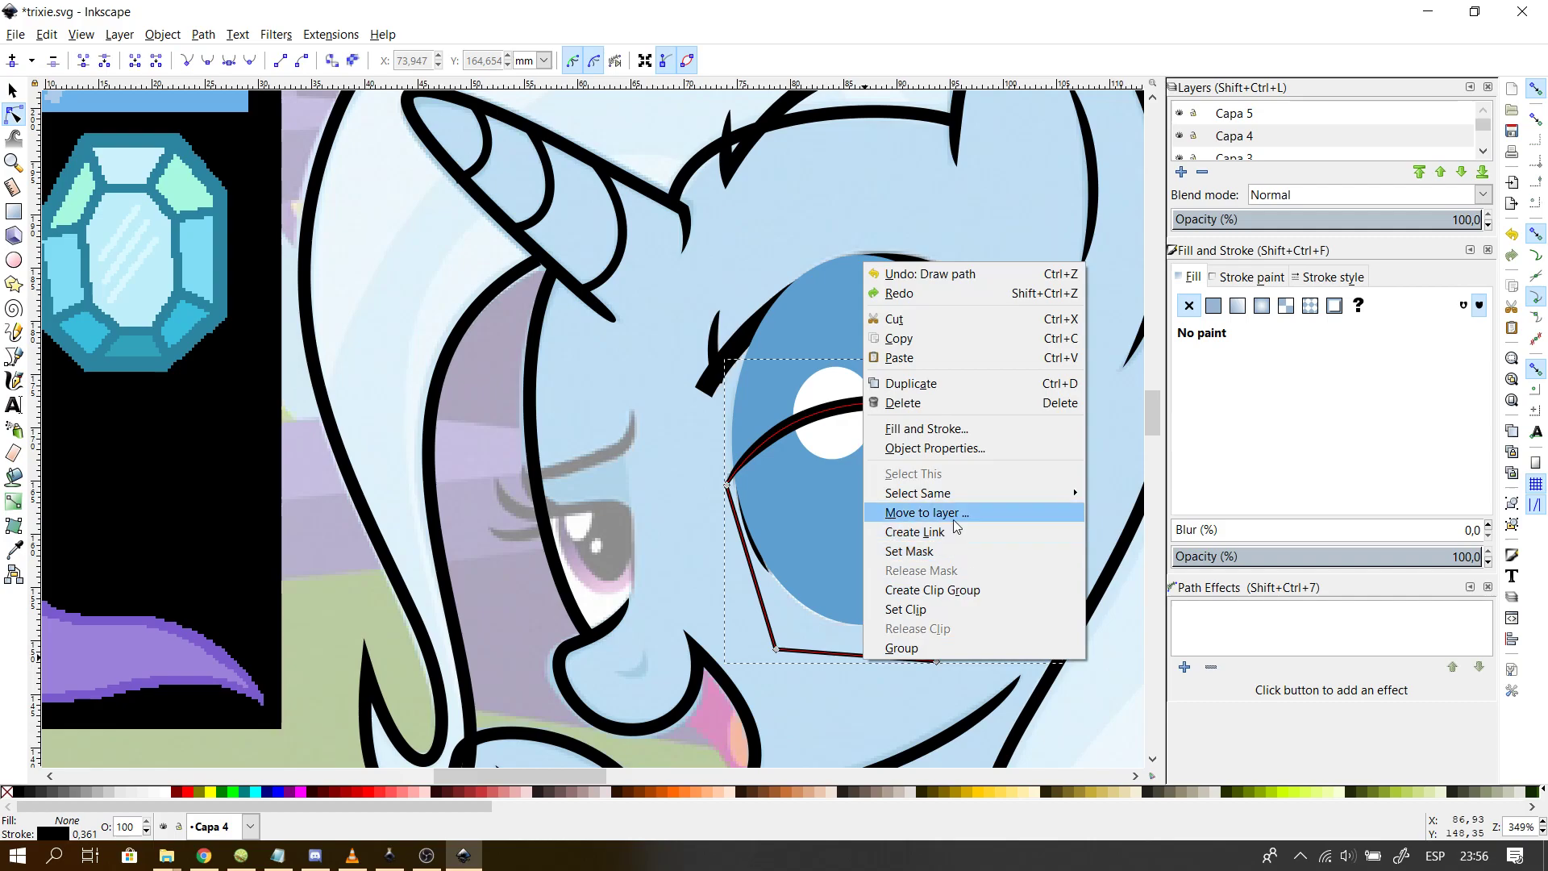
pyautogui.click(949, 607)
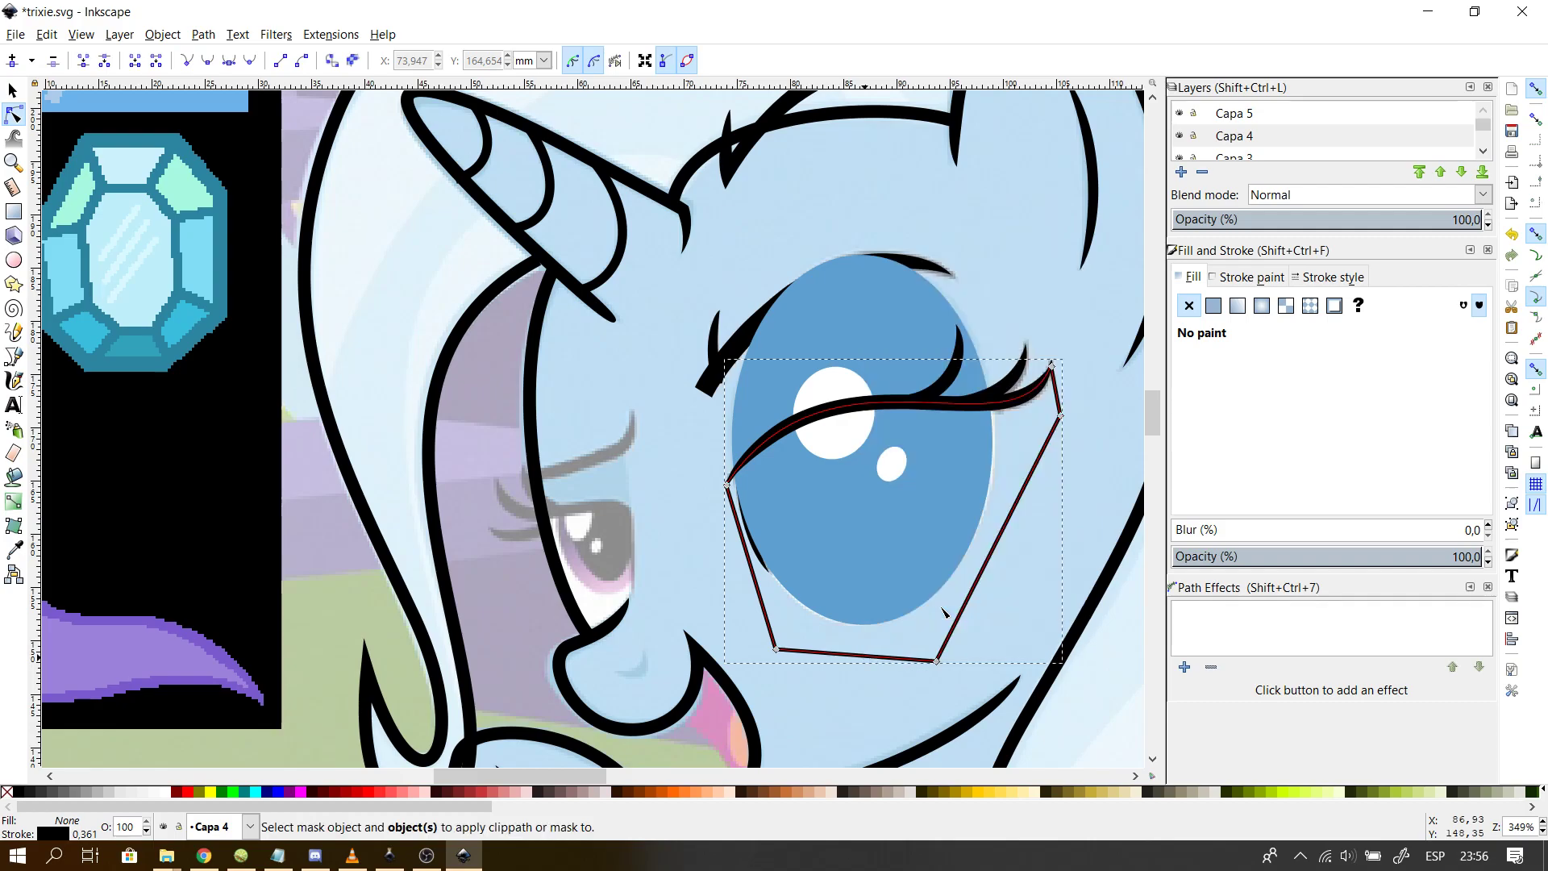
pyautogui.keyDown('shift'); pyautogui.click(841, 584); pyautogui.keyUp('shift')
pyautogui.rightClick(830, 655)
pyautogui.click(857, 610)
pyautogui.hotkey('ctrl', 'z')
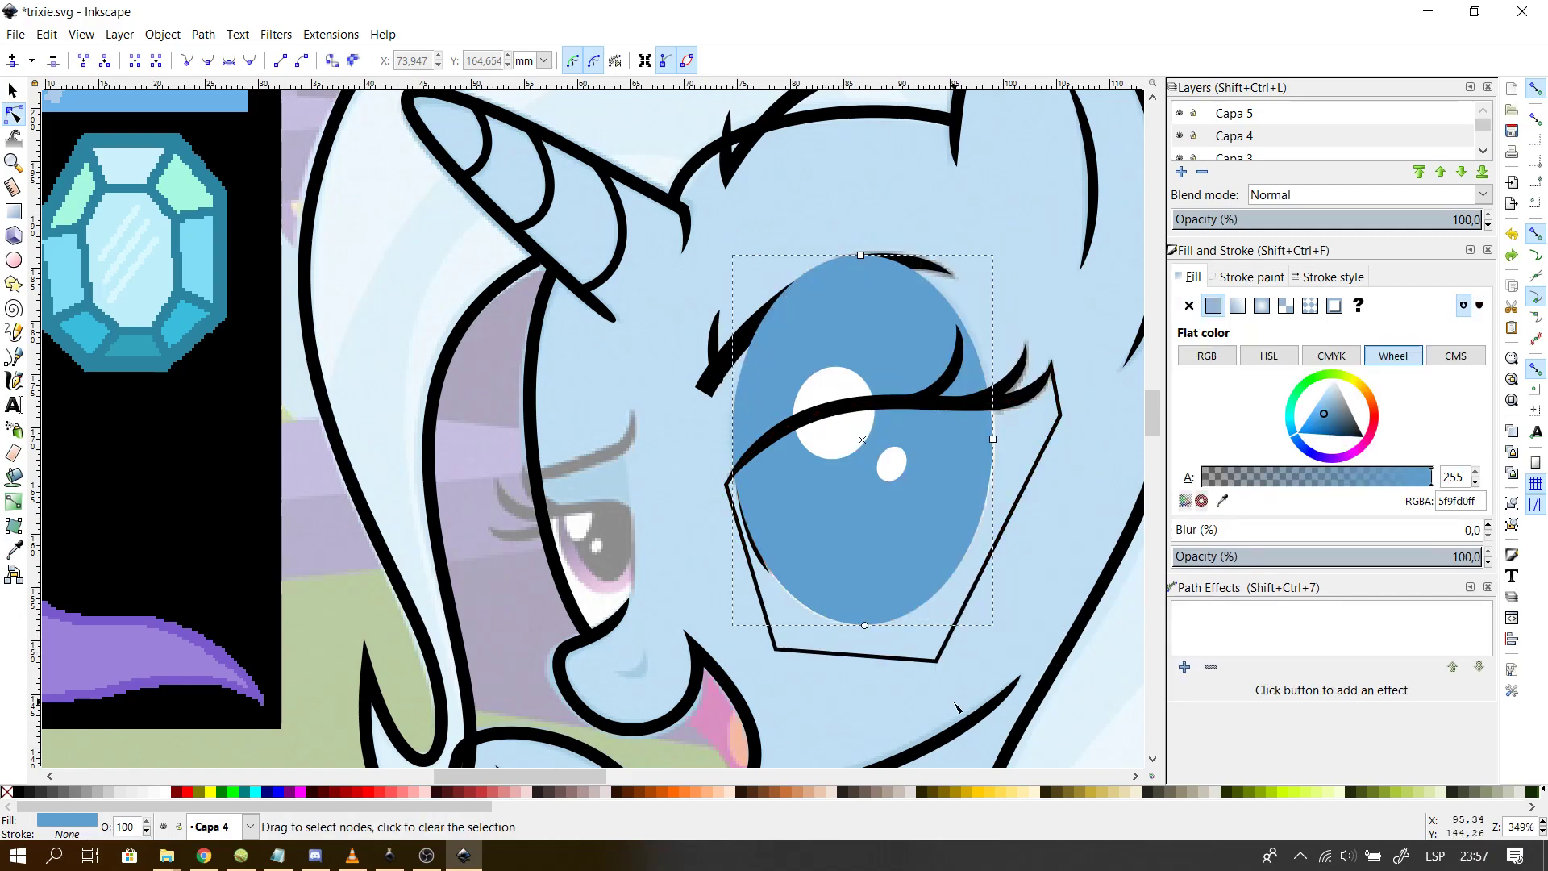
# - Move the closed path's three outer nodes above the eye so it encloses the eyelid area over the lash line
pyautogui.click(931, 672)
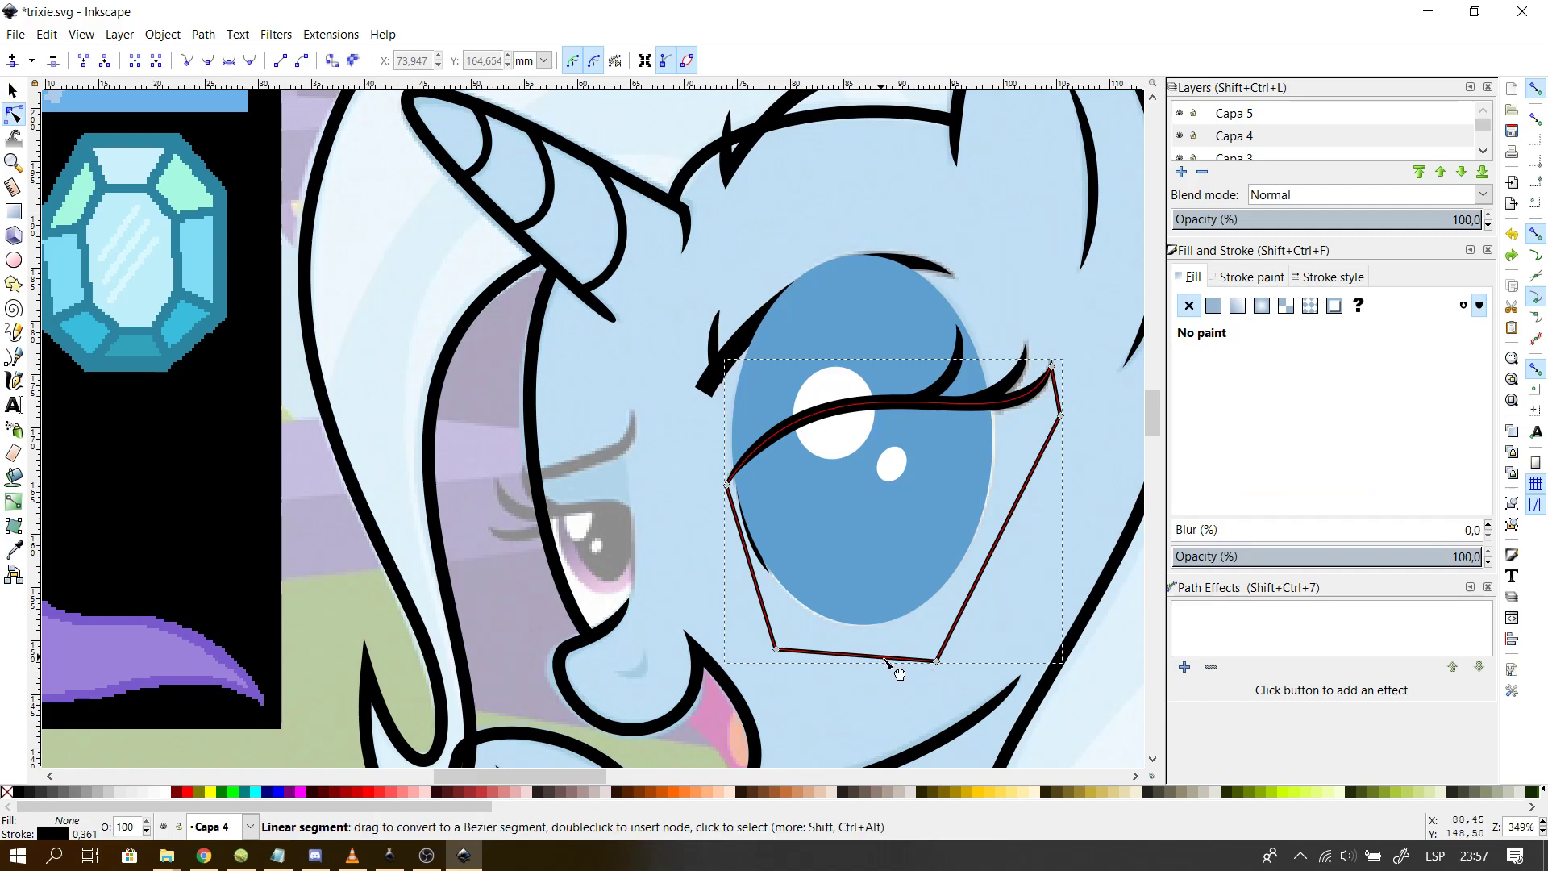
pyautogui.moveTo(776, 649); pyautogui.dragTo(669, 308)
pyautogui.moveTo(936, 660); pyautogui.dragTo(951, 185)
pyautogui.moveTo(1062, 415); pyautogui.dragTo(1072, 320)
pyautogui.hotkey('ctrl', 'z')
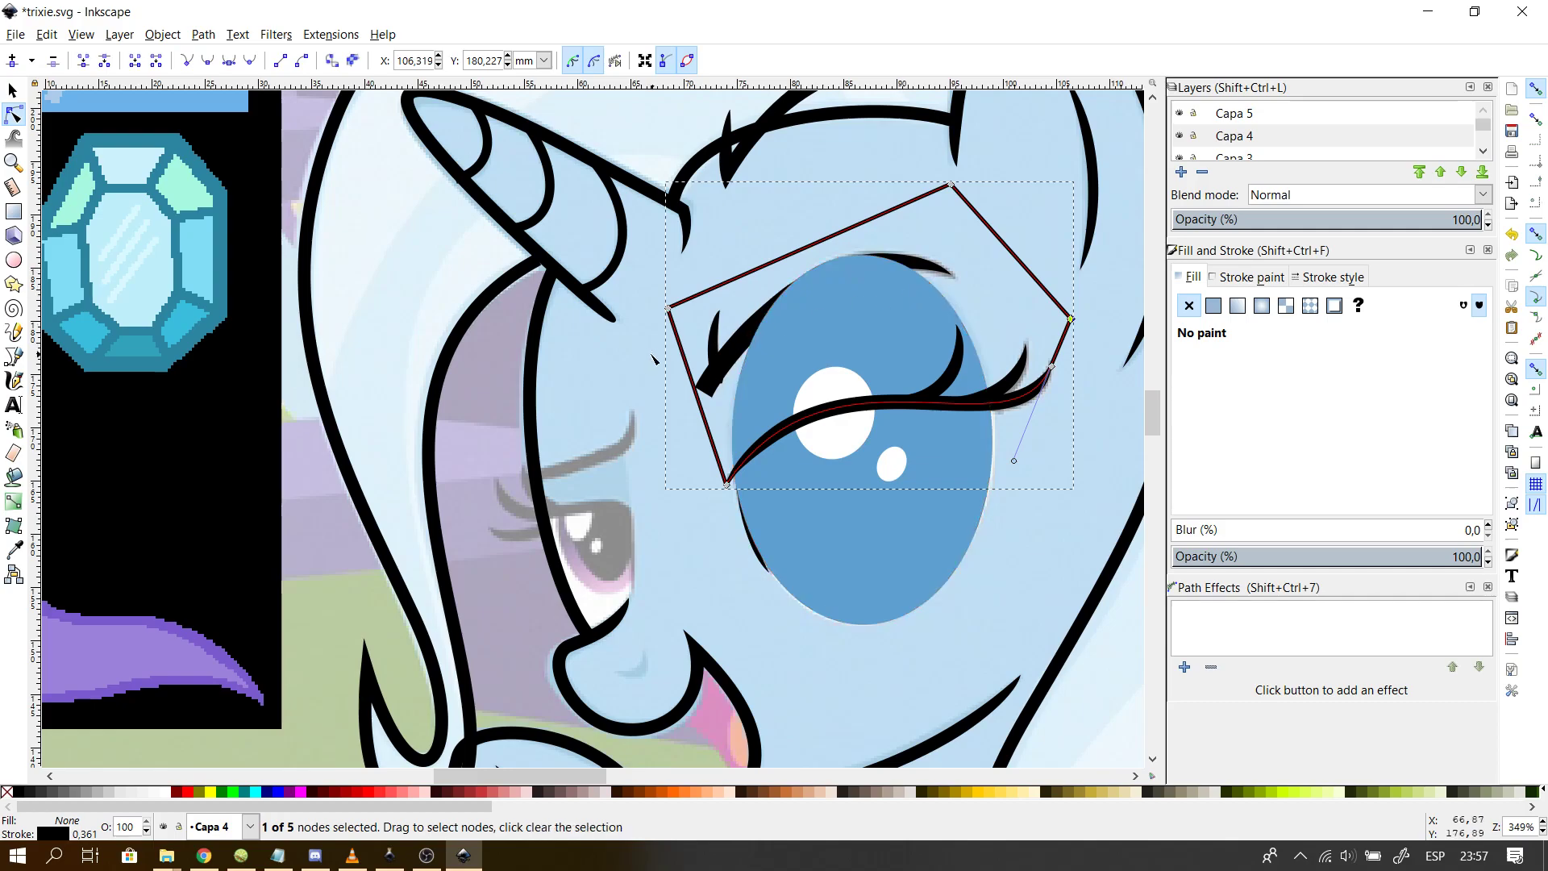
# - Clip the blue ellipse with the closed path to leave only the eyelid above the lash line
pyautogui.keyDown('shift'); pyautogui.click(798, 344); pyautogui.keyUp('shift')
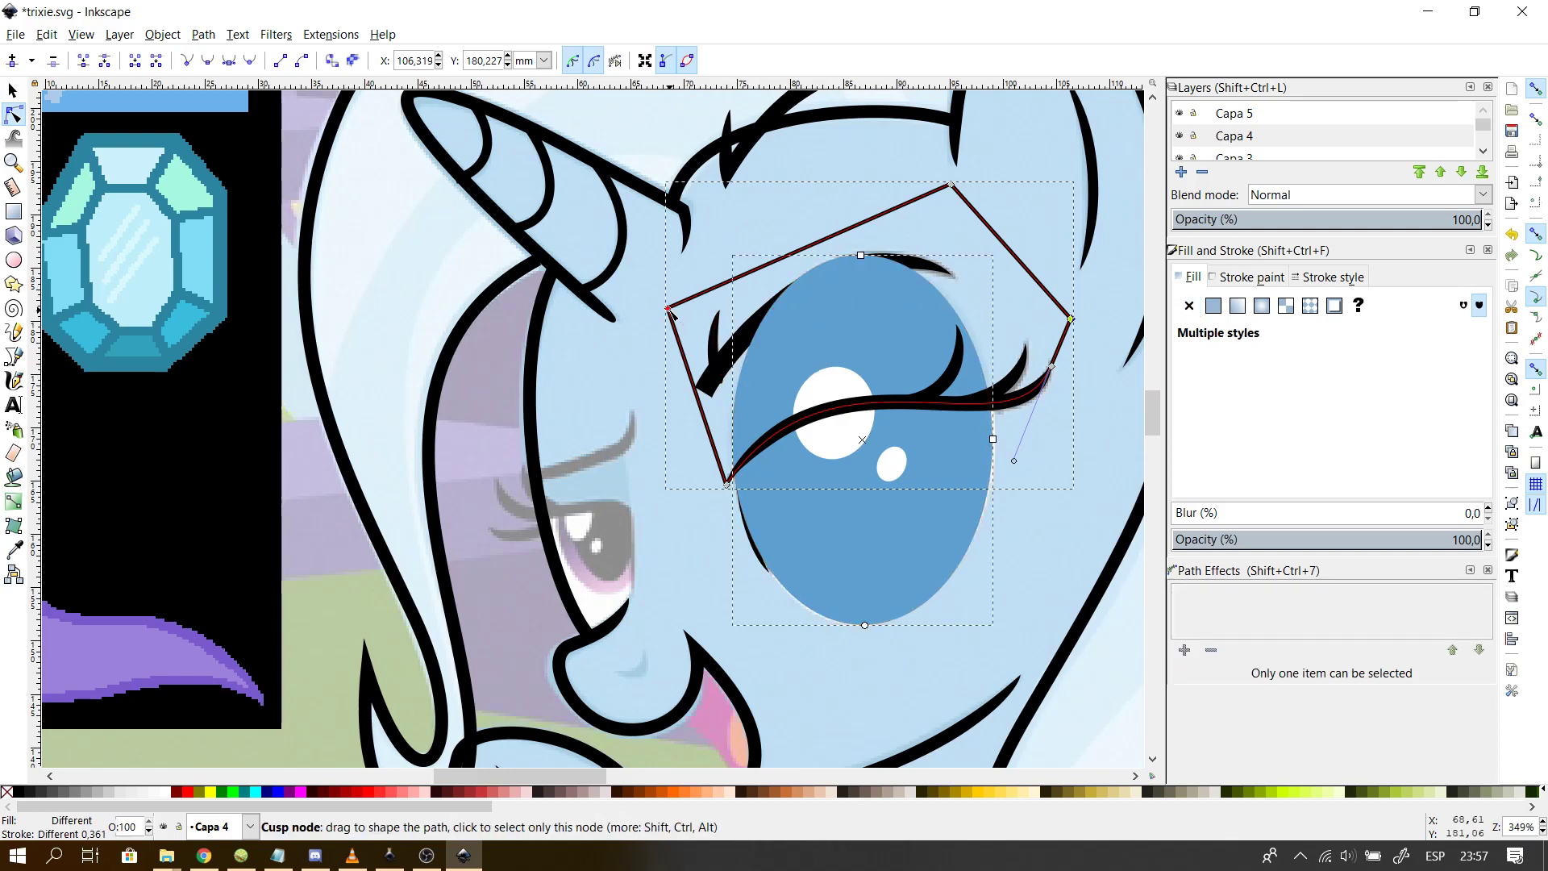
pyautogui.rightClick(670, 310)
pyautogui.click(738, 658)
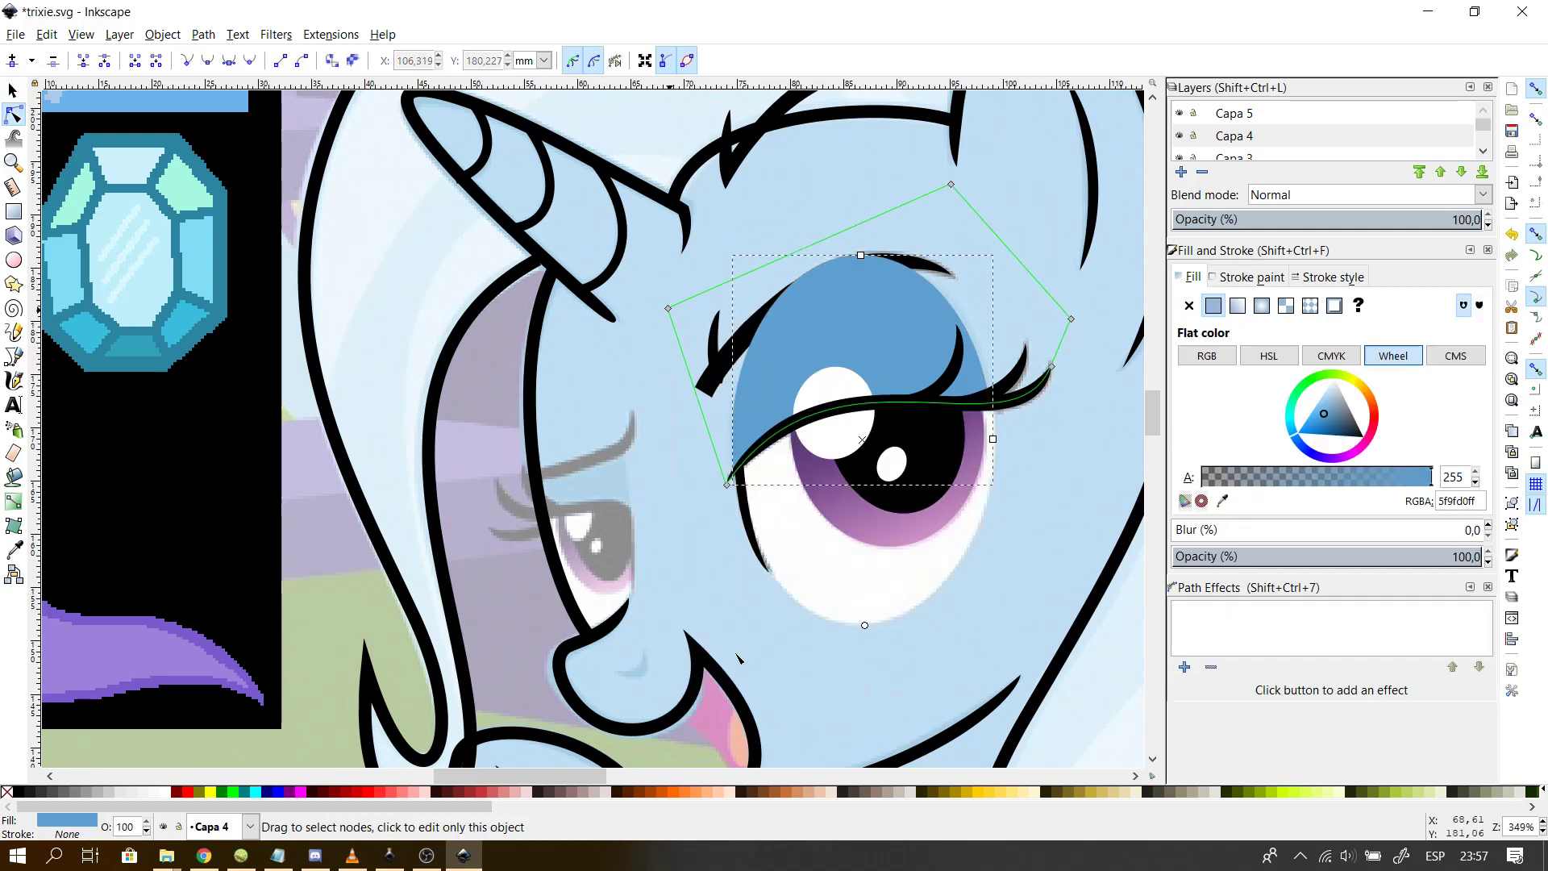
pyautogui.click(642, 583)
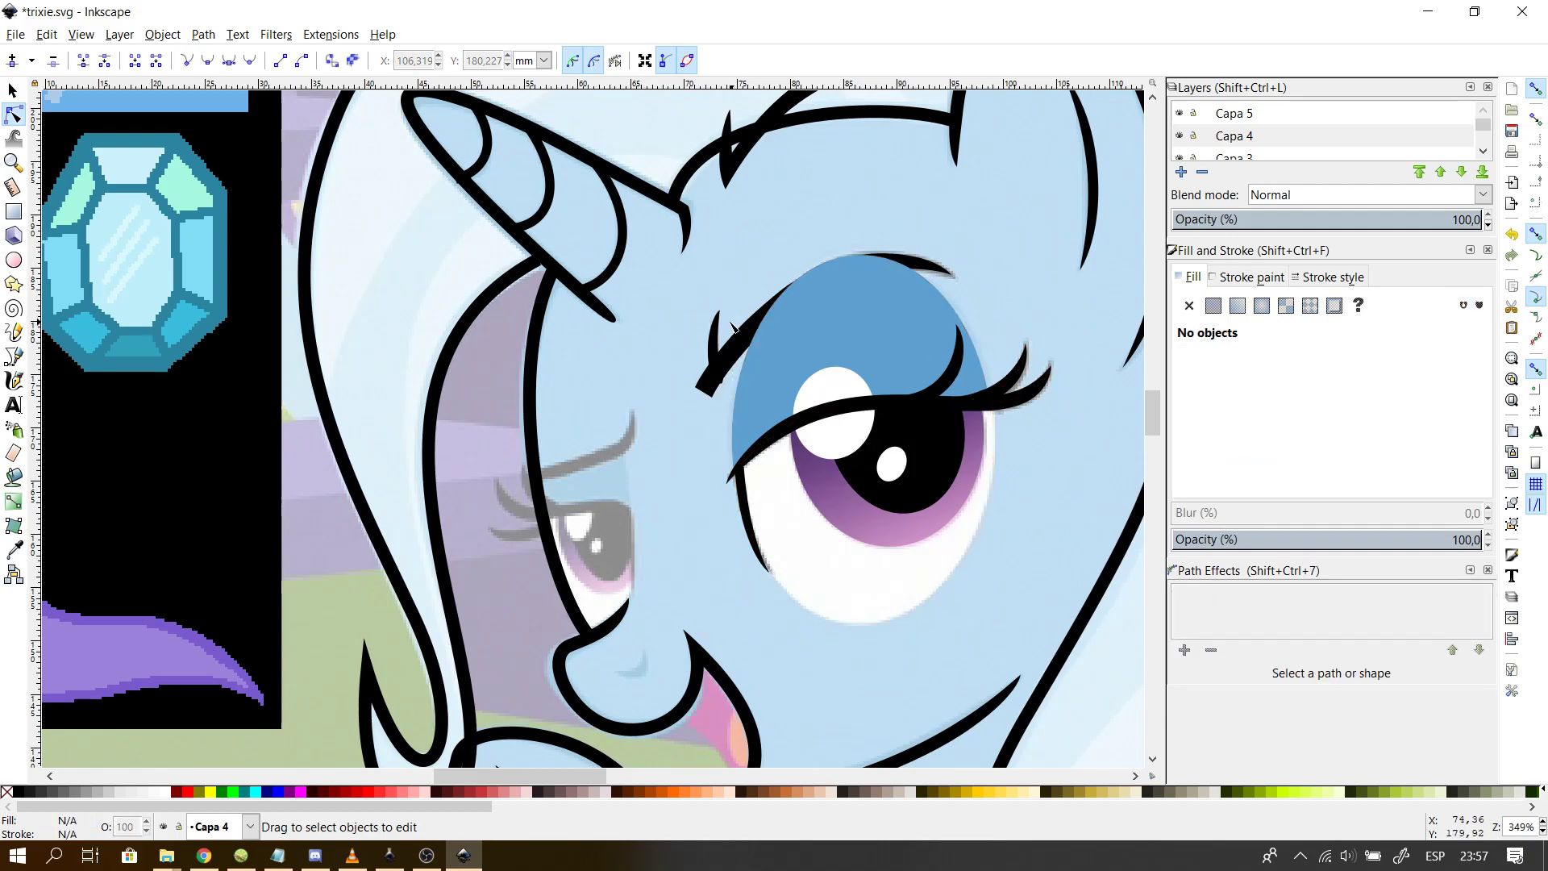
# - Lower the large white eye highlight behind the blue eyelid and the lash line
pyautogui.click(843, 381)
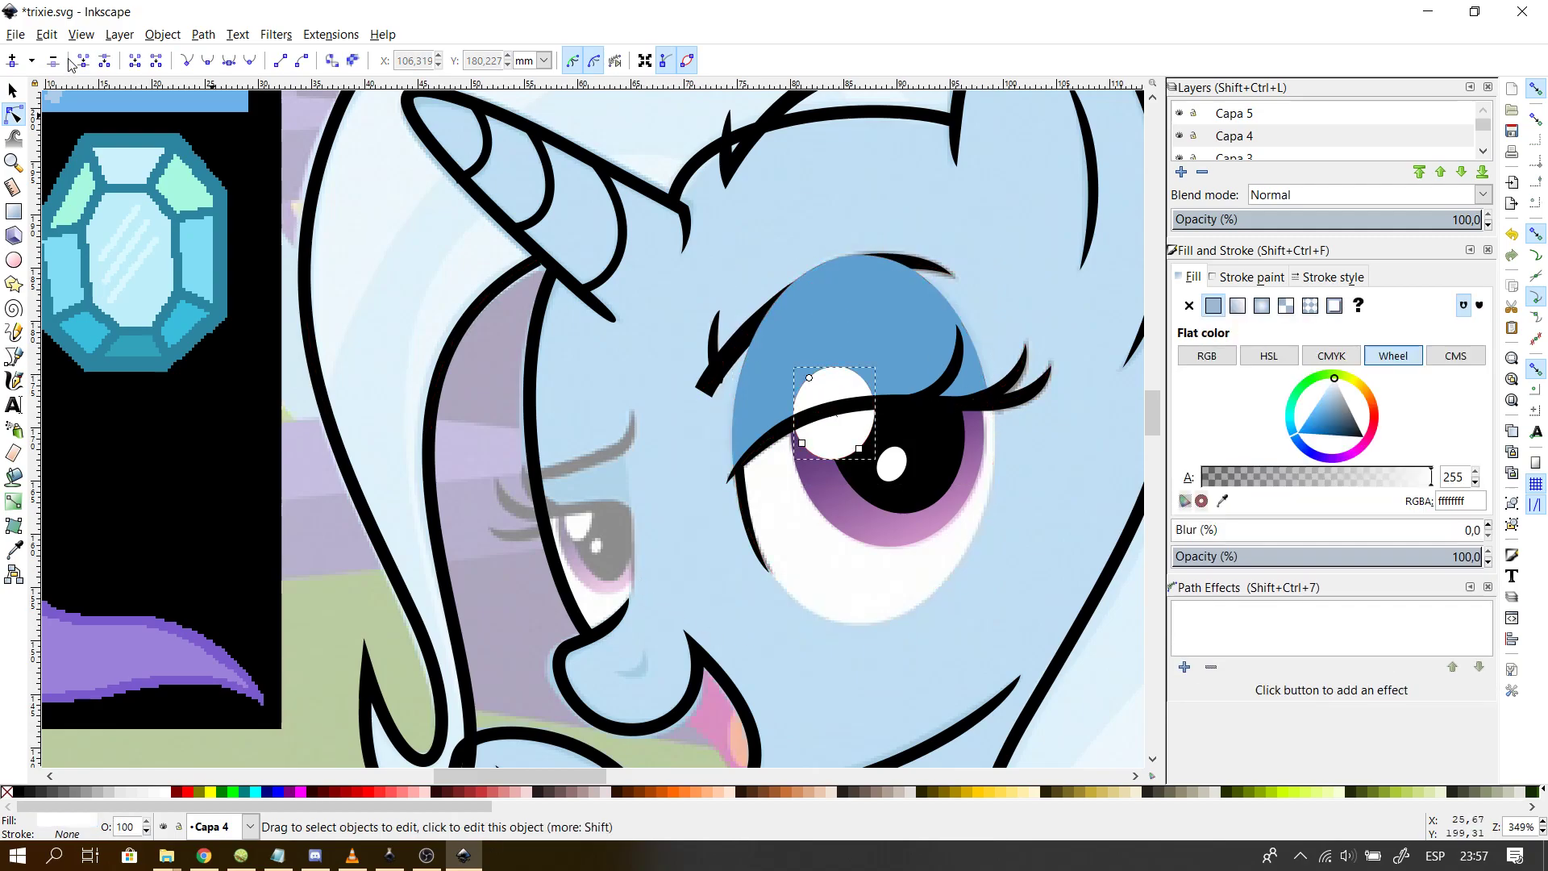
pyautogui.click(120, 34)
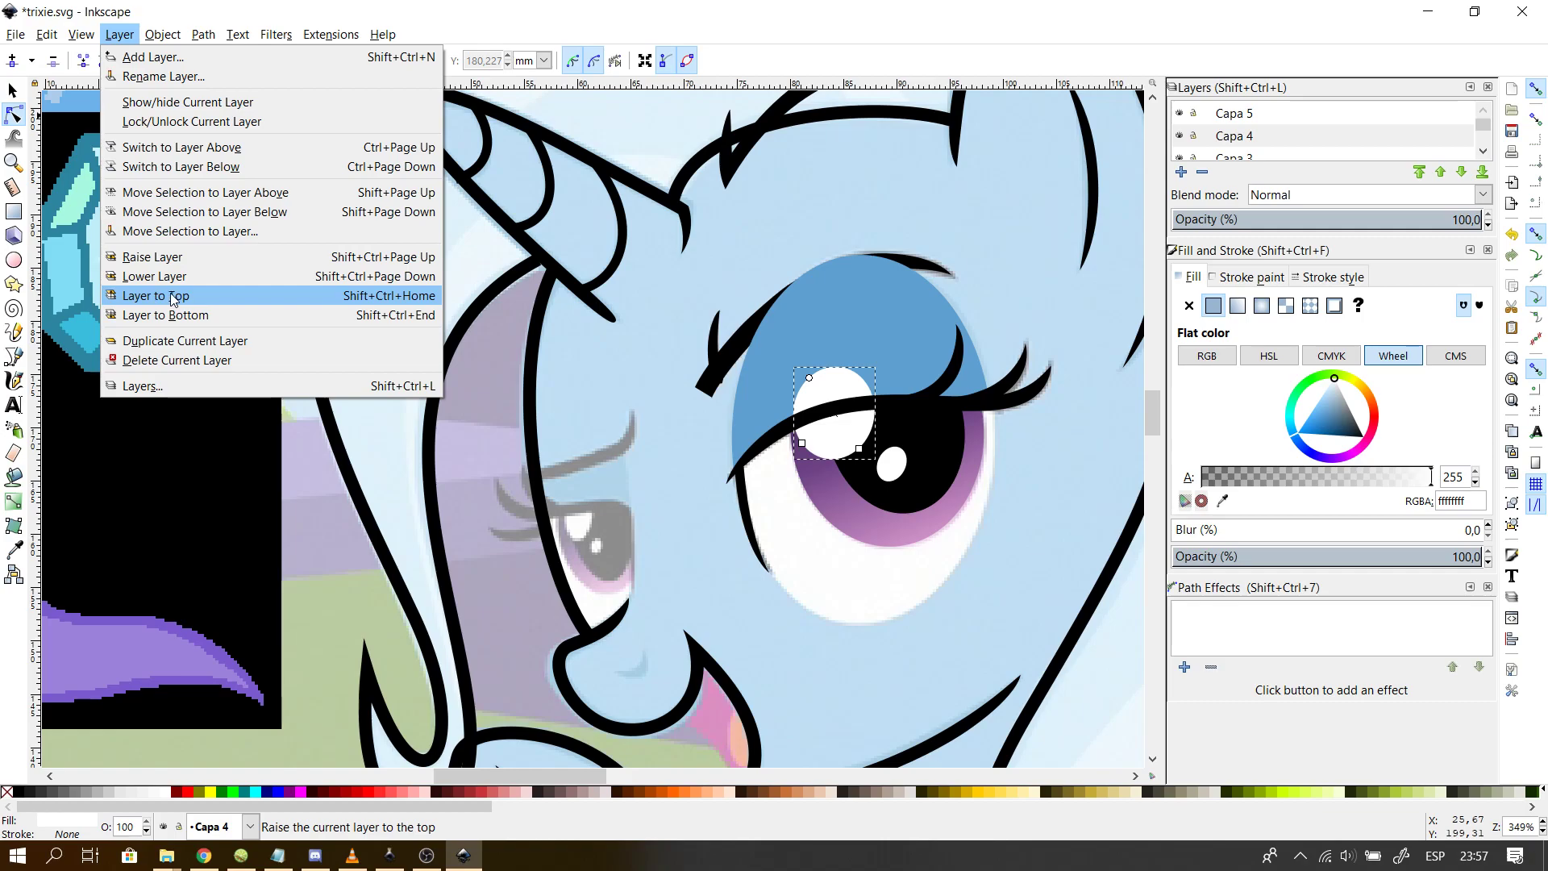
pyautogui.moveTo(162, 34)
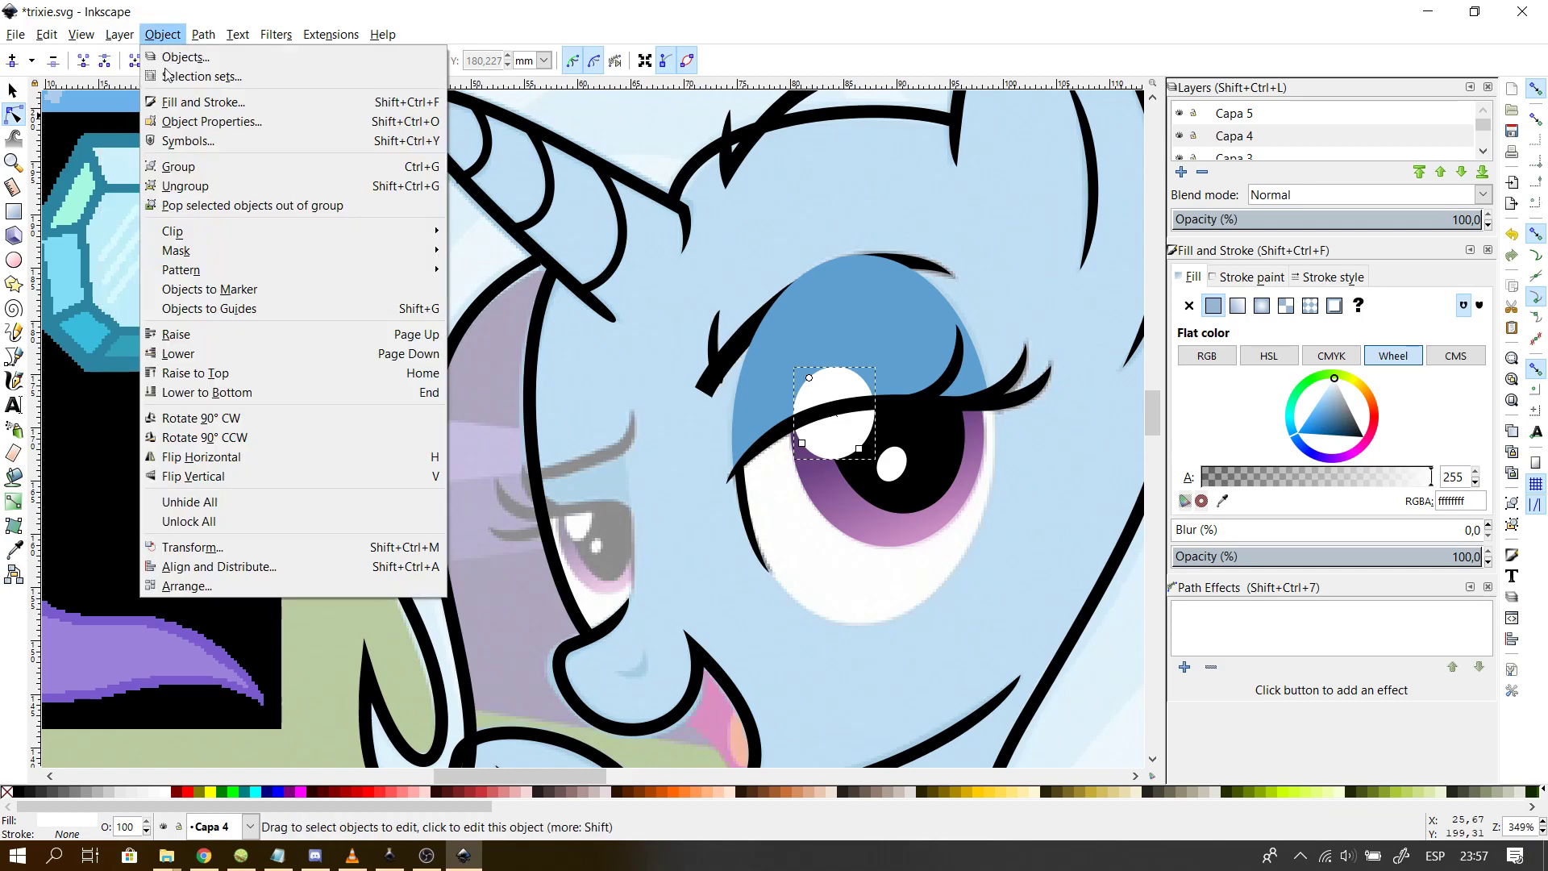
pyautogui.click(219, 372)
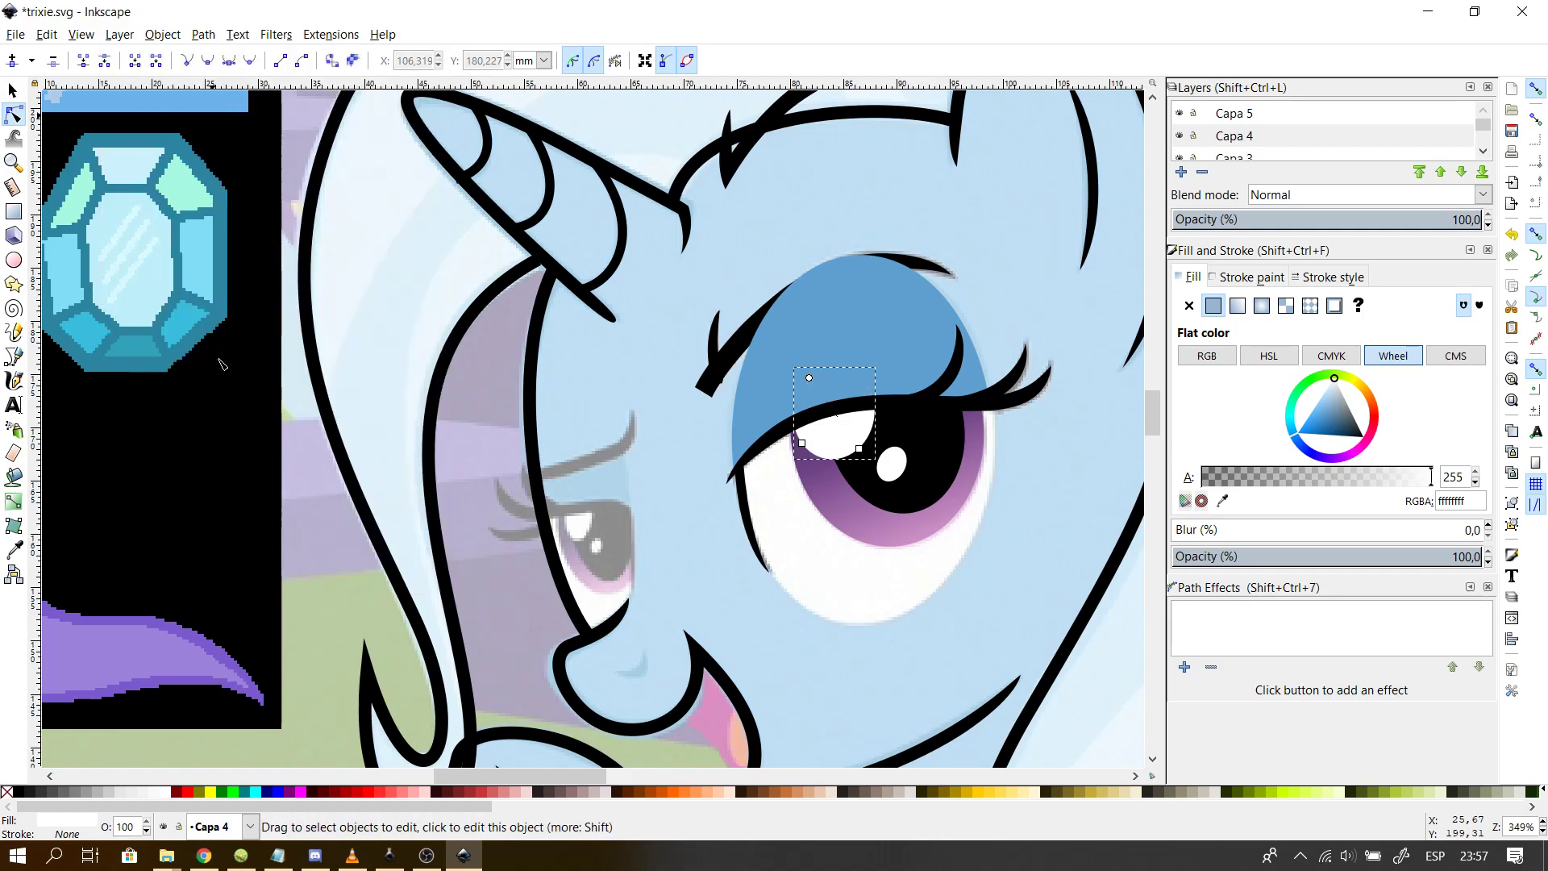
pyautogui.click(292, 372)
# - Move the eyelid's upper crease line with its small spur to layer Capa 4, above the blue eyelid
pyautogui.click(712, 354)
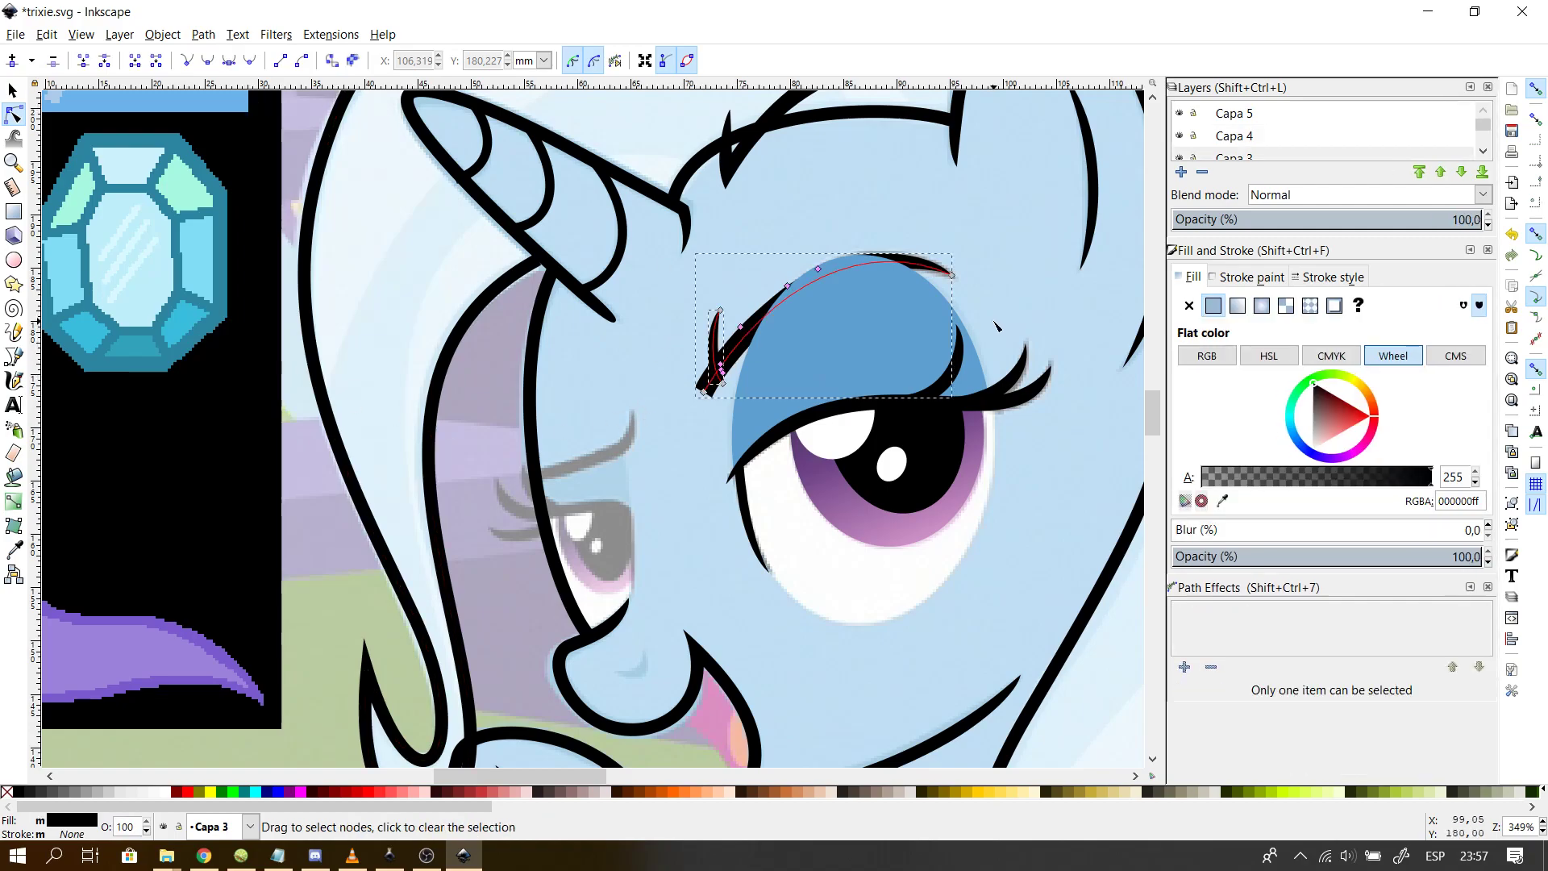
pyautogui.rightClick(724, 357)
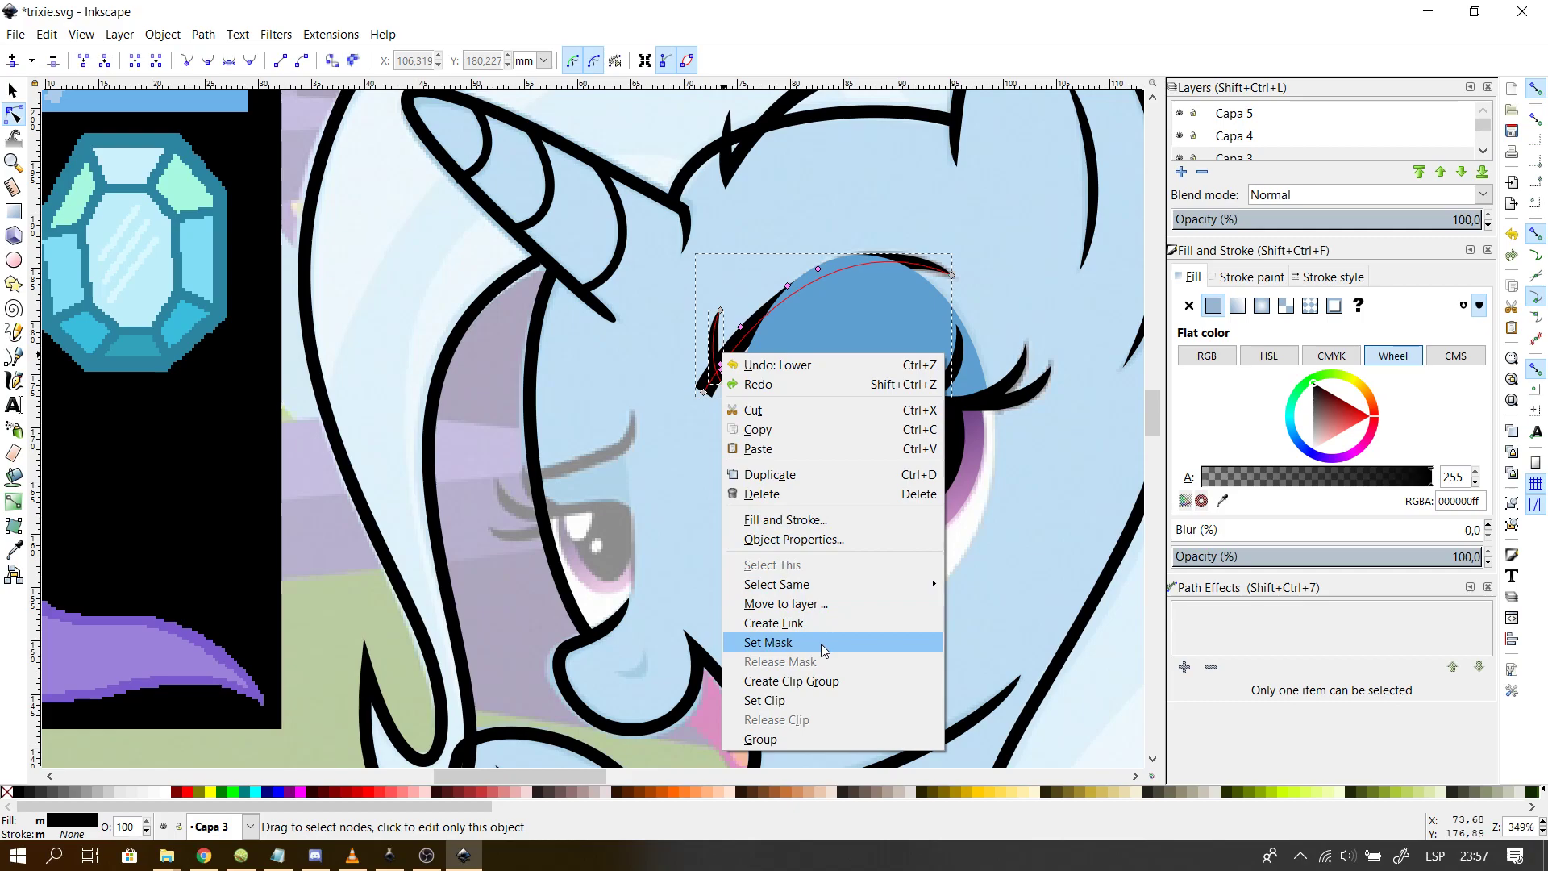
pyautogui.click(916, 606)
pyautogui.click(778, 412)
pyautogui.click(818, 537)
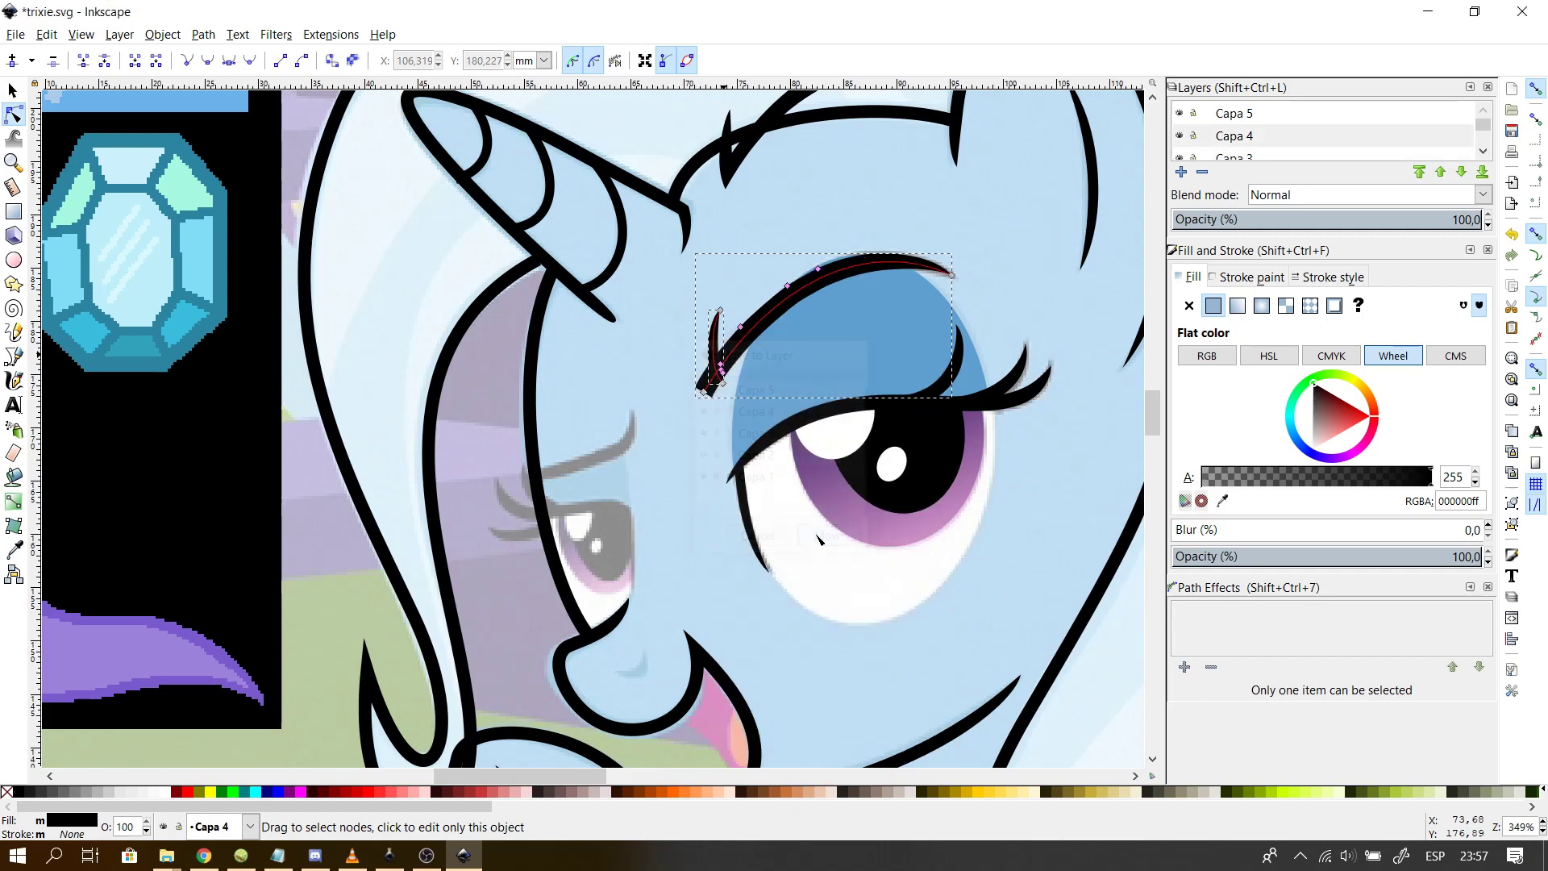
pyautogui.click(610, 398)
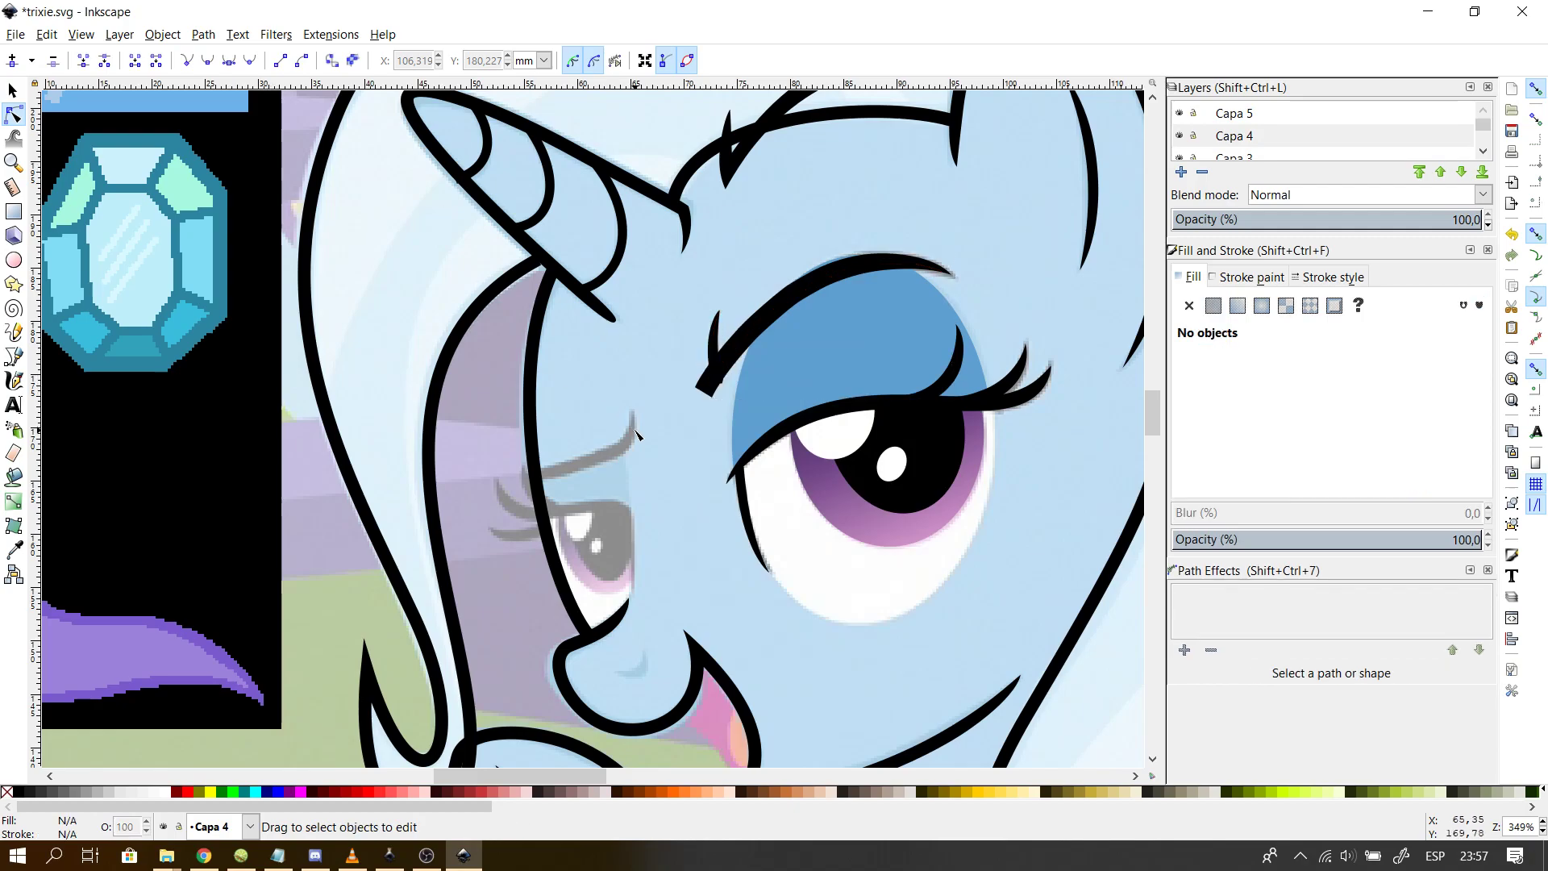
# - Switch layer Capa 4 off and on repeatedly to compare its traced artwork with the reference image
pyautogui.scroll(-1, 636, 436)
pyautogui.click(1181, 137)
pyautogui.click(1181, 138)
pyautogui.click(1182, 137)
pyautogui.click(1182, 139)
pyautogui.click(1183, 140)
pyautogui.click(1182, 140)
pyautogui.click(1183, 140)
pyautogui.click(1183, 141)
pyautogui.click(1182, 140)
pyautogui.click(1183, 141)
pyautogui.click(1183, 141)
pyautogui.click(1182, 140)
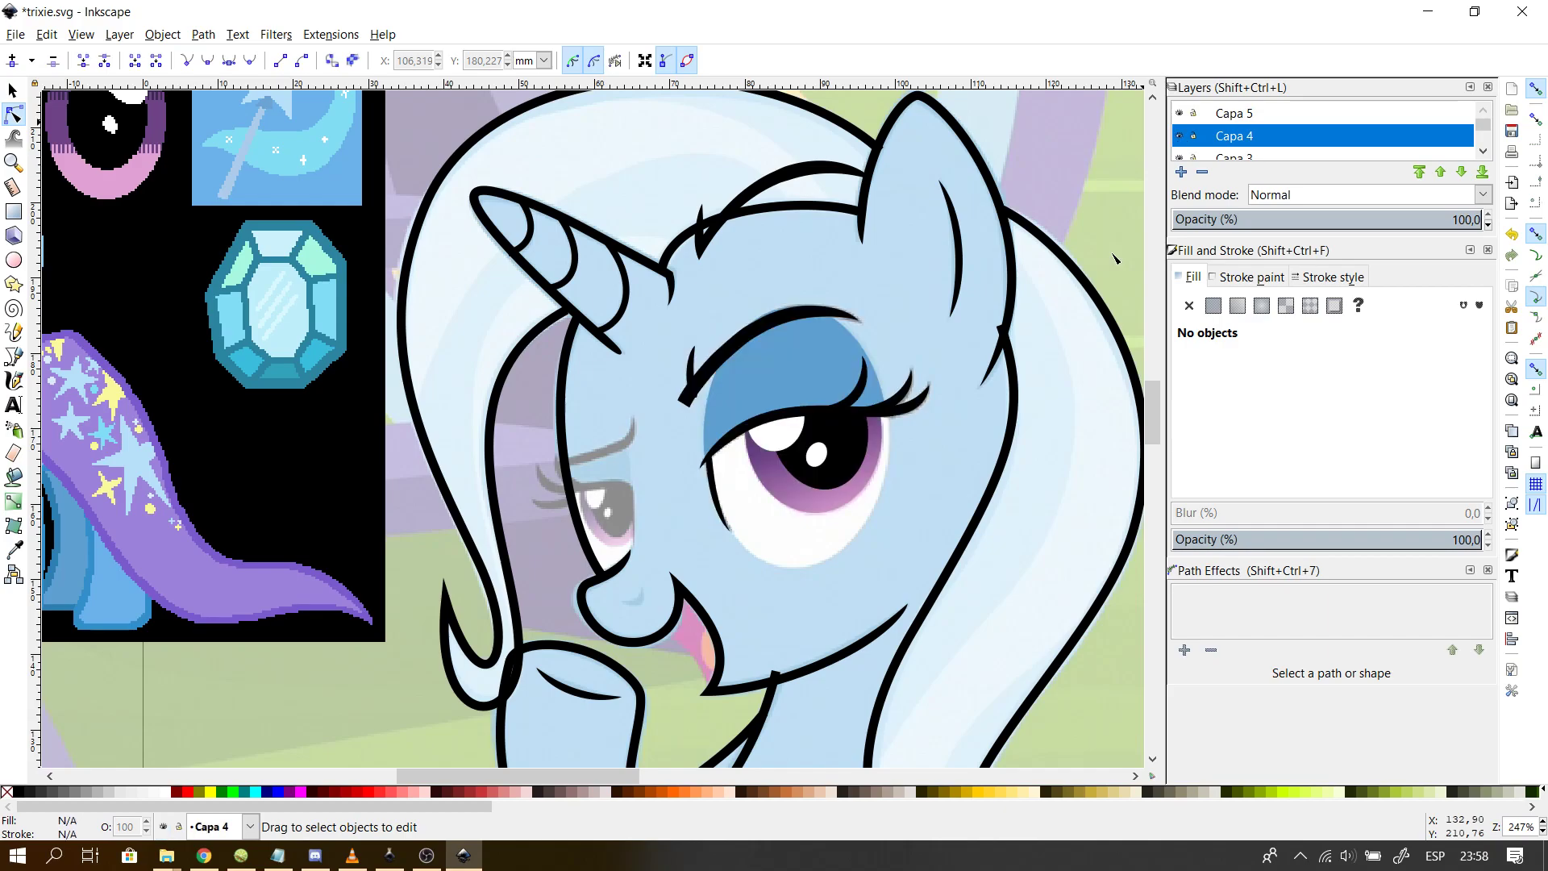
# - Delete the extra tapered arc above the forehead between the horn and the ear
pyautogui.scroll(-1, 976, 510)
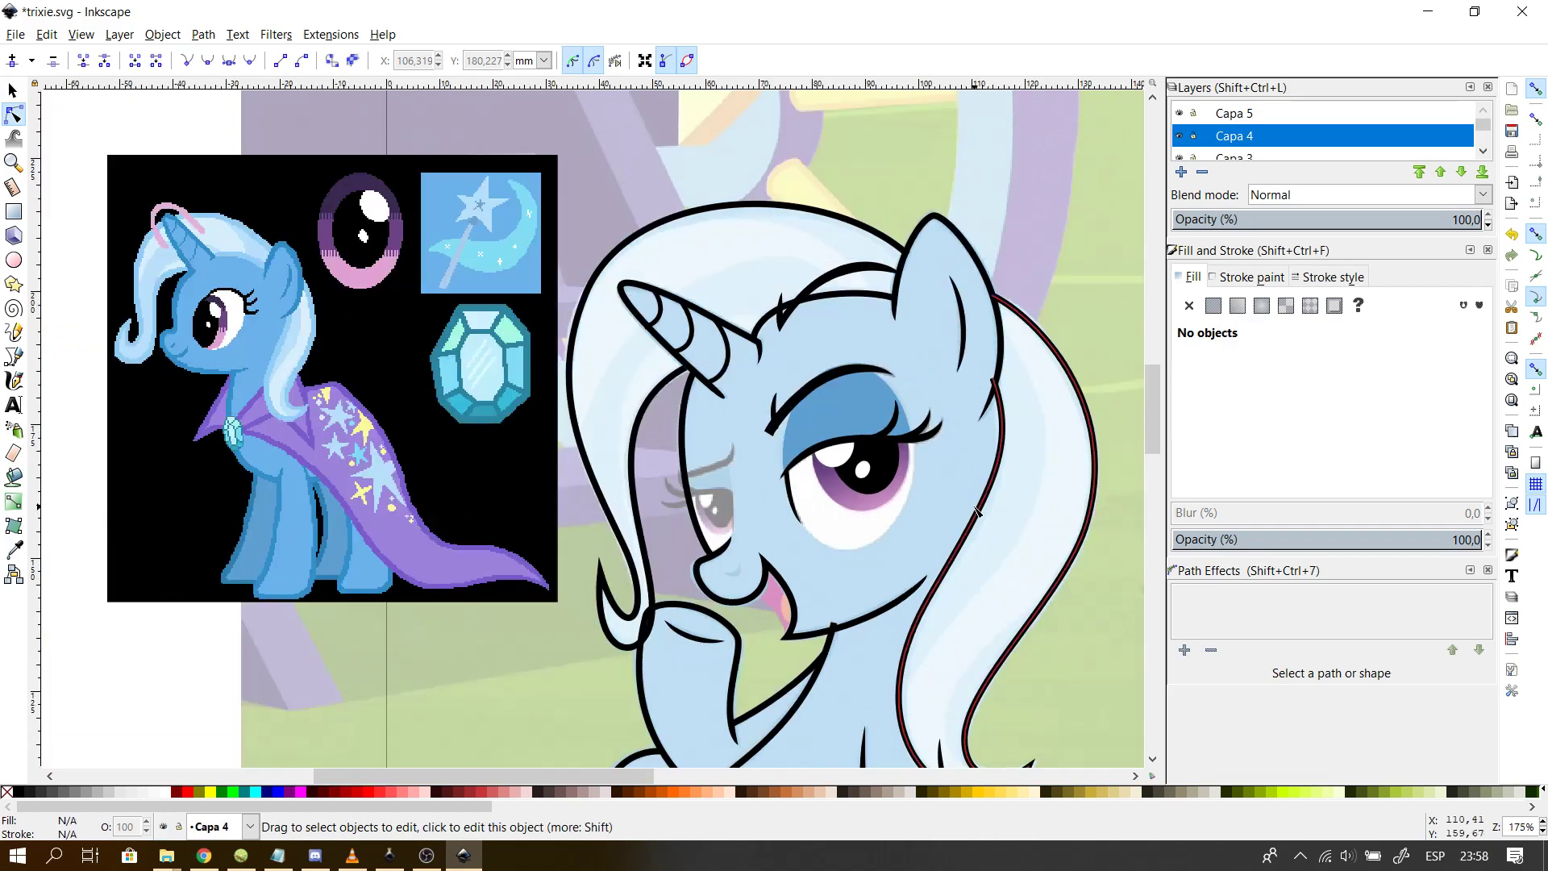
pyautogui.click(838, 277)
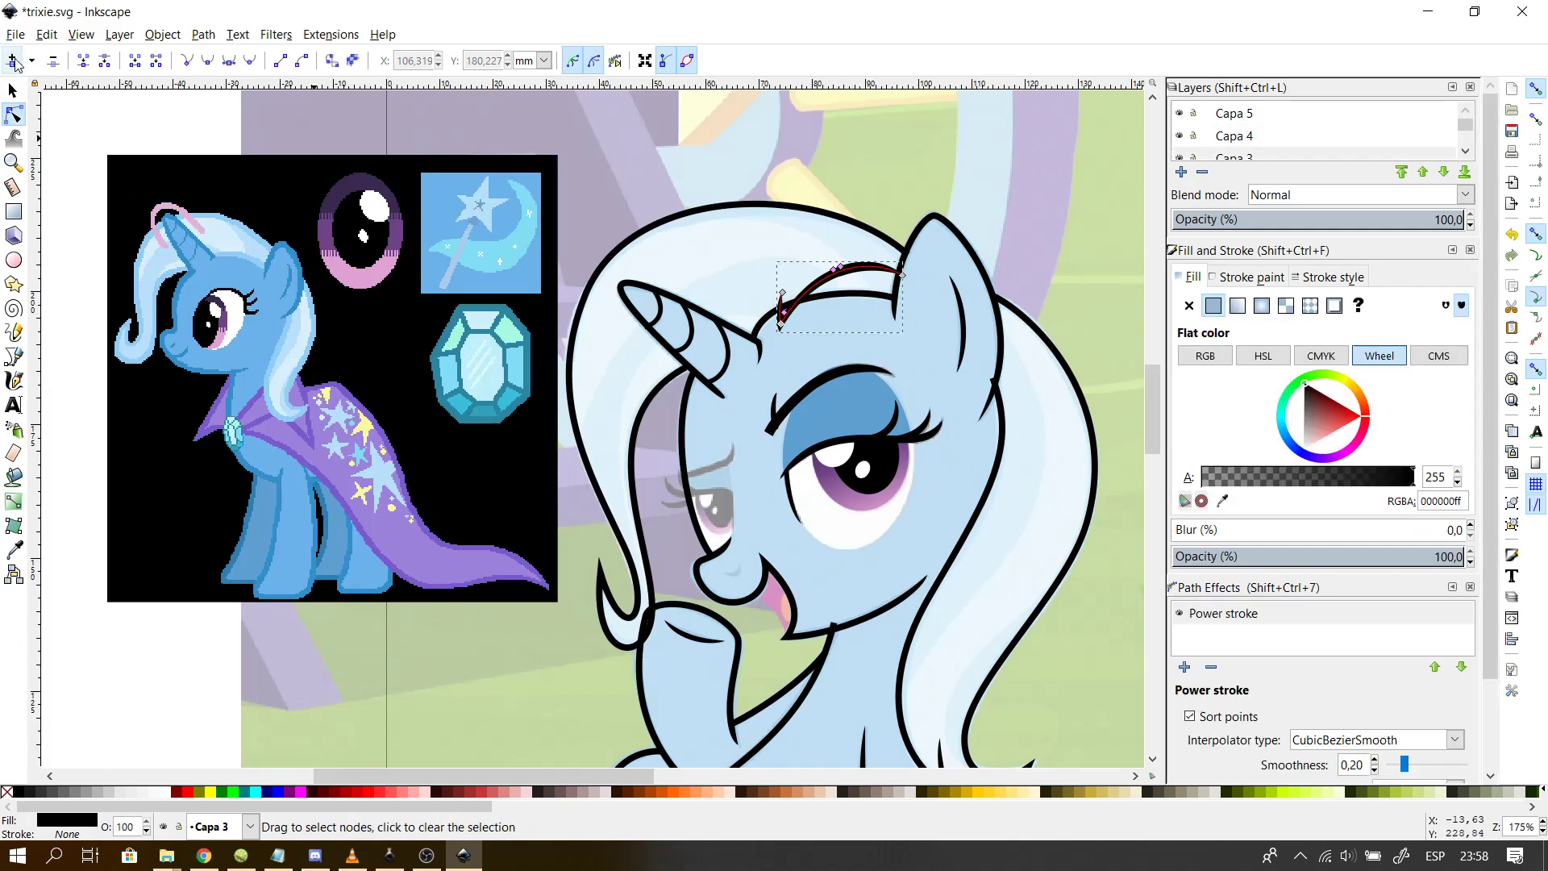
pyautogui.click(17, 90)
pyautogui.press('Escape')
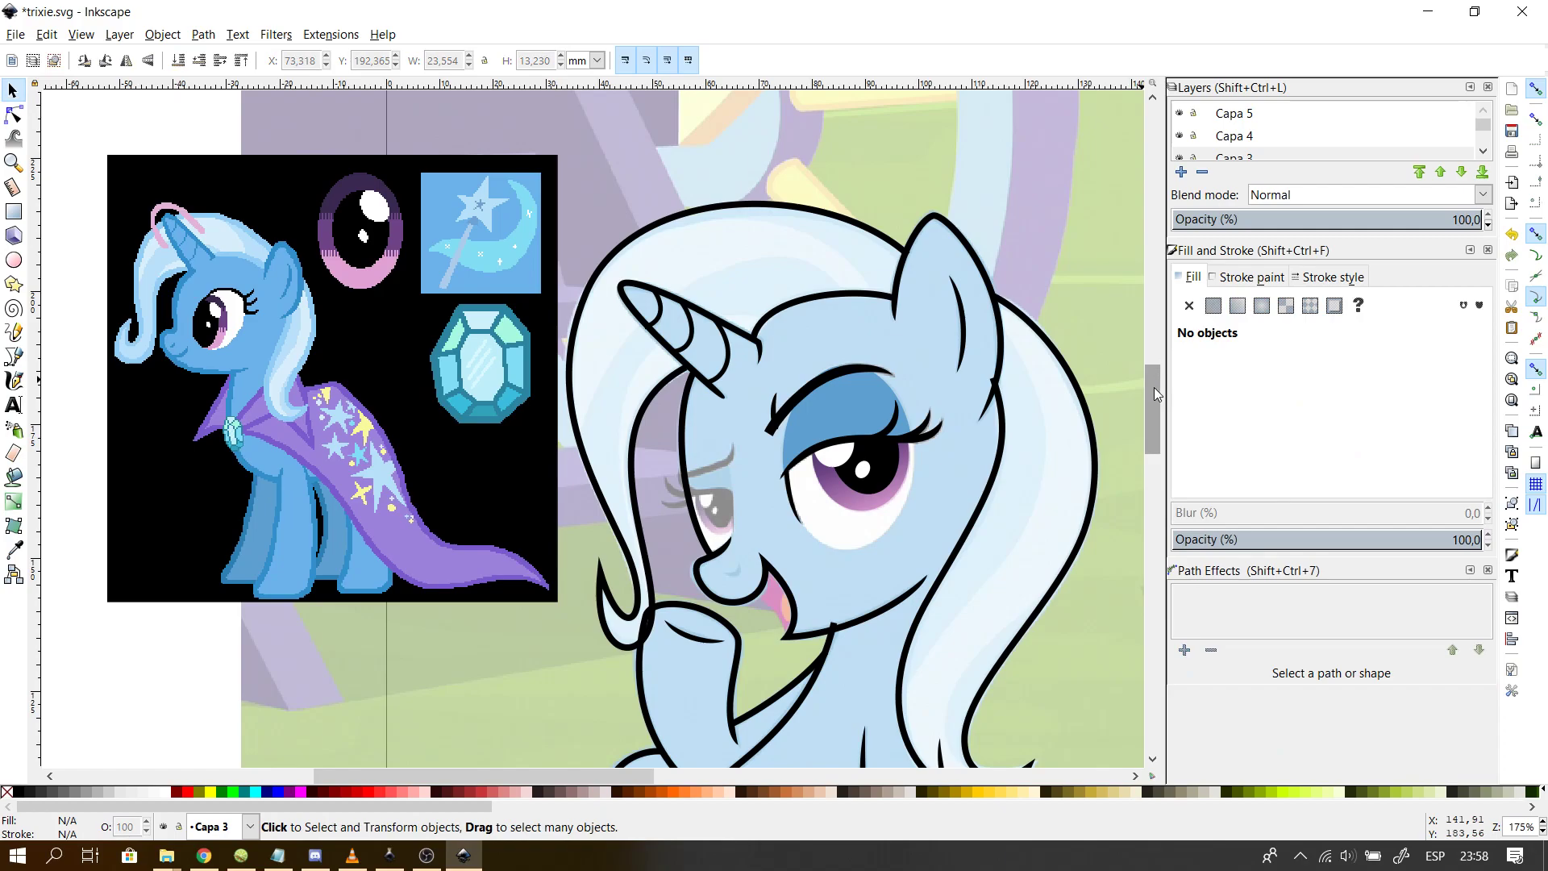
pyautogui.moveTo(1151, 399)
pyautogui.mouseDown()
pyautogui.moveTo(1144, 476)
pyautogui.moveTo(1141, 404)
pyautogui.mouseUp()
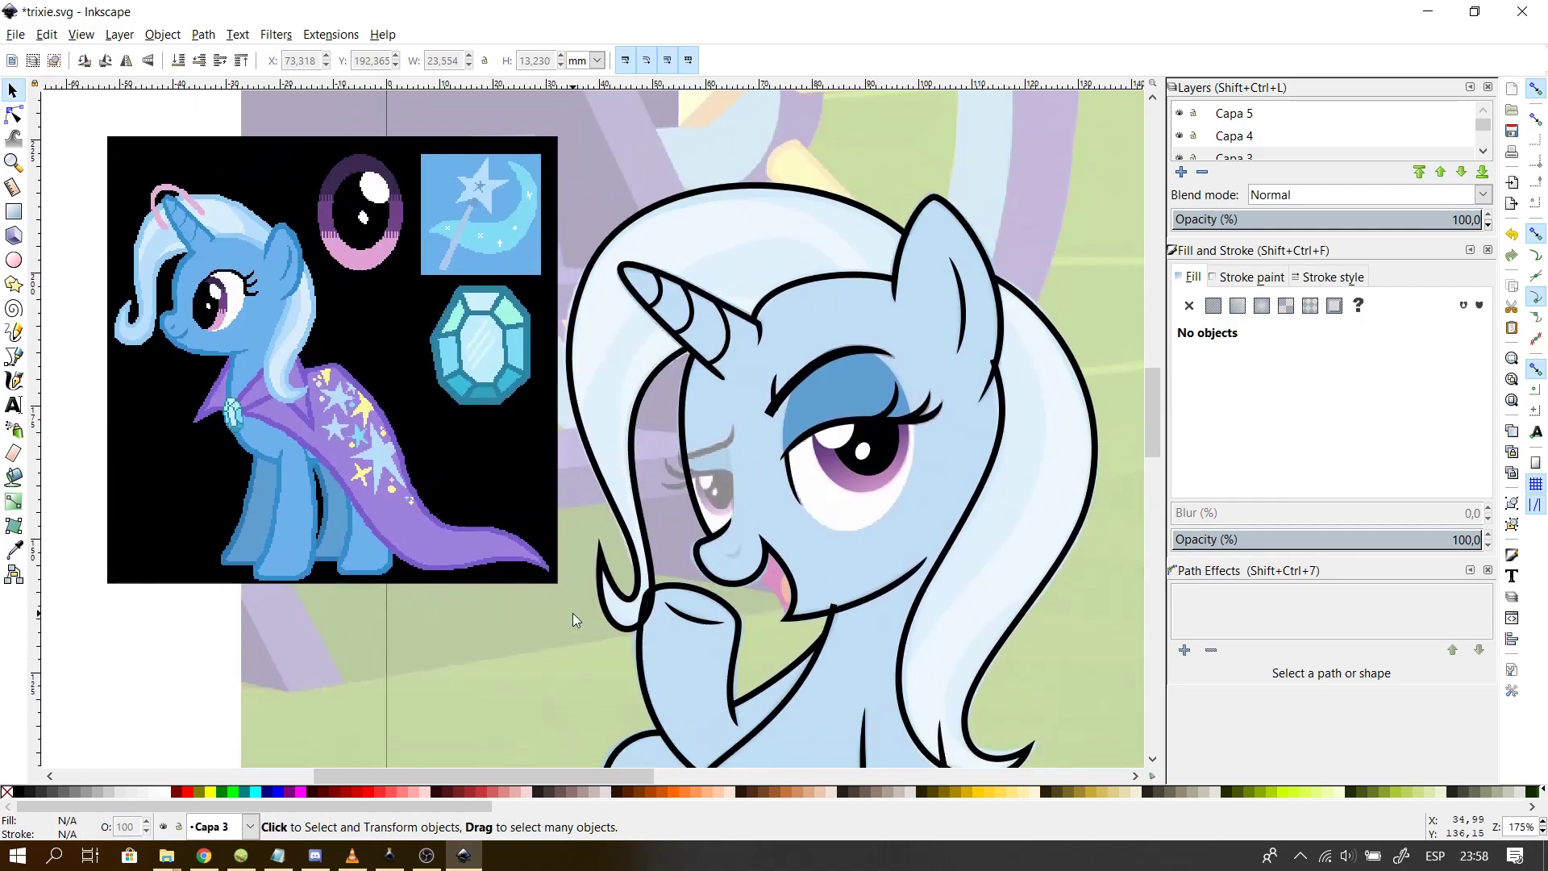
pyautogui.scroll(3, 572, 613)
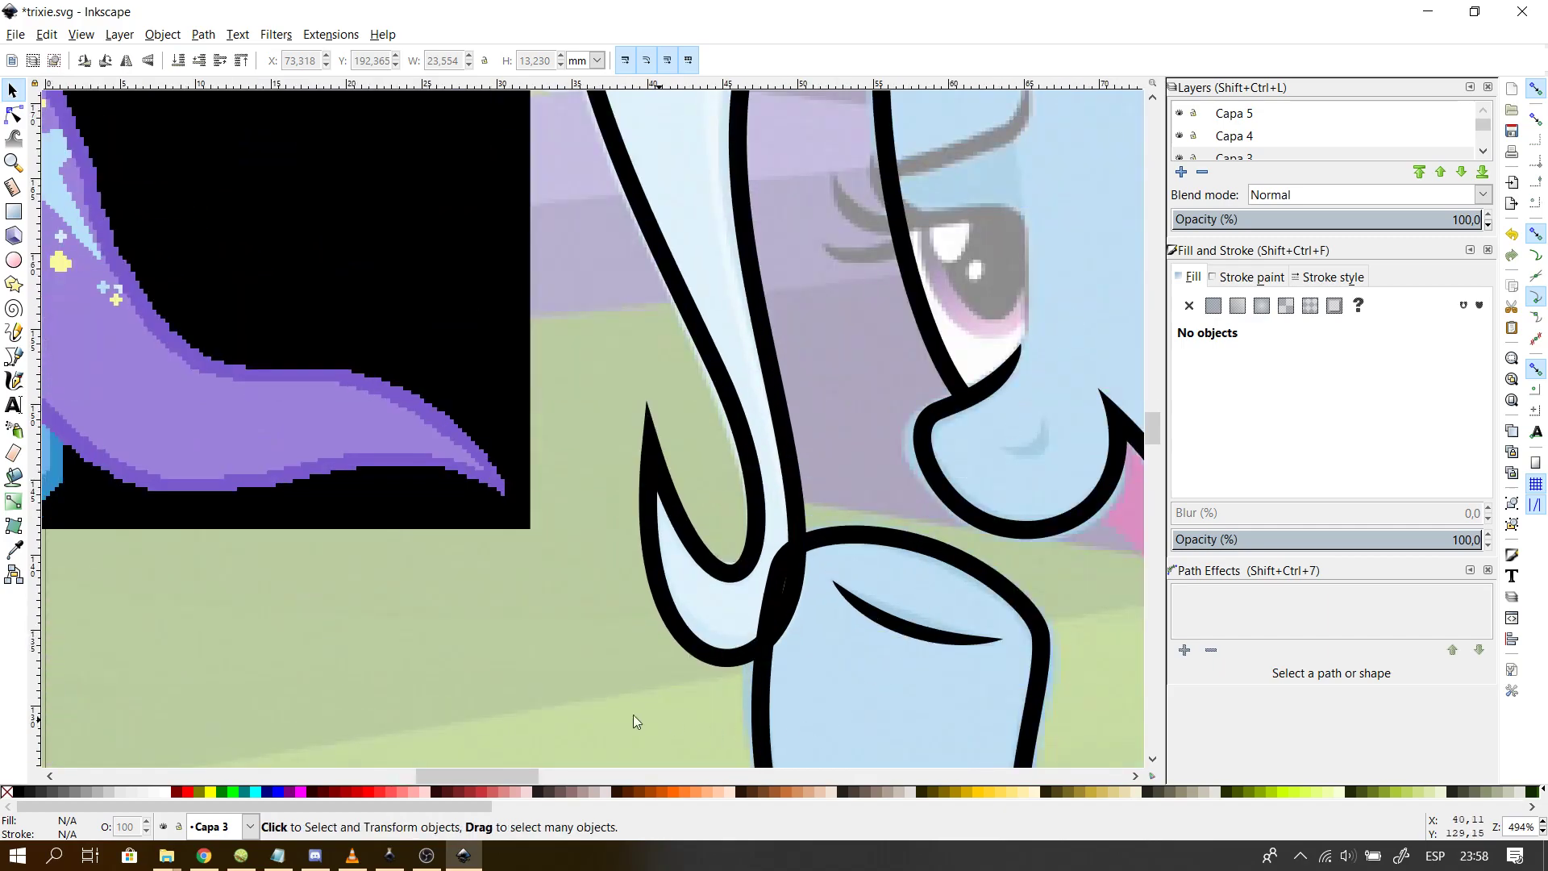
pyautogui.moveTo(505, 776); pyautogui.dragTo(566, 767)
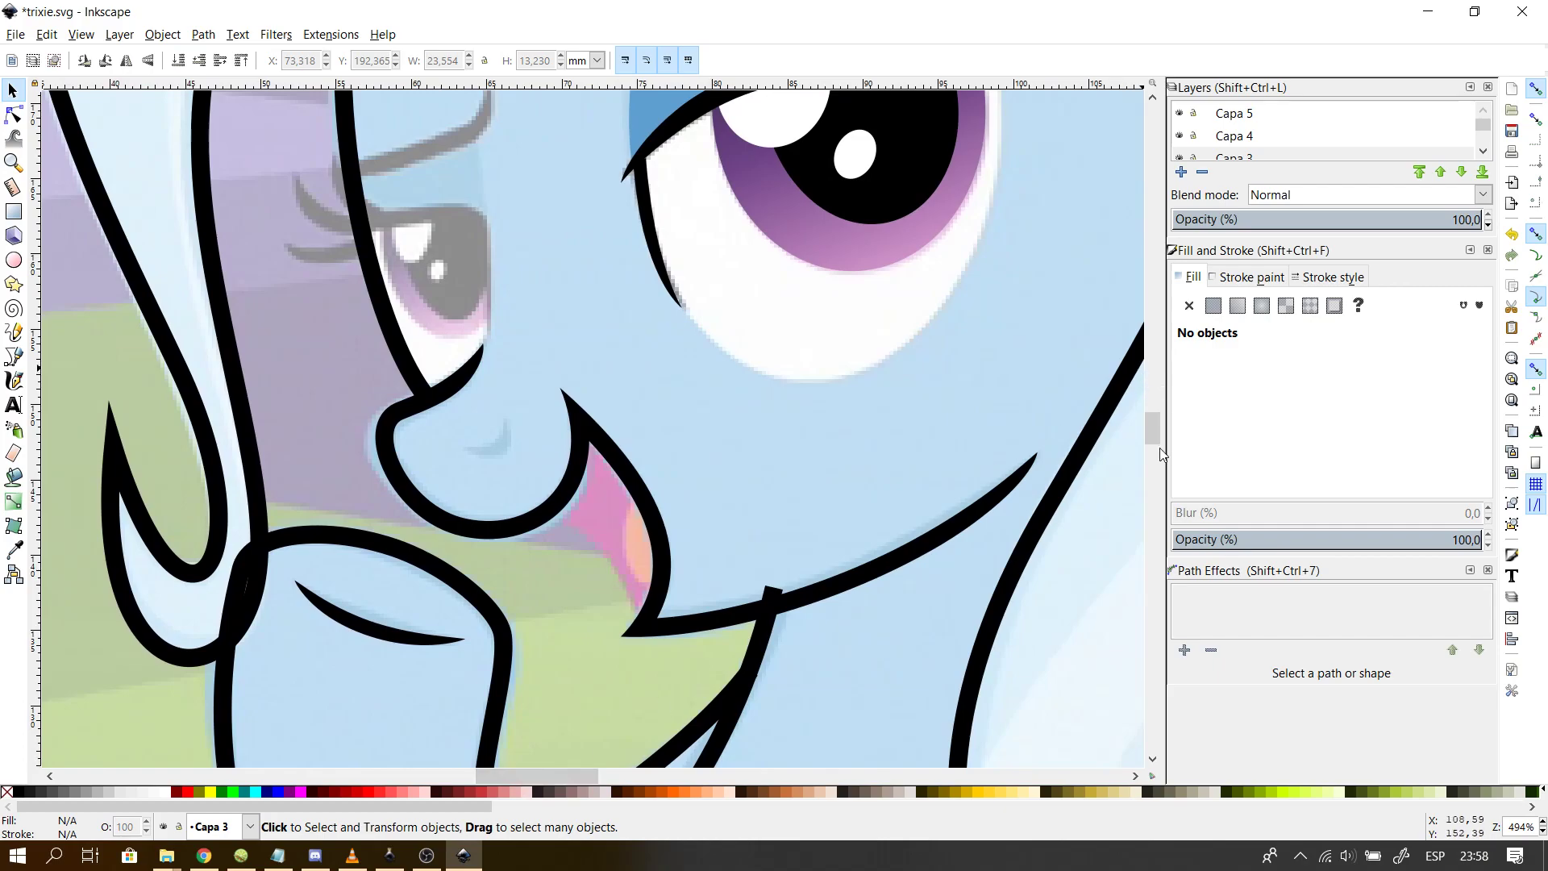
pyautogui.moveTo(1153, 437)
pyautogui.mouseDown()
pyautogui.moveTo(1154, 413)
pyautogui.moveTo(1157, 433)
pyautogui.mouseUp()
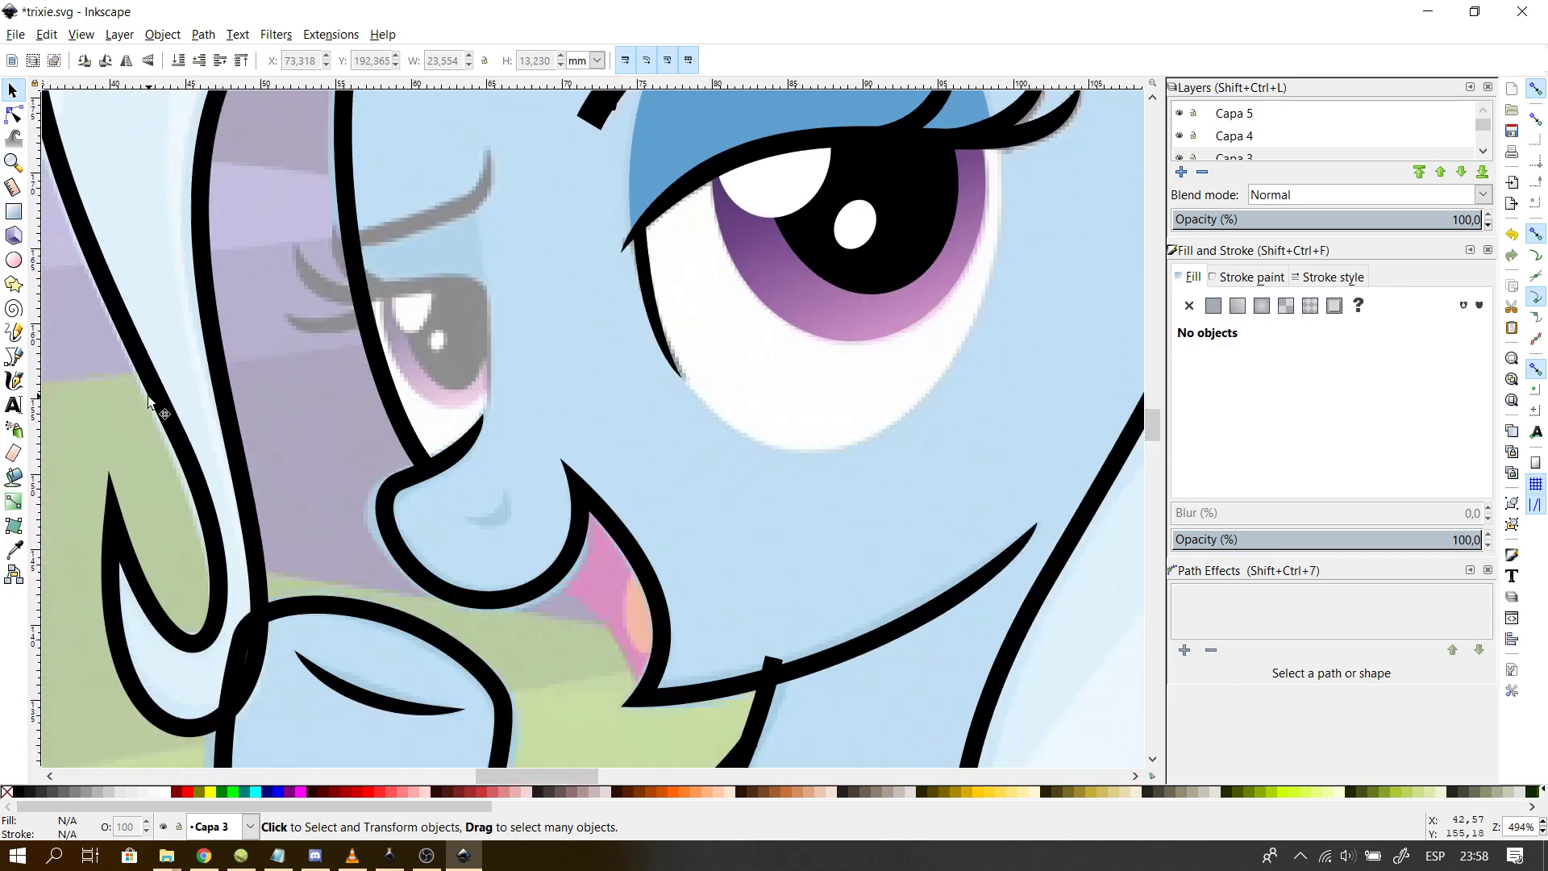
pyautogui.click(13, 355)
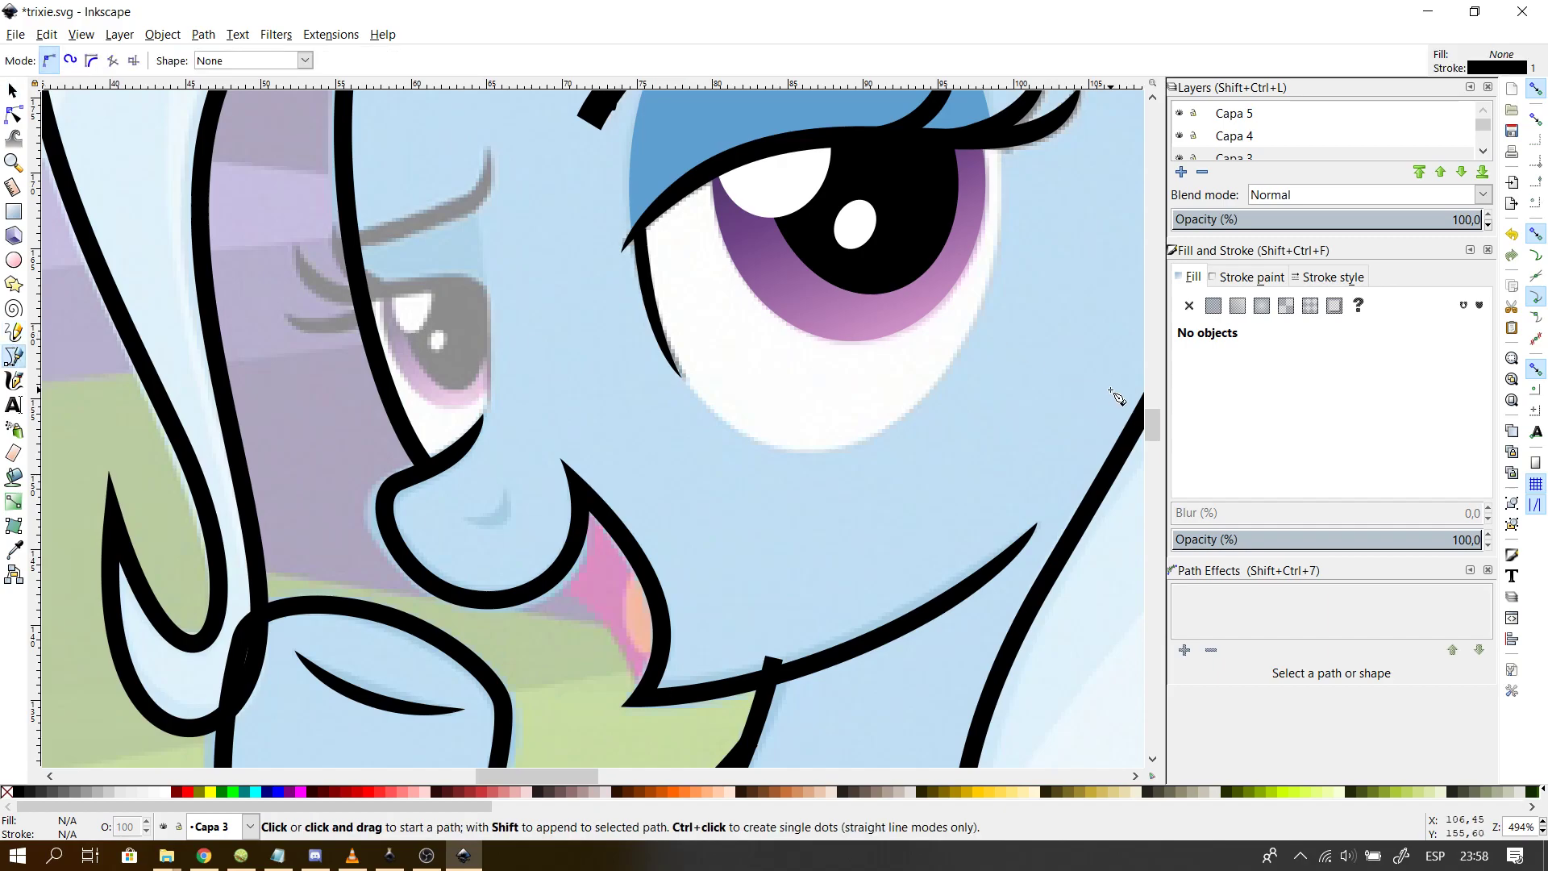
pyautogui.click(13, 116)
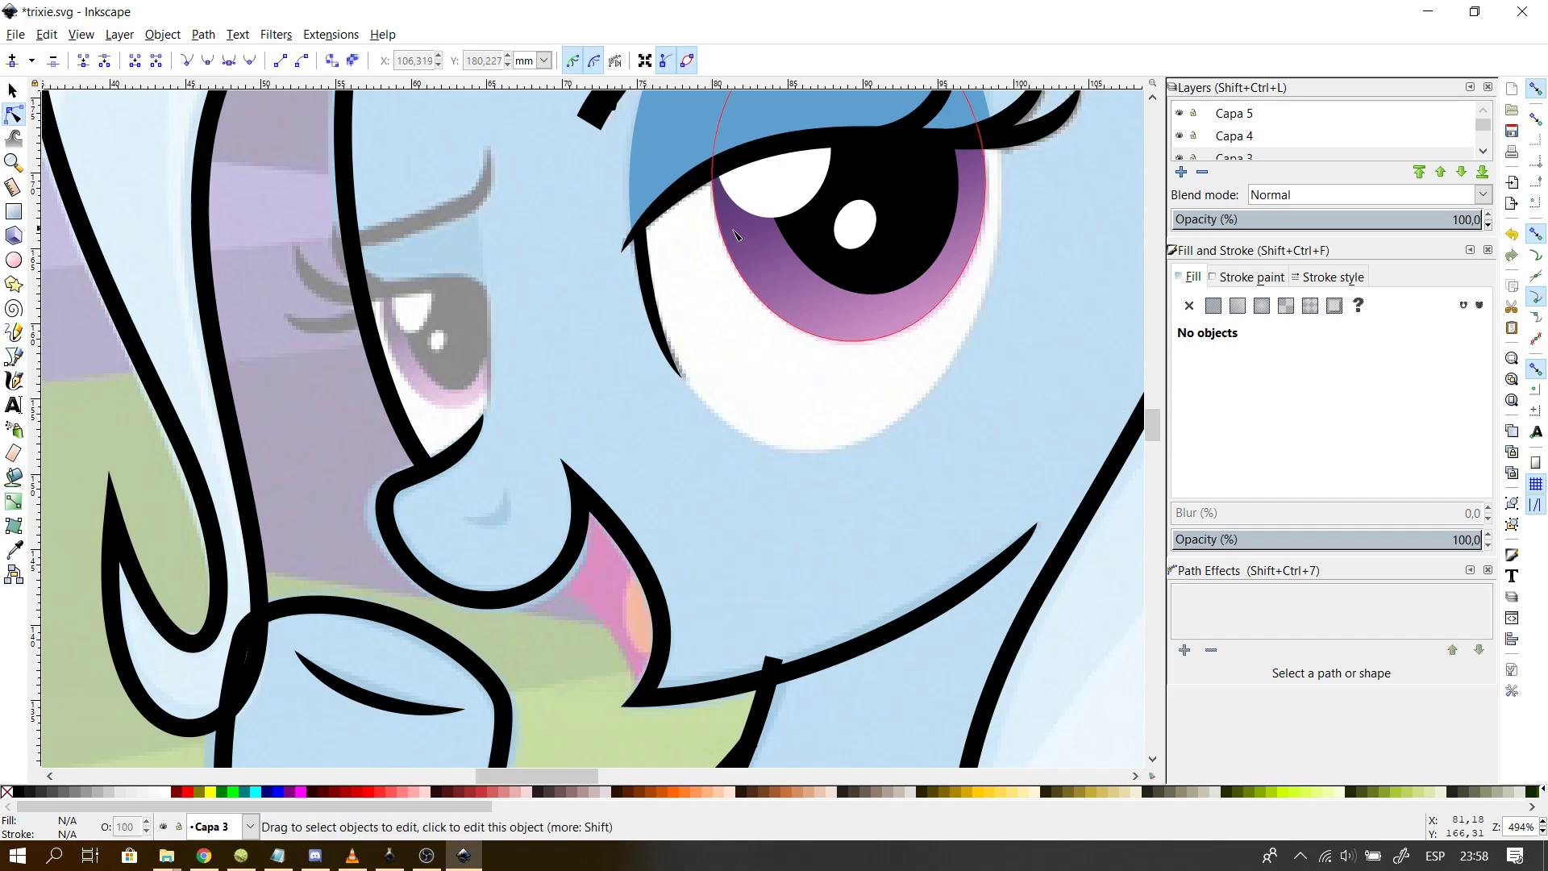
pyautogui.click(674, 354)
pyautogui.click(694, 367)
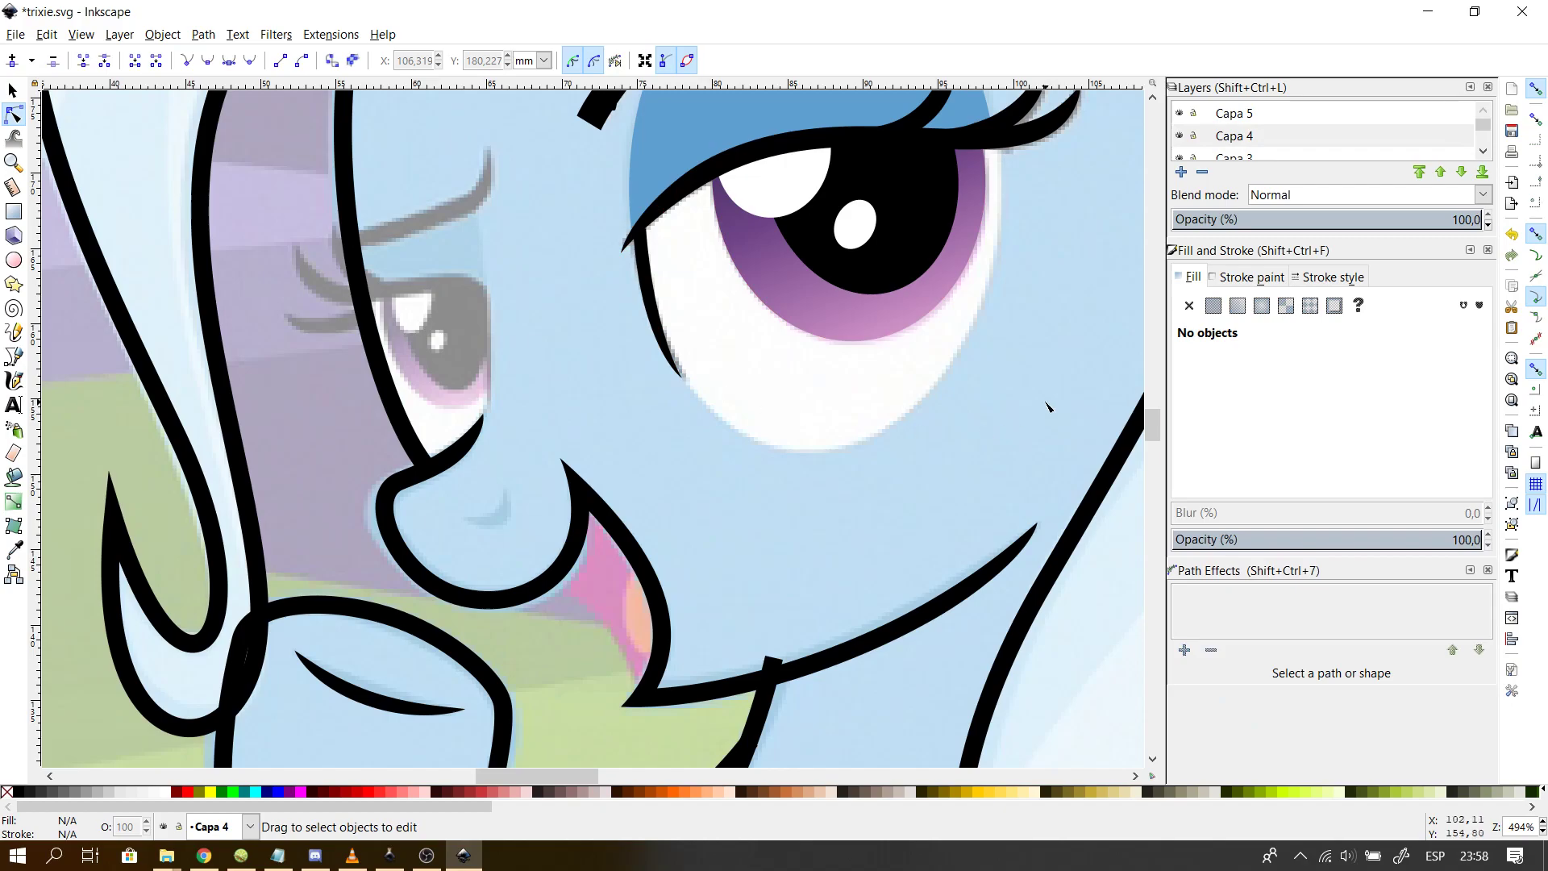
pyautogui.moveTo(1152, 422); pyautogui.dragTo(1152, 414)
pyautogui.click(933, 278)
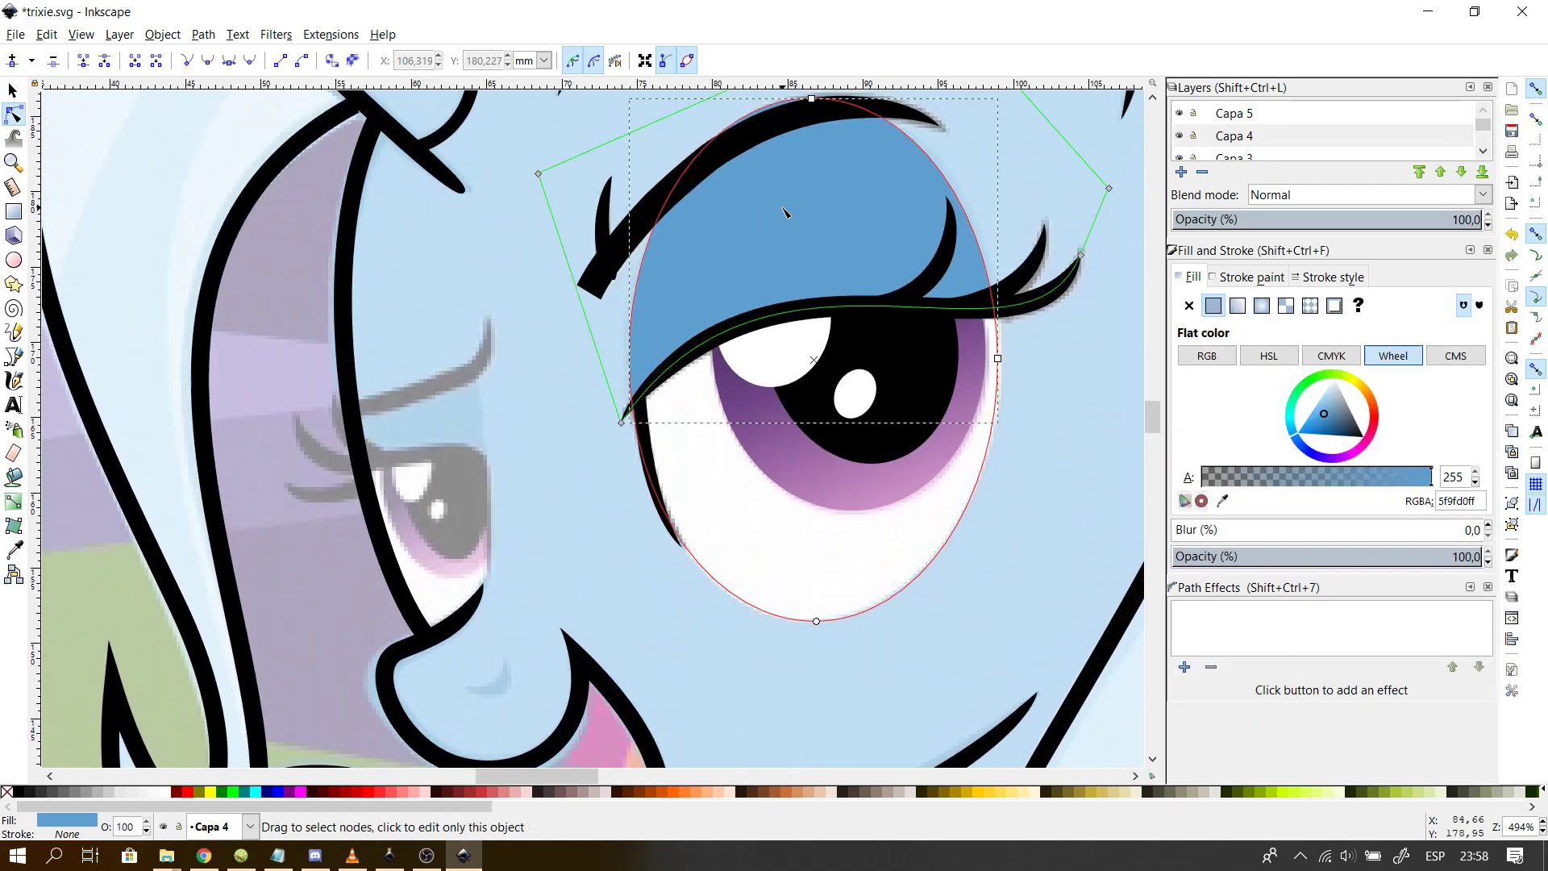
pyautogui.click(657, 235)
pyautogui.click(677, 281)
pyautogui.click(681, 534)
pyautogui.press('Escape')
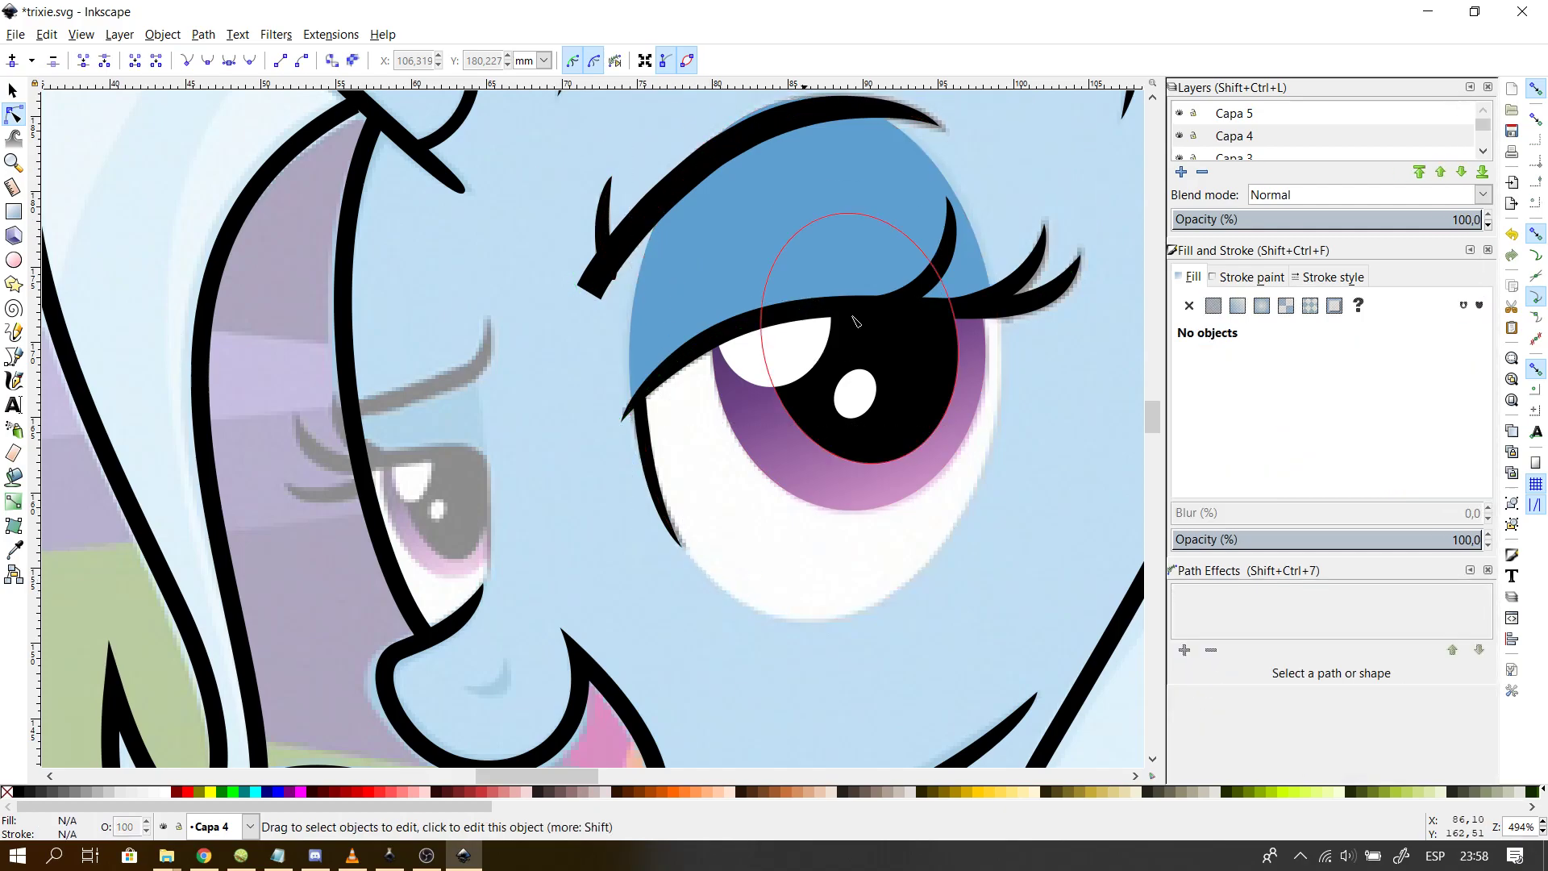
# - Try to shorten the blue eyelid ellipse by pulling its upper edge down, and undo the change
pyautogui.click(836, 214)
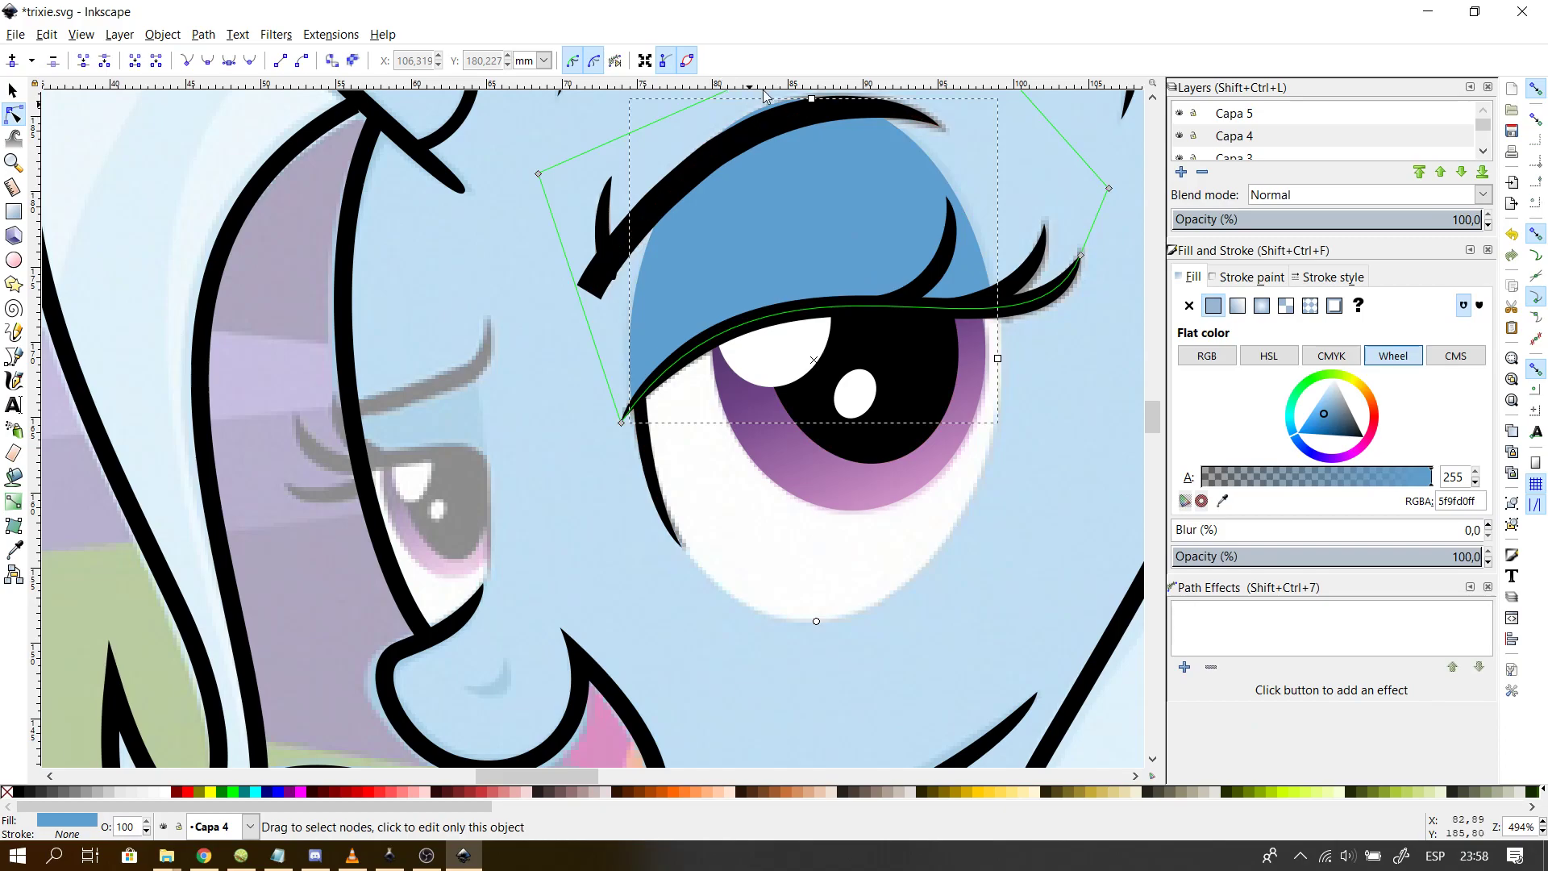
pyautogui.click(812, 104)
pyautogui.click(806, 216)
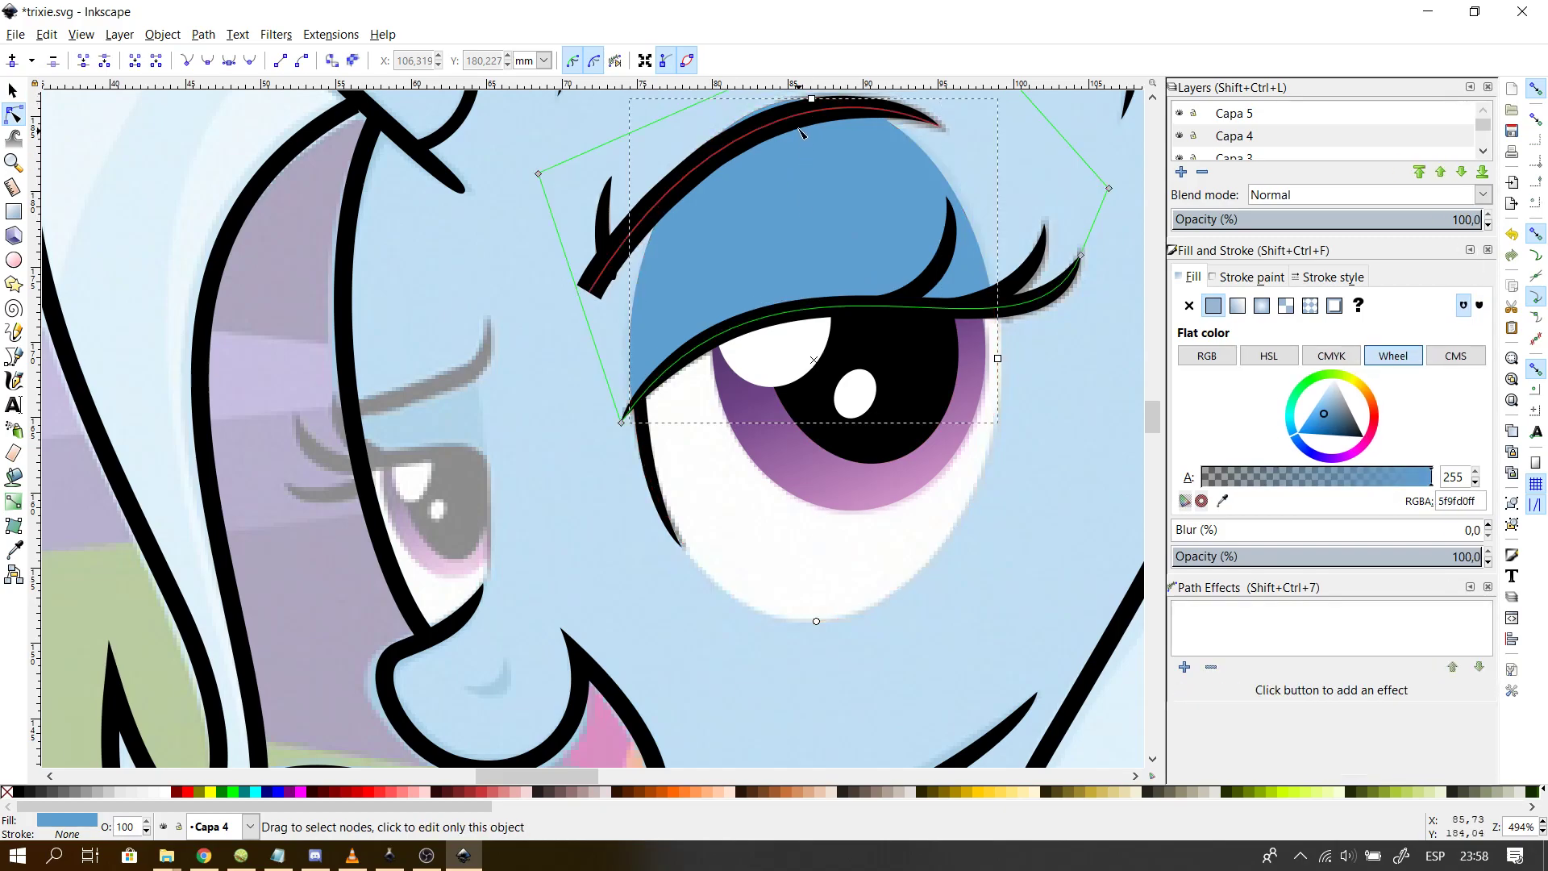
pyautogui.moveTo(810, 101); pyautogui.dragTo(807, 232)
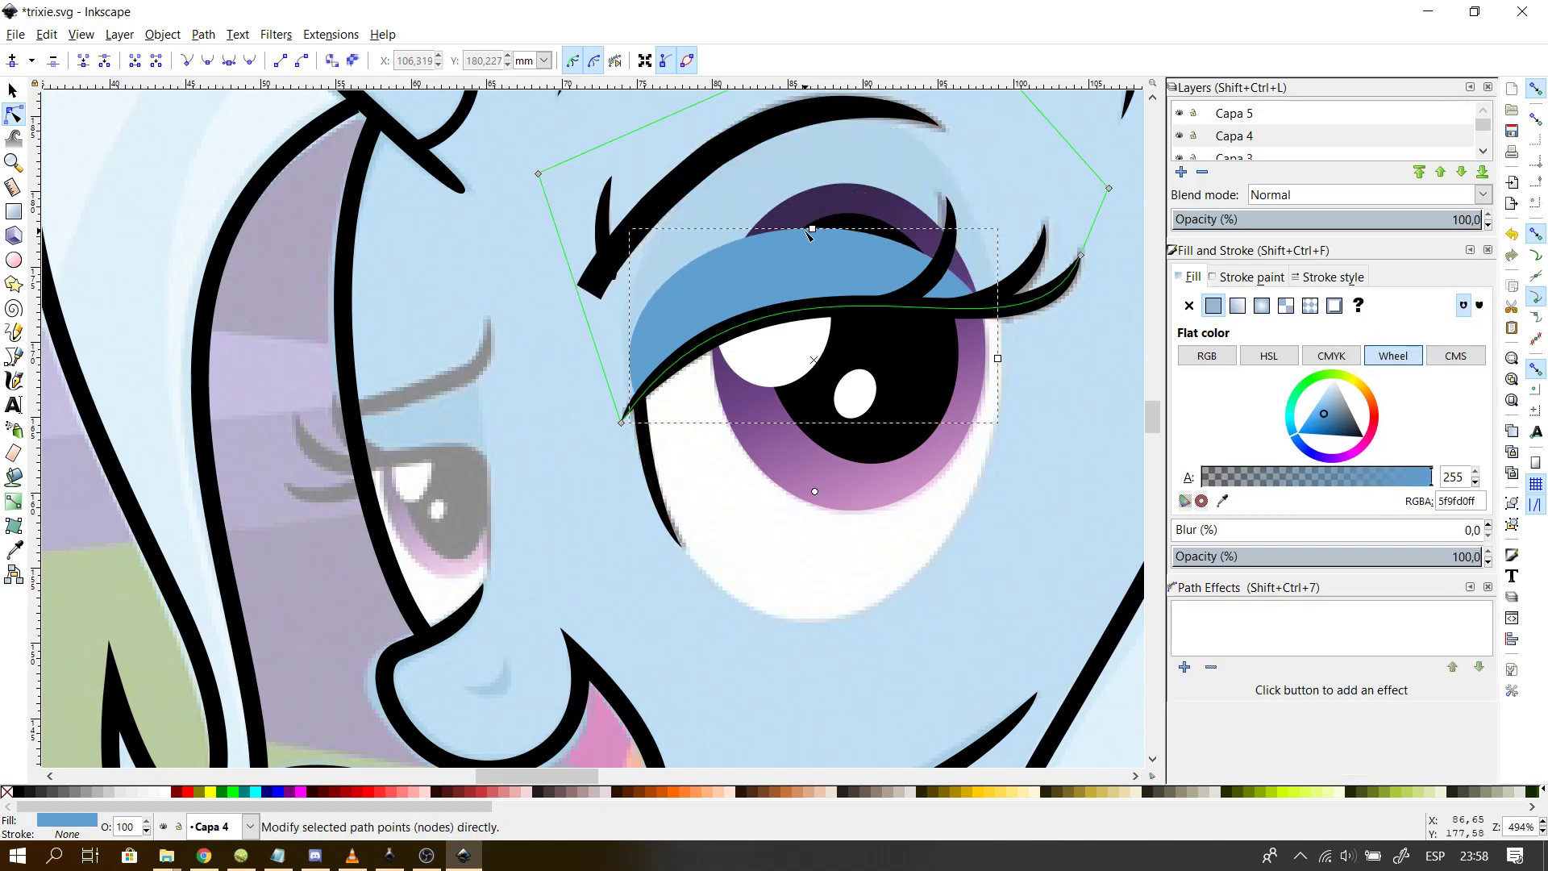
pyautogui.click(820, 183)
pyautogui.hotkey('ctrl', 'z')
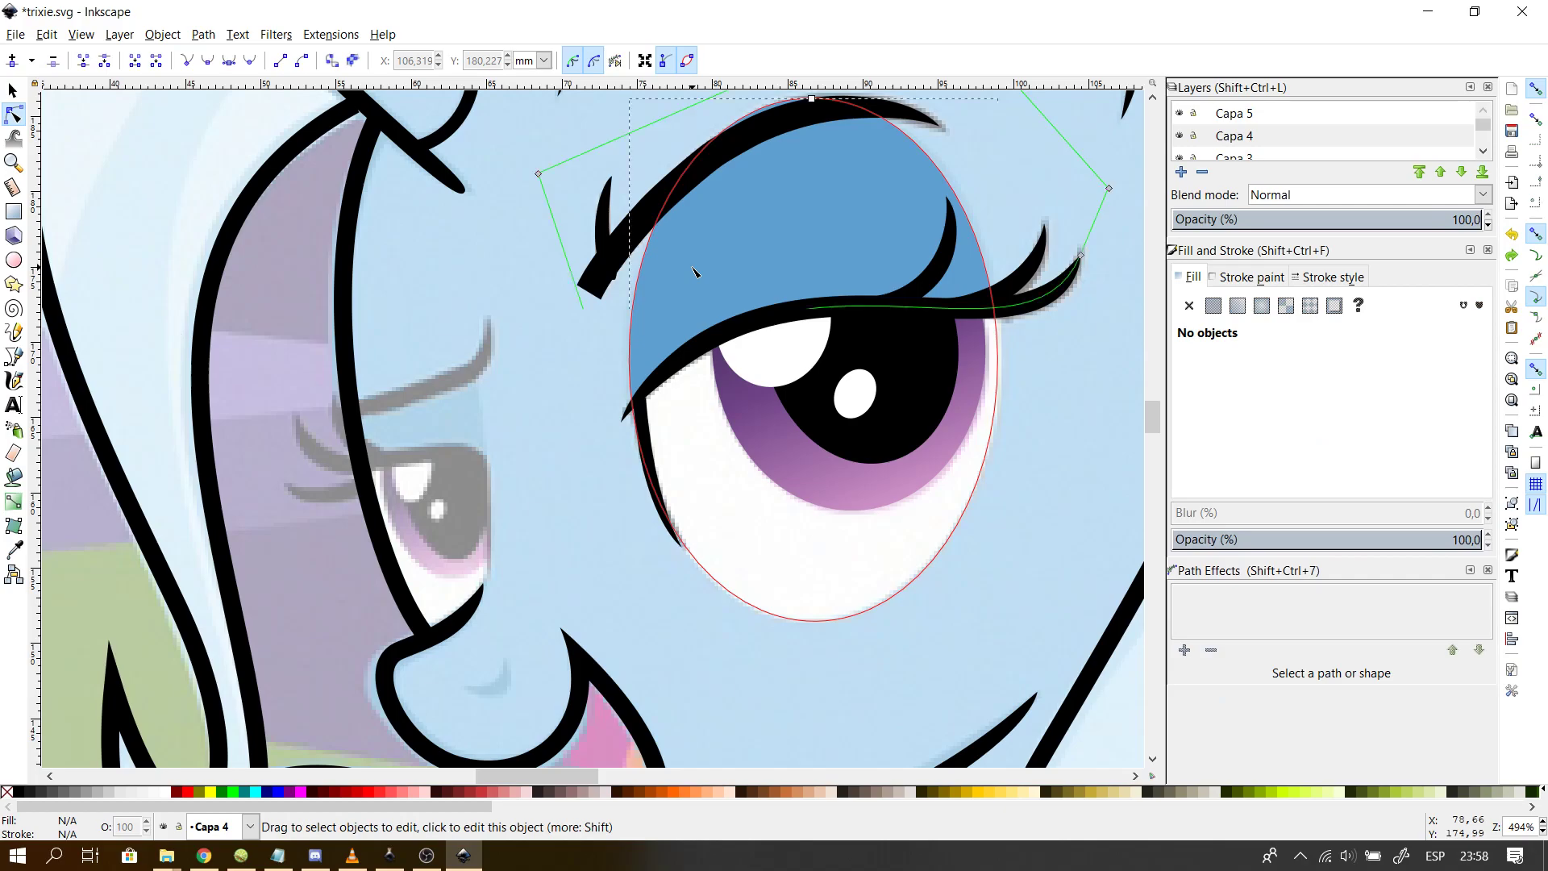
# - Duplicate the clipped blue eyelid of the large eye and move the copy over the small far eye
pyautogui.click(690, 315)
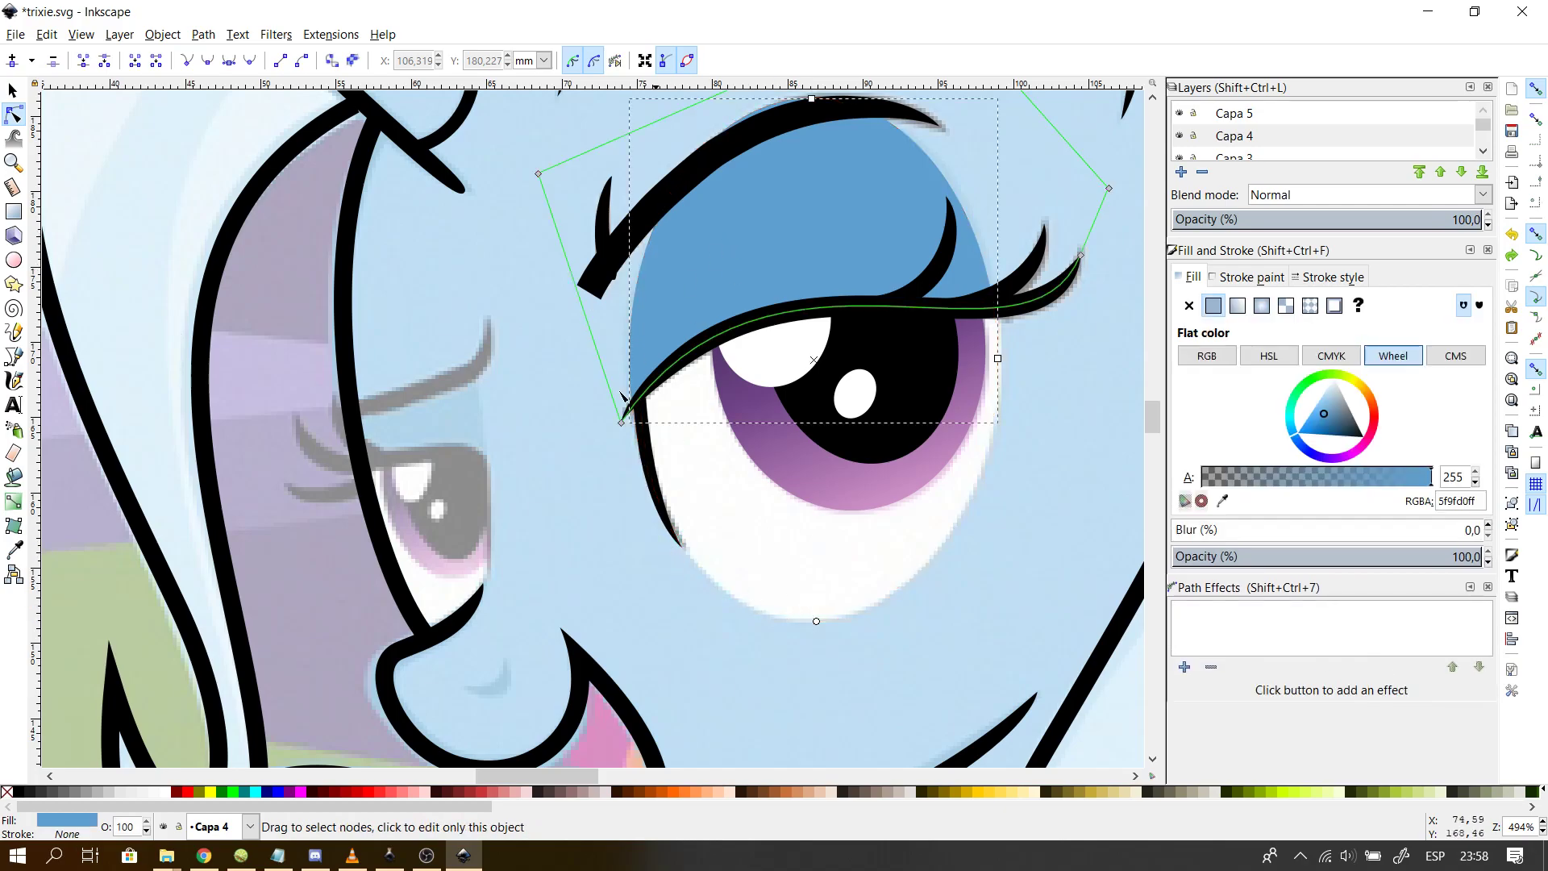
pyautogui.click(770, 673)
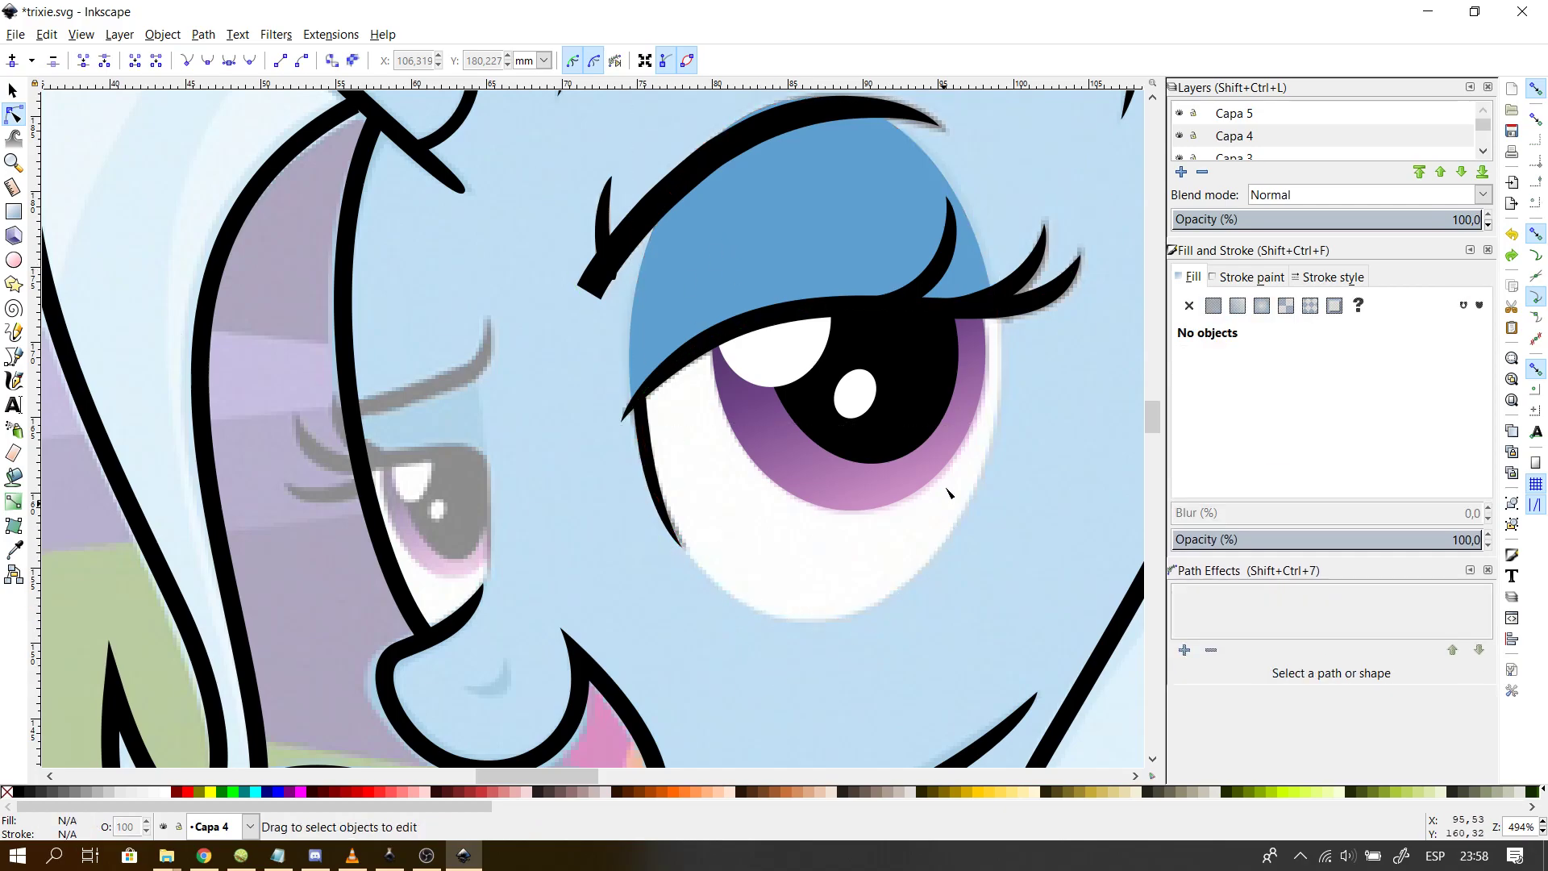
pyautogui.click(778, 229)
pyautogui.press('Home')
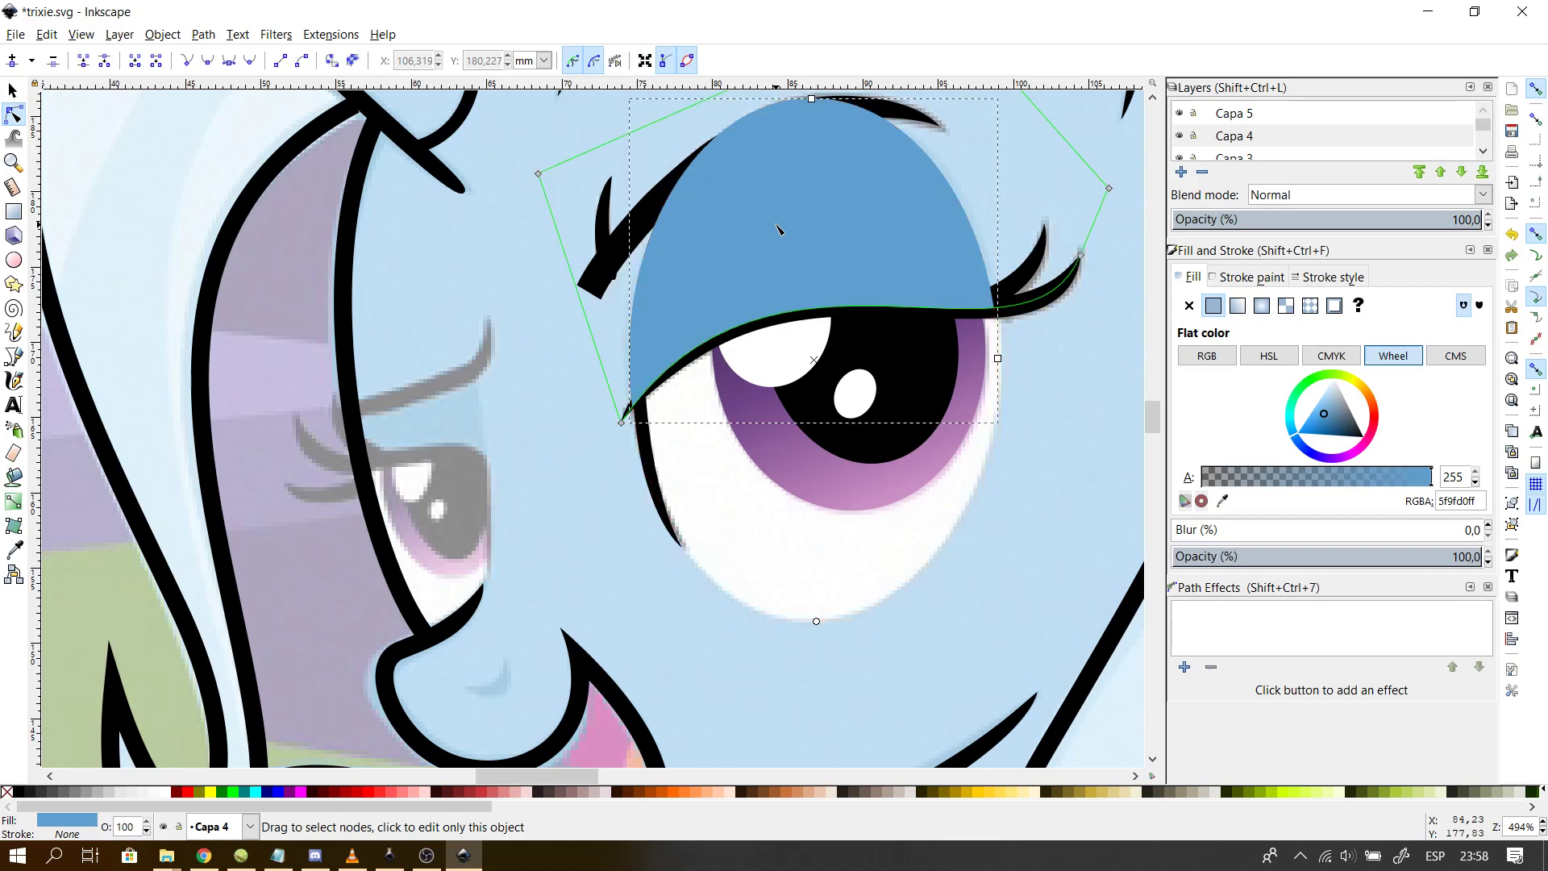
pyautogui.click(15, 90)
pyautogui.moveTo(750, 263); pyautogui.dragTo(321, 423)
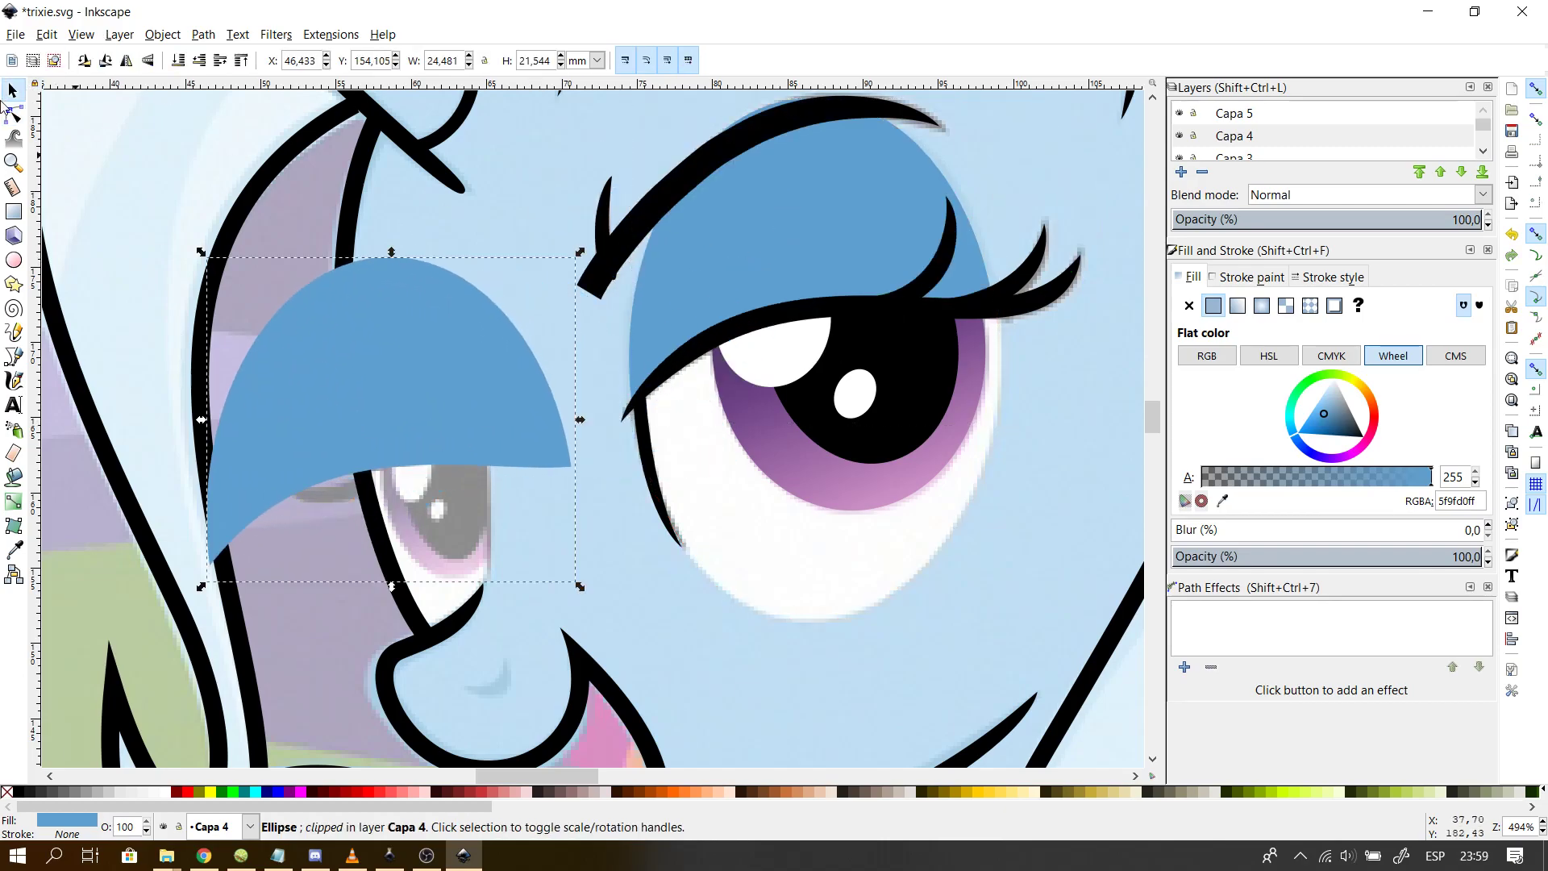
# - Release the clip on the eyelid copy to recover the full blue ellipse
pyautogui.click(14, 114)
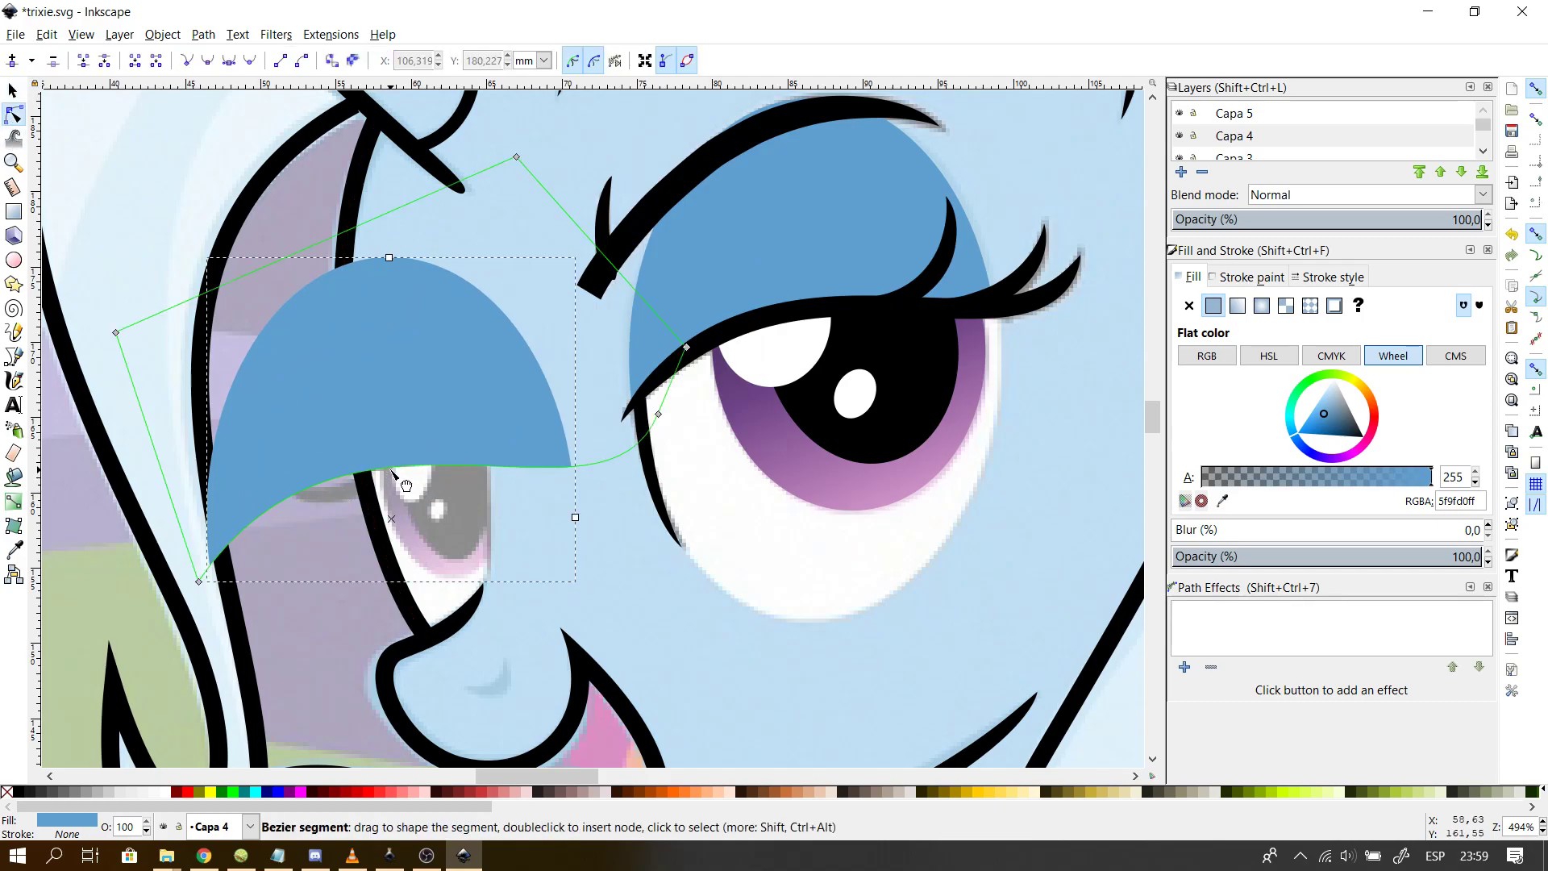
pyautogui.rightClick(392, 474)
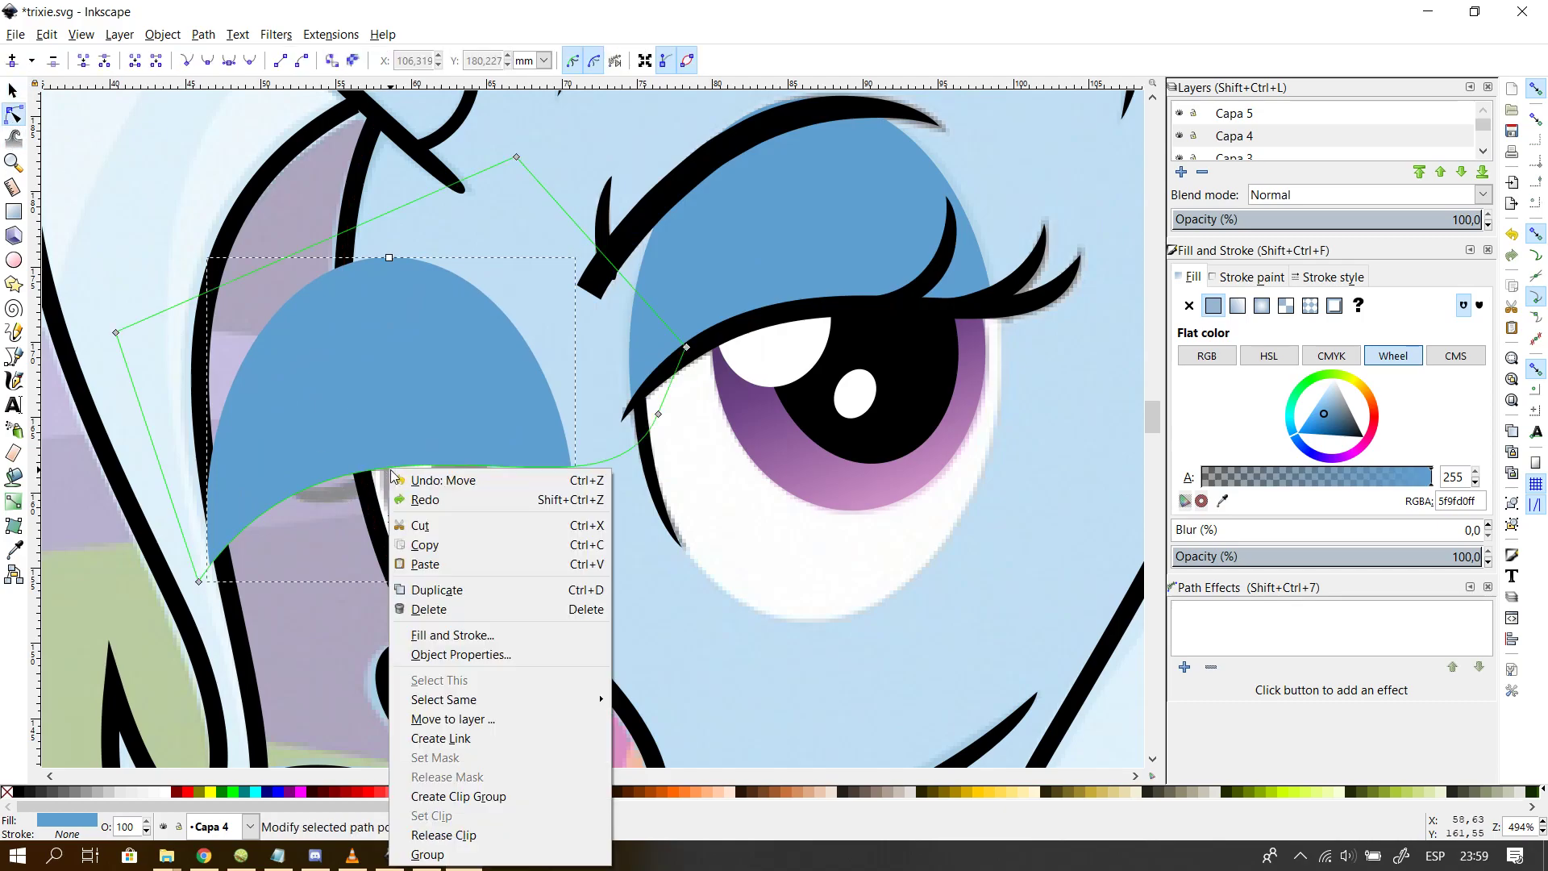
pyautogui.click(443, 835)
# - Try deleting the released ellipse together with its clip outline, and undo the deletion
pyautogui.click(161, 312)
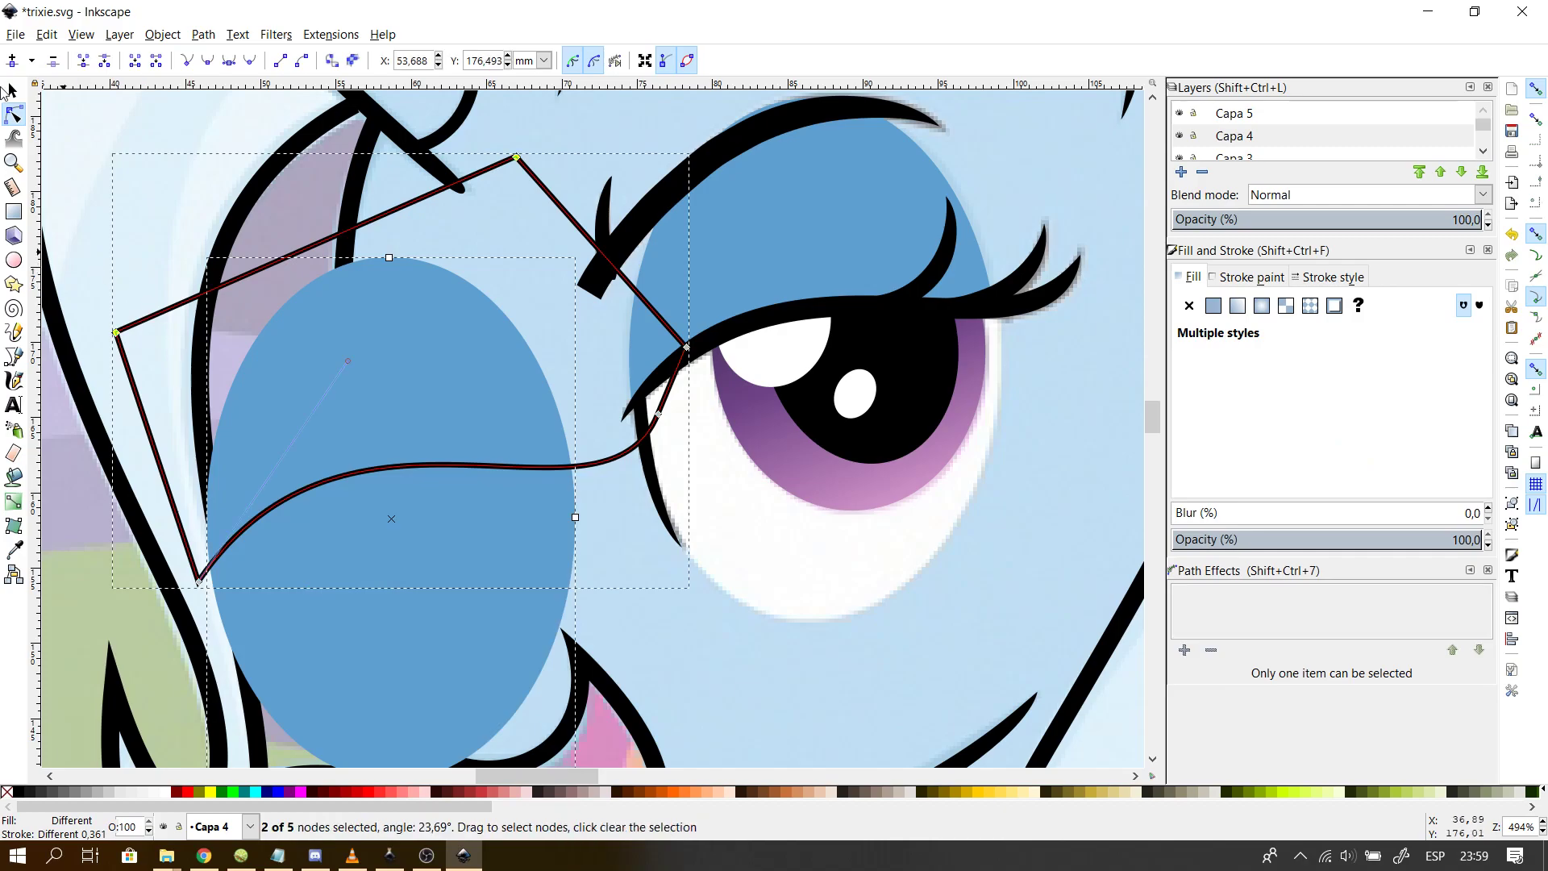
pyautogui.click(13, 90)
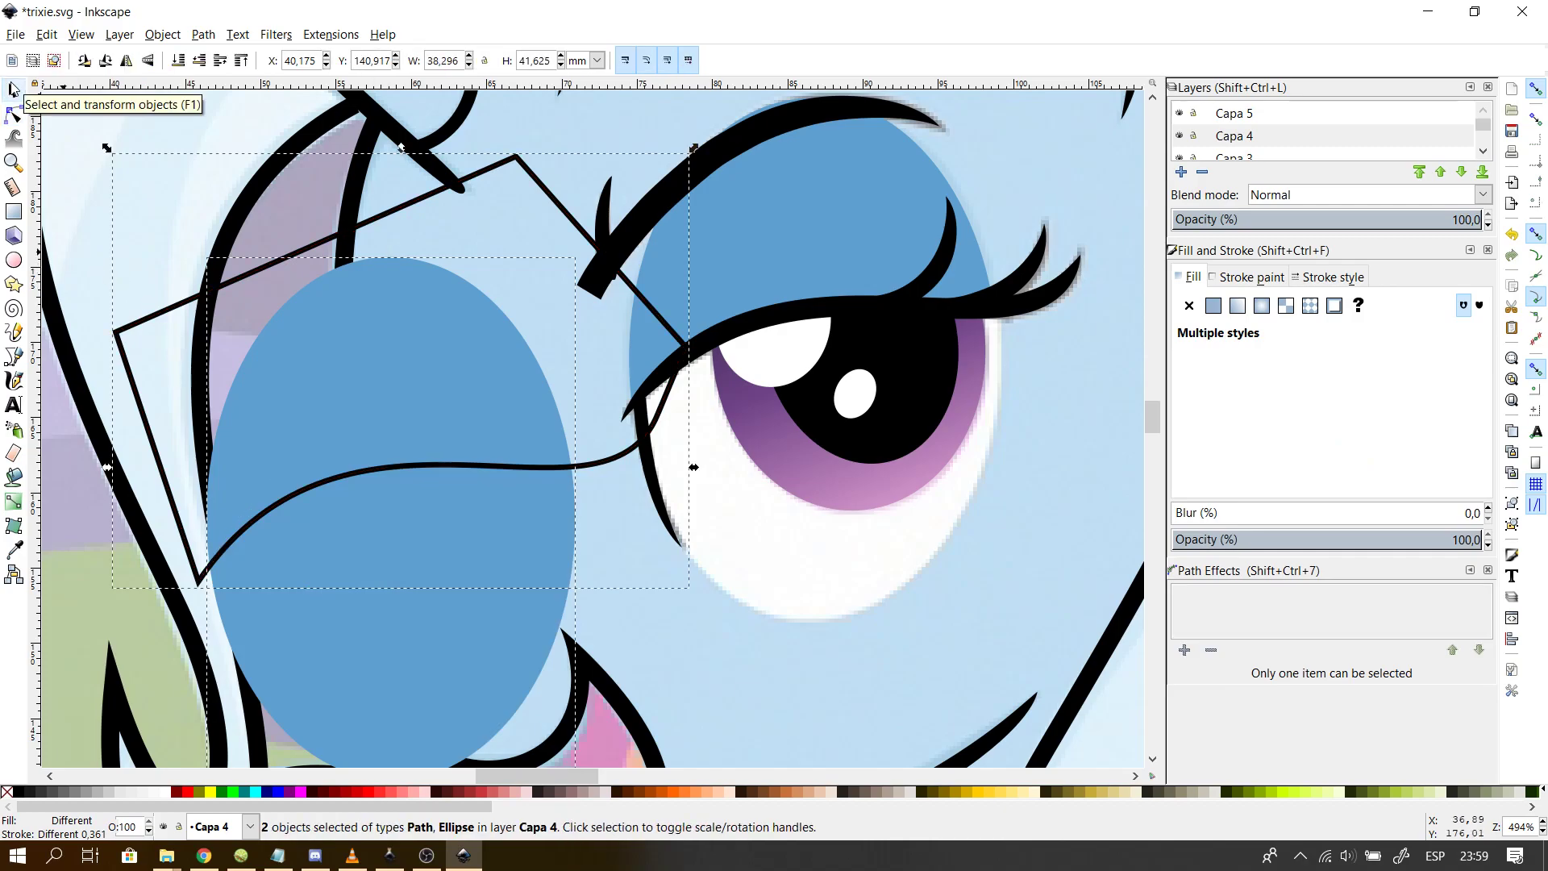
pyautogui.press('Delete')
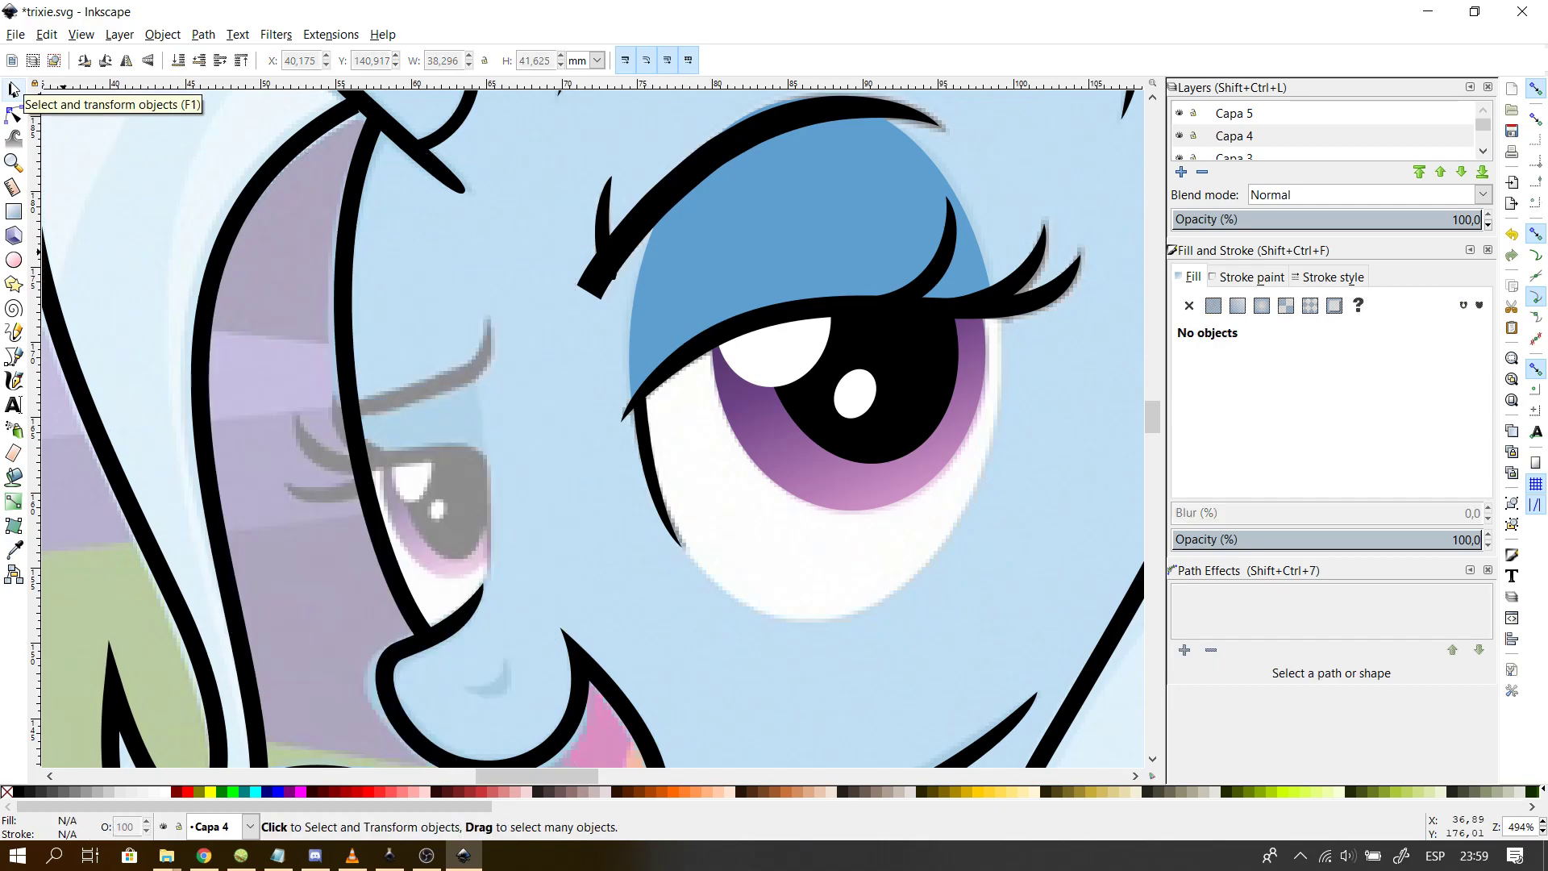
pyautogui.hotkey('ctrl', 'z')
# - Delete only the released clip outline that crosses the blue ellipse
pyautogui.click(14, 117)
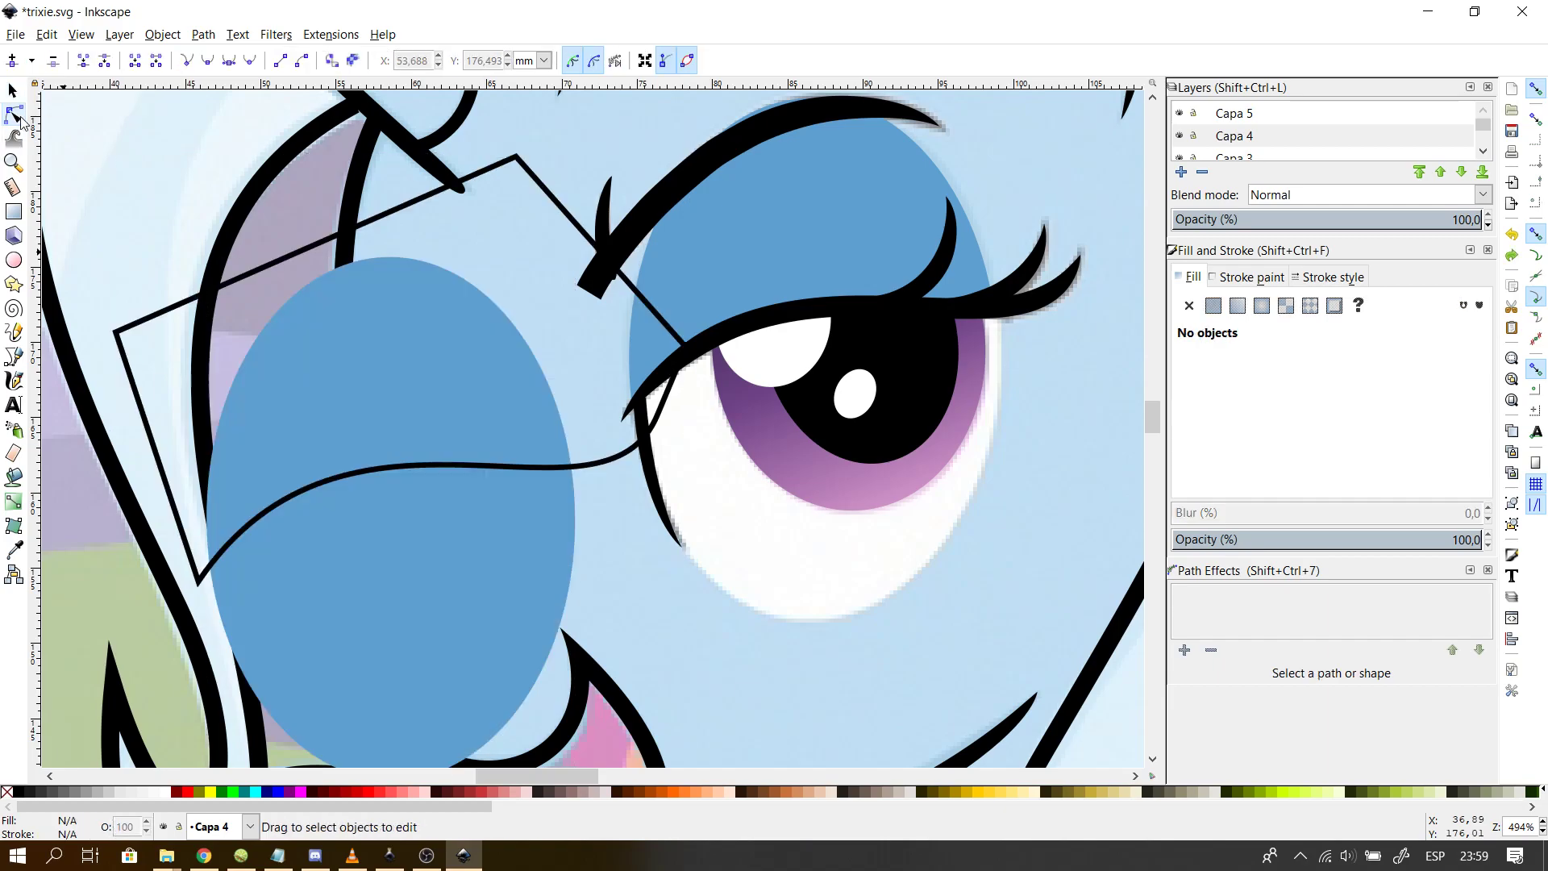
pyautogui.click(148, 314)
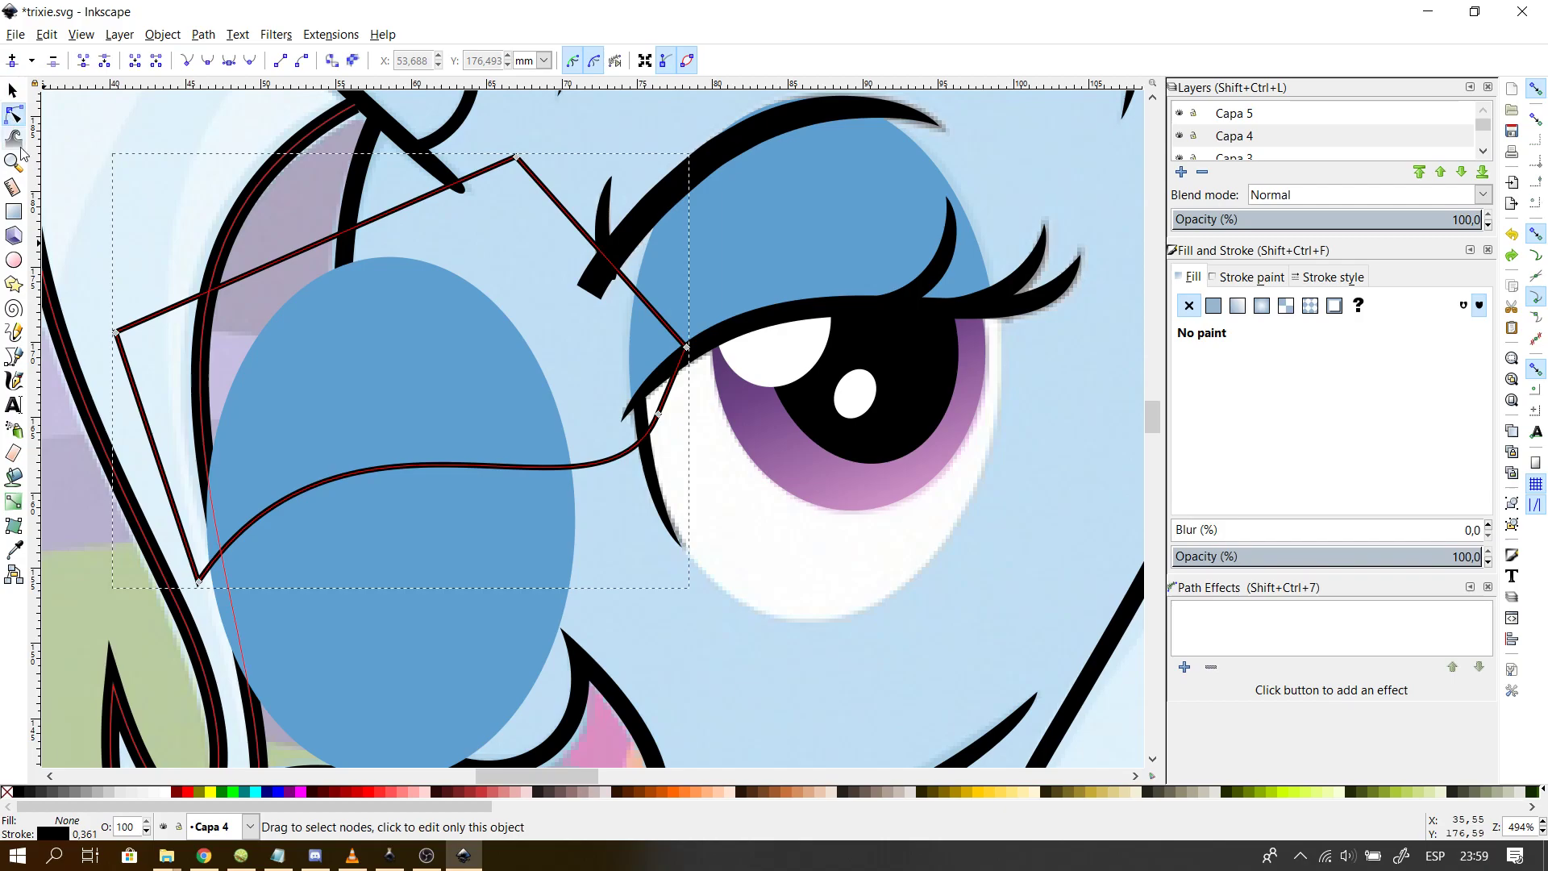
pyautogui.click(13, 89)
pyautogui.press('Escape')
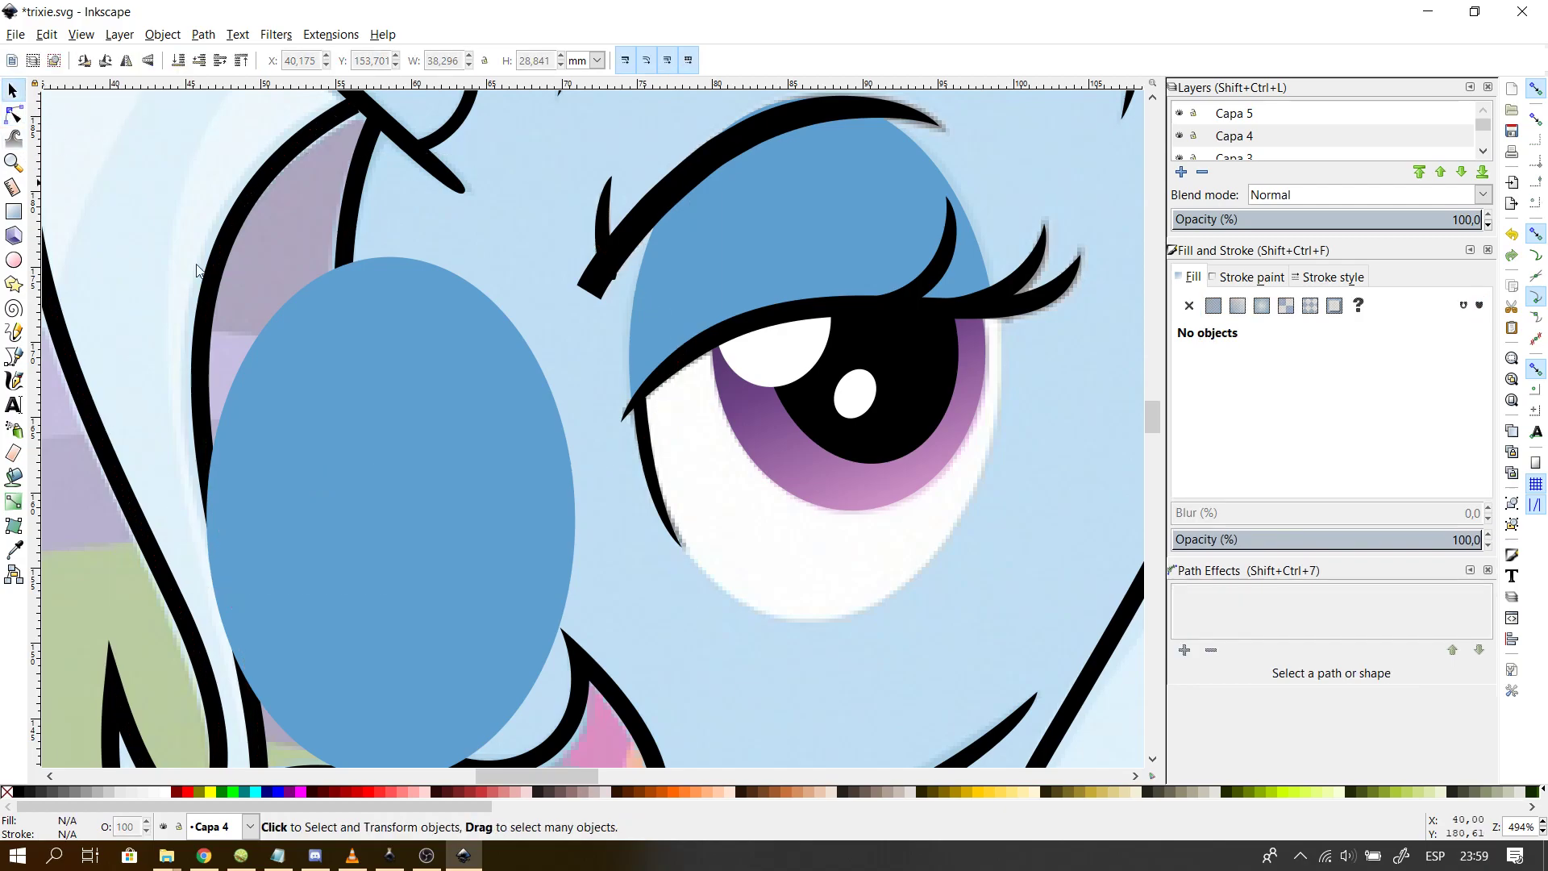
# - Move the blue ellipse over the large eye and change its flat fill to opaque white (ffffffff)
pyautogui.click(418, 508)
pyautogui.moveTo(417, 505); pyautogui.dragTo(824, 357)
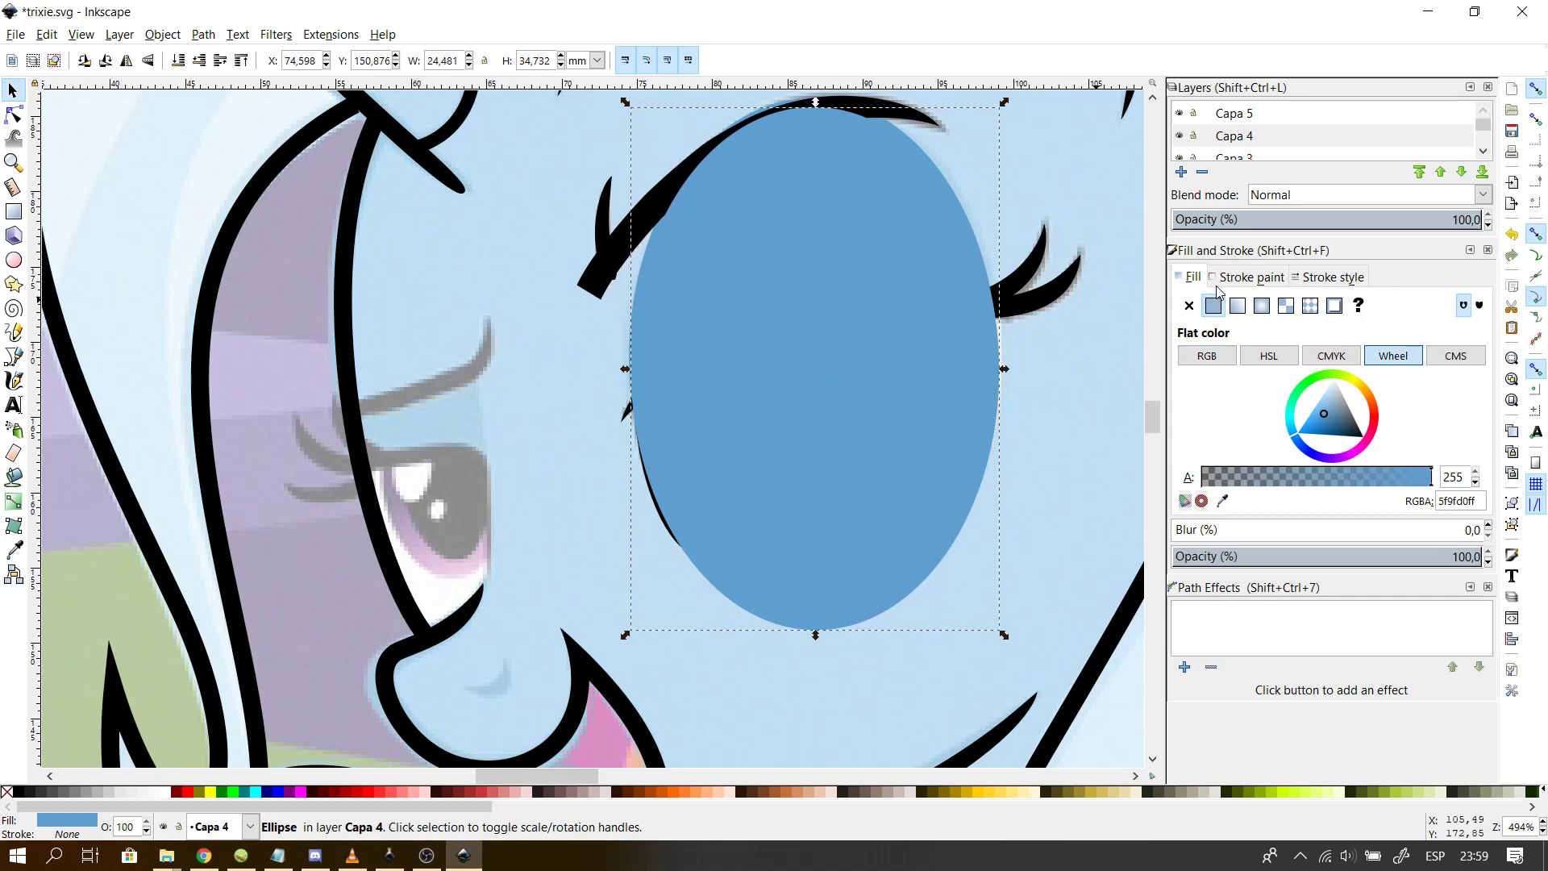
pyautogui.click(1242, 278)
pyautogui.click(1190, 279)
pyautogui.click(1304, 425)
pyautogui.click(1334, 378)
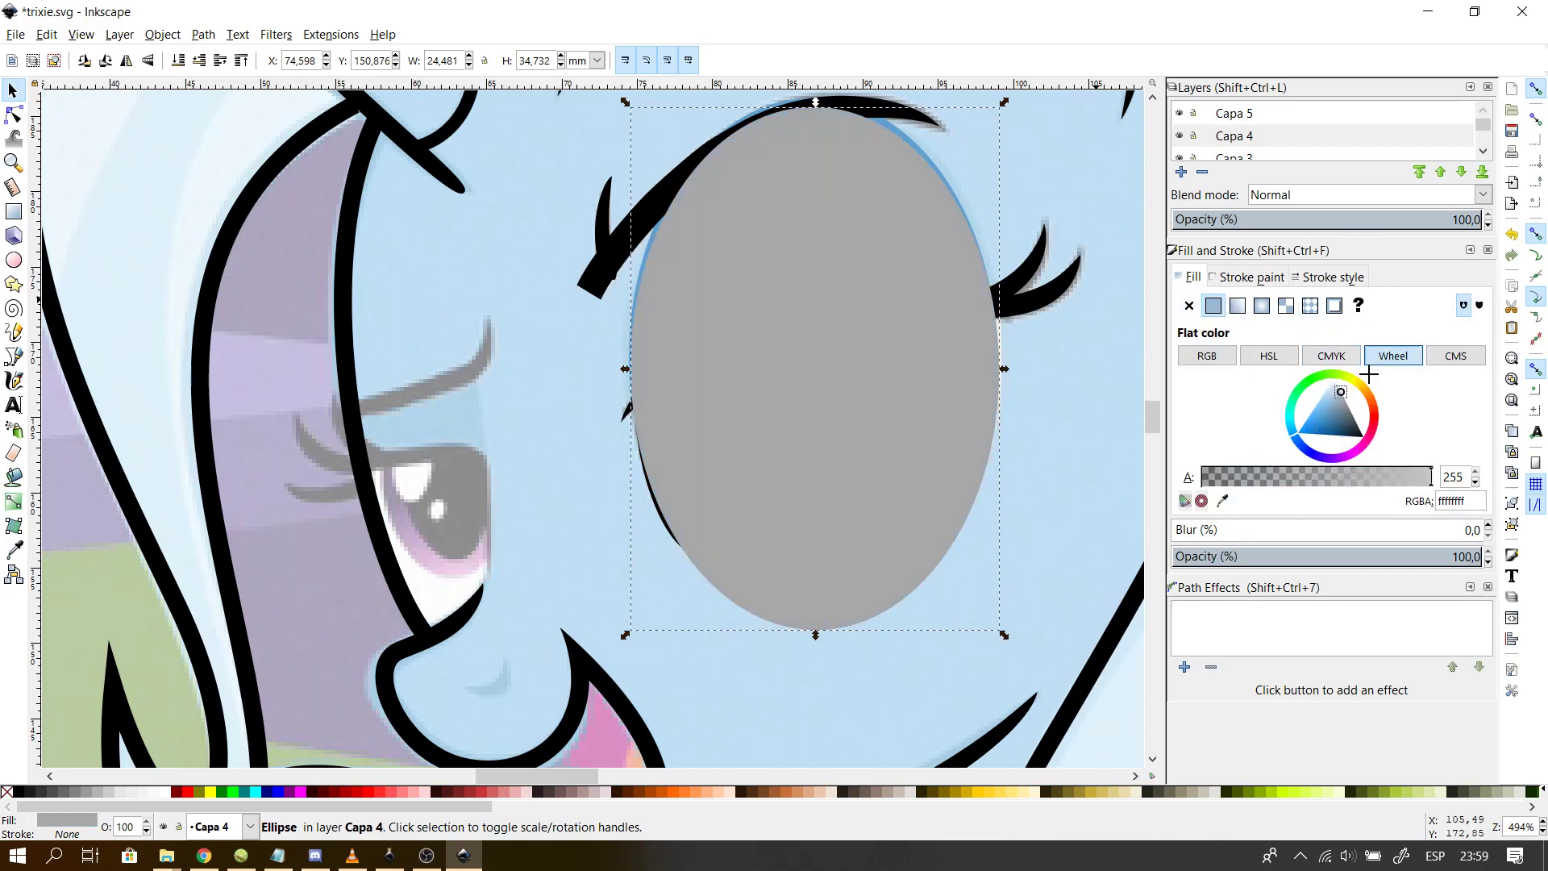
pyautogui.moveTo(1336, 418); pyautogui.dragTo(1338, 359)
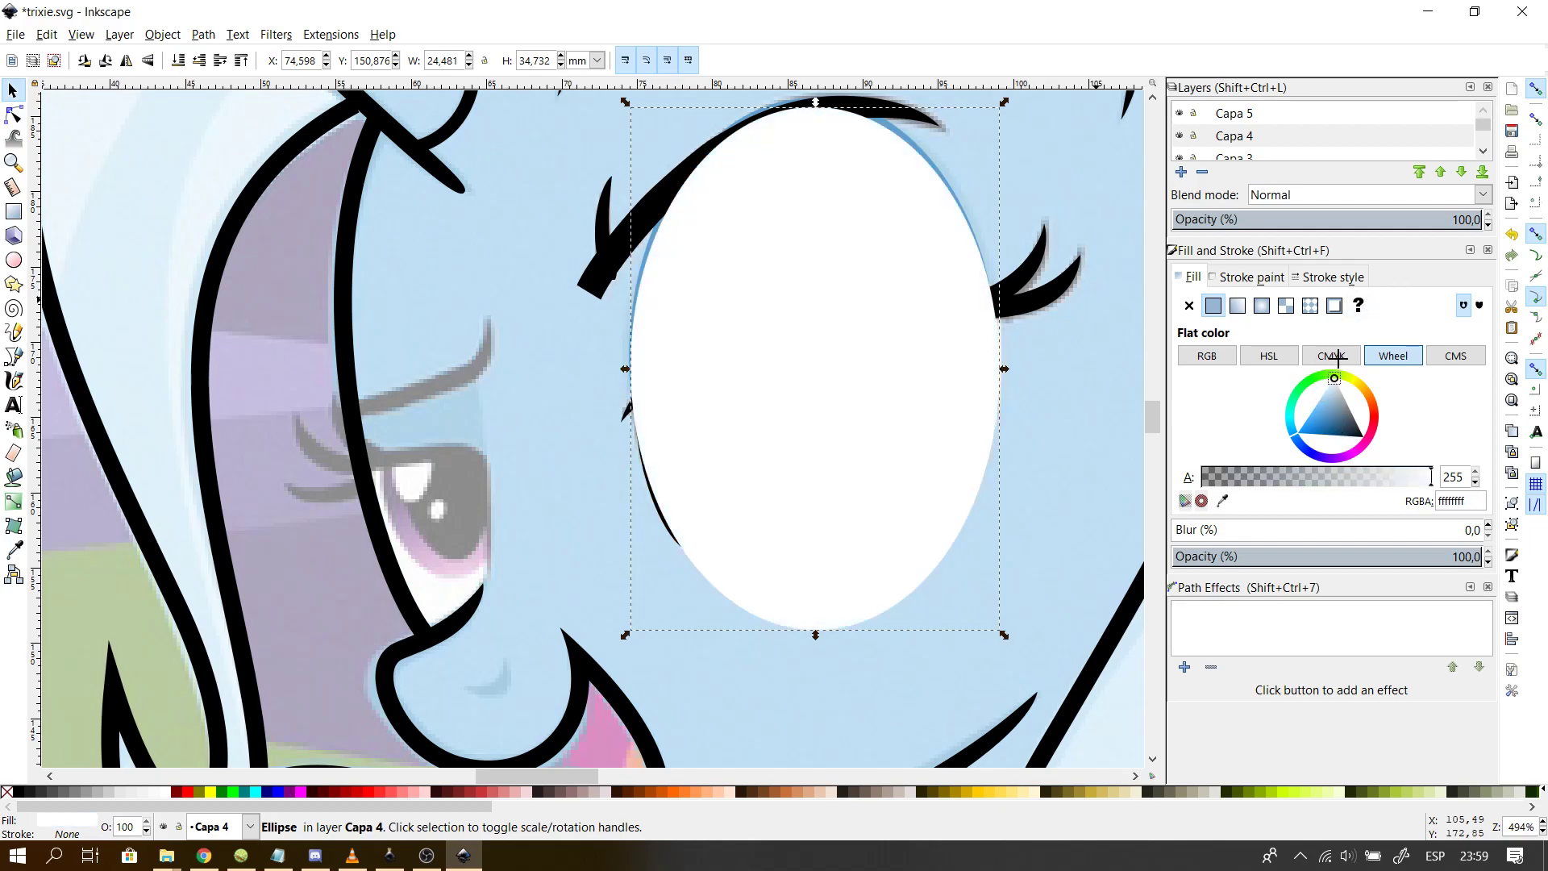
# - Lower the white ellipse to the bottom of layer Capa 4, behind the iris, eyelid and lashes
pyautogui.click(80, 35)
pyautogui.click(81, 34)
pyautogui.click(162, 36)
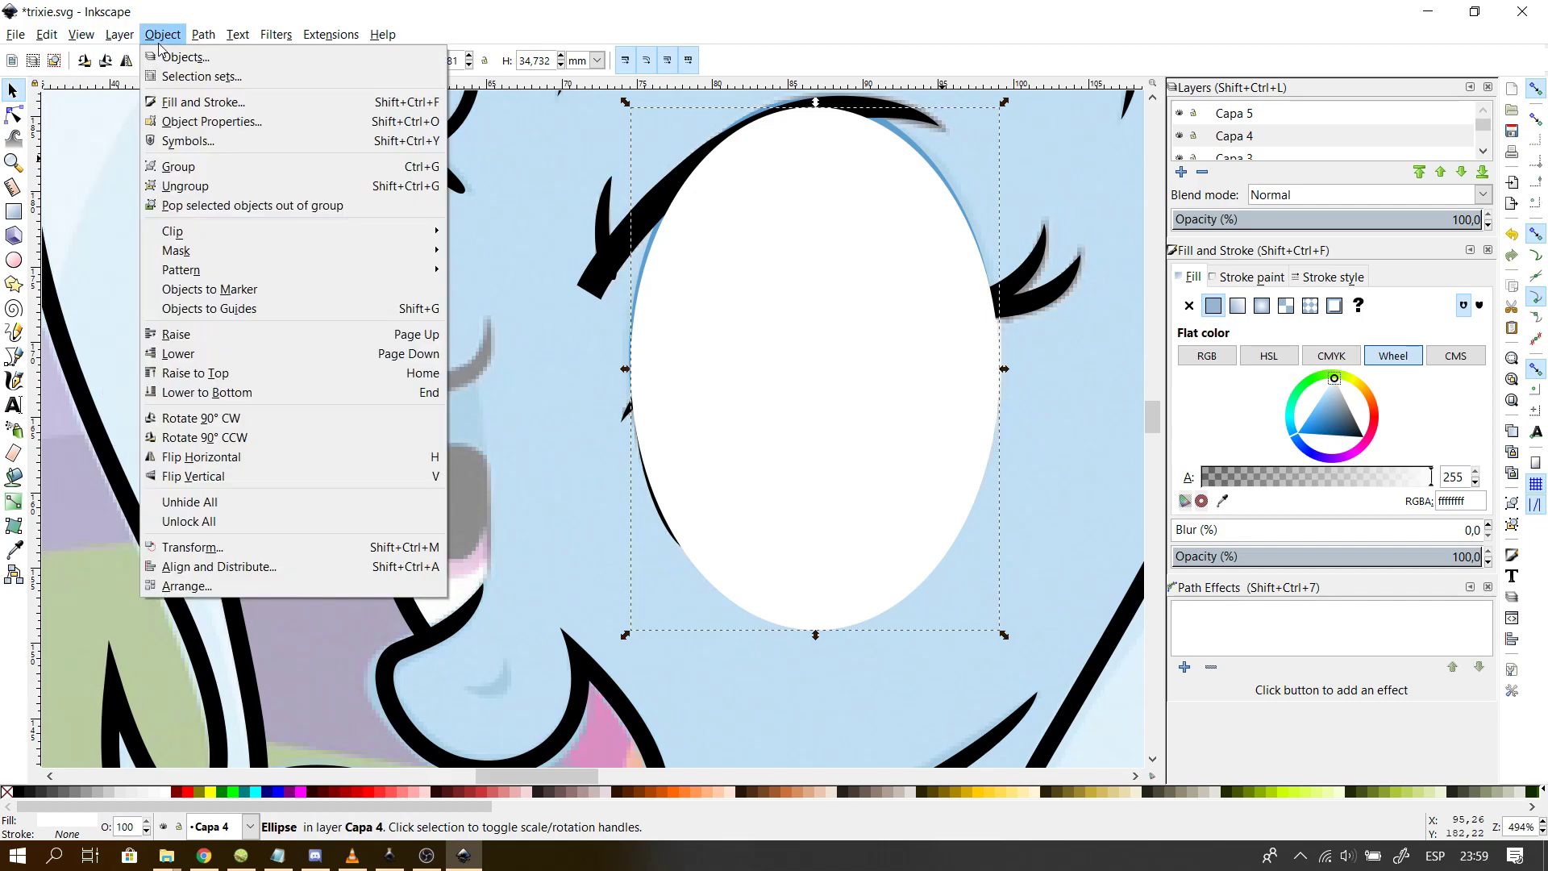
pyautogui.click(208, 393)
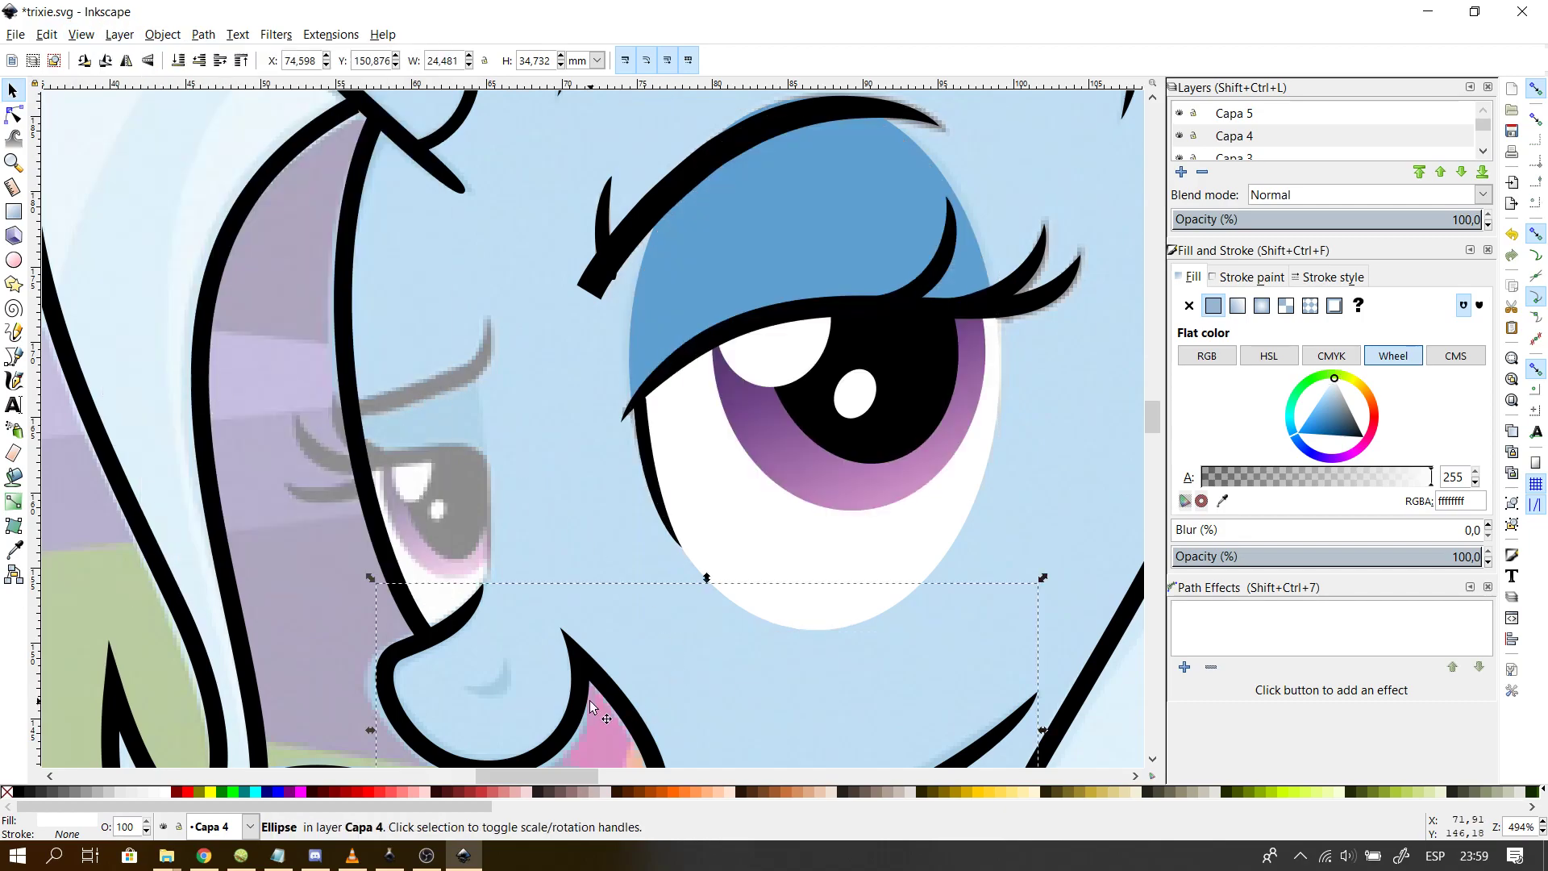
pyautogui.click(590, 701)
pyautogui.click(977, 512)
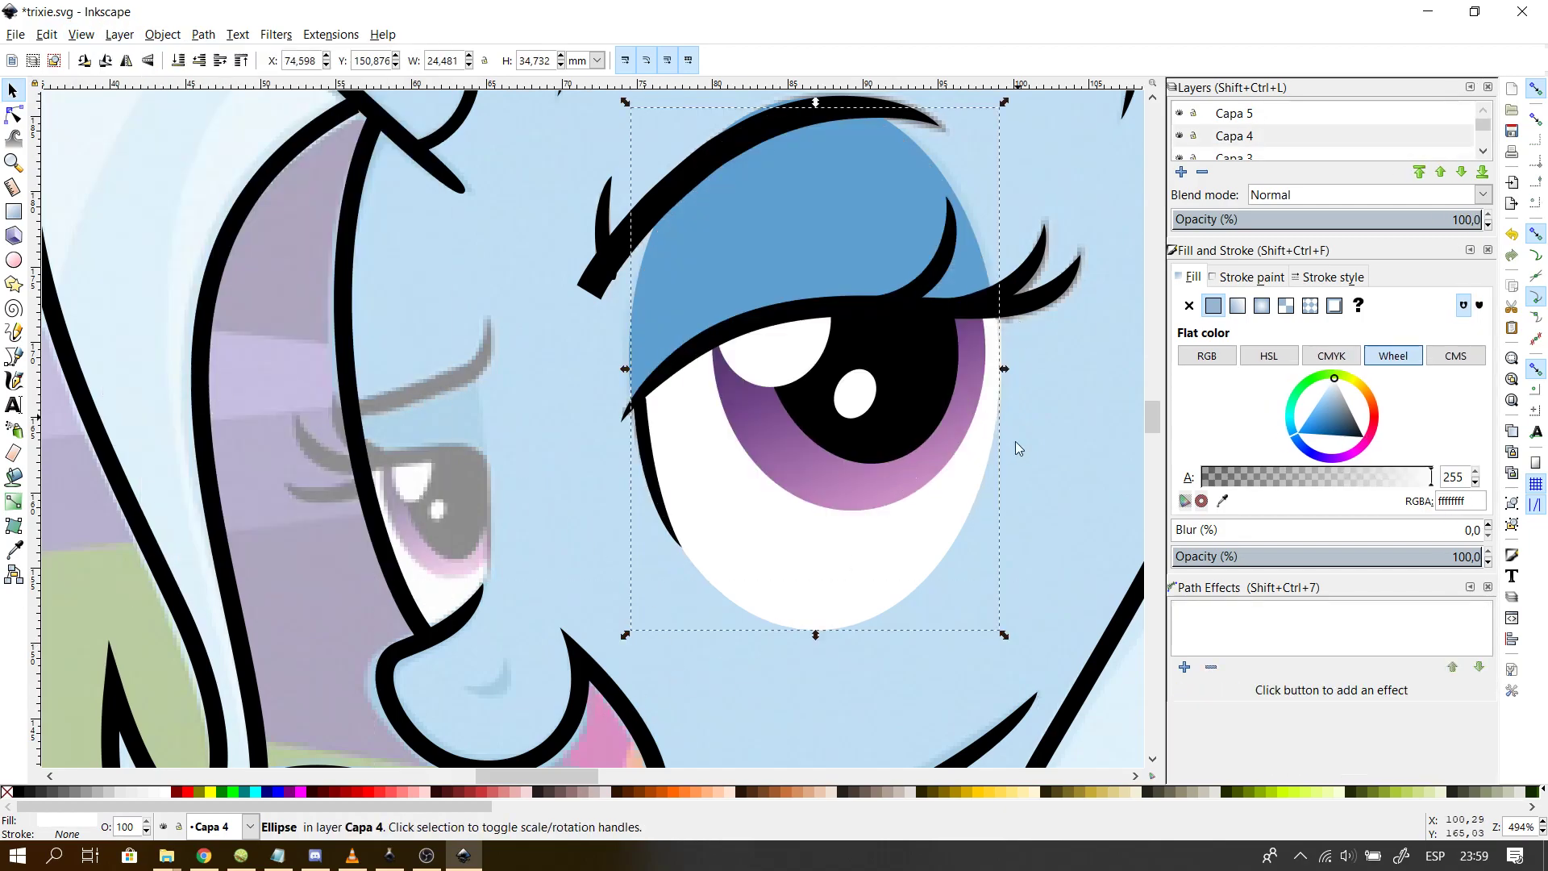
pyautogui.click(543, 553)
# - Compare layer Capa 4 with the reference and shift the white eye ellipse to about X 74.49, Y 151.20 mm
pyautogui.scroll(-2, 544, 553)
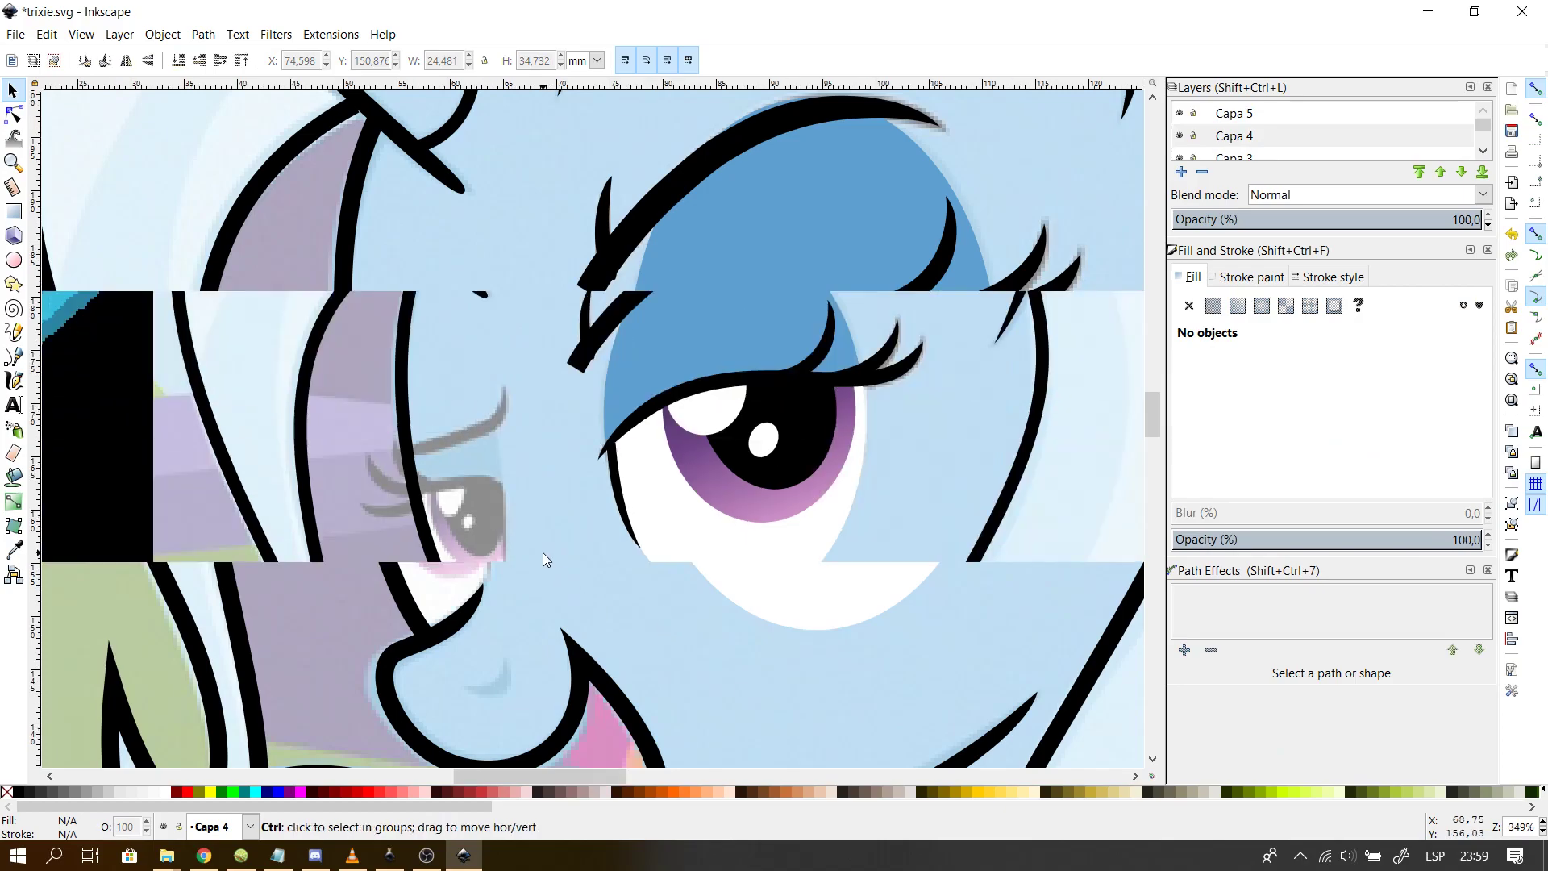
pyautogui.click(1181, 136)
pyautogui.click(1181, 136)
pyautogui.click(1181, 137)
pyautogui.click(1182, 138)
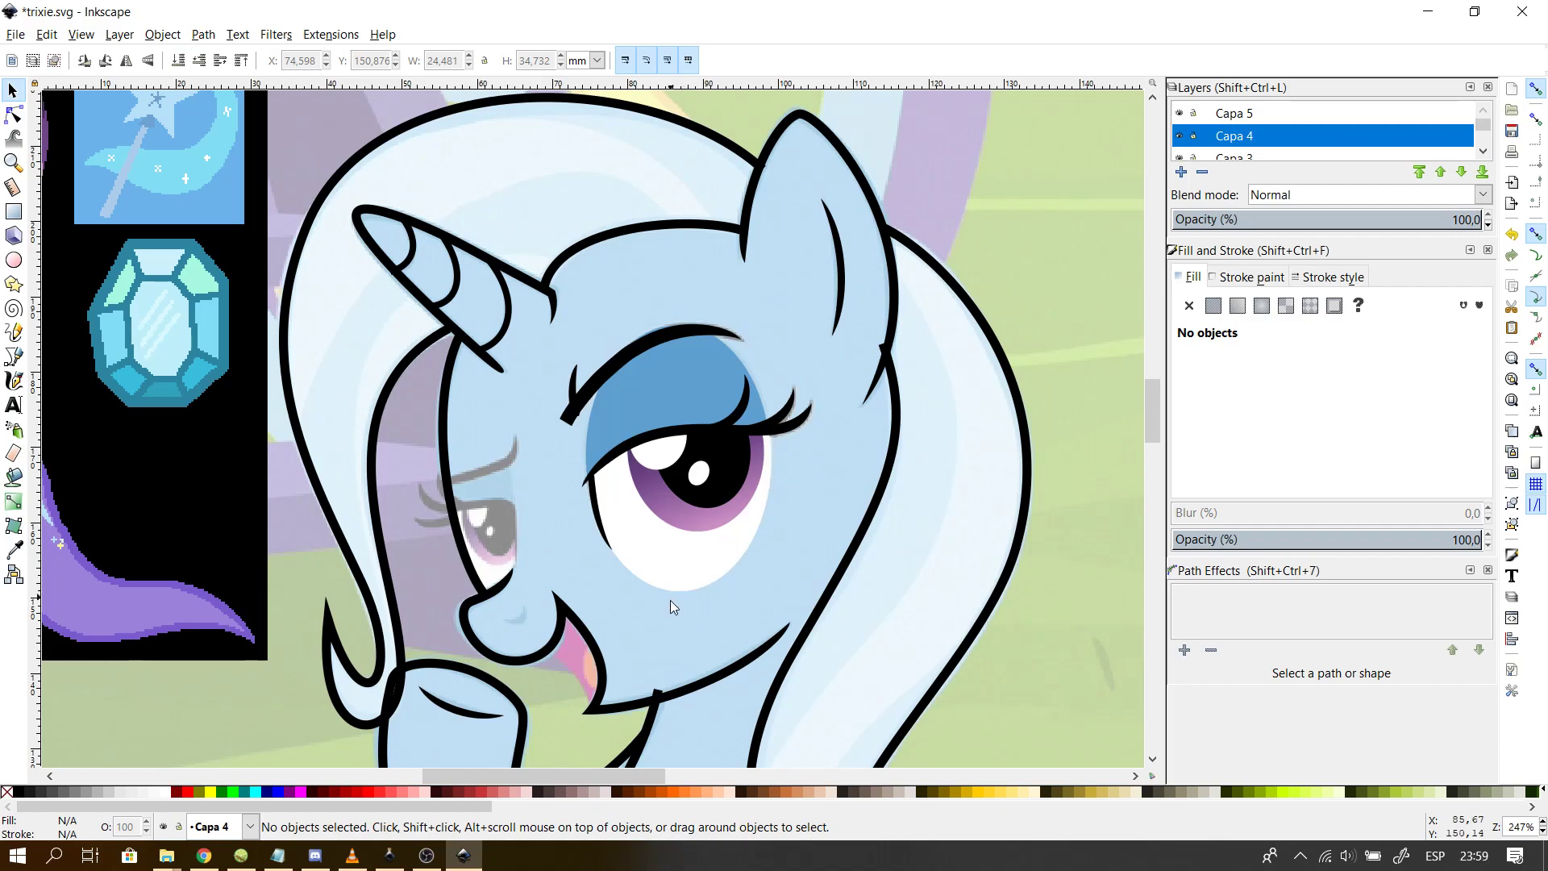
pyautogui.click(685, 587)
pyautogui.moveTo(687, 568); pyautogui.dragTo(682, 562)
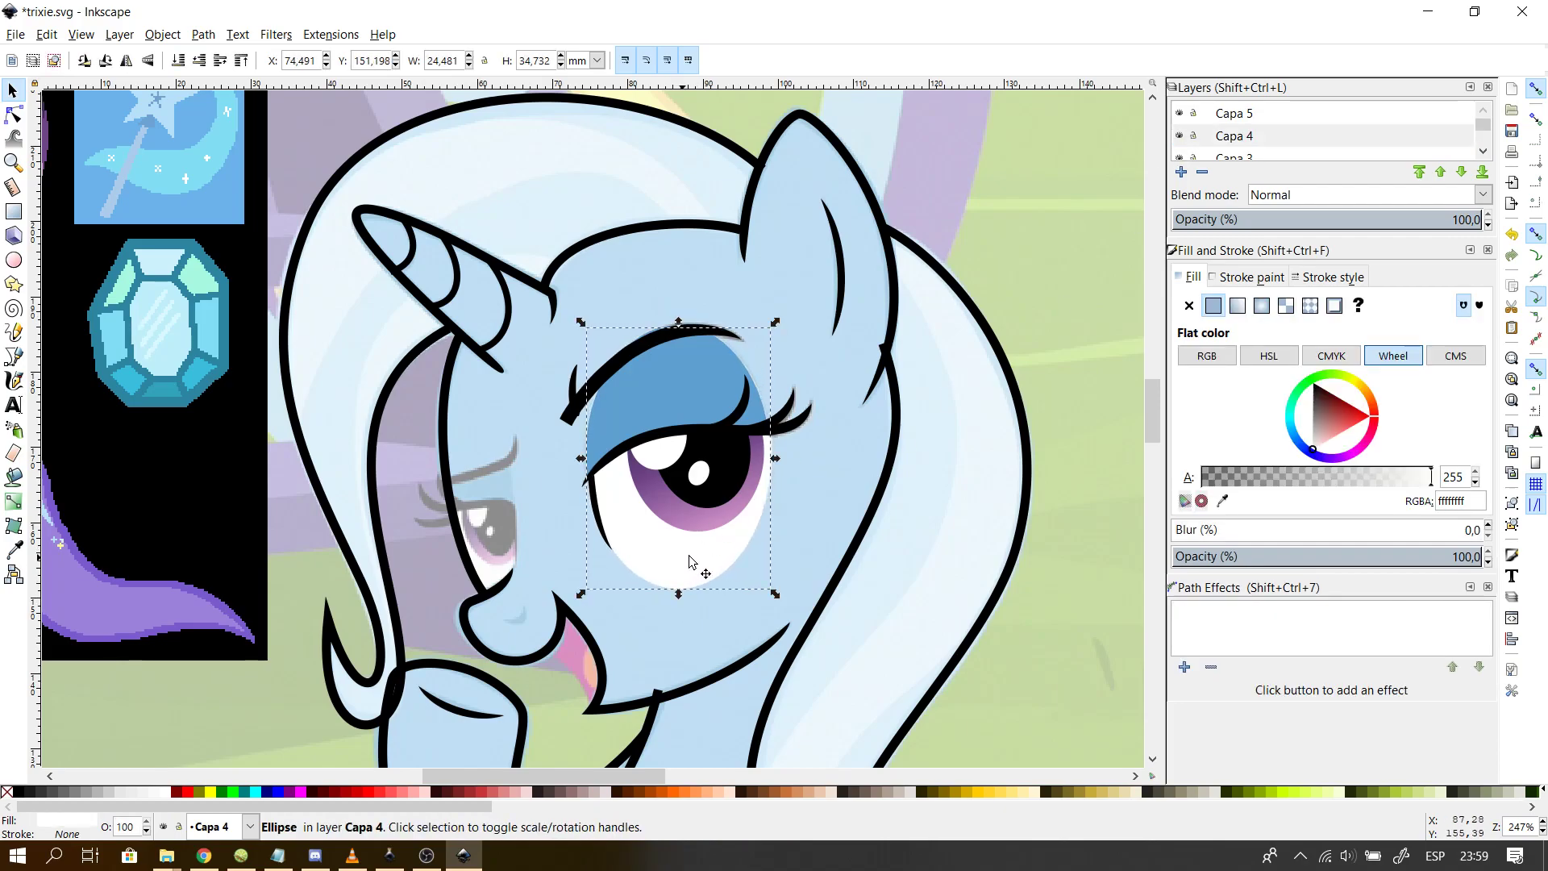
# - Switch layer Capa 4 off and on to check the white of the large eye against the reference image
pyautogui.click(1182, 137)
pyautogui.click(1181, 137)
pyautogui.click(1182, 137)
pyautogui.click(1181, 138)
pyautogui.click(1181, 138)
pyautogui.click(1181, 138)
pyautogui.press('Escape')
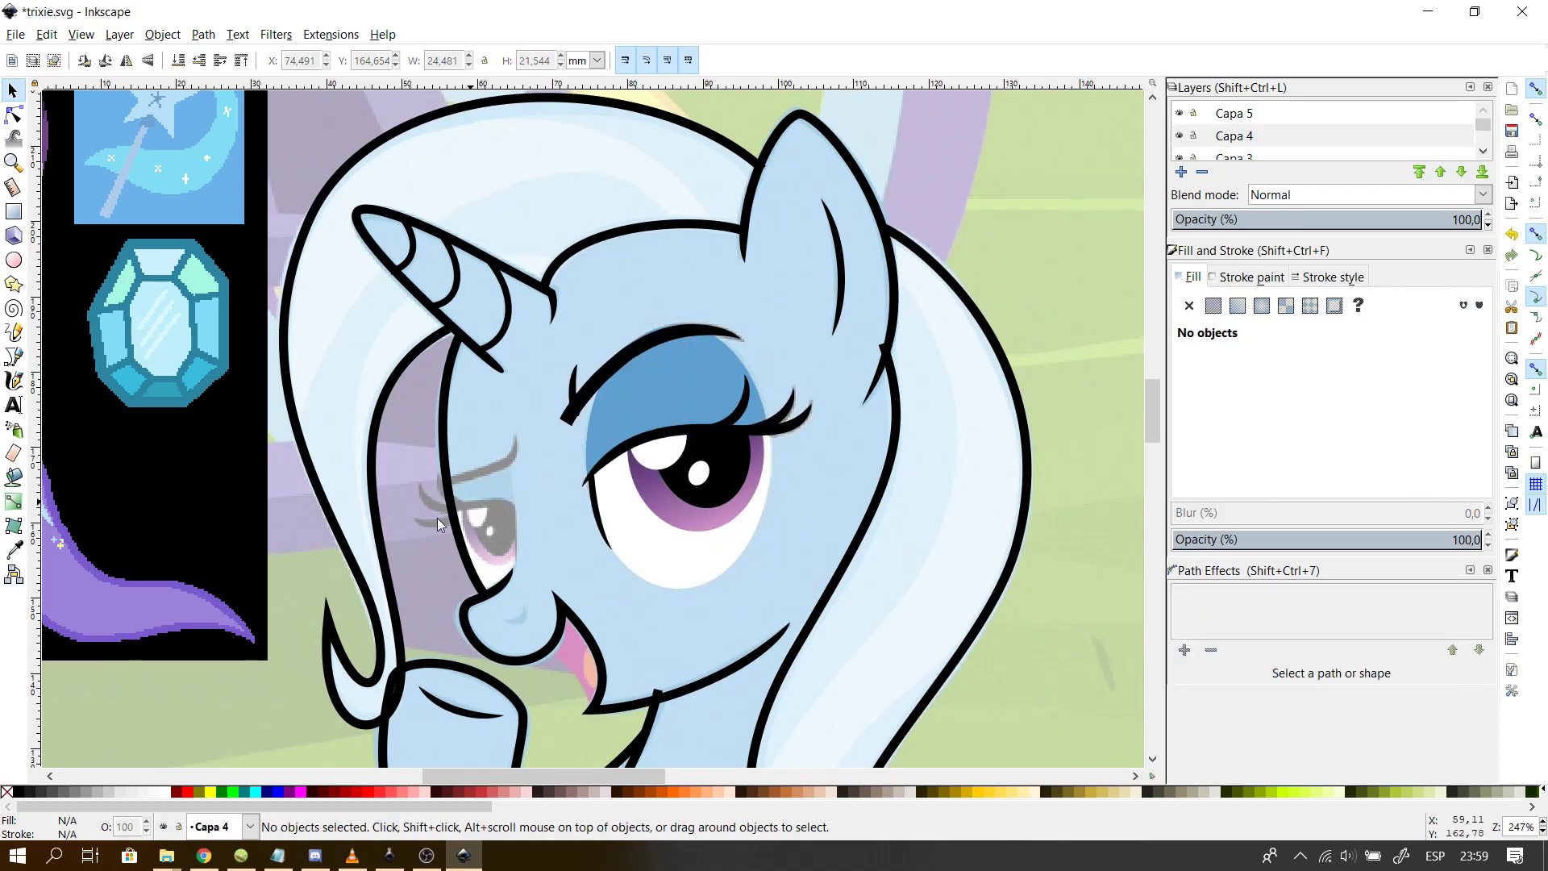
pyautogui.keyDown('ctrl'); pyautogui.scroll(-3, 391, 535); pyautogui.keyUp('ctrl')
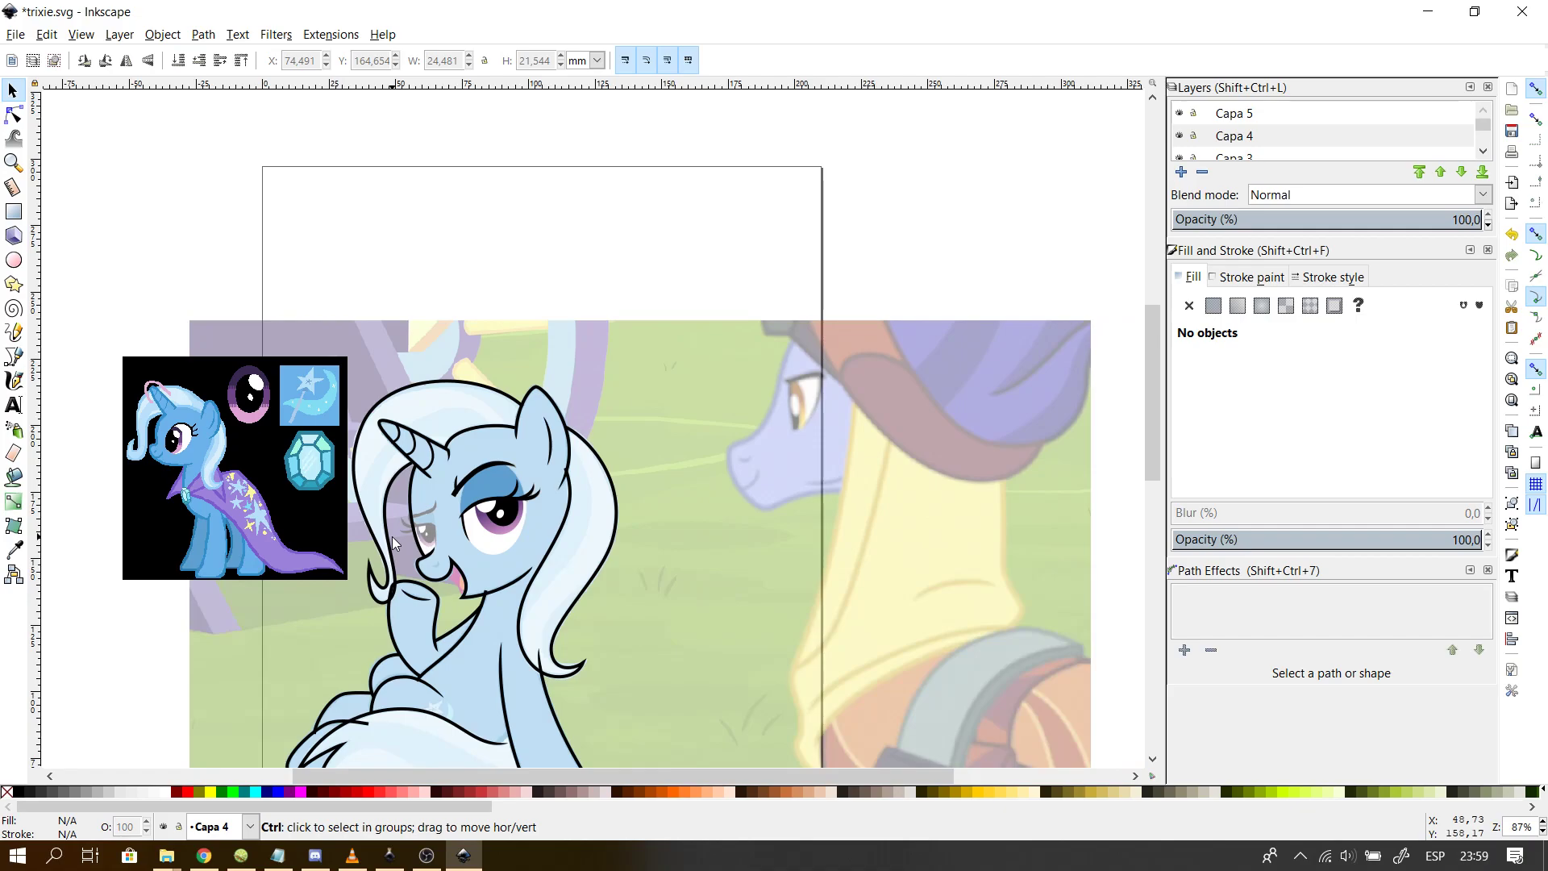
pyautogui.click(1185, 136)
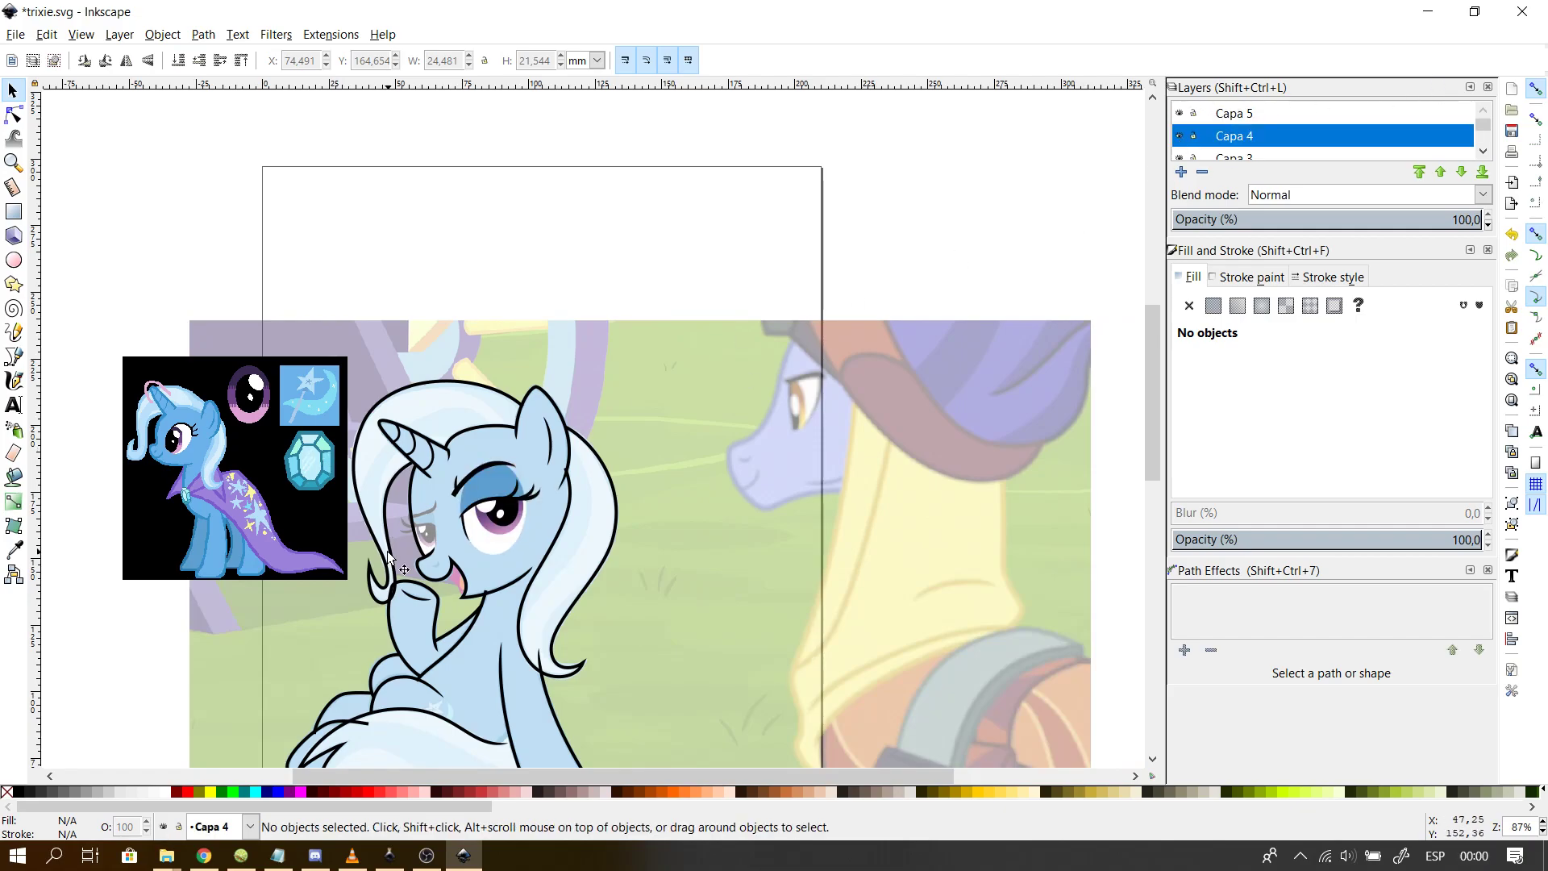
pyautogui.keyDown('ctrl'); pyautogui.scroll(7, 387, 550); pyautogui.keyUp('ctrl')
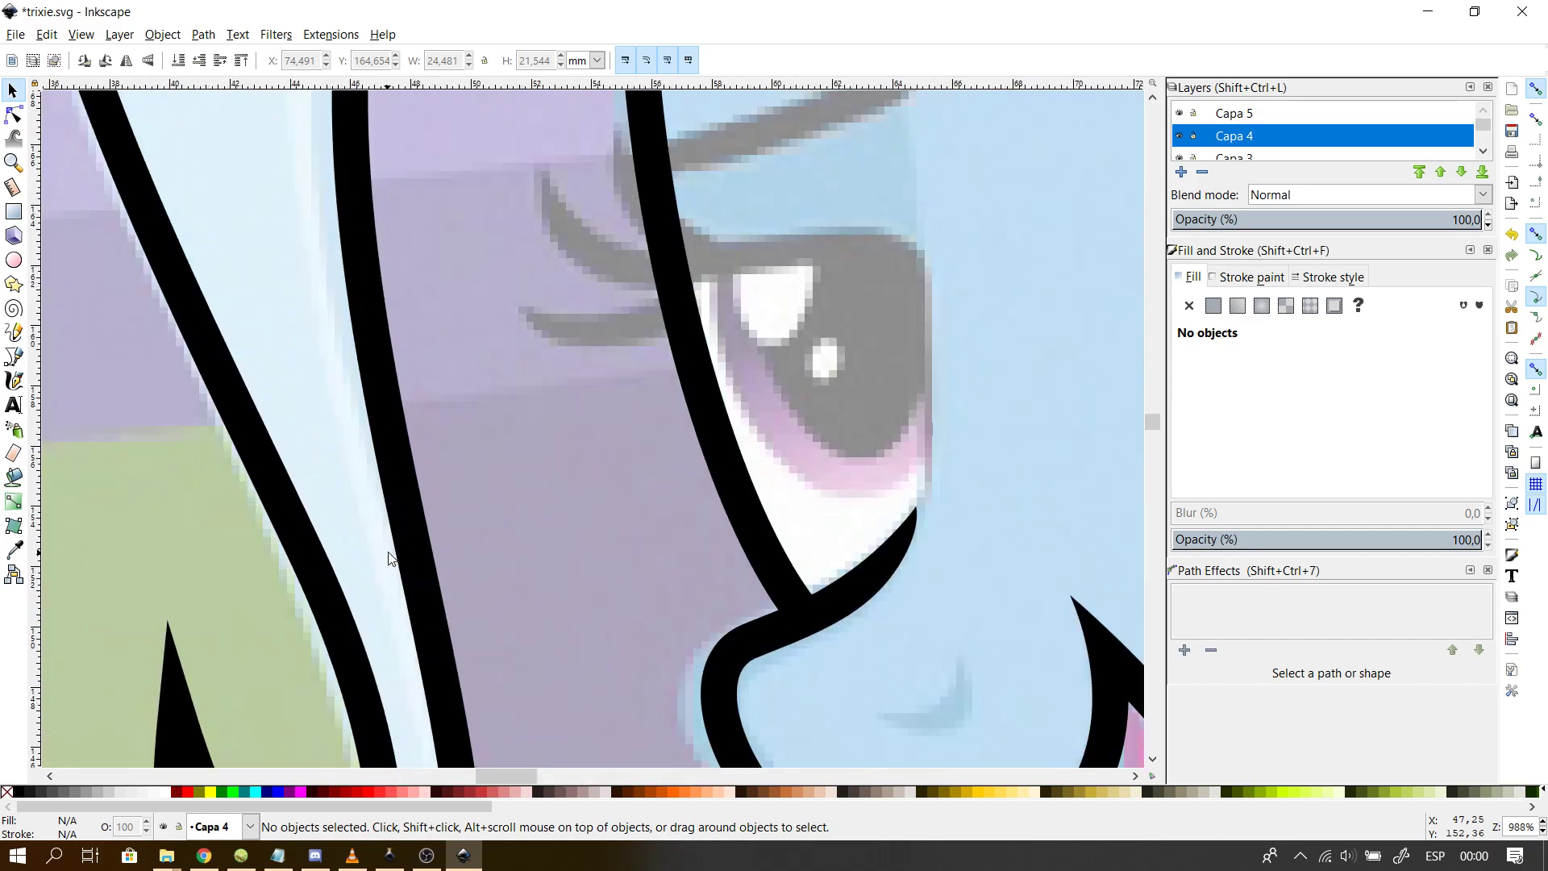
# - Draw a path up the right edge of the small far eye, from its lower corner to its upper corner, and bow it outward
pyautogui.click(389, 553)
pyautogui.moveTo(496, 775); pyautogui.dragTo(537, 772)
pyautogui.click(23, 360)
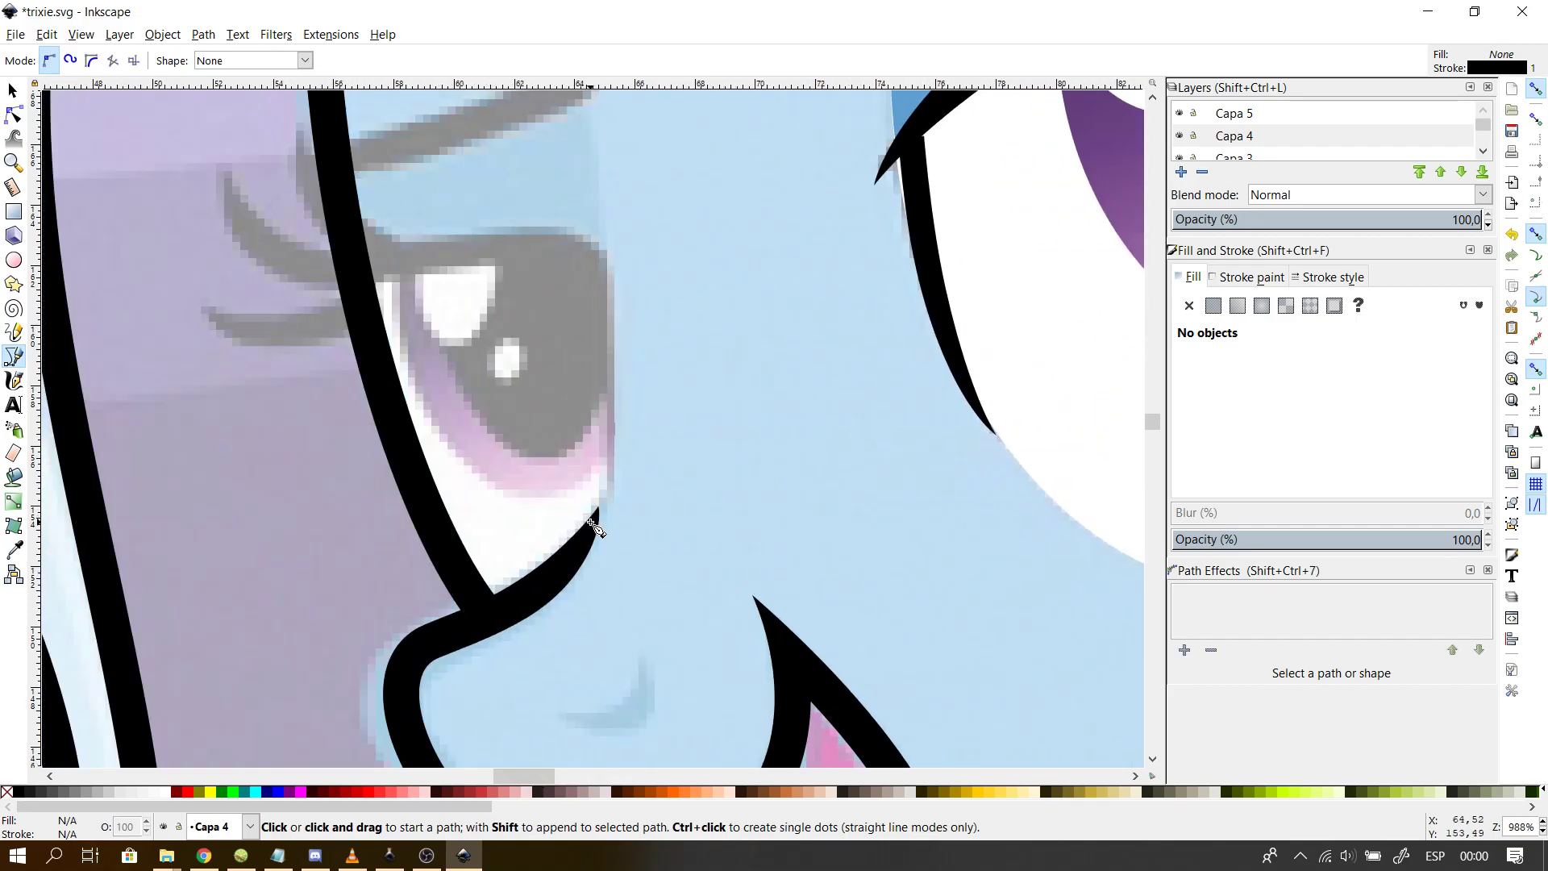
pyautogui.click(592, 522)
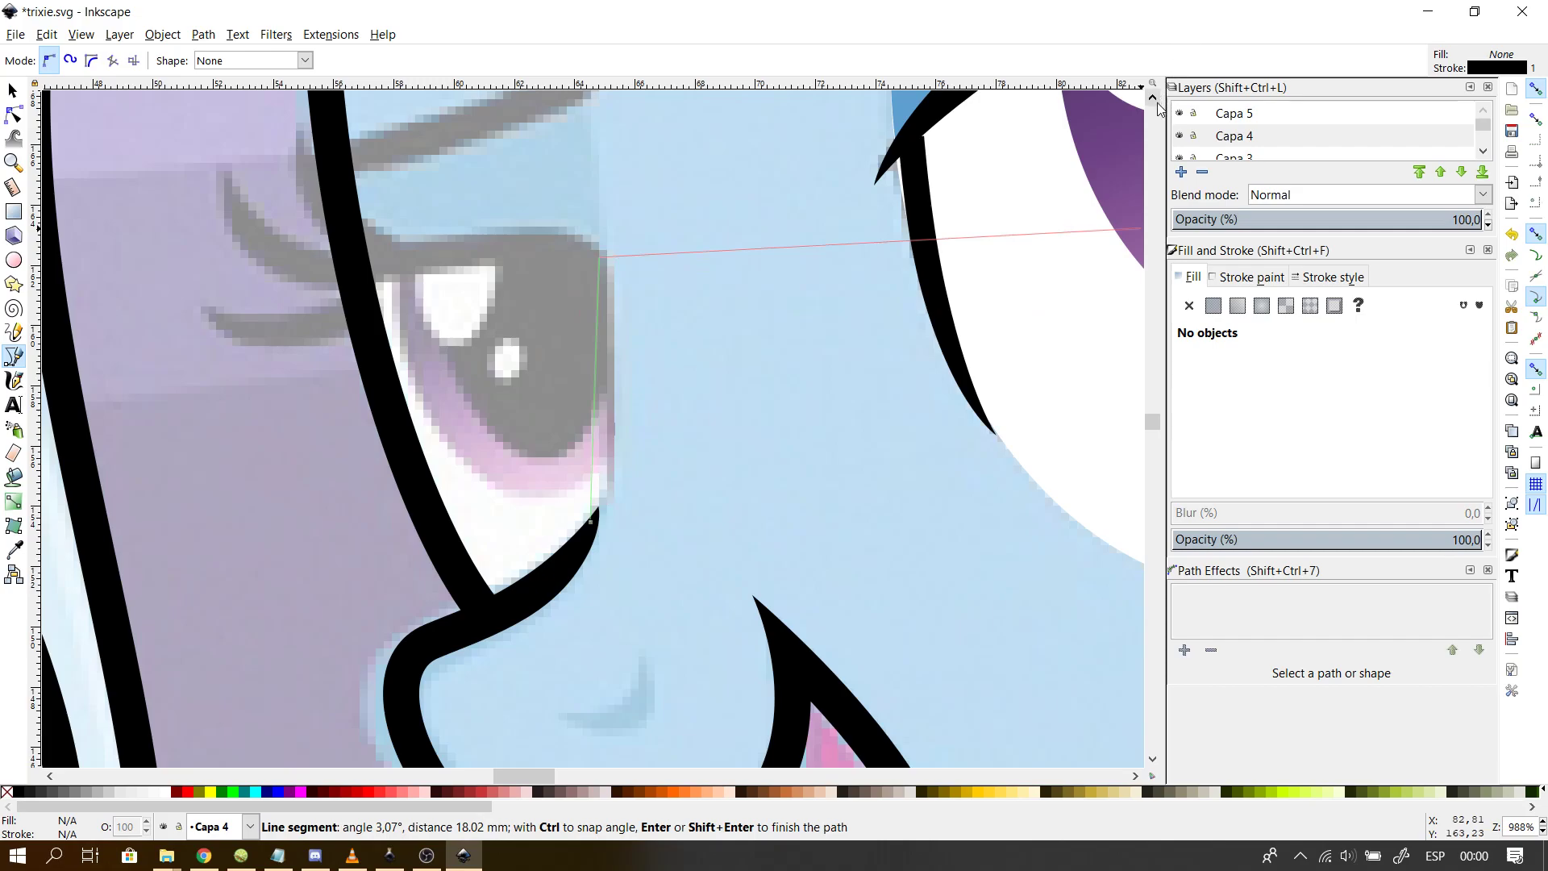
pyautogui.scroll(2, 1156, 107)
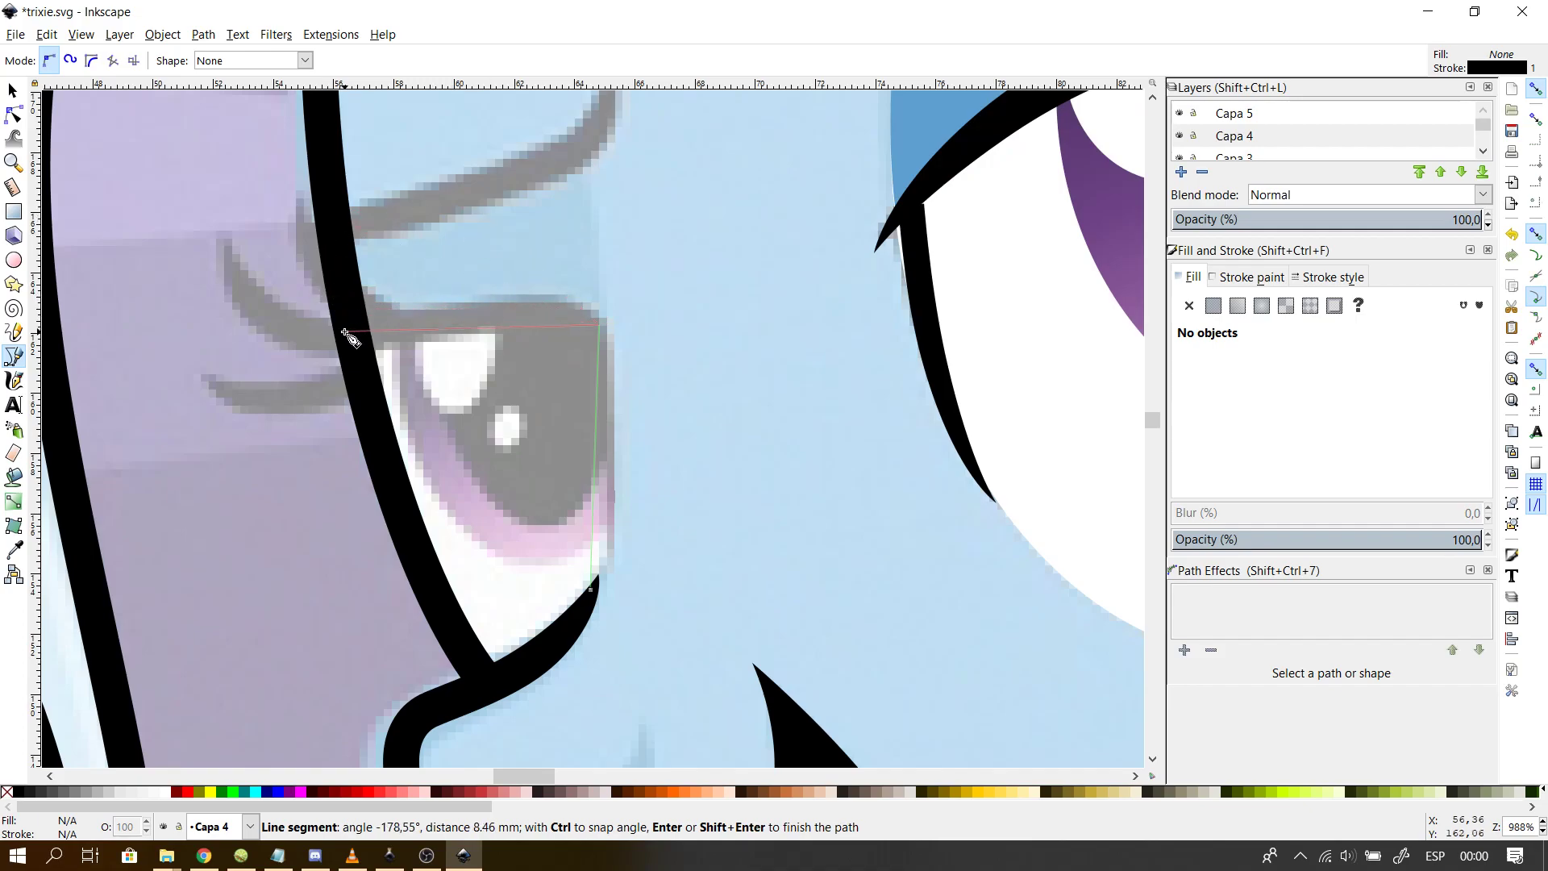
pyautogui.press('Return')
pyautogui.click(14, 115)
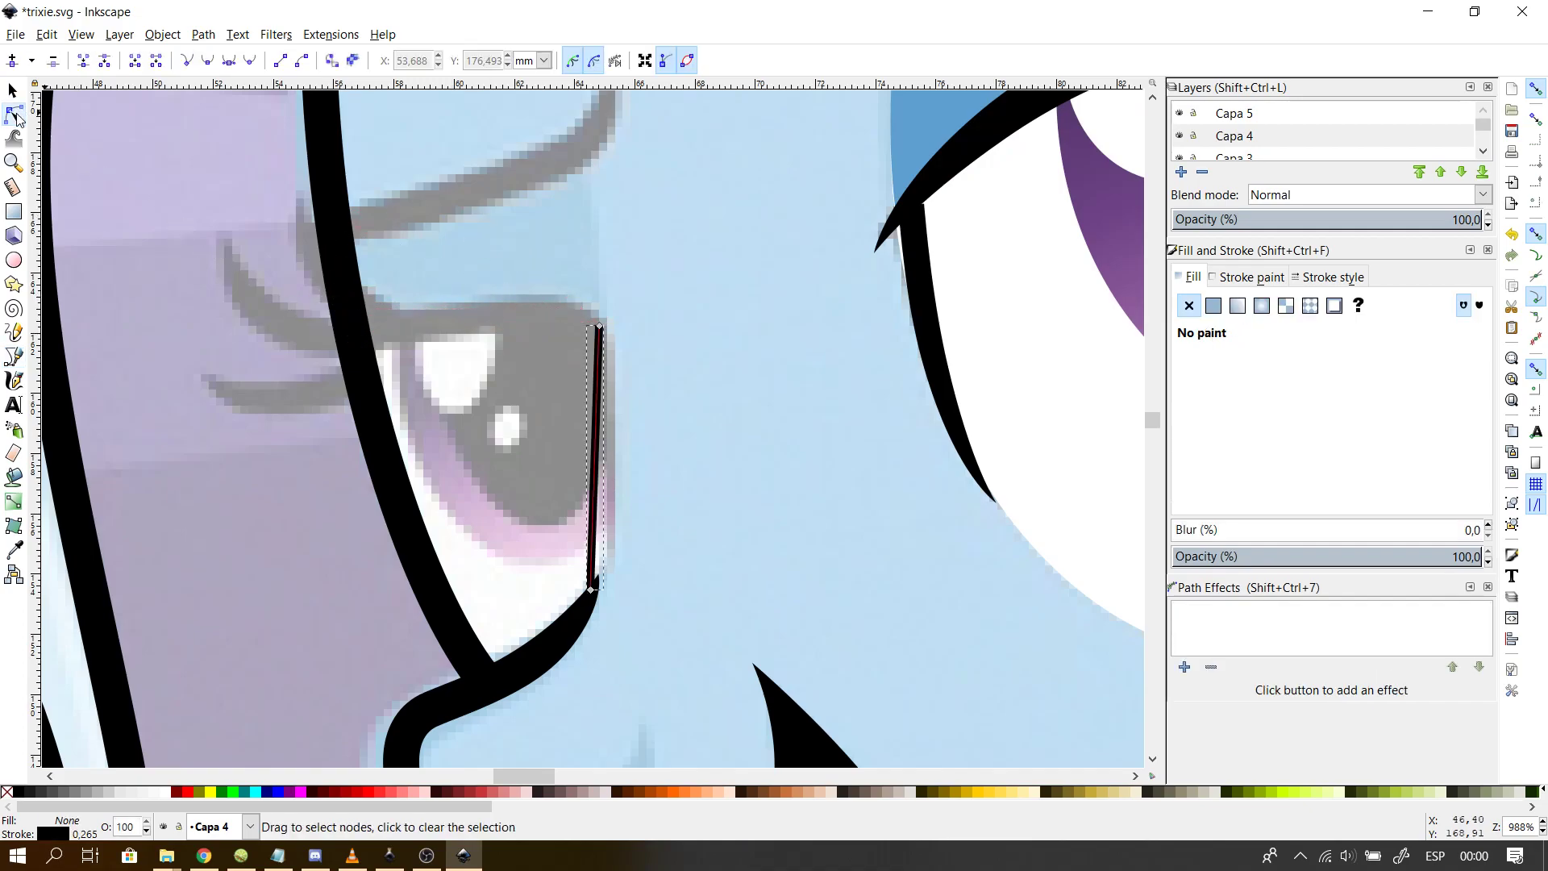
pyautogui.moveTo(606, 498); pyautogui.dragTo(610, 539)
pyautogui.click(601, 327)
# - Extend the path from the eye's upper corner to the tip of the upper lash and curve it along the upper eyelid
pyautogui.click(13, 357)
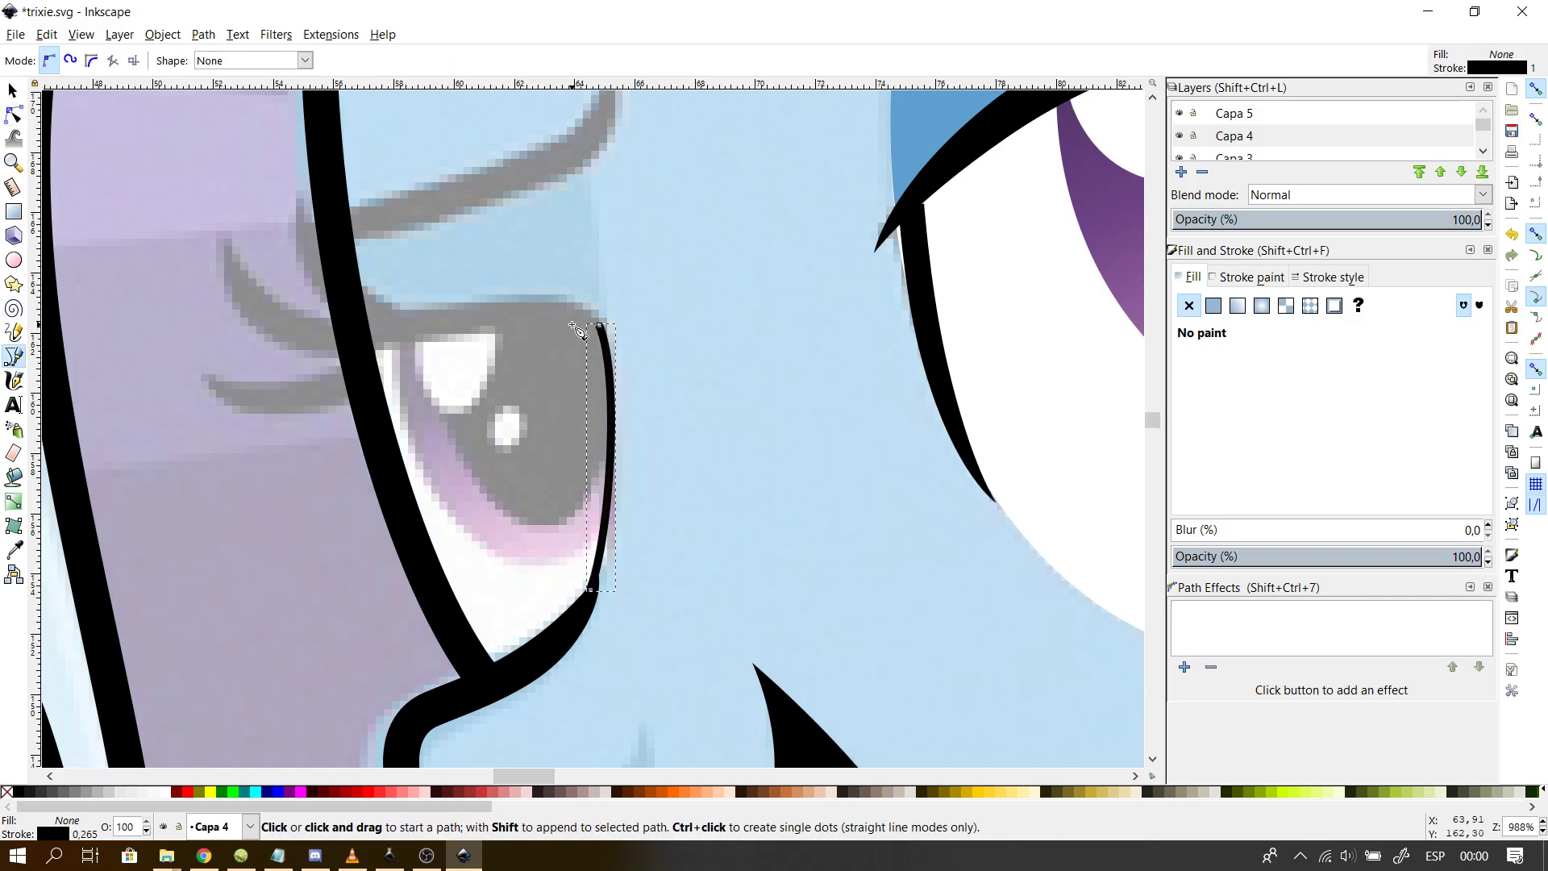
pyautogui.click(600, 327)
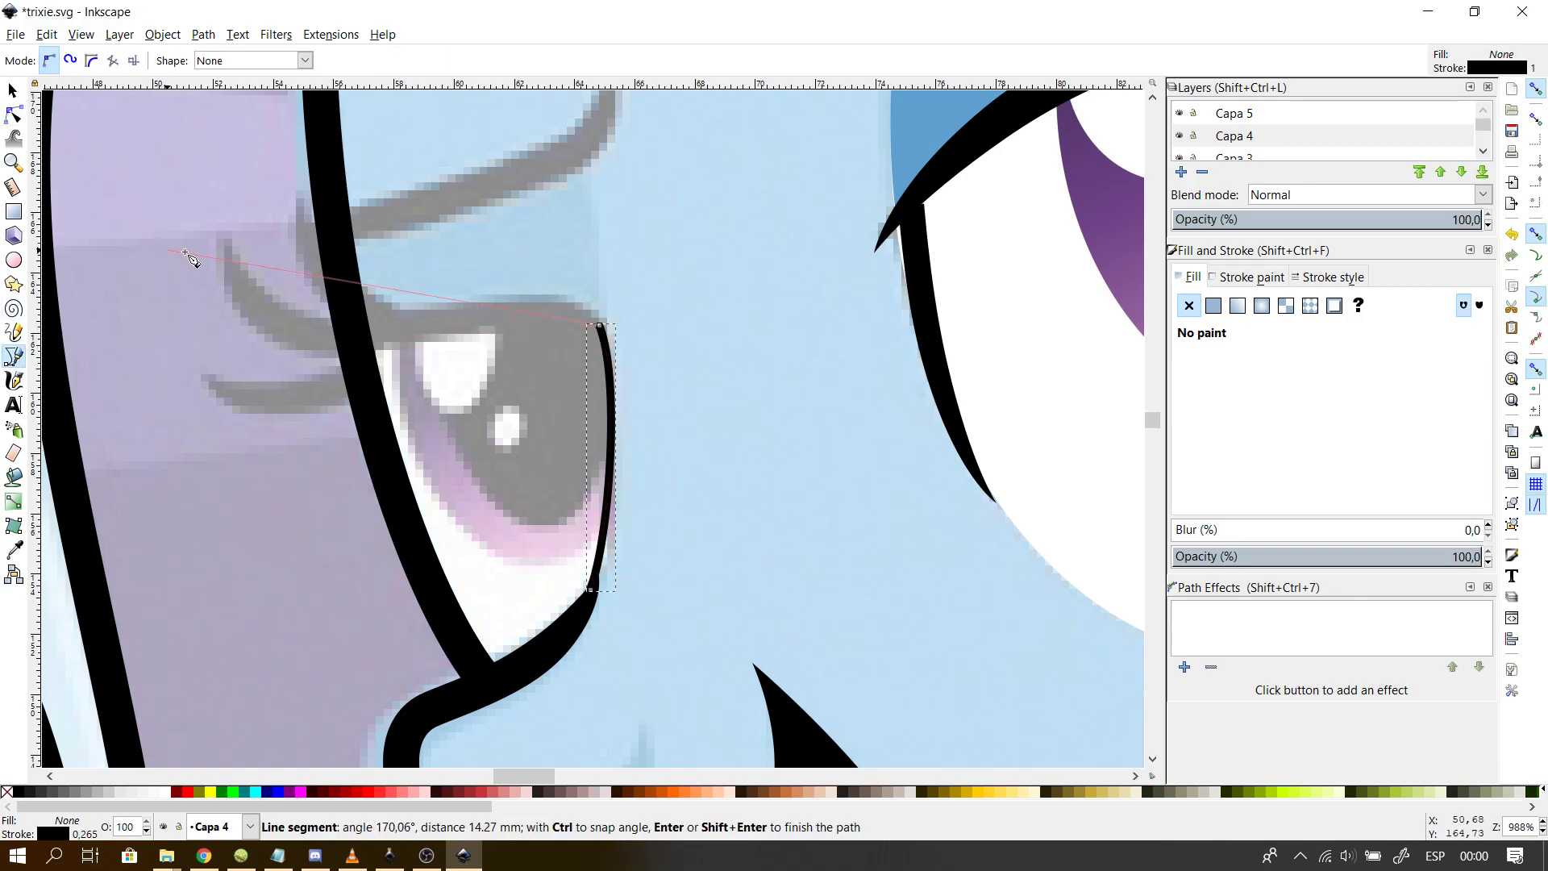
pyautogui.doubleClick(228, 249)
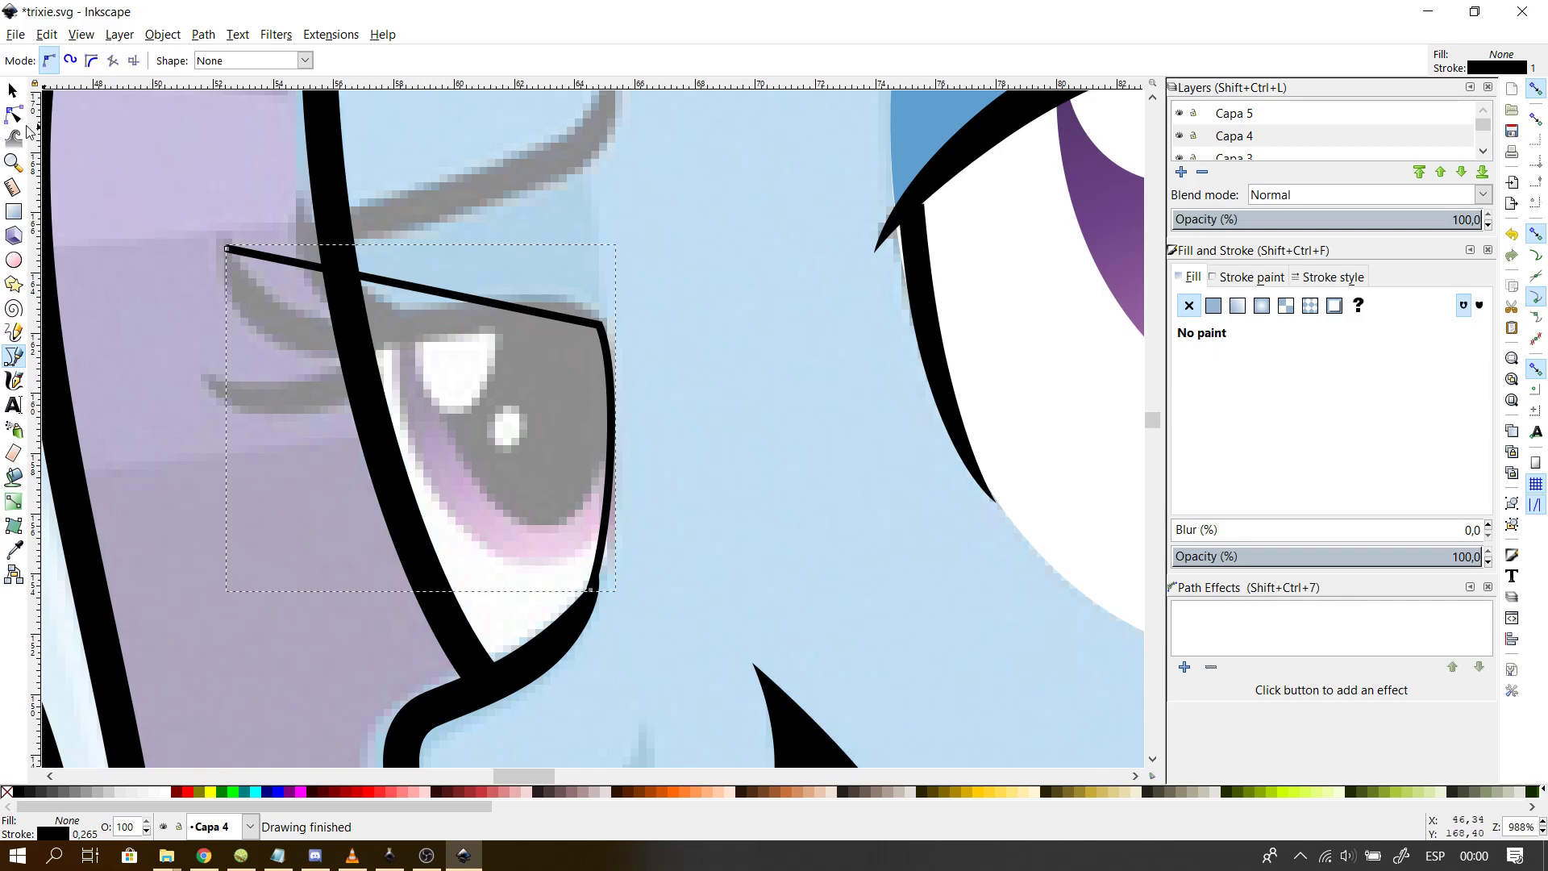
pyautogui.click(14, 115)
pyautogui.moveTo(518, 310); pyautogui.dragTo(552, 298)
pyautogui.click(552, 298)
pyautogui.moveTo(350, 277); pyautogui.dragTo(264, 420)
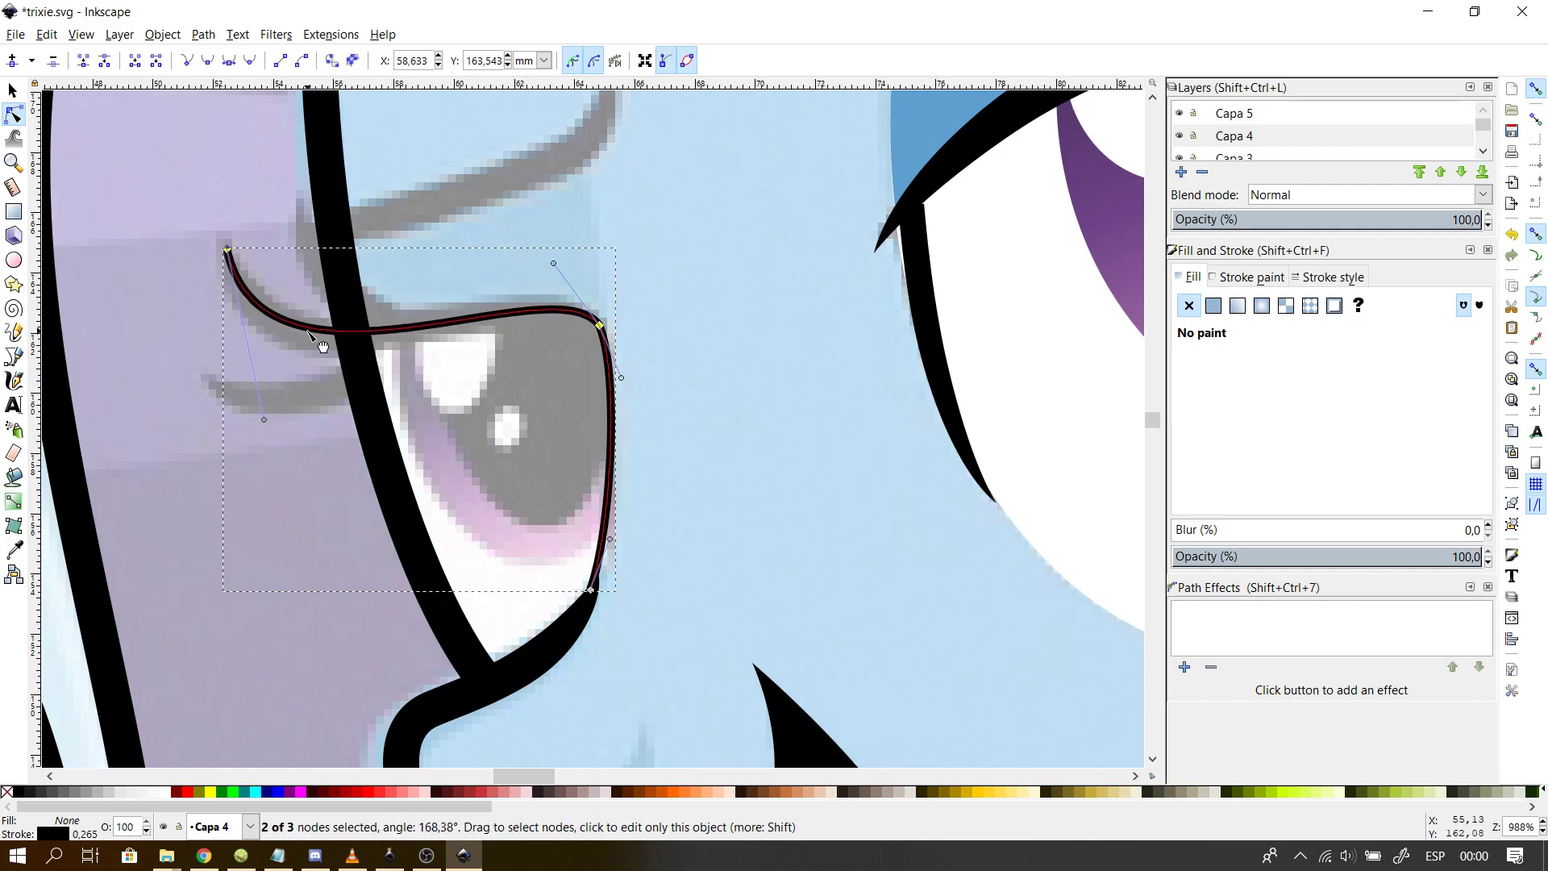
# - Make the upper corner node auto-smooth and adjust its two handles to a tight bend following the eyelid
pyautogui.click(580, 373)
pyautogui.click(600, 328)
pyautogui.click(600, 328)
pyautogui.click(250, 62)
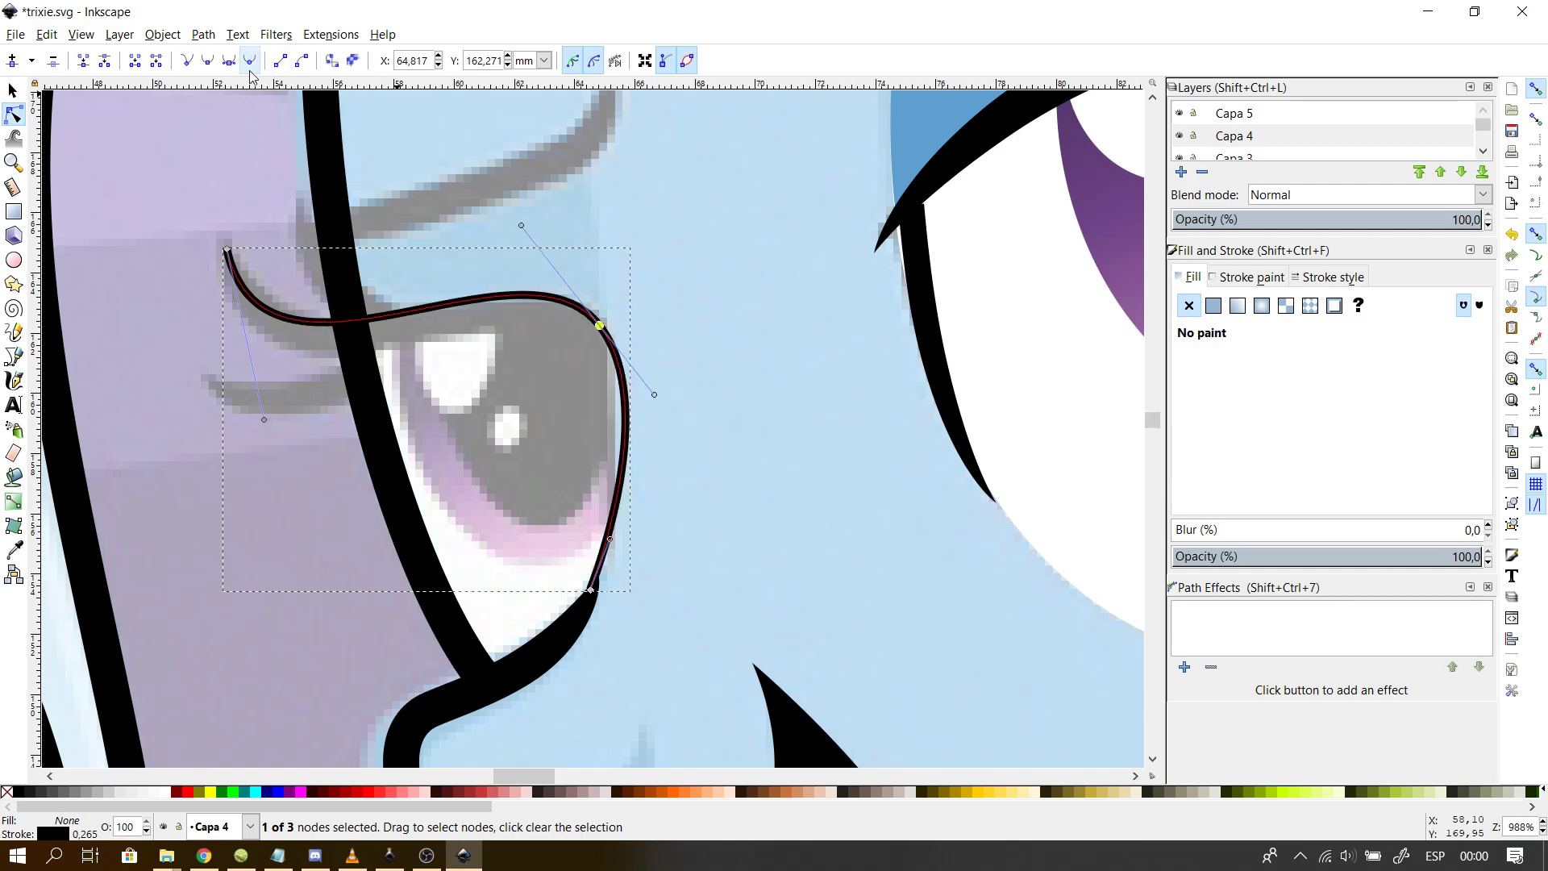
pyautogui.moveTo(653, 394); pyautogui.dragTo(620, 401)
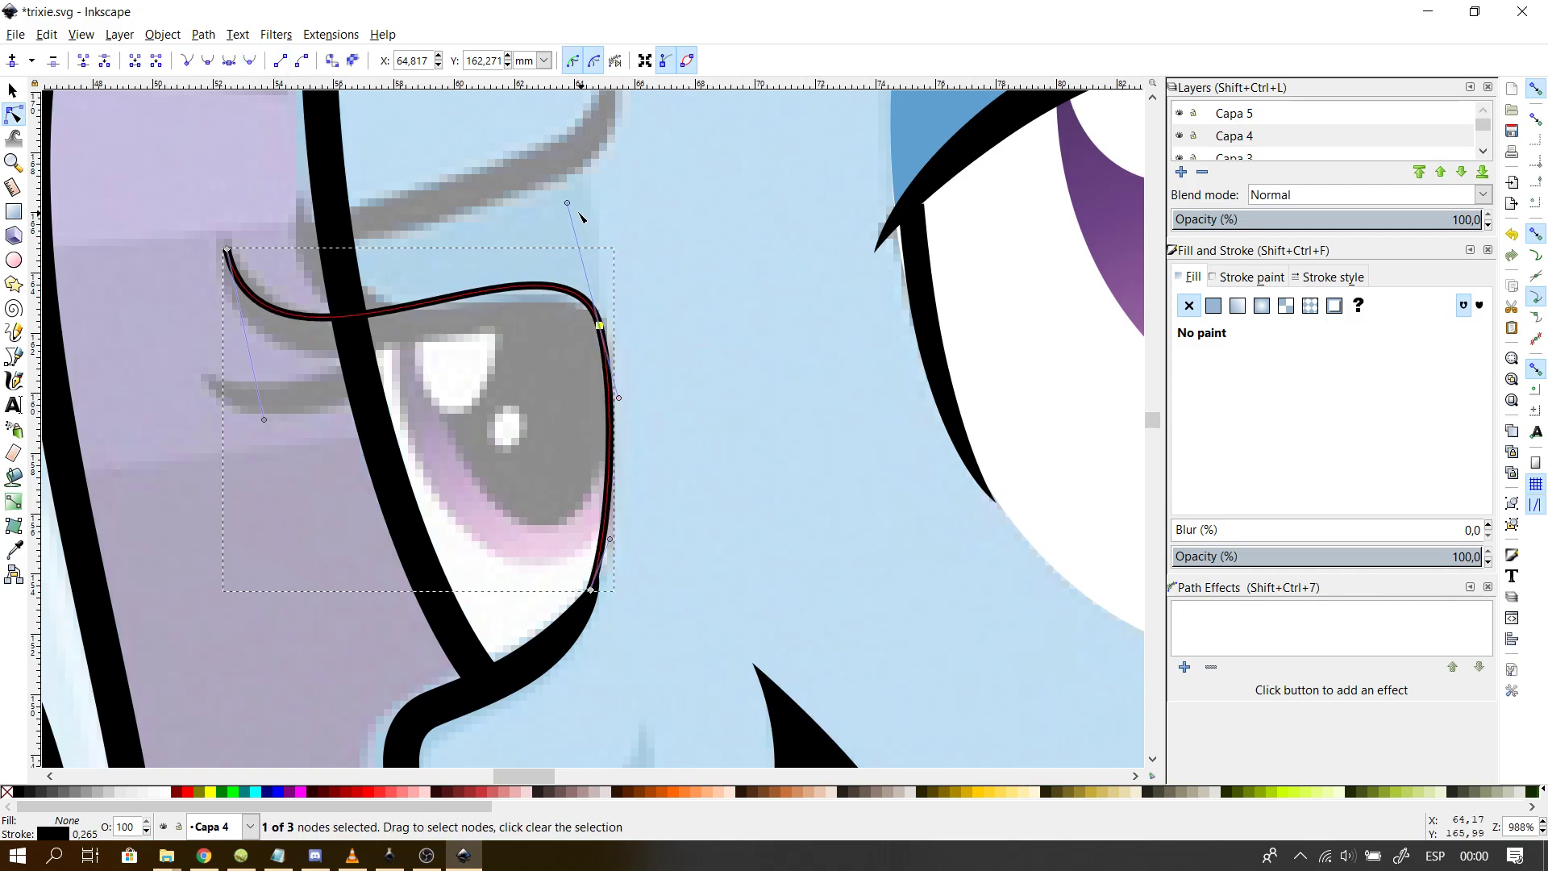
pyautogui.moveTo(567, 202); pyautogui.dragTo(589, 267)
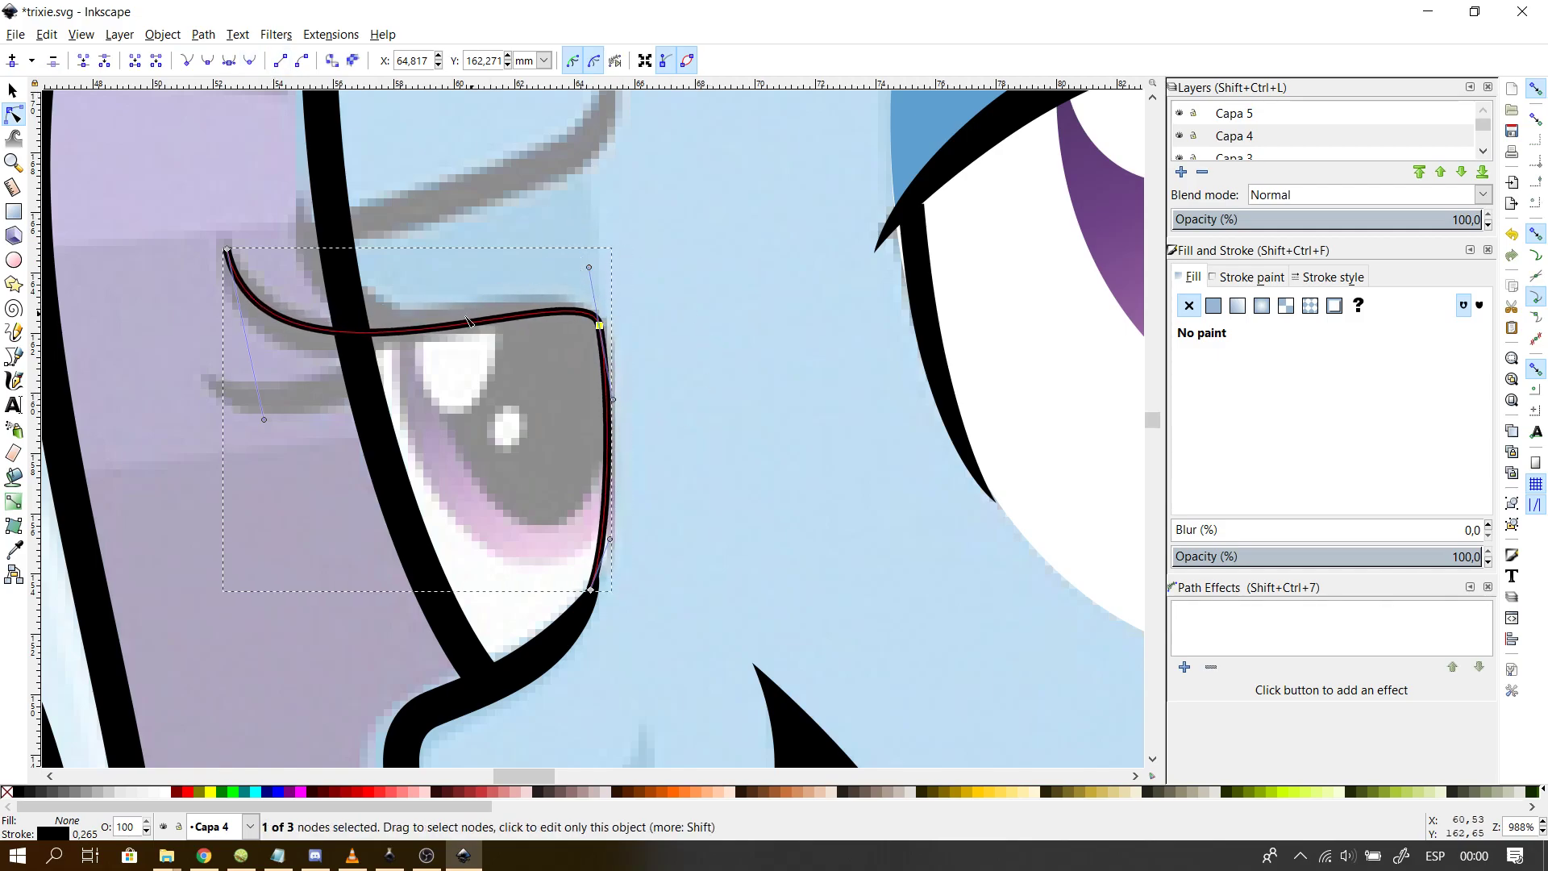
# - Refine the eyelid curve by adjusting the segment and the handles at the upper corner and lash tip to match the reference
pyautogui.click(433, 324)
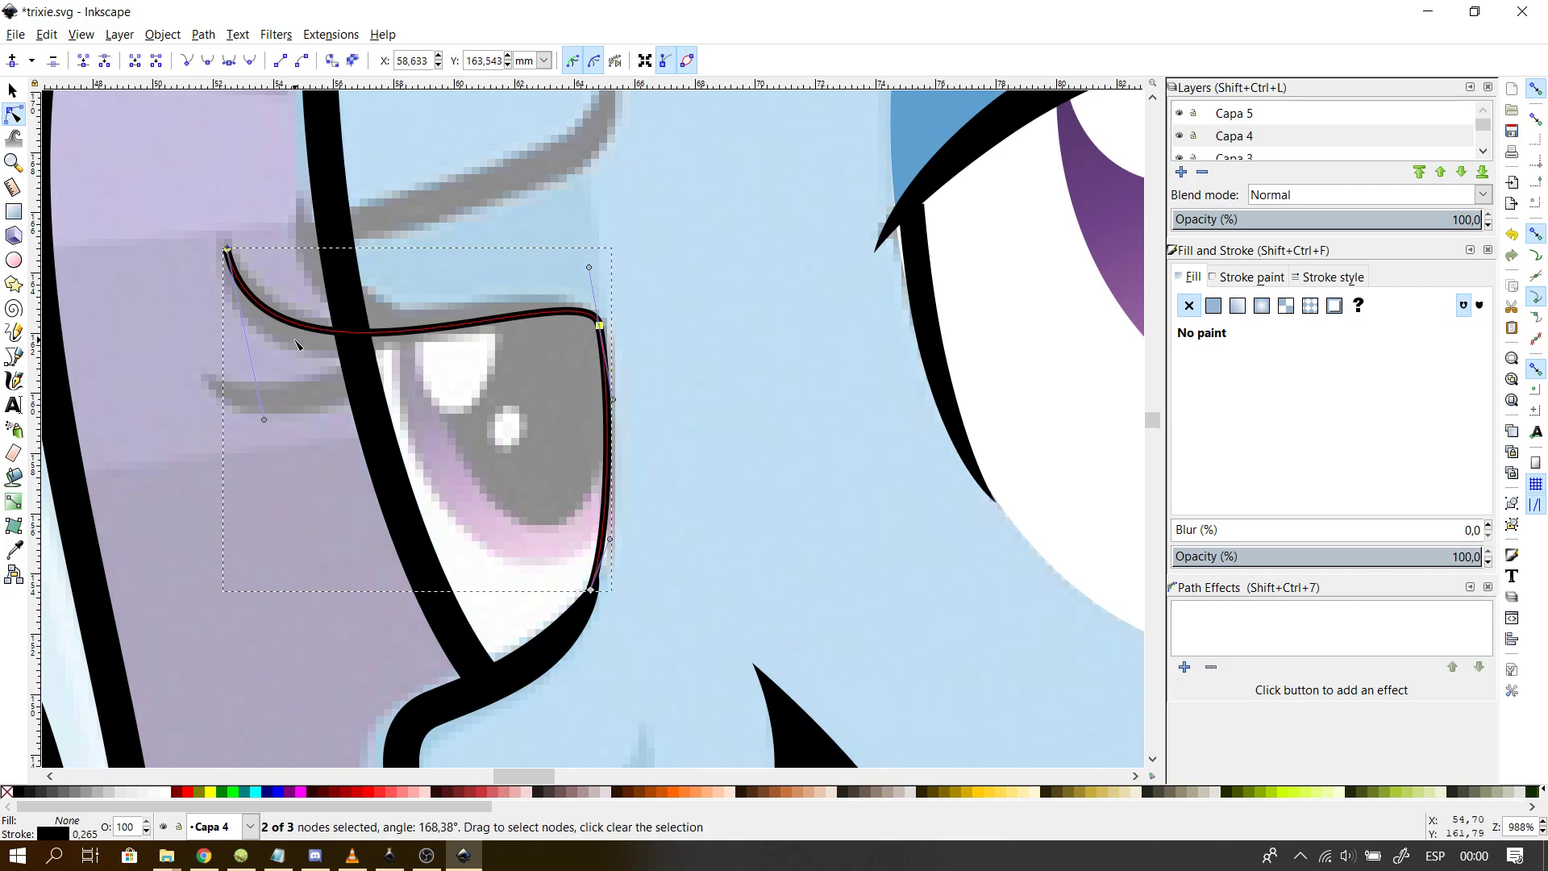
pyautogui.click(415, 345)
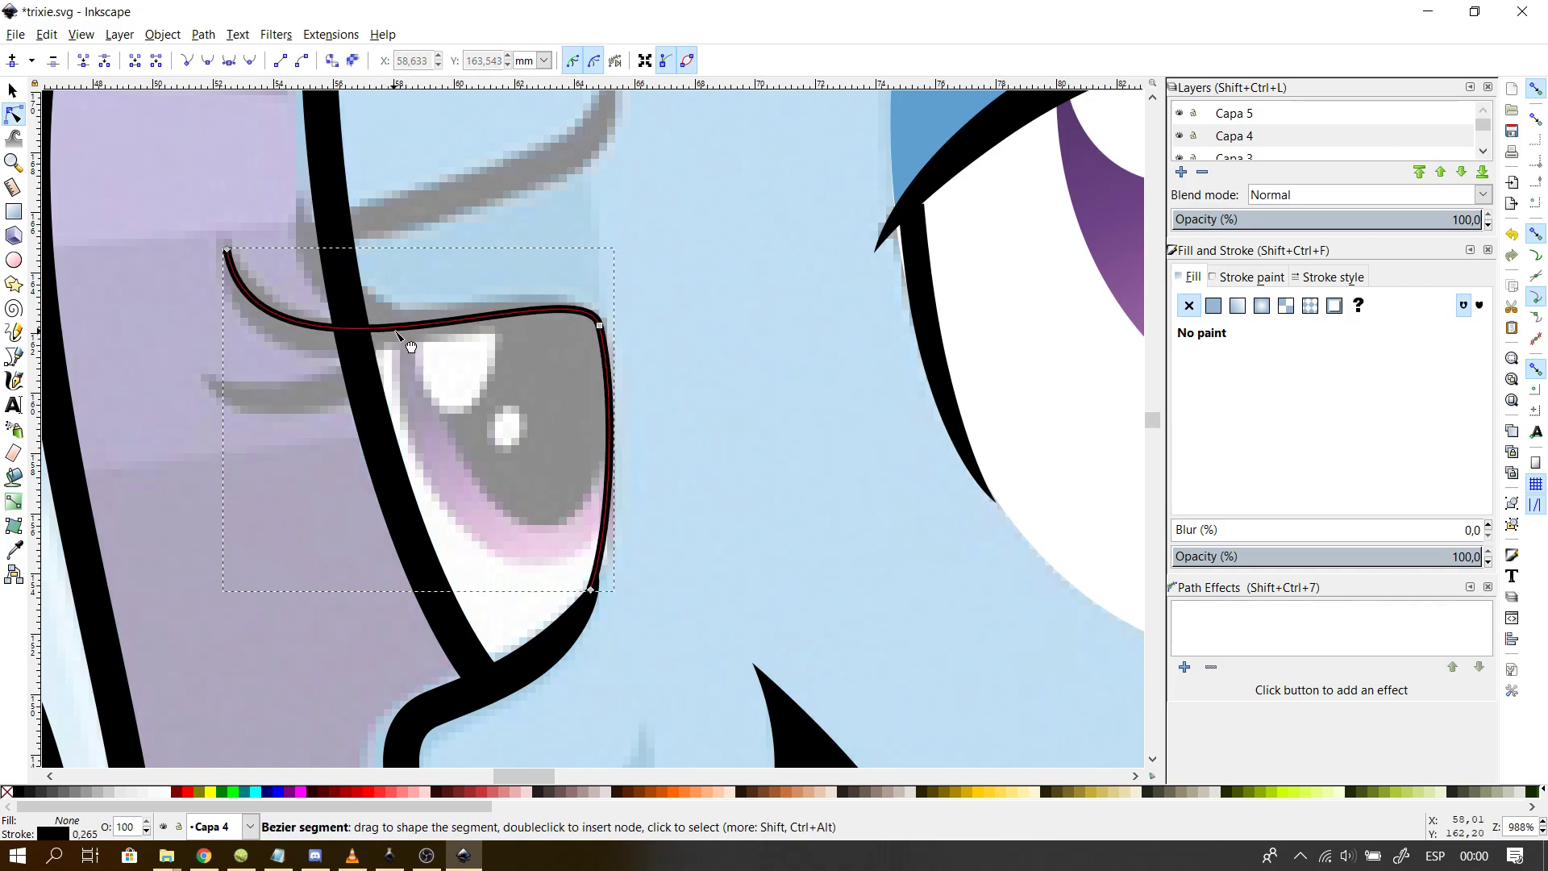
pyautogui.click(564, 347)
pyautogui.click(595, 318)
pyautogui.click(594, 315)
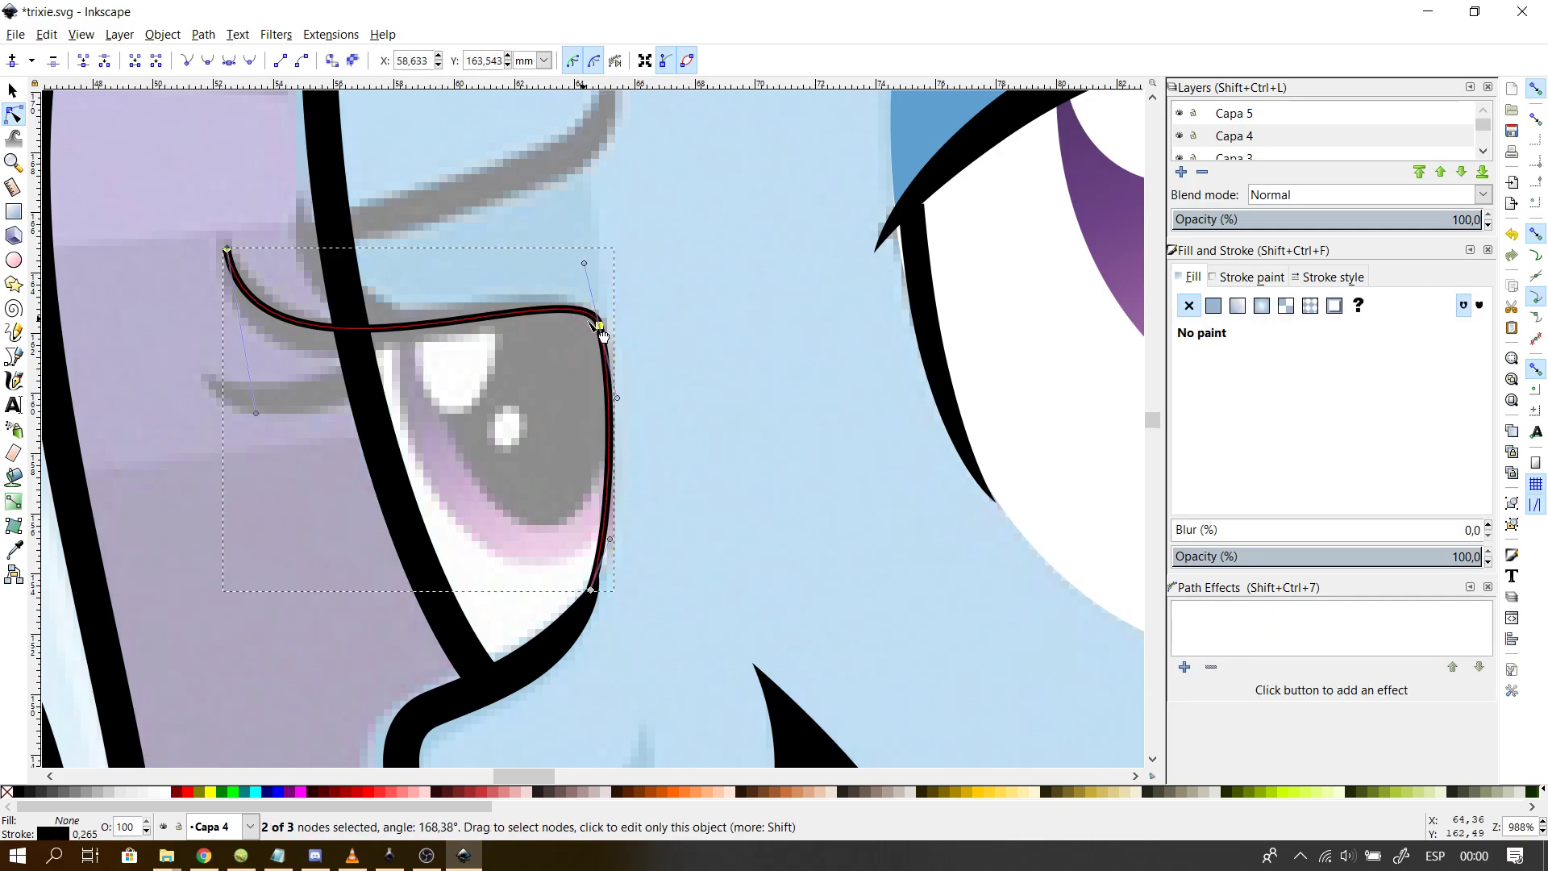
pyautogui.moveTo(618, 399)
pyautogui.mouseDown()
pyautogui.moveTo(618, 424)
pyautogui.moveTo(619, 412)
pyautogui.mouseUp()
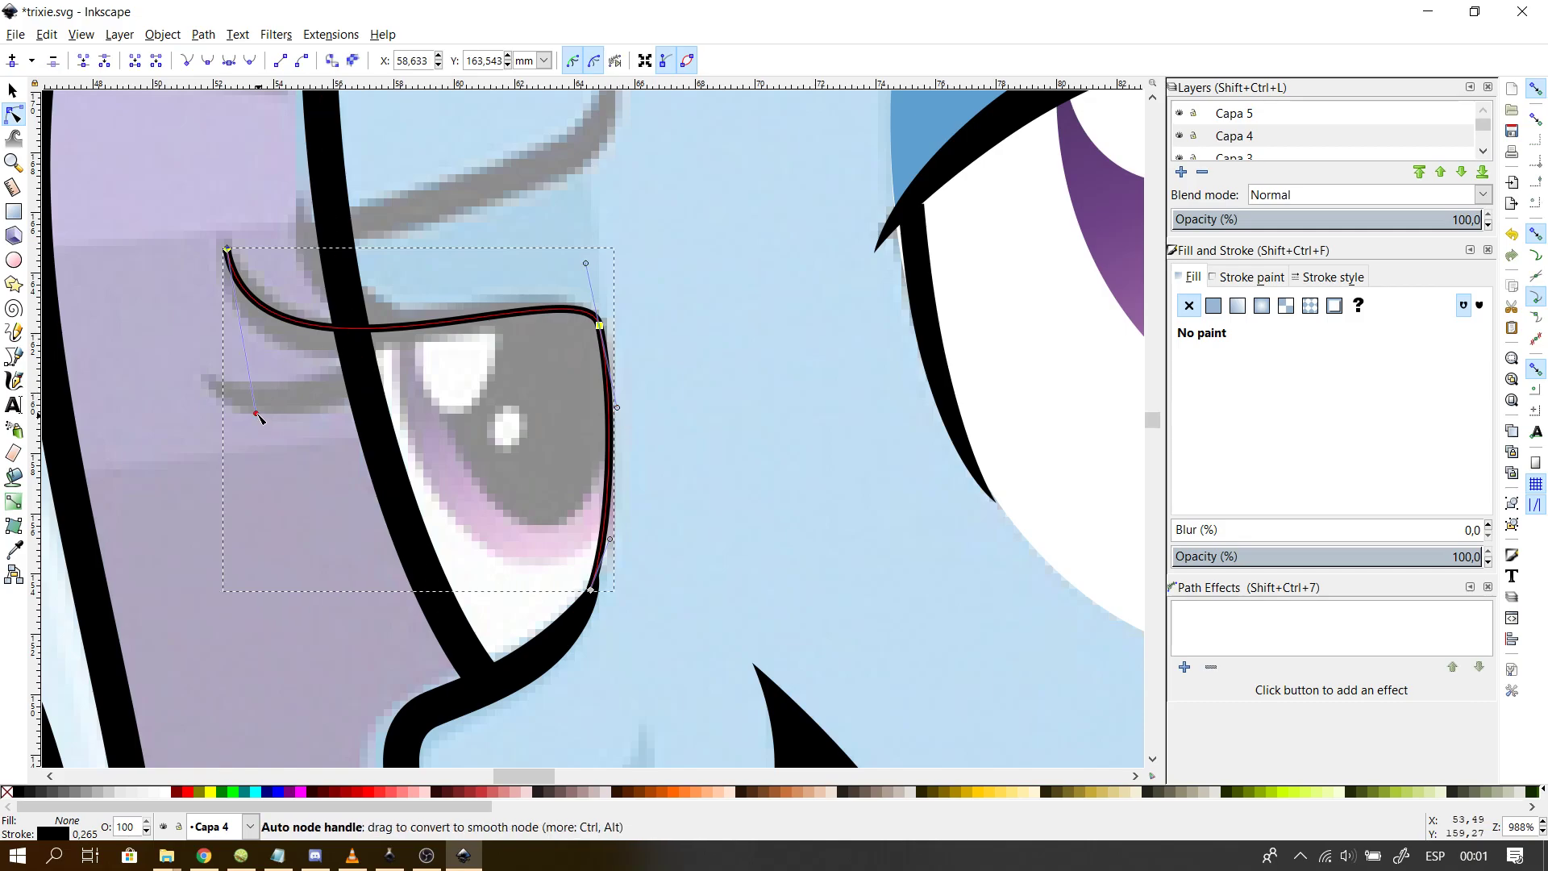
pyautogui.moveTo(247, 412)
pyautogui.mouseDown()
pyautogui.moveTo(225, 401)
pyautogui.moveTo(232, 420)
pyautogui.mouseUp()
# - Set the far eye path's stroke width to 0,965 mm
pyautogui.click(1331, 275)
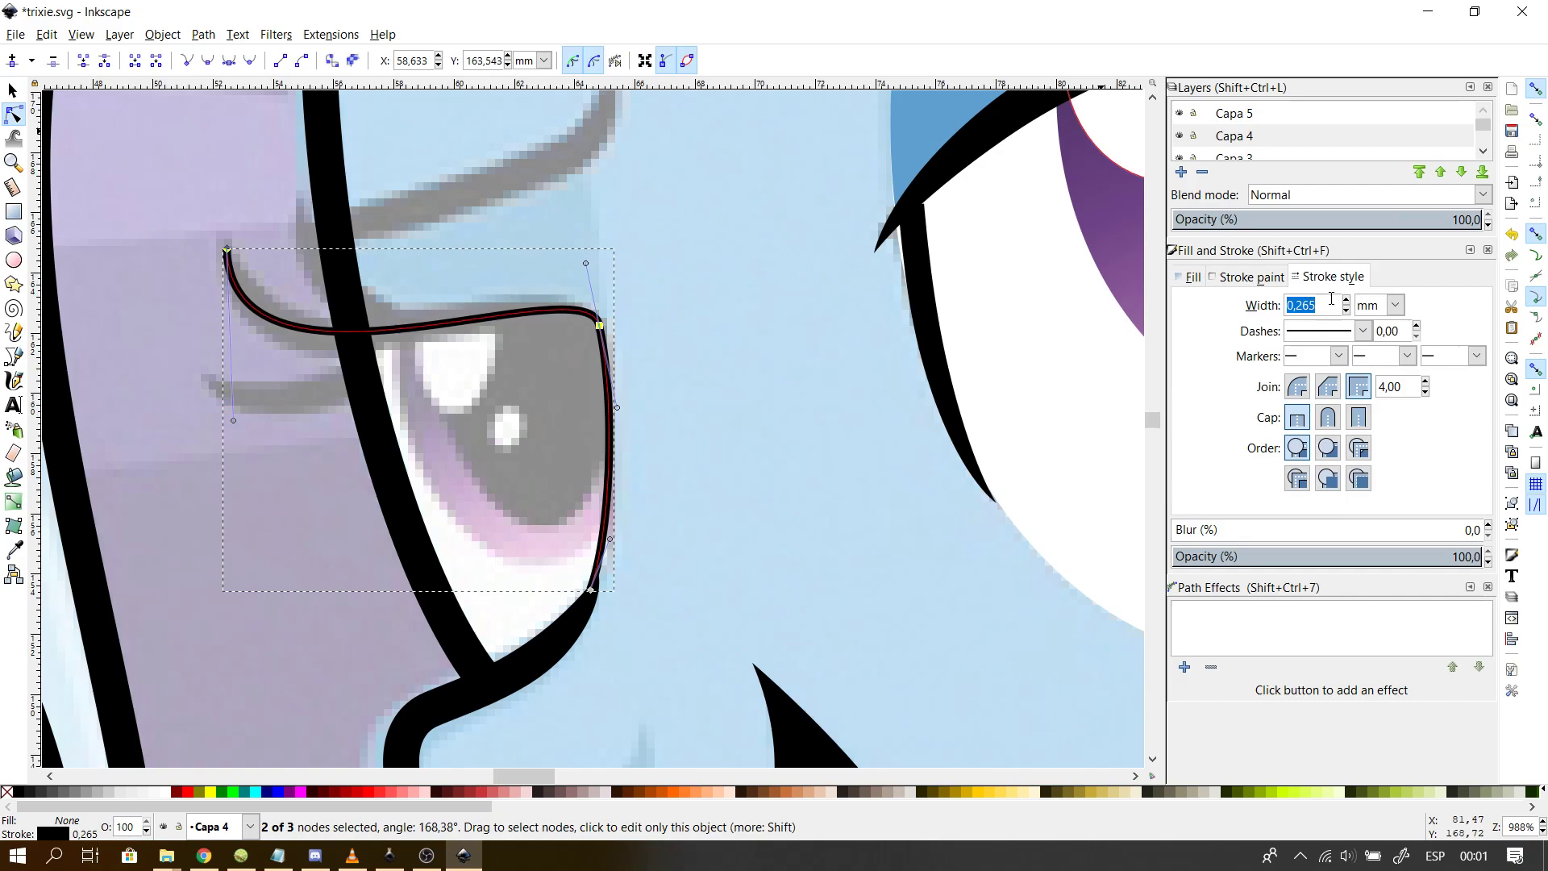
pyautogui.scroll(8, 1332, 298)
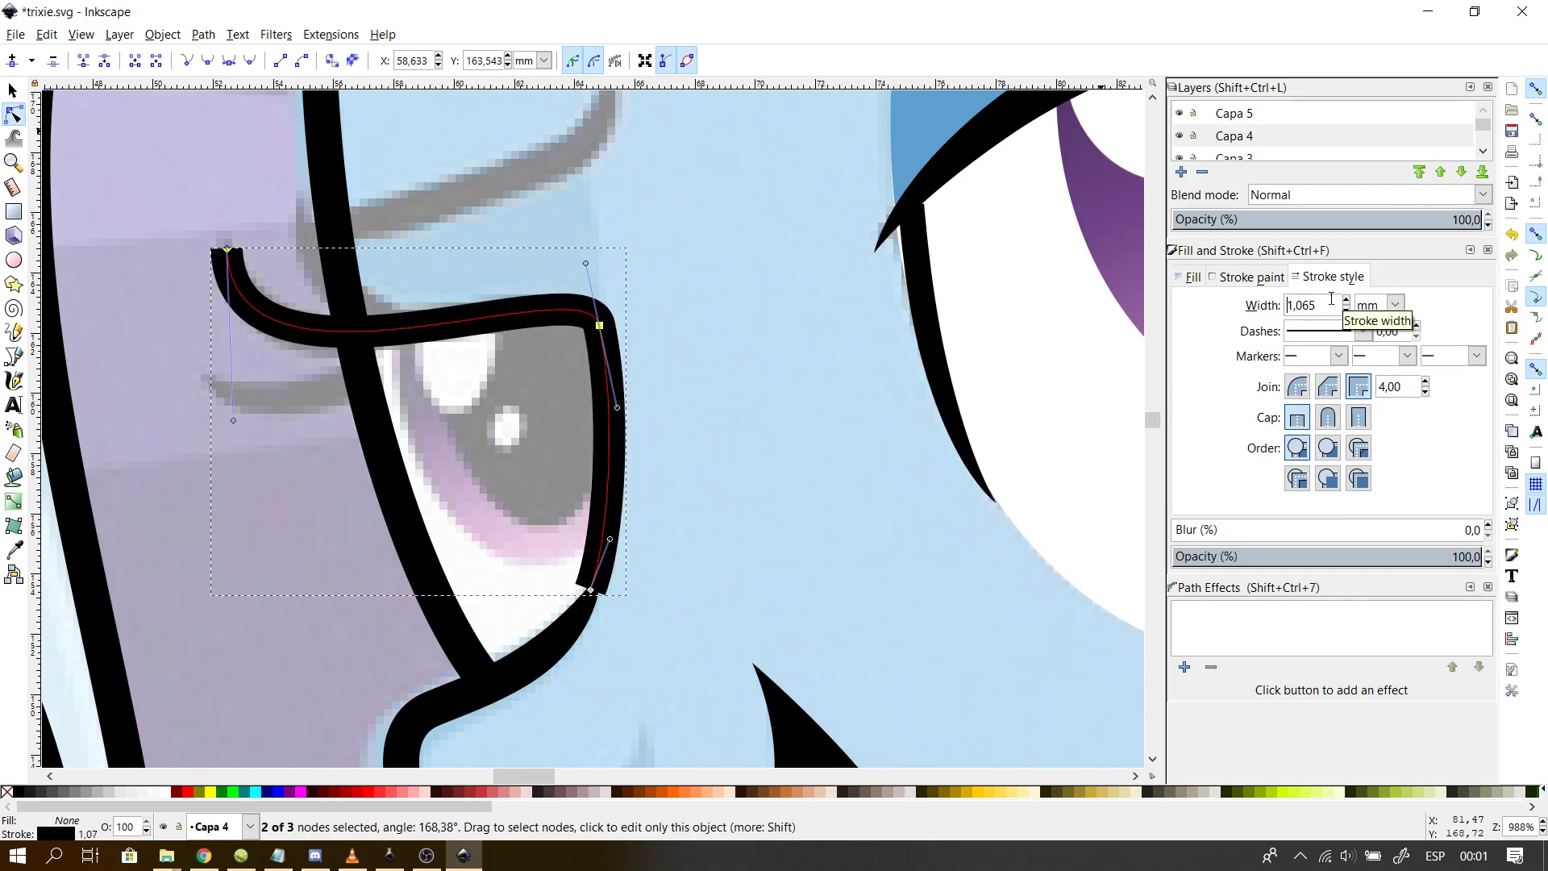
pyautogui.scroll(1, 1331, 298)
pyautogui.scroll(-1, 1332, 298)
pyautogui.scroll(-1, 1332, 299)
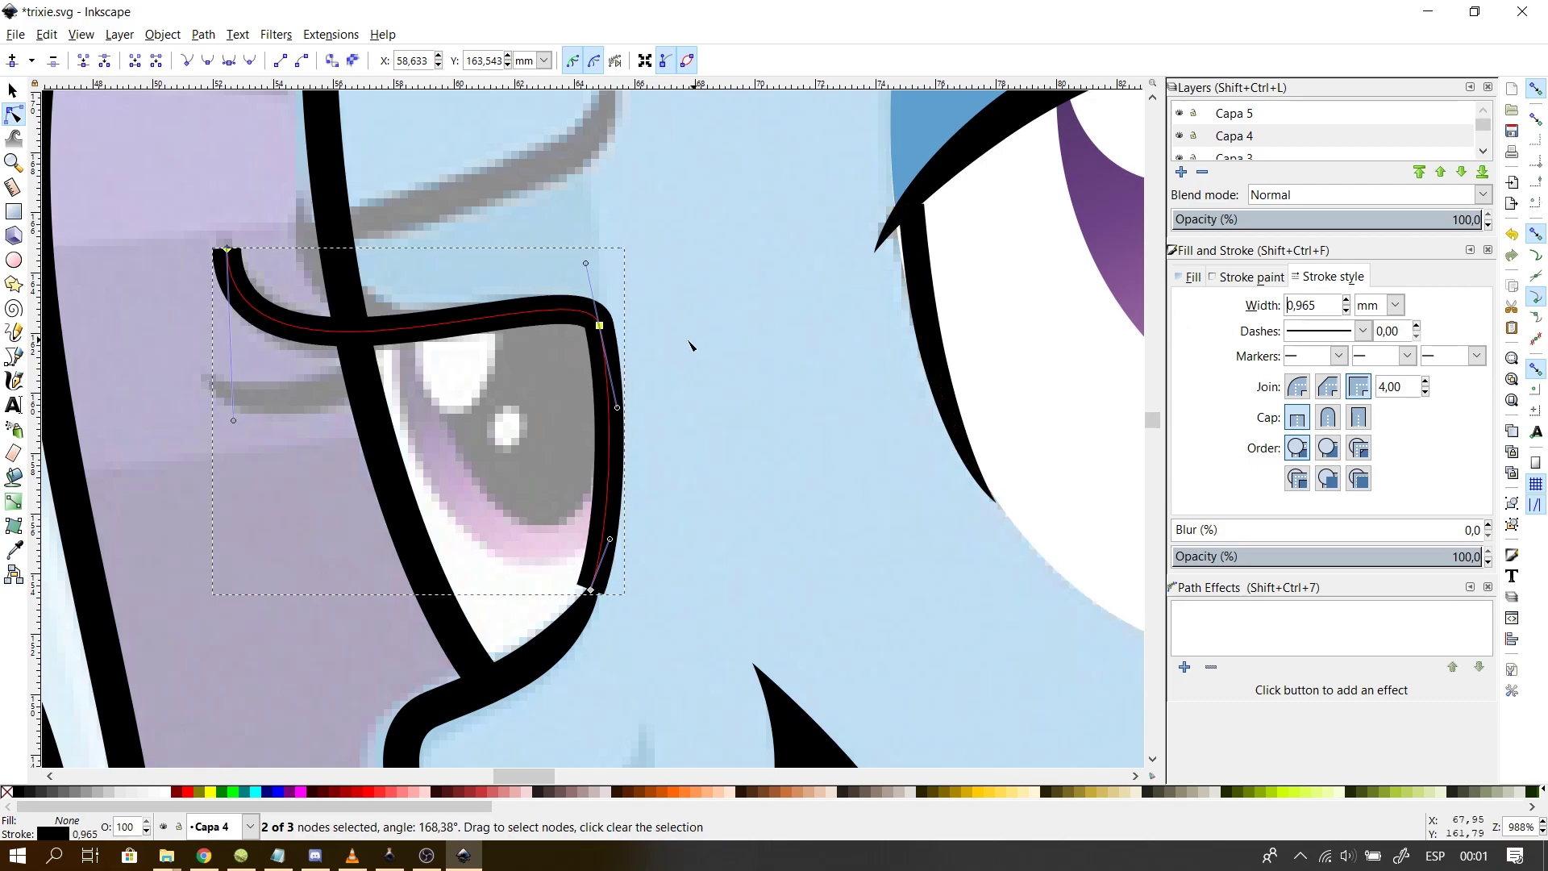
pyautogui.moveTo(600, 326); pyautogui.dragTo(610, 160)
pyautogui.hotkey('ctrl', 'z')
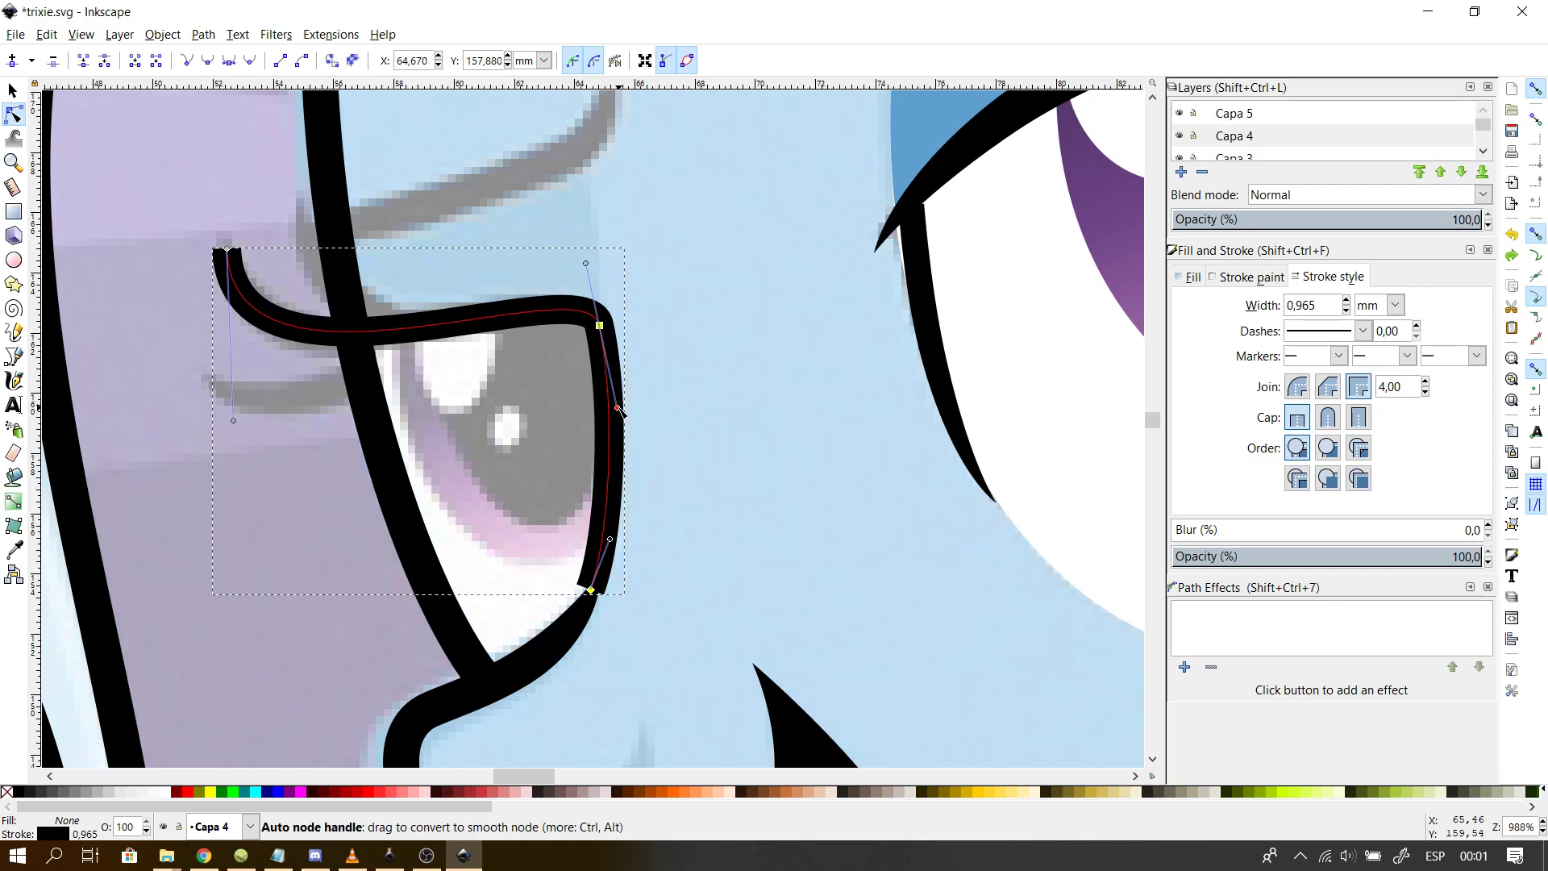
pyautogui.moveTo(591, 590); pyautogui.dragTo(806, 271)
pyautogui.hotkey('ctrl', 'z')
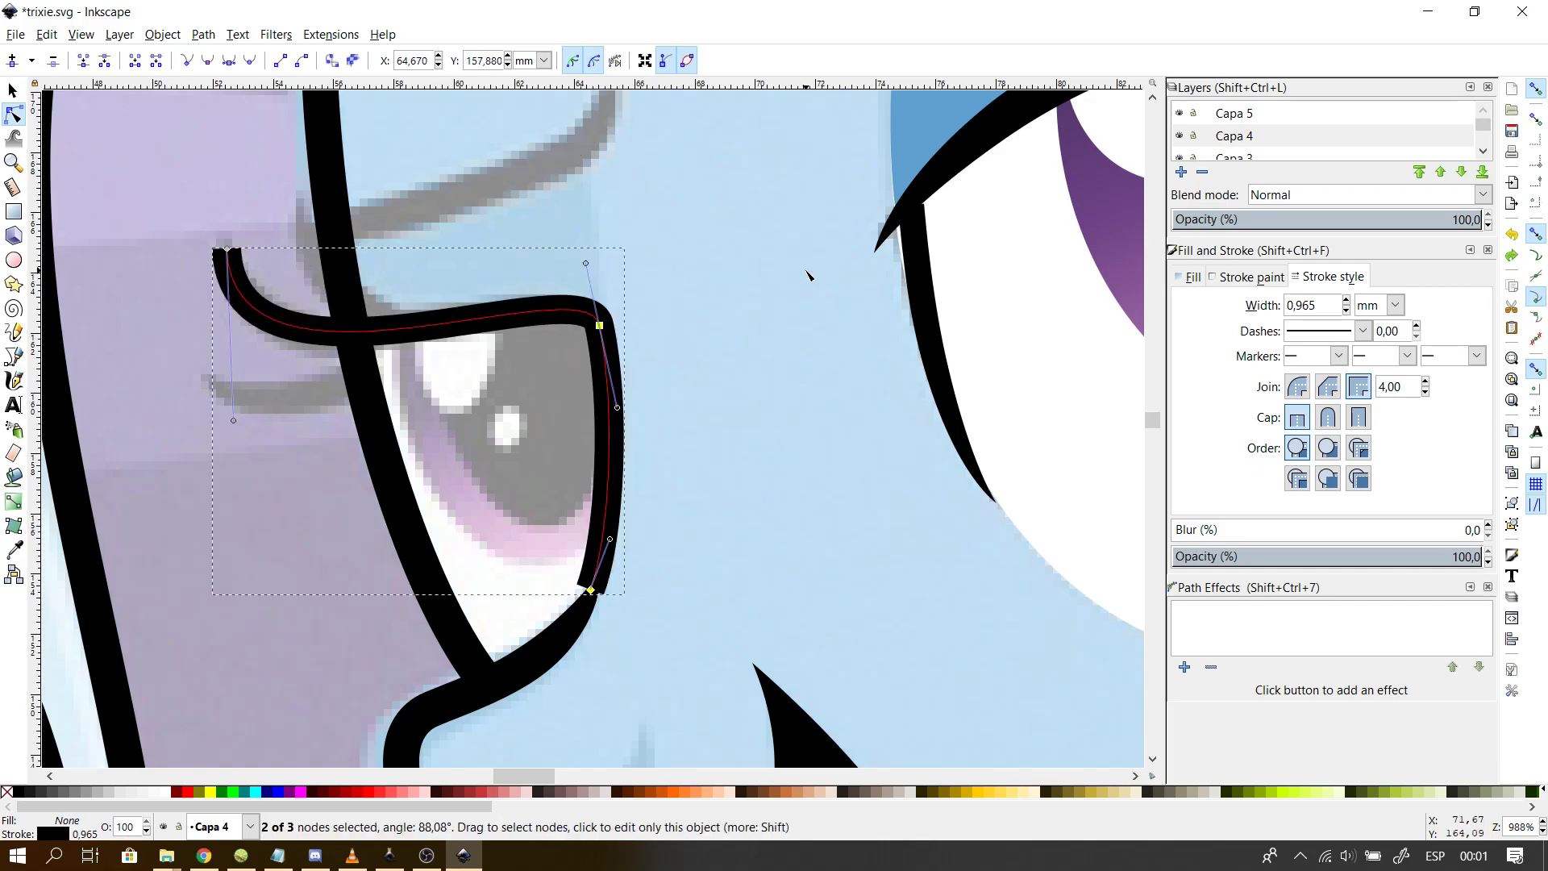
# - Delete the end node at the eye's lower corner so that only the upper eyelid and lash segment remains
pyautogui.click(712, 429)
pyautogui.click(591, 590)
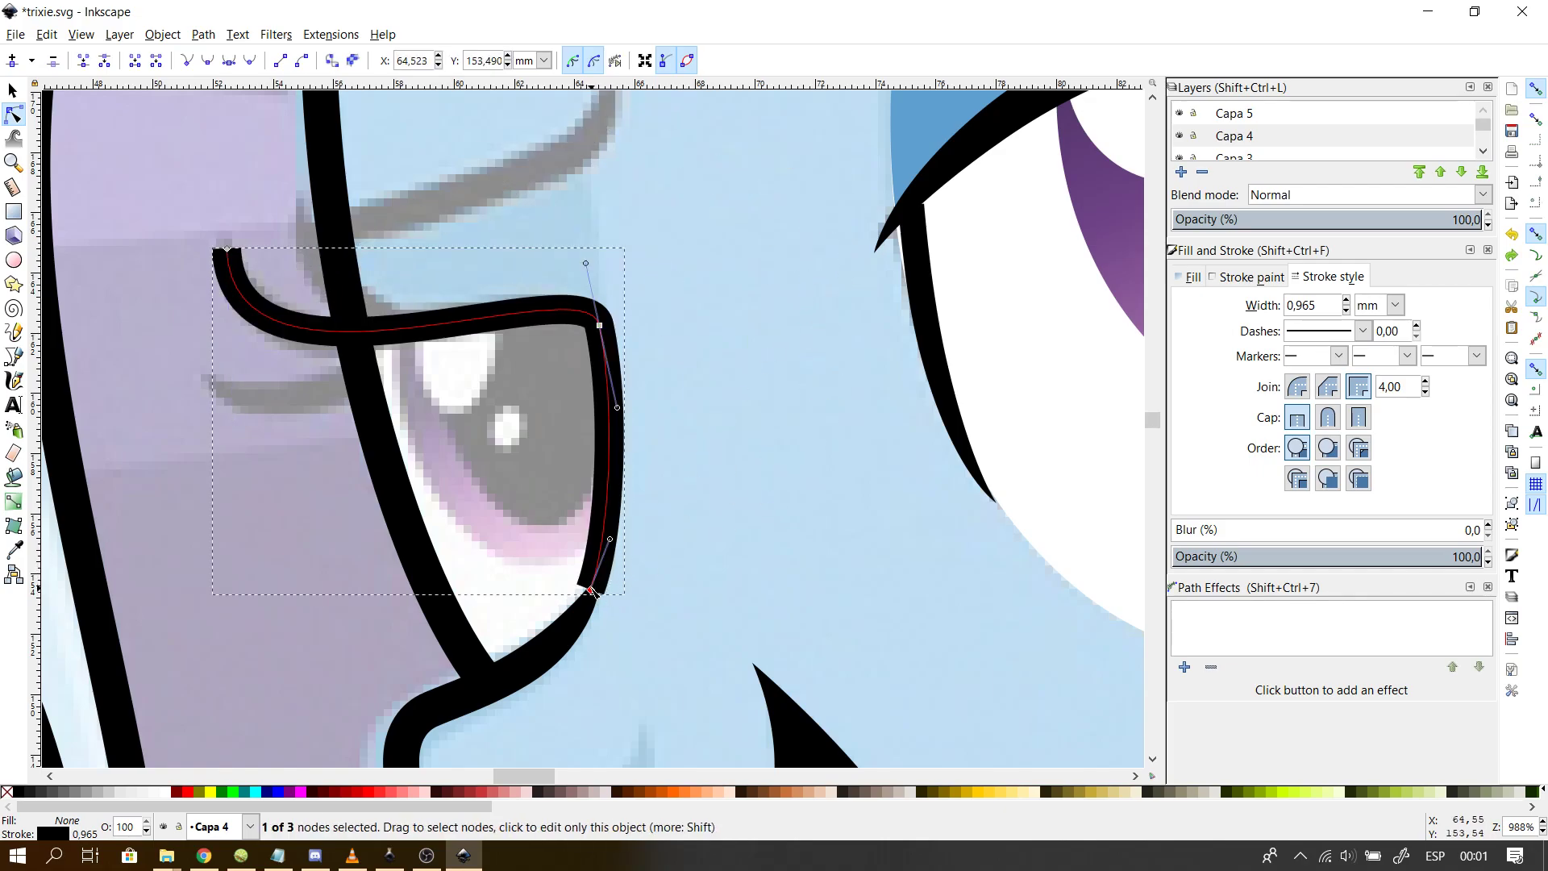
pyautogui.press('Delete')
pyautogui.click(654, 308)
pyautogui.click(596, 324)
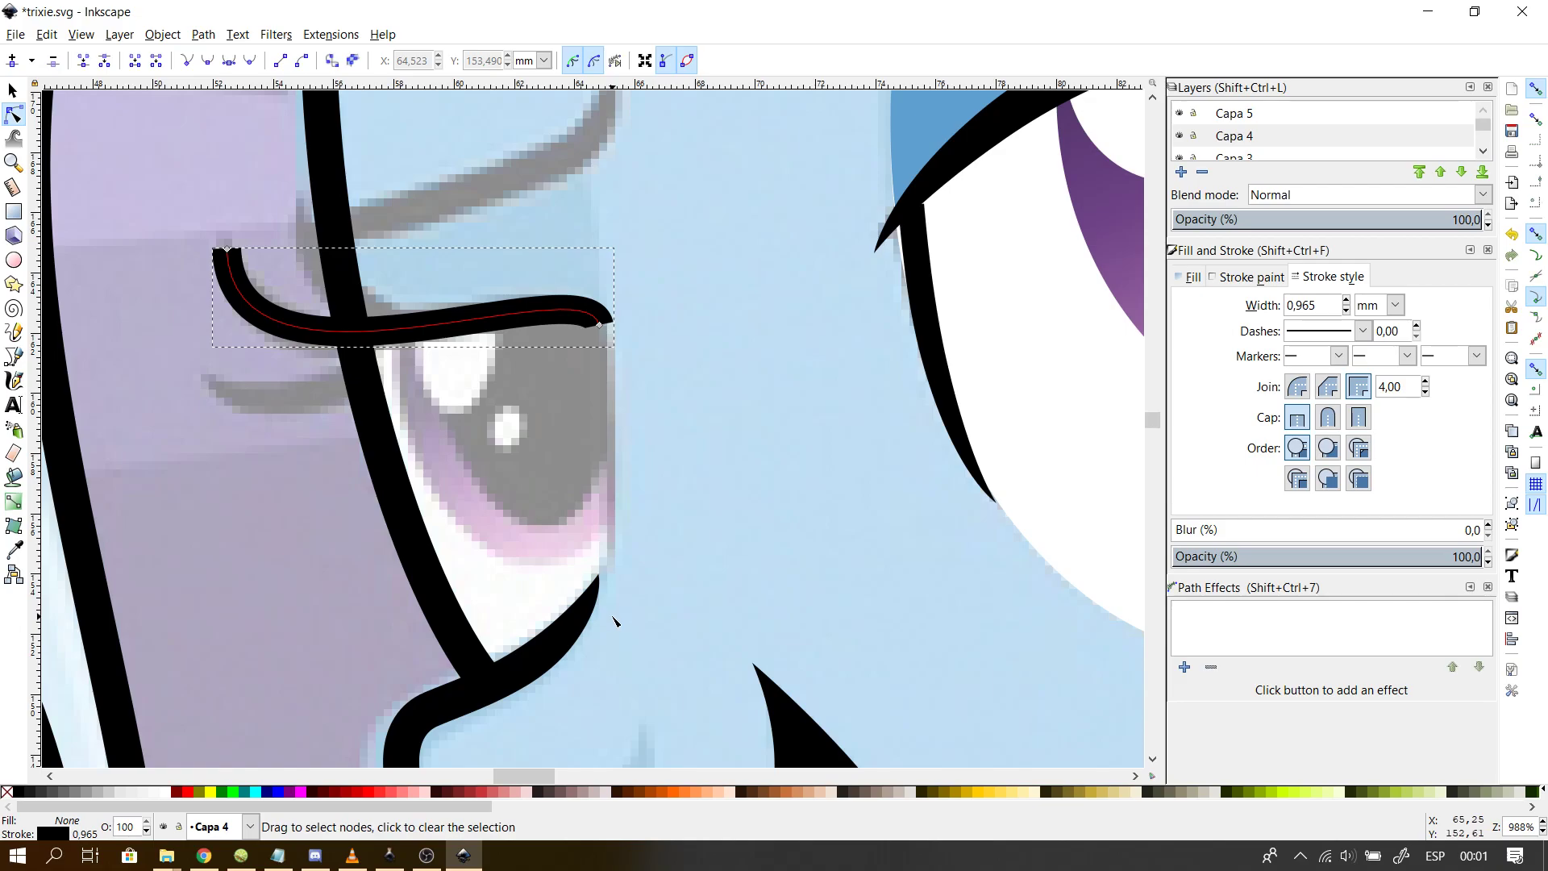
pyautogui.click(684, 440)
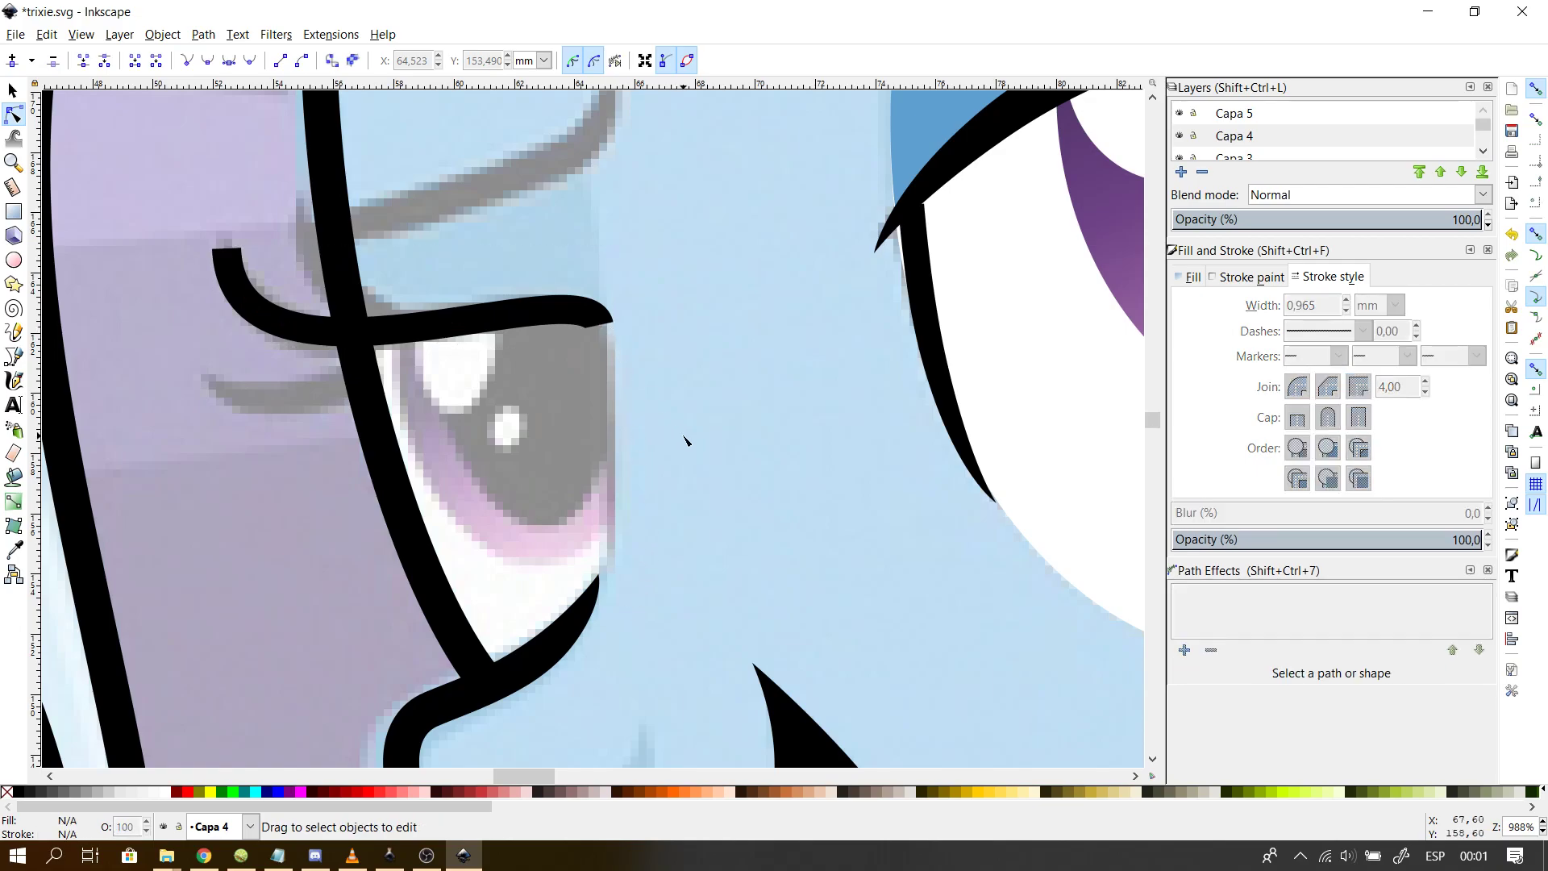
# - Add a Power stroke effect to the upper eyelid path with CubicBezierSmooth interpolation and zero-width start and end caps
pyautogui.click(444, 330)
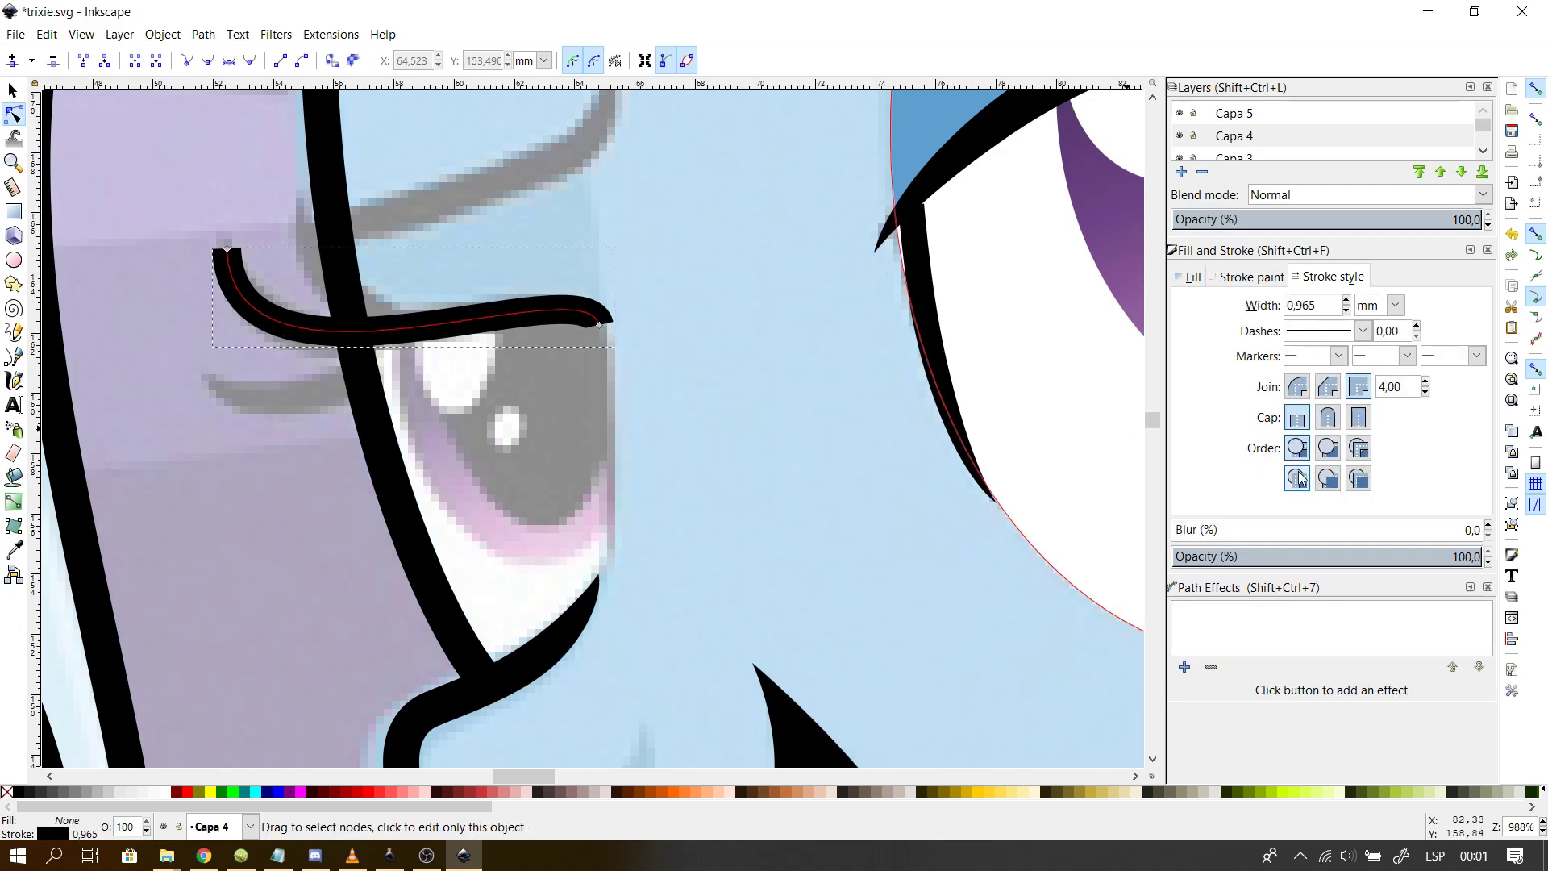
pyautogui.click(1184, 667)
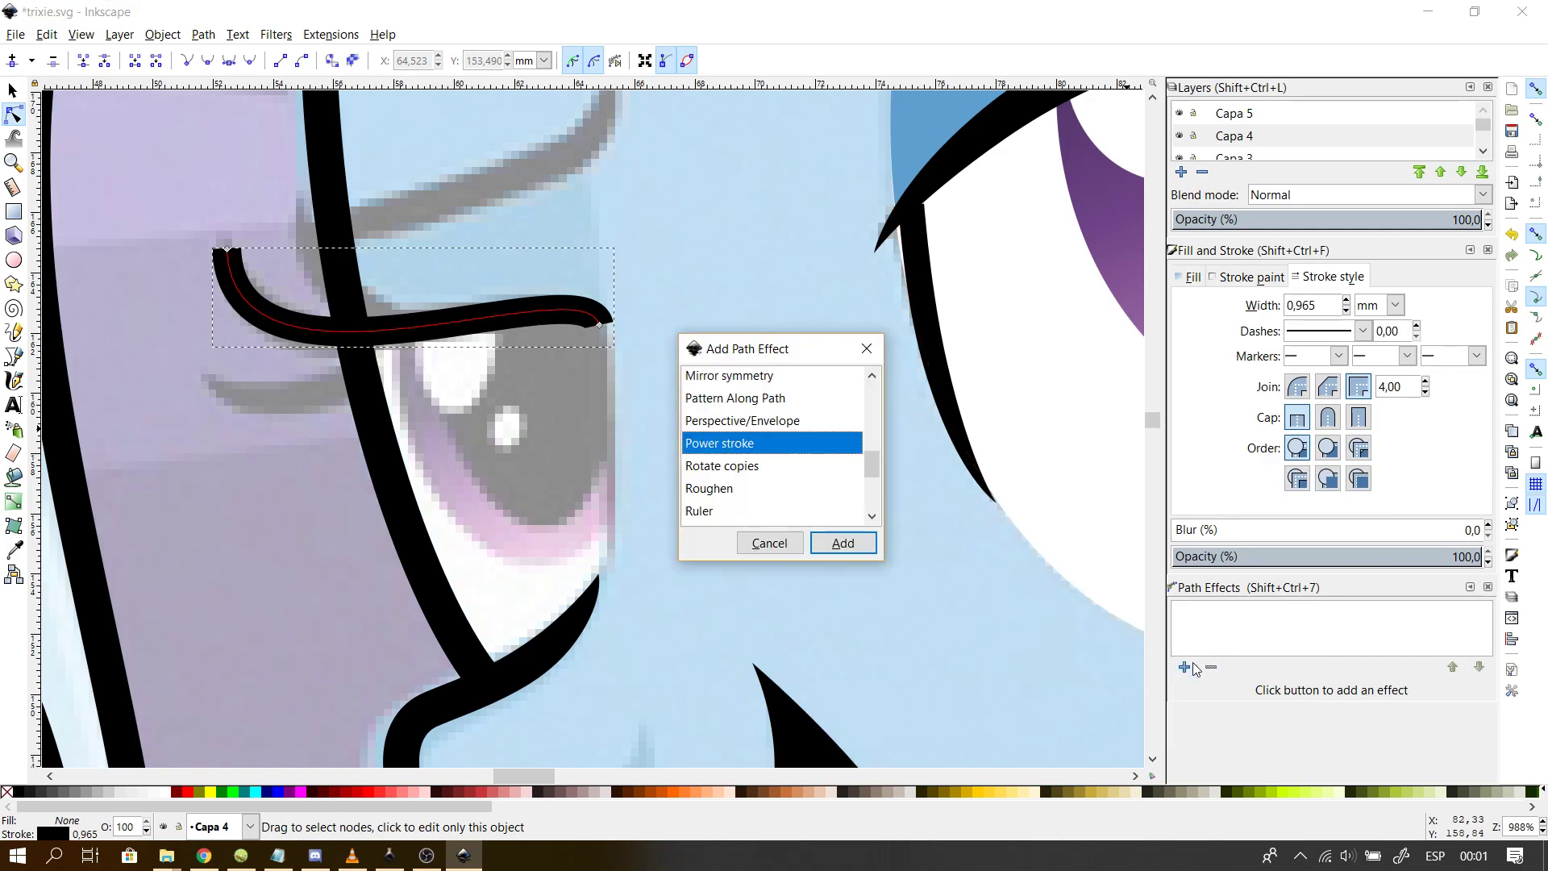
pyautogui.press('Return')
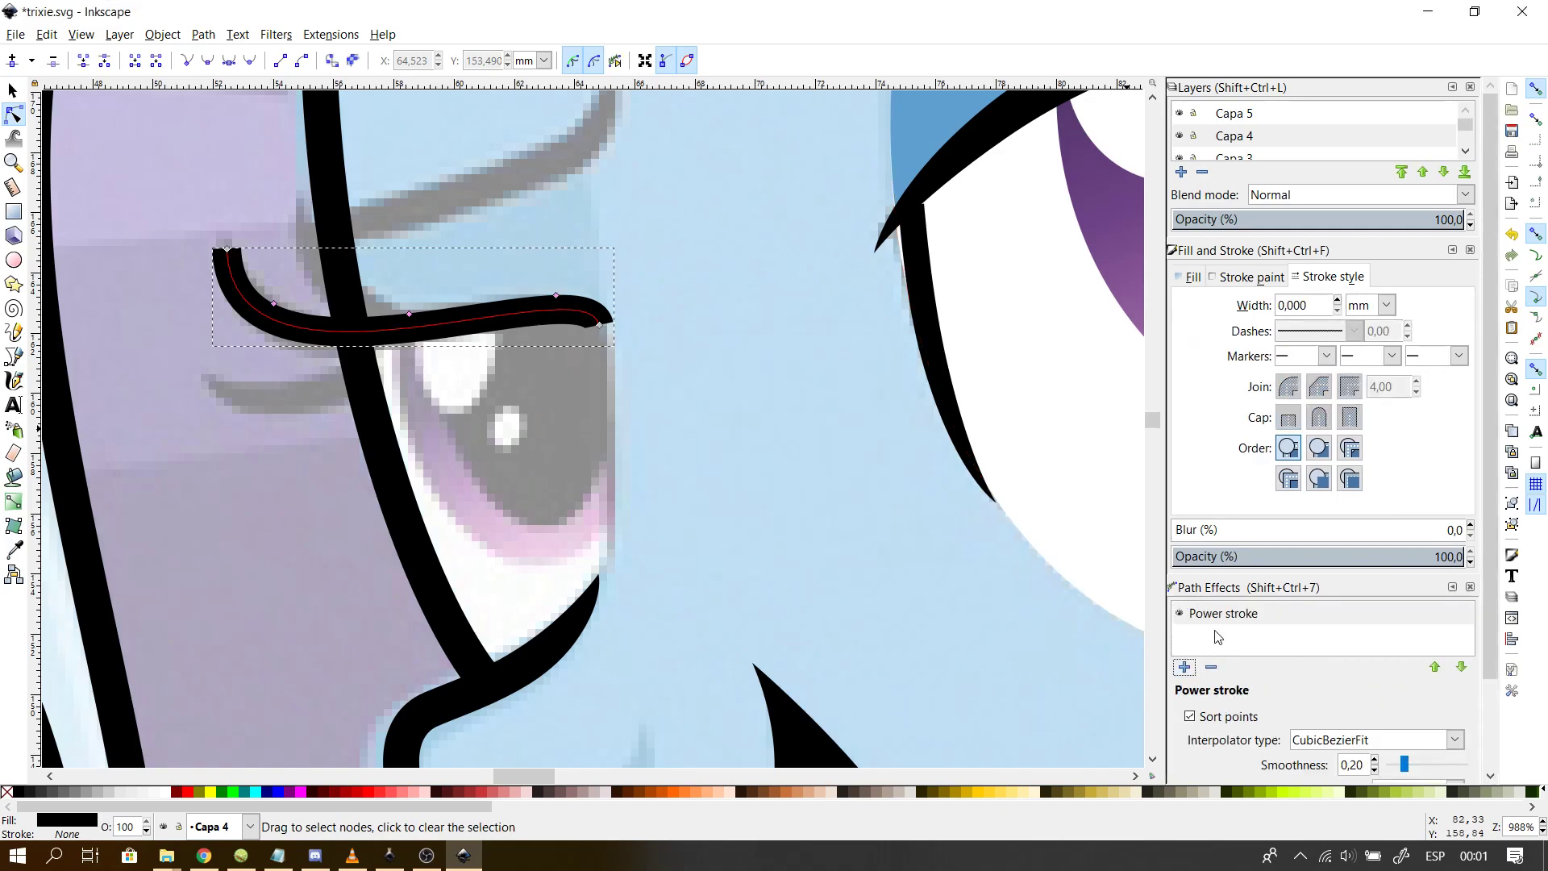
pyautogui.click(1362, 739)
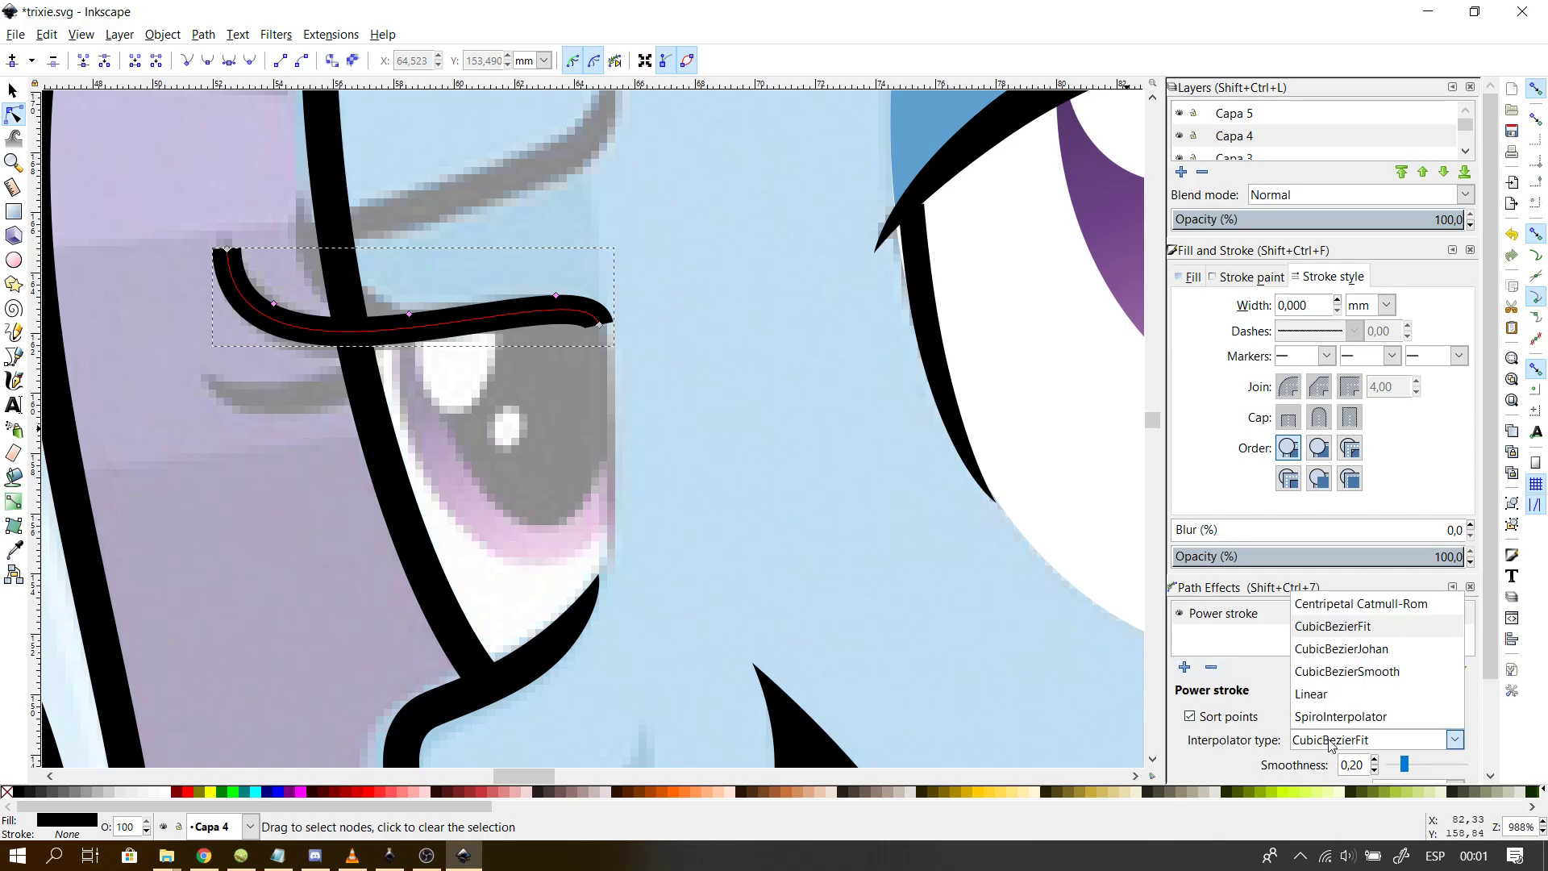
pyautogui.click(1357, 677)
pyautogui.moveTo(1492, 614); pyautogui.dragTo(1492, 709)
pyautogui.click(1401, 689)
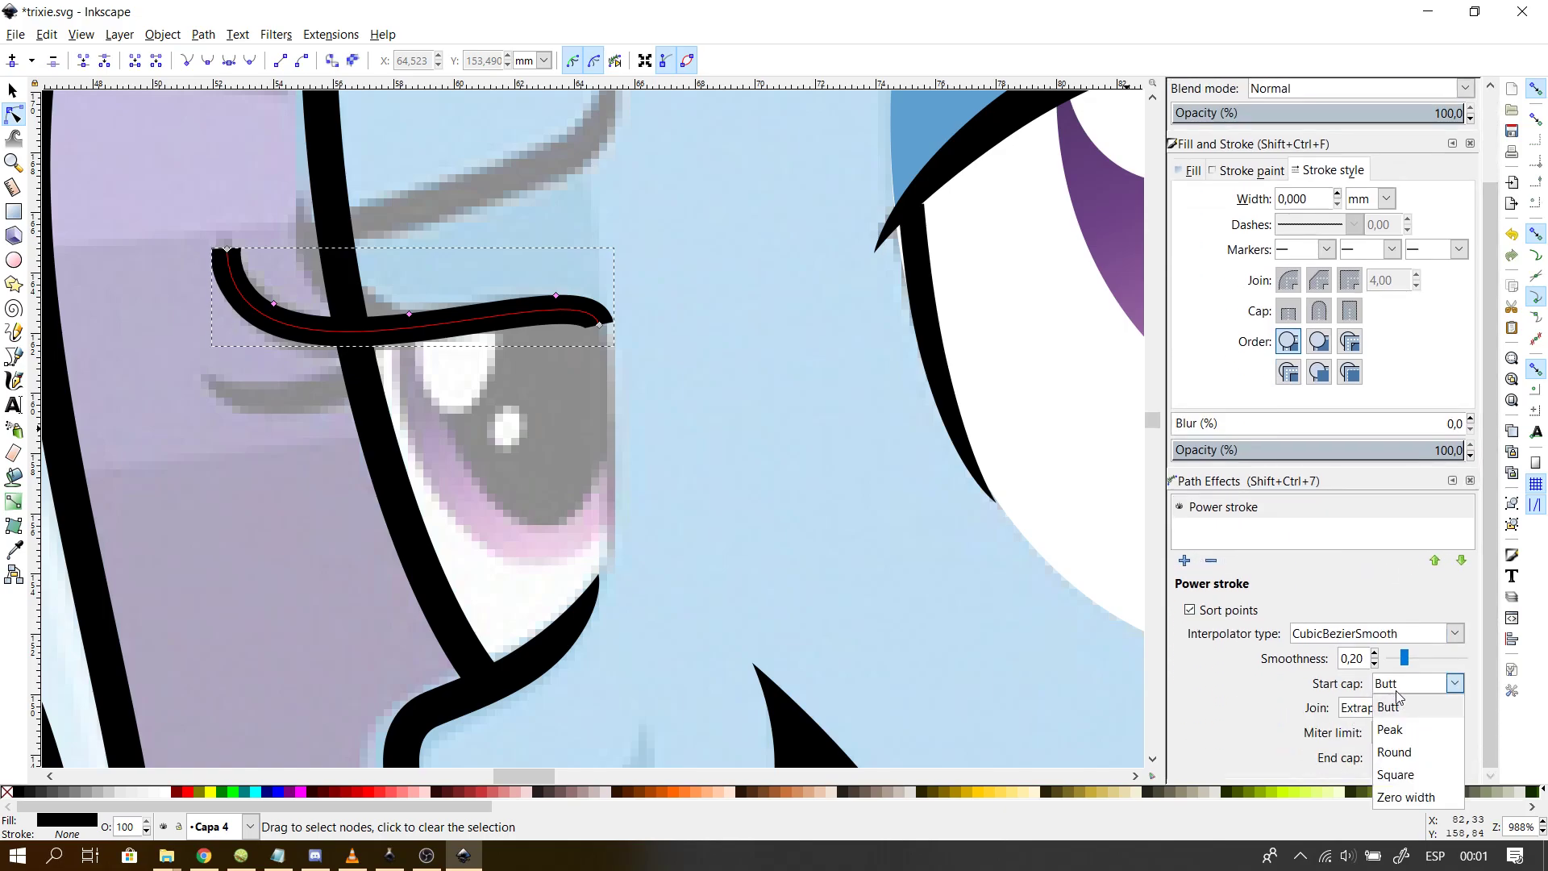
pyautogui.click(1403, 798)
pyautogui.click(1415, 758)
pyautogui.click(1405, 740)
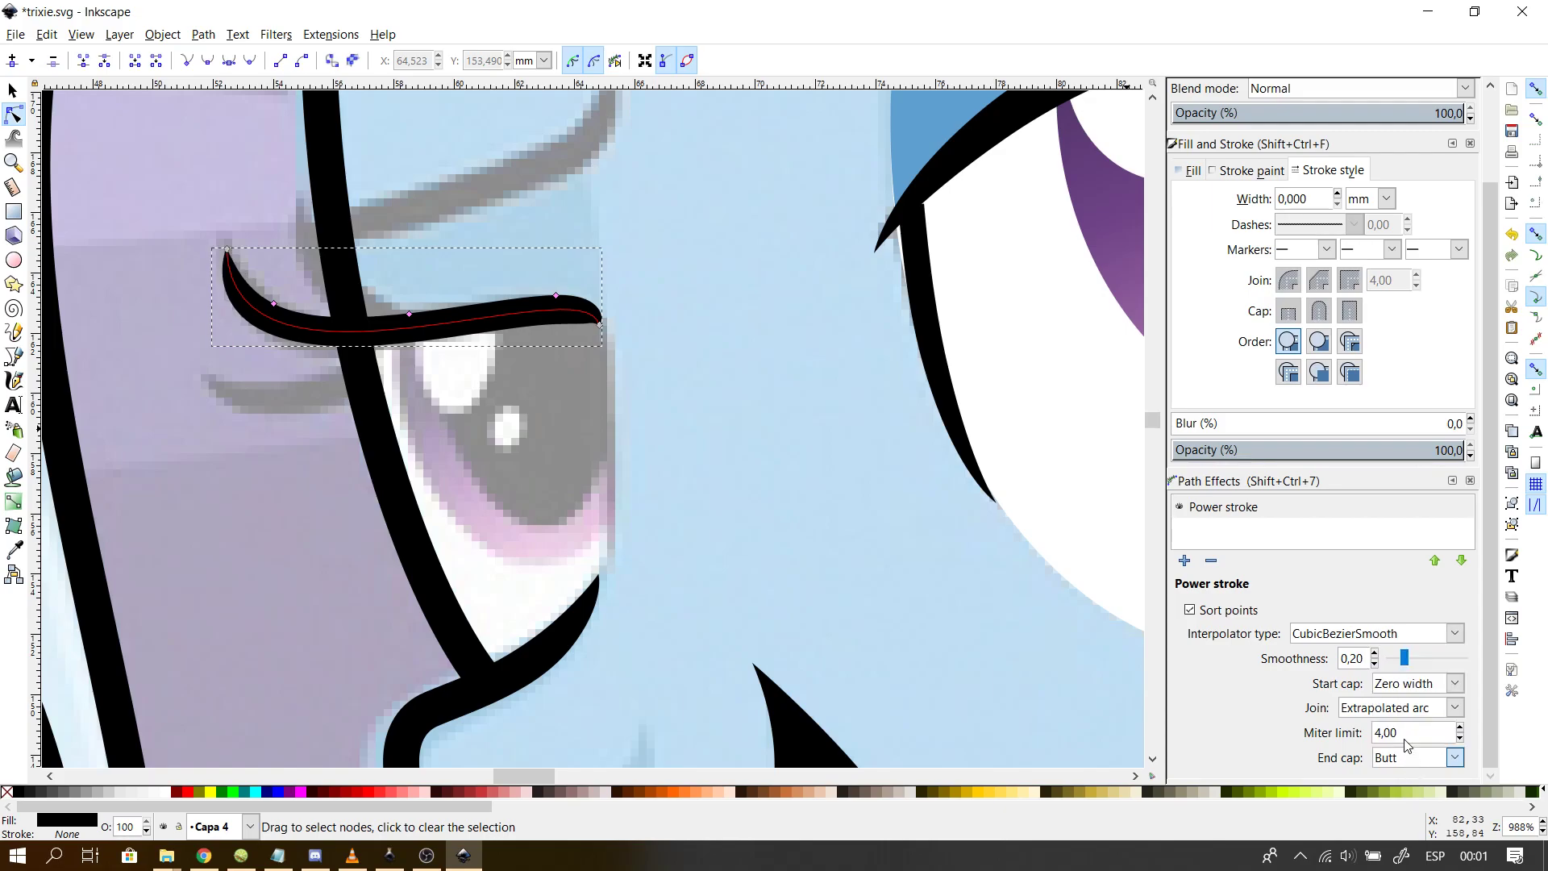
# - Move the eyelid's width control point nearest the upper eye corner along the path to near its middle
pyautogui.click(843, 550)
pyautogui.click(550, 301)
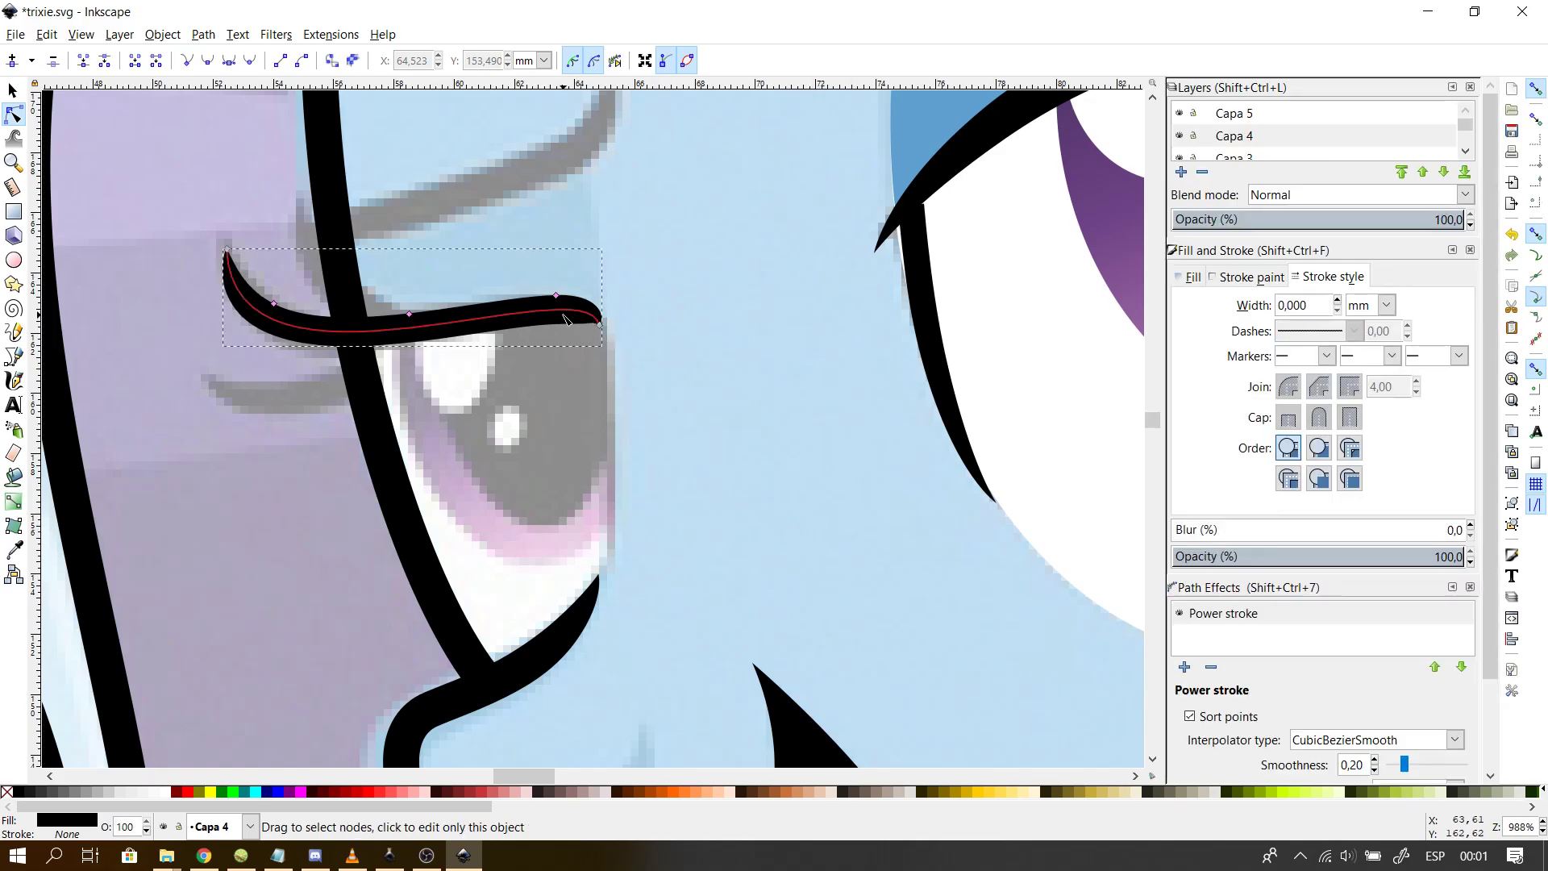
pyautogui.moveTo(550, 298); pyautogui.dragTo(439, 314)
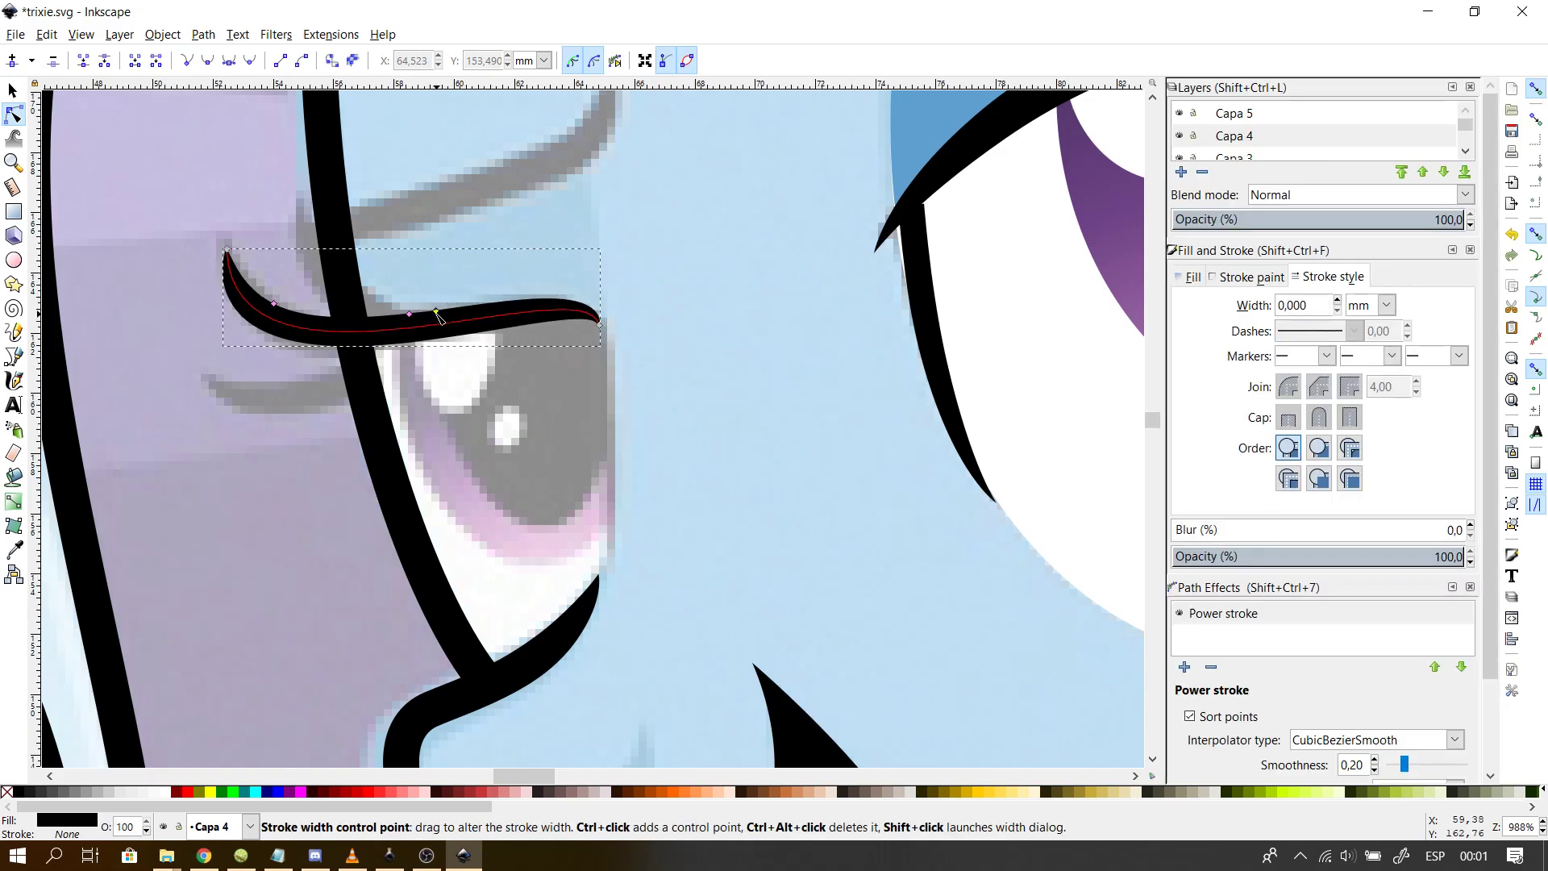
# - Check the position and width values of the two middle width control points on the eyelid stroke
pyautogui.click(414, 313)
pyautogui.click(410, 318)
pyautogui.keyDown('shift'); pyautogui.click(408, 313); pyautogui.keyUp('shift')
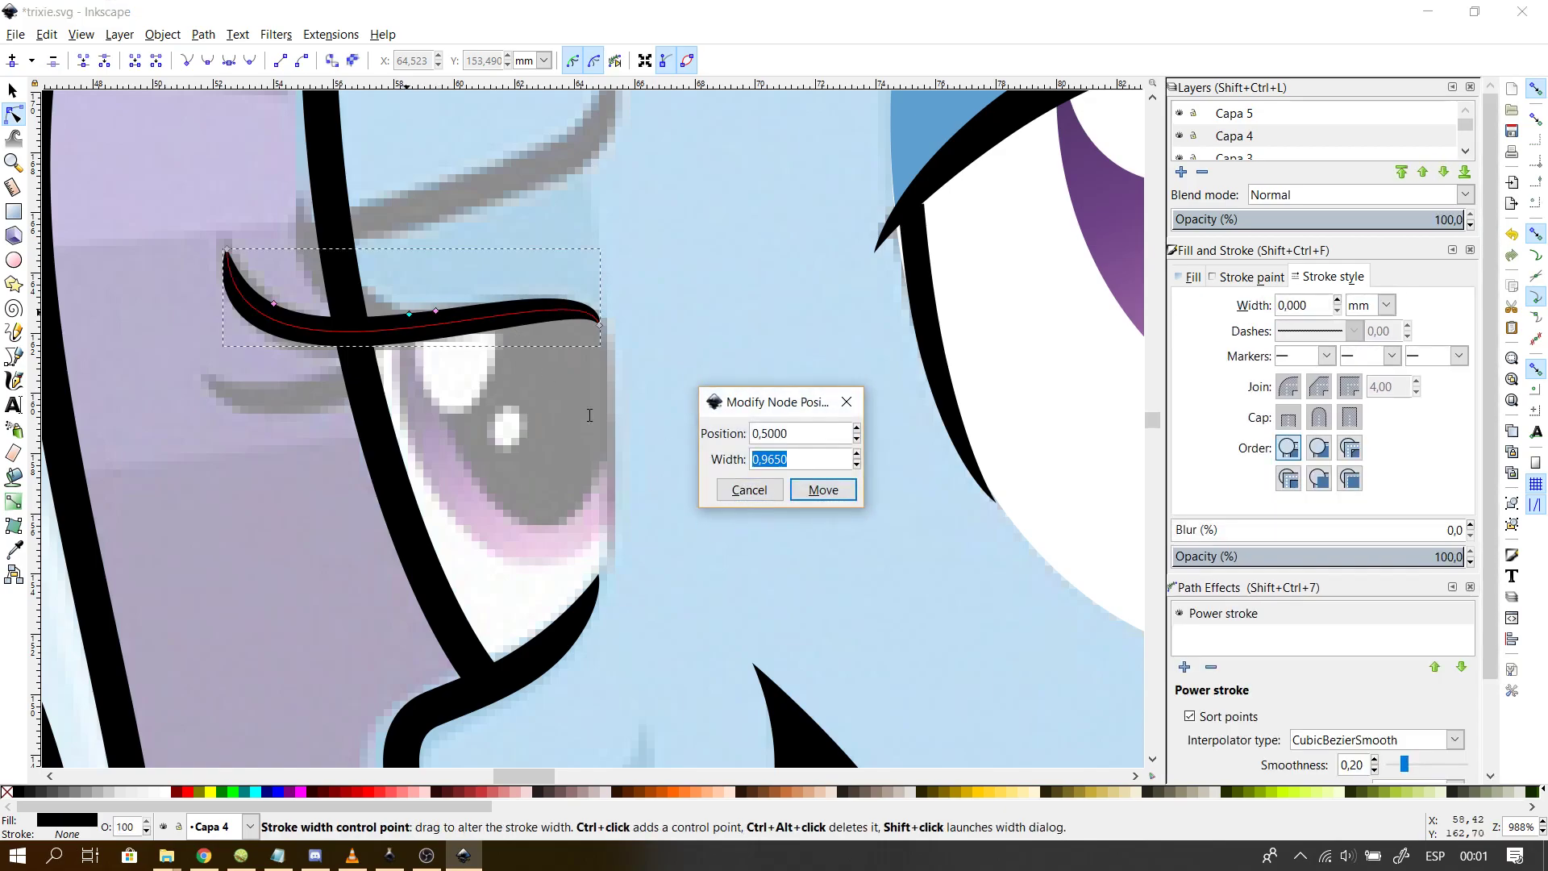
pyautogui.click(822, 489)
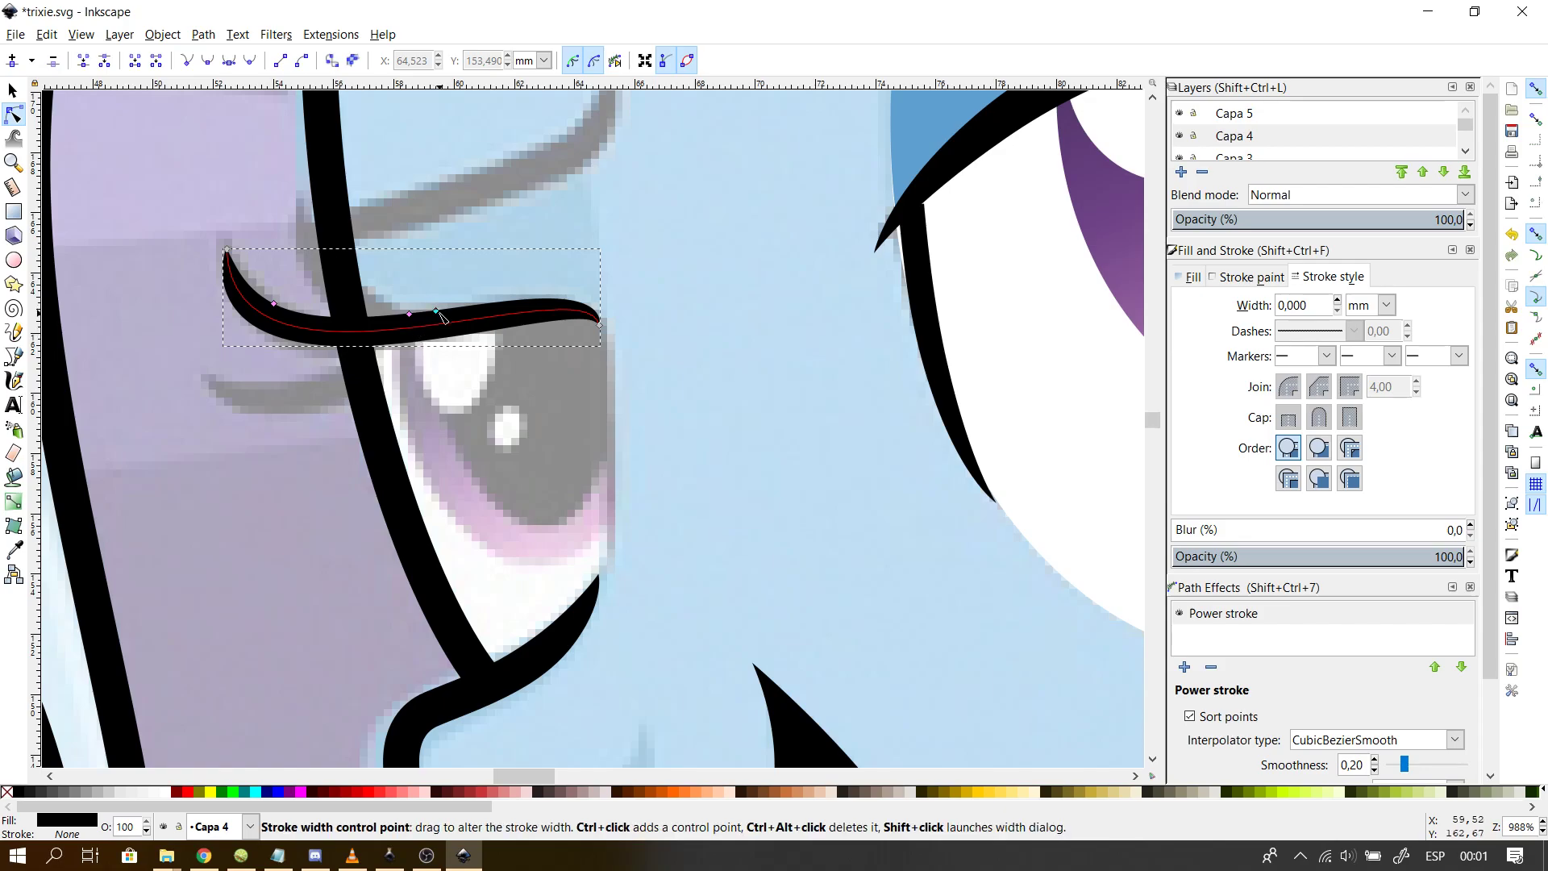
pyautogui.keyDown('shift'); pyautogui.click(438, 312); pyautogui.keyUp('shift')
pyautogui.press('Return')
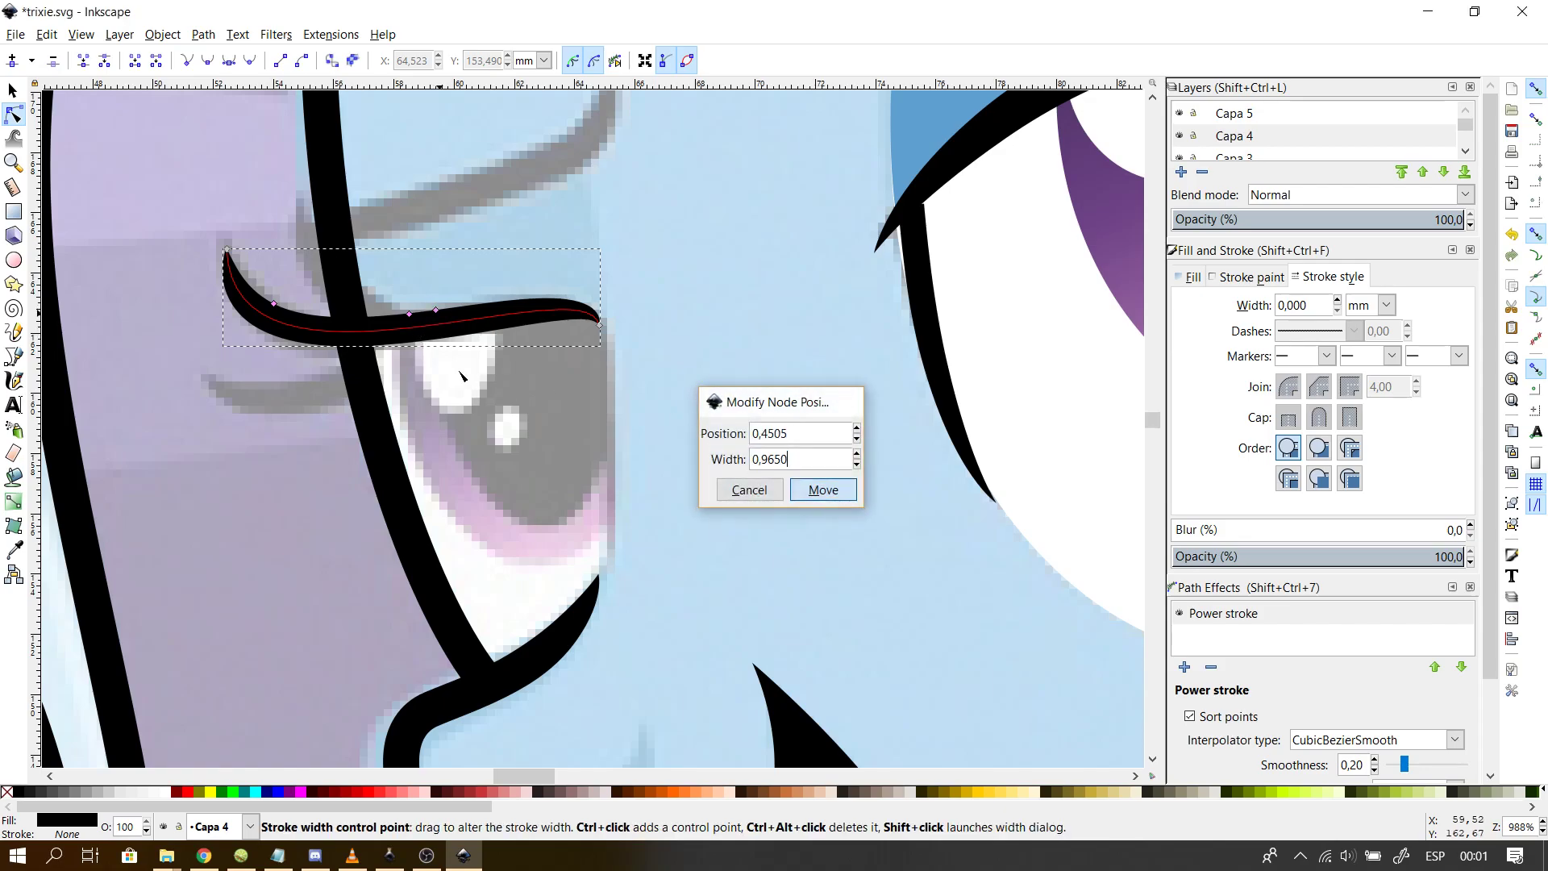
# - Move the upper eyelid's end node at the inner eye corner outward by about 0.32 mm
pyautogui.click(676, 362)
pyautogui.click(463, 324)
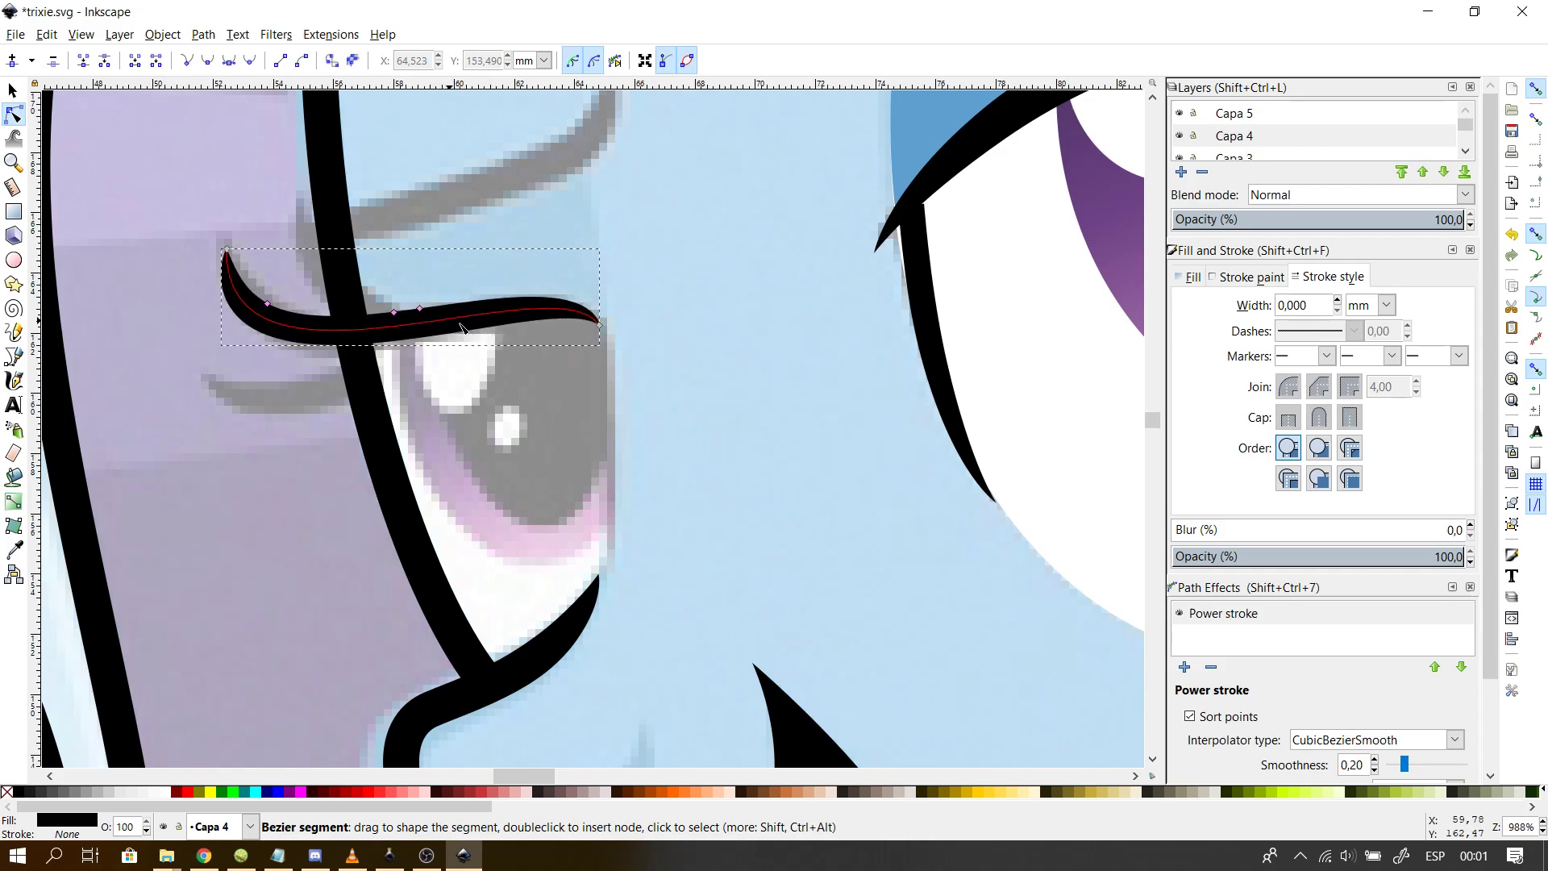
pyautogui.moveTo(599, 325); pyautogui.dragTo(608, 326)
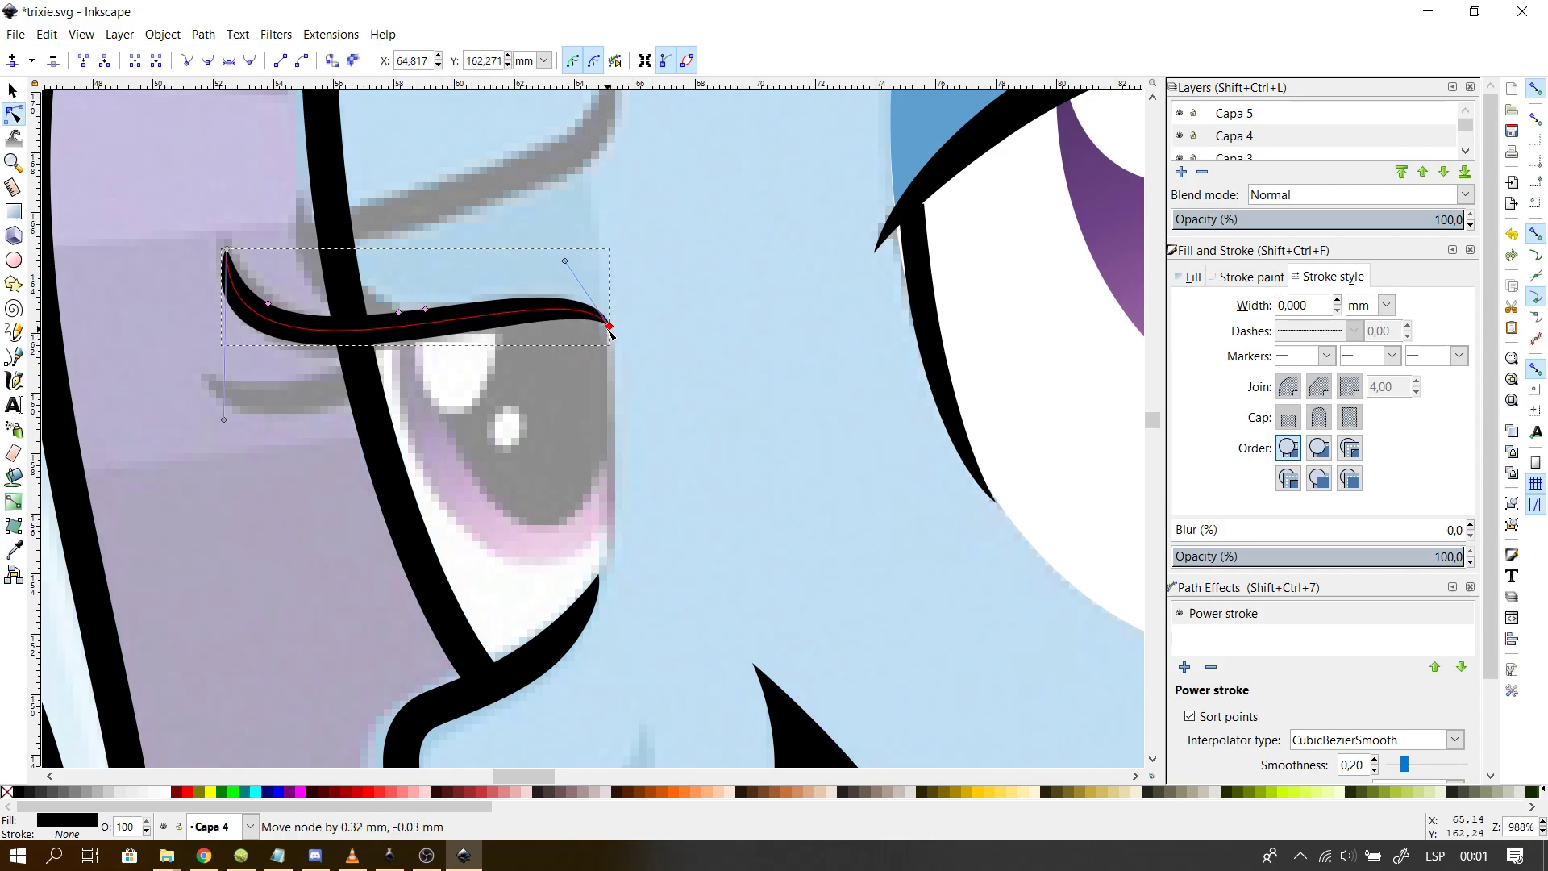
pyautogui.click(696, 374)
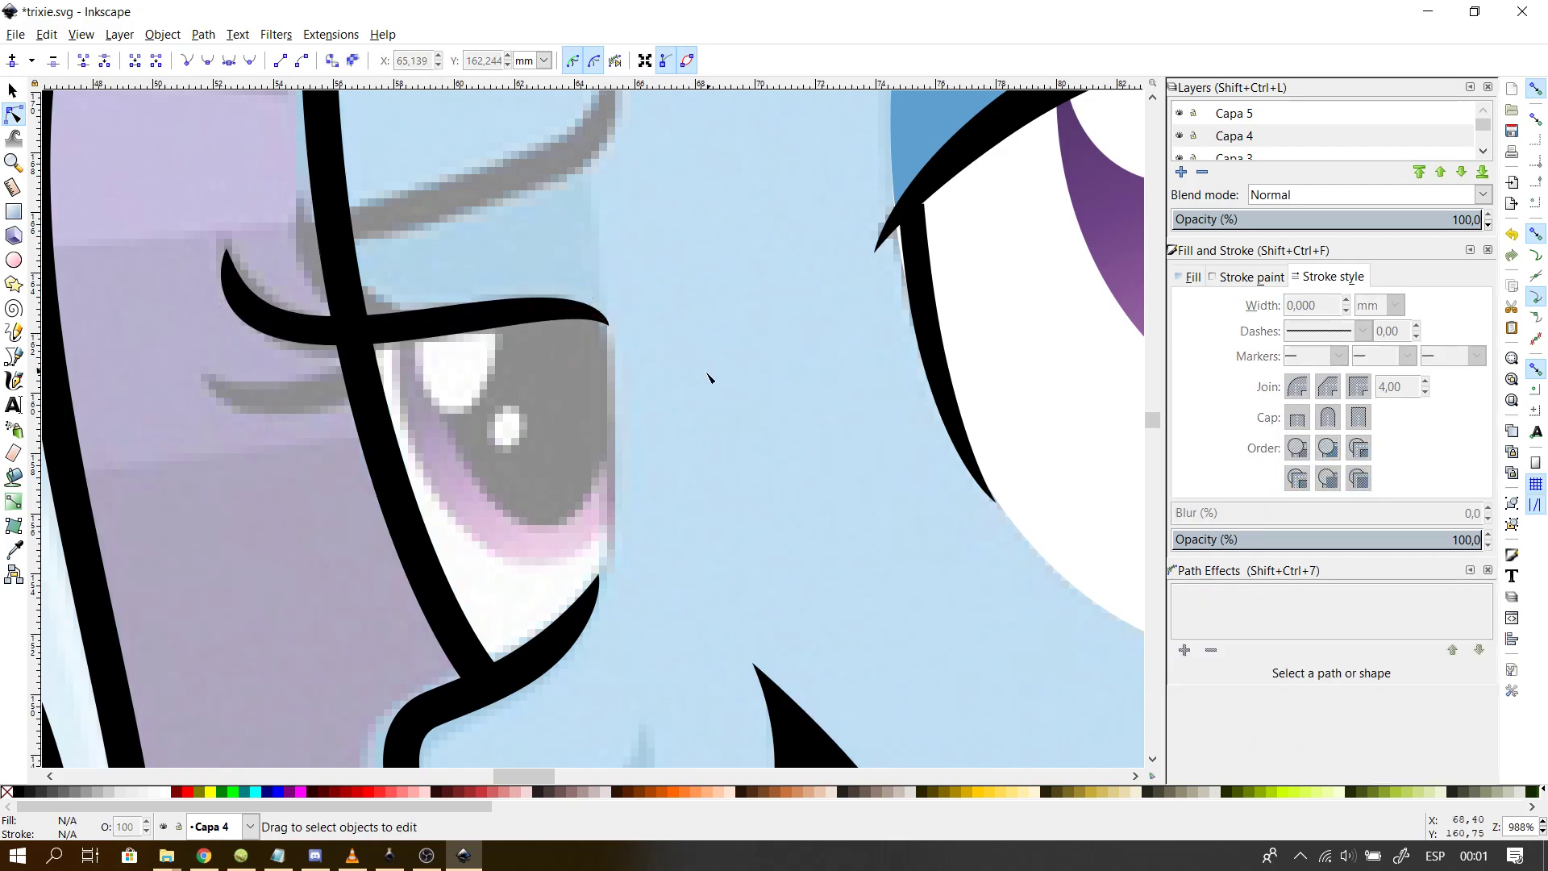
pyautogui.click(505, 327)
pyautogui.click(812, 490)
pyautogui.click(442, 329)
pyautogui.moveTo(448, 325); pyautogui.dragTo(464, 160)
pyautogui.hotkey('ctrl', 'z')
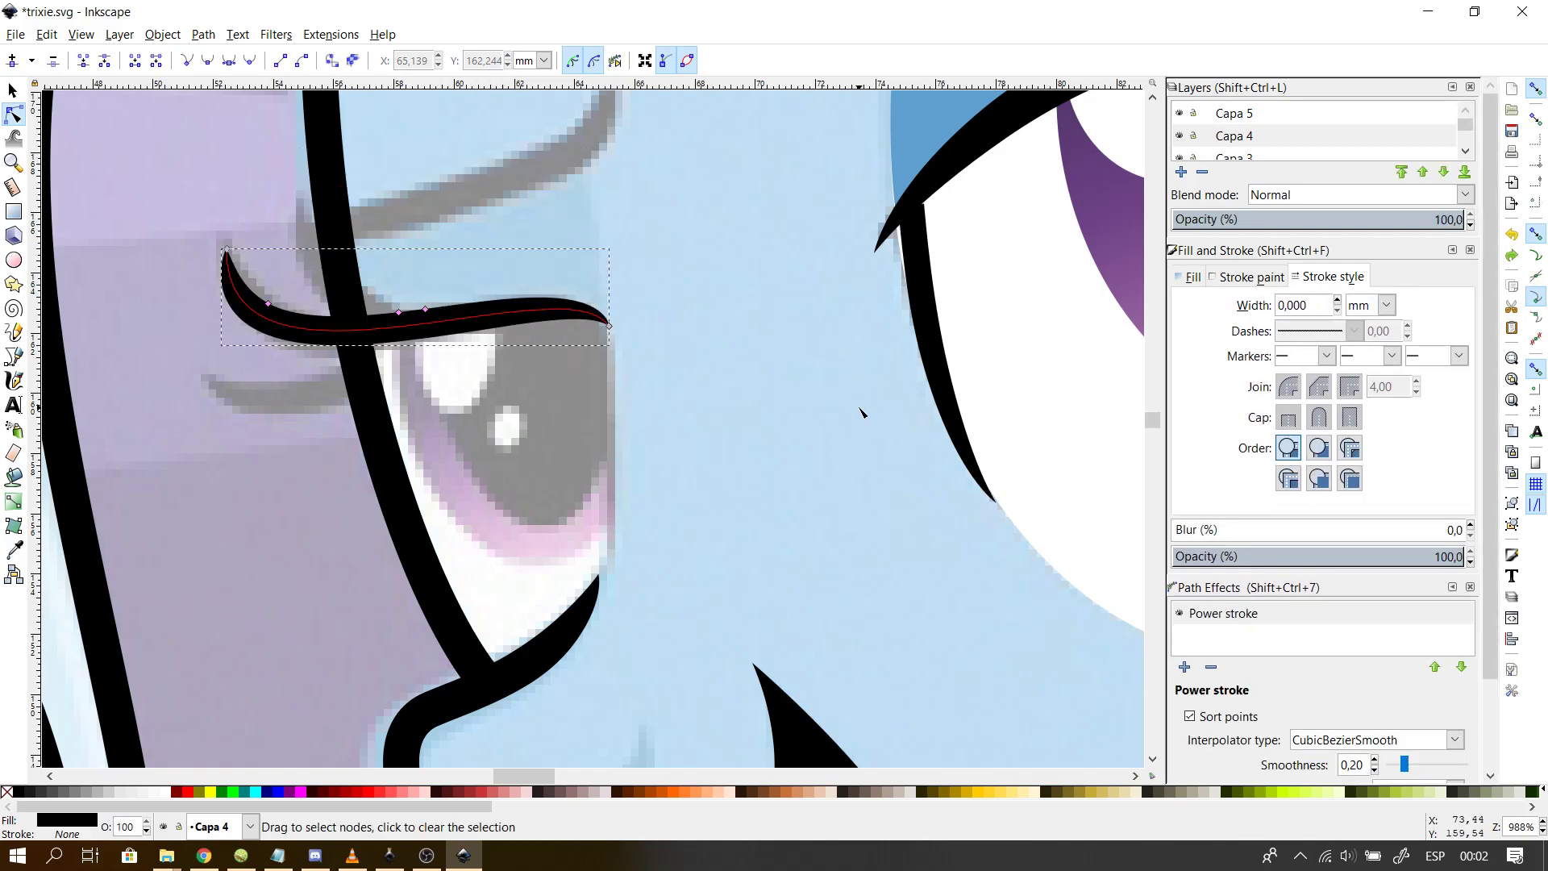
# - Refine the upper eyelid's curve by adjusting the handles of both of its end nodes
pyautogui.click(552, 300)
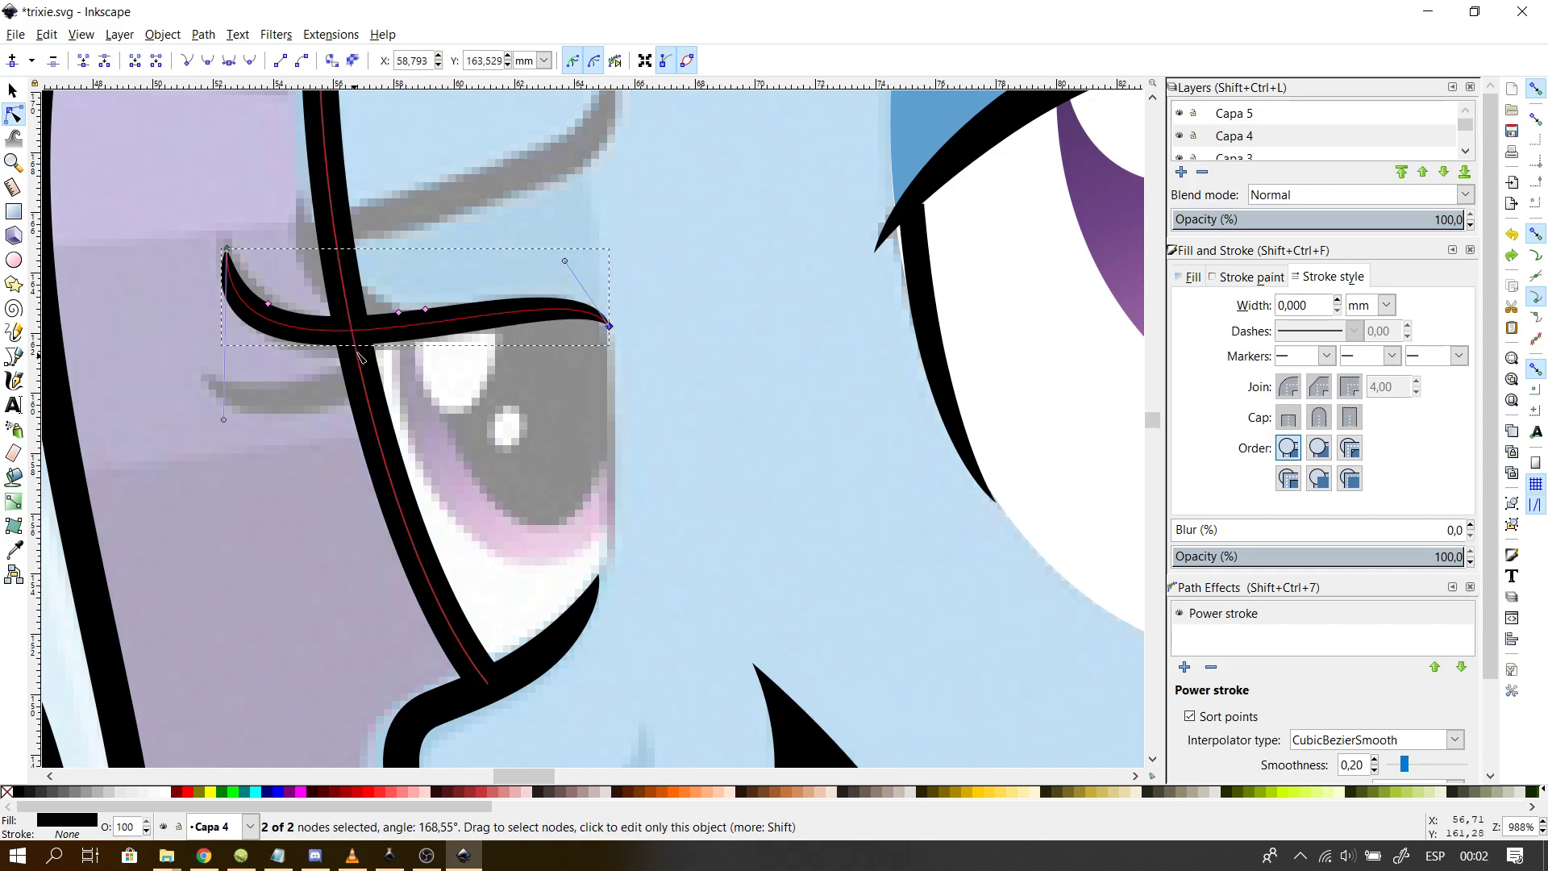
pyautogui.moveTo(223, 419); pyautogui.dragTo(249, 417)
pyautogui.moveTo(563, 262)
pyautogui.mouseDown()
pyautogui.moveTo(583, 259)
pyautogui.moveTo(560, 247)
pyautogui.mouseUp()
pyautogui.click(683, 349)
pyautogui.click(684, 351)
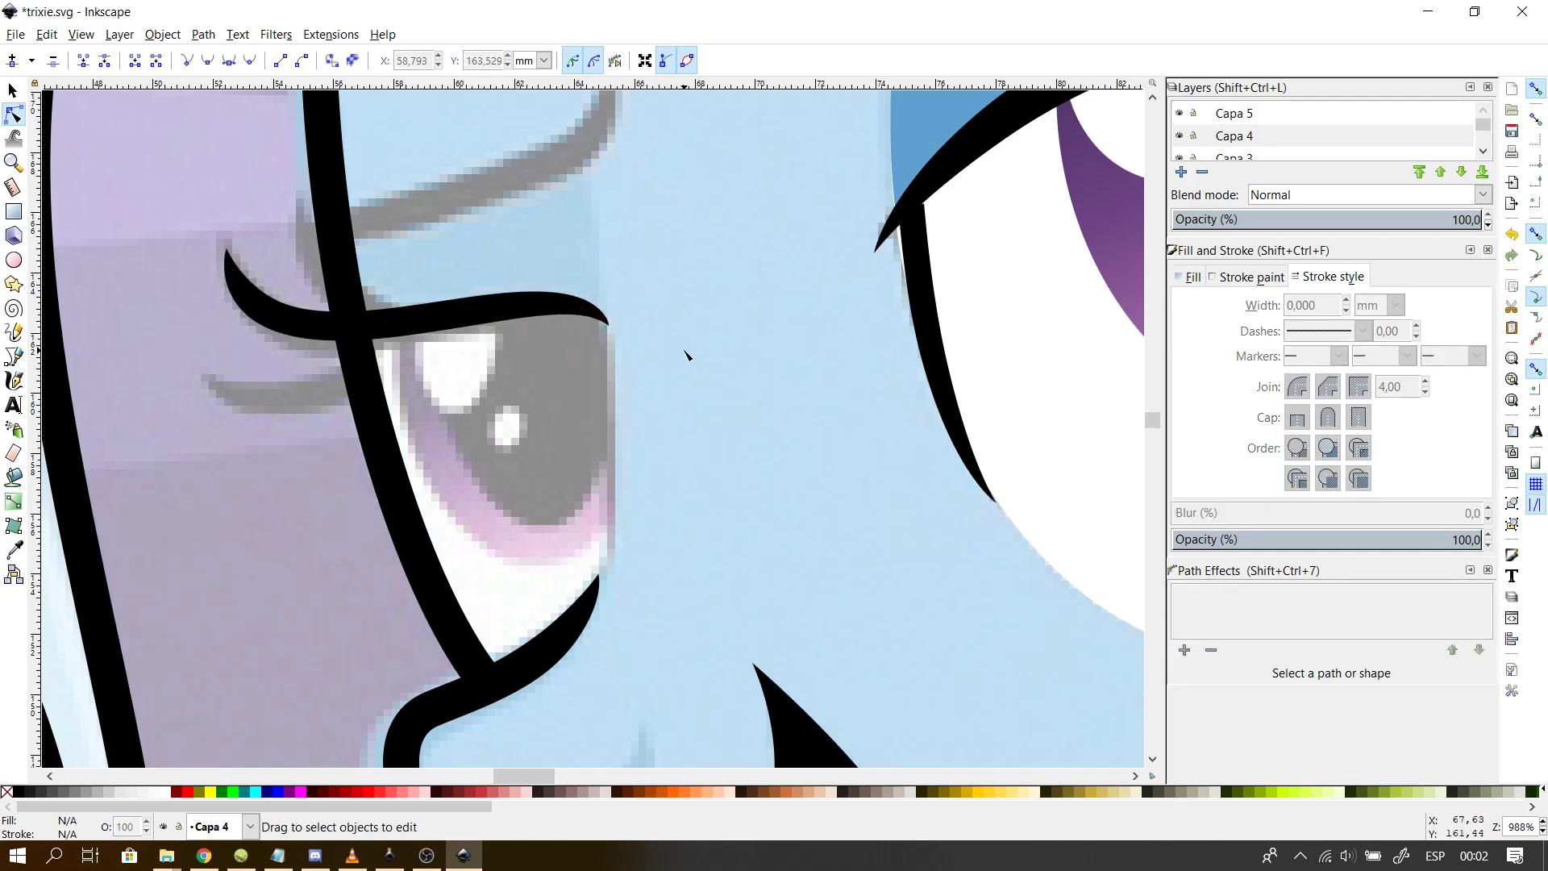
# - Nudge the upper end node of the large eye's inner outline slightly toward the eyelid corner
pyautogui.scroll(-2, 683, 350)
pyautogui.scroll(-2, 678, 361)
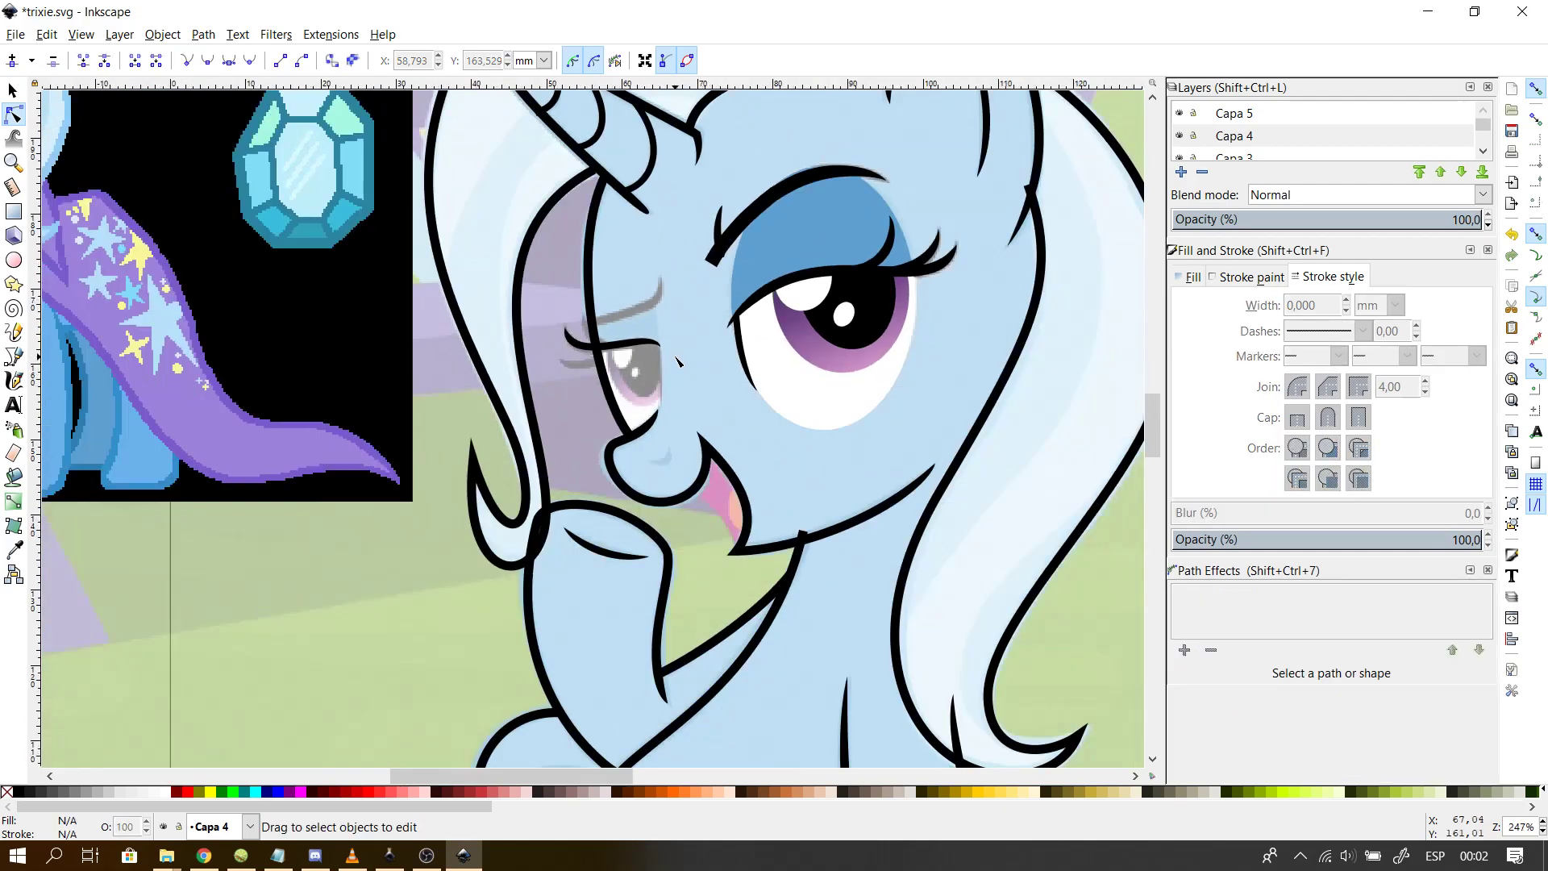
pyautogui.scroll(3, 678, 361)
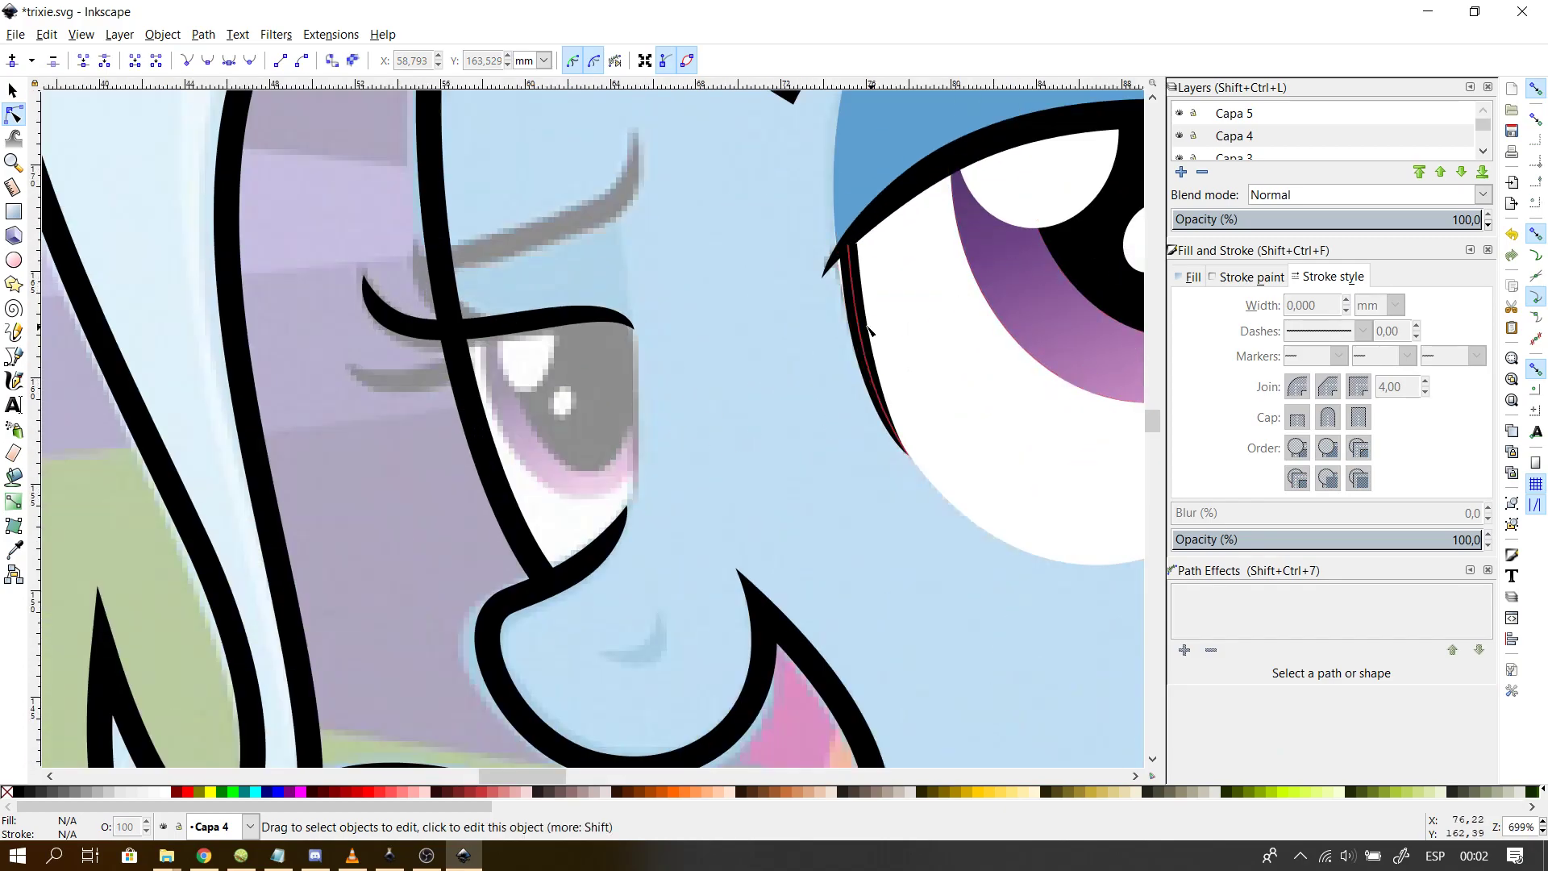
pyautogui.click(865, 329)
pyautogui.moveTo(849, 245); pyautogui.dragTo(848, 242)
pyautogui.click(699, 276)
pyautogui.click(699, 276)
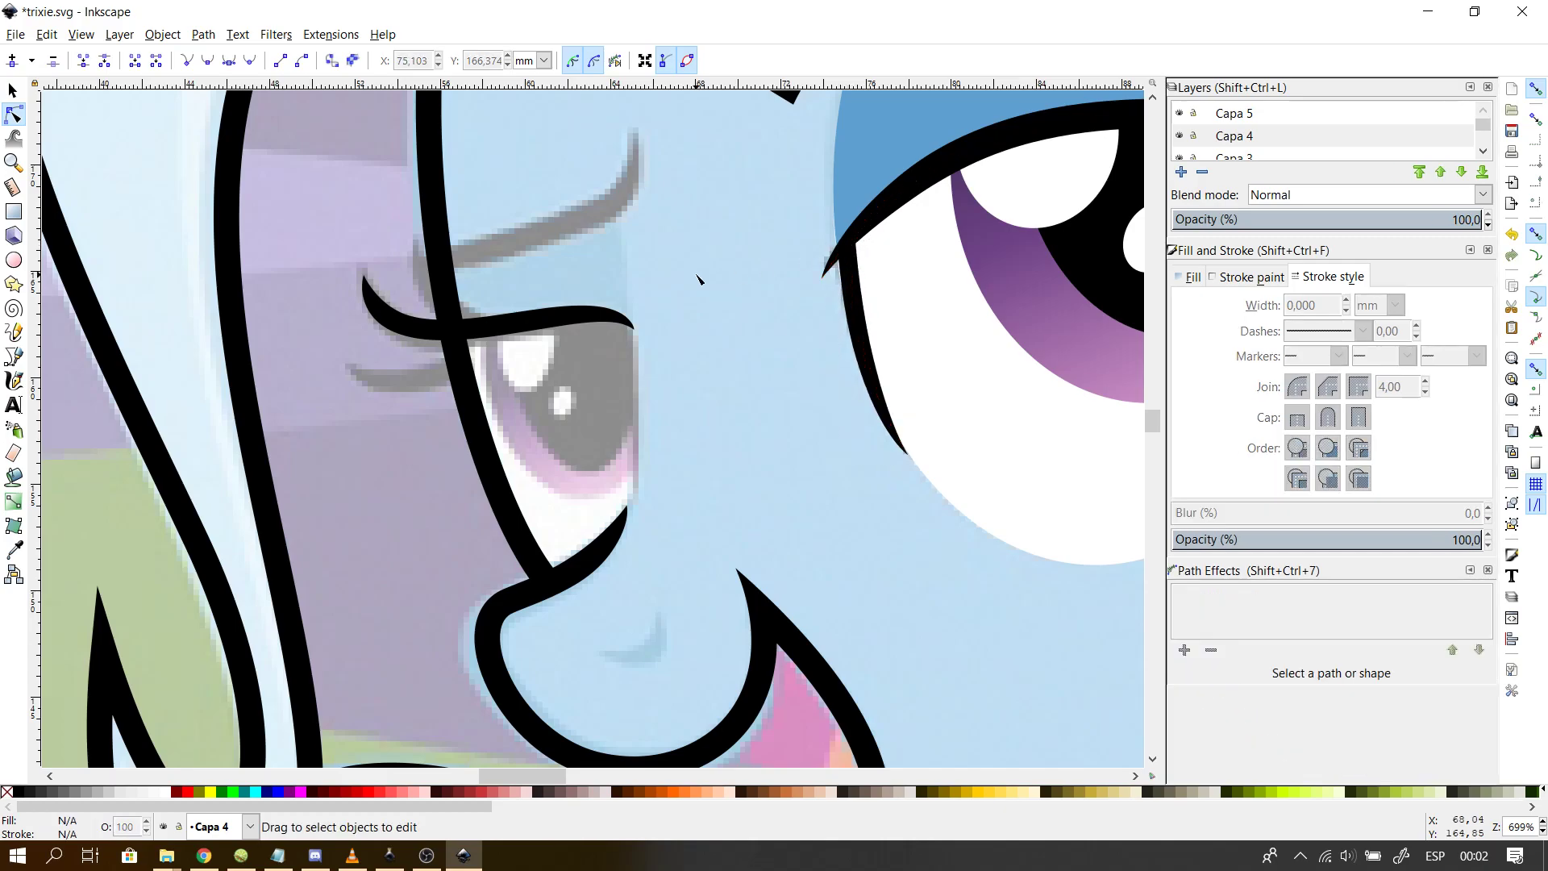
# - Examine the large eye's upper eyelid and lashes and compare them with the small far eye
pyautogui.click(905, 319)
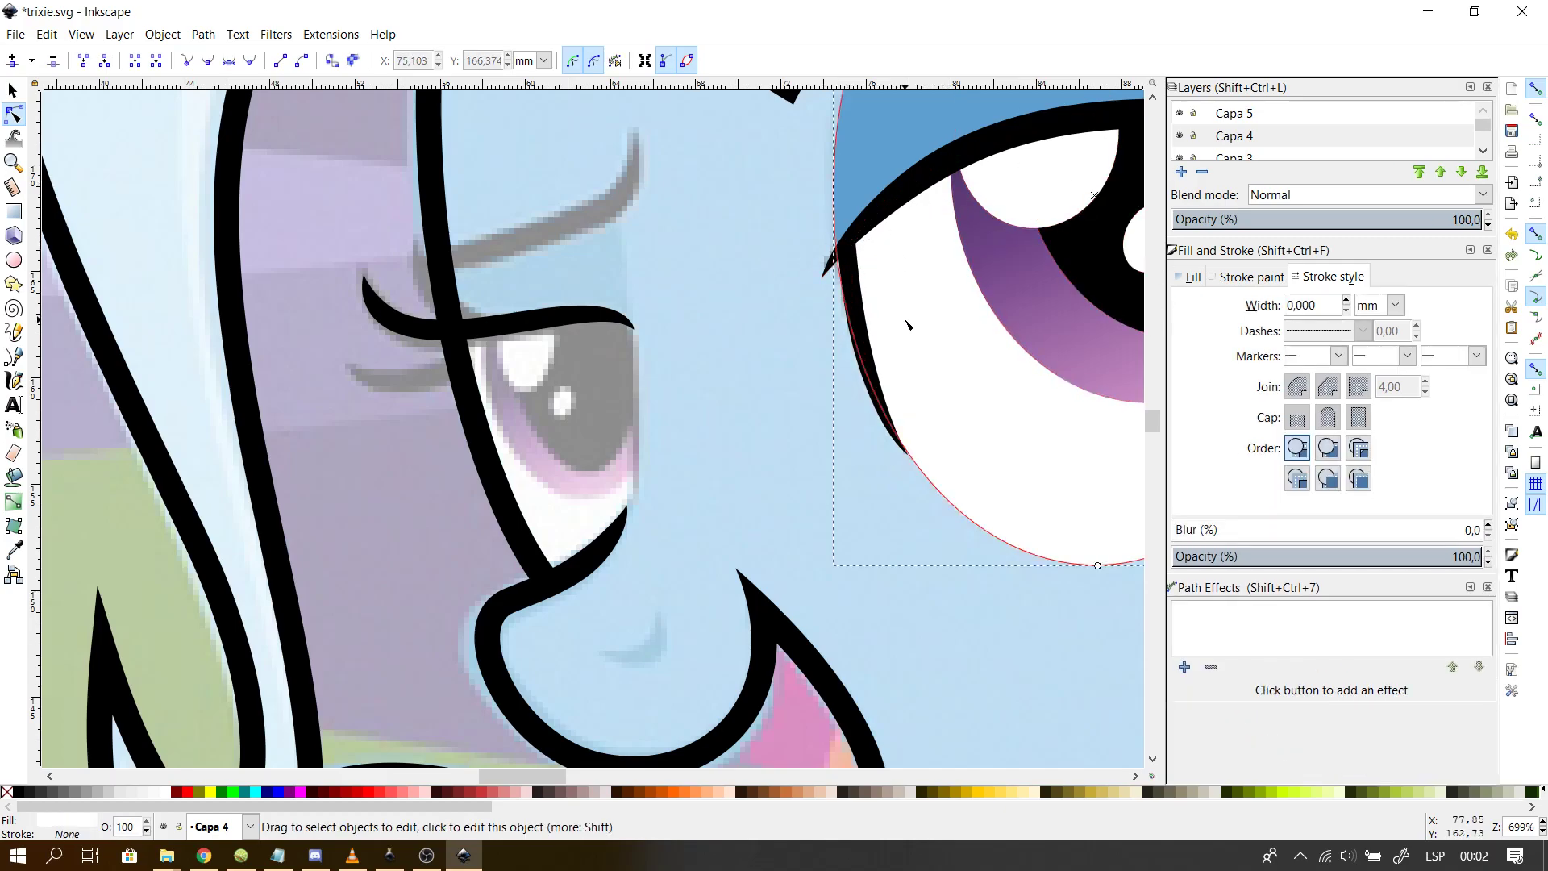
pyautogui.click(716, 498)
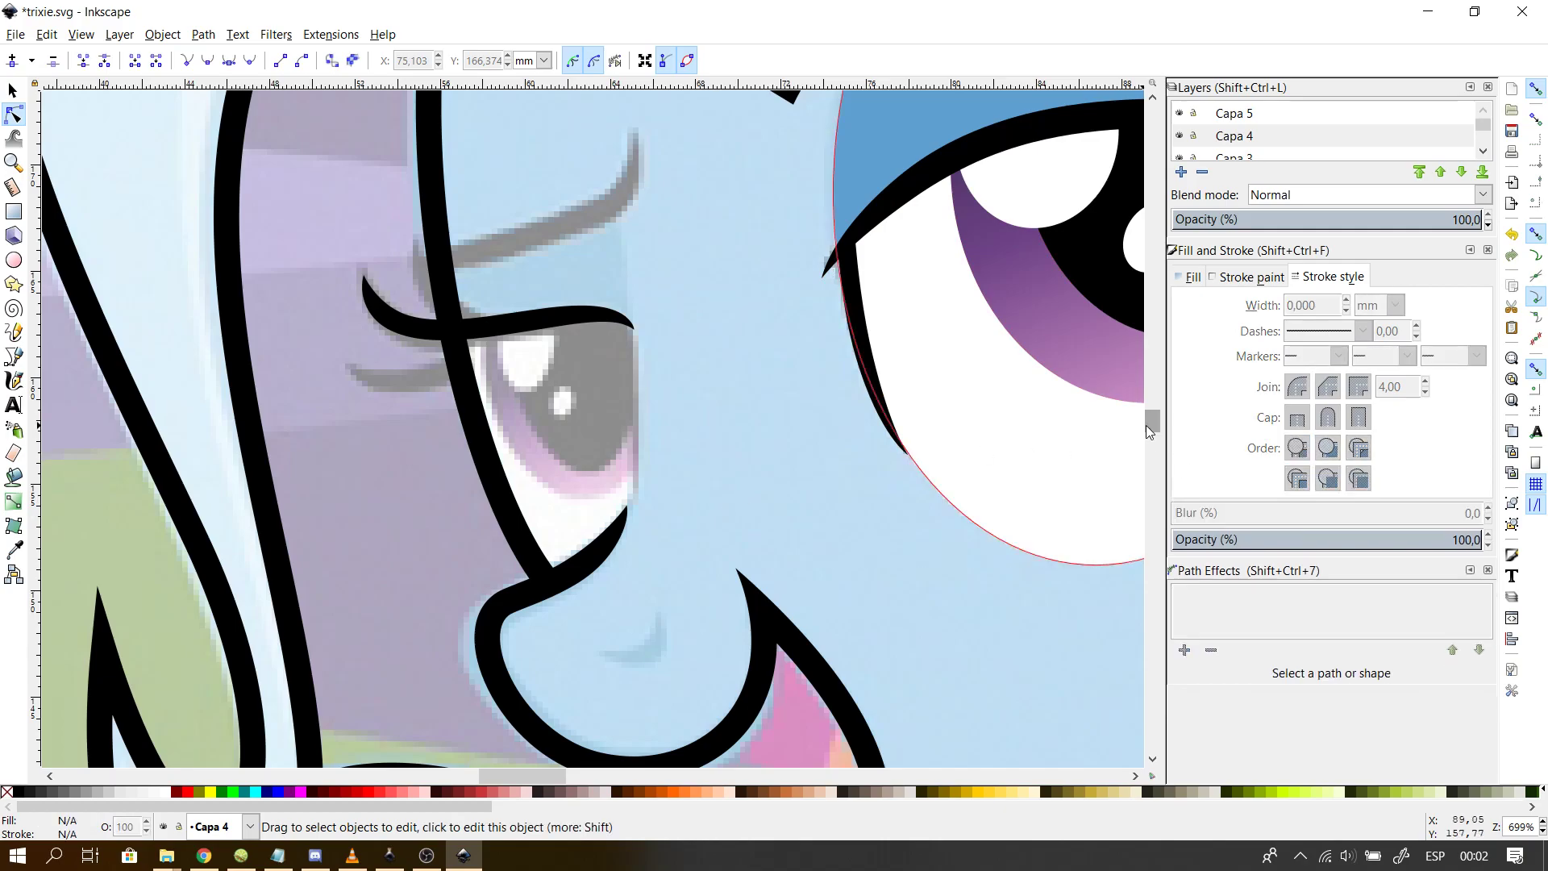
pyautogui.moveTo(1150, 424); pyautogui.dragTo(1150, 420)
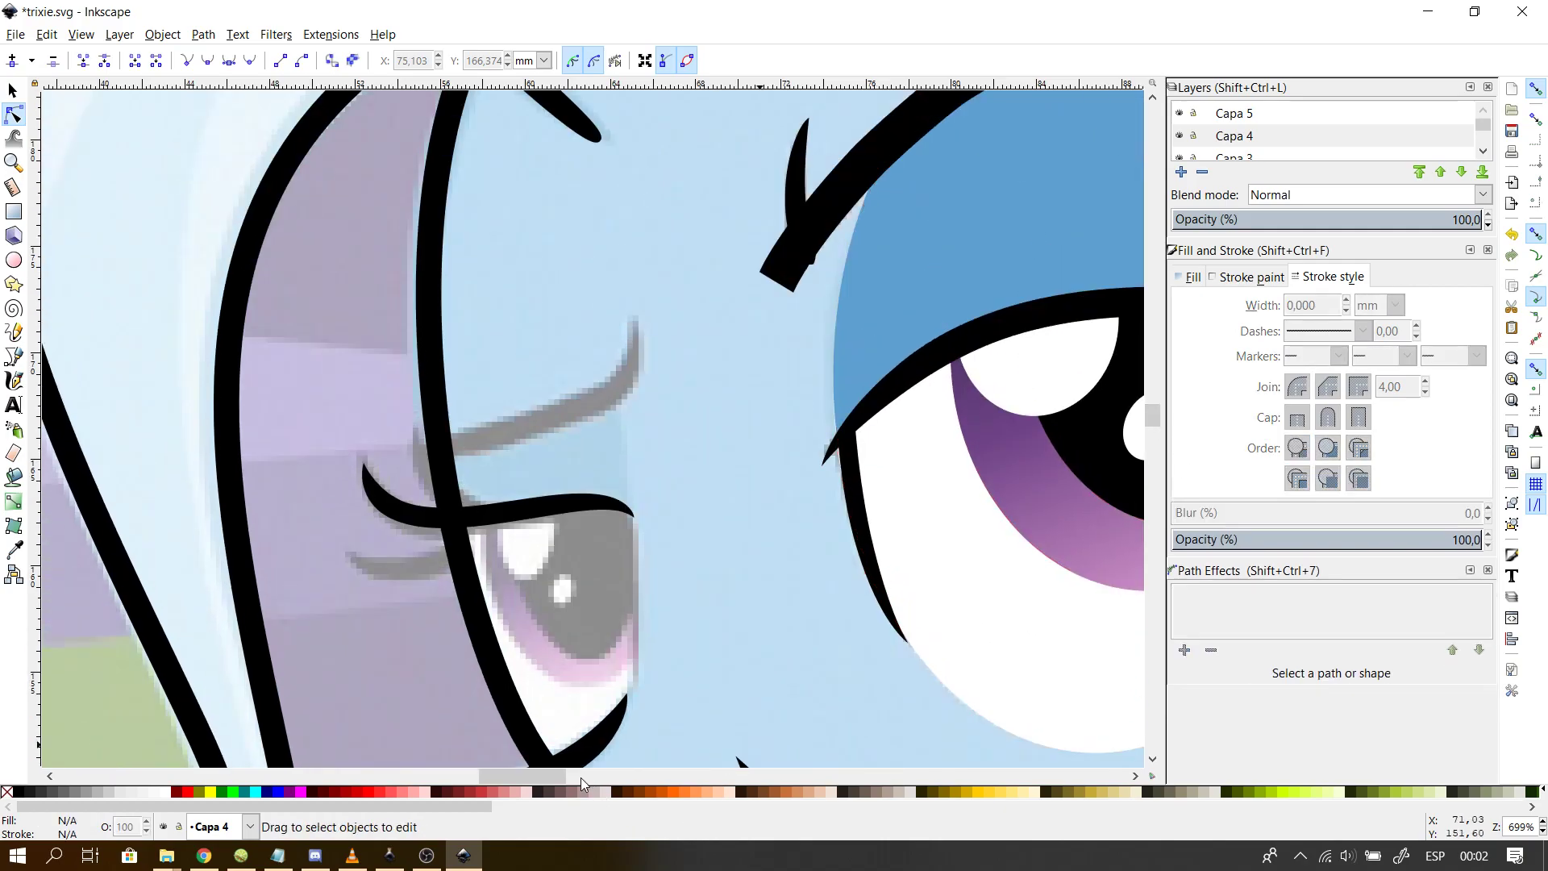
pyautogui.click(585, 777)
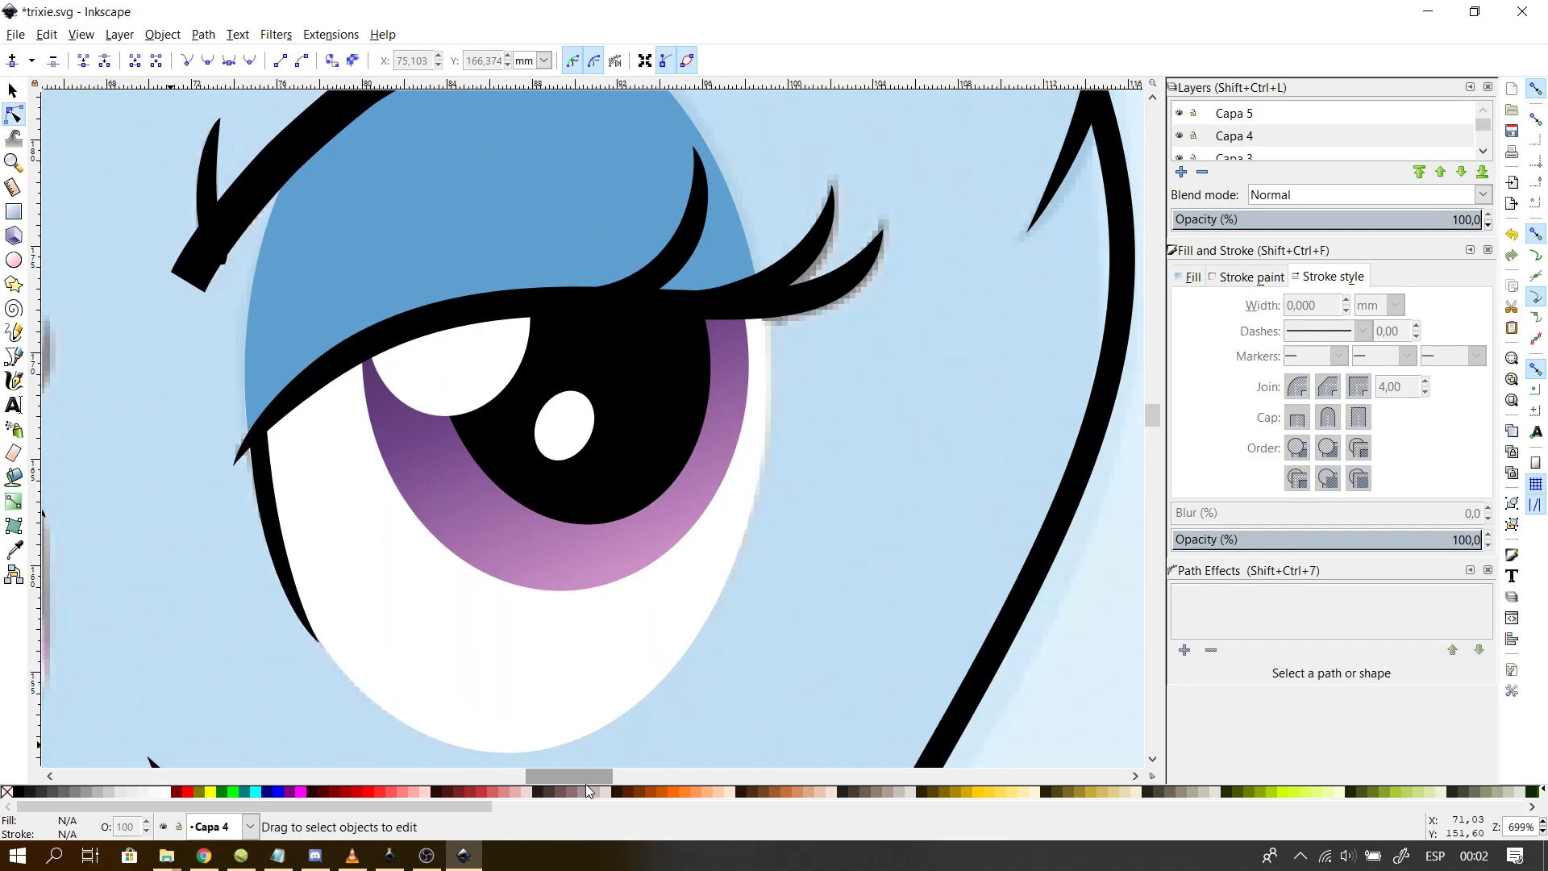
pyautogui.moveTo(587, 784); pyautogui.dragTo(540, 776)
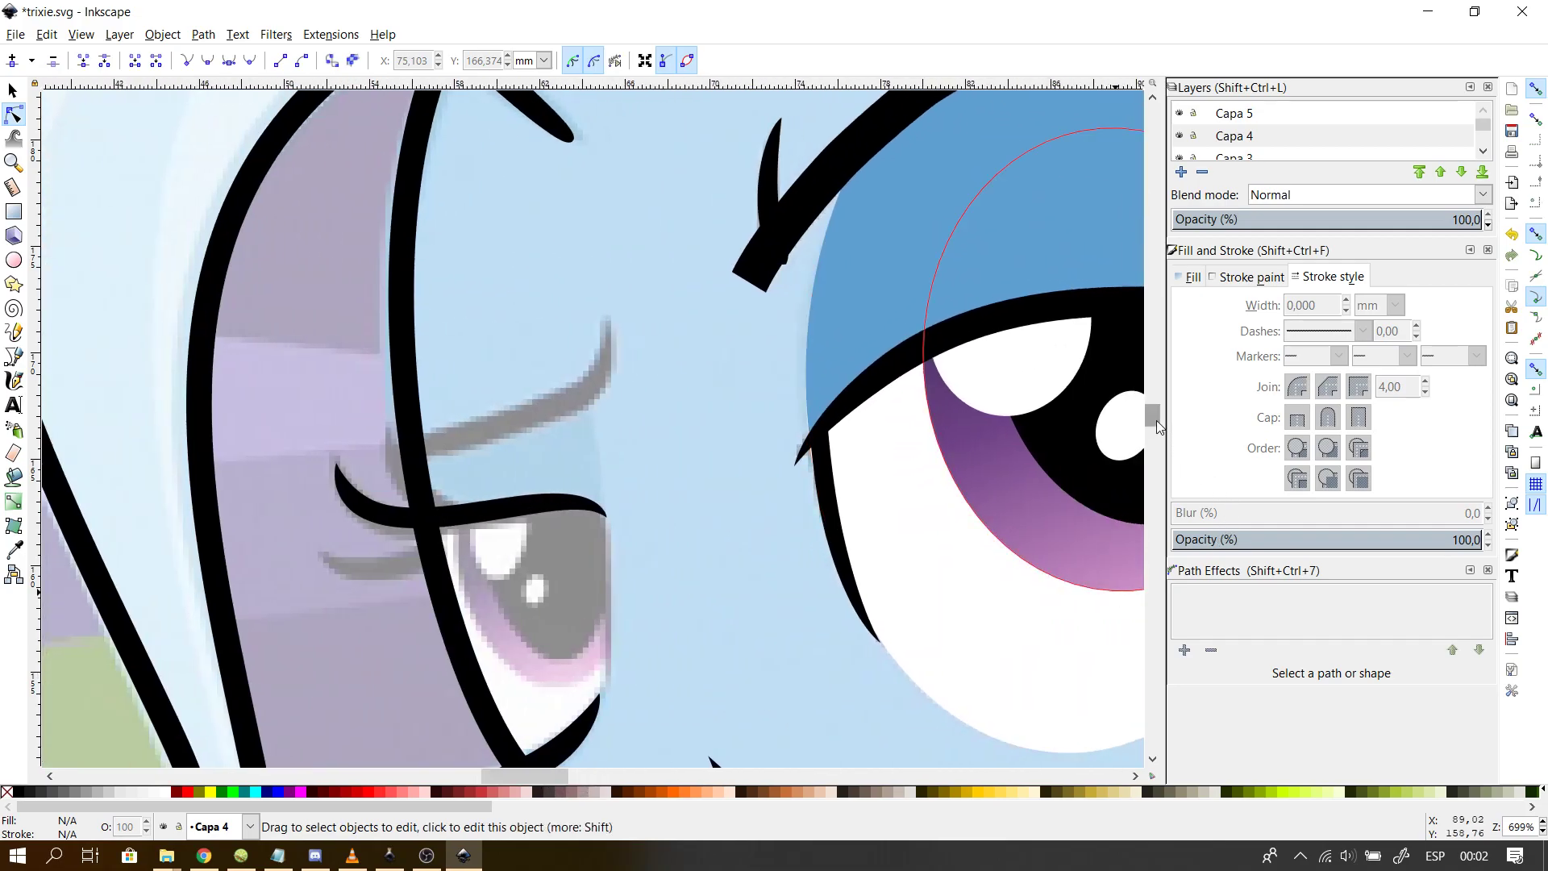
pyautogui.moveTo(1156, 420); pyautogui.dragTo(1156, 423)
pyautogui.scroll(1, 359, 428)
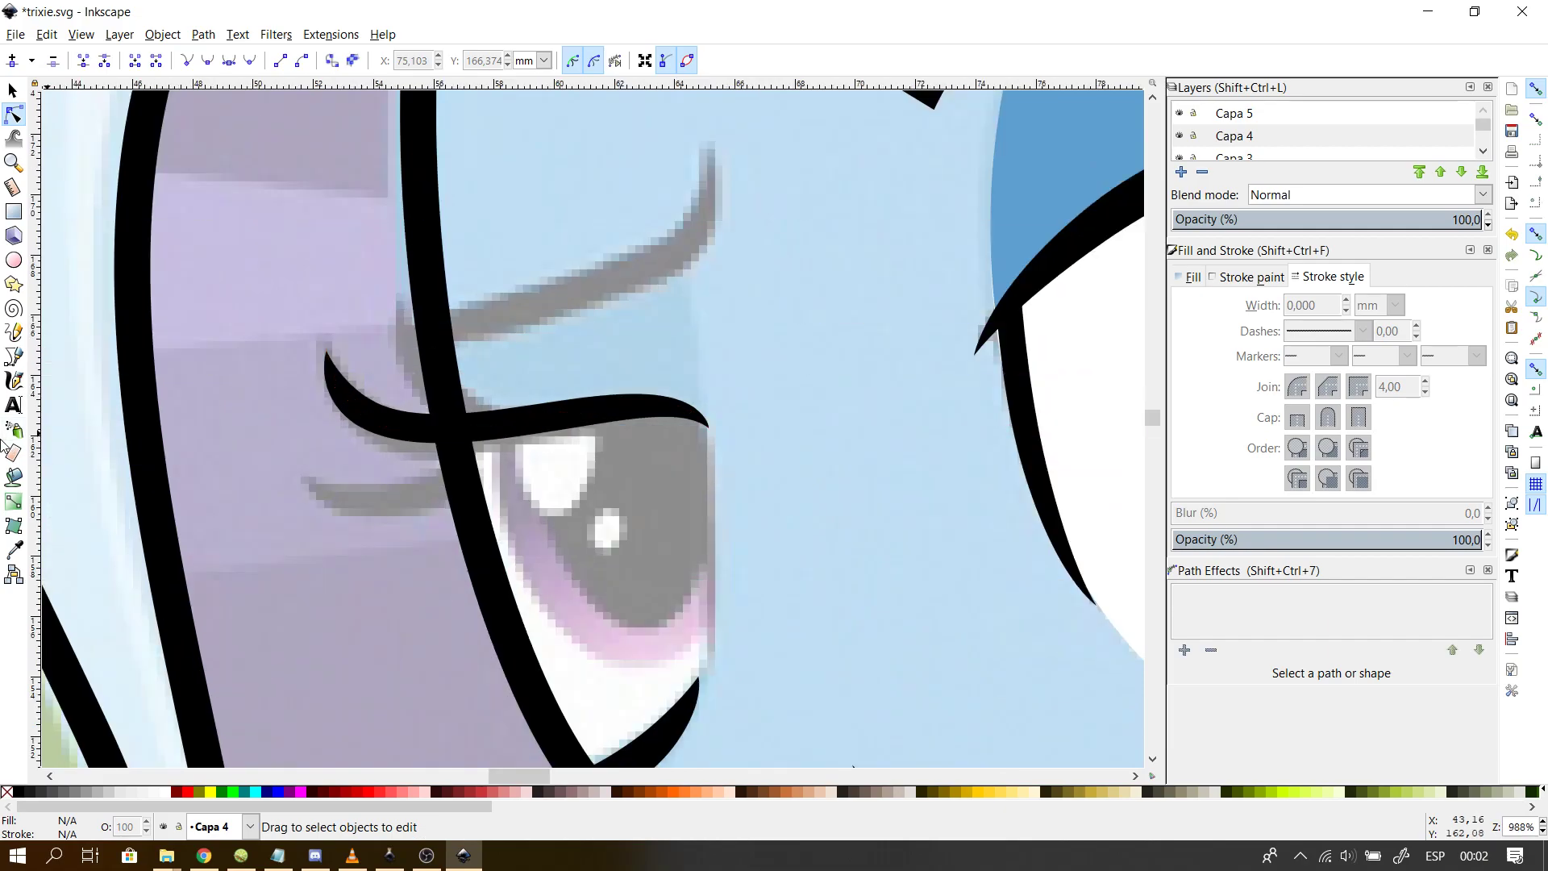
# - Draw a two-node path for the second lash from the small eye's upper eyelid across the face outline, and bend it to the reference curve
pyautogui.click(13, 357)
pyautogui.click(515, 418)
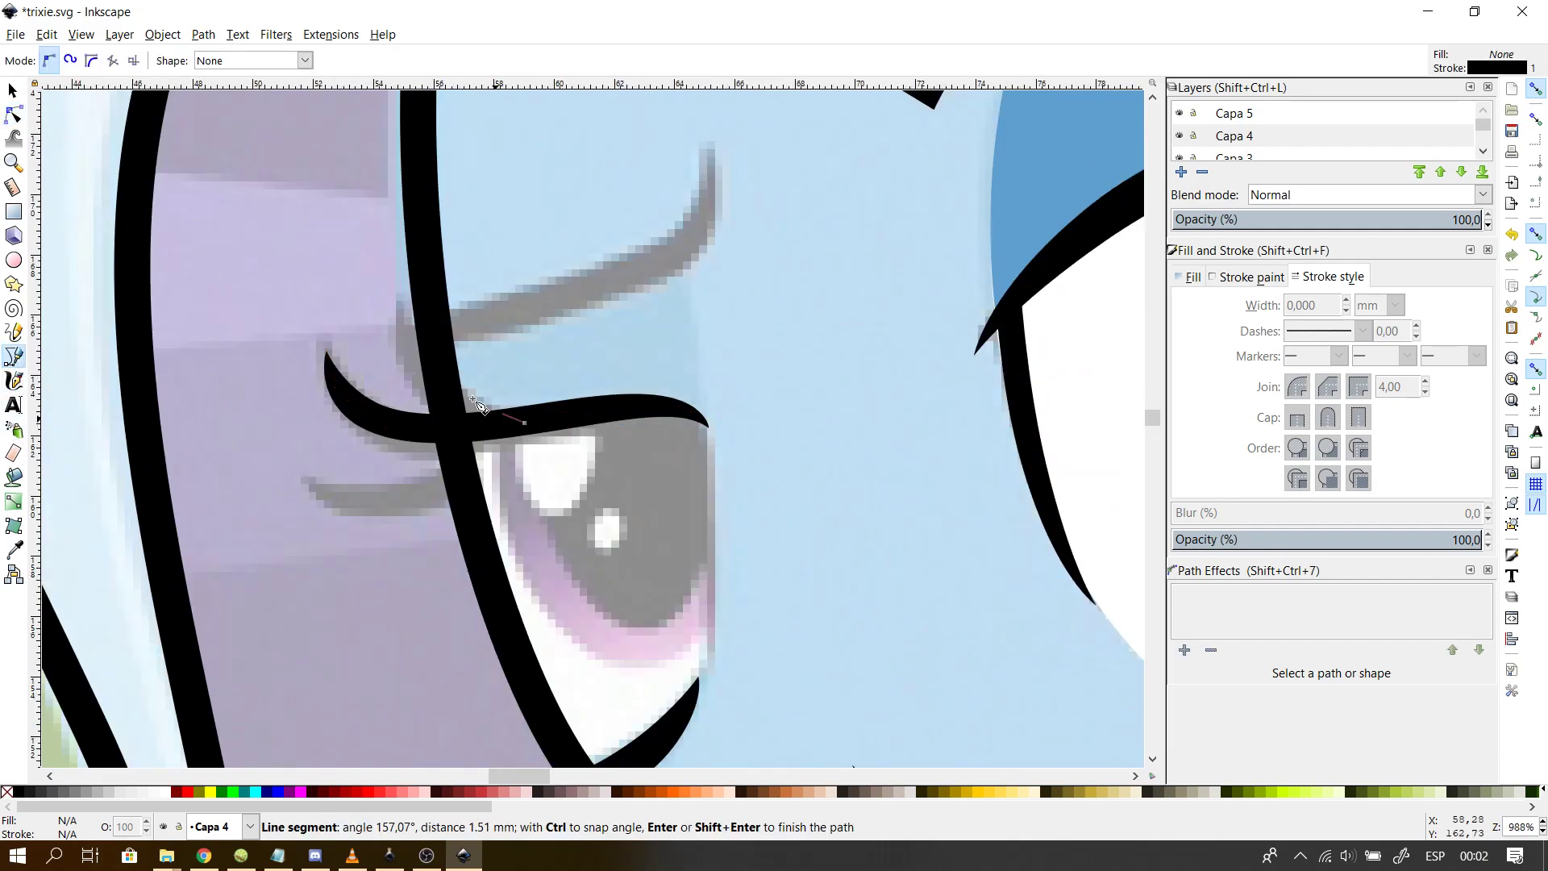
pyautogui.click(398, 315)
pyautogui.rightClick(449, 401)
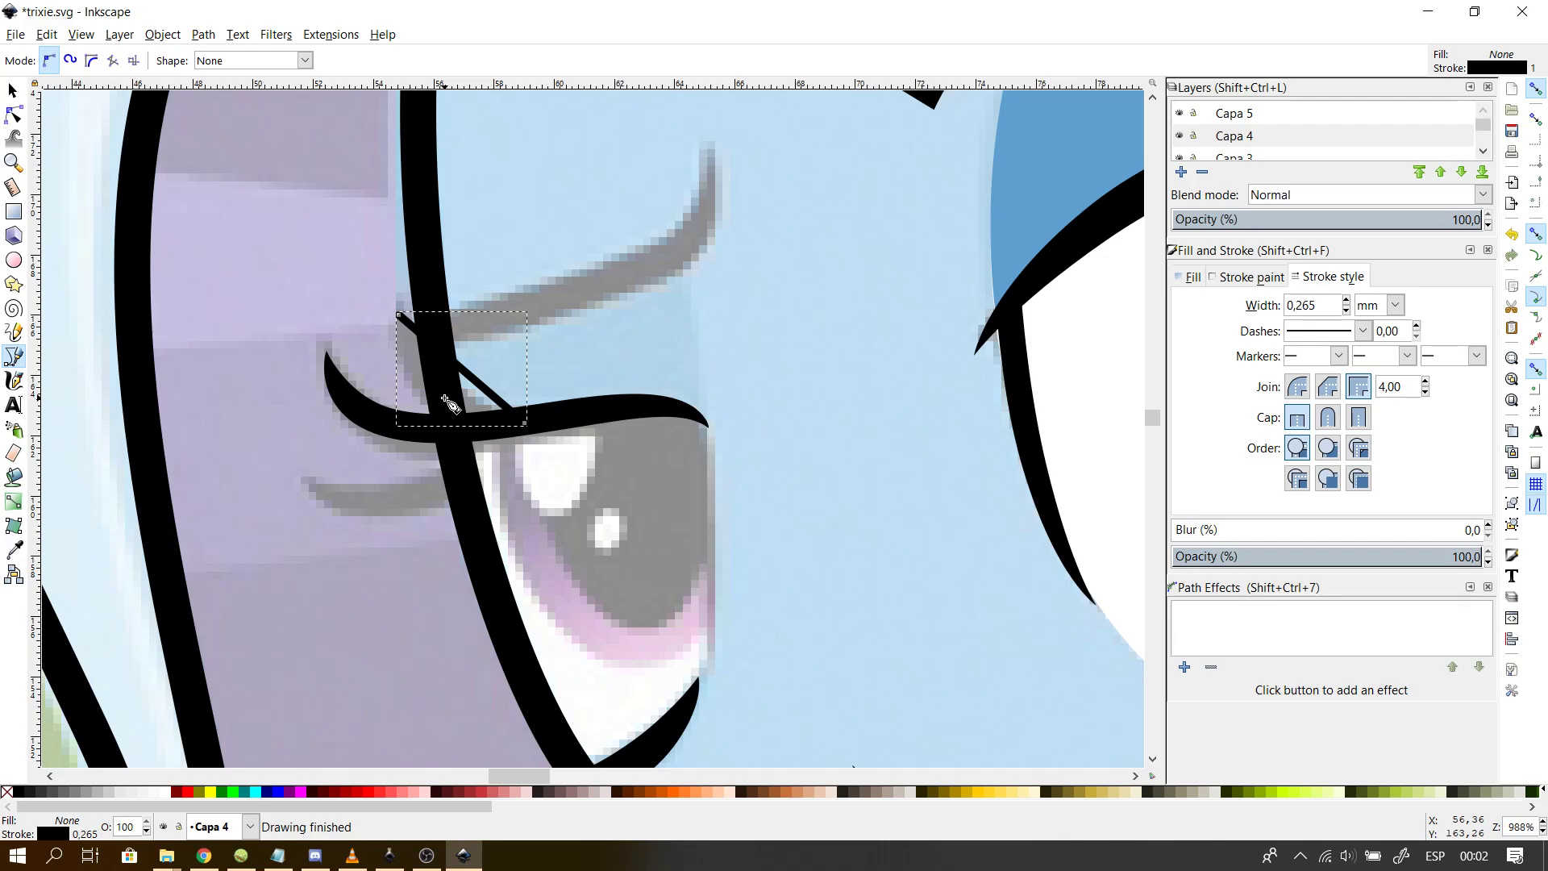
pyautogui.press('n')
pyautogui.moveTo(436, 348); pyautogui.dragTo(478, 436)
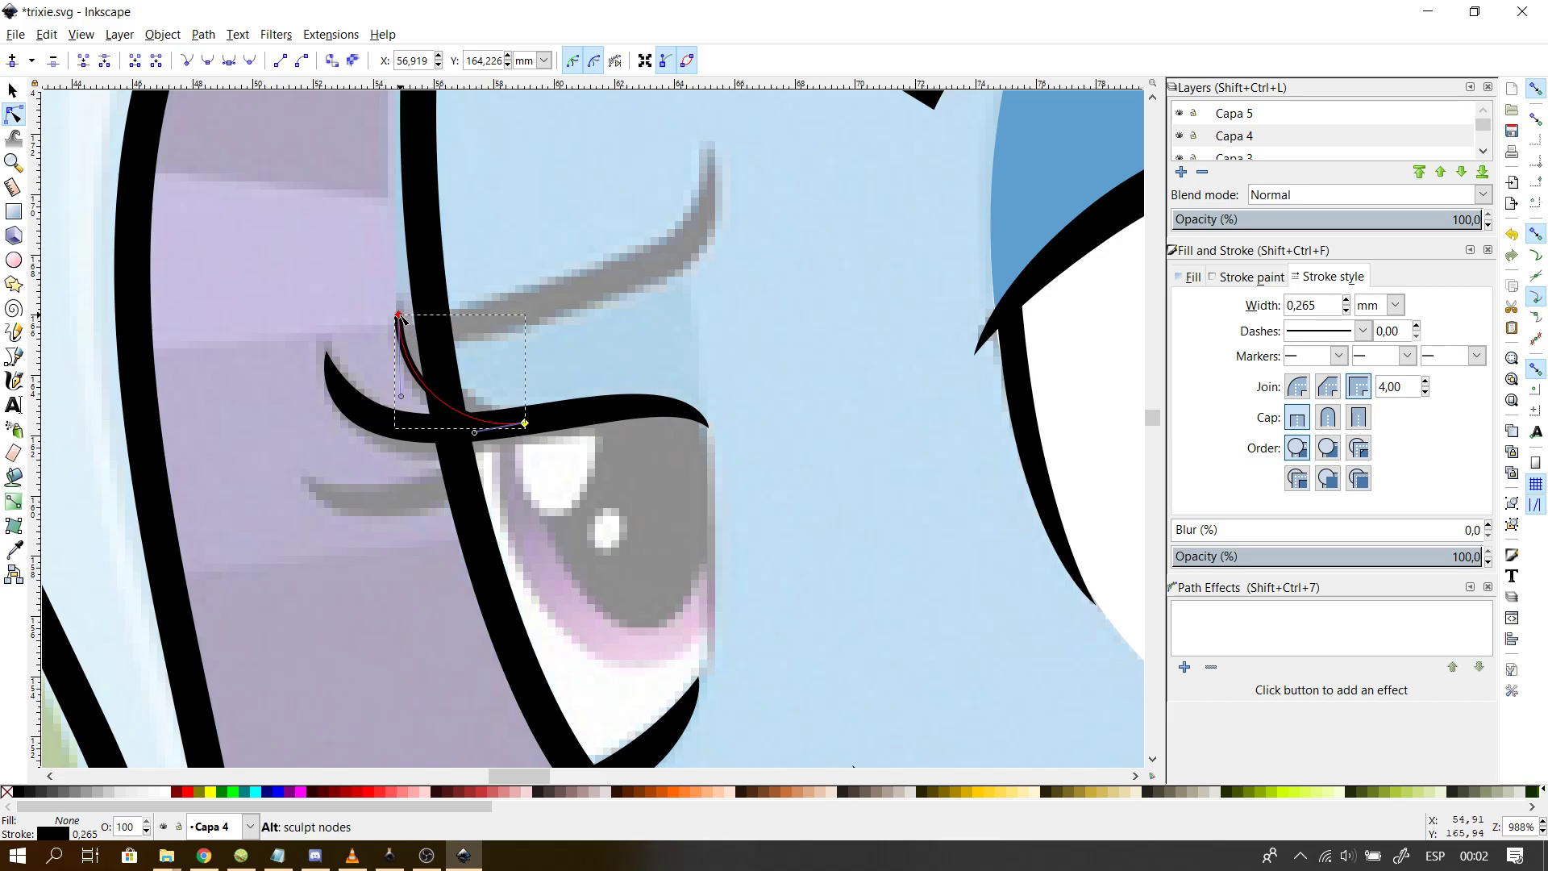
pyautogui.moveTo(401, 320); pyautogui.dragTo(400, 295)
pyautogui.moveTo(401, 375); pyautogui.dragTo(392, 400)
# - Check the position and width values of two width control points on the upper eyelid's power stroke
pyautogui.click(1335, 298)
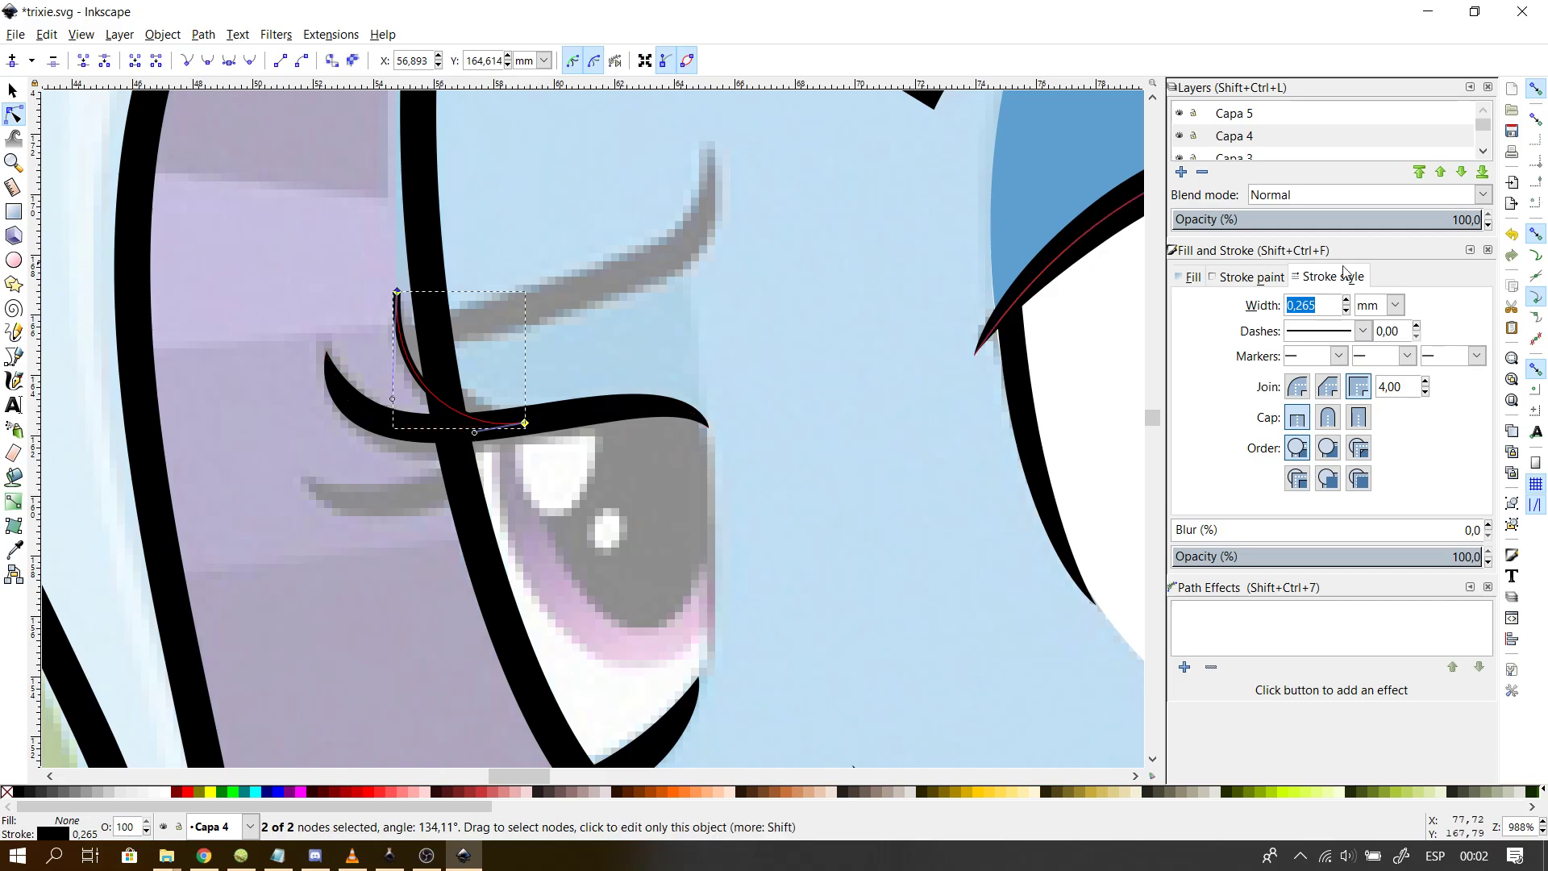
pyautogui.click(417, 437)
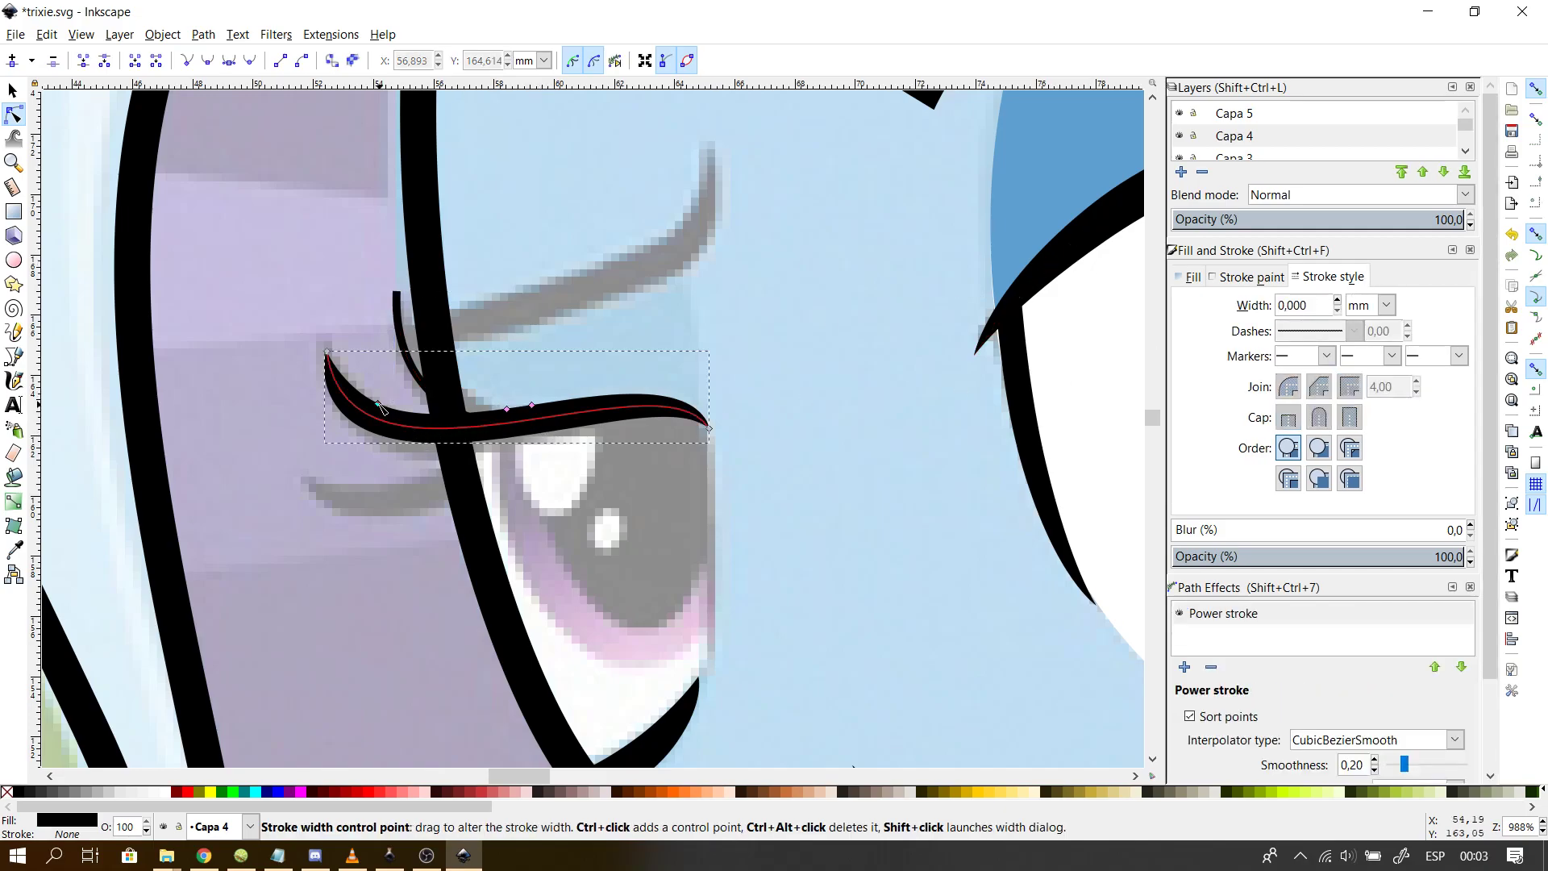
pyautogui.keyDown('shift'); pyautogui.click(379, 405); pyautogui.keyUp('shift')
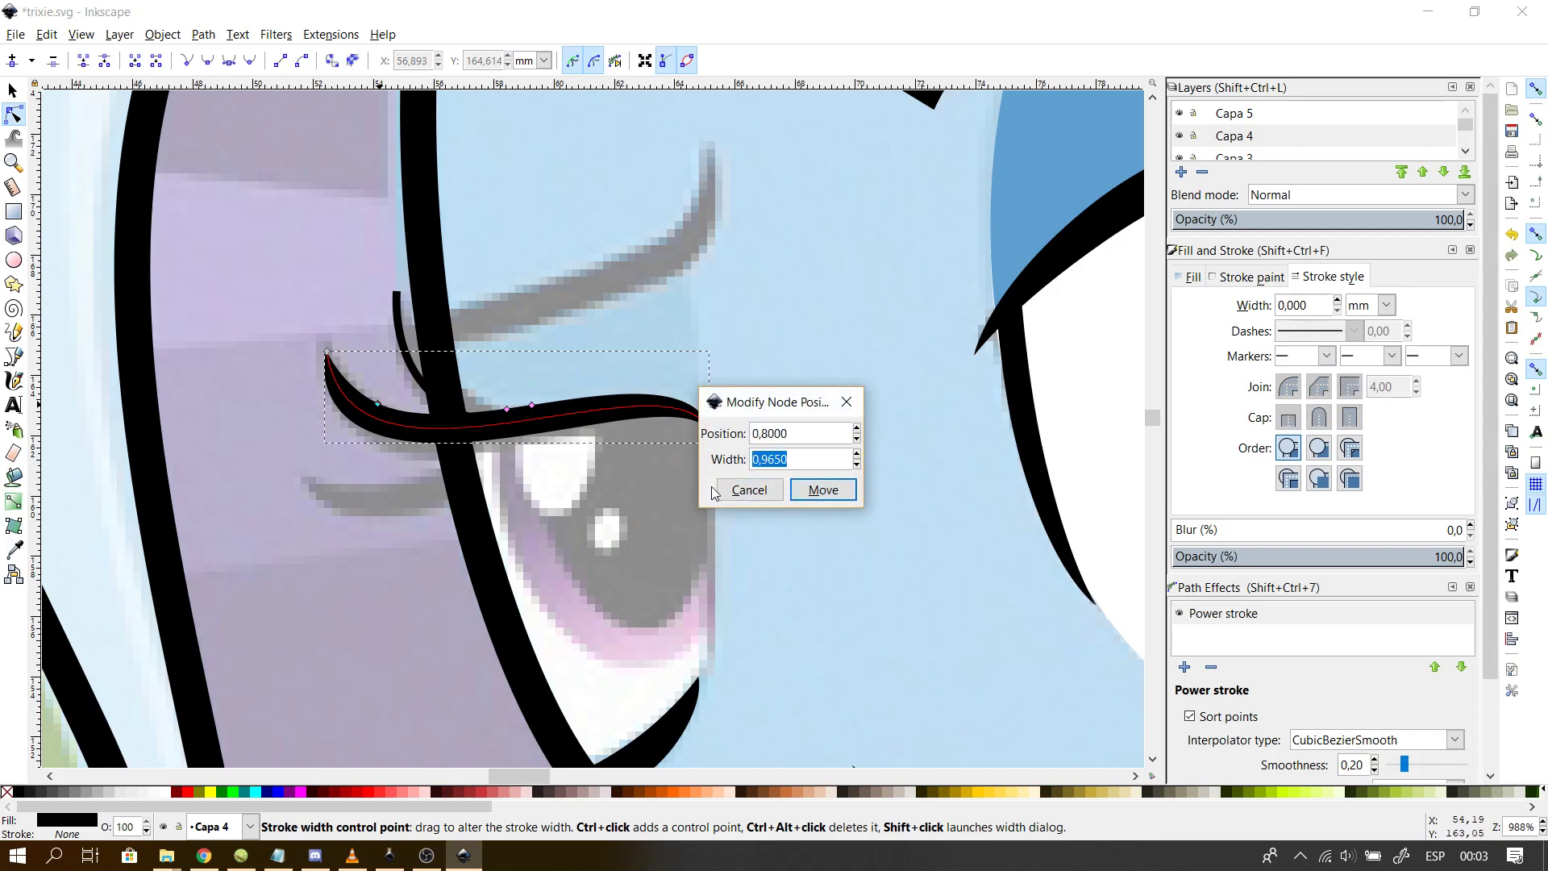
pyautogui.click(822, 490)
pyautogui.click(401, 338)
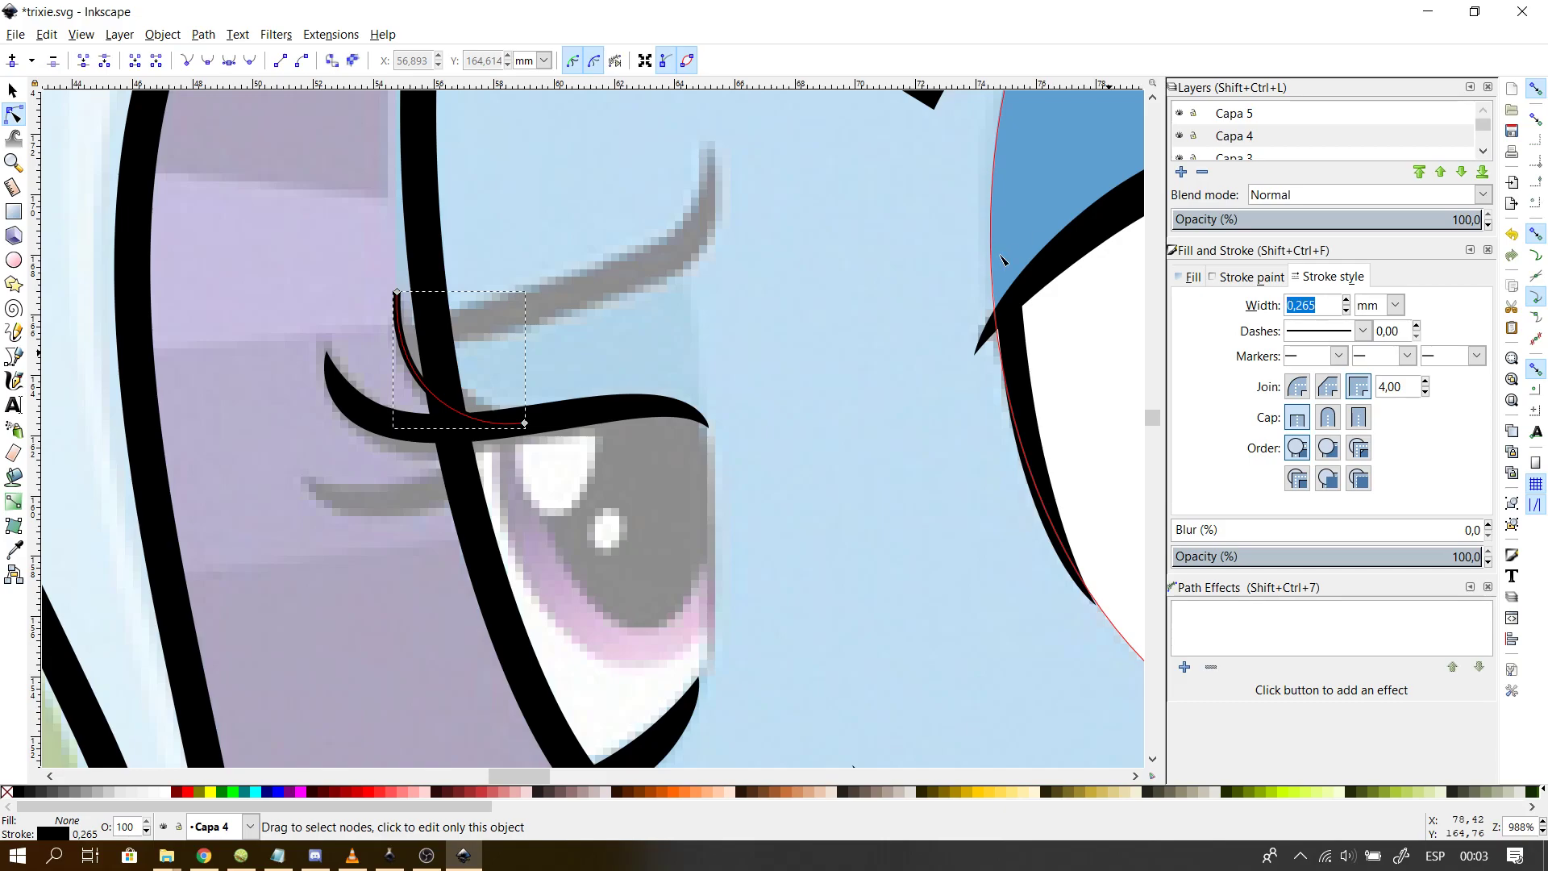
pyautogui.click(398, 433)
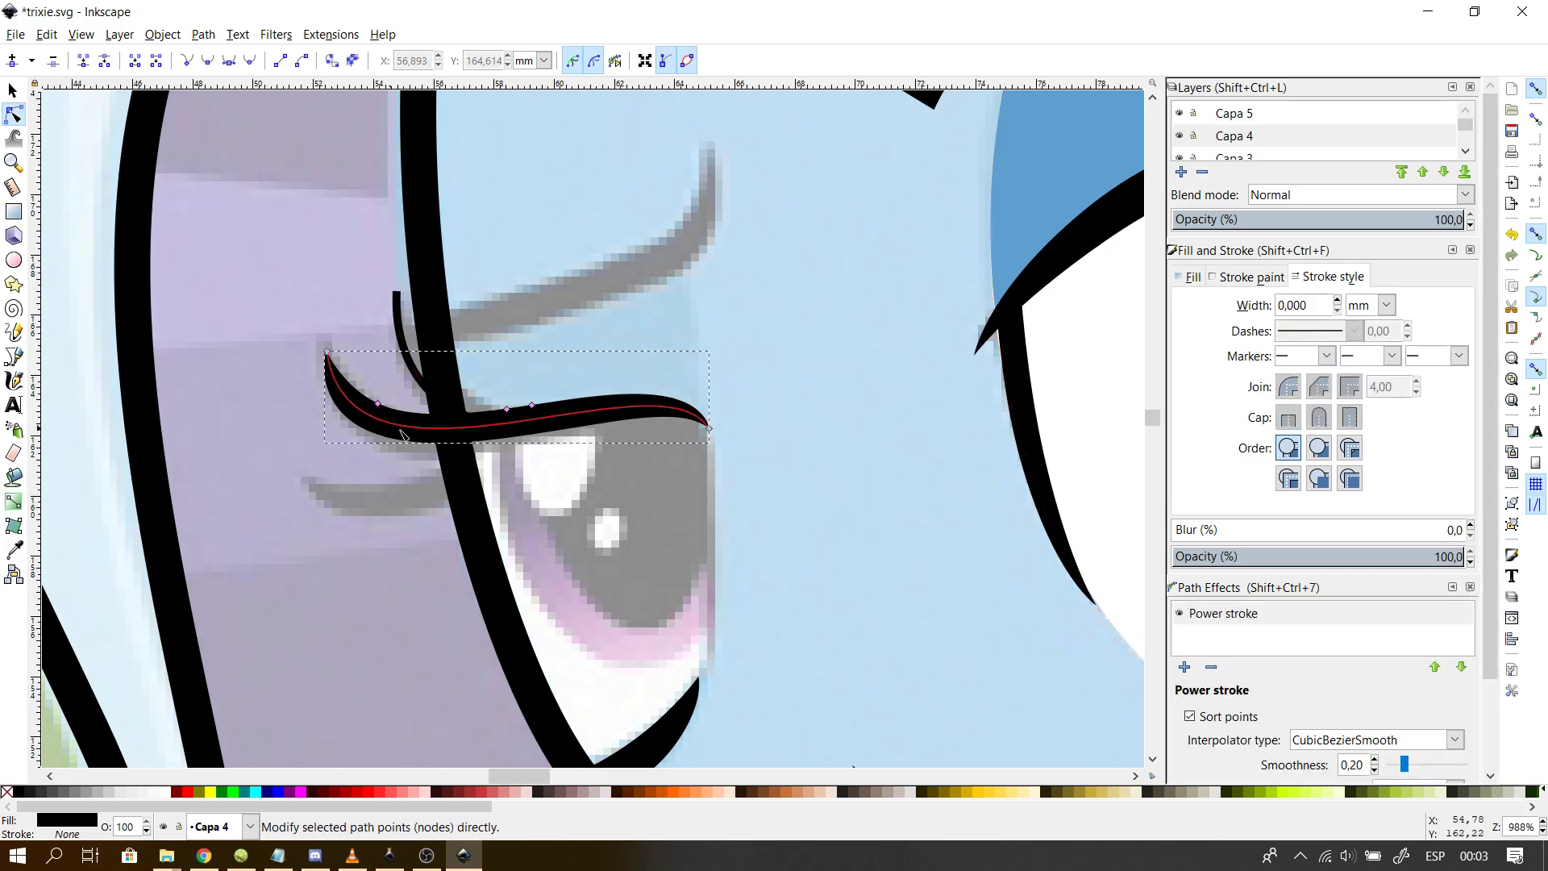
pyautogui.keyDown('shift'); pyautogui.click(507, 409); pyautogui.keyUp('shift')
pyautogui.moveTo(749, 451); pyautogui.dragTo(432, 435)
pyautogui.click(735, 491)
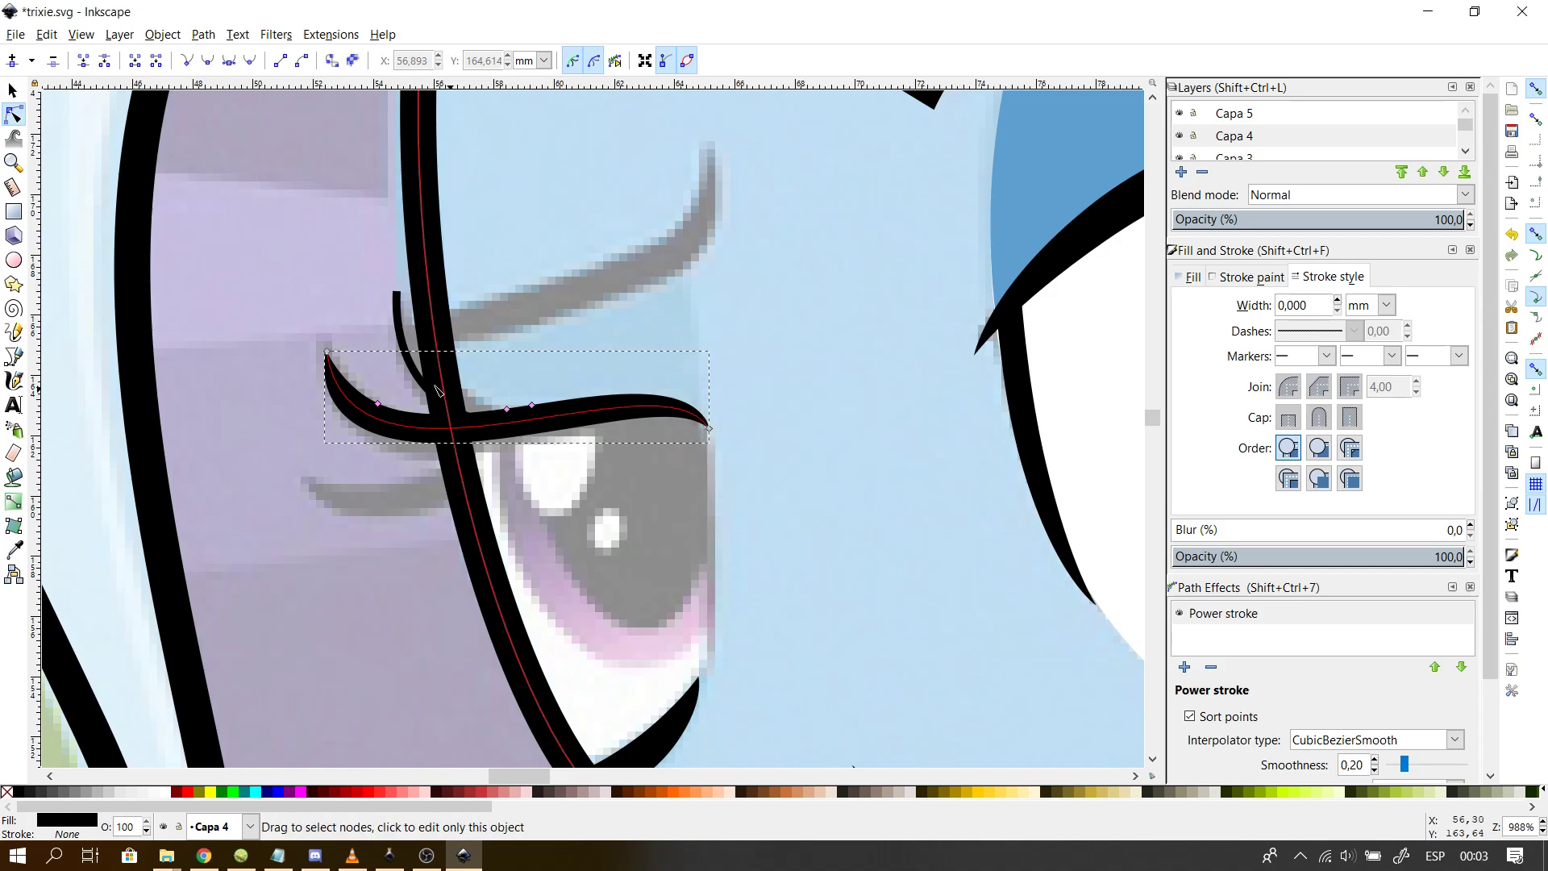
# - Set the second lash path's stroke width to 0.965 mm, then extend its inner end along the eyelid and lengthen the tip's handle
pyautogui.click(411, 369)
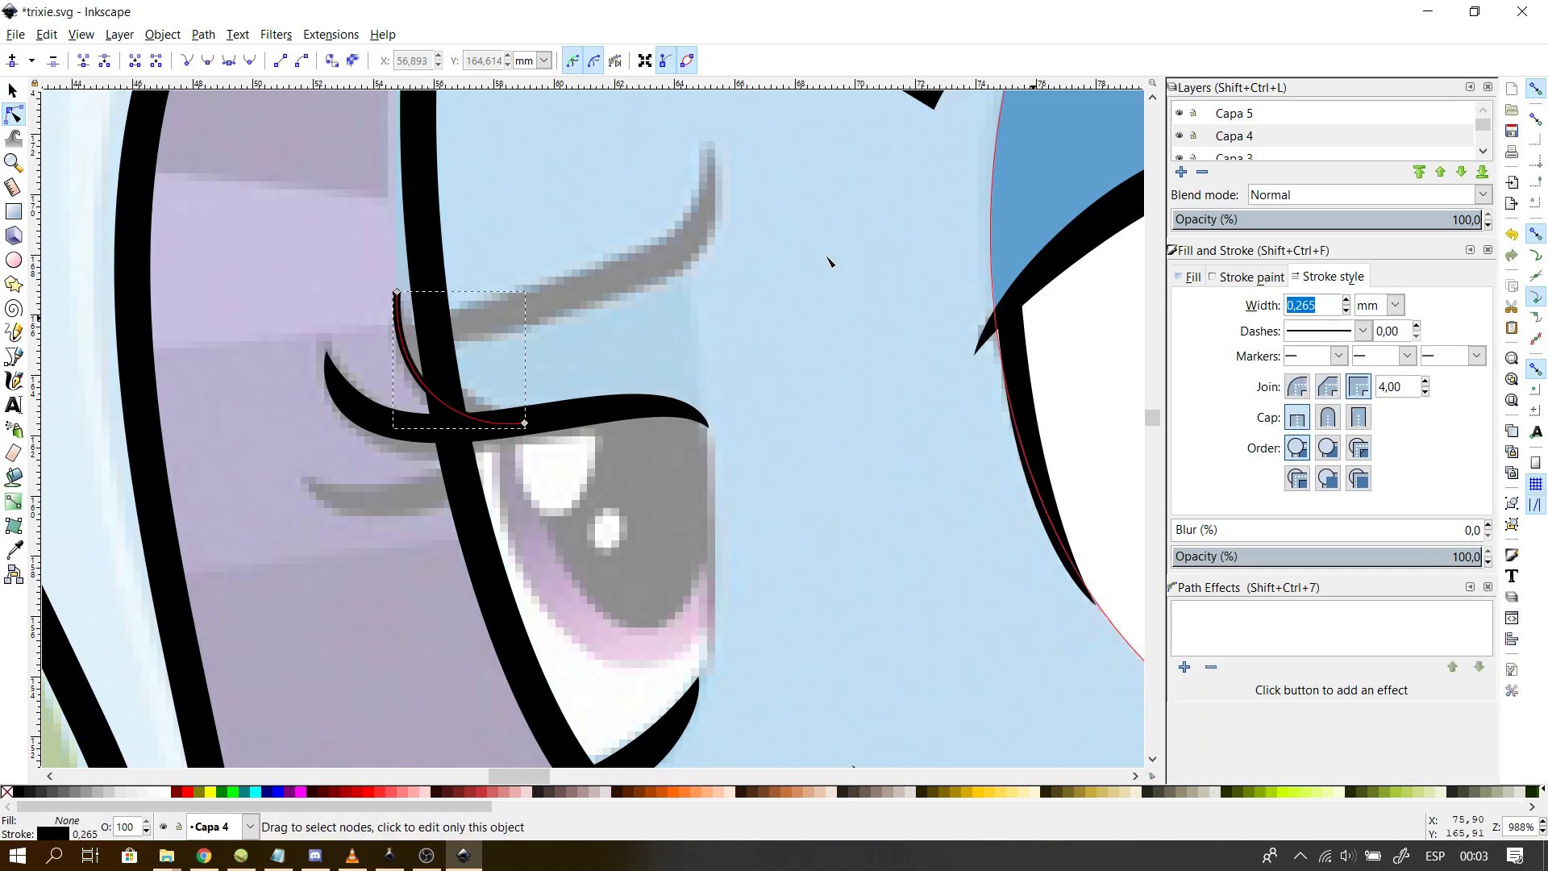
pyautogui.press('Return')
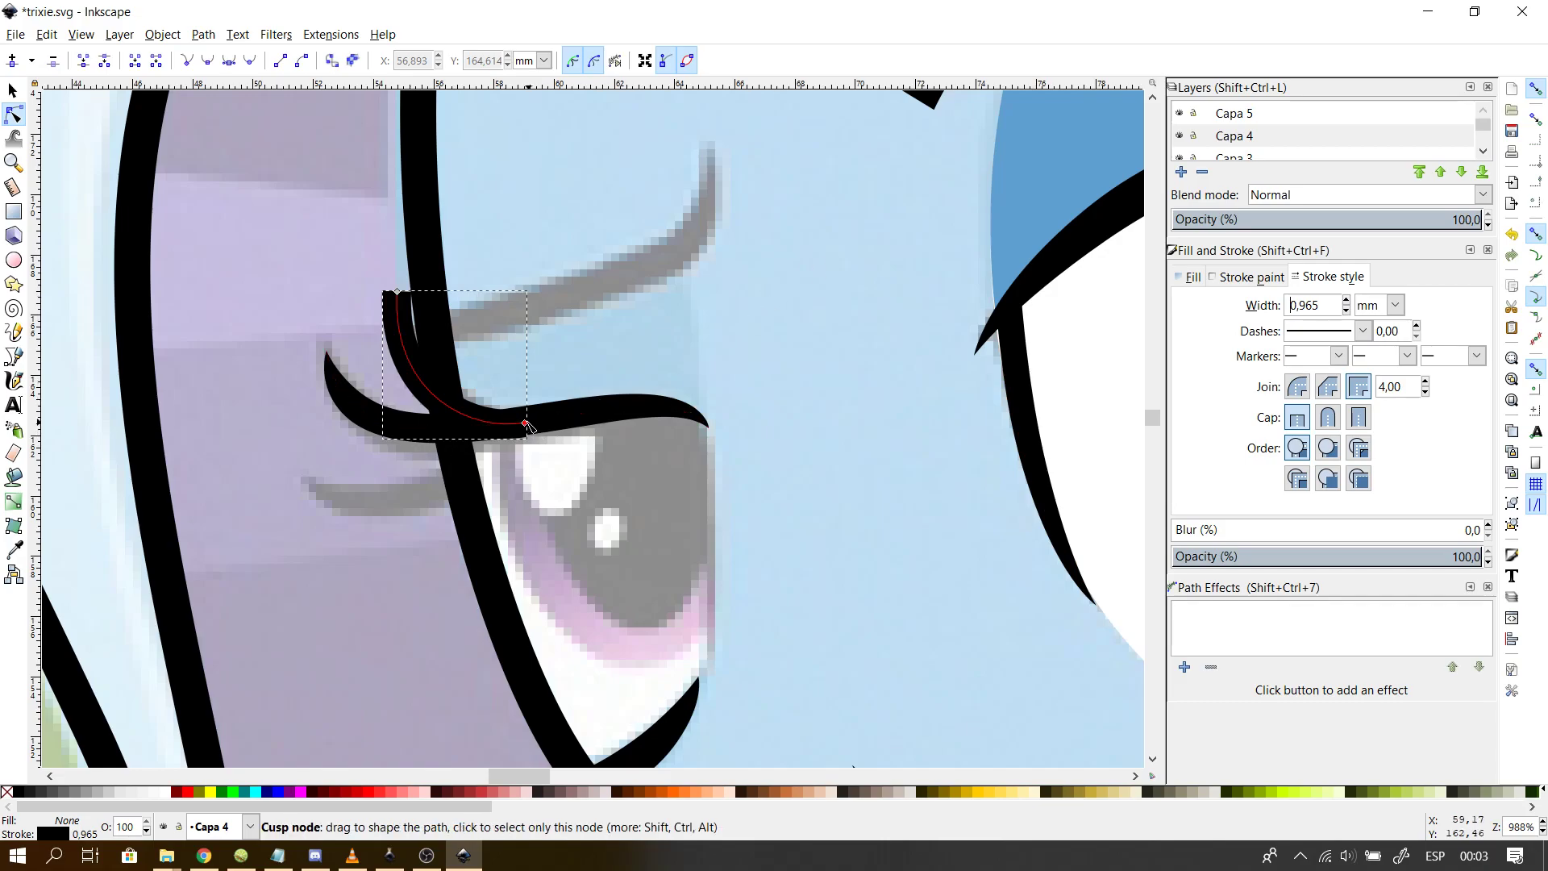
pyautogui.moveTo(524, 423); pyautogui.dragTo(562, 416)
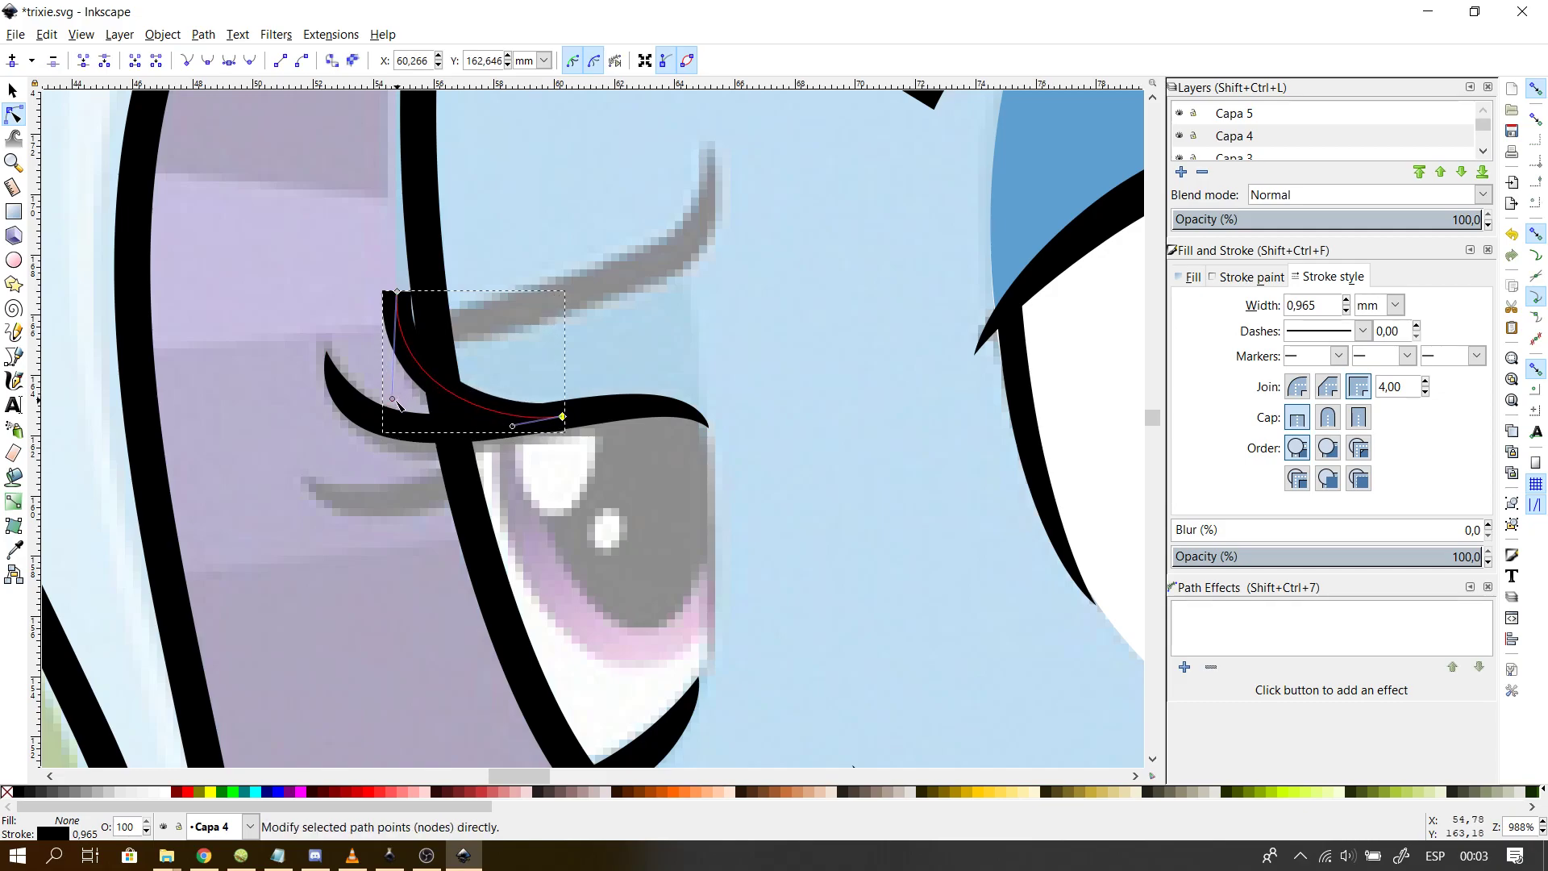
pyautogui.moveTo(393, 399)
pyautogui.mouseDown()
pyautogui.moveTo(401, 441)
pyautogui.moveTo(394, 428)
pyautogui.mouseUp()
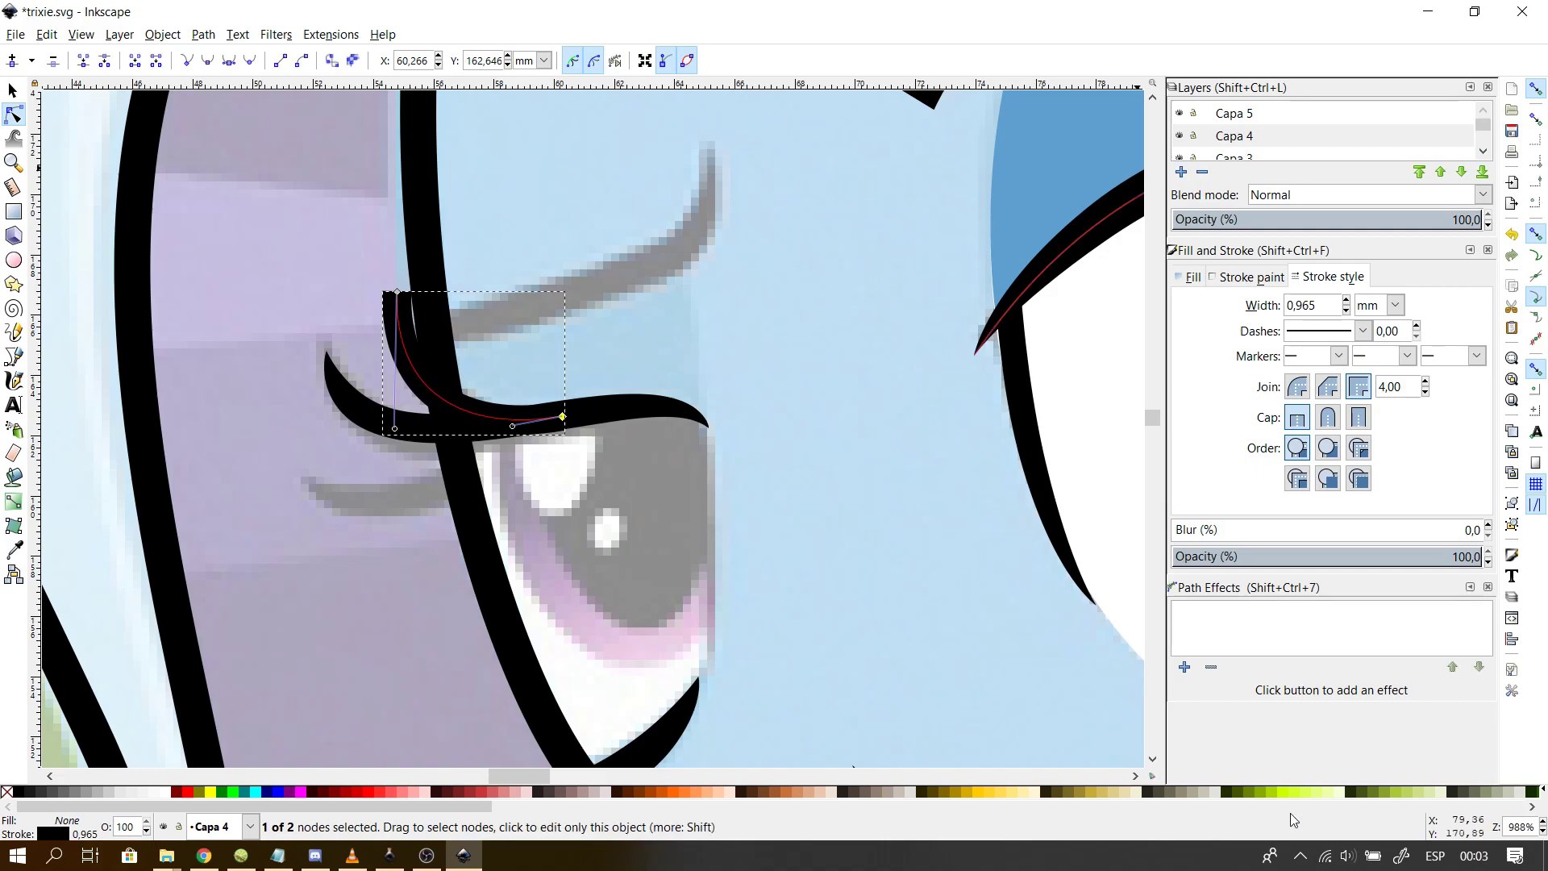
# - Add a Power stroke effect to the second lash with CubicBezierSmooth interpolation and zero-width start and end caps
pyautogui.click(1183, 667)
pyautogui.press('Return')
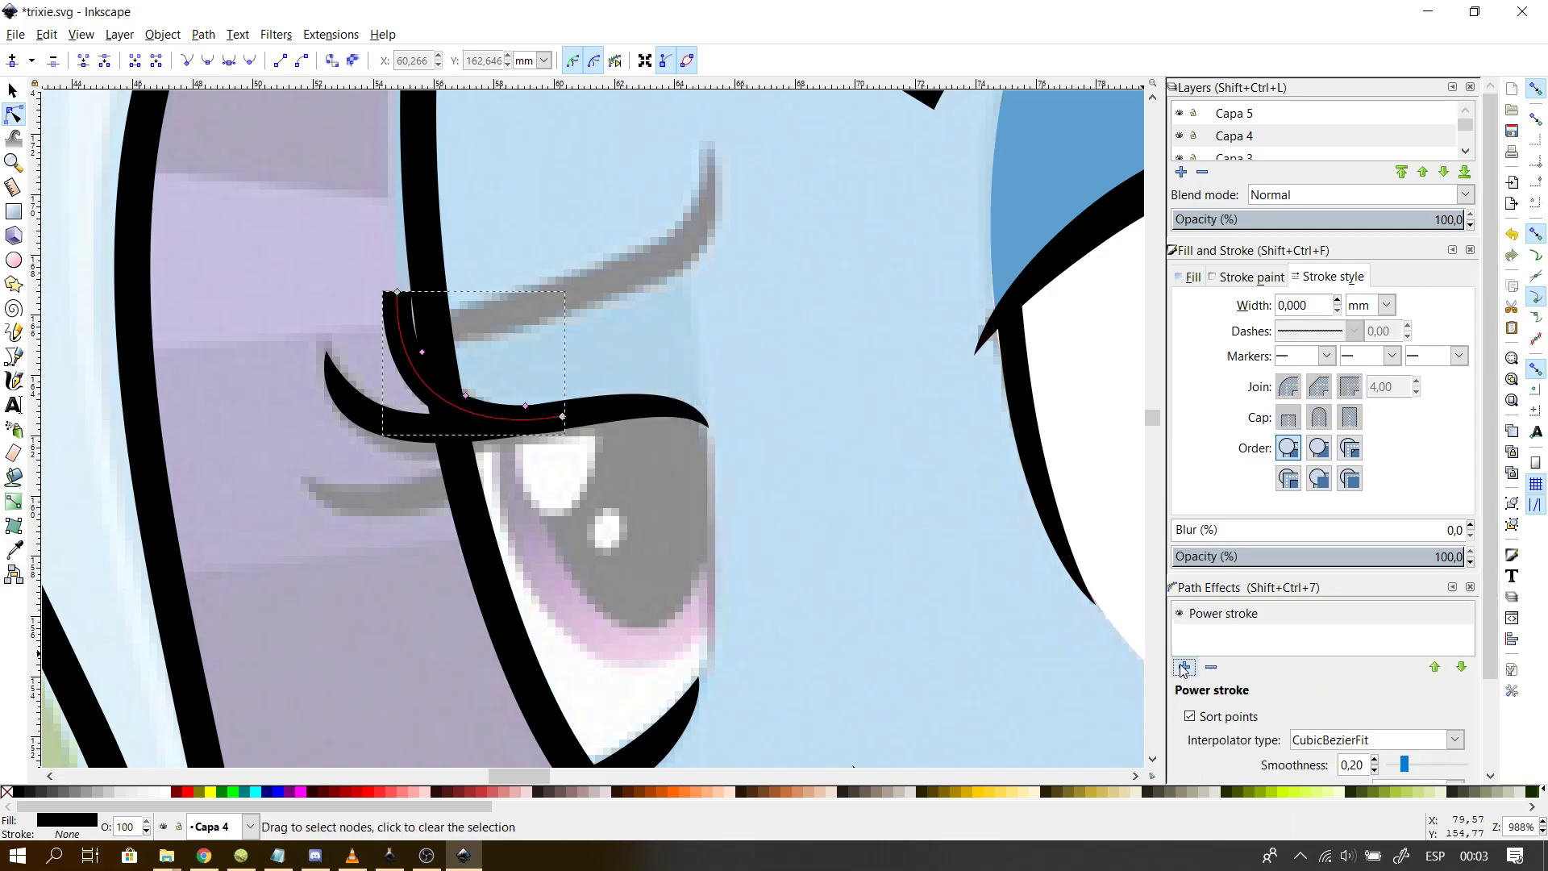
pyautogui.click(1317, 742)
pyautogui.click(1328, 672)
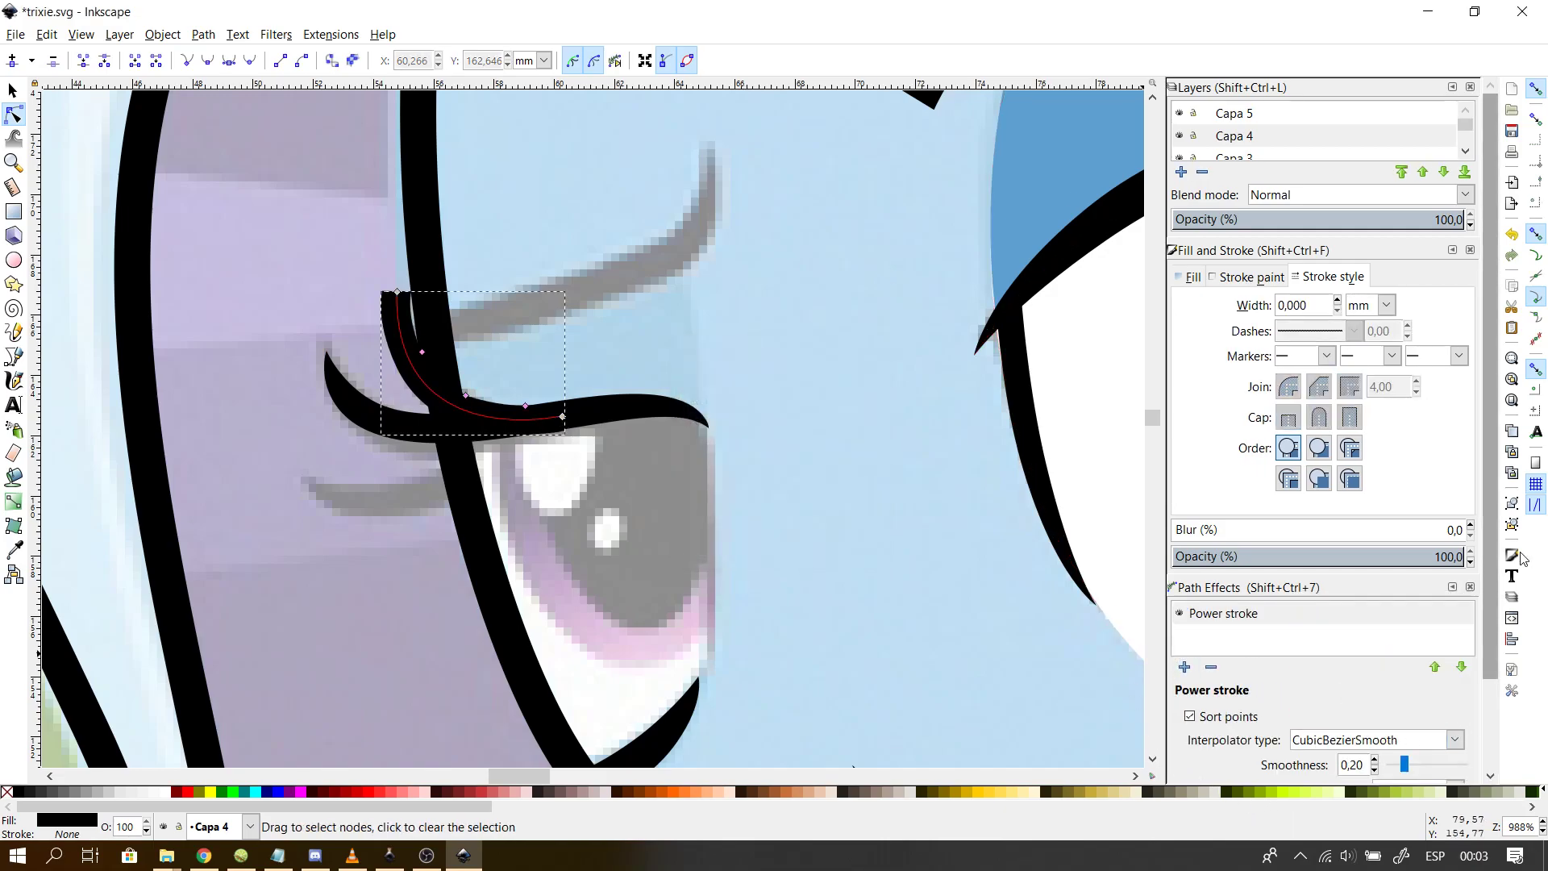
pyautogui.scroll(-3, 1466, 705)
pyautogui.click(1419, 717)
pyautogui.click(1389, 693)
pyautogui.click(1390, 686)
pyautogui.click(1407, 798)
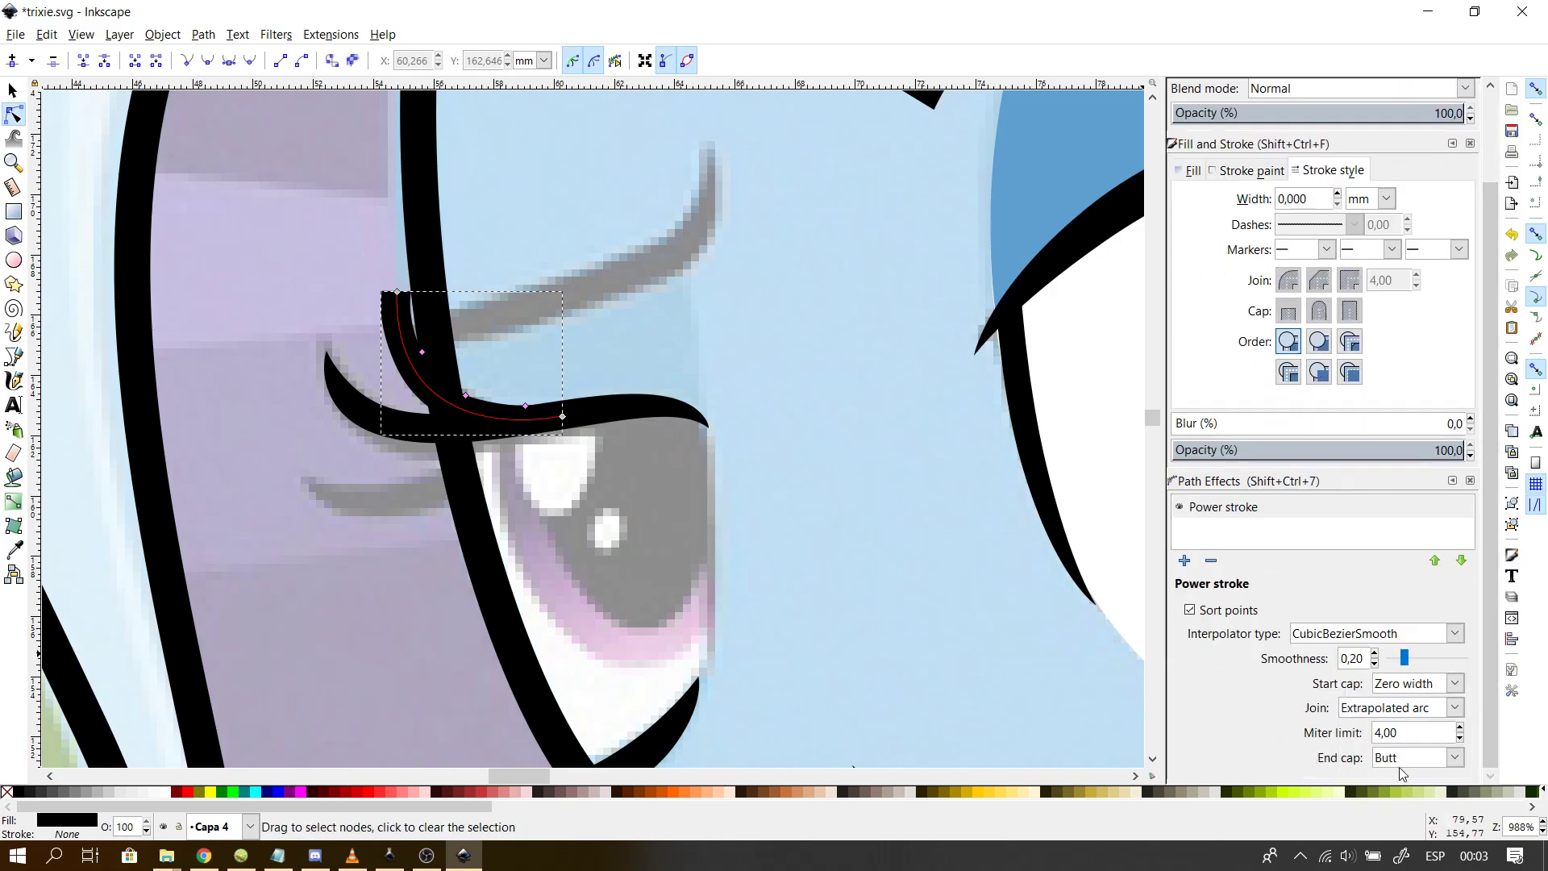
pyautogui.click(1417, 758)
pyautogui.click(1407, 734)
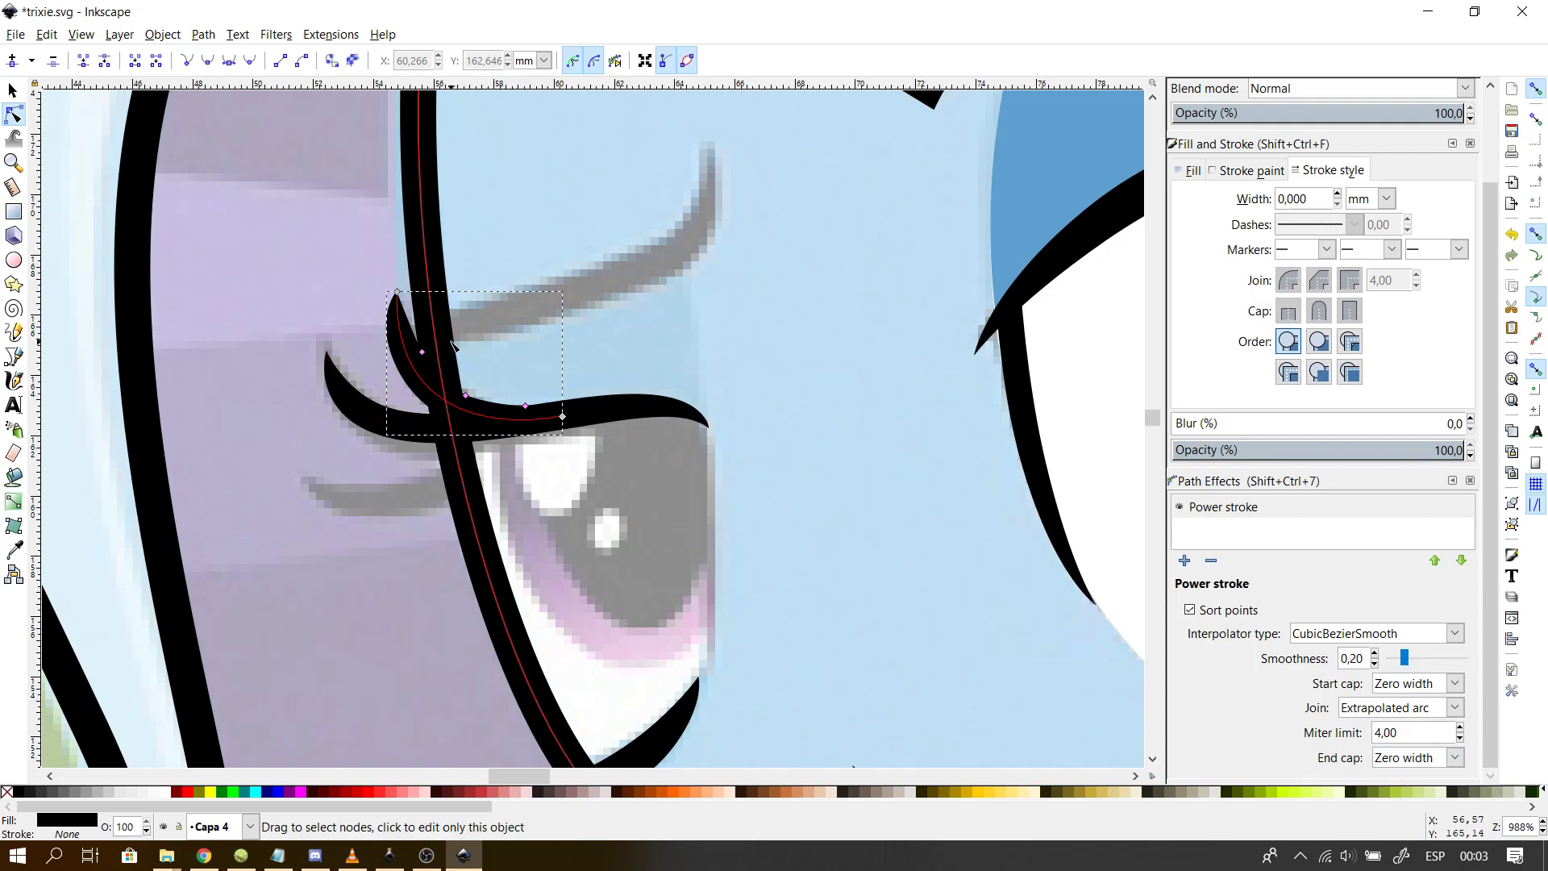
# - Move the width control point nearest the second lash's tip along the path toward the eyelid end and check its position and width values
pyautogui.moveTo(422, 352); pyautogui.dragTo(508, 412)
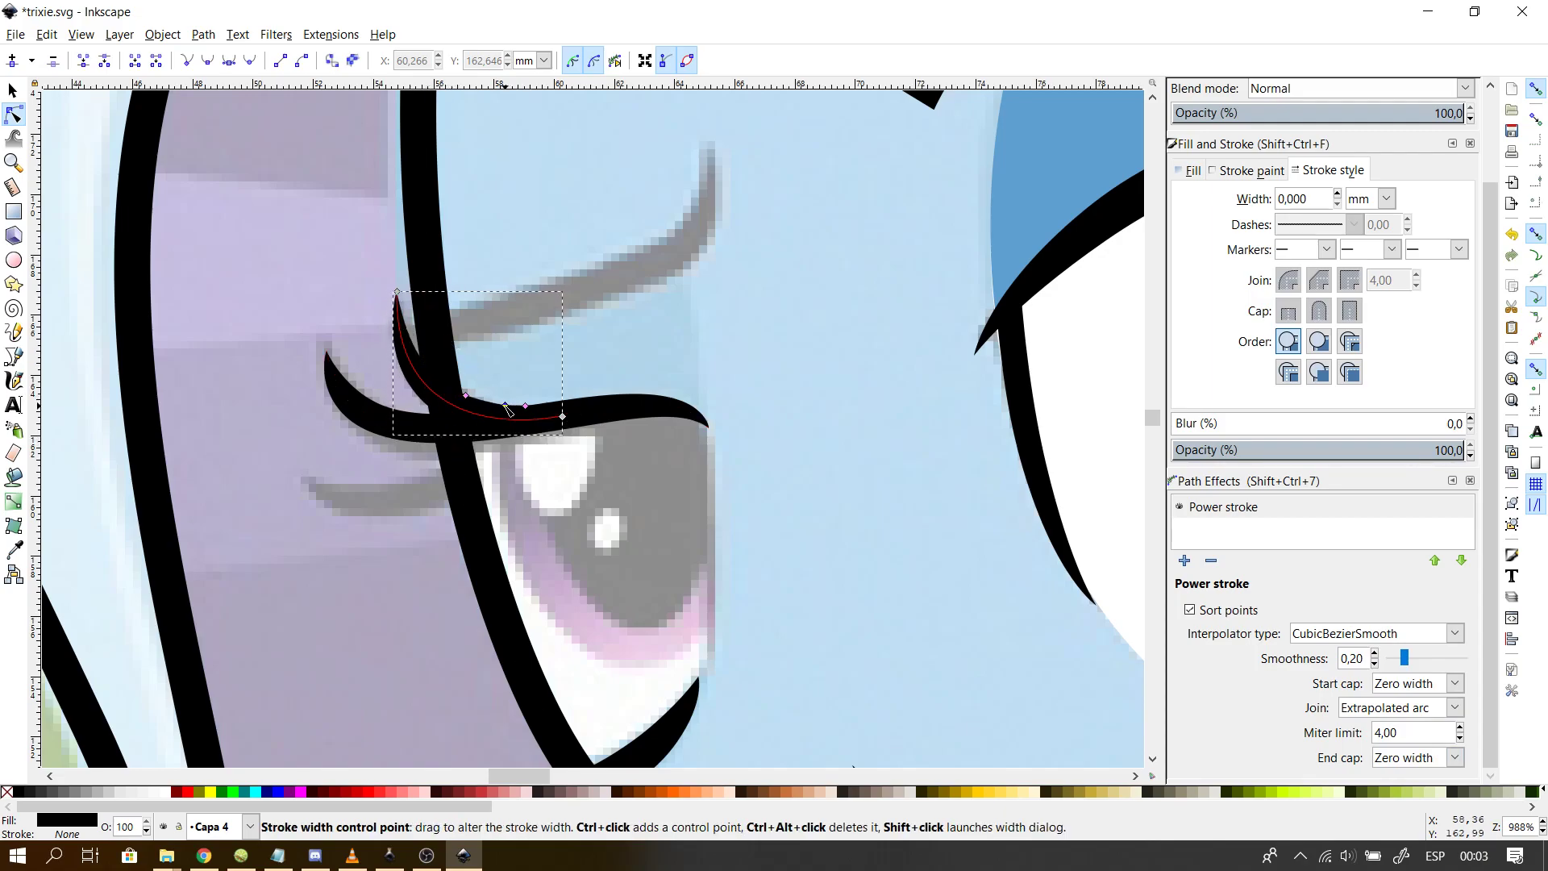
pyautogui.keyDown('shift'); pyautogui.click(506, 407); pyautogui.keyUp('shift')
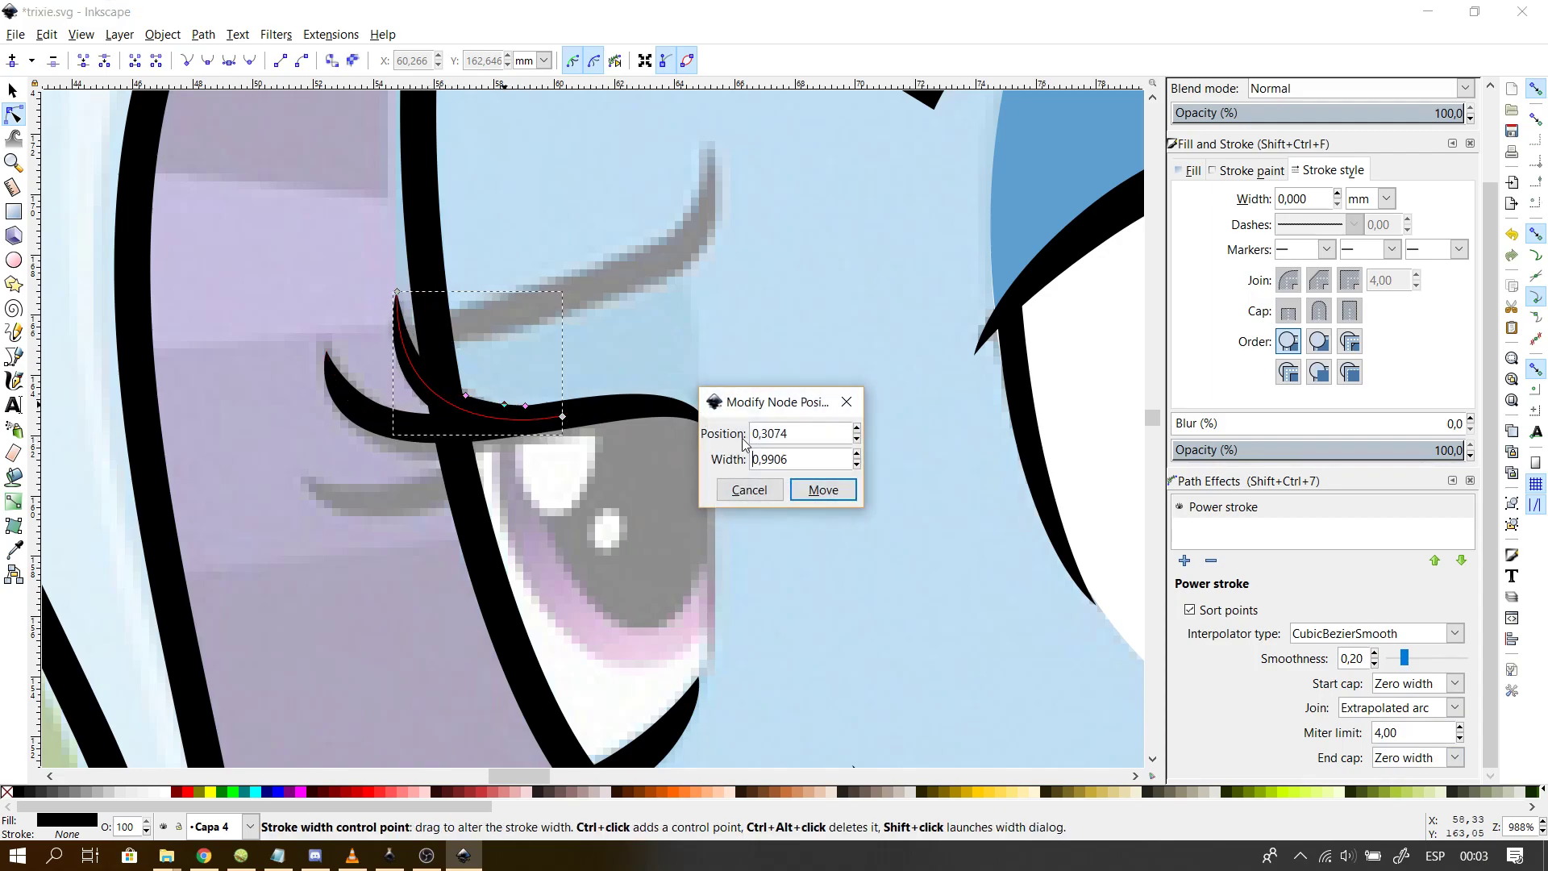
pyautogui.press('Return')
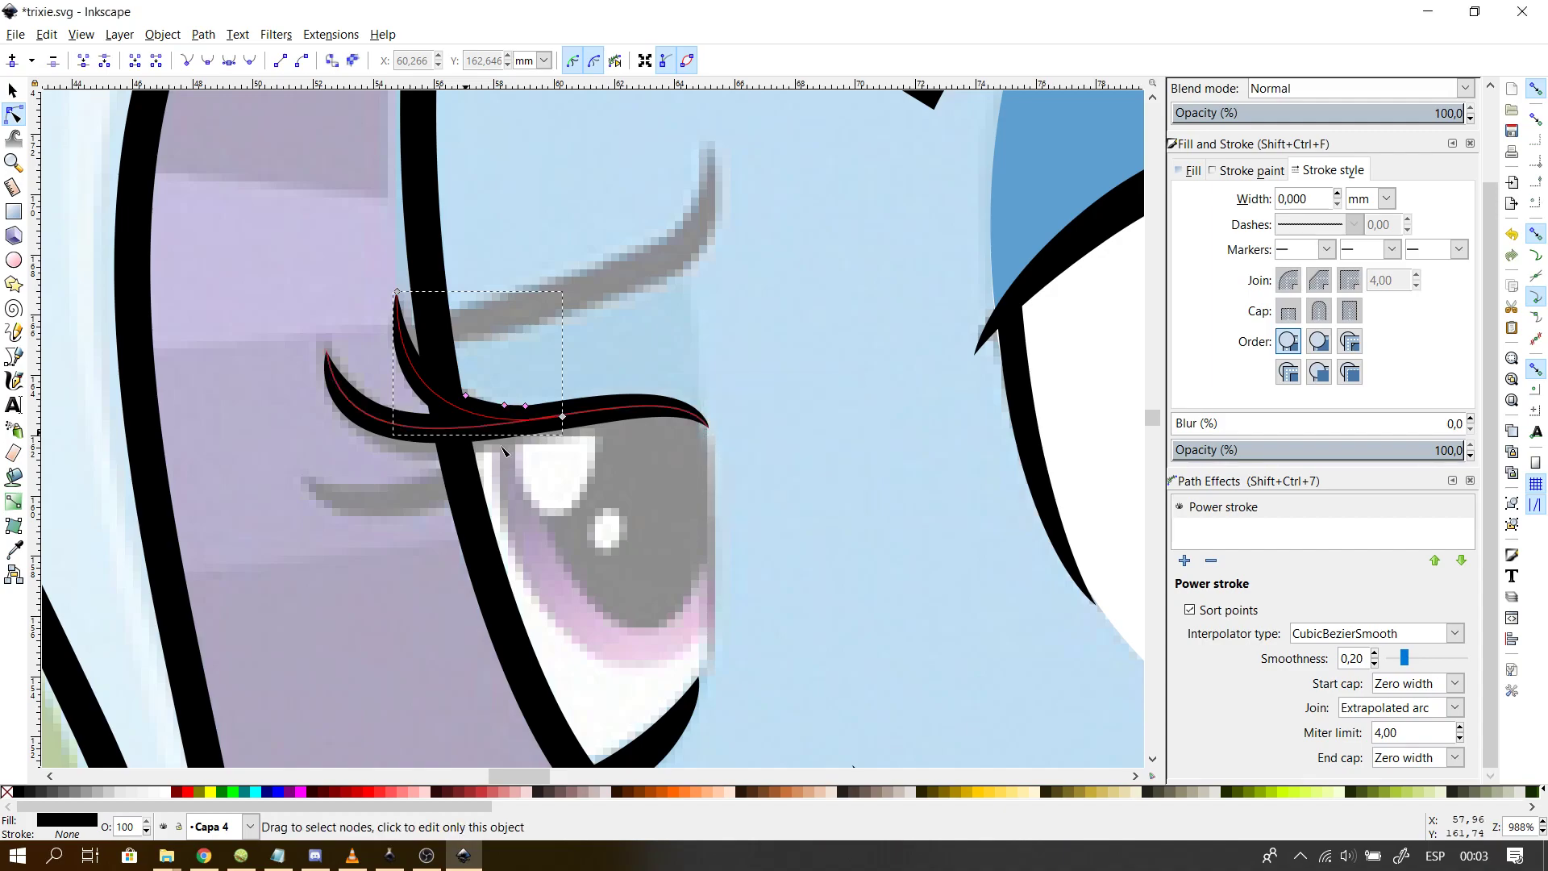
# - Draw an open Bezier curve down the small far eye's inner edge, from the upper eyelid's end to the lower eyelid
pyautogui.click(801, 463)
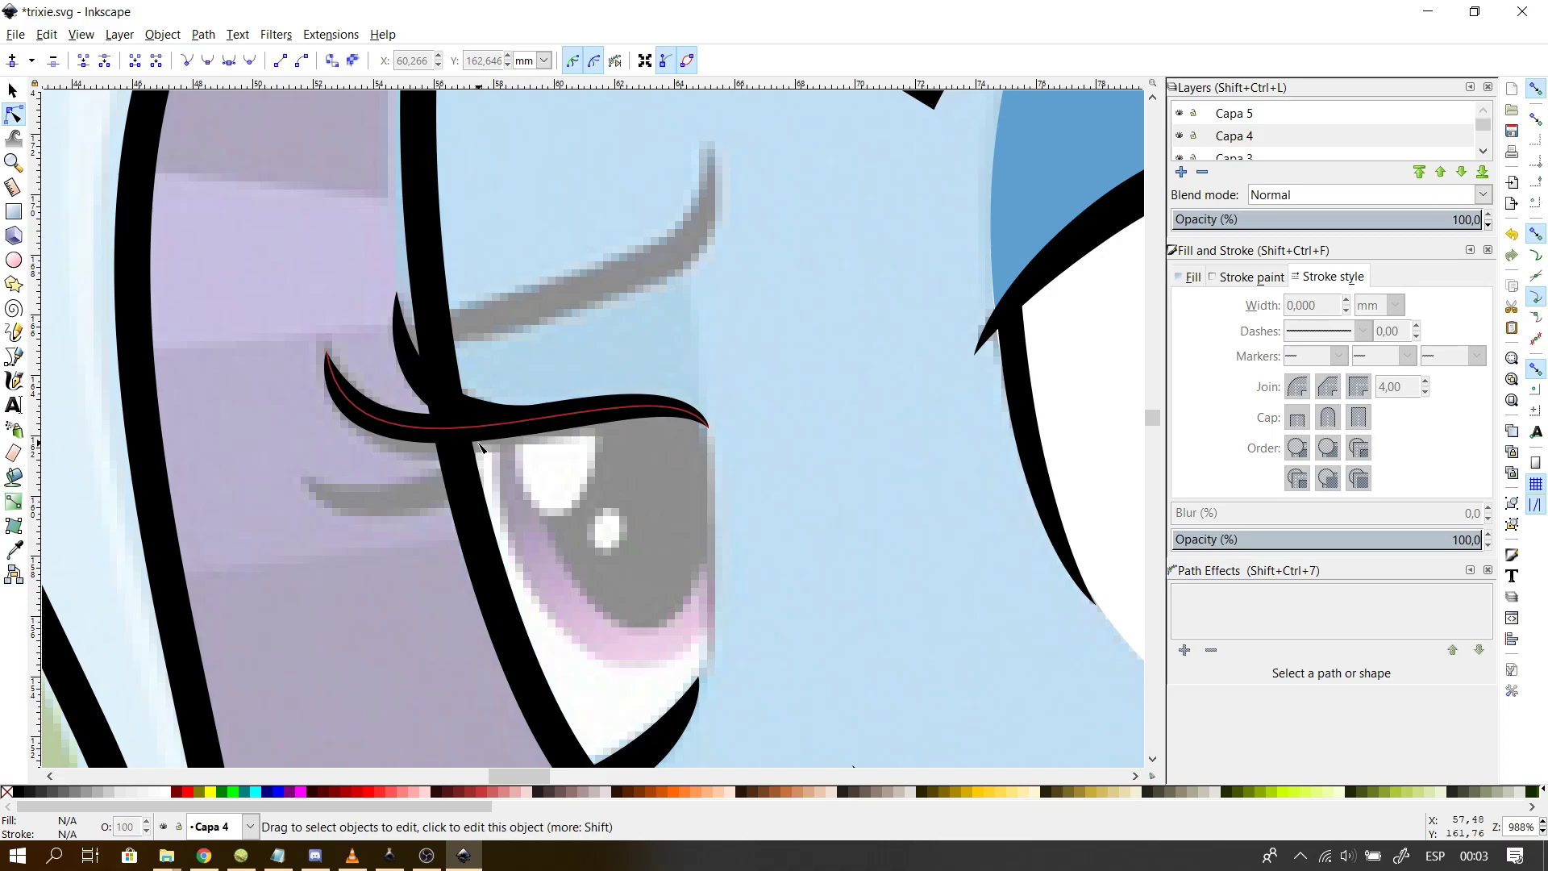
pyautogui.scroll(-3, 811, 482)
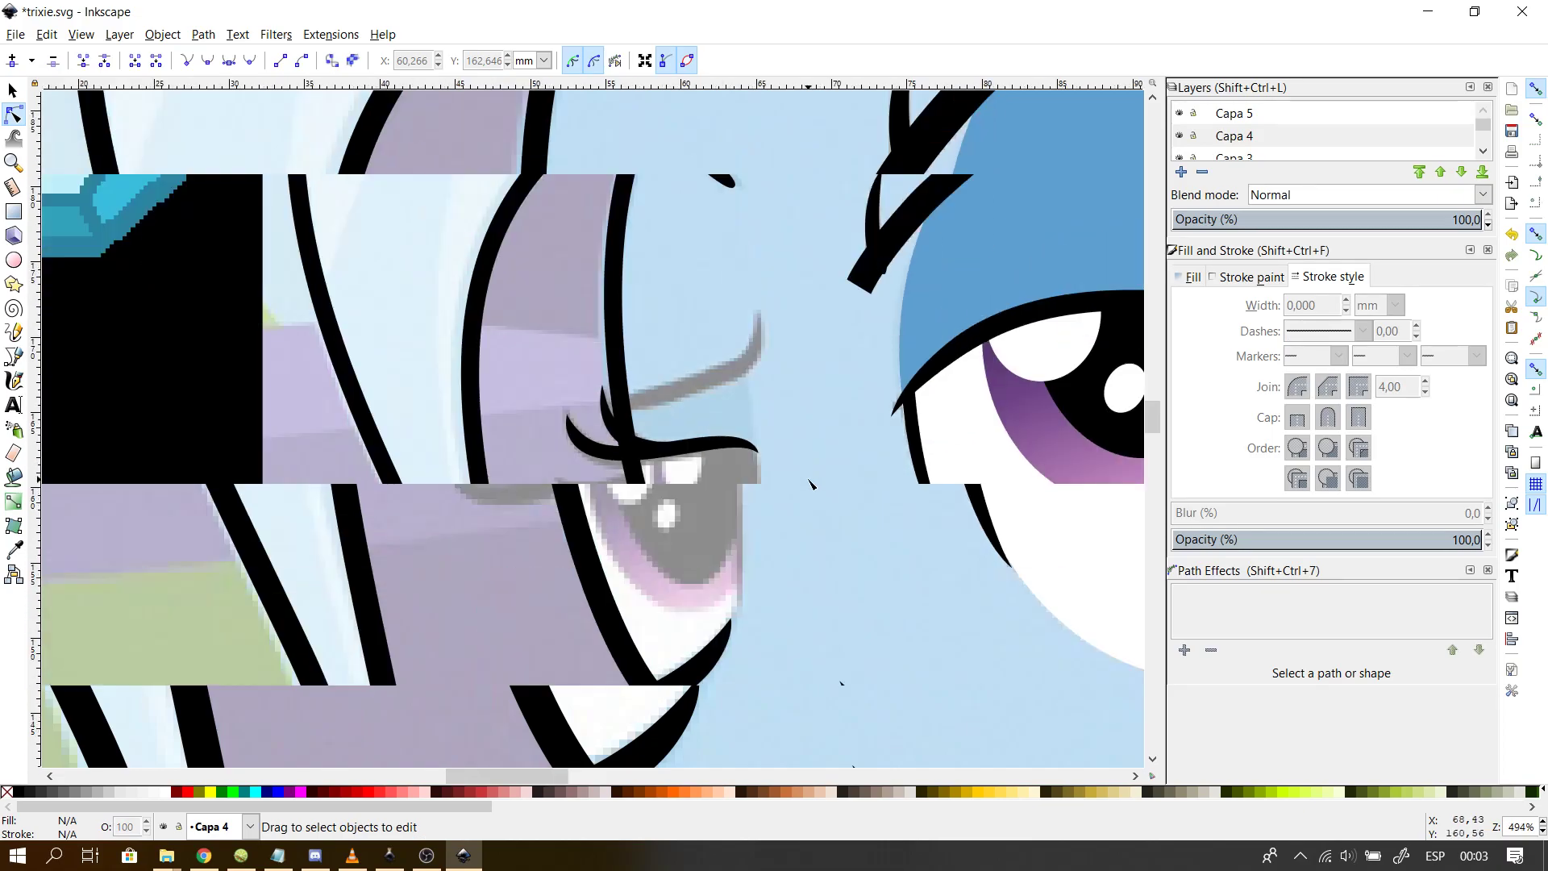
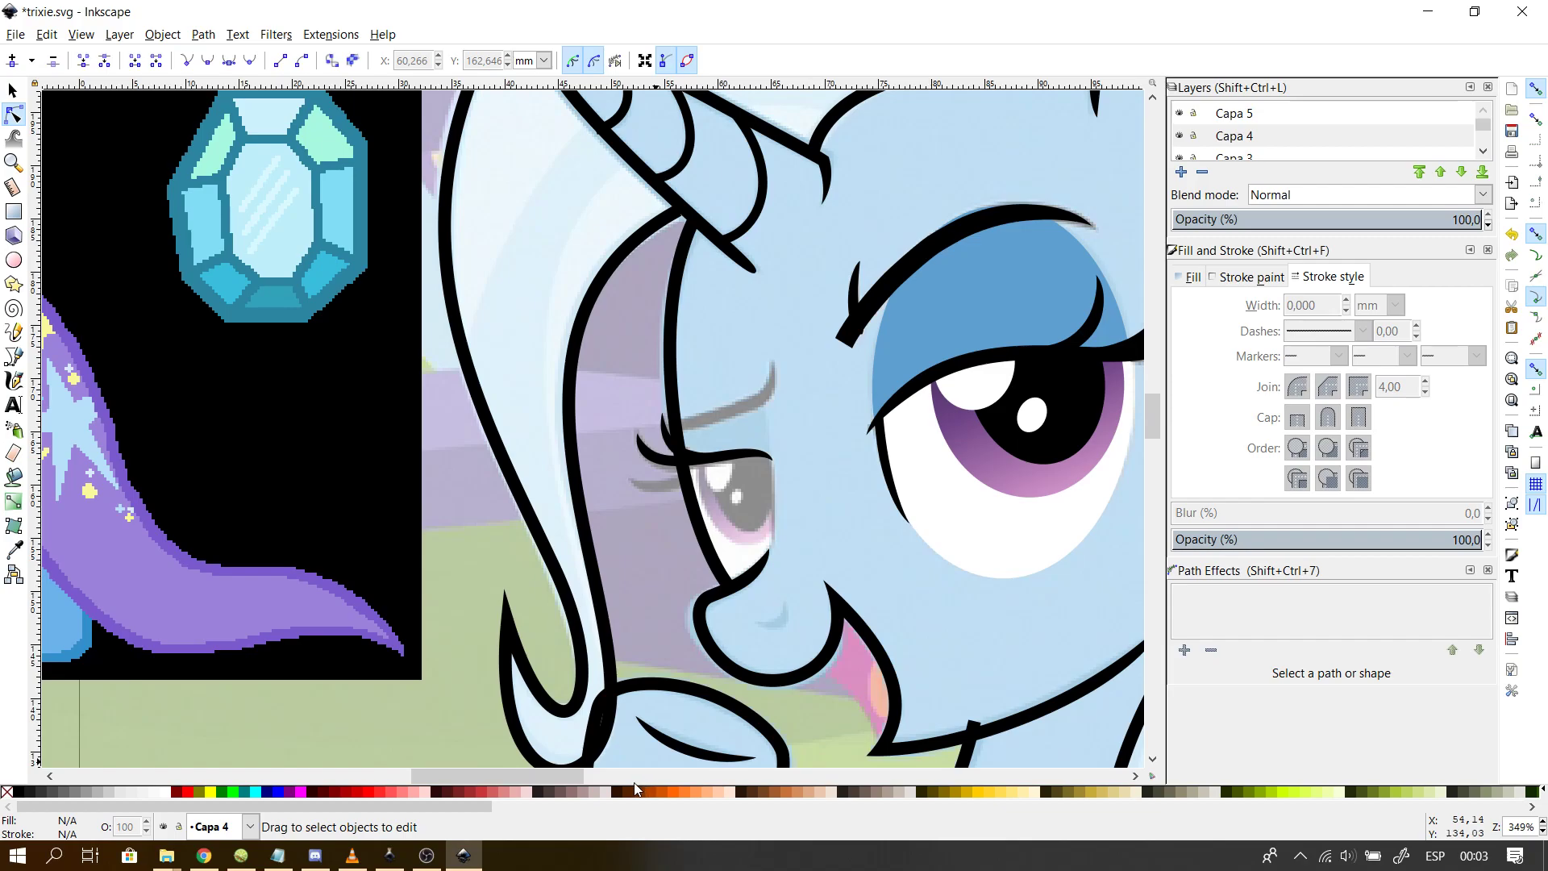
pyautogui.moveTo(540, 772)
pyautogui.mouseDown()
pyautogui.moveTo(756, 765)
pyautogui.moveTo(558, 770)
pyautogui.mouseUp()
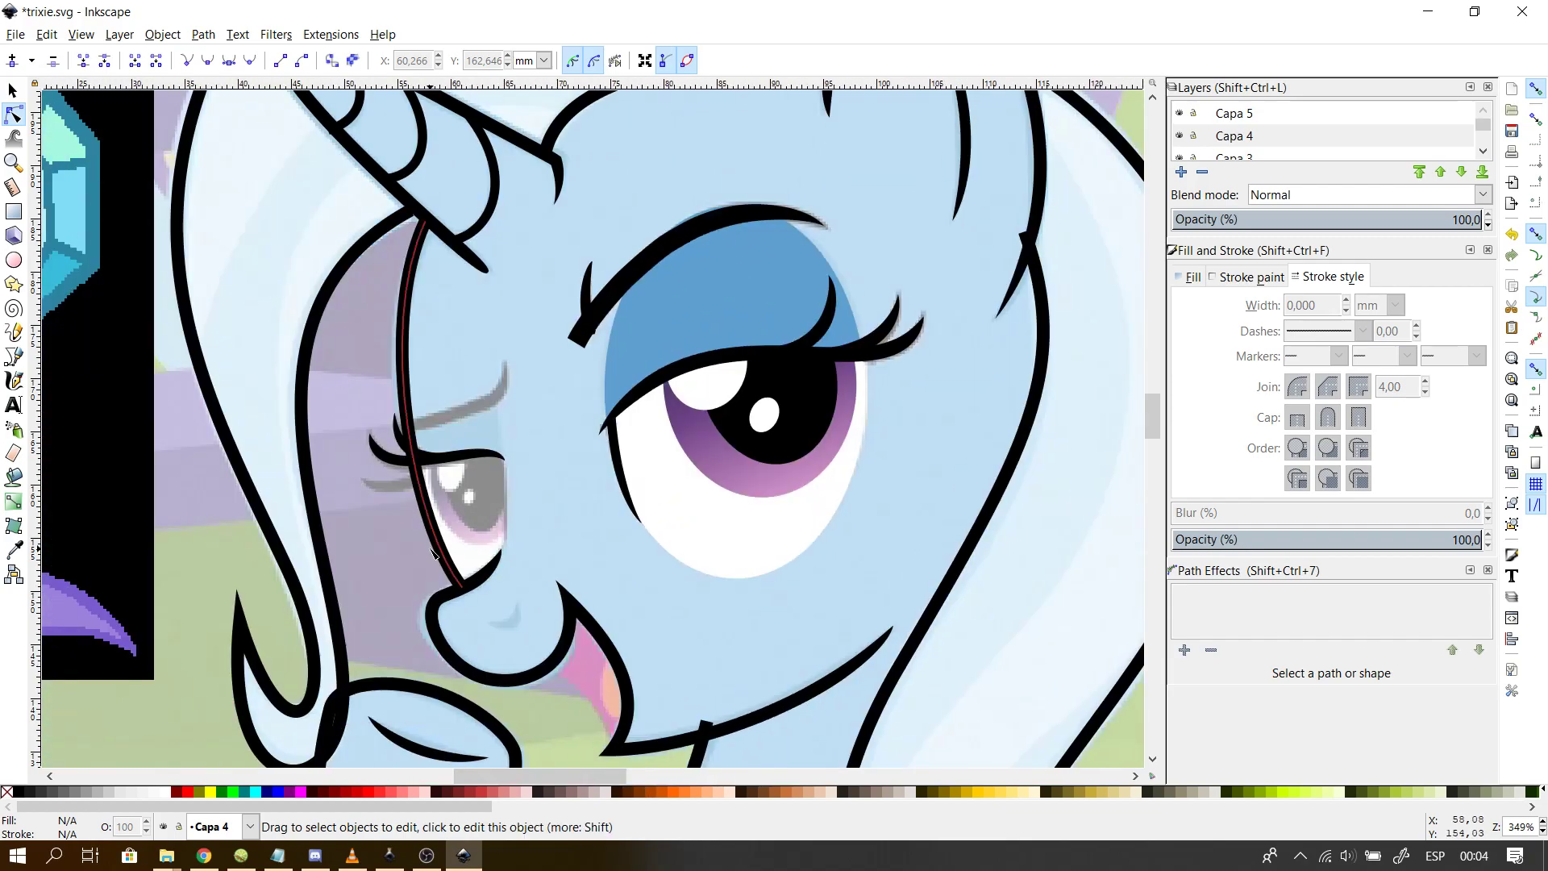
pyautogui.moveTo(1151, 415)
pyautogui.mouseDown()
pyautogui.moveTo(1140, 468)
pyautogui.moveTo(1149, 419)
pyautogui.mouseUp()
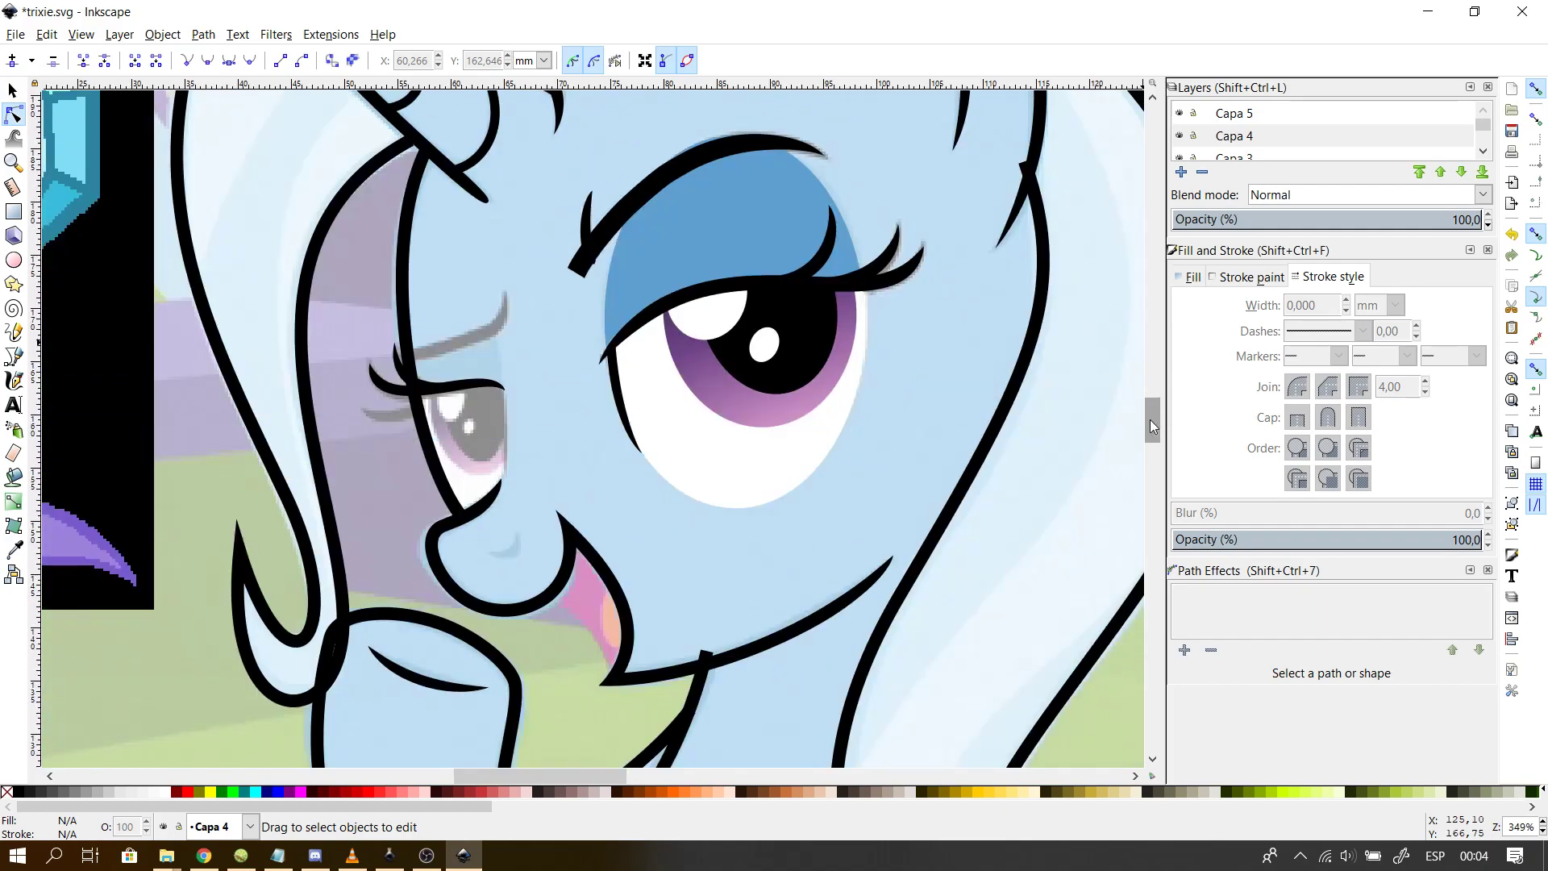
pyautogui.scroll(4, 415, 430)
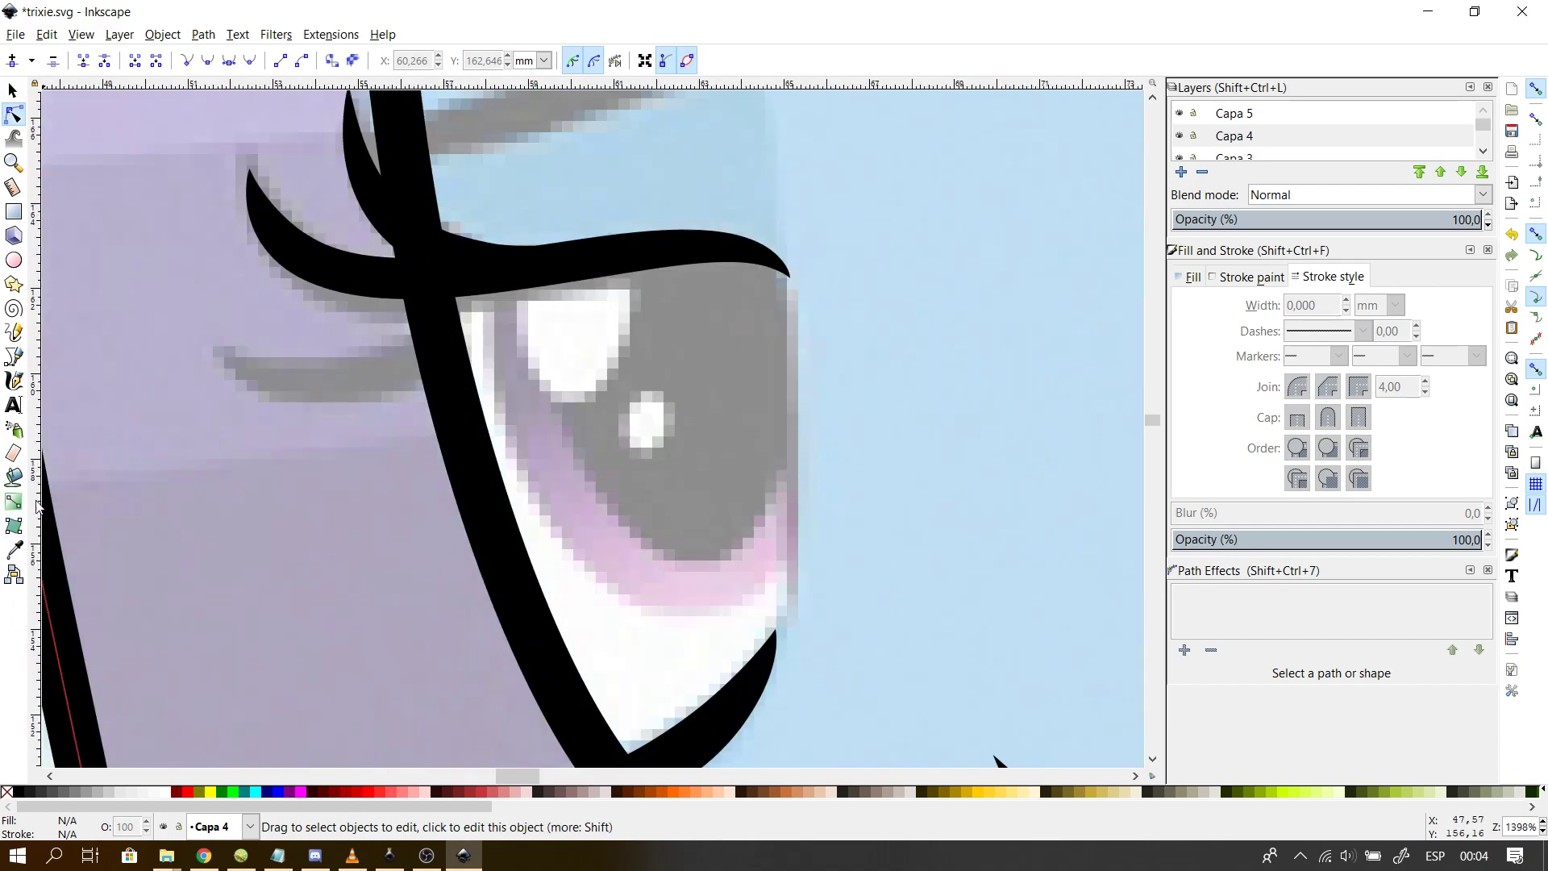
pyautogui.click(14, 355)
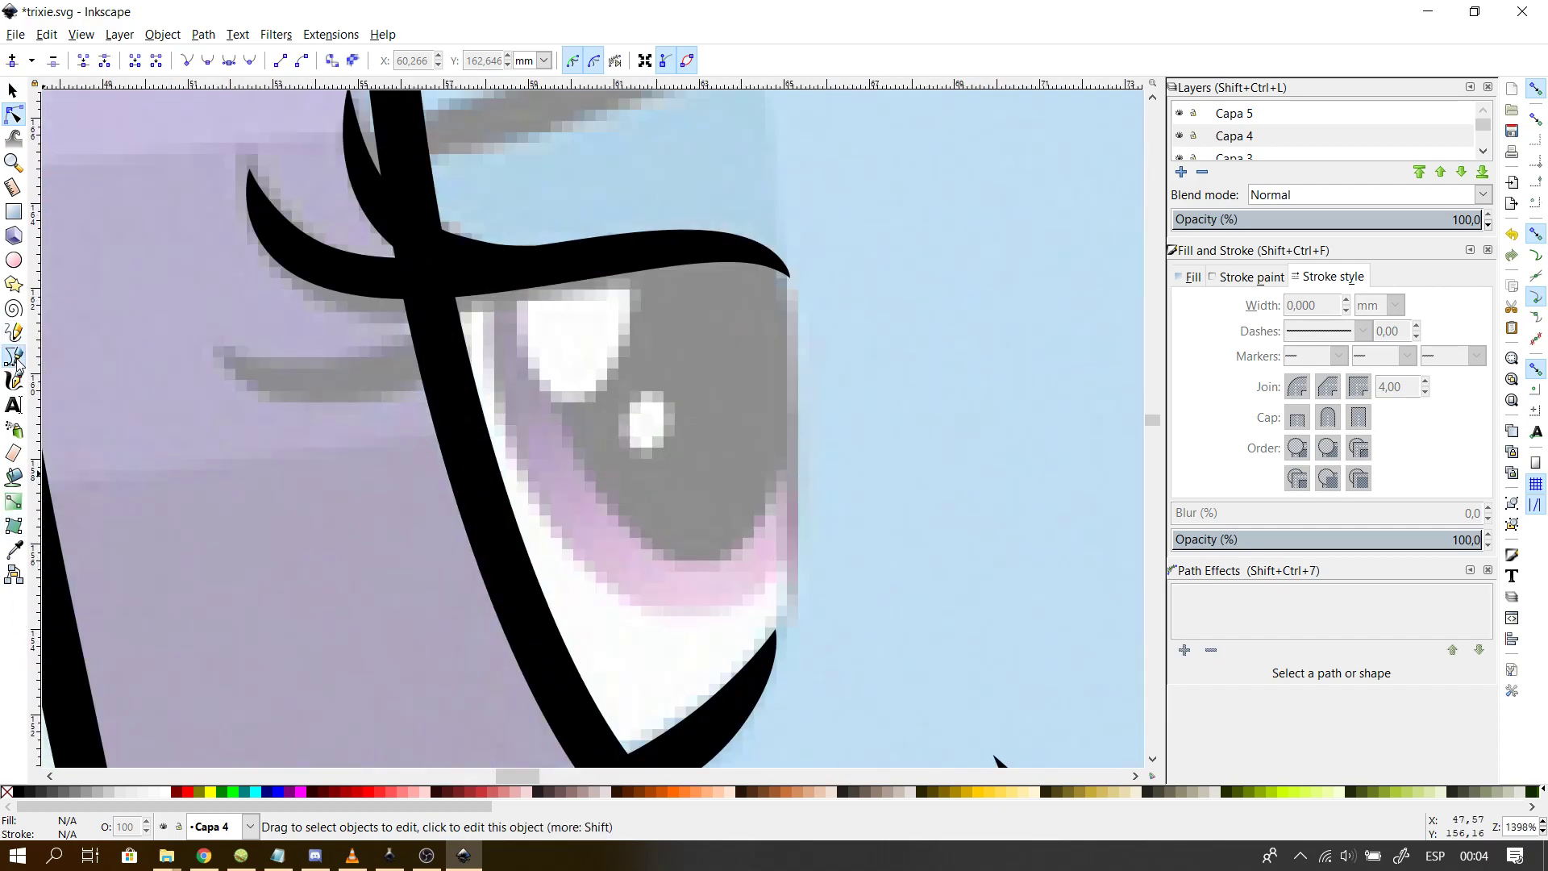
pyautogui.click(766, 259)
pyautogui.moveTo(760, 668); pyautogui.dragTo(691, 757)
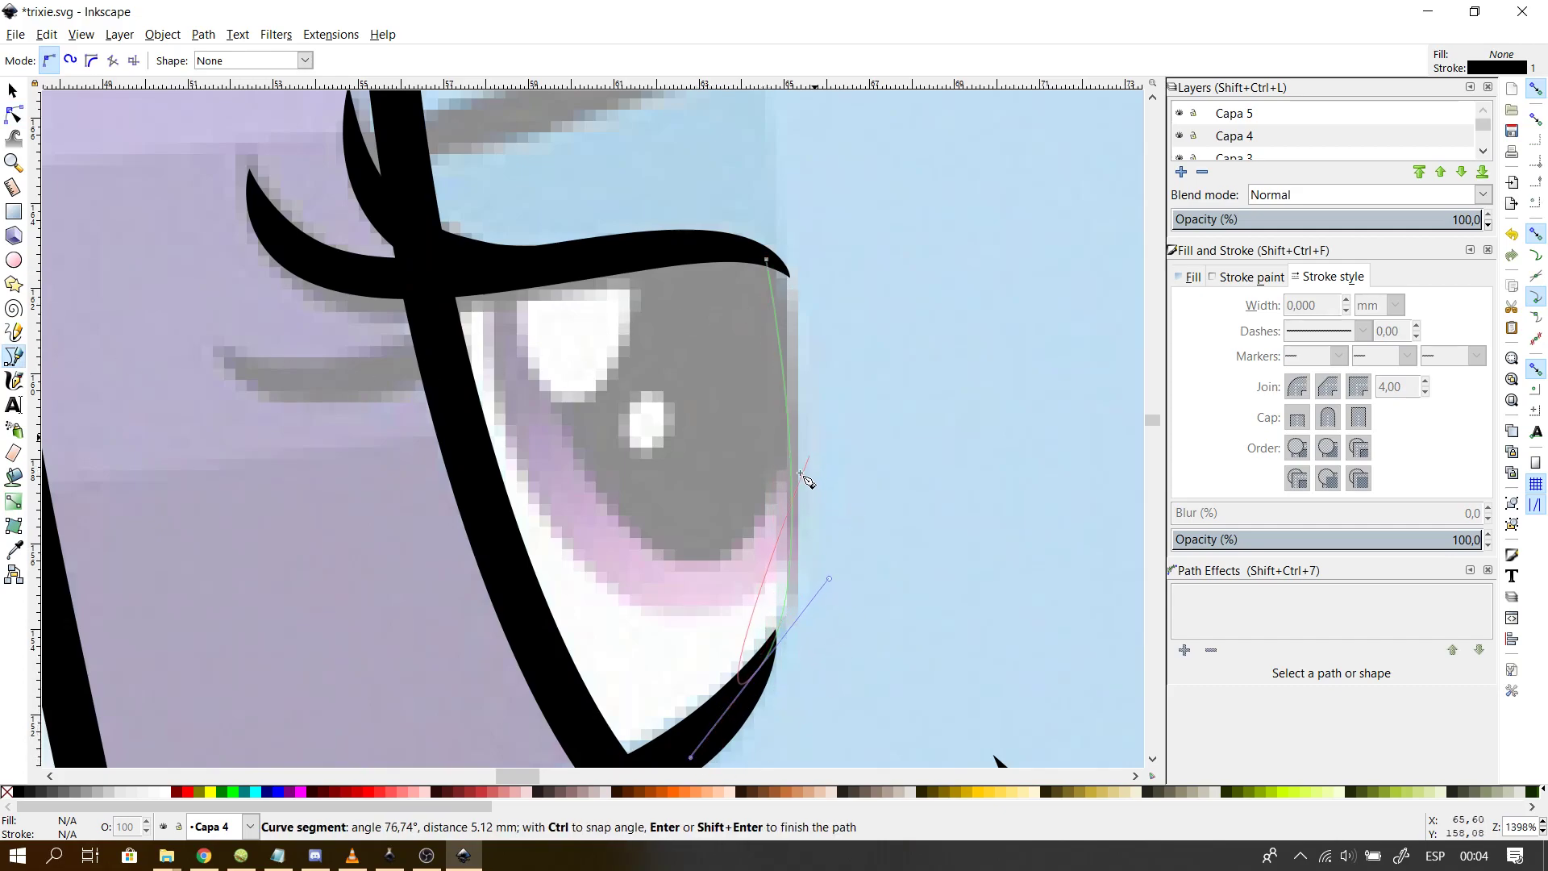
pyautogui.press('Return')
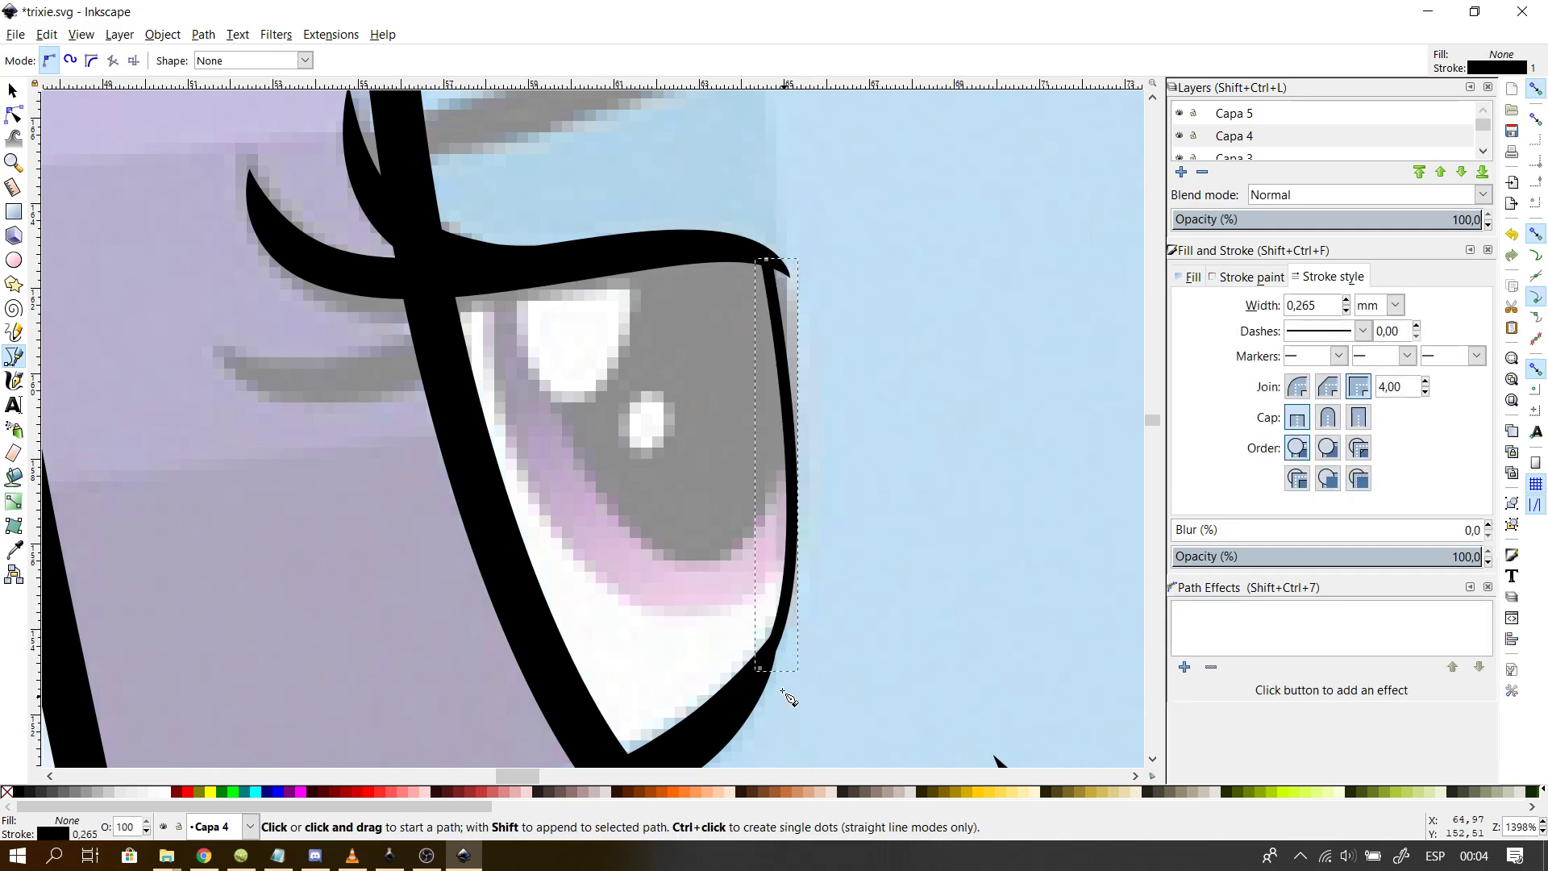
# - Continue the eye outline with straight segments along the lower eyelid and up the face line to the upper eyelid's outer part
pyautogui.click(759, 668)
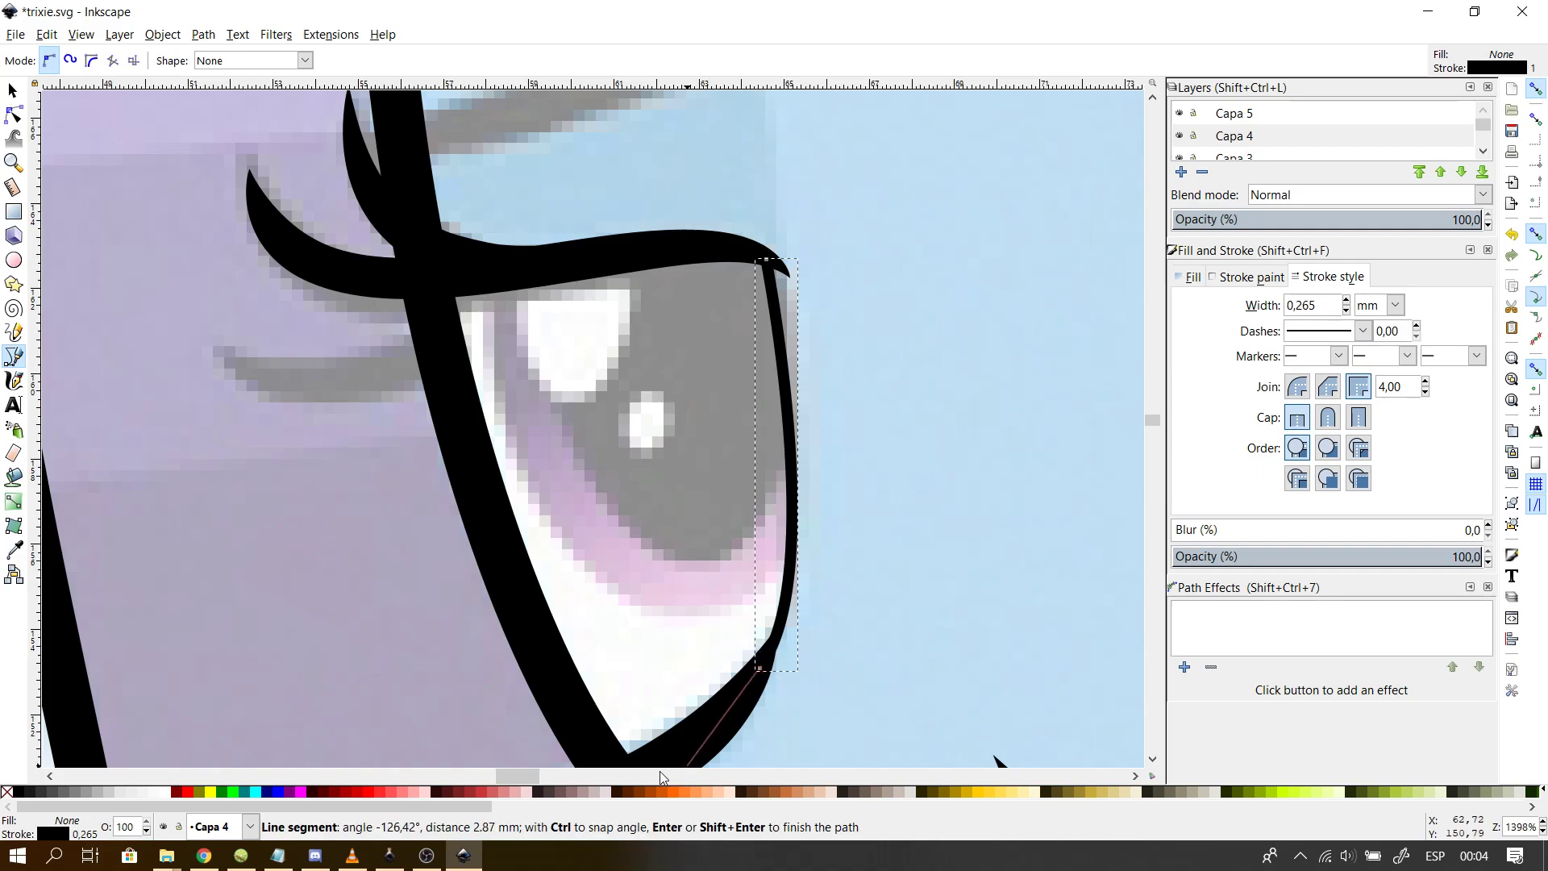
pyautogui.click(630, 764)
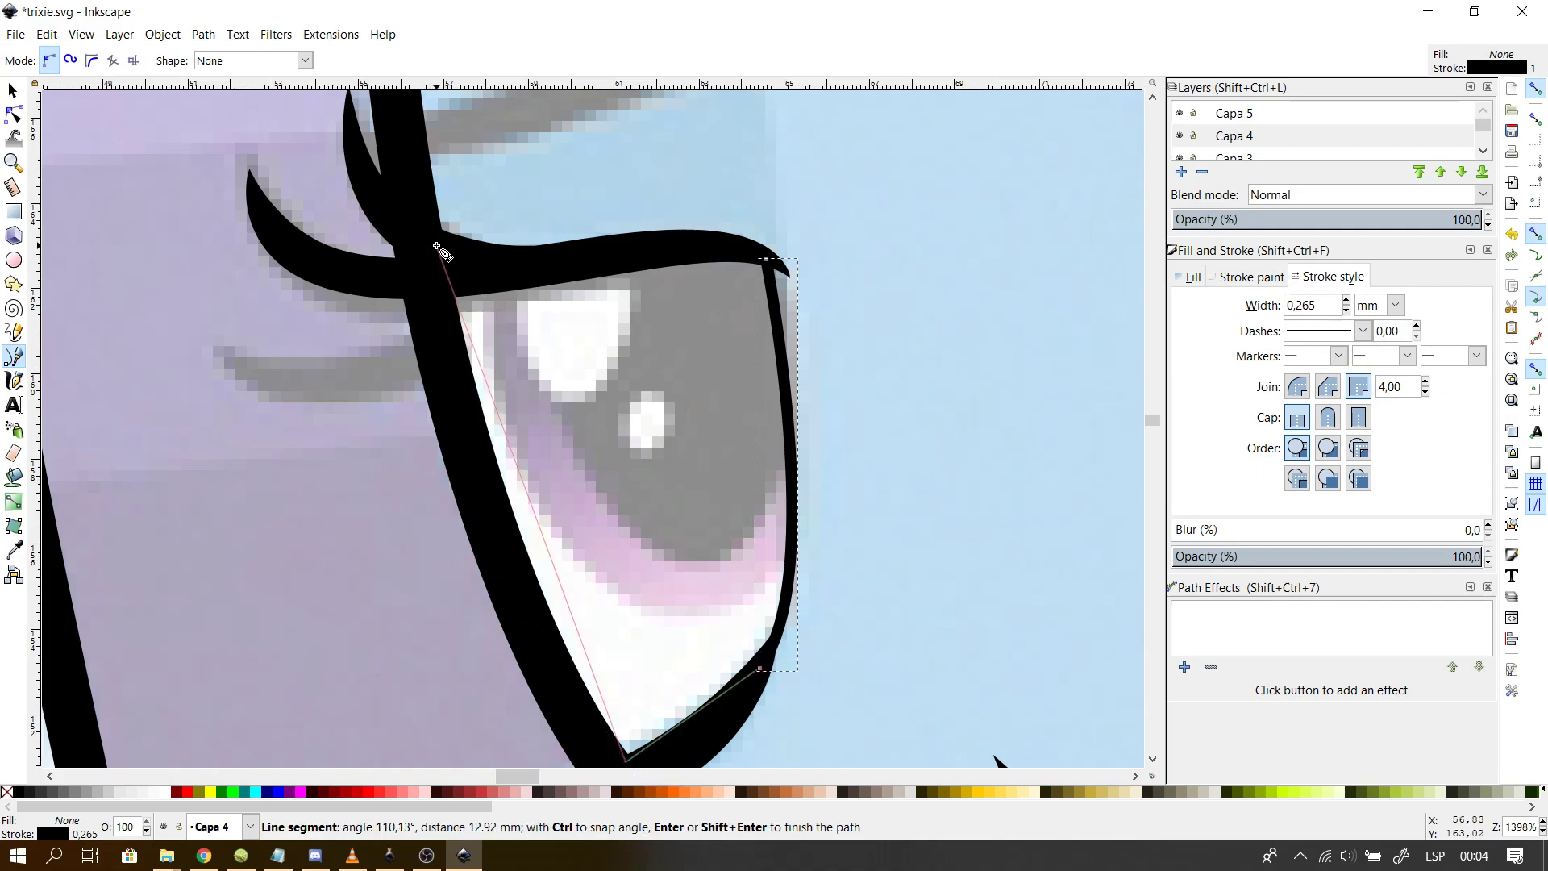
pyautogui.doubleClick(433, 280)
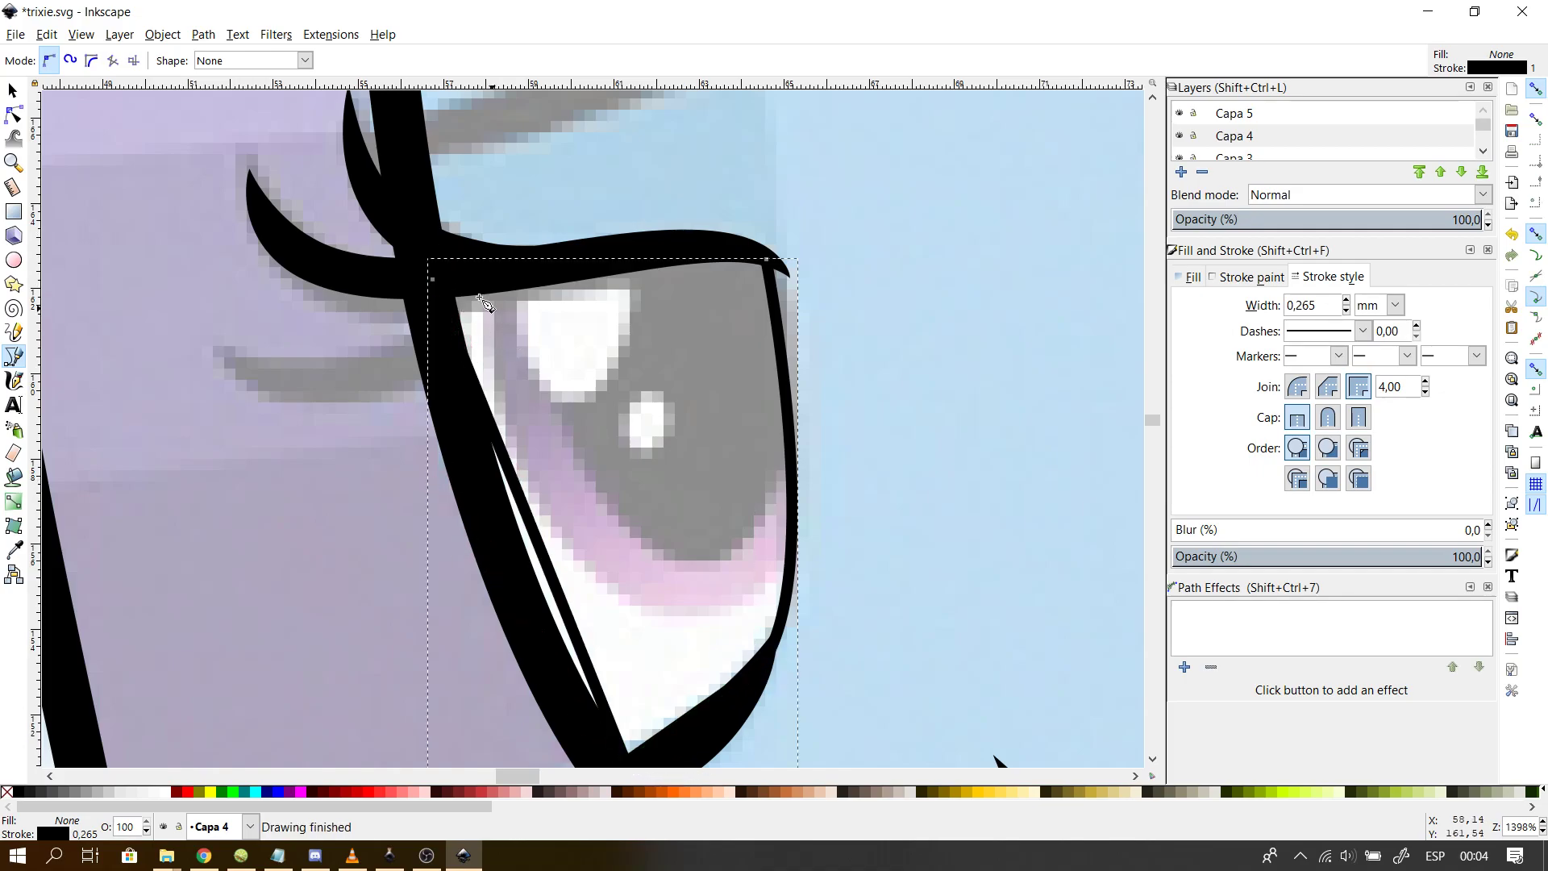
pyautogui.click(433, 280)
pyautogui.press('Escape')
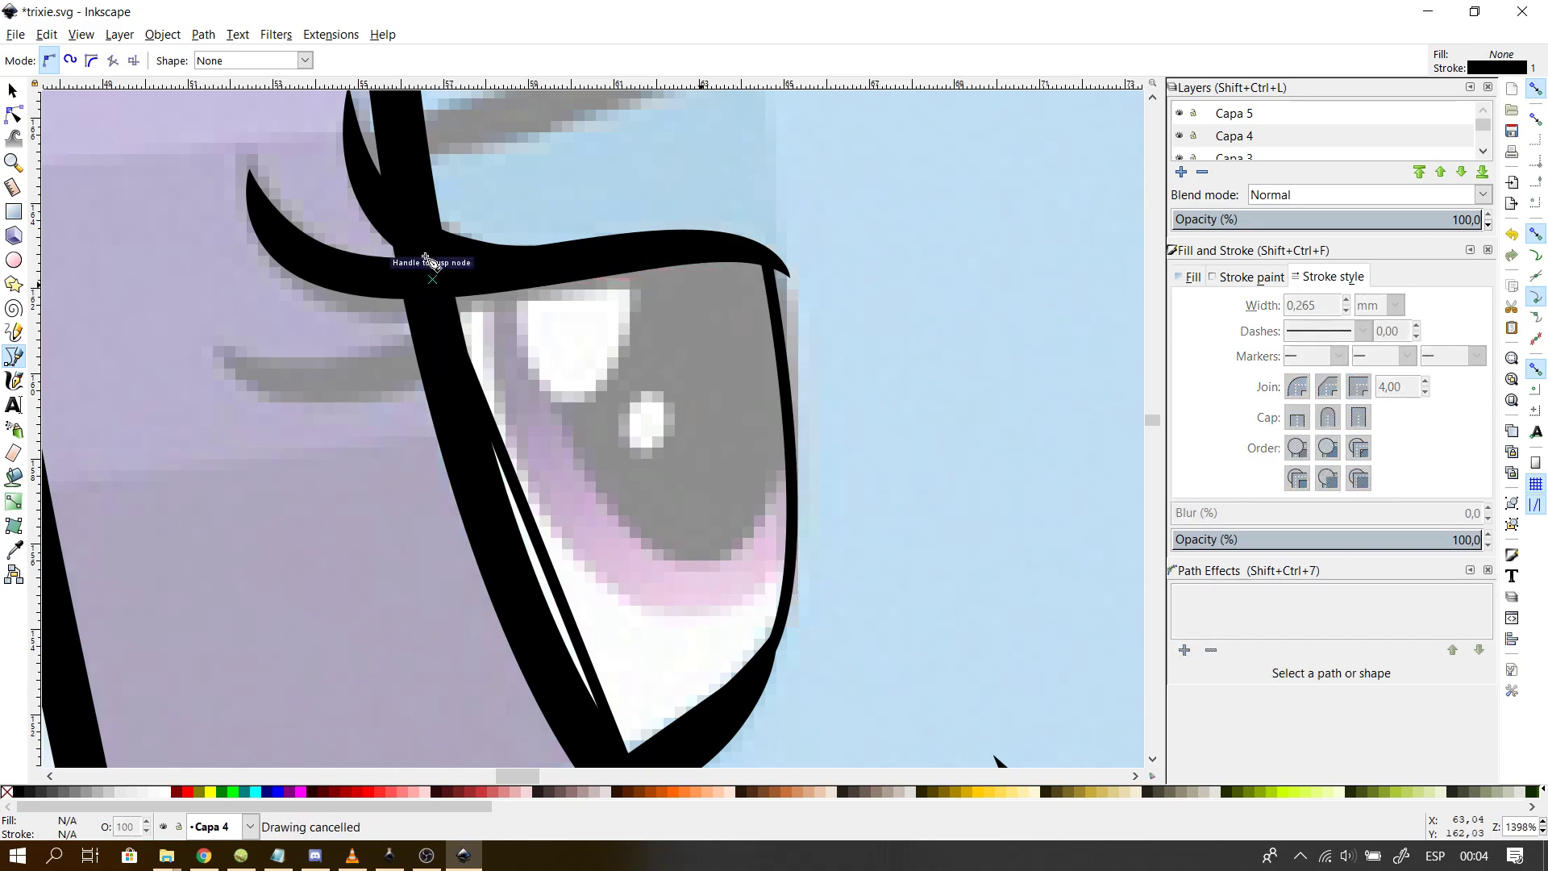
# - Close the eye outline along the upper eyelid and bend its straight segments to follow the eyelid and the face line
pyautogui.click(13, 113)
pyautogui.click(486, 449)
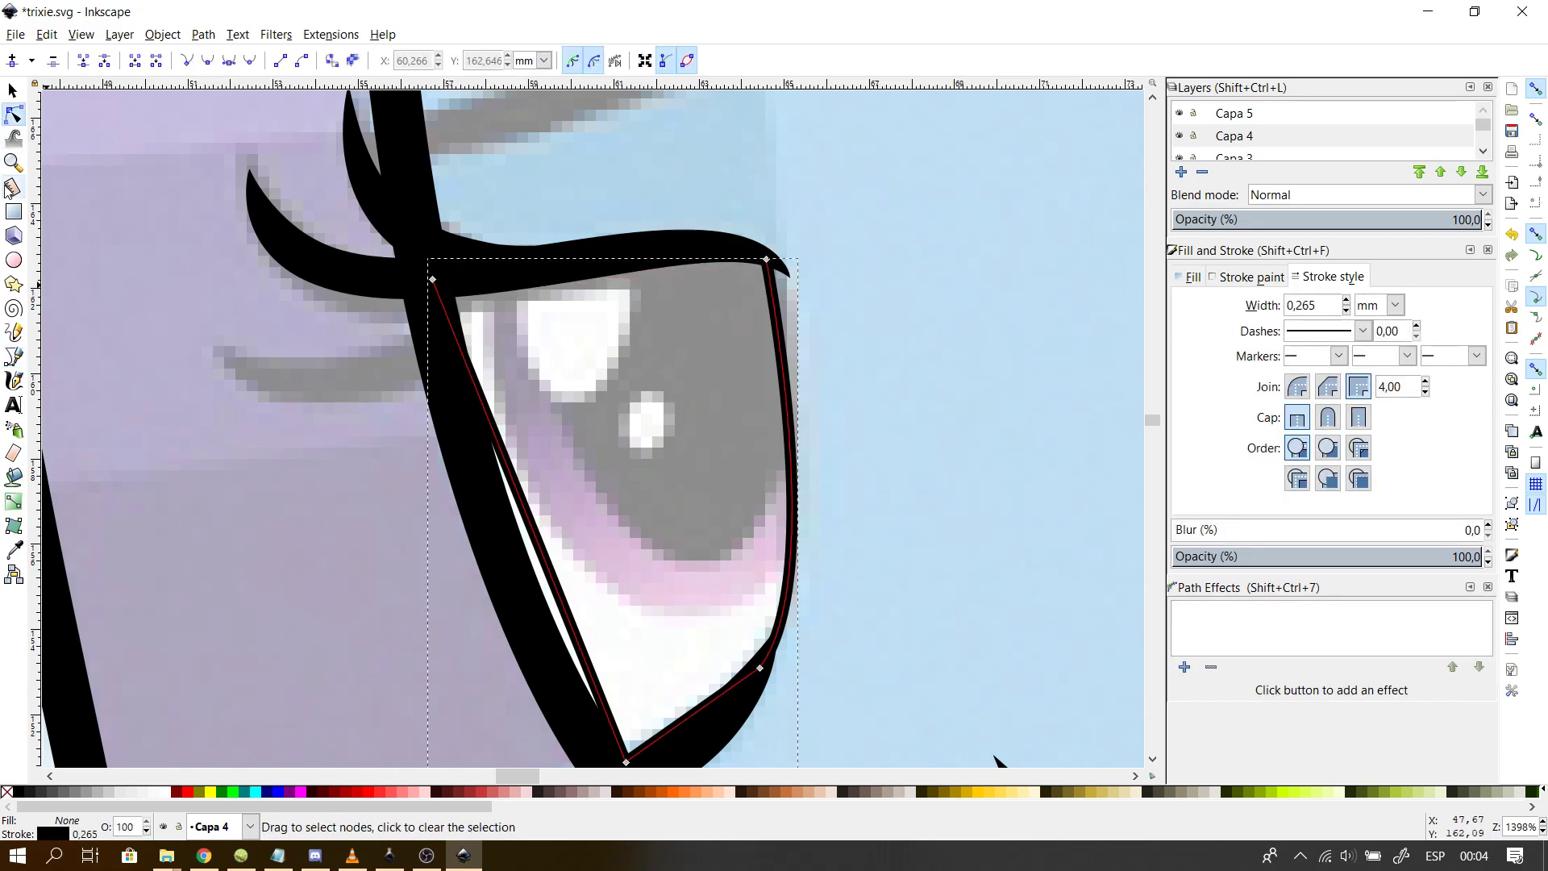
pyautogui.click(16, 382)
pyautogui.click(14, 356)
pyautogui.click(433, 279)
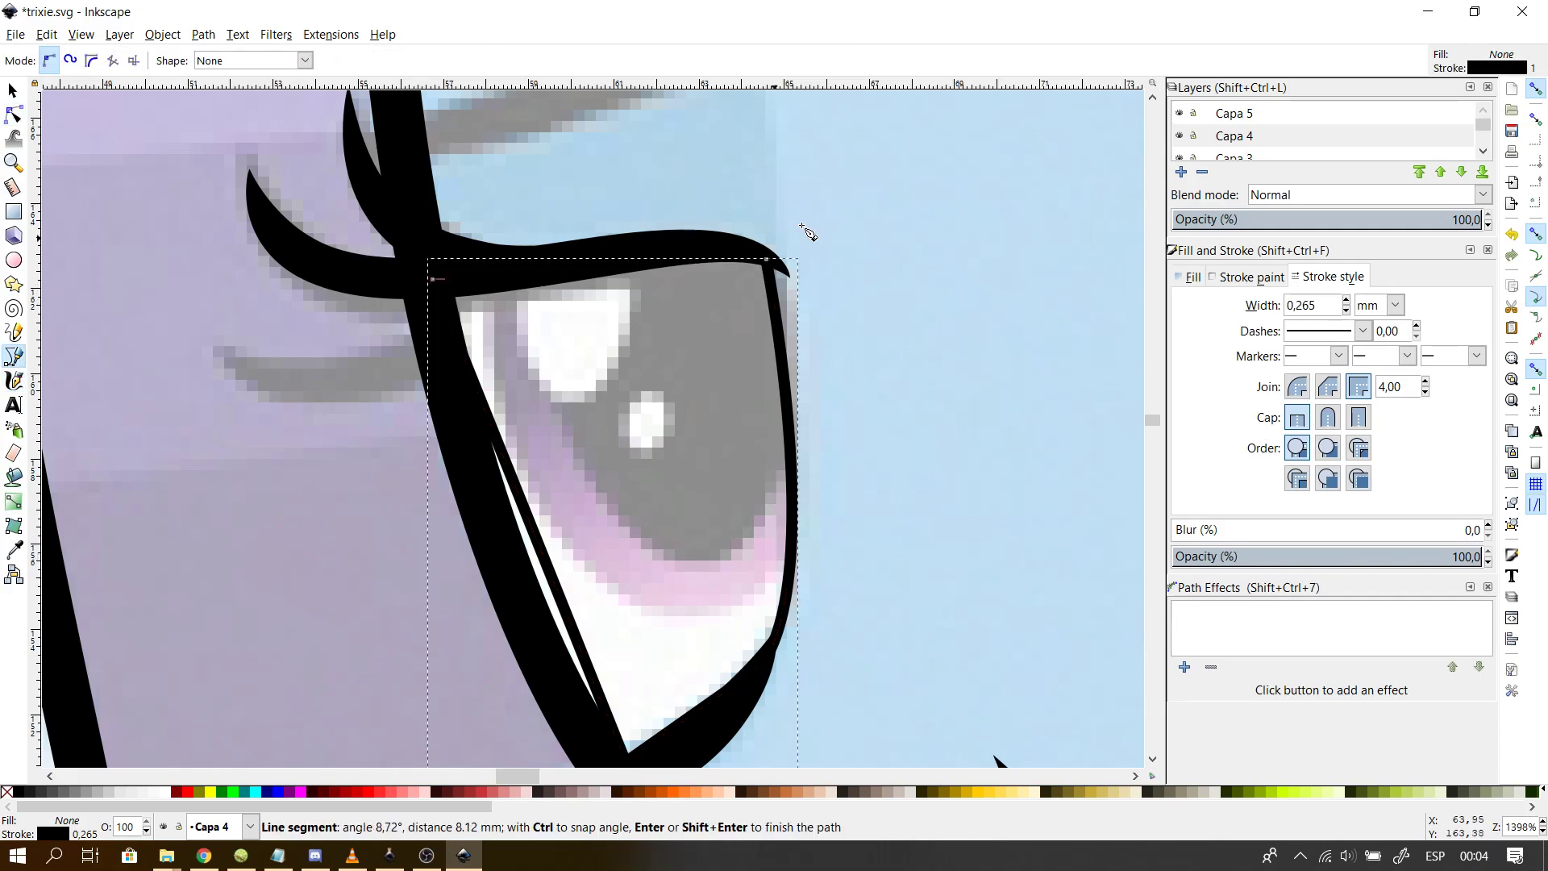
pyautogui.click(767, 260)
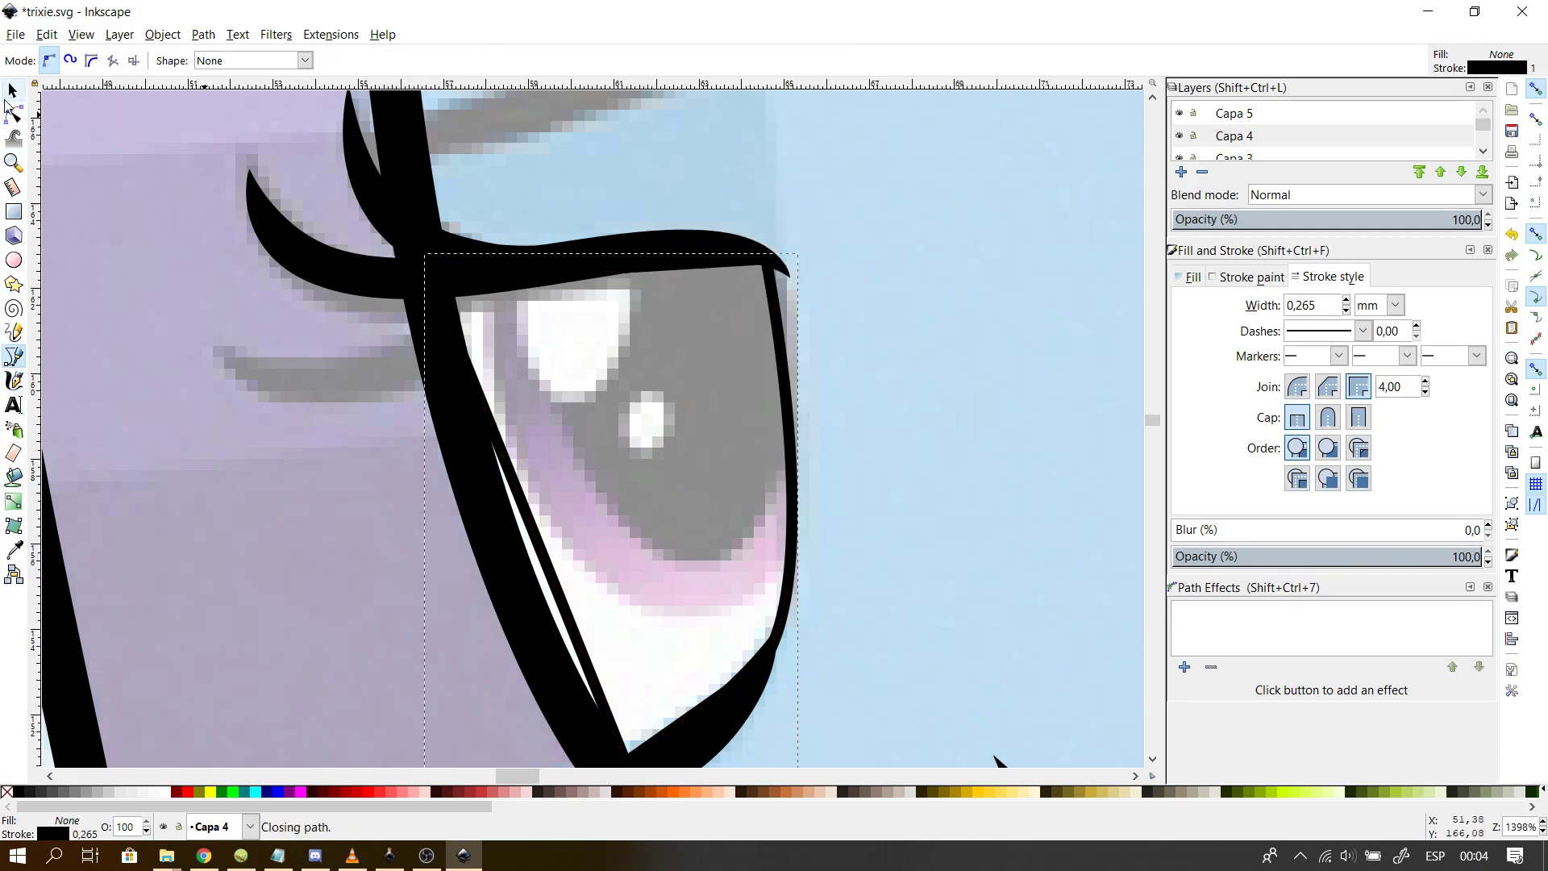
pyautogui.click(12, 112)
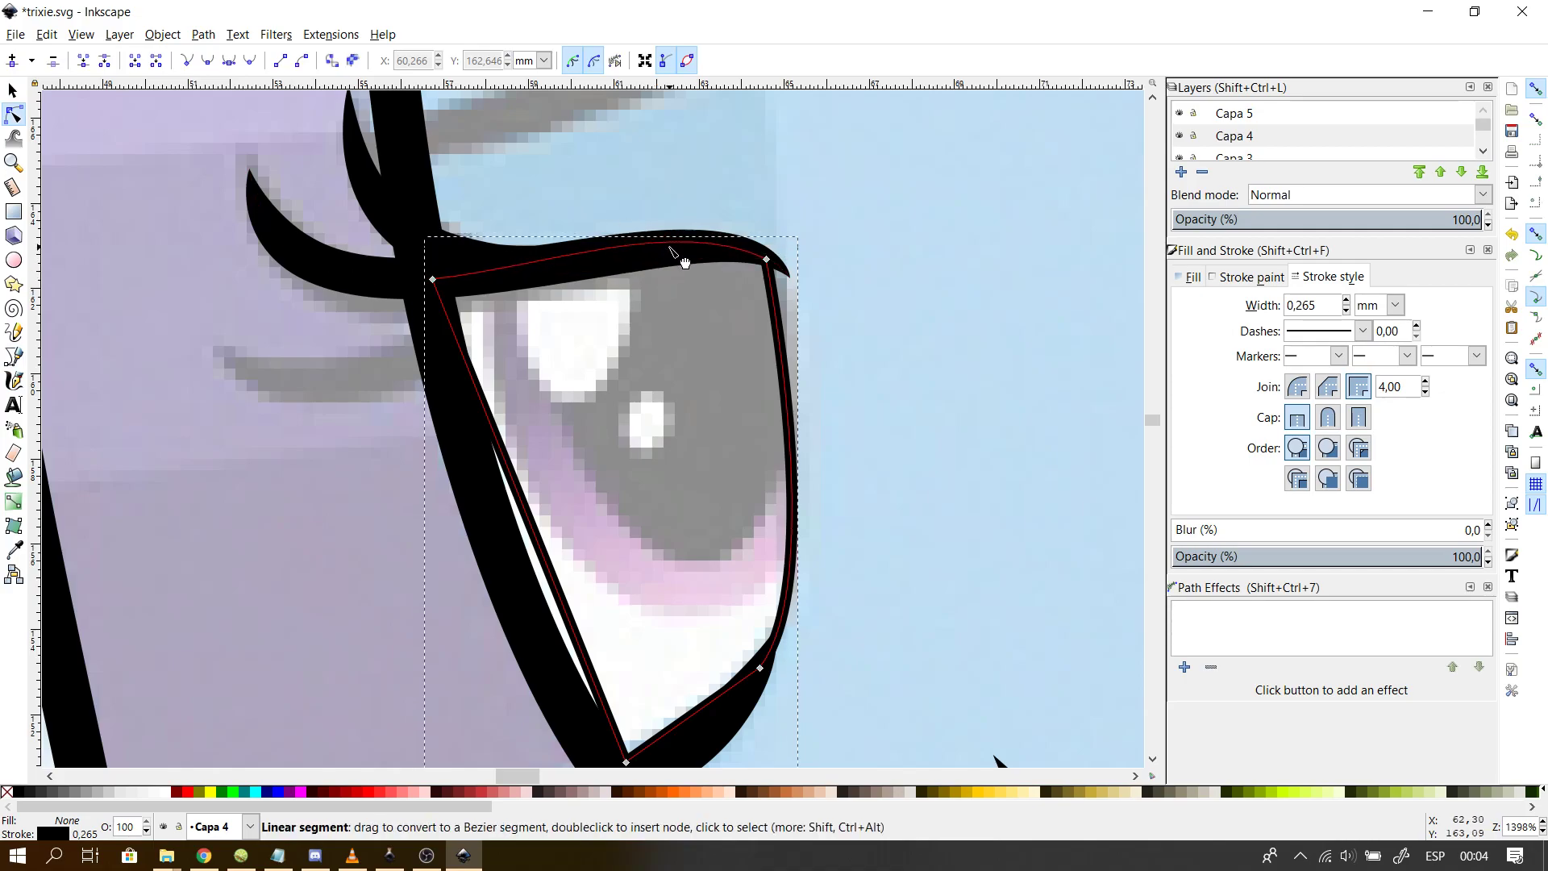
pyautogui.moveTo(564, 577); pyautogui.dragTo(535, 605)
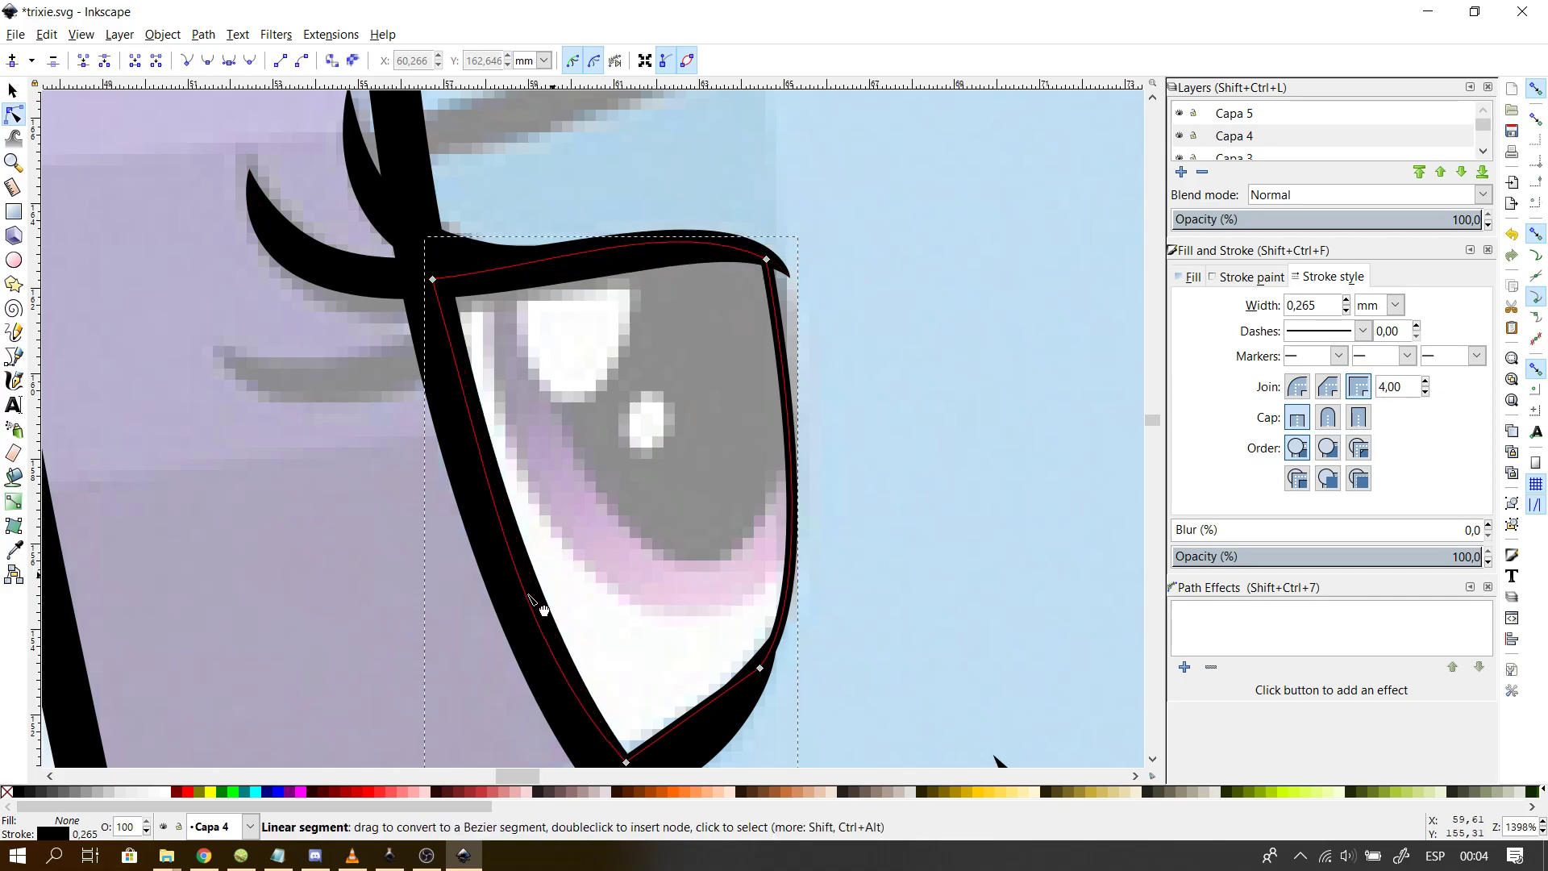
# - Move the small eye's outline path to layer Capa 3
pyautogui.keyDown('shift'); pyautogui.click(474, 252); pyautogui.keyUp('shift')
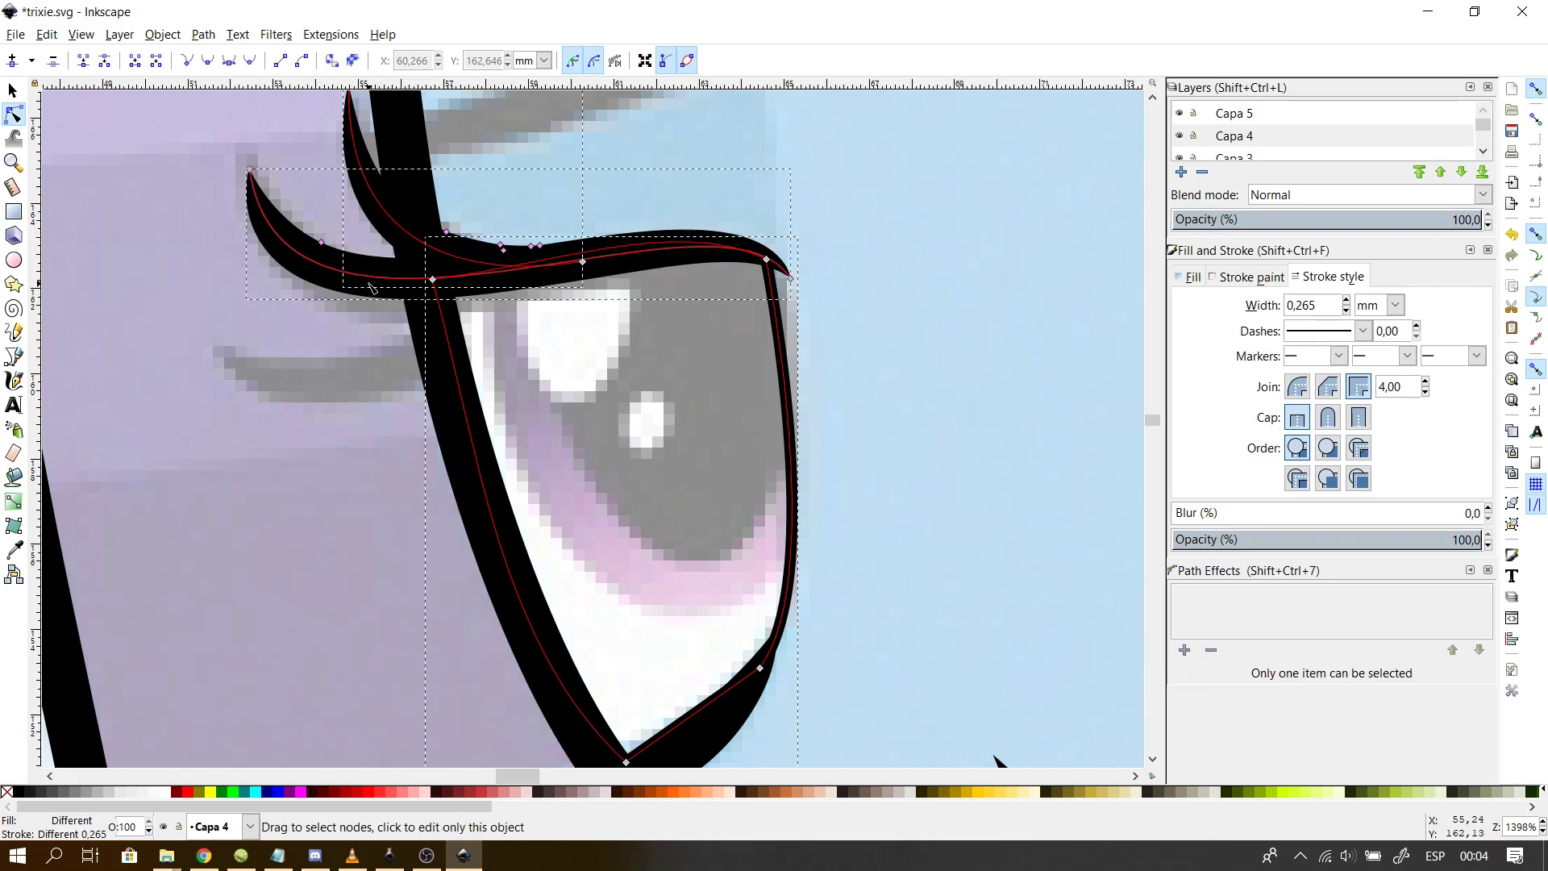
pyautogui.rightClick(367, 283)
pyautogui.click(532, 533)
pyautogui.click(772, 433)
pyautogui.click(839, 548)
# - Bend the eye outline's inner-edge segment outward and adjust both its end handles to match the reference image
pyautogui.click(818, 542)
pyautogui.click(791, 529)
pyautogui.click(790, 439)
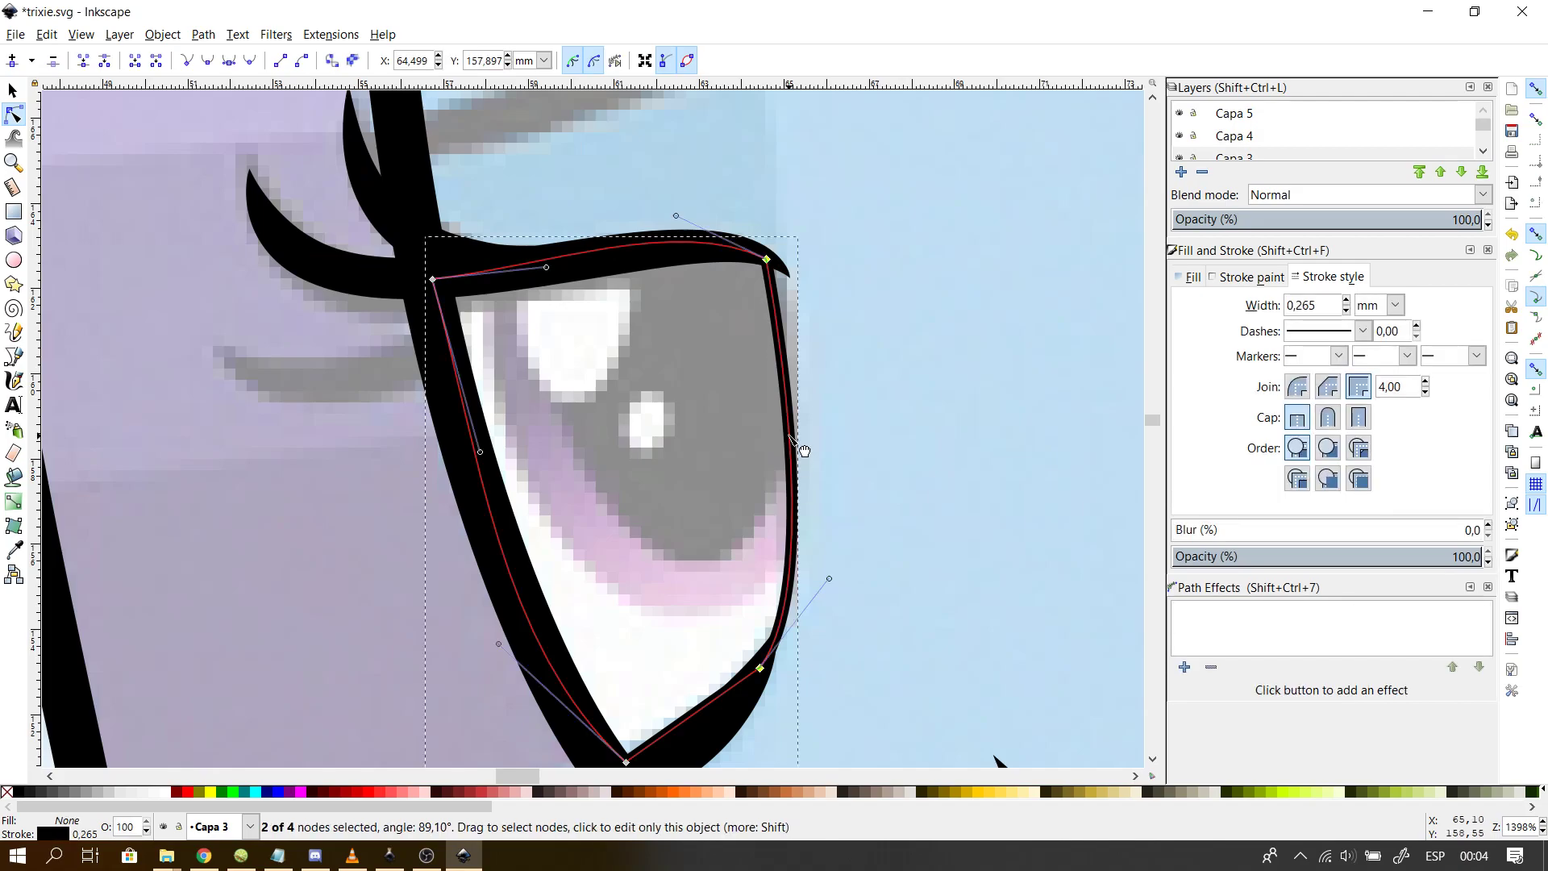
pyautogui.click(787, 357)
pyautogui.moveTo(788, 355); pyautogui.dragTo(802, 356)
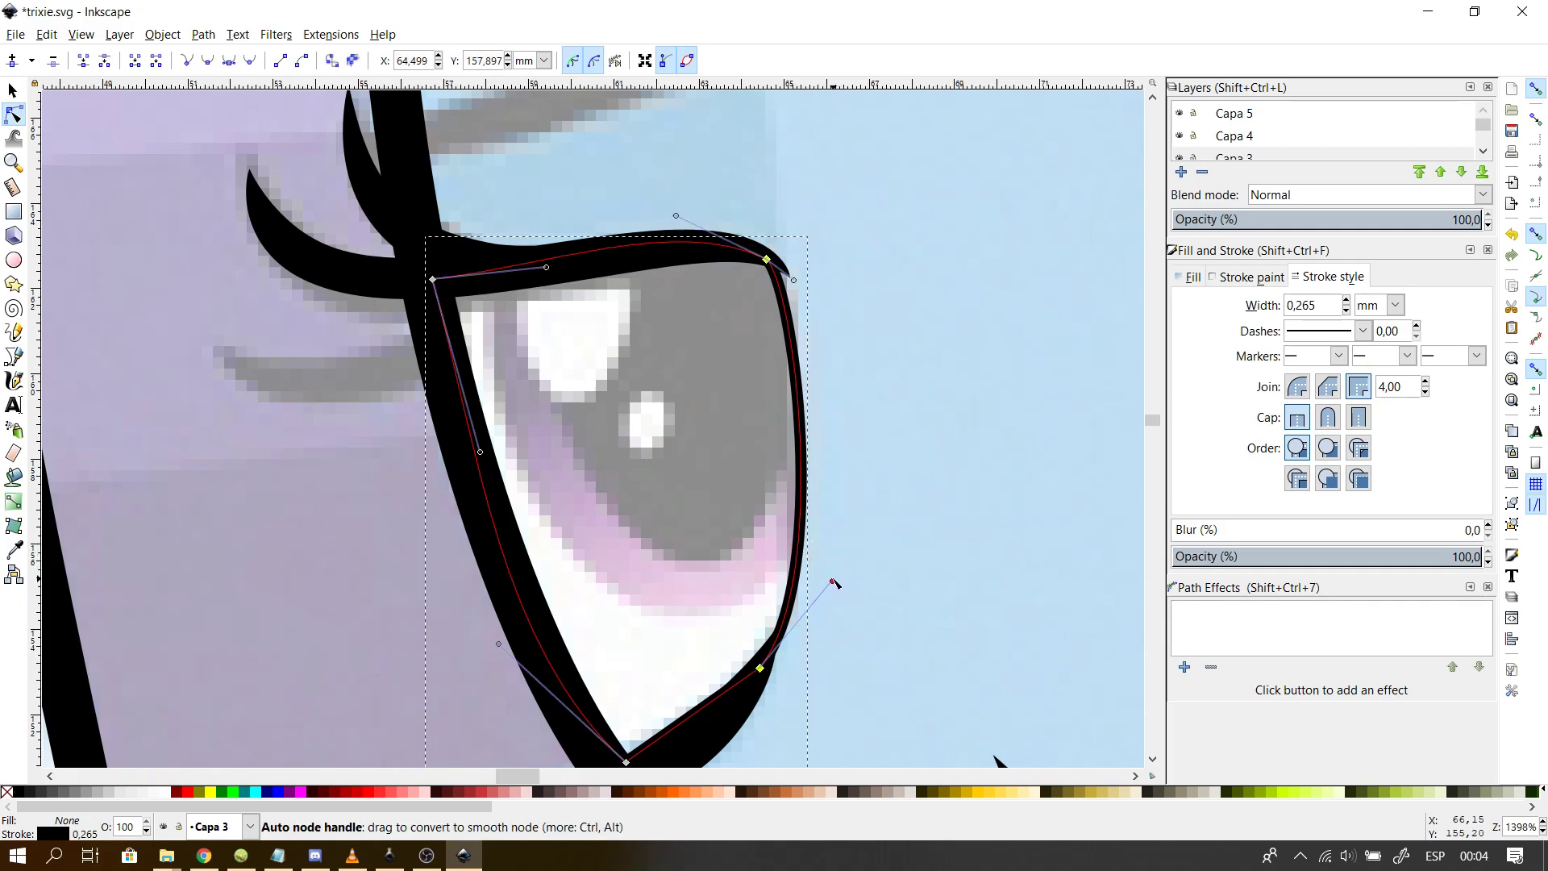
pyautogui.moveTo(832, 580); pyautogui.dragTo(822, 552)
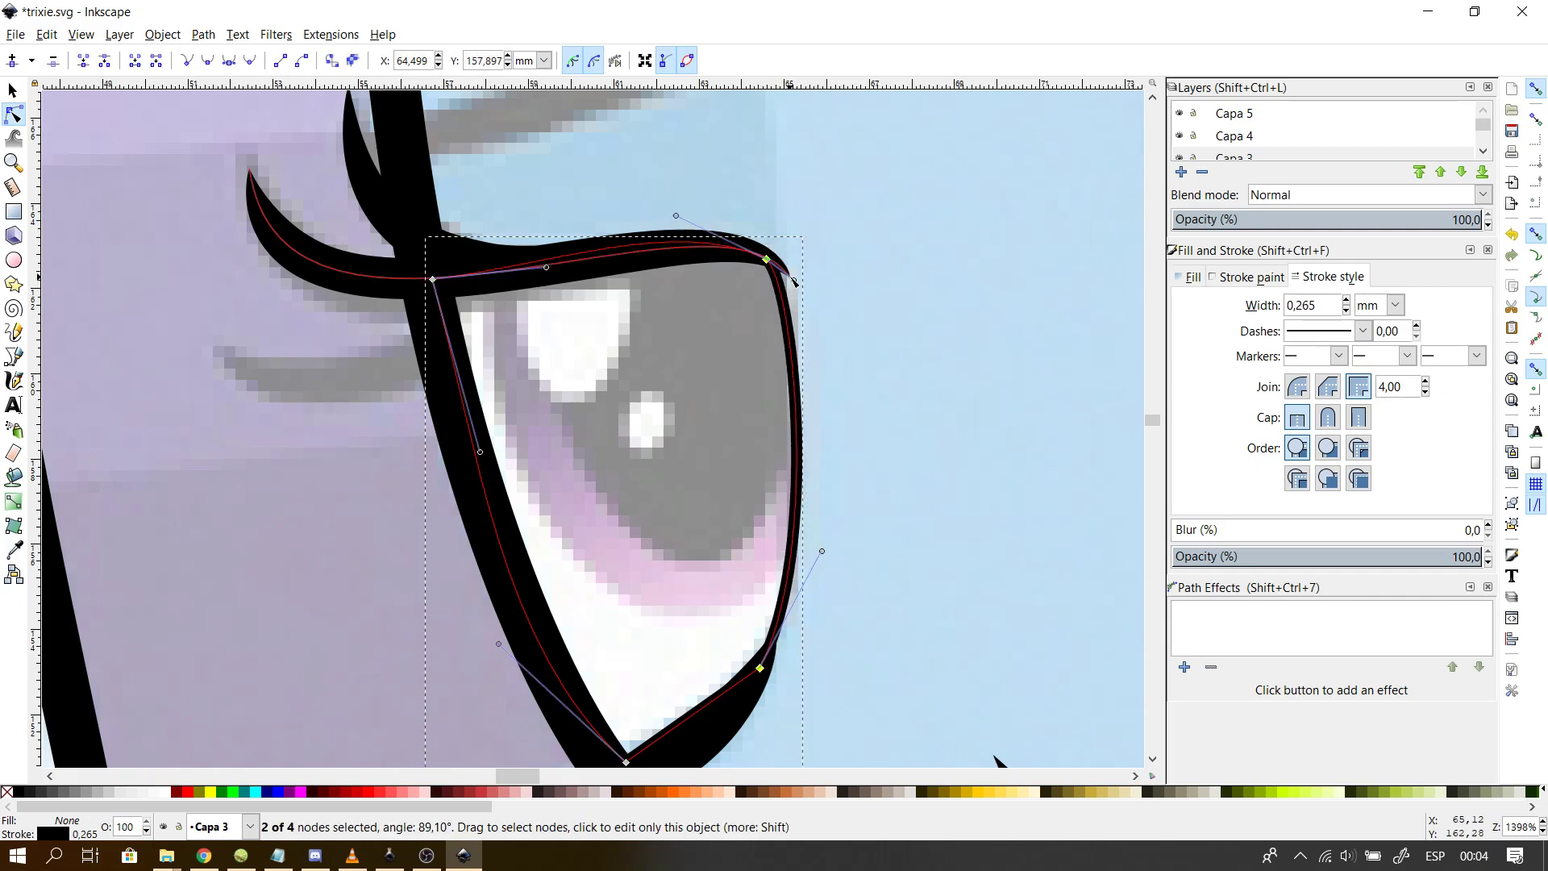
pyautogui.moveTo(795, 282); pyautogui.dragTo(802, 315)
pyautogui.moveTo(822, 552); pyautogui.dragTo(809, 581)
pyautogui.click(887, 593)
pyautogui.click(887, 593)
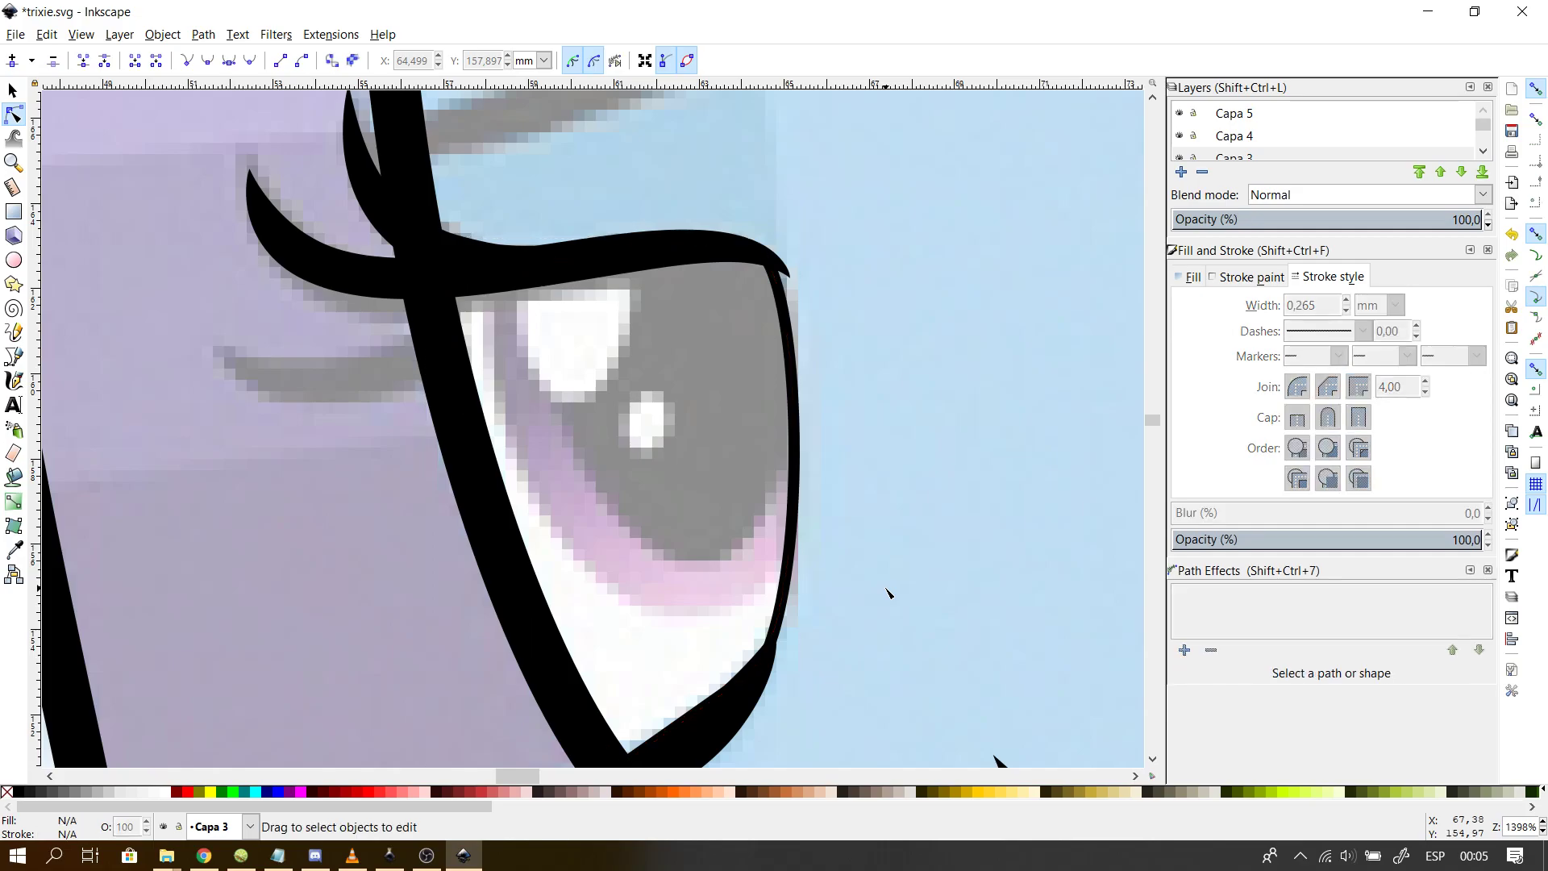
# - Draw a zigzag path of five nodes placed around the small eye's iris edge, with one node above the upper eyelid
pyautogui.scroll(-2, 887, 594)
pyautogui.scroll(-1, 887, 593)
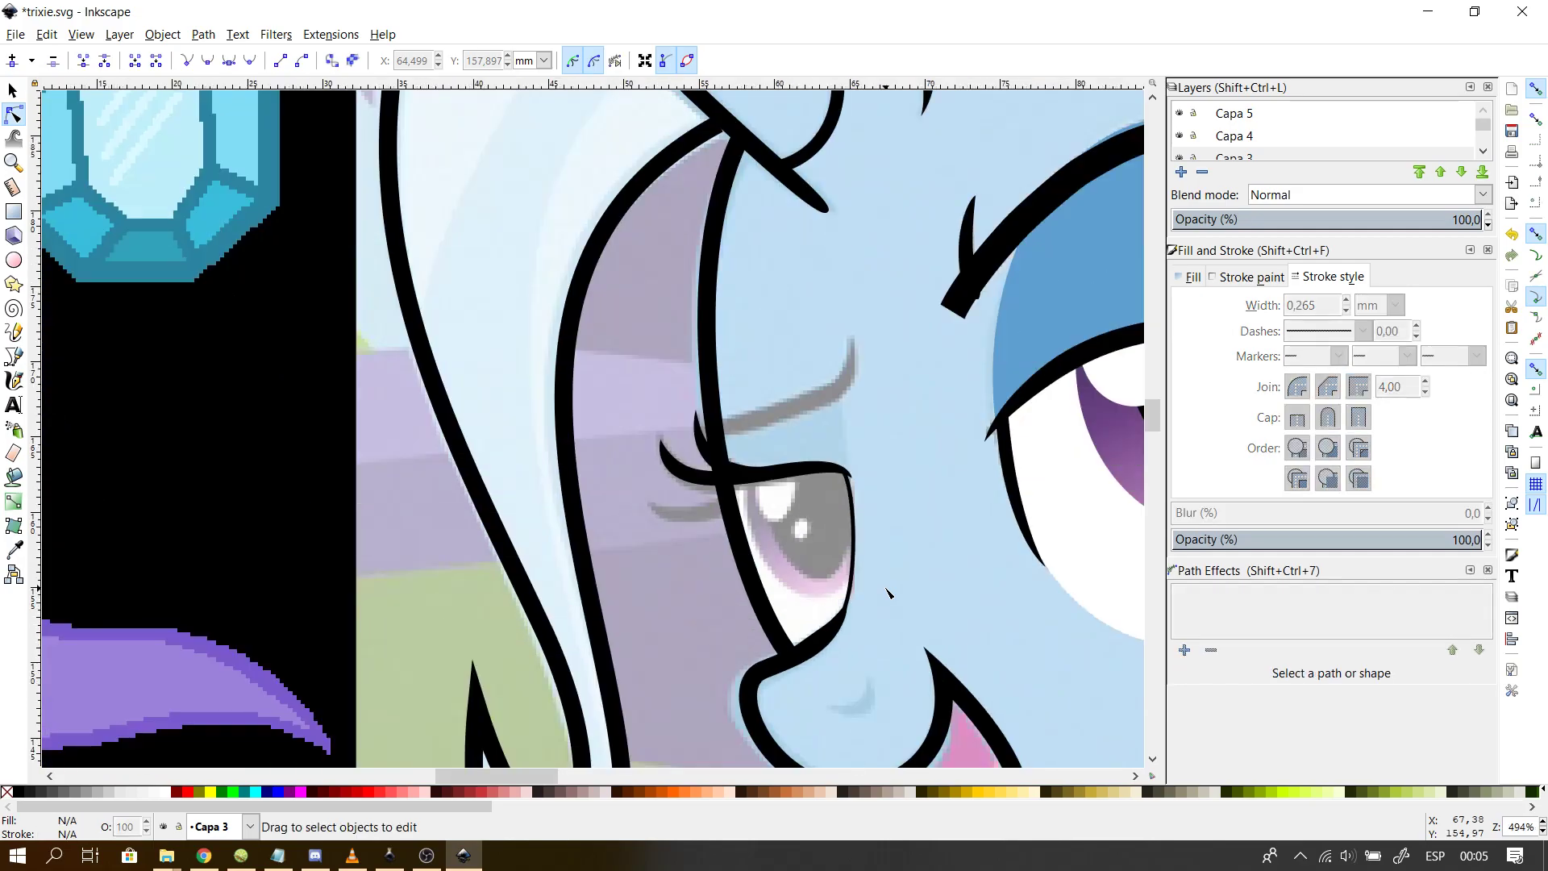
pyautogui.scroll(1, 891, 589)
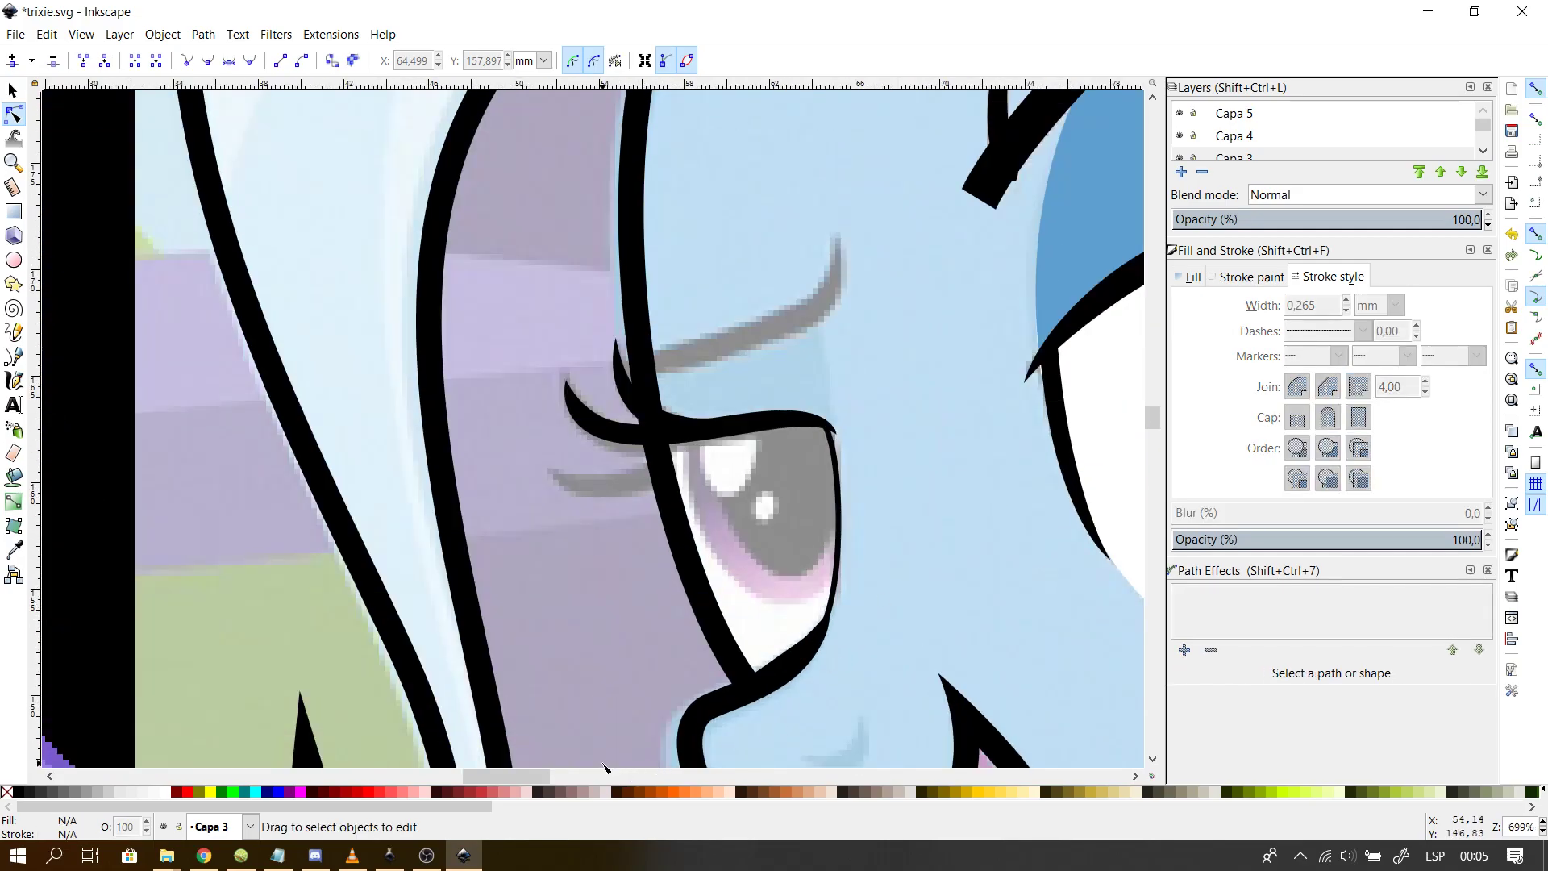
pyautogui.moveTo(515, 771); pyautogui.dragTo(551, 776)
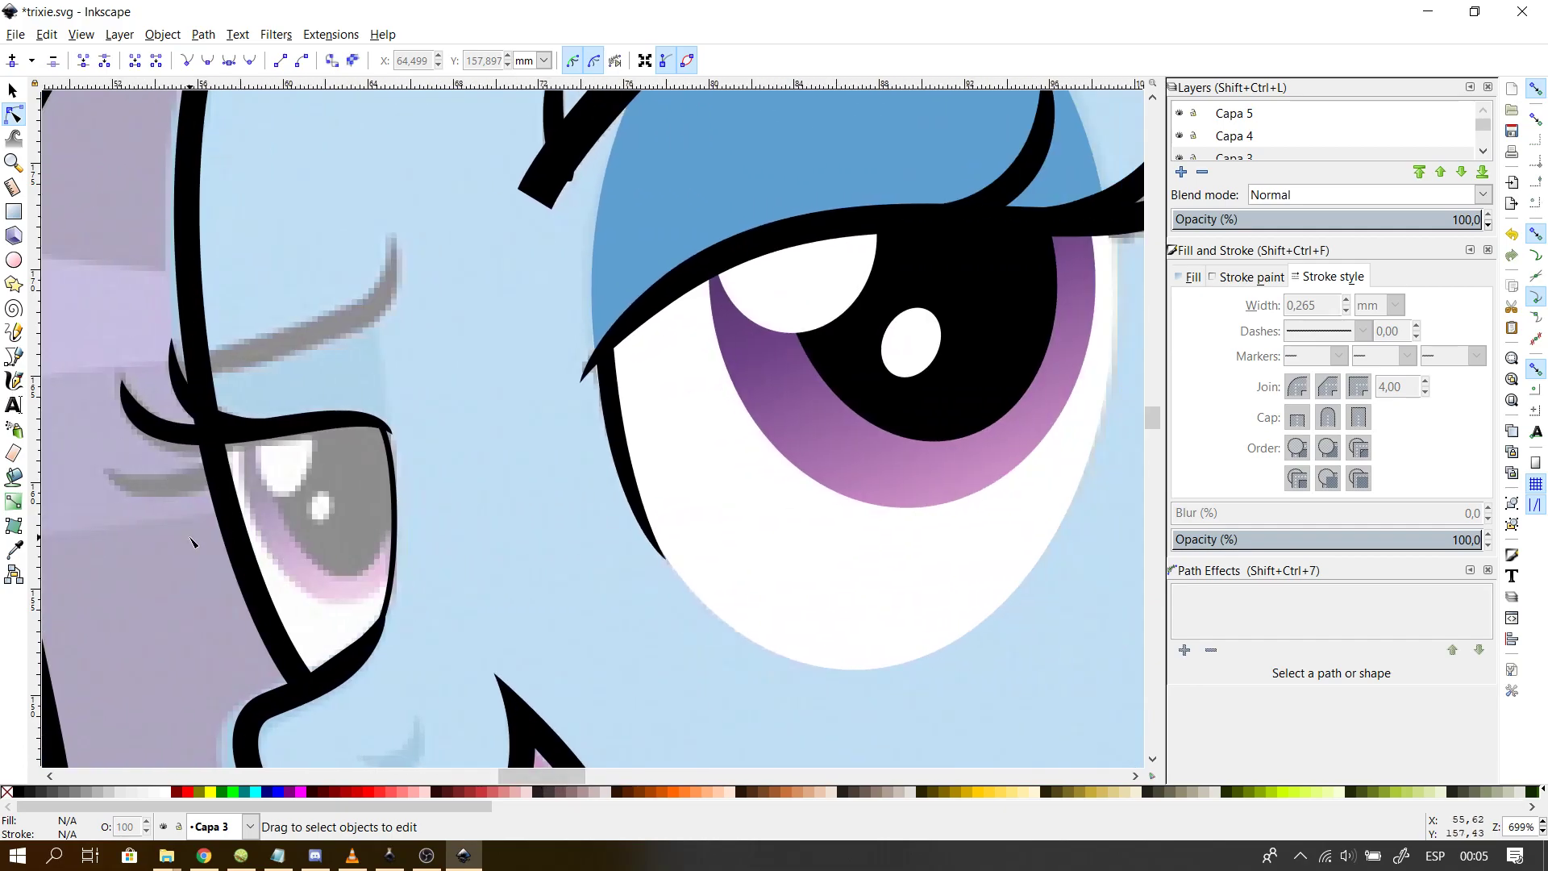
pyautogui.scroll(1, 190, 537)
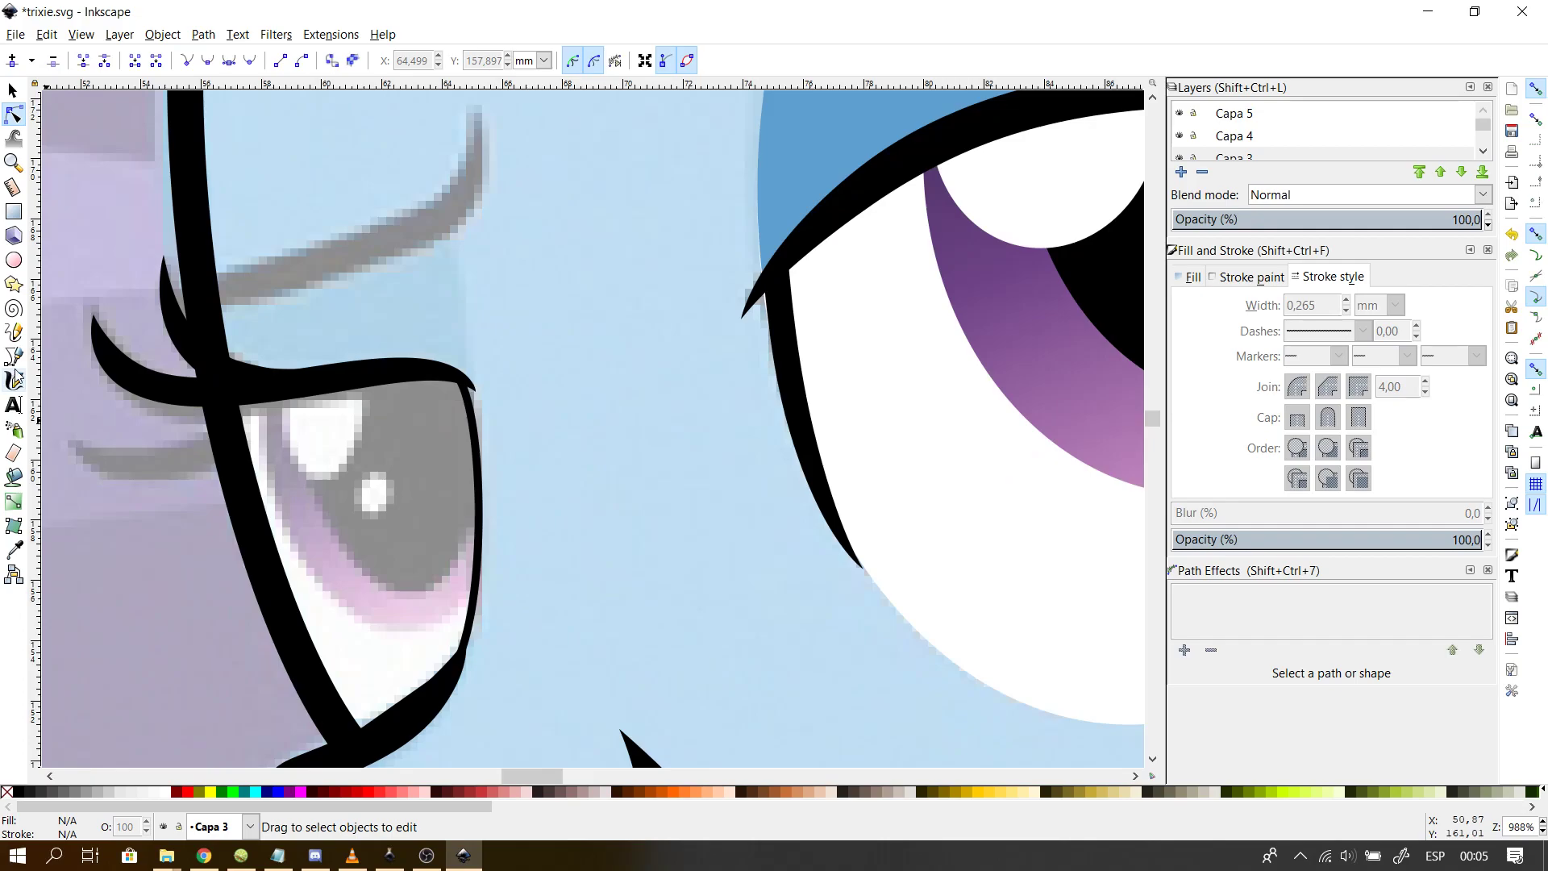
pyautogui.click(14, 356)
pyautogui.click(311, 574)
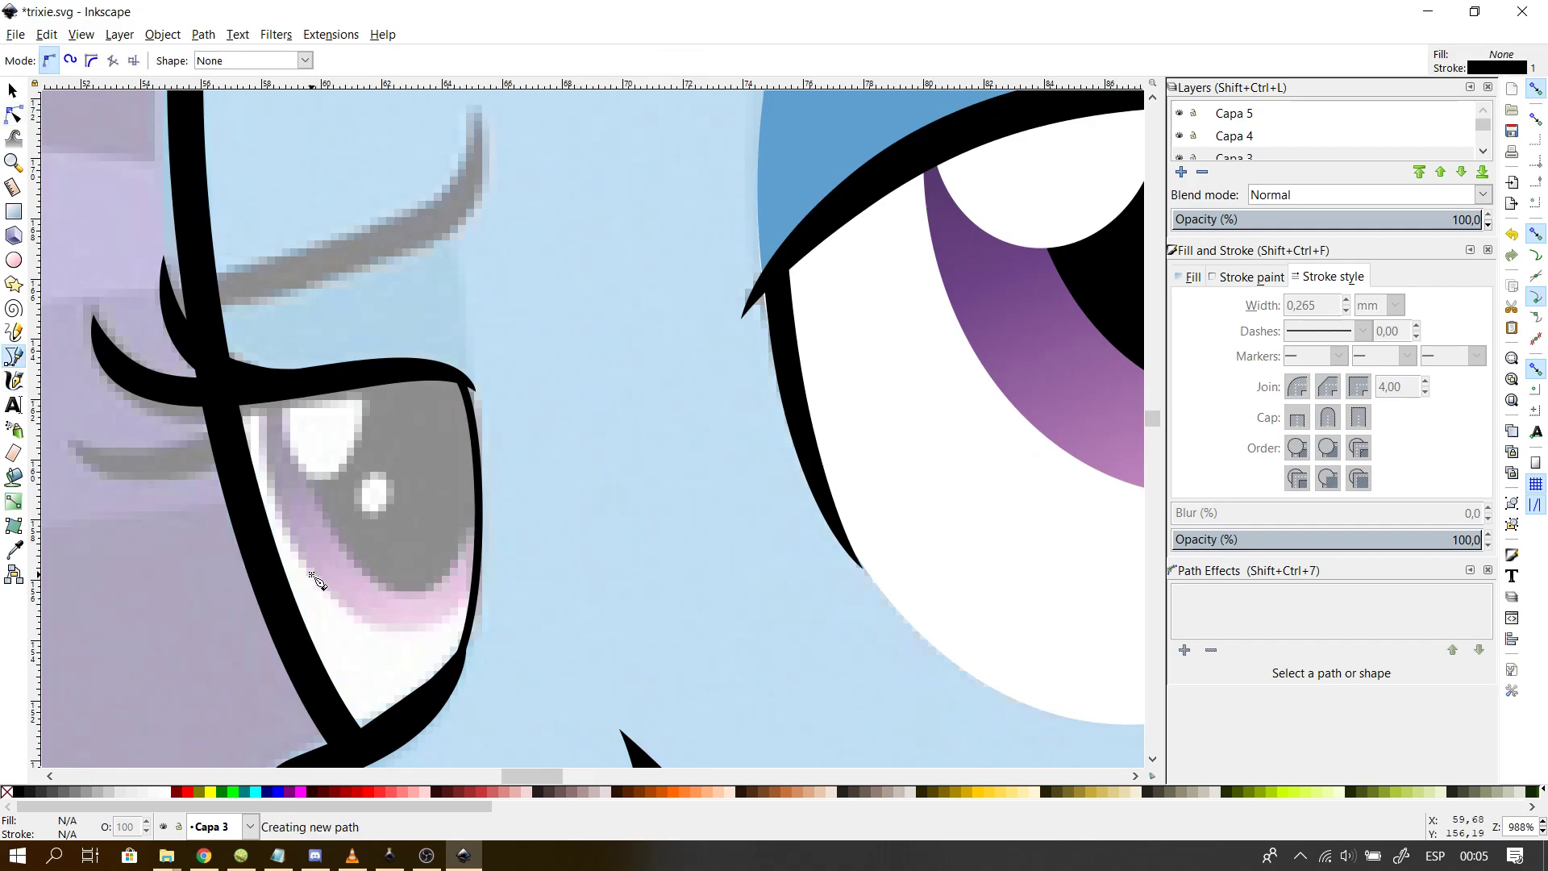
pyautogui.click(476, 553)
pyautogui.click(279, 520)
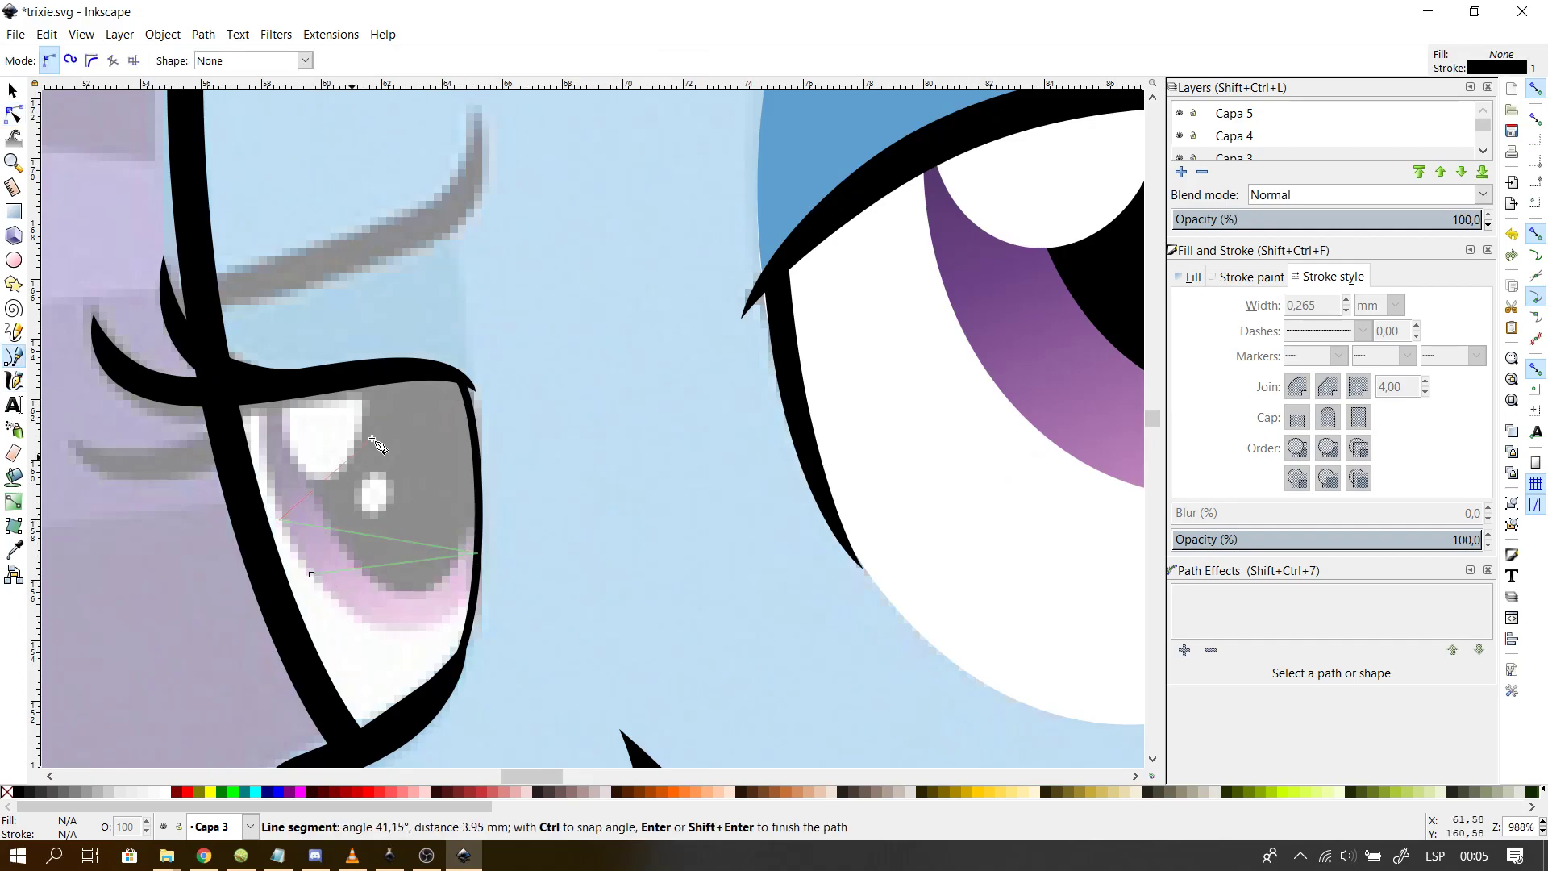
pyautogui.click(370, 317)
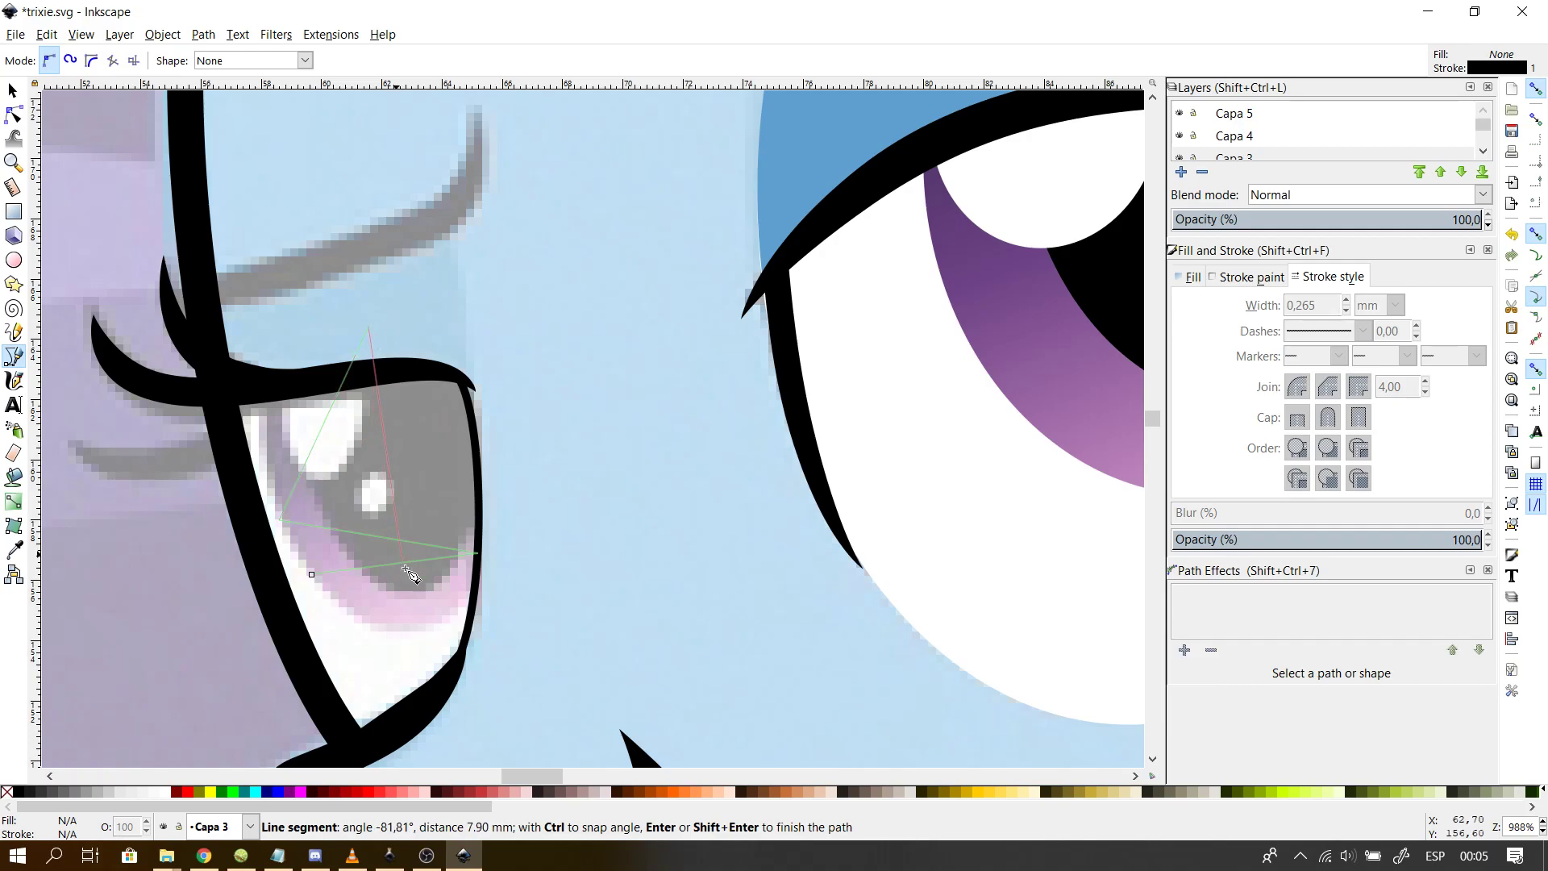
pyautogui.doubleClick(407, 629)
# - Replace the five-node zigzag with an iris ellipse generated by Ellipse by 5 Points, and select the ellipse
pyautogui.click(343, 35)
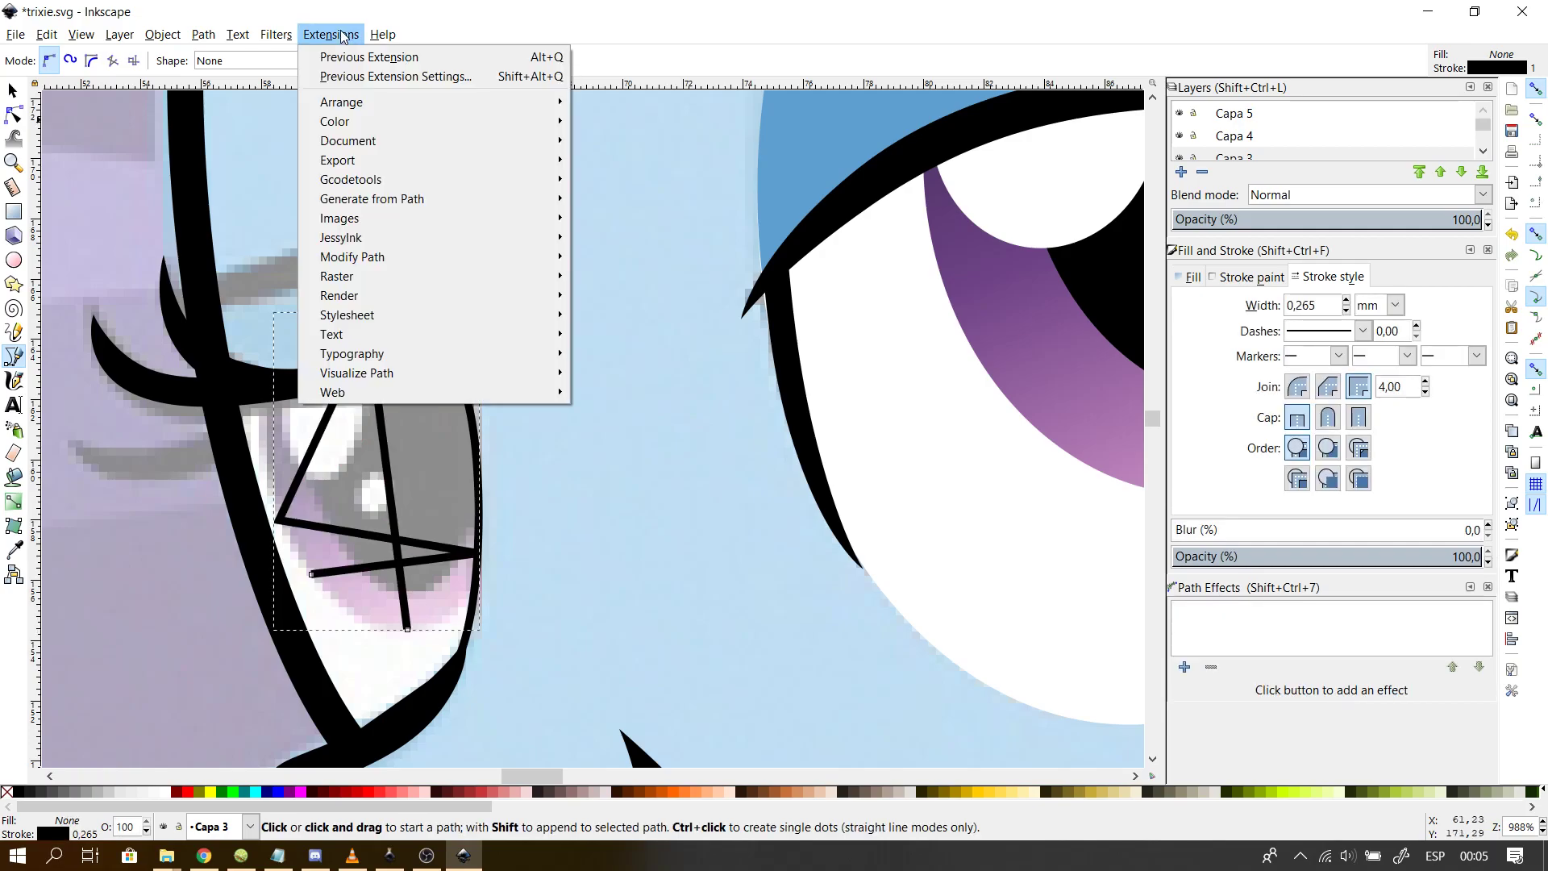
pyautogui.moveTo(453, 200)
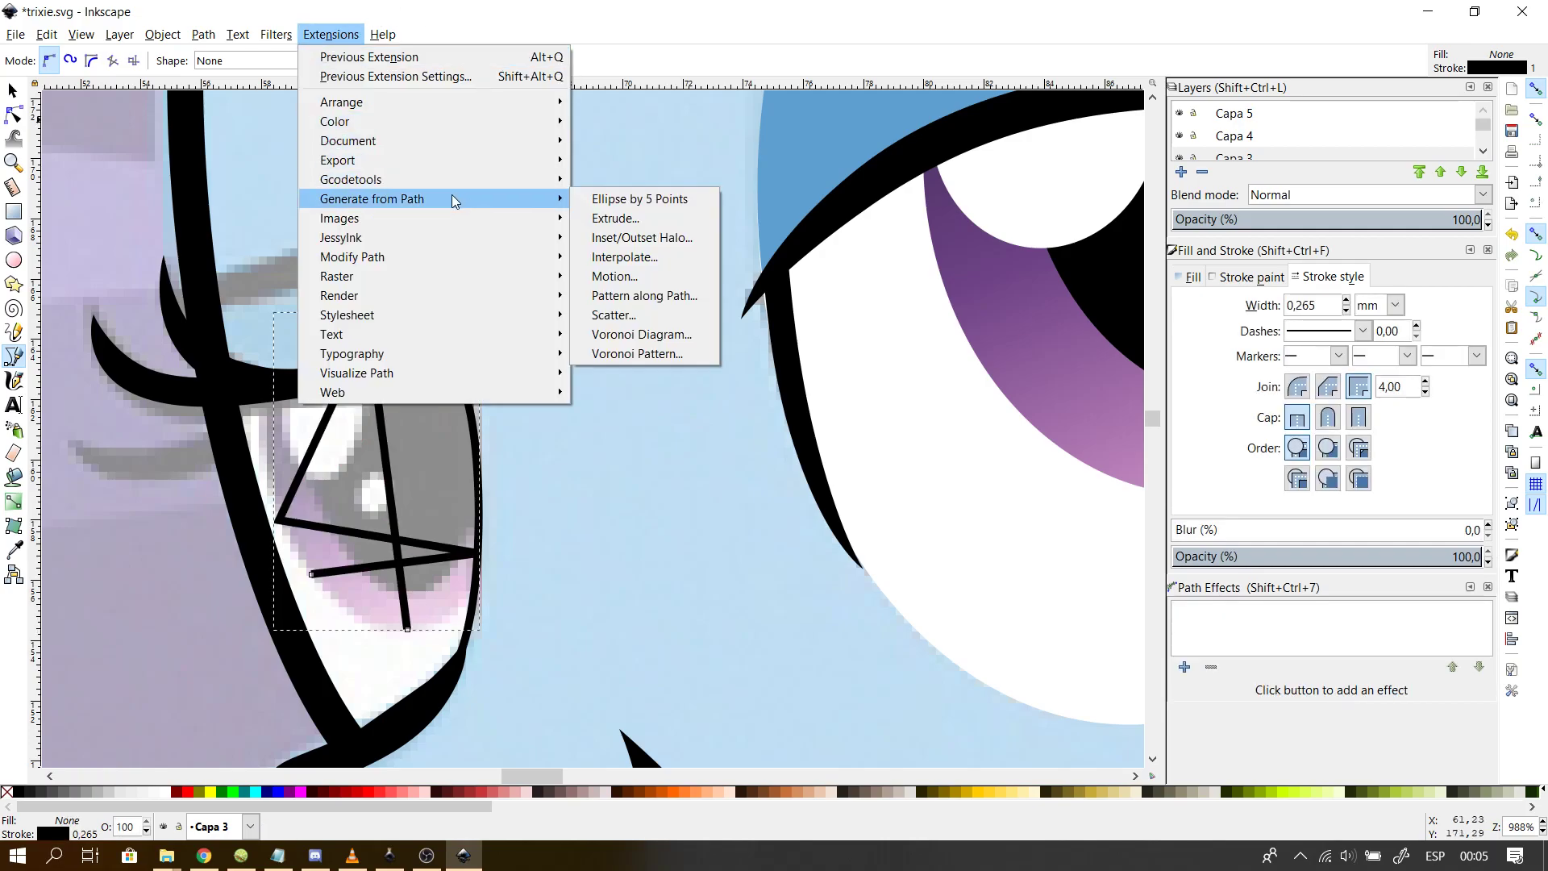
pyautogui.click(618, 201)
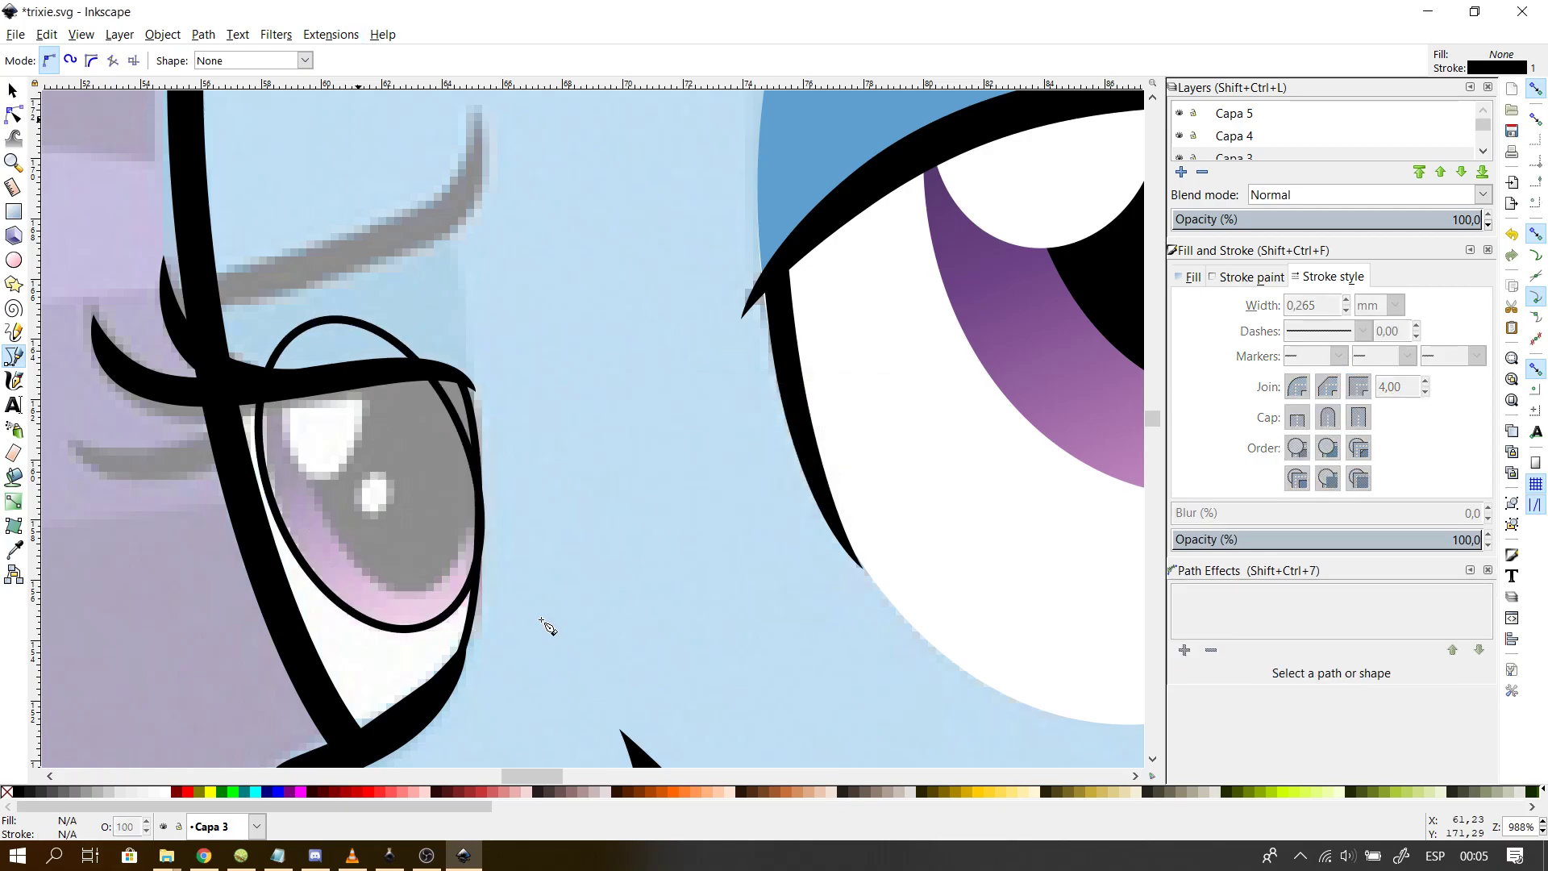
pyautogui.click(12, 90)
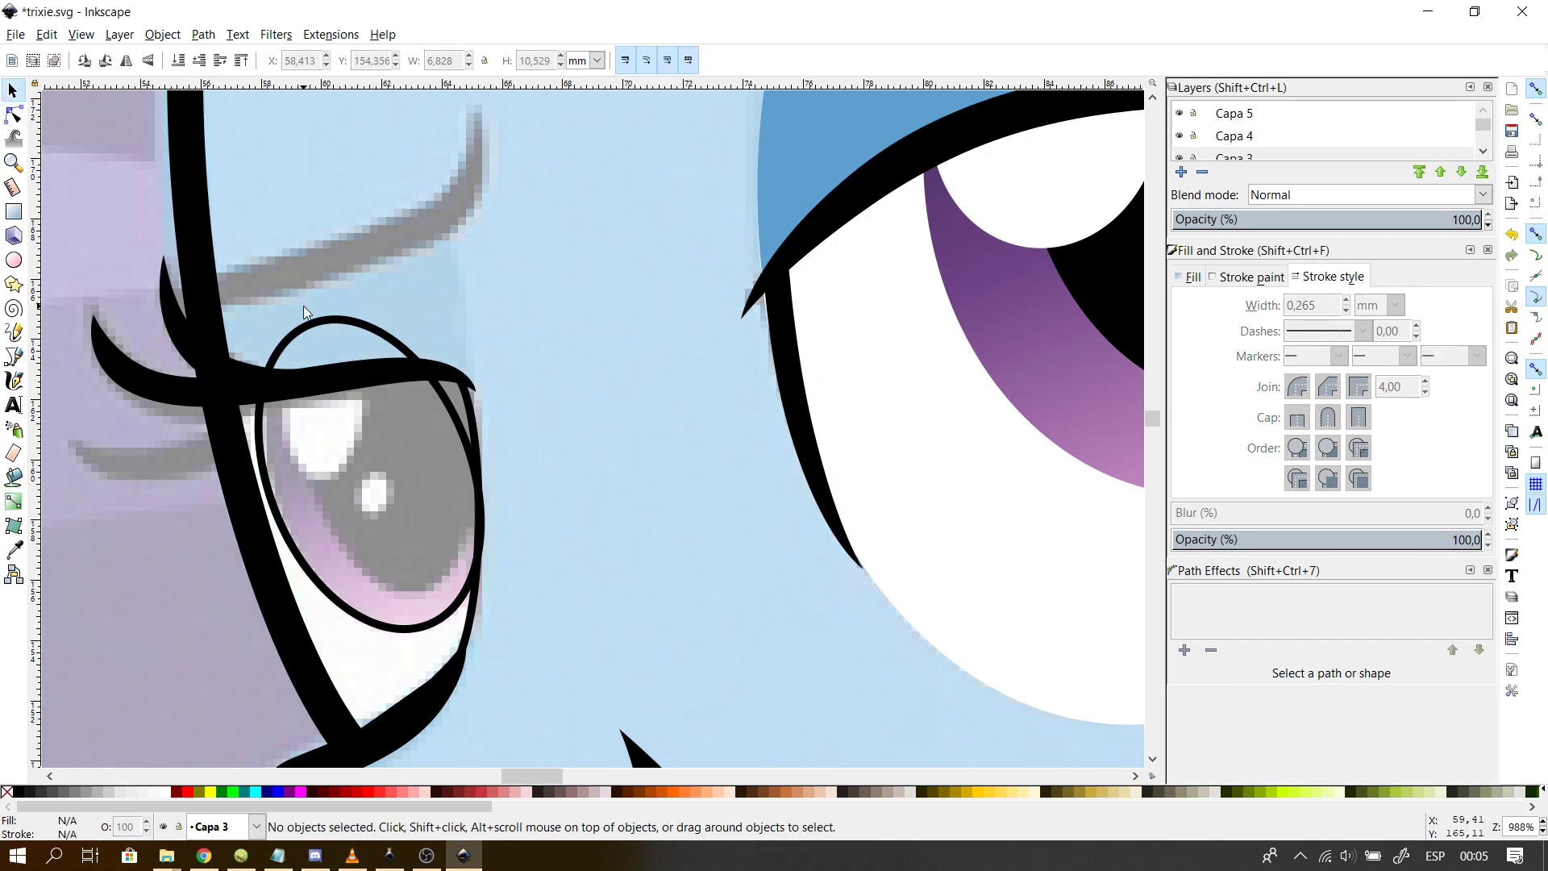
pyautogui.click(315, 333)
pyautogui.click(270, 407)
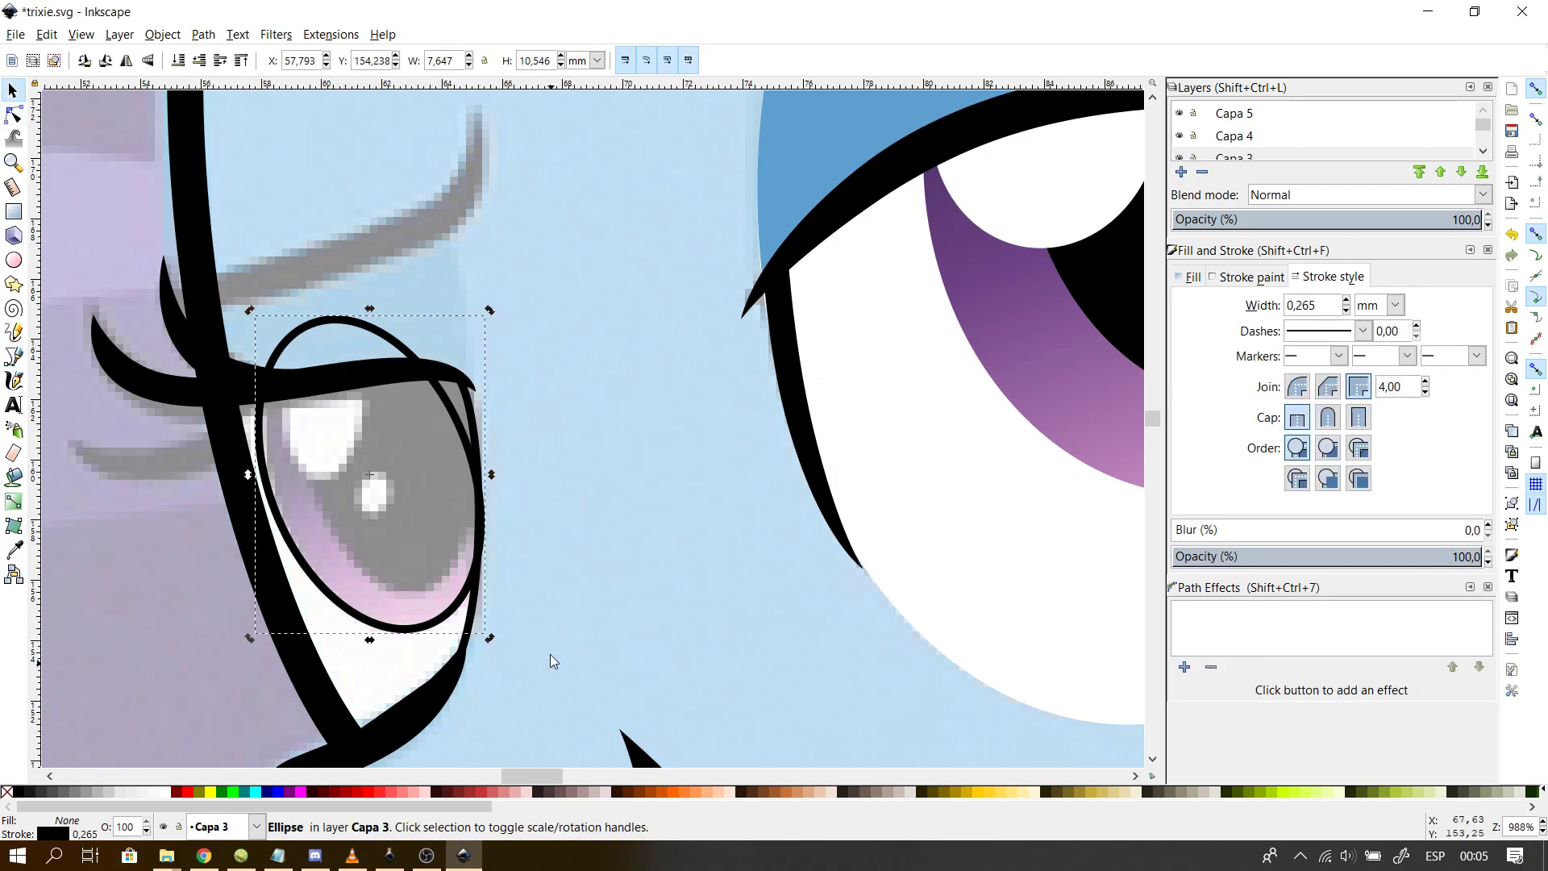
# - Fit the iris ellipse to the small eye's reference iris by resizing it to about 7.6 mm wide and 11.3 mm high
pyautogui.moveTo(488, 637); pyautogui.dragTo(439, 619)
pyautogui.click(585, 616)
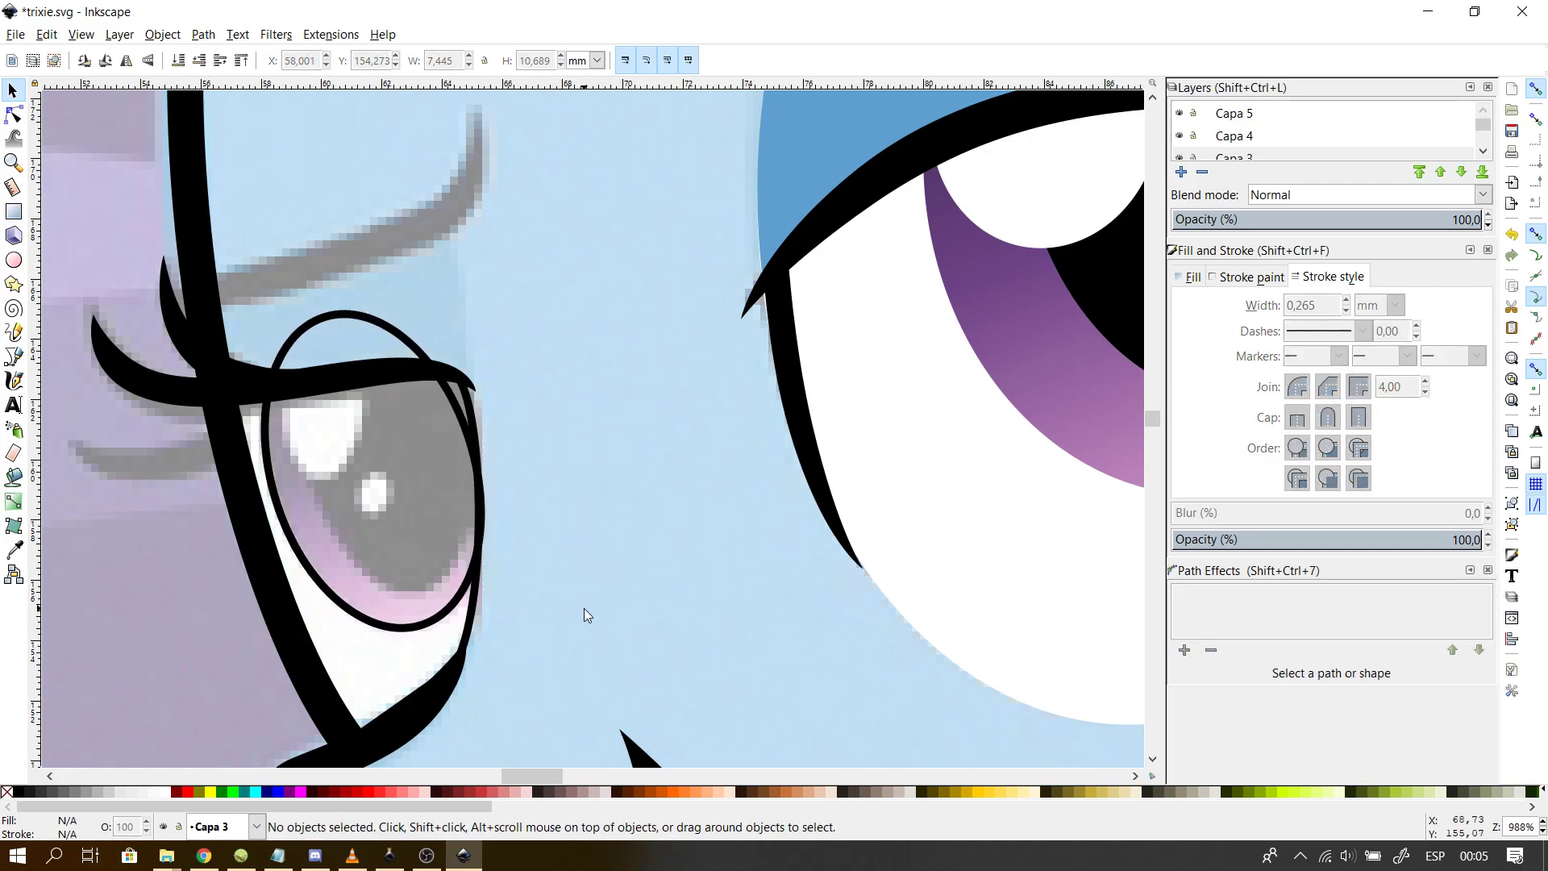
pyautogui.scroll(-3, 585, 615)
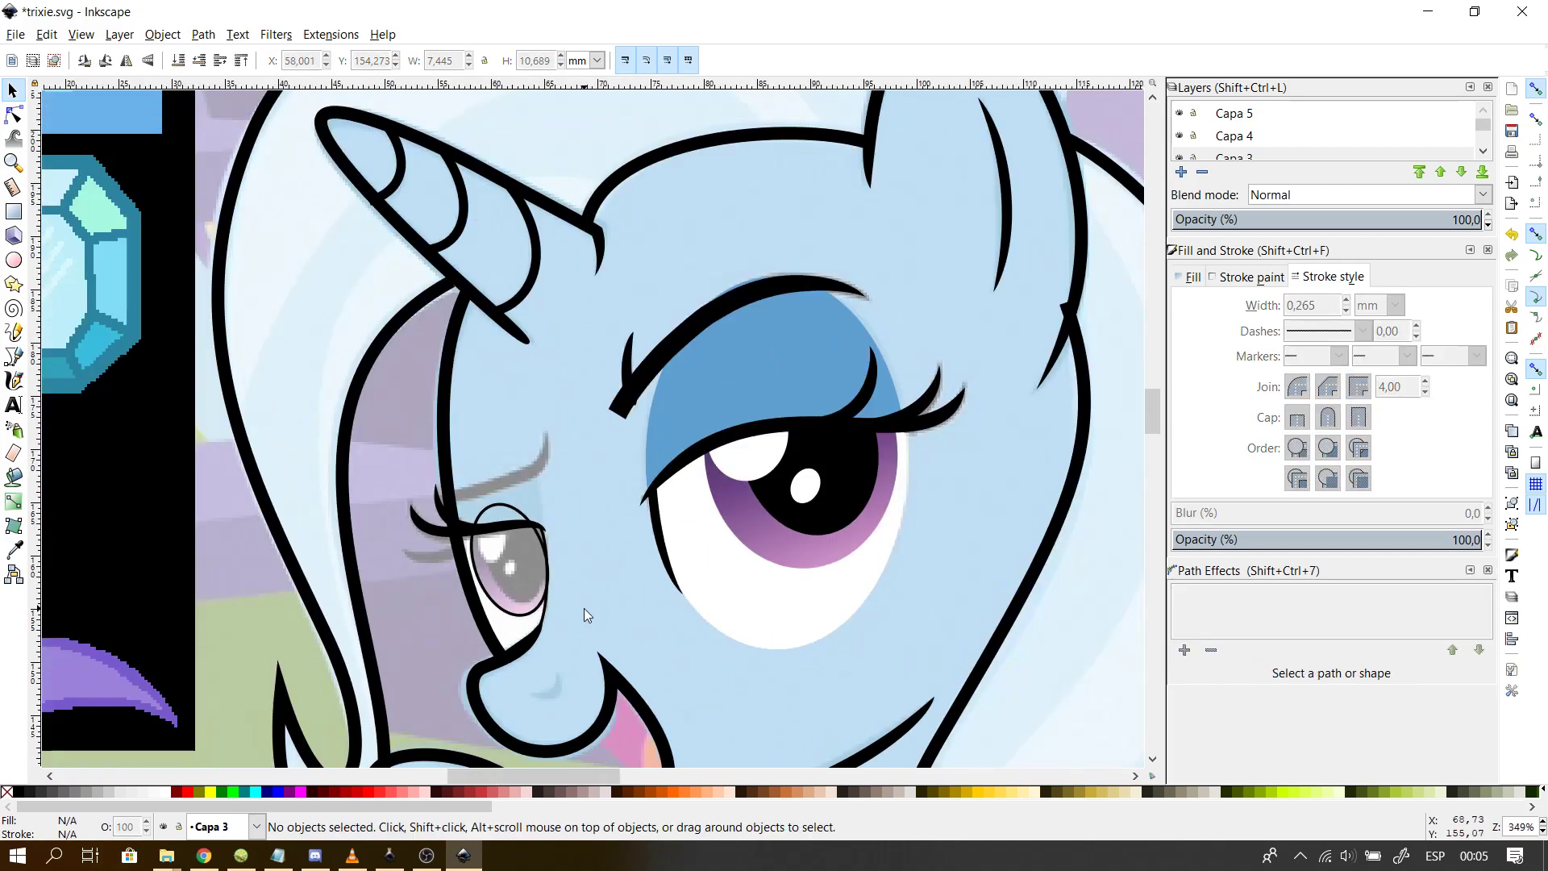
pyautogui.scroll(4, 583, 608)
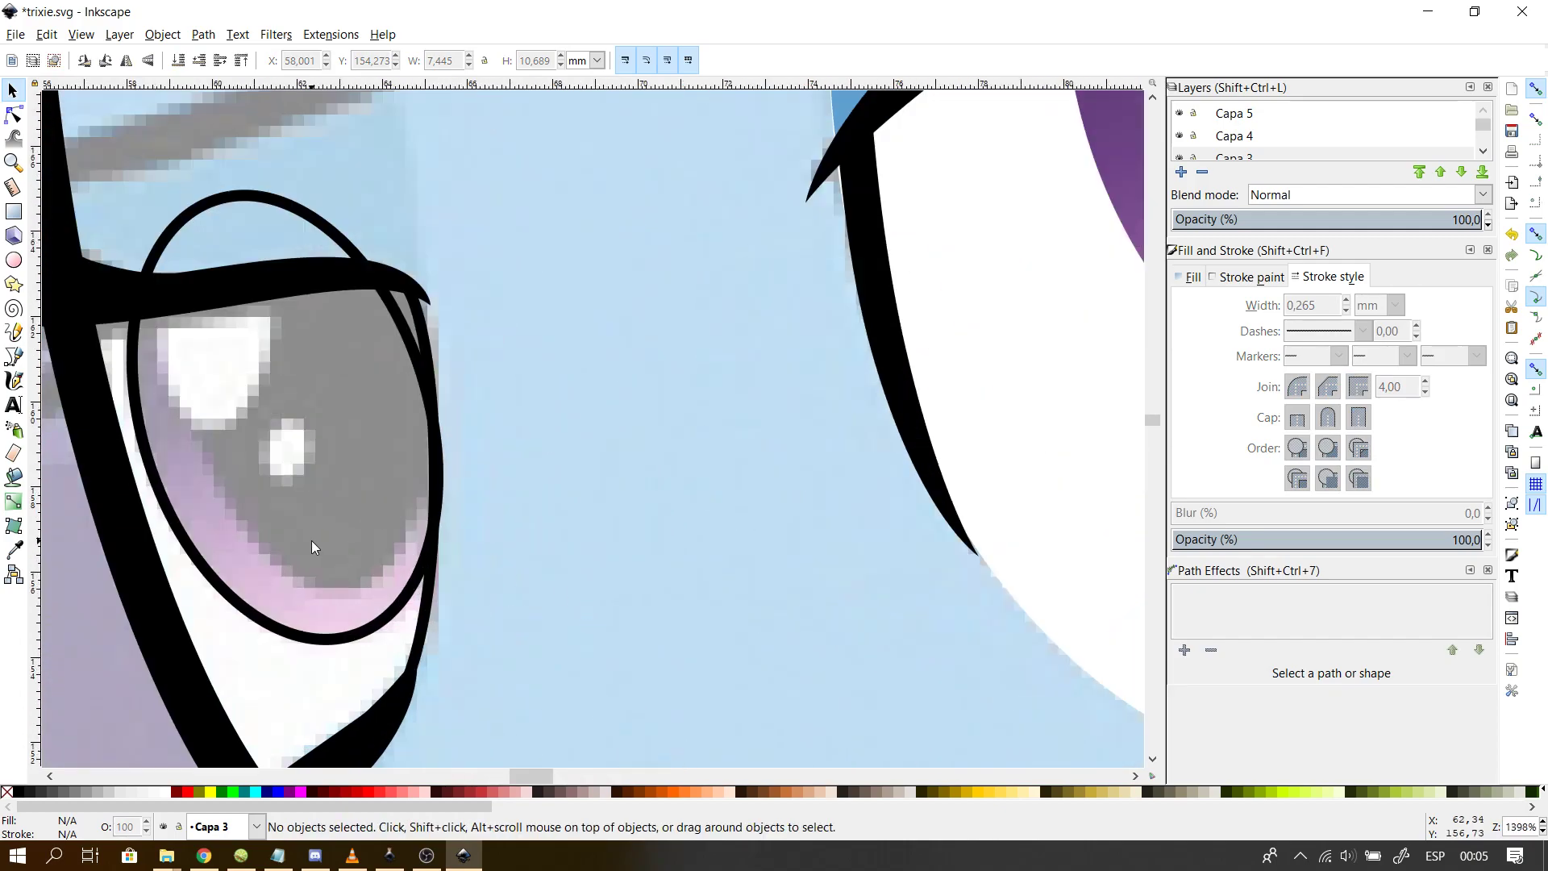
pyautogui.click(402, 321)
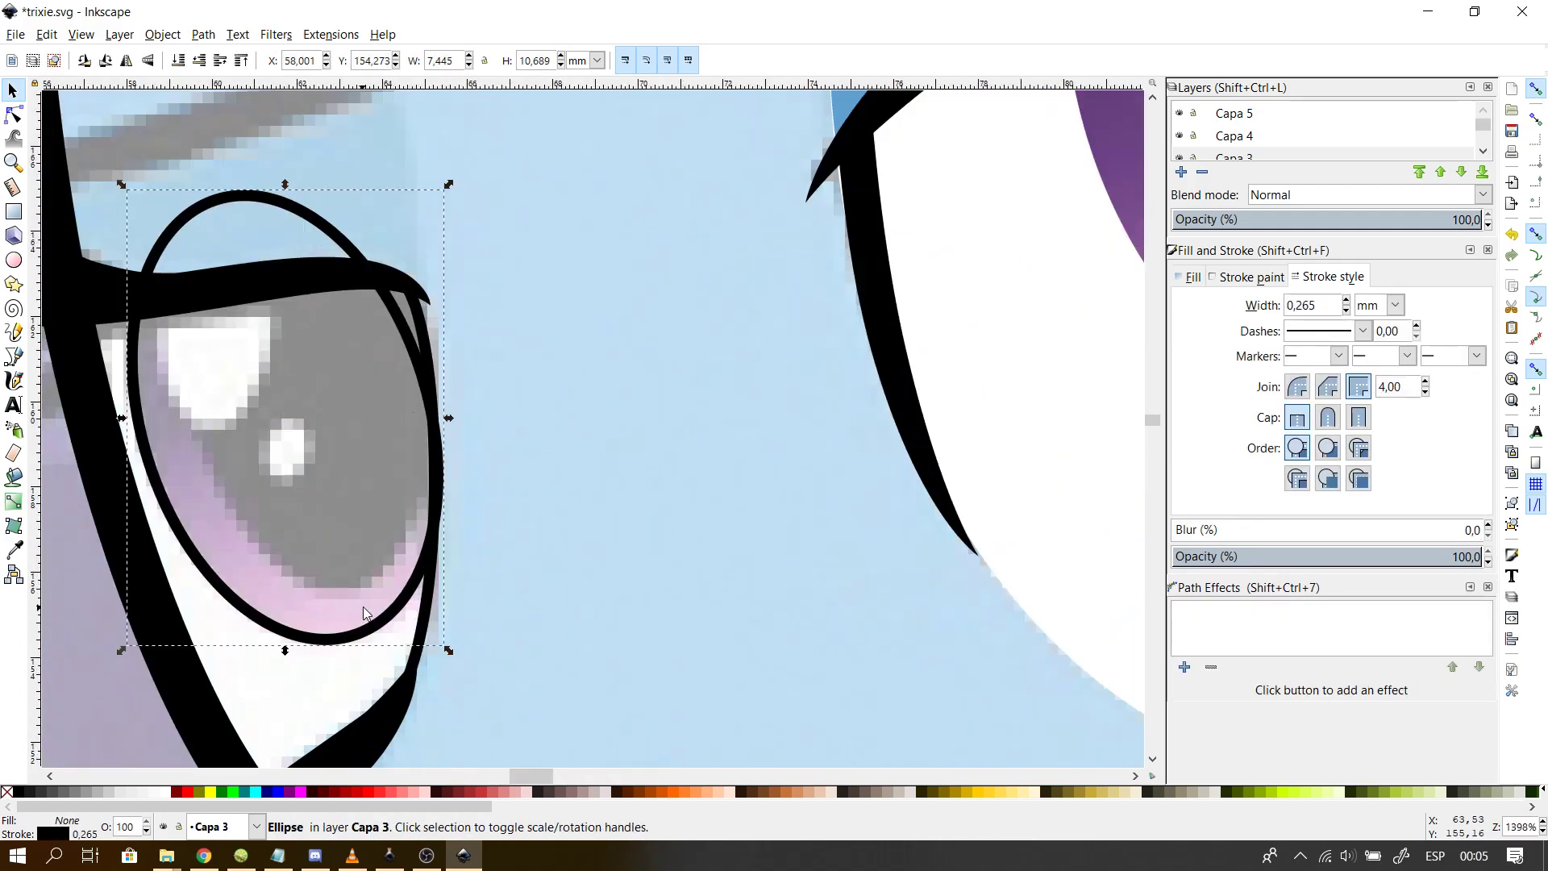
pyautogui.moveTo(452, 187); pyautogui.dragTo(458, 155)
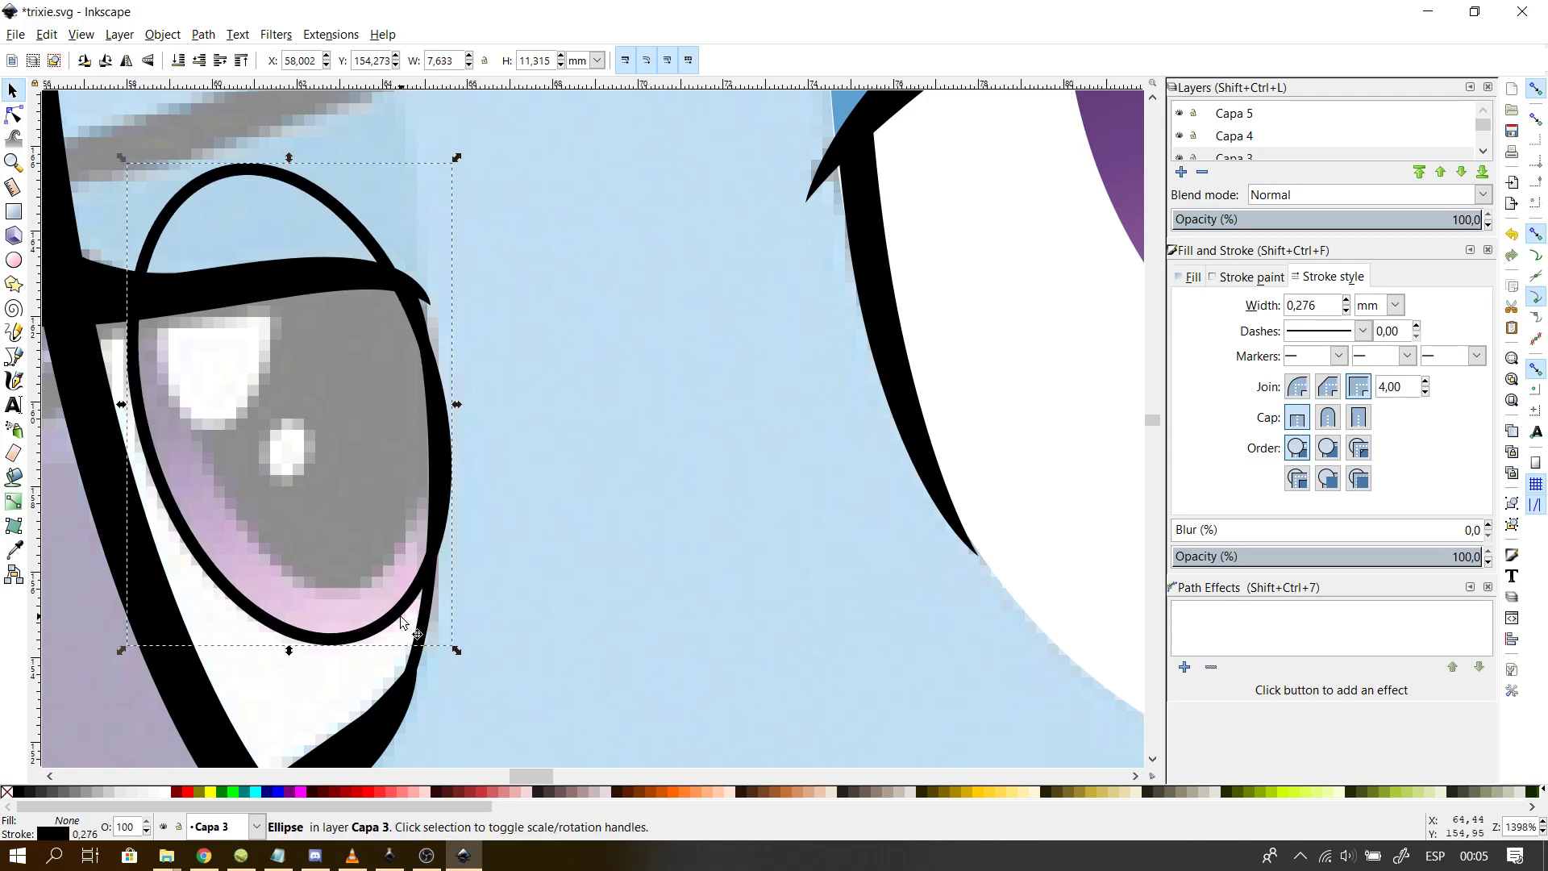
pyautogui.moveTo(378, 623); pyautogui.dragTo(388, 574)
pyautogui.click(389, 574)
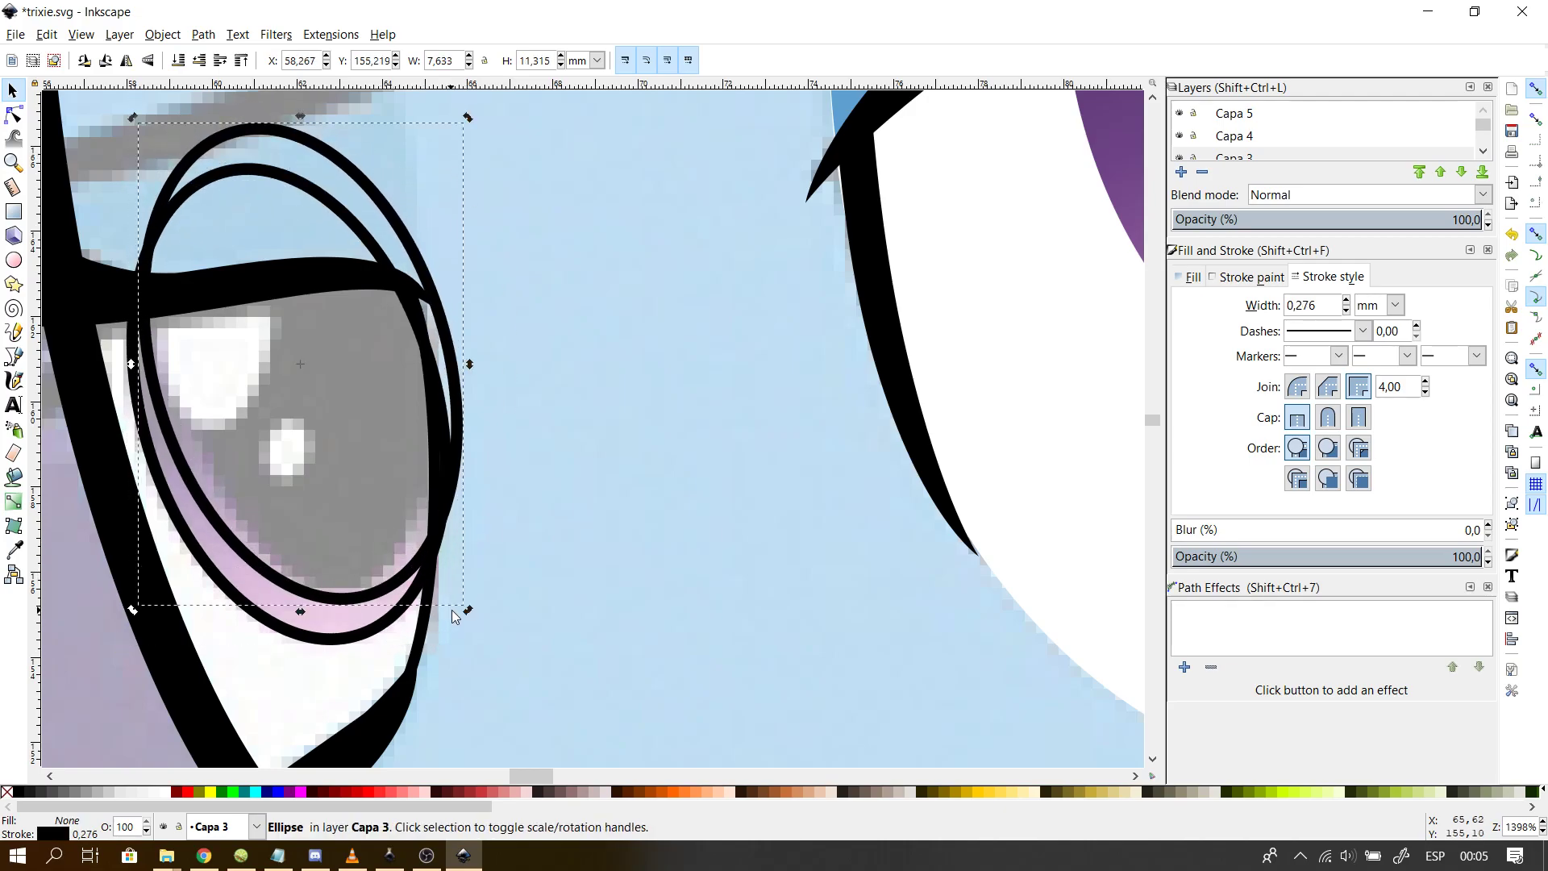
pyautogui.moveTo(471, 611); pyautogui.dragTo(435, 633)
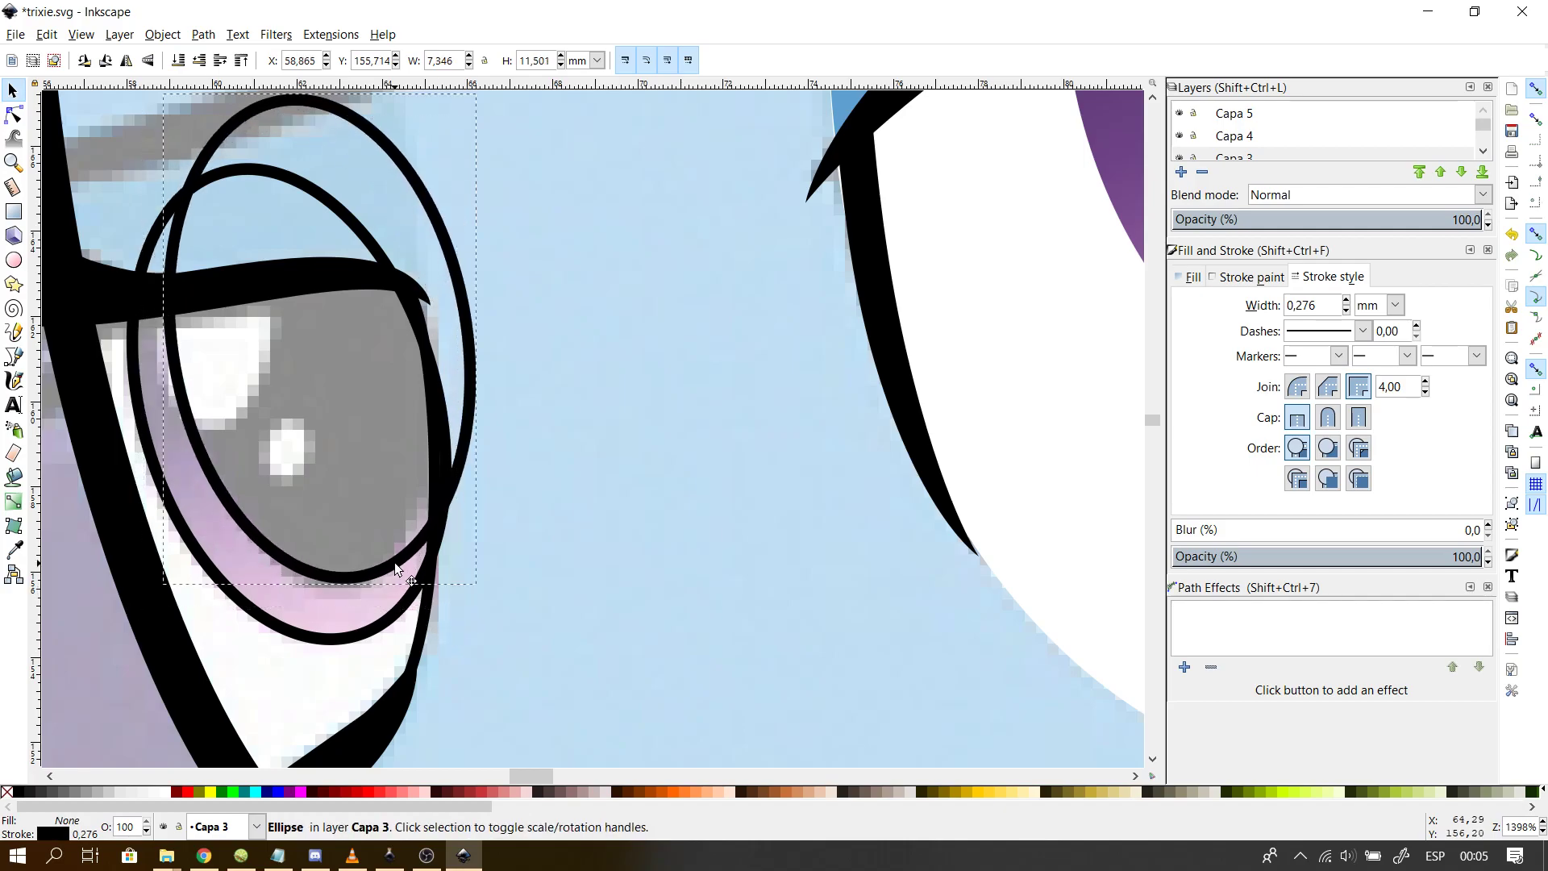
pyautogui.moveTo(394, 566); pyautogui.dragTo(397, 586)
pyautogui.moveTo(486, 361); pyautogui.dragTo(447, 365)
pyautogui.moveTo(316, 614); pyautogui.dragTo(313, 598)
pyautogui.moveTo(403, 511); pyautogui.dragTo(404, 515)
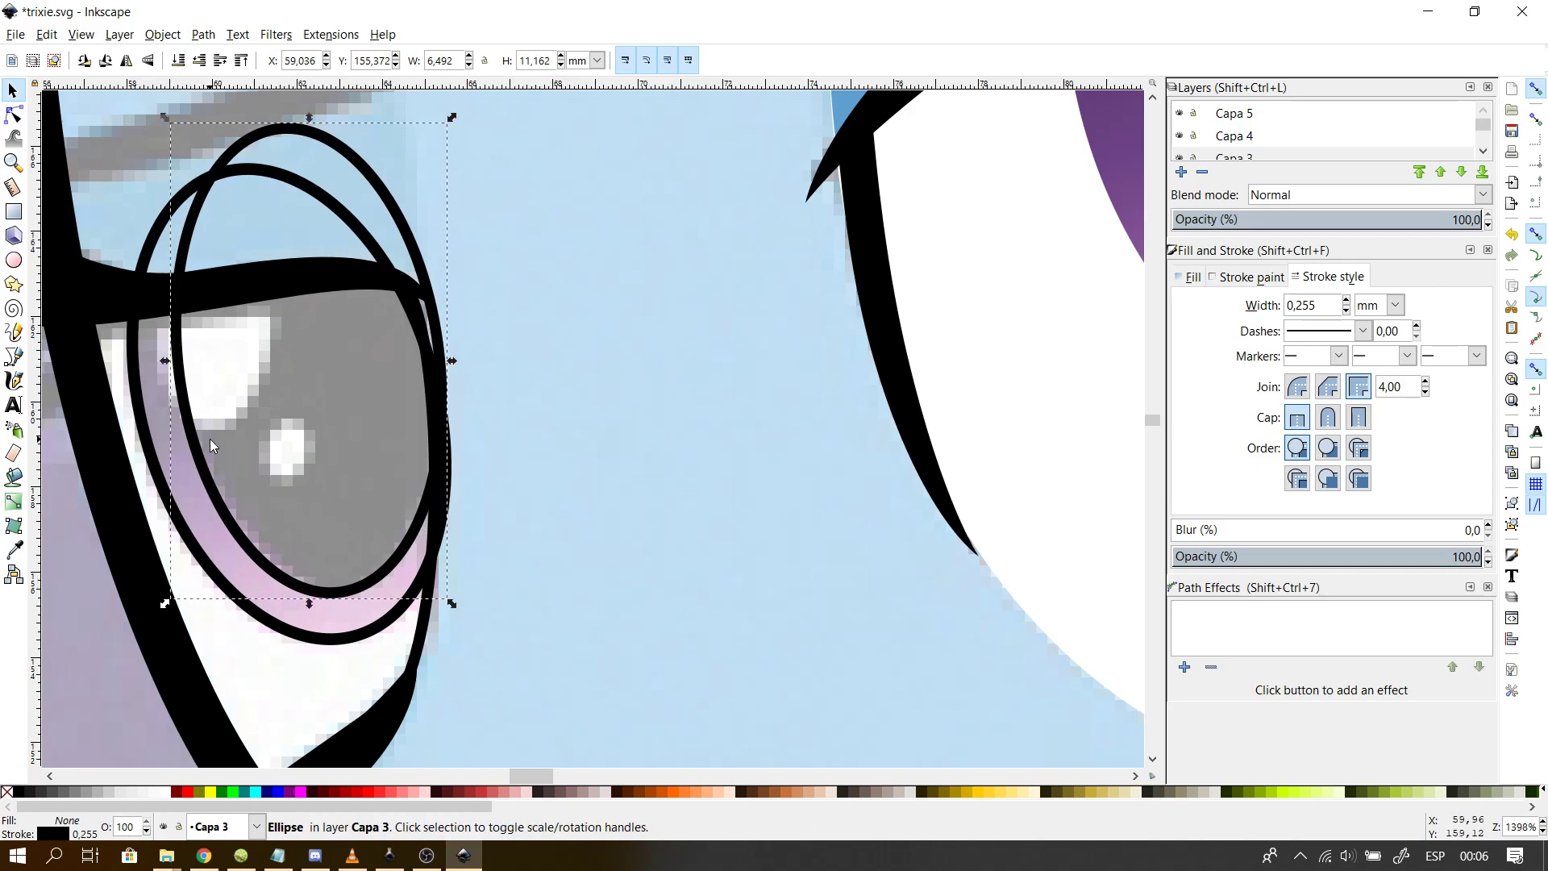
pyautogui.press('Delete')
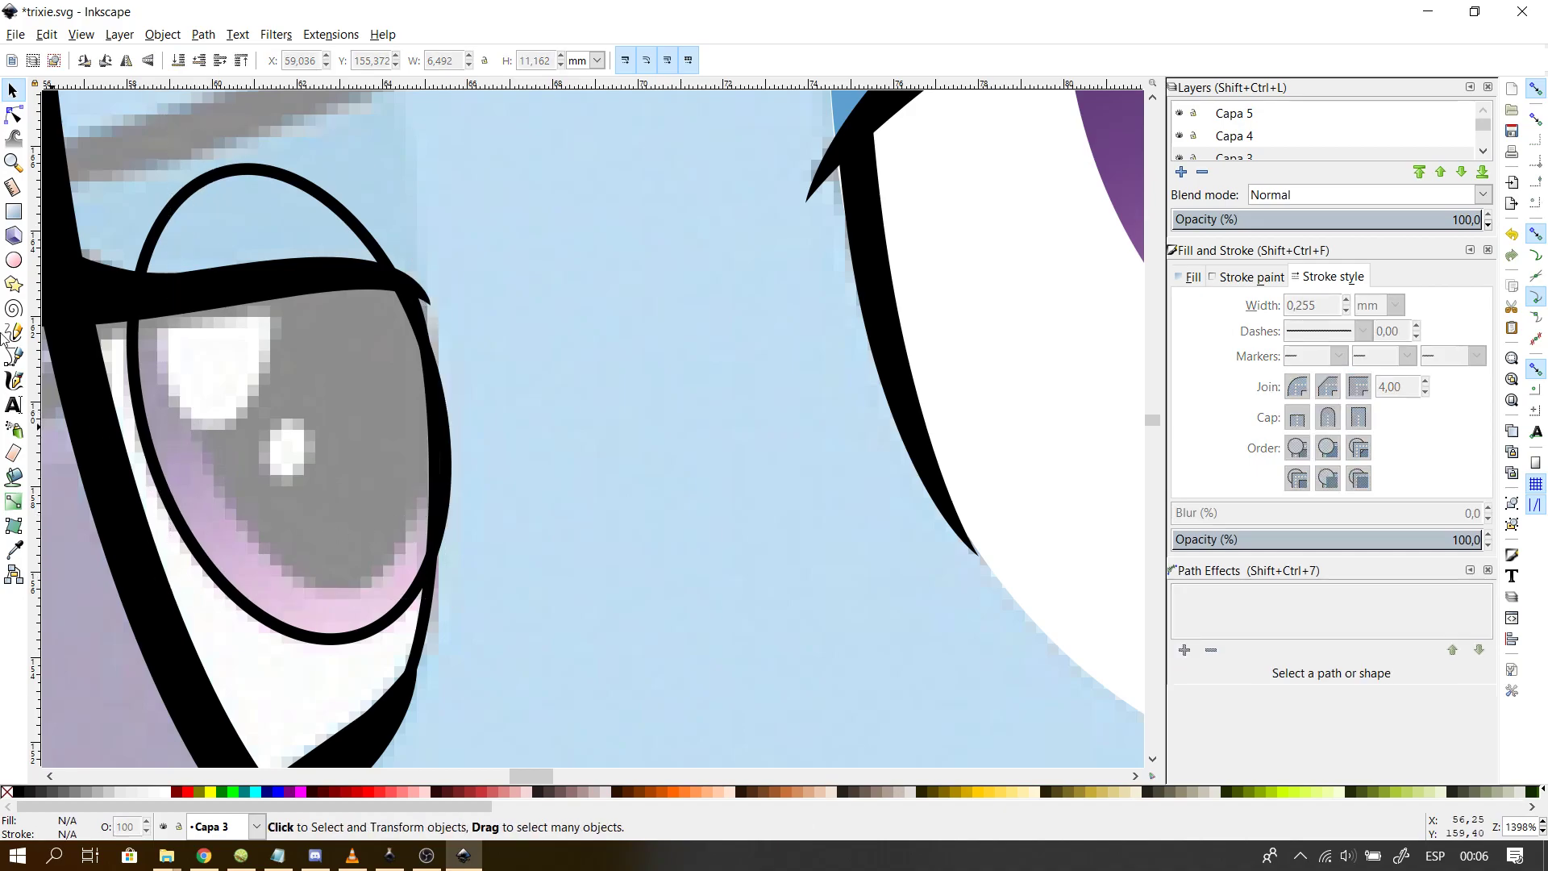
# - Draw a five-node zigzag path around the small eye's pupil edge and convert it with Ellipse by 5 Points
pyautogui.click(14, 355)
pyautogui.click(231, 504)
pyautogui.click(430, 483)
pyautogui.click(185, 417)
pyautogui.click(292, 233)
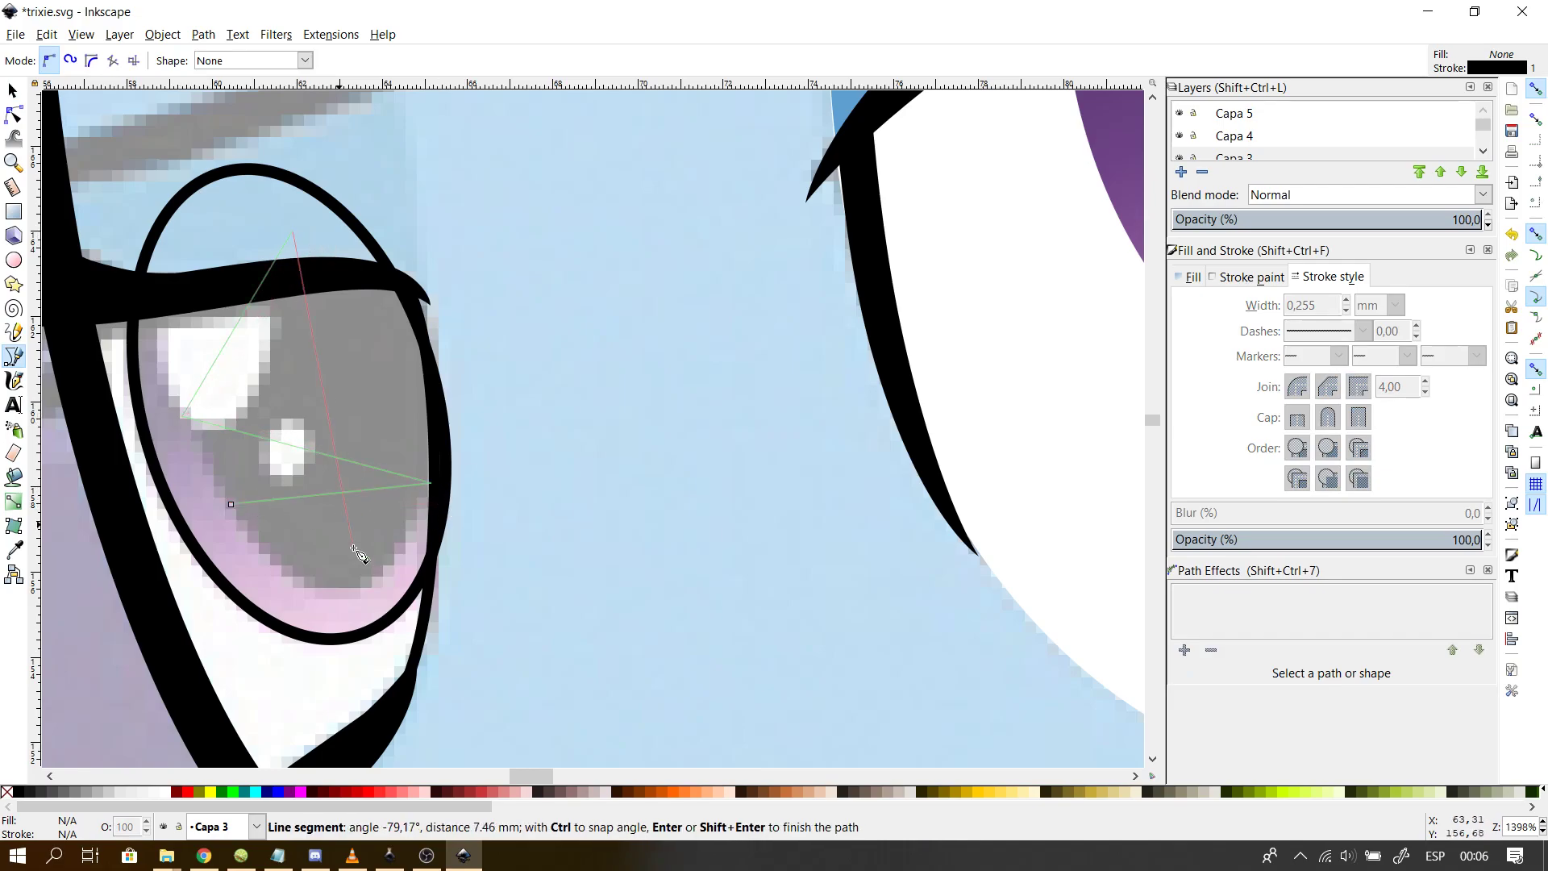
pyautogui.doubleClick(332, 592)
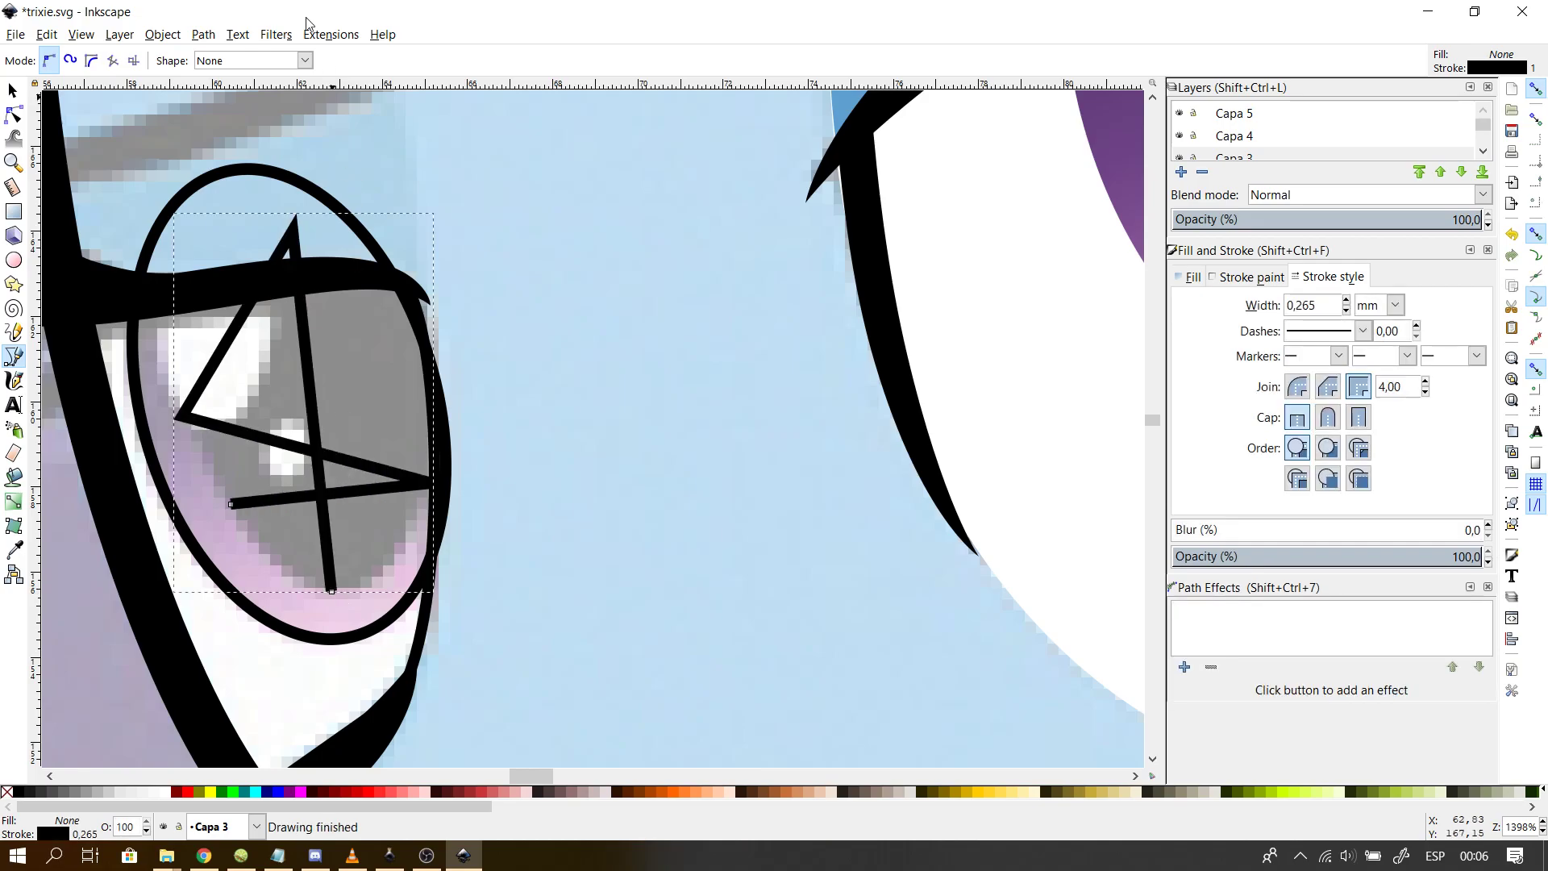
pyautogui.click(331, 34)
pyautogui.moveTo(375, 200)
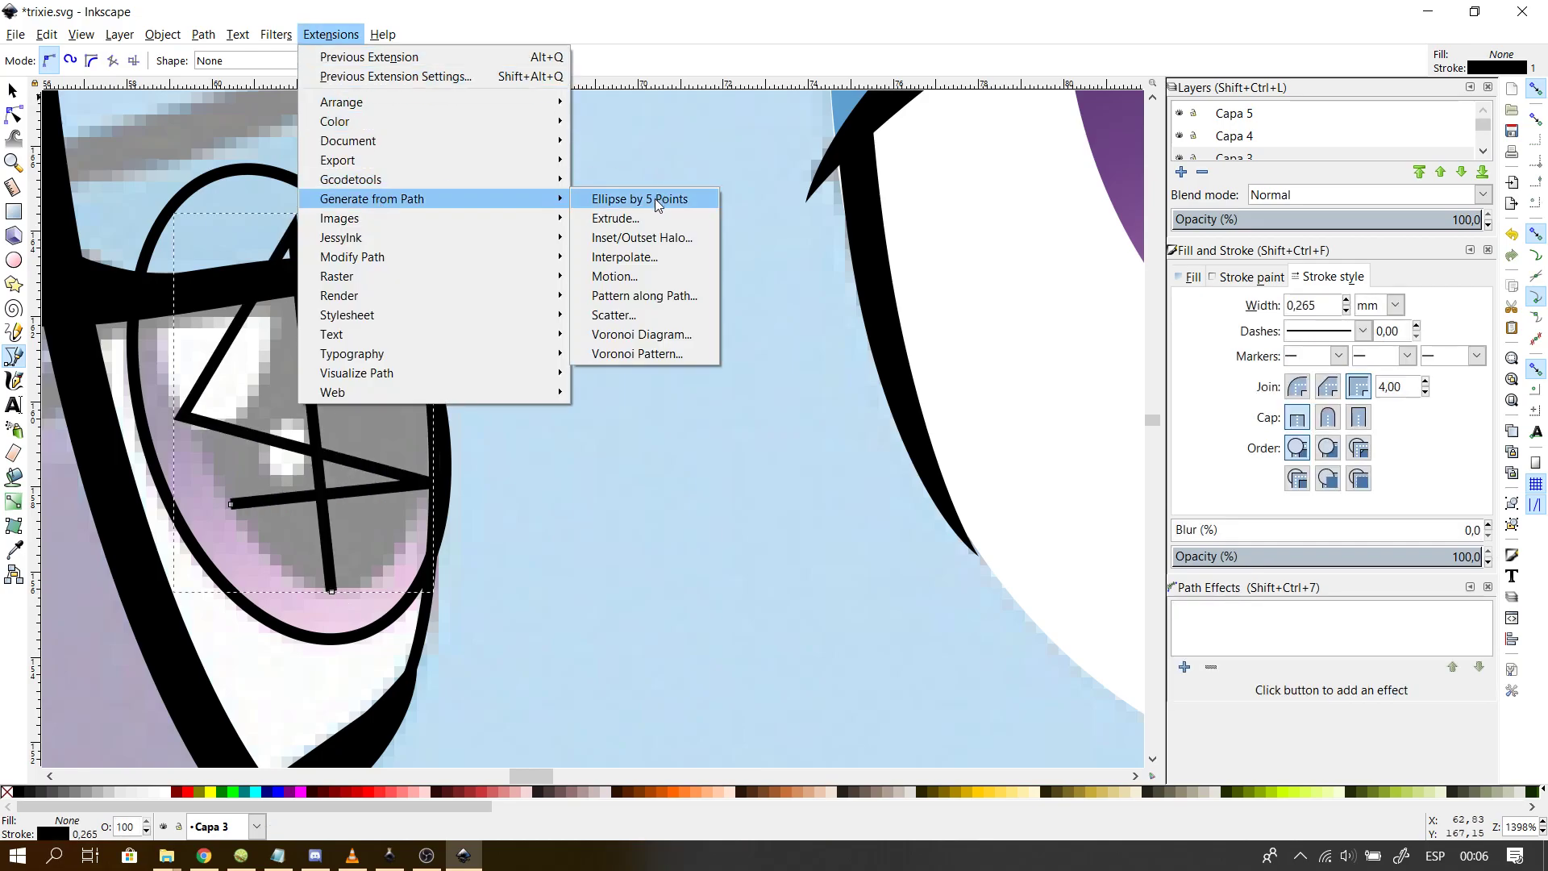
pyautogui.click(657, 204)
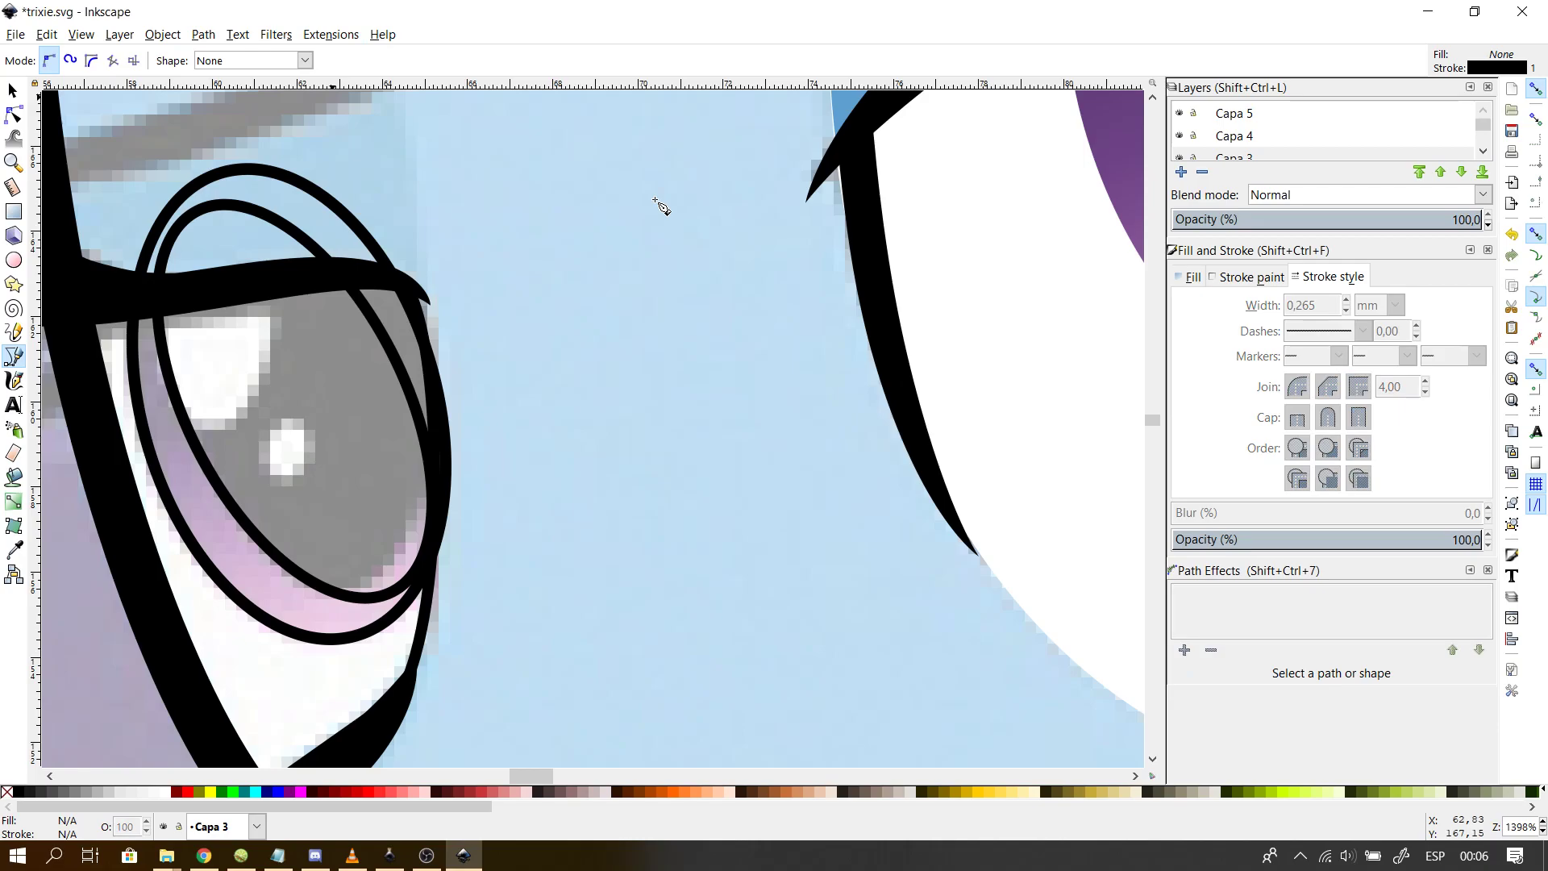
# - Rotate and resize the pupil ellipse, adjusting its width and height handles until it follows the dark pupil of the reference
pyautogui.click(13, 90)
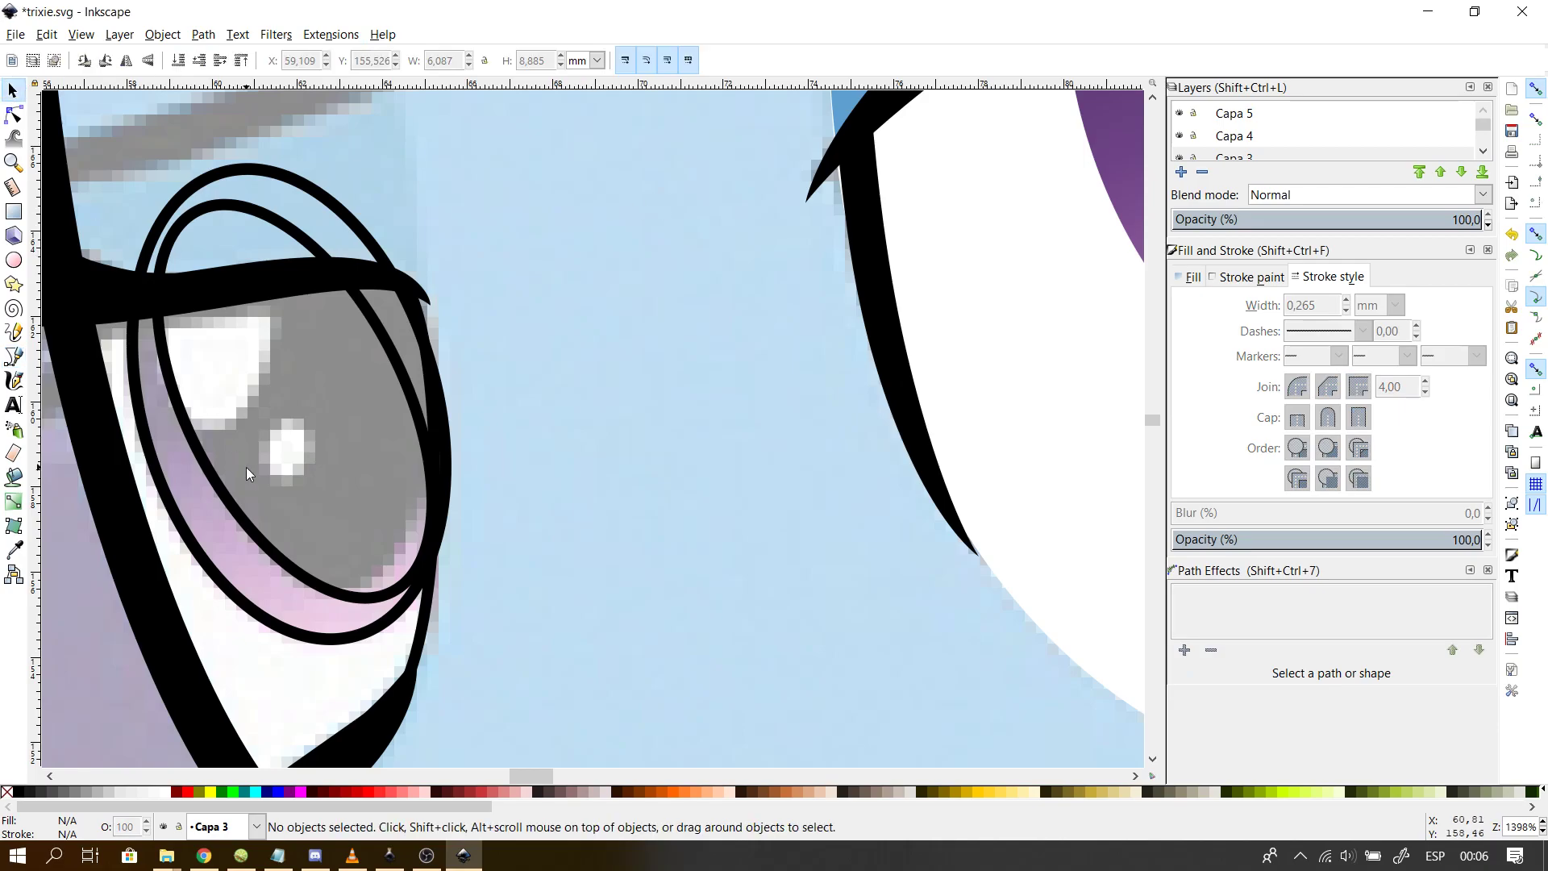
pyautogui.click(238, 503)
pyautogui.click(238, 503)
pyautogui.moveTo(442, 620); pyautogui.dragTo(366, 573)
pyautogui.click(366, 573)
pyautogui.click(13, 114)
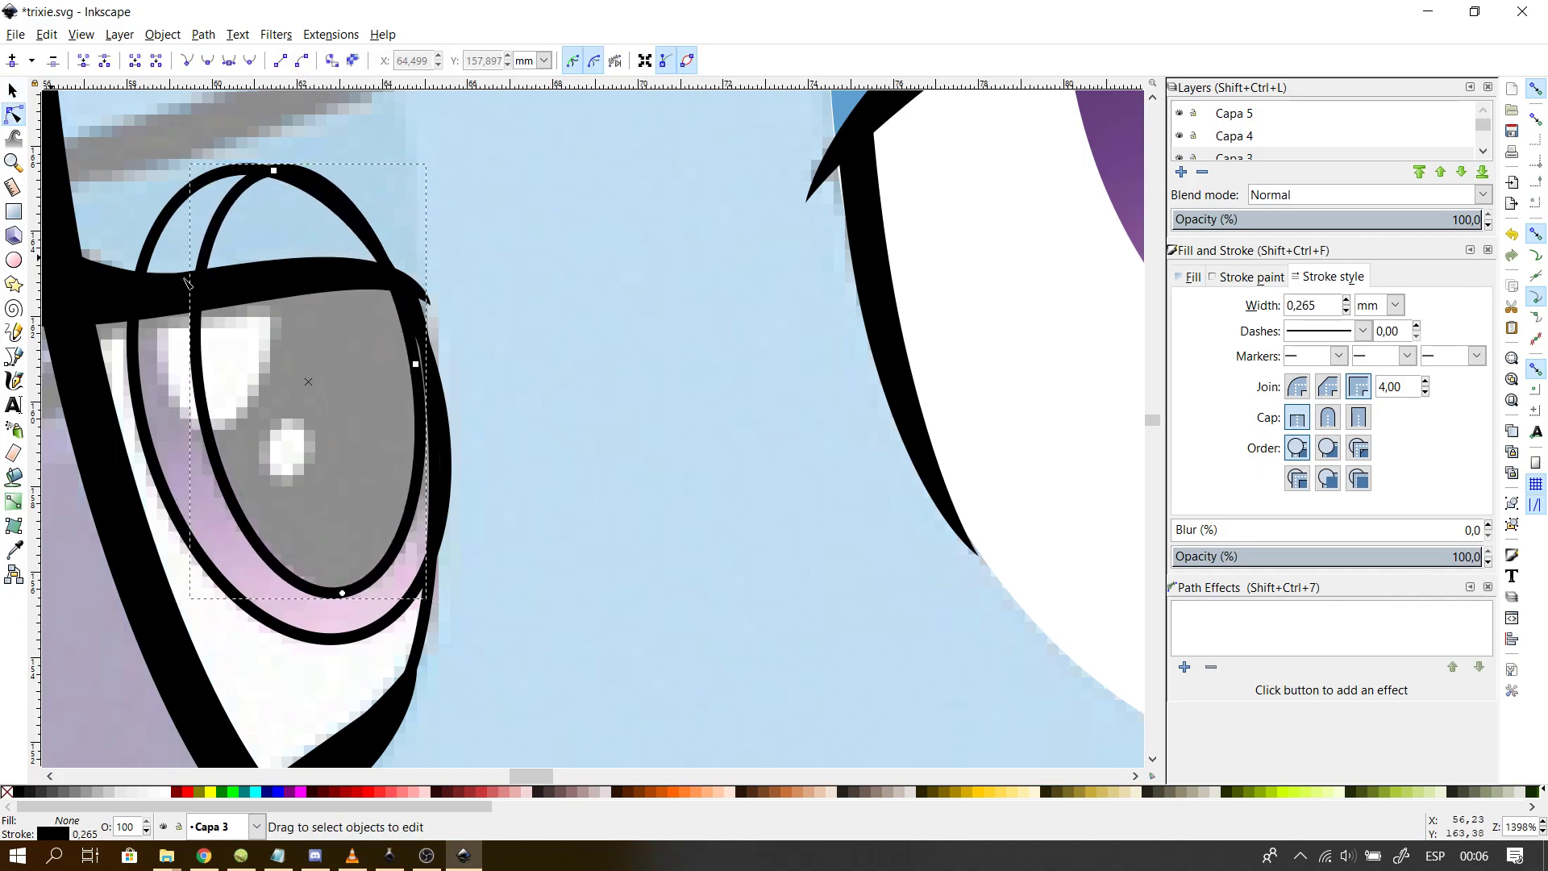
pyautogui.moveTo(416, 363); pyautogui.dragTo(429, 361)
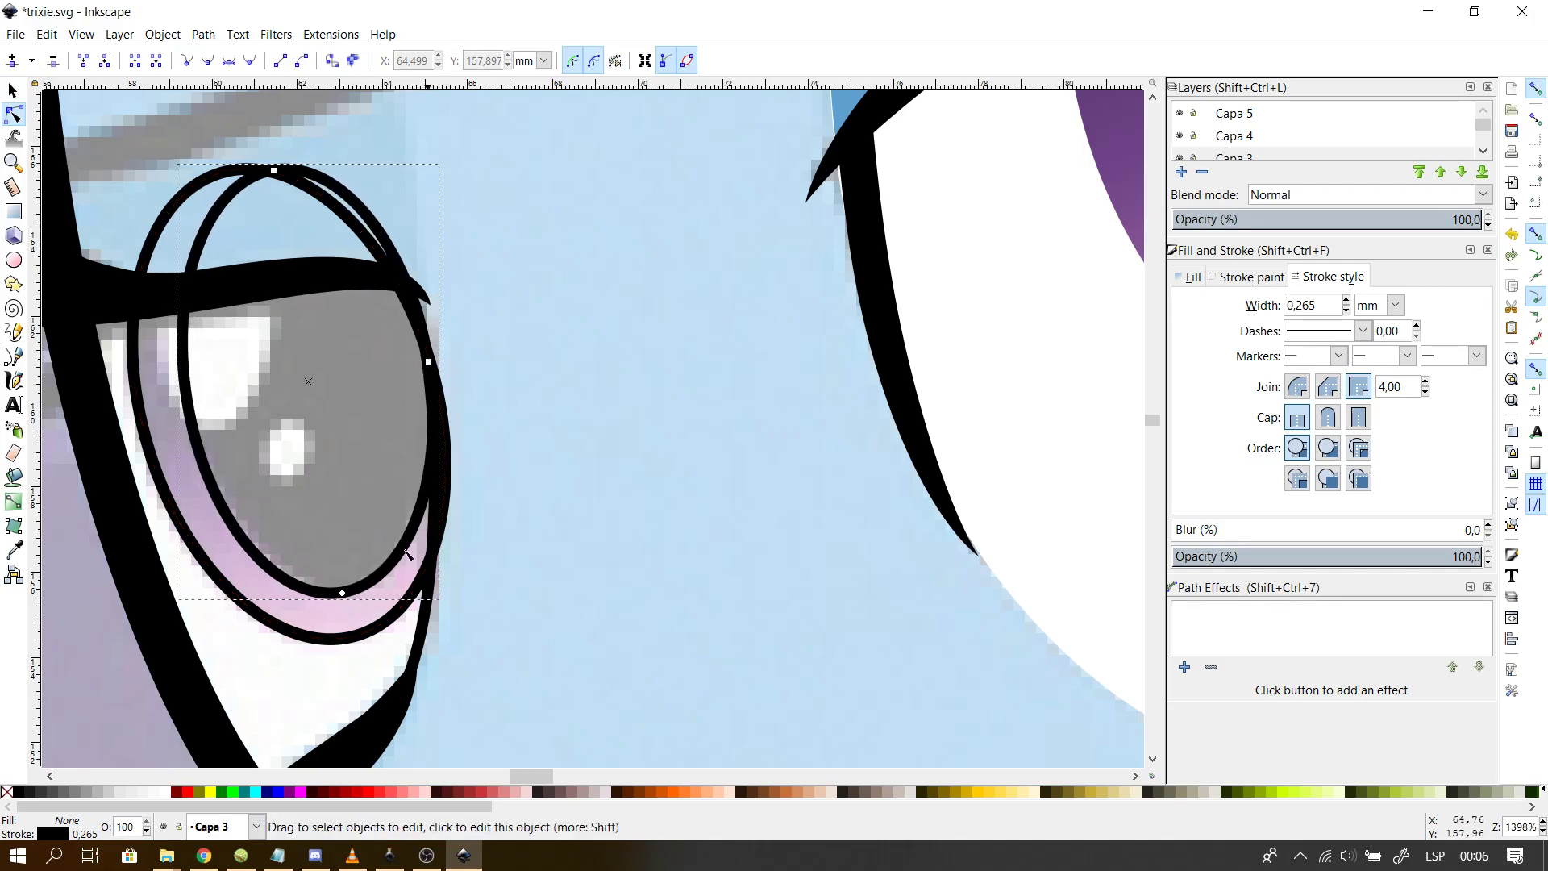
pyautogui.moveTo(274, 171); pyautogui.dragTo(274, 178)
pyautogui.click(477, 320)
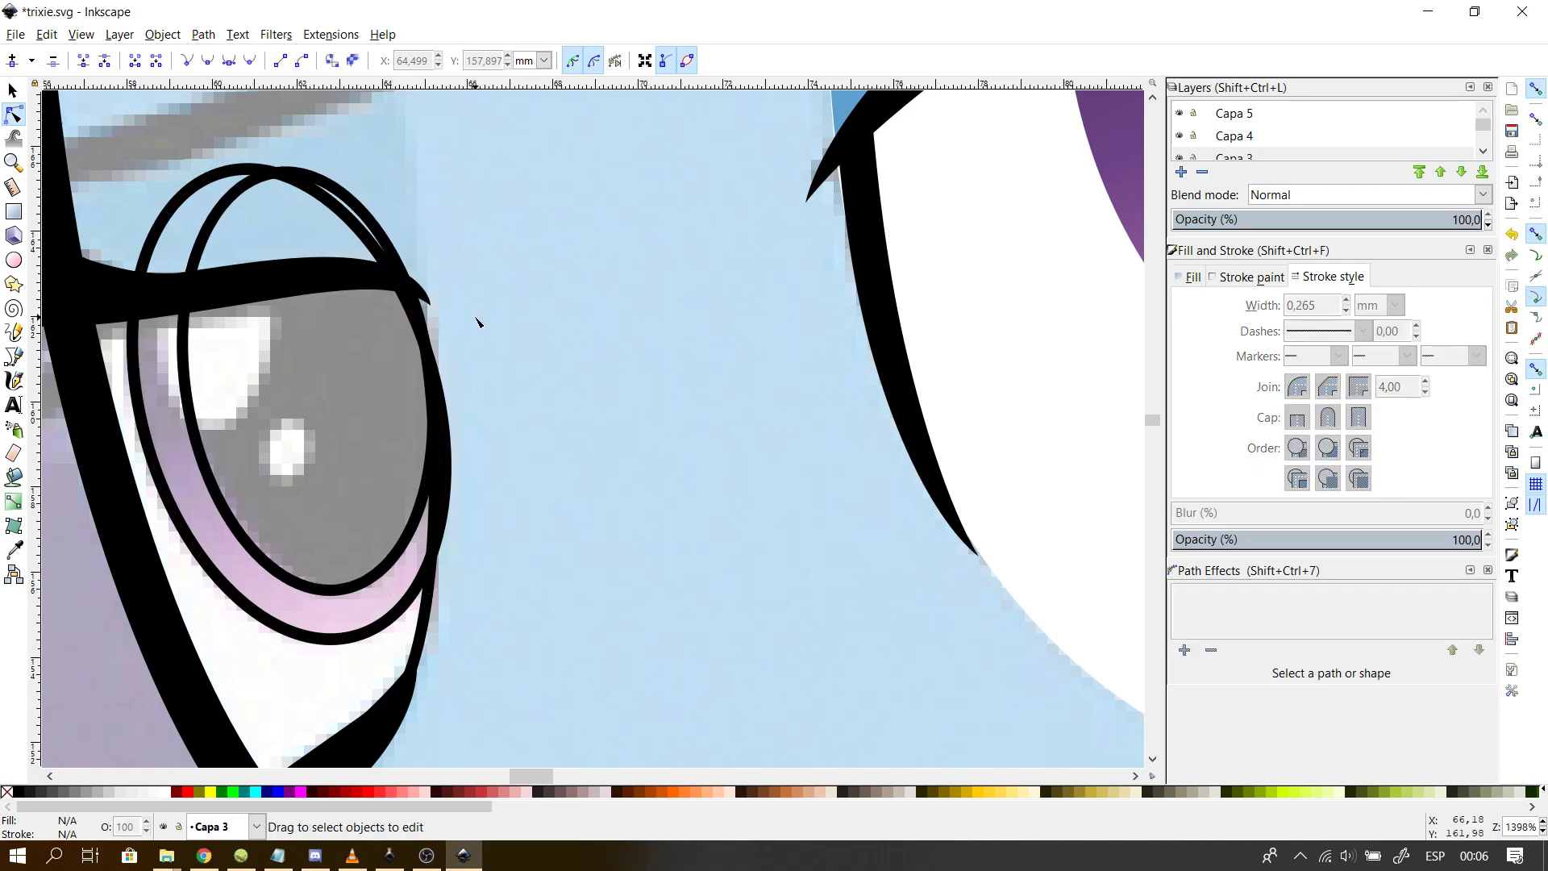
# - Draw a five-node zigzag around the small eye's large white highlight and convert it with Ellipse by 5 Points
pyautogui.scroll(-2, 475, 322)
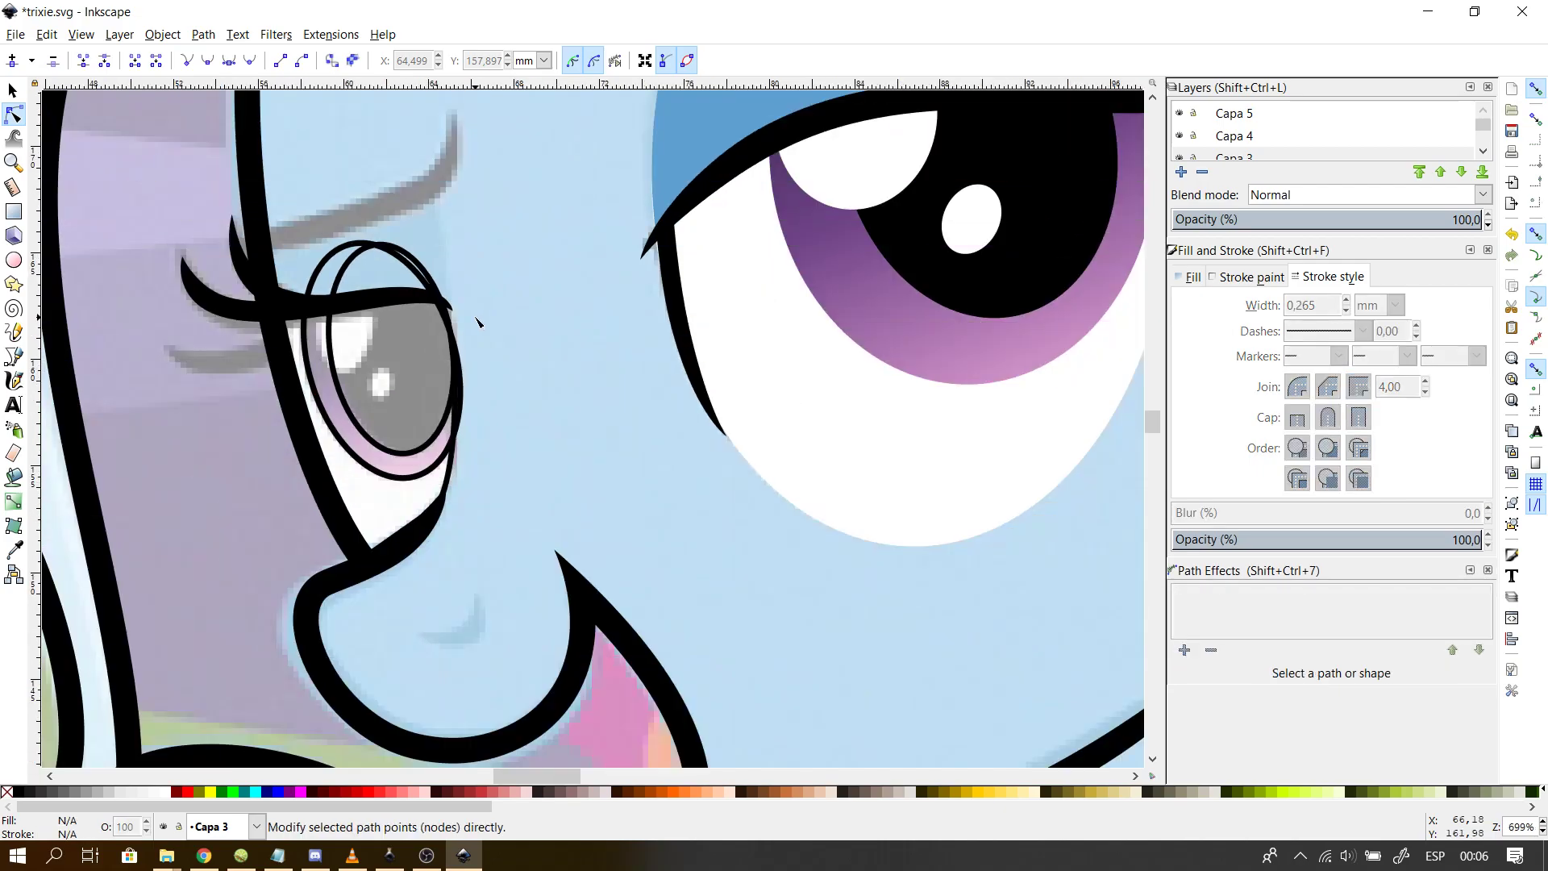
pyautogui.scroll(1, 476, 321)
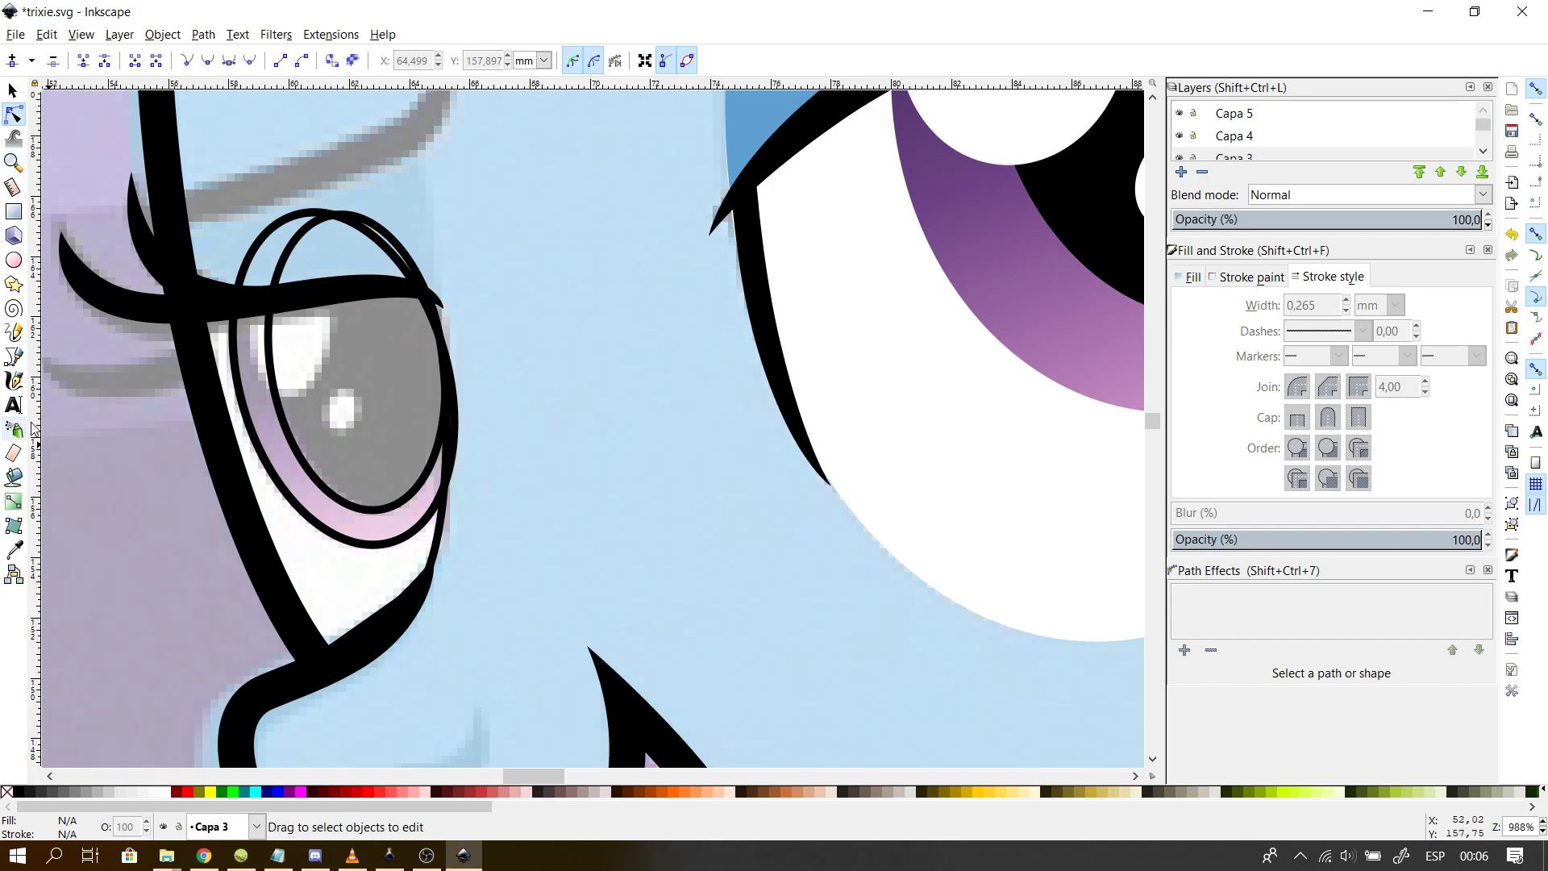
pyautogui.click(13, 355)
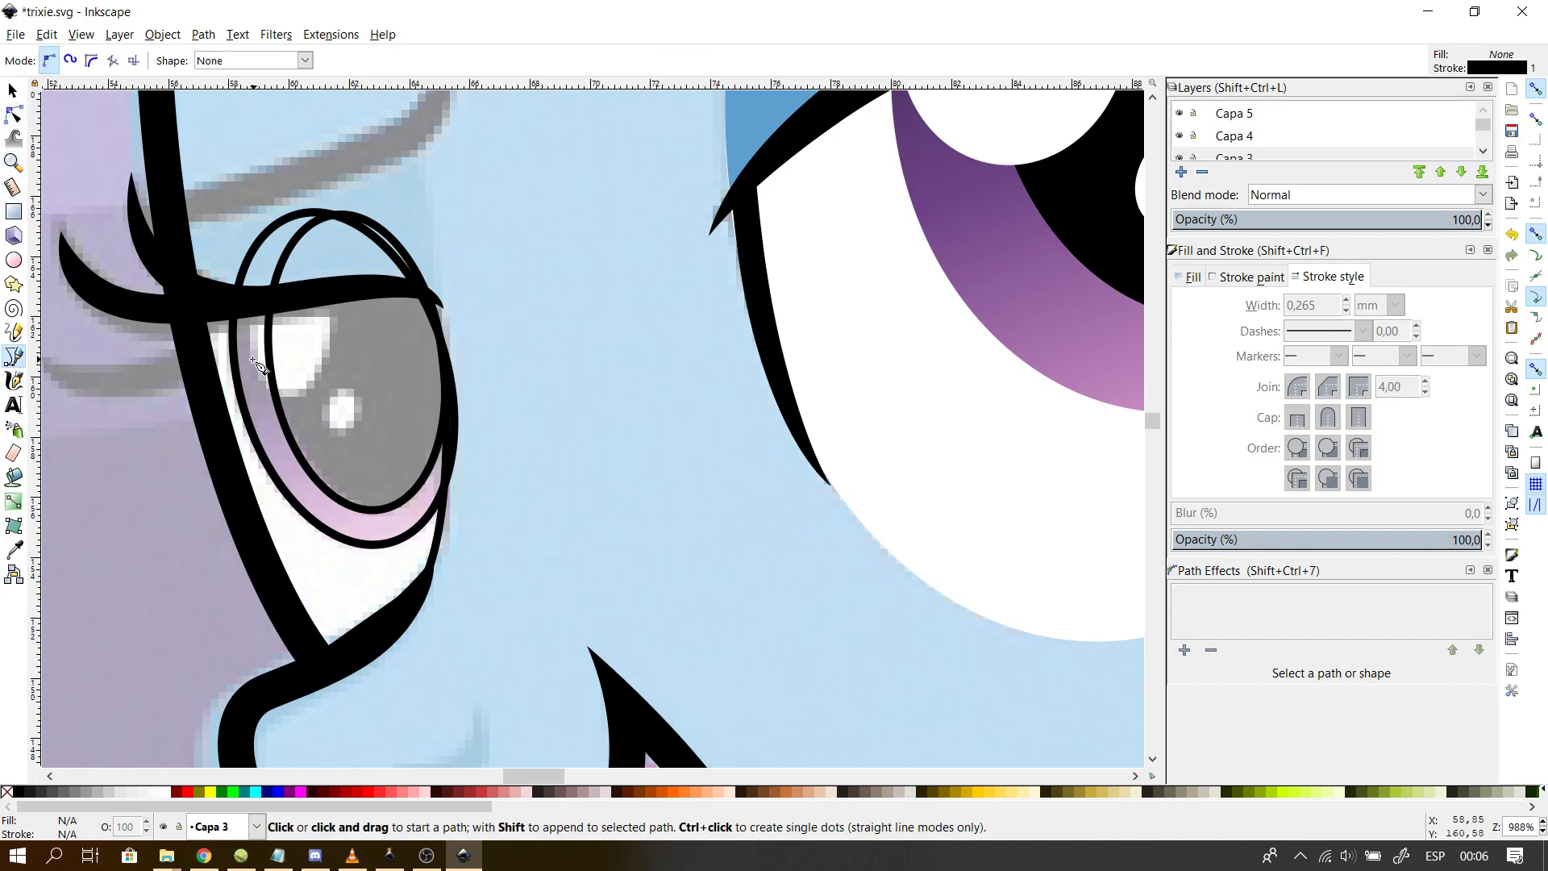
pyautogui.click(252, 363)
pyautogui.click(321, 370)
pyautogui.click(256, 316)
pyautogui.click(329, 290)
pyautogui.doubleClick(279, 391)
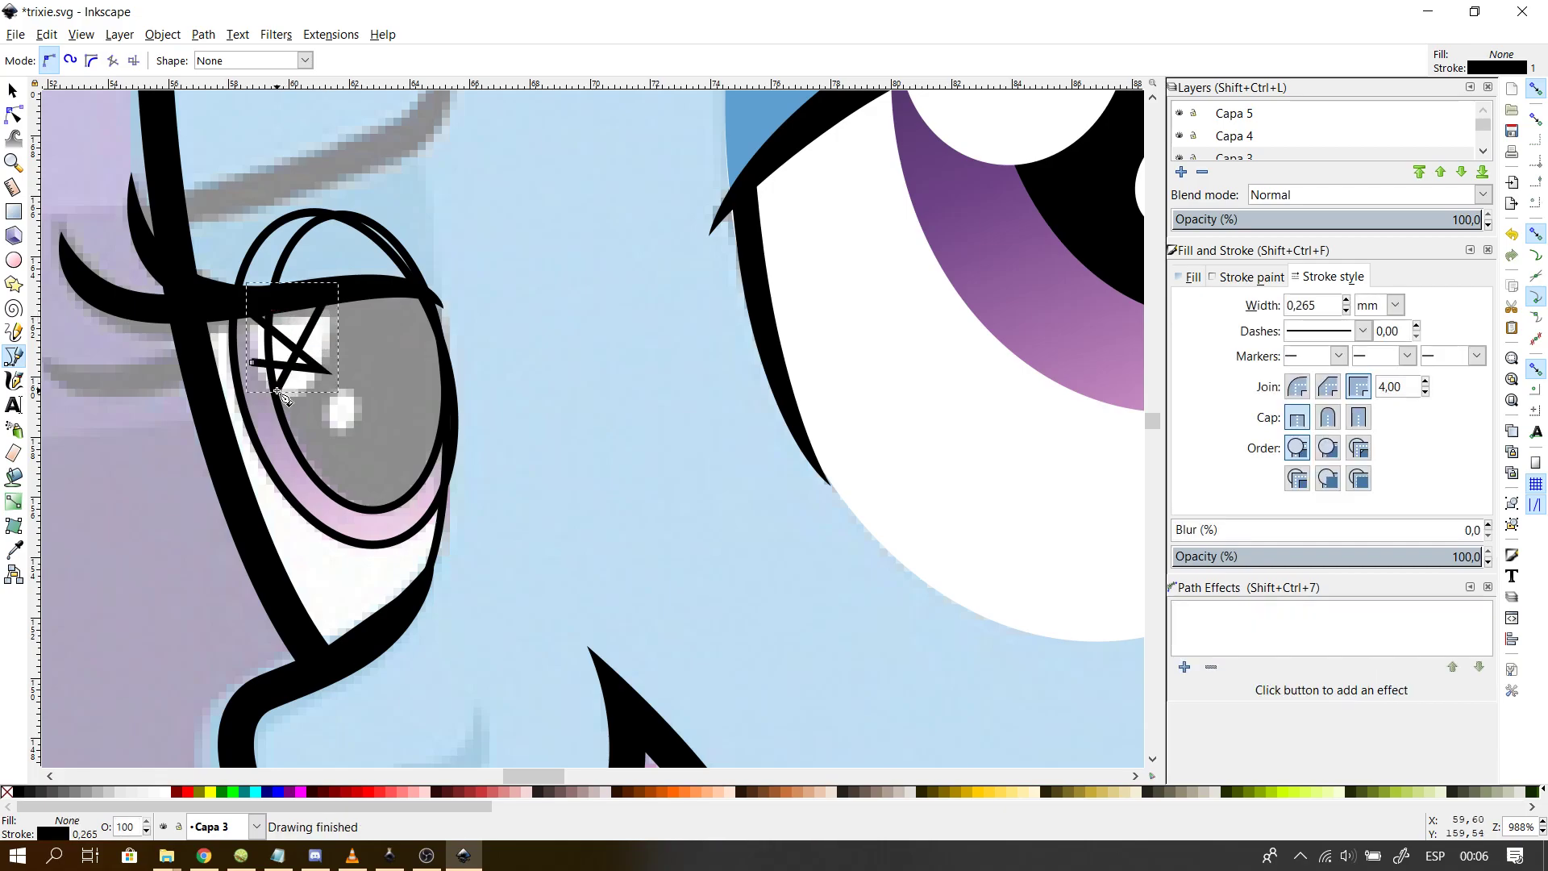
pyautogui.click(326, 34)
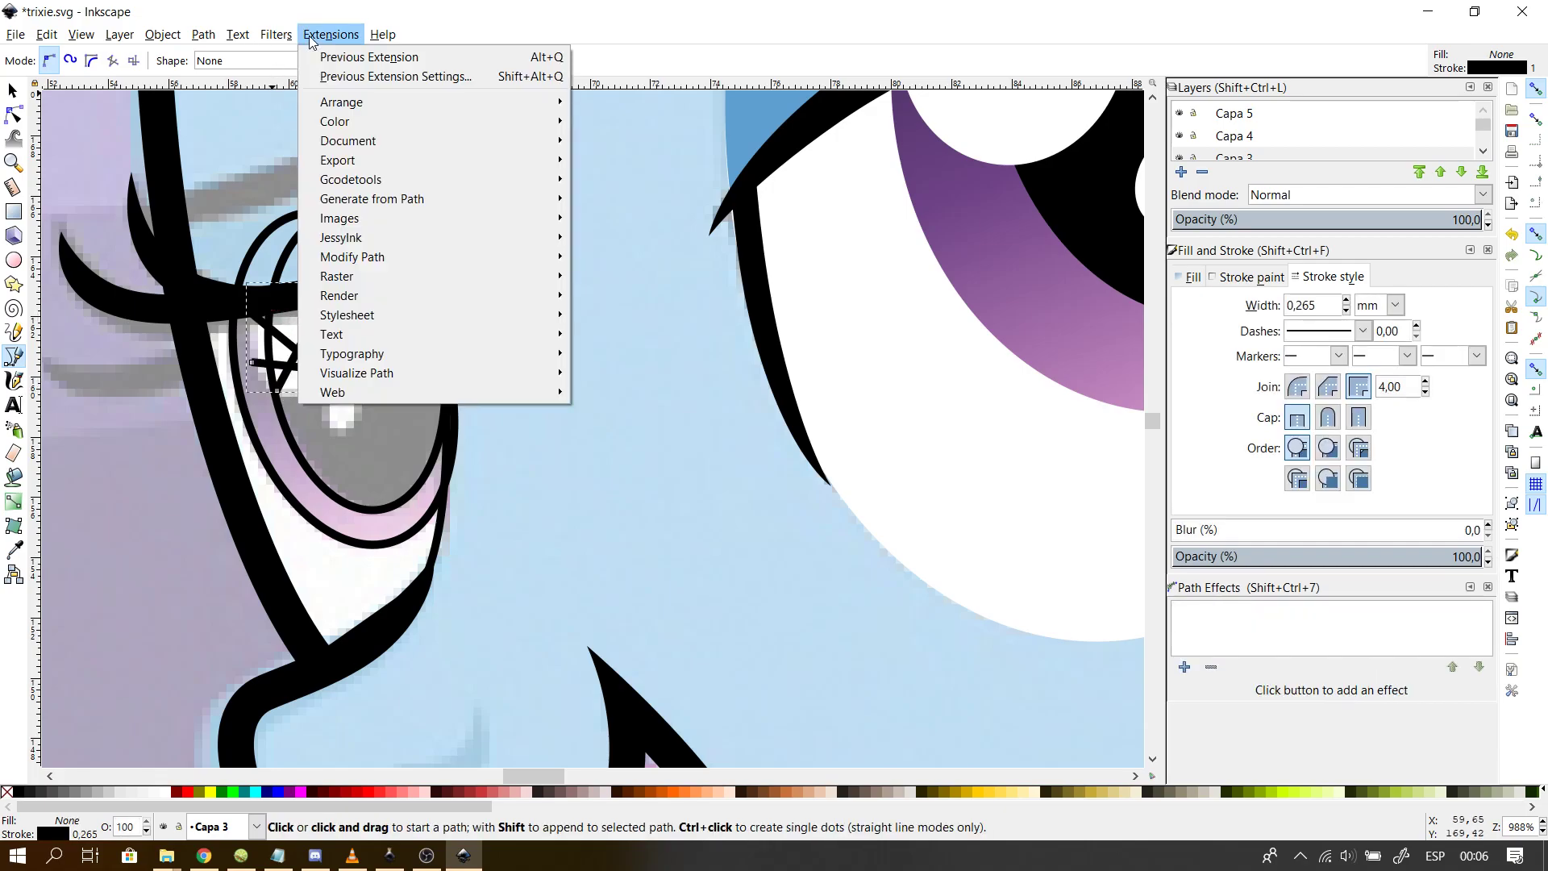
pyautogui.moveTo(354, 107)
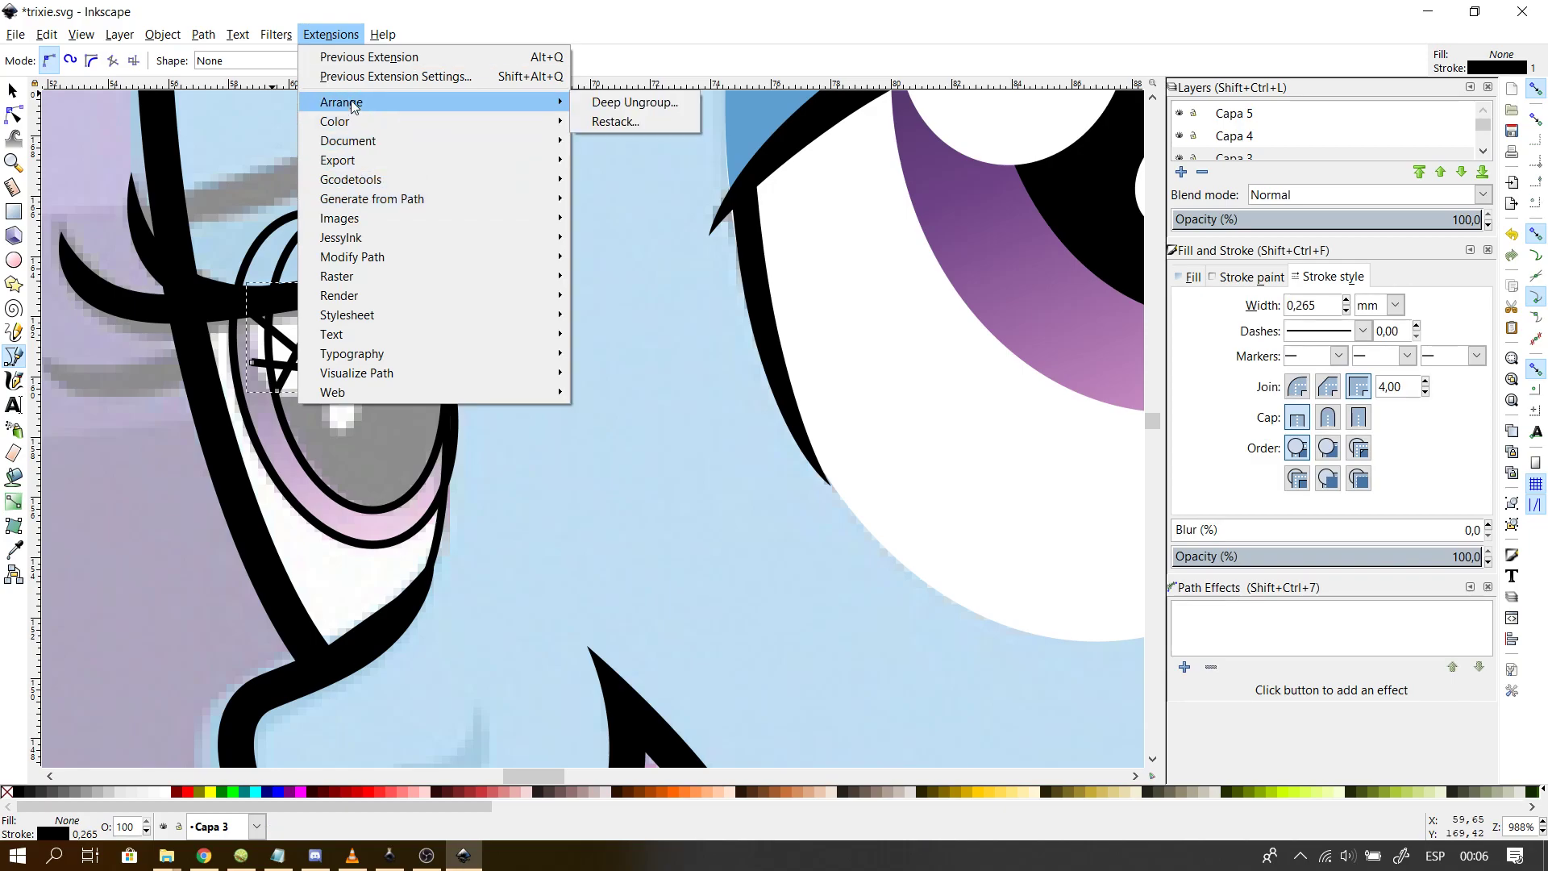
pyautogui.moveTo(367, 201)
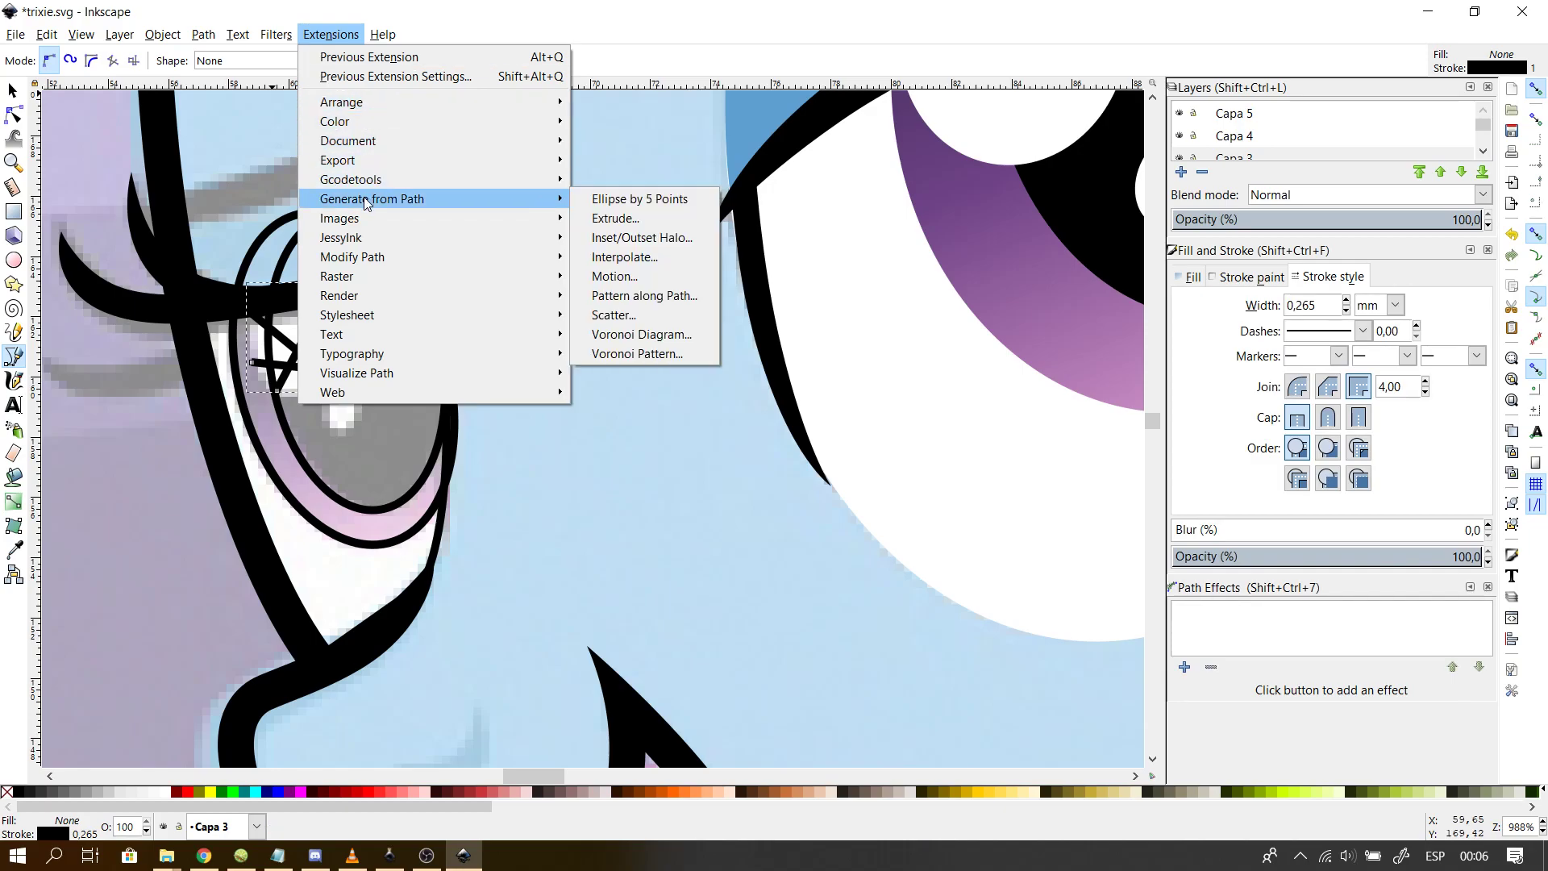
pyautogui.click(628, 201)
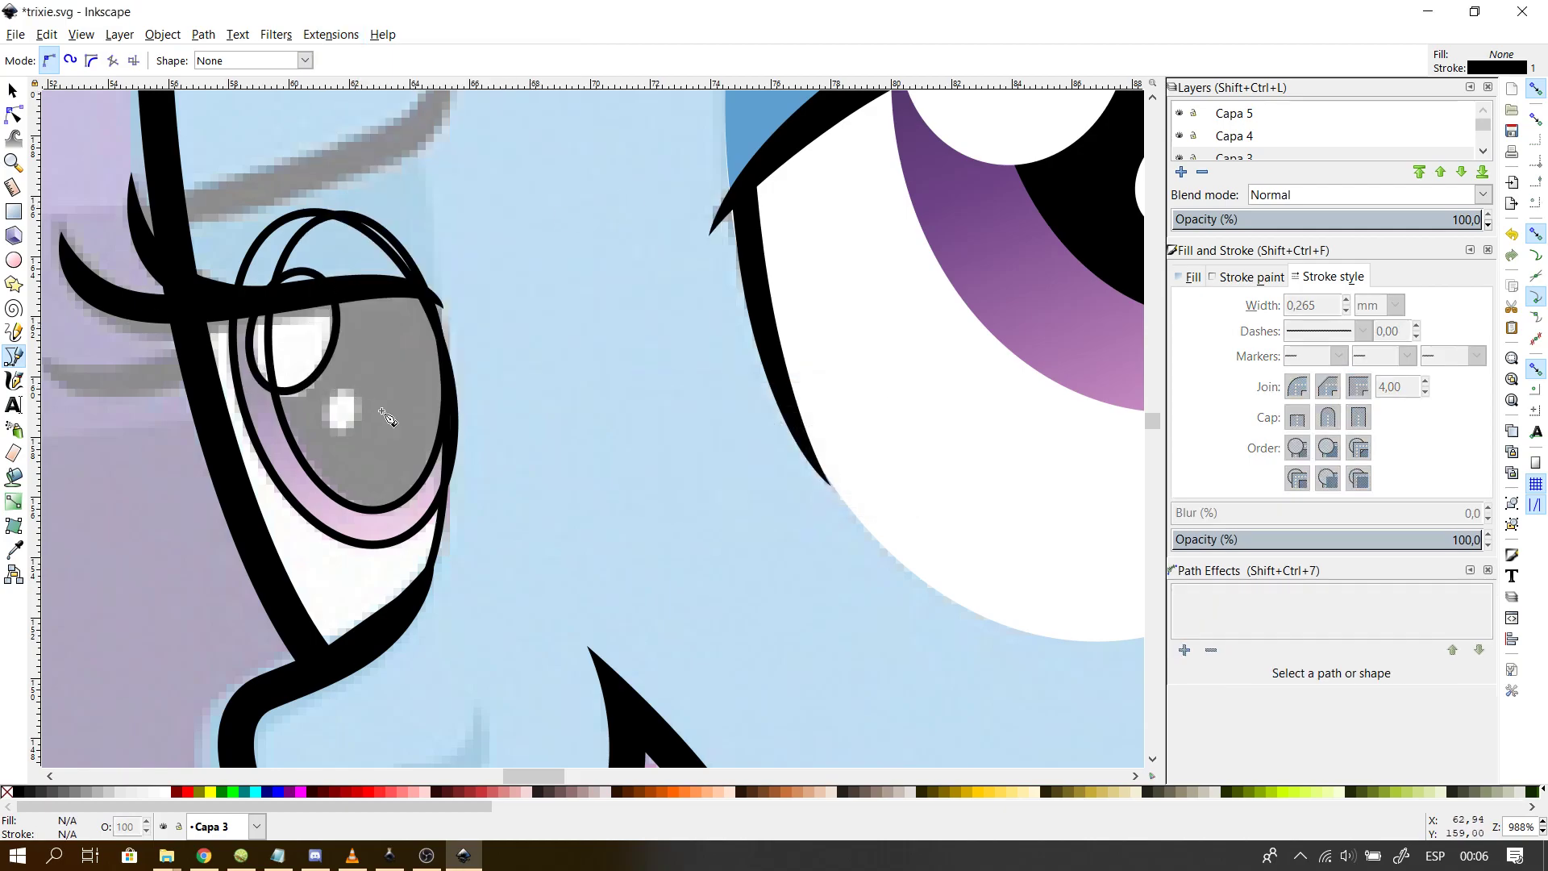
# - Fit the ellipse to the large highlight and place a smaller copy, about 1.2 by 1.4 mm, over the small highlight
pyautogui.click(10, 88)
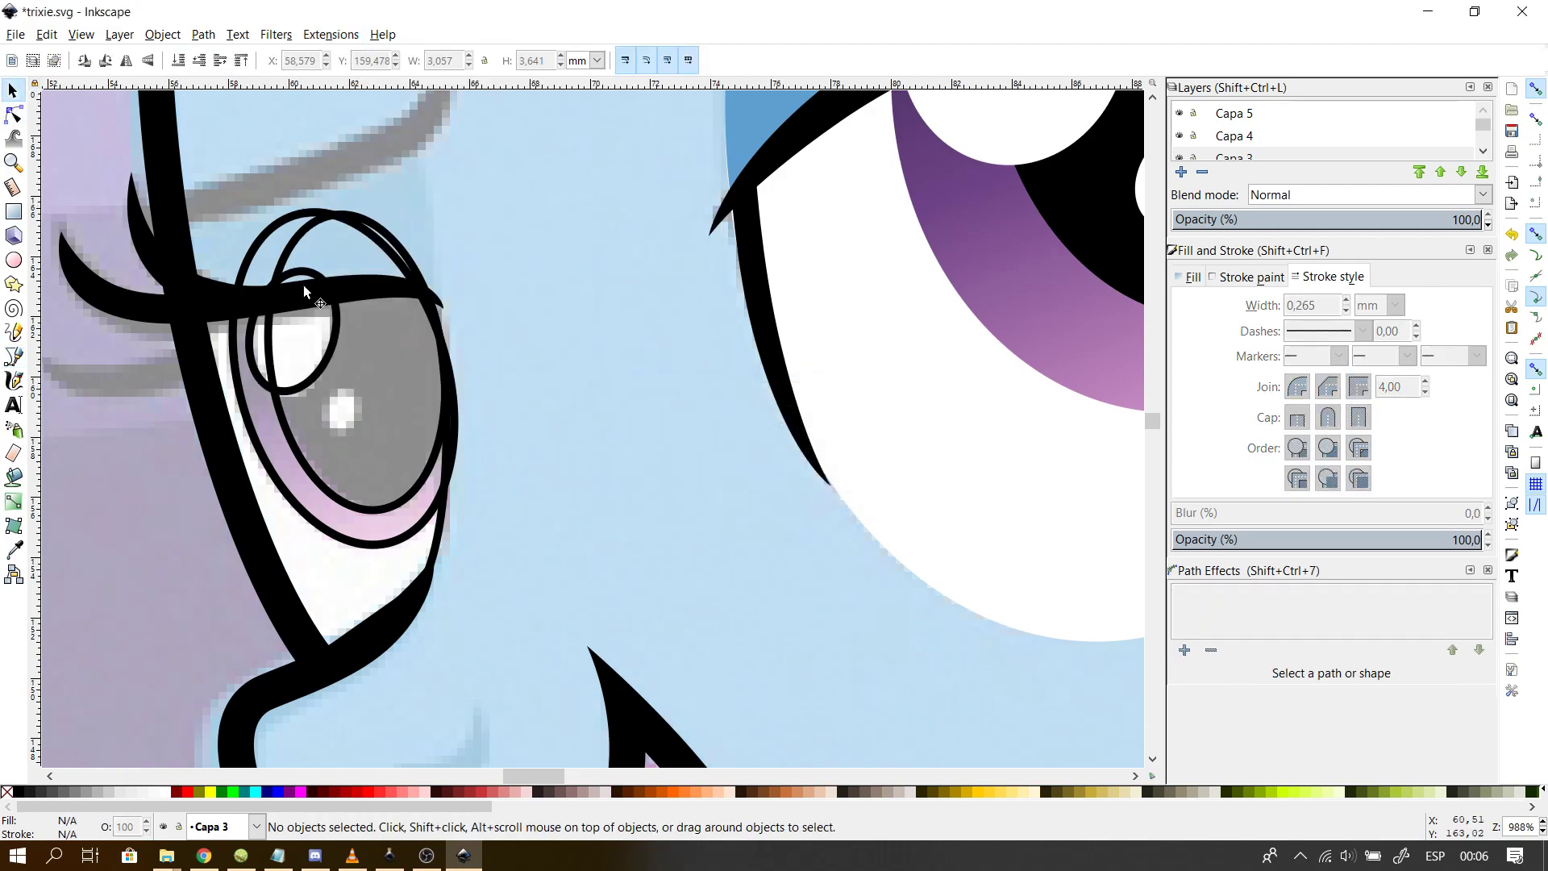
pyautogui.click(330, 346)
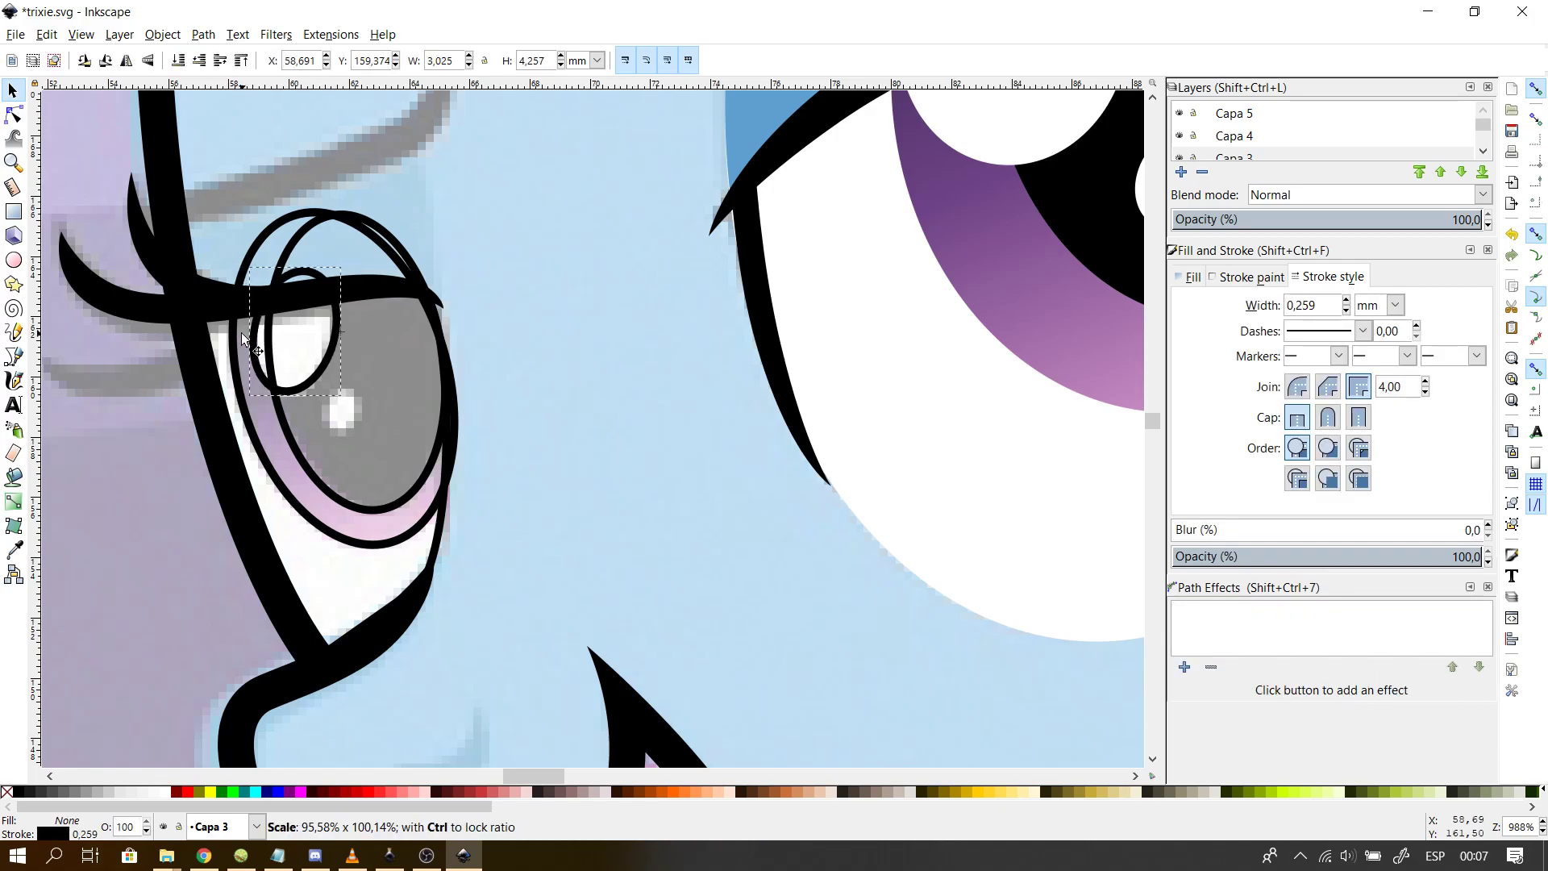
pyautogui.moveTo(345, 400); pyautogui.dragTo(322, 440)
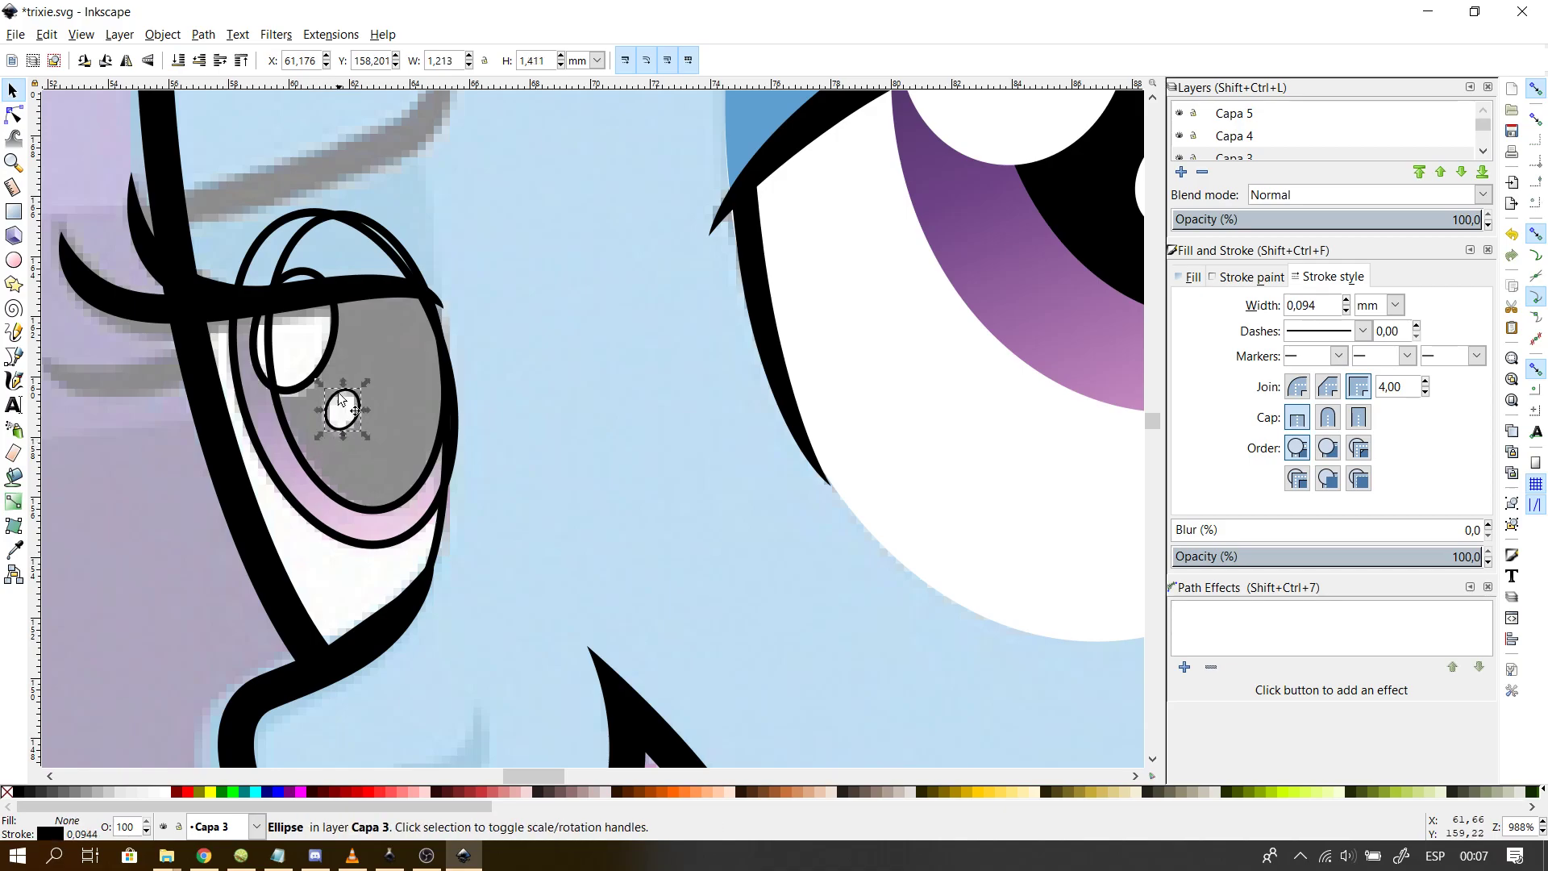
pyautogui.press('Escape')
# - Draw an open three-node path along the gray eyebrow above the small eye, from the face outline to the brow's upper tip
pyautogui.scroll(-1, 377, 347)
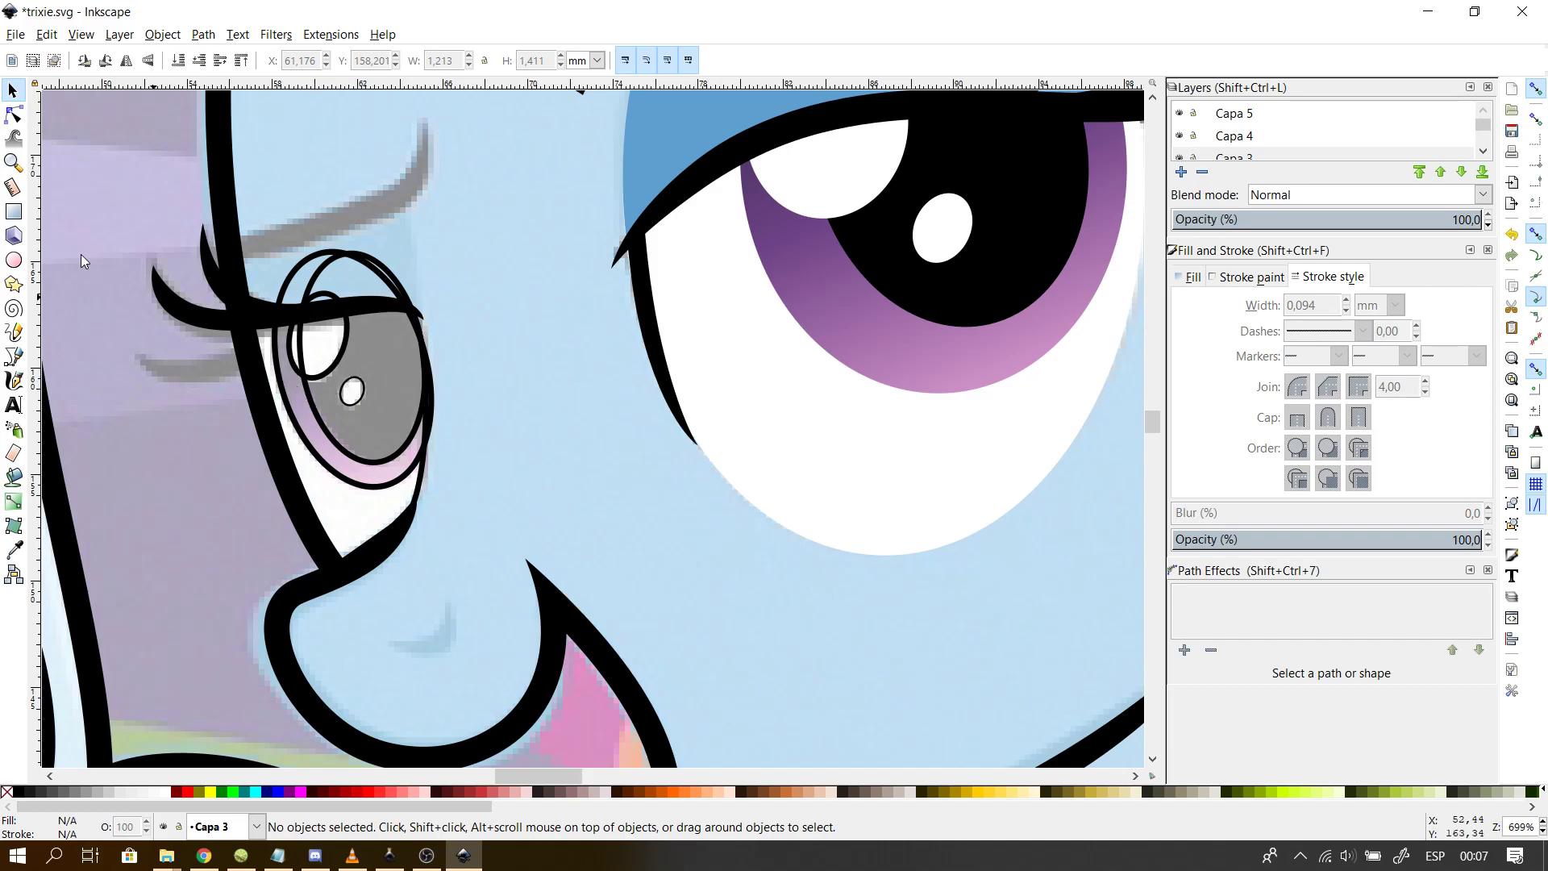
pyautogui.click(13, 356)
pyautogui.scroll(2, 245, 233)
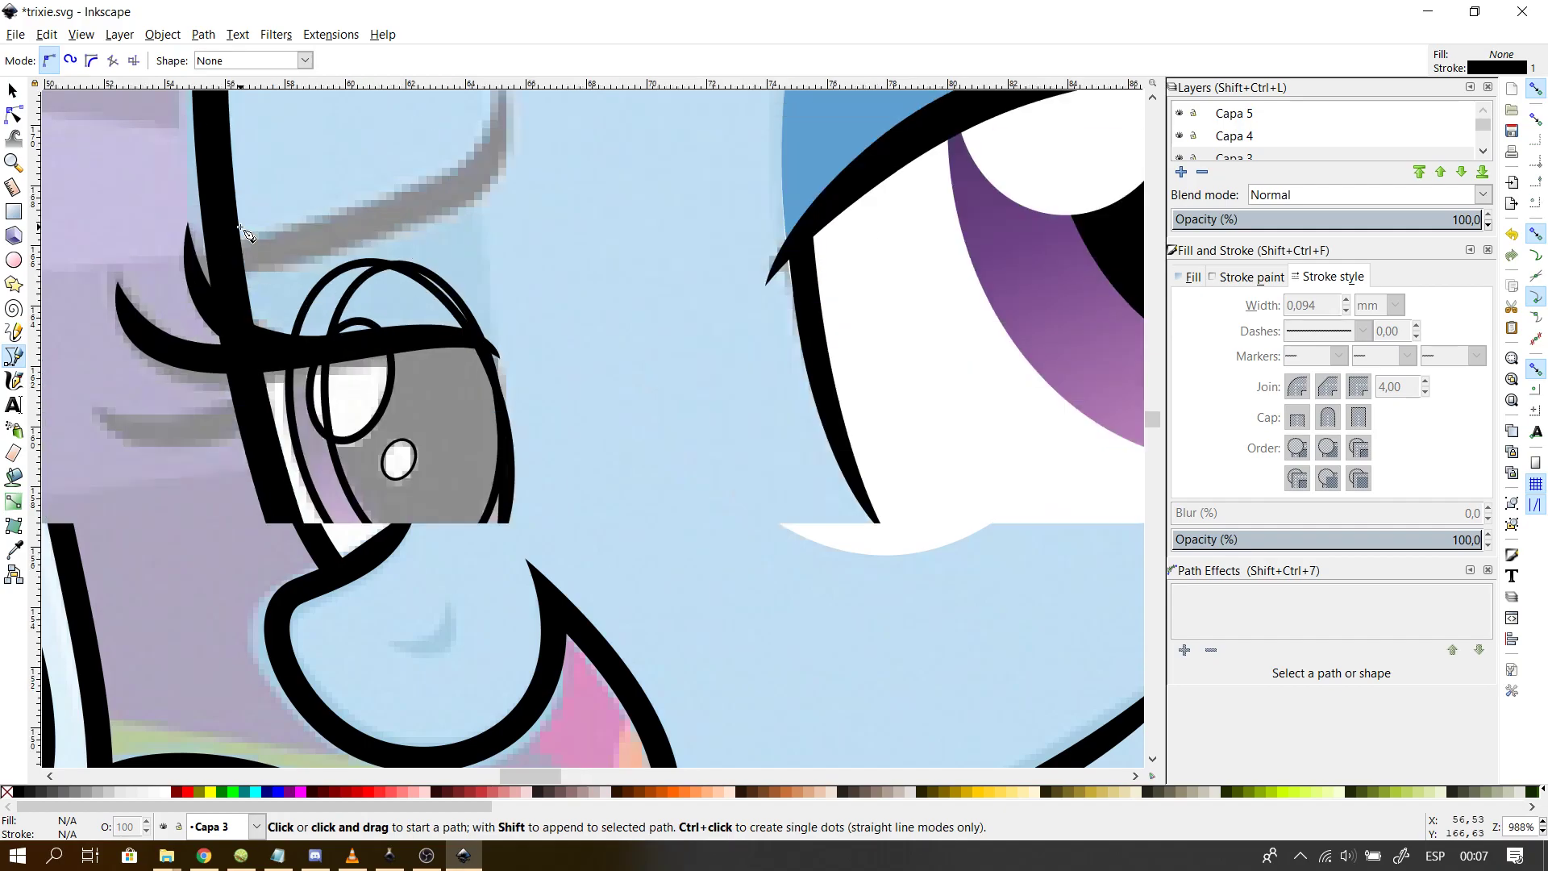
pyautogui.scroll(2, 320, 516)
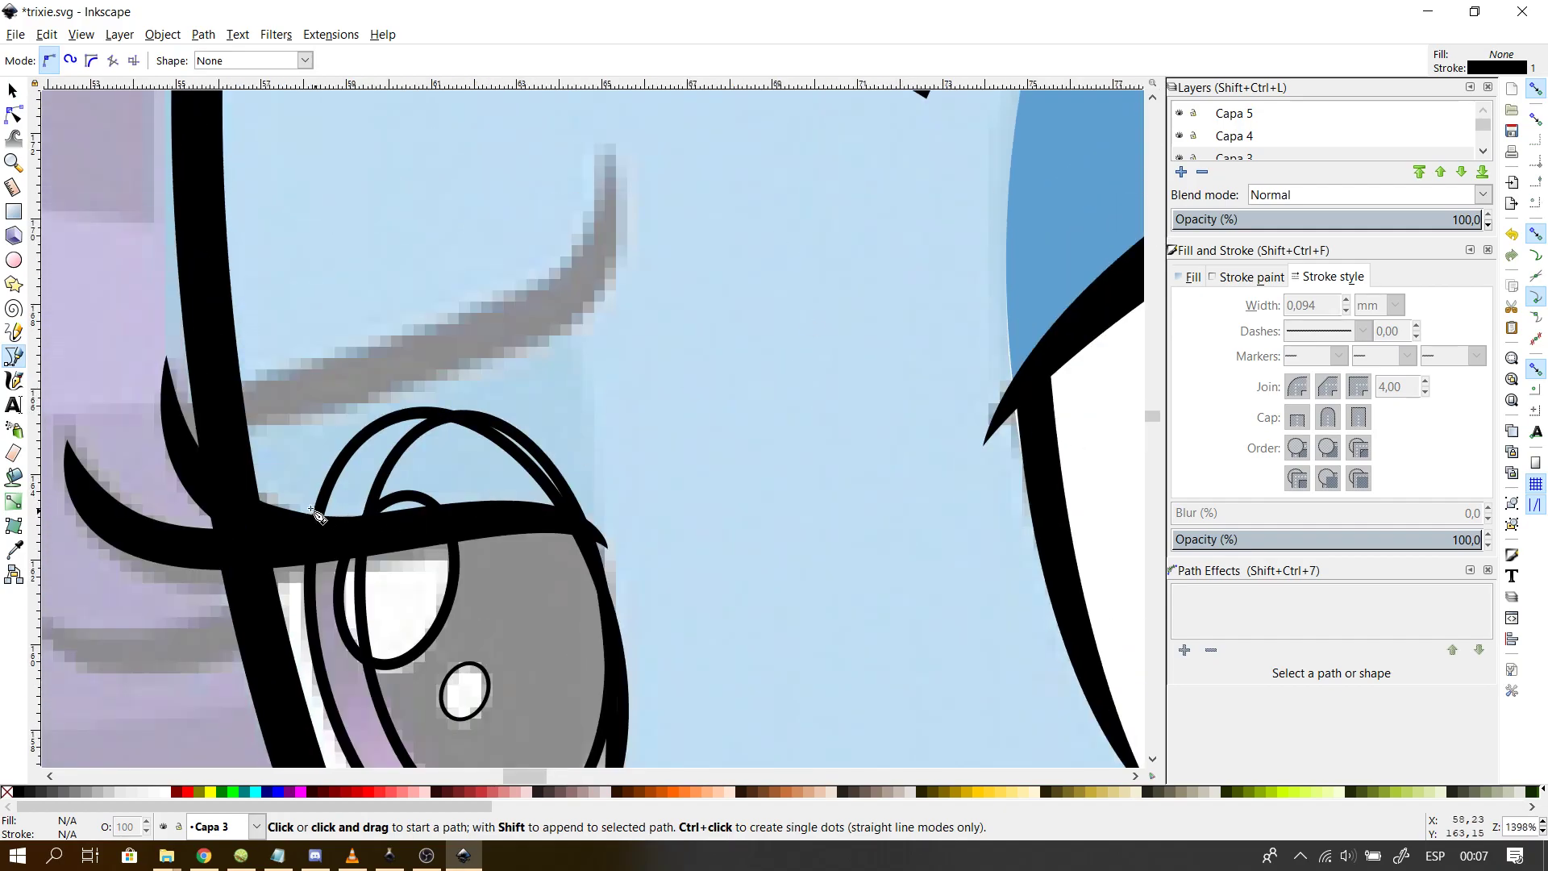
pyautogui.click(226, 422)
pyautogui.click(578, 291)
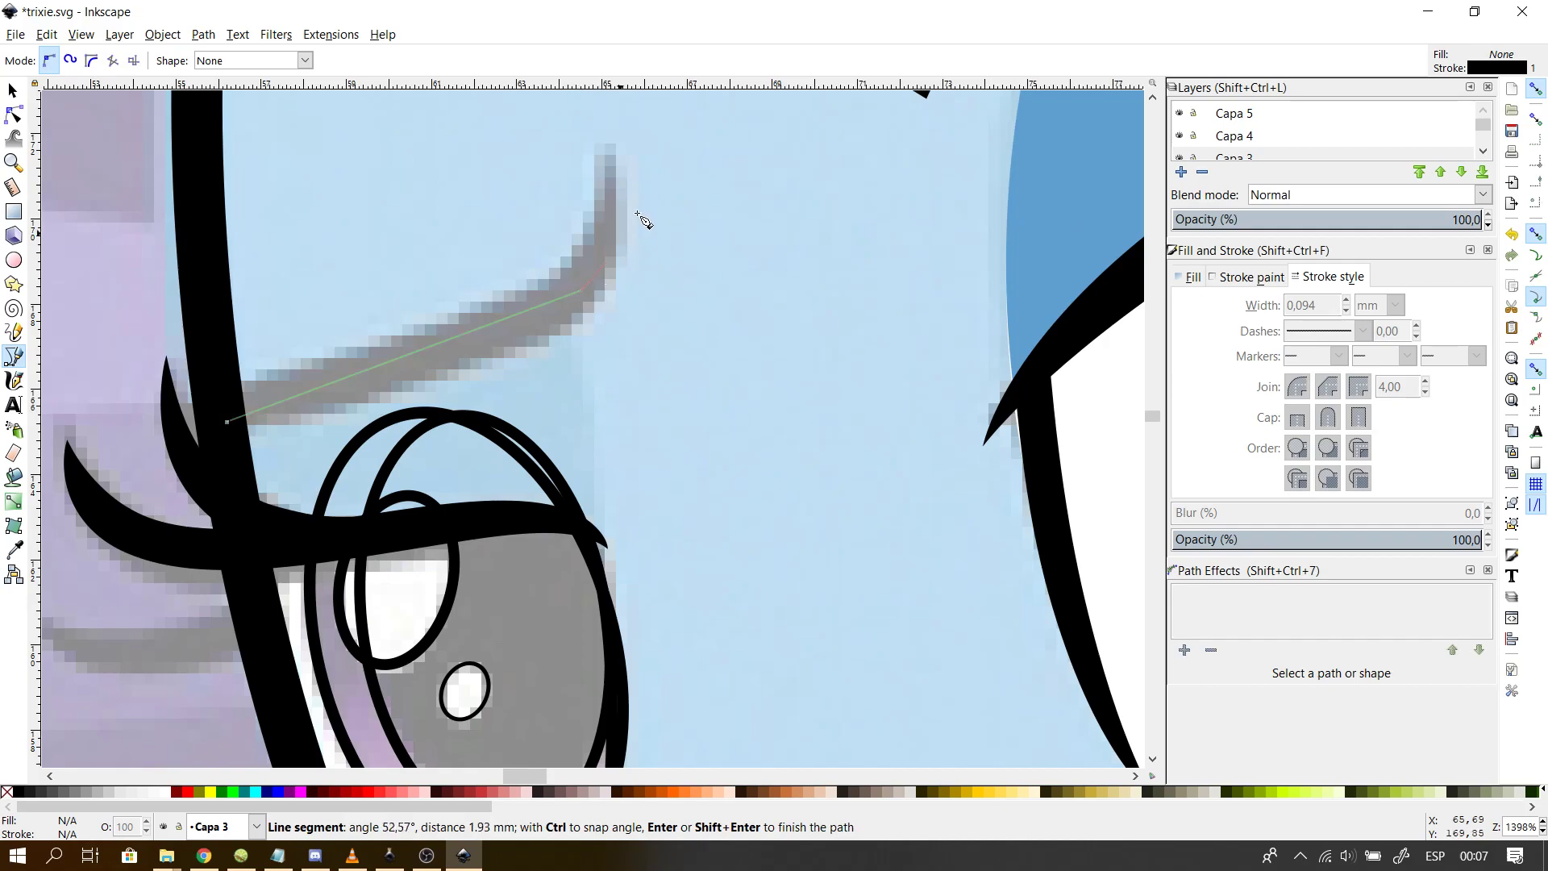
pyautogui.doubleClick(611, 152)
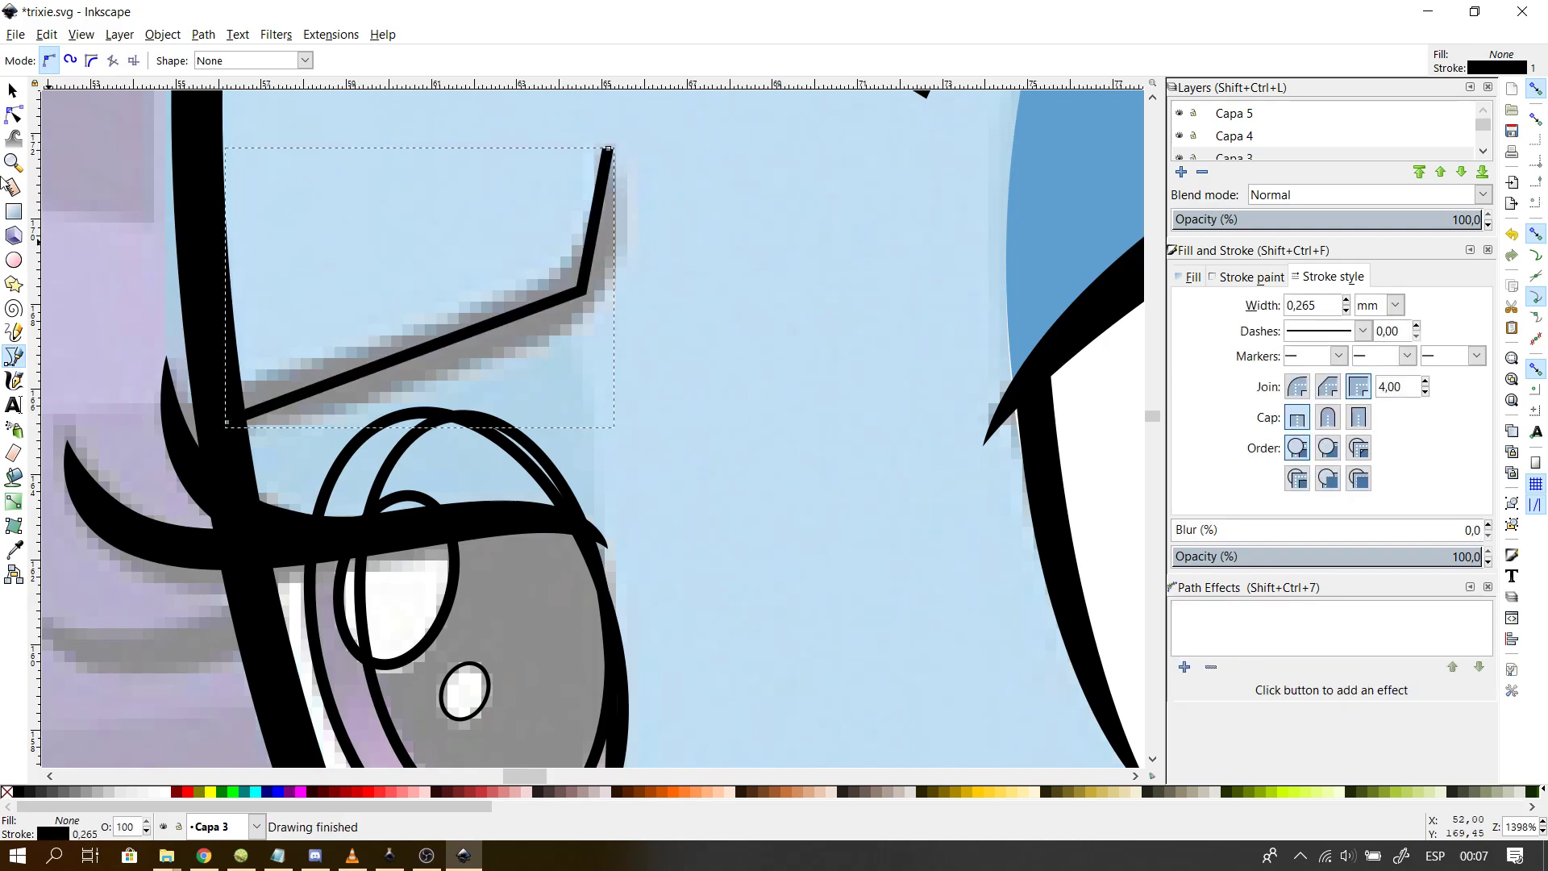
# - Smooth the middle node of the eyelid crease path above the far eye and adjust its handle to follow the gray reference line
pyautogui.click(13, 115)
pyautogui.click(582, 291)
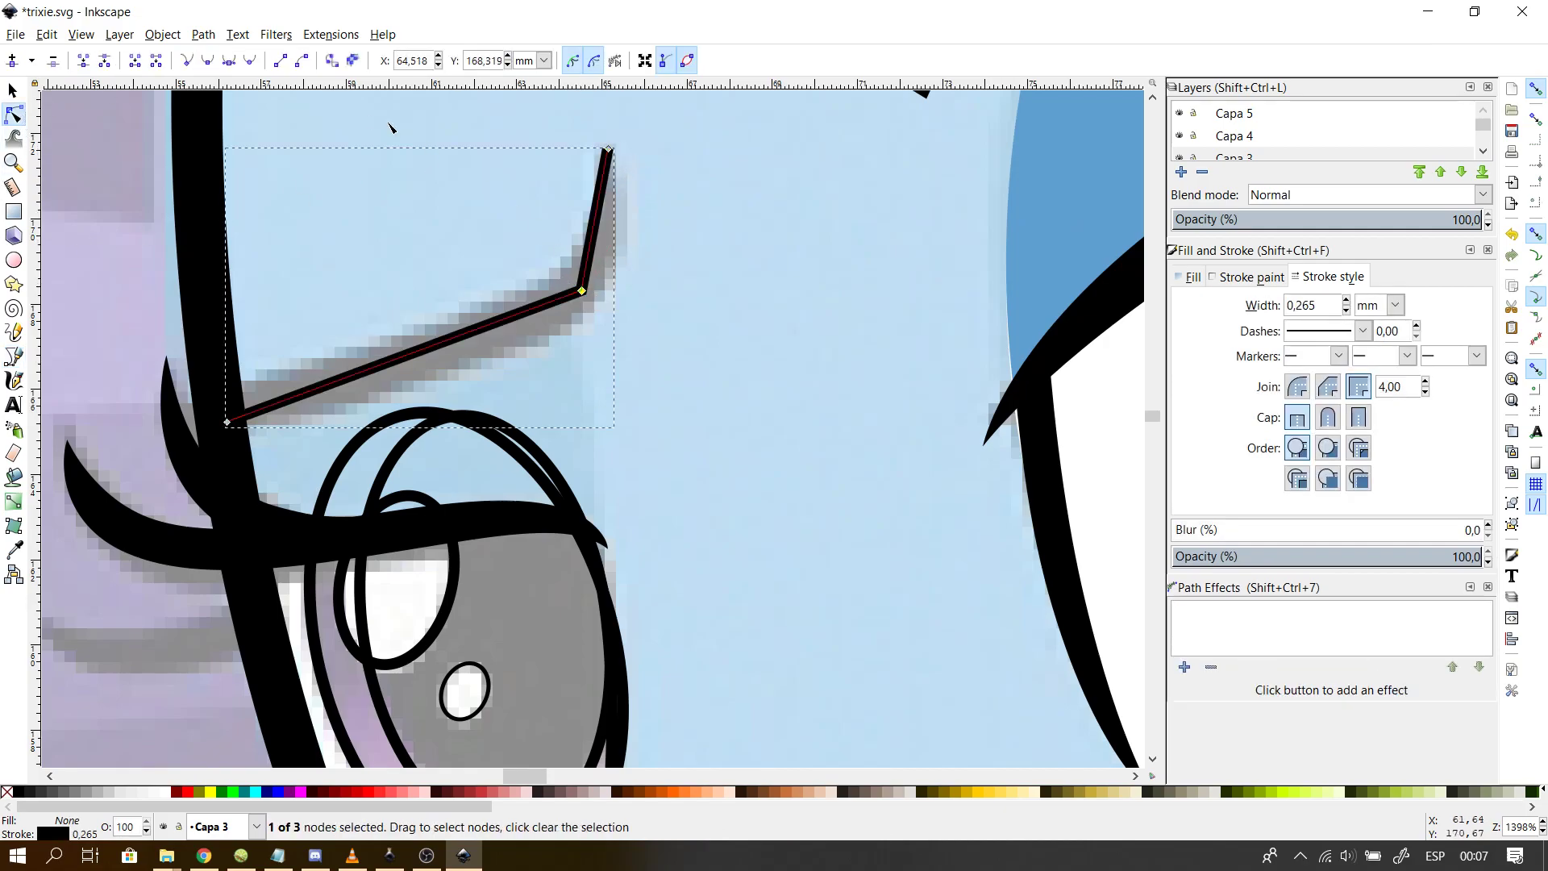
pyautogui.click(243, 66)
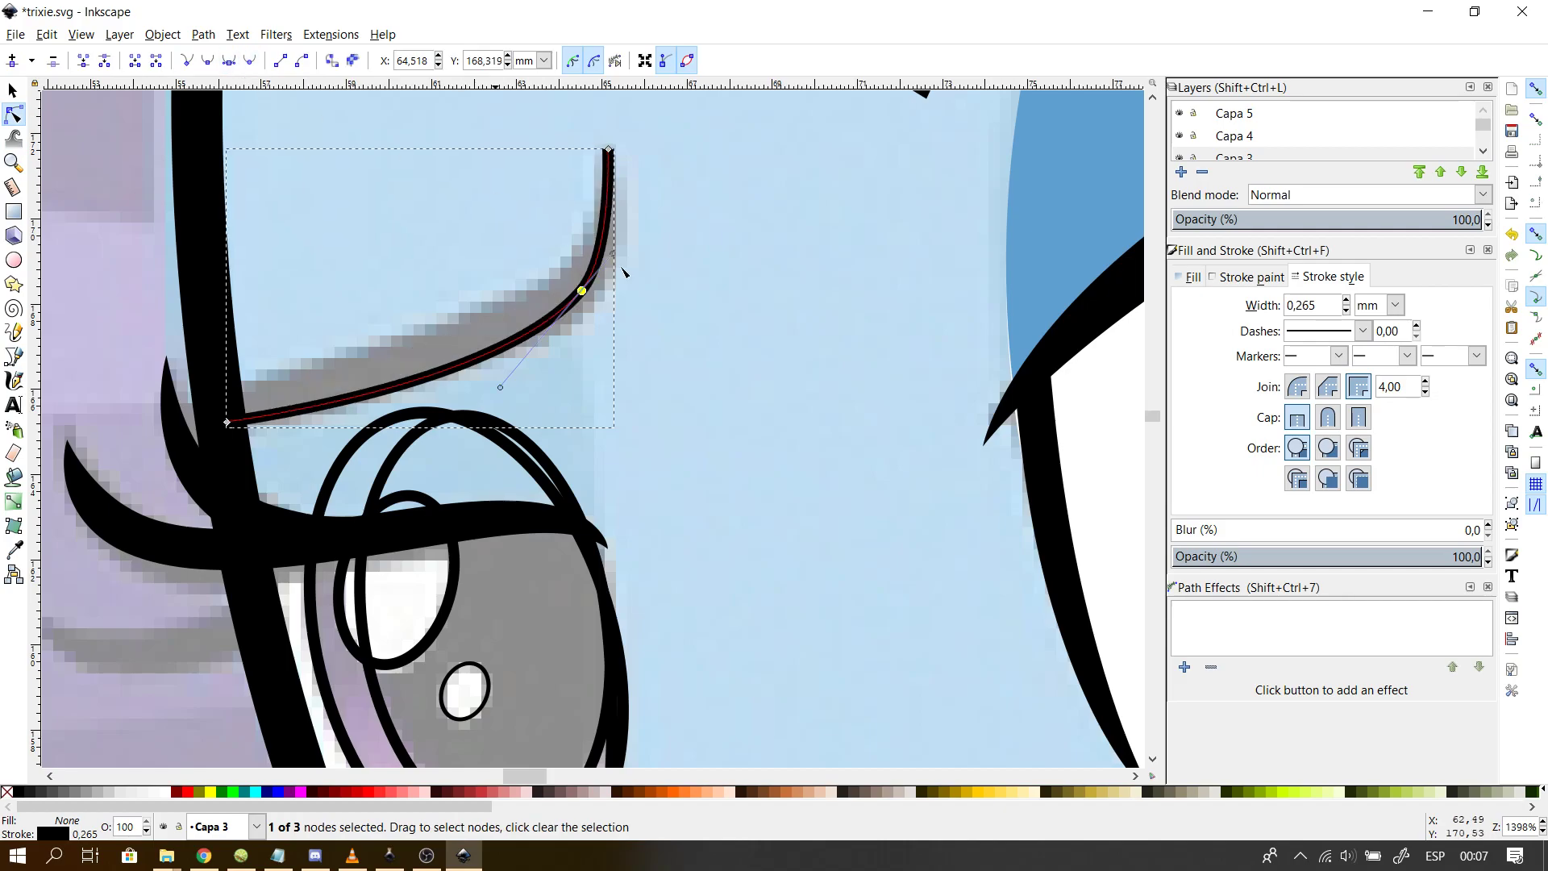
pyautogui.click(507, 355)
pyautogui.moveTo(501, 387); pyautogui.dragTo(525, 340)
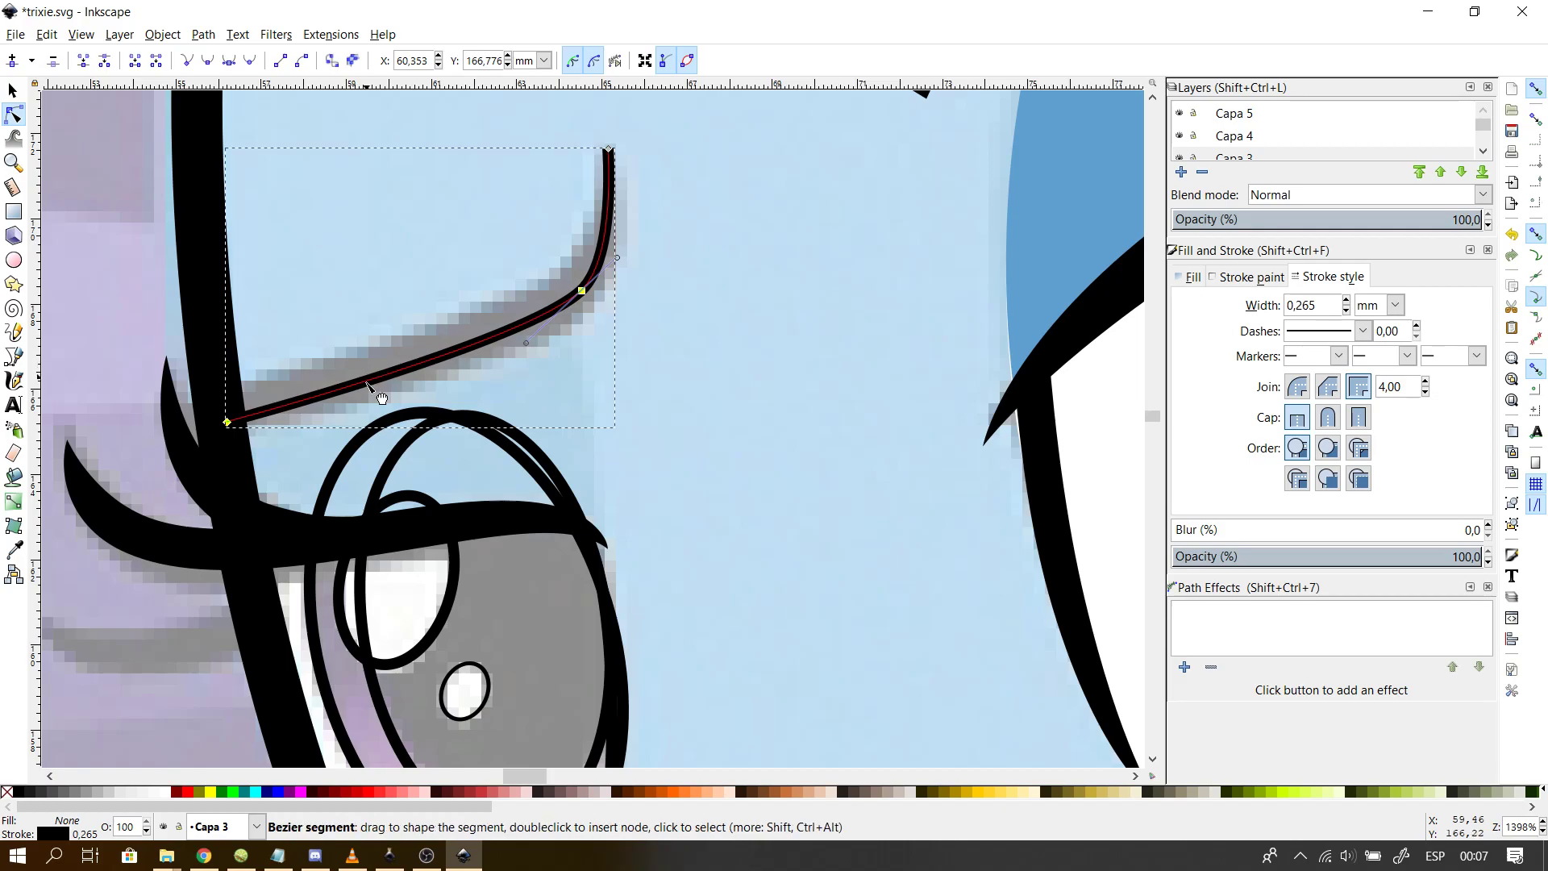
# - Reposition the crease path's two end nodes and bend its segments along the gray reference line
pyautogui.moveTo(260, 421); pyautogui.dragTo(223, 406)
pyautogui.moveTo(370, 384); pyautogui.dragTo(392, 389)
pyautogui.click(14, 115)
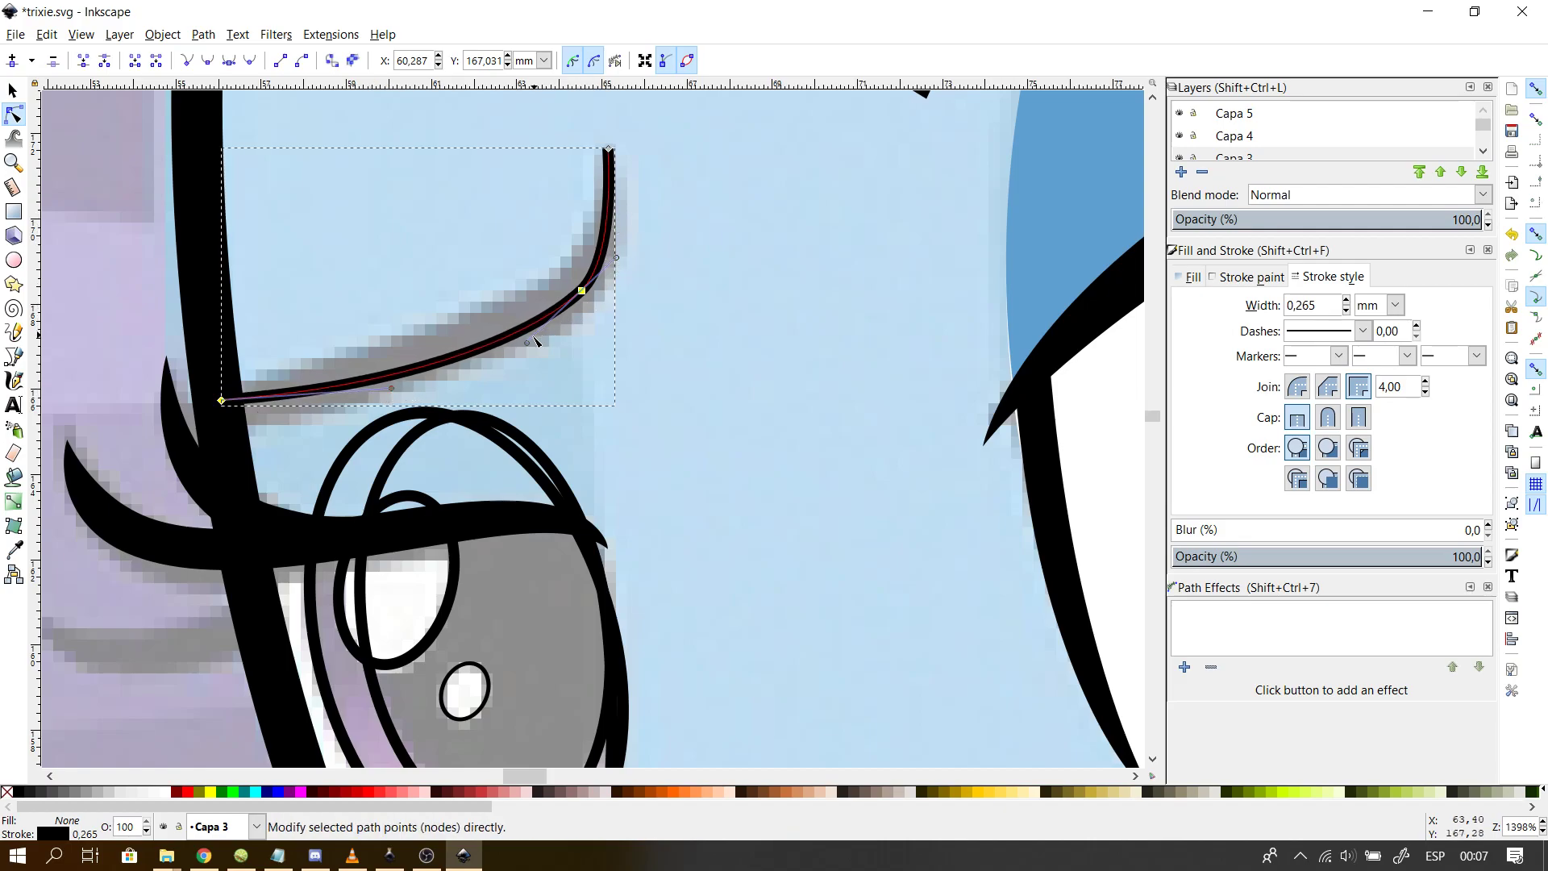
pyautogui.click(524, 337)
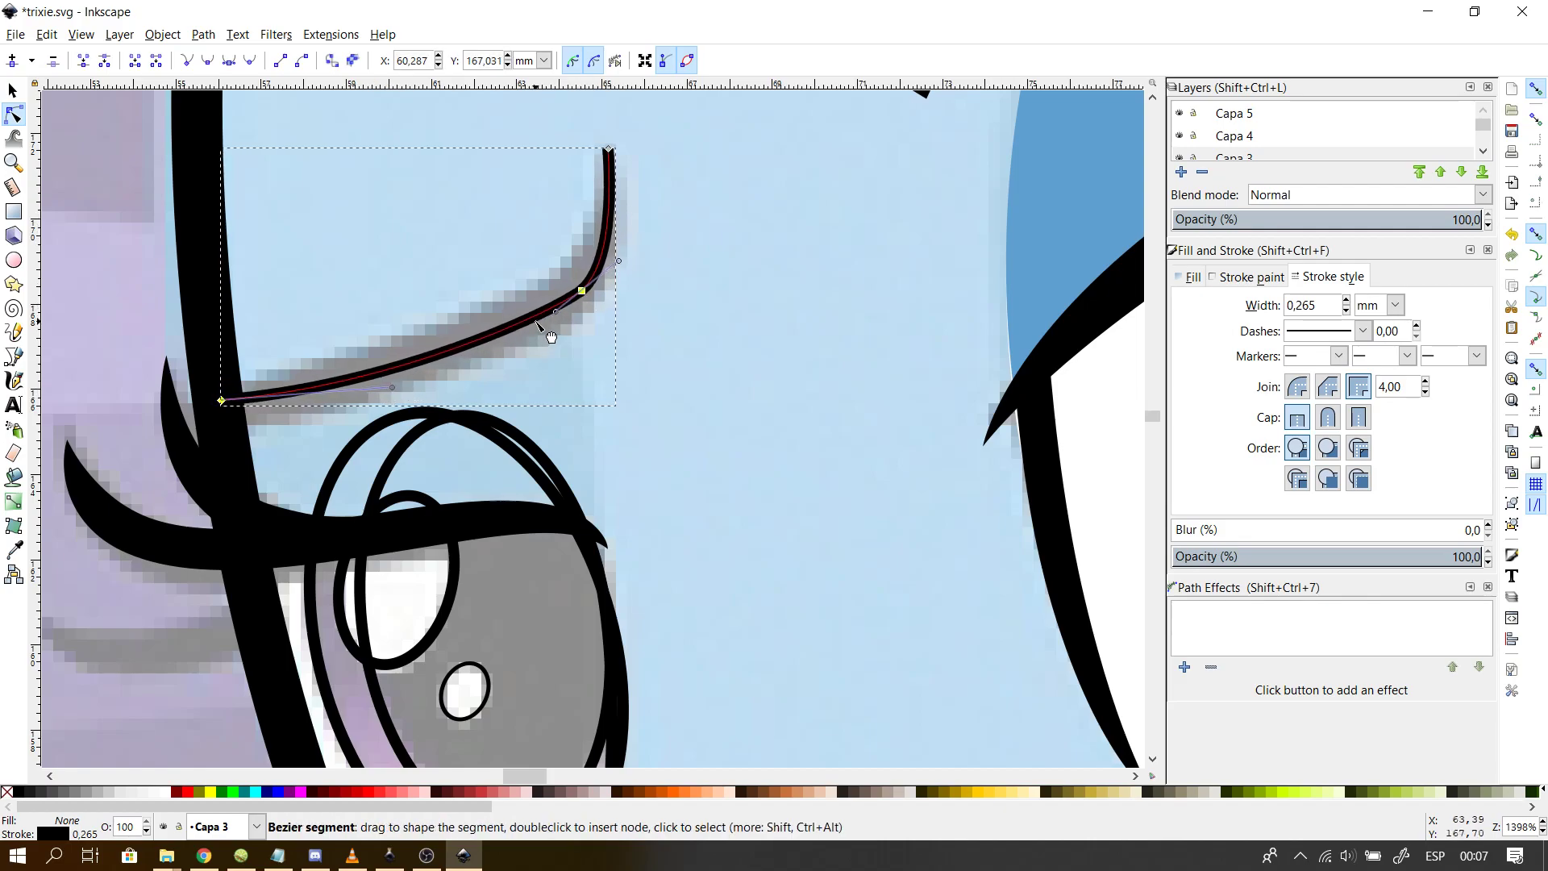
pyautogui.moveTo(391, 388); pyautogui.dragTo(405, 389)
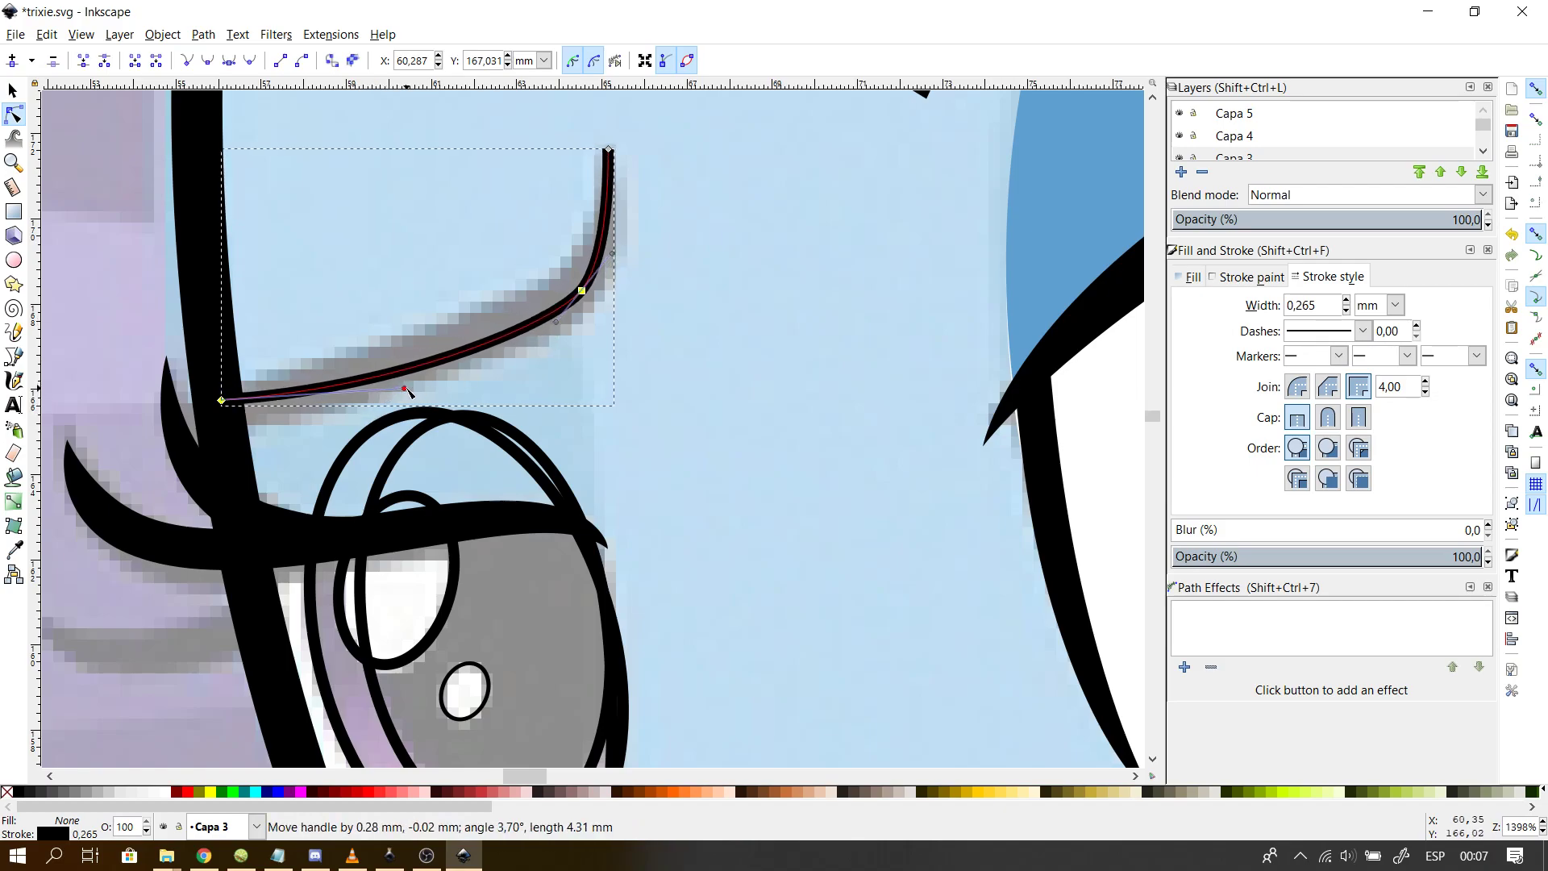
pyautogui.moveTo(608, 149); pyautogui.dragTo(607, 211)
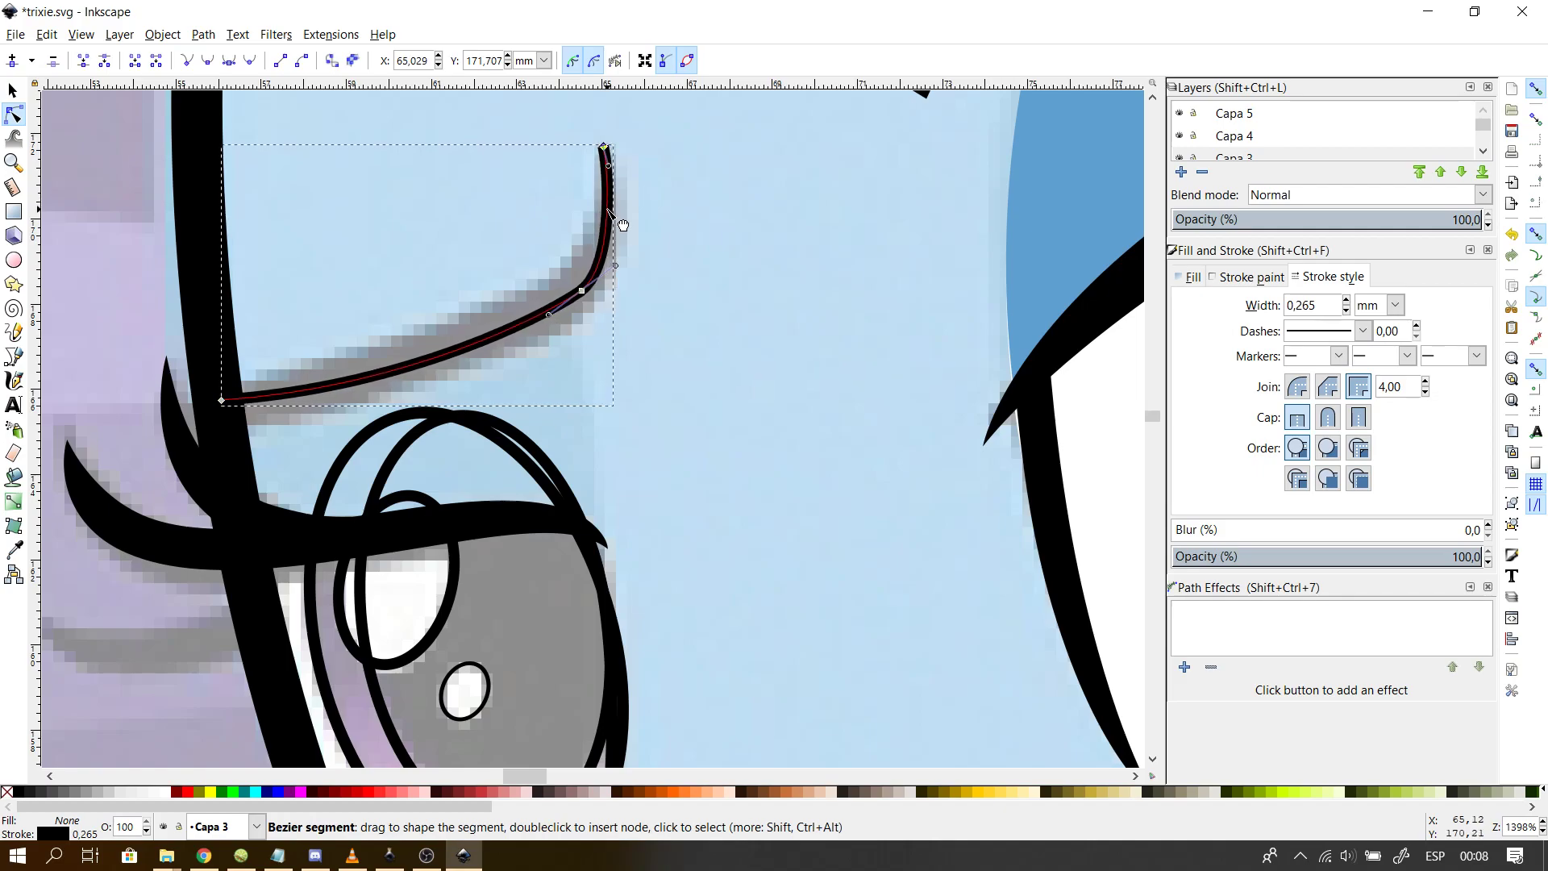
pyautogui.moveTo(610, 183); pyautogui.dragTo(616, 197)
pyautogui.click(659, 442)
pyautogui.click(655, 439)
pyautogui.click(568, 314)
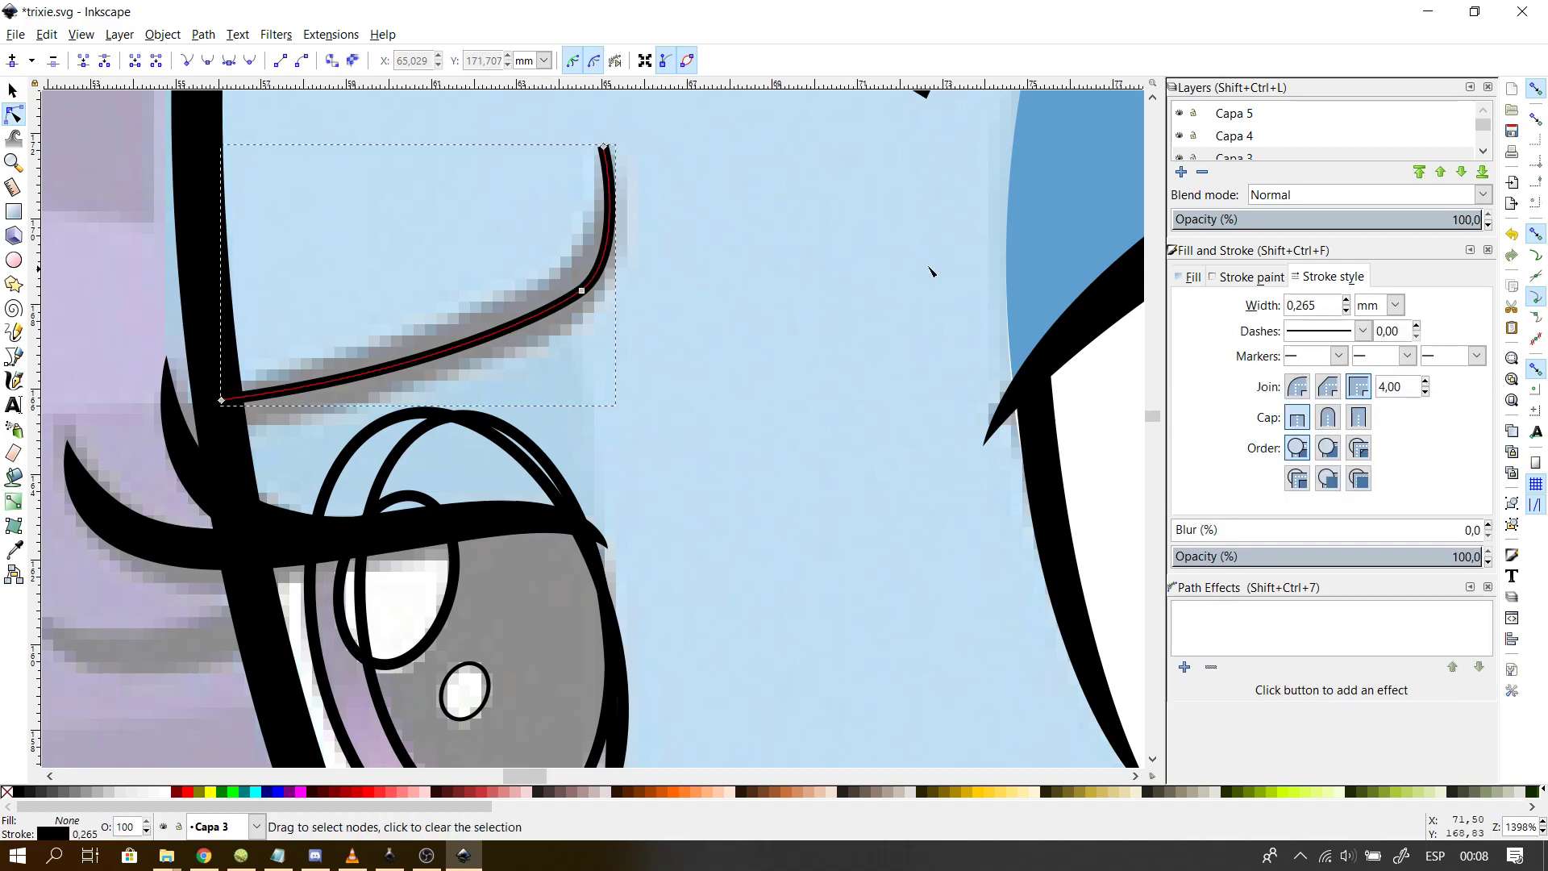
# - Set the crease path's stroke width to 1,165 mm
pyautogui.press('Up')
pyautogui.press('Up')
pyautogui.press('Up')
pyautogui.press('Up')
pyautogui.press('Up')
pyautogui.press('Up')
pyautogui.press('Up')
pyautogui.press('Up')
pyautogui.press('Up')
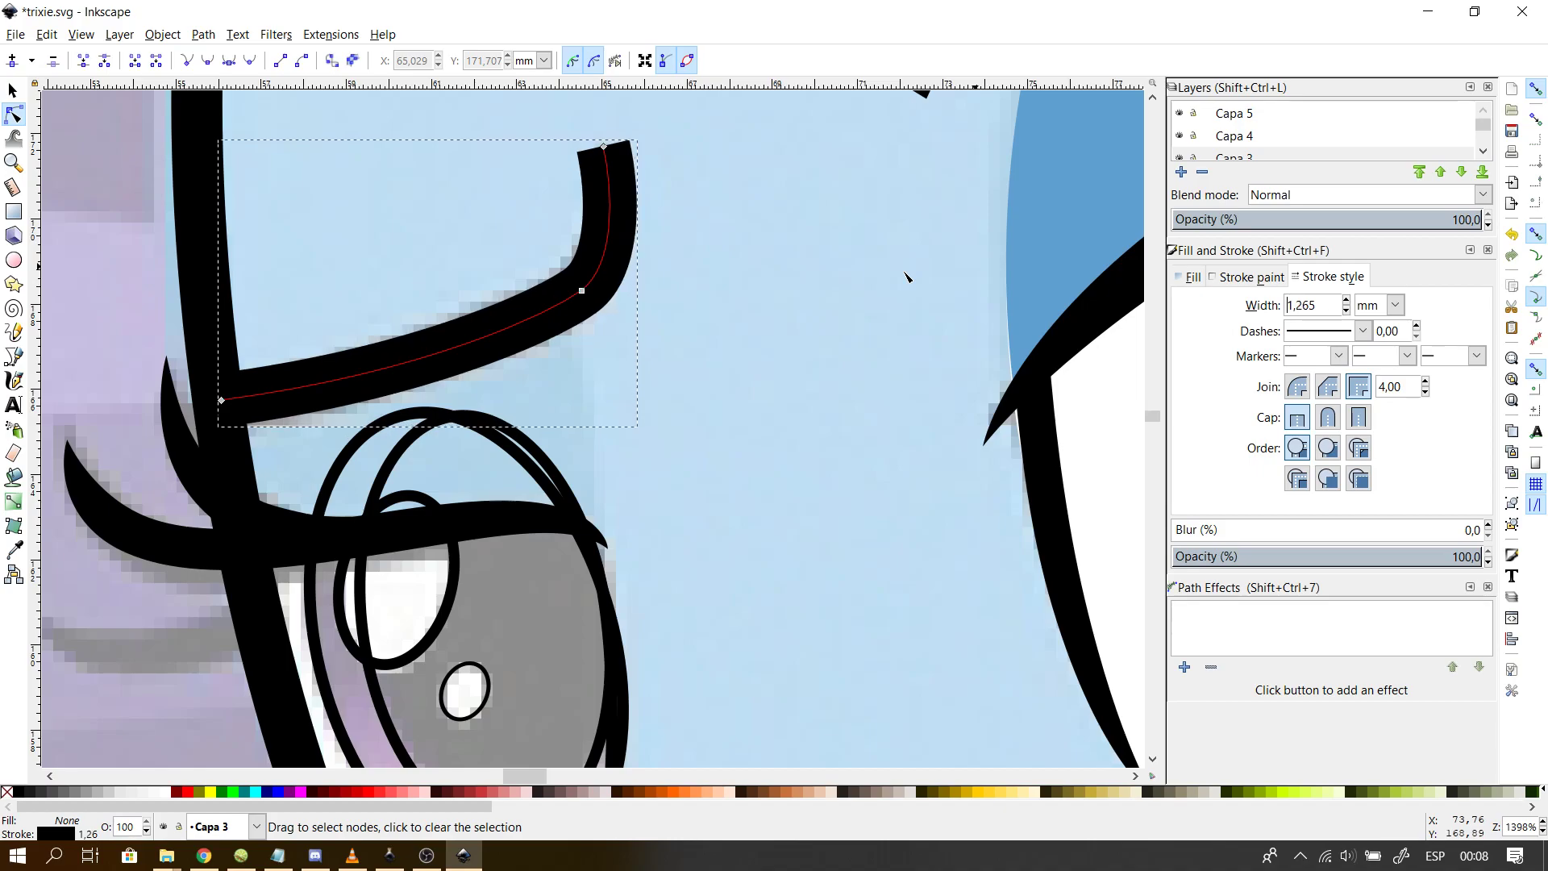
pyautogui.click(603, 268)
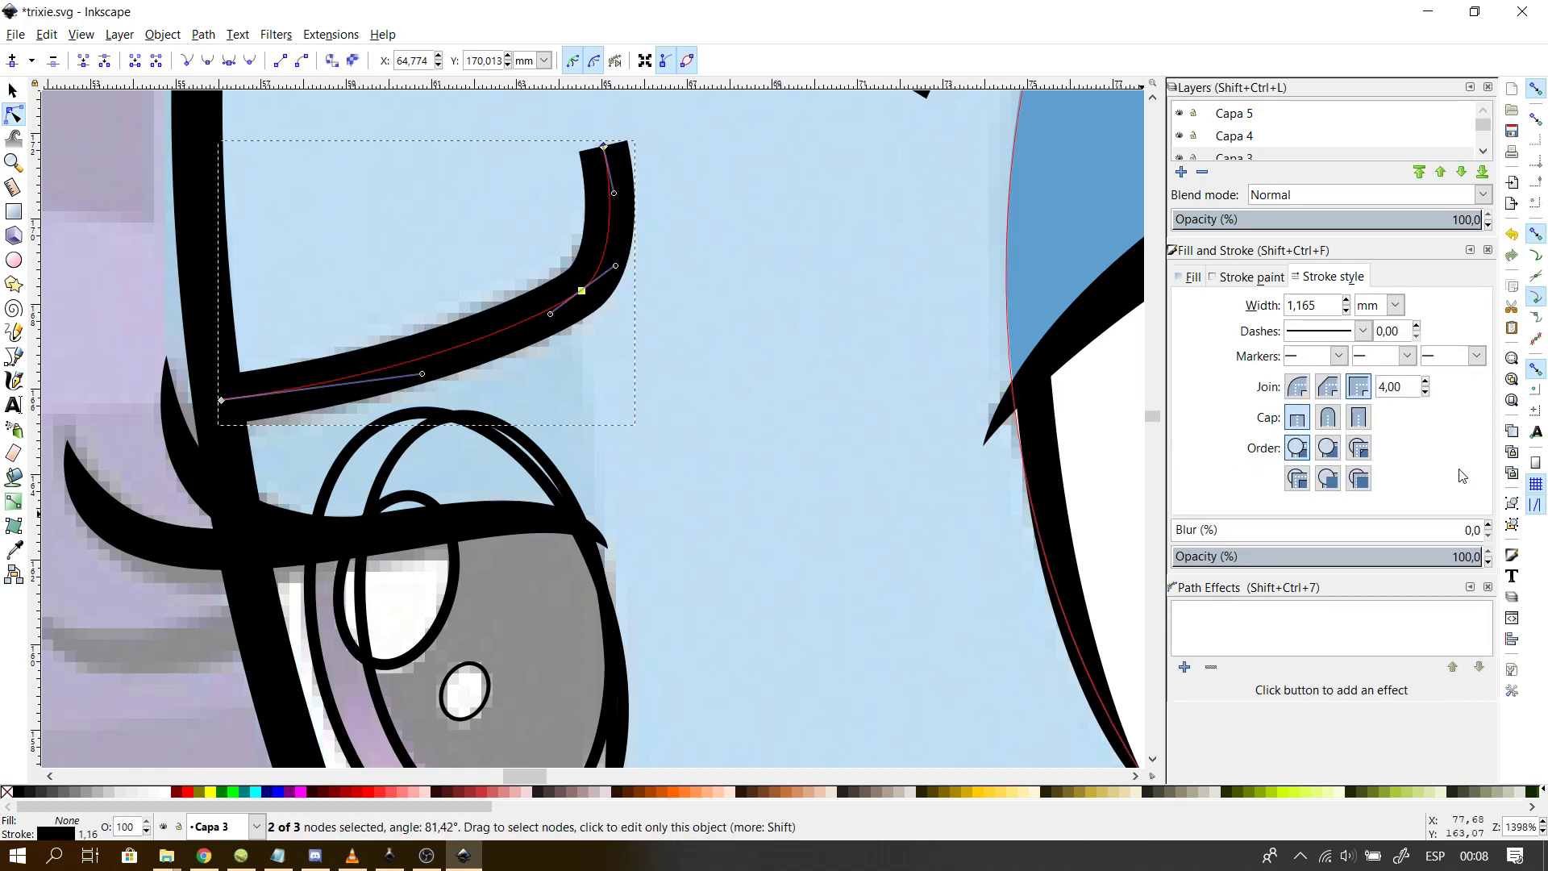
# - Add a Power stroke path effect to the crease with the CubicBezierSmooth interpolator
pyautogui.click(1183, 650)
pyautogui.click(1183, 667)
pyautogui.click(843, 542)
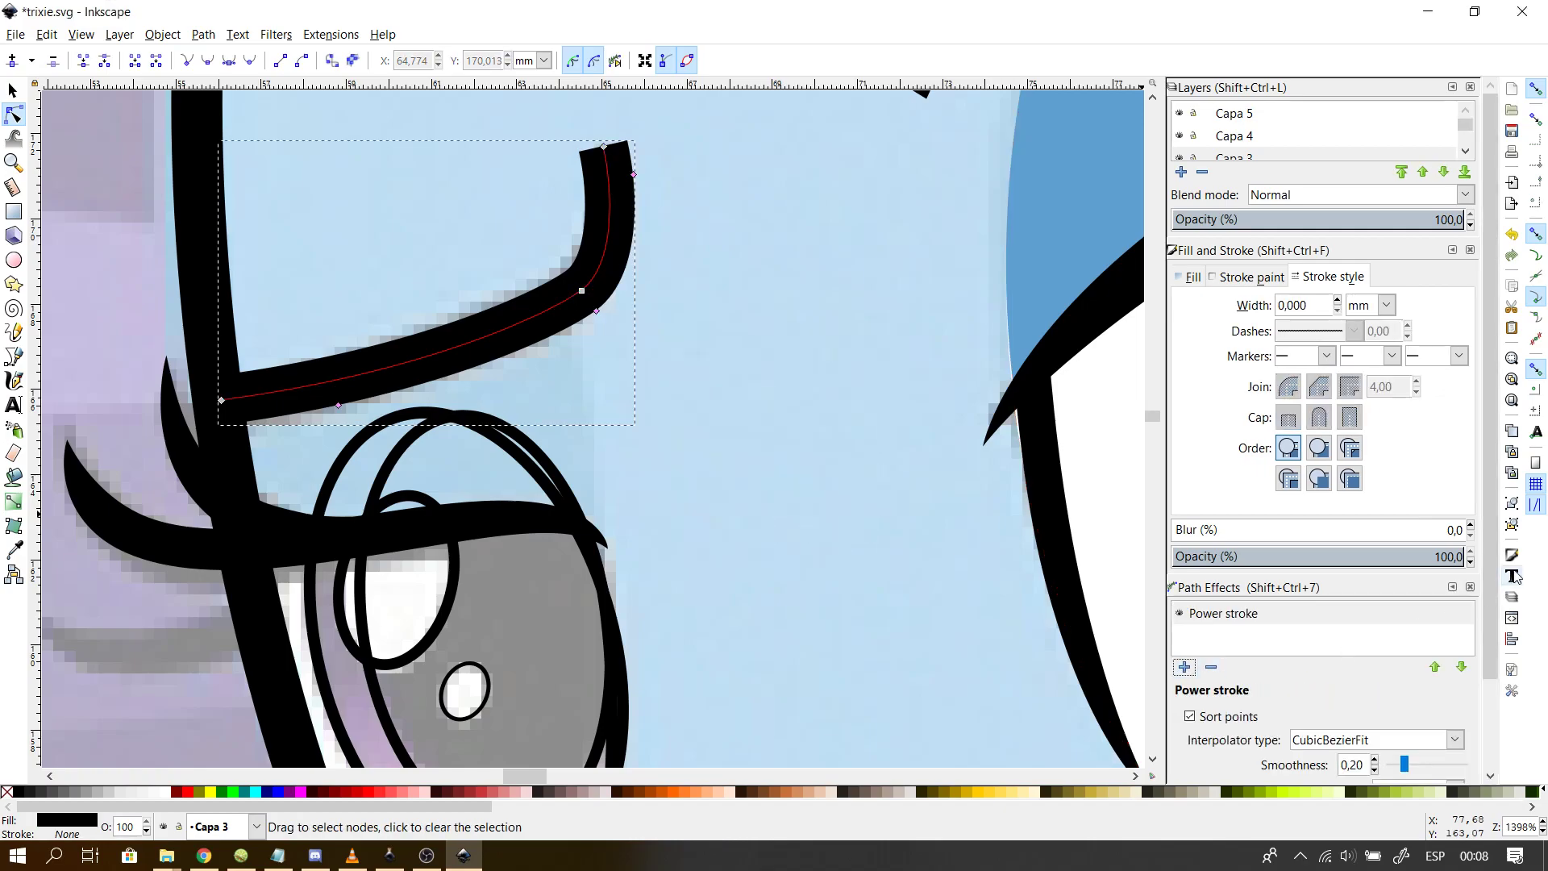
pyautogui.scroll(-3, 1185, 556)
pyautogui.click(1386, 634)
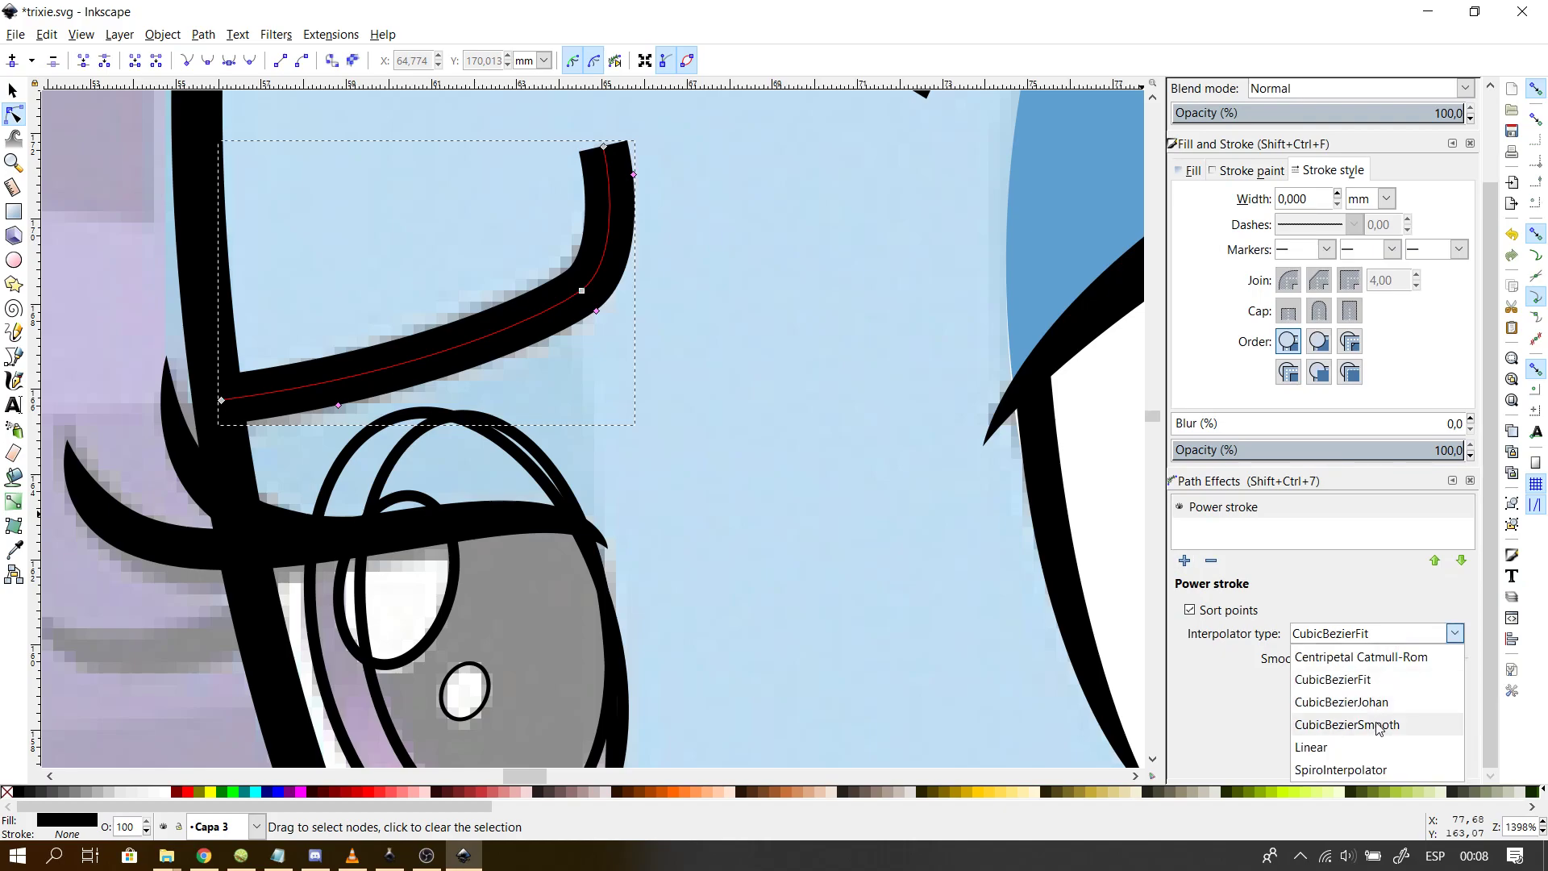
pyautogui.click(1379, 725)
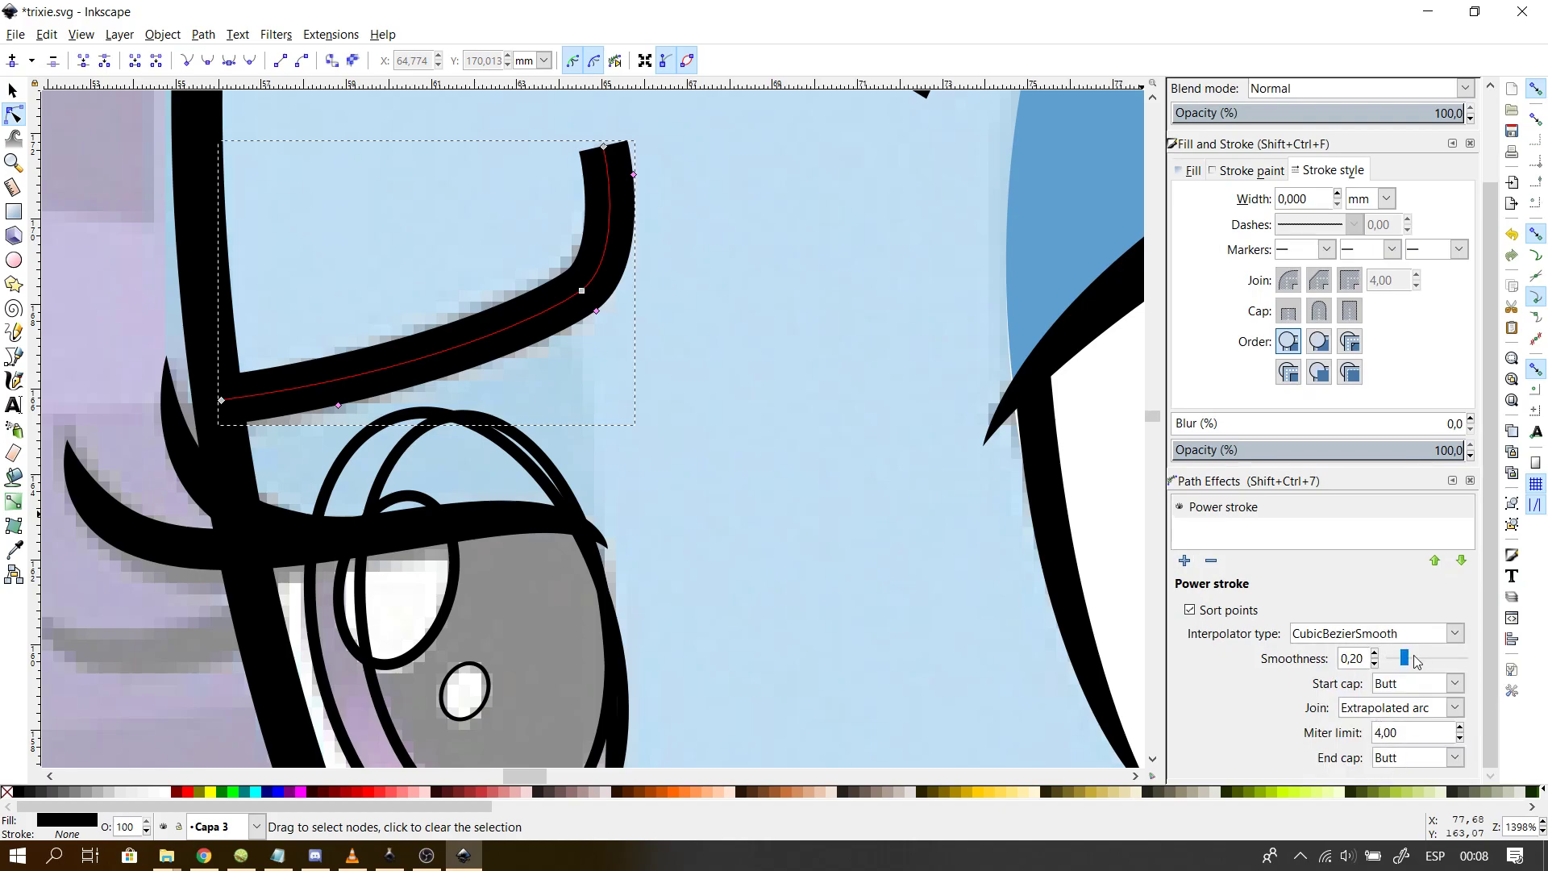
# - Set the Power stroke's start cap to Butt and its end cap to Zero width
pyautogui.click(1417, 682)
pyautogui.click(1403, 806)
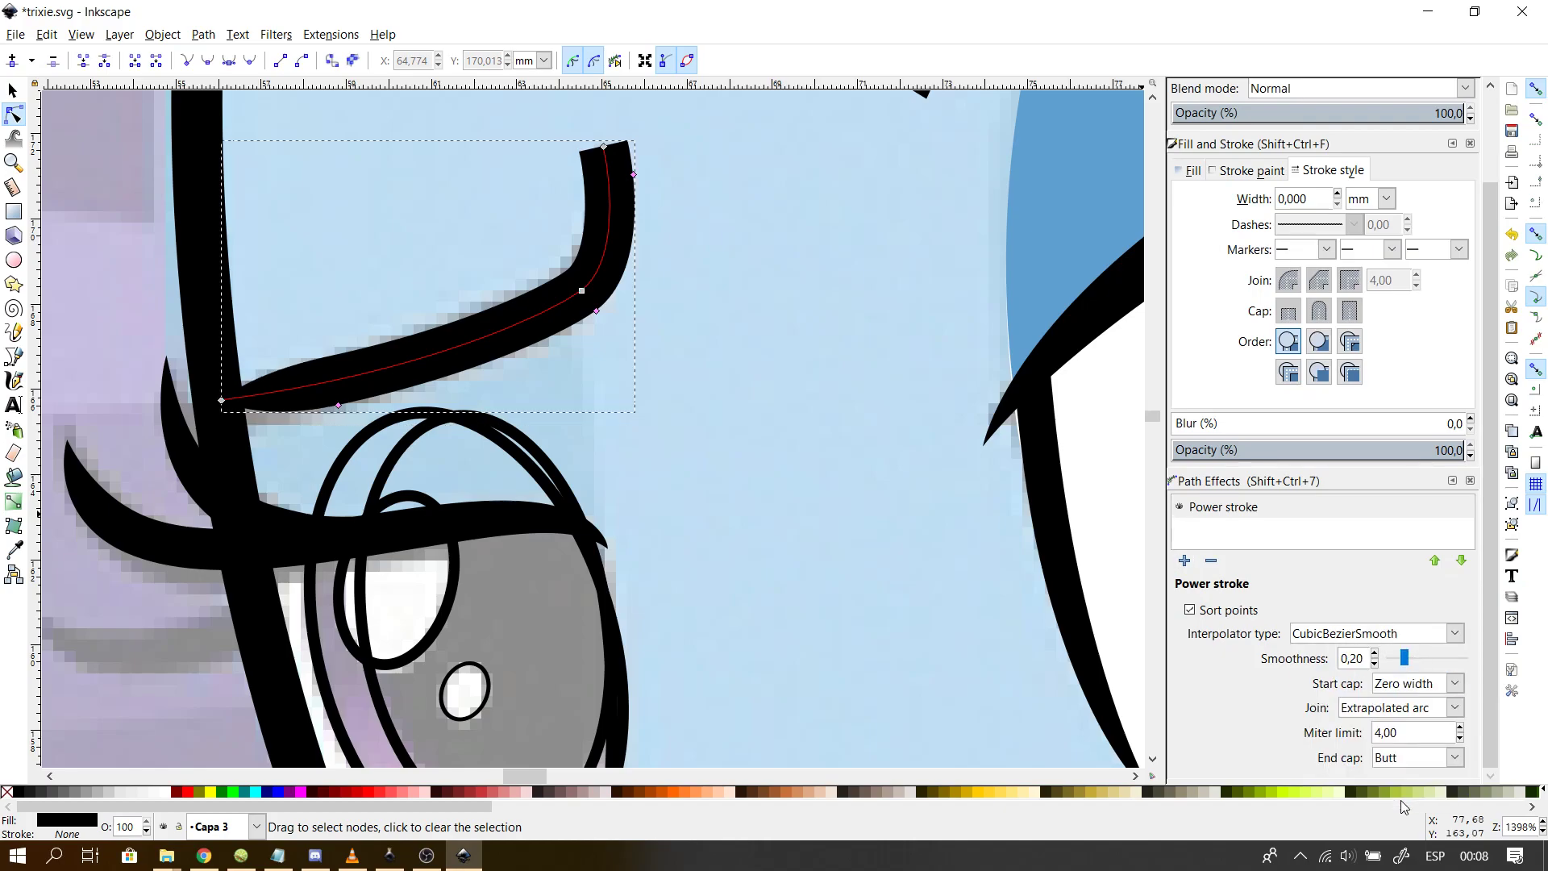
pyautogui.click(1407, 763)
pyautogui.click(1395, 689)
pyautogui.click(1409, 683)
pyautogui.click(1388, 706)
pyautogui.click(839, 525)
# - Move the crease's two upper stroke width control points beside the one near its hair end, so the stroke tapers toward the upper tip
pyautogui.click(605, 151)
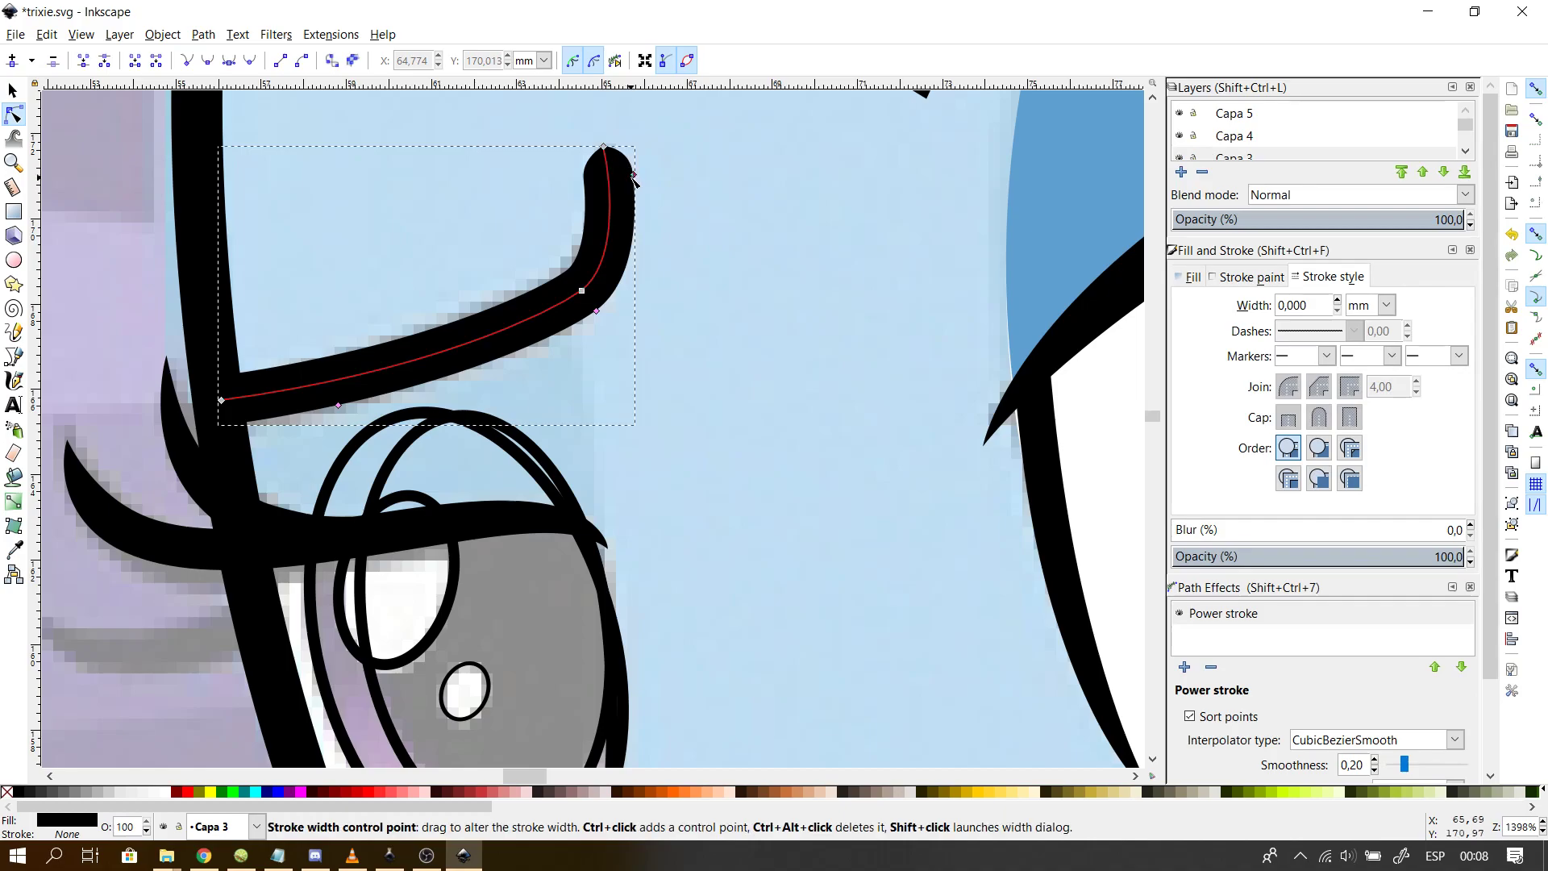
pyautogui.moveTo(611, 166)
pyautogui.mouseDown()
pyautogui.moveTo(471, 359)
pyautogui.moveTo(370, 401)
pyautogui.mouseUp()
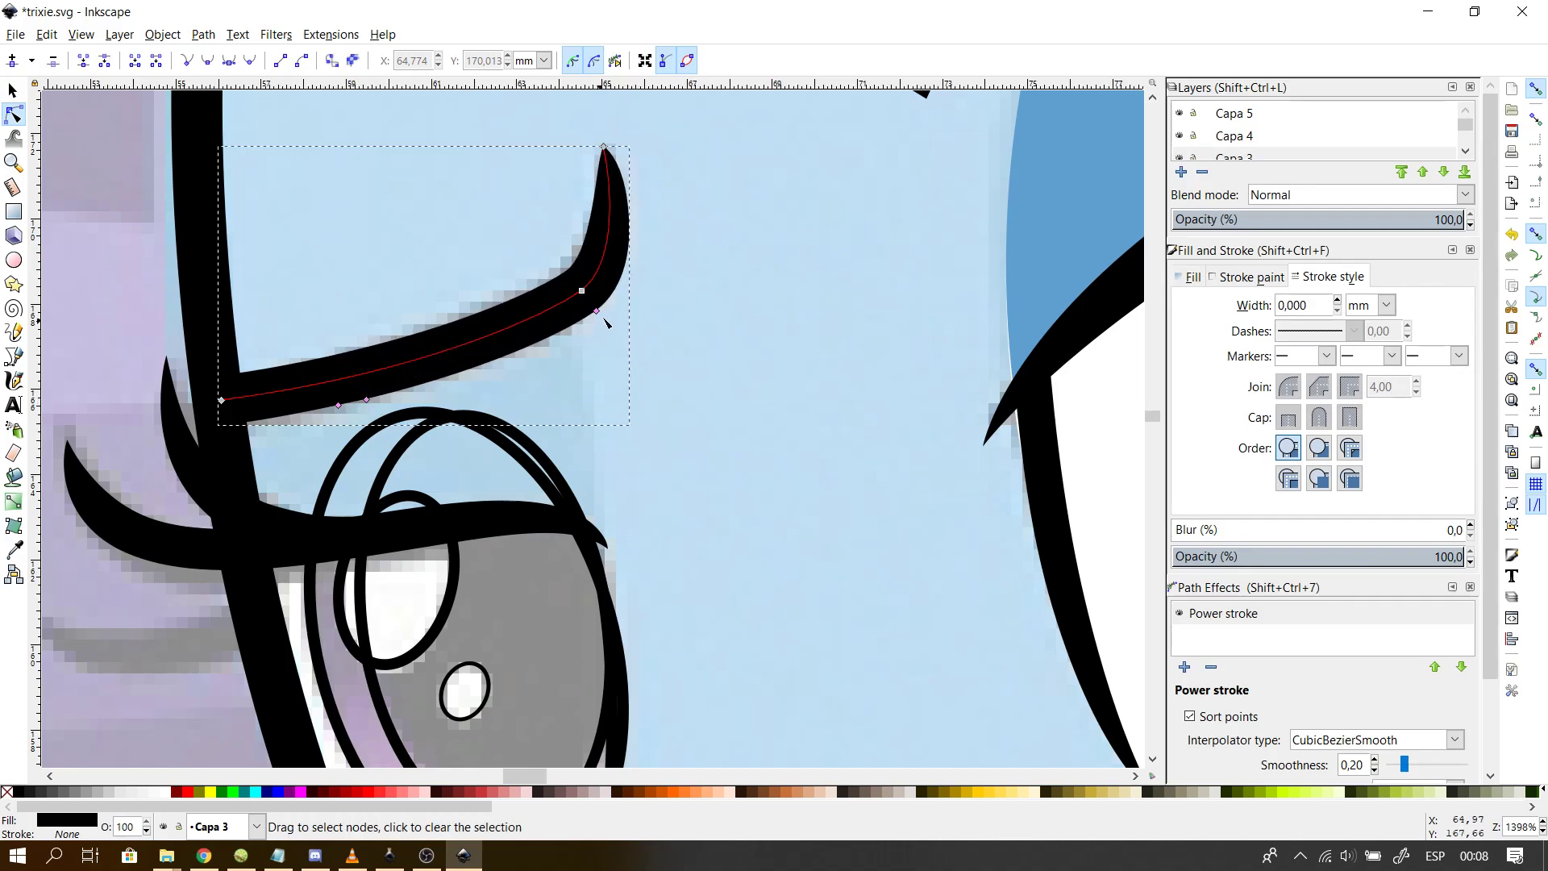
pyautogui.moveTo(596, 310)
pyautogui.mouseDown()
pyautogui.moveTo(374, 402)
pyautogui.moveTo(384, 392)
pyautogui.mouseUp()
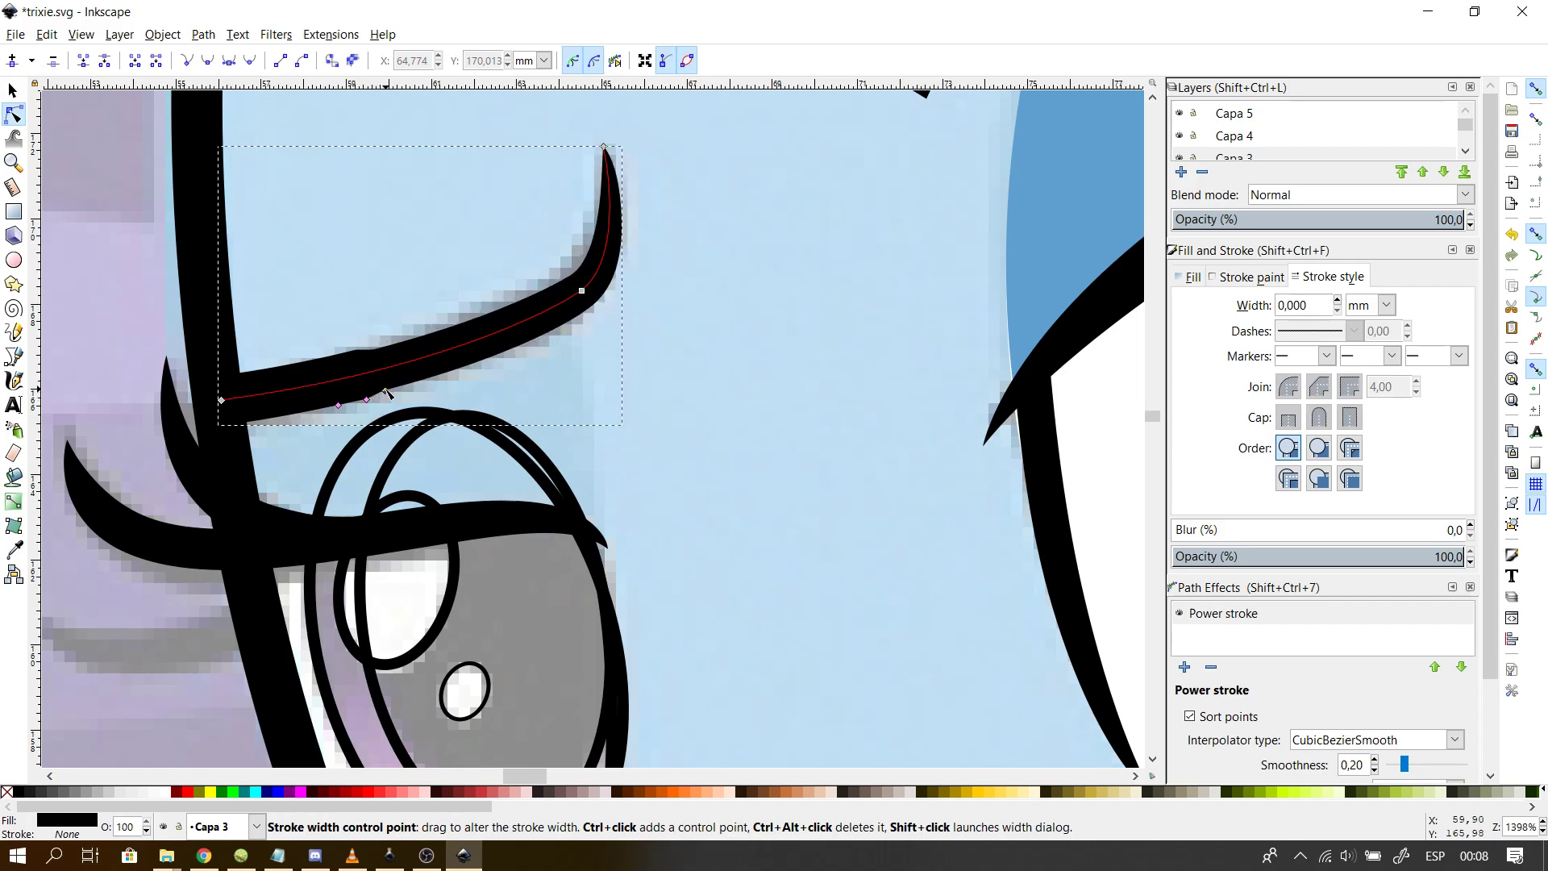
# - Set the width of the crease's stroke width control points to 0,9914 and deselect the path
pyautogui.keyDown('shift'); pyautogui.click(385, 393); pyautogui.keyUp('shift')
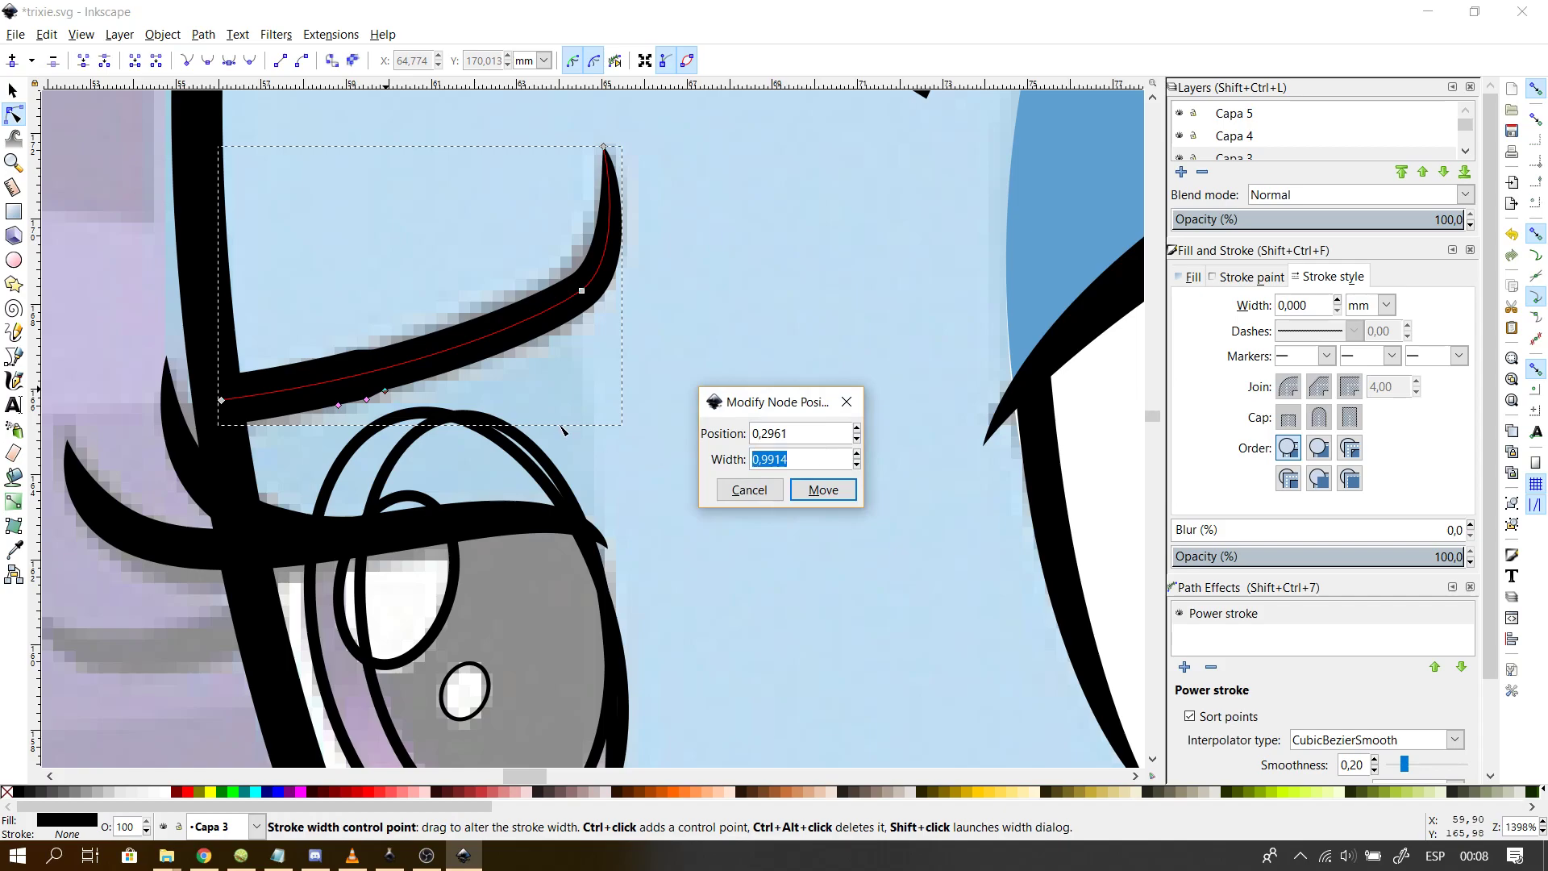
pyautogui.click(823, 489)
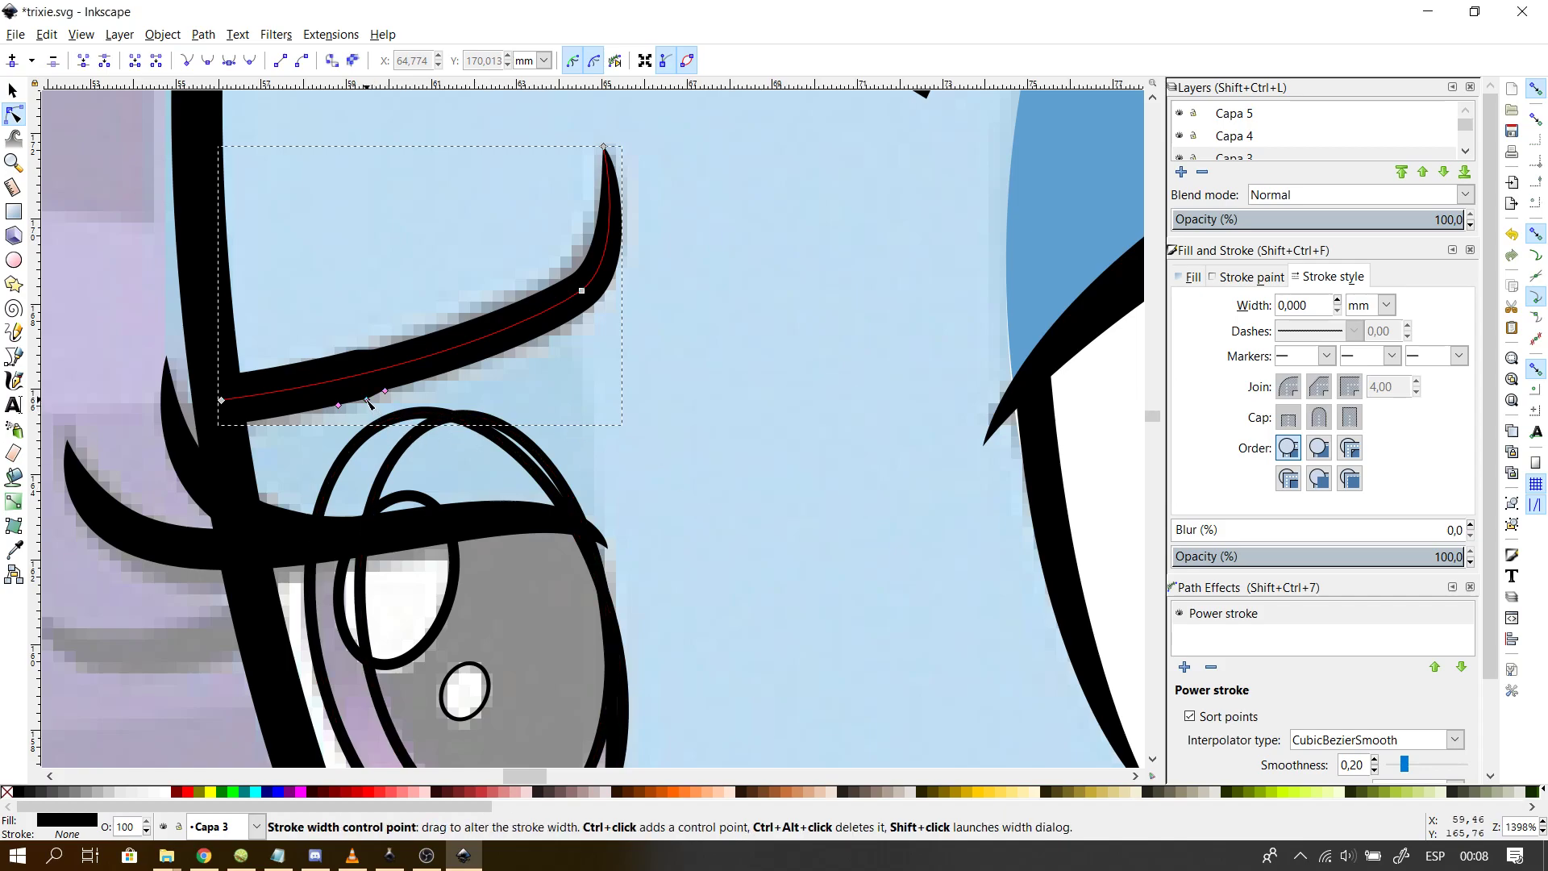
pyautogui.keyDown('shift'); pyautogui.click(369, 403); pyautogui.keyUp('shift')
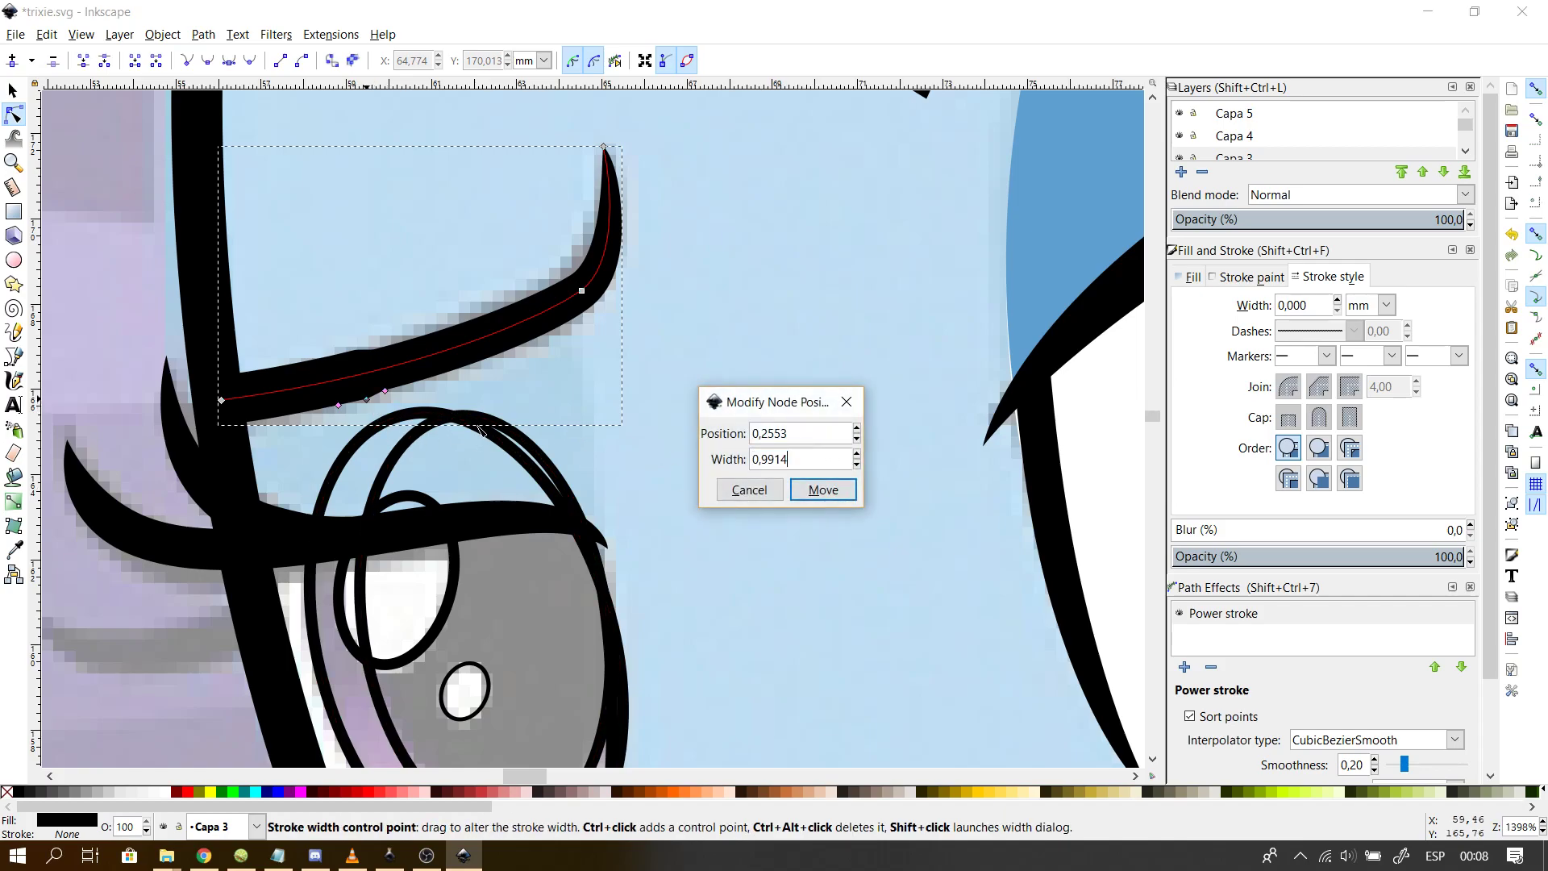
pyautogui.write('0,9914')
pyautogui.press('Return')
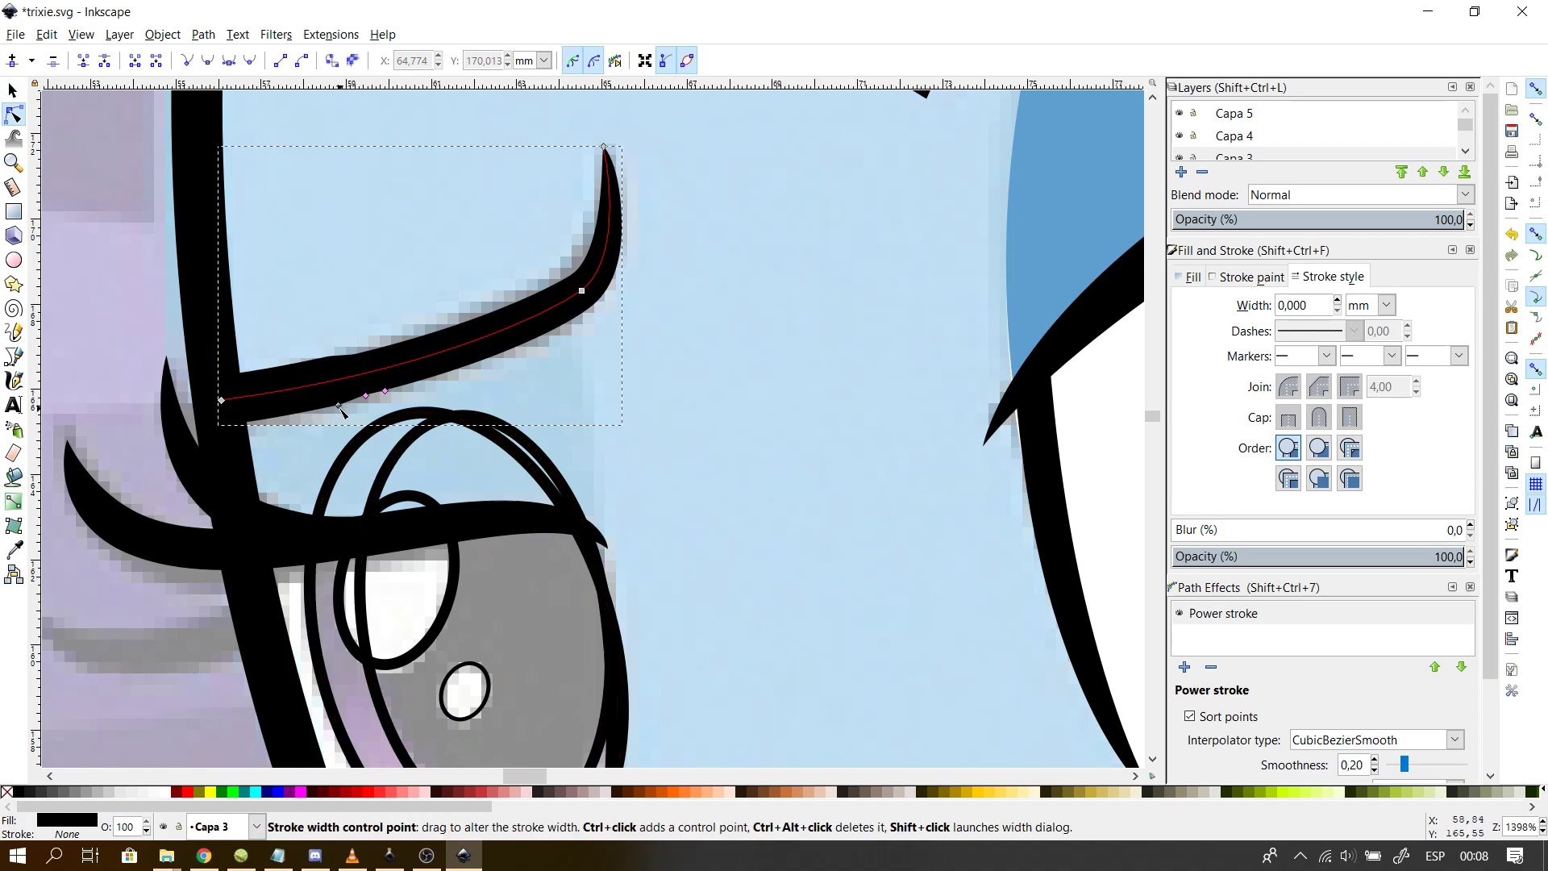
pyautogui.keyDown('shift'); pyautogui.click(339, 406); pyautogui.keyUp('shift')
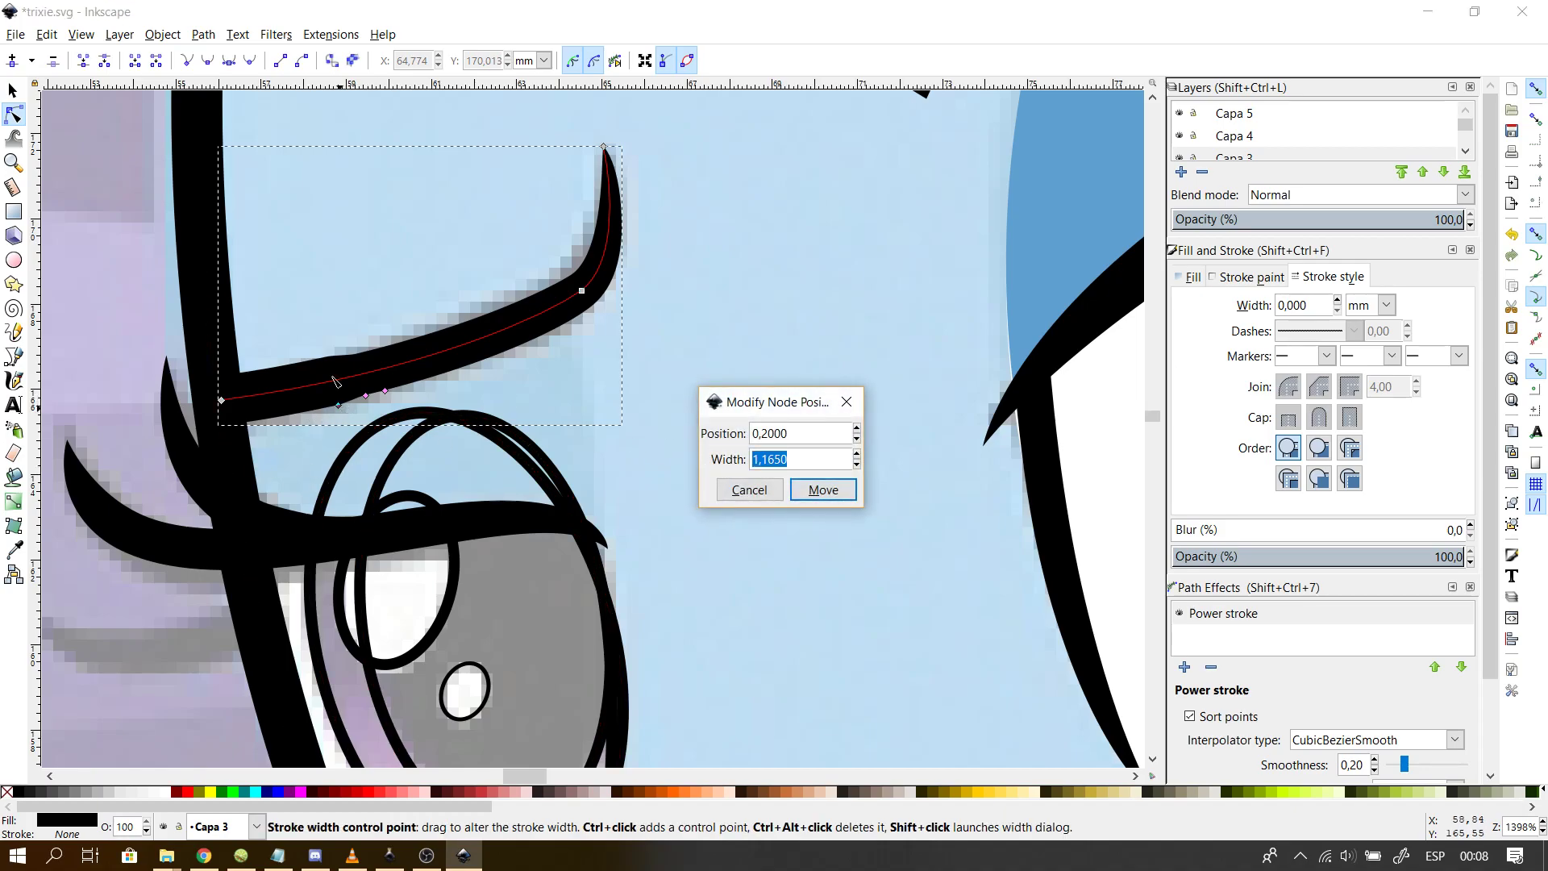
pyautogui.write('0,9914')
pyautogui.press('Return')
pyautogui.click(780, 460)
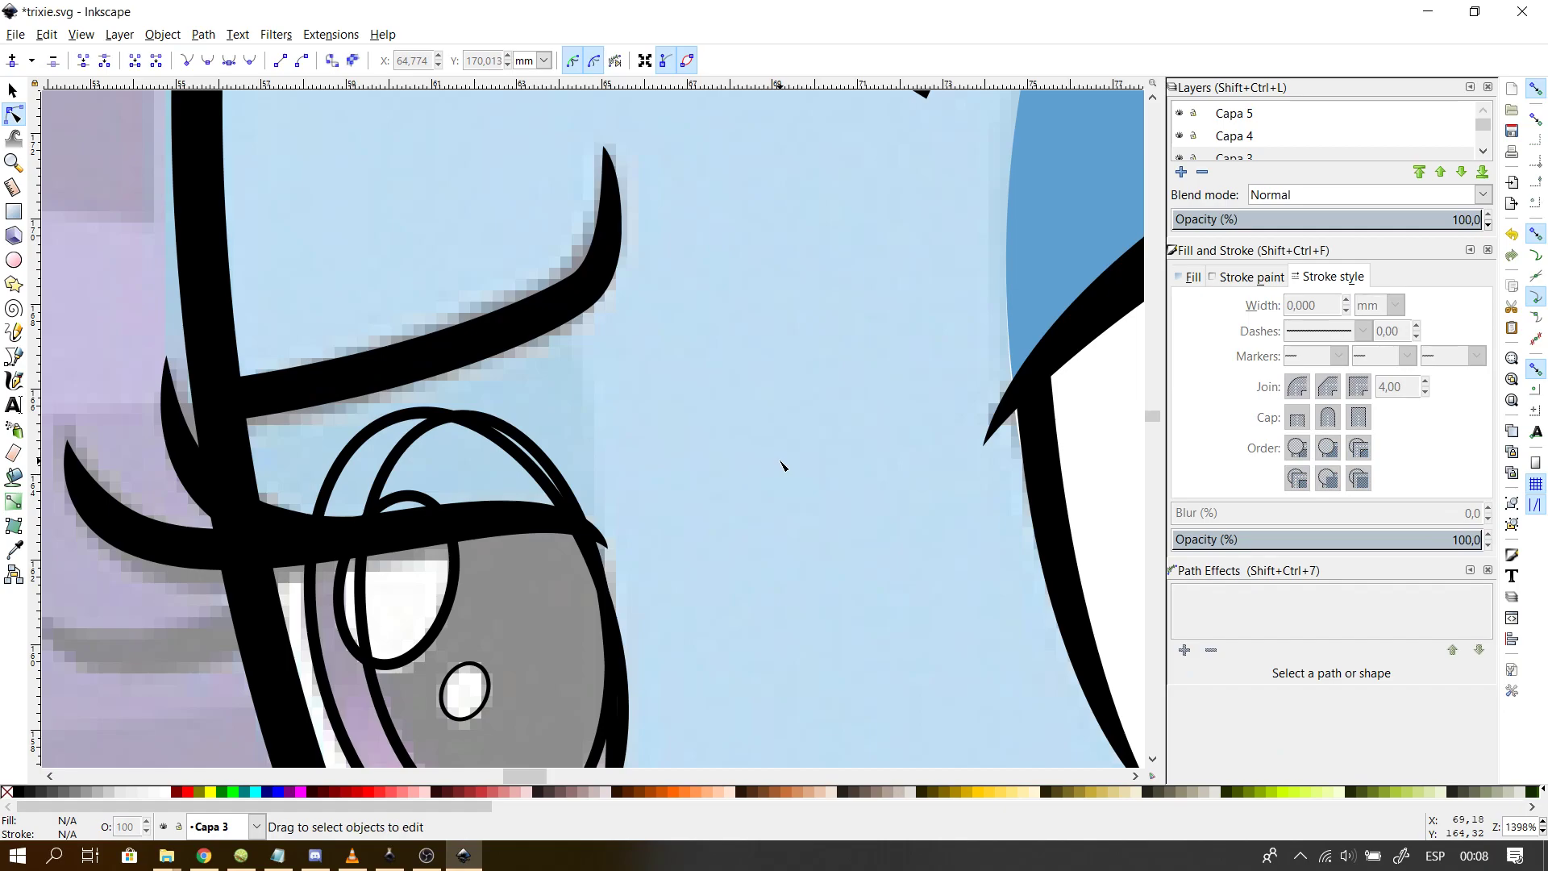
# - Refine the crease by adjusting the curvature of its path segments on both sides of the middle node
pyautogui.scroll(-1, 780, 465)
pyautogui.scroll(-1, 780, 465)
pyautogui.click(674, 378)
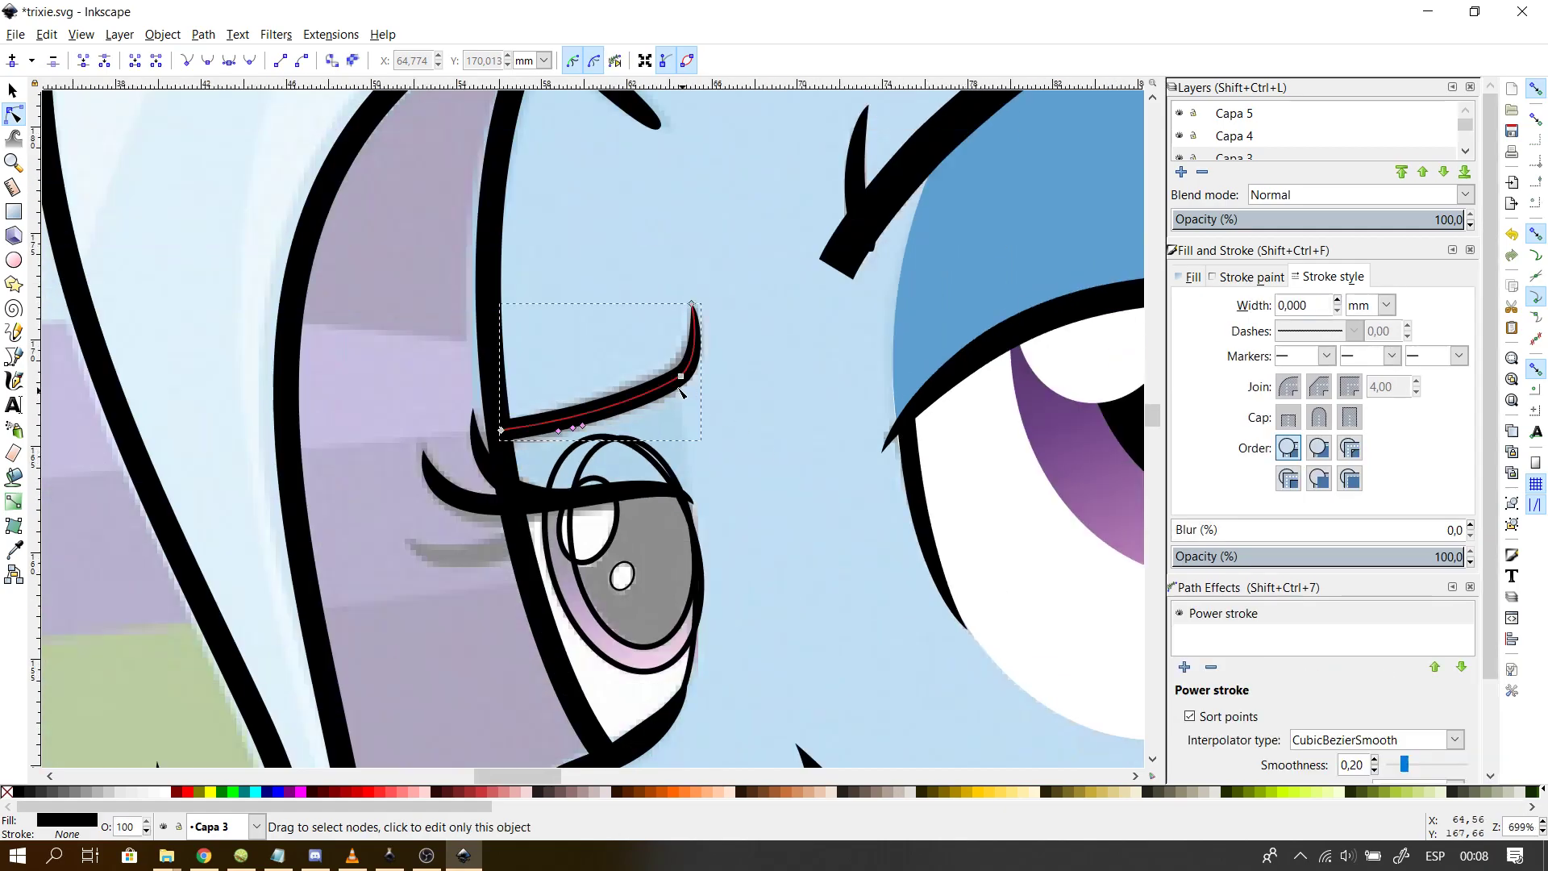
pyautogui.scroll(2, 691, 425)
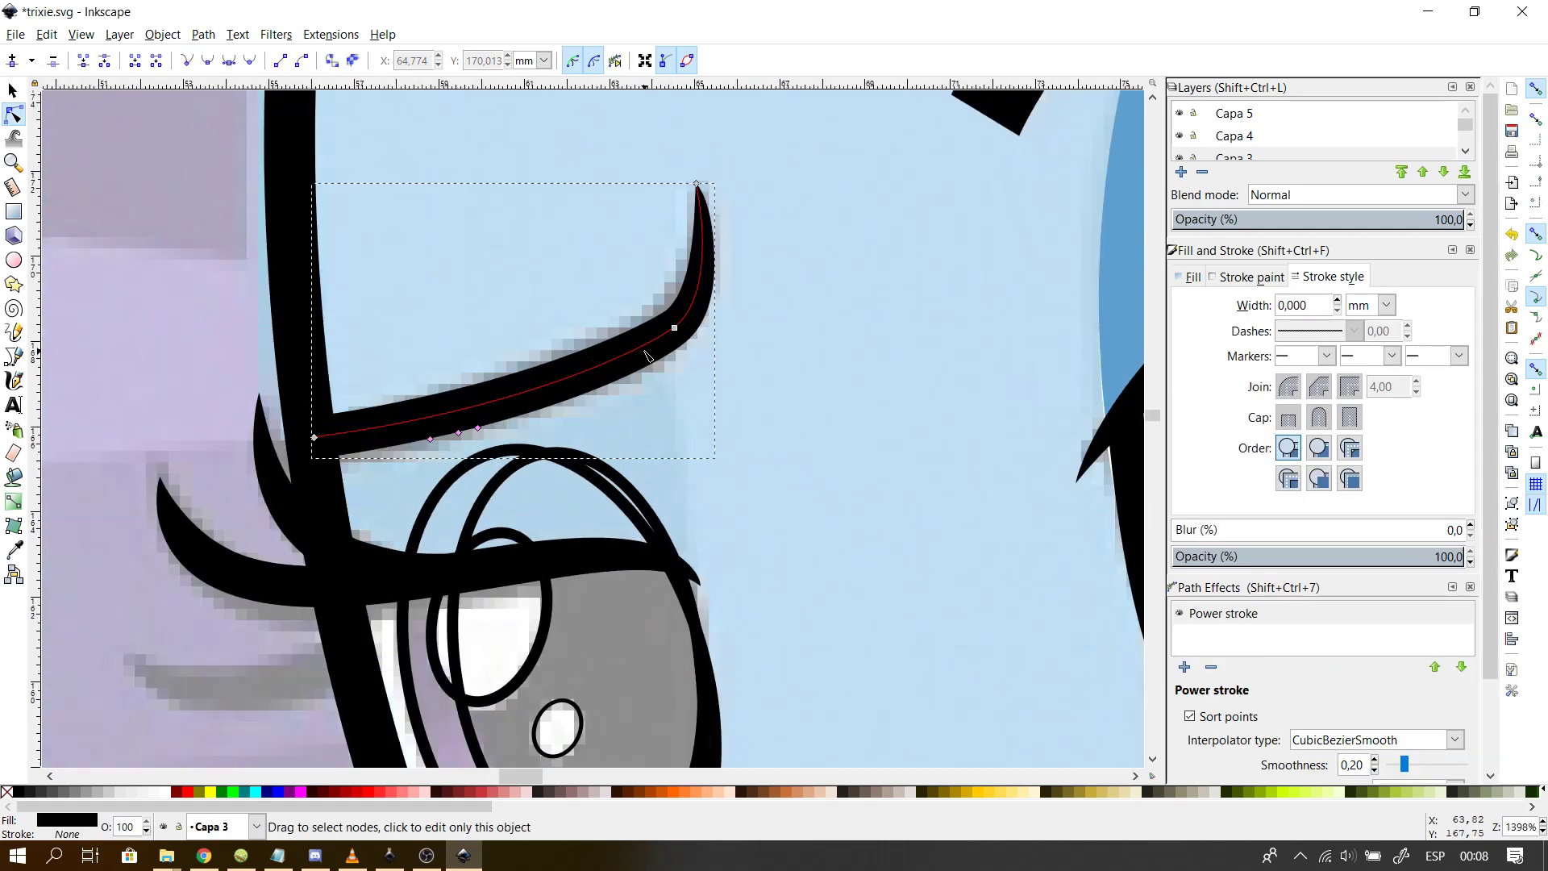
pyautogui.click(652, 356)
pyautogui.moveTo(644, 353); pyautogui.dragTo(612, 373)
pyautogui.moveTo(710, 306); pyautogui.dragTo(713, 295)
pyautogui.click(676, 455)
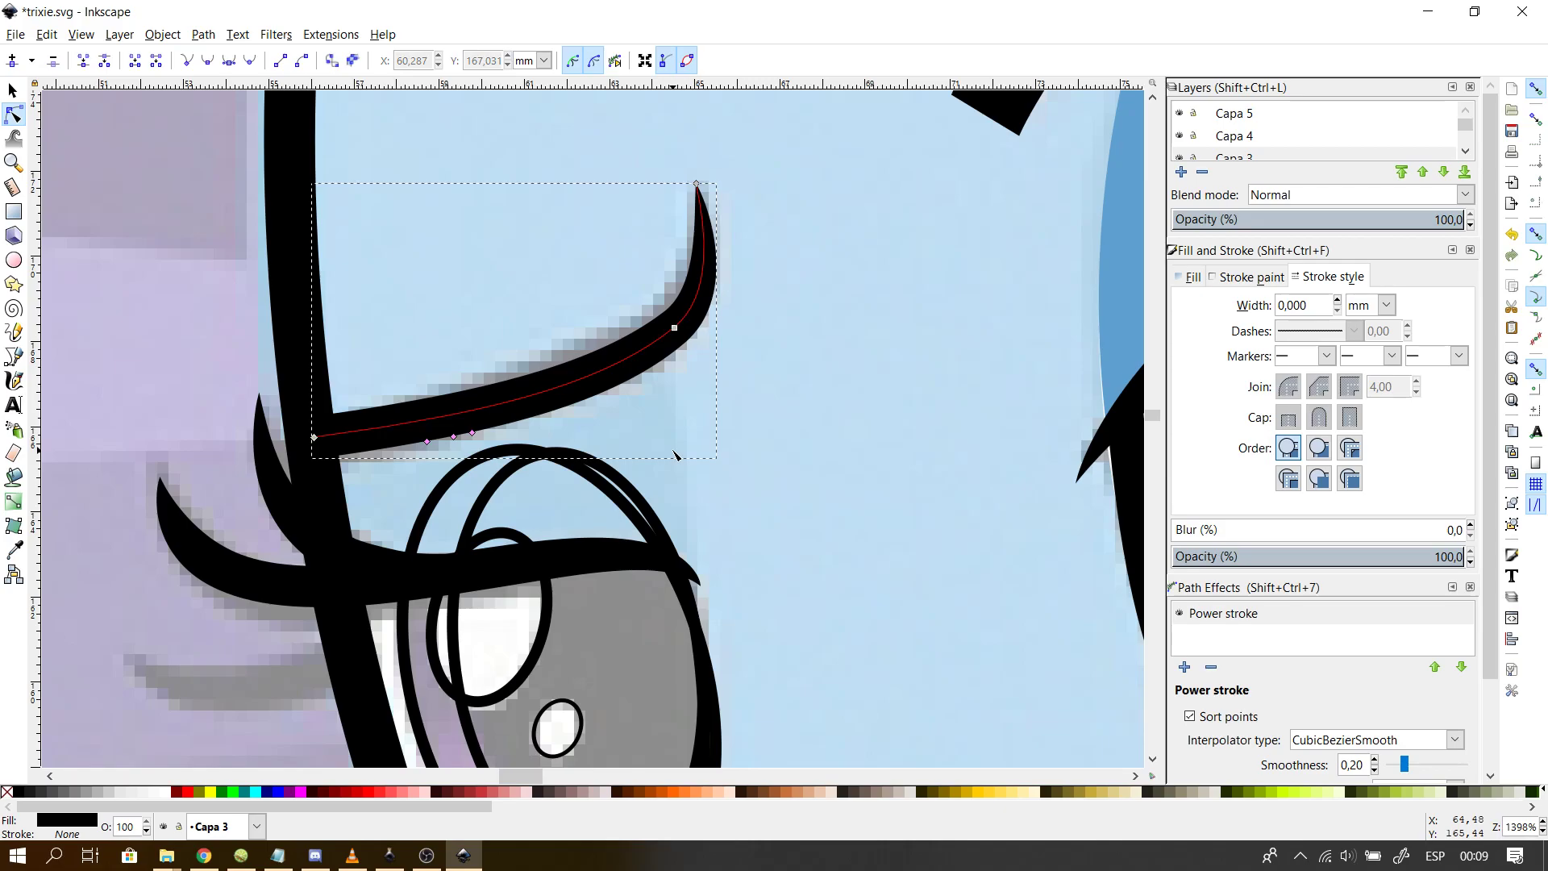
# - Examine the refined crease and the far eye's shapes alongside the finished near eye
pyautogui.scroll(-2, 720, 457)
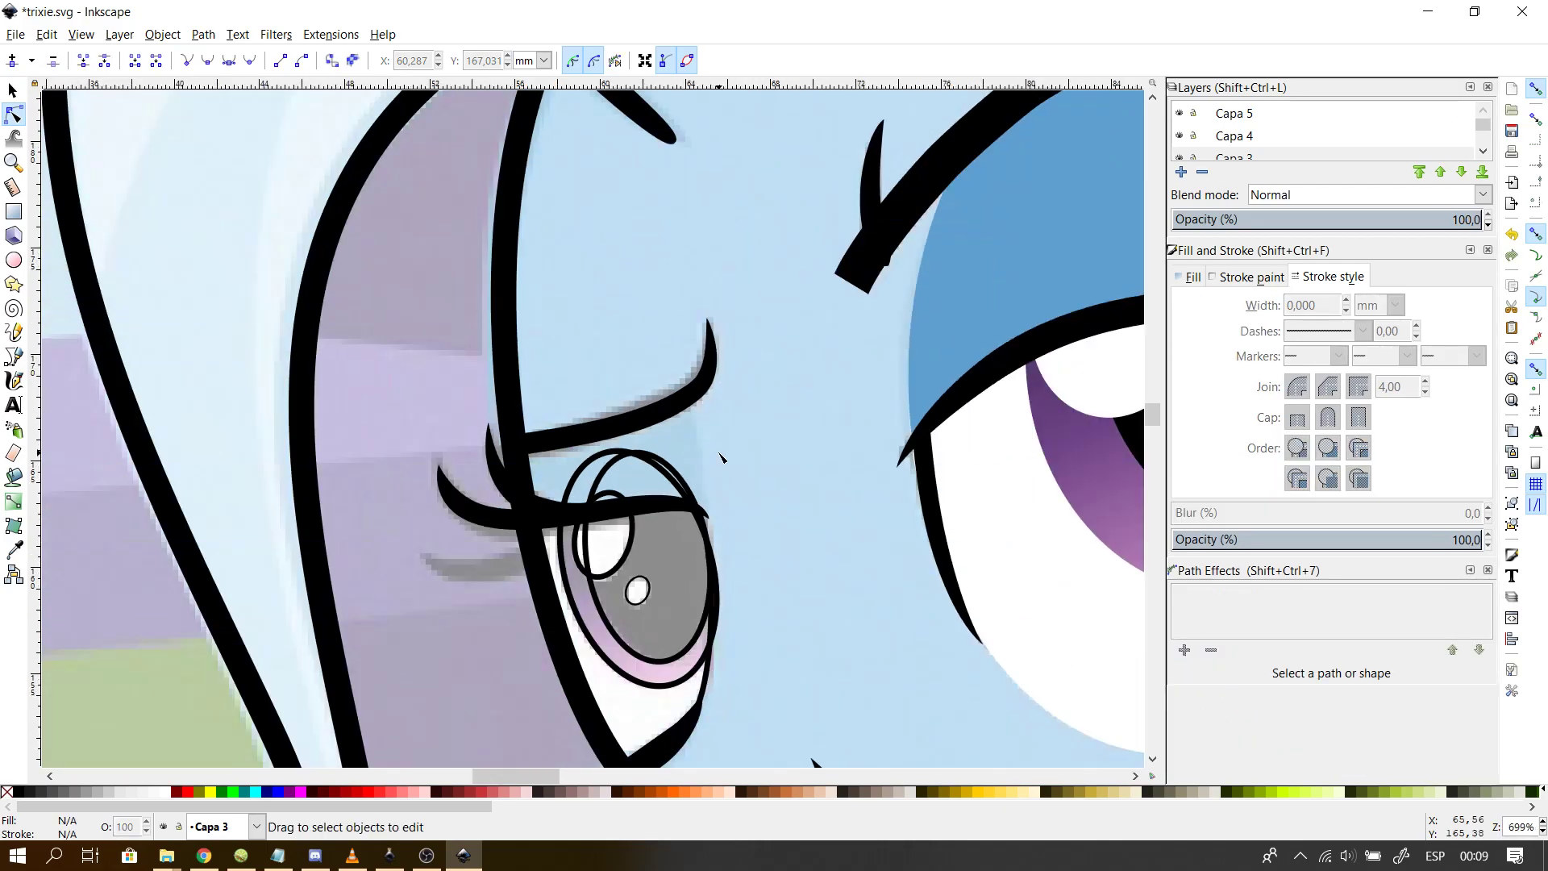
pyautogui.scroll(-2, 720, 457)
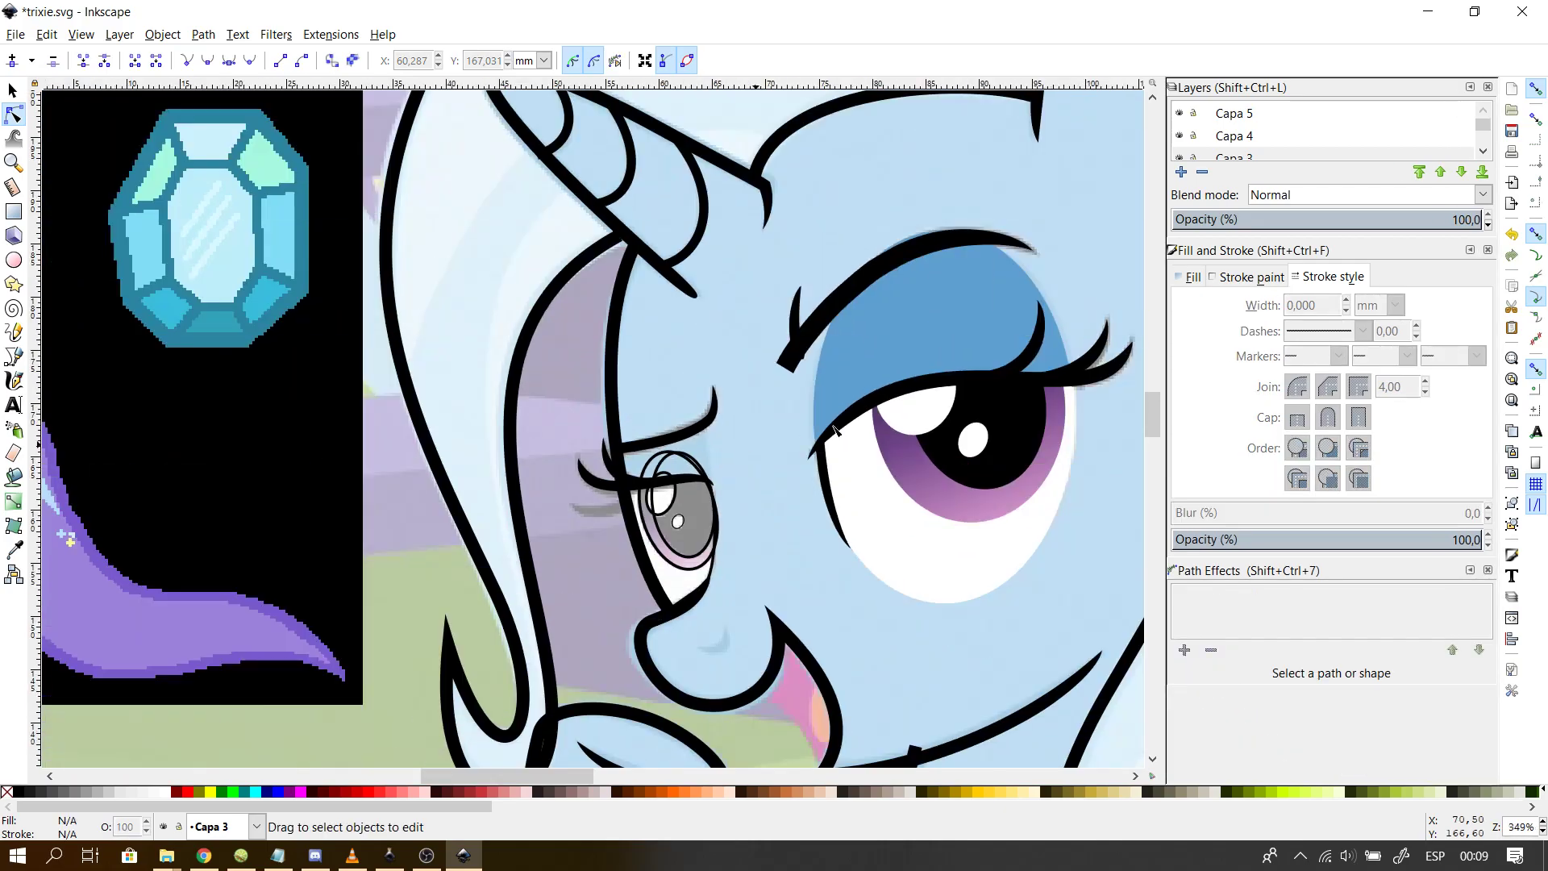
pyautogui.moveTo(1149, 426); pyautogui.dragTo(1149, 431)
pyautogui.scroll(1, 571, 470)
pyautogui.scroll(1, 570, 474)
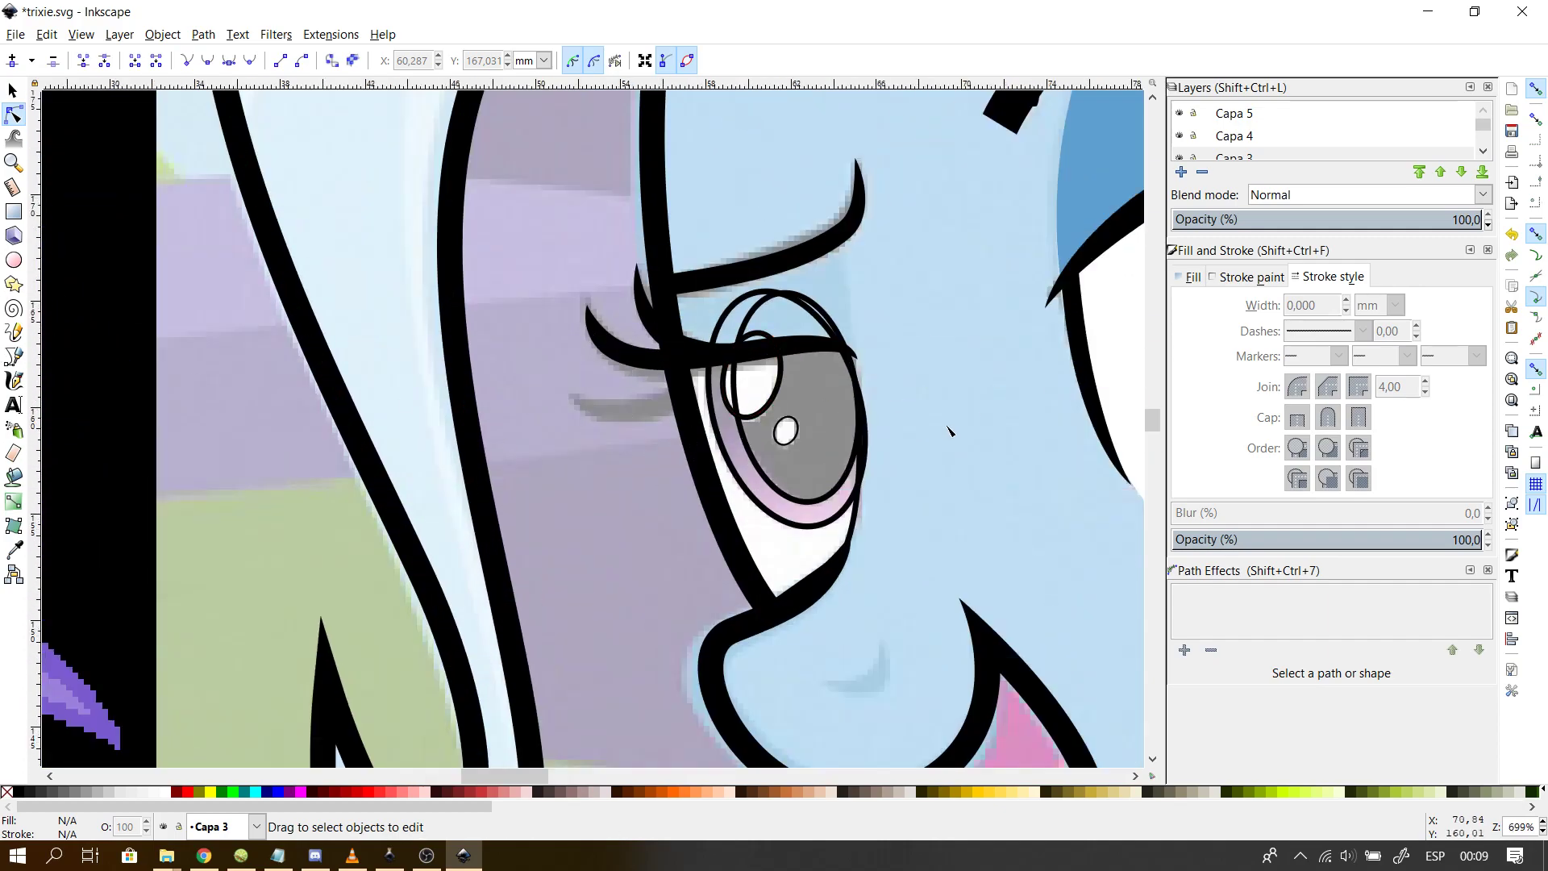
pyautogui.moveTo(534, 776); pyautogui.dragTo(554, 776)
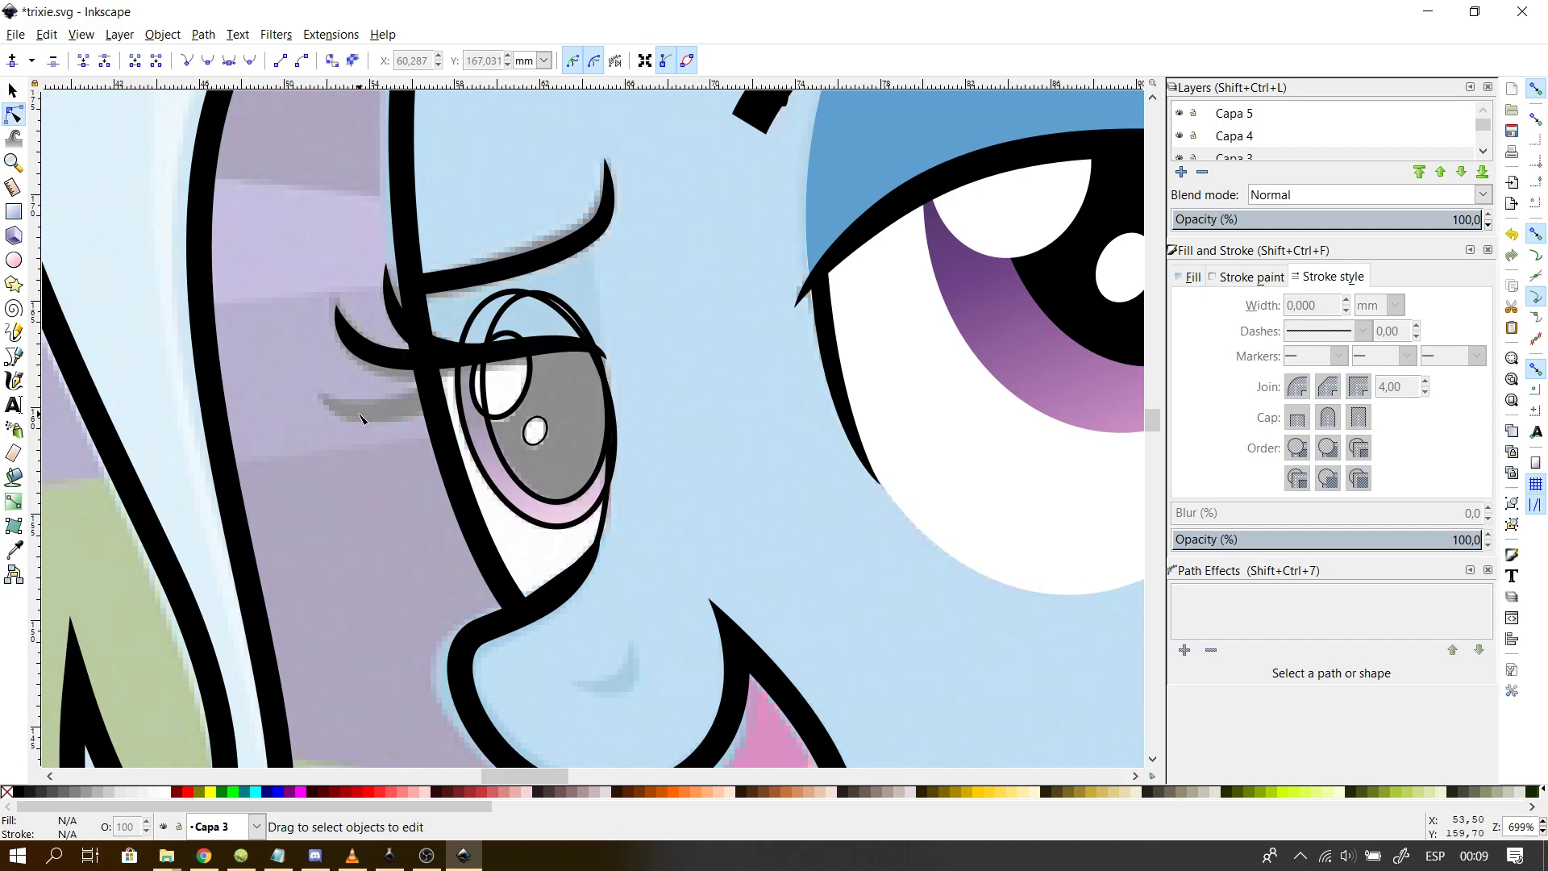
pyautogui.scroll(1, 360, 417)
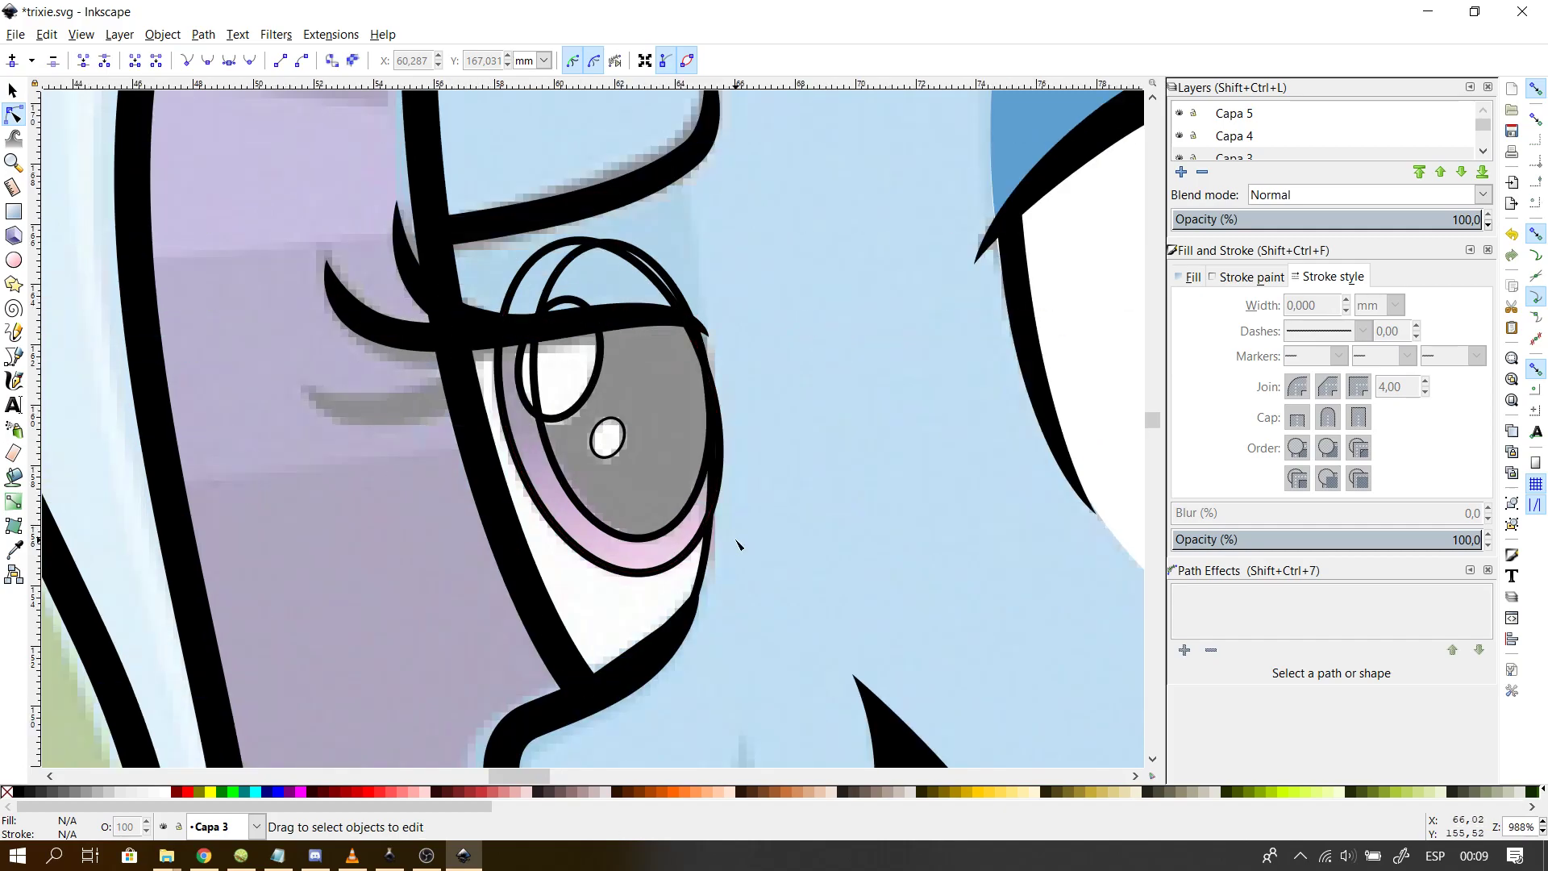
pyautogui.scroll(-1, 738, 545)
pyautogui.moveTo(513, 777); pyautogui.dragTo(556, 773)
# - Remove the stroke from the far eye's large highlight ellipse and fill it with flat white
pyautogui.click(121, 423)
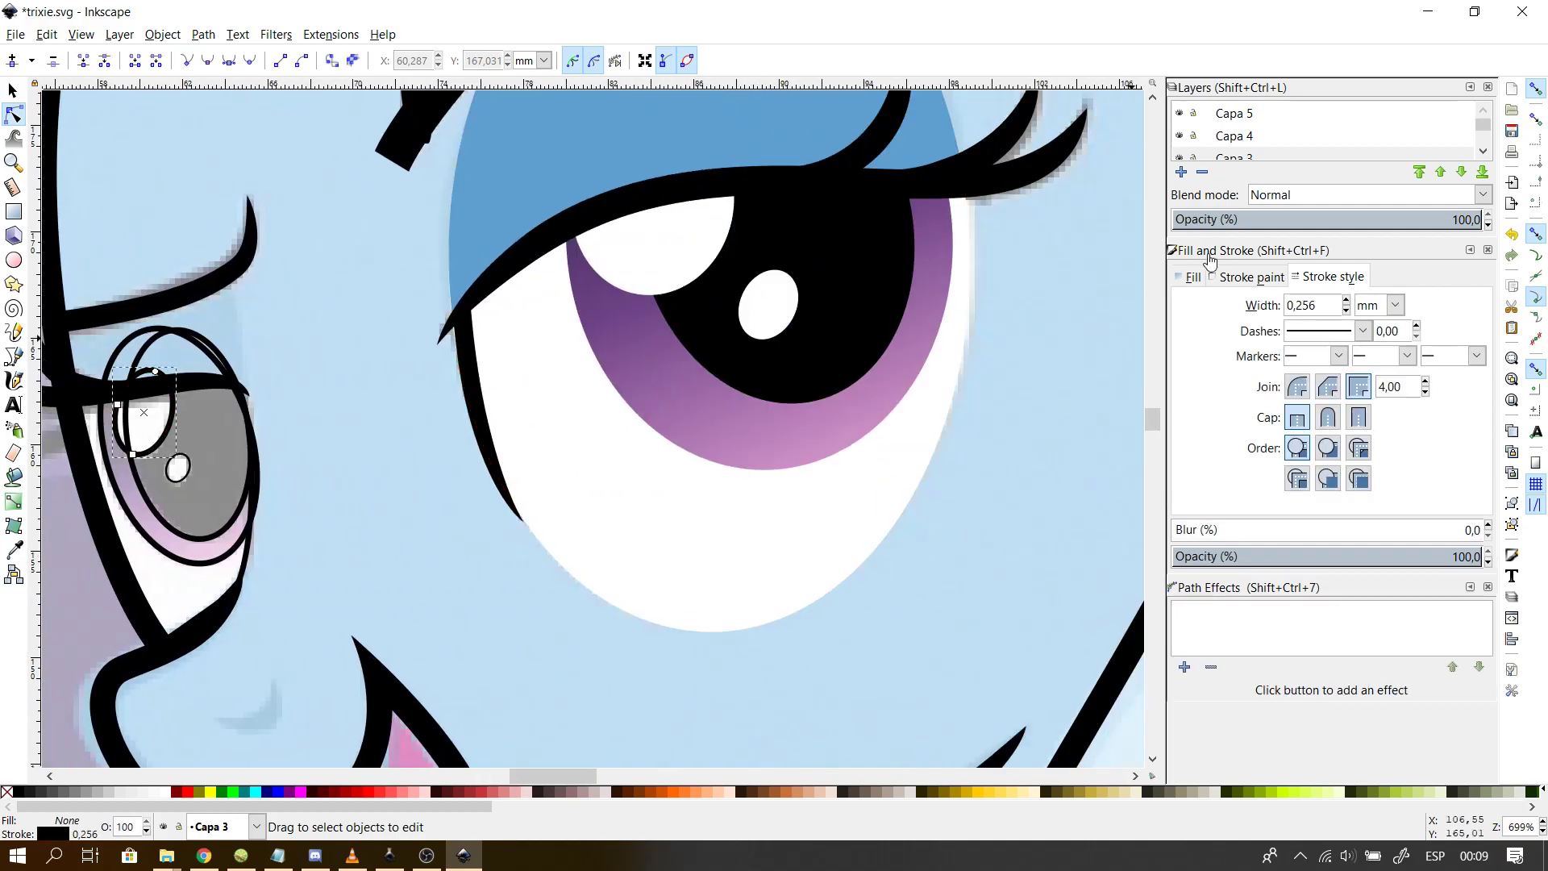
pyautogui.click(1248, 276)
pyautogui.click(1188, 304)
pyautogui.click(1242, 277)
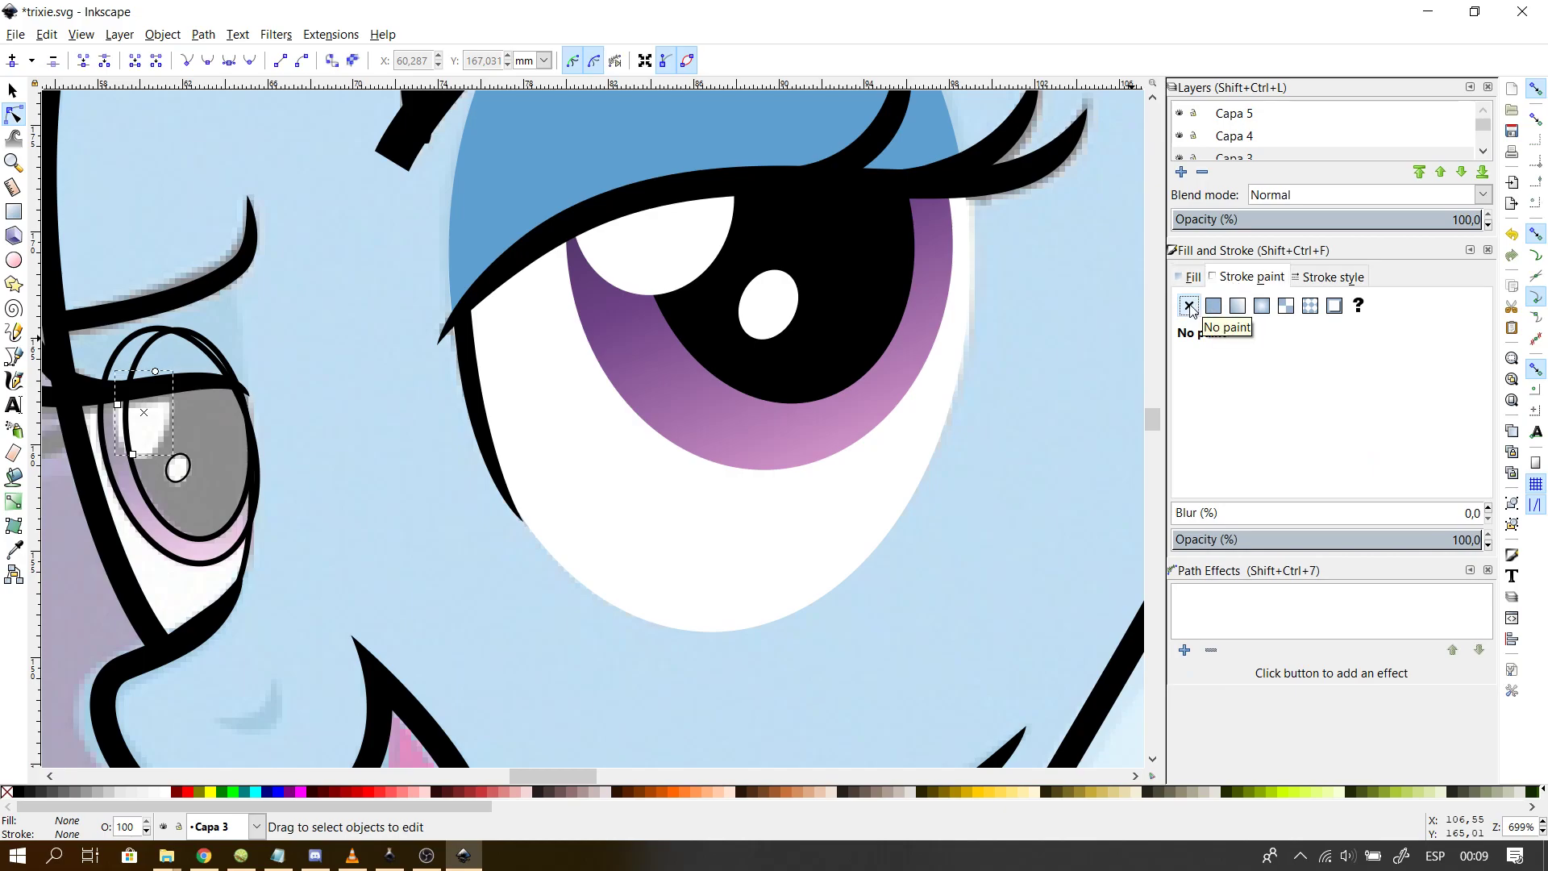
pyautogui.click(1191, 277)
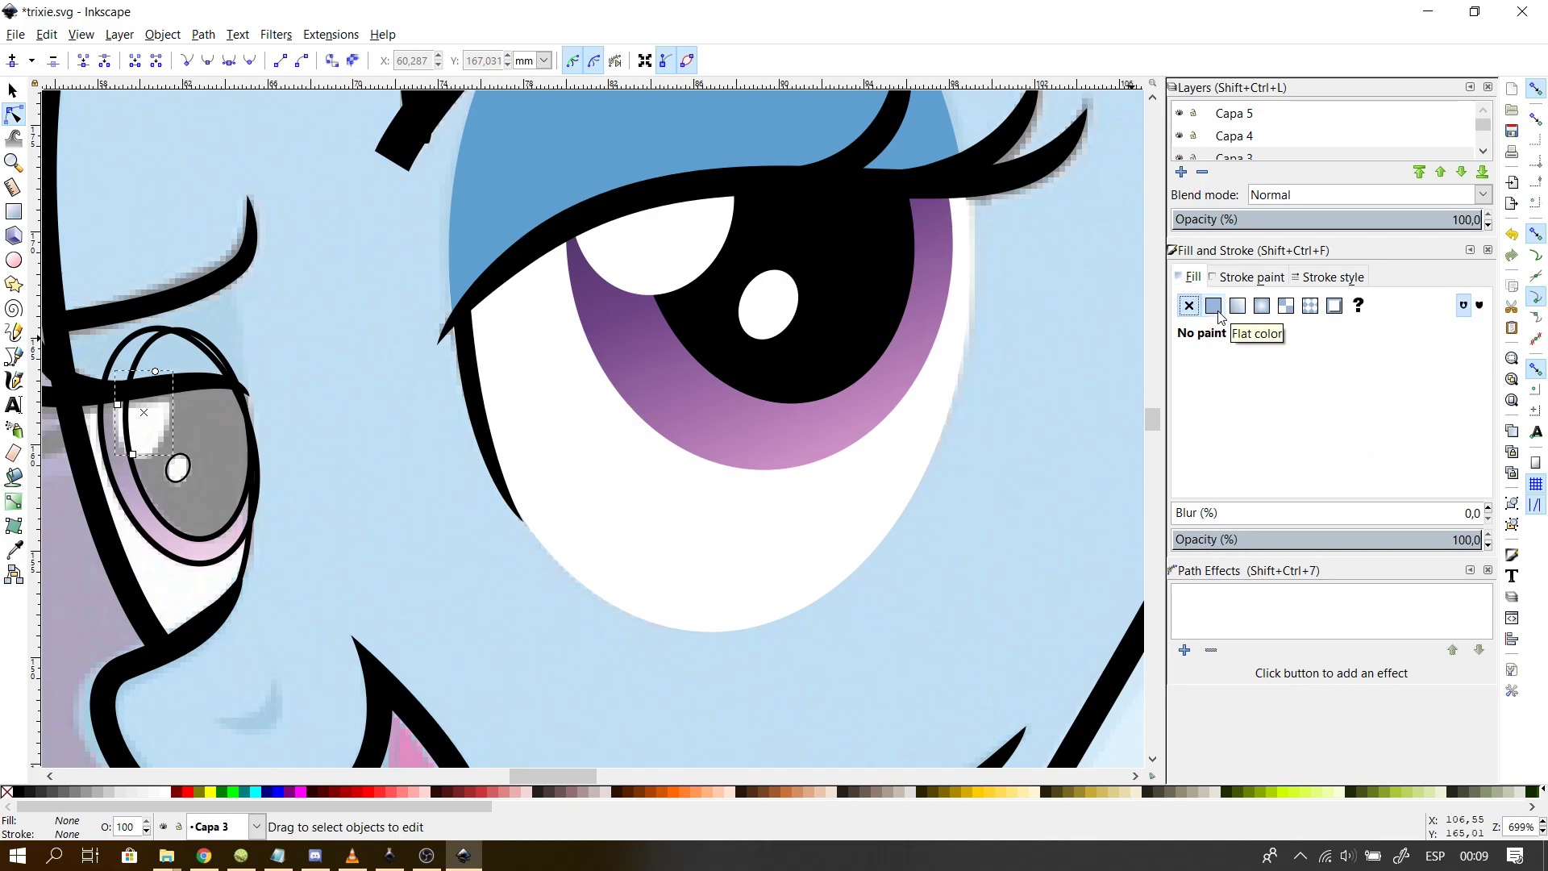
pyautogui.click(1214, 306)
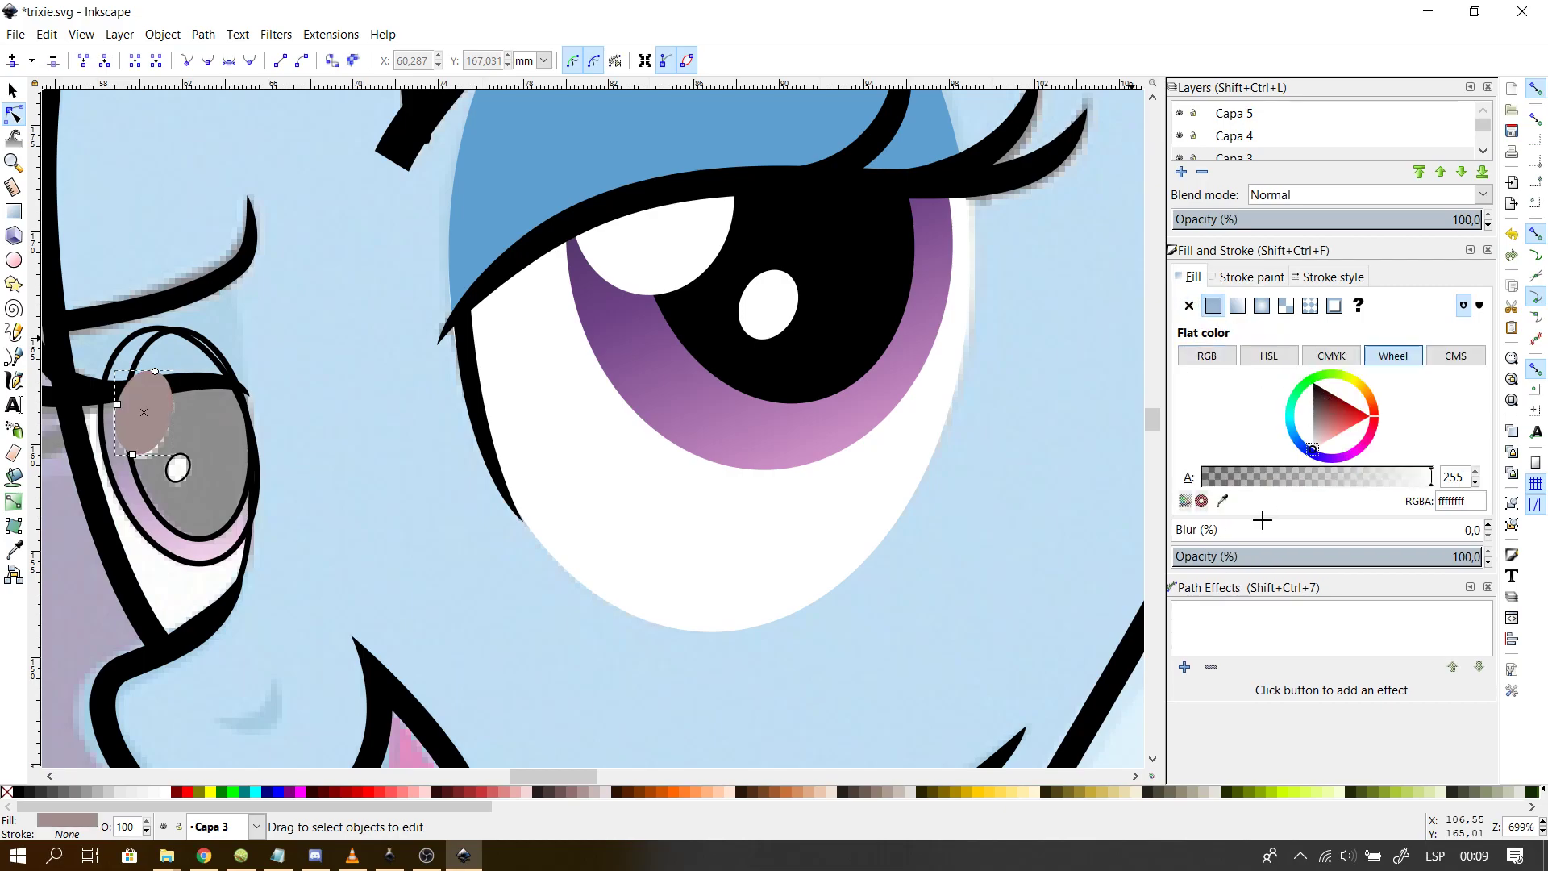
pyautogui.moveTo(1320, 443); pyautogui.dragTo(1312, 481)
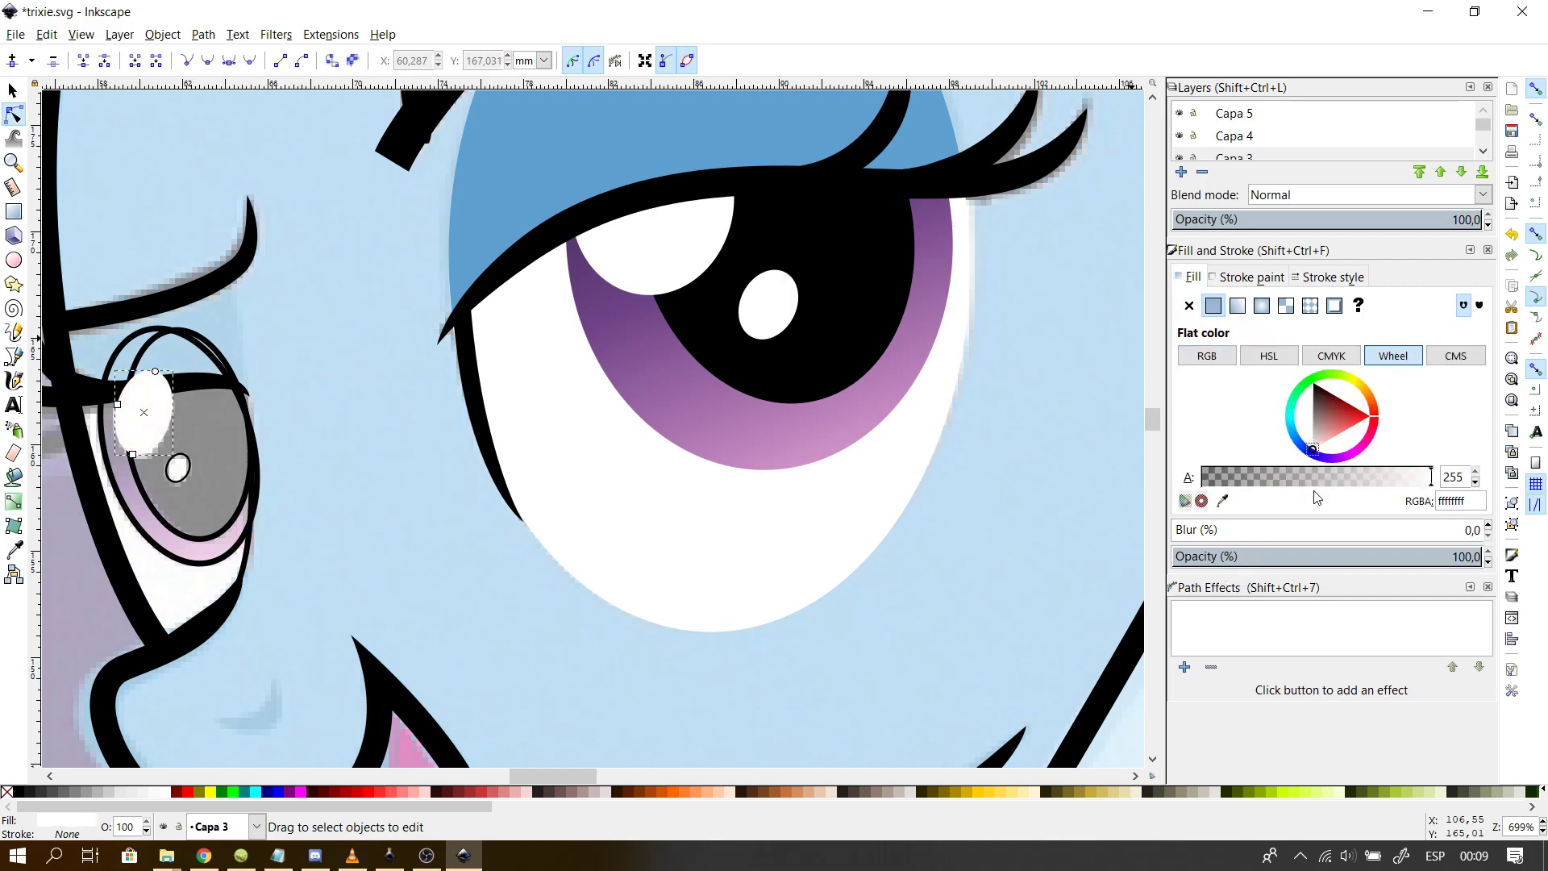
# - Remove the stroke from the far eye's small highlight ellipse, keeping its flat white fill
pyautogui.click(179, 467)
pyautogui.click(1261, 277)
pyautogui.click(1189, 306)
pyautogui.click(1190, 277)
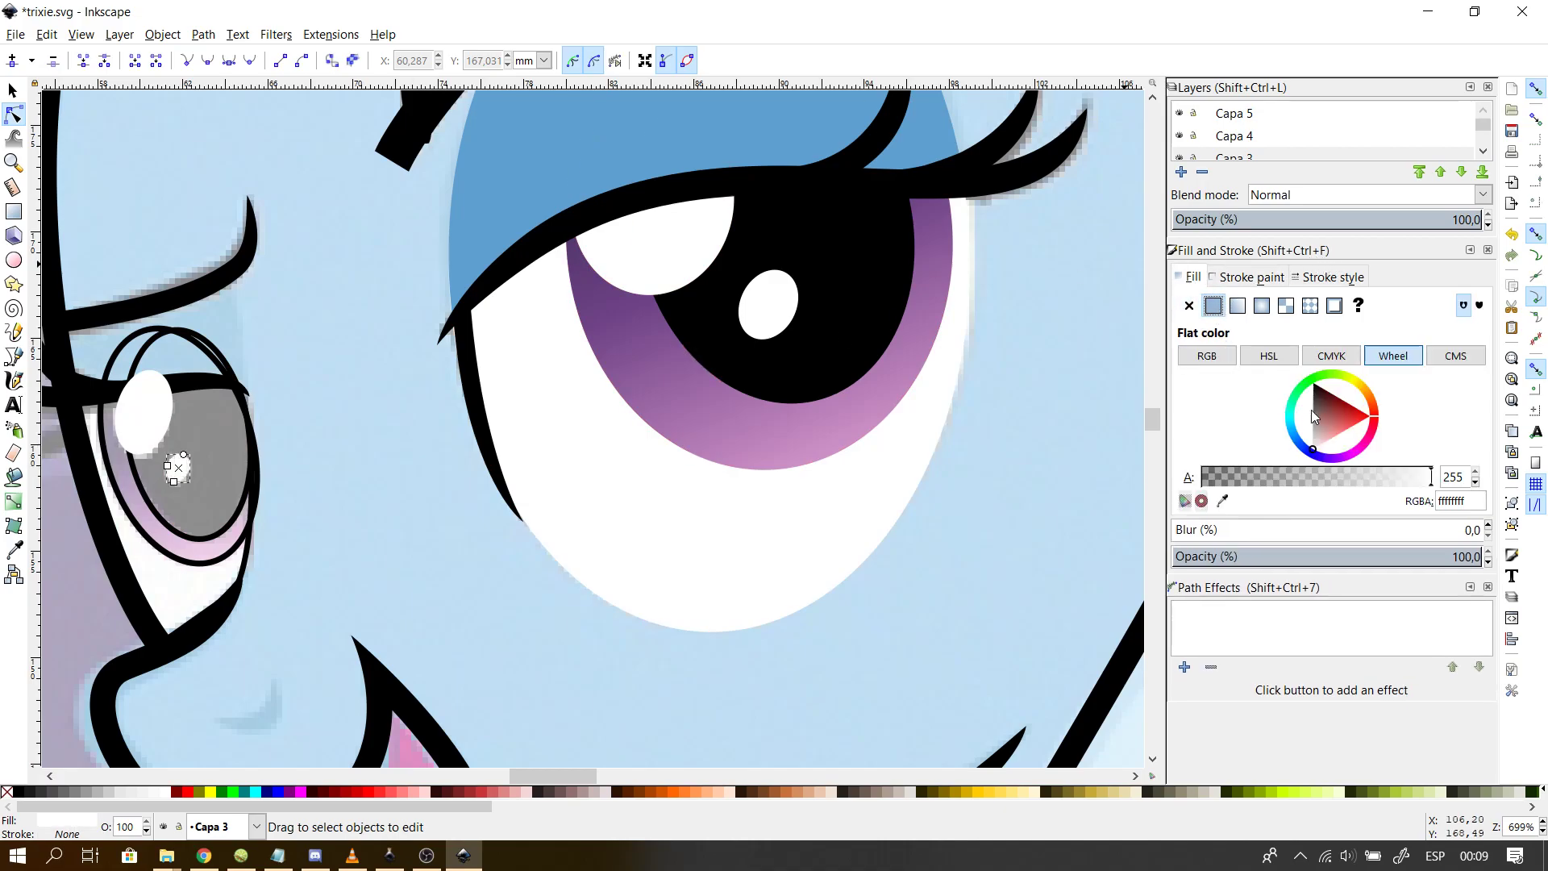
# - Select both of the far eye's highlights, raise them to the top, and deselect them
pyautogui.keyDown('shift'); pyautogui.click(143, 391); pyautogui.keyUp('shift')
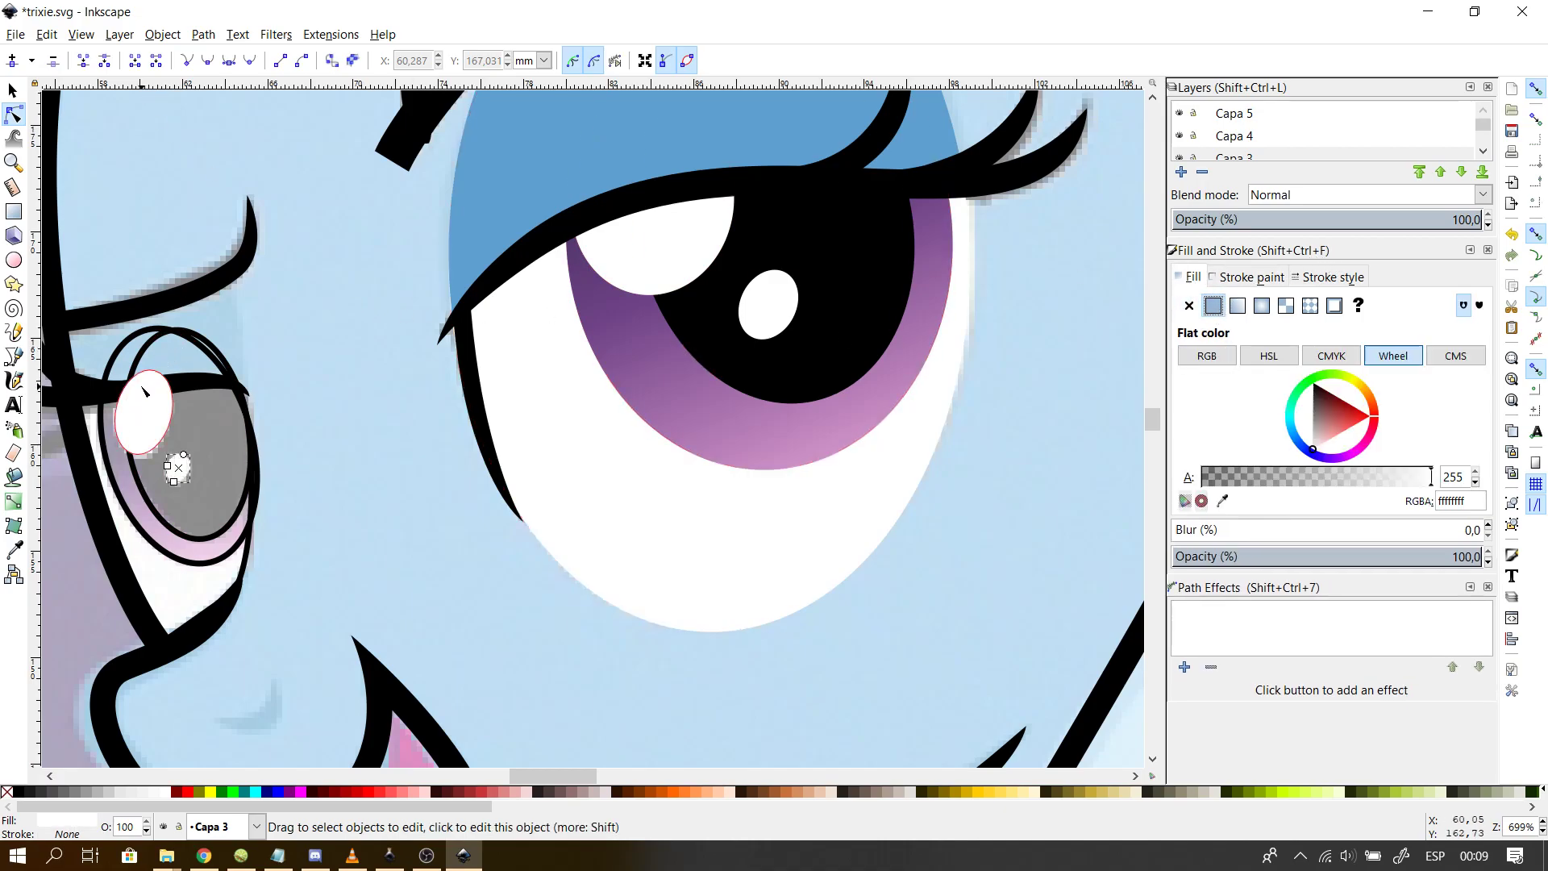
pyautogui.click(80, 33)
pyautogui.moveTo(129, 37)
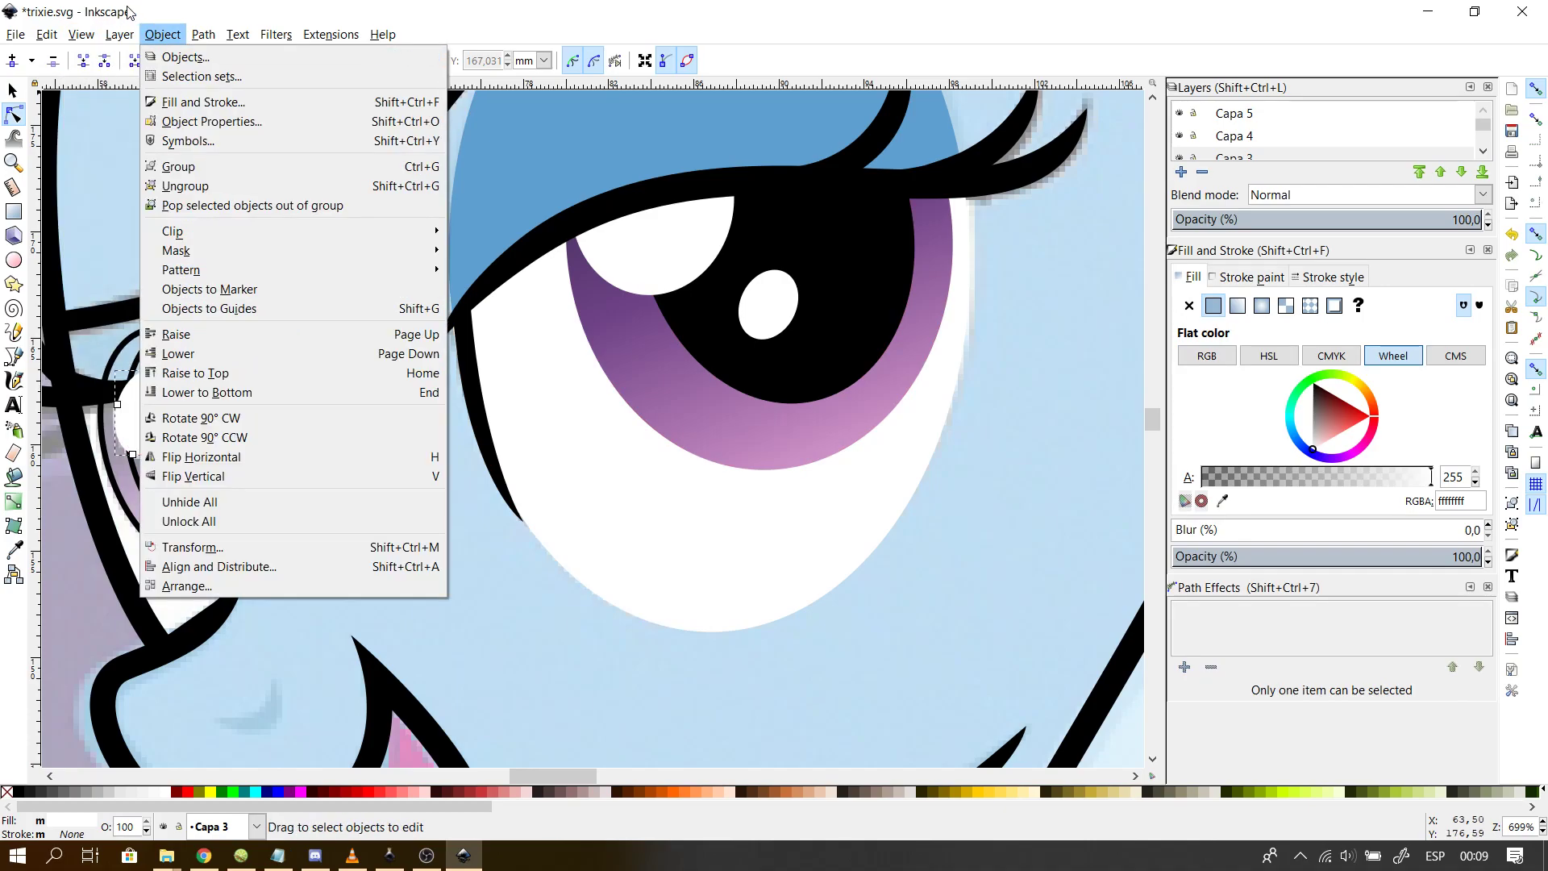
pyautogui.click(228, 392)
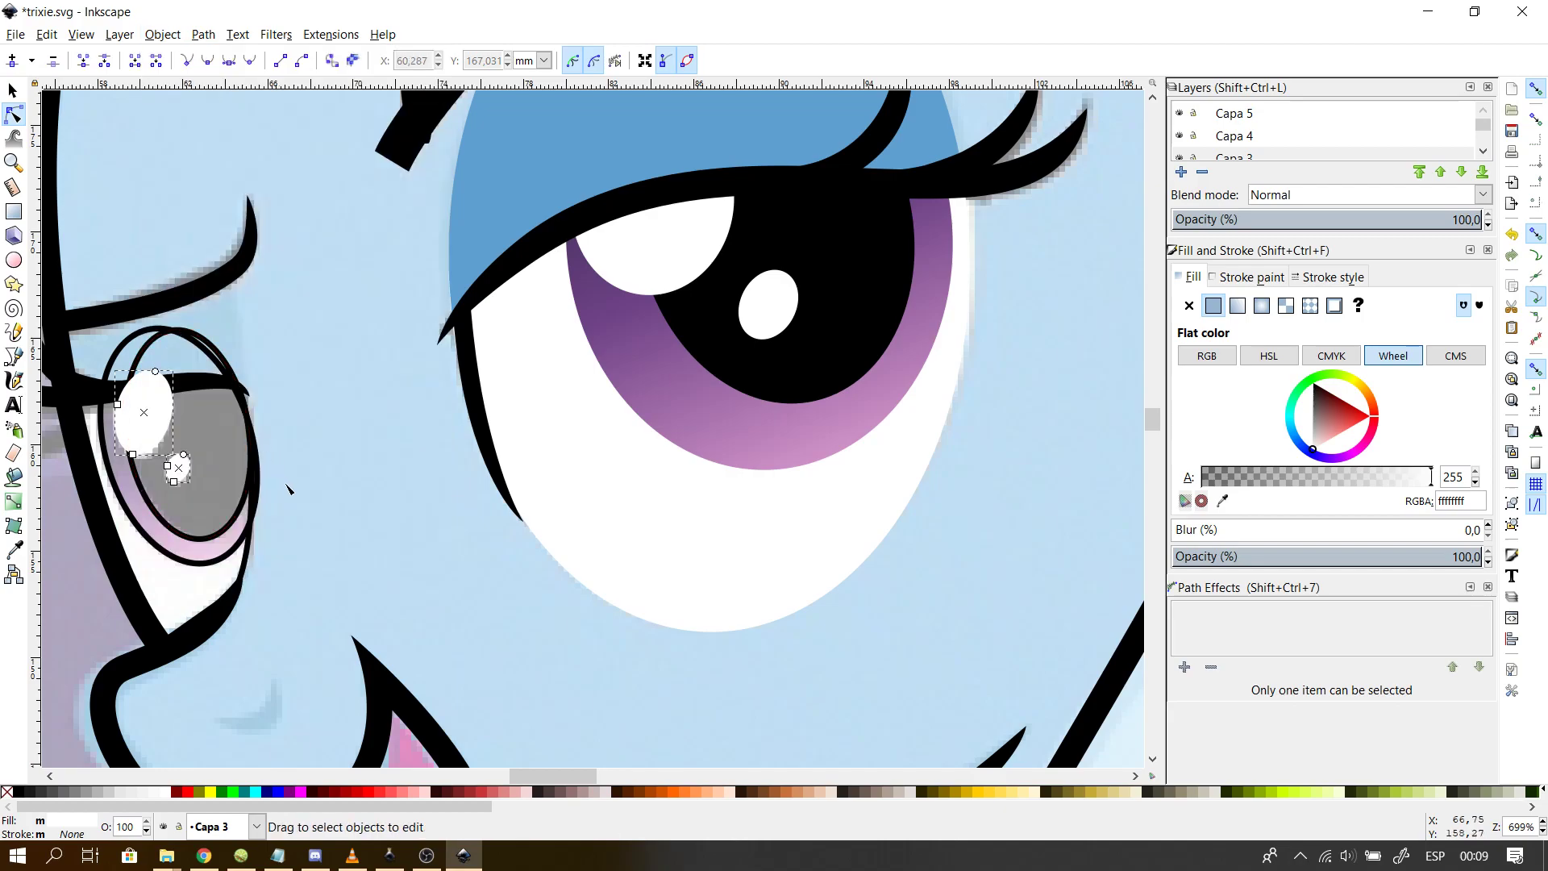
pyautogui.click(298, 487)
# - Remove the stroke from the far eye's pupil ellipse and fill it with flat black
pyautogui.click(250, 468)
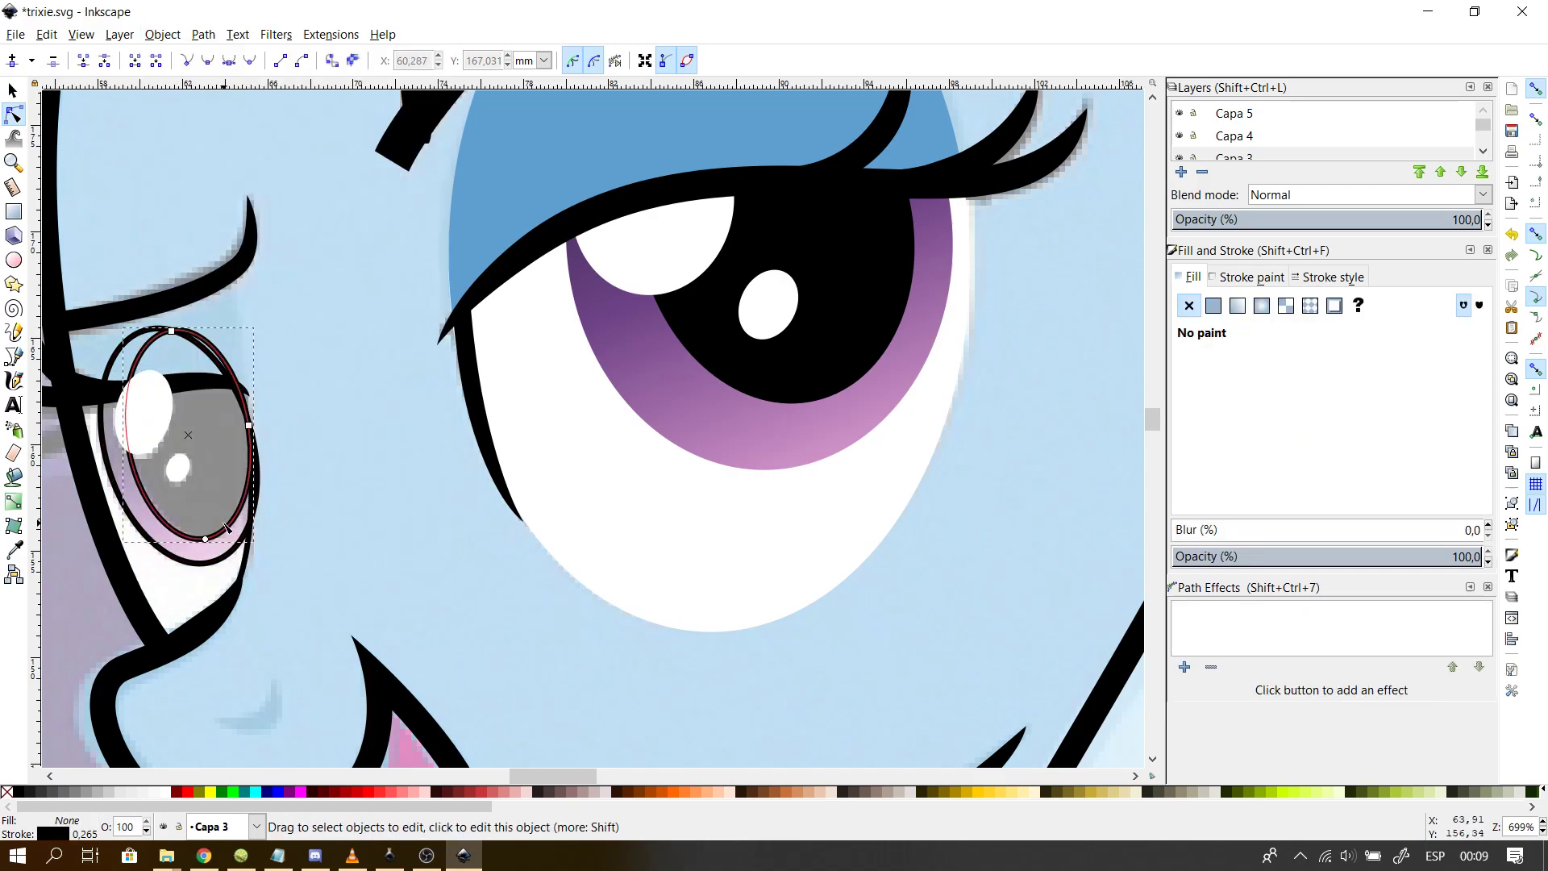
pyautogui.click(1233, 282)
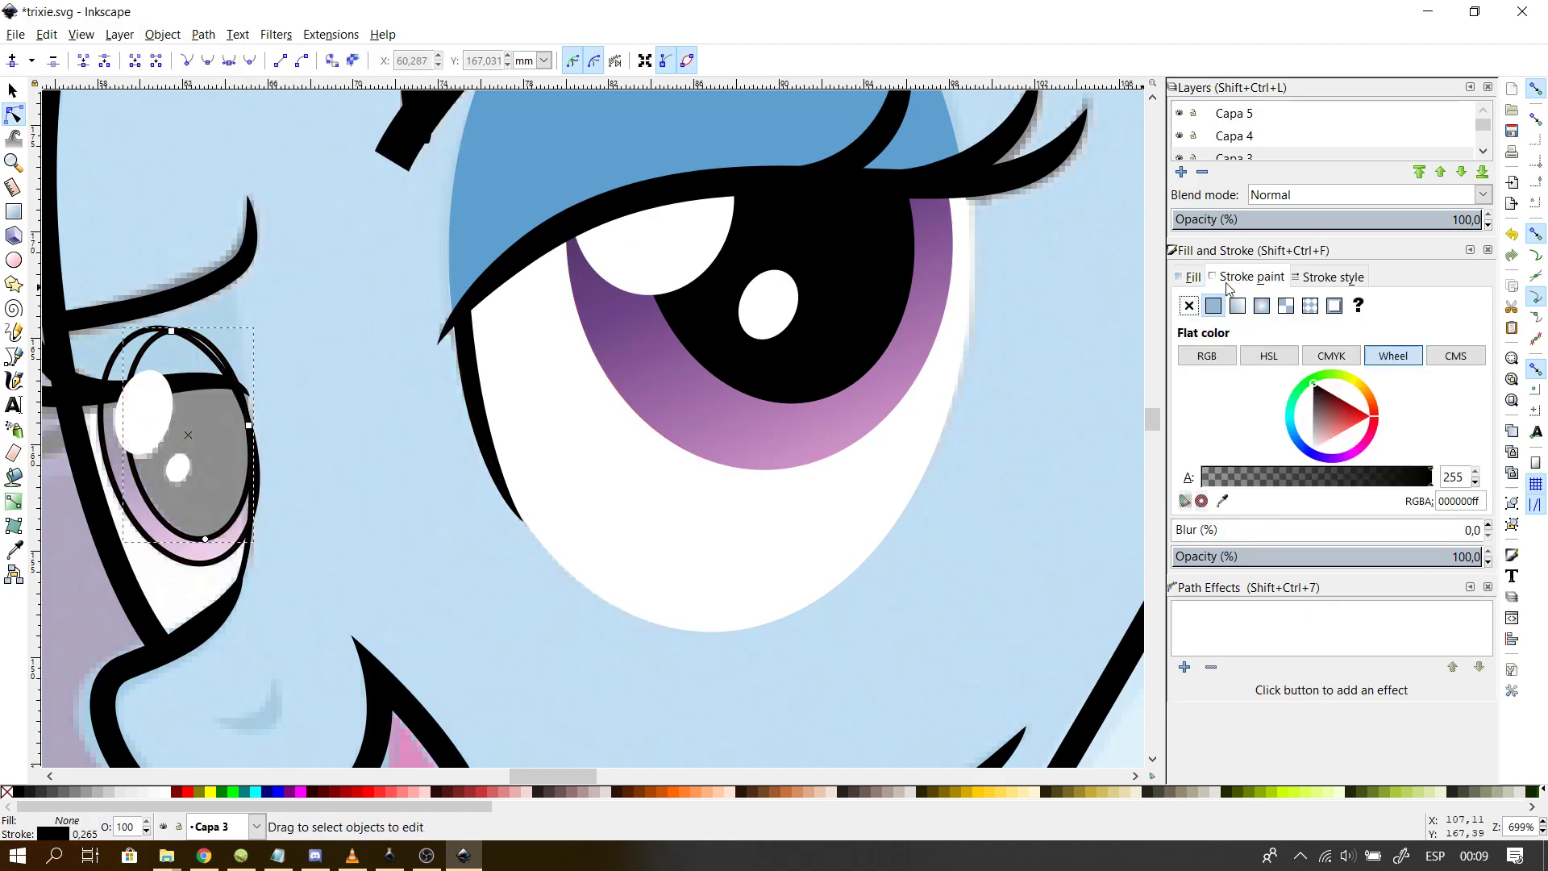
pyautogui.click(1188, 304)
pyautogui.click(1192, 277)
pyautogui.click(1213, 305)
pyautogui.click(1319, 418)
pyautogui.click(1314, 386)
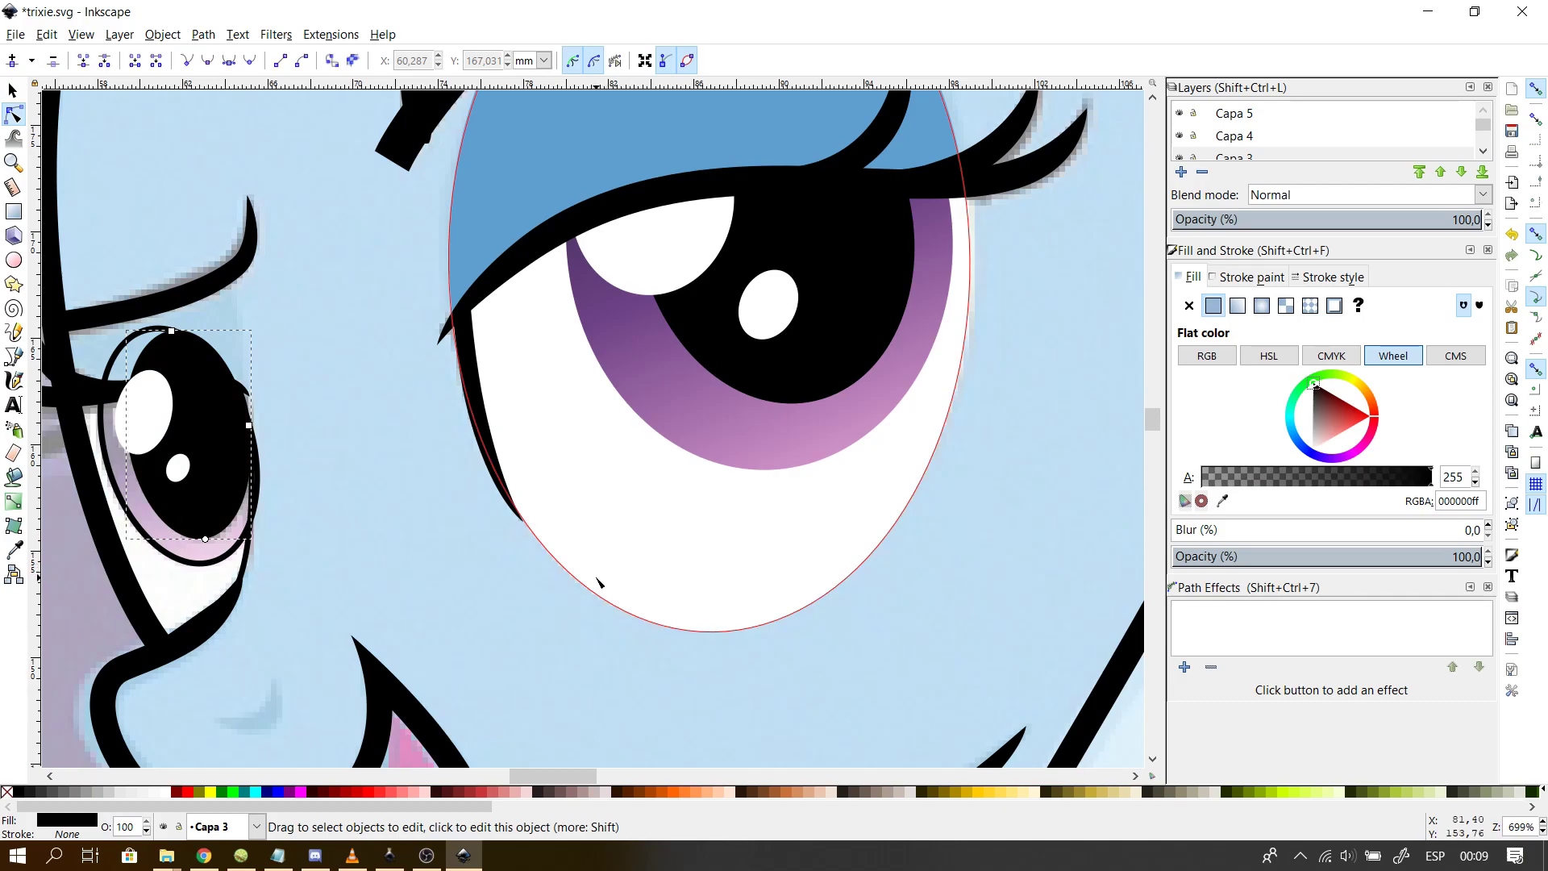
# - Remove the stroke from the iris ellipse around the far eye's pupil
pyautogui.click(431, 491)
pyautogui.moveTo(566, 779); pyautogui.dragTo(543, 780)
pyautogui.click(442, 556)
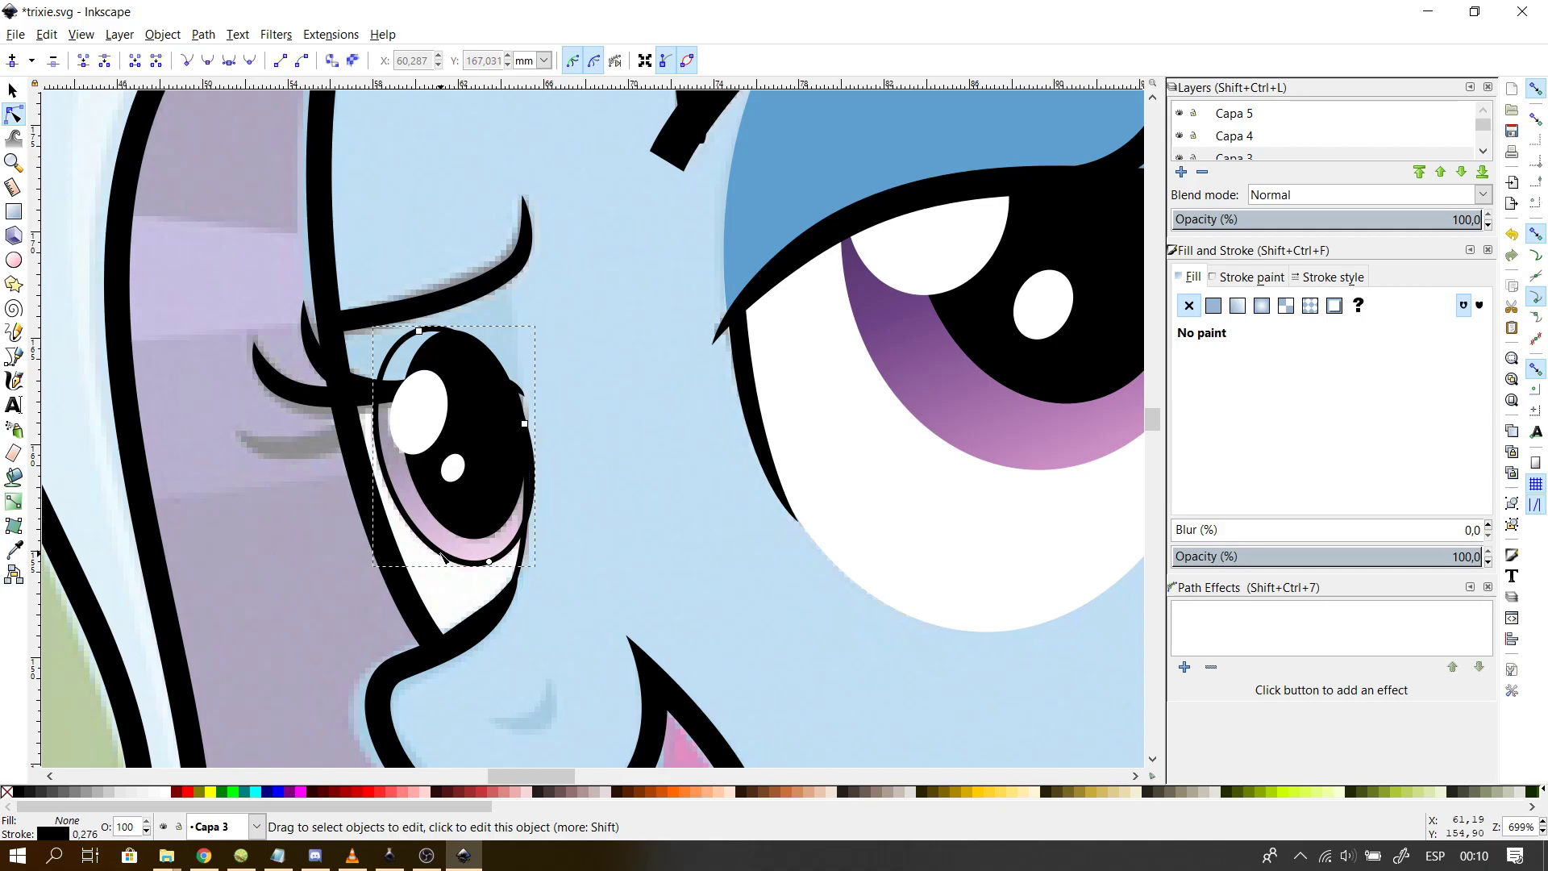
pyautogui.click(1261, 276)
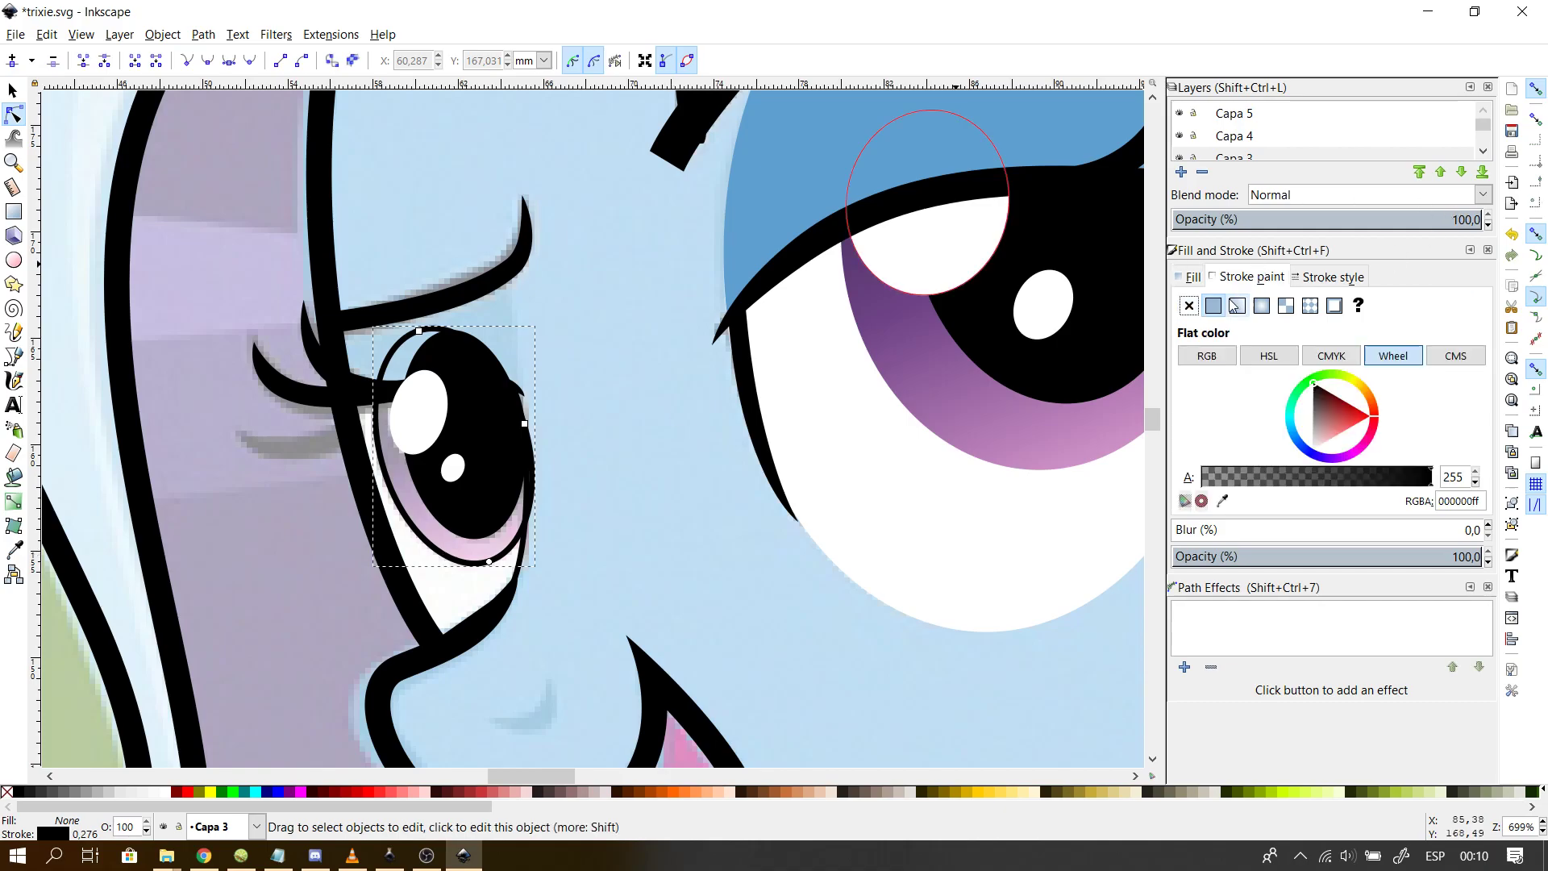
pyautogui.click(1188, 305)
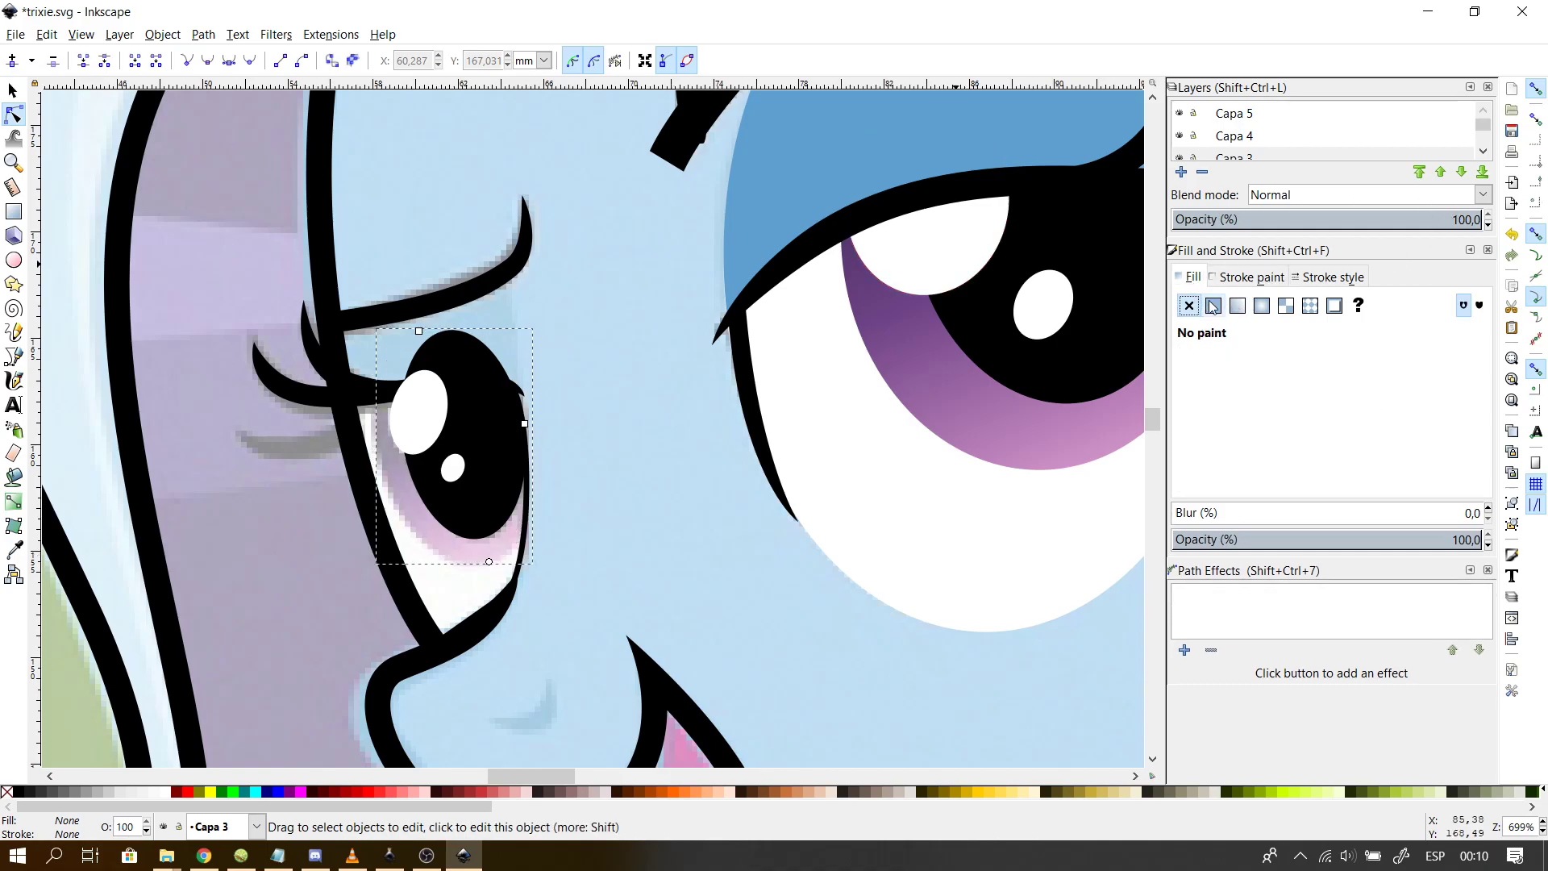
# - Check the open Discord conversation and return to the Inkscape drawing
pyautogui.click(317, 858)
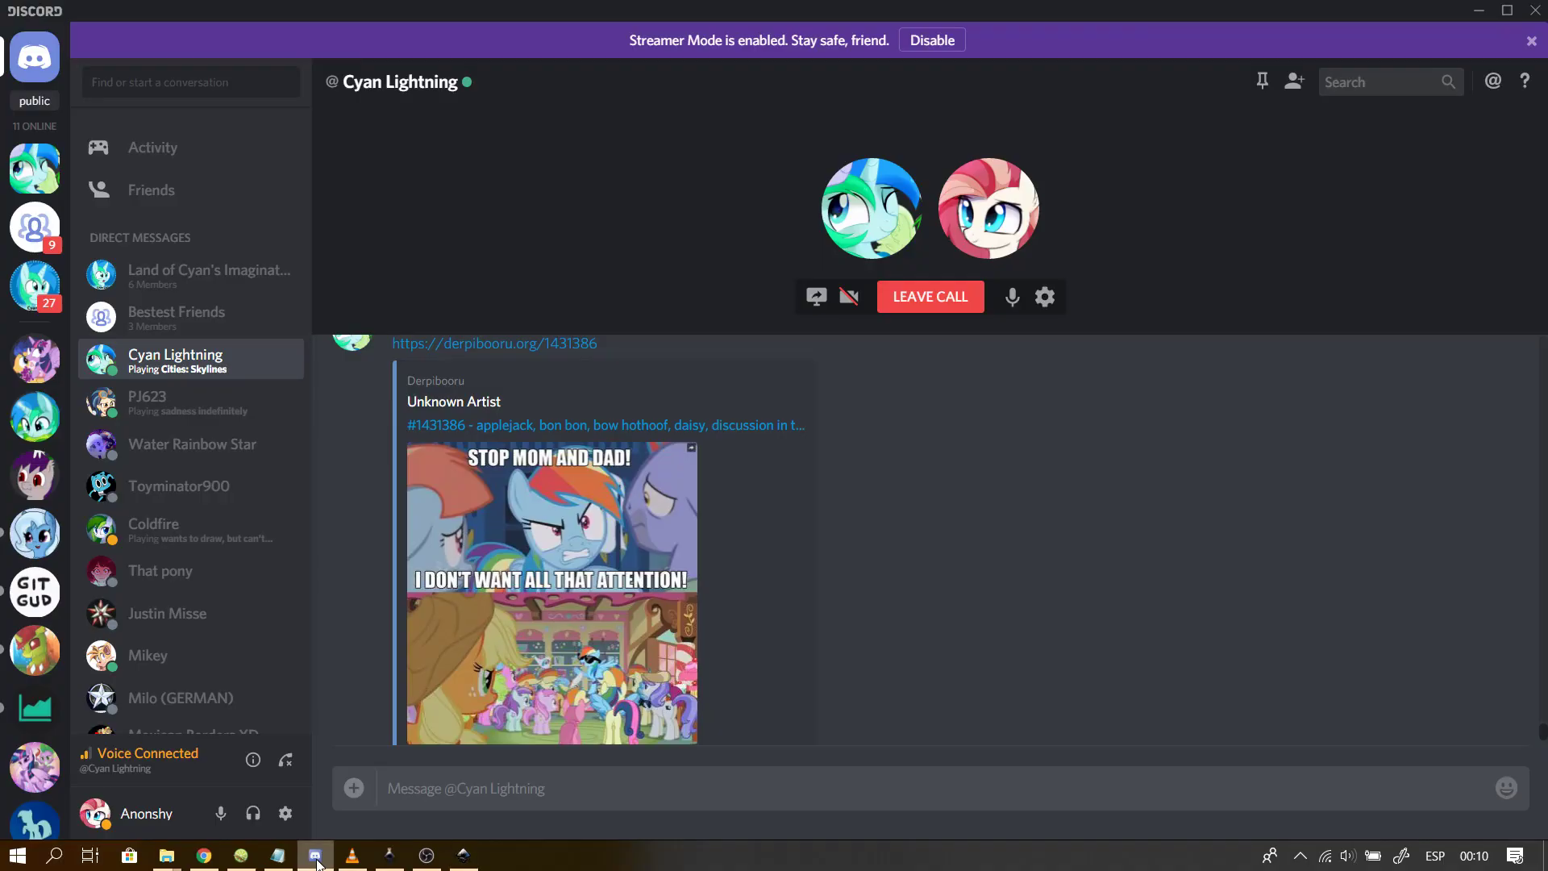
pyautogui.click(317, 858)
pyautogui.click(317, 858)
pyautogui.click(317, 858)
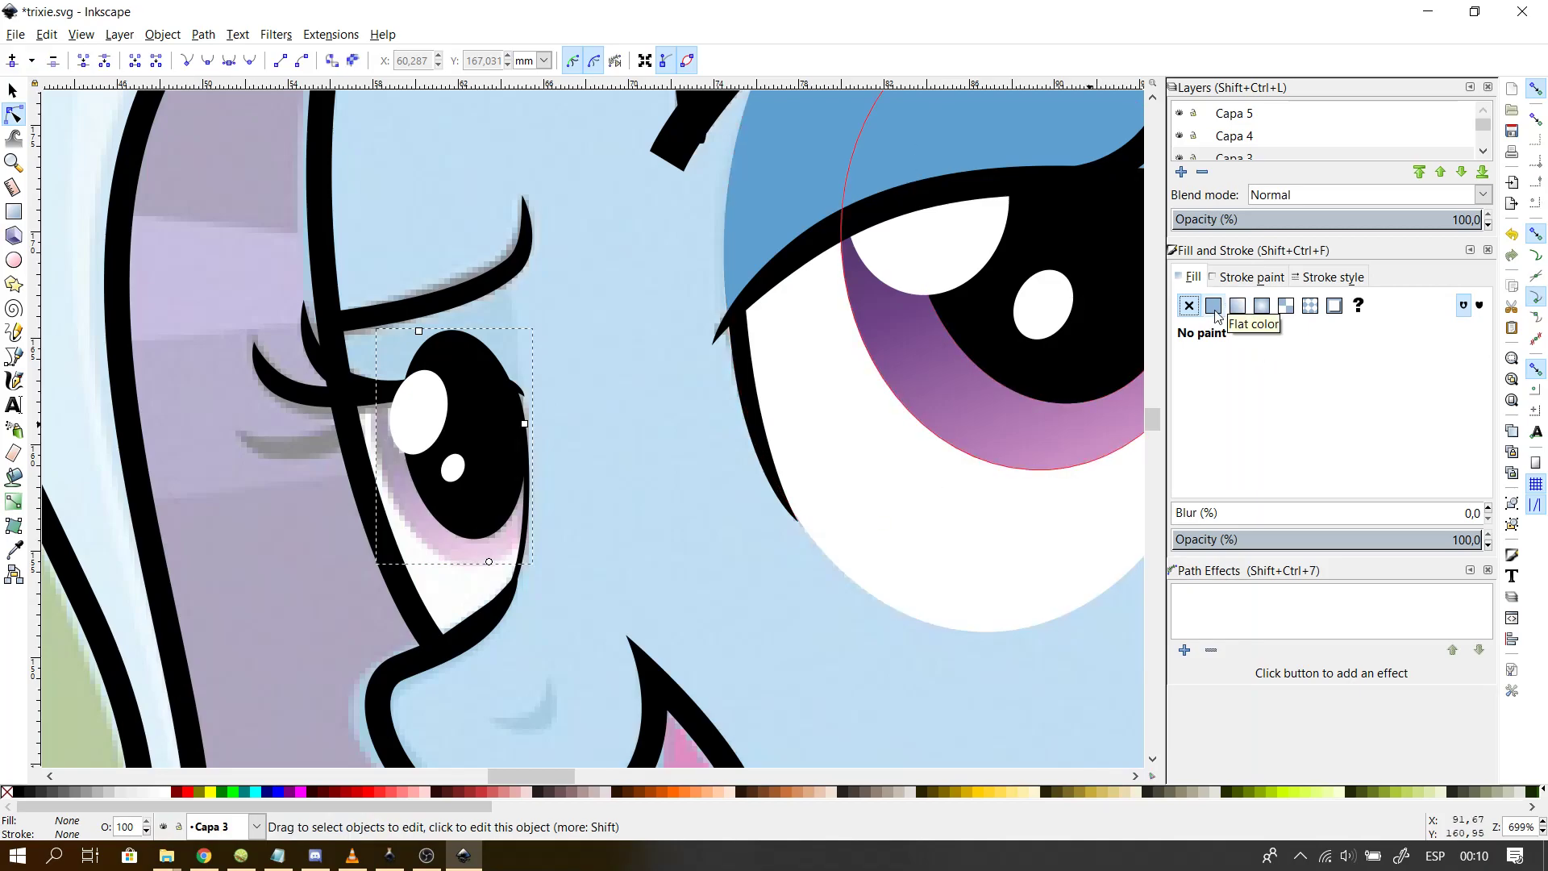
pyautogui.click(331, 856)
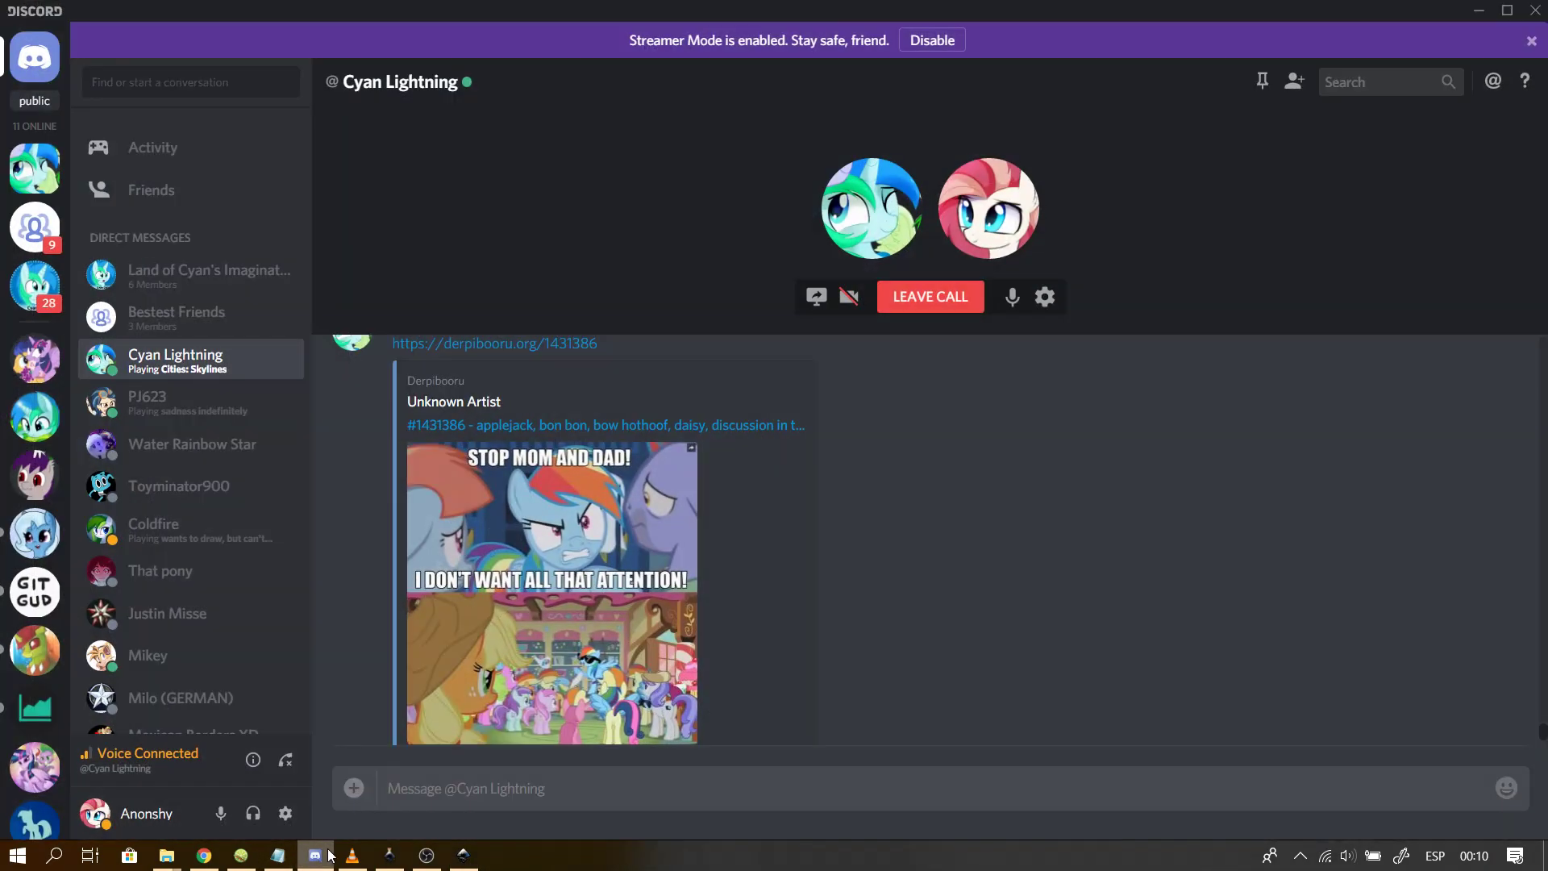
pyautogui.click(331, 856)
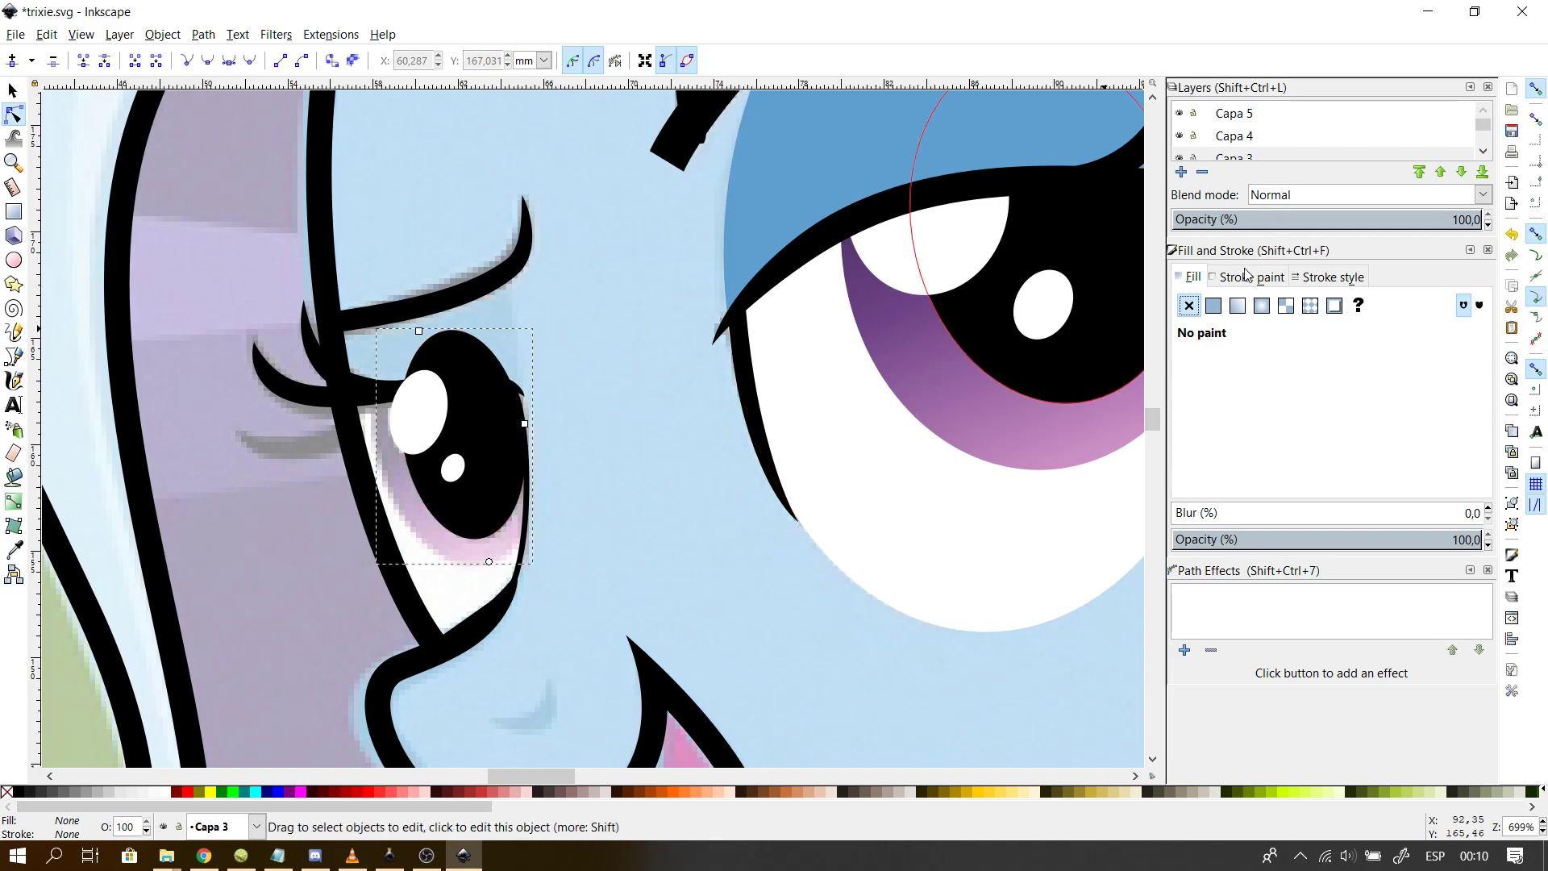
# - Fill the far eye's iris with a linear gradient, using the existing pink-to-purple gradient 1237
pyautogui.click(1262, 317)
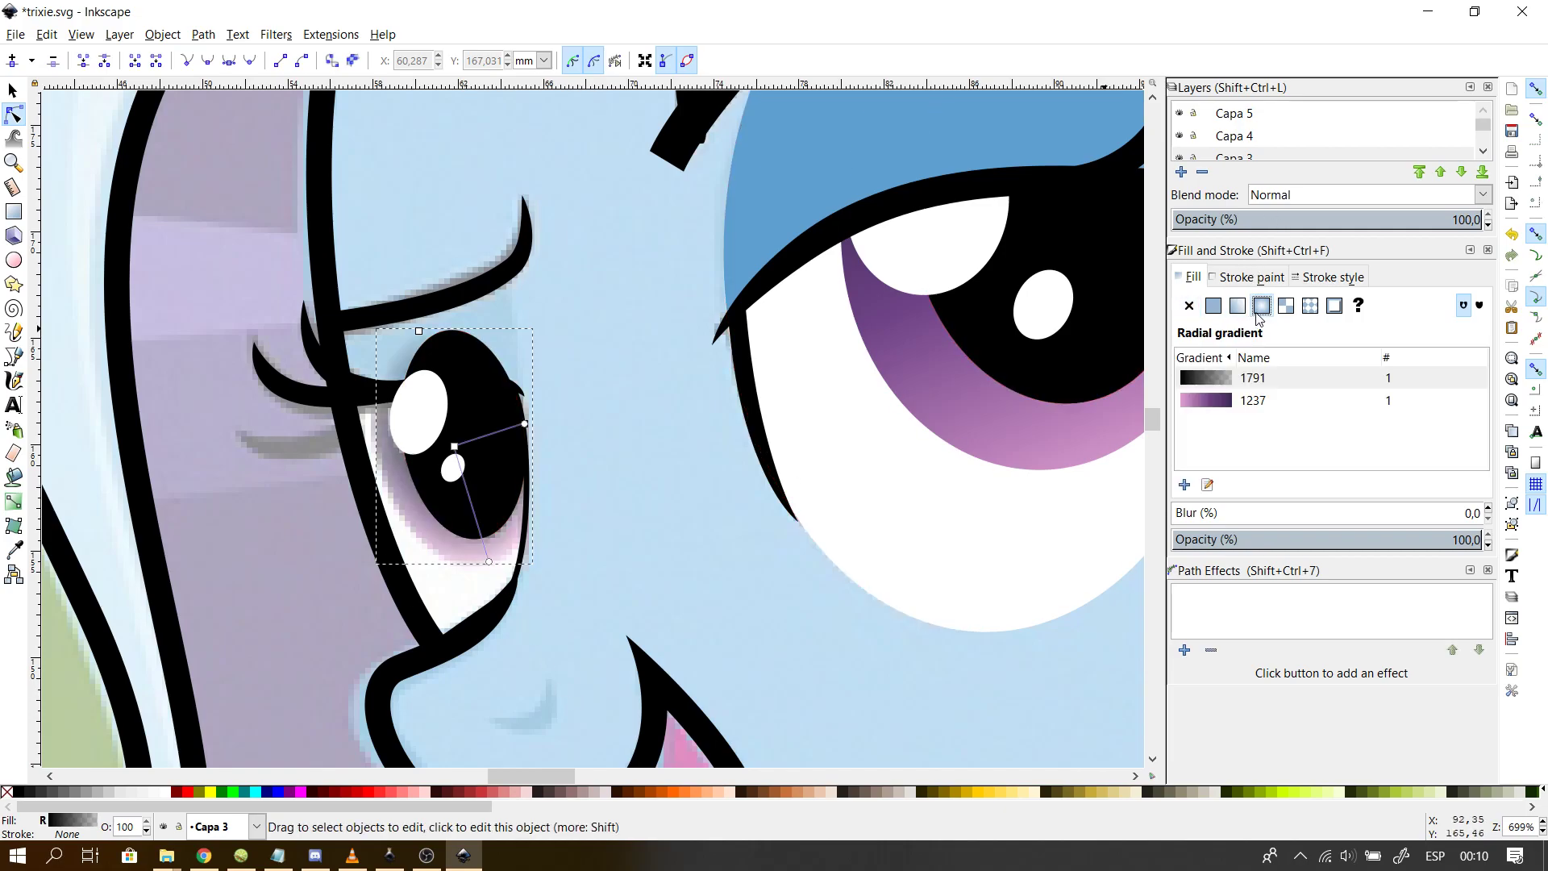
pyautogui.hotkey('ctrl', 'z')
pyautogui.click(1240, 308)
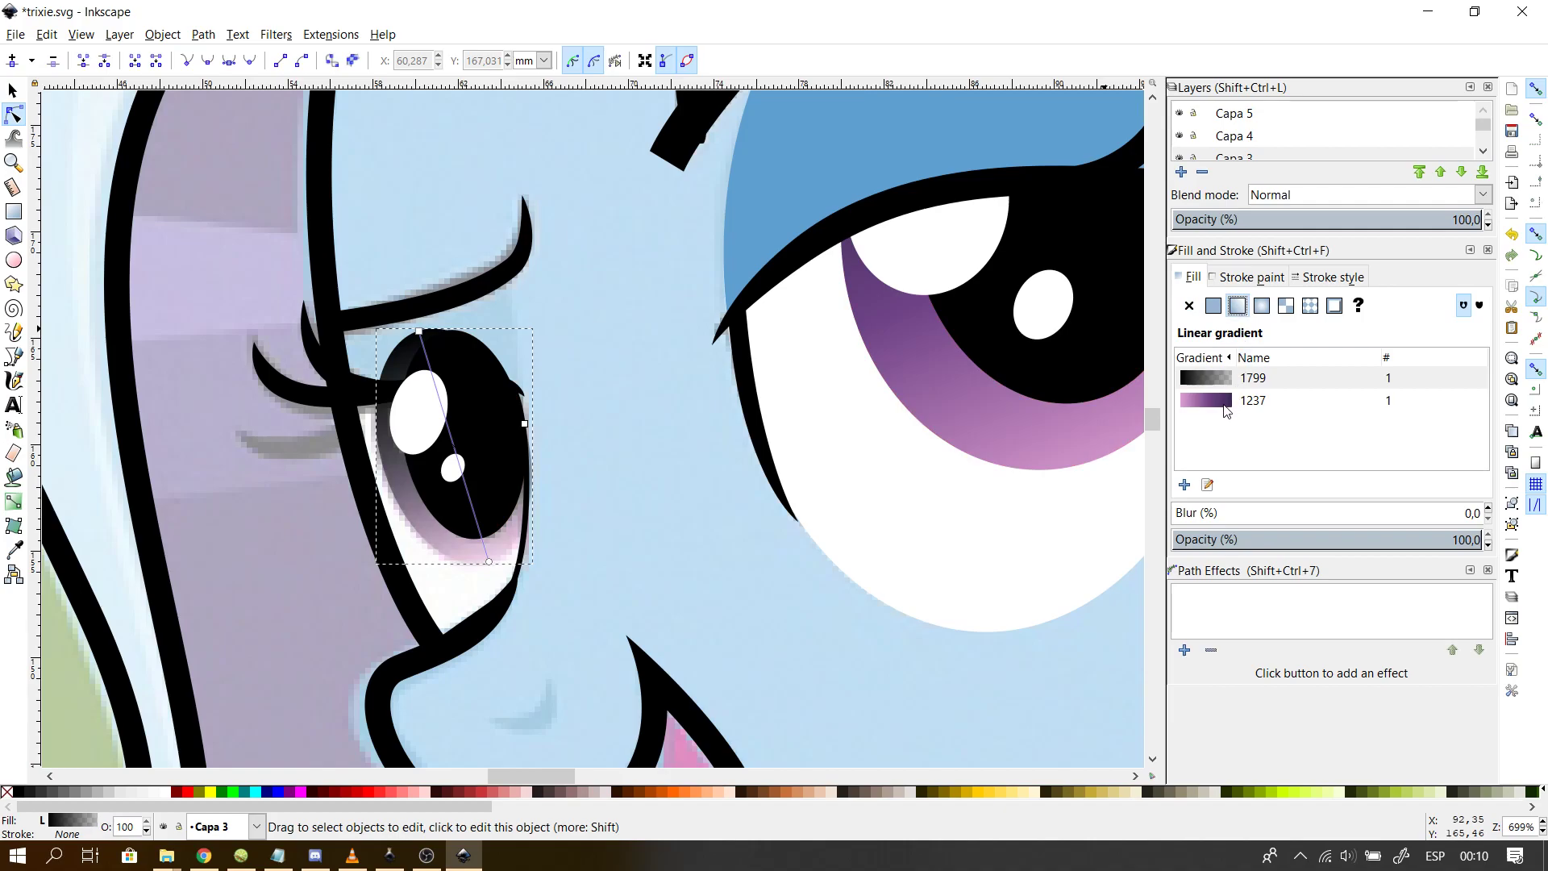
pyautogui.click(1225, 400)
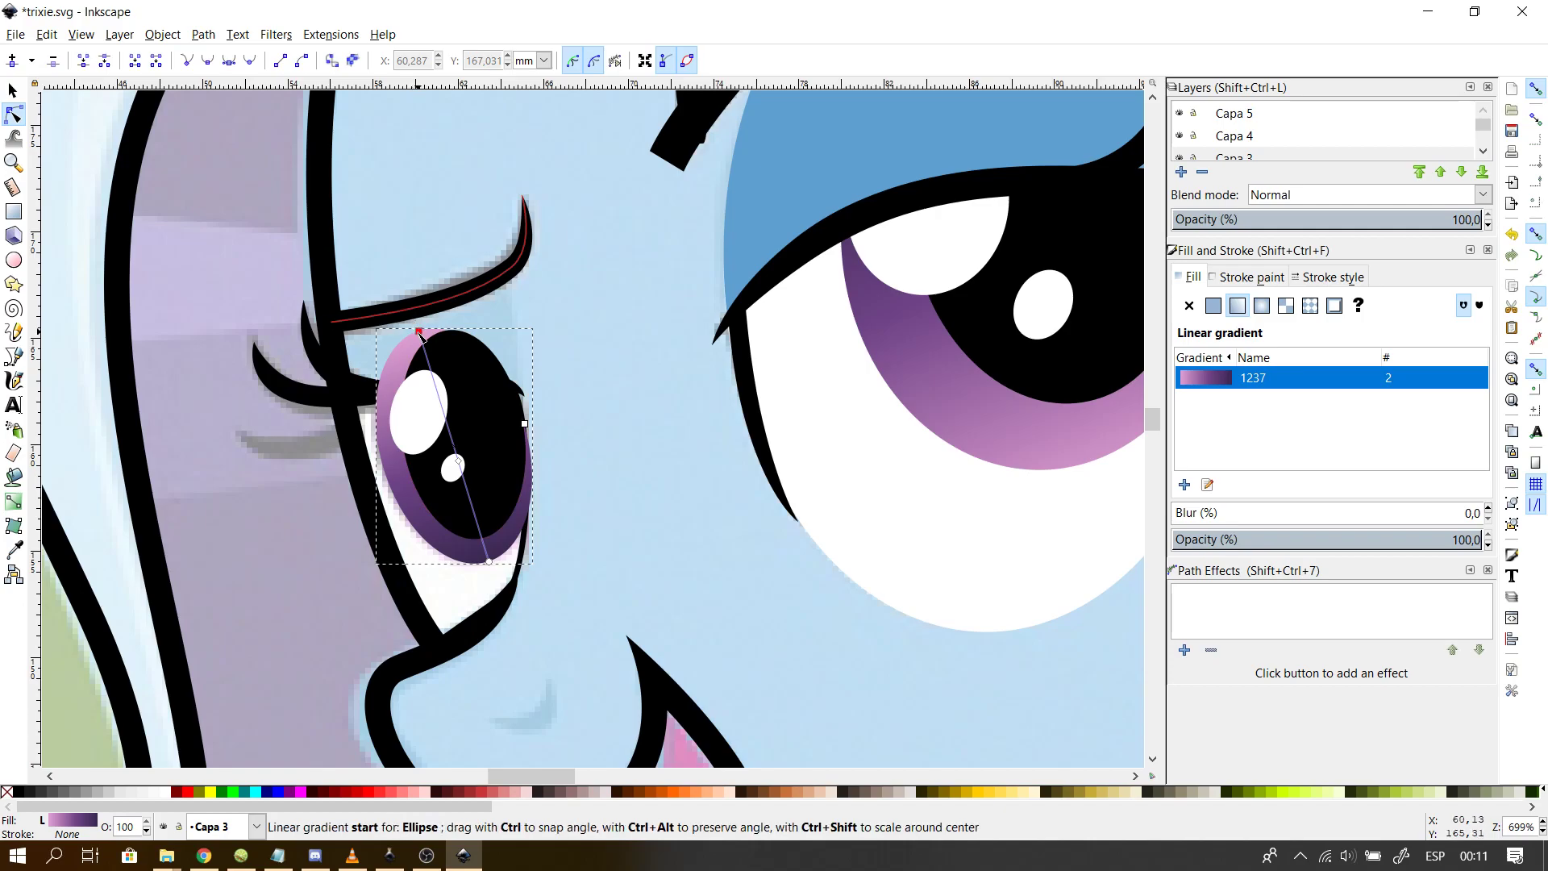
# - Move the iris gradient's pink start point below the iris, then try repositioning its middle stop and undo that
pyautogui.moveTo(419, 332); pyautogui.dragTo(524, 625)
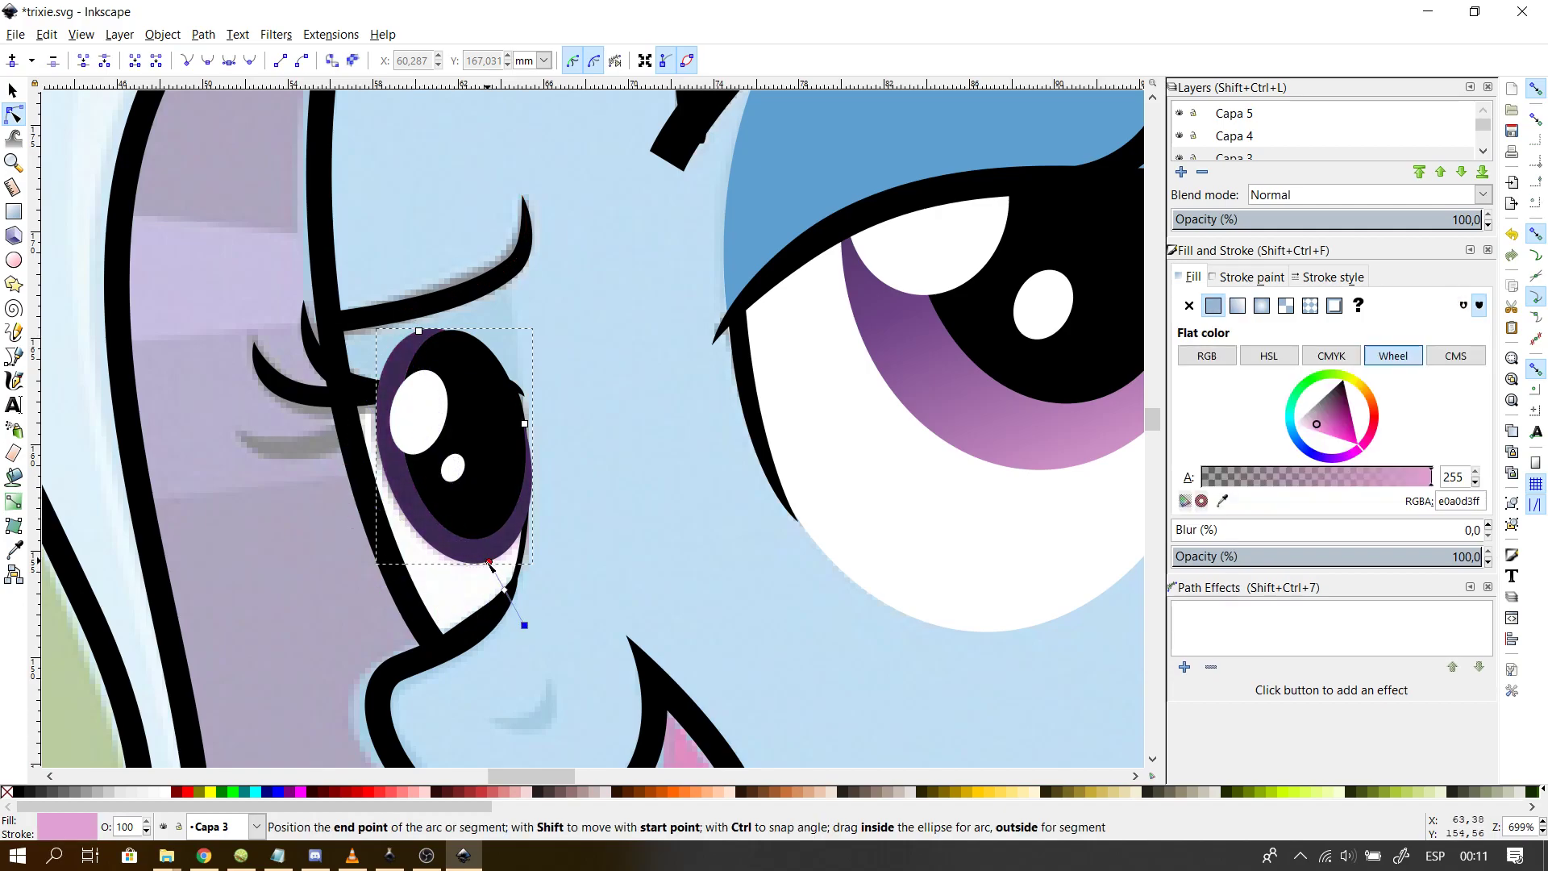
pyautogui.press('Escape')
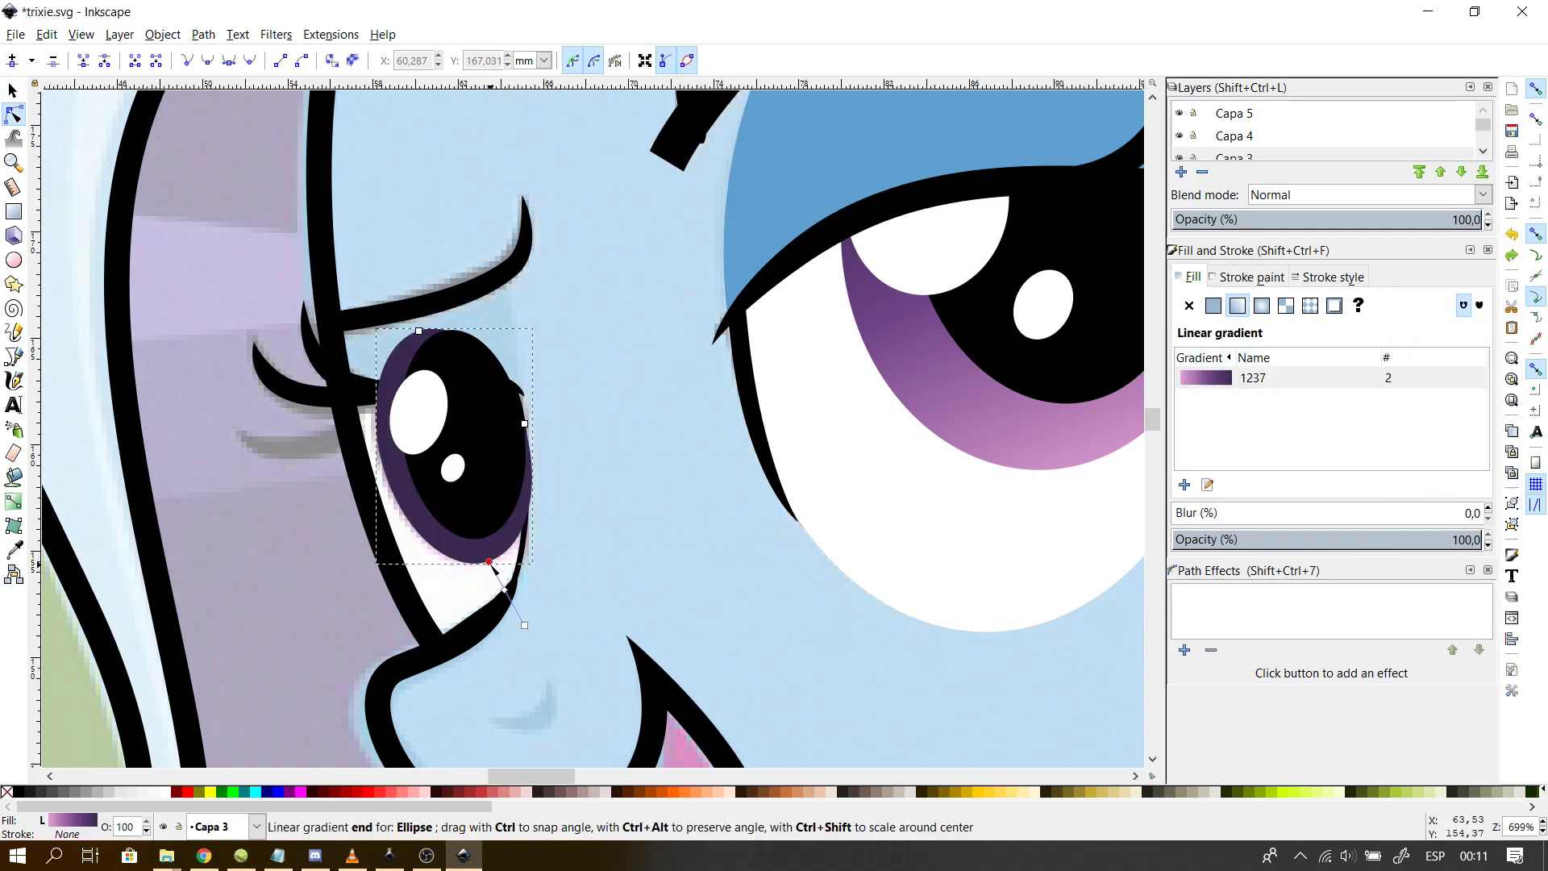
pyautogui.moveTo(507, 595); pyautogui.dragTo(482, 534)
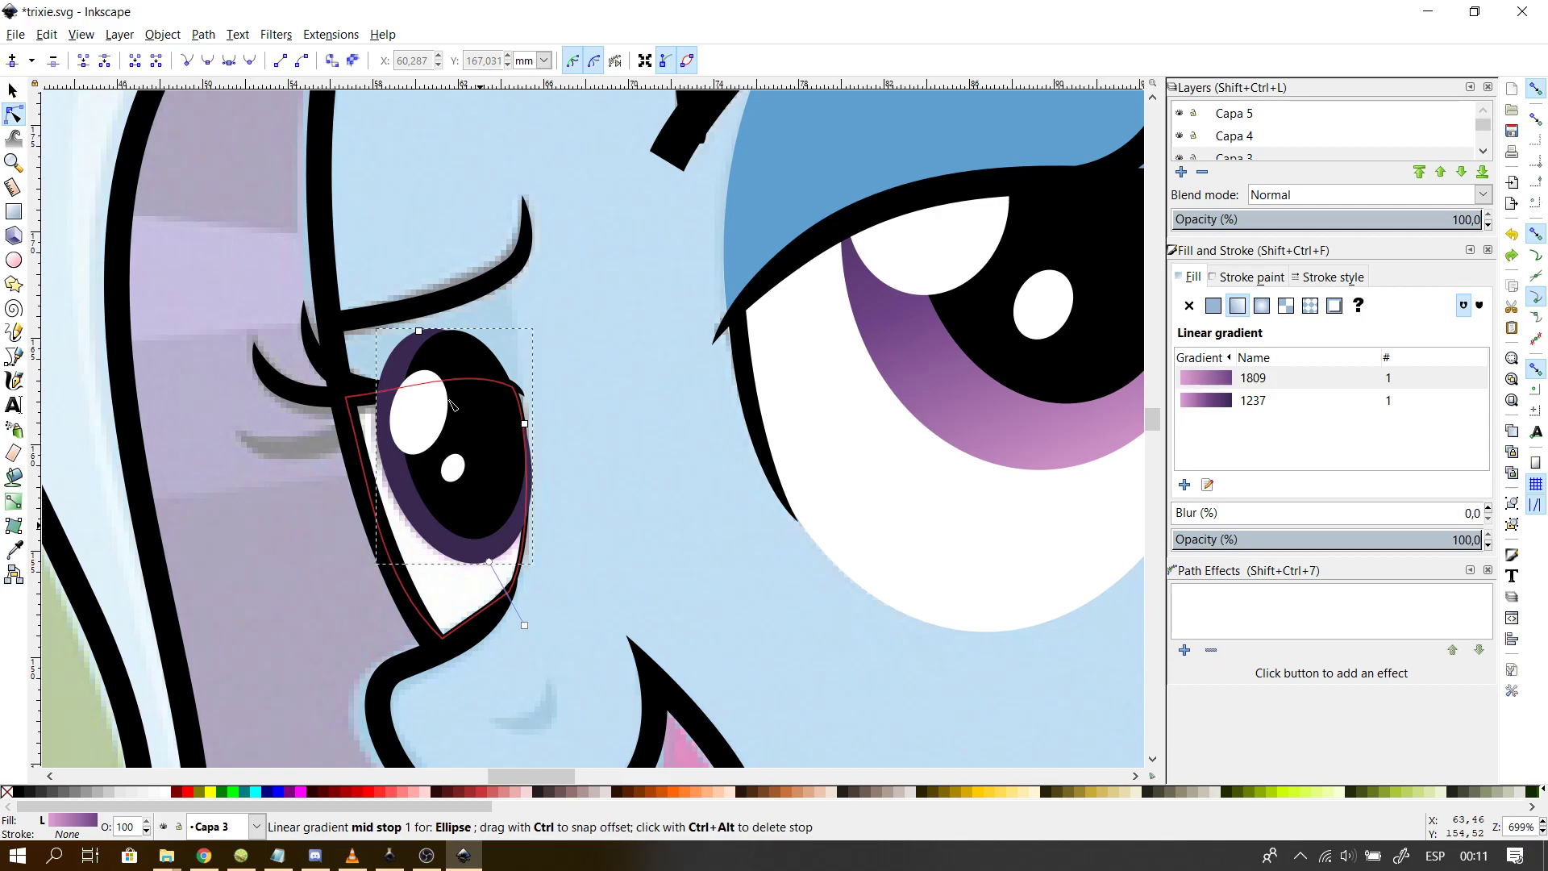
pyautogui.hotkey('ctrl', 'z')
# - Move the iris gradient's dark end point up to the lower edge of the small highlight
pyautogui.keyDown('ctrl'); pyautogui.scroll(5, 503, 586); pyautogui.keyUp('ctrl')
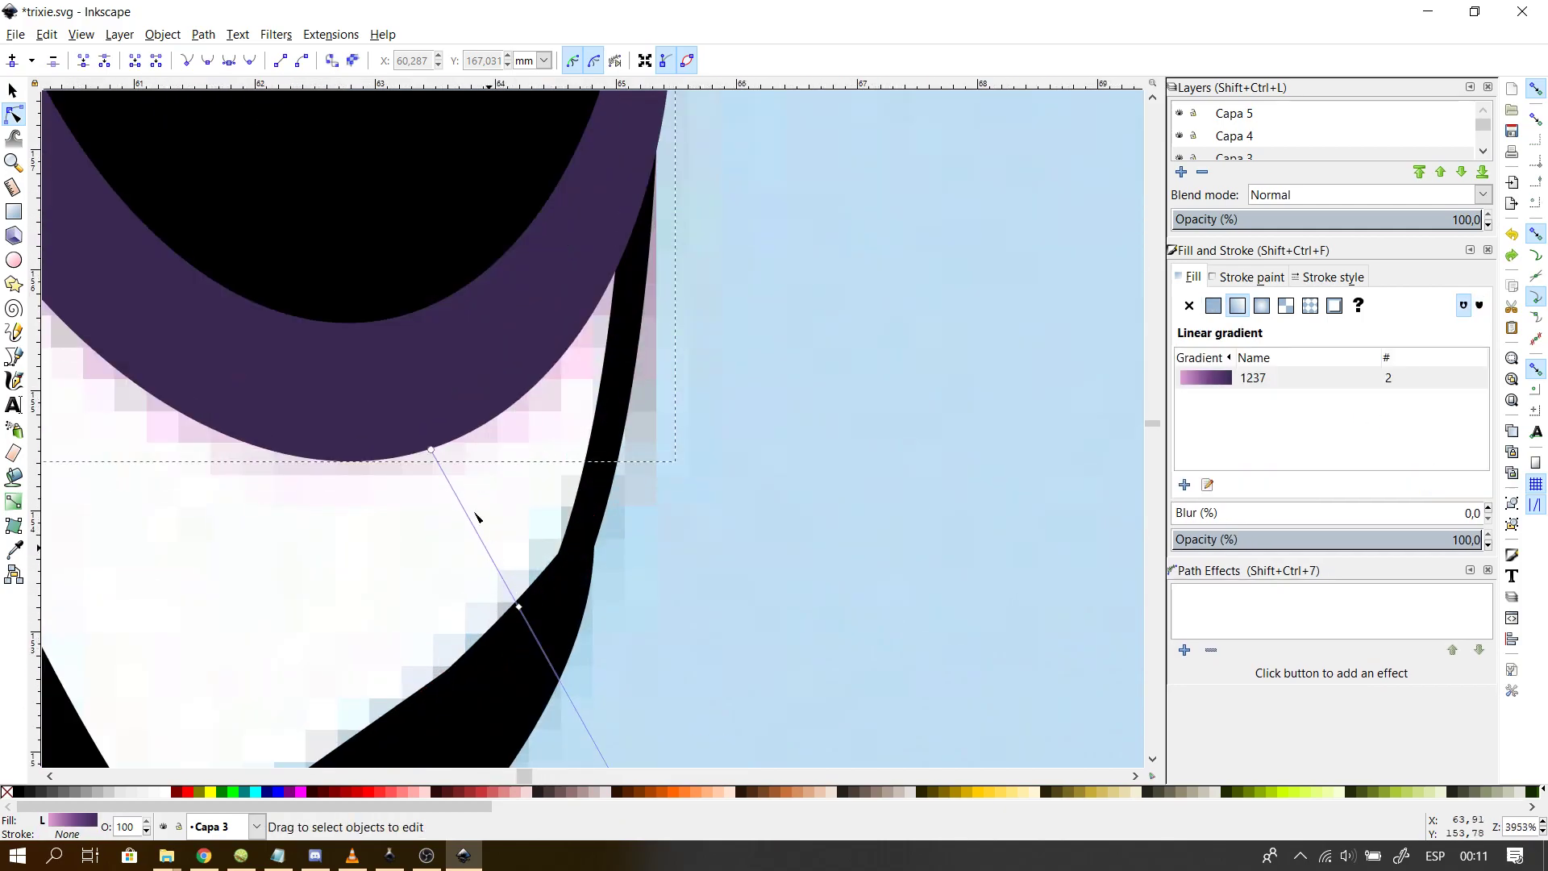
pyautogui.moveTo(438, 449); pyautogui.dragTo(232, 291)
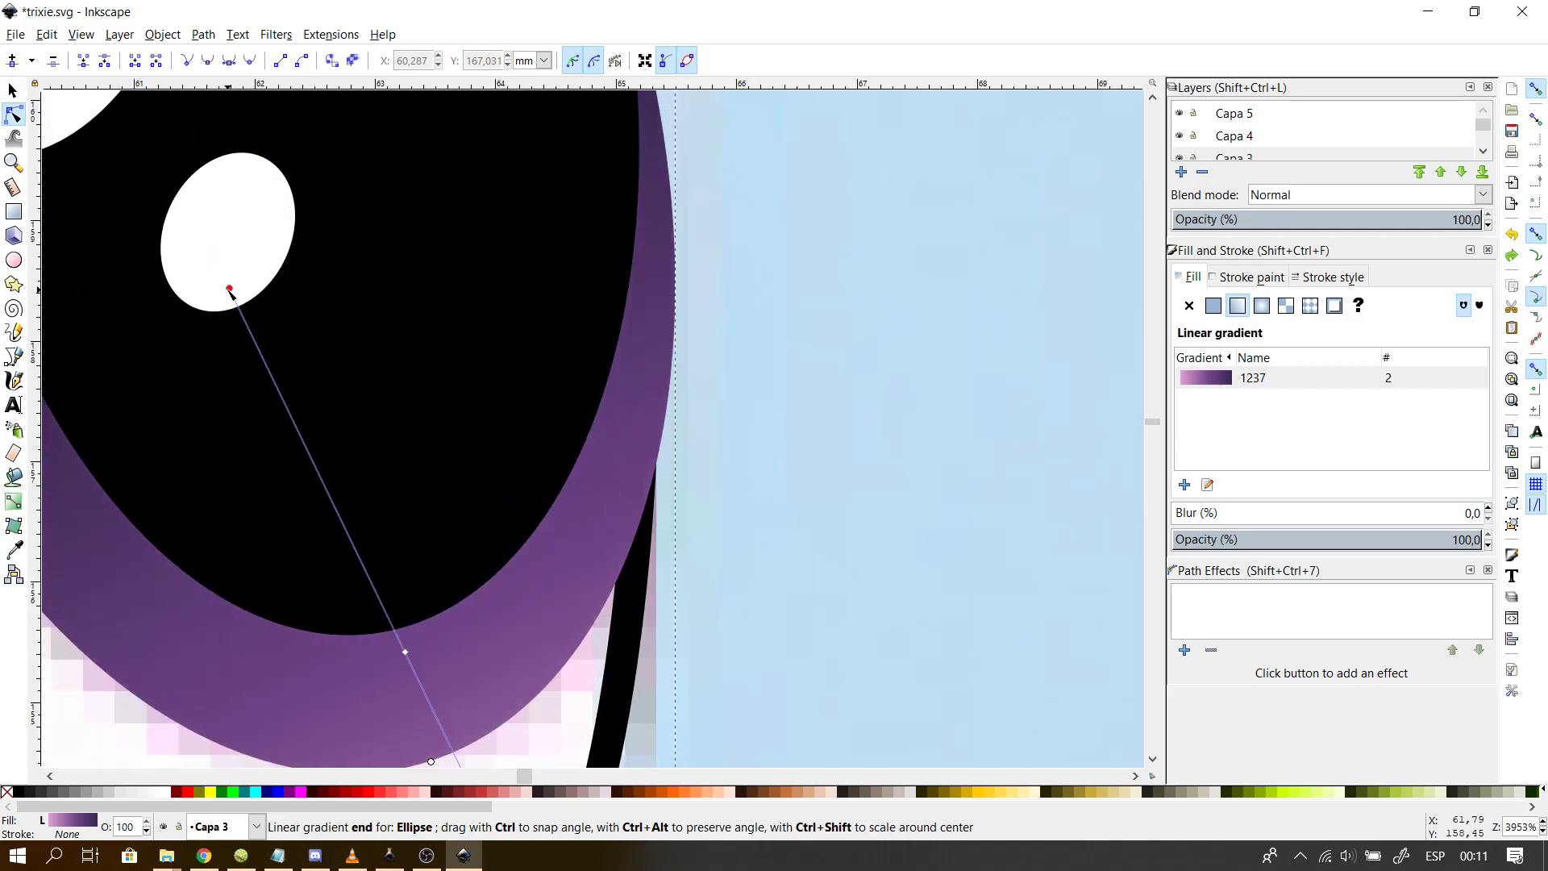
pyautogui.click(233, 292)
# - Move the iris gradient's dark end above the far eye's large highlight and its pink start to the iris's lower edge
pyautogui.keyDown('ctrl'); pyautogui.scroll(-4, 232, 292); pyautogui.keyUp('ctrl')
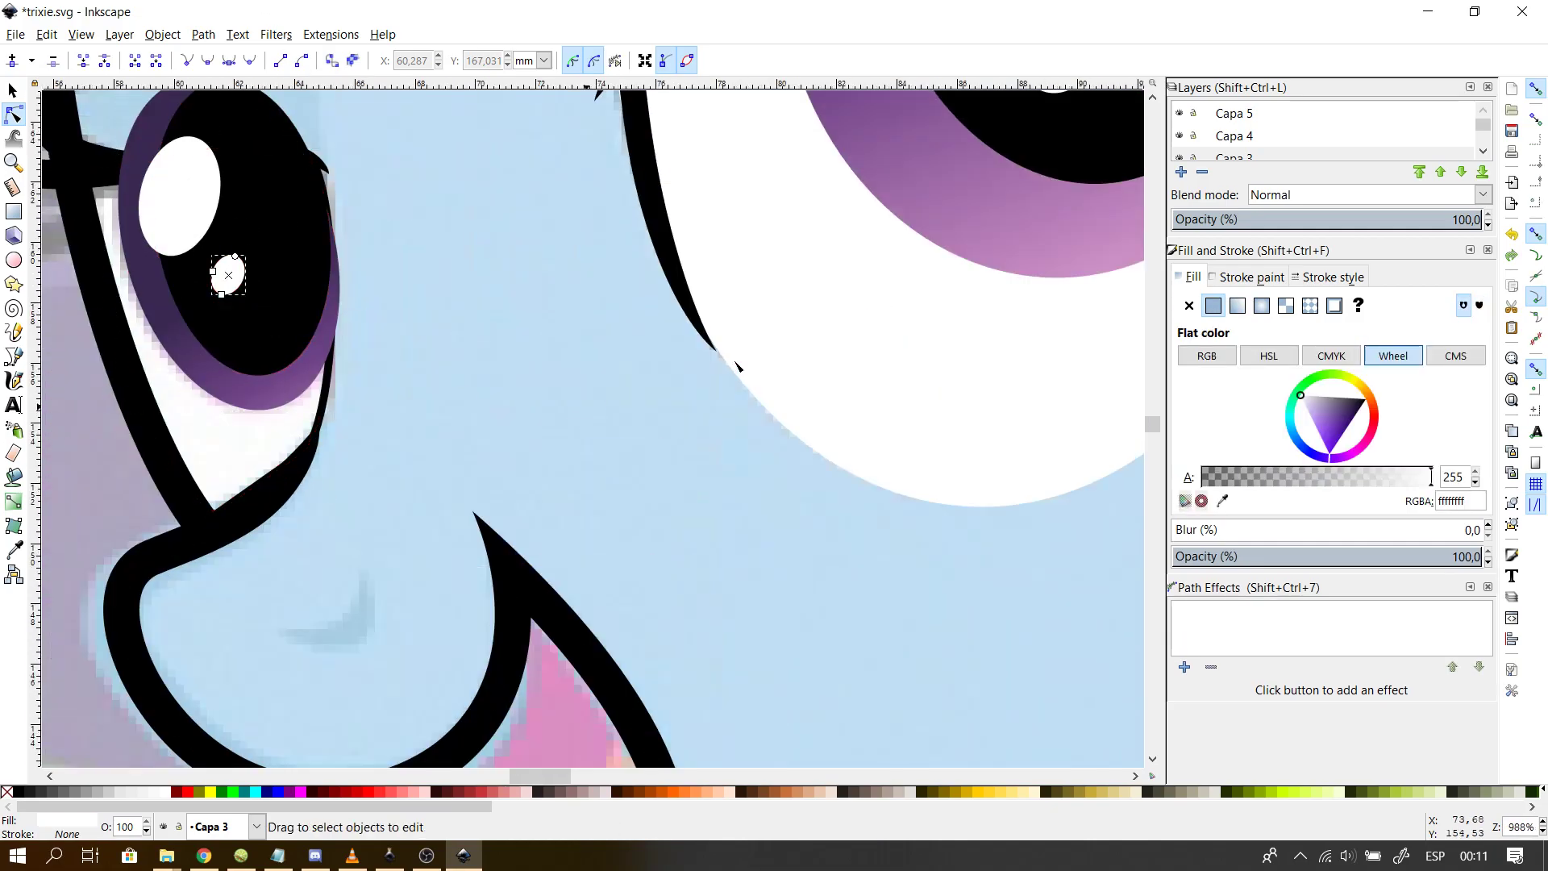
pyautogui.scroll(4, 228, 368)
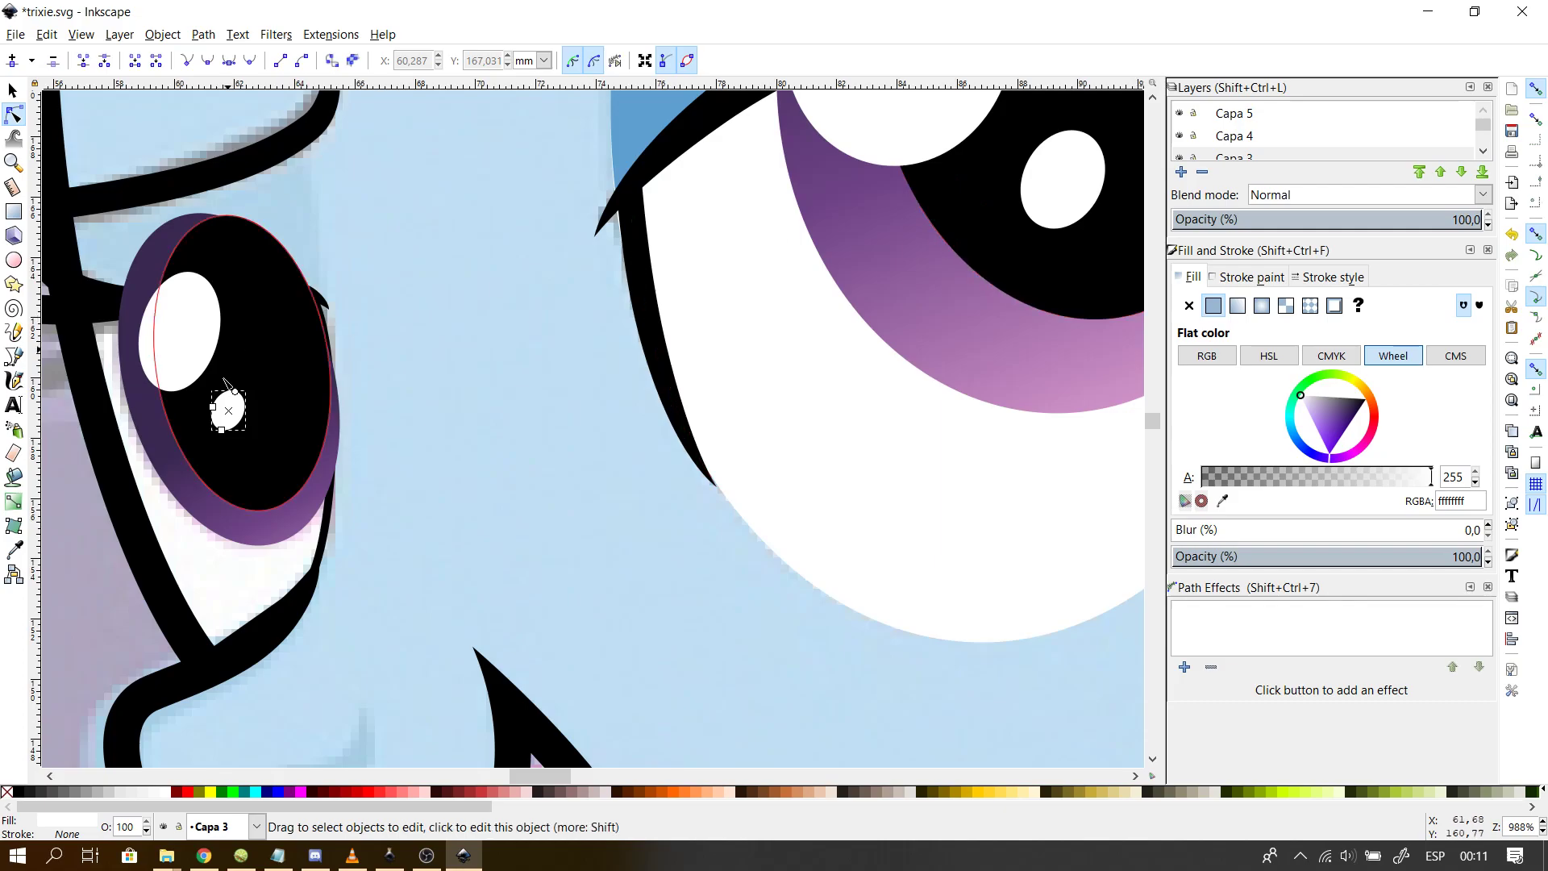
pyautogui.click(280, 536)
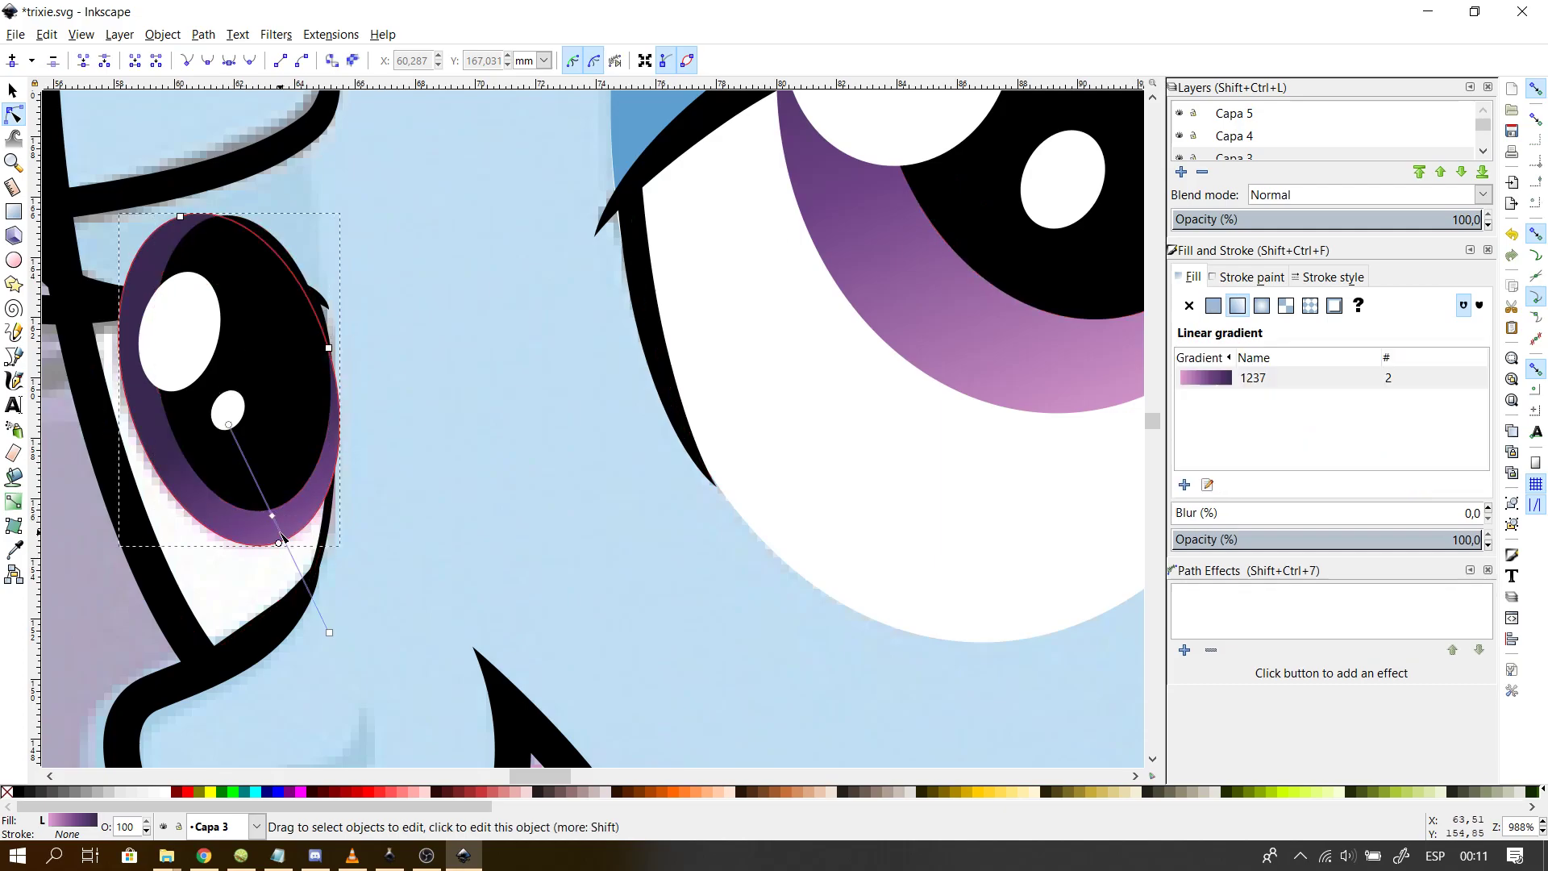
pyautogui.moveTo(228, 424); pyautogui.dragTo(121, 159)
pyautogui.moveTo(329, 628); pyautogui.dragTo(267, 543)
pyautogui.click(280, 536)
pyautogui.moveTo(121, 158); pyautogui.dragTo(156, 259)
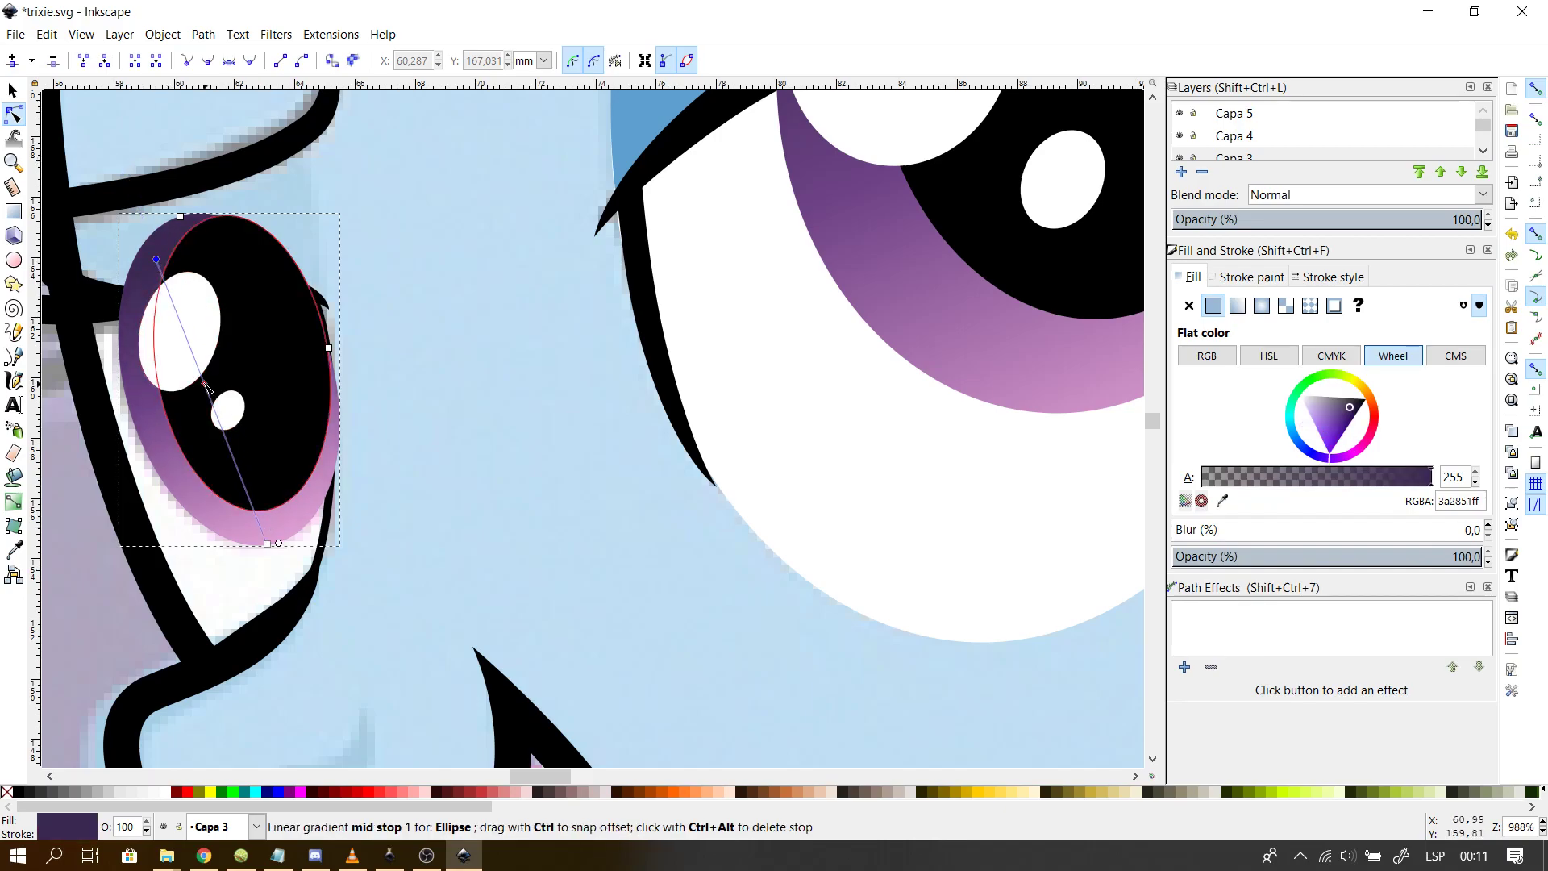
pyautogui.click(589, 580)
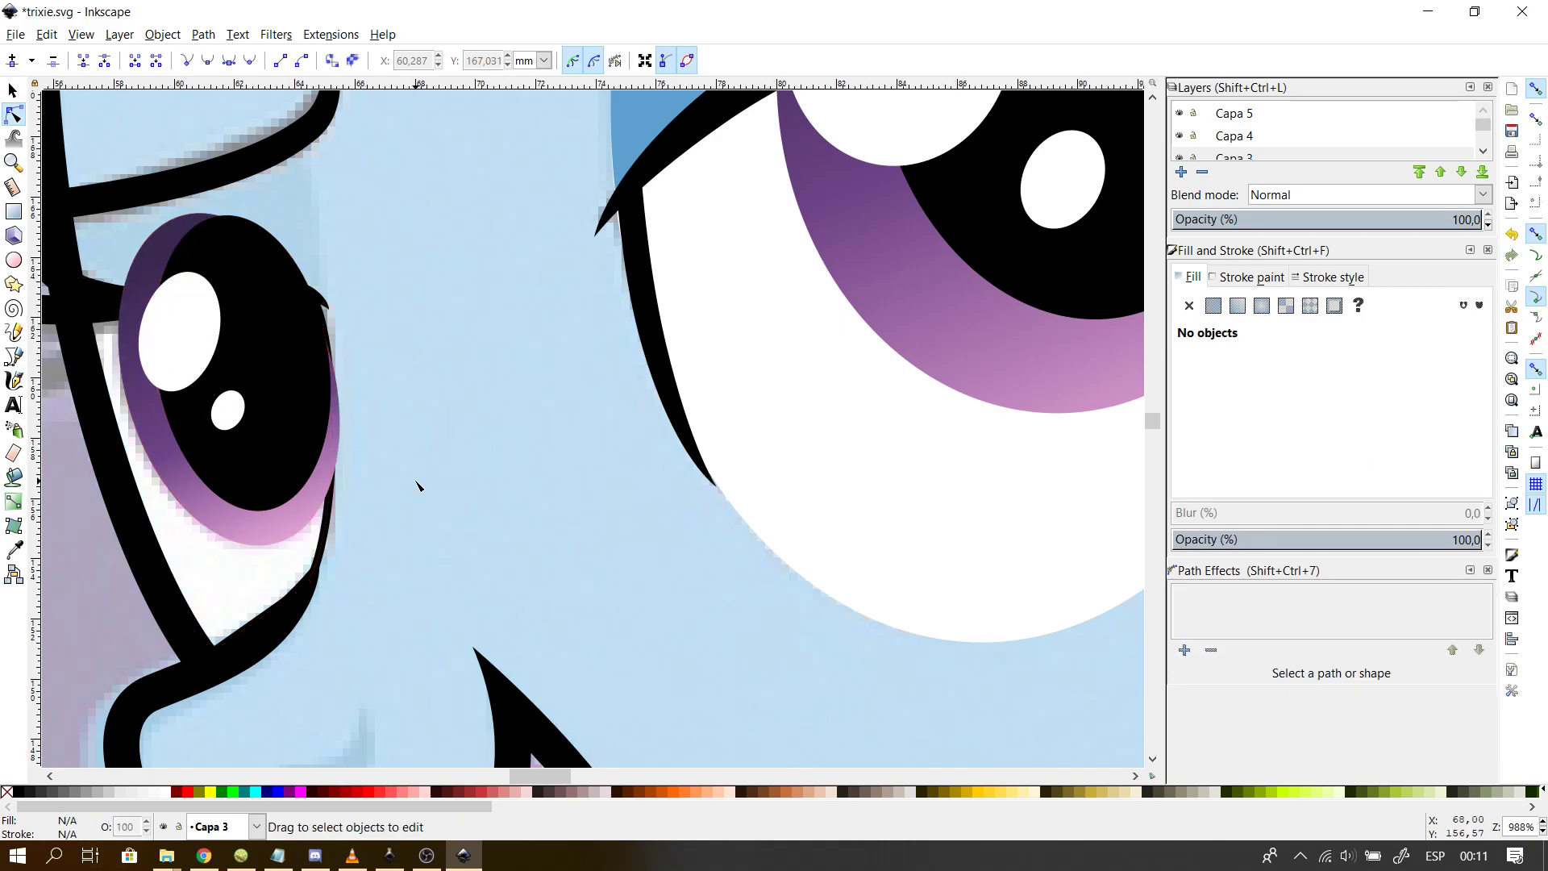
pyautogui.moveTo(532, 777); pyautogui.dragTo(498, 776)
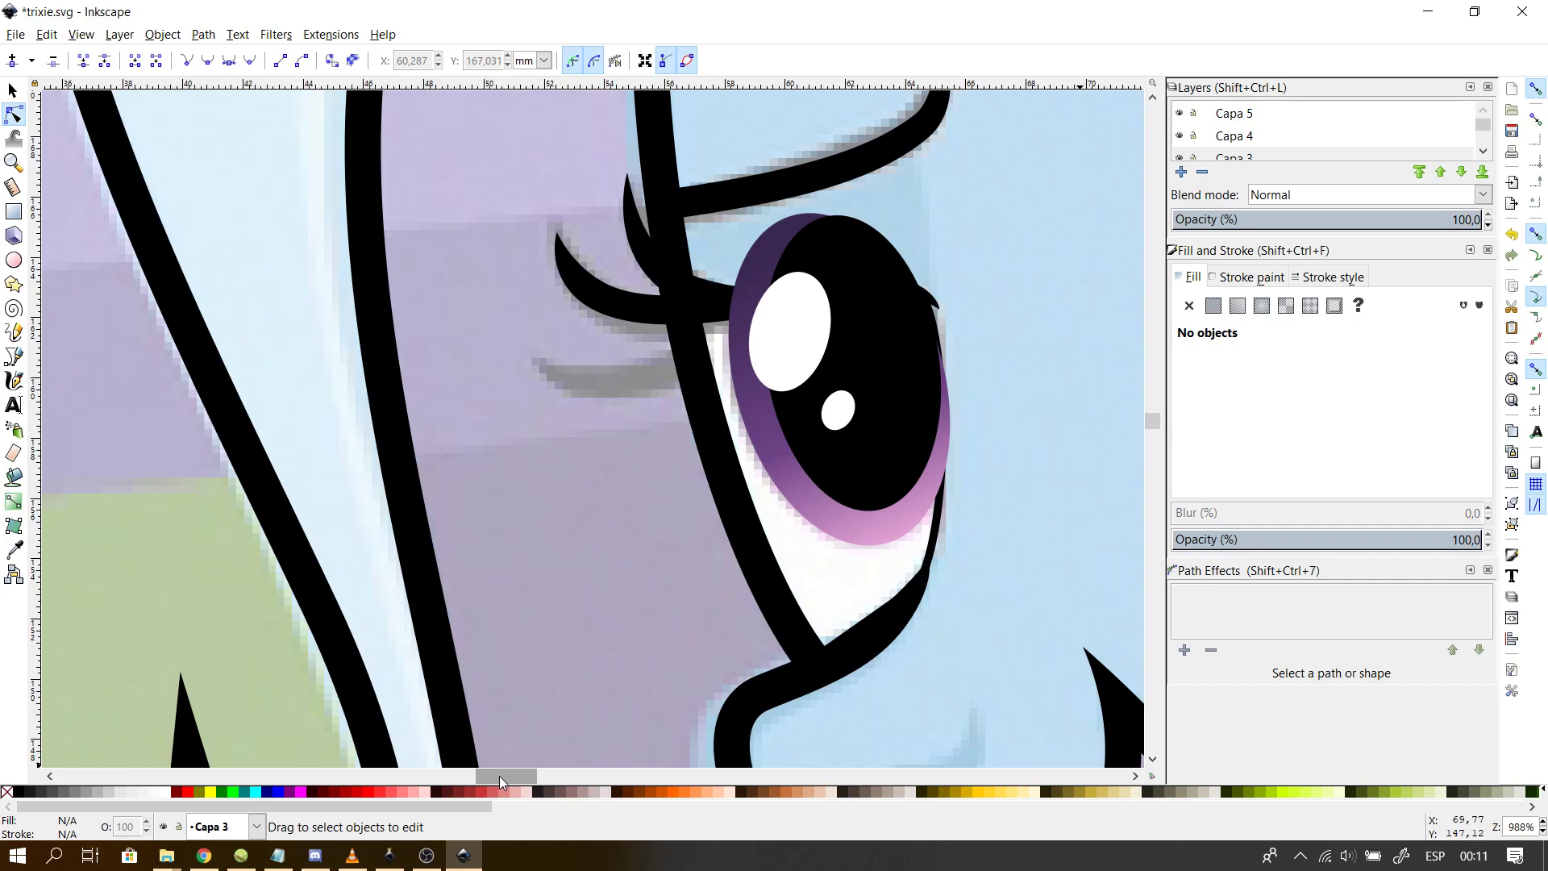
pyautogui.moveTo(498, 775); pyautogui.dragTo(508, 776)
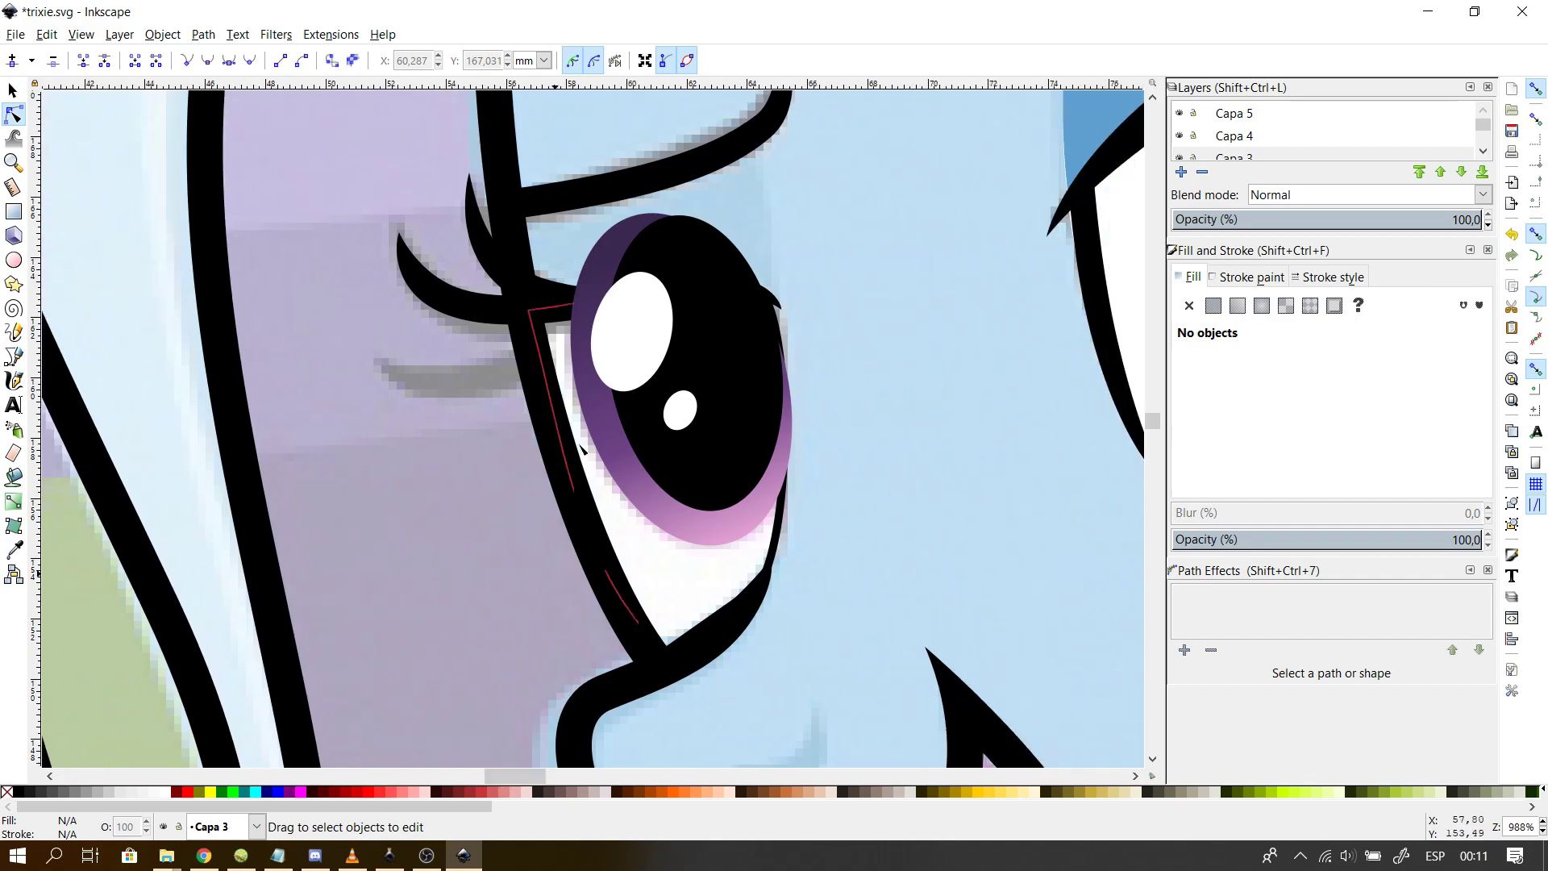
pyautogui.click(472, 315)
pyautogui.keyDown('shift'); pyautogui.click(506, 282); pyautogui.keyUp('shift')
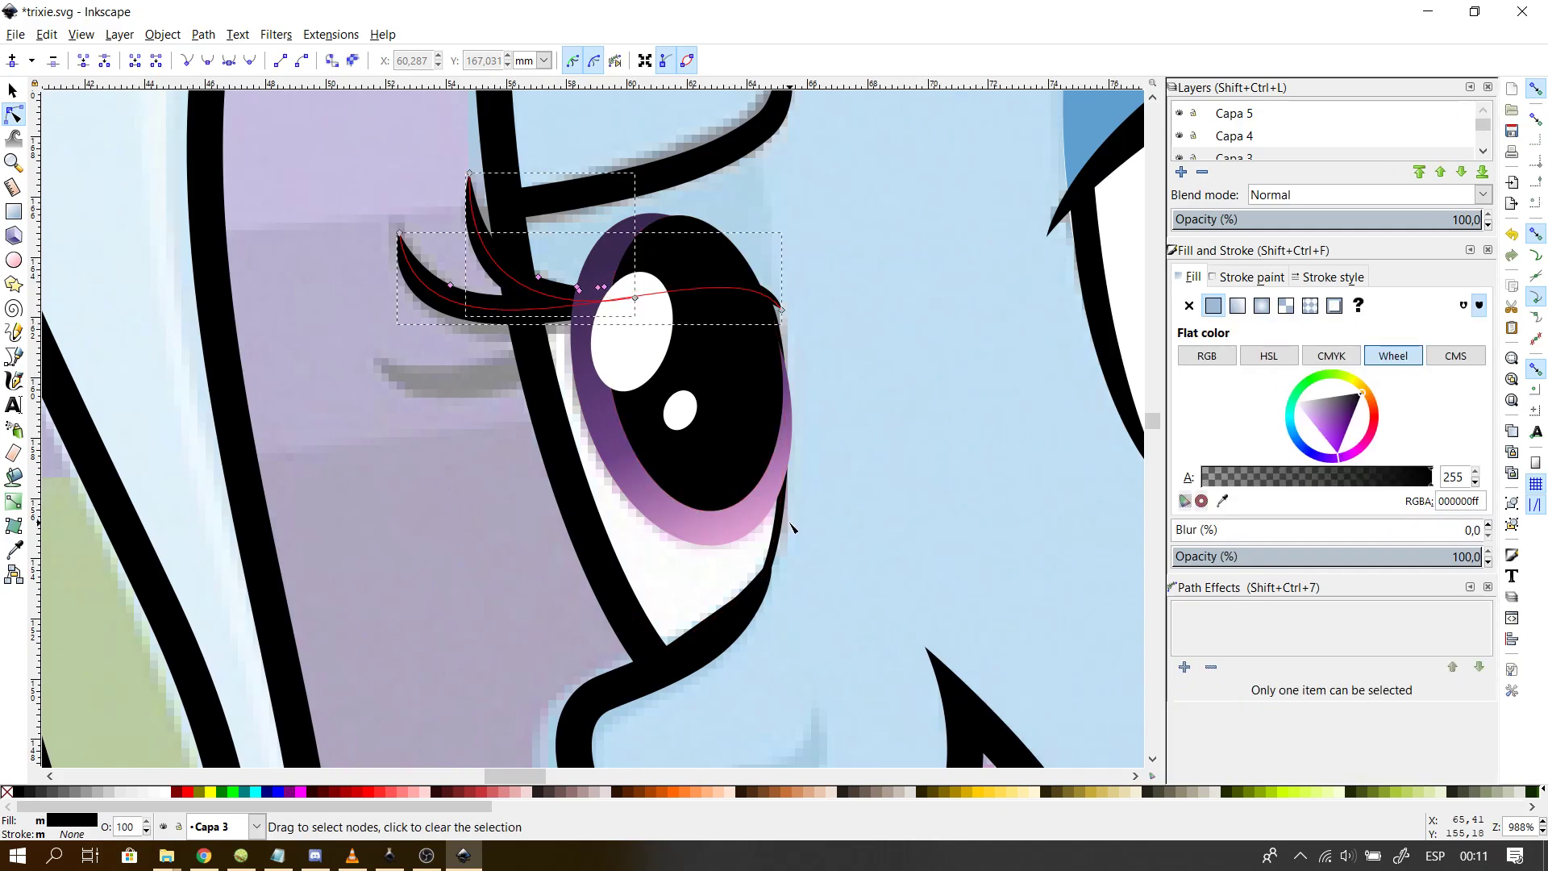
pyautogui.keyDown('shift'); pyautogui.click(786, 529); pyautogui.keyUp('shift')
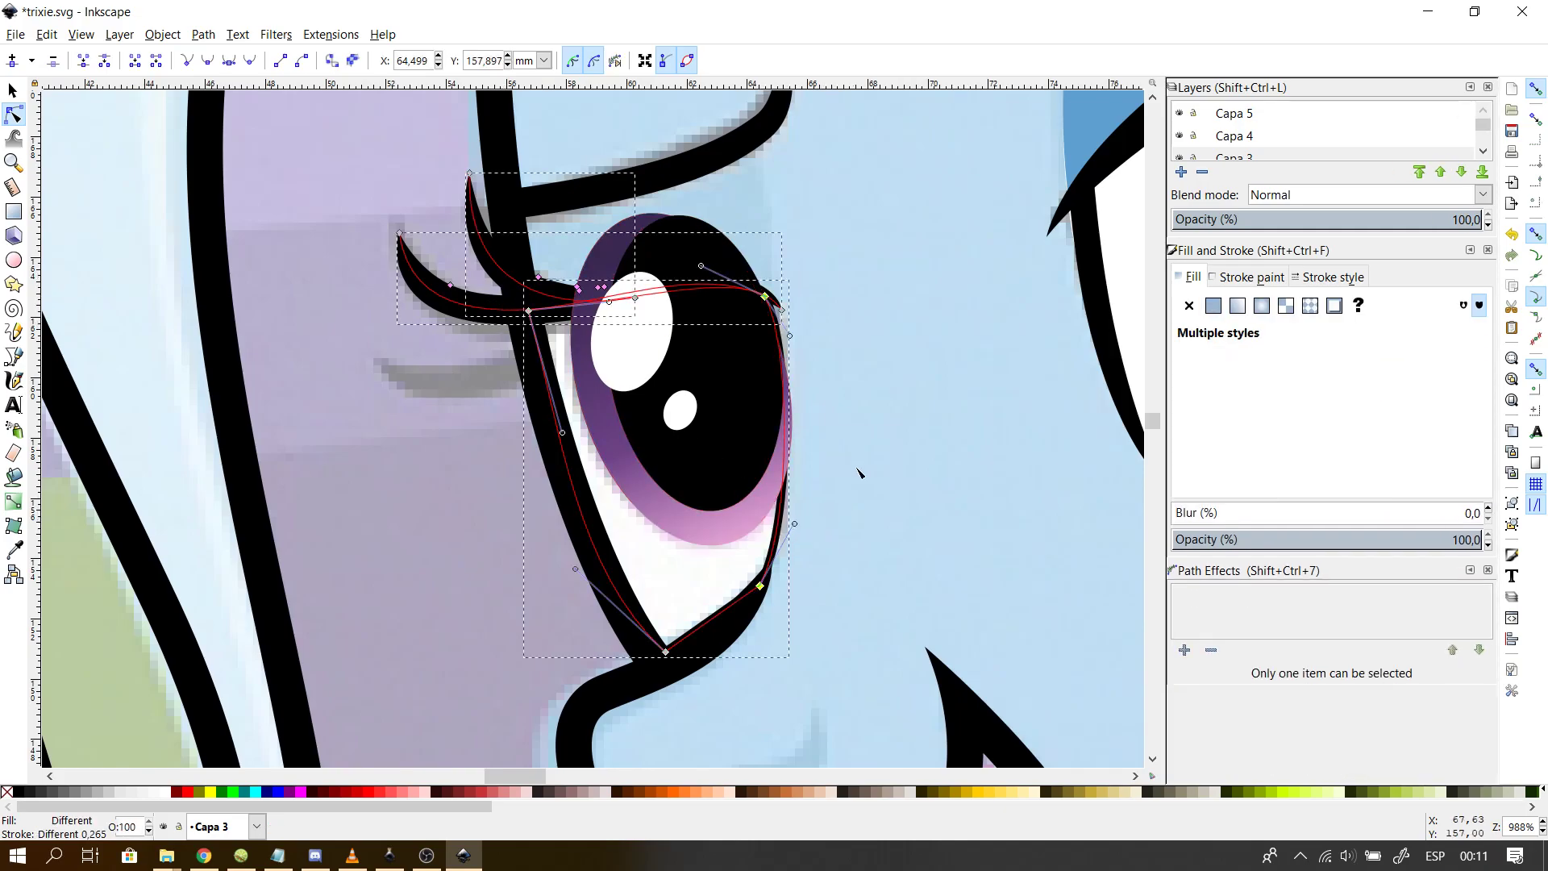
pyautogui.click(826, 512)
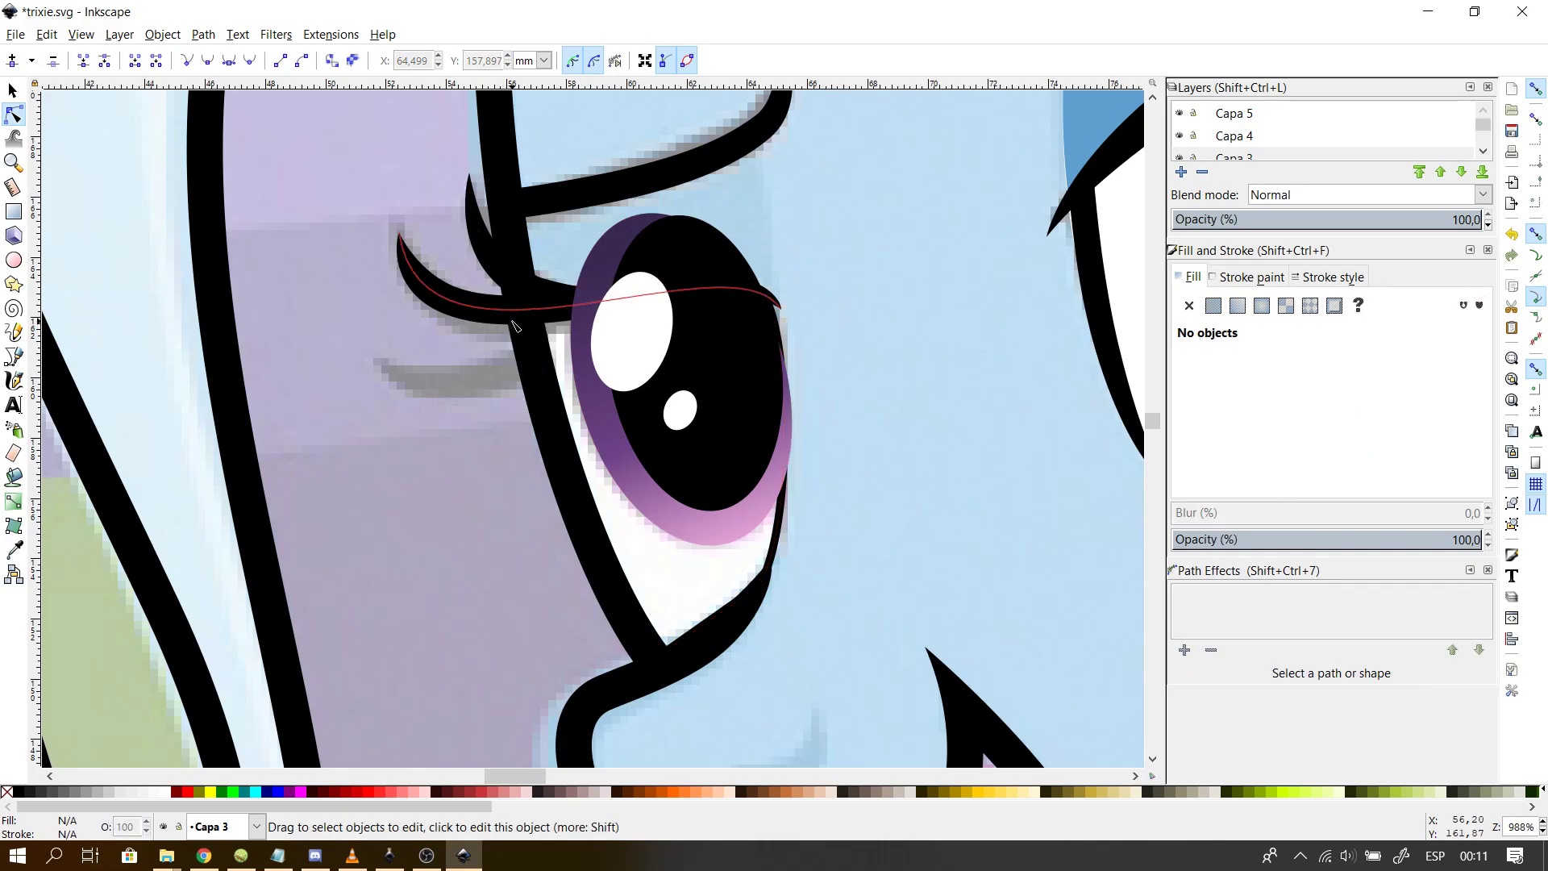
# - Raise the far eye's two eyelash paths to the top of the layer
pyautogui.click(514, 292)
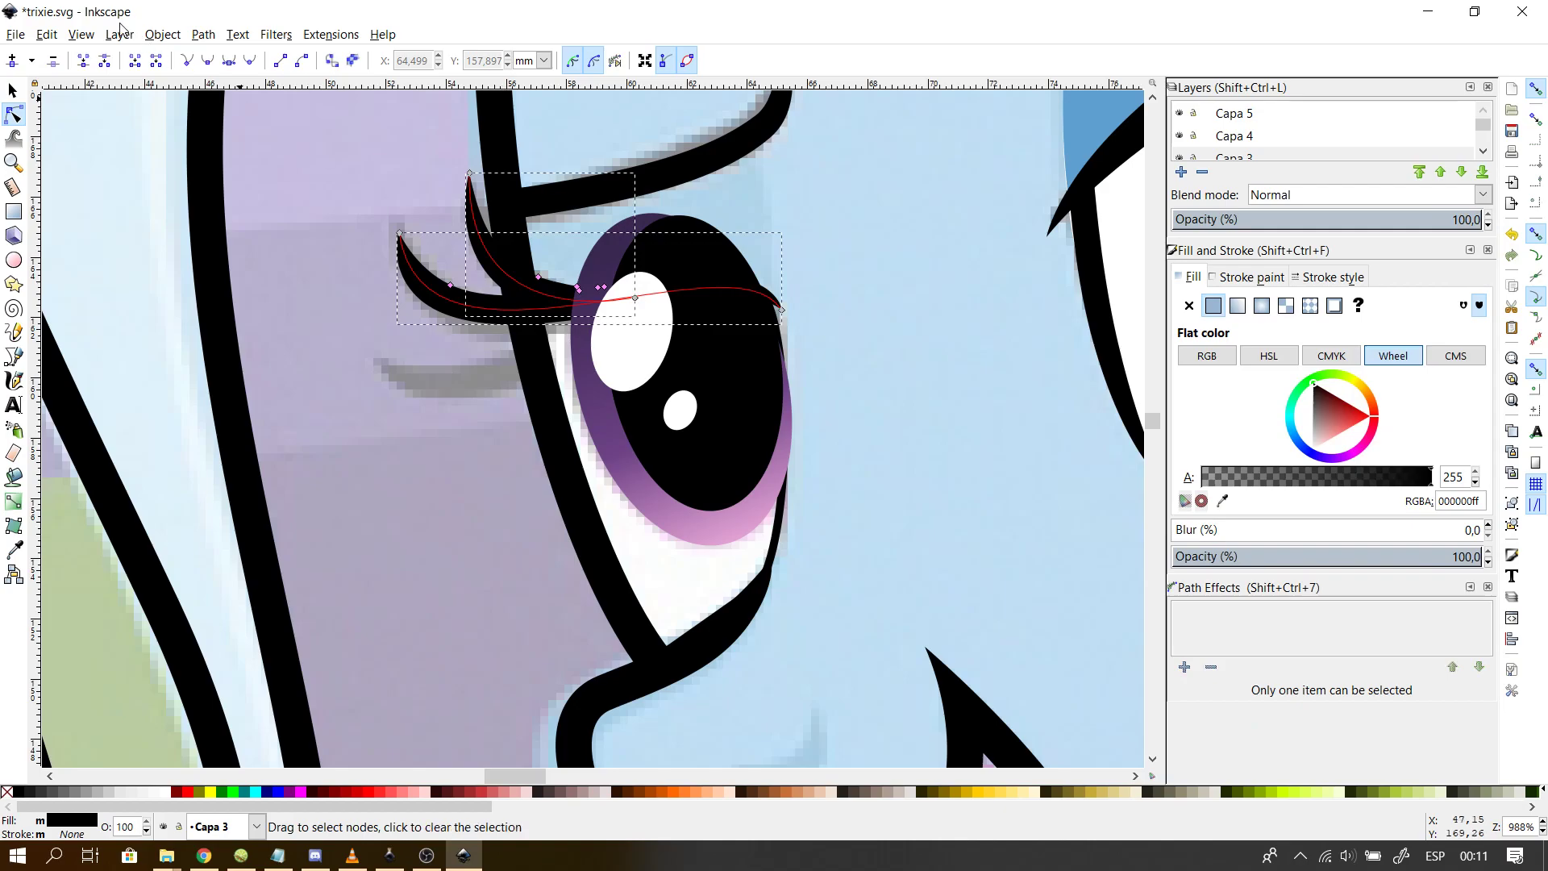
pyautogui.click(90, 34)
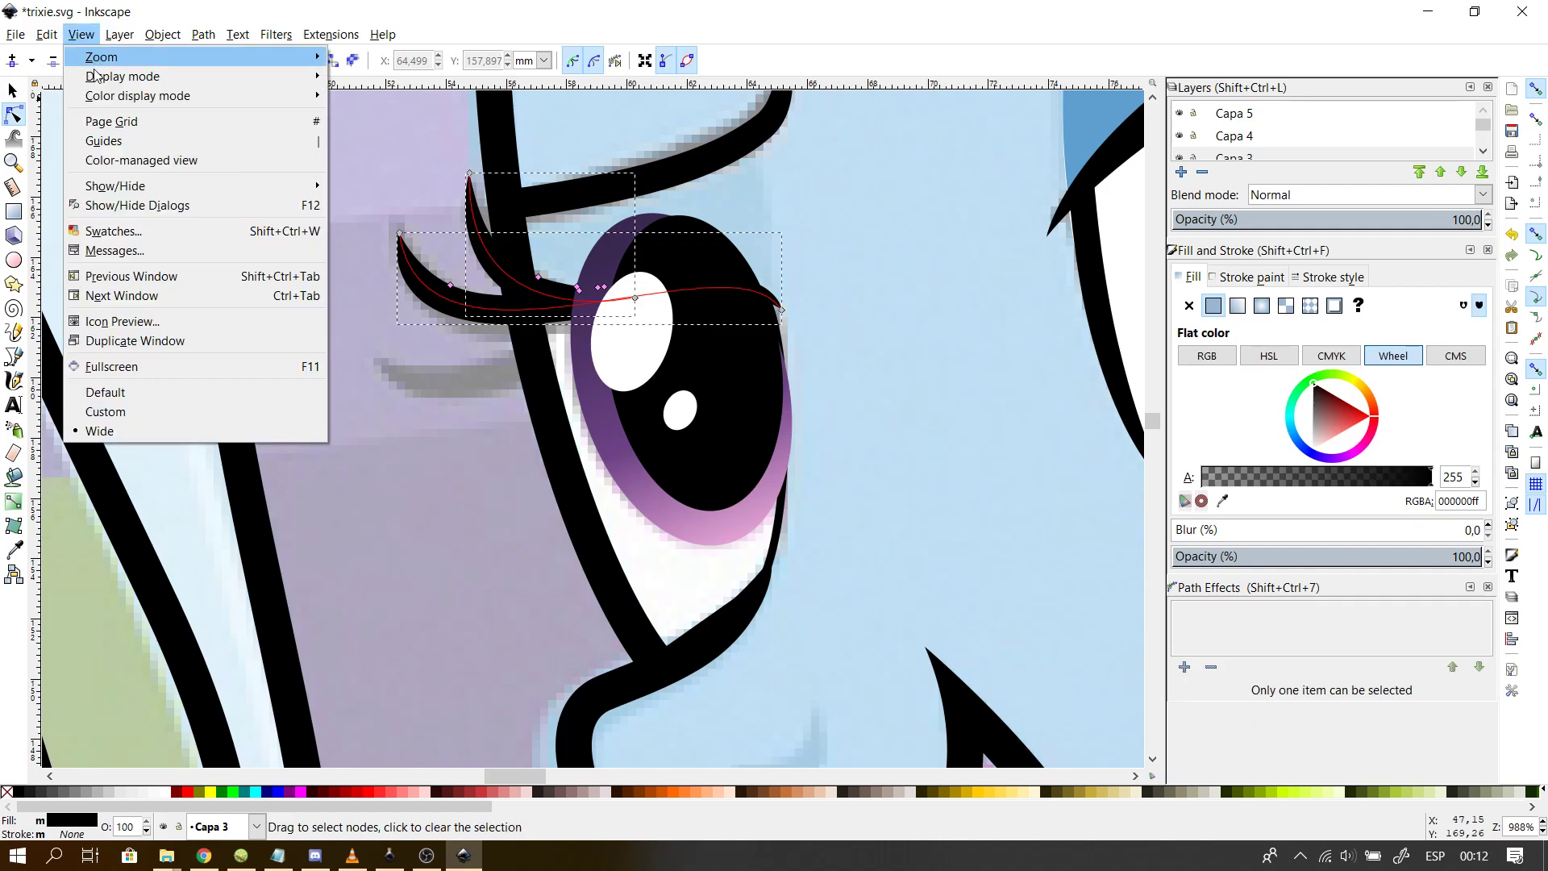
pyautogui.moveTo(104, 82)
pyautogui.moveTo(148, 38)
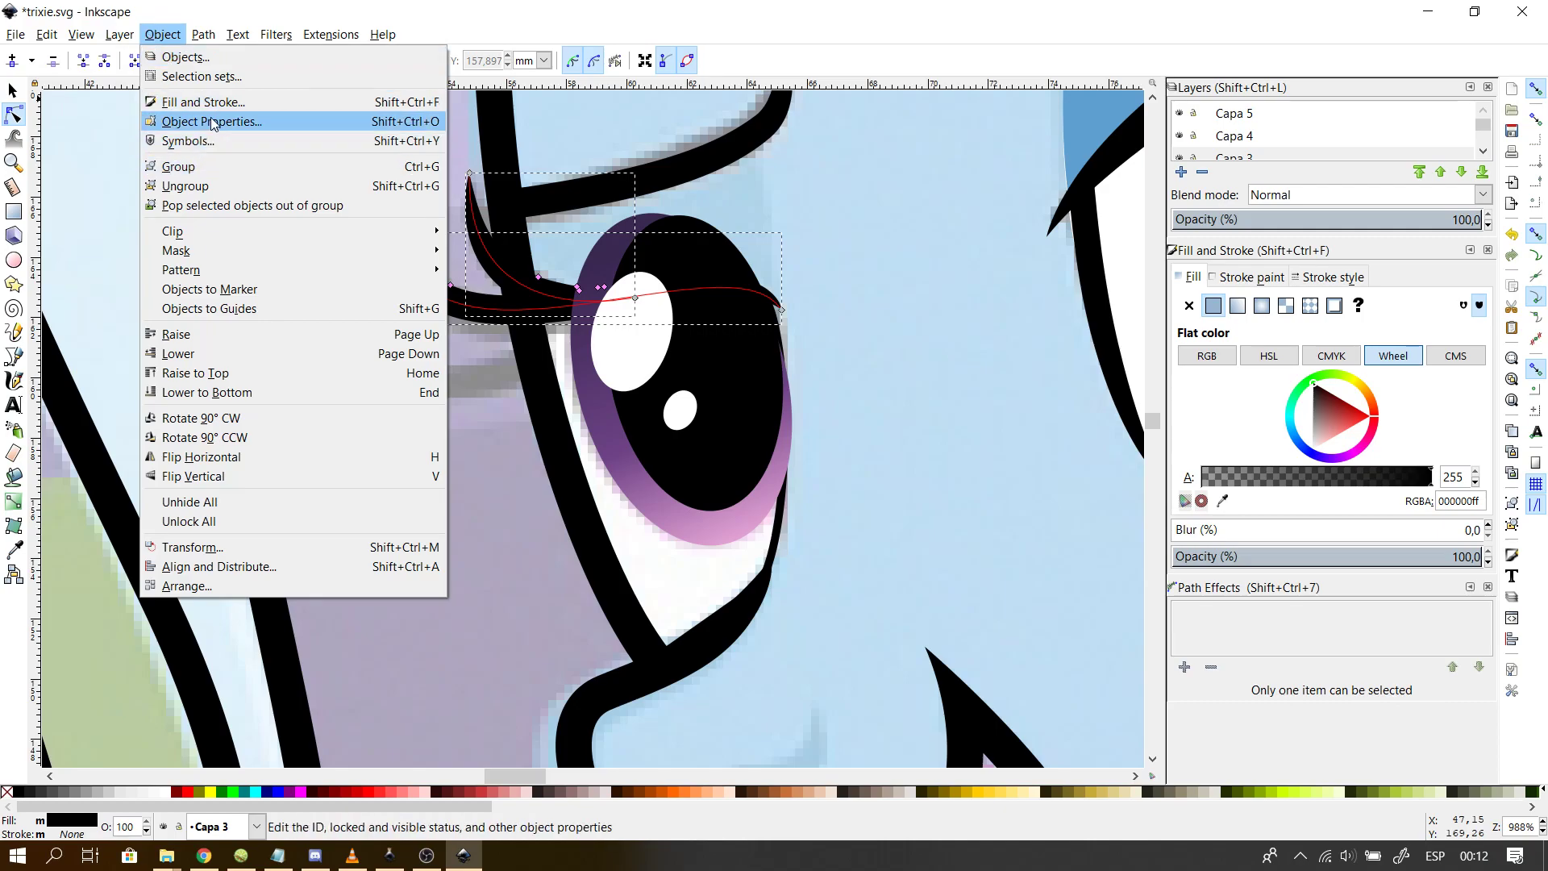
pyautogui.click(196, 372)
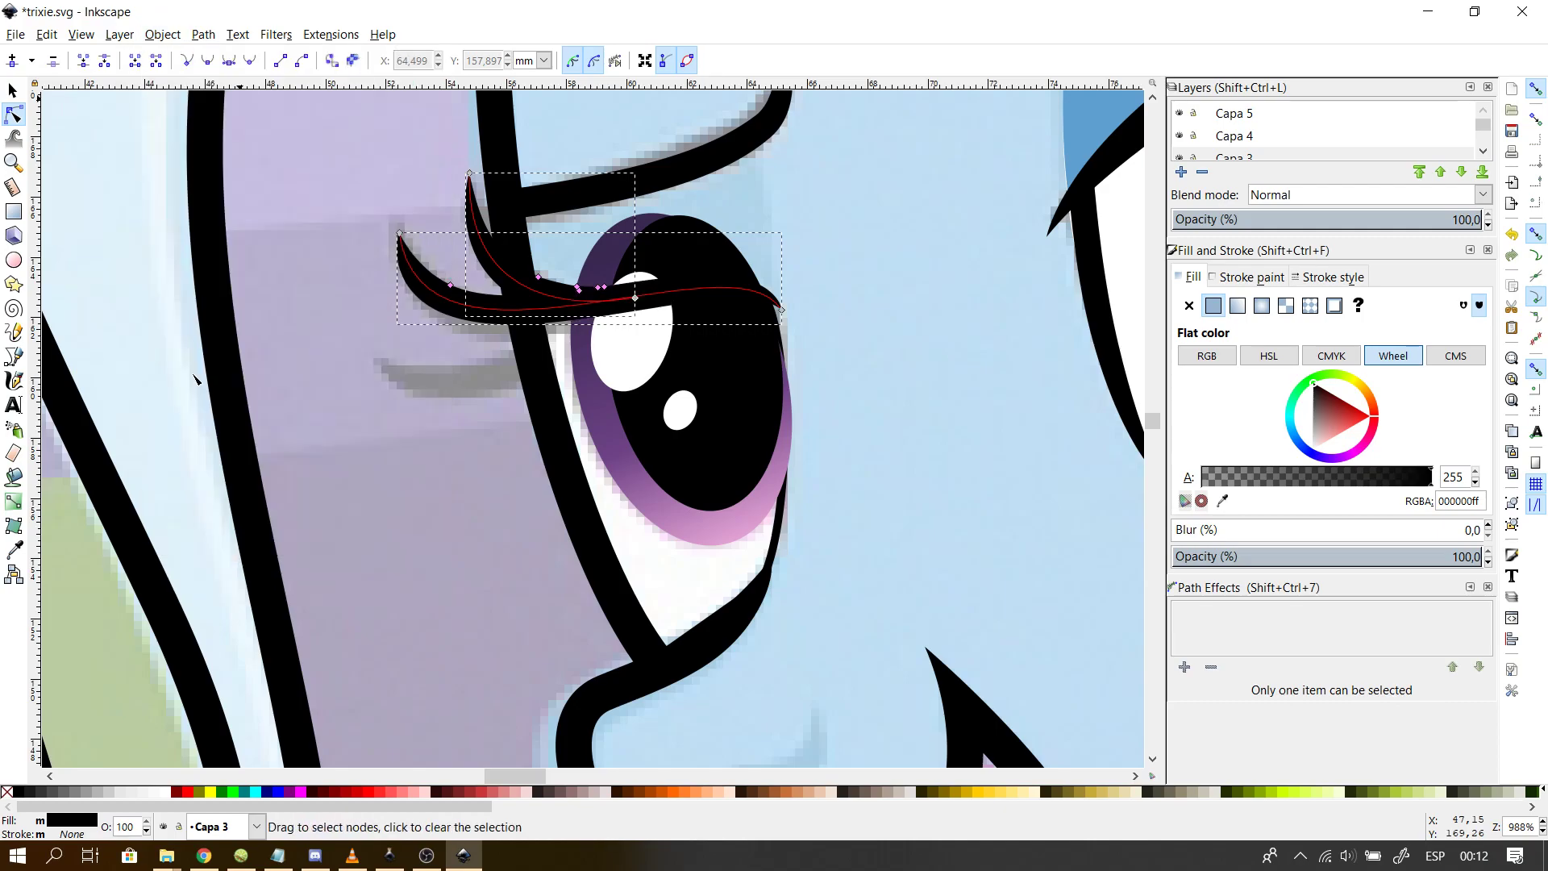
pyautogui.click(863, 510)
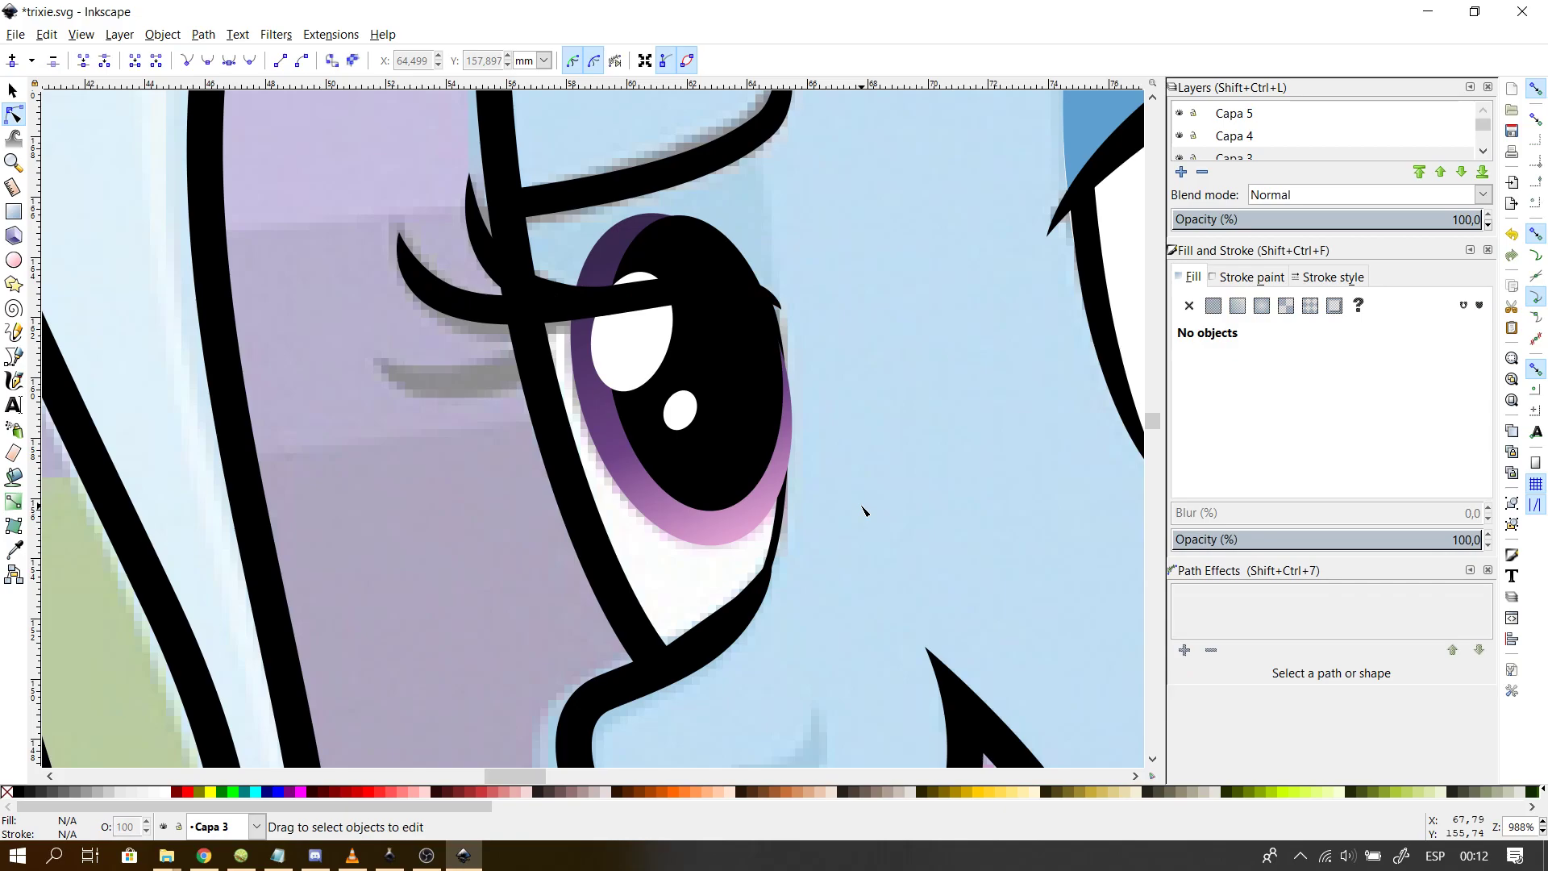
# - Draw a closed four-point Bézier path over the far eye's upper eyelid area and color its stroke red, cc0000ff
pyautogui.keyDown('ctrl'); pyautogui.scroll(-2, 863, 511); pyautogui.keyUp('ctrl')
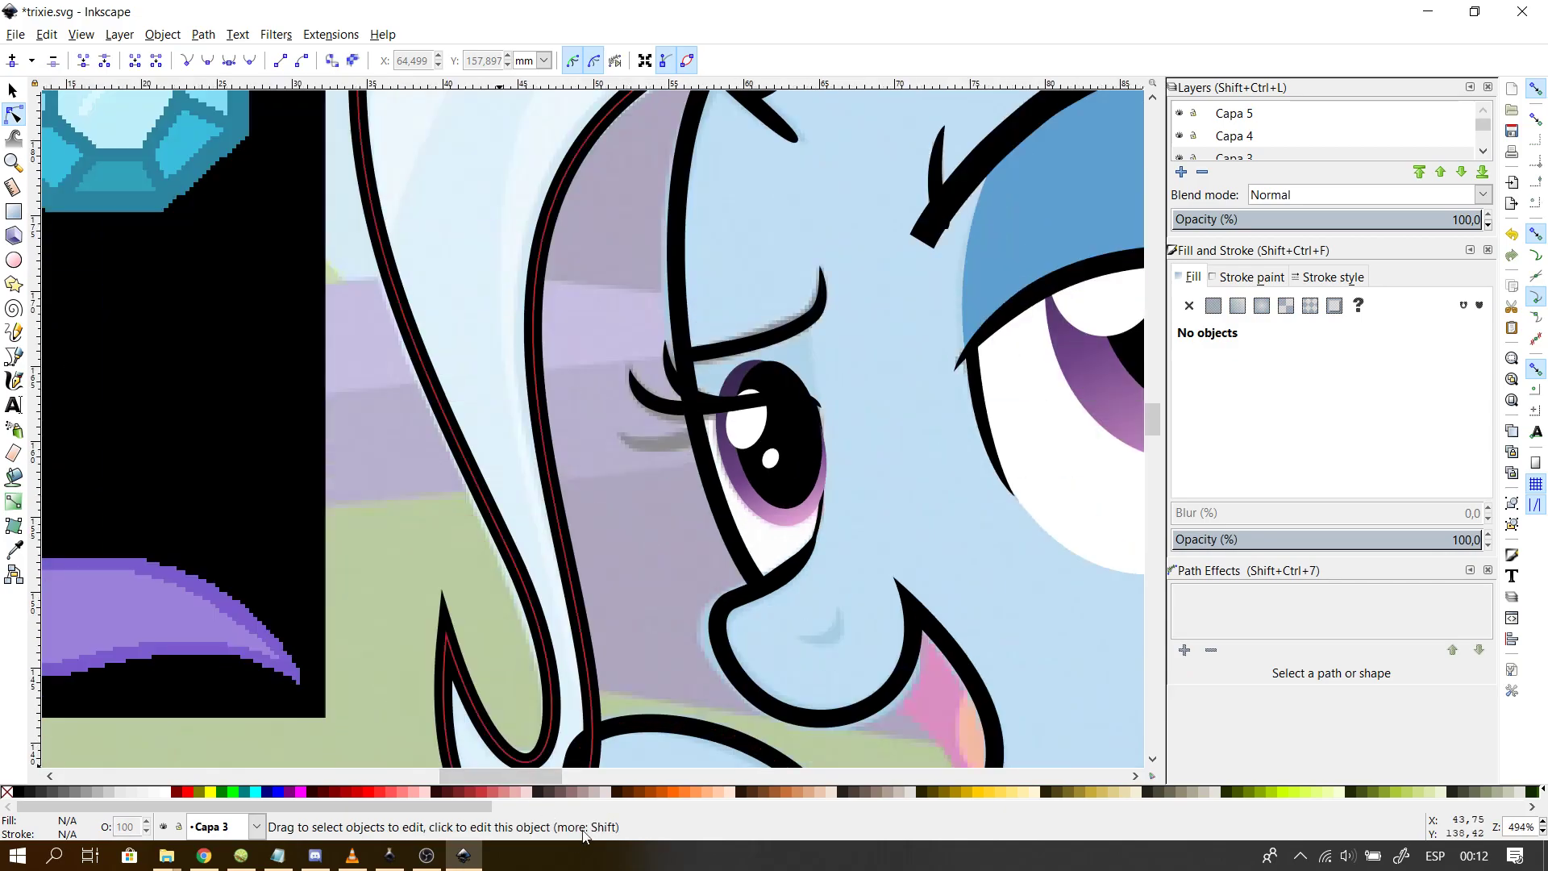
pyautogui.moveTo(537, 775); pyautogui.dragTo(585, 774)
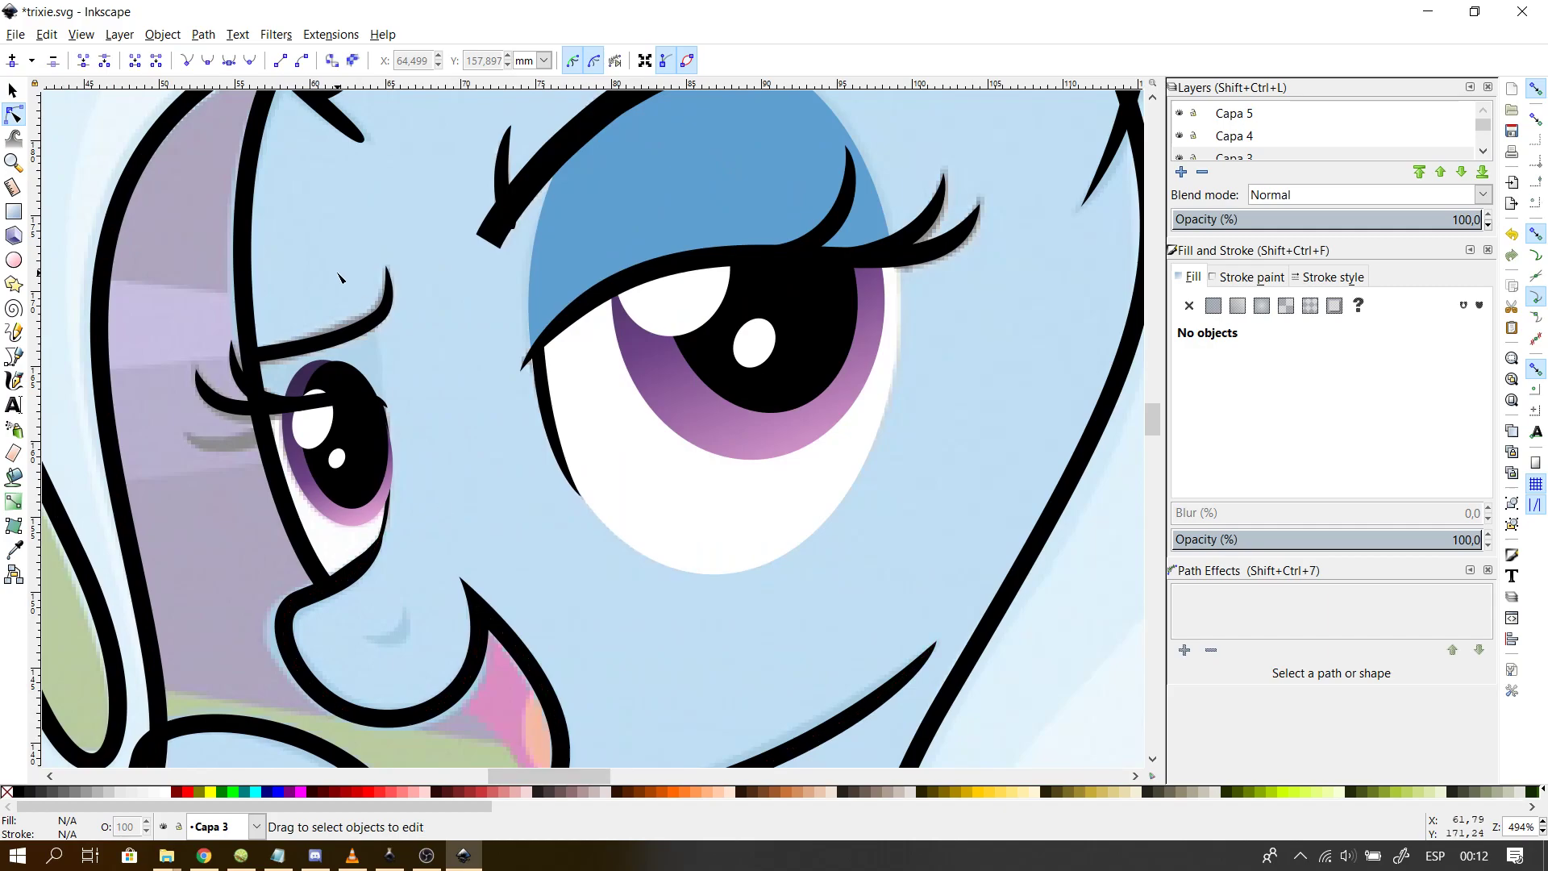
pyautogui.scroll(2, 338, 276)
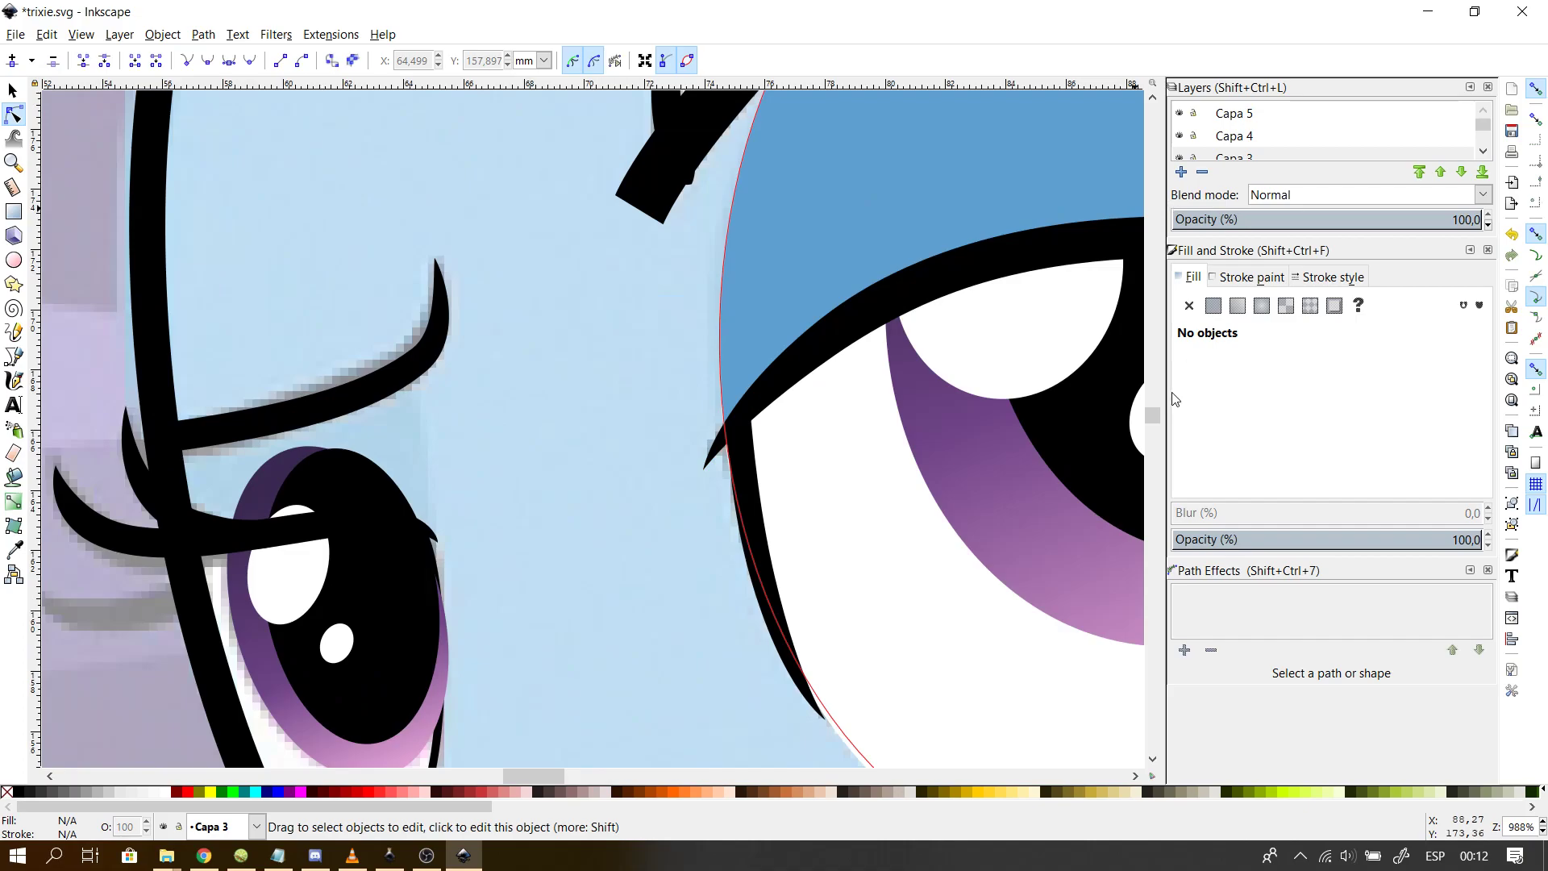
pyautogui.moveTo(1154, 418); pyautogui.dragTo(1154, 416)
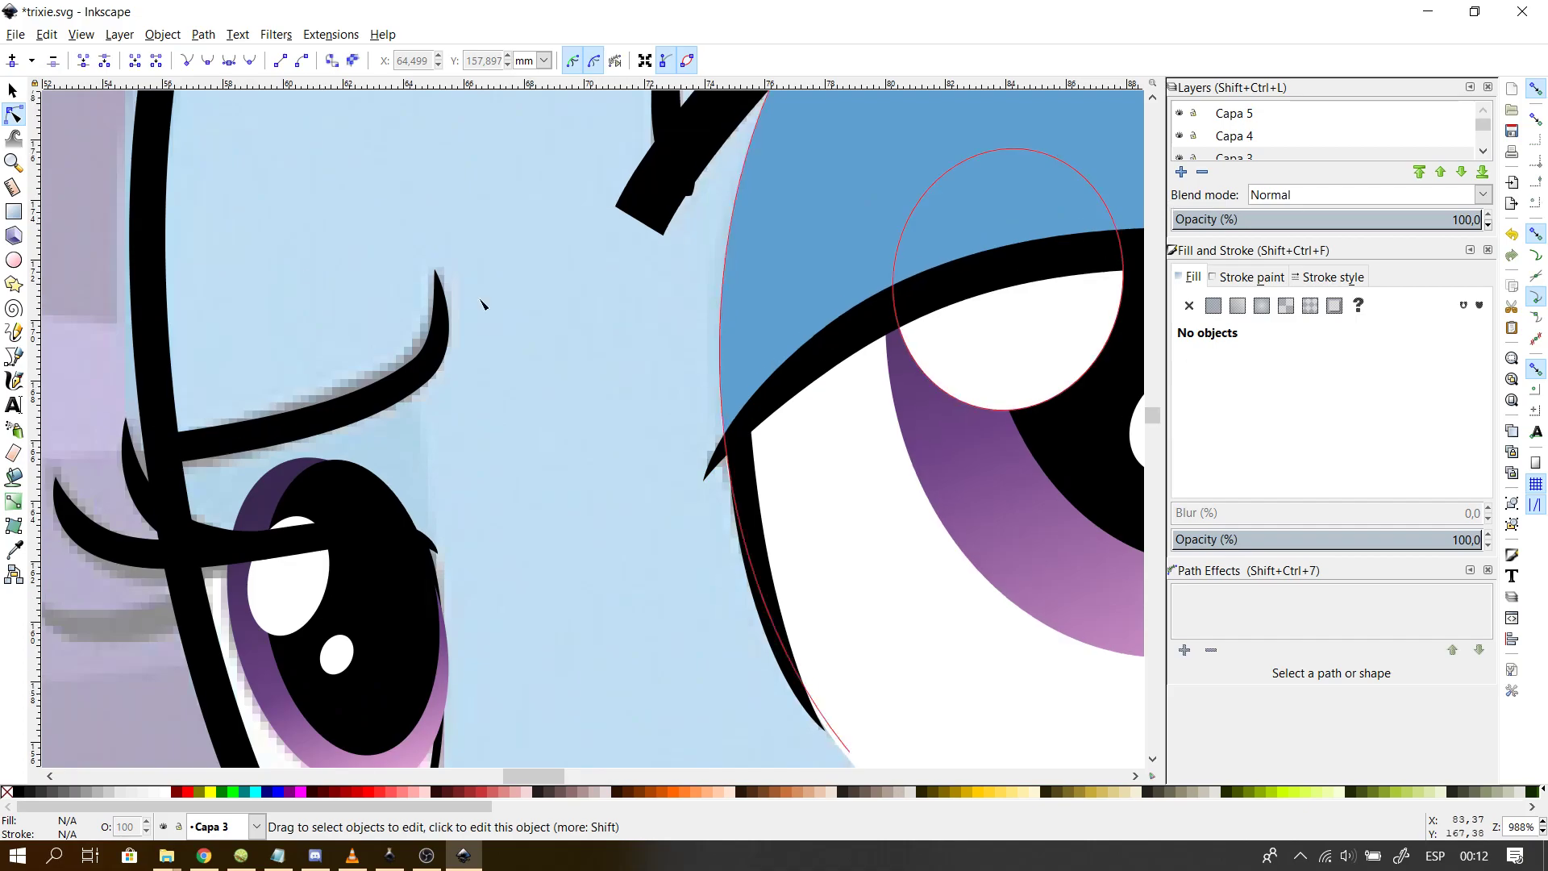
pyautogui.click(14, 357)
pyautogui.click(405, 375)
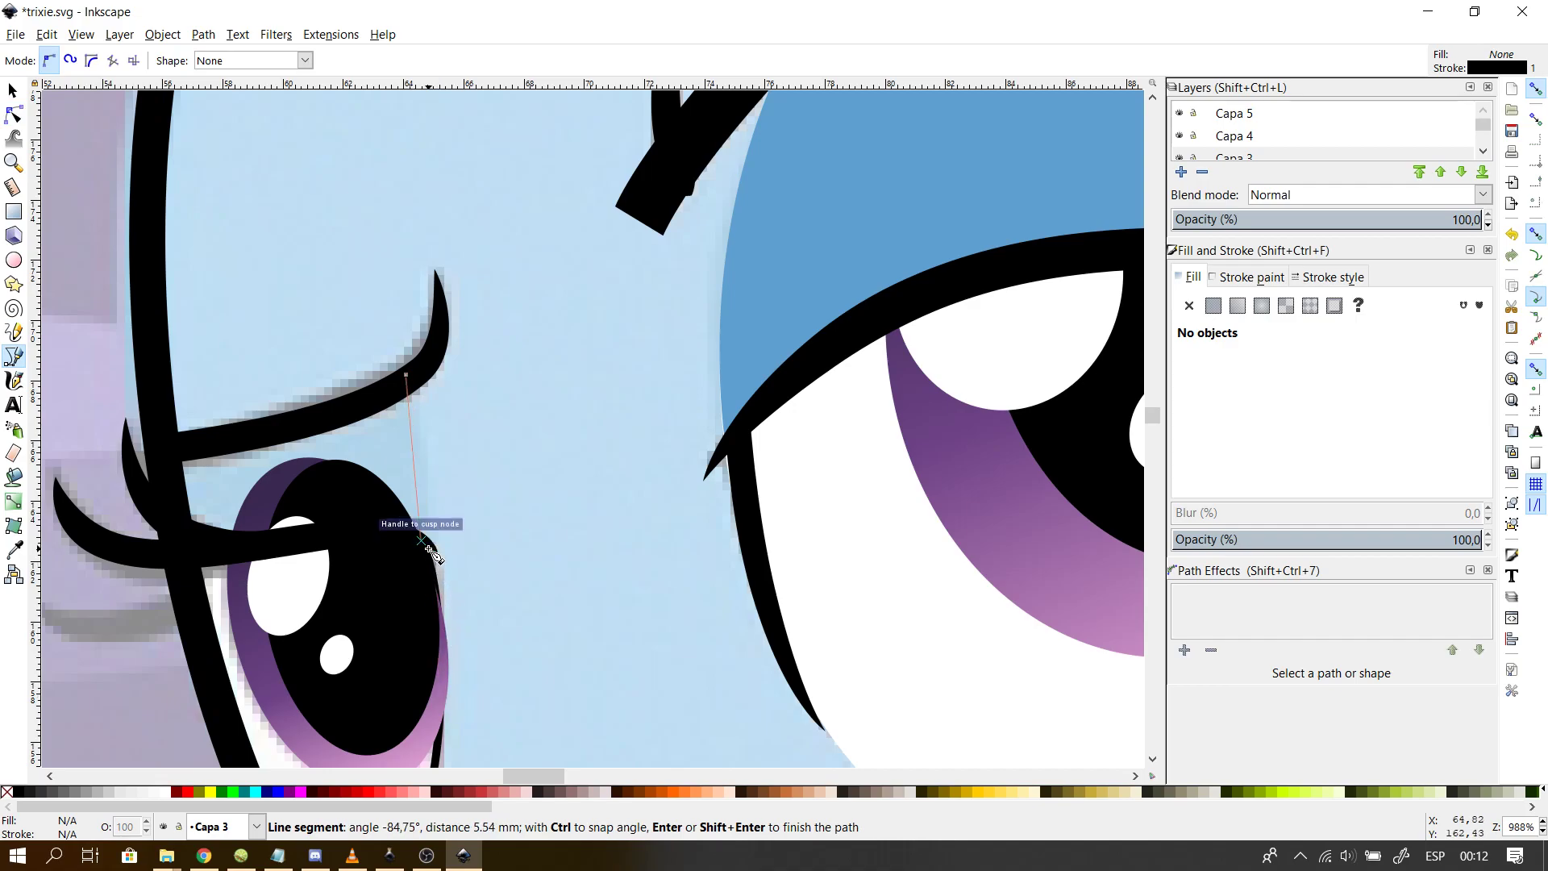
pyautogui.click(393, 547)
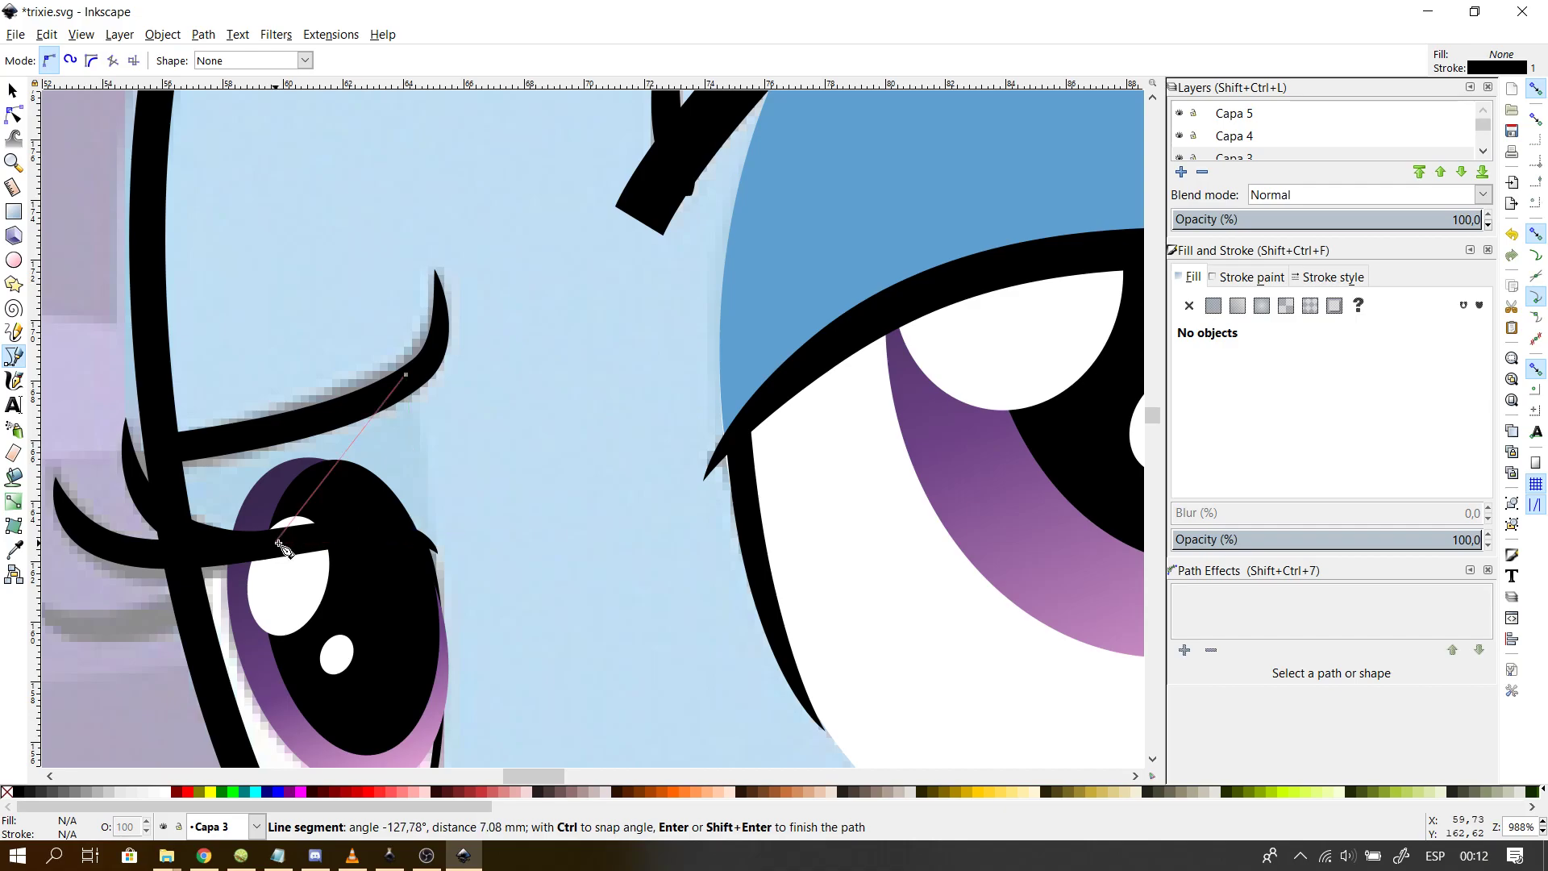
pyautogui.click(169, 548)
pyautogui.click(174, 461)
pyautogui.click(406, 374)
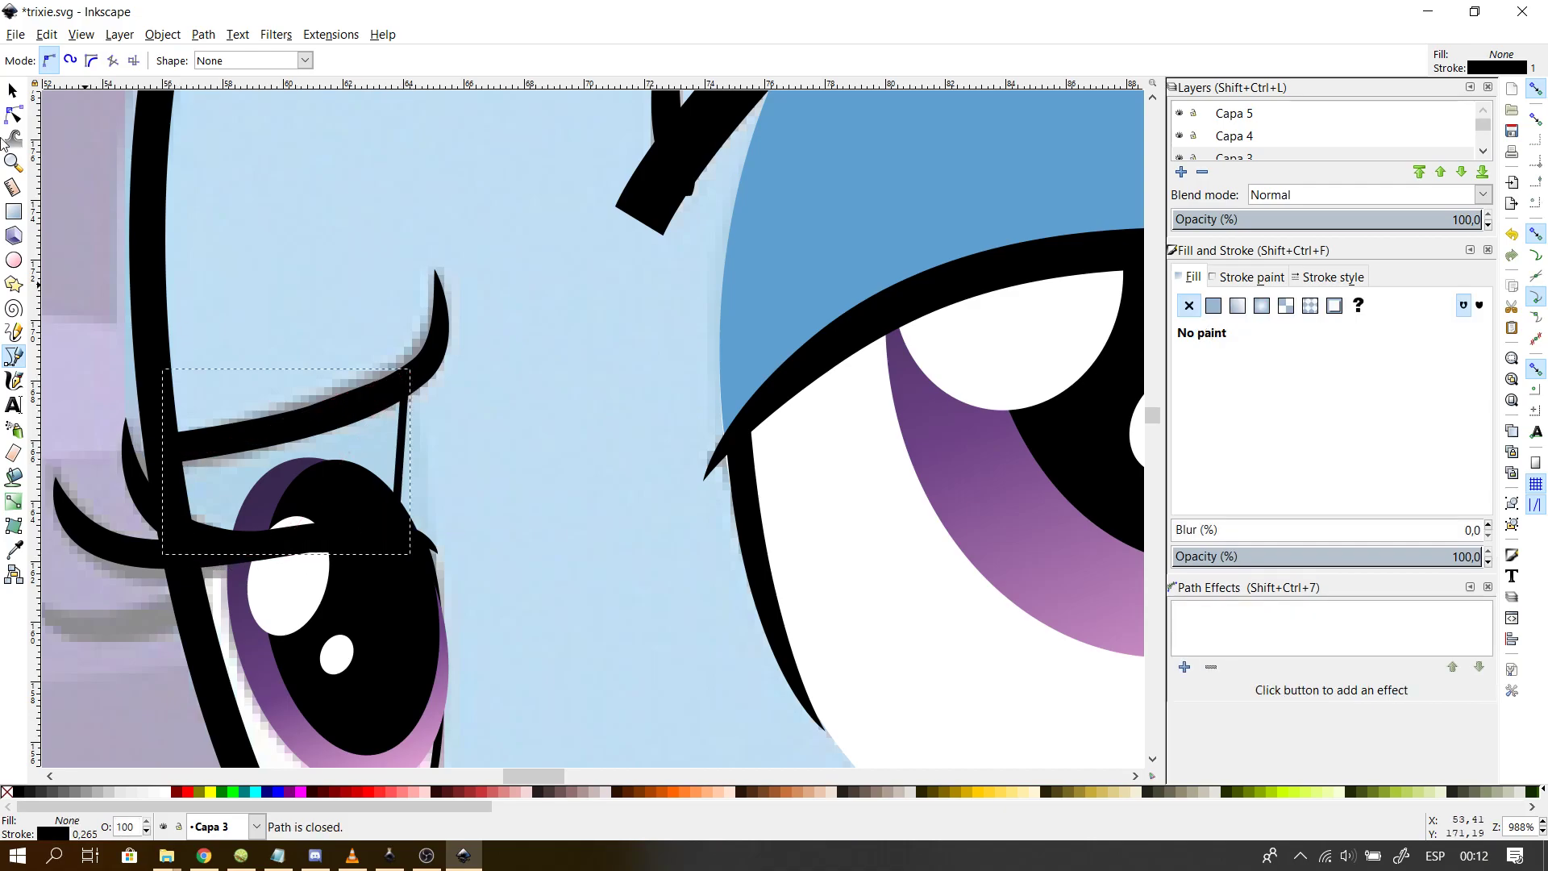
pyautogui.click(1215, 284)
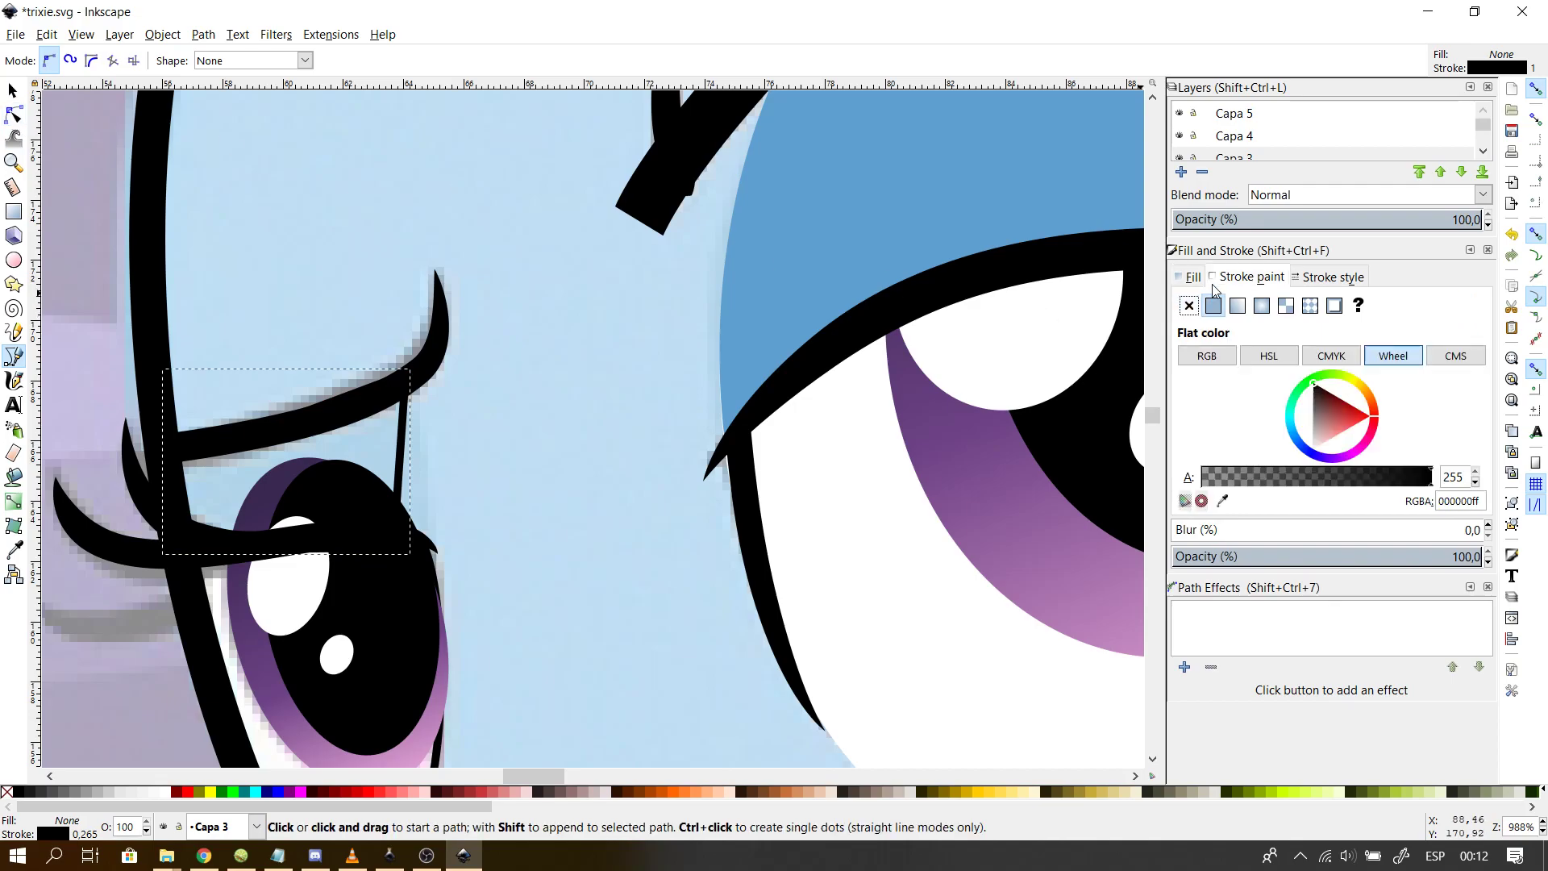
pyautogui.moveTo(1305, 424); pyautogui.dragTo(1359, 408)
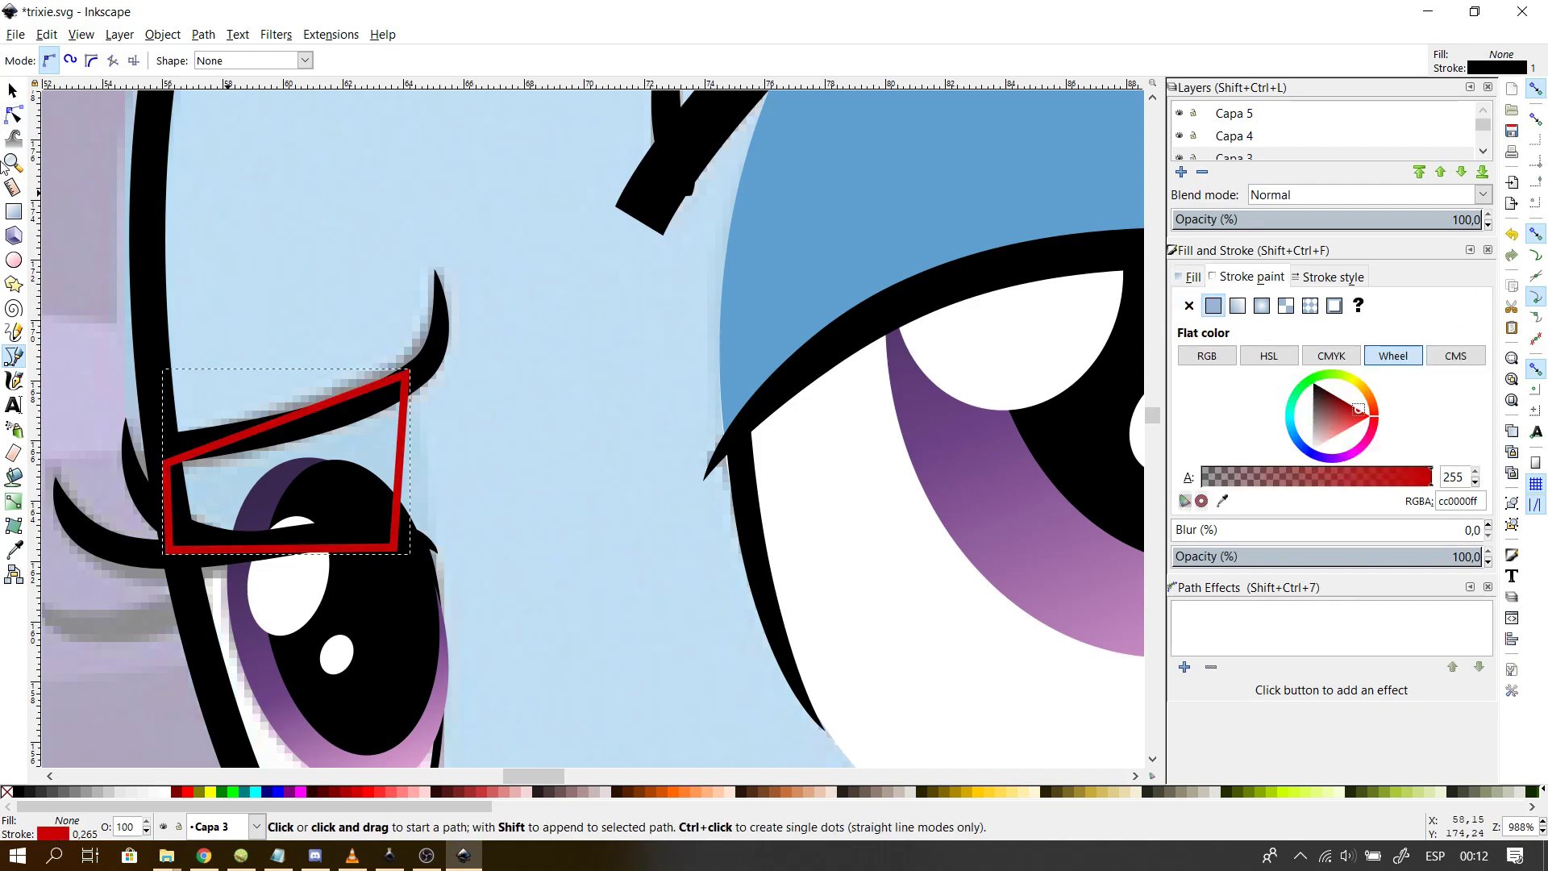
# - Move the eyelid shape's lower outer corner to the lash tip, bow its outer side outward, and raise its upper outer corner
pyautogui.moveTo(394, 549); pyautogui.dragTo(437, 566)
pyautogui.scroll(3, 418, 551)
pyautogui.moveTo(434, 392); pyautogui.dragTo(464, 346)
pyautogui.moveTo(443, 577); pyautogui.dragTo(467, 609)
pyautogui.moveTo(412, 212); pyautogui.dragTo(444, 357)
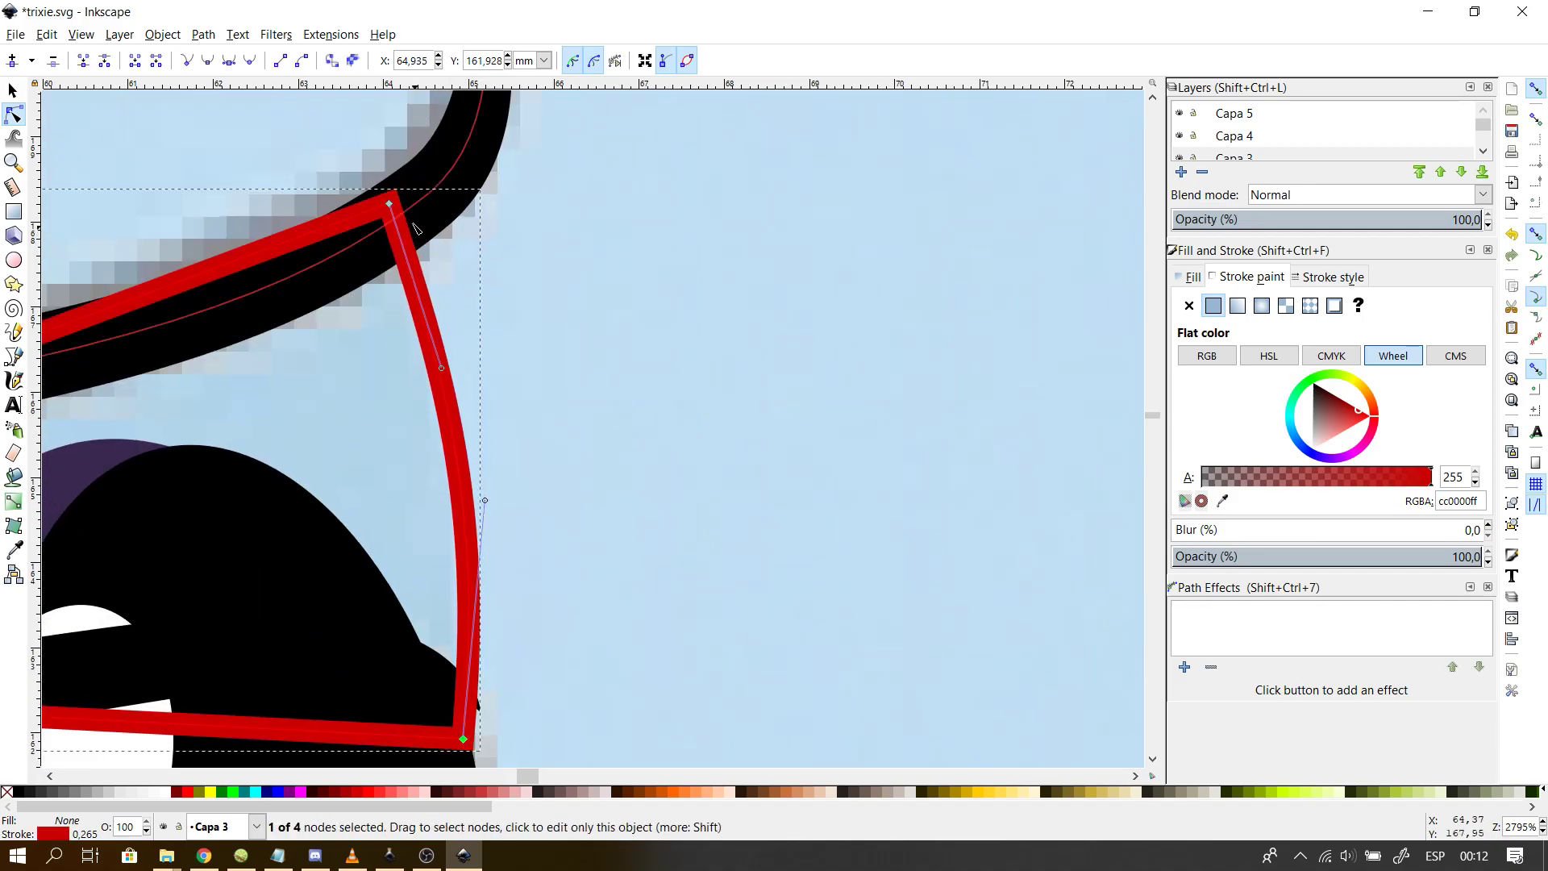
pyautogui.moveTo(393, 208)
pyautogui.mouseDown()
pyautogui.moveTo(440, 211)
pyautogui.moveTo(479, 117)
pyautogui.moveTo(451, 125)
pyautogui.mouseUp()
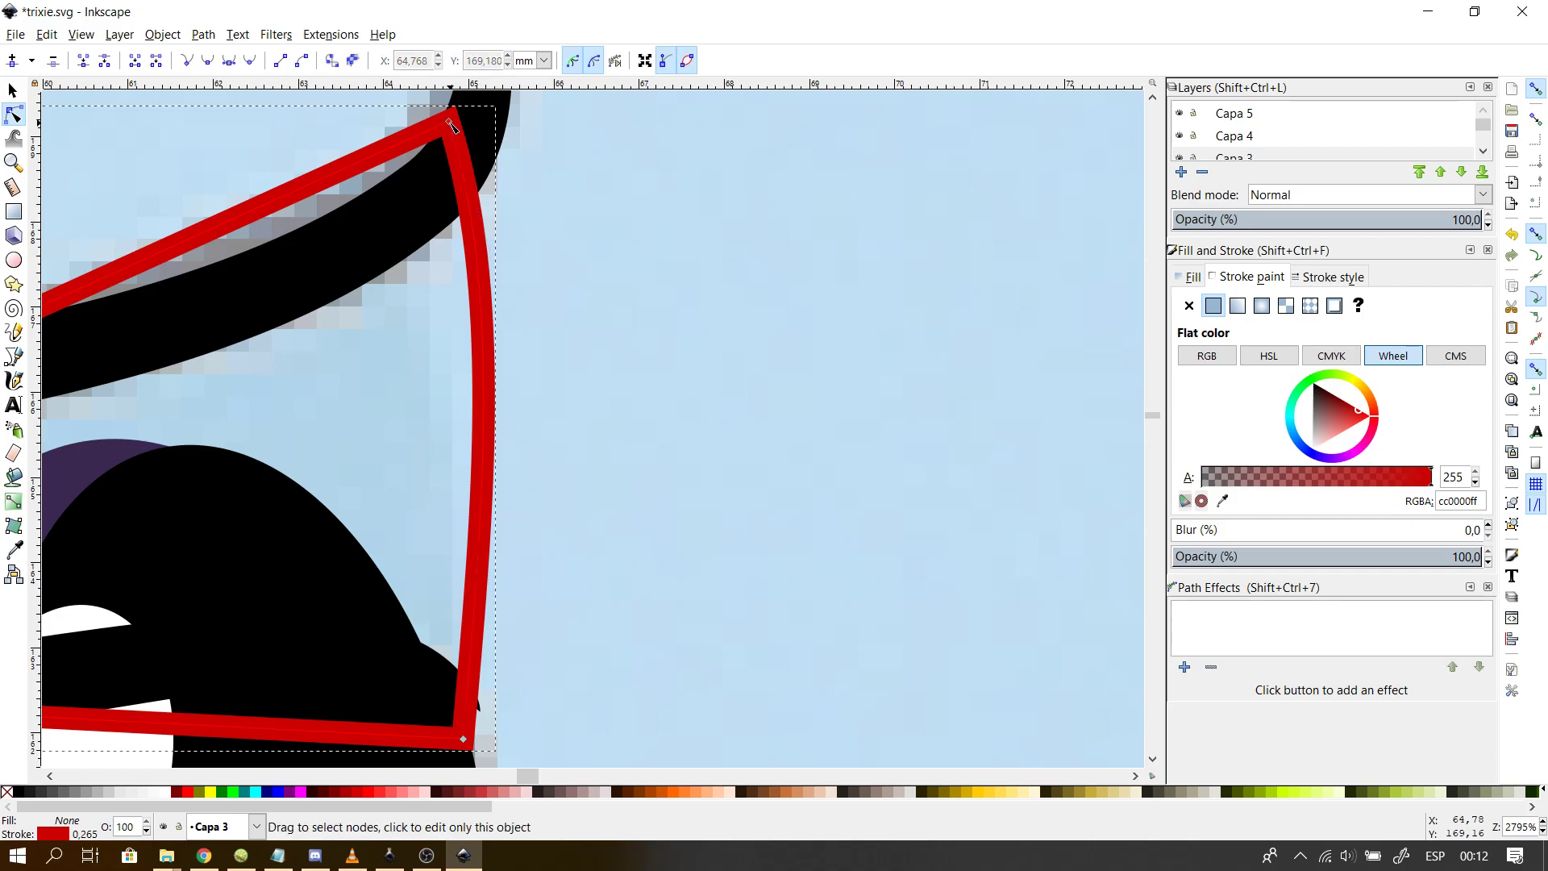
# - Bend the eyelid shape's upper edge along the black crease line and pull its upper outer corner back onto that line
pyautogui.scroll(-2, 612, 334)
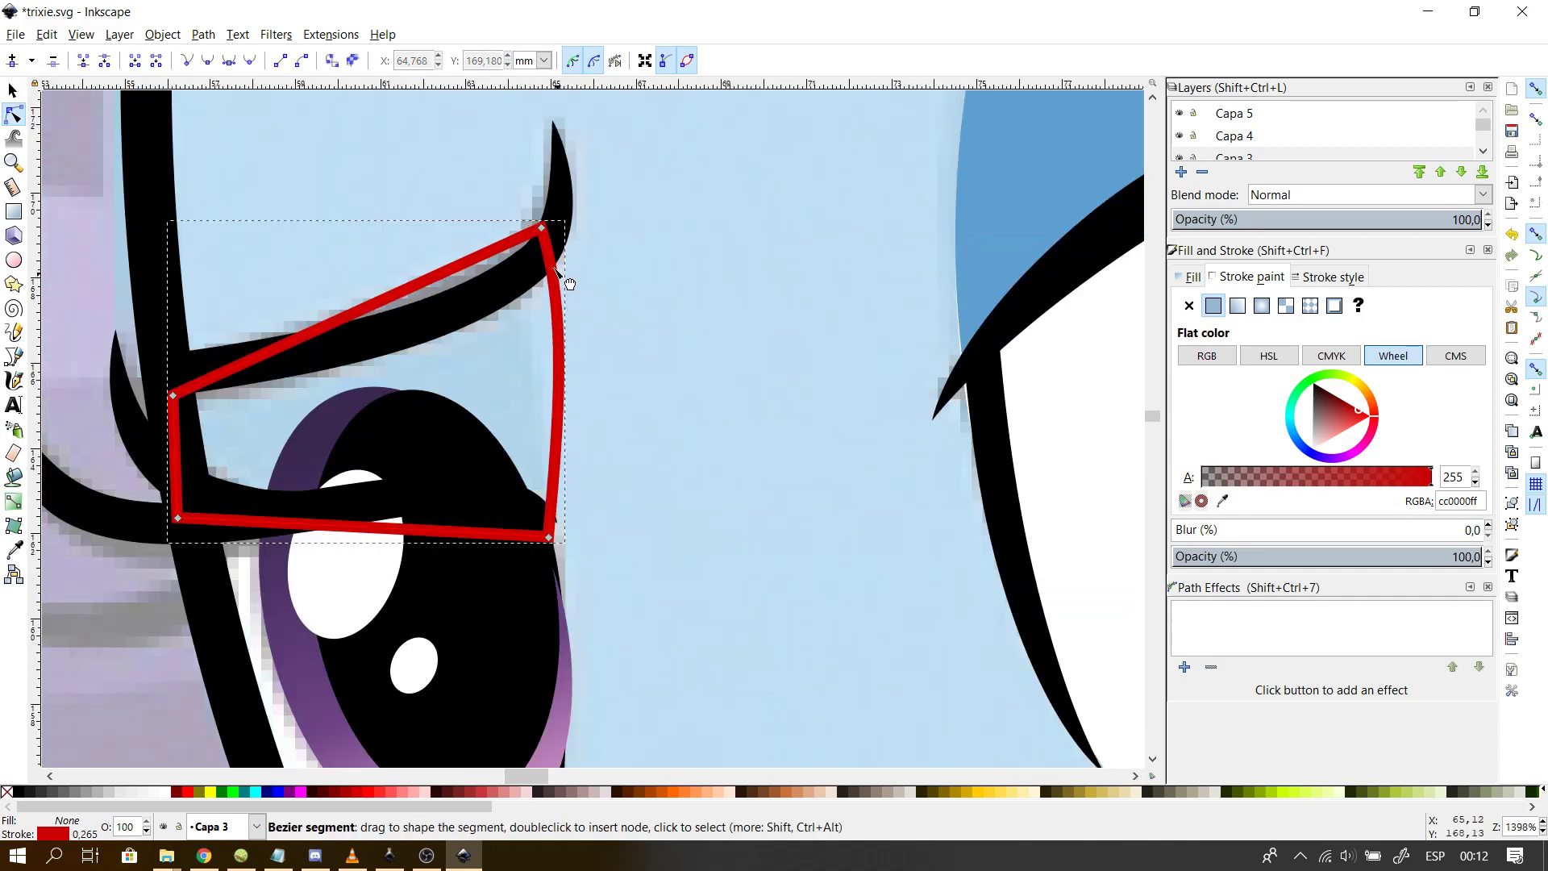
pyautogui.moveTo(542, 227); pyautogui.dragTo(524, 224)
pyautogui.moveTo(445, 266); pyautogui.dragTo(465, 293)
pyautogui.moveTo(524, 225); pyautogui.dragTo(530, 259)
pyautogui.moveTo(564, 417); pyautogui.dragTo(562, 460)
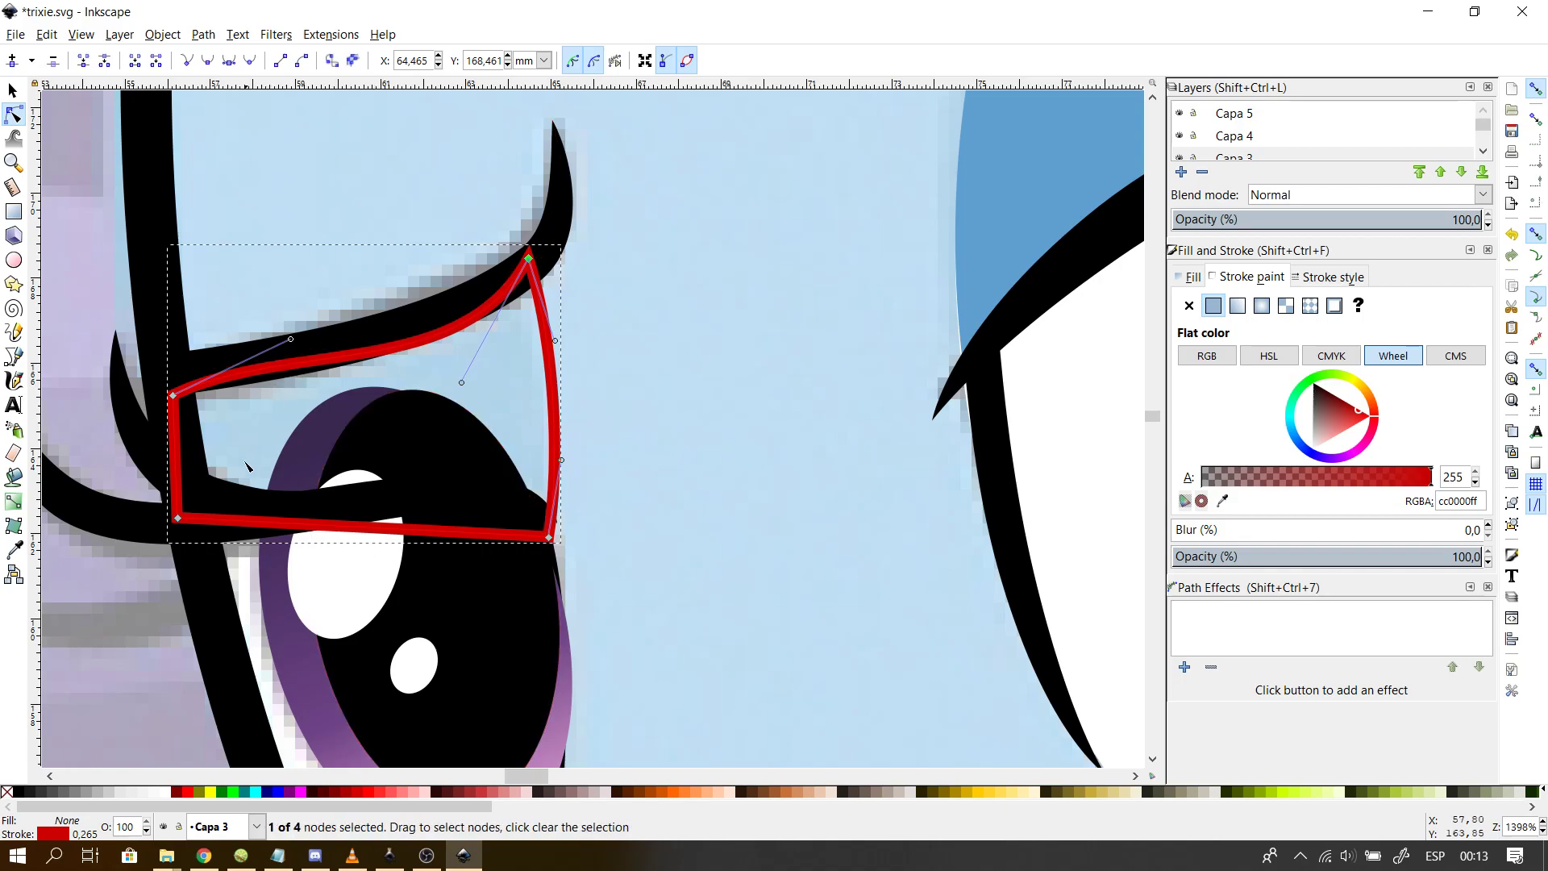
# - Try moving the eyelid shape's upper outer corner farther up and outward along the crease line
pyautogui.scroll(-3, 707, 528)
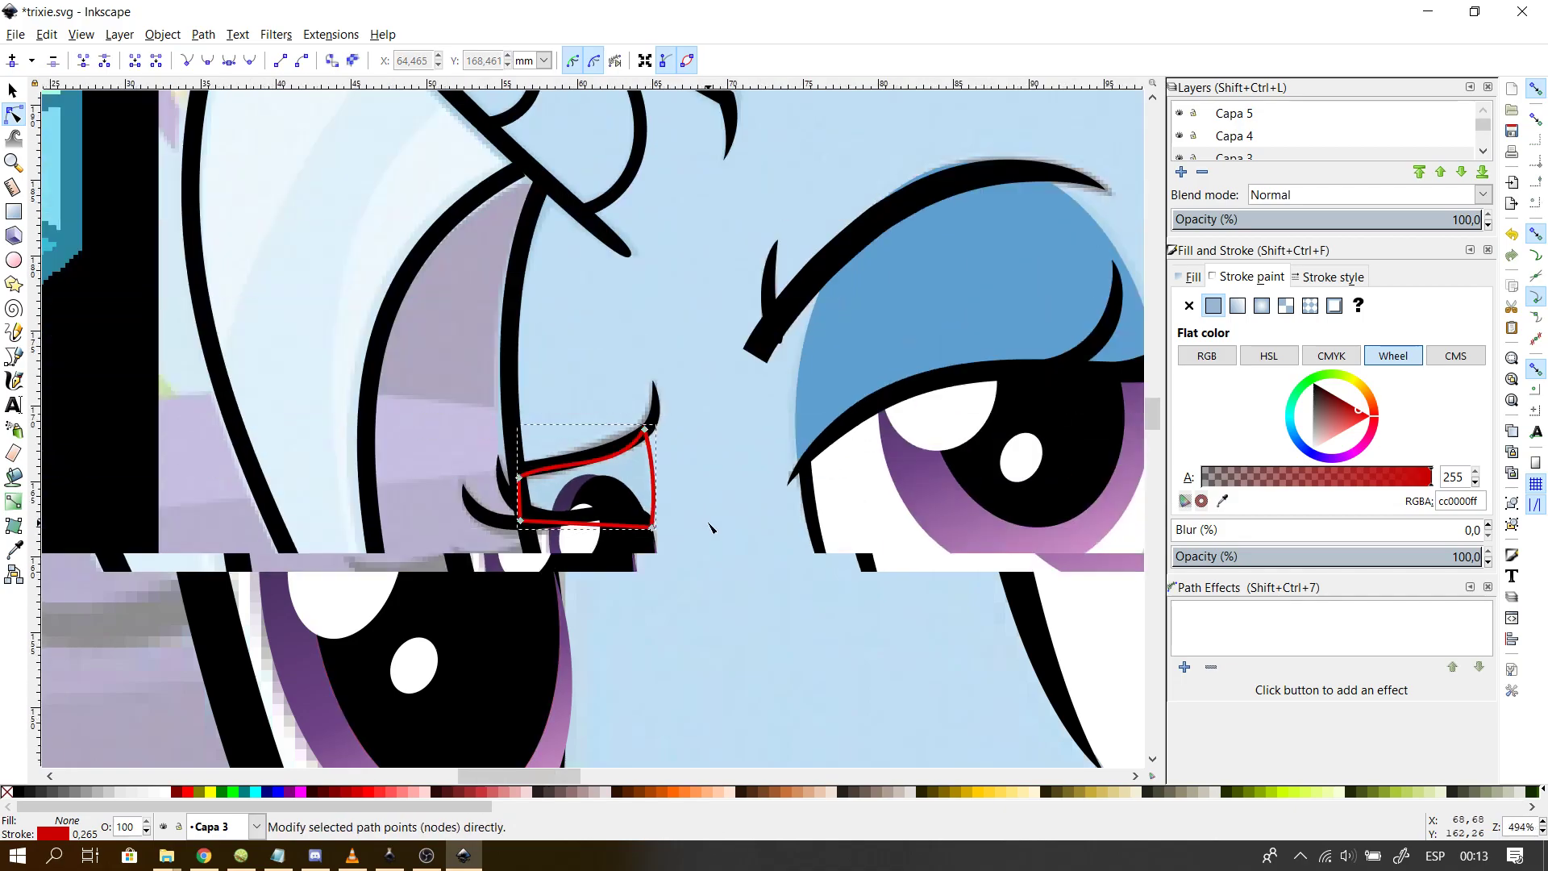
pyautogui.click(710, 487)
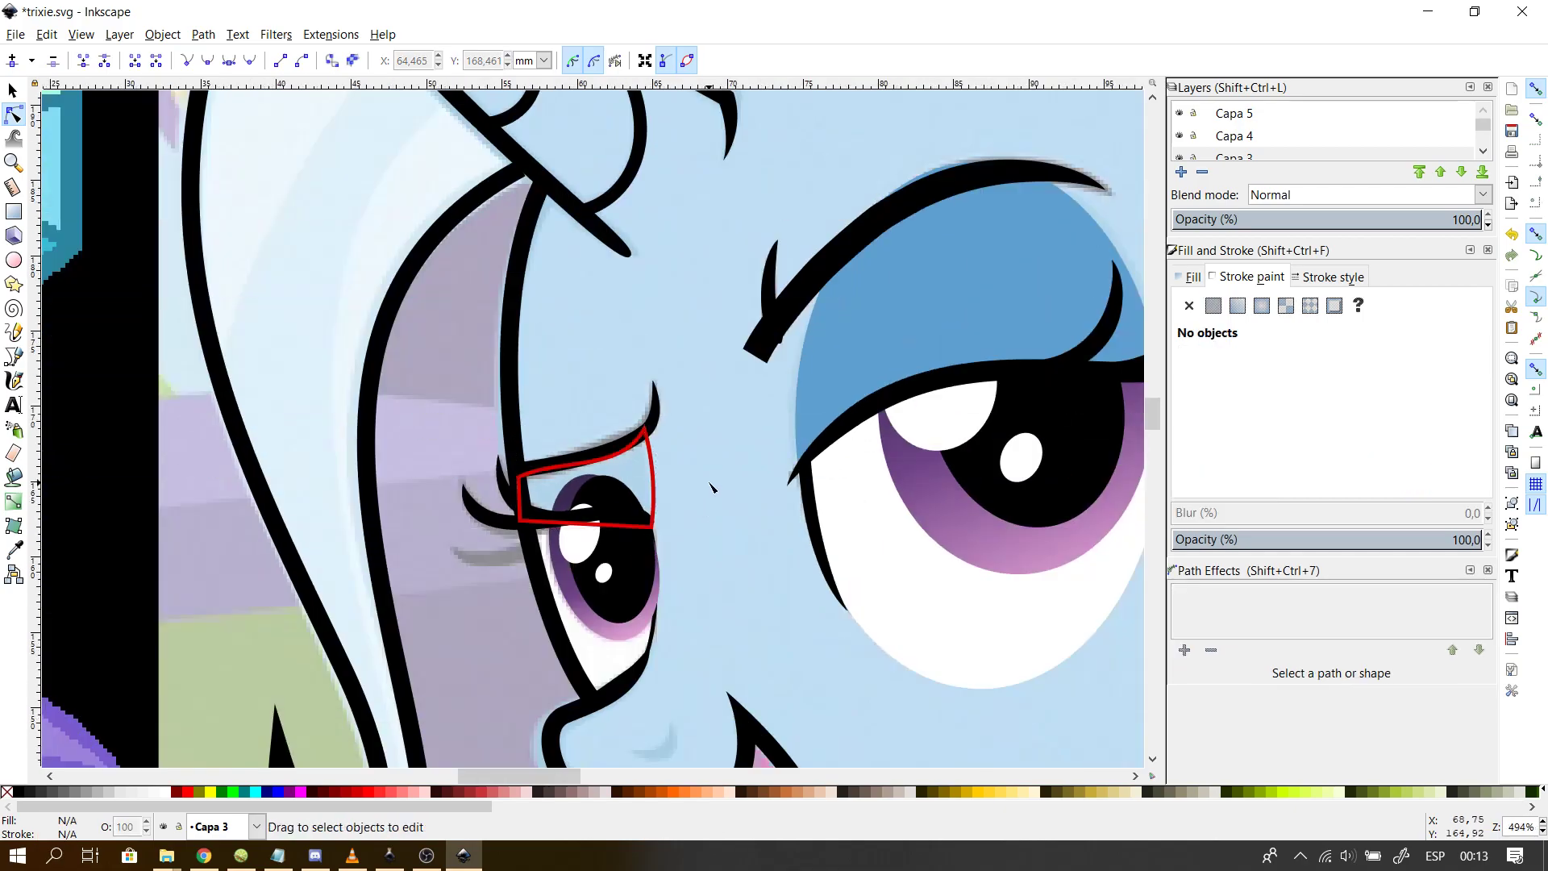
pyautogui.click(647, 431)
pyautogui.moveTo(647, 428); pyautogui.dragTo(655, 420)
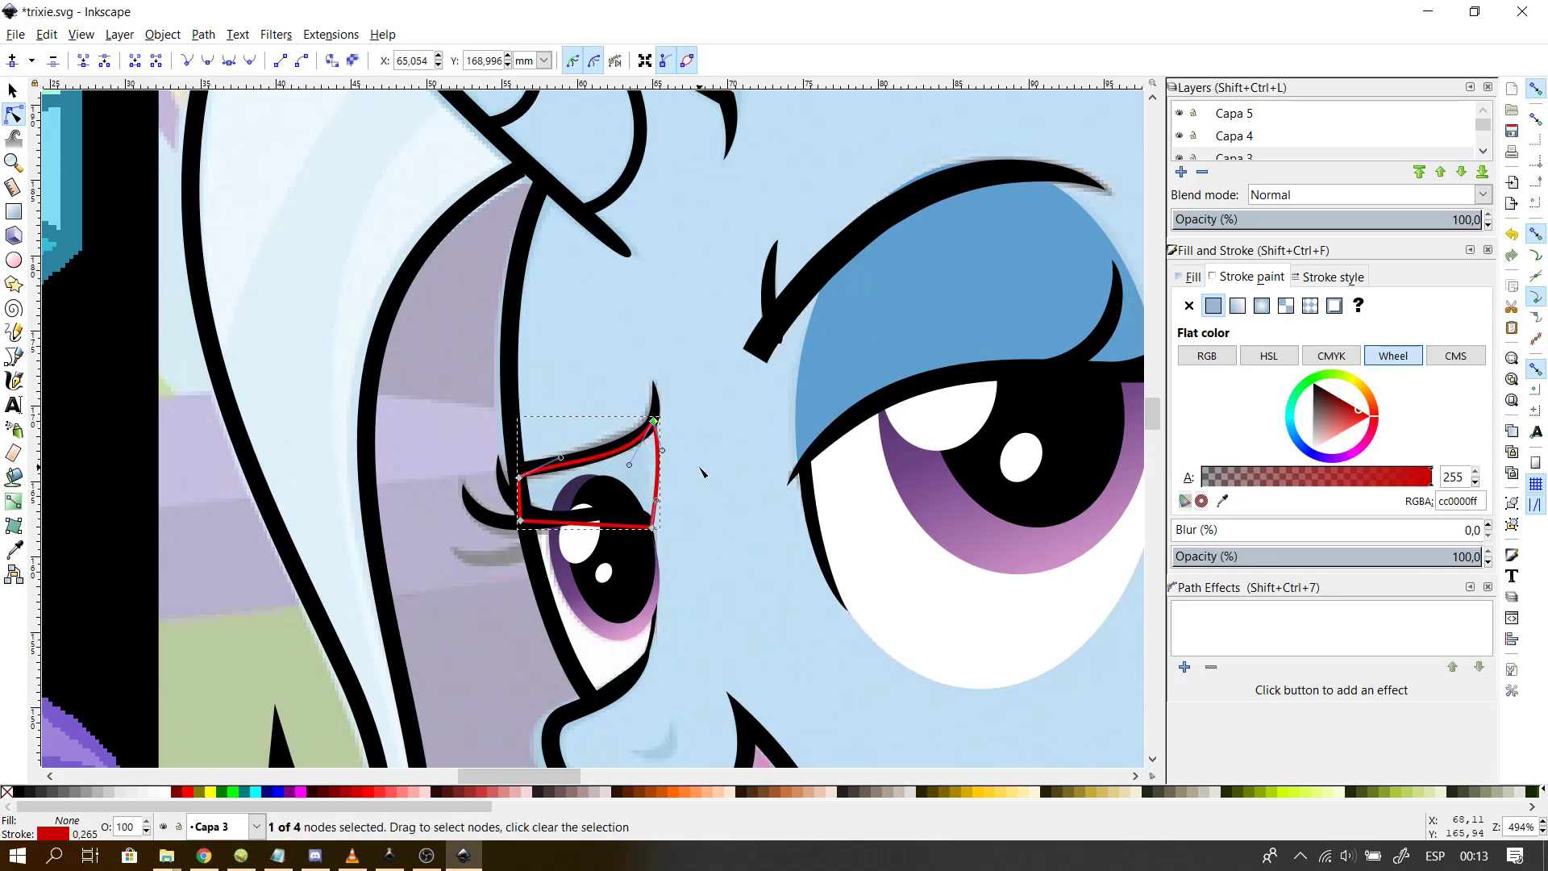
pyautogui.click(702, 474)
pyautogui.scroll(-4, 702, 472)
pyautogui.scroll(6, 701, 472)
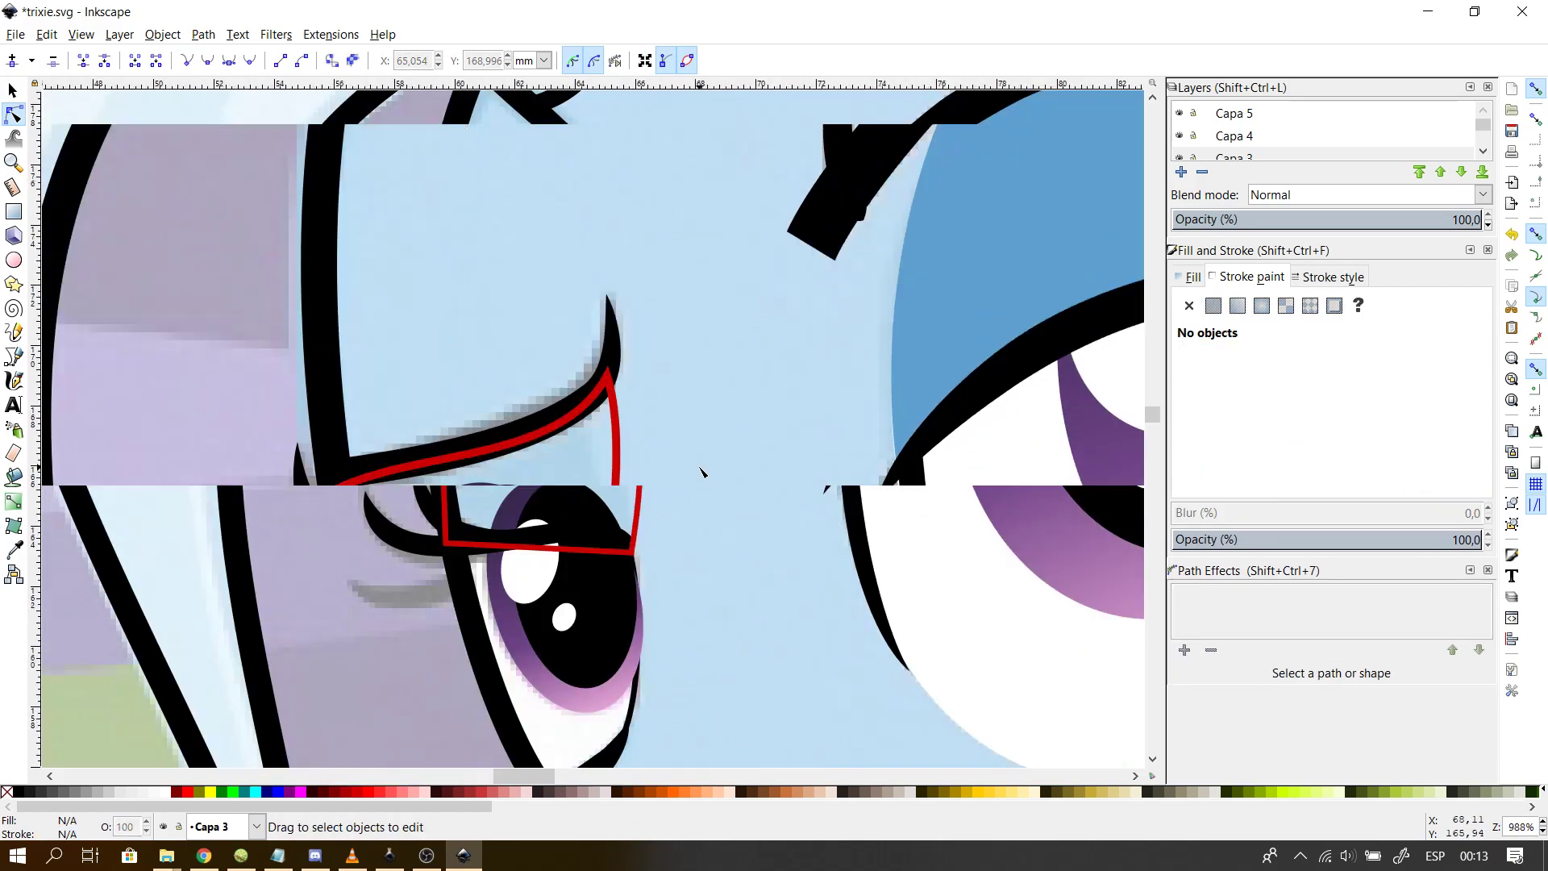
# - Try readjusting the eyelid shape's outer side and upper corner, then undo these edits and the previous corner move
pyautogui.click(619, 461)
pyautogui.moveTo(621, 451)
pyautogui.mouseDown()
pyautogui.moveTo(623, 481)
pyautogui.moveTo(622, 449)
pyautogui.mouseUp()
pyautogui.moveTo(608, 377); pyautogui.dragTo(582, 404)
pyautogui.hotkey('ctrl', 'z')
pyautogui.hotkey('ctrl', 'z')
pyautogui.hotkey('ctrl', 'z')
pyautogui.hotkey('ctrl', 'z')
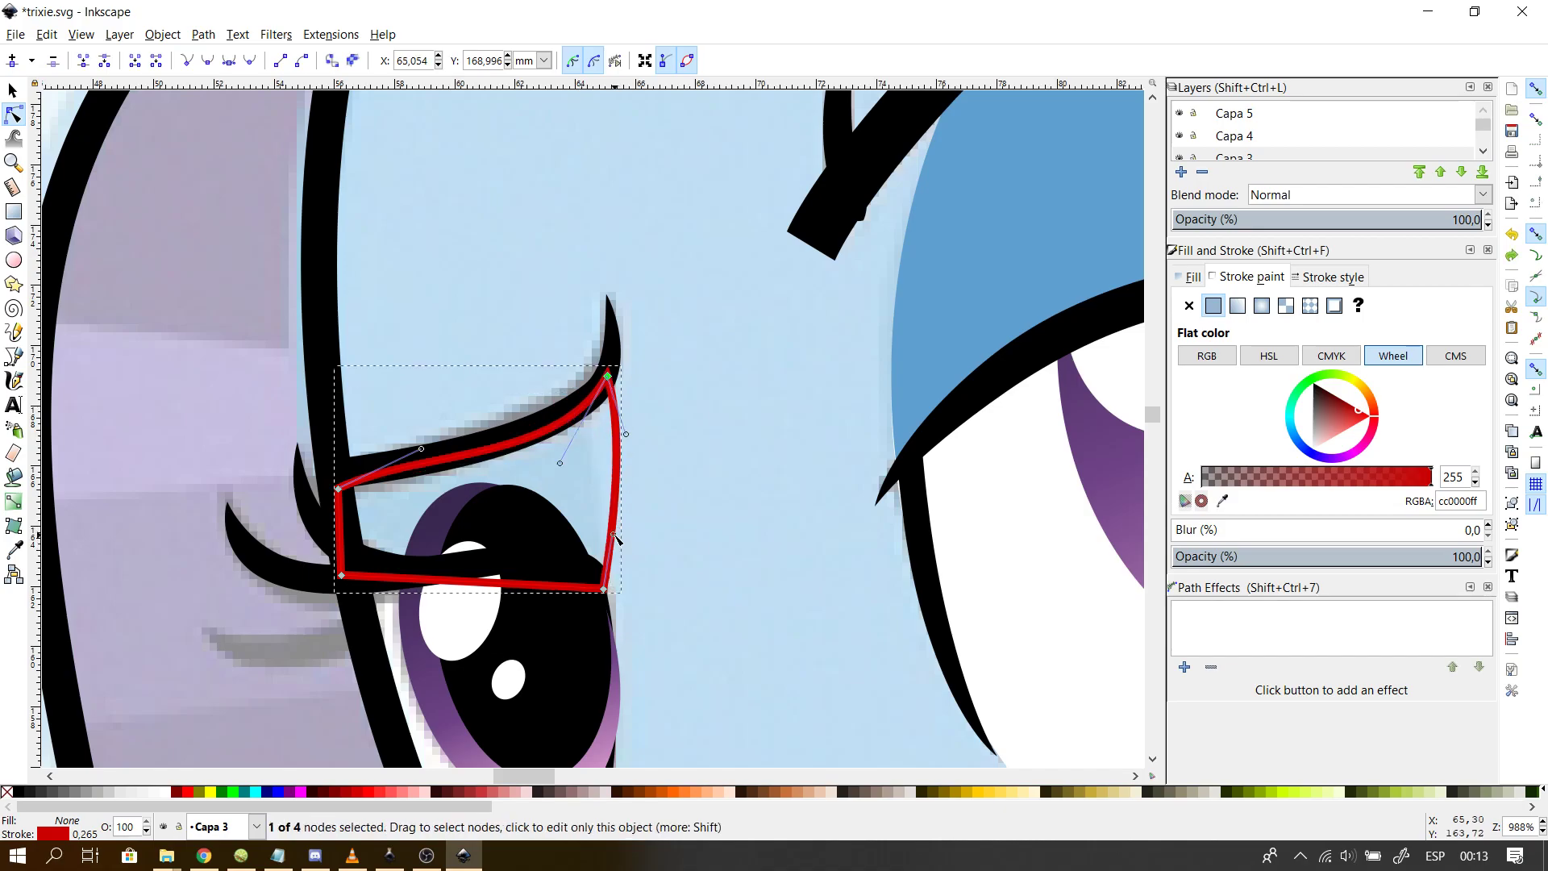
pyautogui.hotkey('ctrl', 'z')
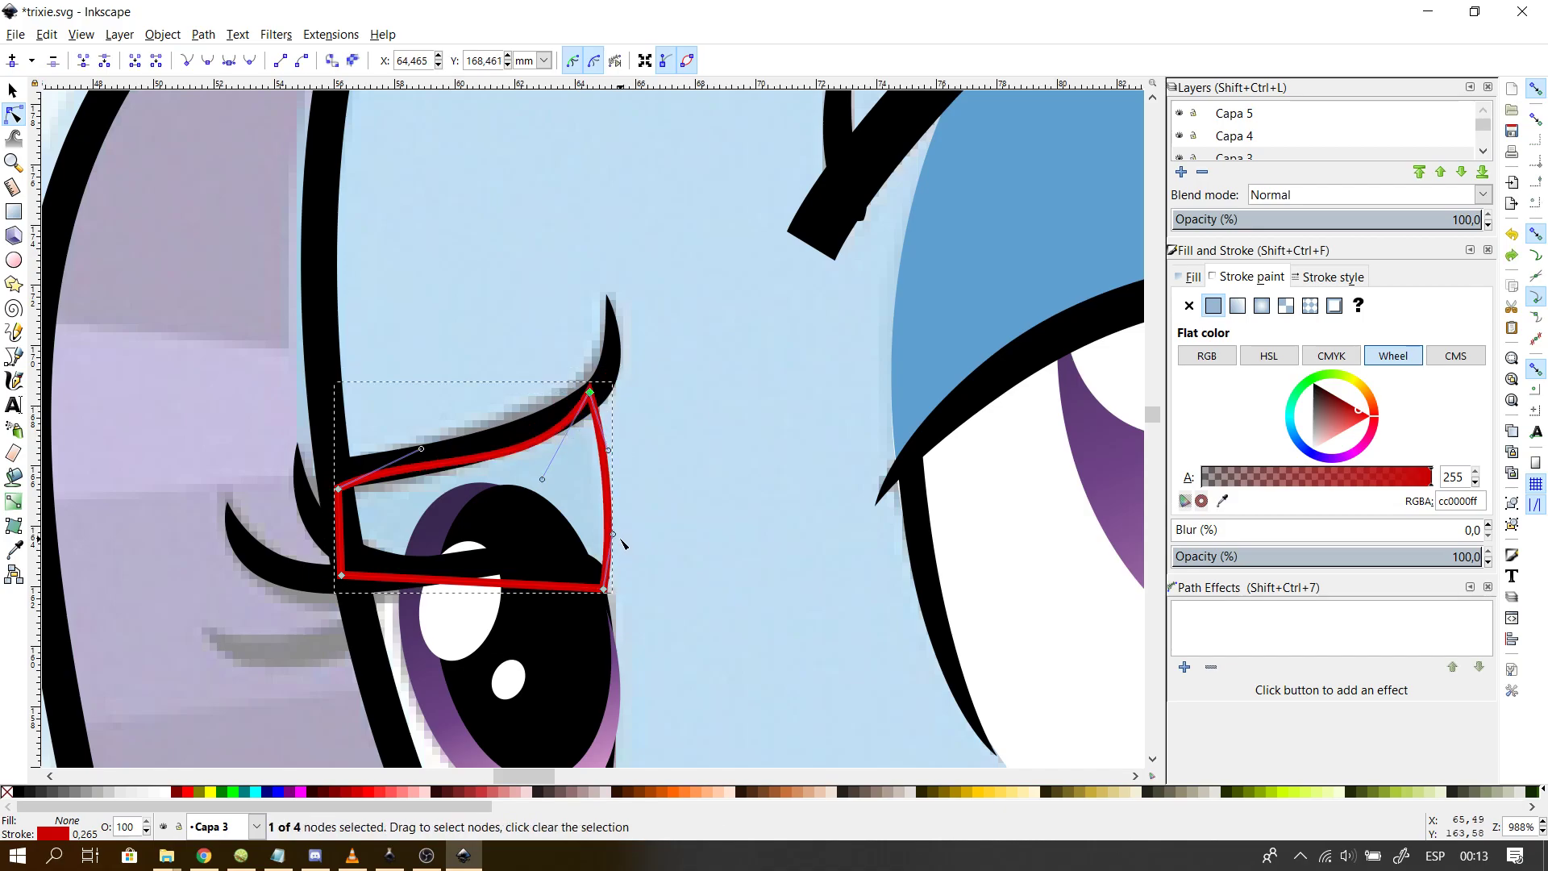
# - Remove the eyelid shape's stroke and give it a flat fill sampled from the near eye's blue eyelid, 5f9fd0ff
pyautogui.click(1189, 305)
pyautogui.click(1191, 277)
pyautogui.click(1214, 306)
pyautogui.click(1222, 500)
pyautogui.click(1058, 169)
pyautogui.click(13, 90)
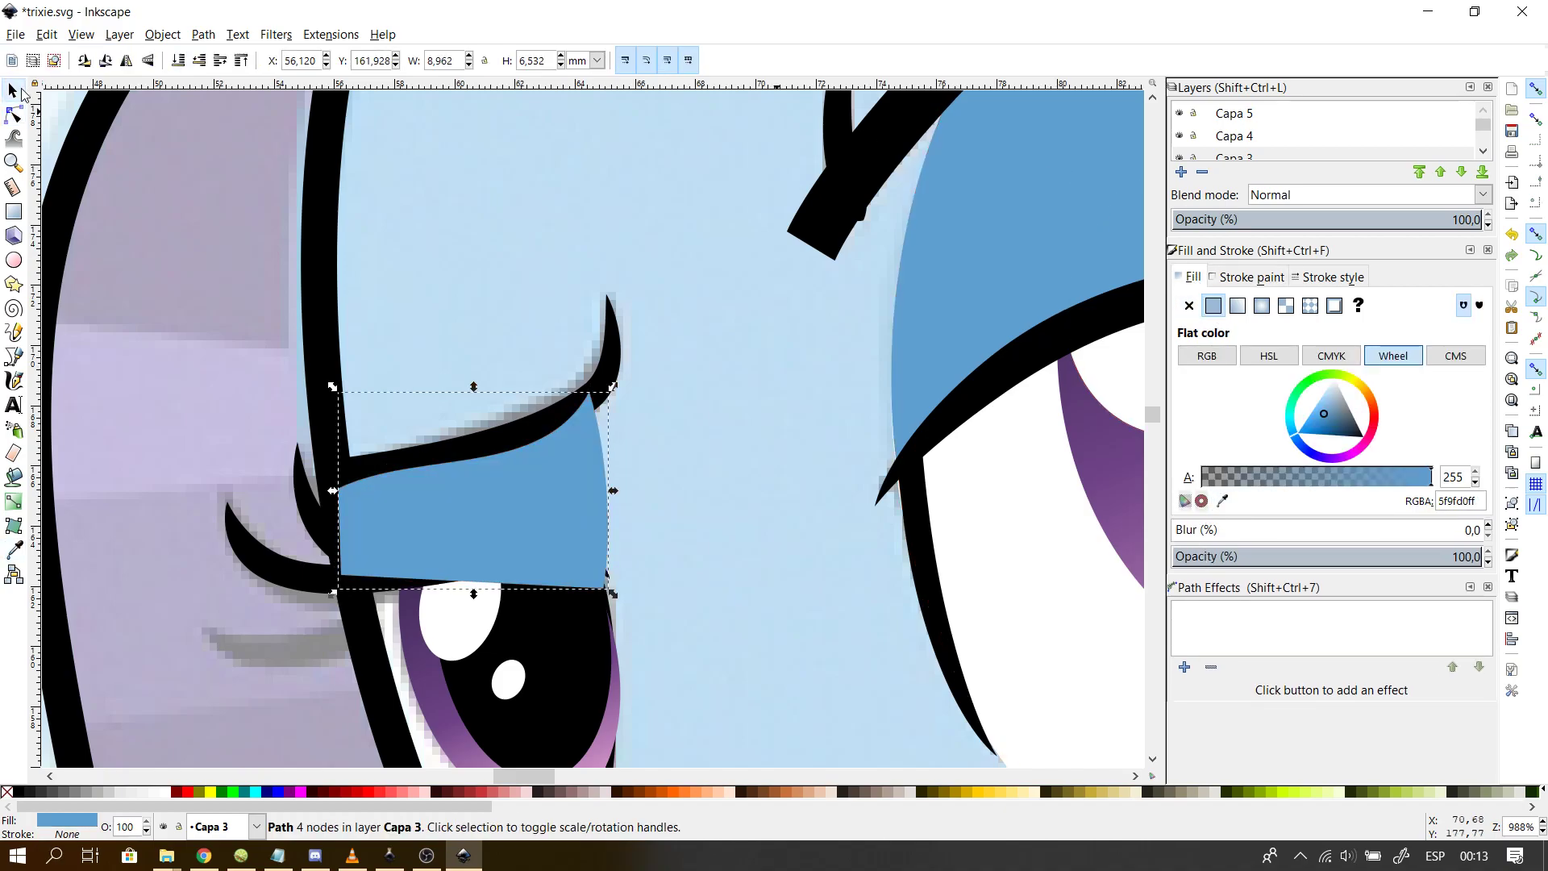
# - Lower the blue eyelid shape to the bottom of its layer, behind the crease line, lashes and iris, and deselect it
pyautogui.click(119, 34)
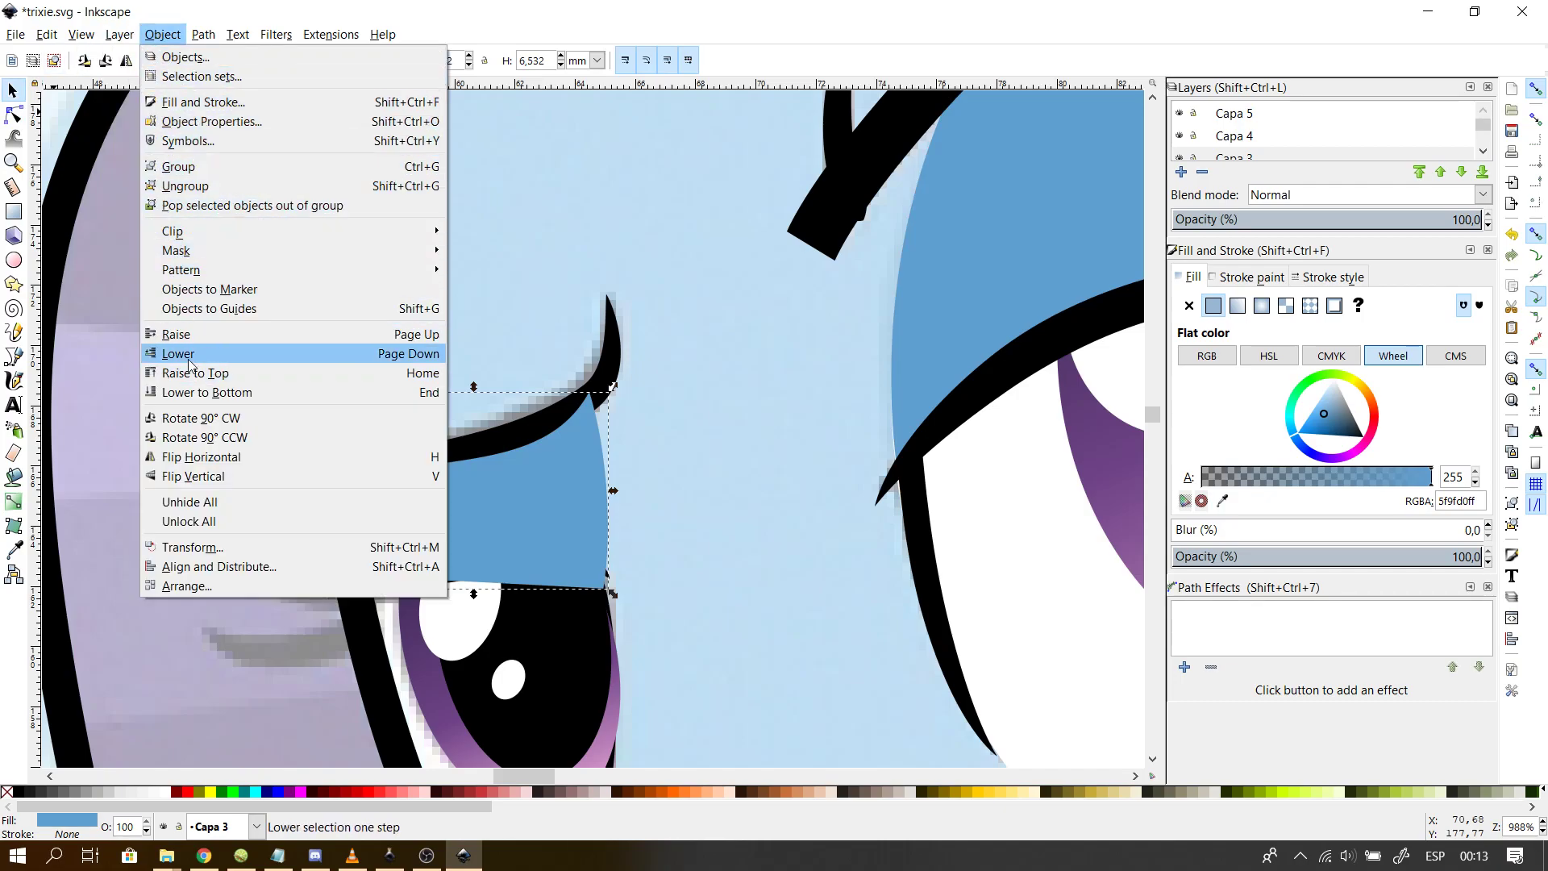
pyautogui.click(191, 361)
pyautogui.click(159, 33)
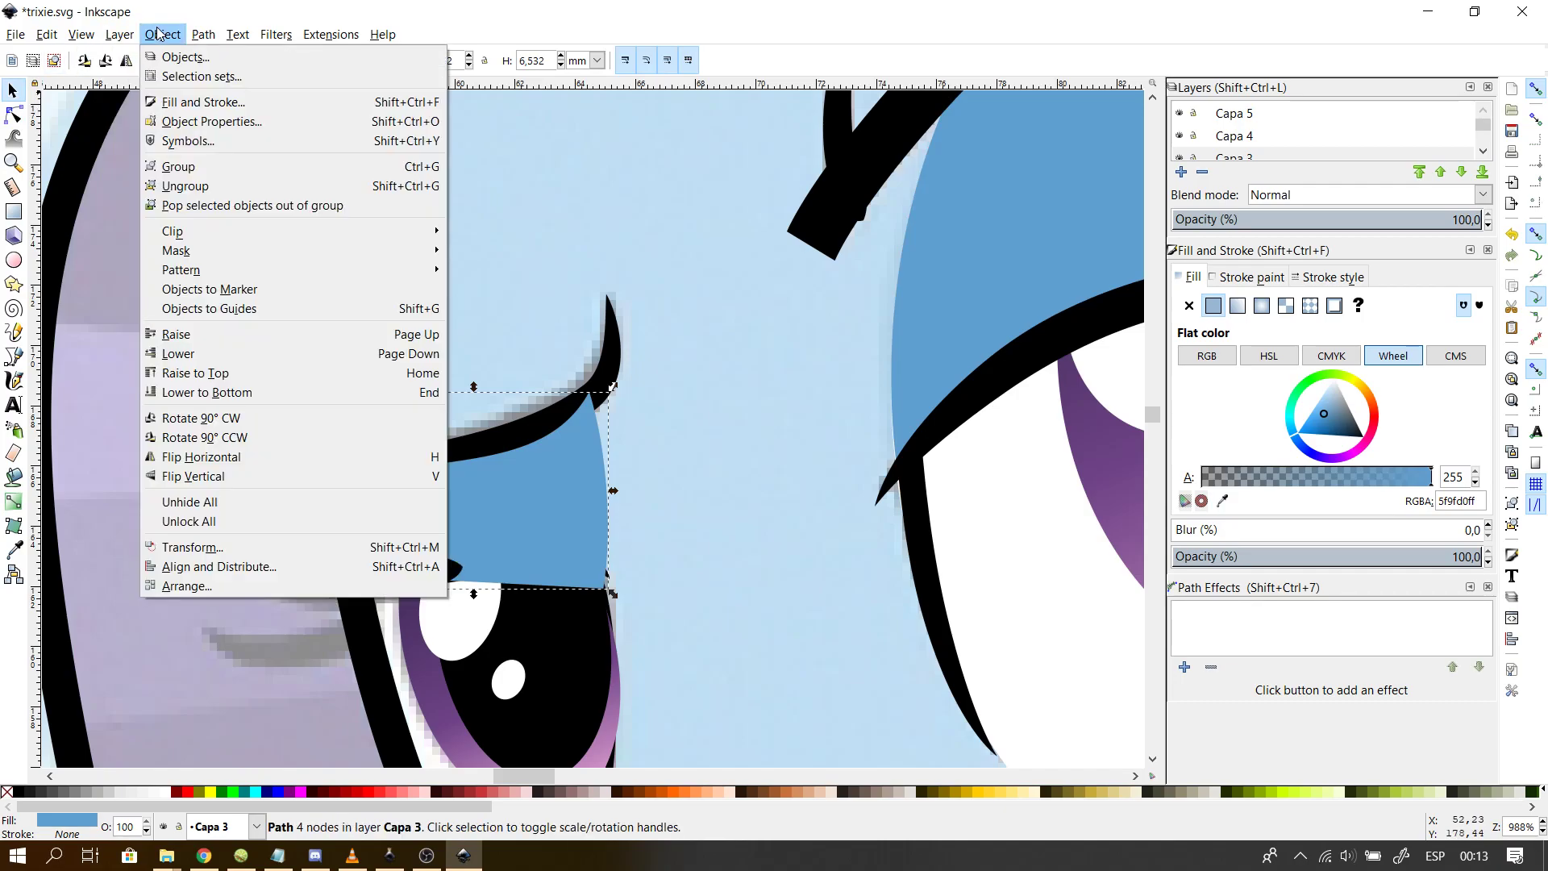
pyautogui.click(260, 391)
pyautogui.click(162, 34)
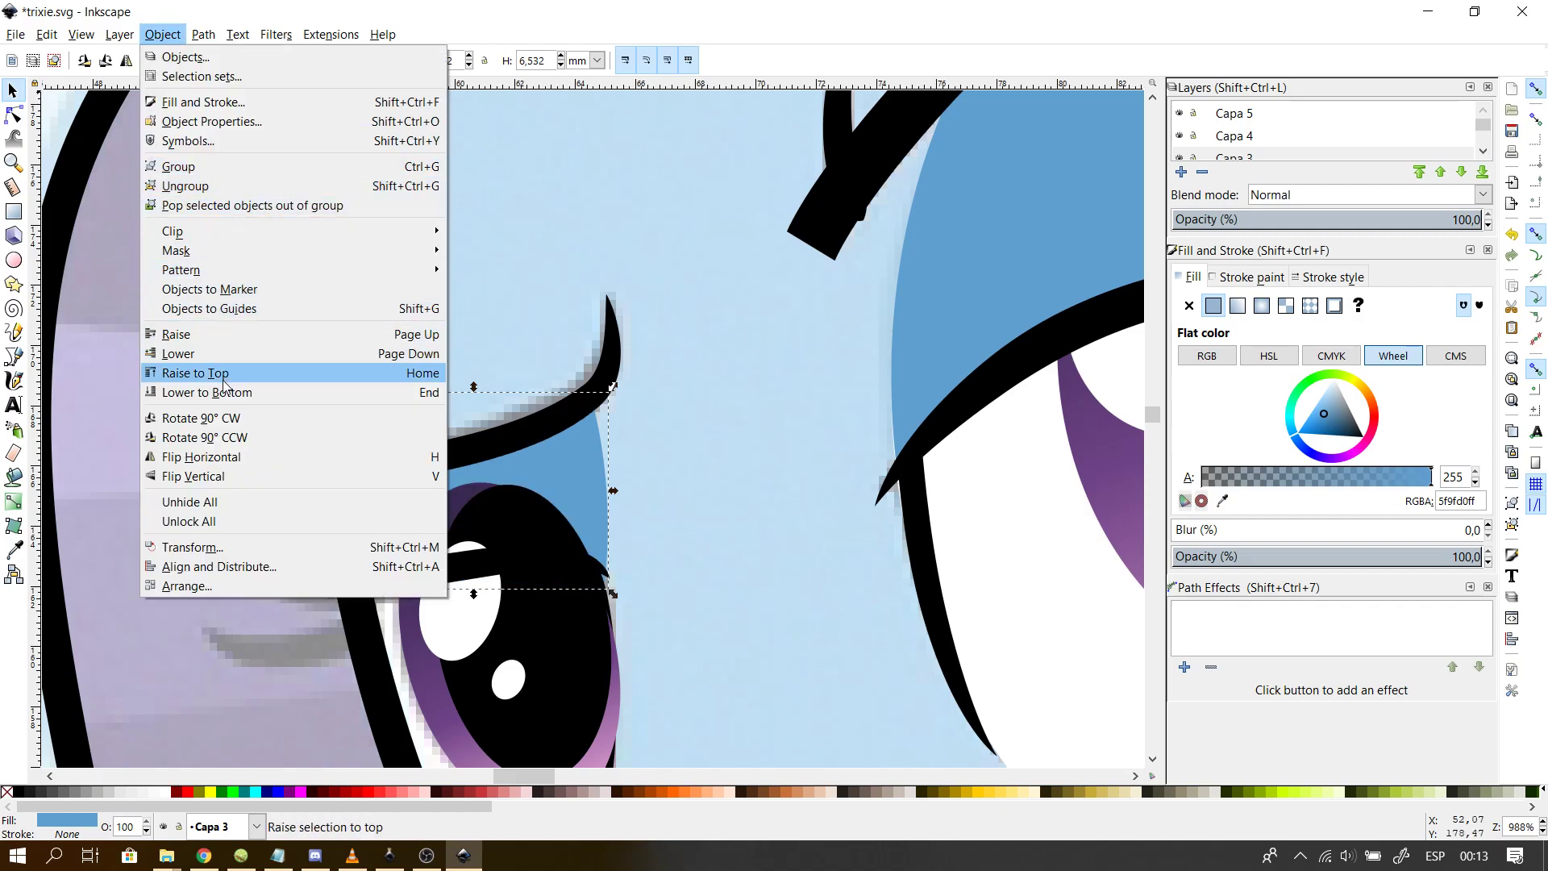
pyautogui.click(222, 336)
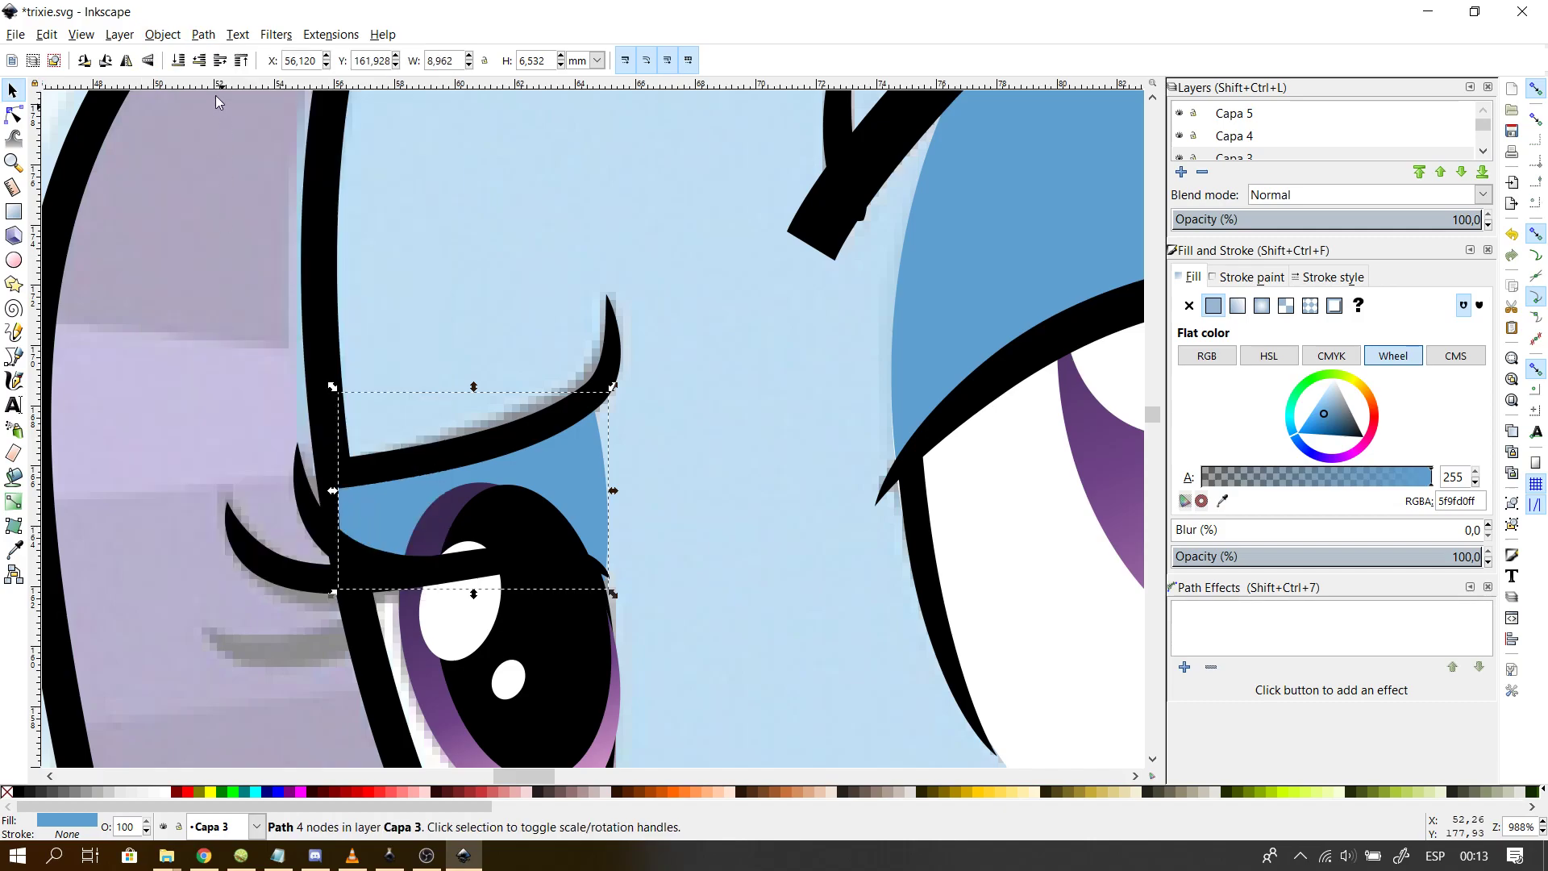
pyautogui.click(119, 34)
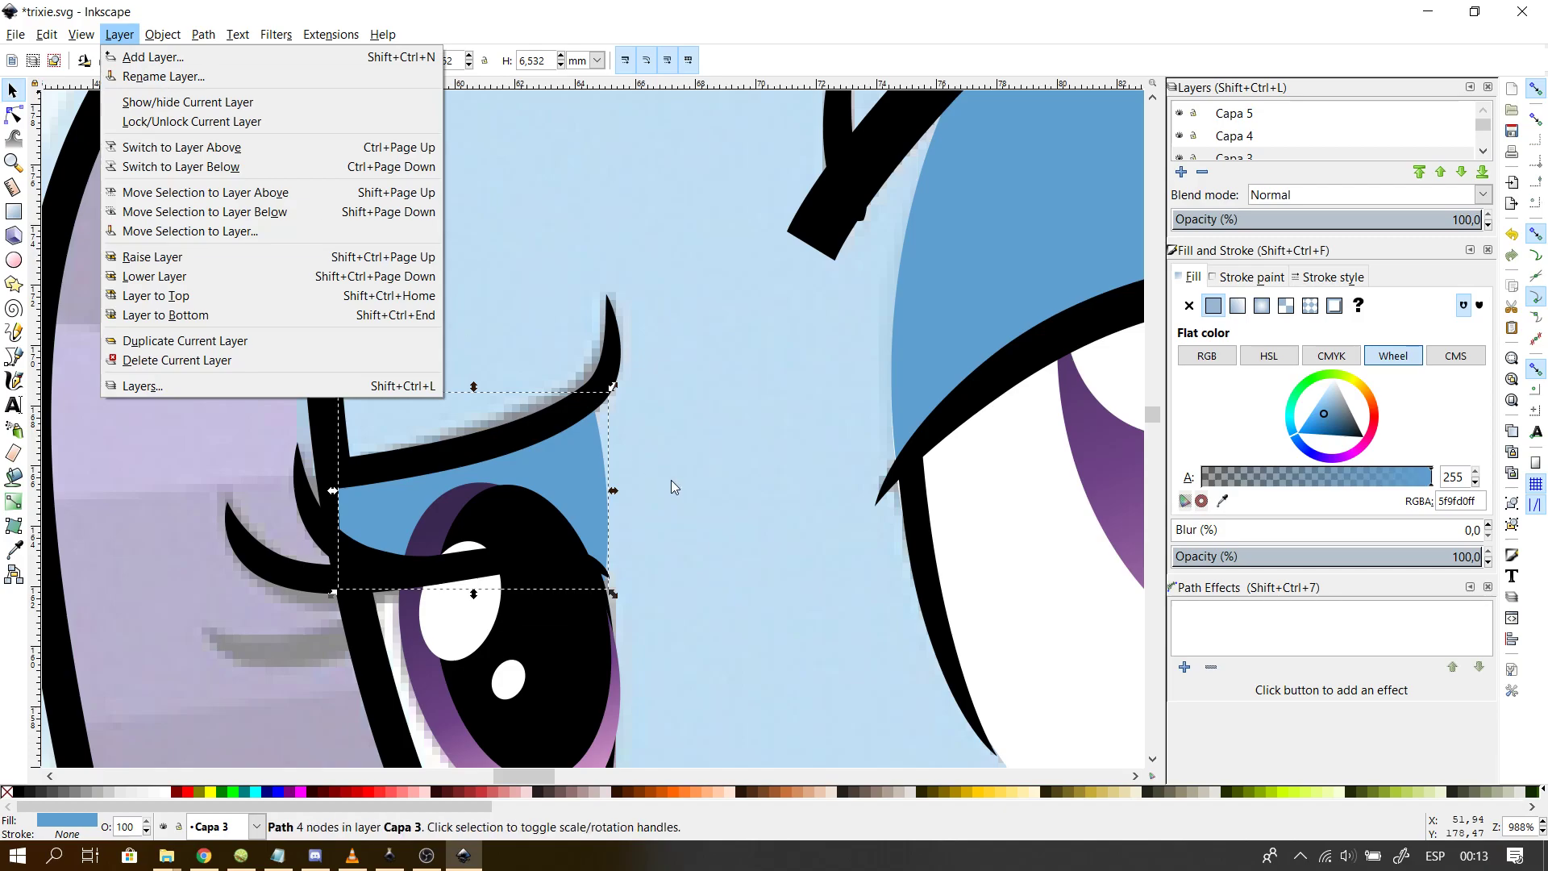
pyautogui.press('Escape')
pyautogui.click(770, 534)
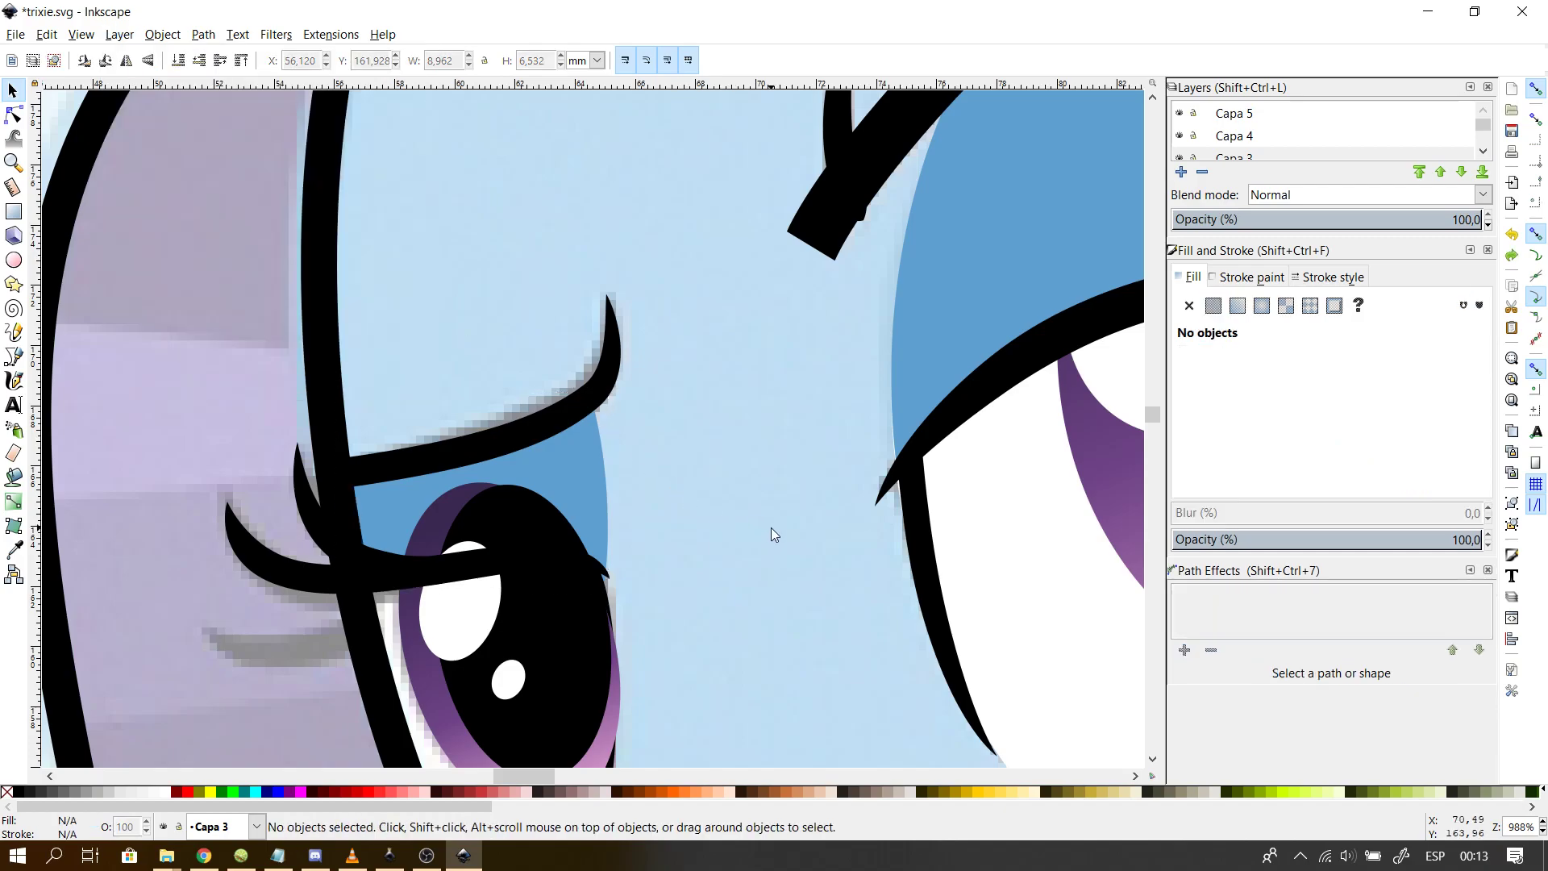
pyautogui.click(602, 486)
pyautogui.click(576, 497)
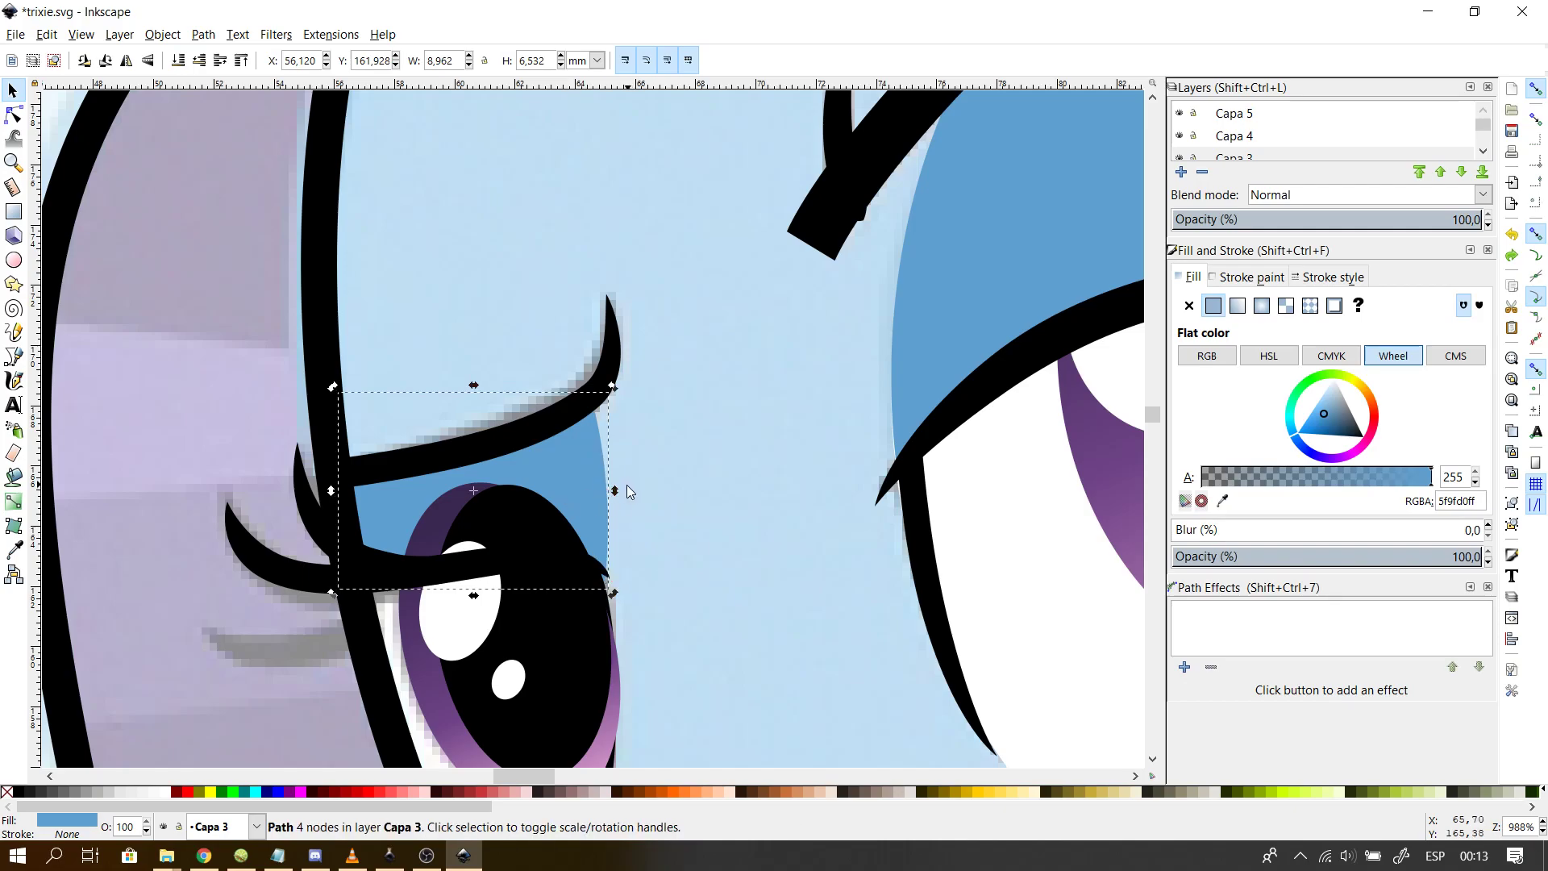
pyautogui.moveTo(612, 488); pyautogui.dragTo(612, 457)
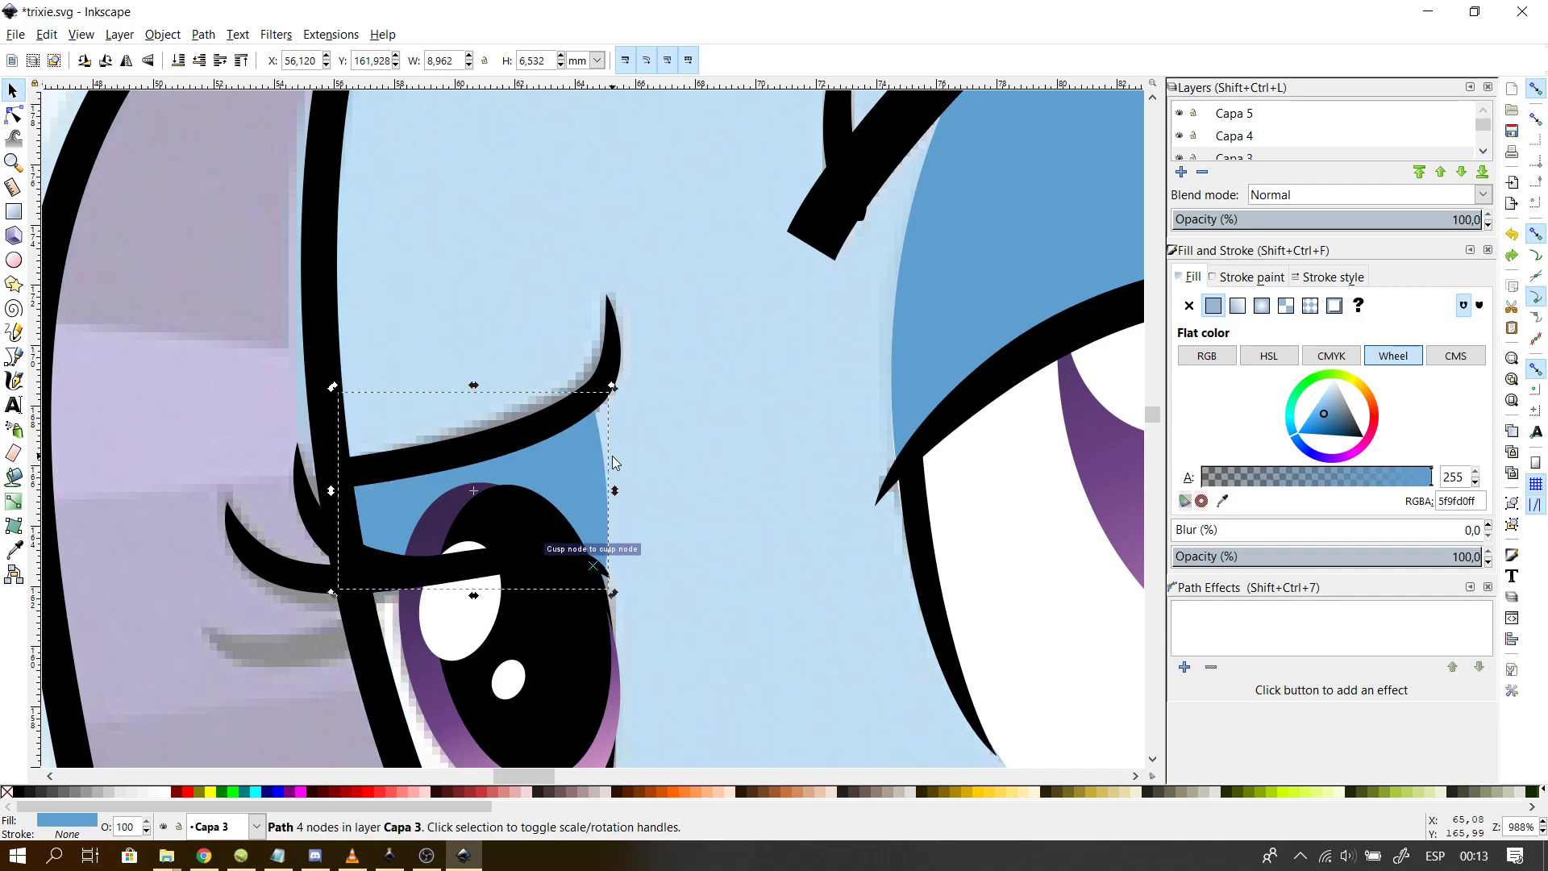
pyautogui.press('Escape')
# - Examine how the far eye's iris, pupil and highlight ellipses overlap the blue eyelid and the upper lash line
pyautogui.scroll(-2, 808, 453)
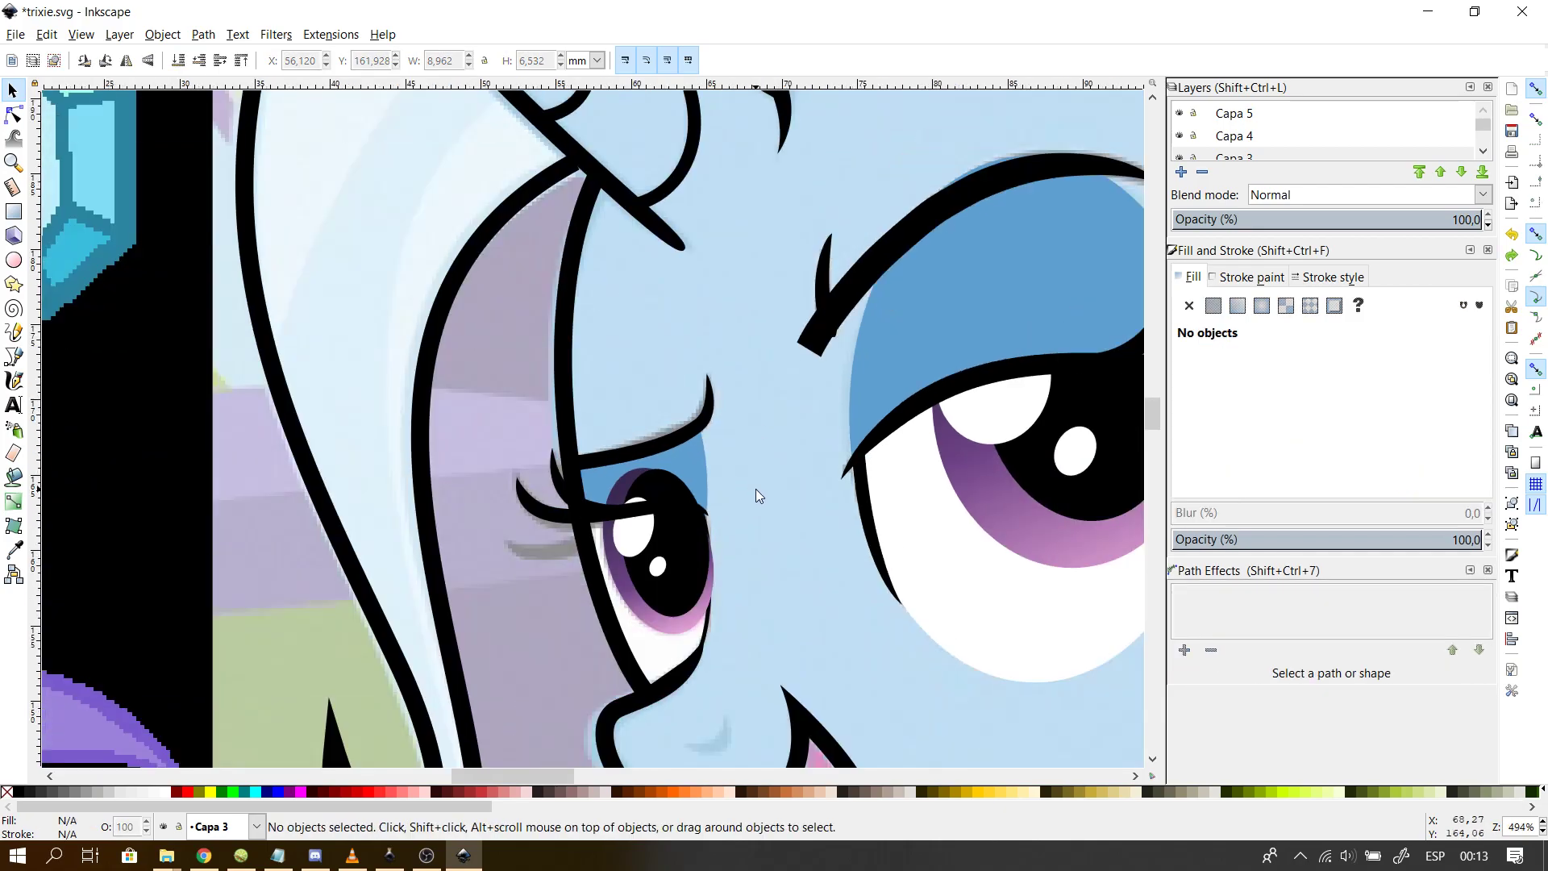
pyautogui.keyDown('ctrl'); pyautogui.scroll(1, 756, 489); pyautogui.keyUp('ctrl')
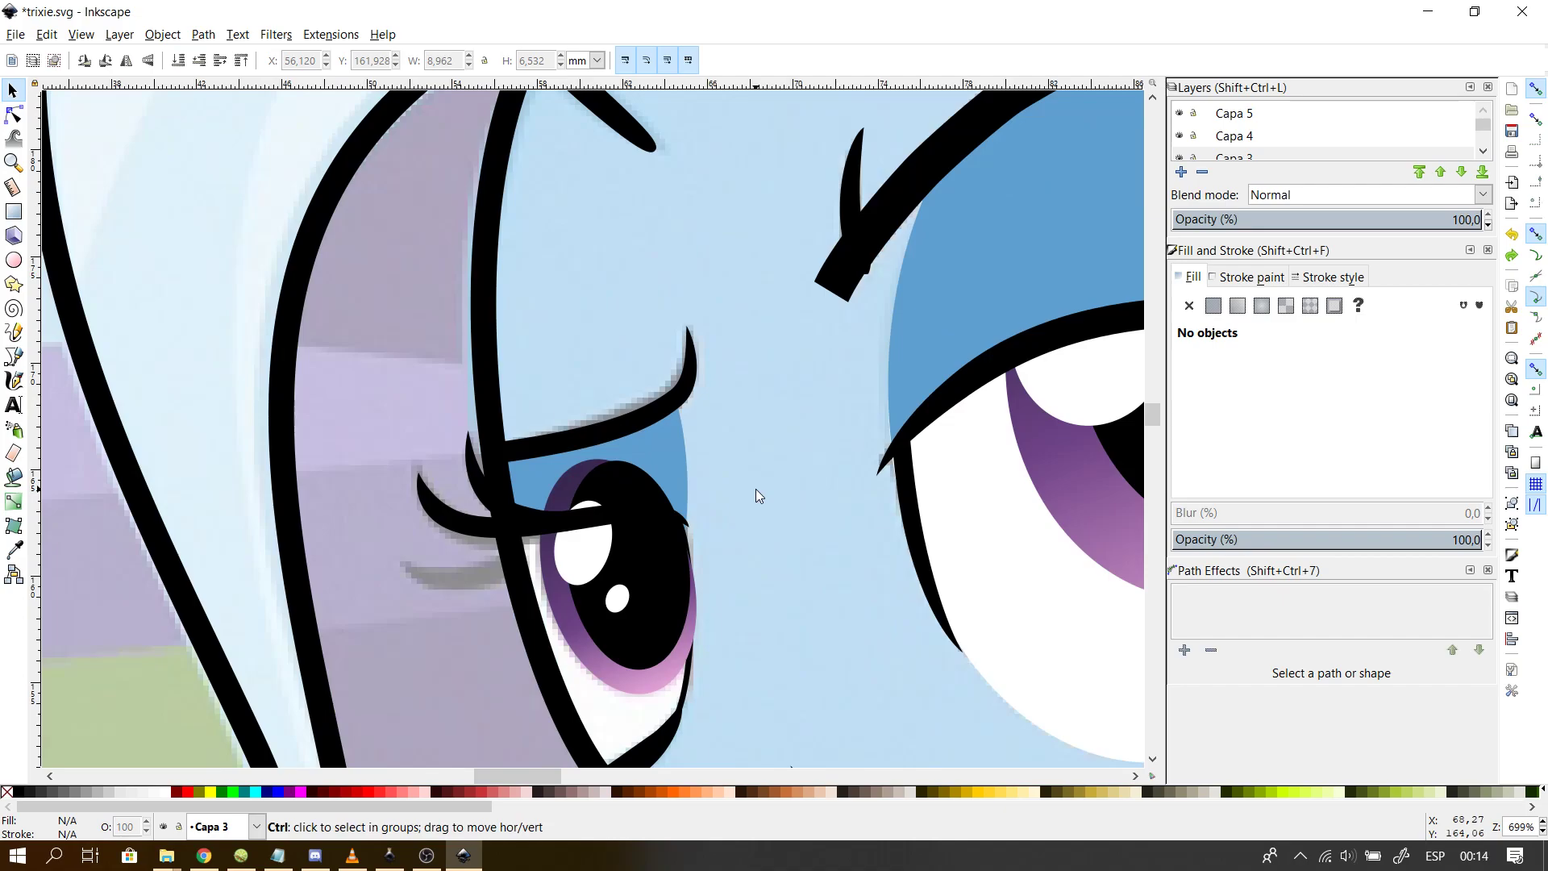
pyautogui.keyDown('ctrl'); pyautogui.scroll(-1, 756, 489); pyautogui.keyUp('ctrl')
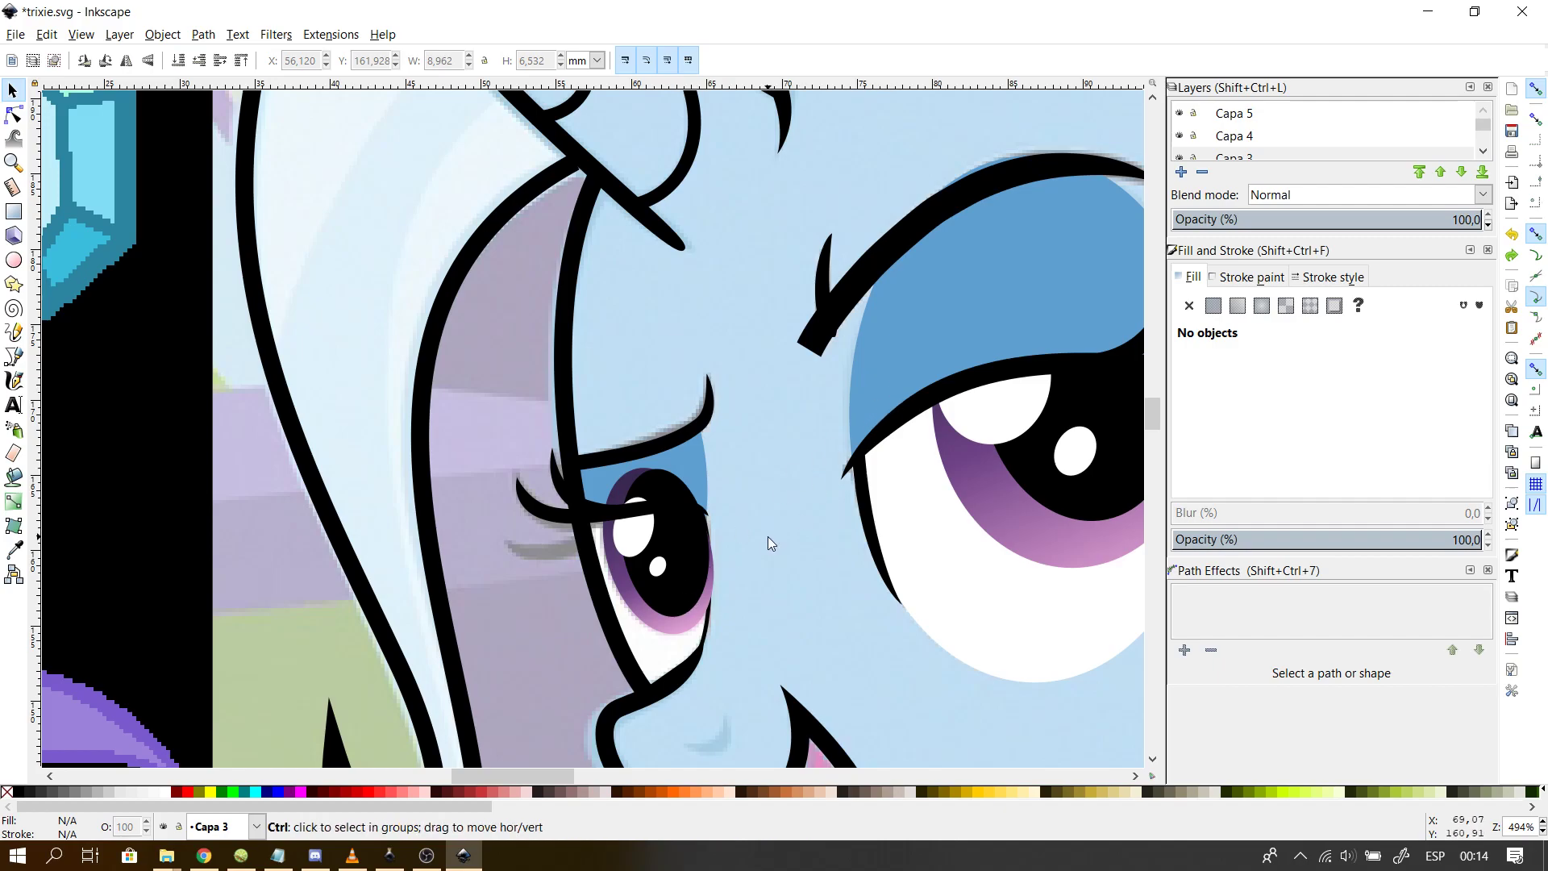
pyautogui.keyDown('ctrl'); pyautogui.scroll(2, 768, 535); pyautogui.keyUp('ctrl')
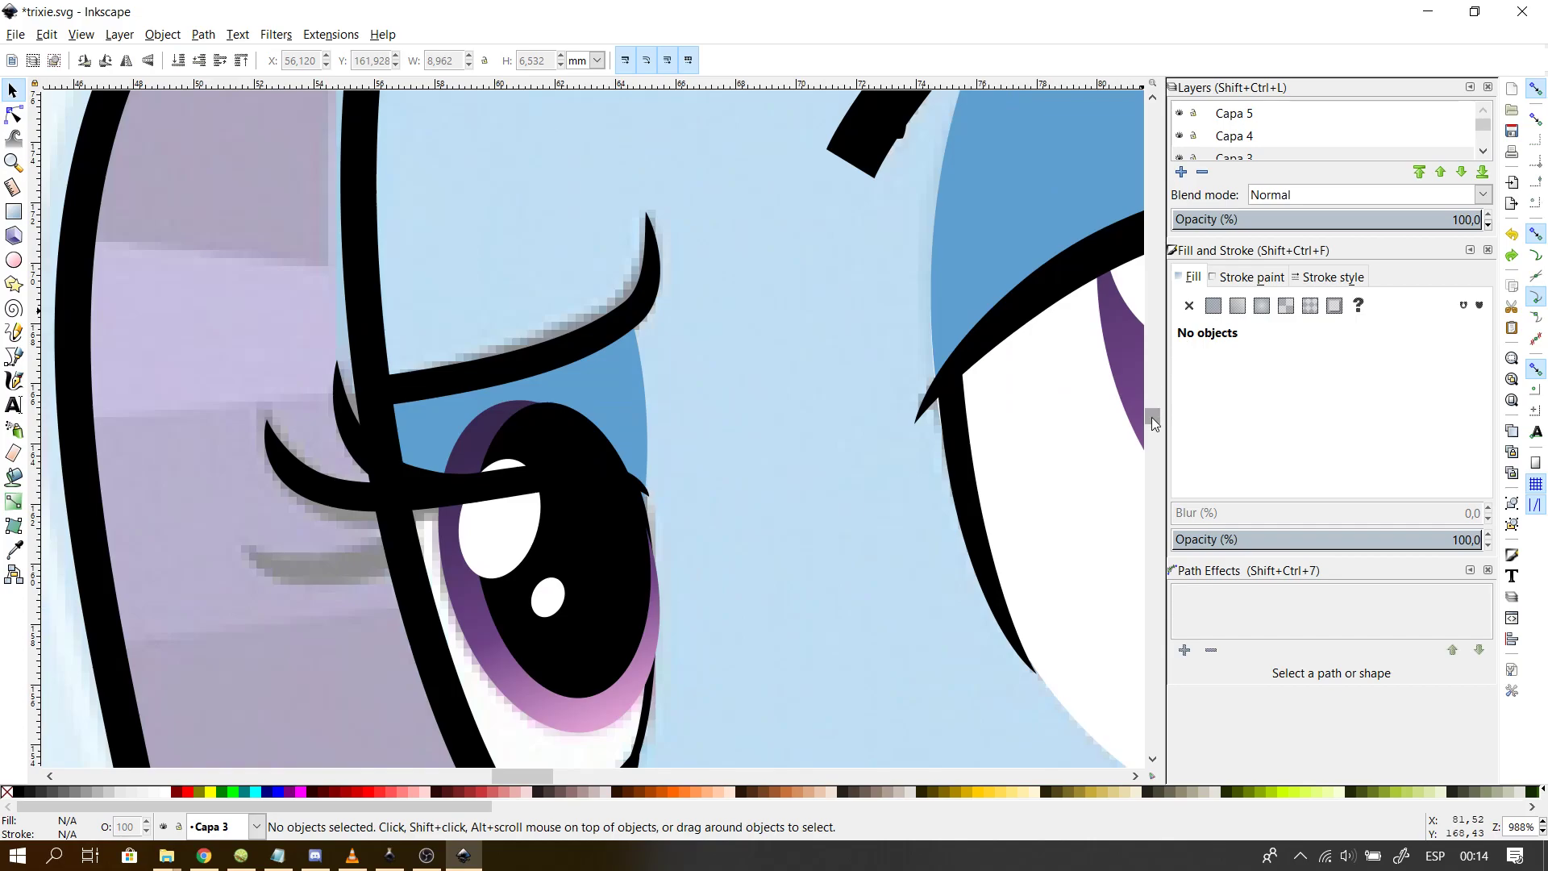
pyautogui.moveTo(1151, 418); pyautogui.dragTo(1151, 422)
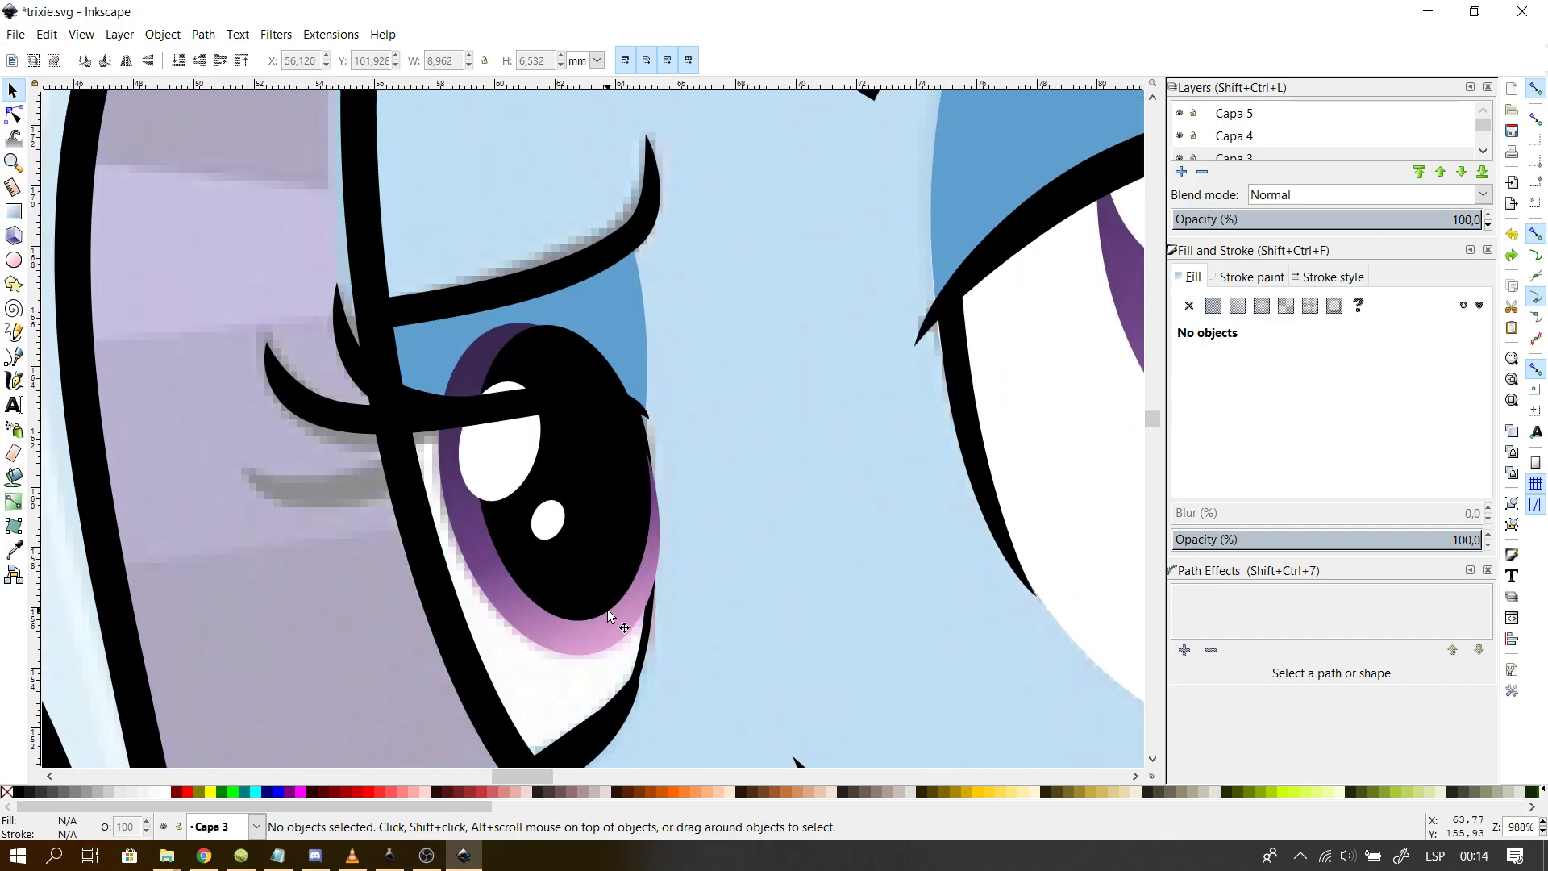
pyautogui.click(608, 564)
pyautogui.click(497, 495)
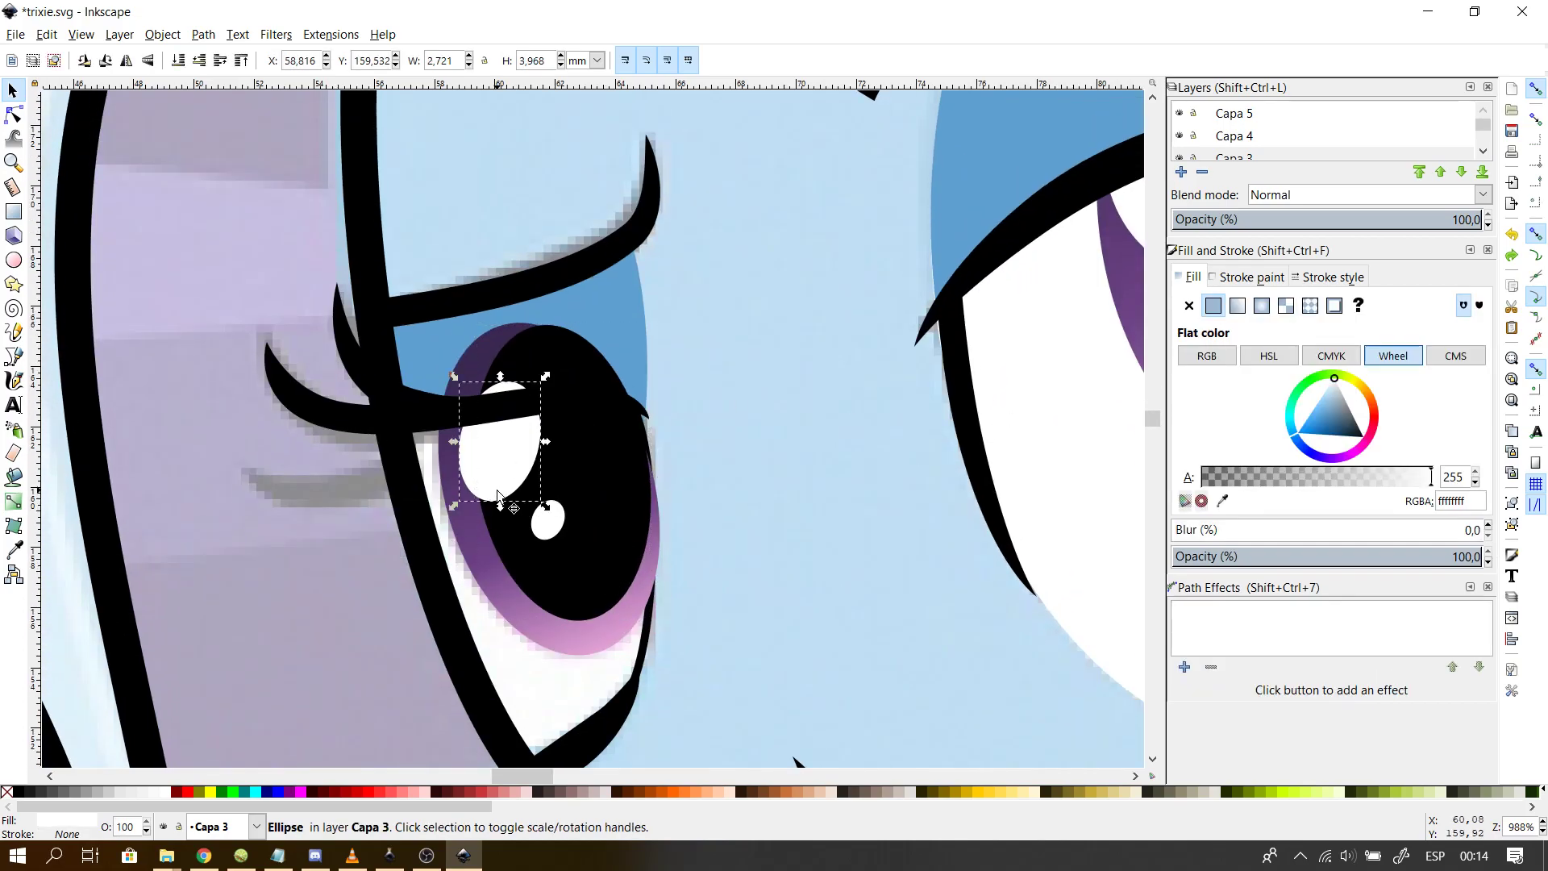
pyautogui.click(536, 528)
pyautogui.click(721, 594)
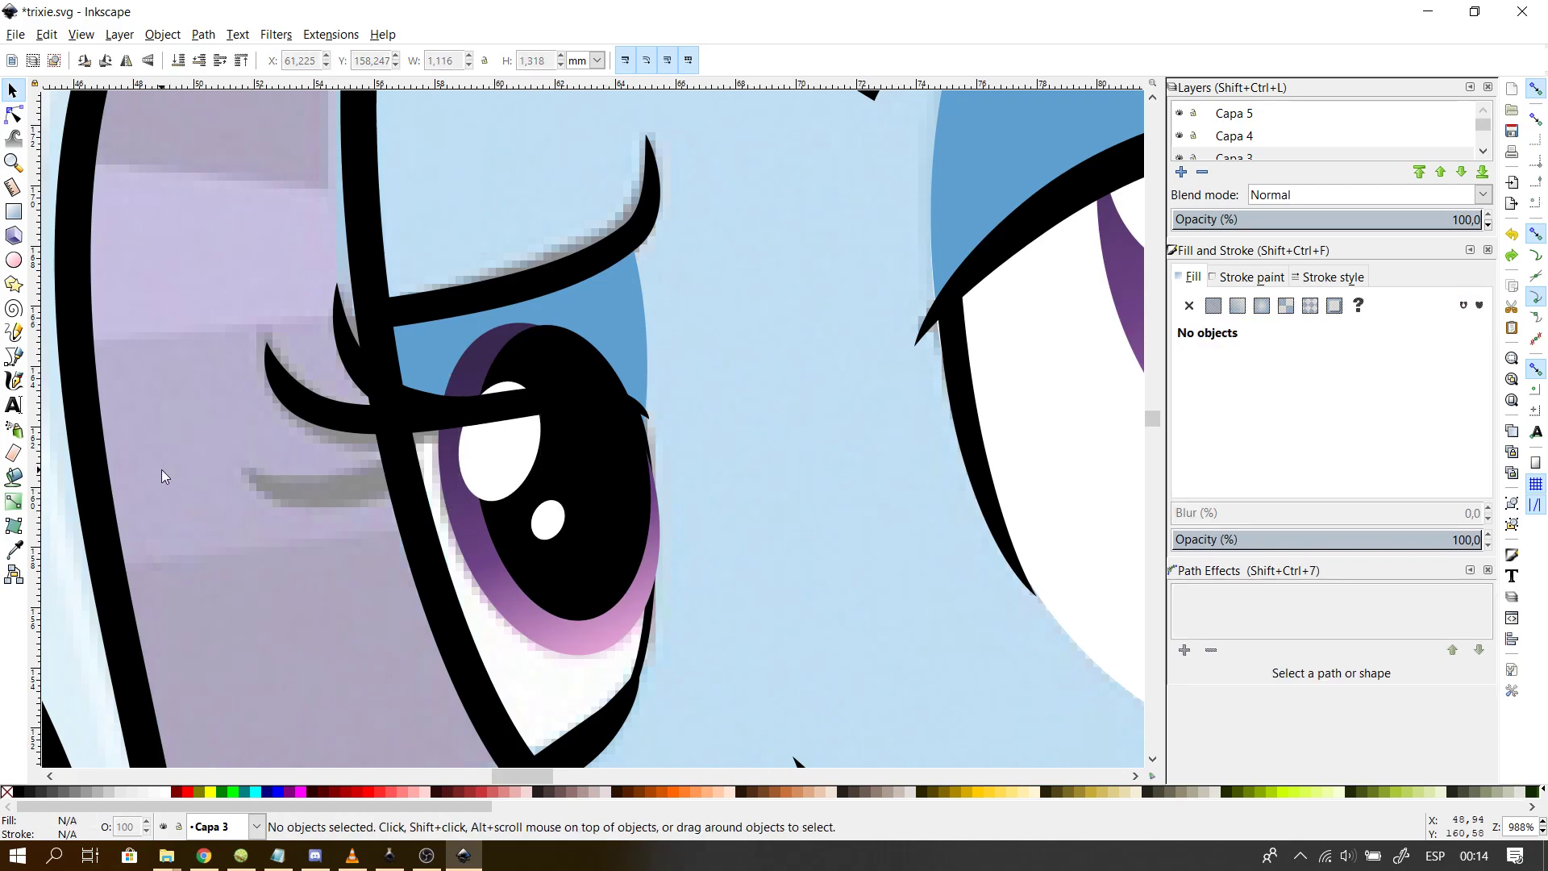
# - Draw an open two-segment path along the far eye's upper lash line and down to the eye's lower corner
pyautogui.click(13, 355)
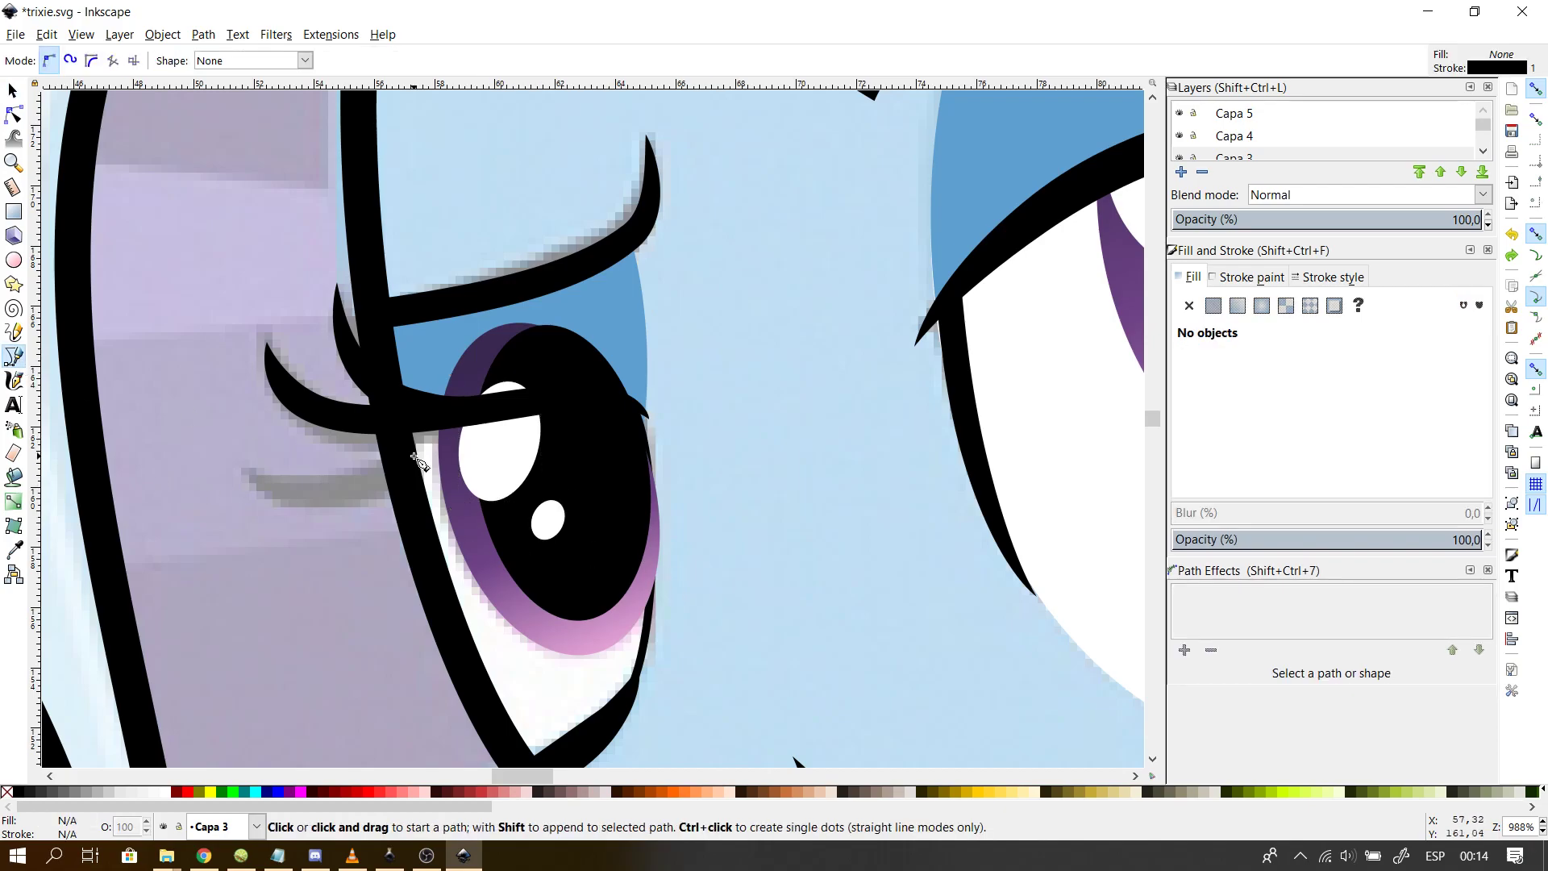
pyautogui.click(381, 416)
pyautogui.press('Escape')
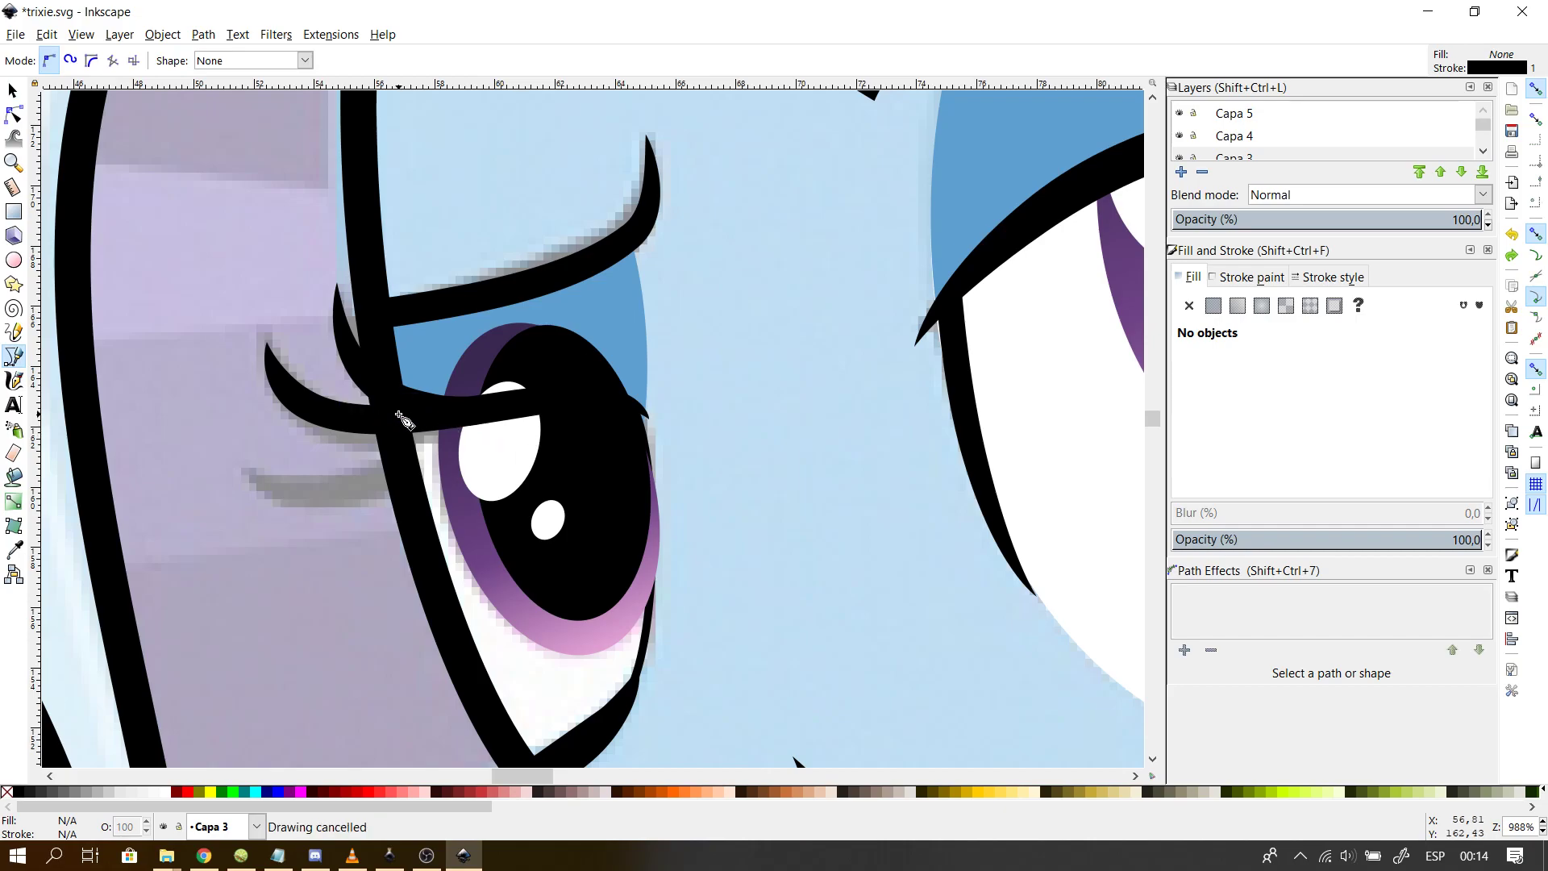
pyautogui.click(395, 420)
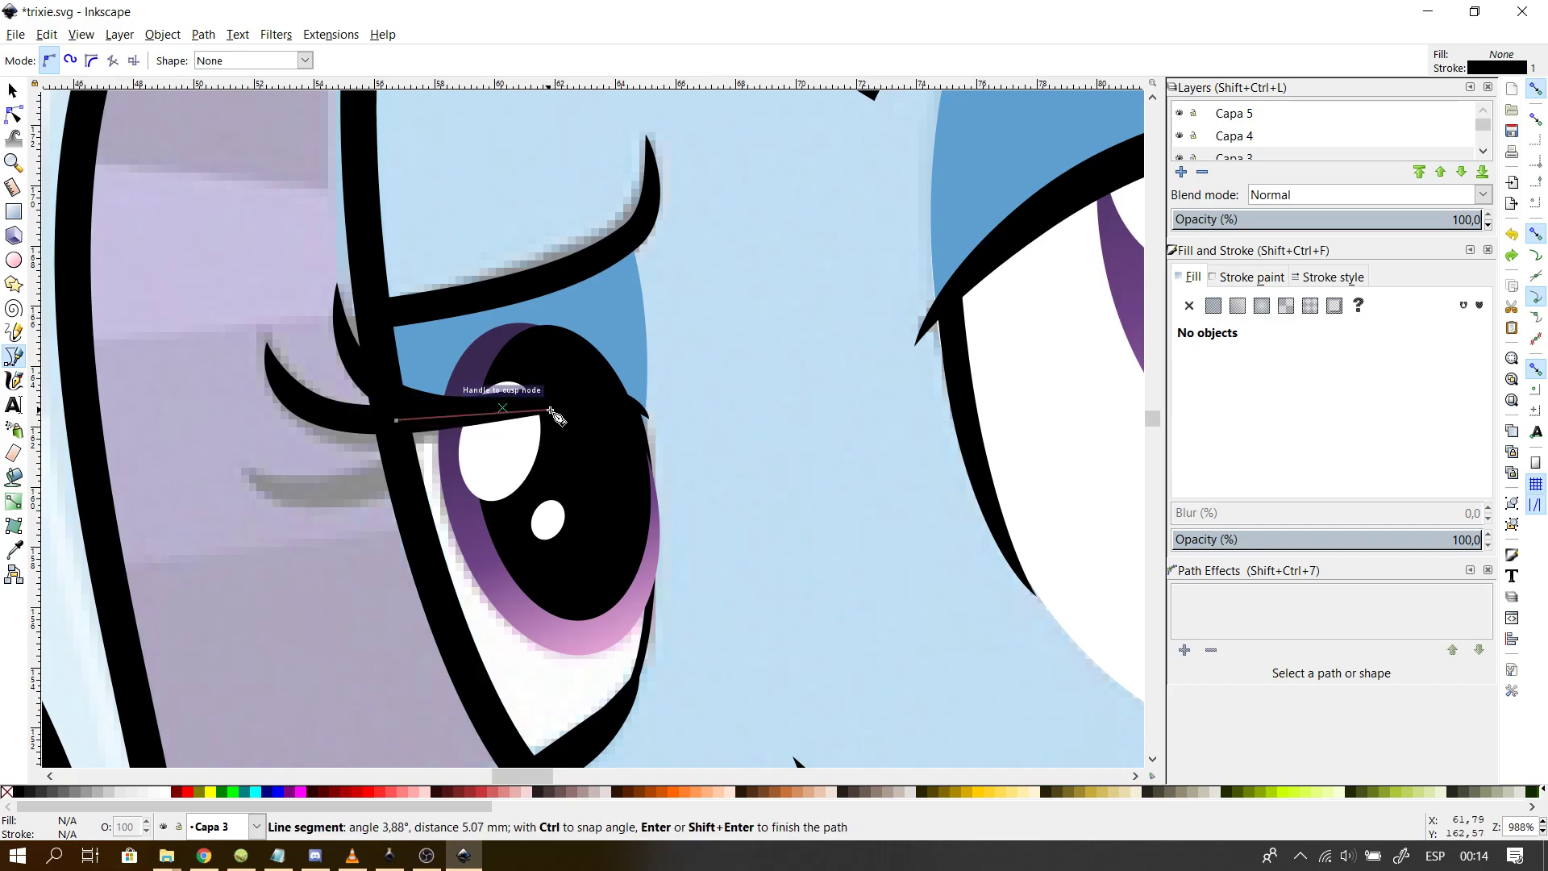
pyautogui.click(610, 397)
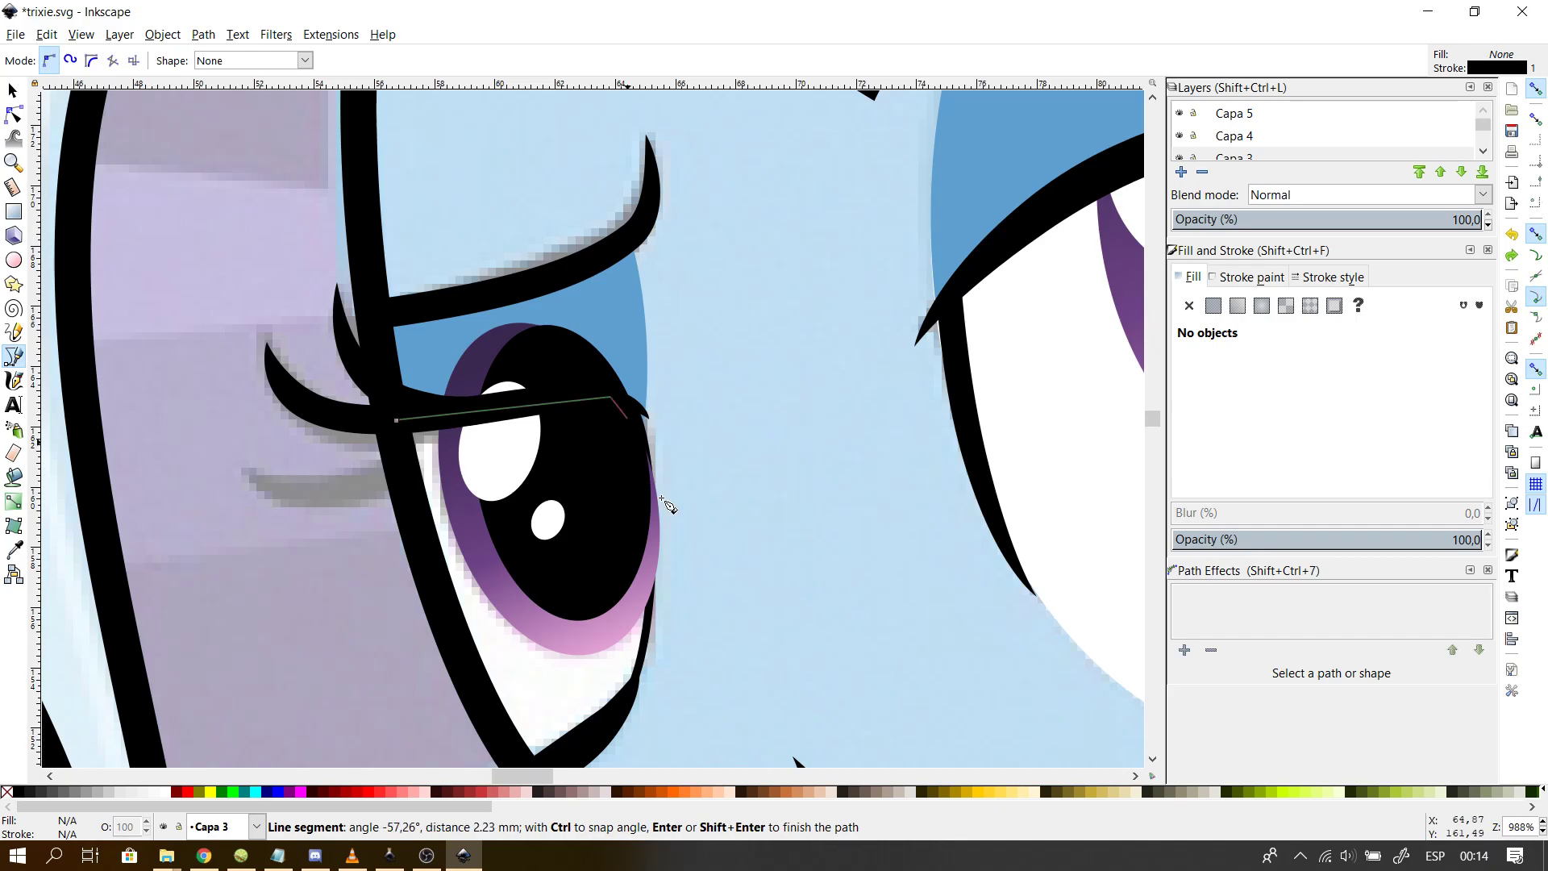
pyautogui.click(632, 691)
pyautogui.press('Return')
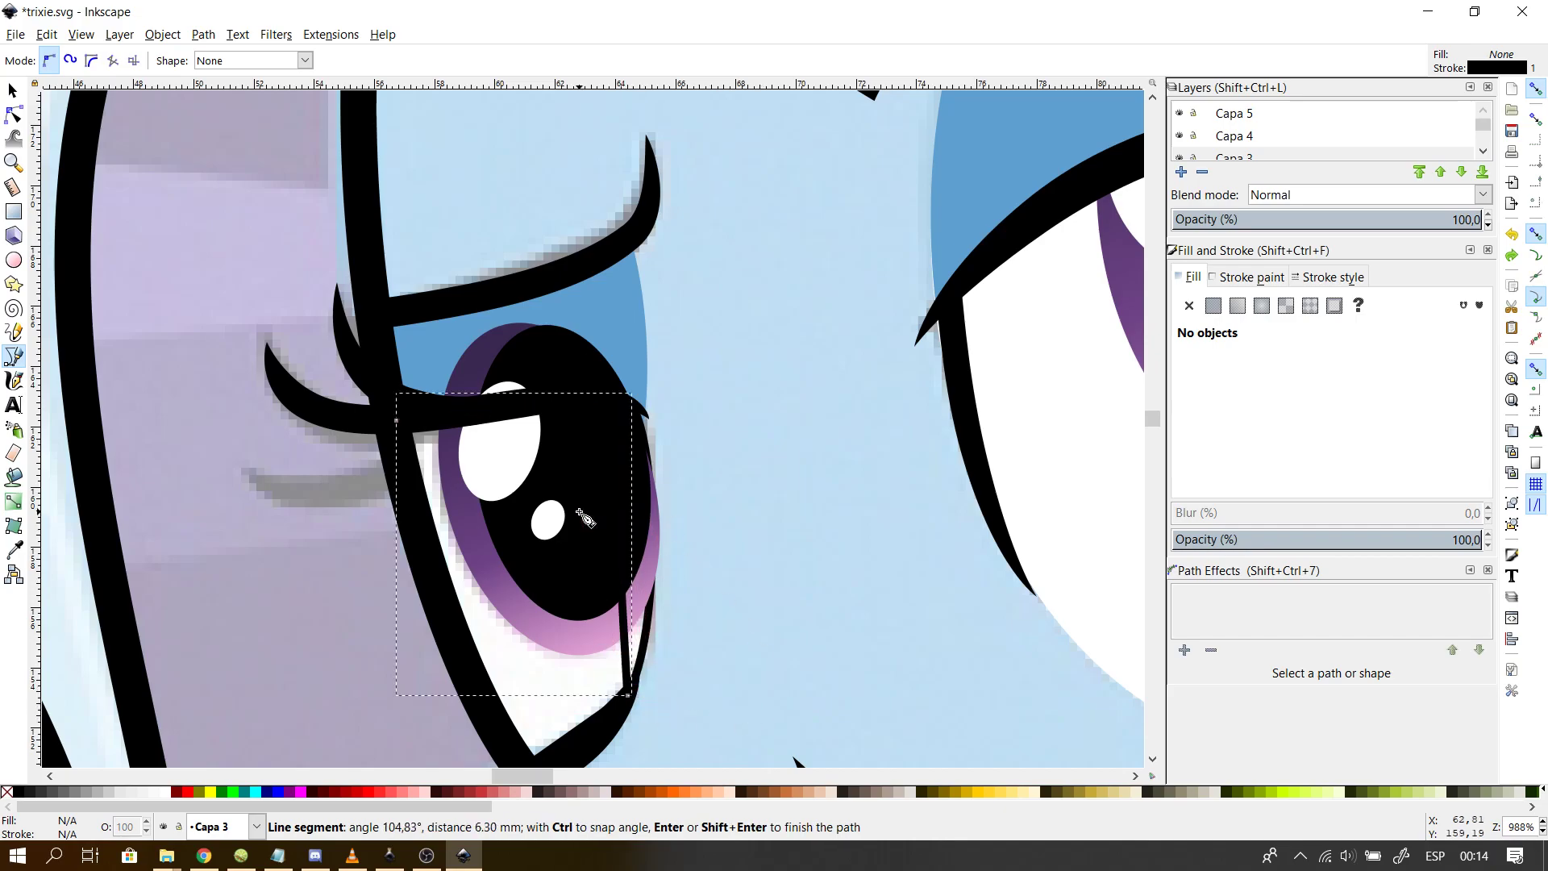
# - Set the new path's stroke to a flat red, c30000ff
pyautogui.click(1269, 282)
pyautogui.moveTo(1336, 416); pyautogui.dragTo(1339, 376)
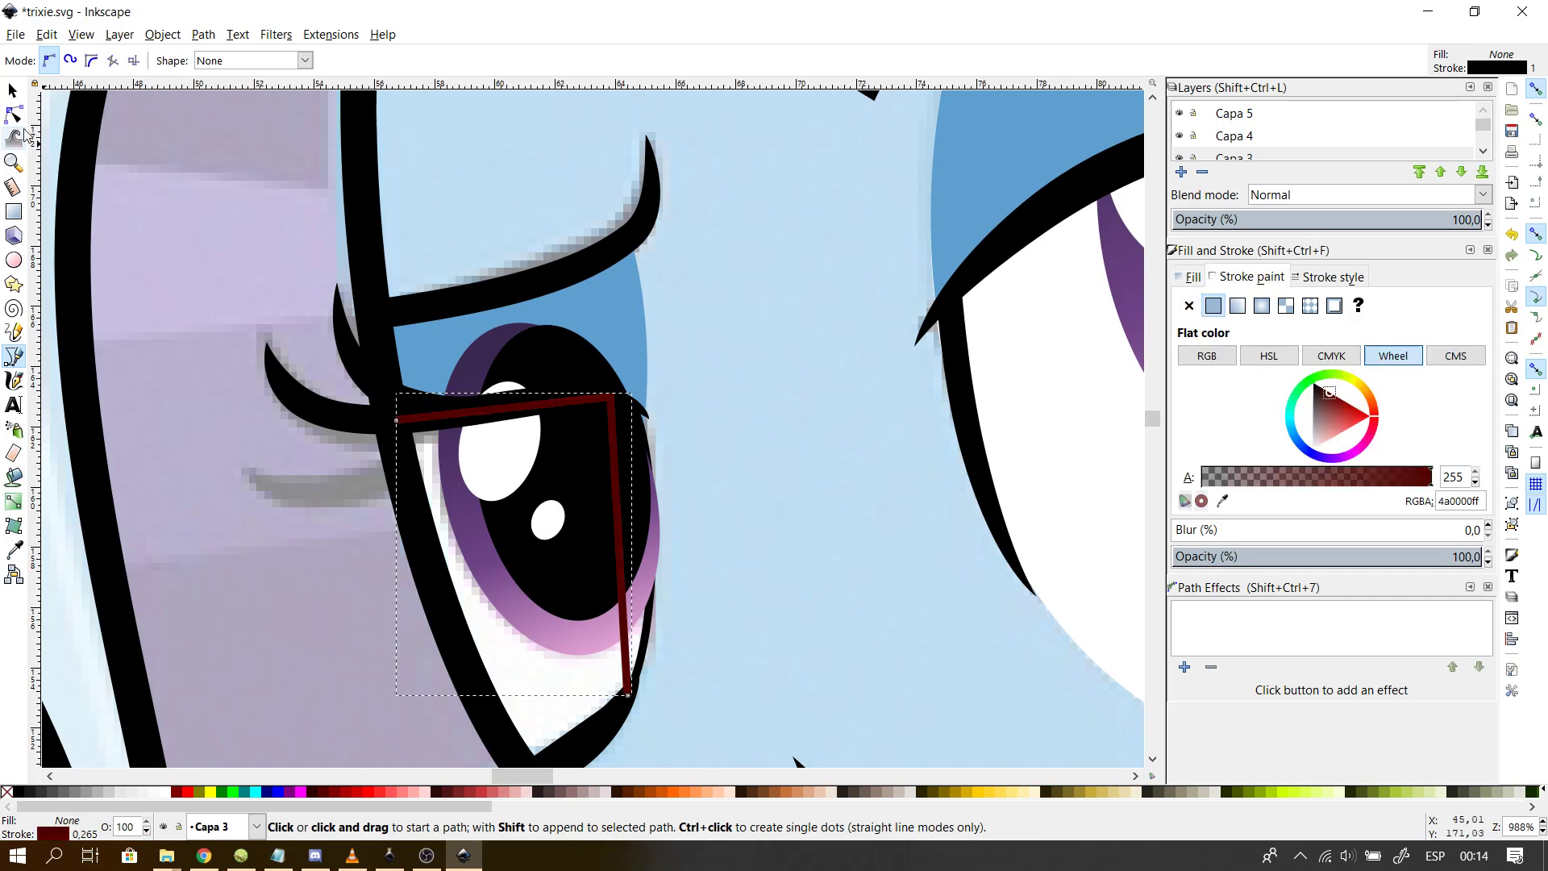
pyautogui.click(1357, 408)
# - Bend the red path's side segment outward along the eye's edge and convert its upper segment to a curve
pyautogui.click(14, 115)
pyautogui.moveTo(627, 587); pyautogui.dragTo(656, 585)
pyautogui.moveTo(633, 495); pyautogui.dragTo(653, 449)
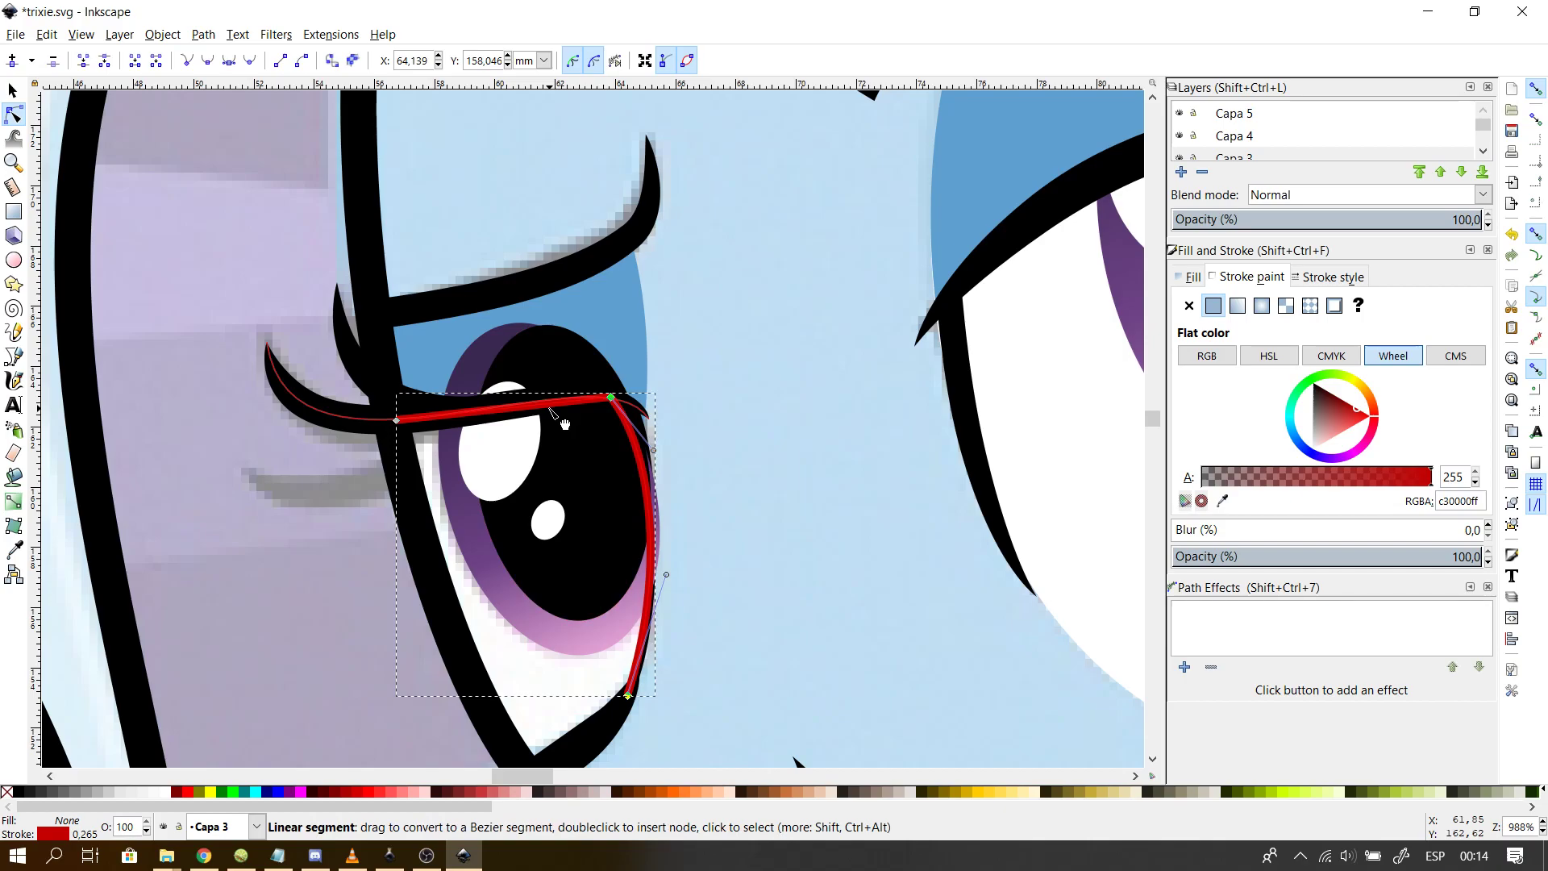
pyautogui.click(535, 411)
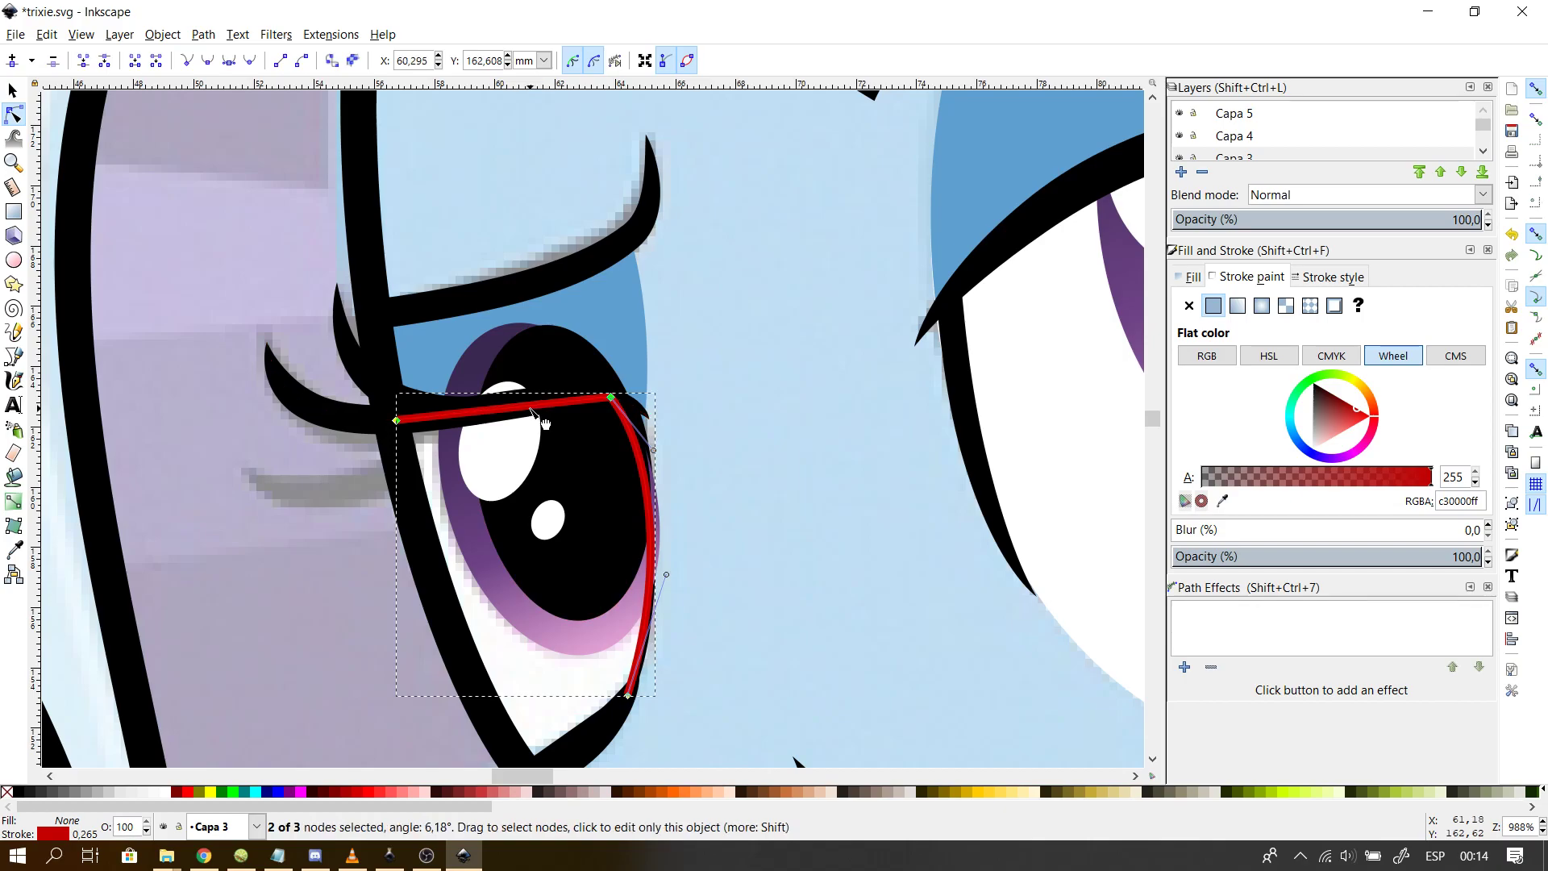
pyautogui.moveTo(470, 412); pyautogui.dragTo(560, 403)
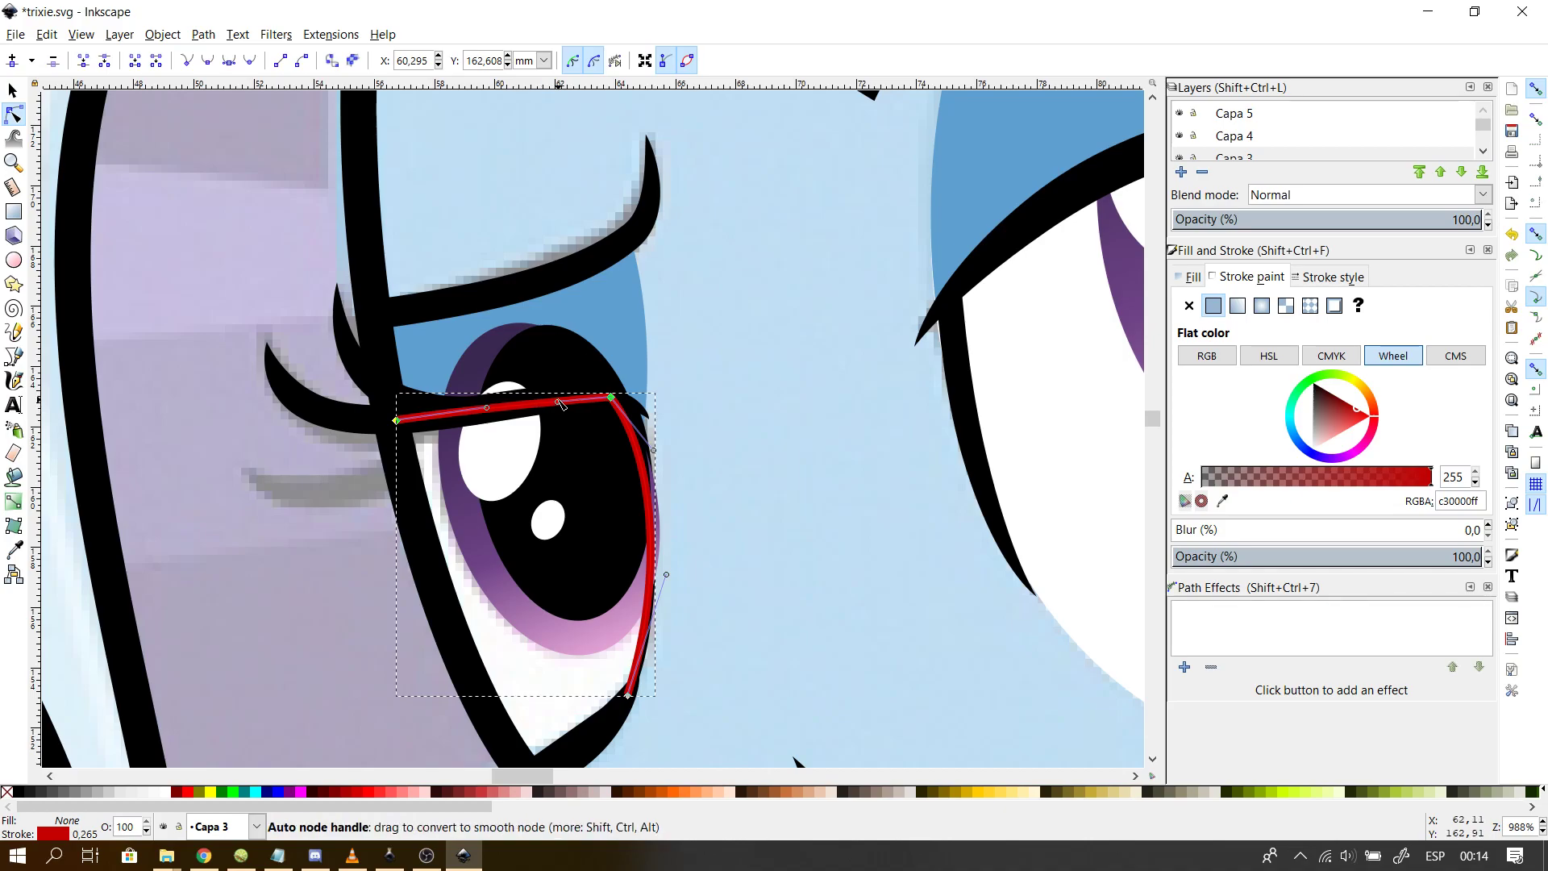
pyautogui.click(14, 357)
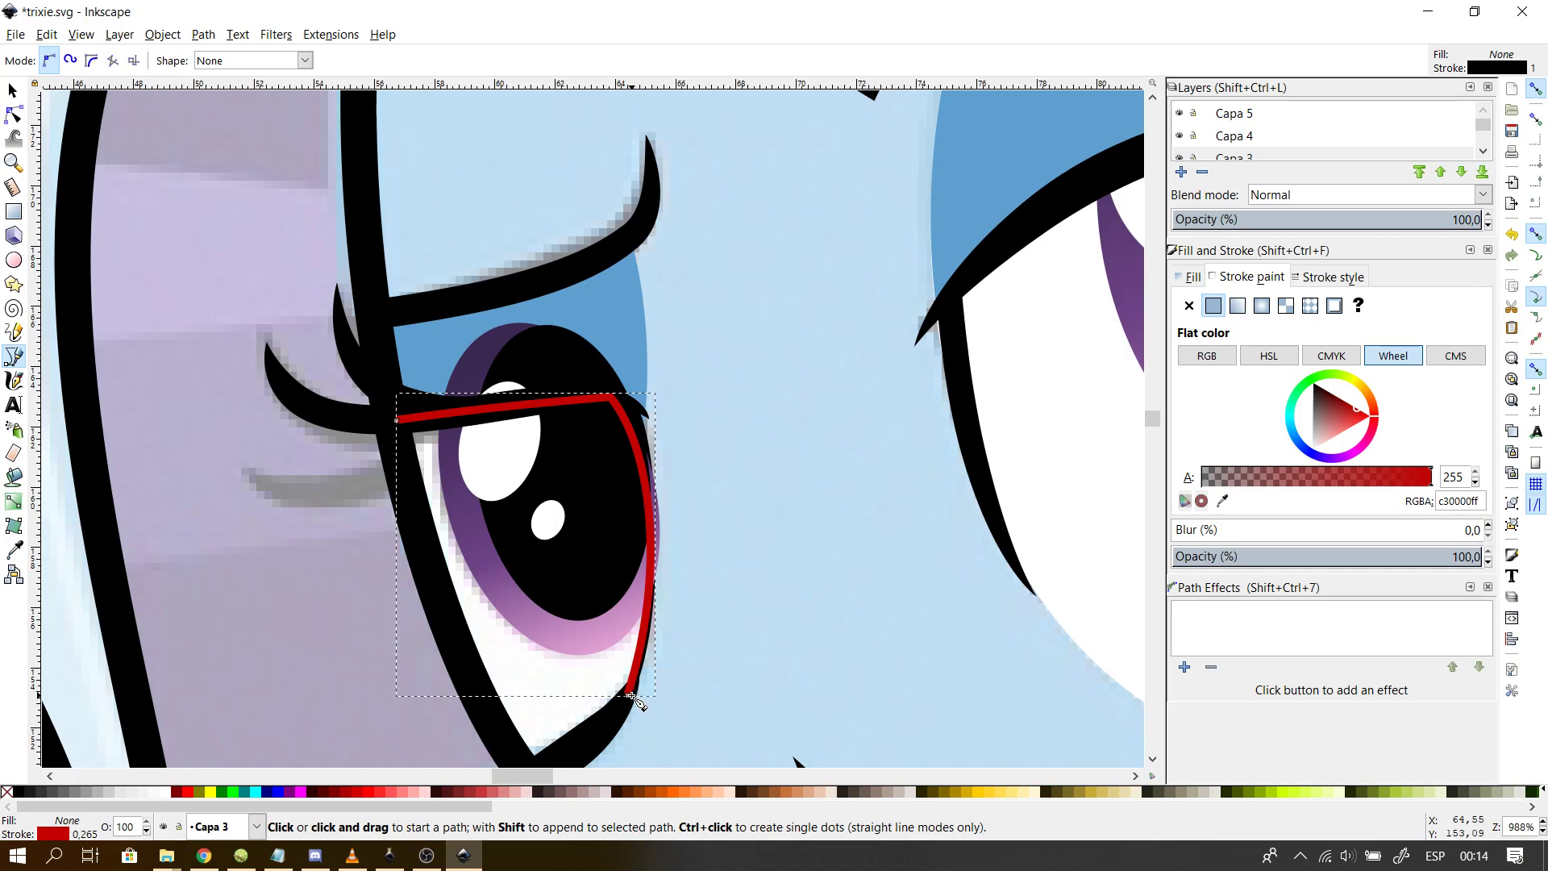
pyautogui.click(630, 696)
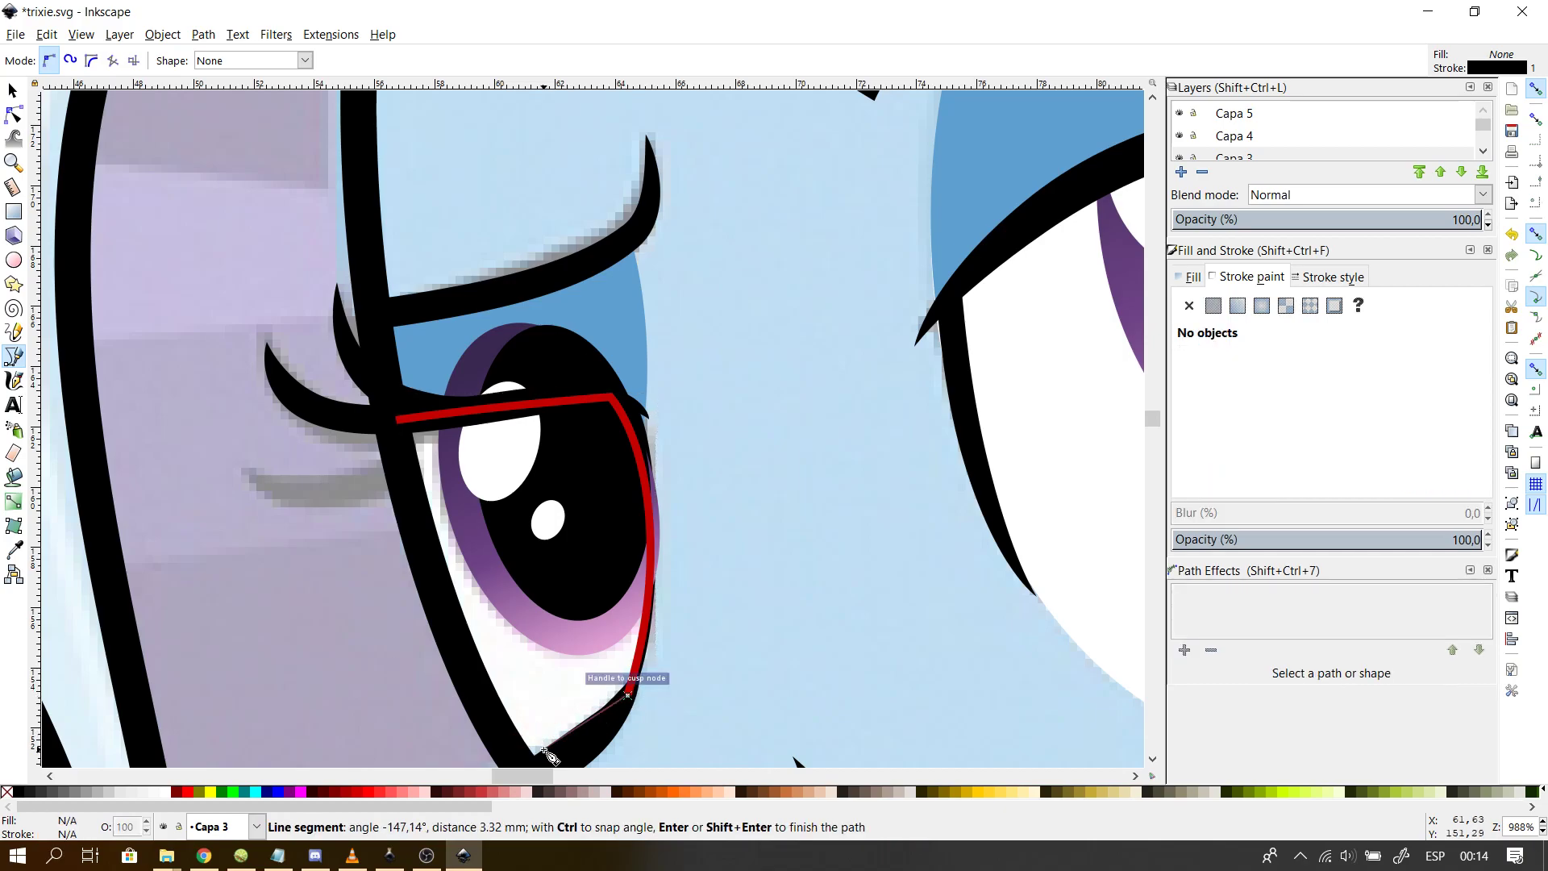
pyautogui.click(532, 758)
pyautogui.click(424, 694)
pyautogui.click(347, 415)
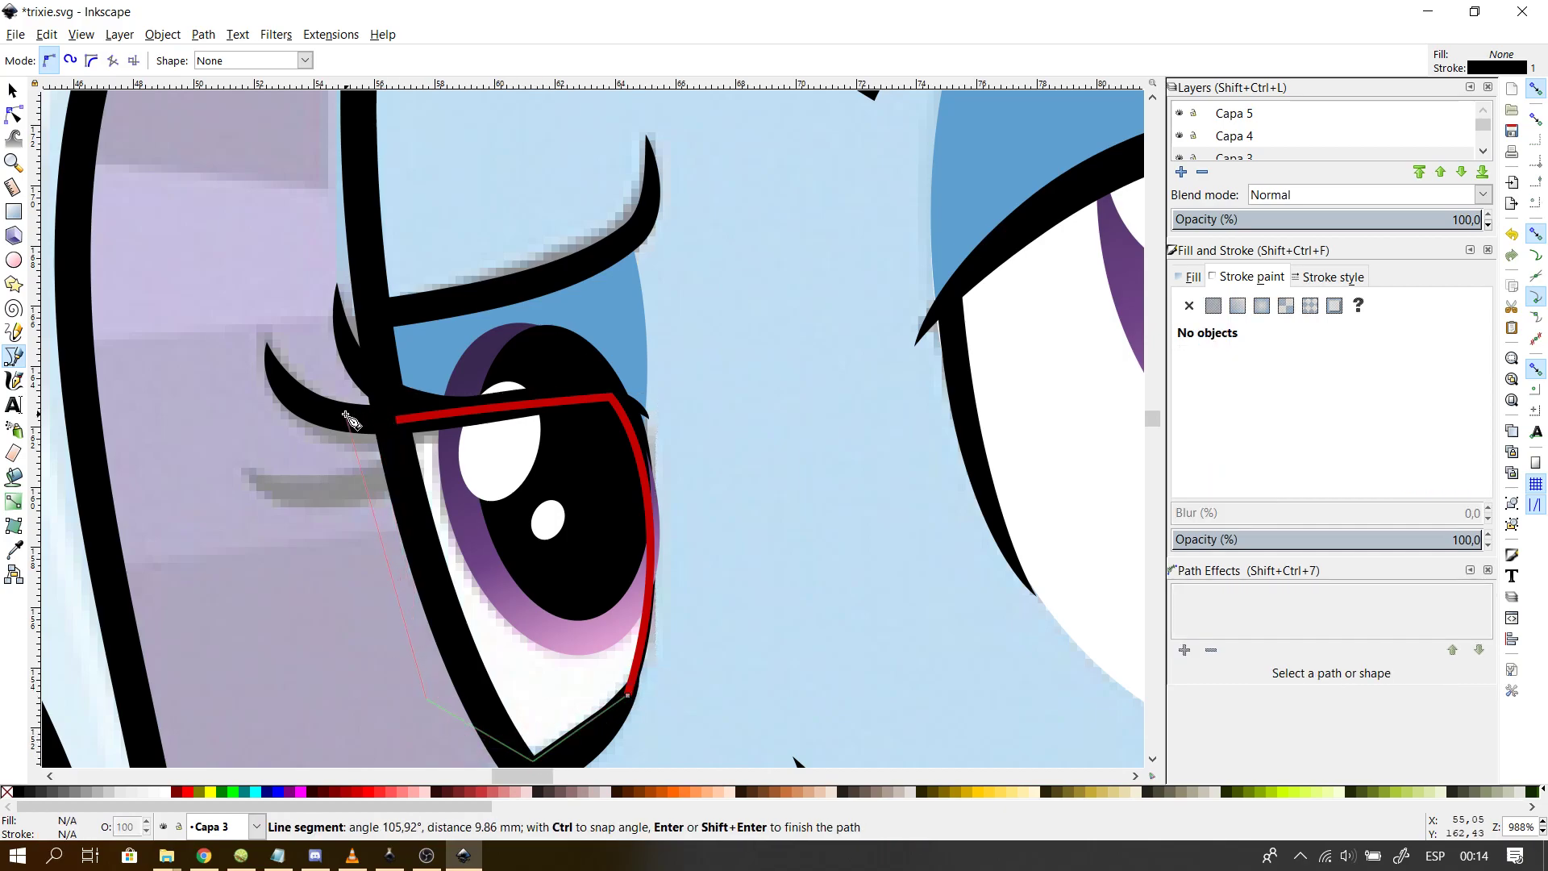
pyautogui.moveTo(455, 567); pyautogui.dragTo(7, 118)
pyautogui.click(13, 114)
pyautogui.hotkey('ctrl', 'z')
# - Move the red path's lash-side end node to about X 57.3, Y 162.6 mm, slightly inward along the lash line
pyautogui.click(407, 432)
pyautogui.moveTo(397, 420)
pyautogui.mouseDown()
pyautogui.moveTo(414, 415)
pyautogui.moveTo(430, 467)
pyautogui.moveTo(372, 576)
pyautogui.moveTo(419, 443)
pyautogui.moveTo(411, 418)
pyautogui.mouseUp()
pyautogui.hotkey('ctrl', 'z')
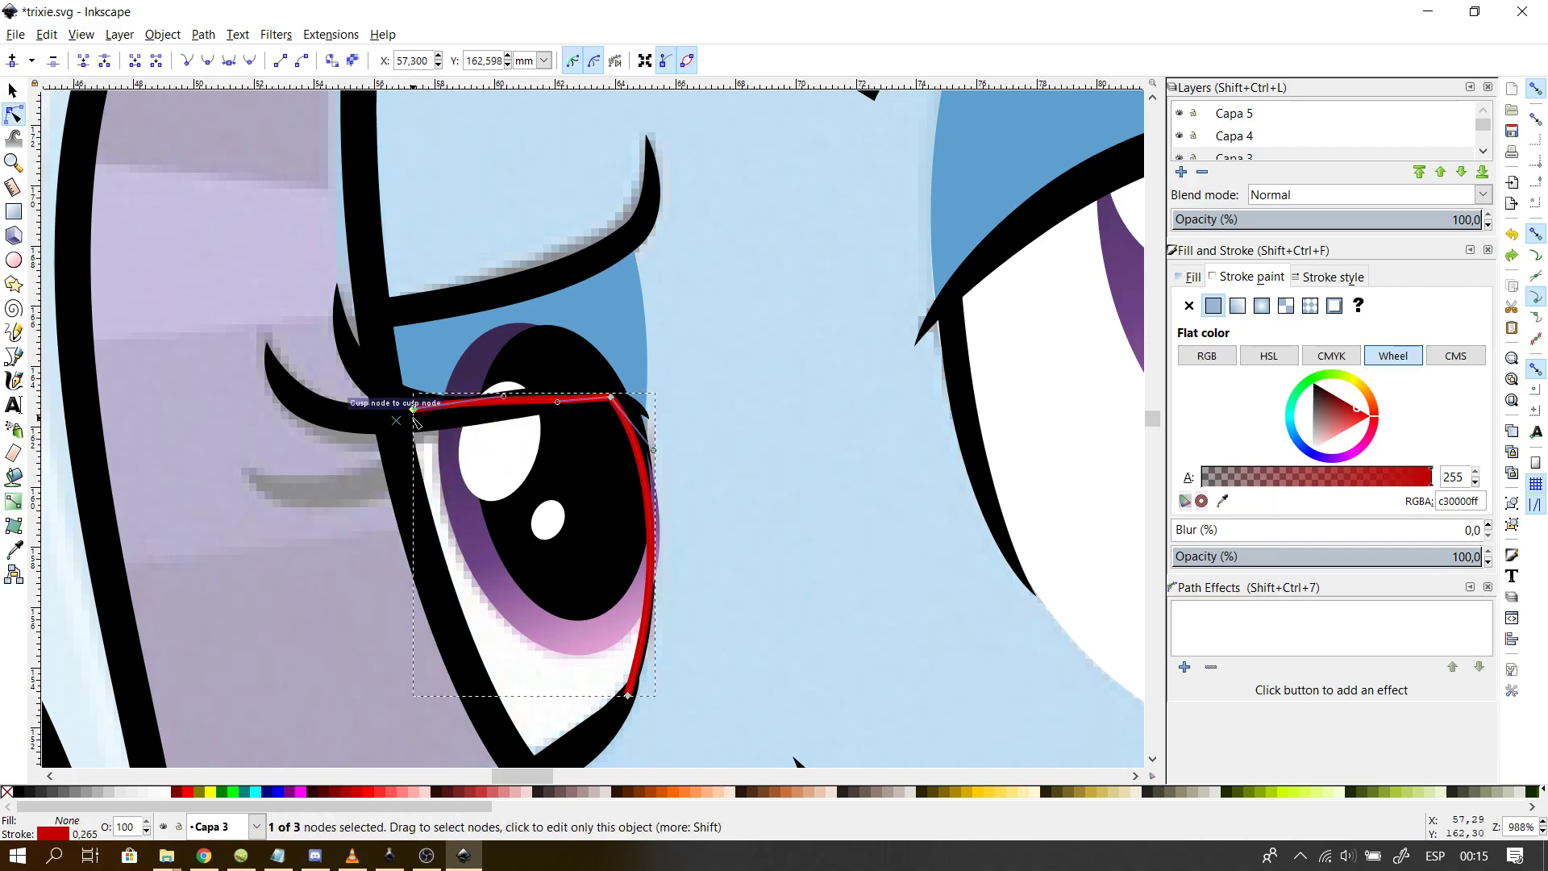
# - Extend the red path from its lash-side end outside the face outline and beneath the eye, closing it at the lower corner
pyautogui.press('b')
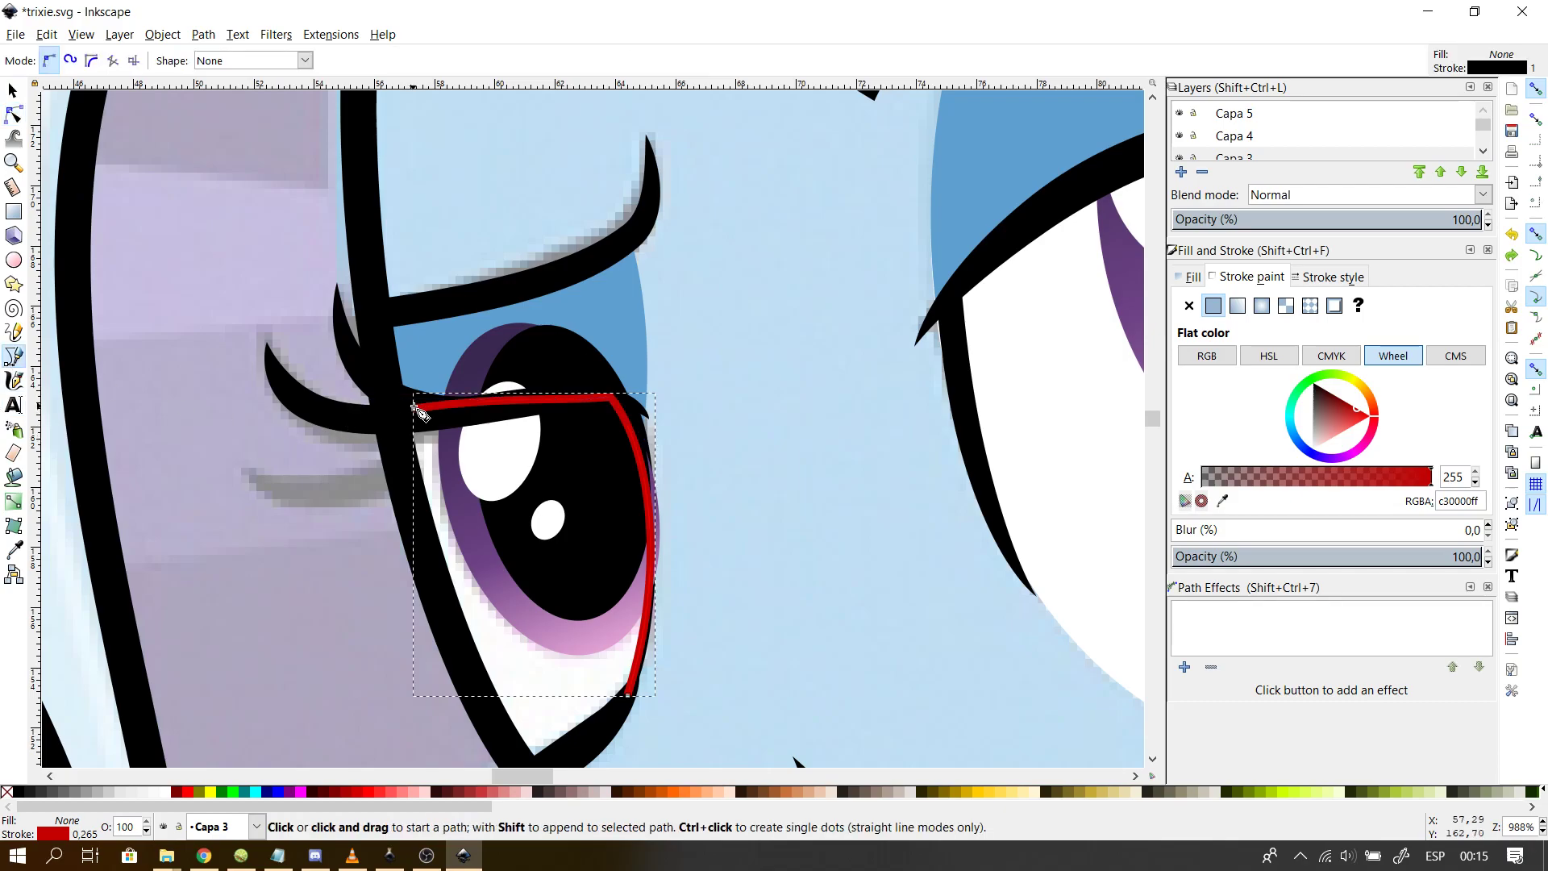
pyautogui.click(413, 409)
pyautogui.click(316, 637)
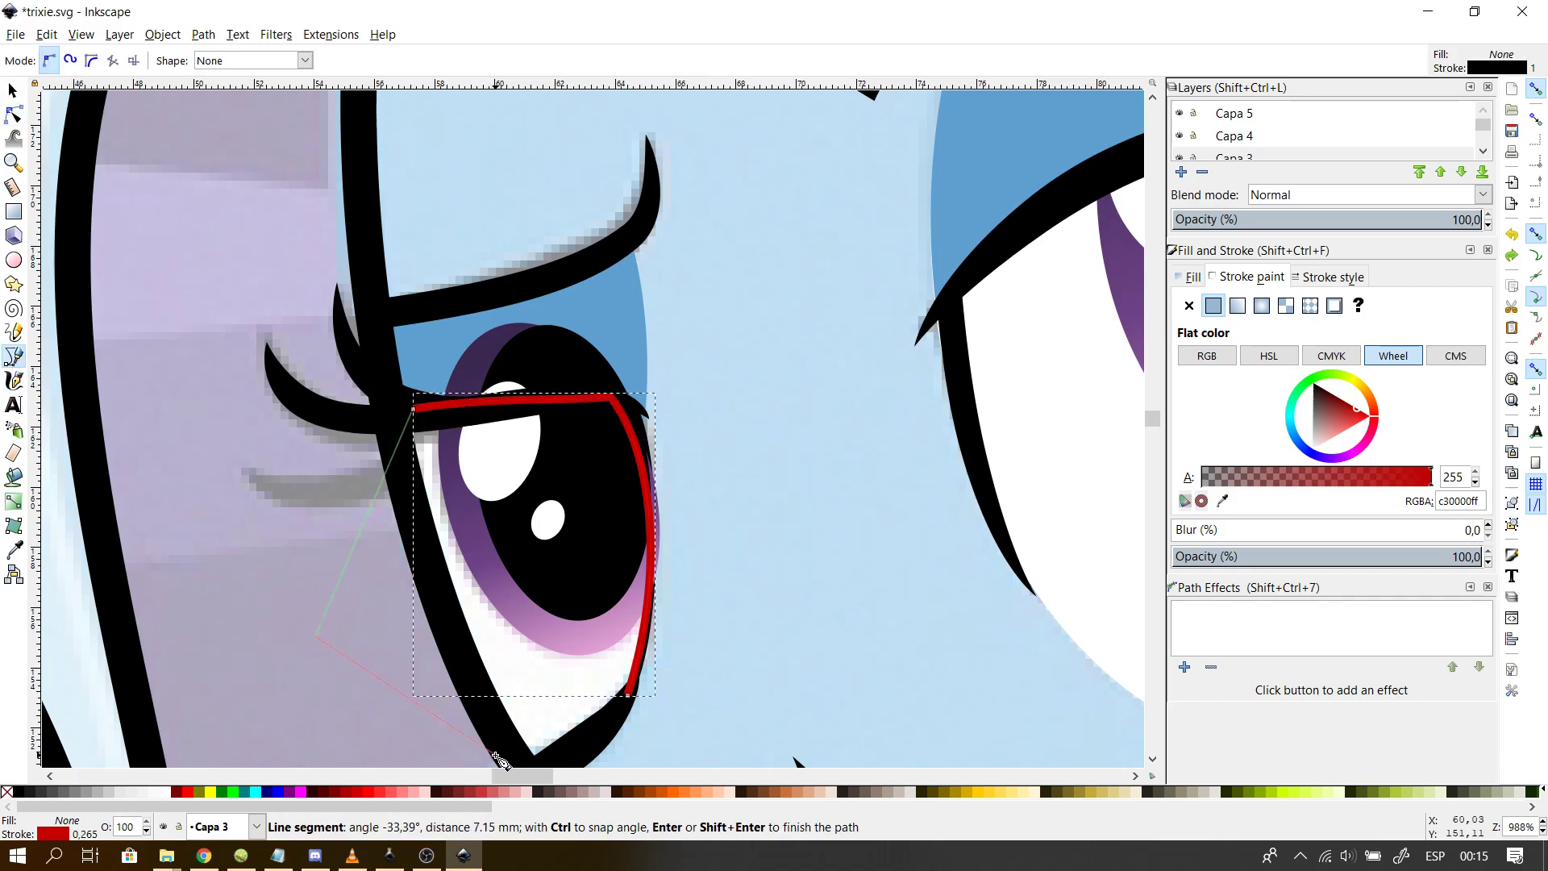
pyautogui.click(501, 754)
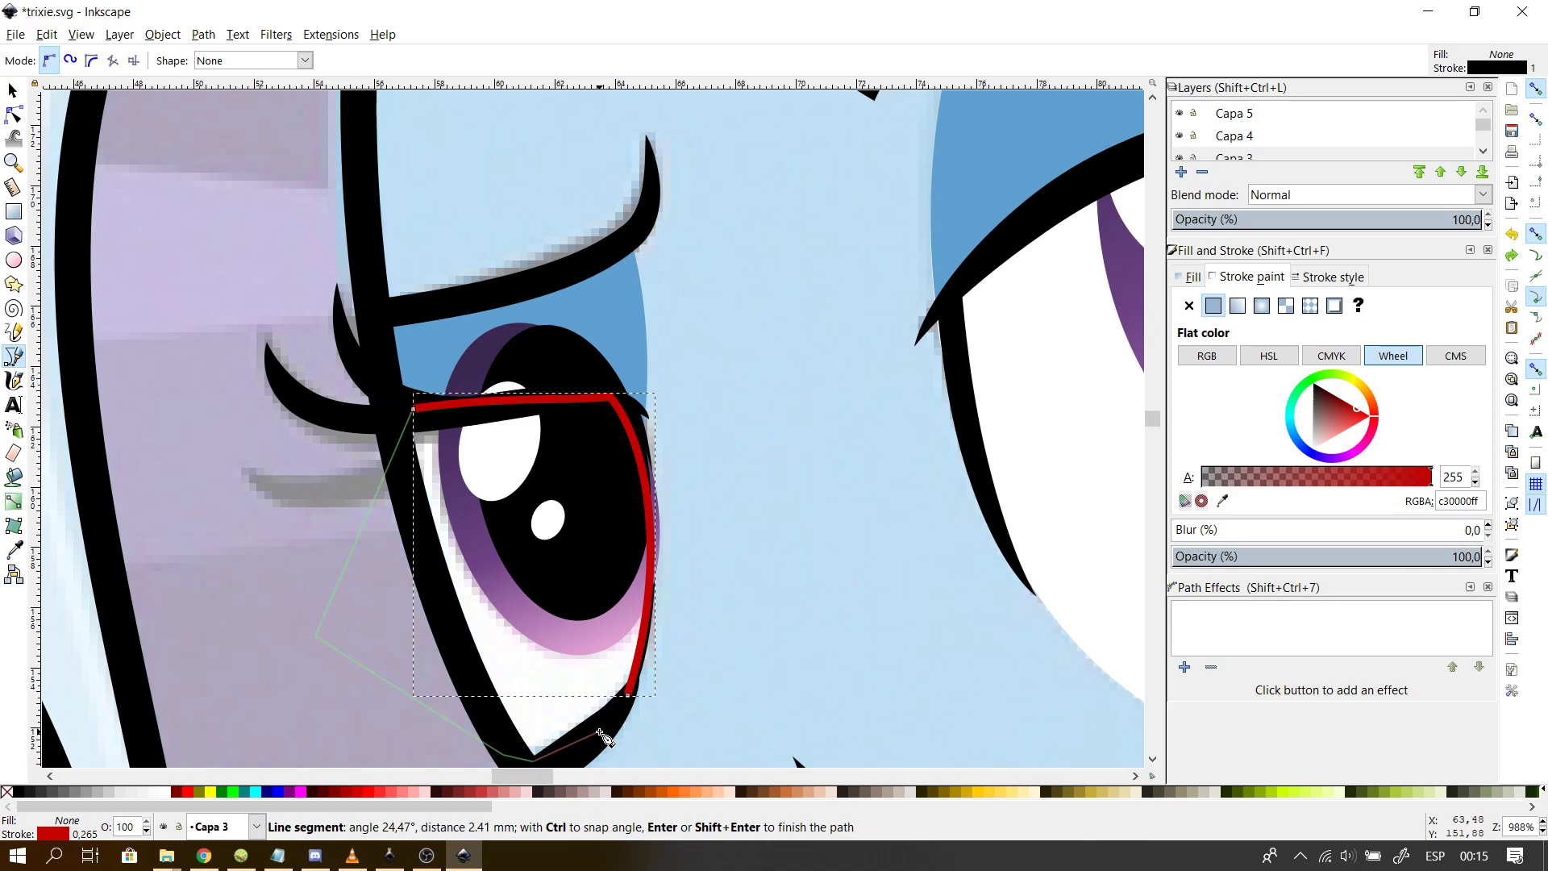
pyautogui.click(581, 762)
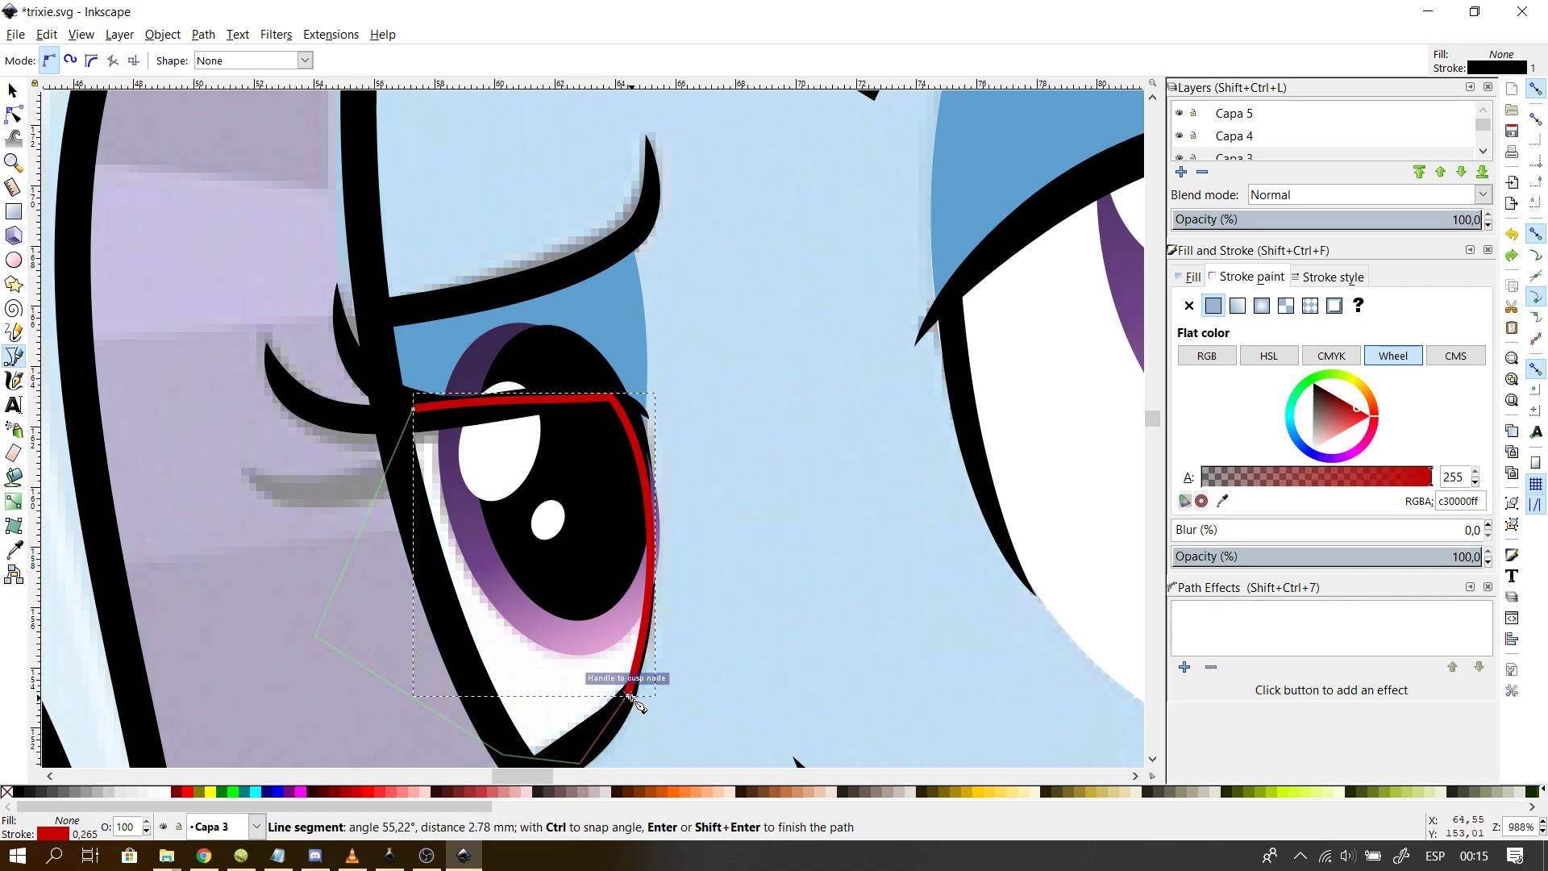
pyautogui.scroll(1, 556, 711)
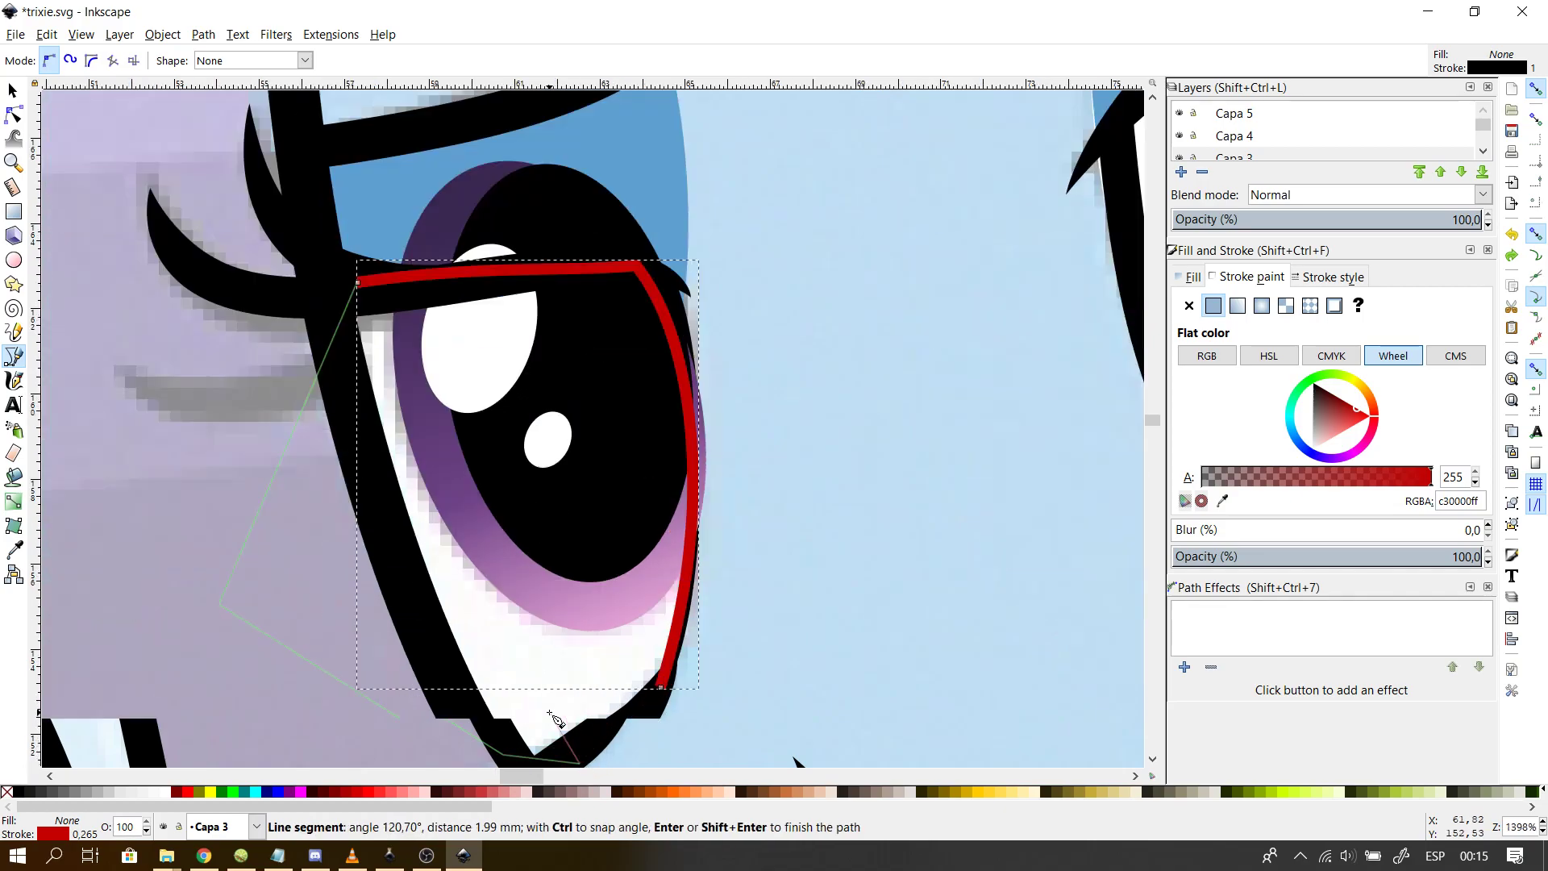
pyautogui.click(661, 686)
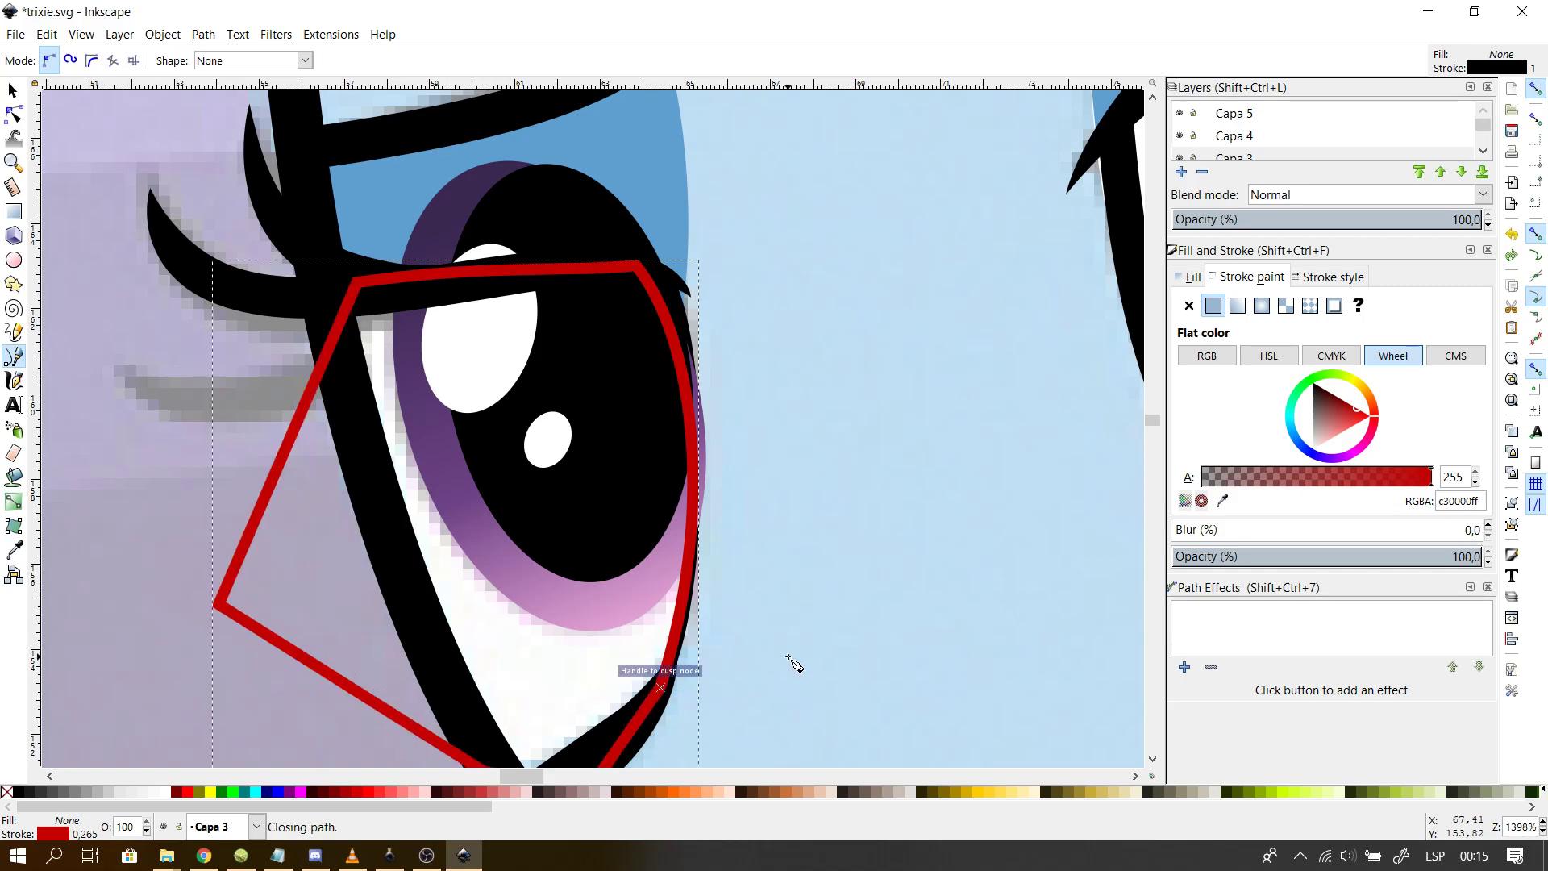
pyautogui.scroll(-1, 790, 660)
pyautogui.scroll(-1, 794, 662)
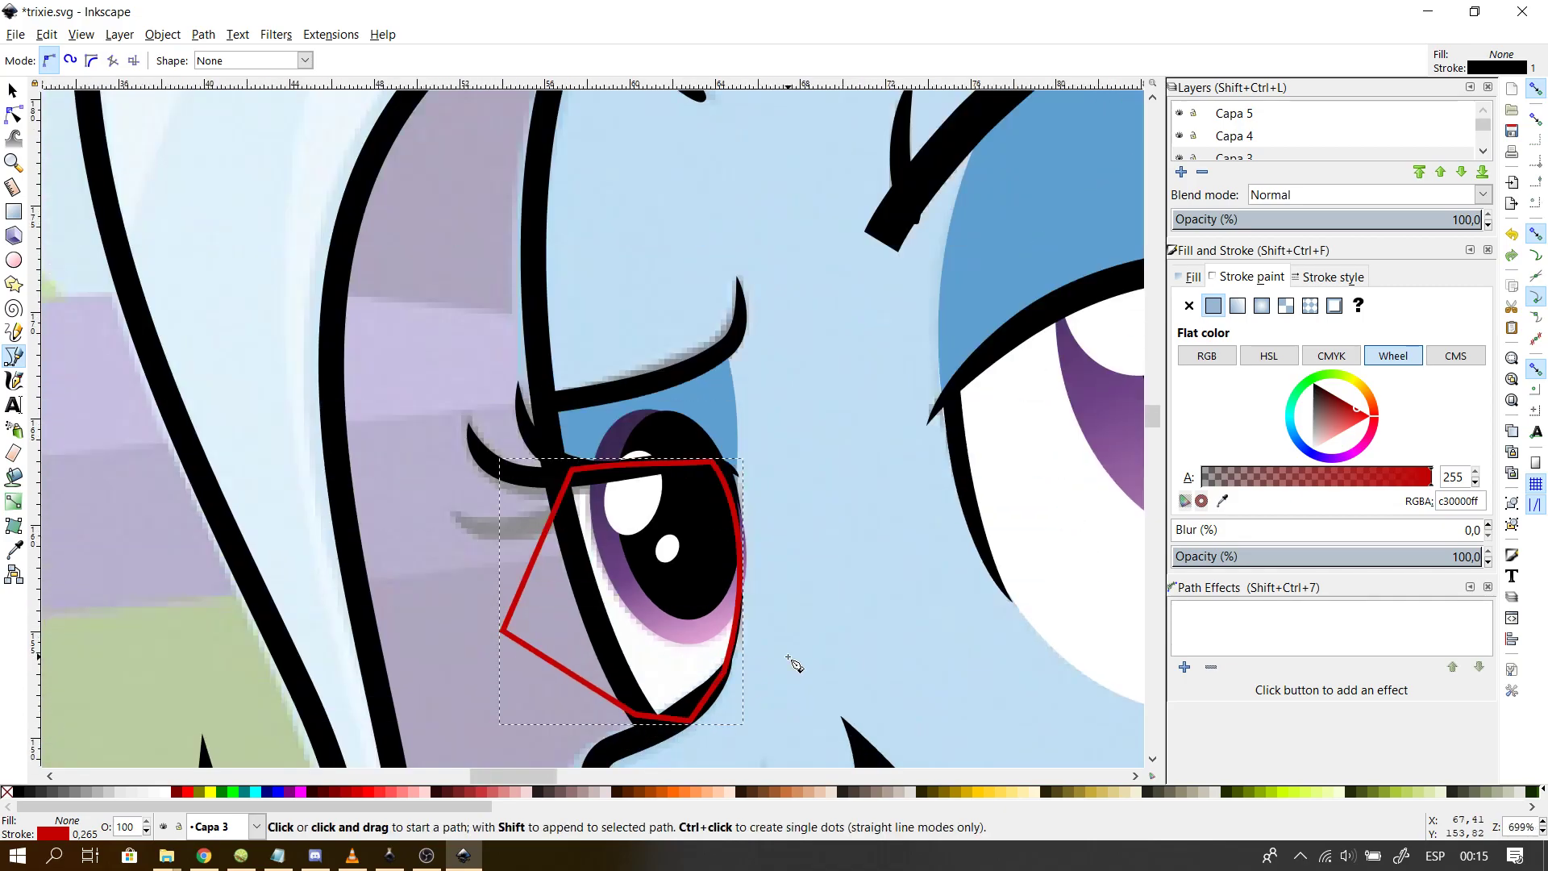
# - Finish the red path and use it to clip the far eye's iris, pupil and white highlights
pyautogui.click(788, 657)
pyautogui.press('Escape')
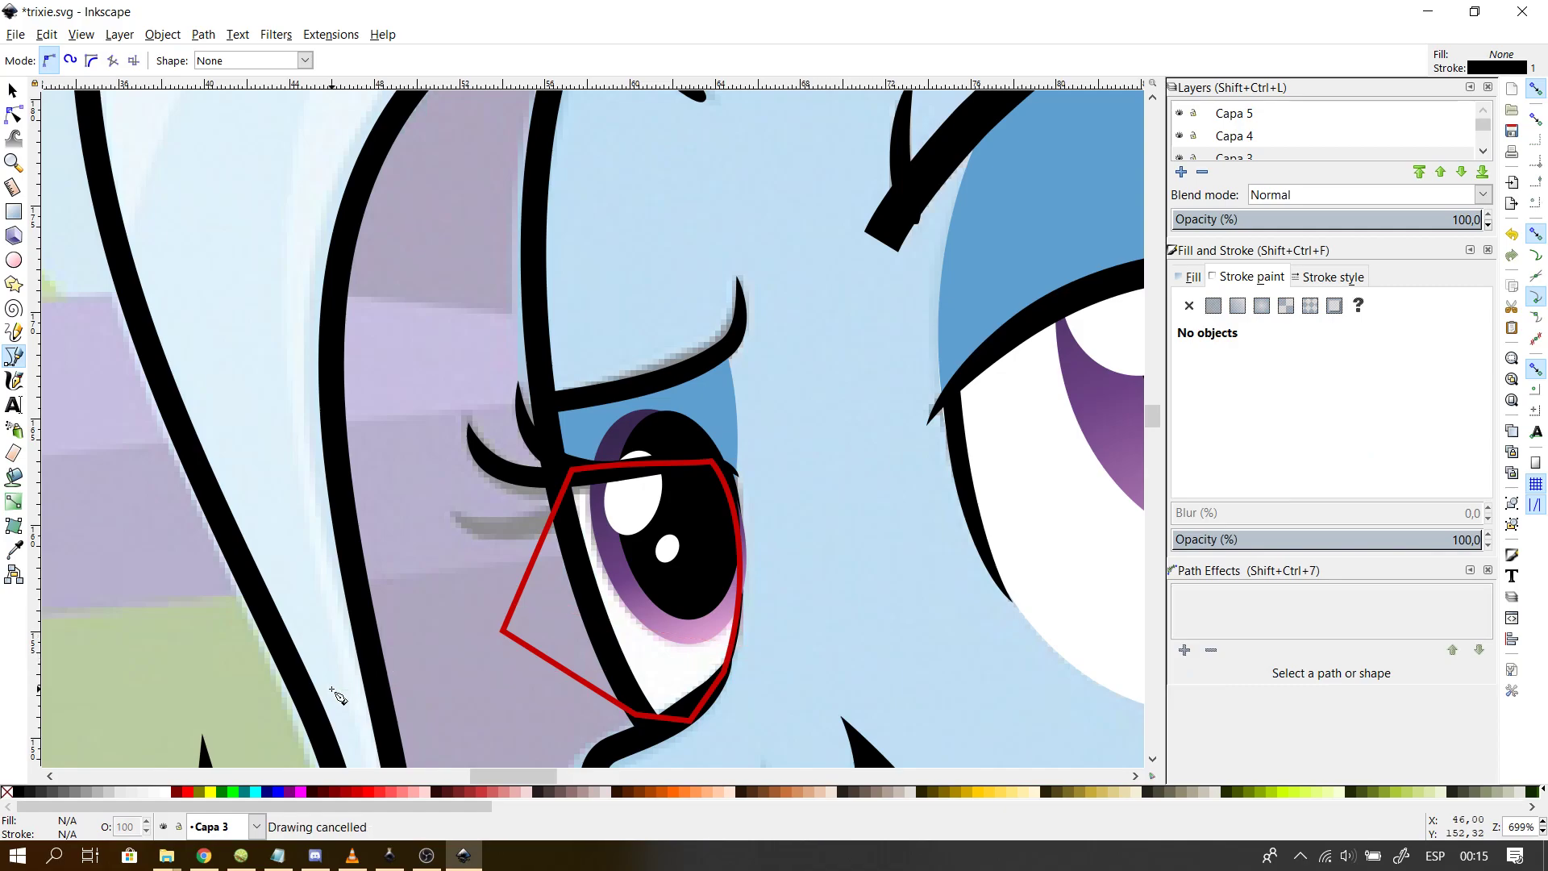
pyautogui.click(14, 113)
pyautogui.click(558, 498)
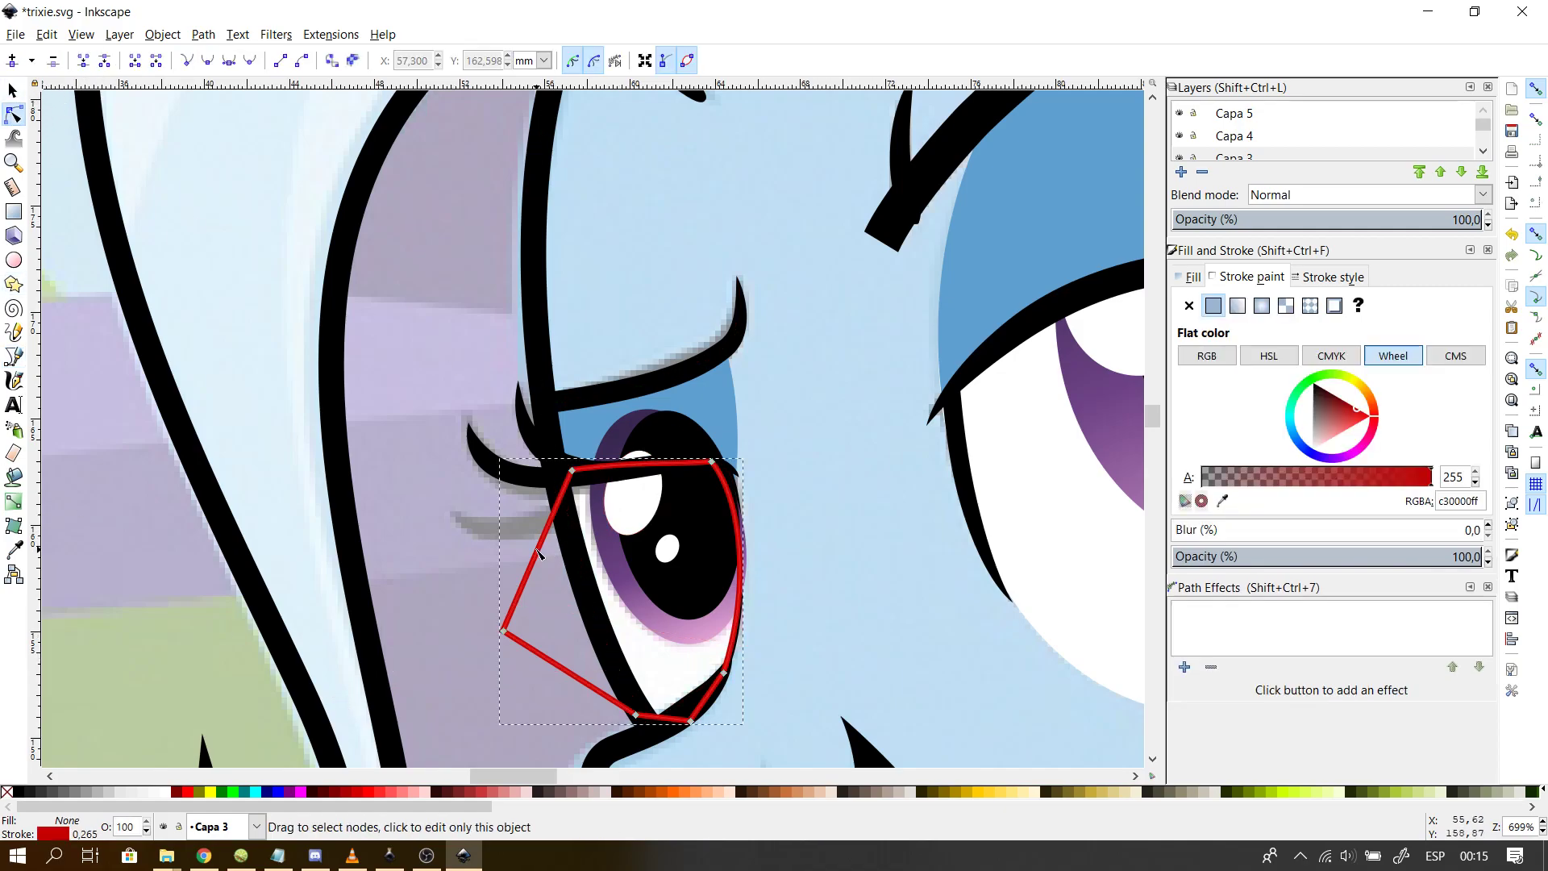
pyautogui.keyDown('shift'); pyautogui.click(704, 584); pyautogui.keyUp('shift')
pyautogui.keyDown('shift'); pyautogui.click(709, 646); pyautogui.keyUp('shift')
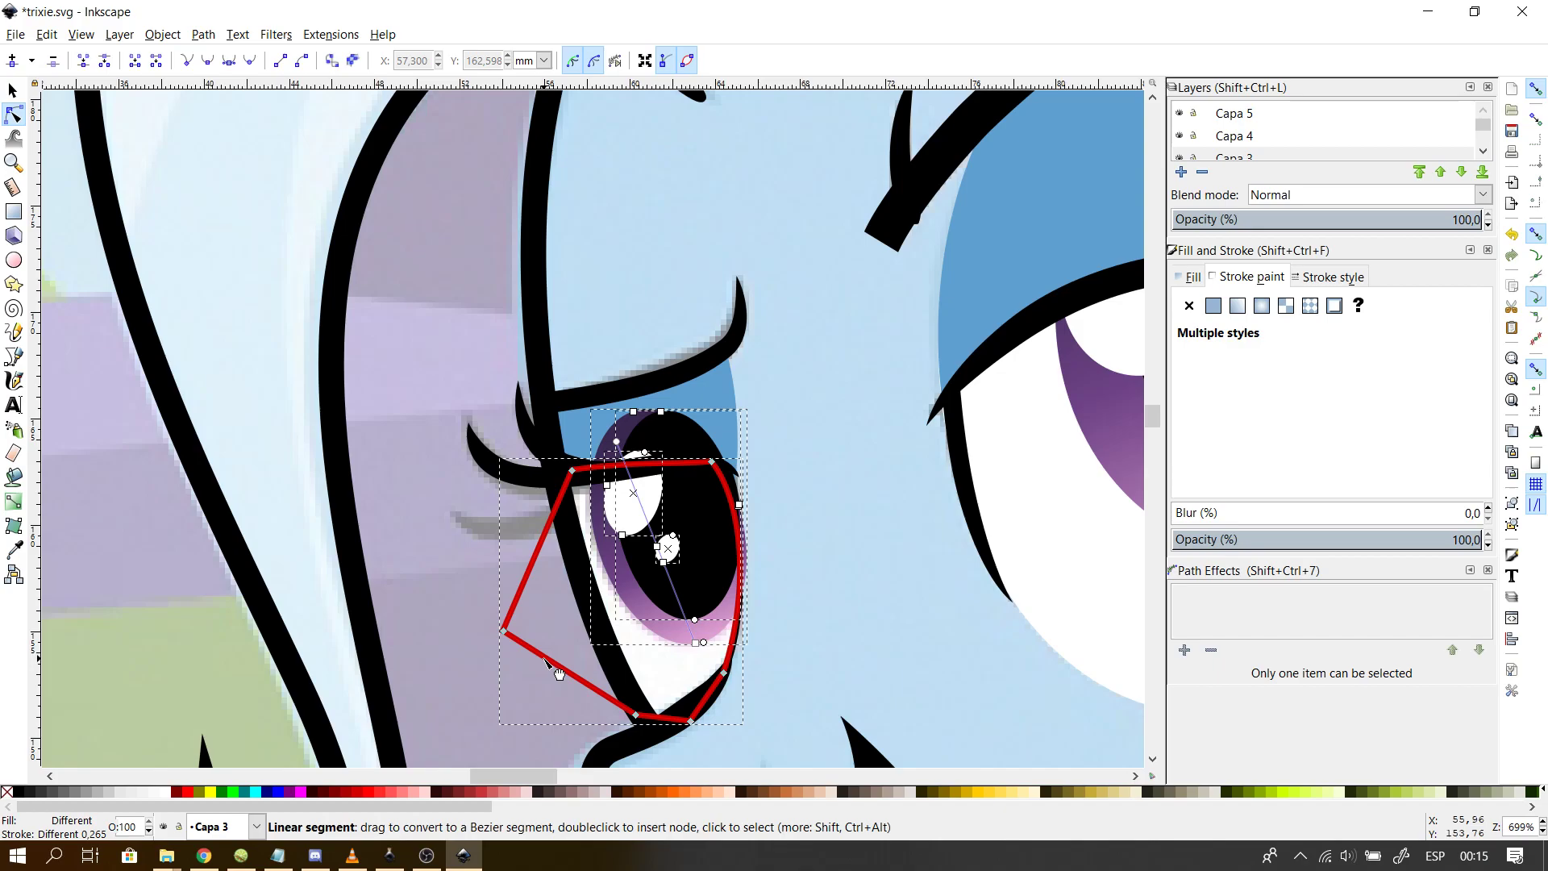
pyautogui.rightClick(545, 664)
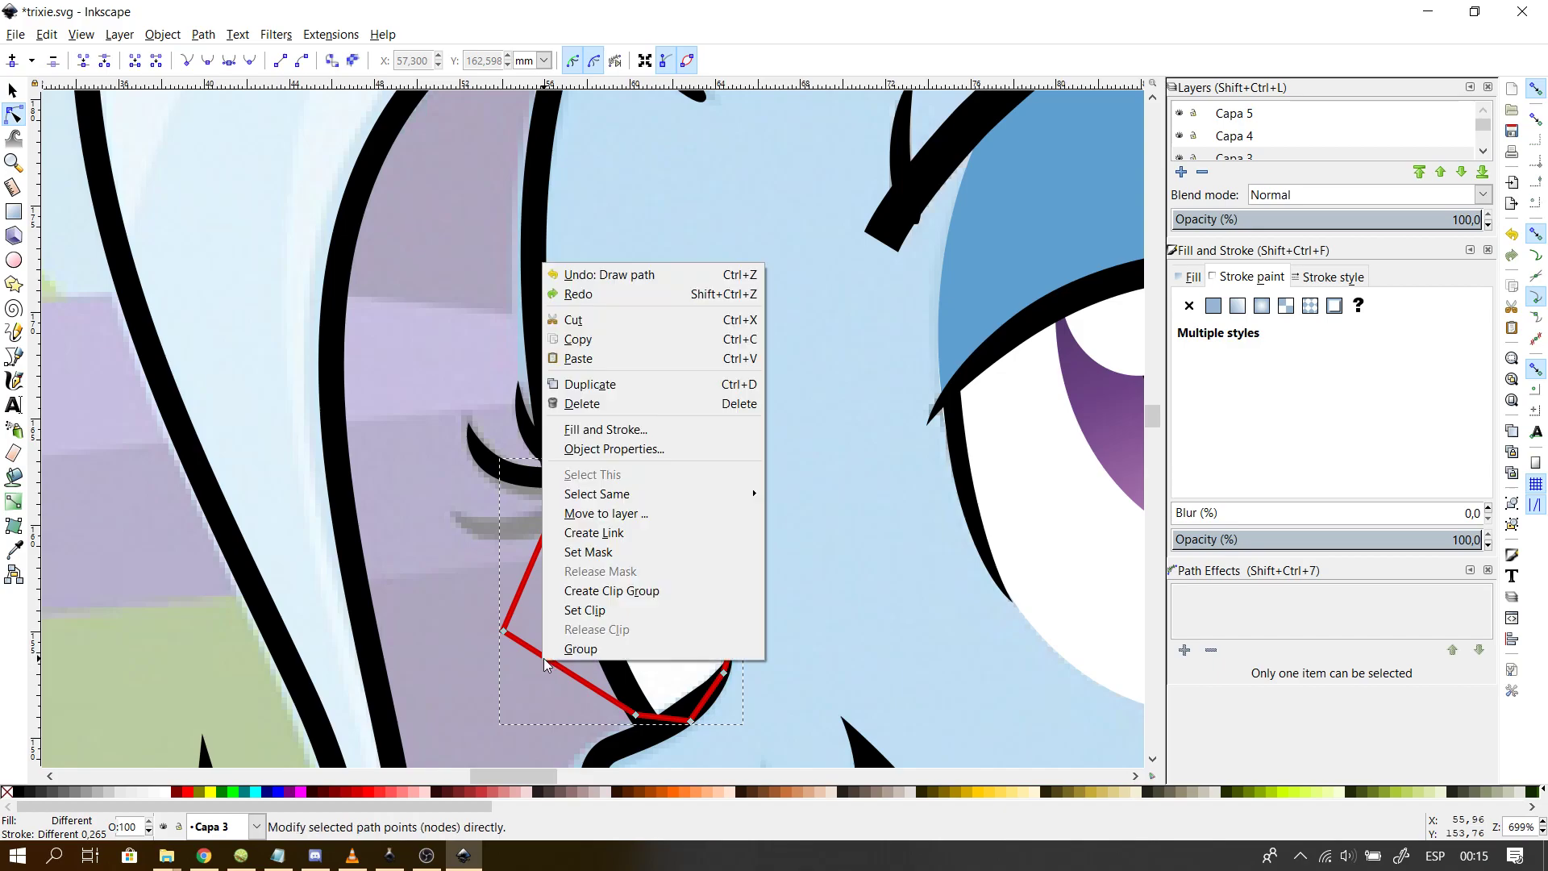
pyautogui.click(576, 611)
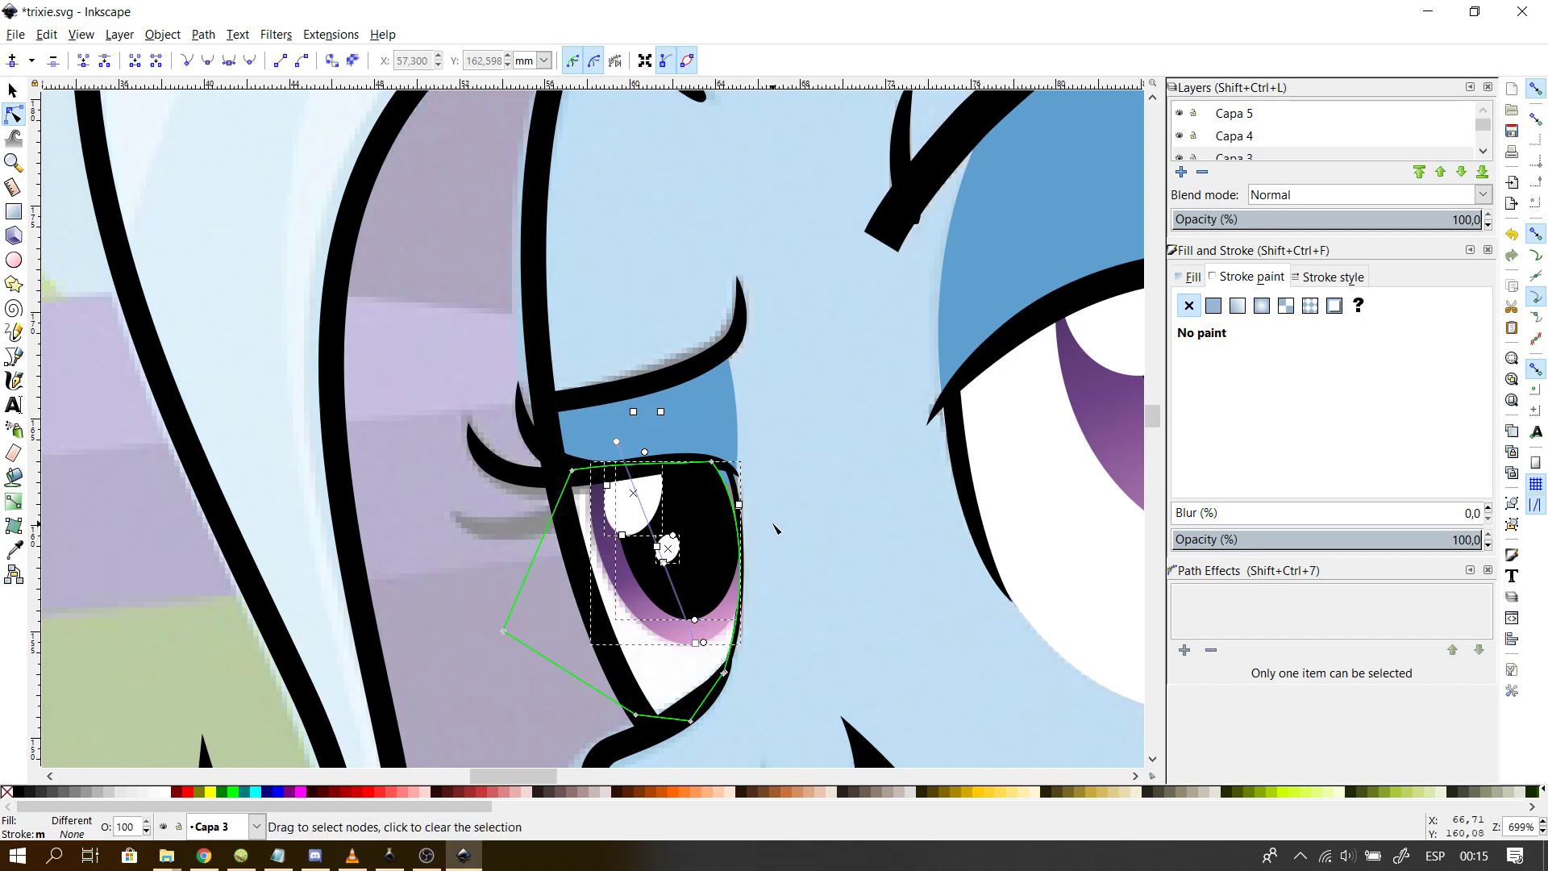
# - Move the clip outline's upper corner node outward toward the lash tip and adjust its curve along the upper lash line
pyautogui.scroll(2, 839, 536)
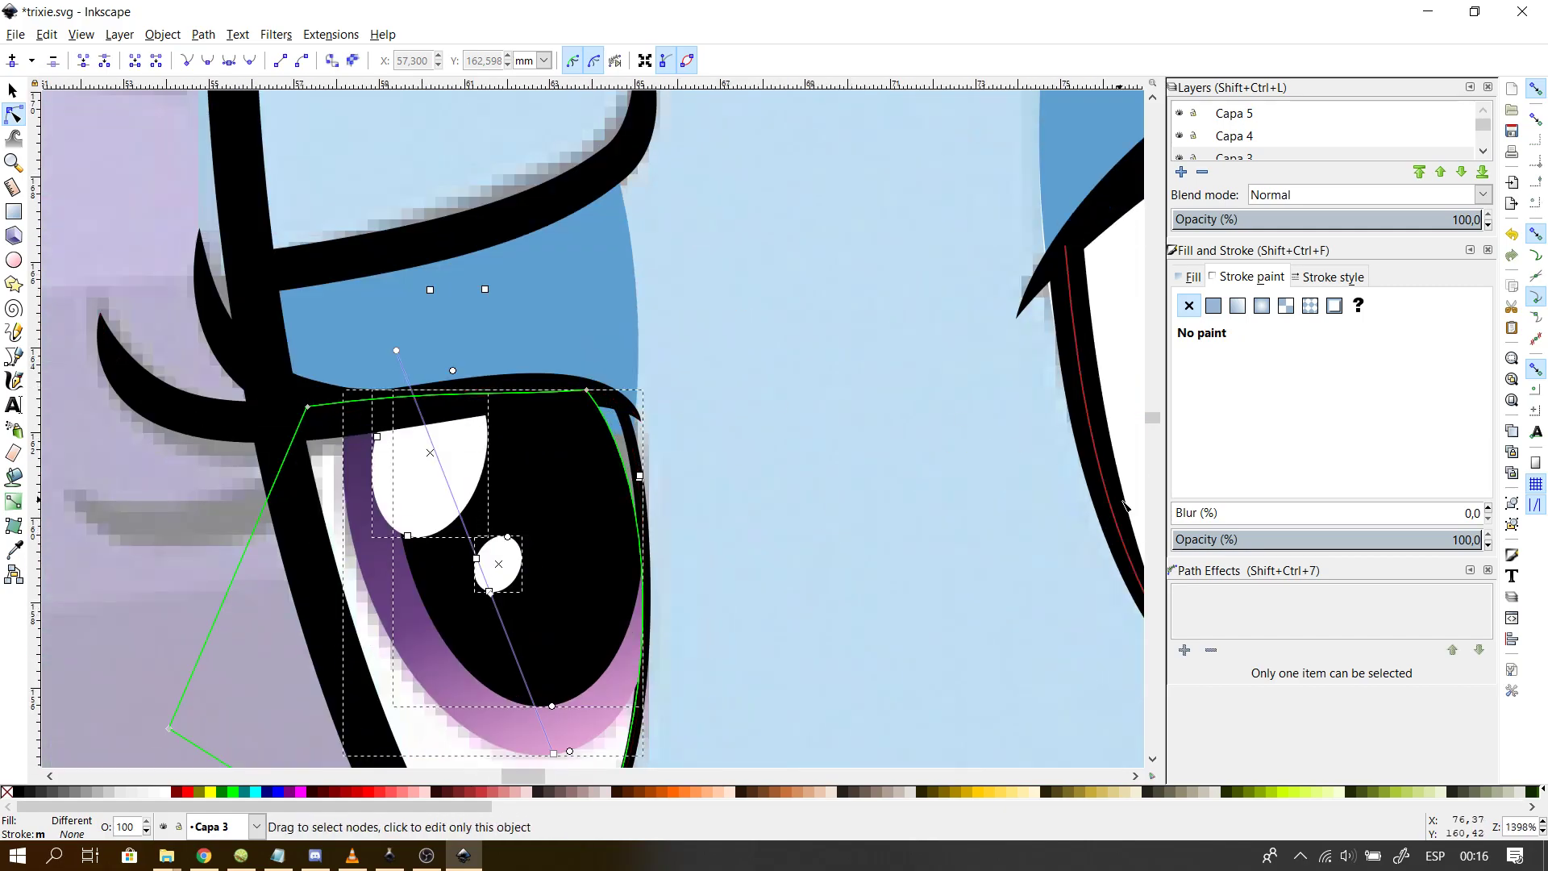
pyautogui.scroll(-2, 1154, 429)
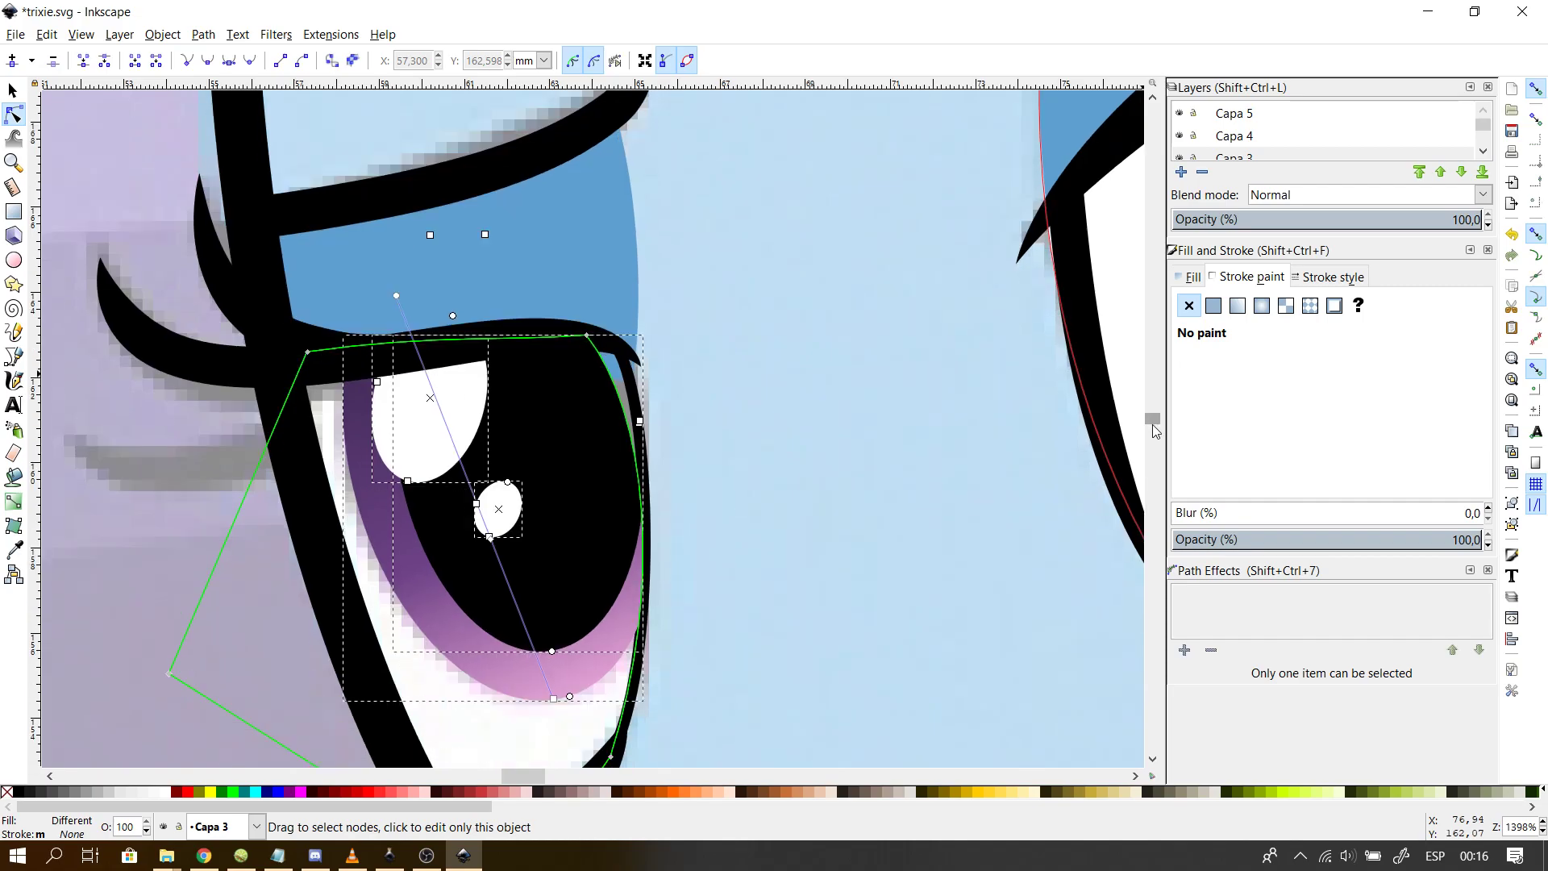
pyautogui.scroll(-3, 1156, 431)
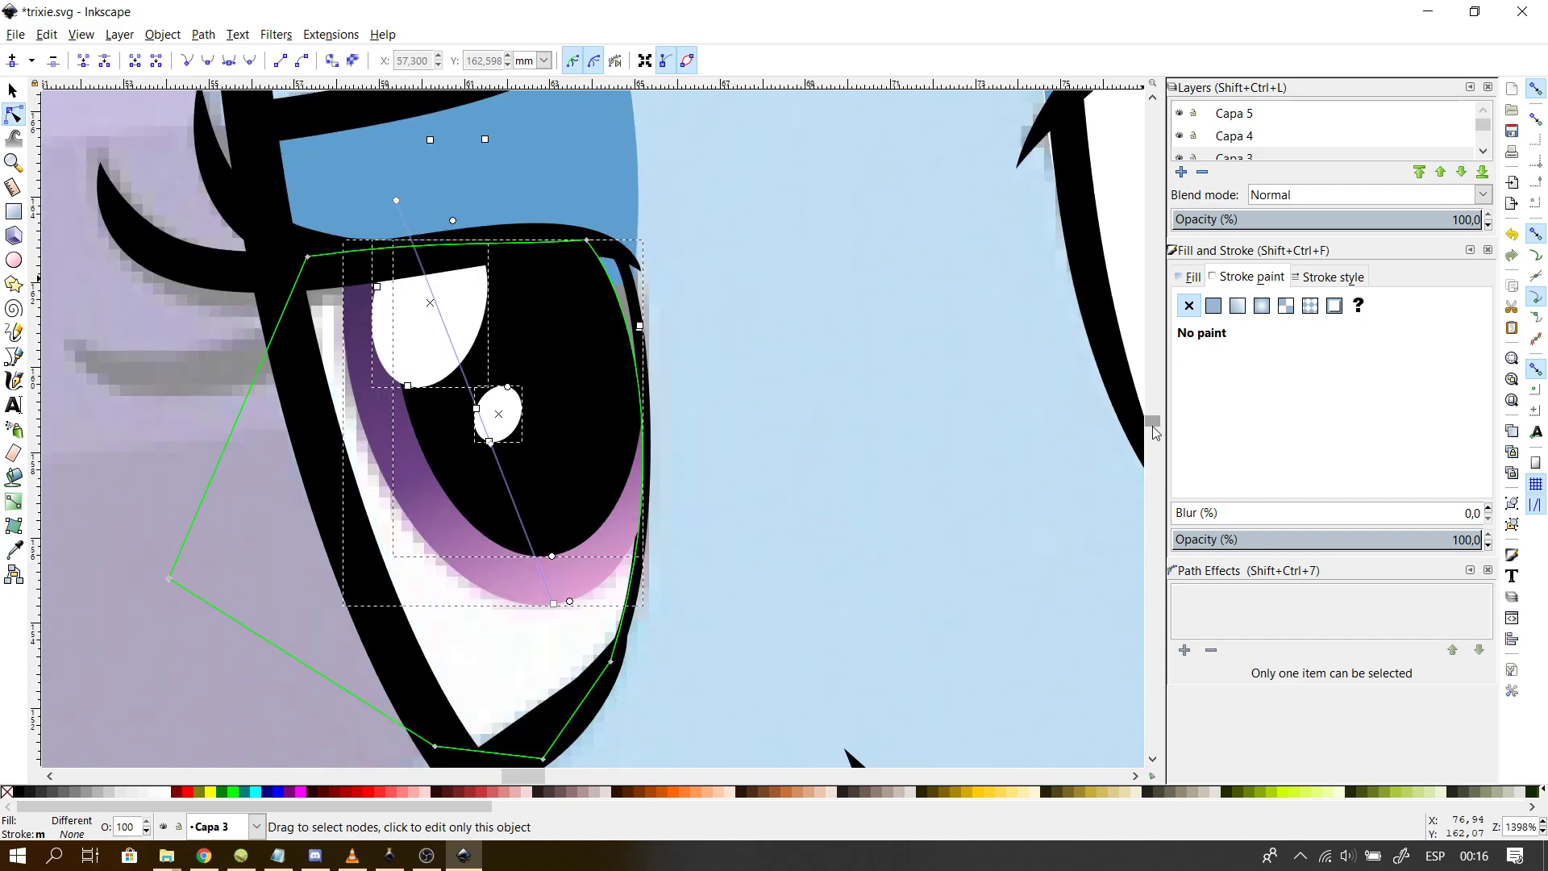
pyautogui.click(588, 241)
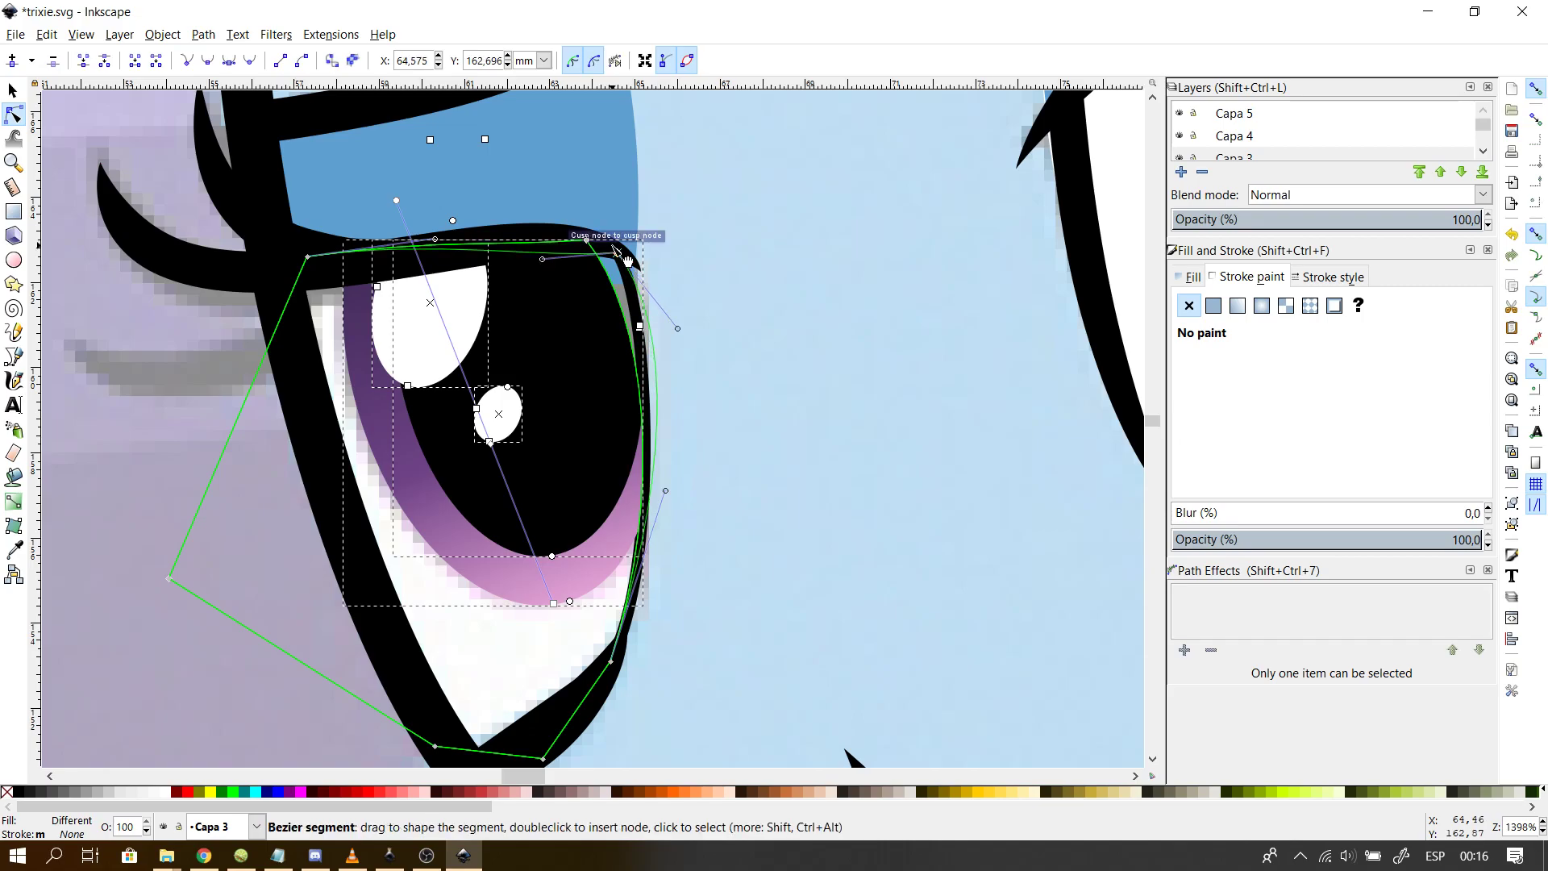
pyautogui.moveTo(593, 240); pyautogui.dragTo(553, 232)
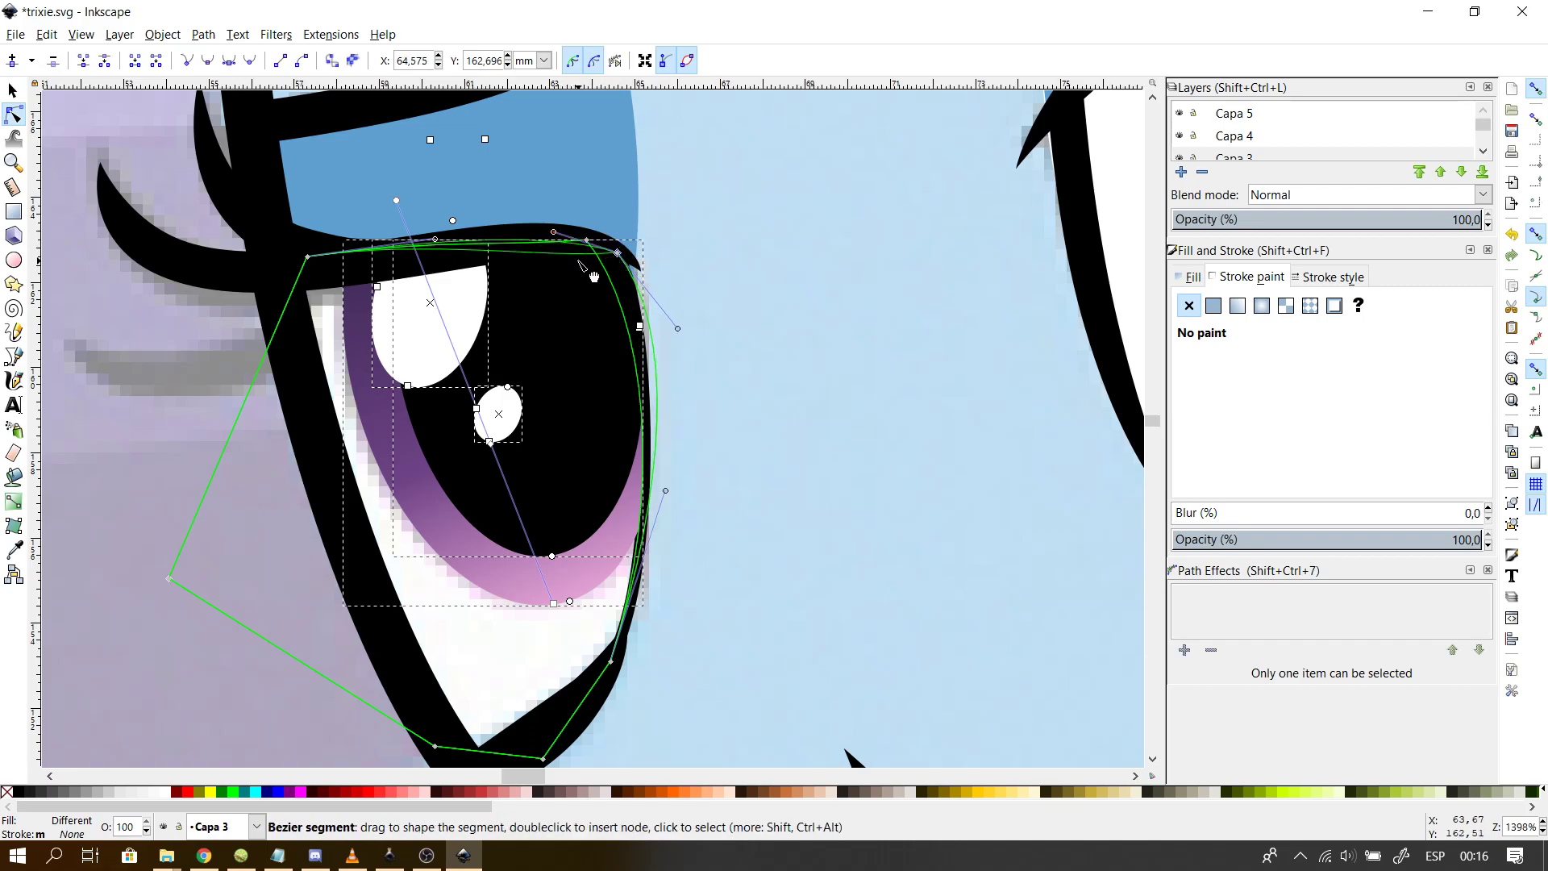
pyautogui.hotkey('ctrl', 'z')
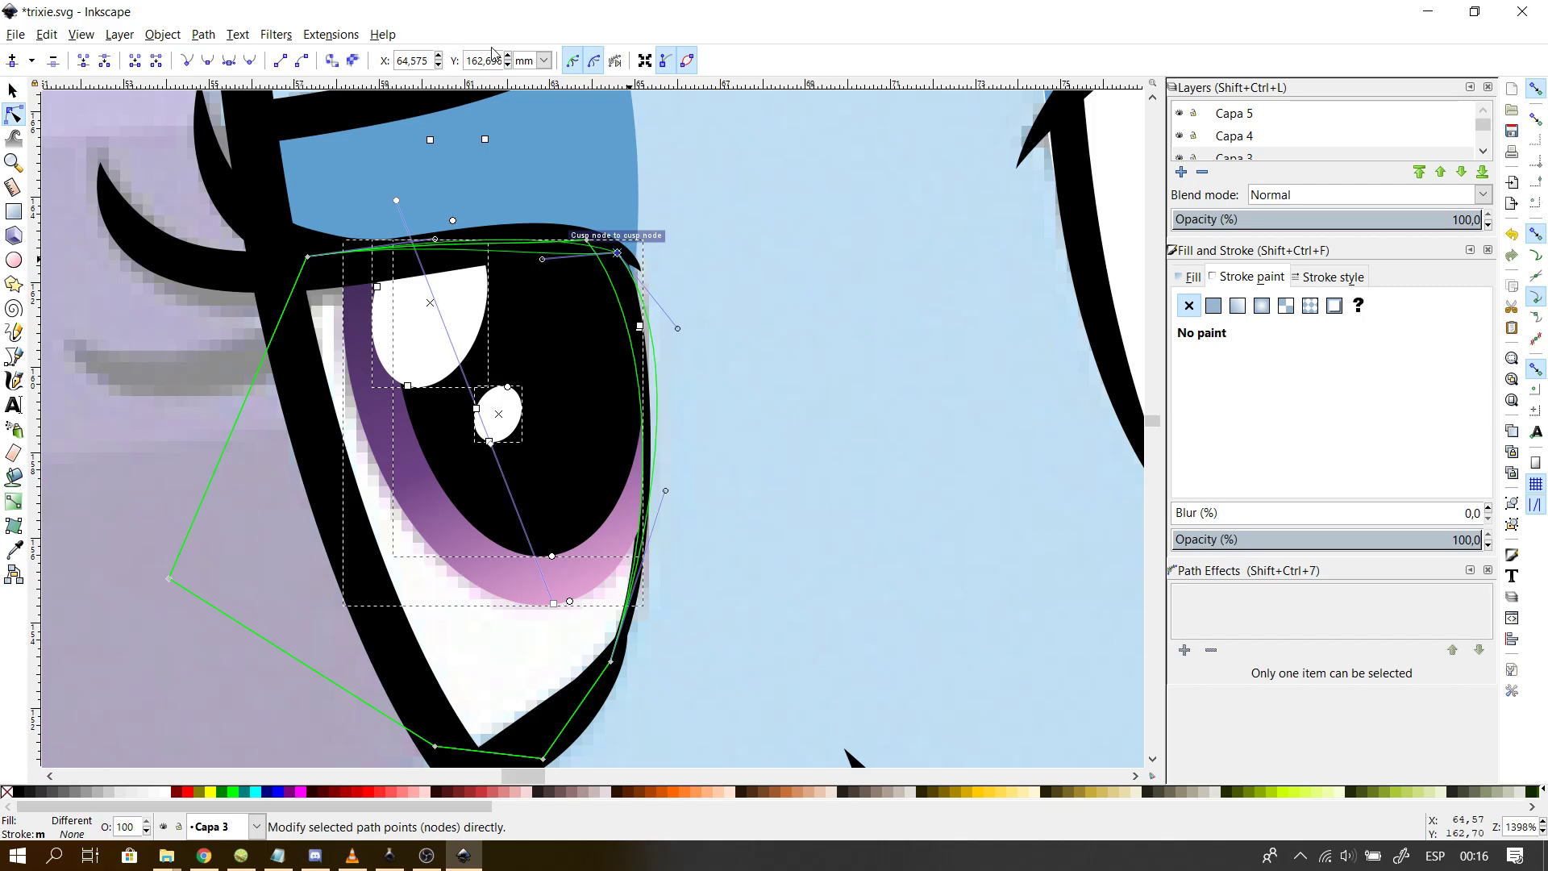
pyautogui.click(786, 250)
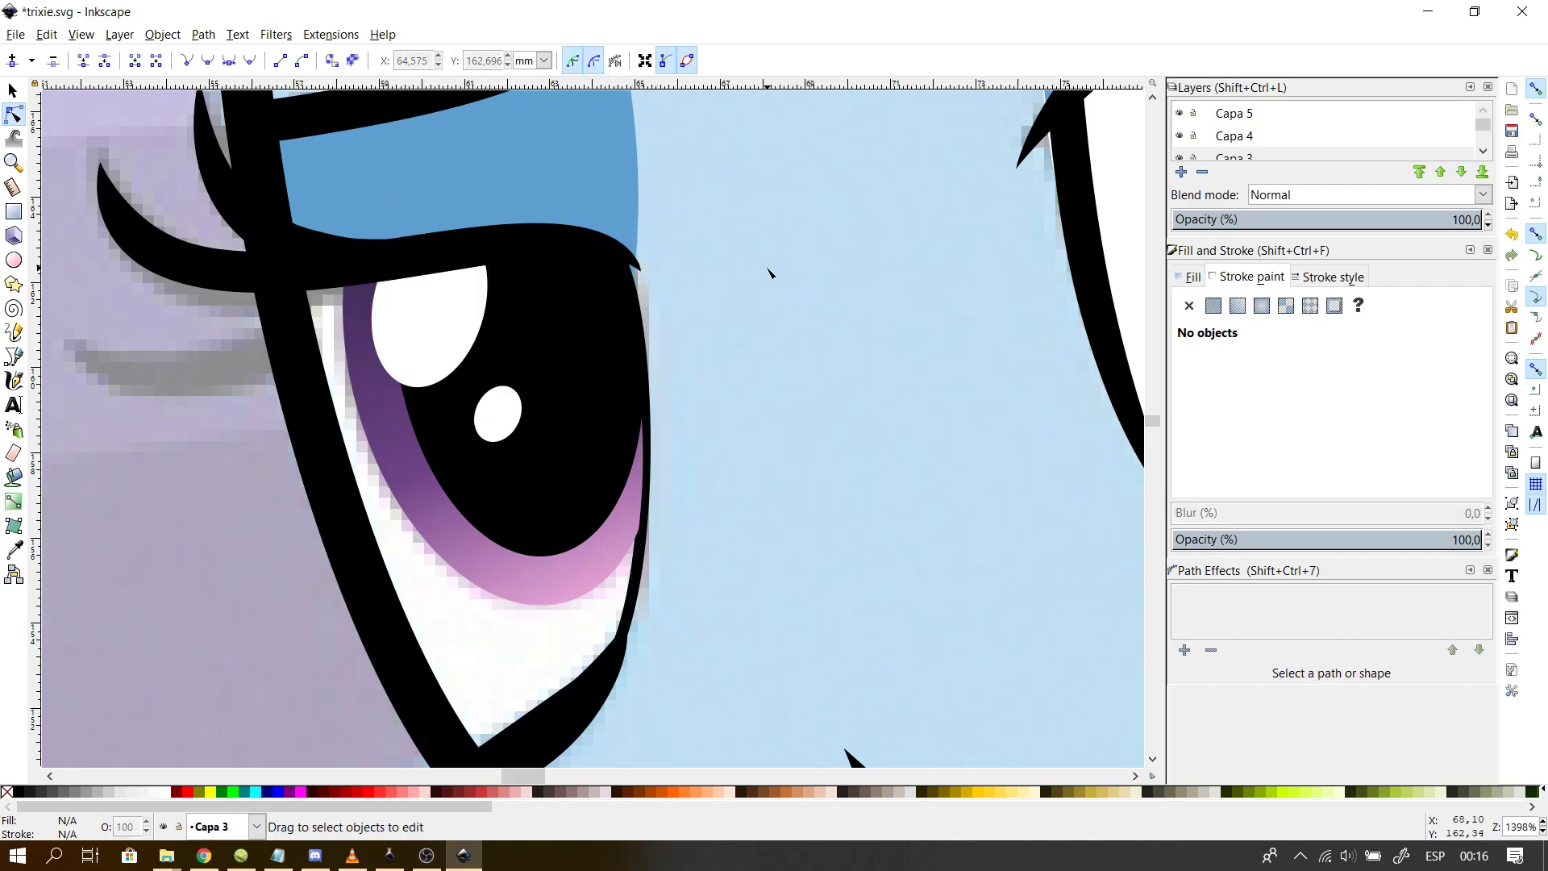
# - Bend the side segment of the far pupil's clip path inward to follow the edge of the eye
pyautogui.keyDown('ctrl'); pyautogui.scroll(-2, 789, 316); pyautogui.keyUp('ctrl')
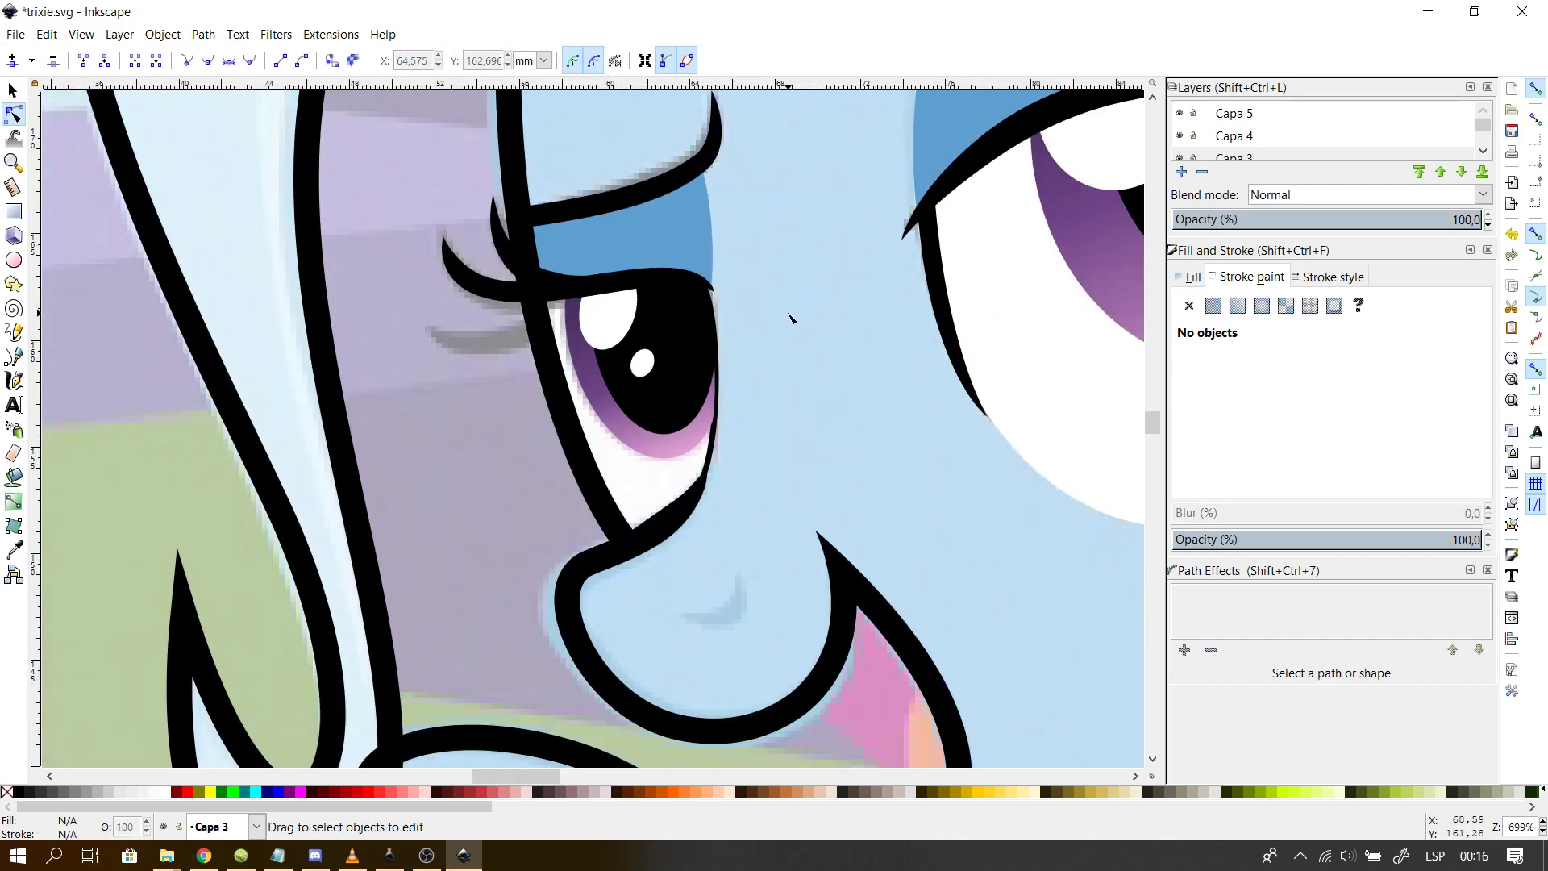
pyautogui.keyDown('ctrl'); pyautogui.scroll(2, 789, 317); pyautogui.keyUp('ctrl')
pyautogui.click(643, 557)
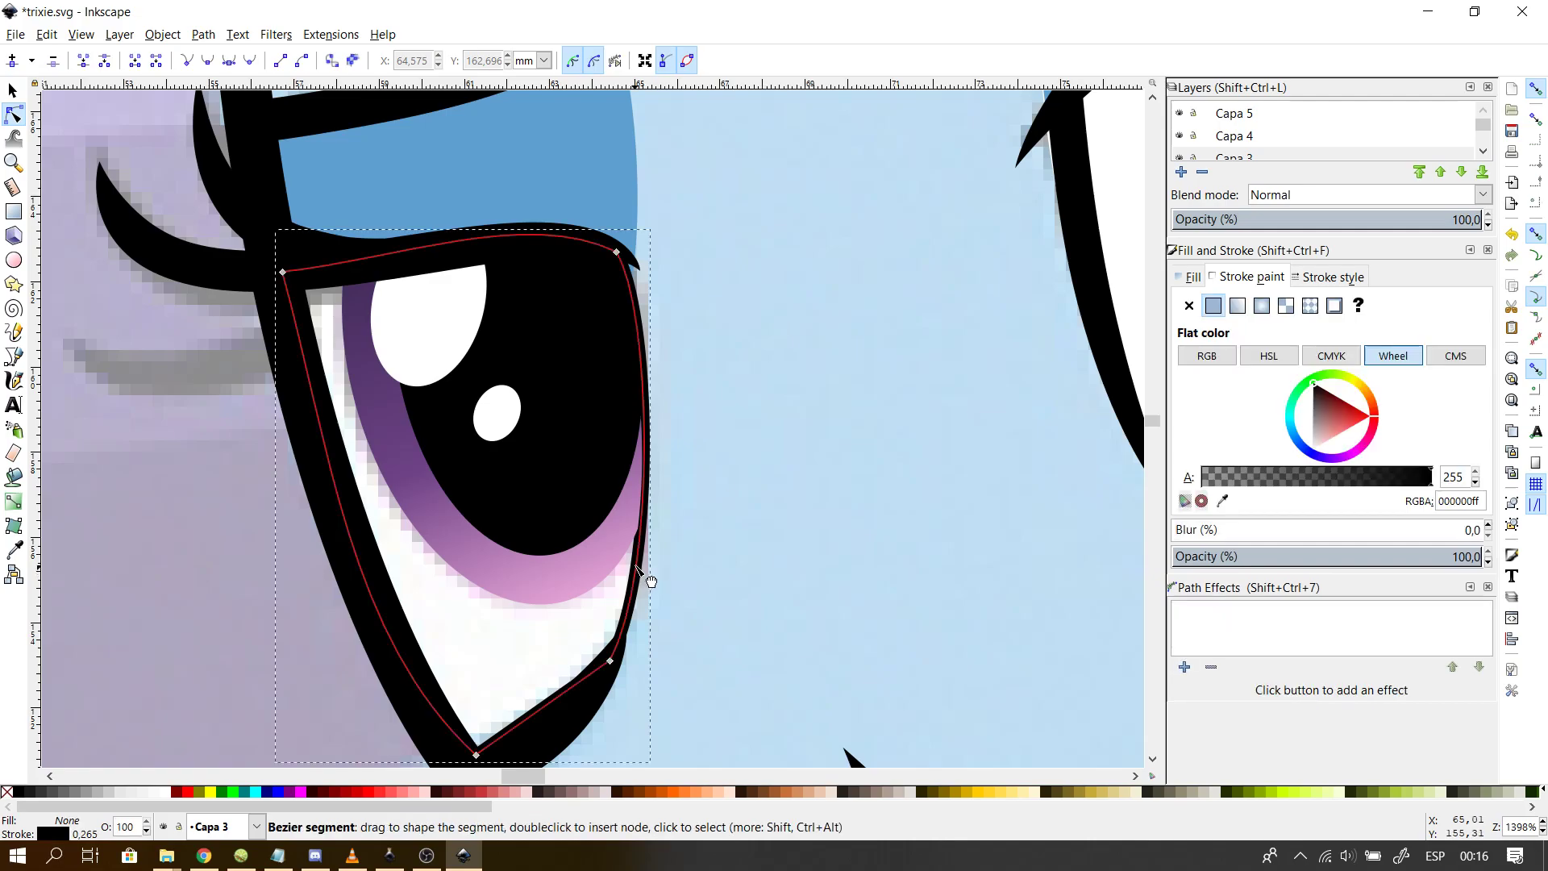
pyautogui.click(642, 541)
pyautogui.click(573, 314)
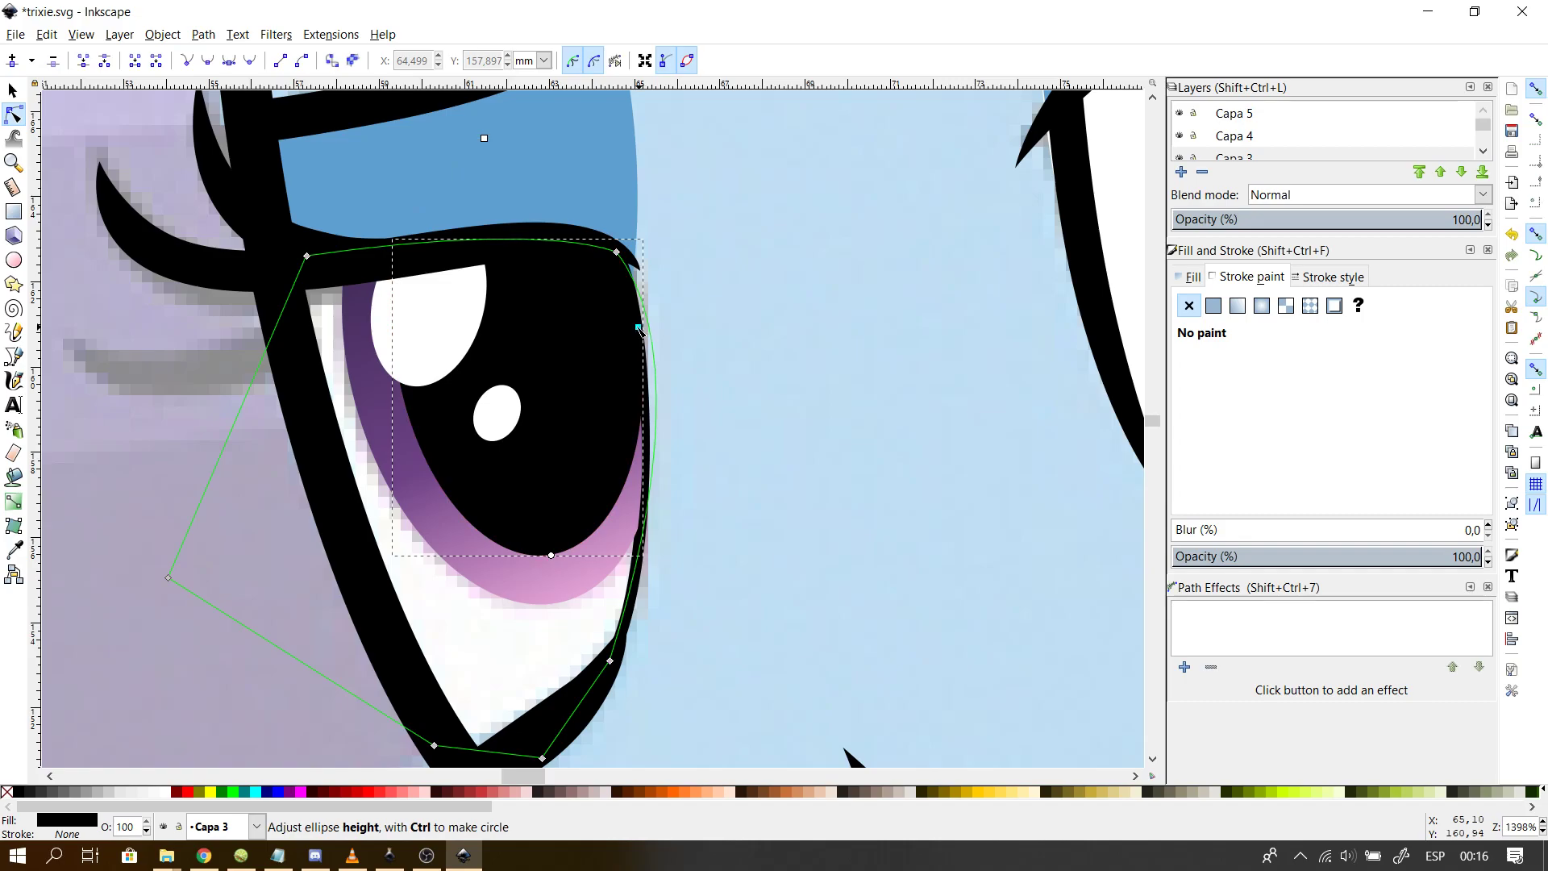
pyautogui.moveTo(638, 326); pyautogui.dragTo(630, 328)
pyautogui.hotkey('ctrl', 'z')
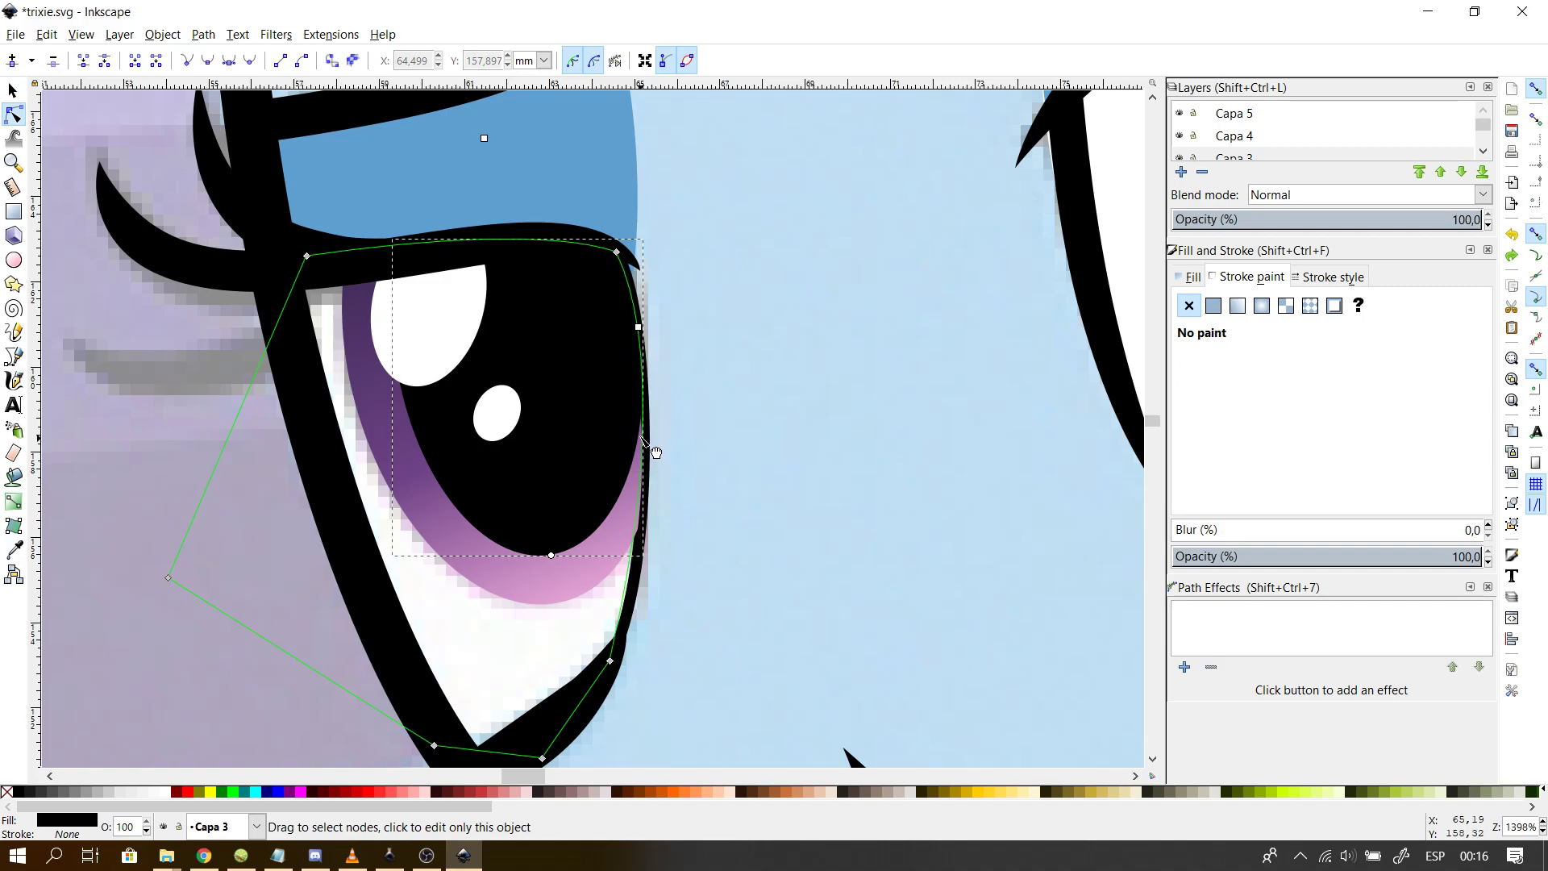
pyautogui.click(690, 491)
# - Bend the side segment of the far iris's clip path outward to follow the eye's edge
pyautogui.click(594, 553)
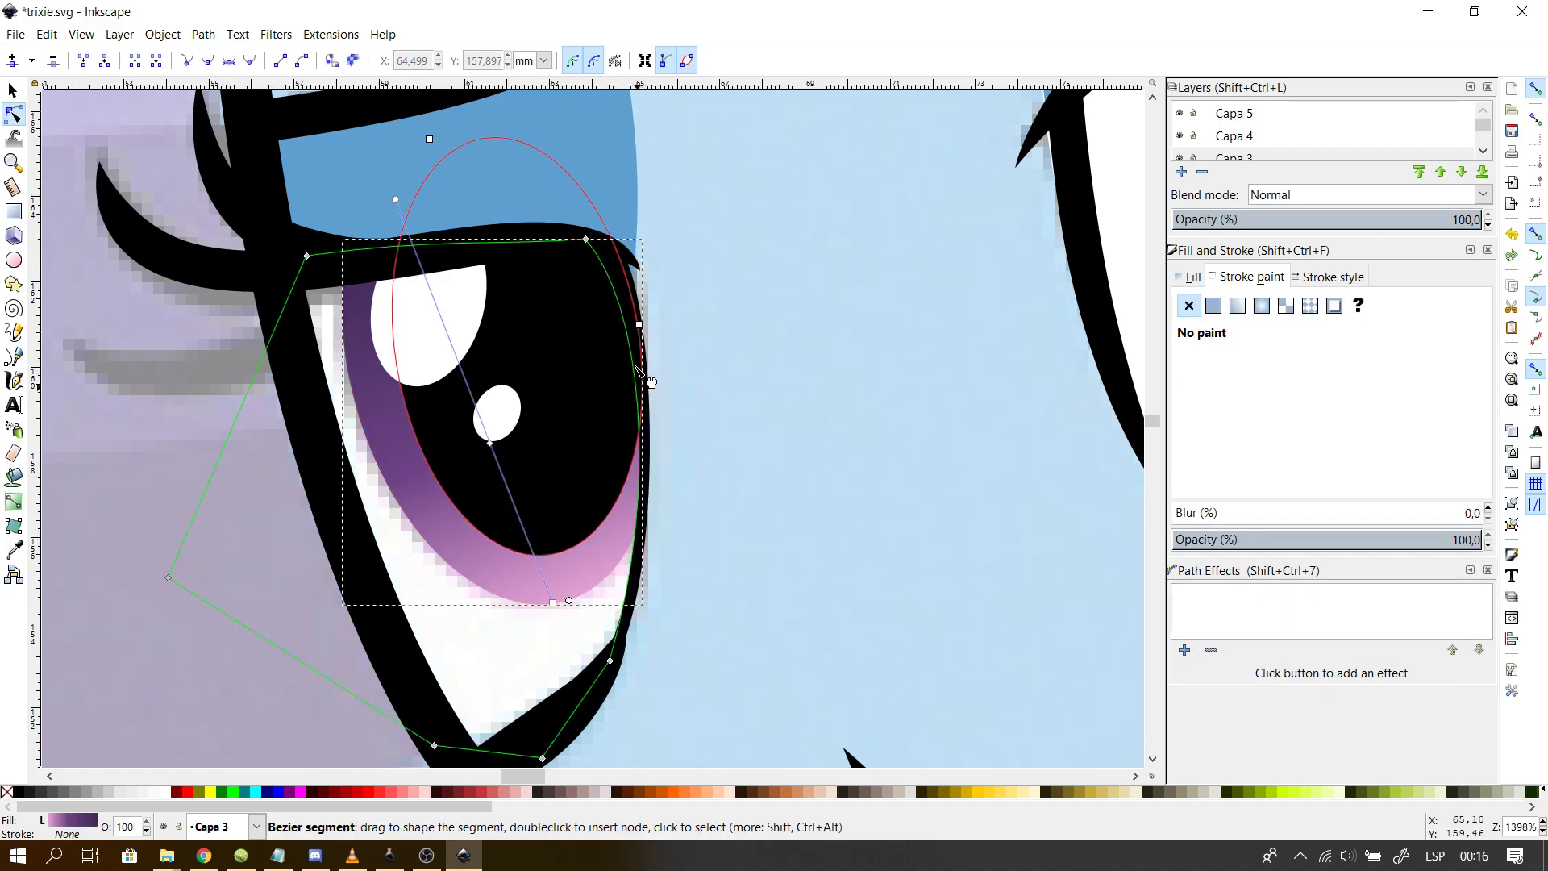
pyautogui.click(753, 459)
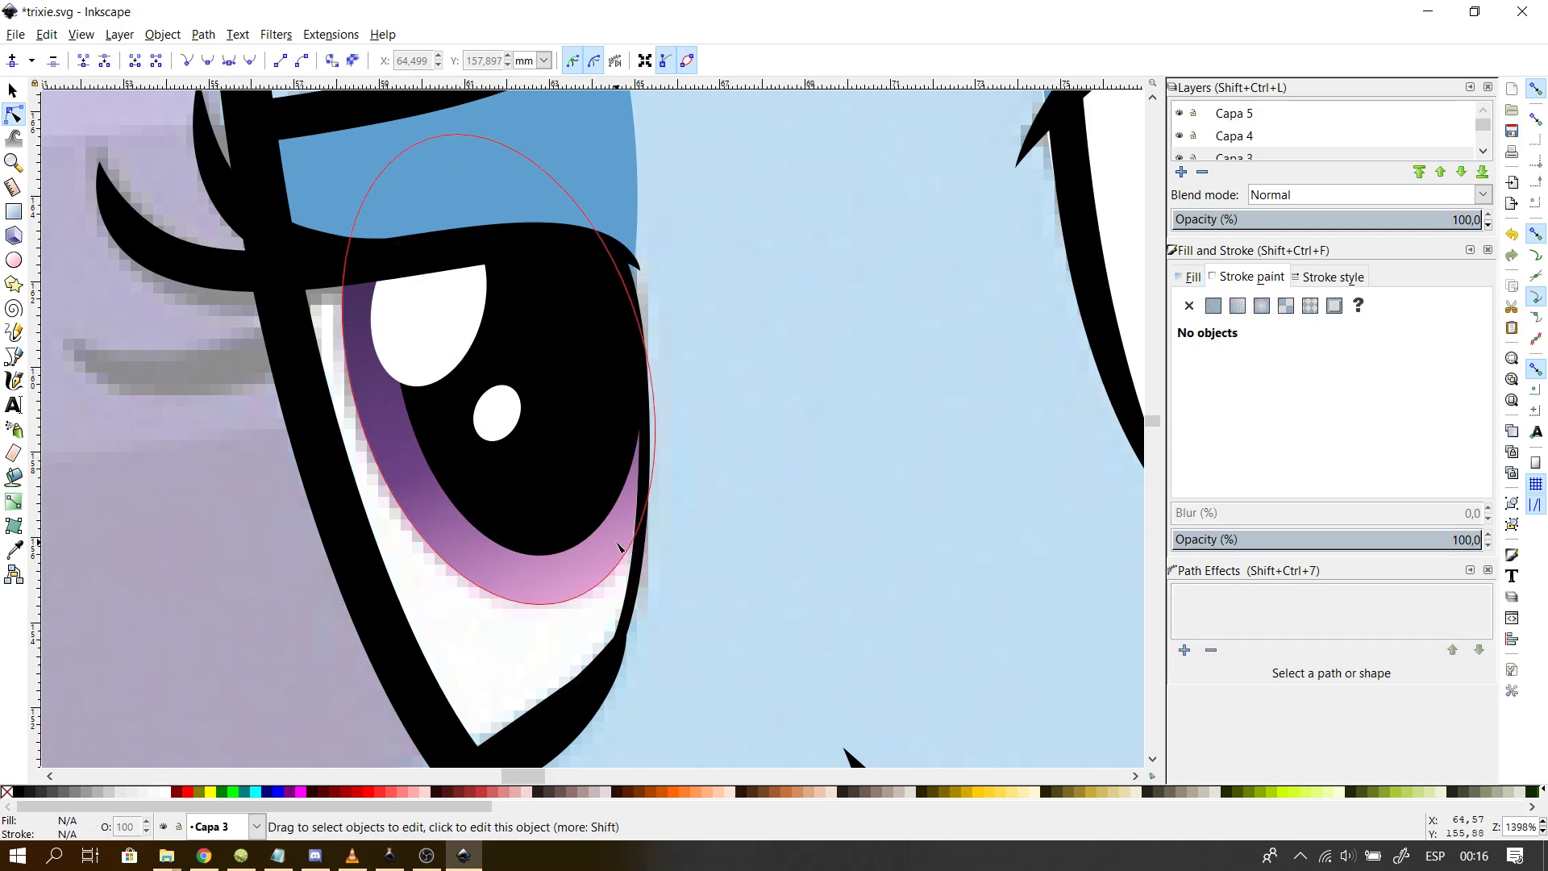
pyautogui.click(652, 484)
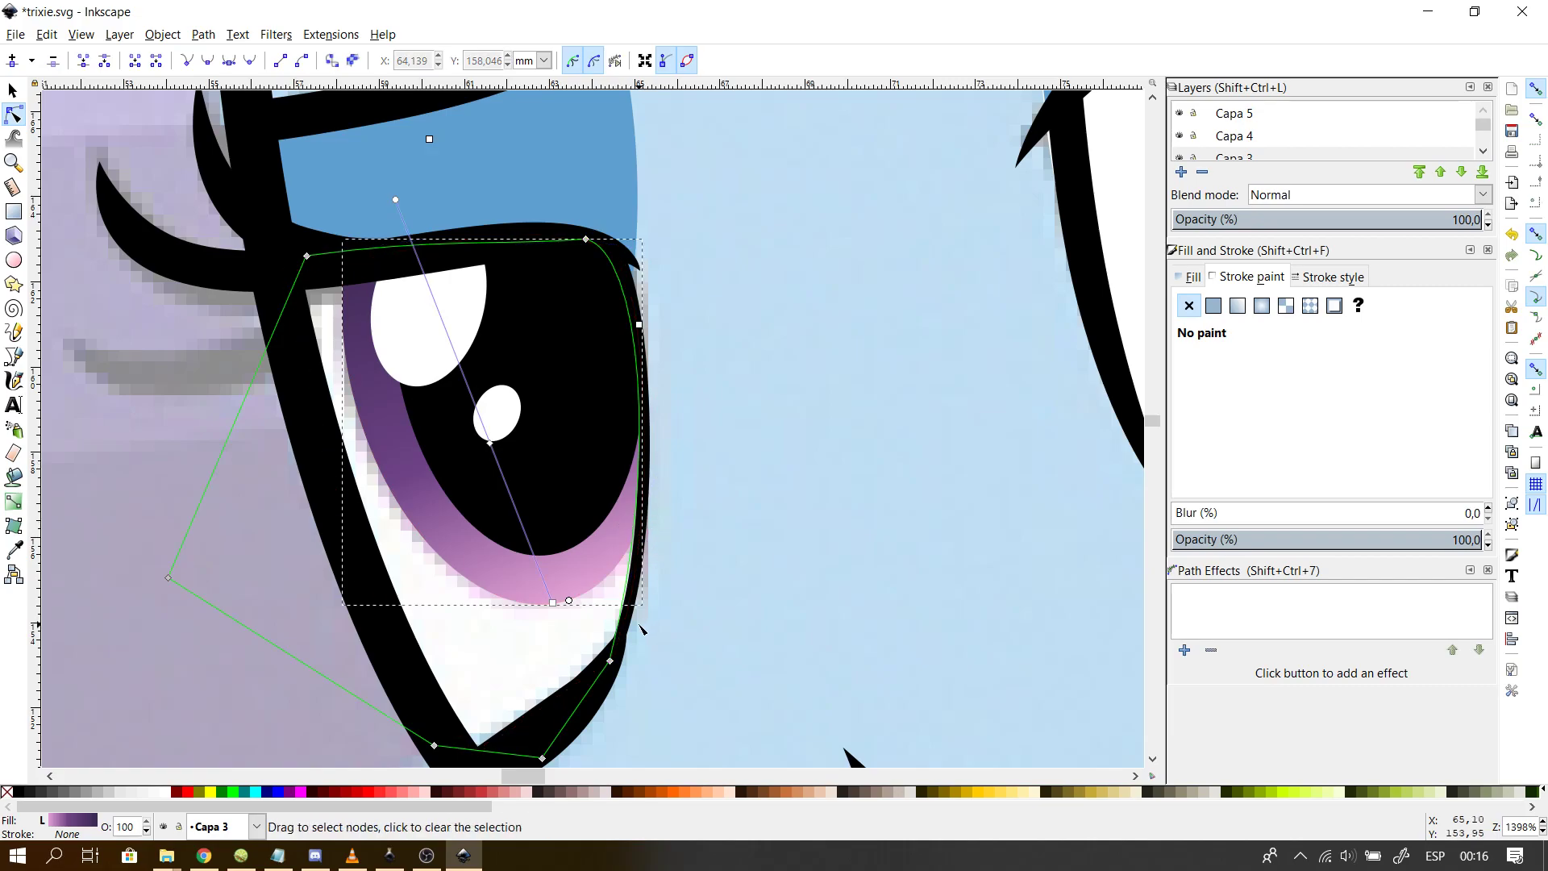
pyautogui.moveTo(619, 638); pyautogui.dragTo(618, 642)
pyautogui.click(736, 380)
pyautogui.keyDown('ctrl'); pyautogui.scroll(-3, 736, 380); pyautogui.keyUp('ctrl')
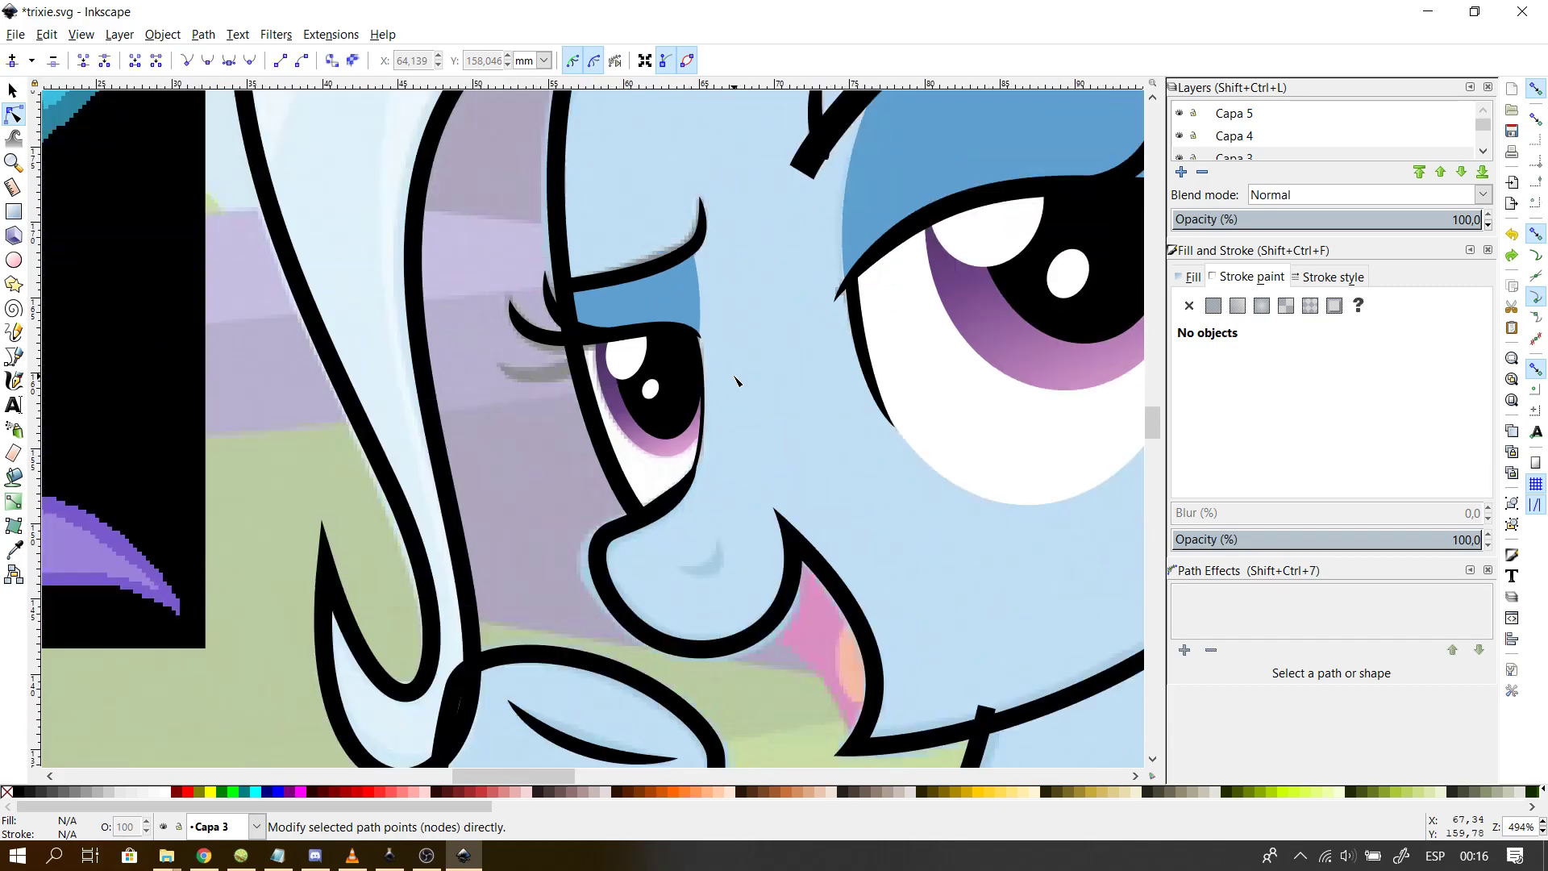
pyautogui.keyDown('ctrl'); pyautogui.scroll(-2, 749, 349); pyautogui.keyUp('ctrl')
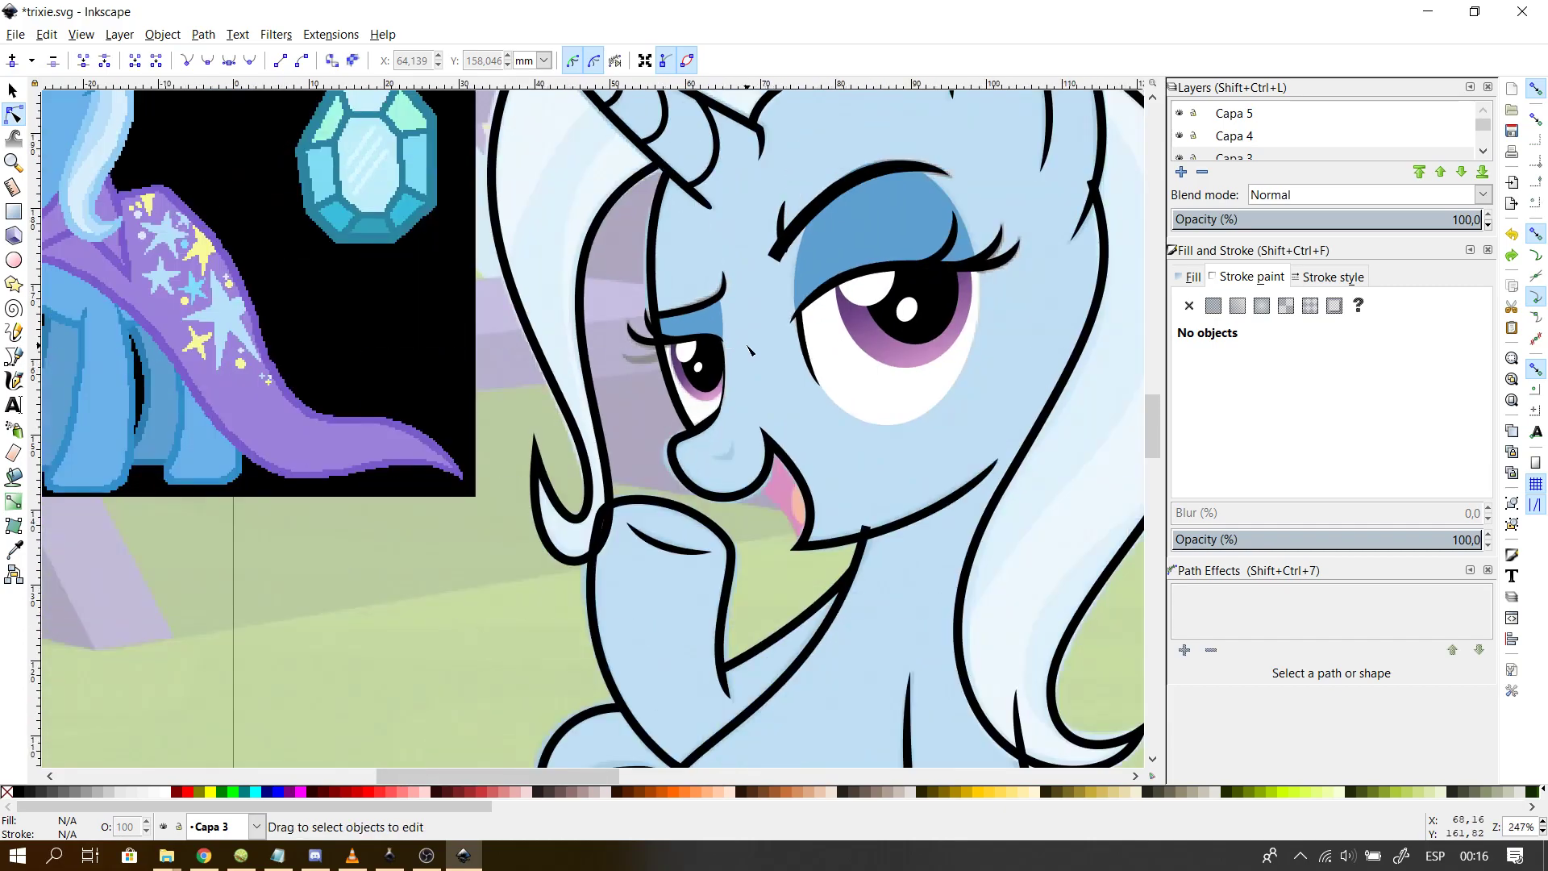
# - Remove the far eye outline's black stroke and give the shape a flat white fill, ffffffff
pyautogui.click(730, 408)
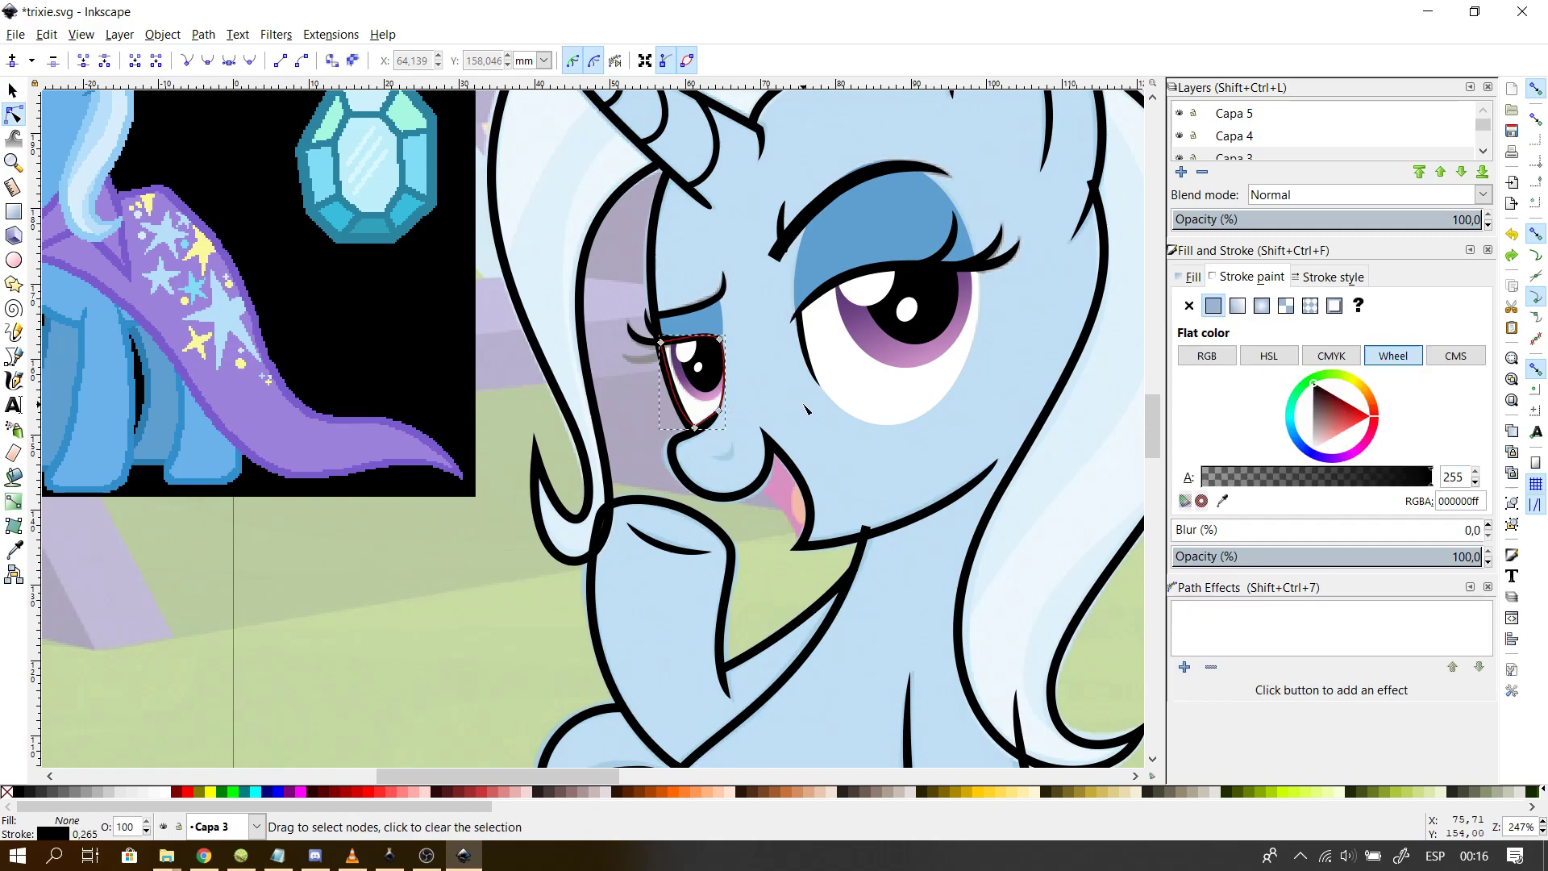
pyautogui.keyDown('ctrl'); pyautogui.scroll(3, 831, 474); pyautogui.keyUp('ctrl')
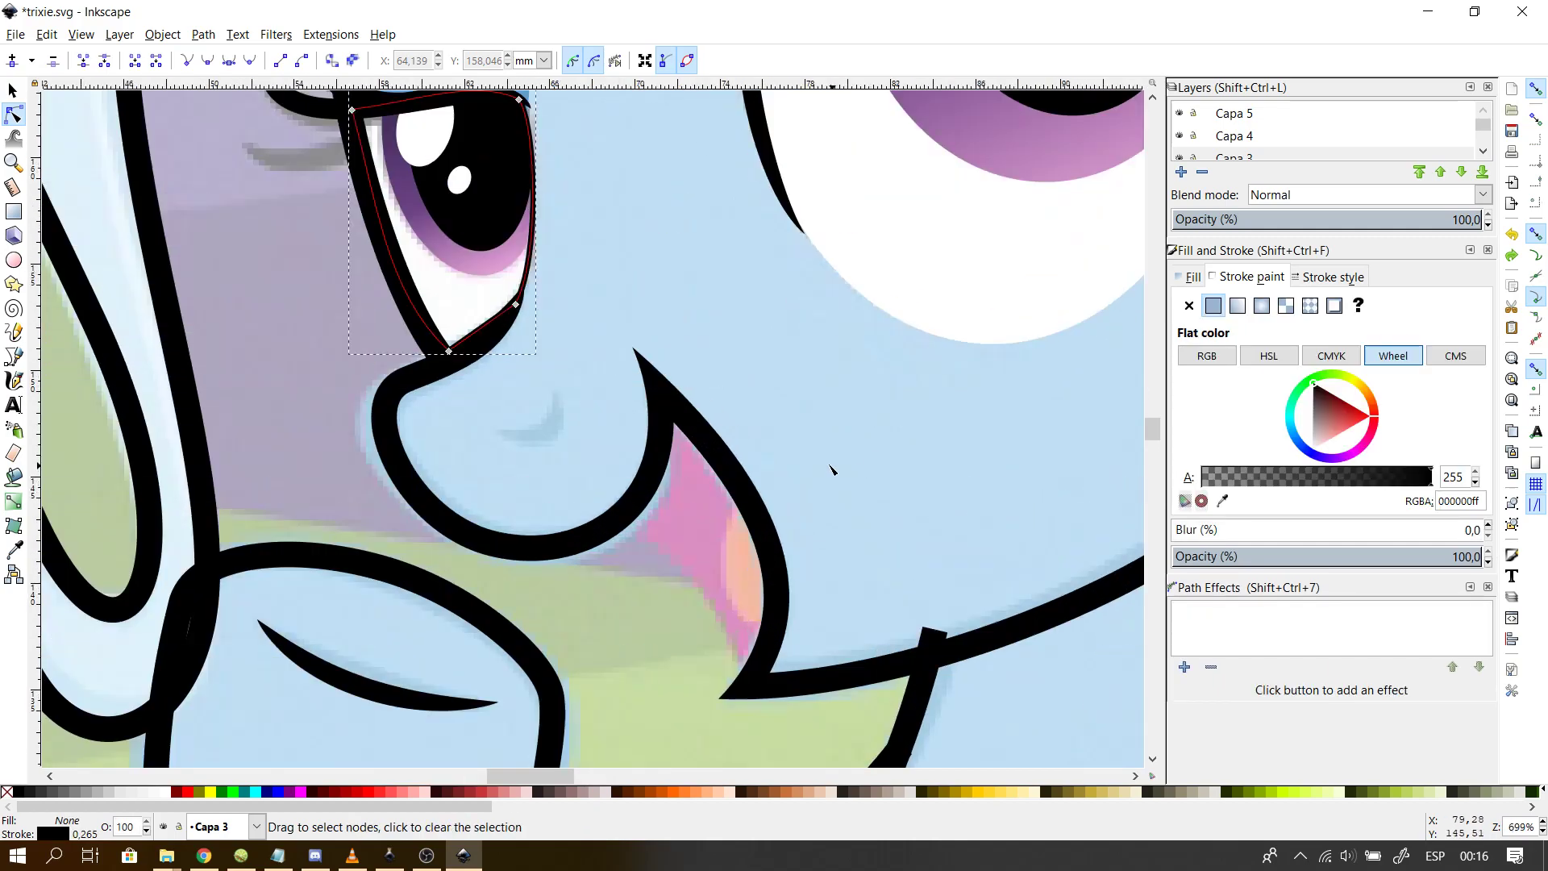
pyautogui.click(666, 292)
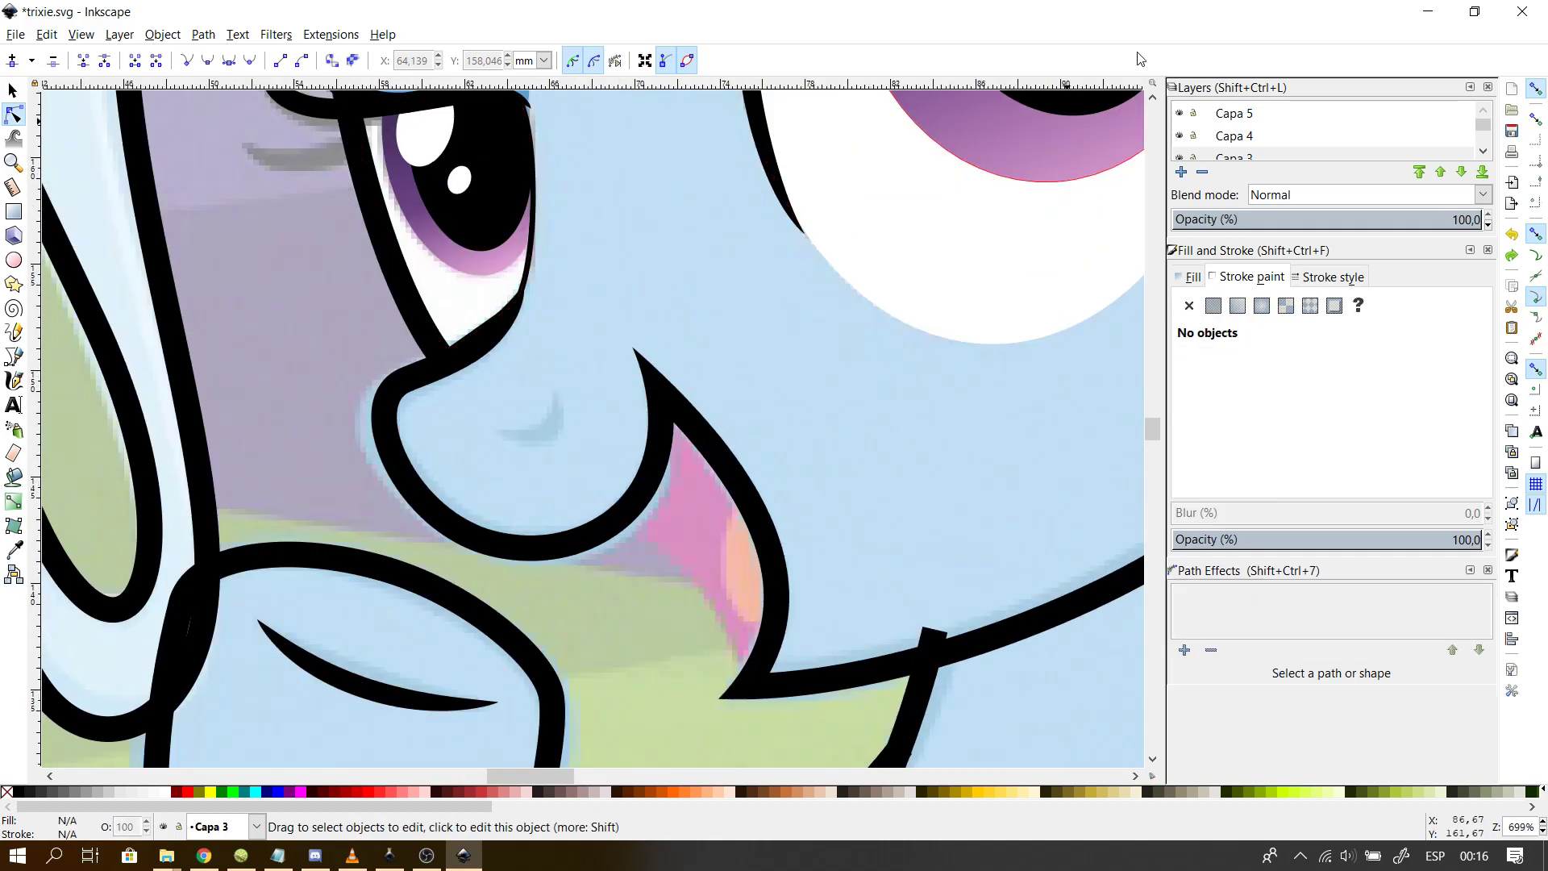
pyautogui.click(1150, 98)
pyautogui.click(1150, 98)
pyautogui.click(1151, 98)
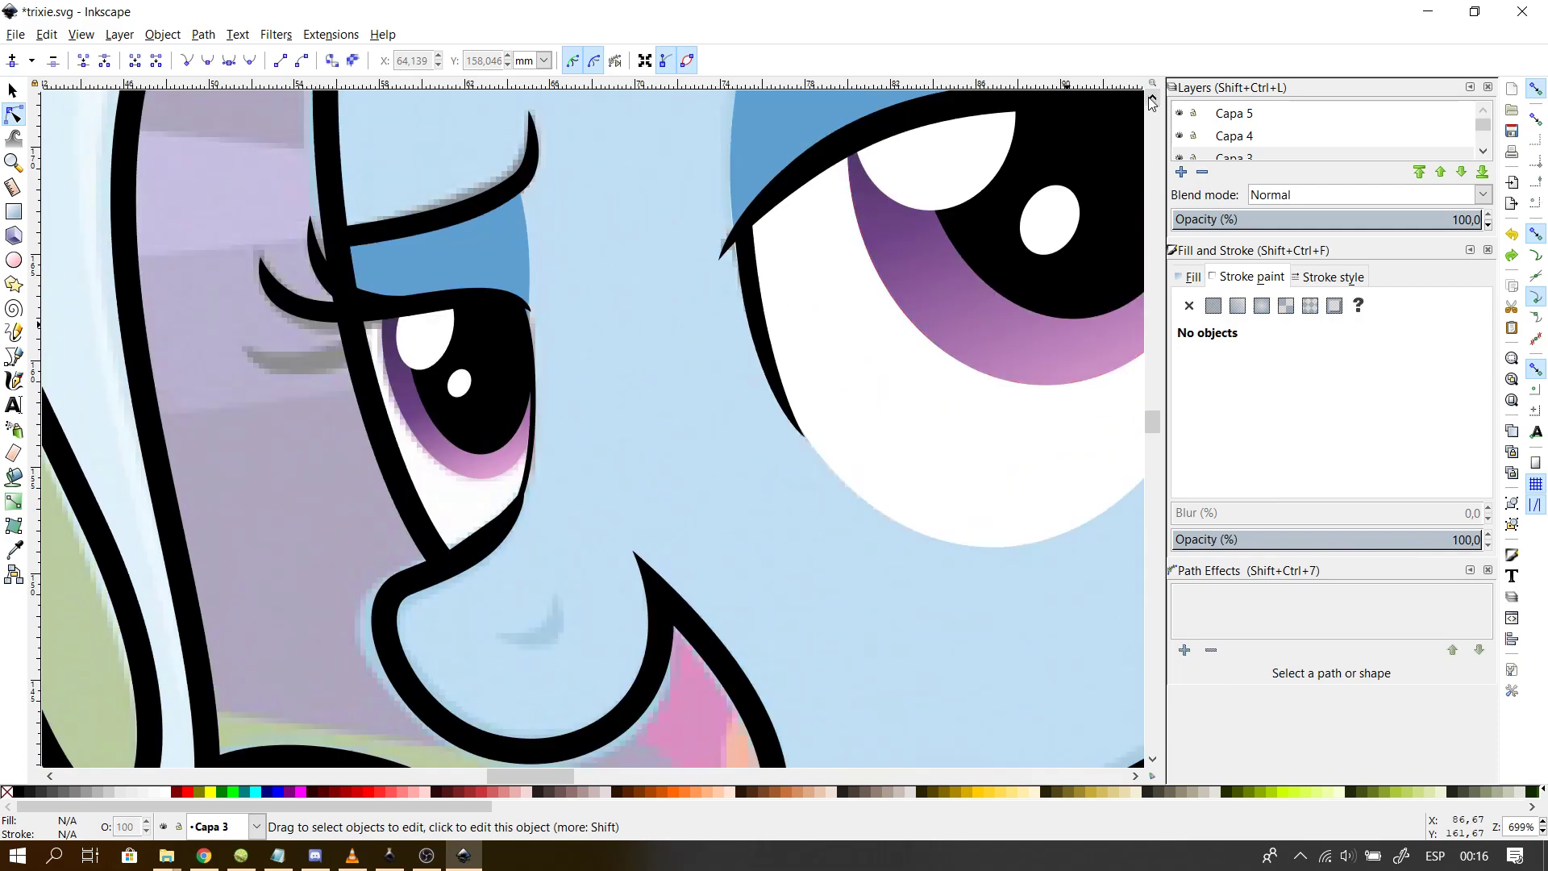
pyautogui.click(530, 467)
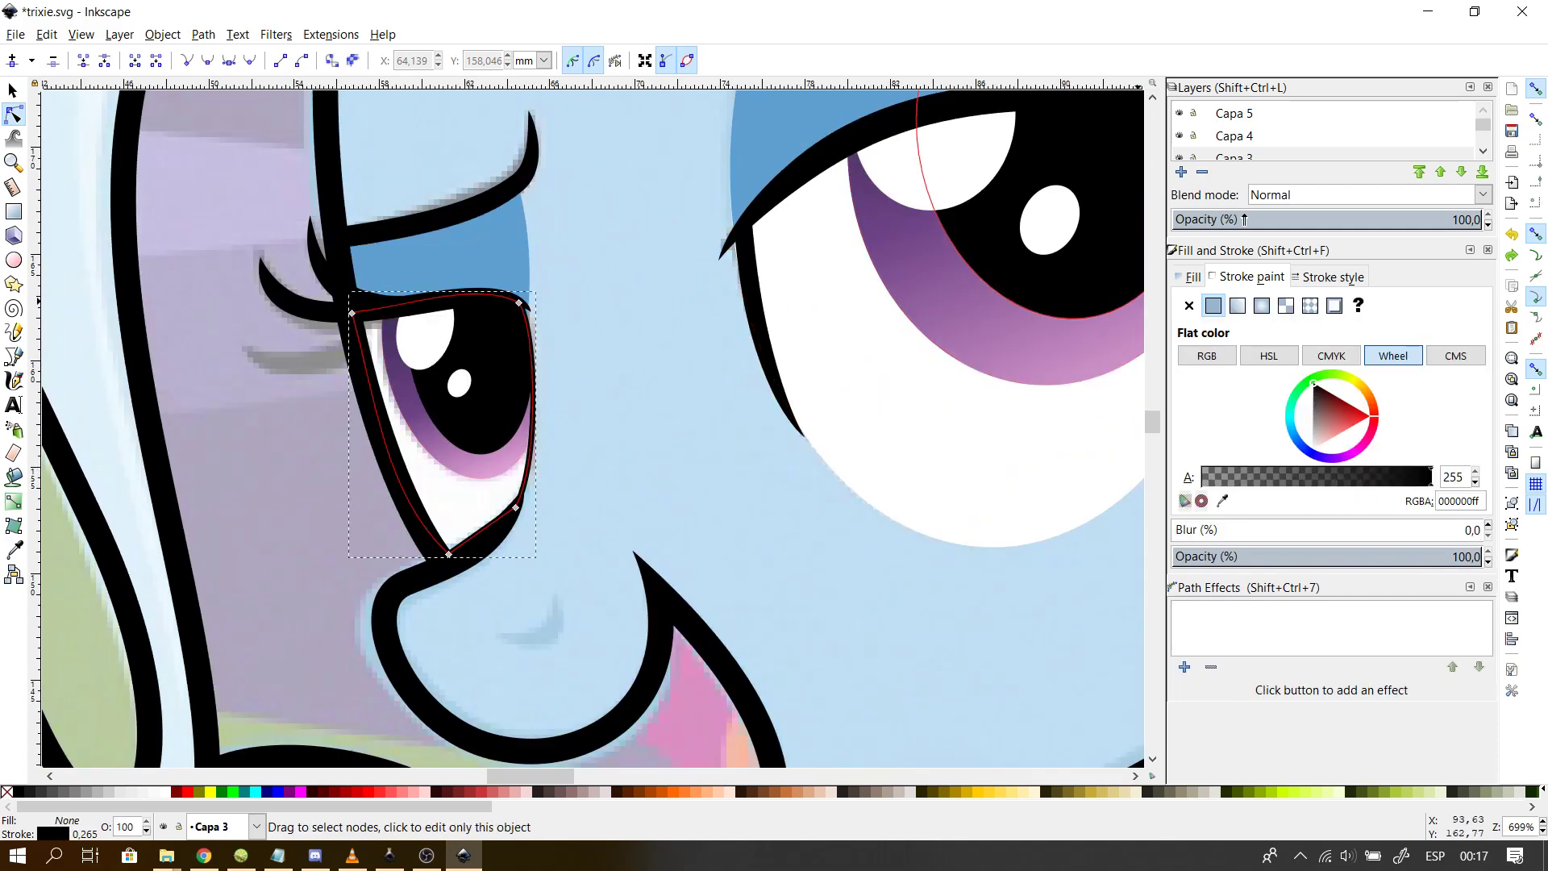
pyautogui.click(1189, 307)
pyautogui.click(1193, 278)
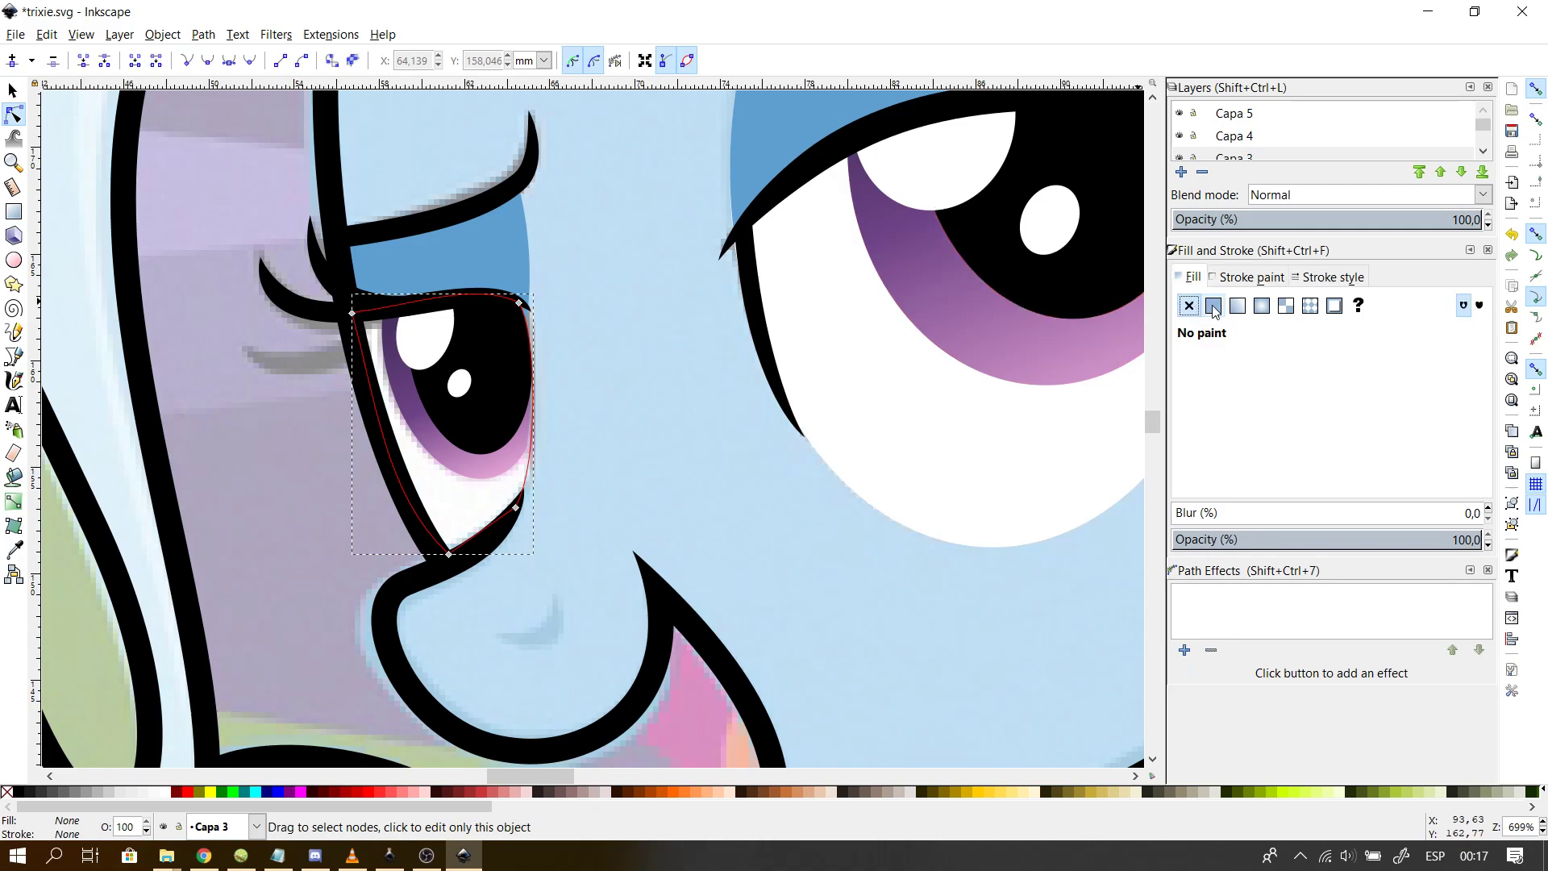
pyautogui.click(1213, 306)
pyautogui.moveTo(1339, 413); pyautogui.dragTo(1240, 575)
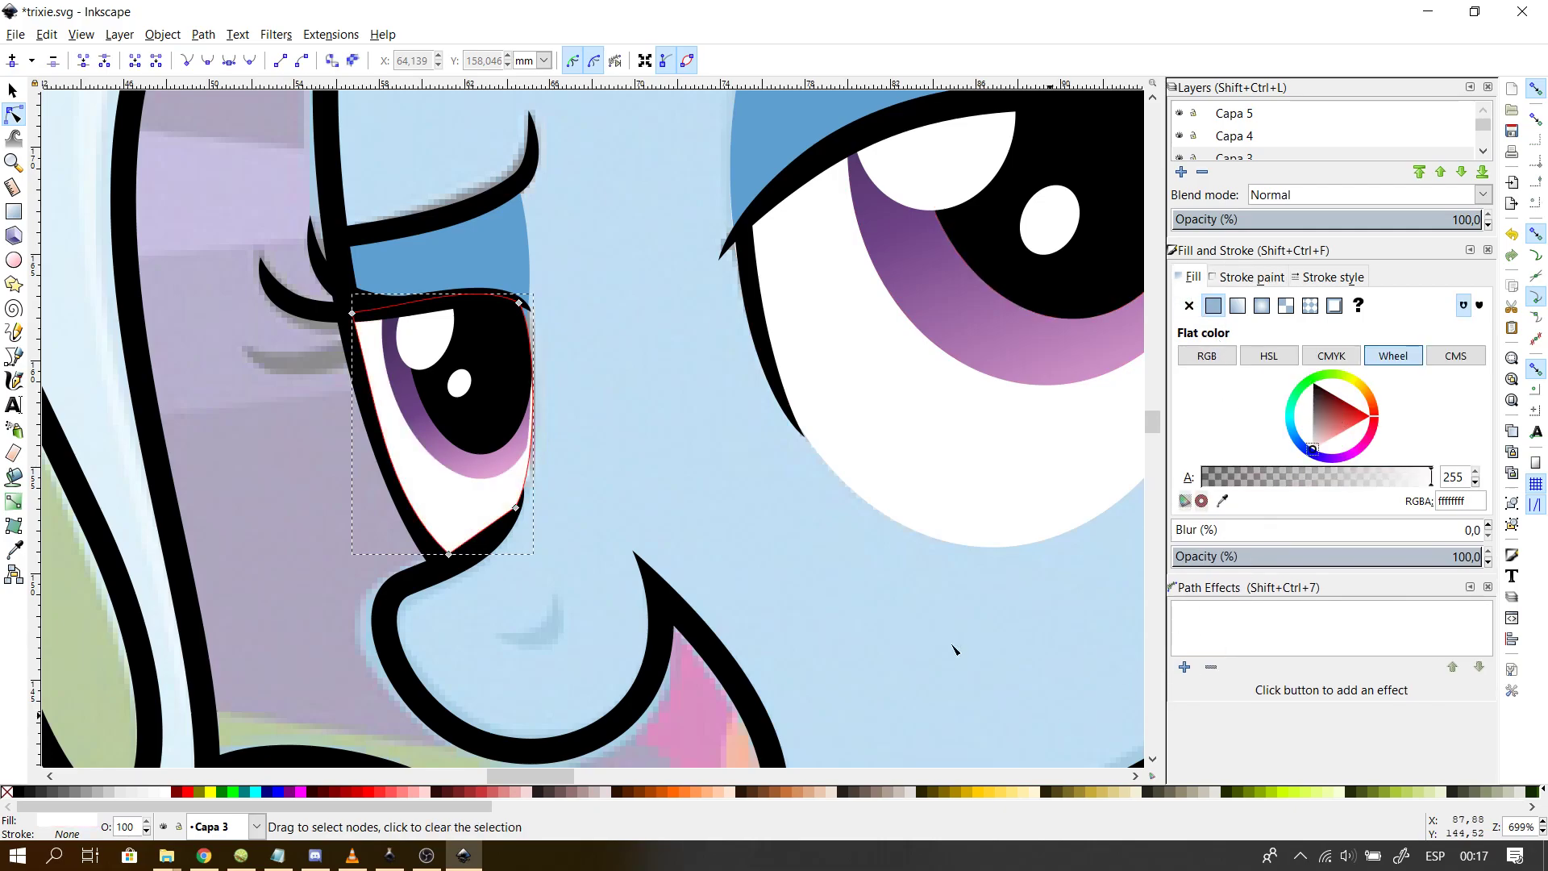
pyautogui.click(1018, 692)
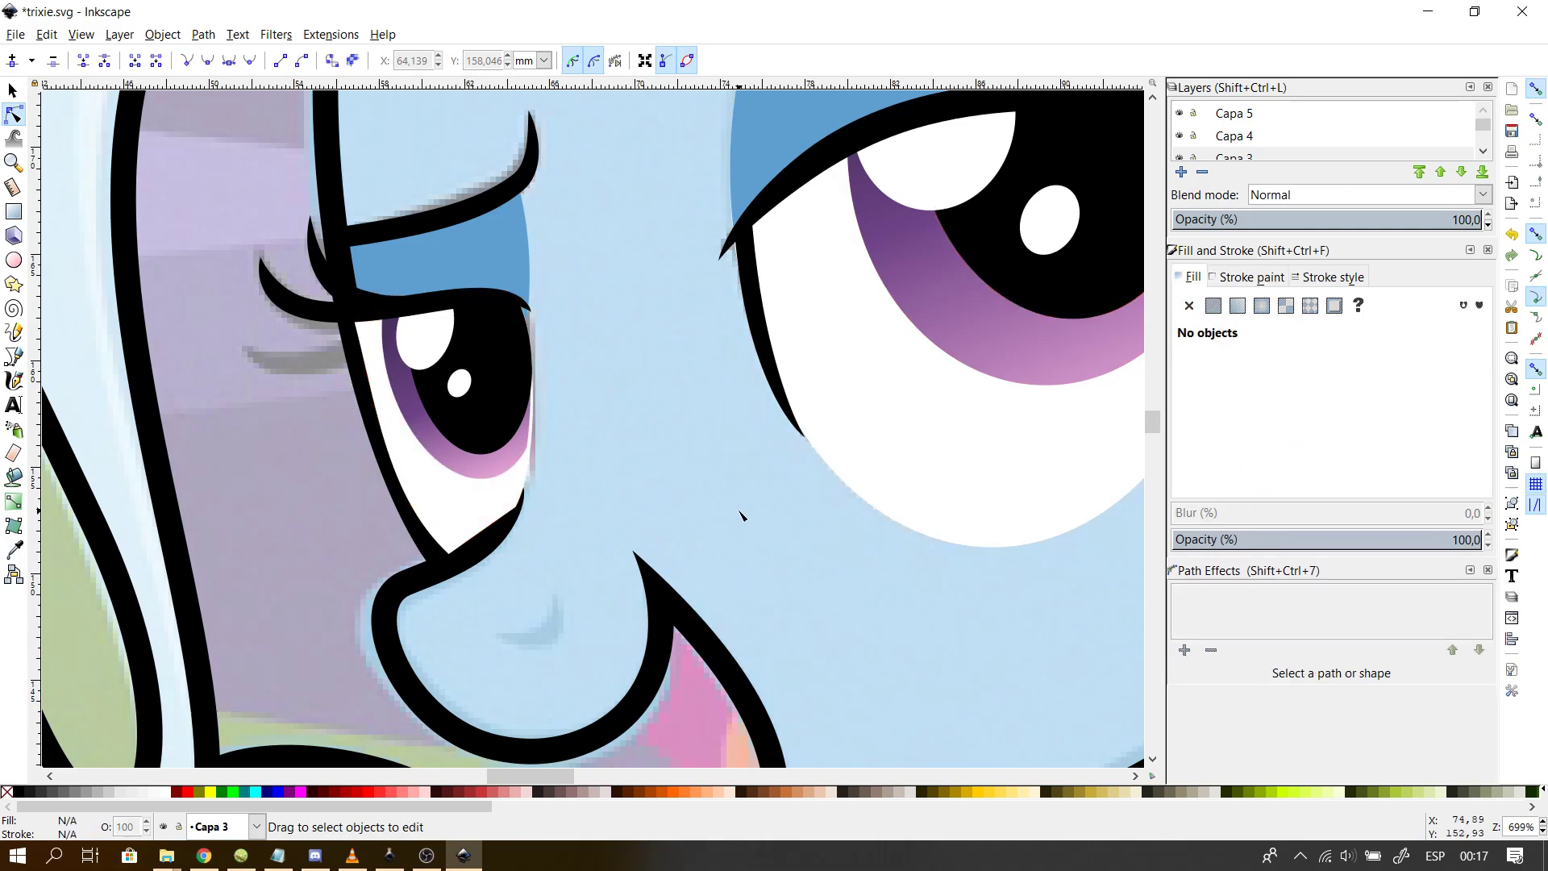
# - Try to send the current layer, Capa 3, beneath all other layers
pyautogui.click(447, 516)
pyautogui.click(1242, 278)
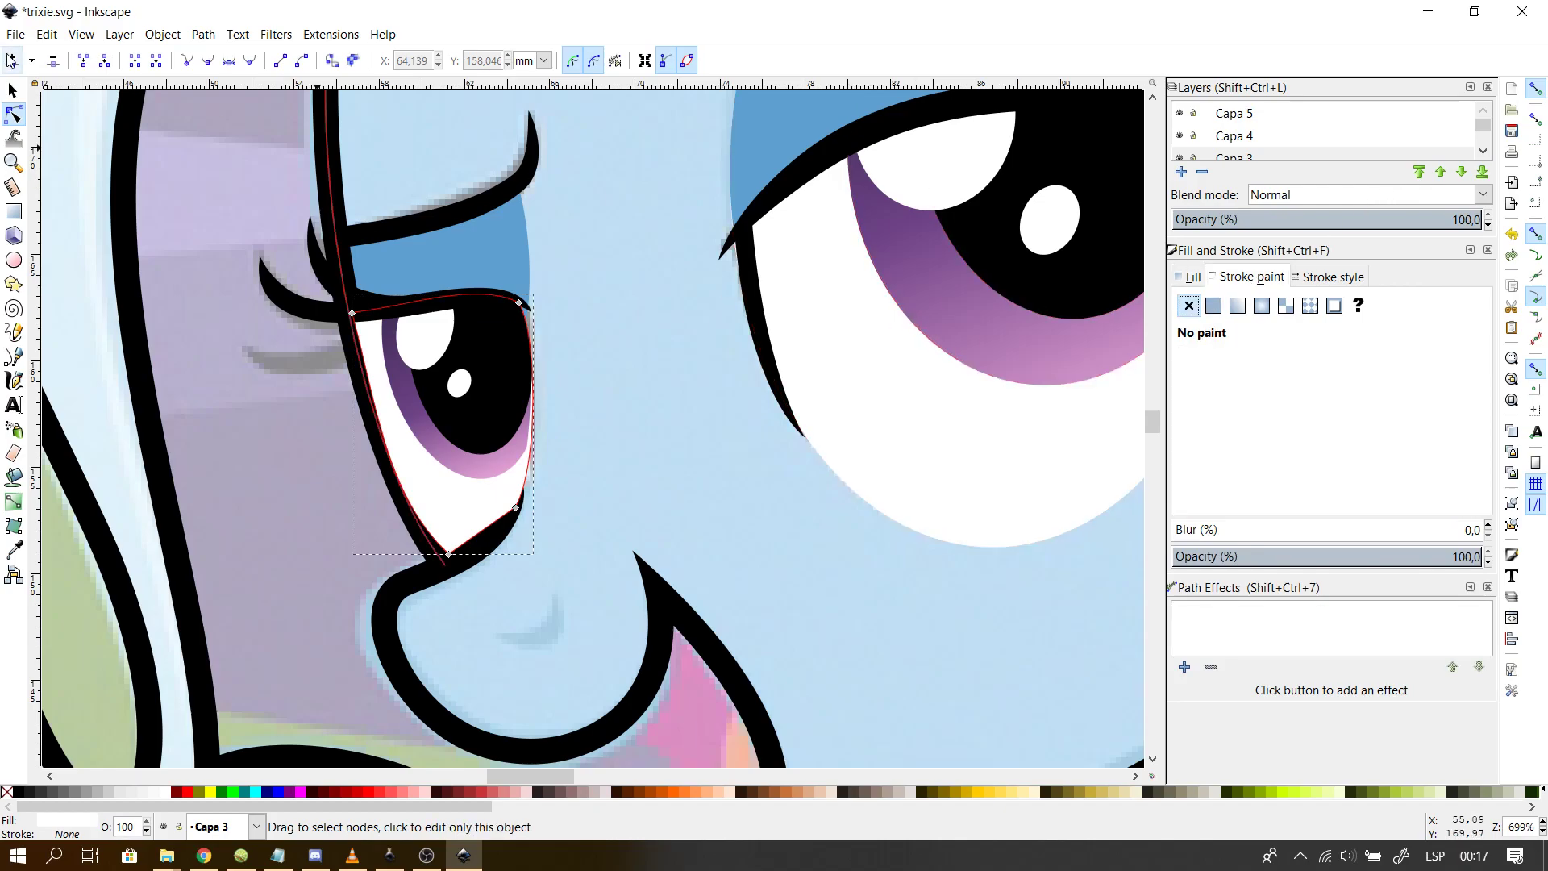
pyautogui.click(12, 91)
pyautogui.click(119, 34)
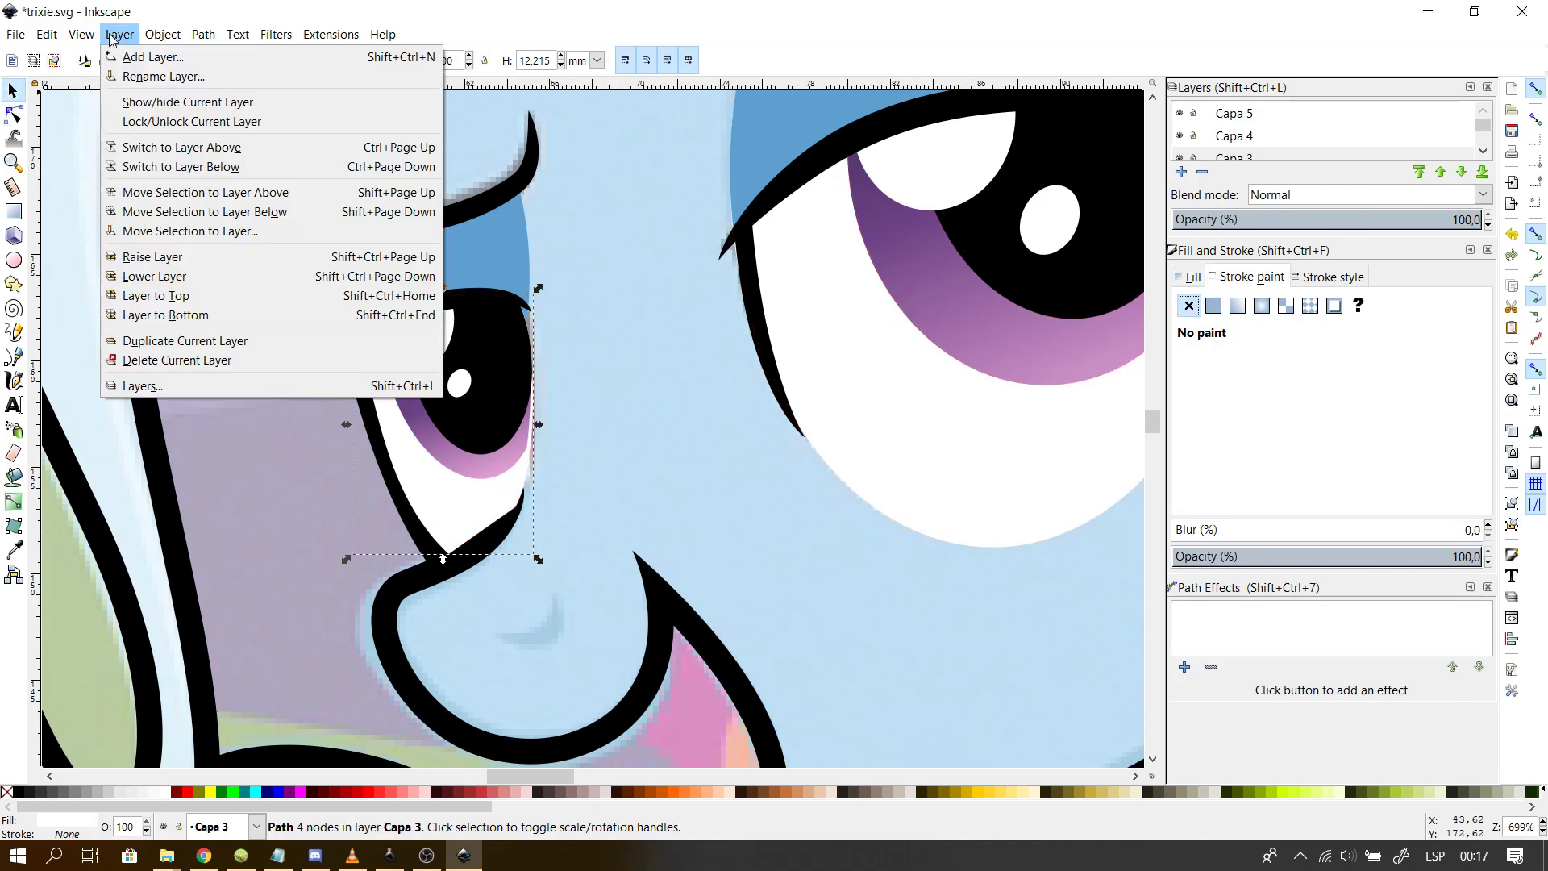
pyautogui.click(157, 315)
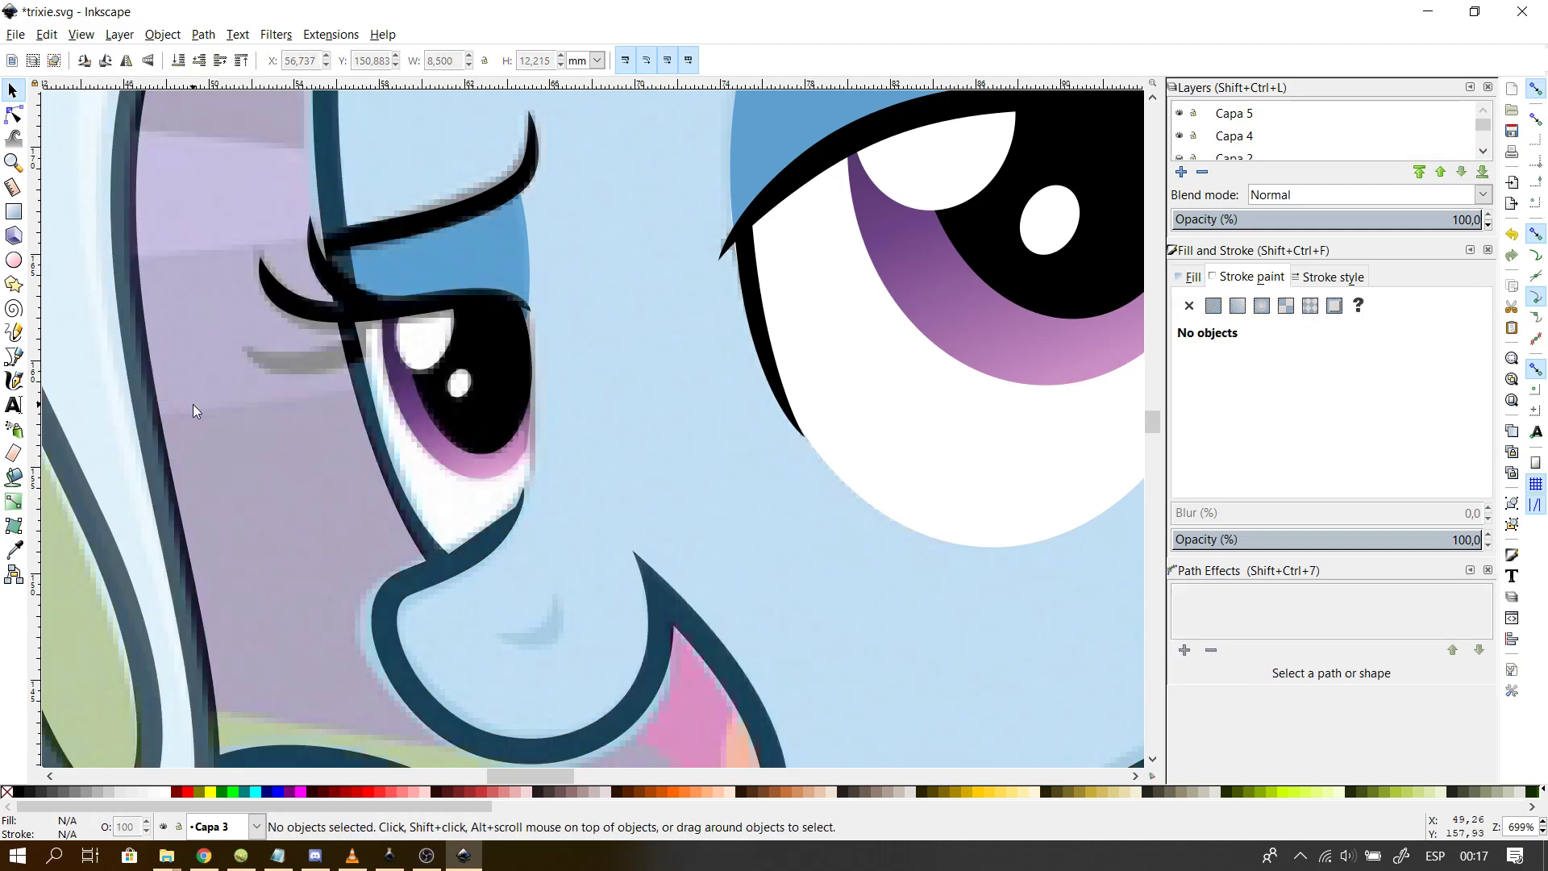
# - Lower the white far-eye shape beneath all other objects in its layer
pyautogui.click(413, 475)
pyautogui.click(162, 34)
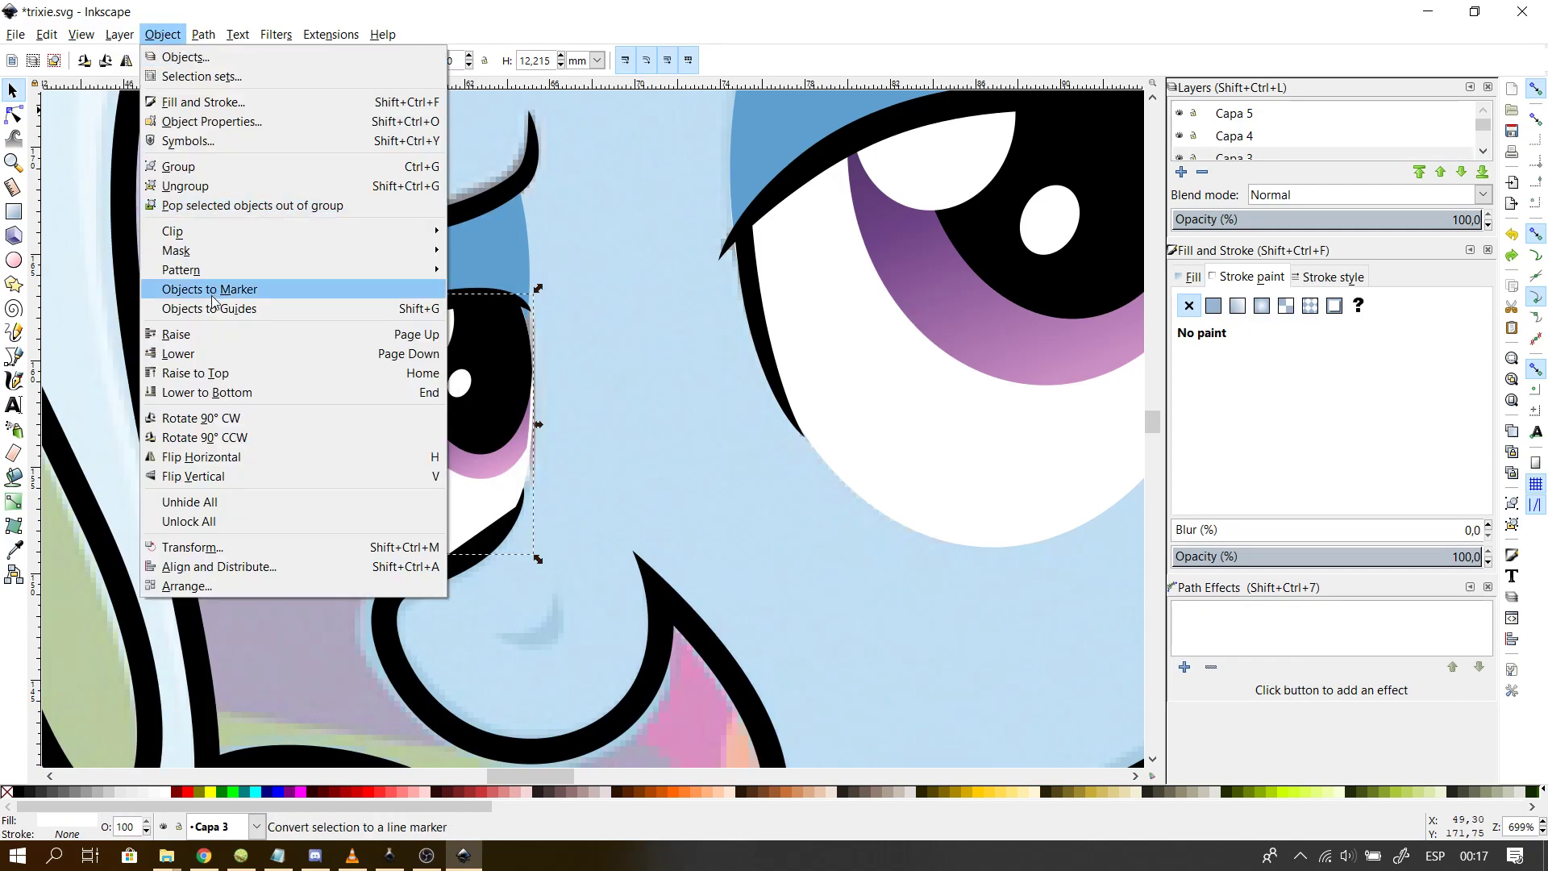
pyautogui.click(220, 393)
pyautogui.click(653, 453)
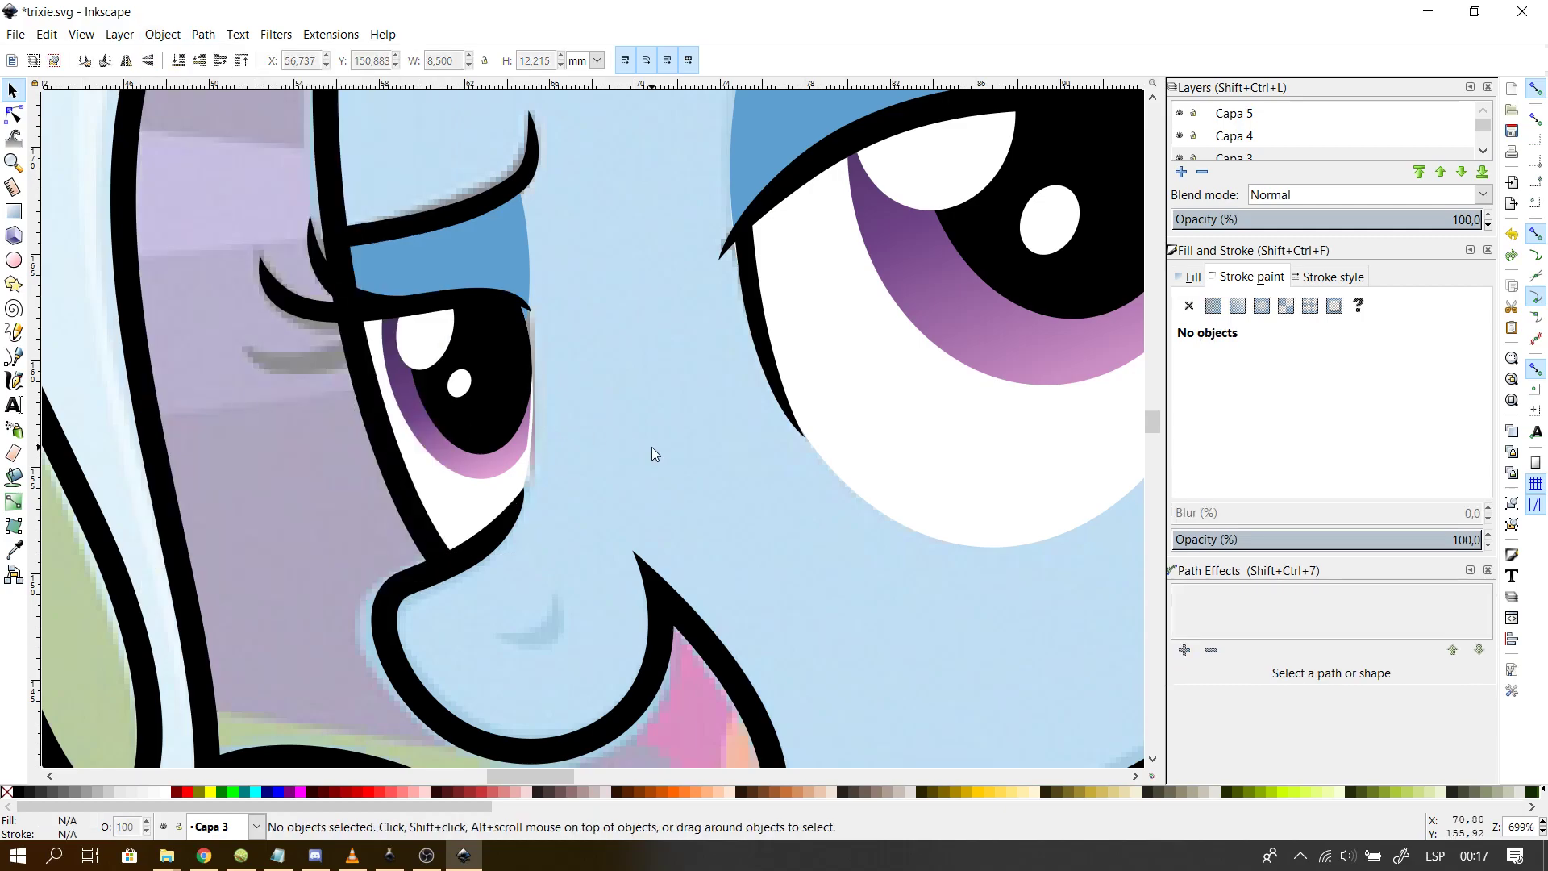
pyautogui.scroll(3, 651, 447)
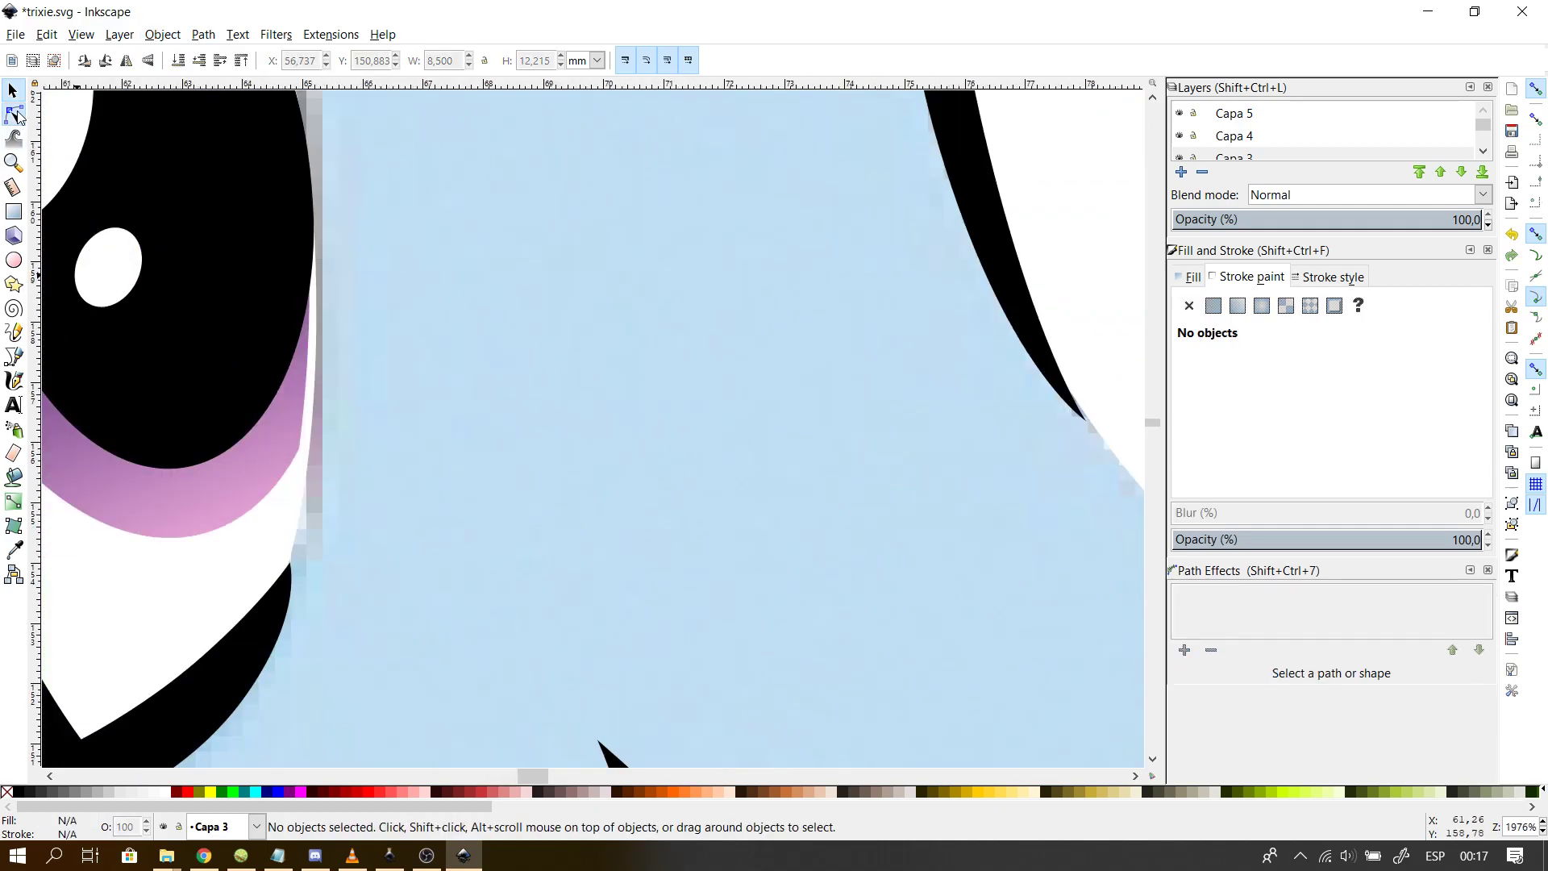
# - Try to bend the inner edge of the far eye's blue eyelid shape inward
pyautogui.click(14, 115)
pyautogui.click(249, 509)
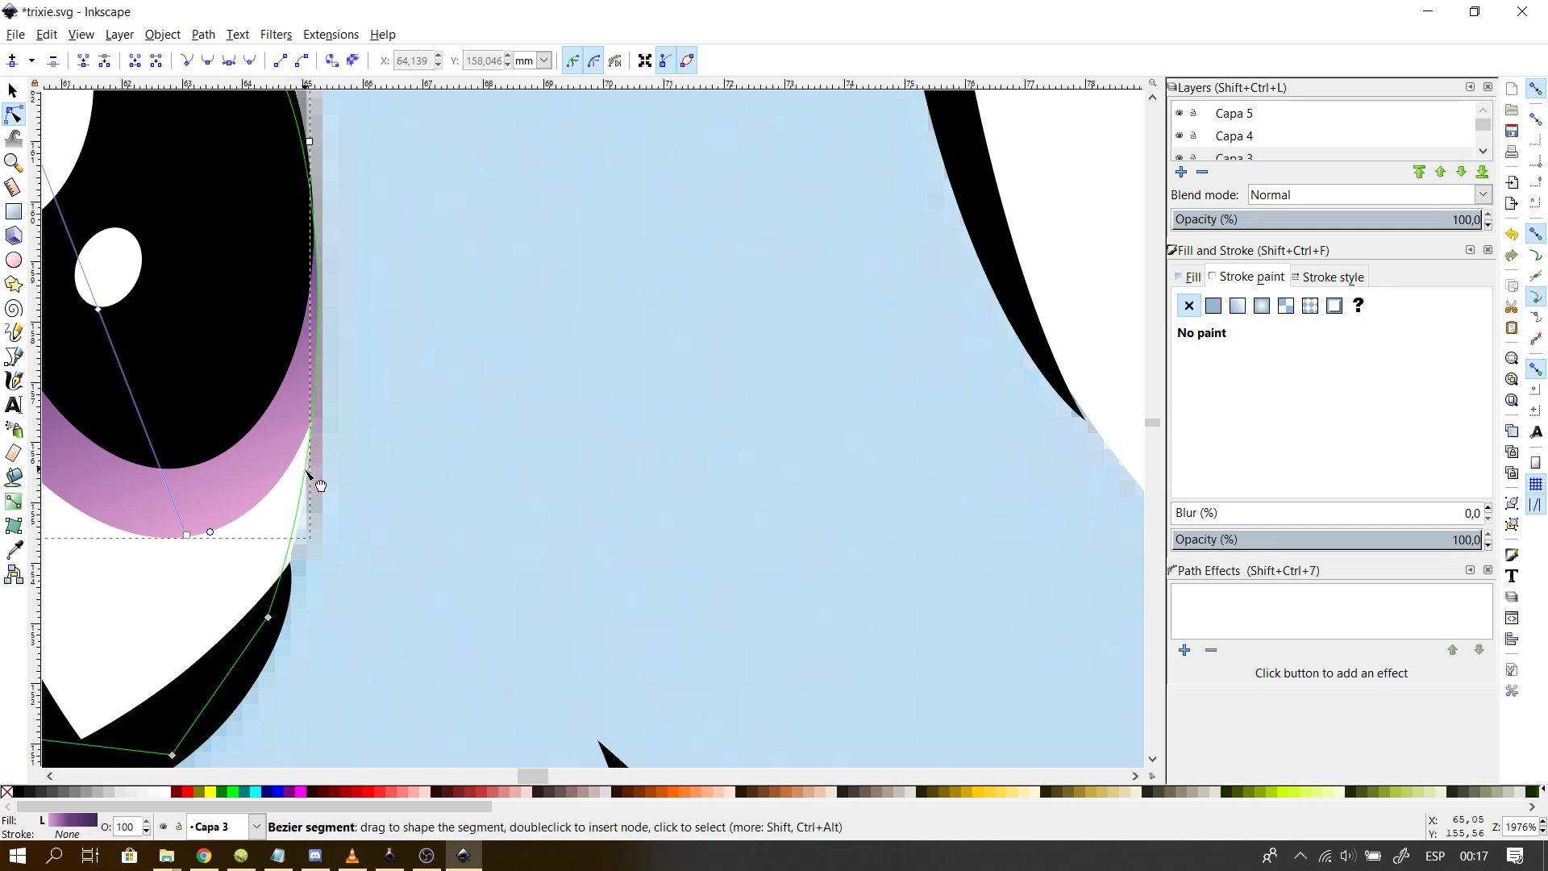
pyautogui.press('Escape')
pyautogui.scroll(-2, 394, 512)
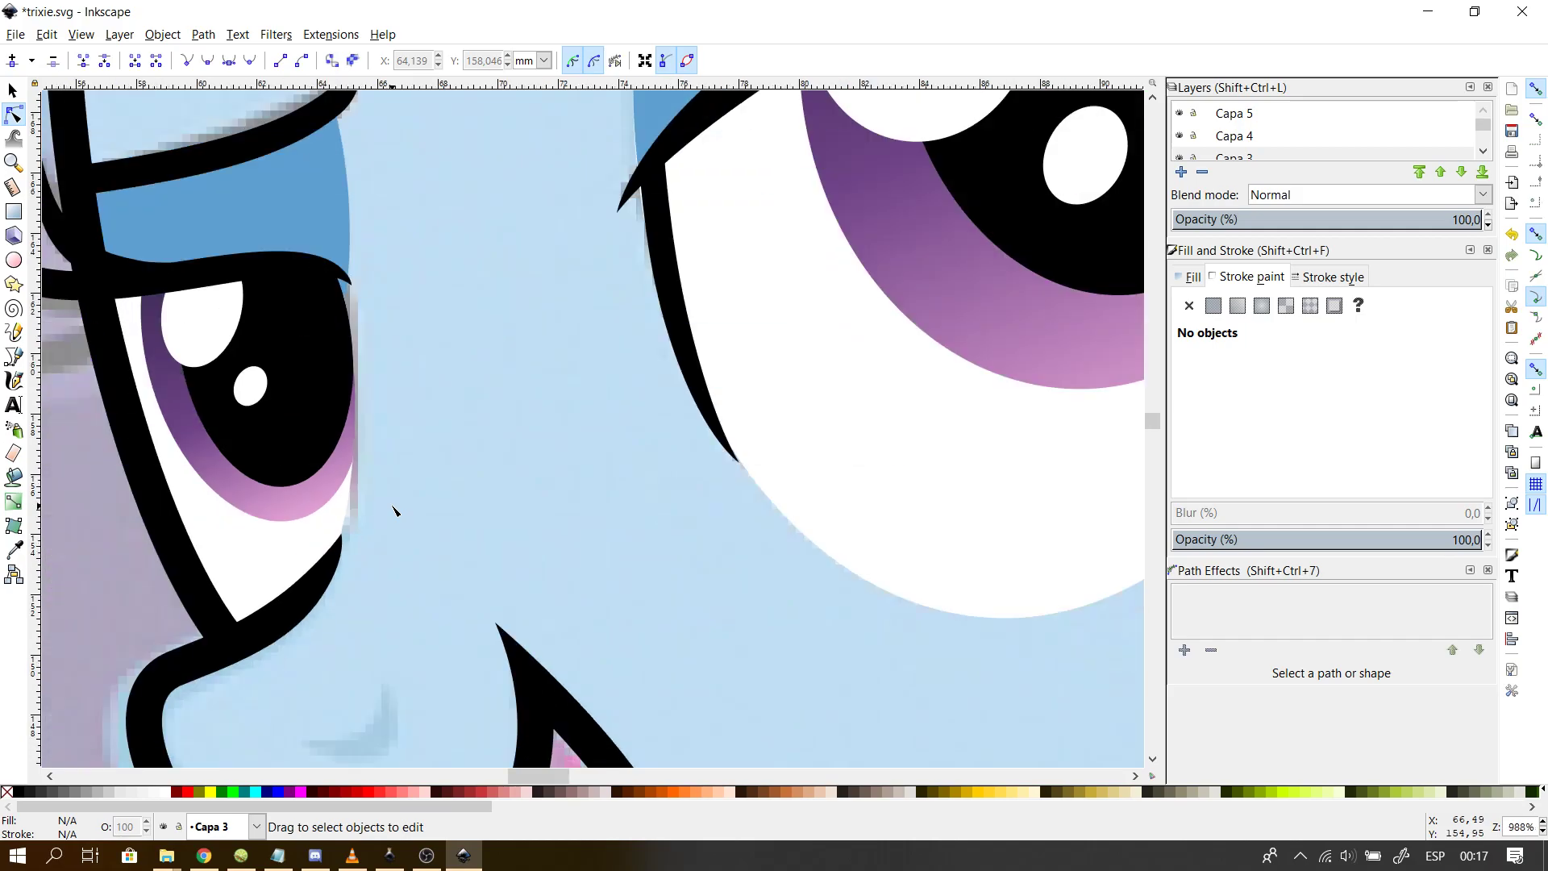
pyautogui.click(348, 211)
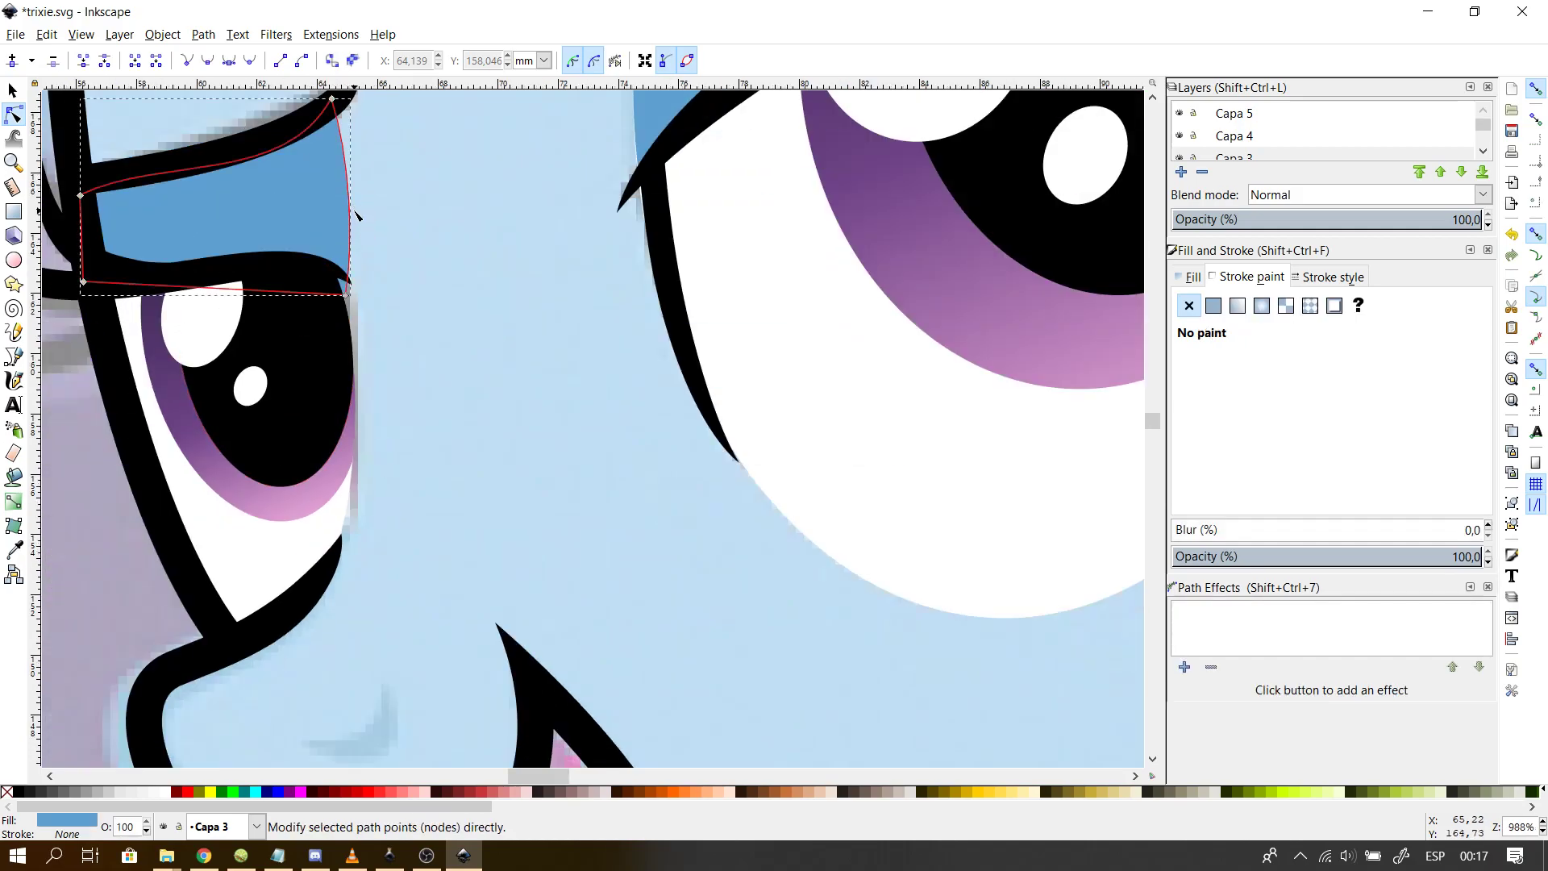
pyautogui.moveTo(347, 208)
pyautogui.mouseDown()
pyautogui.moveTo(312, 200)
pyautogui.moveTo(190, 293)
pyautogui.moveTo(333, 206)
pyautogui.mouseUp()
pyautogui.hotkey('ctrl', 'z')
pyautogui.click(471, 301)
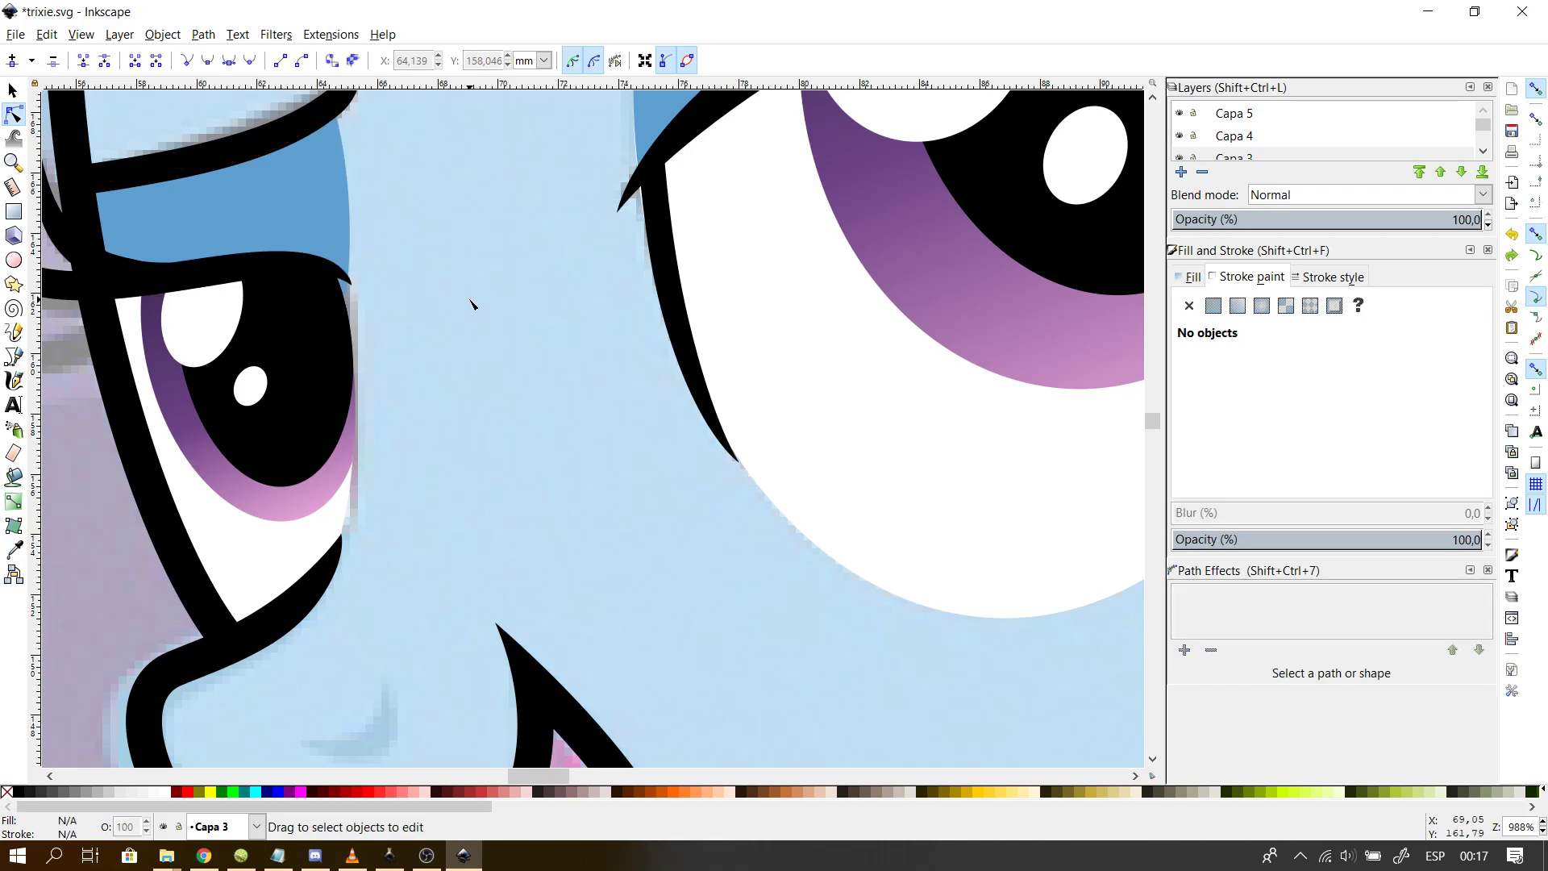
# - Draw a closed three-cornered path with the Bezier tool over the nostril shadow on the pony's muzzle
pyautogui.scroll(-4, 471, 303)
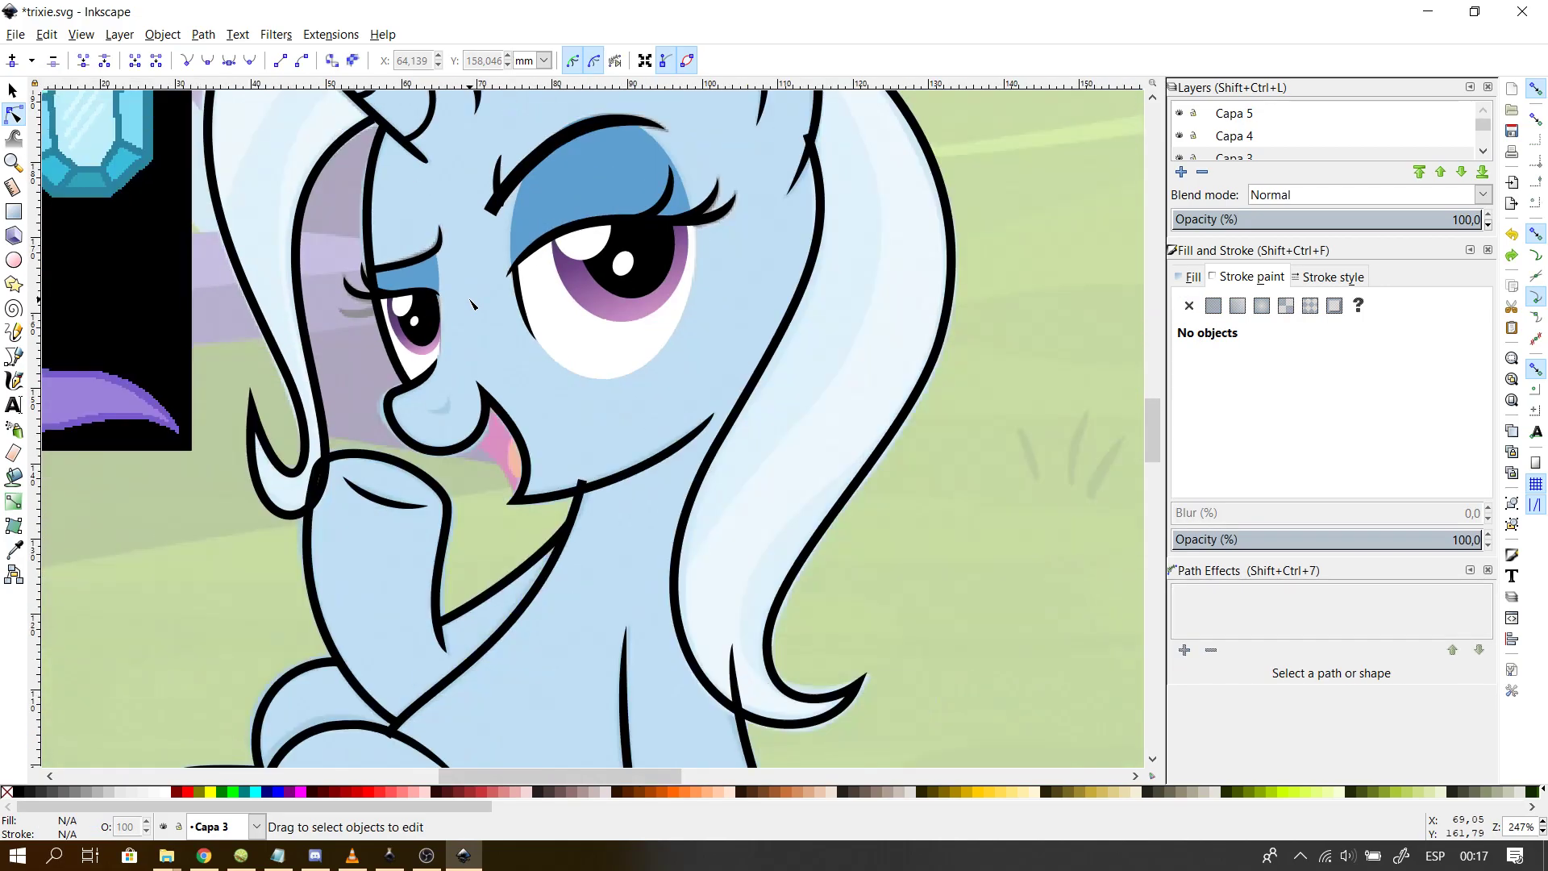
pyautogui.scroll(-1, 471, 303)
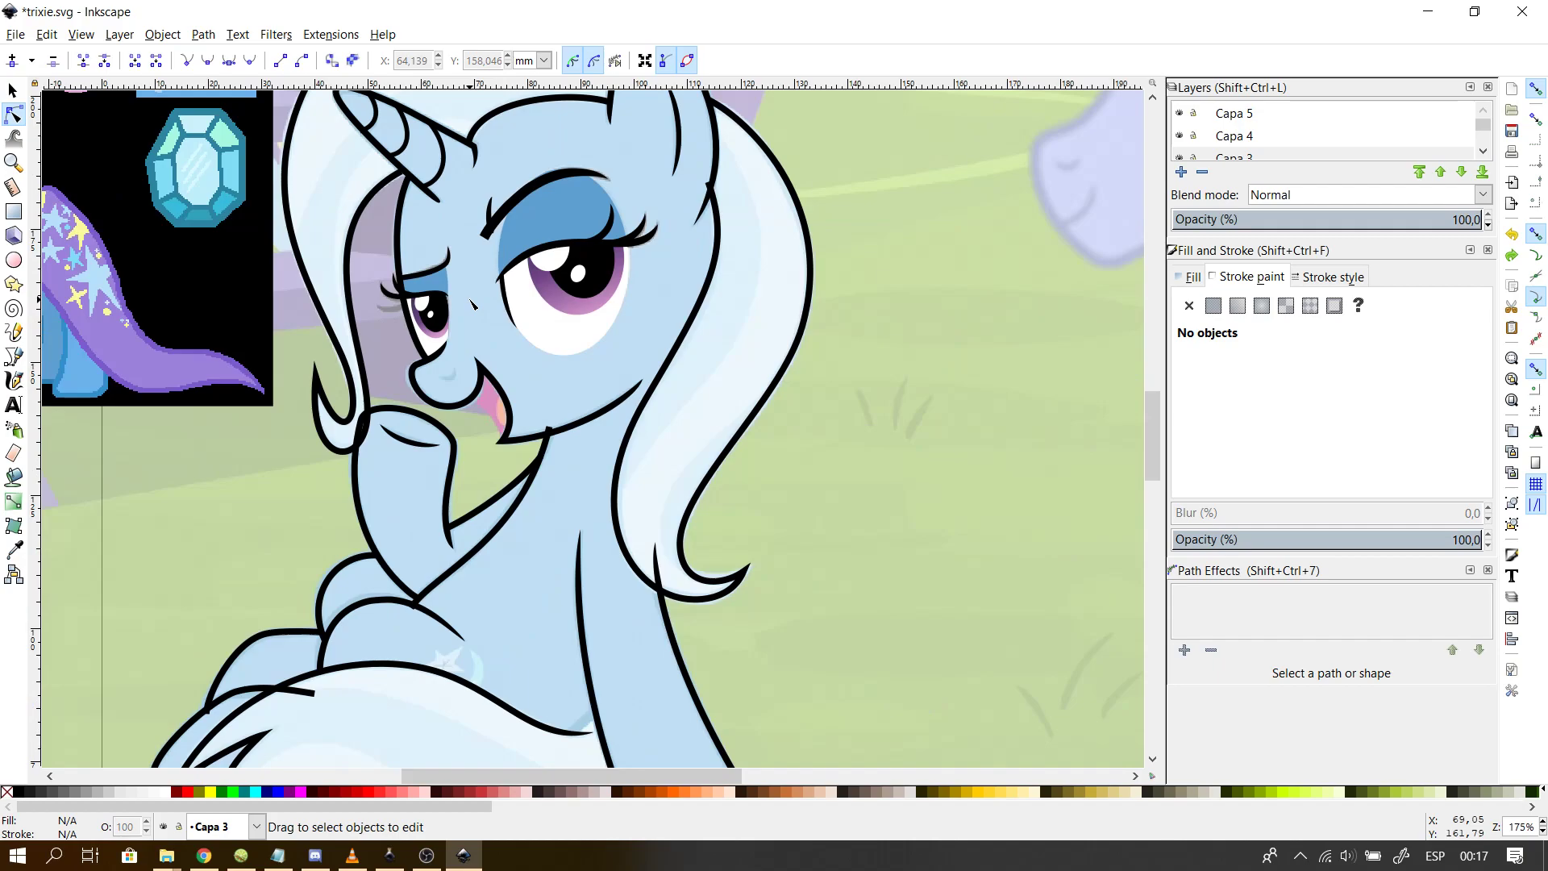
pyautogui.scroll(-2, 470, 303)
pyautogui.scroll(2, 473, 303)
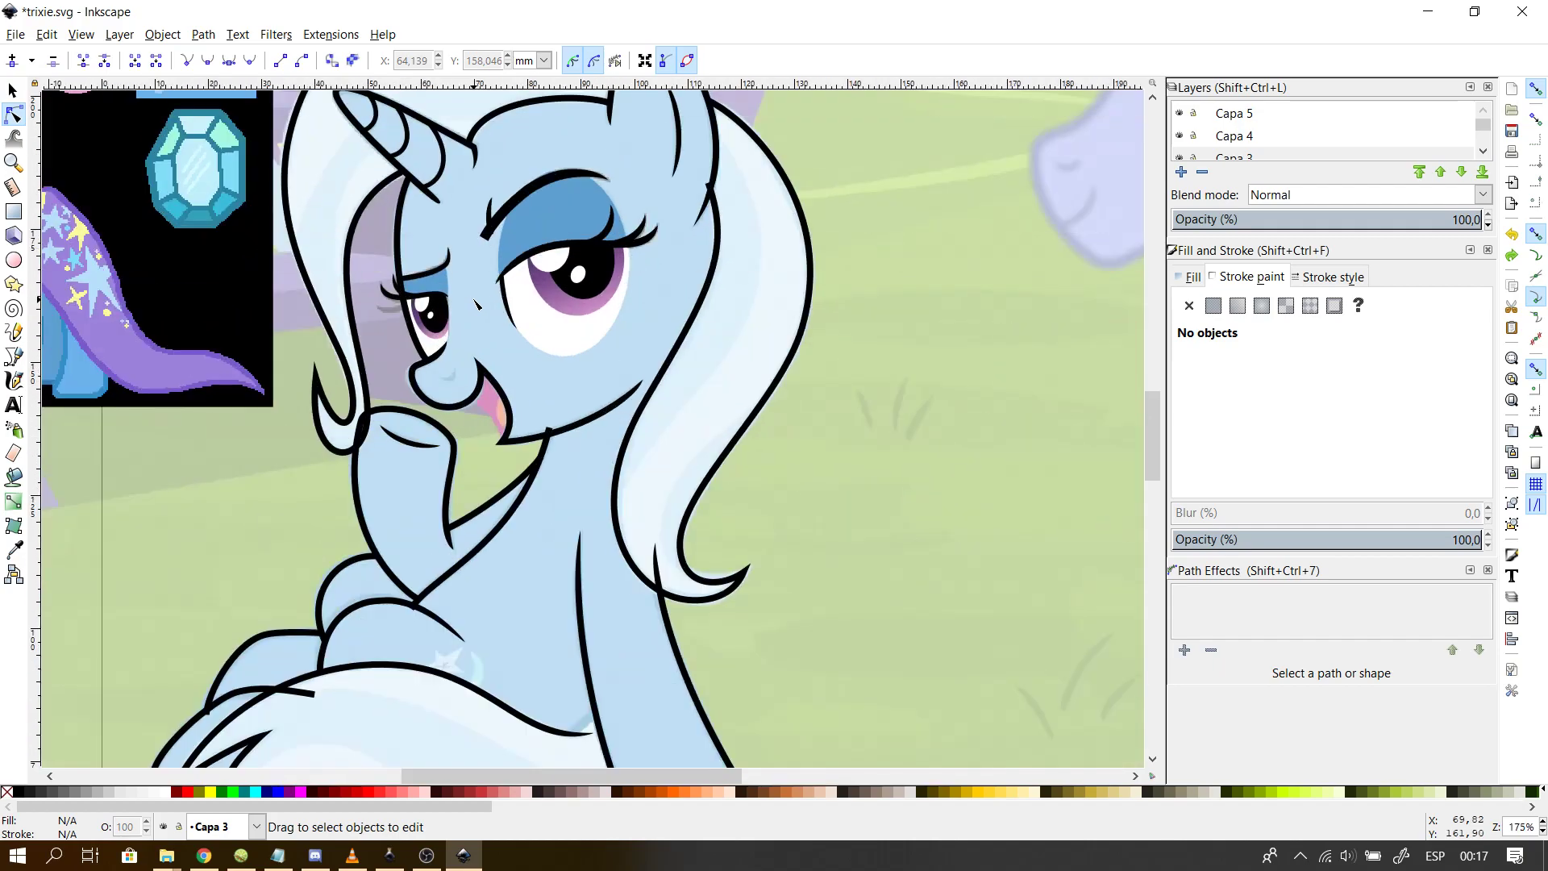
pyautogui.scroll(1, 868, 277)
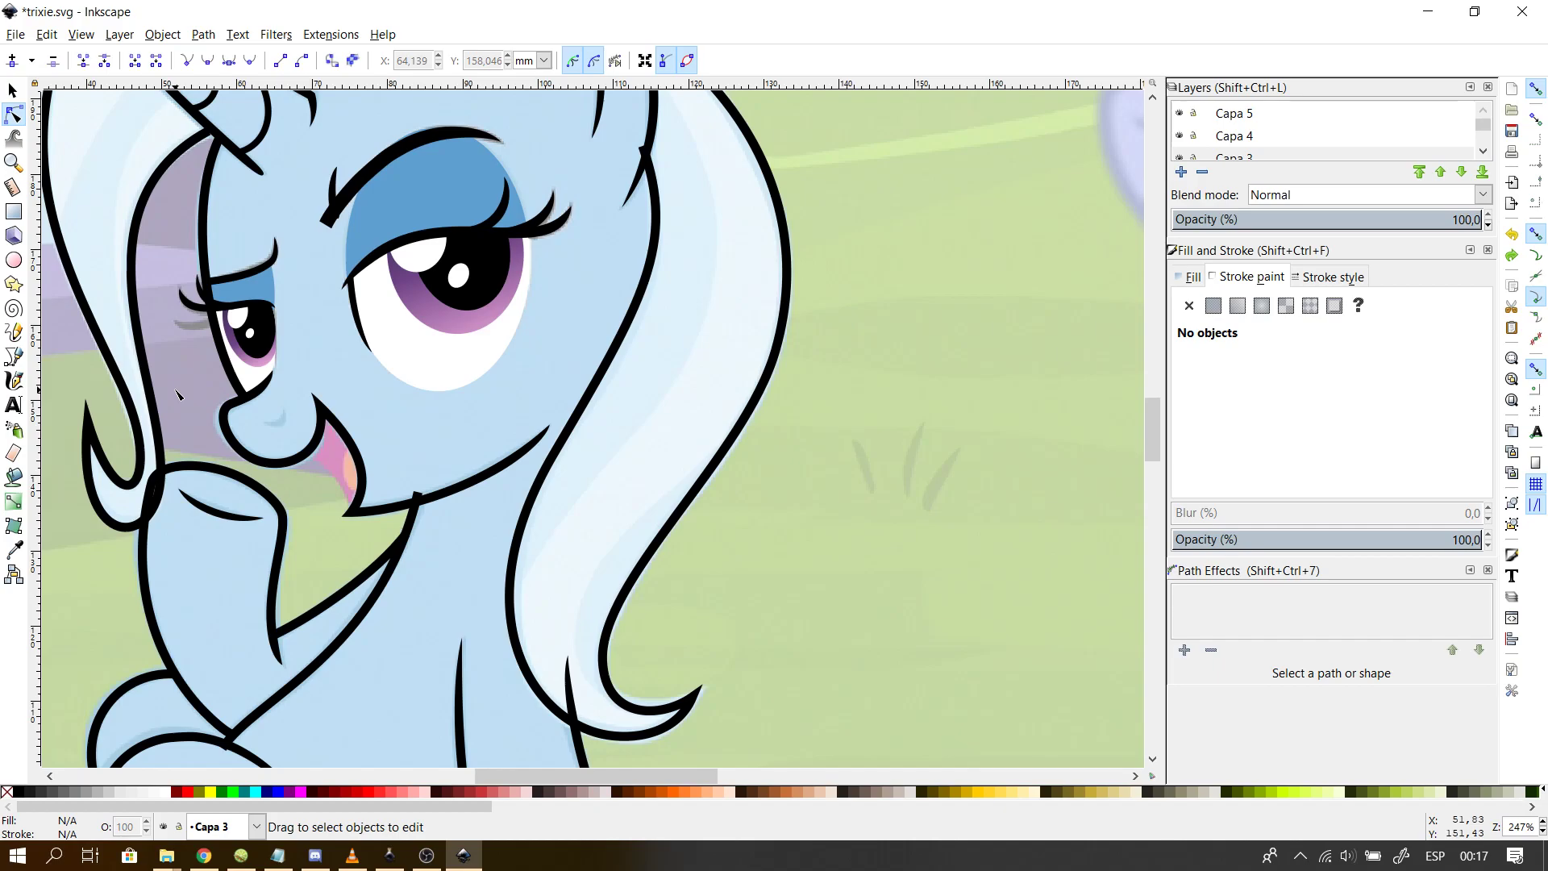
pyautogui.scroll(3, 177, 393)
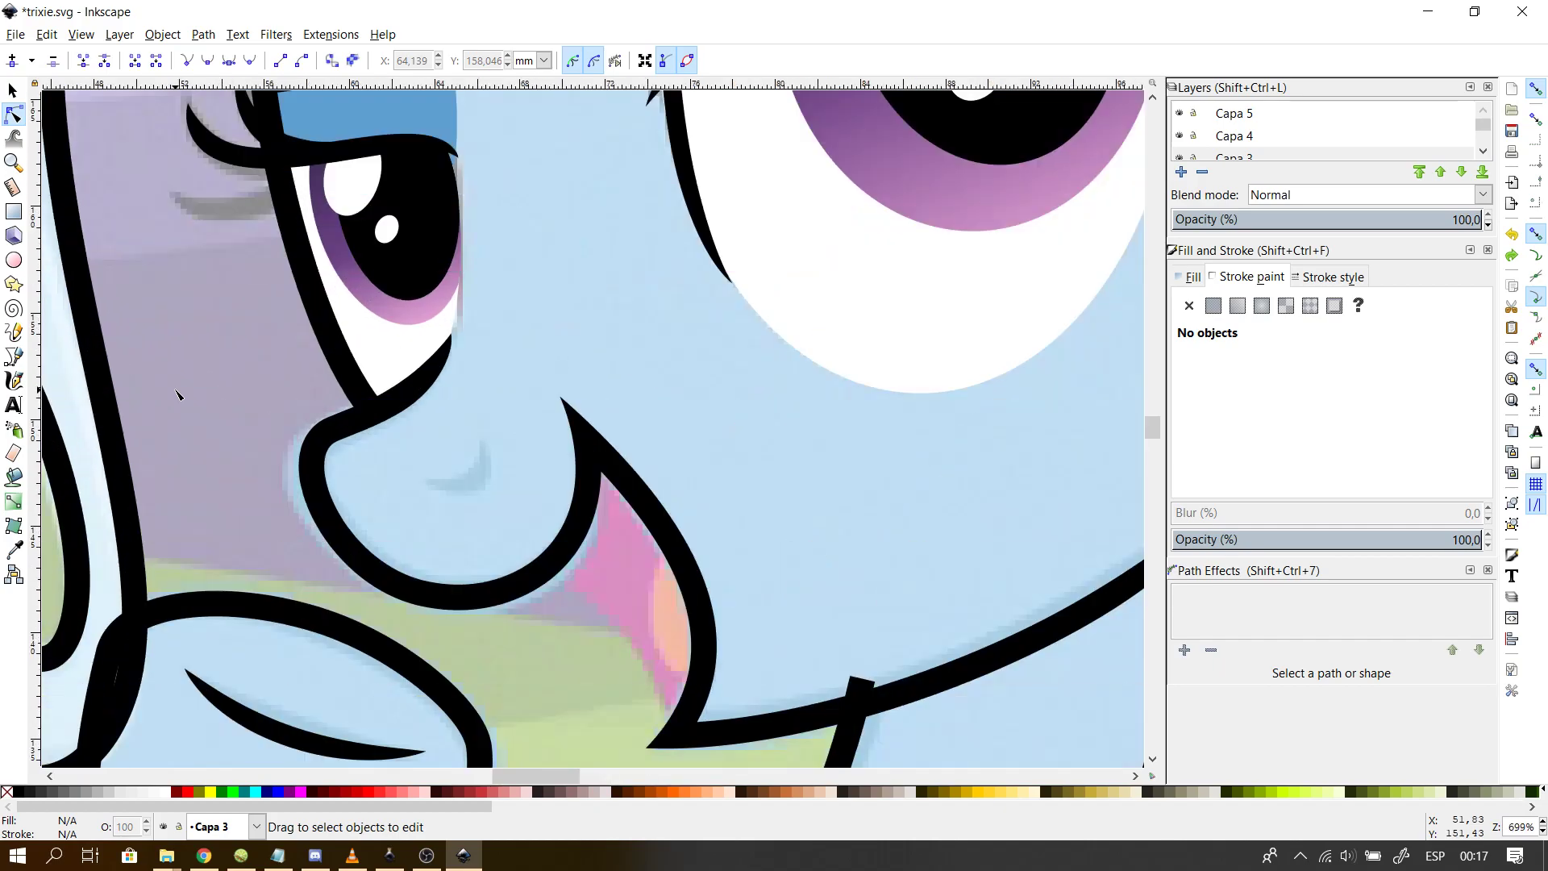
pyautogui.scroll(2, 381, 565)
pyautogui.press('b')
pyautogui.click(443, 386)
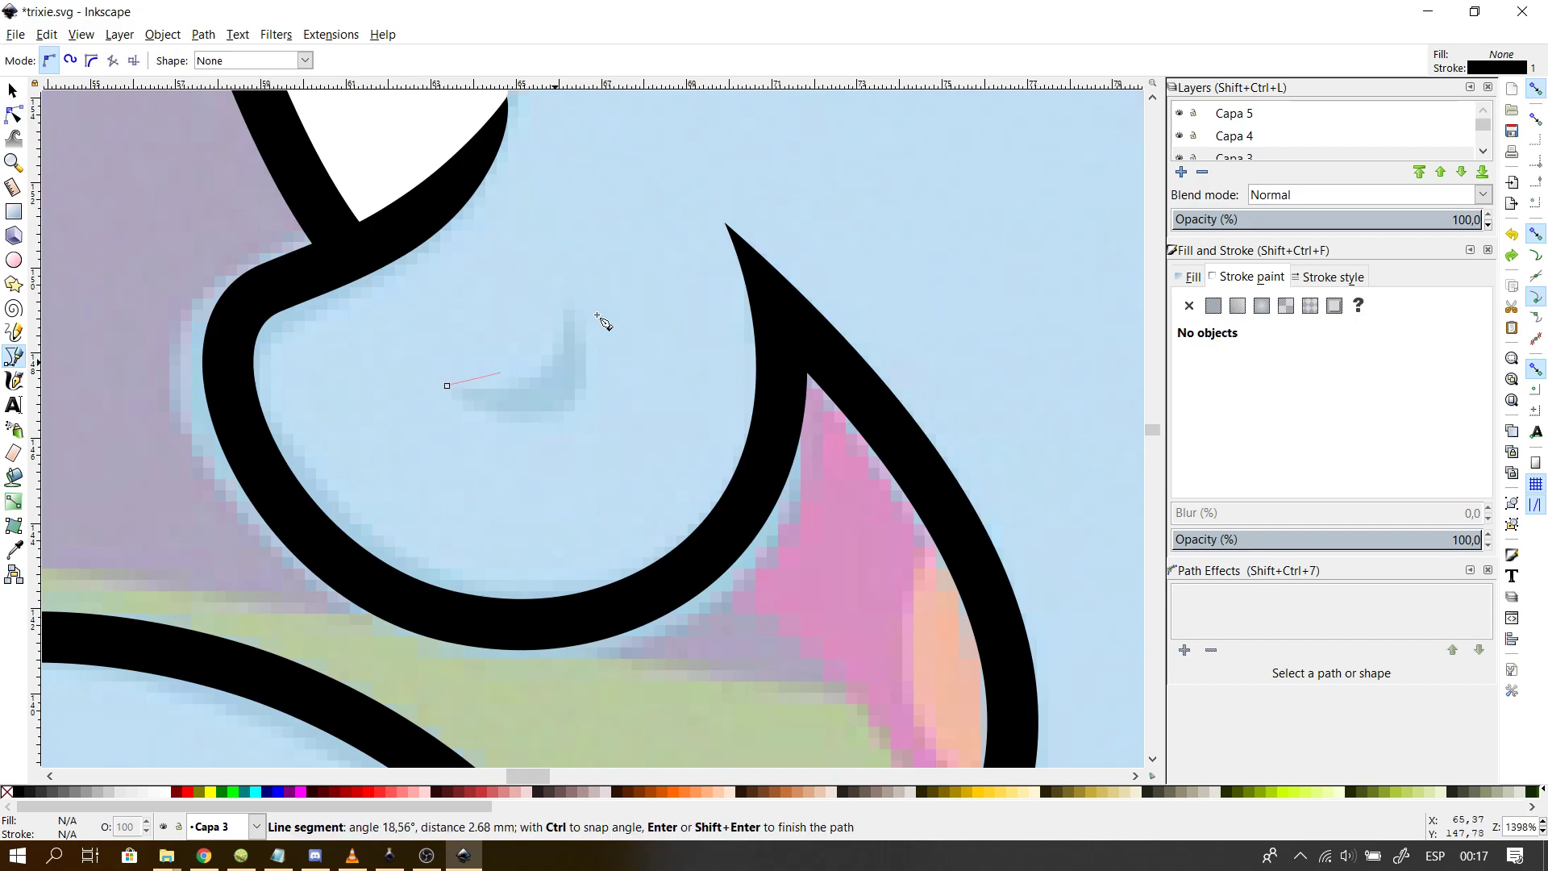
pyautogui.doubleClick(577, 311)
pyautogui.hotkey('ctrl', 'z')
pyautogui.click(451, 390)
pyautogui.click(582, 311)
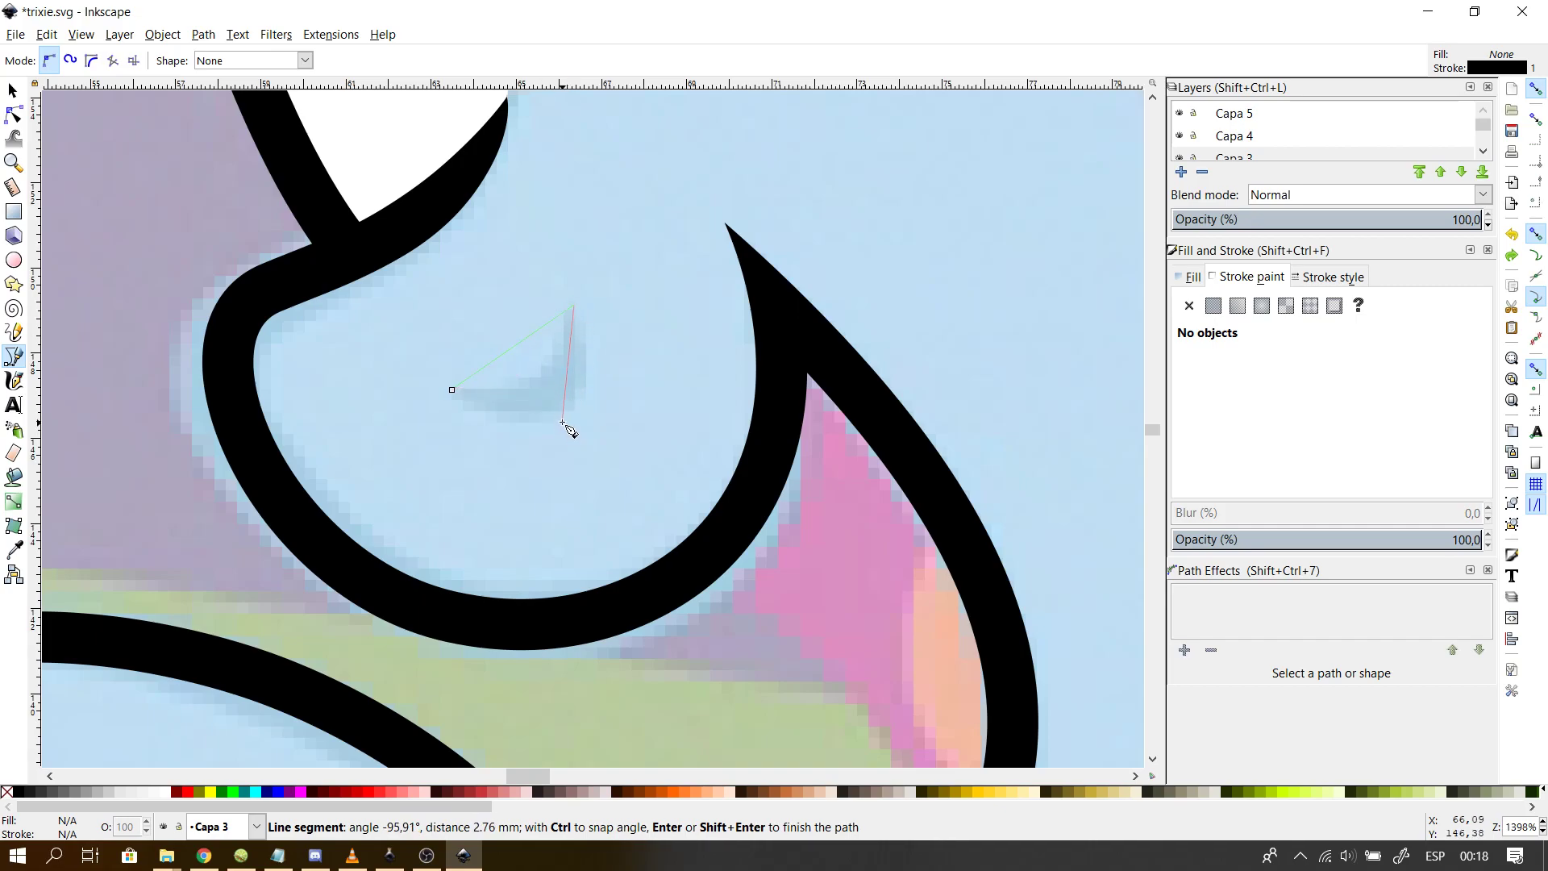
pyautogui.click(570, 419)
pyautogui.click(452, 390)
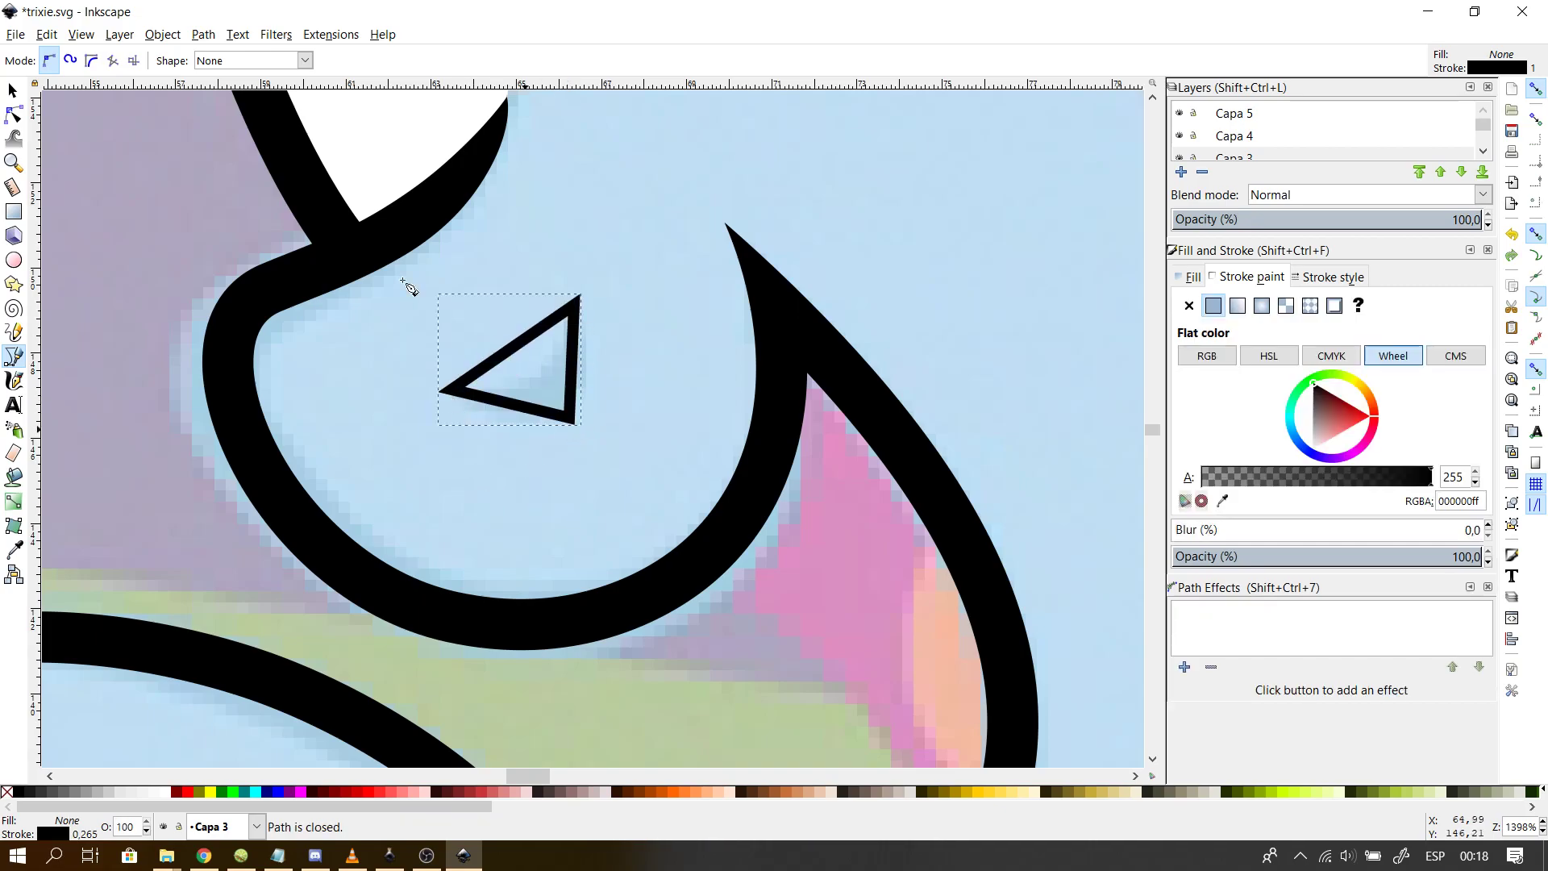
# - Bend the nostril triangle's three sides into curves along the shadow and delete its lower corner node
pyautogui.press('n')
pyautogui.moveTo(534, 337); pyautogui.dragTo(604, 374)
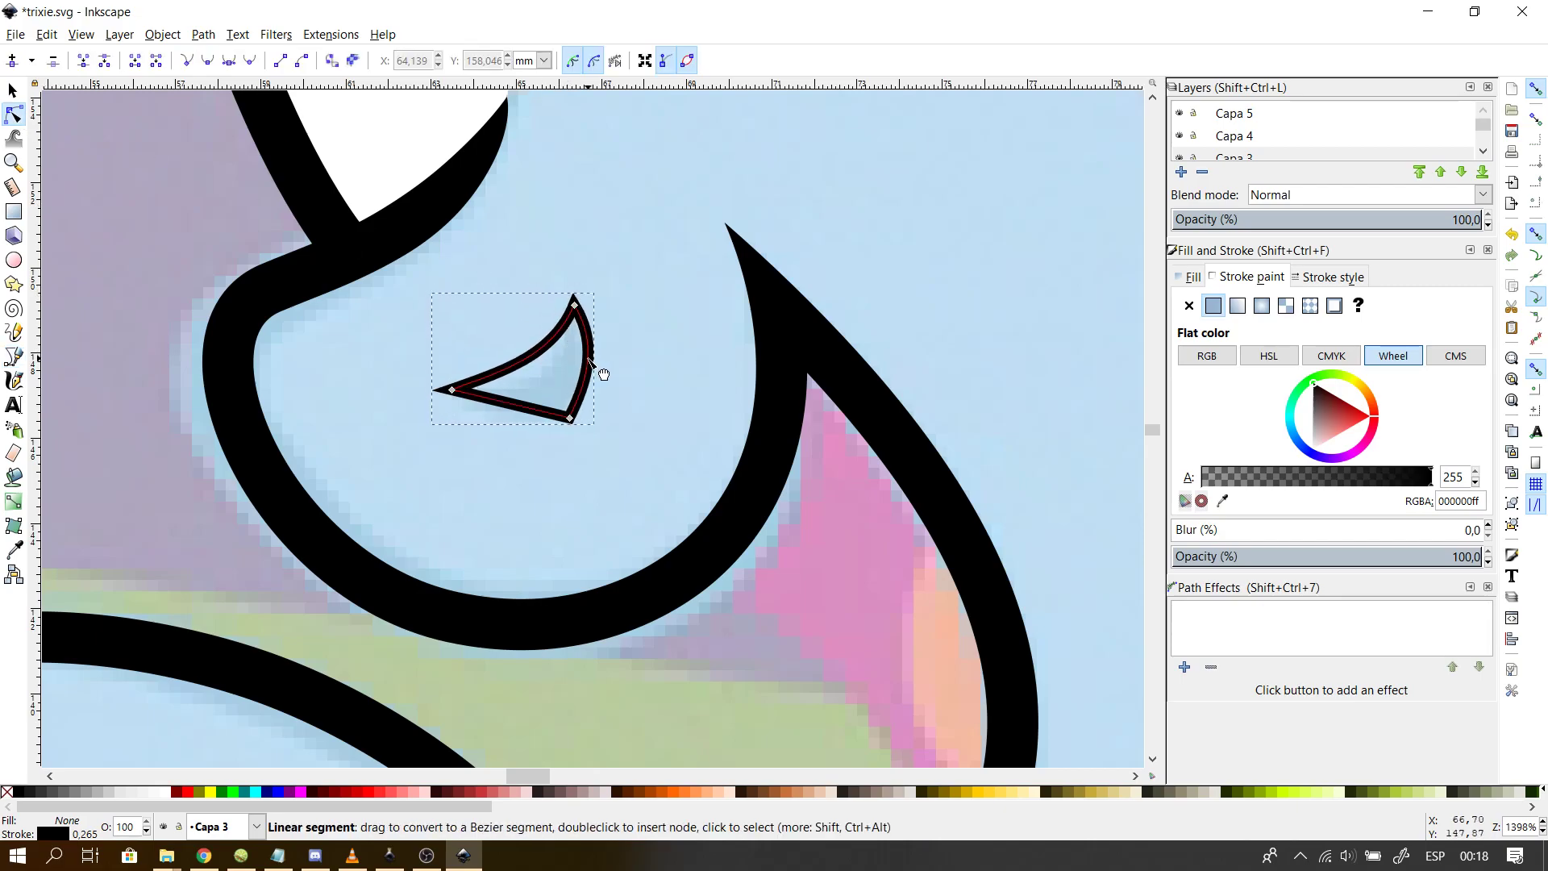
pyautogui.moveTo(525, 411); pyautogui.dragTo(520, 431)
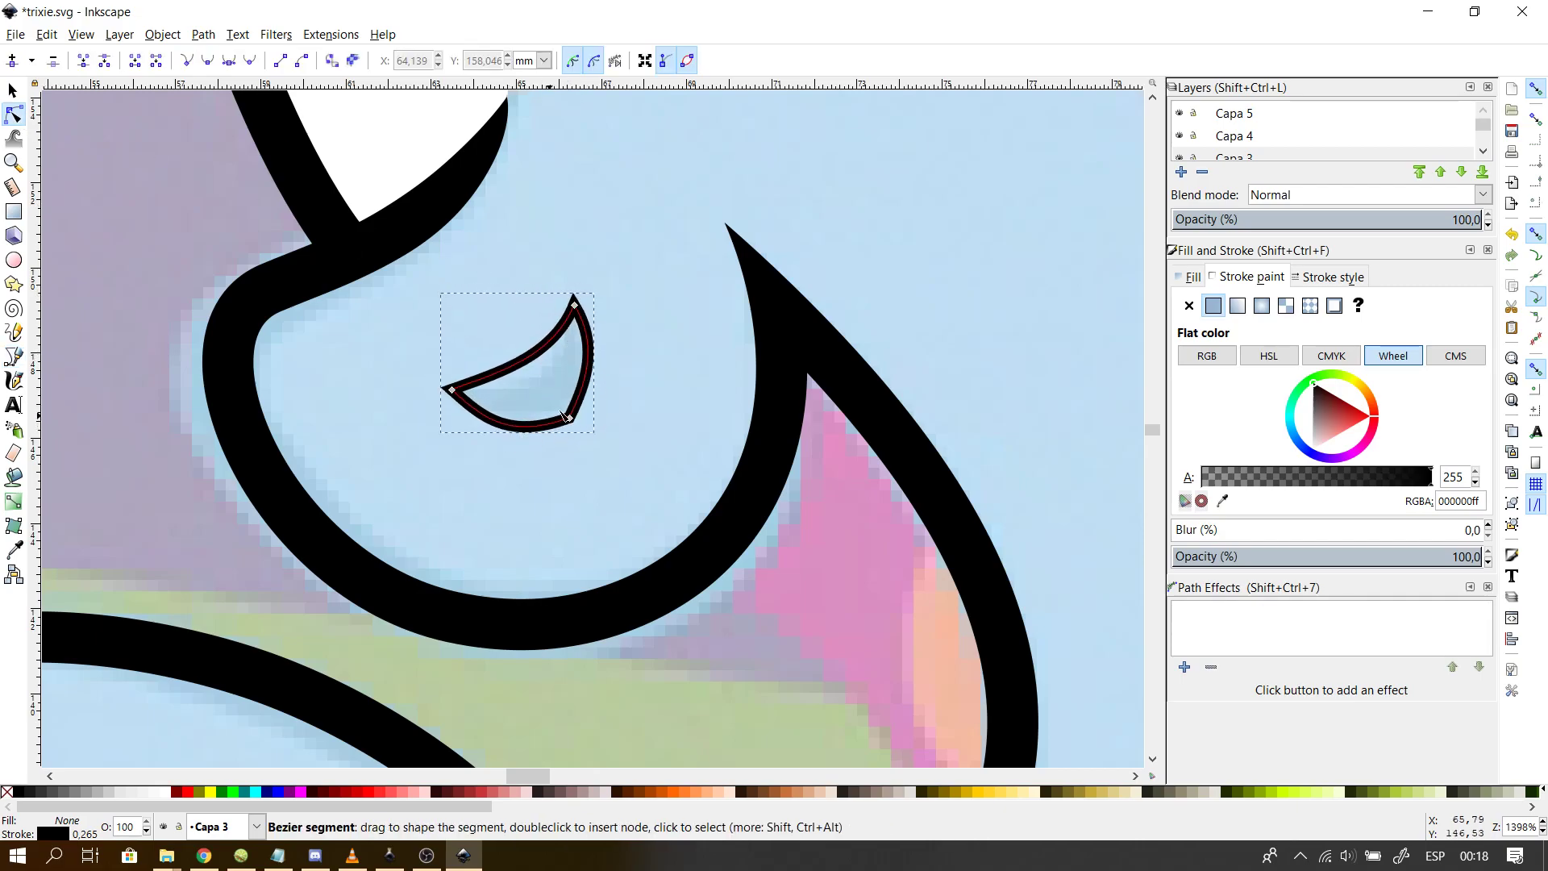
pyautogui.click(571, 419)
pyautogui.press('Delete')
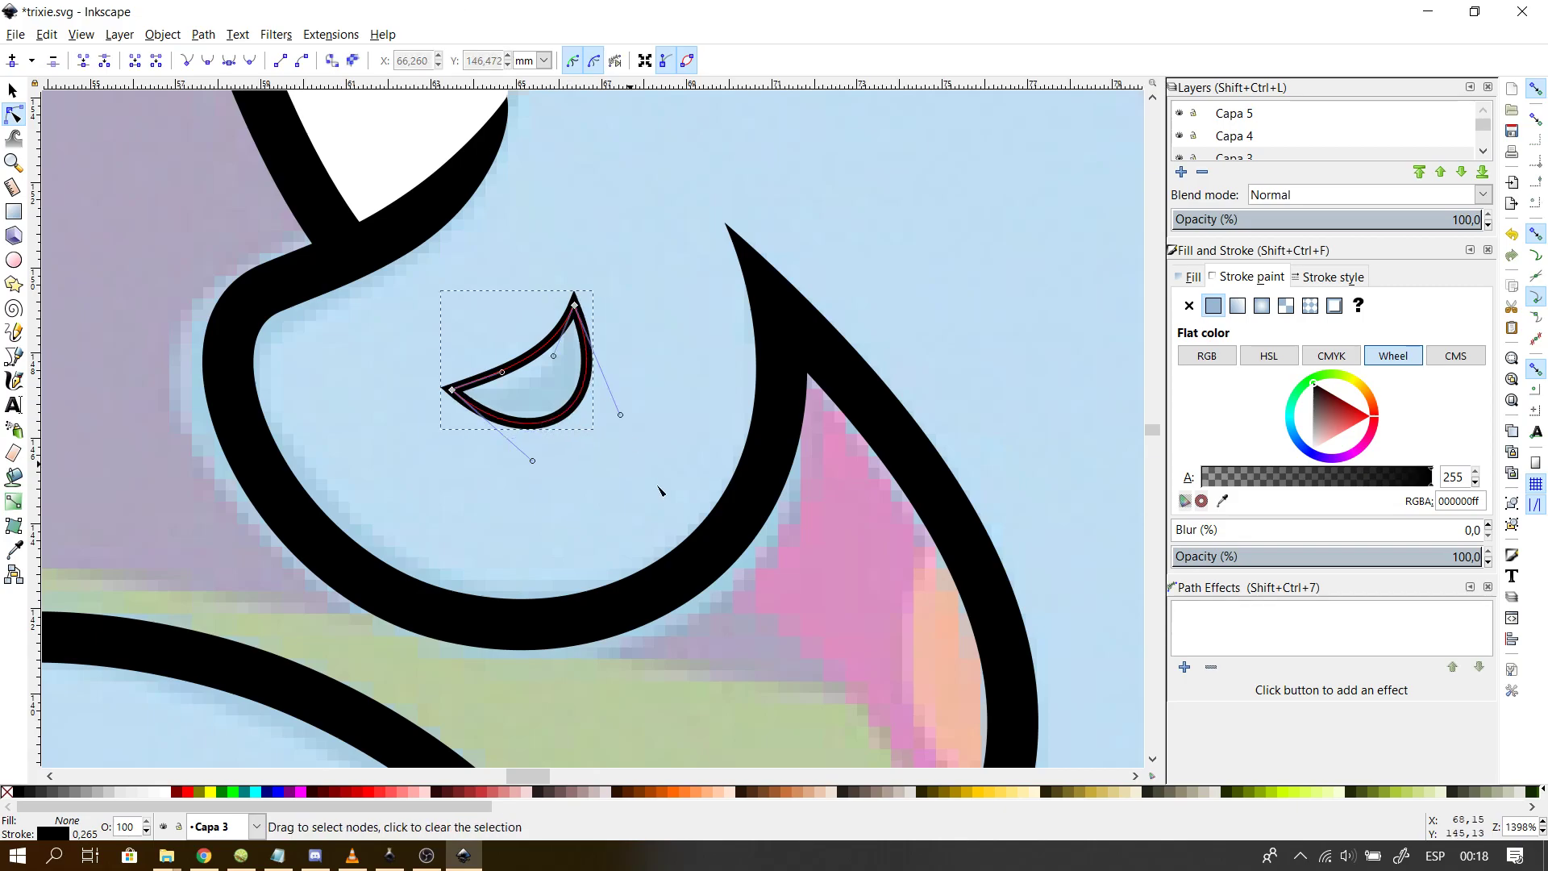
# - Adjust the curve handles and both tip nodes so the nostril path forms a slim crescent matching the shadow
pyautogui.moveTo(620, 414); pyautogui.dragTo(635, 413)
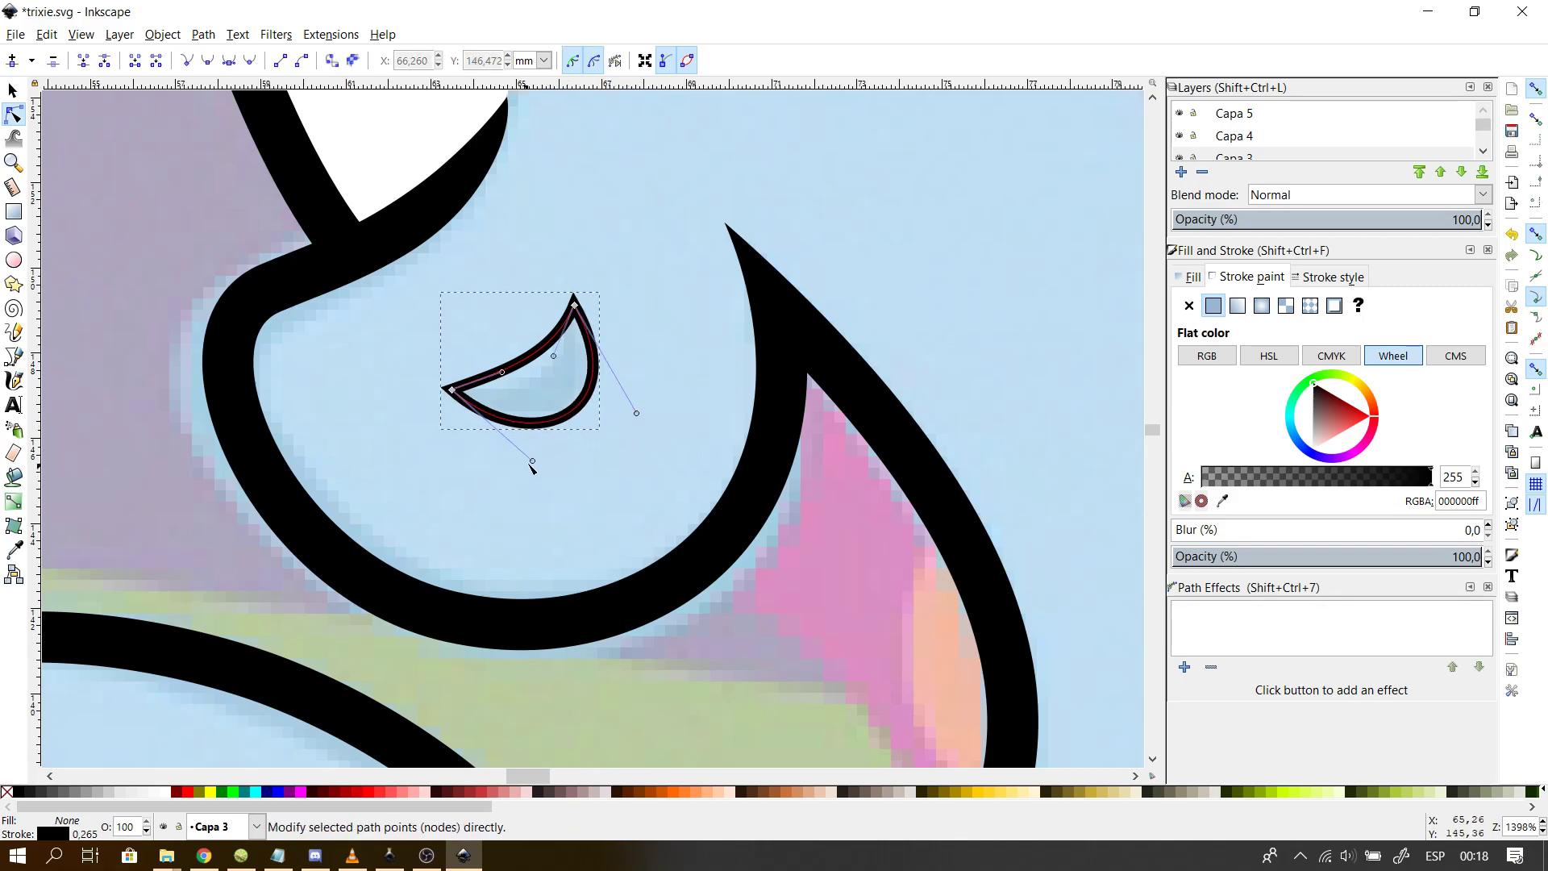
pyautogui.moveTo(532, 461)
pyautogui.mouseDown()
pyautogui.moveTo(540, 478)
pyautogui.moveTo(547, 437)
pyautogui.mouseUp()
pyautogui.moveTo(501, 372); pyautogui.dragTo(573, 405)
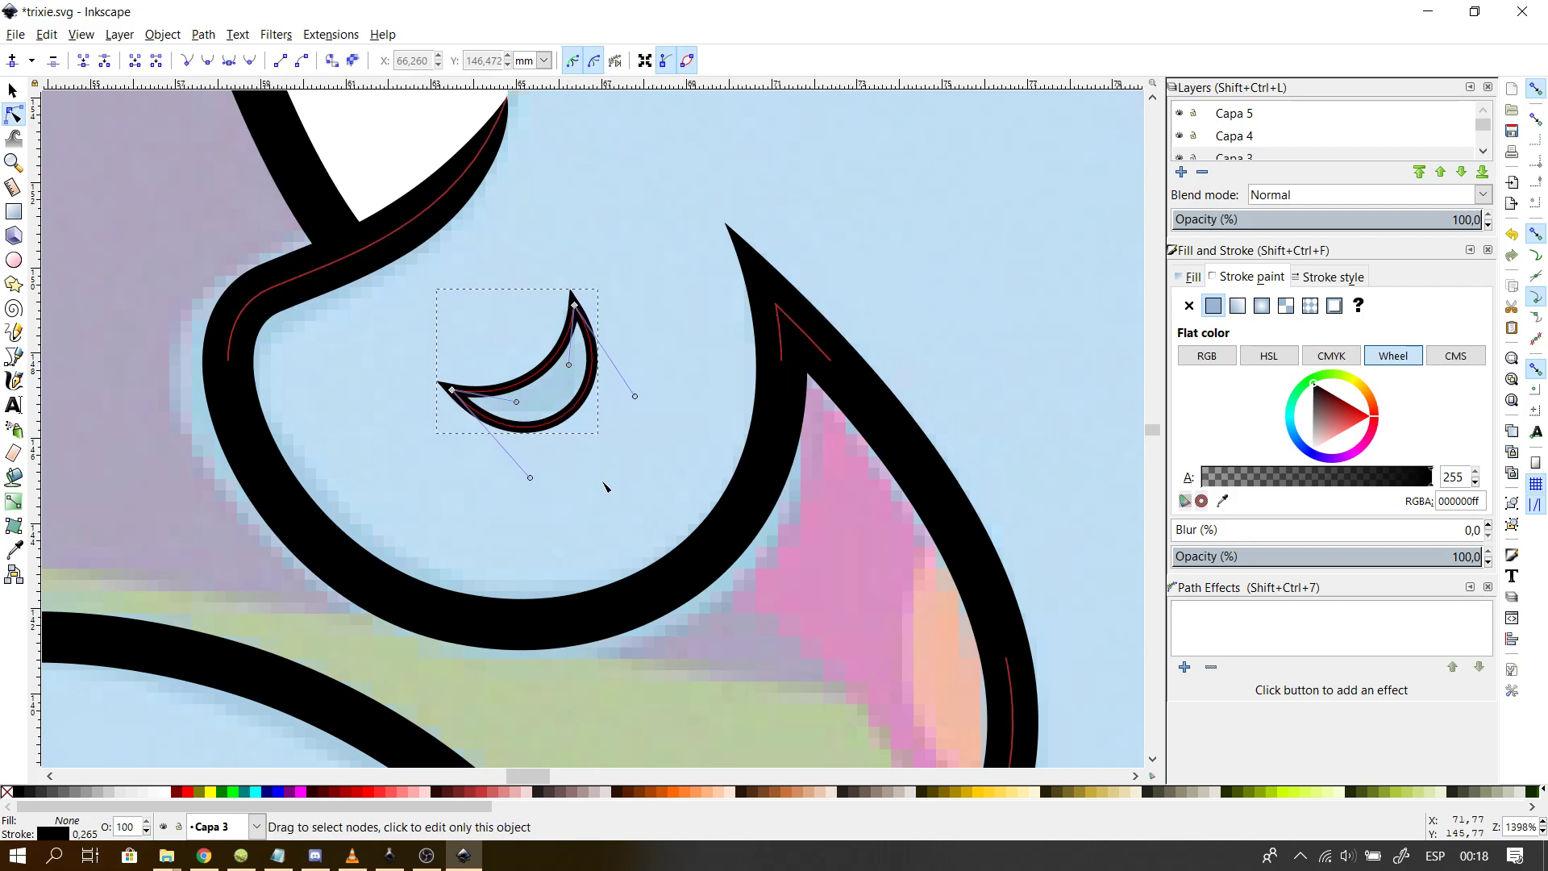
pyautogui.moveTo(452, 390); pyautogui.dragTo(458, 391)
pyautogui.moveTo(574, 304); pyautogui.dragTo(569, 305)
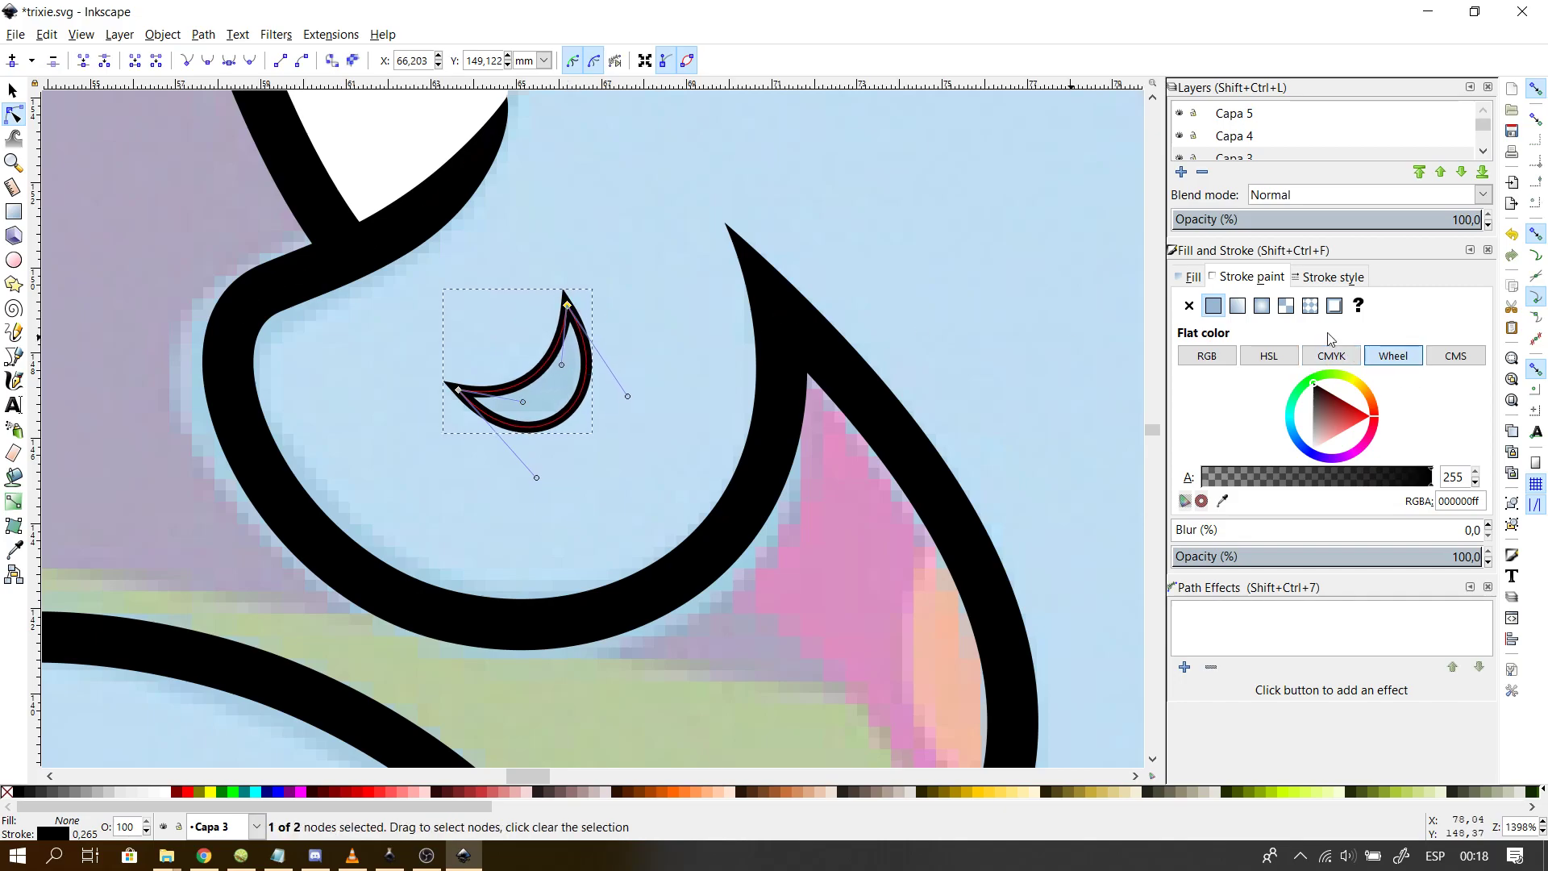
# - Remove the nostril crescent's black stroke and give it the flat blue fill 5f9fd0ff
pyautogui.click(1188, 304)
pyautogui.click(1192, 276)
pyautogui.click(1213, 305)
pyautogui.click(701, 278)
# - Bend the nostril crescent's inner edge slightly toward its outer edge to make the shape thinner
pyautogui.scroll(-5, 575, 263)
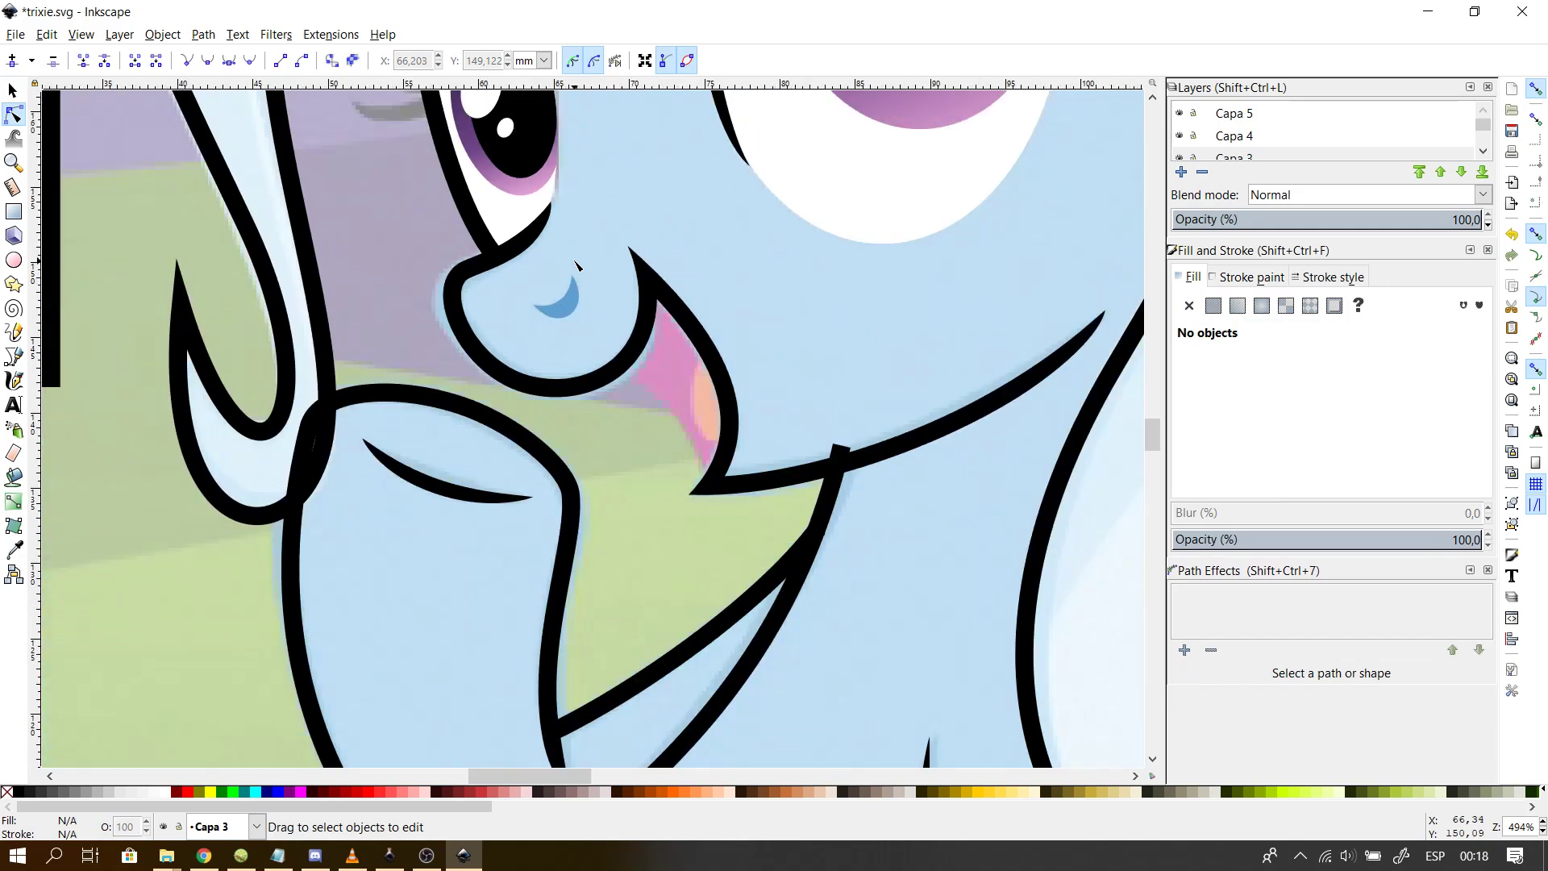
pyautogui.scroll(5, 562, 273)
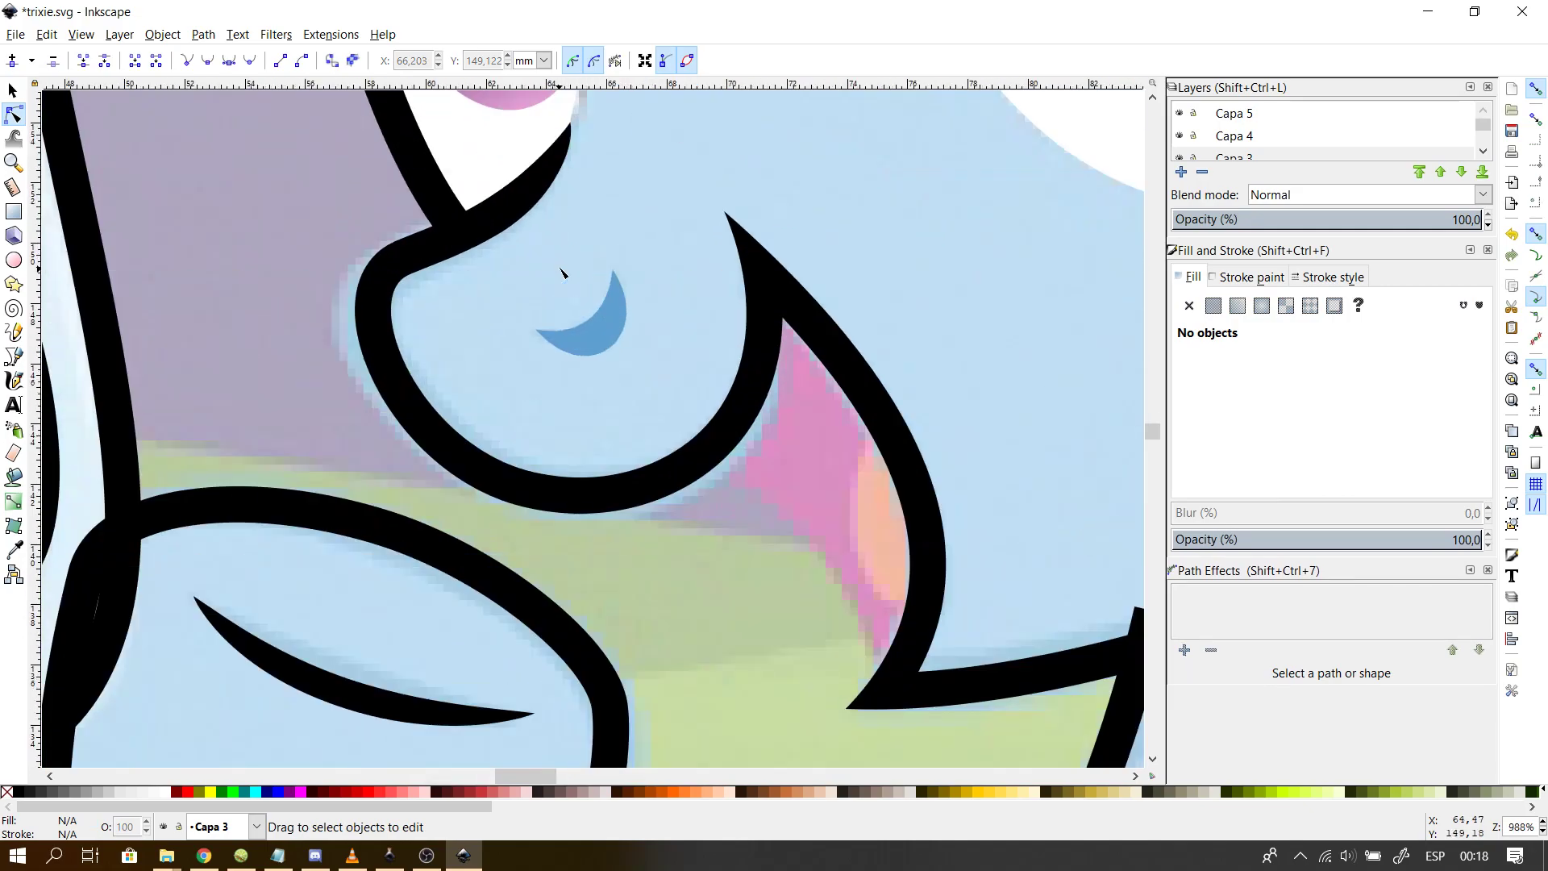
pyautogui.click(612, 336)
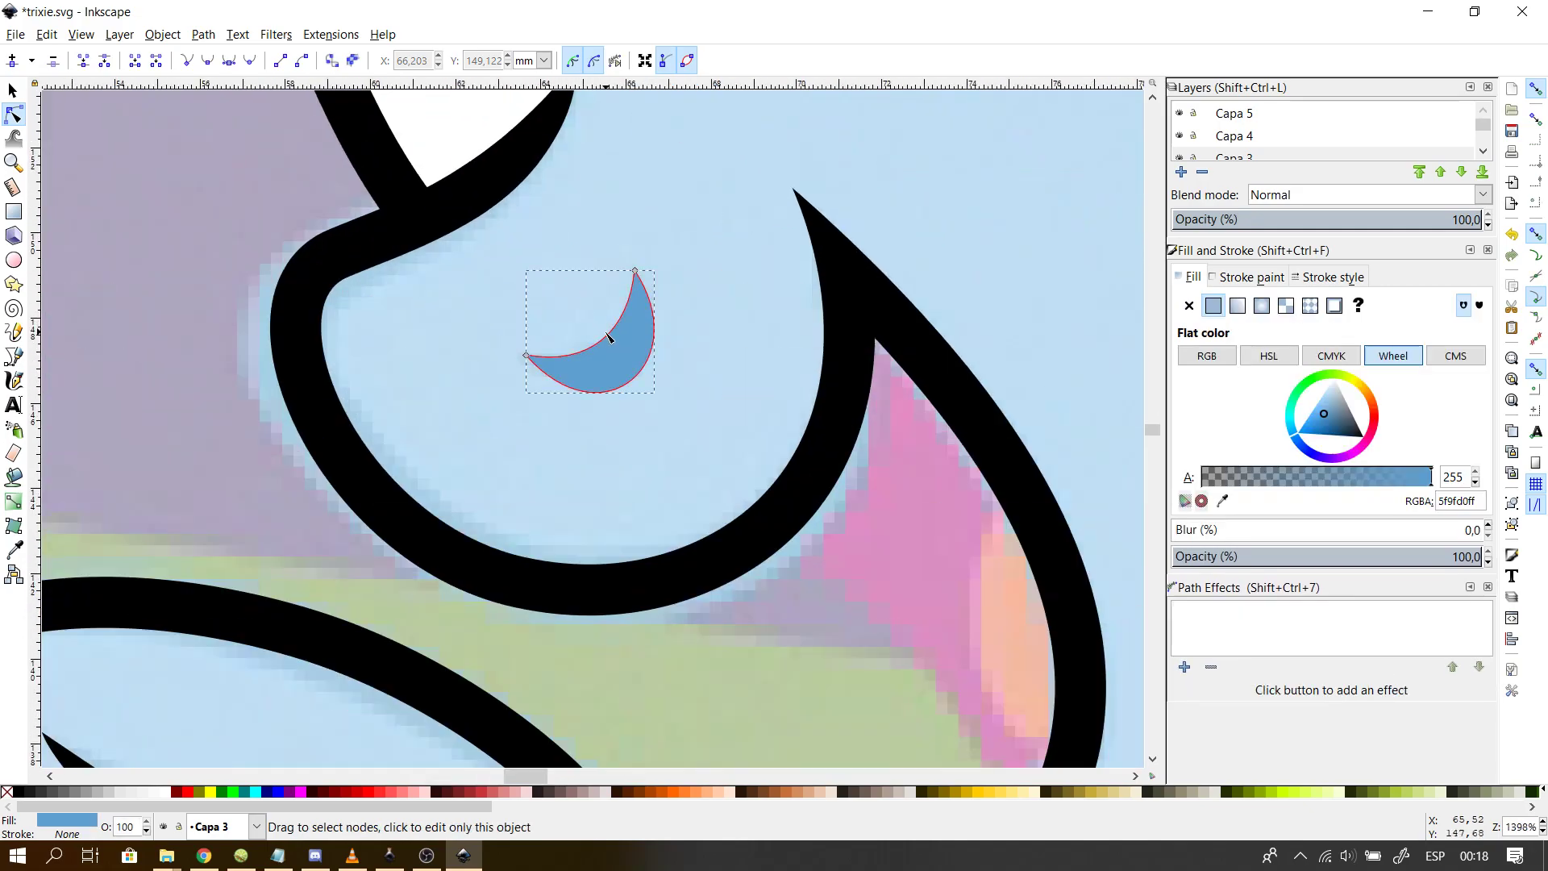
pyautogui.moveTo(612, 335); pyautogui.dragTo(612, 343)
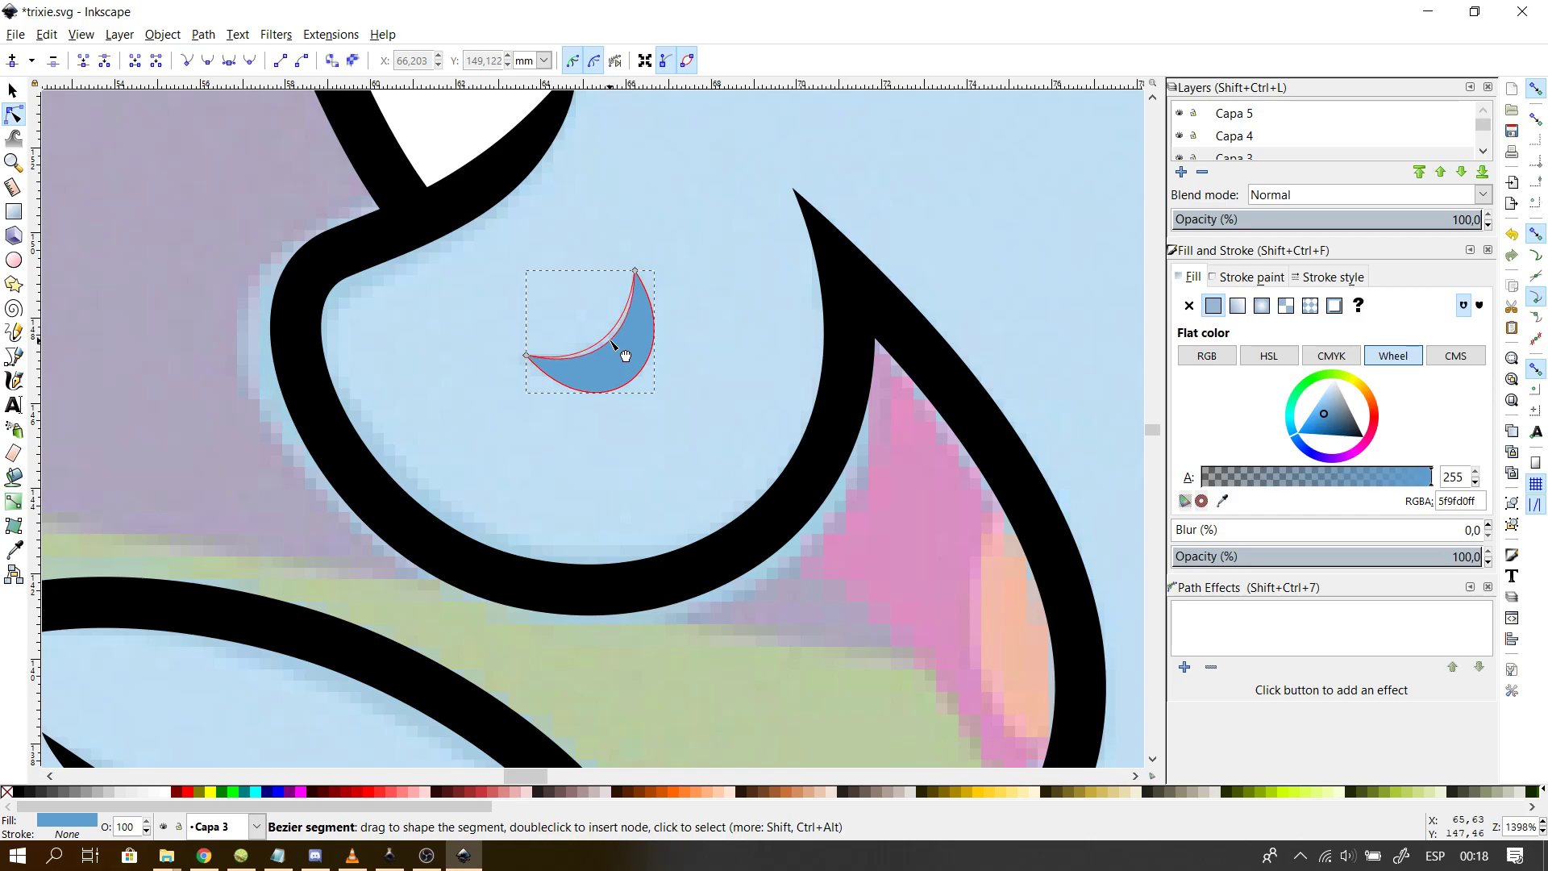
pyautogui.click(674, 259)
# - Recolour the nostril crescent with the darker blue sampled from the reference pony's leg outline
pyautogui.scroll(-3, 673, 258)
pyautogui.scroll(-2, 674, 258)
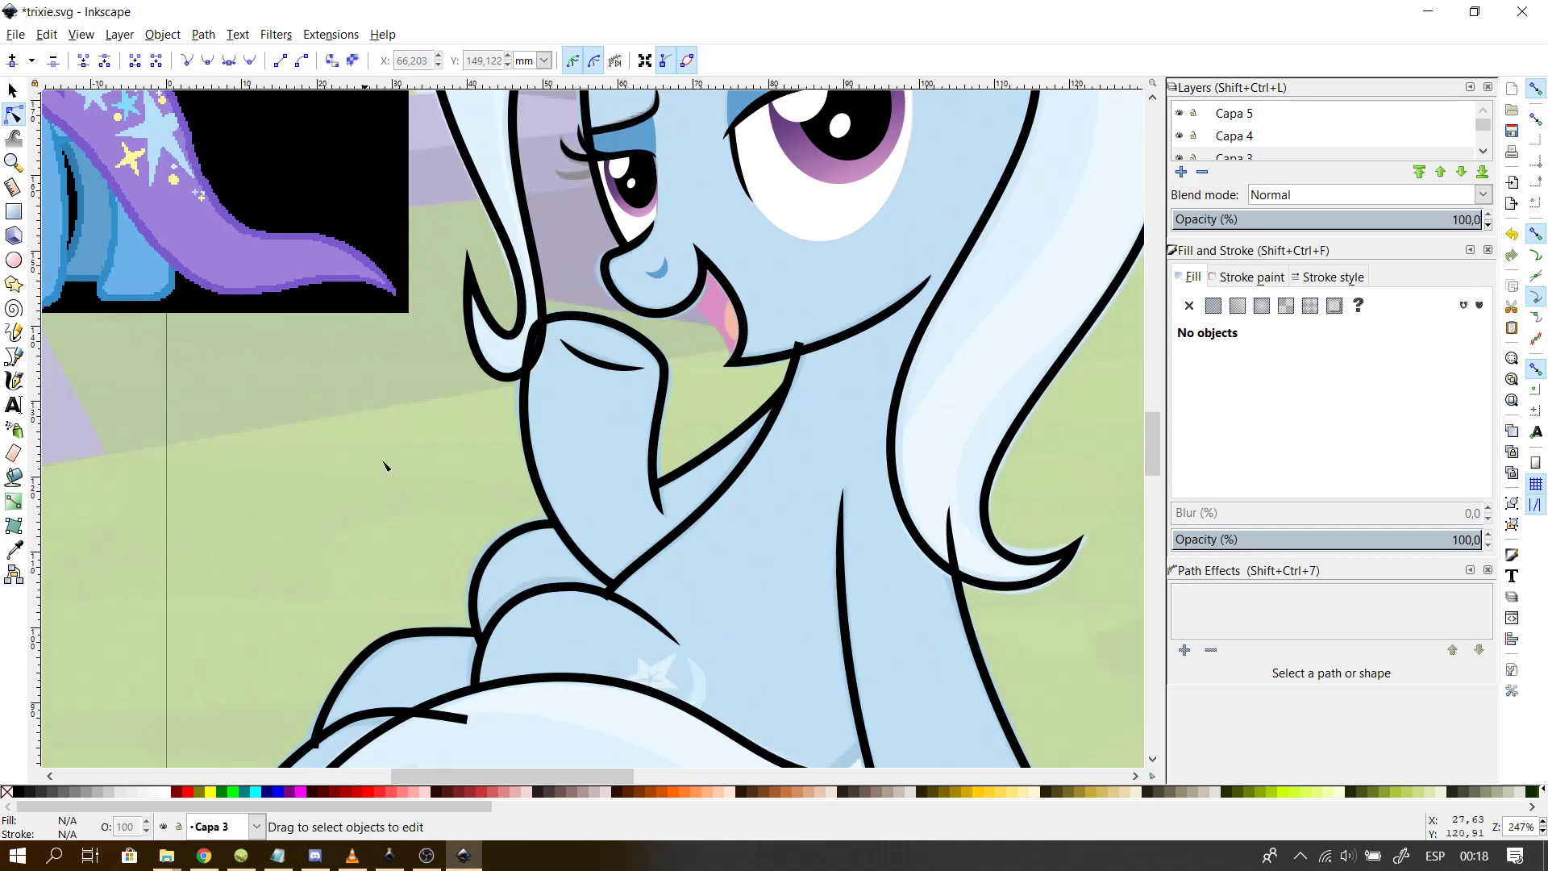
pyautogui.moveTo(1157, 428); pyautogui.dragTo(1156, 403)
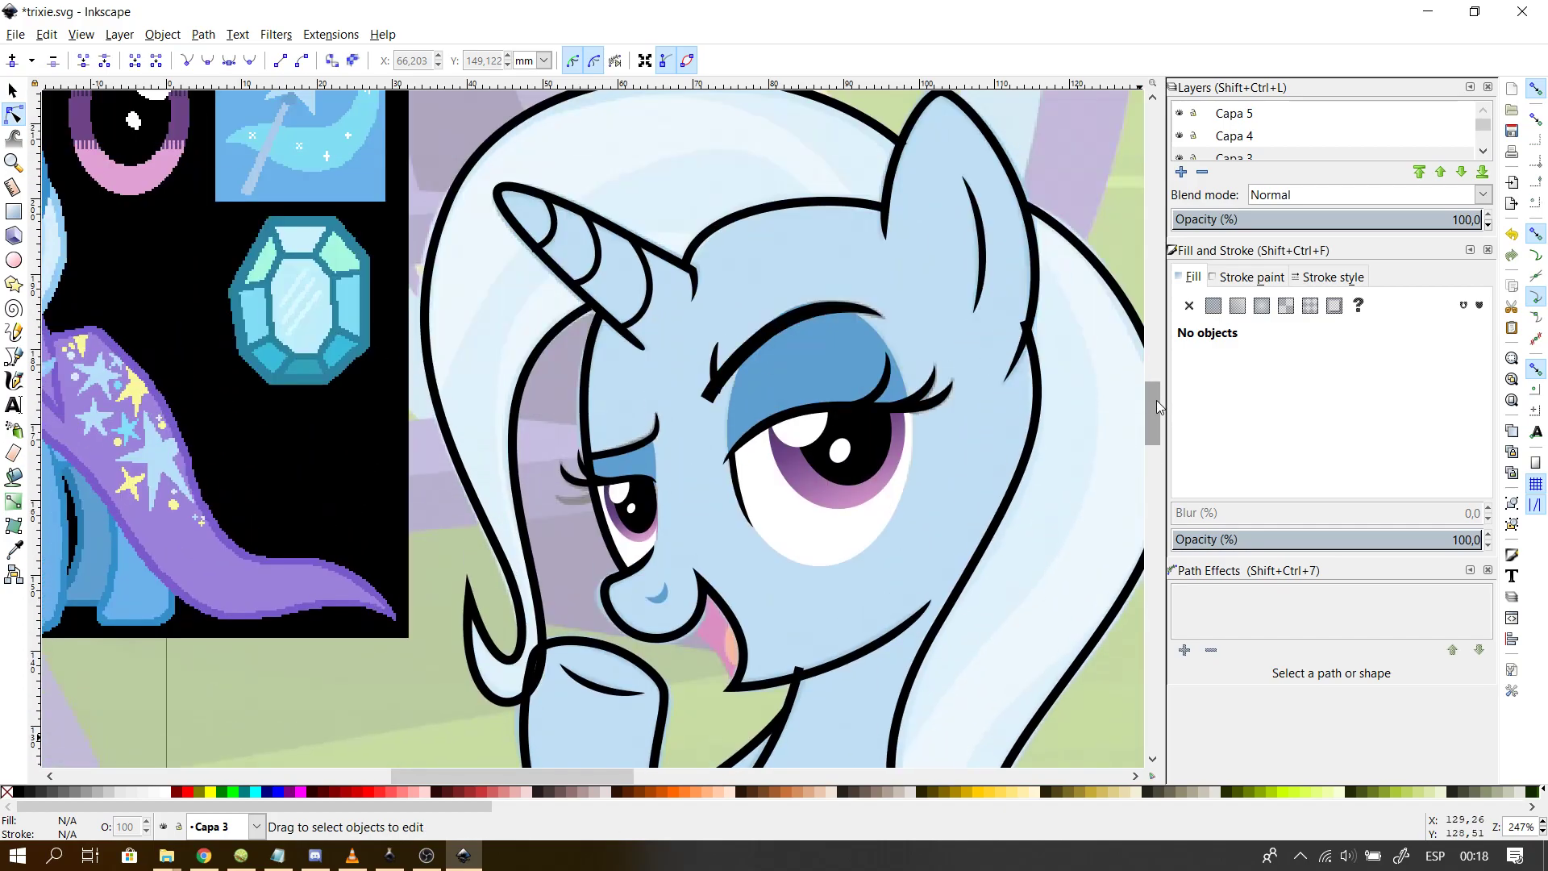
pyautogui.moveTo(588, 777)
pyautogui.mouseDown()
pyautogui.moveTo(533, 774)
pyautogui.moveTo(561, 784)
pyautogui.mouseUp()
pyautogui.click(749, 593)
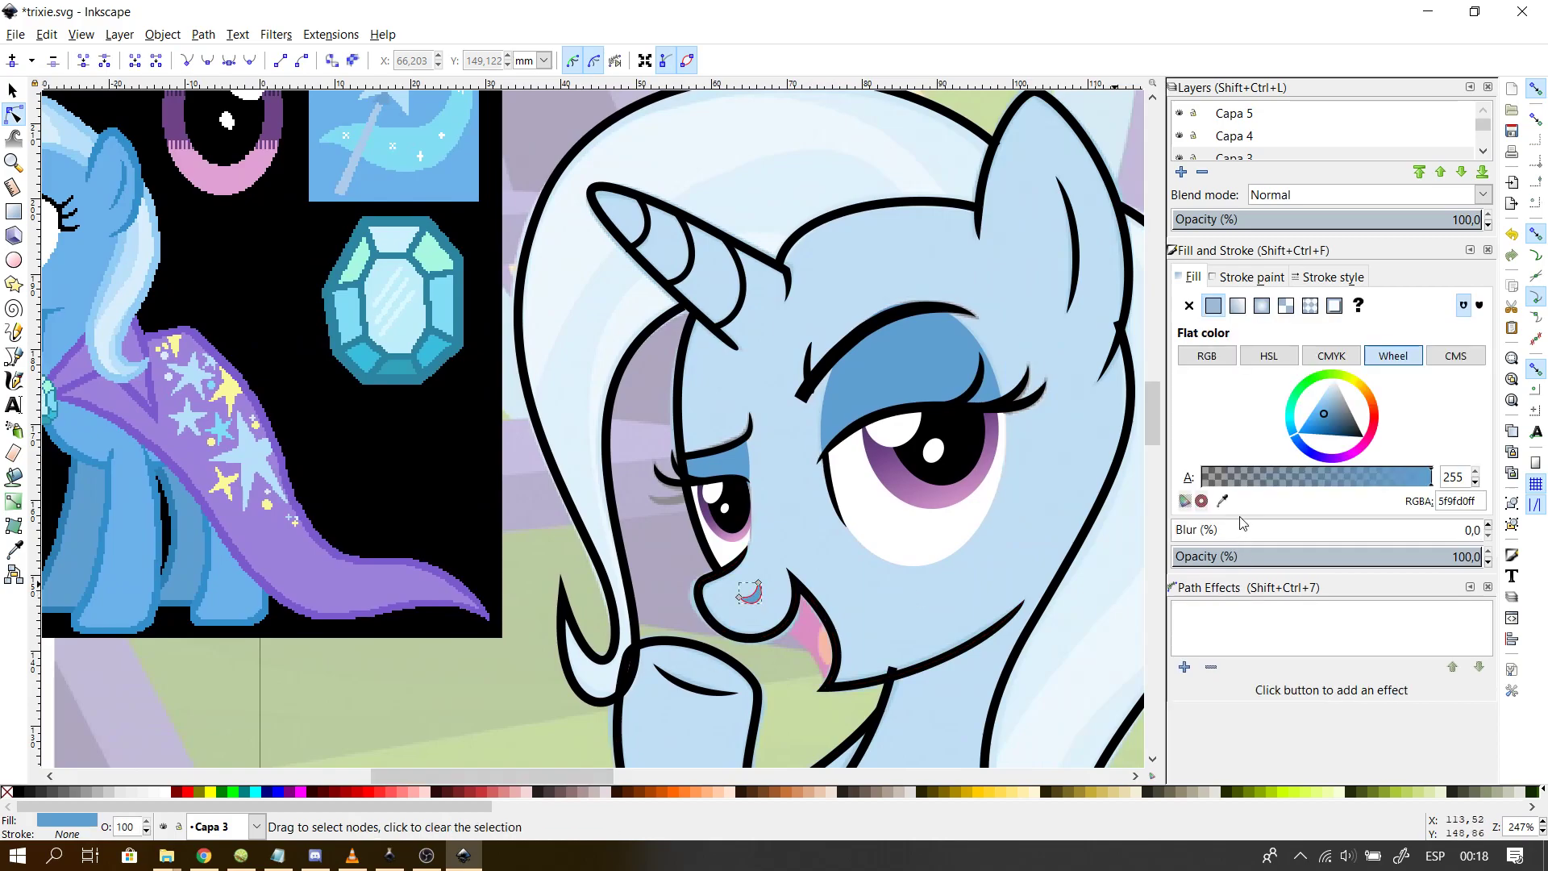
pyautogui.click(1221, 500)
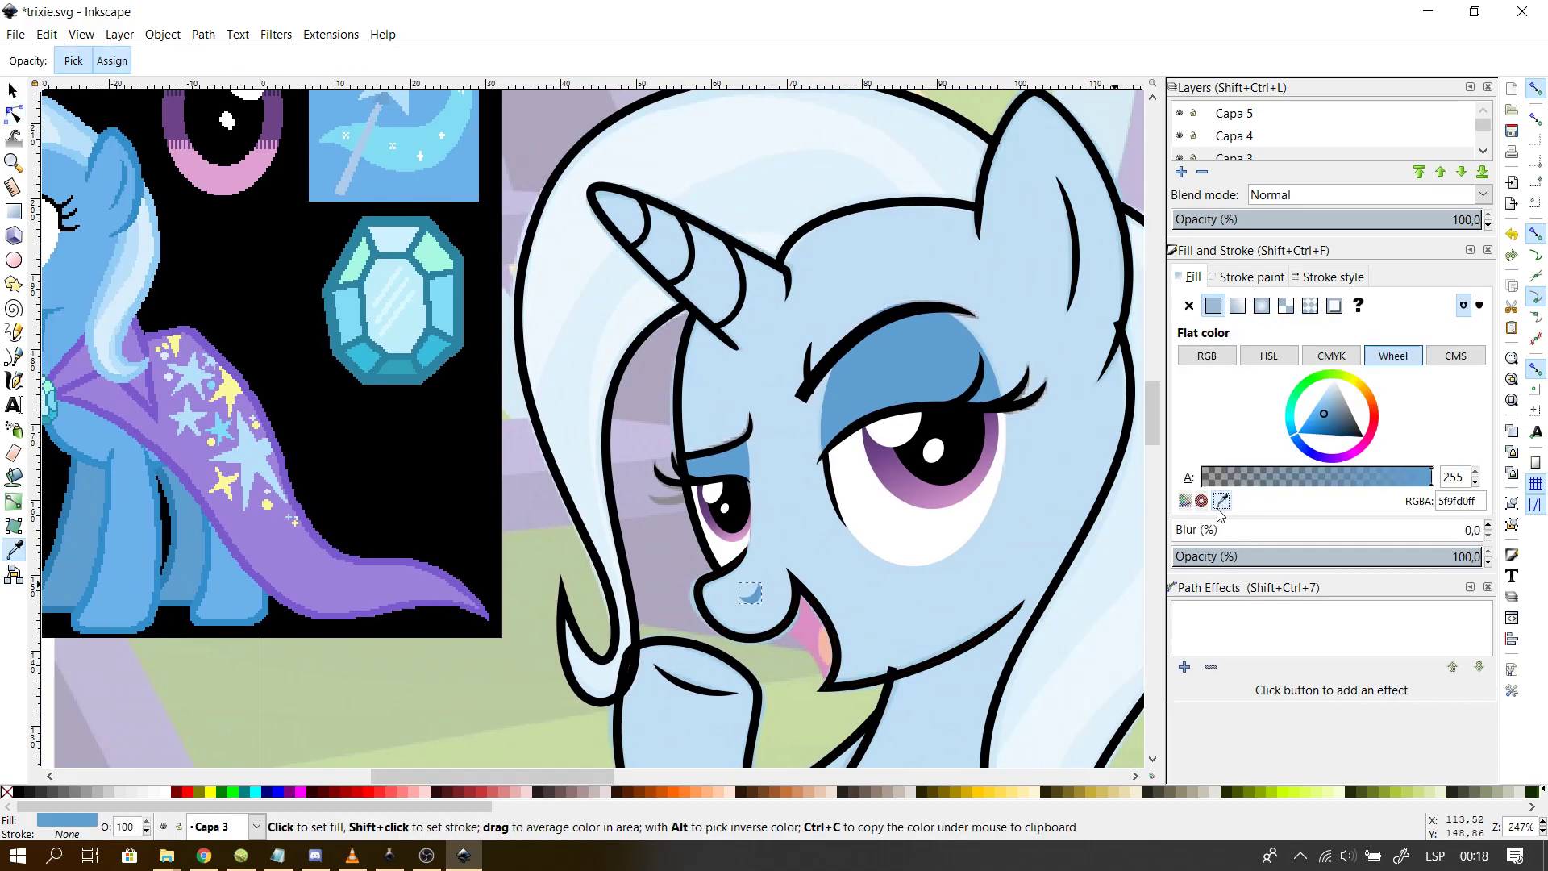
pyautogui.click(154, 616)
pyautogui.press('Escape')
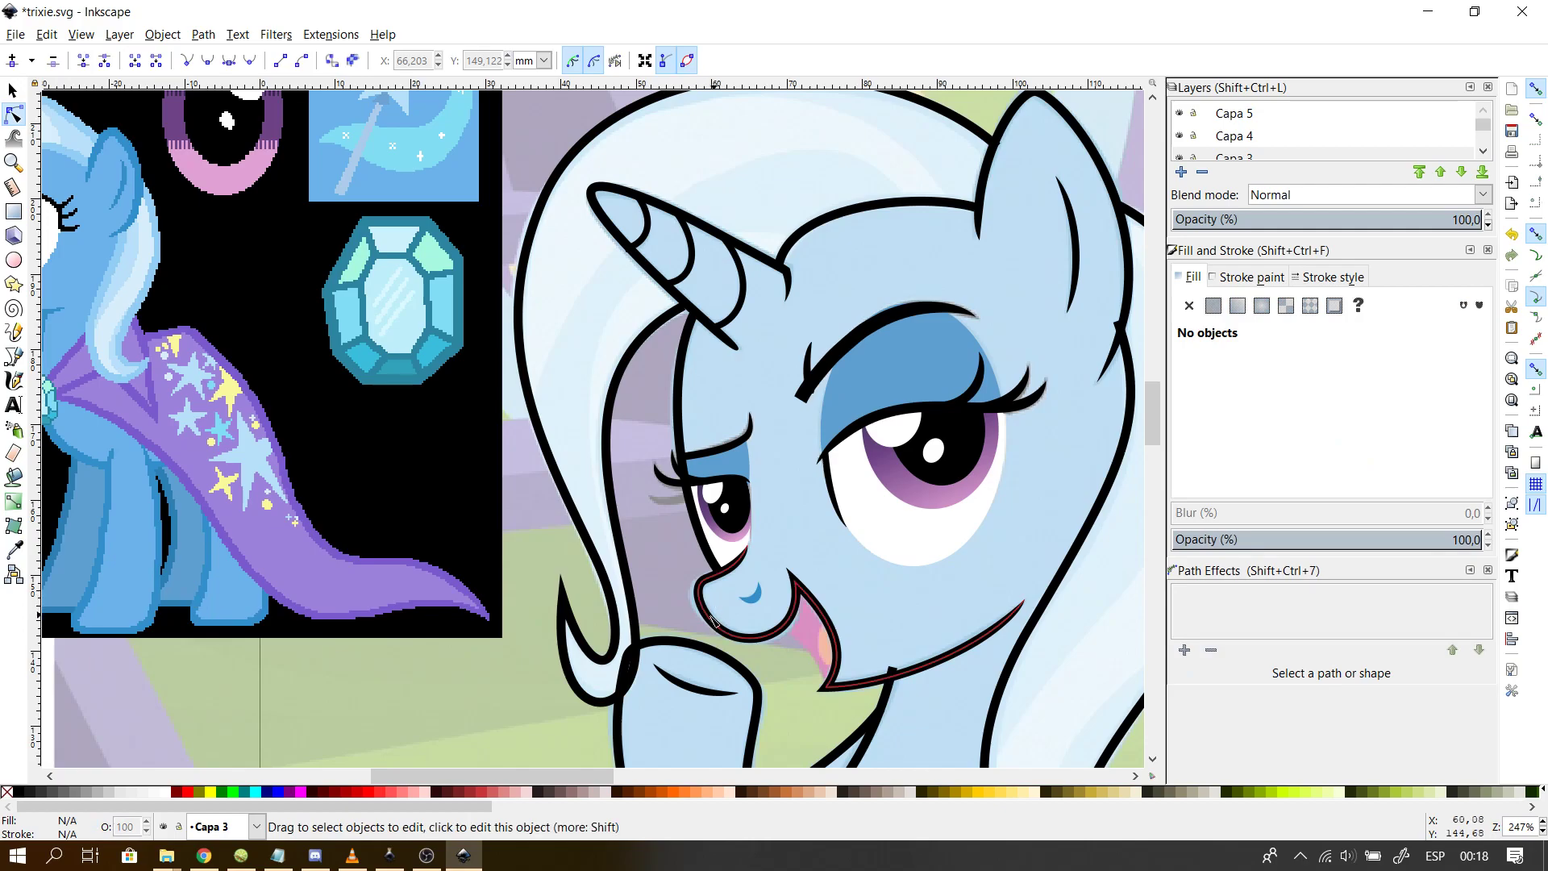
pyautogui.click(705, 620)
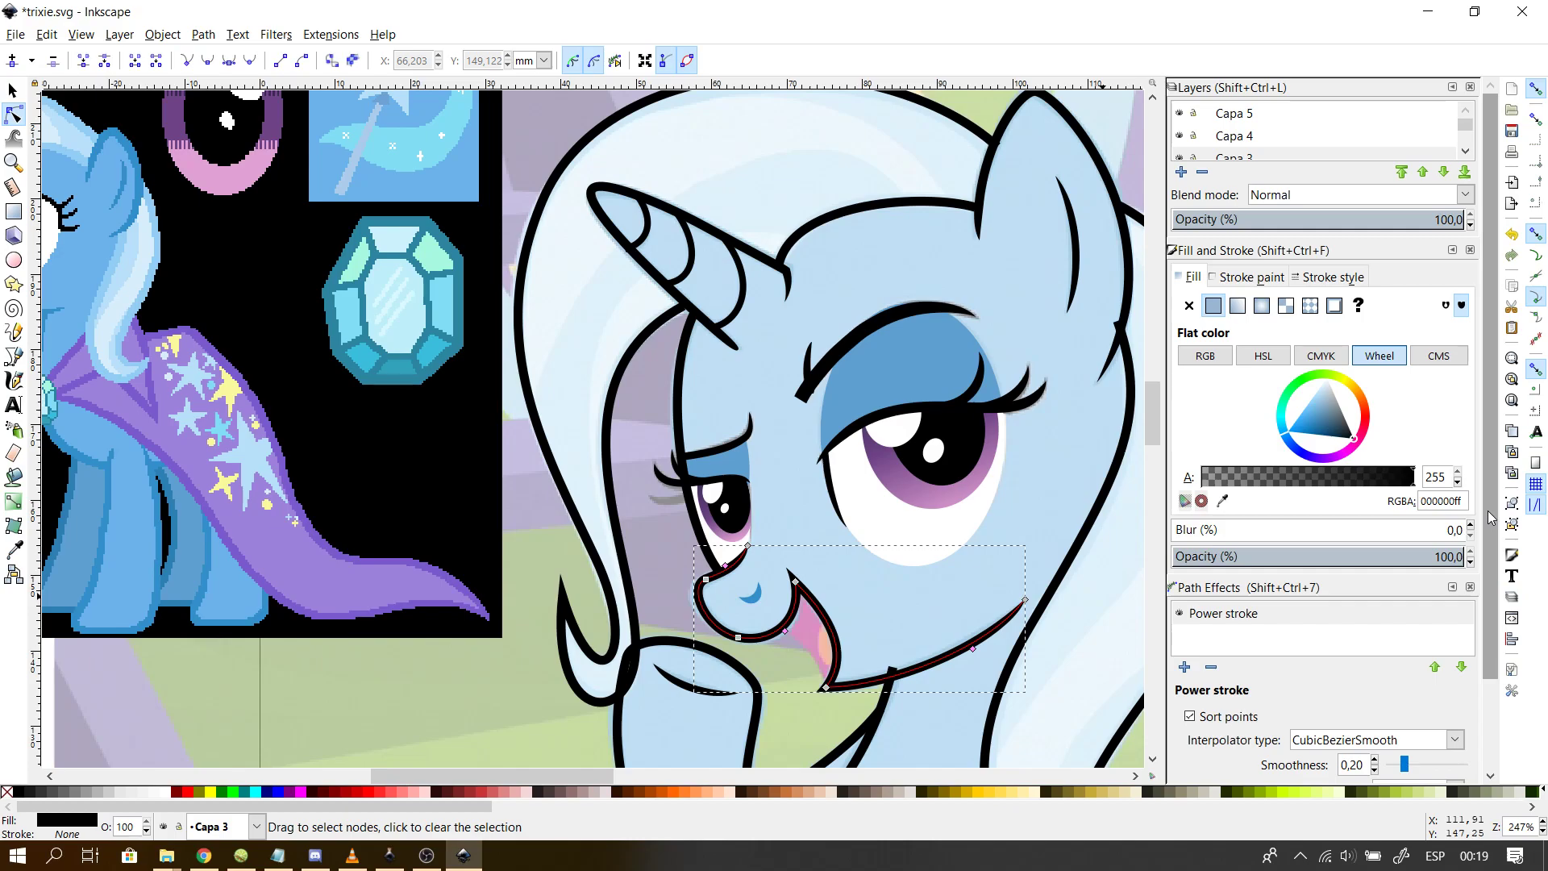
pyautogui.scroll(-3, 1476, 623)
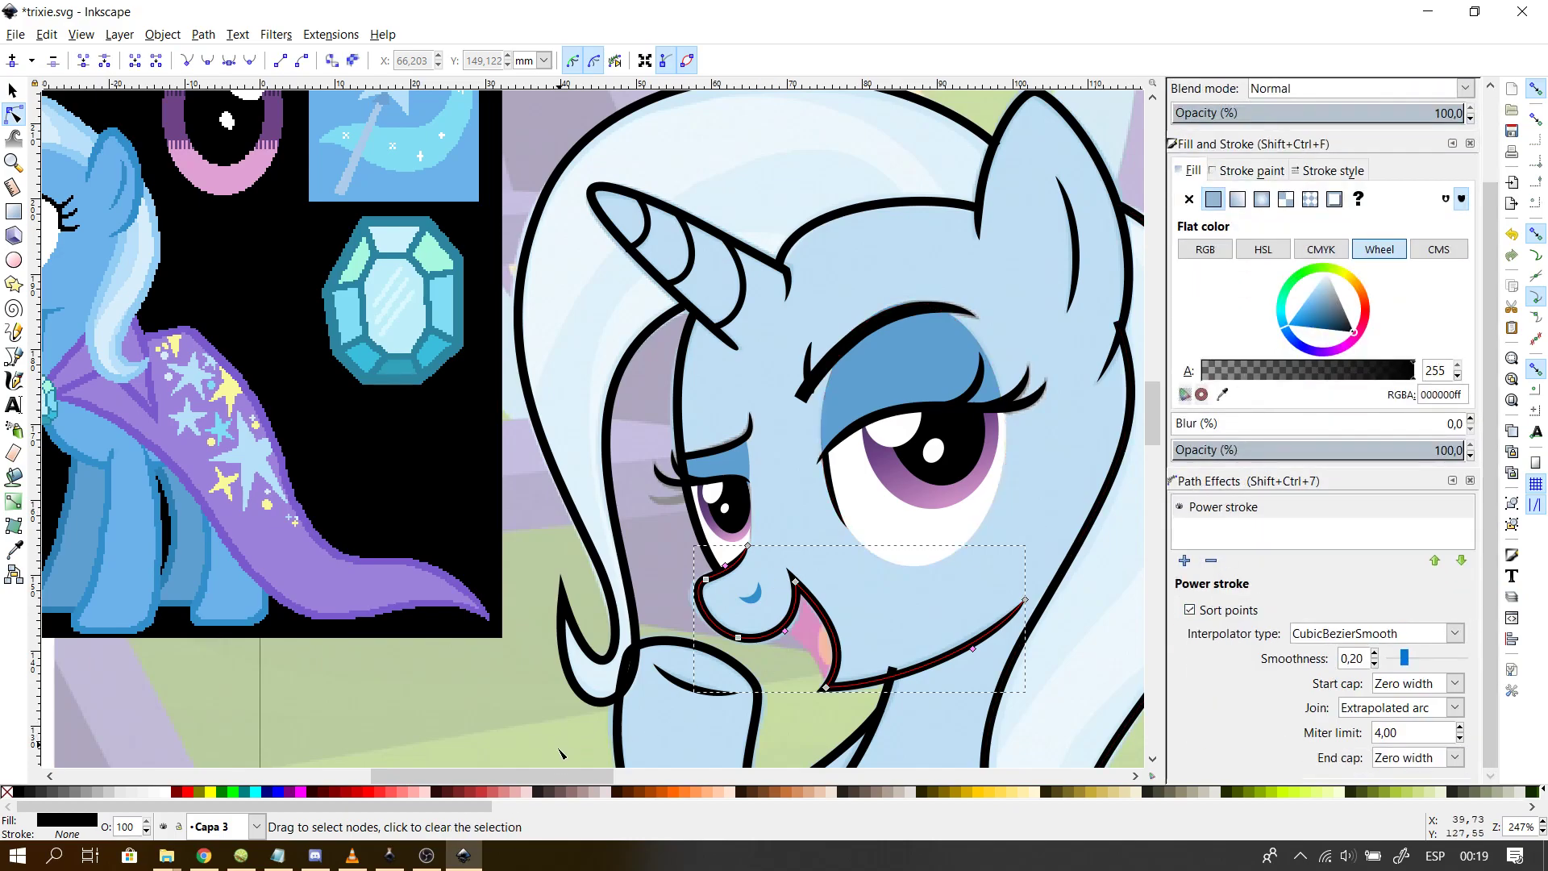
pyautogui.moveTo(558, 777); pyautogui.dragTo(637, 786)
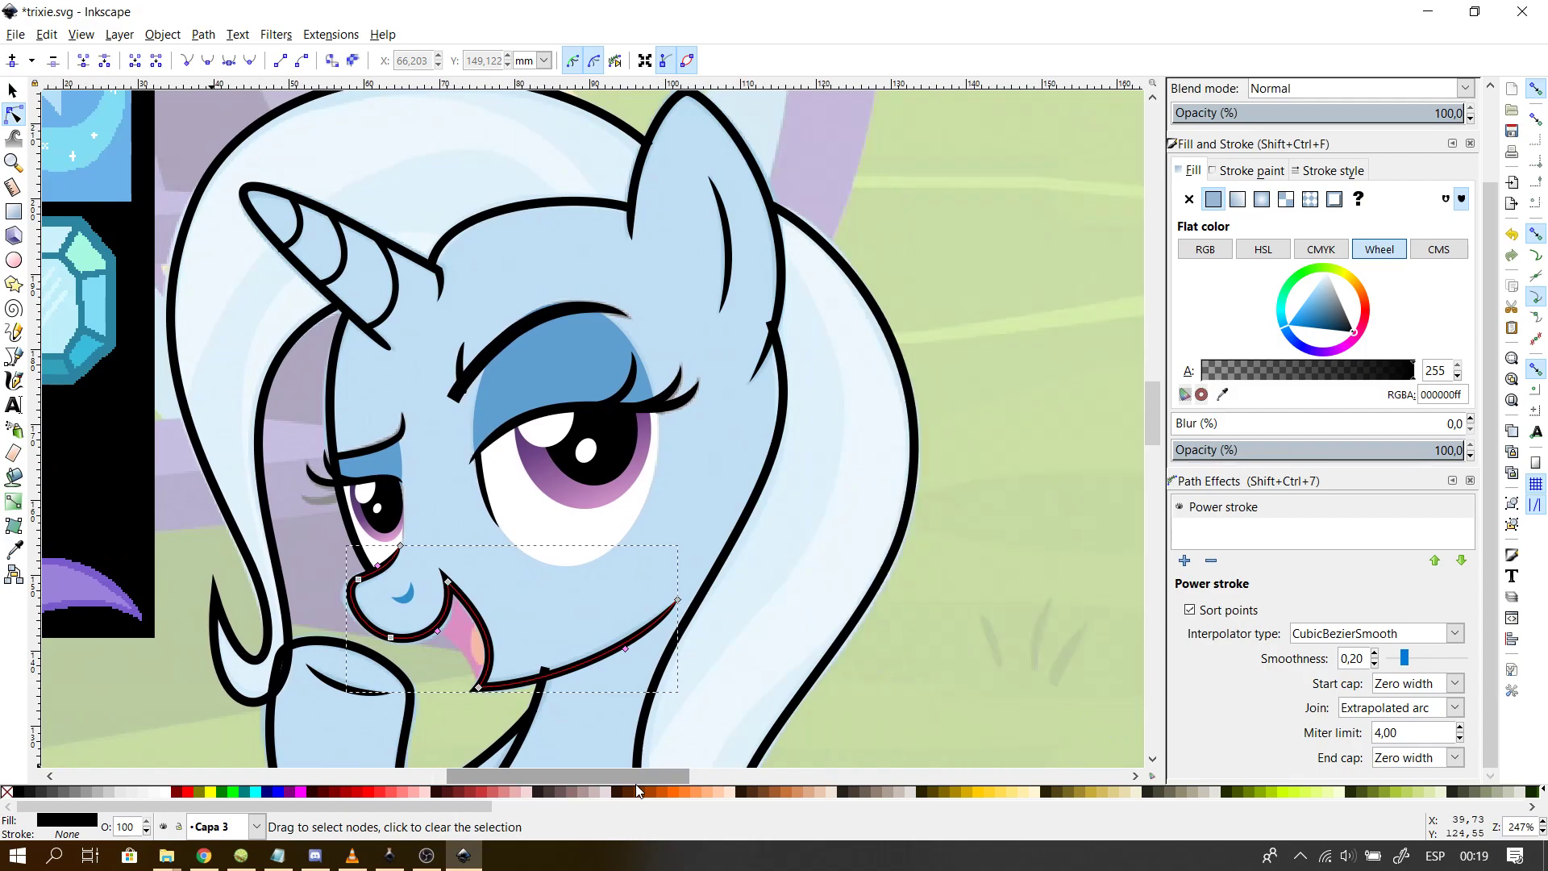
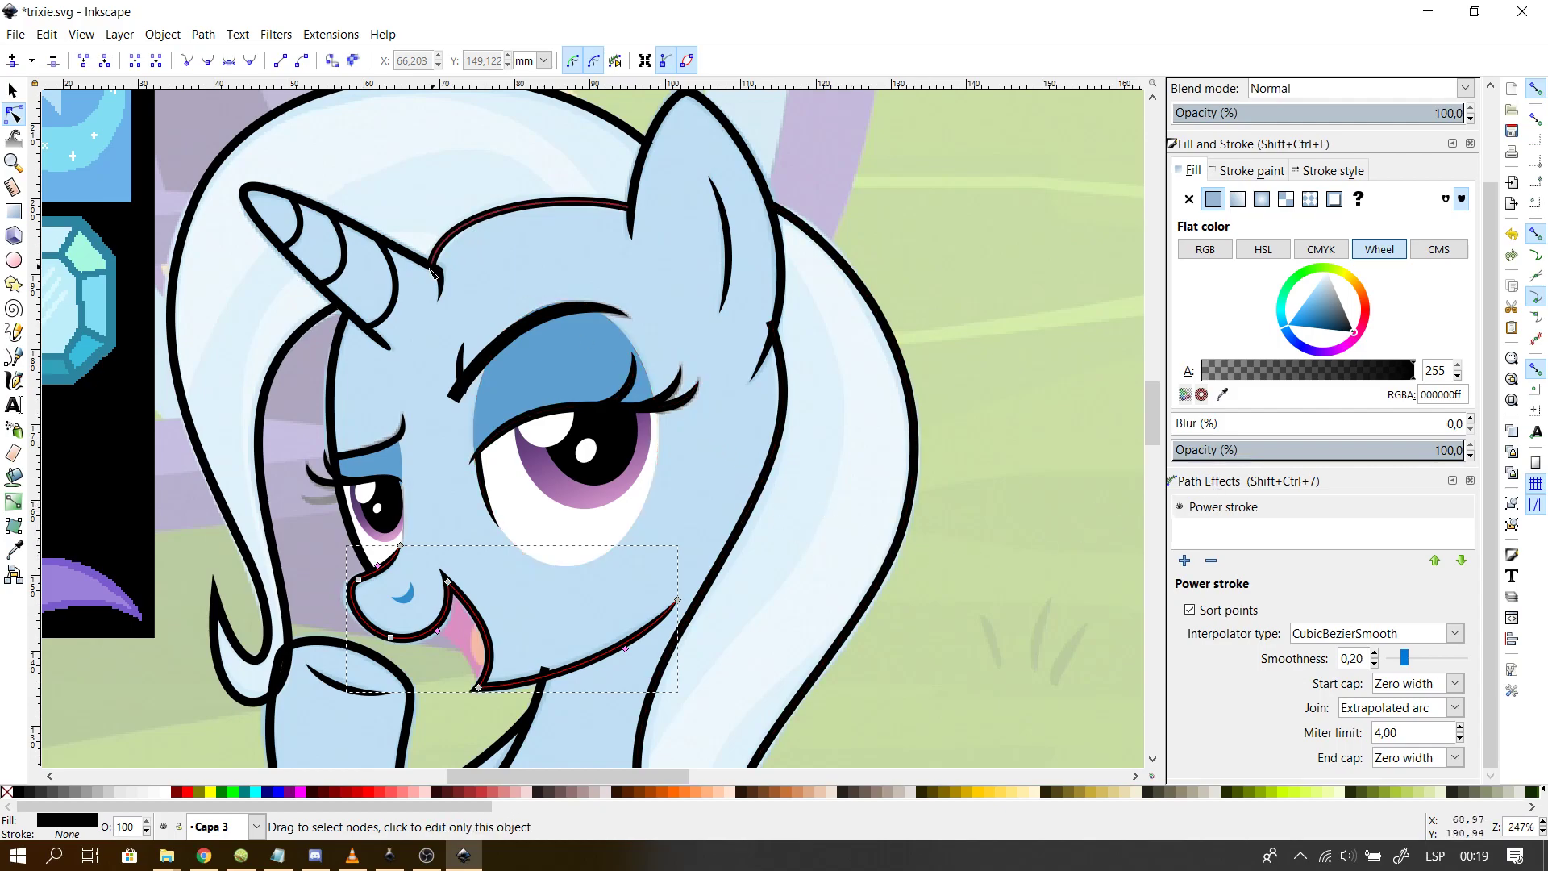
pyautogui.keyDown('shift'); pyautogui.click(346, 272); pyautogui.keyUp('shift')
pyautogui.keyDown('shift'); pyautogui.click(345, 271); pyautogui.keyUp('shift')
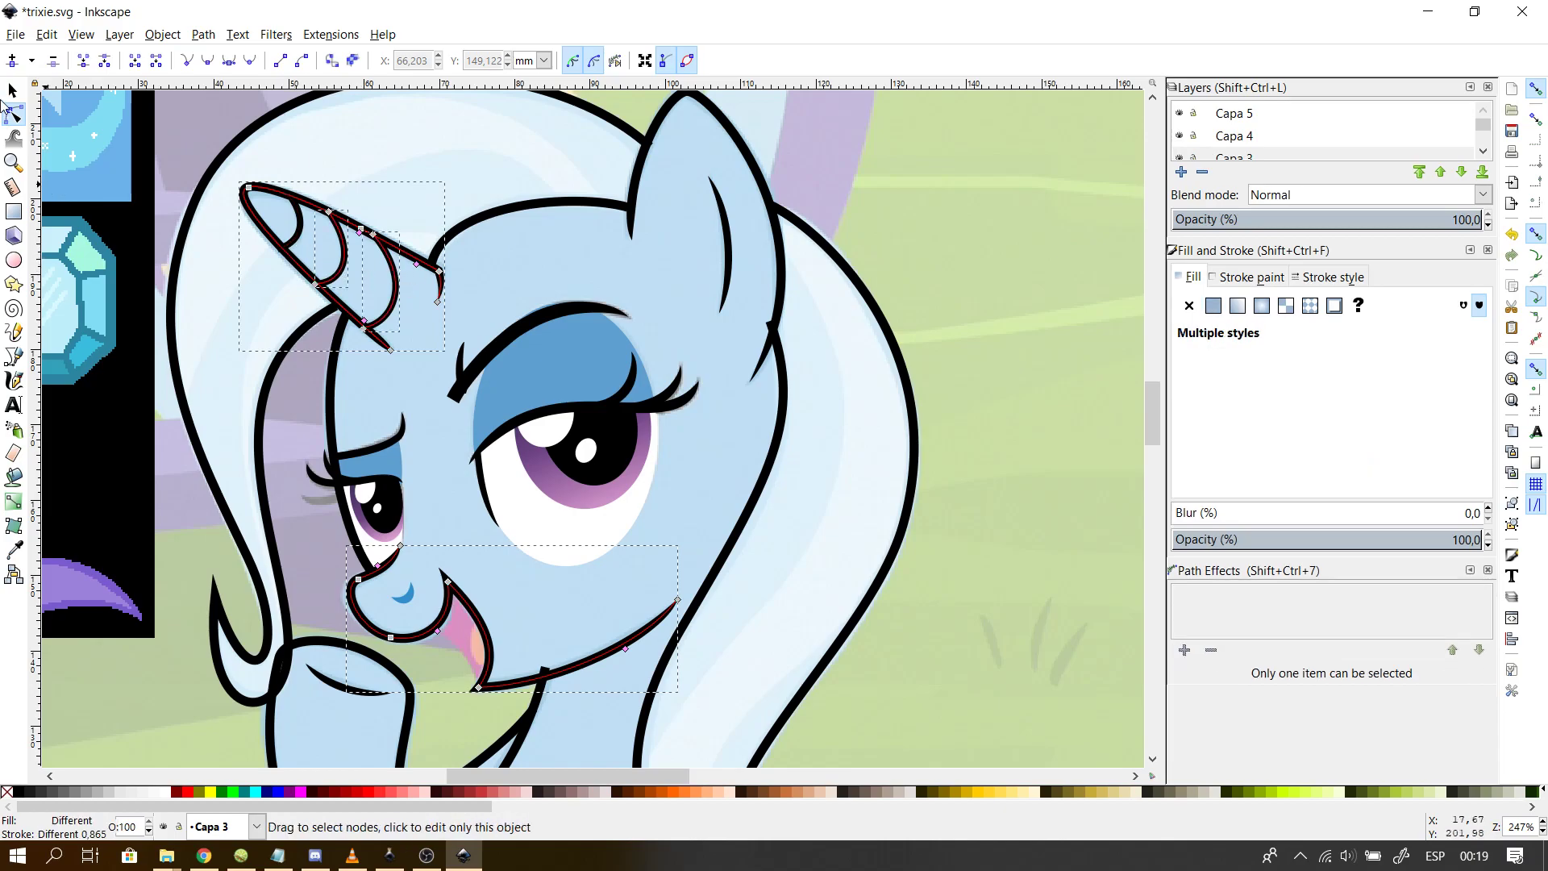
pyautogui.click(89, 153)
# - Select the tapered outlines of the horn, muzzle and mouth, ear, straight front leg, raised foreleg and haunch together
pyautogui.click(375, 636)
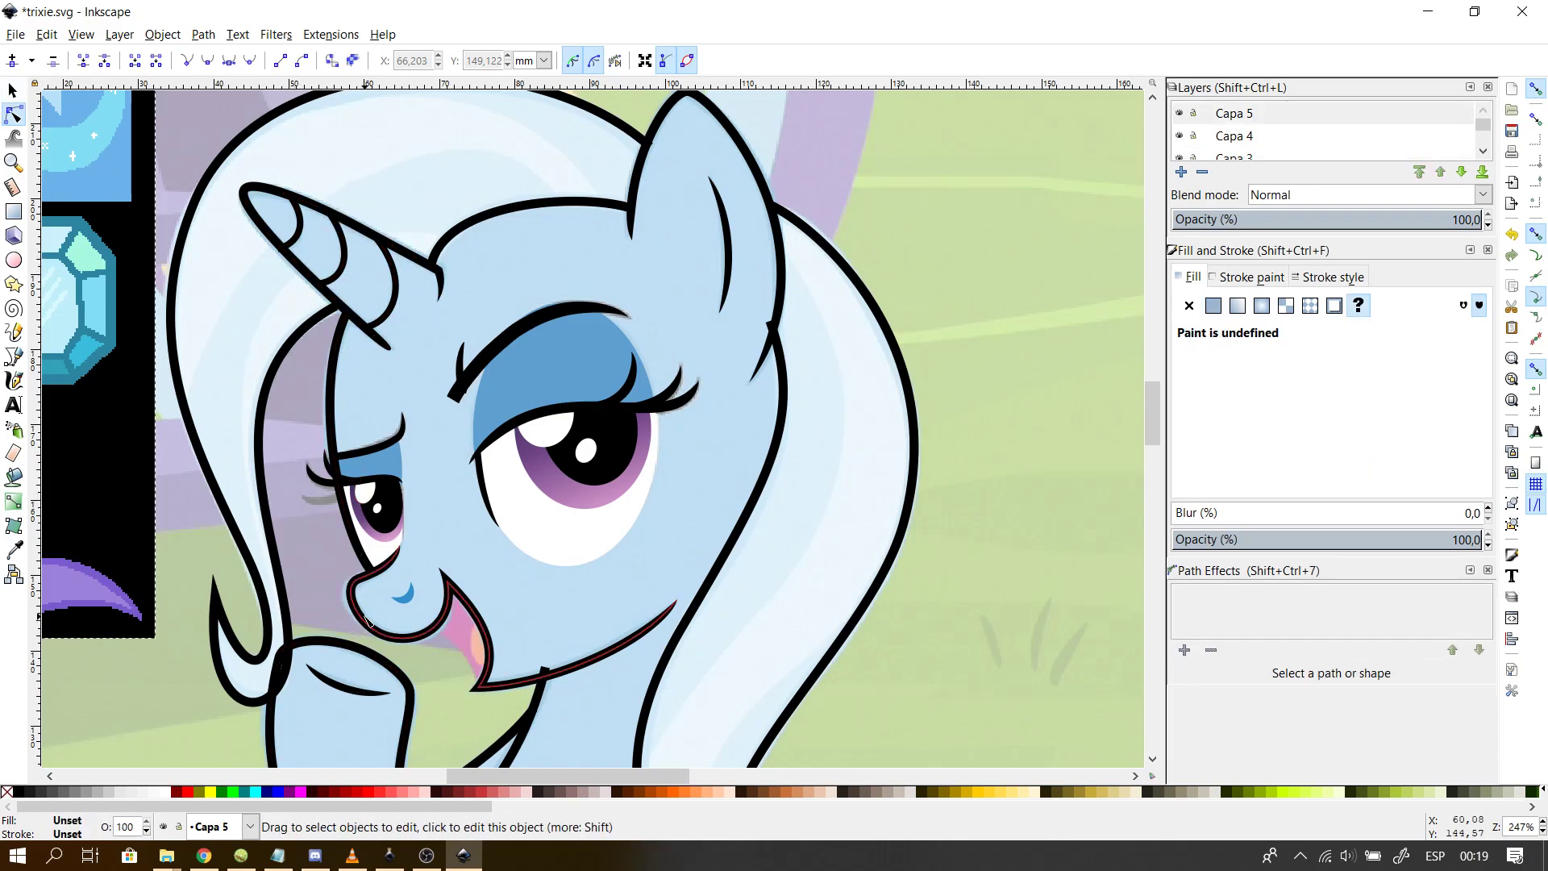
pyautogui.keyDown('shift'); pyautogui.click(352, 313); pyautogui.keyUp('shift')
pyautogui.keyDown('shift'); pyautogui.click(627, 192); pyautogui.keyUp('shift')
pyautogui.keyDown('shift'); pyautogui.click(720, 242); pyautogui.keyUp('shift')
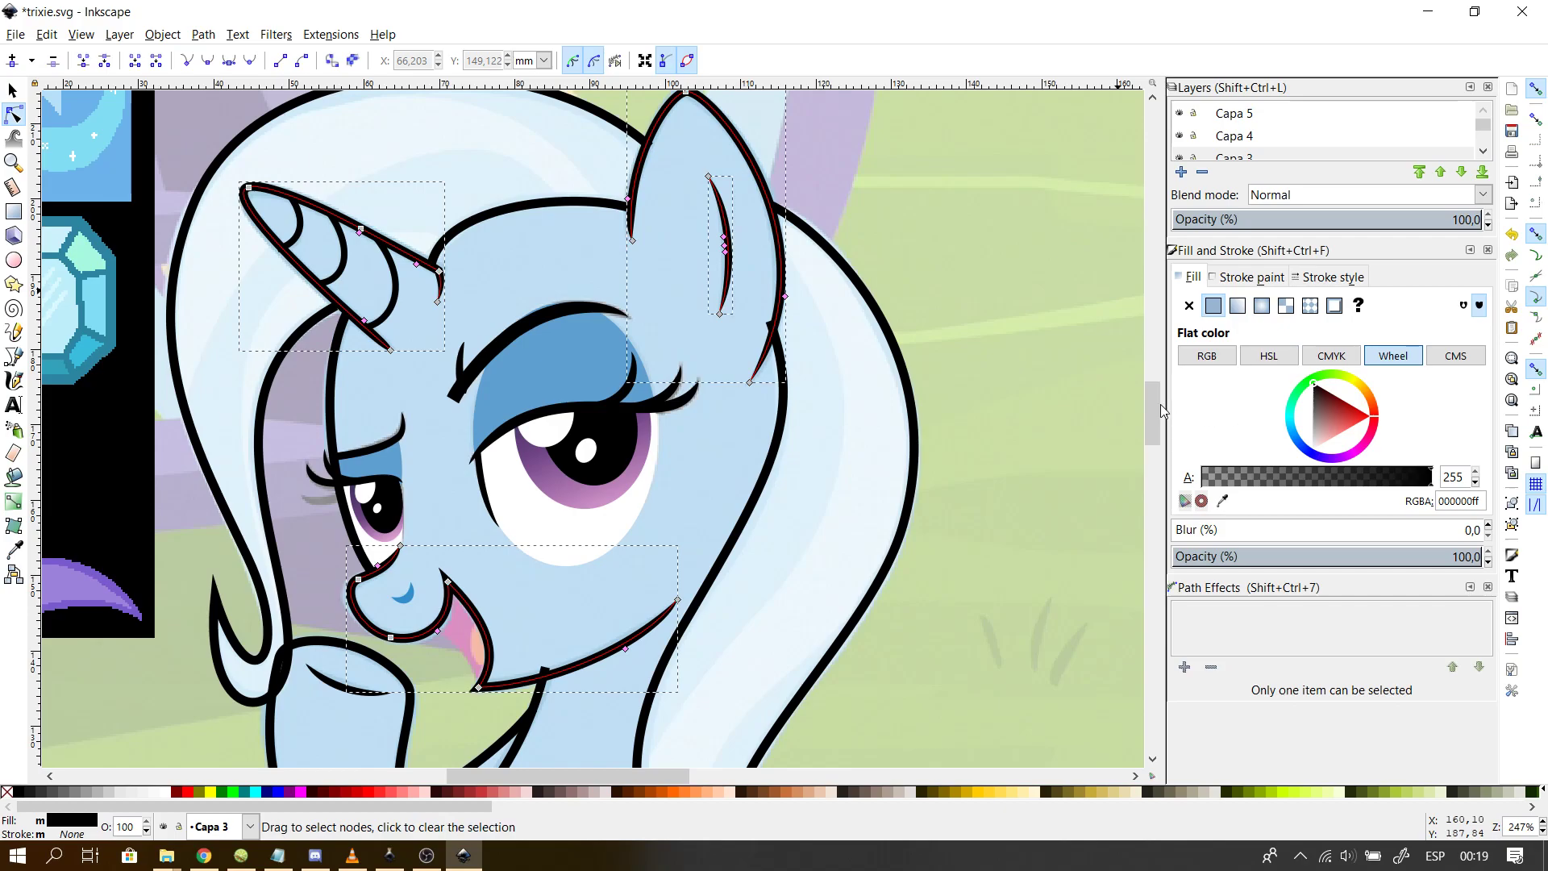
pyautogui.moveTo(1159, 403); pyautogui.dragTo(1159, 443)
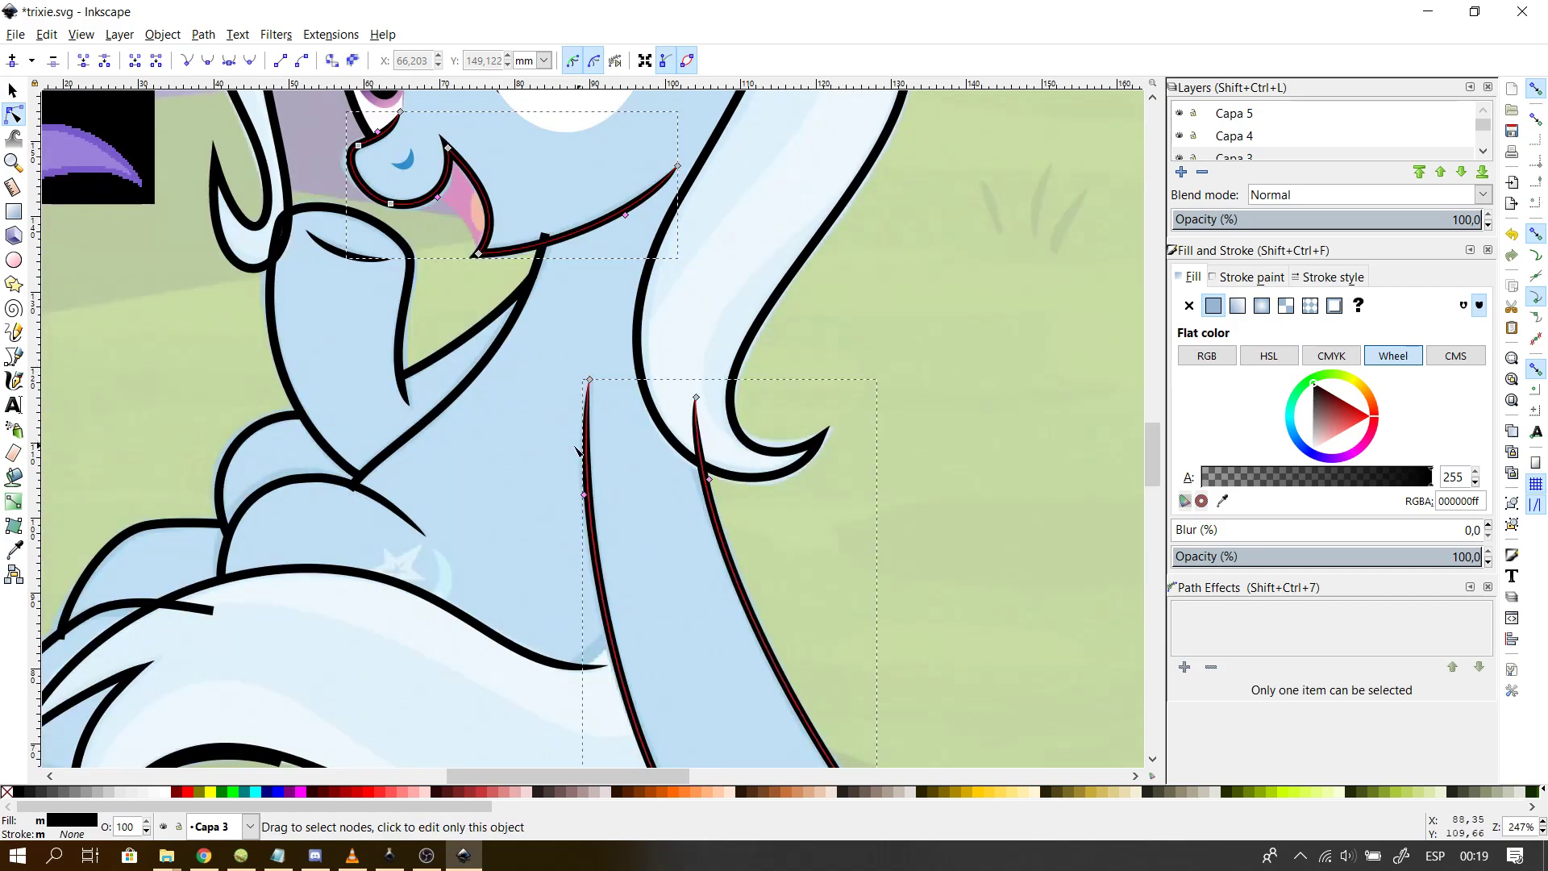
pyautogui.keyDown('shift'); pyautogui.click(402, 338); pyautogui.keyUp('shift')
pyautogui.keyDown('shift'); pyautogui.click(347, 251); pyautogui.keyUp('shift')
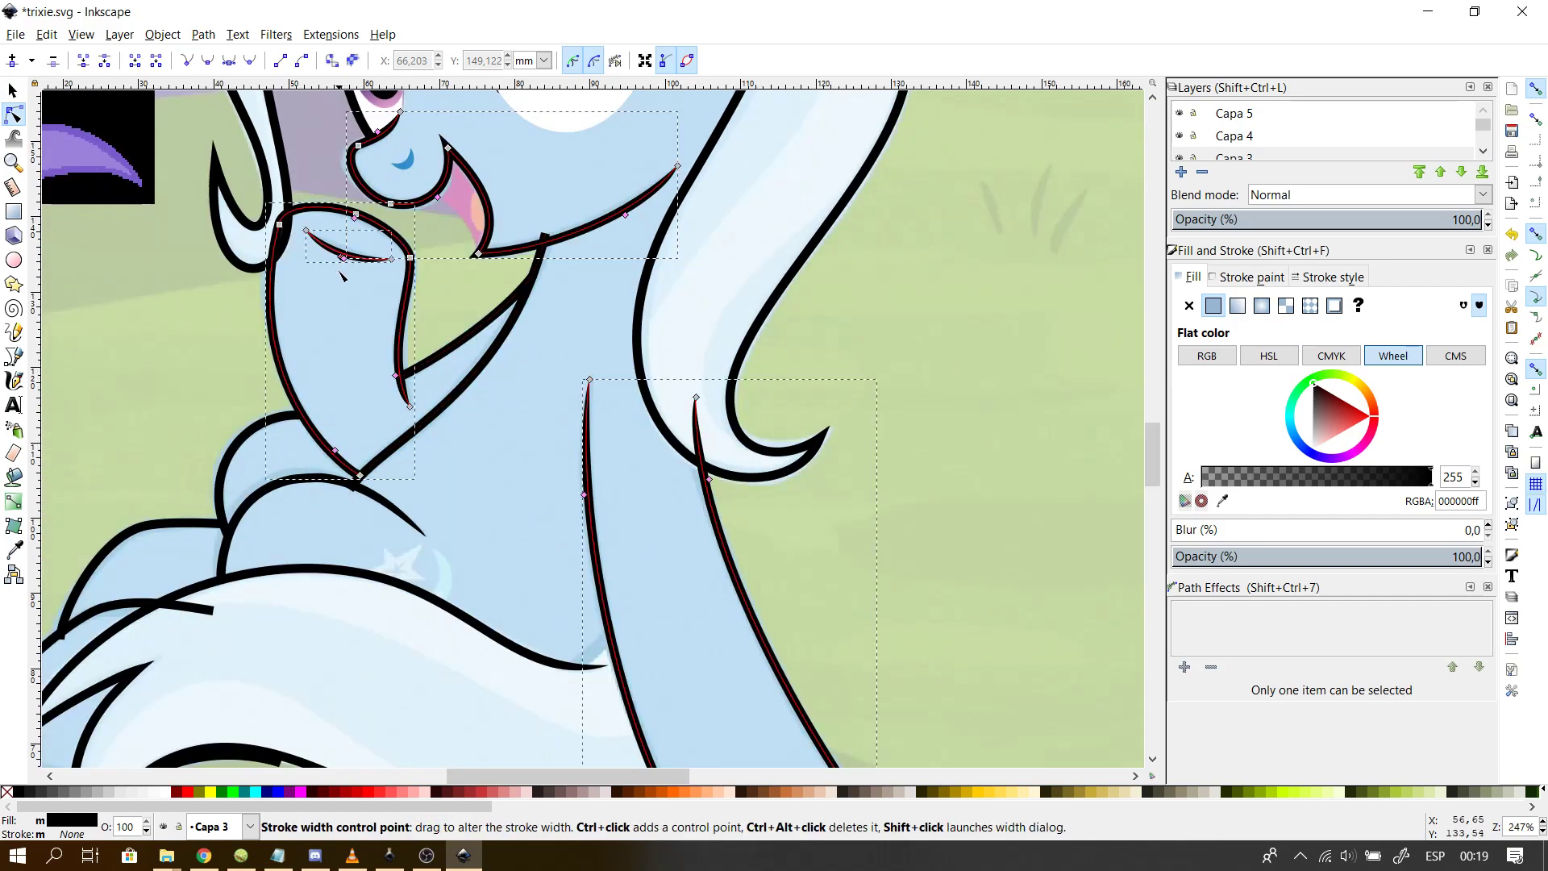
pyautogui.keyDown('shift'); pyautogui.click(244, 500); pyautogui.keyUp('shift')
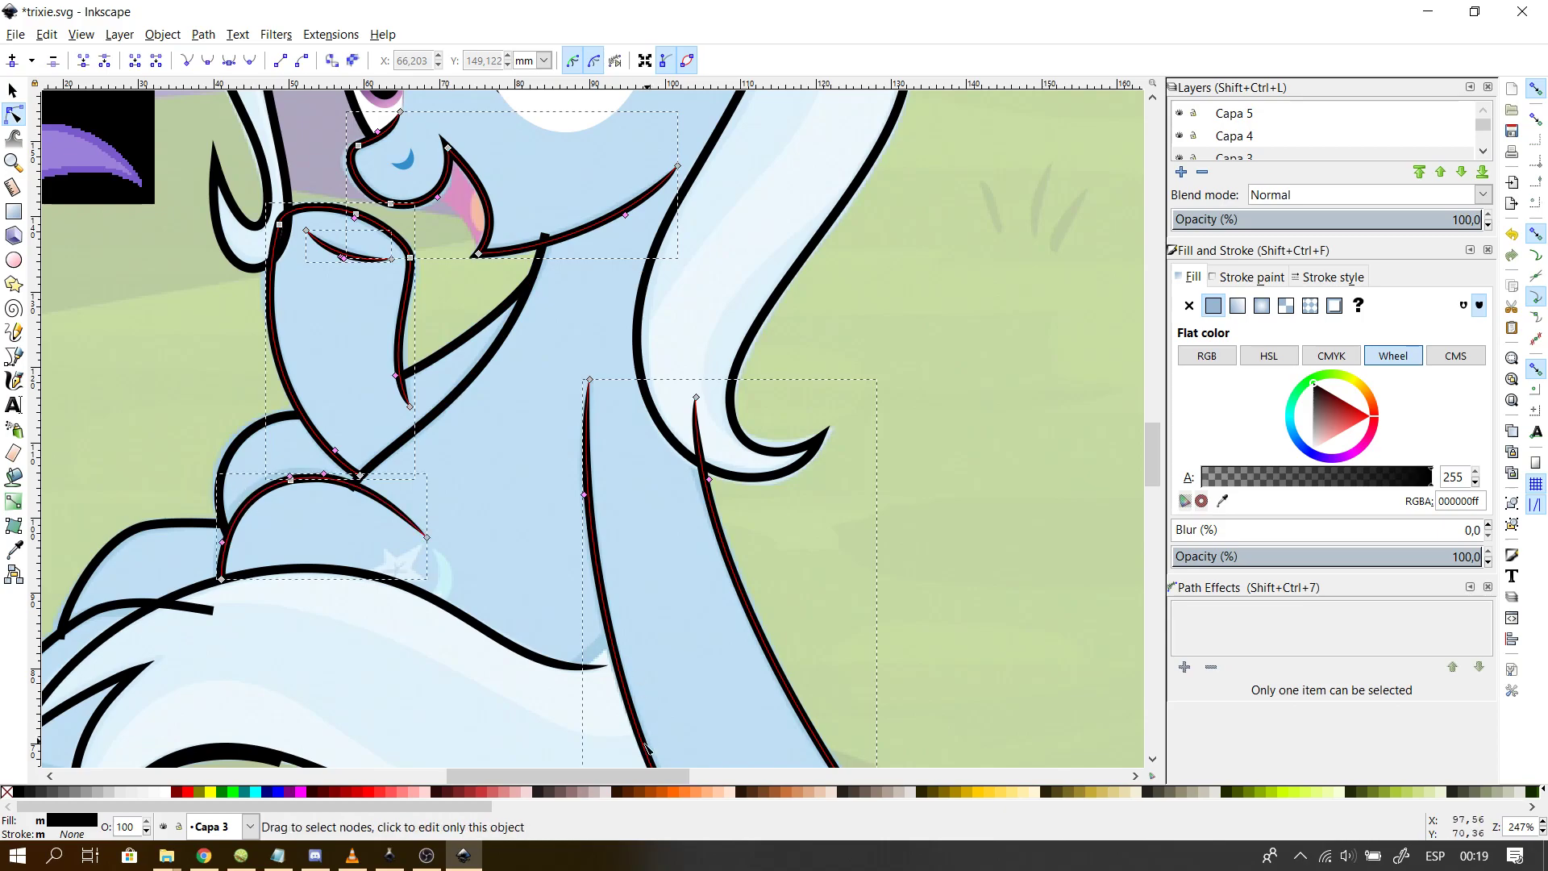
# - Fill the selected tapered outlines with the darker blue sampled from the reference pony's leg outline and deselect them
pyautogui.moveTo(610, 776); pyautogui.dragTo(559, 773)
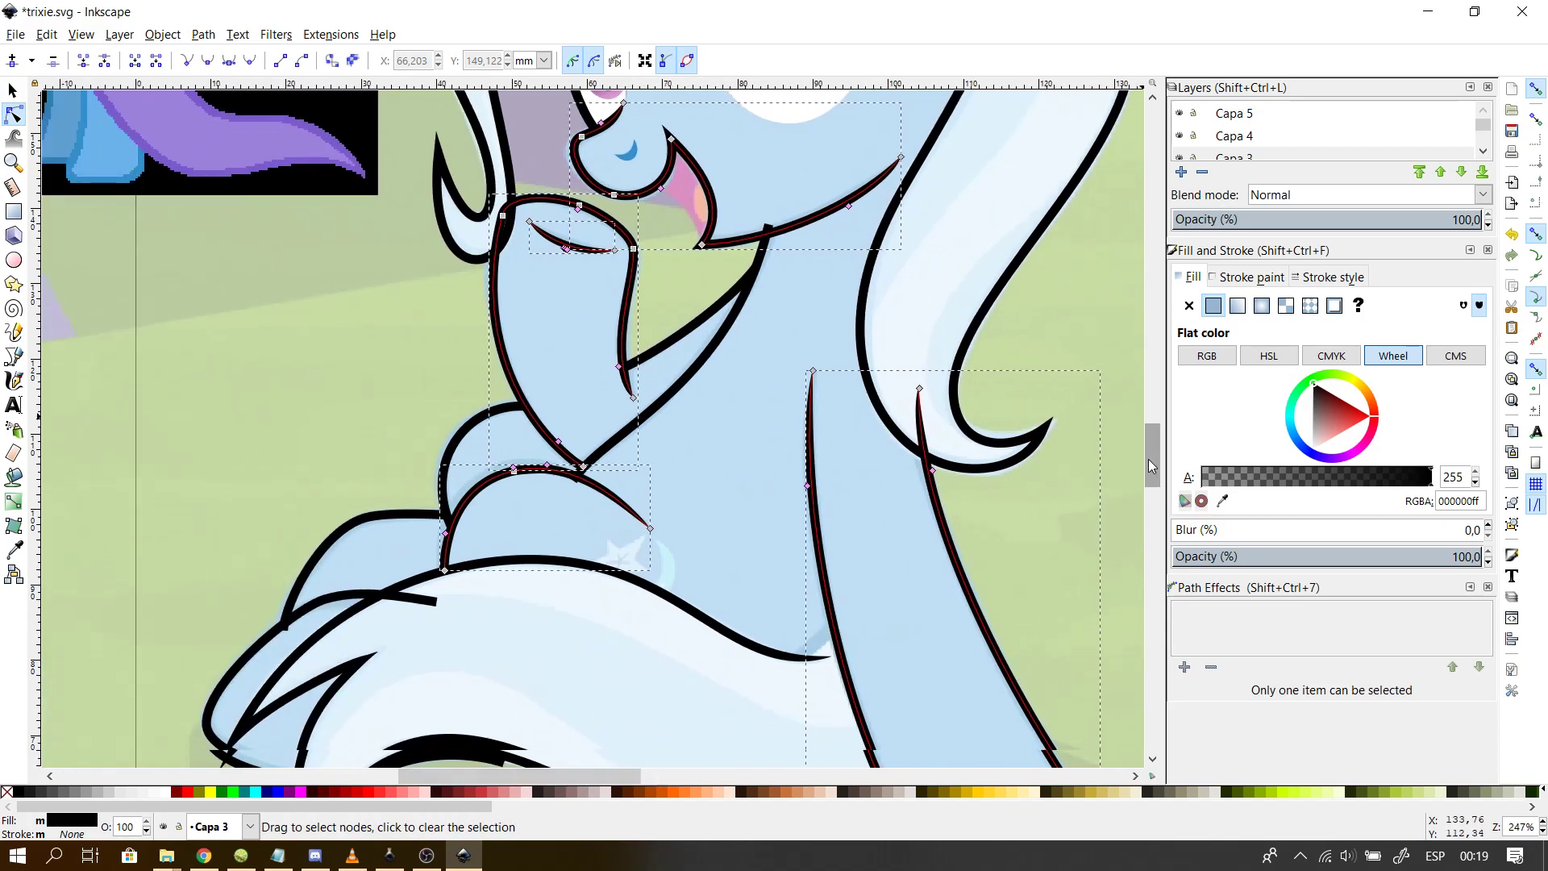
pyautogui.scroll(-5, 1149, 458)
pyautogui.scroll(10, 1145, 466)
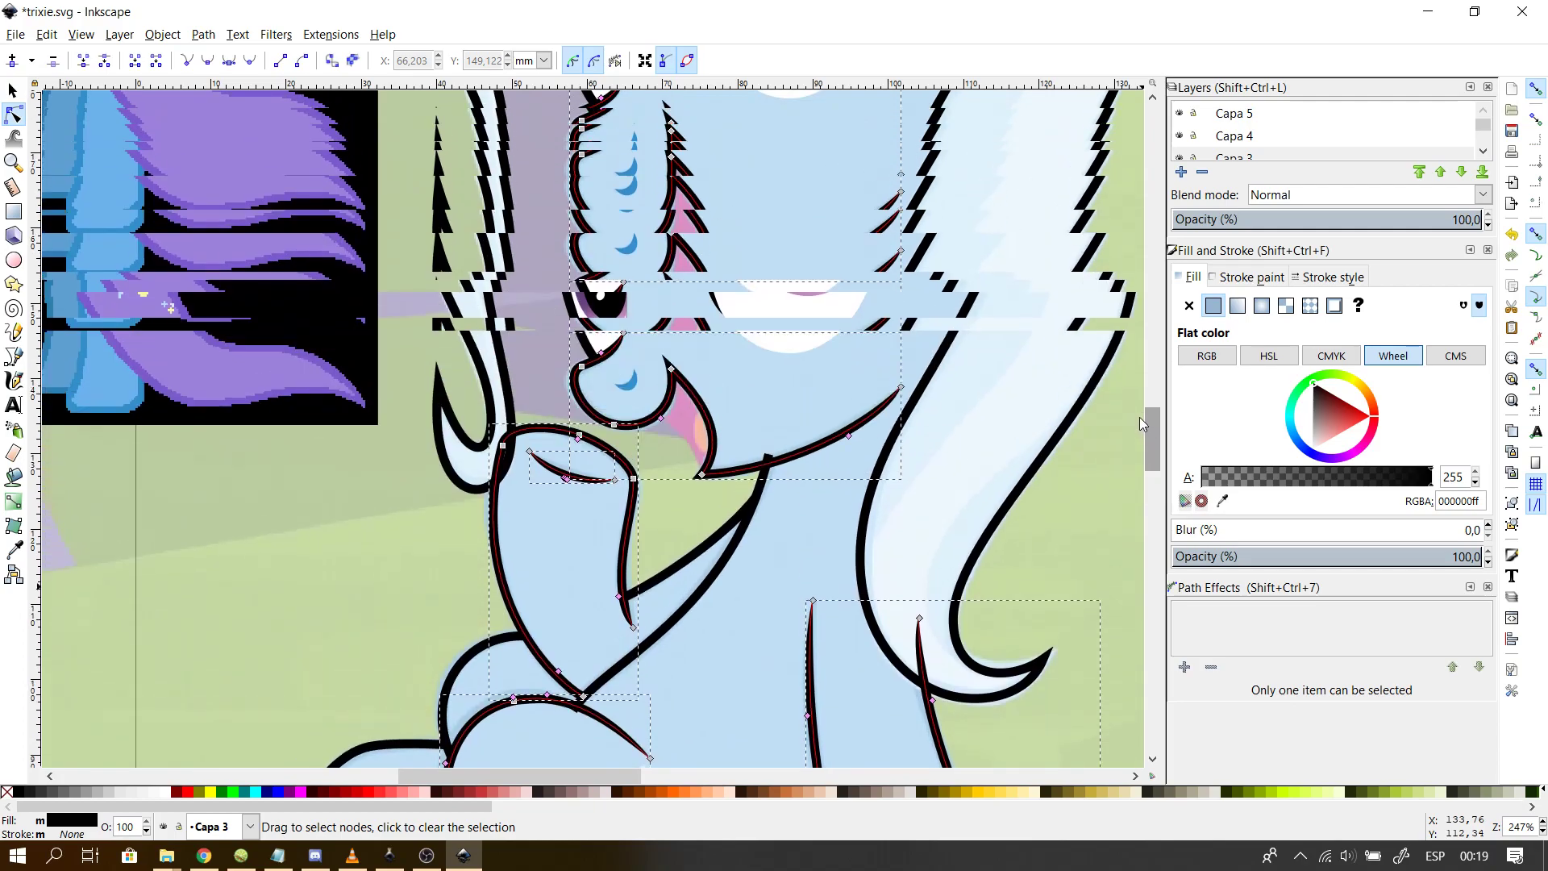
pyautogui.scroll(2, 1141, 418)
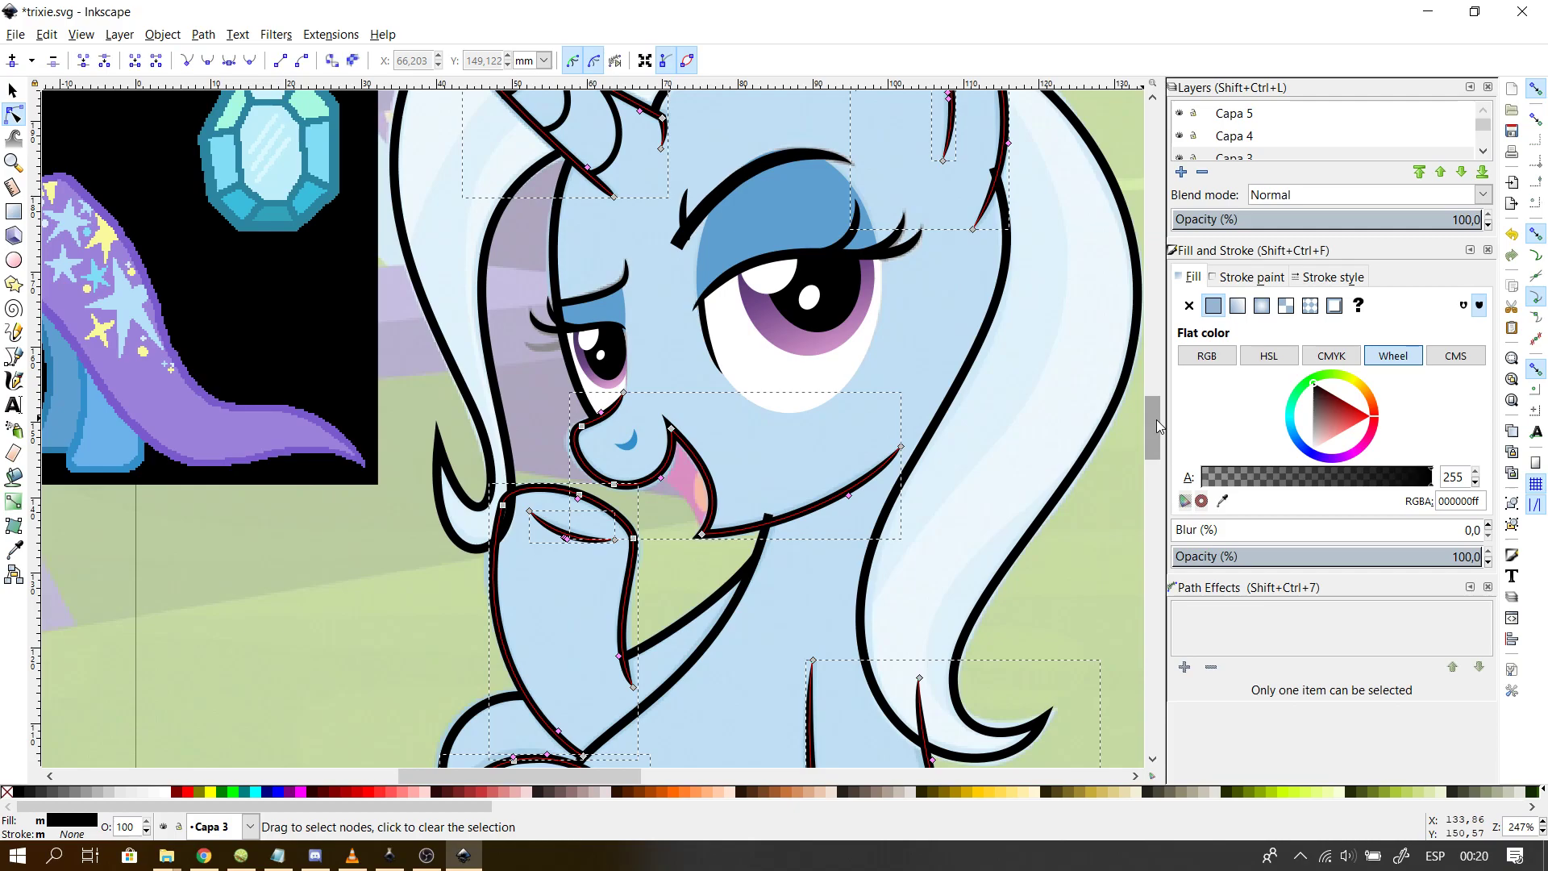
pyautogui.moveTo(1156, 419)
pyautogui.mouseDown()
pyautogui.moveTo(1152, 396)
pyautogui.moveTo(1134, 457)
pyautogui.mouseUp()
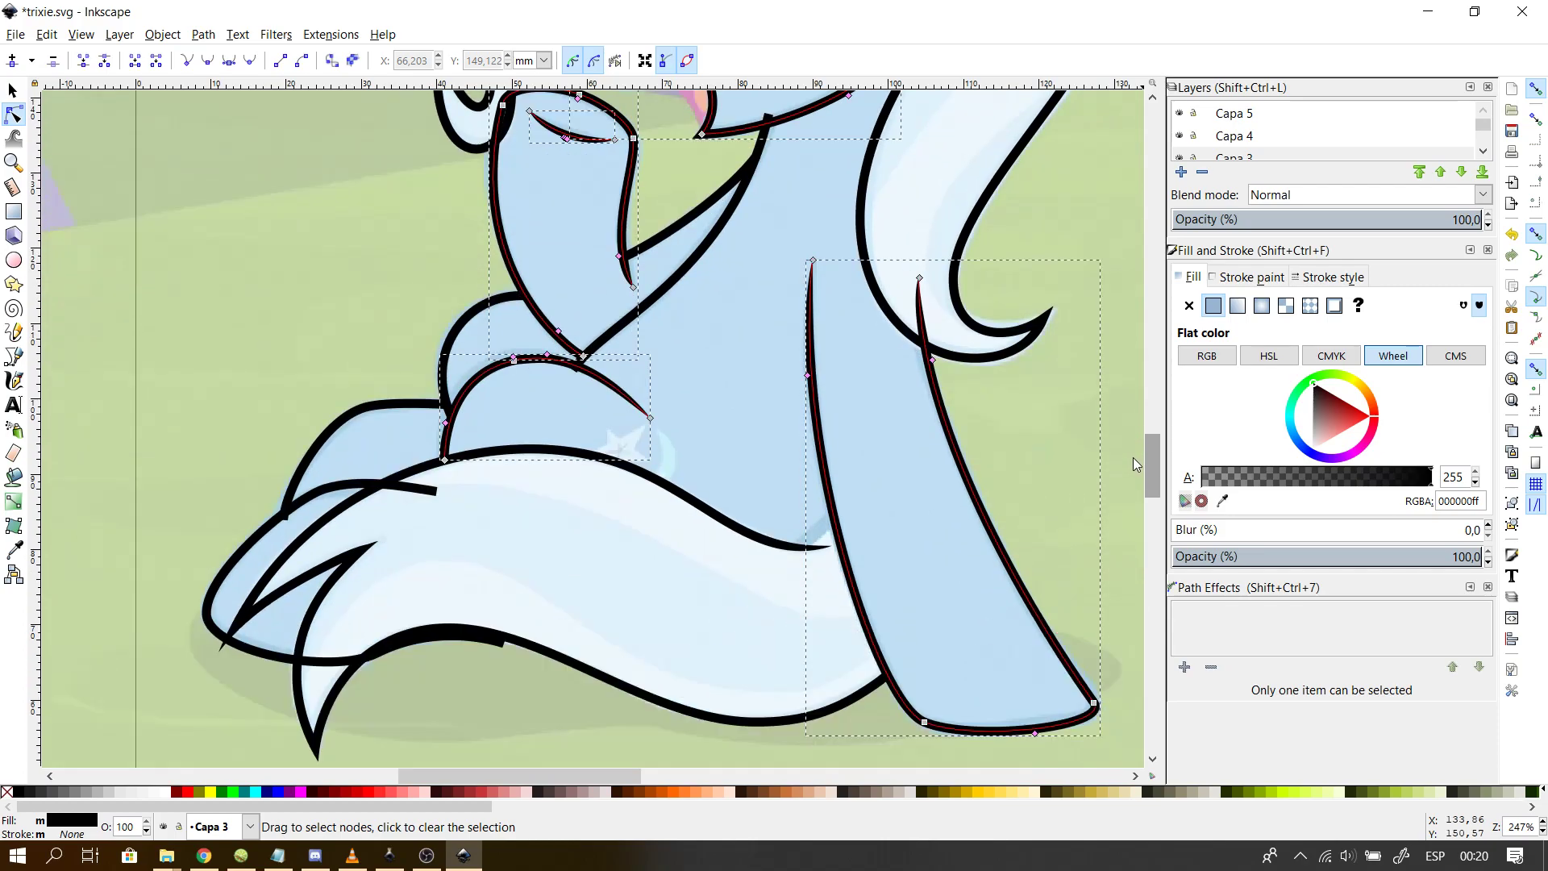
pyautogui.moveTo(1149, 456); pyautogui.dragTo(1158, 397)
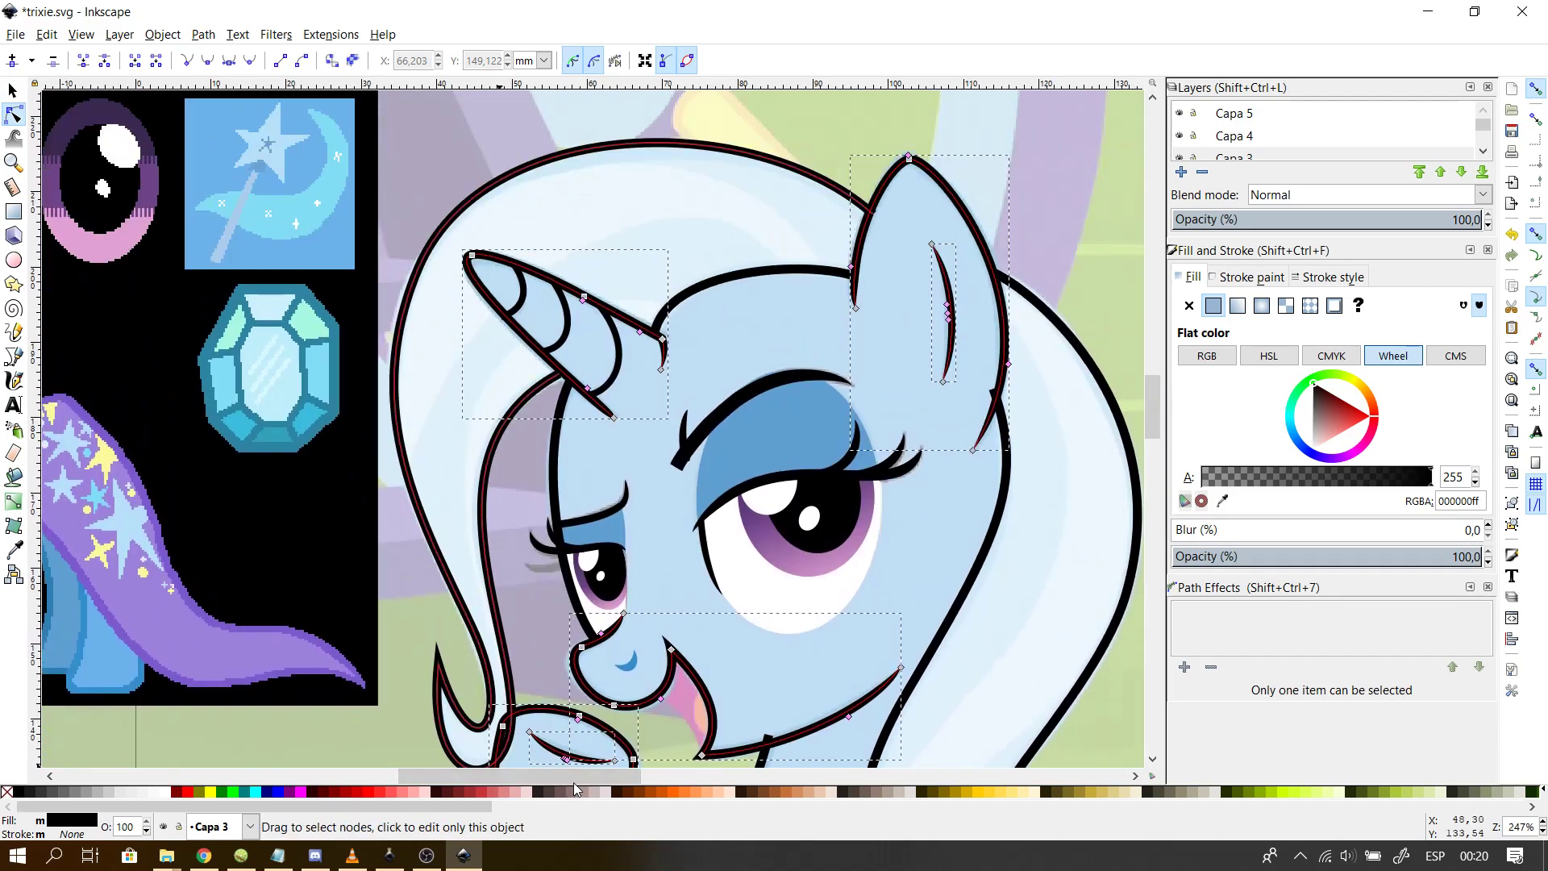
pyautogui.moveTo(577, 780); pyautogui.dragTo(503, 776)
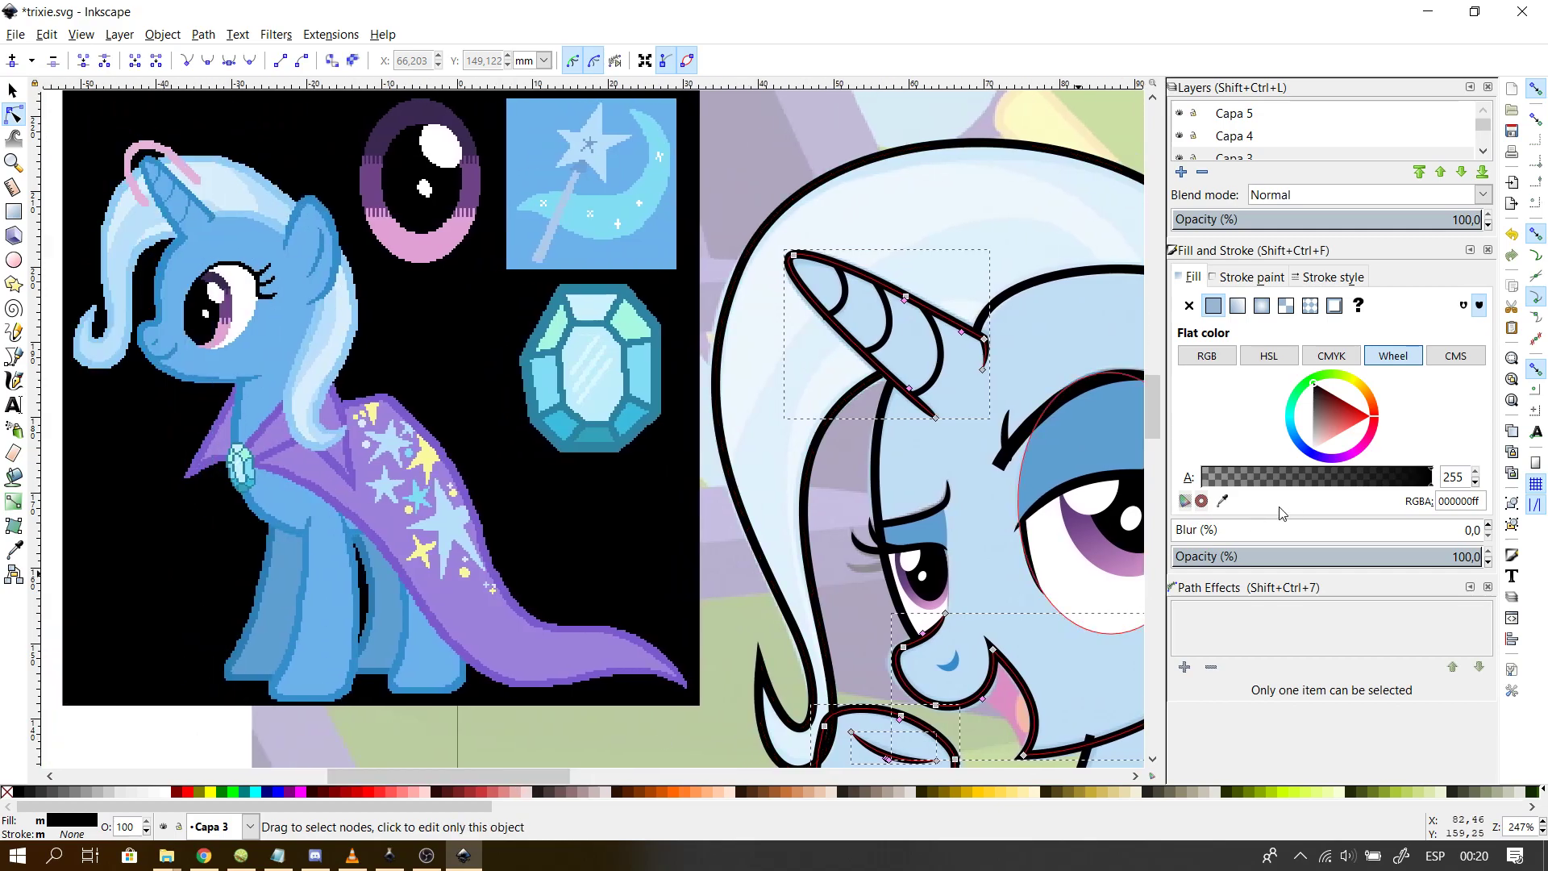
pyautogui.click(1222, 501)
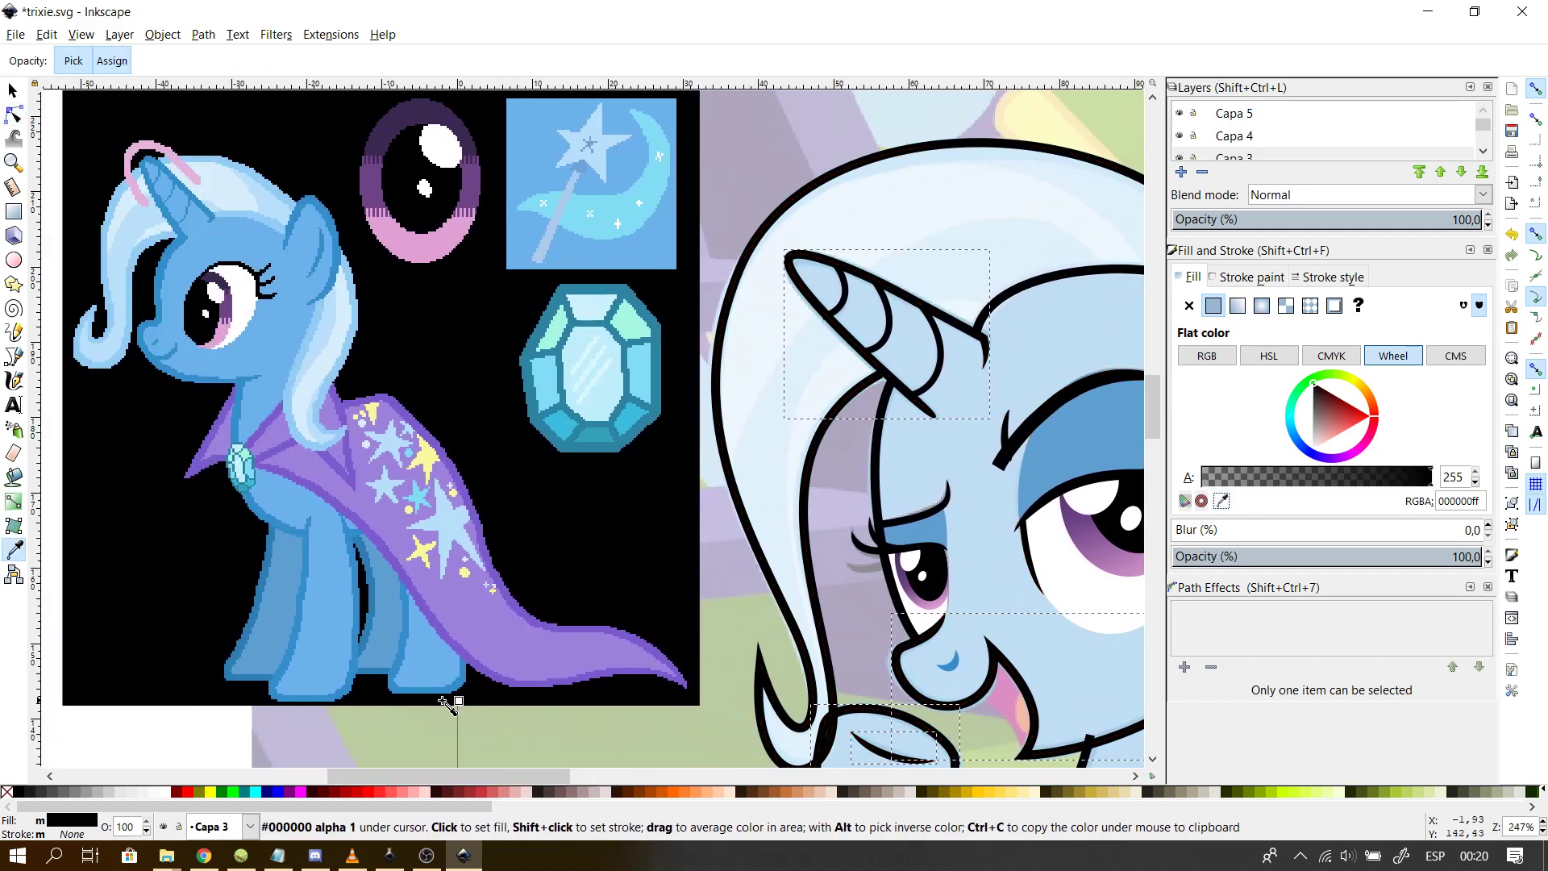
pyautogui.click(401, 659)
pyautogui.press('n')
pyautogui.click(520, 657)
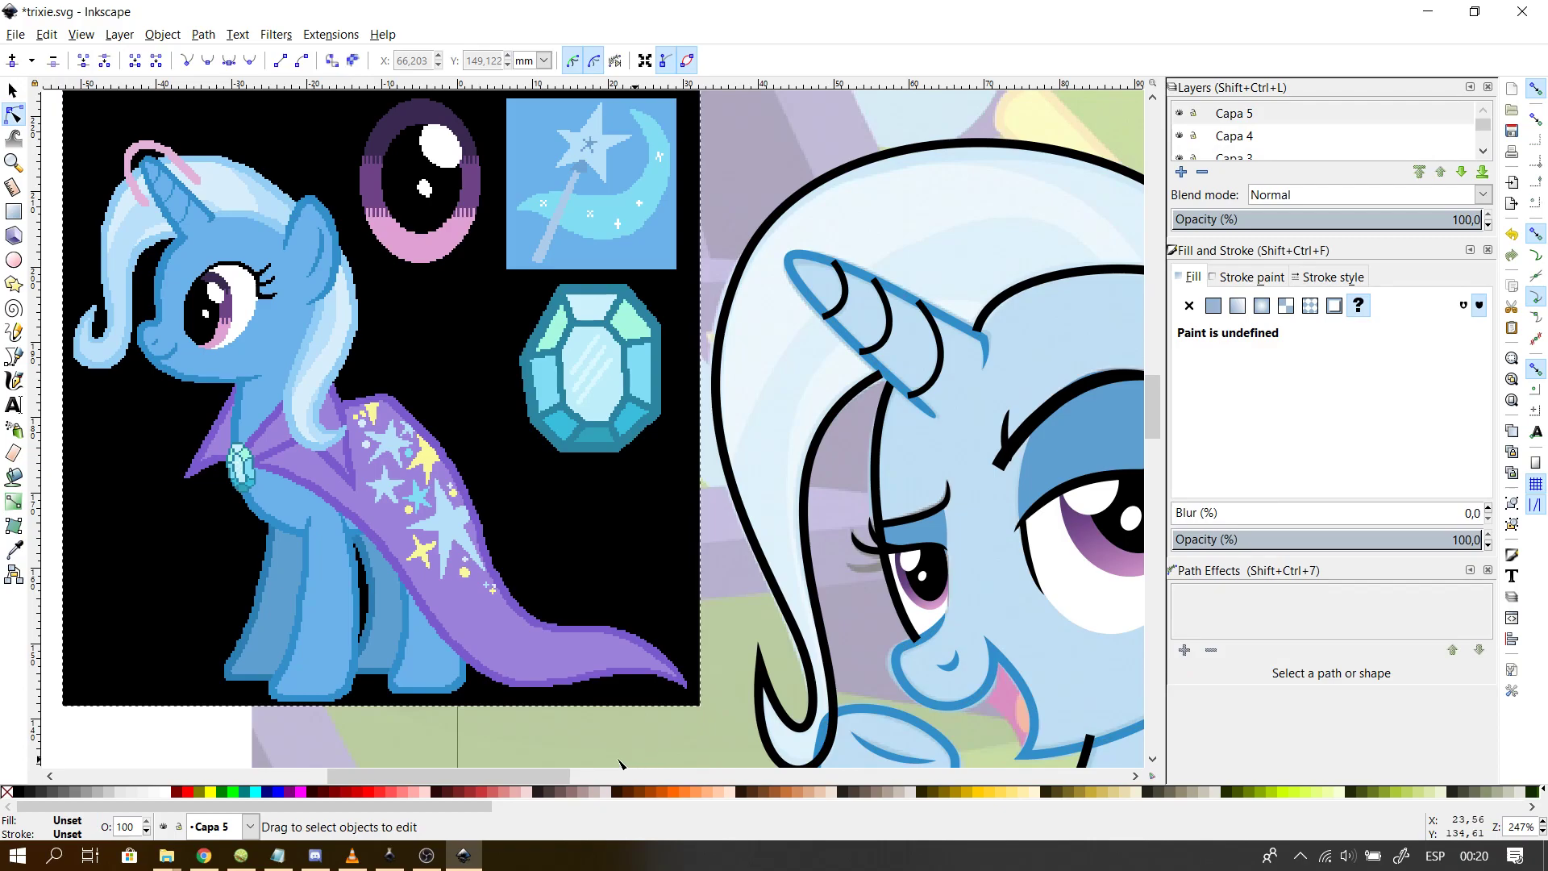
# - Select the remaining plain body strokes together: the three horn rings, the face's front edge, the neck and chest lines, and the hind-leg outlines
pyautogui.moveTo(551, 775); pyautogui.dragTo(572, 775)
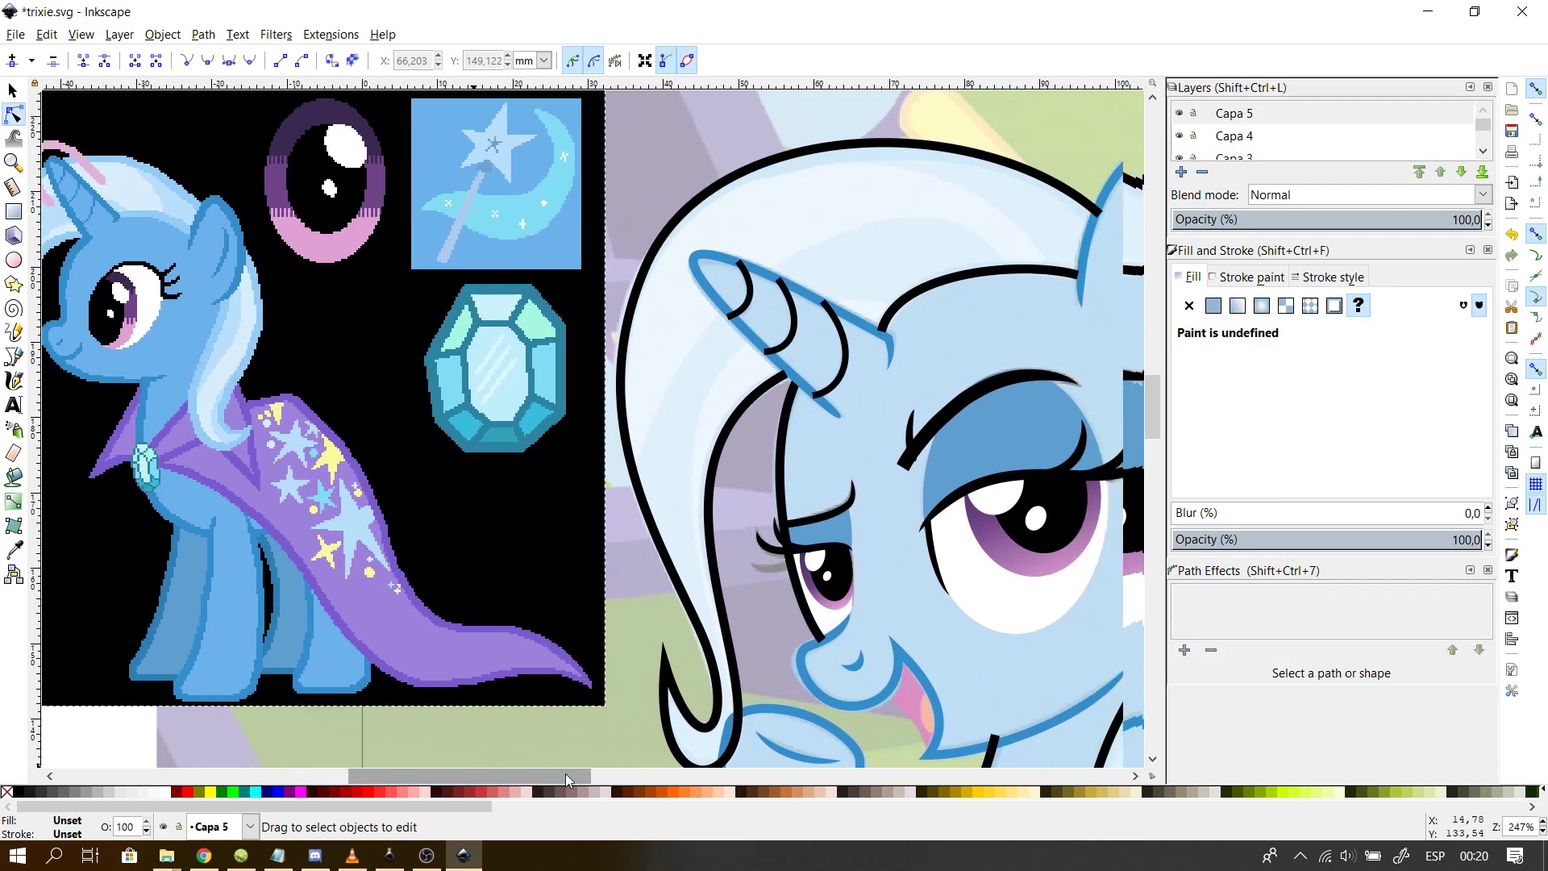
pyautogui.click(838, 376)
pyautogui.keyDown('shift'); pyautogui.click(792, 343); pyautogui.keyUp('shift')
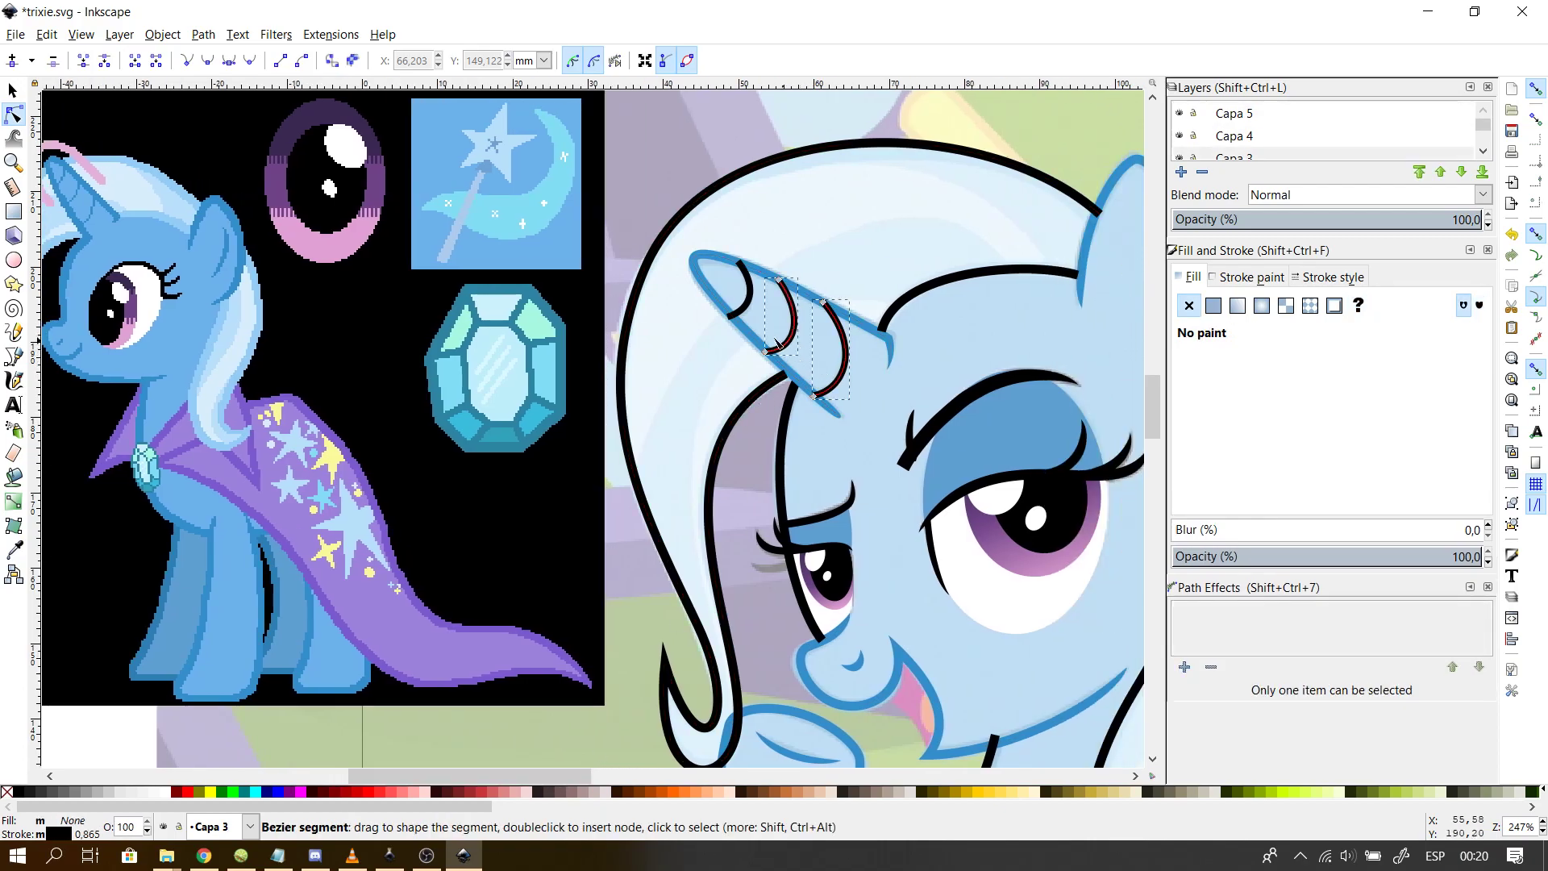
pyautogui.keyDown('shift'); pyautogui.click(745, 290); pyautogui.keyUp('shift')
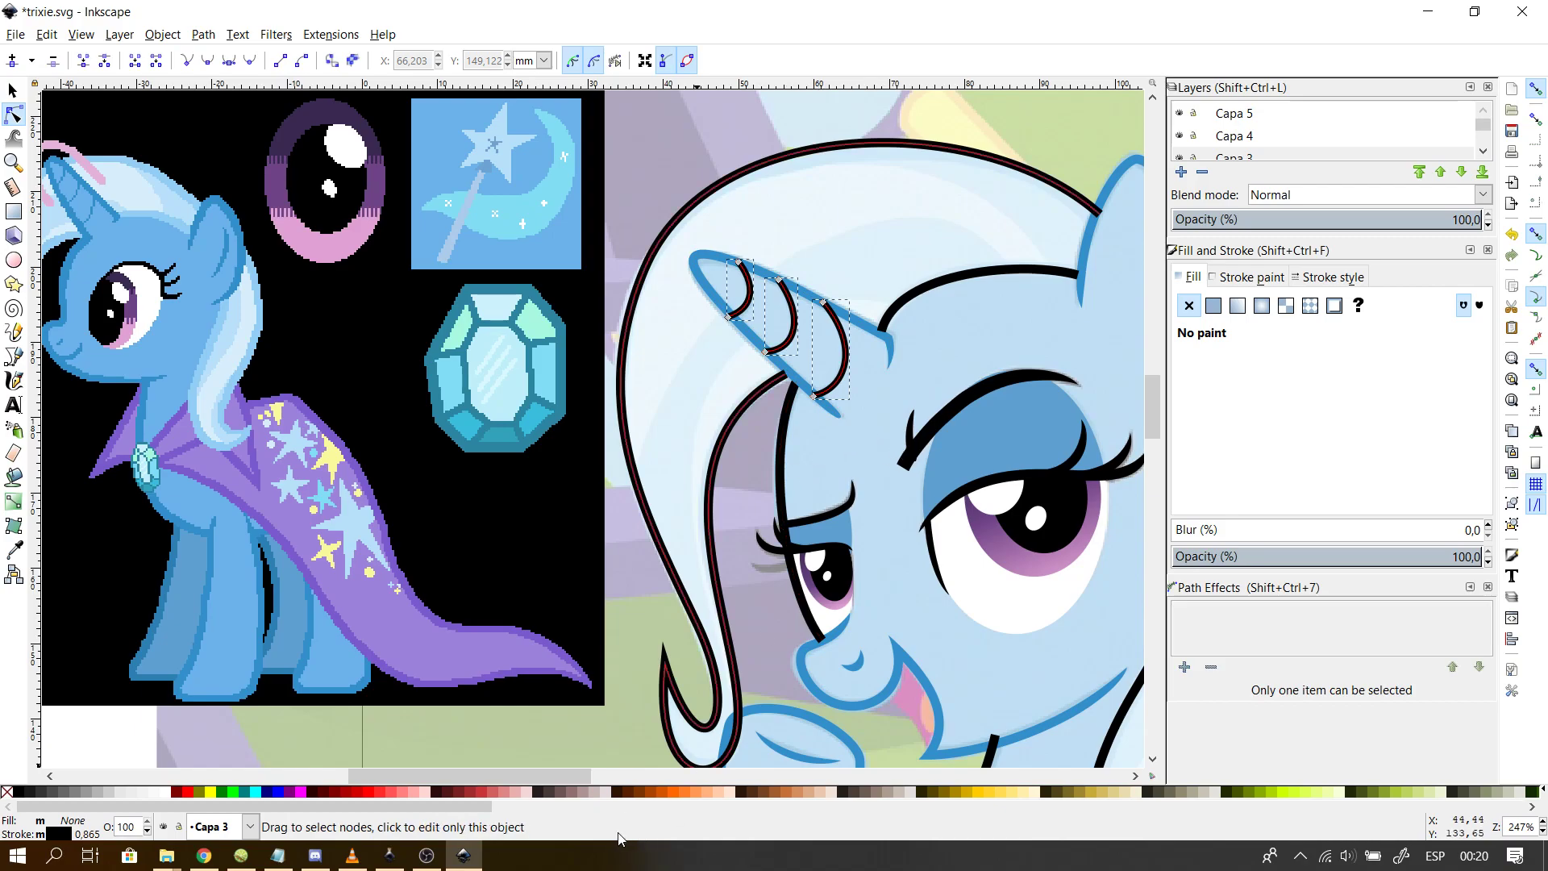
pyautogui.moveTo(400, 772); pyautogui.dragTo(492, 772)
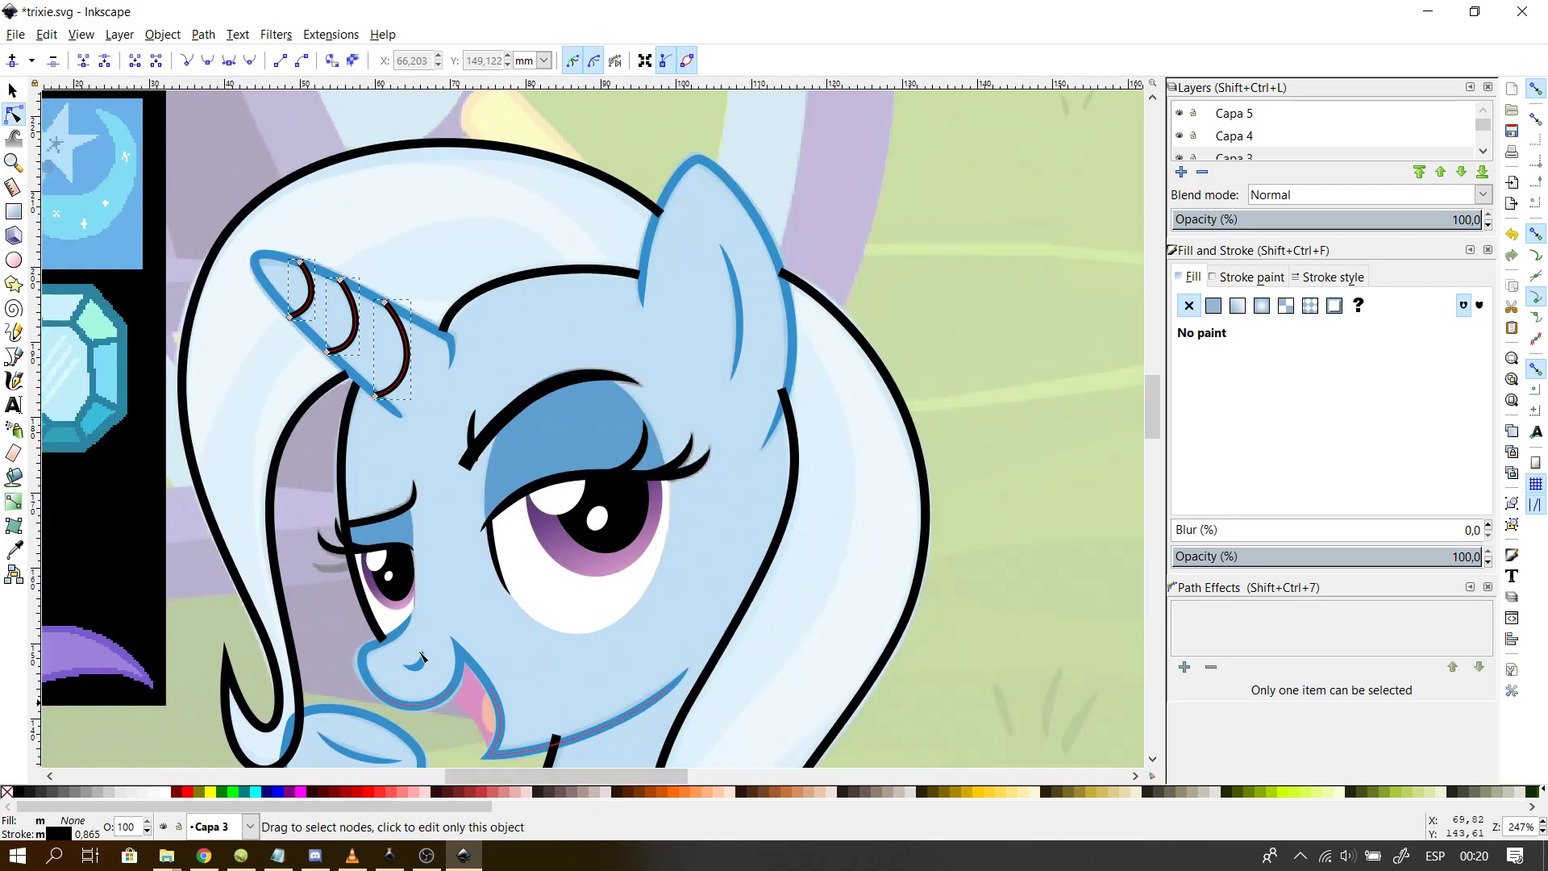
pyautogui.keyDown('shift'); pyautogui.click(343, 516); pyautogui.keyUp('shift')
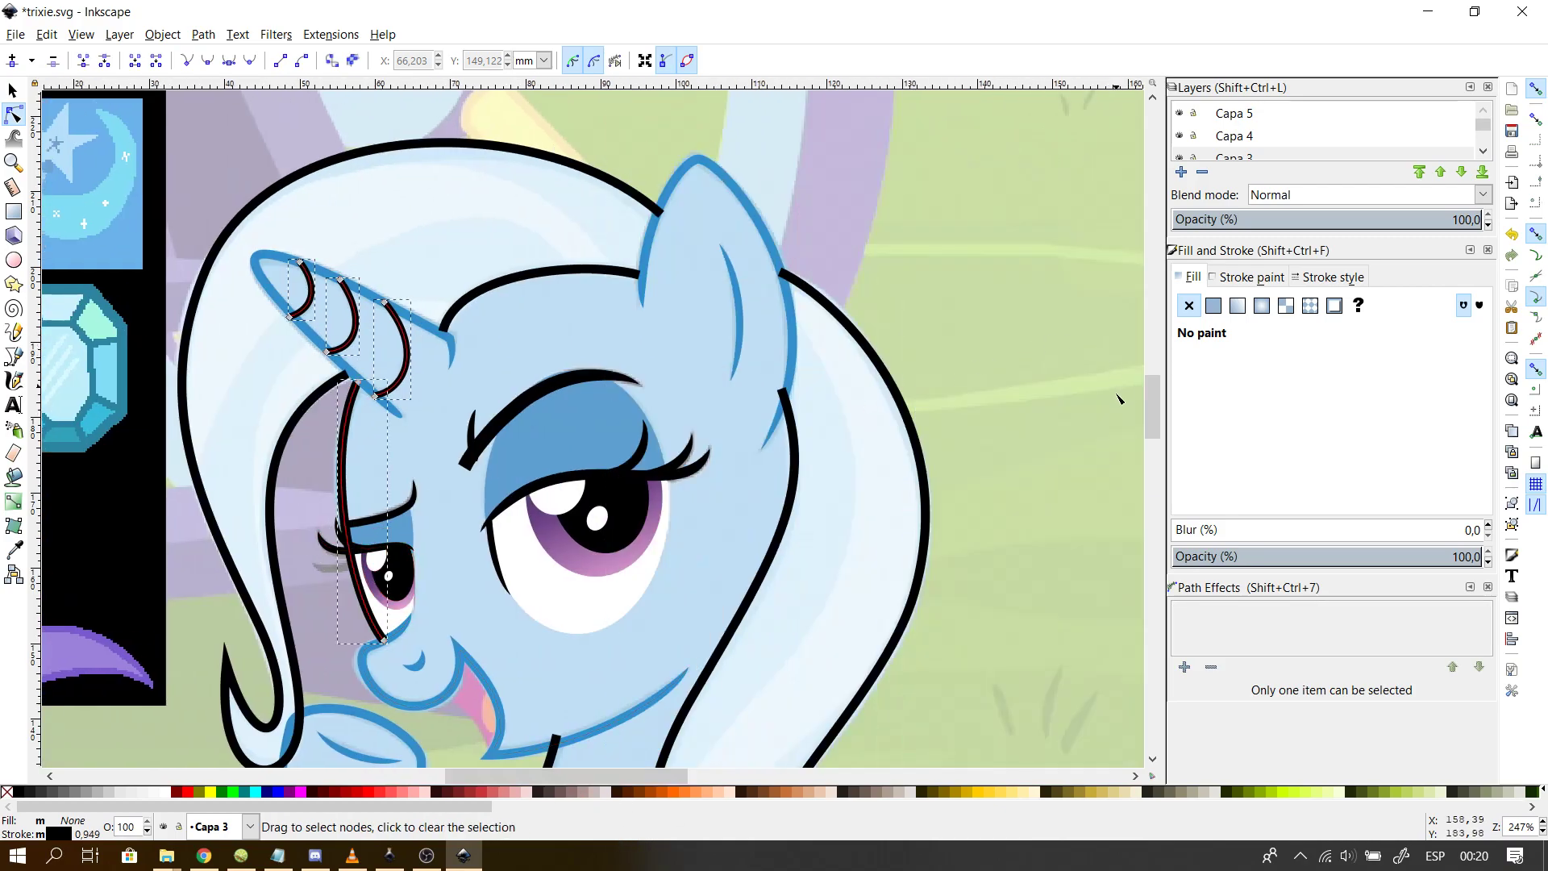
pyautogui.moveTo(1151, 406); pyautogui.dragTo(1150, 456)
pyautogui.keyDown('shift'); pyautogui.click(435, 375); pyautogui.keyUp('shift')
pyautogui.keyDown('shift'); pyautogui.click(452, 330); pyautogui.keyUp('shift')
pyautogui.keyDown('shift'); pyautogui.click(227, 485); pyautogui.keyUp('shift')
pyautogui.keyDown('shift'); pyautogui.click(177, 508); pyautogui.keyUp('shift')
pyautogui.keyDown('shift'); pyautogui.click(128, 590); pyautogui.keyUp('shift')
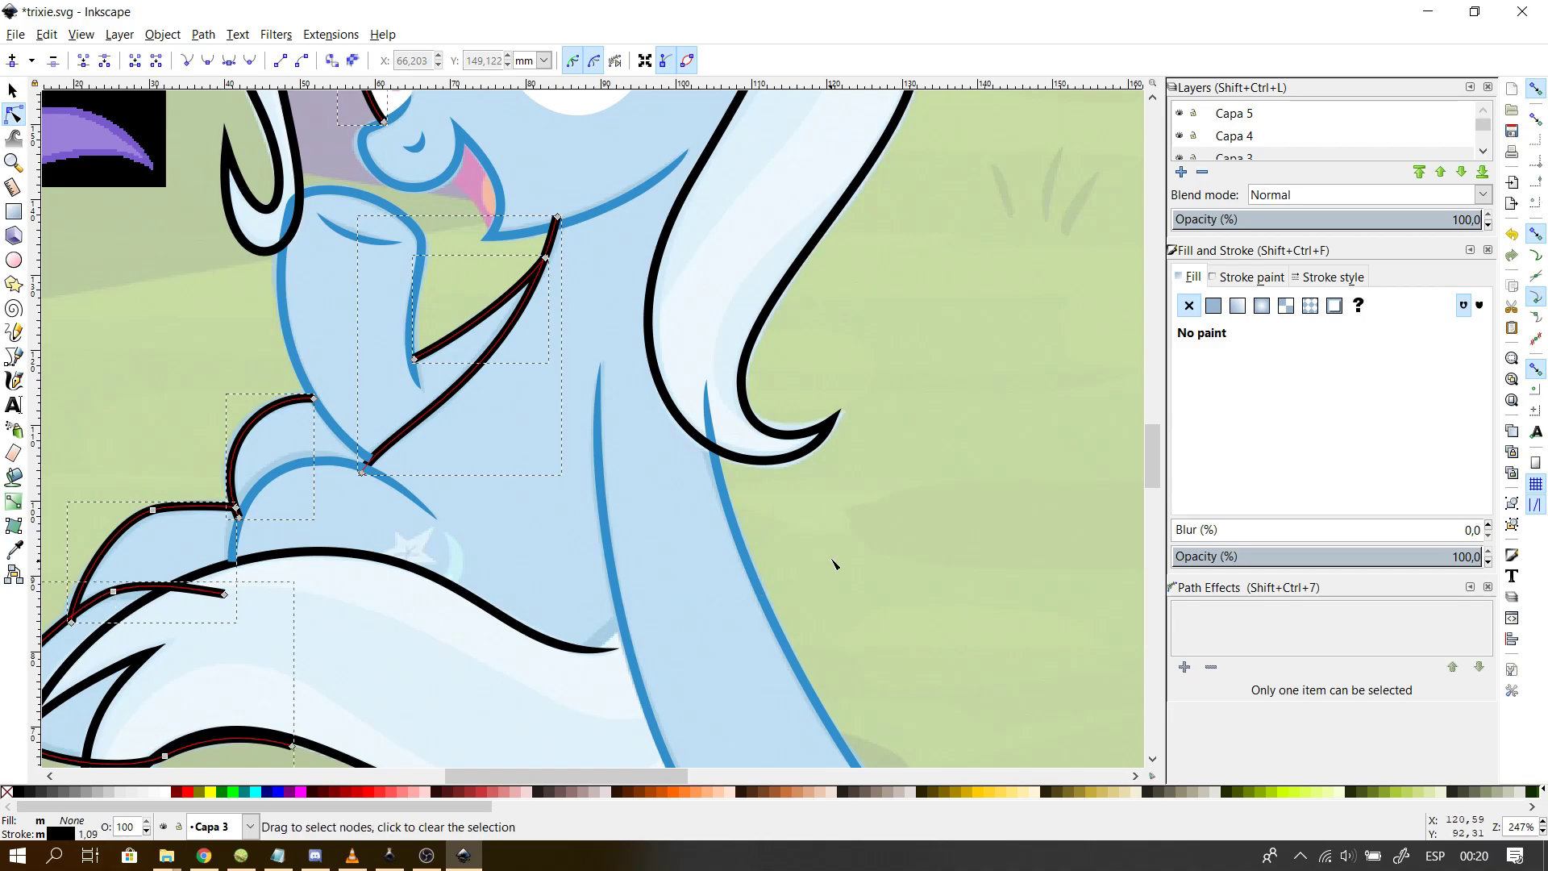
# - Recolour the selected strokes with the blue 338fccff sampled from the mouth outline and clear the selection
pyautogui.moveTo(1152, 476); pyautogui.dragTo(1154, 437)
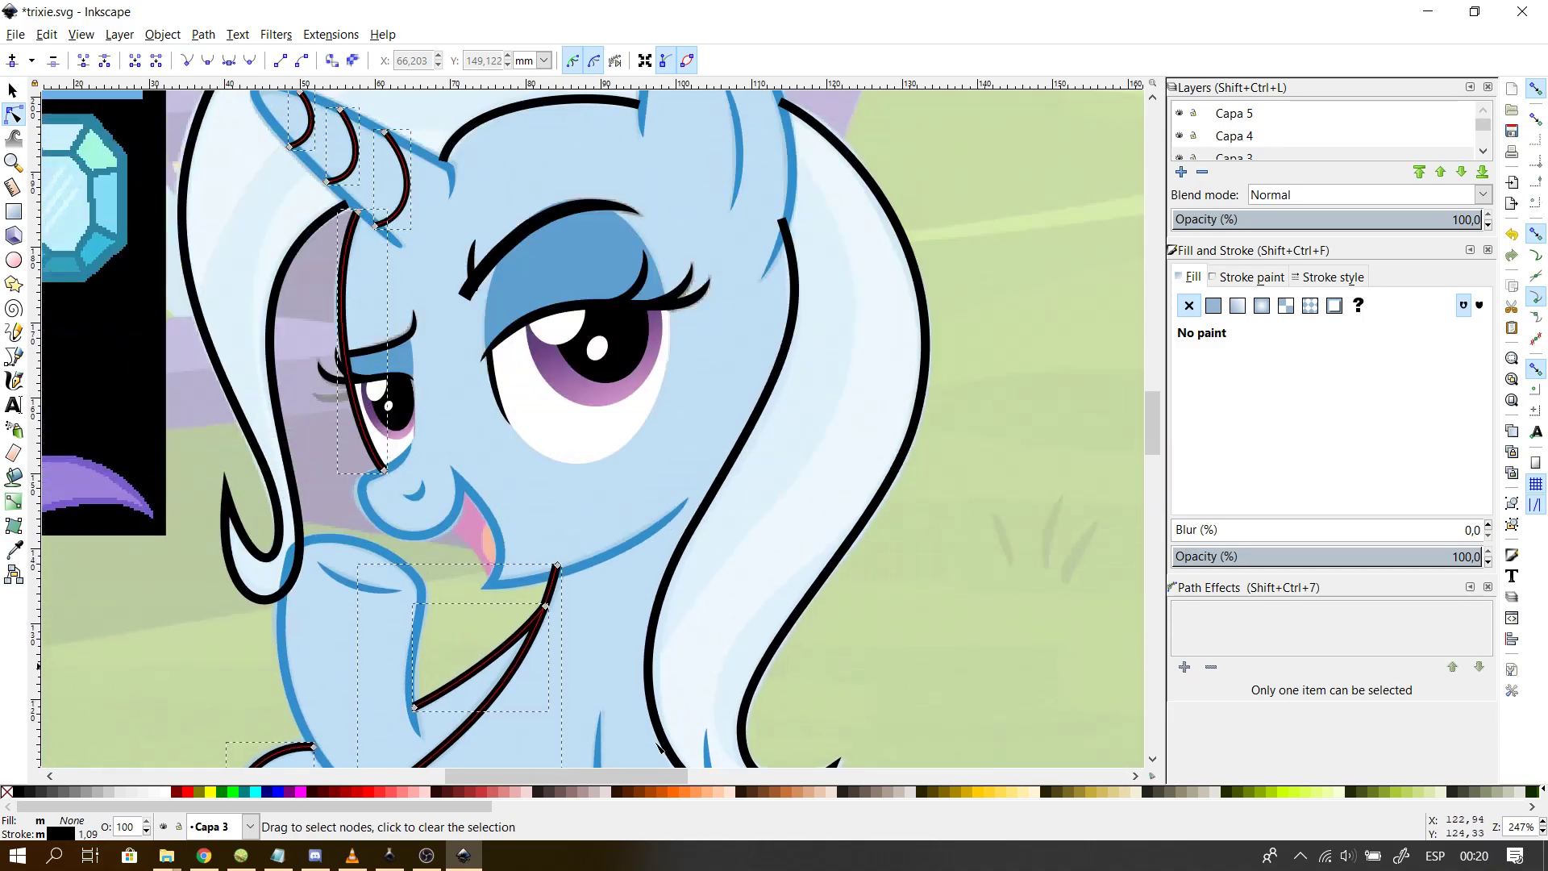
pyautogui.click(1252, 277)
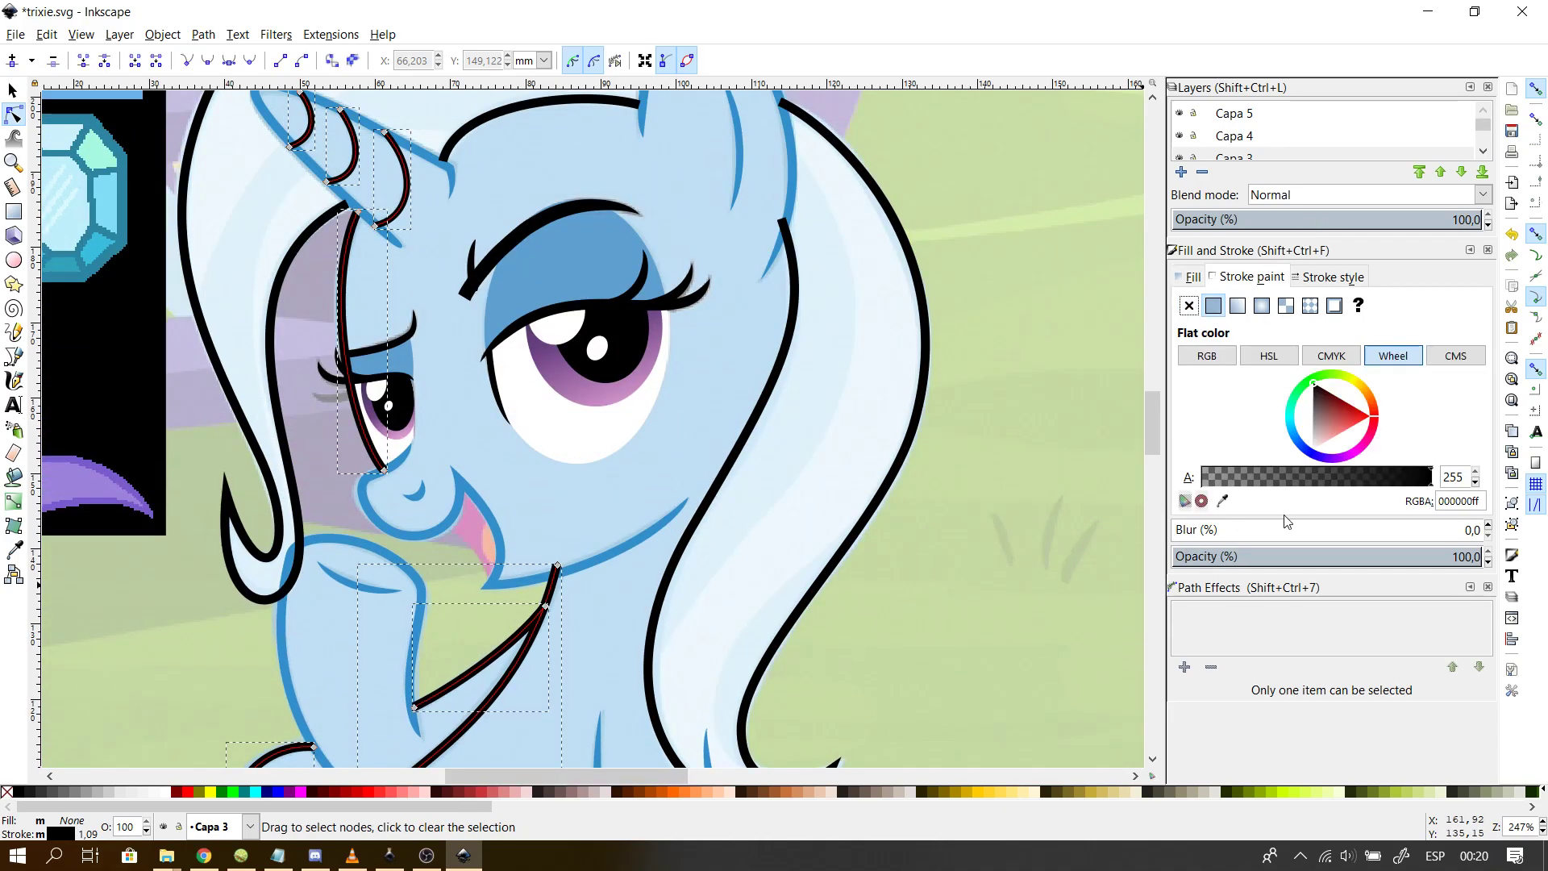
pyautogui.click(1221, 500)
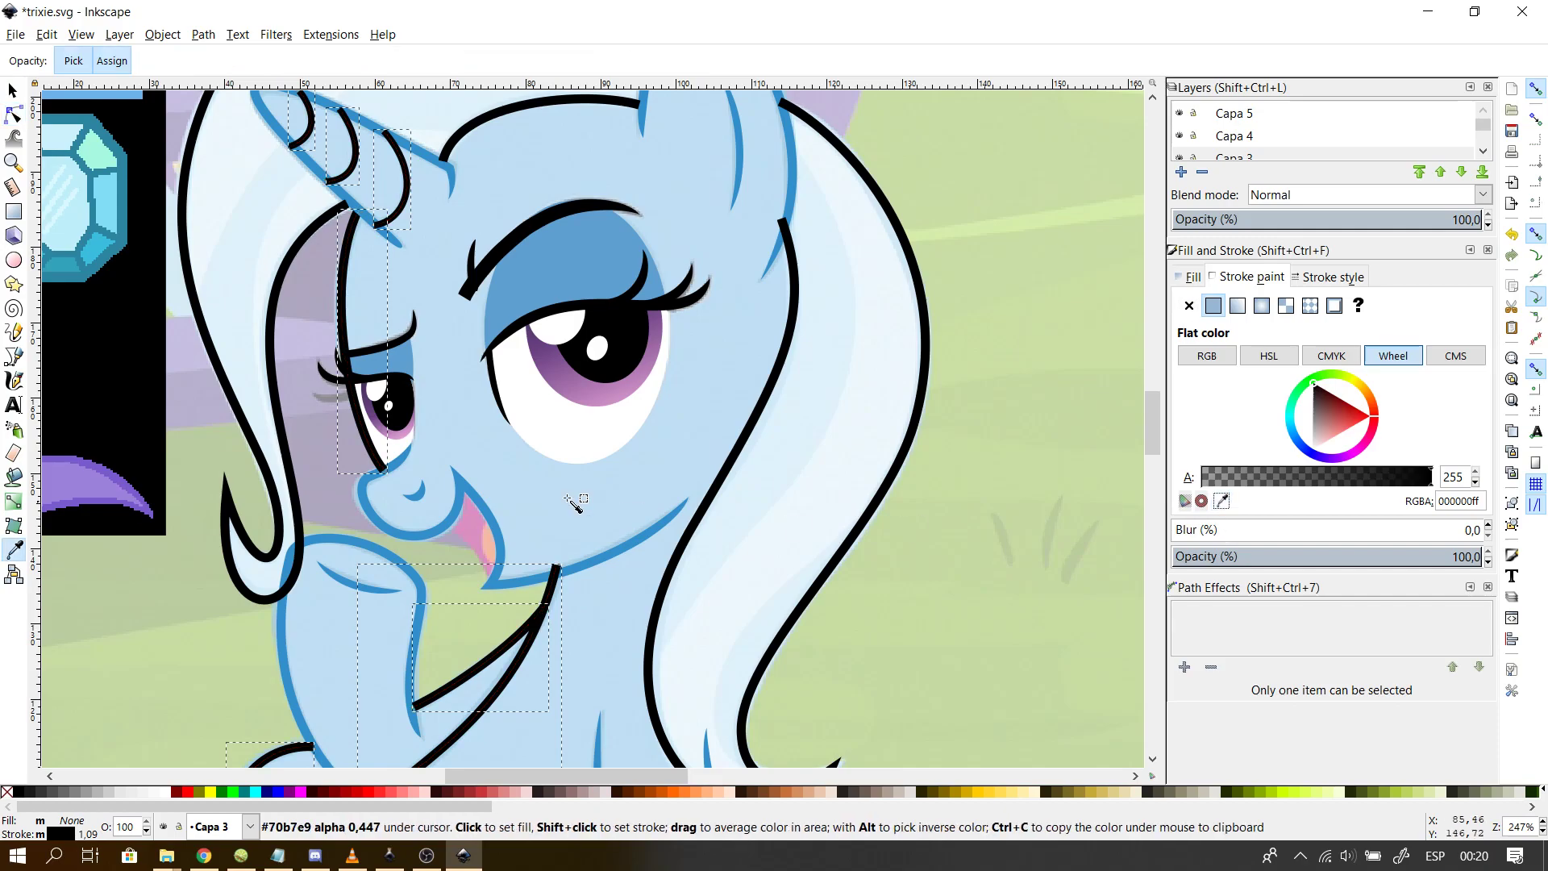
pyautogui.click(458, 482)
pyautogui.moveTo(941, 467); pyautogui.dragTo(975, 441)
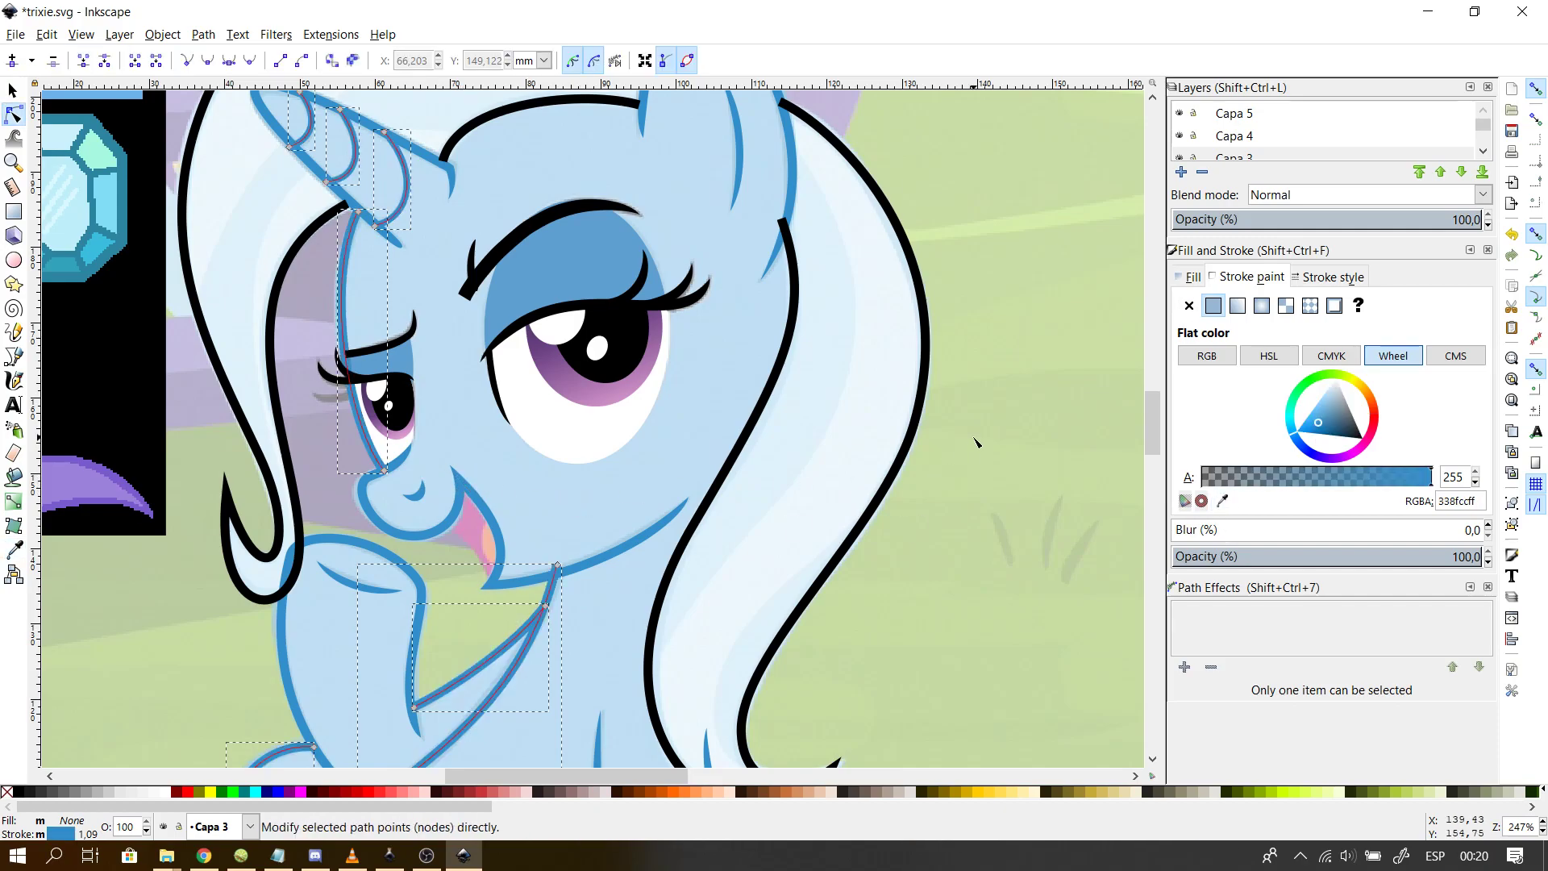
pyautogui.click(1025, 453)
pyautogui.scroll(-3, 1025, 454)
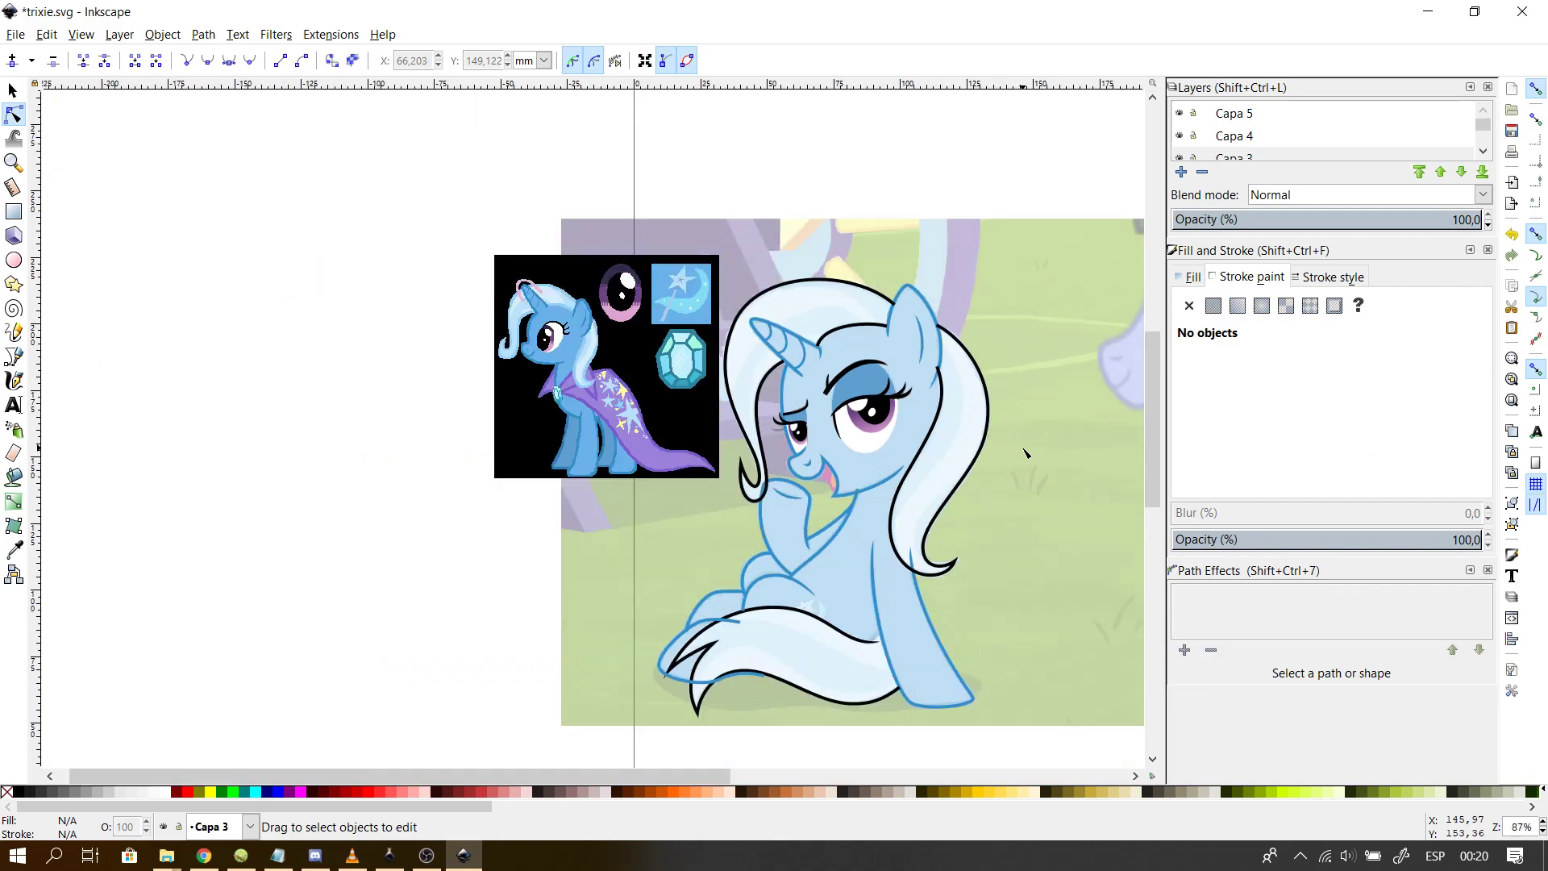
pyautogui.scroll(1, 1025, 453)
pyautogui.scroll(2, 1026, 453)
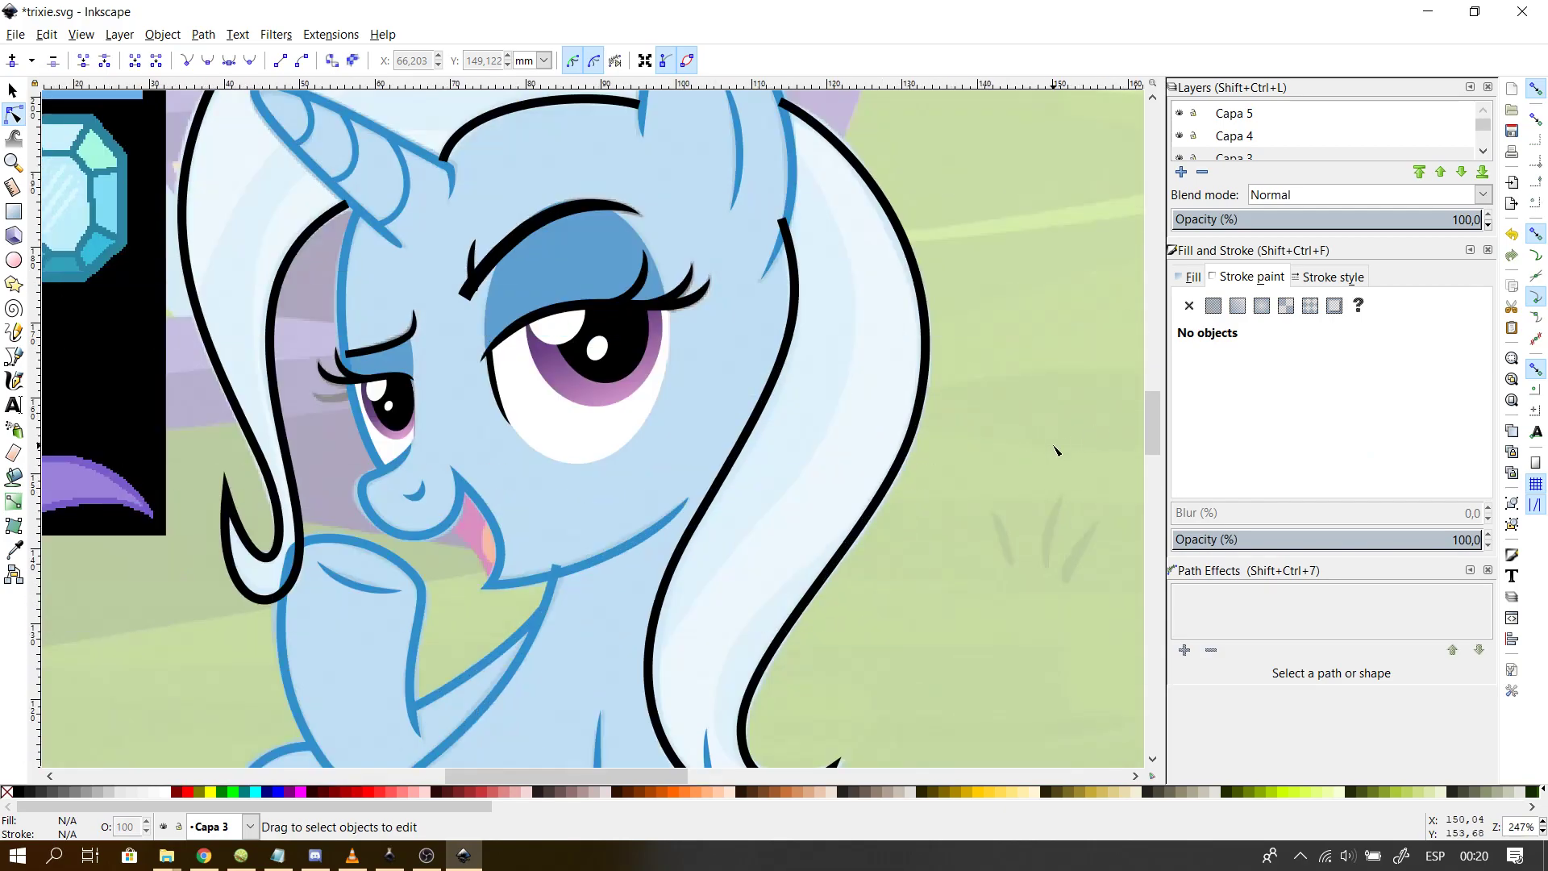
pyautogui.scroll(-2, 1056, 450)
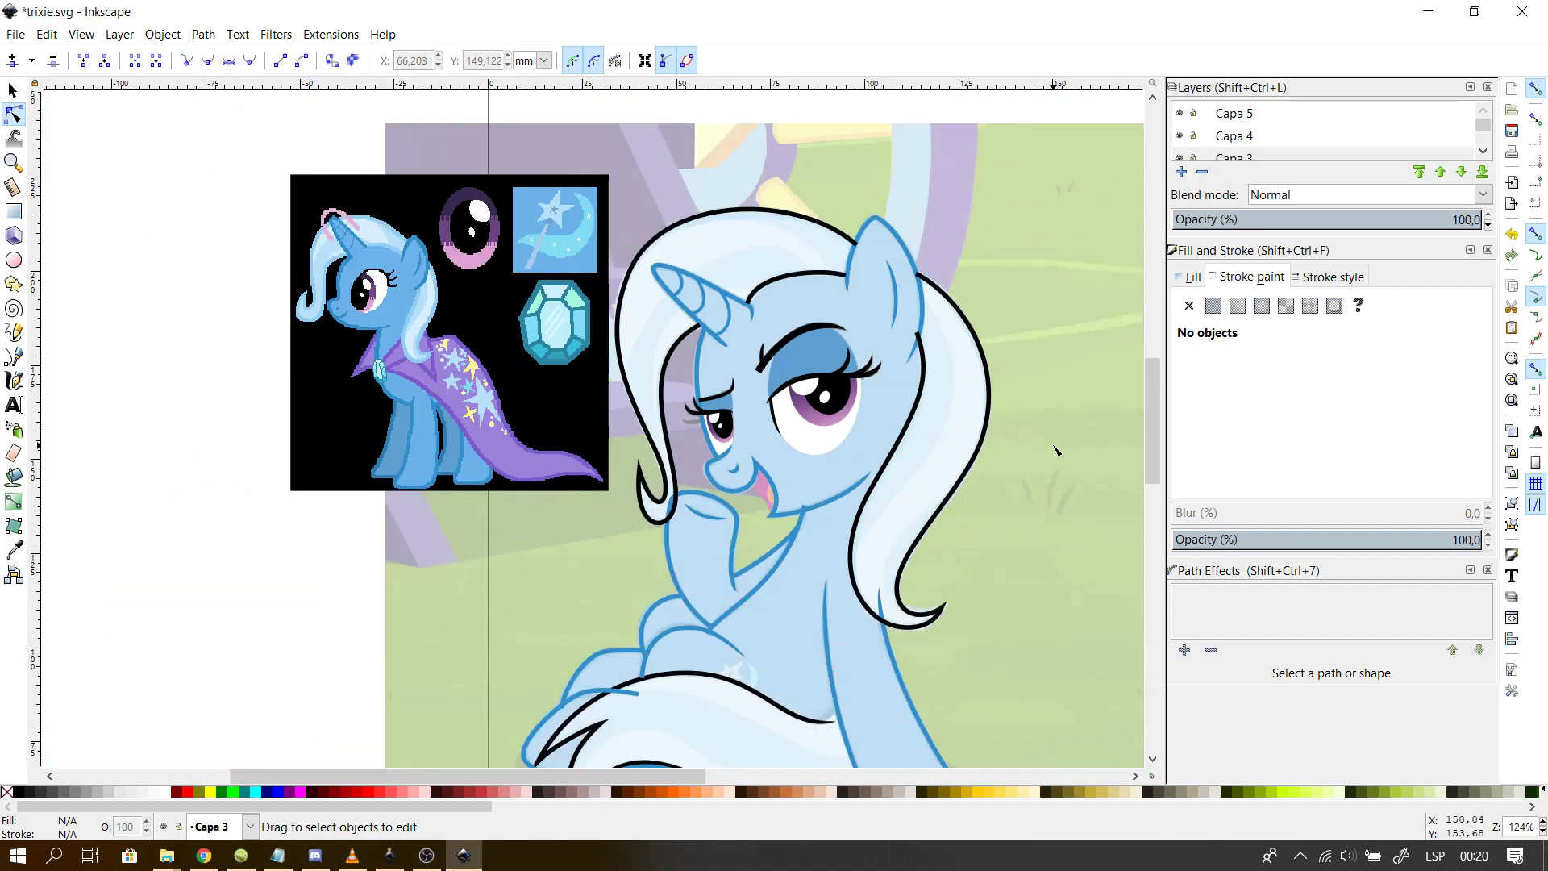
pyautogui.moveTo(1158, 462); pyautogui.dragTo(1153, 494)
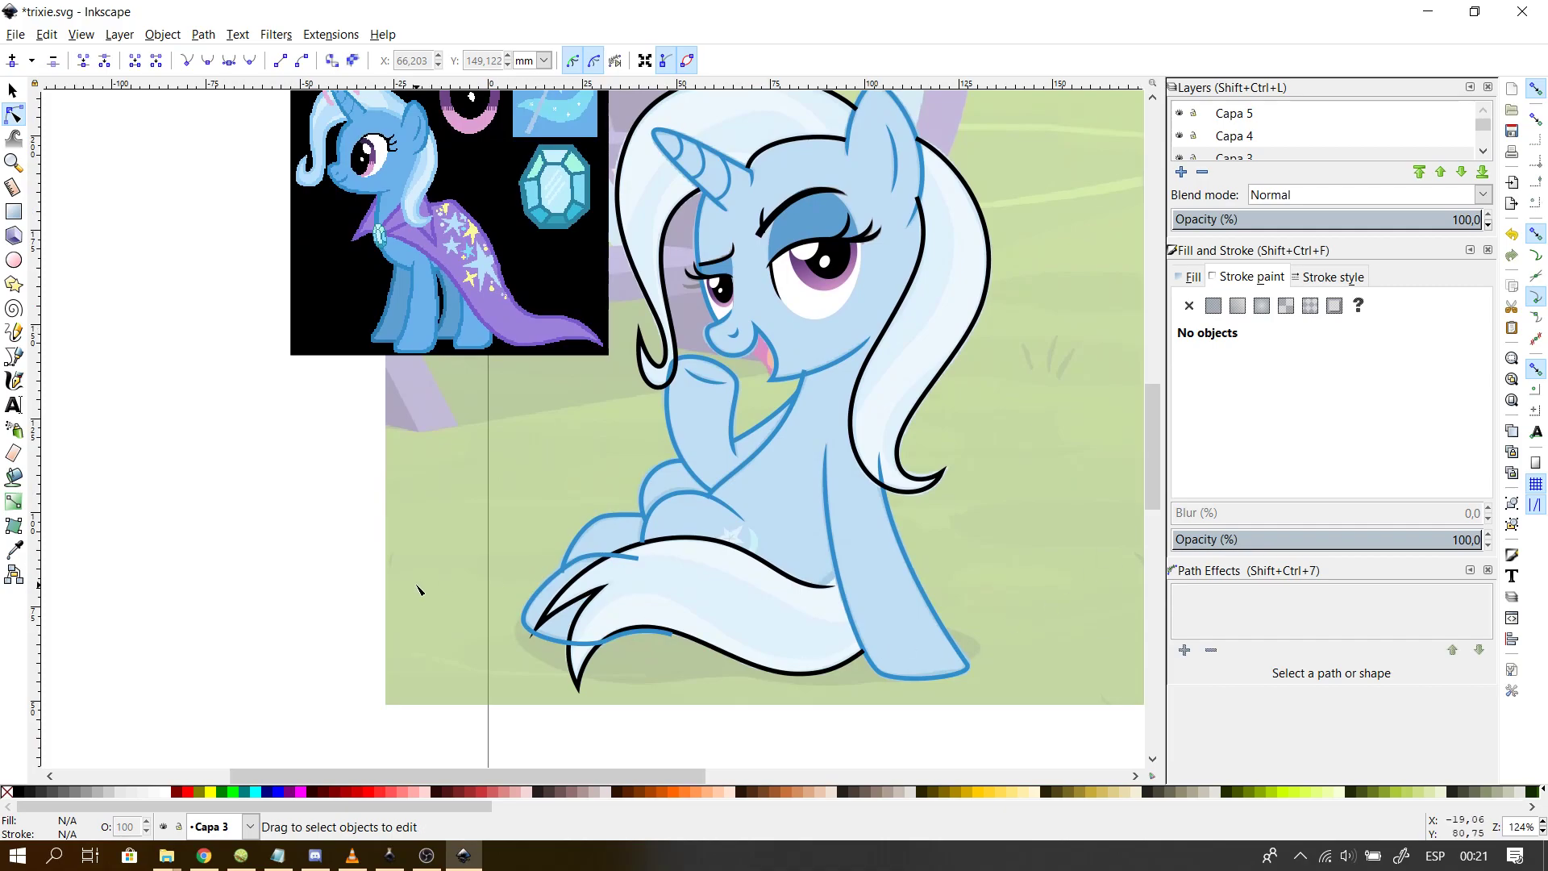
# - Raise the tail's upper black outline to the top of the stacking order in its layer
pyautogui.keyDown('ctrl'); pyautogui.scroll(2, 418, 589); pyautogui.keyUp('ctrl')
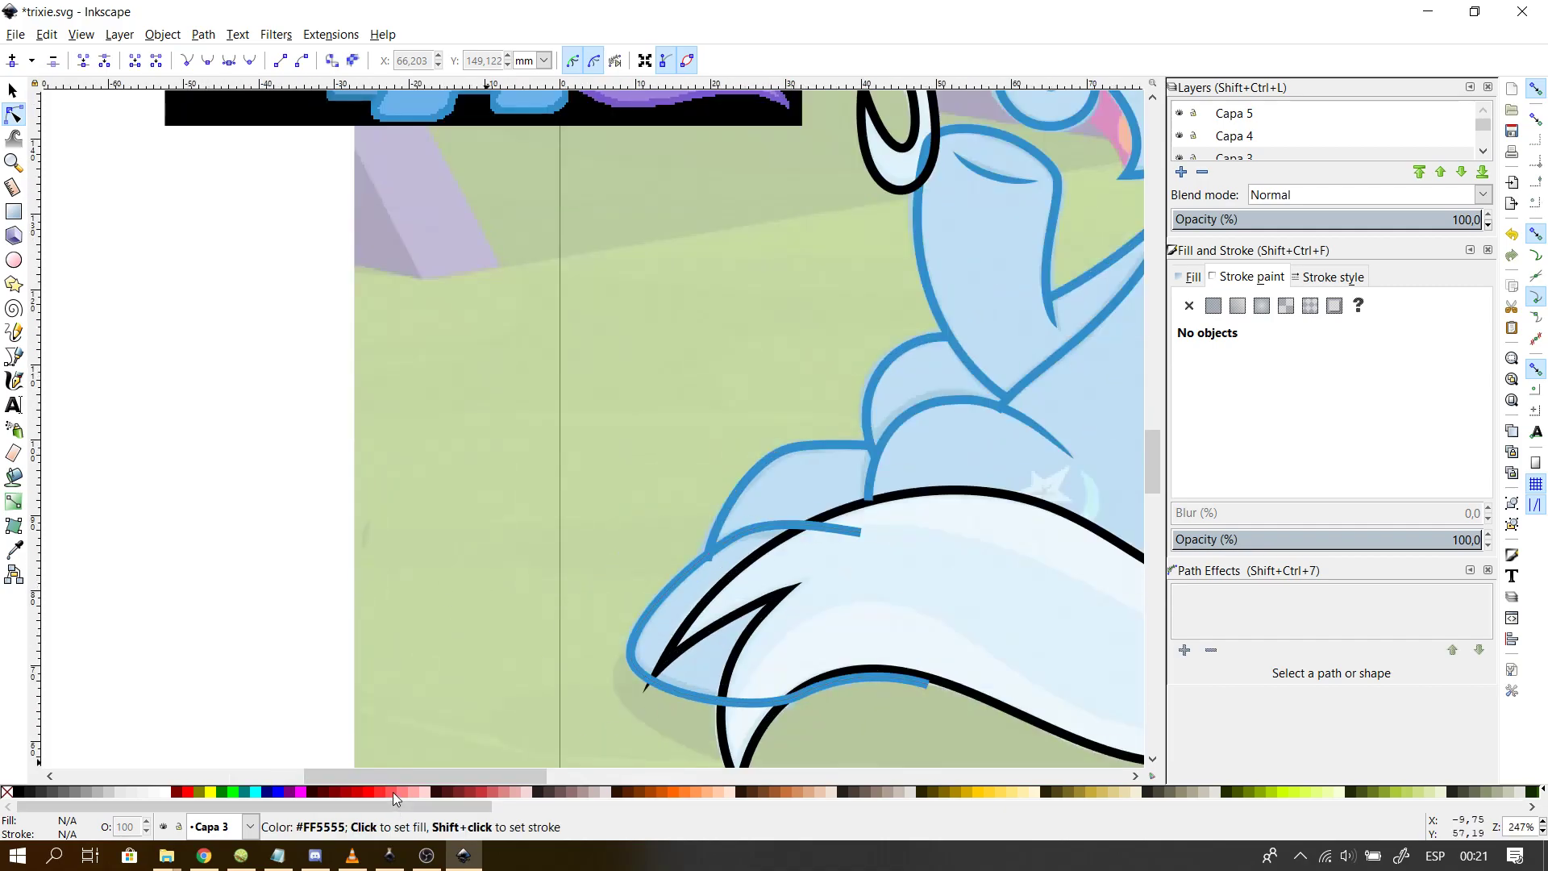
pyautogui.moveTo(386, 777); pyautogui.dragTo(495, 772)
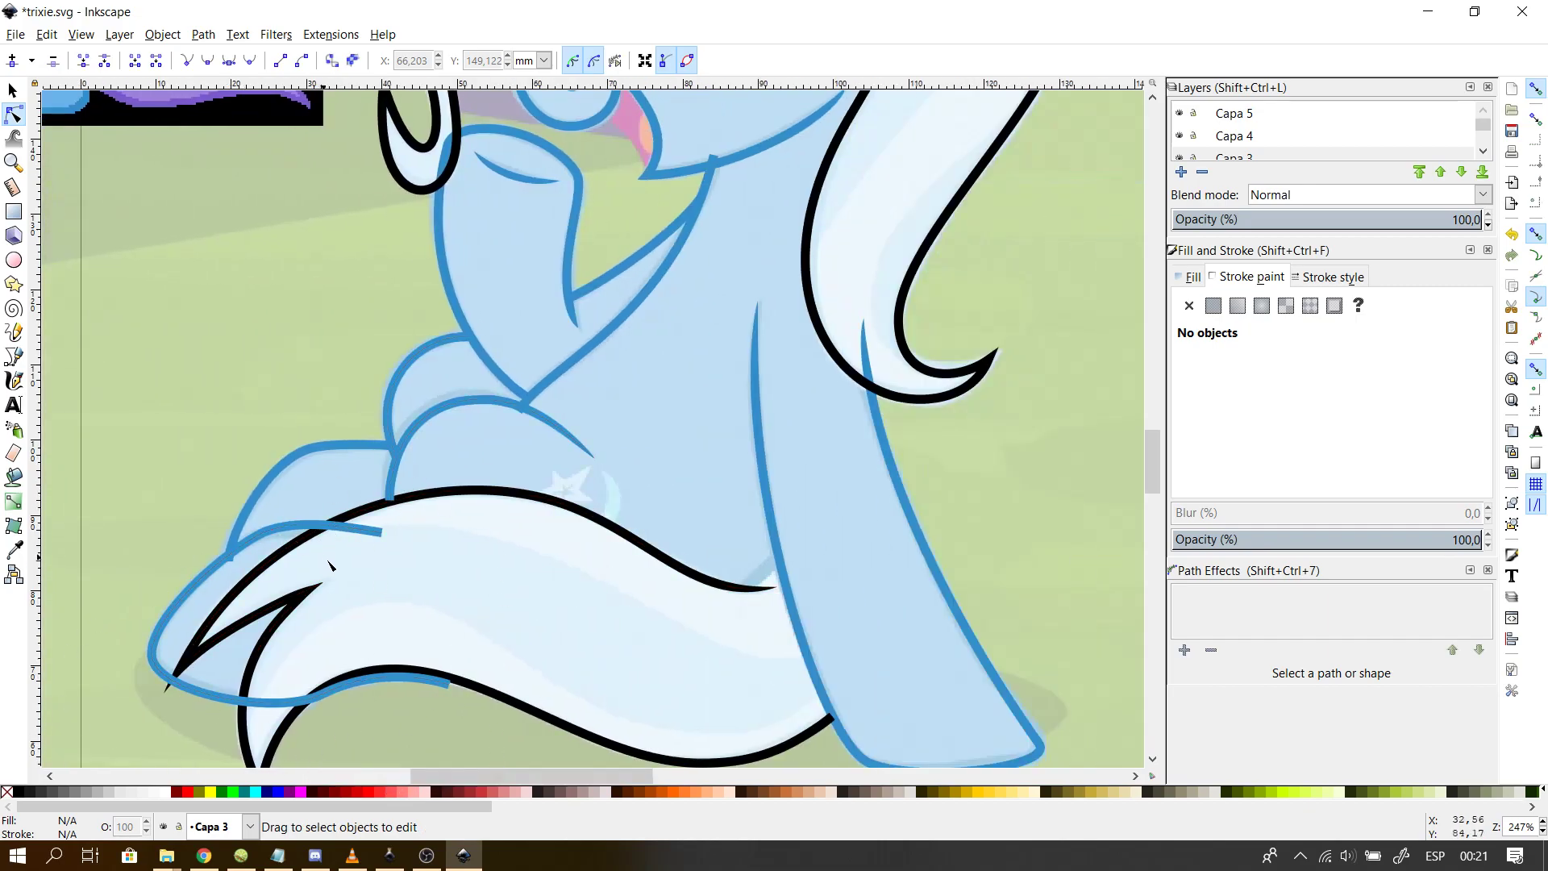
pyautogui.click(405, 504)
pyautogui.click(456, 497)
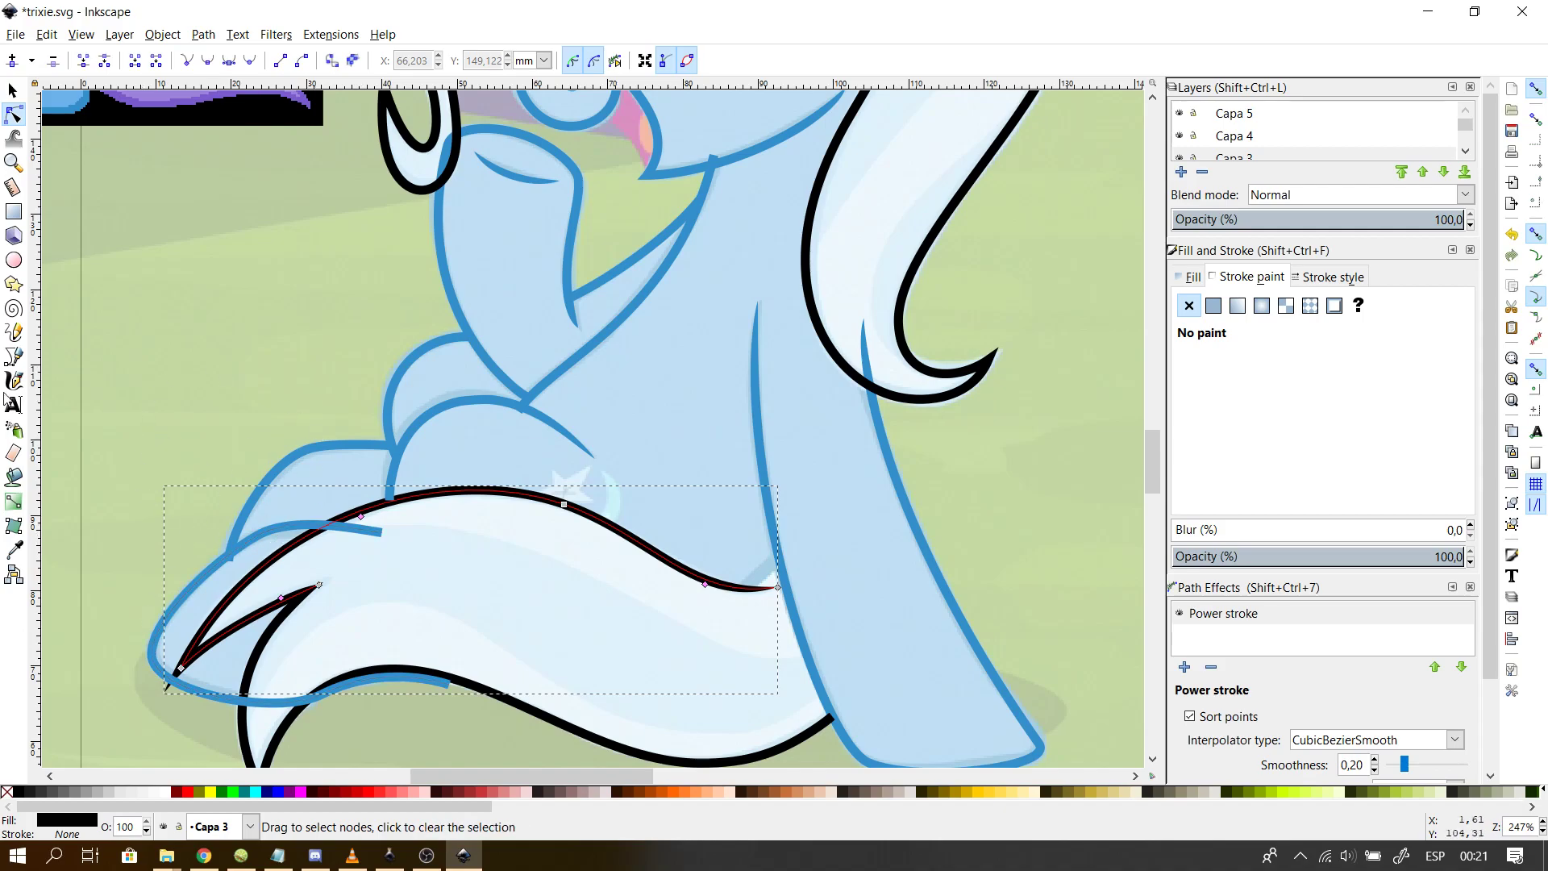
pyautogui.click(132, 40)
pyautogui.moveTo(162, 35)
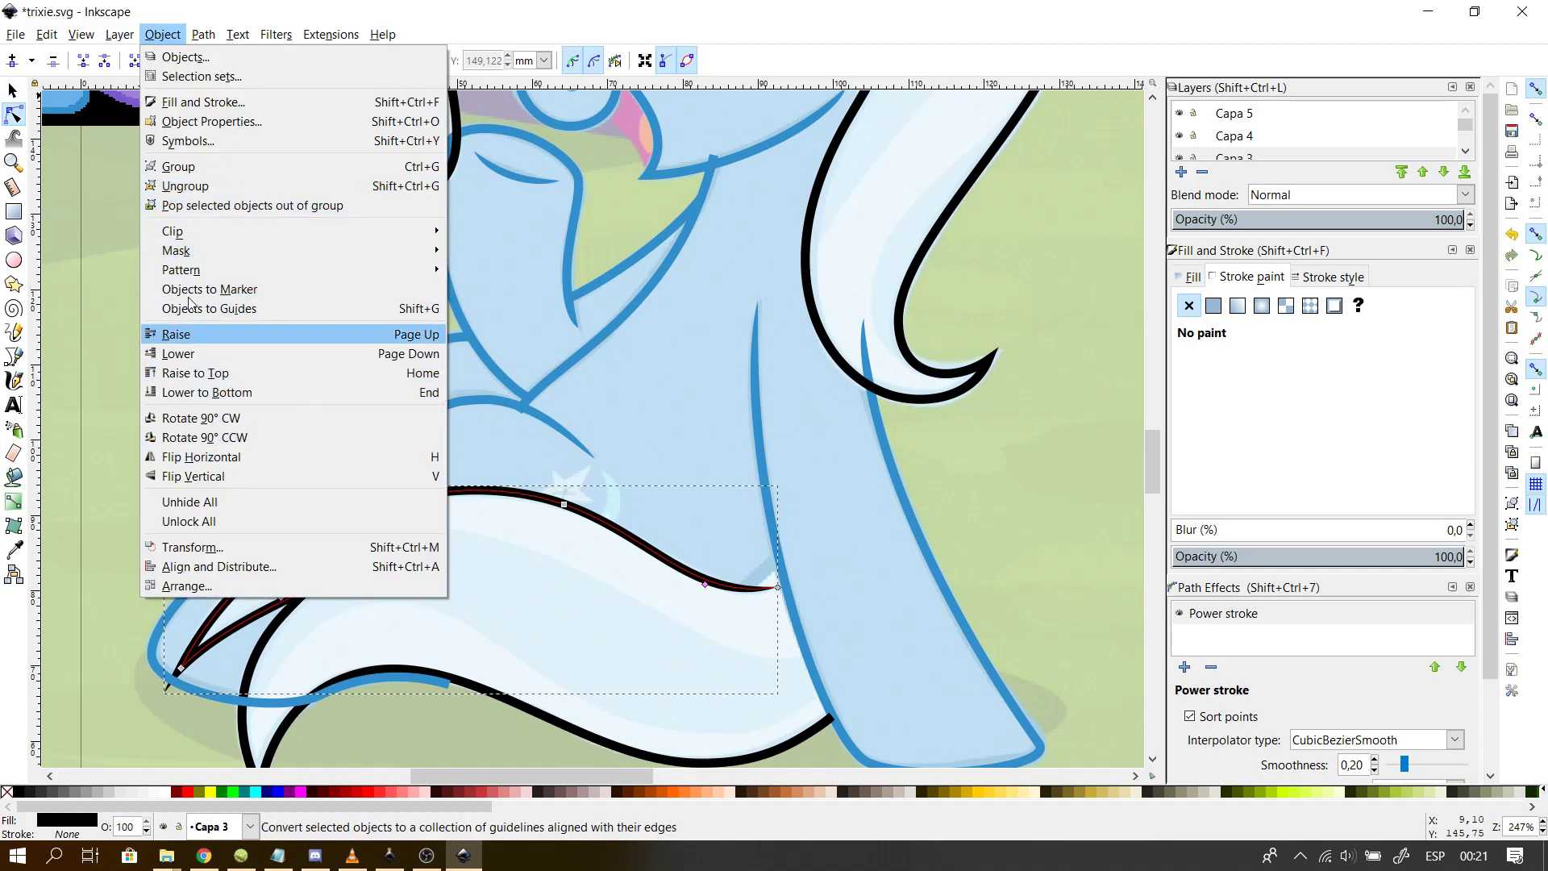
pyautogui.click(239, 373)
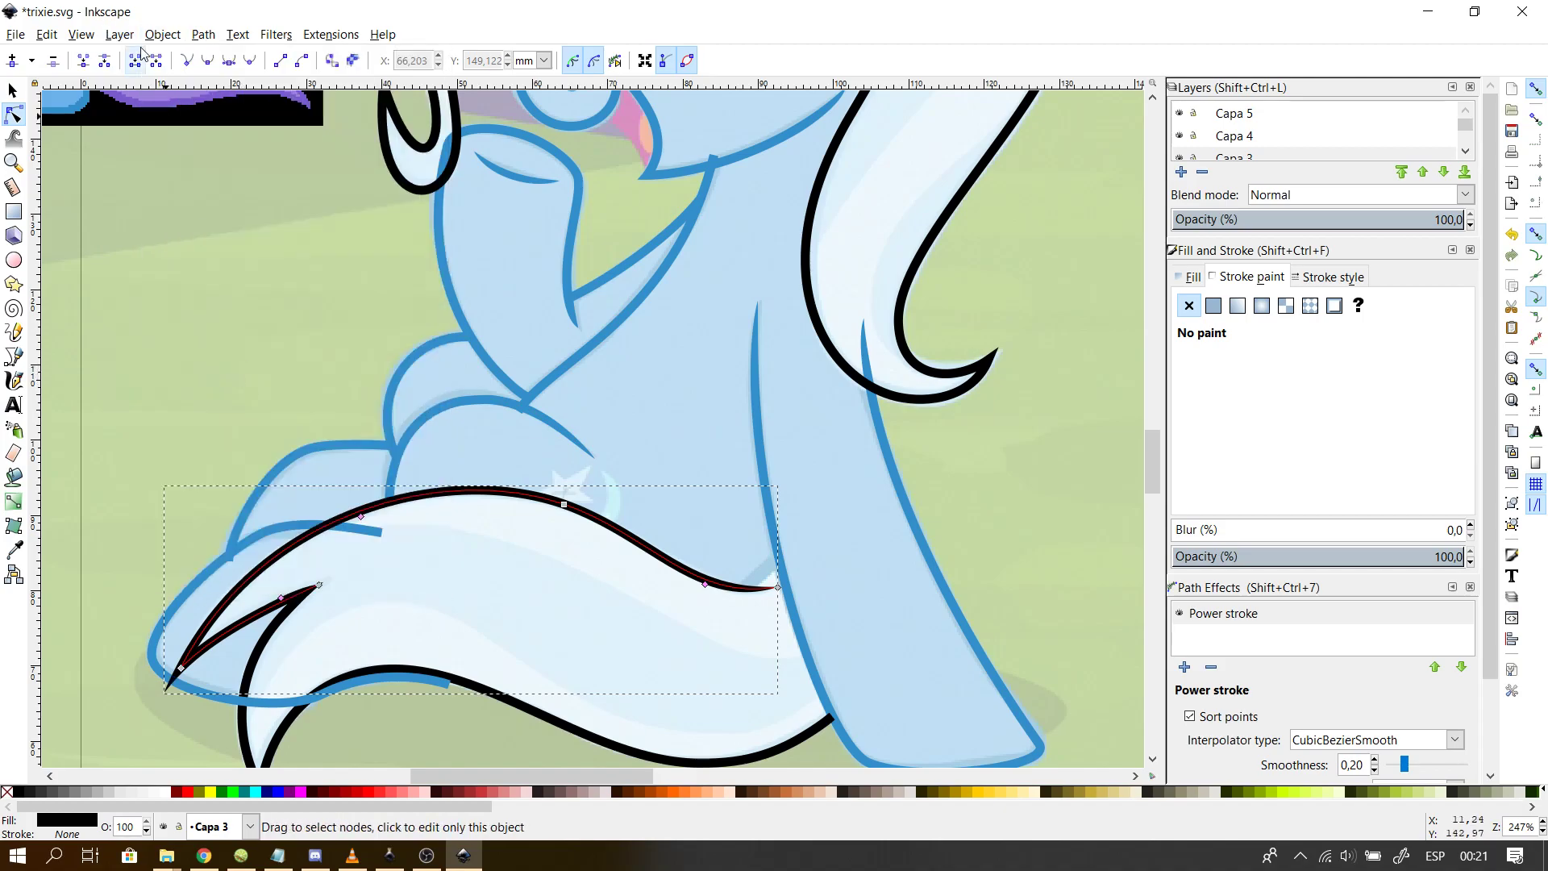
pyautogui.click(119, 34)
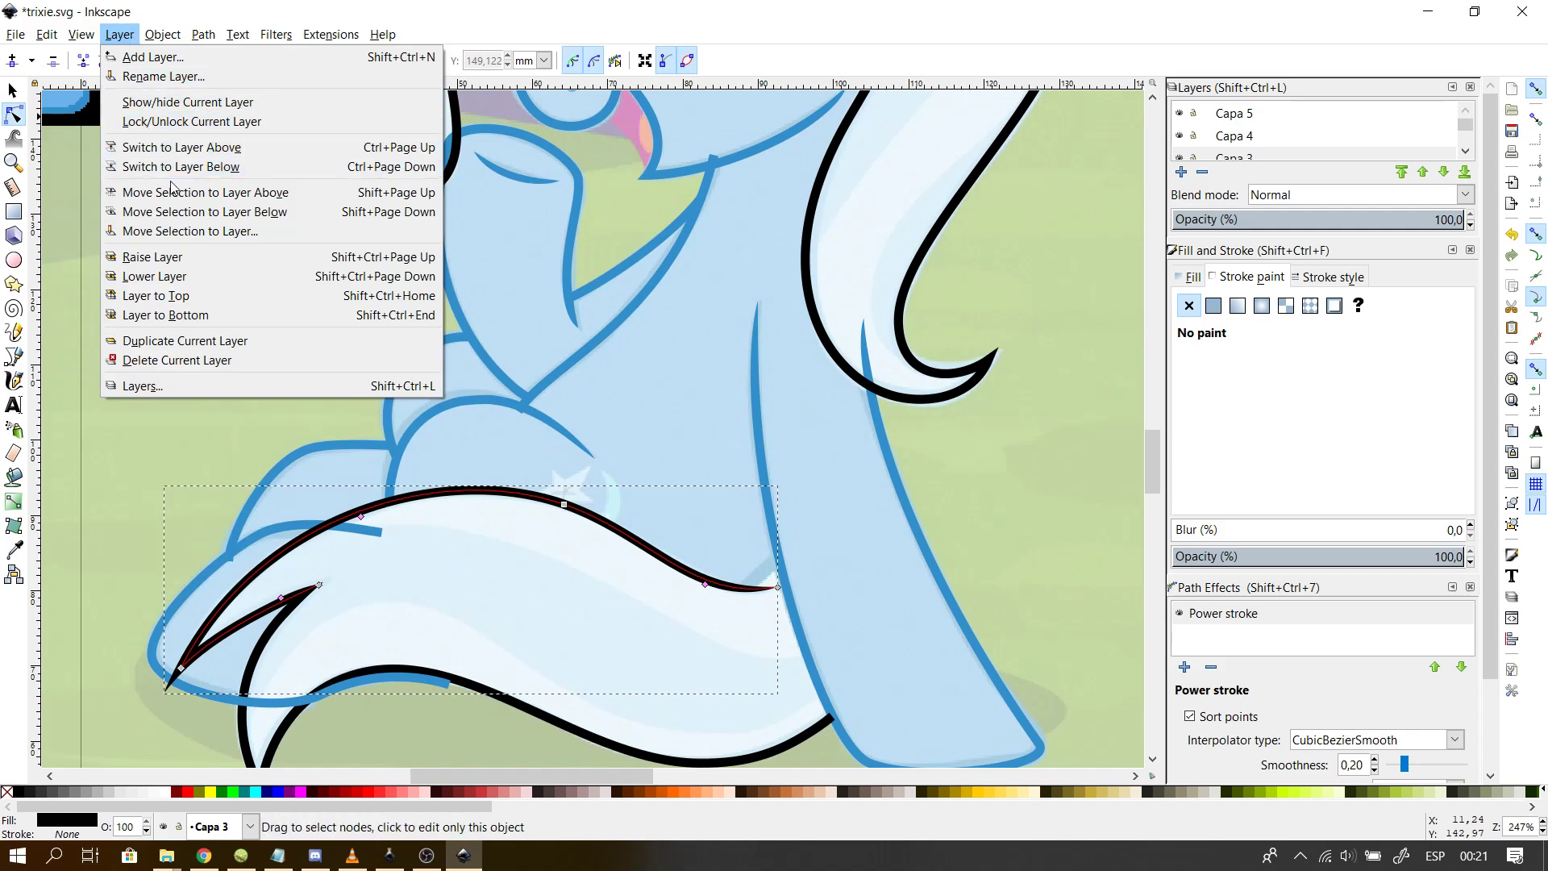
pyautogui.moveTo(162, 35)
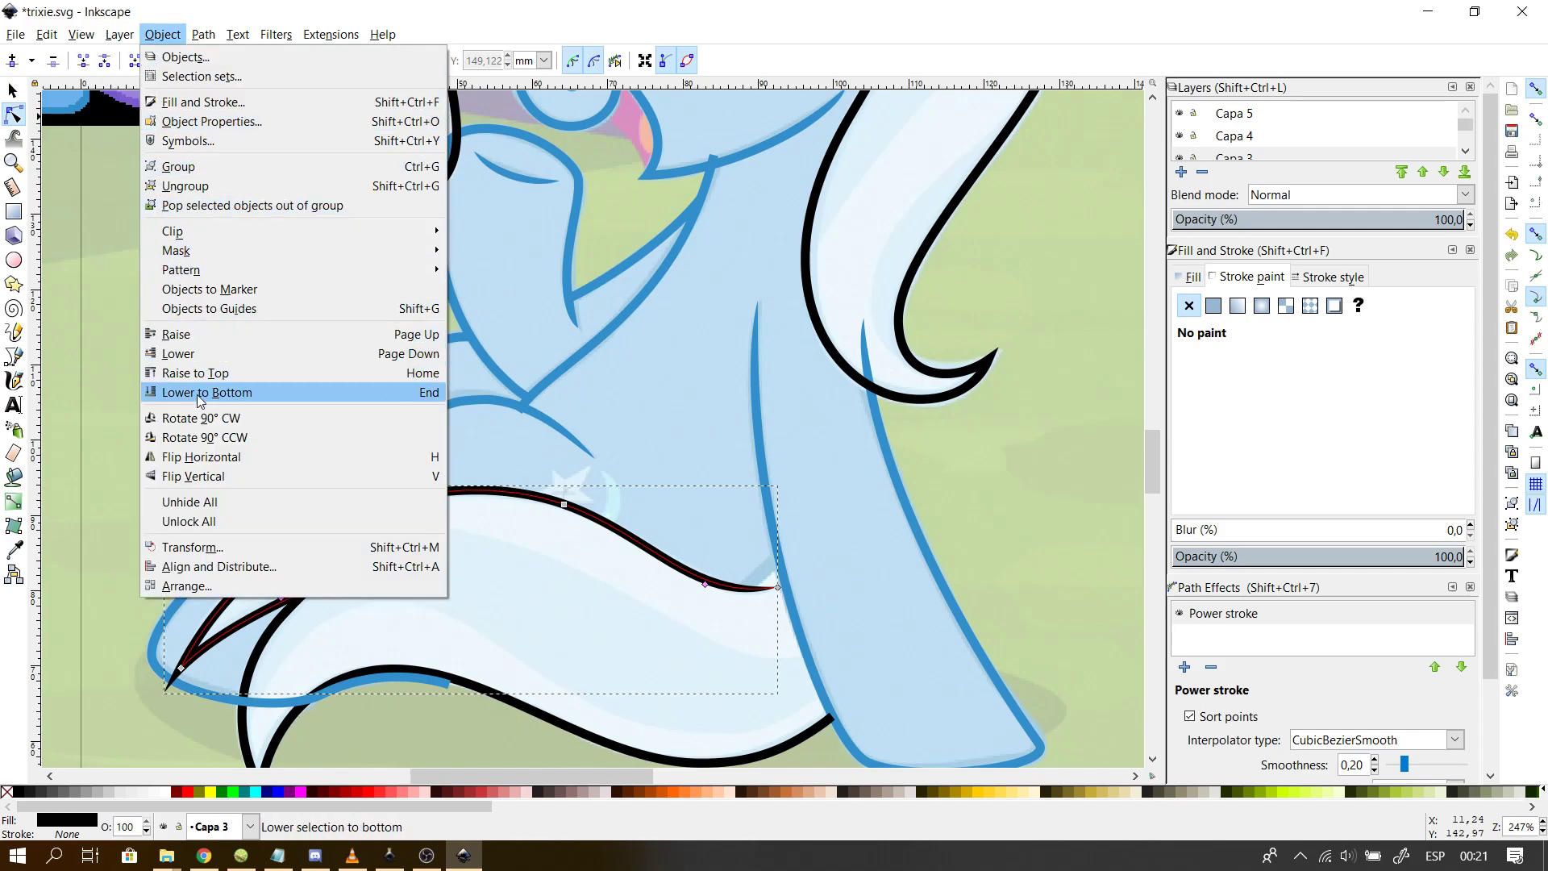
pyautogui.click(216, 373)
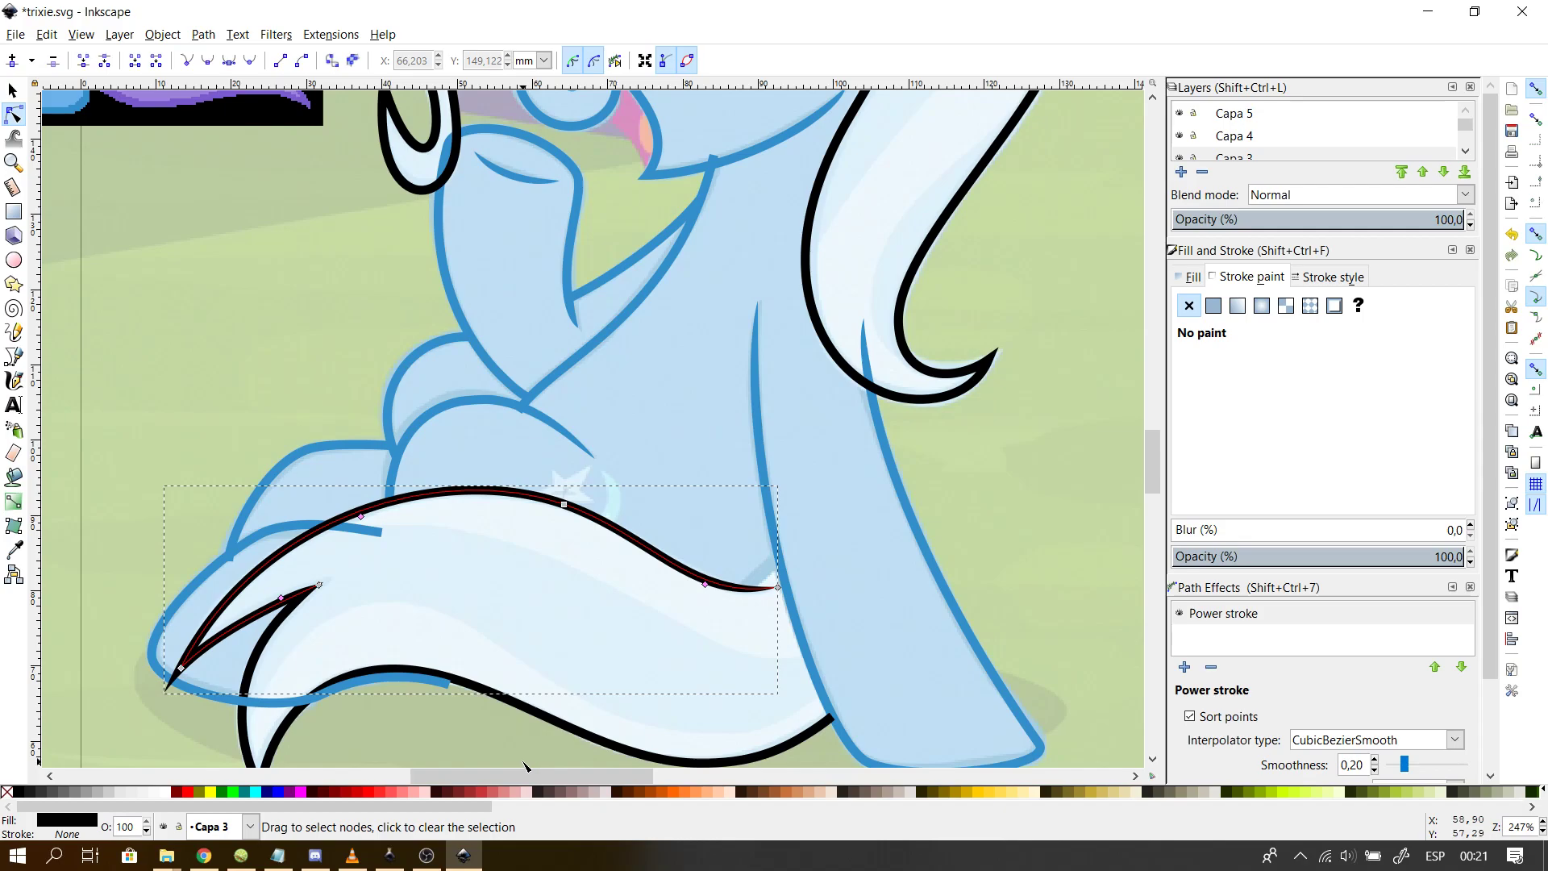
# - Lower the blue outline of the hind hoof beneath the tail to the bottom of its layer's stacking order
pyautogui.press('Escape')
pyautogui.click(411, 684)
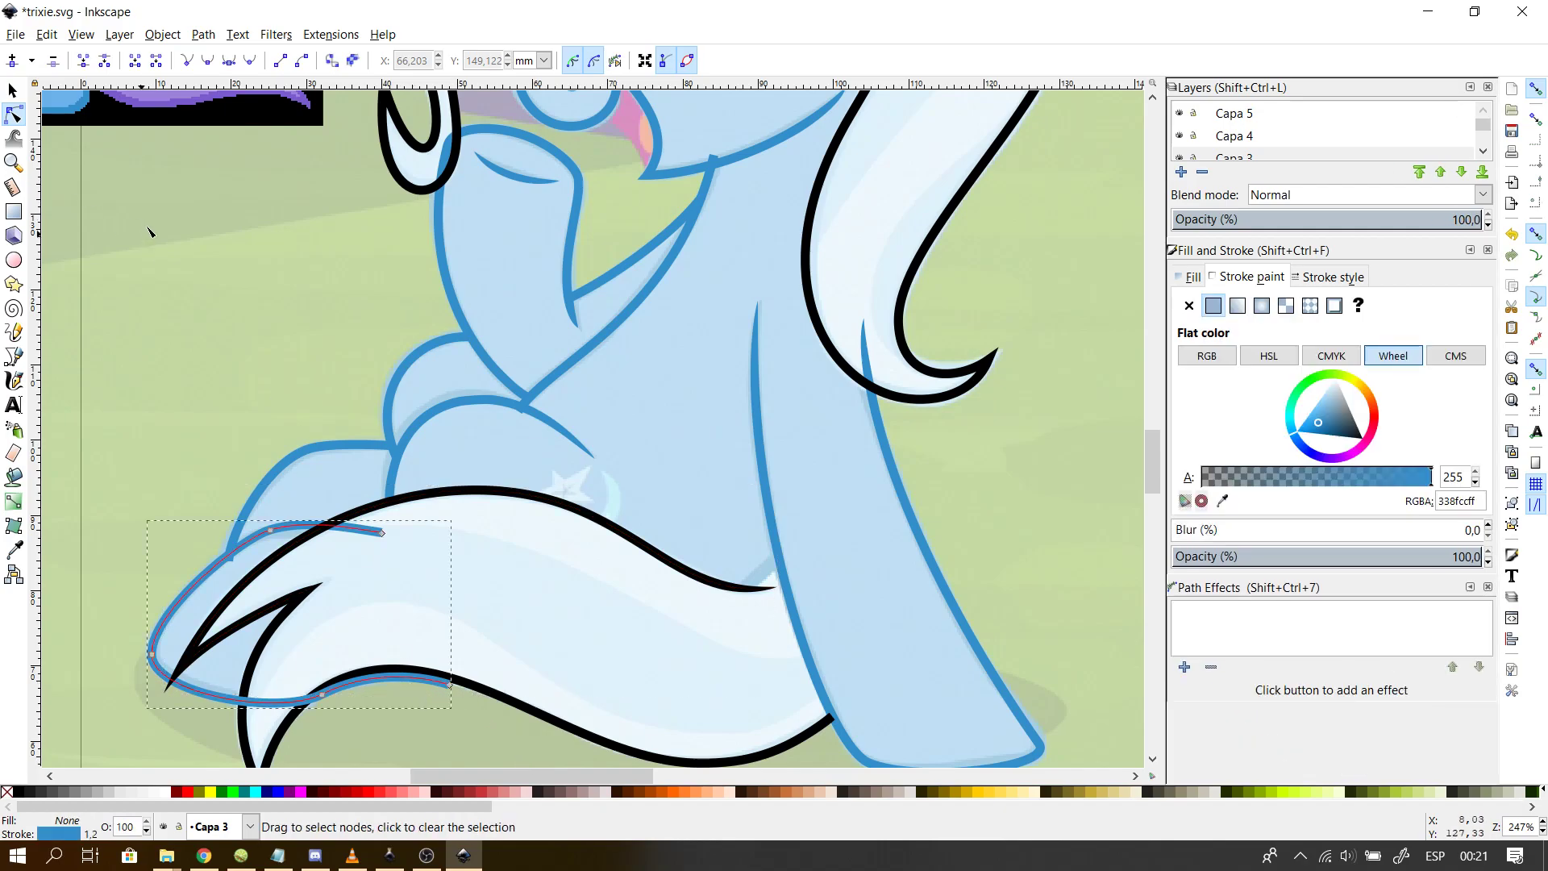
pyautogui.click(158, 34)
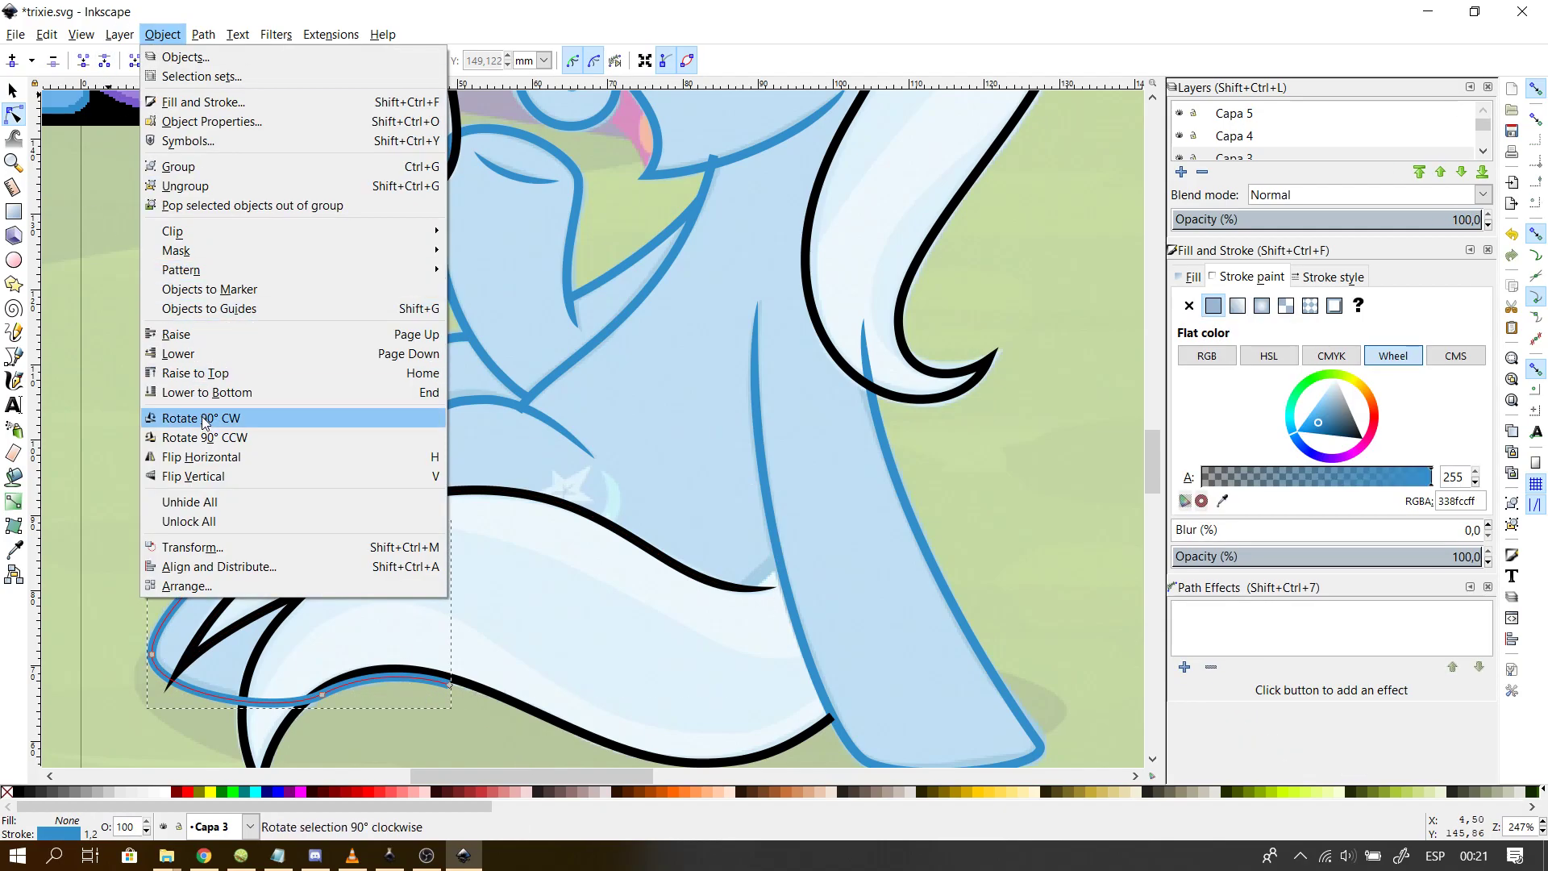
pyautogui.click(218, 390)
pyautogui.click(186, 431)
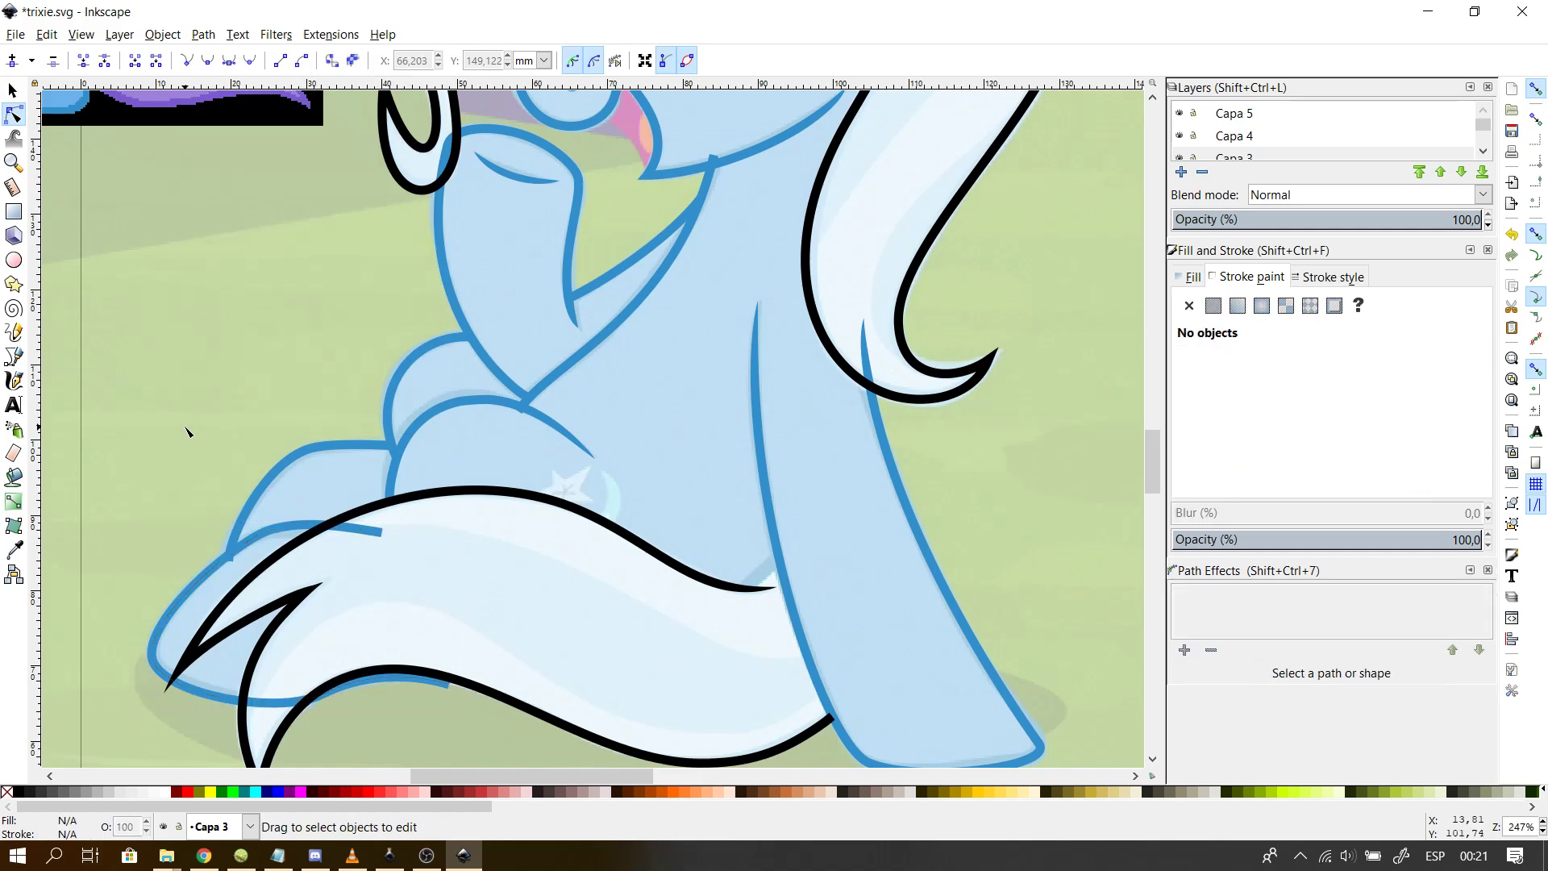
# - Raise the tapered front-leg outline to the top of its layer's stacking order
pyautogui.click(801, 643)
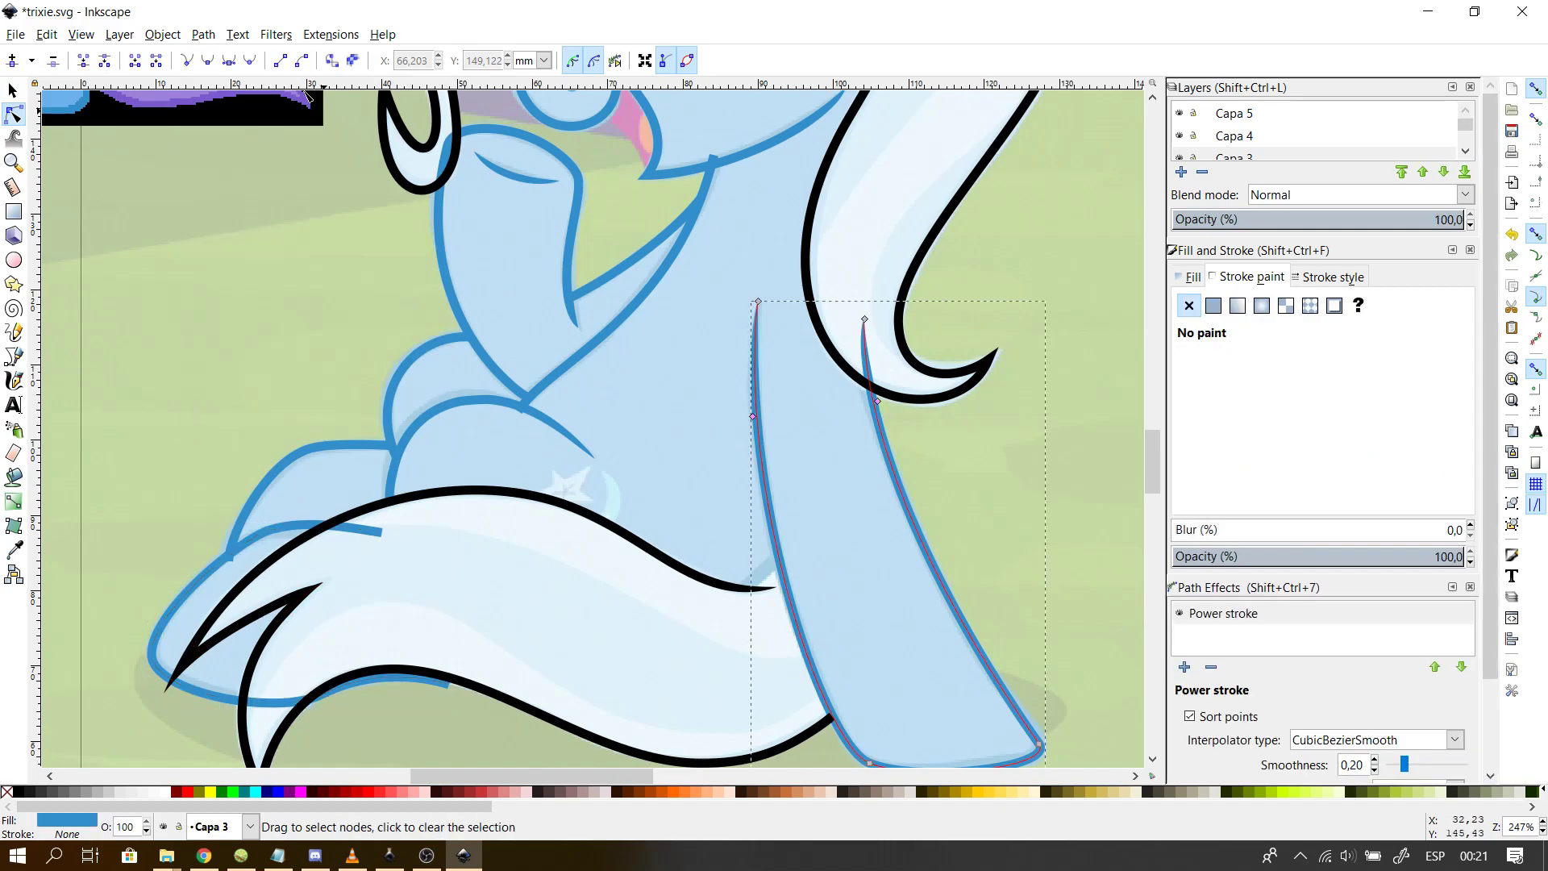
pyautogui.click(84, 37)
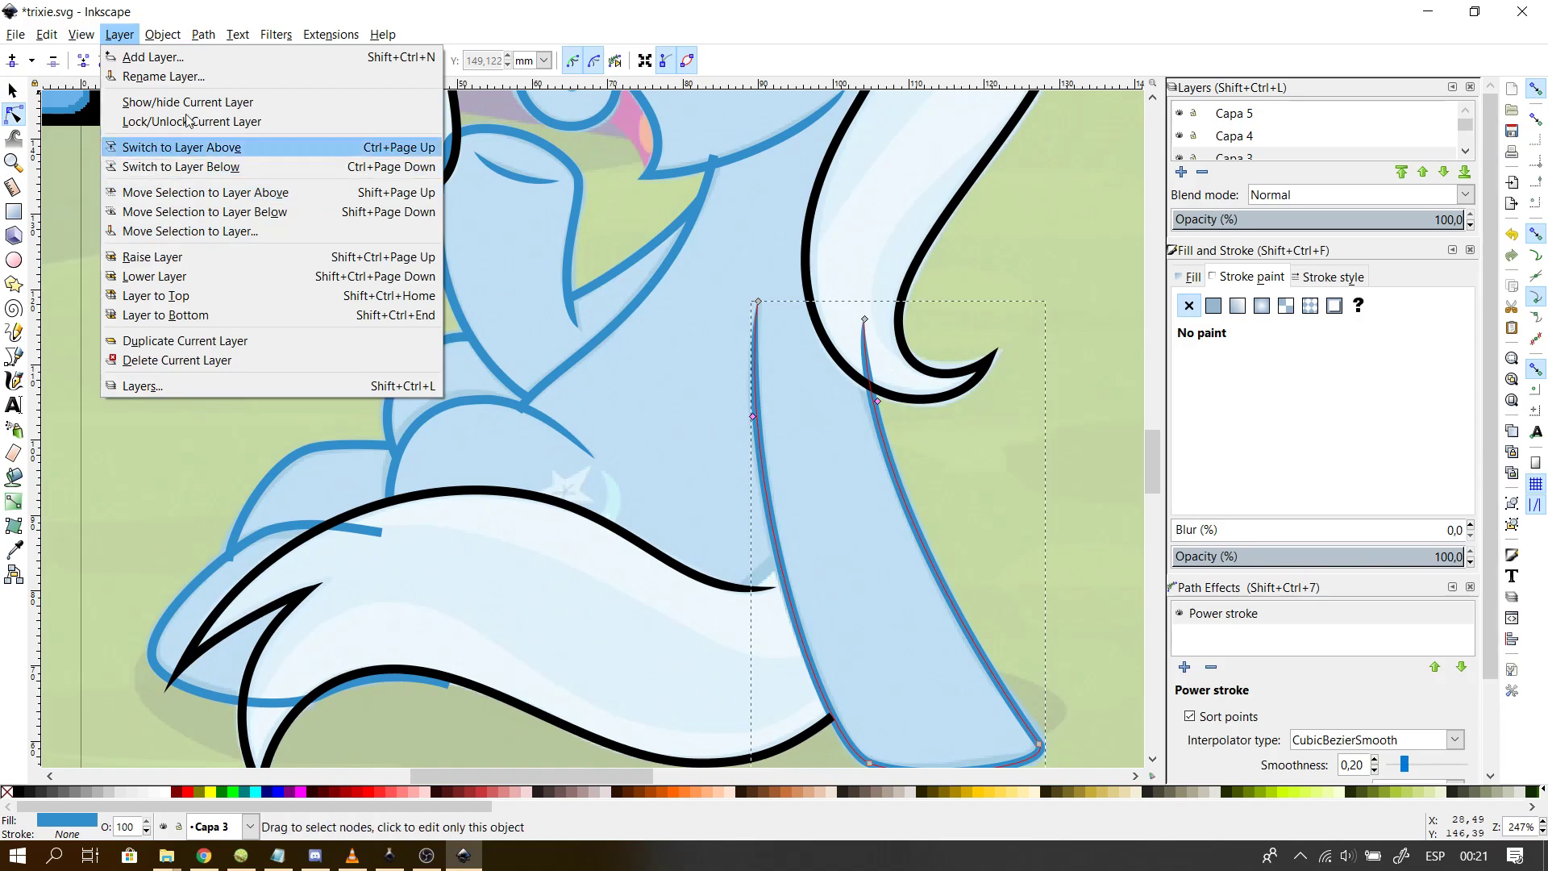
pyautogui.moveTo(167, 39)
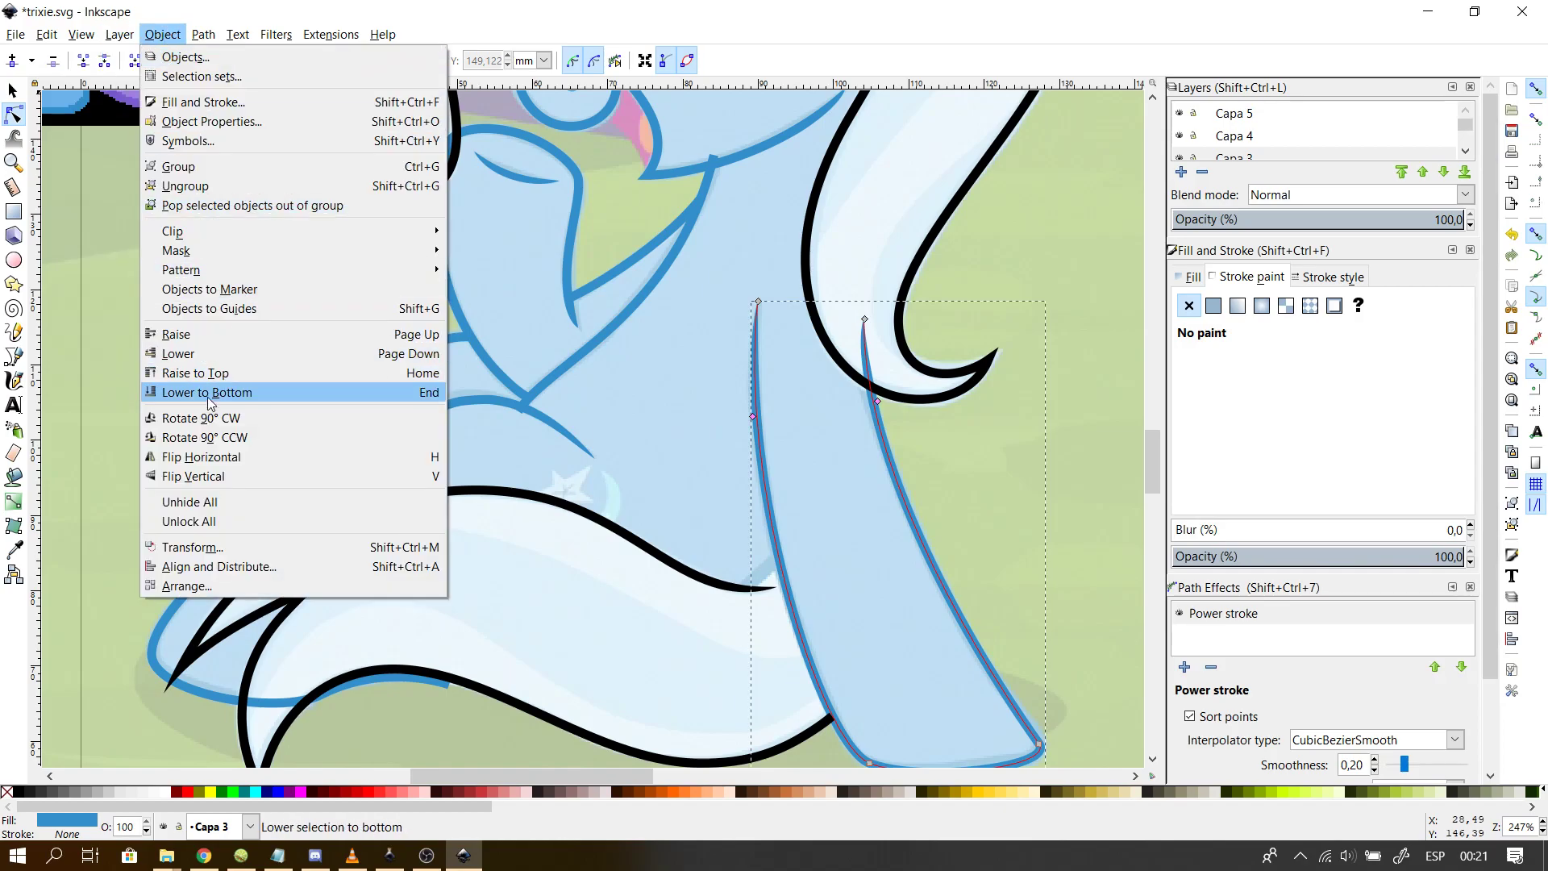
pyautogui.click(263, 376)
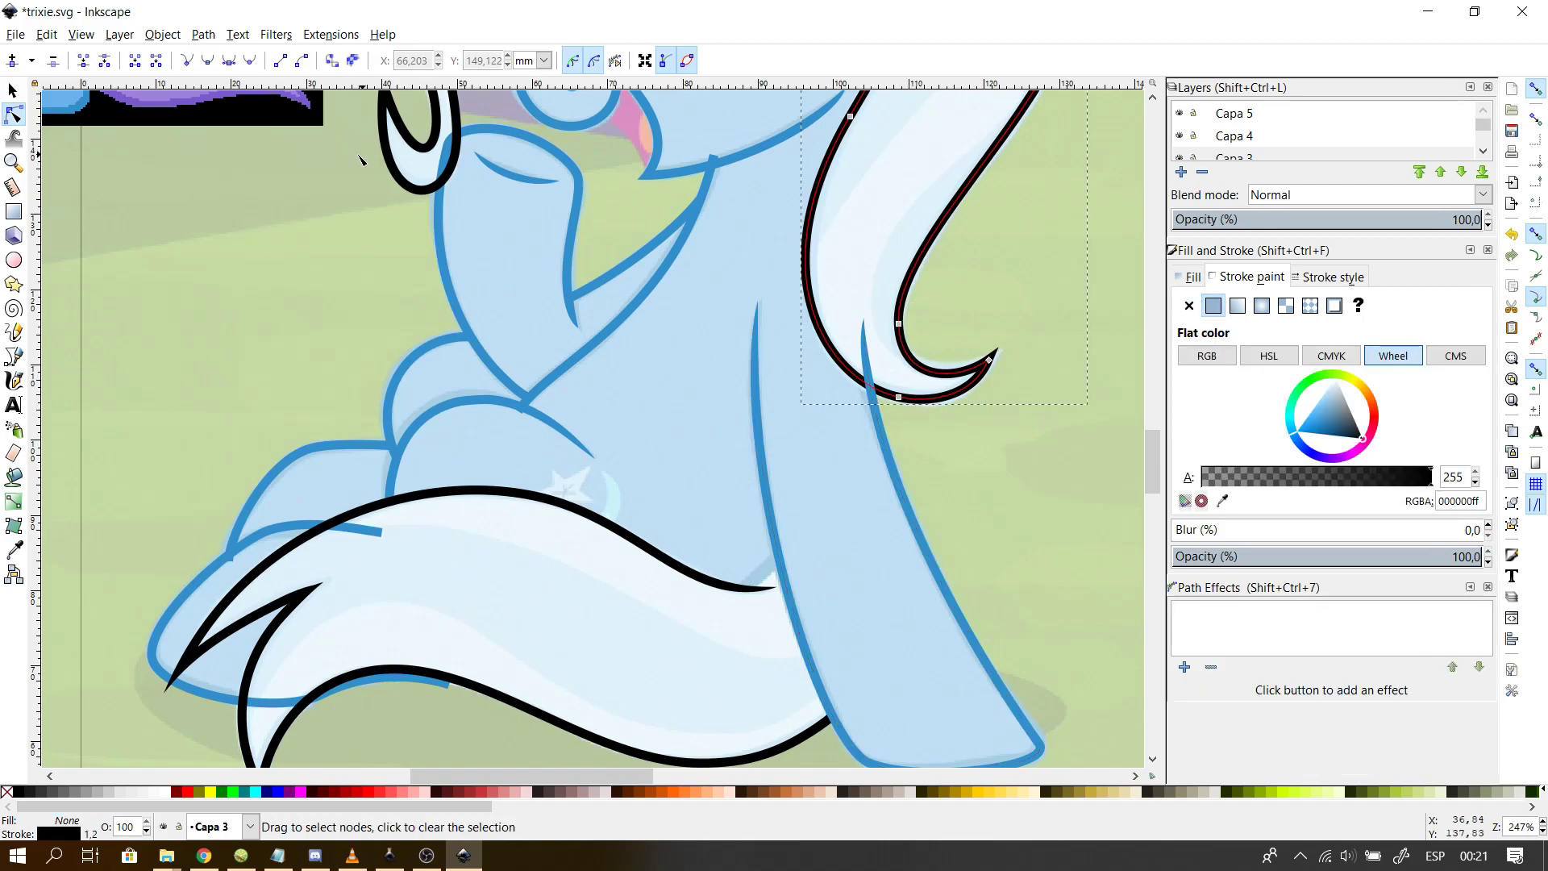
# - Raise the black outline of the long mane lock behind the neck to the top of the stacking order and deselect it
pyautogui.click(120, 35)
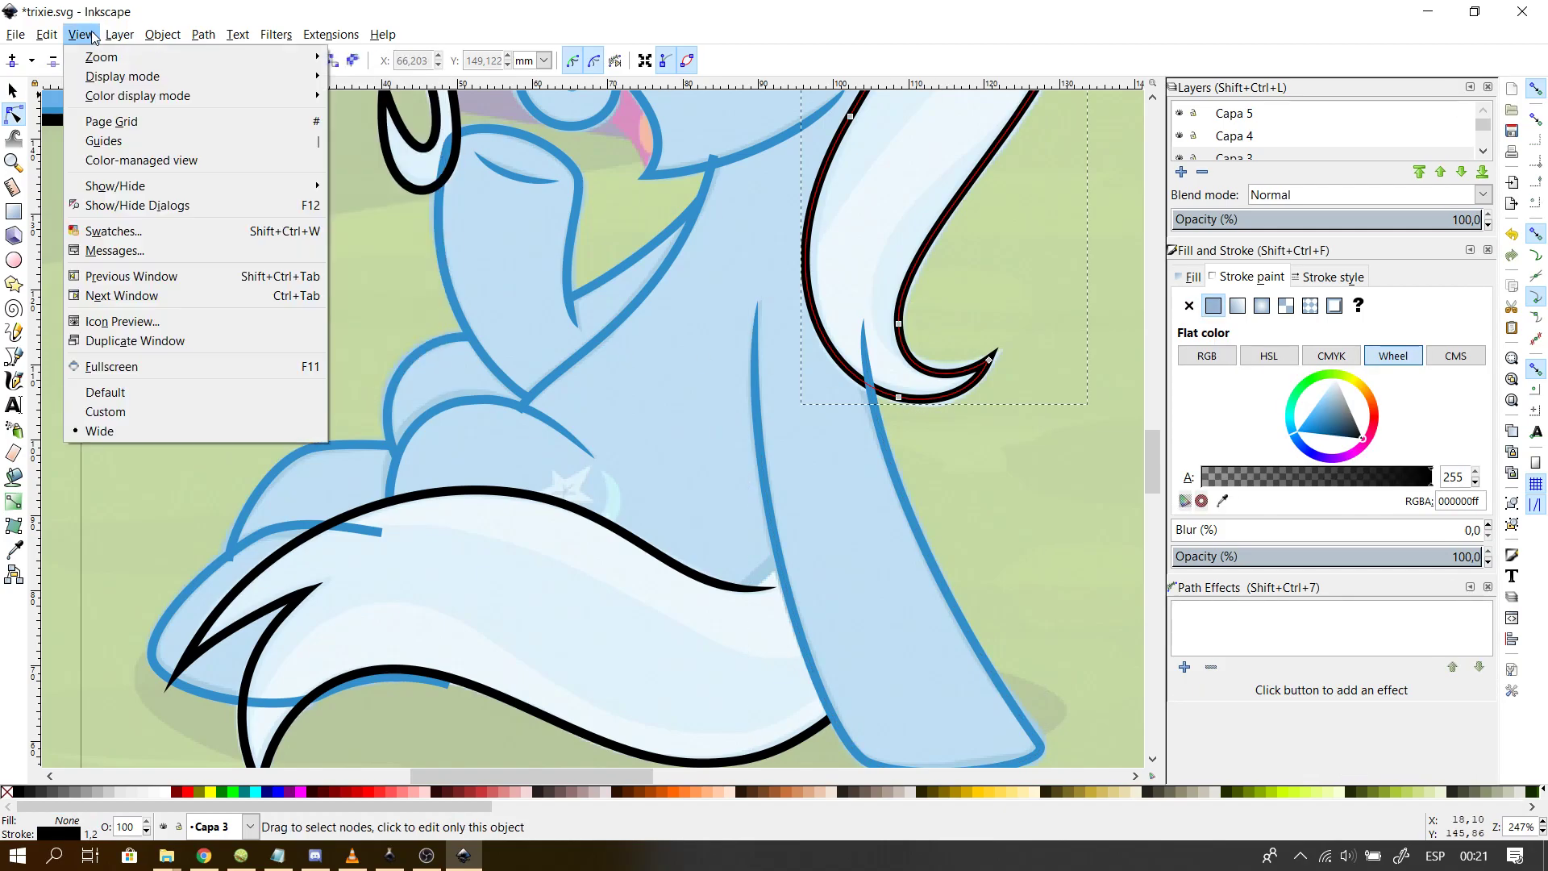
pyautogui.moveTo(162, 35)
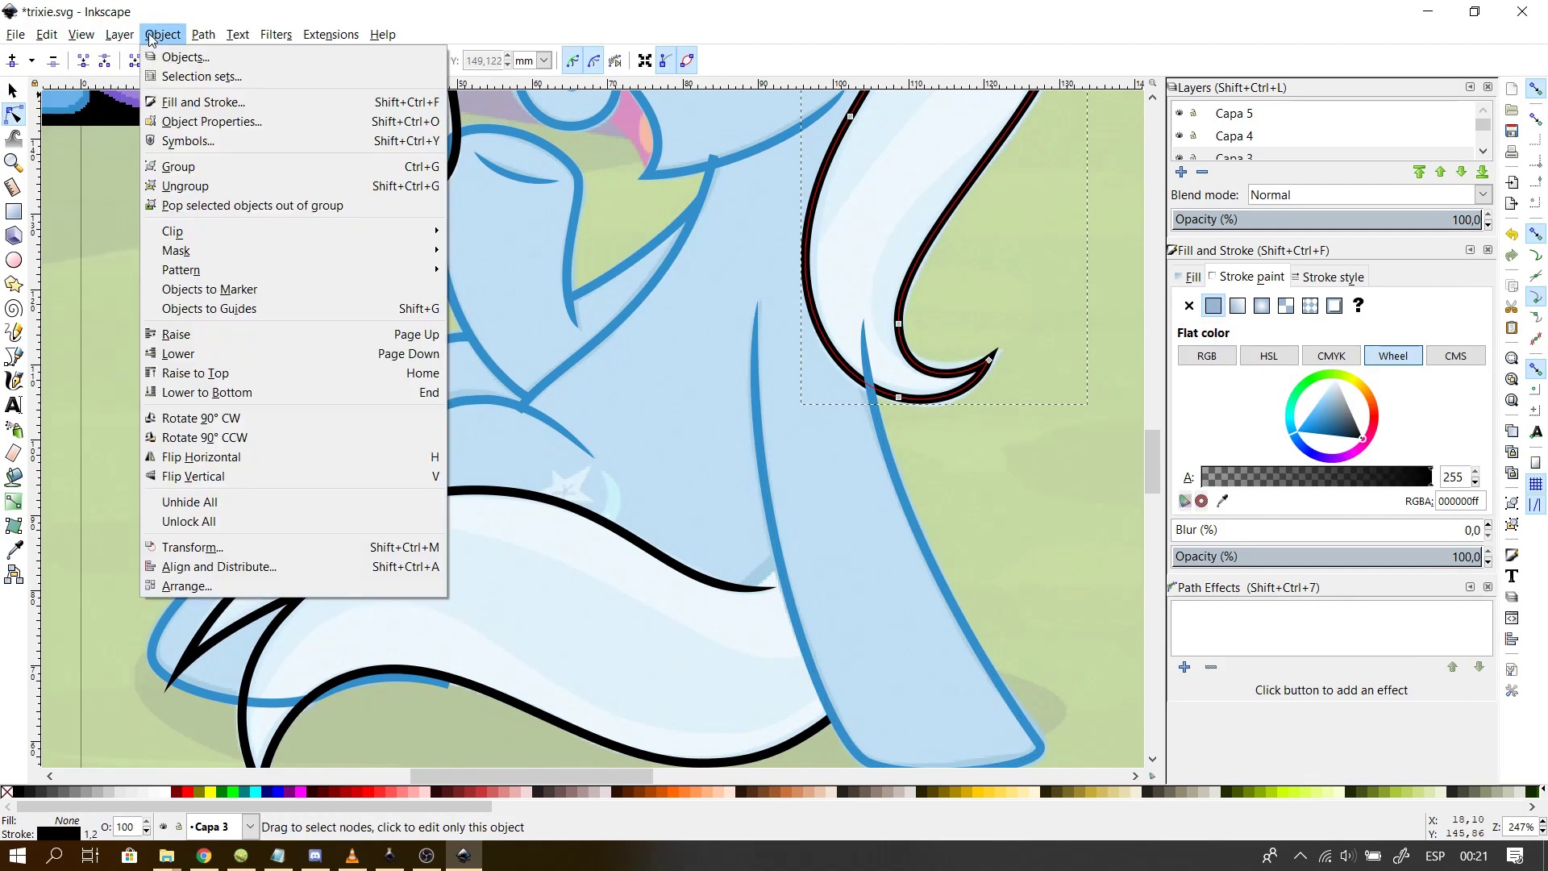
pyautogui.click(200, 376)
pyautogui.click(945, 516)
# - Raise the blue outer ear outline to the top of the stacking order, above the black mane lines, and clear the selection
pyautogui.moveTo(1151, 468); pyautogui.dragTo(967, 294)
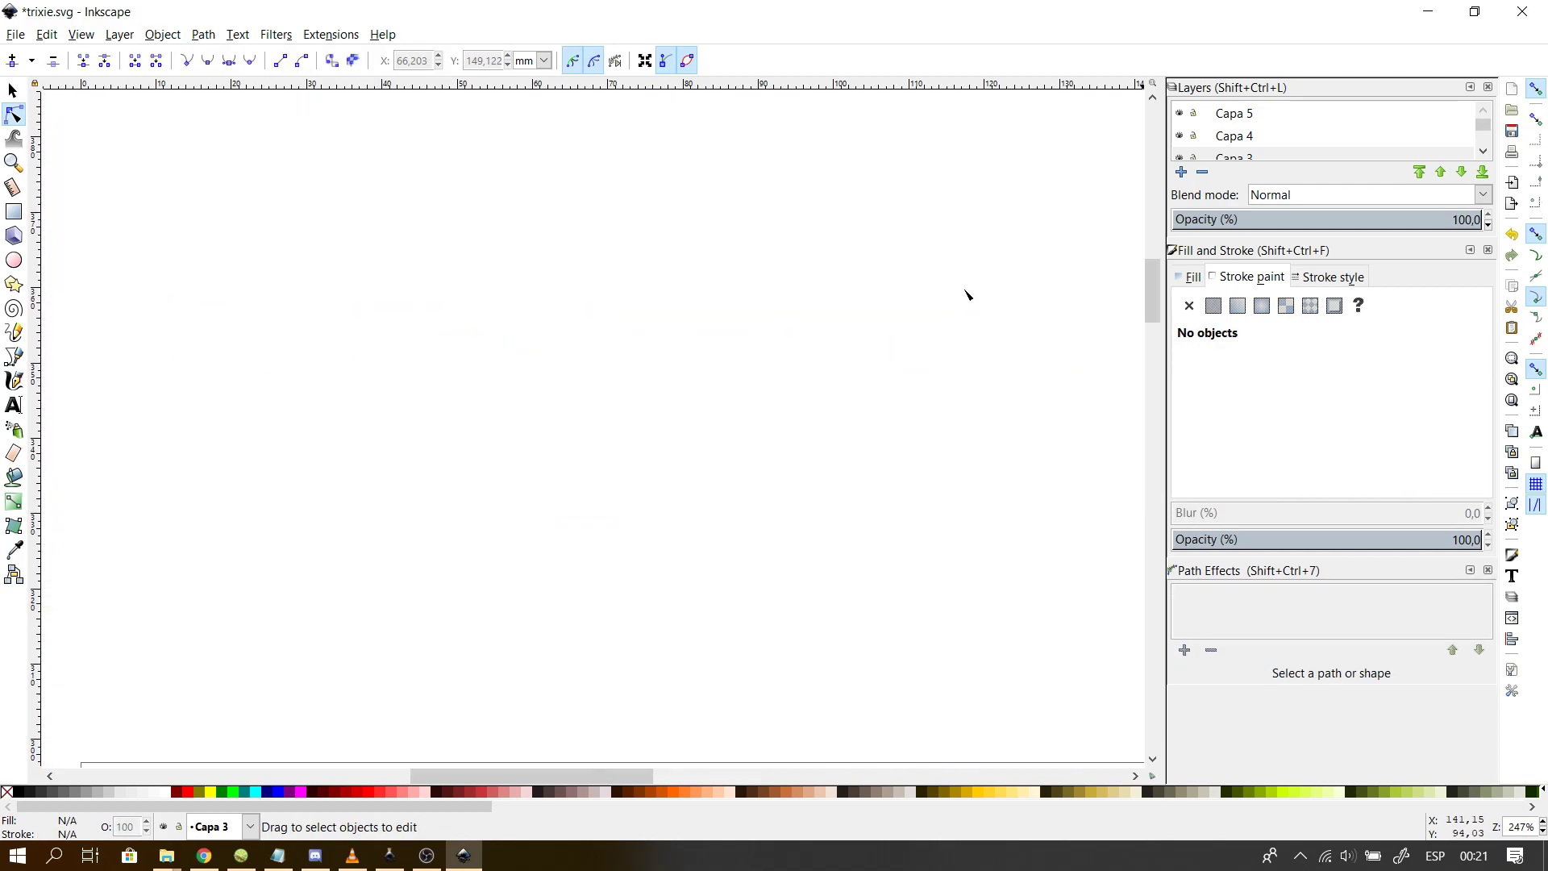
pyautogui.moveTo(1154, 380); pyautogui.dragTo(1153, 443)
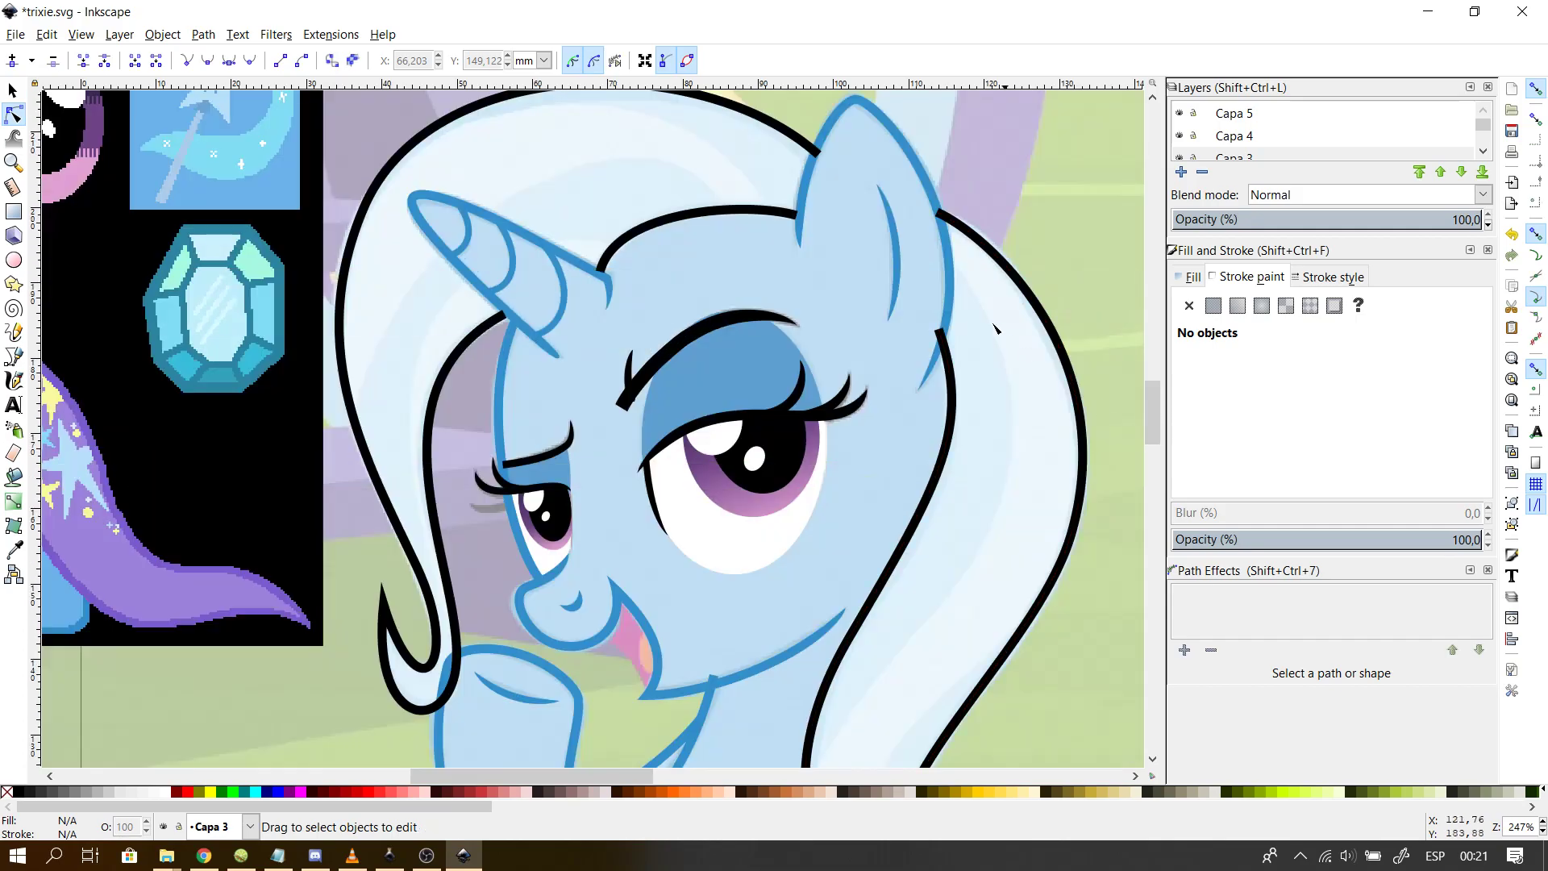
pyautogui.click(936, 201)
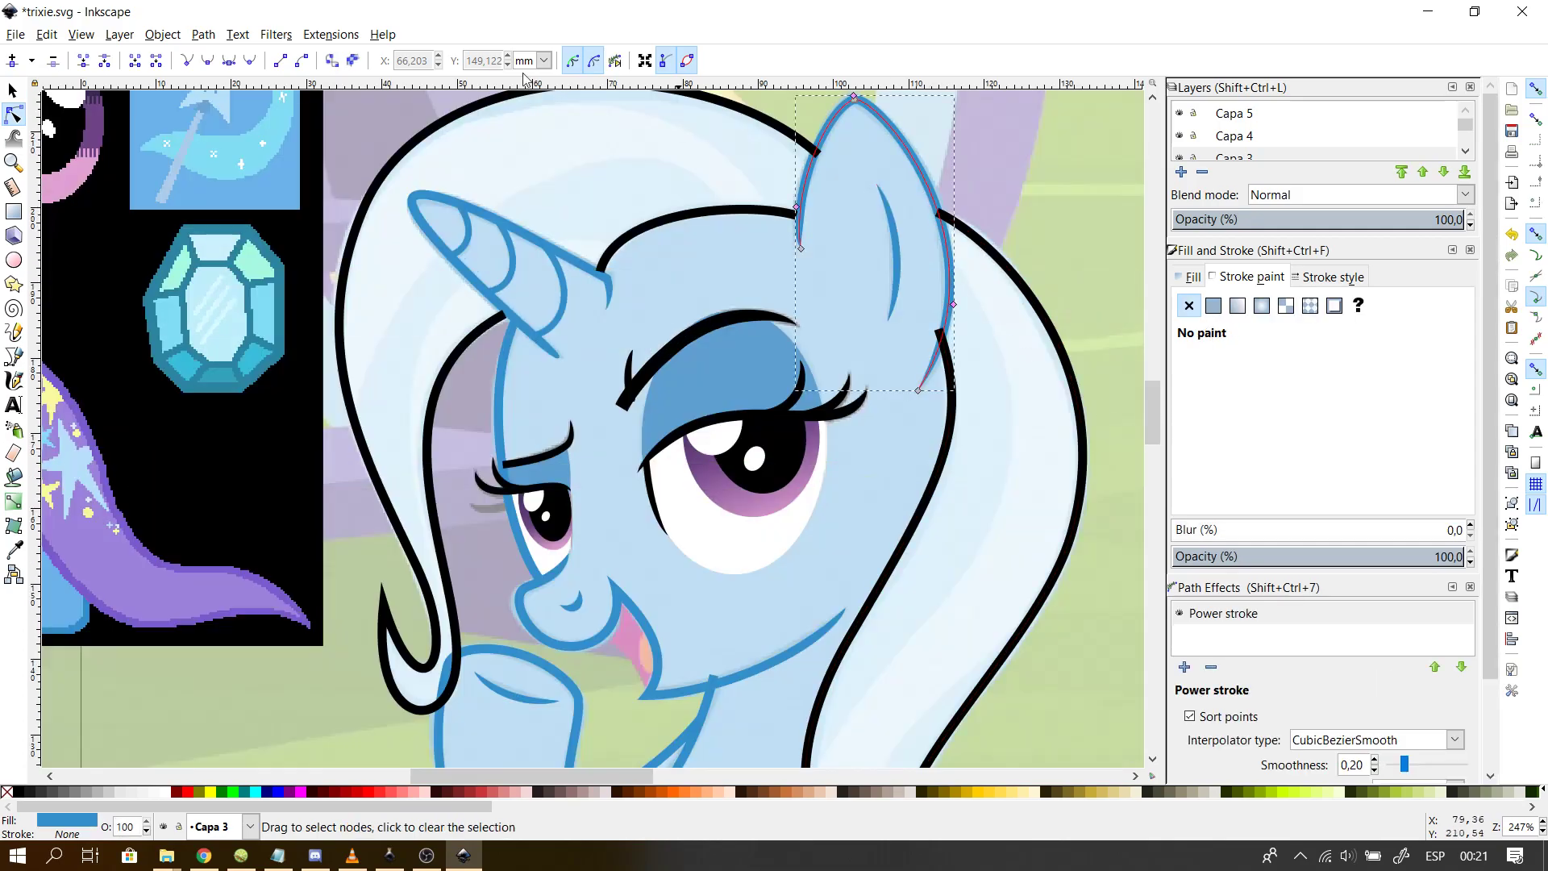
pyautogui.click(121, 33)
pyautogui.moveTo(163, 39)
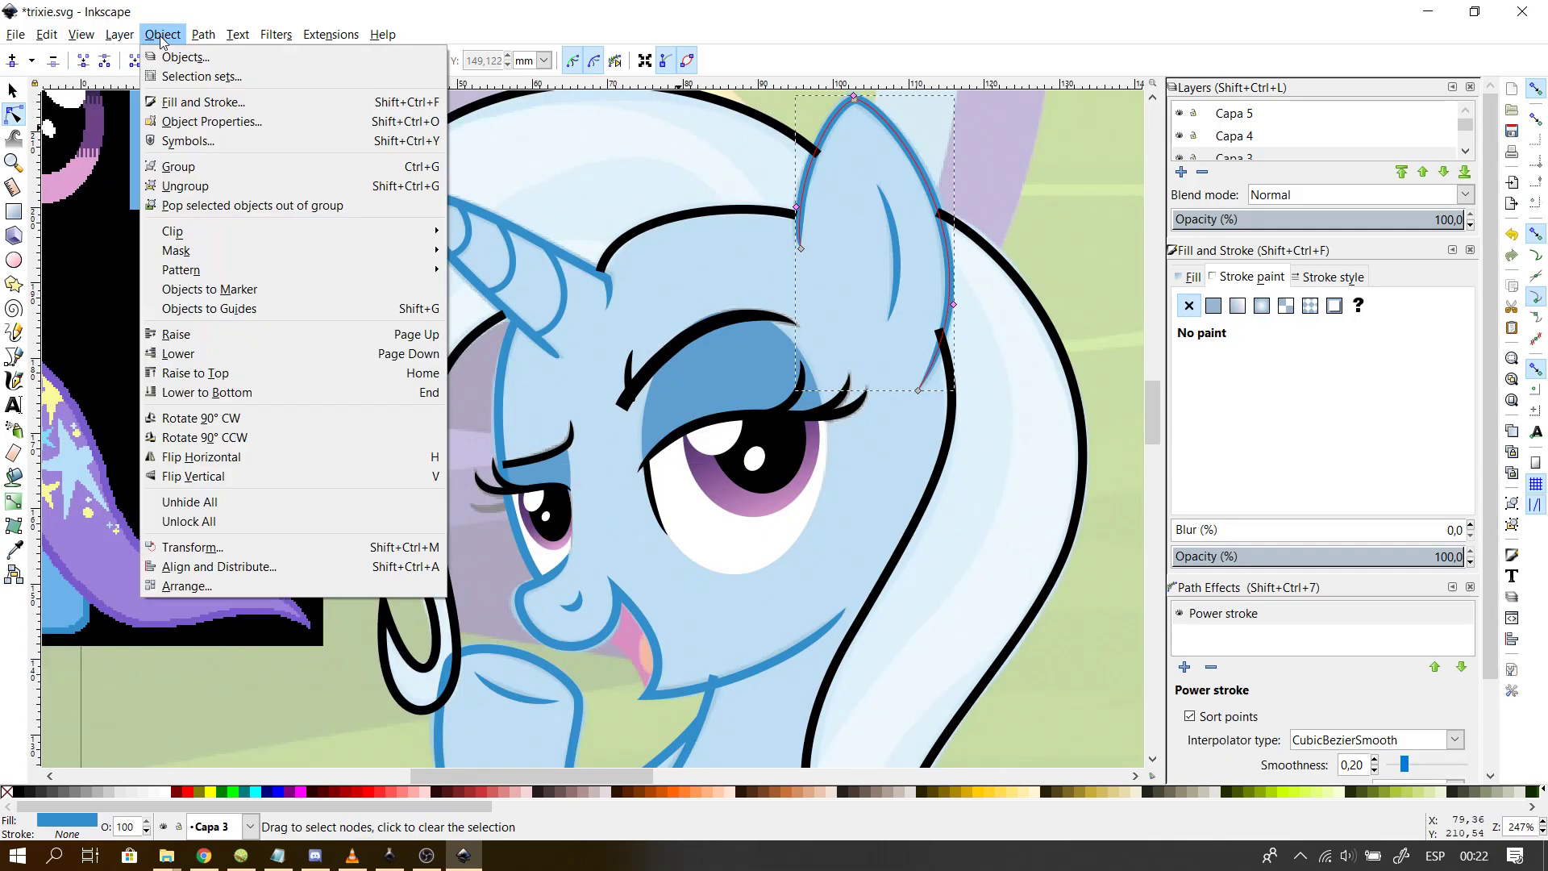
pyautogui.click(195, 373)
pyautogui.click(699, 490)
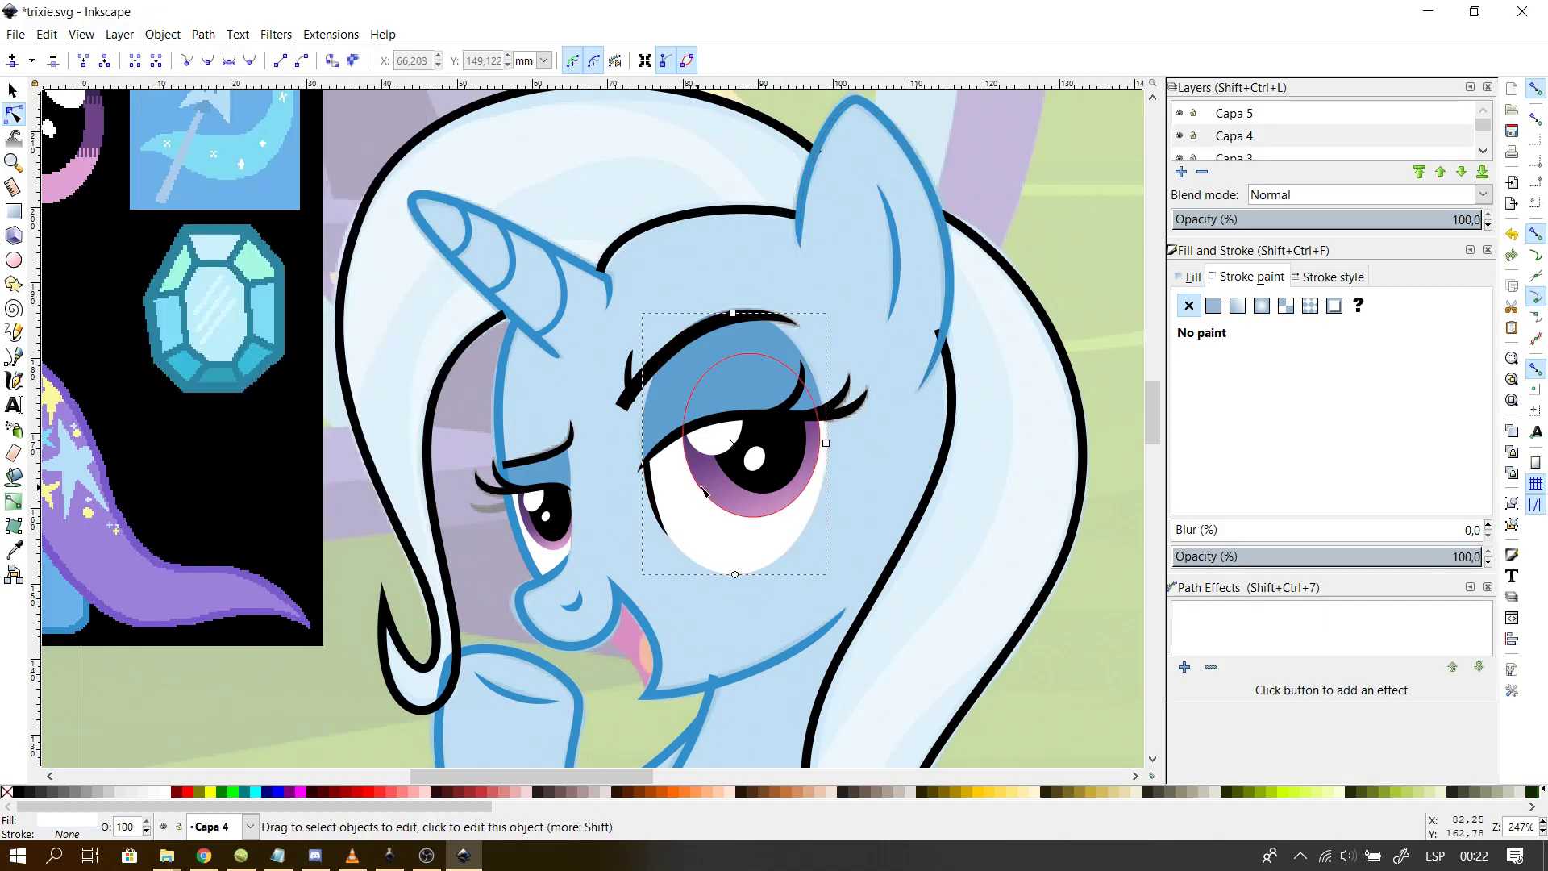
pyautogui.press('Escape')
# - Draw a two-point Bezier curve down the long mane lock, from the ear's rear edge to the lock's lower outline
pyautogui.moveTo(1156, 397)
pyautogui.mouseDown()
pyautogui.moveTo(1153, 476)
pyautogui.moveTo(1150, 400)
pyautogui.mouseUp()
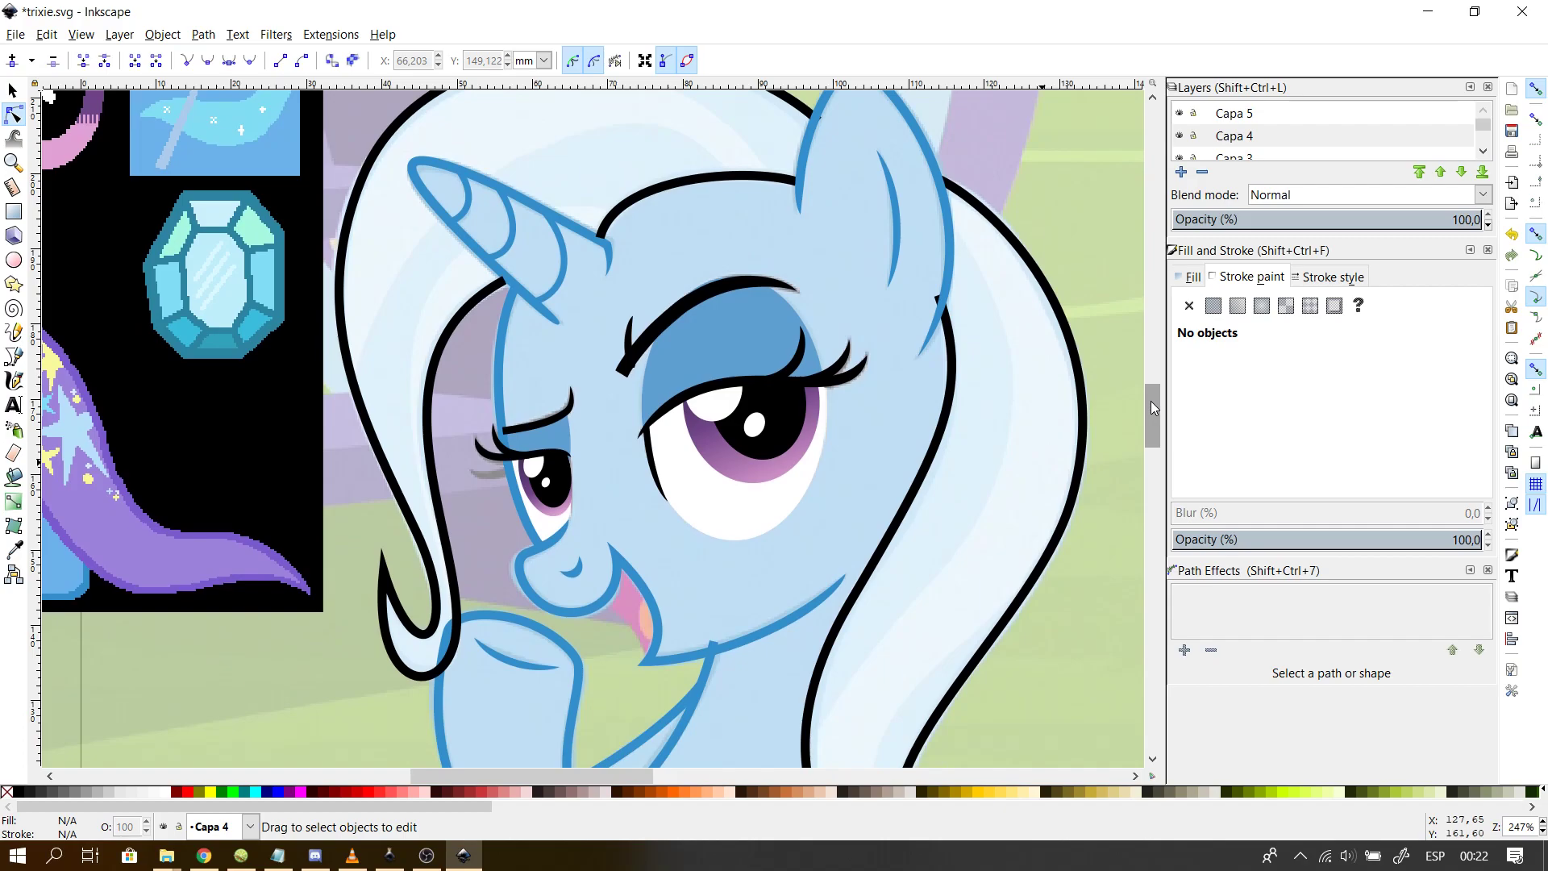
pyautogui.moveTo(1150, 400)
pyautogui.mouseDown()
pyautogui.moveTo(1153, 474)
pyautogui.moveTo(1145, 410)
pyautogui.mouseUp()
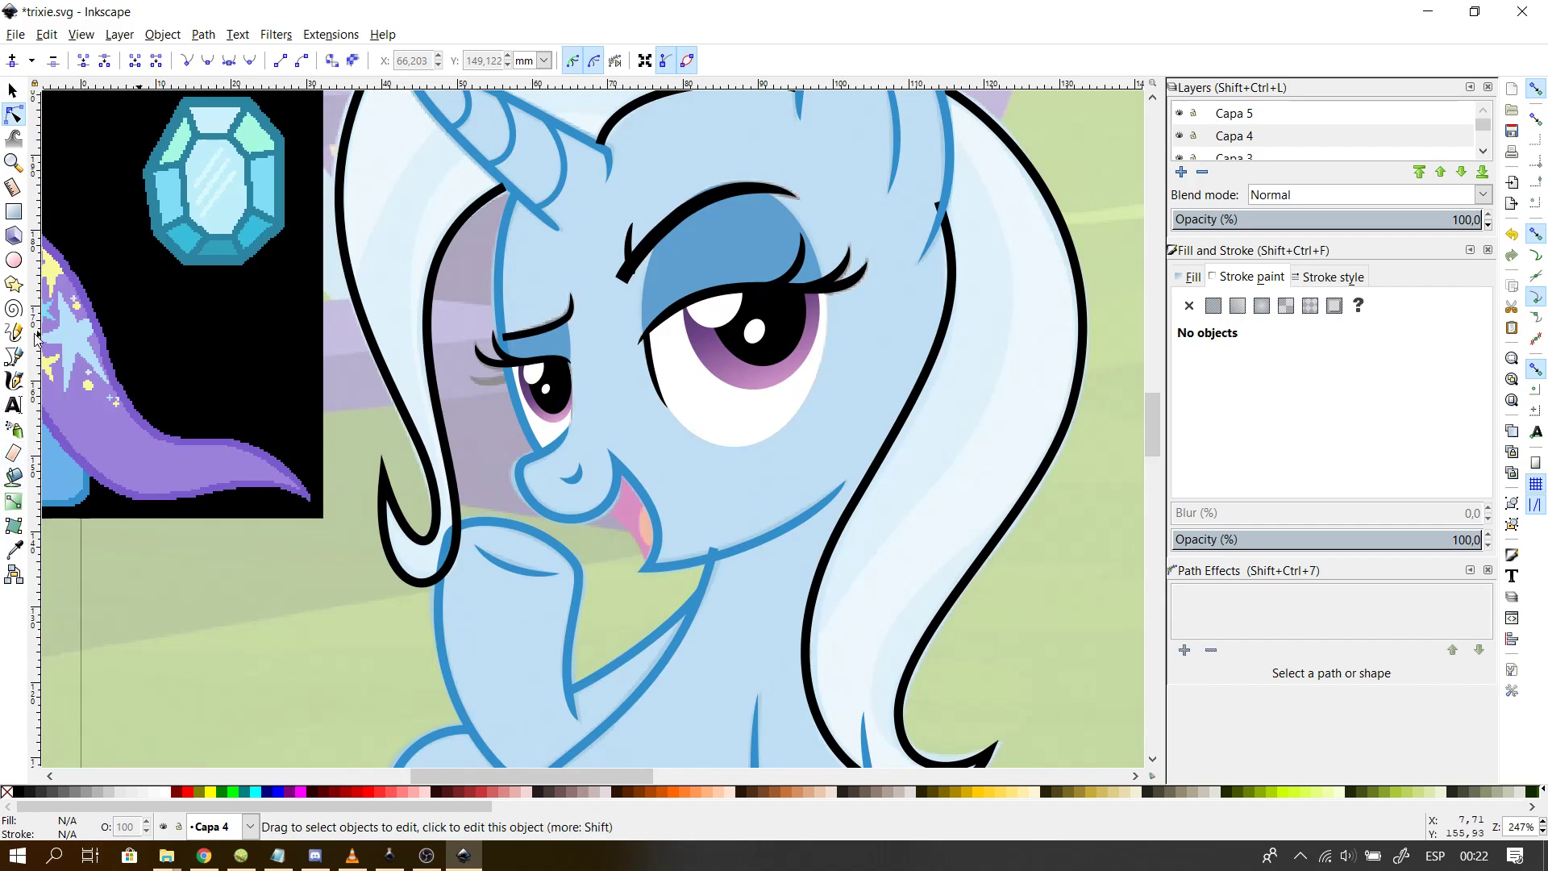
pyautogui.click(14, 357)
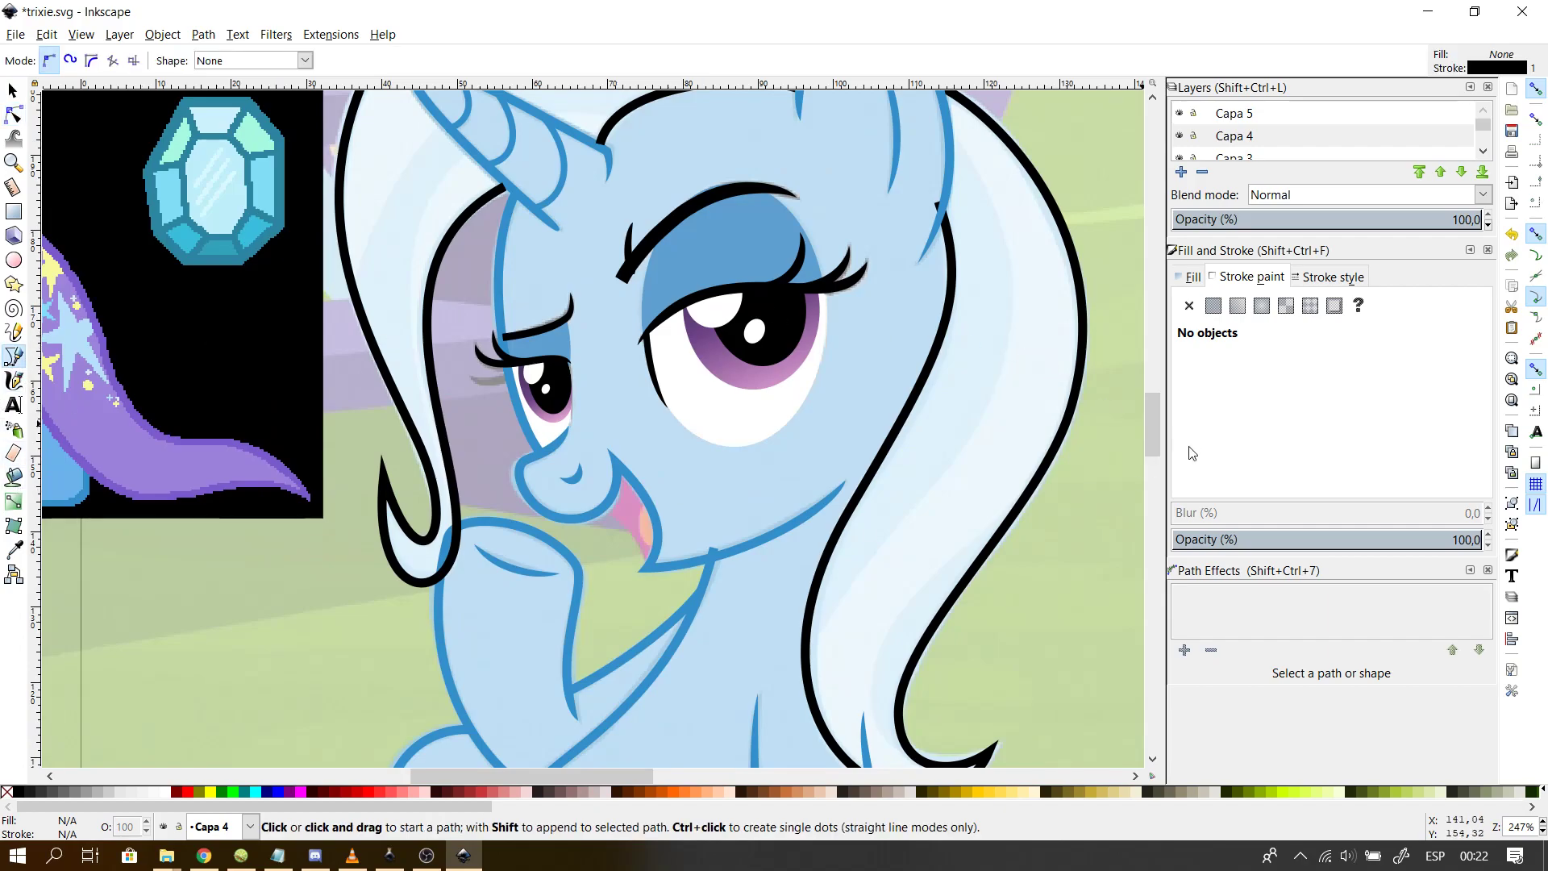
pyautogui.moveTo(1158, 442); pyautogui.dragTo(1155, 428)
pyautogui.click(949, 139)
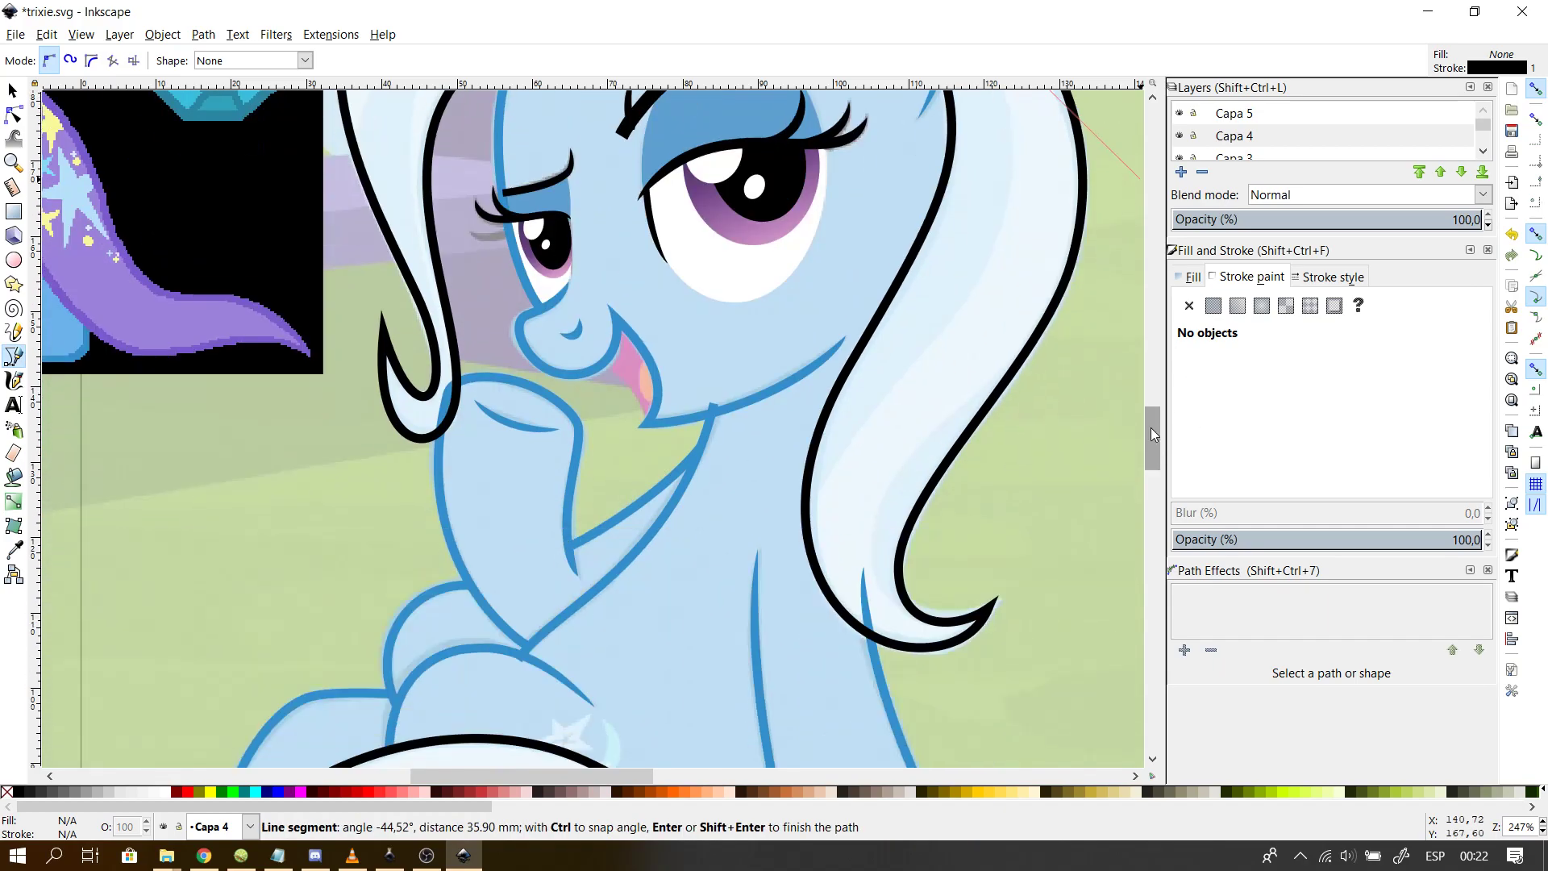
pyautogui.moveTo(861, 630)
pyautogui.mouseDown()
pyautogui.moveTo(964, 669)
pyautogui.moveTo(985, 743)
pyautogui.mouseUp()
pyautogui.press('Return')
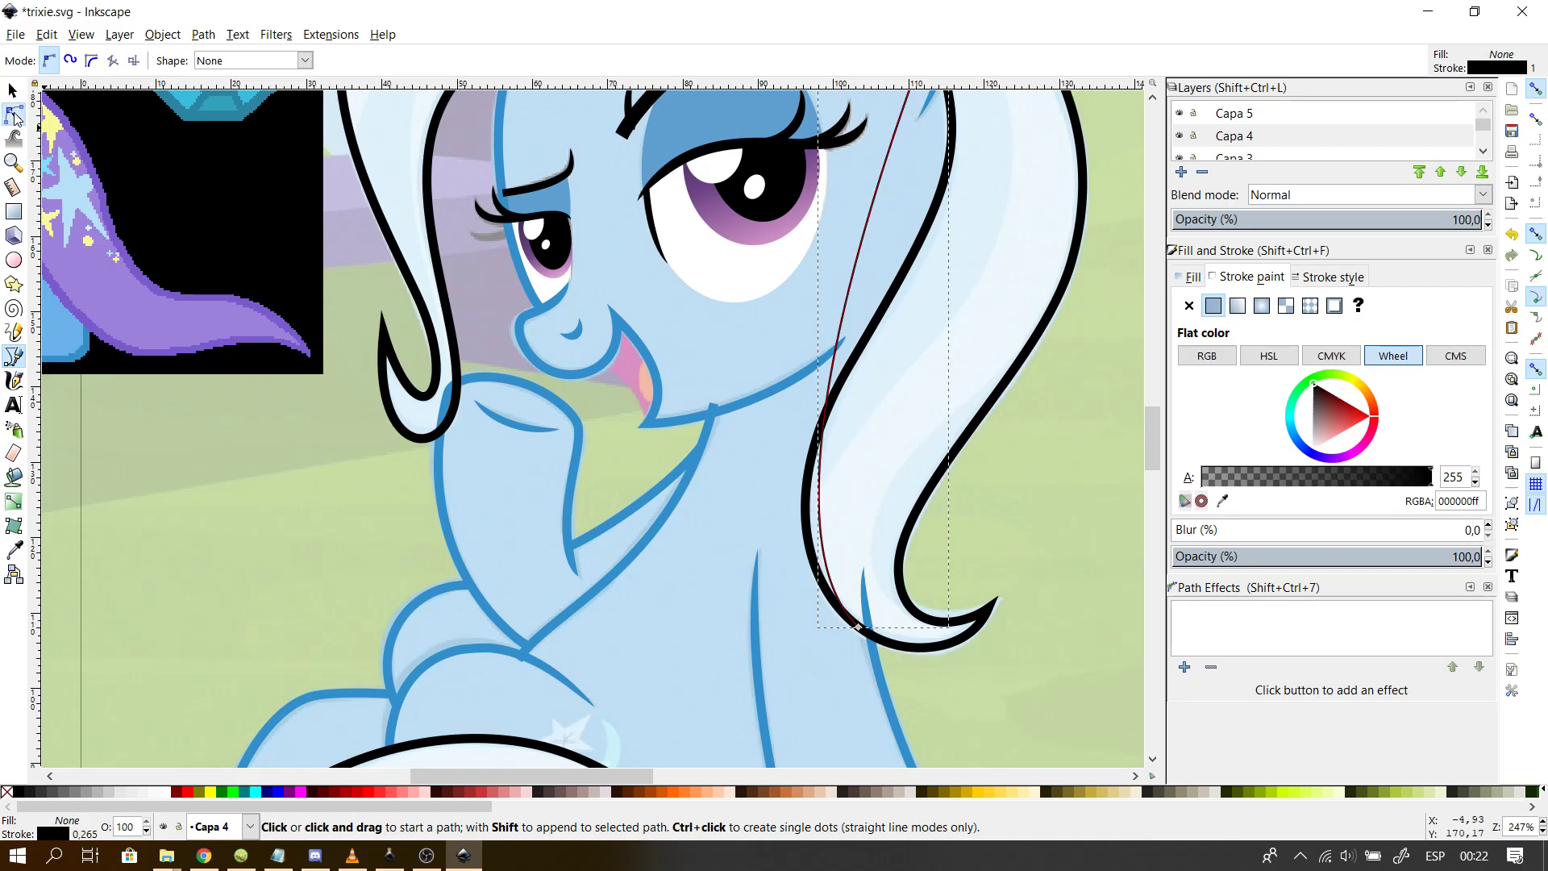
# - Bend the new curve through the mane lock so it roughly follows the edge between the light and dark hair shades
pyautogui.click(15, 117)
pyautogui.moveTo(1155, 441); pyautogui.dragTo(1152, 428)
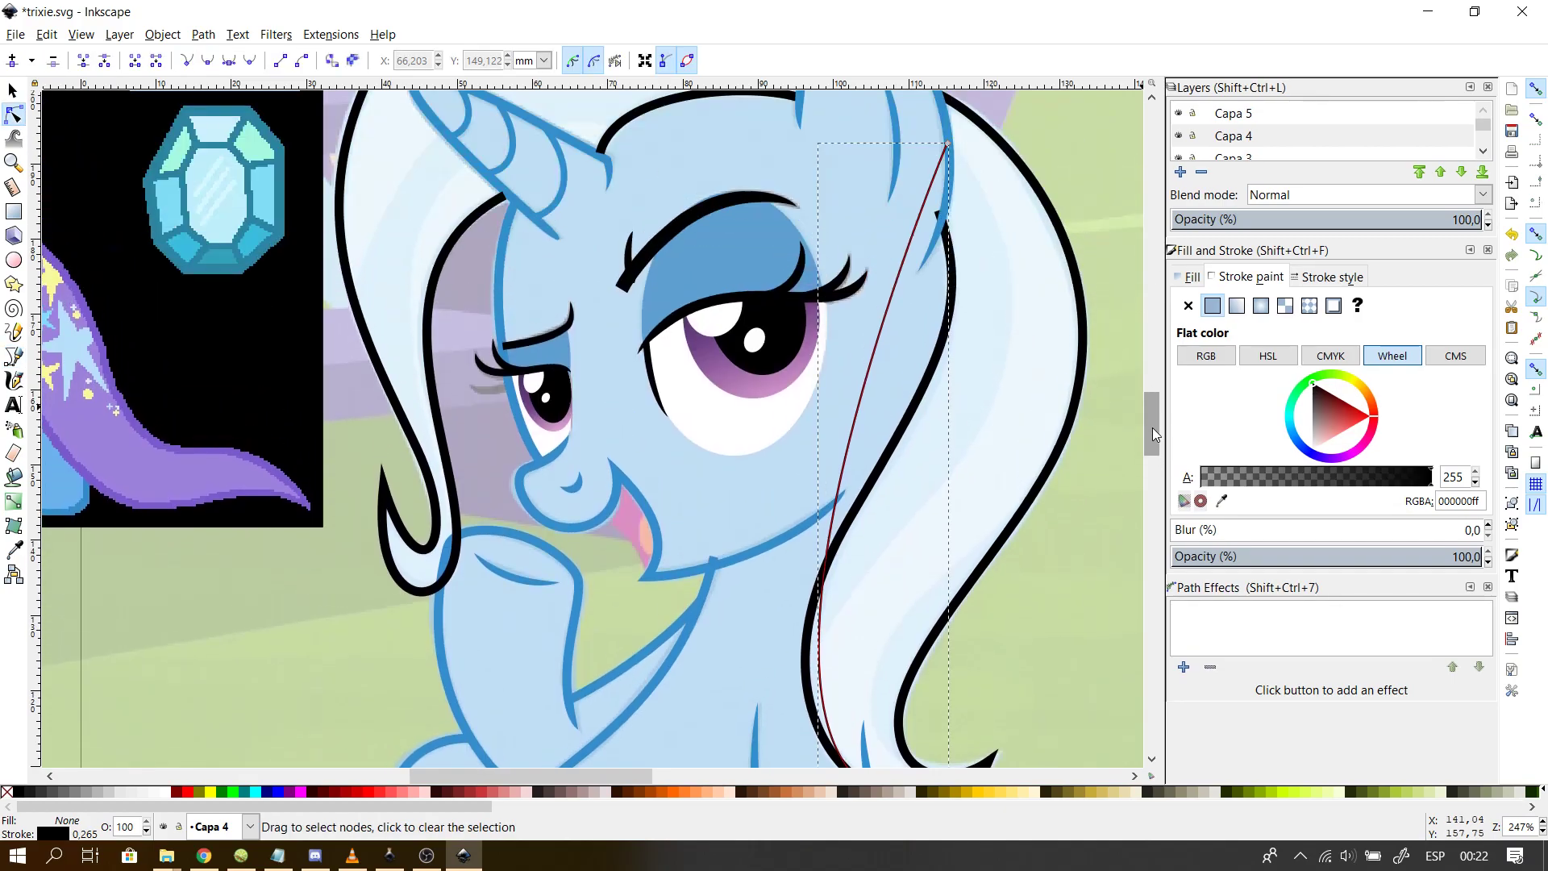
pyautogui.click(891, 294)
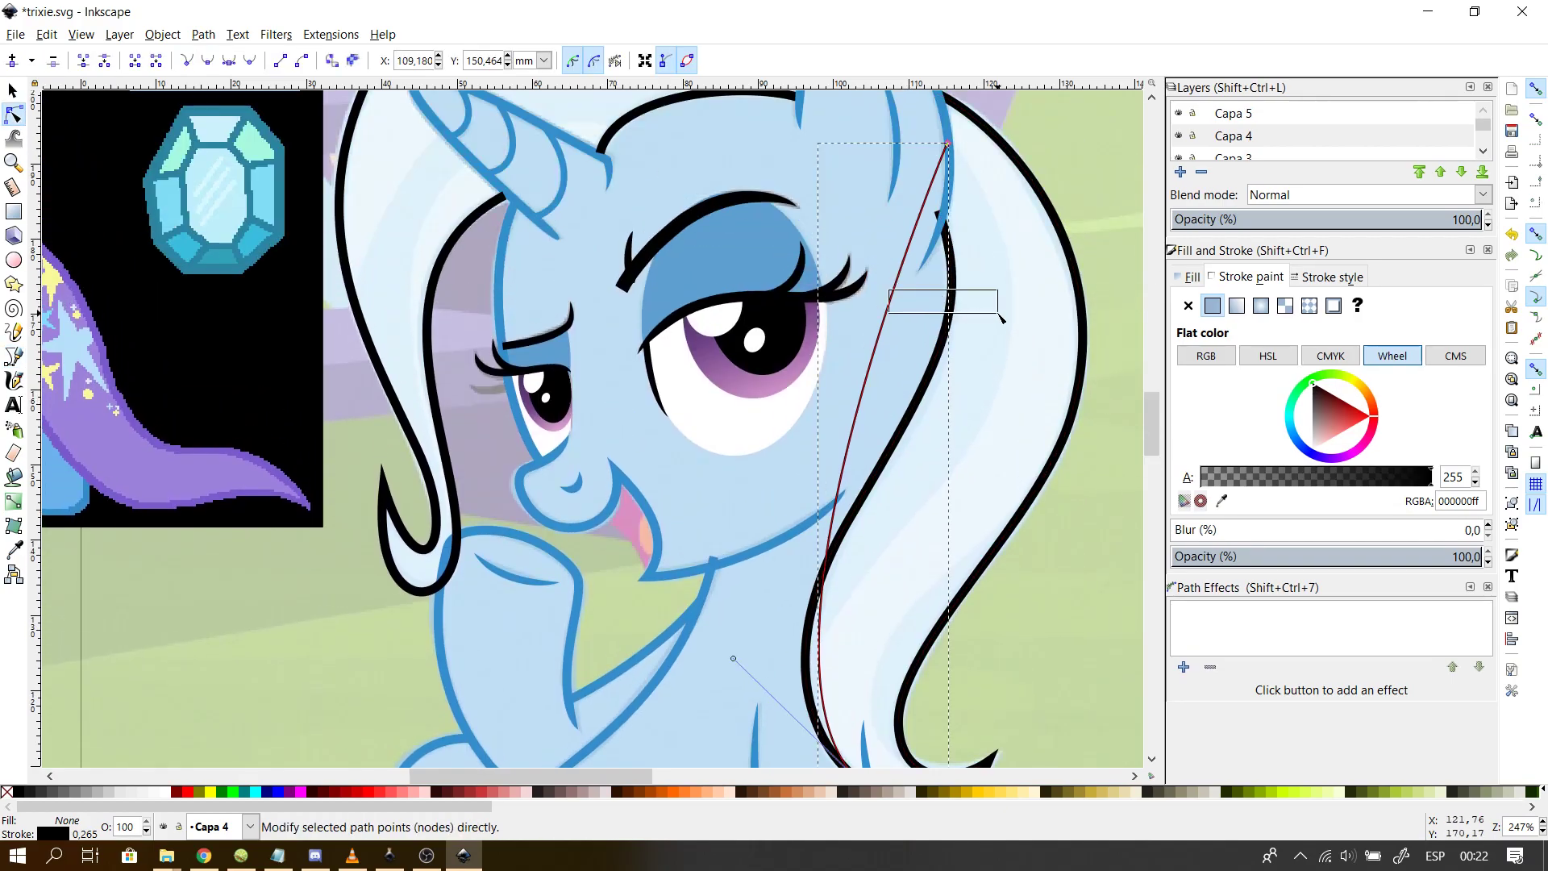
pyautogui.moveTo(890, 310); pyautogui.dragTo(997, 440)
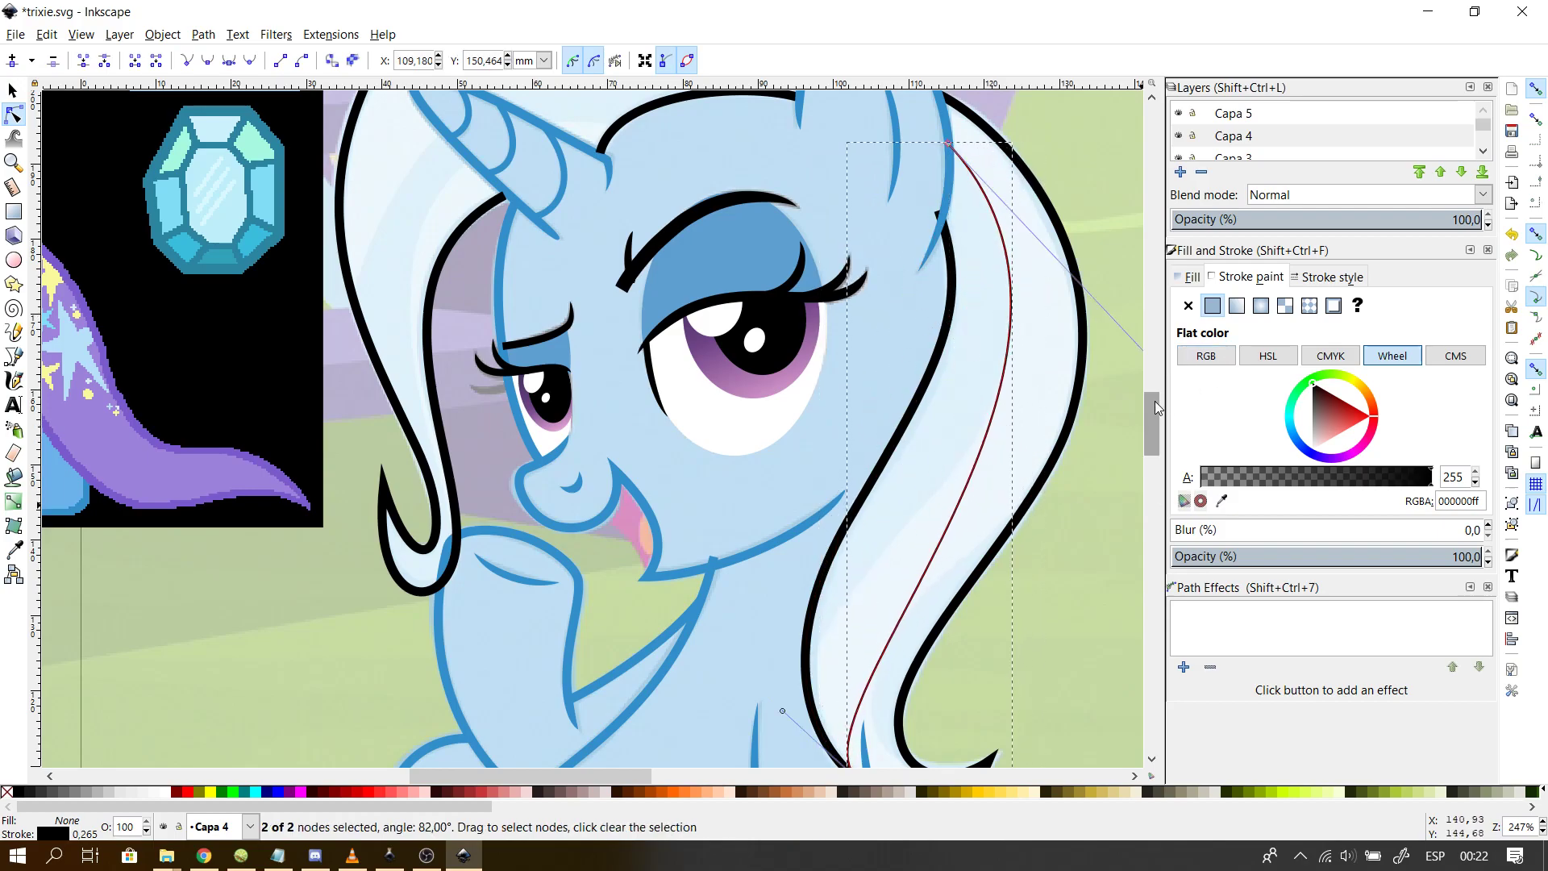
pyautogui.moveTo(1154, 400); pyautogui.dragTo(1148, 412)
pyautogui.moveTo(760, 576); pyautogui.dragTo(678, 458)
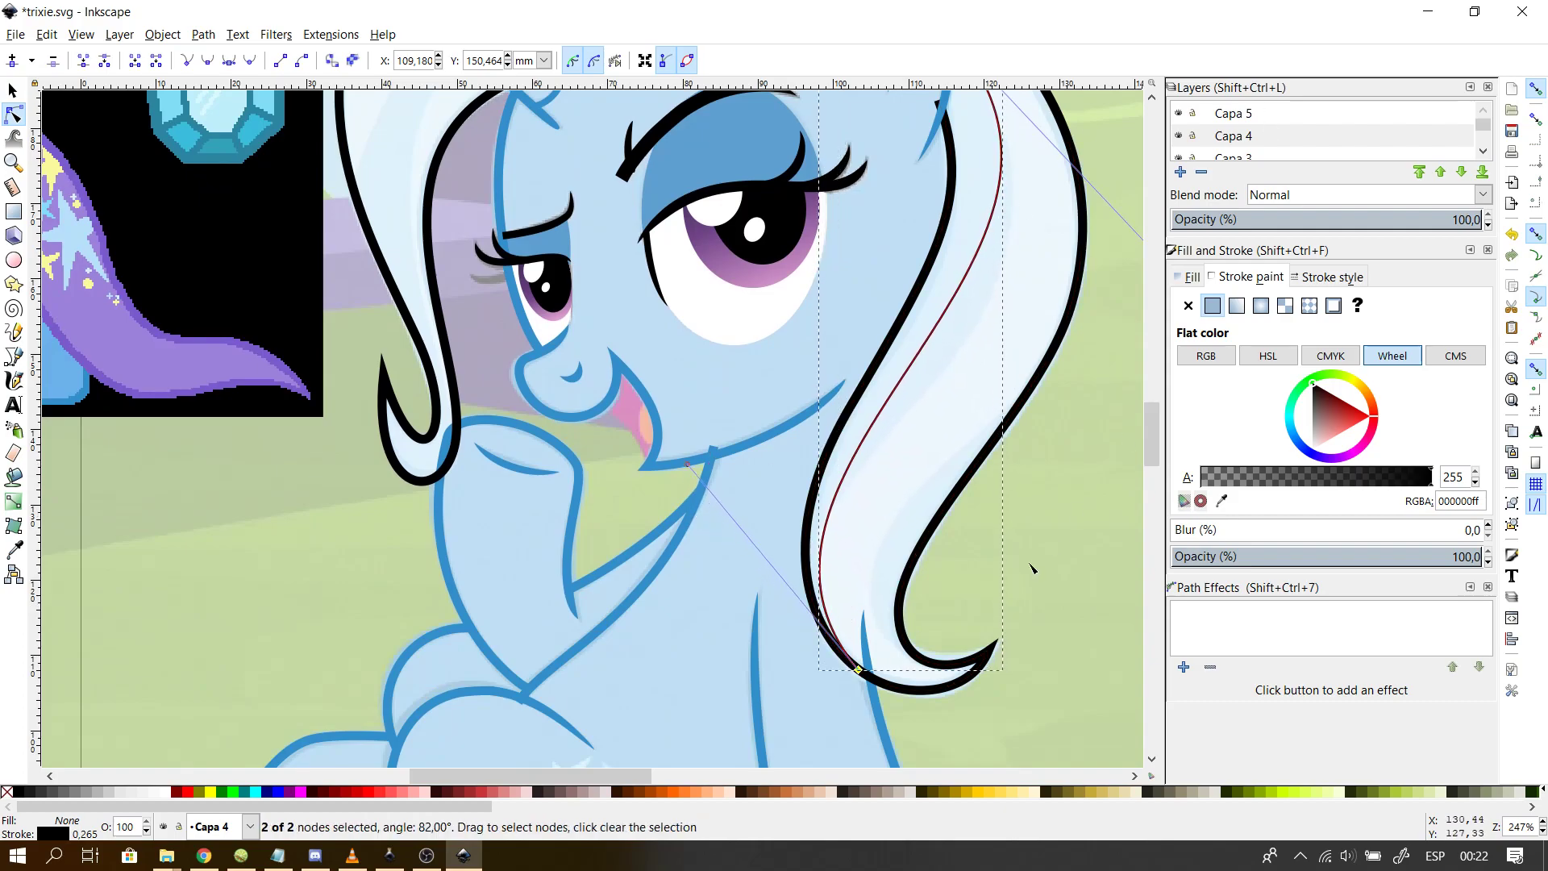
# - Adjust the curve's upper handle to widen its bulge and shift its lower end node slightly along the mane outline
pyautogui.moveTo(562, 776); pyautogui.dragTo(593, 777)
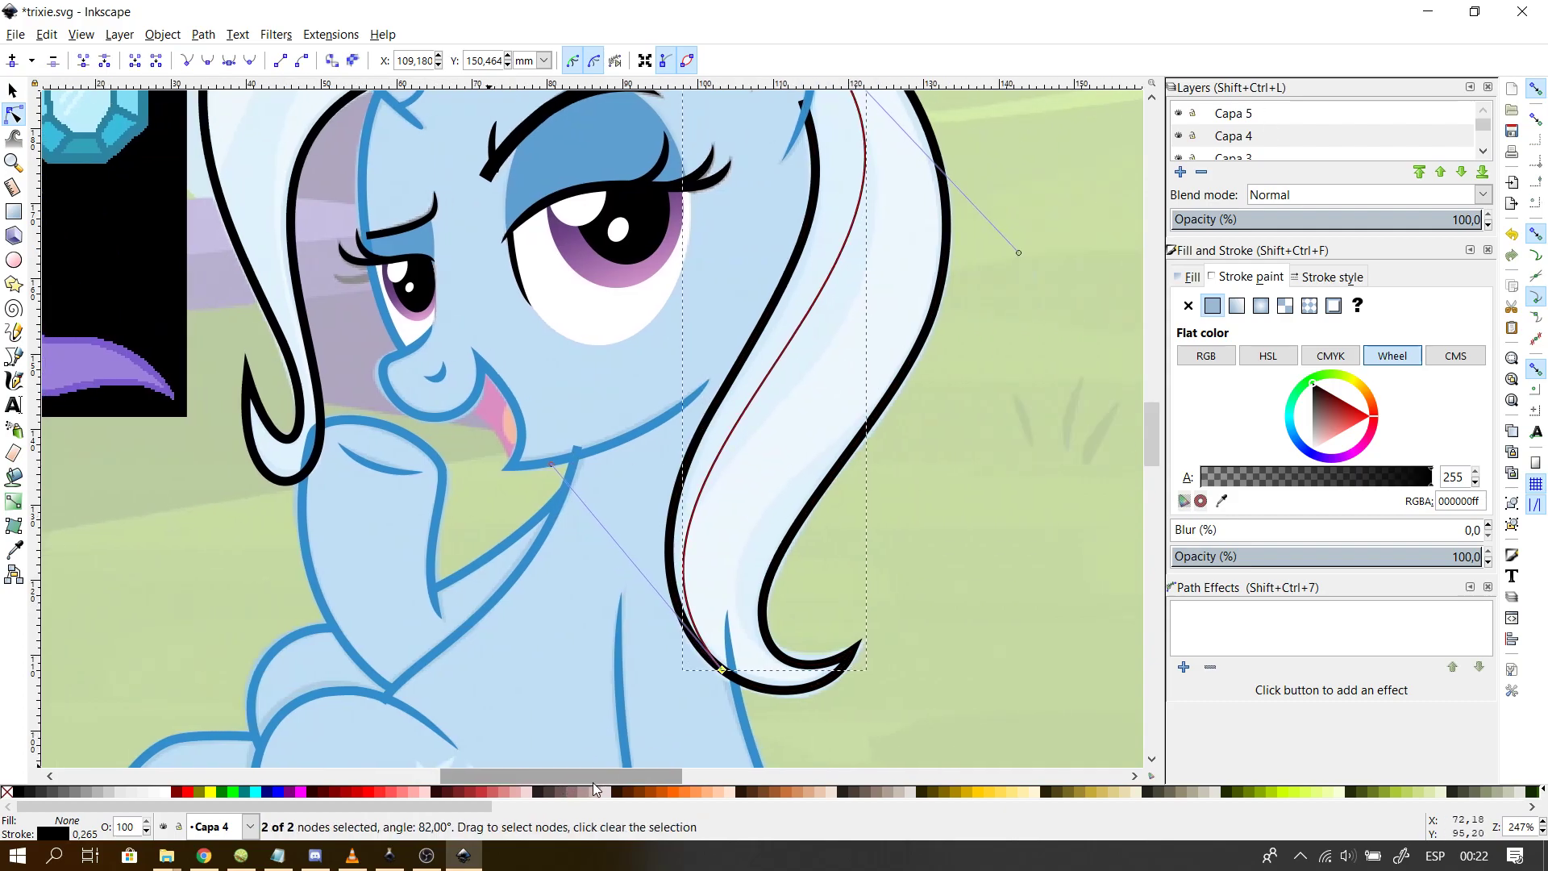
pyautogui.click(1019, 253)
pyautogui.click(821, 285)
pyautogui.click(826, 283)
pyautogui.click(828, 253)
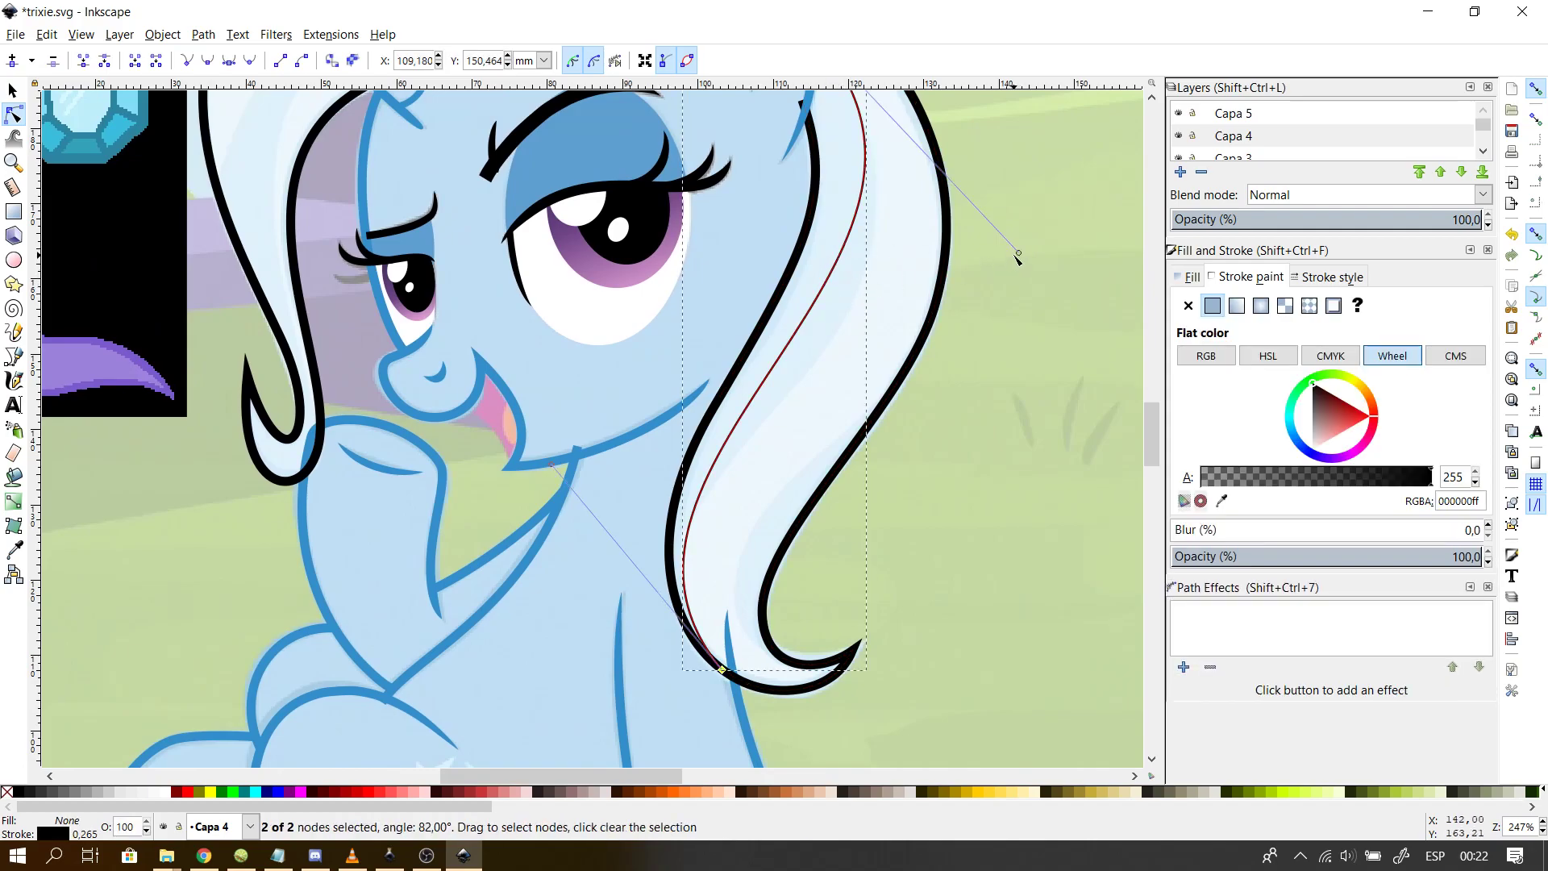
pyautogui.moveTo(1019, 253); pyautogui.dragTo(1058, 325)
pyautogui.moveTo(722, 670); pyautogui.dragTo(730, 678)
# - Undo the last adjustment of the curve's lower handle and reshape the lower bend closer to the lock's inner shading edge
pyautogui.moveTo(556, 470); pyautogui.dragTo(520, 461)
pyautogui.hotkey('ctrl', 'z')
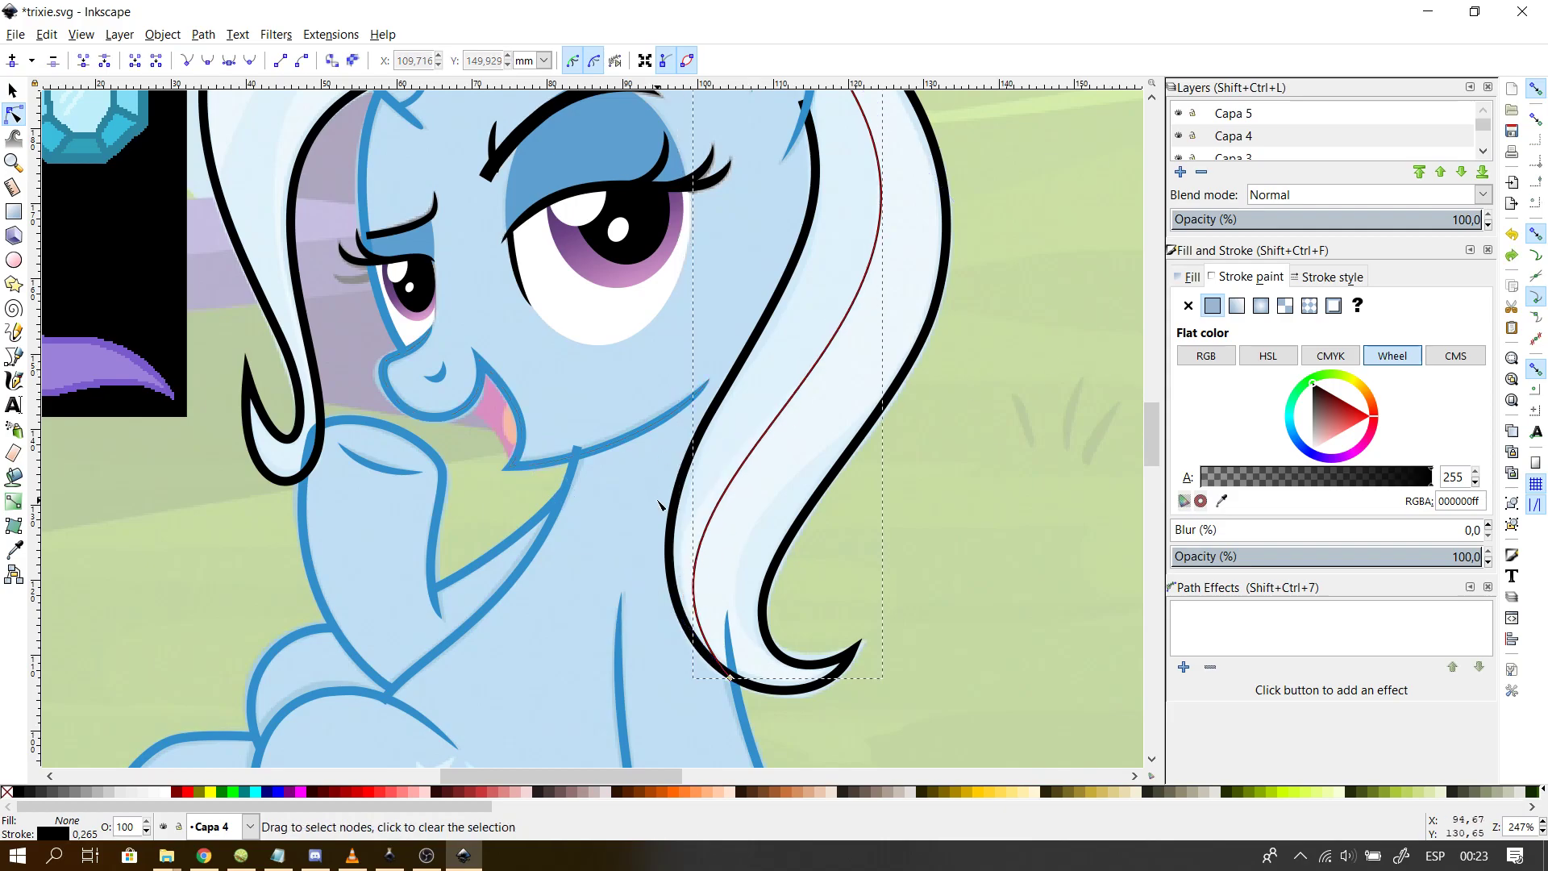
pyautogui.scroll(1, 658, 503)
pyautogui.click(732, 543)
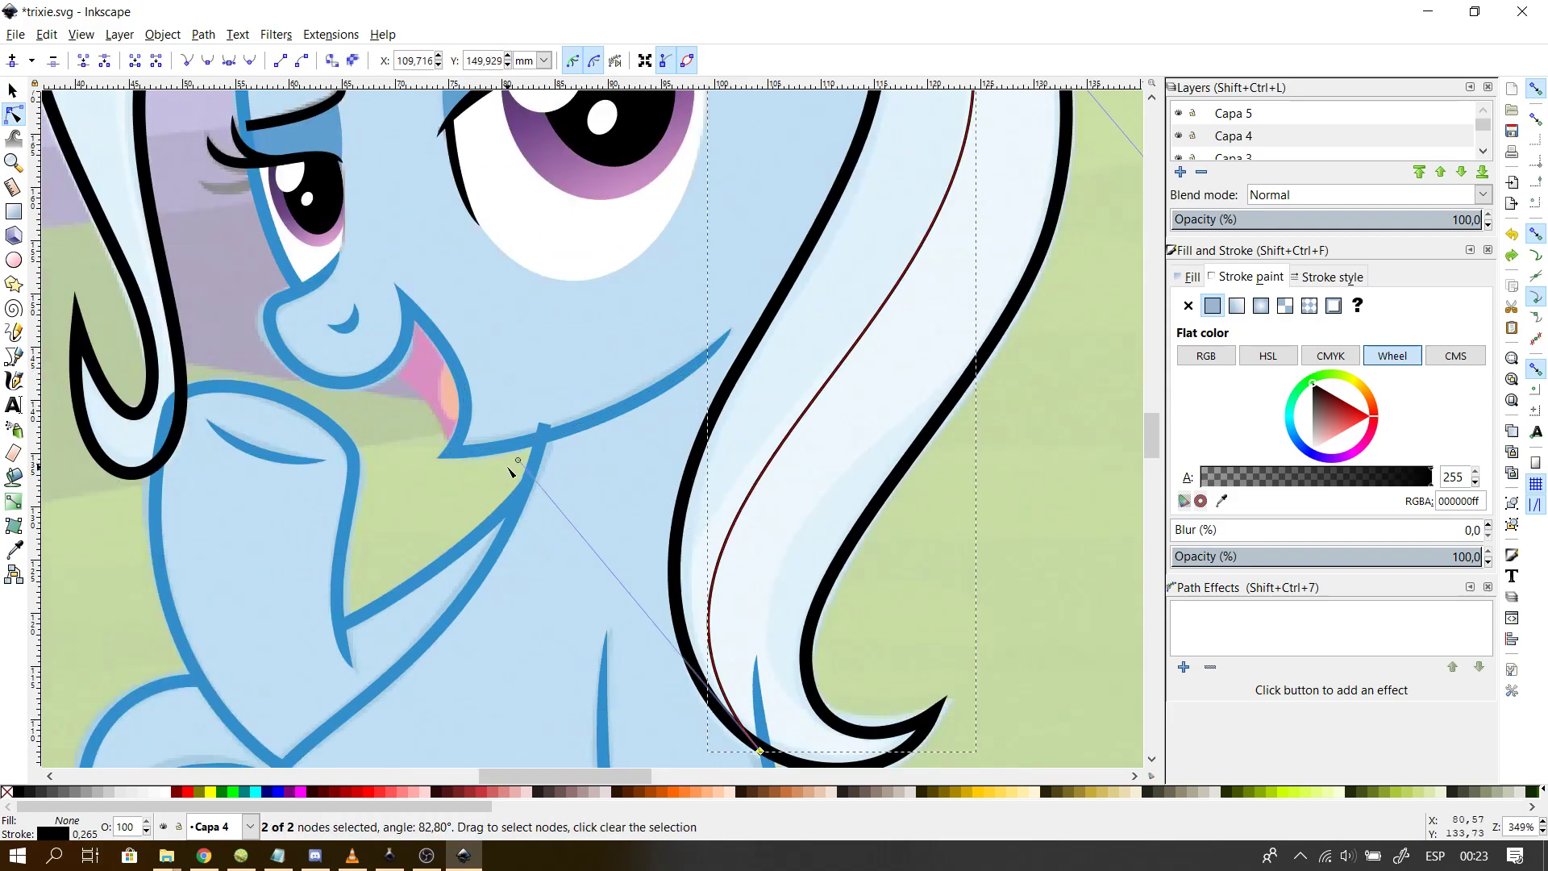
pyautogui.moveTo(520, 458)
pyautogui.mouseDown()
pyautogui.moveTo(483, 432)
pyautogui.moveTo(486, 412)
pyautogui.mouseUp()
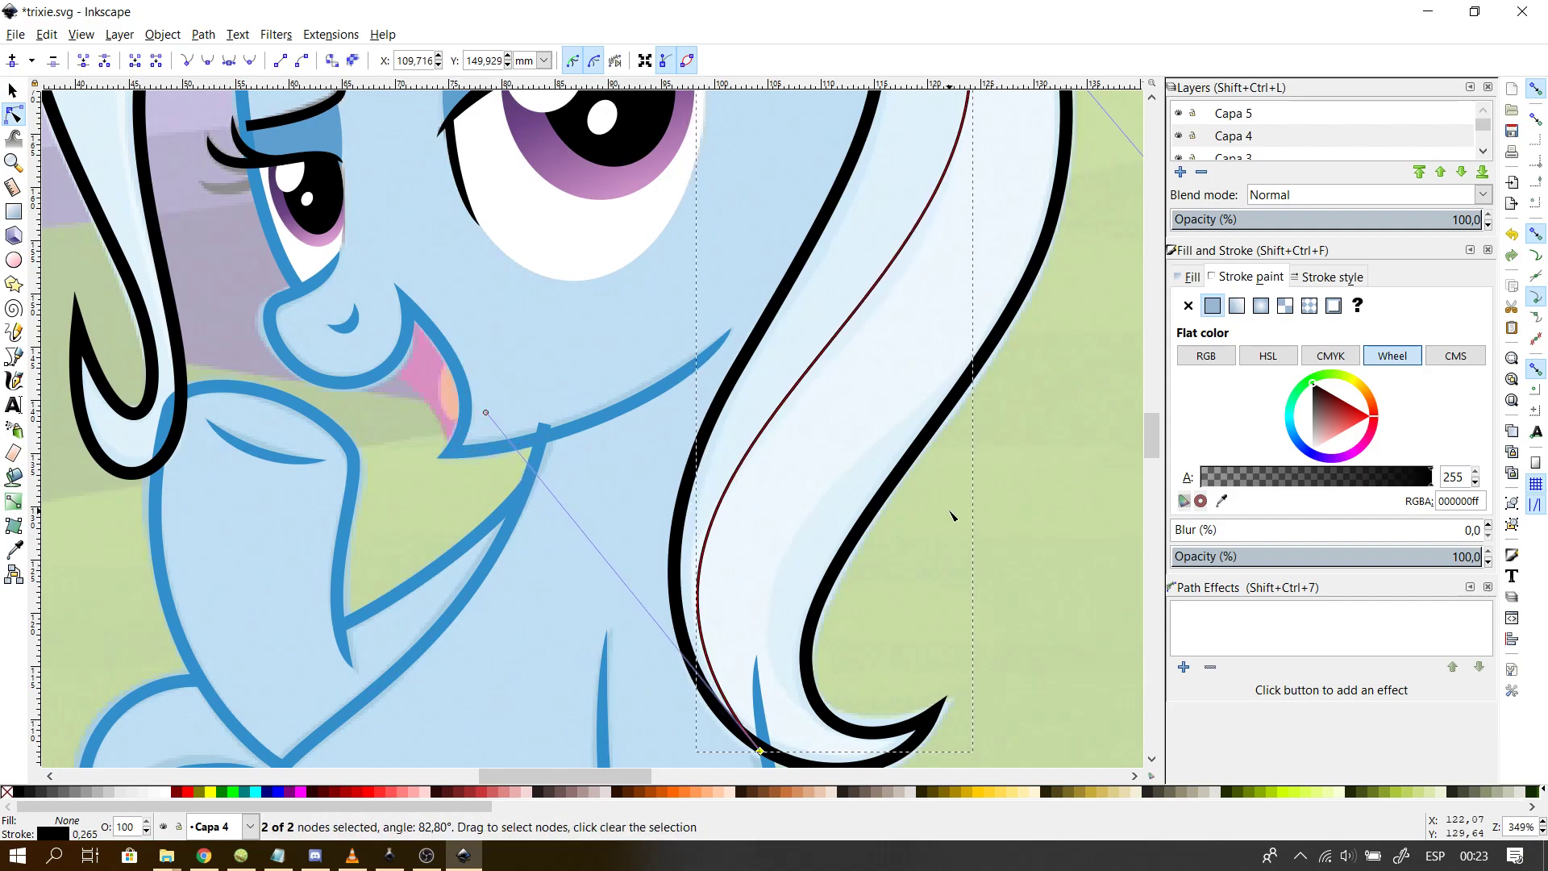
# - Refine the curve's upper bend and move its top end node onto the ear outline, keeping the line on the shading edge
pyautogui.scroll(-2, 952, 515)
pyautogui.moveTo(1089, 386); pyautogui.dragTo(1095, 410)
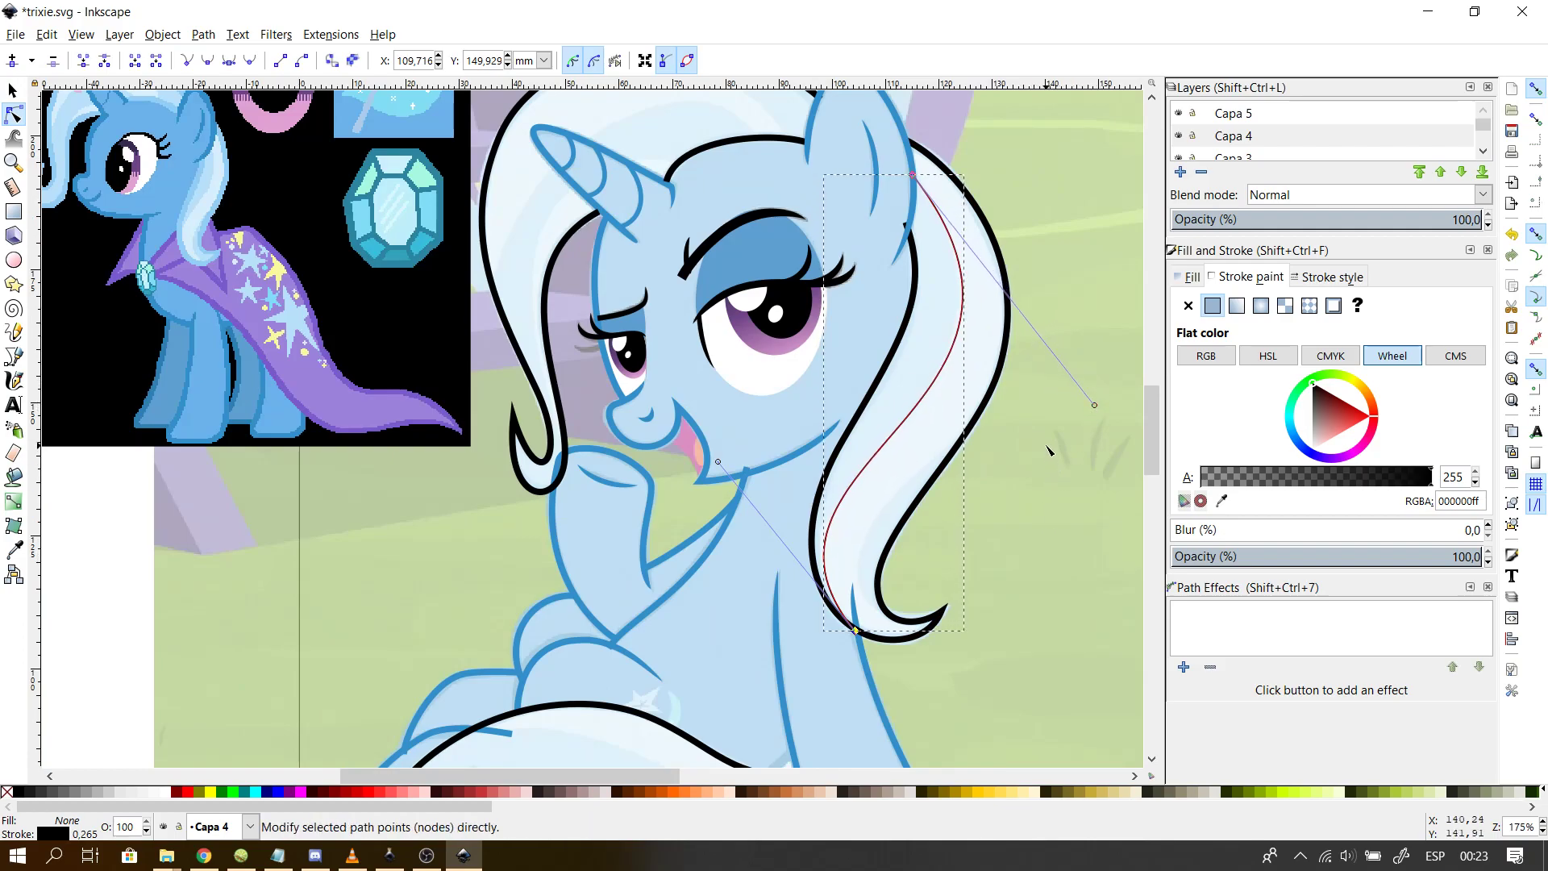
pyautogui.click(1054, 528)
pyautogui.click(928, 201)
pyautogui.scroll(1, 929, 204)
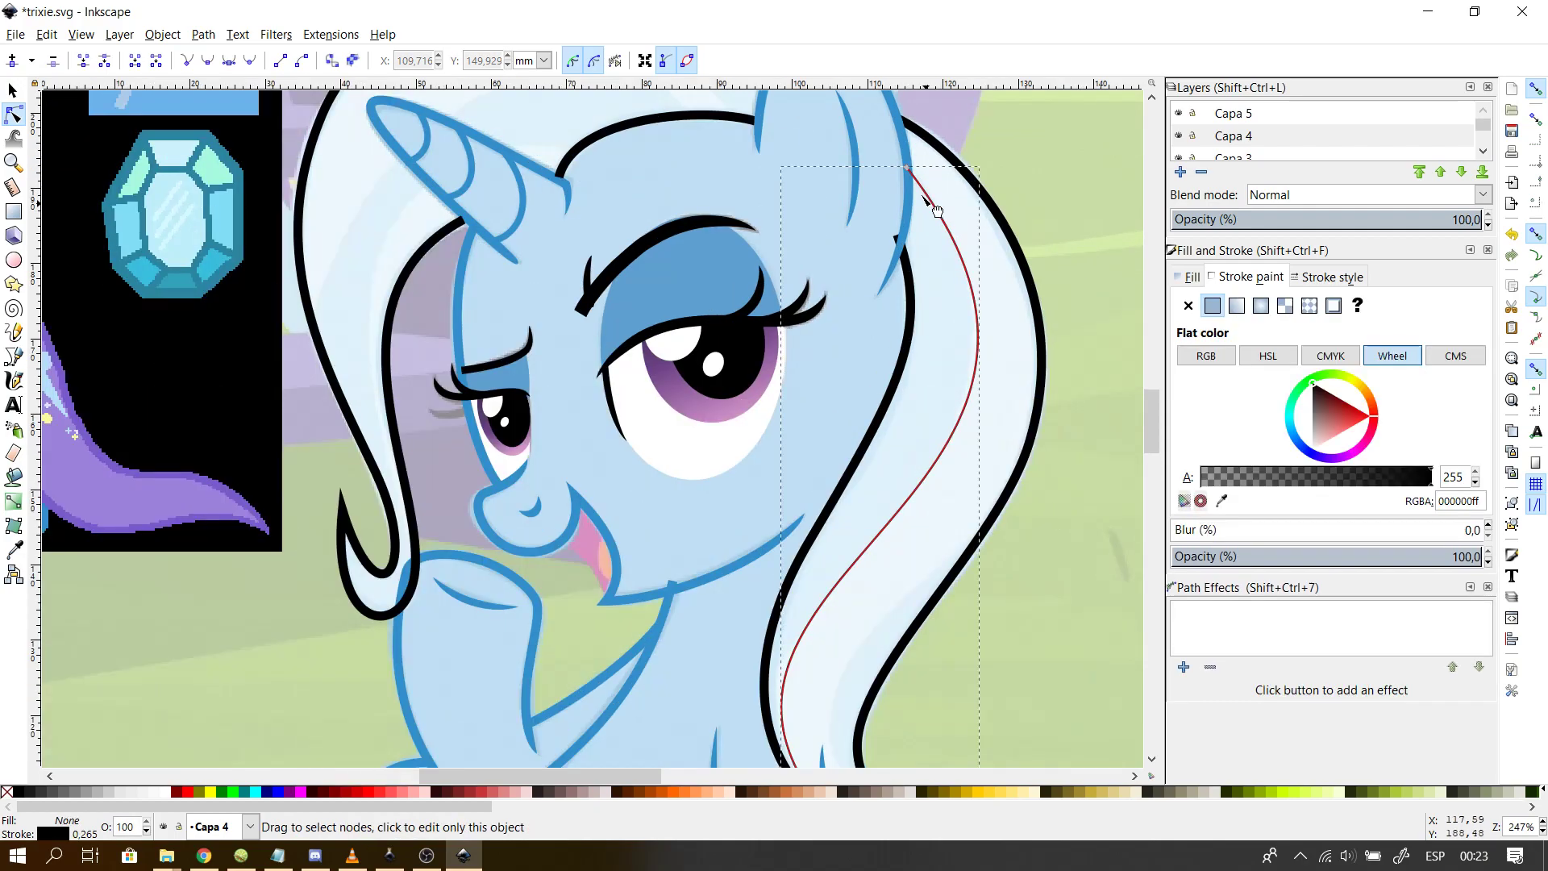
pyautogui.moveTo(907, 170); pyautogui.dragTo(900, 168)
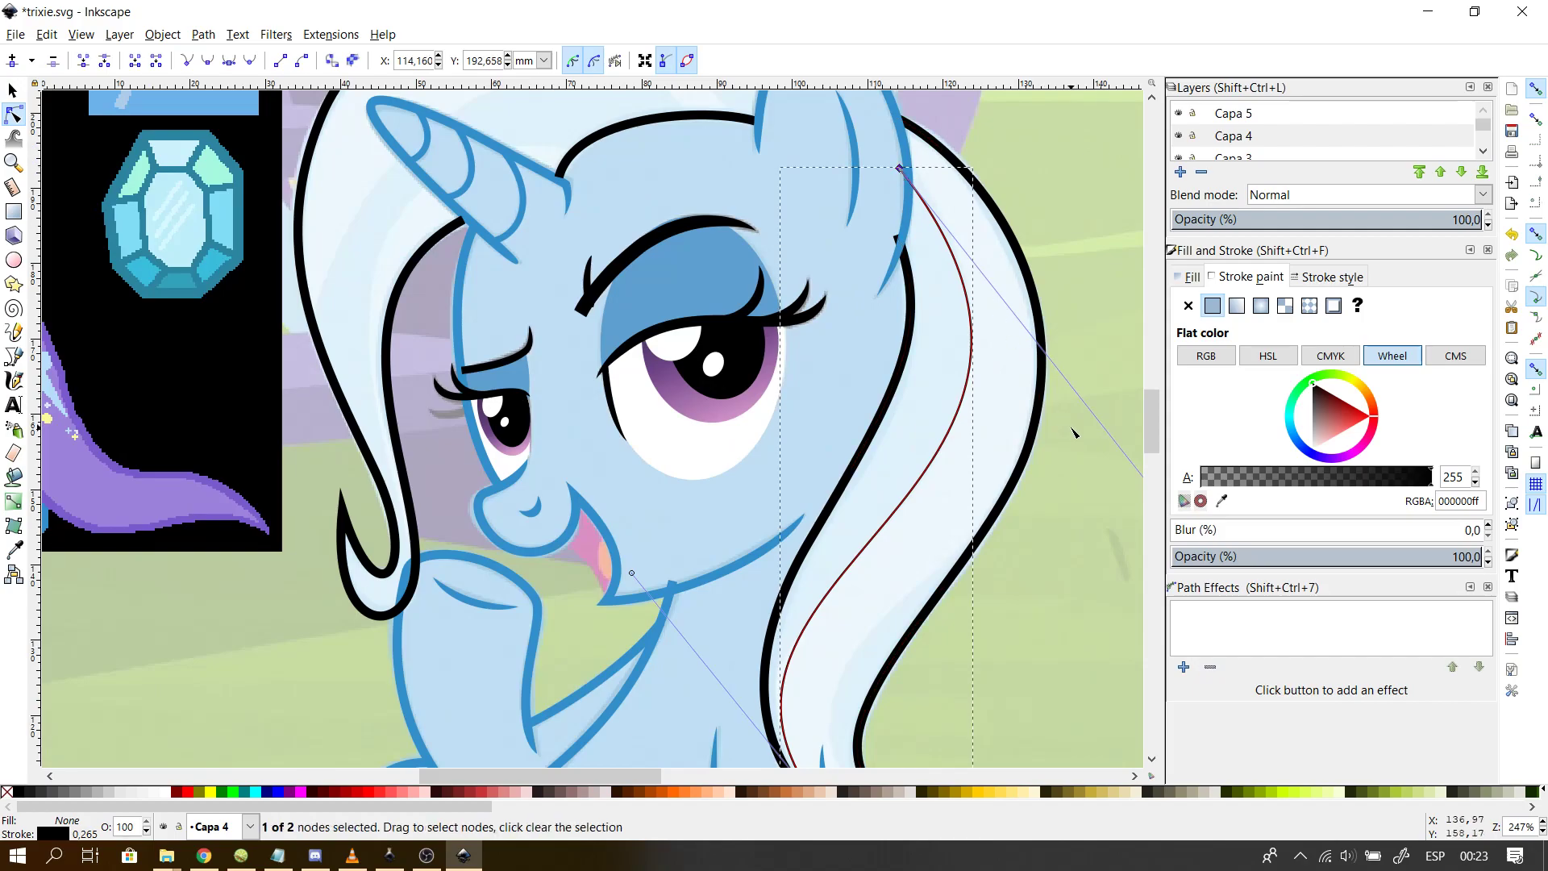
pyautogui.moveTo(971, 379); pyautogui.dragTo(978, 377)
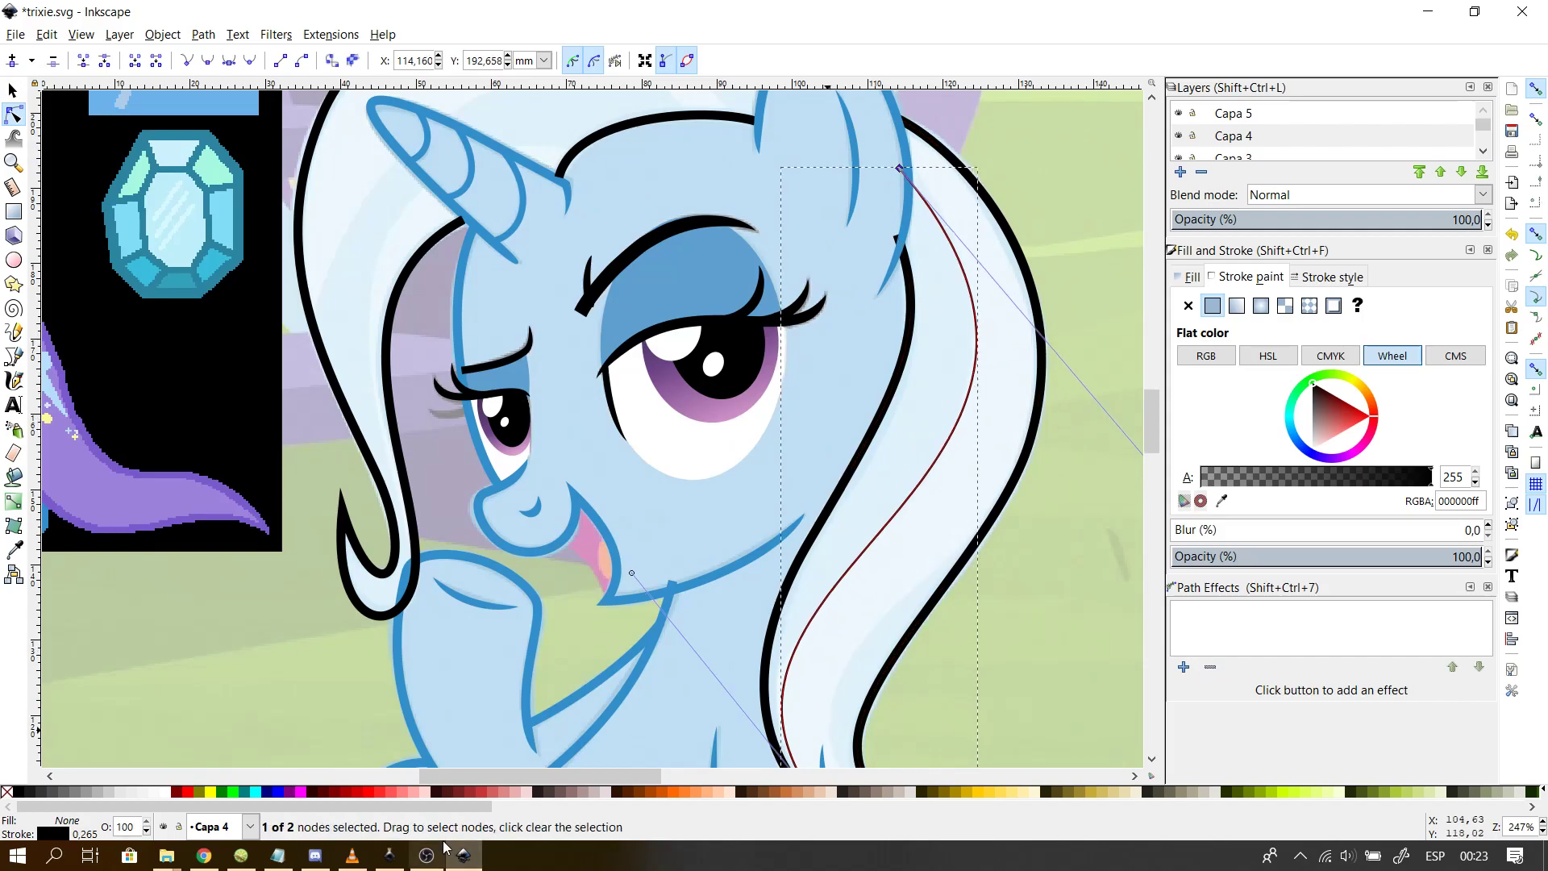
# - Add a node at the curve's outermost bend, fit the upper segment to the hair's shading edge, and deselect the path
pyautogui.moveTo(454, 775); pyautogui.dragTo(475, 775)
pyautogui.moveTo(1076, 488); pyautogui.dragTo(860, 250)
pyautogui.doubleClick(880, 357)
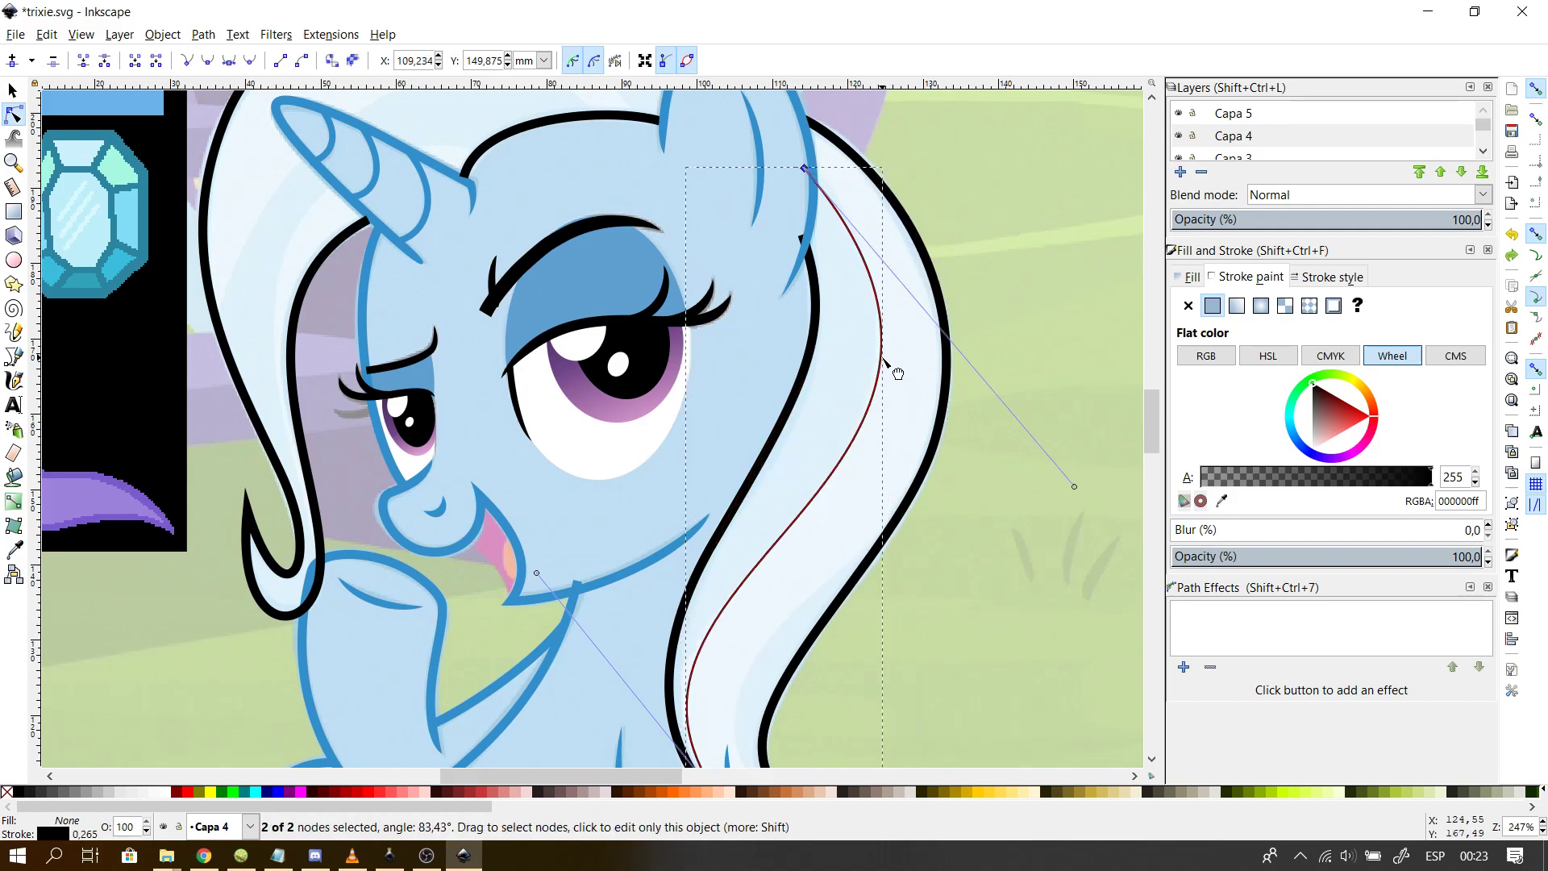
pyautogui.moveTo(867, 242); pyautogui.dragTo(866, 219)
pyautogui.click(982, 313)
pyautogui.click(982, 316)
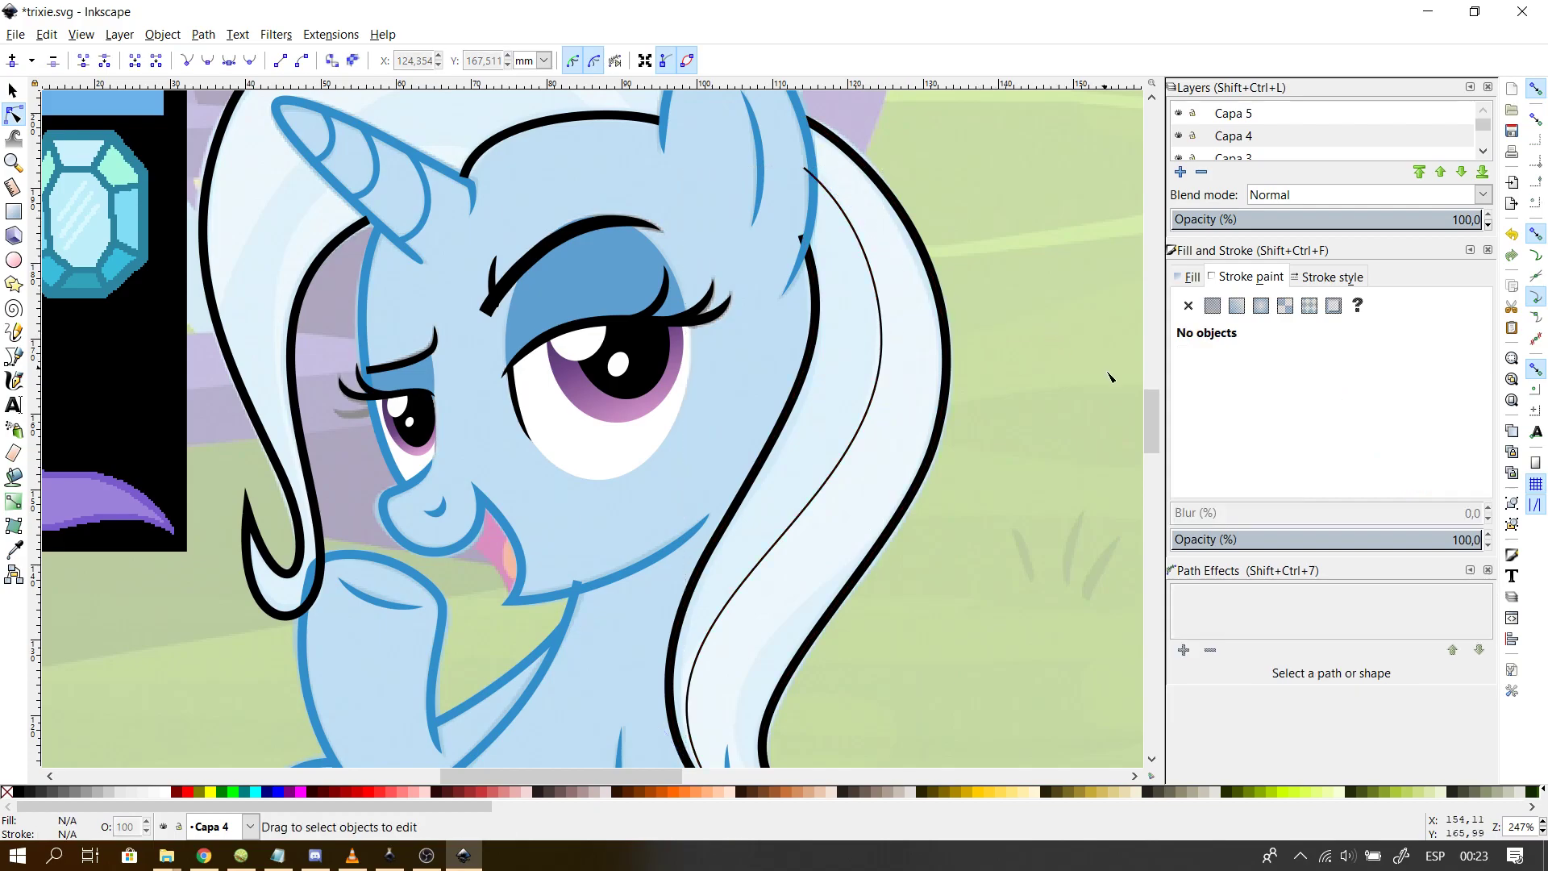
pyautogui.moveTo(1144, 428); pyautogui.dragTo(1143, 452)
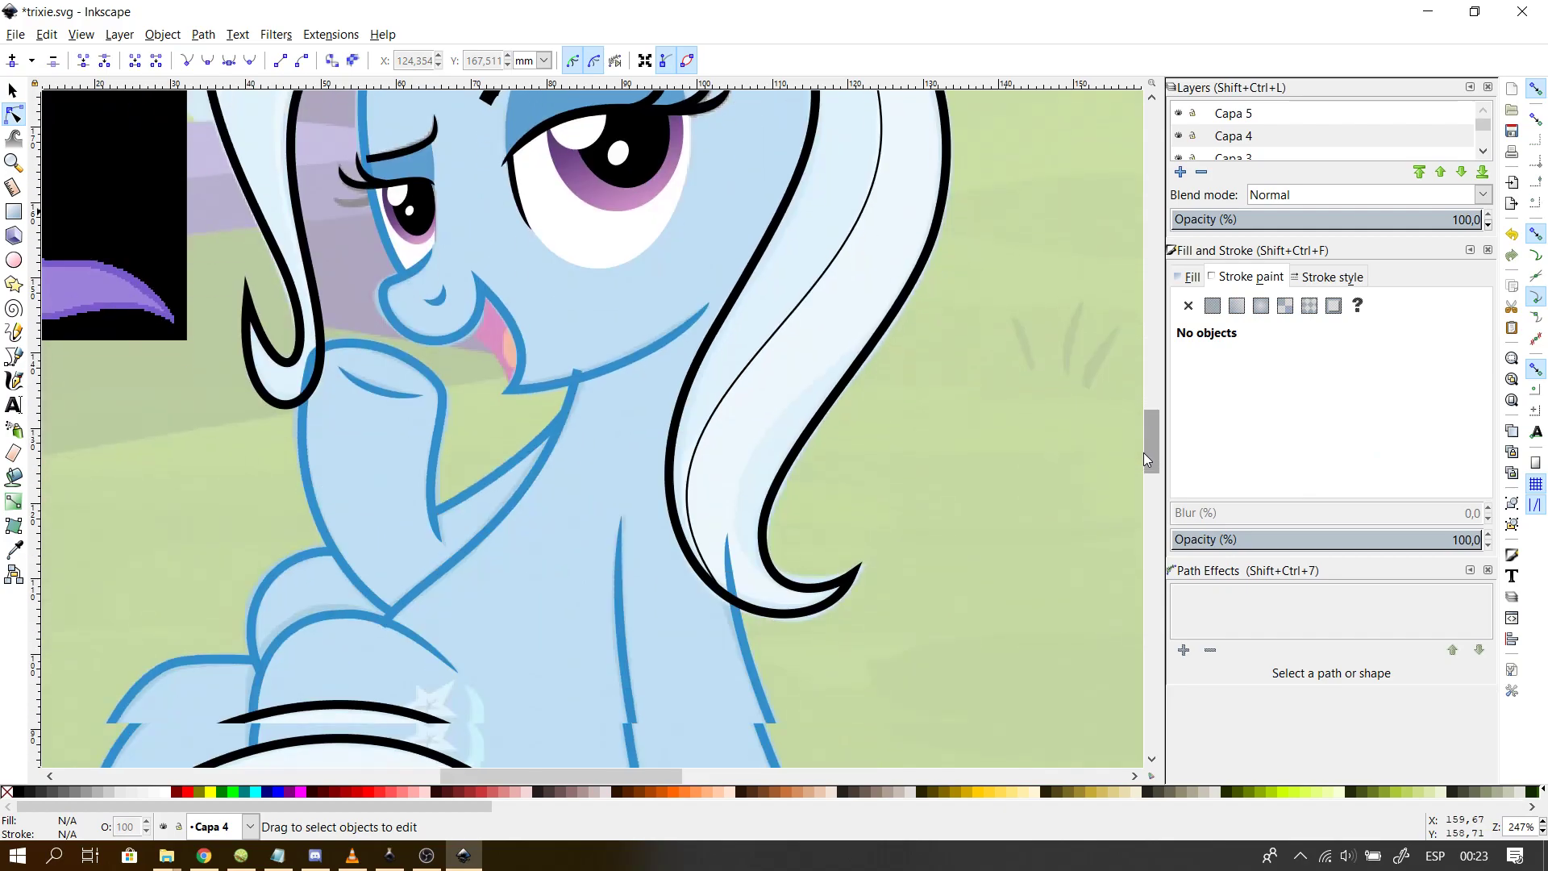
# - Select the long shading curve in the lock beside the neck and adjust its lower end handle to fit the shading edge
pyautogui.click(701, 562)
pyautogui.click(707, 557)
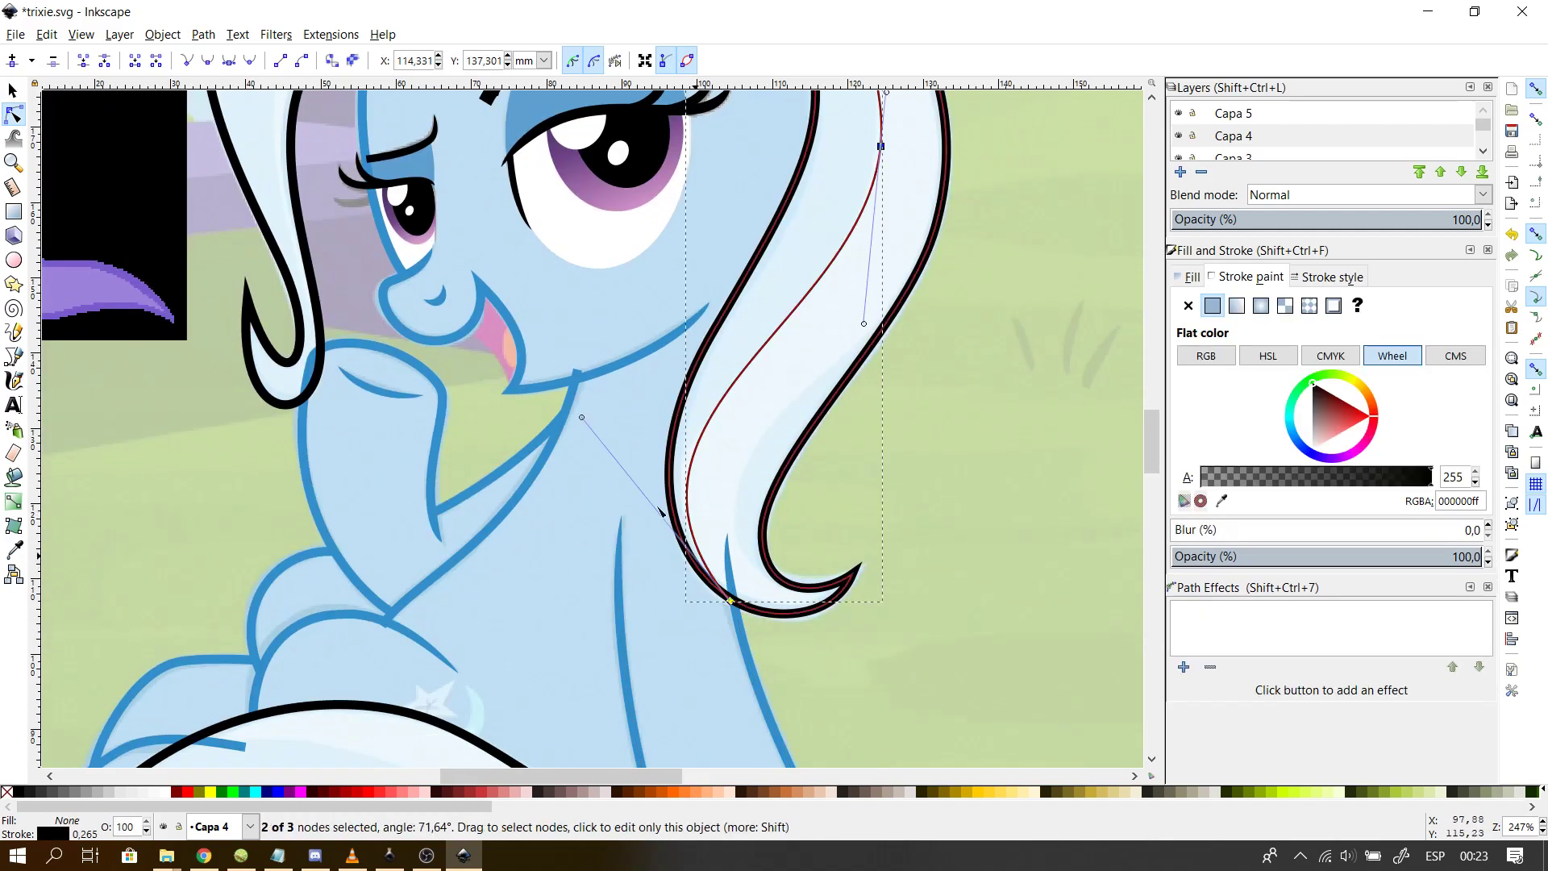
pyautogui.moveTo(583, 418); pyautogui.dragTo(572, 435)
# - Draw a curved path along the lock's bottom edge from the long shading curve's lower end to the lock's tip
pyautogui.click(14, 357)
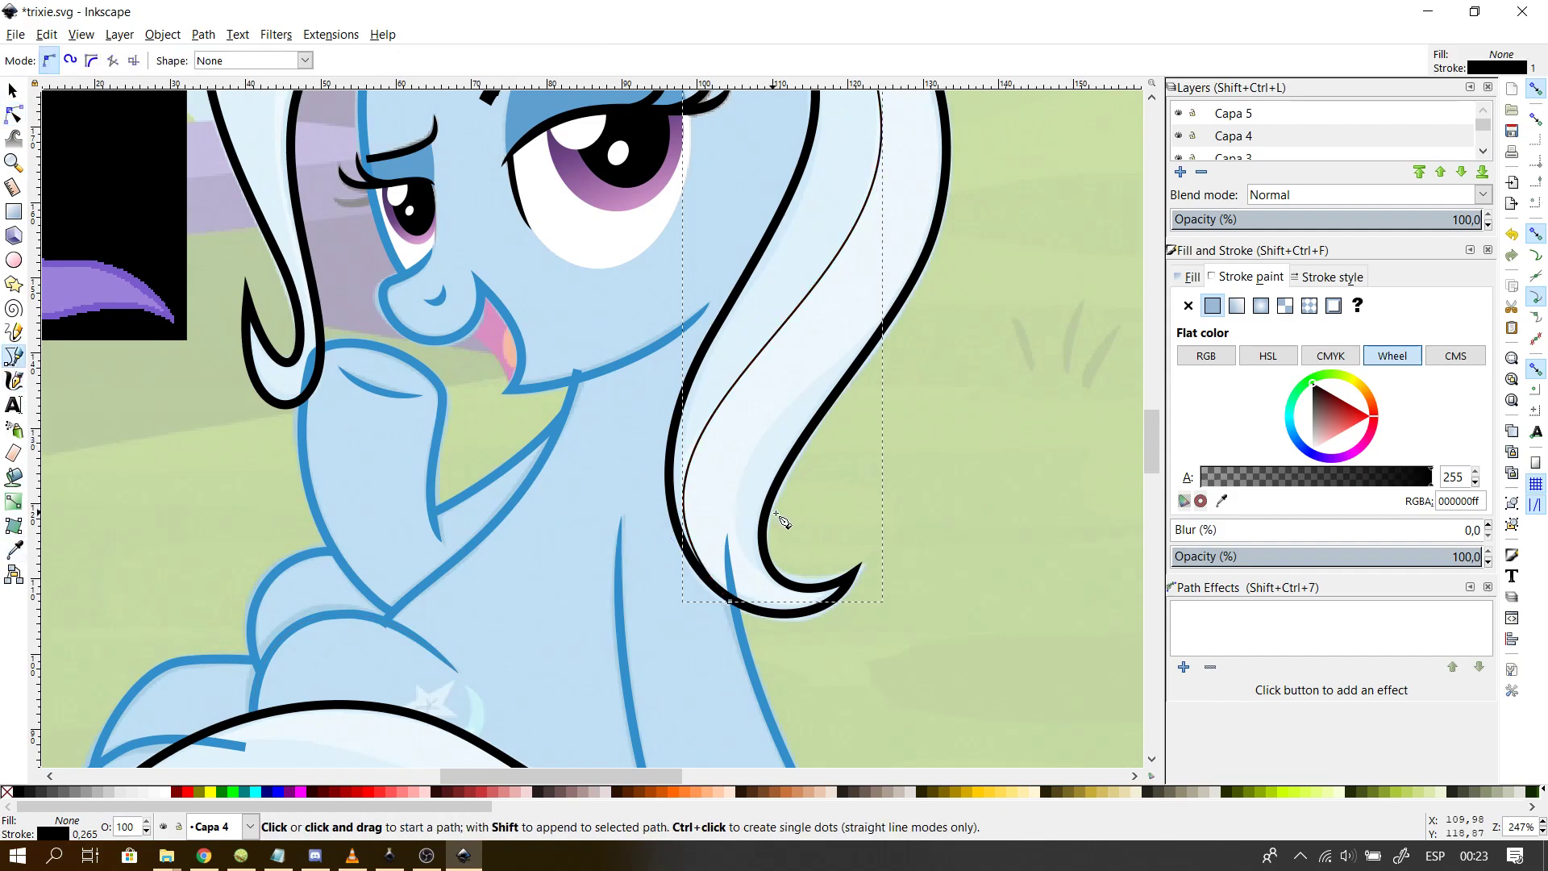
pyautogui.click(731, 601)
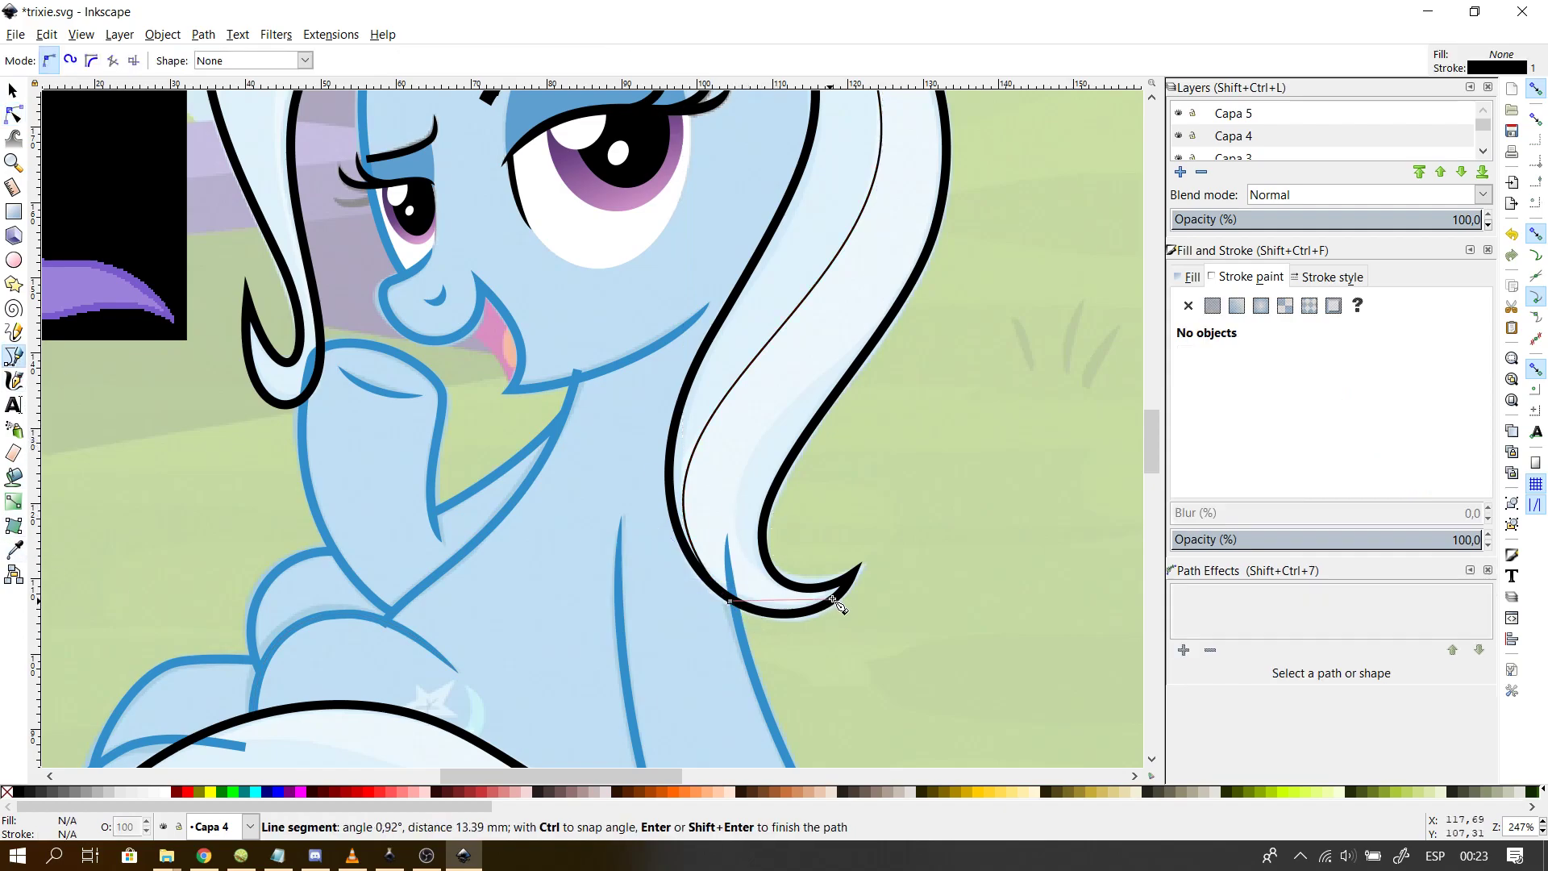
pyautogui.moveTo(852, 574); pyautogui.dragTo(879, 507)
pyautogui.press('Return')
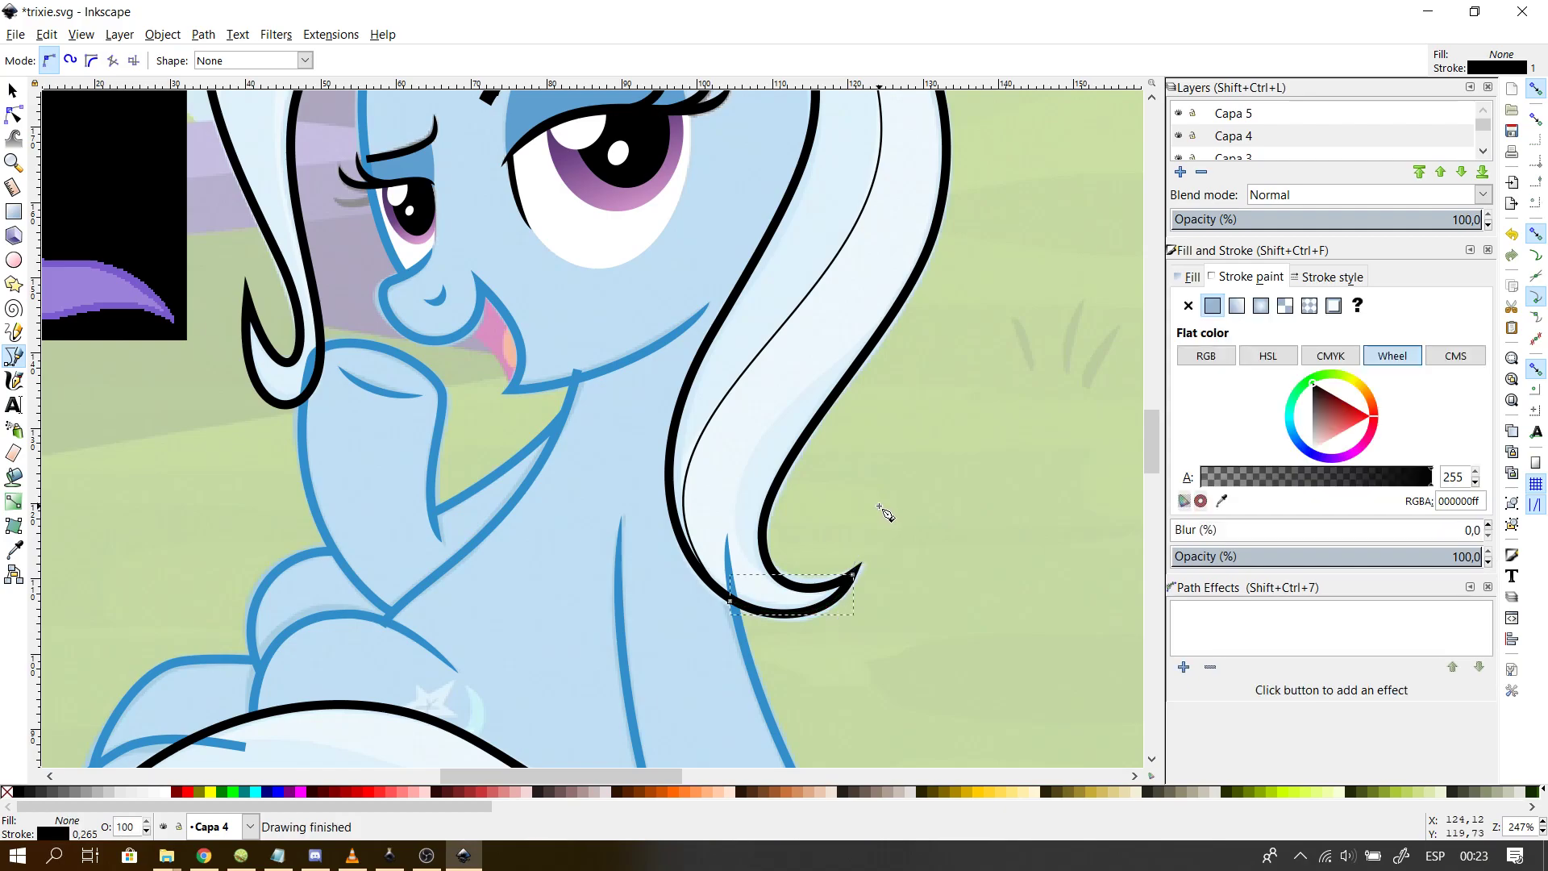
# - Draw a line from the lock's tip up to its outer outline and bend it along the lock's concave edge
pyautogui.click(853, 575)
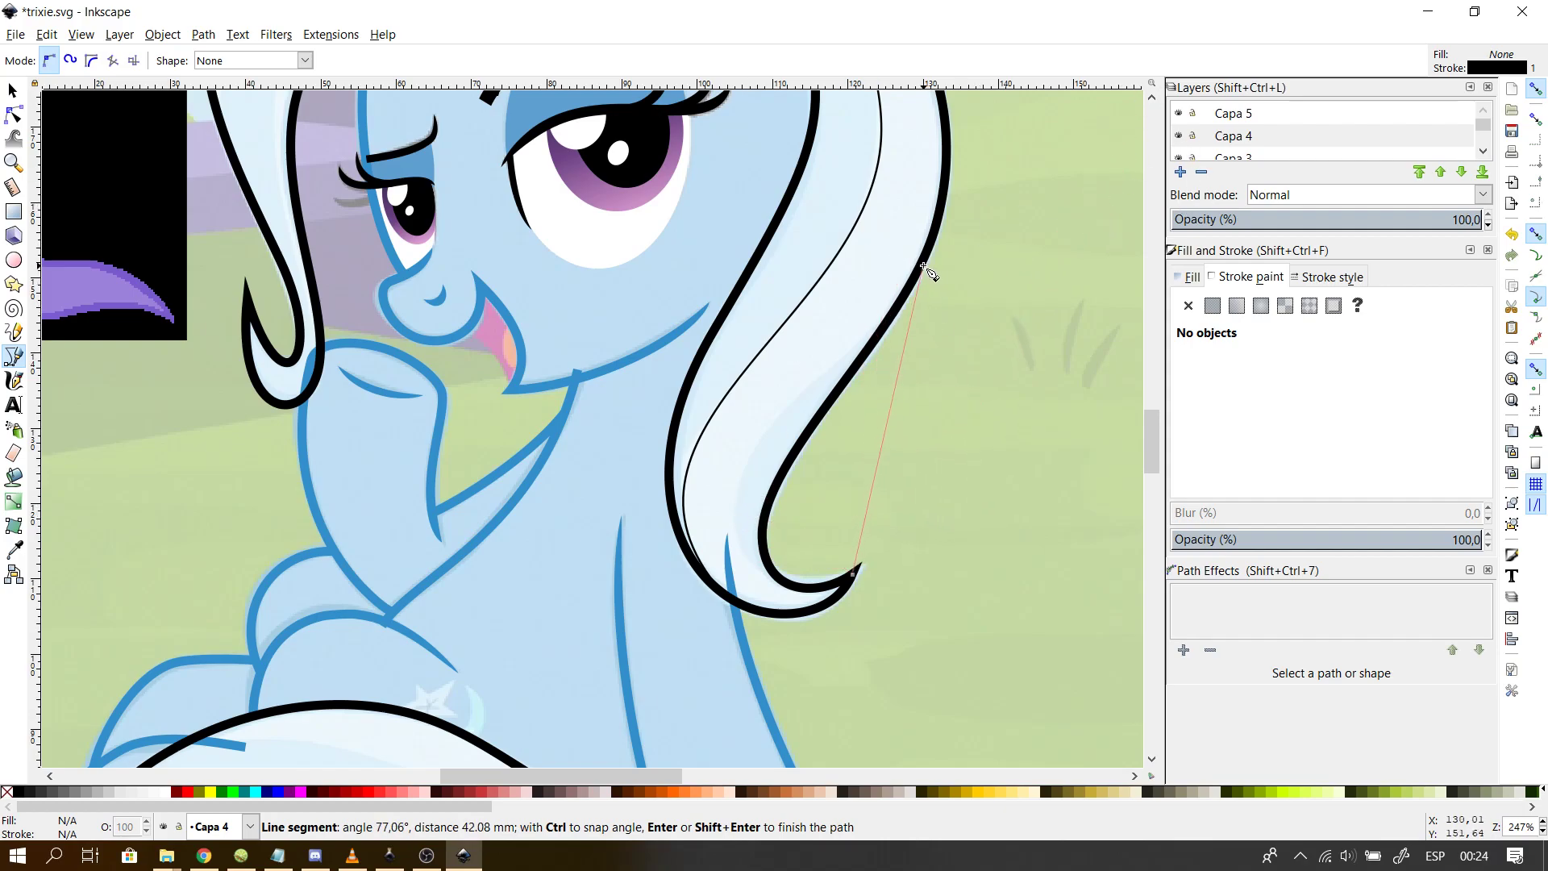
pyautogui.click(925, 268)
pyautogui.press('Return')
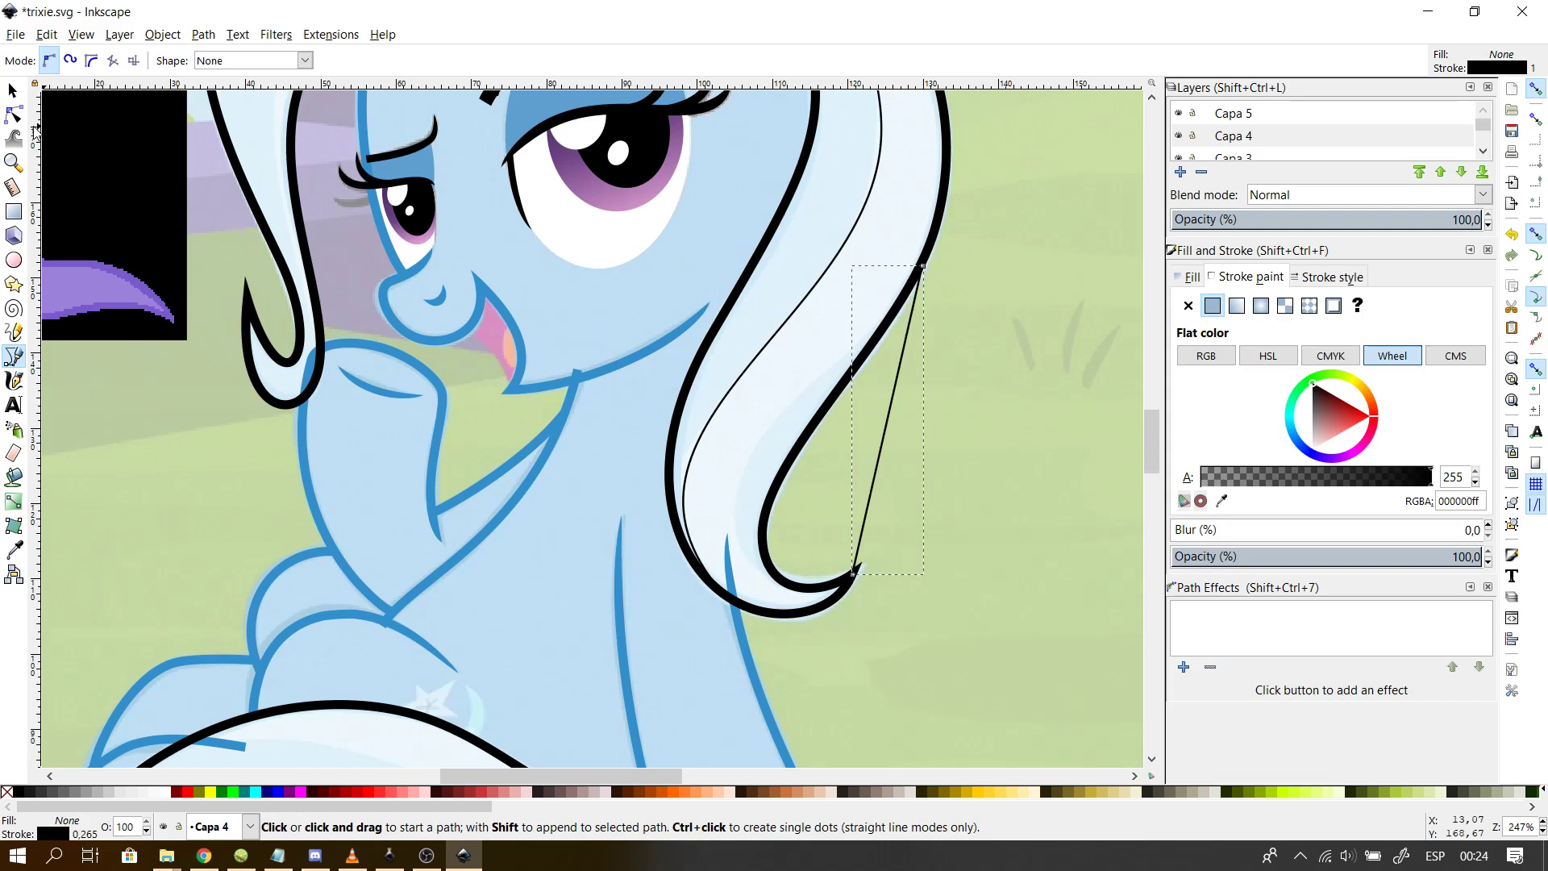
pyautogui.press('n')
pyautogui.moveTo(857, 490); pyautogui.dragTo(770, 579)
pyautogui.click(851, 425)
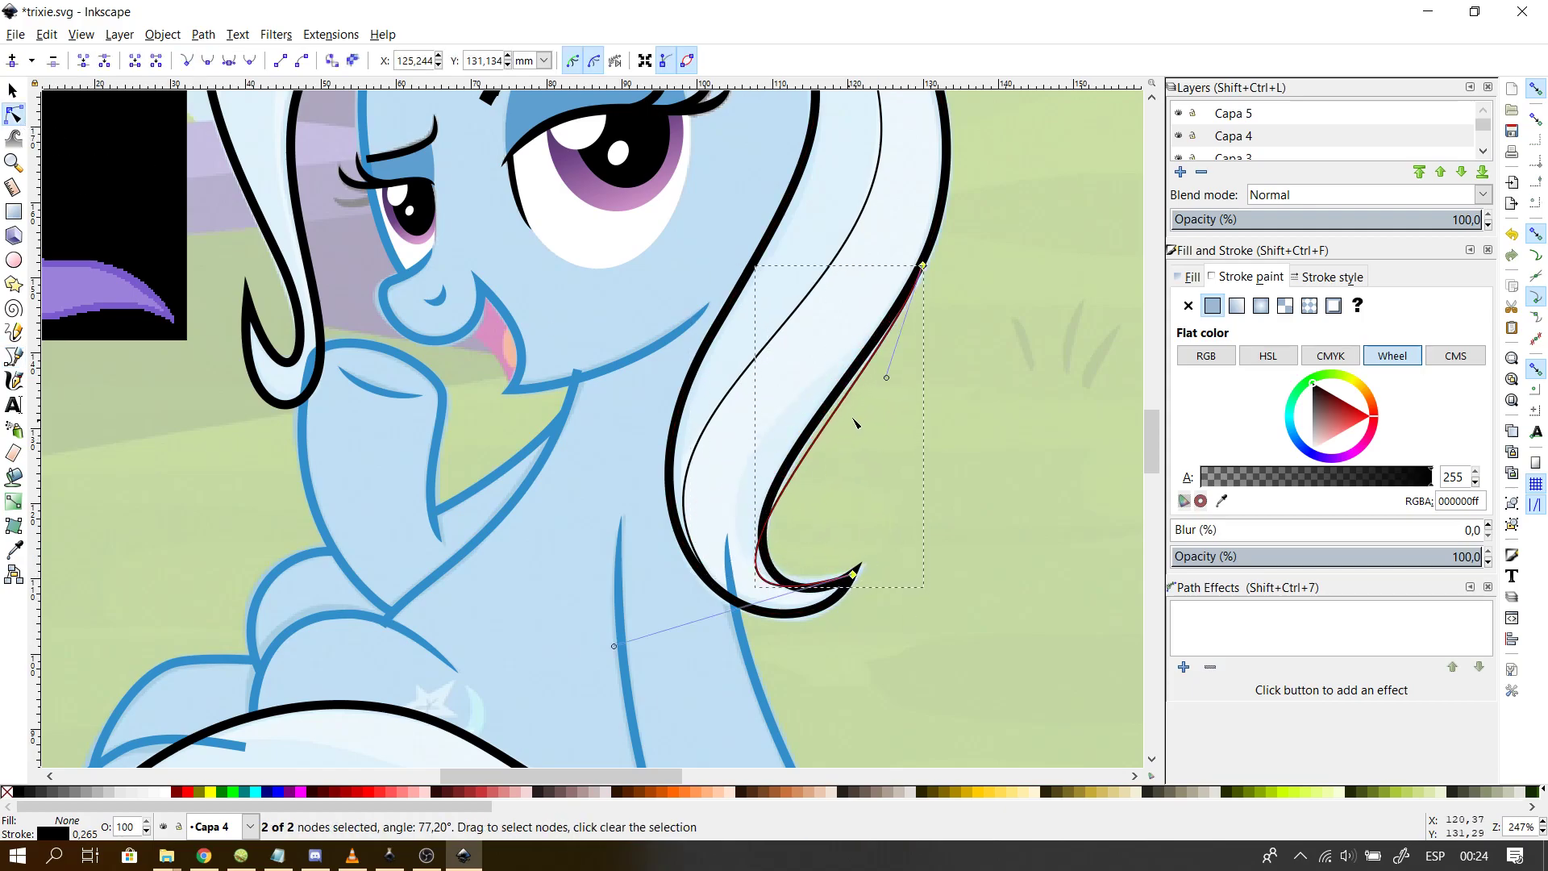
# - Pull the new curve into the lock, add a node at its lower bend, and reshape it around that node
pyautogui.moveTo(886, 380); pyautogui.dragTo(797, 325)
pyautogui.doubleClick(747, 477)
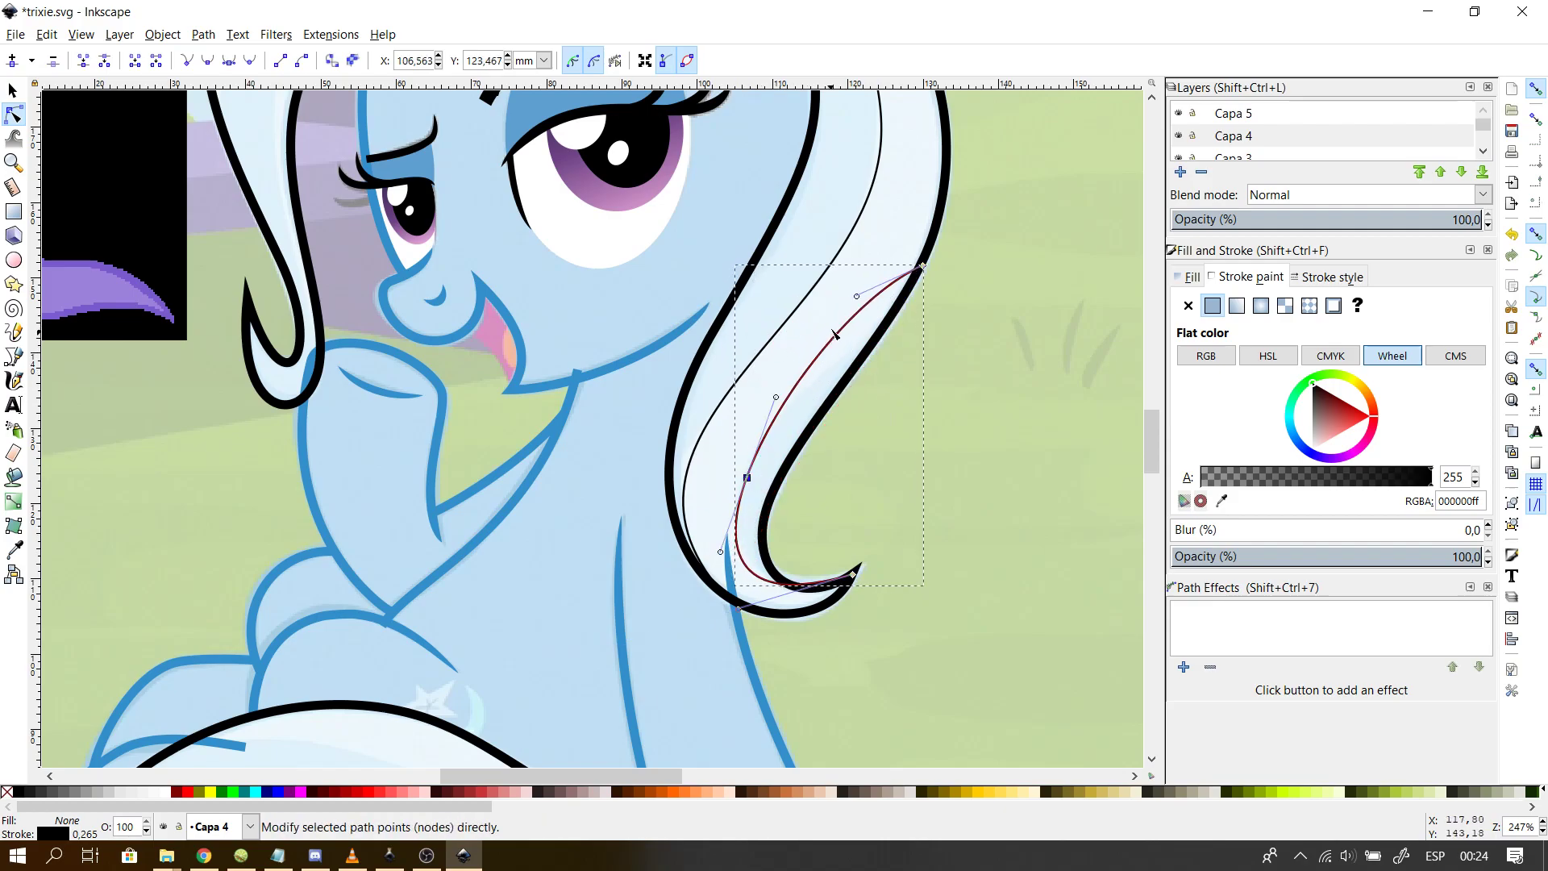
pyautogui.moveTo(856, 297); pyautogui.dragTo(869, 372)
pyautogui.moveTo(720, 551); pyautogui.dragTo(746, 461)
# - Refine the curve's upper and lower segments to match the darker shading edge inside the lock, and deselect it
pyautogui.click(798, 407)
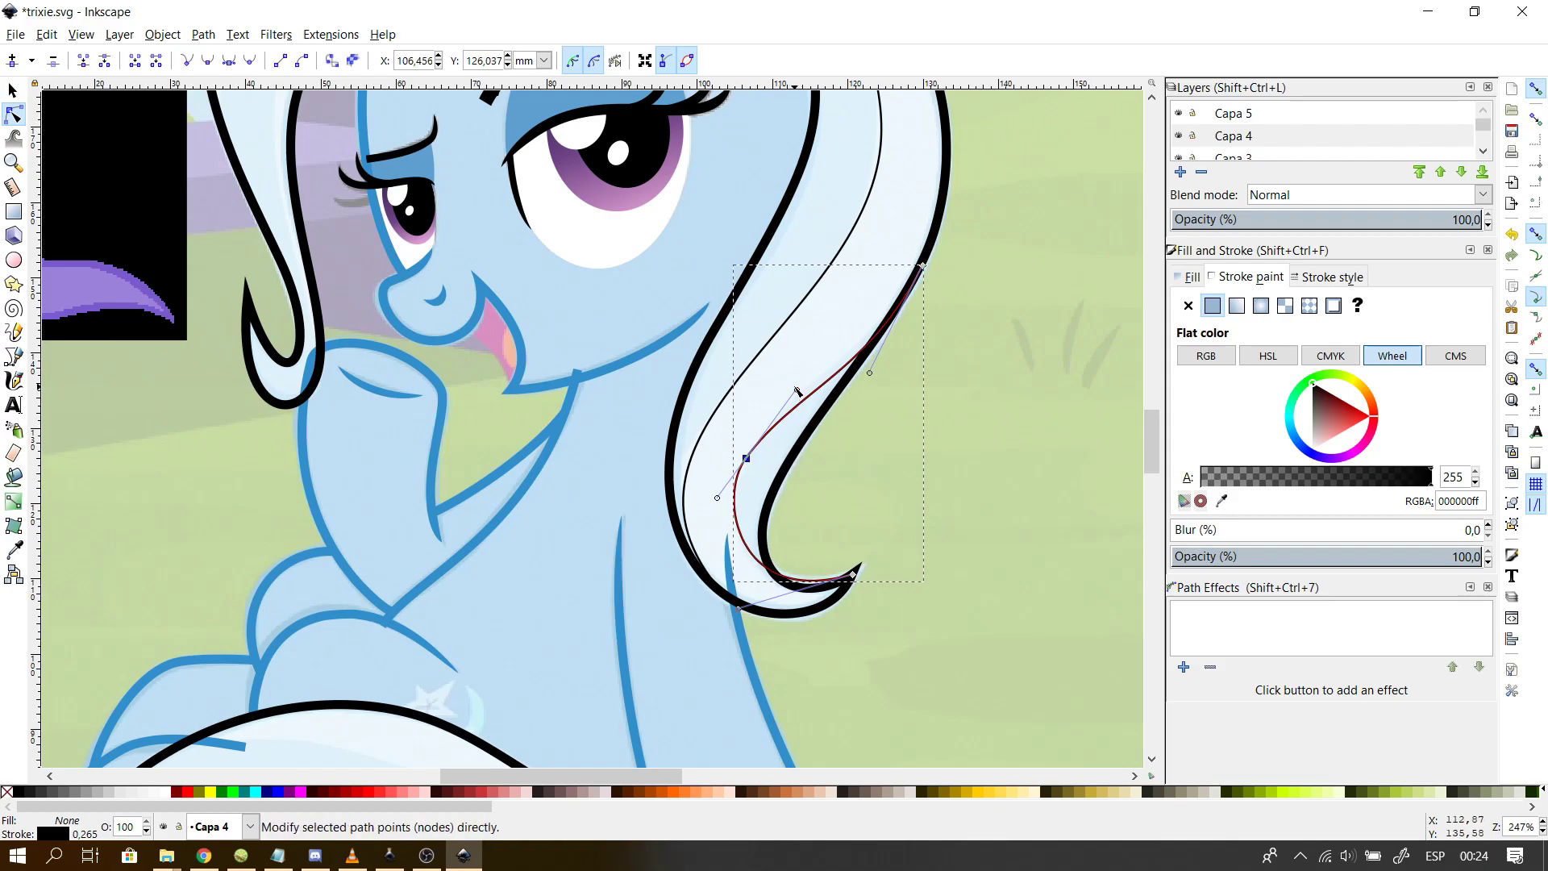
pyautogui.moveTo(802, 412); pyautogui.dragTo(810, 399)
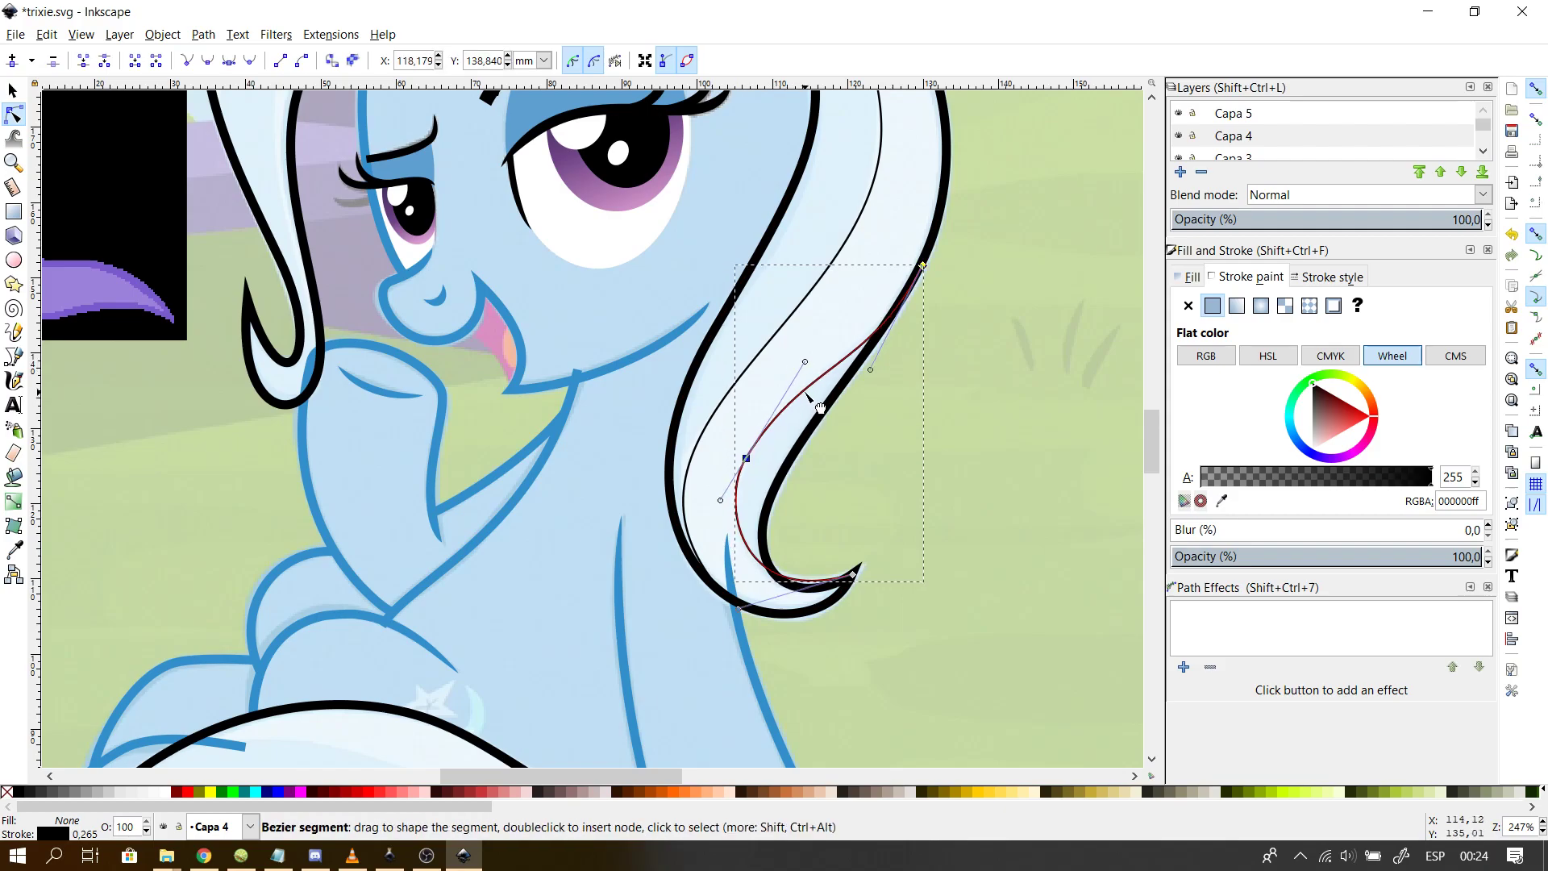
pyautogui.moveTo(765, 572); pyautogui.dragTo(761, 581)
pyautogui.click(956, 490)
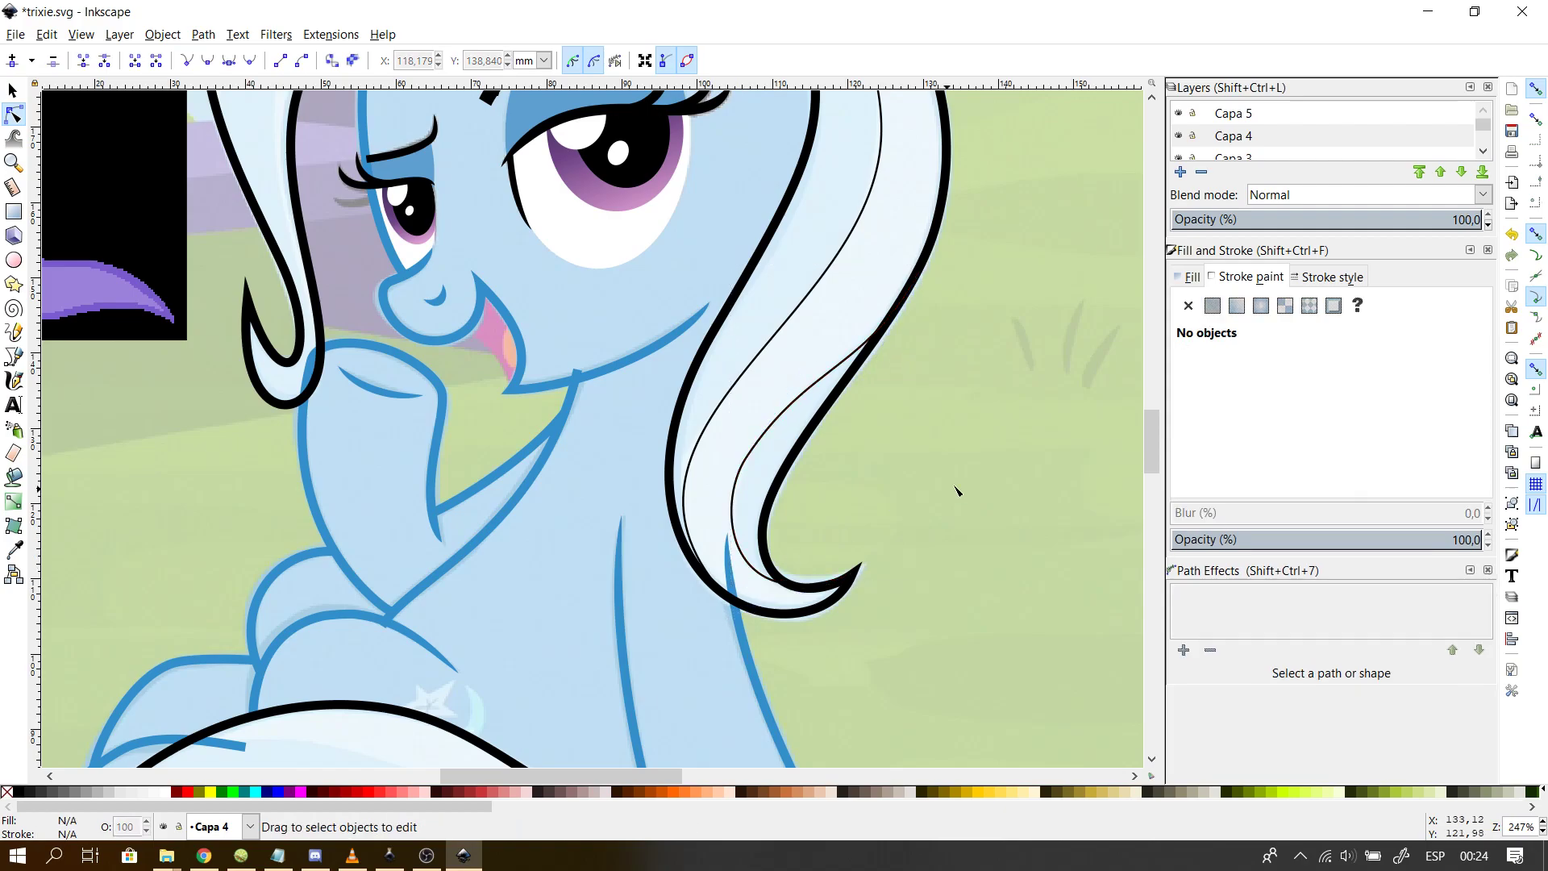
# - Inspect the lock's shading curves and bottom-edge path at a wider view, selecting each to check its nodes
pyautogui.scroll(-2, 942, 333)
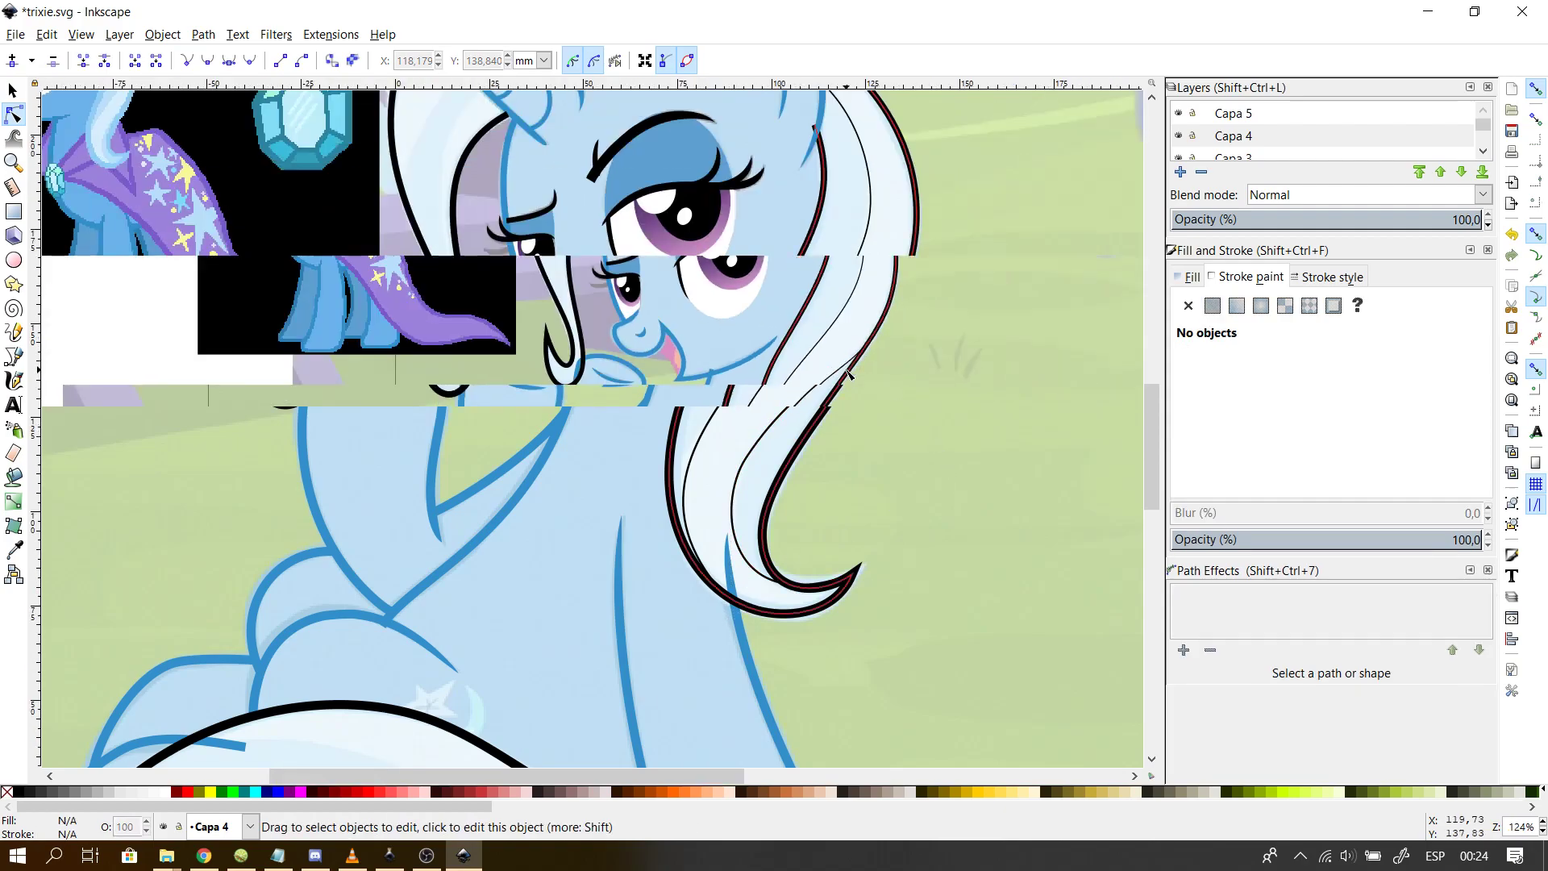
pyautogui.scroll(1, 942, 333)
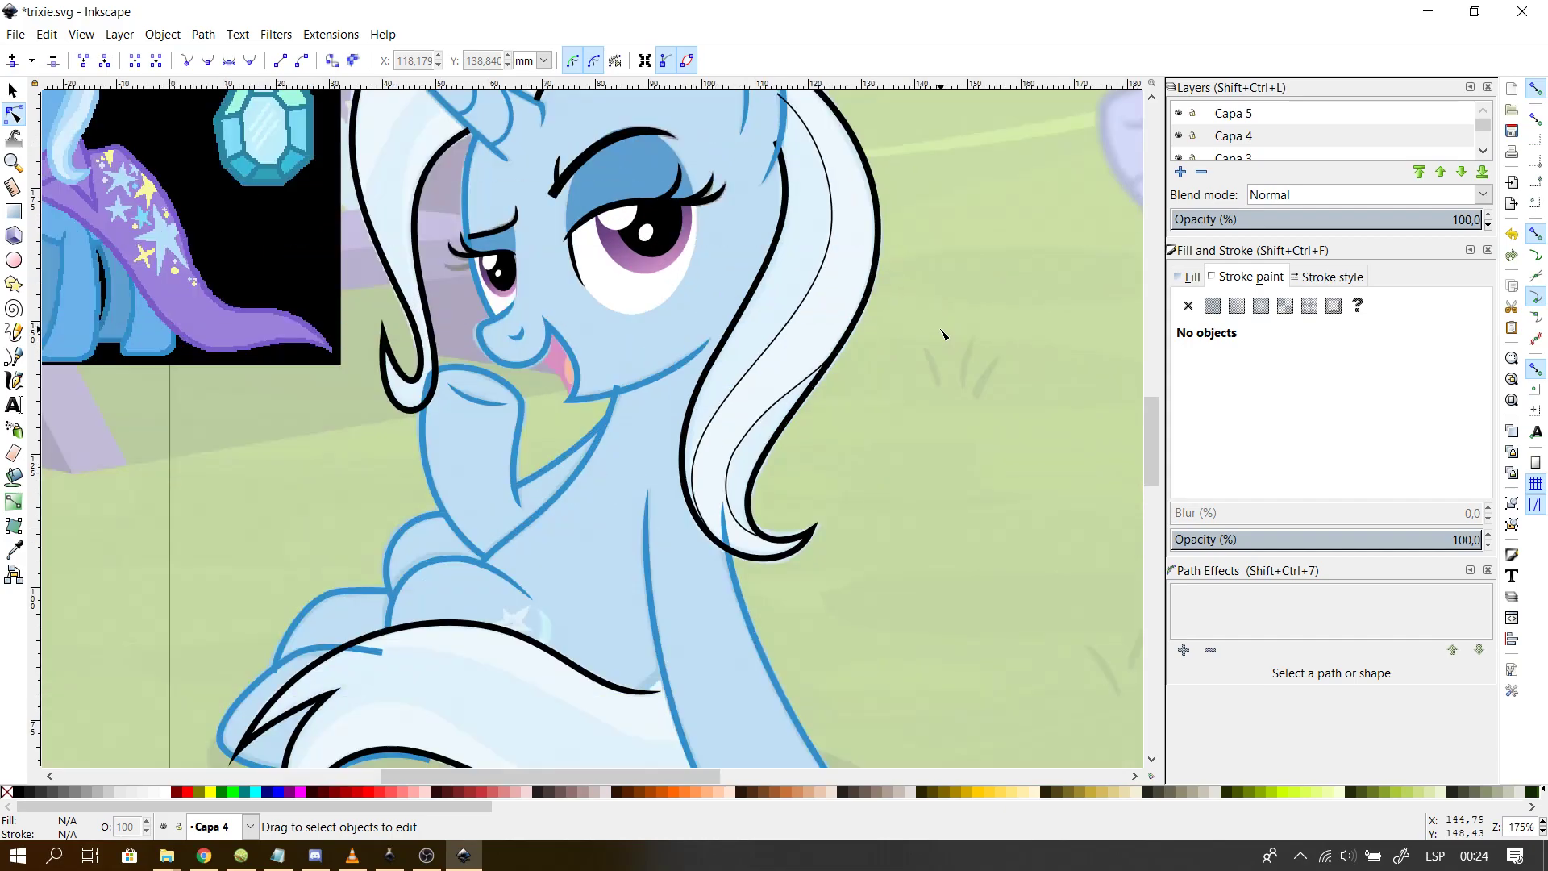
pyautogui.click(836, 367)
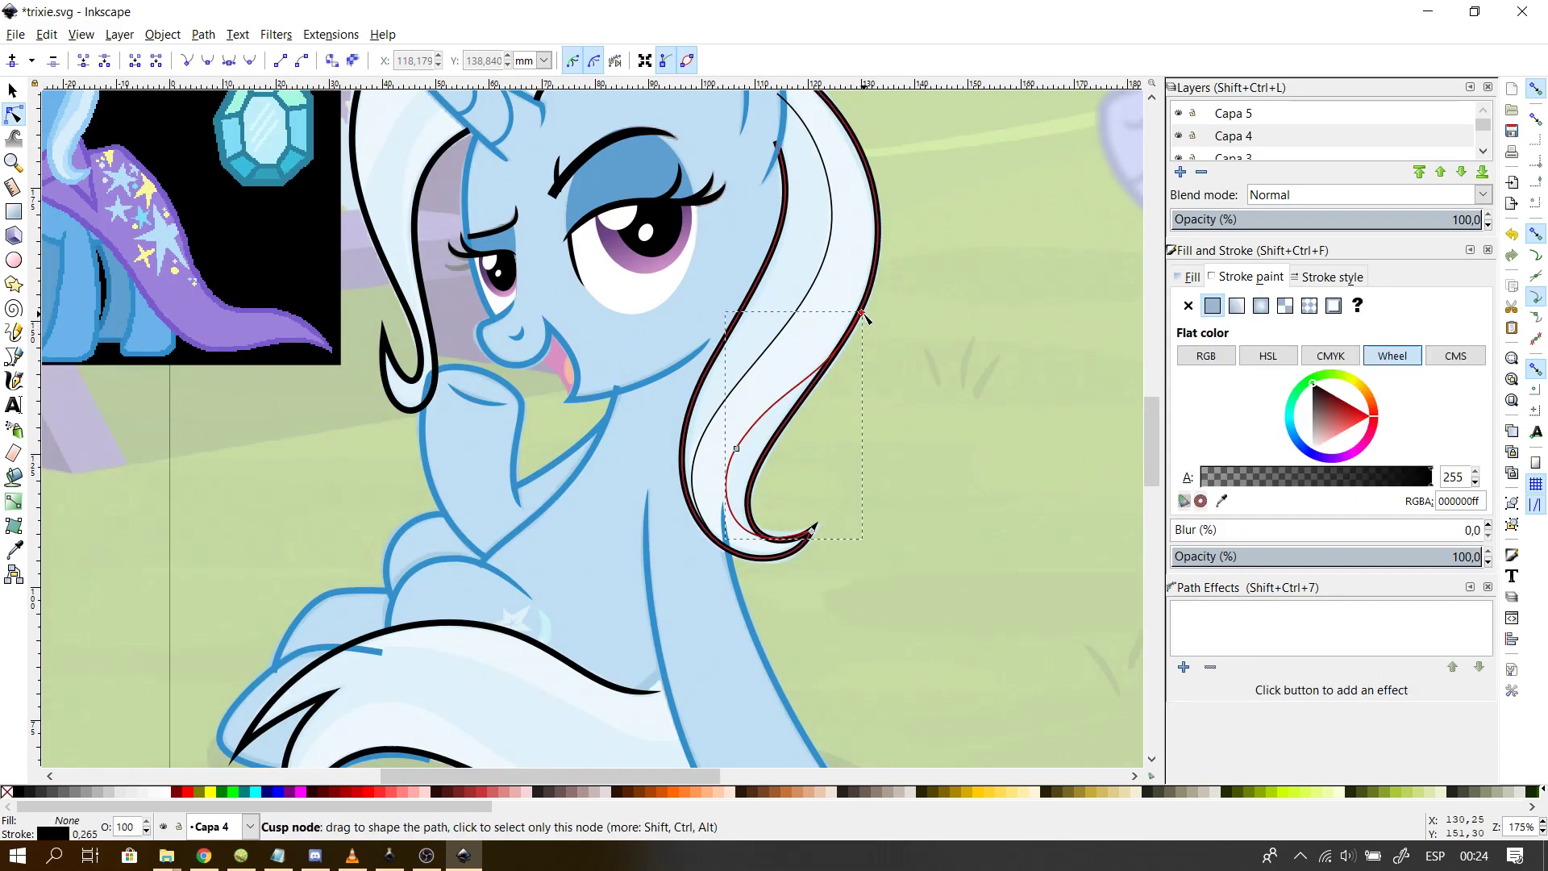
pyautogui.click(862, 313)
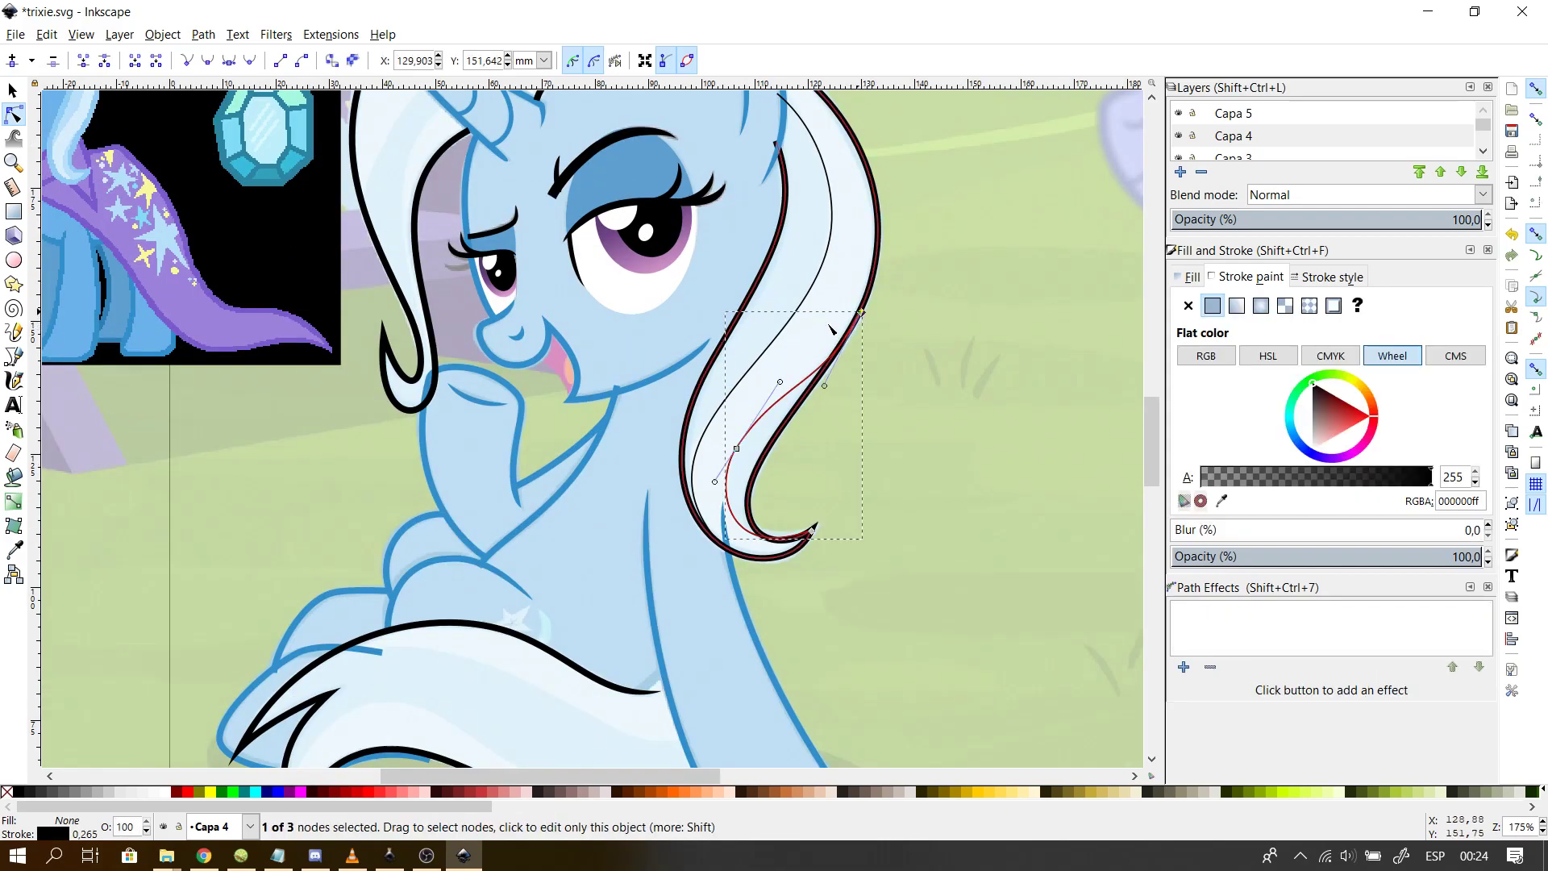
pyautogui.click(844, 530)
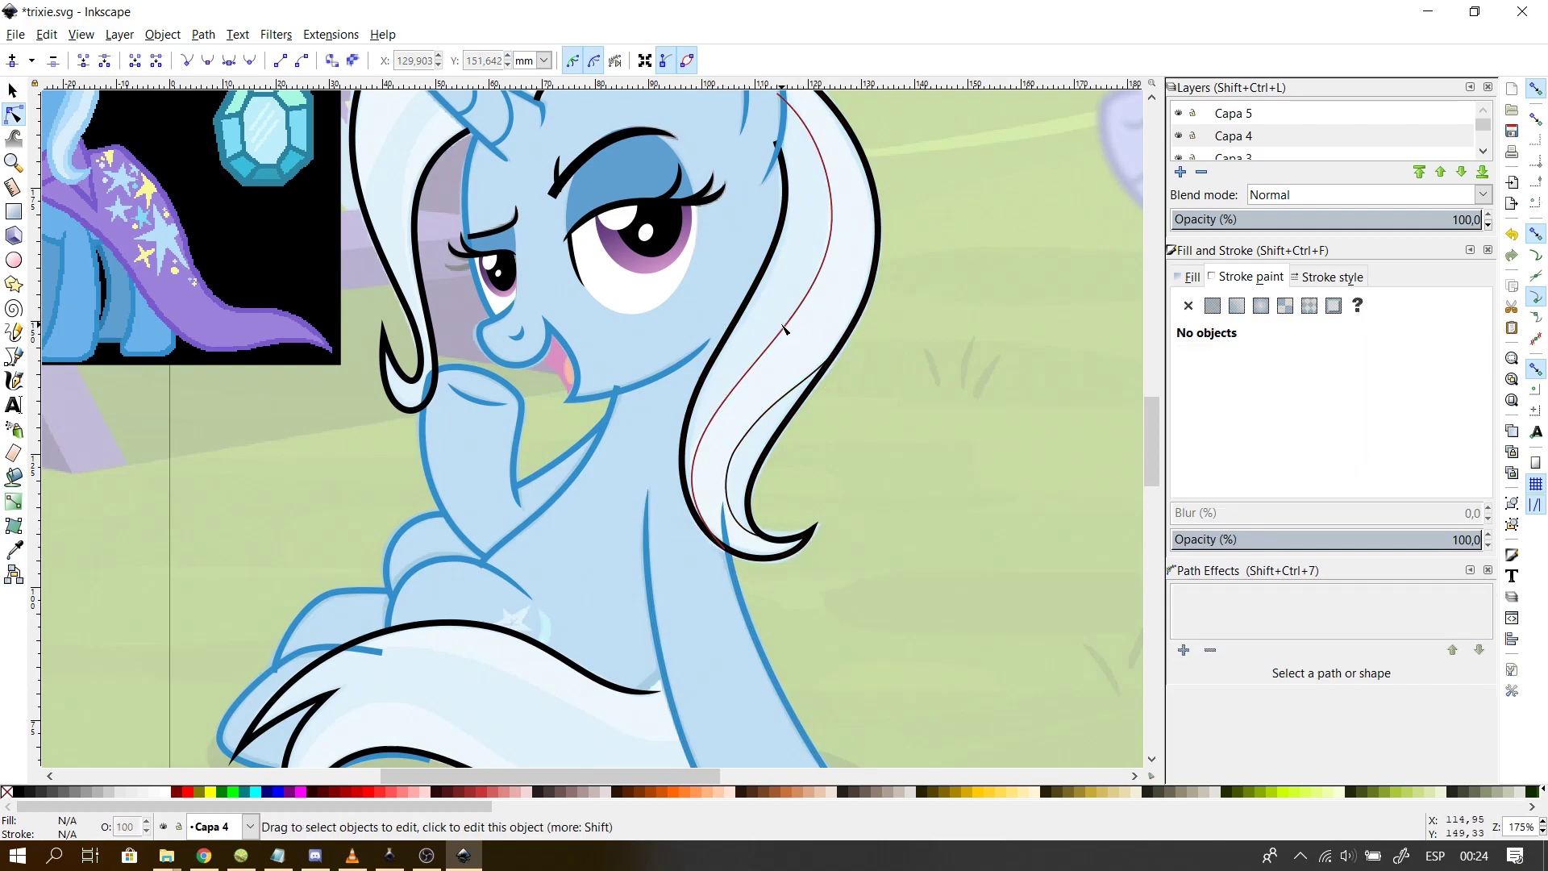
pyautogui.click(801, 329)
pyautogui.click(714, 533)
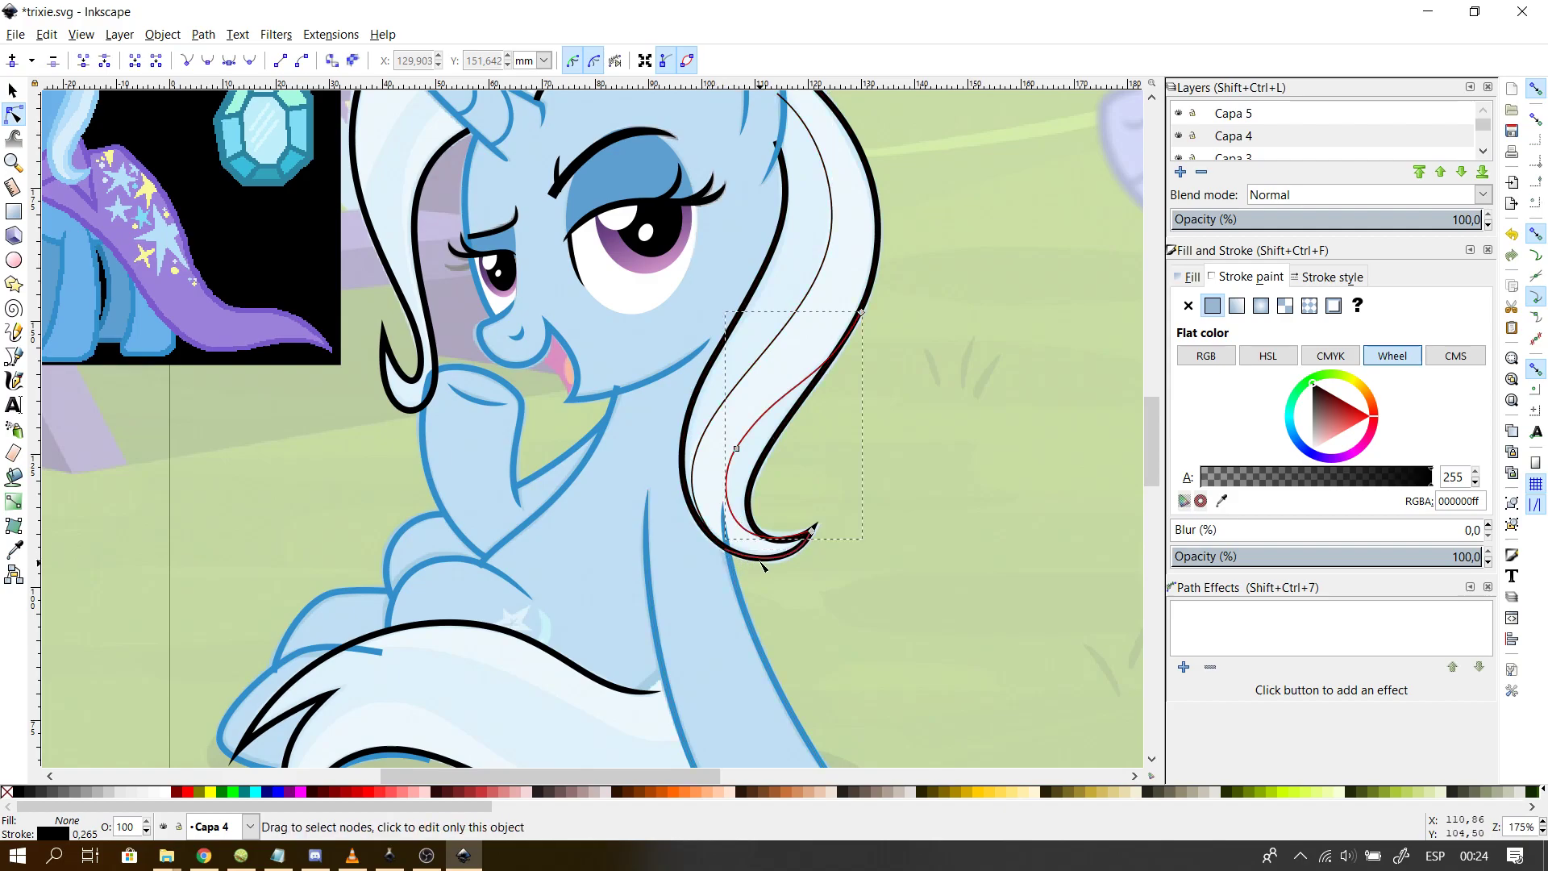
pyautogui.click(719, 542)
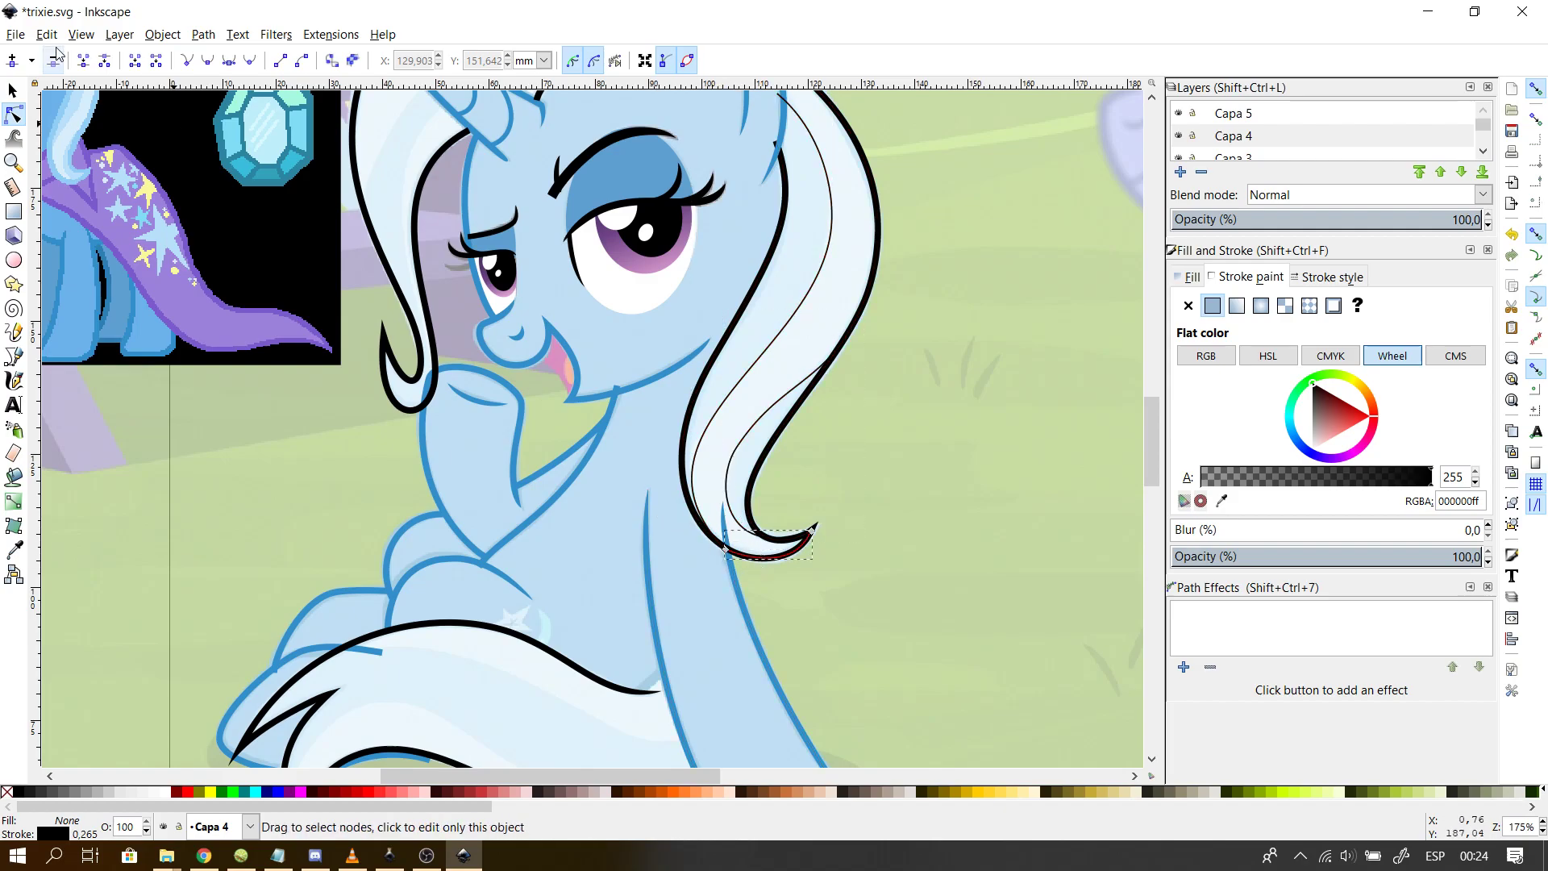
pyautogui.click(11, 89)
pyautogui.press('Escape')
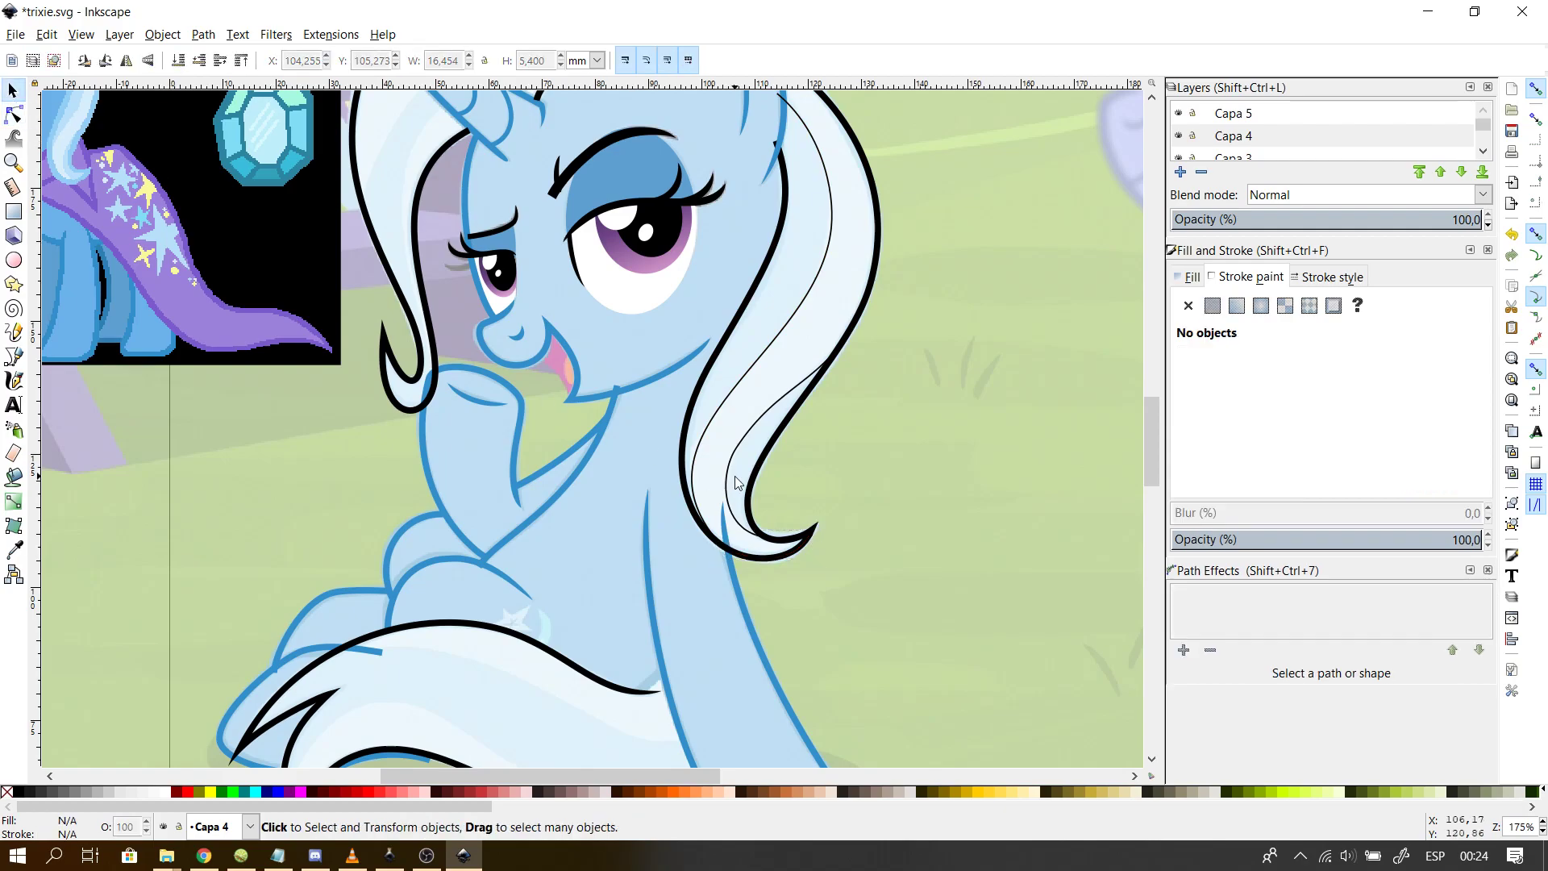
# - Draw a straight line from the hairline behind the horn to the bottom of the curled front lock
pyautogui.moveTo(1156, 427); pyautogui.dragTo(1153, 409)
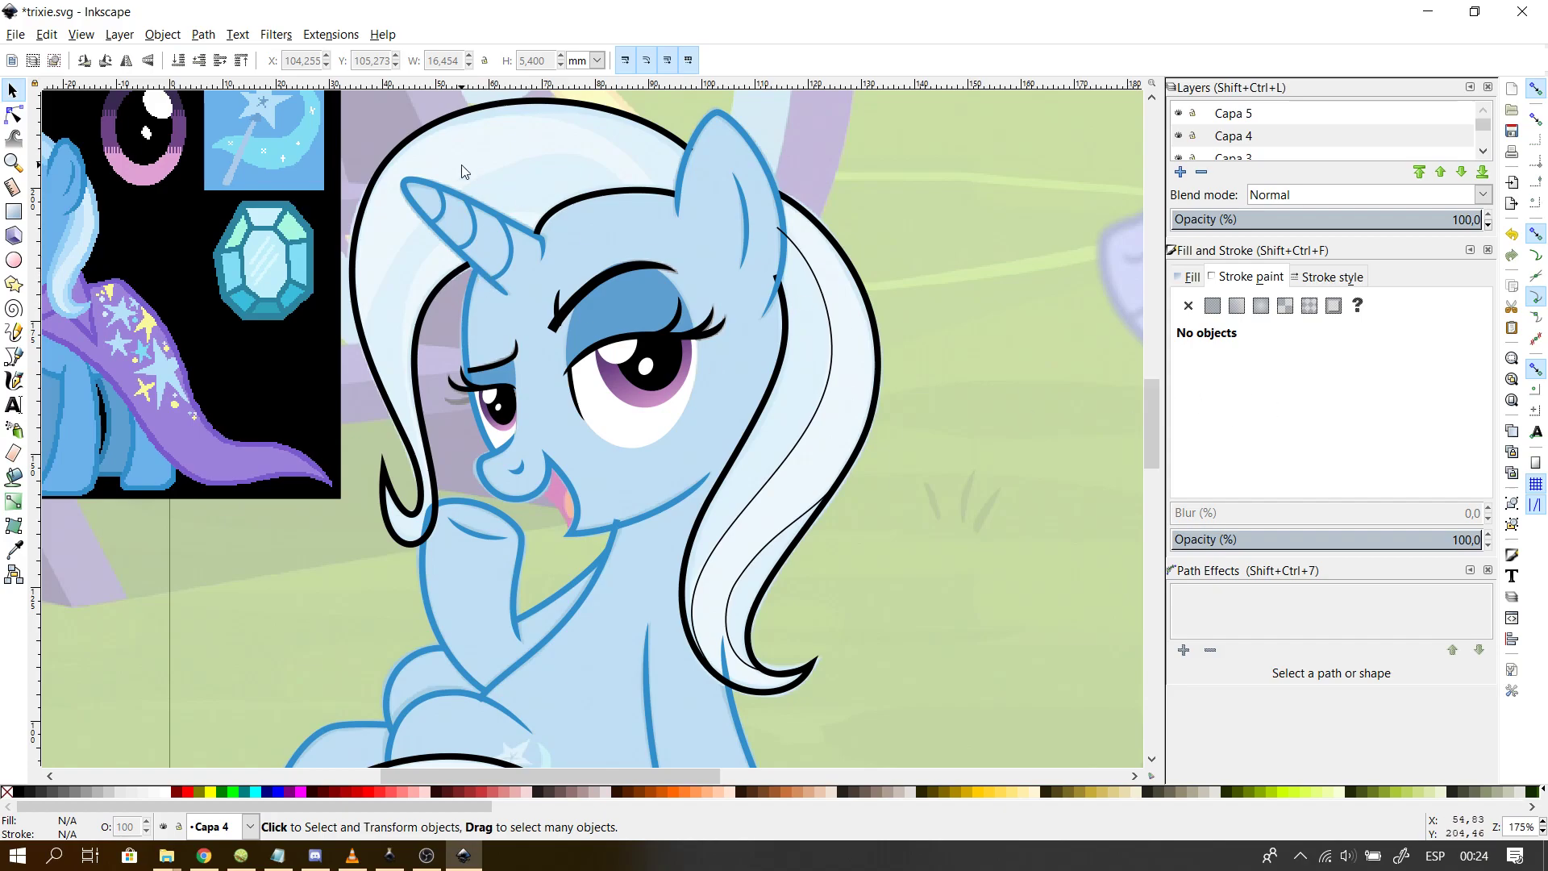
pyautogui.keyDown('ctrl'); pyautogui.scroll(1, 461, 165); pyautogui.keyUp('ctrl')
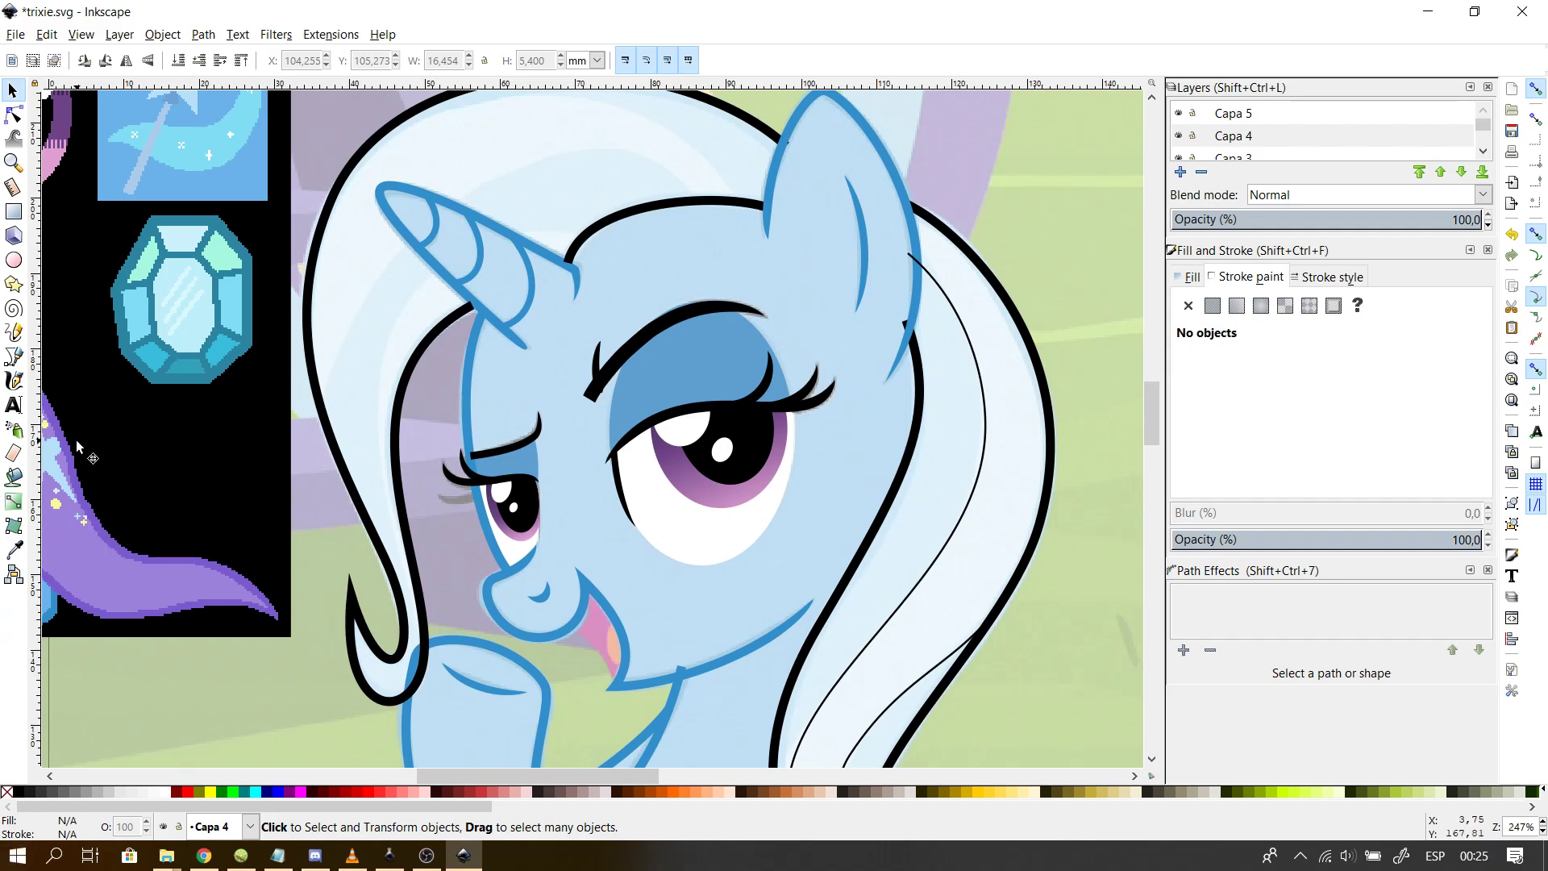
pyautogui.click(14, 356)
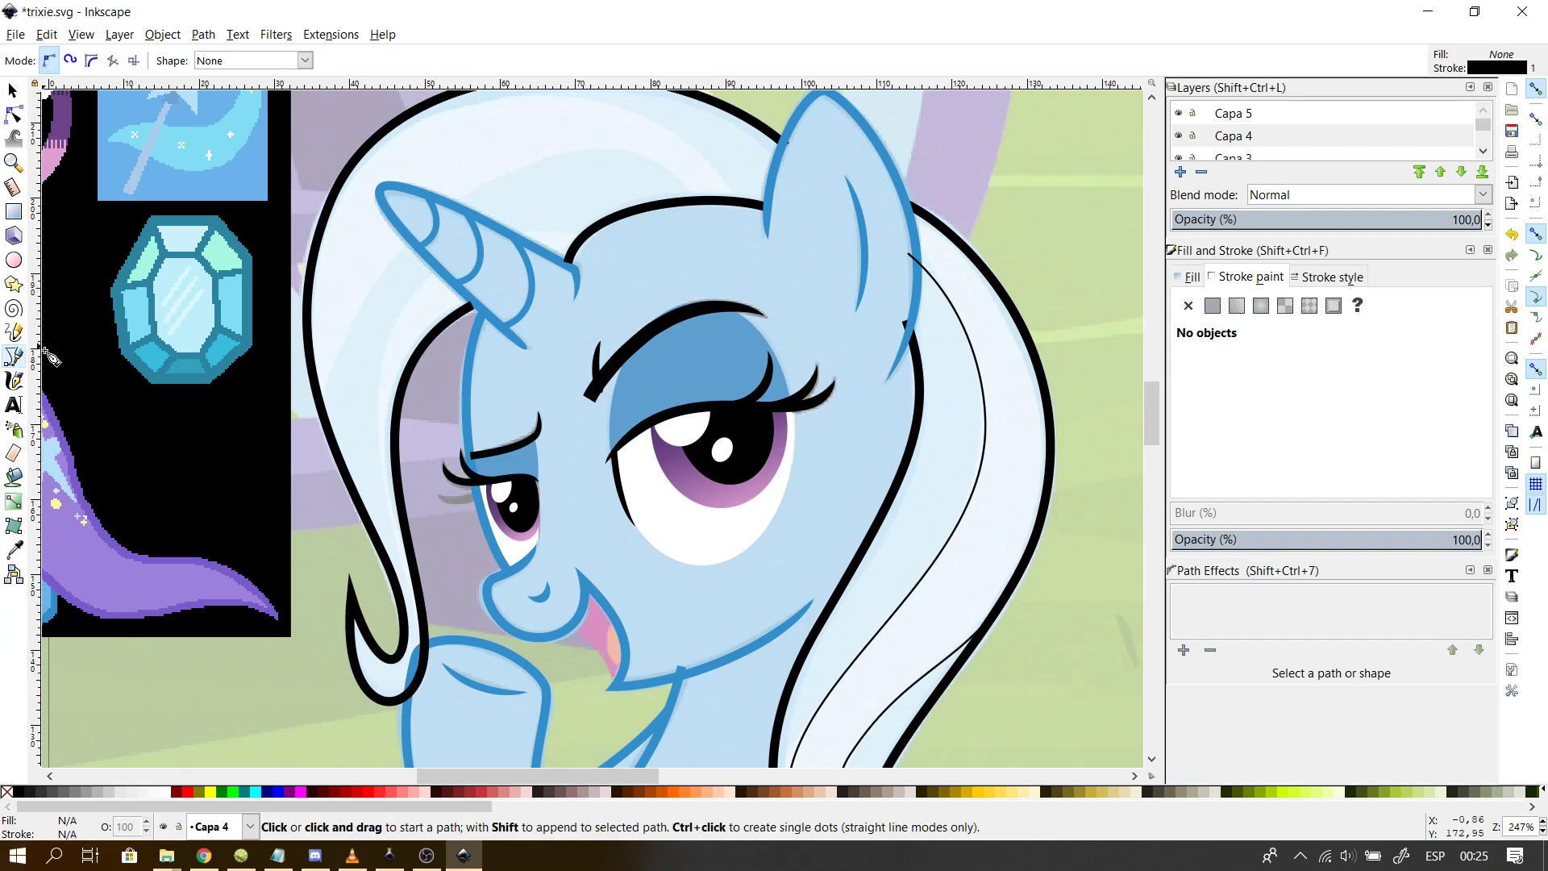
pyautogui.click(581, 239)
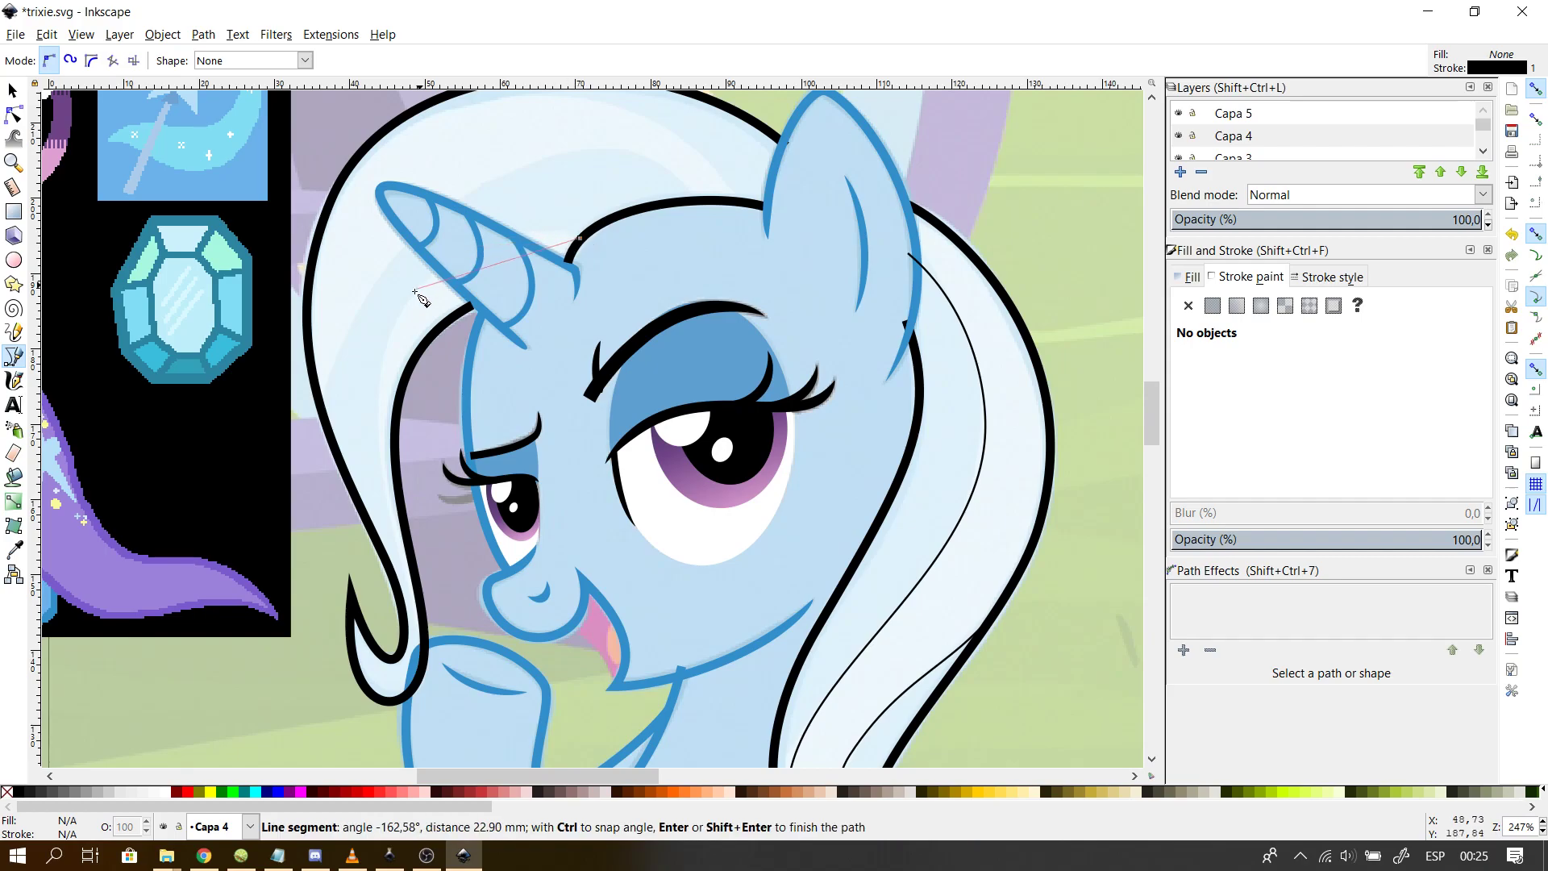
pyautogui.doubleClick(412, 694)
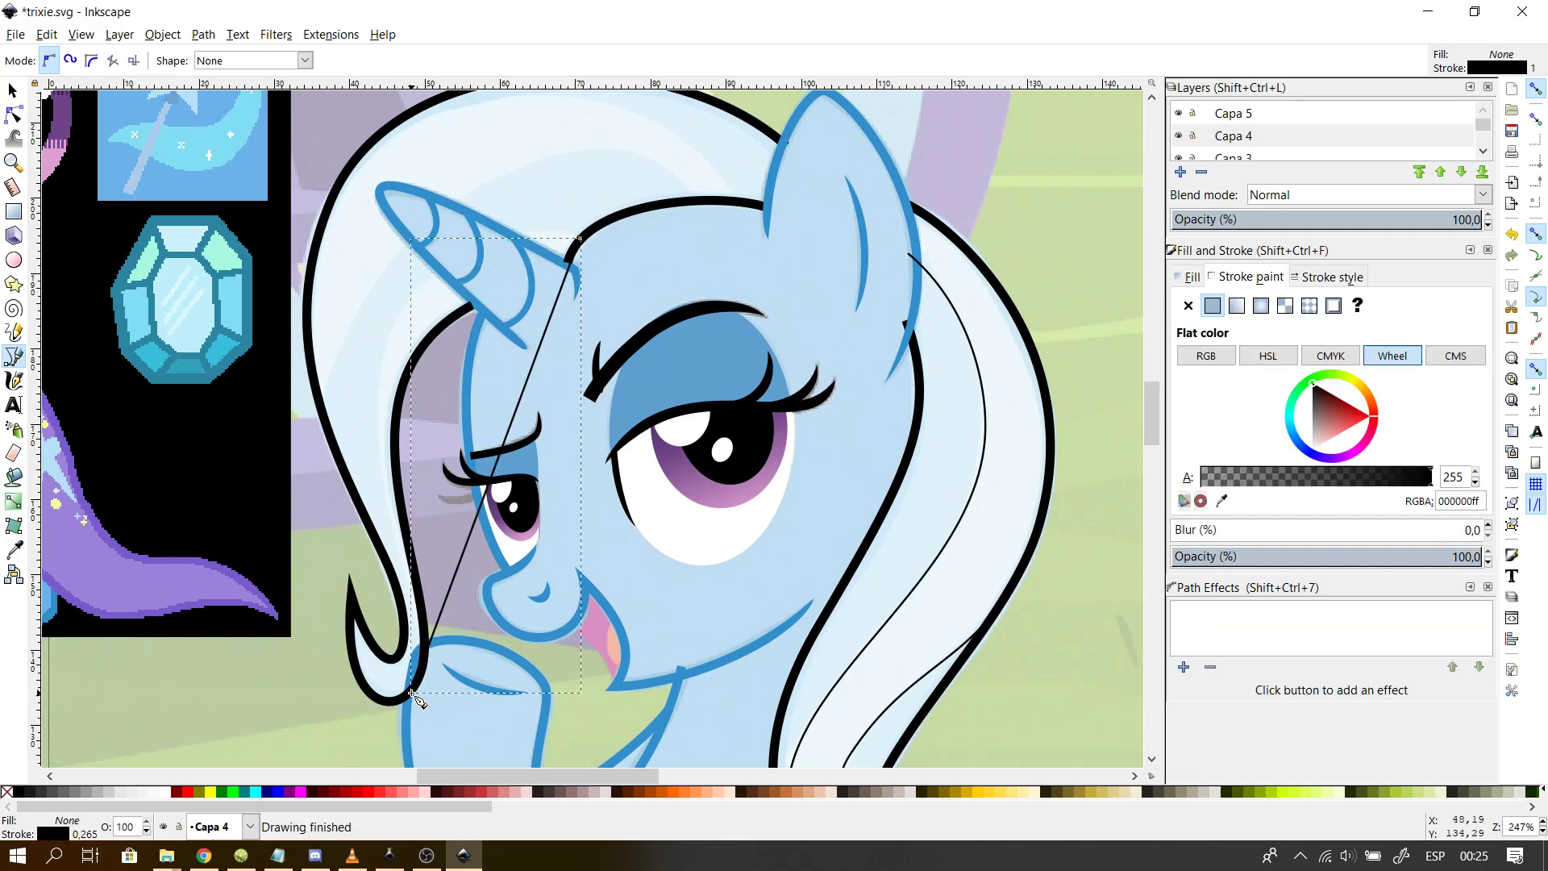
# - Switch to OBS Studio to check the recording, and return to the Inkscape drawing
pyautogui.click(435, 858)
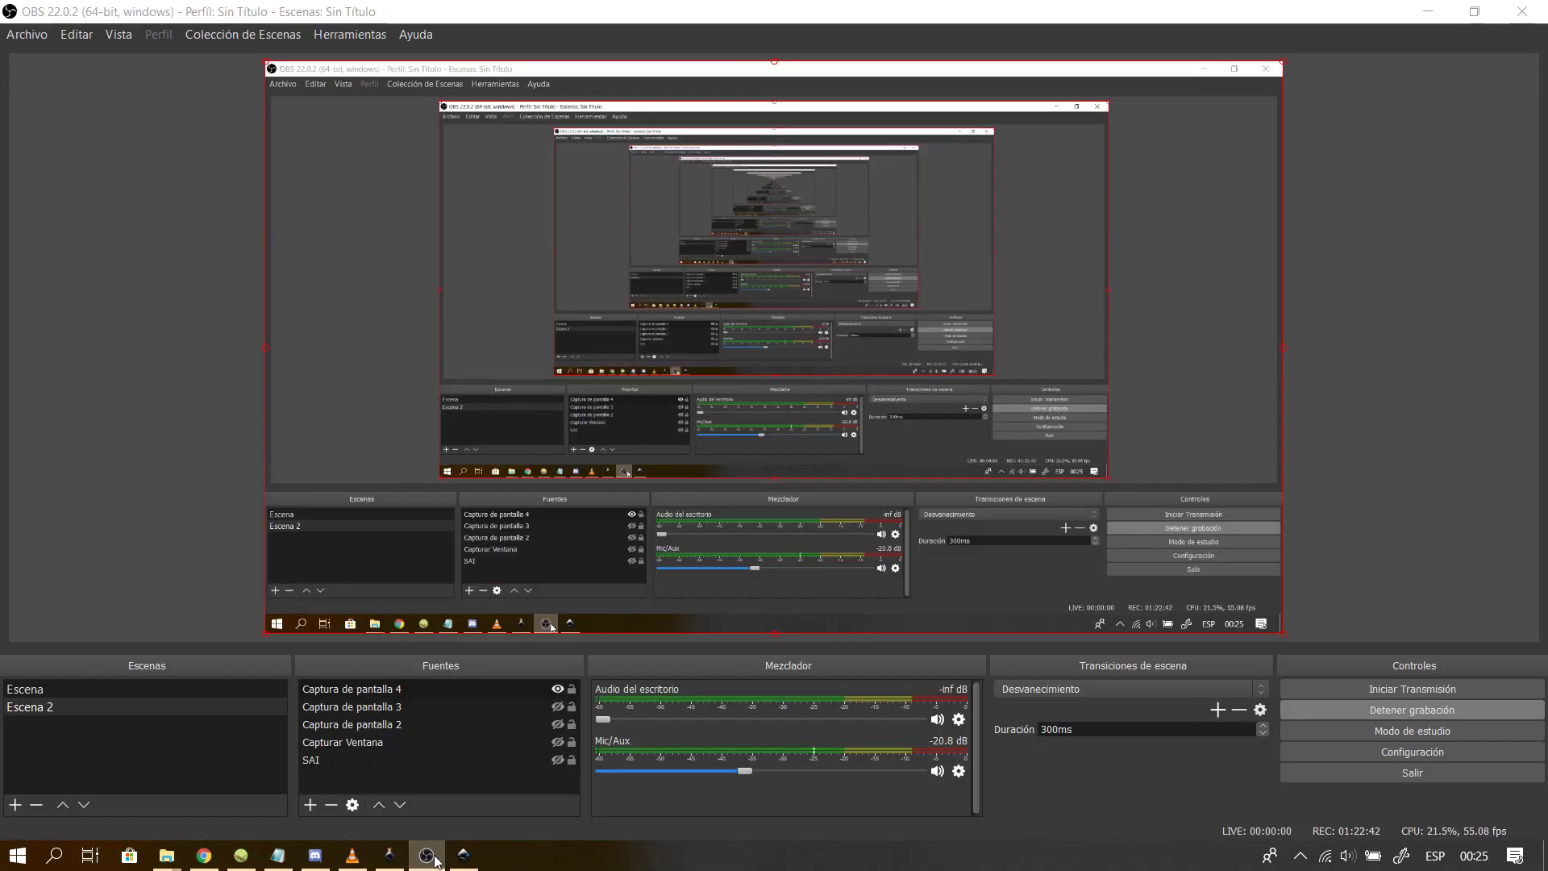
pyautogui.click(431, 858)
# - Bend the new line into an arch behind the horn and down the front lock, following the inner shading edge
pyautogui.click(14, 114)
pyautogui.moveTo(530, 409); pyautogui.dragTo(395, 482)
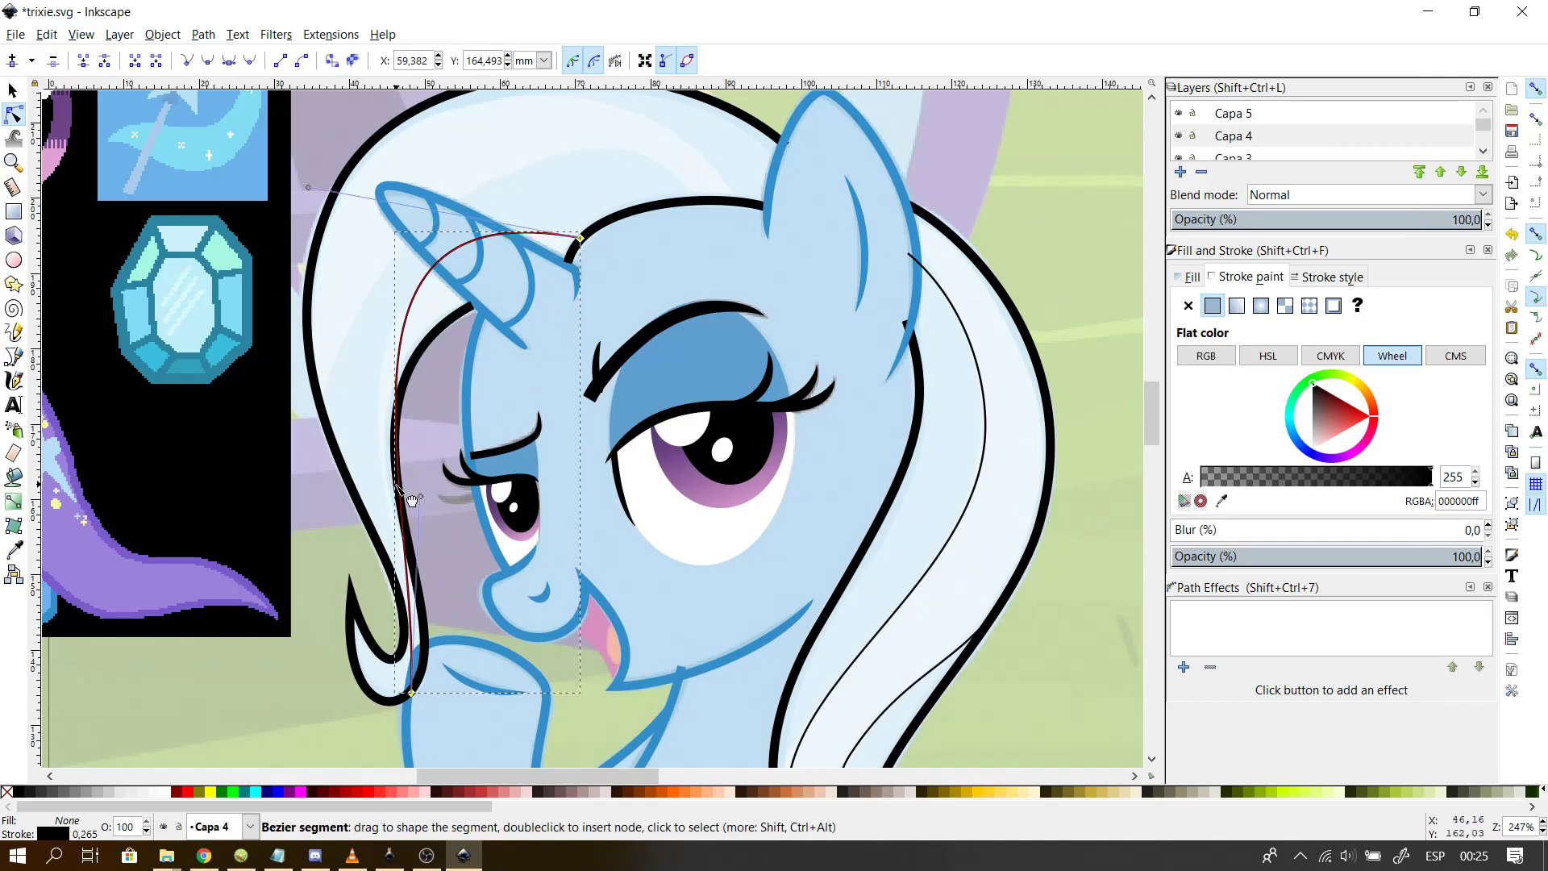
pyautogui.press('Escape')
pyautogui.press('Escape')
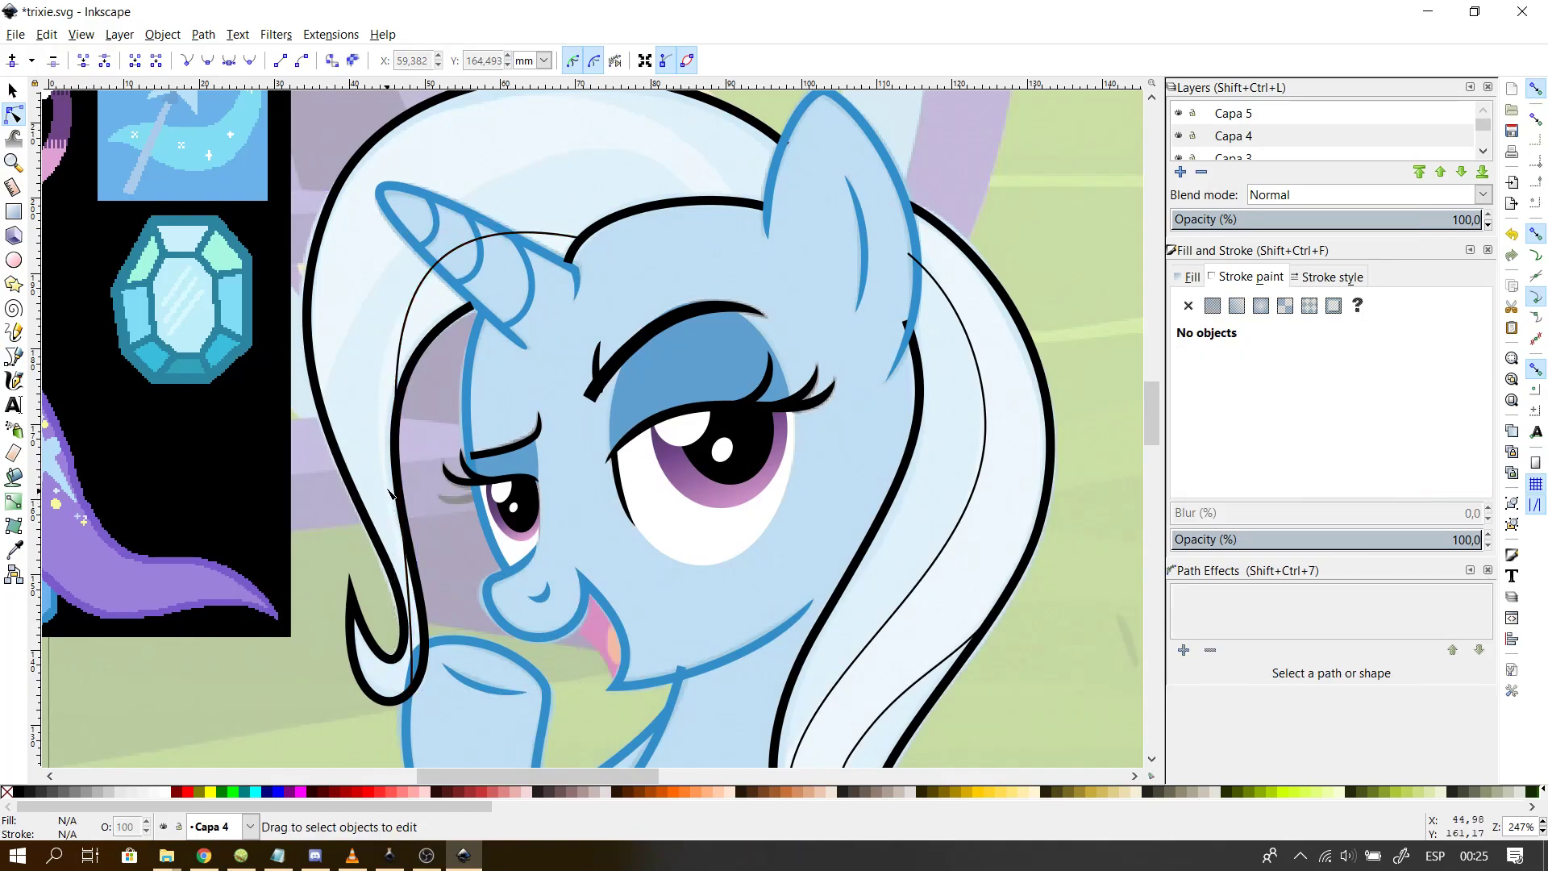
pyautogui.click(425, 361)
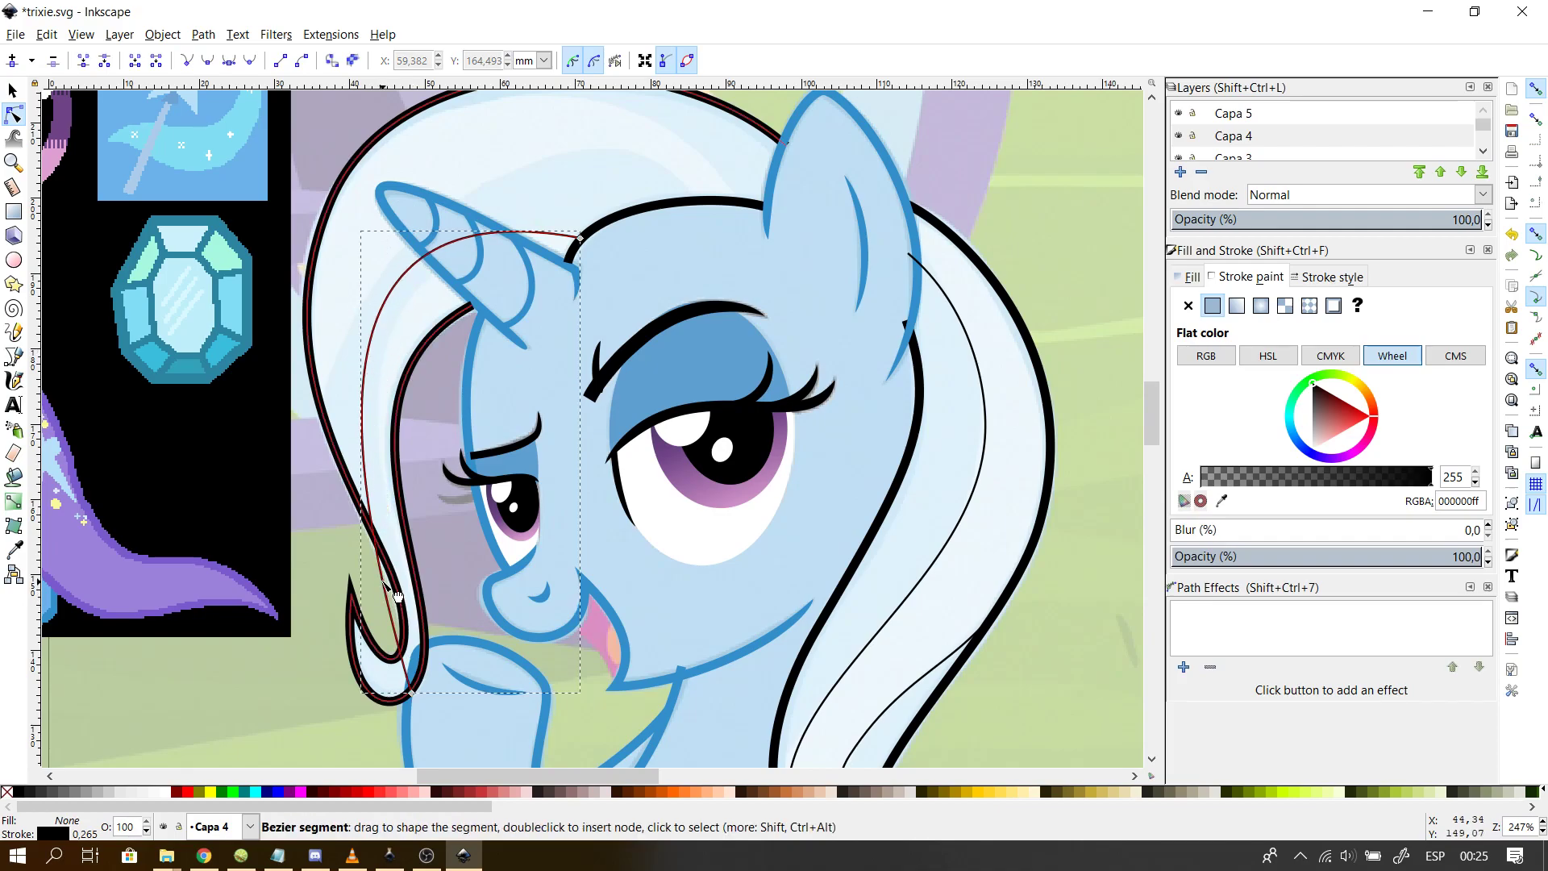
pyautogui.moveTo(386, 577); pyautogui.dragTo(401, 537)
pyautogui.moveTo(271, 372); pyautogui.dragTo(341, 429)
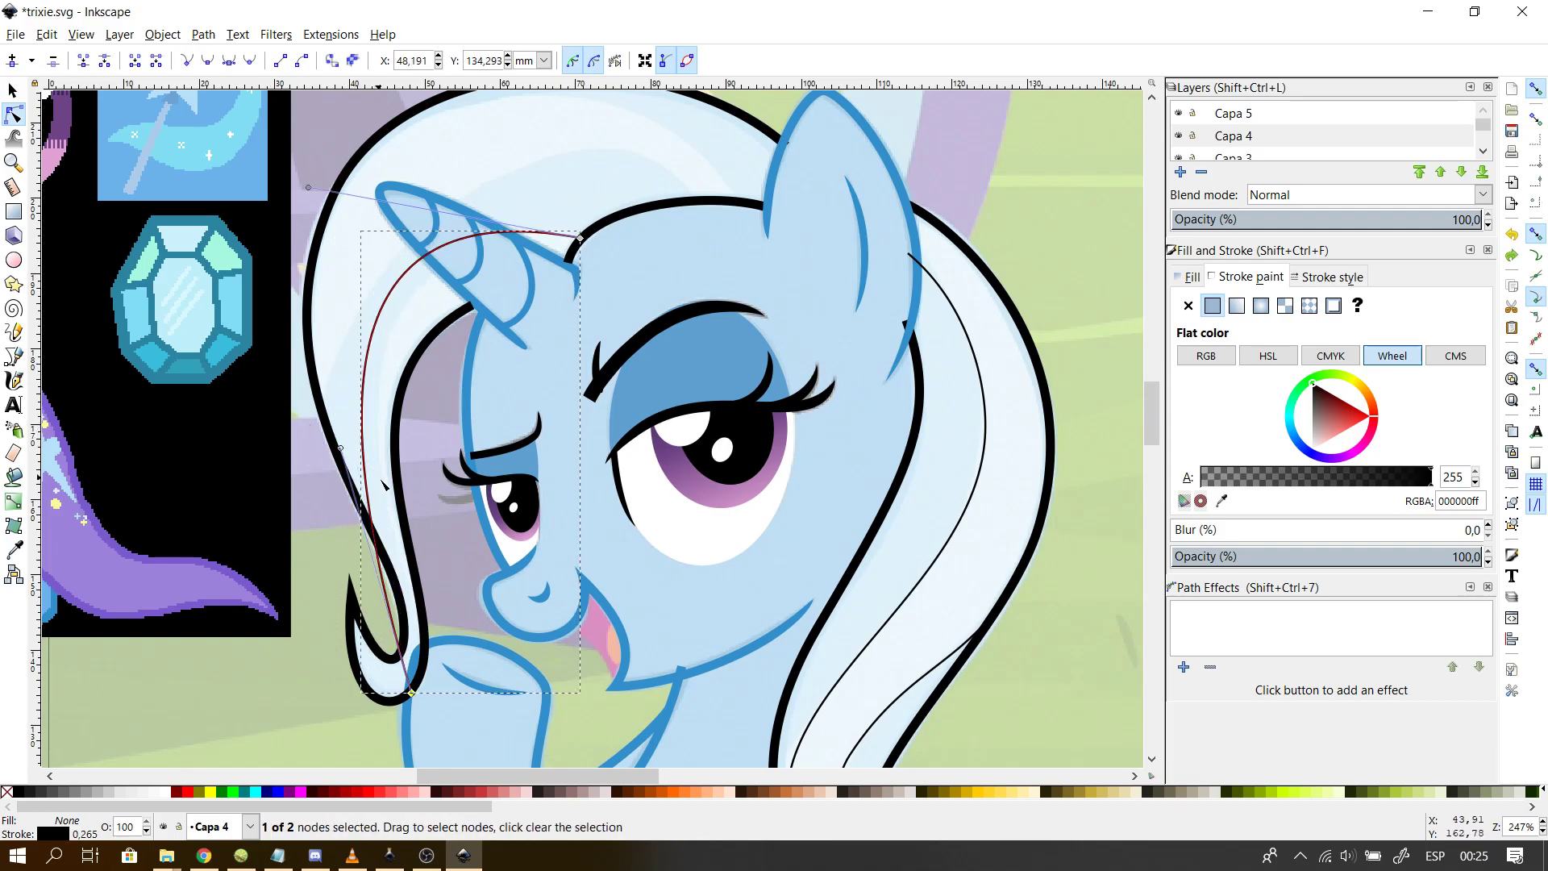
pyautogui.click(421, 263)
pyautogui.moveTo(421, 262); pyautogui.dragTo(435, 290)
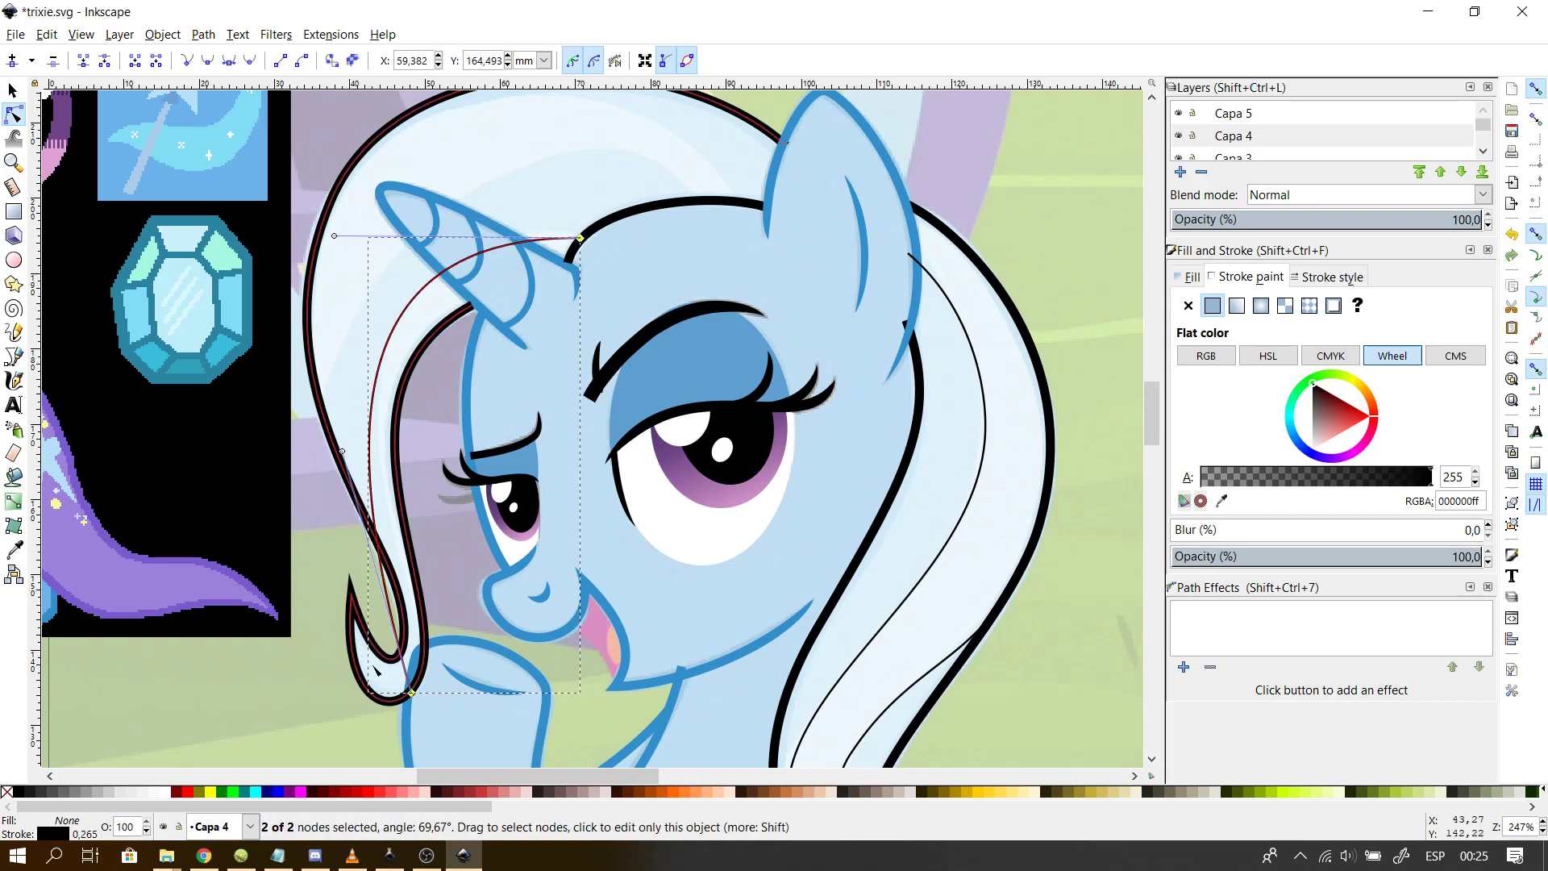
# - Add a node near the front lock's lower bend, move it onto the shading edge, and reshape the segments around it
pyautogui.doubleClick(386, 597)
pyautogui.moveTo(386, 597); pyautogui.dragTo(402, 589)
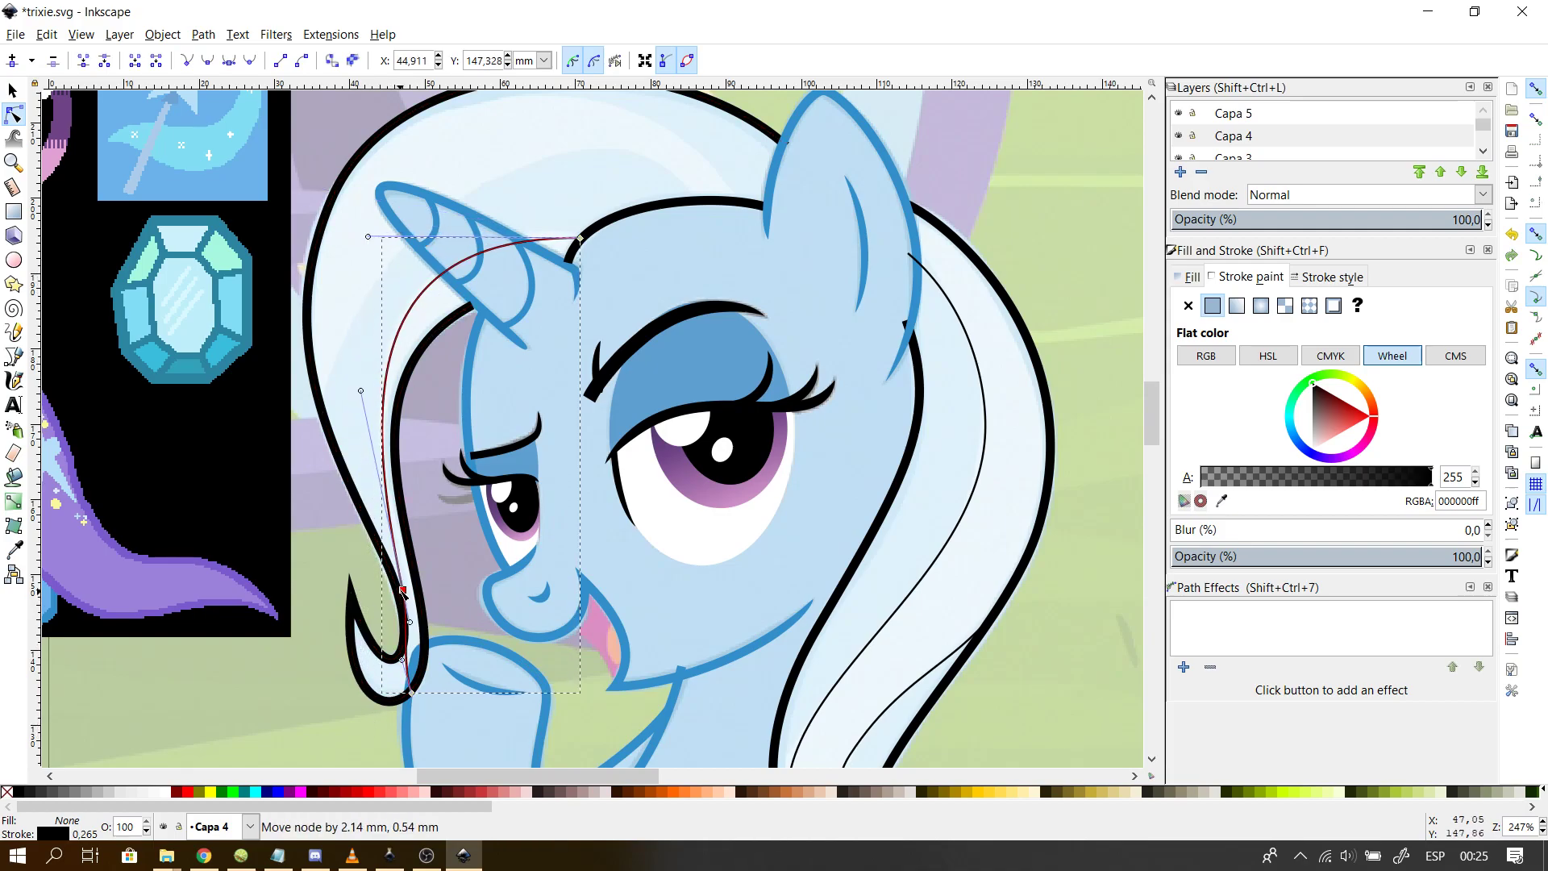
pyautogui.moveTo(361, 390); pyautogui.dragTo(347, 381)
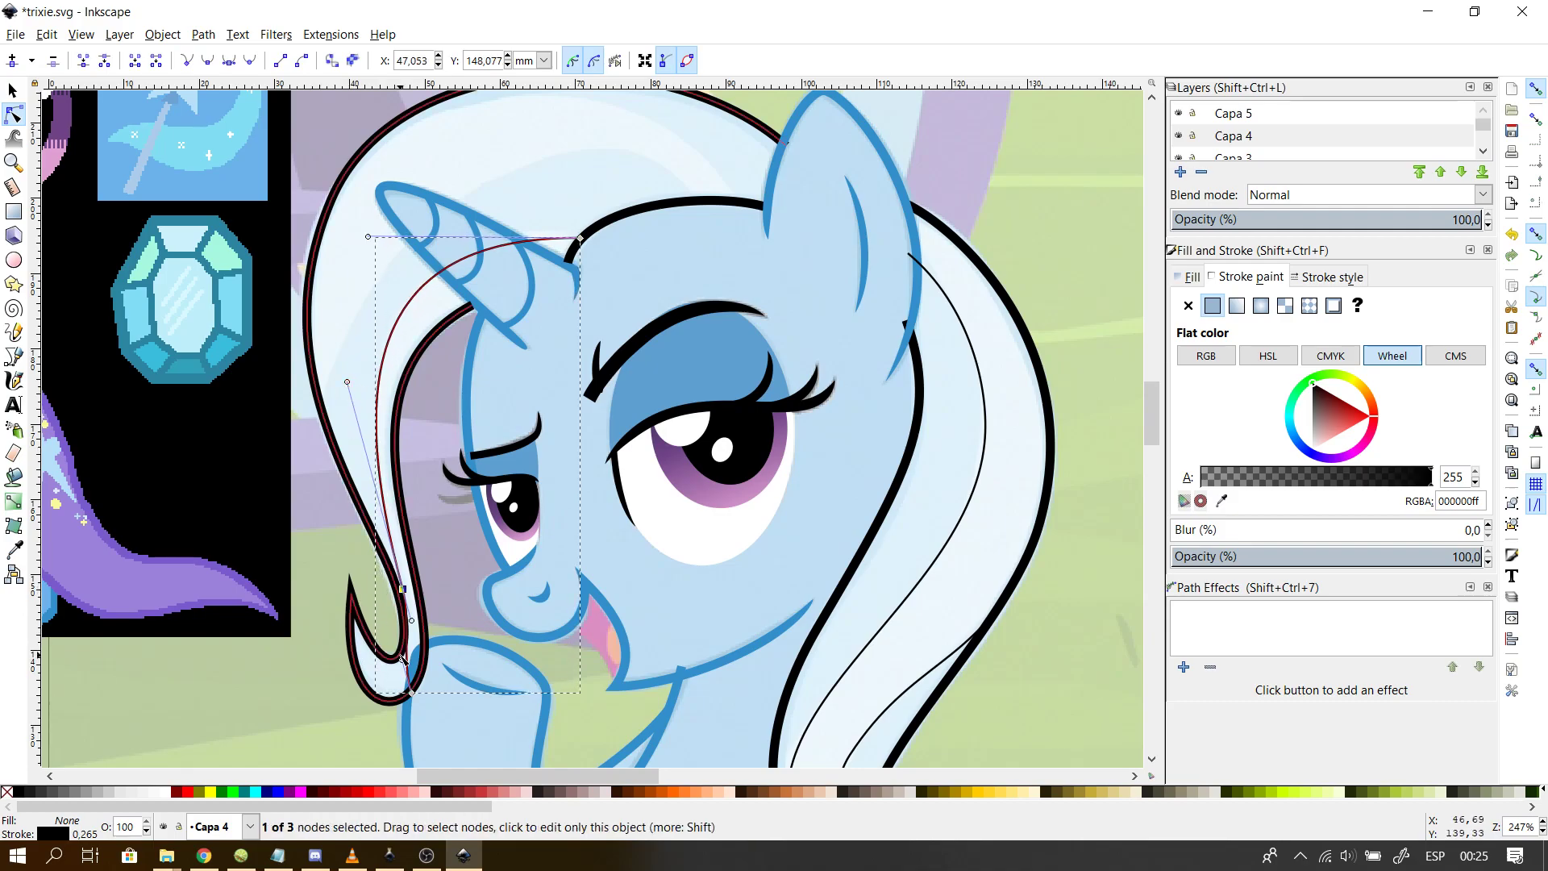
pyautogui.moveTo(403, 658); pyautogui.dragTo(423, 659)
pyautogui.click(454, 617)
pyautogui.click(410, 644)
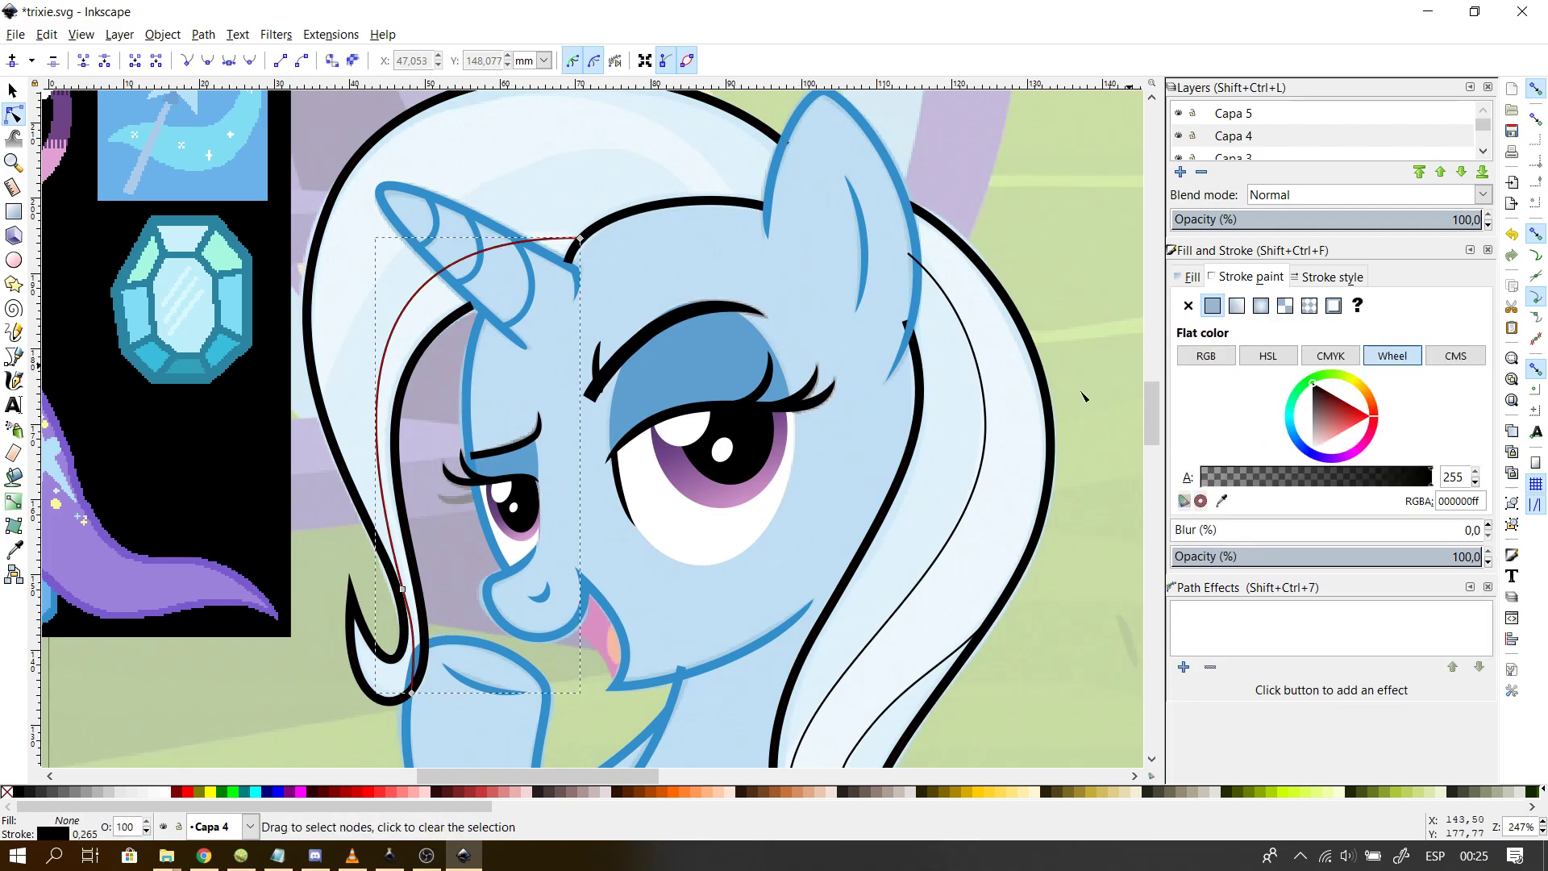
# - Switch to Discord and open the direct-message conversation containing the node-editing instructions
pyautogui.click(315, 855)
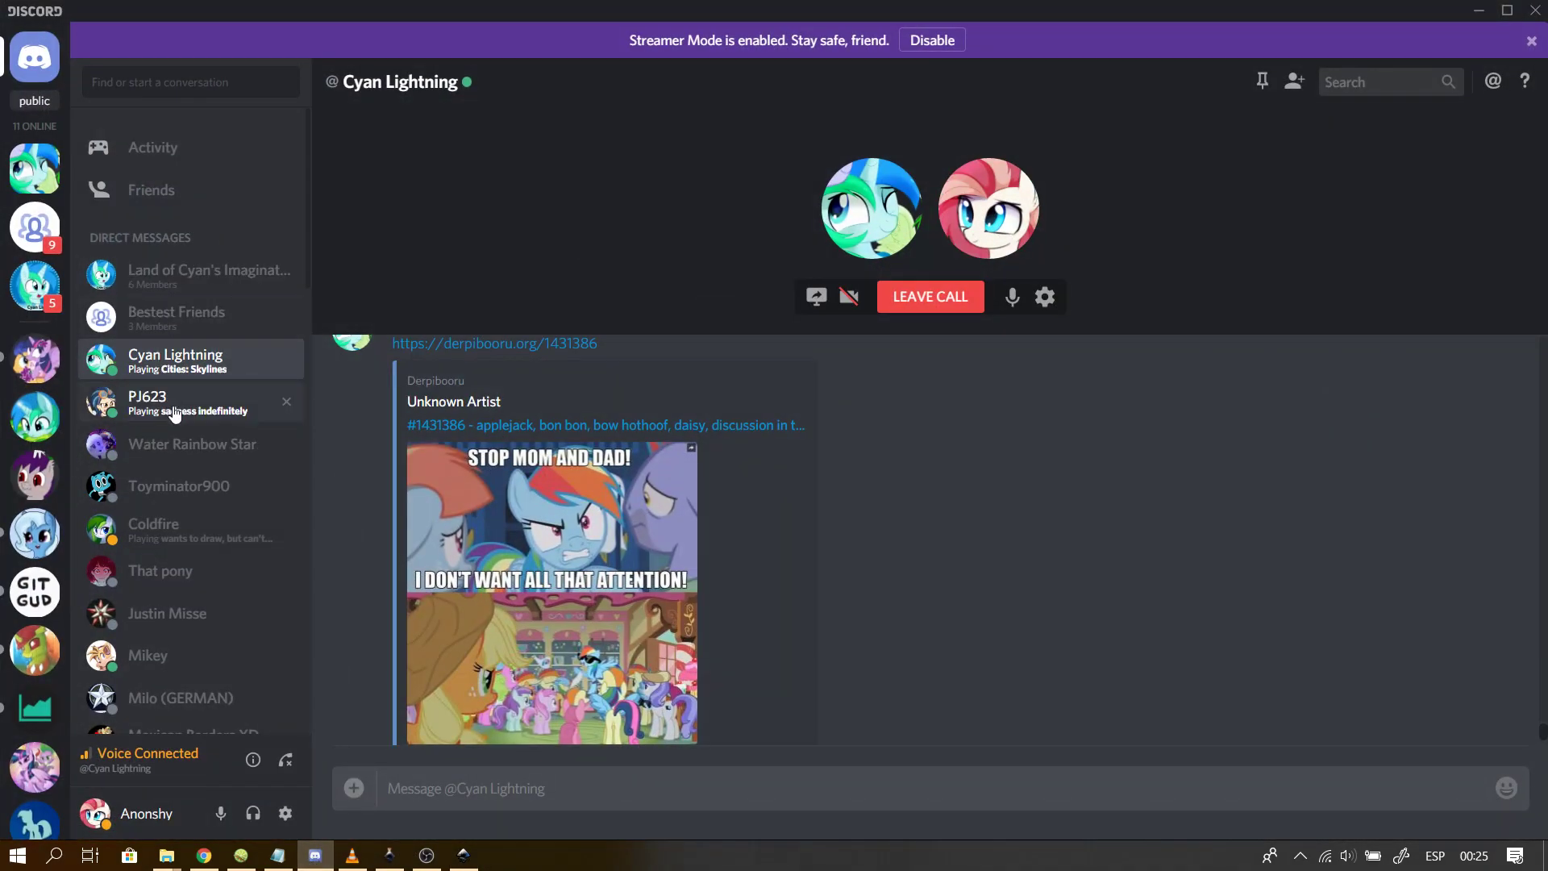
pyautogui.click(181, 466)
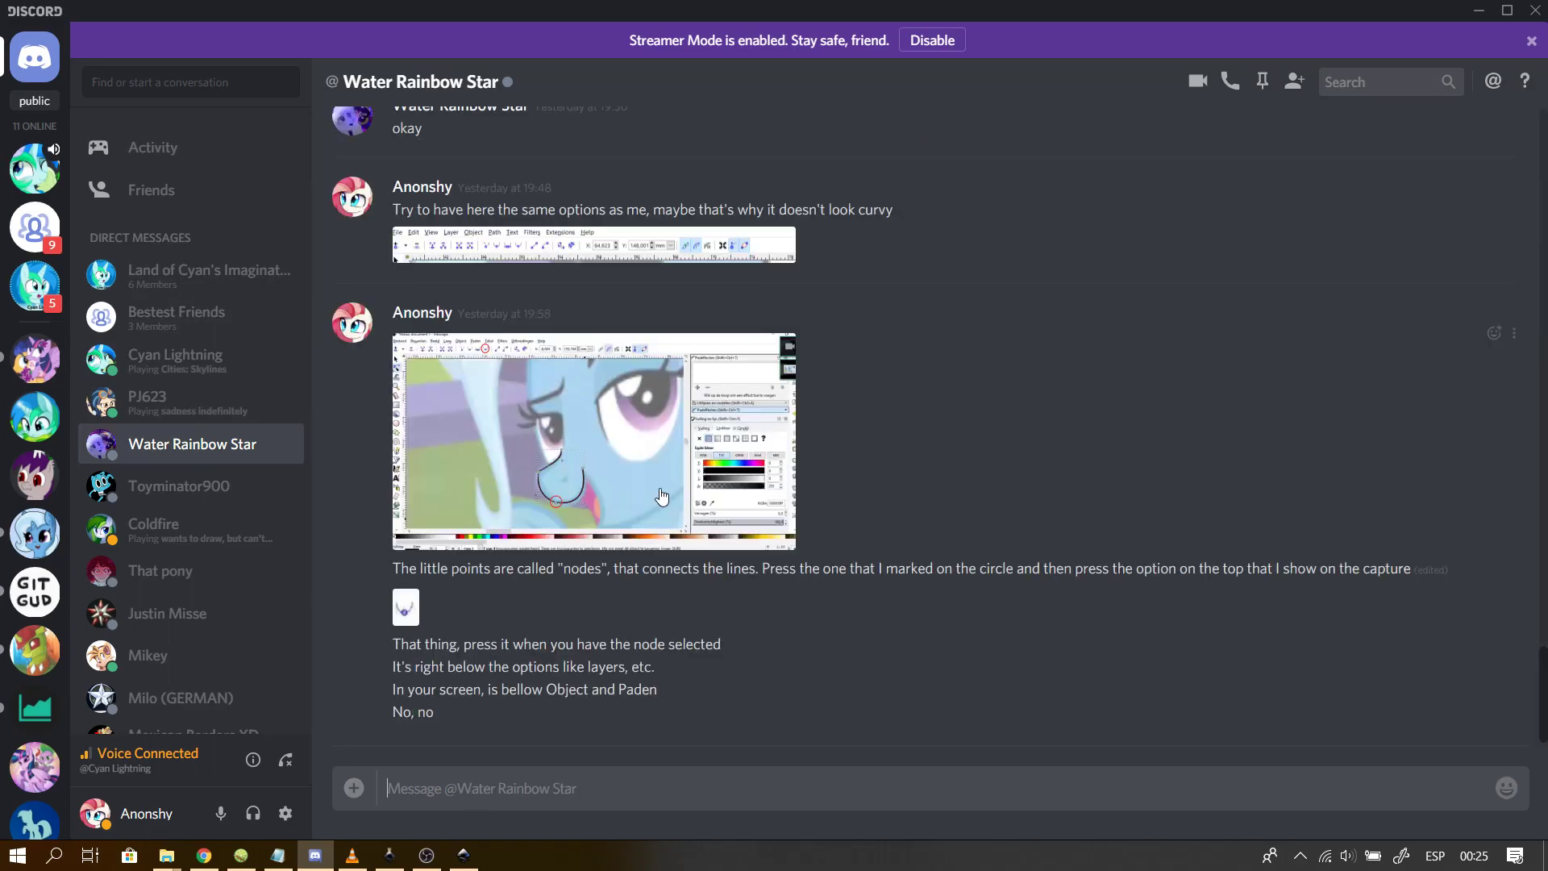
# - Enlarge the original show screencap shared in the Discord conversation, and return to the Inkscape drawing
pyautogui.click(593, 542)
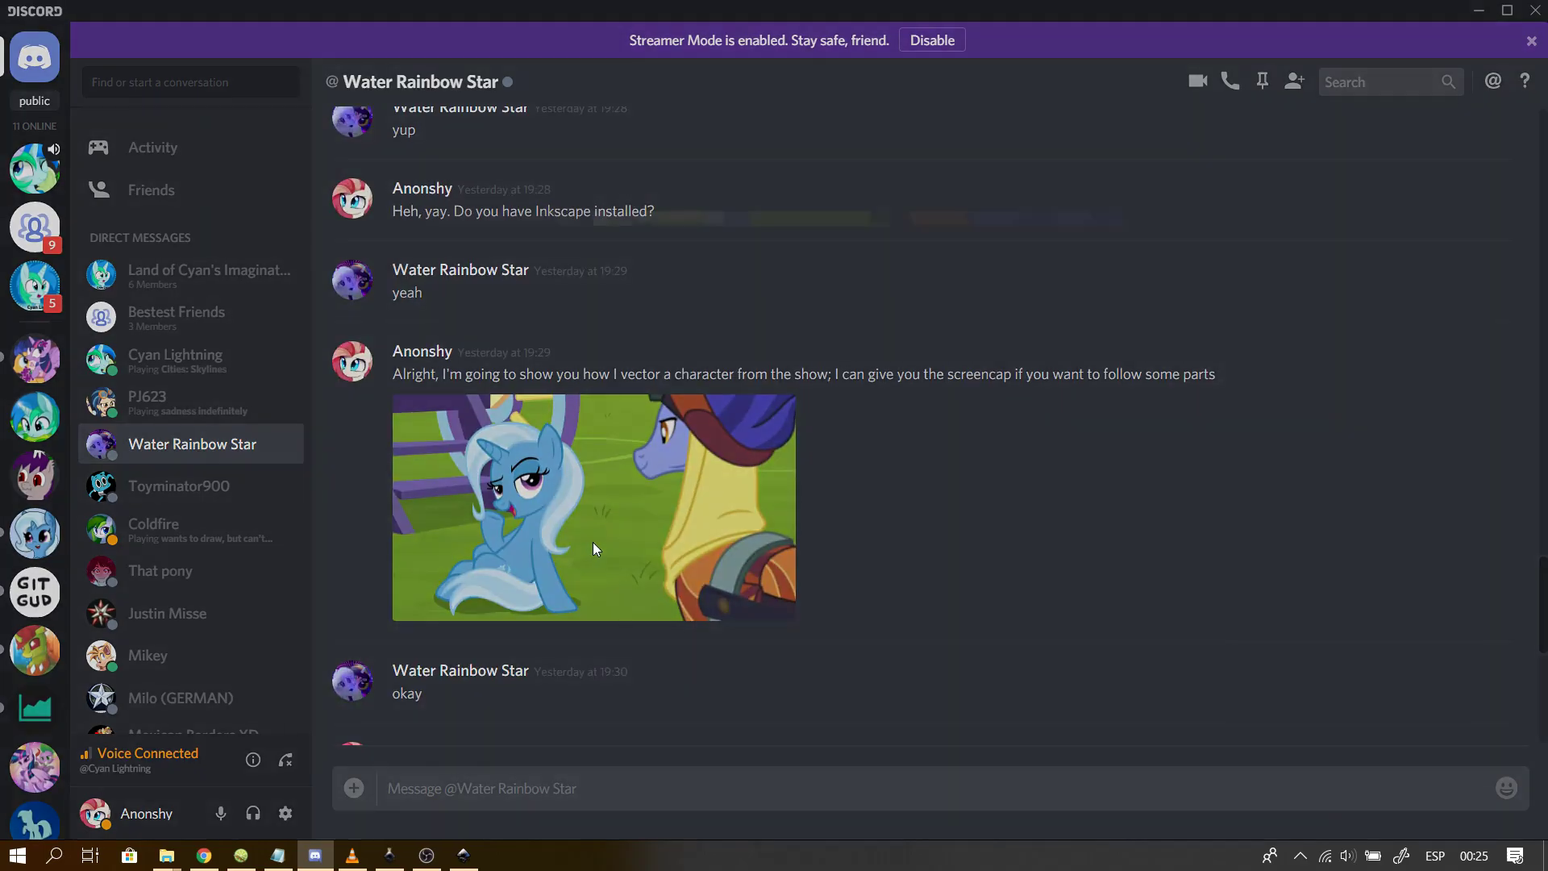
pyautogui.click(546, 725)
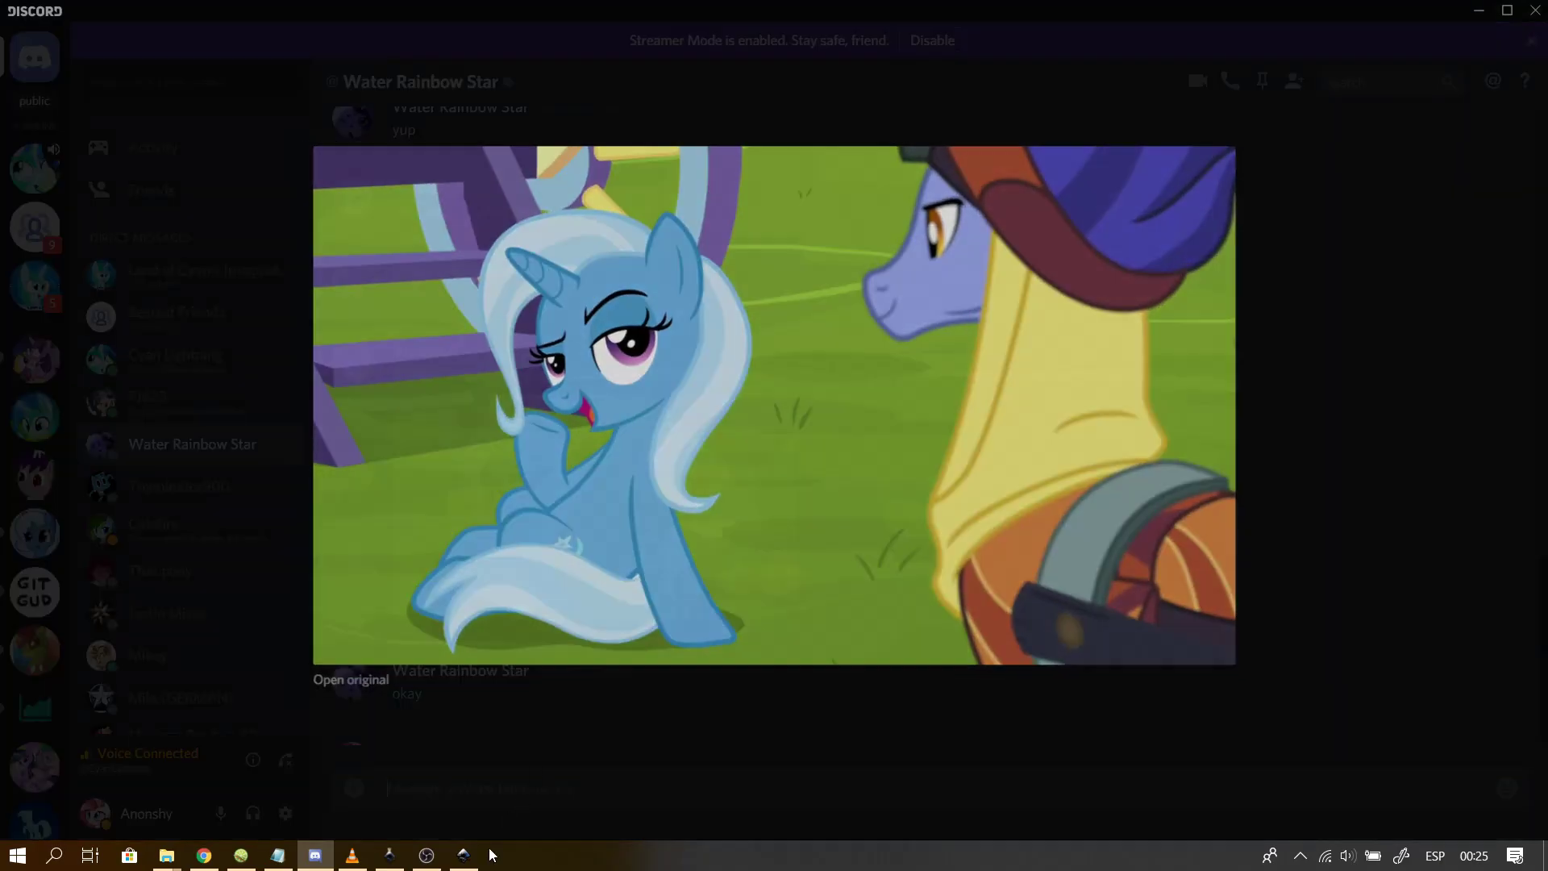
pyautogui.click(464, 854)
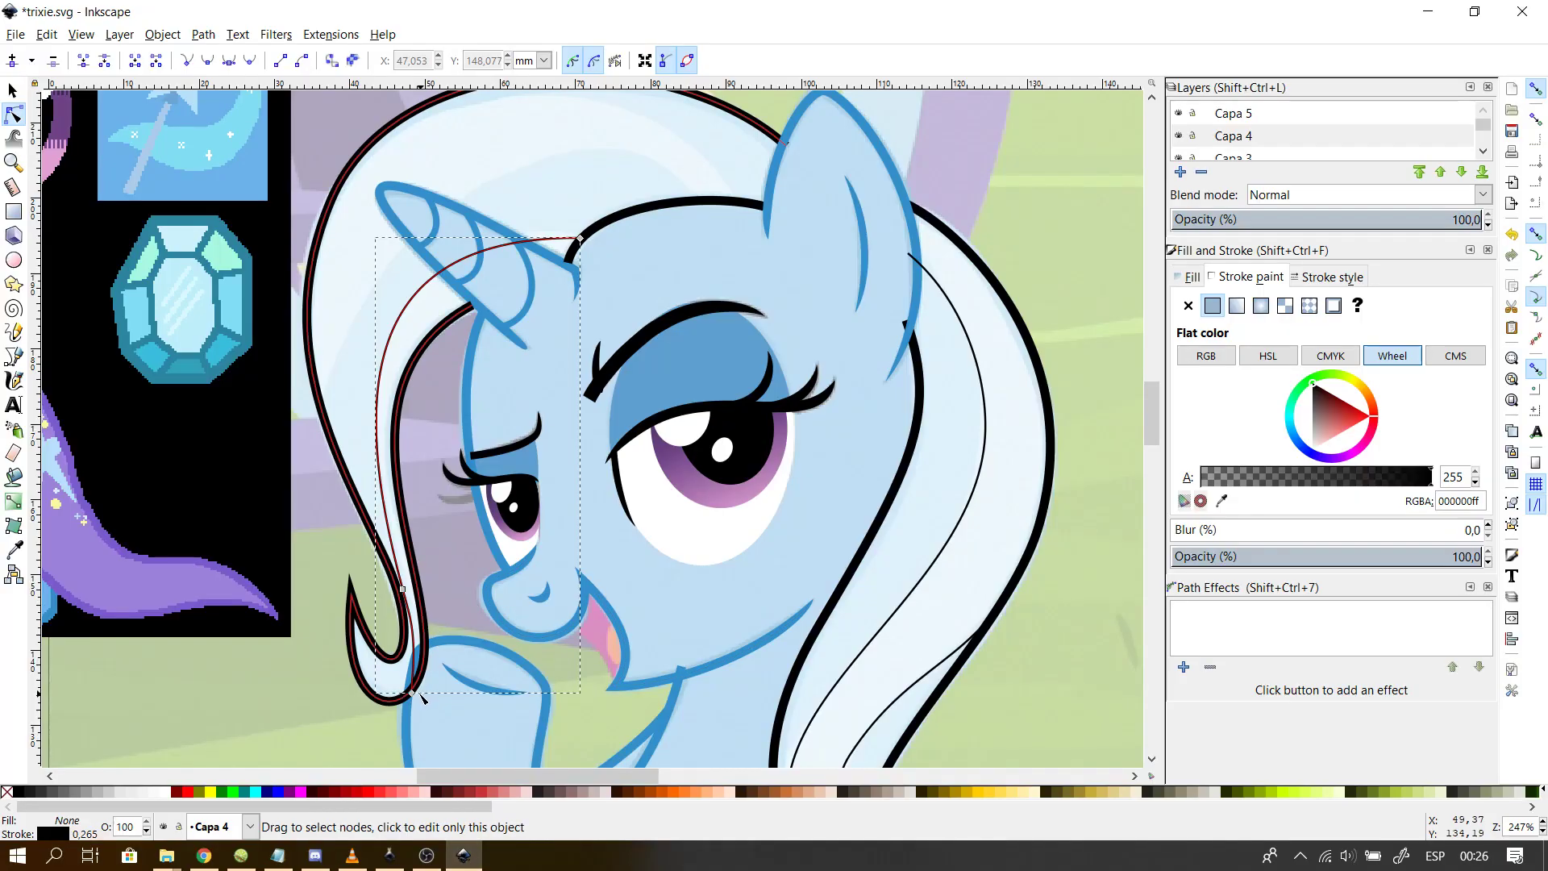
# - Reposition the front lock line's lower end and middle nodes, and reshape the segment between them along the shading edge
pyautogui.moveTo(411, 691); pyautogui.dragTo(421, 682)
pyautogui.moveTo(403, 589); pyautogui.dragTo(400, 554)
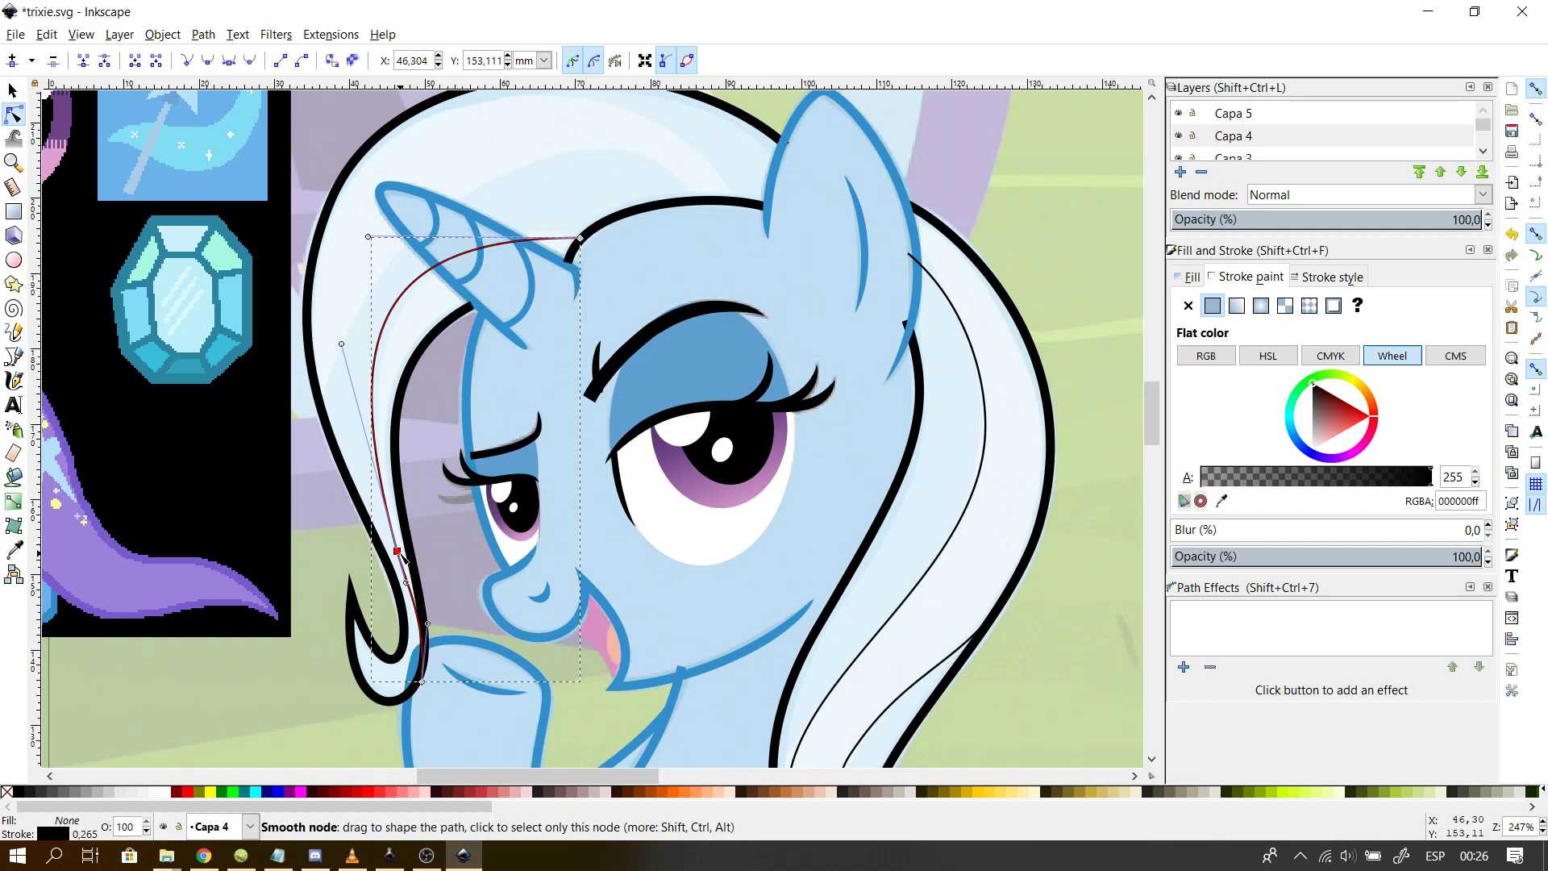
pyautogui.press('Escape')
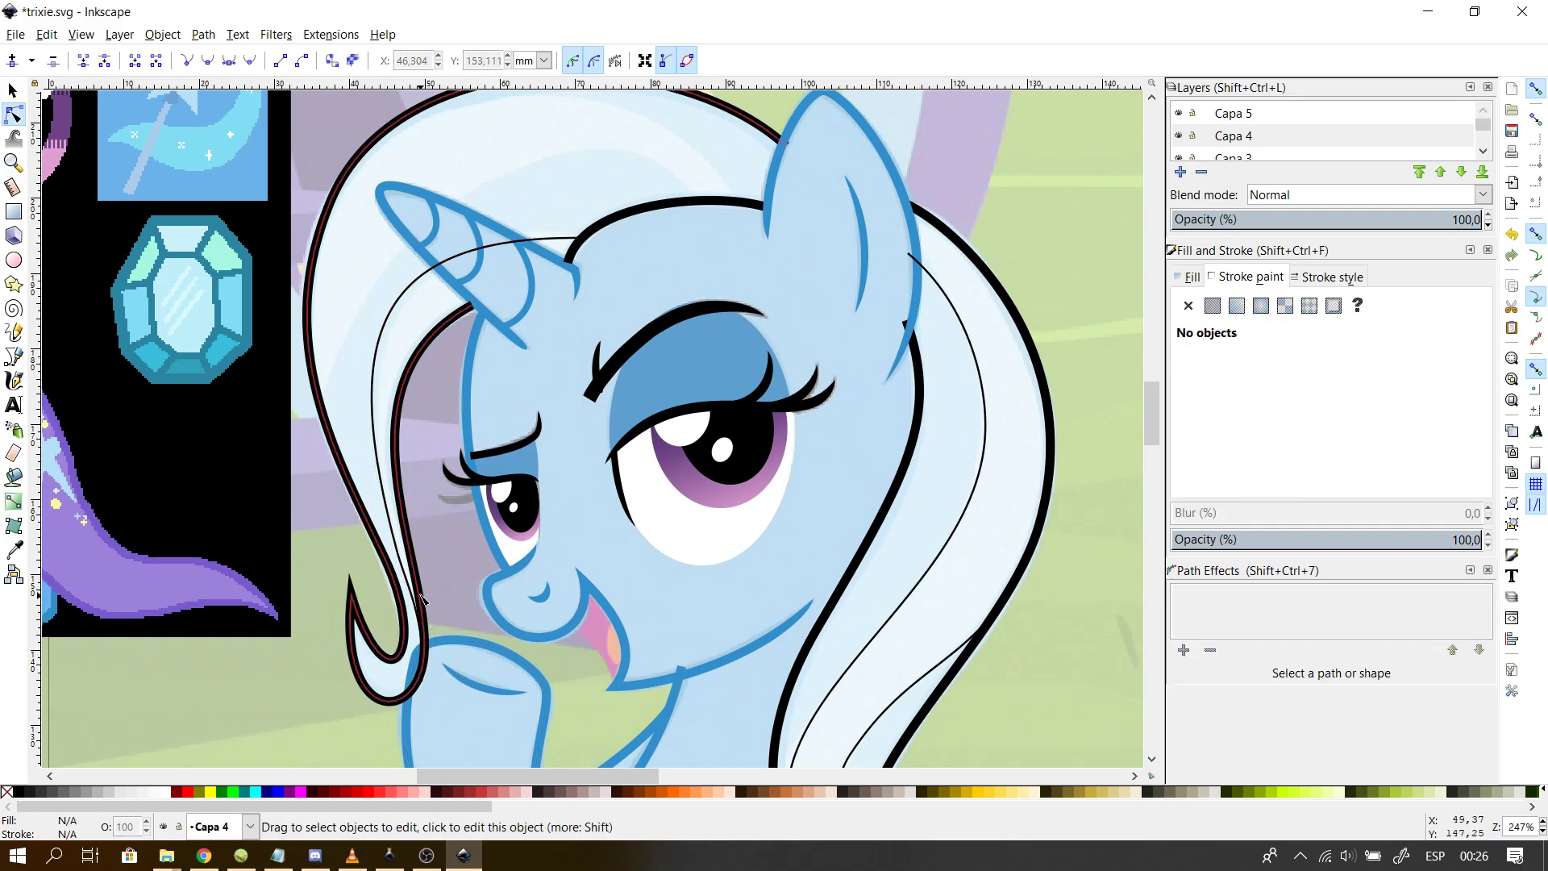
pyautogui.click(422, 682)
pyautogui.moveTo(420, 683); pyautogui.dragTo(410, 686)
pyautogui.moveTo(417, 627); pyautogui.dragTo(443, 647)
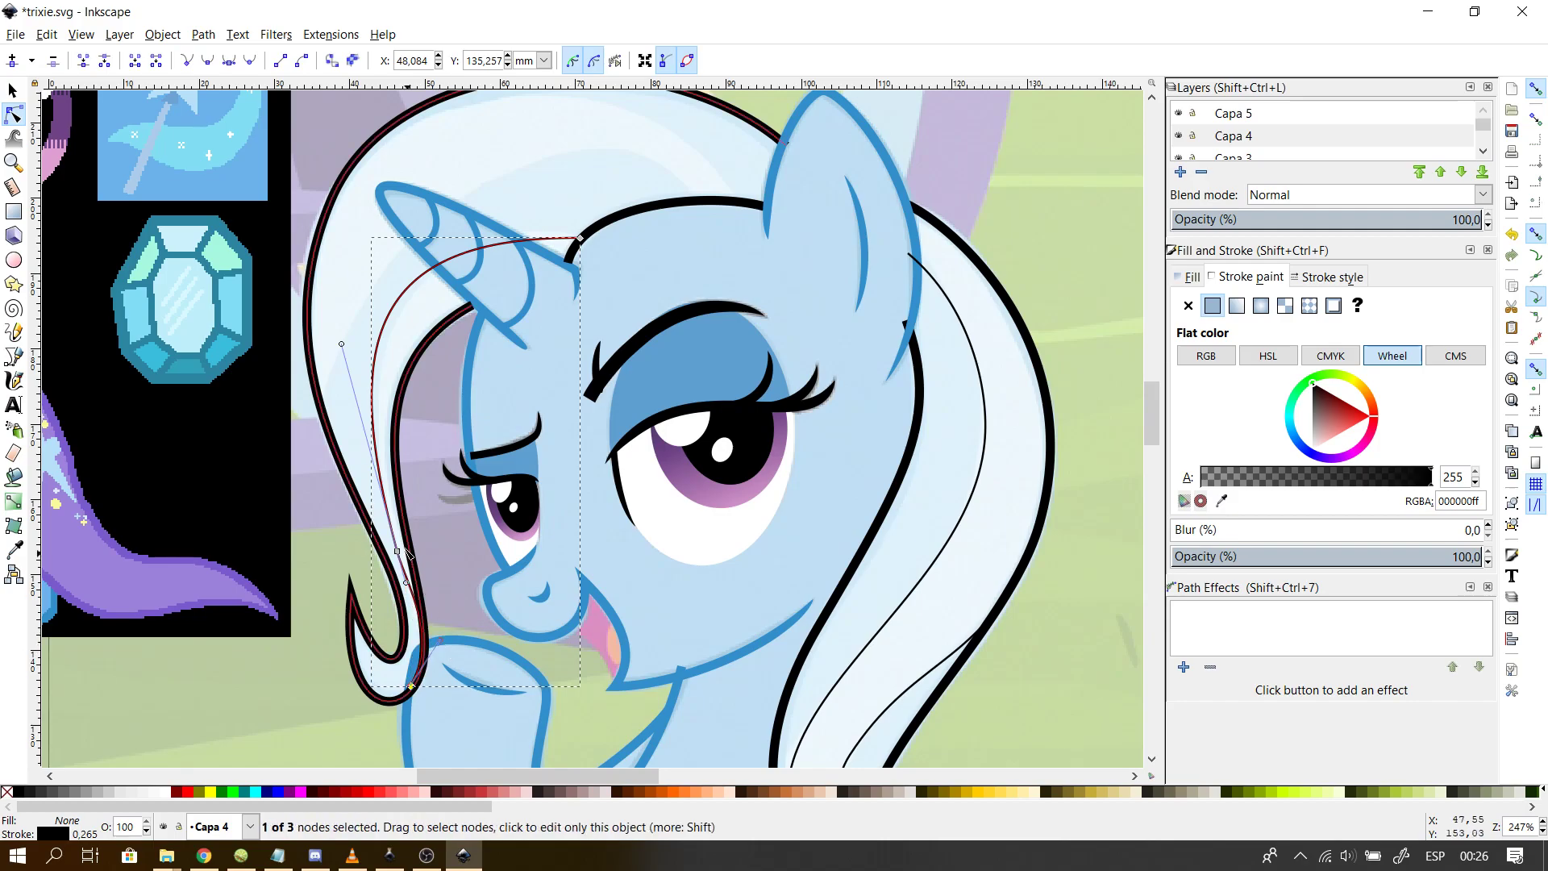
# - Adjust the curve handles of the front lock line's upper segment so the arch behind the horn follows the shading edge
pyautogui.moveTo(342, 344); pyautogui.dragTo(328, 410)
pyautogui.click(510, 525)
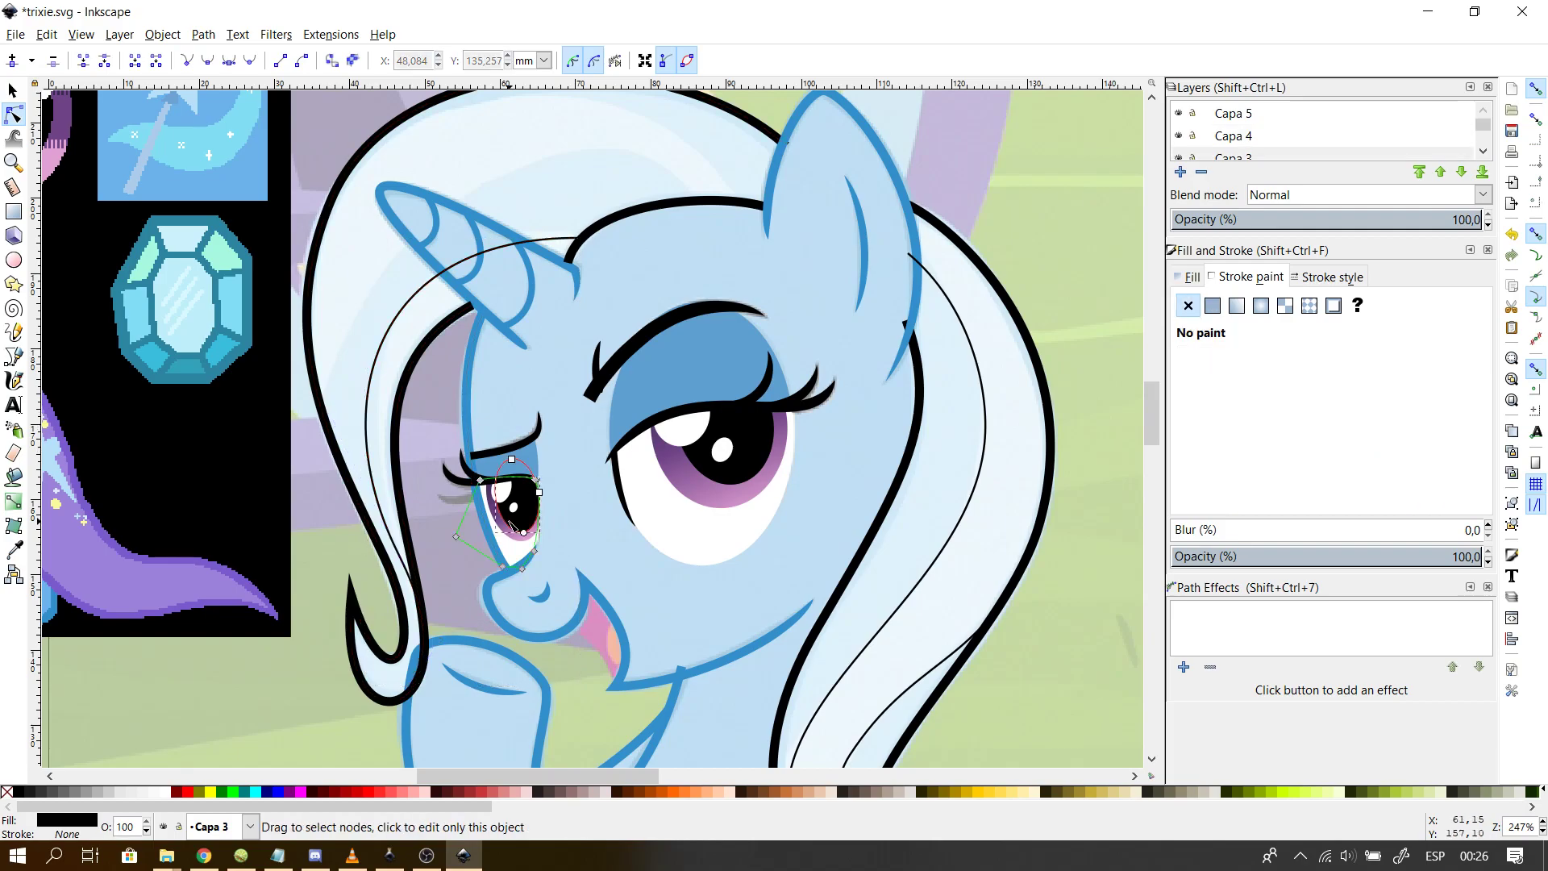
pyautogui.press('Escape')
pyautogui.click(409, 580)
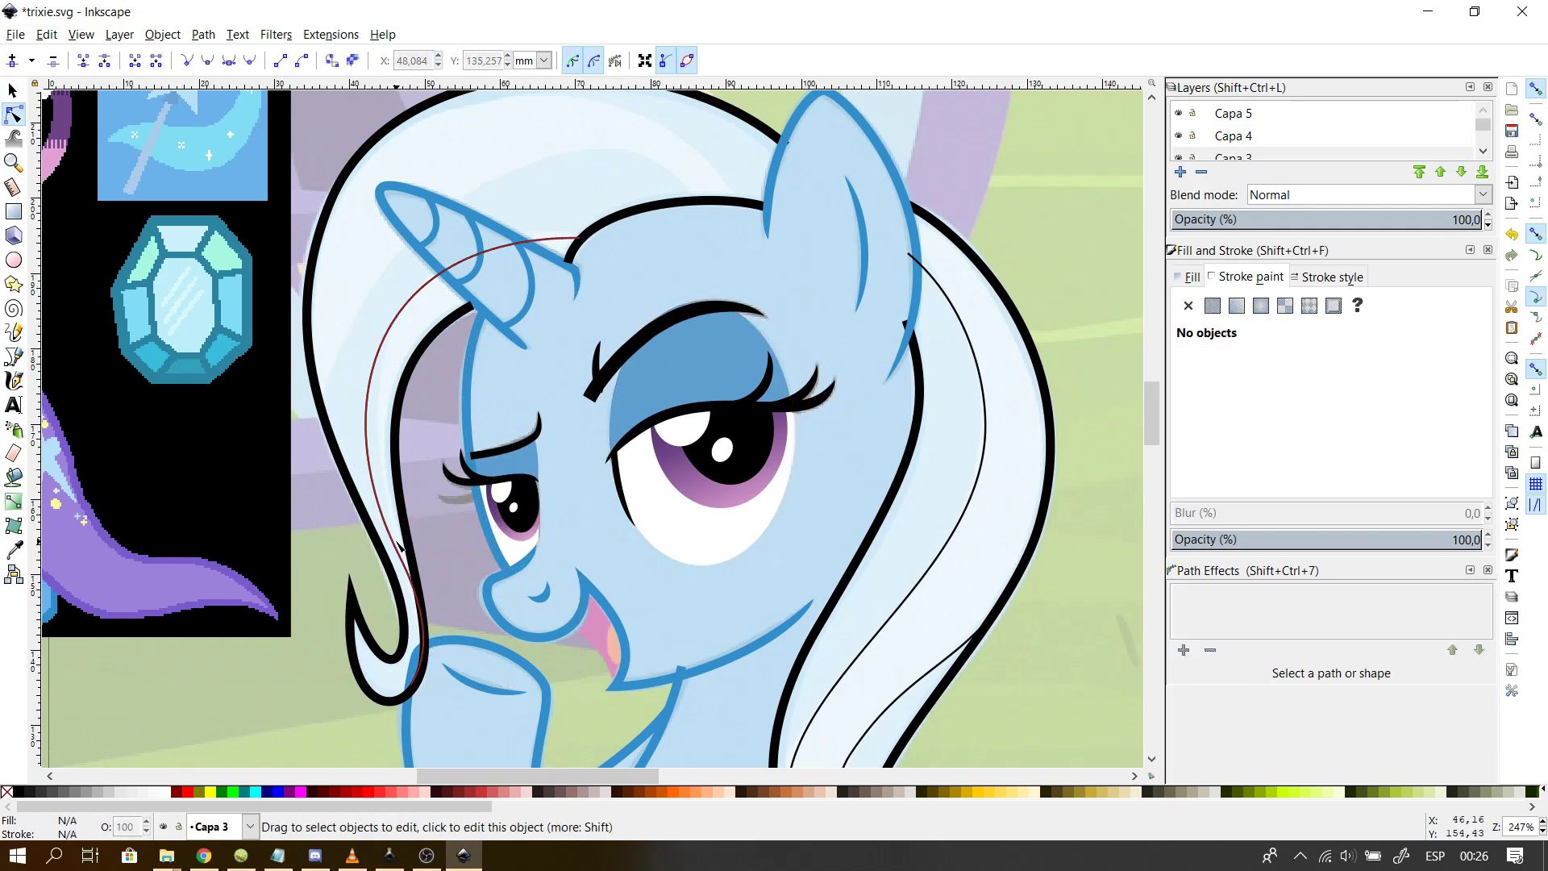
pyautogui.moveTo(421, 615); pyautogui.dragTo(420, 616)
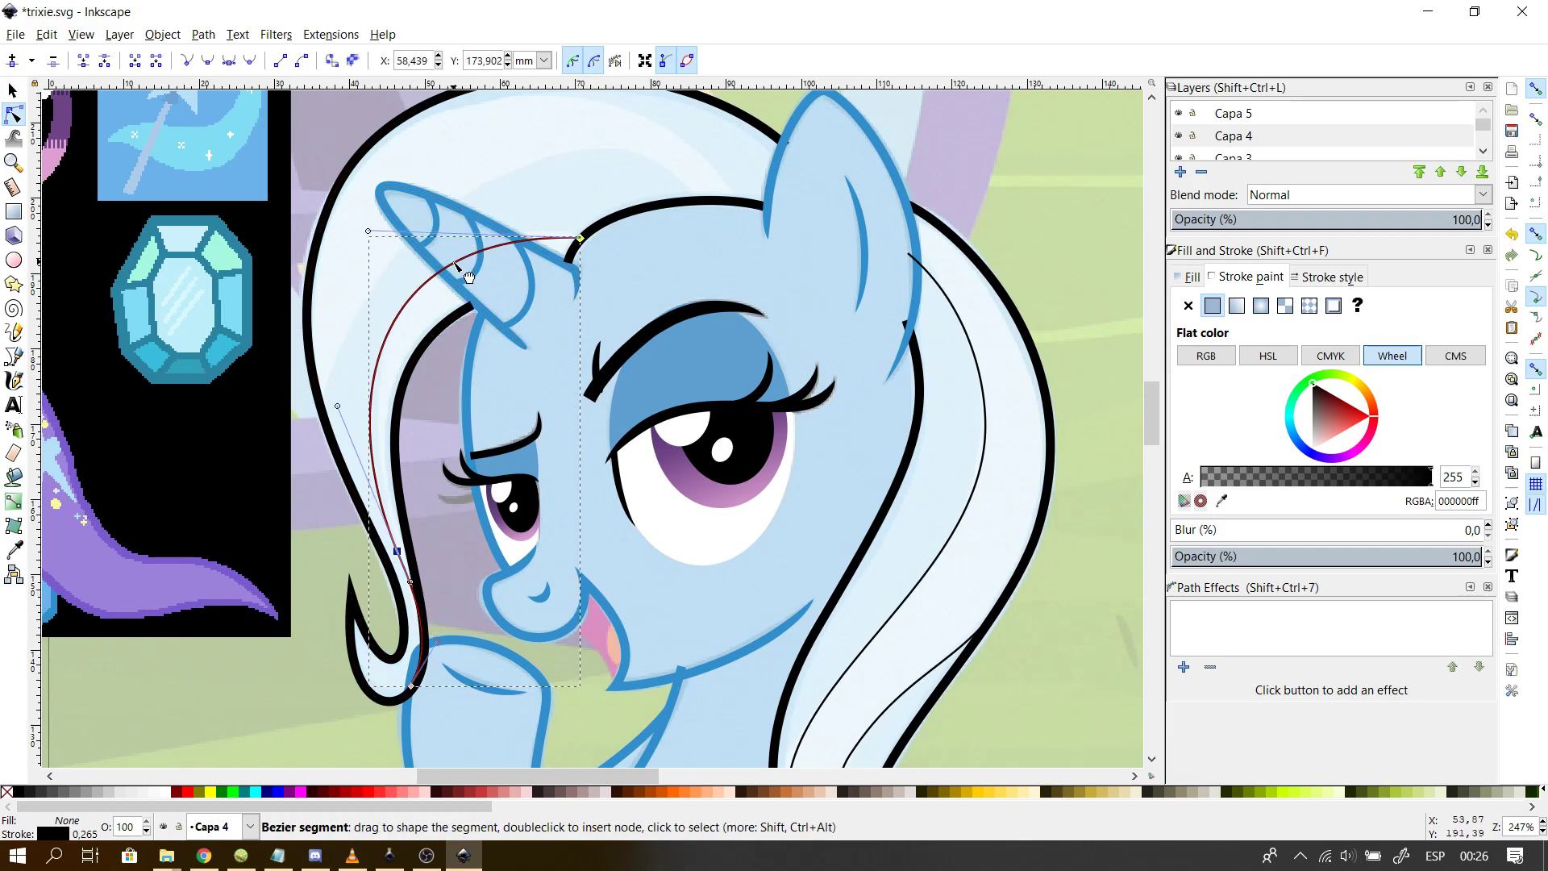
pyautogui.moveTo(371, 233); pyautogui.dragTo(381, 204)
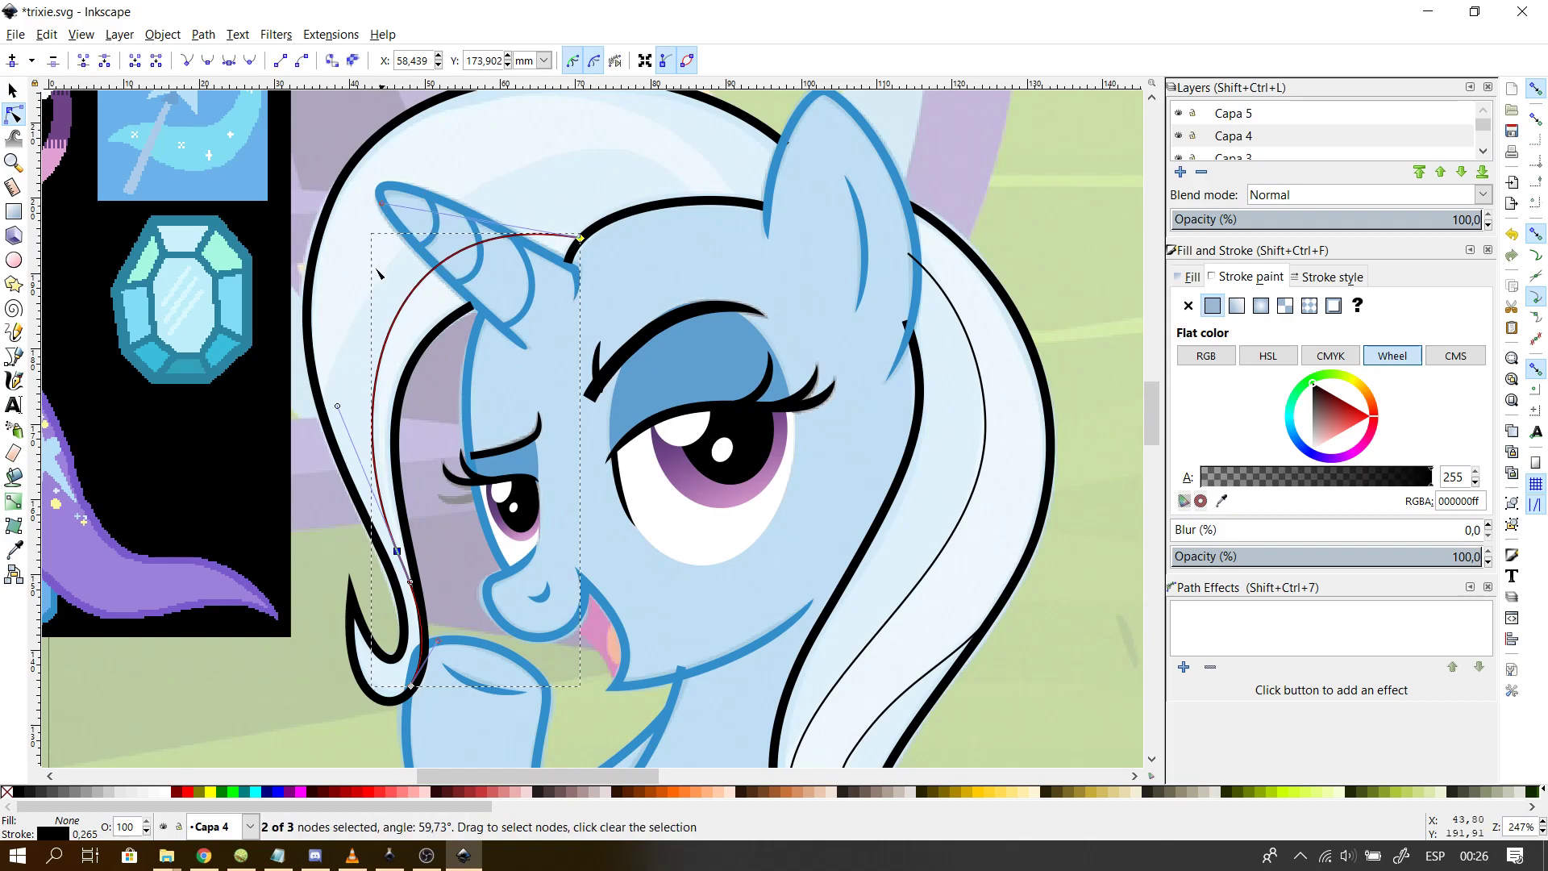
pyautogui.moveTo(338, 407); pyautogui.dragTo(326, 402)
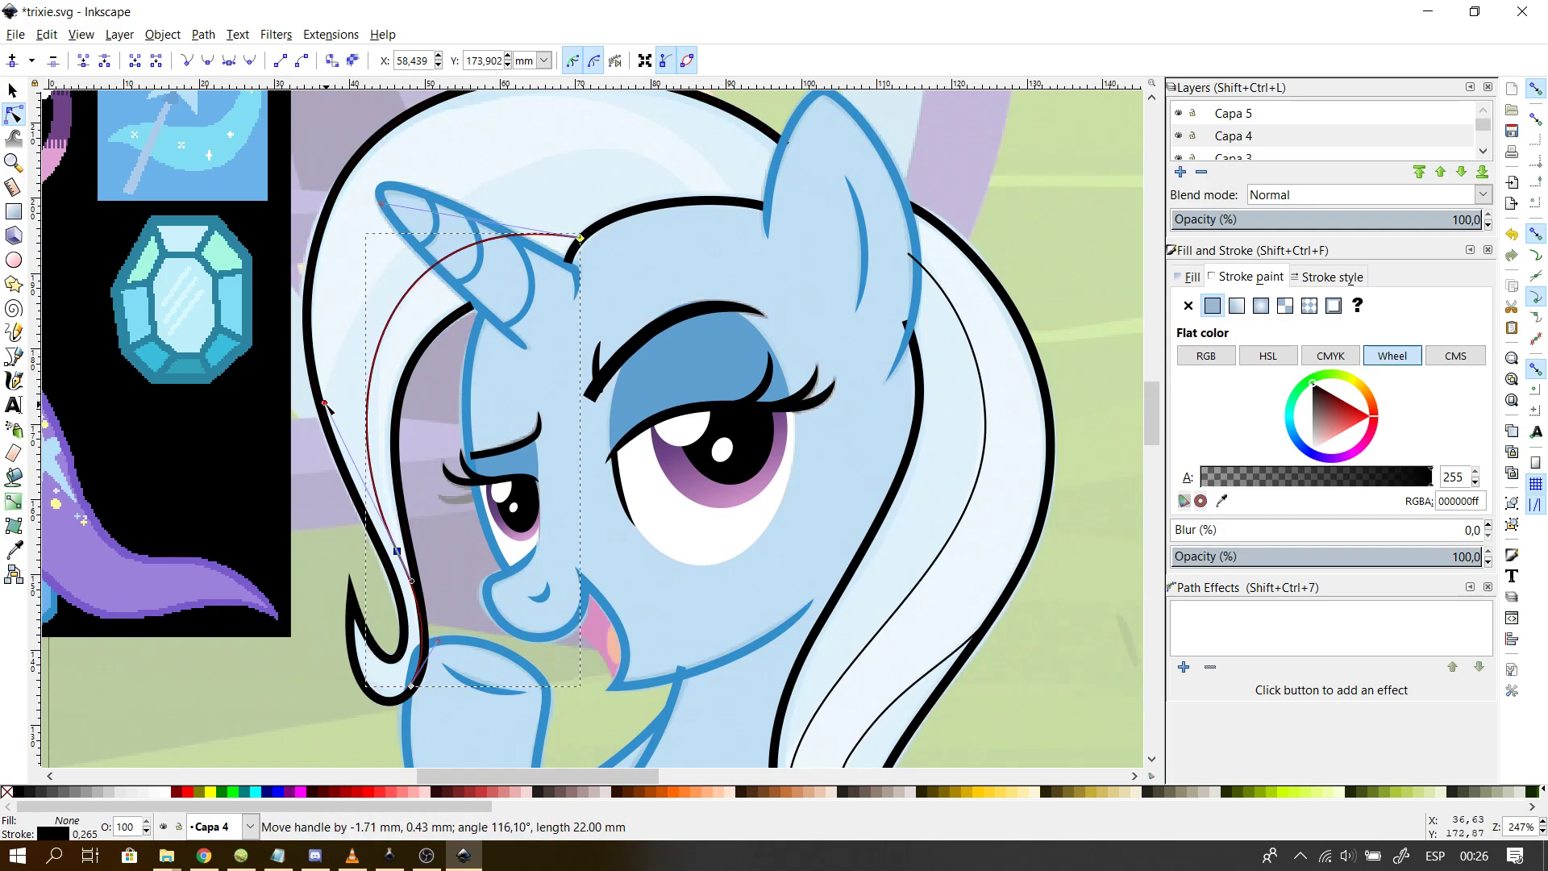
pyautogui.click(442, 439)
pyautogui.click(442, 439)
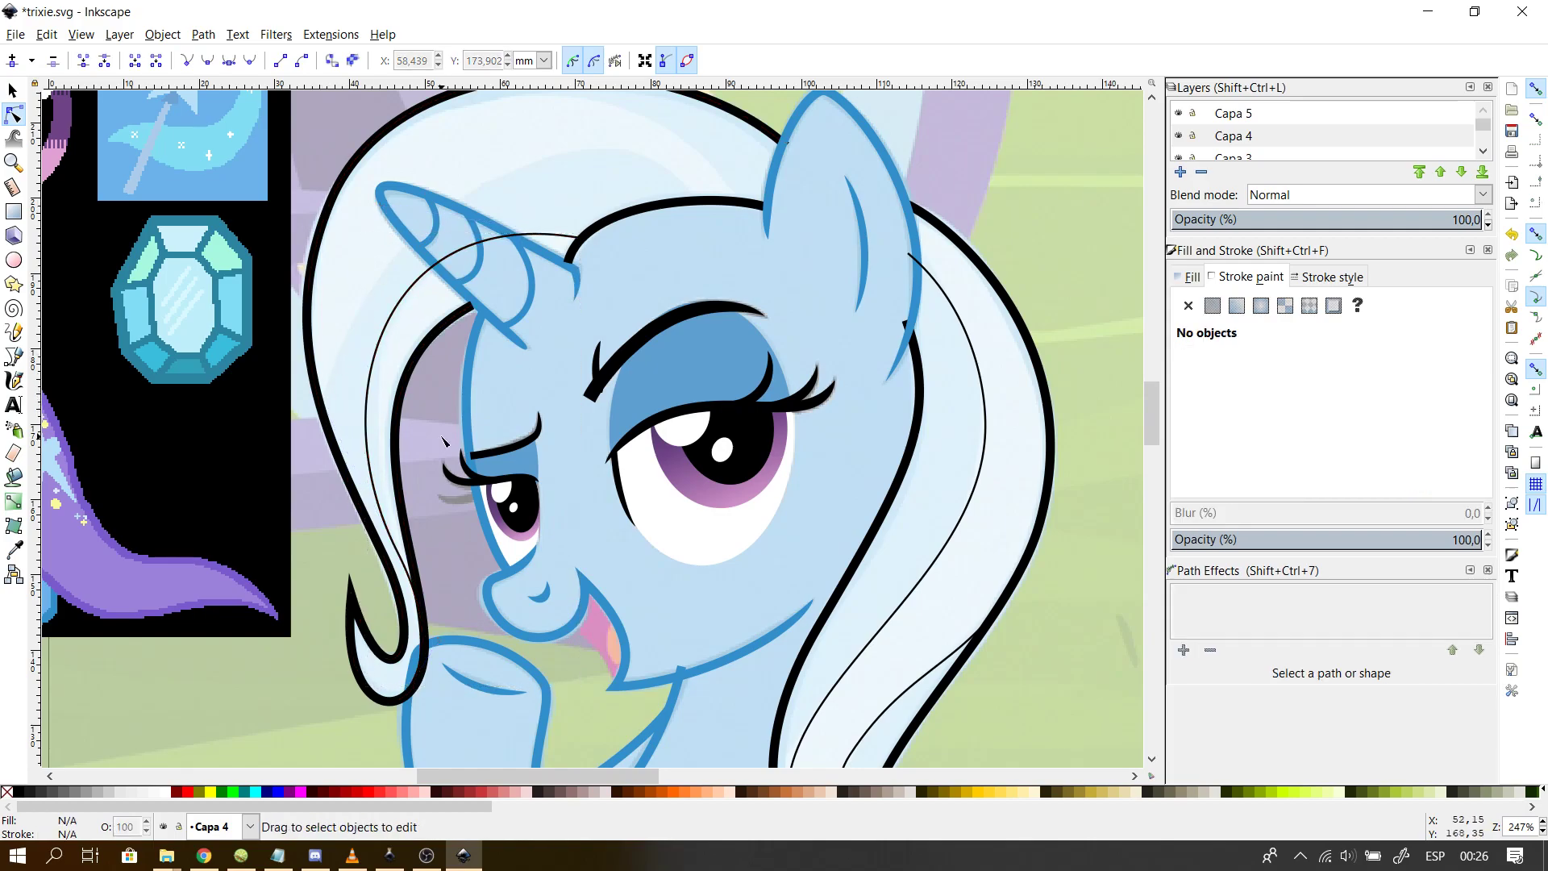
pyautogui.click(376, 374)
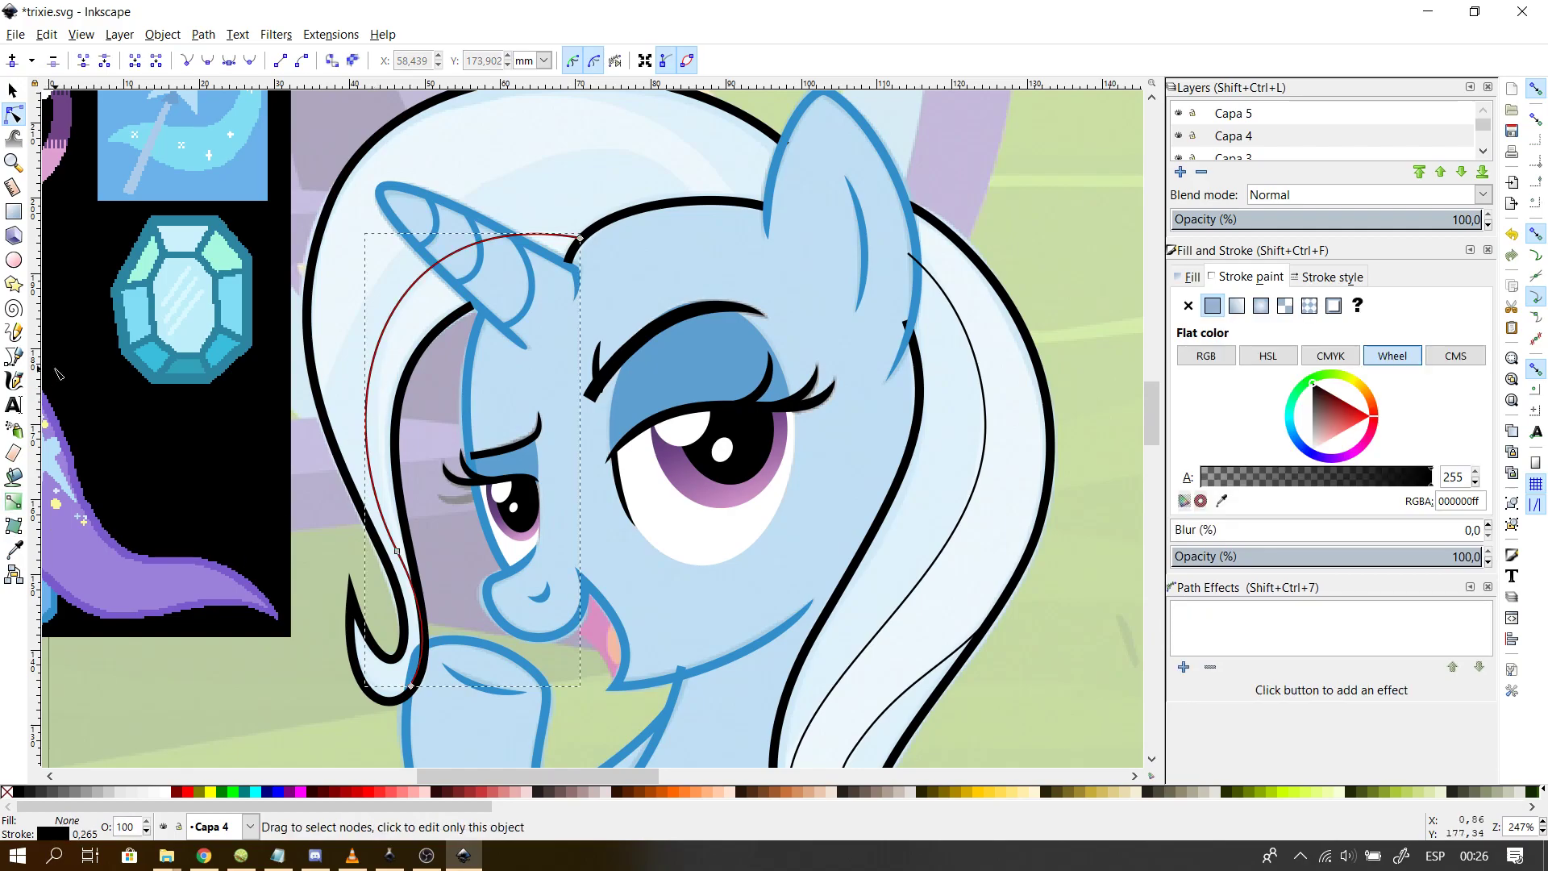
pyautogui.click(13, 355)
pyautogui.click(579, 239)
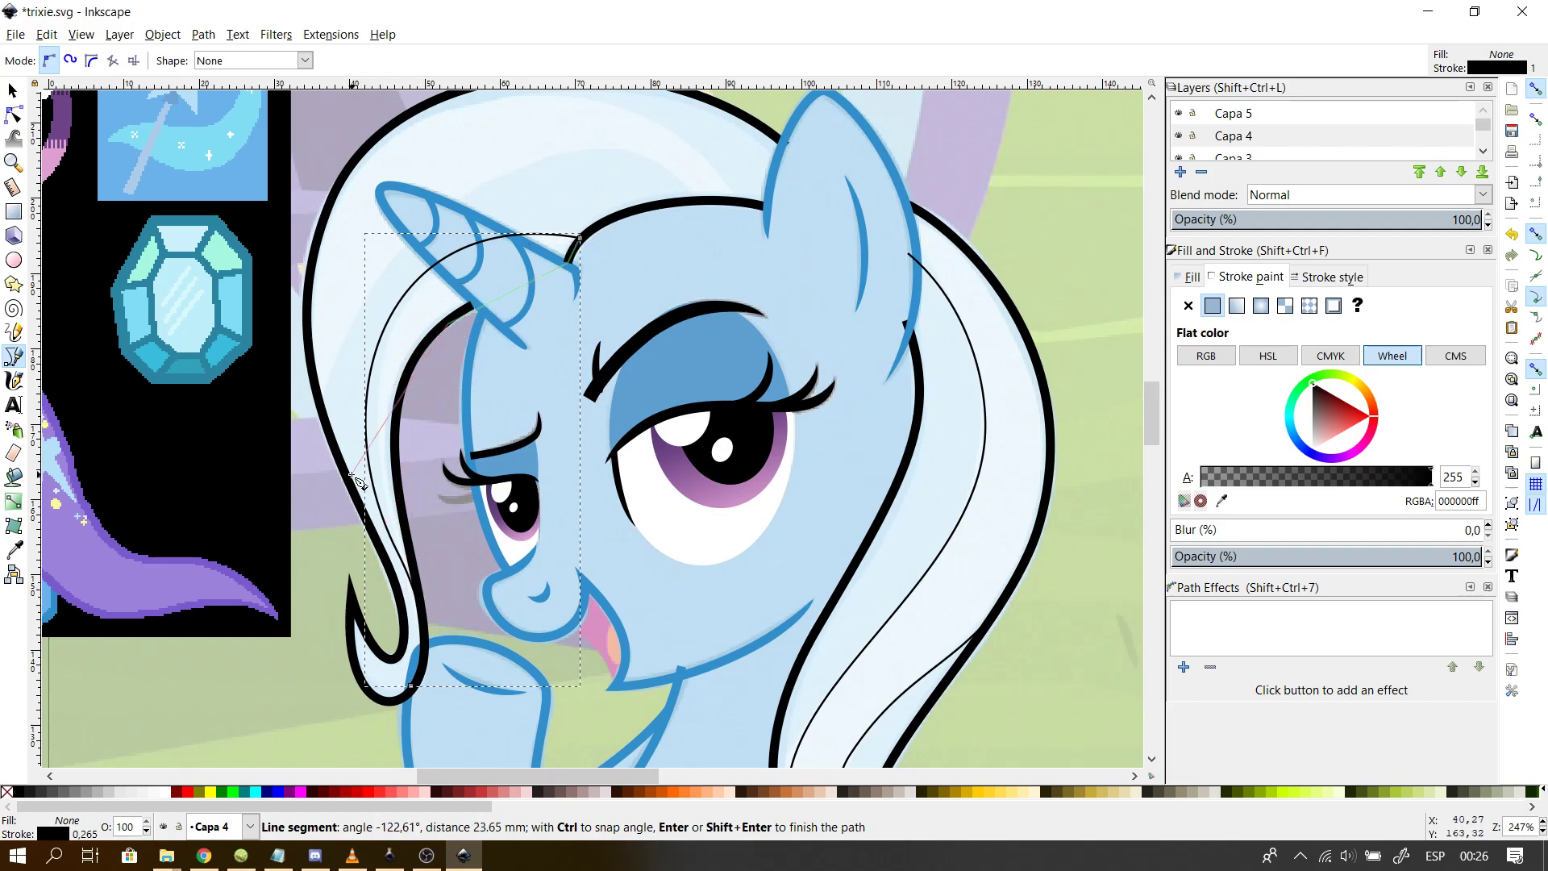
pyautogui.press('Escape')
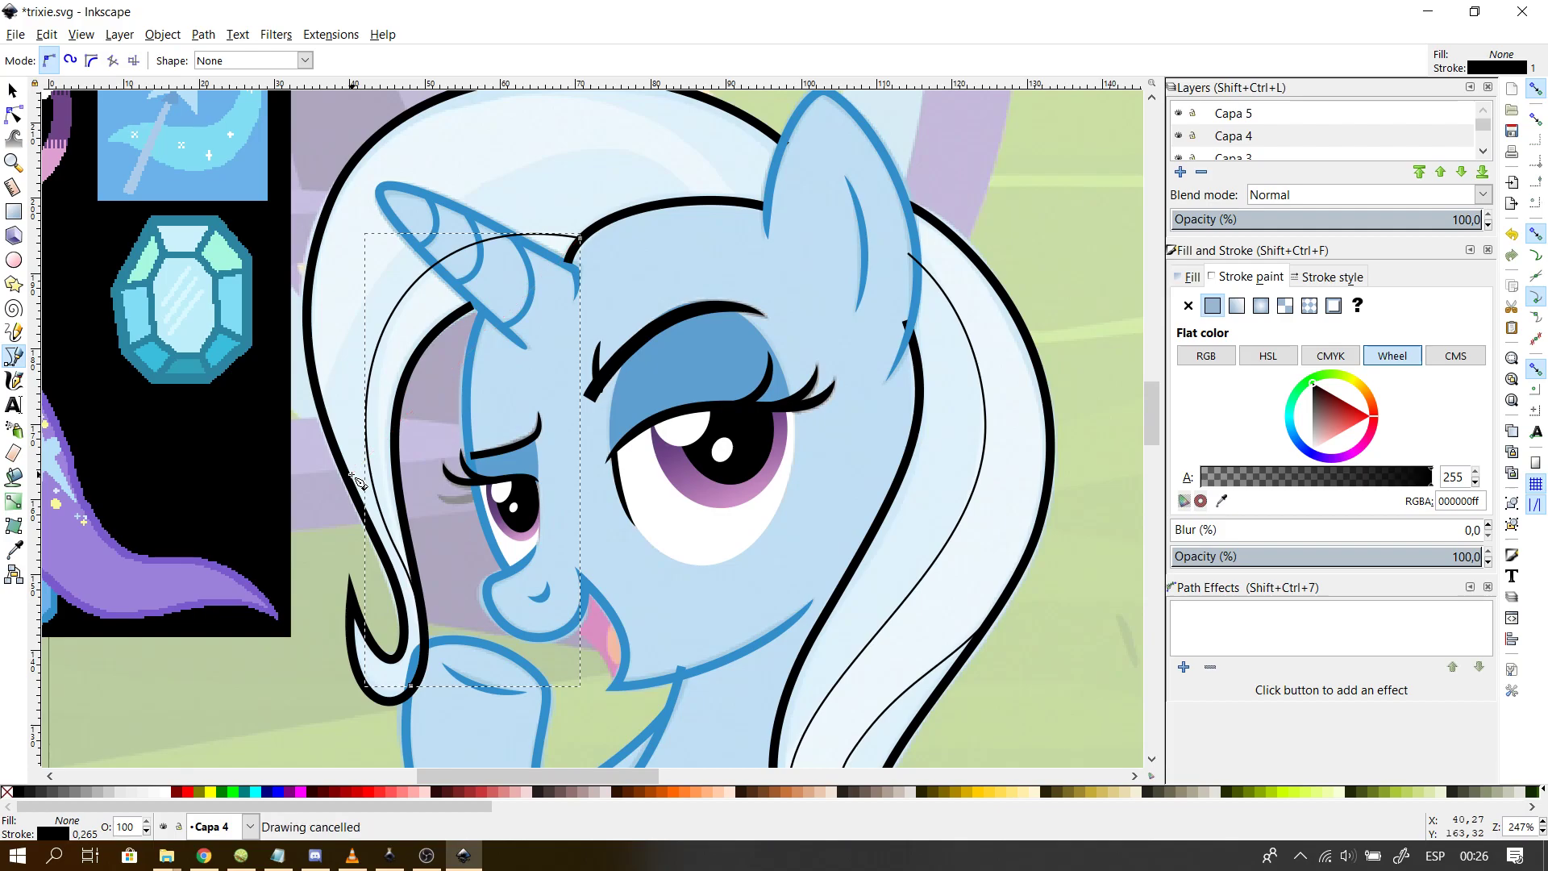
pyautogui.click(579, 238)
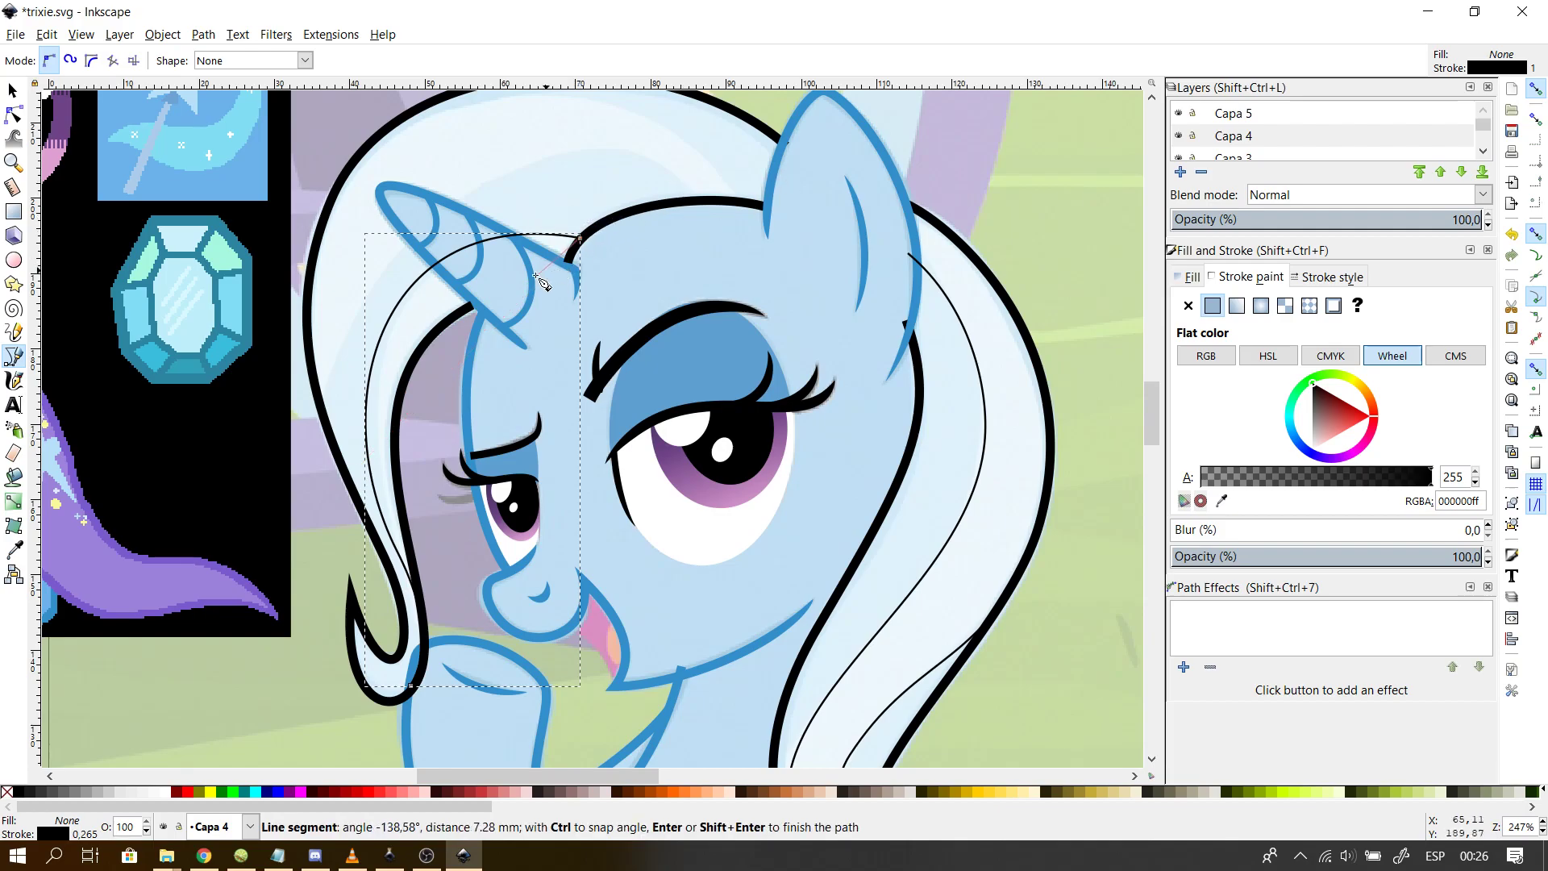
pyautogui.click(457, 314)
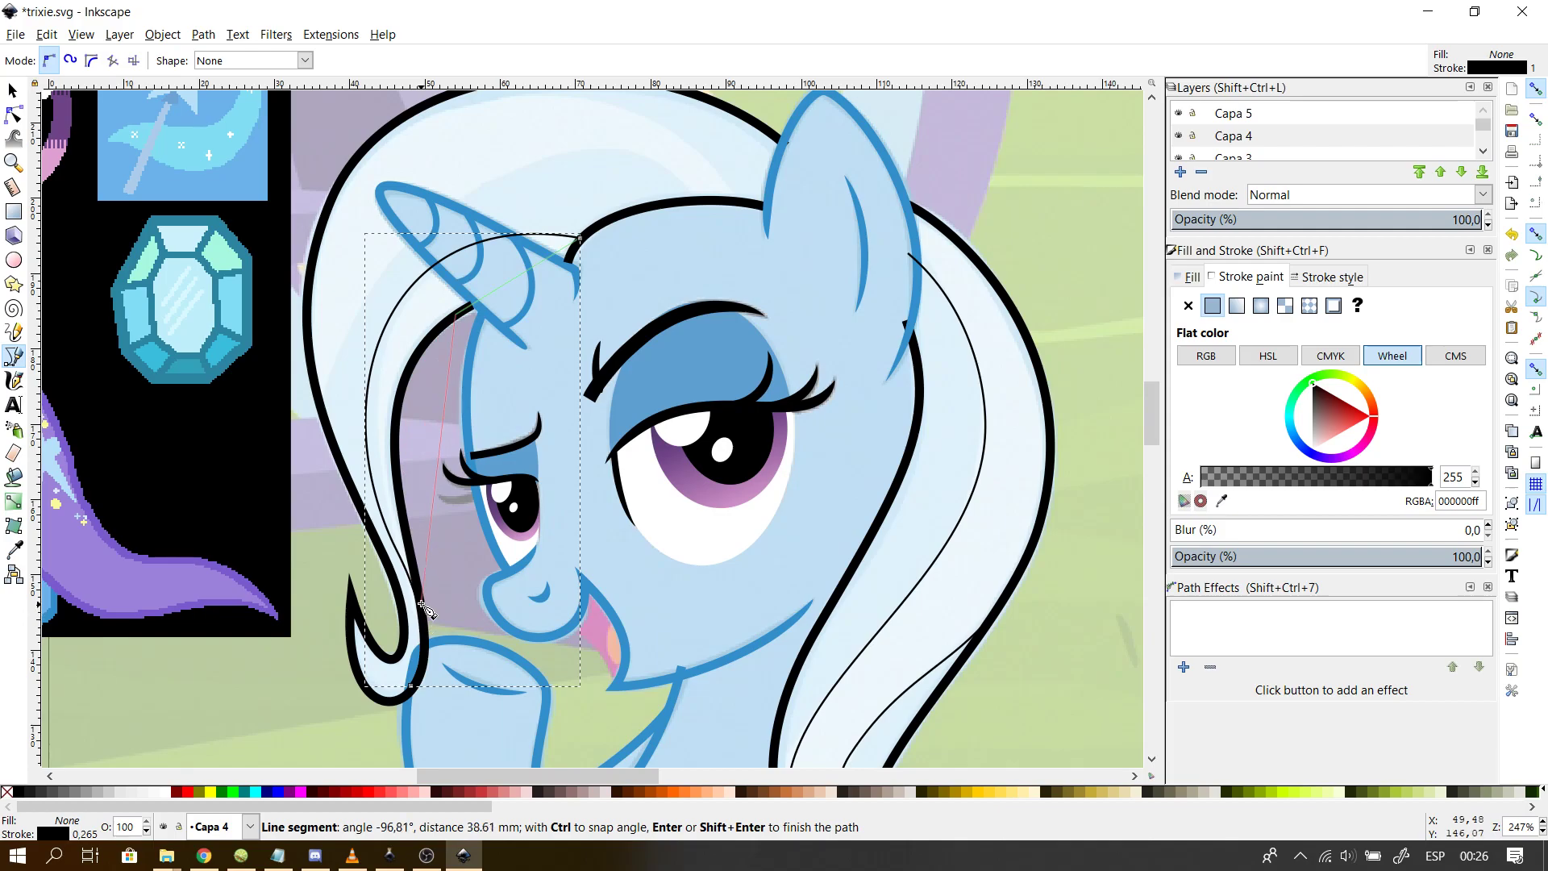
pyautogui.press('Escape')
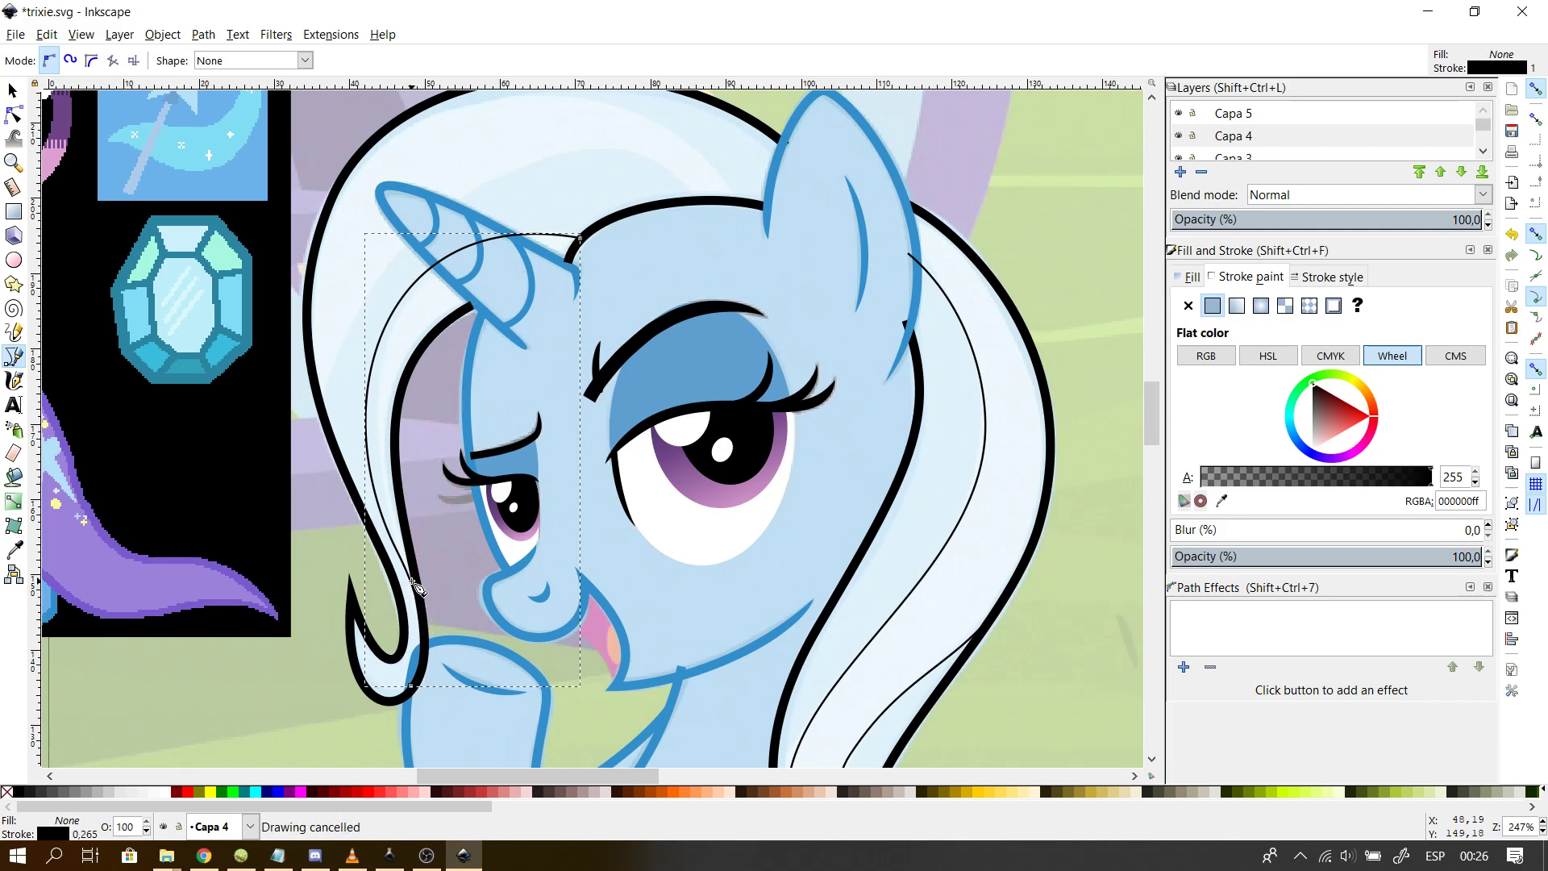
# - Continue the shading line from its lower end with rough segments up the lock's inner side, closing it at the hairline start
pyautogui.click(16, 116)
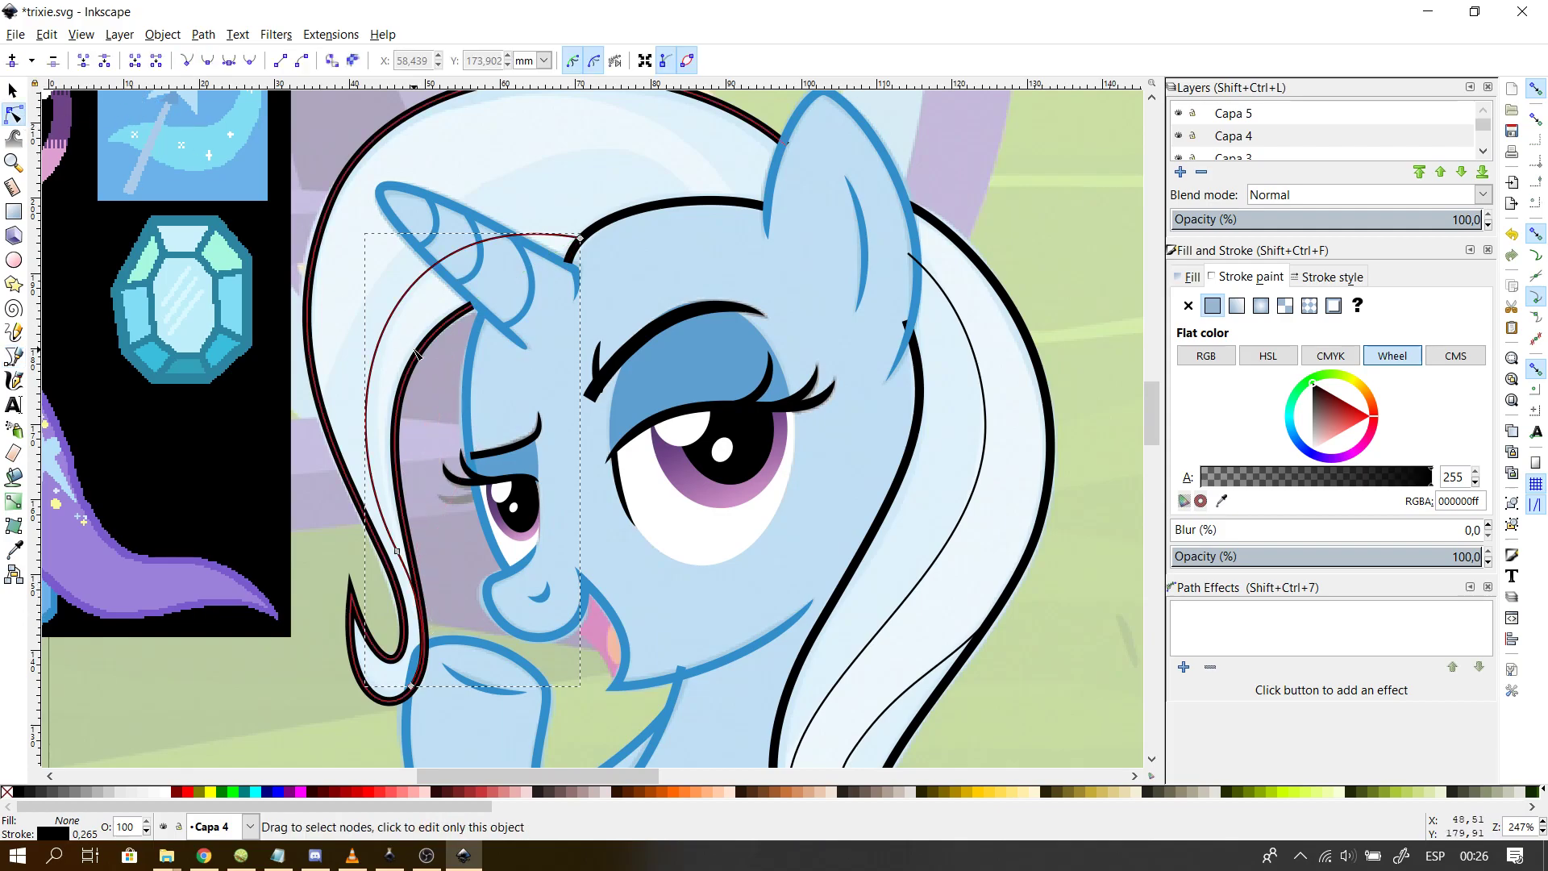
pyautogui.click(411, 687)
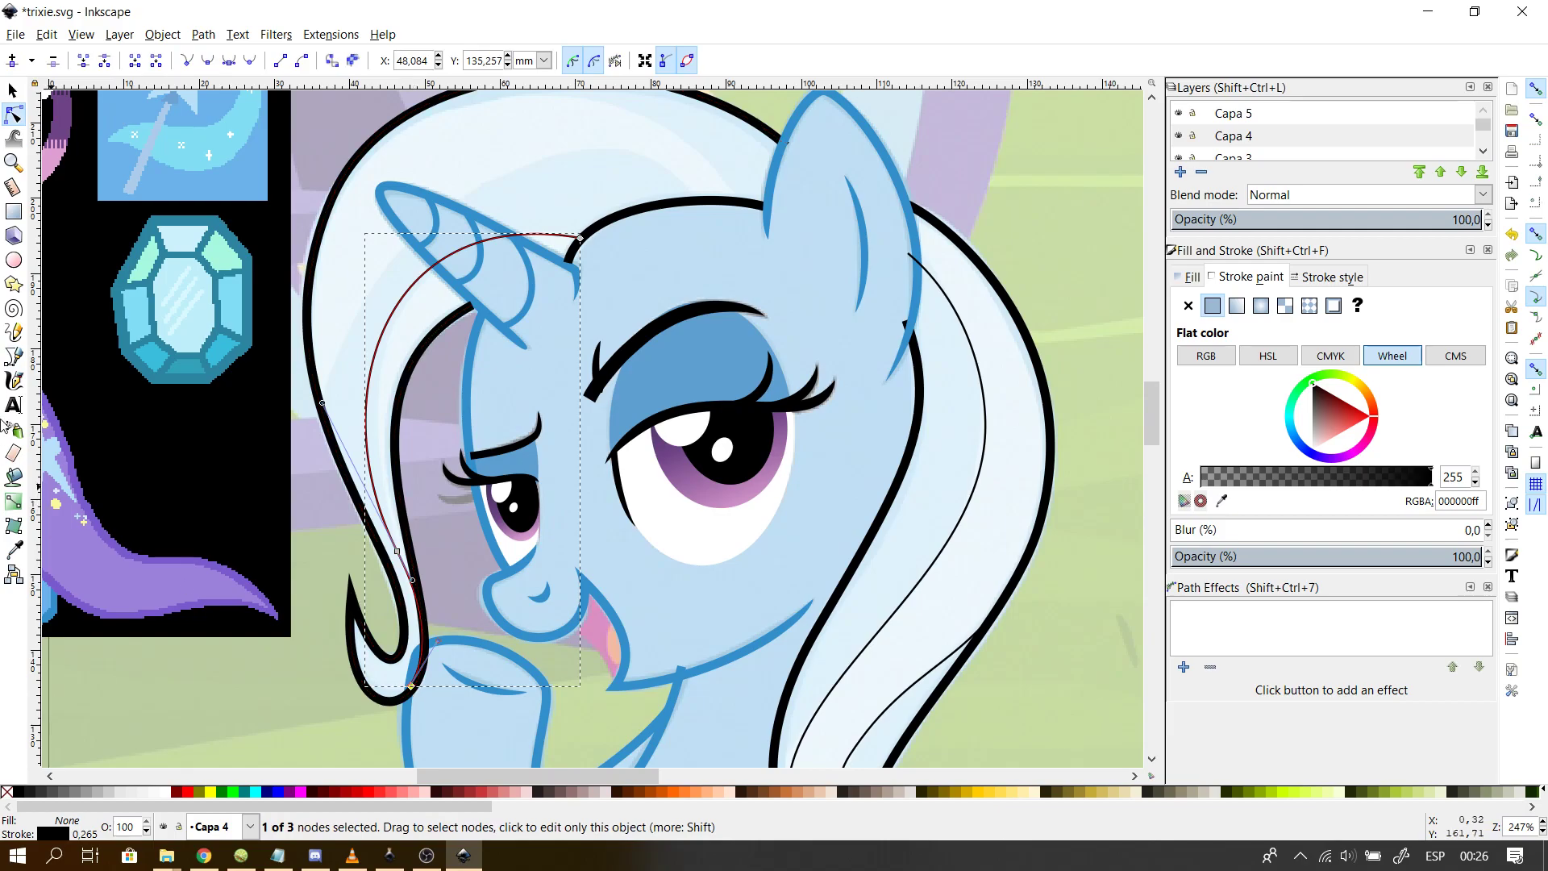
pyautogui.click(14, 355)
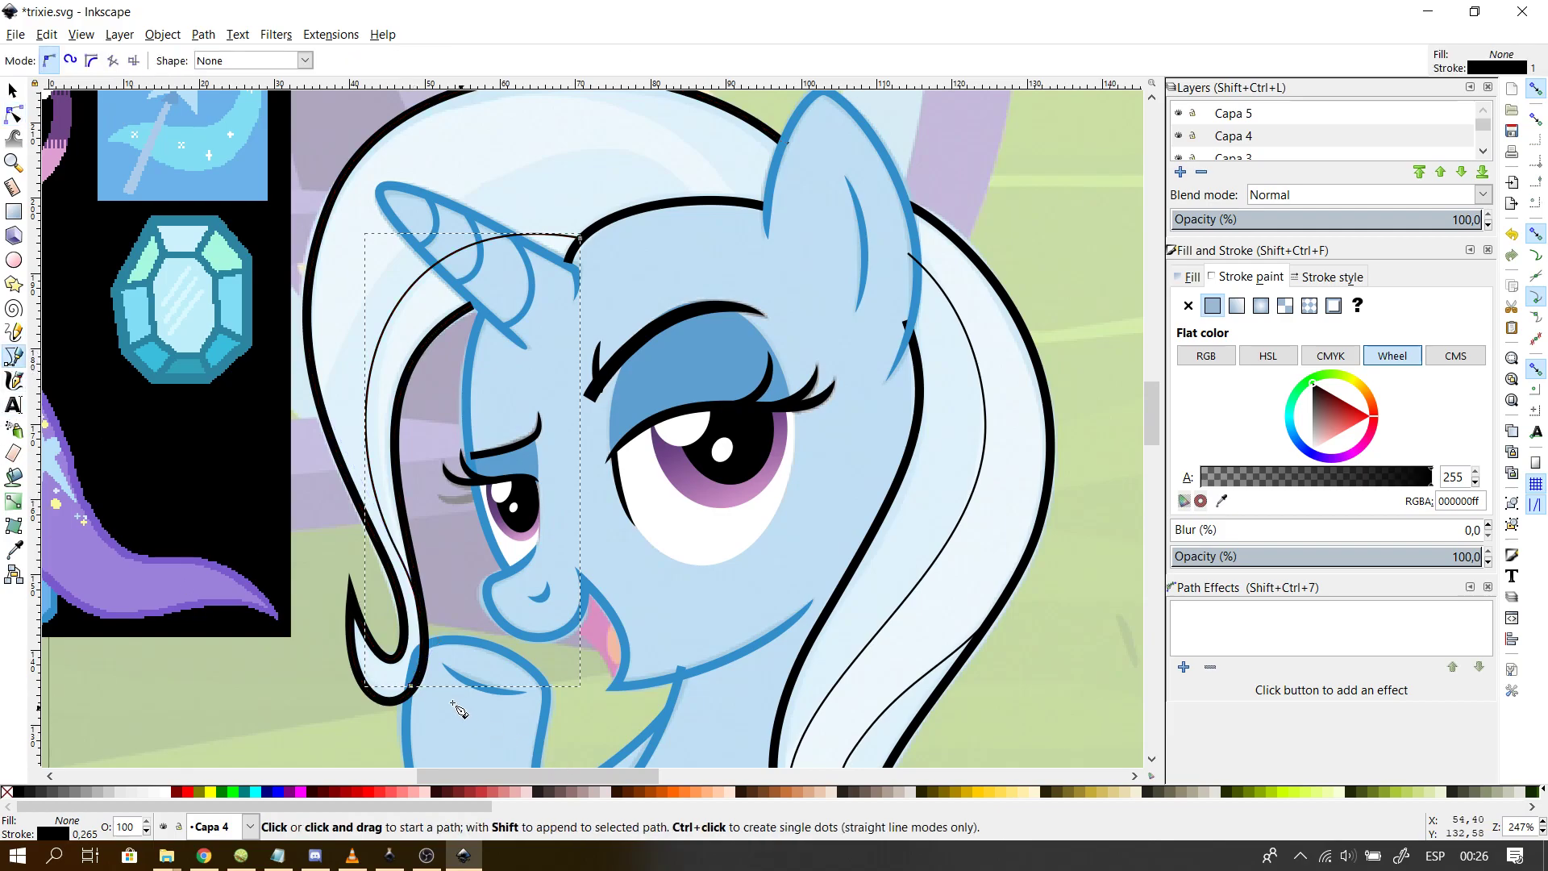
pyautogui.click(411, 687)
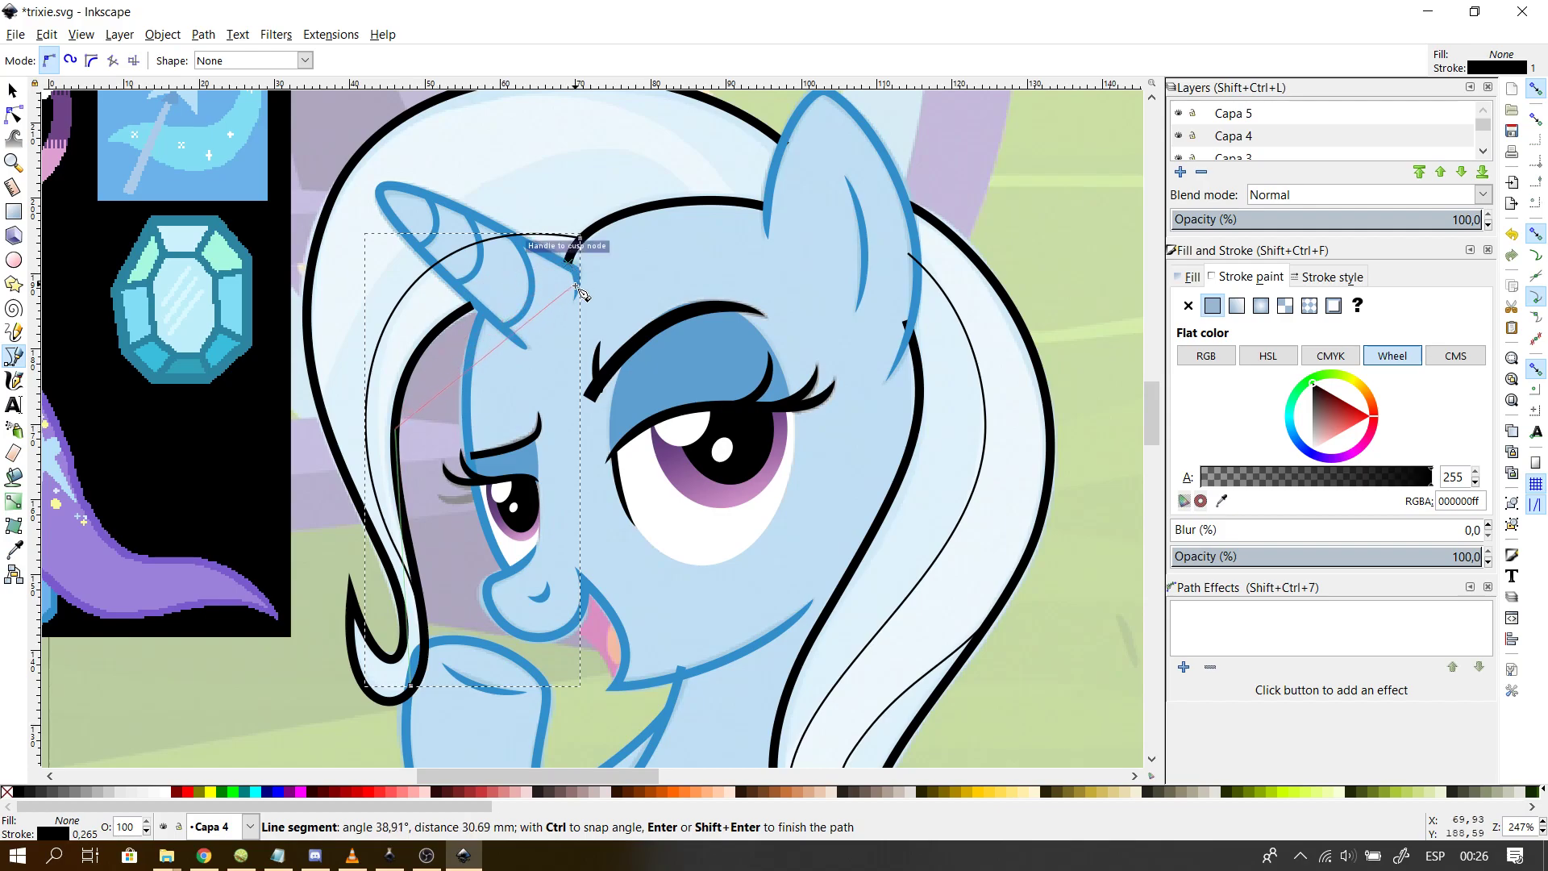
pyautogui.click(531, 289)
pyautogui.click(583, 241)
# - Add two nodes on the shape's inner side and bend its segments onto the front lock's black outline
pyautogui.click(14, 114)
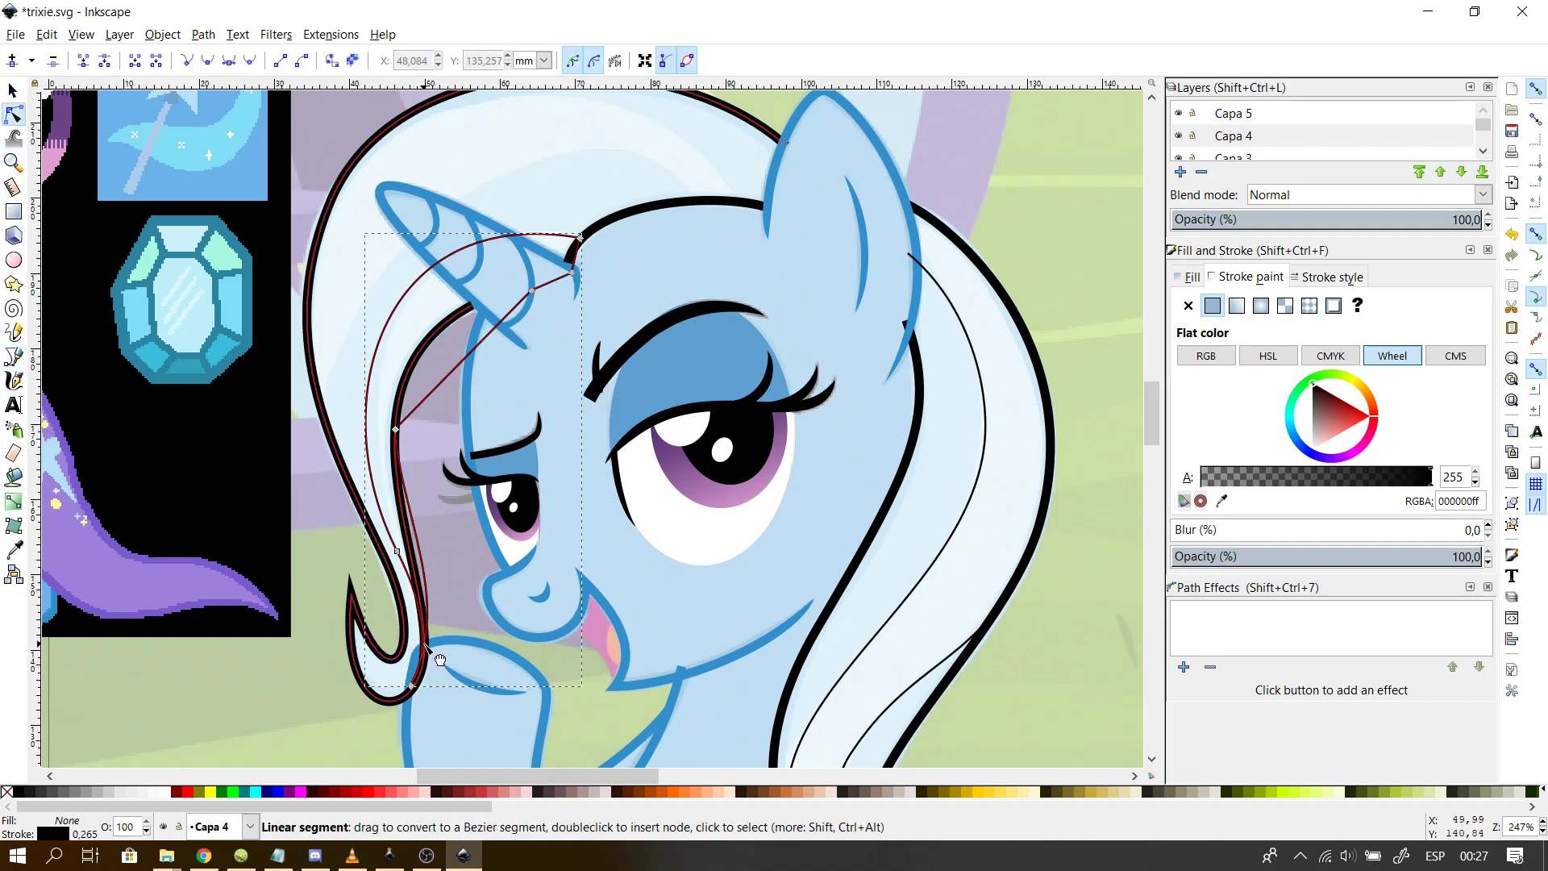
pyautogui.moveTo(424, 672); pyautogui.dragTo(426, 675)
pyautogui.doubleClick(410, 525)
pyautogui.moveTo(411, 525); pyautogui.dragTo(404, 523)
pyautogui.doubleClick(456, 371)
pyautogui.moveTo(456, 372); pyautogui.dragTo(406, 377)
pyautogui.click(412, 377)
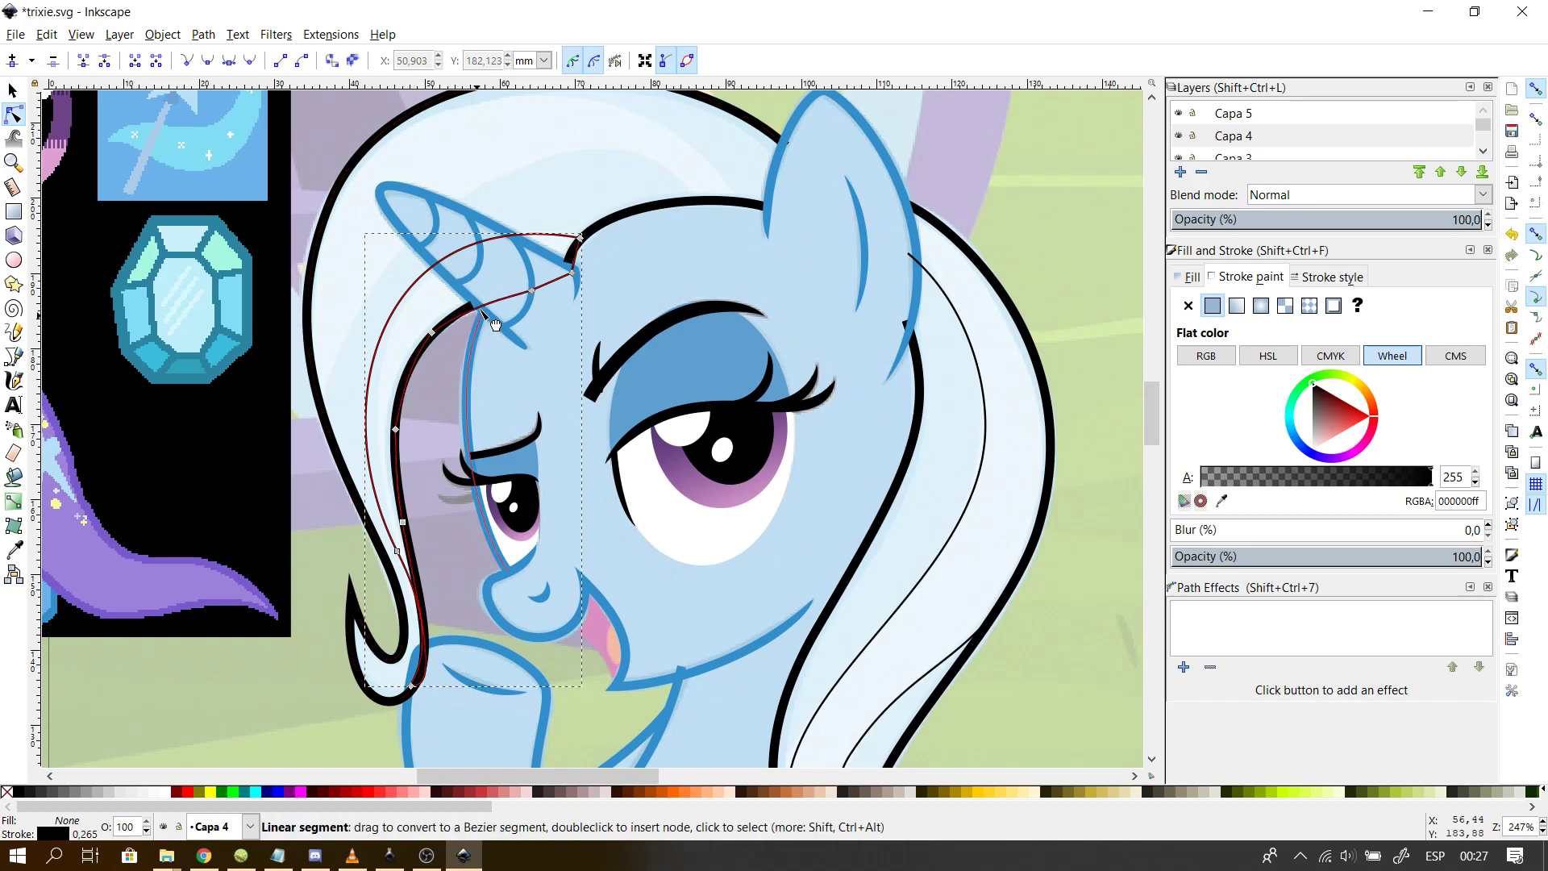
pyautogui.moveTo(485, 307); pyautogui.dragTo(476, 306)
pyautogui.click(649, 348)
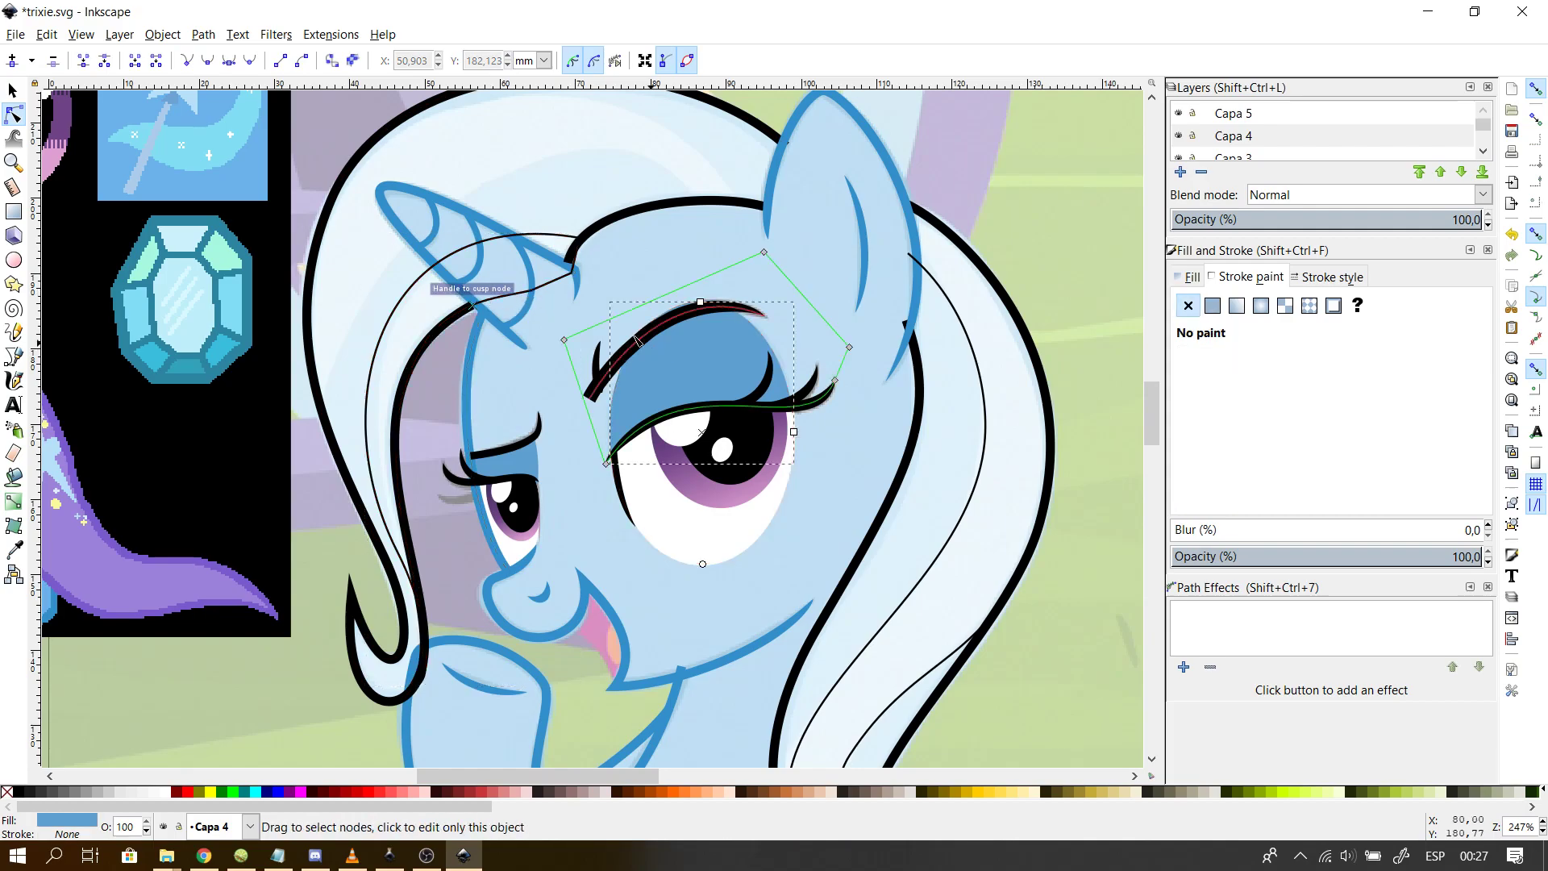
pyautogui.click(581, 280)
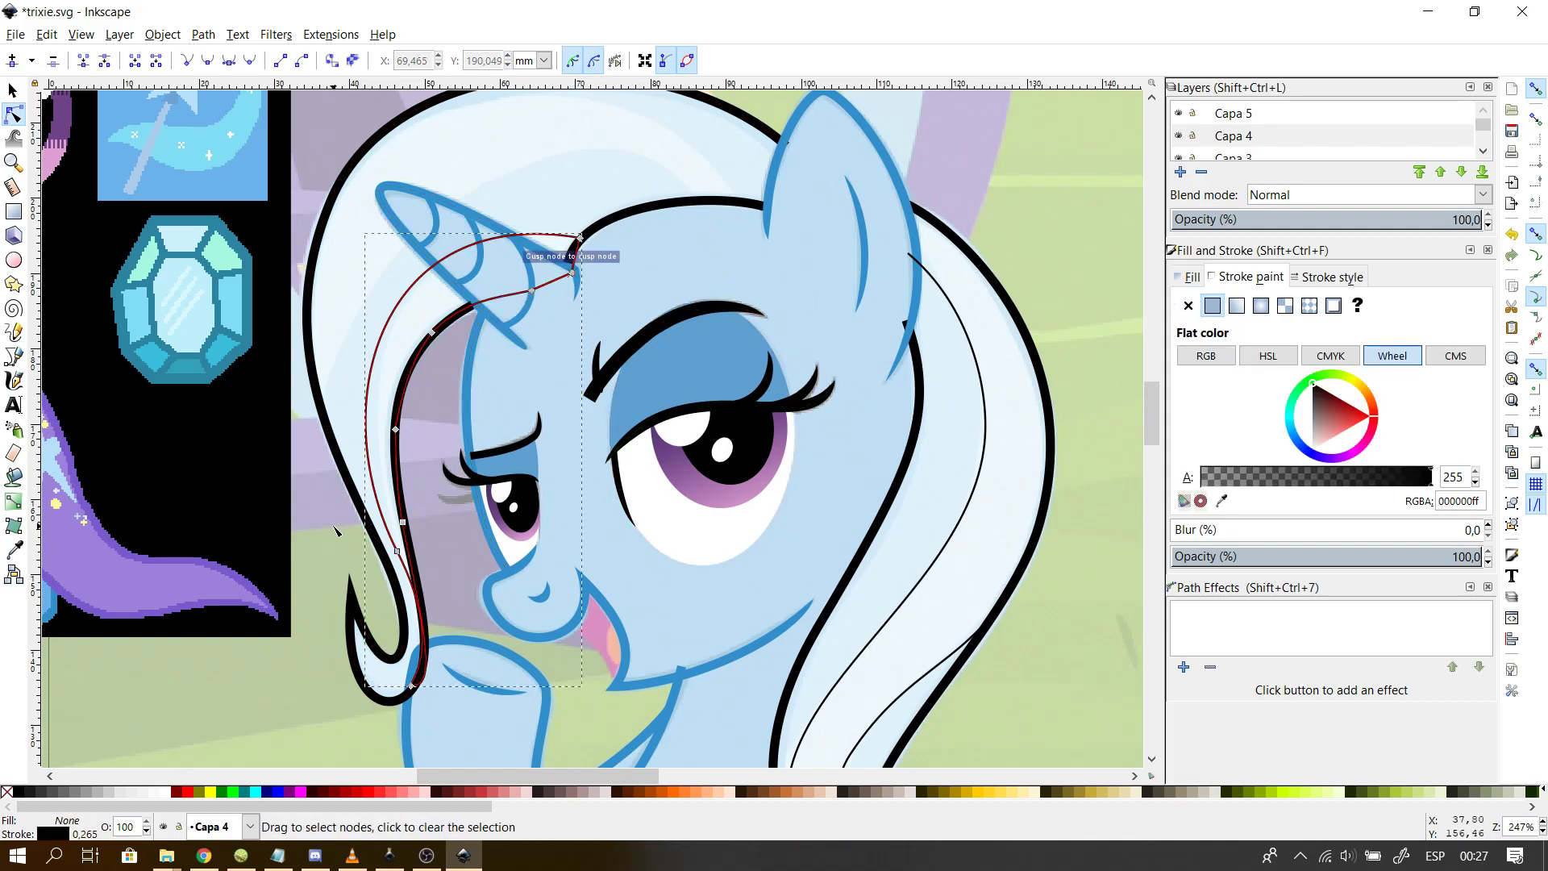
pyautogui.click(307, 537)
pyautogui.click(415, 633)
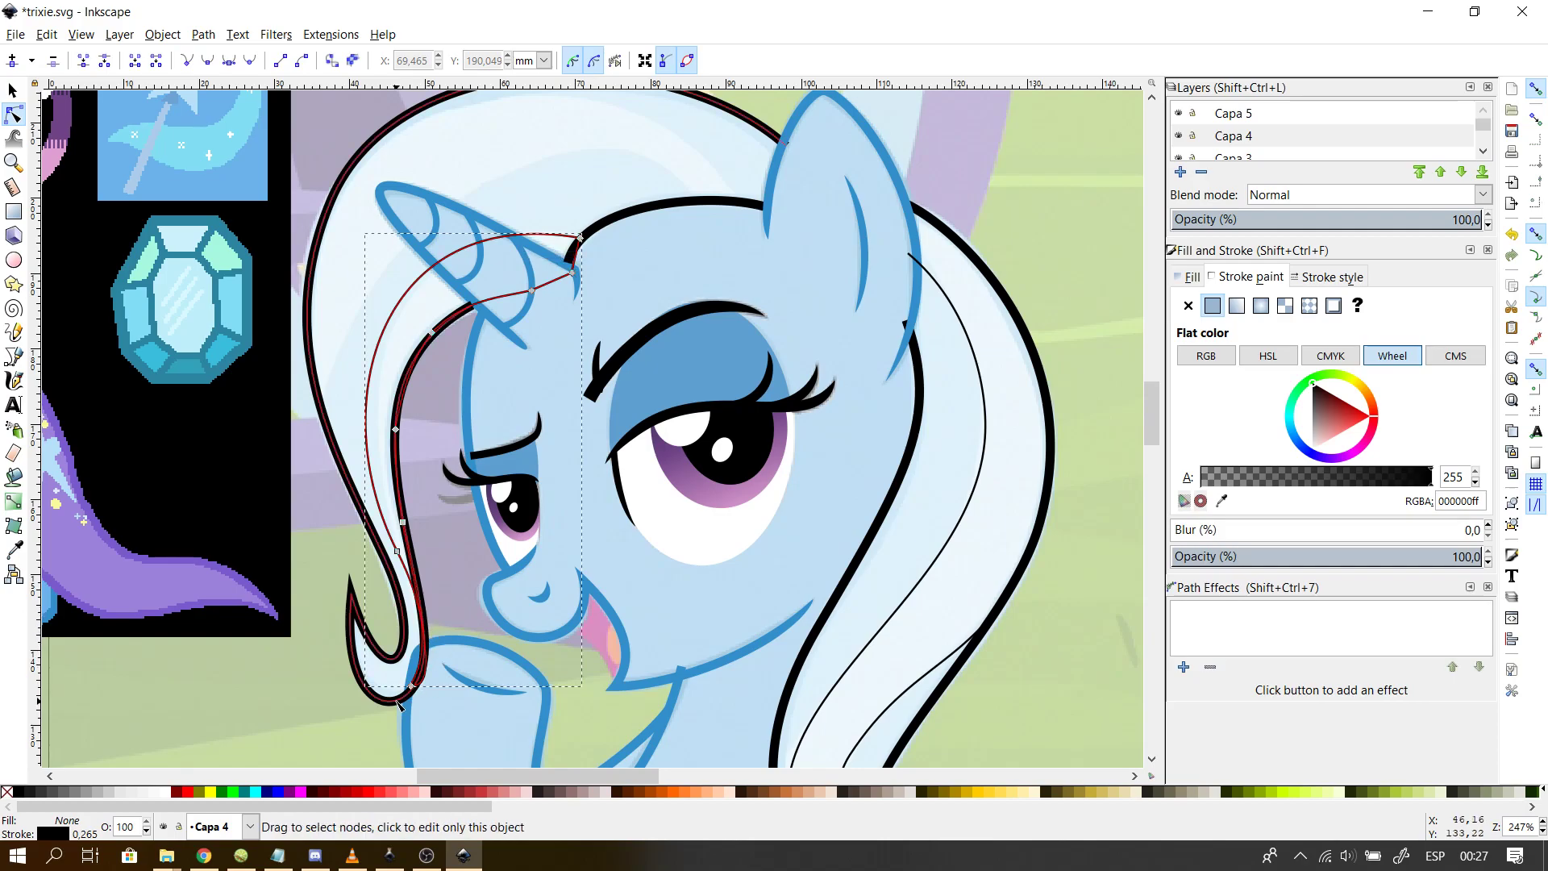
pyautogui.click(452, 649)
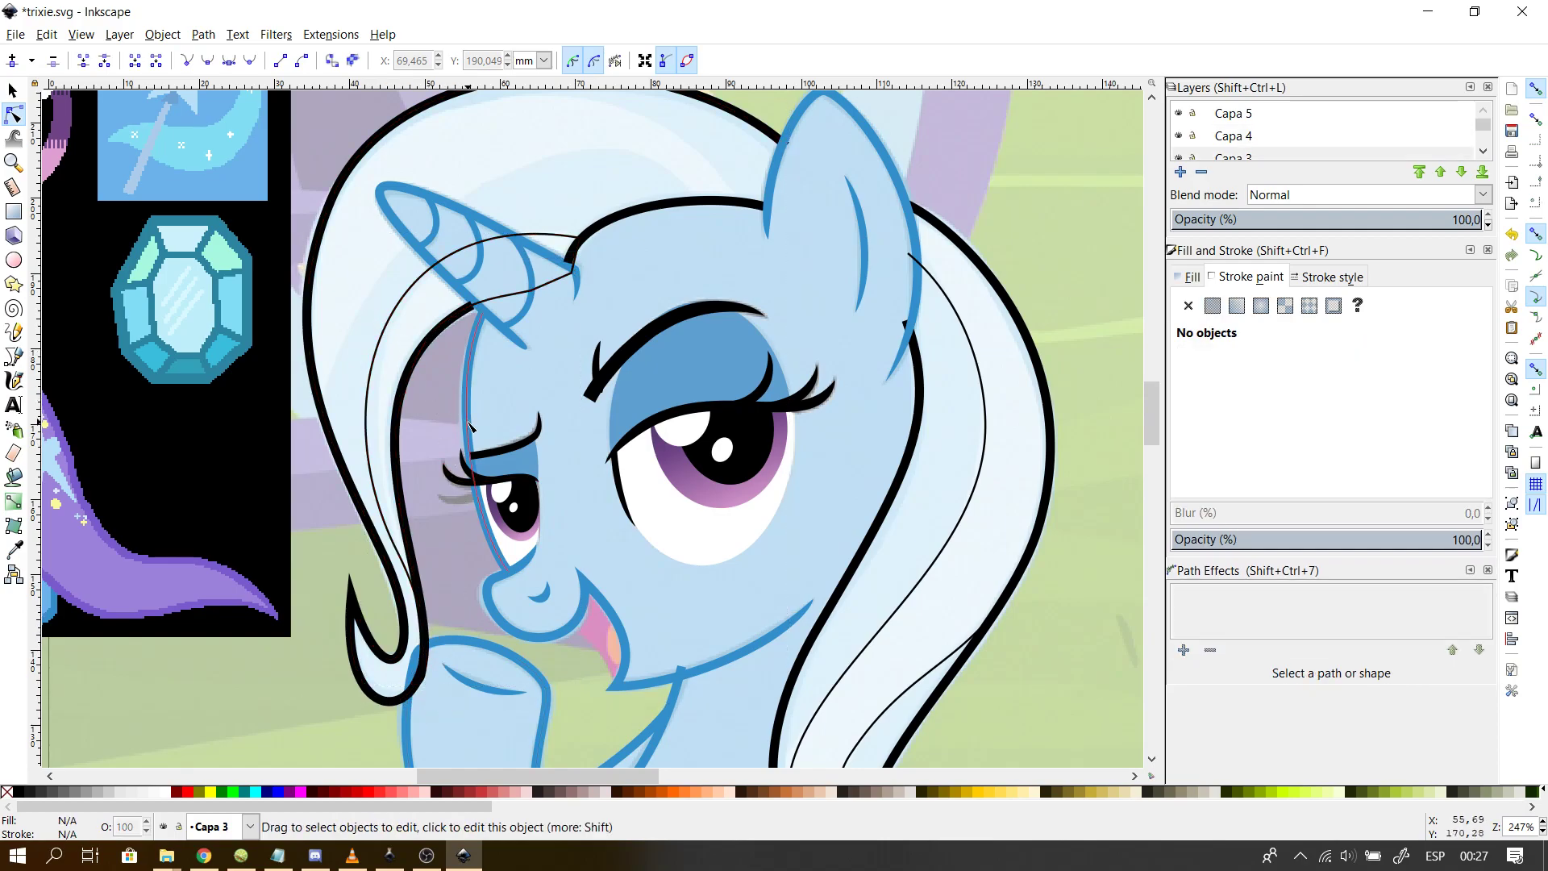
pyautogui.click(370, 447)
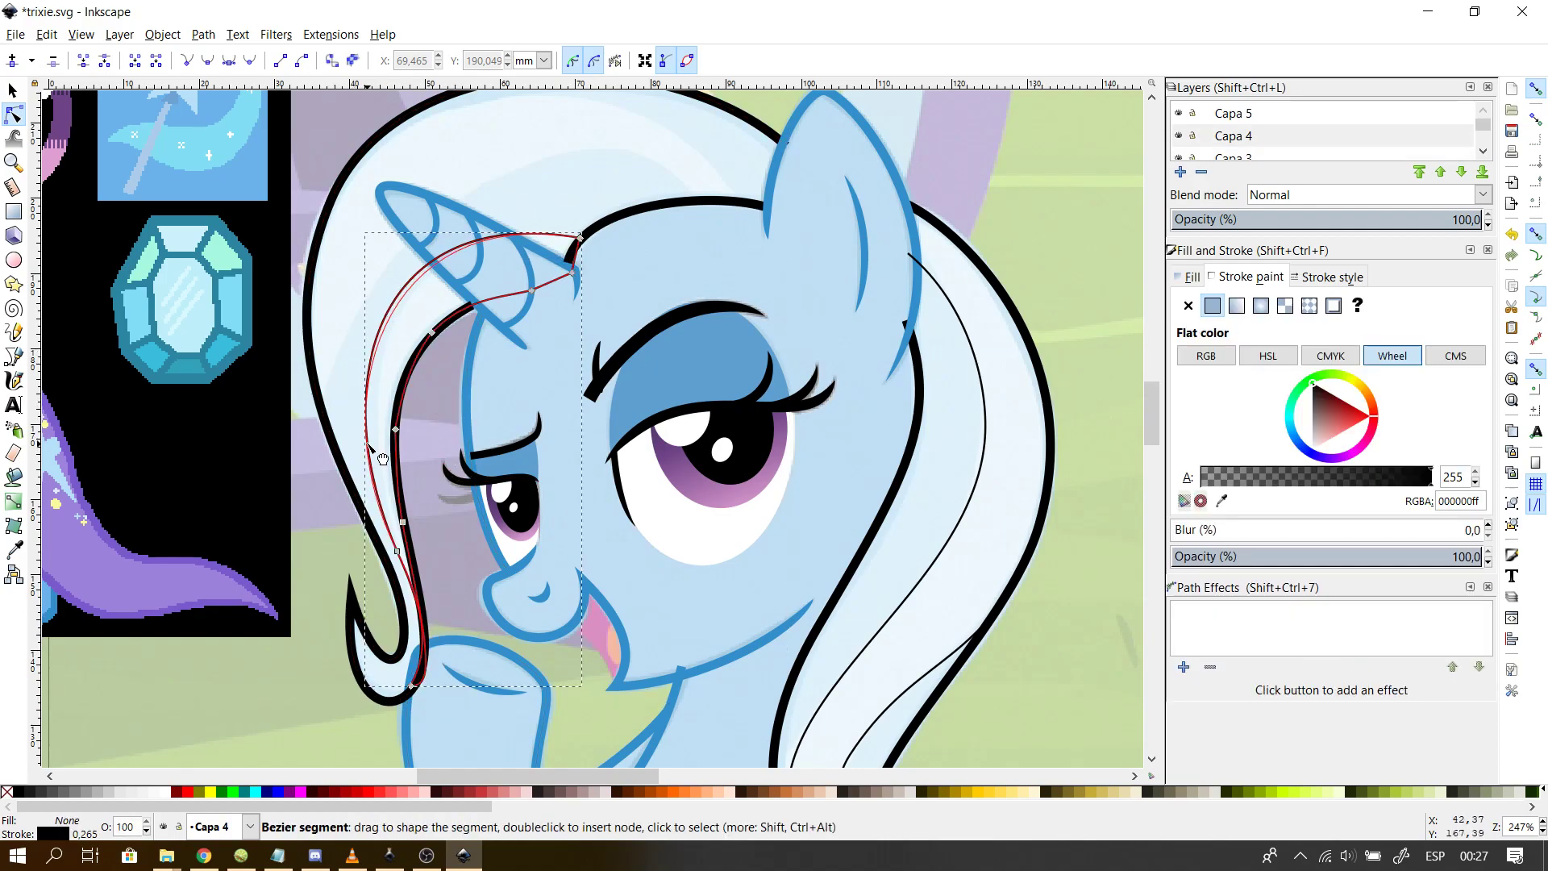
pyautogui.click(416, 545)
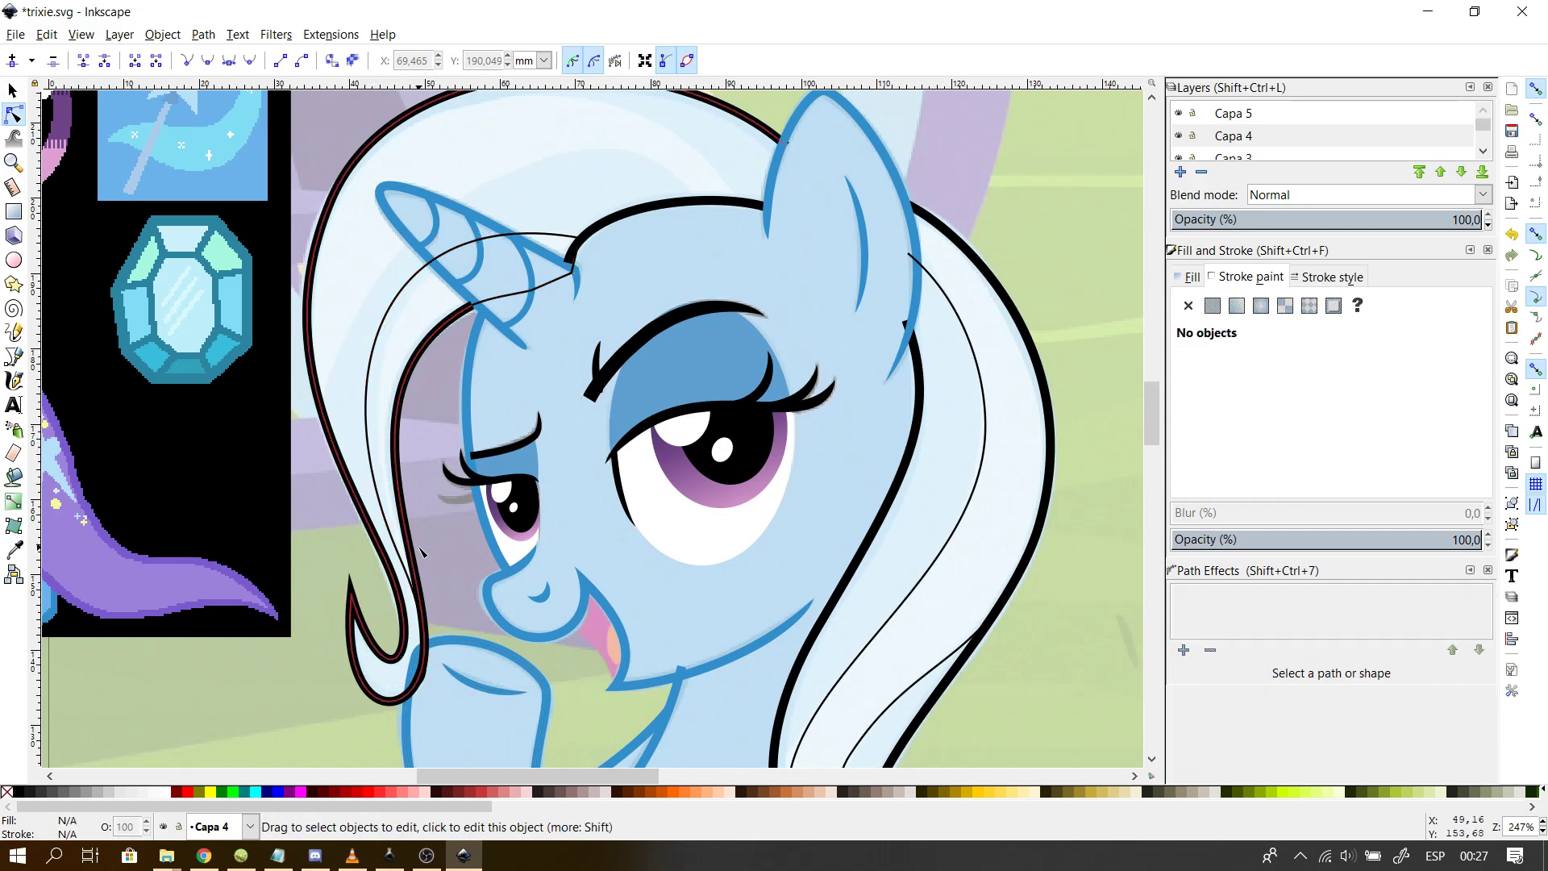
pyautogui.click(385, 522)
# - Bend the shading shape's lowest segment outward within the black outline near the lock's curl, and deselect the shape
pyautogui.click(398, 538)
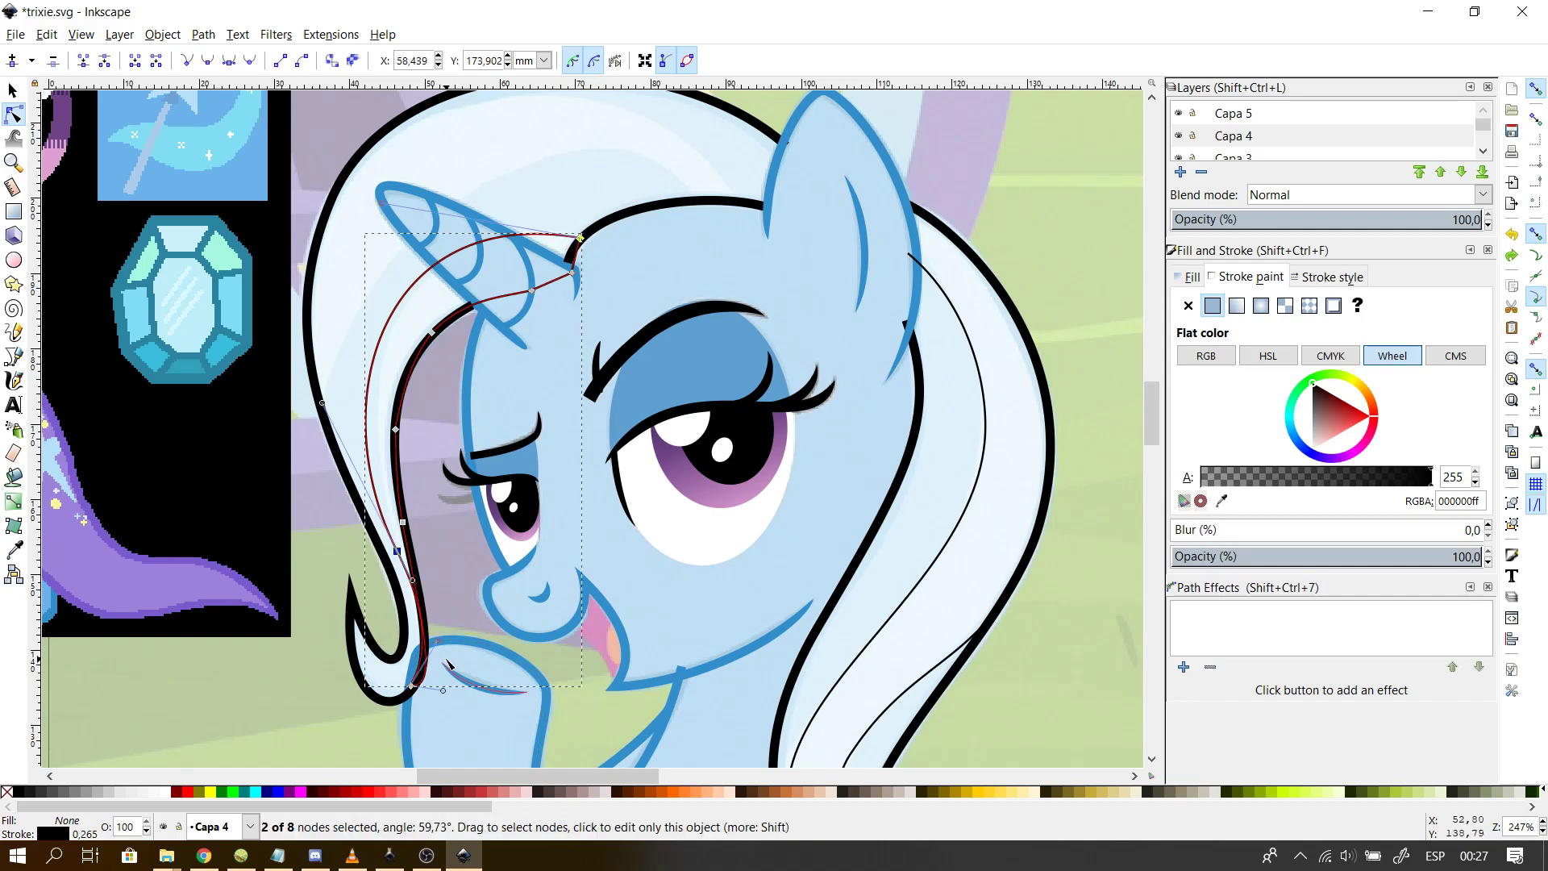
pyautogui.scroll(3, 445, 665)
pyautogui.moveTo(373, 680); pyautogui.dragTo(399, 630)
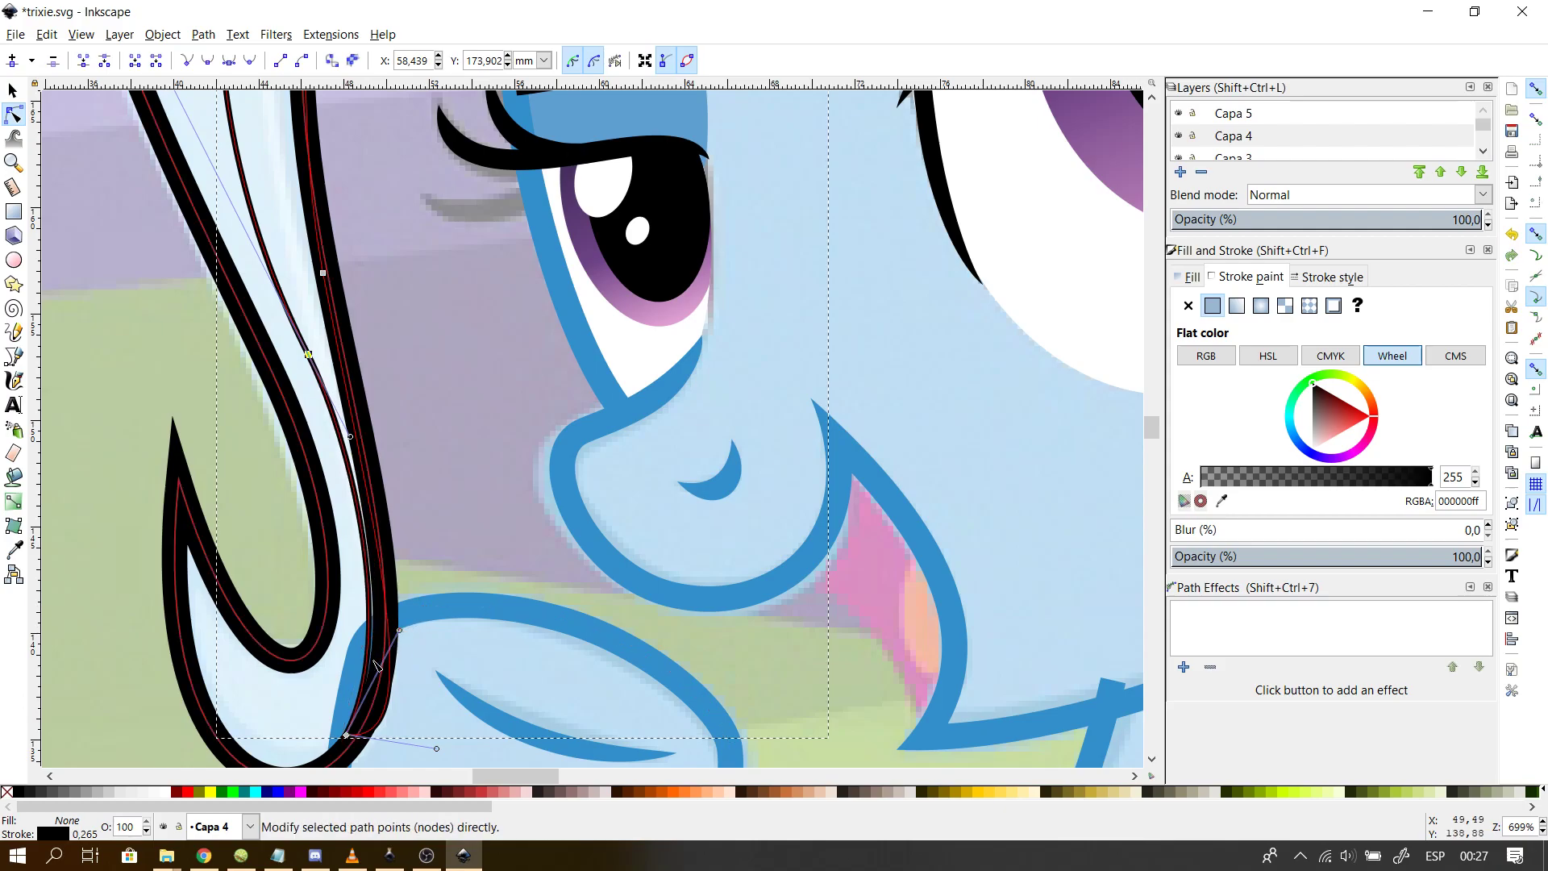
pyautogui.click(309, 355)
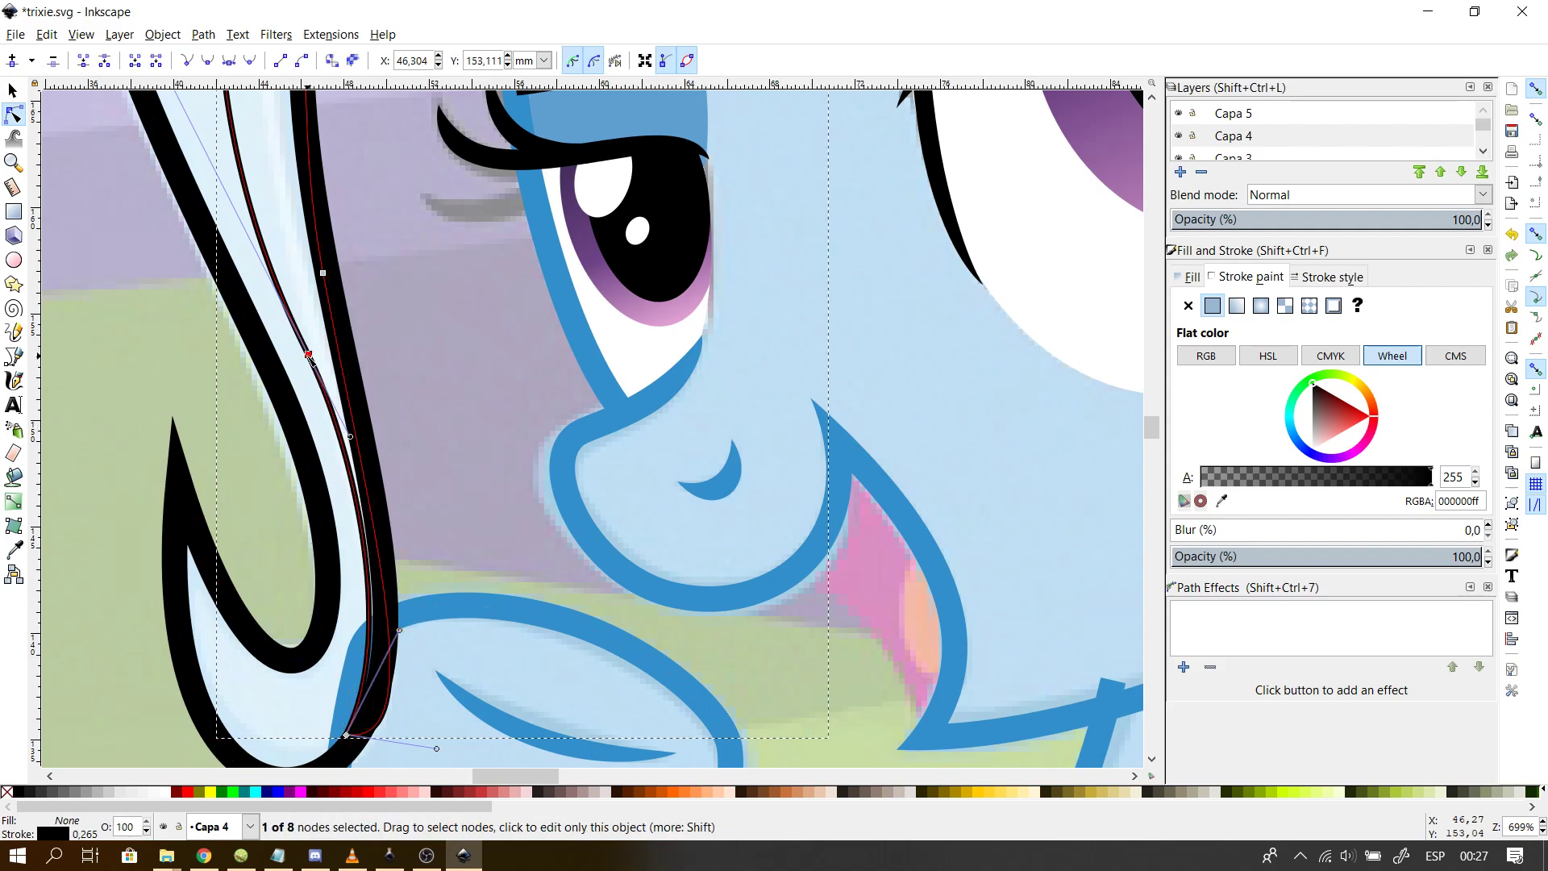
pyautogui.press('Escape')
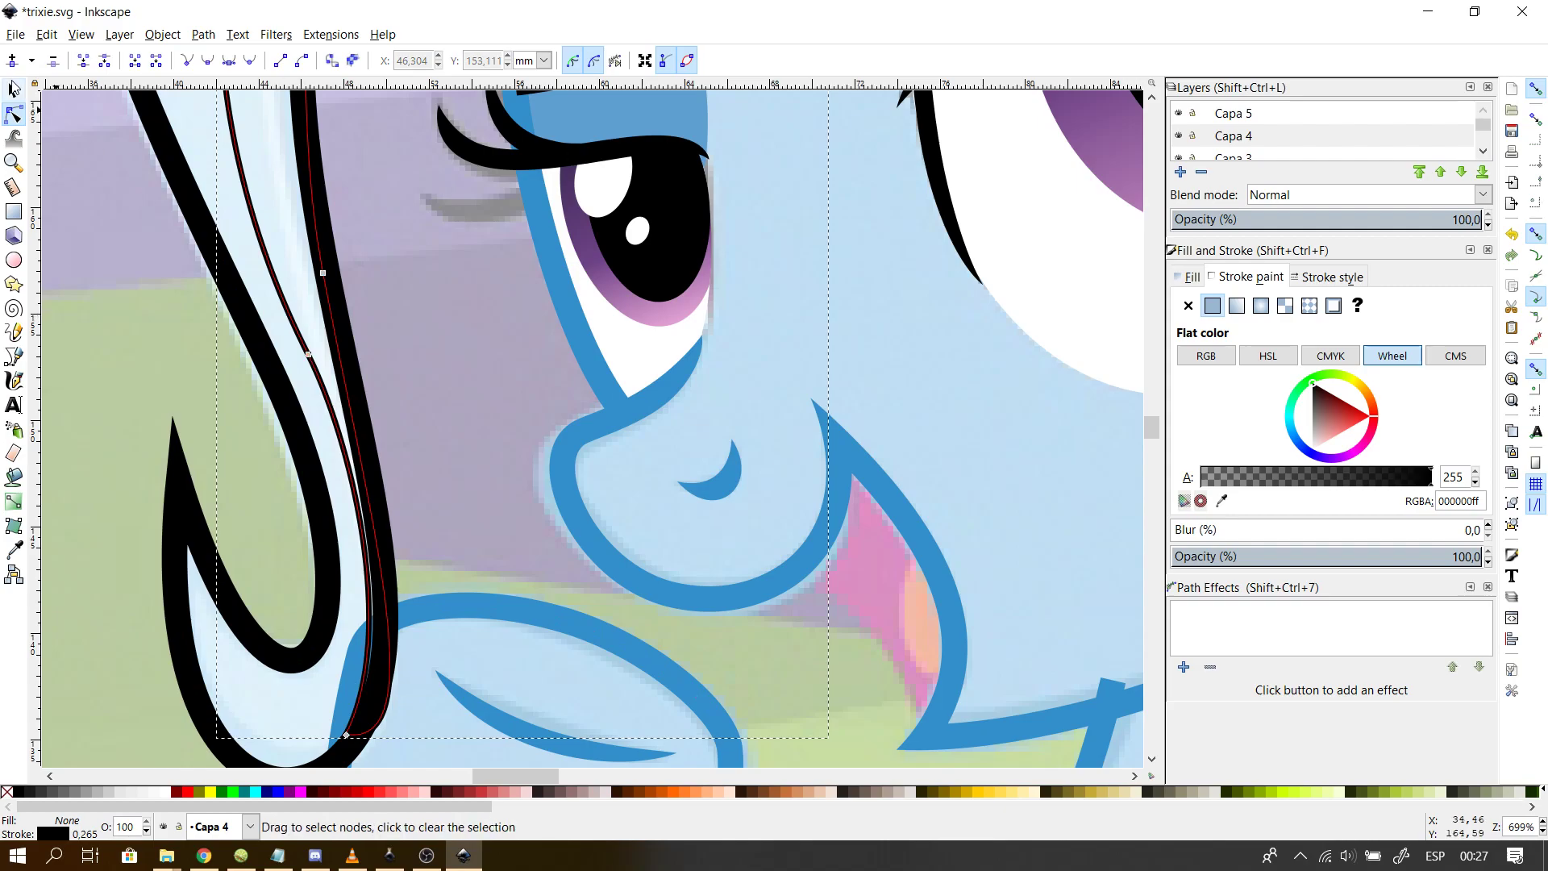
pyautogui.click(461, 399)
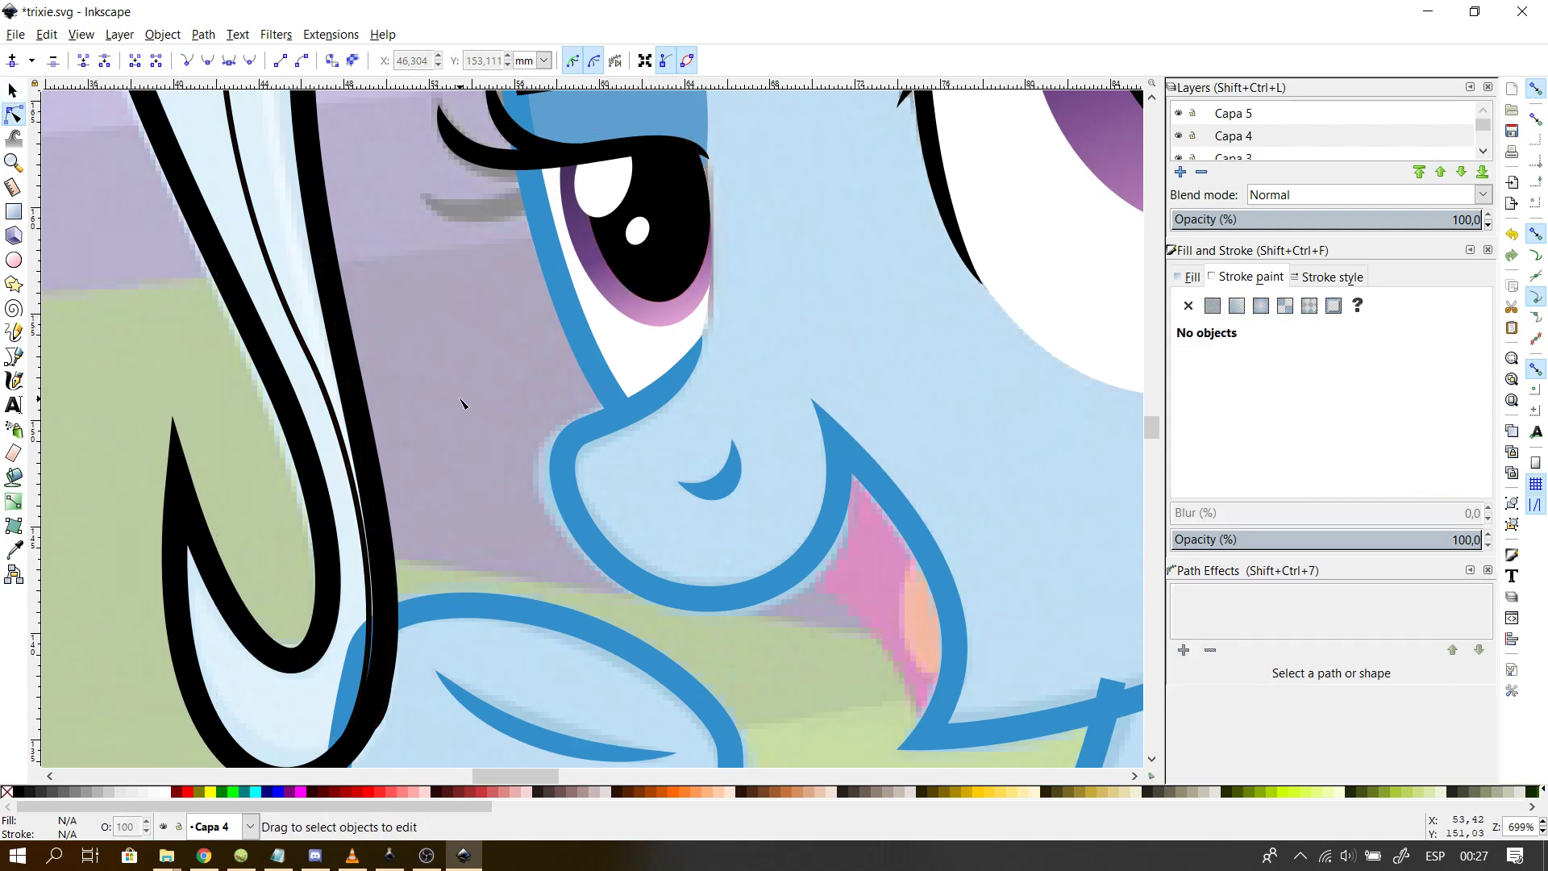
# - Select the front lock's shading shape and adjust the curve handle of its outer line's lower node, pulling the arch inward
pyautogui.scroll(-2, 460, 399)
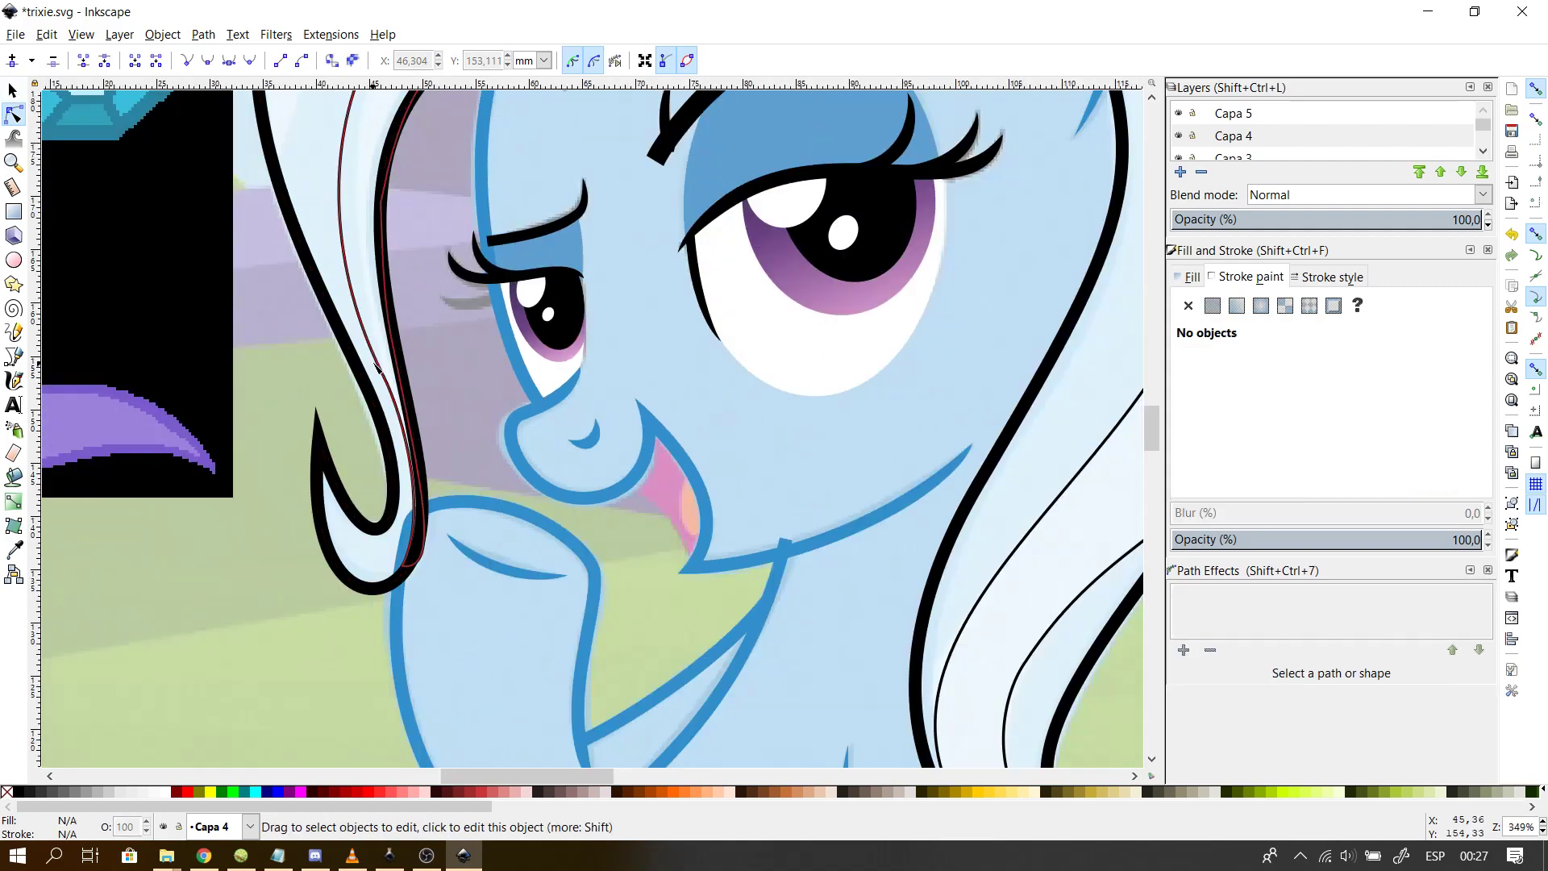
pyautogui.click(397, 385)
pyautogui.click(384, 376)
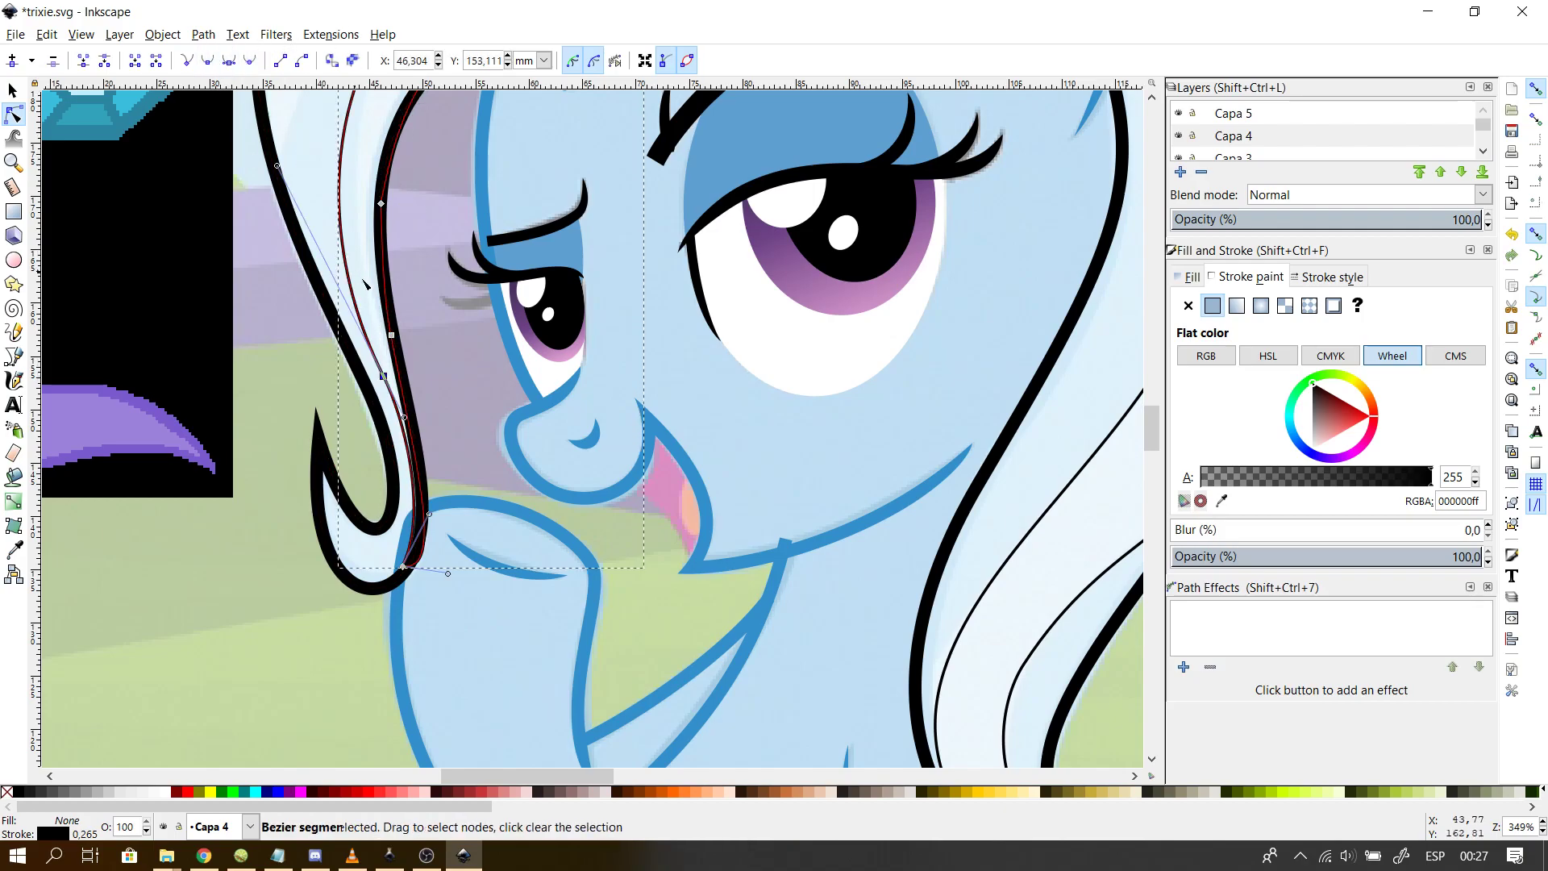
pyautogui.scroll(-2, 568, 436)
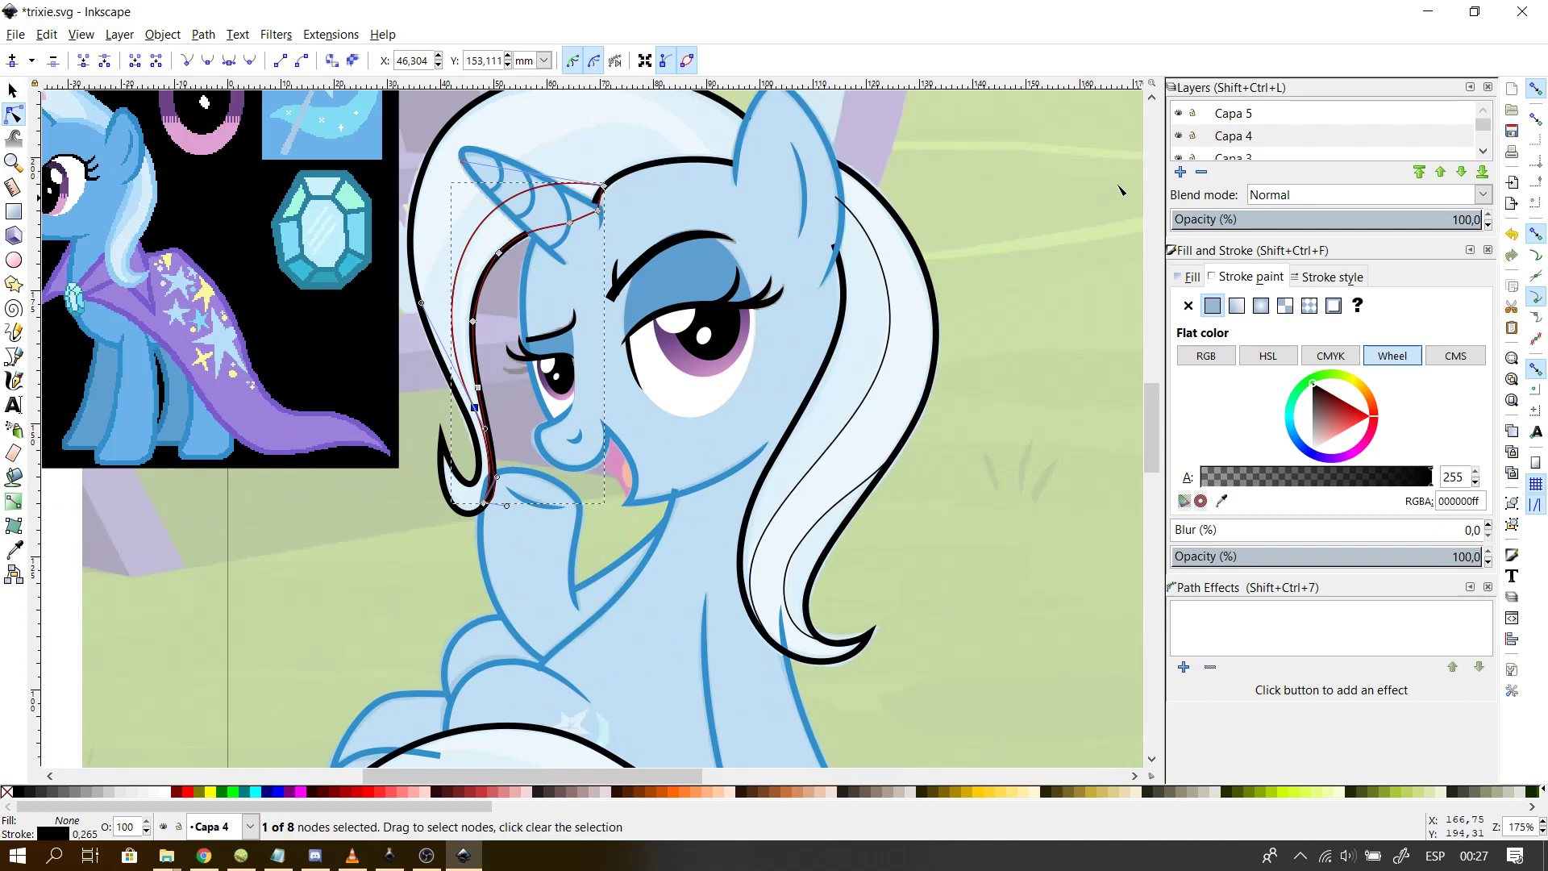
pyautogui.click(1150, 98)
pyautogui.click(1150, 98)
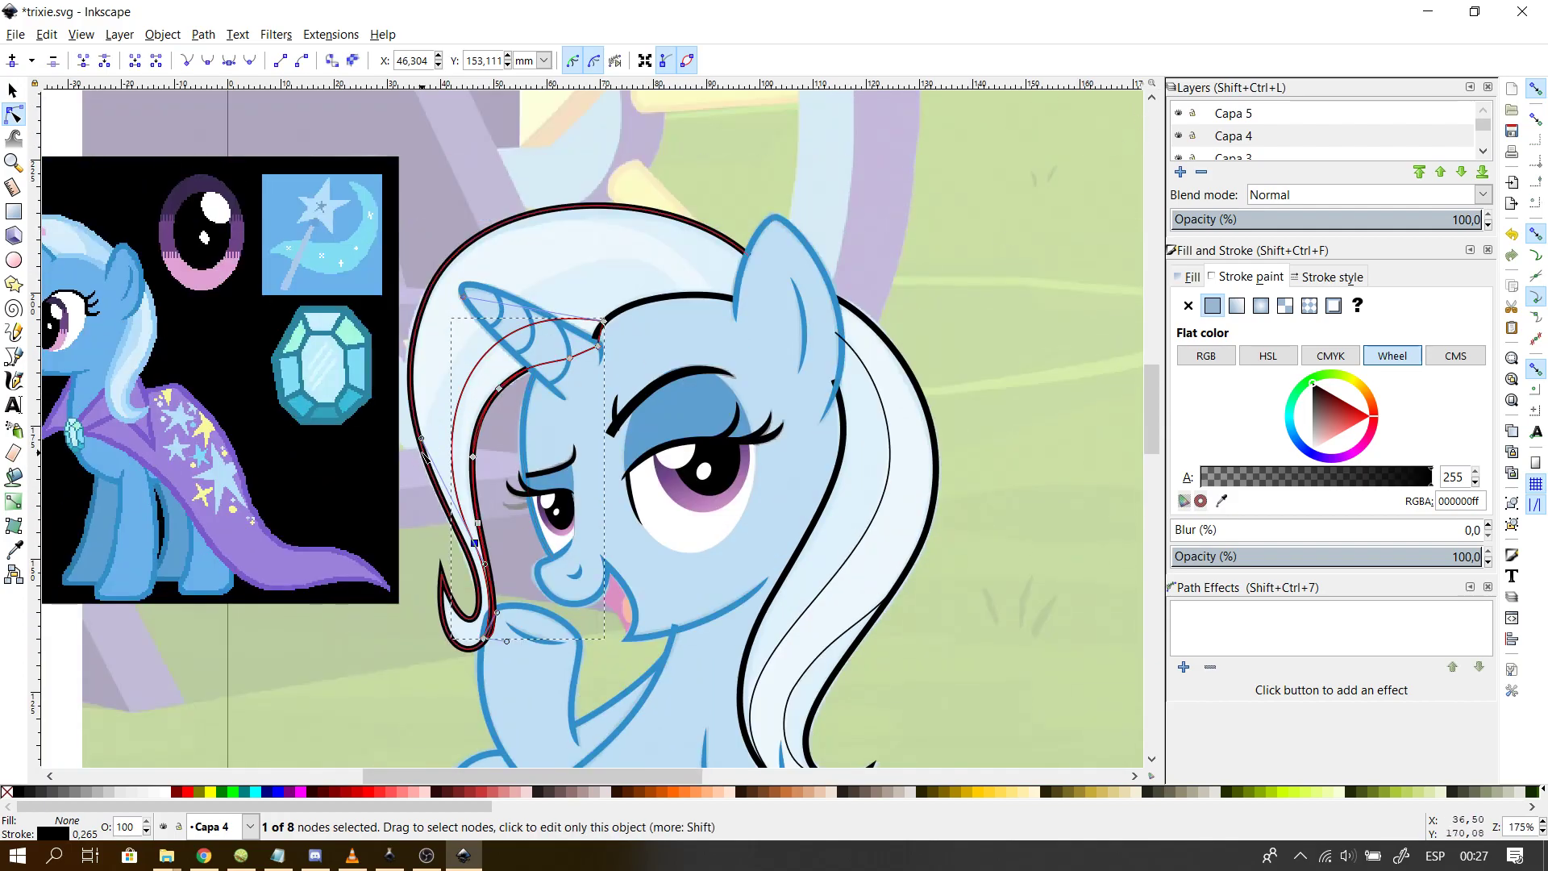
pyautogui.moveTo(316, 477); pyautogui.dragTo(318, 480)
pyautogui.scroll(2, 371, 505)
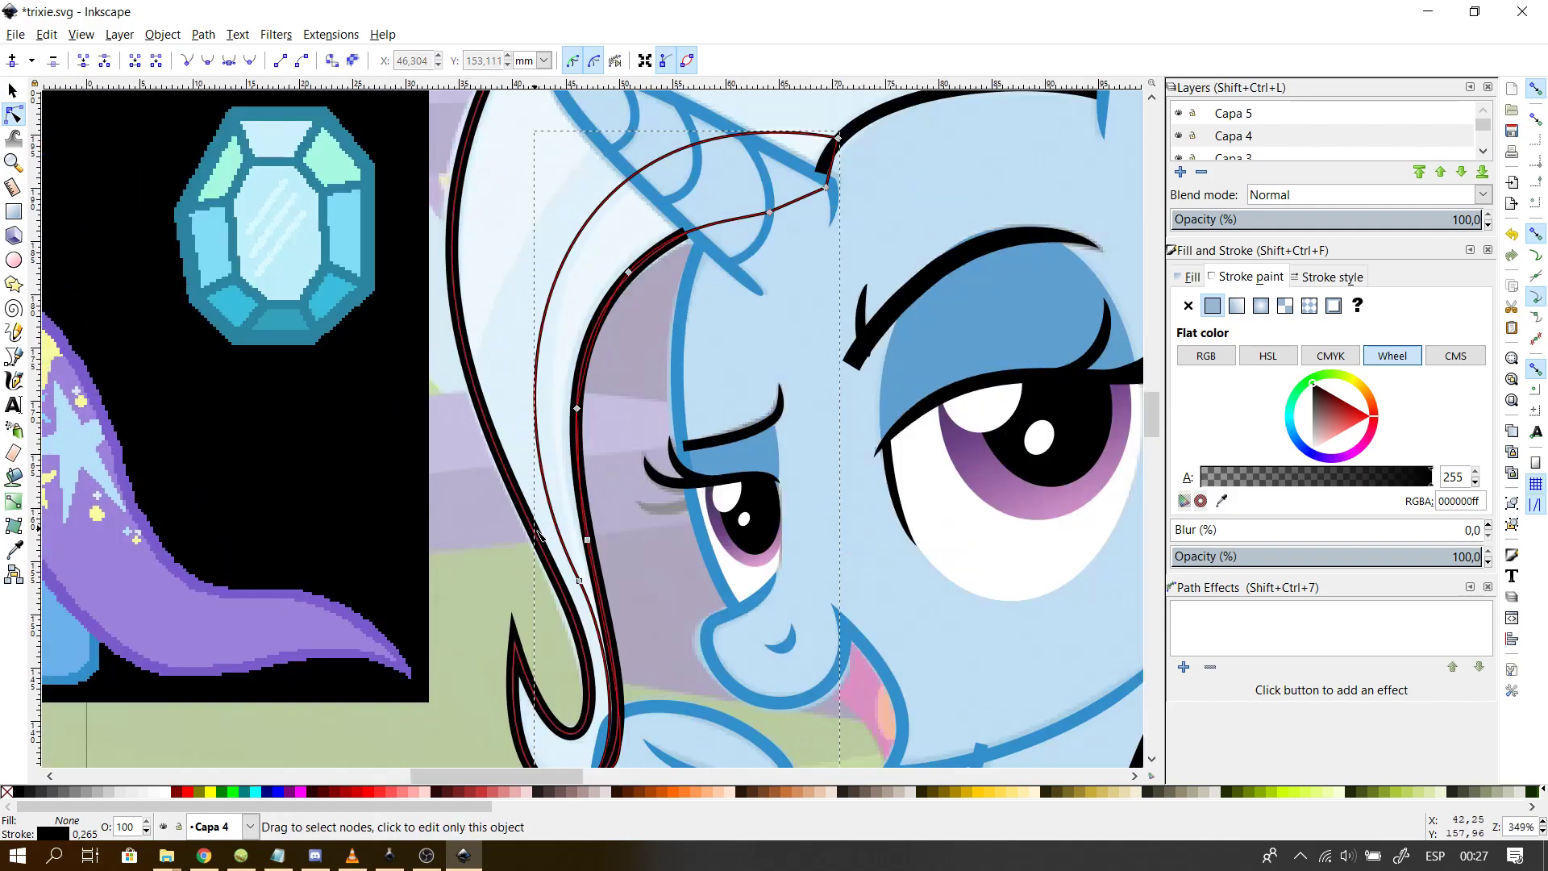
pyautogui.moveTo(473, 370)
pyautogui.mouseDown()
pyautogui.moveTo(476, 309)
pyautogui.moveTo(494, 393)
pyautogui.mouseUp()
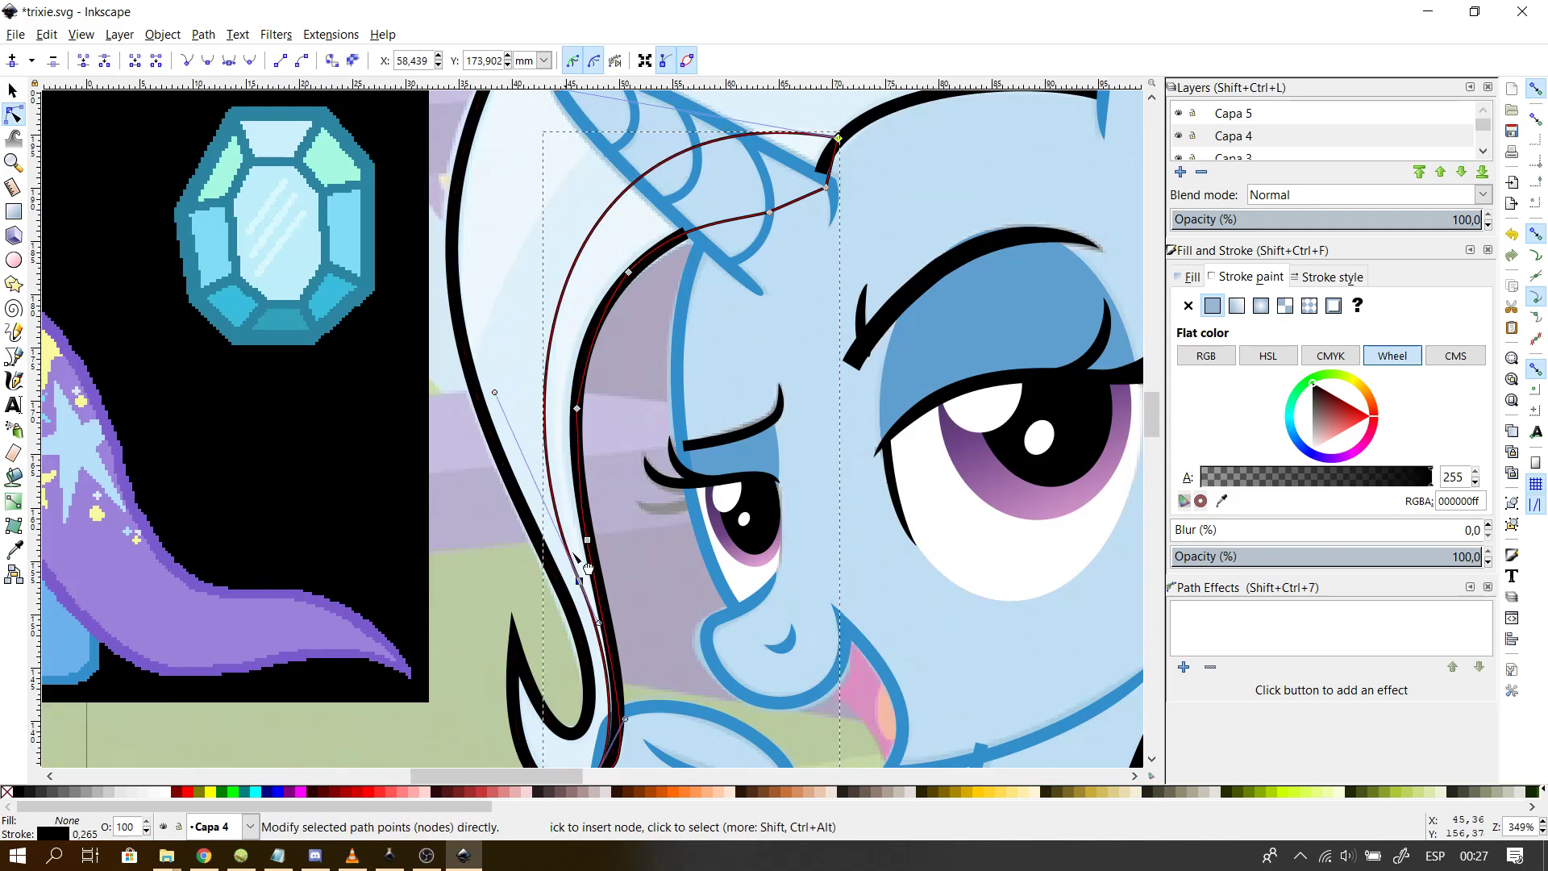
# - Smooth, then remove the outer line's lower node and its hairline node, and bend the merged segment into an arch along the lock's shading edge
pyautogui.click(229, 63)
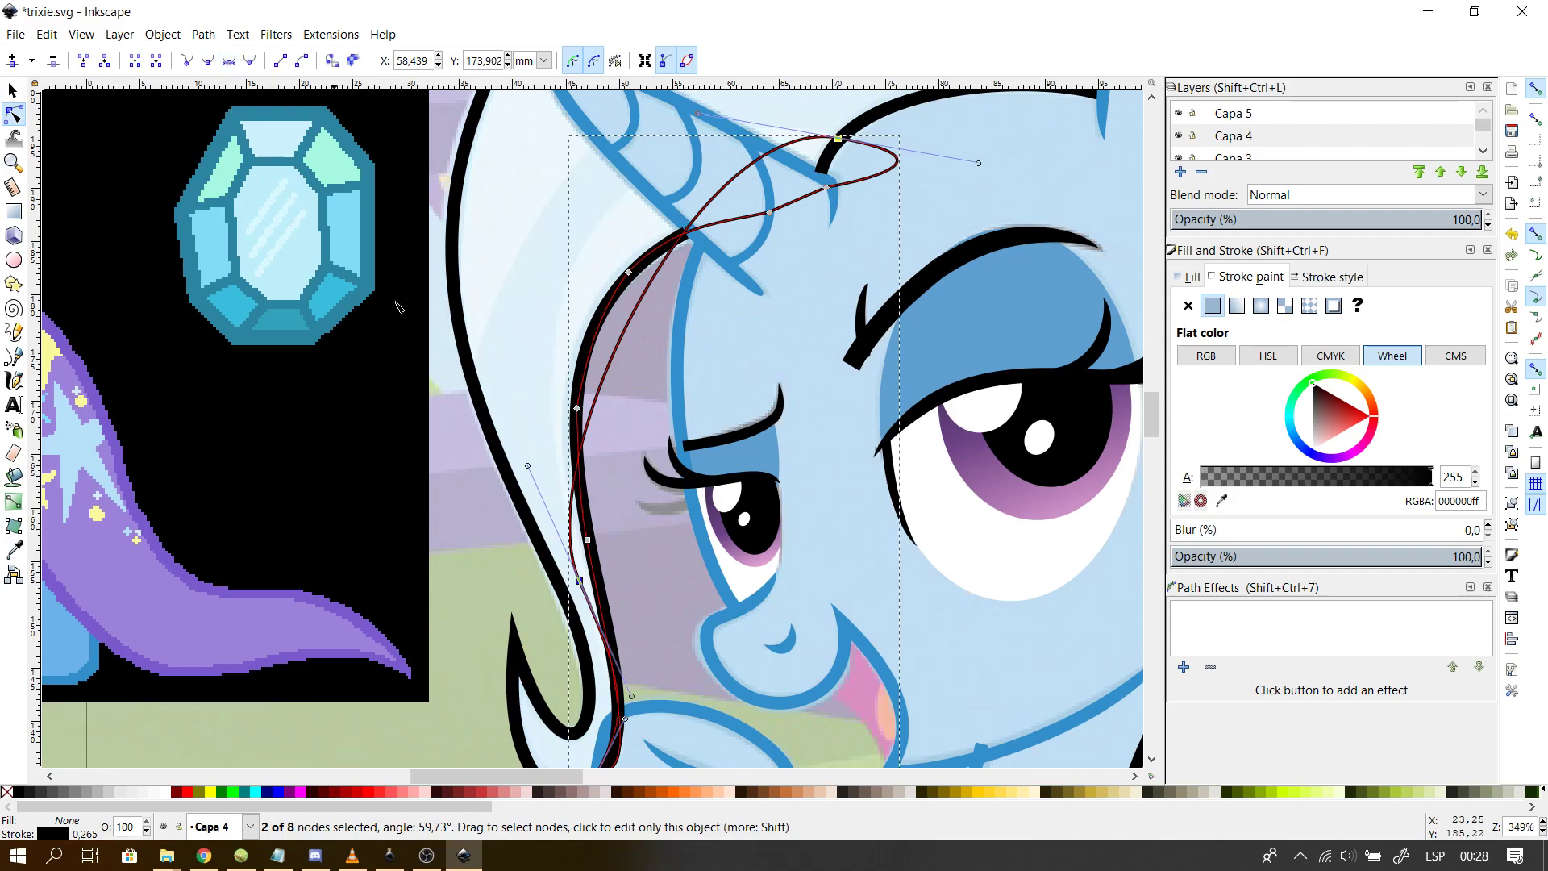
pyautogui.click(501, 487)
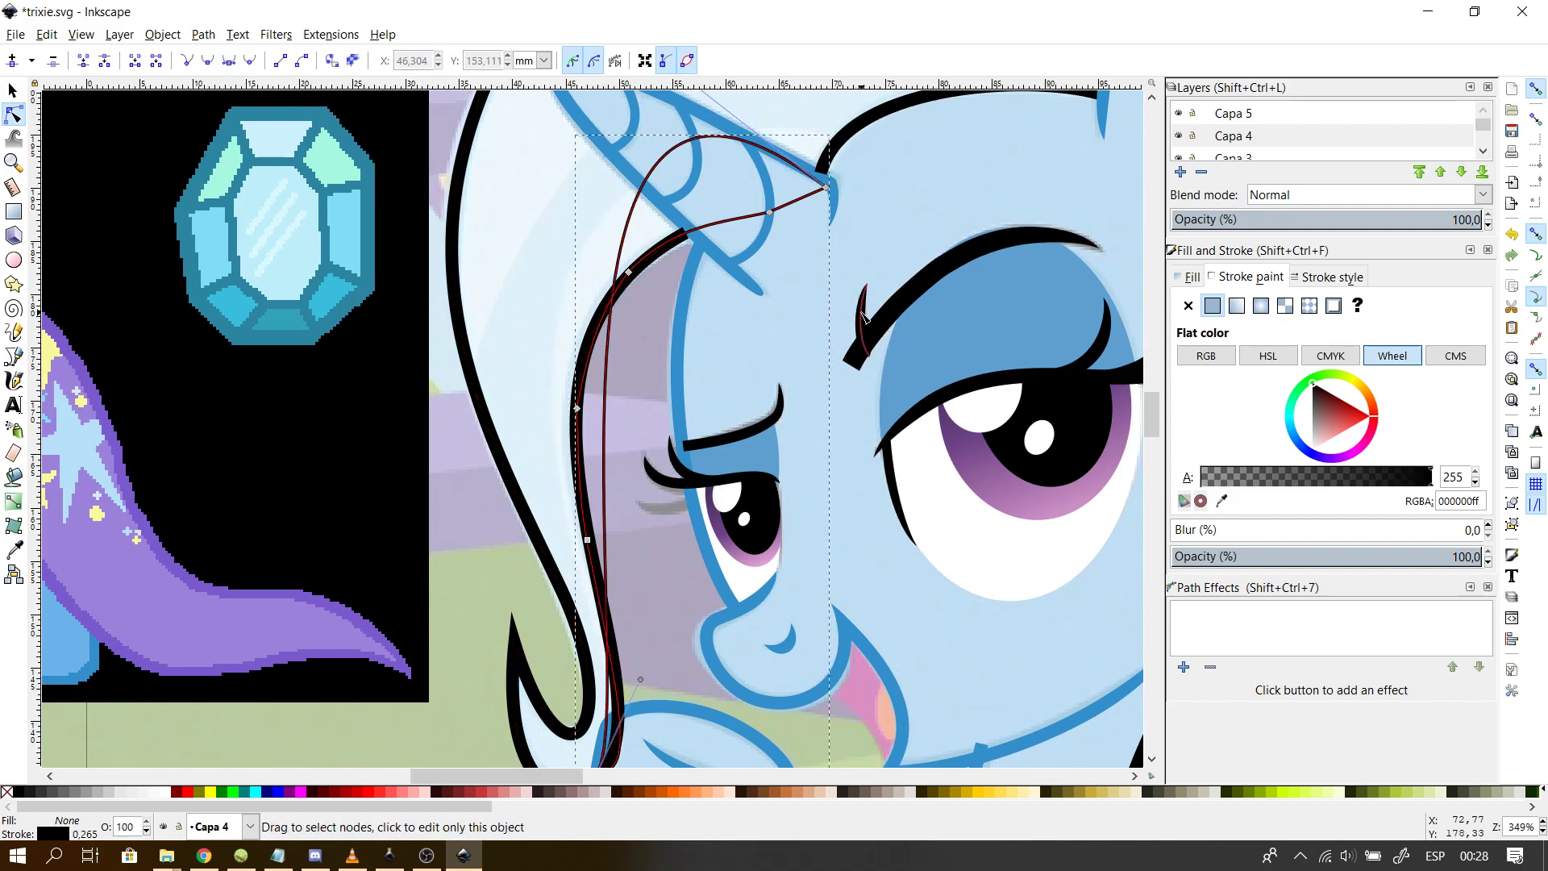
pyautogui.moveTo(622, 257); pyautogui.dragTo(559, 317)
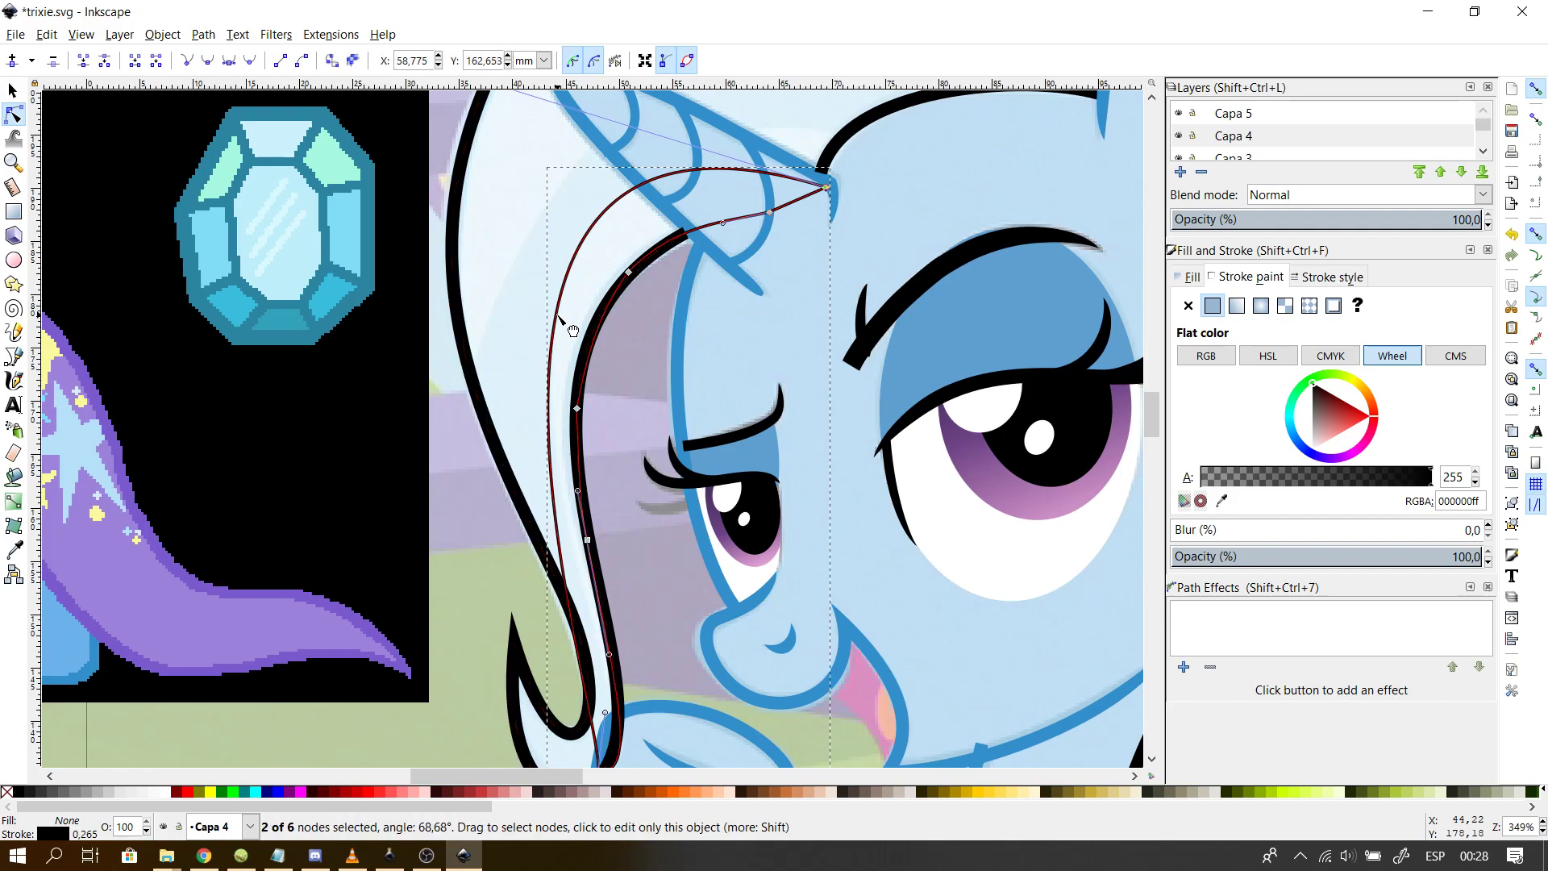
pyautogui.scroll(-6, 818, 475)
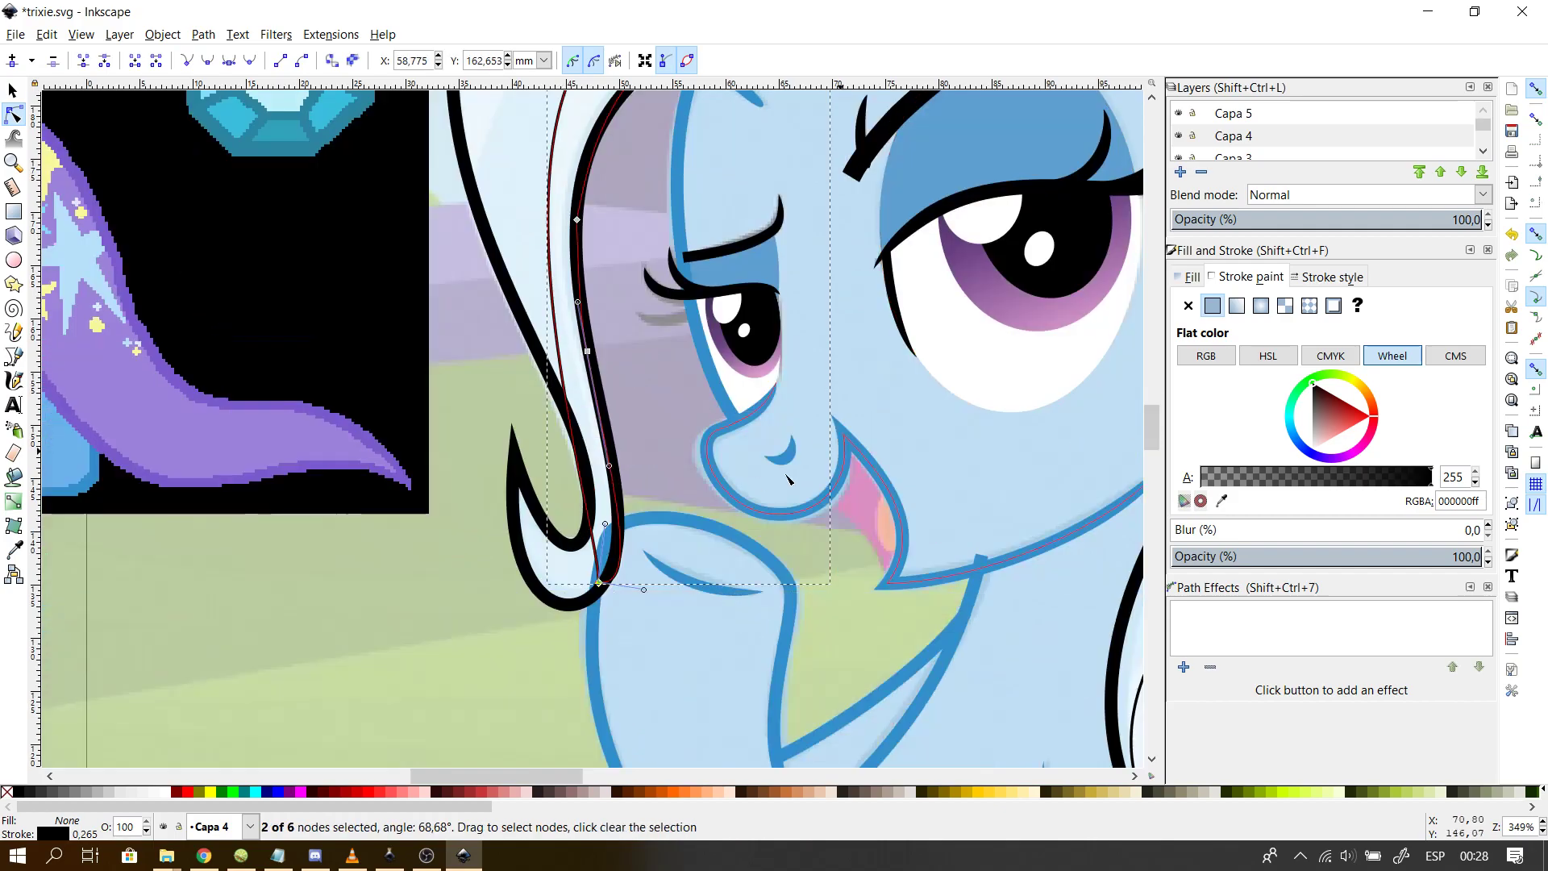
# - Reshape the highlight curve in the front hair lock with its upper node and tip handles to follow the reference's lighter band
pyautogui.moveTo(605, 523); pyautogui.dragTo(634, 418)
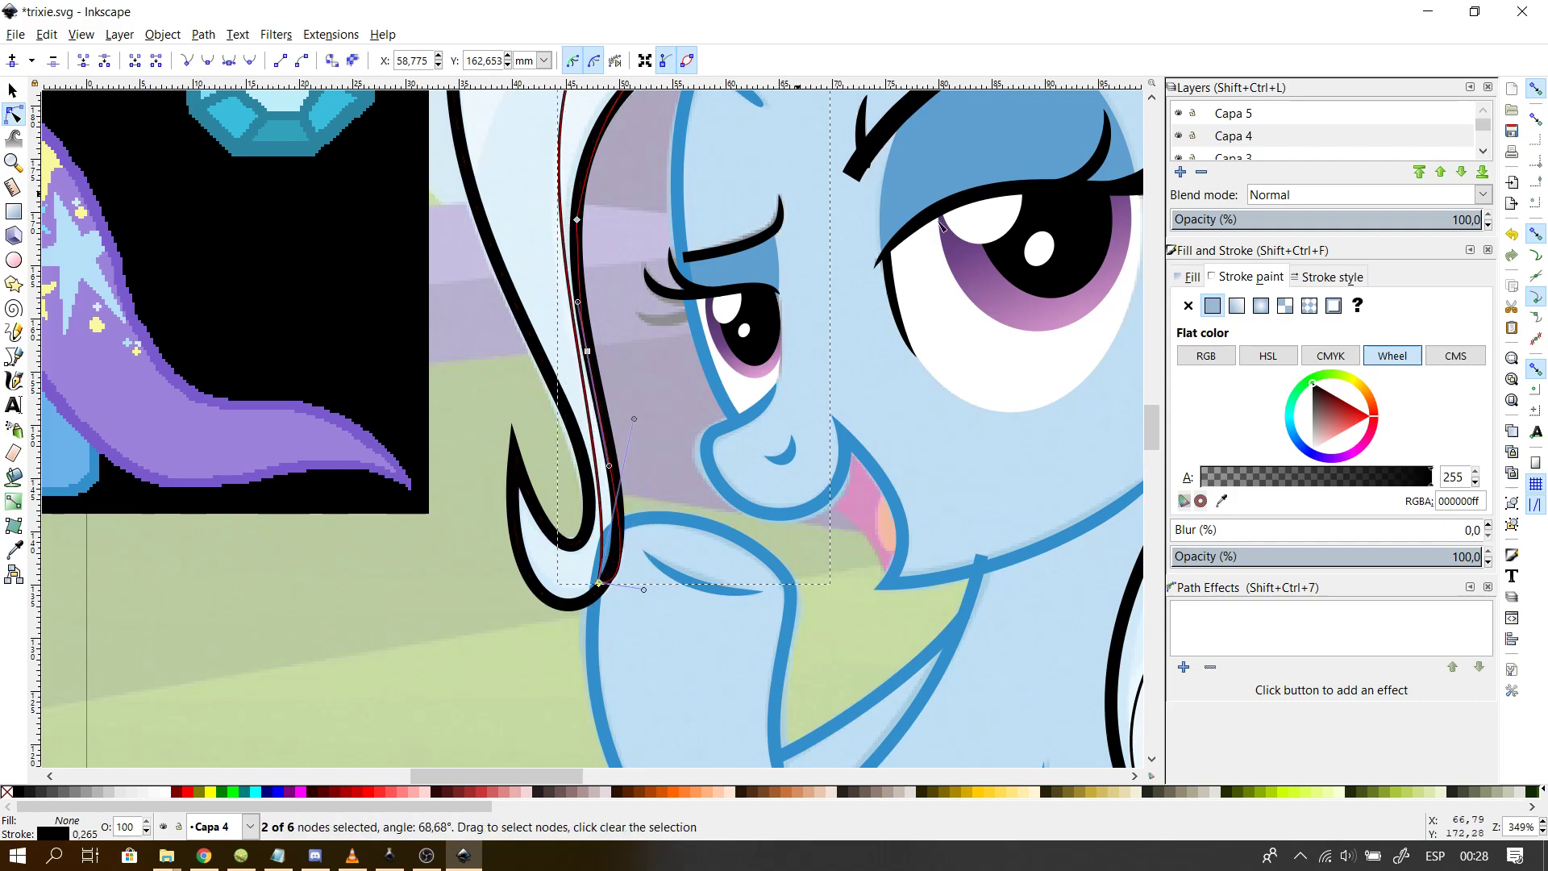
pyautogui.moveTo(1153, 438); pyautogui.dragTo(1150, 425)
pyautogui.doubleClick(599, 138)
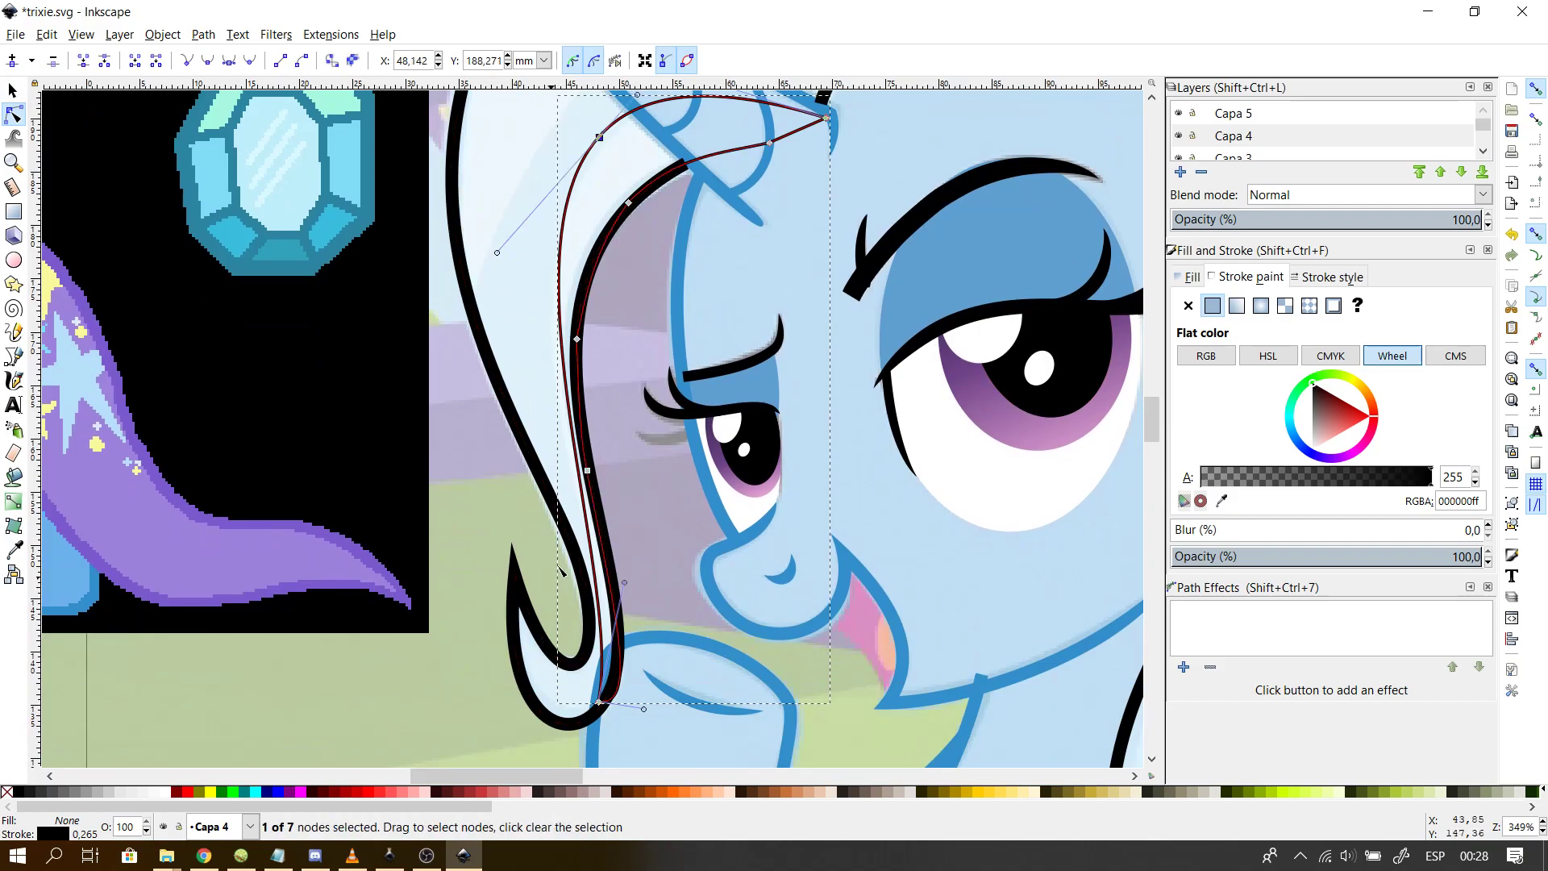
pyautogui.moveTo(598, 558); pyautogui.dragTo(605, 562)
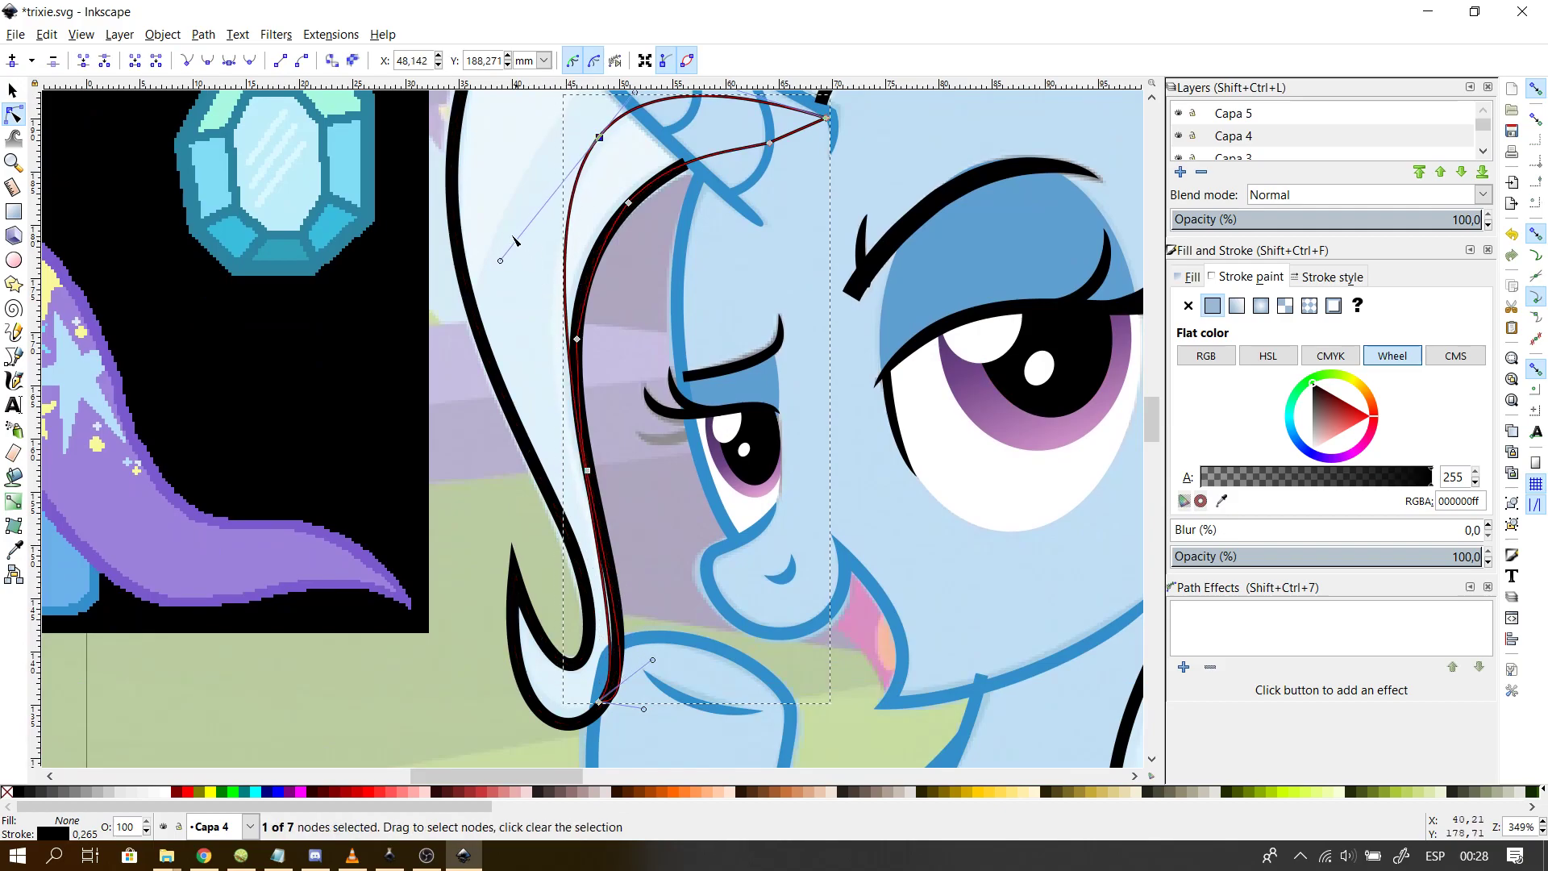
pyautogui.moveTo(500, 262); pyautogui.dragTo(442, 343)
pyautogui.moveTo(601, 139); pyautogui.dragTo(647, 103)
pyautogui.moveTo(651, 661); pyautogui.dragTo(670, 569)
pyautogui.click(694, 654)
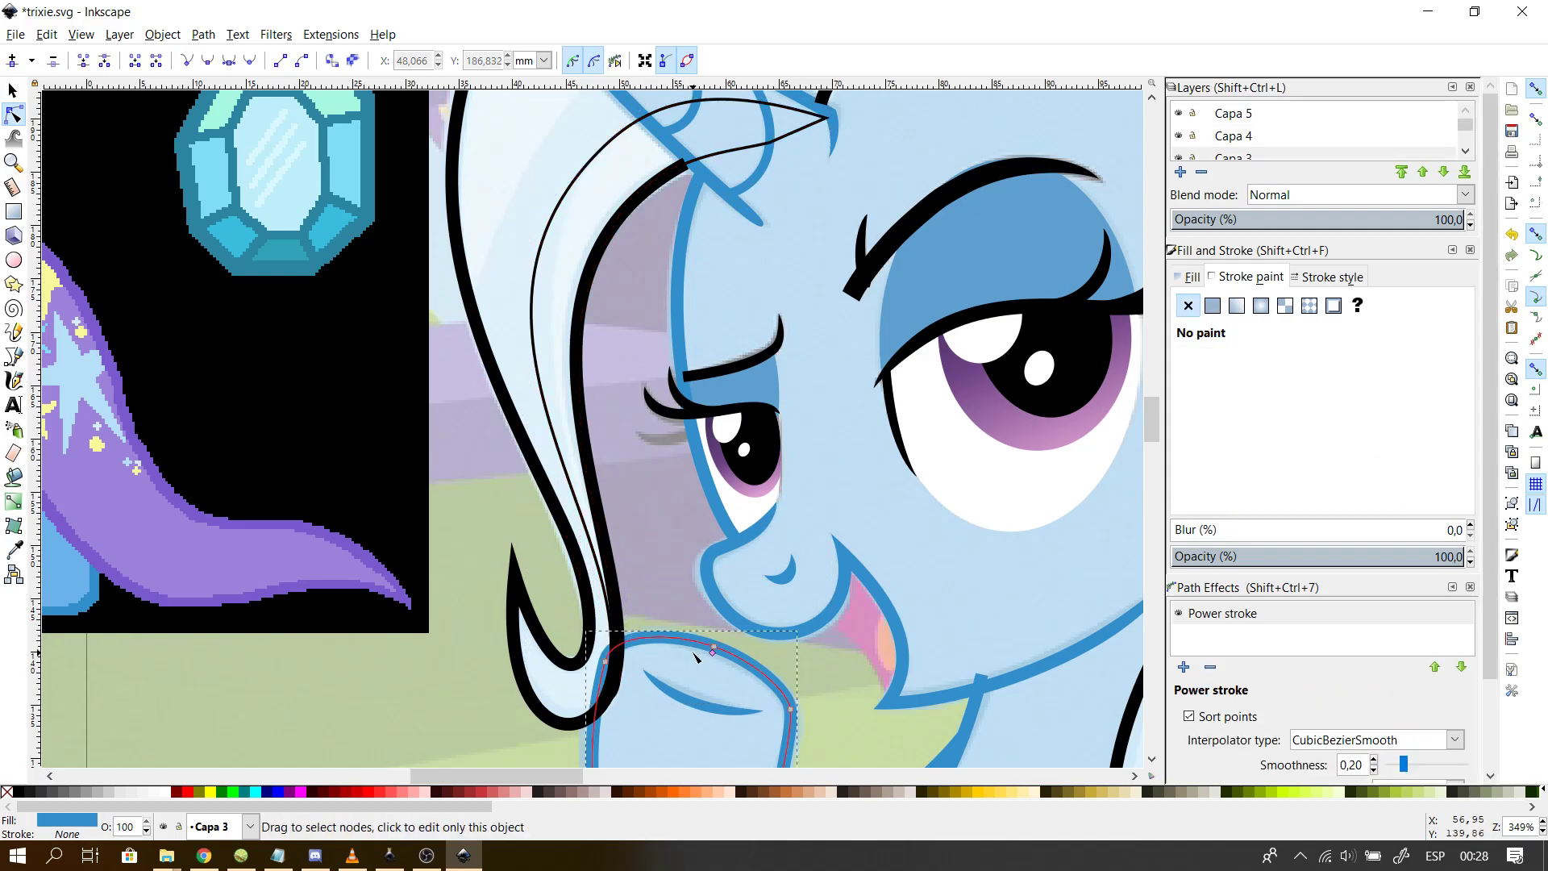
pyautogui.click(618, 687)
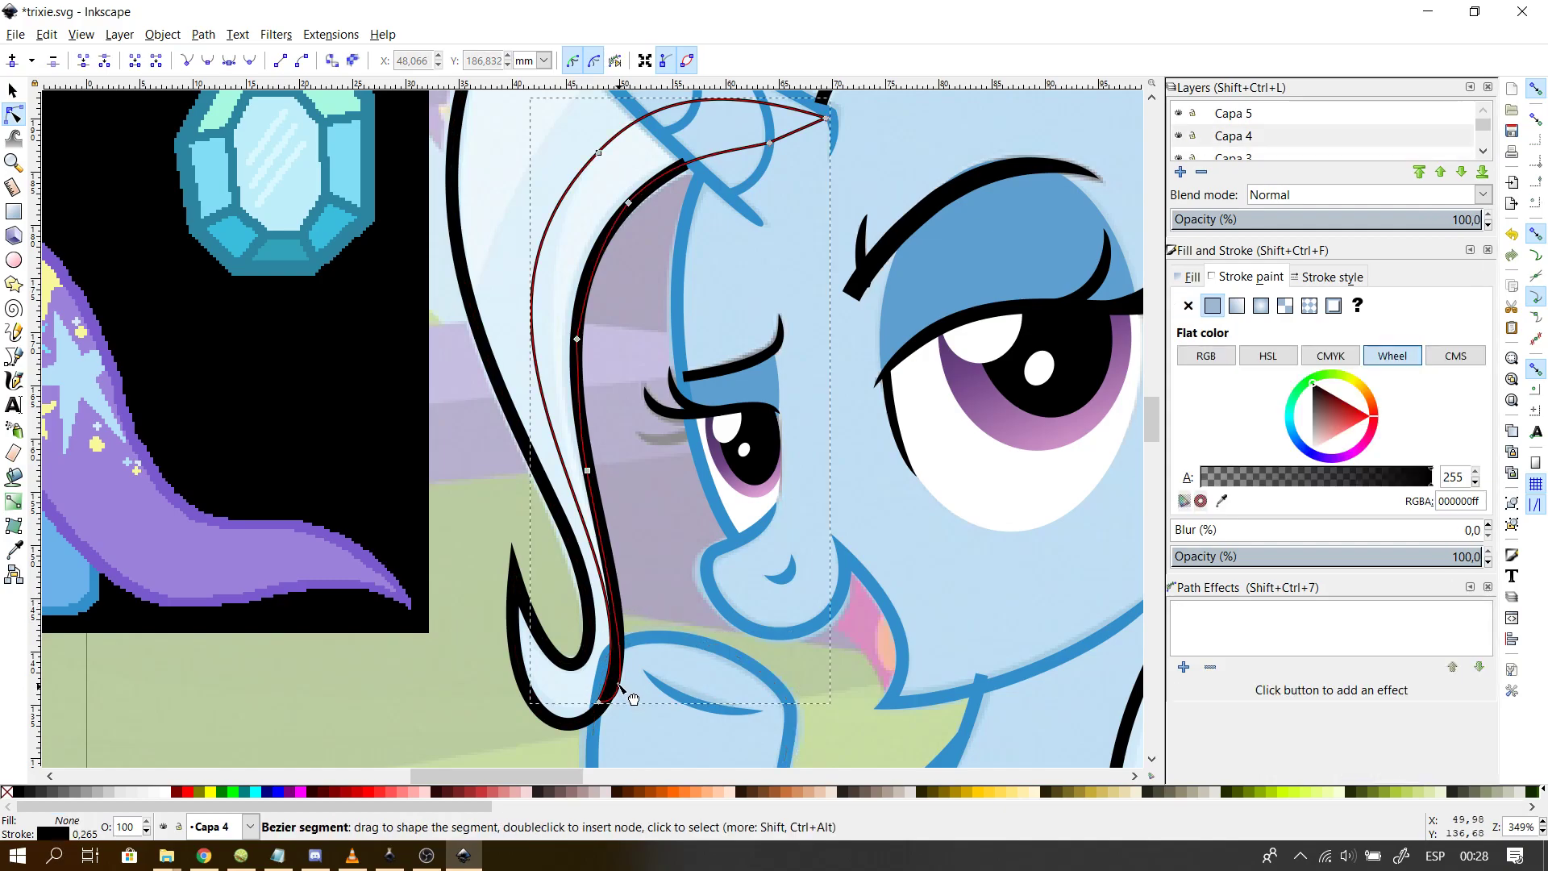
pyautogui.press('Escape')
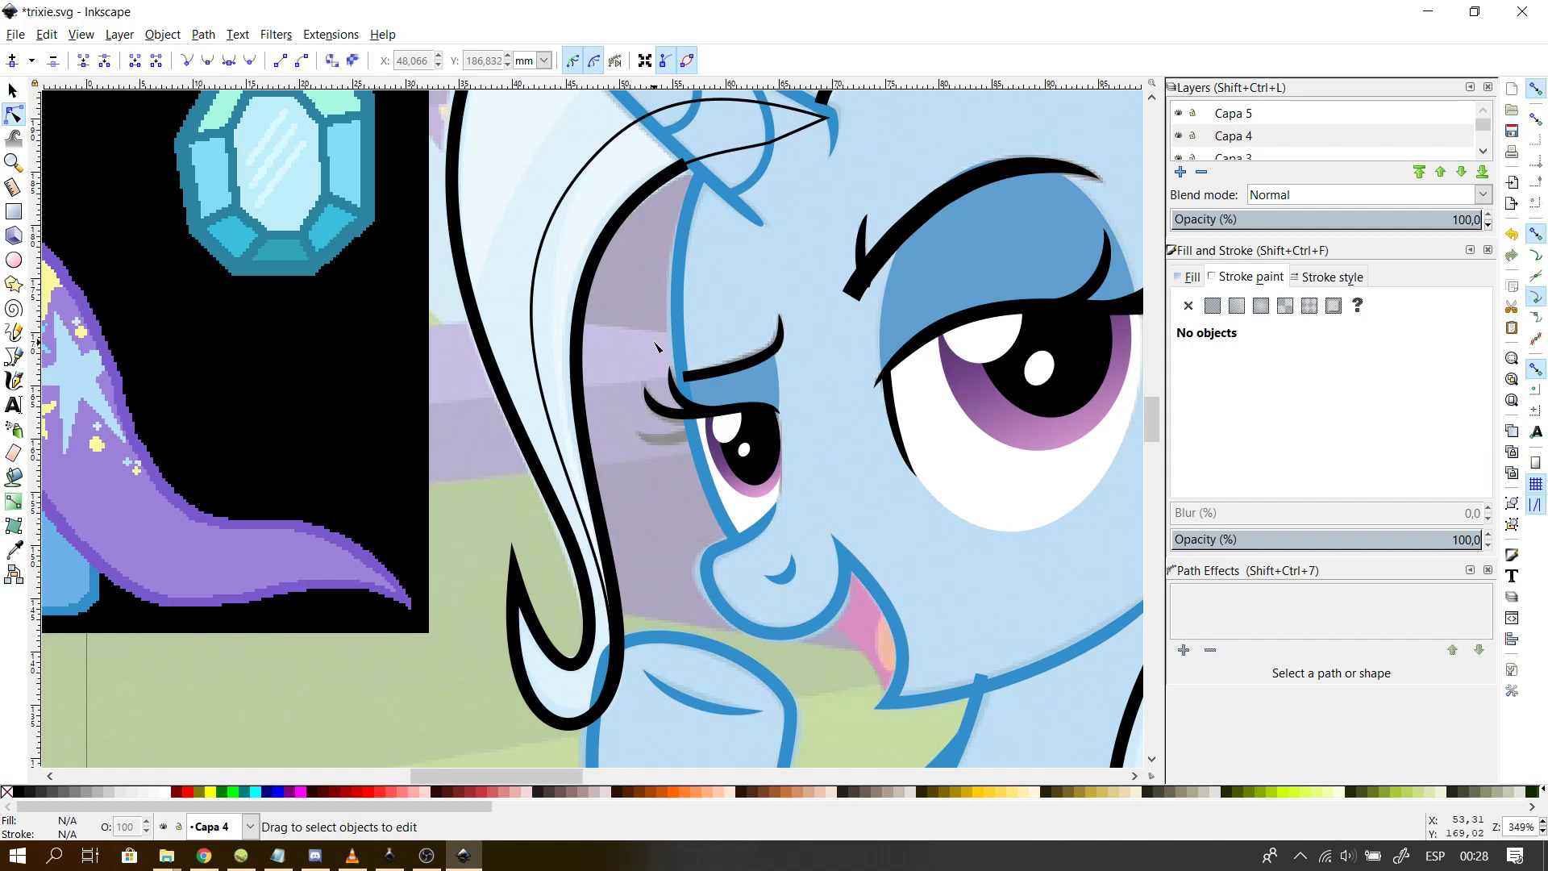
pyautogui.scroll(-2, 654, 347)
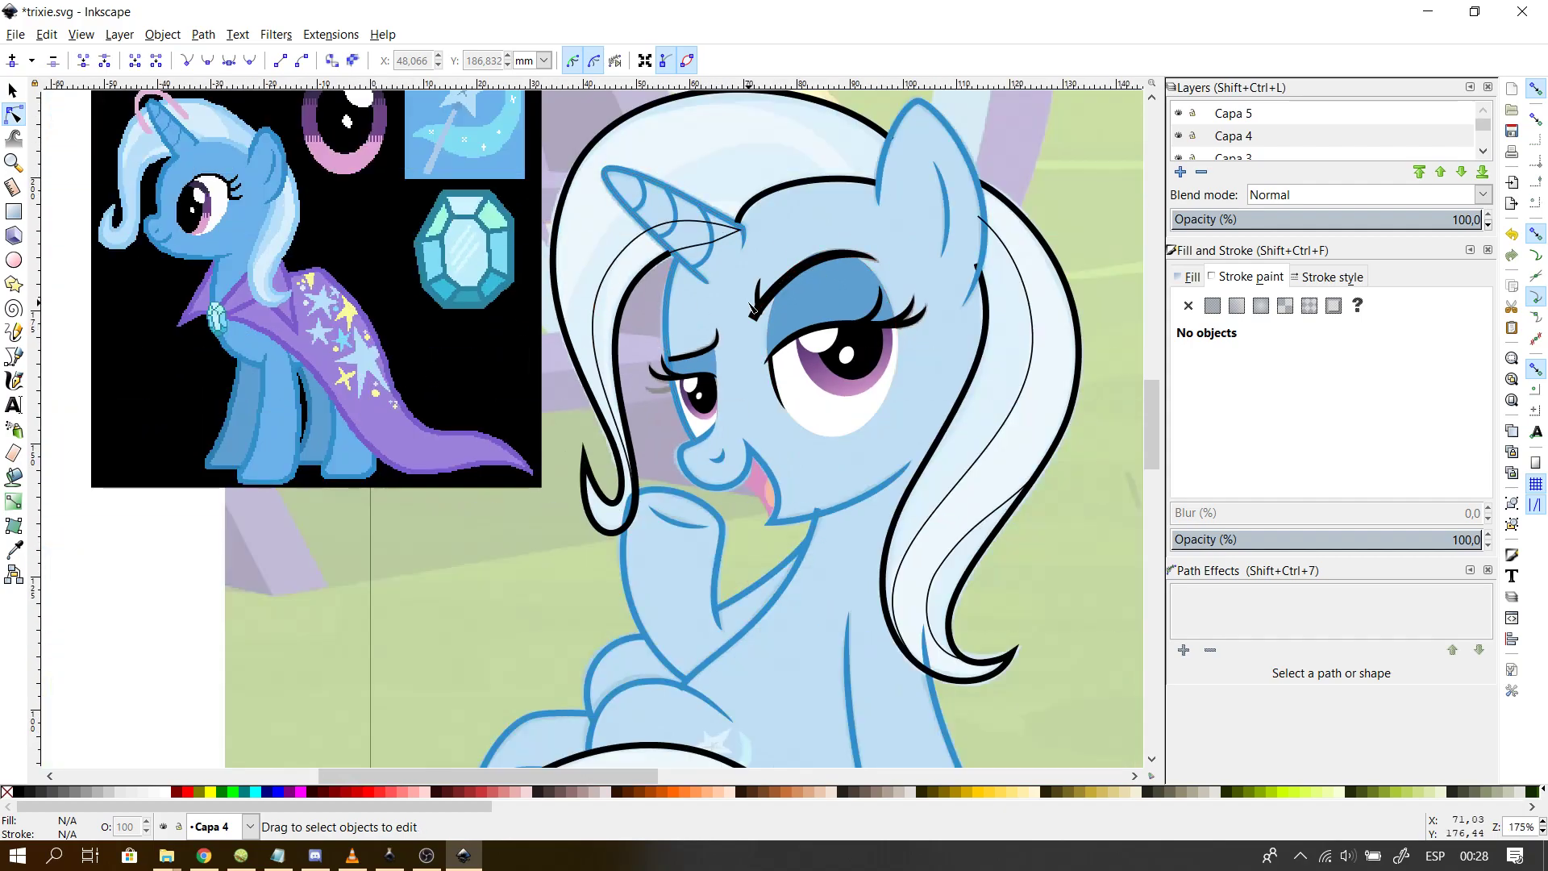
# - Move the highlight's tip beside the horn onto the forehead hairline, delete the curve's upper bend node and reshape the remaining segment
pyautogui.click(725, 230)
pyautogui.moveTo(736, 233); pyautogui.dragTo(750, 205)
pyautogui.click(776, 243)
pyautogui.click(627, 250)
pyautogui.press('Delete')
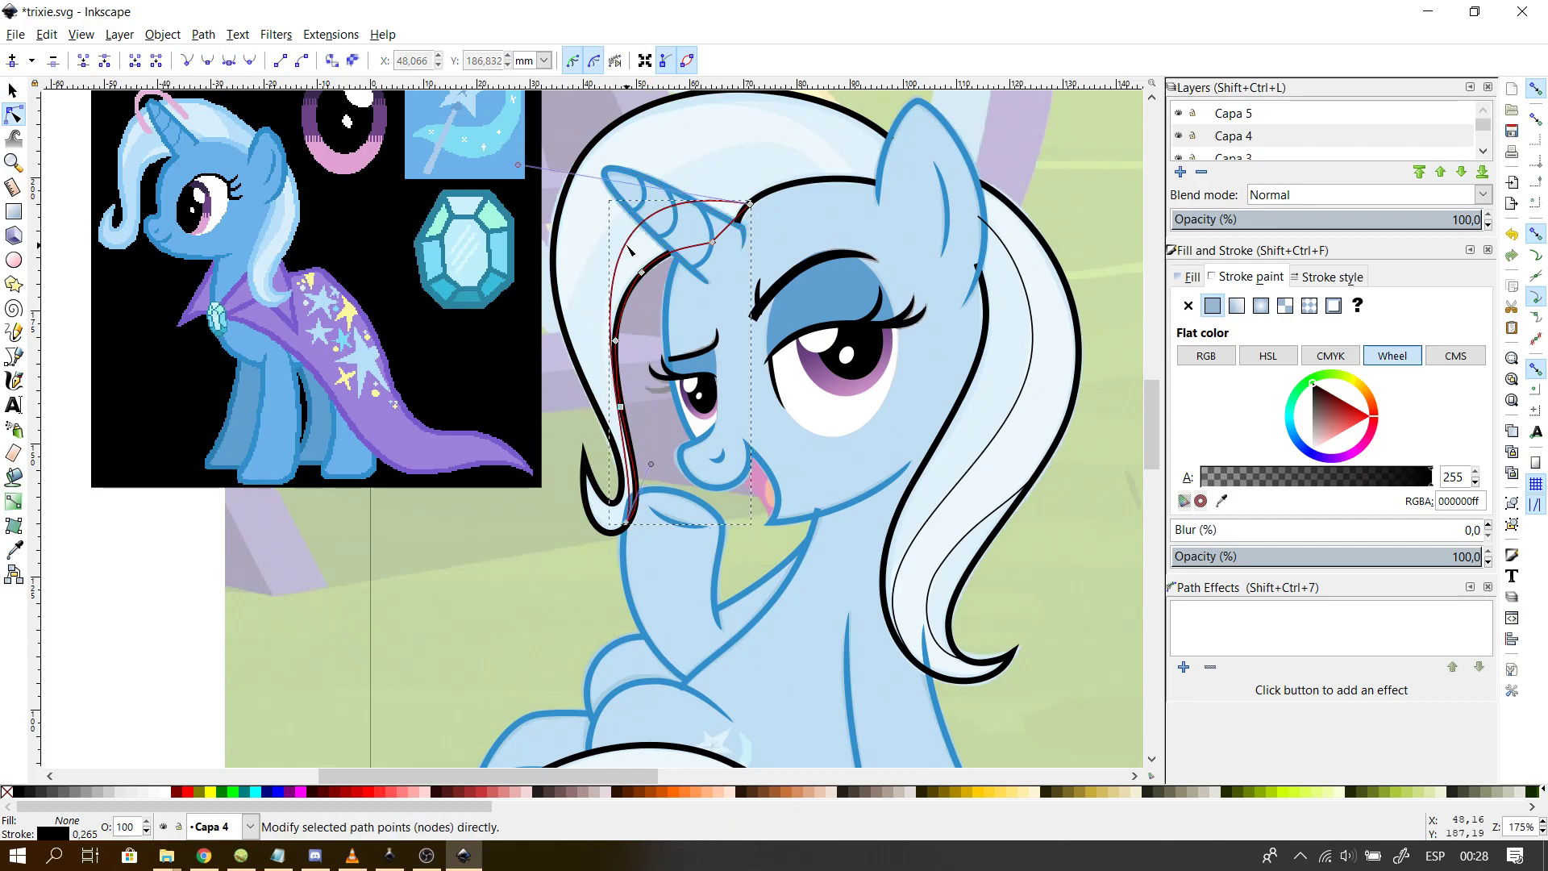
pyautogui.moveTo(626, 262); pyautogui.dragTo(624, 282)
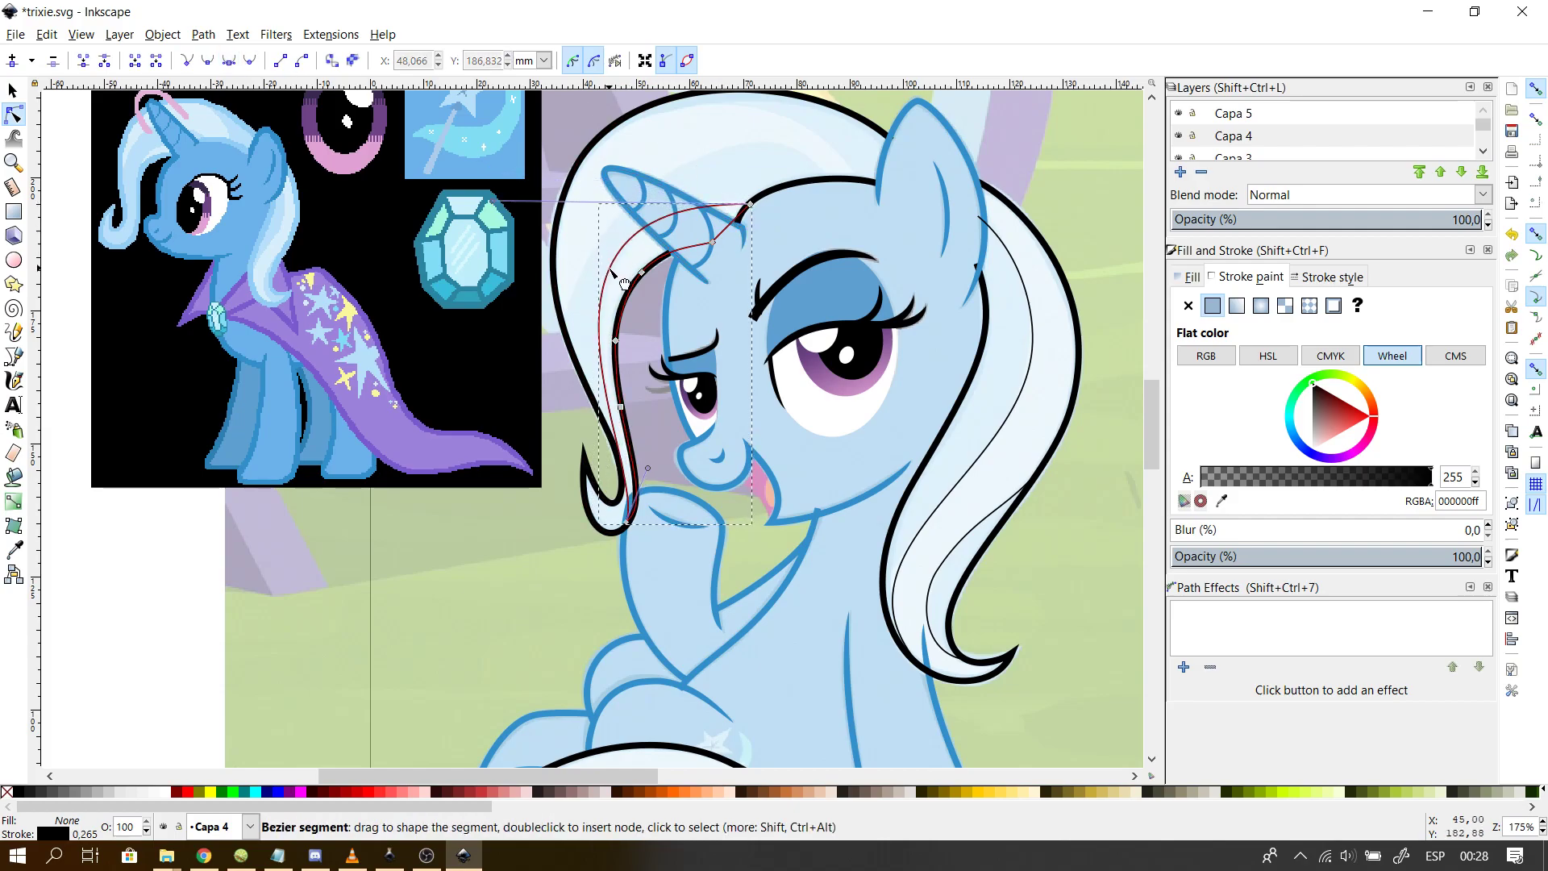
pyautogui.moveTo(648, 468); pyautogui.dragTo(672, 494)
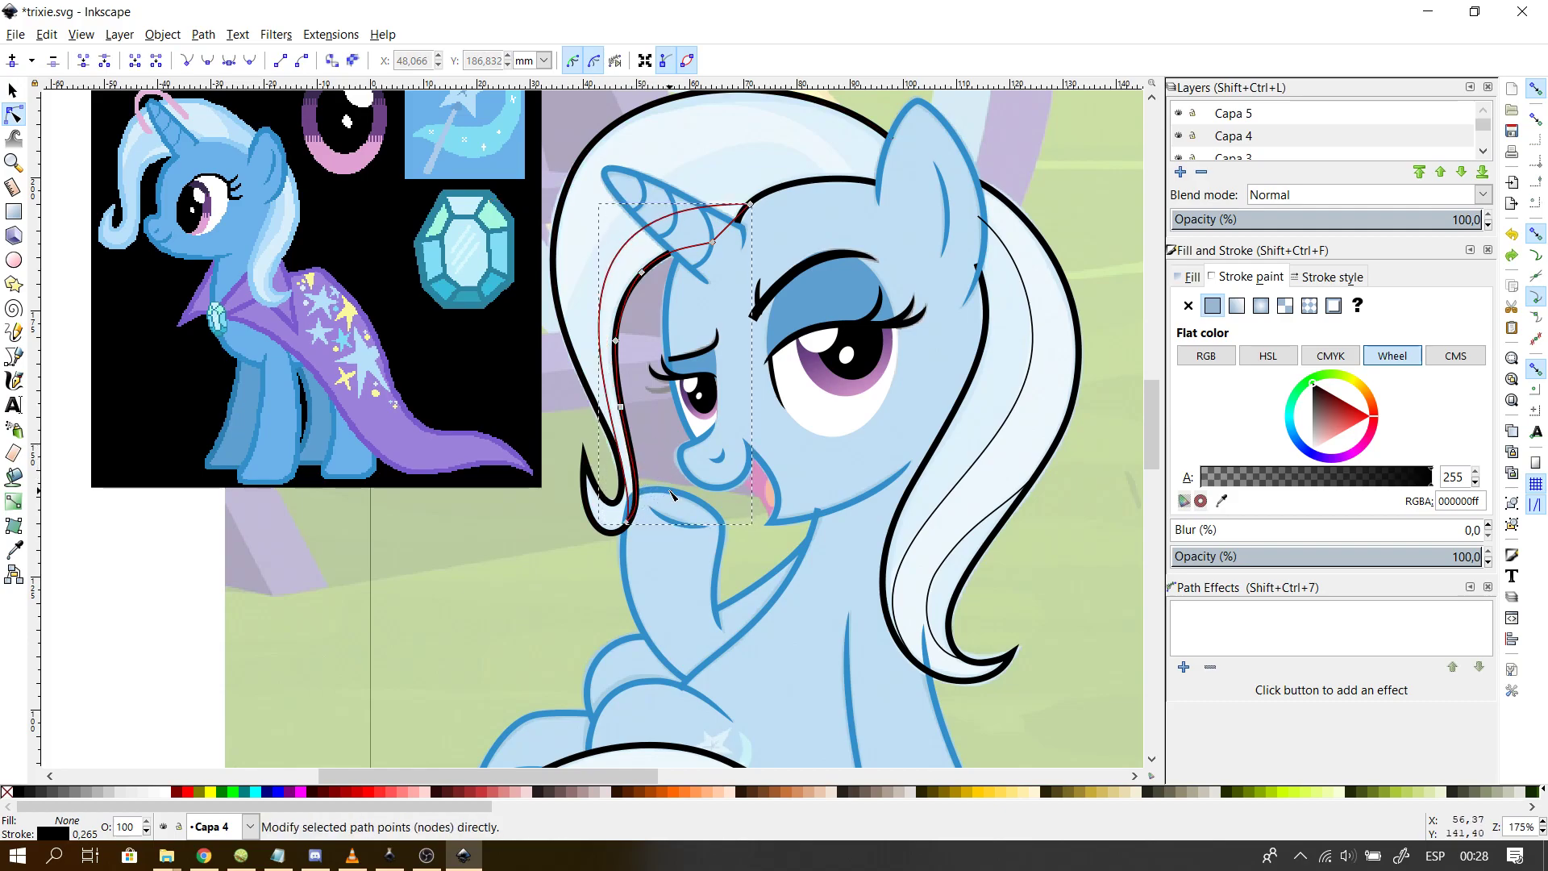
# - Adjust the highlight's long outer curve, adding a node midway down the front lock and shifting it towards the lock's outer outline
pyautogui.scroll(4, 637, 369)
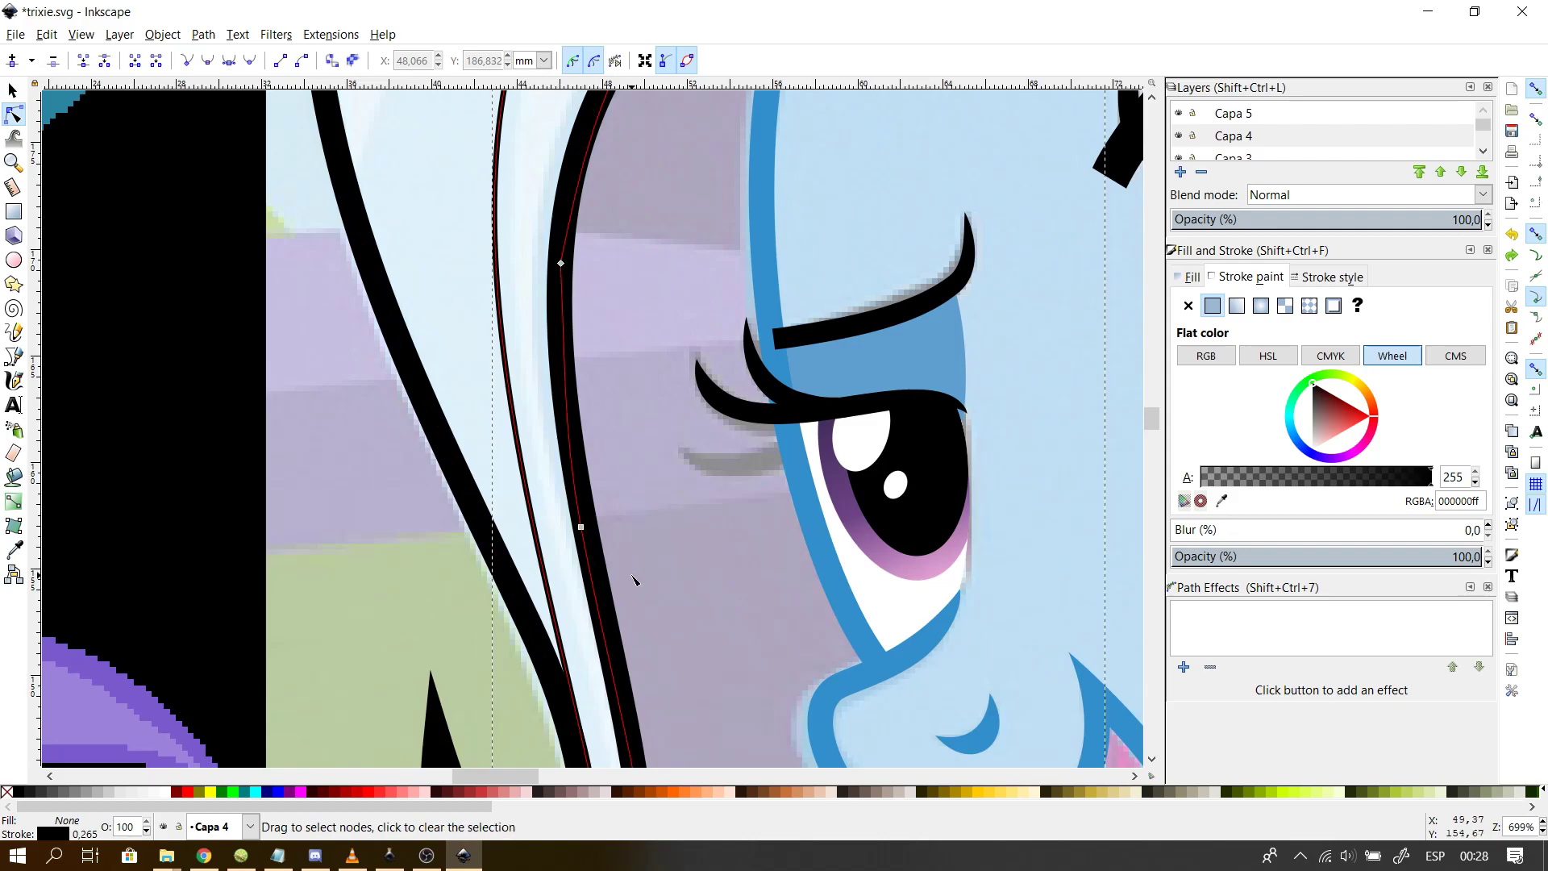
pyautogui.scroll(-2, 633, 579)
pyautogui.moveTo(601, 563); pyautogui.dragTo(609, 561)
pyautogui.moveTo(675, 635); pyautogui.dragTo(691, 585)
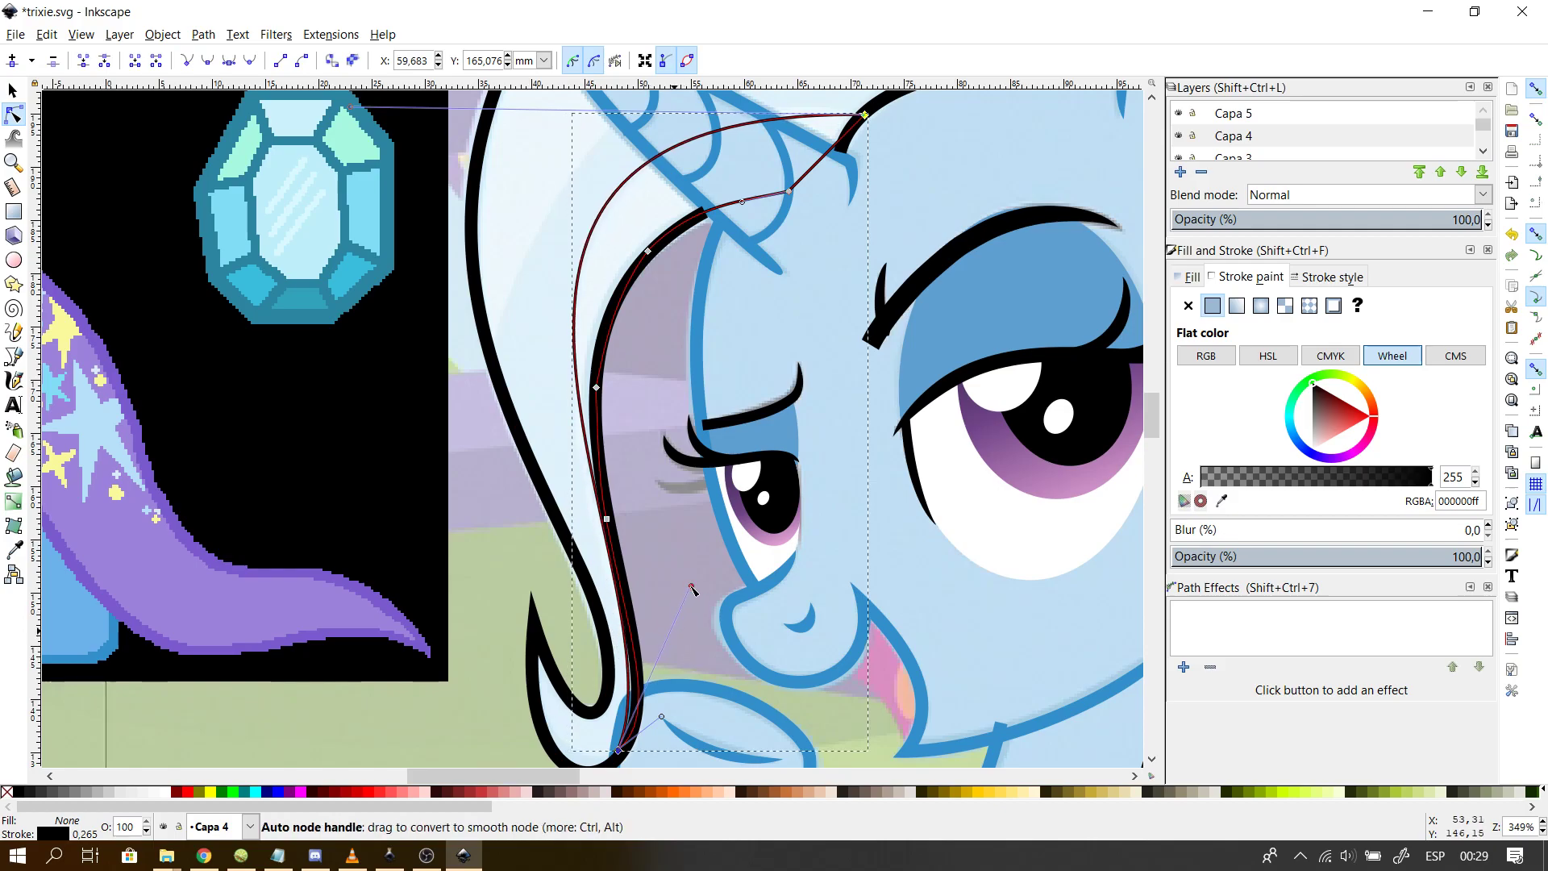
pyautogui.doubleClick(582, 422)
pyautogui.moveTo(582, 422); pyautogui.dragTo(572, 441)
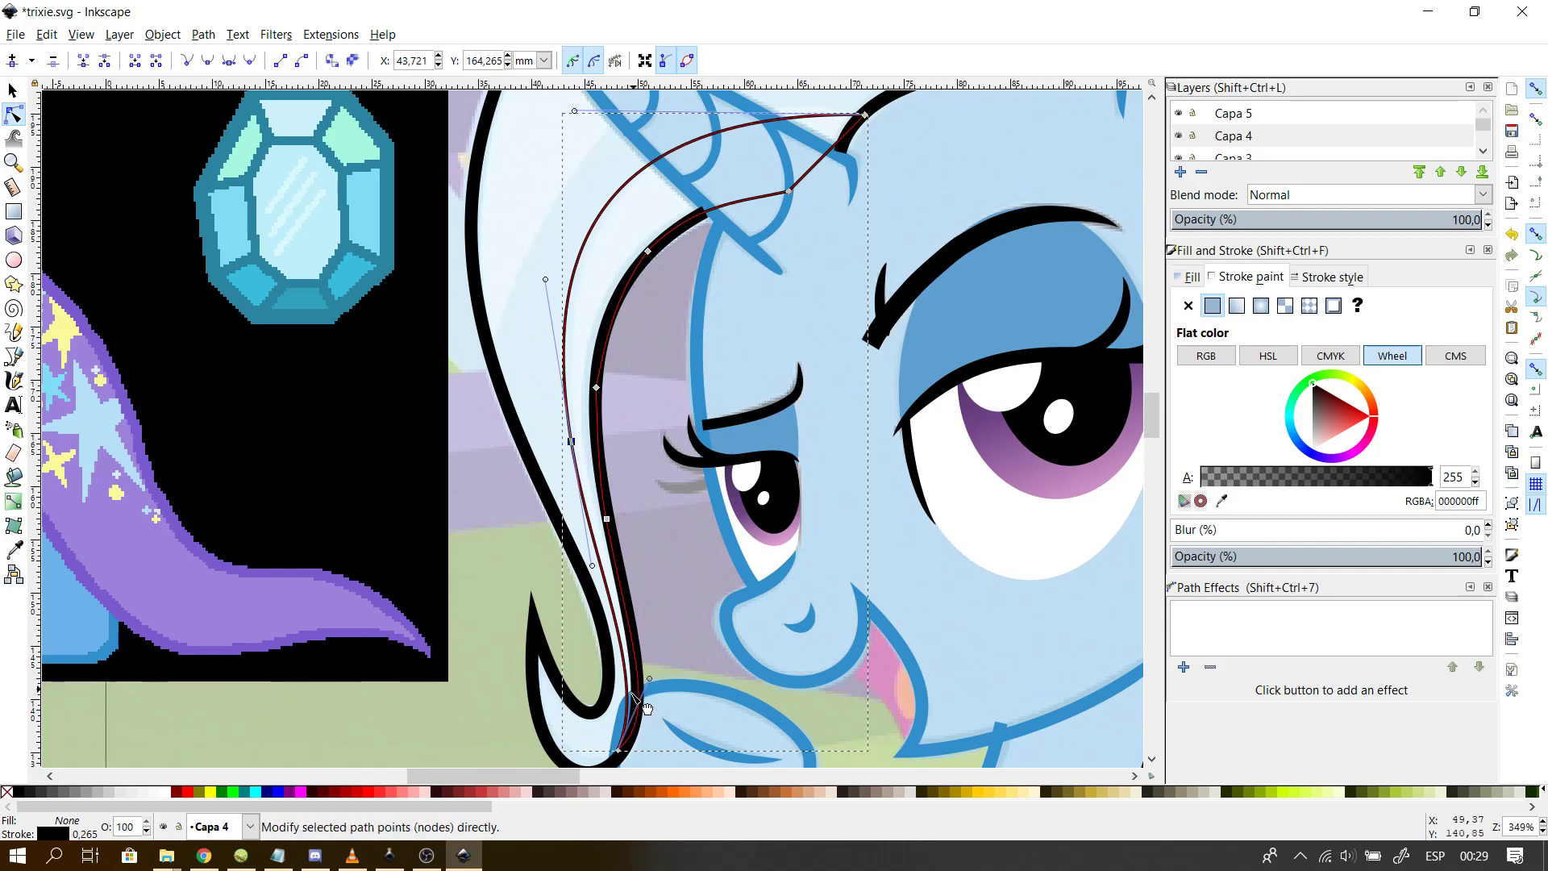
# - Raise the highlight's lower tip node along the front lock's black outline and adjust its handles to narrow the tip
pyautogui.moveTo(617, 750); pyautogui.dragTo(632, 650)
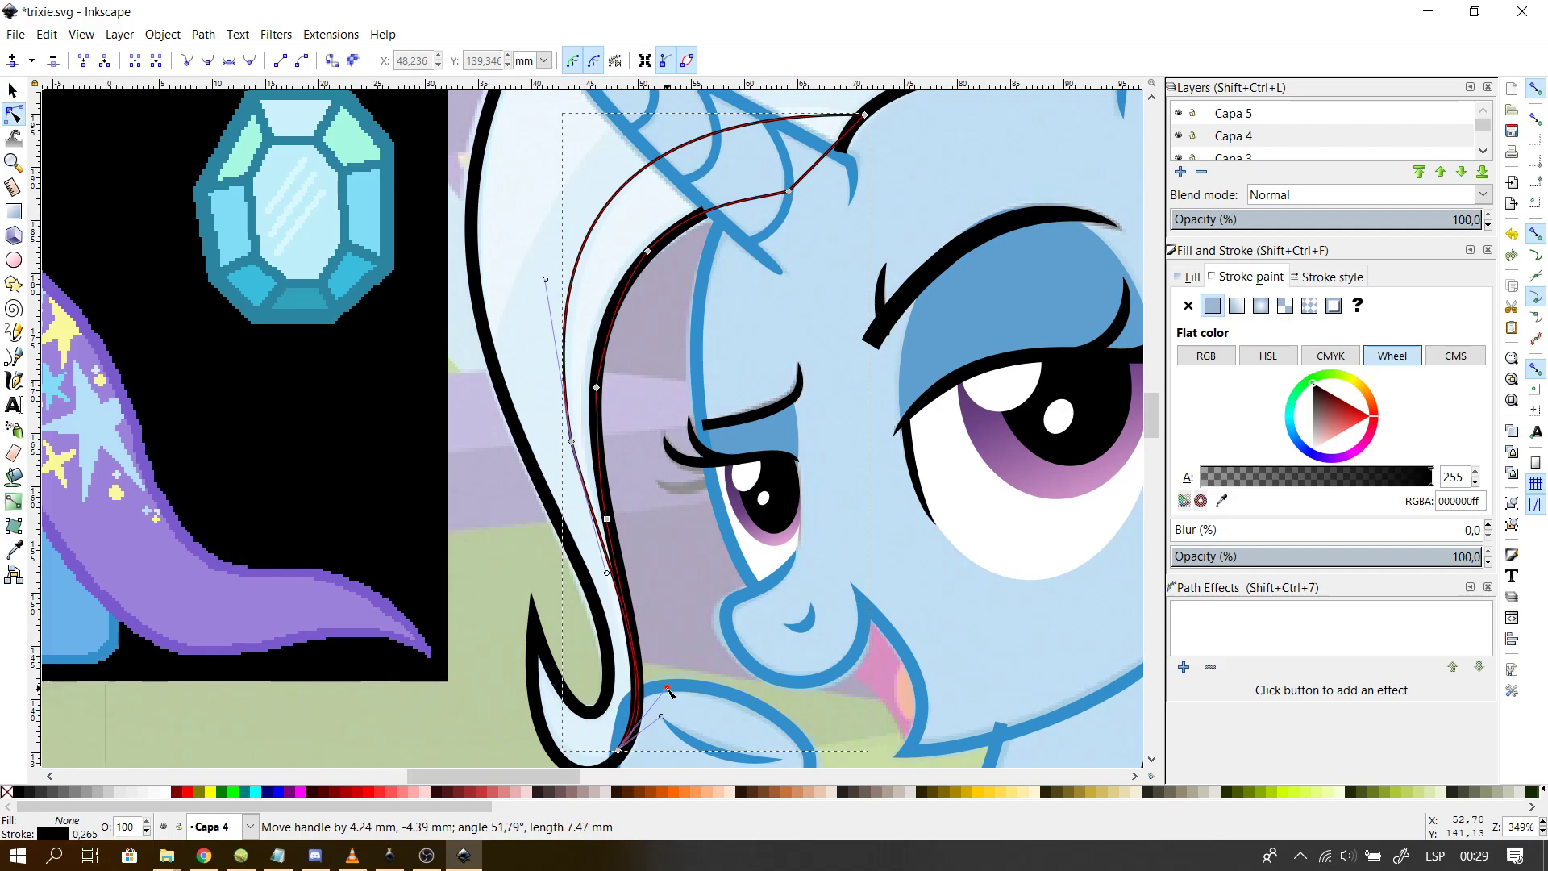
pyautogui.moveTo(631, 731); pyautogui.dragTo(630, 730)
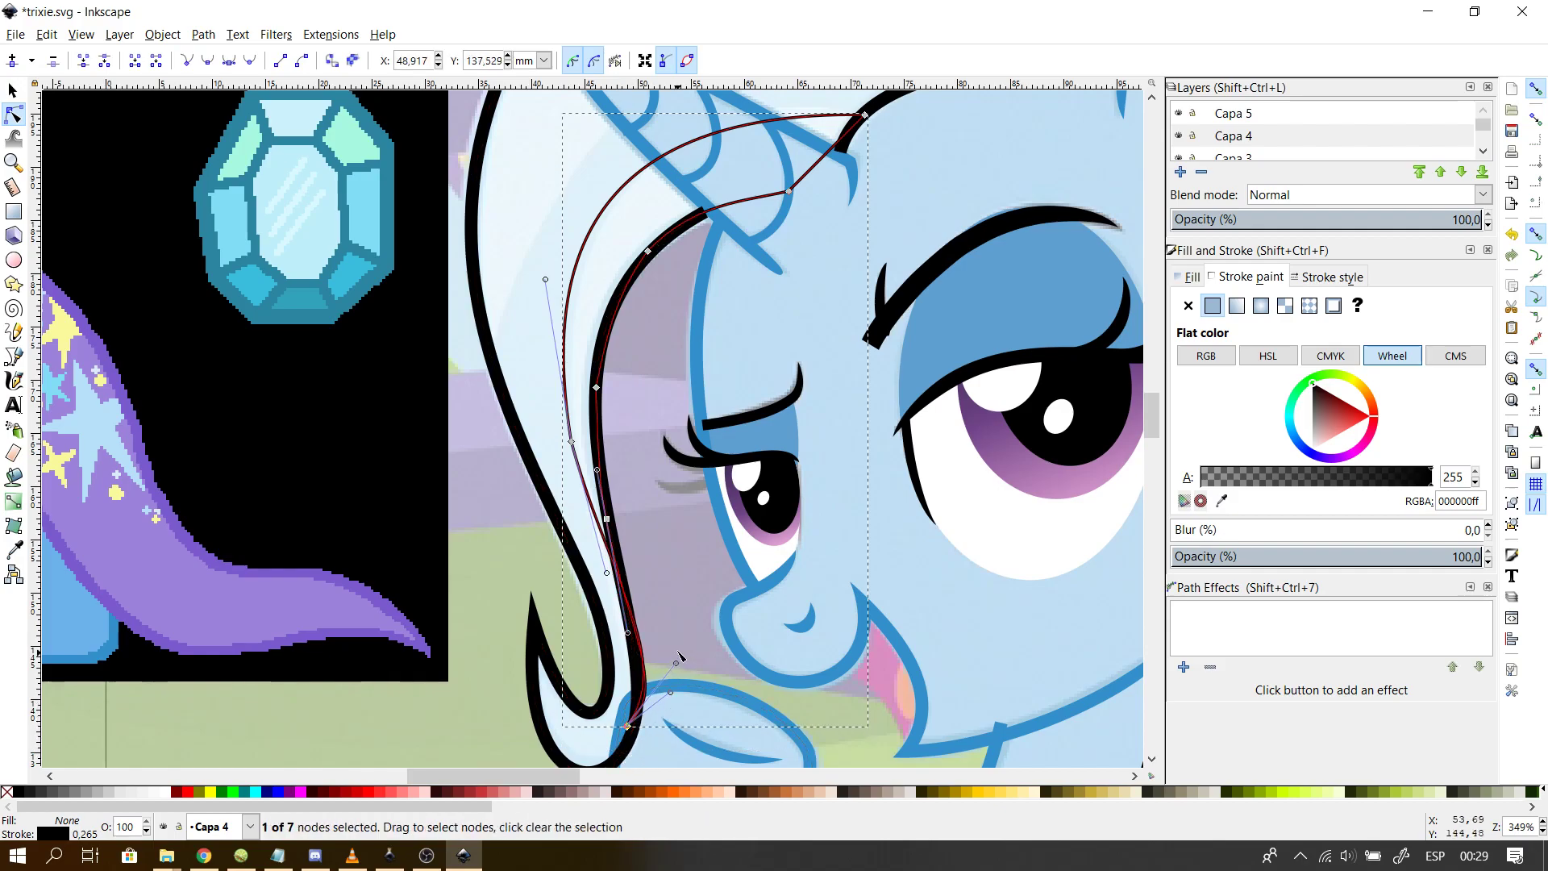
pyautogui.moveTo(676, 663); pyautogui.dragTo(669, 689)
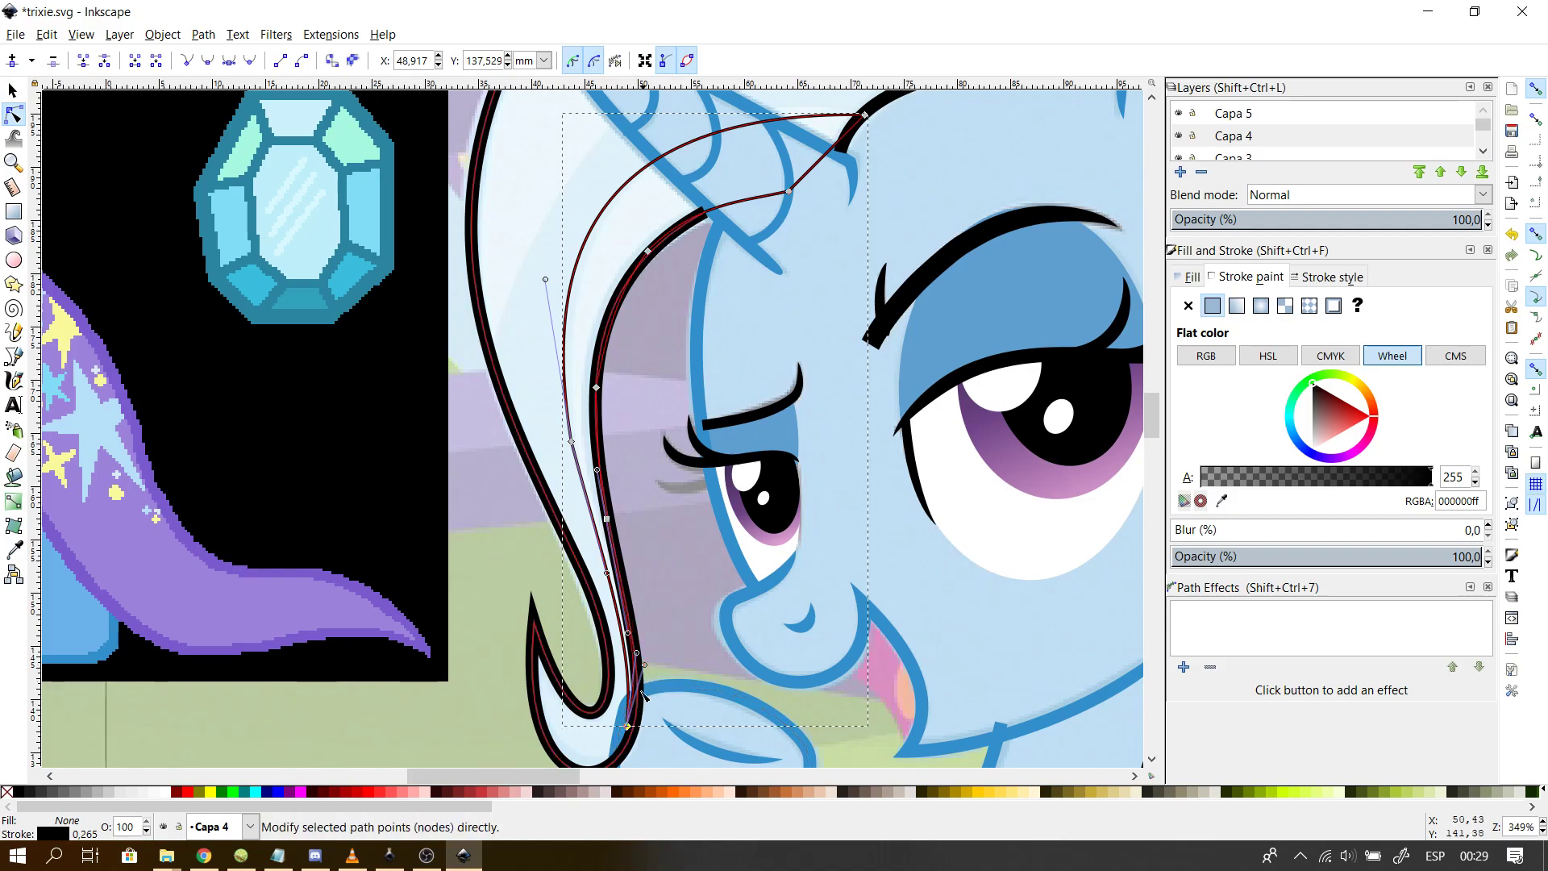
pyautogui.moveTo(629, 726); pyautogui.dragTo(632, 716)
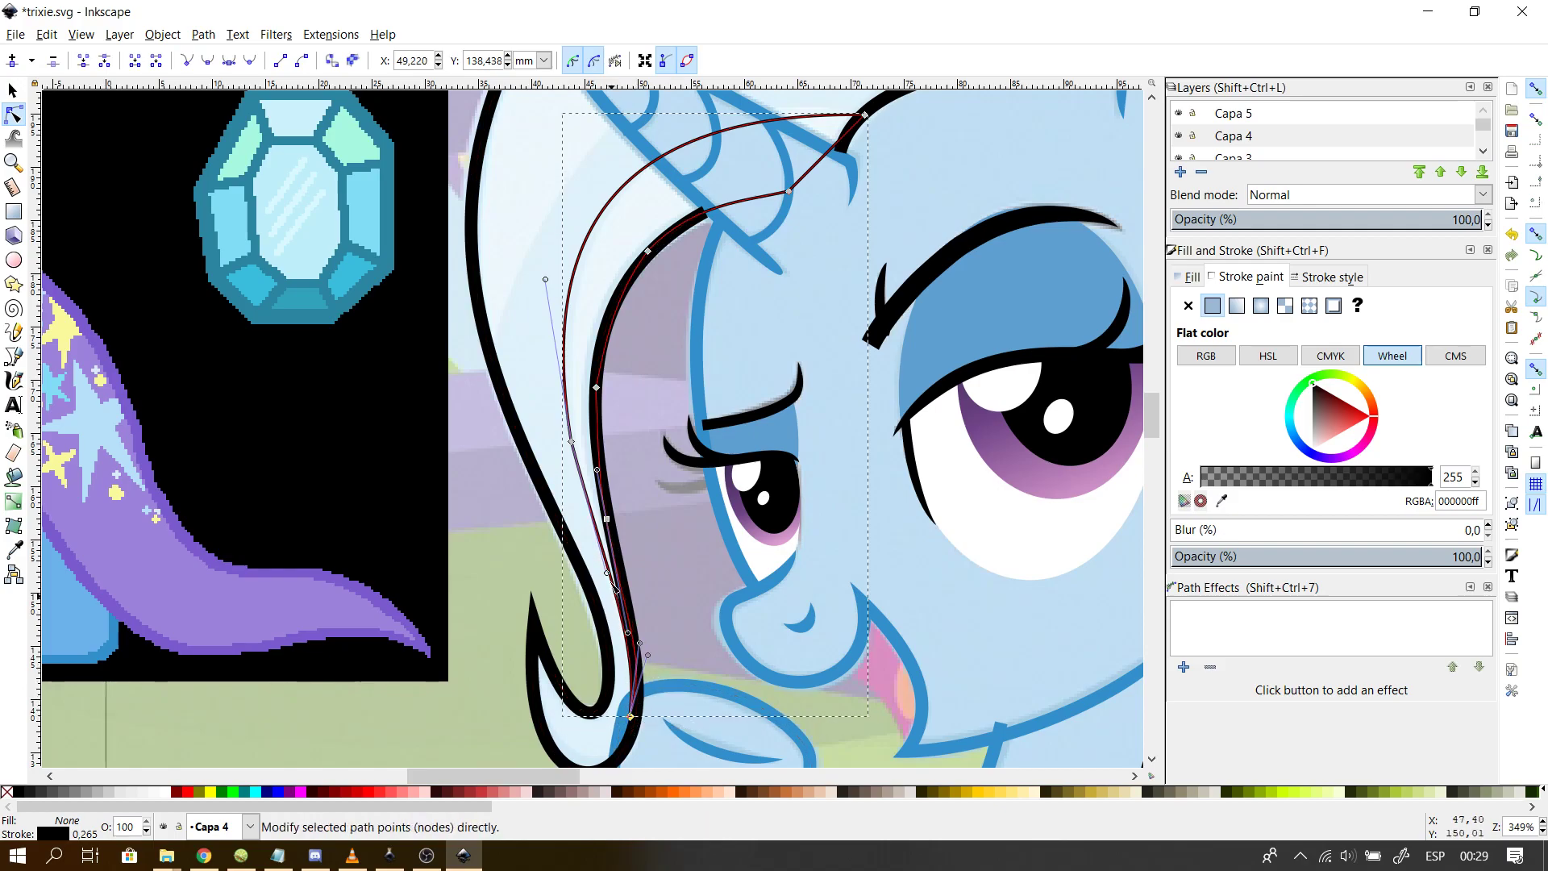
pyautogui.click(666, 555)
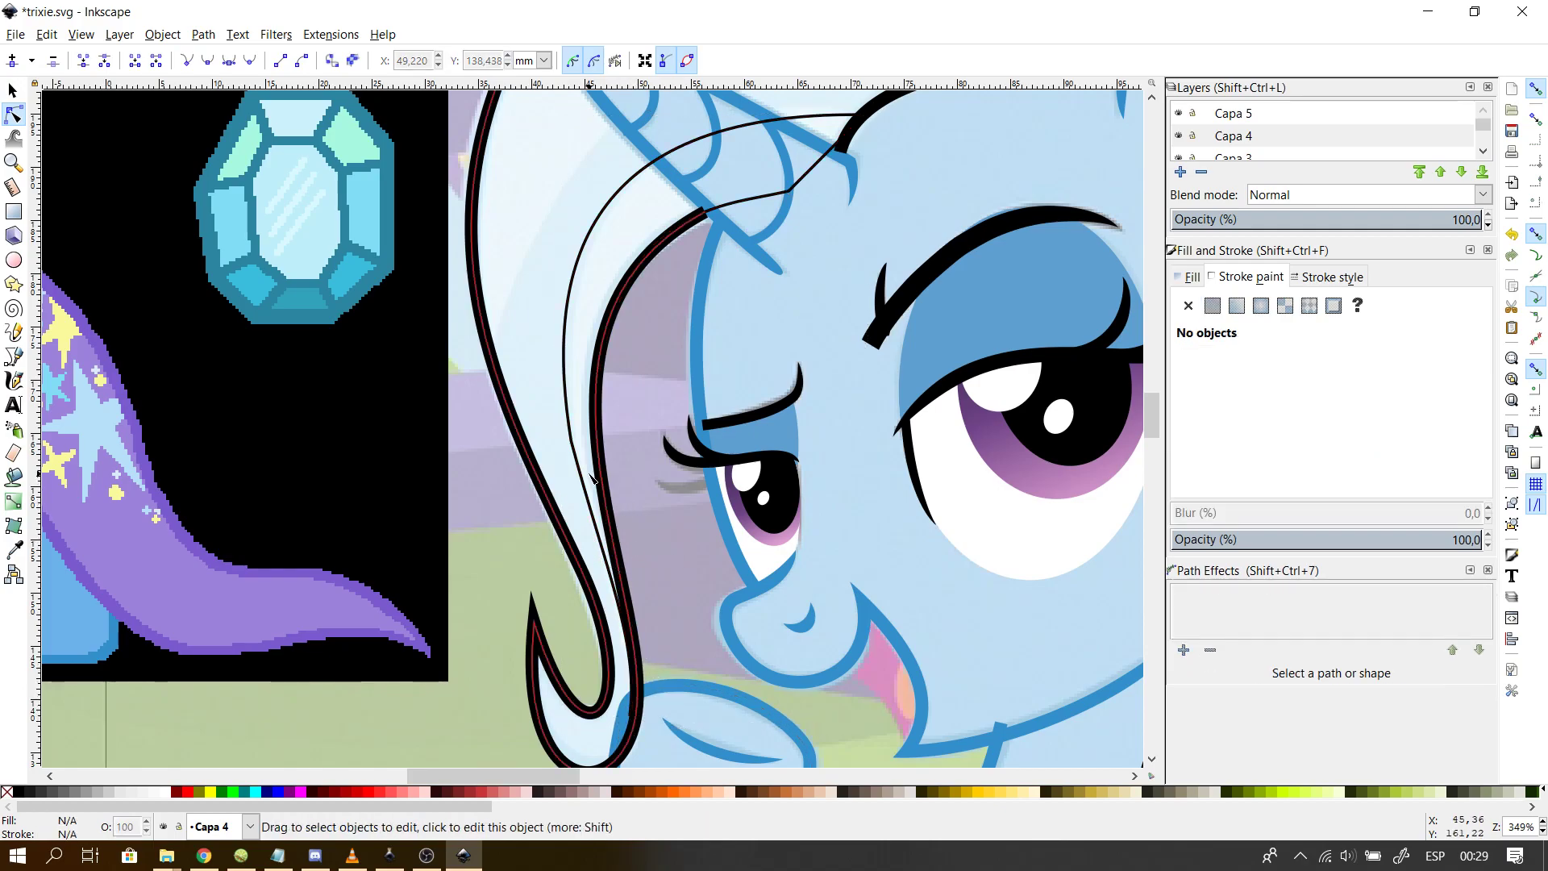
# - Try deleting the node midway down the highlight's outer curve in the front lock
pyautogui.click(571, 441)
pyautogui.click(571, 442)
pyautogui.press('Delete')
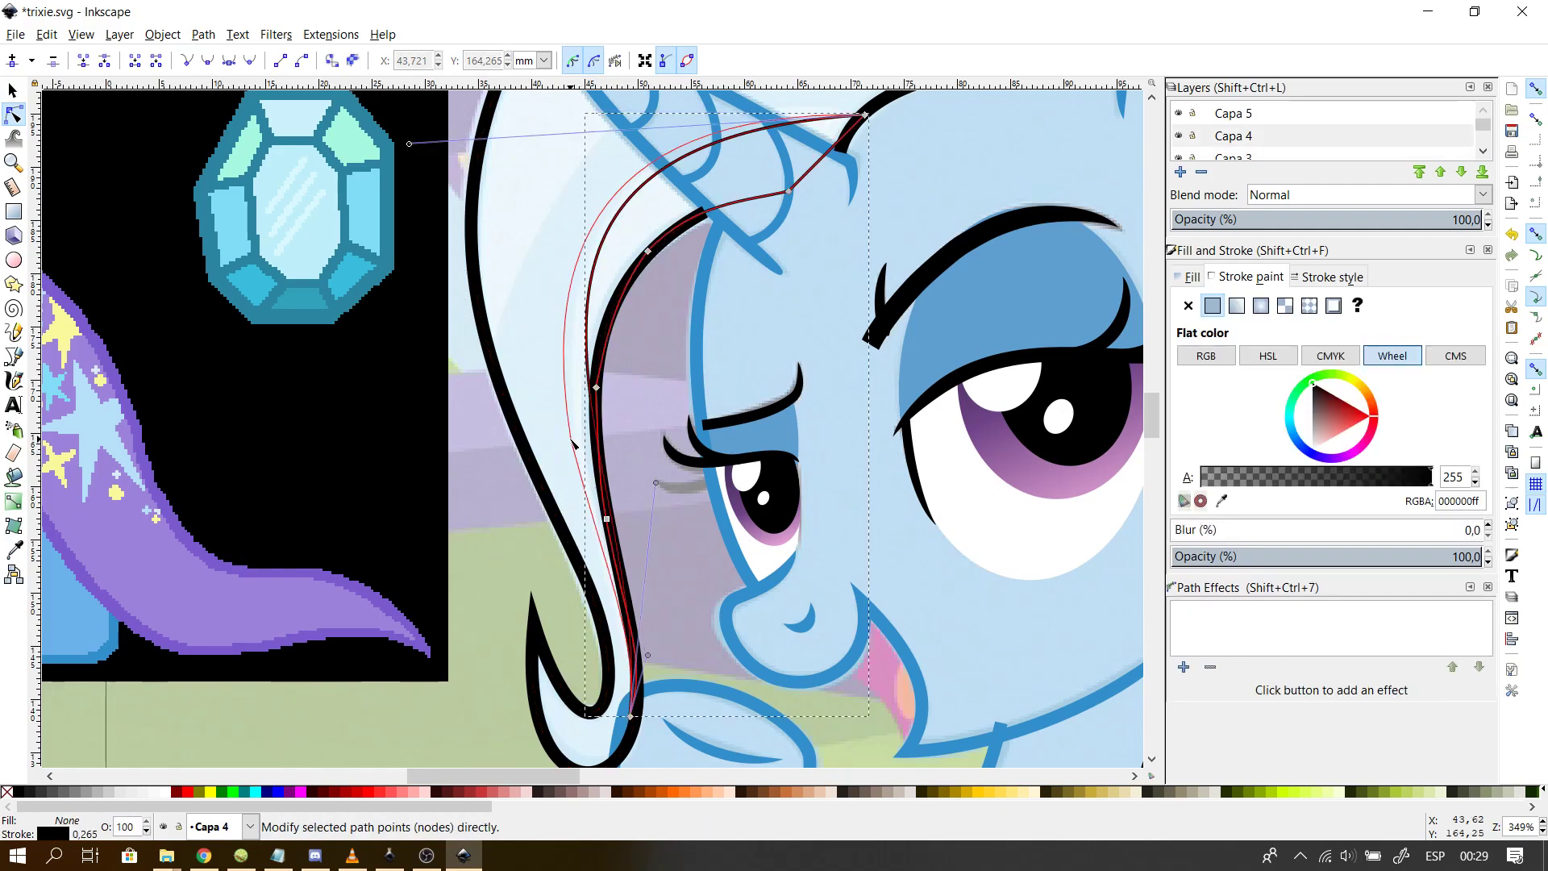
pyautogui.hotkey('ctrl', 'z')
# - Make the node midway down the highlight's outer curve smooth, slightly adjust its handles and deselect the path
pyautogui.click(571, 441)
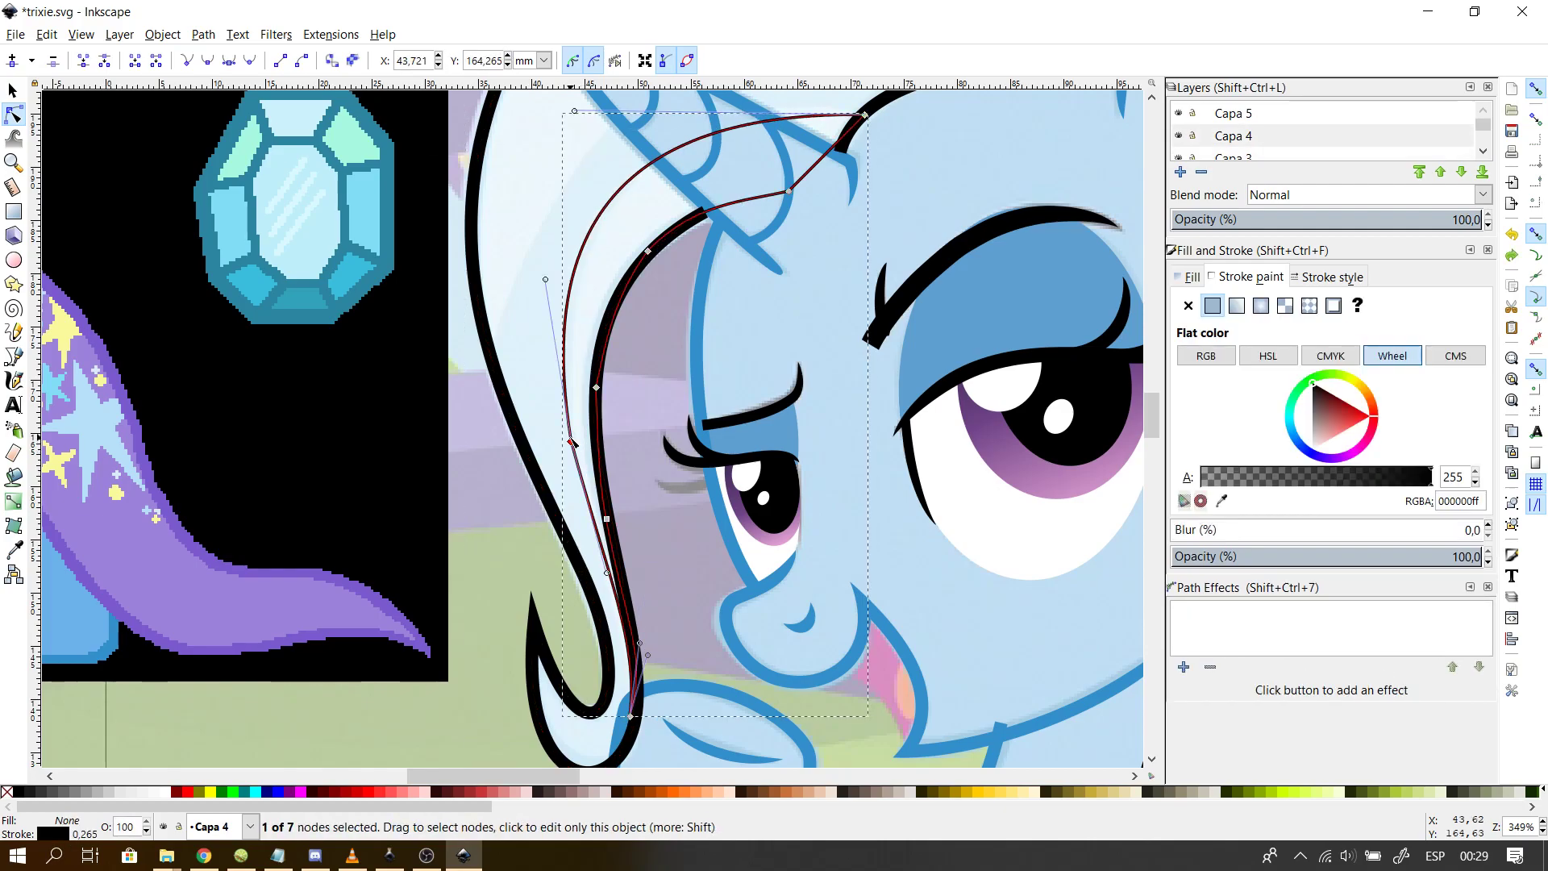
pyautogui.hotkey('shift', 's')
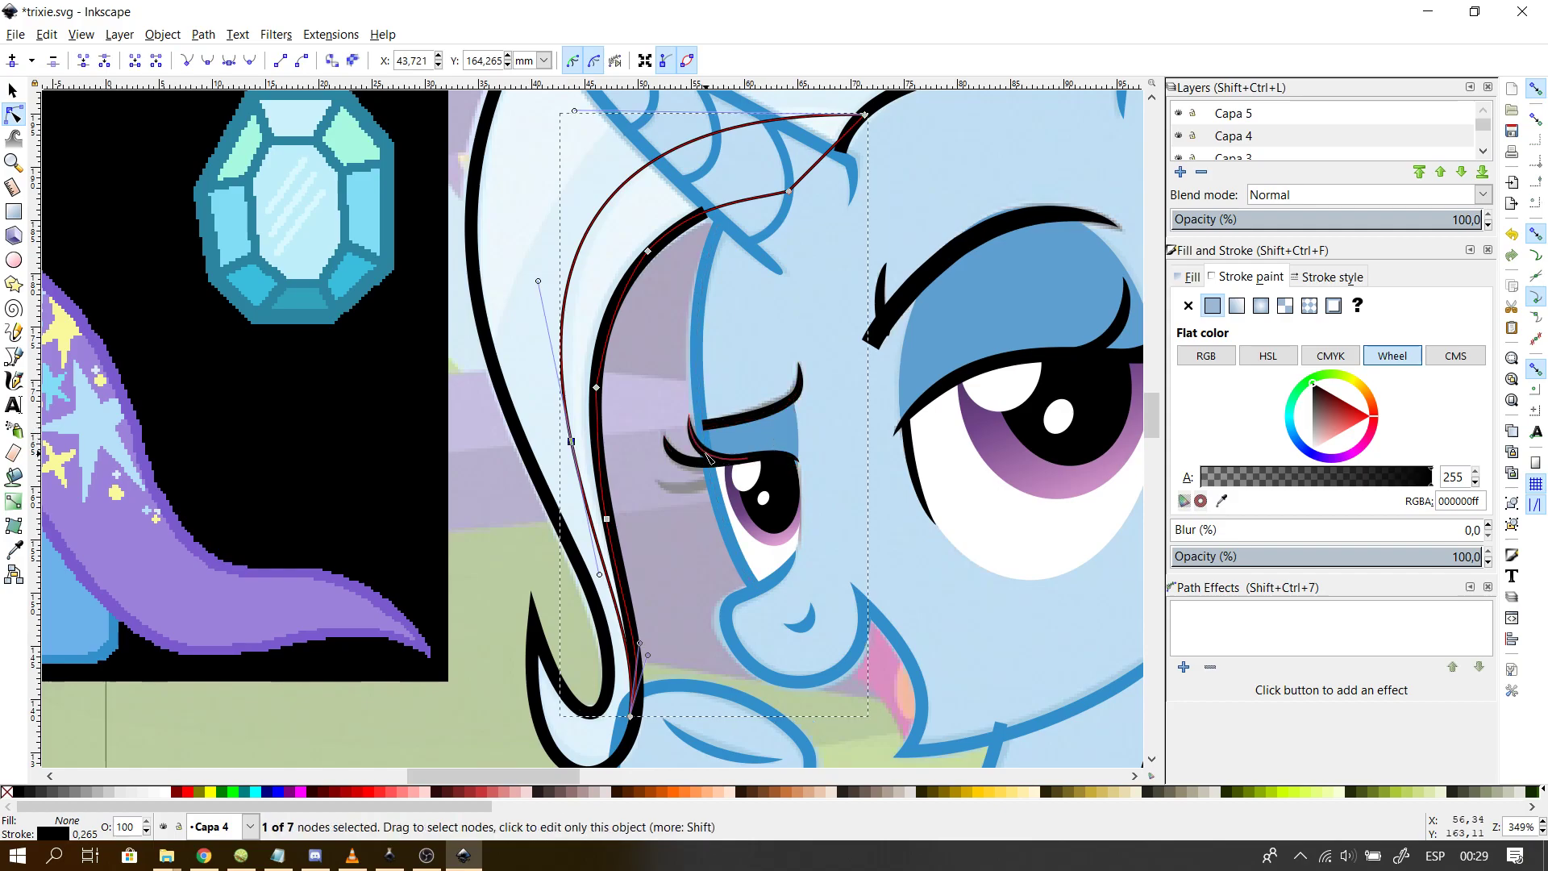
pyautogui.click(708, 453)
pyautogui.click(654, 347)
pyautogui.scroll(-2, 647, 322)
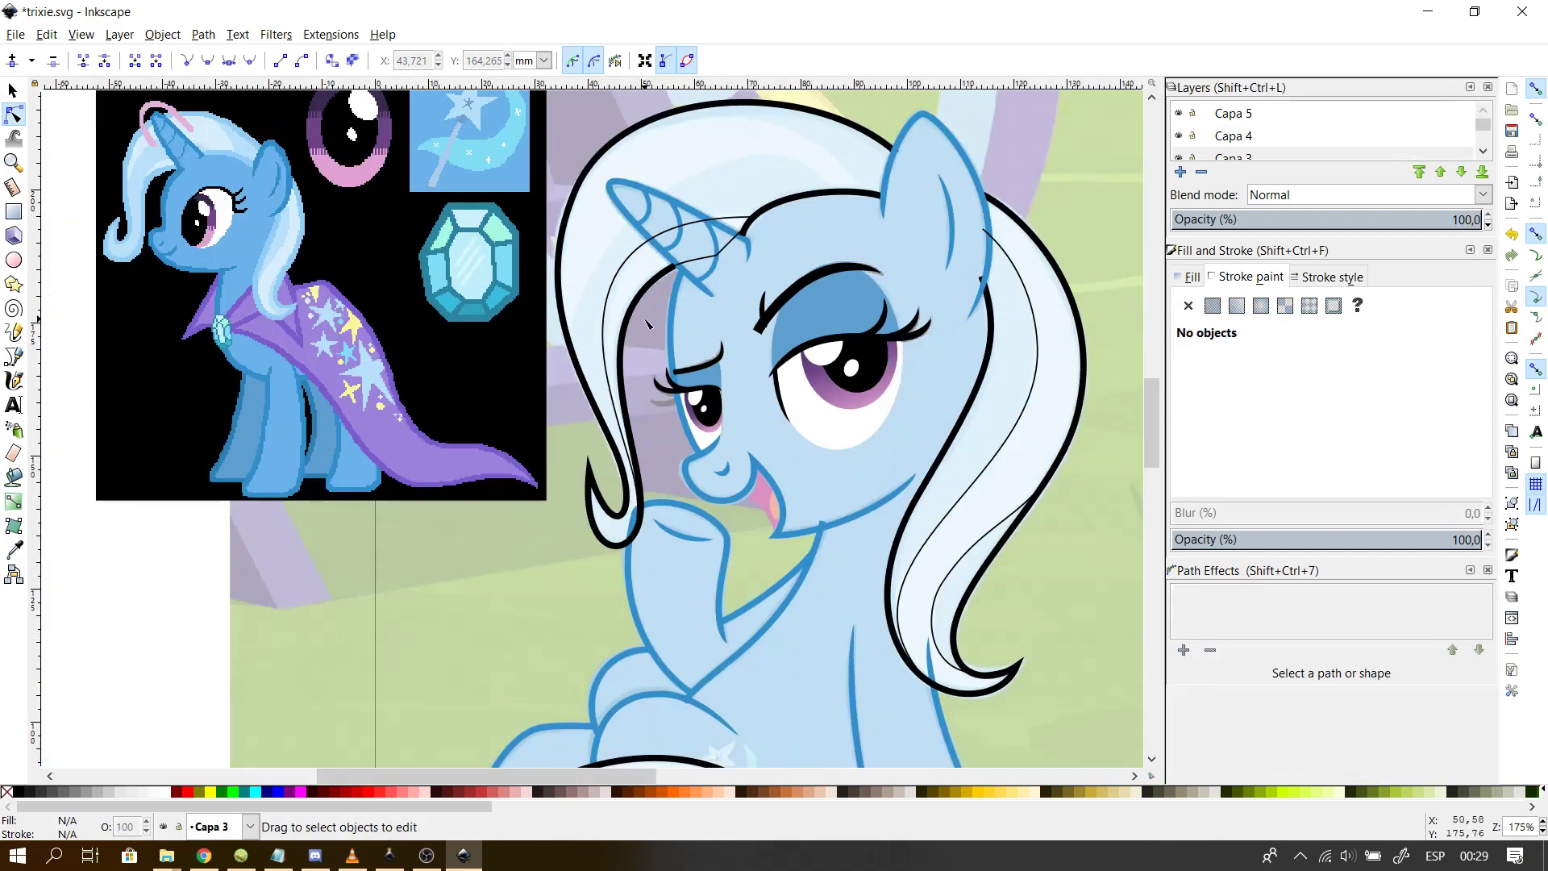
pyautogui.scroll(2, 652, 256)
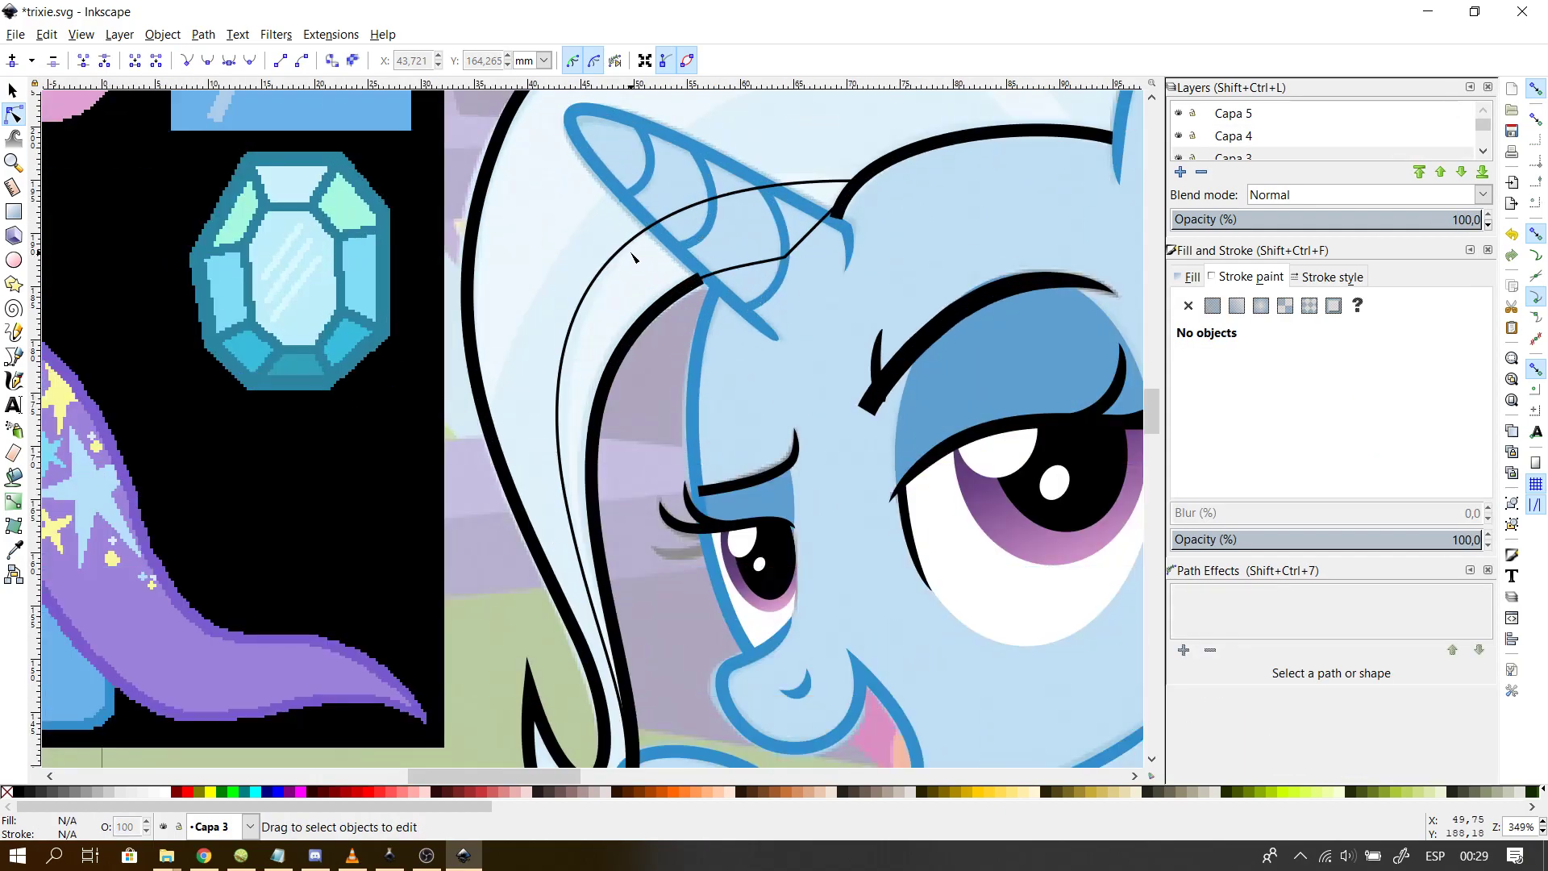
pyautogui.click(617, 280)
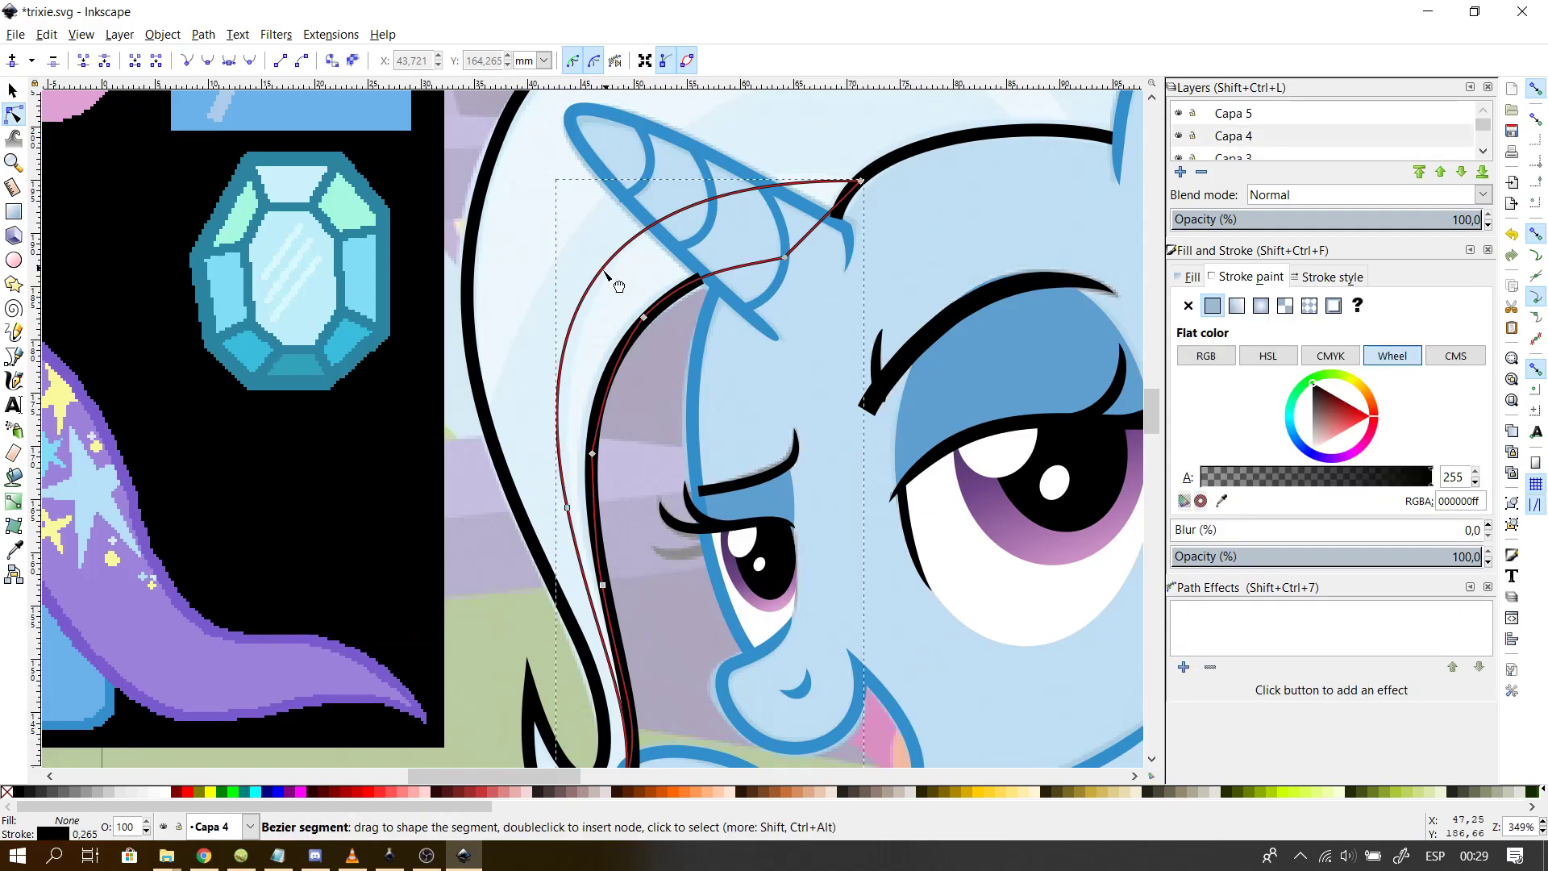
pyautogui.click(508, 325)
pyautogui.scroll(-2, 472, 345)
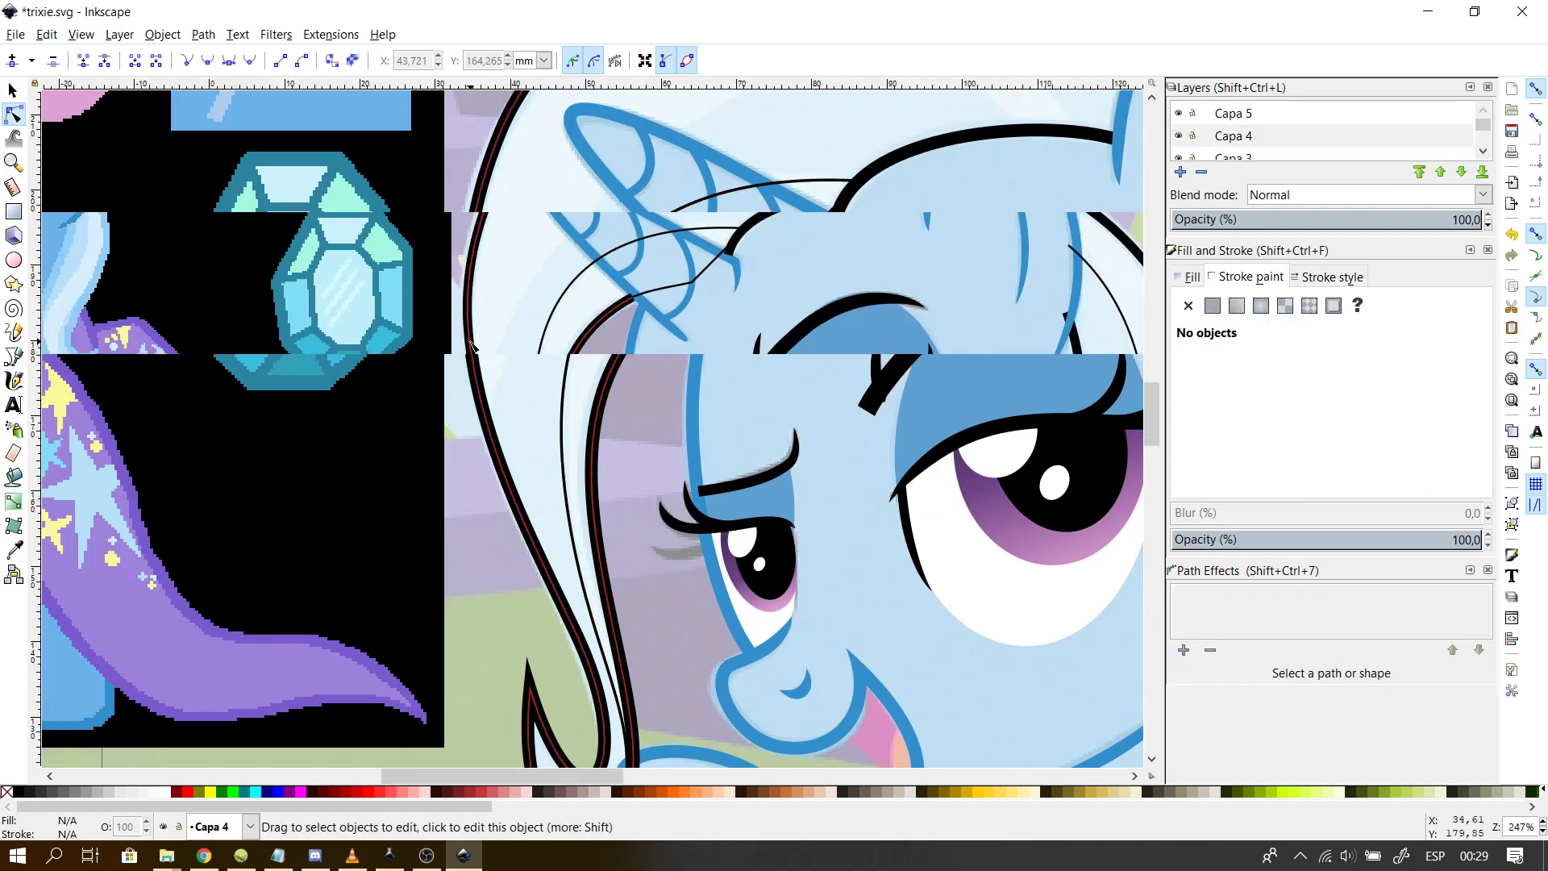
# - Draw a straight line about 57 mm long from the forehead hairline across the horn to the mane's outer outline
pyautogui.scroll(1, 822, 197)
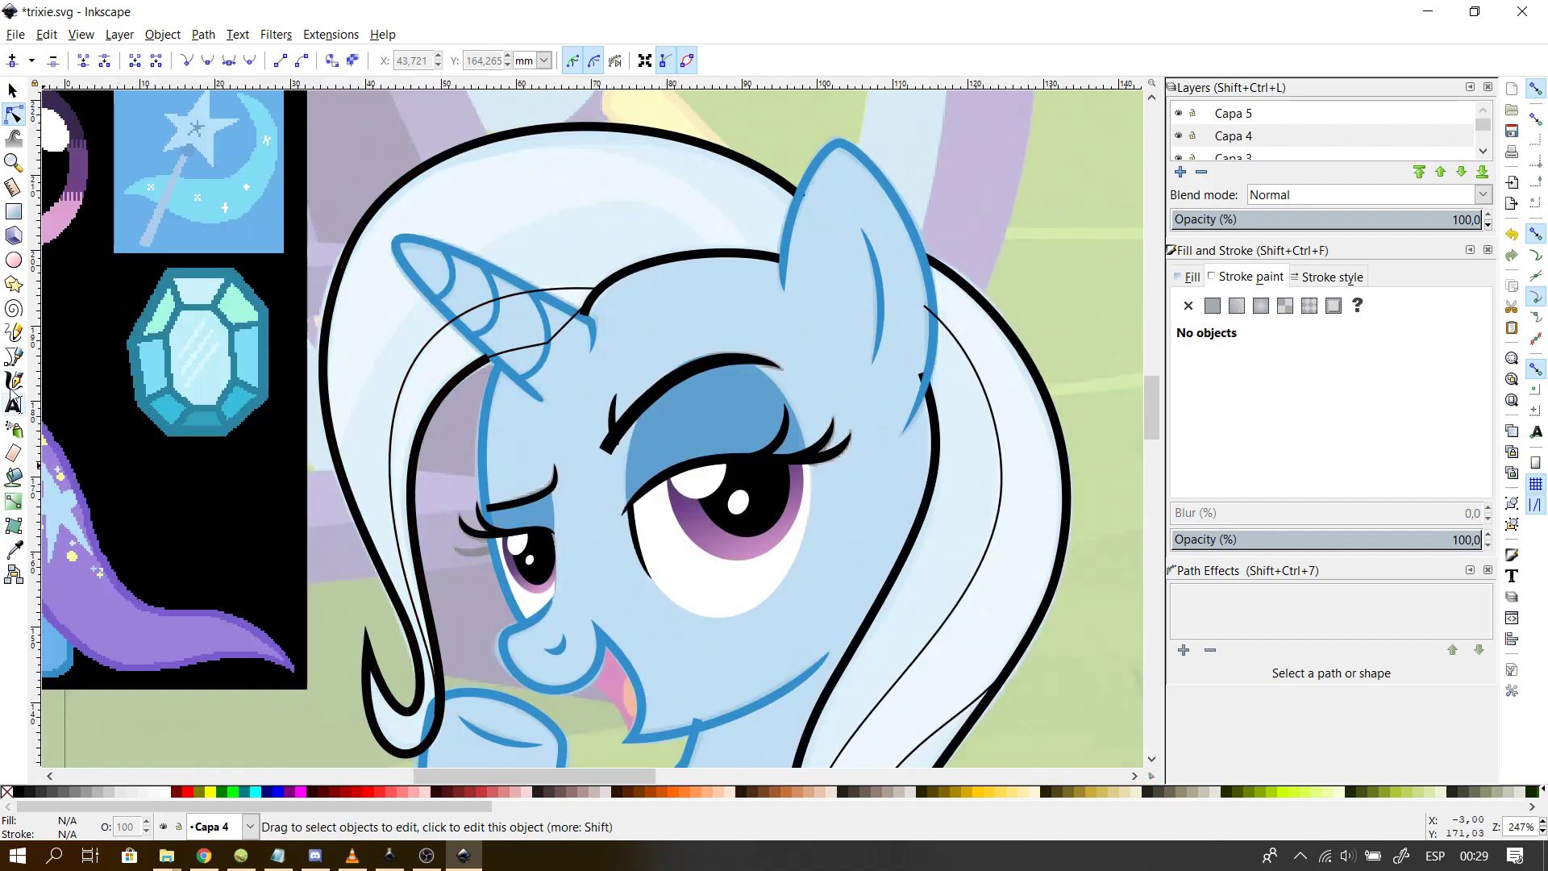
pyautogui.click(14, 360)
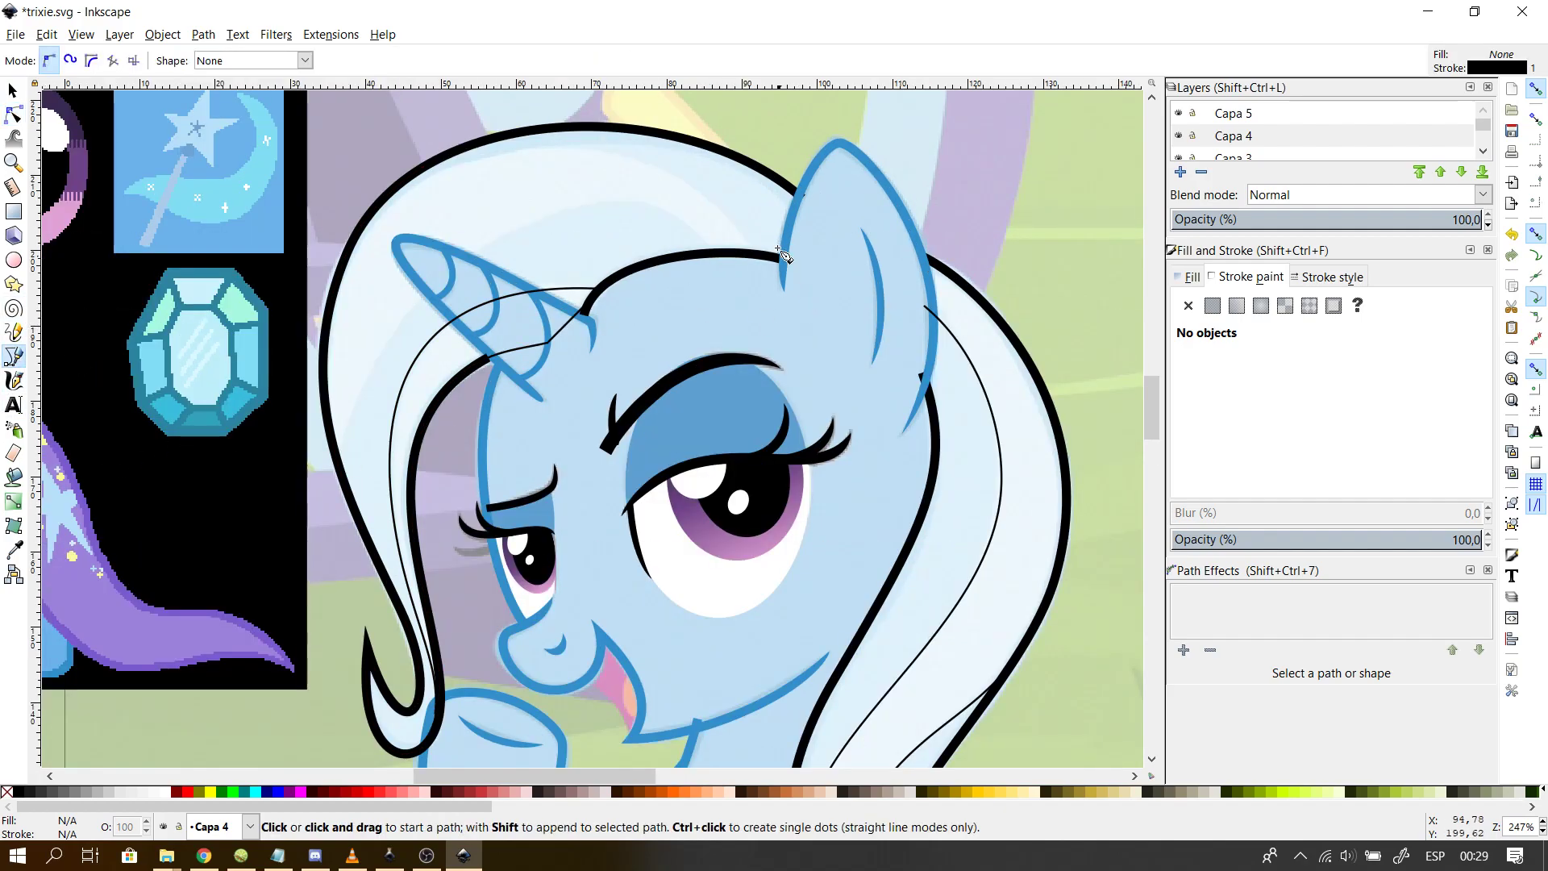
pyautogui.click(715, 252)
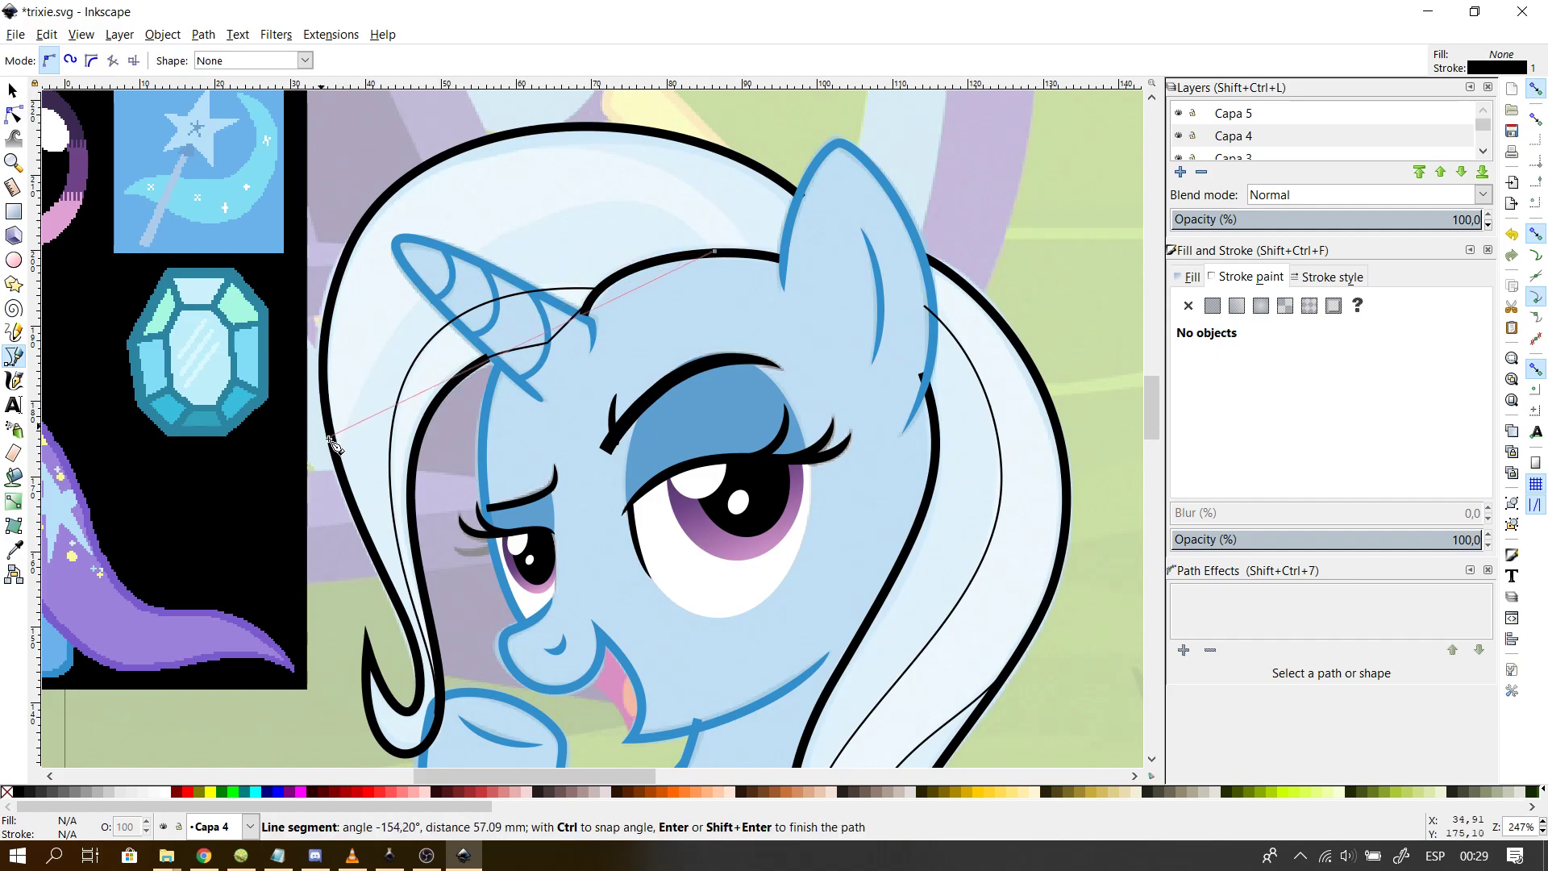
pyautogui.doubleClick(338, 452)
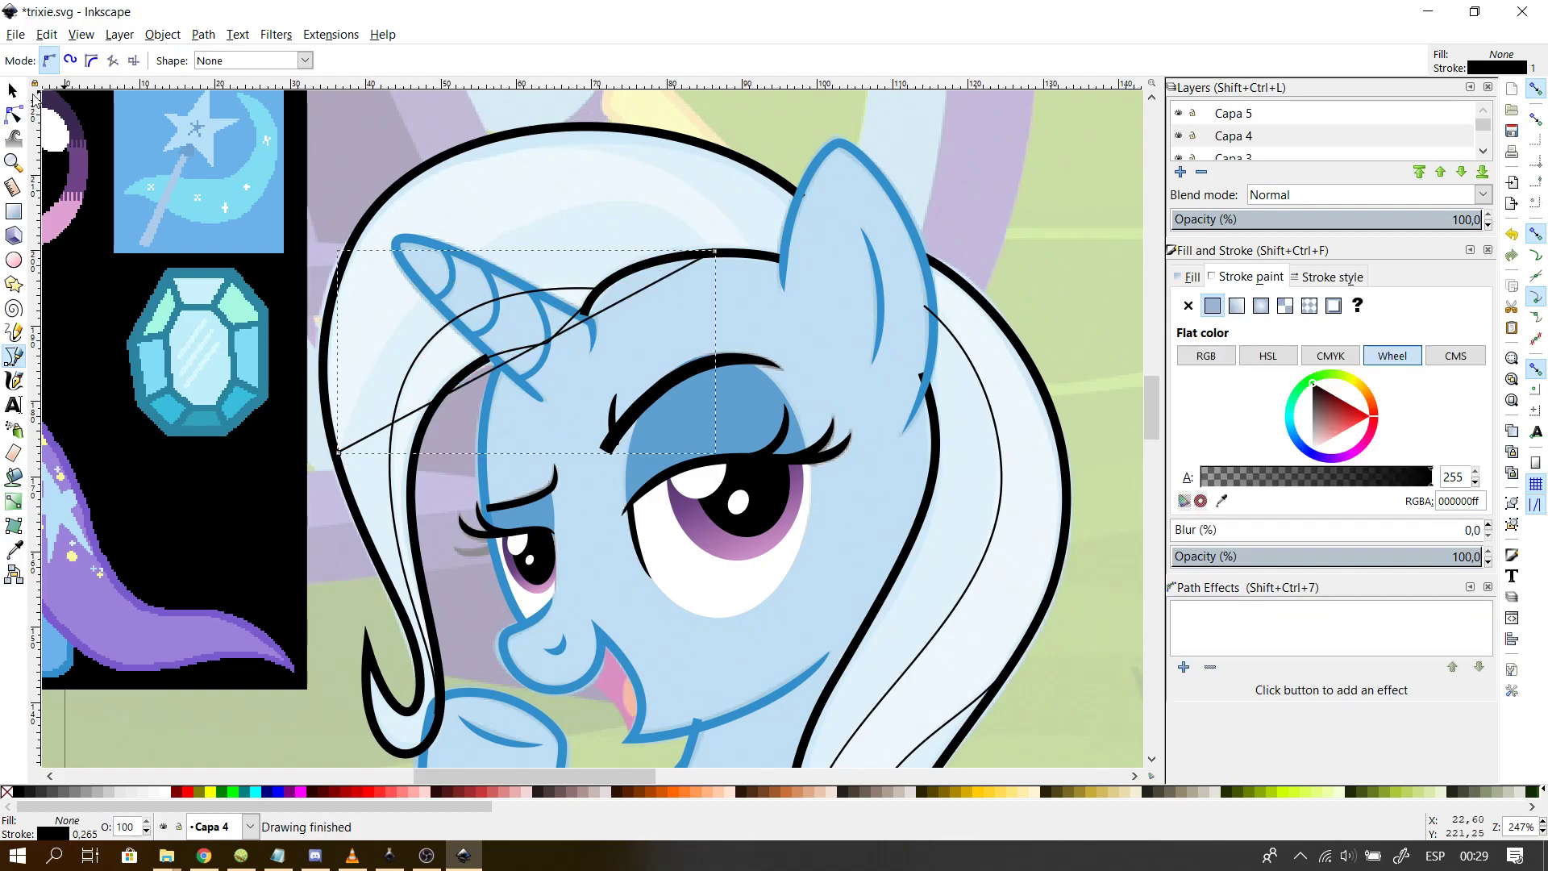
# - Bend the new line into an arc above the horn, following the edge of the mane's shaded band in the reference
pyautogui.click(14, 114)
pyautogui.moveTo(622, 306); pyautogui.dragTo(582, 200)
pyautogui.click(582, 200)
pyautogui.moveTo(461, 379); pyautogui.dragTo(326, 356)
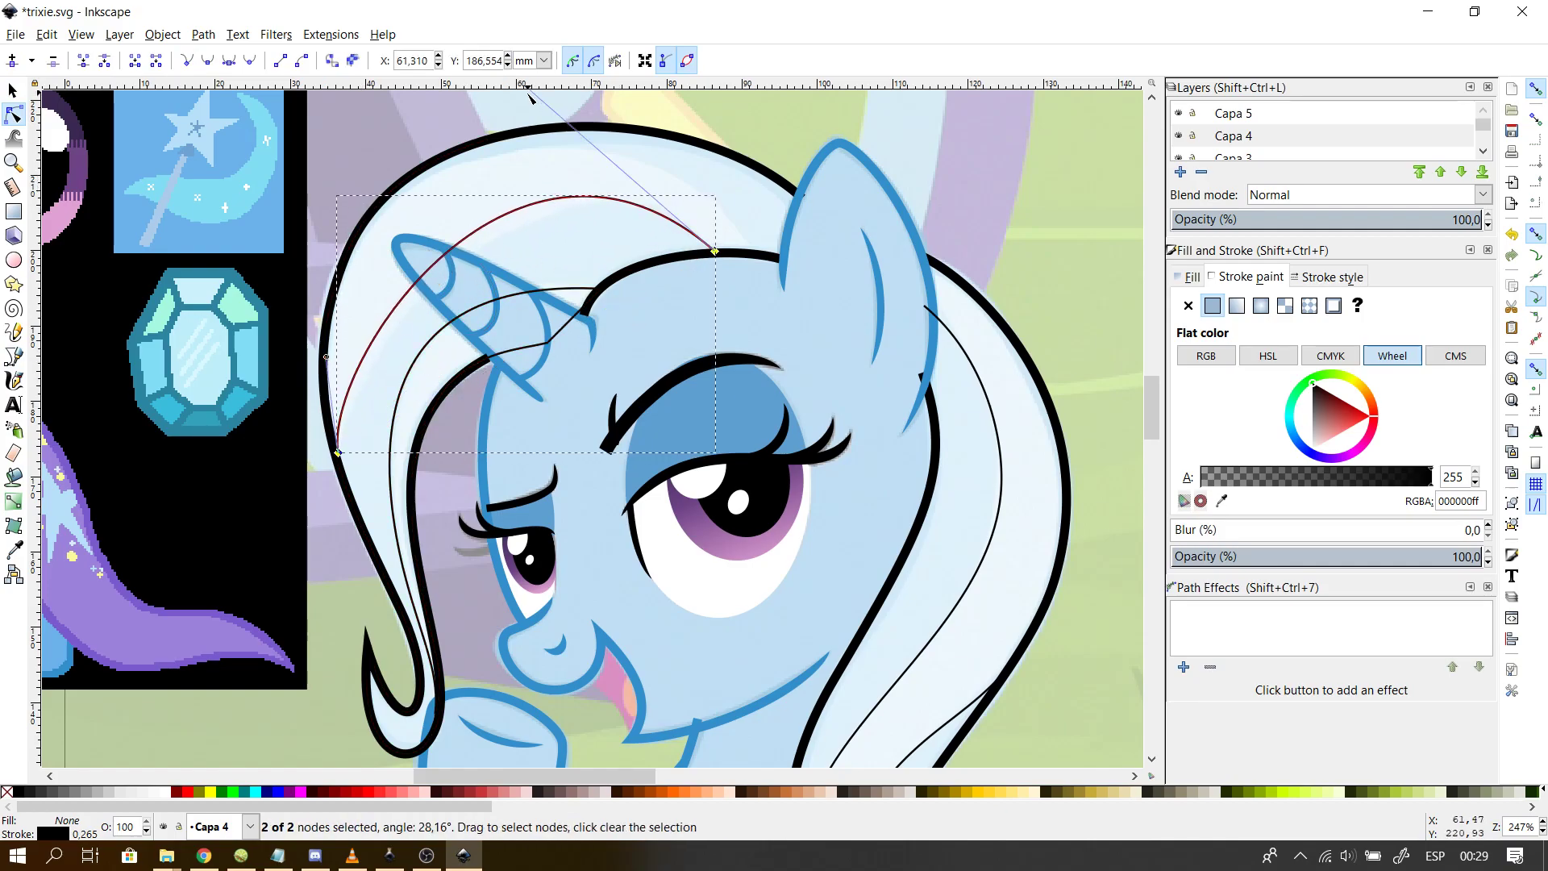
pyautogui.scroll(2, 1151, 103)
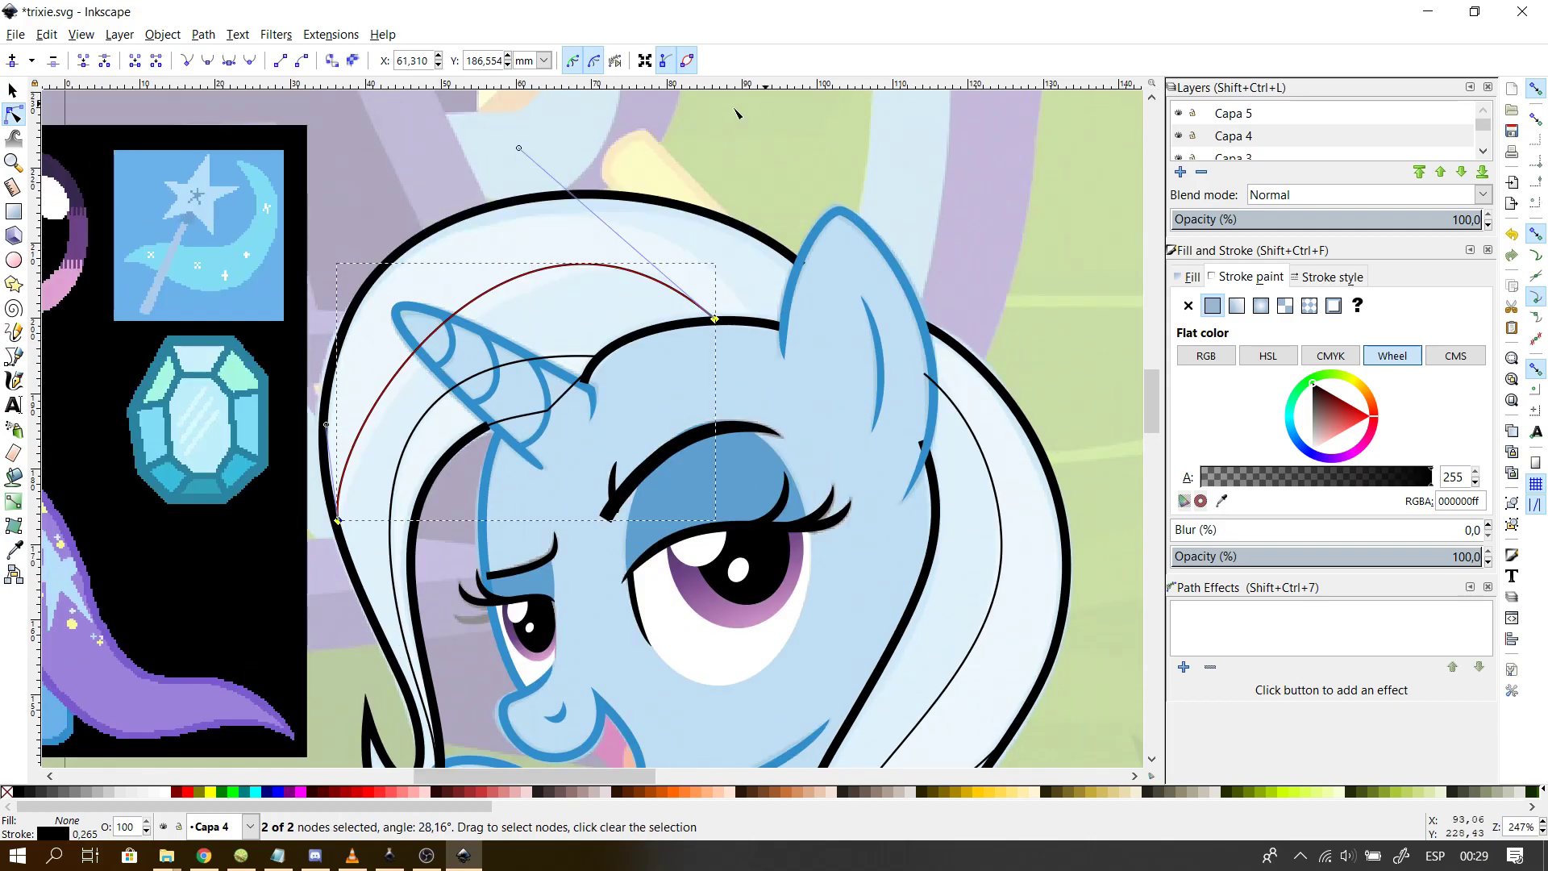
pyautogui.moveTo(518, 148); pyautogui.dragTo(576, 171)
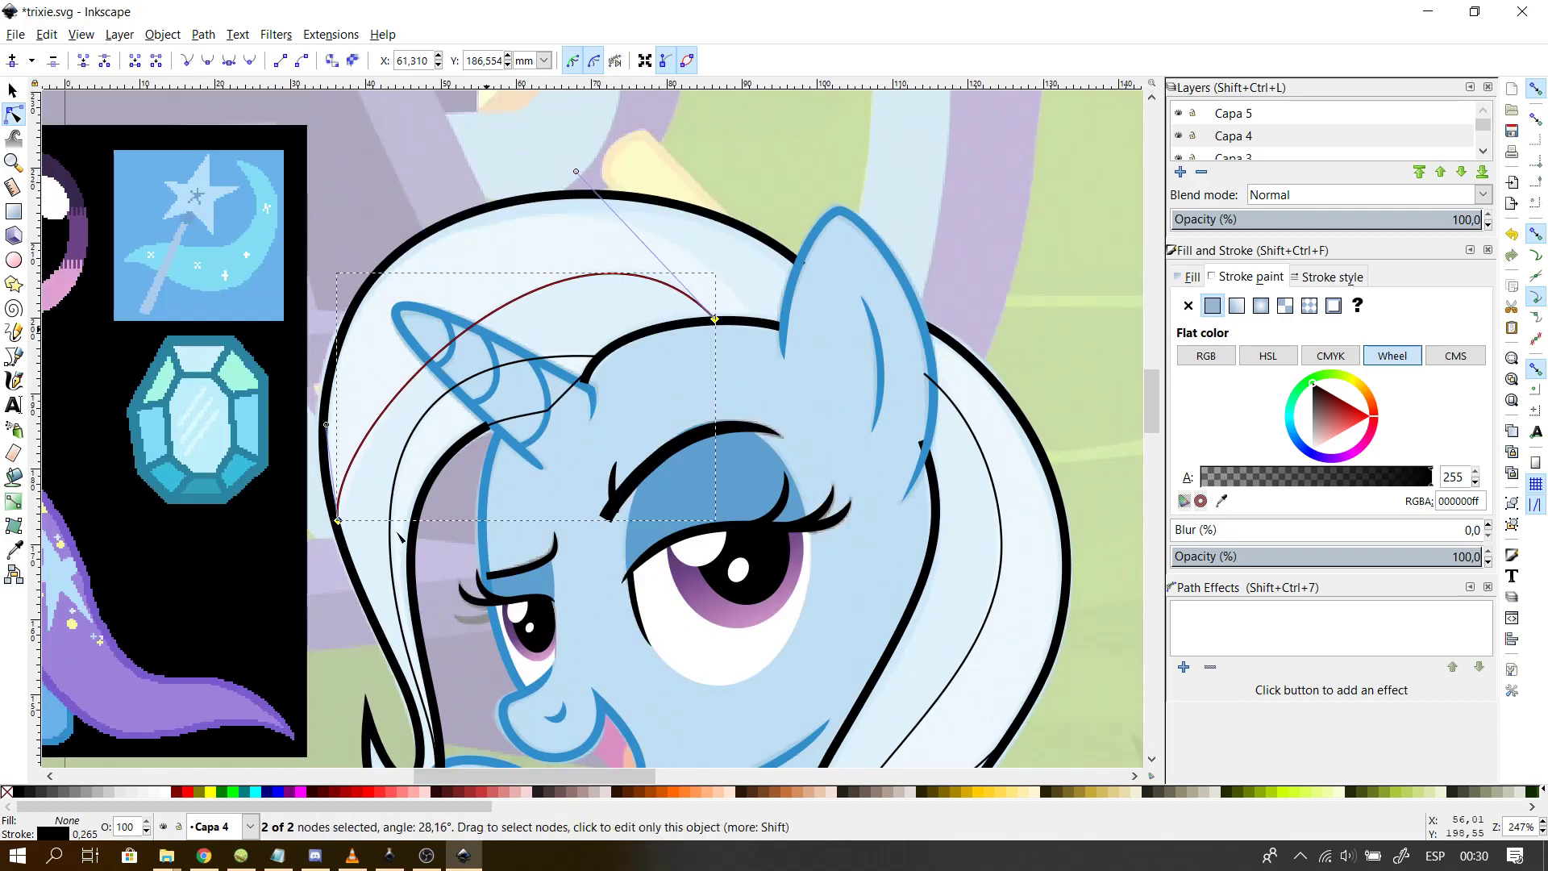
pyautogui.click(363, 452)
pyautogui.moveTo(362, 440); pyautogui.dragTo(363, 466)
# - Add a node near the peak of the mane arc, adjust its handle and make the node auto-smooth
pyautogui.click(591, 286)
pyautogui.doubleClick(588, 276)
pyautogui.moveTo(452, 298); pyautogui.dragTo(407, 309)
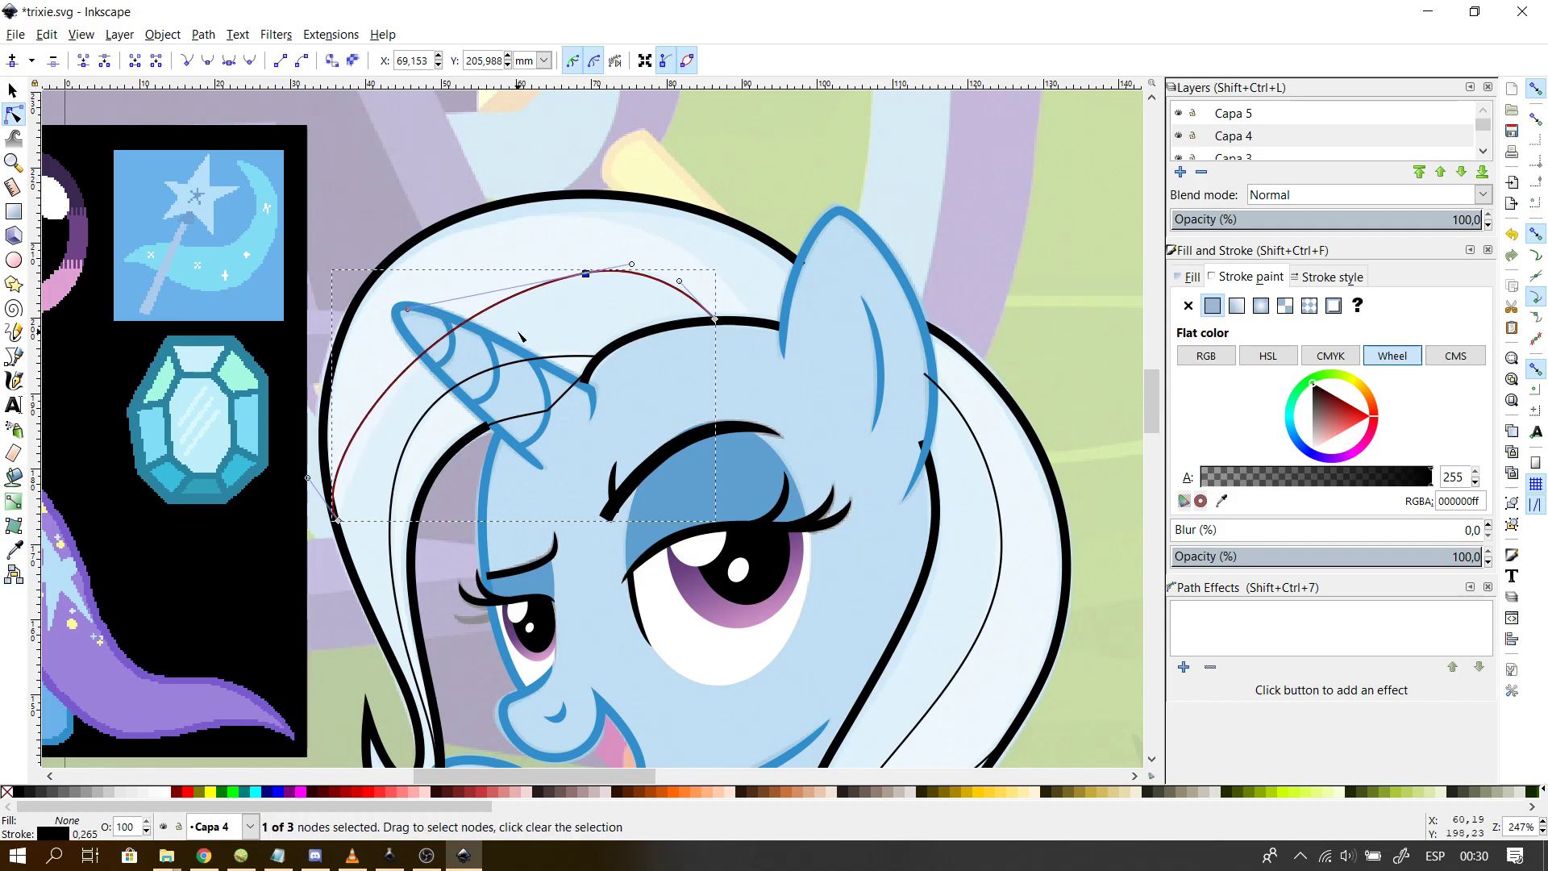
pyautogui.click(249, 62)
# - Move the mane arc's lower end further down the mane's outer outline and readjust the handles at its peak
pyautogui.moveTo(472, 300); pyautogui.dragTo(400, 295)
pyautogui.moveTo(338, 520)
pyautogui.mouseDown()
pyautogui.moveTo(351, 572)
pyautogui.moveTo(326, 455)
pyautogui.moveTo(337, 475)
pyautogui.mouseUp()
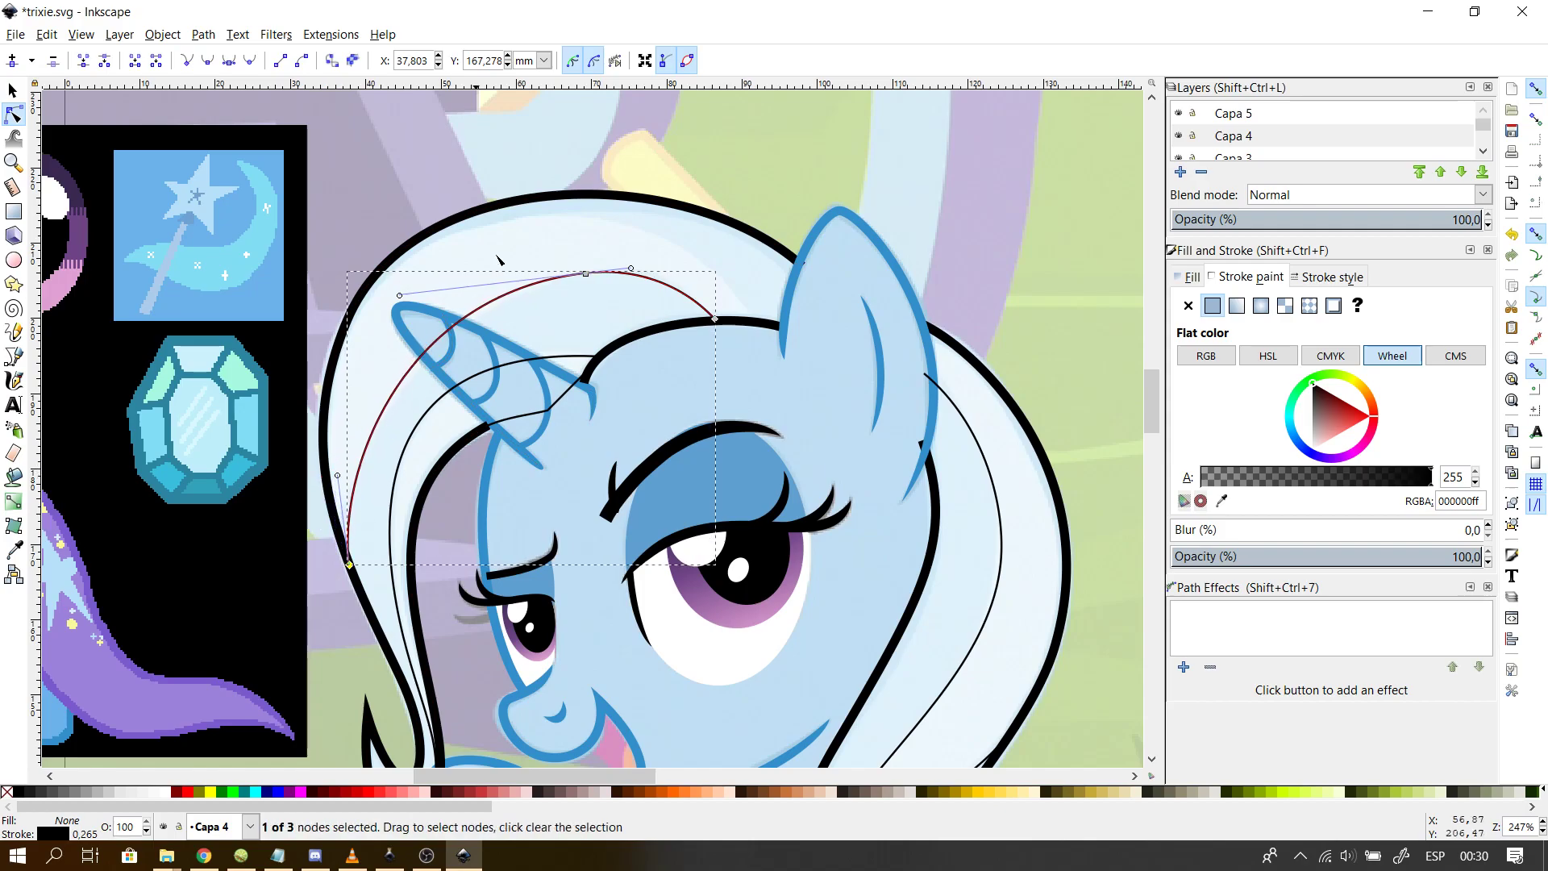
pyautogui.moveTo(630, 269)
pyautogui.mouseDown()
pyautogui.moveTo(652, 277)
pyautogui.moveTo(633, 275)
pyautogui.mouseUp()
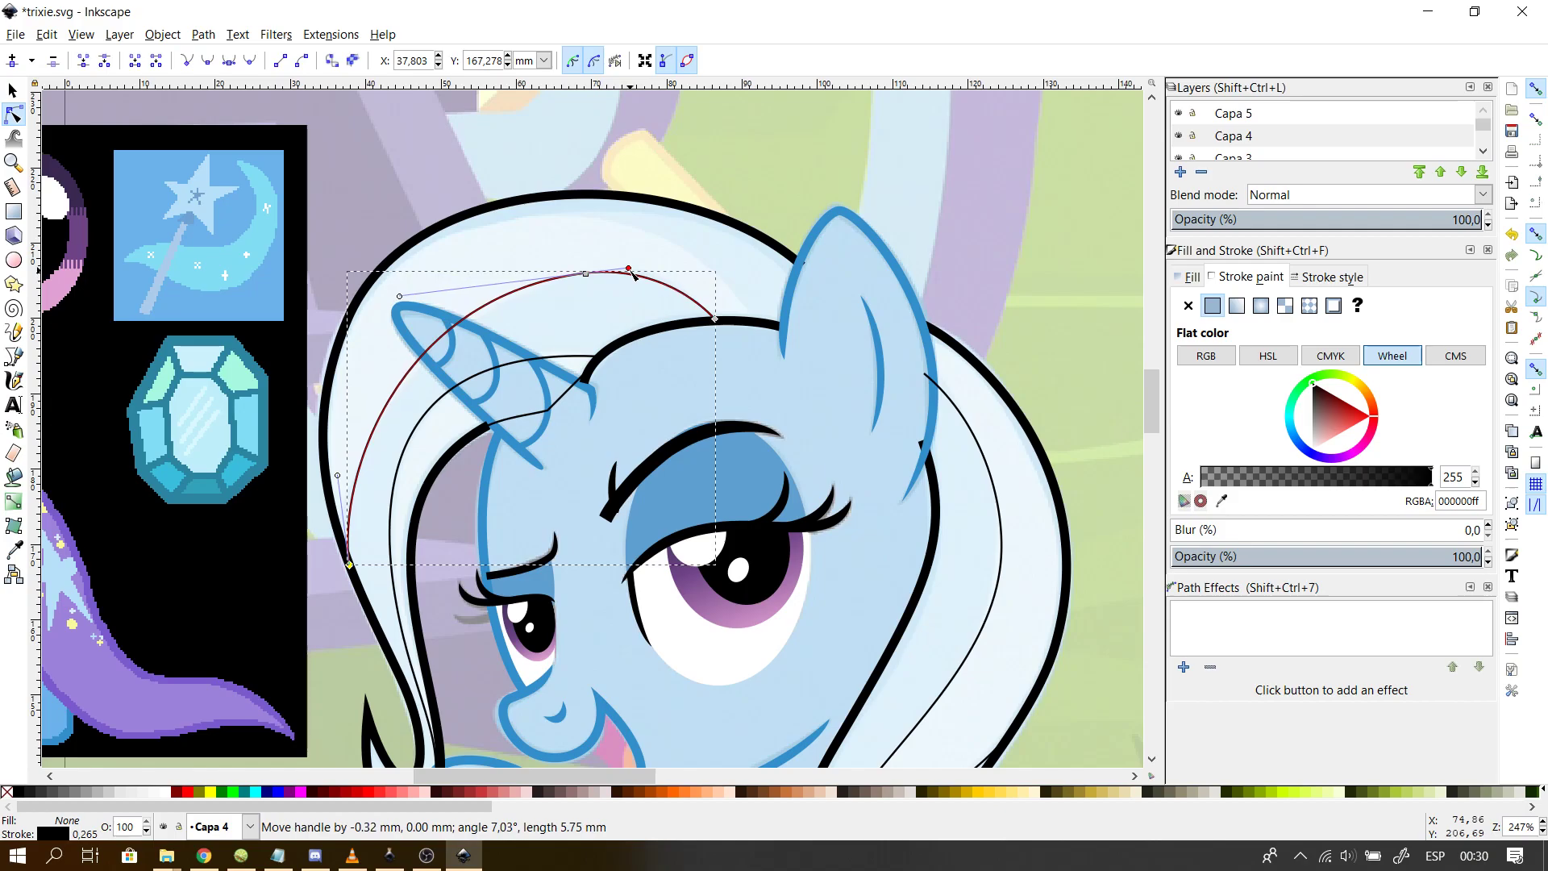
# - Fine-tune the handles of the mane arc's peak node to match the reference band and deselect the path
pyautogui.click(650, 249)
pyautogui.click(594, 284)
pyautogui.click(585, 274)
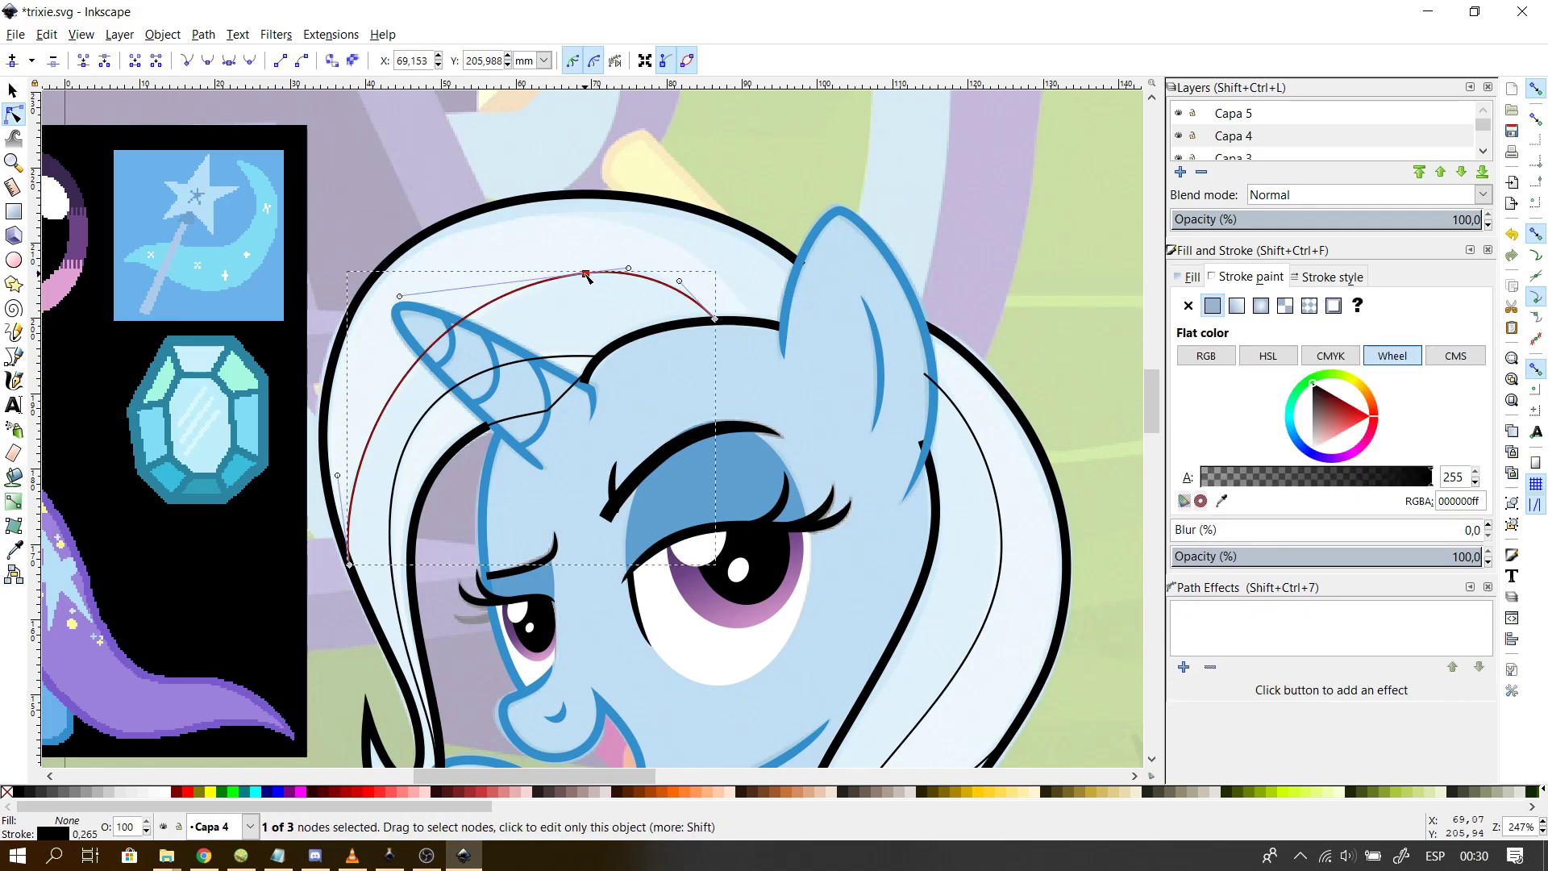
pyautogui.moveTo(399, 295)
pyautogui.mouseDown()
pyautogui.moveTo(384, 287)
pyautogui.moveTo(400, 275)
pyautogui.mouseUp()
pyautogui.press('Escape')
pyautogui.click(460, 321)
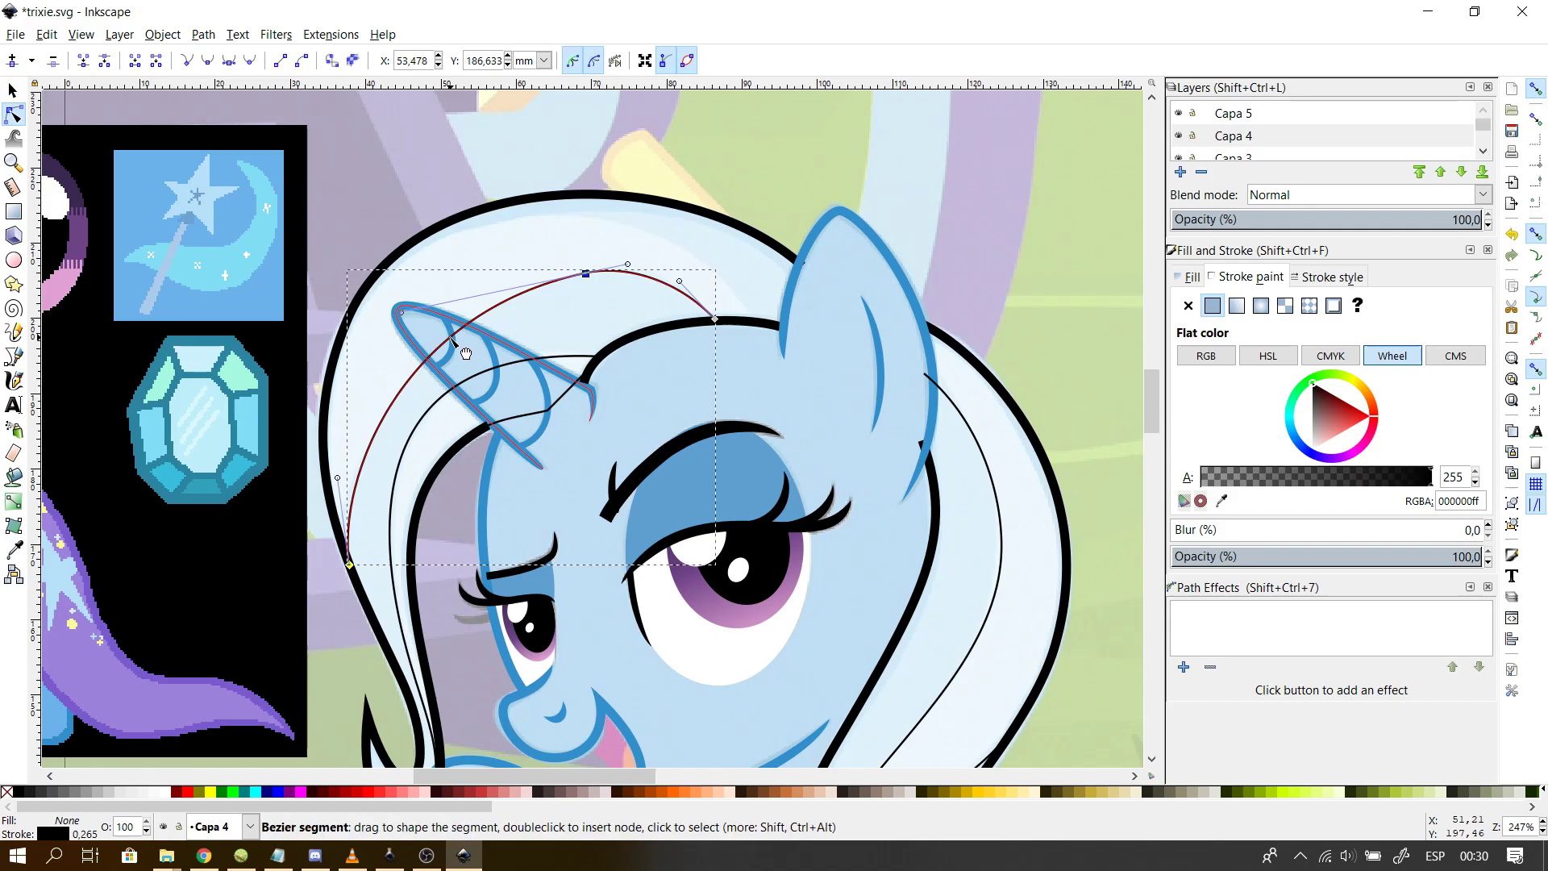
pyautogui.click(570, 210)
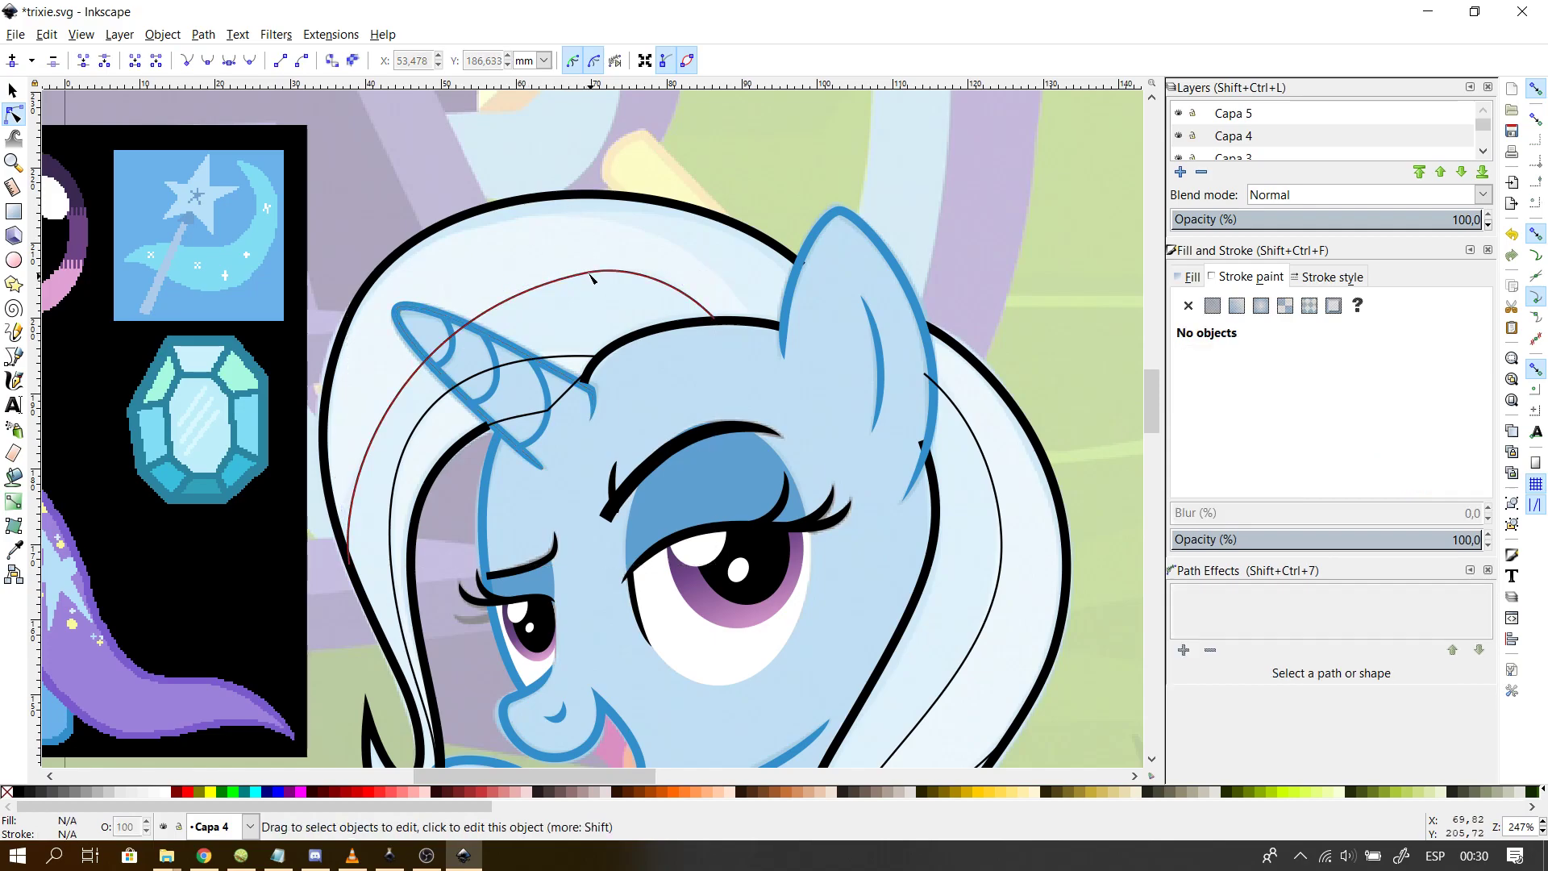
# - Replace the mane arc's peak node with one above the horn and reshape the handle at the forehead hairline end
pyautogui.click(523, 293)
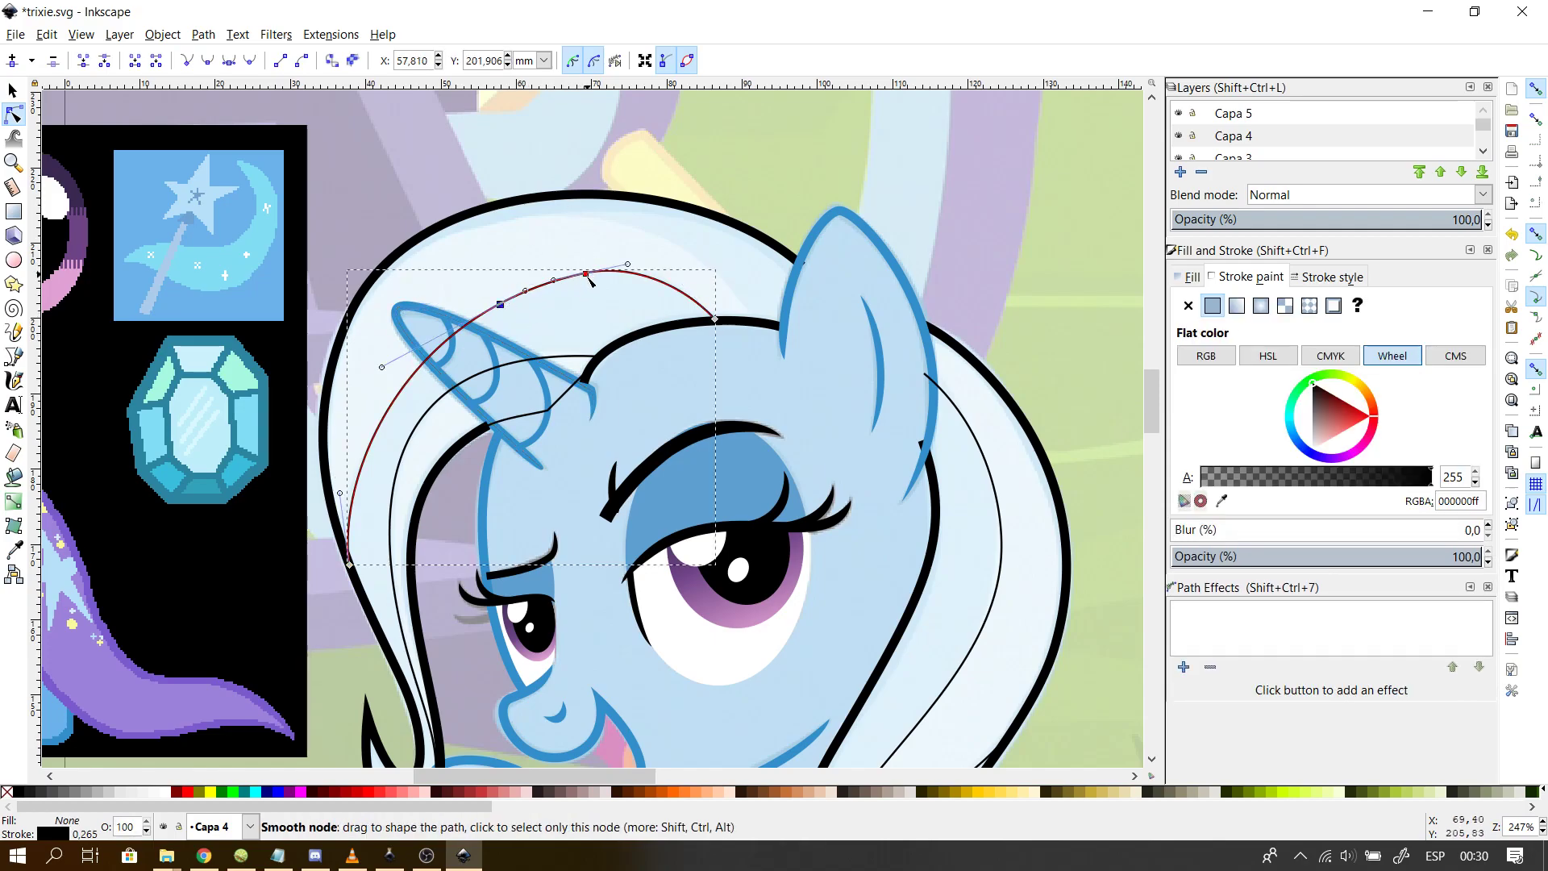
pyautogui.click(587, 275)
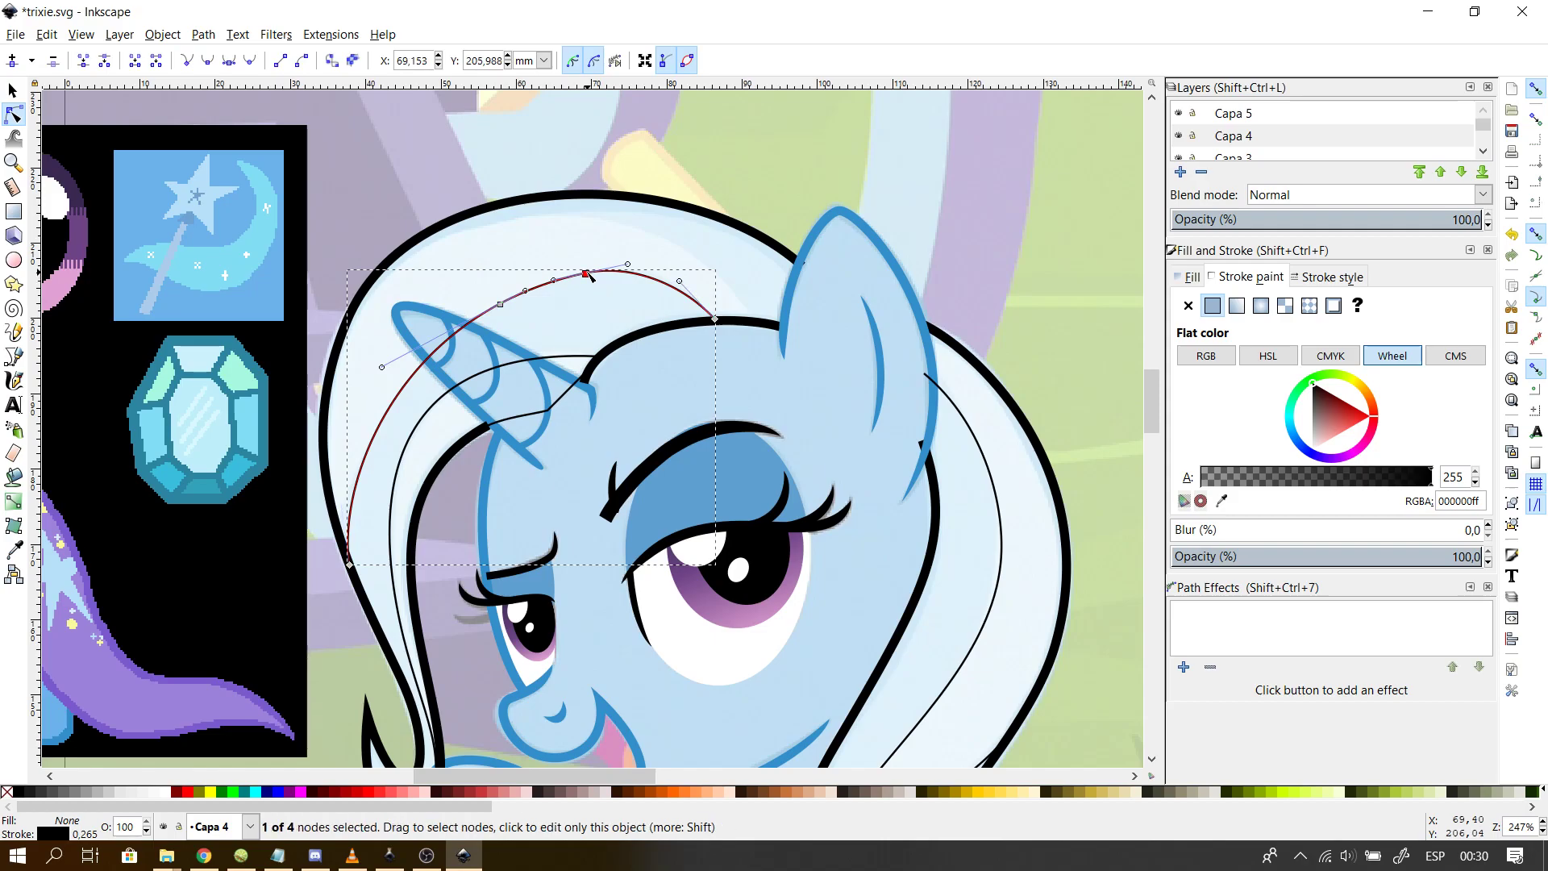
pyautogui.press('Delete')
pyautogui.moveTo(577, 272); pyautogui.dragTo(679, 268)
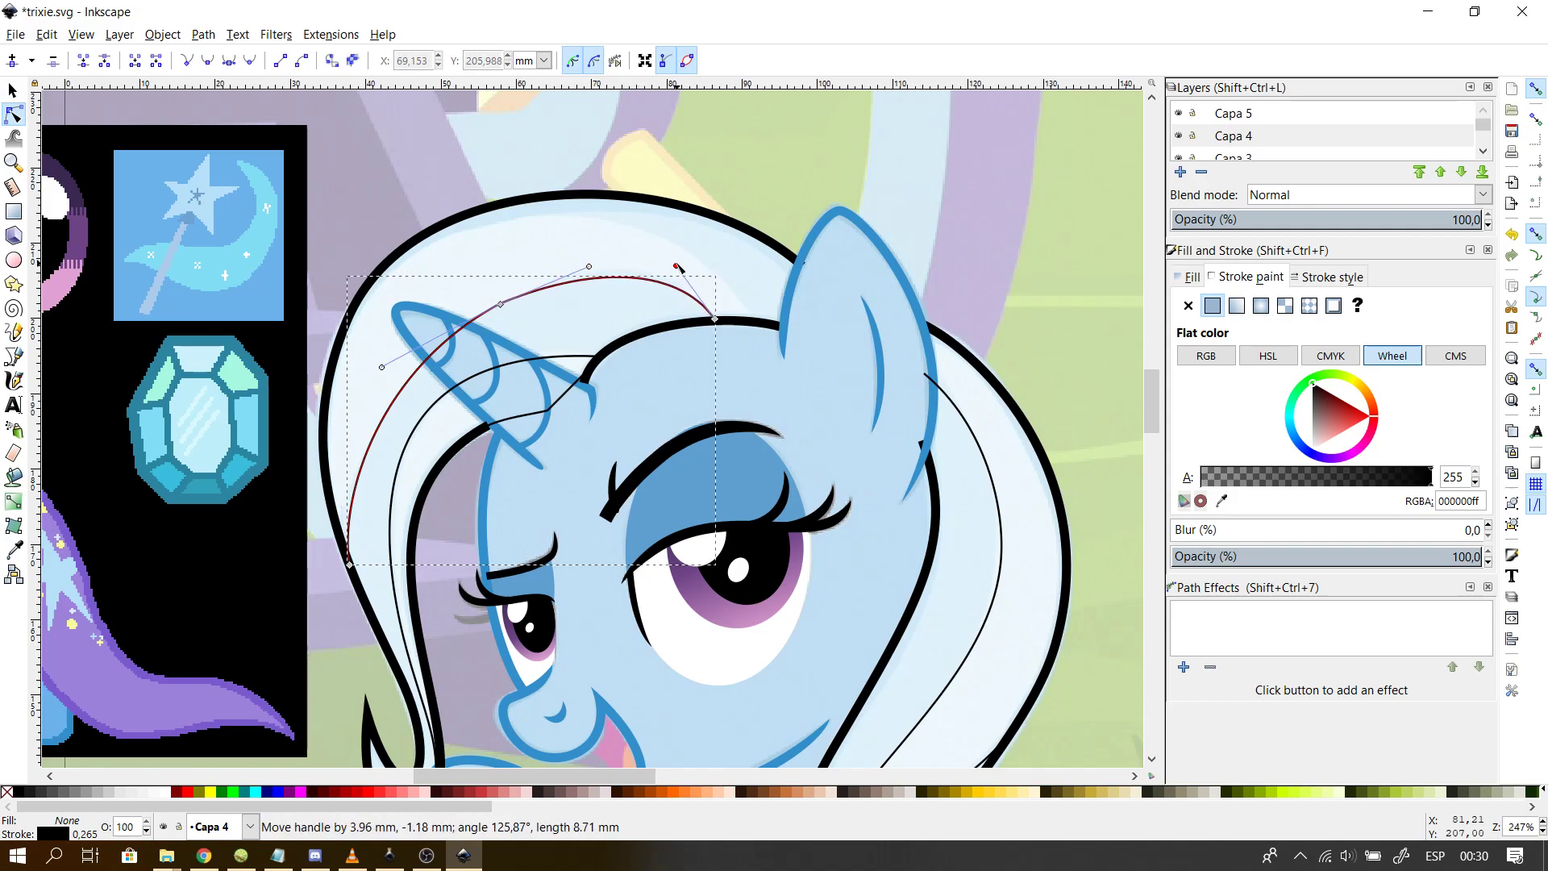
# - Nudge the arc's node above the horn slightly upward, make it smooth and clear the node selection
pyautogui.click(501, 300)
pyautogui.hotkey('shift', 's')
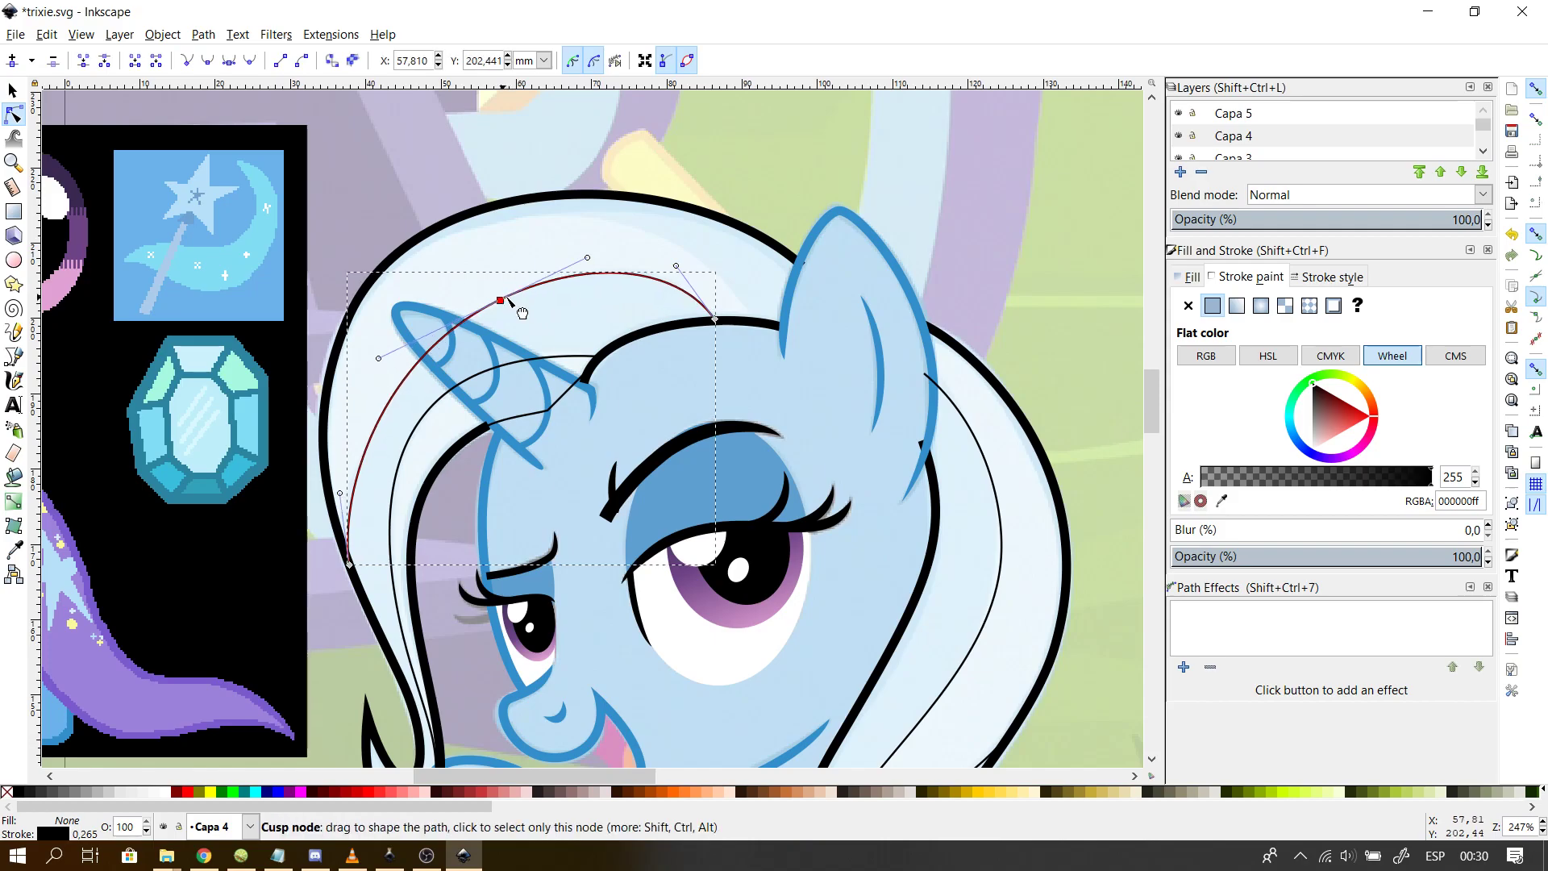
pyautogui.click(779, 401)
pyautogui.click(712, 310)
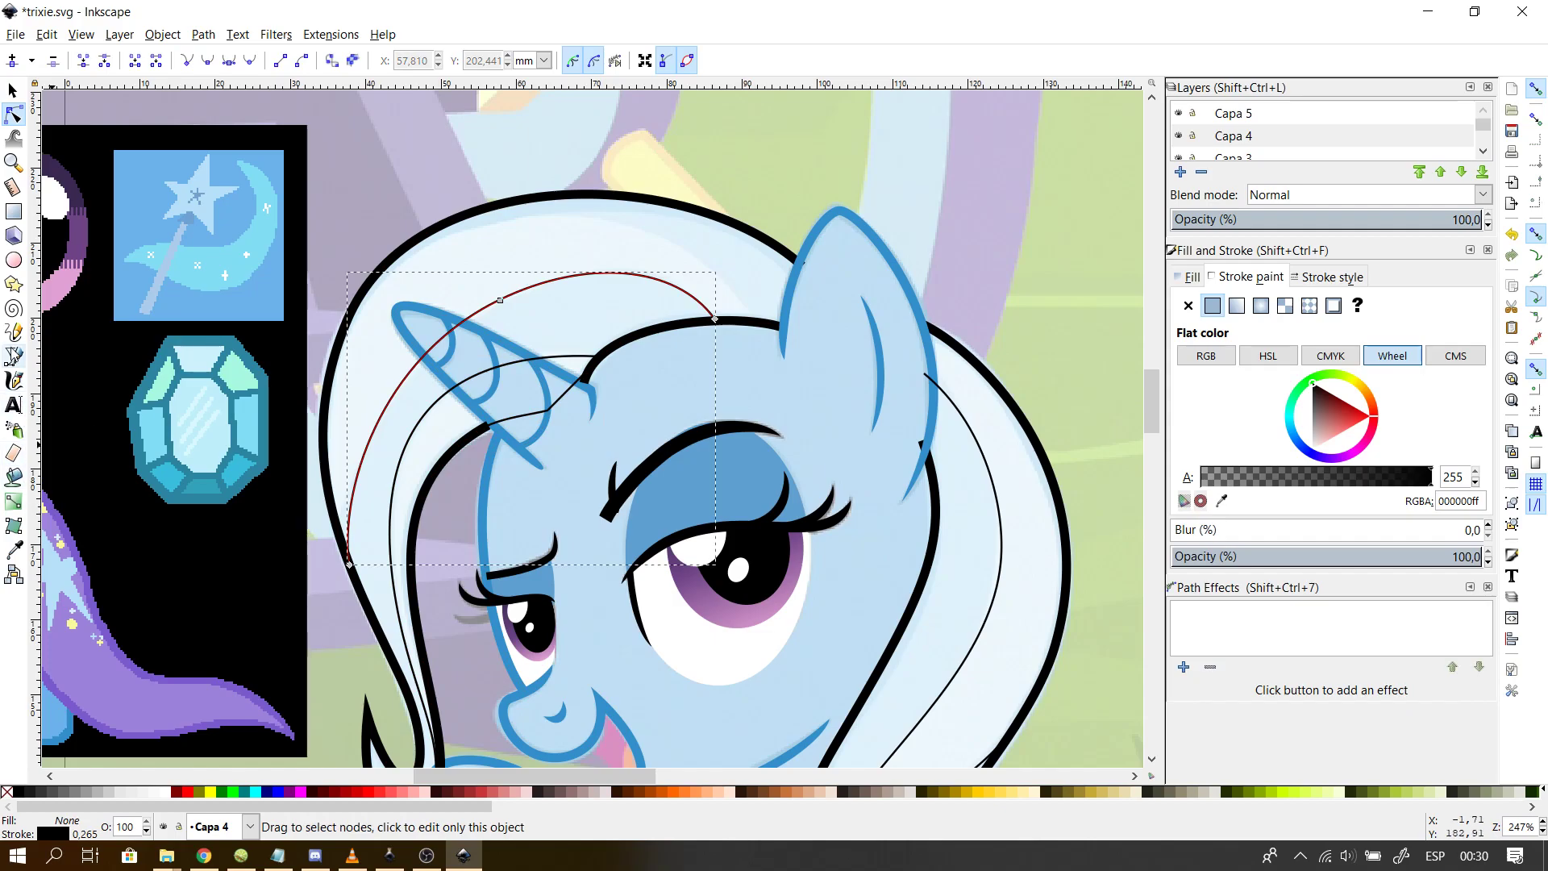
# - Extend the path from the arc's lower end with a curved segment up along the mane's outer outline, ending level with the horn tip
pyautogui.click(14, 355)
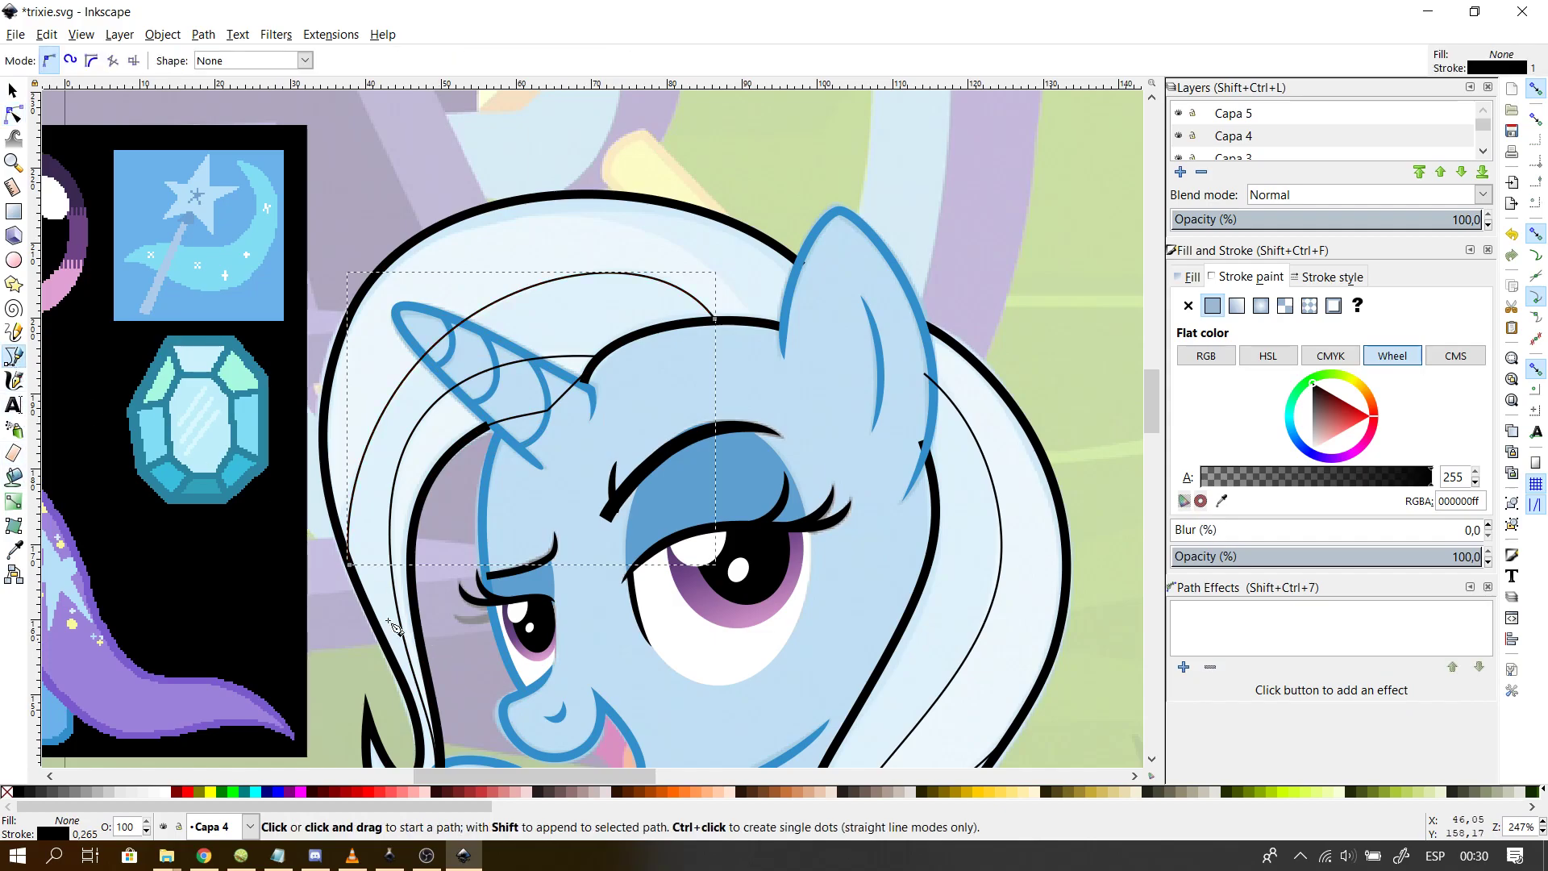
pyautogui.click(349, 563)
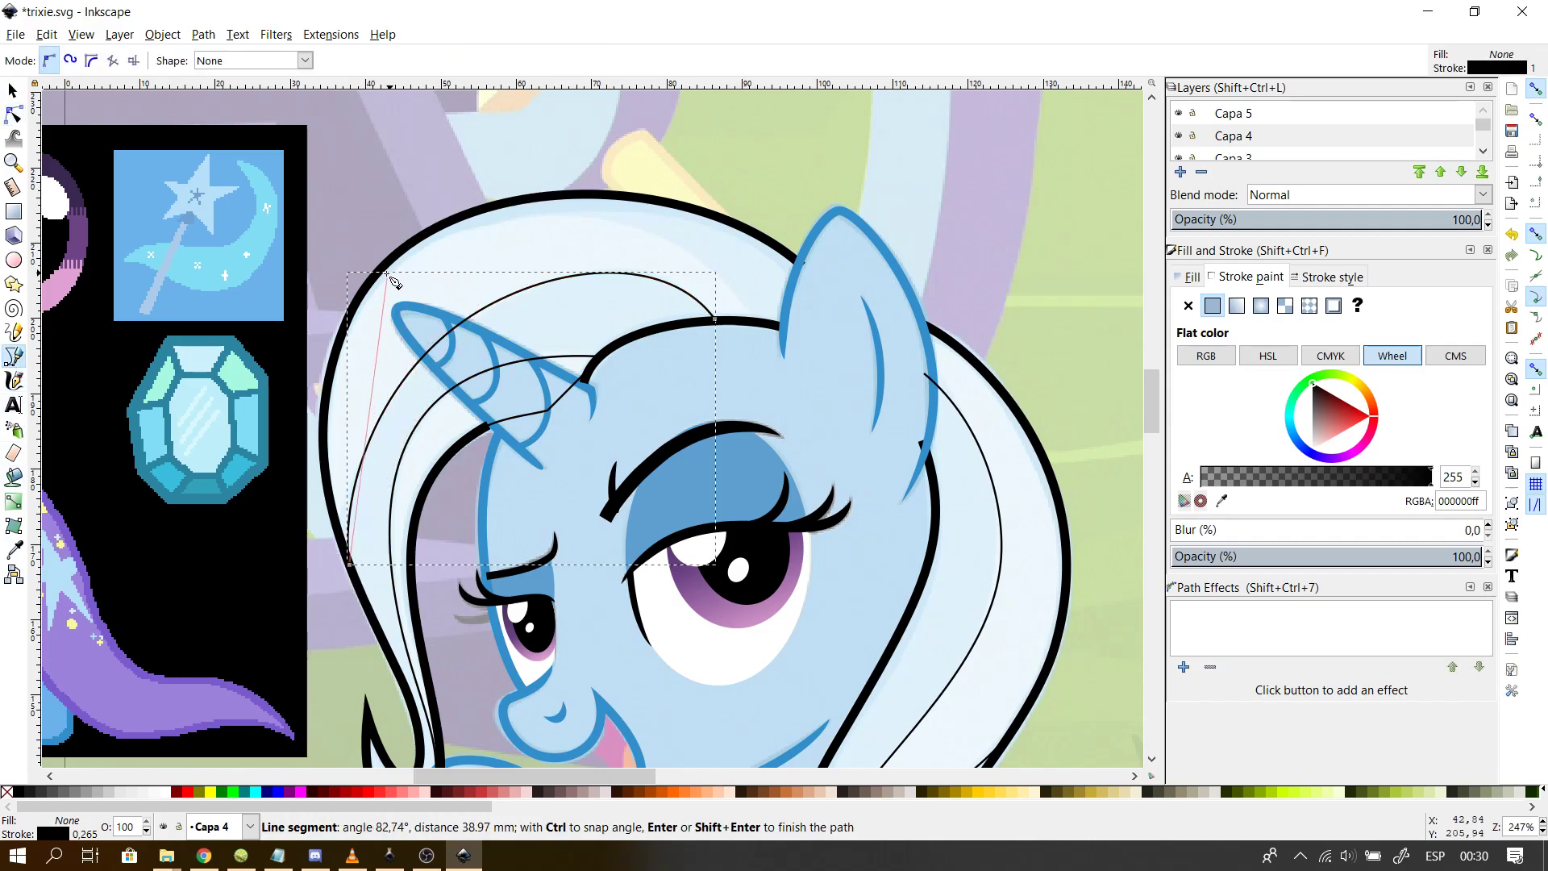
pyautogui.moveTo(348, 324)
pyautogui.mouseDown()
pyautogui.moveTo(412, 244)
pyautogui.moveTo(391, 254)
pyautogui.moveTo(397, 216)
pyautogui.mouseUp()
pyautogui.press('Return')
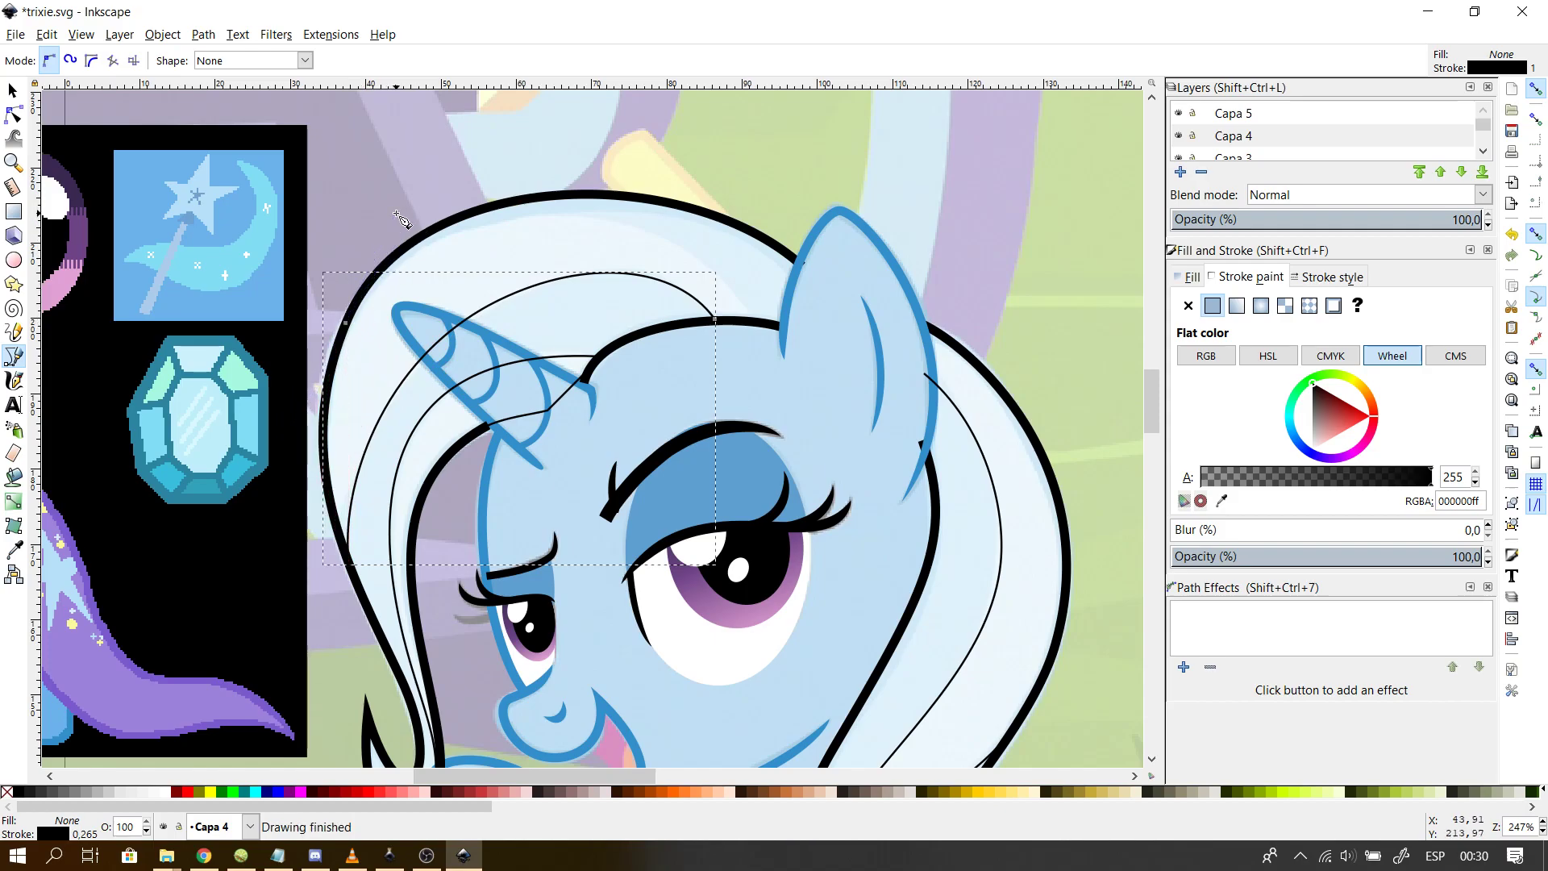
# - Continue the path with a high arched segment across the top of the mane to the forehead hairline
pyautogui.click(346, 323)
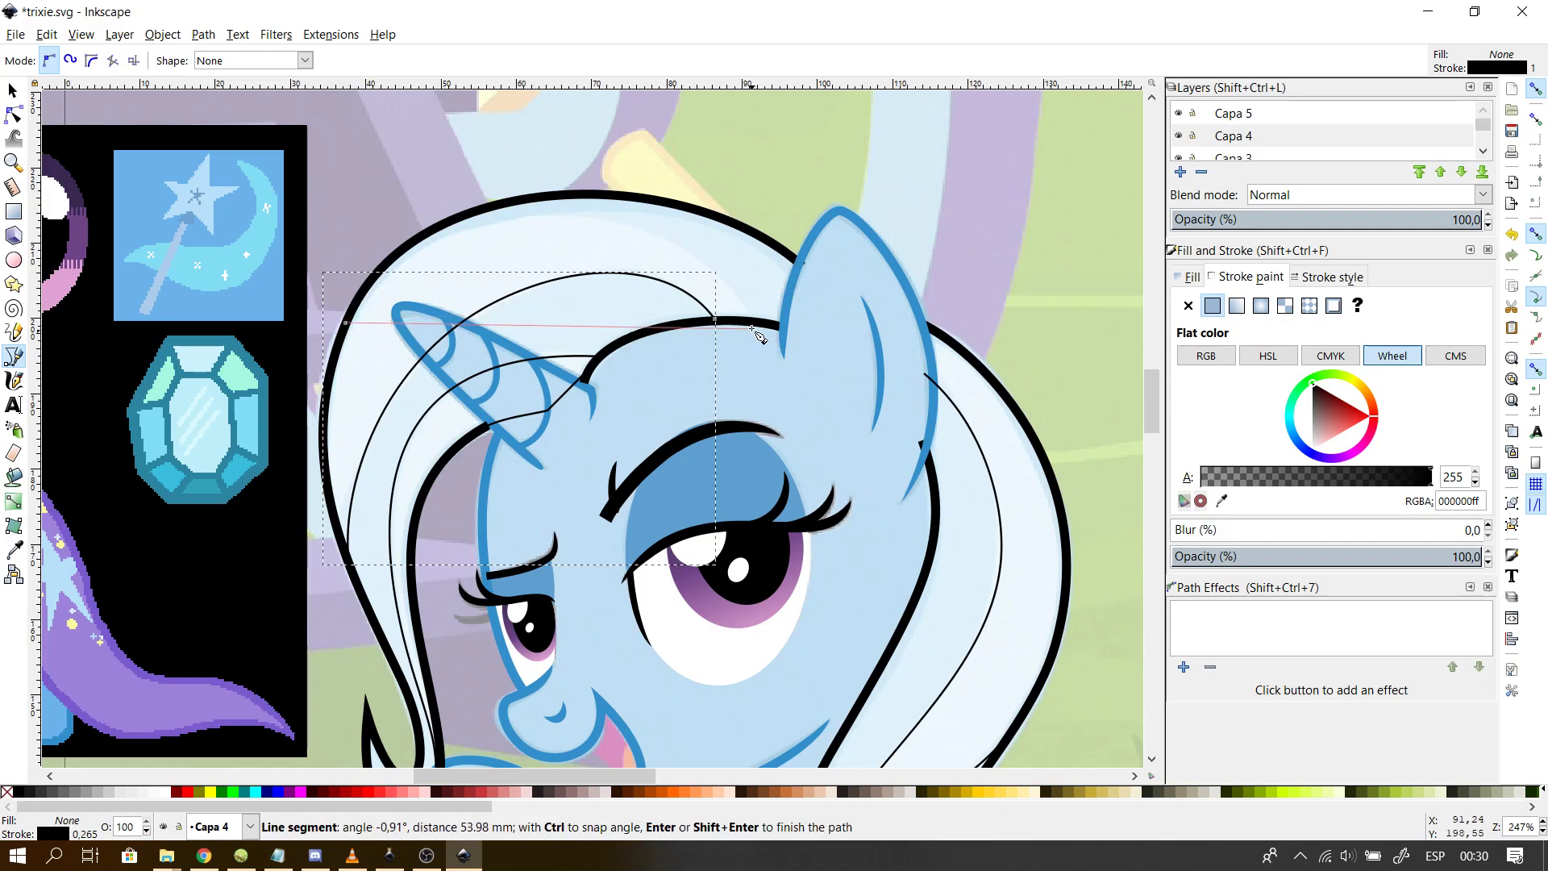
pyautogui.moveTo(755, 324)
pyautogui.mouseDown()
pyautogui.moveTo(818, 467)
pyautogui.moveTo(956, 608)
pyautogui.moveTo(963, 566)
pyautogui.mouseUp()
pyautogui.press('Return')
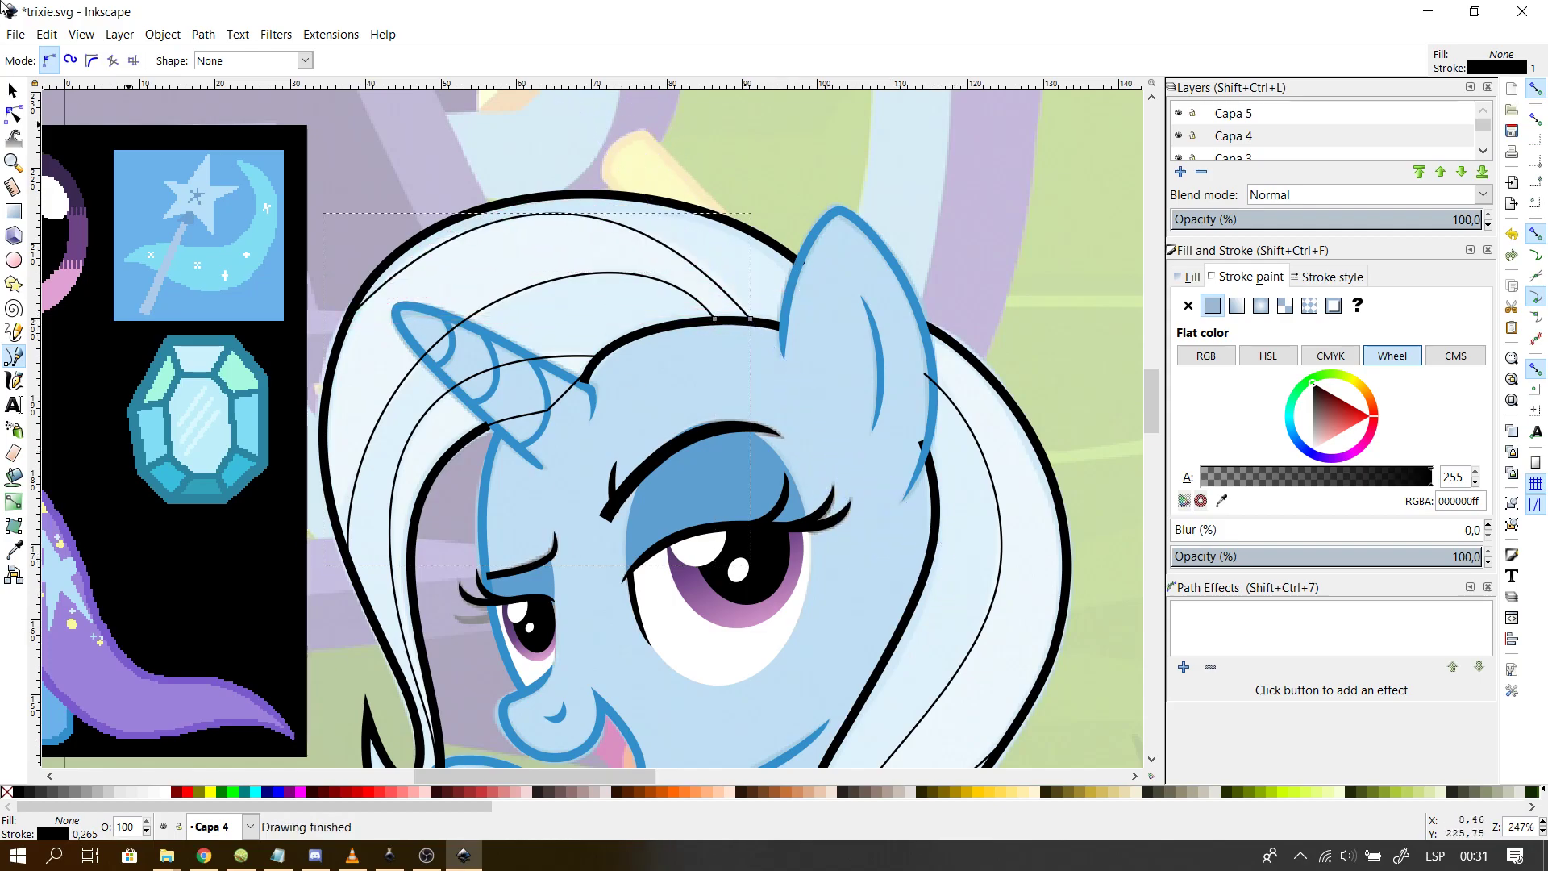
# - Reshape the upper mane arc to the reference band, add a node at its peak, adjust its handle and deselect the path
pyautogui.click(12, 117)
pyautogui.moveTo(700, 262); pyautogui.dragTo(713, 272)
pyautogui.click(713, 271)
pyautogui.doubleClick(575, 221)
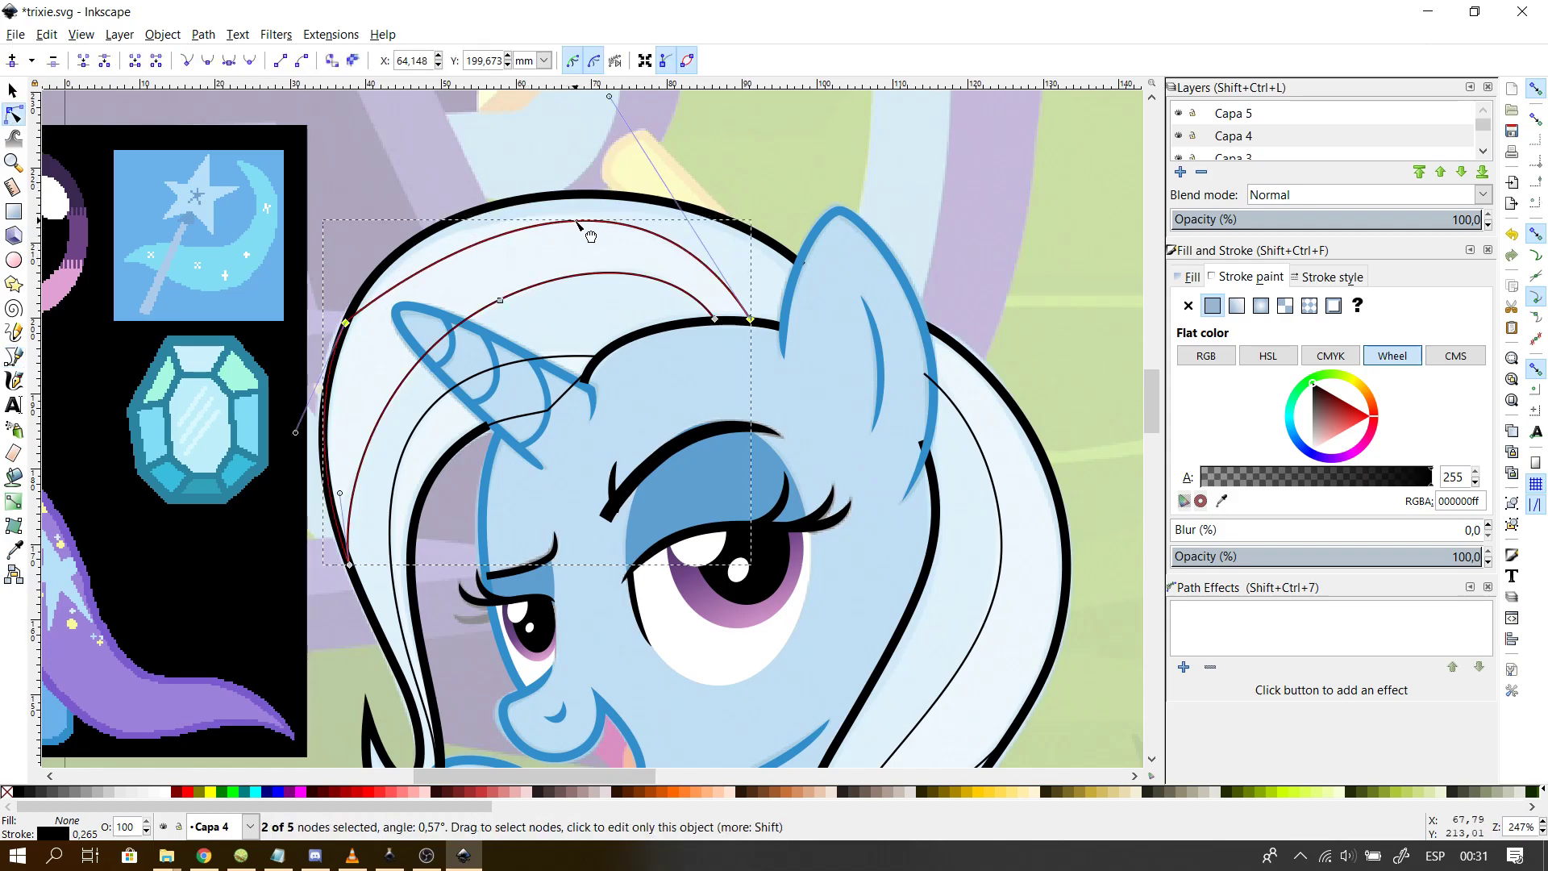
pyautogui.moveTo(461, 229); pyautogui.dragTo(407, 219)
pyautogui.click(352, 201)
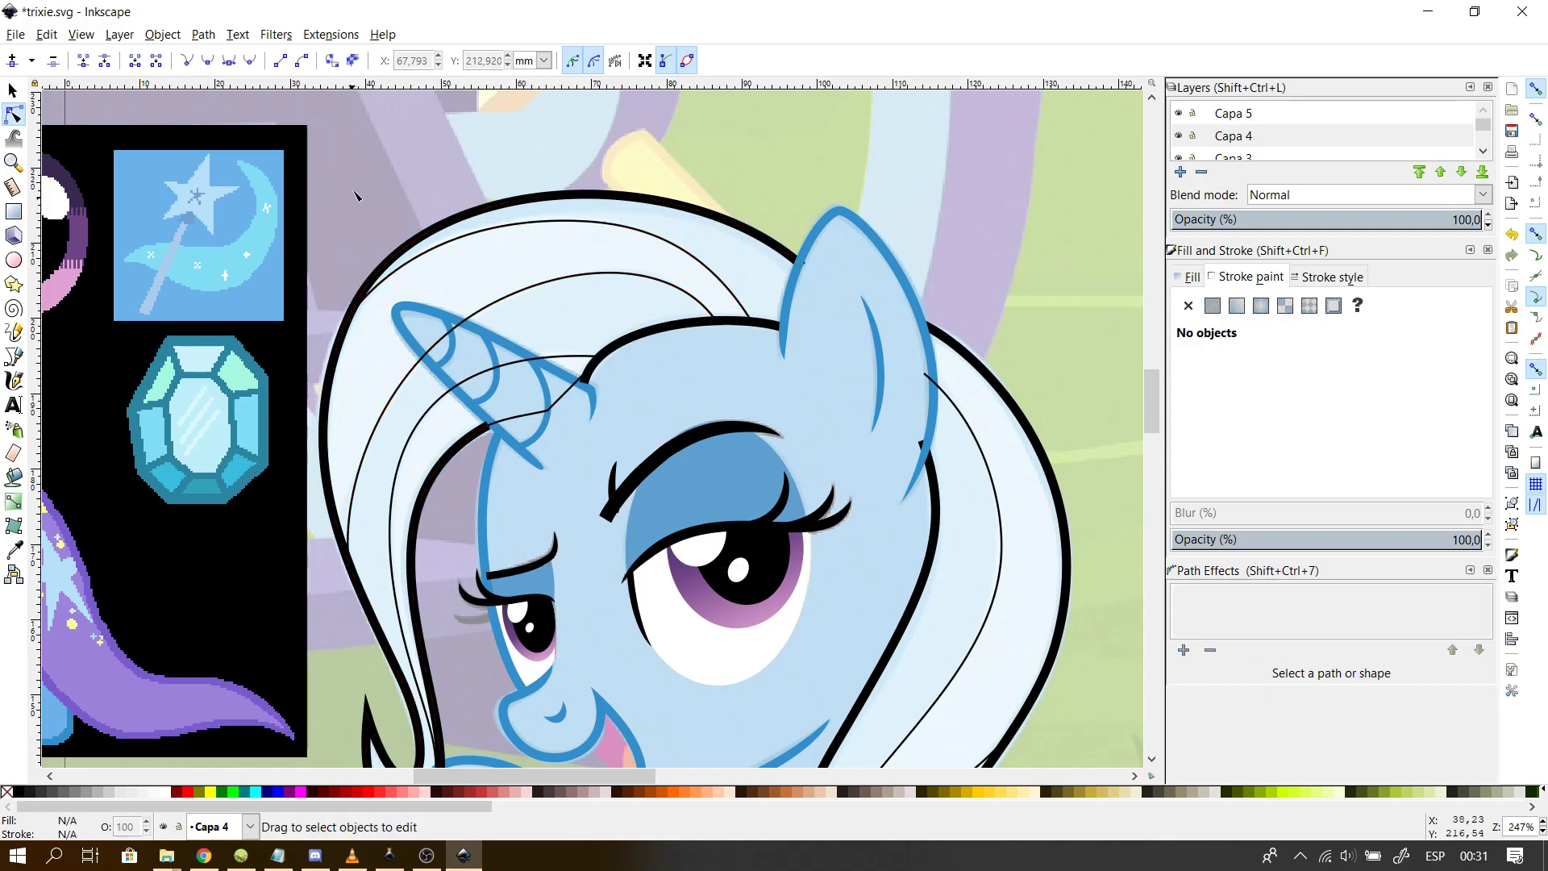
# - Adjust the handle at the upper mane arc's hairline end to follow the reference band
pyautogui.click(708, 286)
pyautogui.click(750, 320)
pyautogui.moveTo(700, 241); pyautogui.dragTo(710, 242)
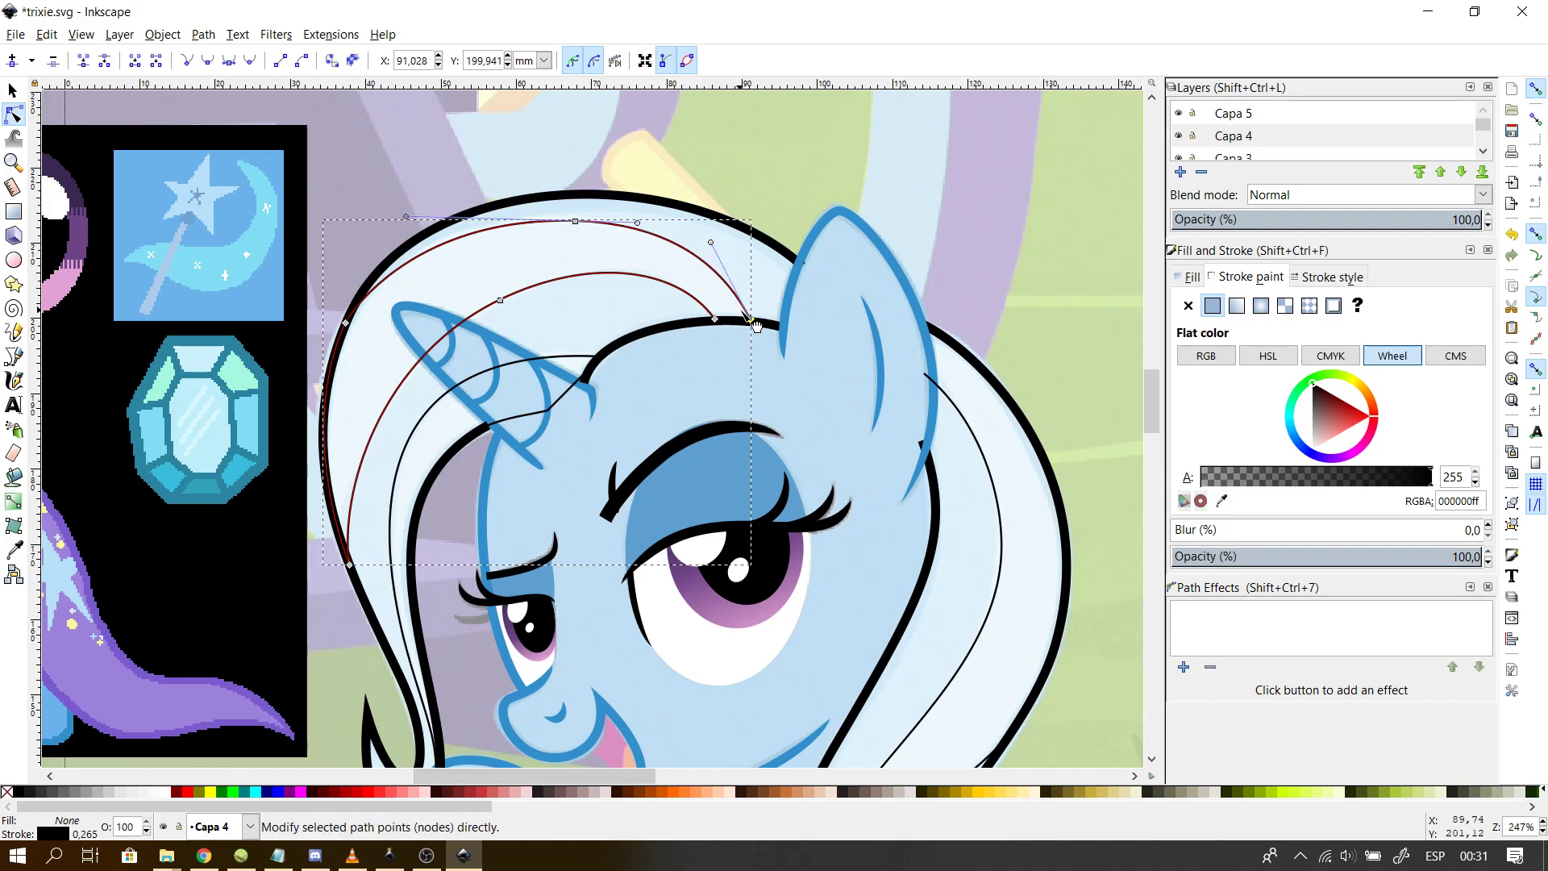
# - Close the mane band with a straight segment about 5 mm long between its two hairline ends and deselect the path
pyautogui.click(14, 356)
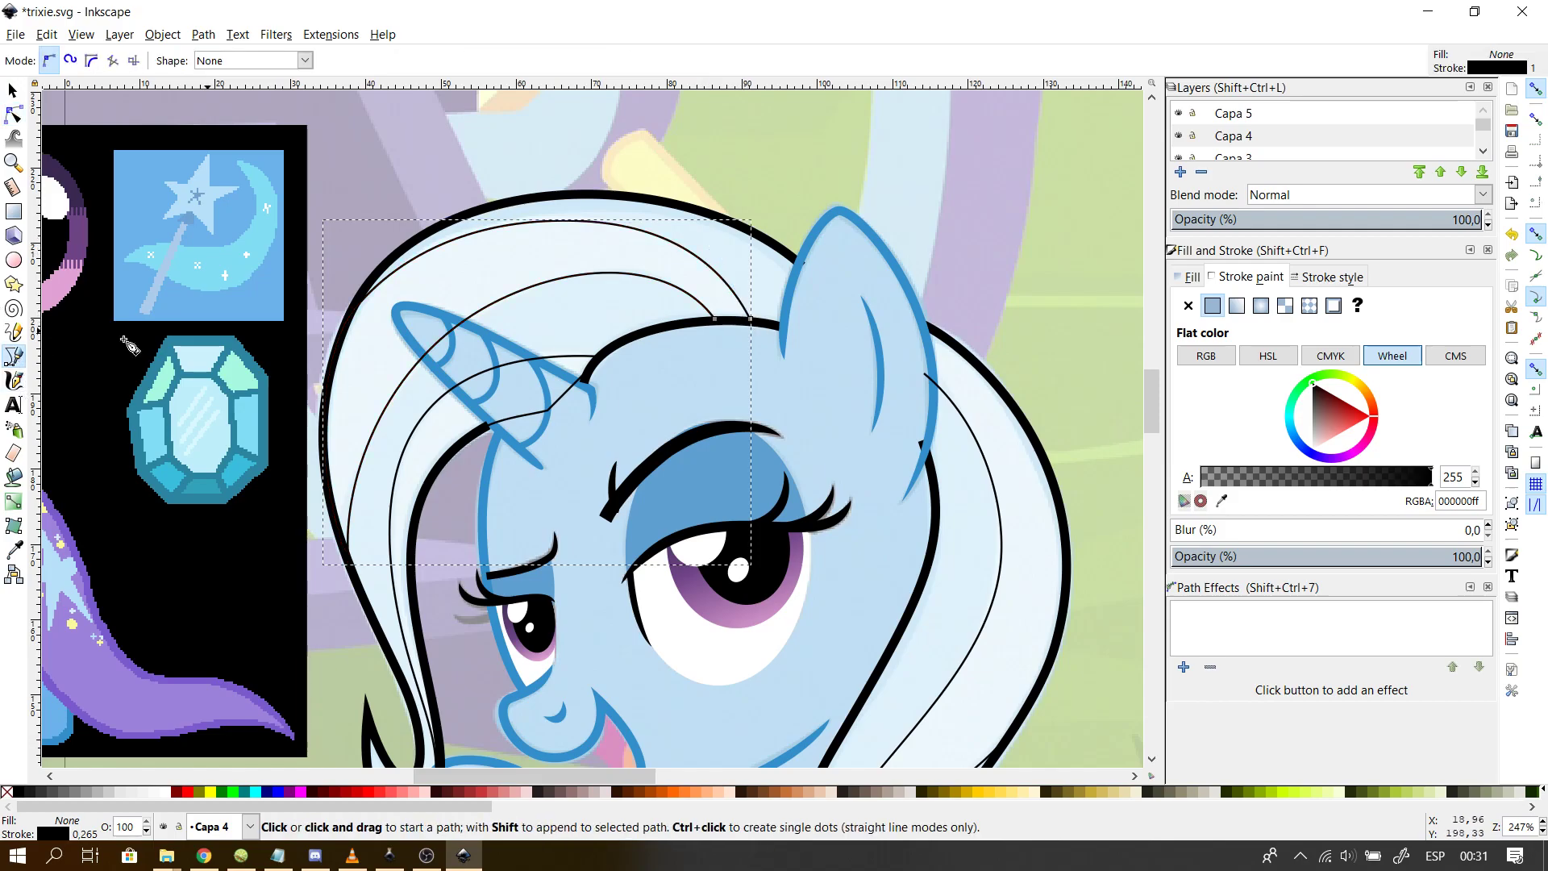
pyautogui.click(716, 320)
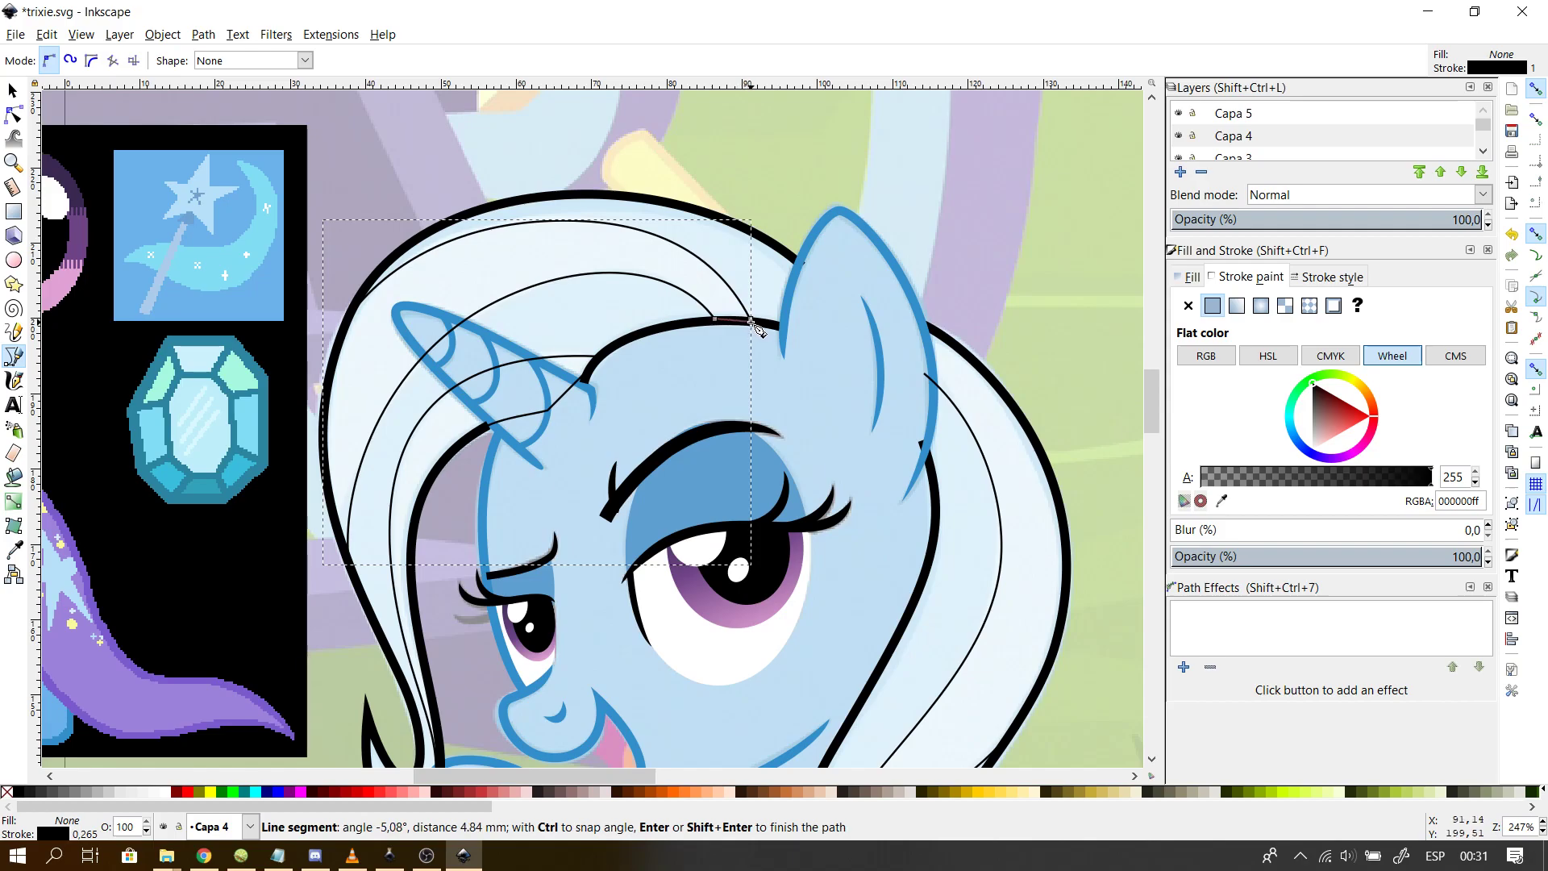
pyautogui.click(753, 323)
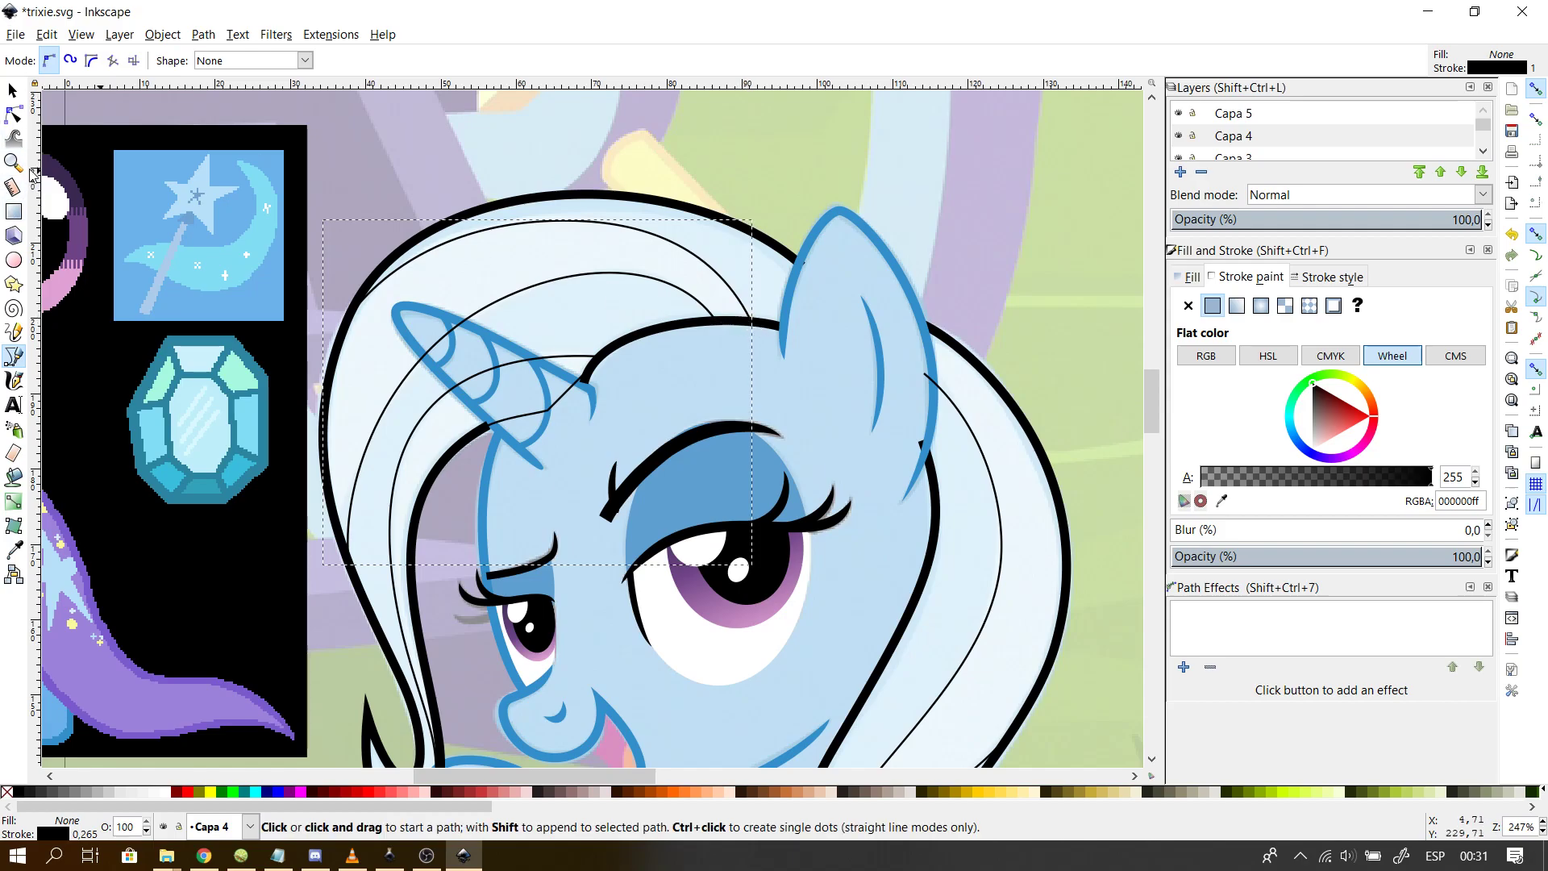
pyautogui.click(14, 117)
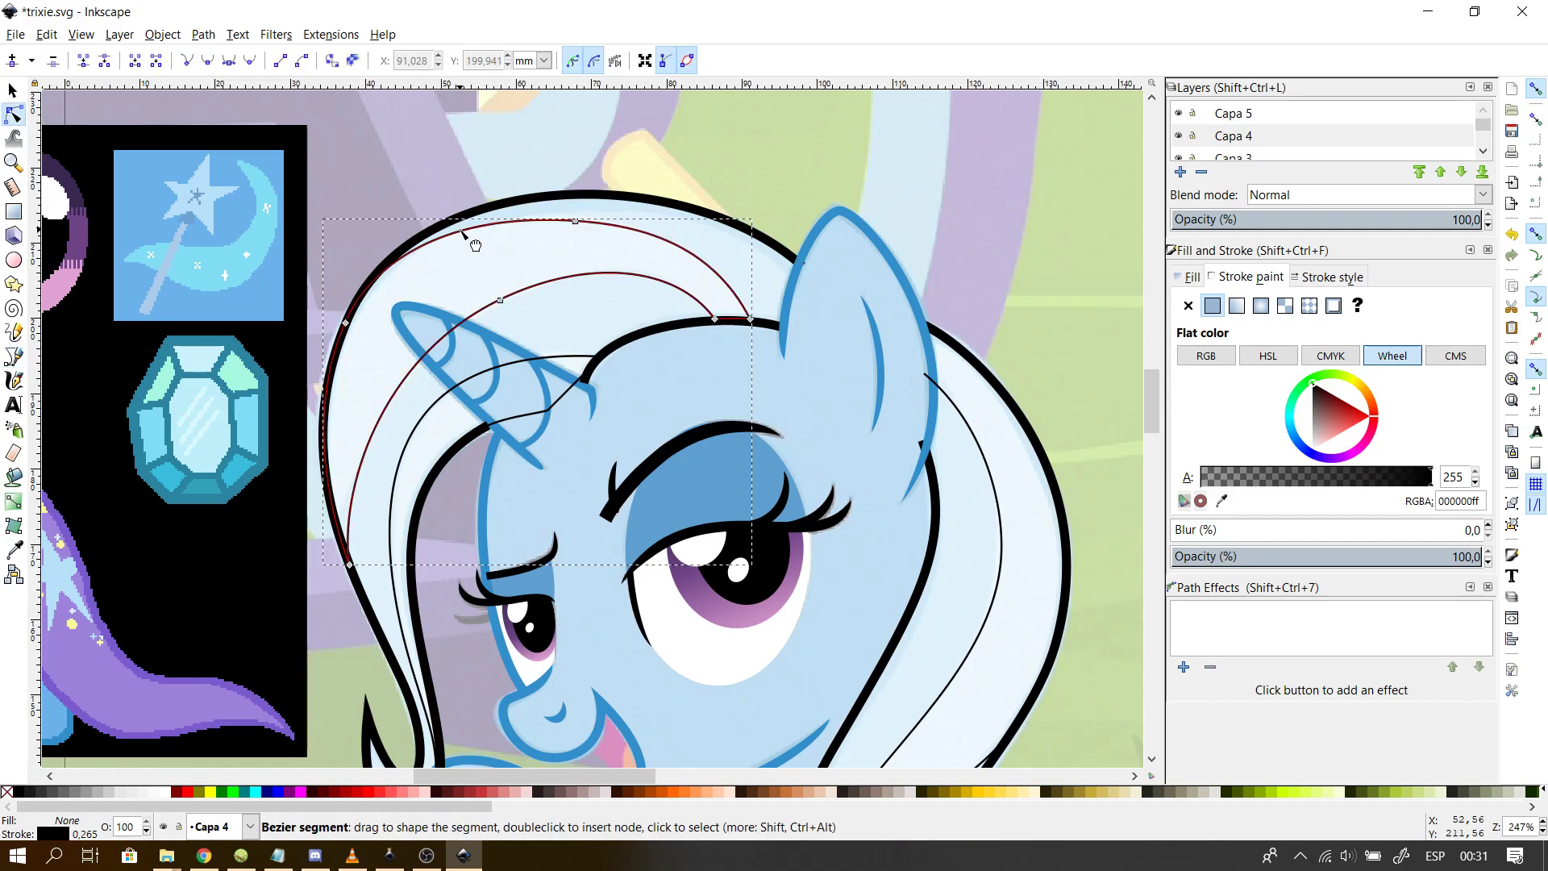
pyautogui.click(412, 196)
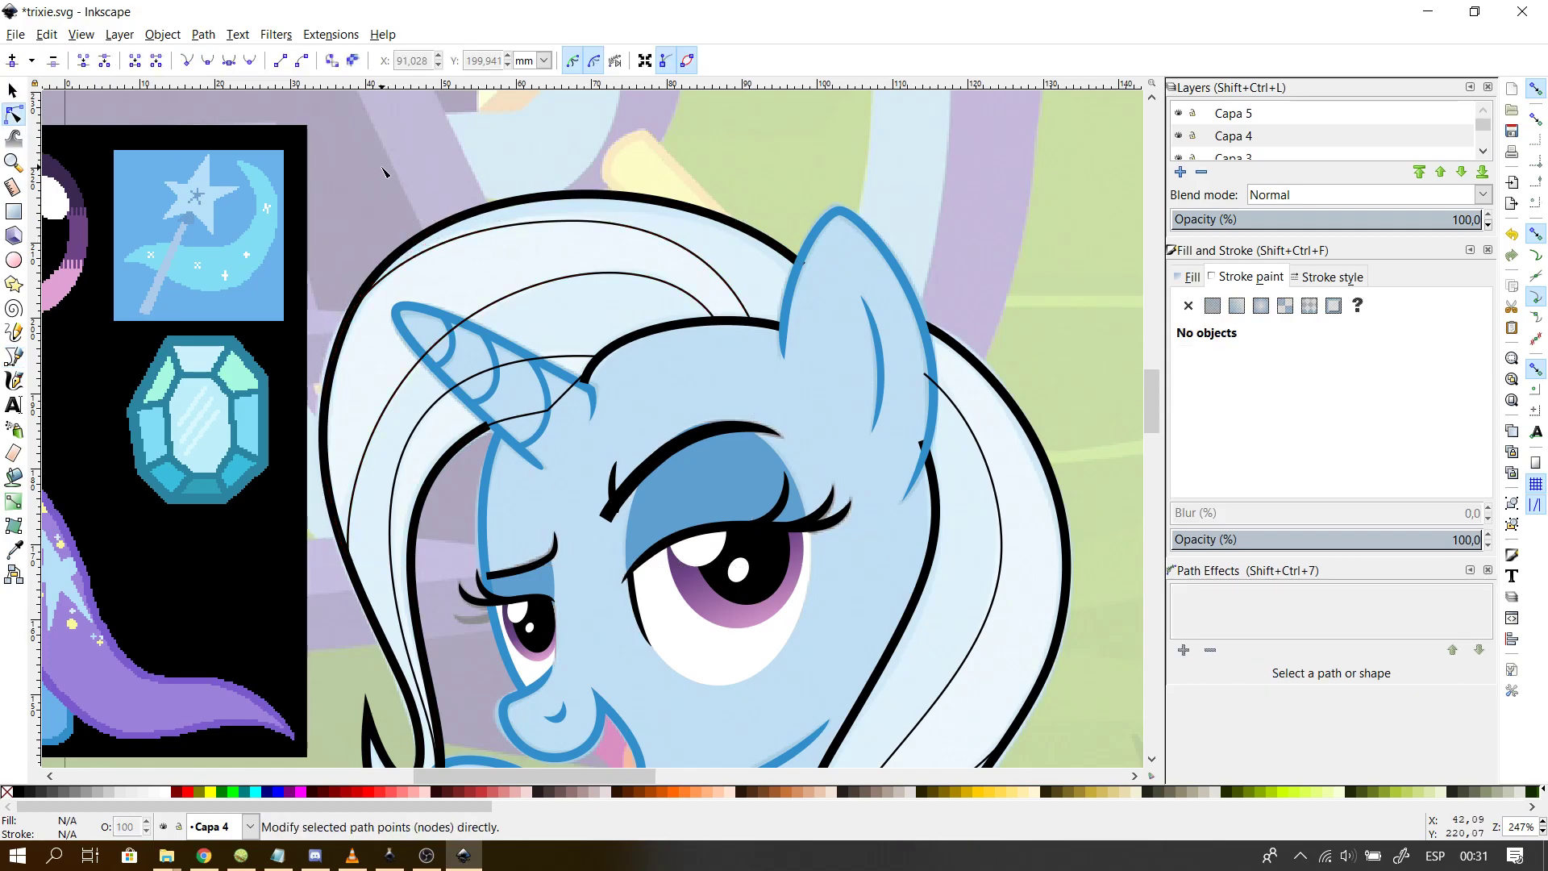
# - Draw a straight line about 77 mm long across the tail, from the front leg to the outline near the lower tail tip
pyautogui.scroll(-1, 383, 172)
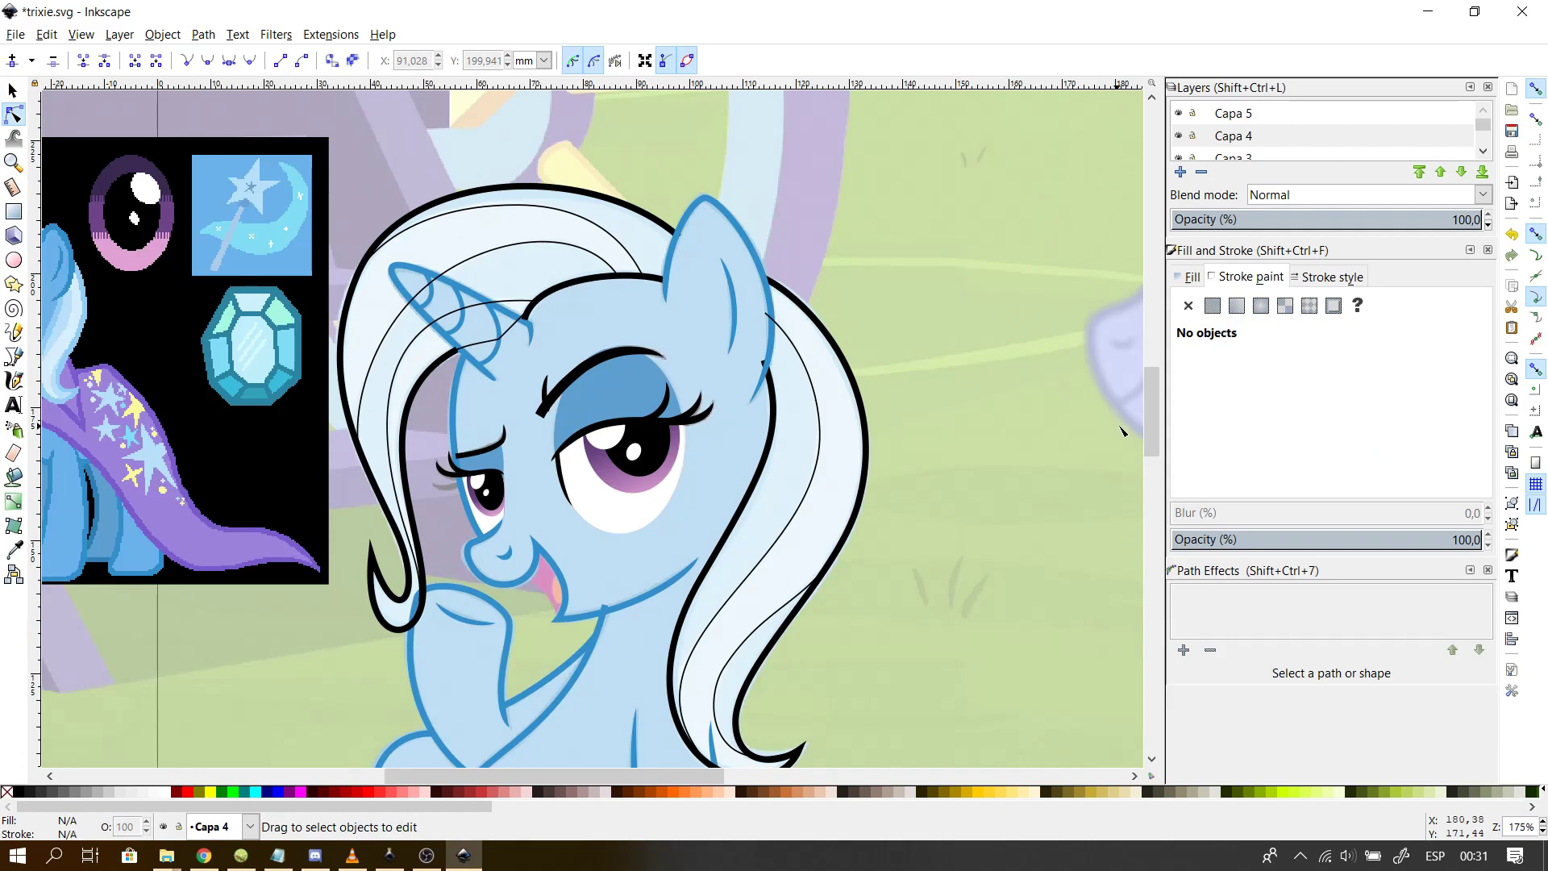
pyautogui.moveTo(1153, 416); pyautogui.dragTo(1145, 474)
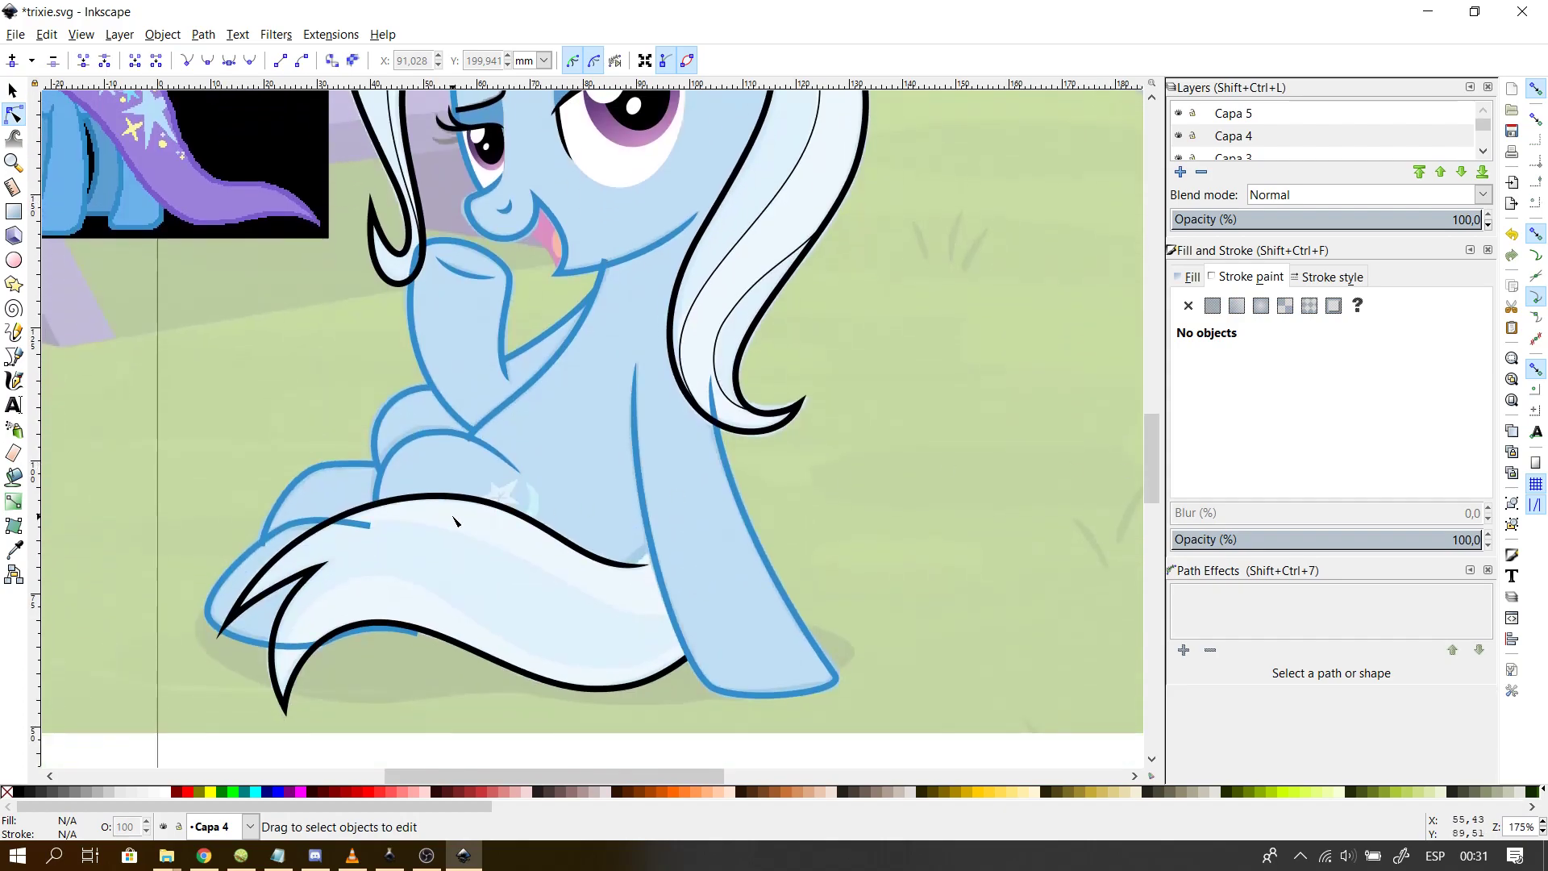
pyautogui.moveTo(1158, 473)
pyautogui.mouseDown()
pyautogui.moveTo(1157, 433)
pyautogui.moveTo(1144, 487)
pyautogui.mouseUp()
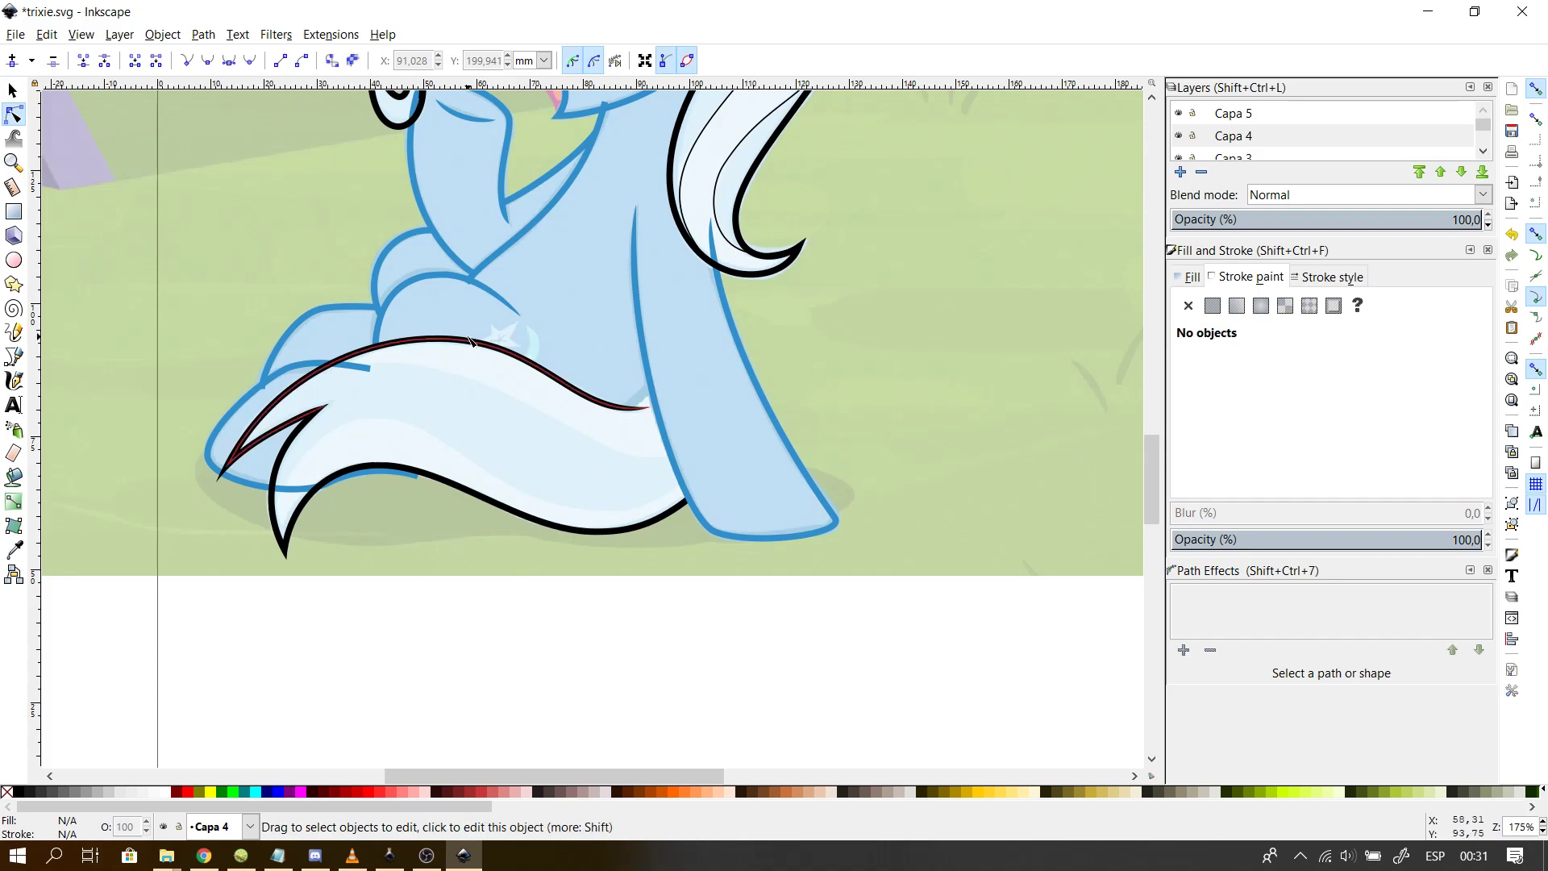
pyautogui.scroll(2, 470, 341)
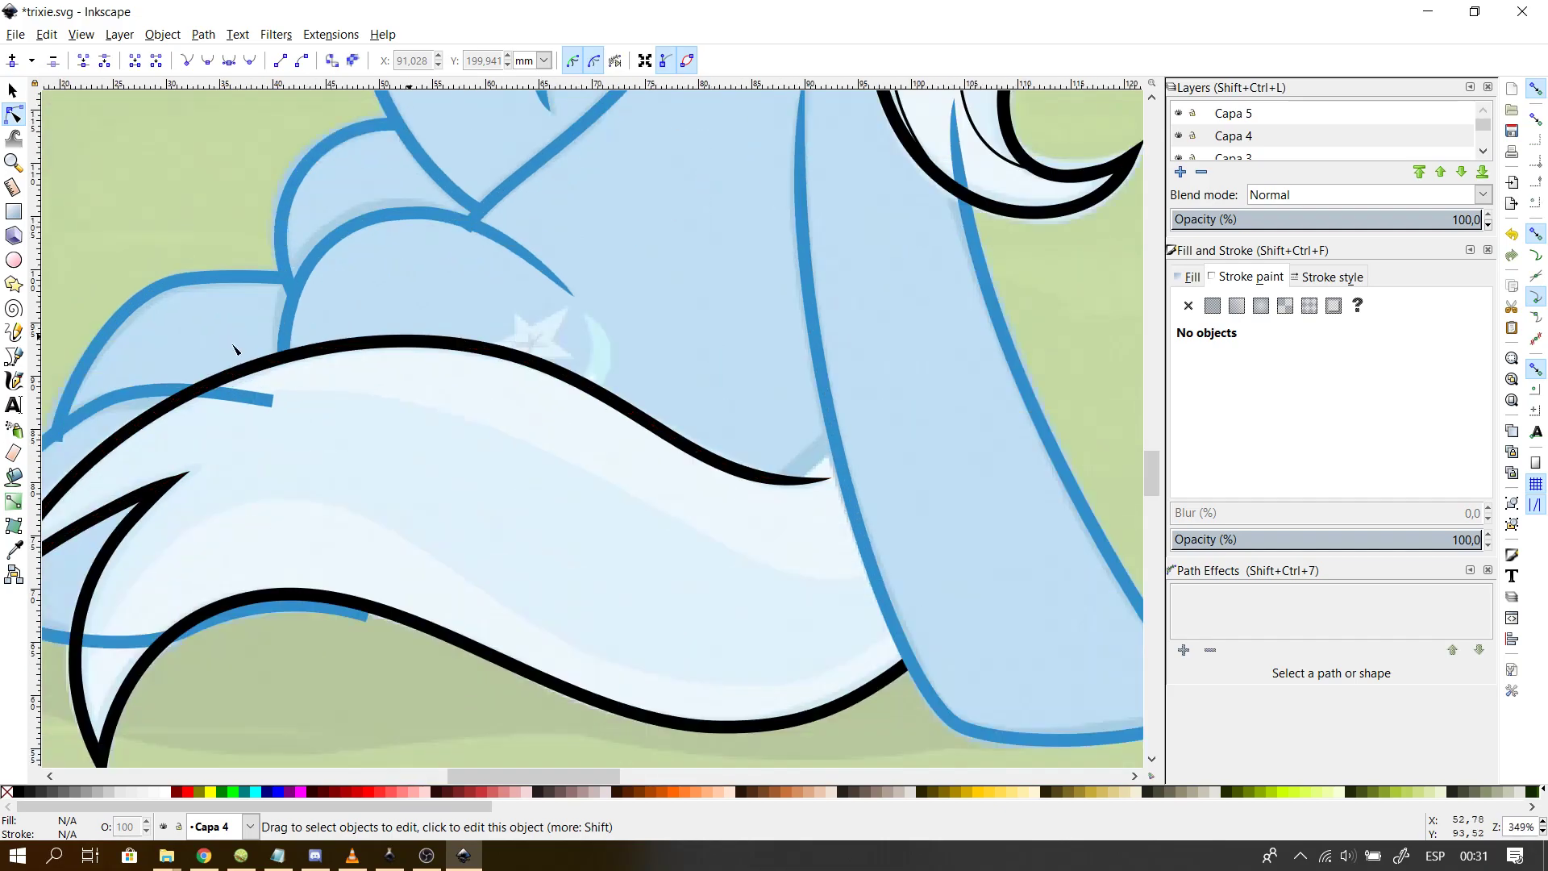
pyautogui.click(13, 357)
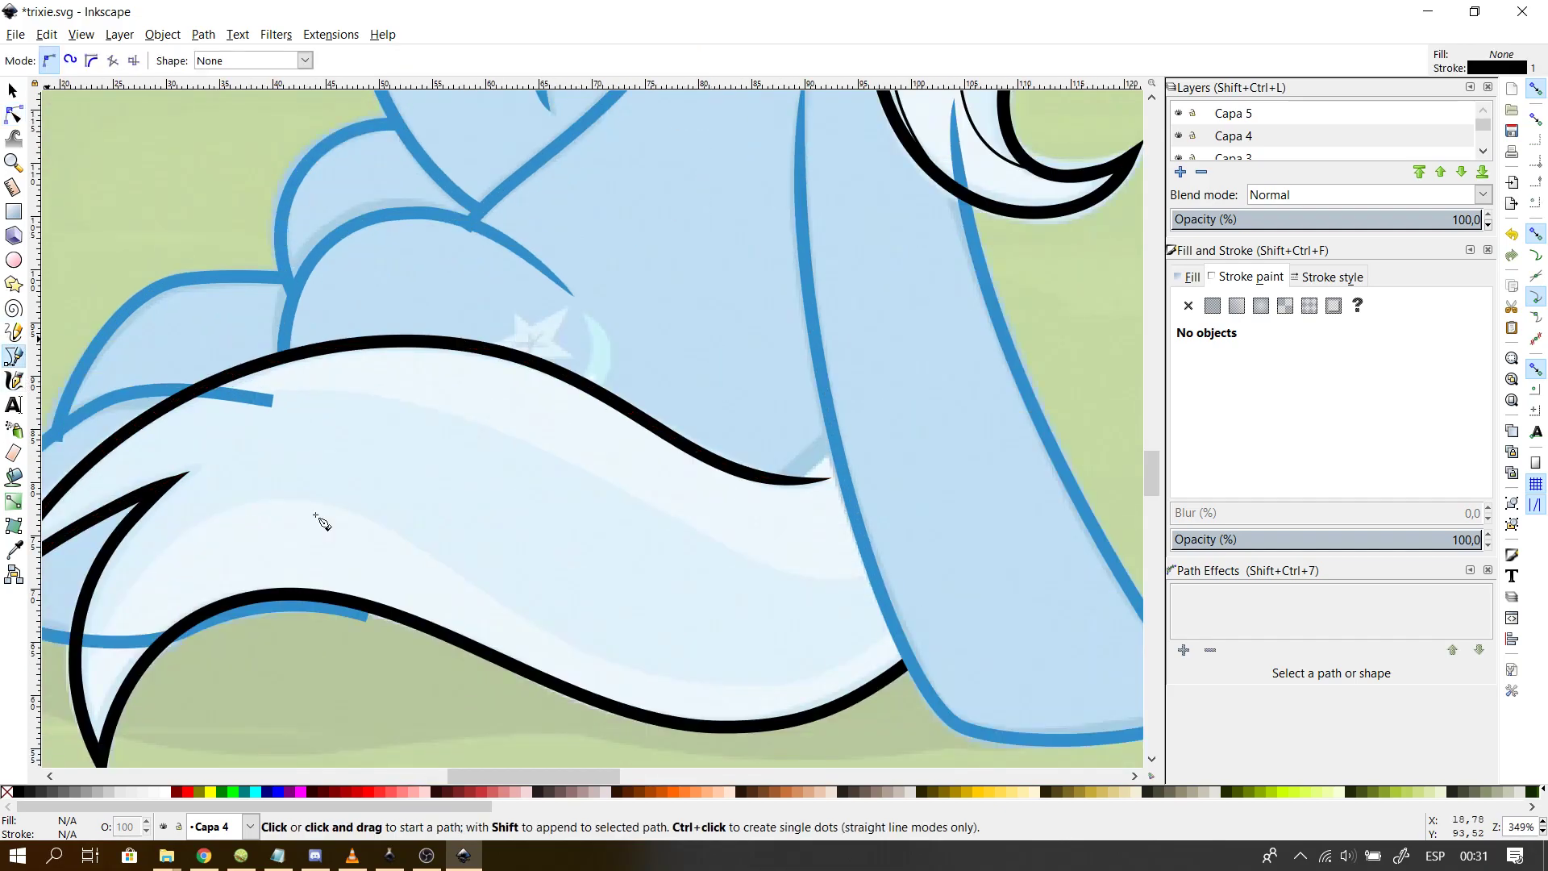
pyautogui.click(894, 633)
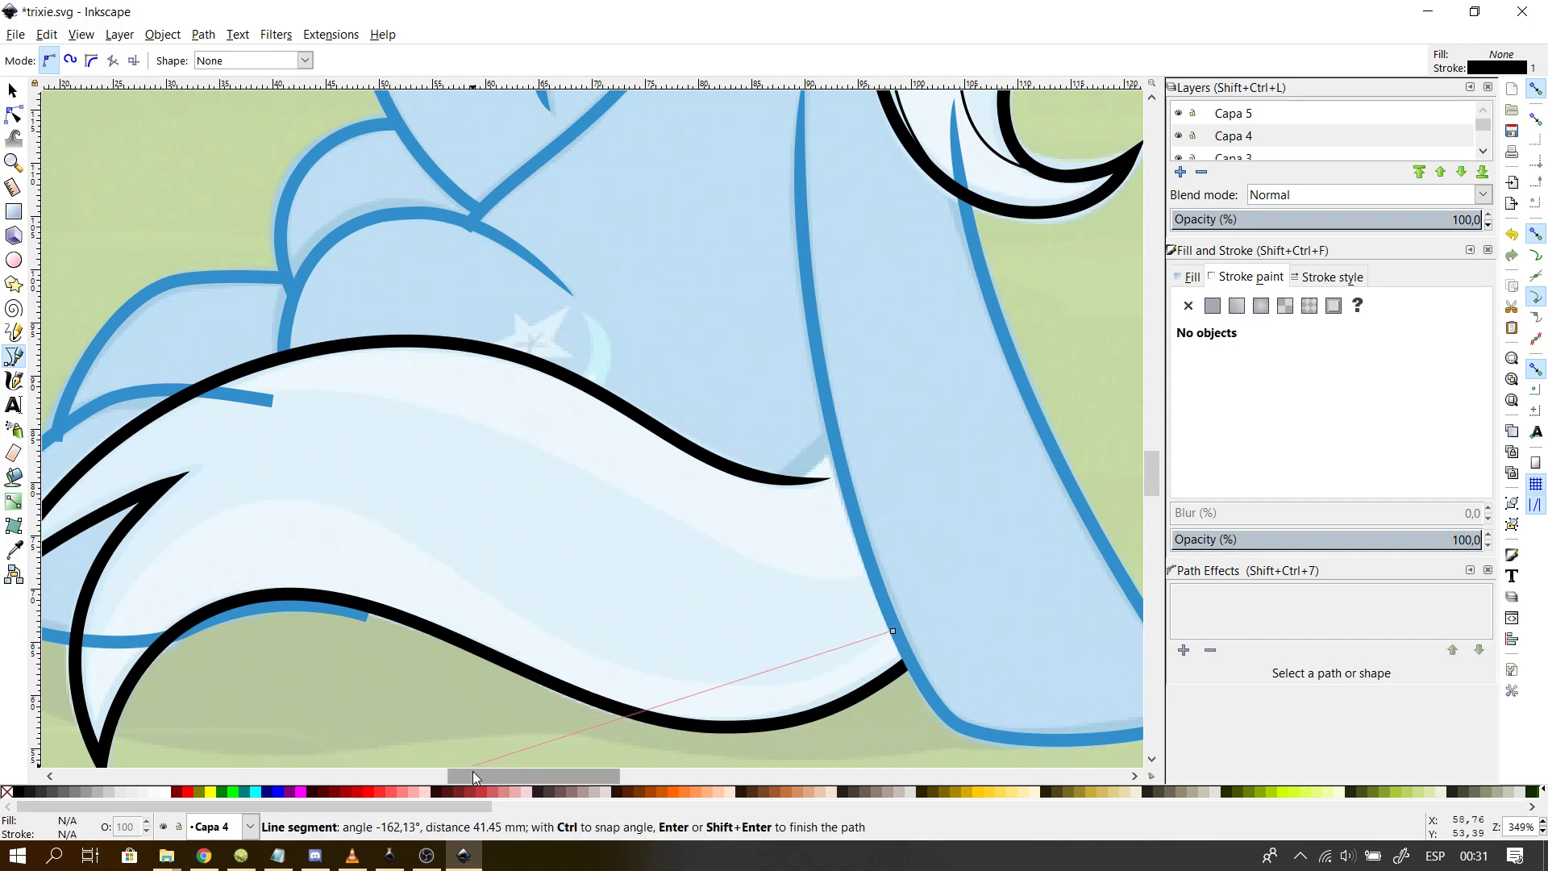
pyautogui.hscroll(-2, 473, 771)
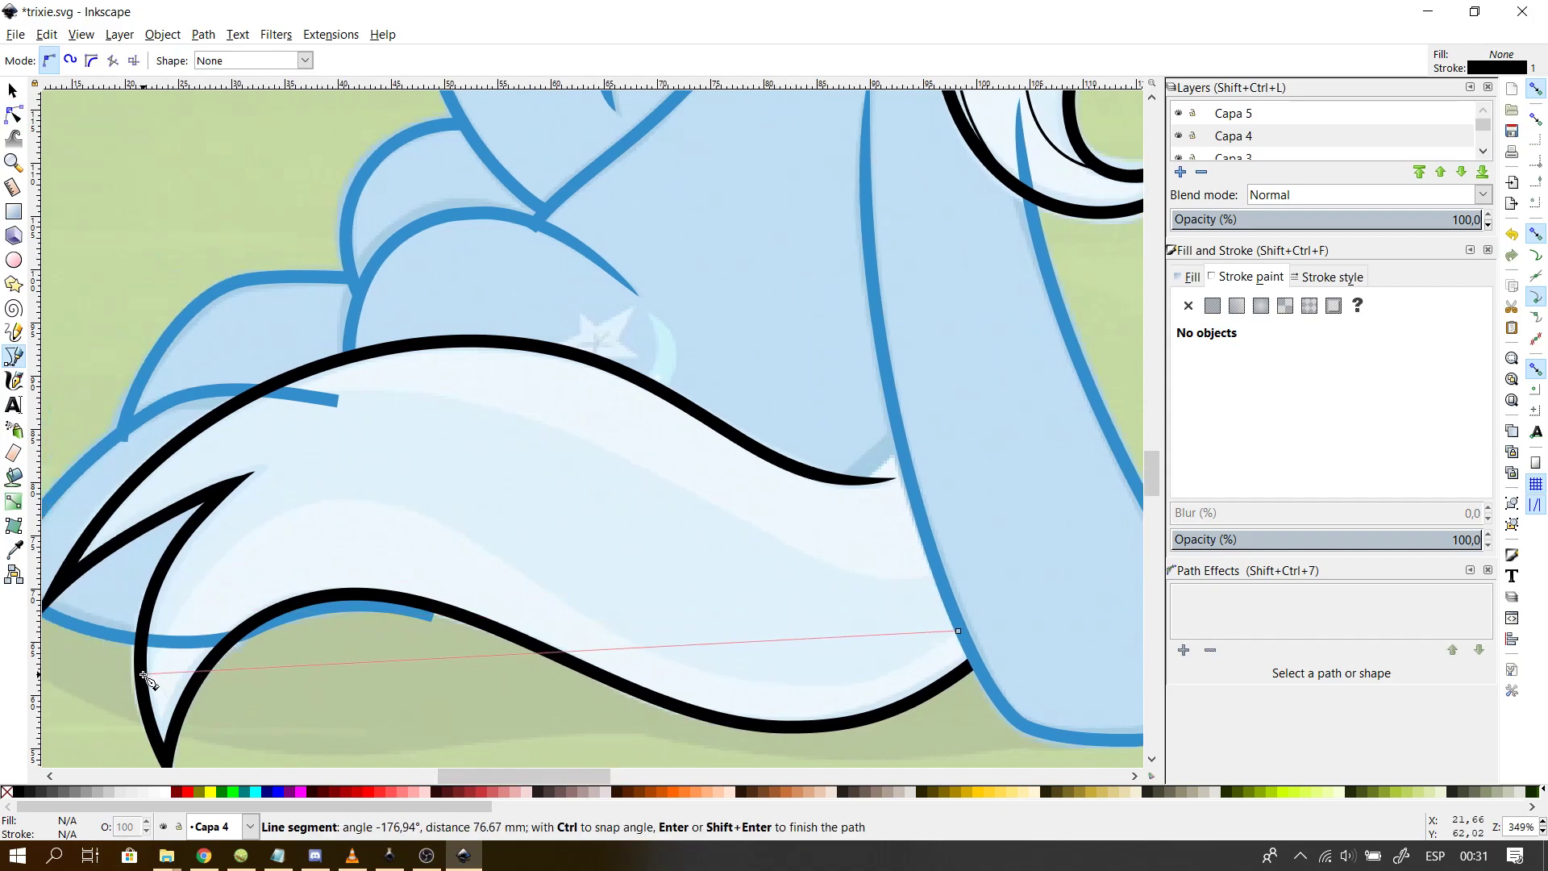
pyautogui.doubleClick(143, 677)
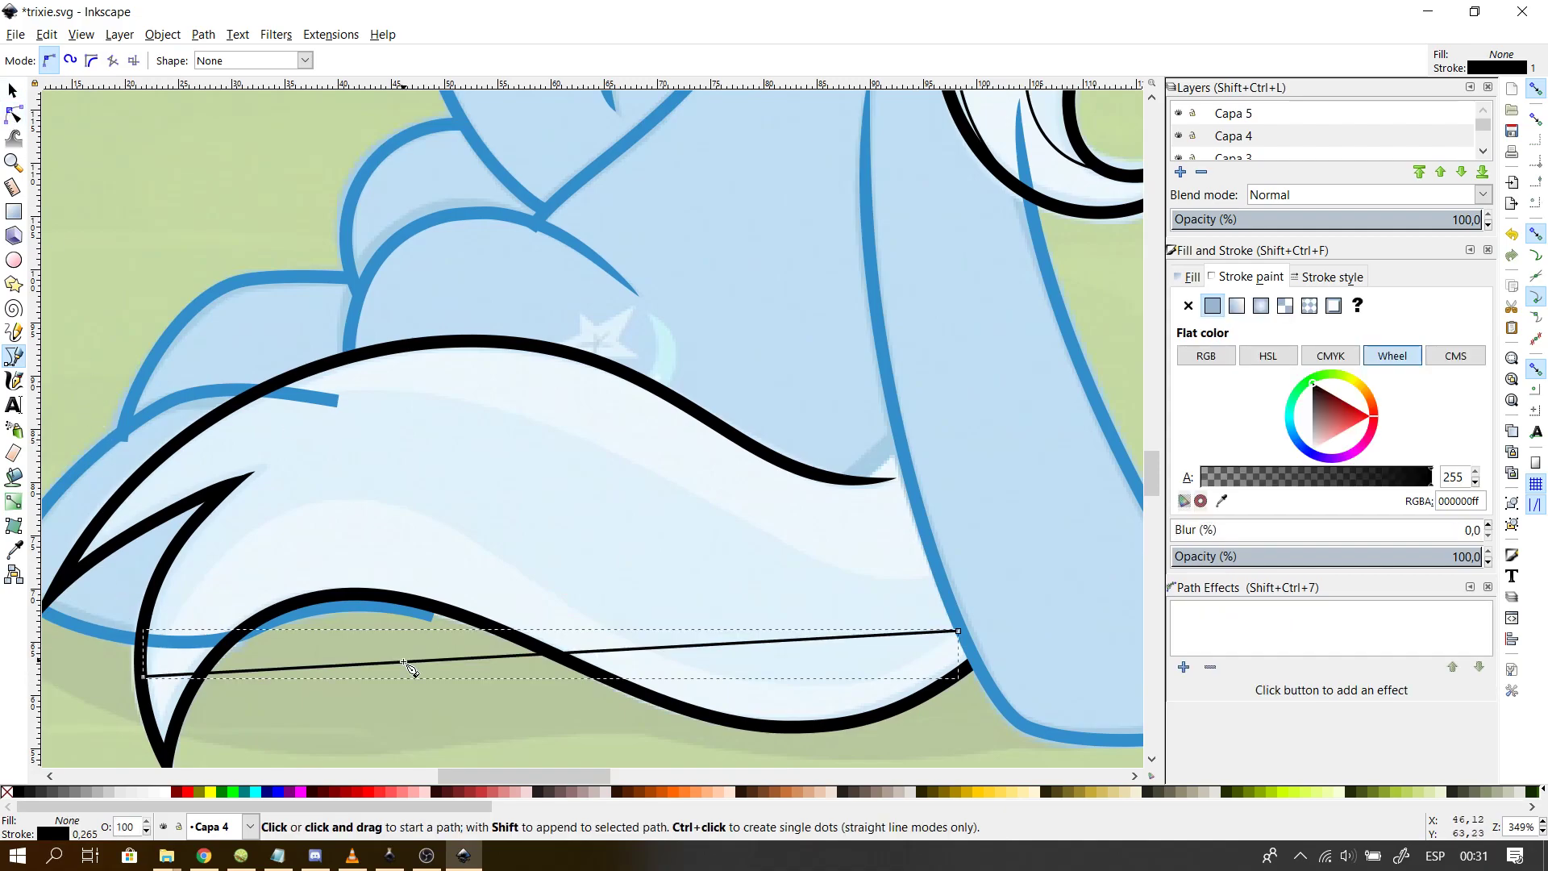
# - Bend the new tail line into an S-curve that follows the edge of the lower light band in the reference
pyautogui.click(13, 114)
pyautogui.moveTo(425, 663); pyautogui.dragTo(344, 500)
pyautogui.click(344, 500)
pyautogui.moveTo(667, 601); pyautogui.dragTo(694, 736)
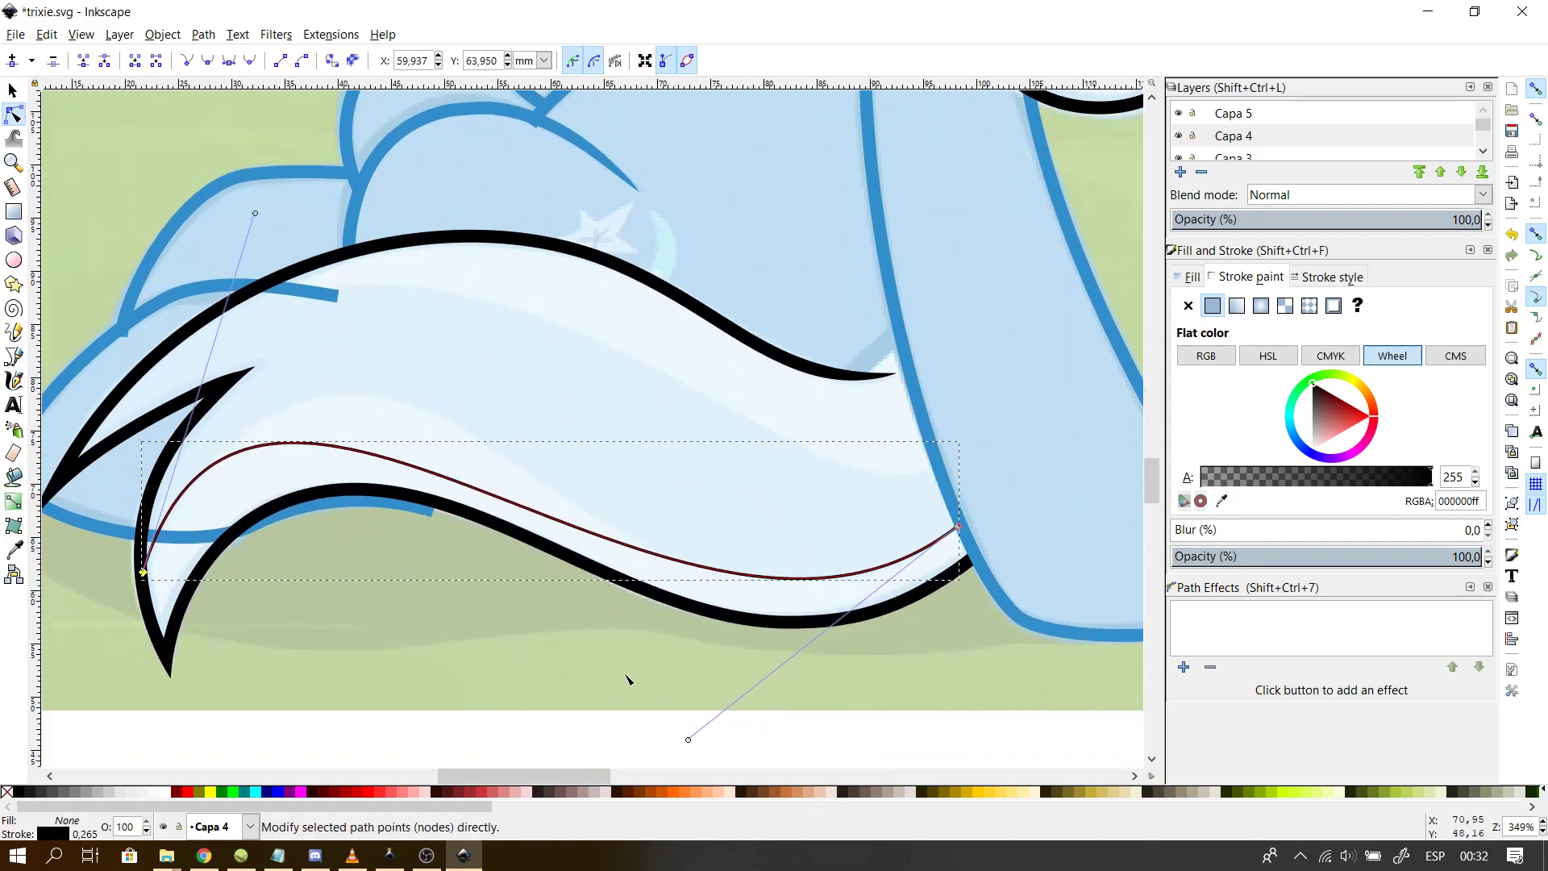
pyautogui.moveTo(254, 213); pyautogui.dragTo(376, 112)
# - Add a node near the tail curve's low point, shift it slightly and lengthen the handle at the tail-tip end
pyautogui.doubleClick(736, 570)
pyautogui.moveTo(737, 572); pyautogui.dragTo(731, 575)
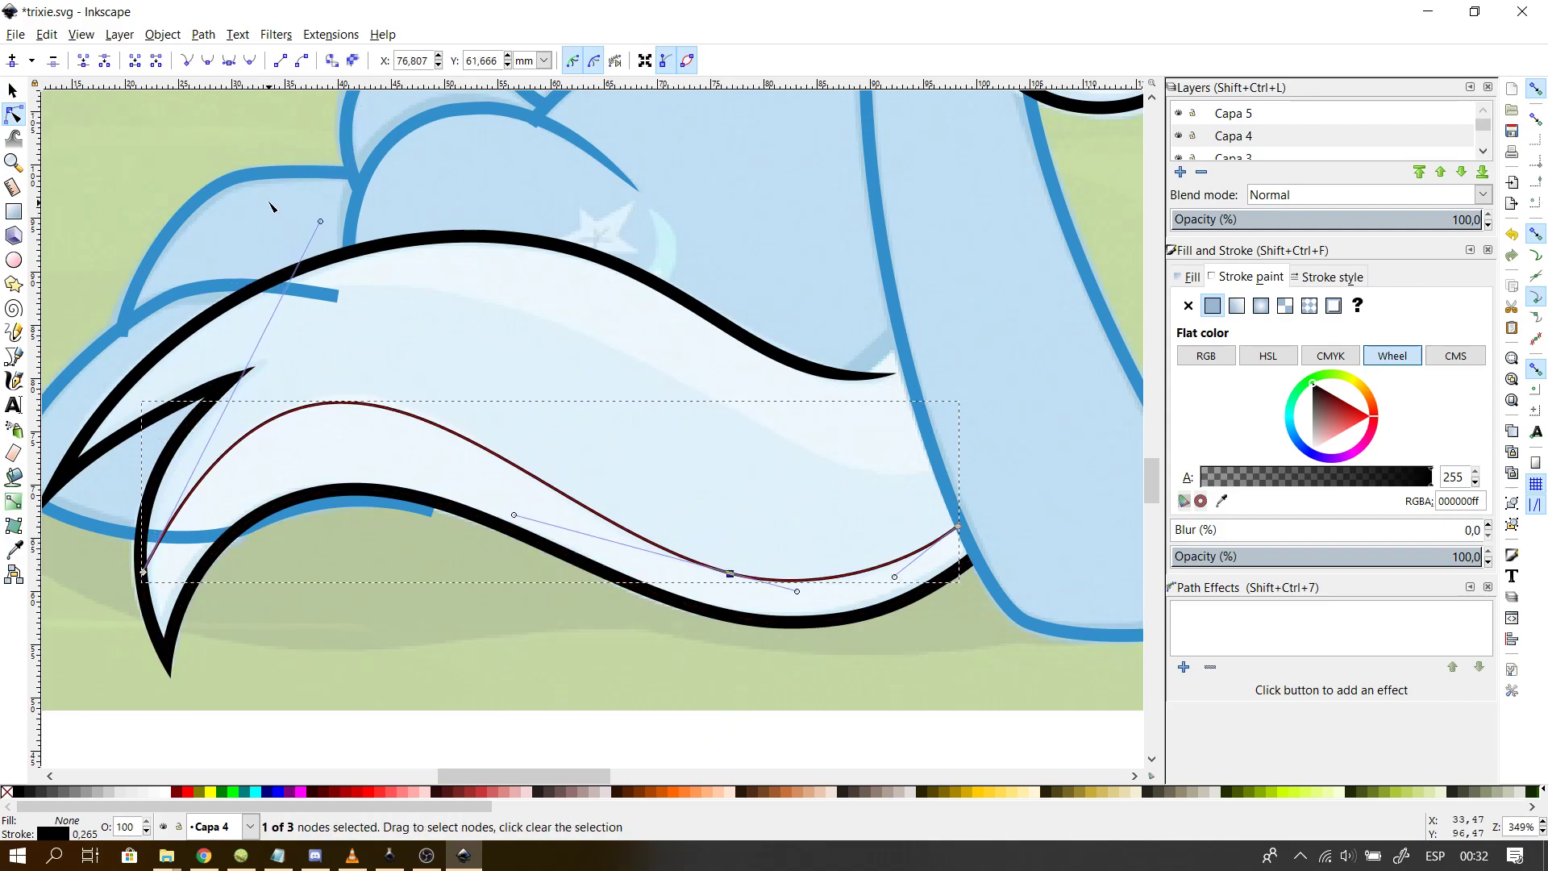
pyautogui.moveTo(320, 220); pyautogui.dragTo(344, 201)
pyautogui.press('Escape')
# - Slightly reshape the middle of the tail curve and add a node at its crest
pyautogui.moveTo(563, 494); pyautogui.dragTo(563, 498)
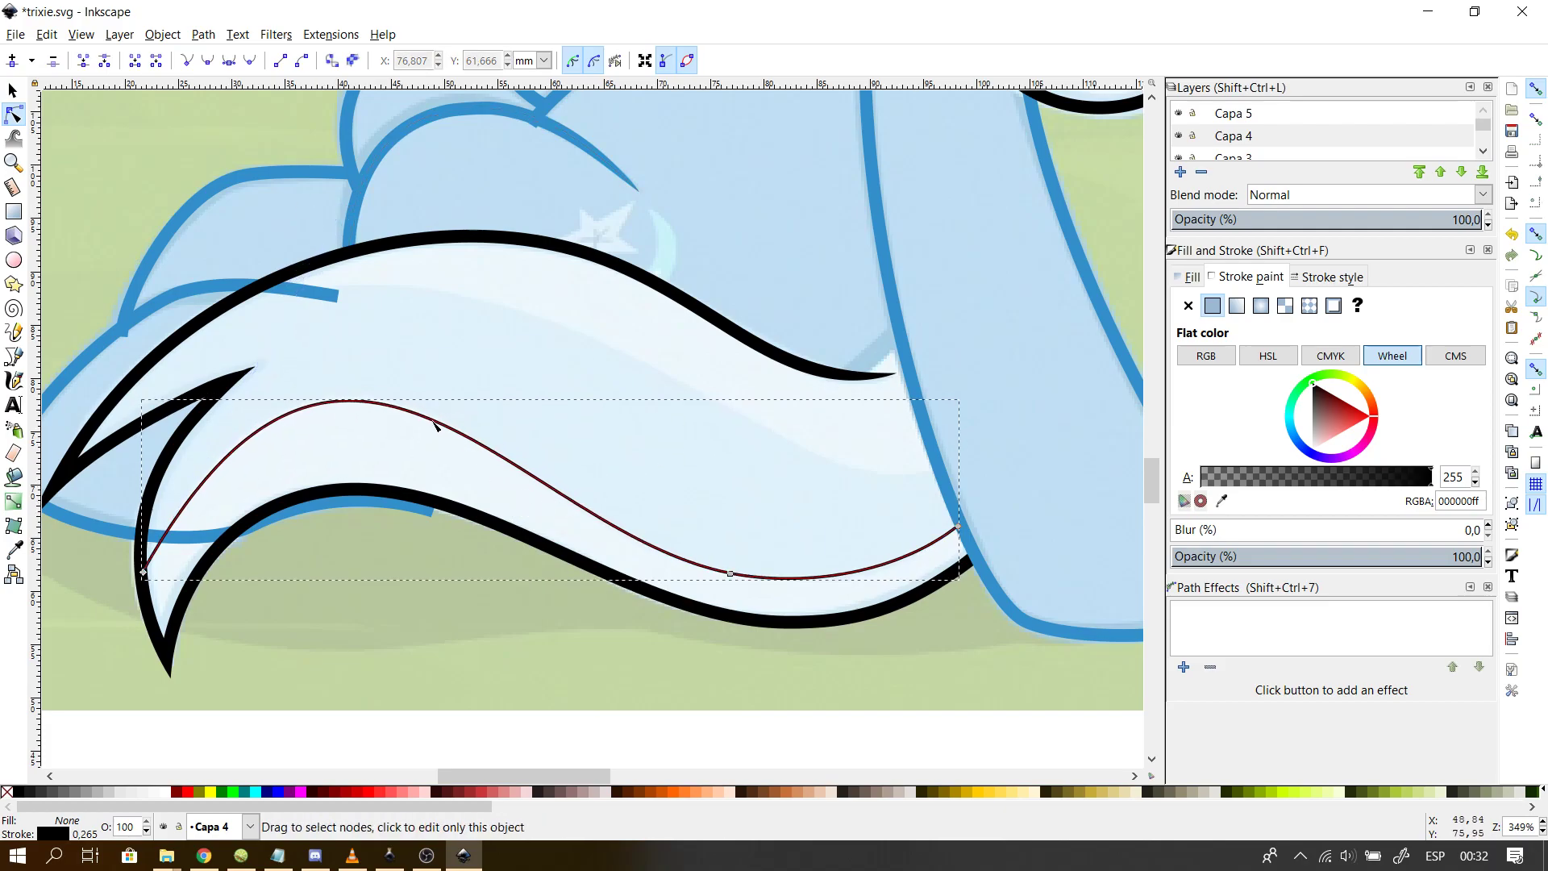
pyautogui.click(391, 409)
pyautogui.doubleClick(361, 401)
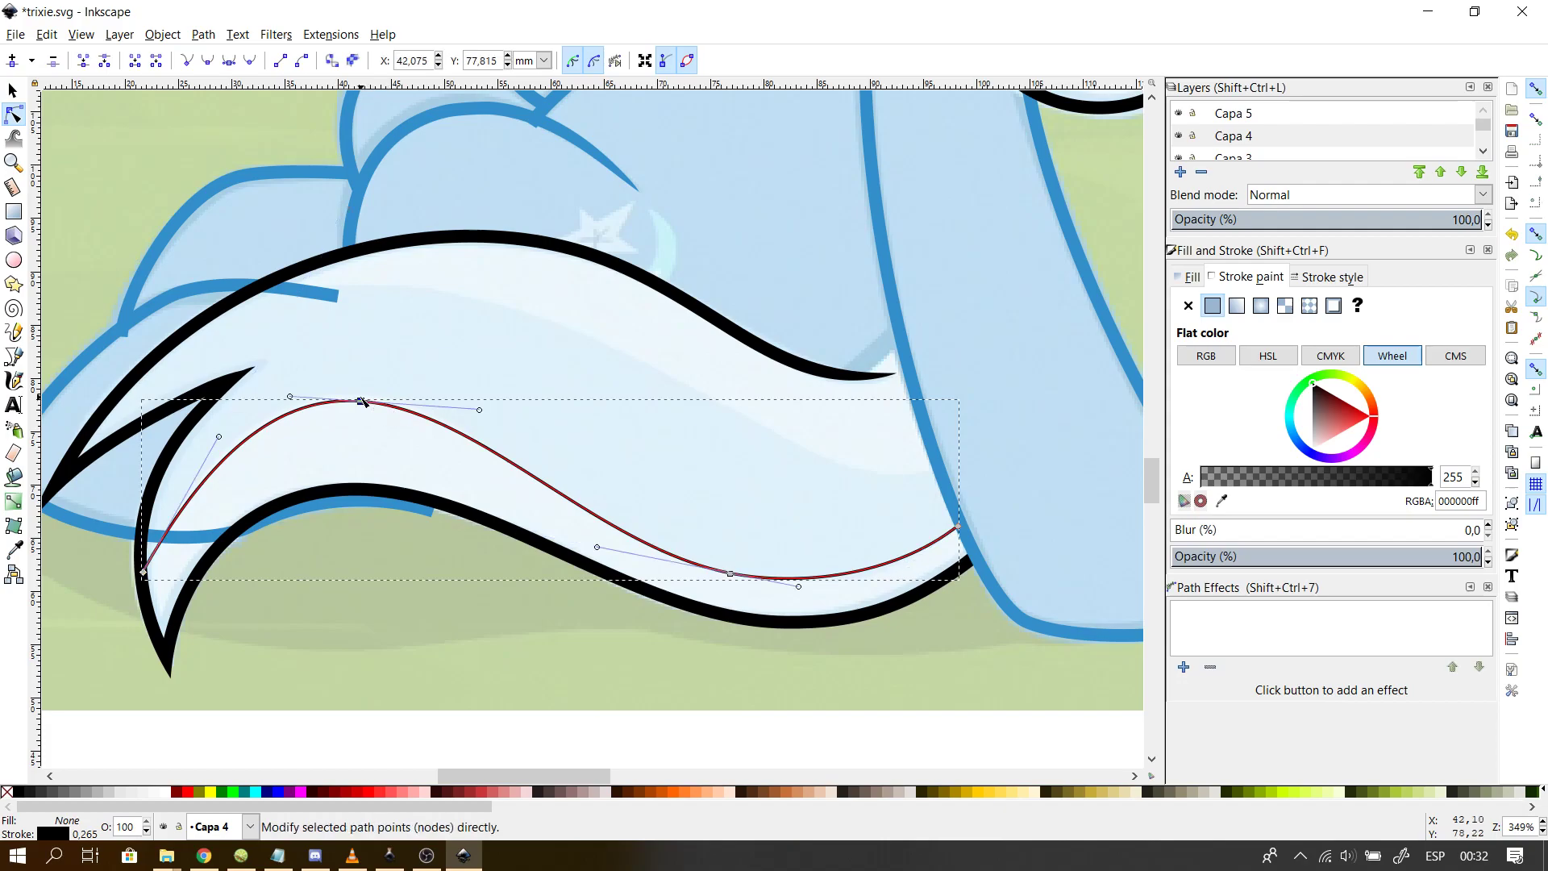
# - Refine the tail curve by lengthening the crest node's handle toward the body and shifting the lower-tip end's handle outward
pyautogui.moveTo(479, 411); pyautogui.dragTo(507, 410)
pyautogui.press('Escape')
pyautogui.press('Escape')
pyautogui.click(243, 449)
pyautogui.click(242, 449)
pyautogui.moveTo(218, 440); pyautogui.dragTo(196, 435)
# - Extend the tail curve from its lower-tip end with a curved segment up to the notch between the two tail tips
pyautogui.click(14, 356)
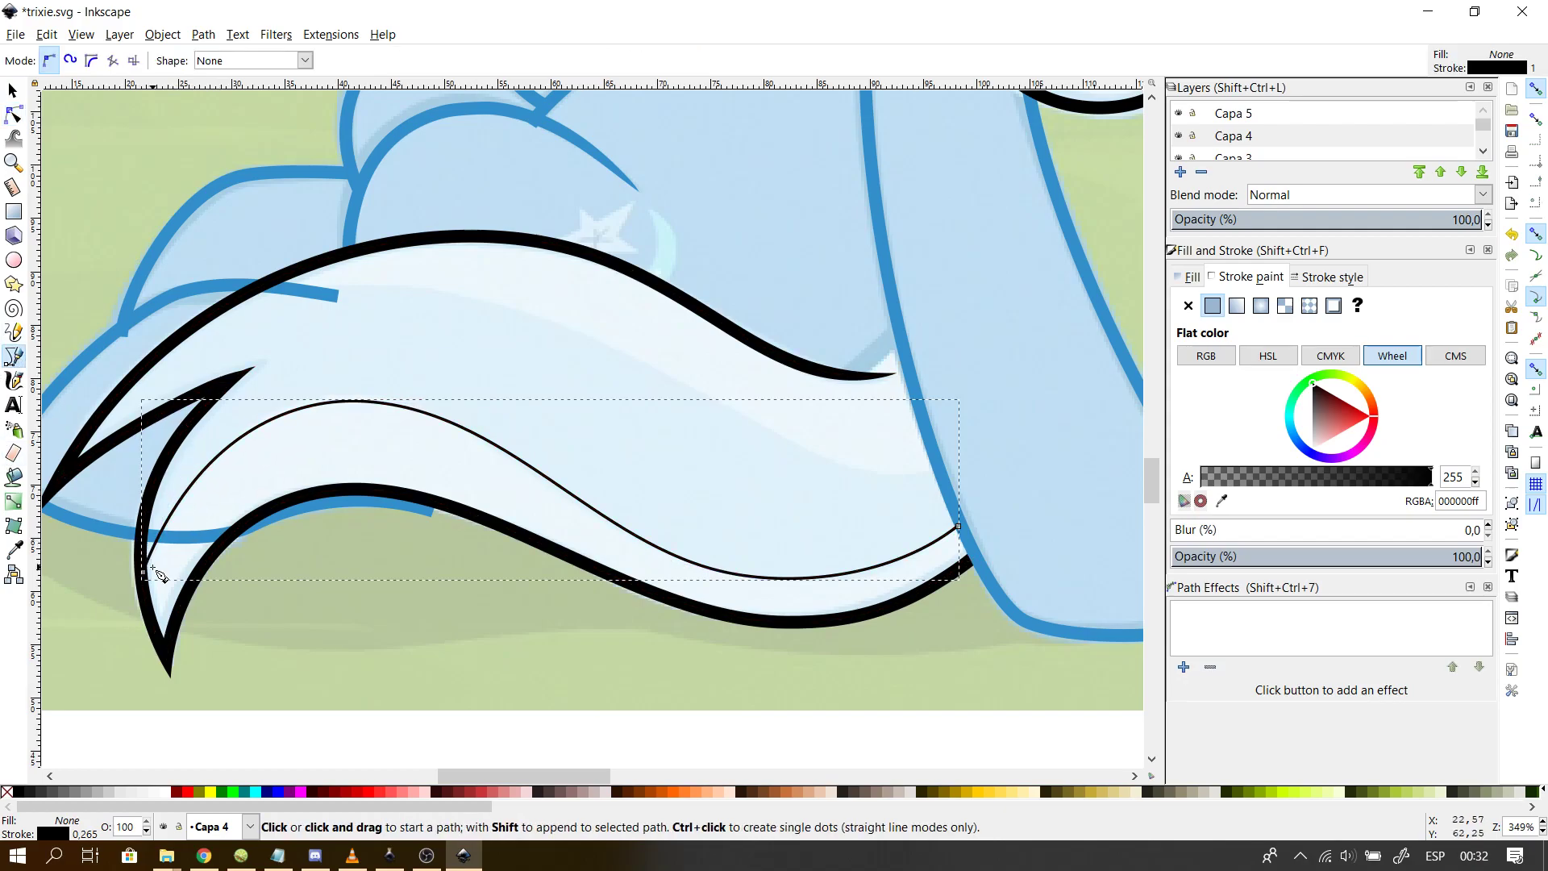
pyautogui.click(144, 573)
pyautogui.moveTo(229, 385)
pyautogui.mouseDown()
pyautogui.moveTo(321, 357)
pyautogui.moveTo(338, 314)
pyautogui.mouseUp()
pyautogui.press('Return')
pyautogui.click(234, 386)
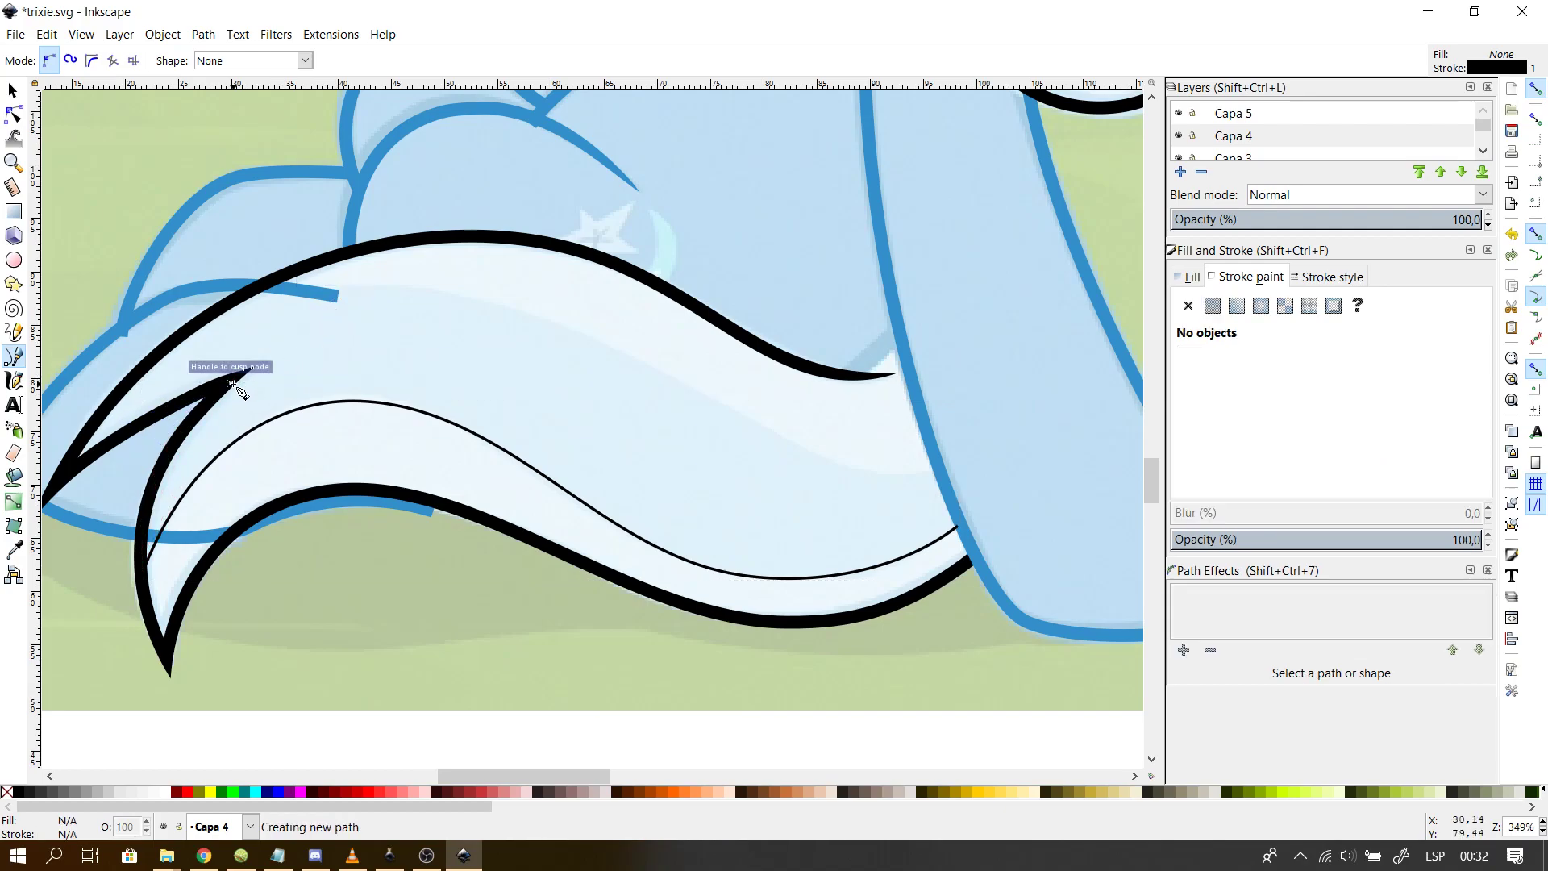
pyautogui.press('Escape')
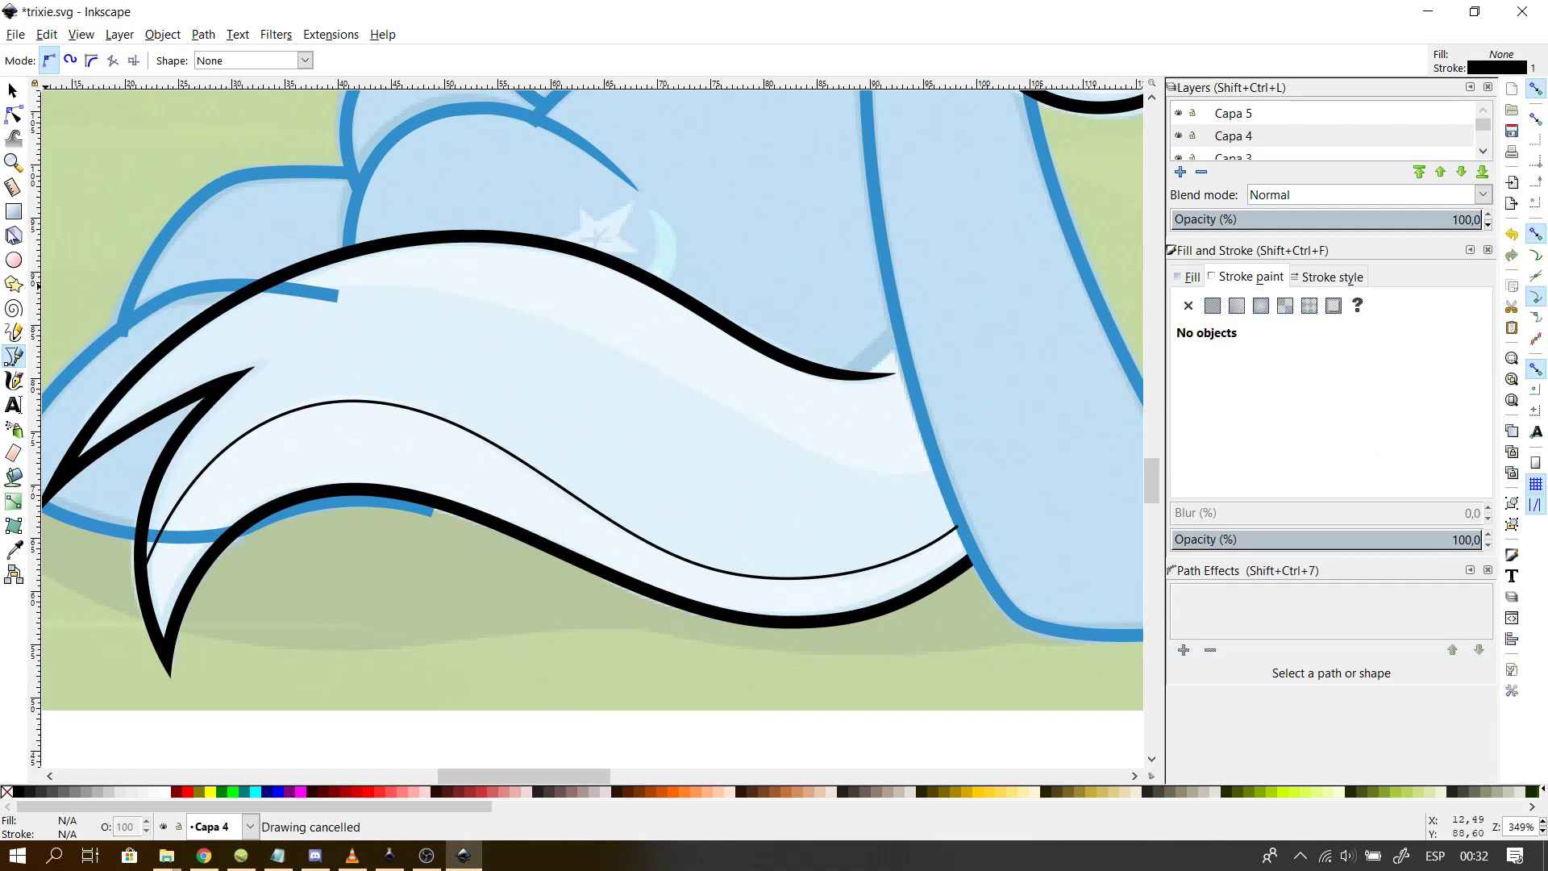
pyautogui.click(13, 91)
pyautogui.click(216, 457)
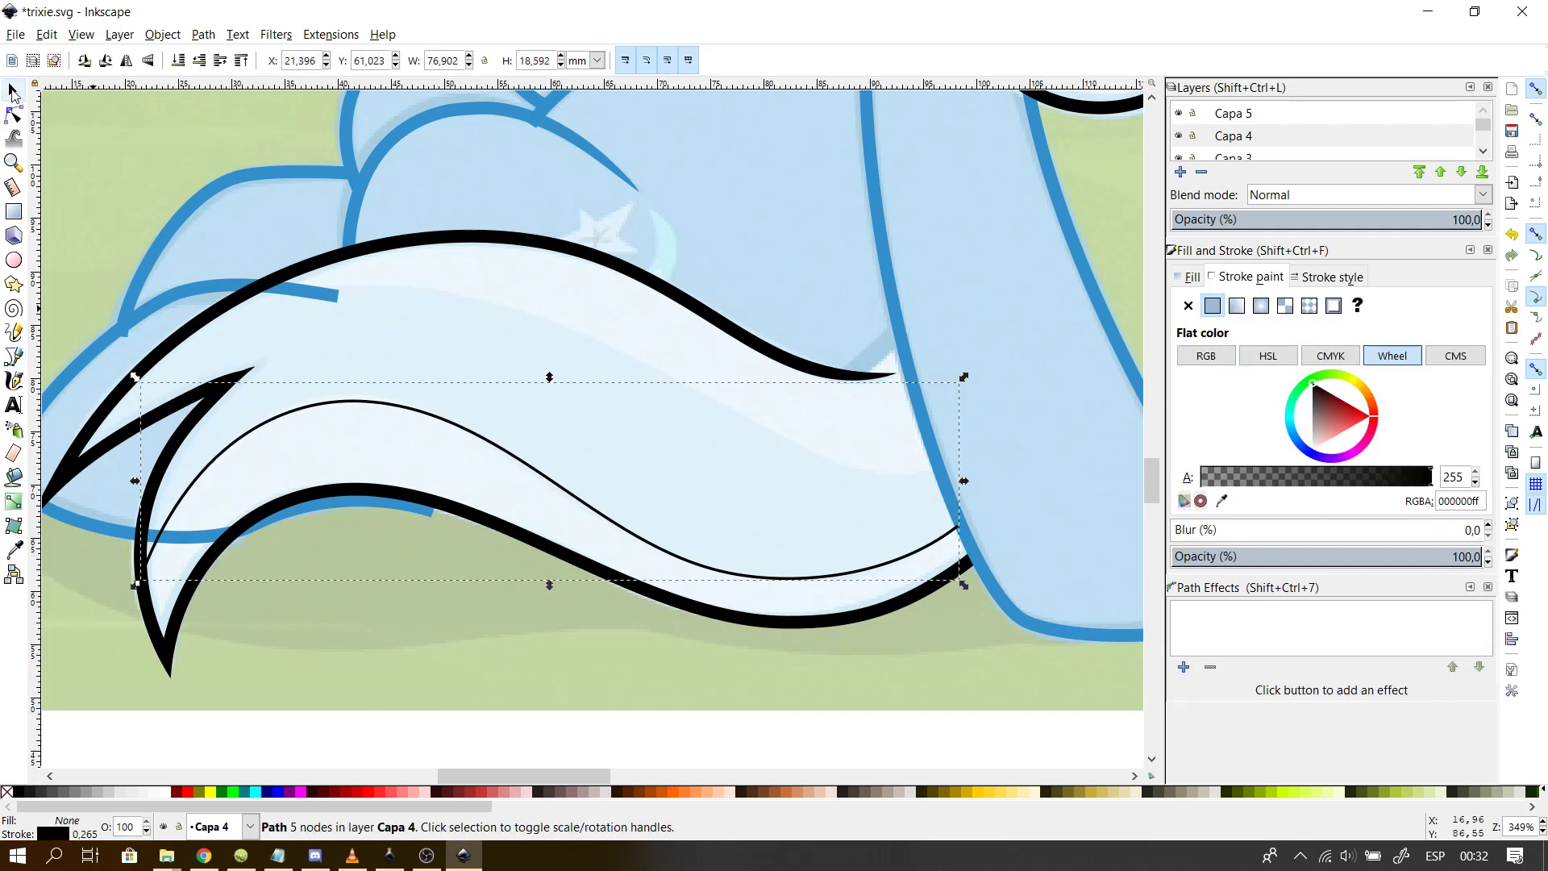
pyautogui.press('n')
pyautogui.click(231, 383)
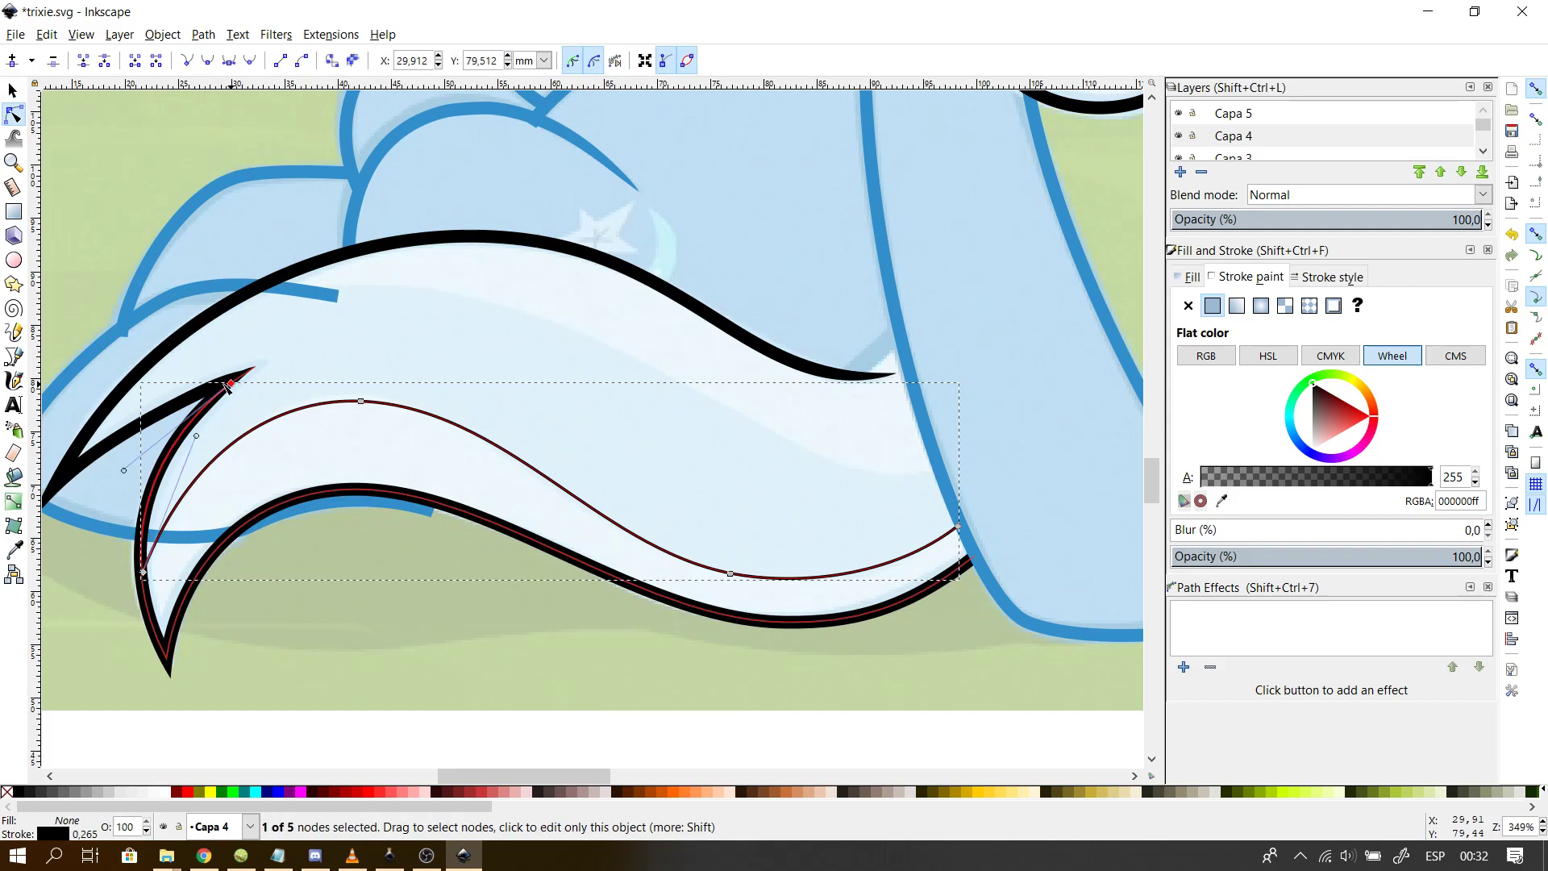
# - Try to close the tail path with a straight segment to the upper tip and a single bent segment back to the front leg
pyautogui.click(16, 354)
pyautogui.click(233, 384)
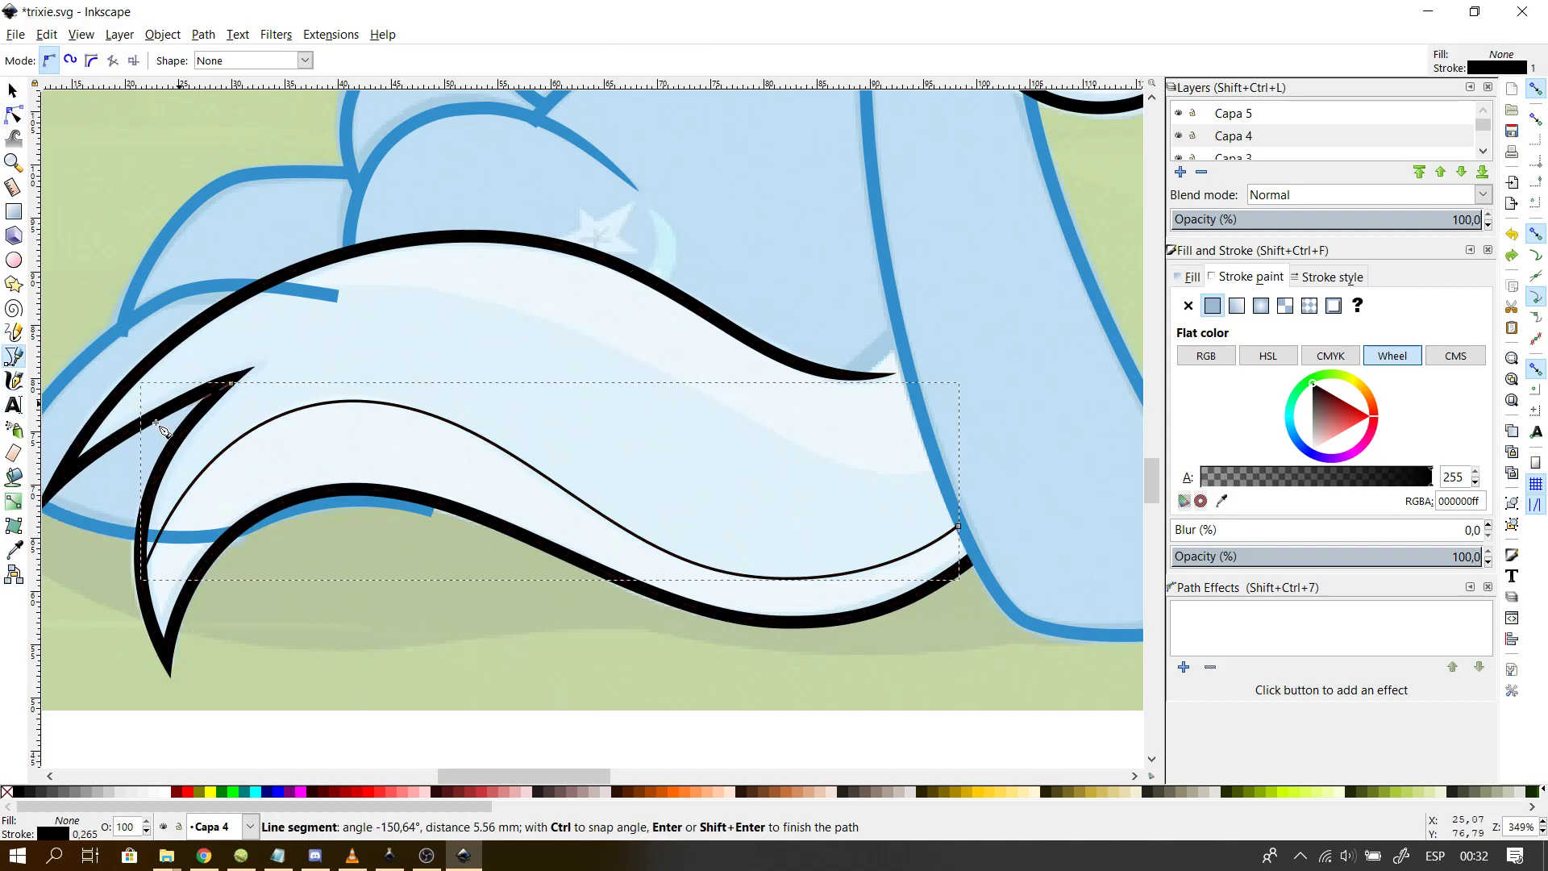
pyautogui.click(62, 470)
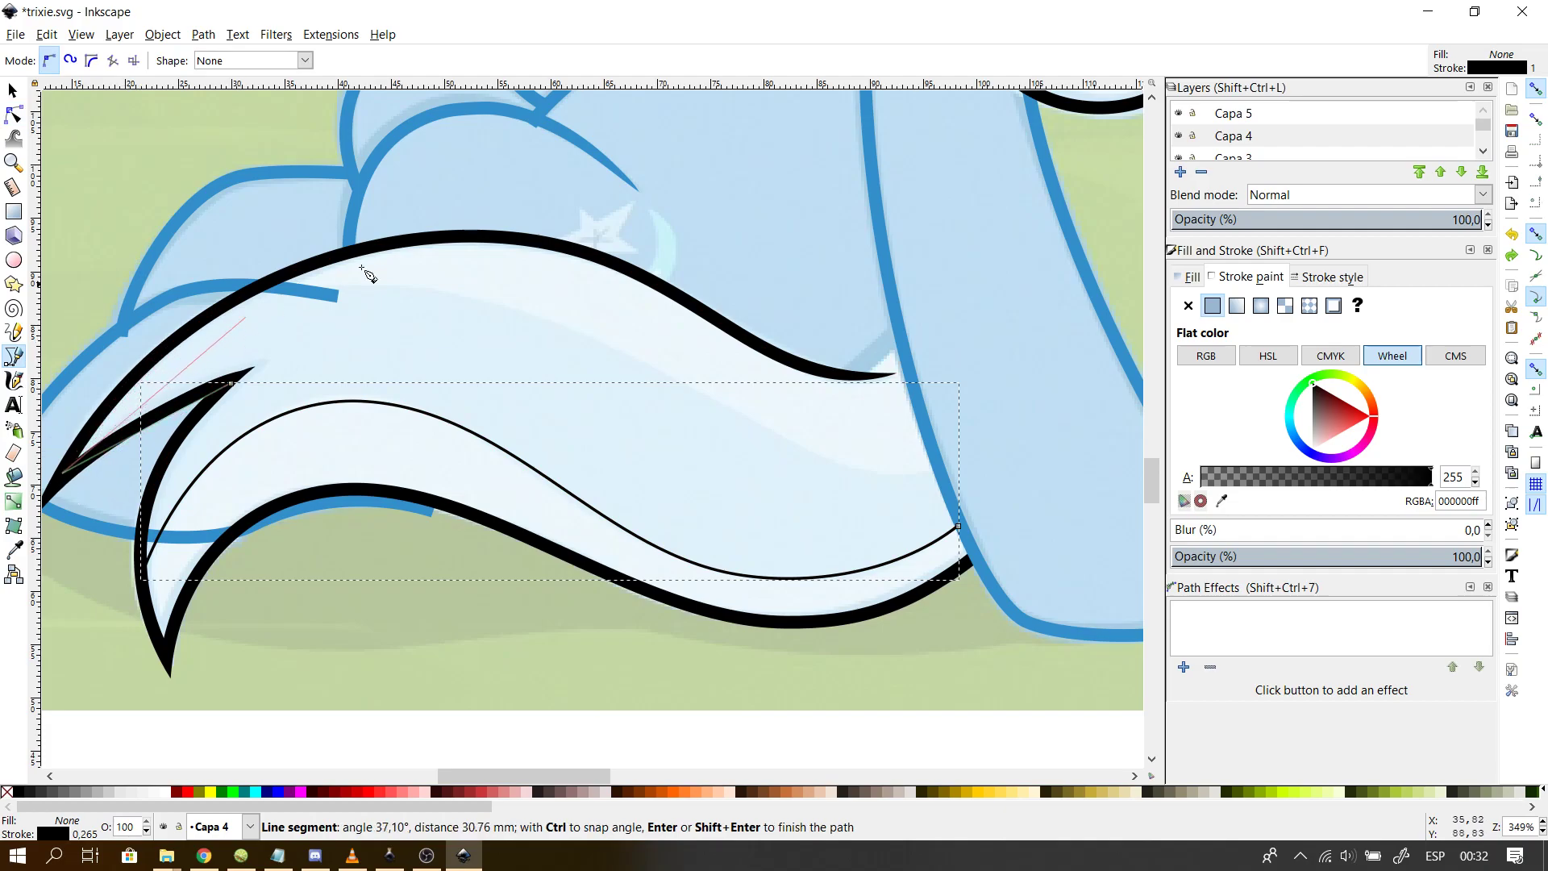
pyautogui.click(958, 526)
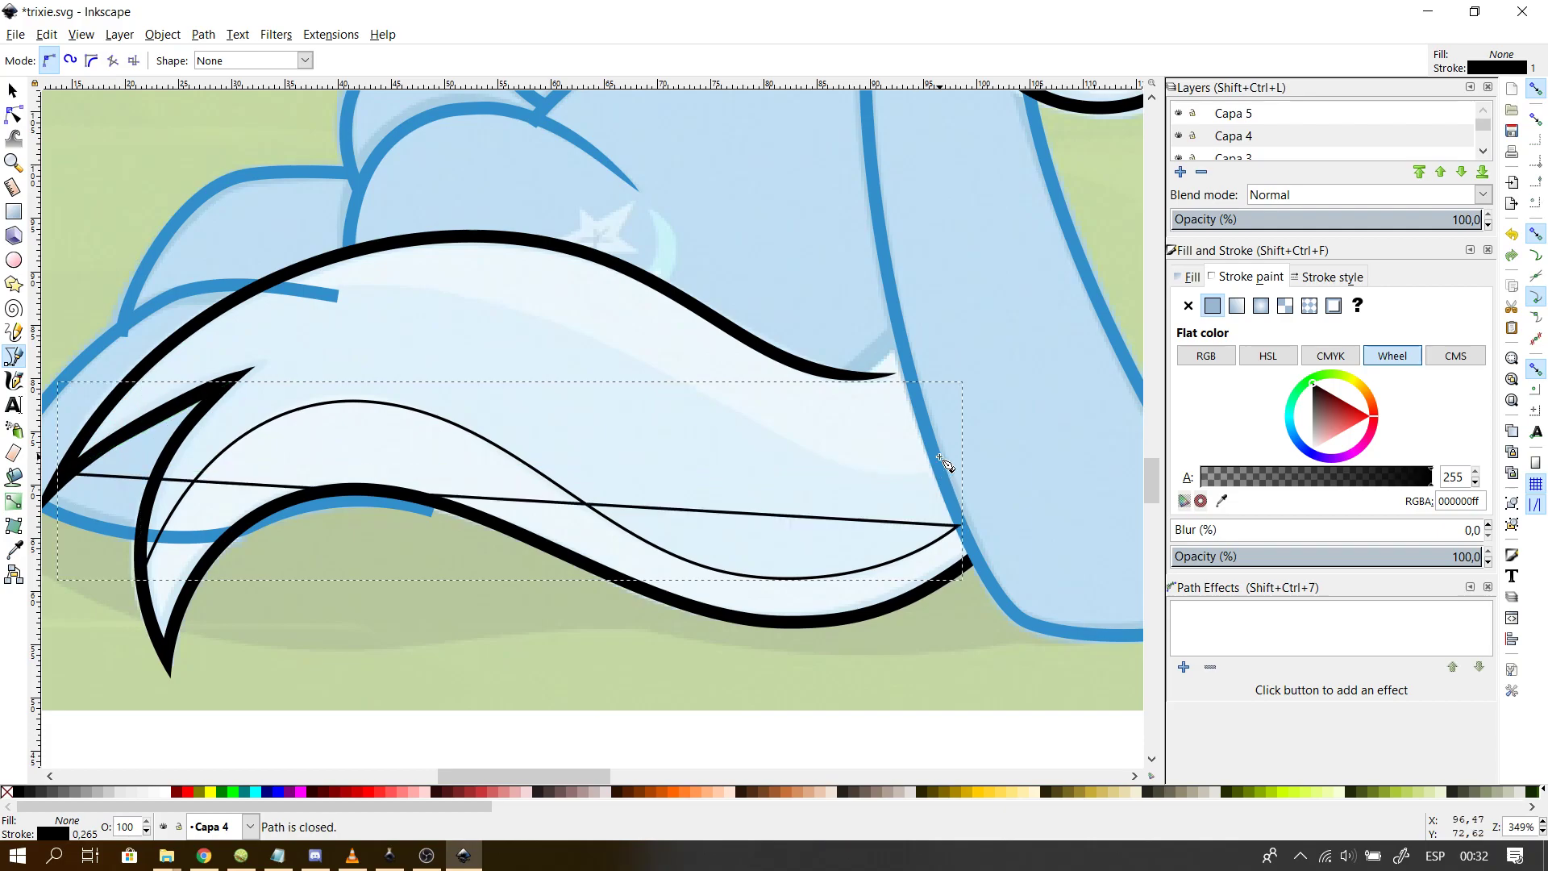
pyautogui.click(14, 114)
pyautogui.moveTo(318, 491); pyautogui.dragTo(317, 282)
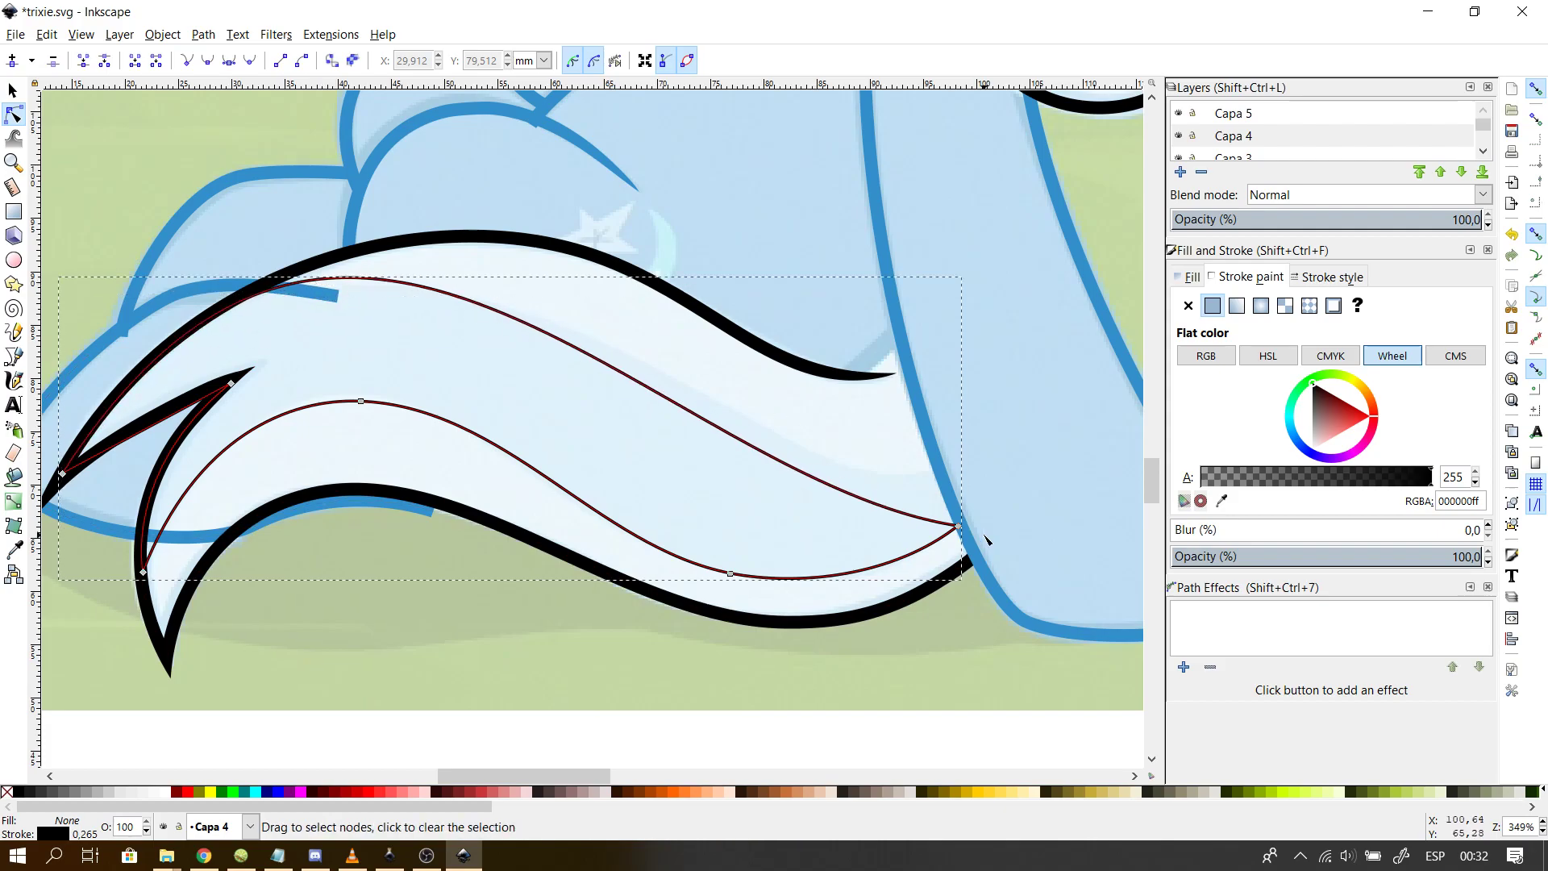
pyautogui.moveTo(957, 526); pyautogui.dragTo(957, 477)
pyautogui.hotkey('ctrl', 'z')
pyautogui.hotkey('ctrl', 'z')
pyautogui.hotkey('ctrl', 'z')
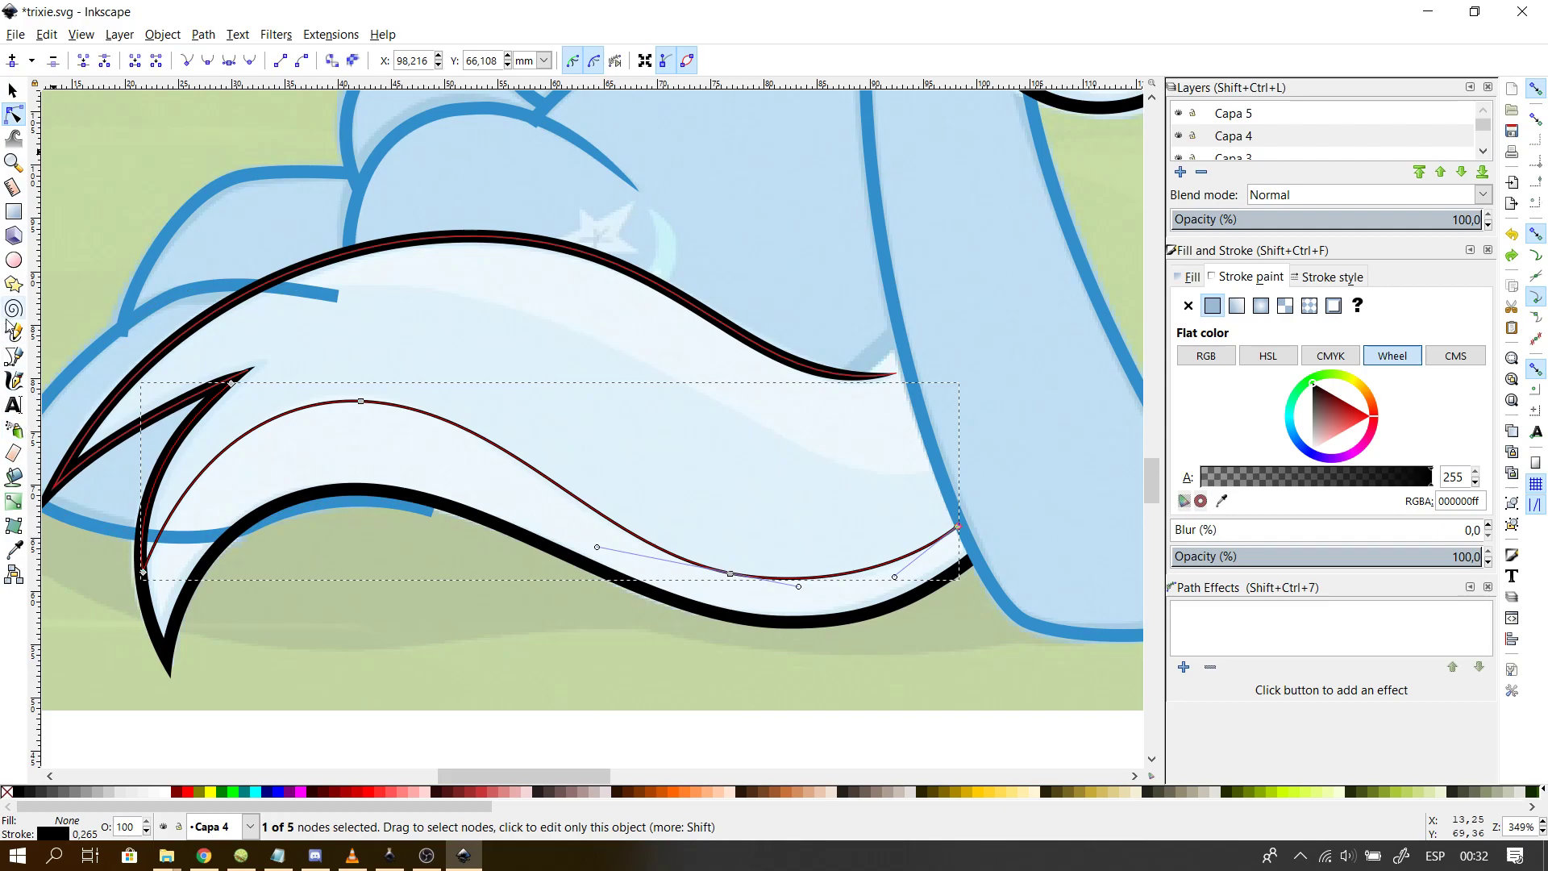
# - Extend the path from the notch to the upper tail tip and on with a curve along the tail's upper outline
pyautogui.click(14, 356)
pyautogui.hotkey('ctrl', 's')
pyautogui.click(231, 385)
pyautogui.moveTo(64, 474)
pyautogui.mouseDown()
pyautogui.moveTo(51, 505)
pyautogui.moveTo(26, 502)
pyautogui.mouseUp()
pyautogui.press('Return')
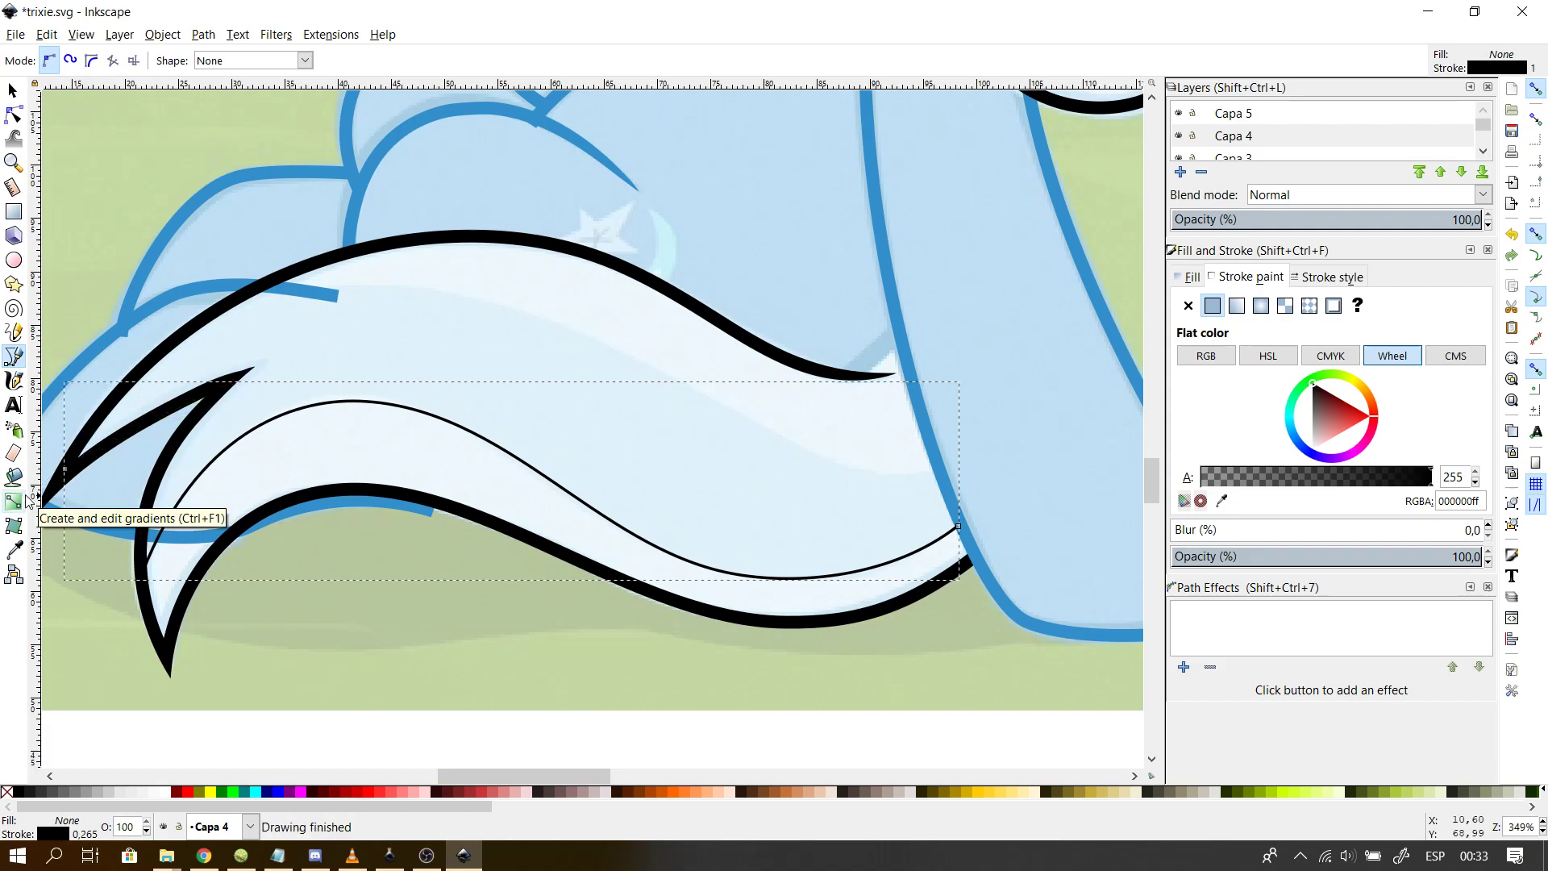
pyautogui.click(66, 470)
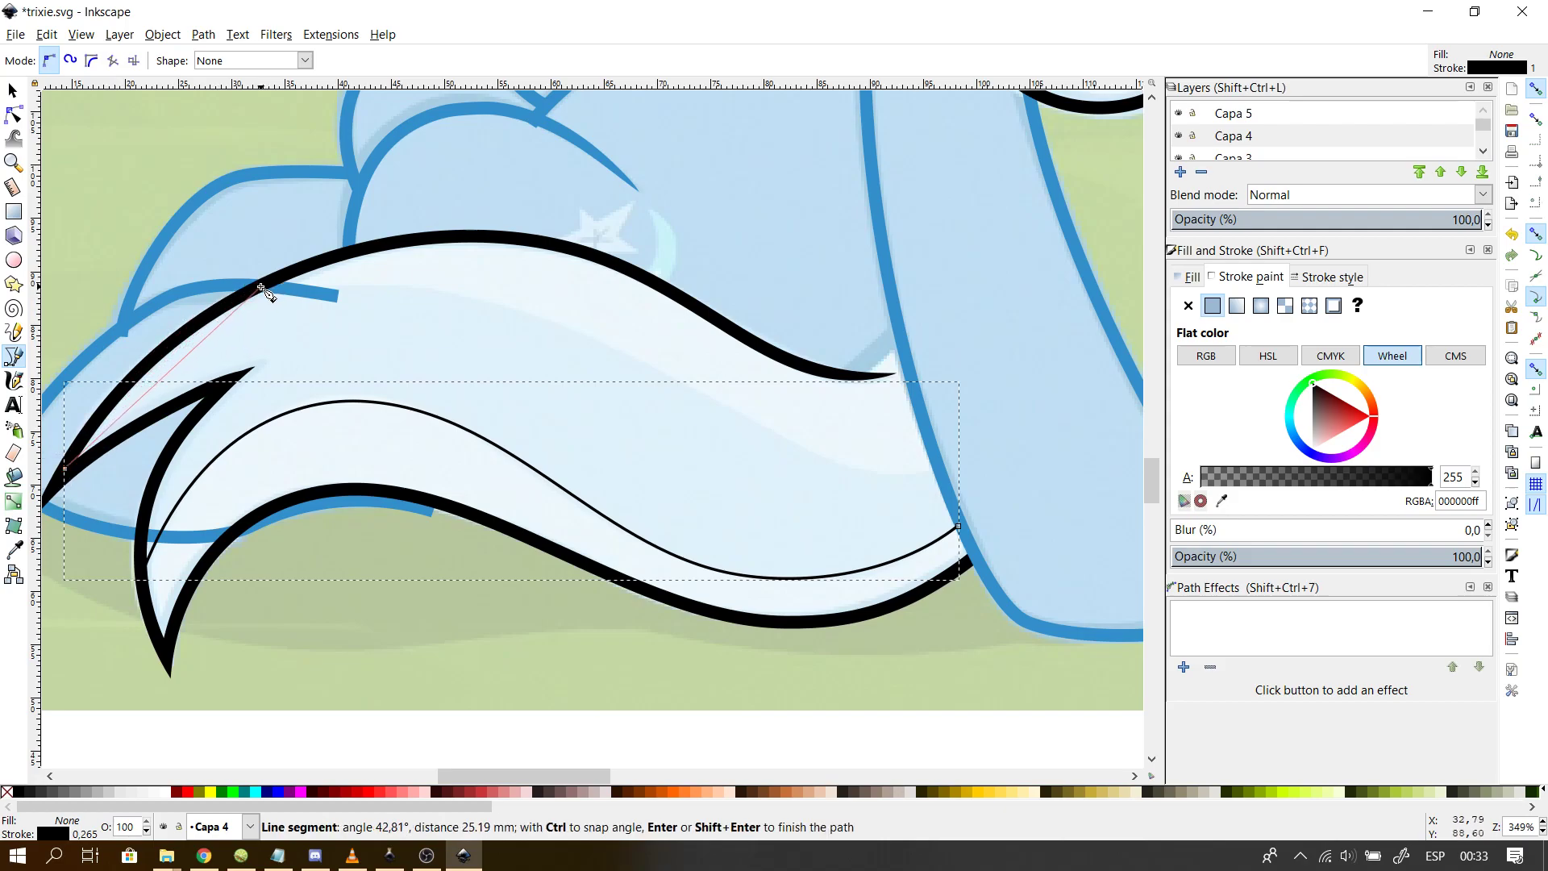
pyautogui.moveTo(262, 288)
pyautogui.mouseDown()
pyautogui.moveTo(301, 291)
pyautogui.moveTo(355, 255)
pyautogui.mouseUp()
pyautogui.press('Return')
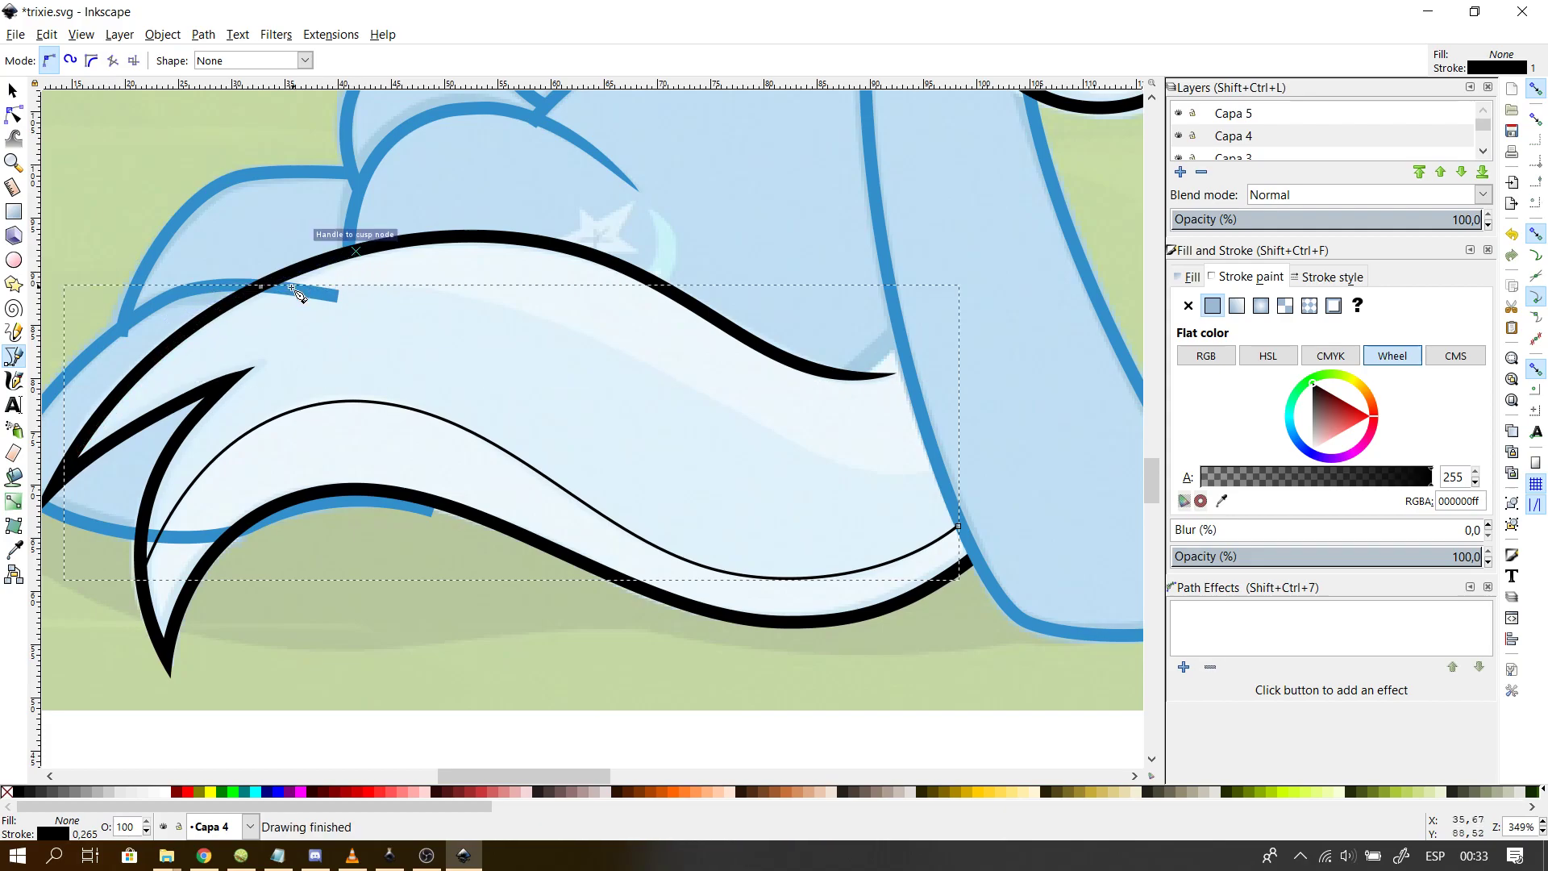
# - Close the path with a straight segment across the tail to the front leg and another down the leg's edge
pyautogui.click(263, 286)
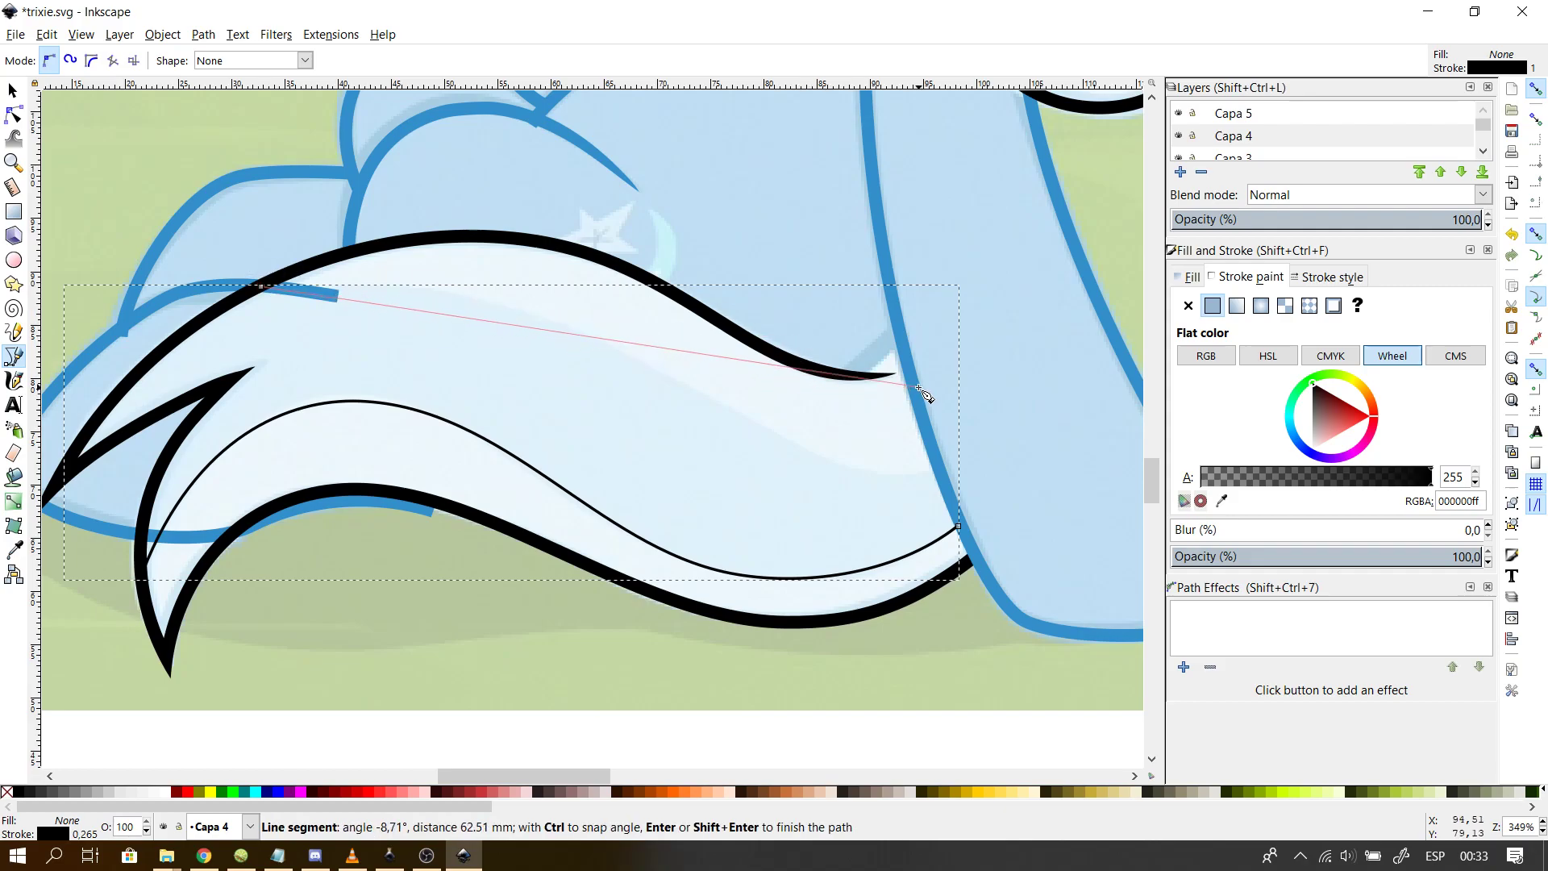
pyautogui.click(933, 457)
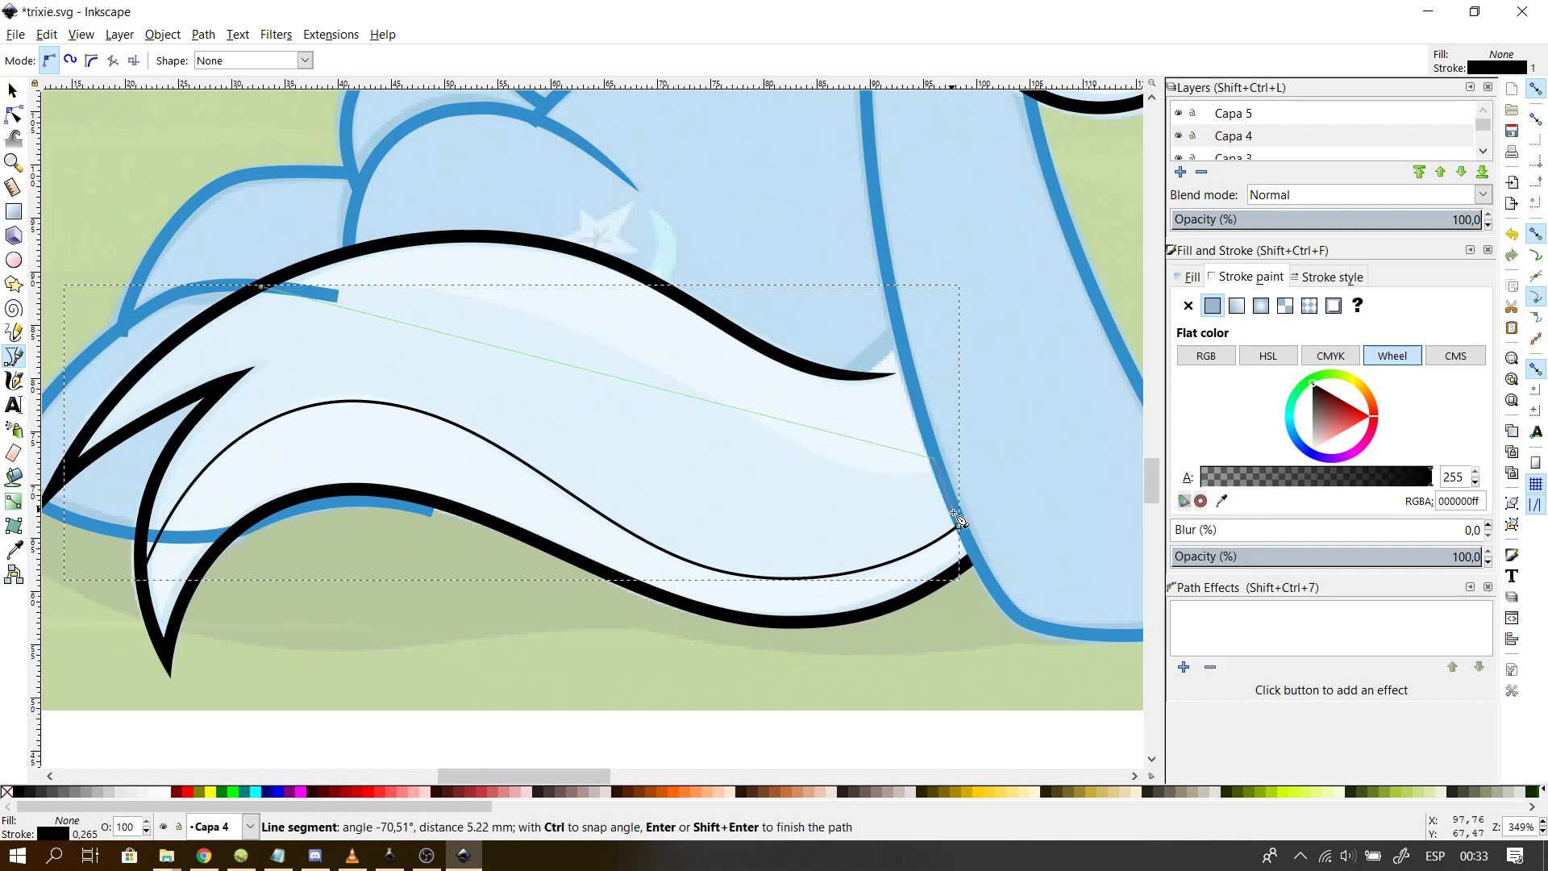
pyautogui.click(961, 529)
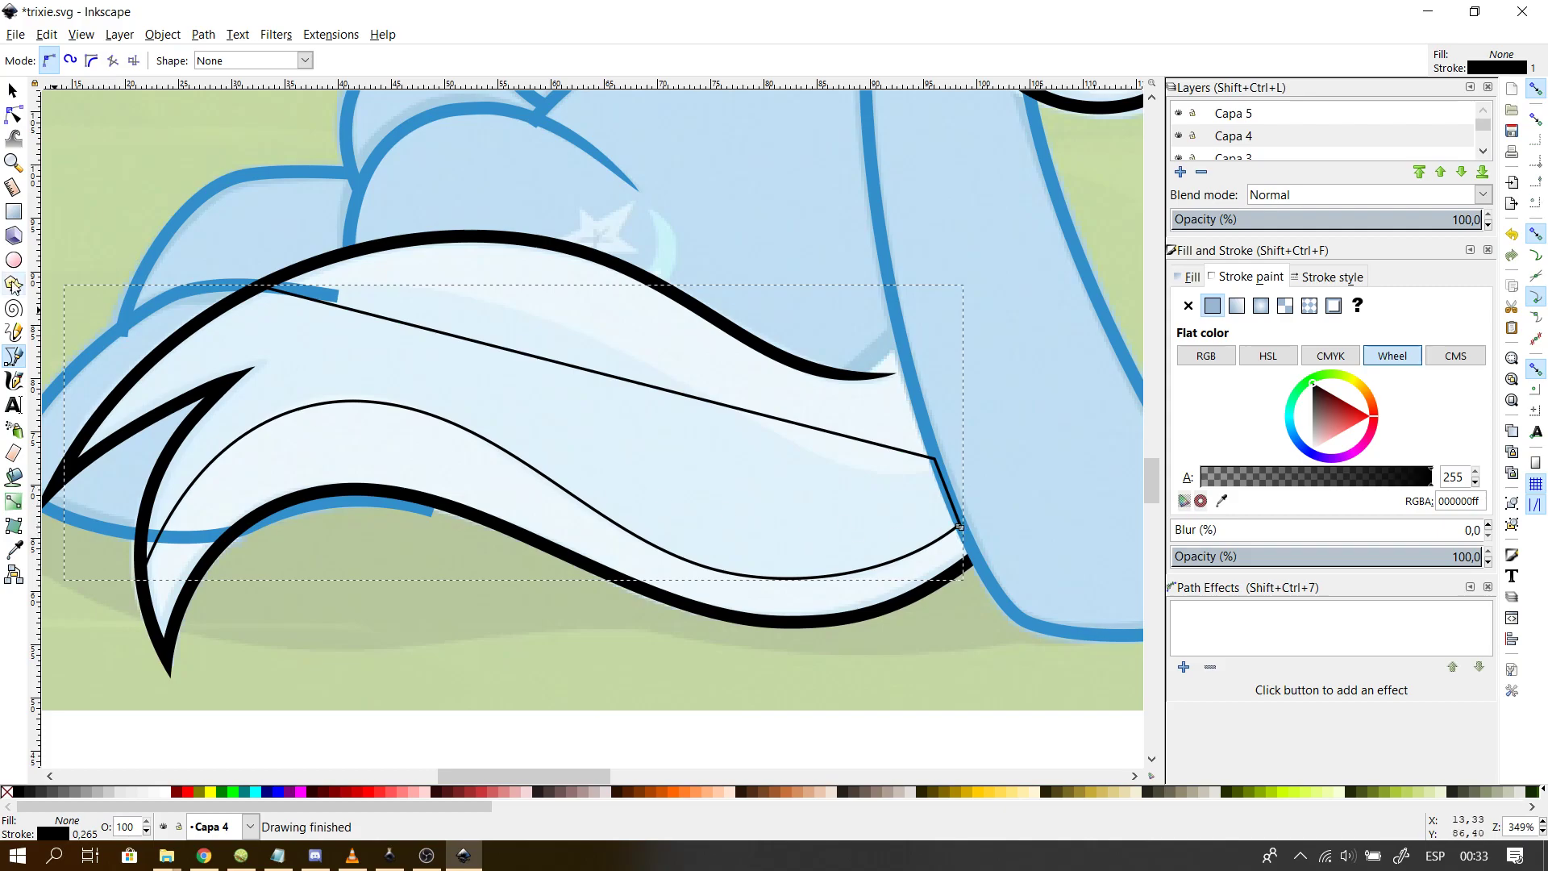
# - Bend the long upper segment into an S-curve and move its start node down along the tail's upper outline
pyautogui.click(13, 114)
pyautogui.moveTo(263, 286); pyautogui.dragTo(245, 303)
pyautogui.hotkey('ctrl', 'z')
pyautogui.moveTo(389, 337); pyautogui.dragTo(425, 290)
pyautogui.moveTo(706, 407); pyautogui.dragTo(847, 577)
pyautogui.moveTo(560, 215); pyautogui.dragTo(559, 183)
pyautogui.moveTo(245, 304); pyautogui.dragTo(204, 330)
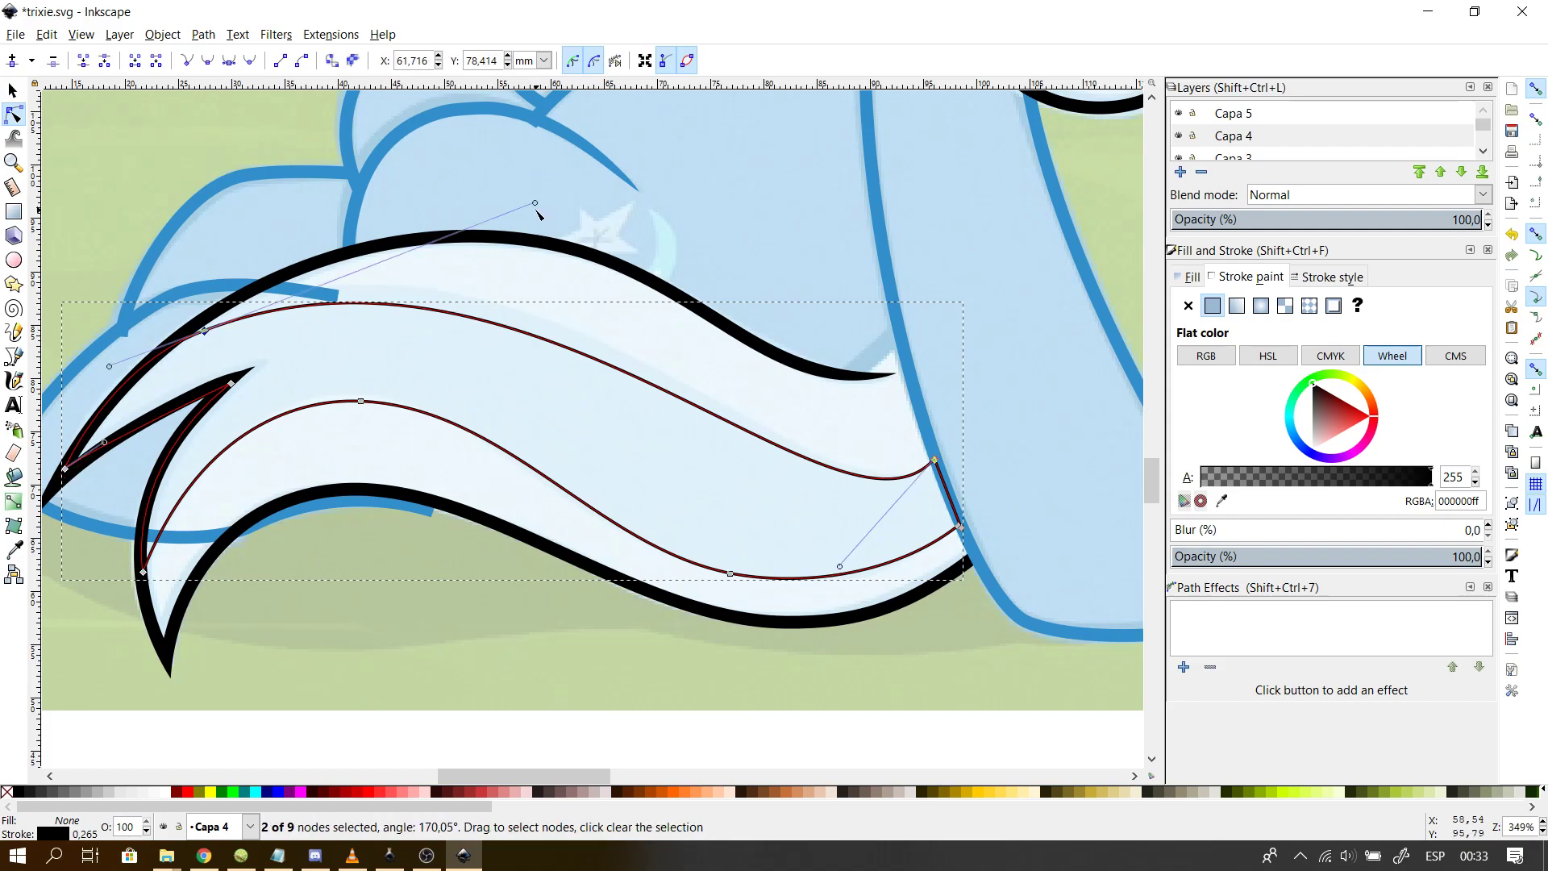
# - Fit the upper curve to the light band's edge by adjusting its handles, placing its start node at about X 26.7, Y 84.7 mm
pyautogui.moveTo(534, 203); pyautogui.dragTo(527, 153)
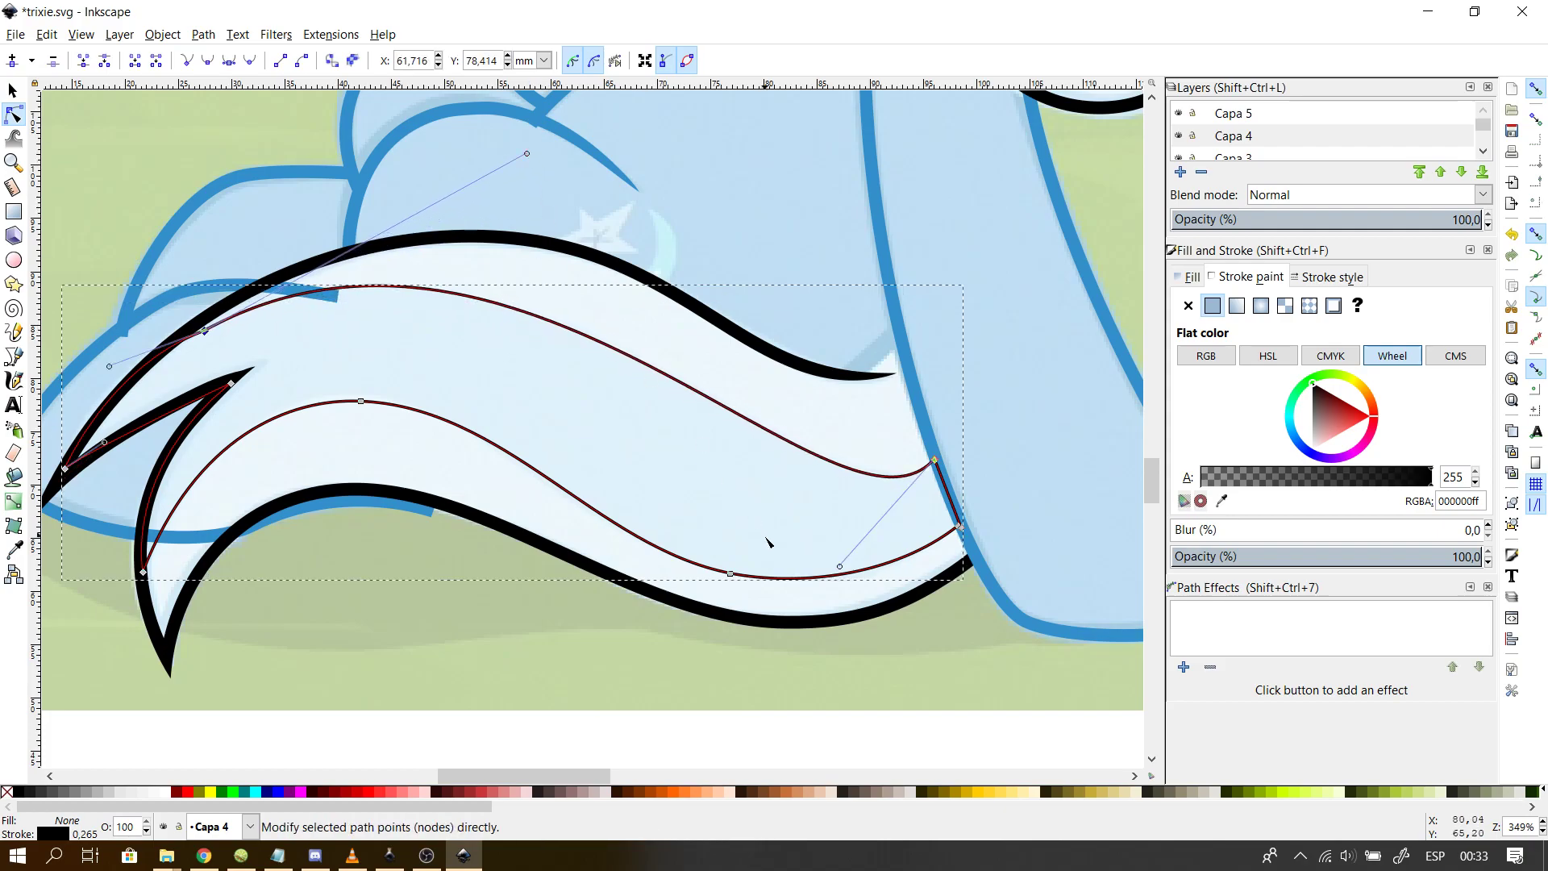
pyautogui.moveTo(839, 566); pyautogui.dragTo(706, 540)
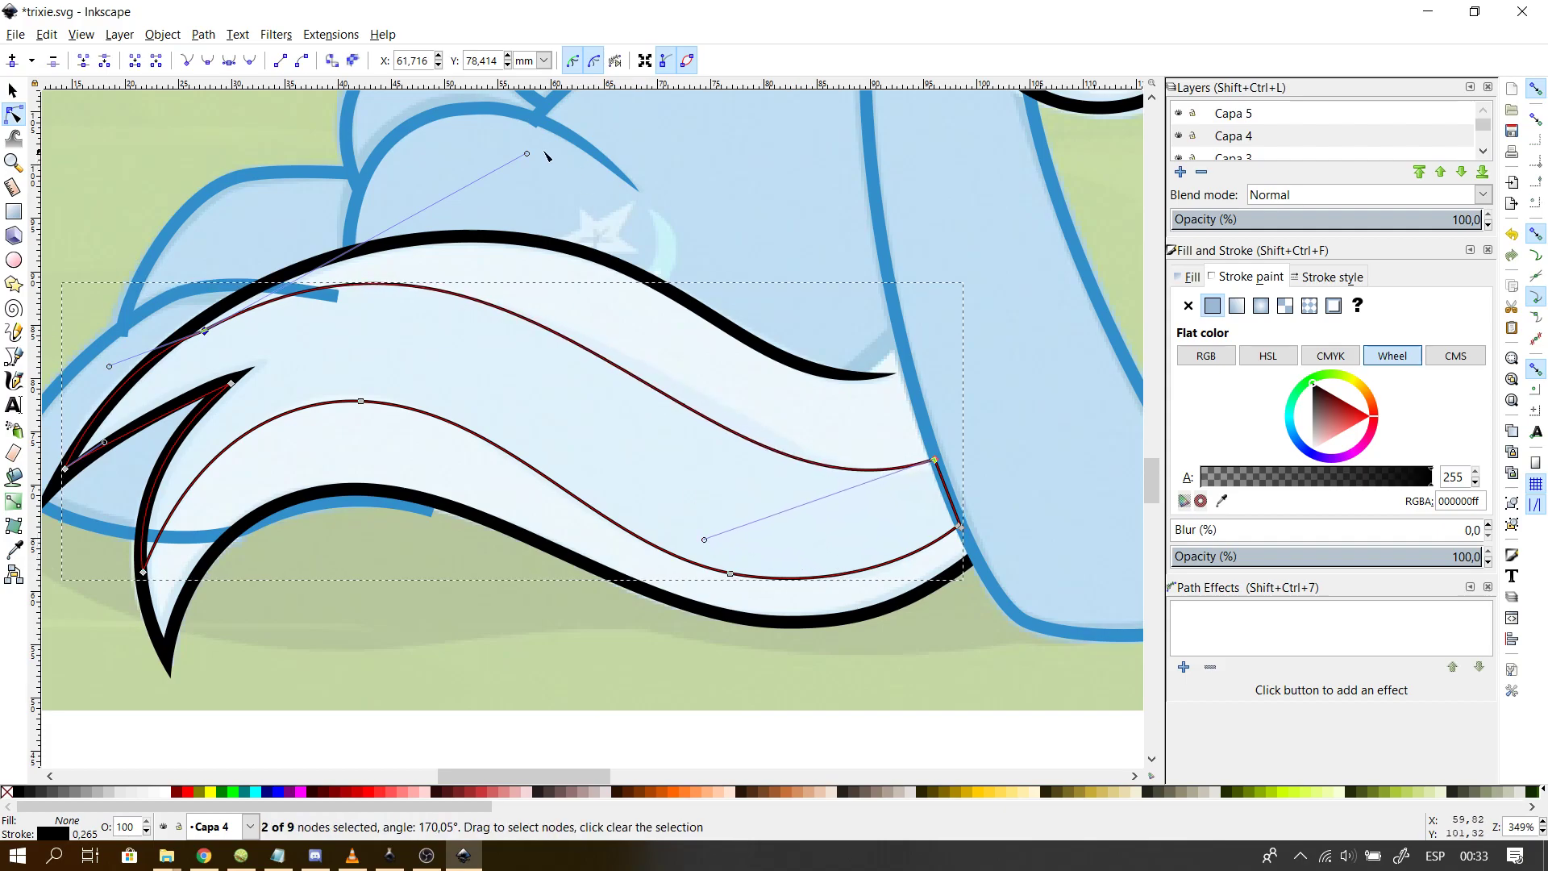
pyautogui.moveTo(527, 154); pyautogui.dragTo(583, 161)
pyautogui.moveTo(720, 422); pyautogui.dragTo(729, 424)
pyautogui.moveTo(204, 331); pyautogui.dragTo(198, 329)
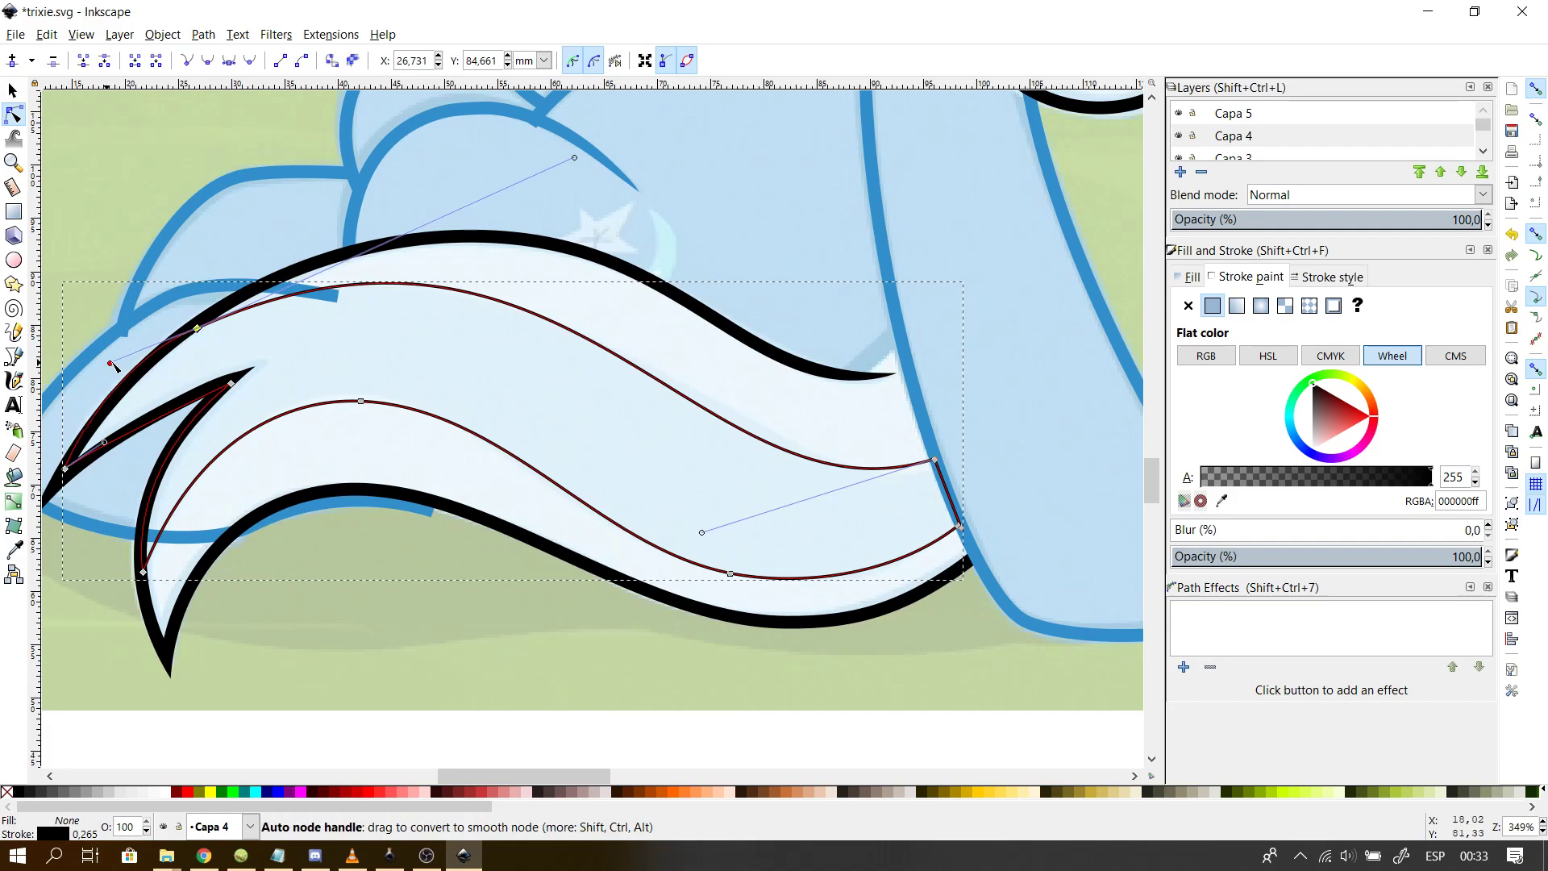
# - Select the closed tail path and the front leg's outline in turn to check which layer each is on
pyautogui.click(155, 215)
pyautogui.keyDown('ctrl'); pyautogui.scroll(-1, 153, 218); pyautogui.keyUp('ctrl')
pyautogui.keyDown('ctrl'); pyautogui.scroll(-1, 154, 217); pyautogui.keyUp('ctrl')
pyautogui.scroll(1, 393, 472)
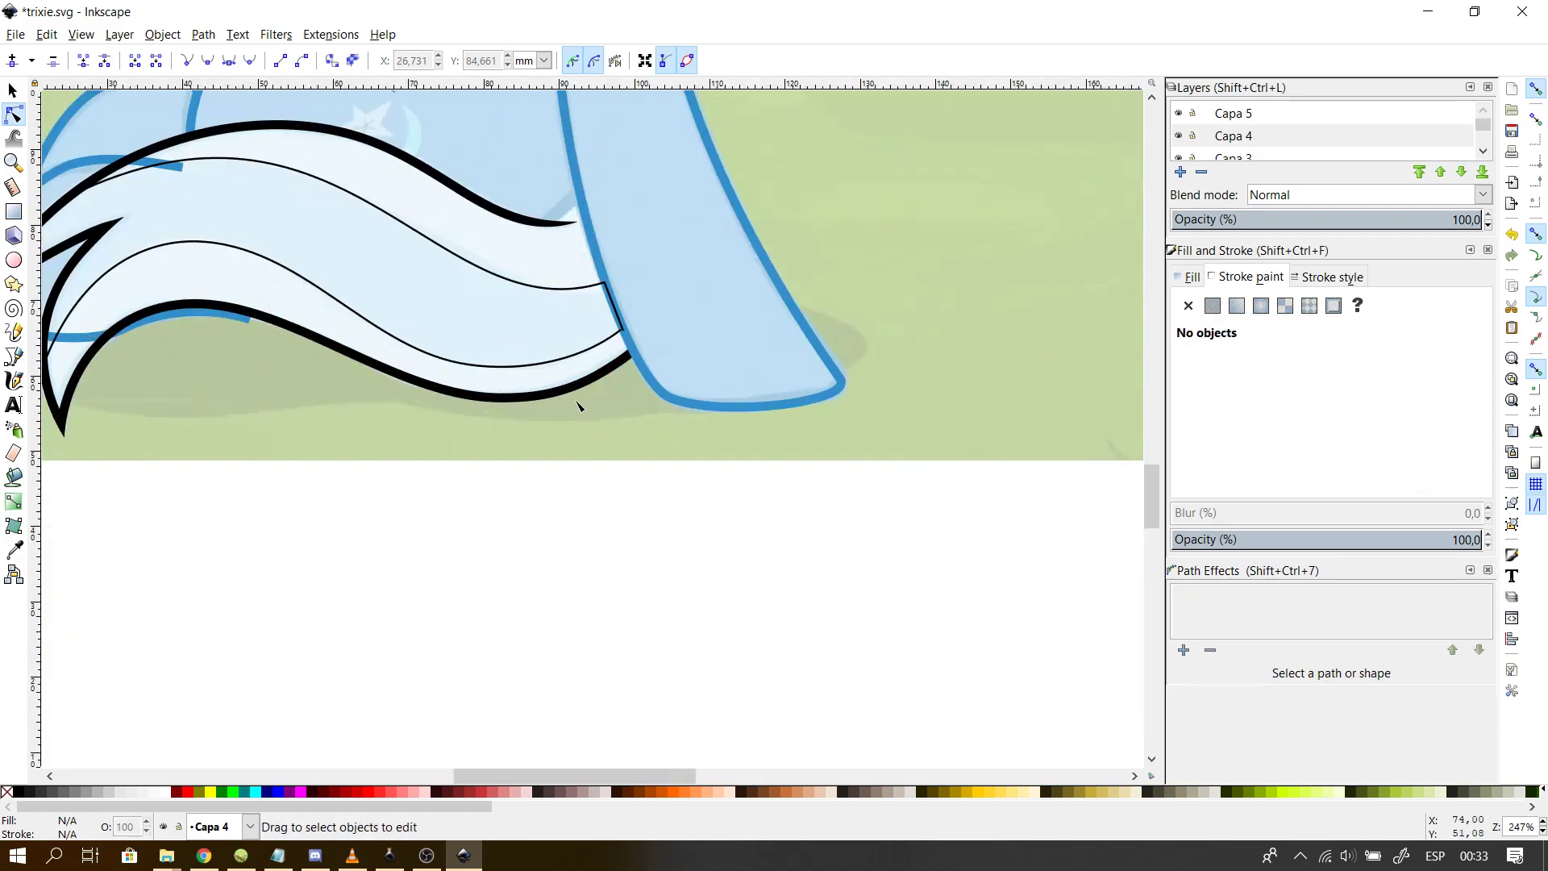
pyautogui.click(564, 361)
pyautogui.press('Escape')
pyautogui.click(563, 362)
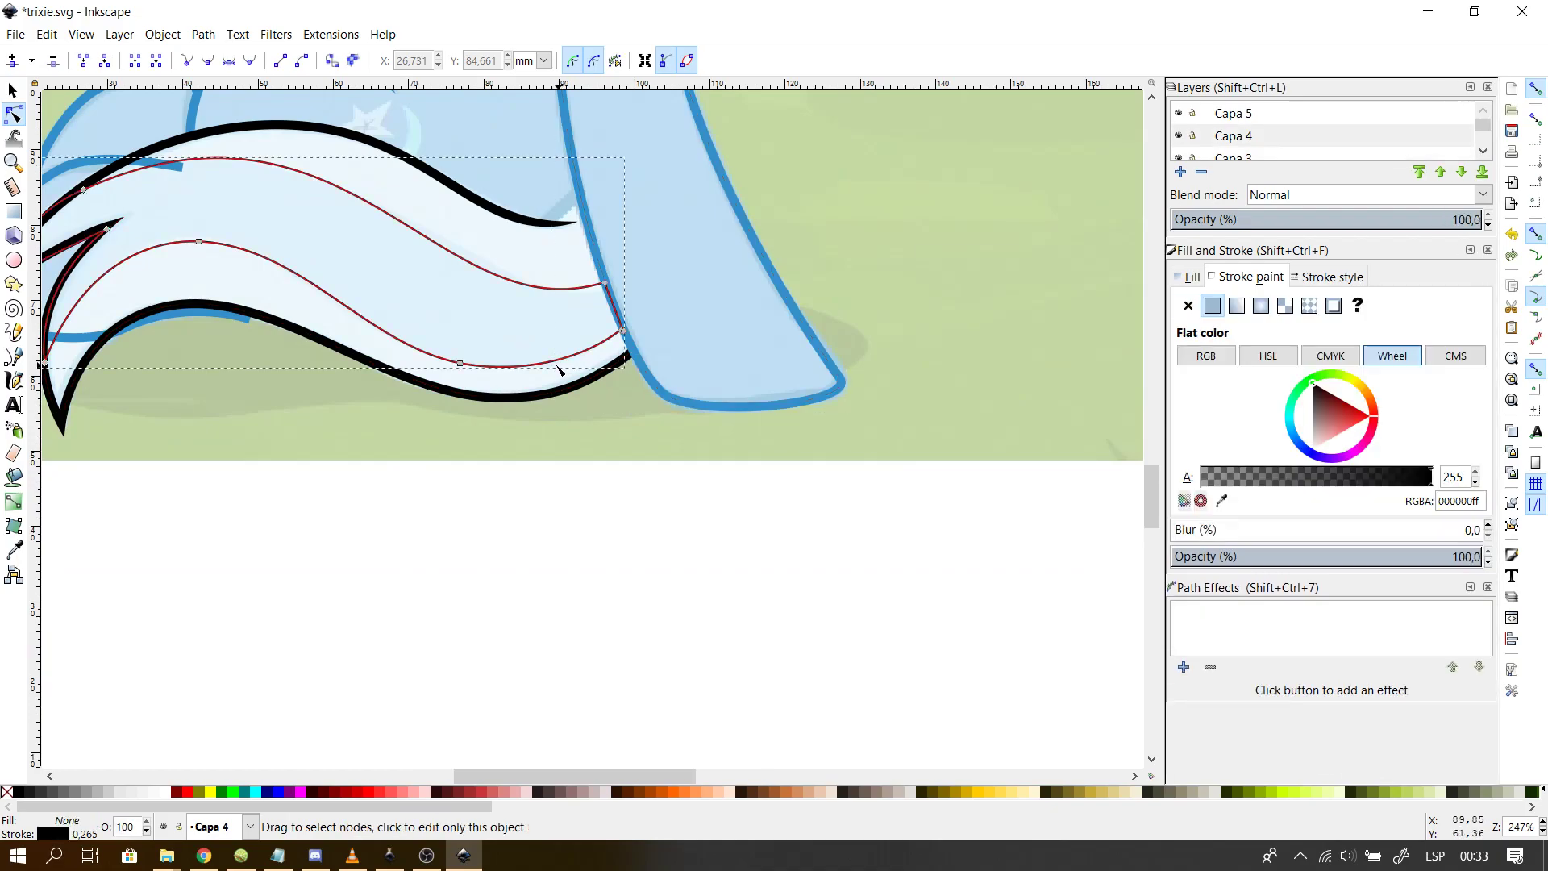
pyautogui.click(12, 89)
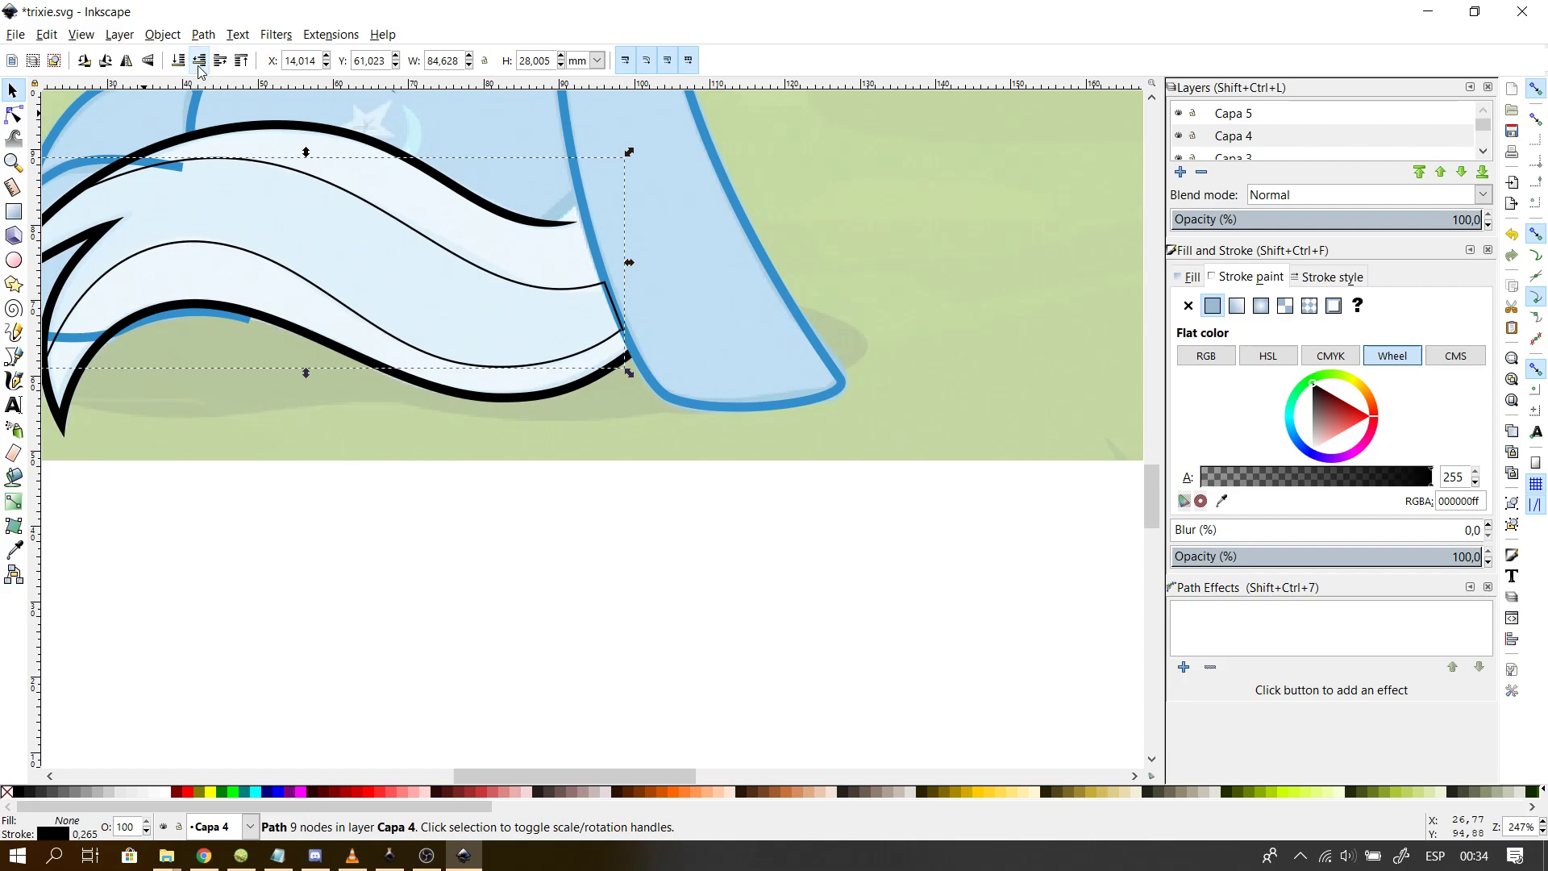
pyautogui.click(243, 252)
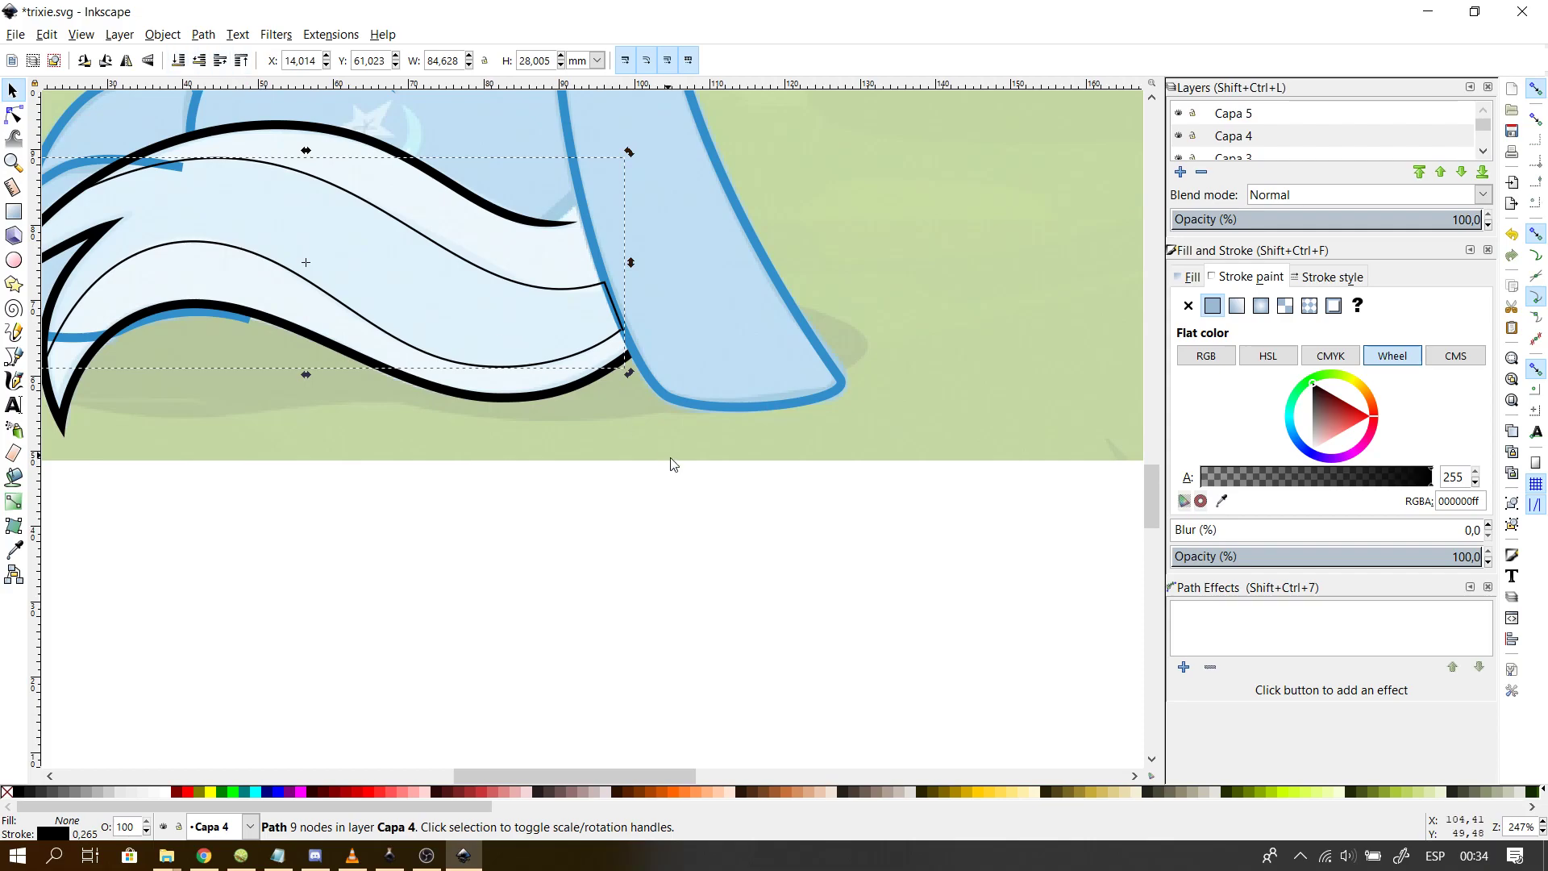
pyautogui.click(740, 405)
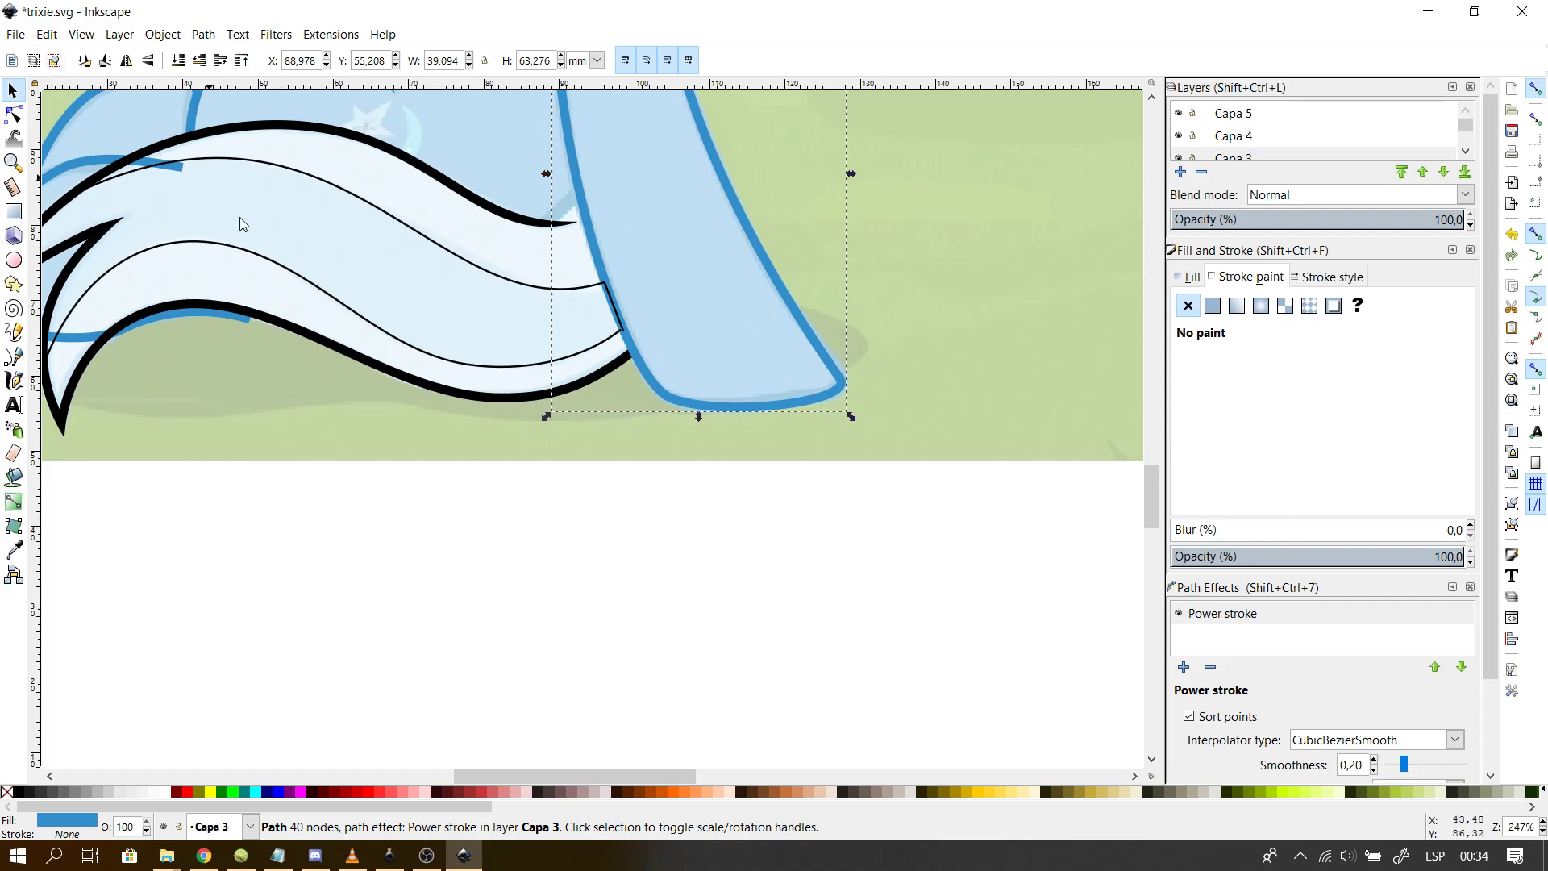
# - Move the closed tail path to layer Capa 3 and lower it behind the front leg's outline
pyautogui.click(245, 249)
pyautogui.rightClick(246, 251)
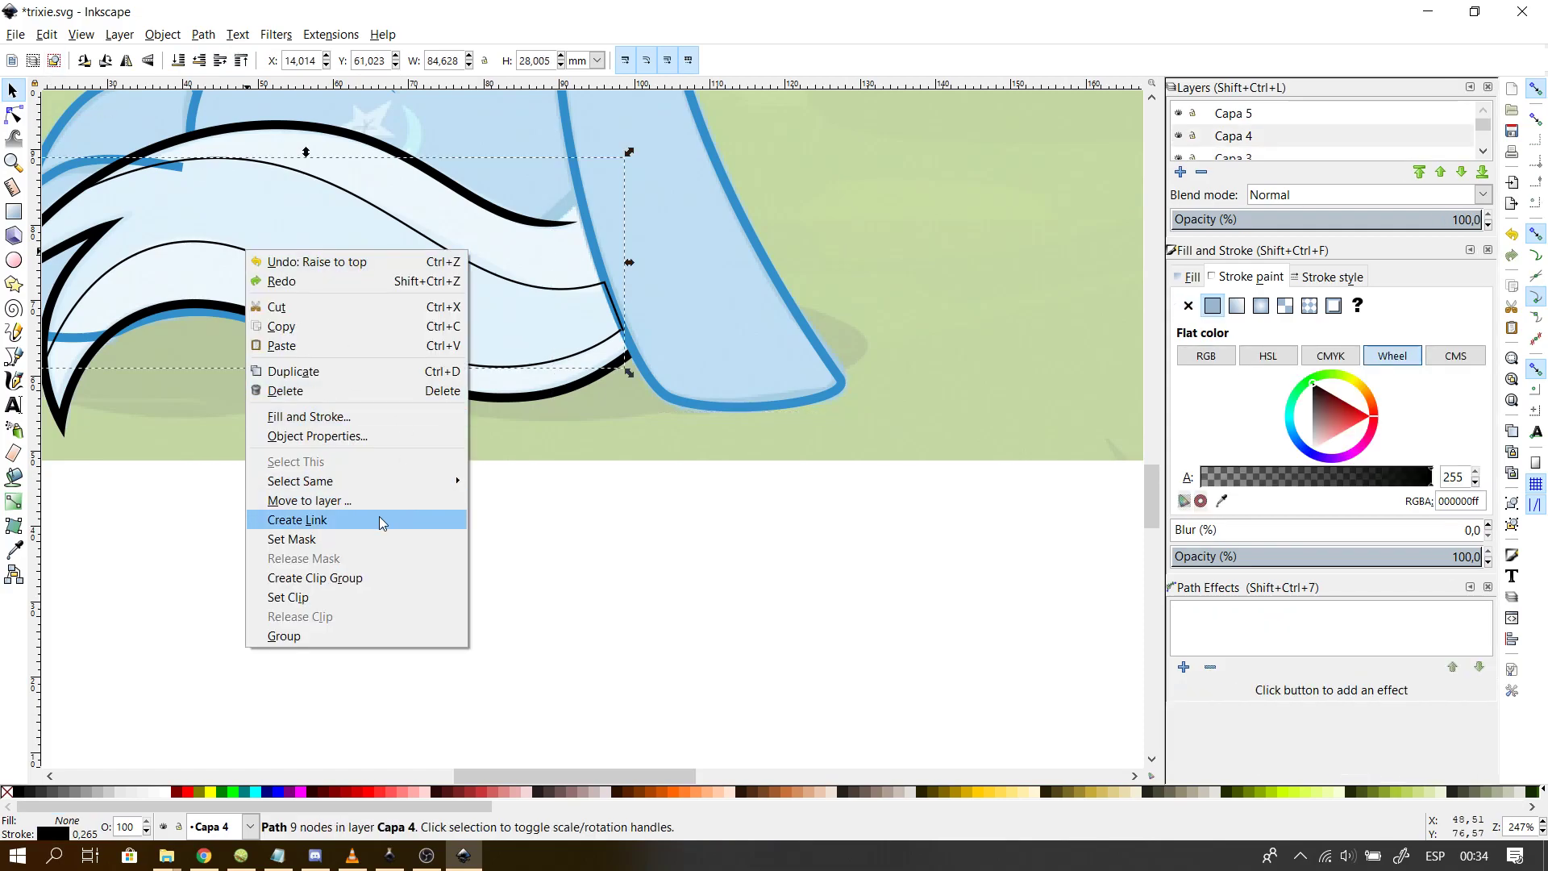
pyautogui.click(387, 500)
pyautogui.click(781, 442)
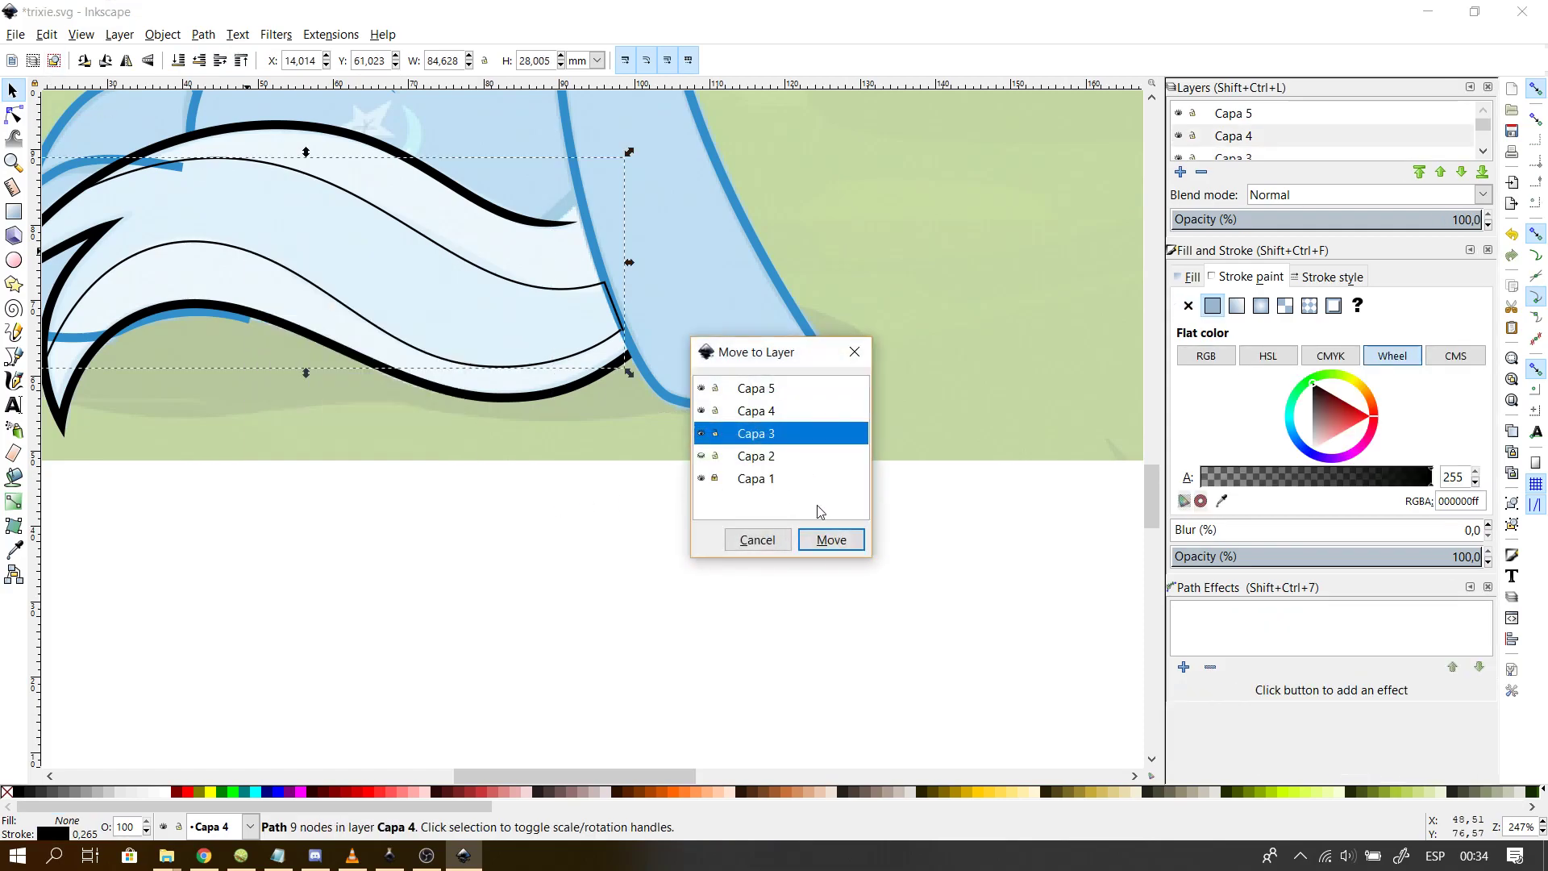
pyautogui.click(831, 540)
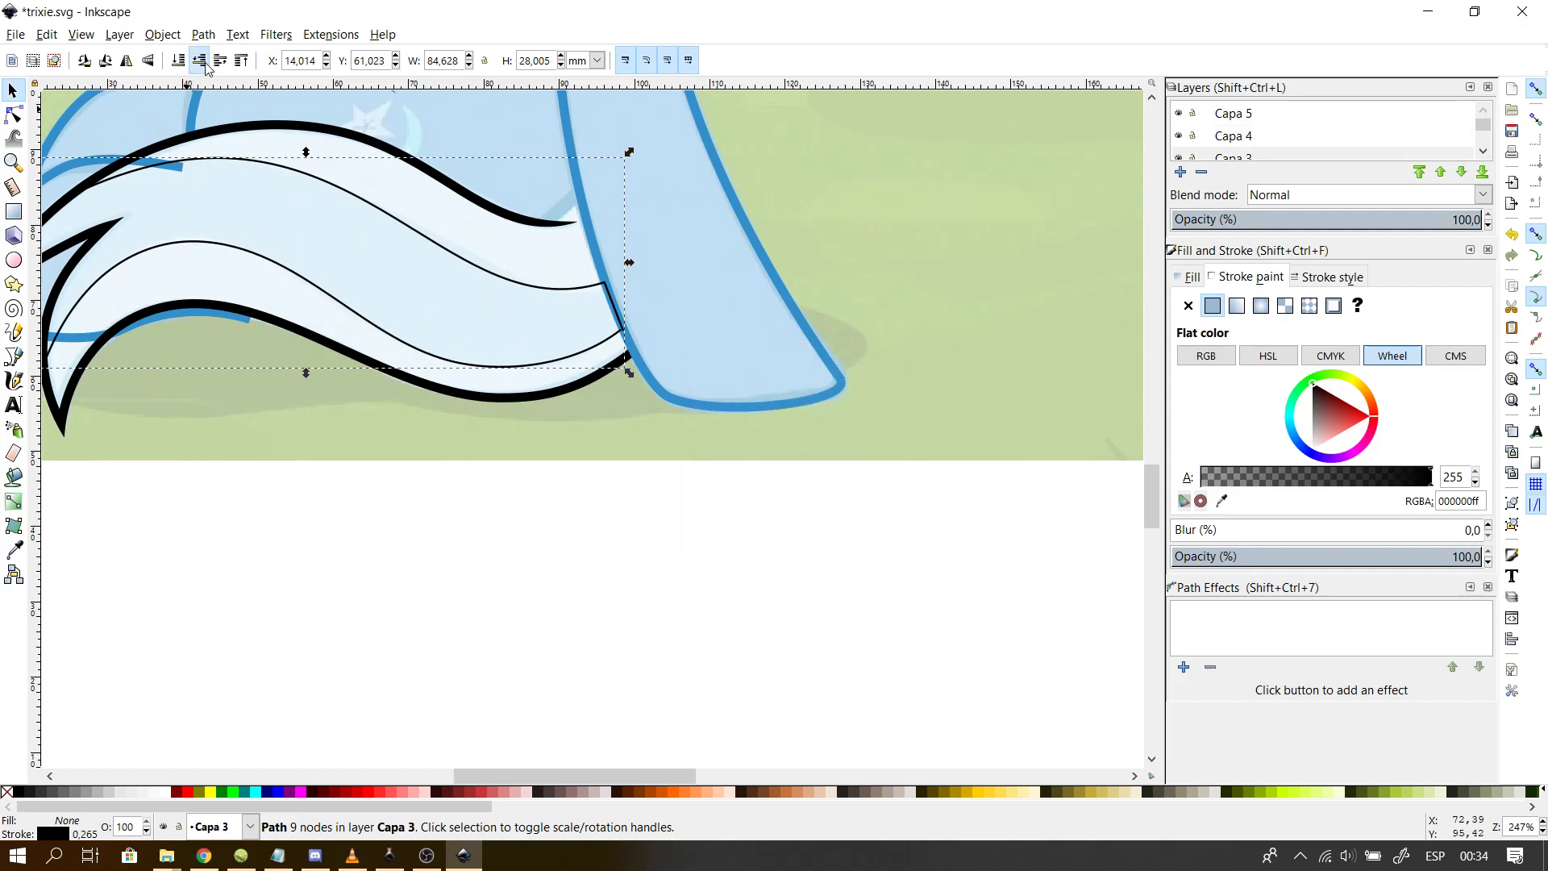
pyautogui.click(785, 420)
pyautogui.moveTo(1158, 491); pyautogui.dragTo(1149, 458)
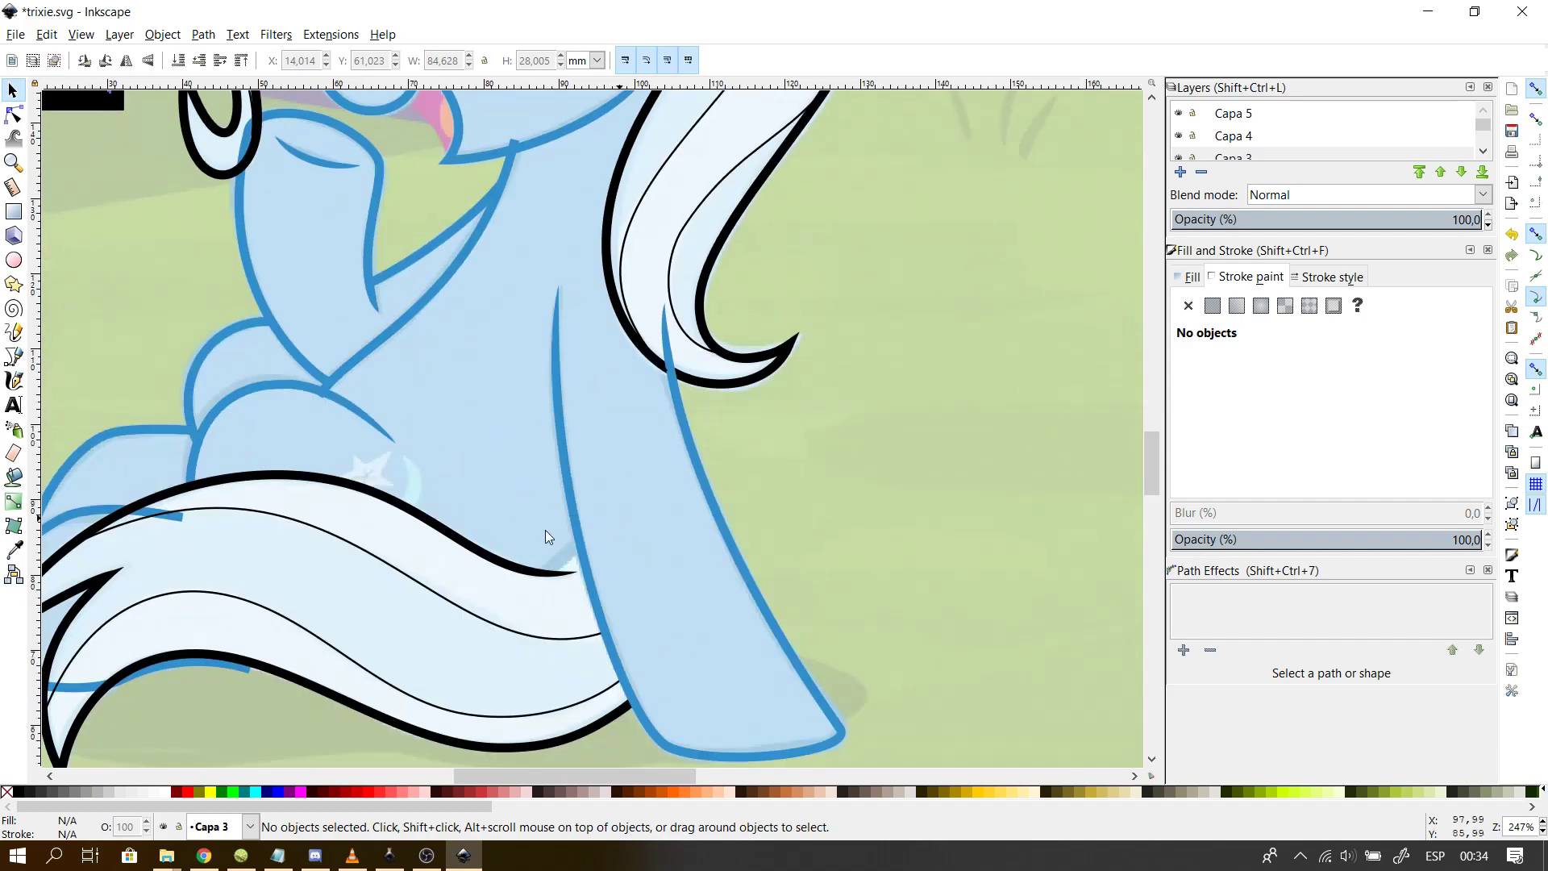
# - Examine the commands for raising and lowering the selected tail path in the stacking order
pyautogui.click(359, 561)
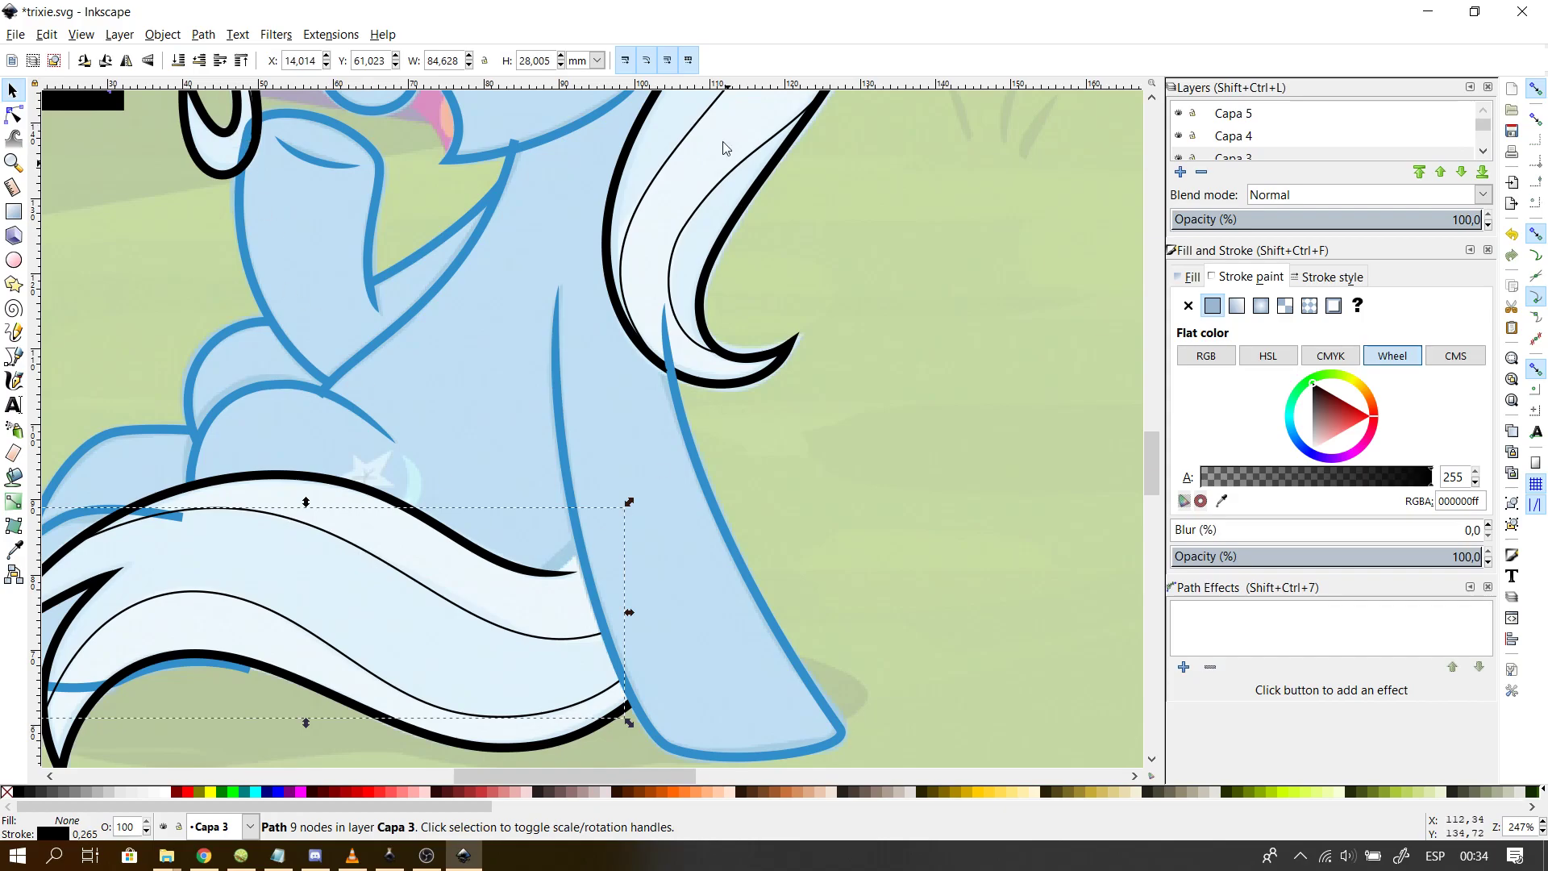
pyautogui.click(163, 36)
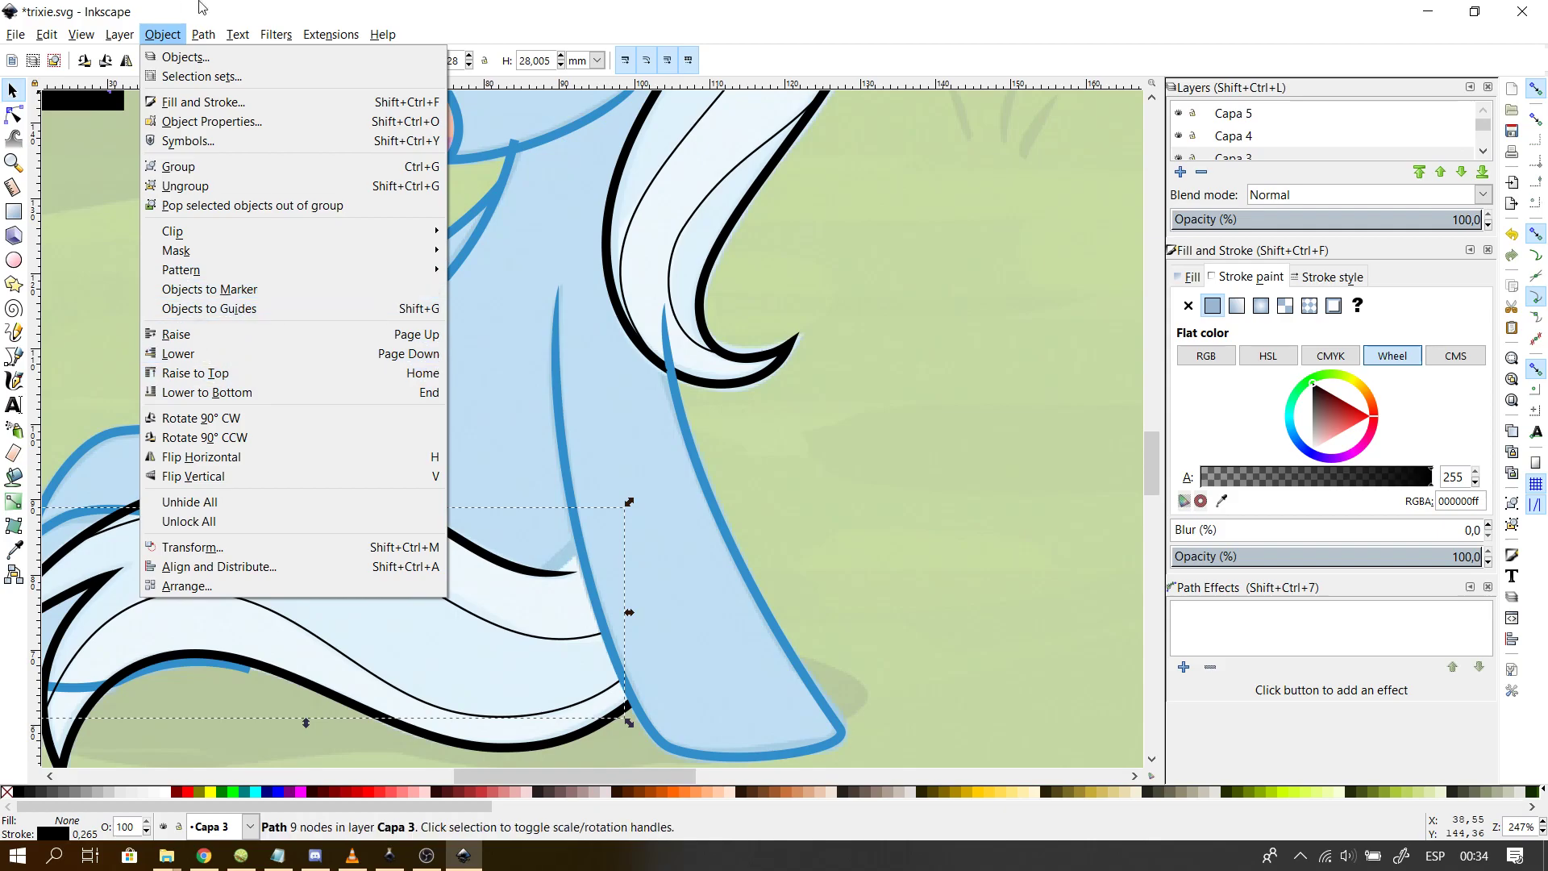
pyautogui.click(305, 7)
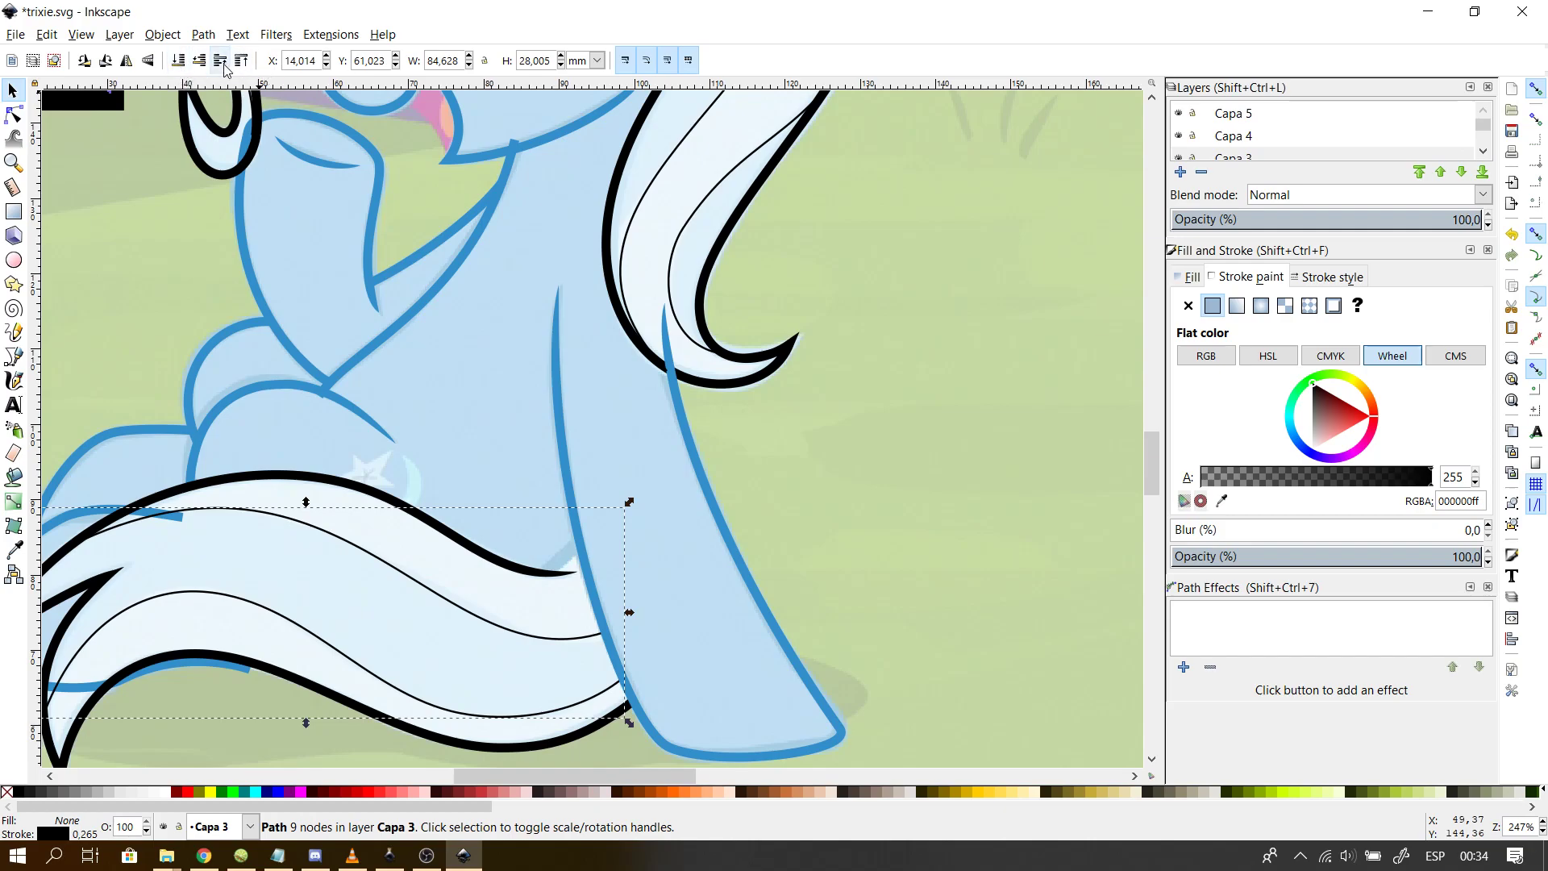
pyautogui.click(238, 67)
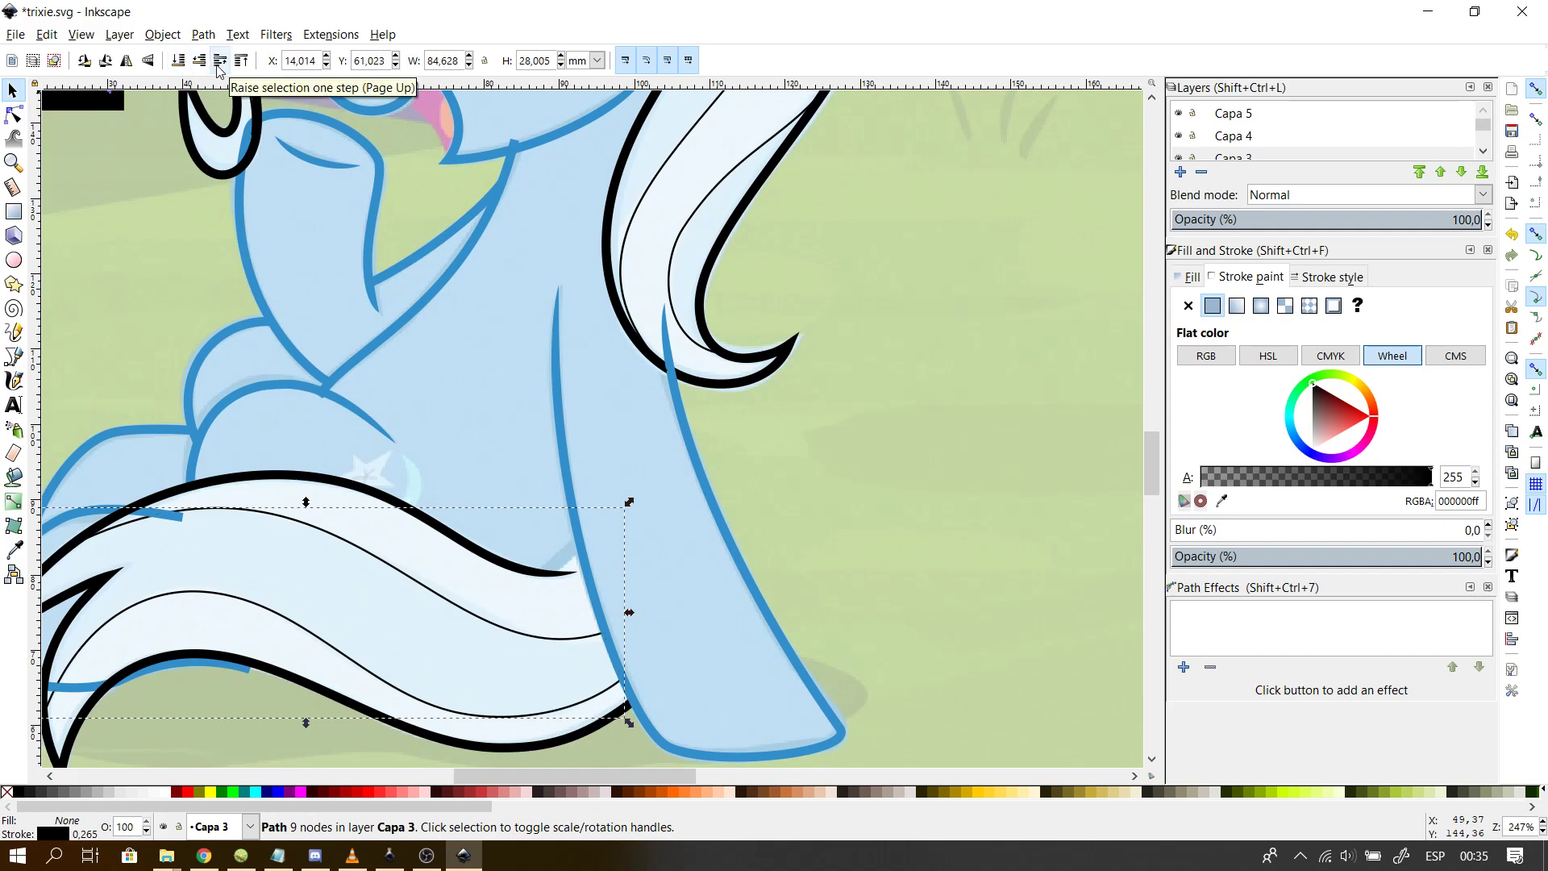
pyautogui.click(200, 63)
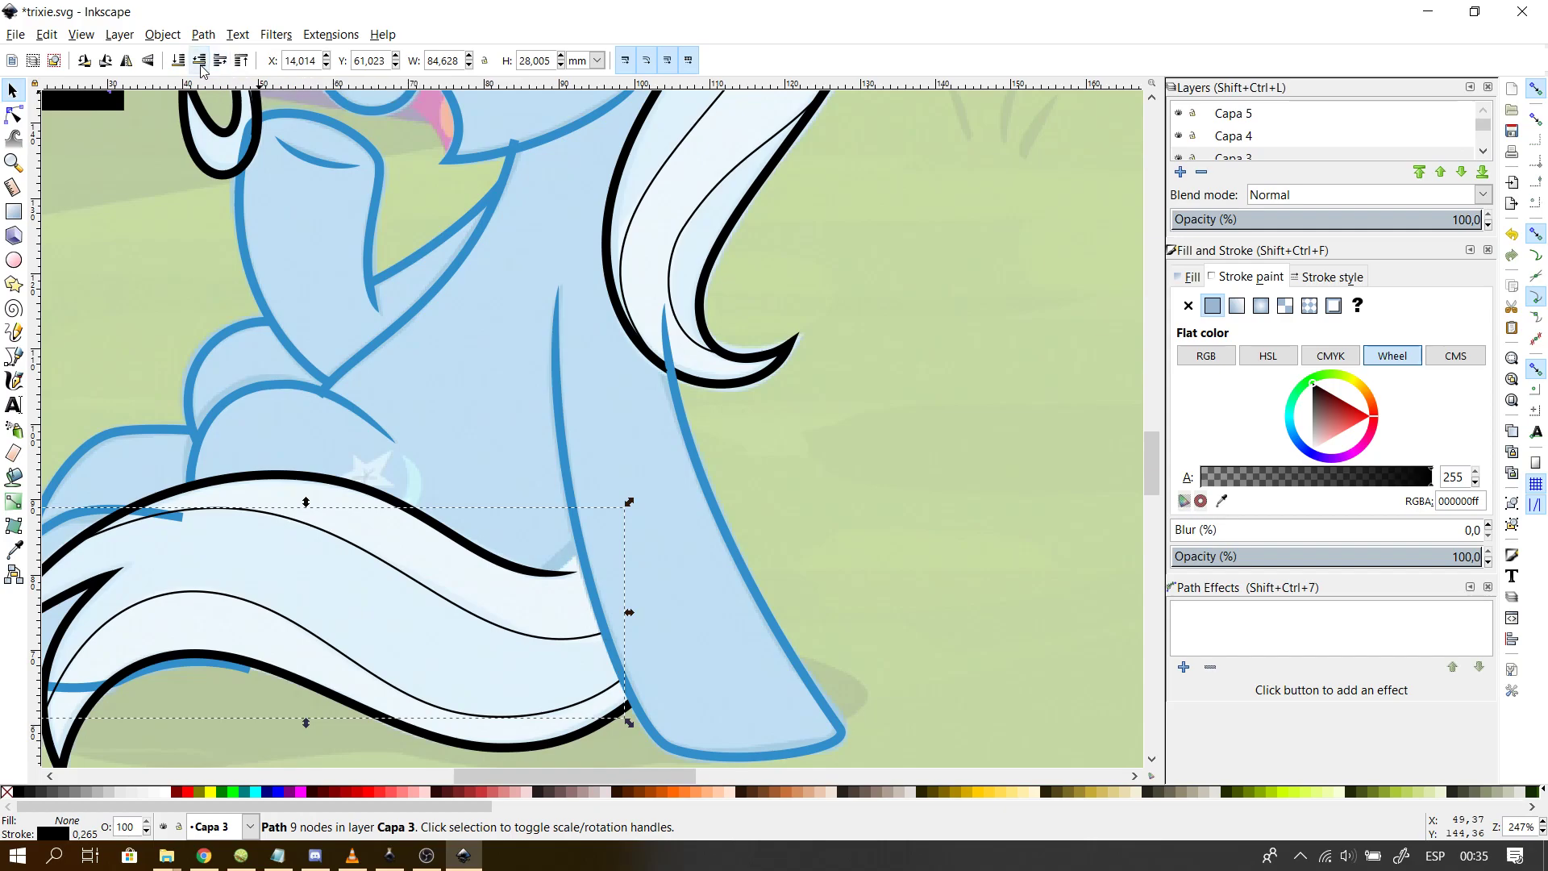
pyautogui.click(198, 63)
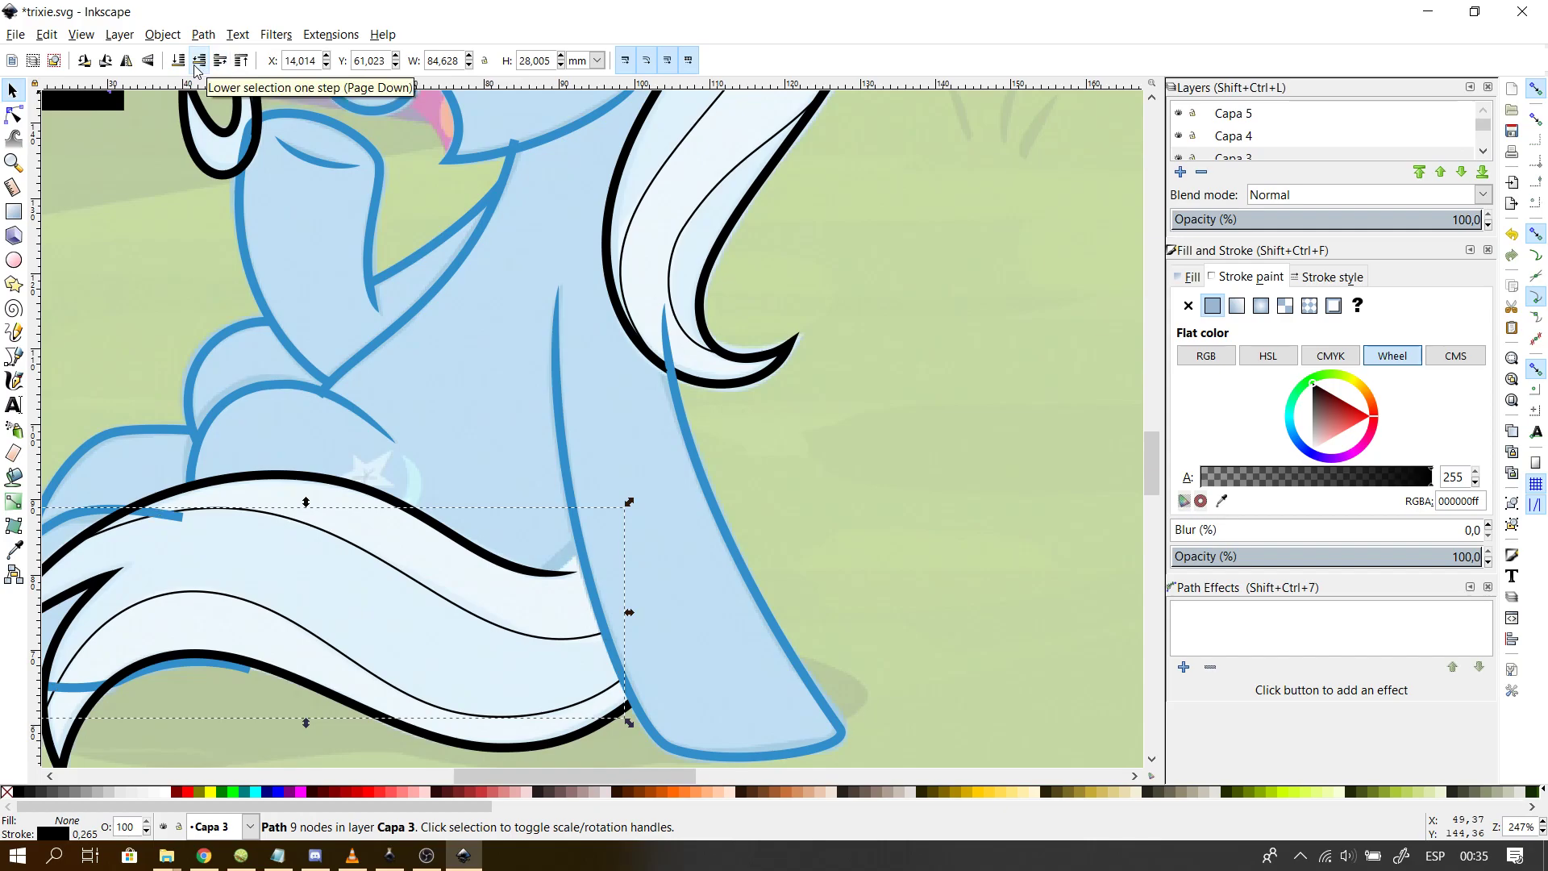
pyautogui.click(385, 395)
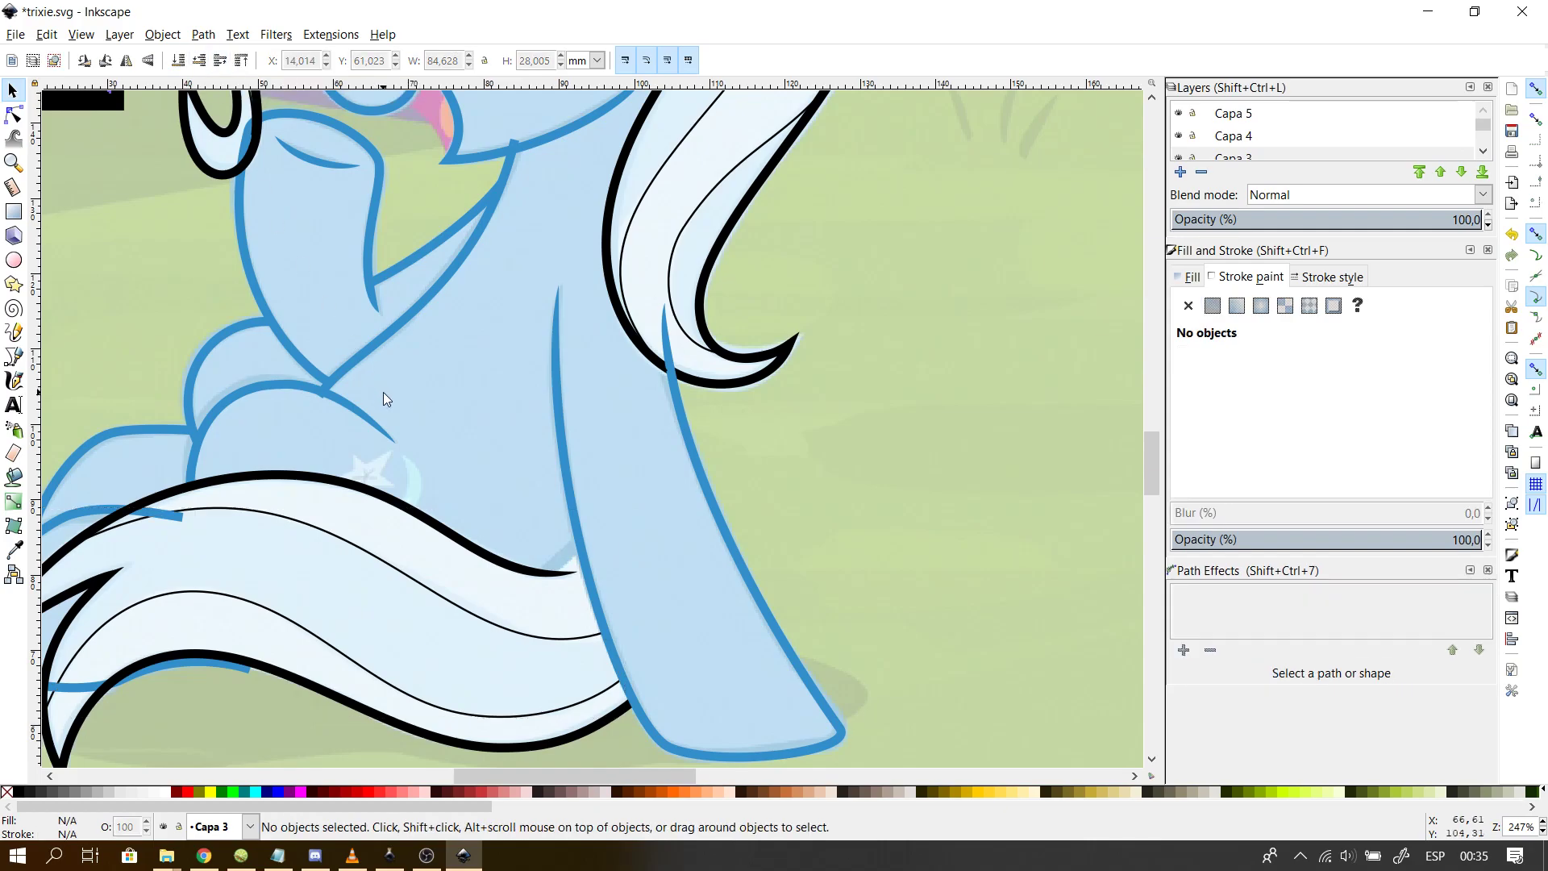
pyautogui.moveTo(498, 777); pyautogui.dragTo(471, 776)
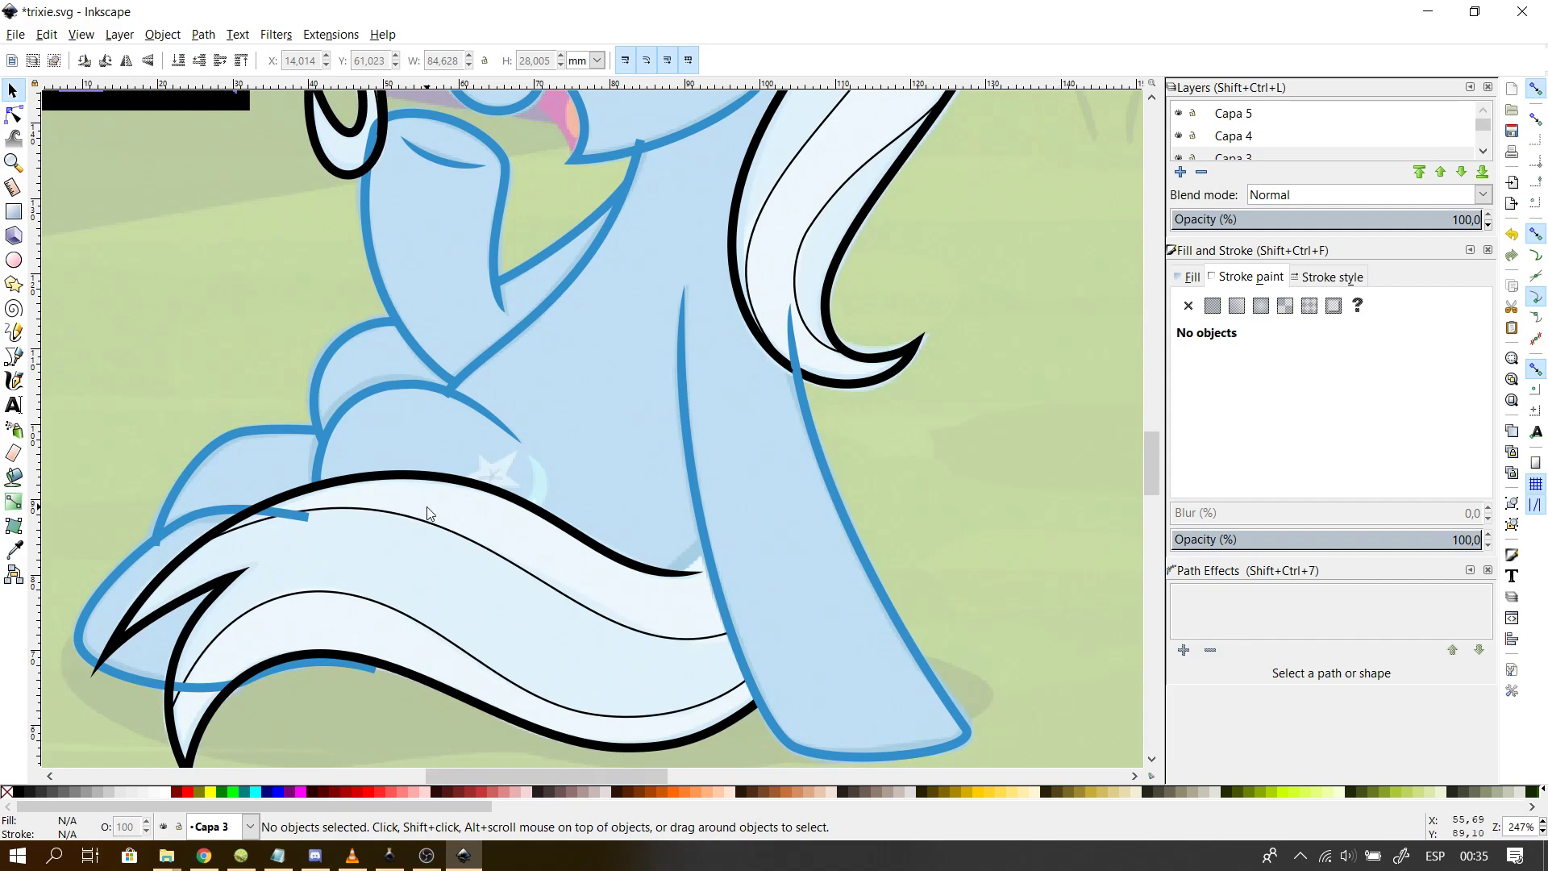
pyautogui.click(164, 34)
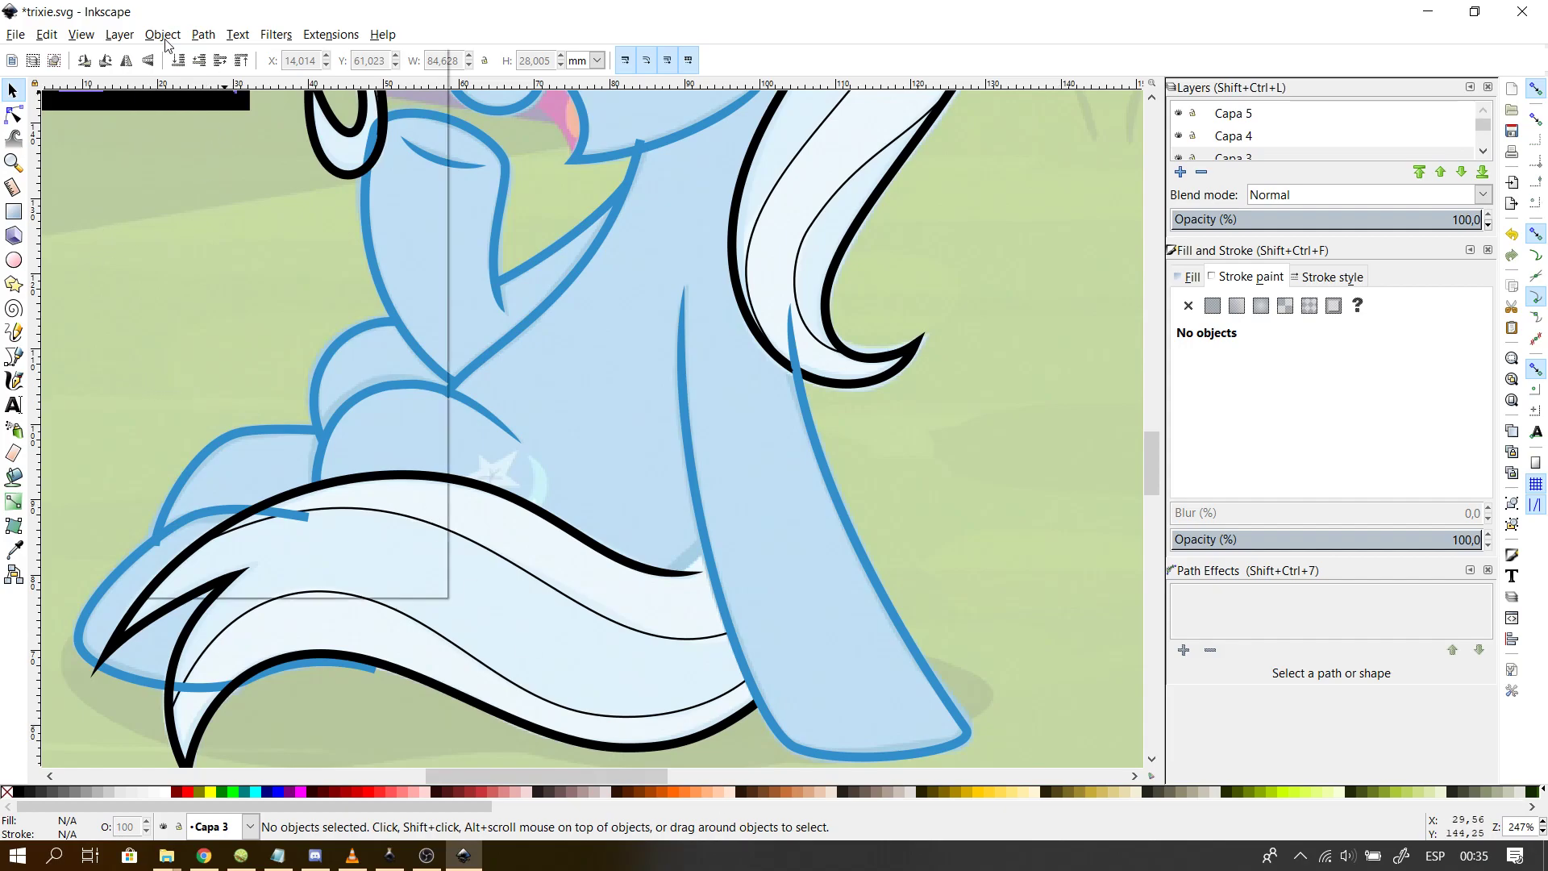
pyautogui.click(510, 7)
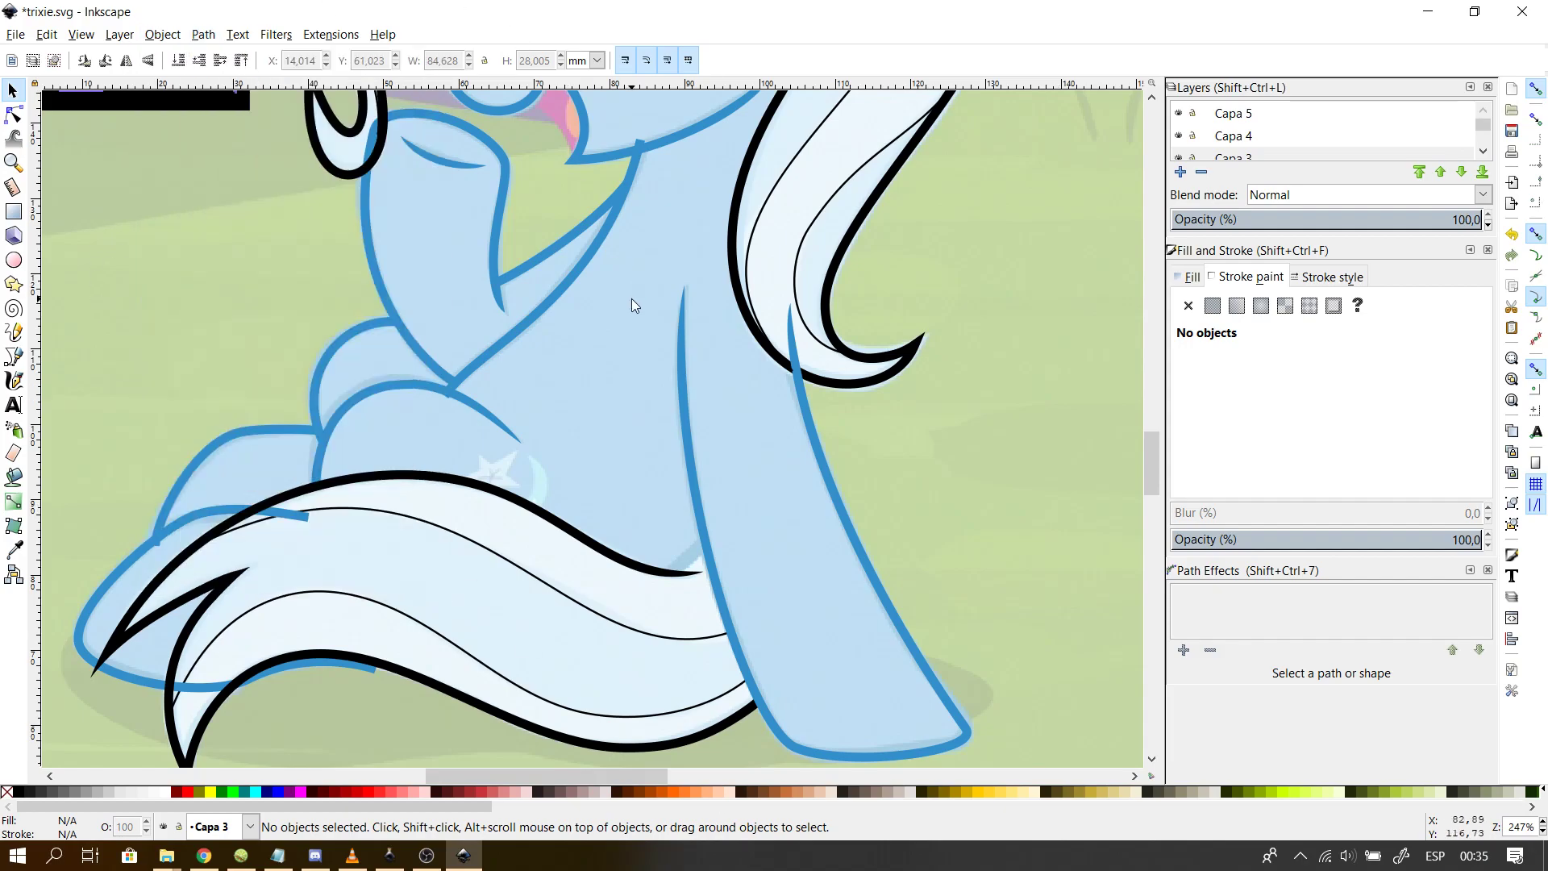
# - Select the front and rear mane outlines and set their stroke to the light blue 92cdf4 sampled from the reference pony's mane
pyautogui.moveTo(1159, 449); pyautogui.dragTo(1153, 404)
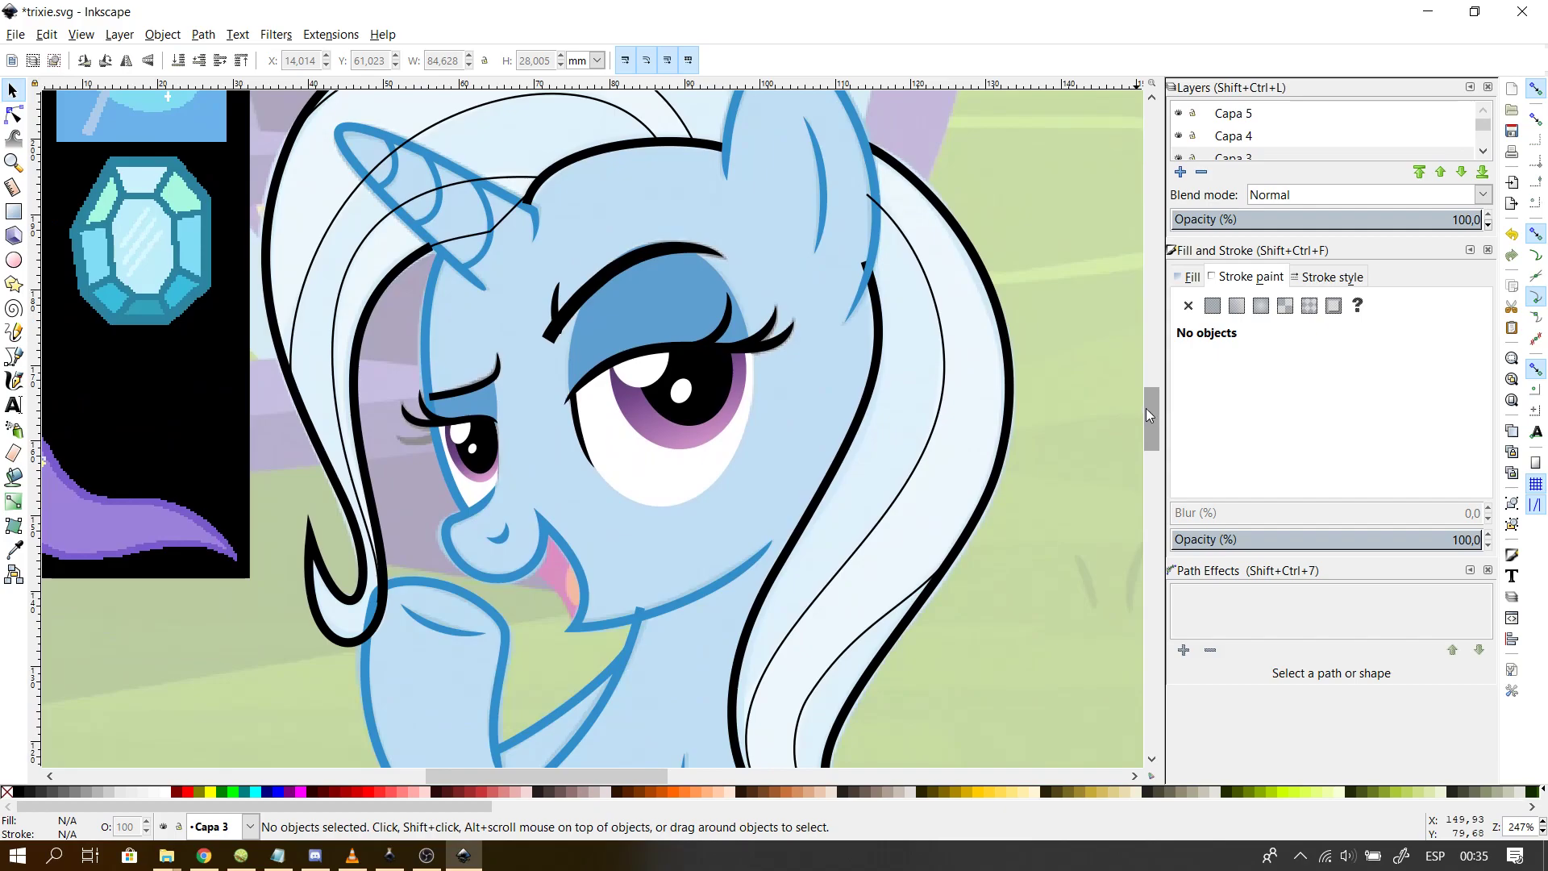
pyautogui.click(14, 113)
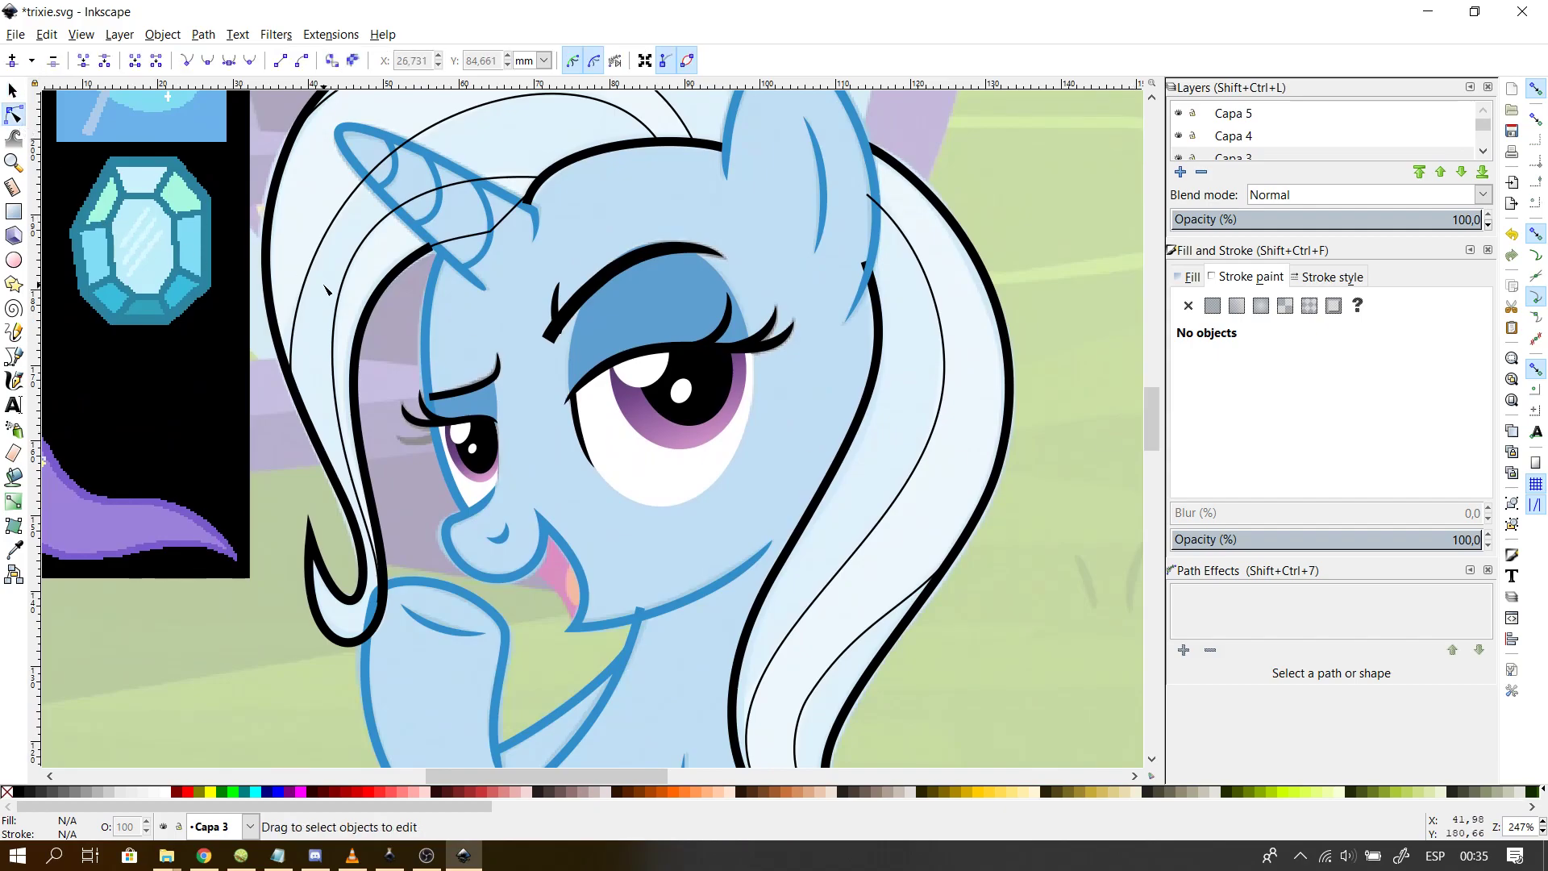
pyautogui.click(270, 258)
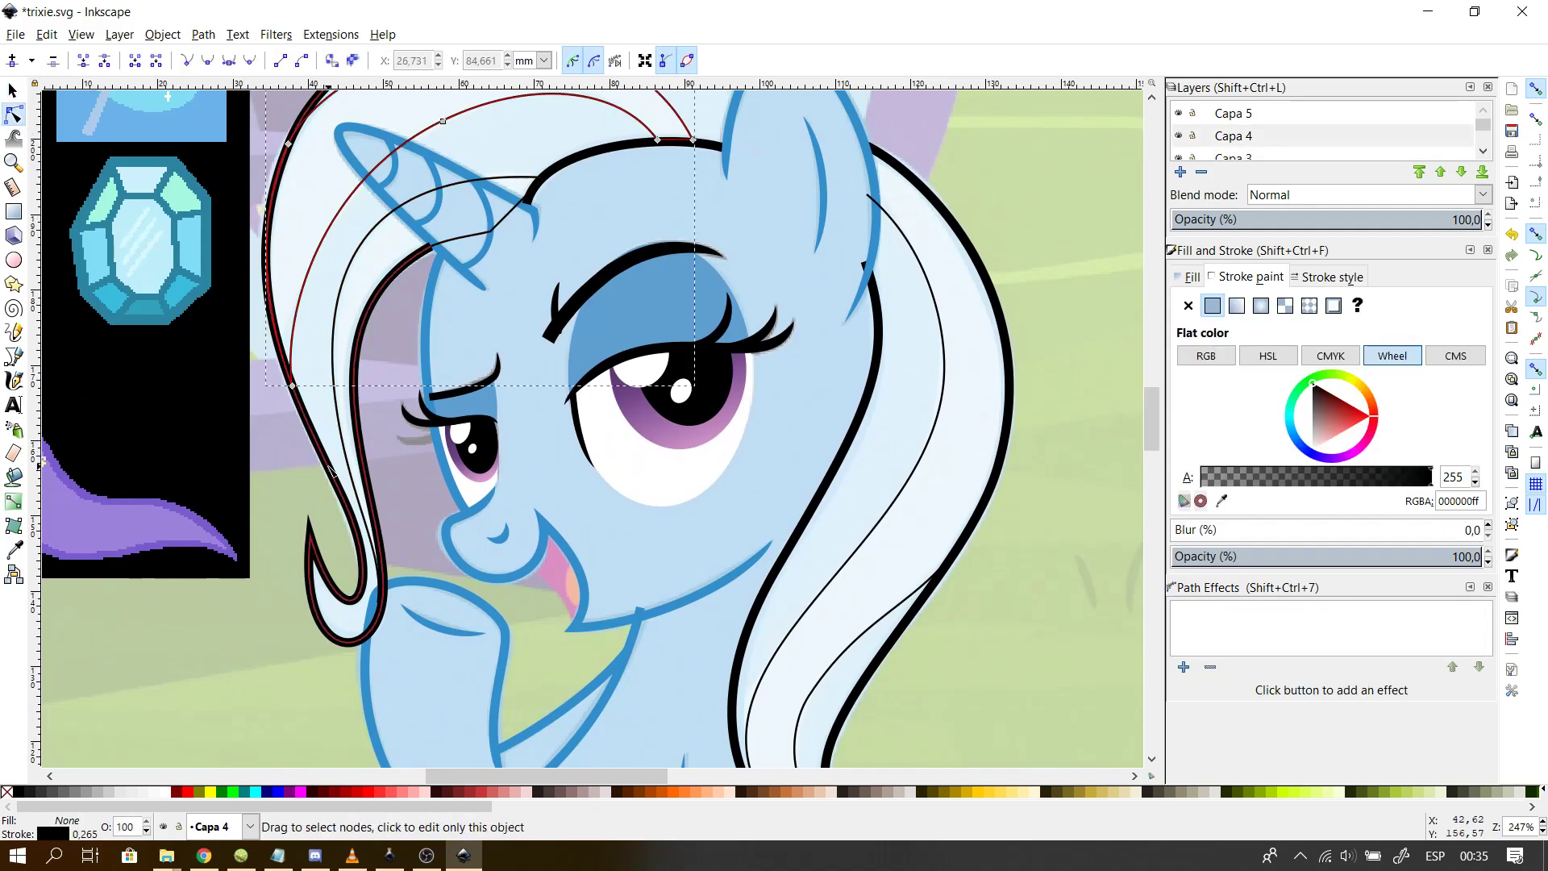
pyautogui.keyDown('shift'); pyautogui.click(842, 453); pyautogui.keyUp('shift')
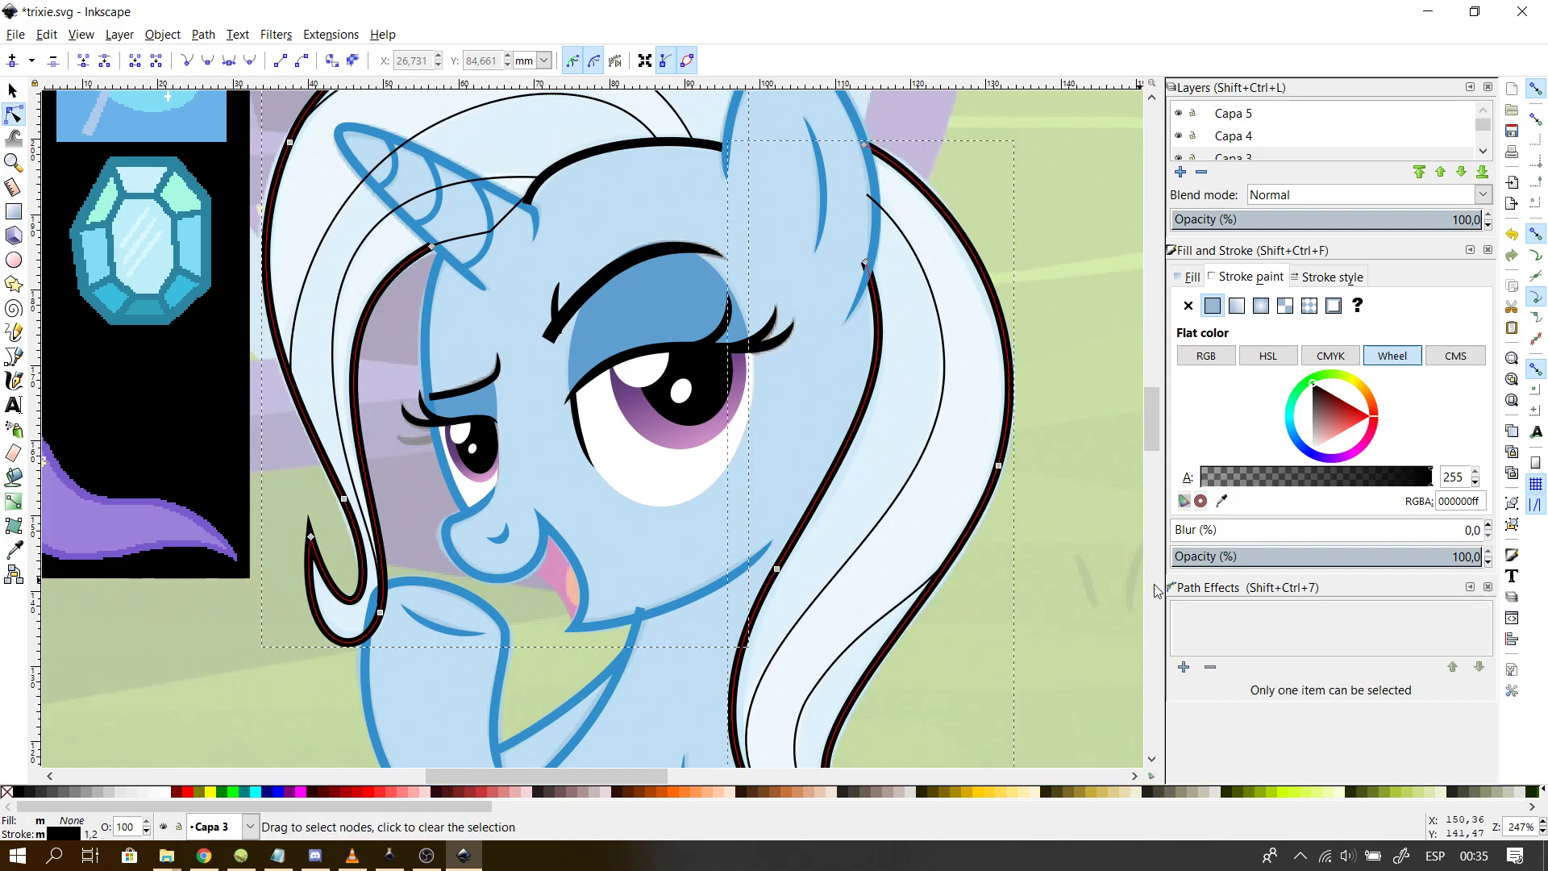
pyautogui.moveTo(625, 769); pyautogui.dragTo(548, 753)
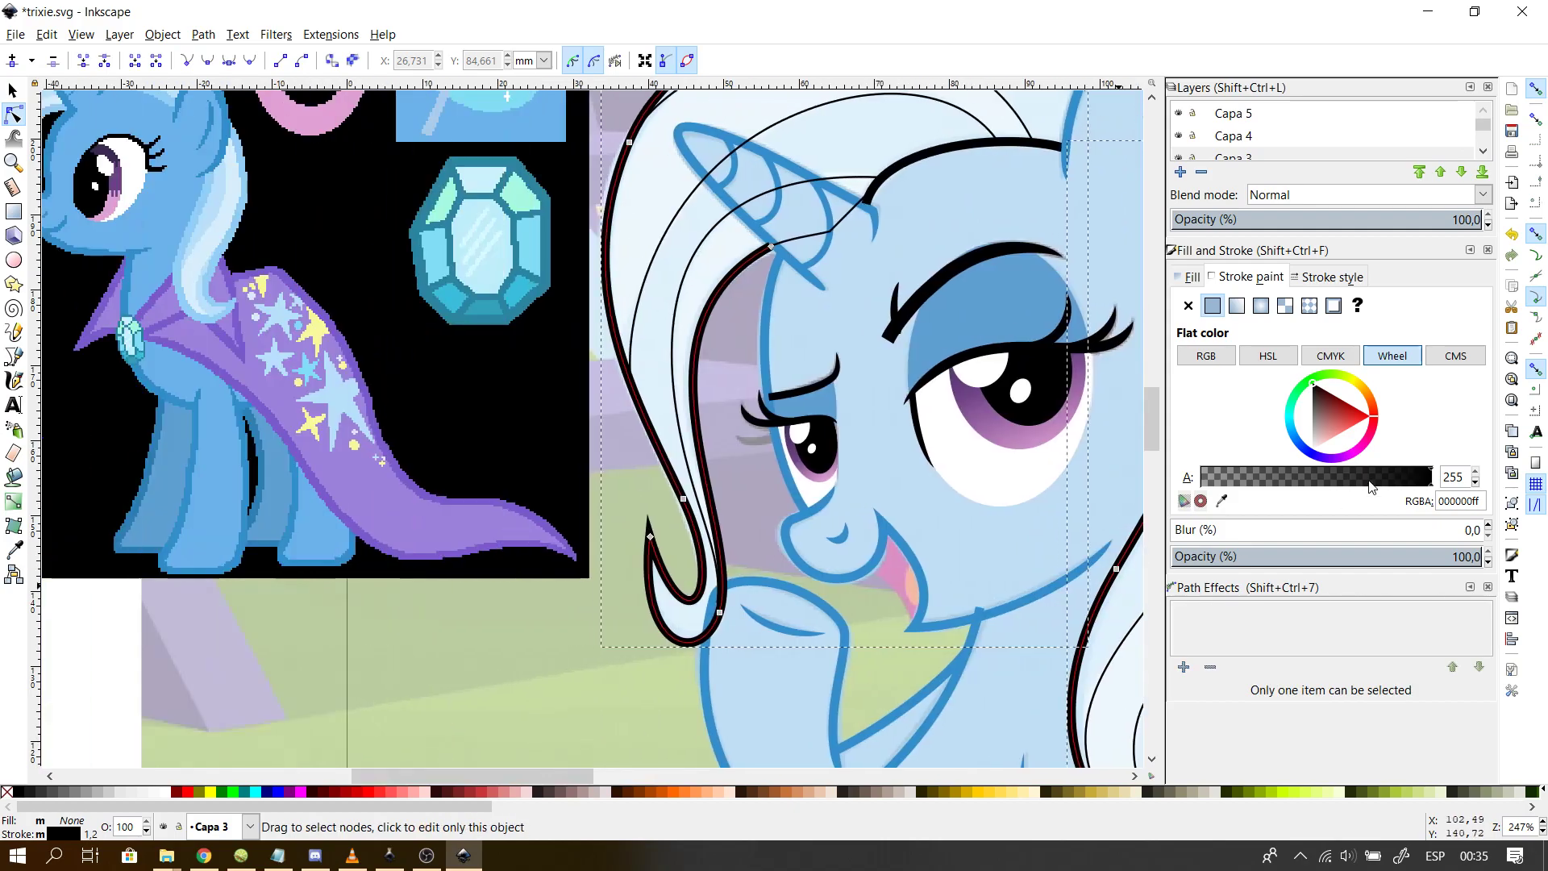
pyautogui.click(1219, 502)
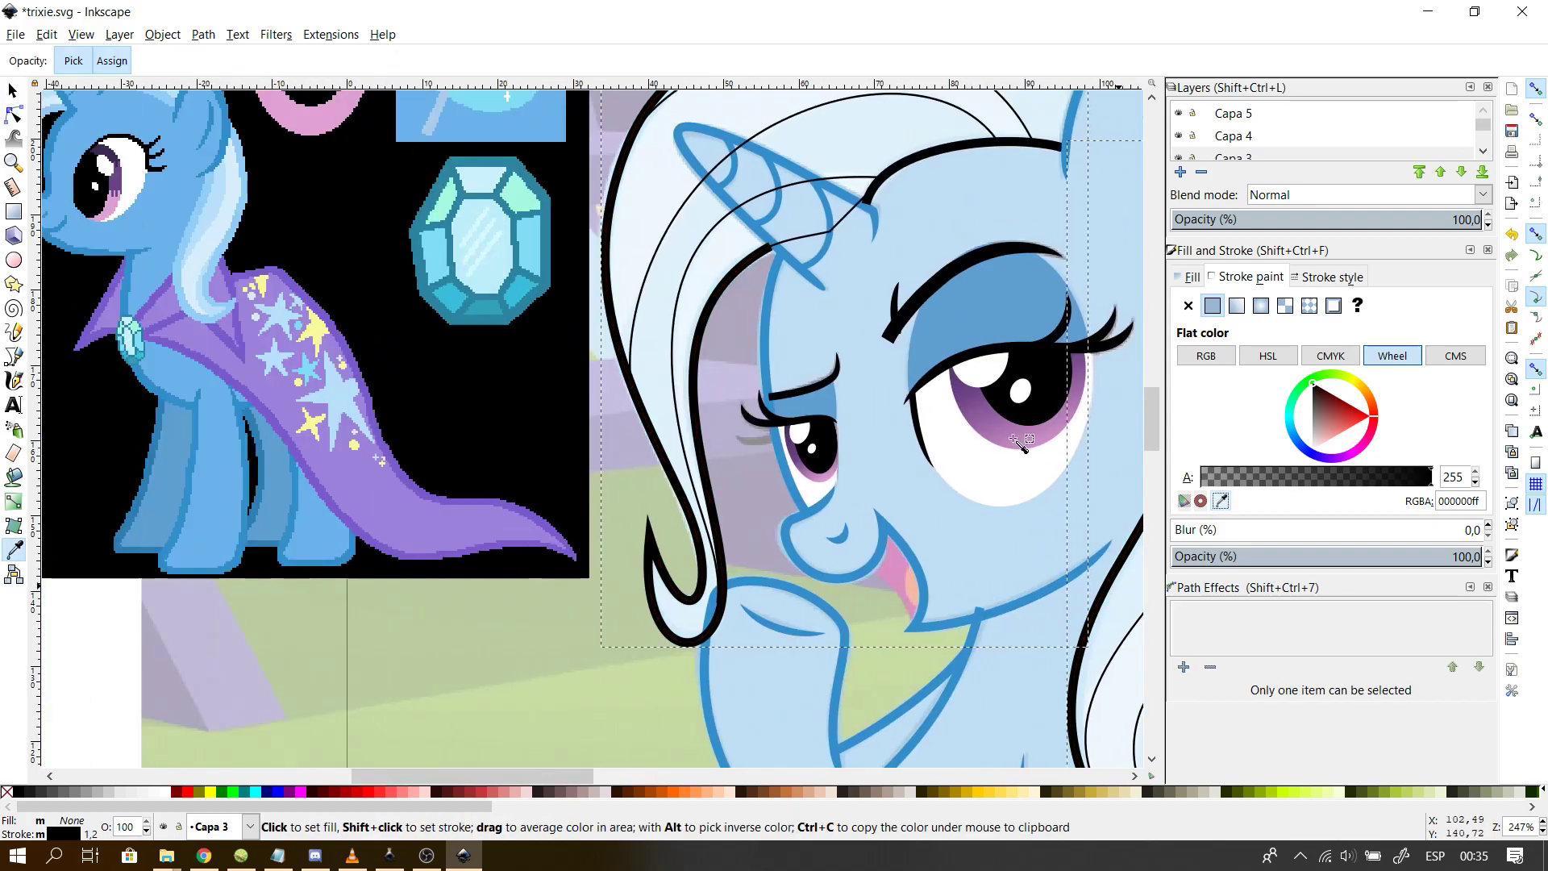
pyautogui.keyDown('shift'); pyautogui.click(242, 228); pyautogui.keyUp('shift')
pyautogui.press('n')
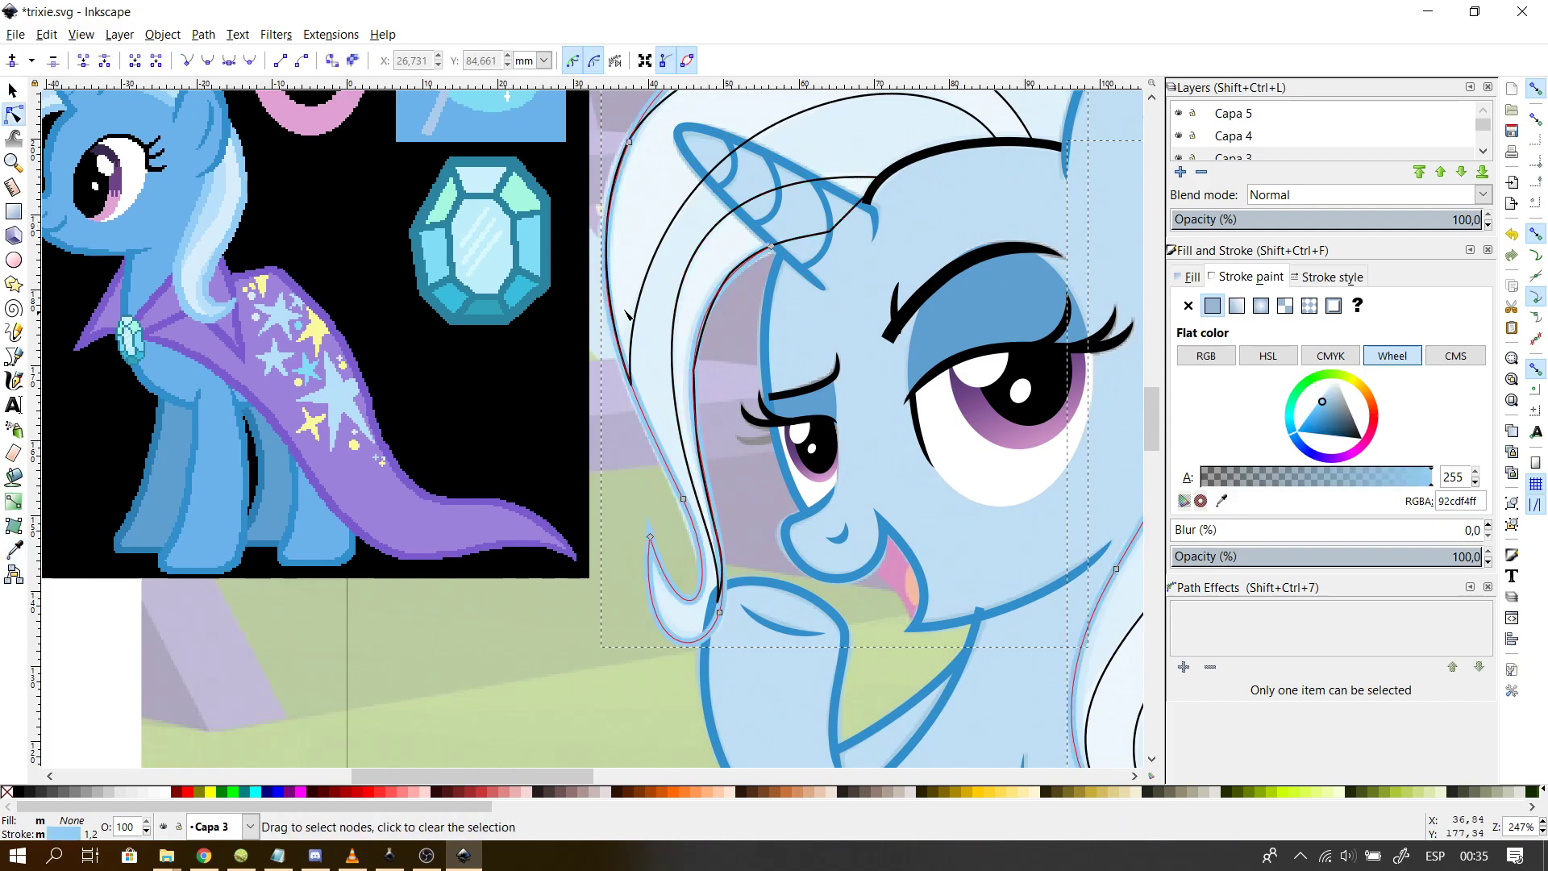
# - Recolour the black hairline curve above the forehead with the light blue 92cdf4 sampled from the reference pony's mane
pyautogui.click(1221, 501)
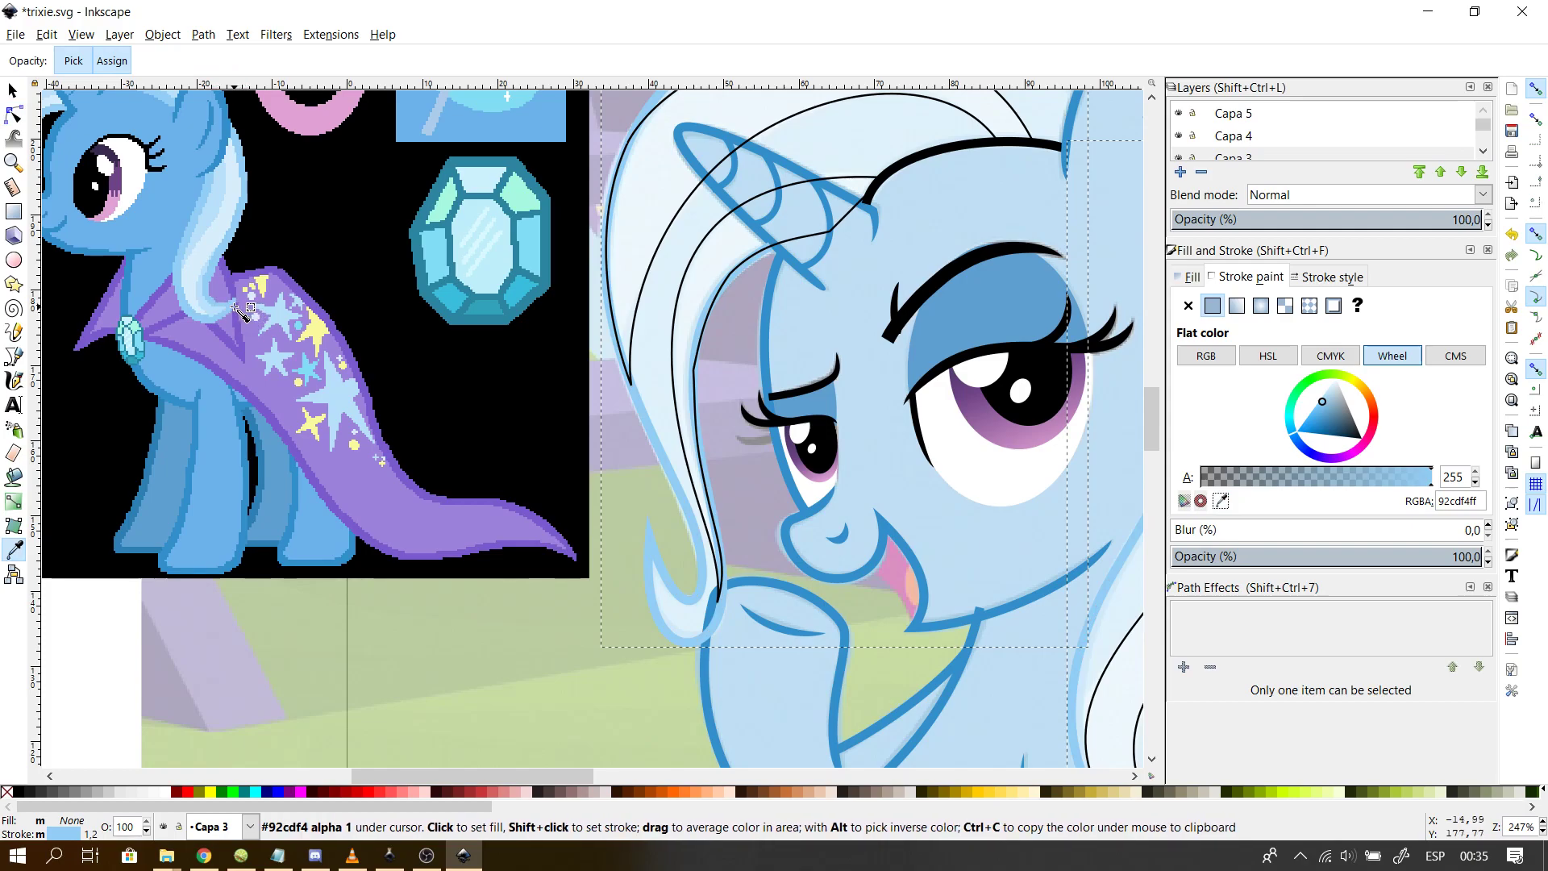
pyautogui.press('n')
pyautogui.click(923, 164)
pyautogui.click(1222, 500)
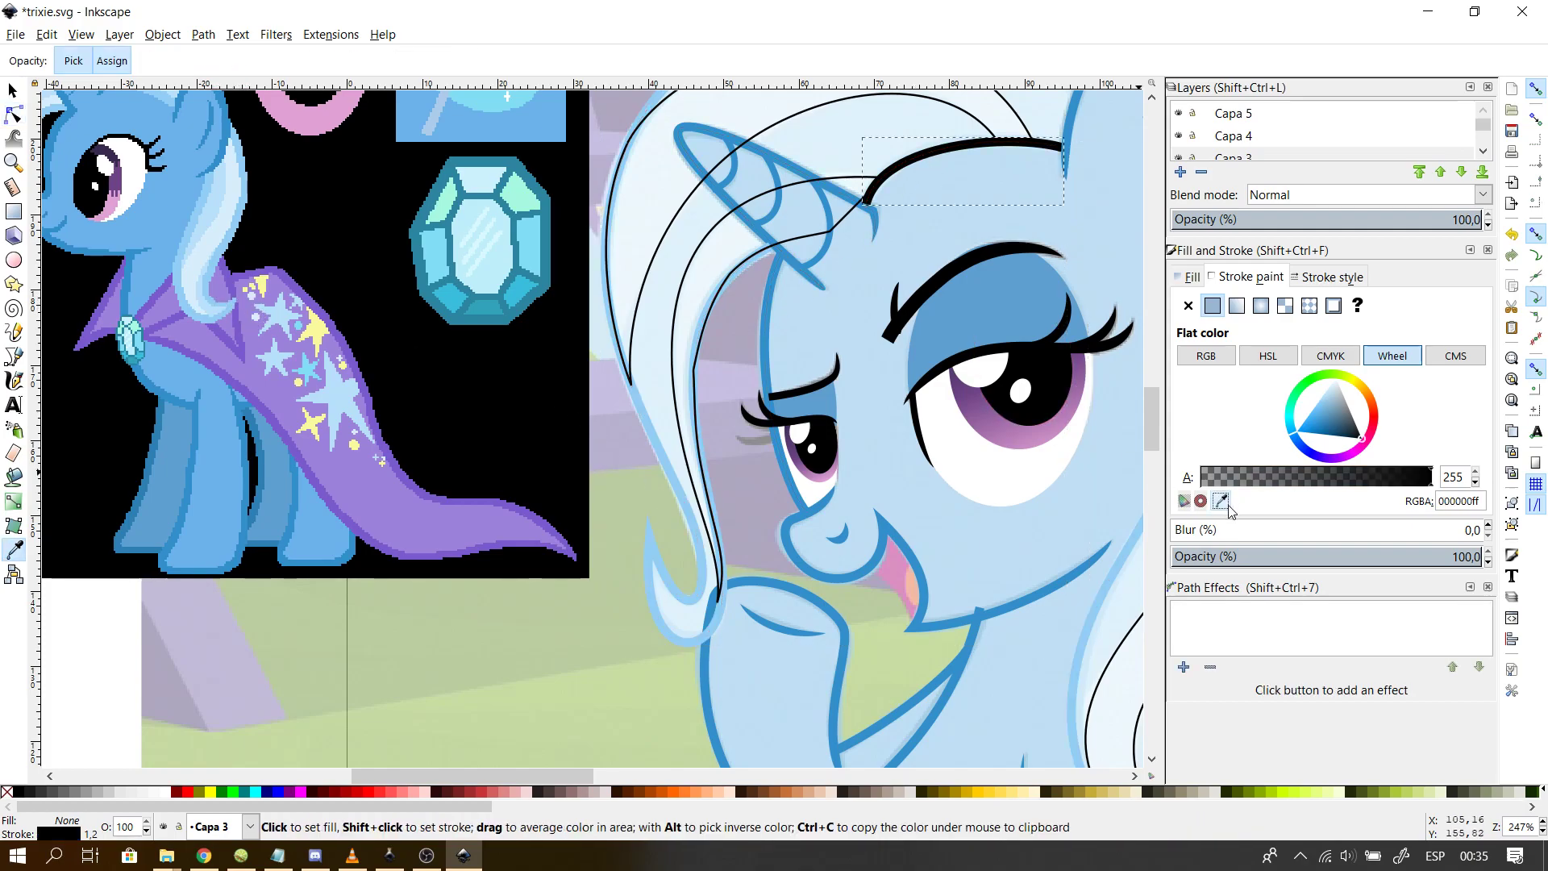
pyautogui.click(238, 214)
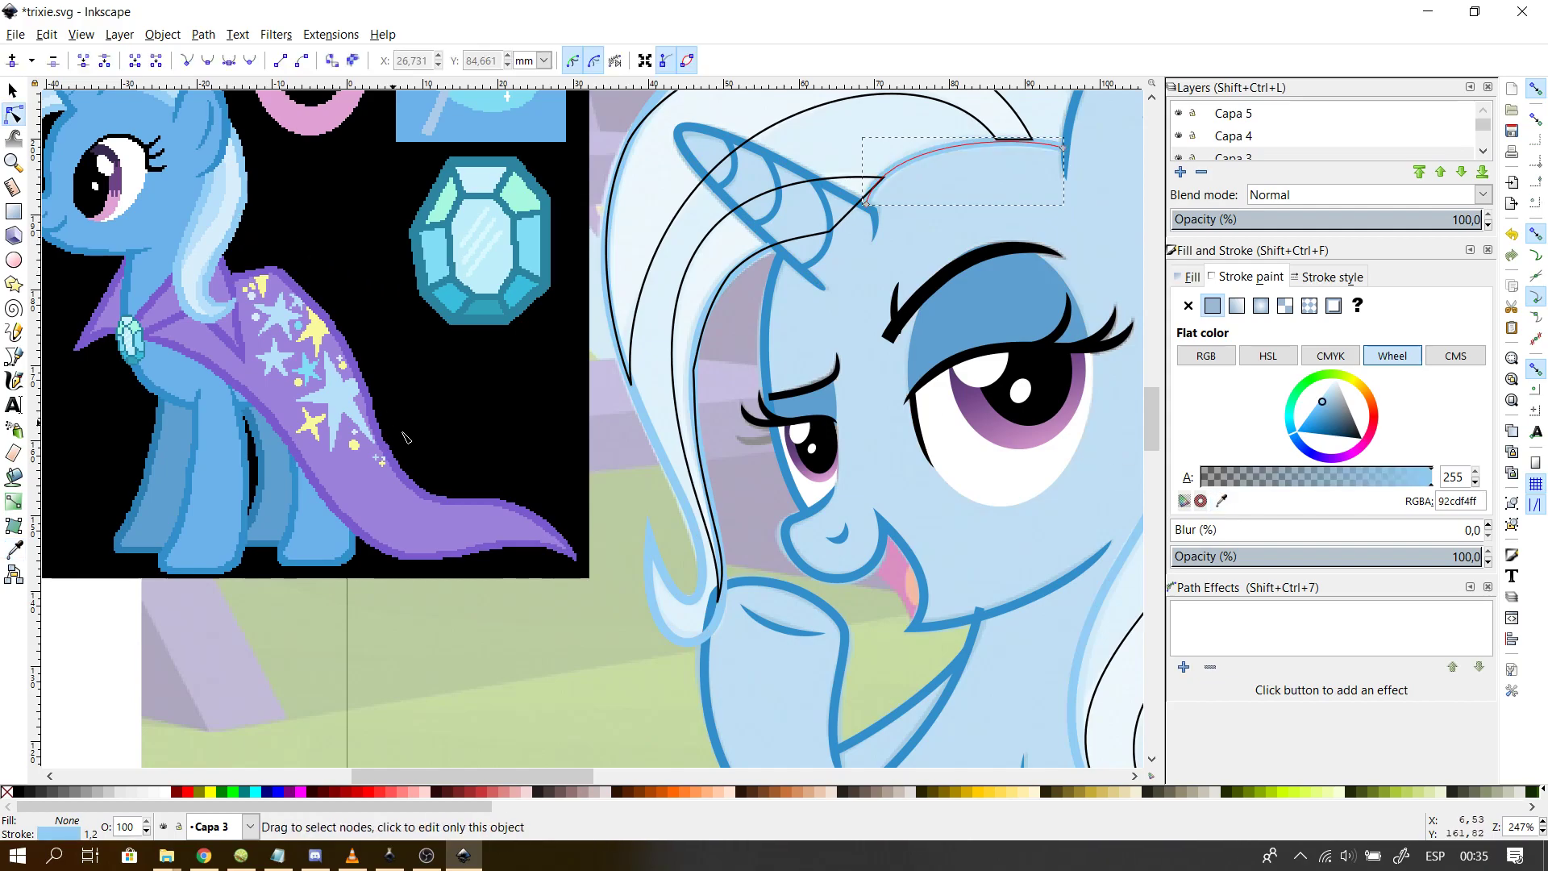
# - Select the reference image together with the two front mane highlight shapes and try to lower them to the bottom
pyautogui.click(388, 428)
pyautogui.scroll(3, 807, 403)
pyautogui.click(690, 309)
pyautogui.keyDown('shift'); pyautogui.click(674, 307); pyautogui.keyUp('shift')
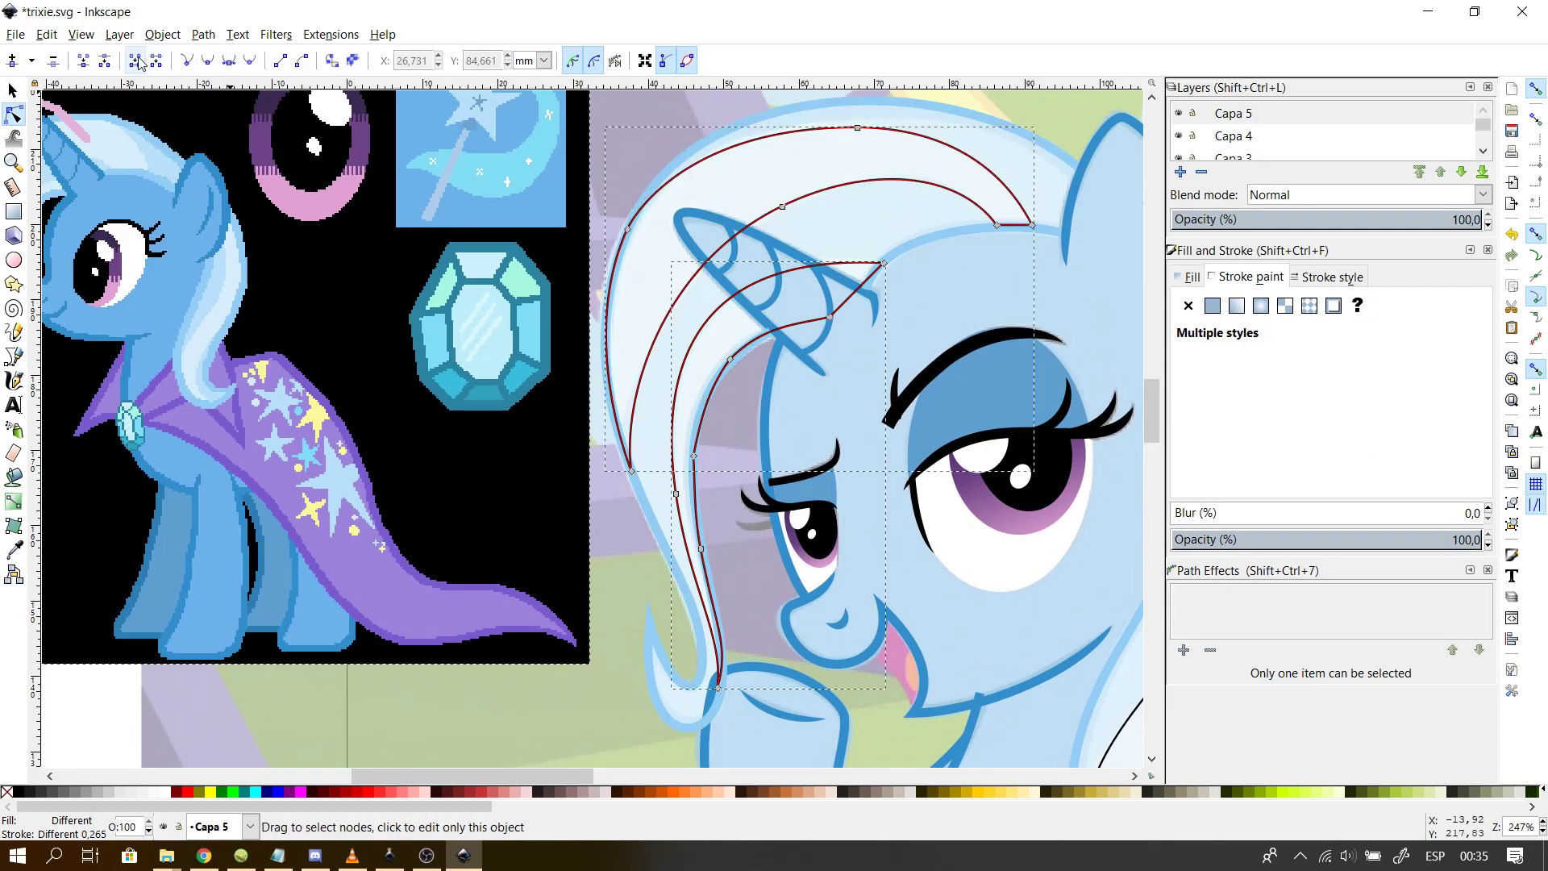
pyautogui.click(12, 89)
pyautogui.click(179, 60)
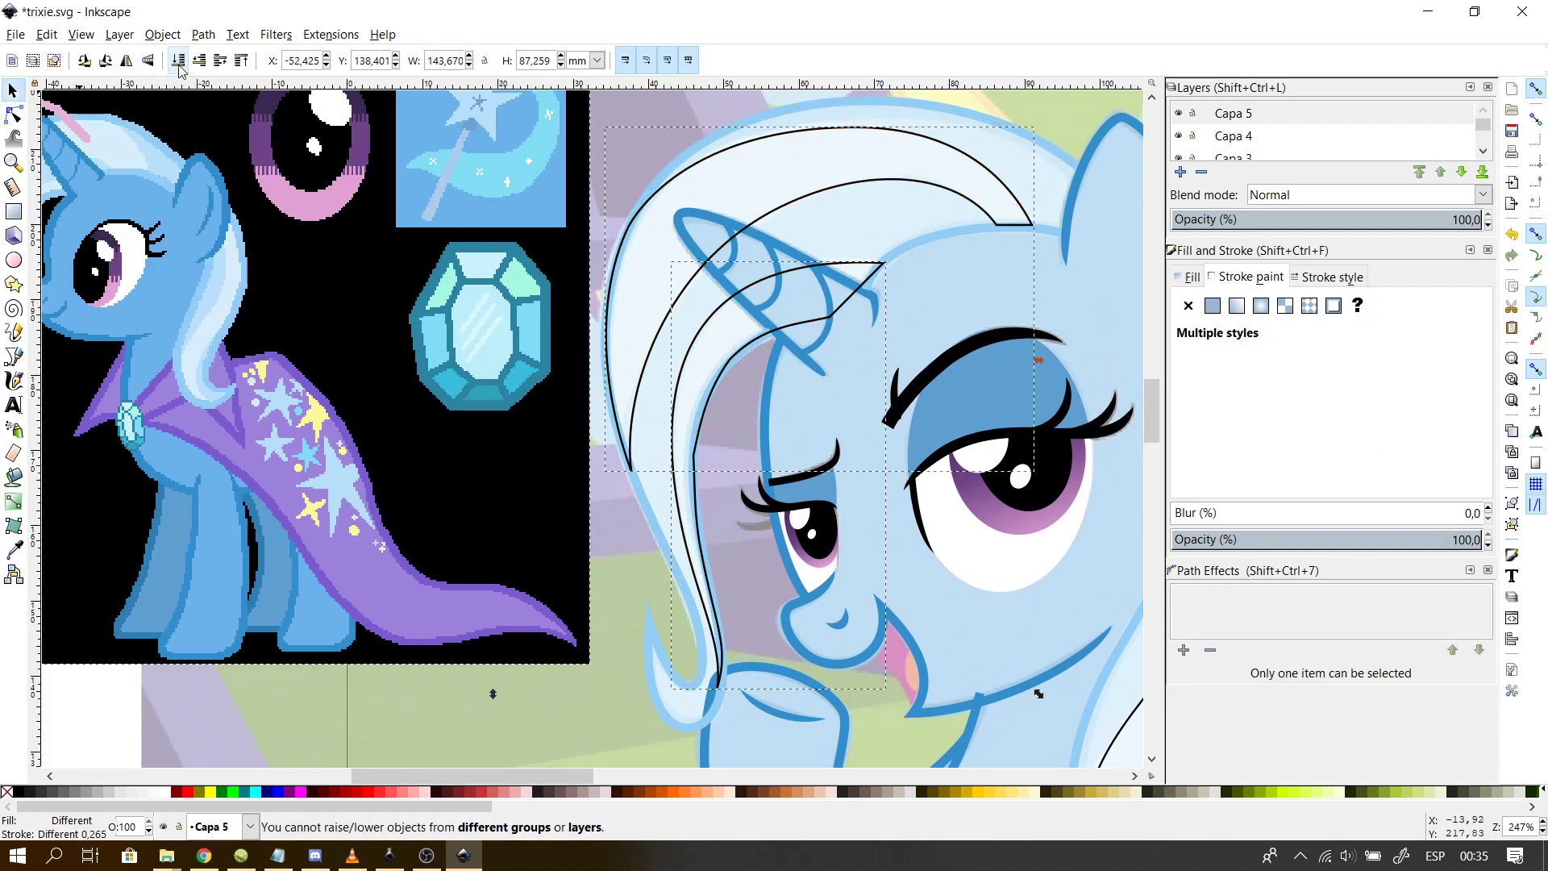
# - Move the selected reference image and front mane highlight shapes to layer Capa 3 and lower them to the bottom of the stack
pyautogui.rightClick(646, 303)
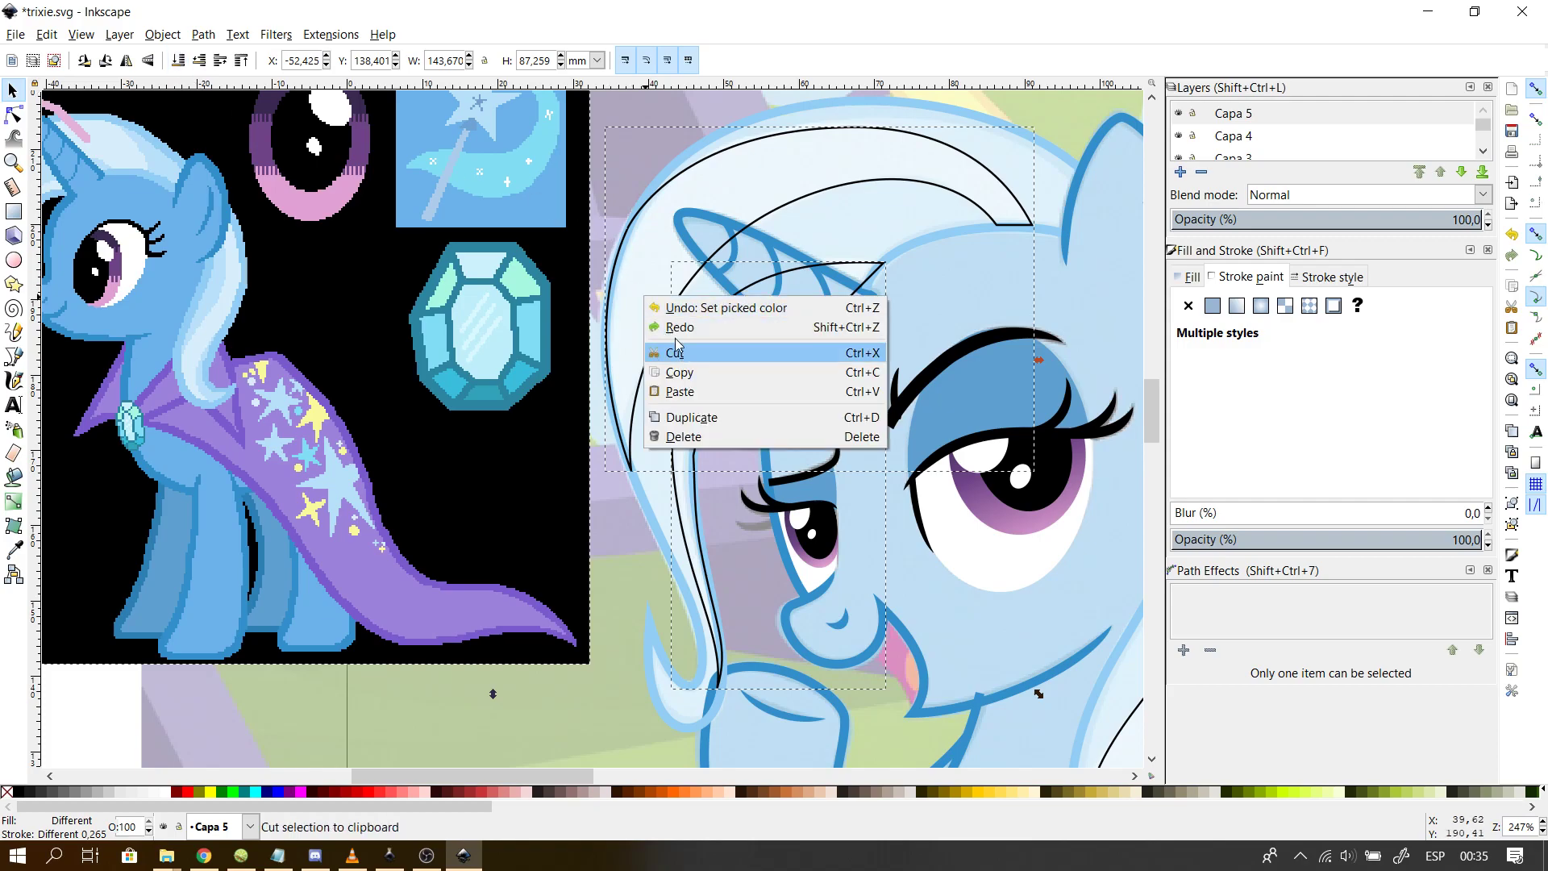
pyautogui.rightClick(703, 281)
pyautogui.rightClick(696, 268)
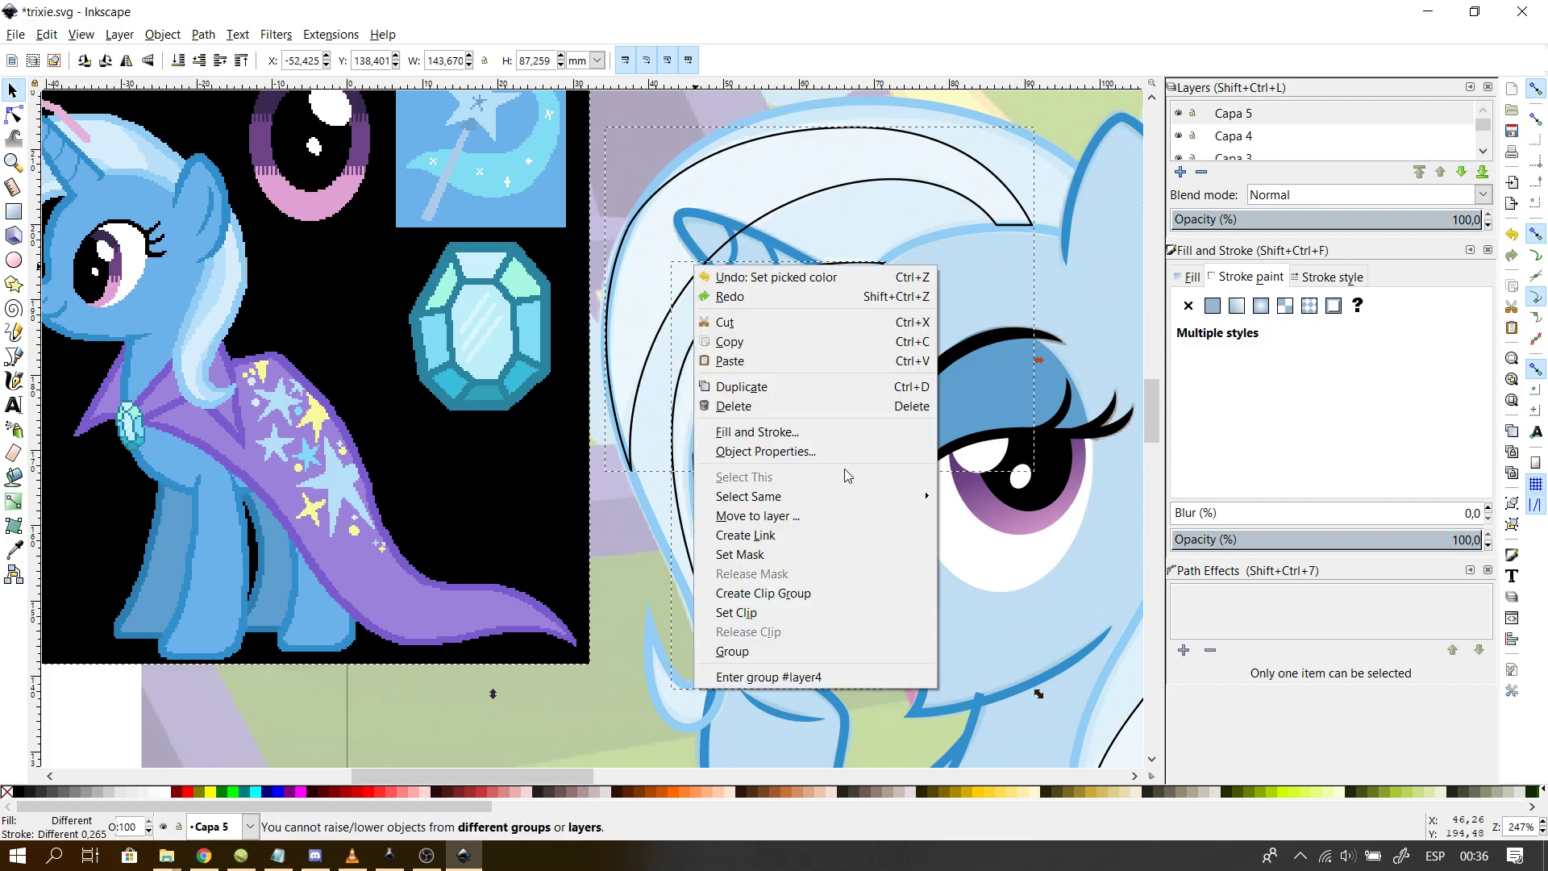
pyautogui.click(791, 517)
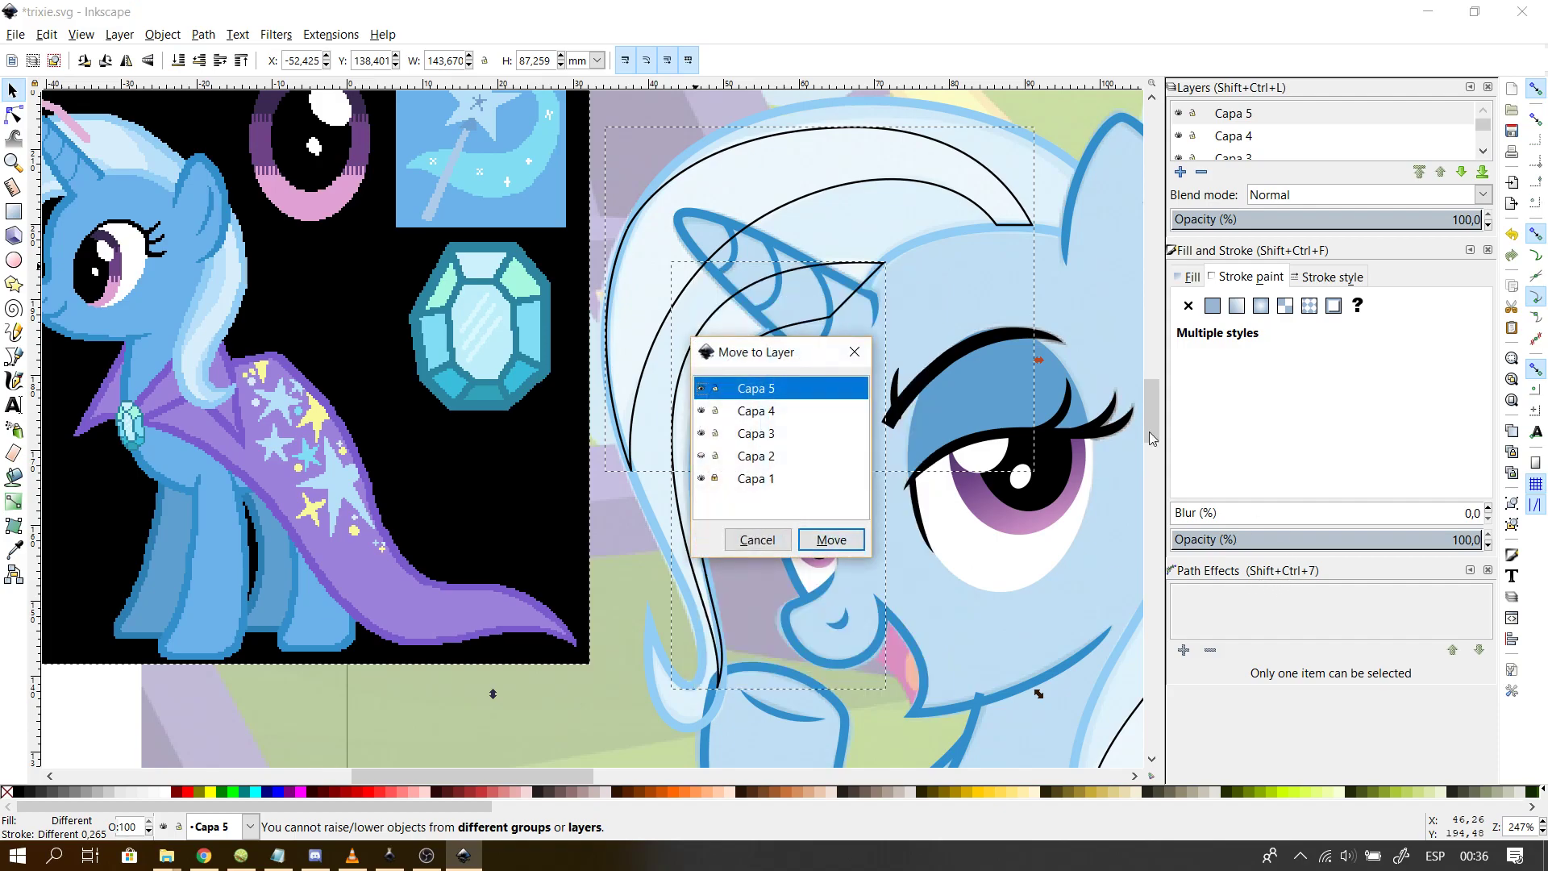
pyautogui.click(782, 442)
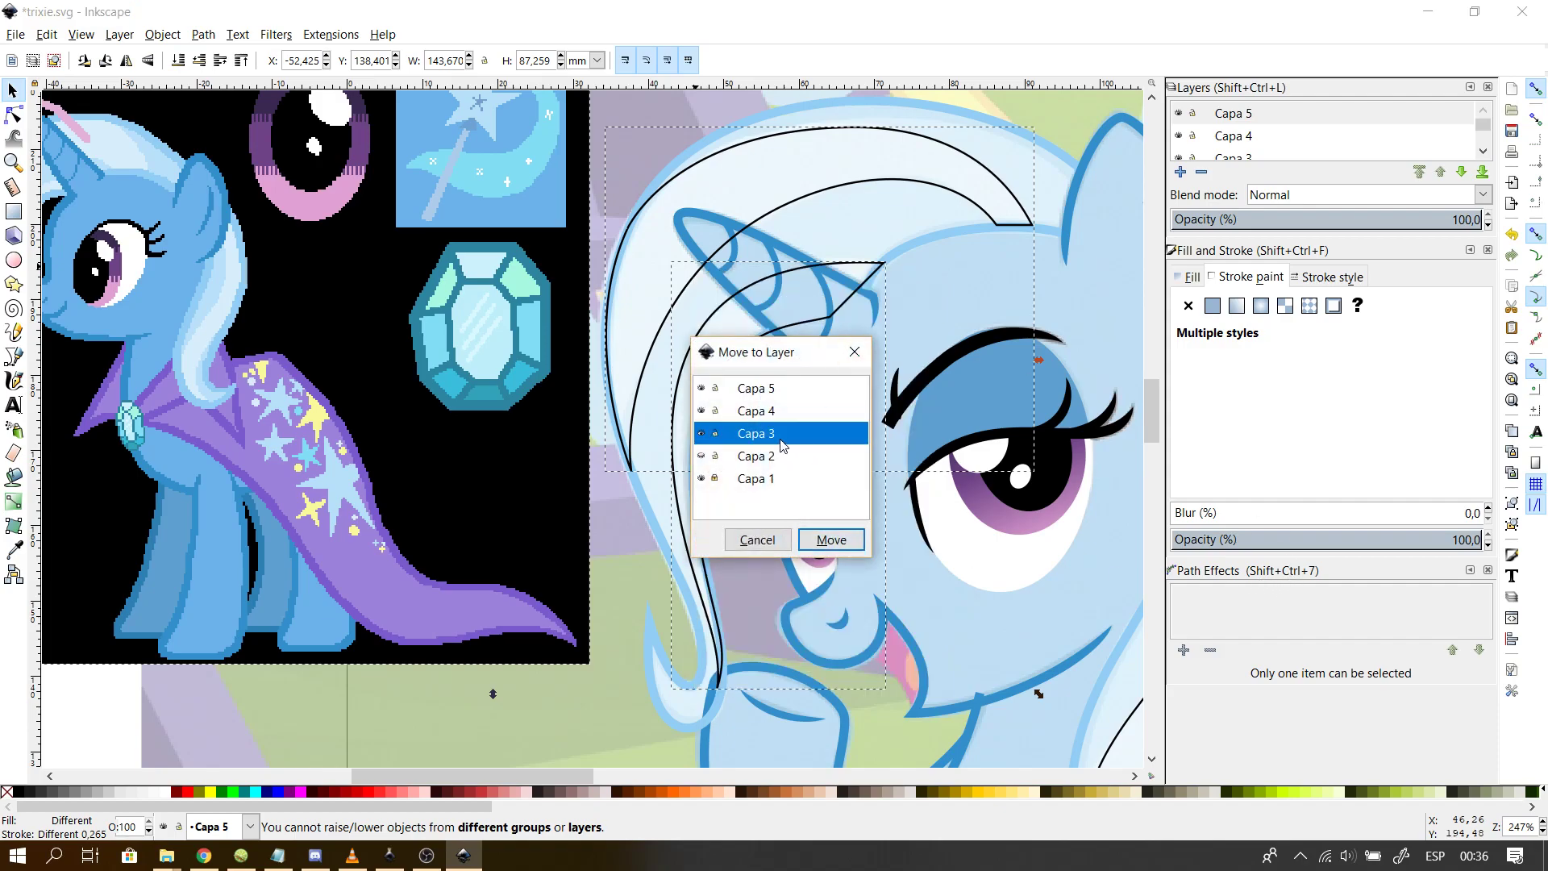
pyautogui.click(831, 540)
pyautogui.click(149, 64)
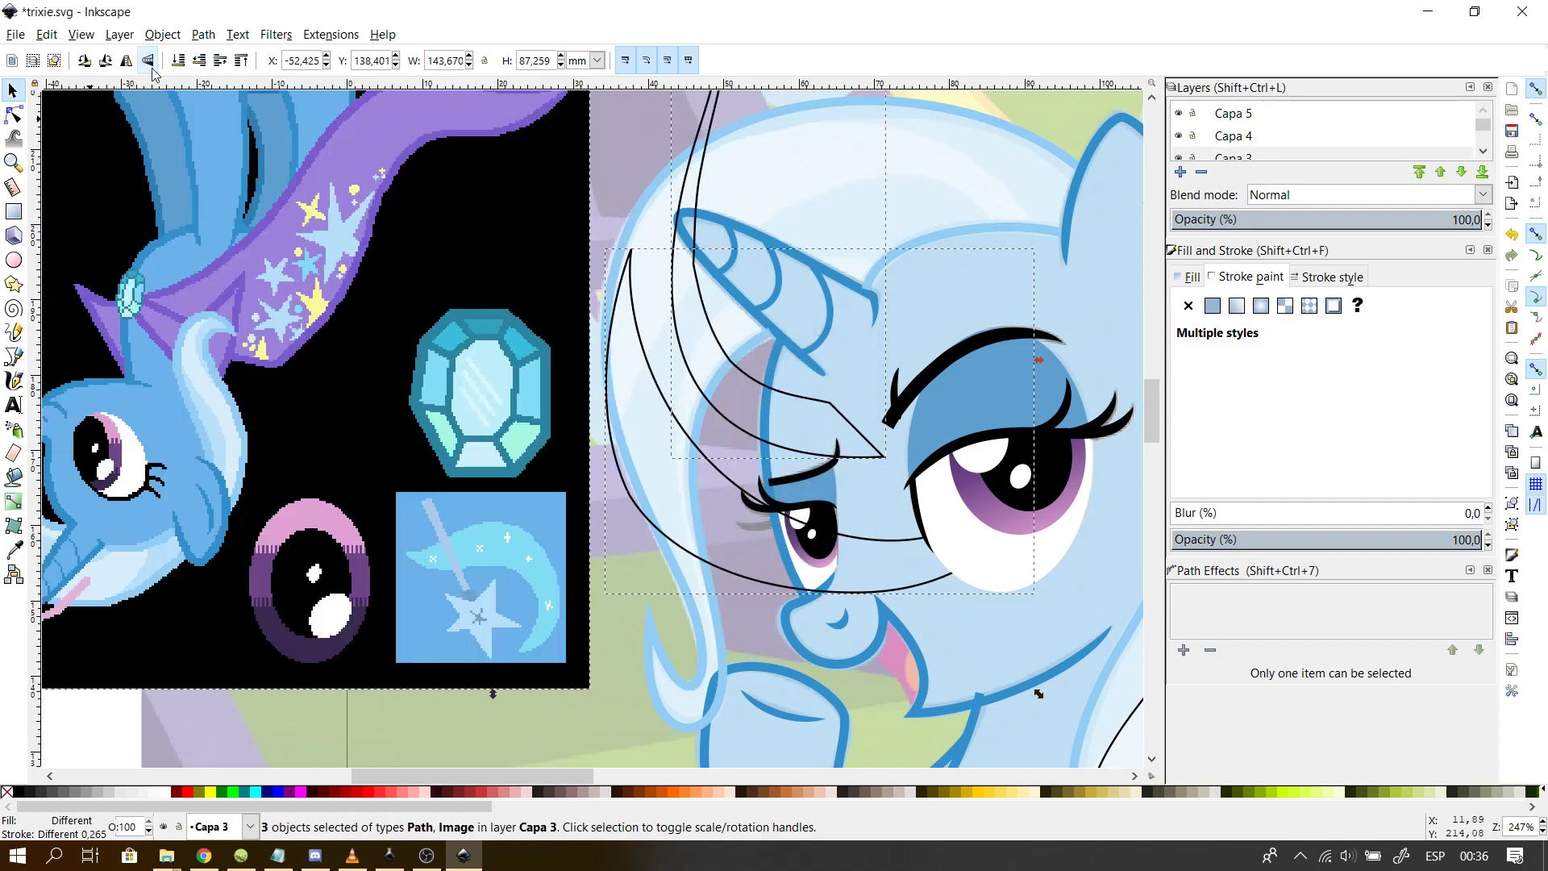
pyautogui.click(152, 68)
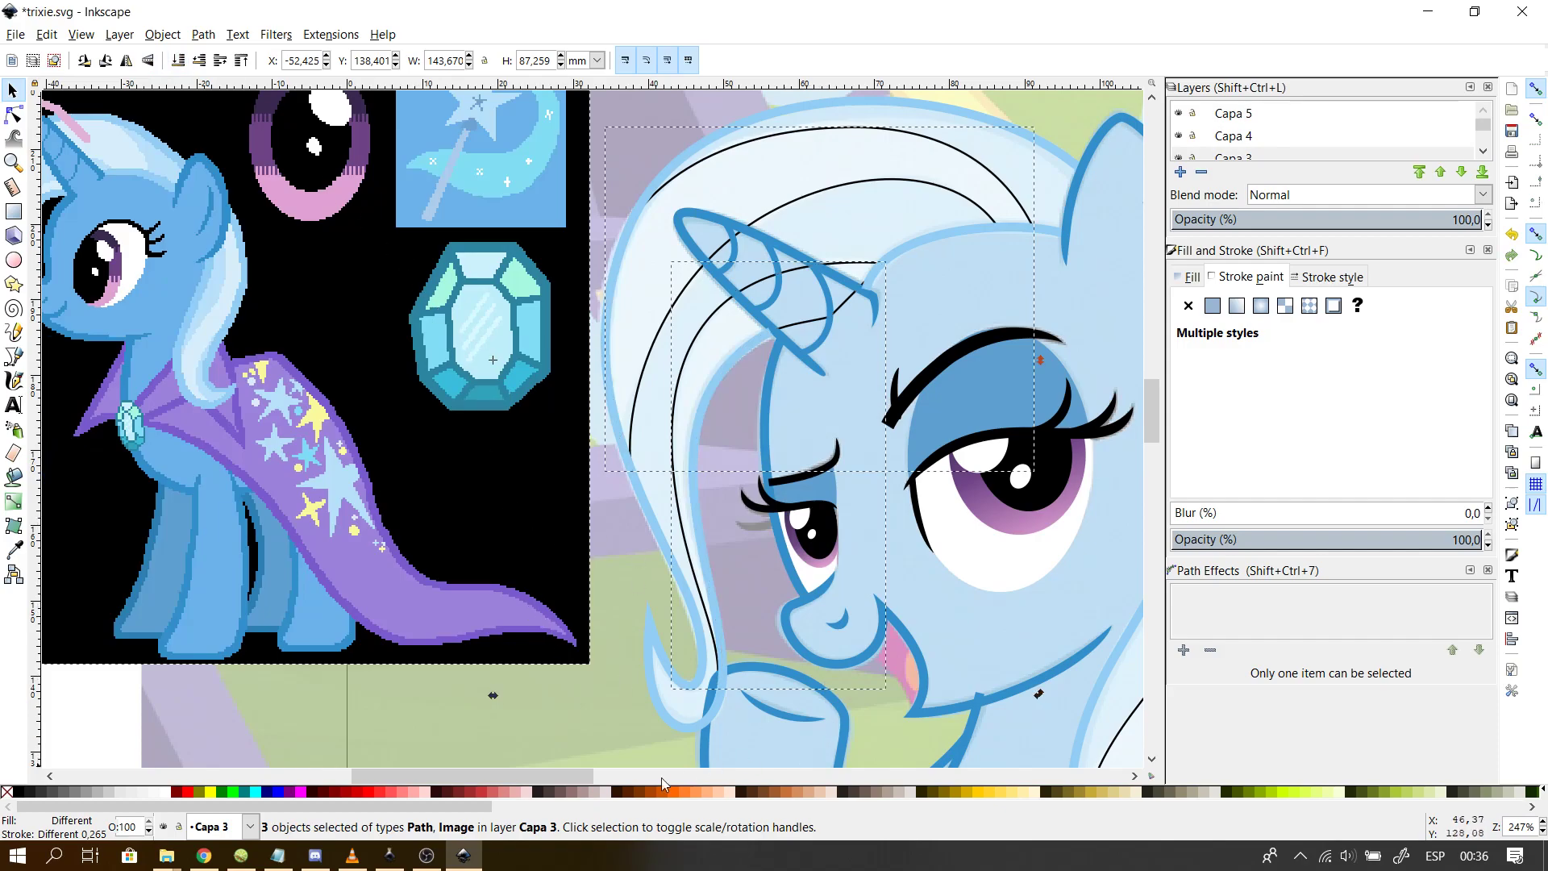
# - Select the two black shading curves in the rear mane and move them to layer Capa 3
pyautogui.moveTo(581, 776); pyautogui.dragTo(702, 775)
pyautogui.click(670, 591)
pyautogui.click(674, 592)
pyautogui.rightClick(678, 592)
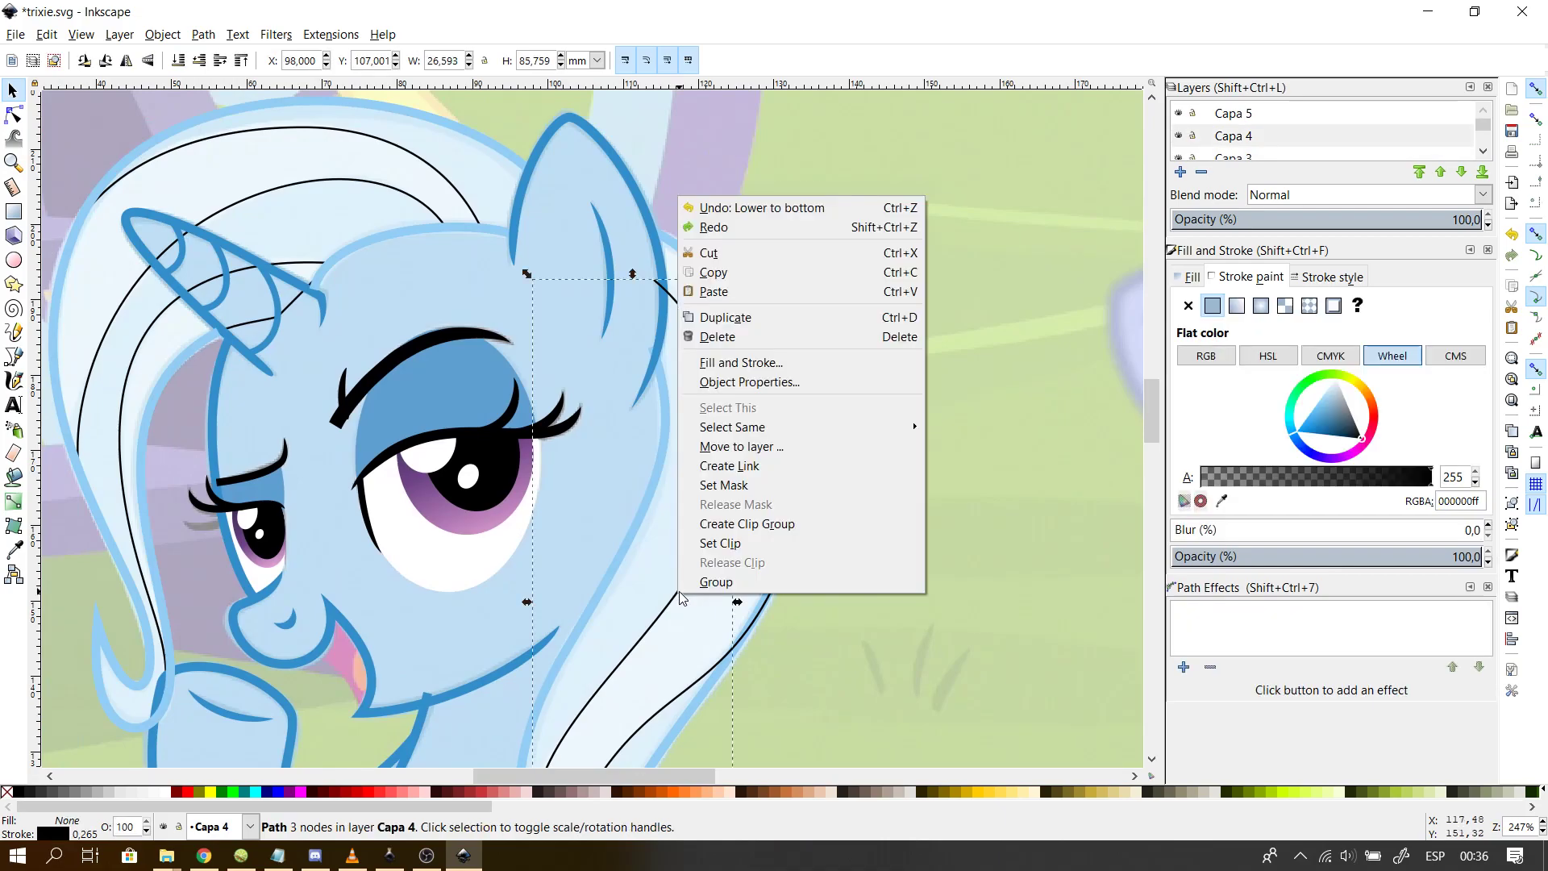
pyautogui.click(675, 691)
pyautogui.keyDown('shift'); pyautogui.click(675, 695); pyautogui.keyUp('shift')
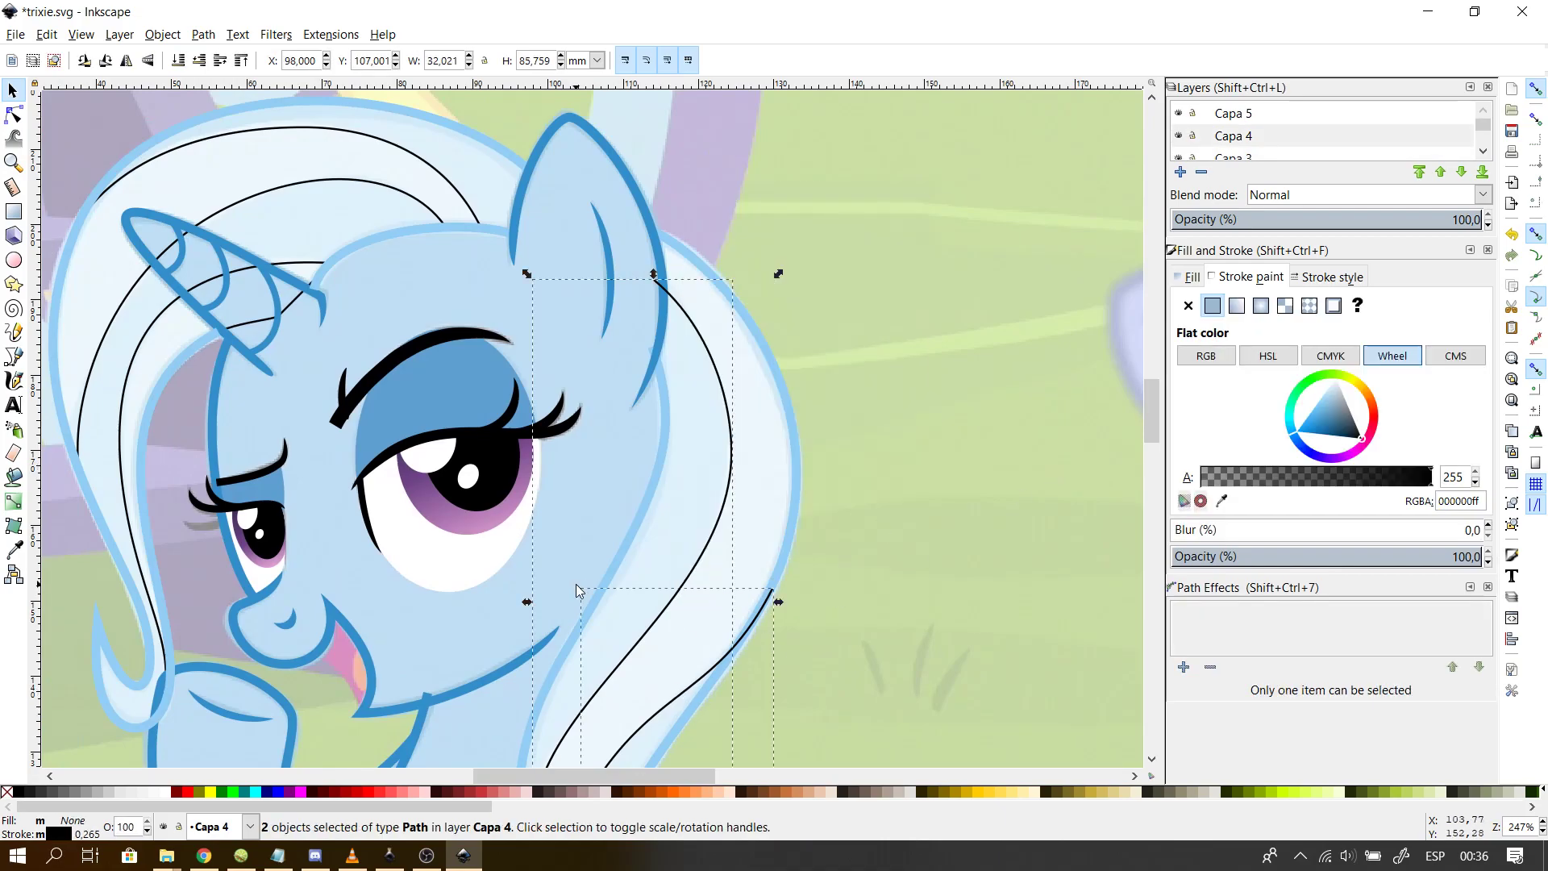
pyautogui.rightClick(662, 627)
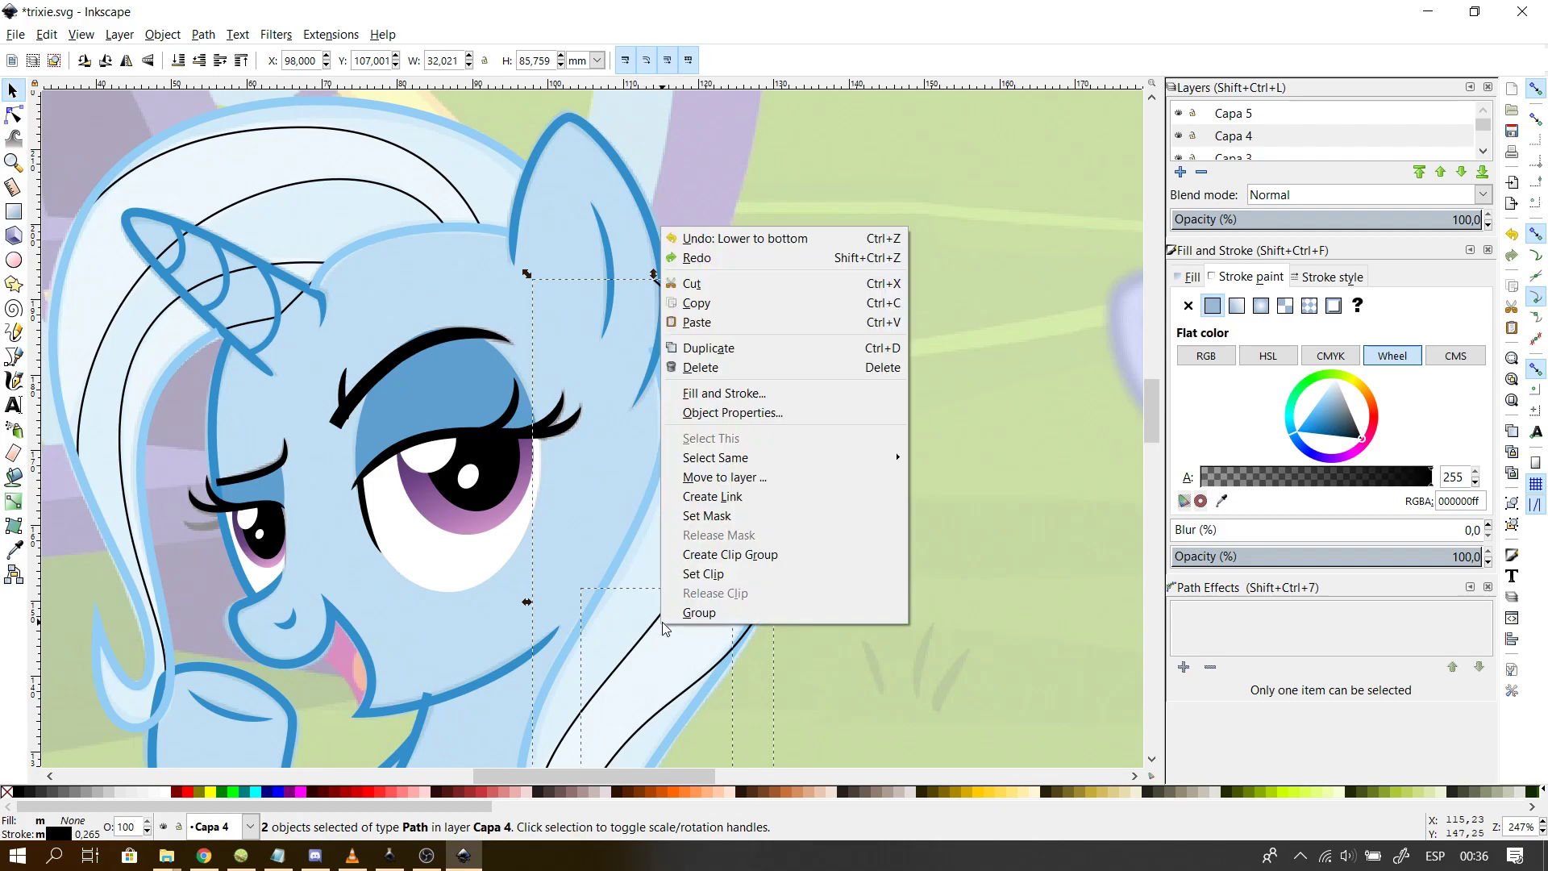
pyautogui.click(746, 479)
pyautogui.click(808, 435)
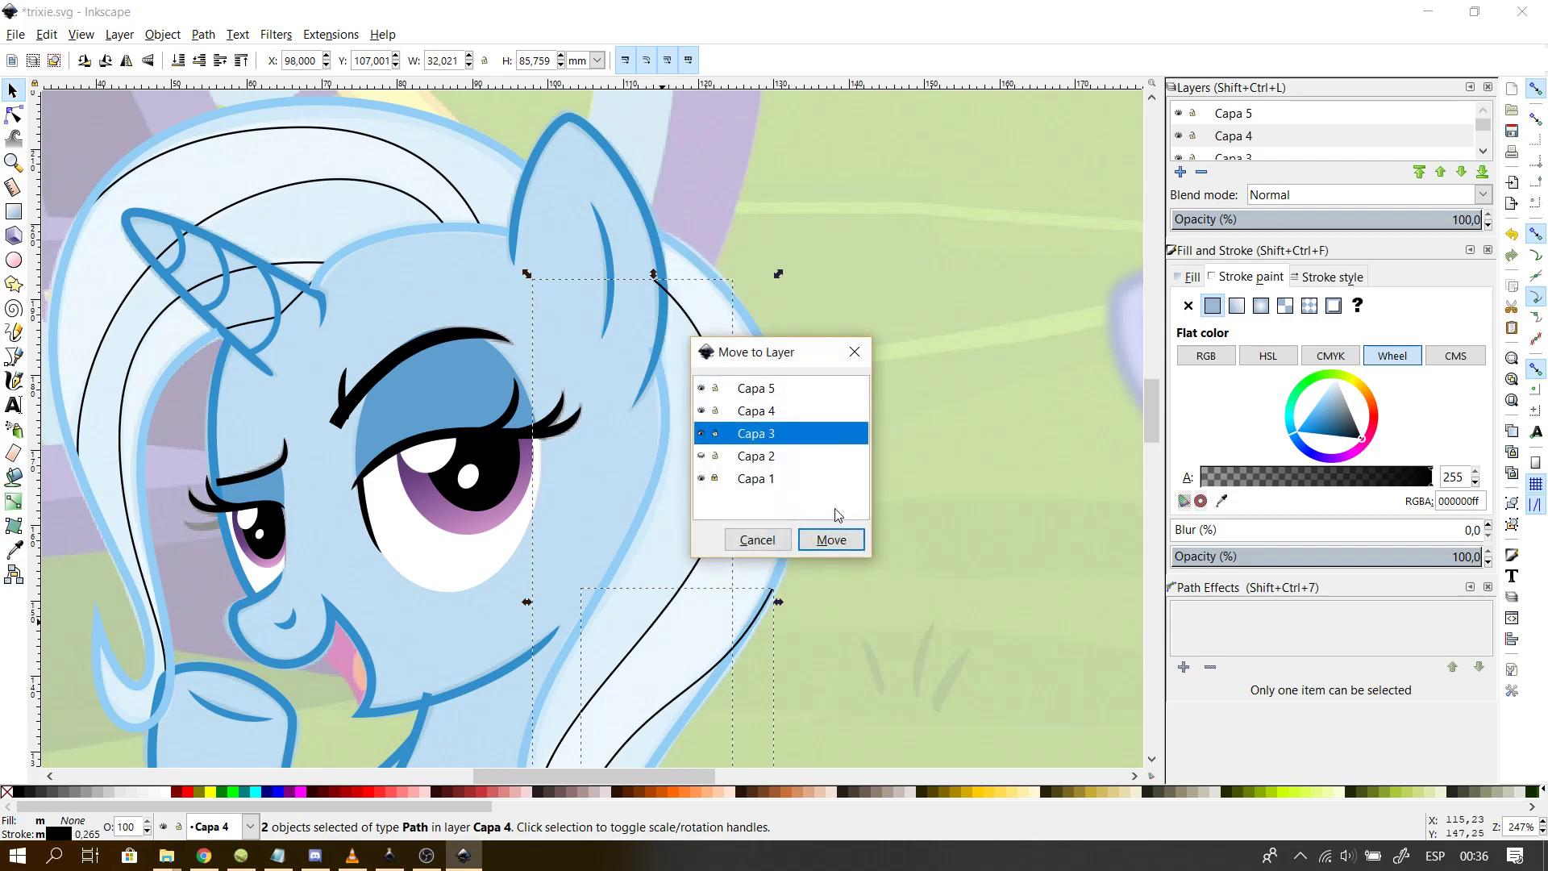
pyautogui.click(830, 540)
pyautogui.click(888, 590)
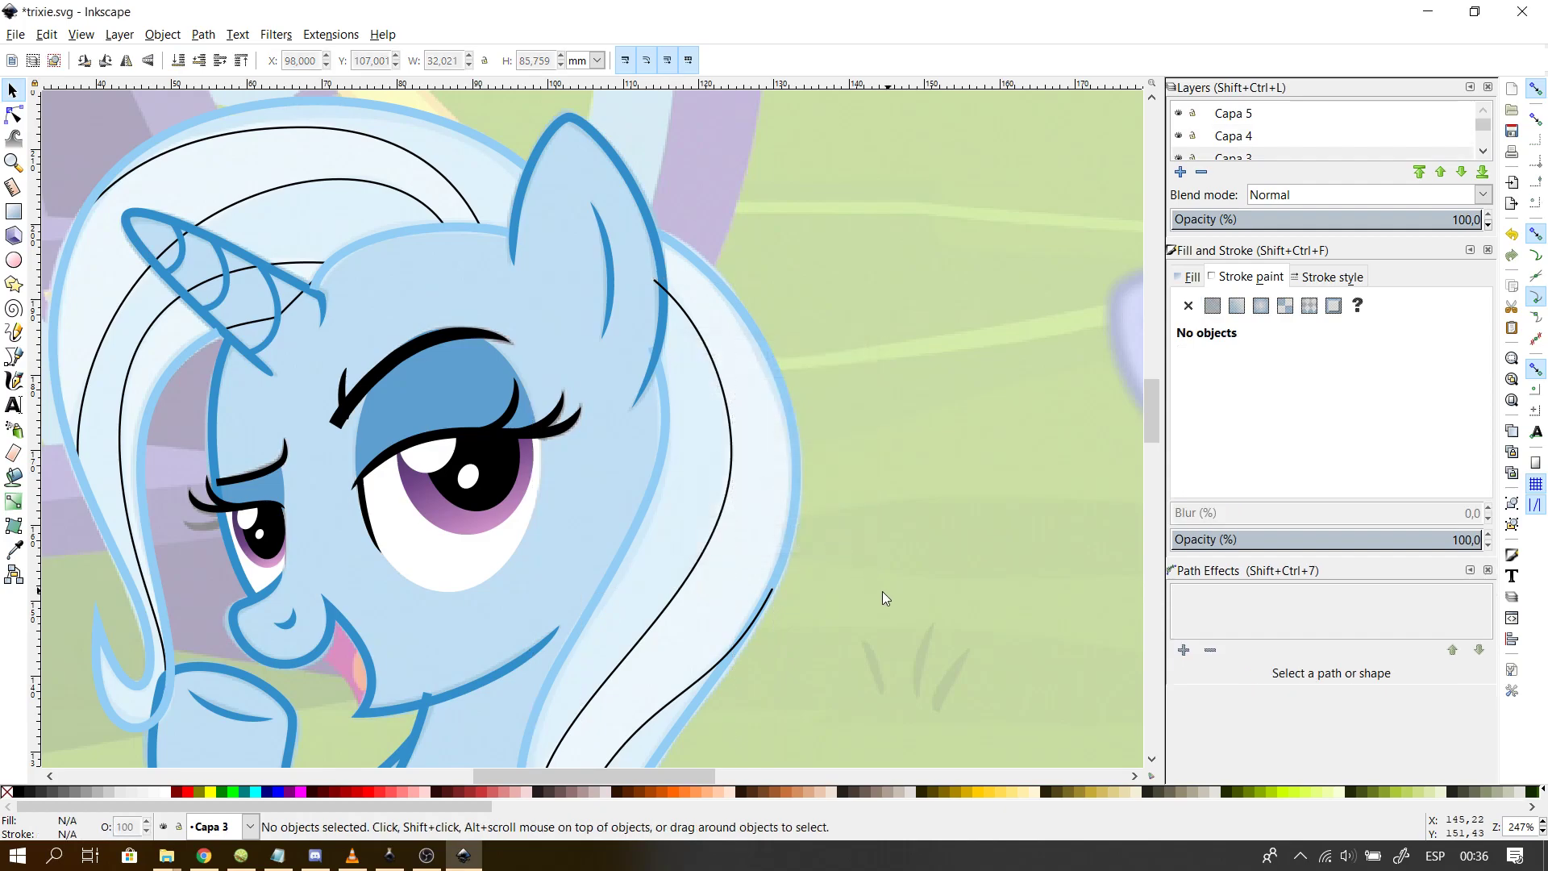
# - Set the stroke of the front mane outline to the darker blue 266690
pyautogui.moveTo(587, 779); pyautogui.dragTo(540, 770)
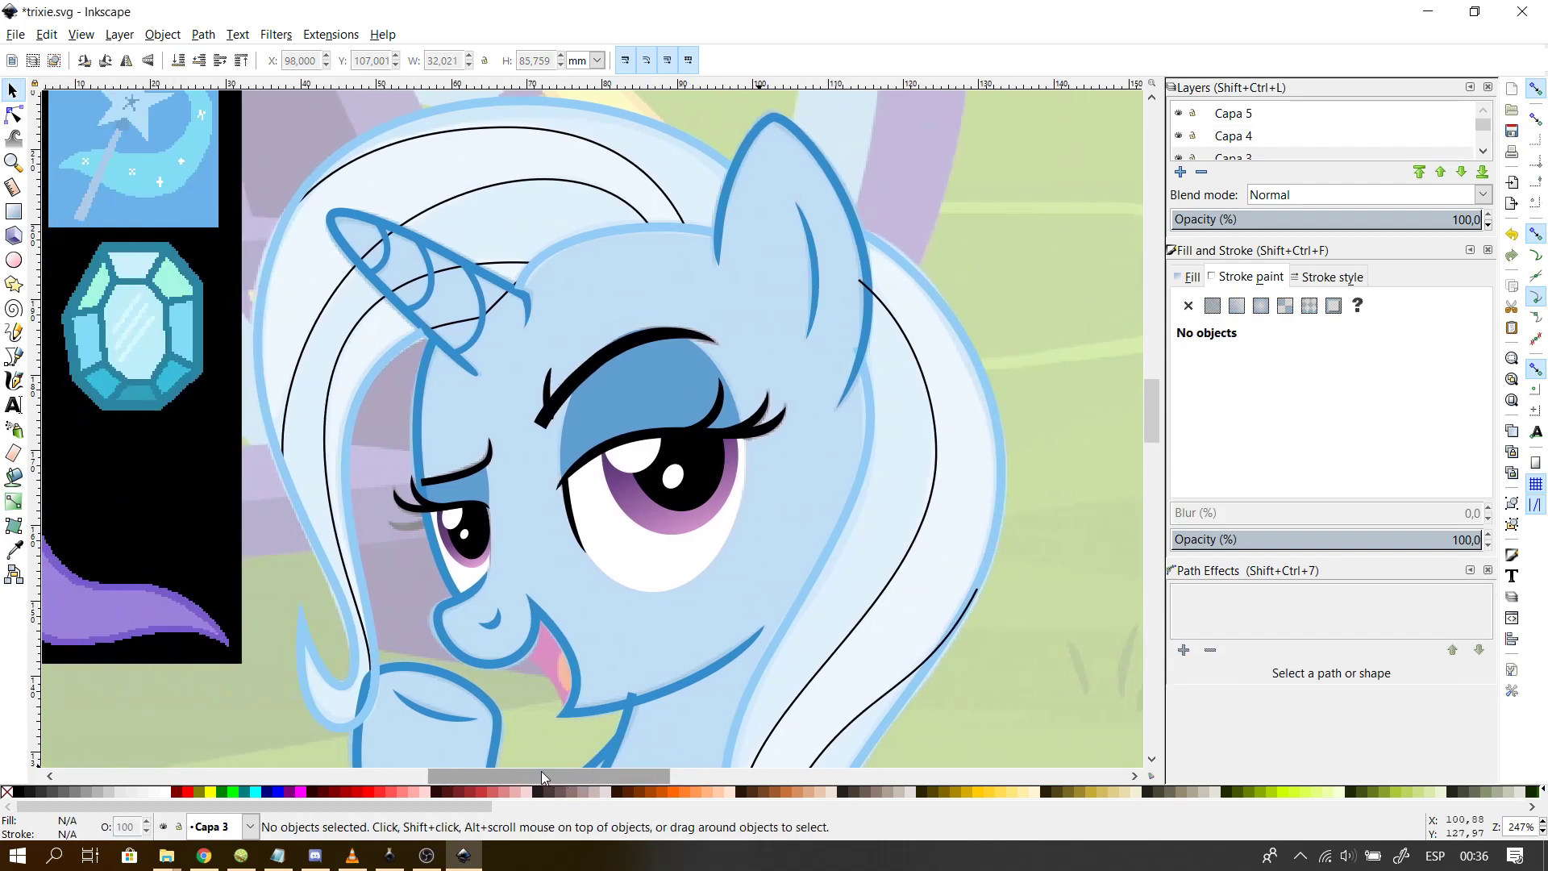
pyautogui.moveTo(1151, 428)
pyautogui.mouseDown()
pyautogui.moveTo(1150, 461)
pyautogui.moveTo(1145, 429)
pyautogui.mouseUp()
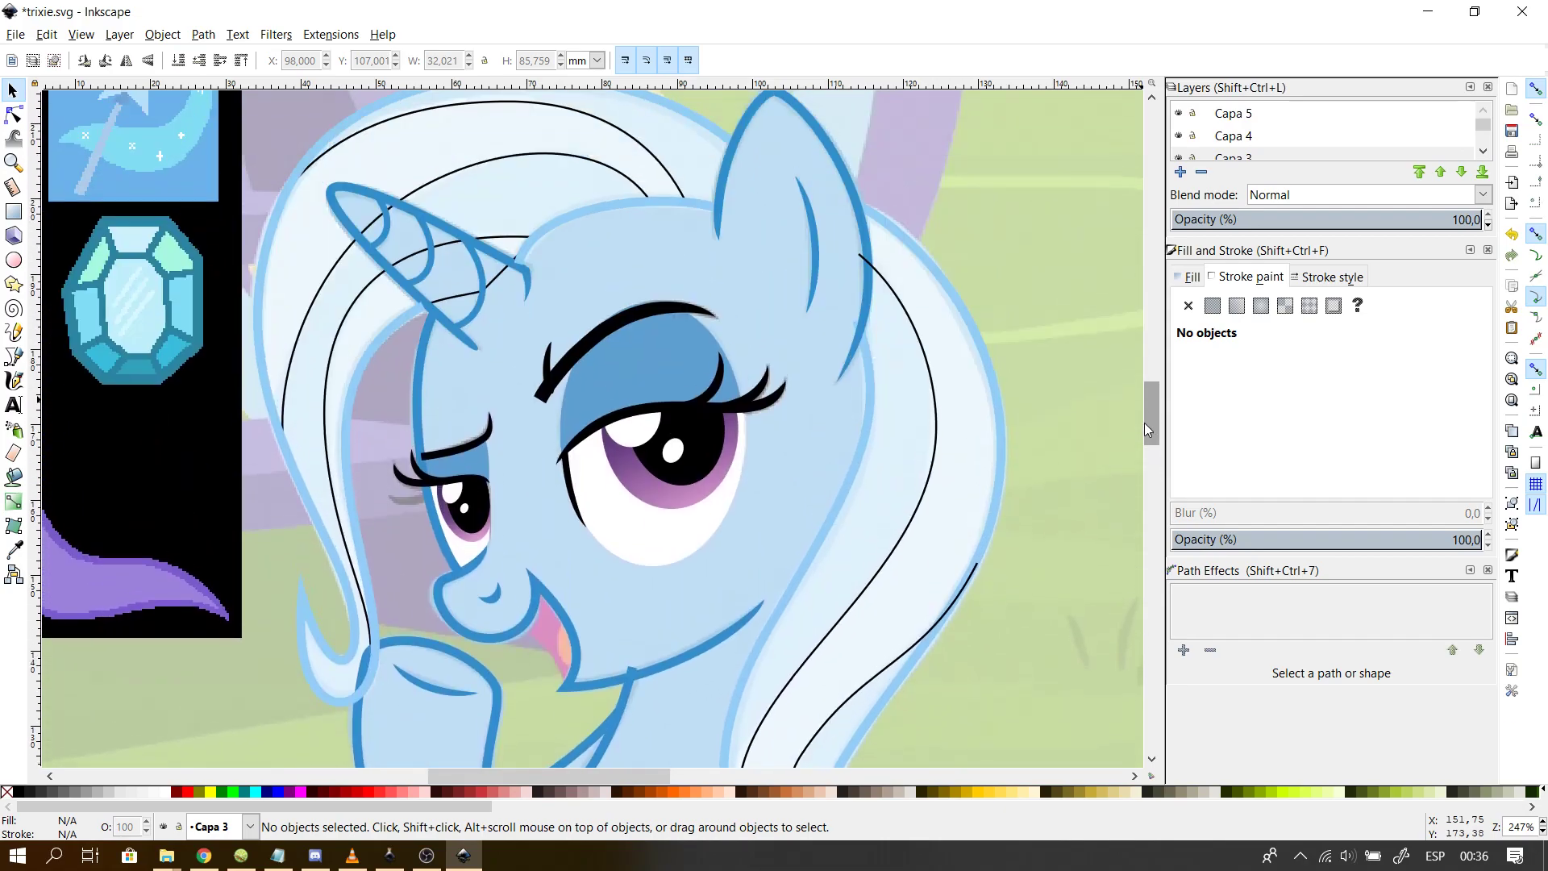
pyautogui.click(13, 115)
pyautogui.click(284, 191)
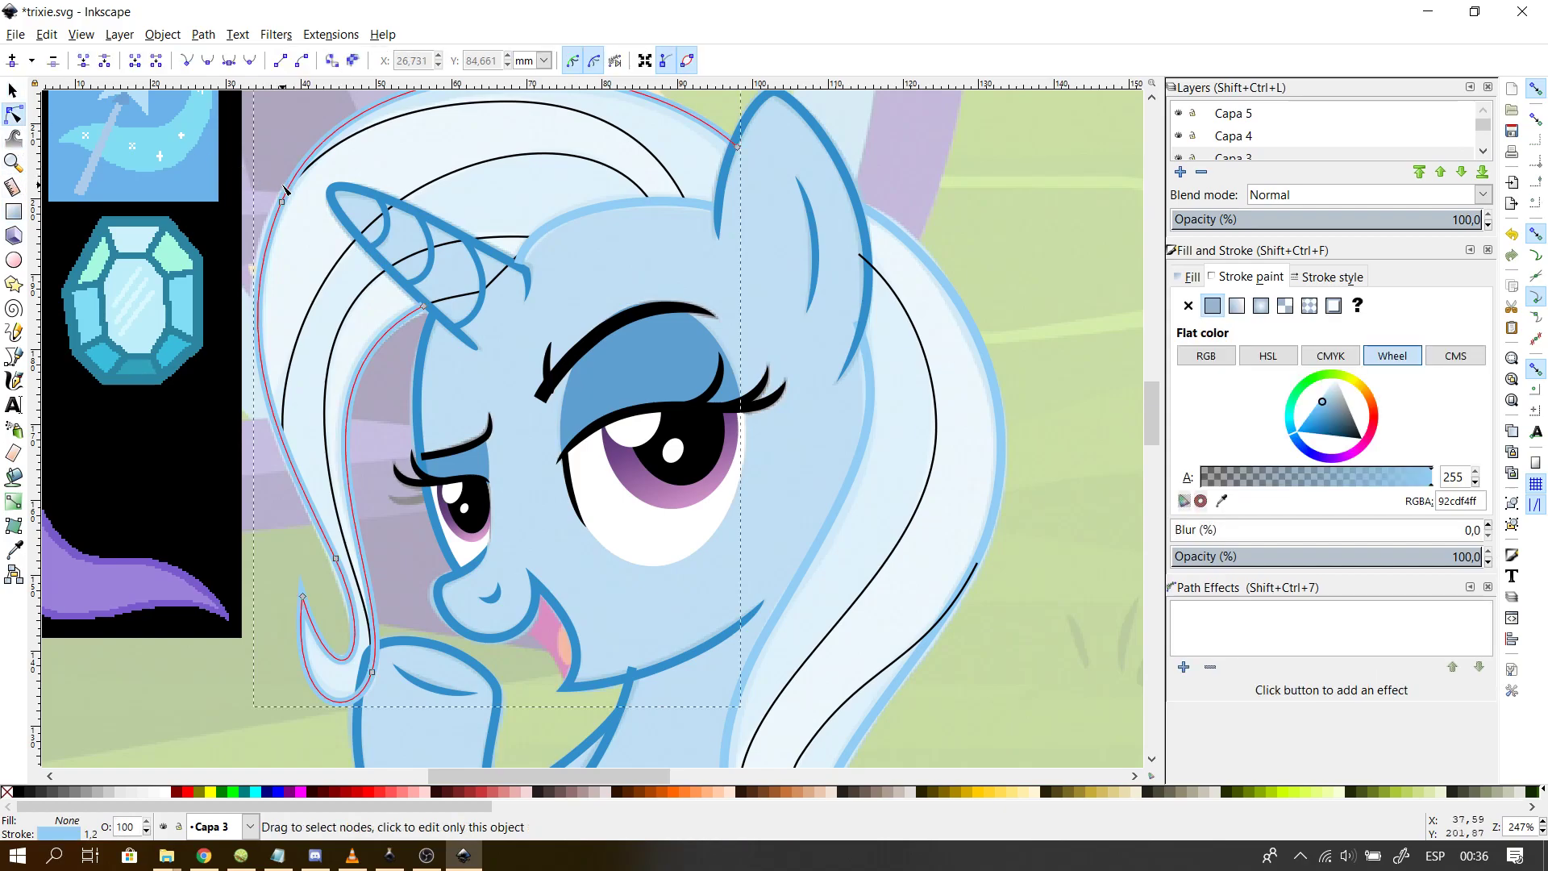
pyautogui.moveTo(652, 775); pyautogui.dragTo(642, 775)
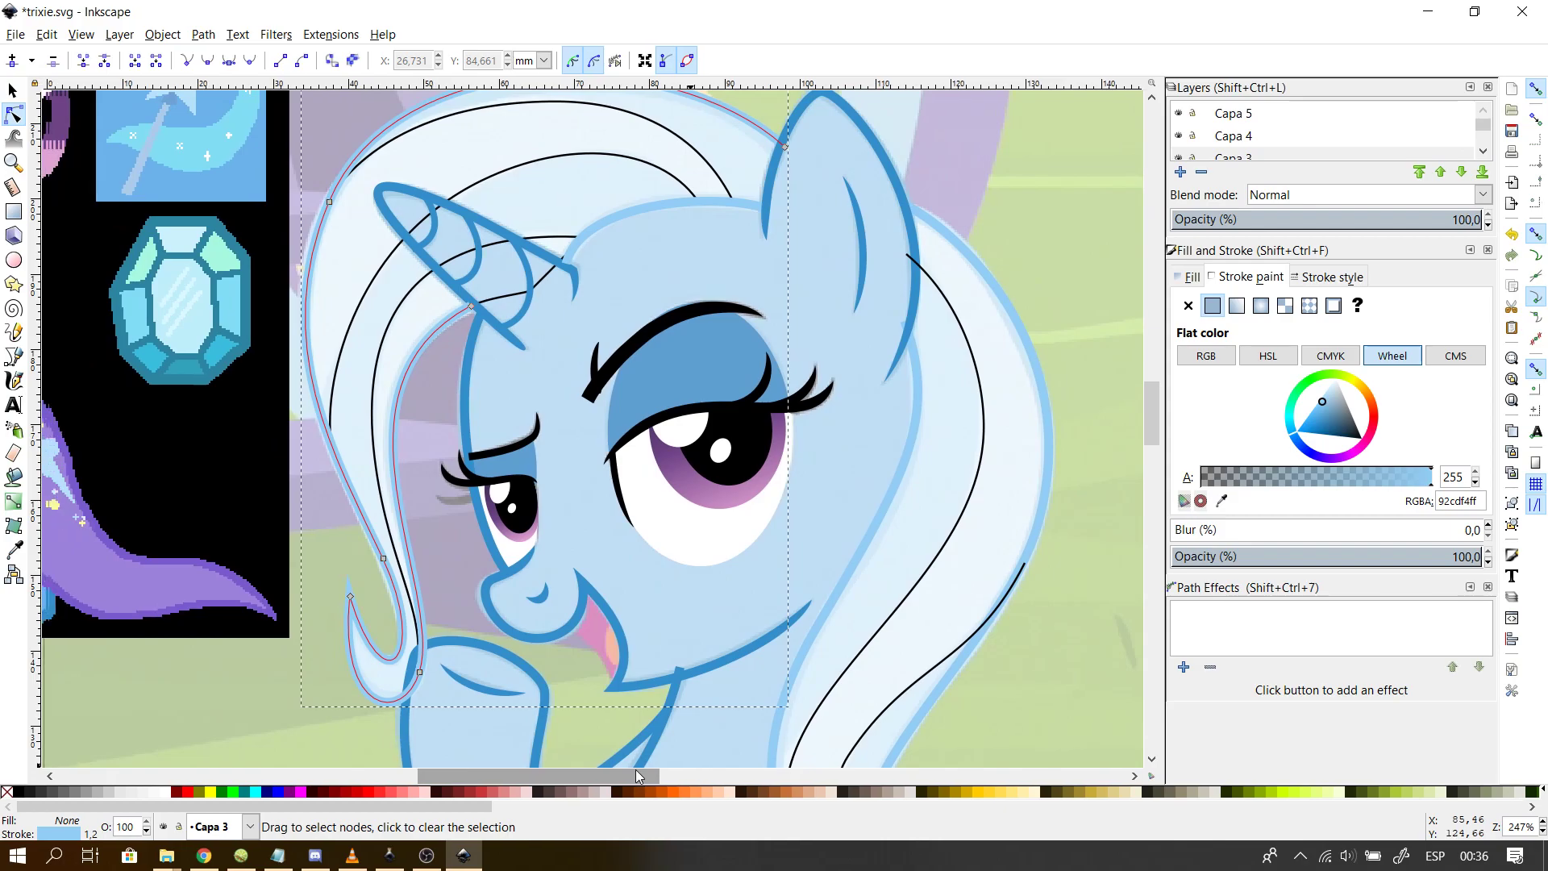
pyautogui.scroll(2, 1161, 95)
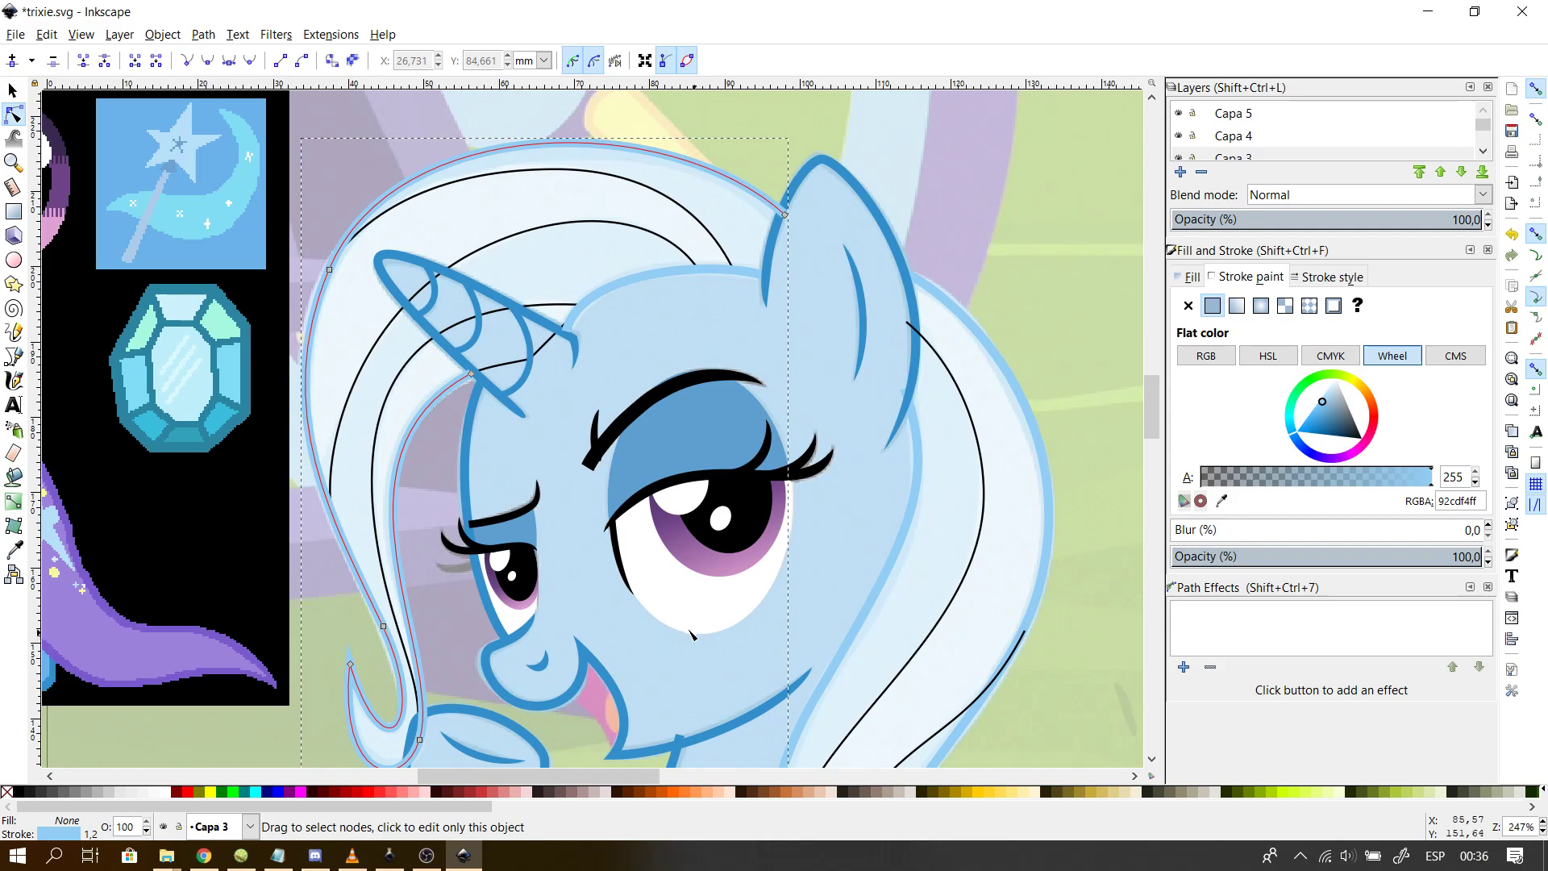
pyautogui.moveTo(1343, 430)
pyautogui.mouseDown()
pyautogui.moveTo(1361, 436)
pyautogui.moveTo(1405, 403)
pyautogui.moveTo(1355, 434)
pyautogui.moveTo(1331, 426)
pyautogui.mouseUp()
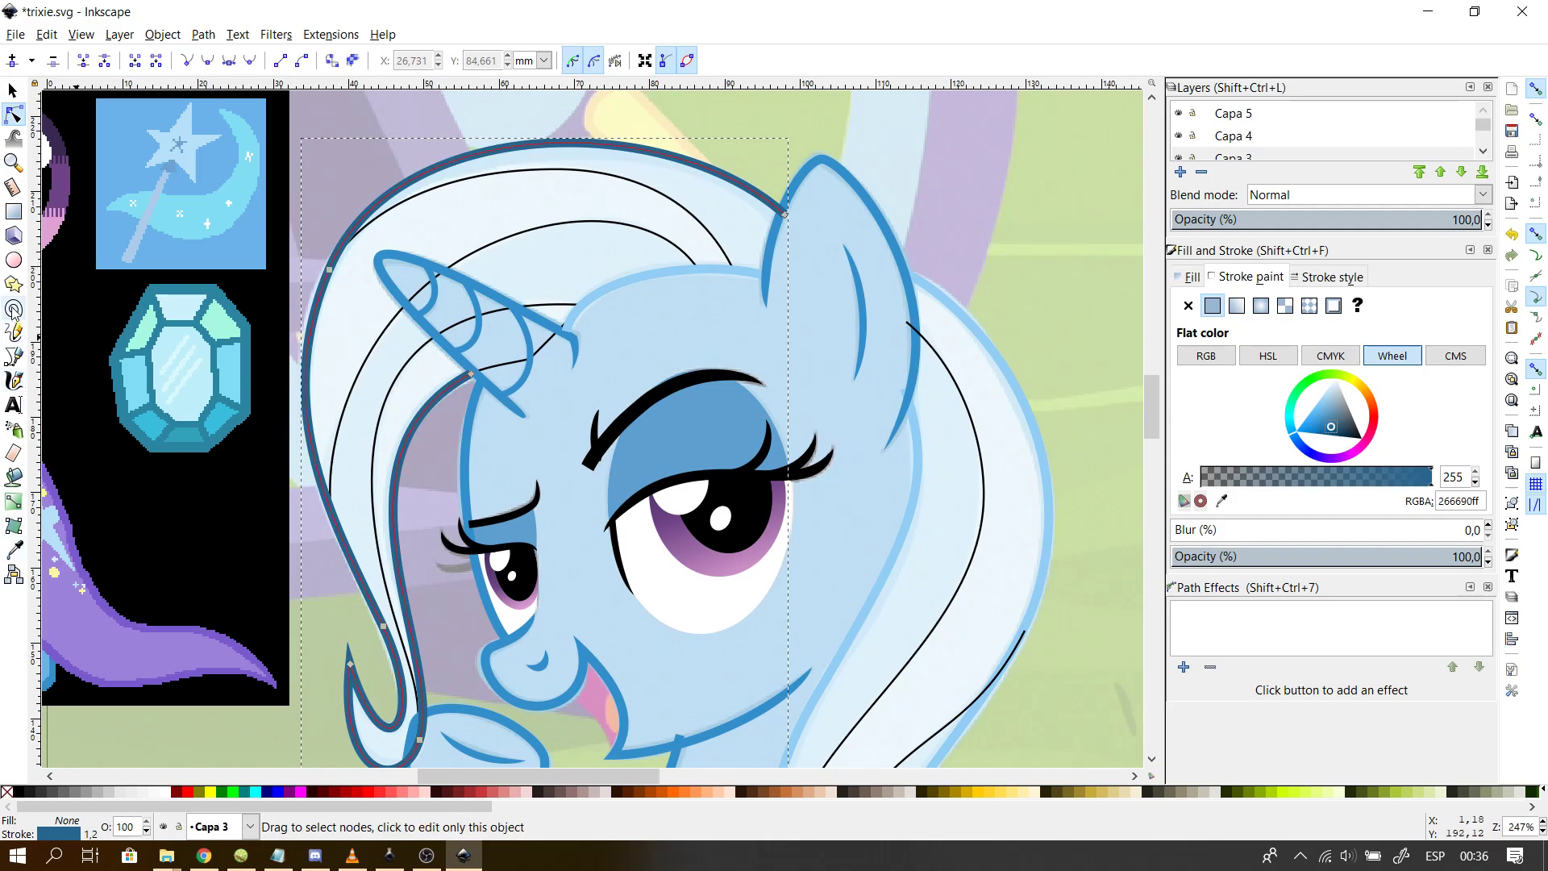
pyautogui.click(14, 356)
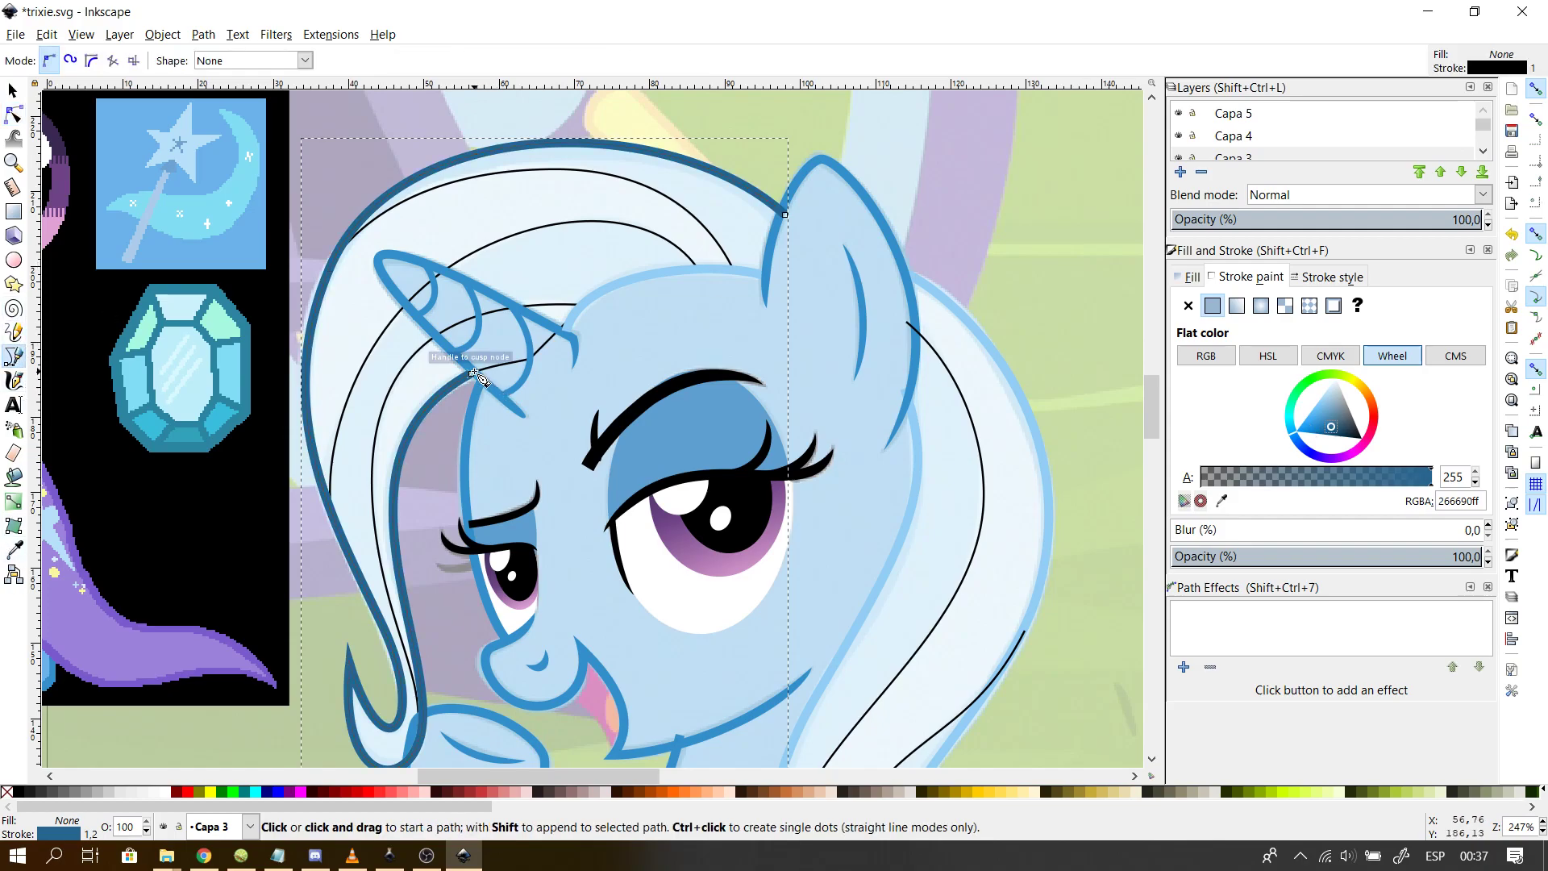
pyautogui.click(477, 374)
pyautogui.click(564, 331)
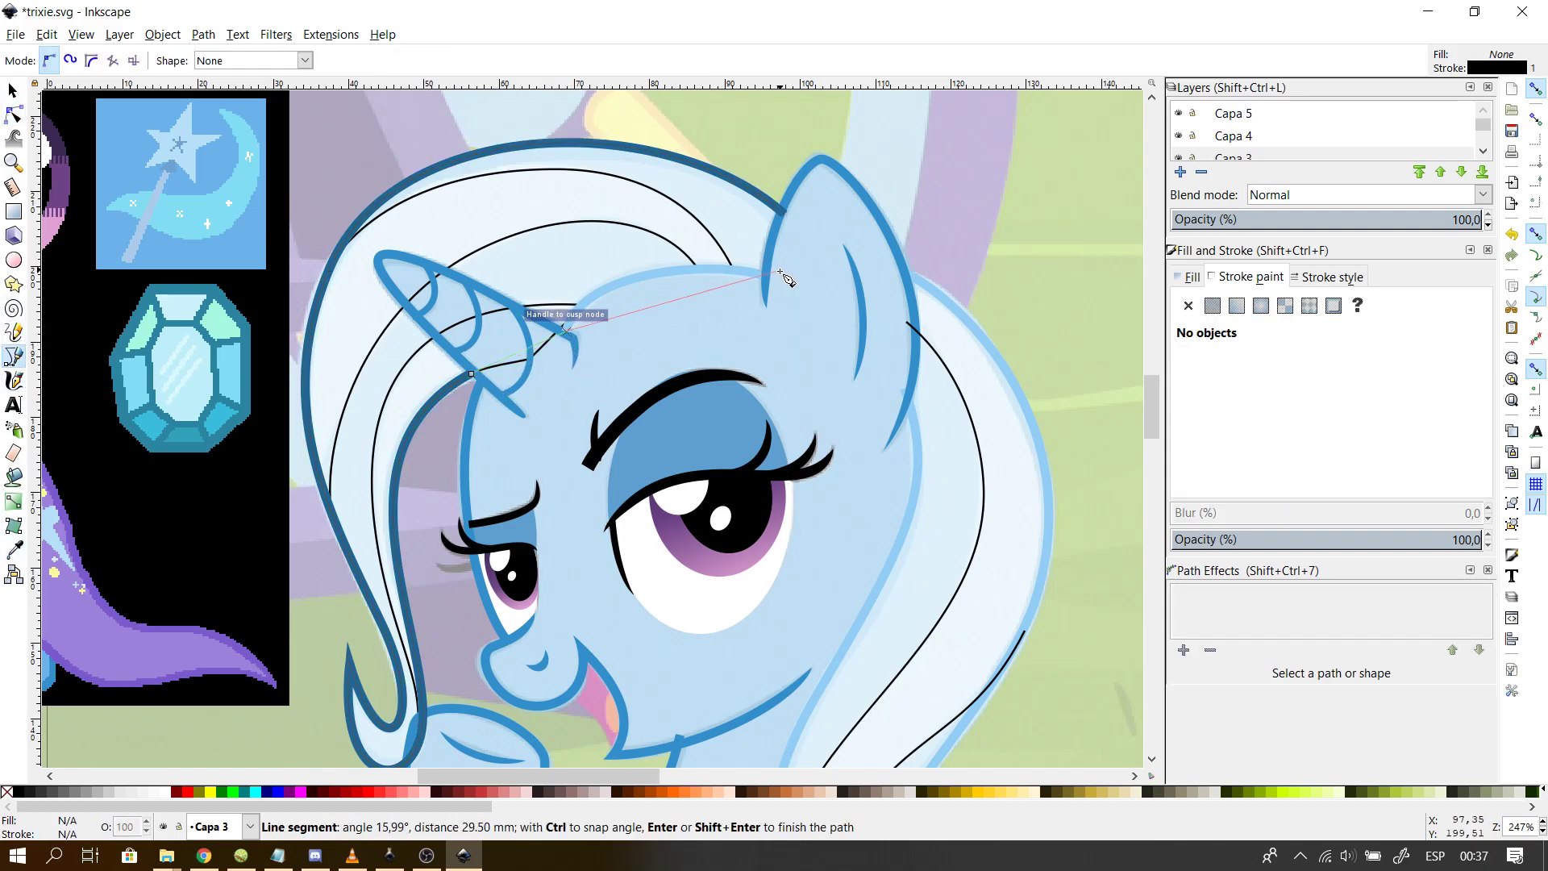
pyautogui.press('Escape')
# - Extend the front mane outline from its ear end along the forehead hairline and across the horn base, closing the path
pyautogui.click(14, 113)
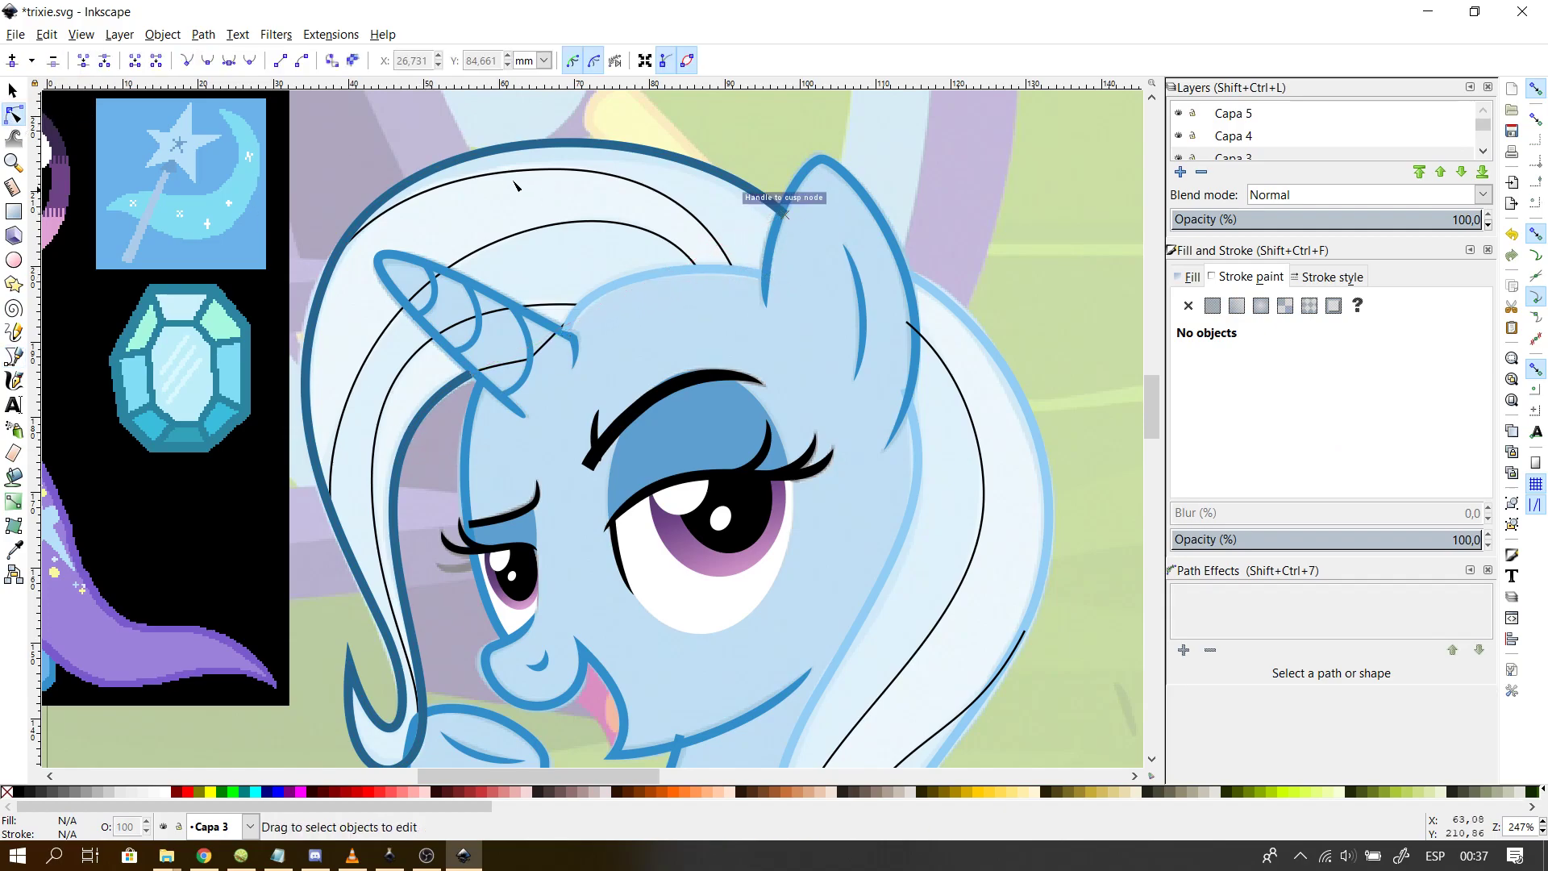
pyautogui.click(510, 375)
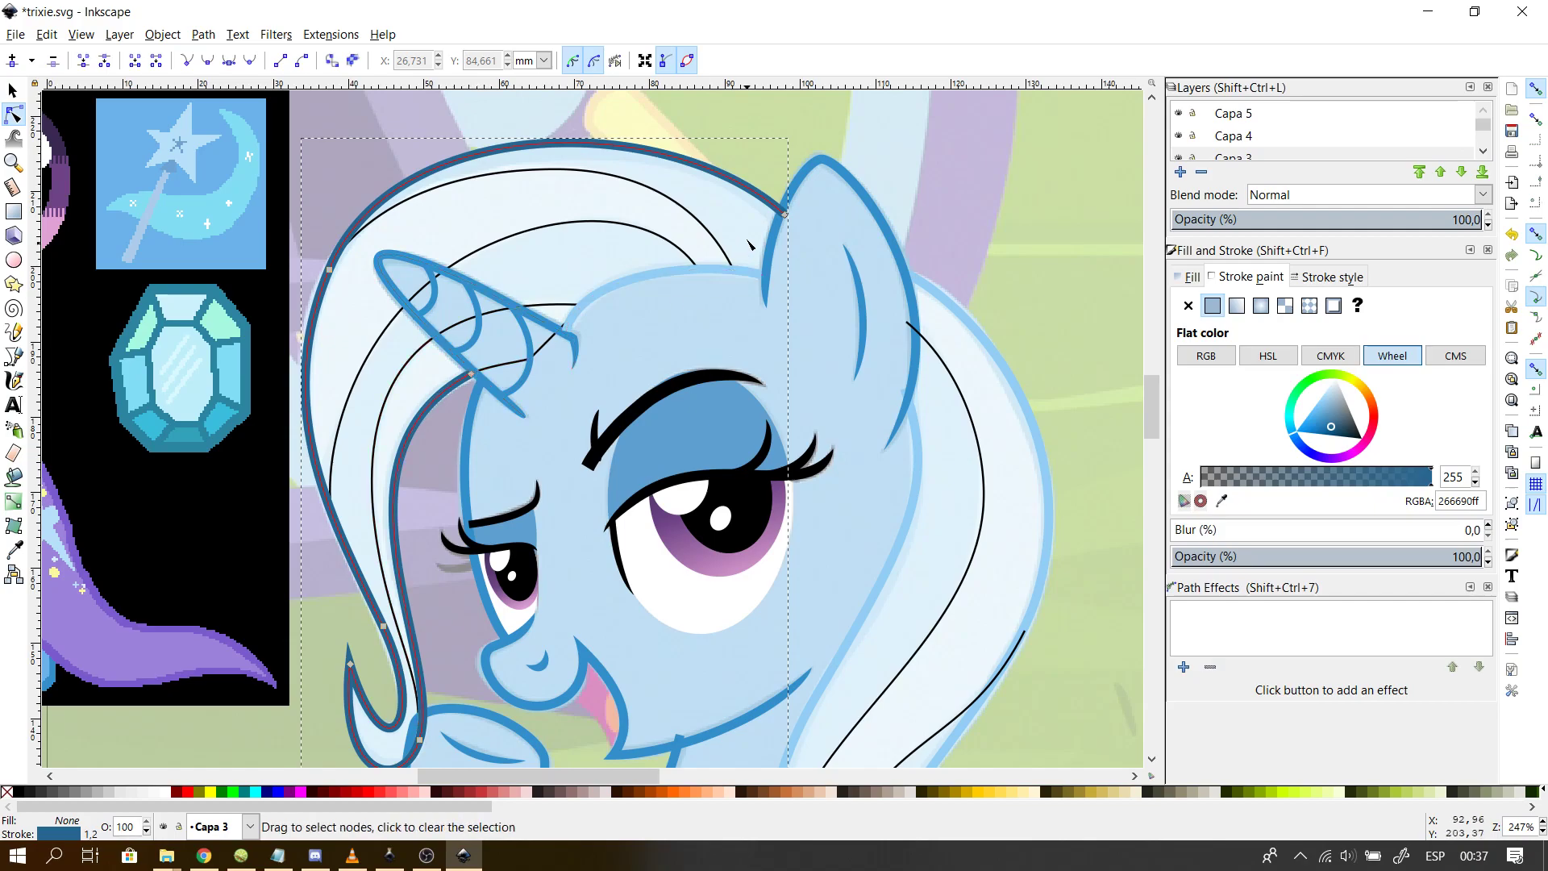
pyautogui.click(784, 214)
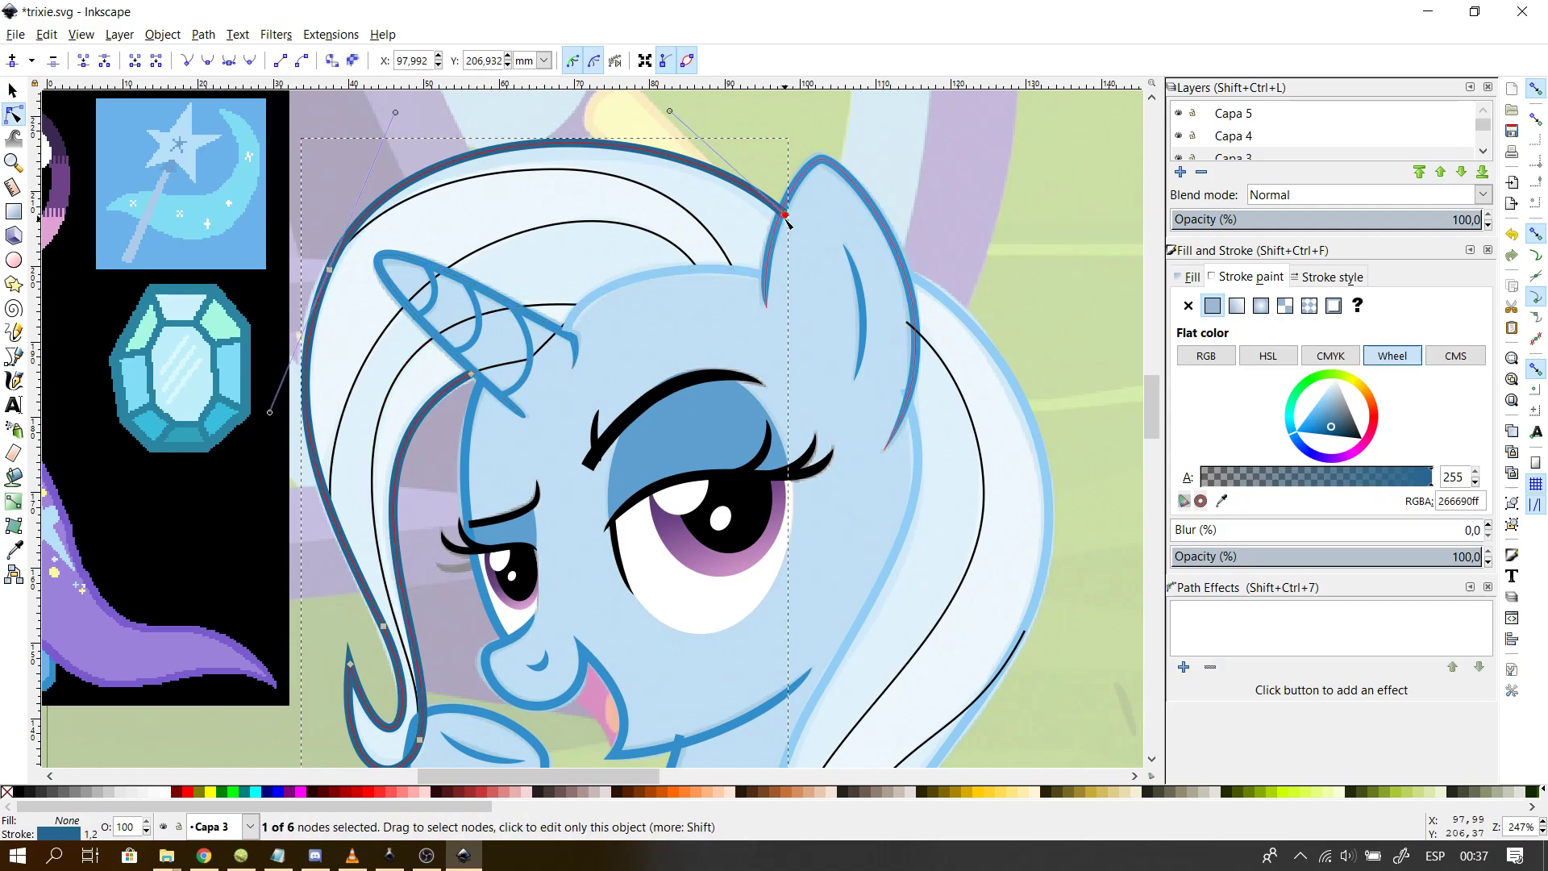
pyautogui.click(13, 355)
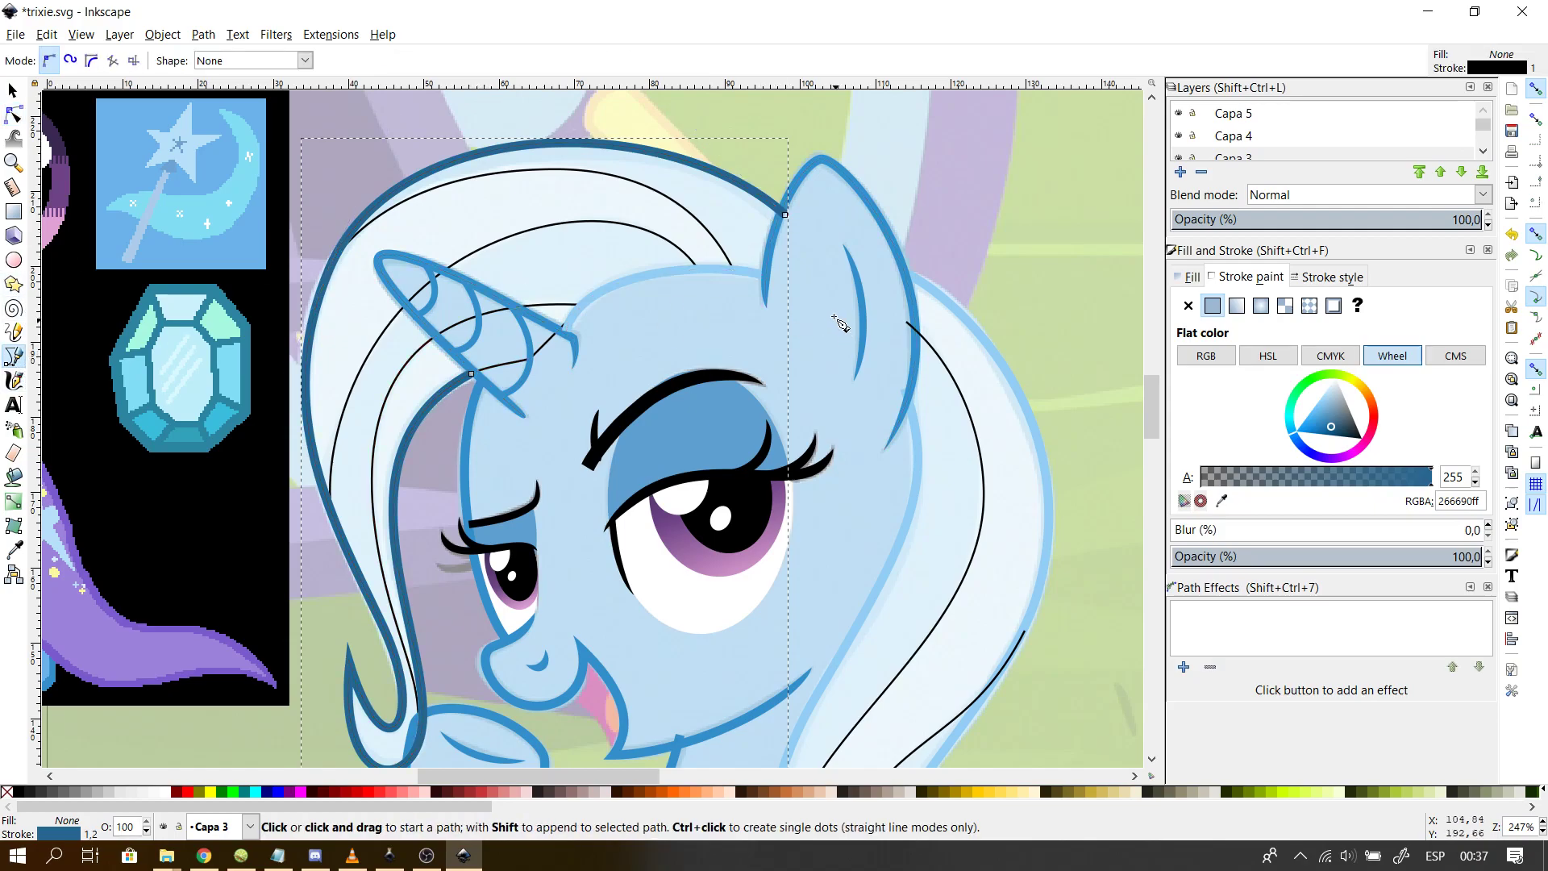
pyautogui.click(785, 215)
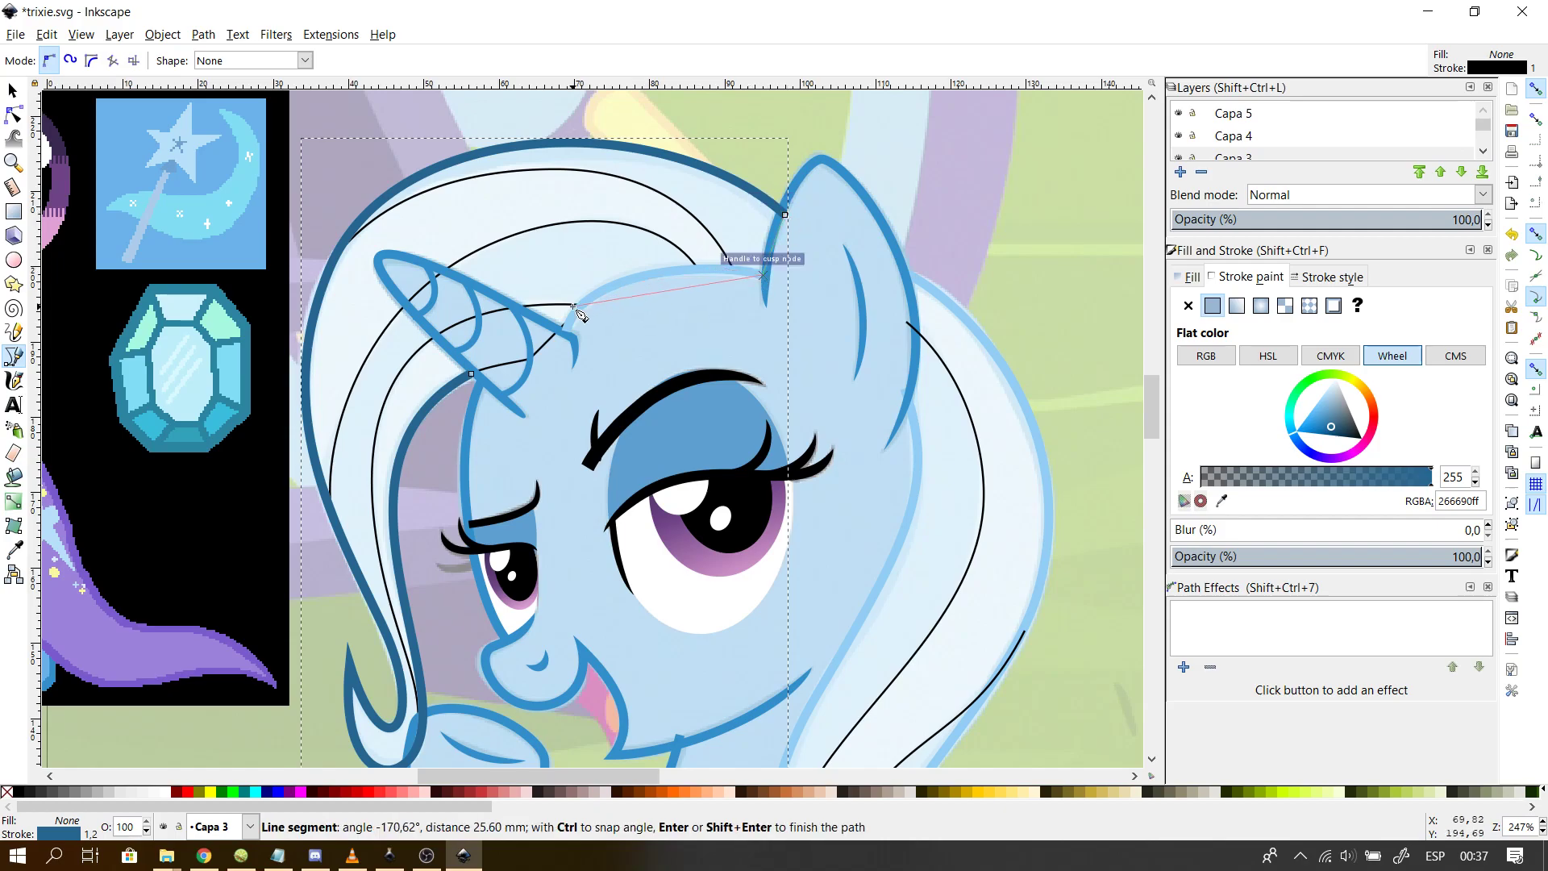
pyautogui.moveTo(566, 331)
pyautogui.mouseDown()
pyautogui.moveTo(550, 398)
pyautogui.moveTo(511, 420)
pyautogui.mouseUp()
pyautogui.press('Return')
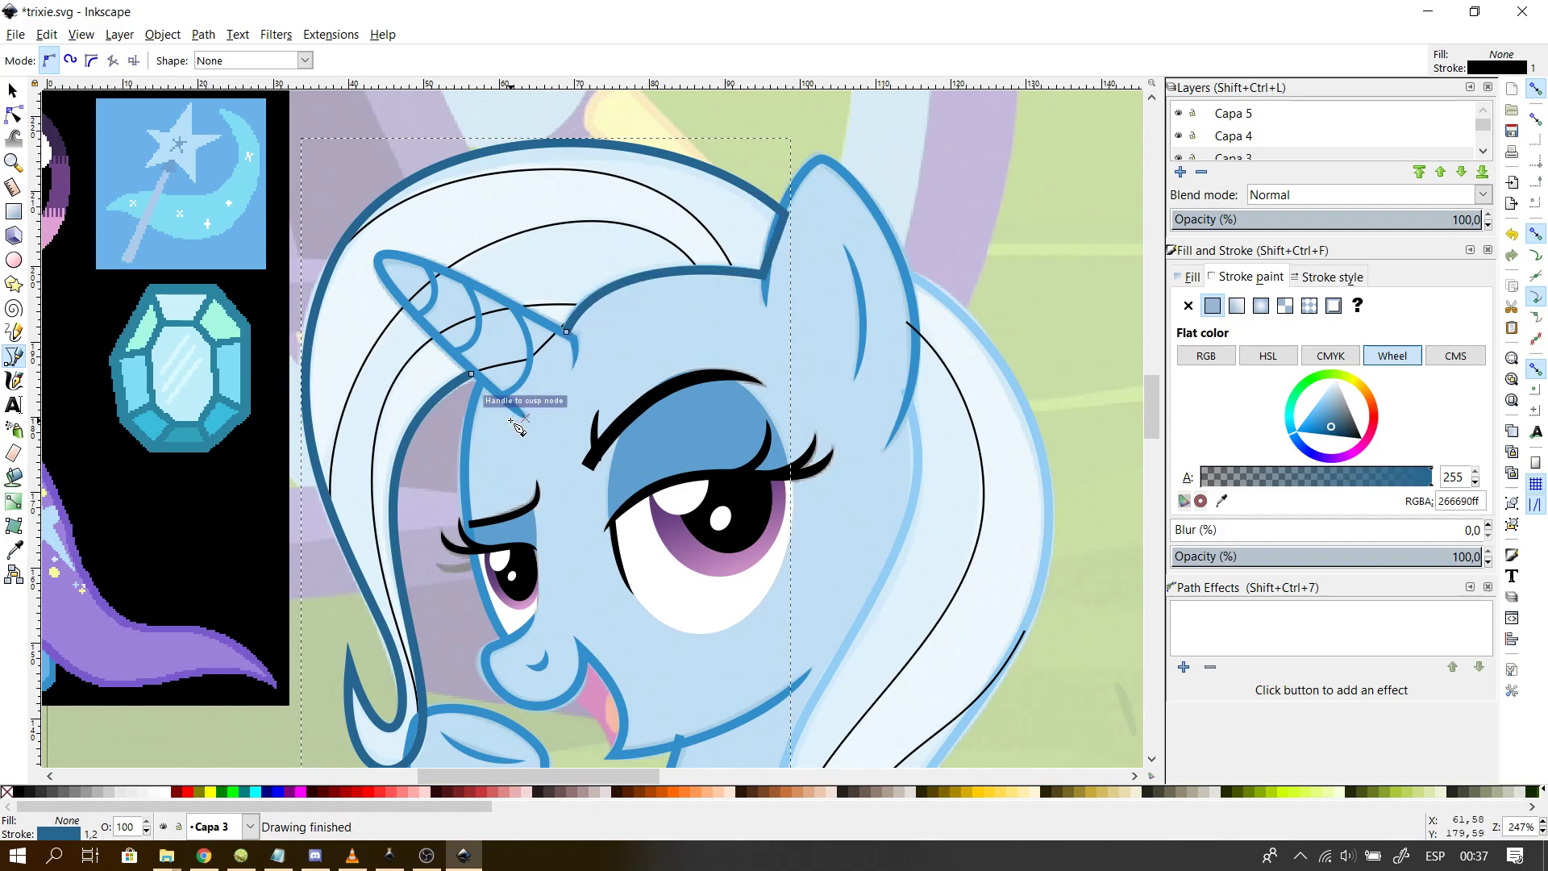
pyautogui.click(566, 331)
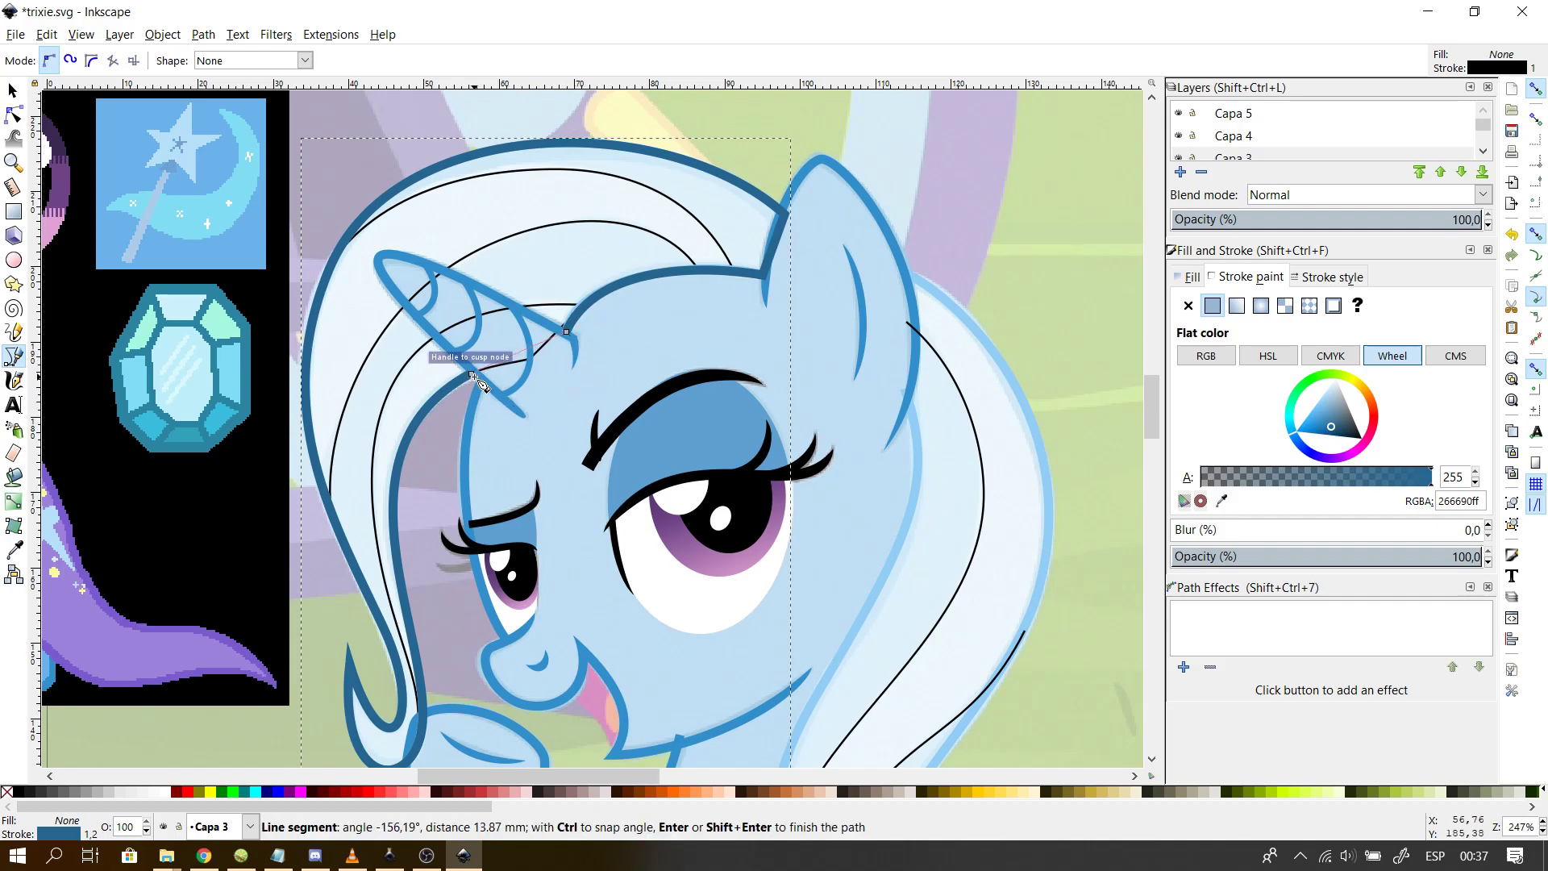
pyautogui.click(473, 376)
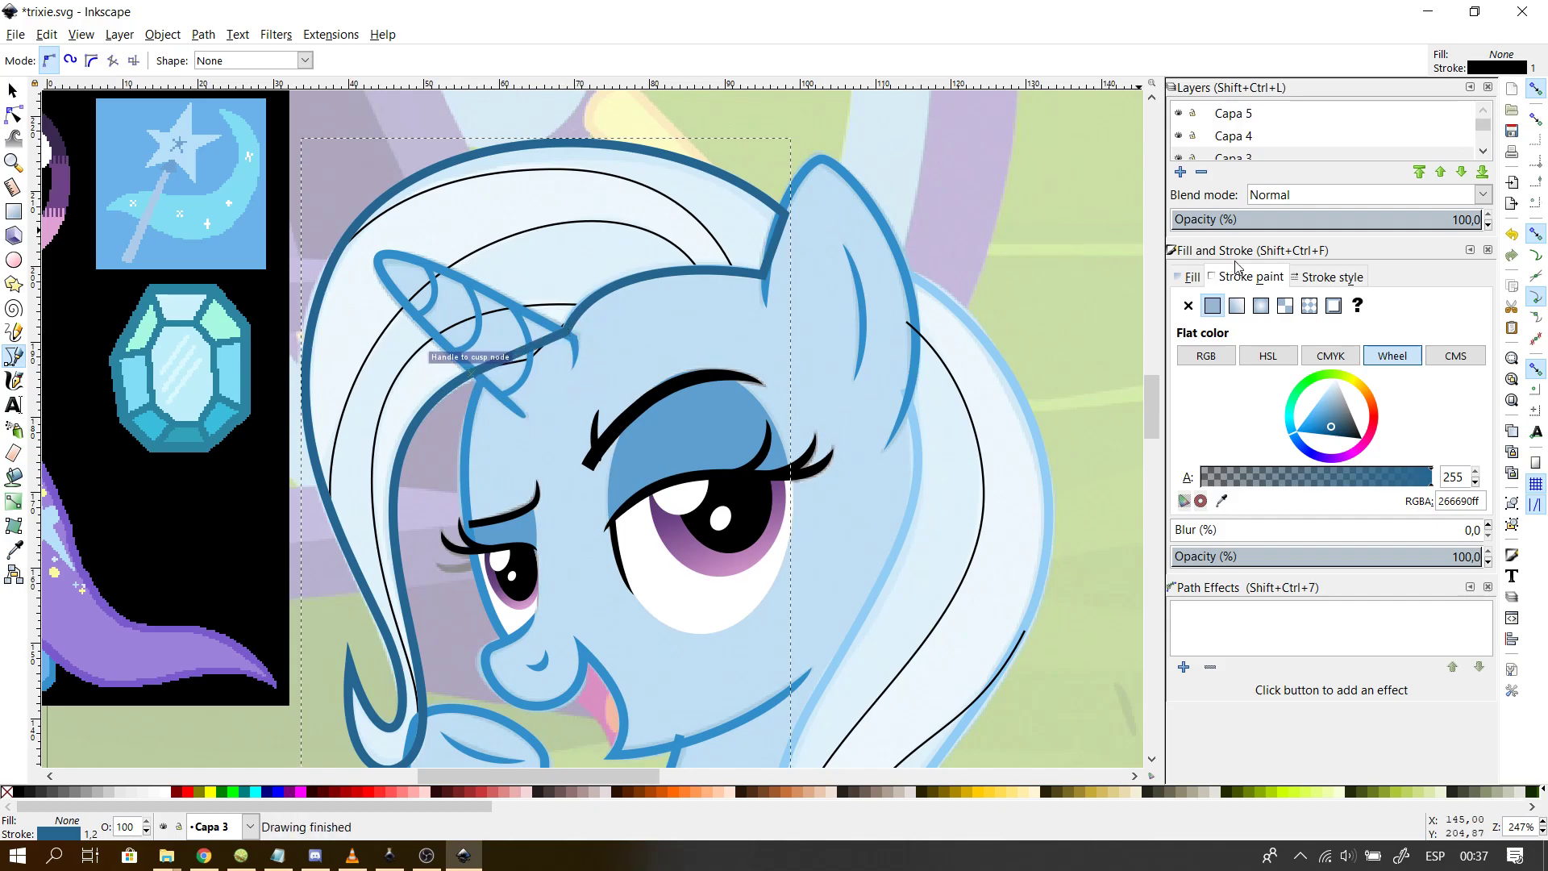
# - Remove the stroke of the closed front mane shape and fill it with light blue b8e0f9 sampled from the reference sprite's mane
pyautogui.click(1188, 306)
pyautogui.click(1191, 276)
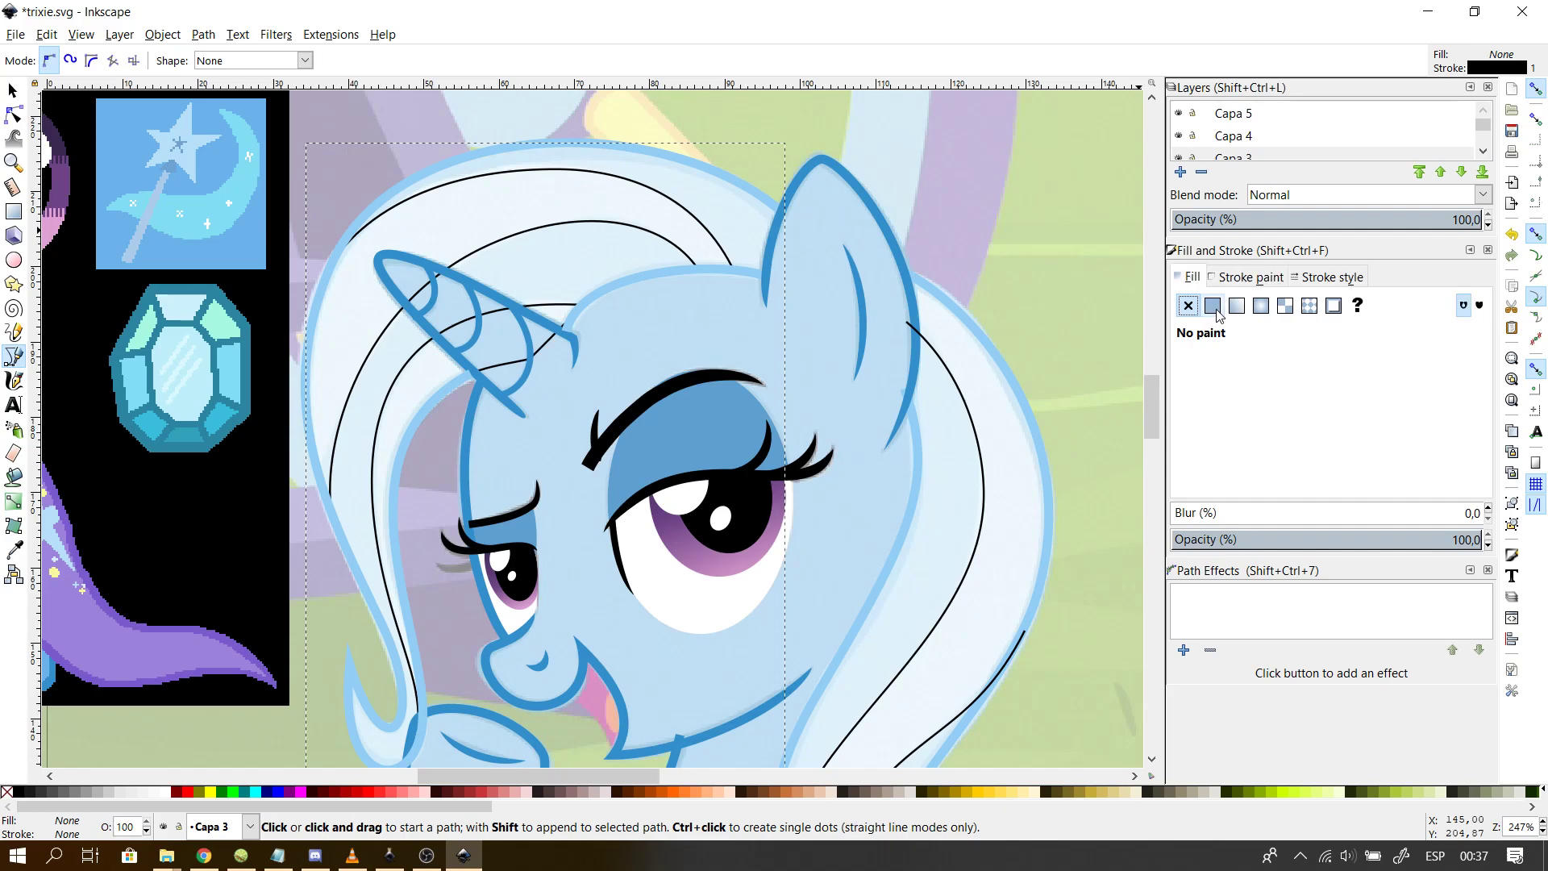
pyautogui.click(1213, 308)
pyautogui.click(1222, 501)
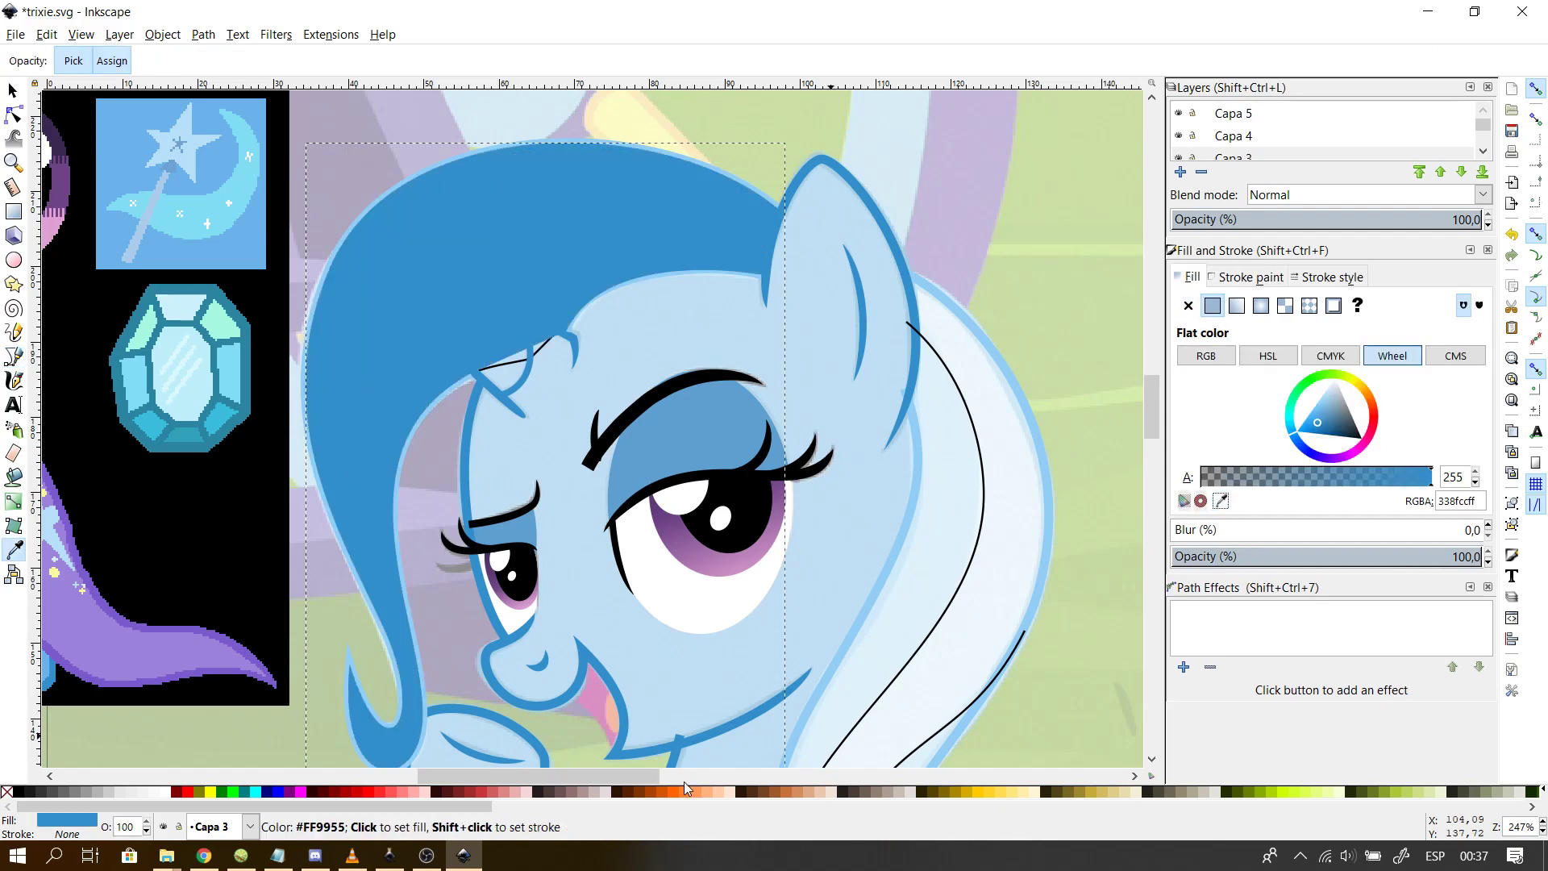
pyautogui.moveTo(588, 780); pyautogui.dragTo(453, 780)
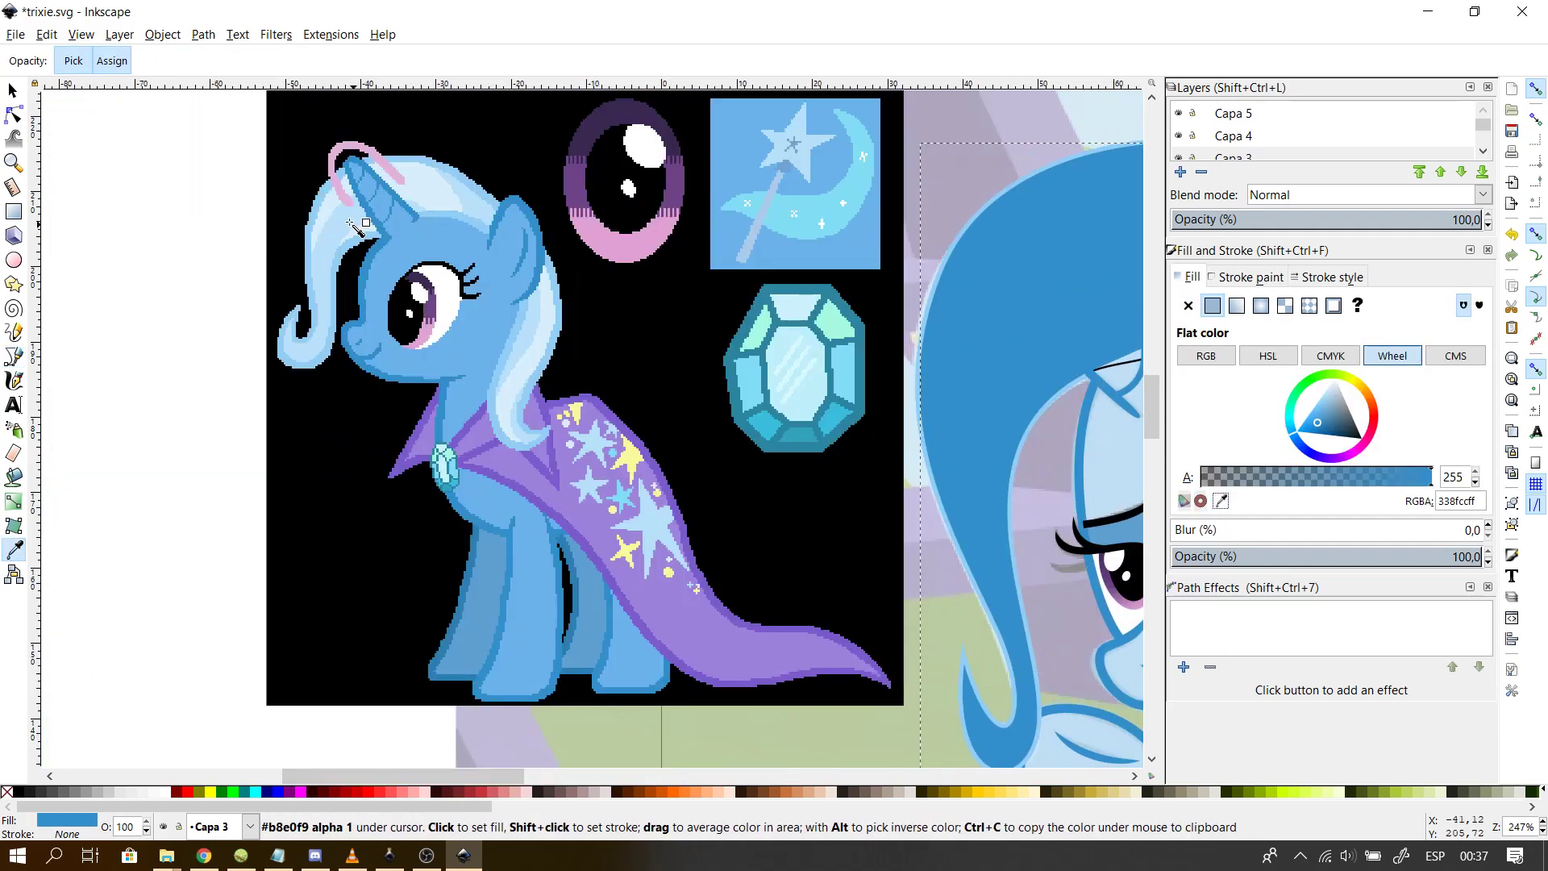
pyautogui.click(322, 256)
pyautogui.press('b')
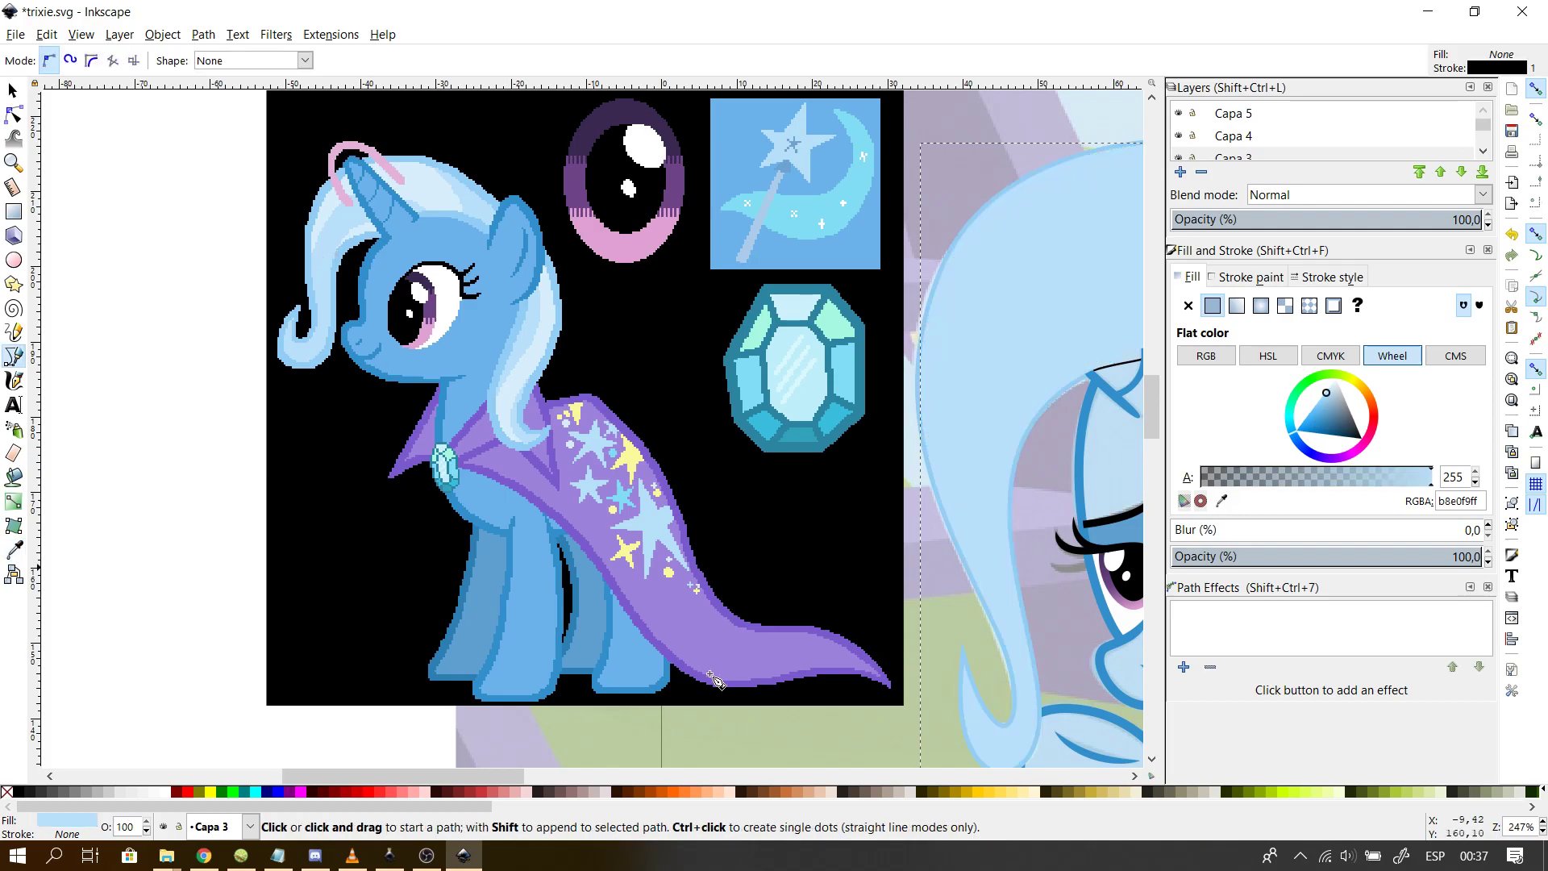
# - Lower the filled front mane shape to the bottom of the stack in layer Capa 3
pyautogui.moveTo(524, 775); pyautogui.dragTo(640, 777)
pyautogui.click(13, 91)
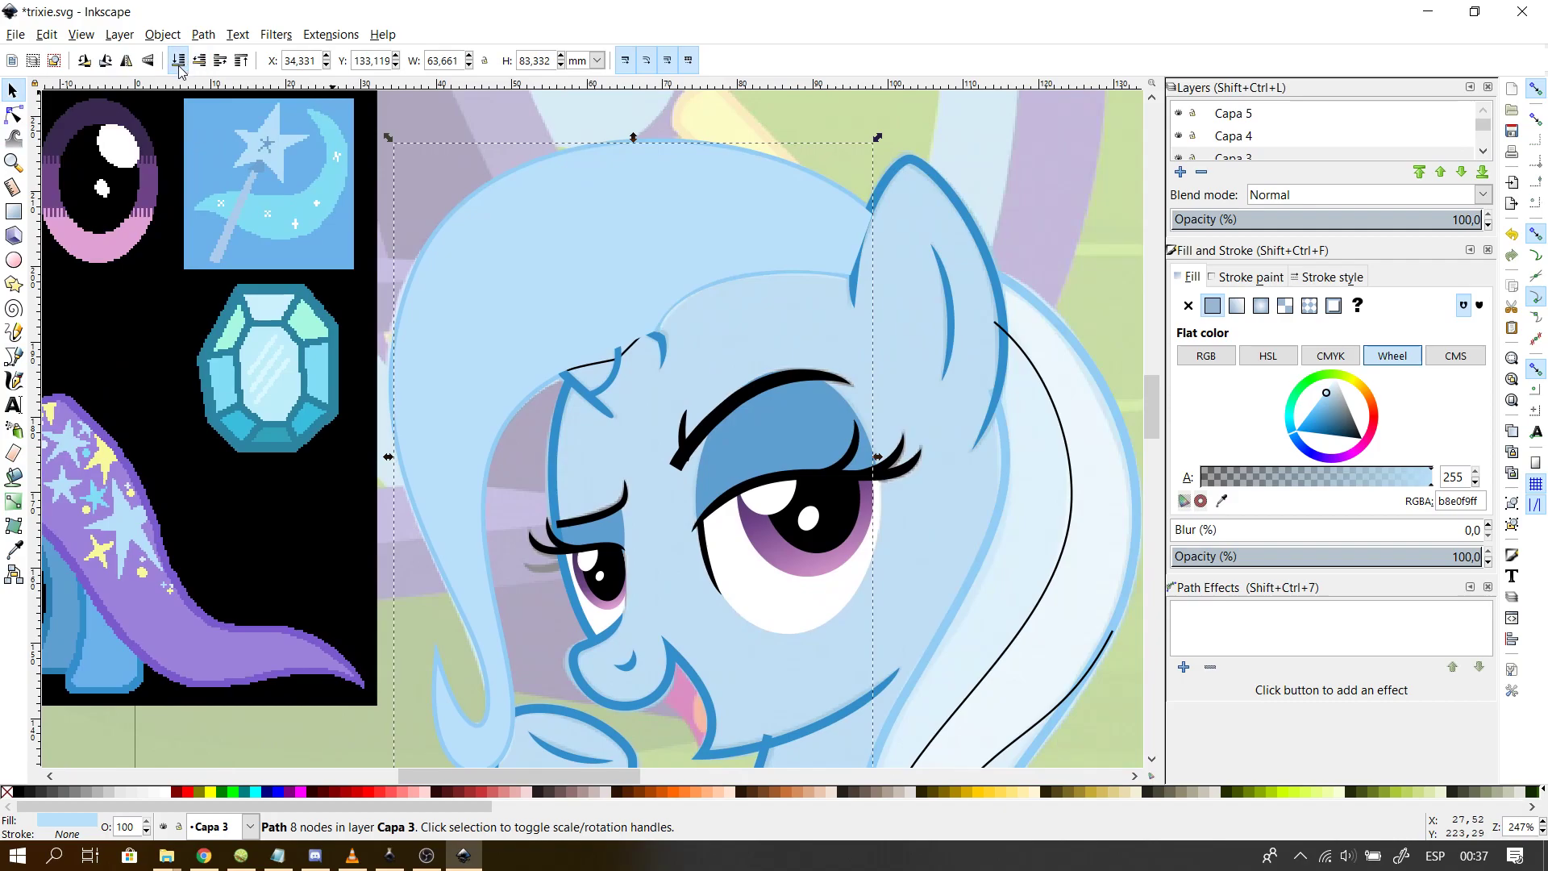
pyautogui.click(180, 69)
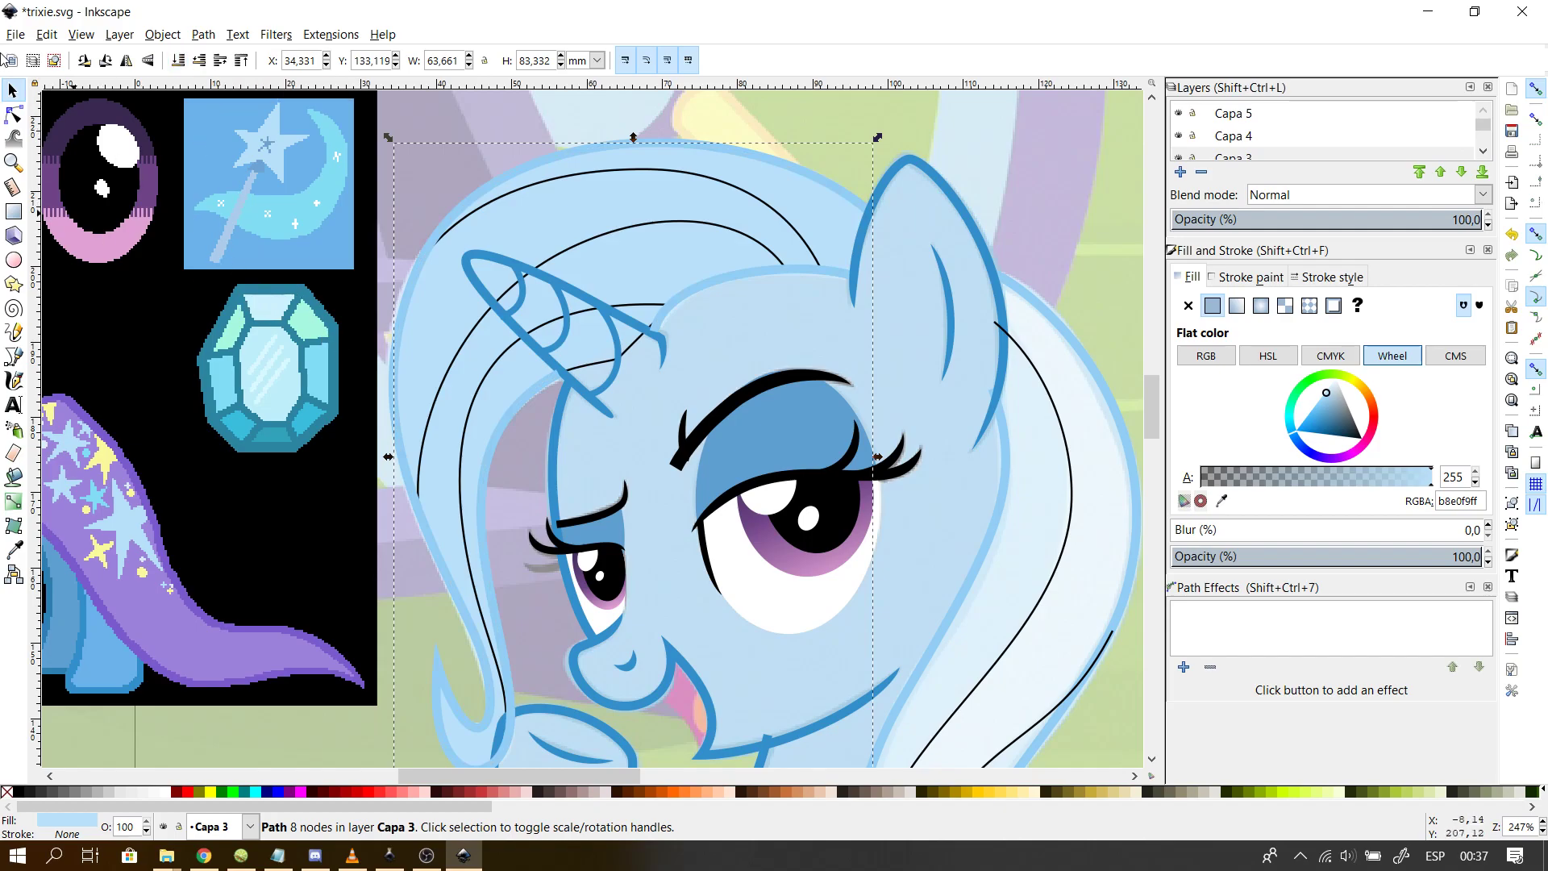
# - Remove the black stroke of the large upper highlight shape in the front mane and give it a flat fill
pyautogui.click(14, 115)
pyautogui.click(406, 240)
pyautogui.moveTo(1155, 396); pyautogui.dragTo(1155, 404)
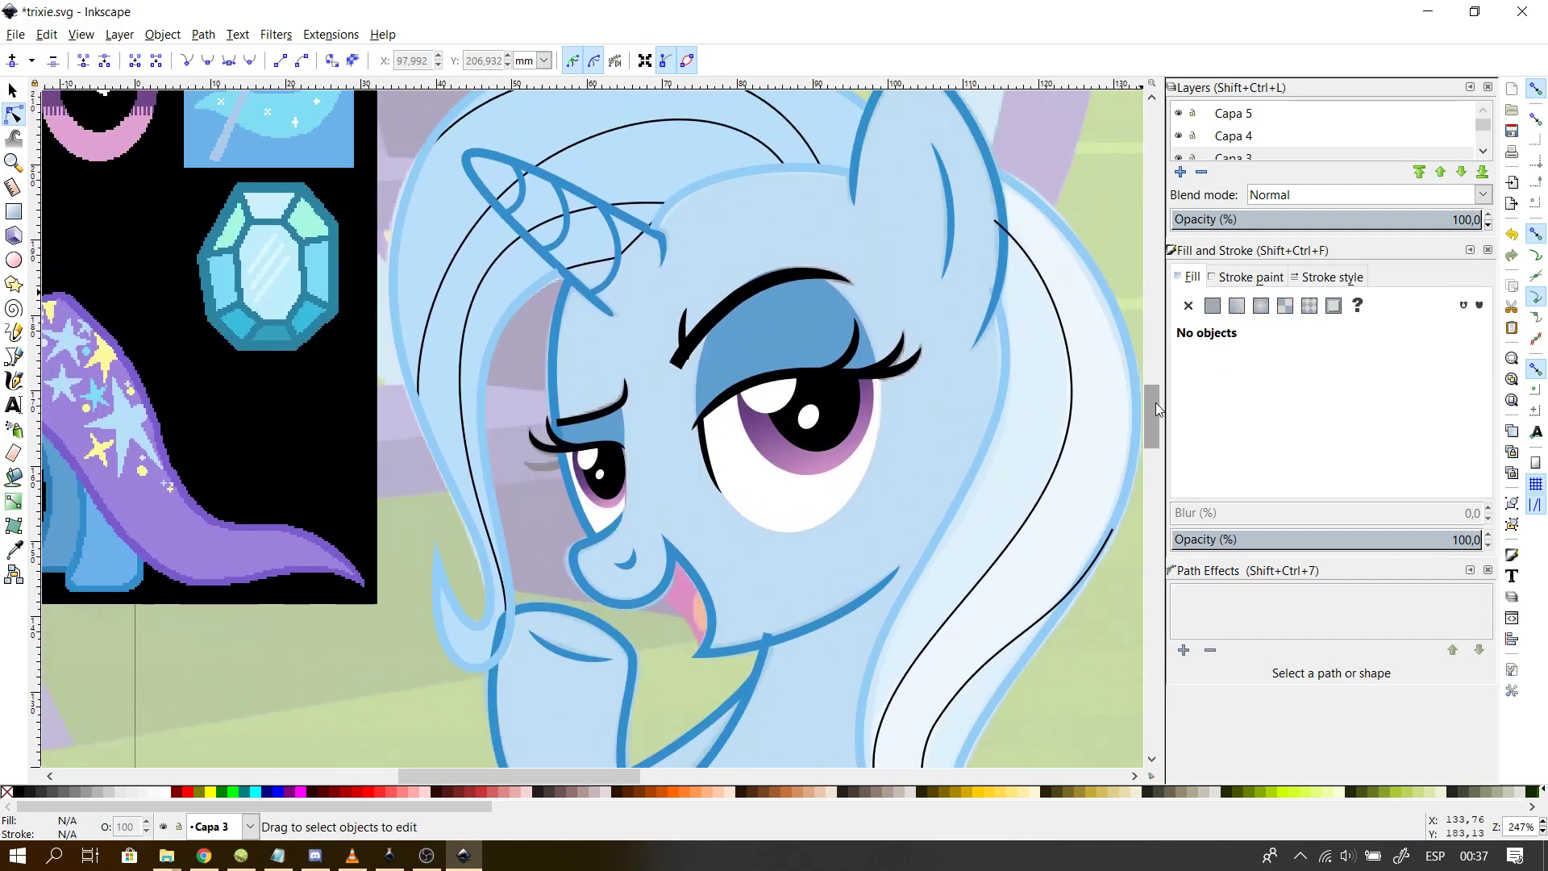
pyautogui.click(471, 228)
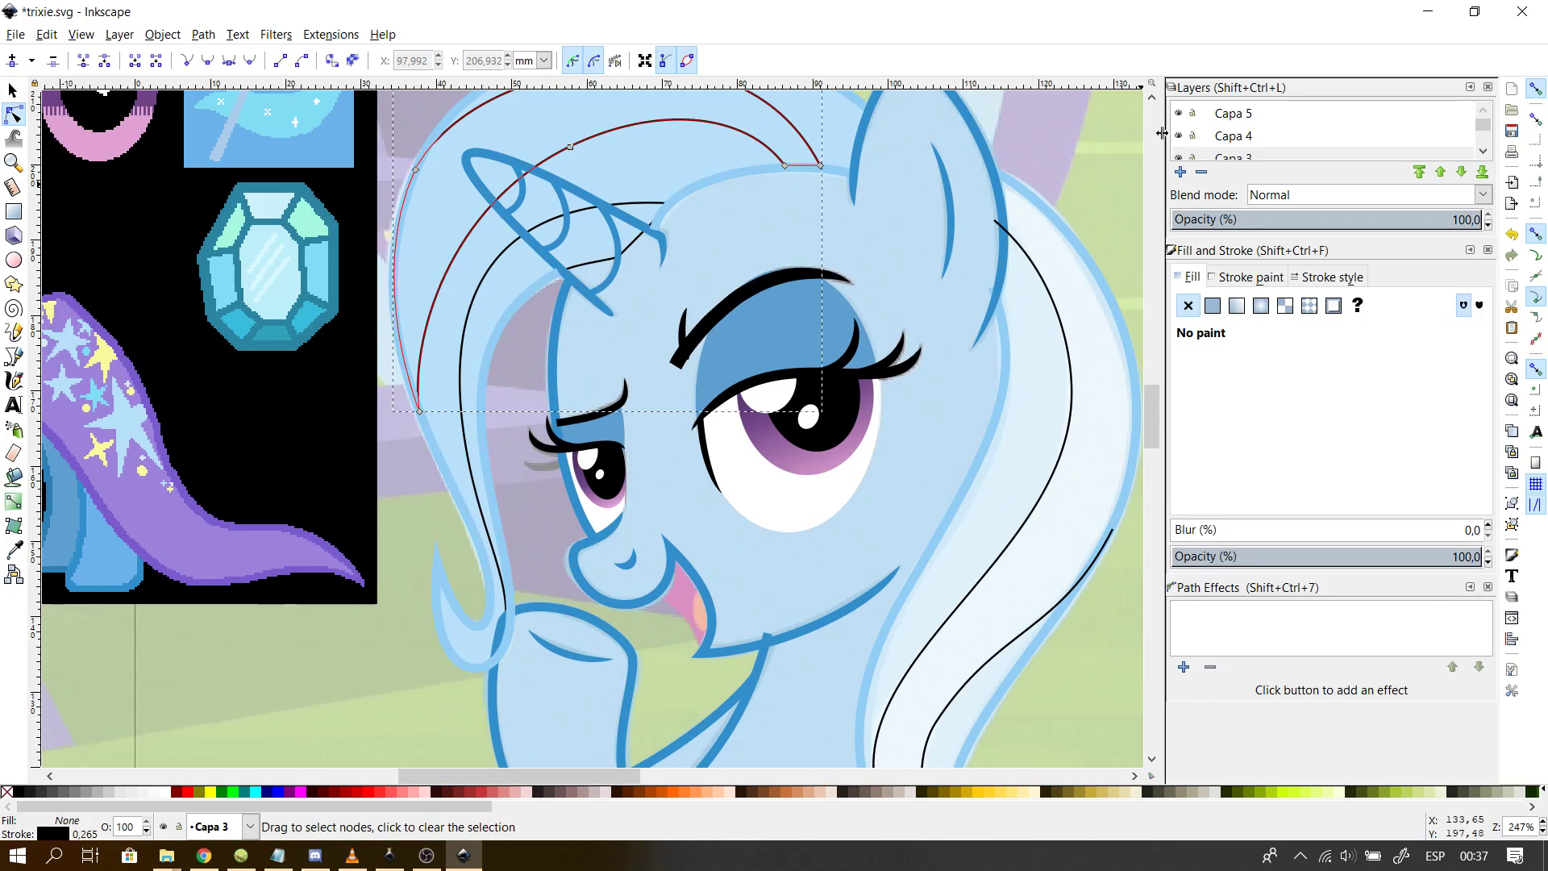
pyautogui.click(1151, 98)
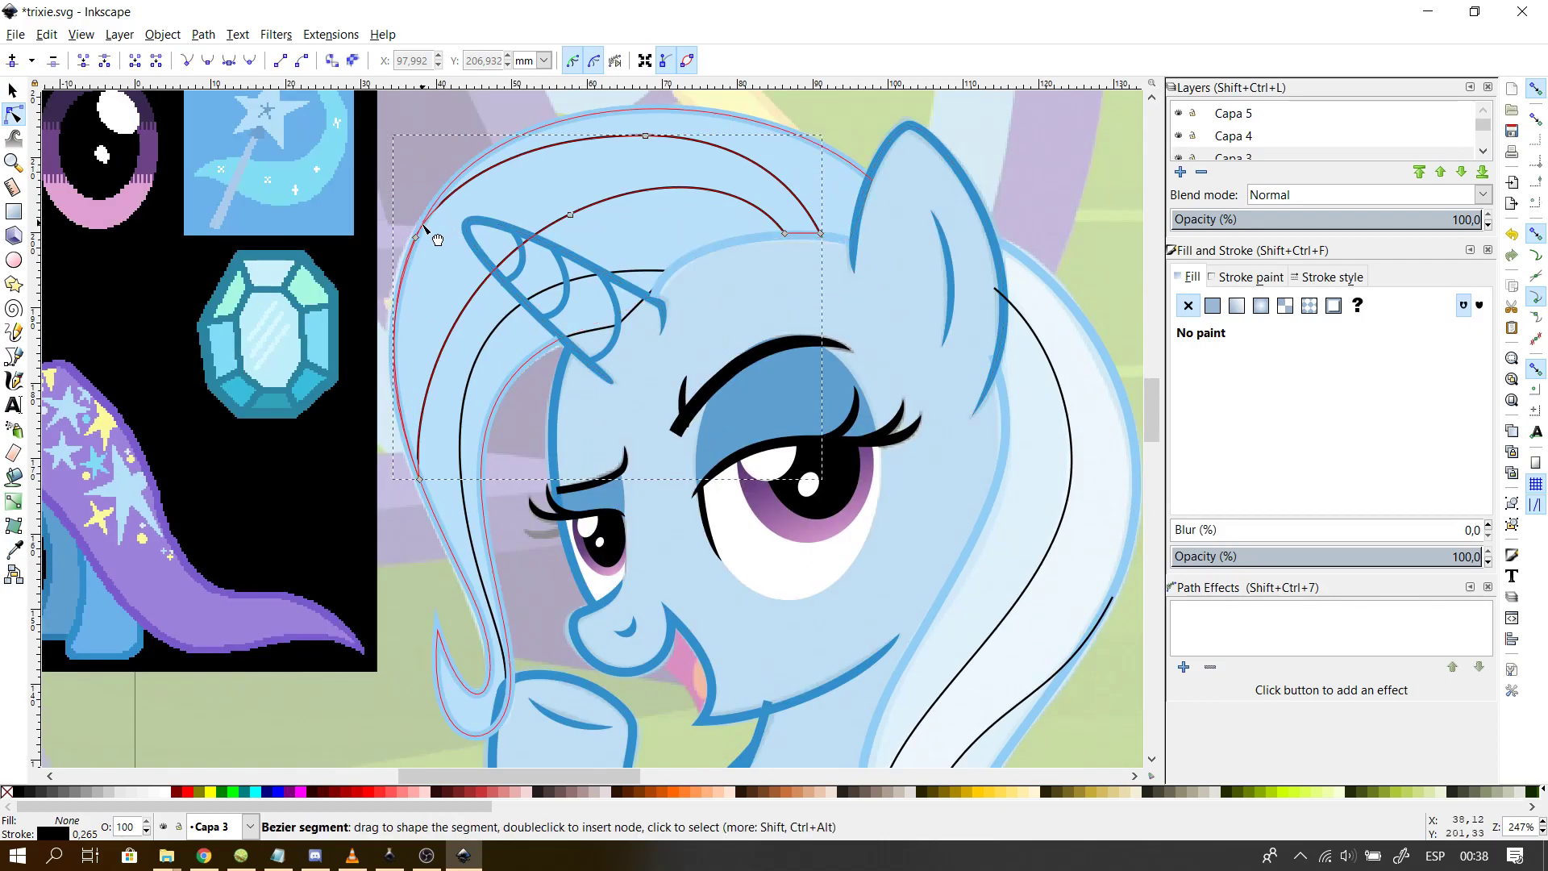
pyautogui.click(1248, 277)
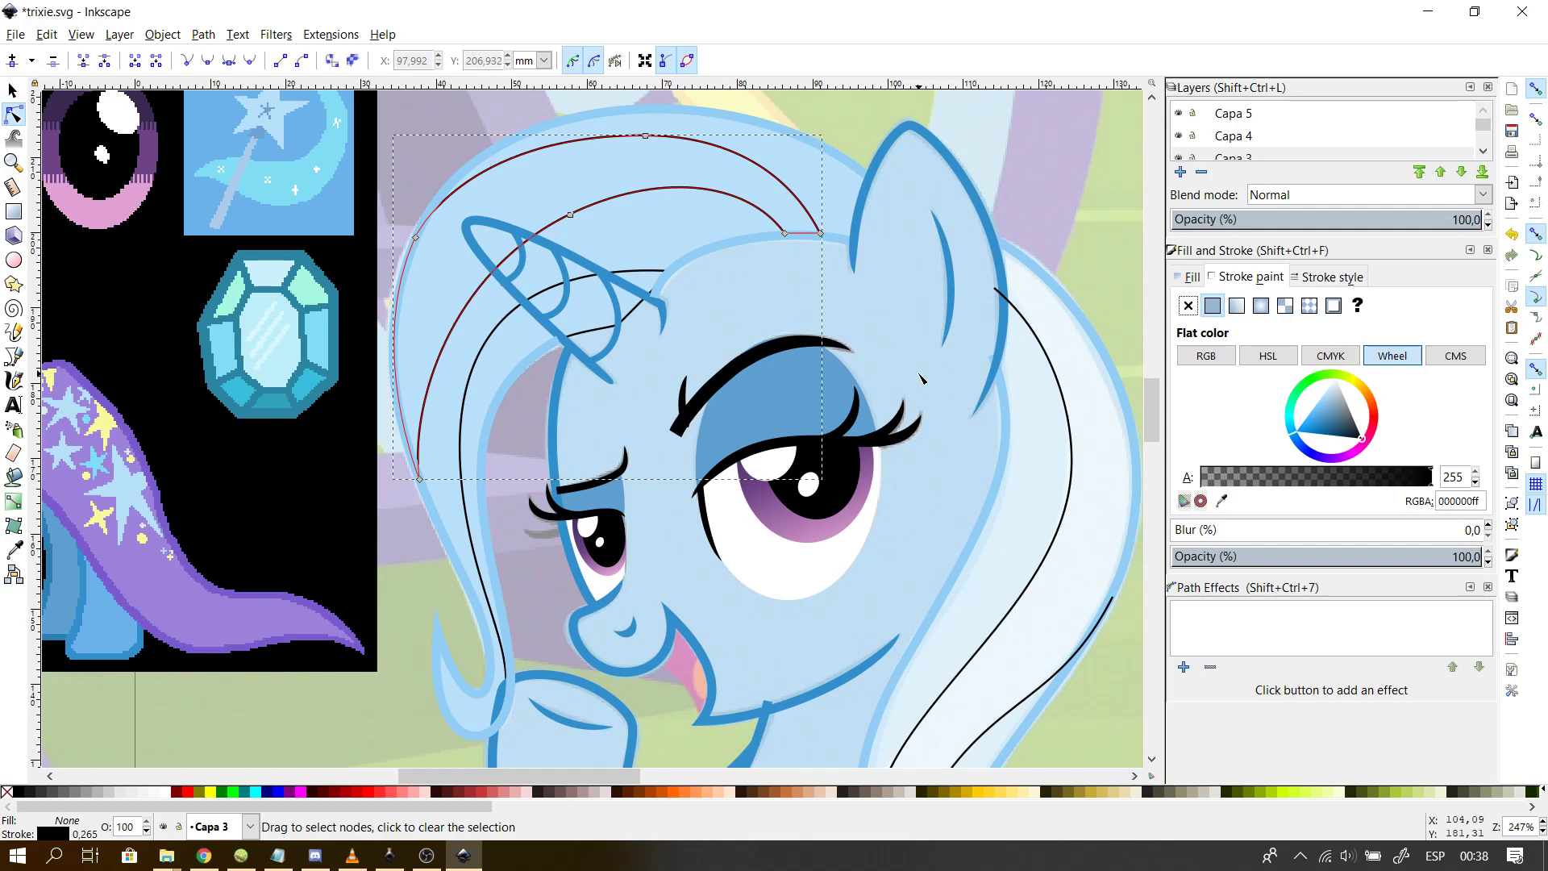
pyautogui.click(1187, 305)
pyautogui.click(1191, 277)
pyautogui.click(1212, 304)
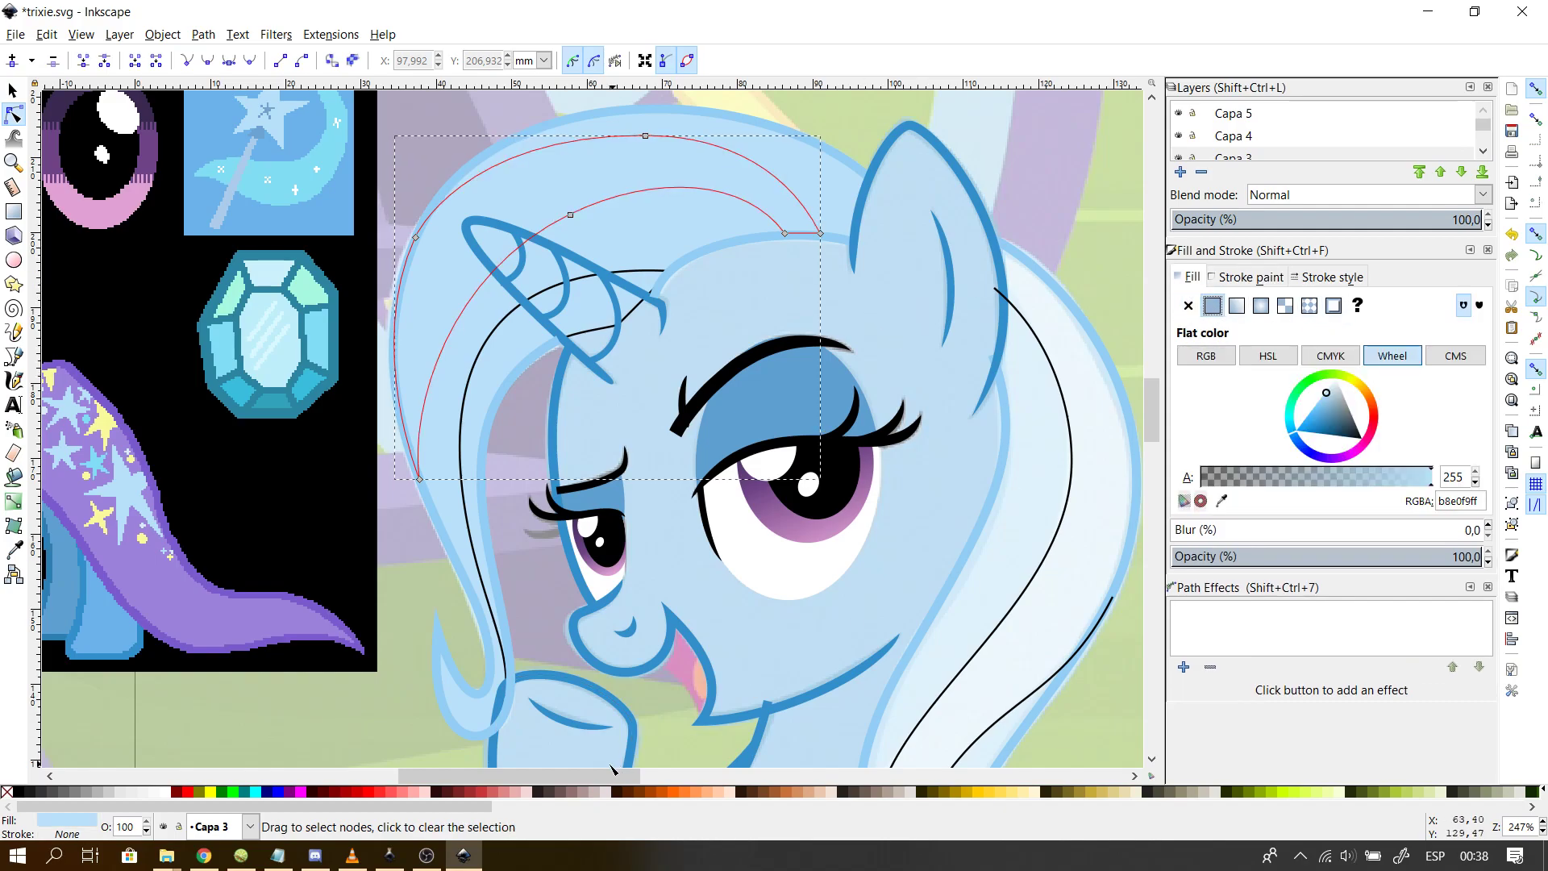
# - Fill the large front mane highlight with pale blue d8eefb sampled from the light strand of the reference sprite's mane
pyautogui.moveTo(606, 770); pyautogui.dragTo(516, 772)
pyautogui.click(1221, 501)
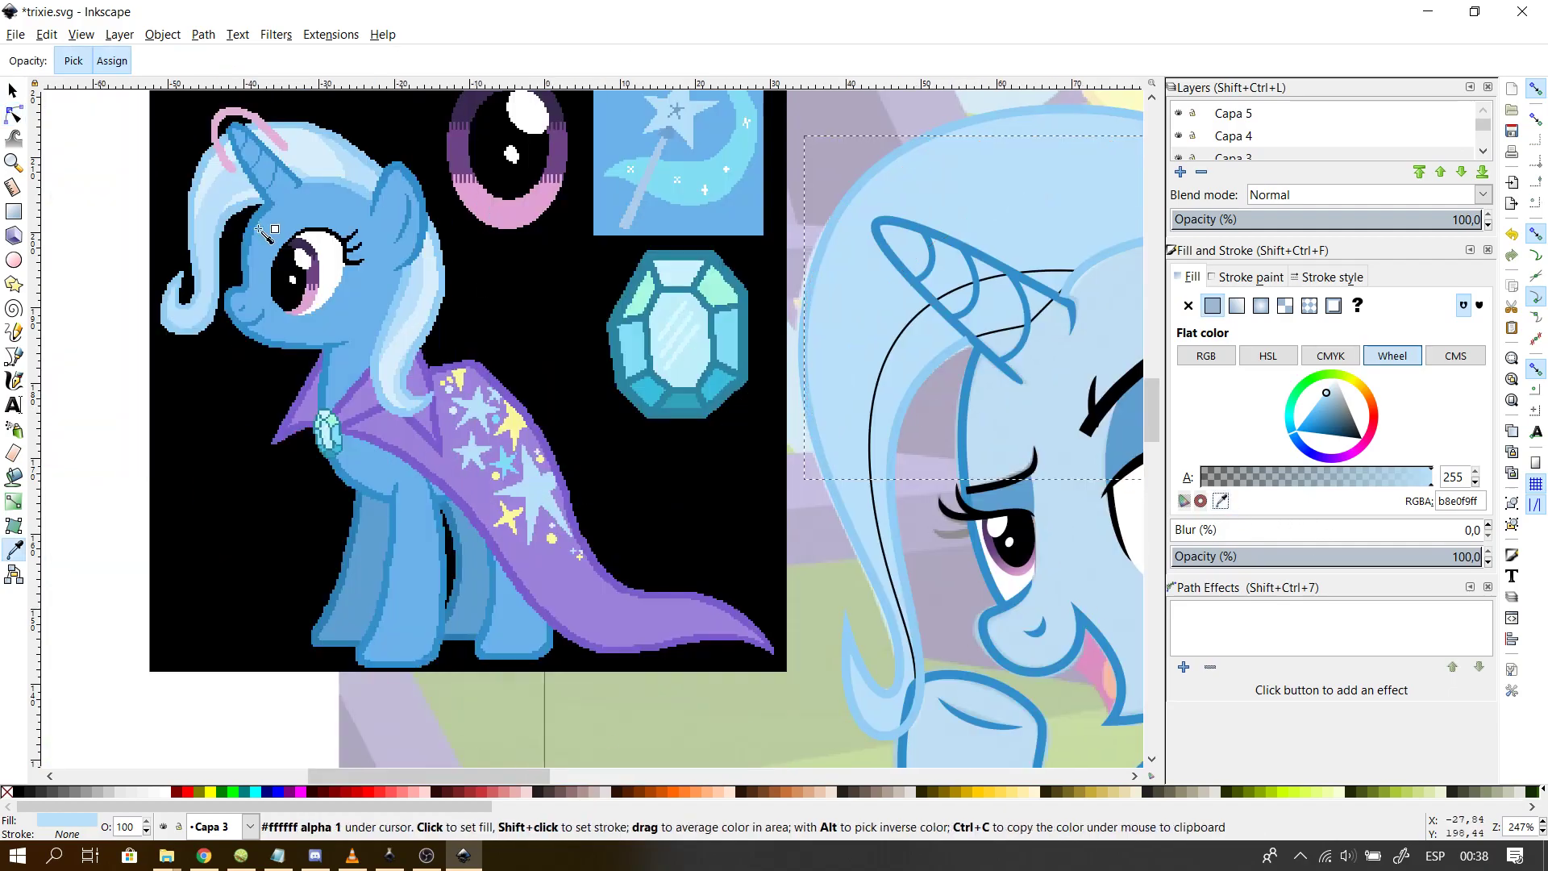
pyautogui.click(314, 151)
pyautogui.moveTo(516, 779); pyautogui.dragTo(599, 780)
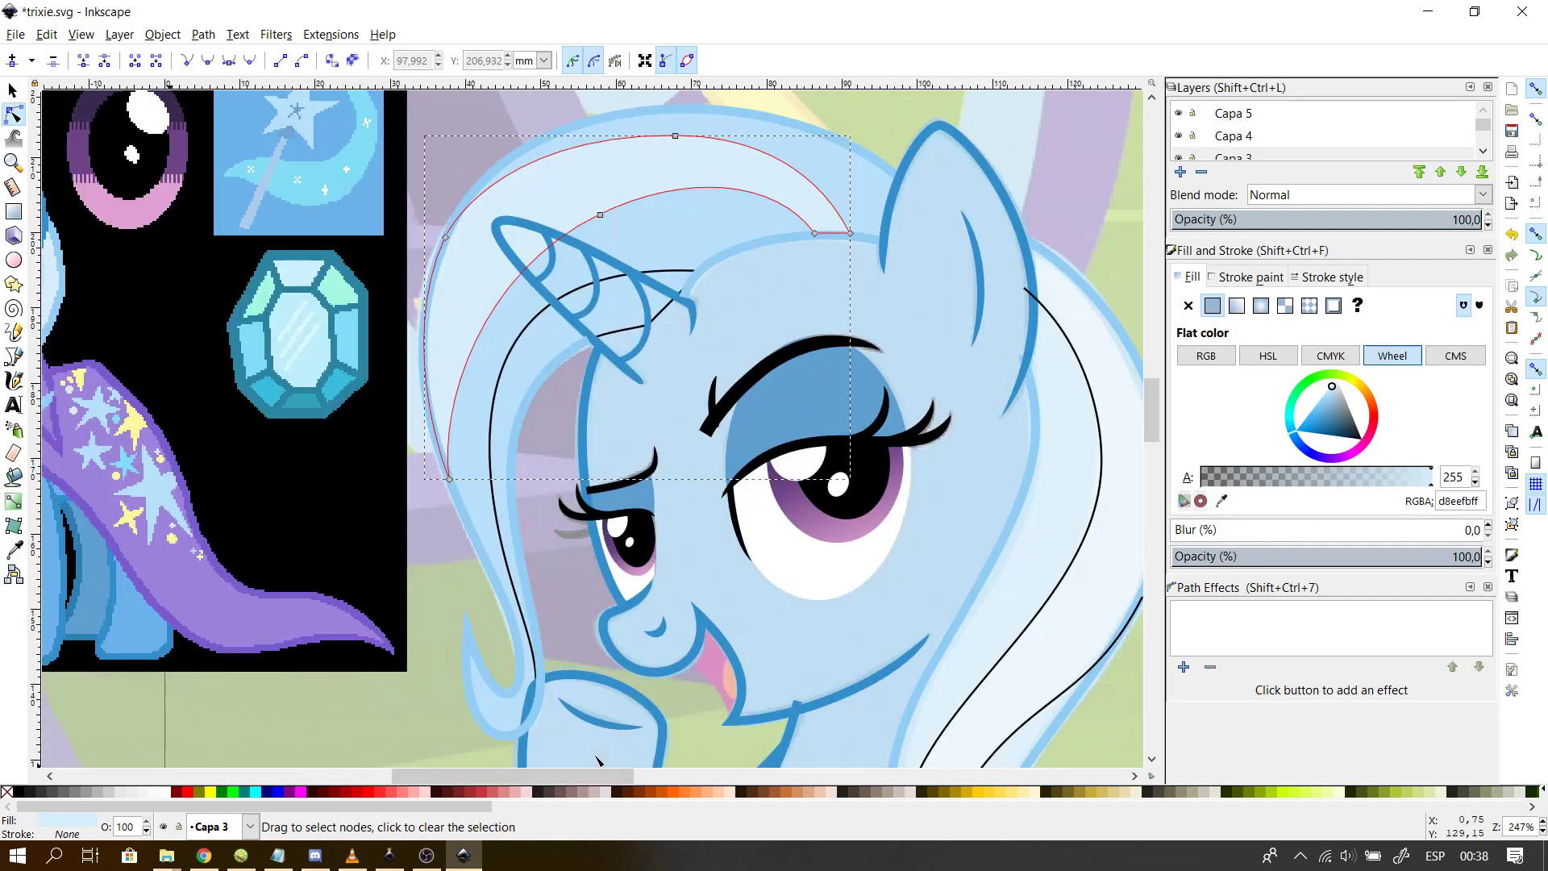
pyautogui.press('Escape')
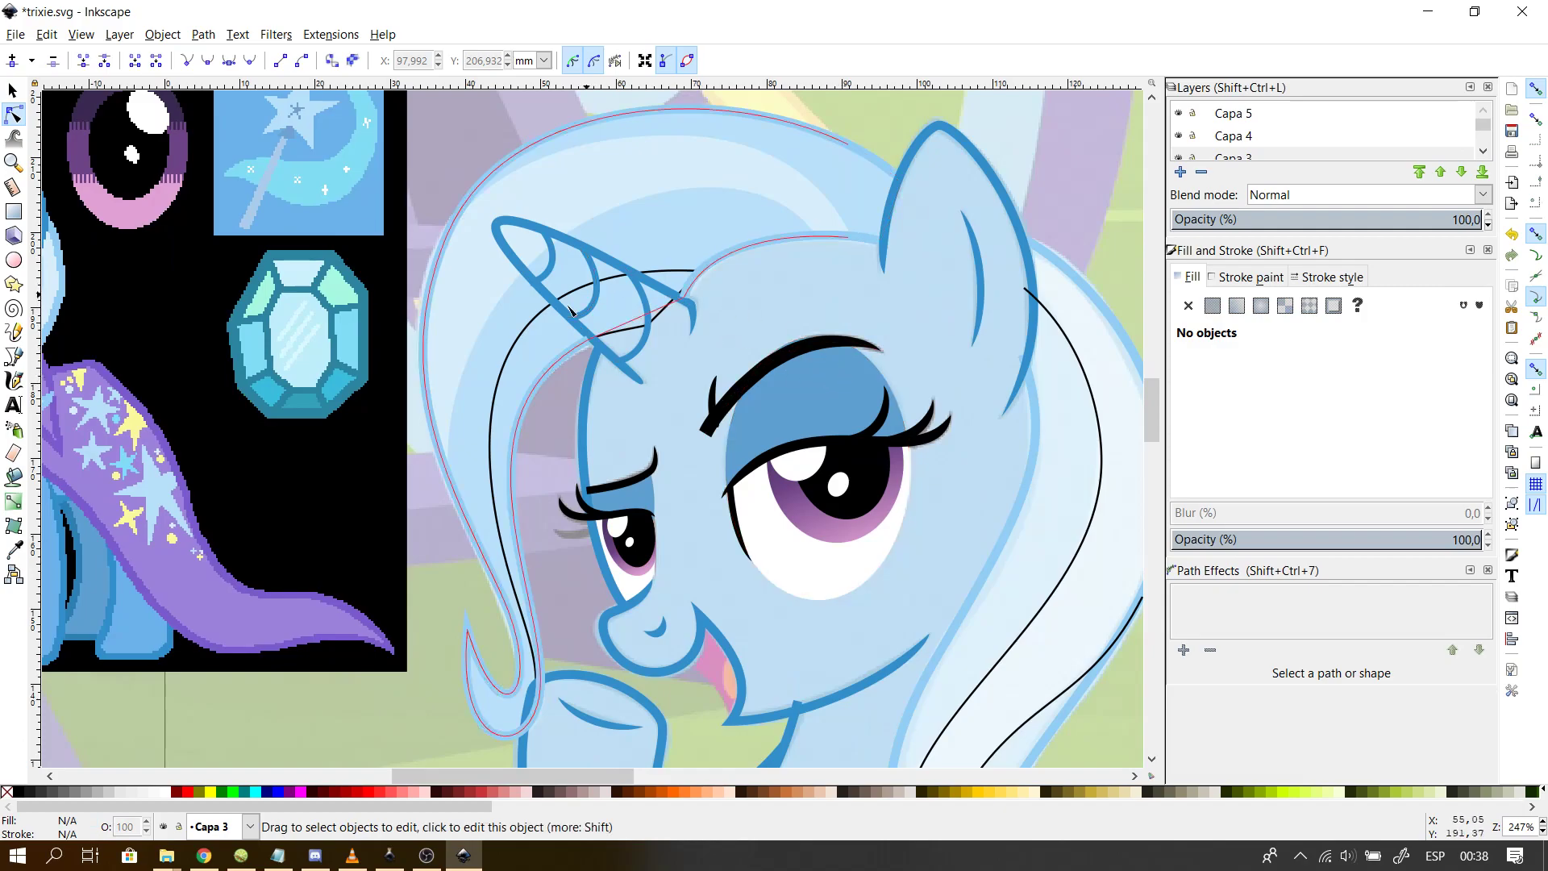
# - Replace the black stroke of the lower front mane highlight behind the horn with a flat d8eefb fill, then deselect the shape
pyautogui.click(529, 327)
pyautogui.click(1233, 282)
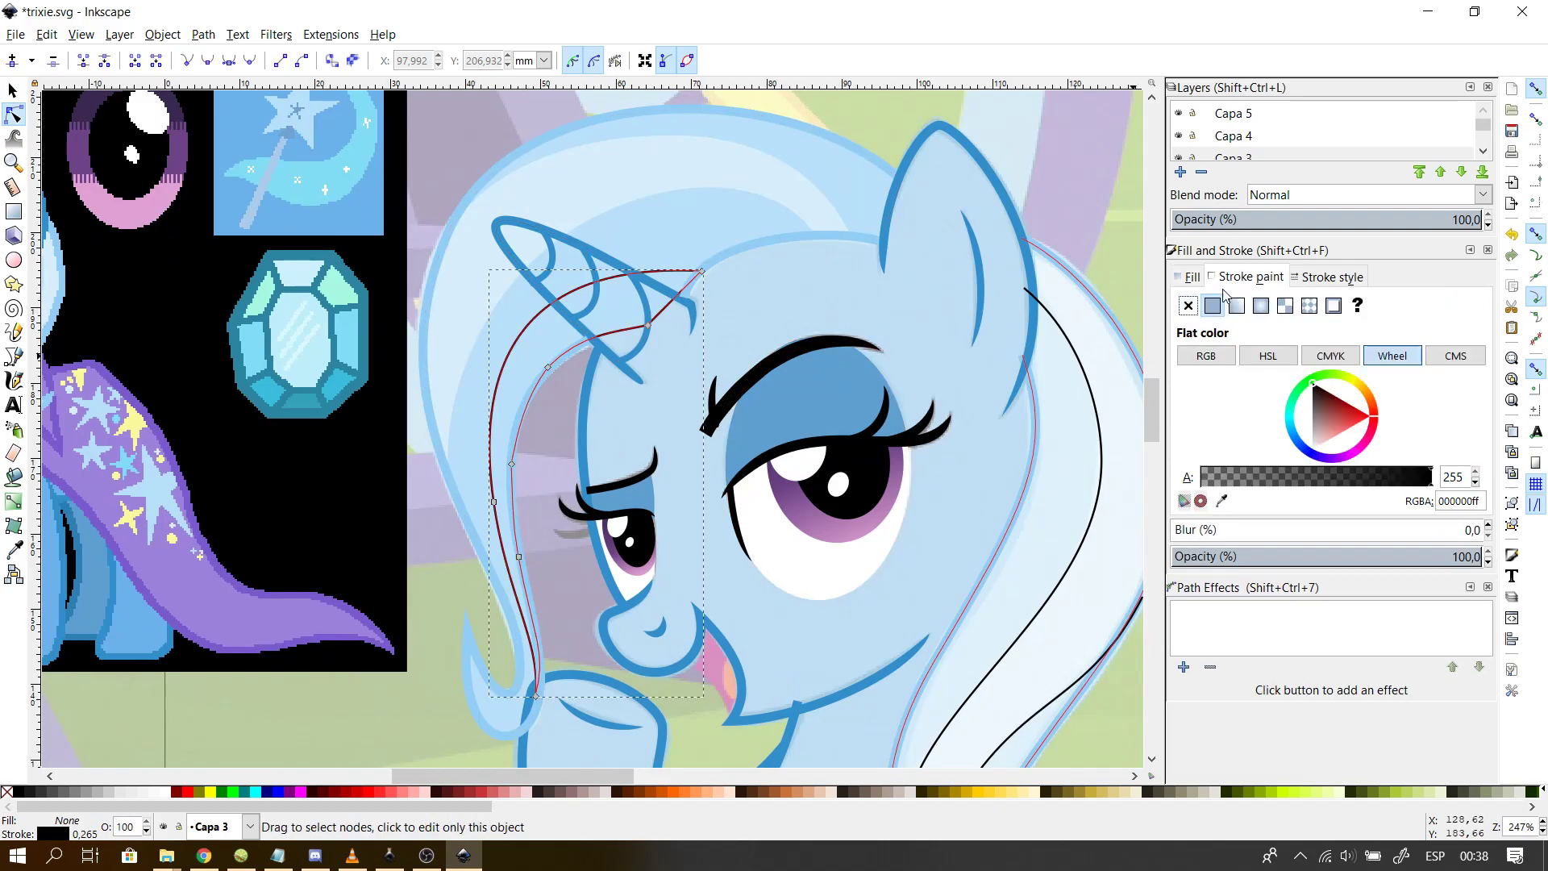
pyautogui.click(1190, 310)
pyautogui.click(1180, 279)
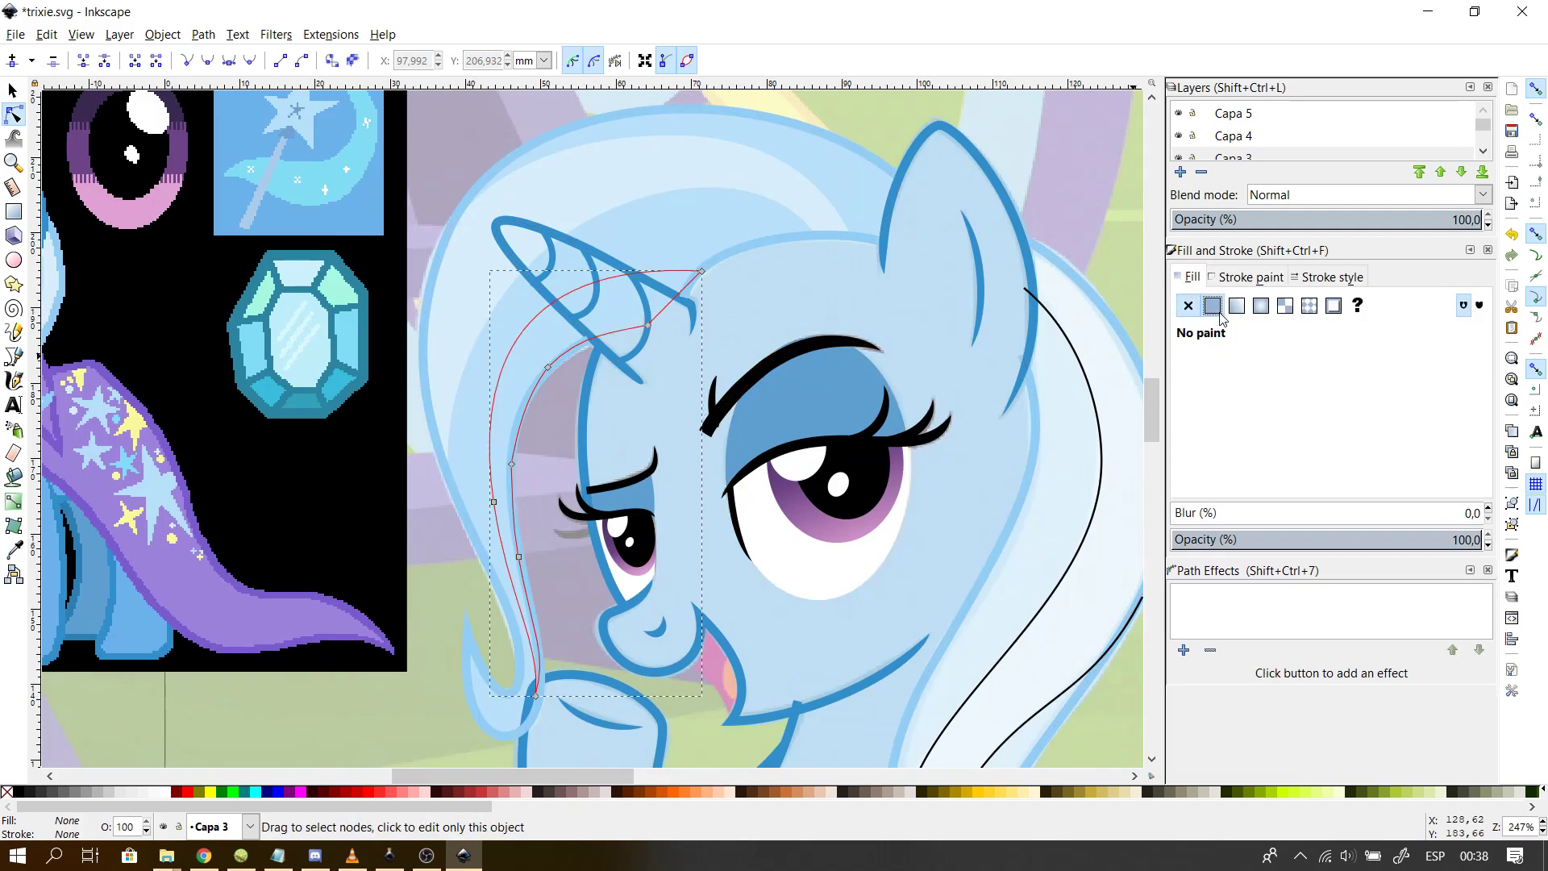
pyautogui.click(1212, 305)
pyautogui.click(516, 367)
pyautogui.click(508, 364)
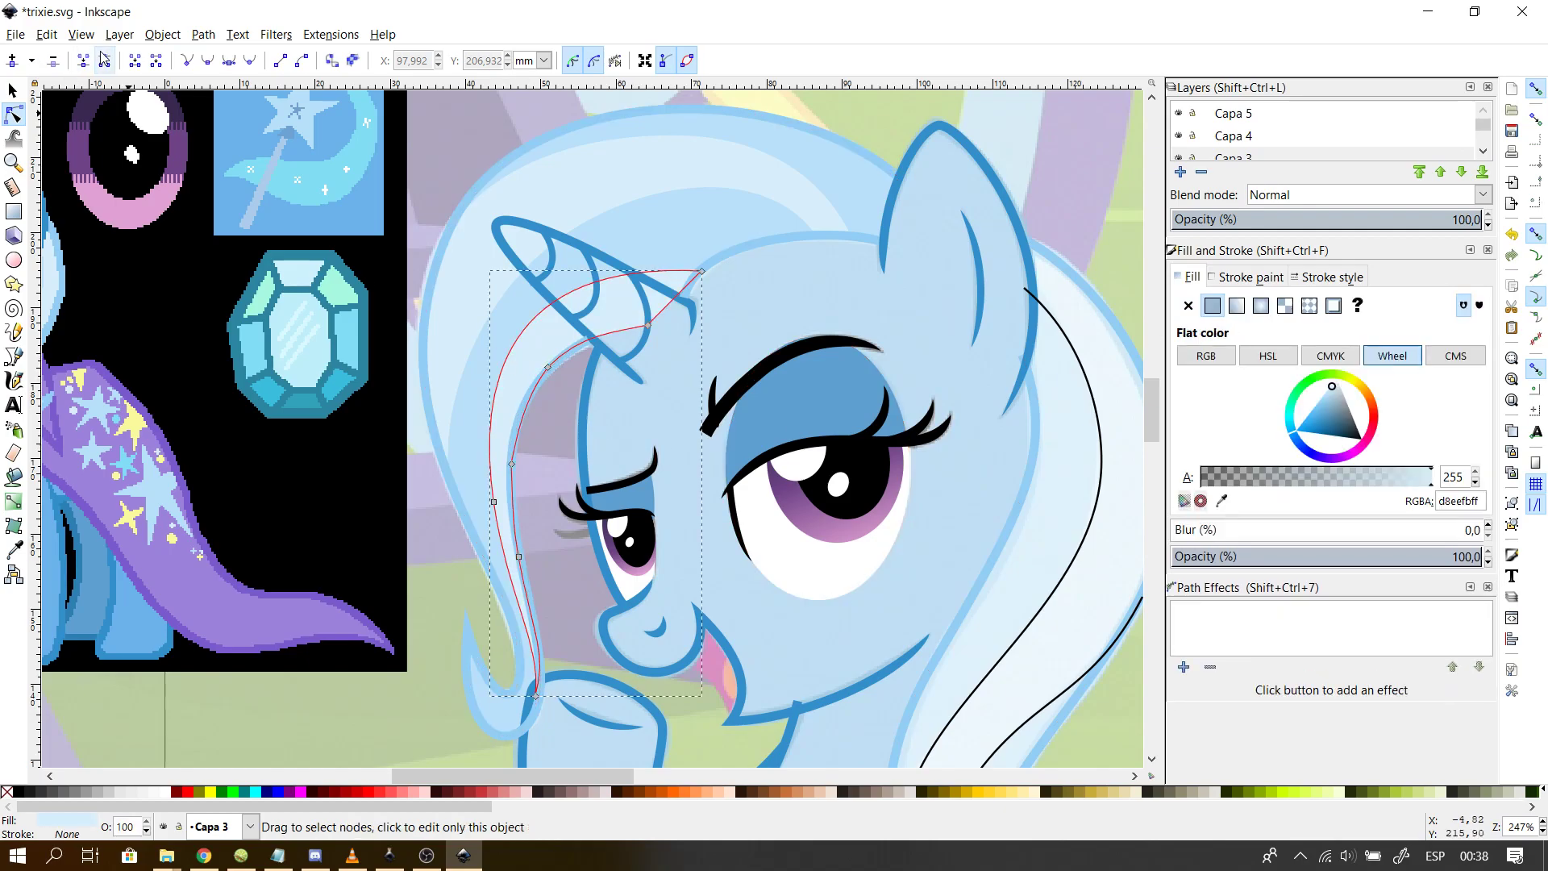
pyautogui.click(12, 93)
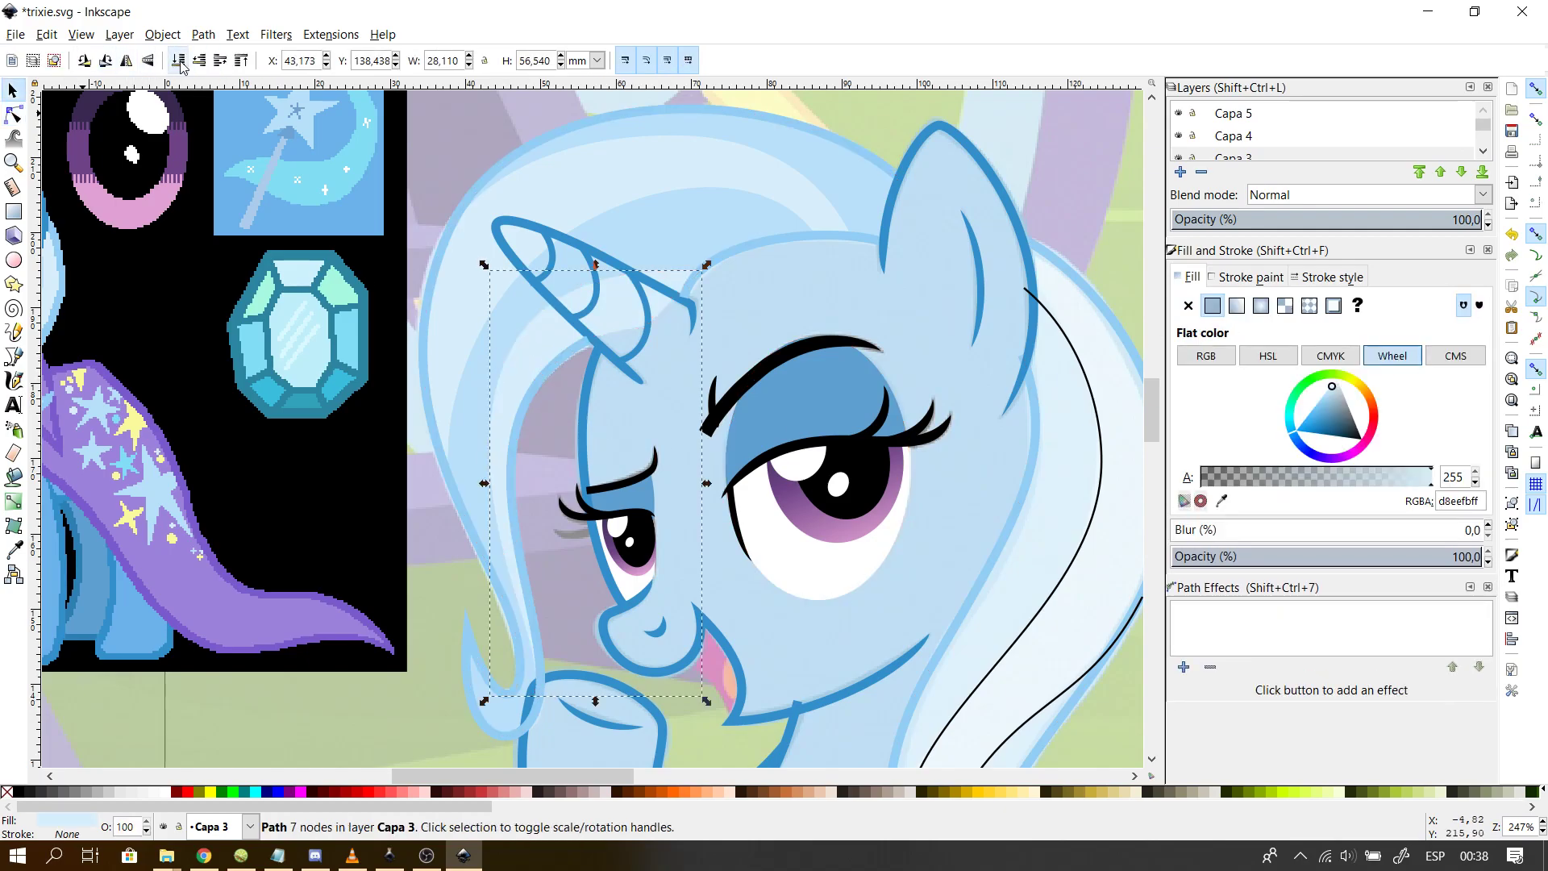
pyautogui.click(531, 434)
# - Compare the coloured front mane with the reference sprite and examine the still uncoloured rear mane
pyautogui.scroll(-1, 831, 528)
pyautogui.scroll(-1, 831, 529)
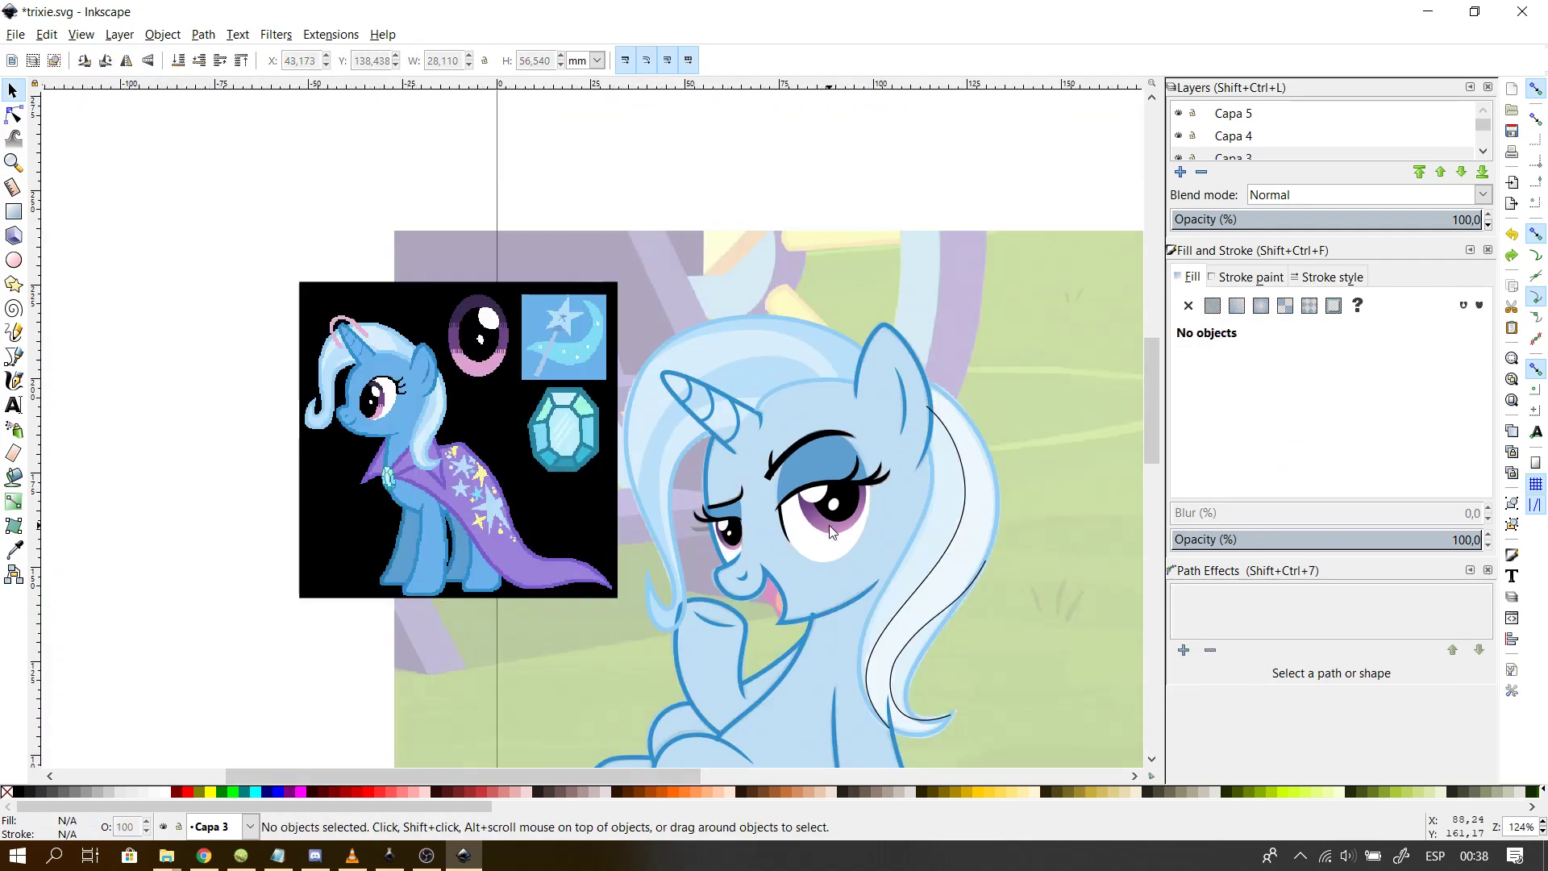
pyautogui.scroll(2, 829, 525)
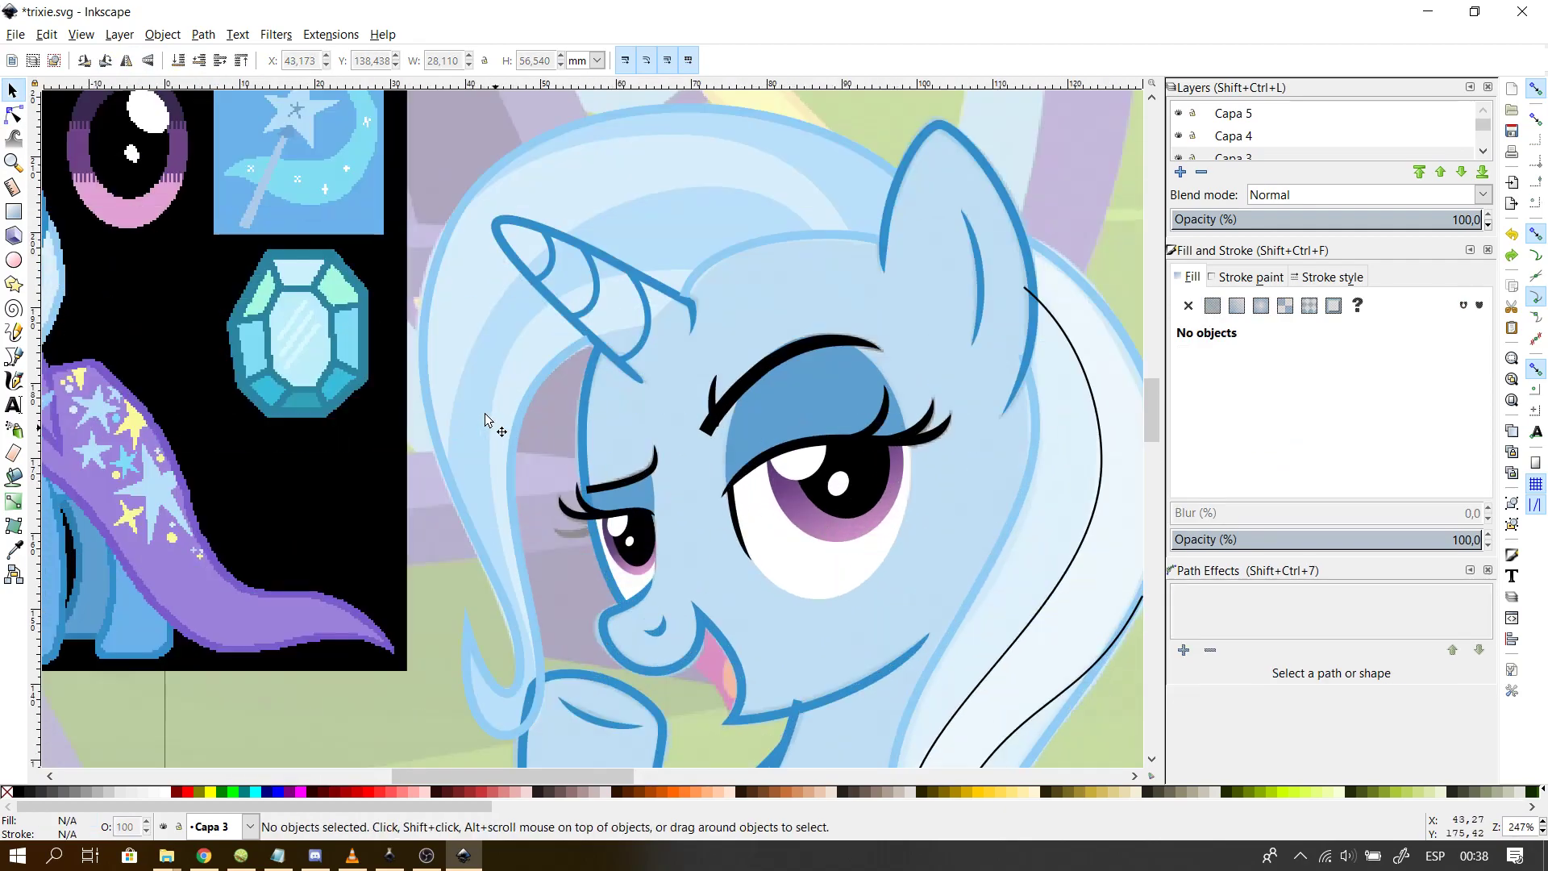
pyautogui.moveTo(502, 770); pyautogui.dragTo(453, 778)
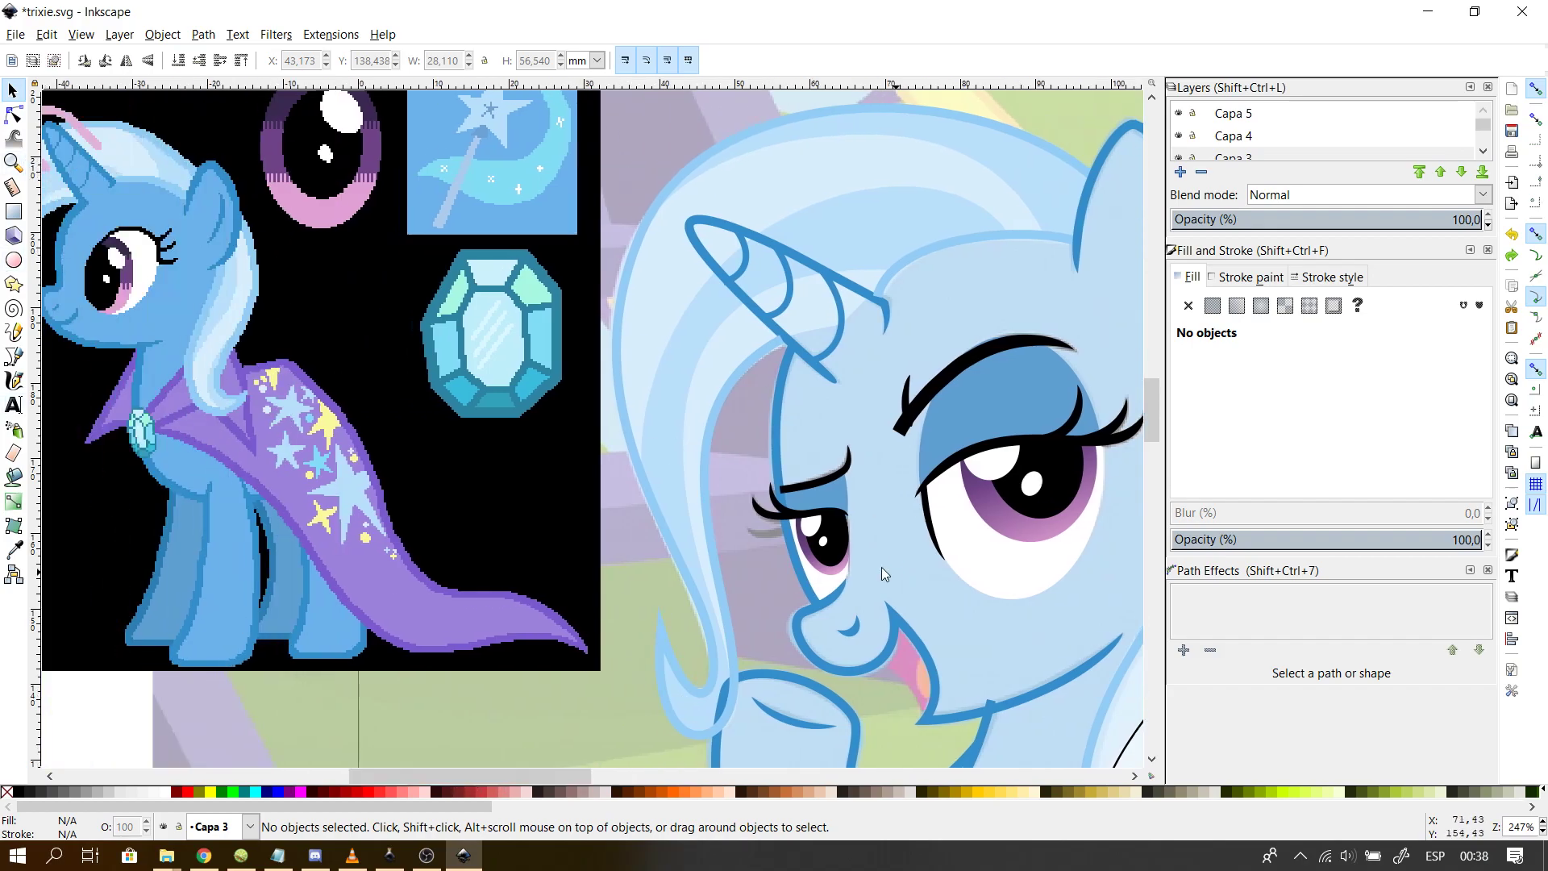
pyautogui.moveTo(463, 771); pyautogui.dragTo(560, 772)
pyautogui.moveTo(1152, 421)
pyautogui.mouseDown()
pyautogui.moveTo(1142, 452)
pyautogui.moveTo(1149, 425)
pyautogui.mouseUp()
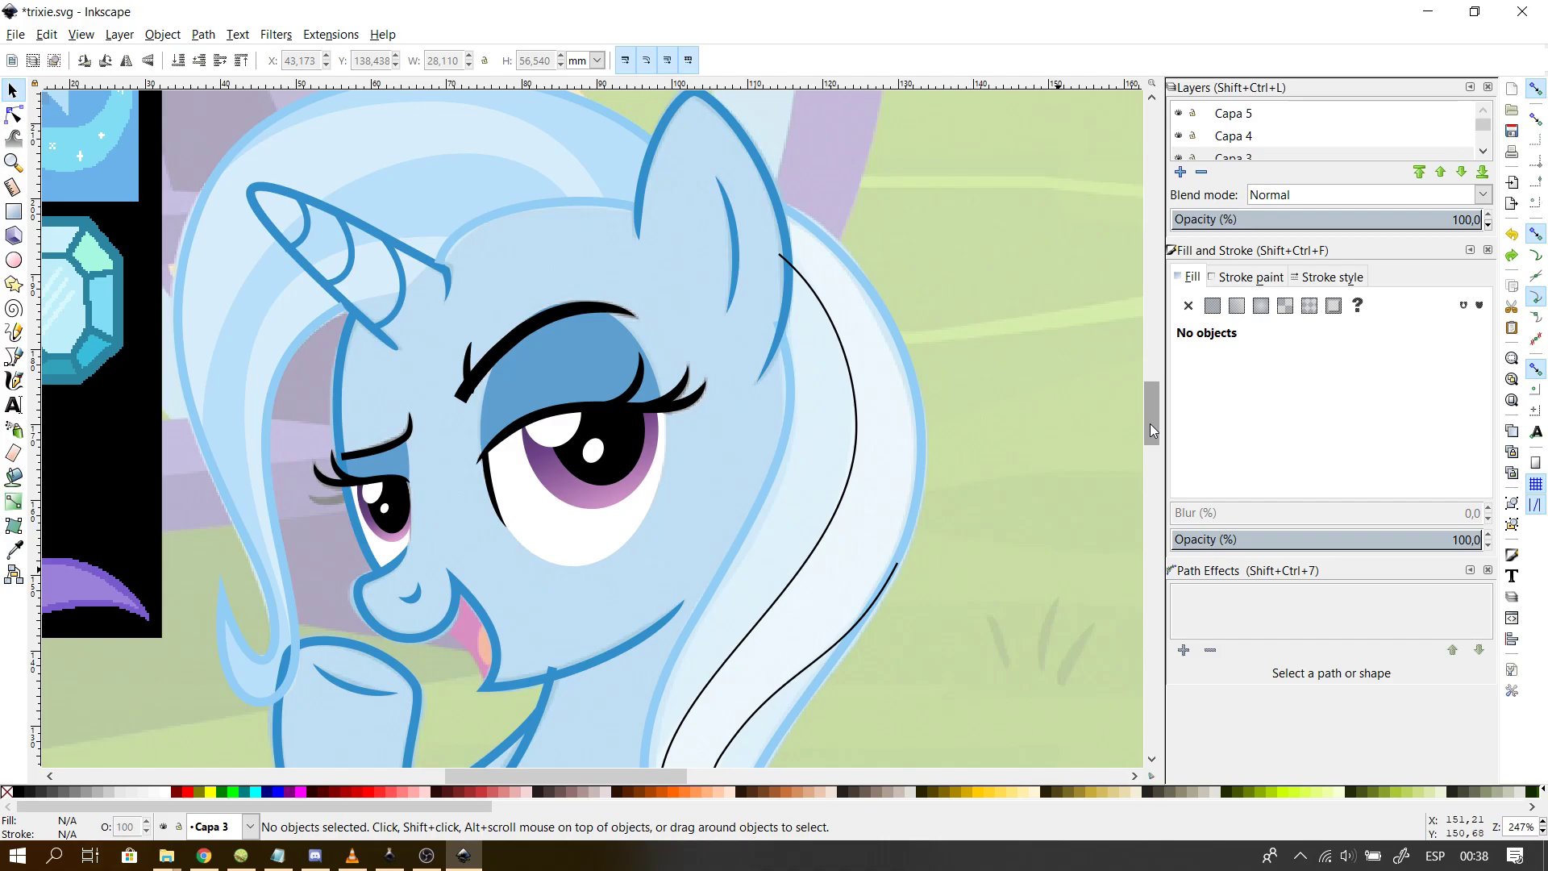
pyautogui.moveTo(1150, 423)
pyautogui.mouseDown()
pyautogui.moveTo(1129, 497)
pyautogui.moveTo(1151, 412)
pyautogui.mouseUp()
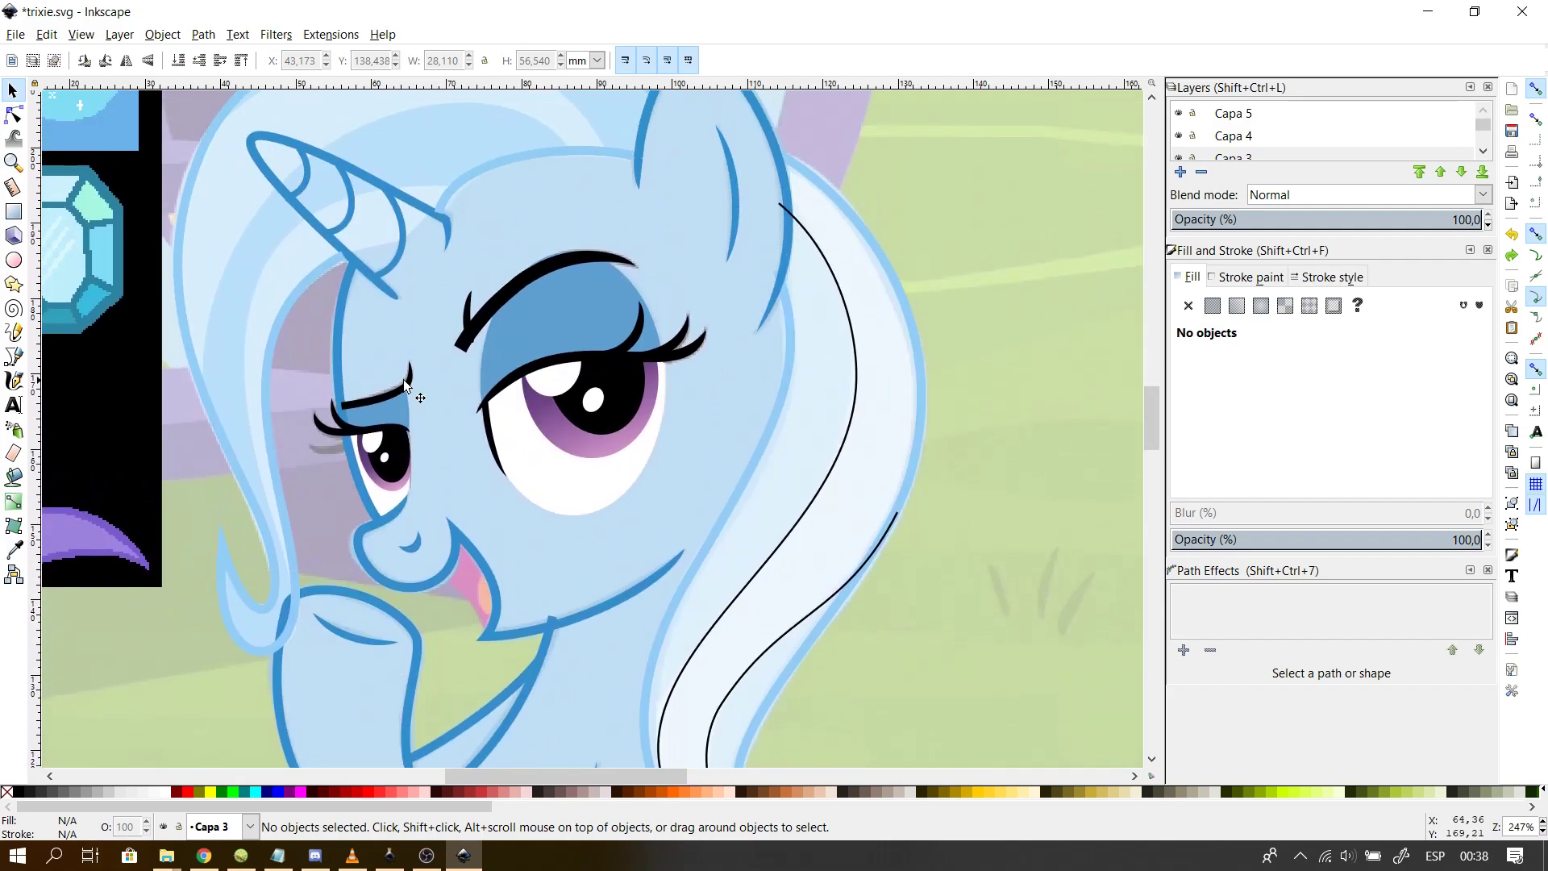
pyautogui.click(429, 858)
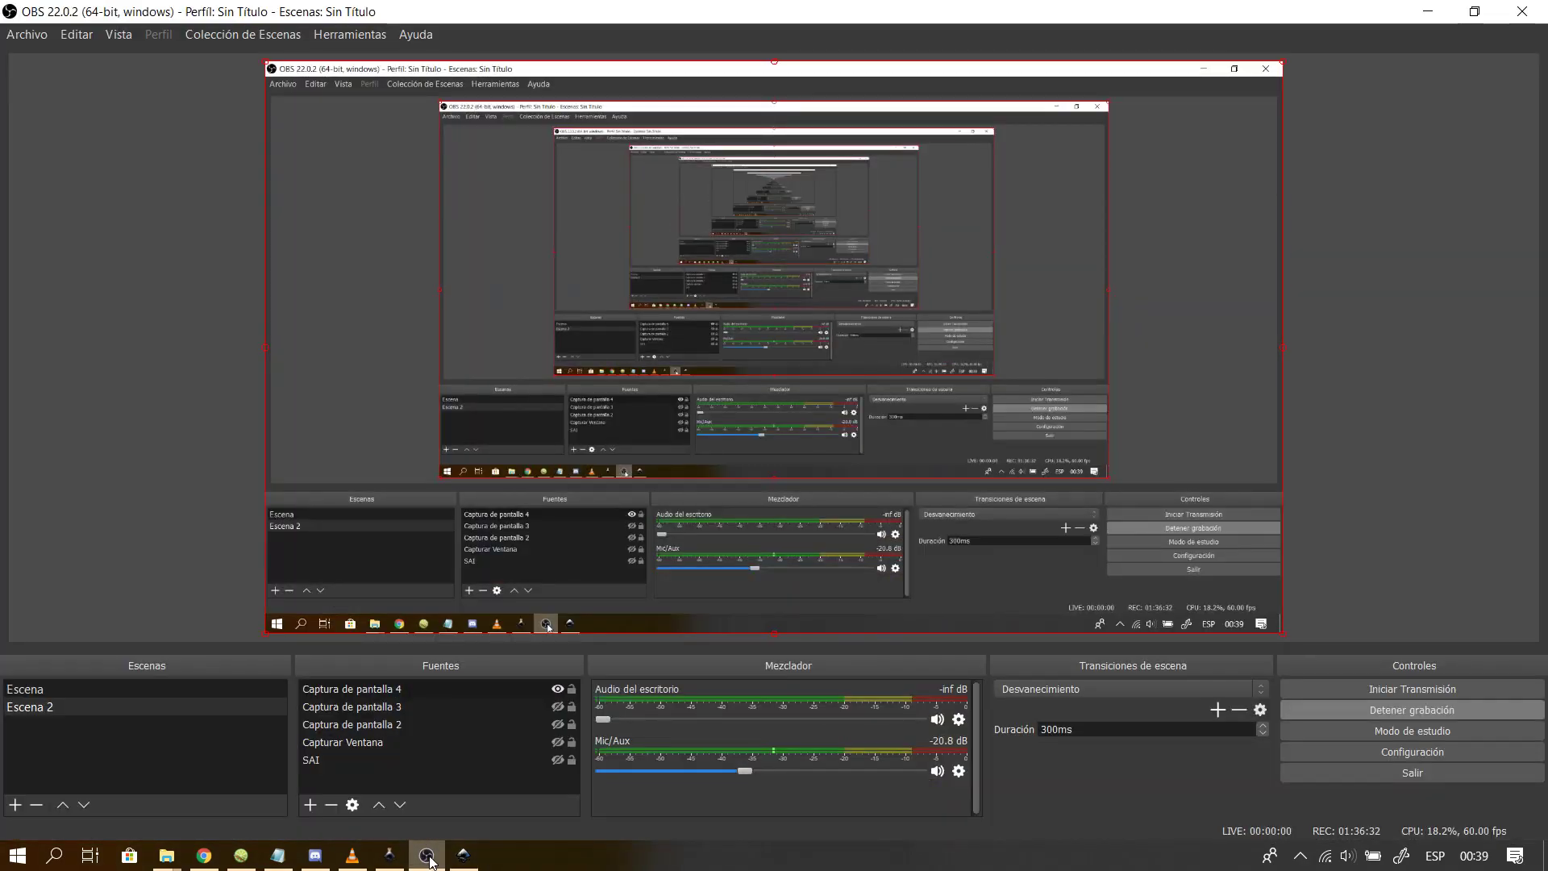
pyautogui.click(431, 861)
pyautogui.click(13, 114)
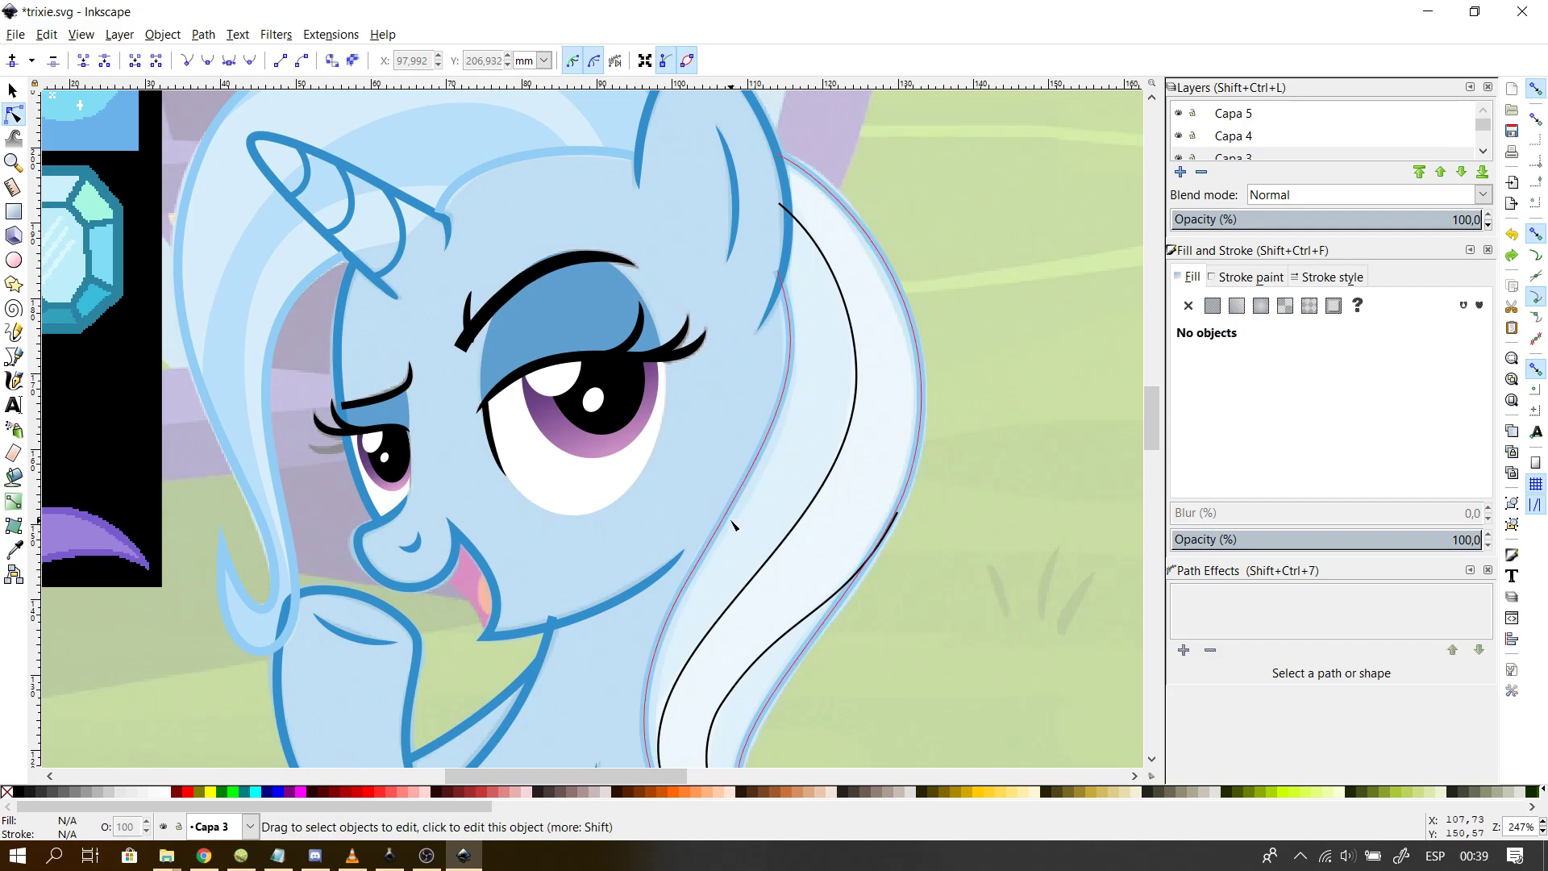
pyautogui.click(734, 525)
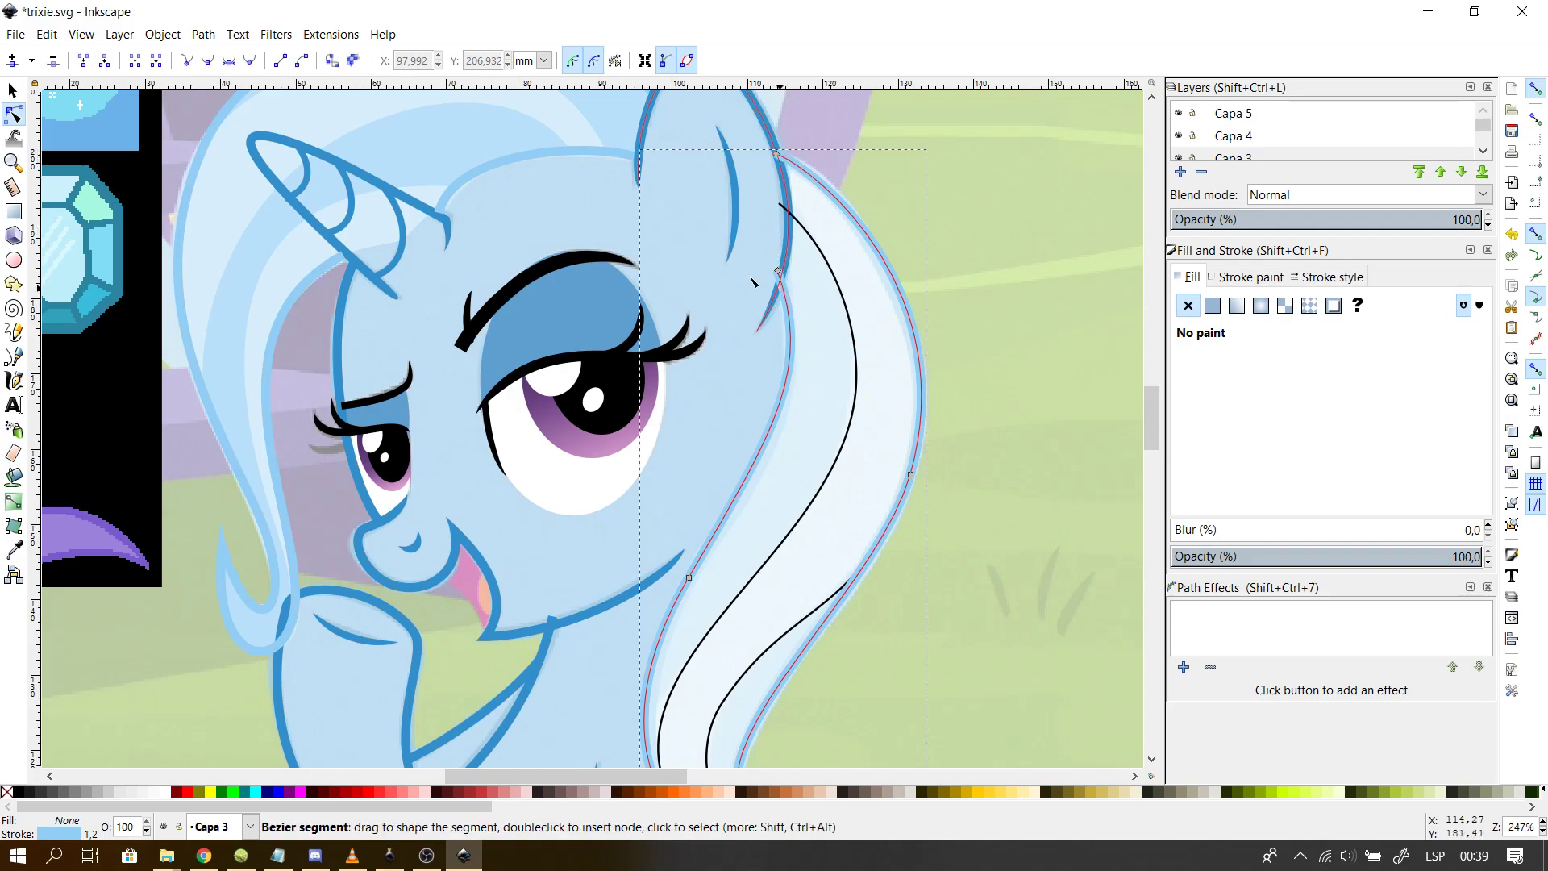
pyautogui.click(14, 356)
pyautogui.click(778, 271)
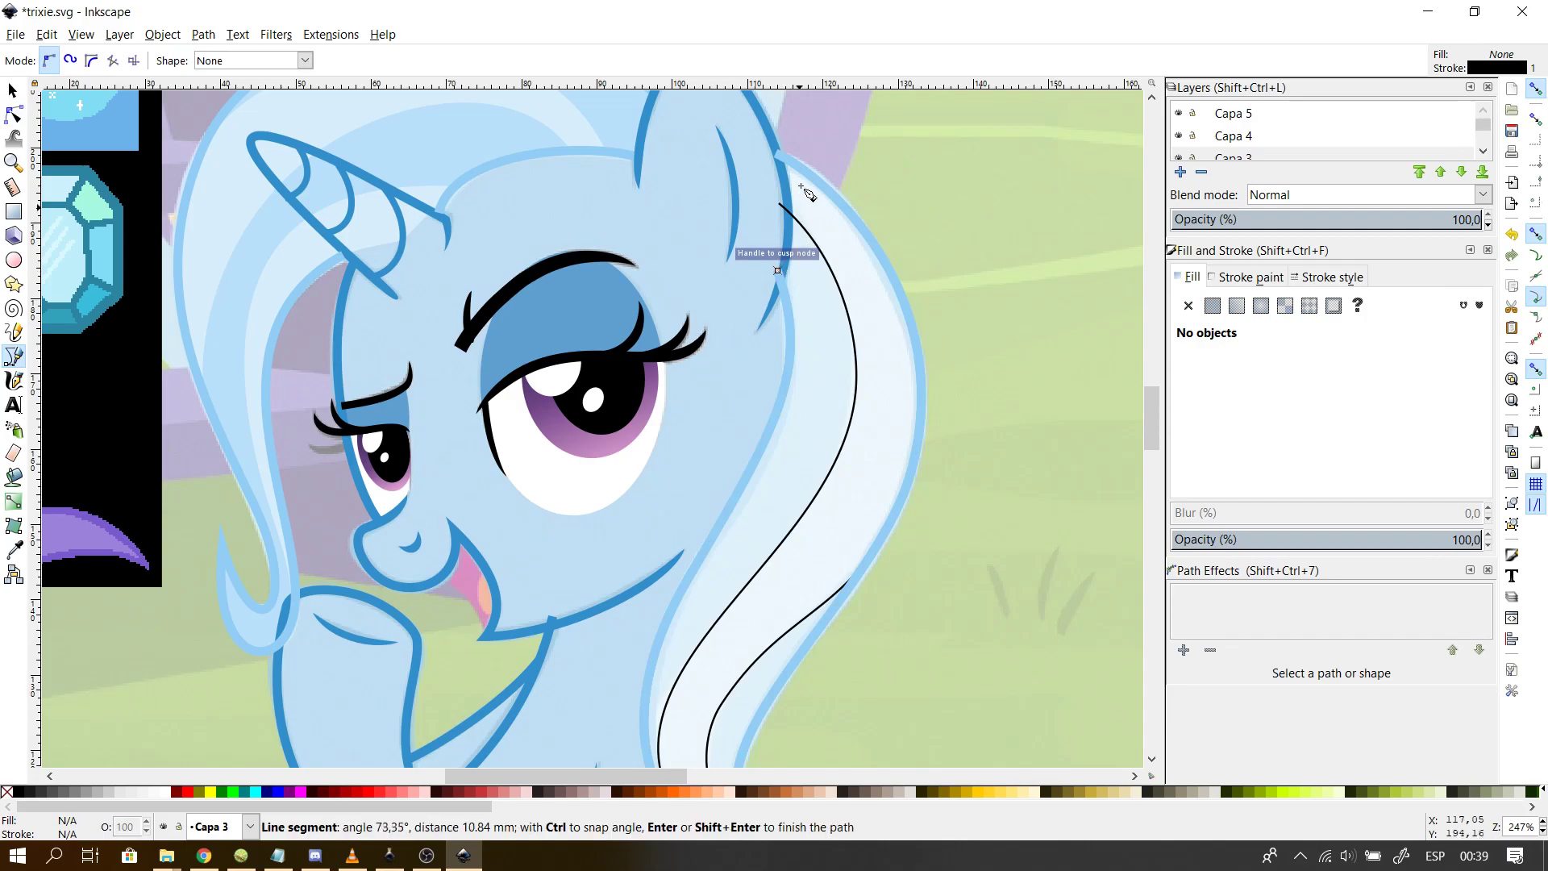
pyautogui.press('Escape')
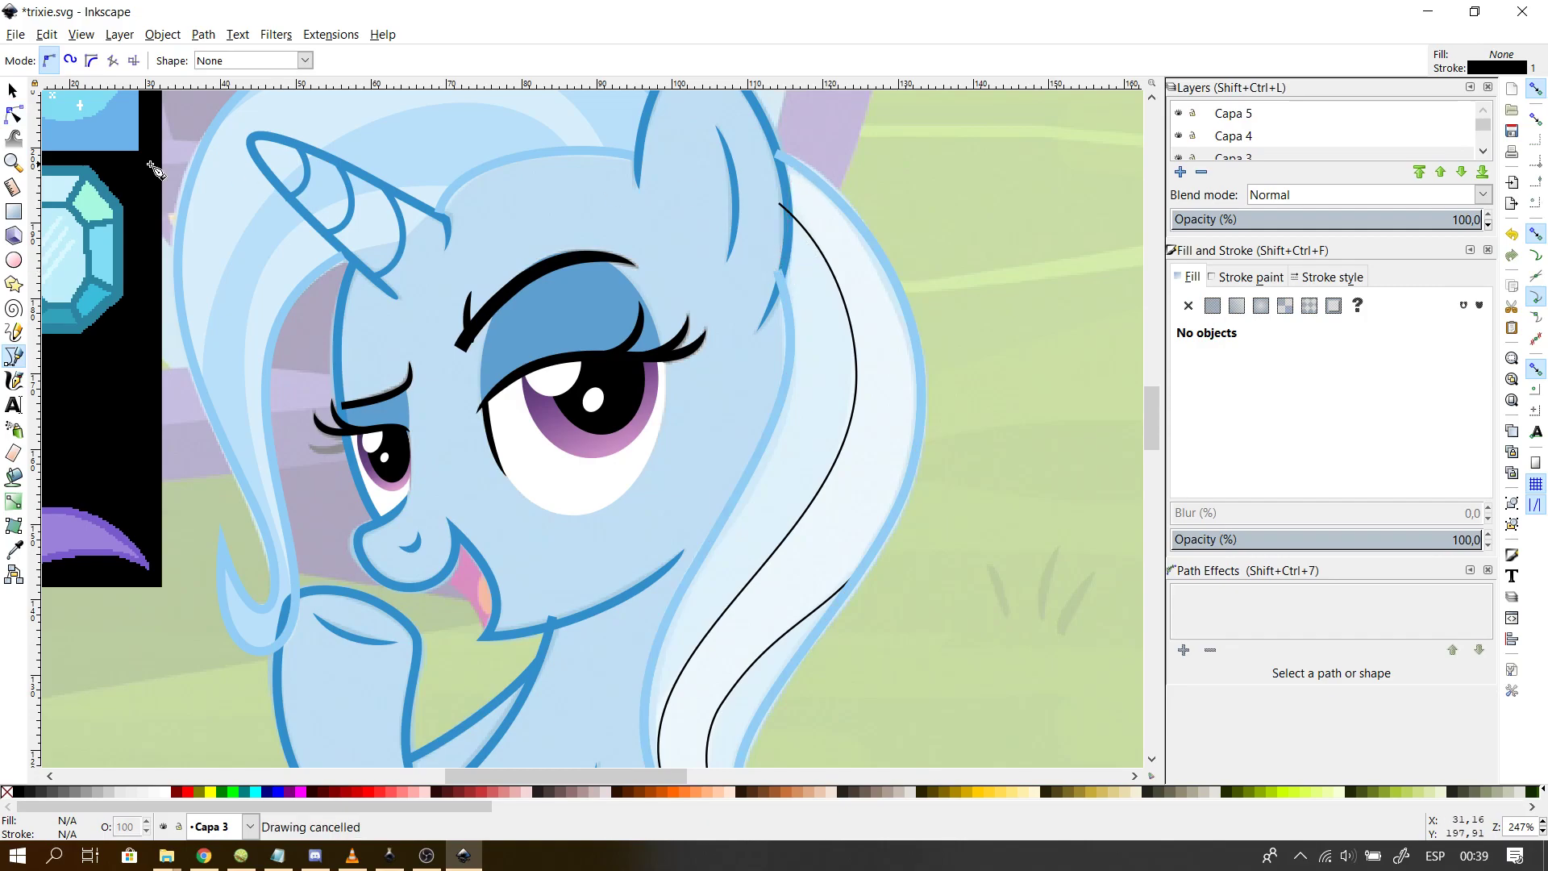
# - Close the rear mane path with a straight segment joining its two upper ends beside the ear
pyautogui.click(14, 114)
pyautogui.click(792, 383)
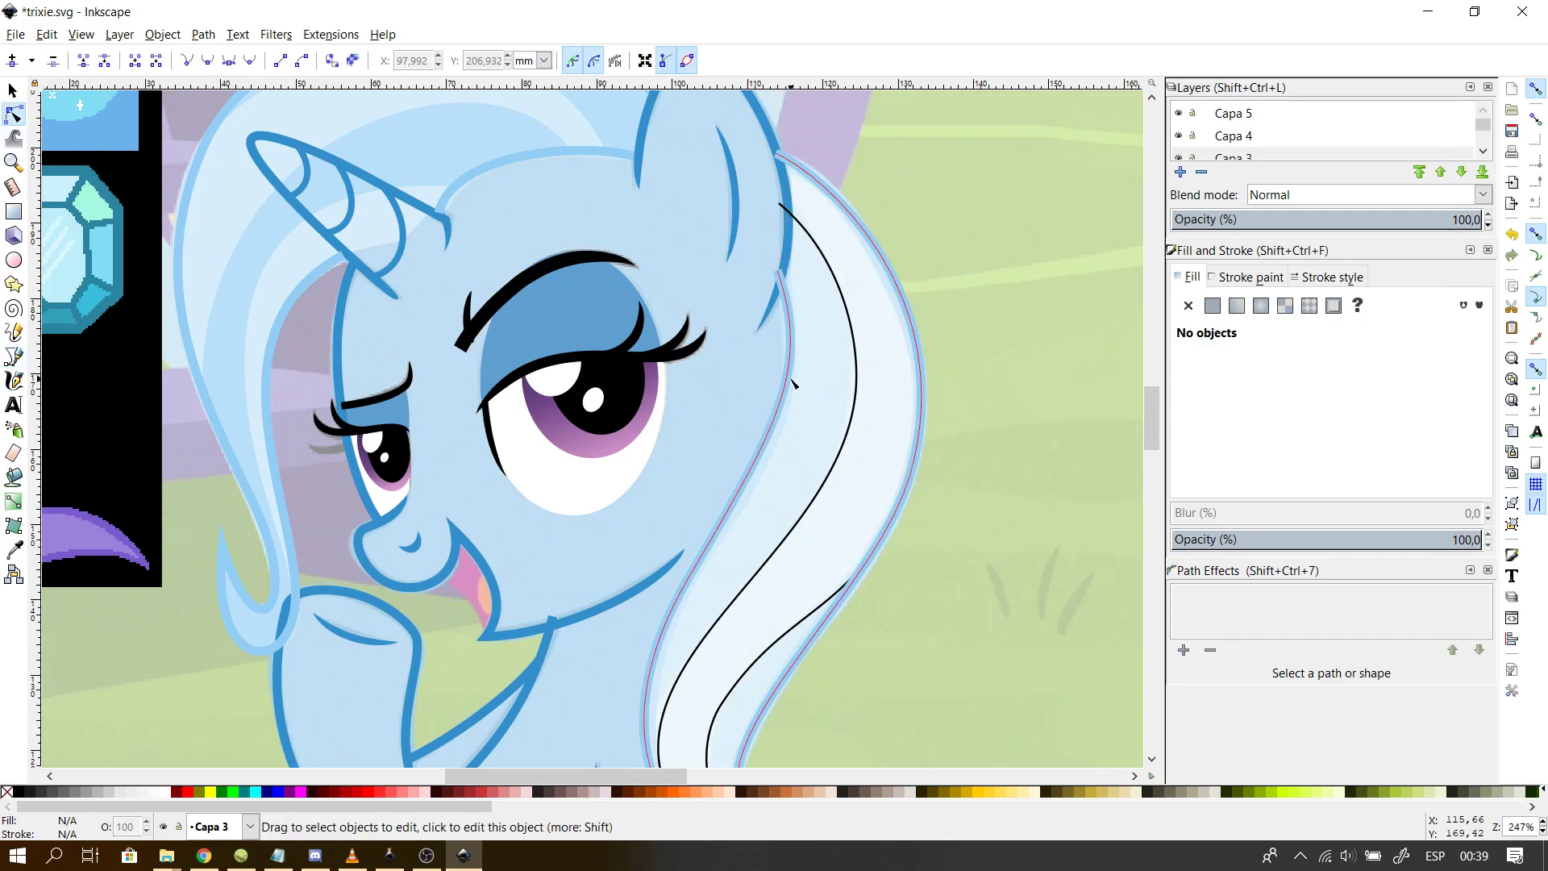
pyautogui.click(14, 356)
pyautogui.click(779, 272)
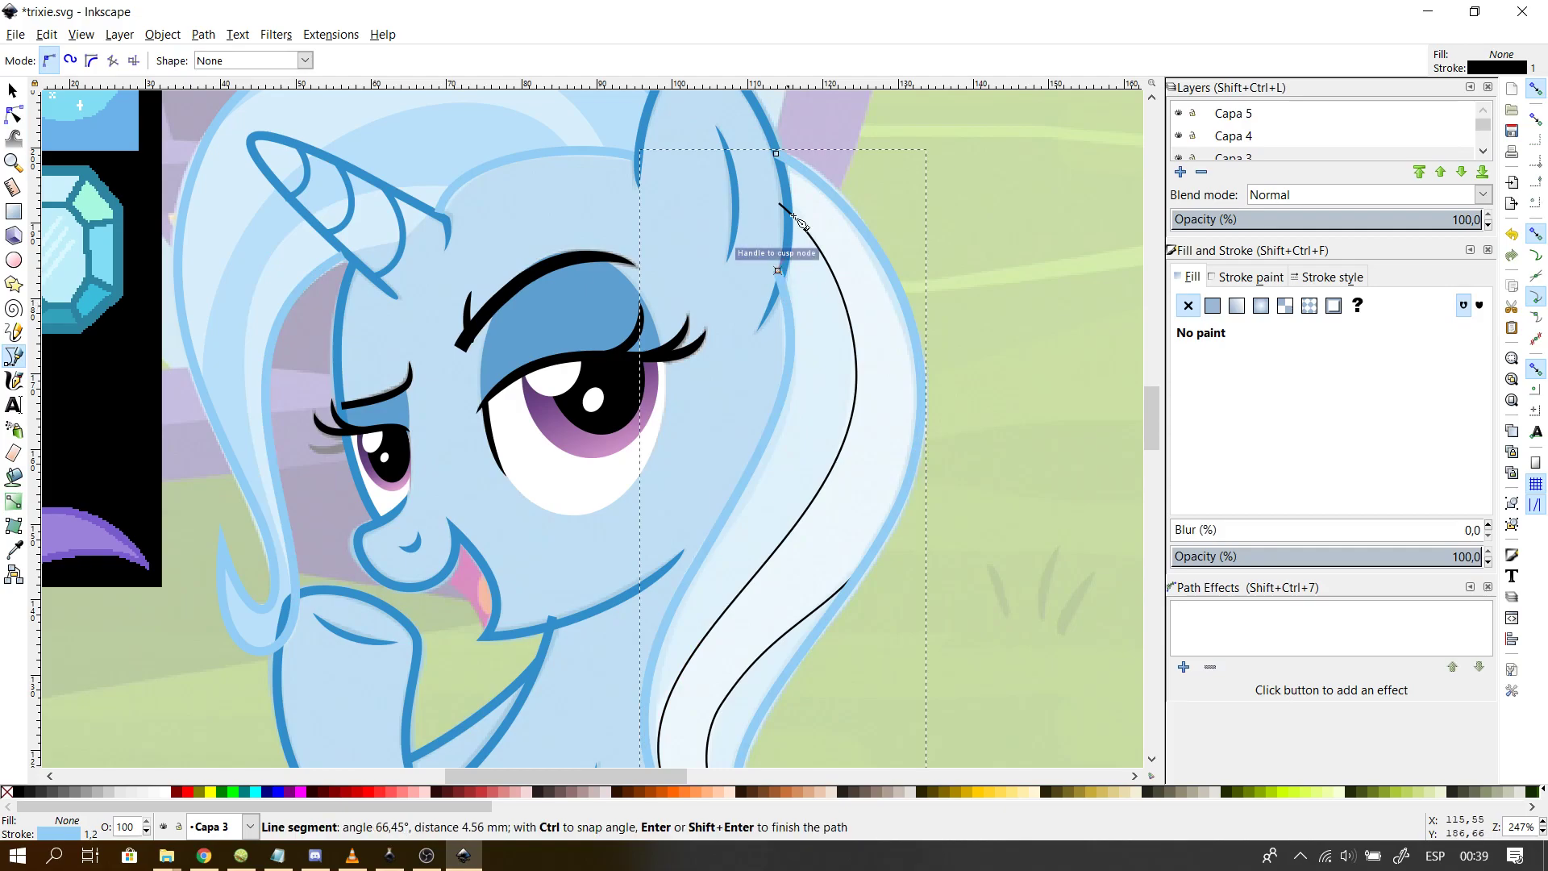
pyautogui.click(776, 153)
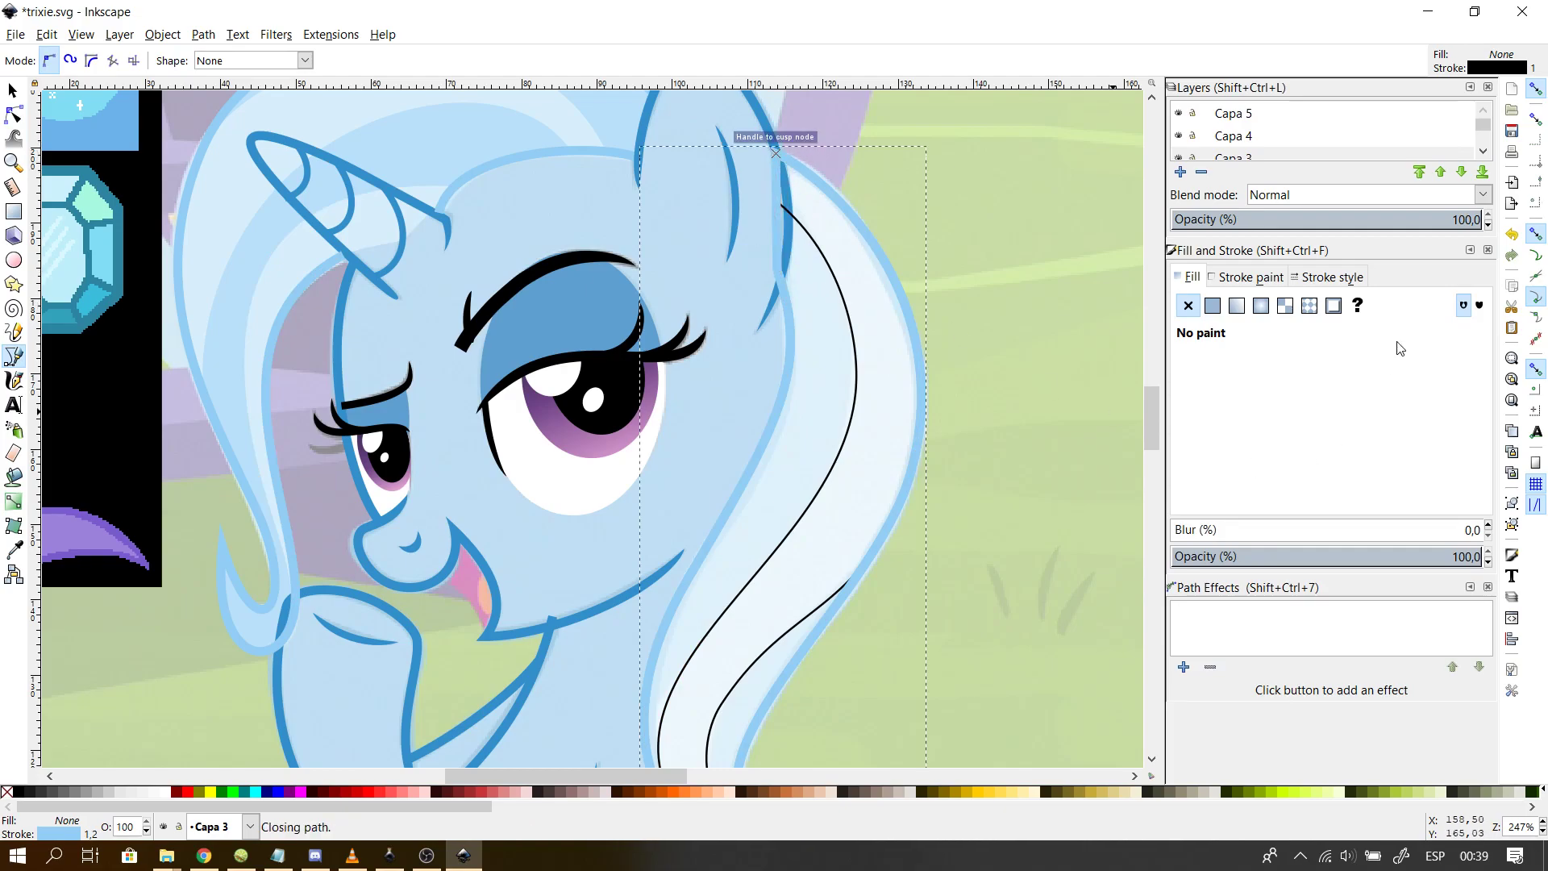
# - Remove the stroke of the closed rear mane shape and give it a flat fill
pyautogui.click(1342, 284)
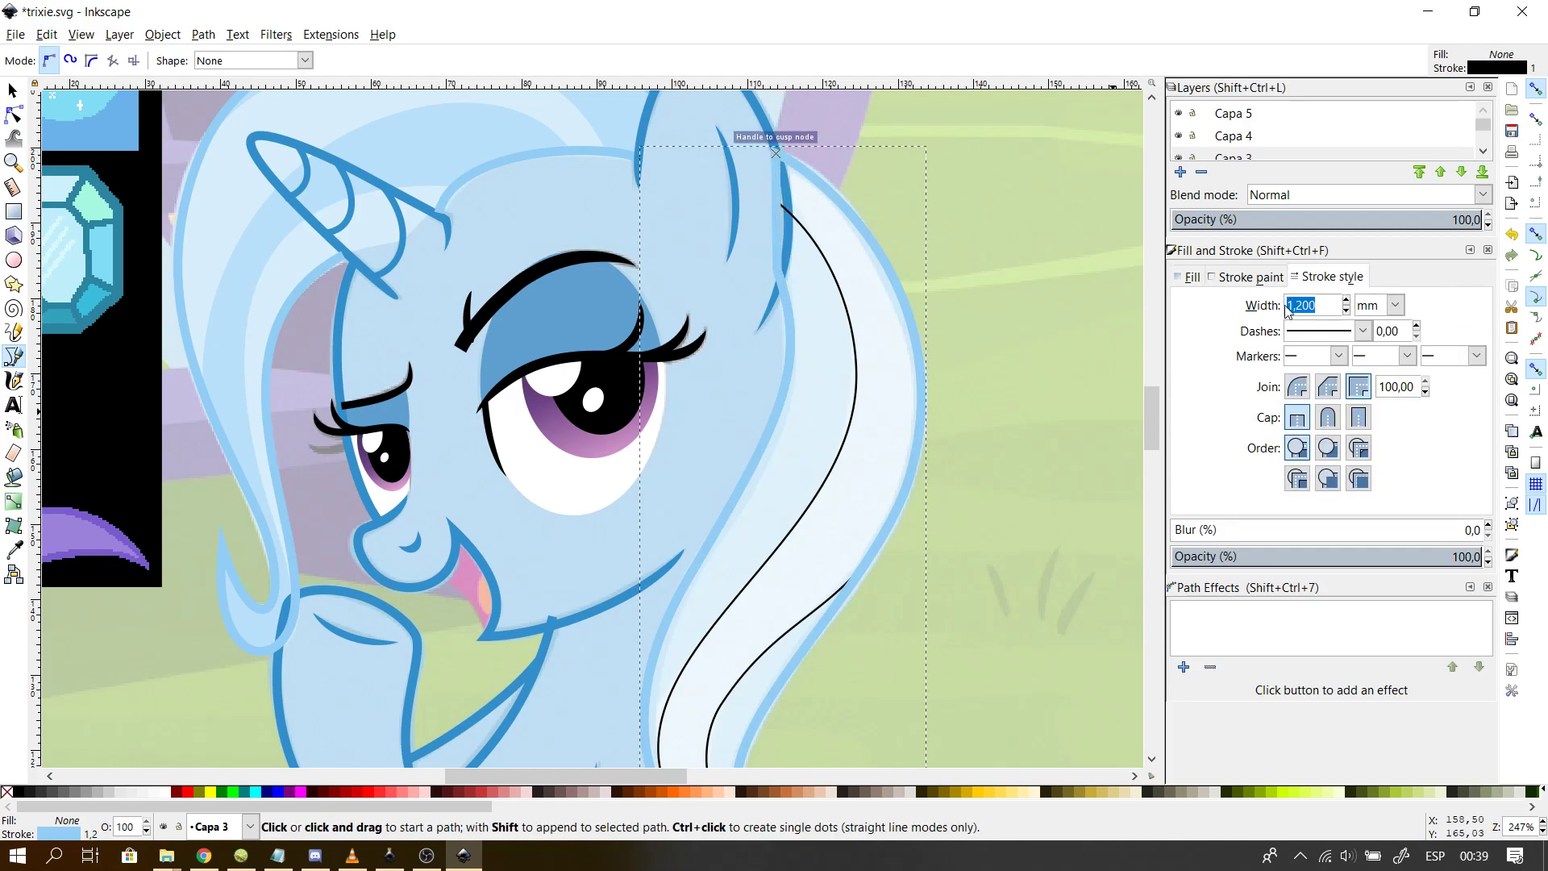
pyautogui.click(1250, 284)
pyautogui.click(1188, 306)
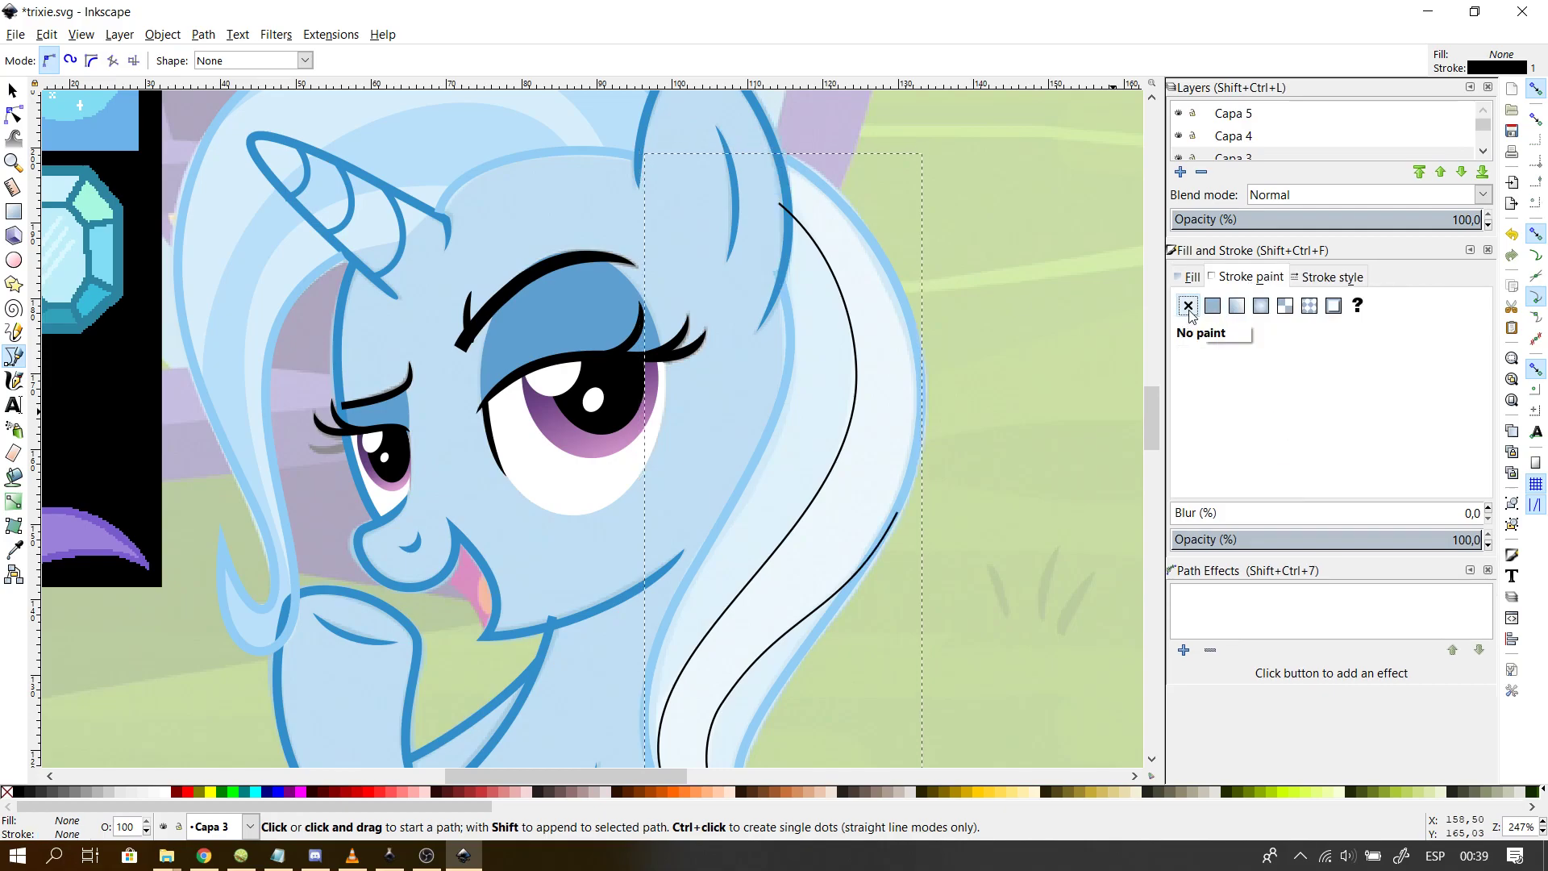
pyautogui.click(1193, 278)
pyautogui.click(1213, 306)
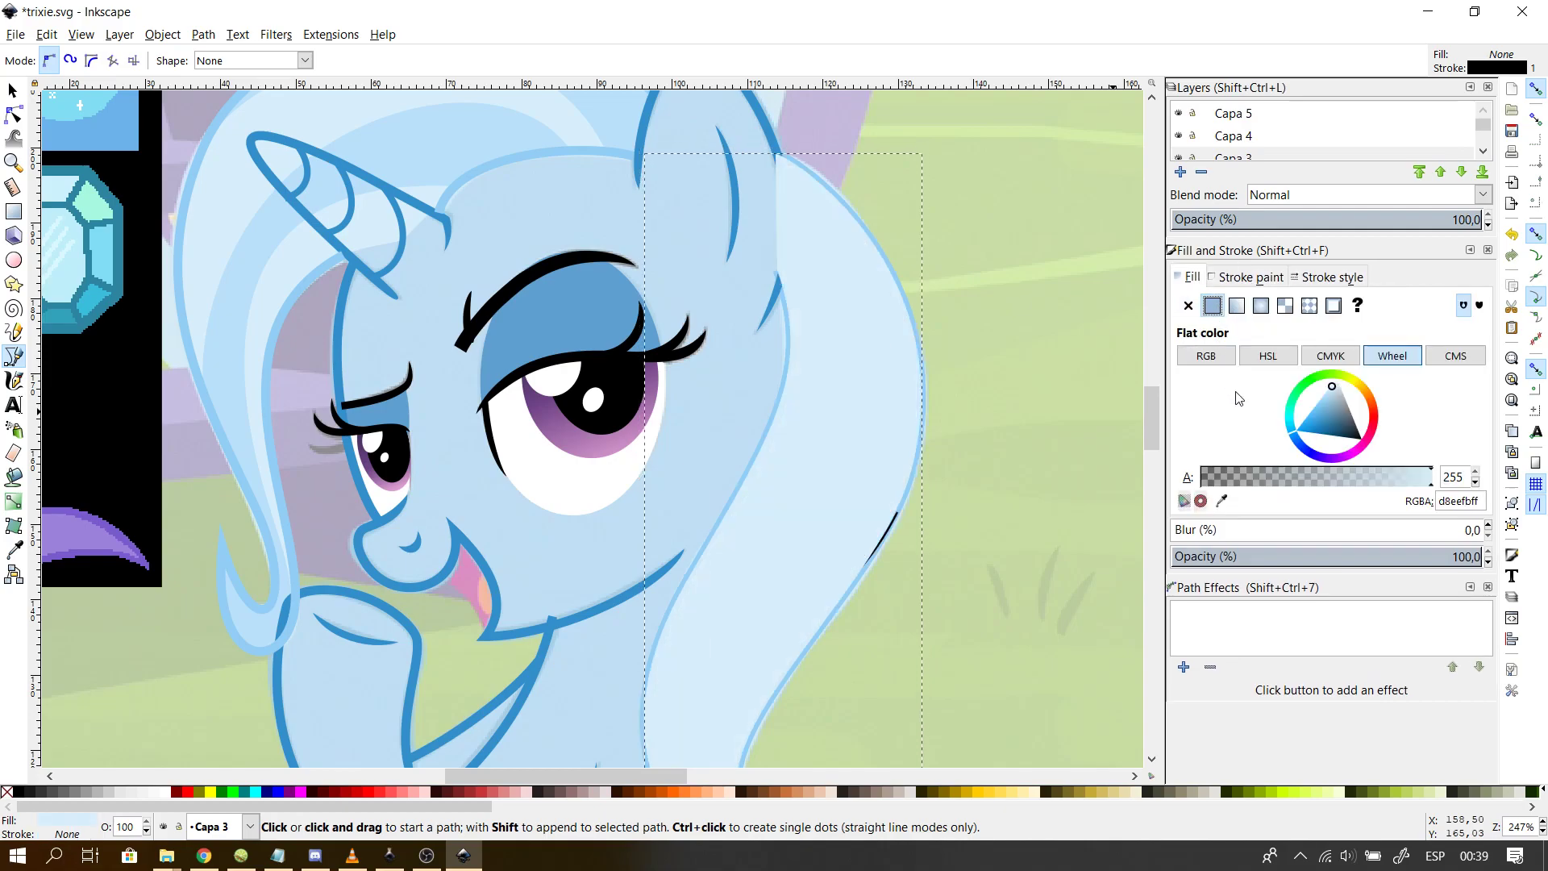
# - Fill the rear mane shape with b8e0f9 sampled from the front mane's base and lower it to the bottom of its layer
pyautogui.click(1221, 500)
pyautogui.click(428, 164)
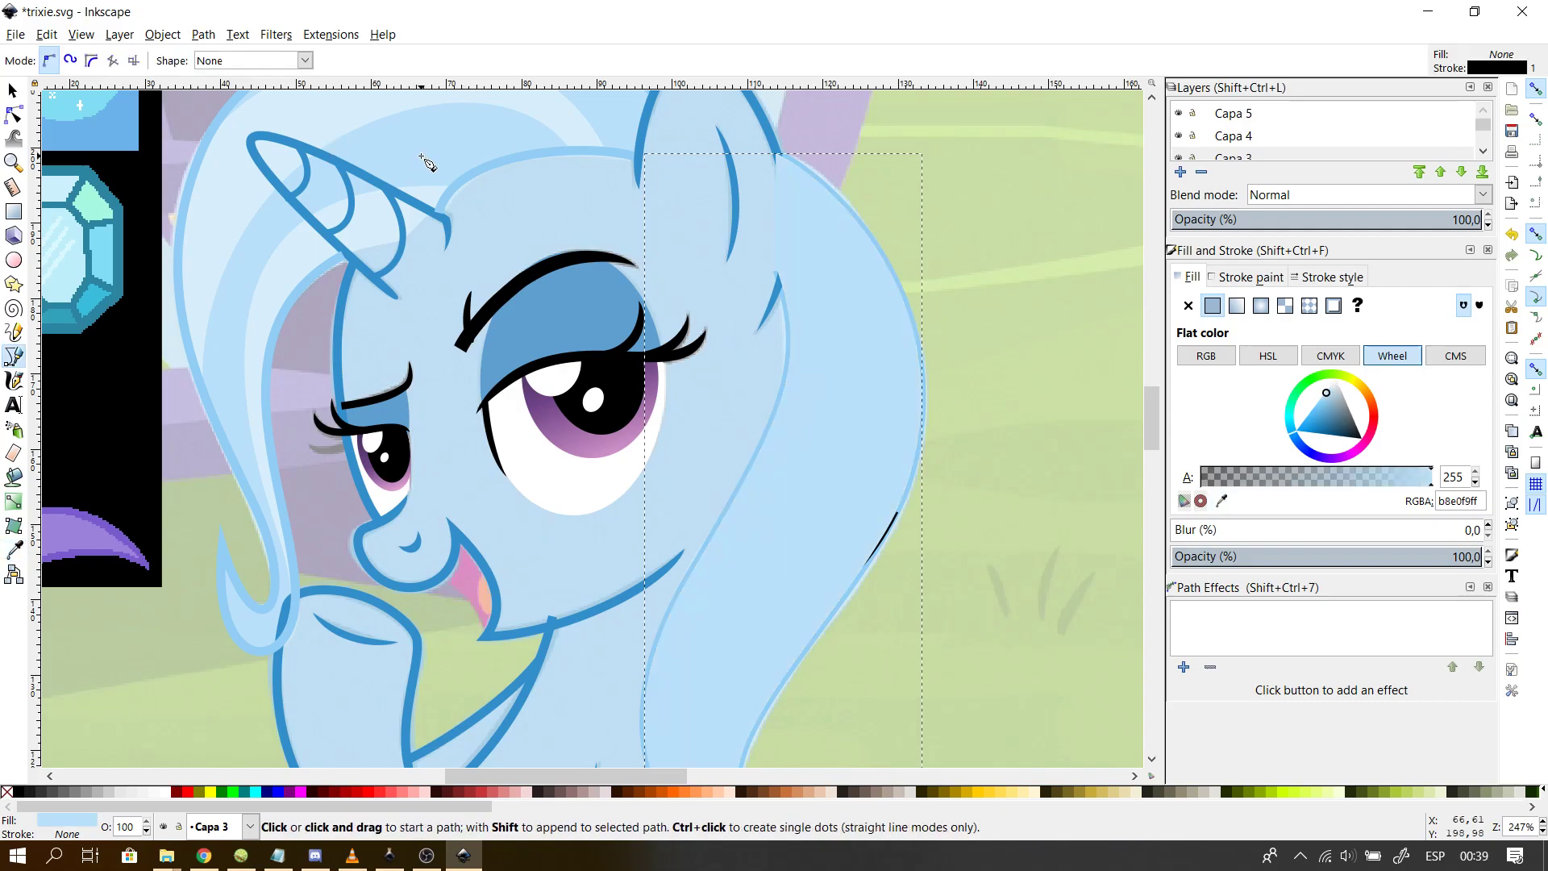
pyautogui.click(12, 90)
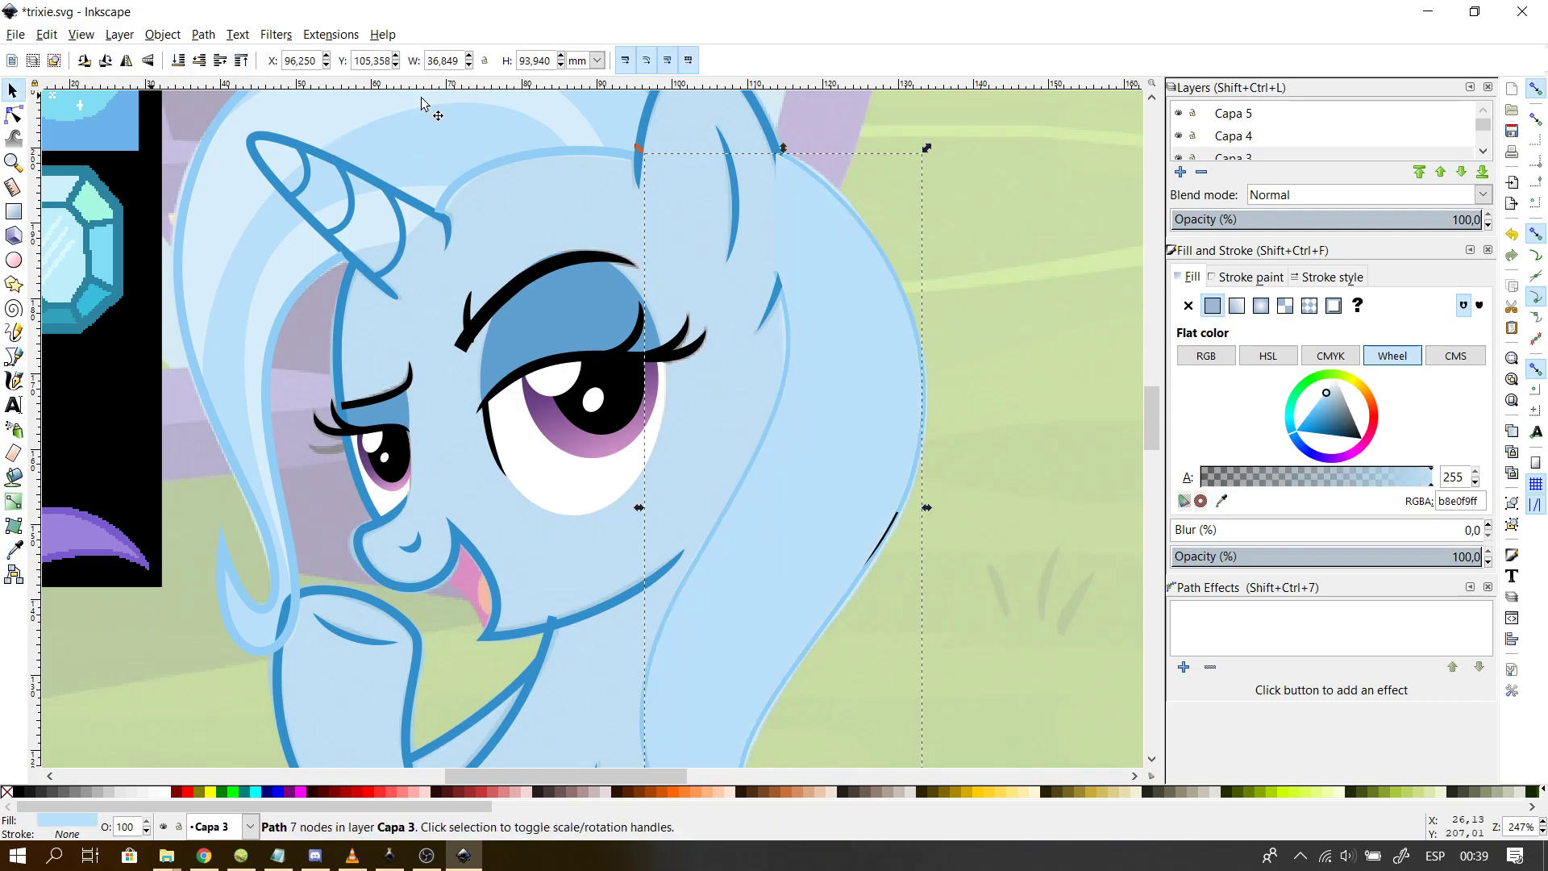
pyautogui.click(178, 63)
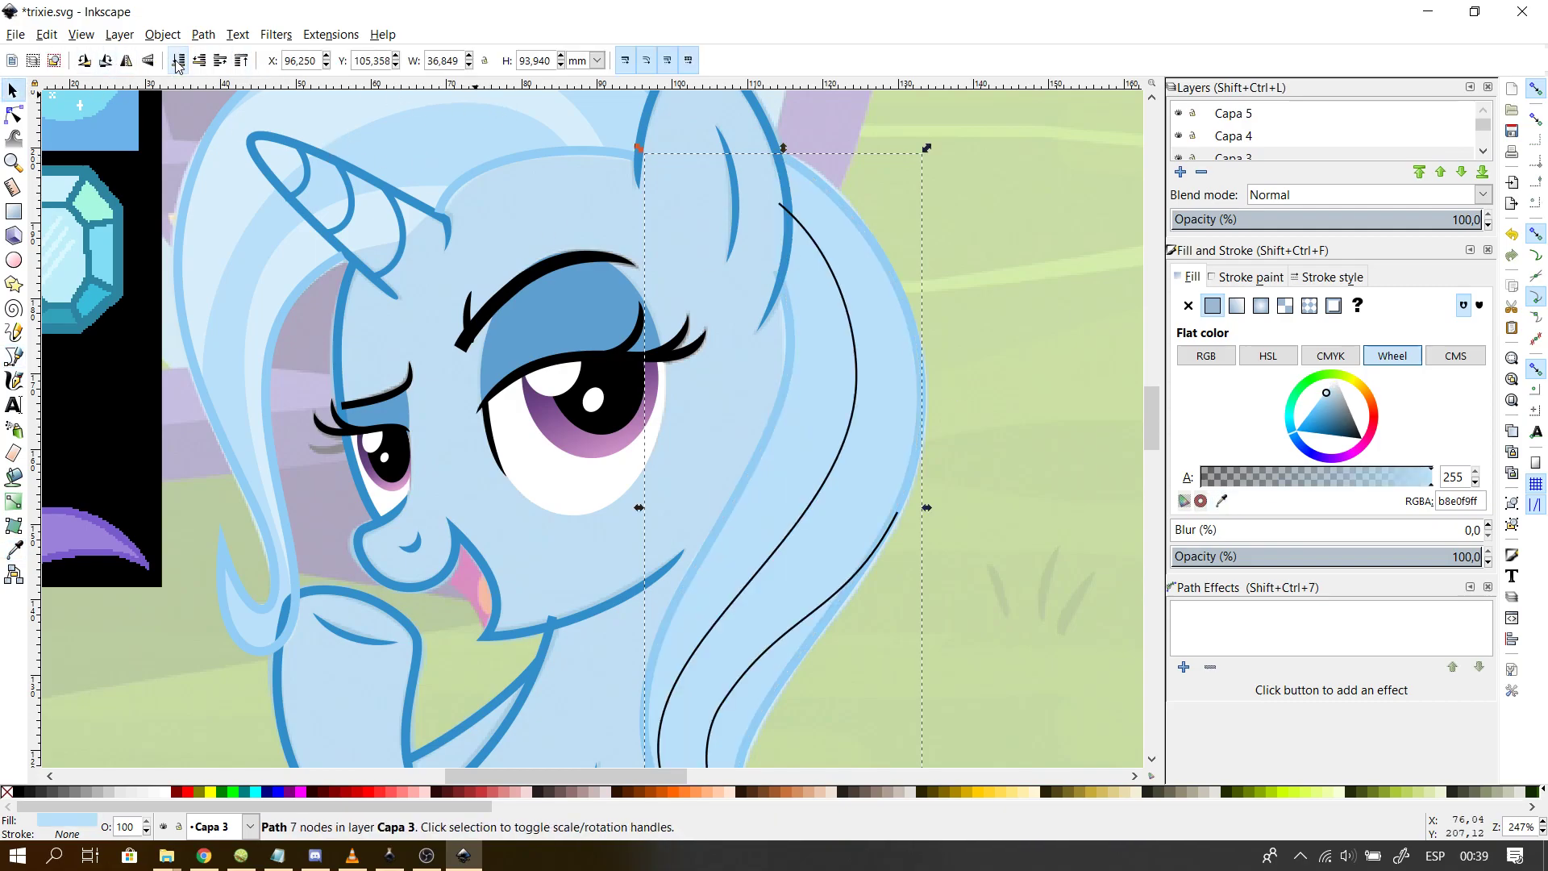
# - Examine the two black strand lines running down the rear mane to its curled tip
pyautogui.click(12, 116)
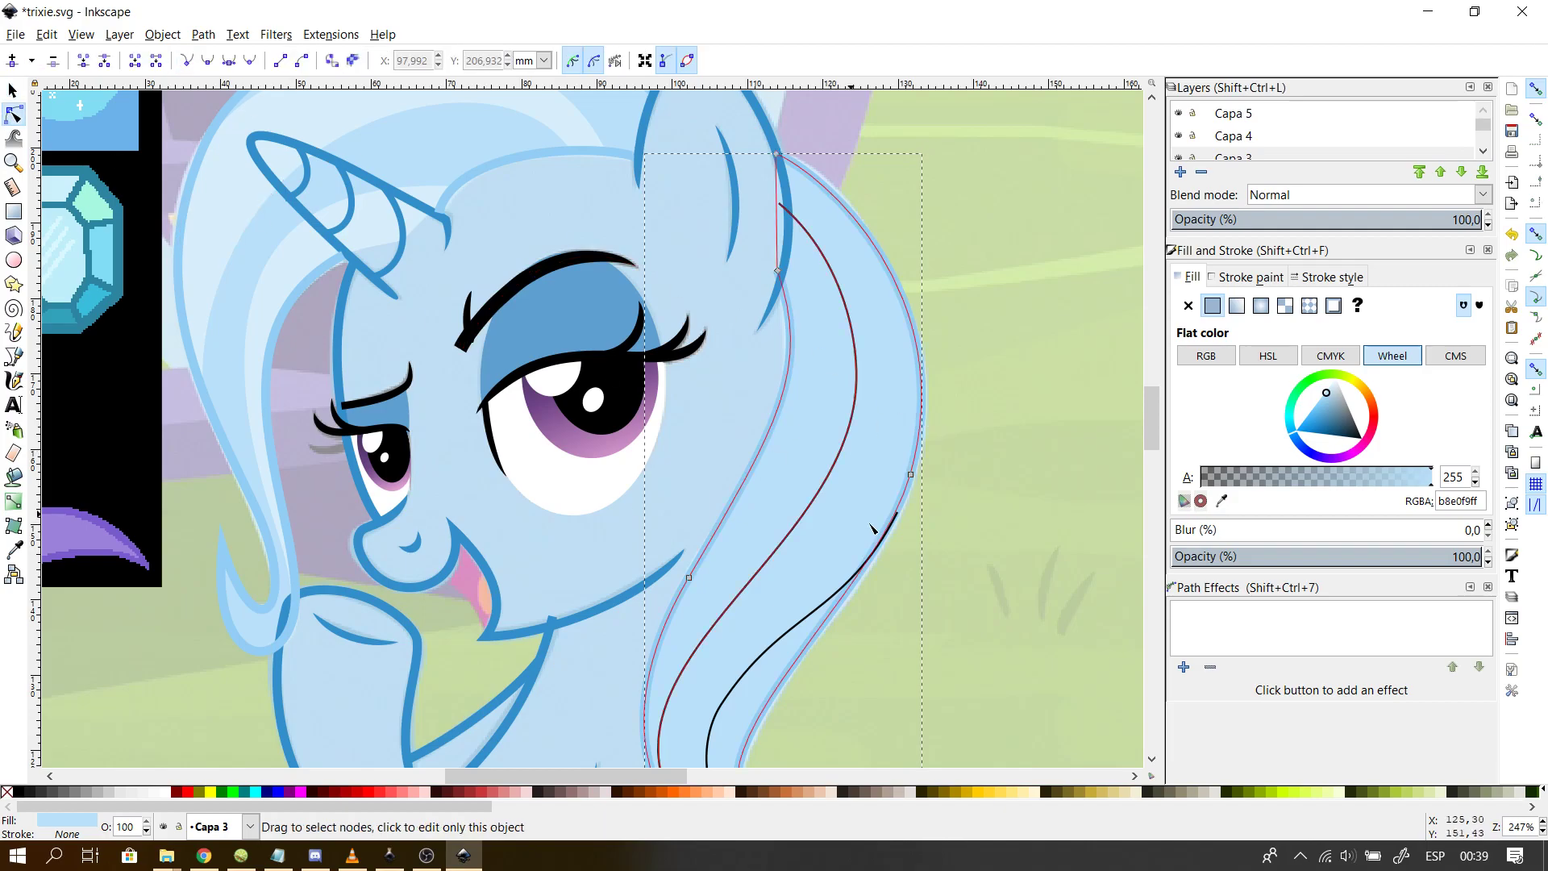
pyautogui.click(835, 506)
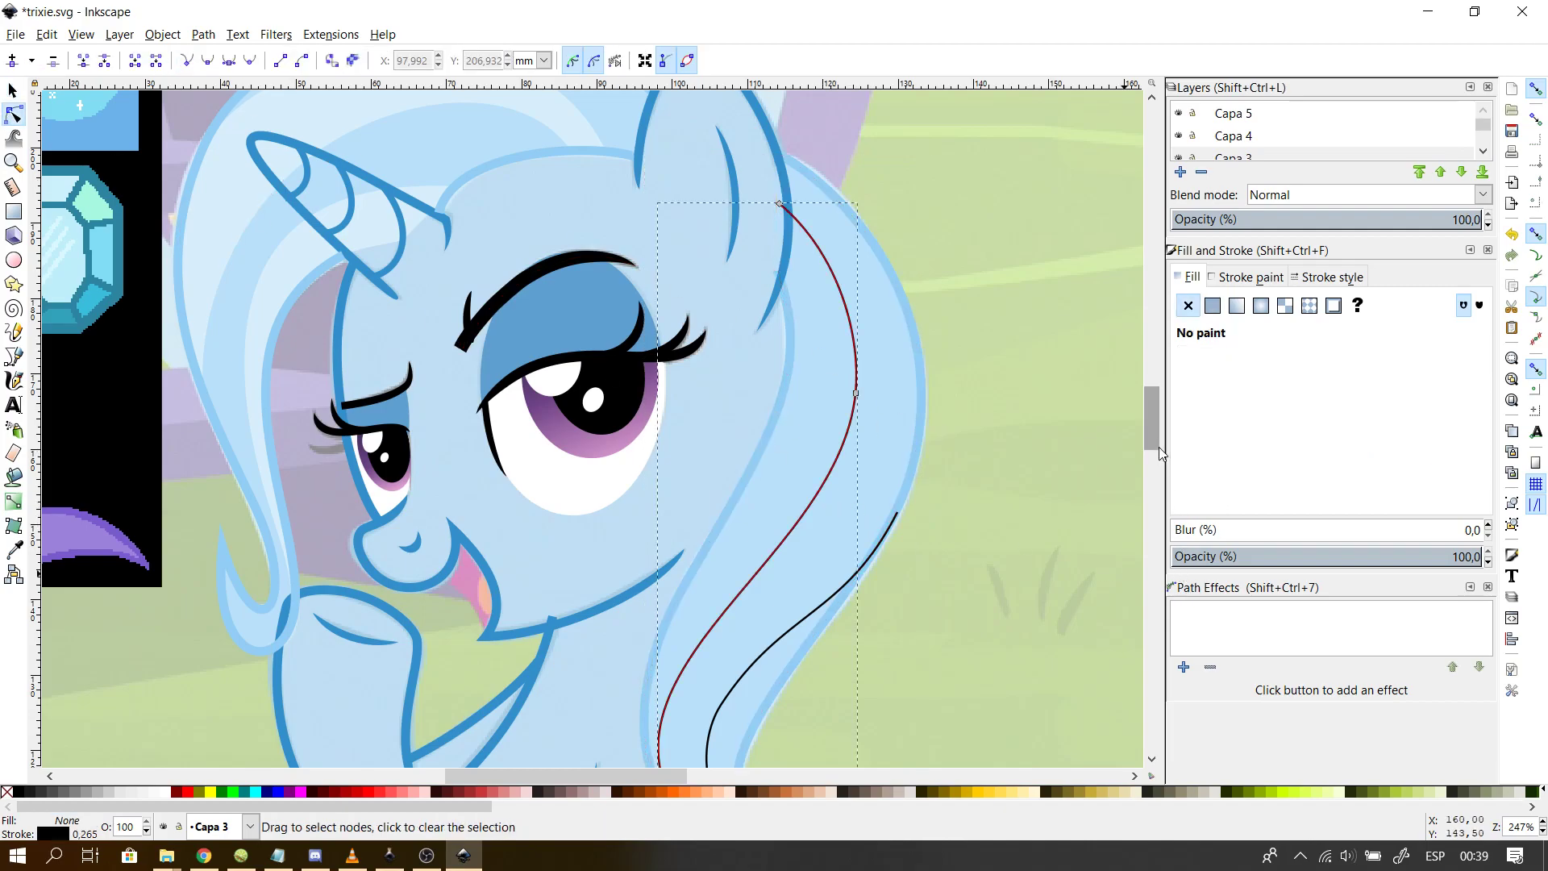
pyautogui.moveTo(1153, 450); pyautogui.dragTo(1152, 468)
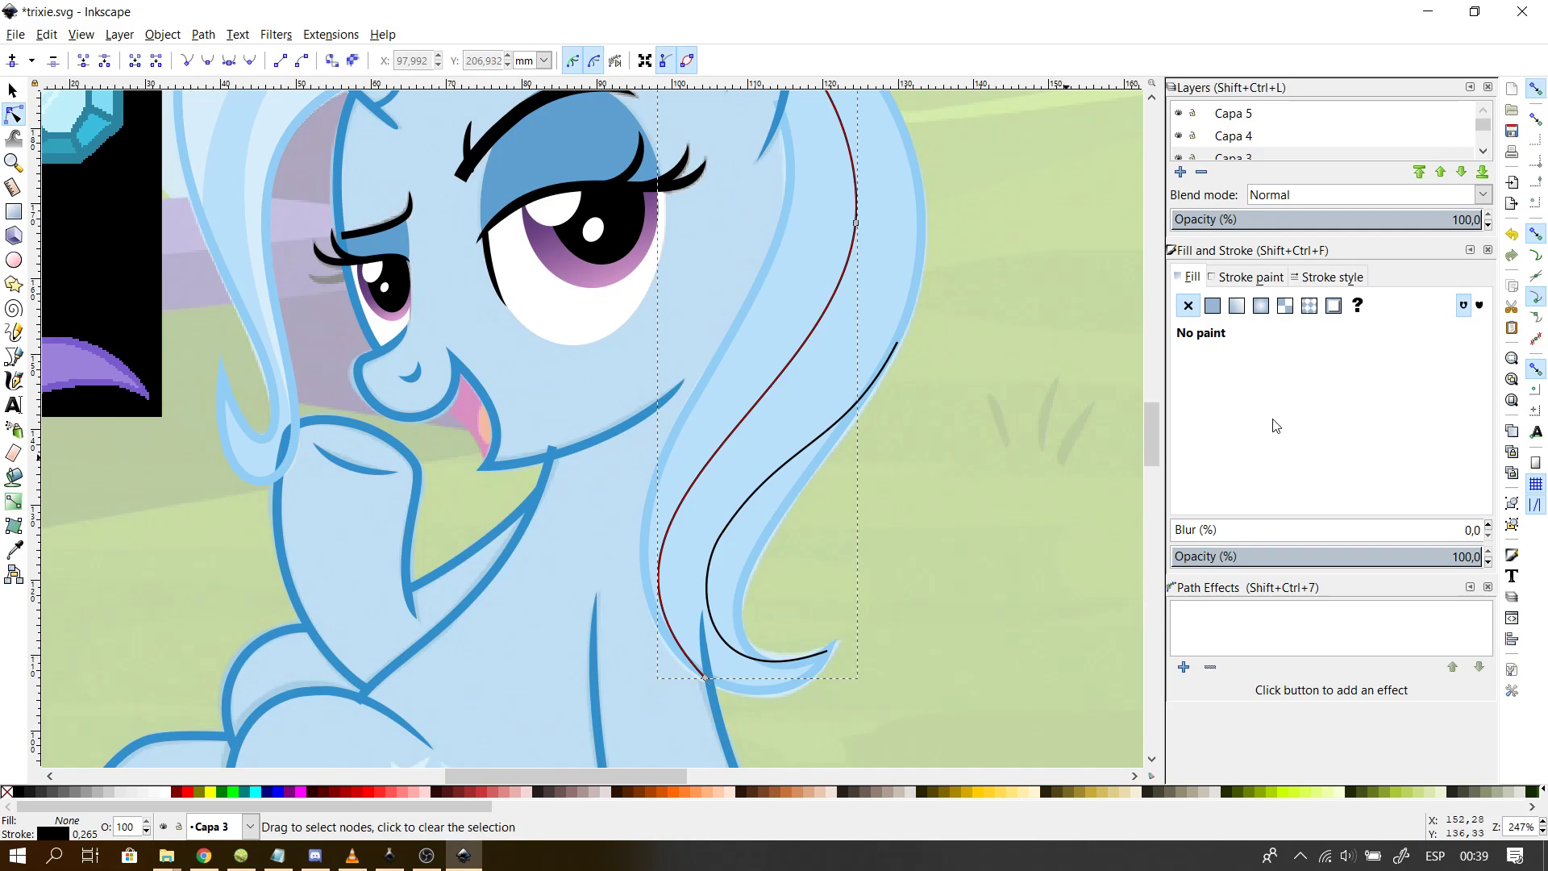
pyautogui.click(711, 596)
pyautogui.click(708, 595)
pyautogui.click(661, 581)
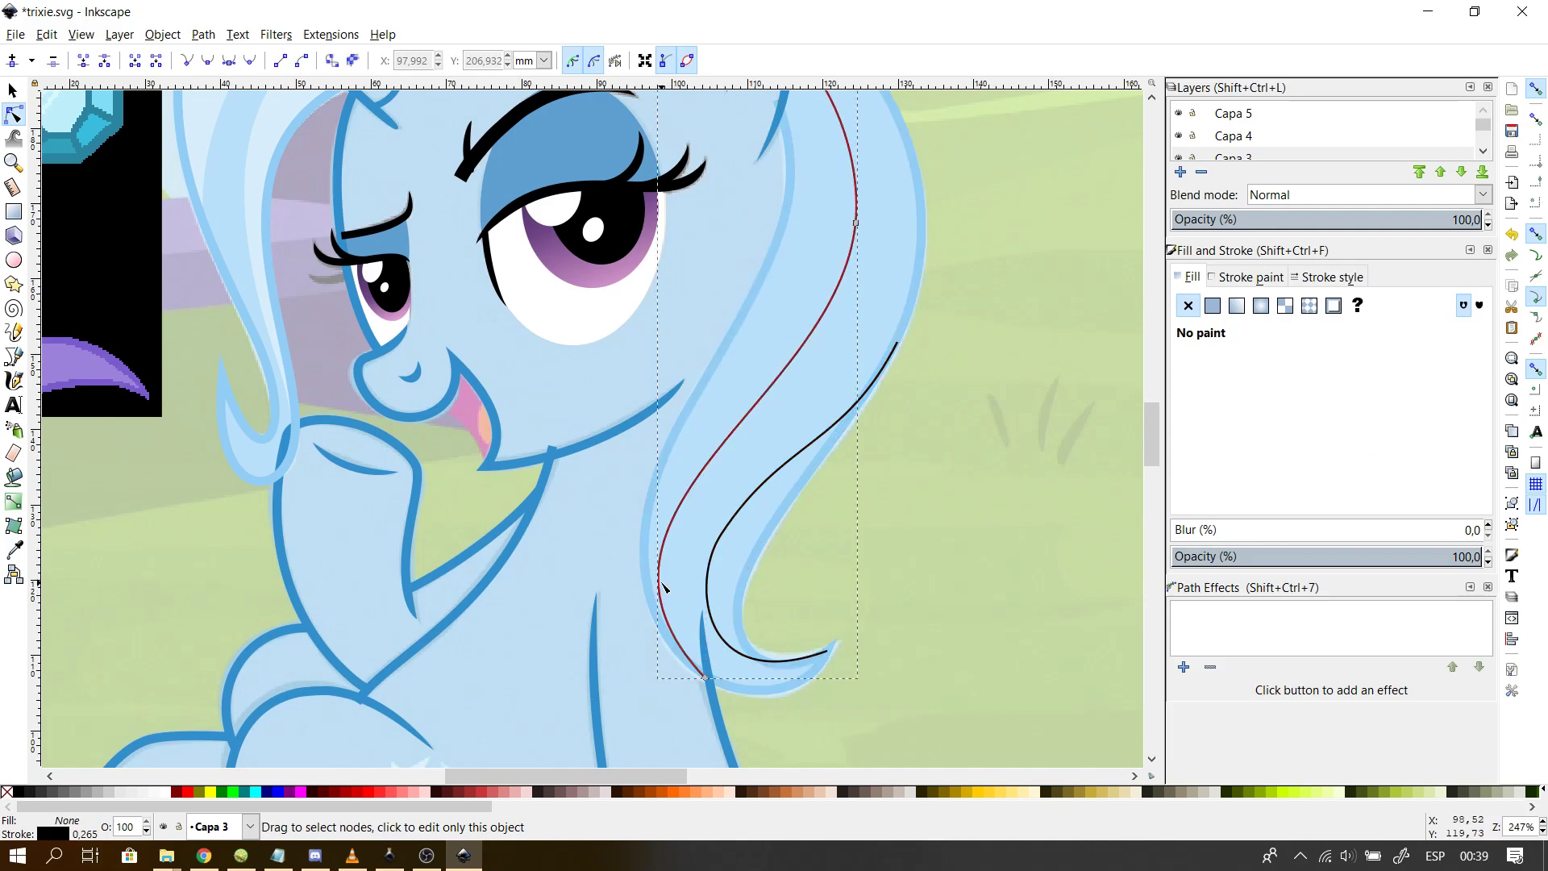
pyautogui.click(714, 578)
pyautogui.click(714, 578)
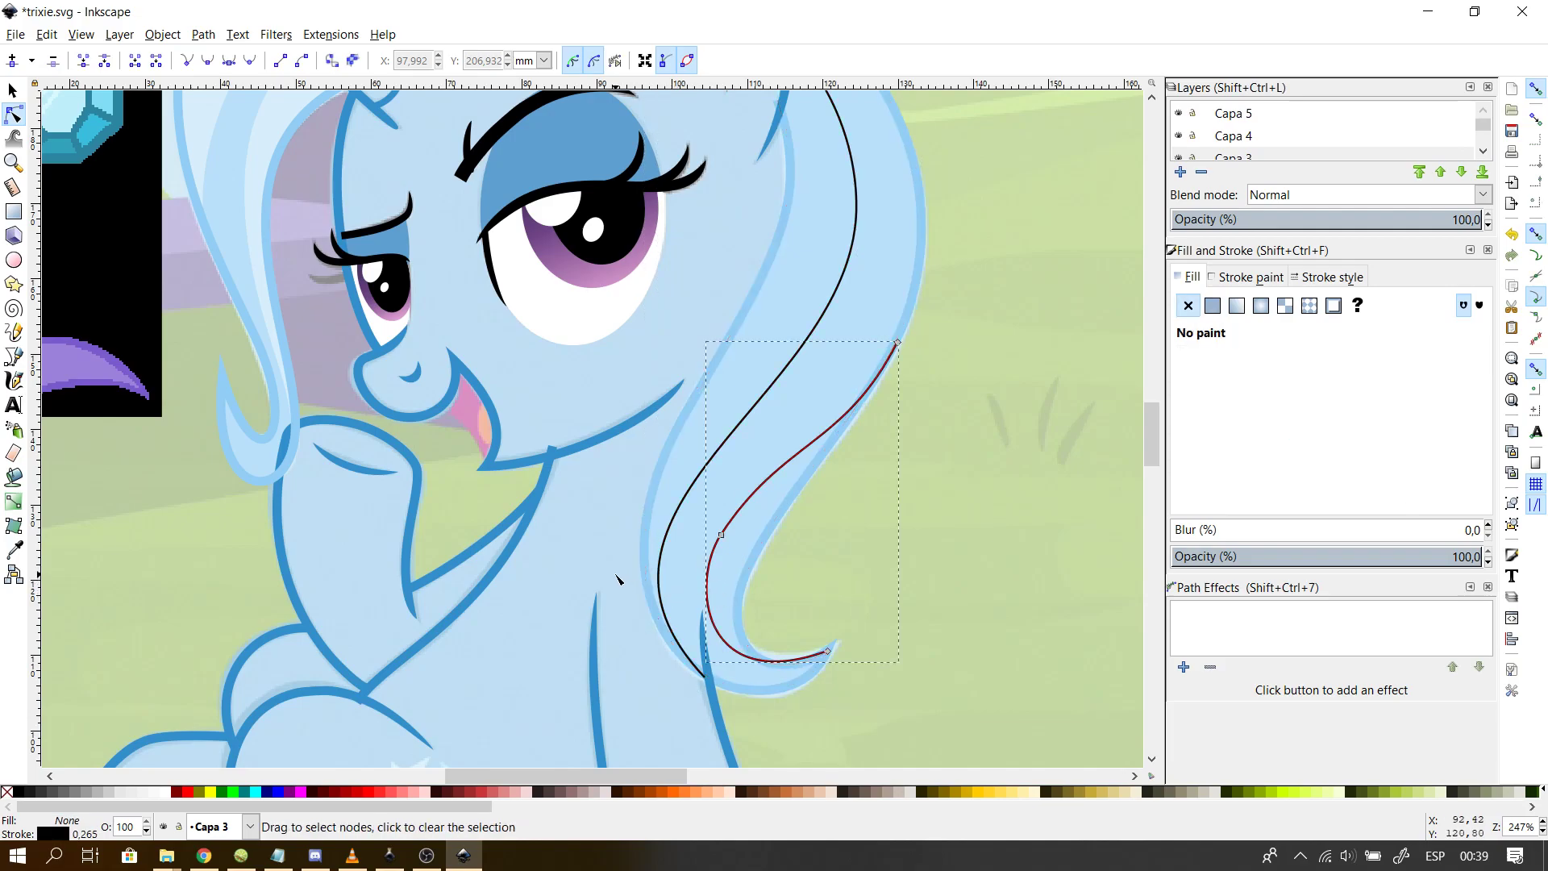
pyautogui.click(842, 556)
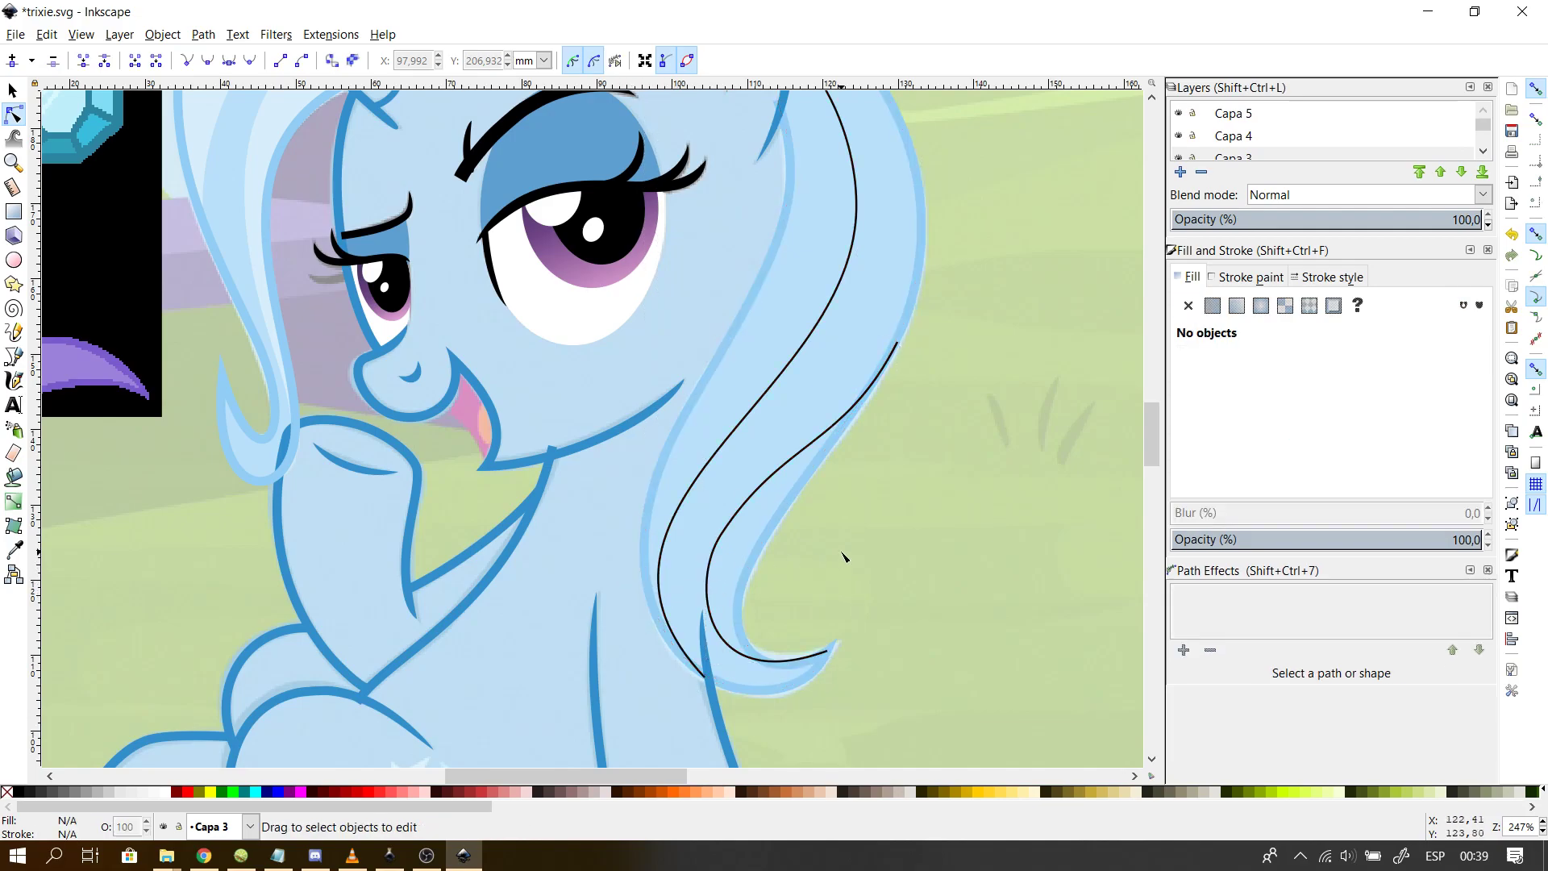
pyautogui.scroll(2, 1145, 439)
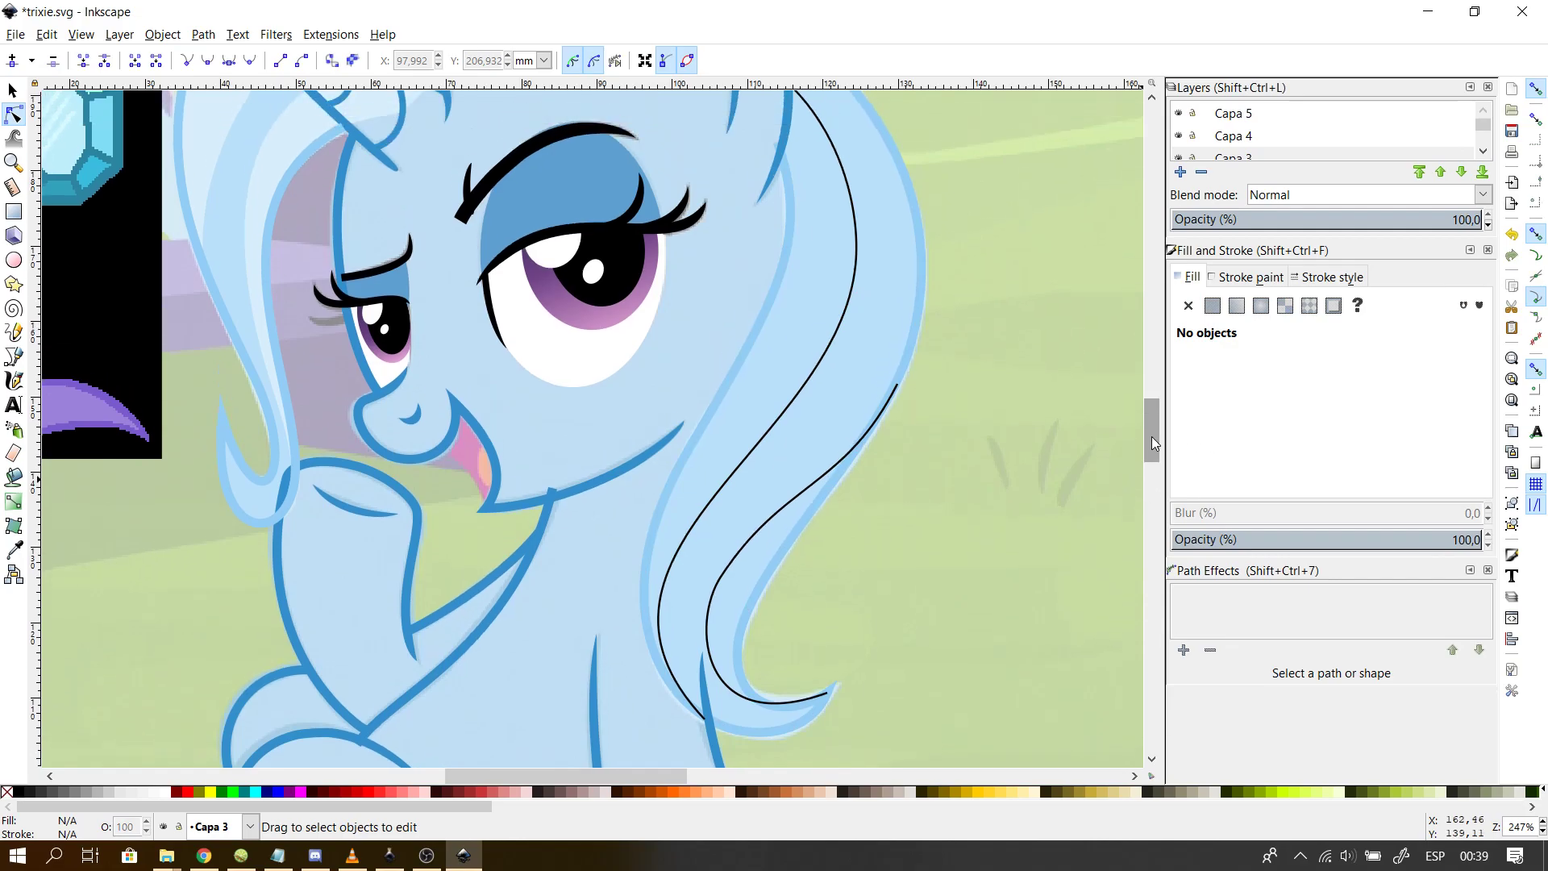
# - Recolour the stroke of the long inner strand line in the rear mane with d8eefb sampled from the front mane highlight
pyautogui.click(659, 599)
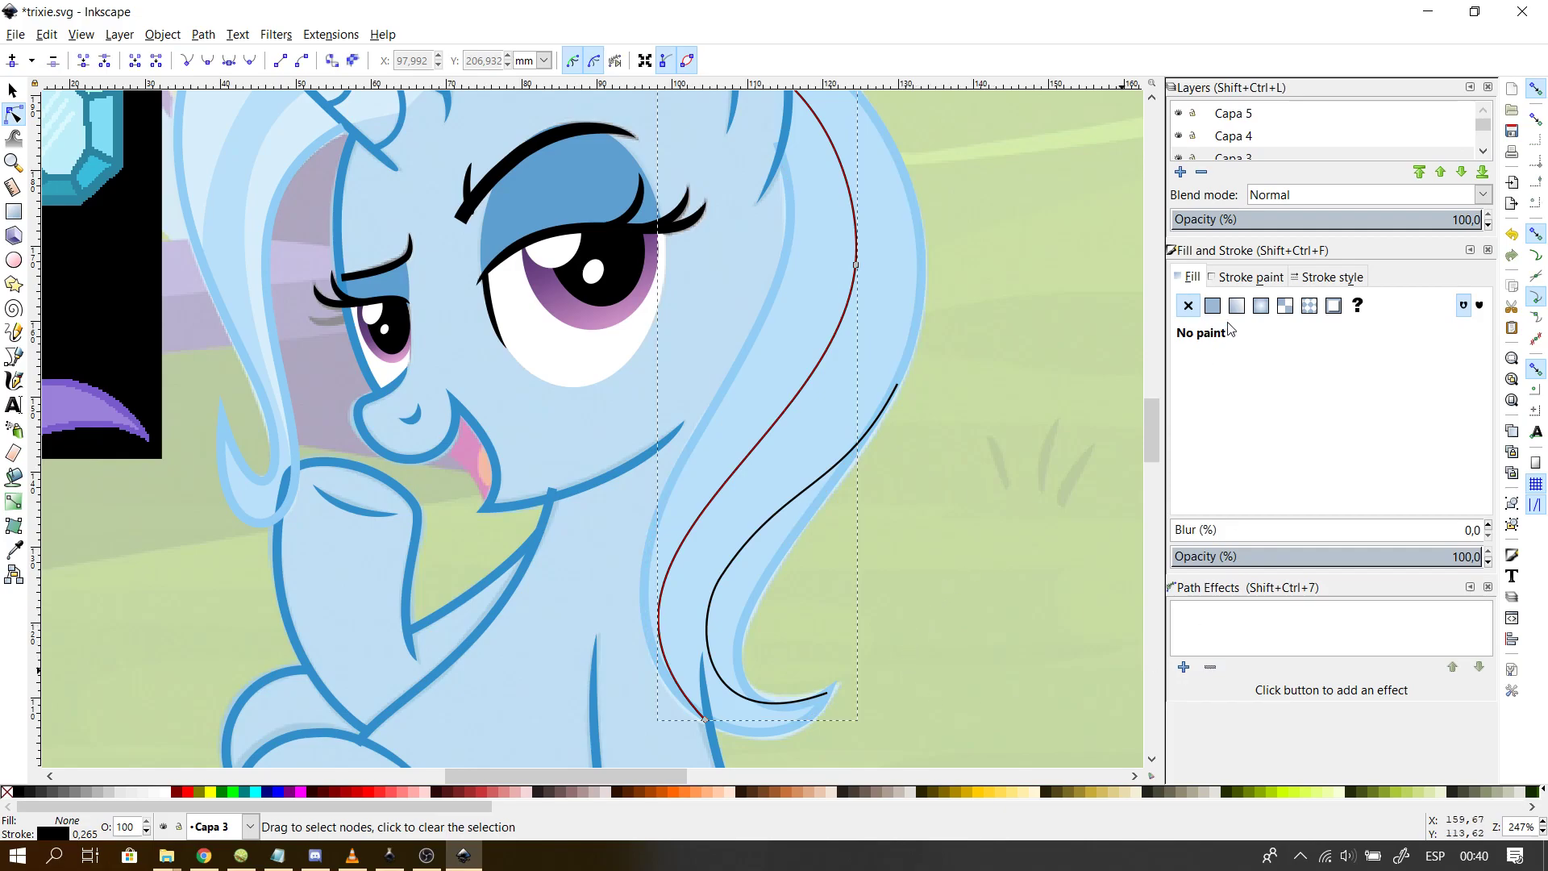
pyautogui.click(1239, 278)
pyautogui.click(1187, 305)
pyautogui.click(1211, 305)
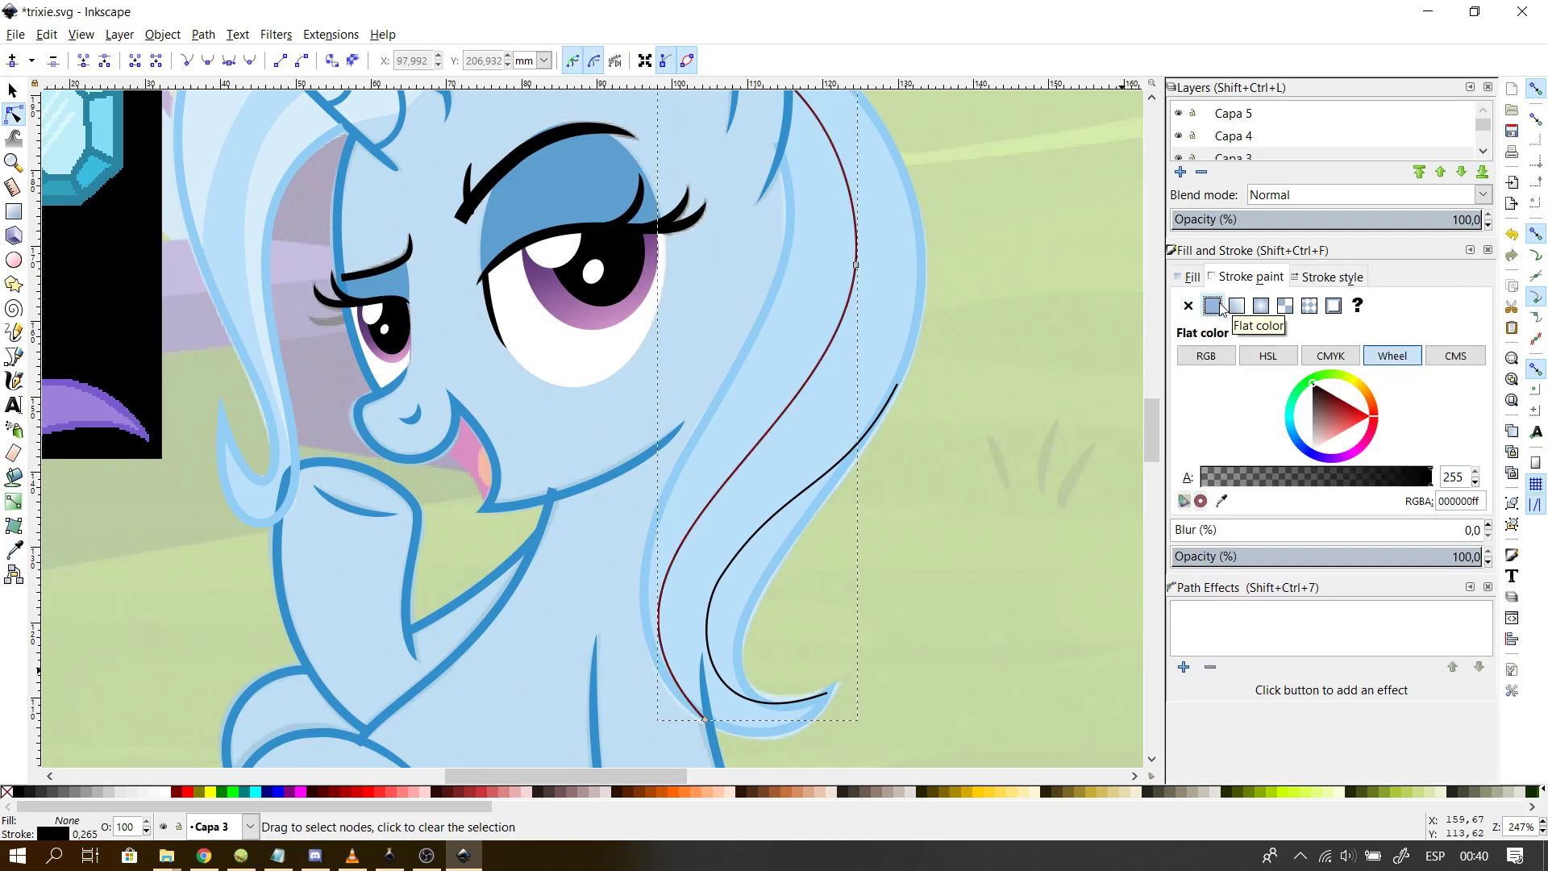
pyautogui.click(1221, 501)
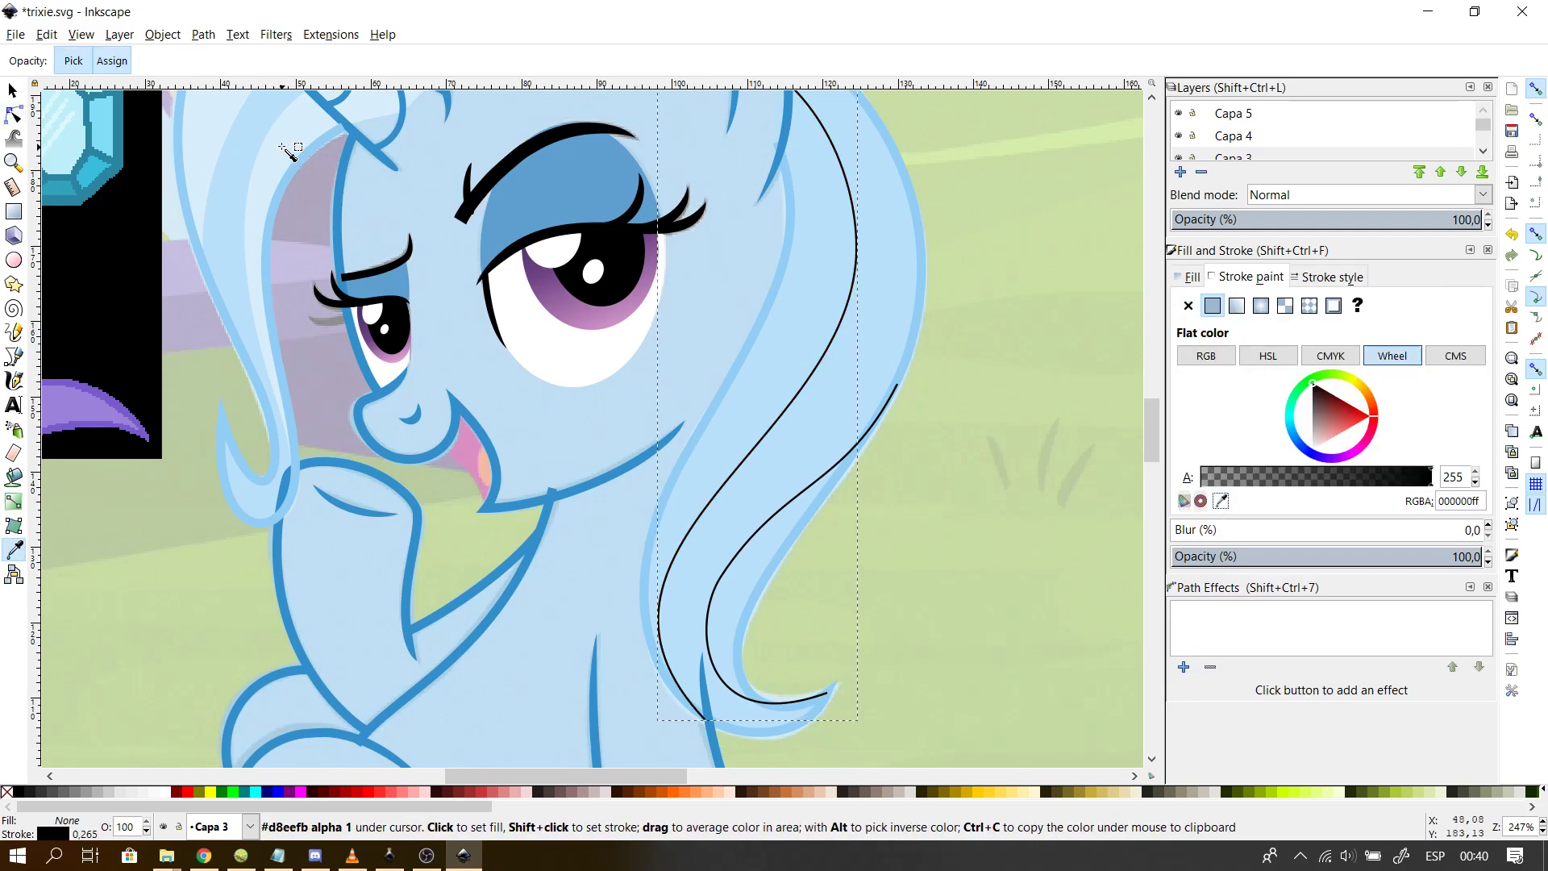
pyautogui.click(283, 147)
pyautogui.click(1065, 401)
pyautogui.click(1221, 283)
pyautogui.click(1191, 280)
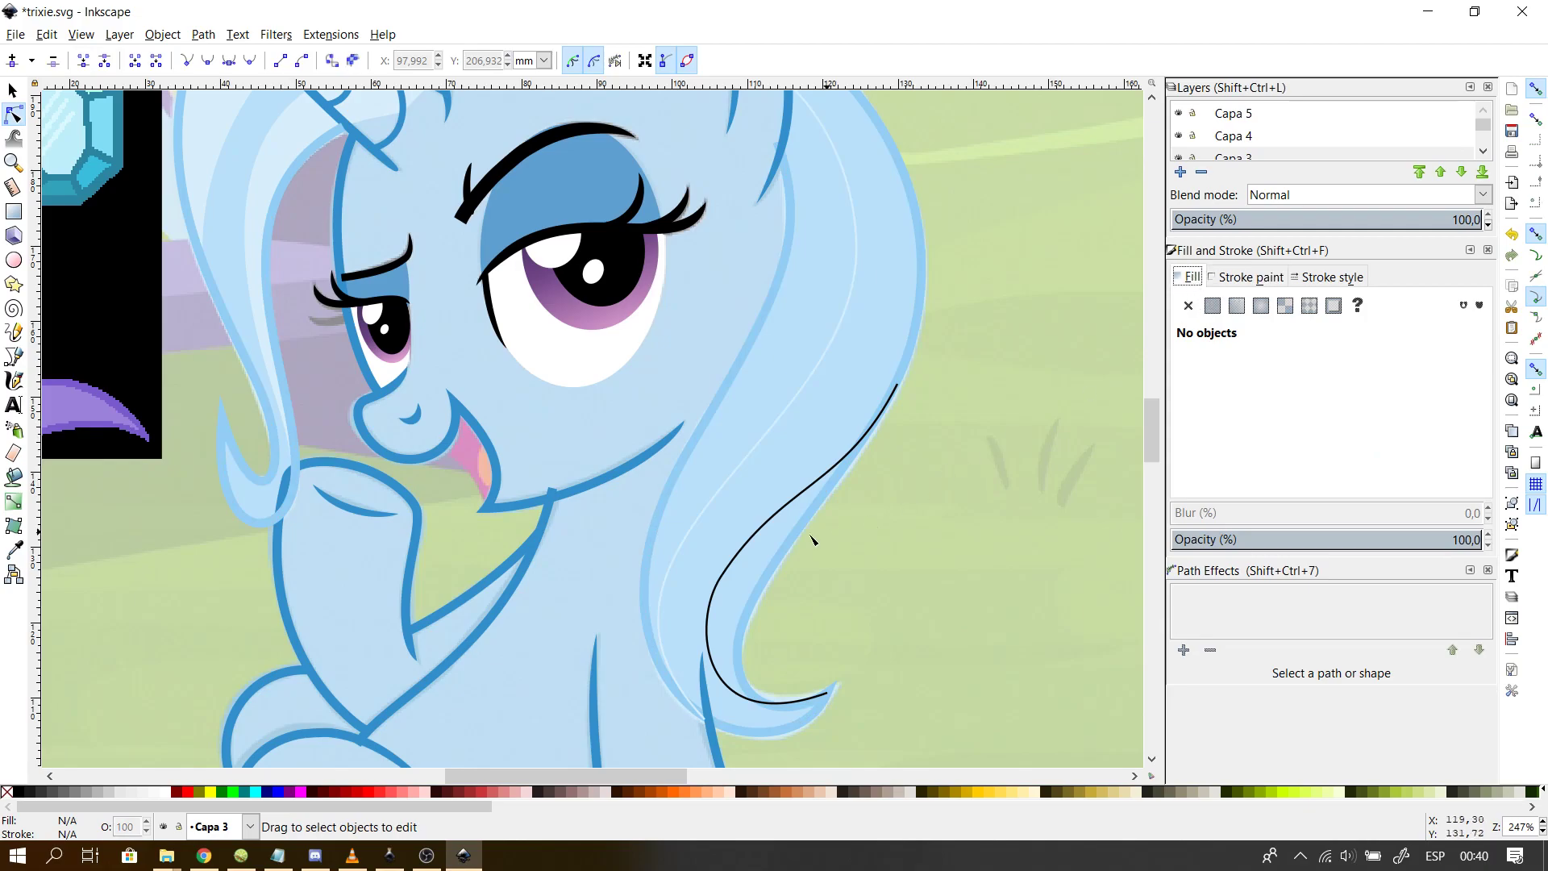
# - Recolour the stroke of the rear mane's outer strand line with d8eefb from the front mane highlight, then deselect it
pyautogui.click(857, 334)
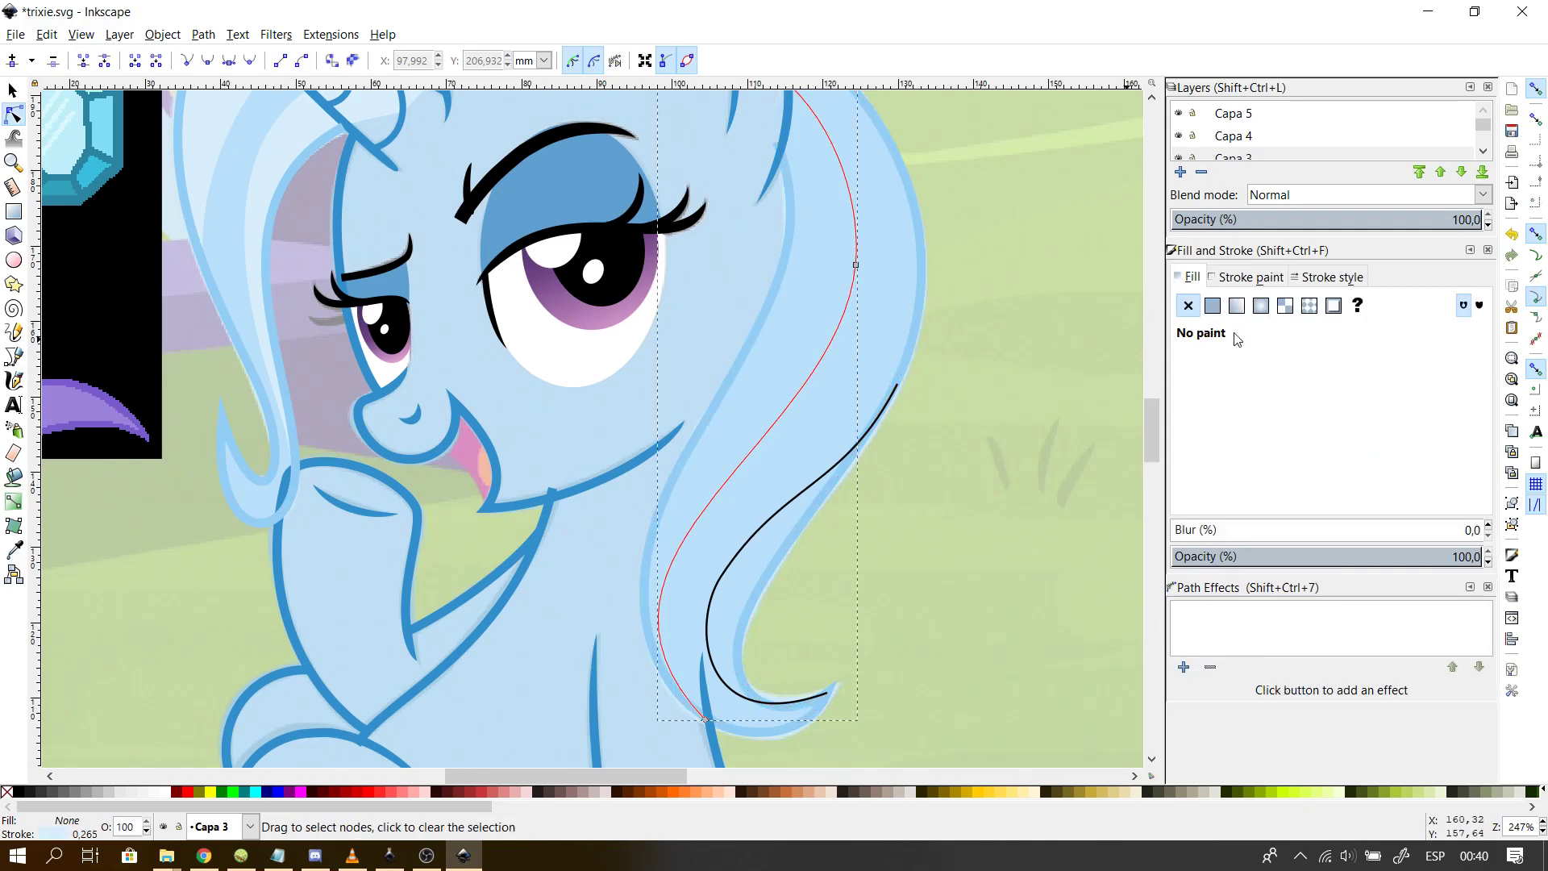
pyautogui.click(1240, 280)
pyautogui.click(898, 533)
pyautogui.click(743, 546)
pyautogui.click(1221, 500)
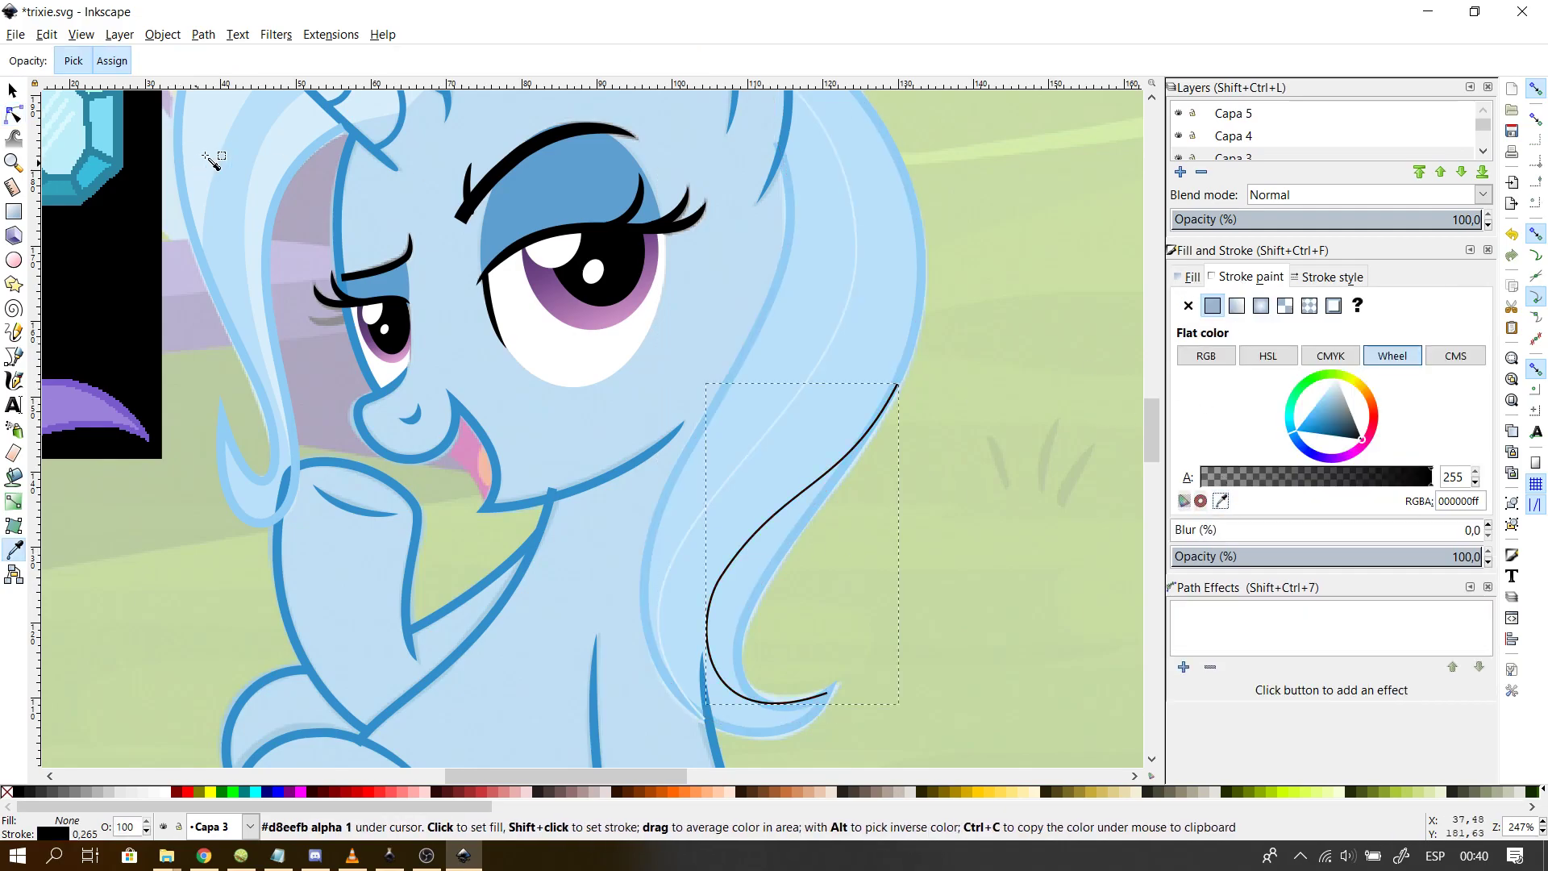
pyautogui.click(229, 144)
pyautogui.click(794, 405)
pyautogui.click(916, 598)
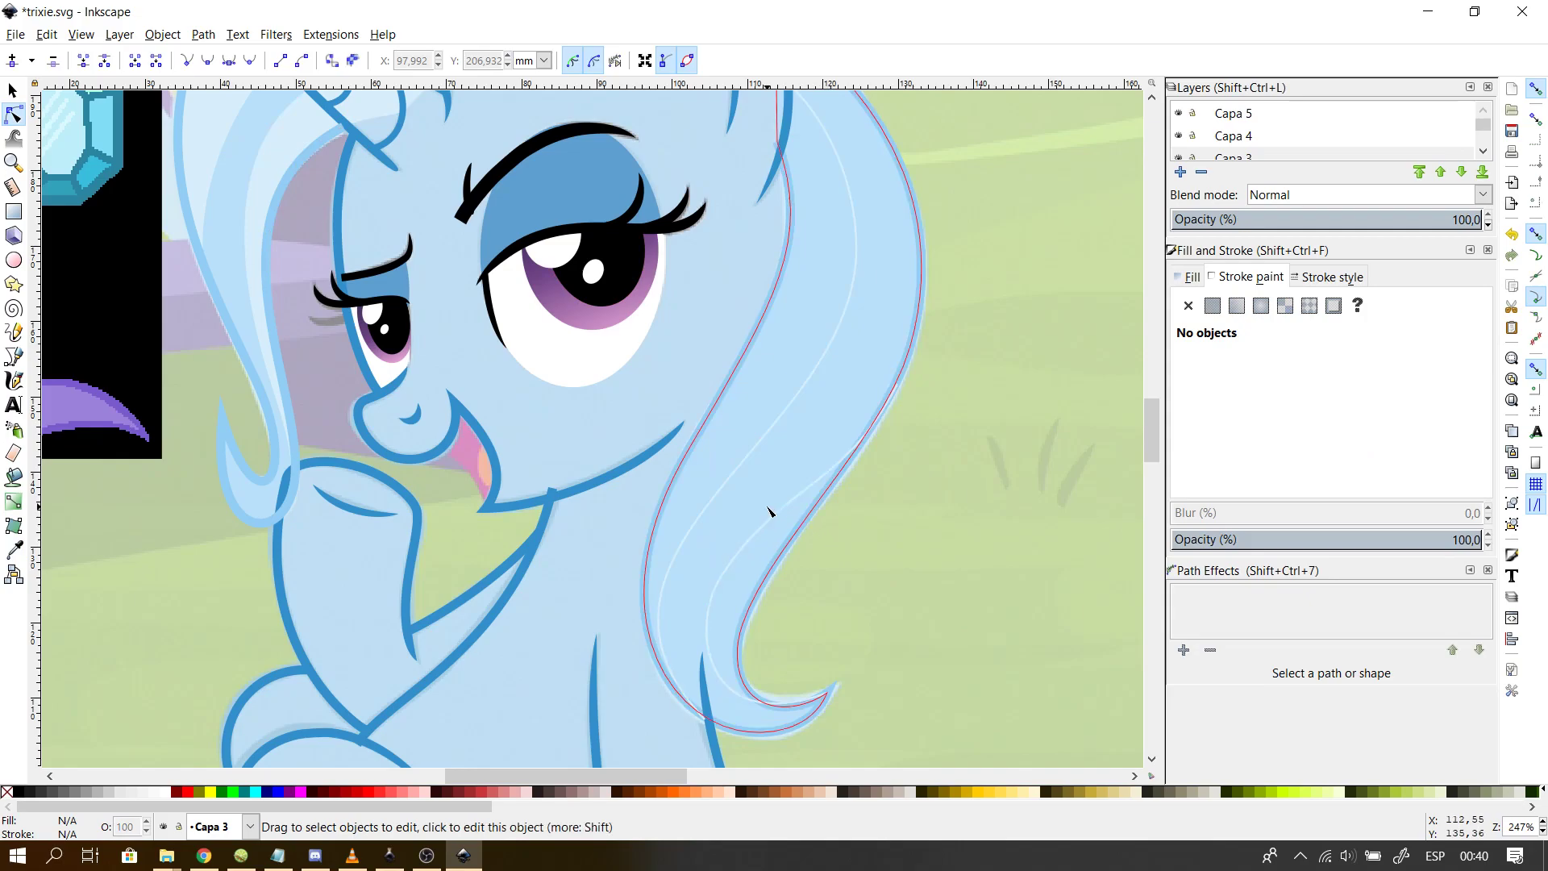
# - Try to connect the lower ends of the two rear mane strand lines with a curved segment at the tip
pyautogui.click(659, 654)
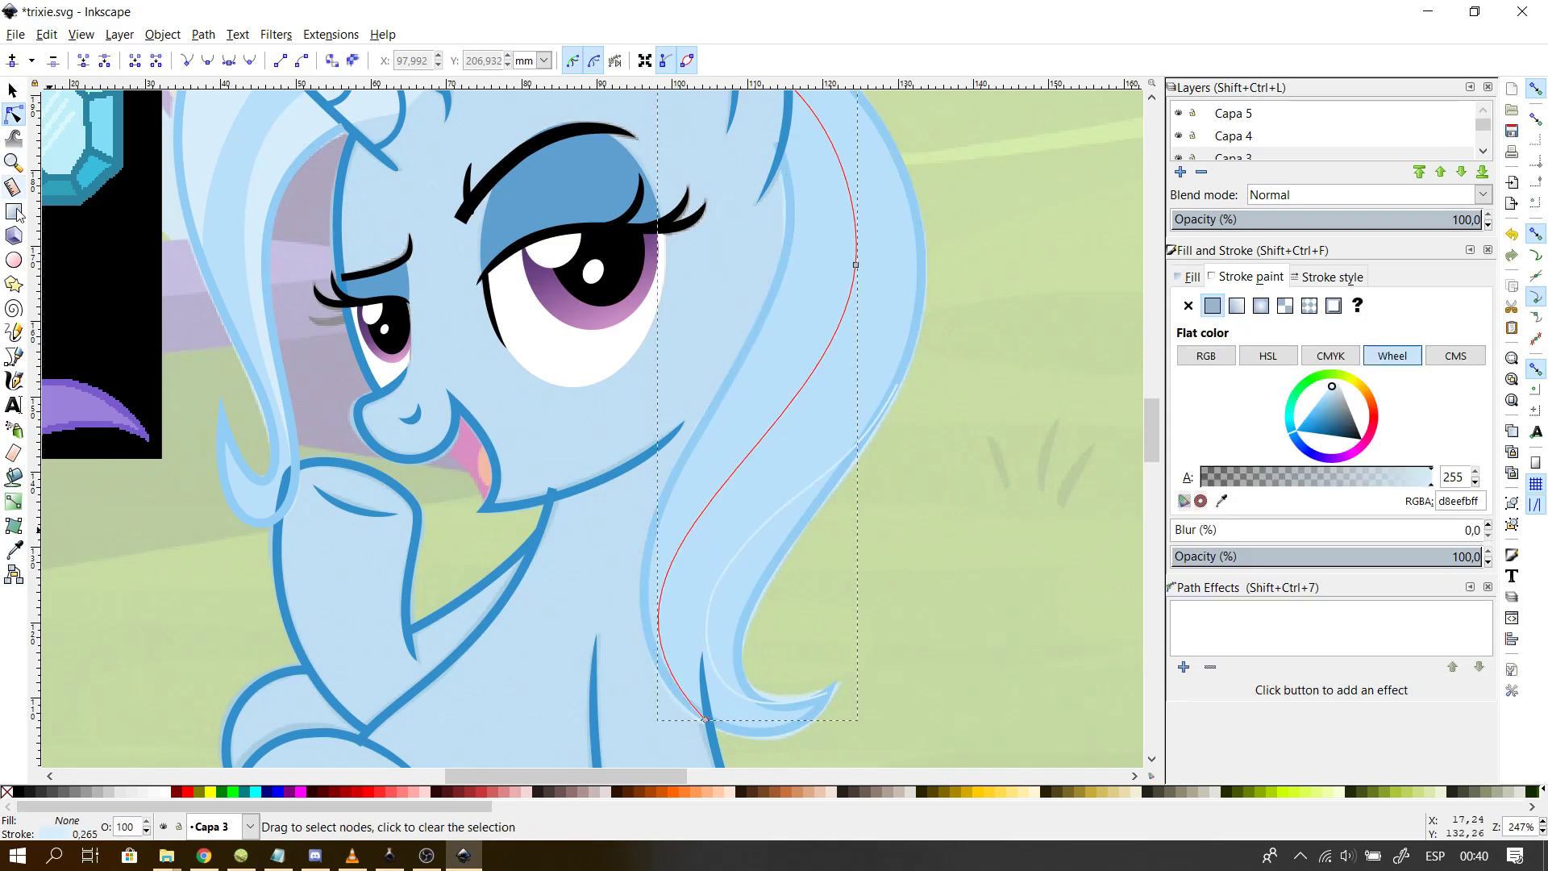
pyautogui.click(14, 356)
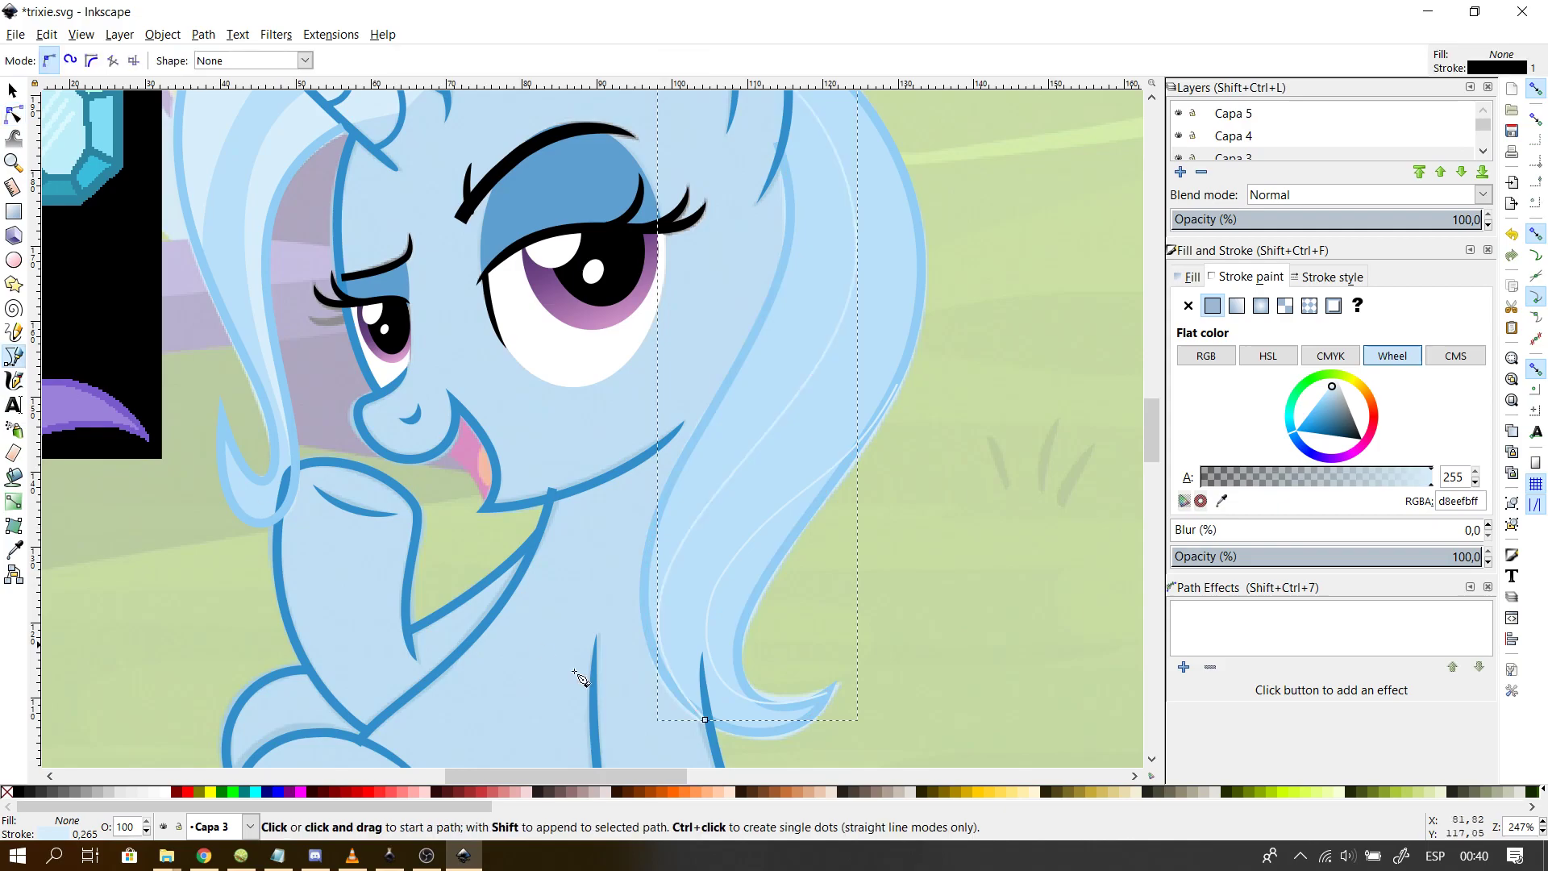
pyautogui.click(706, 718)
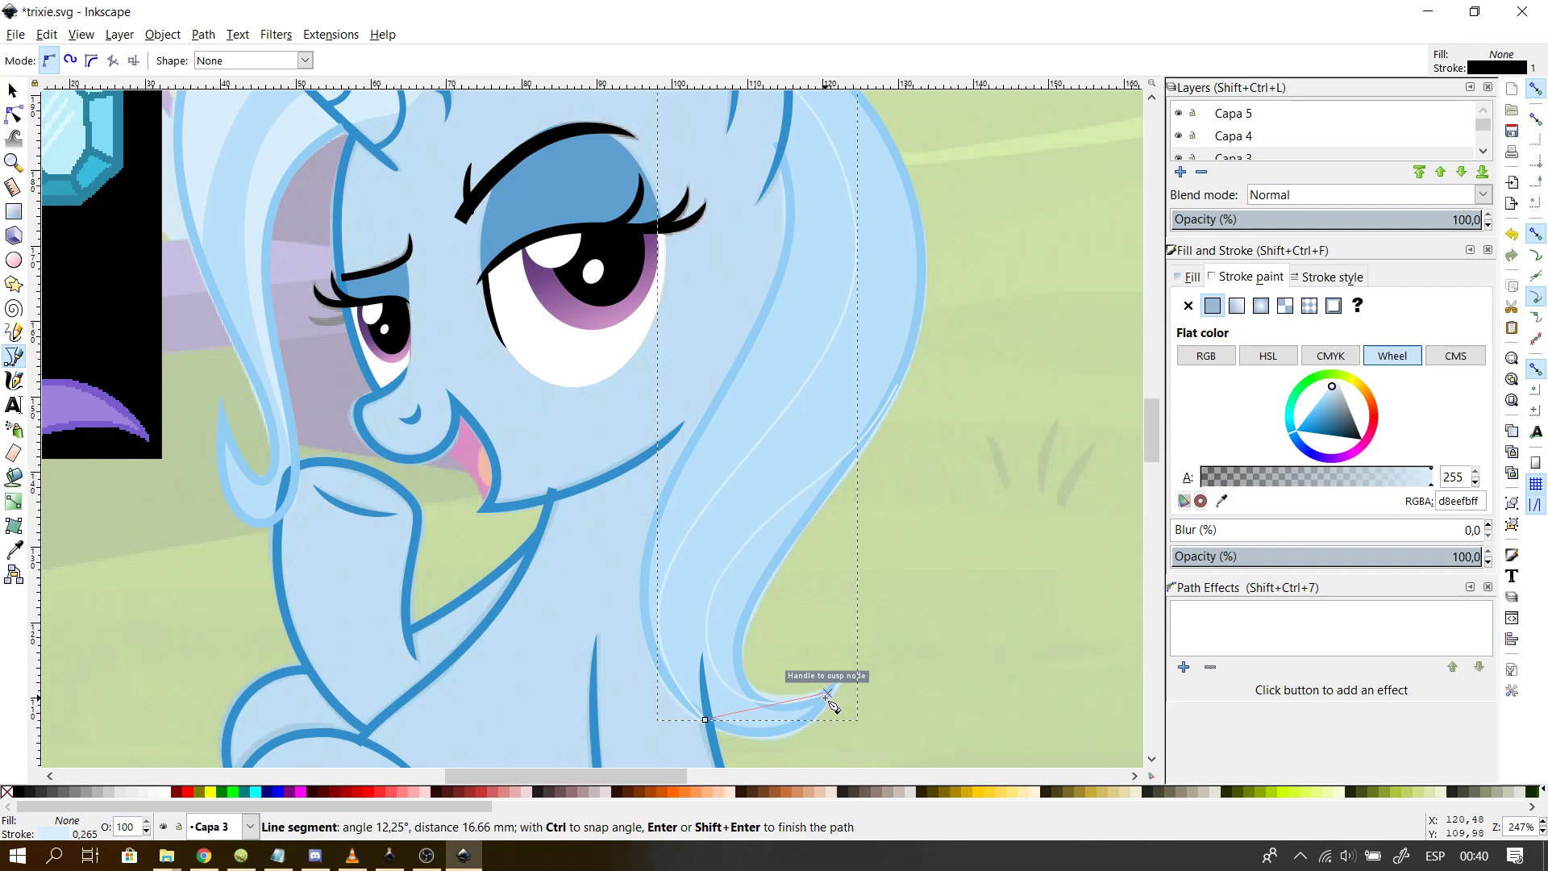
pyautogui.moveTo(827, 693)
pyautogui.mouseDown()
pyautogui.moveTo(860, 674)
pyautogui.moveTo(865, 621)
pyautogui.mouseUp()
pyautogui.press('Return')
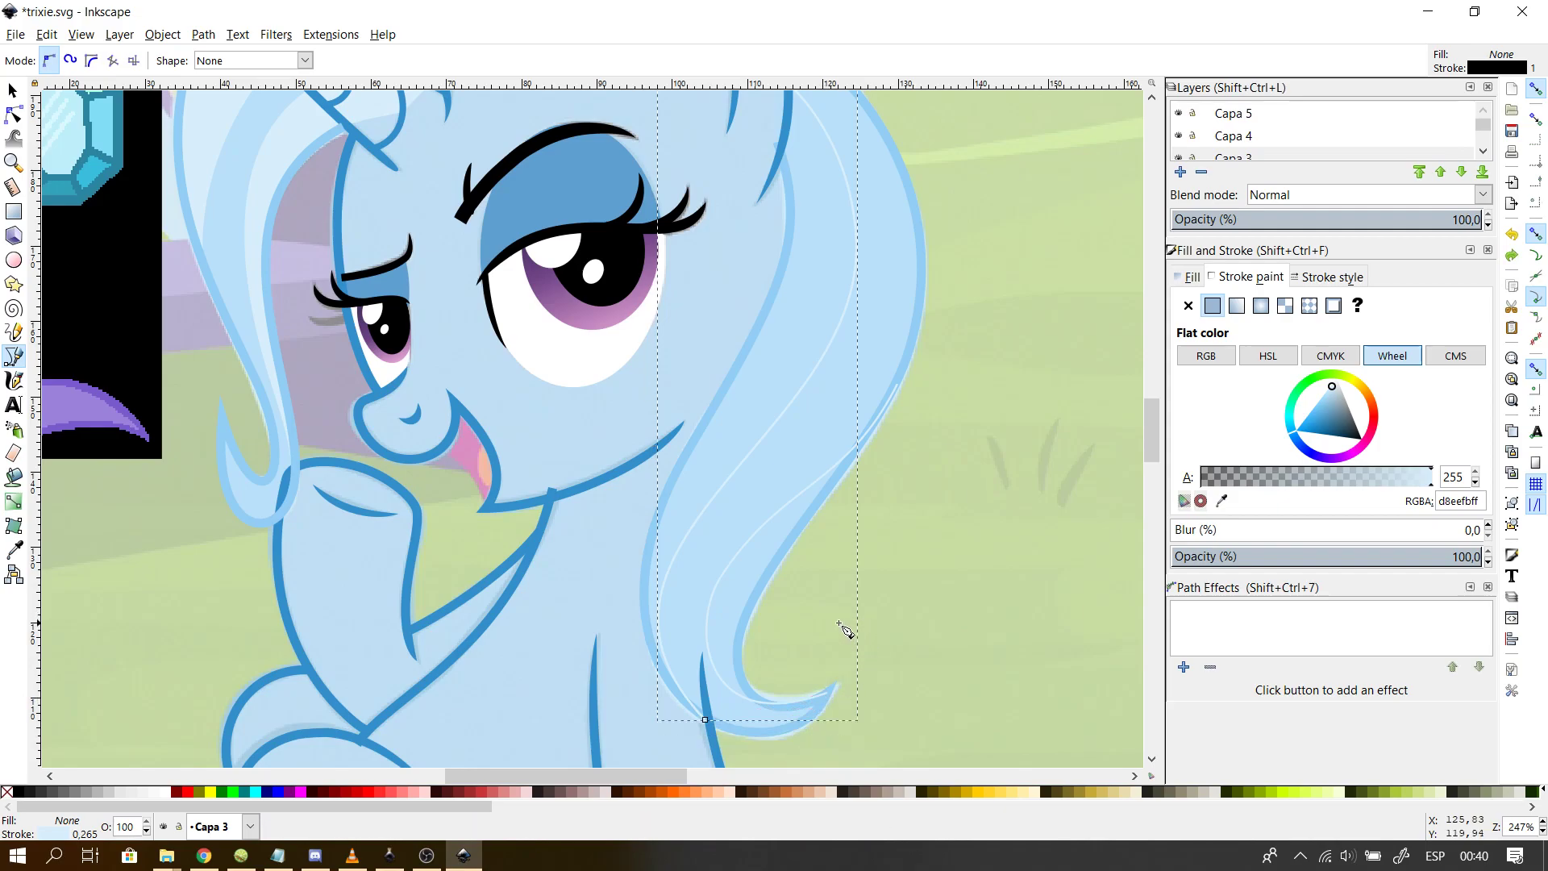
# - Lower the opacity of the rear mane's base shape to 19% so the reference shows through
pyautogui.click(13, 115)
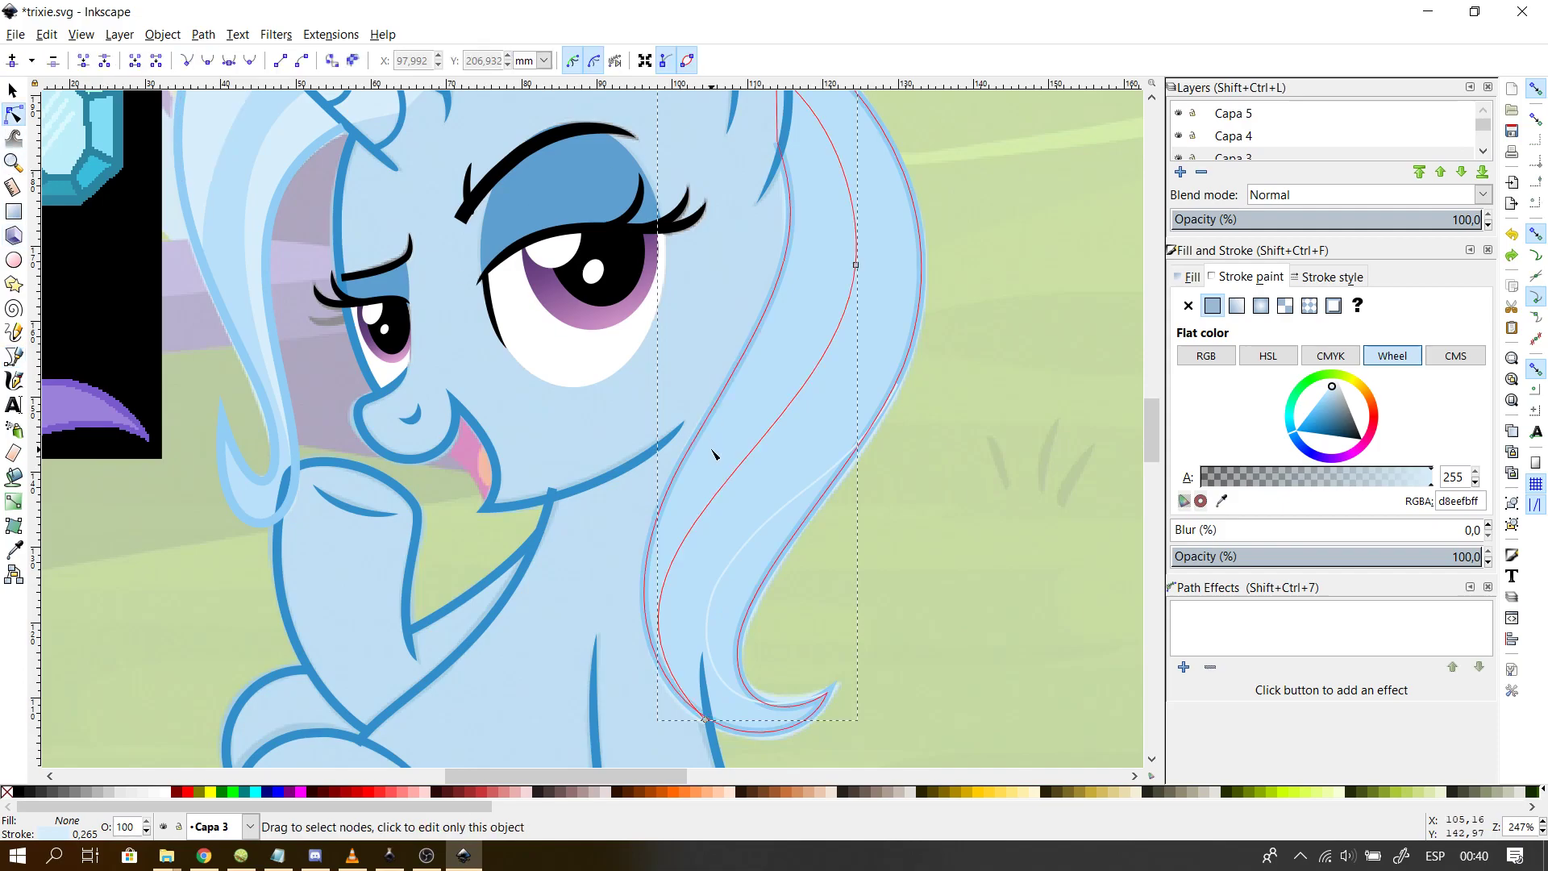
pyautogui.click(733, 540)
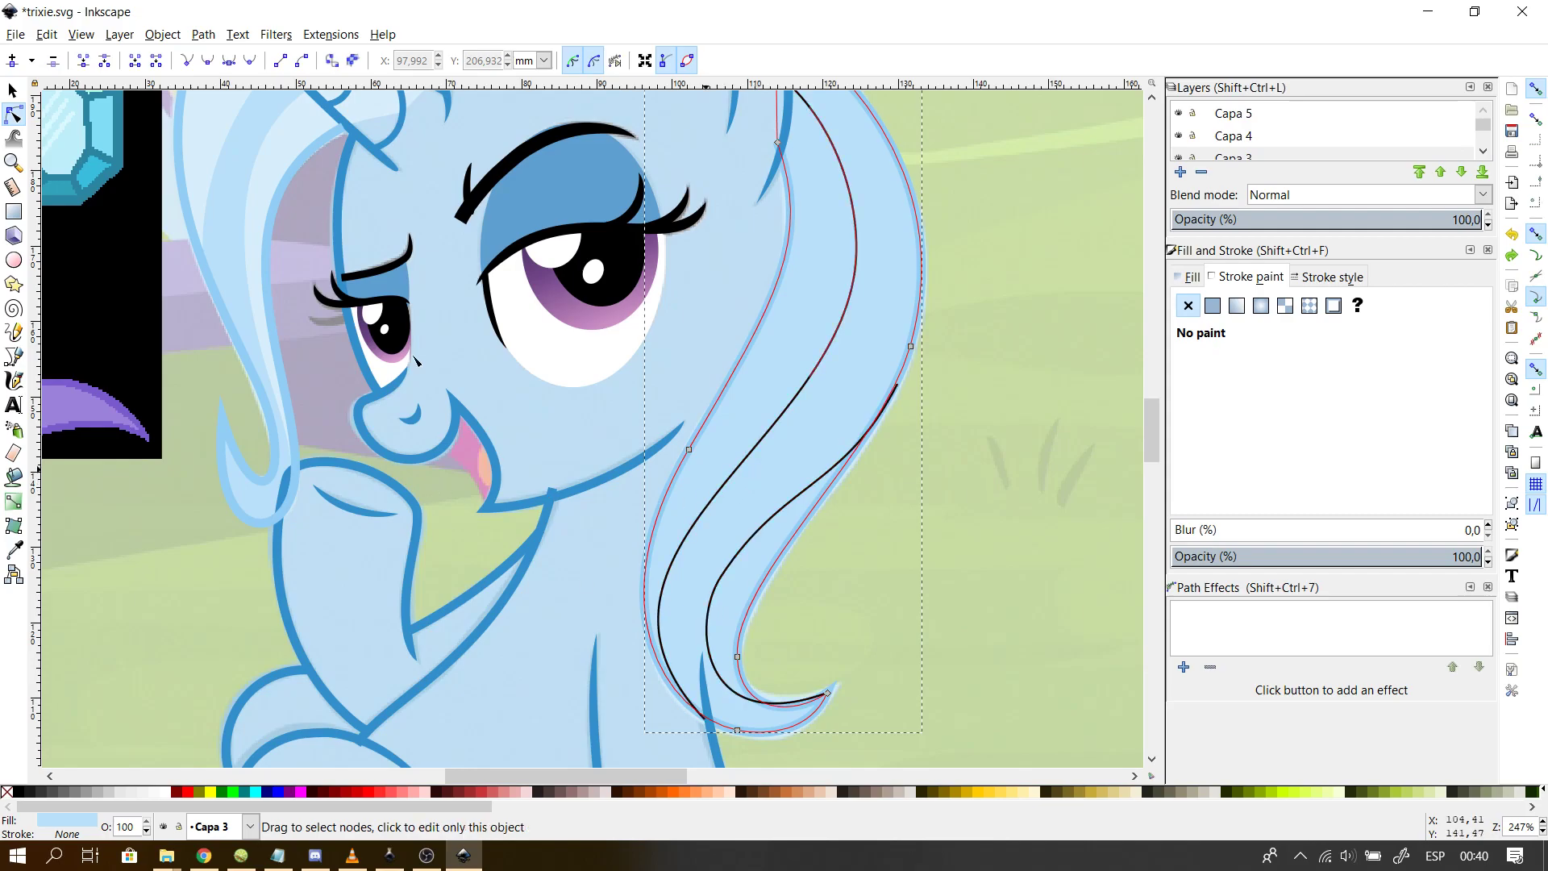
pyautogui.click(13, 89)
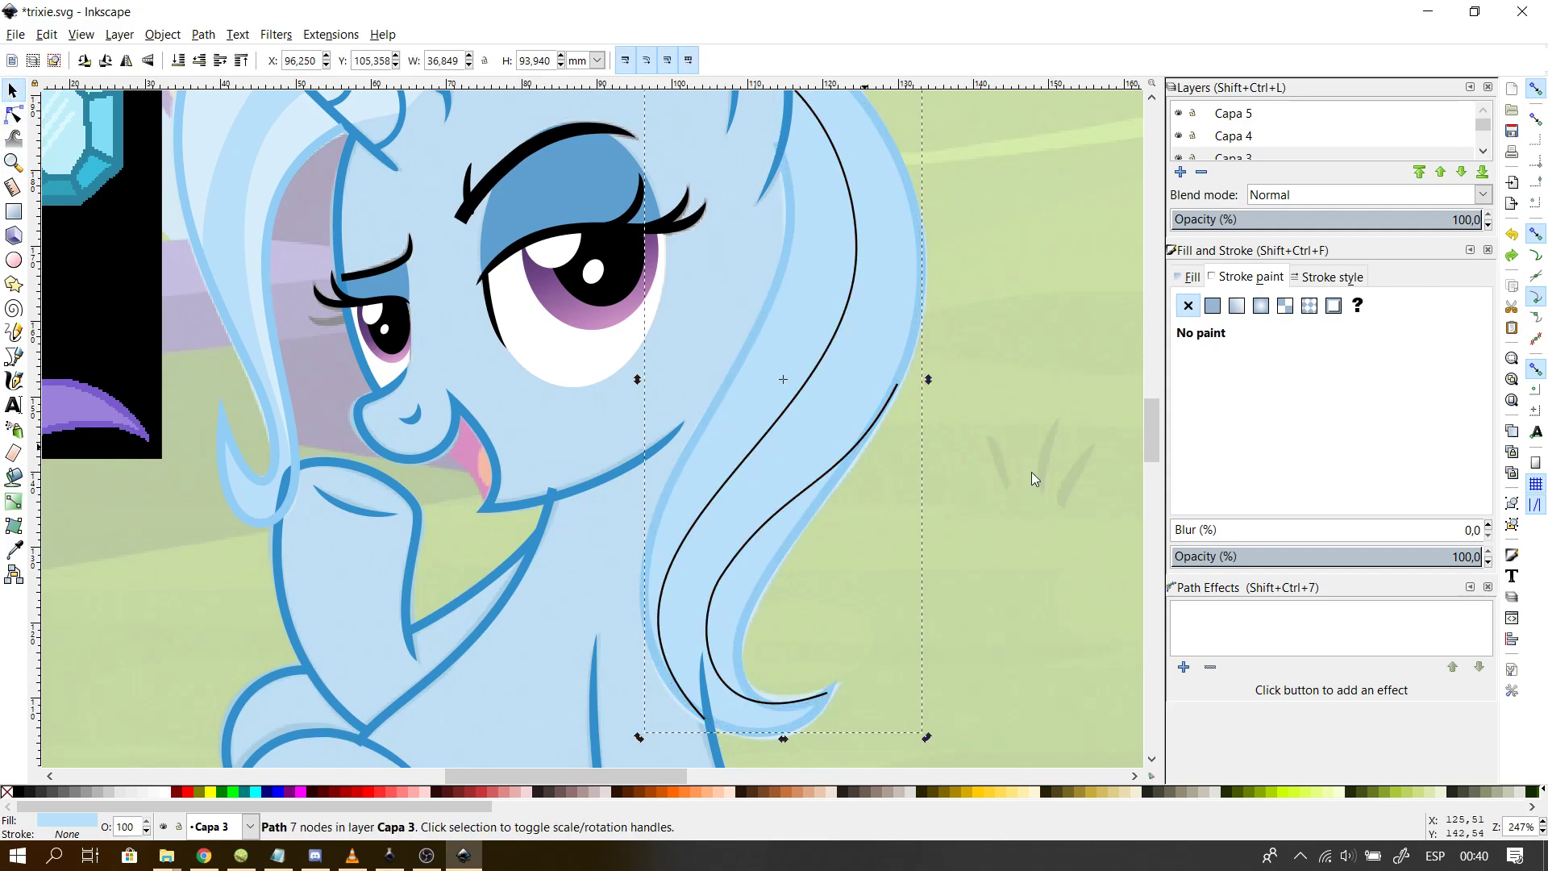
pyautogui.click(1187, 276)
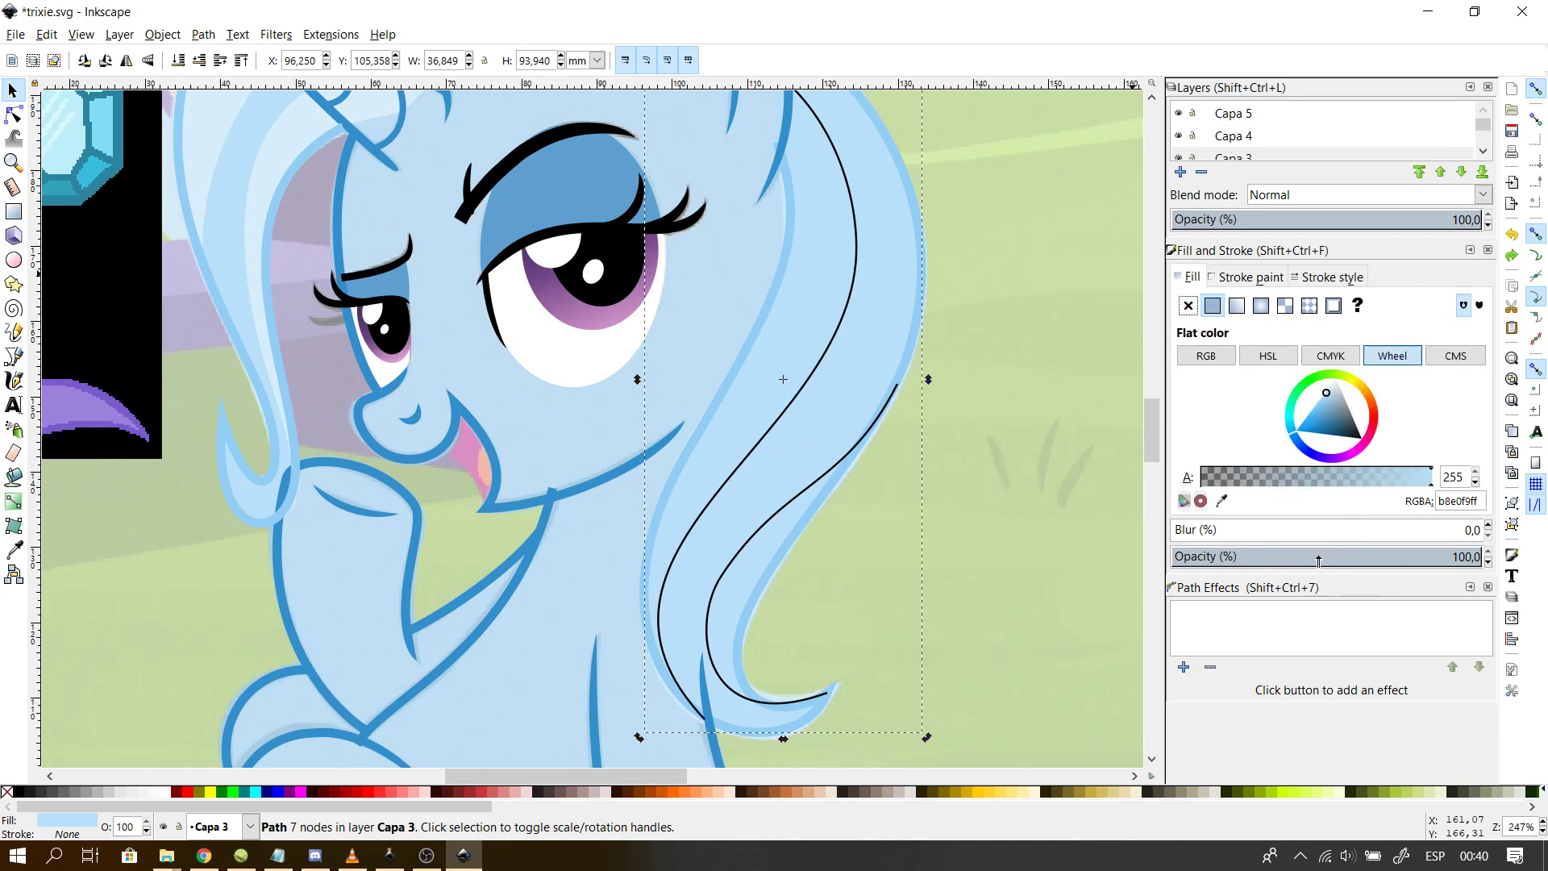
pyautogui.moveTo(1322, 551)
pyautogui.mouseDown()
pyautogui.moveTo(1178, 556)
pyautogui.moveTo(1234, 556)
pyautogui.mouseUp()
pyautogui.click(945, 490)
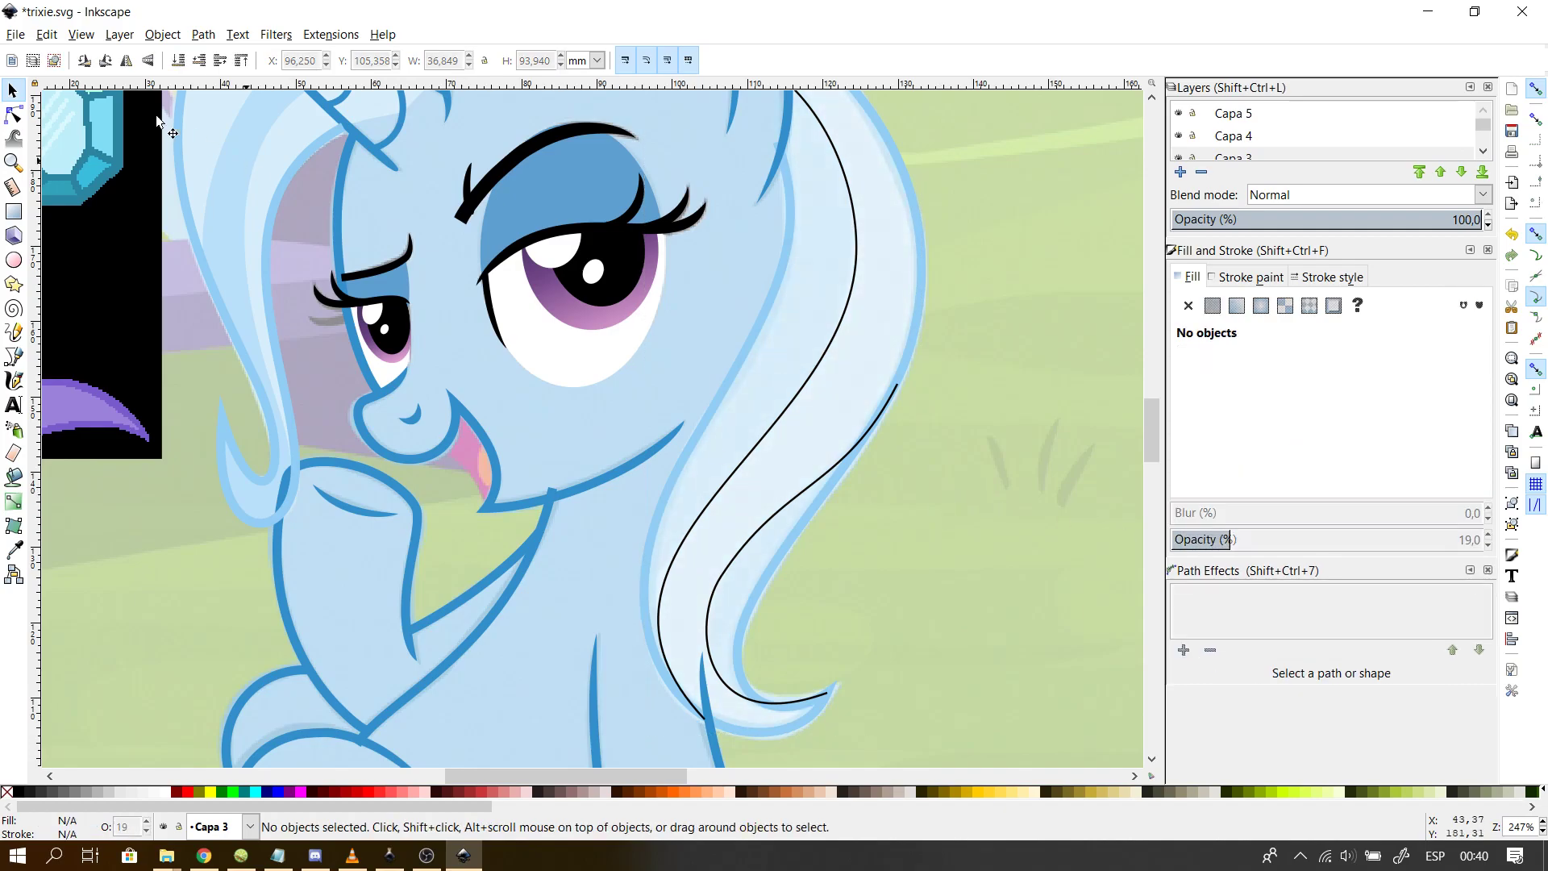
# - Delete the shorter outer strand line in the rear mane
pyautogui.click(13, 115)
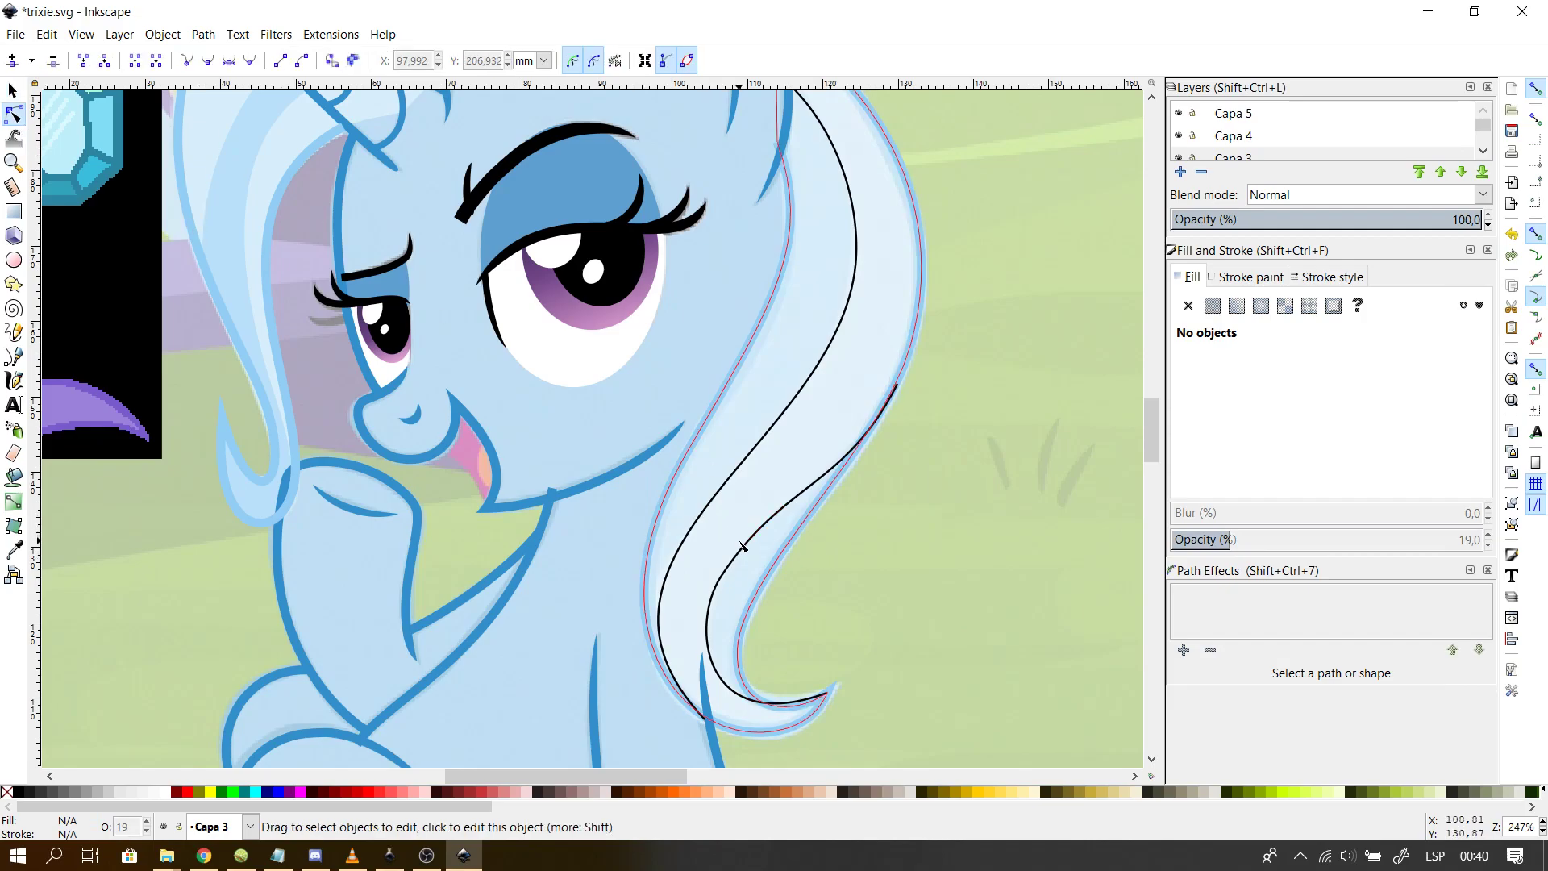
pyautogui.click(743, 545)
pyautogui.click(12, 89)
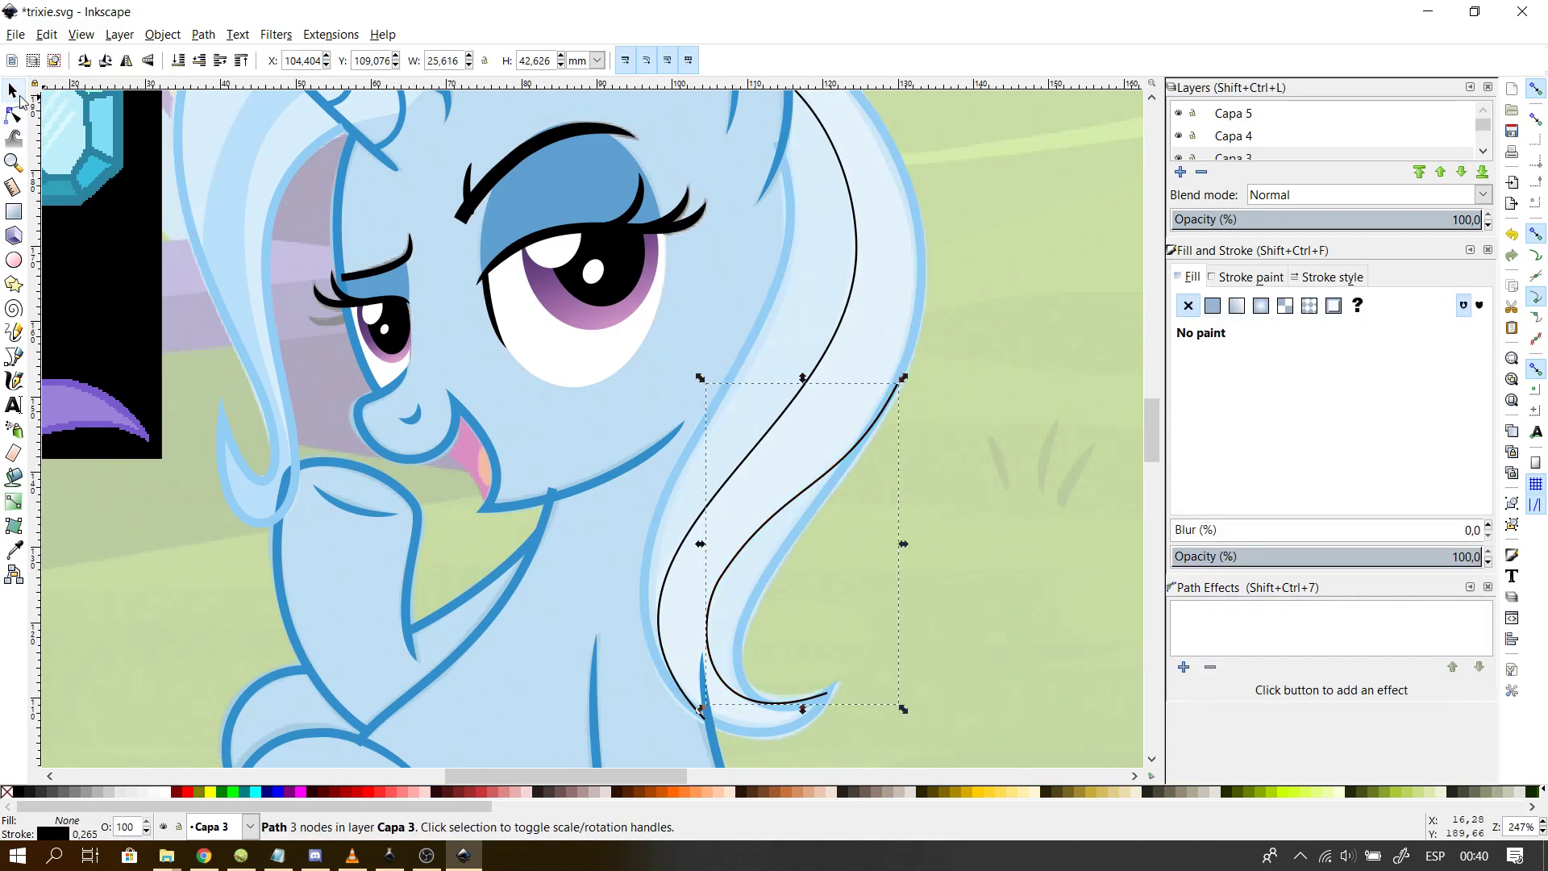
pyautogui.press('Escape')
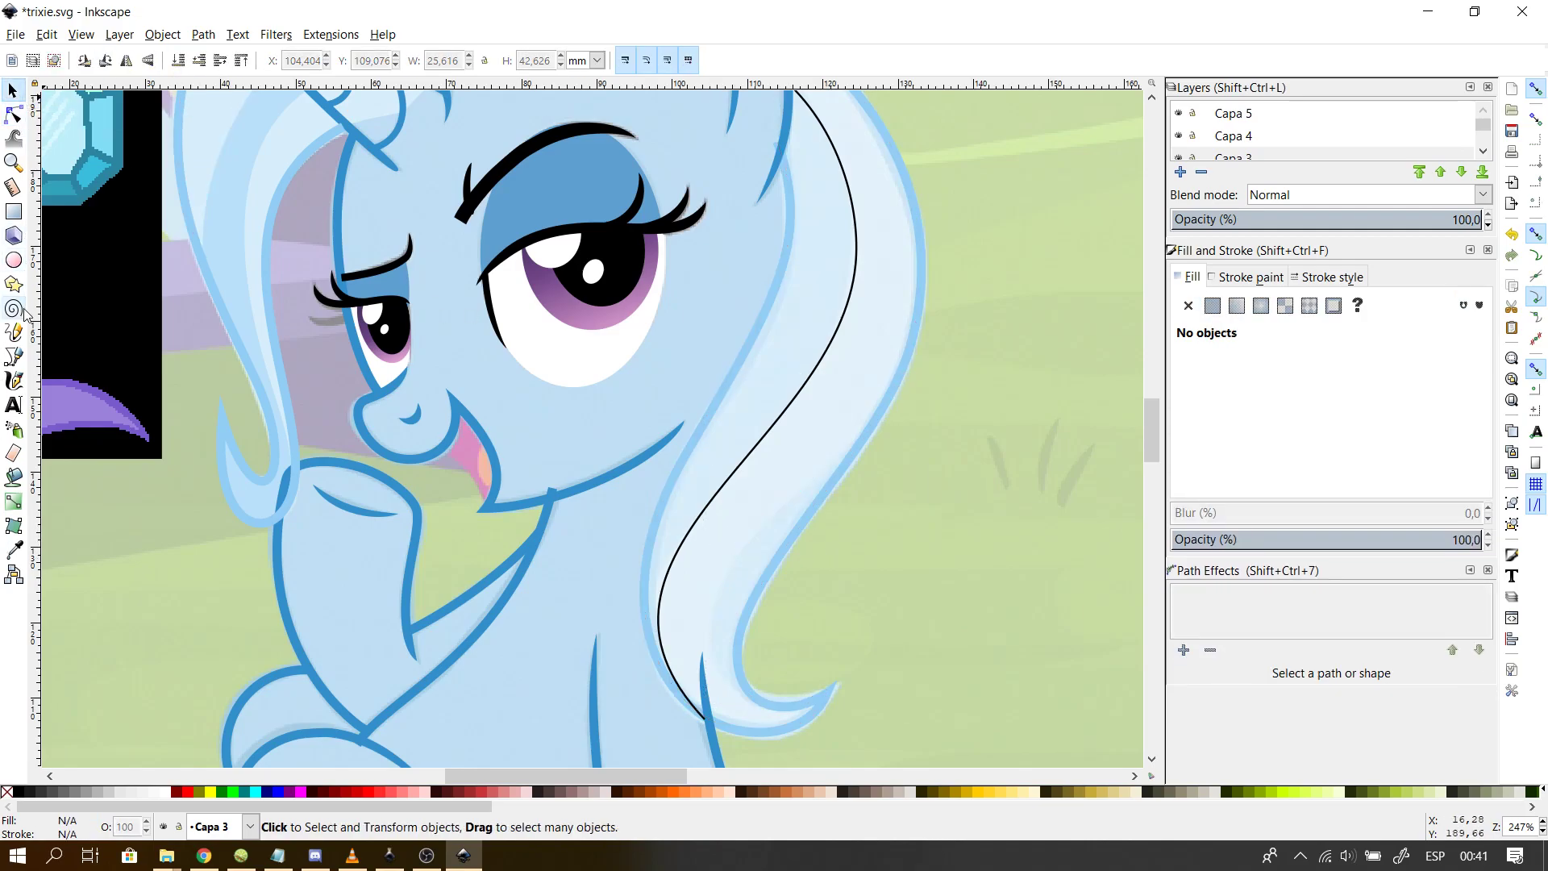
# - Extend the remaining long inner strand line from its lower end with a curved segment along the bottom edge to the curled tip
pyautogui.click(13, 114)
pyautogui.click(670, 549)
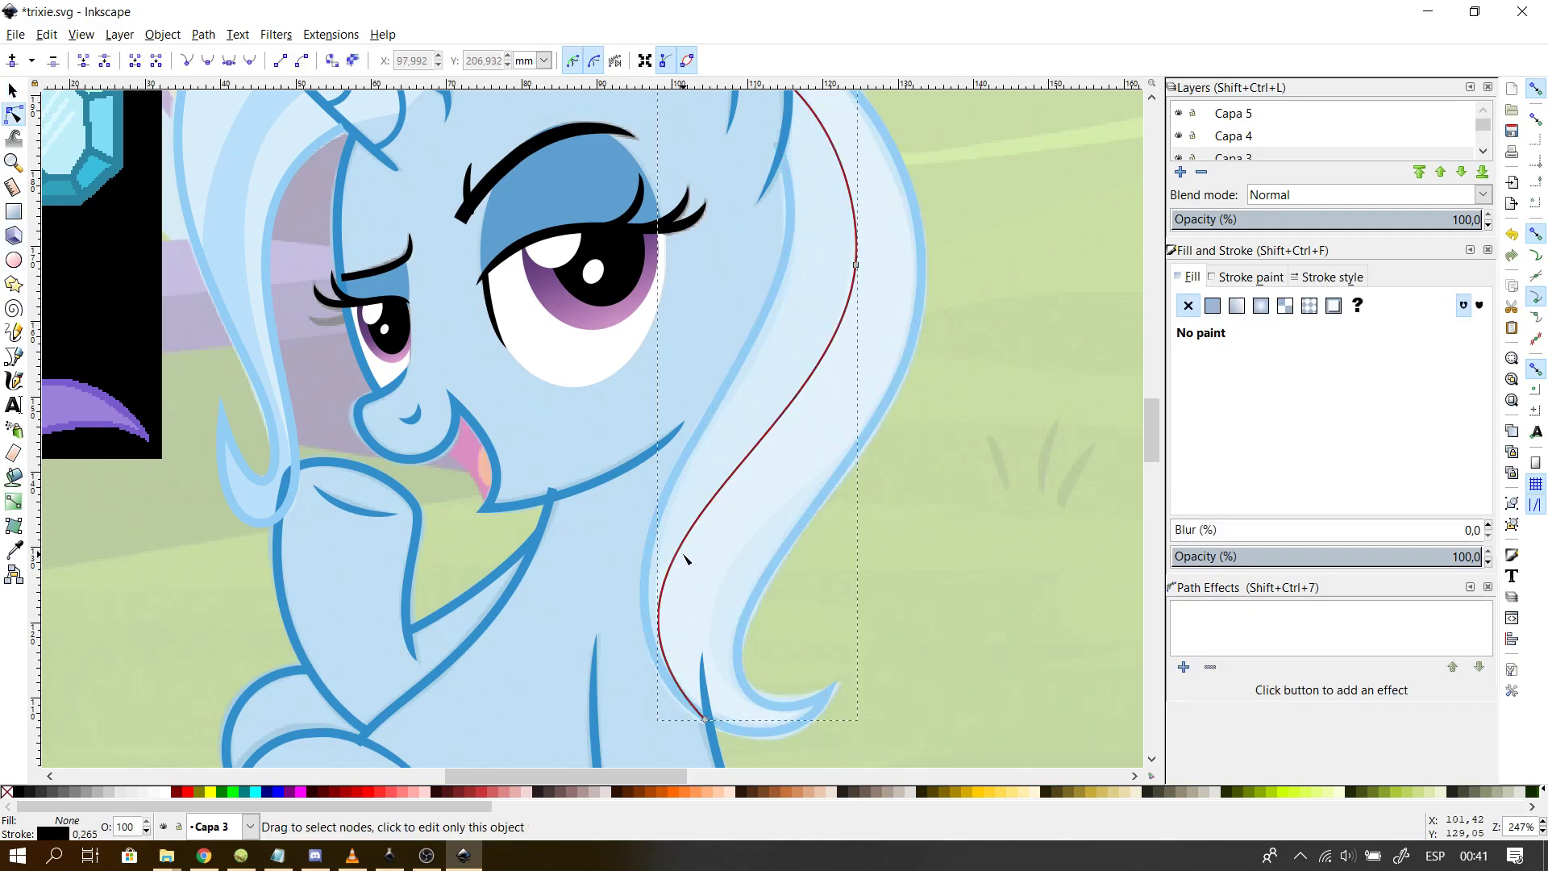
pyautogui.click(14, 356)
pyautogui.click(706, 720)
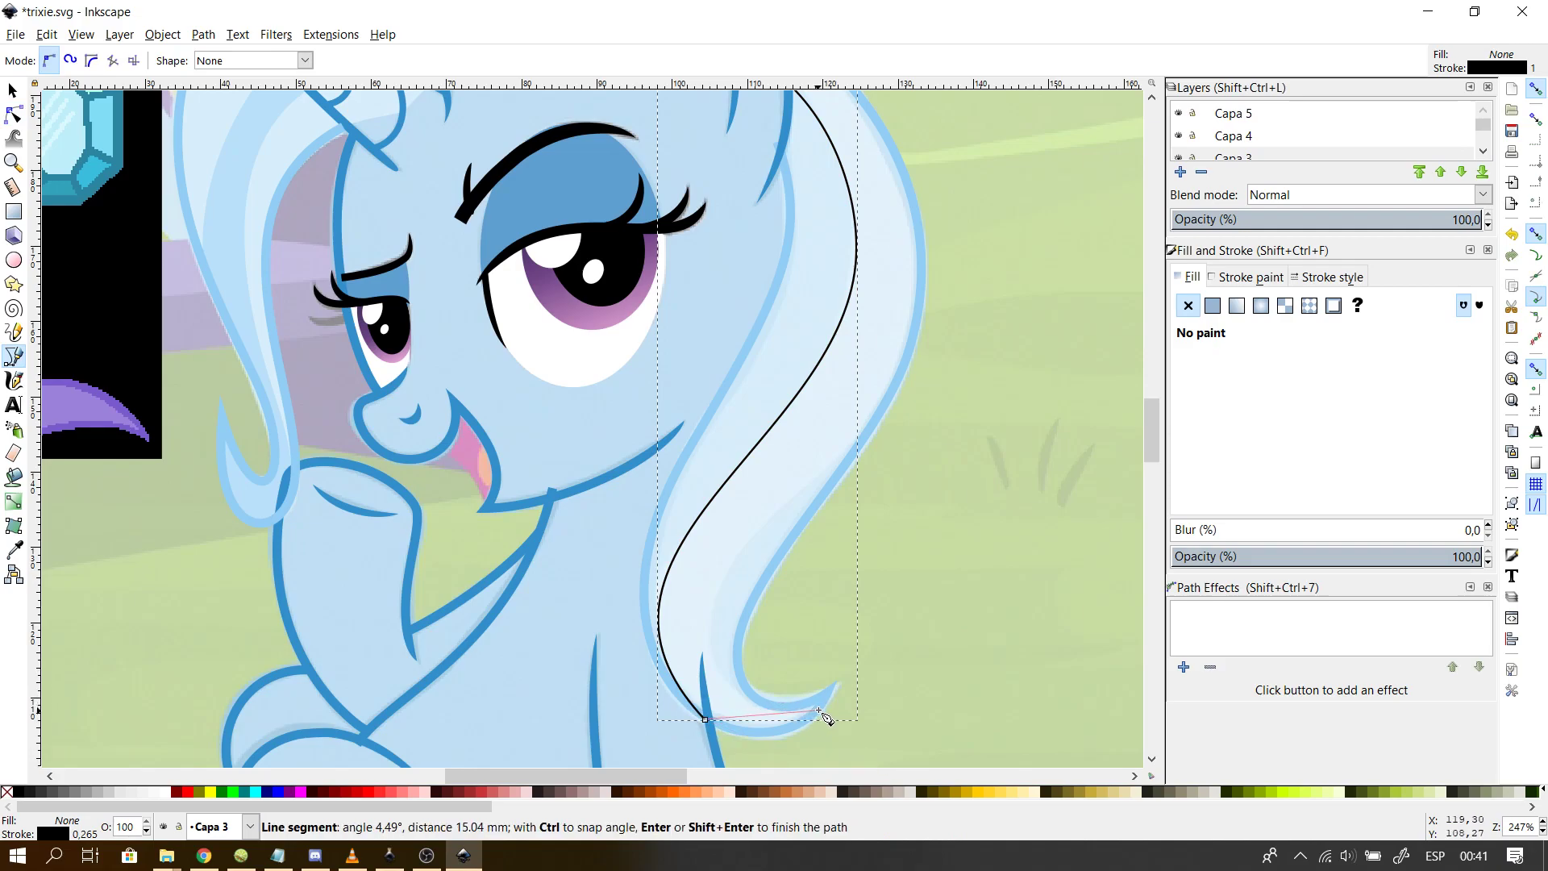
pyautogui.moveTo(829, 689)
pyautogui.mouseDown()
pyautogui.moveTo(836, 645)
pyautogui.moveTo(889, 620)
pyautogui.moveTo(866, 620)
pyautogui.mouseUp()
pyautogui.press('Return')
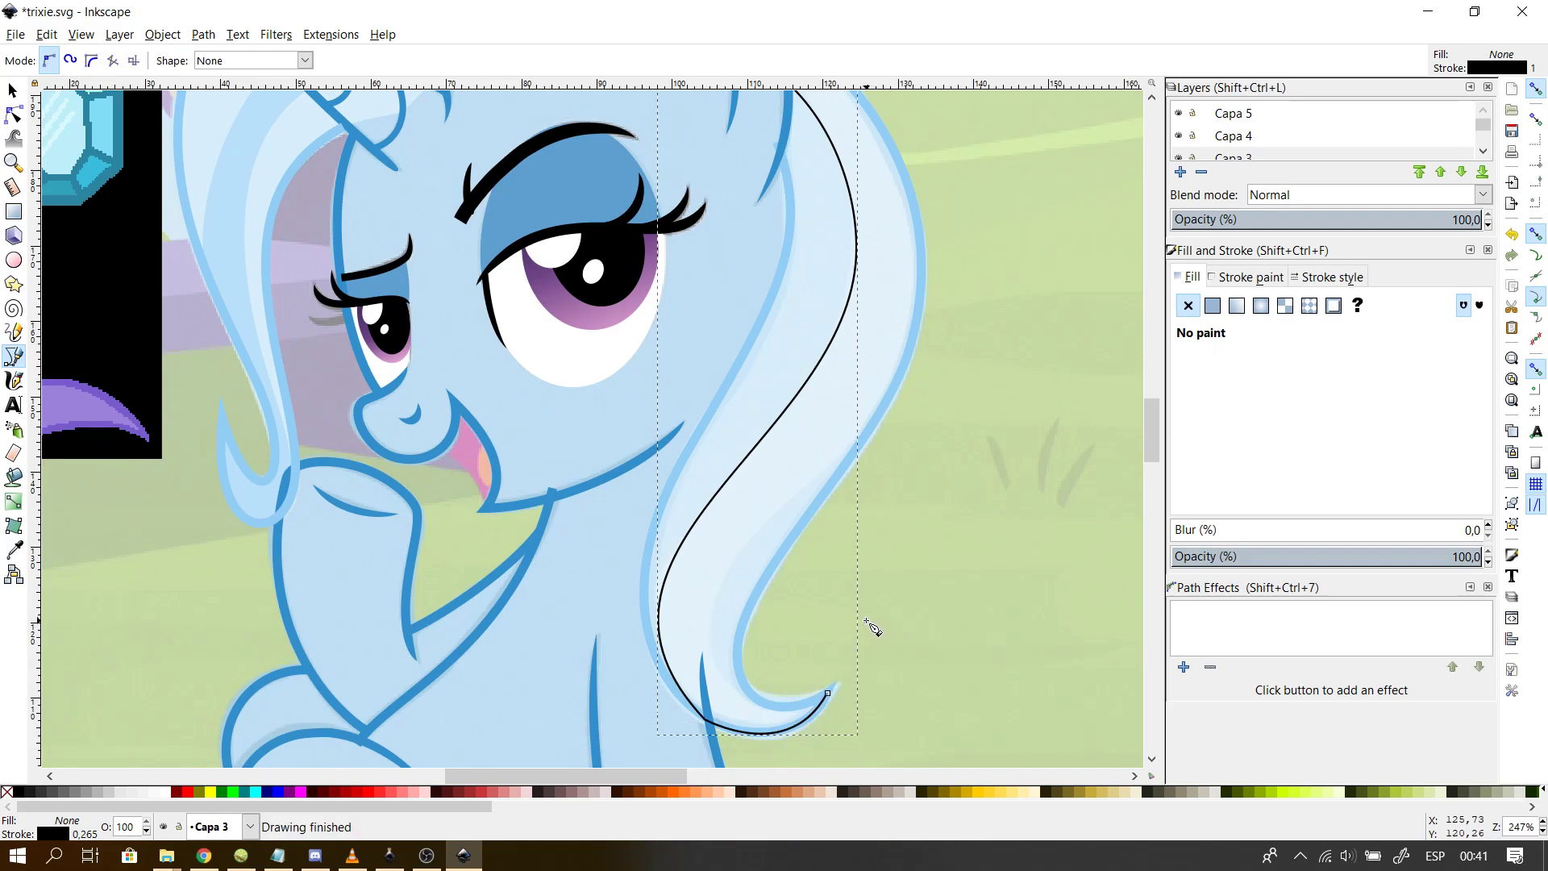
# - Continue the strand line from the curled tip up to the mane's outer edge and bend the new segment along the reference highlight
pyautogui.click(828, 692)
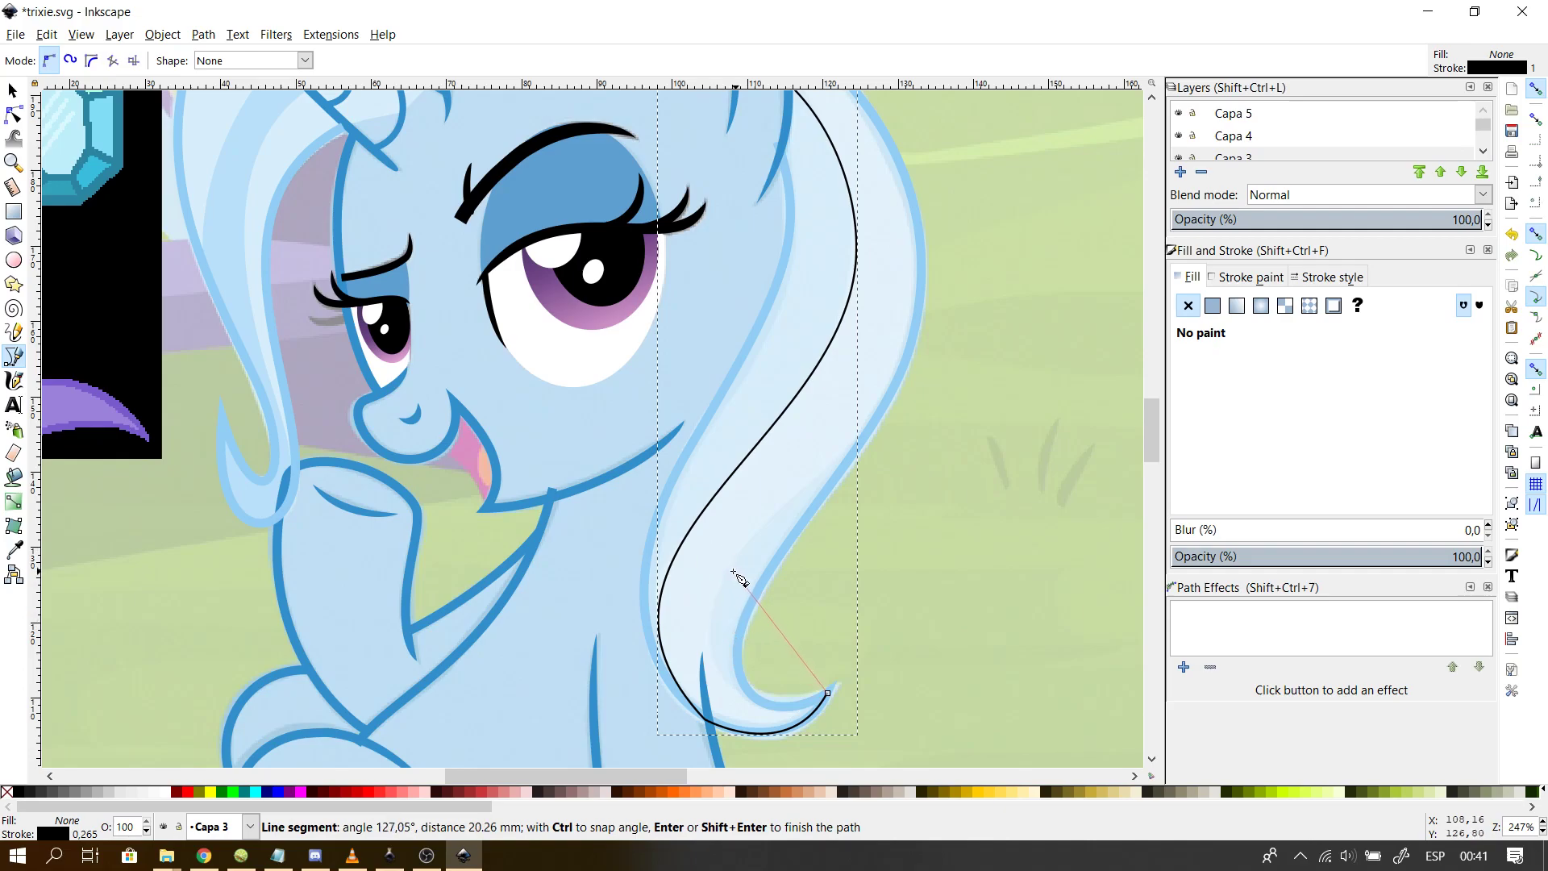
pyautogui.doubleClick(861, 431)
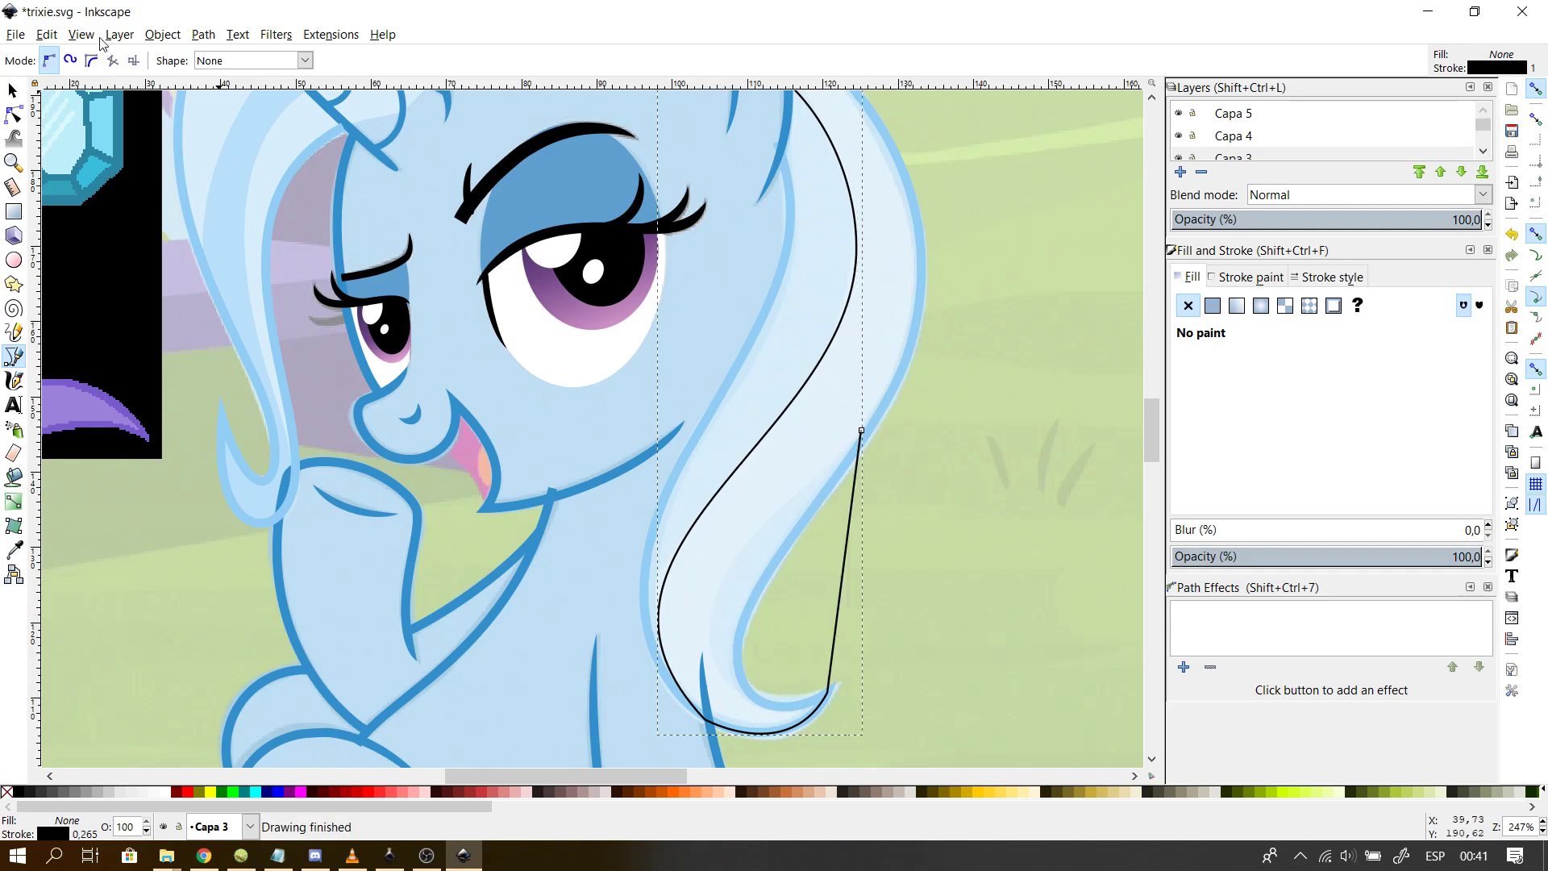
pyautogui.click(13, 113)
pyautogui.moveTo(840, 582); pyautogui.dragTo(750, 684)
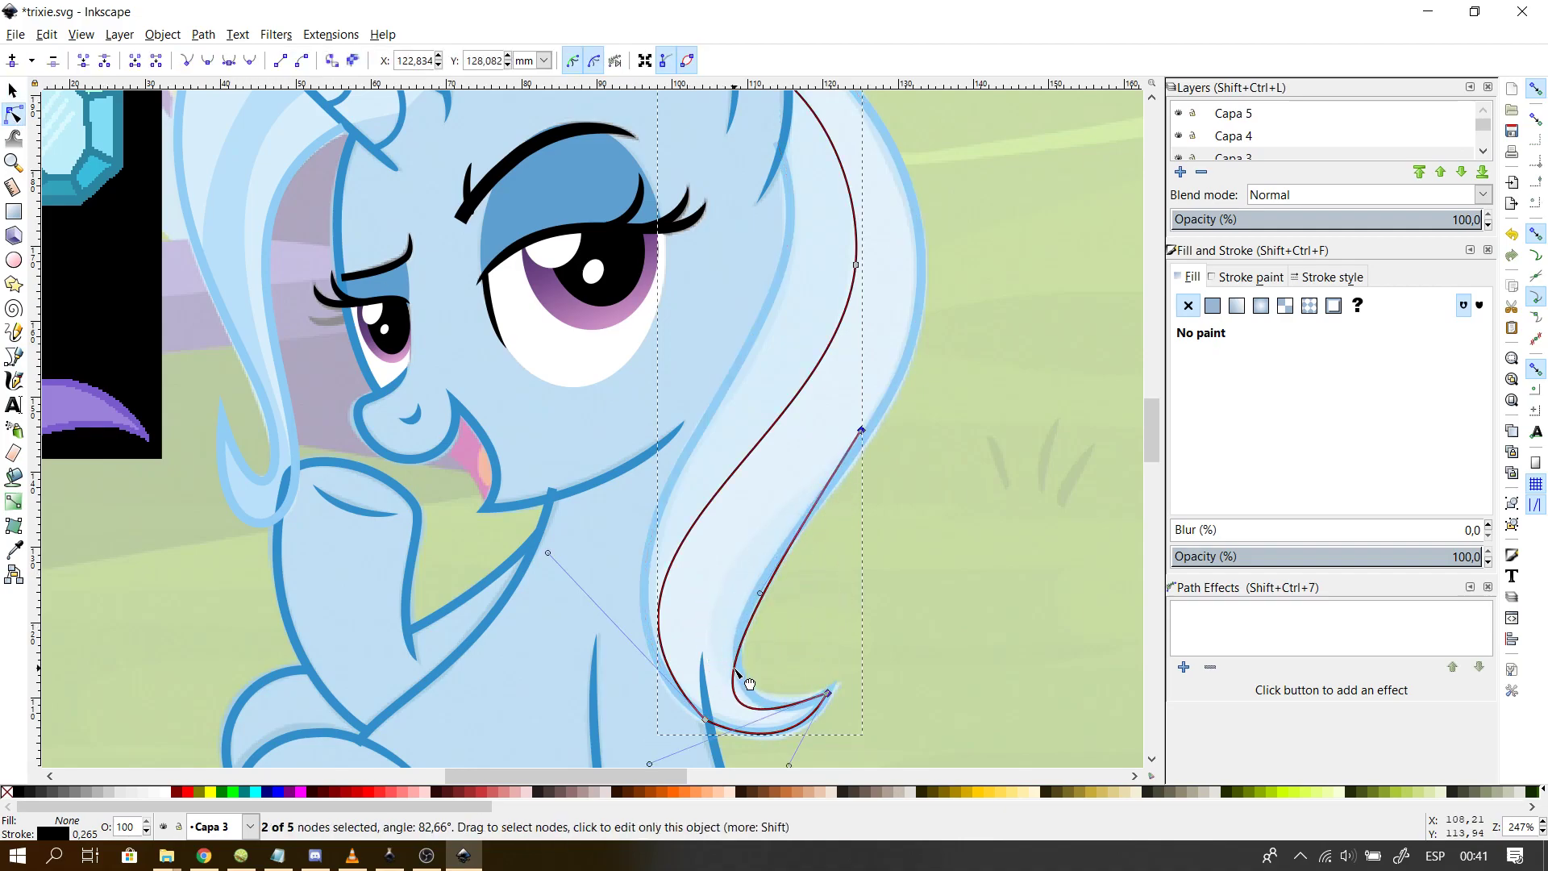
pyautogui.click(784, 594)
pyautogui.click(772, 591)
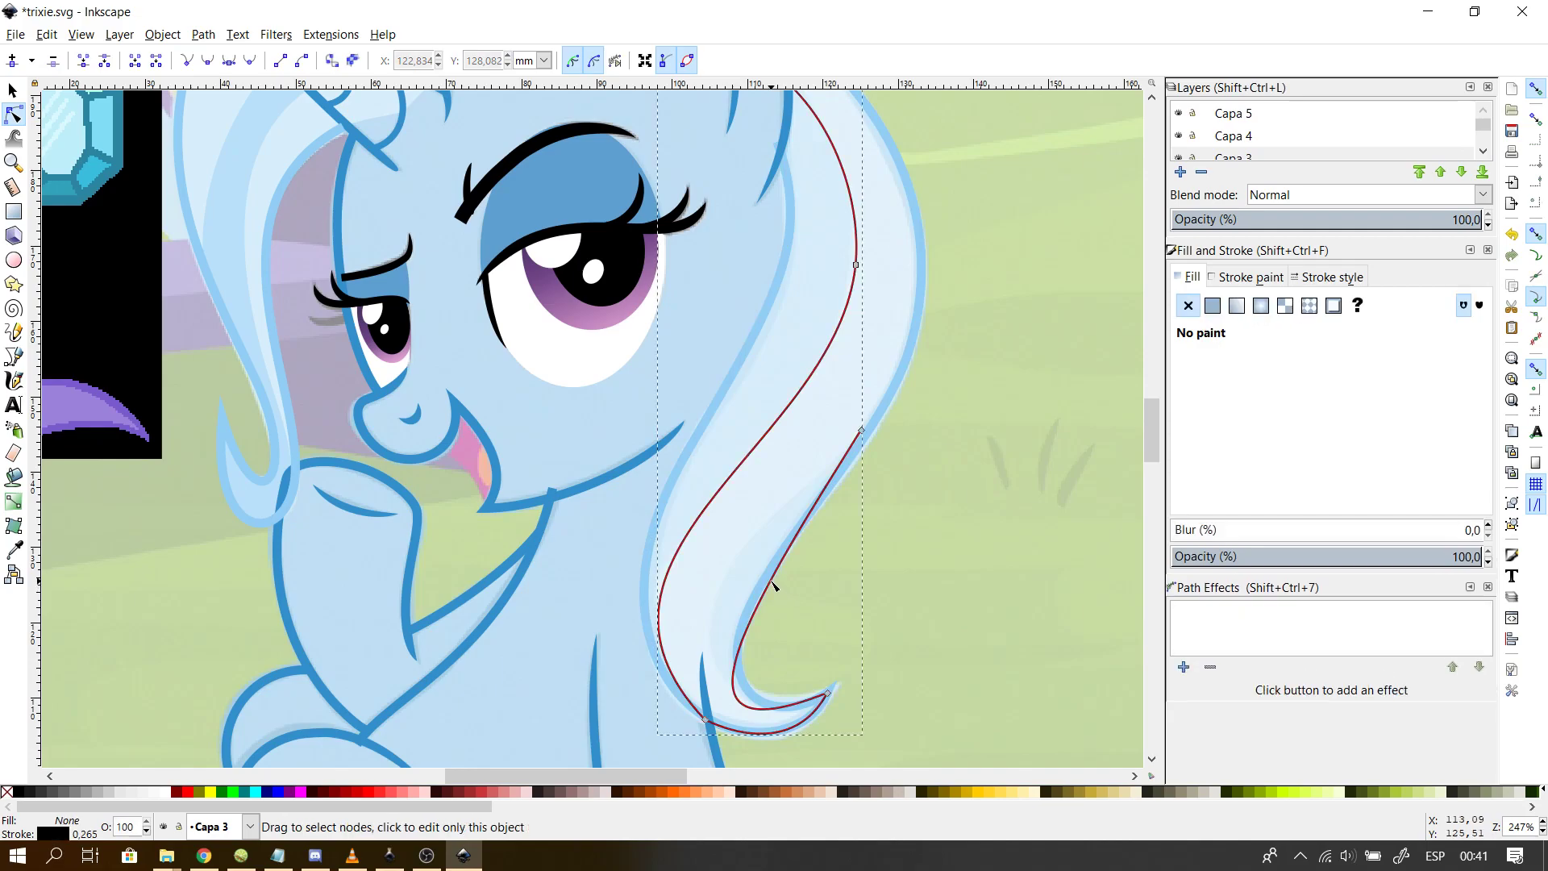
pyautogui.moveTo(763, 595); pyautogui.dragTo(718, 664)
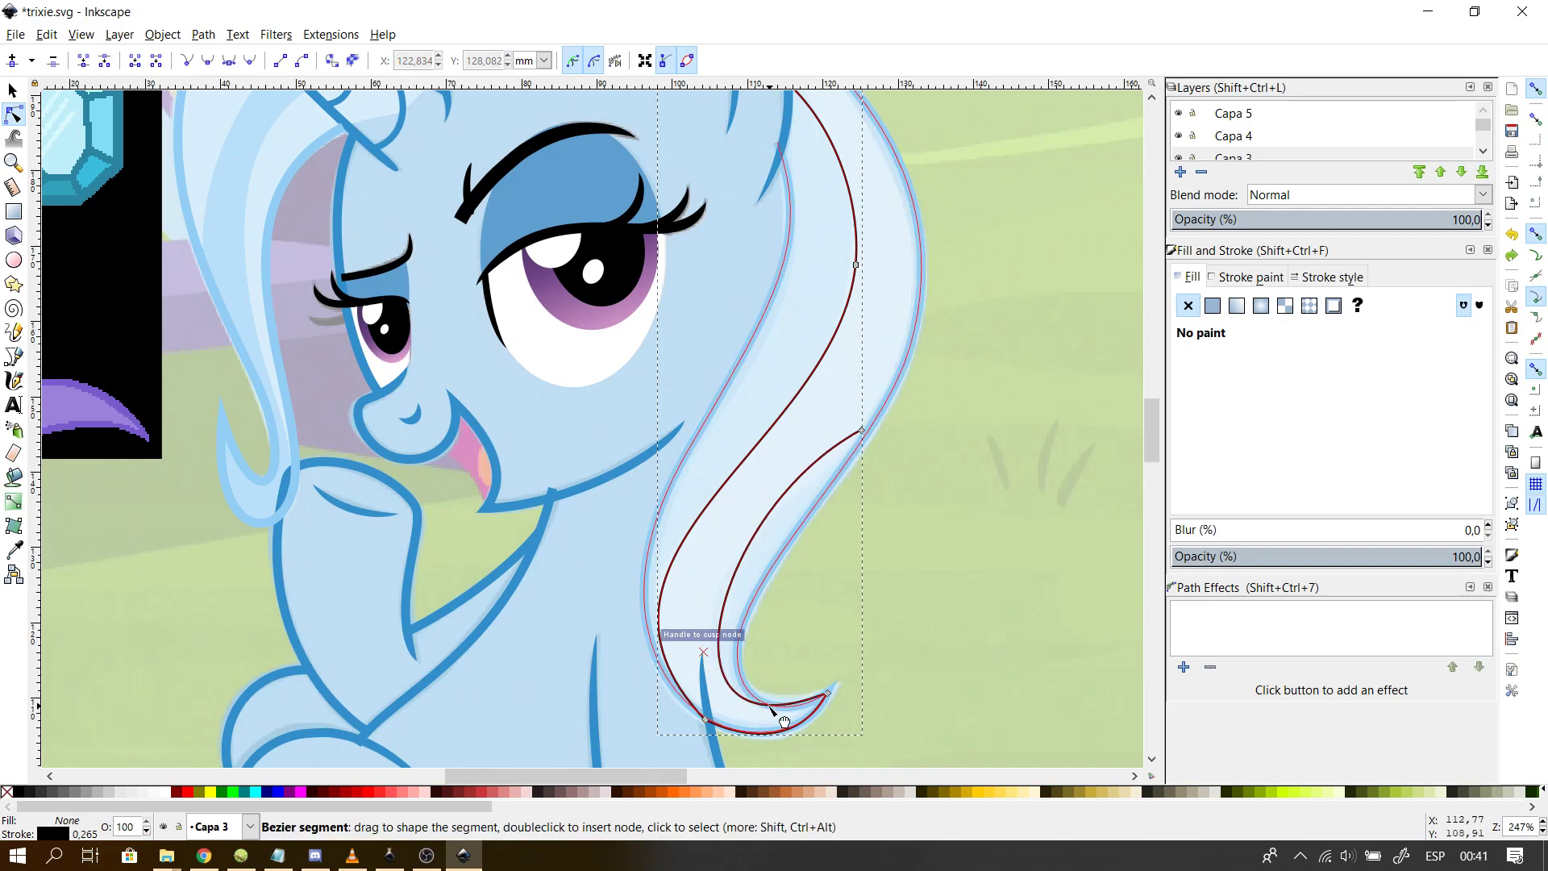
# - Insert a node in the new segment's lower bend and move the line's upper end higher along the mane's outer edge
pyautogui.doubleClick(712, 630)
pyautogui.press('Escape')
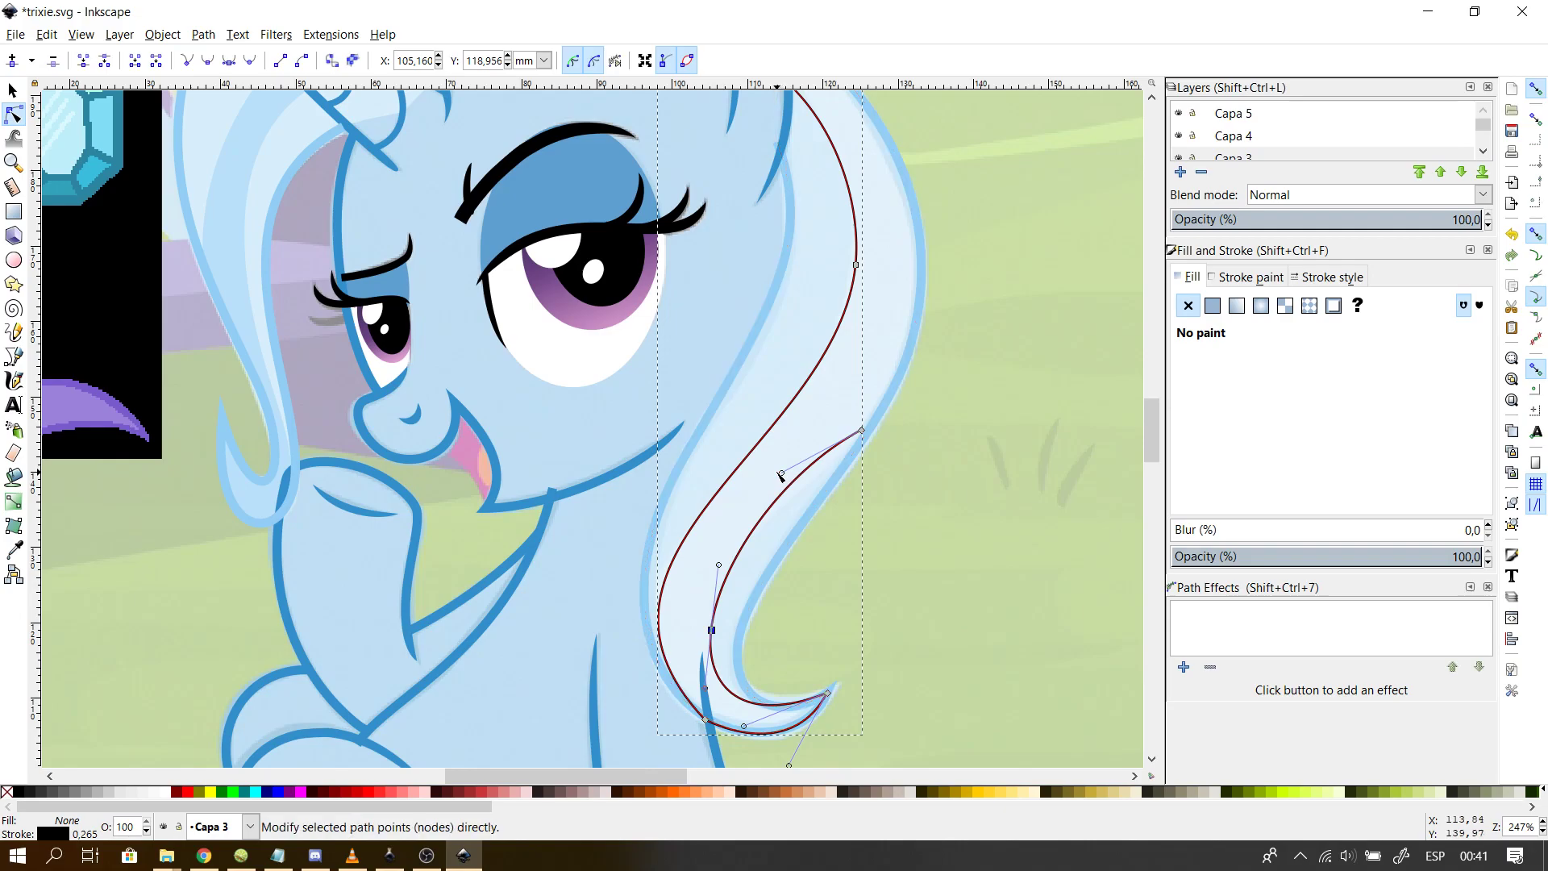
pyautogui.click(799, 478)
pyautogui.moveTo(783, 475); pyautogui.dragTo(842, 496)
pyautogui.moveTo(863, 433); pyautogui.dragTo(908, 364)
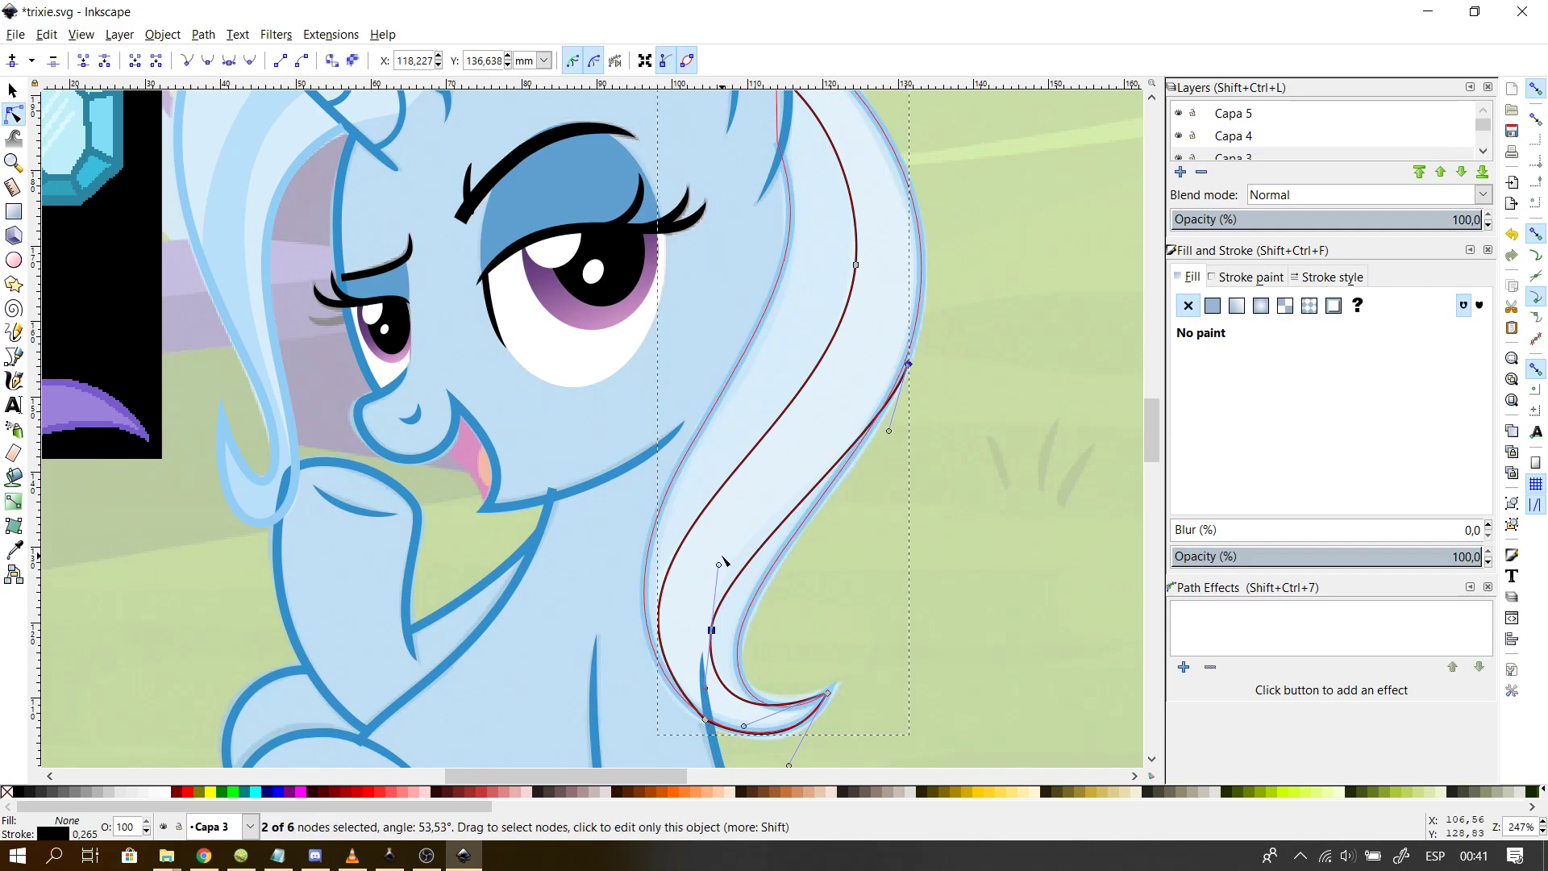
# - Reshape the curve above the lower bend to follow the reference highlight and make the bend node smooth
pyautogui.moveTo(718, 564); pyautogui.dragTo(710, 530)
pyautogui.click(916, 689)
pyautogui.click(916, 690)
pyautogui.click(714, 641)
pyautogui.click(715, 631)
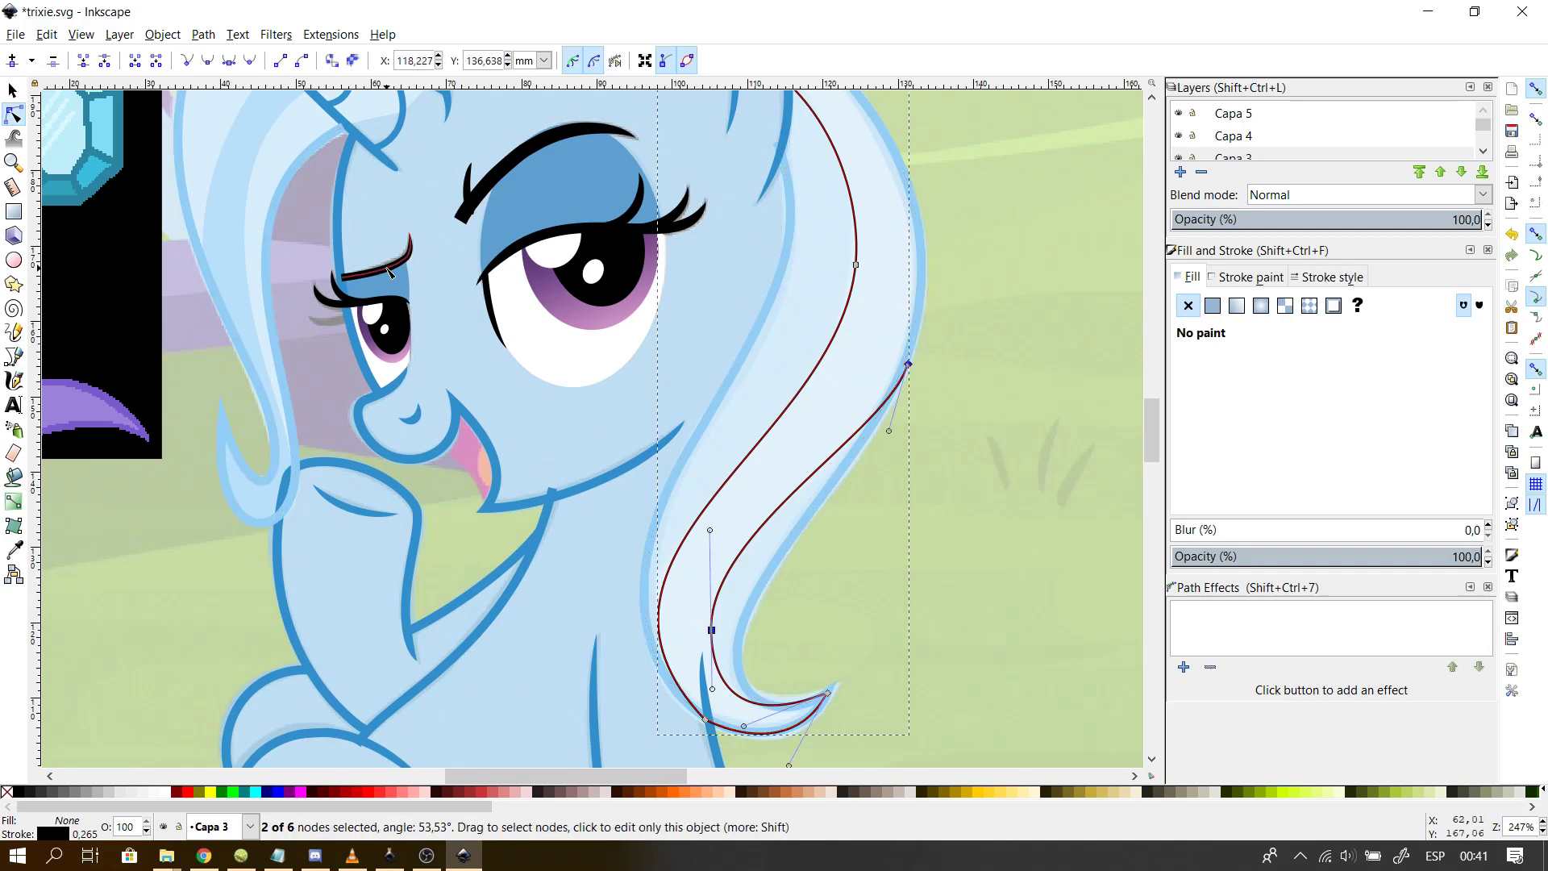
pyautogui.click(233, 63)
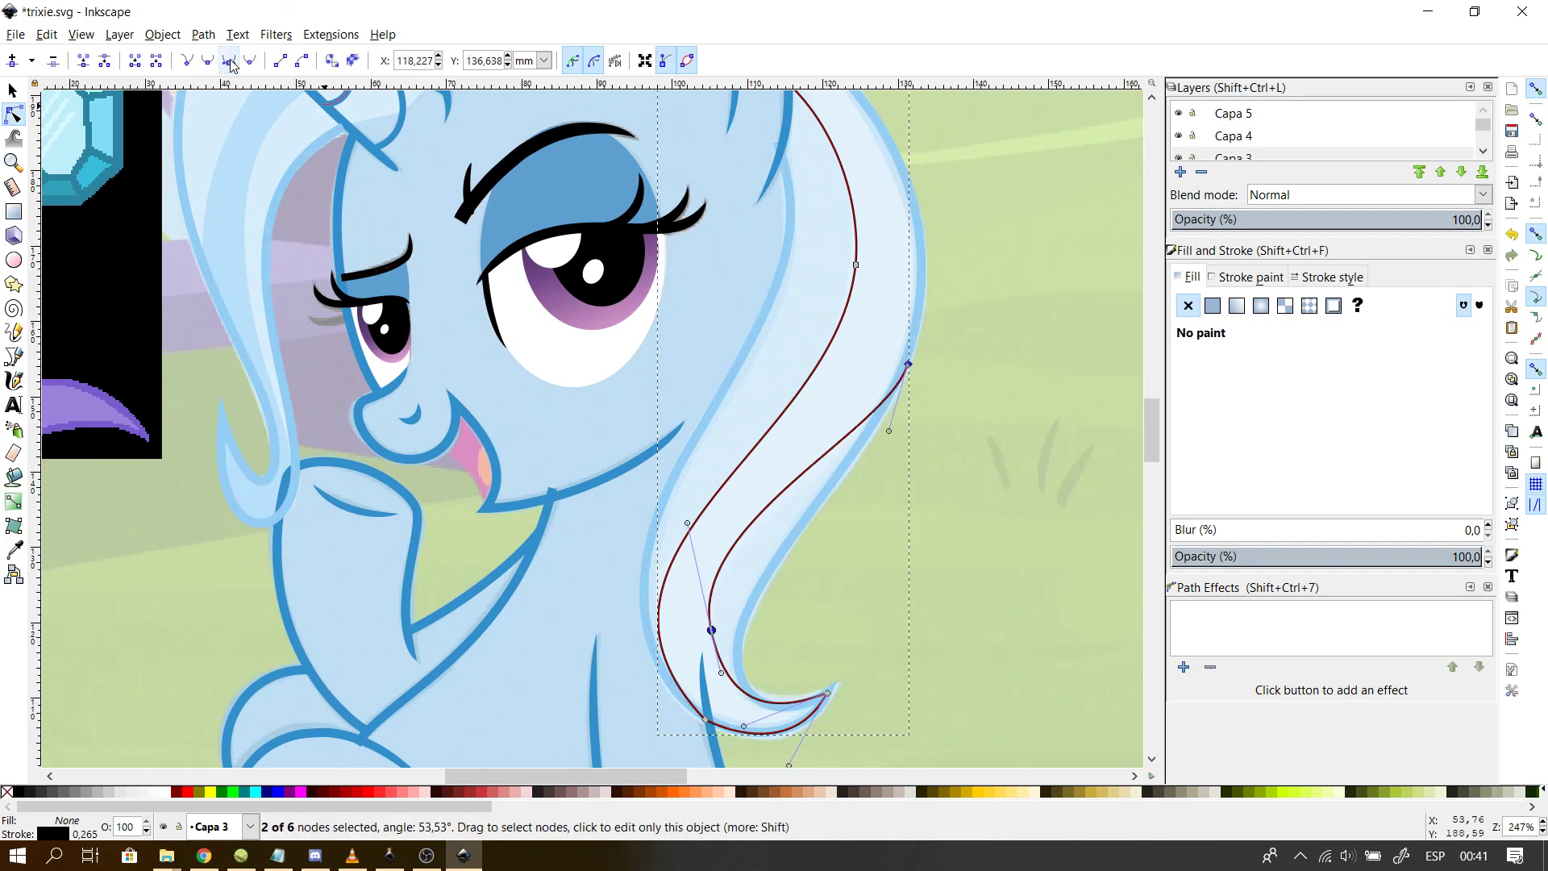
# - Try removing the node in the strand line's lower bend and undo the deletion
pyautogui.press('Delete')
pyautogui.press('Delete')
pyautogui.press('Delete')
pyautogui.hotkey('ctrl', 'z')
pyautogui.click(711, 631)
pyautogui.press('Delete')
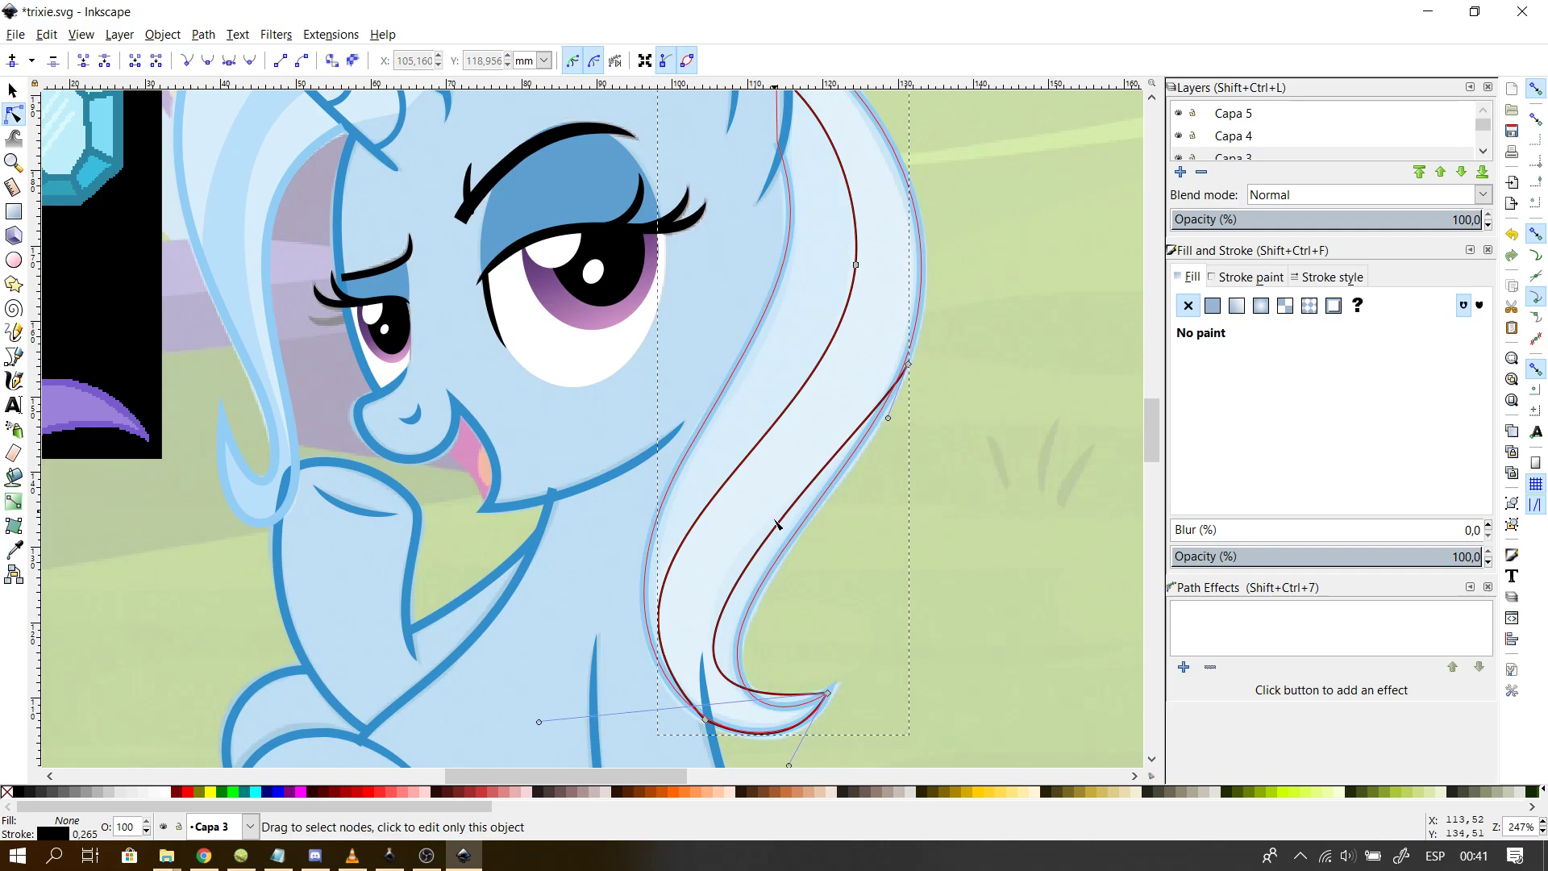
pyautogui.hotkey('ctrl', 'z')
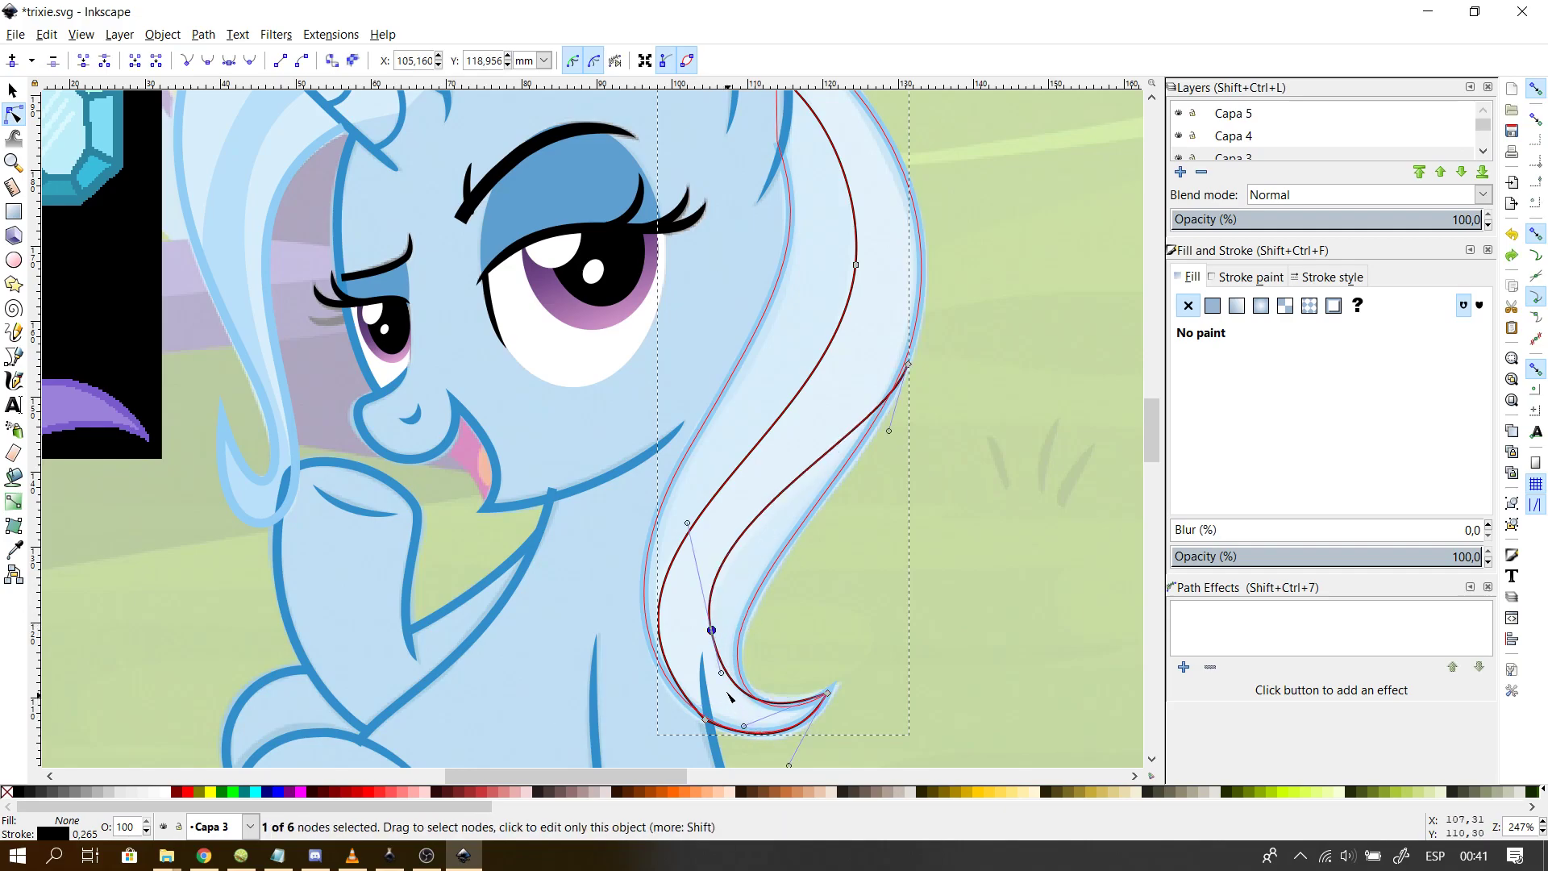
# - Refine the curve below the bend node and nudge the line's upper end by about -0.32 and 0.75 mm along the outer edge
pyautogui.moveTo(720, 673); pyautogui.dragTo(706, 672)
pyautogui.click(968, 615)
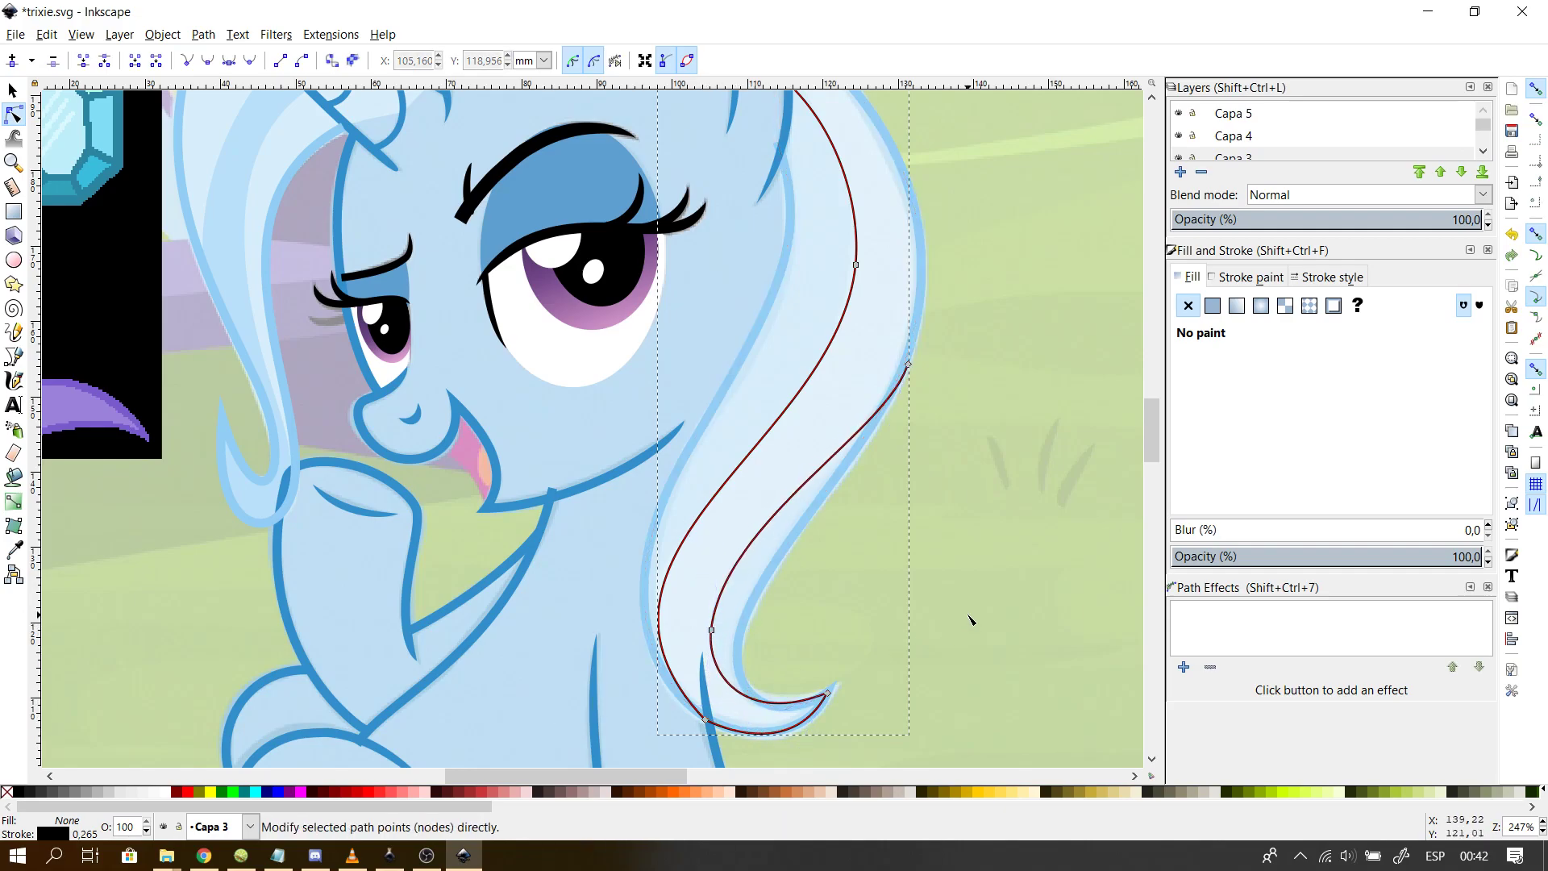
pyautogui.click(968, 615)
pyautogui.click(908, 367)
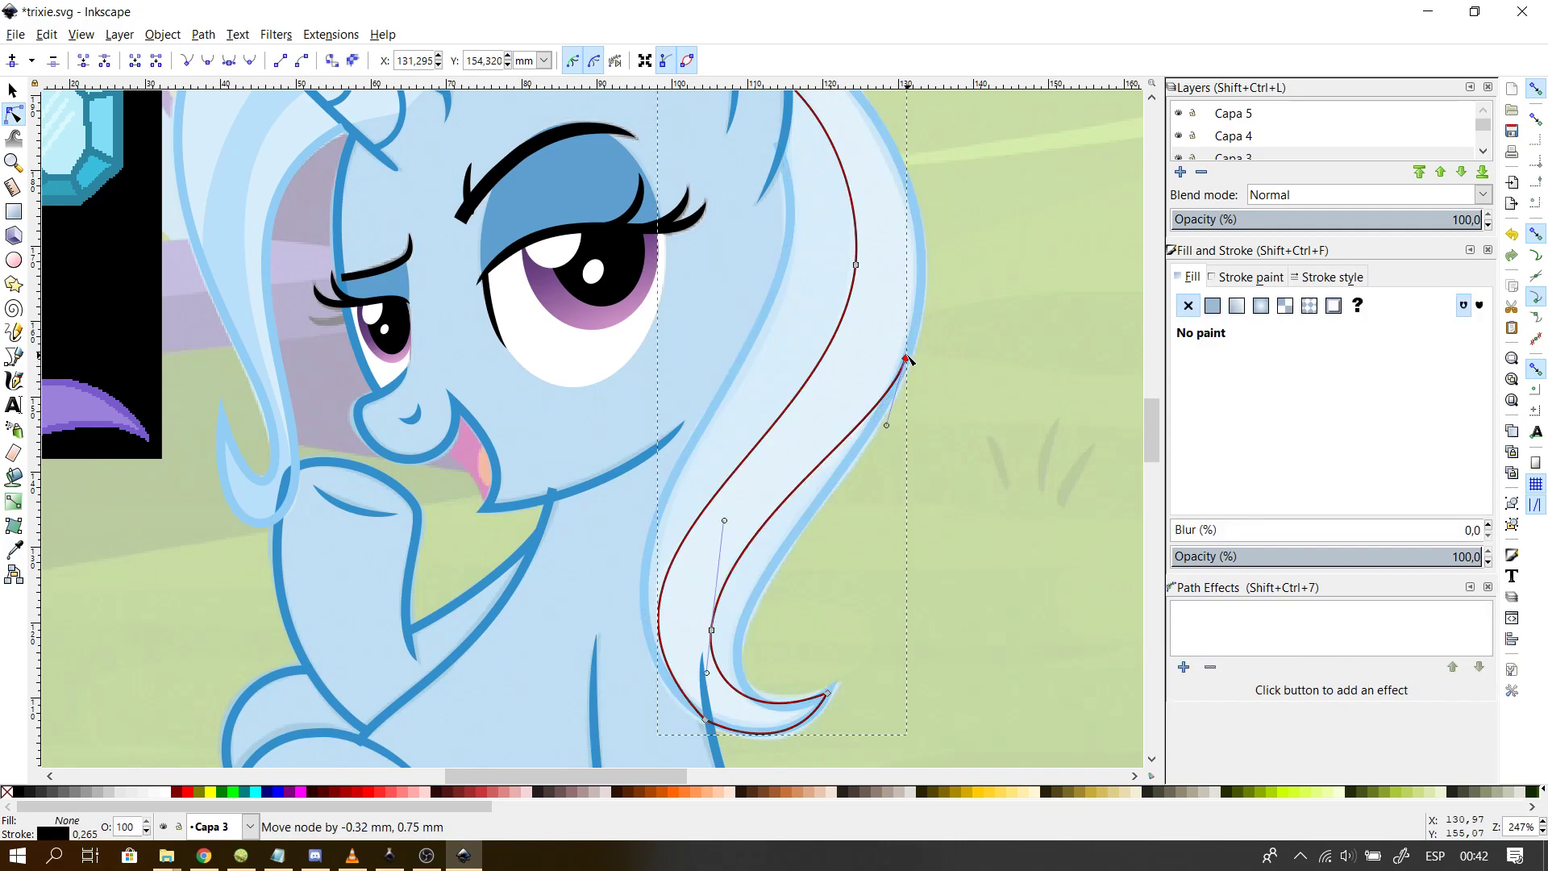
# - Extend the strand path up the mane's outer edge to its top at the ear and close it at the inner line's upper end
pyautogui.click(13, 356)
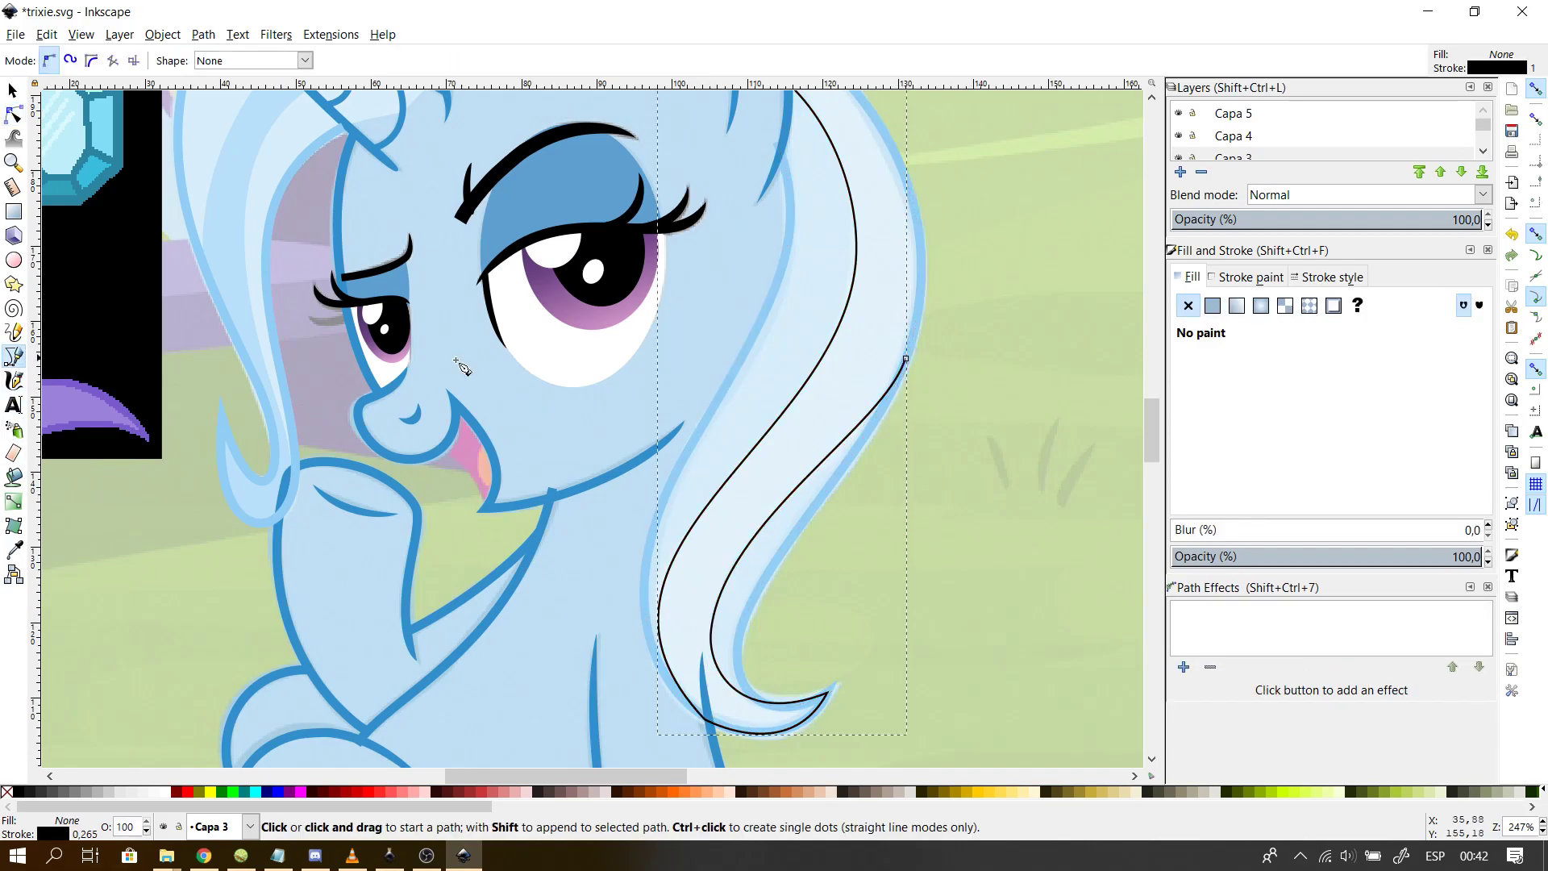
pyautogui.click(905, 359)
pyautogui.scroll(4, 1155, 101)
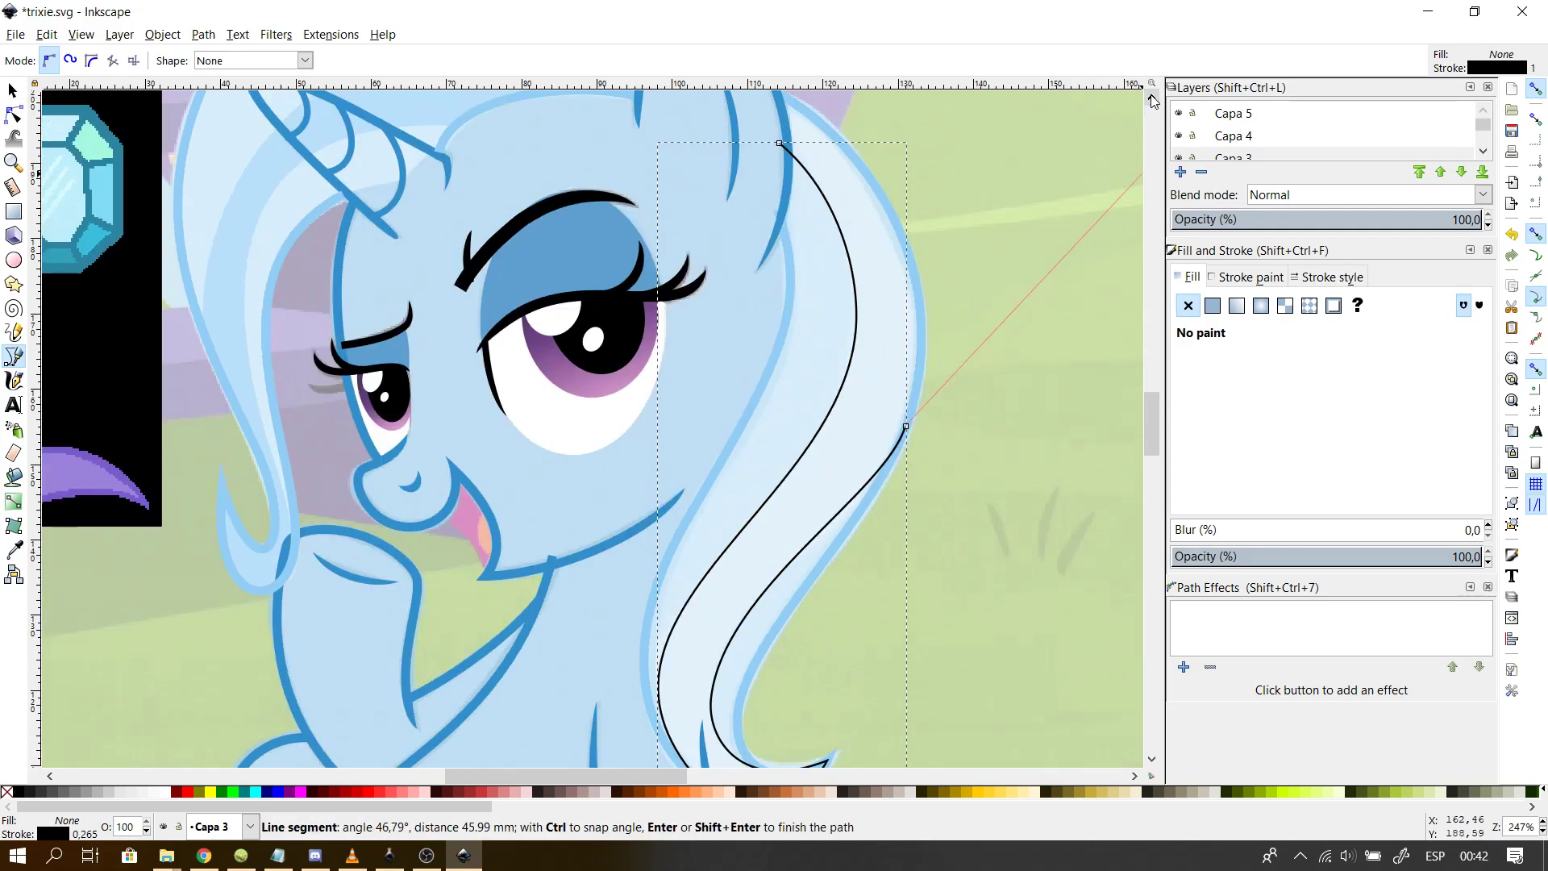
pyautogui.scroll(2, 1155, 101)
pyautogui.moveTo(780, 165)
pyautogui.mouseDown()
pyautogui.moveTo(657, 159)
pyautogui.moveTo(597, 133)
pyautogui.moveTo(568, 54)
pyautogui.mouseUp()
pyautogui.press('Return')
pyautogui.click(776, 161)
pyautogui.click(779, 212)
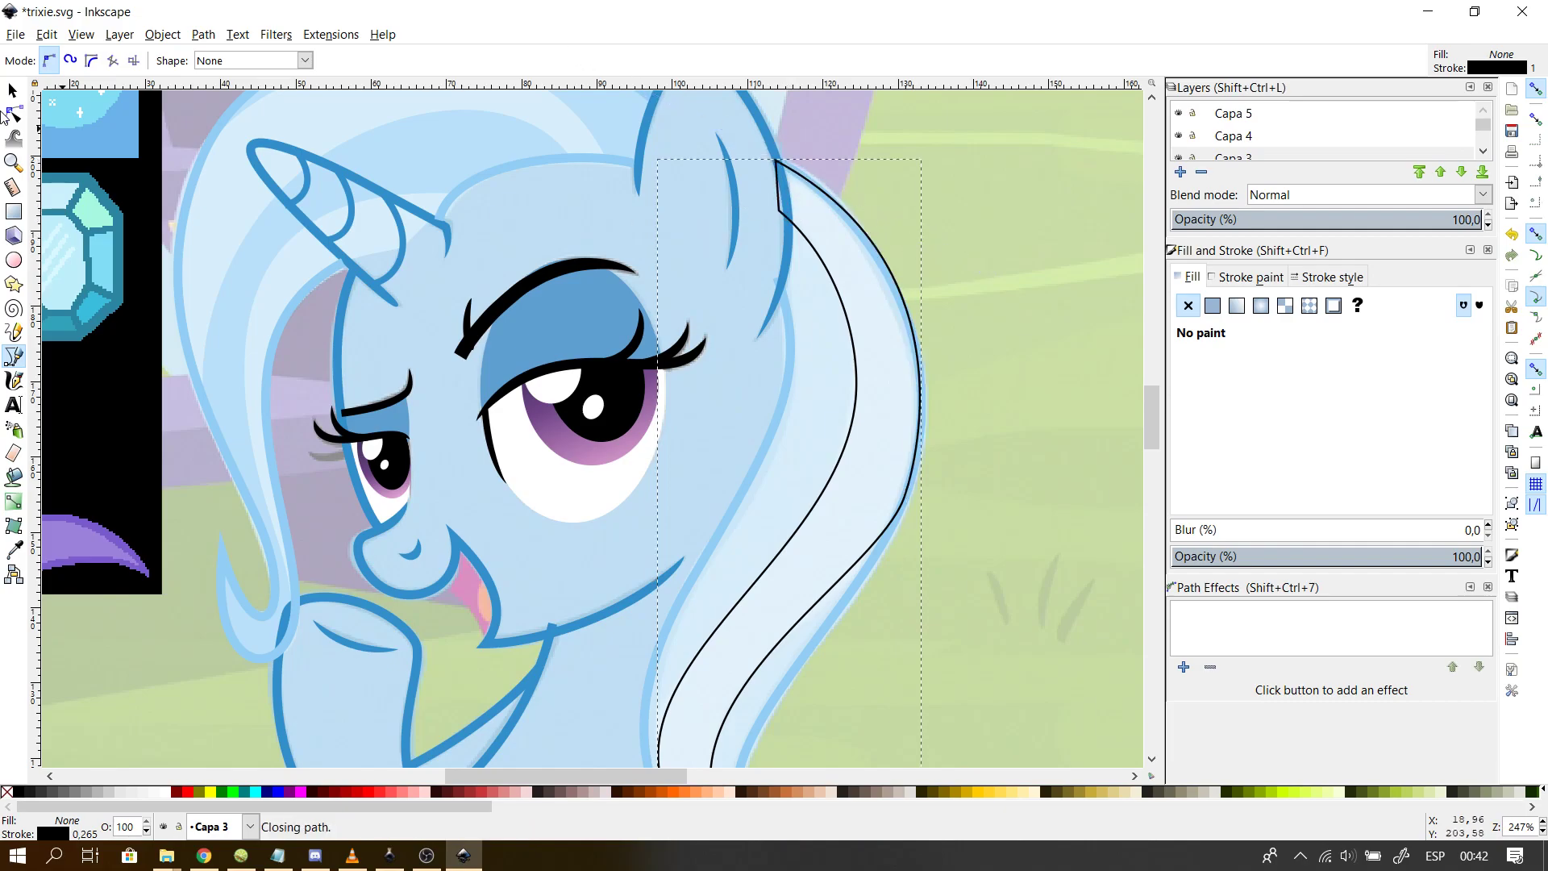
# - Remove the closed strand shape's stroke and give it a flat d8eefb fill sampled from the front mane highlight
pyautogui.click(12, 90)
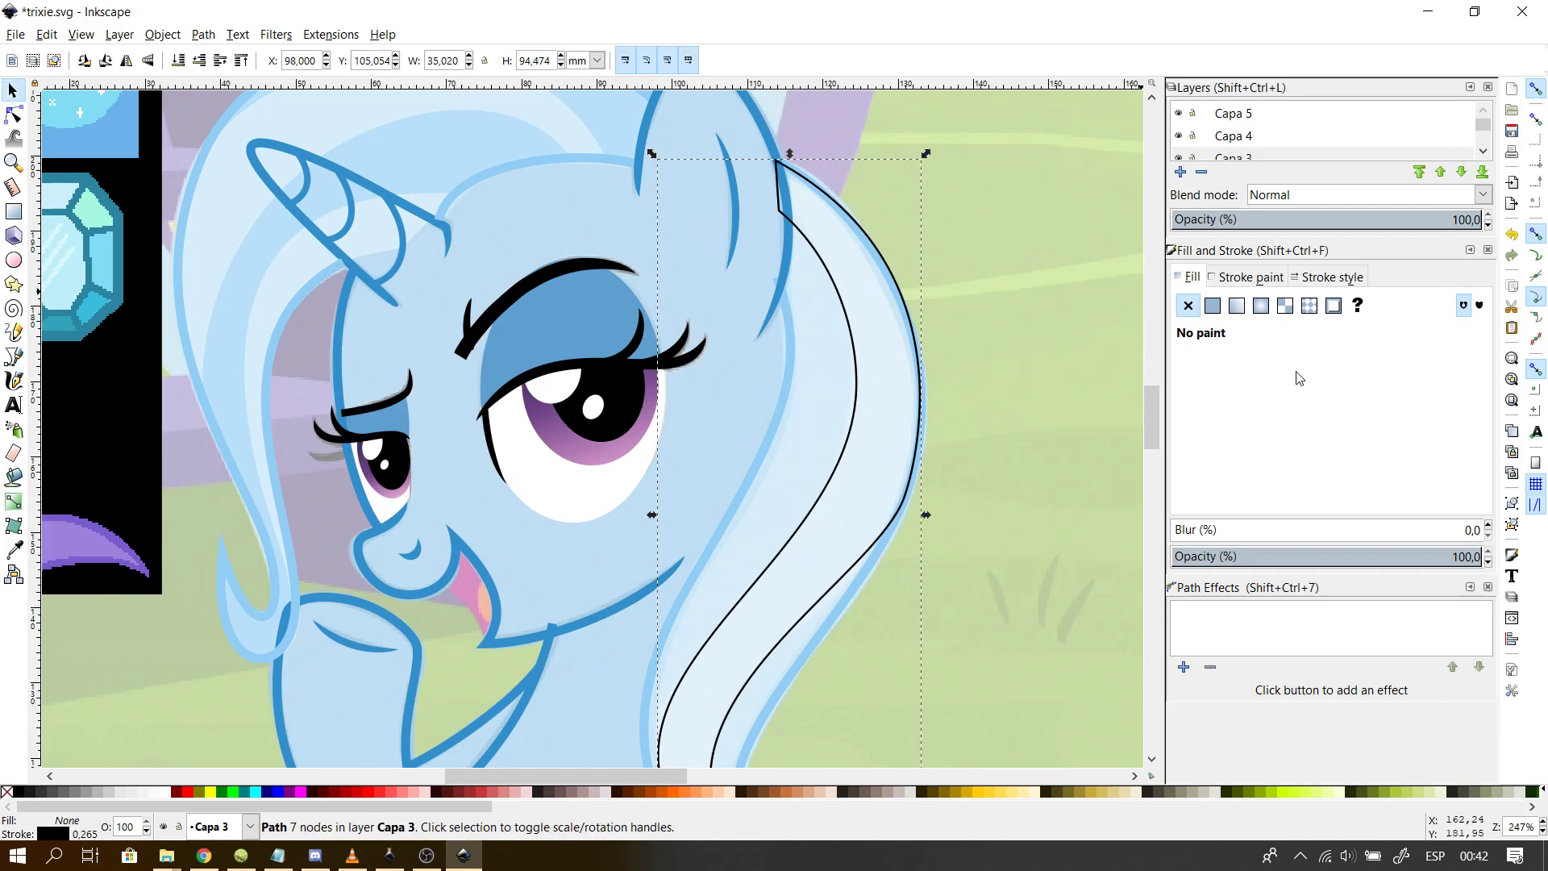
pyautogui.click(1248, 279)
pyautogui.click(1187, 305)
pyautogui.click(1189, 276)
pyautogui.click(1212, 305)
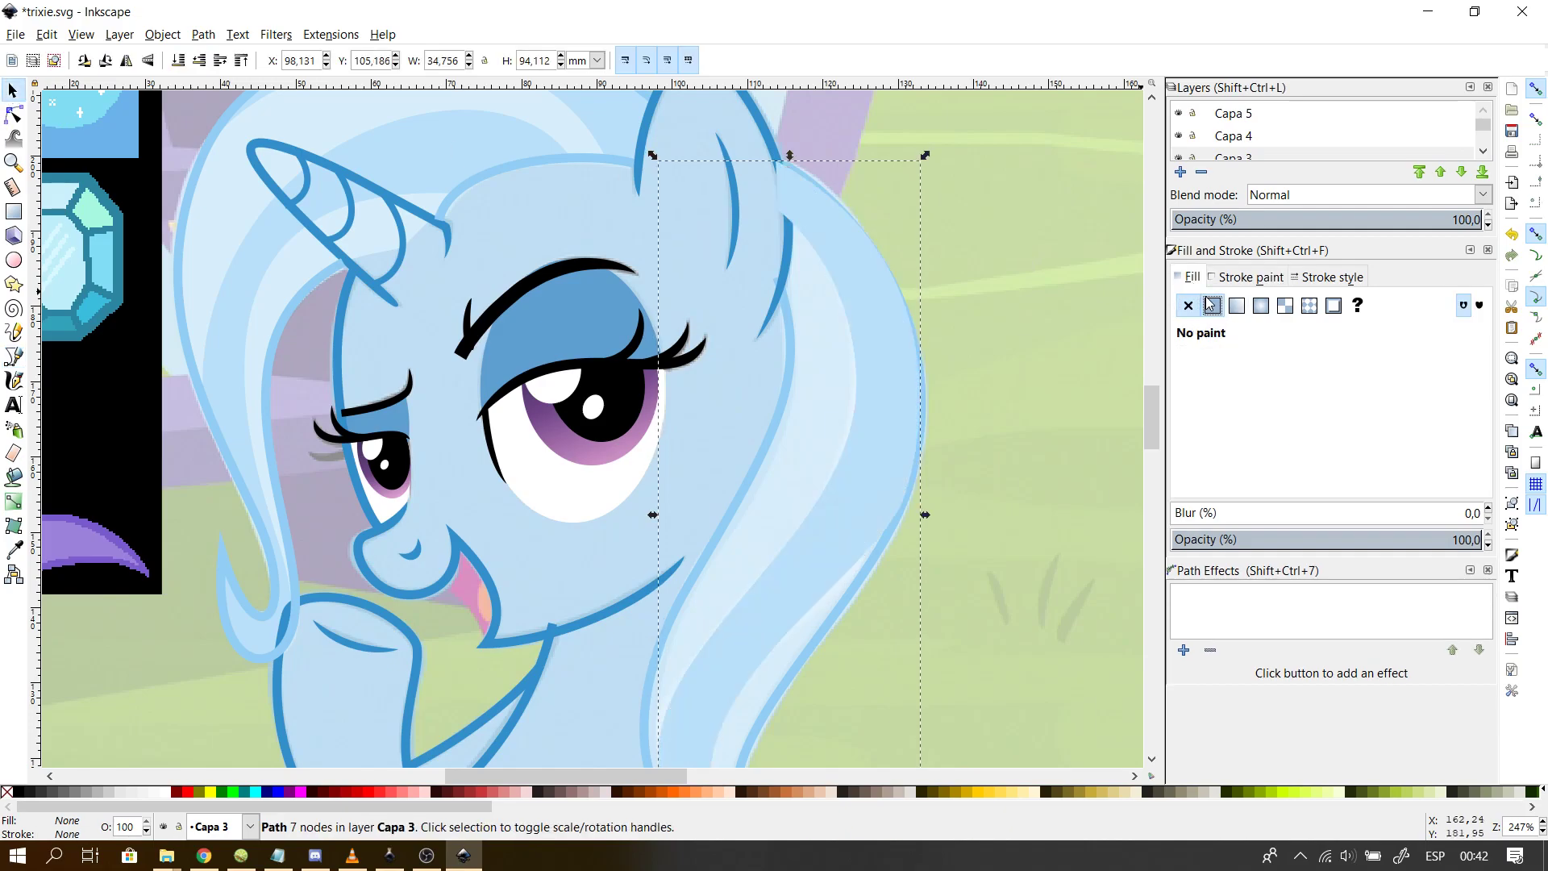
pyautogui.click(1221, 501)
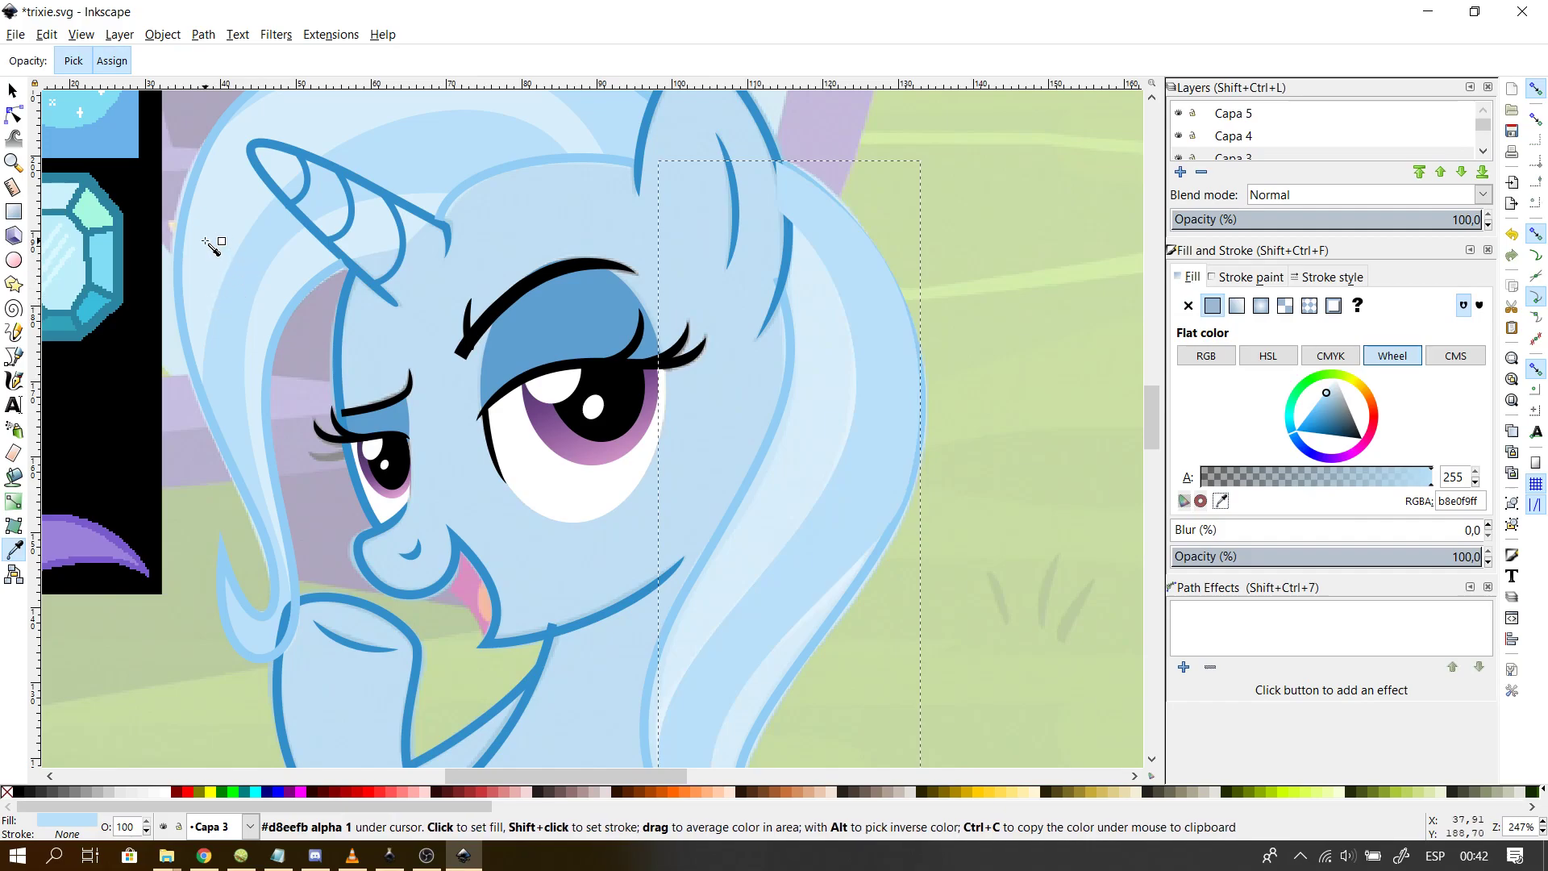
pyautogui.click(206, 250)
# - Restore the rear mane base shape's opacity to 100%
pyautogui.click(785, 463)
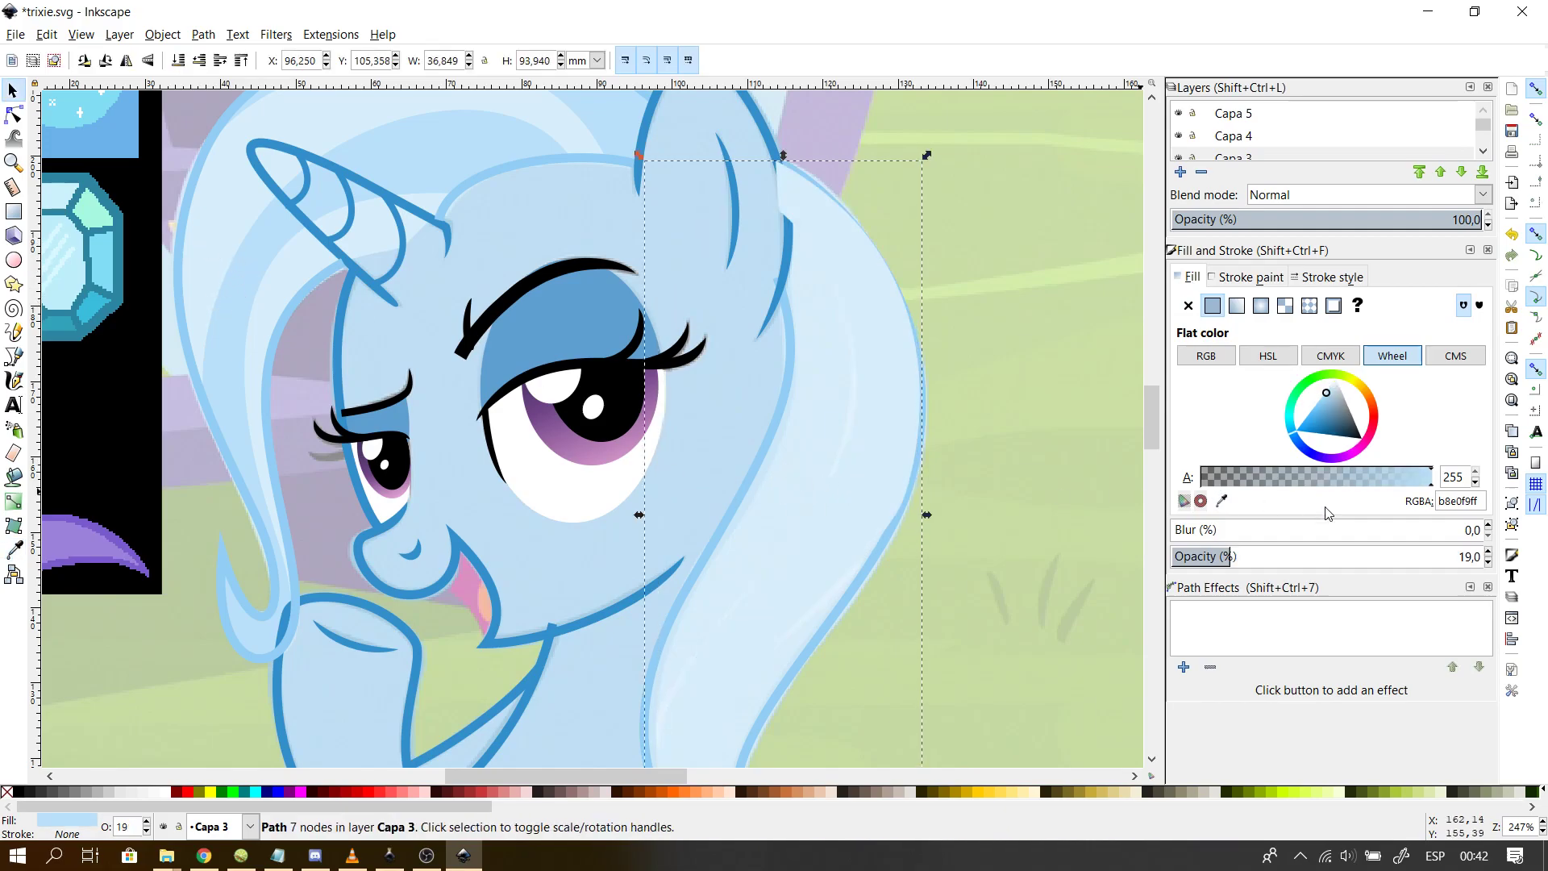
pyautogui.moveTo(1233, 559); pyautogui.dragTo(1542, 562)
pyautogui.moveTo(1281, 560); pyautogui.dragTo(1542, 597)
pyautogui.moveTo(1277, 561); pyautogui.dragTo(1546, 580)
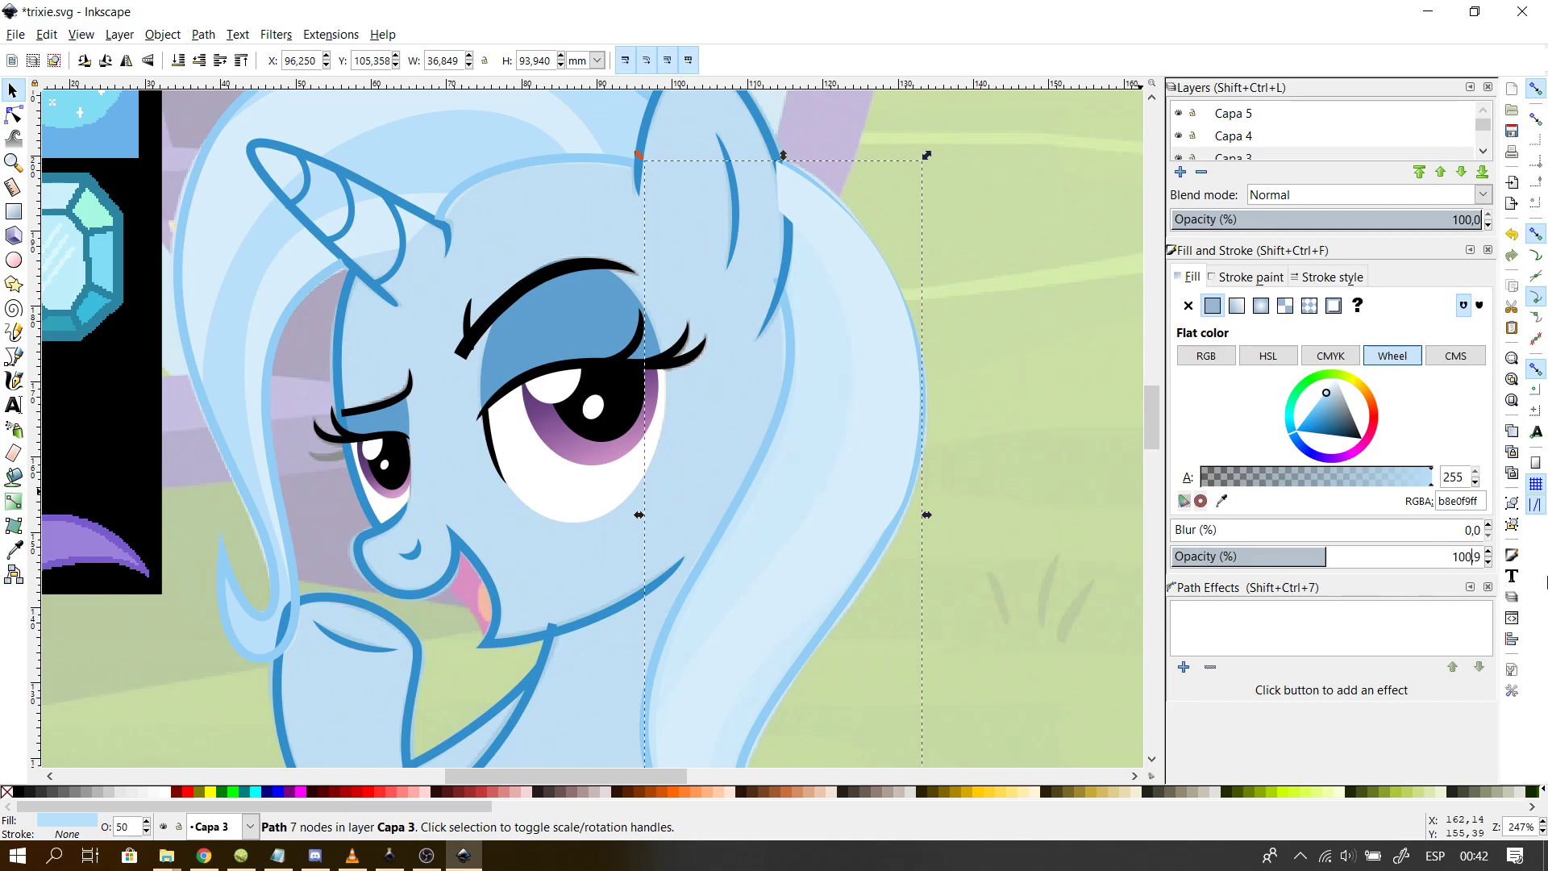
pyautogui.press('Return')
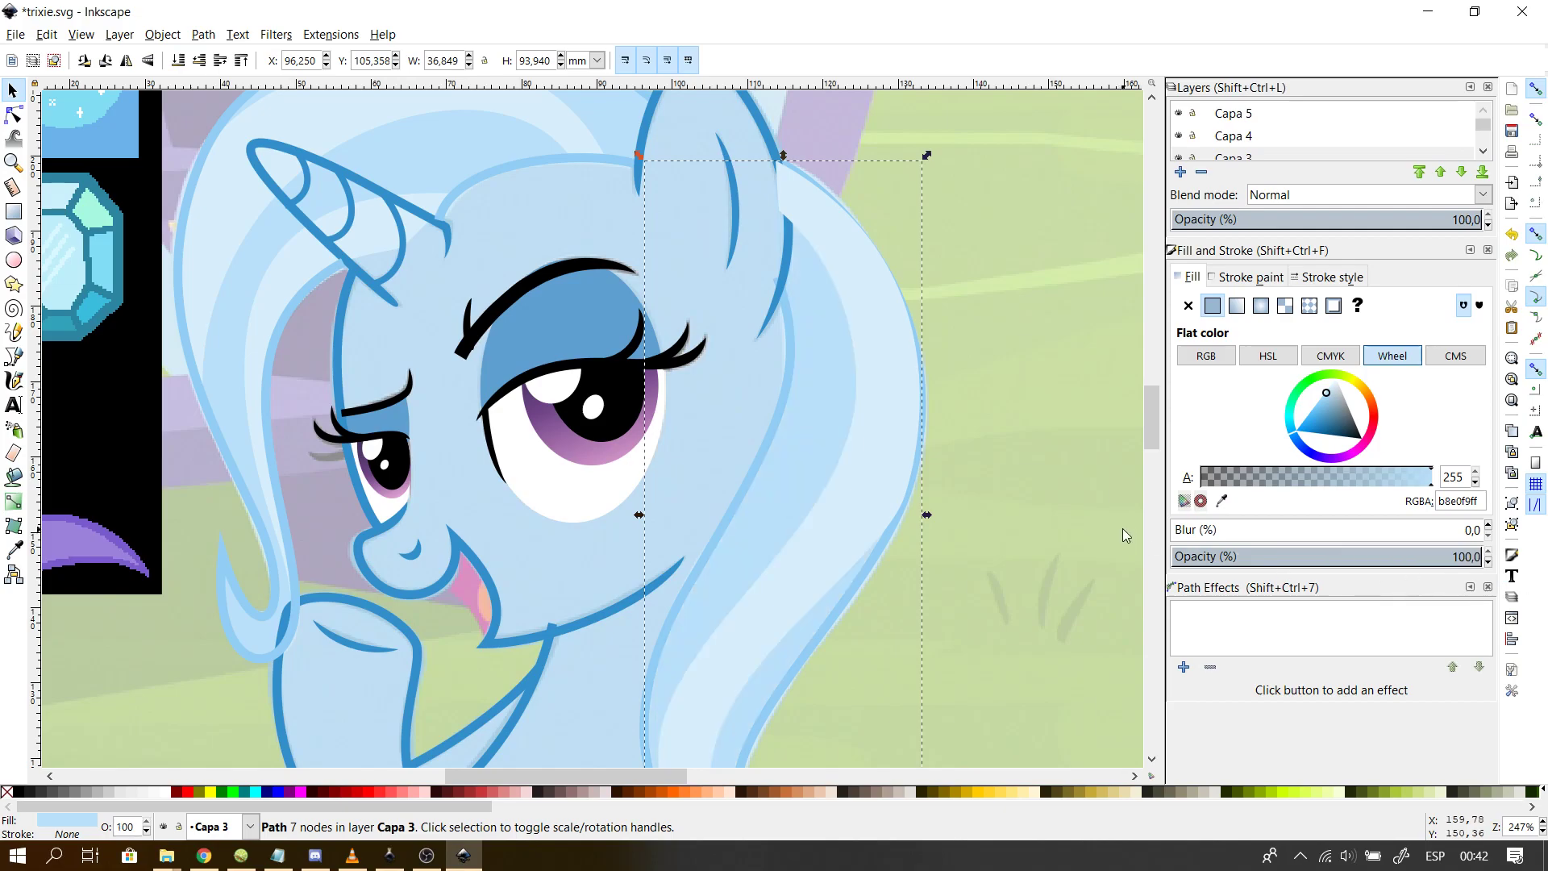
# - Lower the rear mane highlight shape in the stacking order behind the ear outline
pyautogui.click(867, 469)
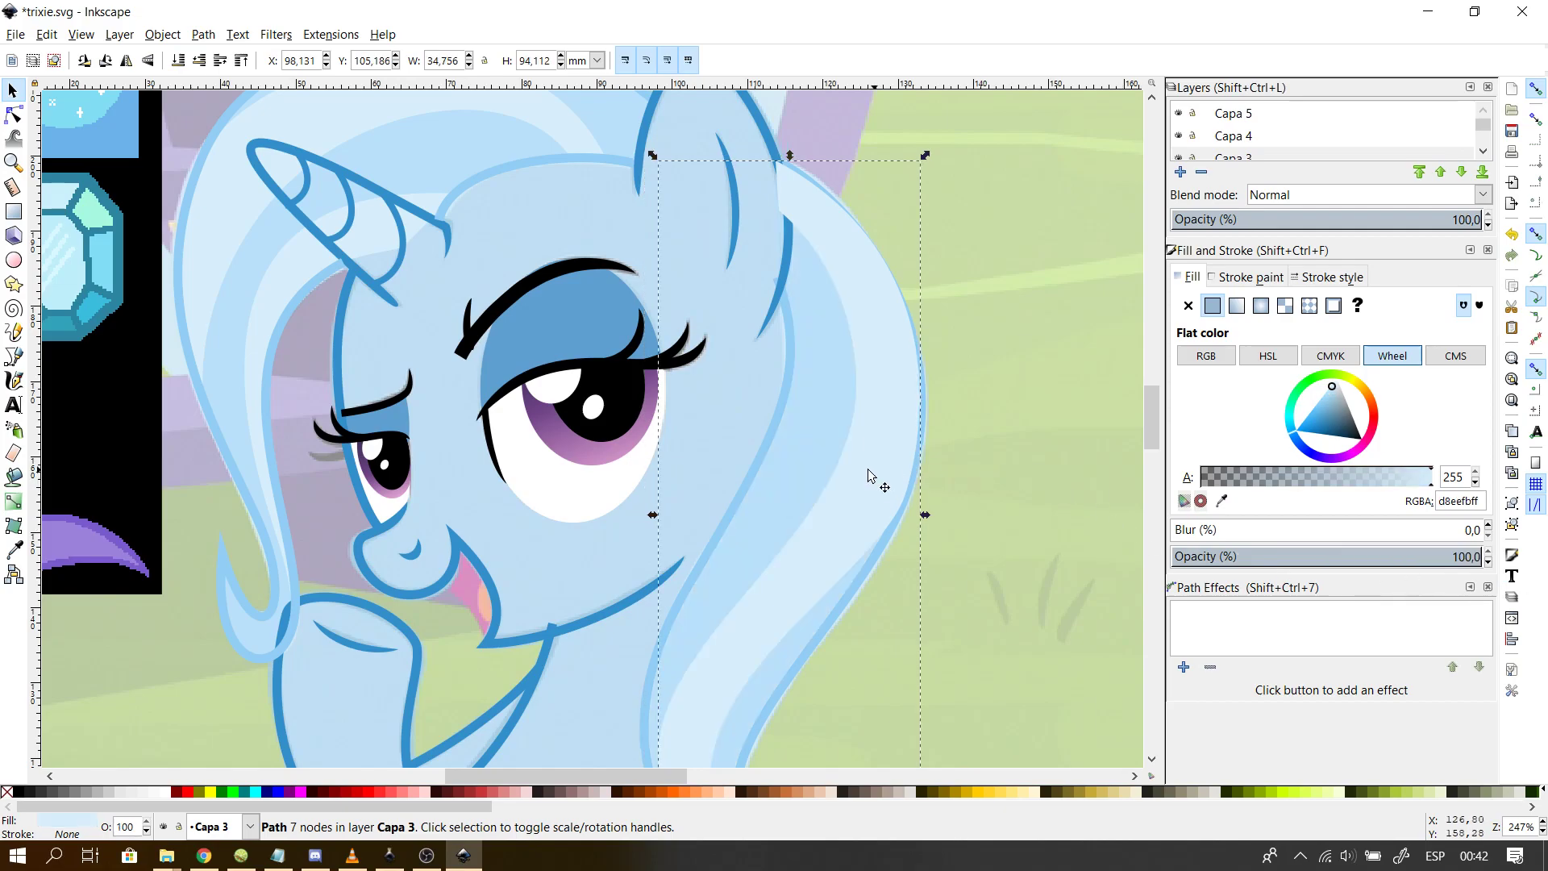
pyautogui.click(203, 63)
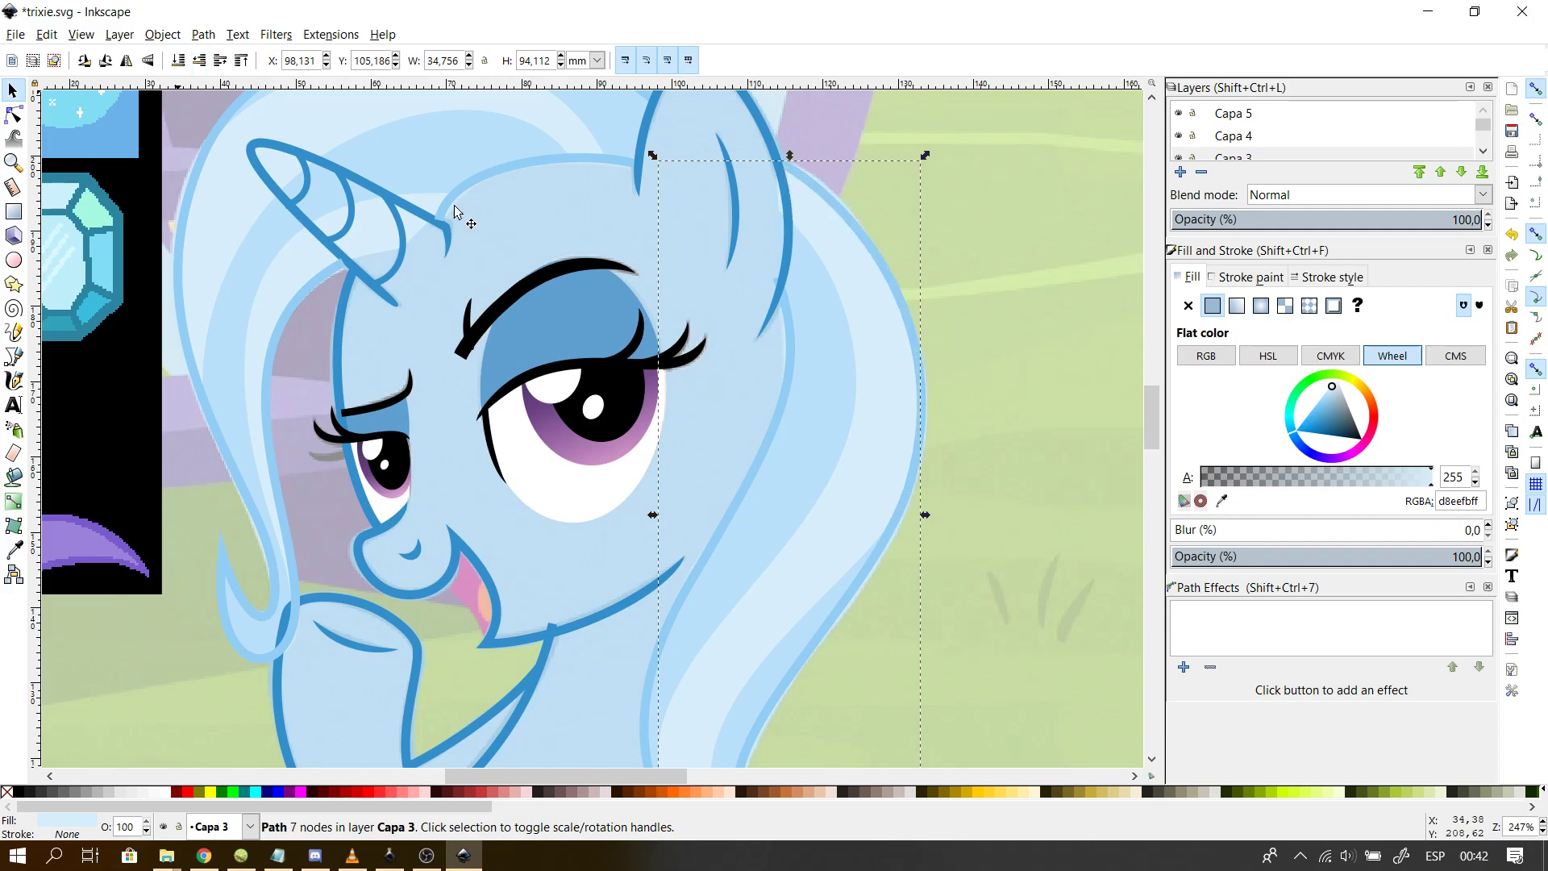
pyautogui.click(829, 367)
pyautogui.click(1062, 328)
pyautogui.moveTo(1151, 426)
pyautogui.mouseDown()
pyautogui.moveTo(1148, 450)
pyautogui.moveTo(1153, 415)
pyautogui.mouseUp()
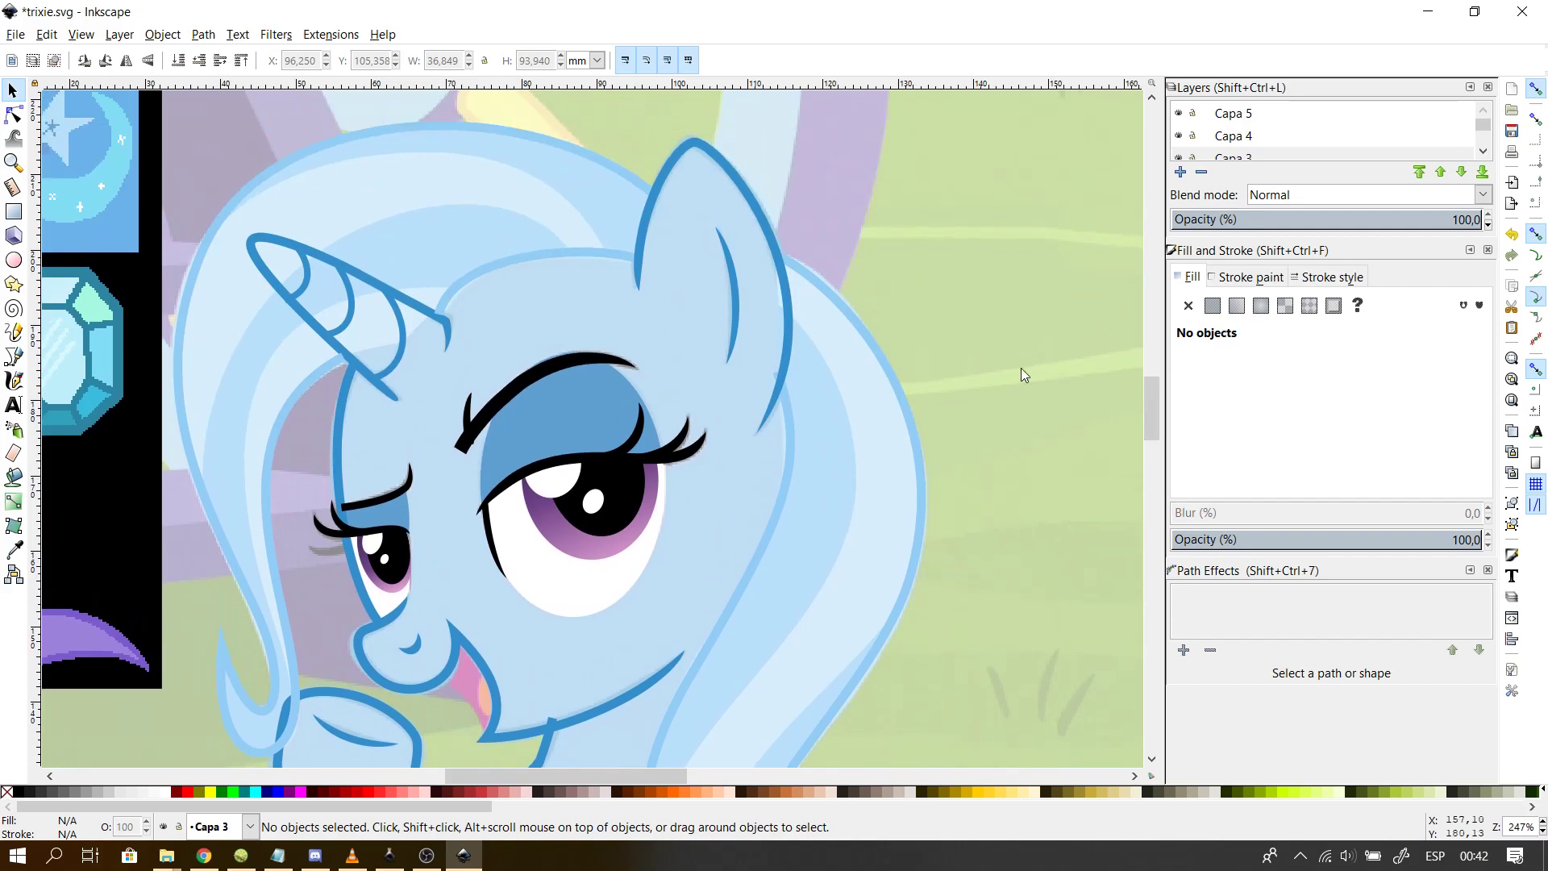
pyautogui.click(763, 240)
pyautogui.click(898, 232)
# - Recolour the tail's upper and lower black outlines with the light blue 92cdf4 sampled from the mane curl's outline
pyautogui.moveTo(1159, 407); pyautogui.dragTo(1183, 497)
pyautogui.press('n')
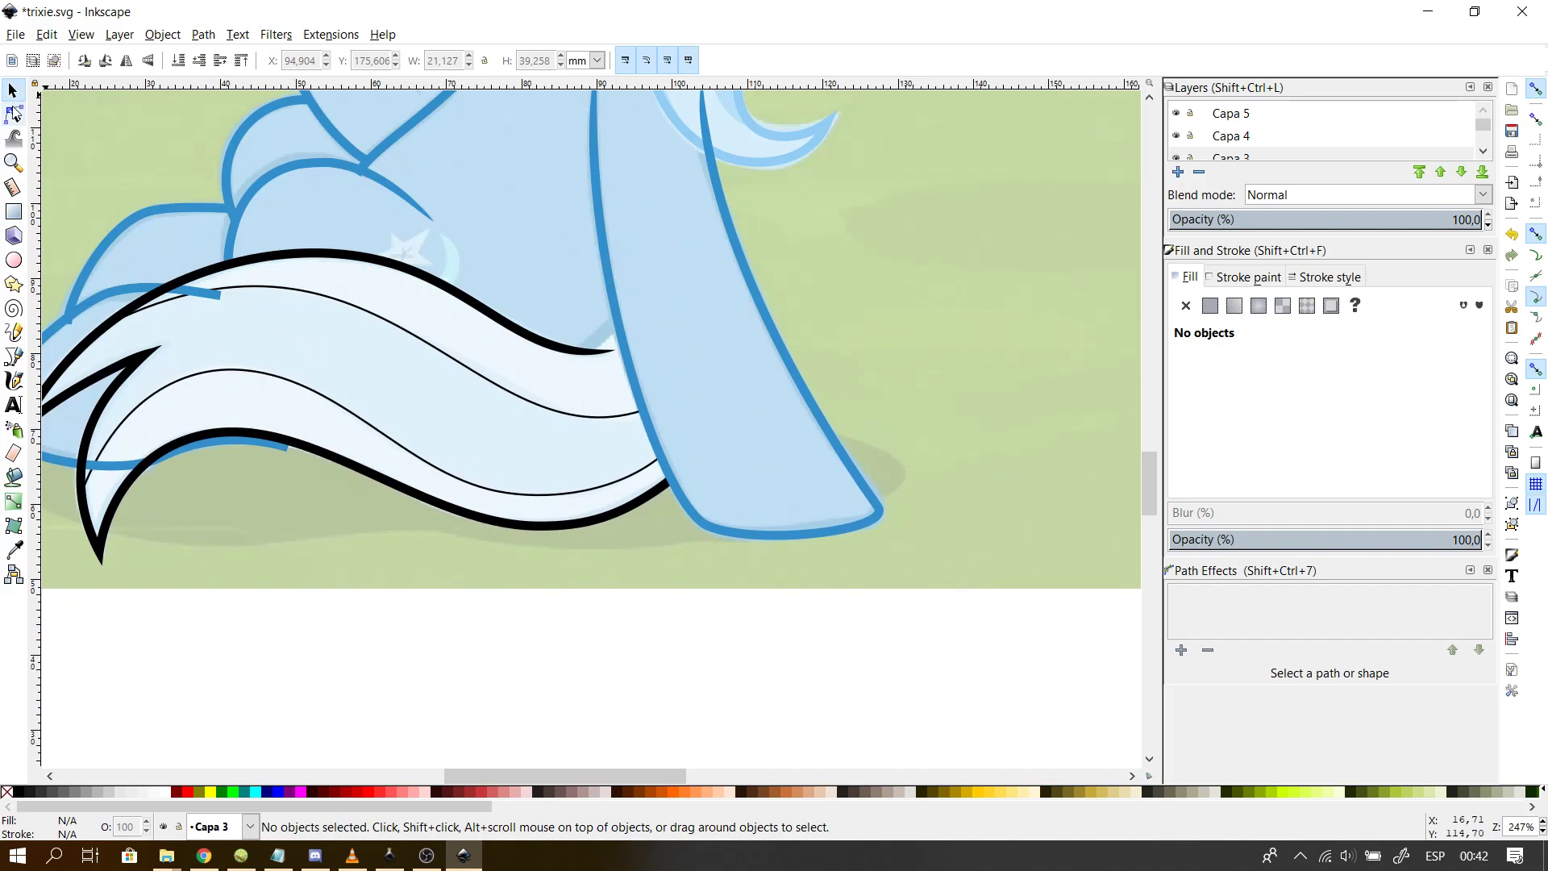
pyautogui.click(129, 307)
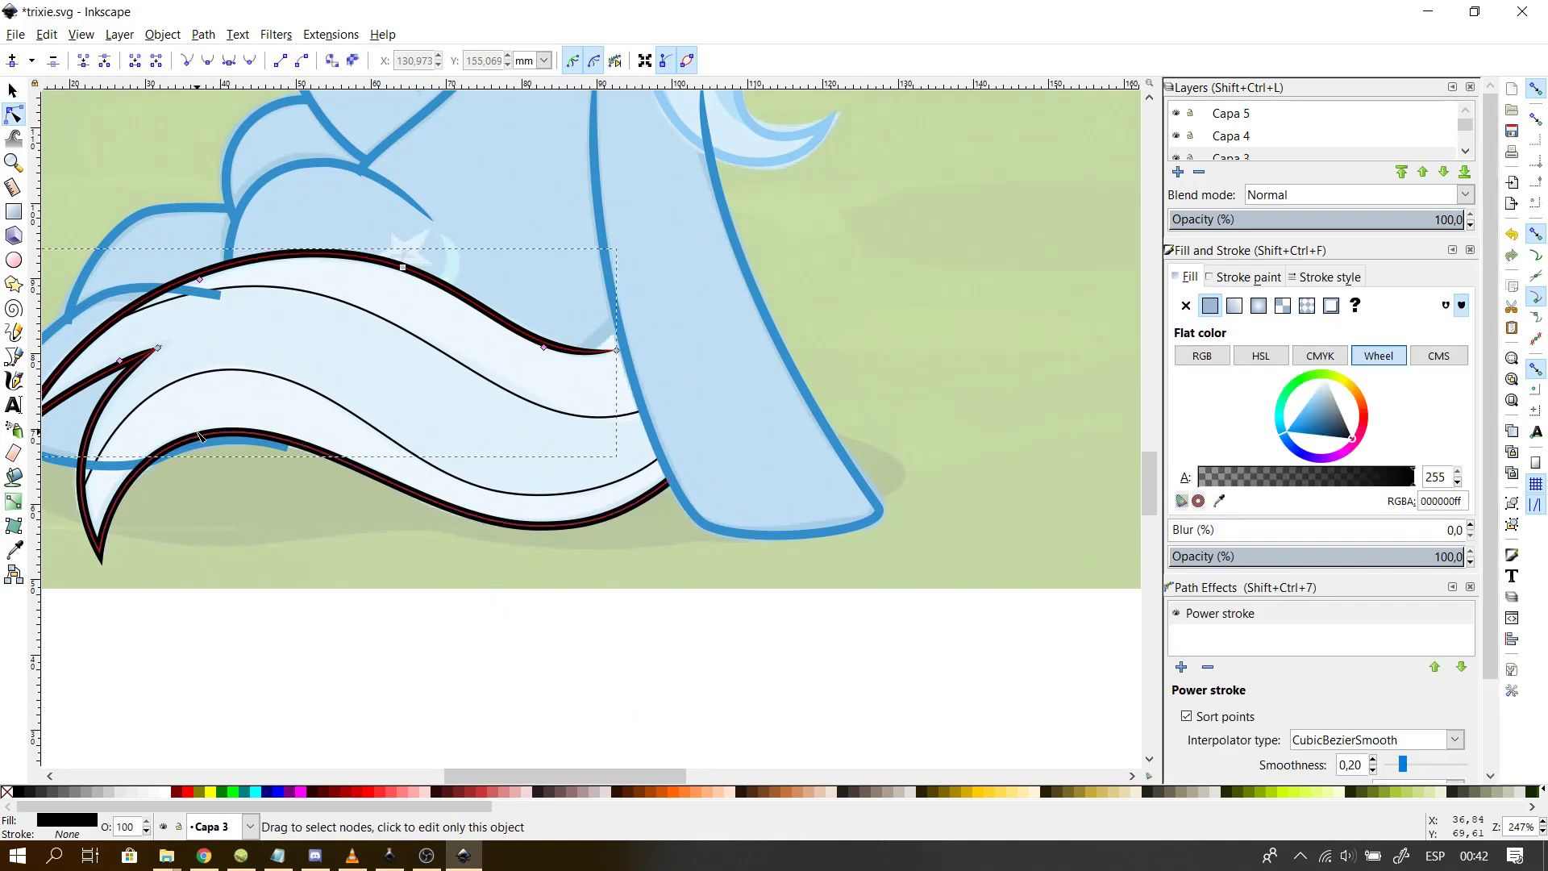
pyautogui.keyDown('shift'); pyautogui.click(390, 451); pyautogui.keyUp('shift')
pyautogui.click(1219, 501)
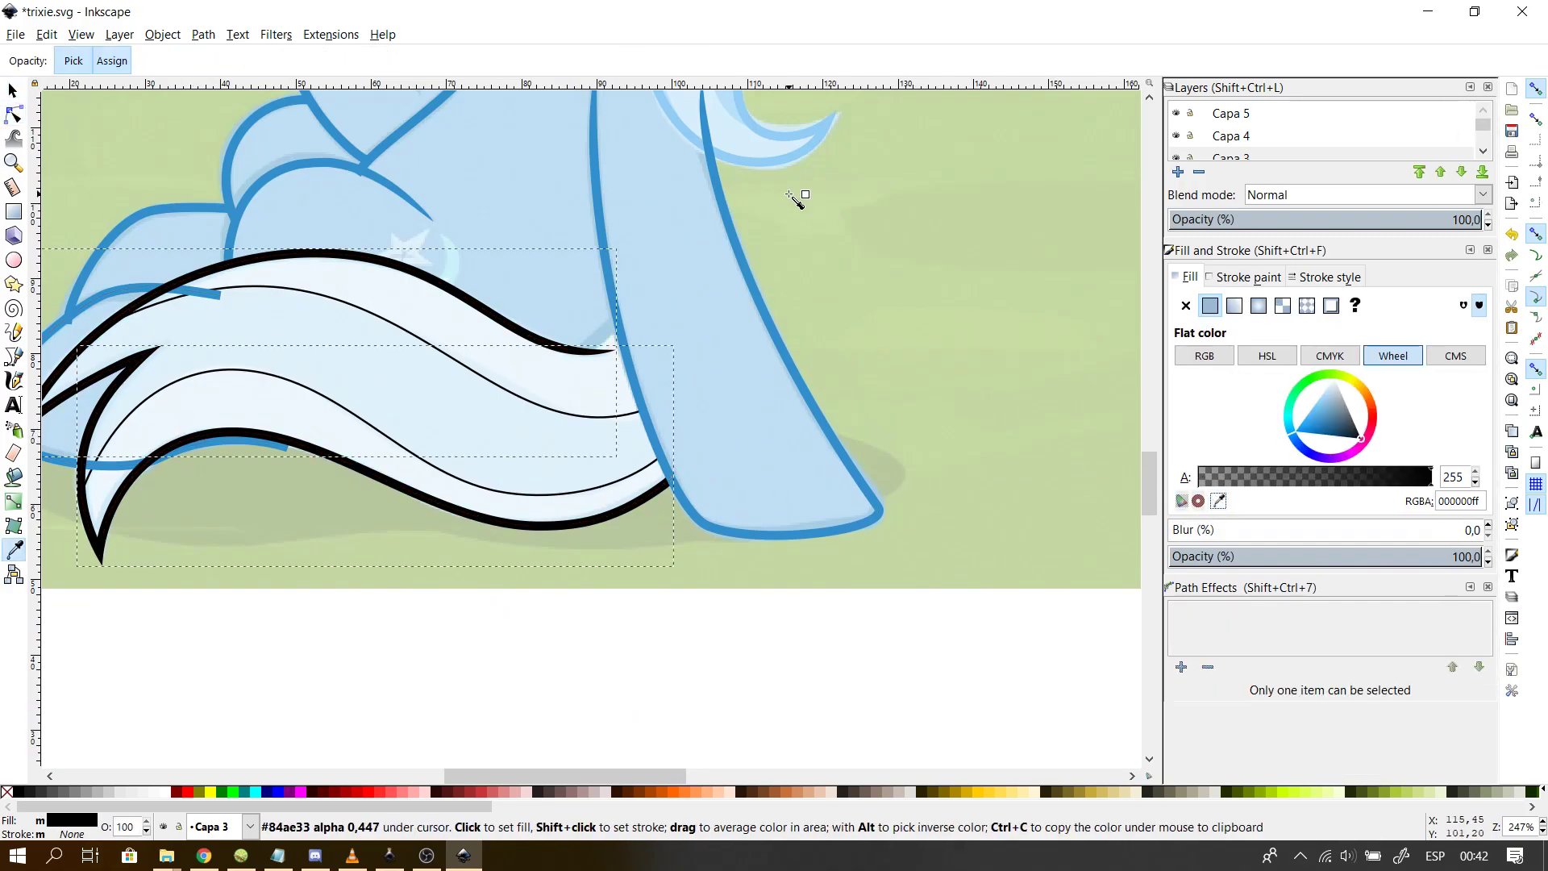
pyautogui.click(806, 159)
pyautogui.press('n')
pyautogui.press('Escape')
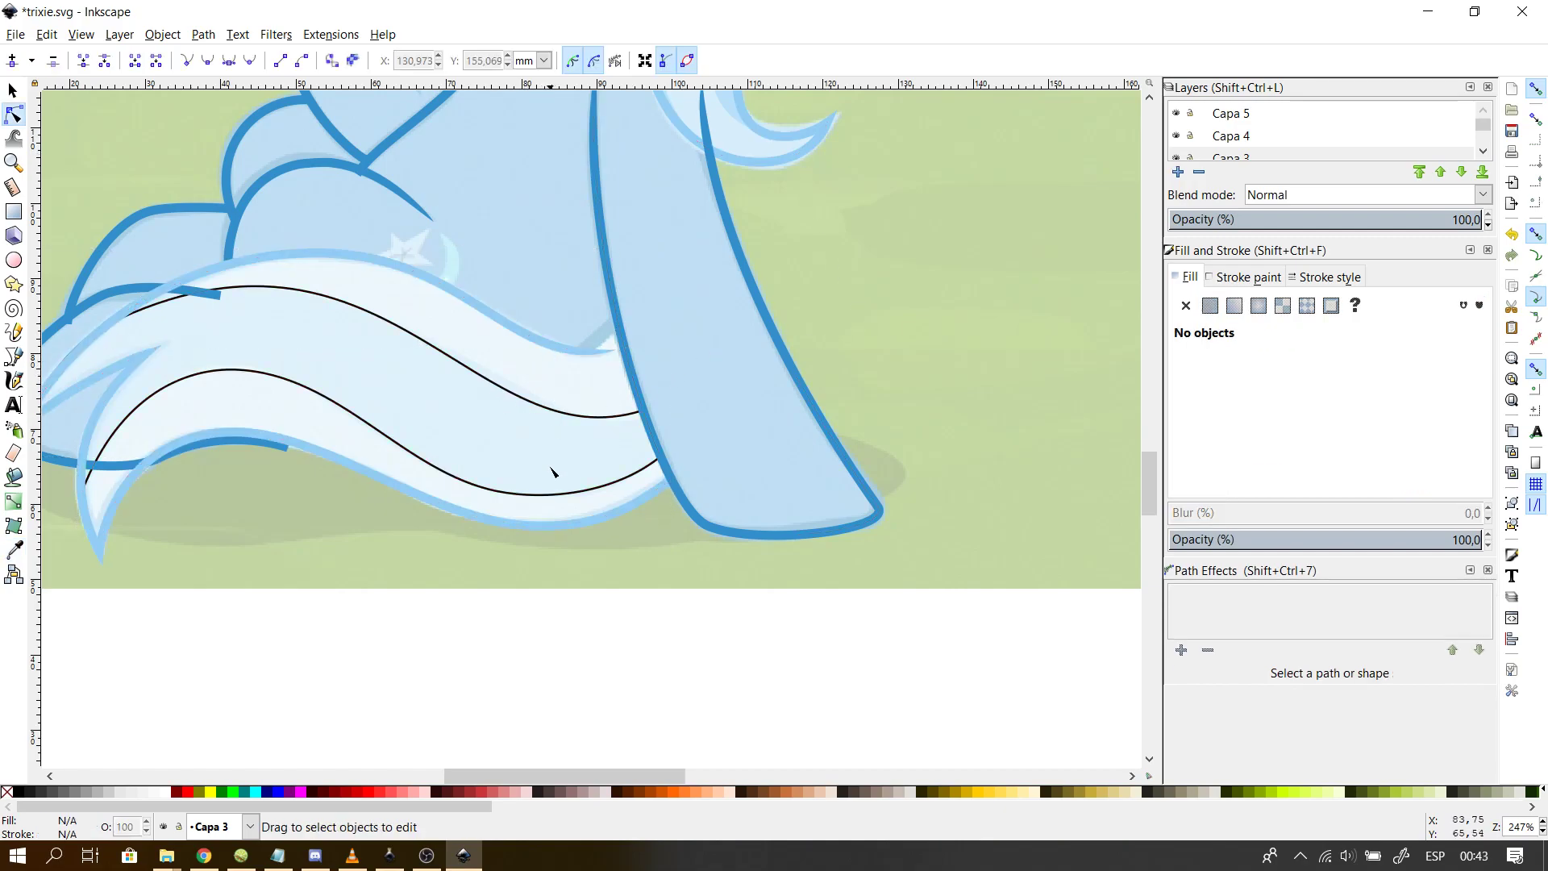
# - Duplicate the tail's lower outline and remove the Power stroke effect from the copy
pyautogui.click(545, 530)
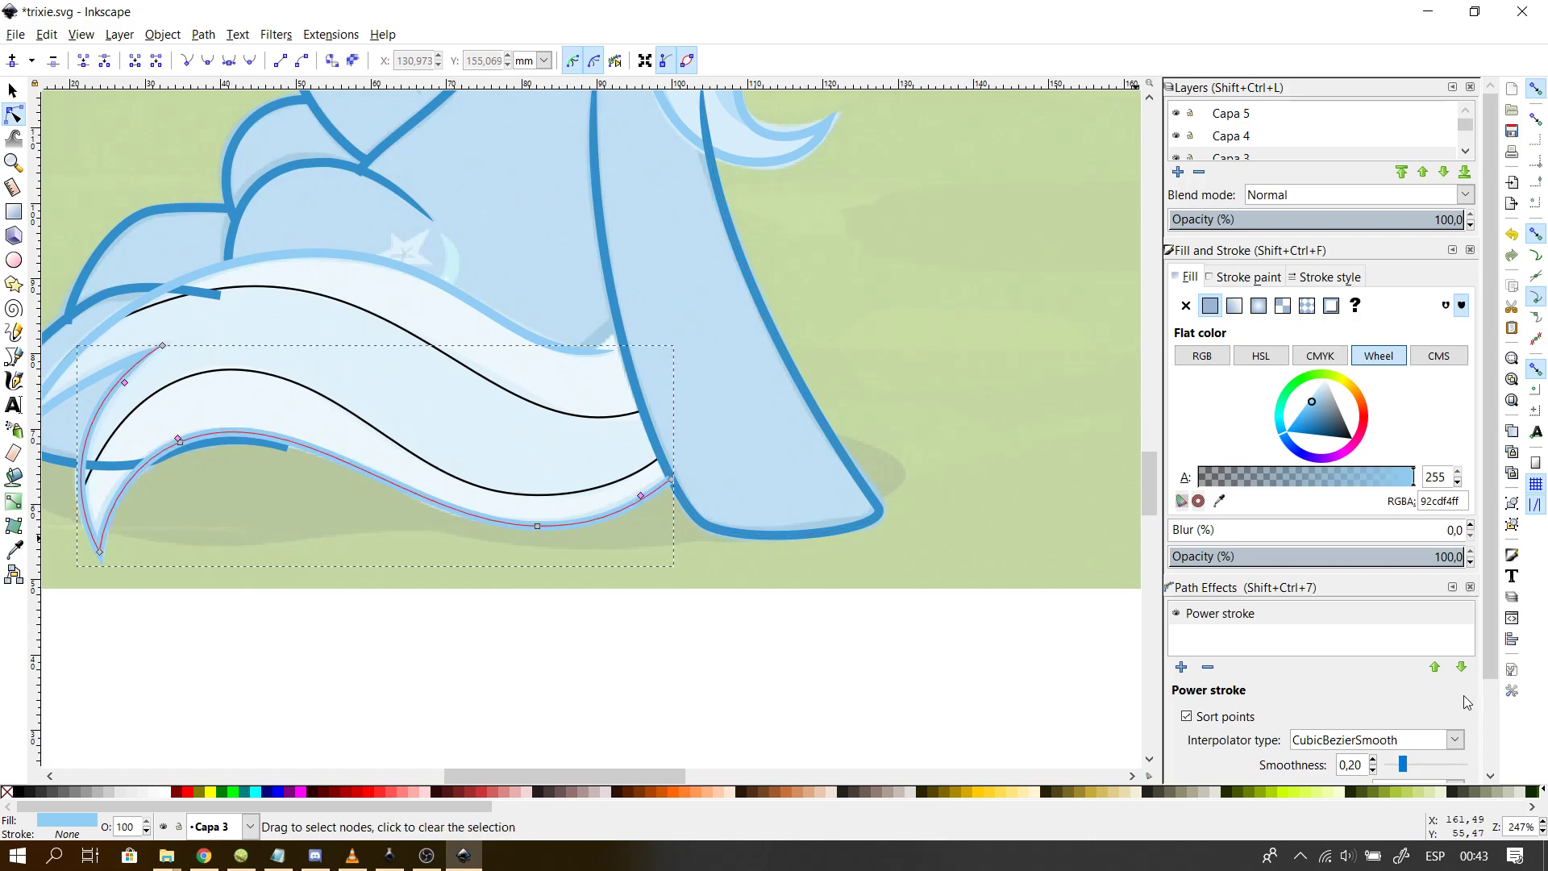
pyautogui.moveTo(1491, 665); pyautogui.dragTo(1482, 775)
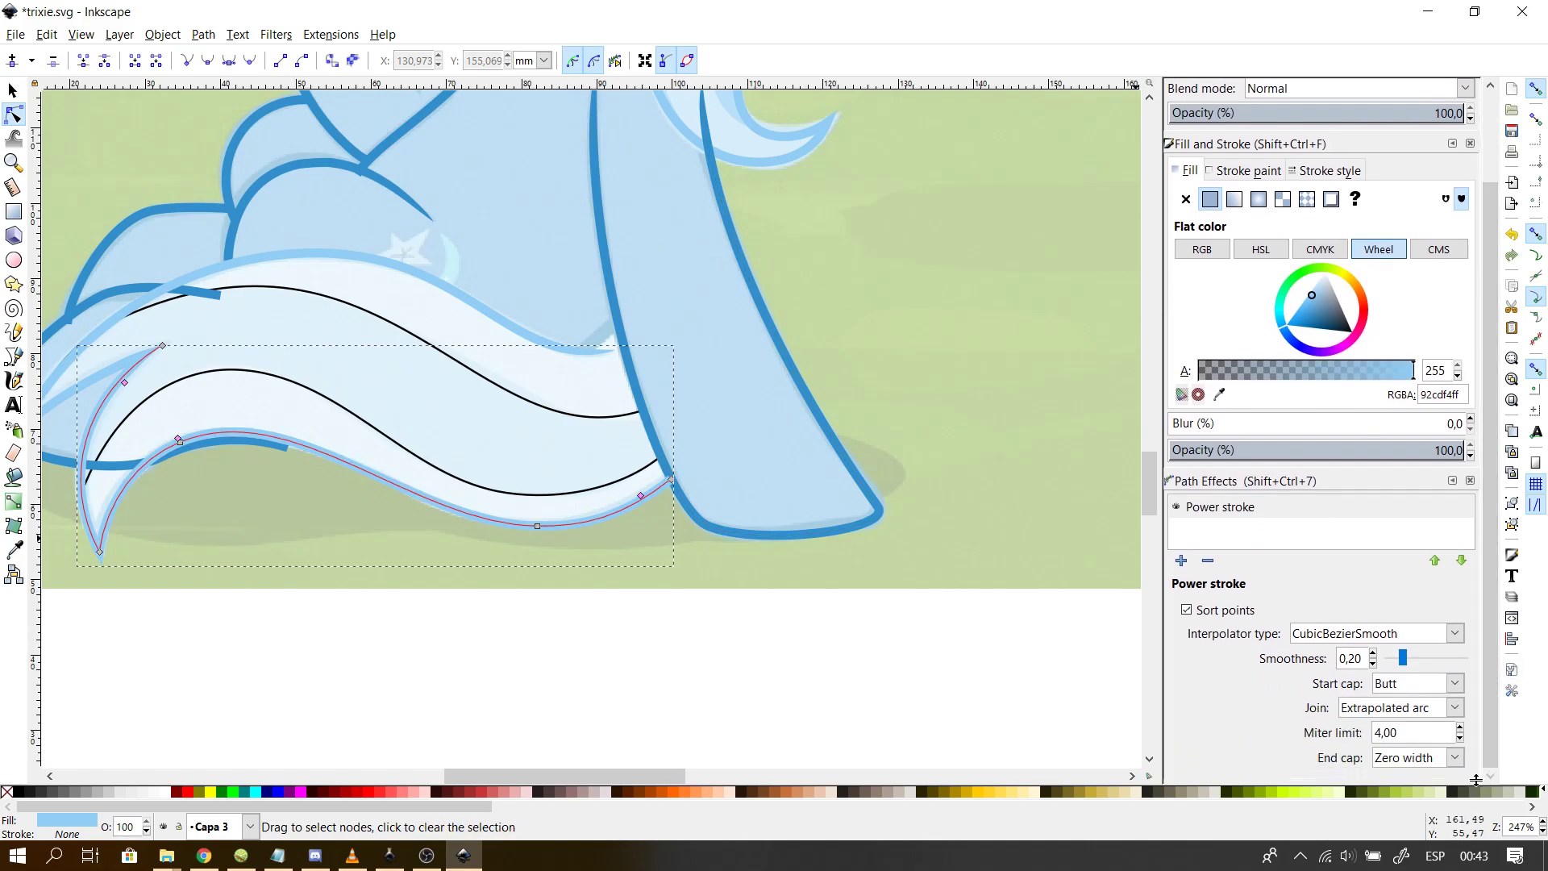
pyautogui.click(1207, 560)
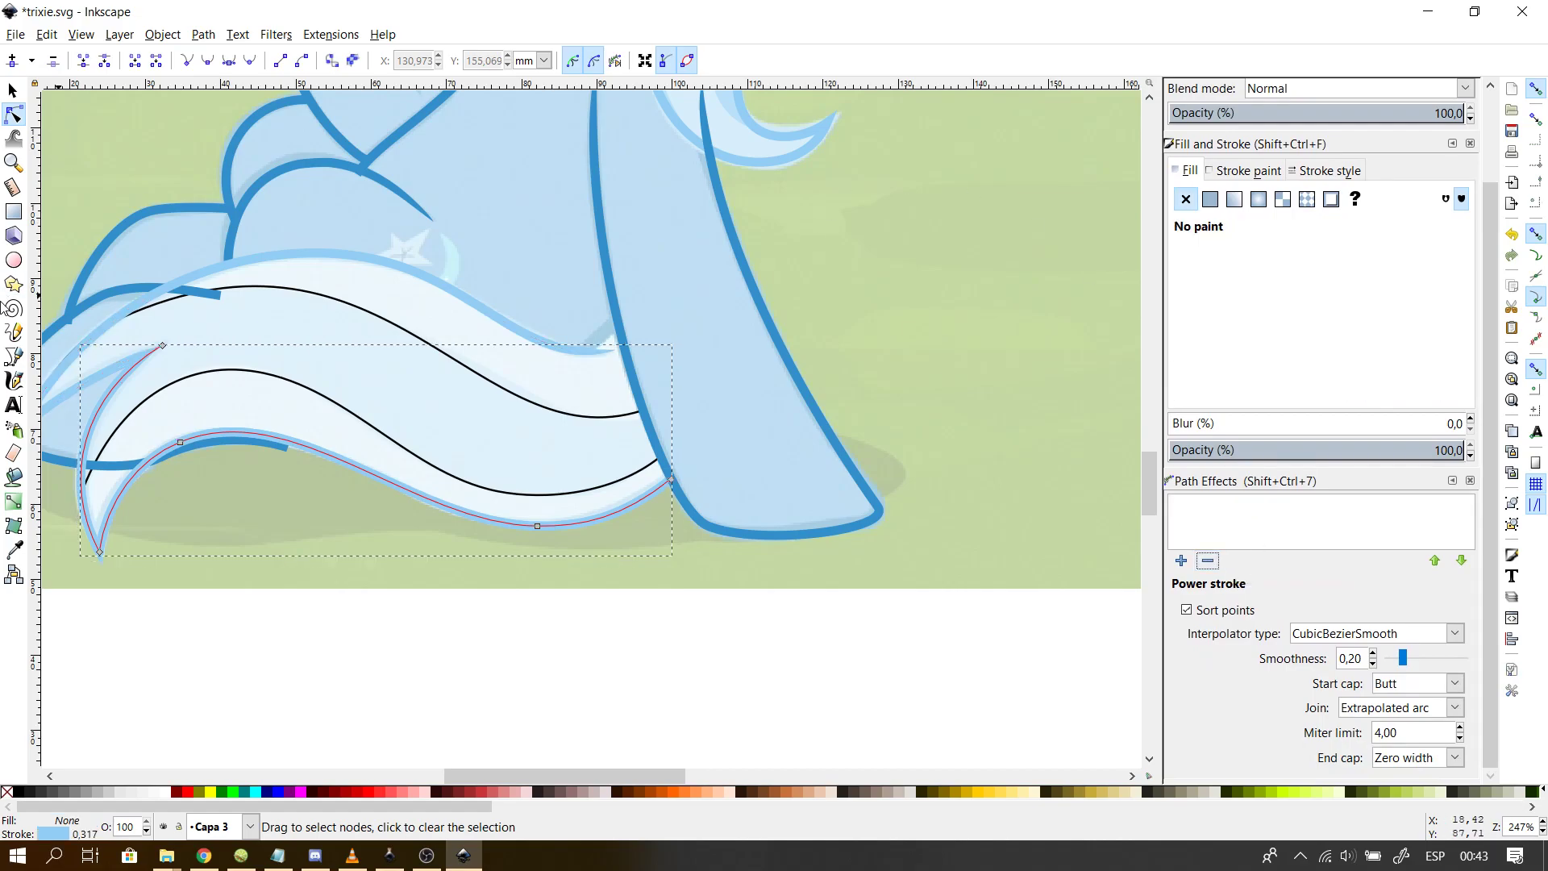
# - Set the copied tail path's stroke width to 0,117 mm and its stroke colour to black 000000
pyautogui.click(1355, 172)
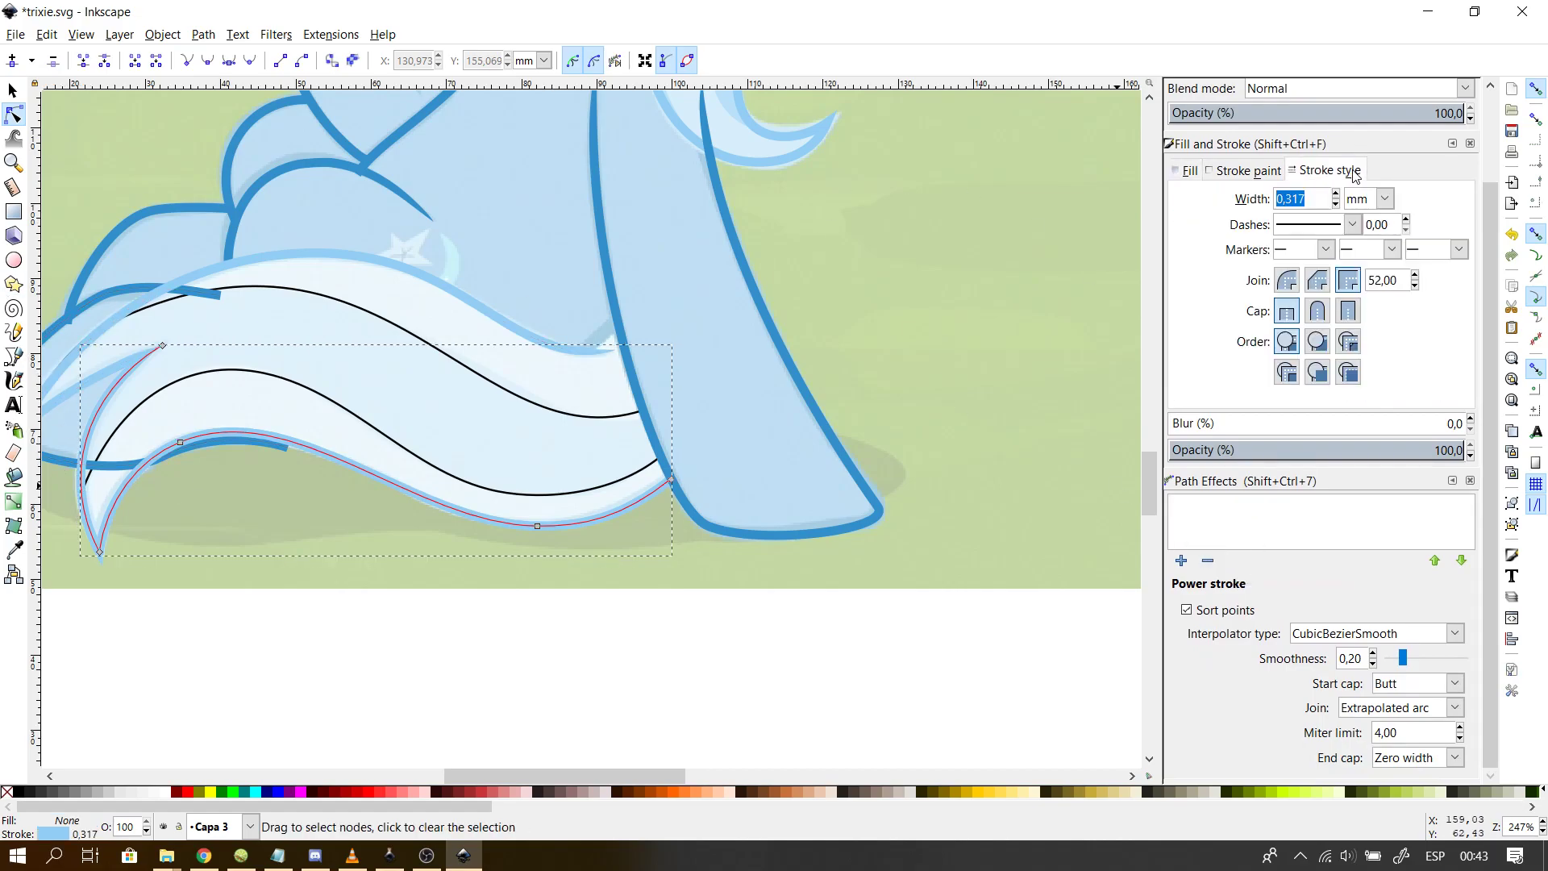
pyautogui.scroll(-2, 1319, 193)
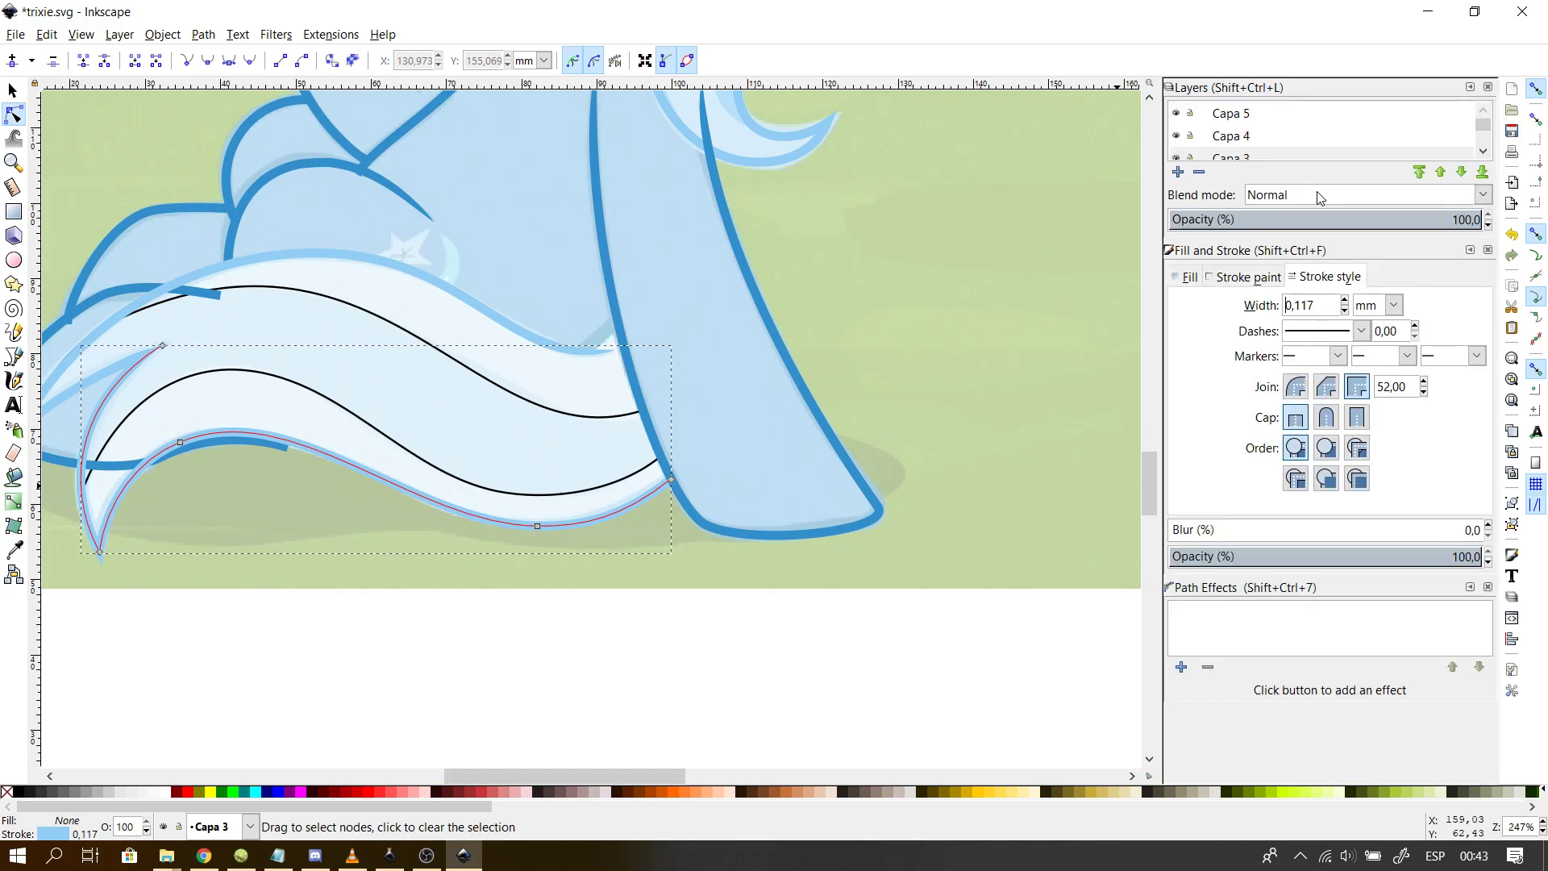
pyautogui.click(1249, 278)
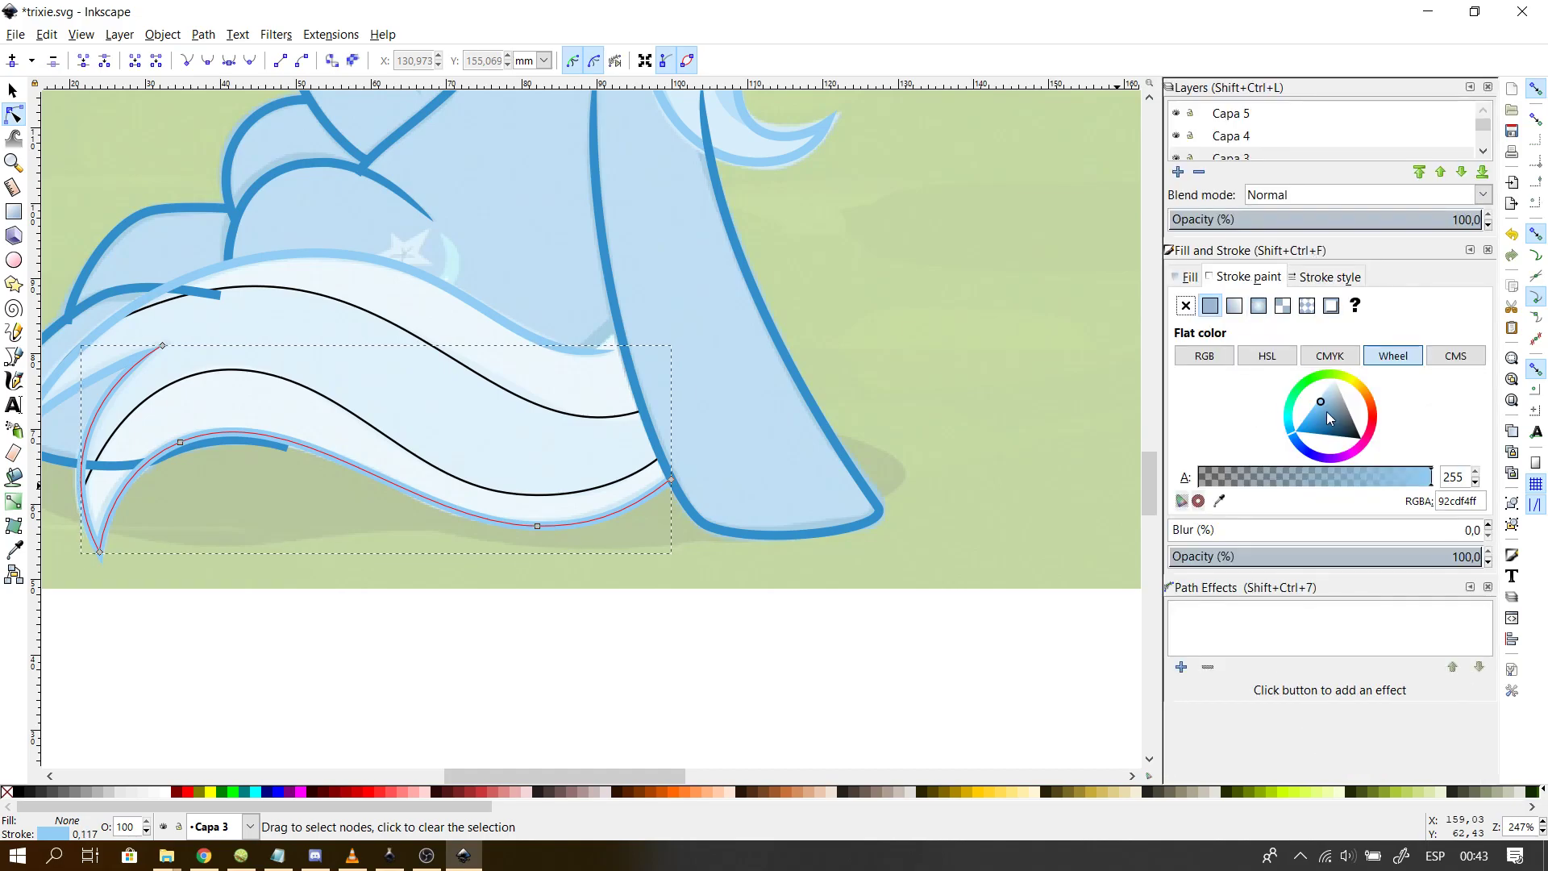
pyautogui.moveTo(1327, 413); pyautogui.dragTo(1361, 438)
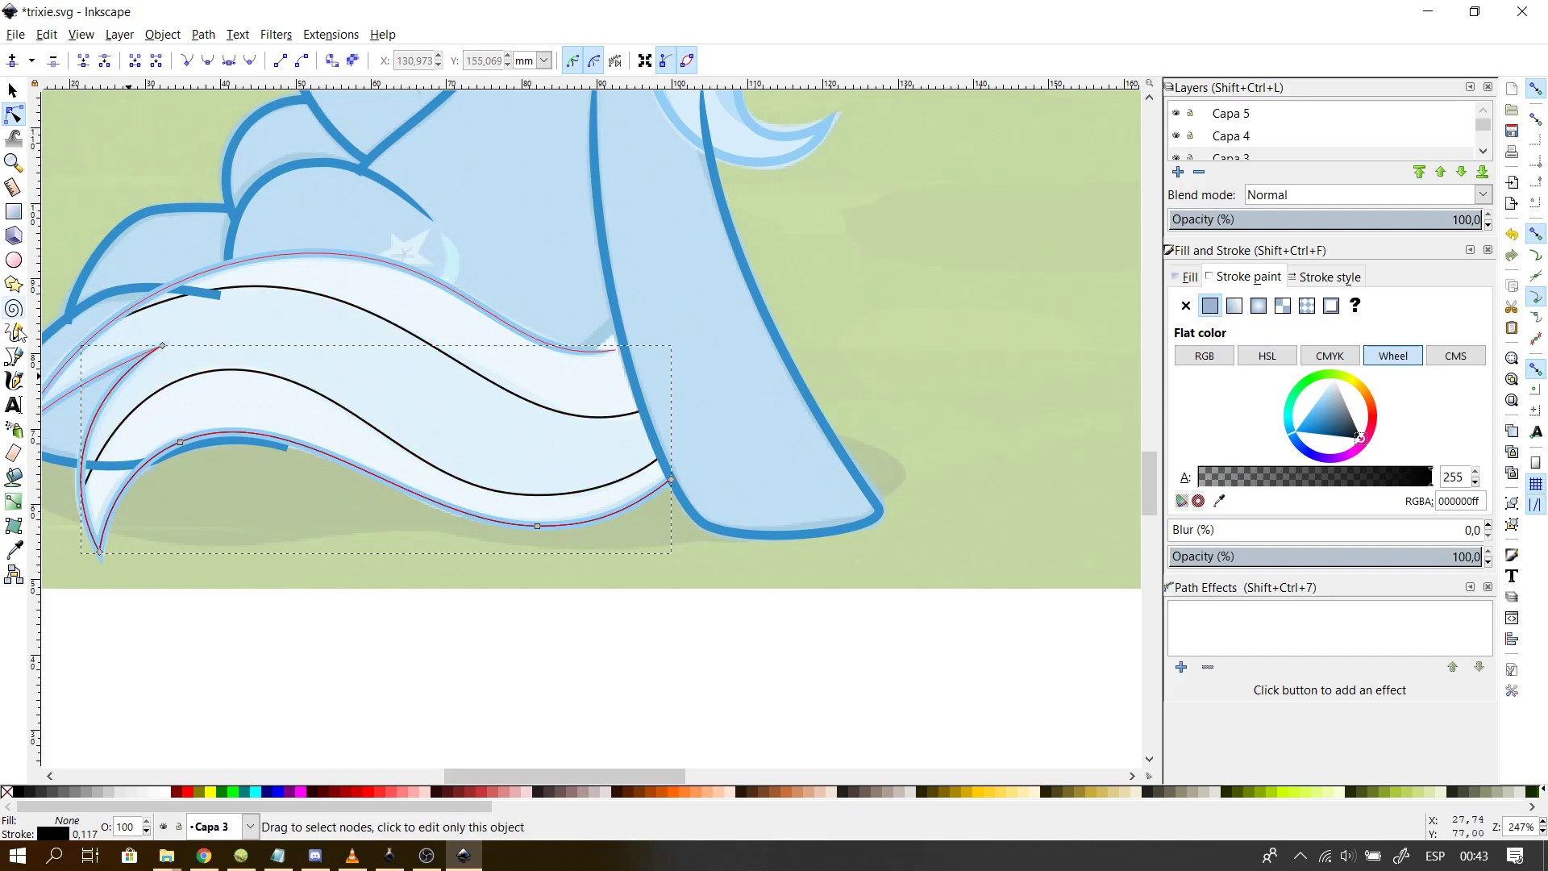
# - Extend the copied path with a curved segment from the notch between the tail's points to the rear tip
pyautogui.click(14, 355)
pyautogui.click(162, 345)
pyautogui.moveTo(466, 773); pyautogui.dragTo(425, 770)
pyautogui.moveTo(272, 440); pyautogui.dragTo(232, 493)
pyautogui.press('Return')
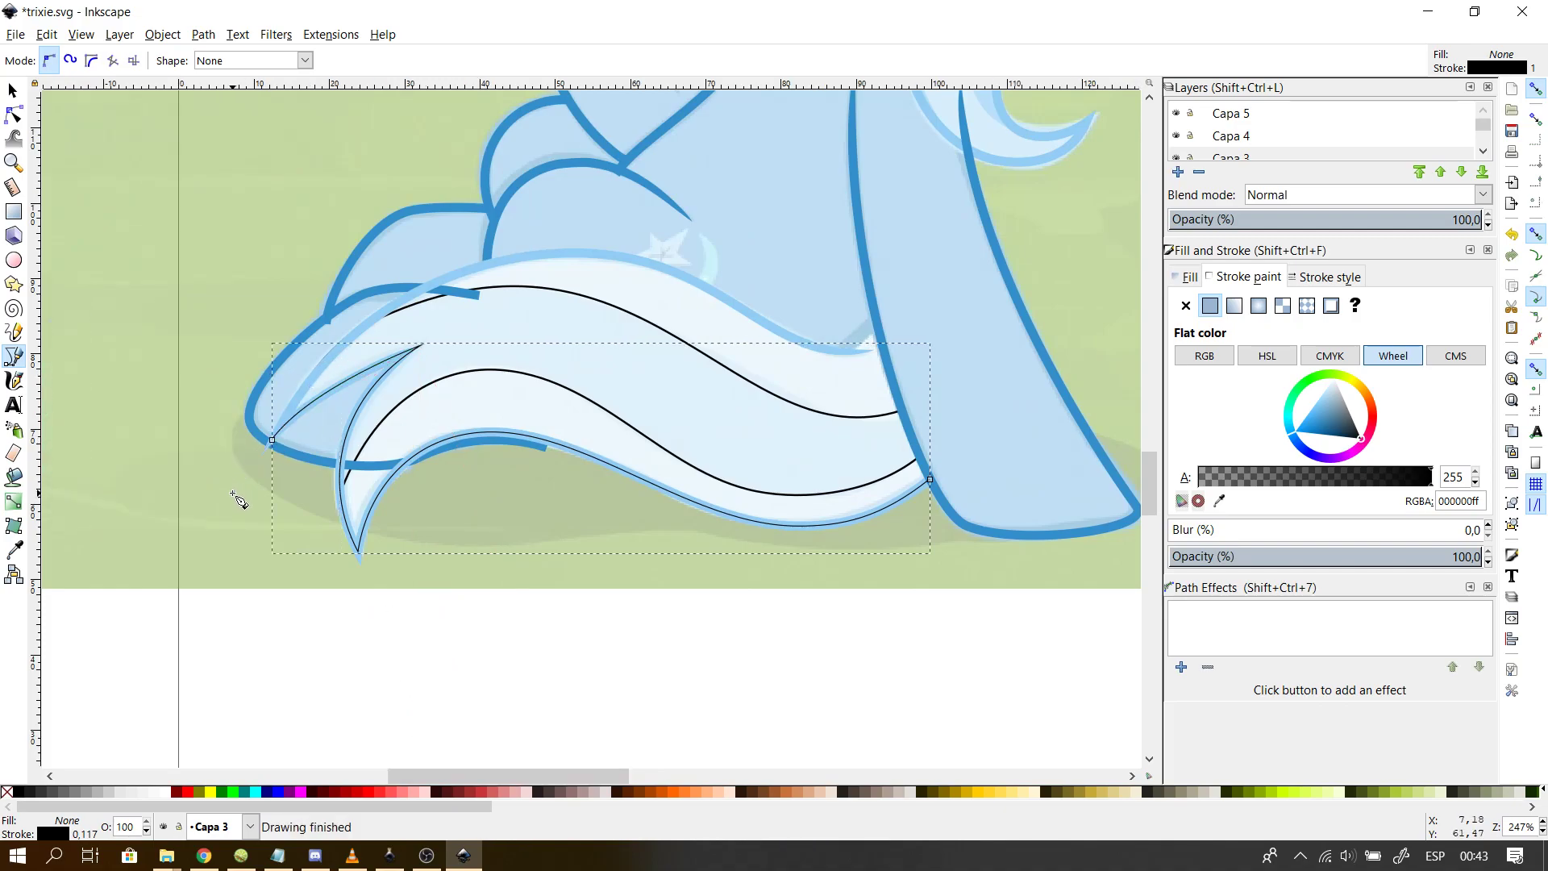
# - Continue the path from the rear tip along the tail's upper edge to the front leg in two curved segments
pyautogui.click(273, 440)
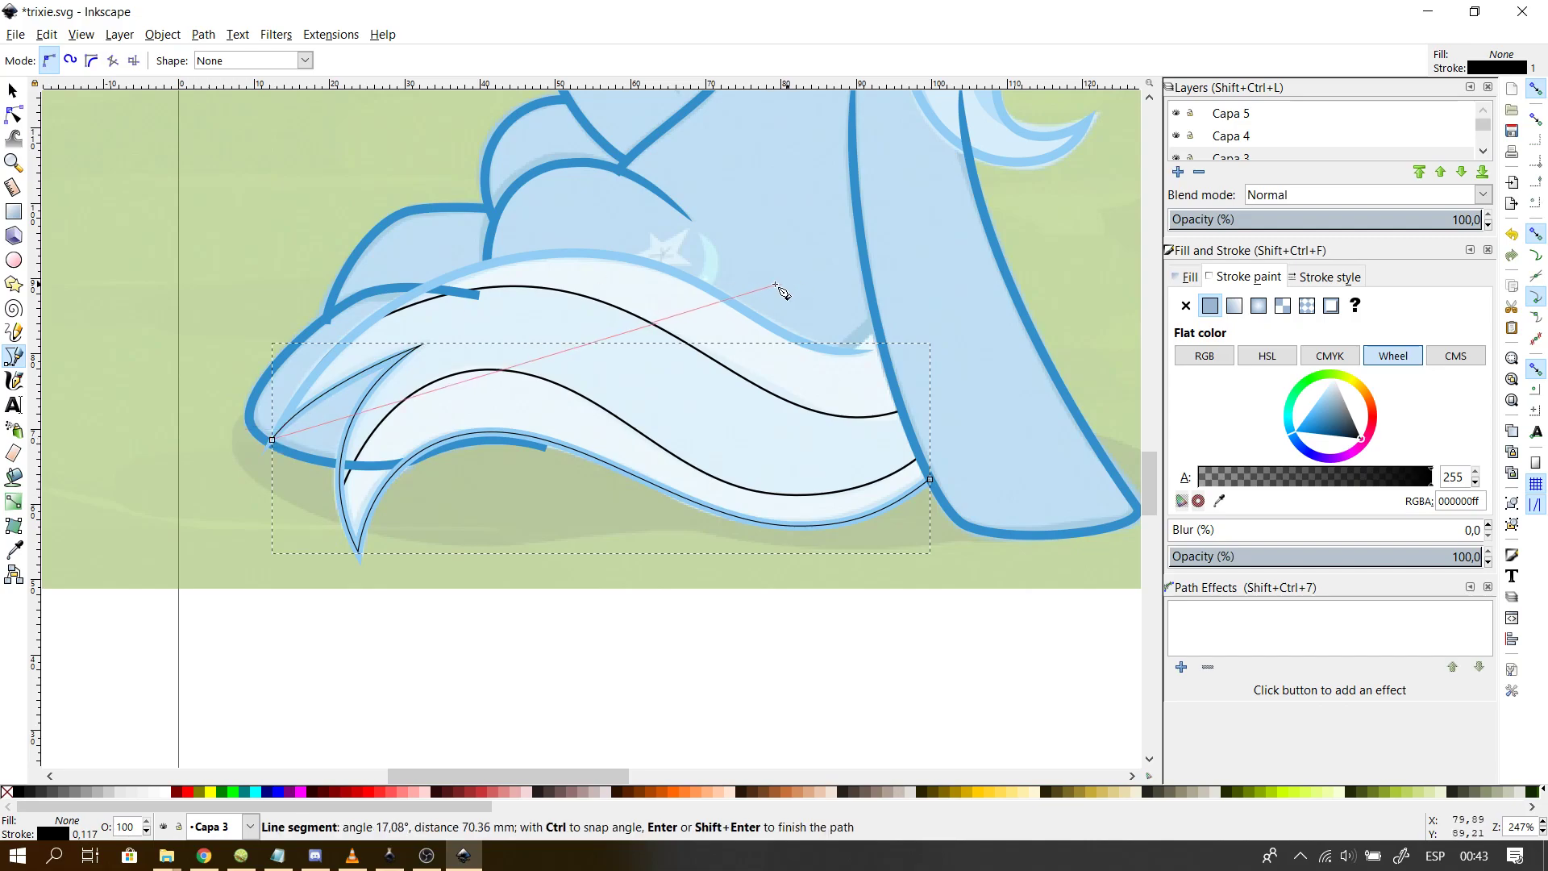
pyautogui.moveTo(720, 295)
pyautogui.mouseDown()
pyautogui.moveTo(941, 458)
pyautogui.moveTo(990, 461)
pyautogui.moveTo(1019, 442)
pyautogui.mouseUp()
pyautogui.press('Return')
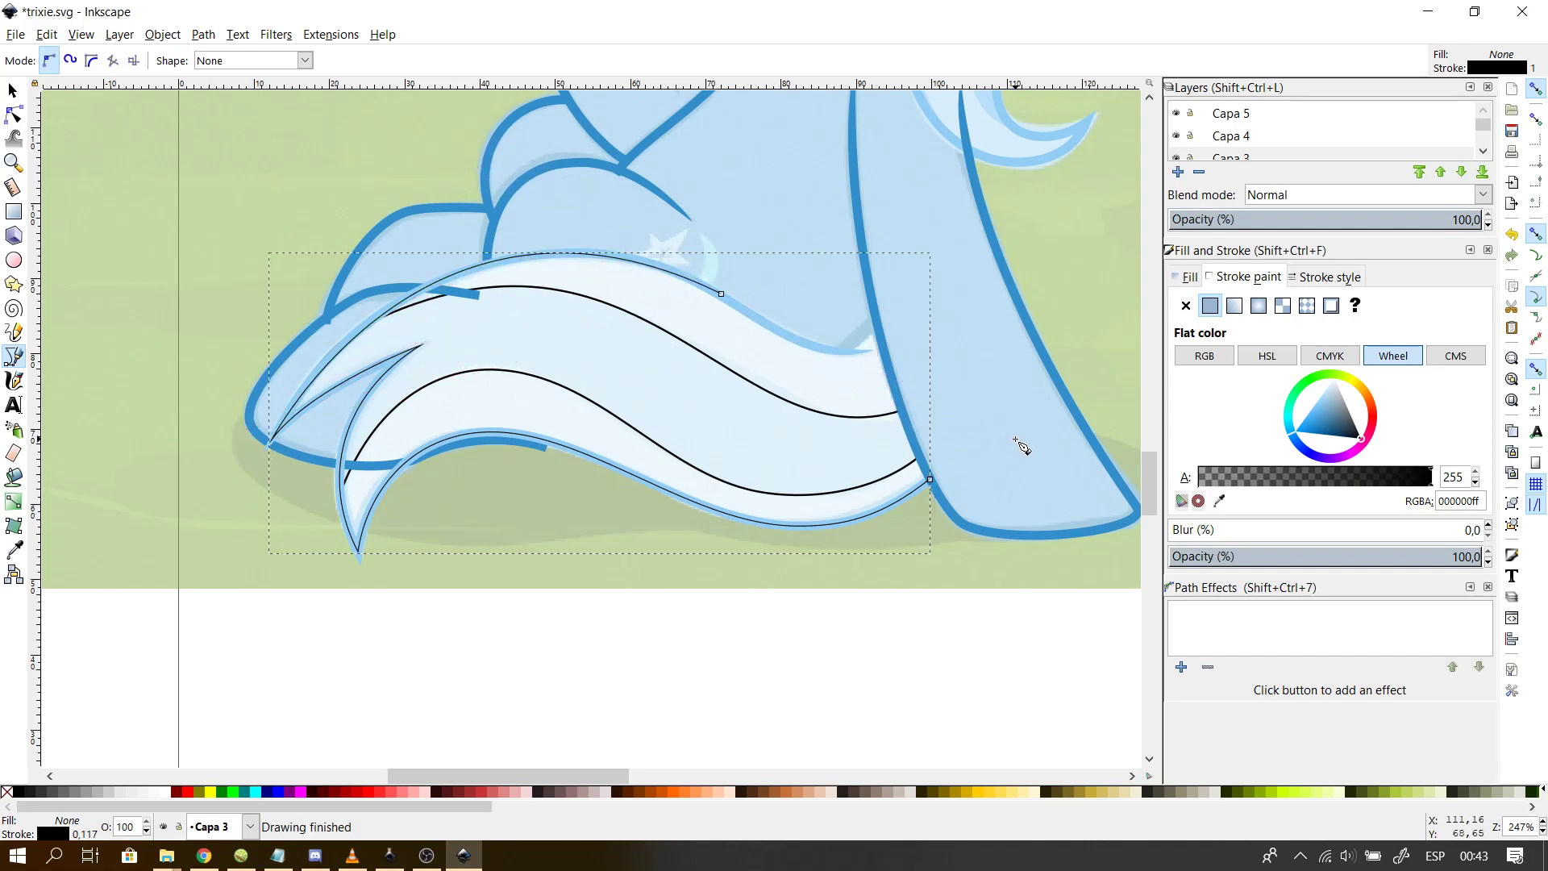
pyautogui.click(721, 294)
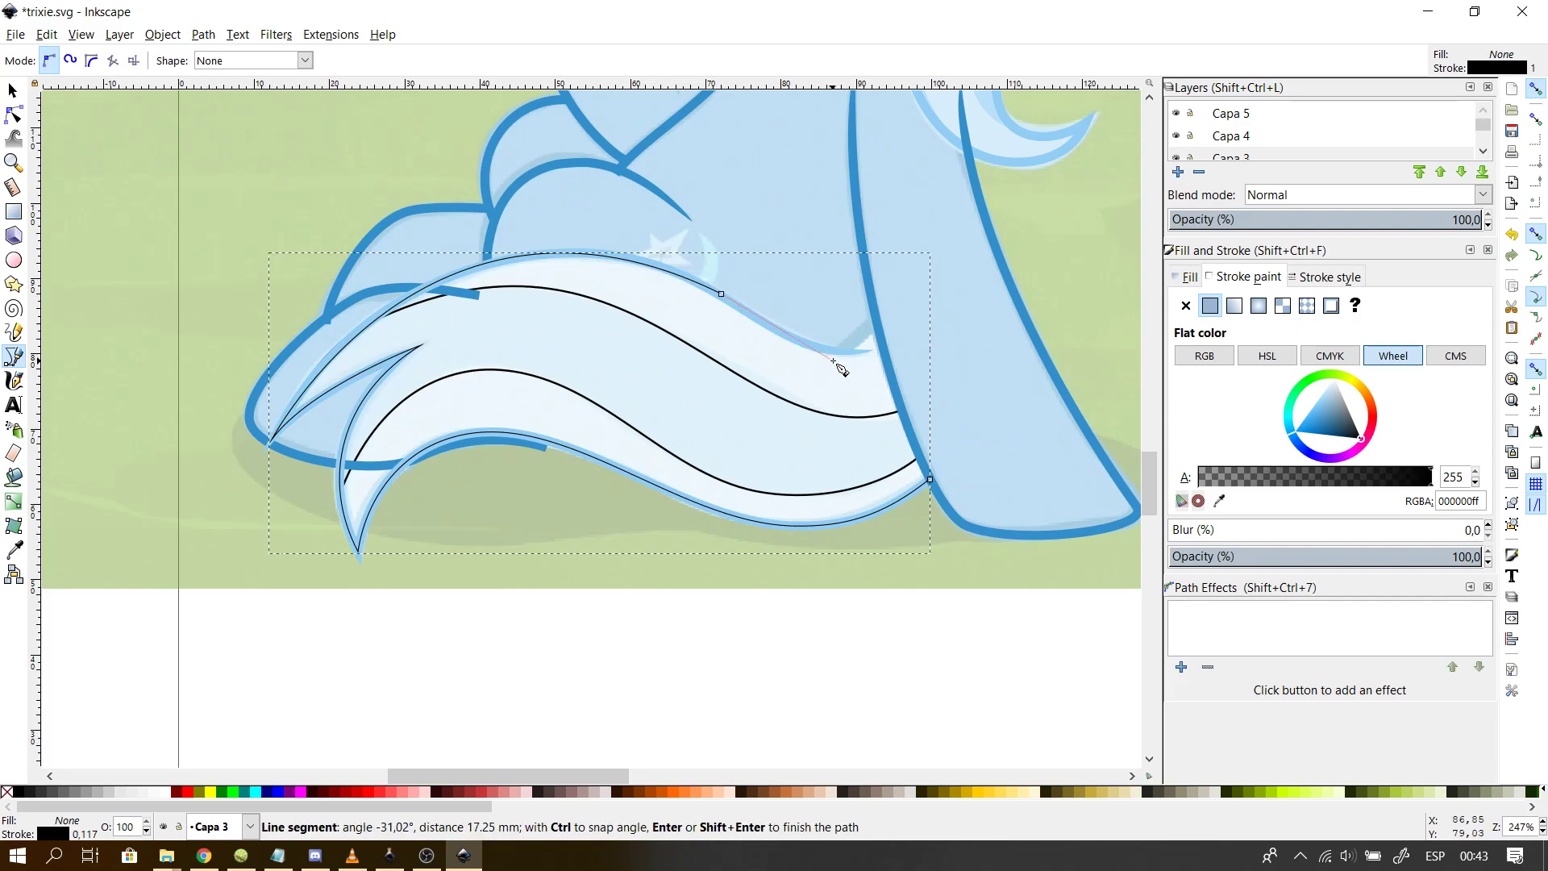
pyautogui.moveTo(875, 351); pyautogui.dragTo(932, 338)
pyautogui.press('Return')
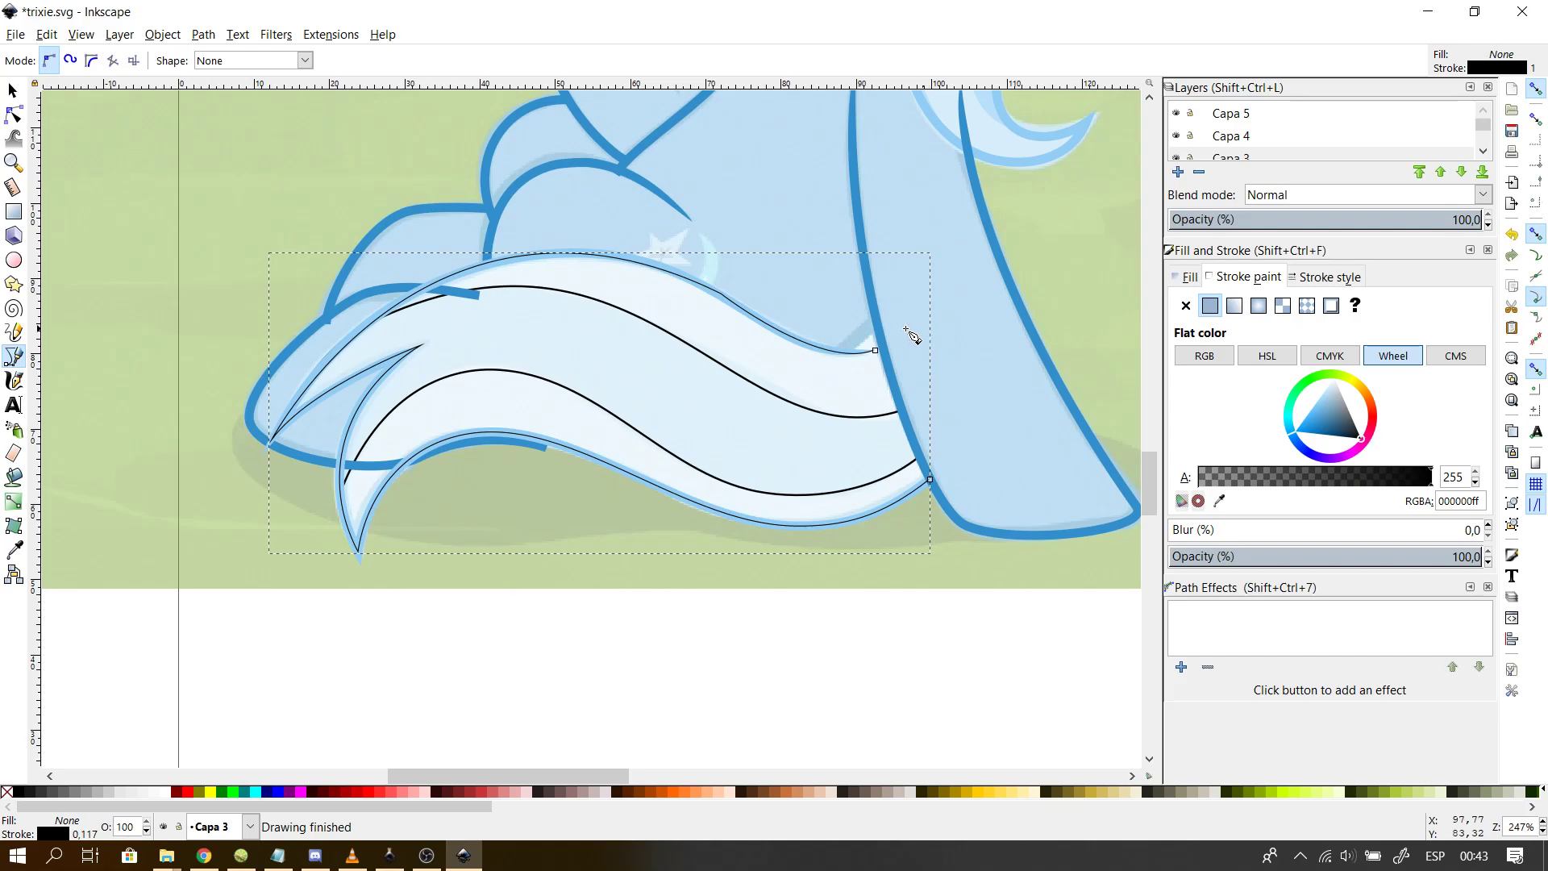
# - Pull the path's upper end node slightly back from the front leg along the tail's upper edge
pyautogui.click(14, 114)
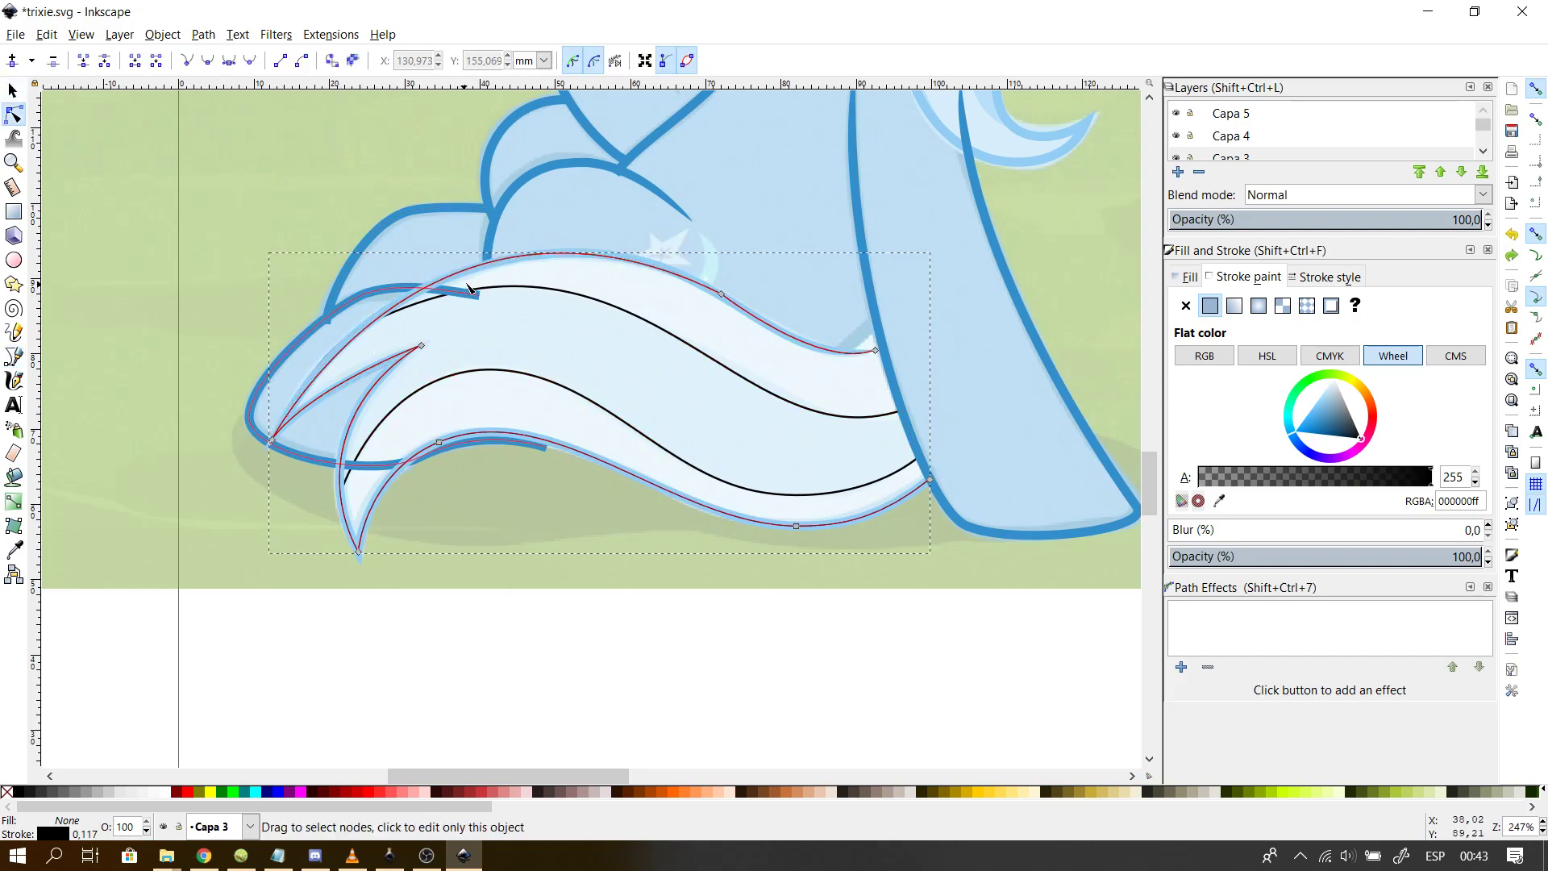
pyautogui.scroll(2, 574, 280)
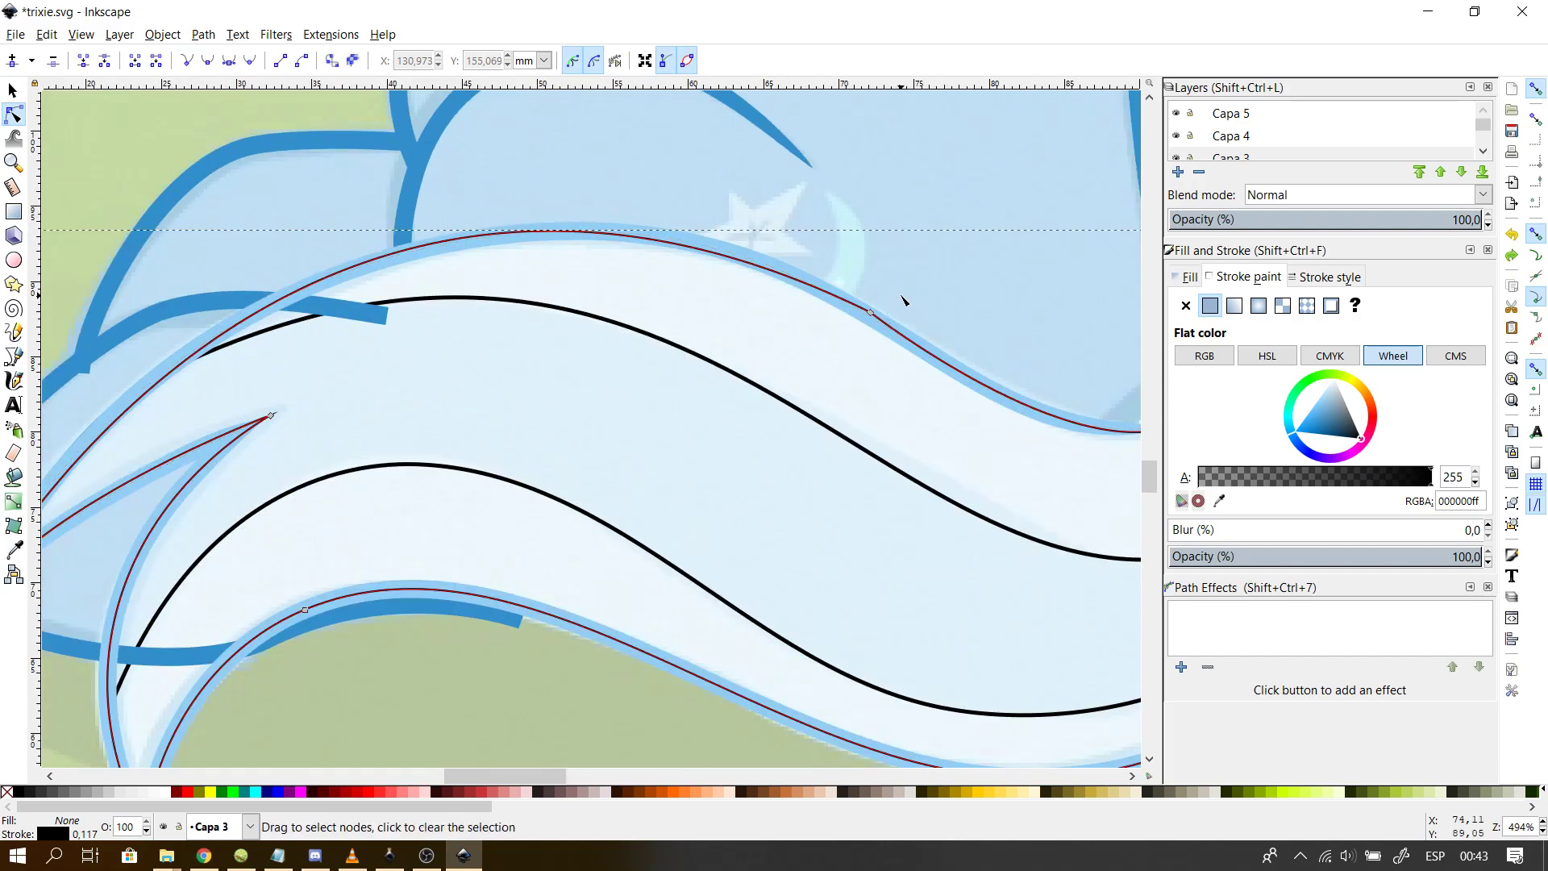
pyautogui.click(120, 413)
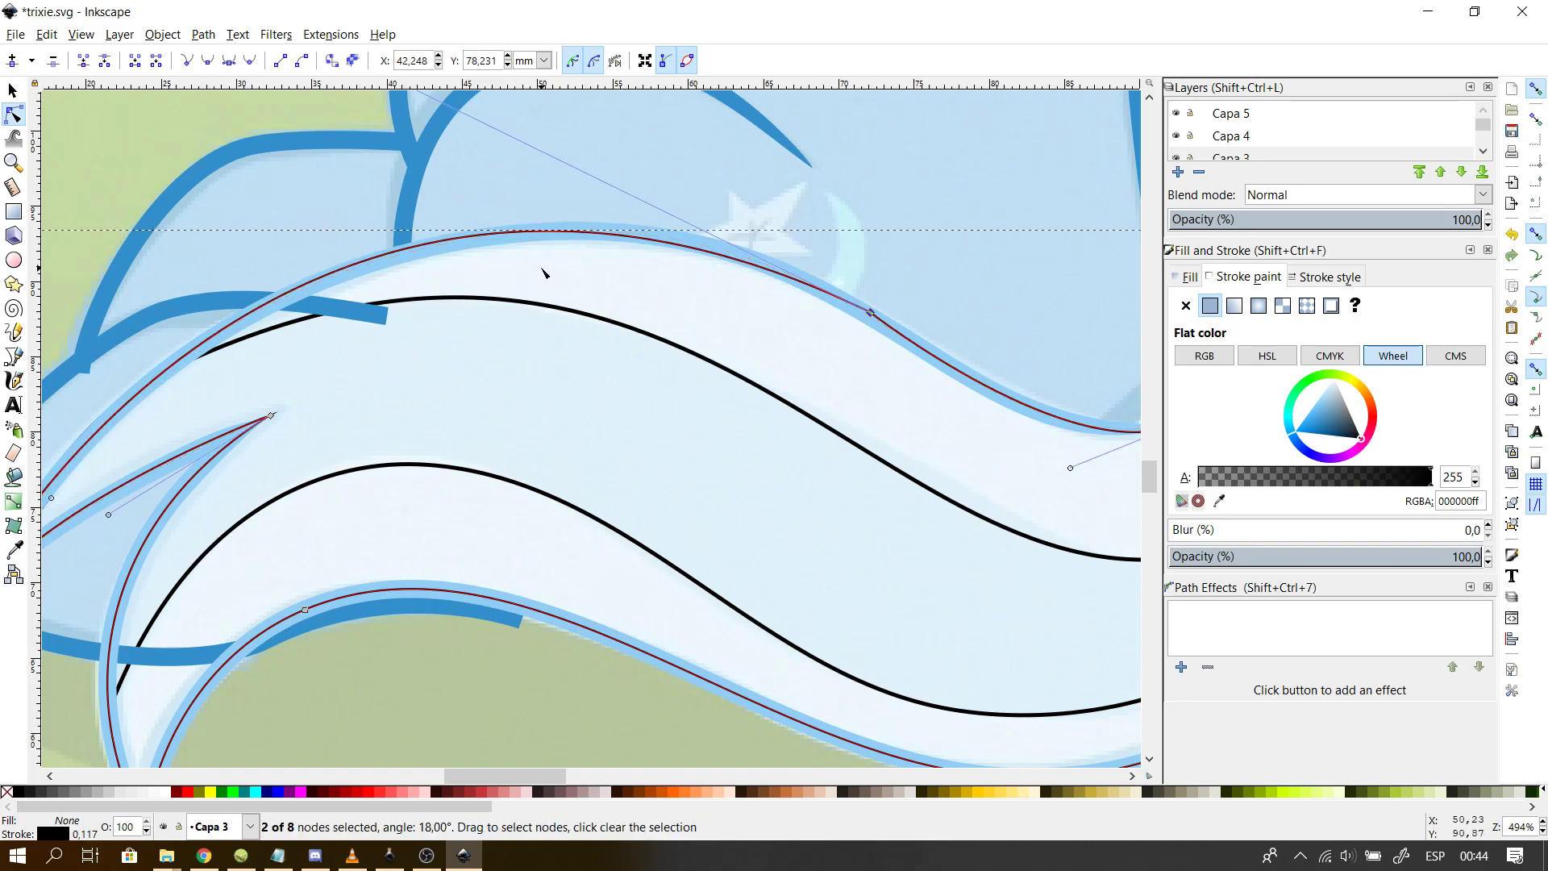
pyautogui.keyDown('ctrl'); pyautogui.scroll(-2, 543, 269); pyautogui.keyUp('ctrl')
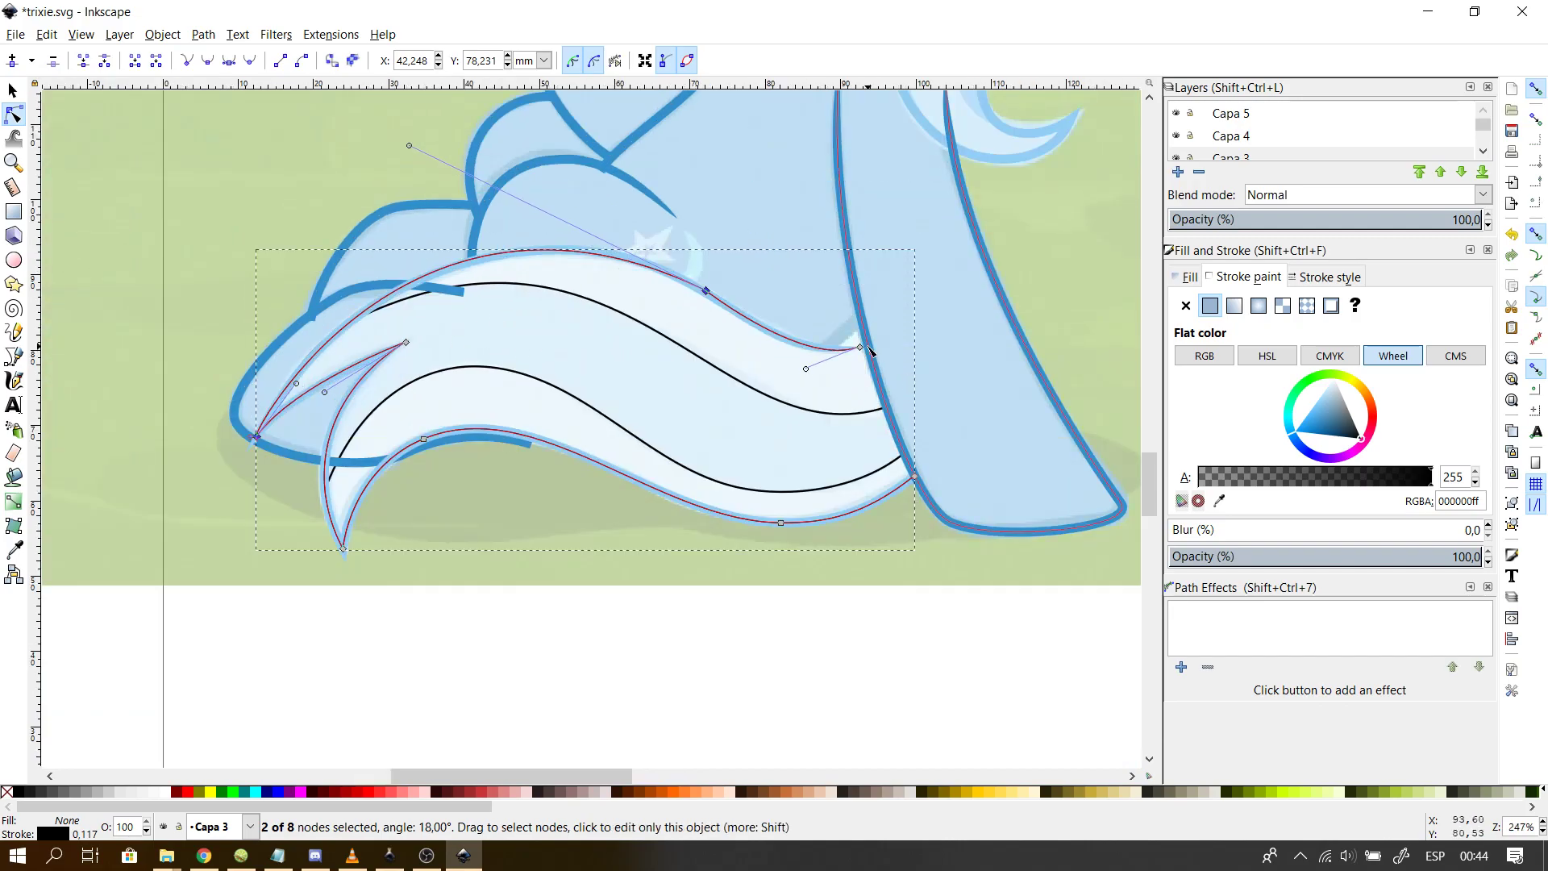
pyautogui.moveTo(860, 346)
pyautogui.mouseDown()
pyautogui.moveTo(824, 337)
pyautogui.moveTo(839, 345)
pyautogui.mouseUp()
# - Extend the path from its upper end to the front leg's outline and down along it, closing it at the lower end
pyautogui.click(14, 358)
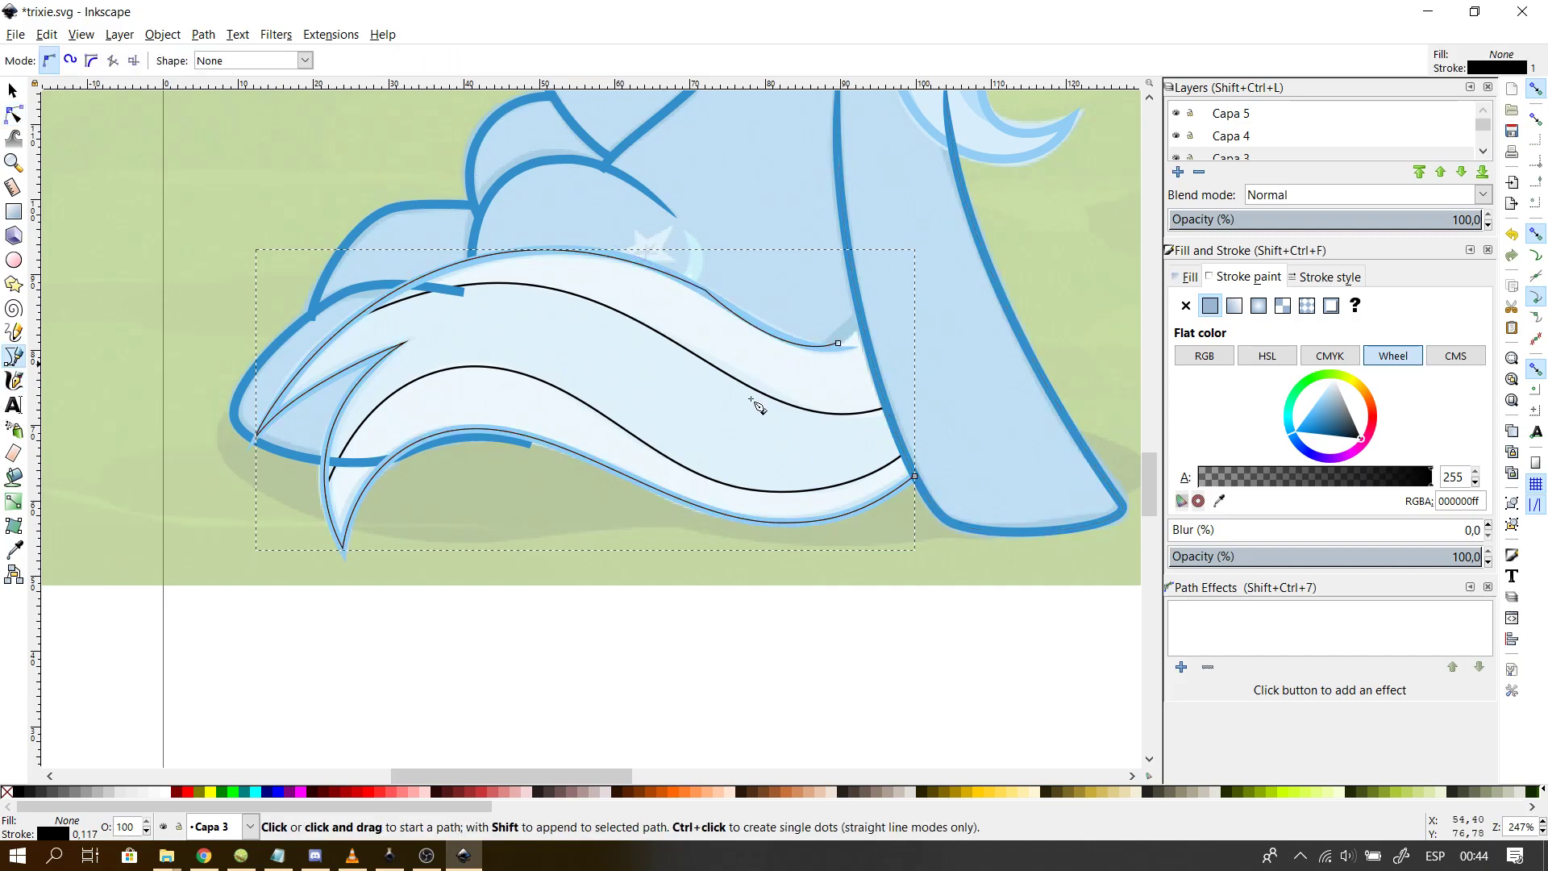
pyautogui.click(839, 344)
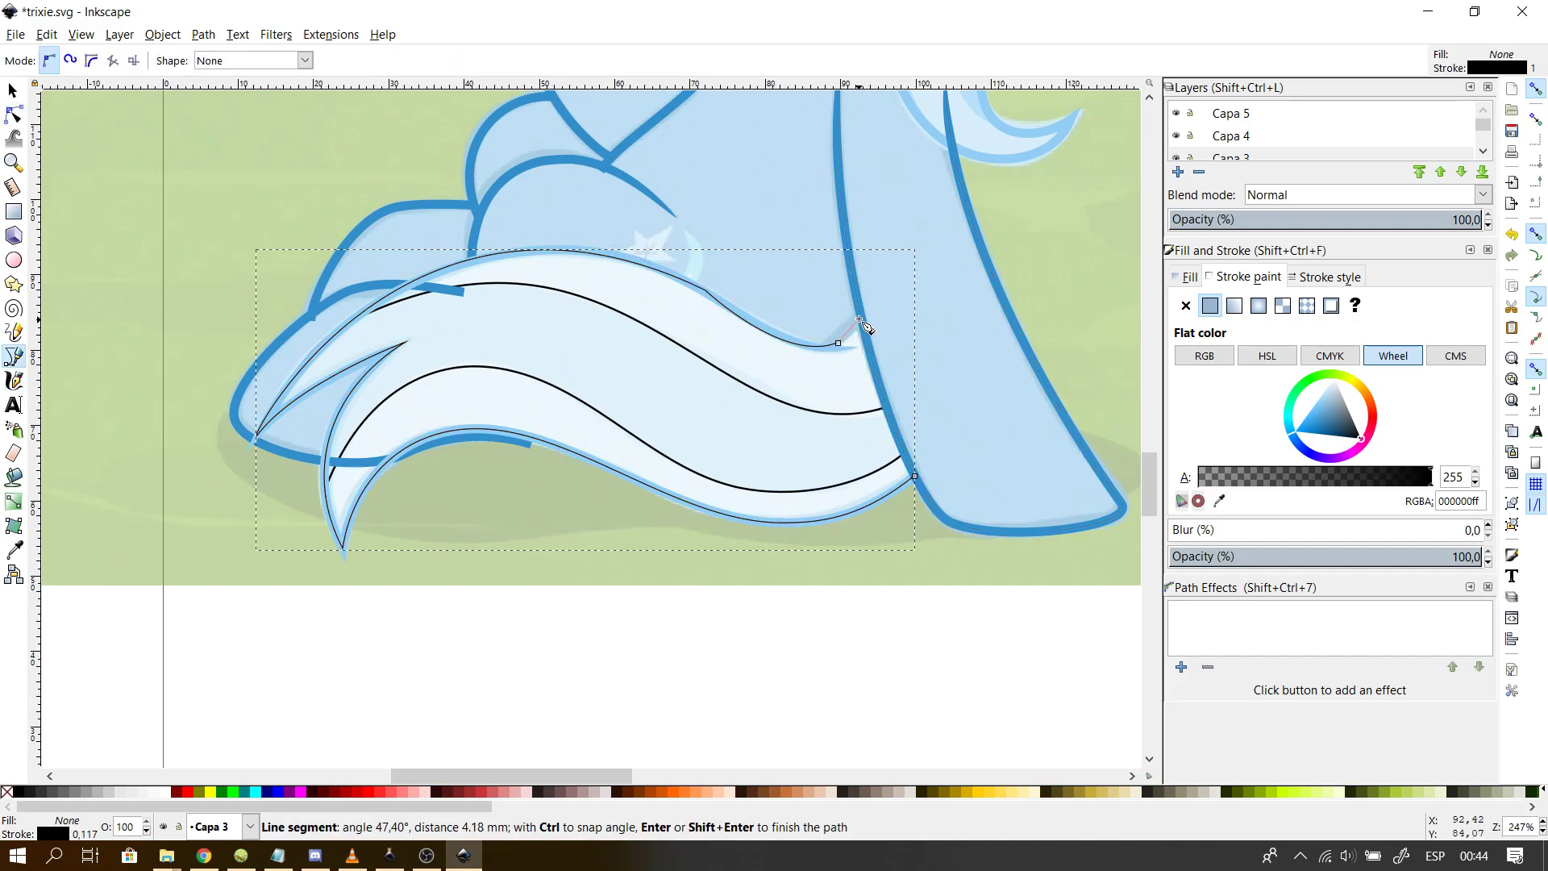
pyautogui.click(917, 477)
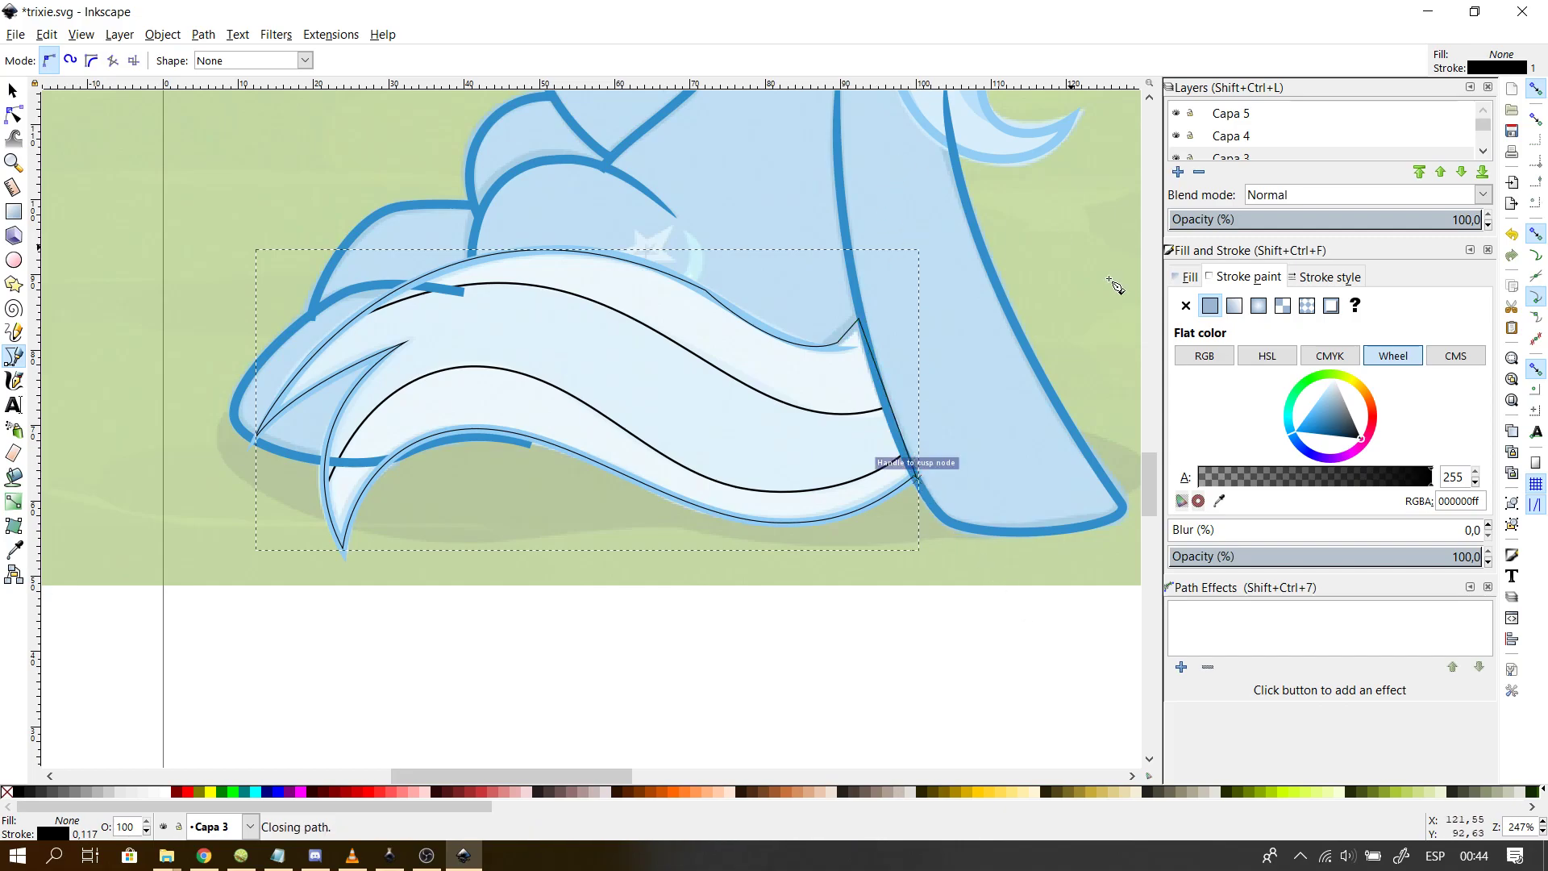
# - Give the closed tail shape no stroke and a flat d8eefb fill sampled from the mane highlight, and lower it to the bottom
pyautogui.click(1186, 305)
pyautogui.click(1187, 277)
pyautogui.click(1209, 306)
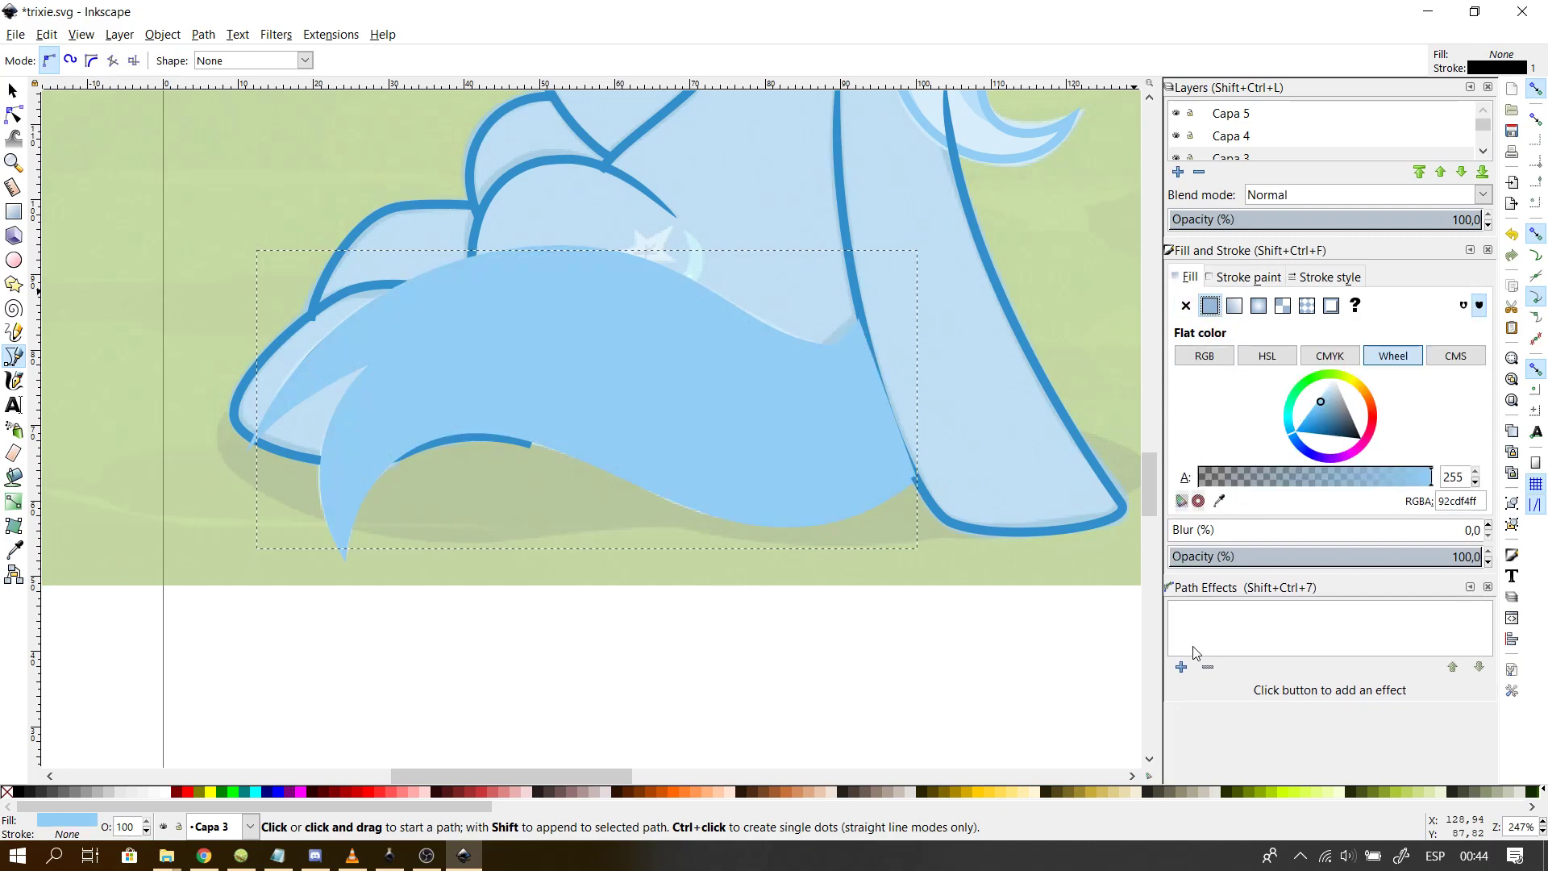
pyautogui.click(1218, 501)
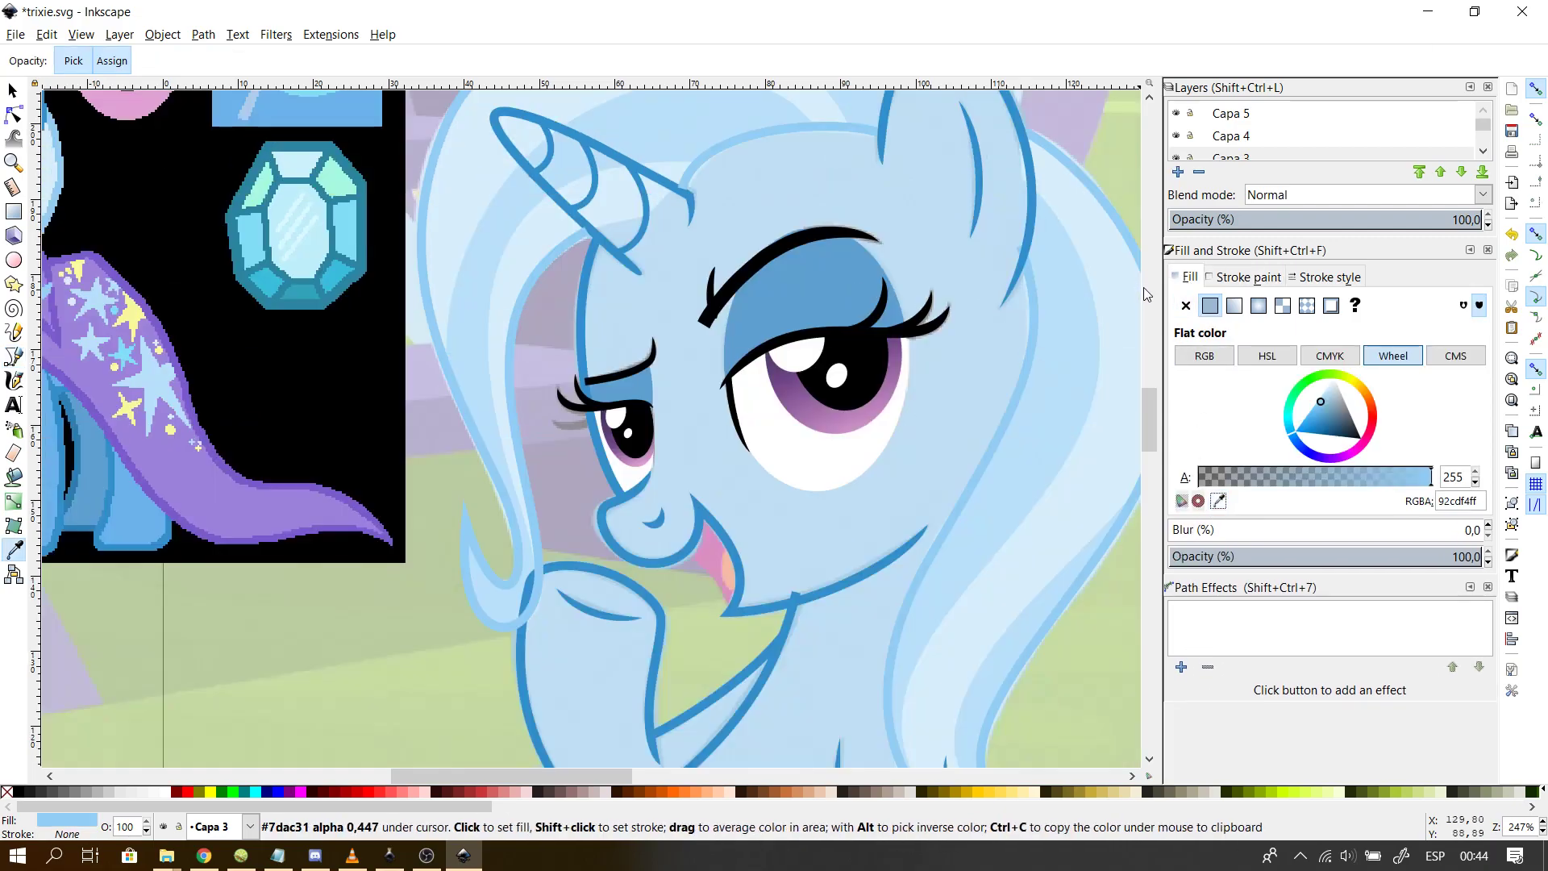
pyautogui.scroll(10, 1121, 278)
pyautogui.click(1109, 274)
pyautogui.scroll(-10, 615, 196)
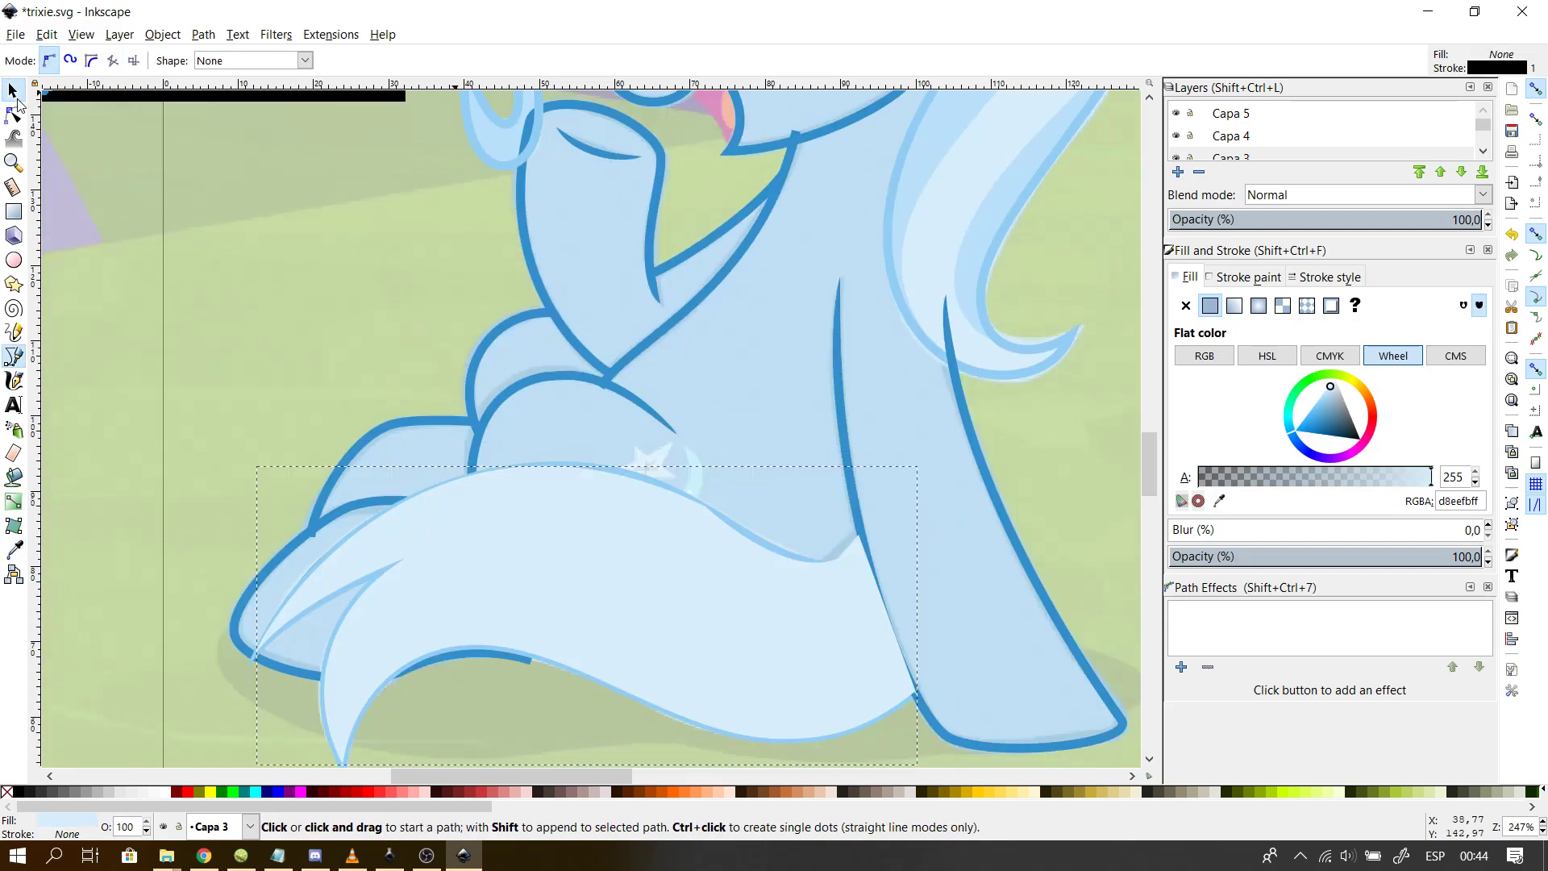
pyautogui.click(14, 92)
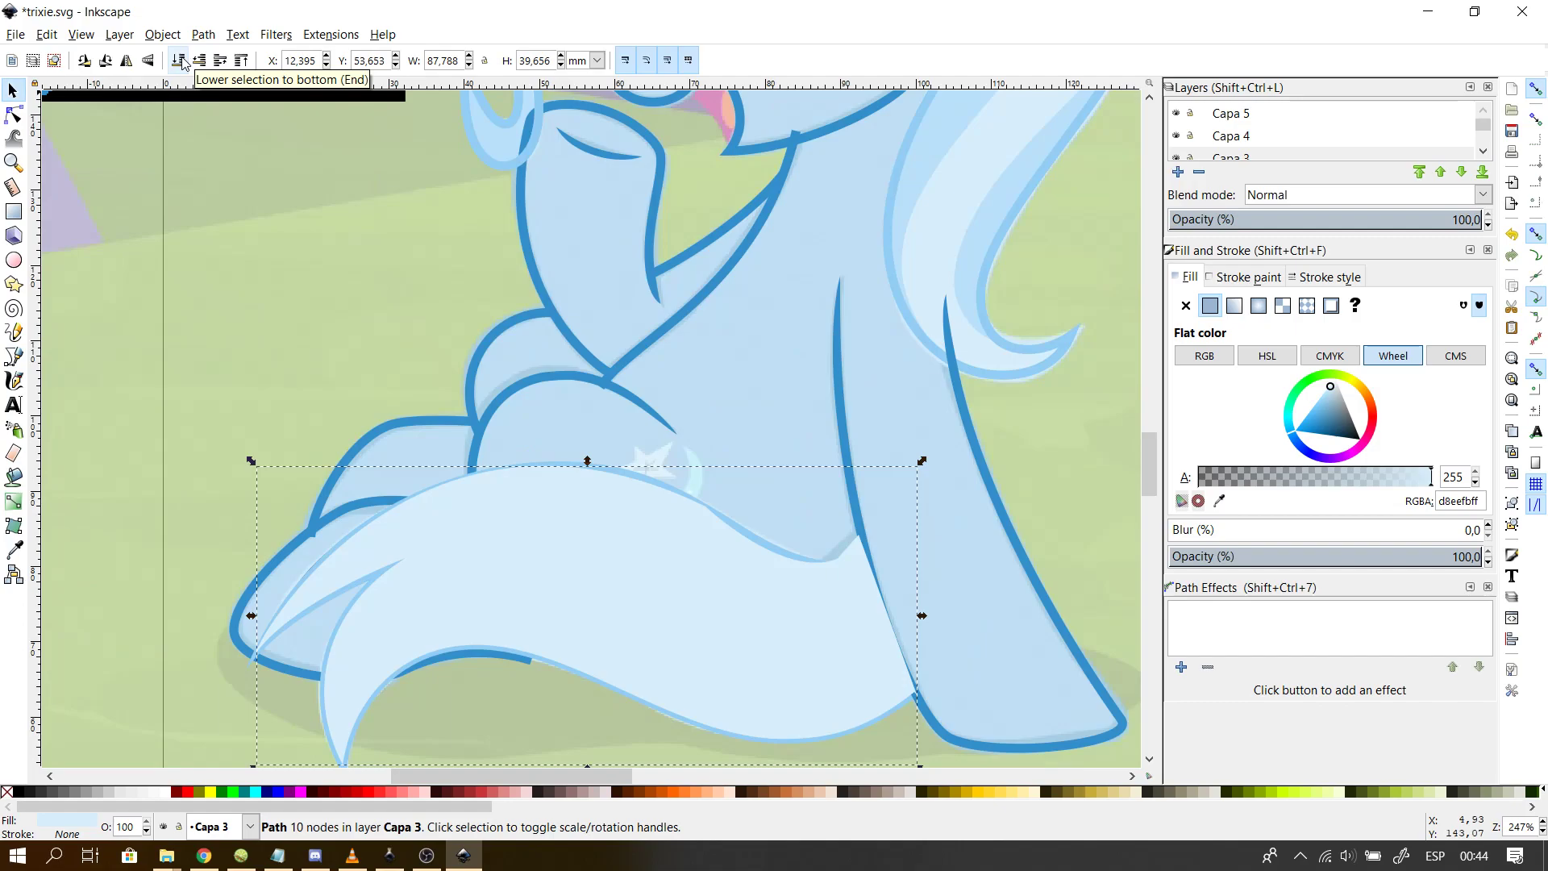
pyautogui.click(180, 63)
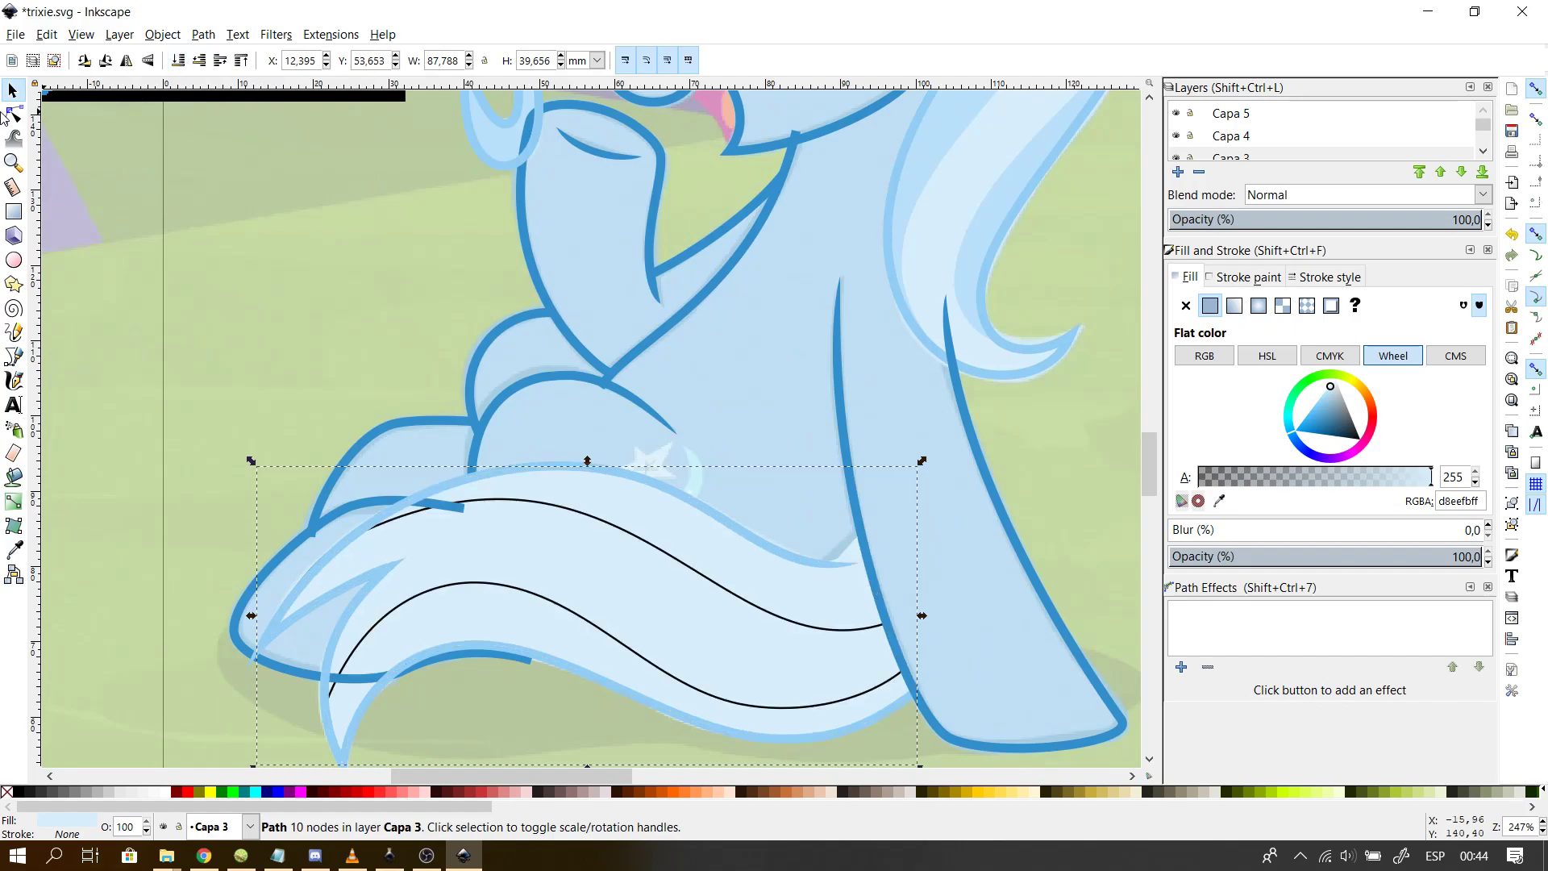
# - Remove the stroke of the tail's middle band and give it a flat fill sampled from the mane's base blue
pyautogui.click(574, 520)
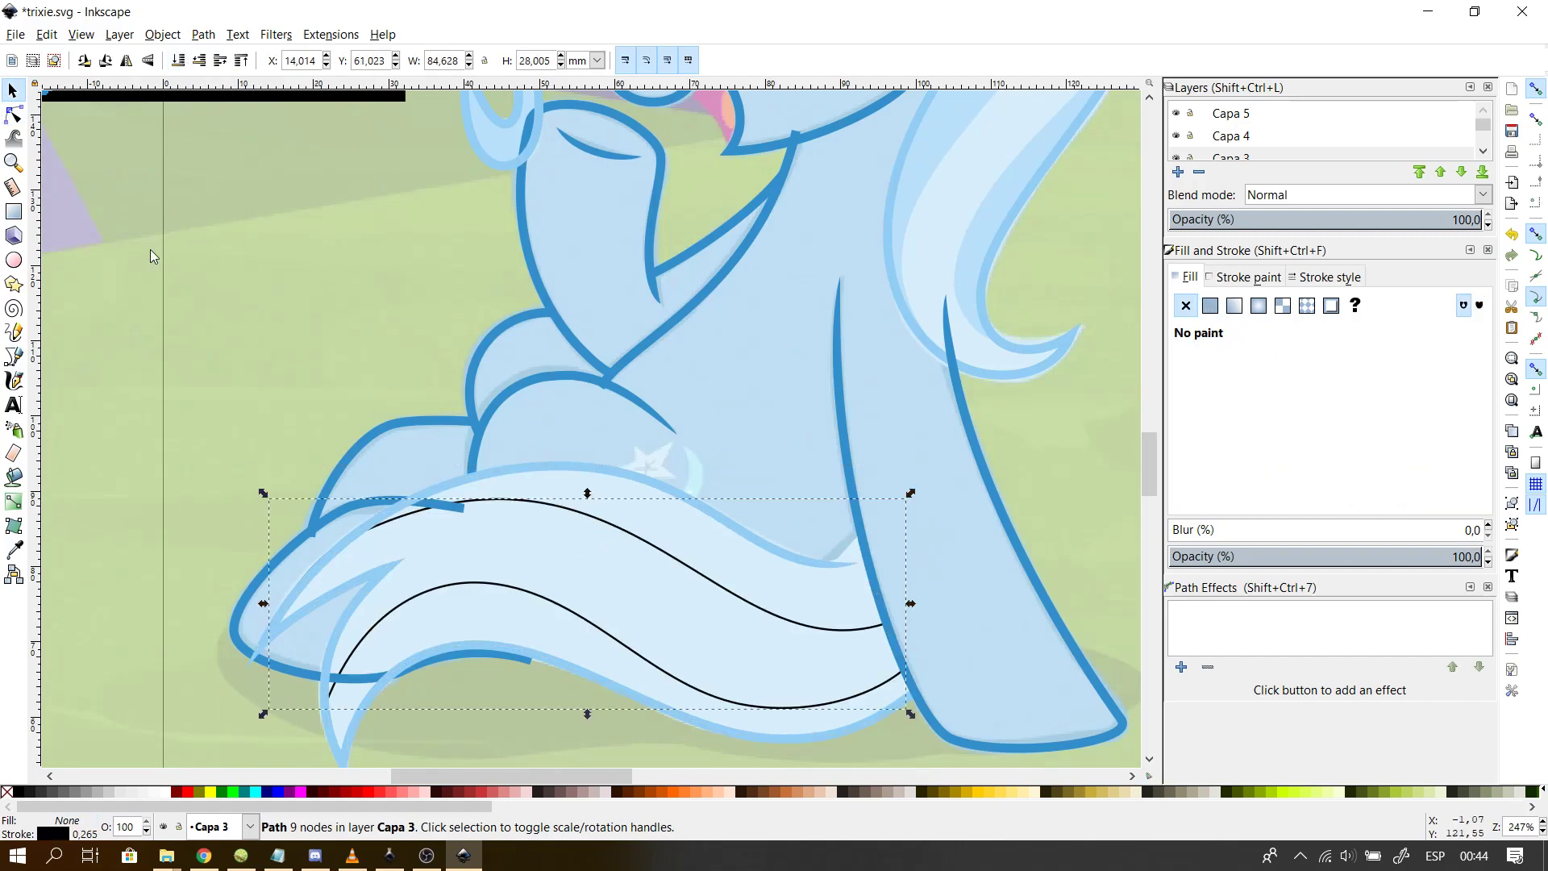
pyautogui.click(1238, 279)
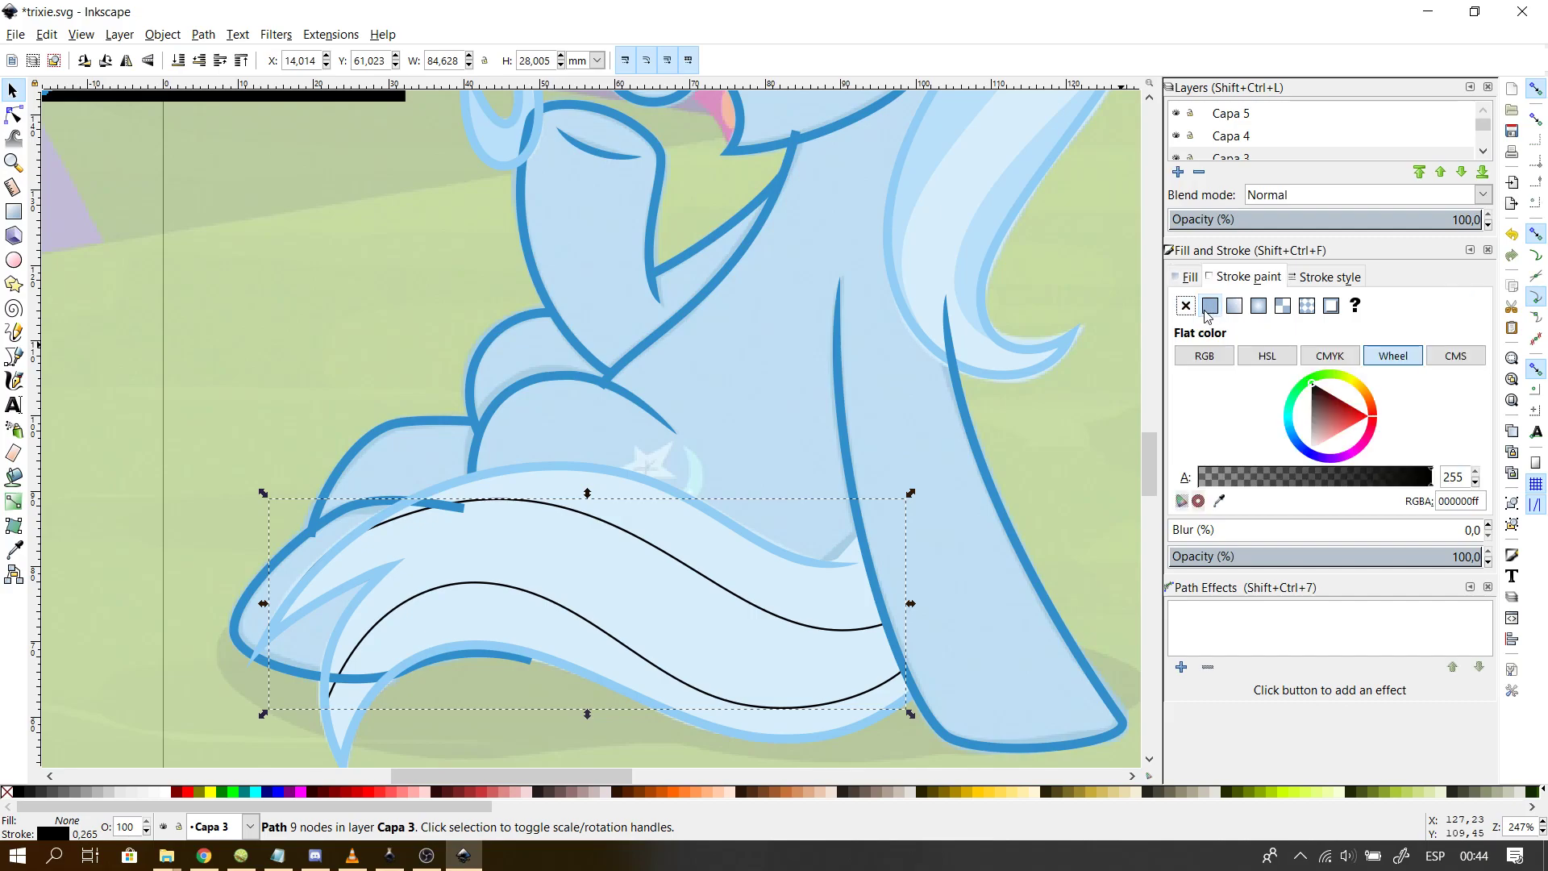
pyautogui.click(1185, 306)
pyautogui.click(1196, 280)
pyautogui.click(1210, 305)
pyautogui.click(1217, 500)
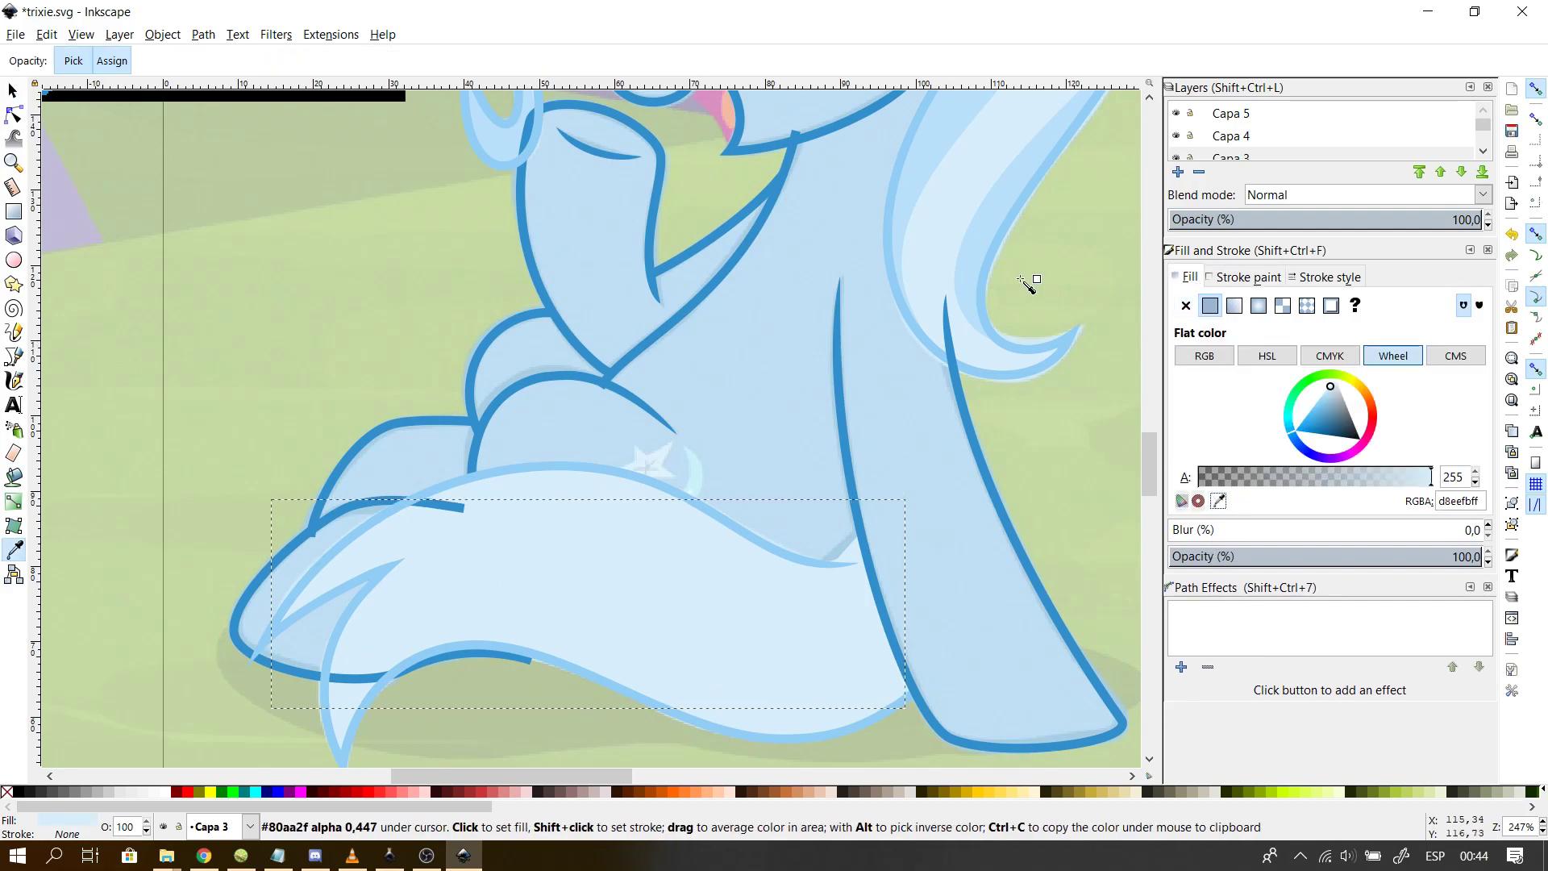
pyautogui.click(932, 248)
pyautogui.click(1219, 501)
pyautogui.click(938, 137)
pyautogui.click(266, 306)
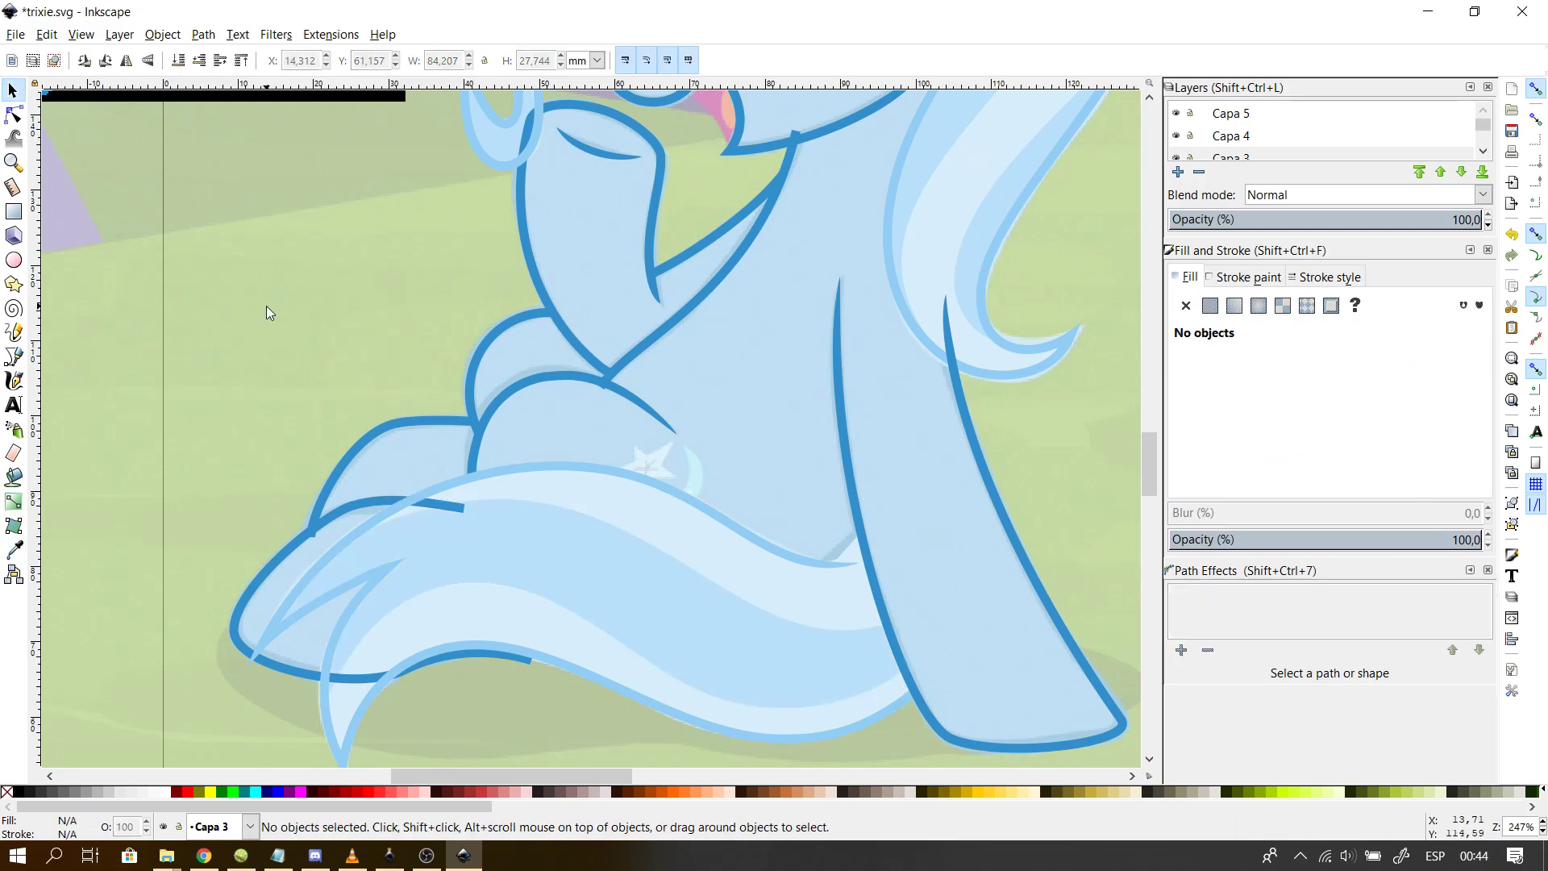
# - Lower the rear leg's outline in the stacking order behind the tail shapes
pyautogui.click(239, 612)
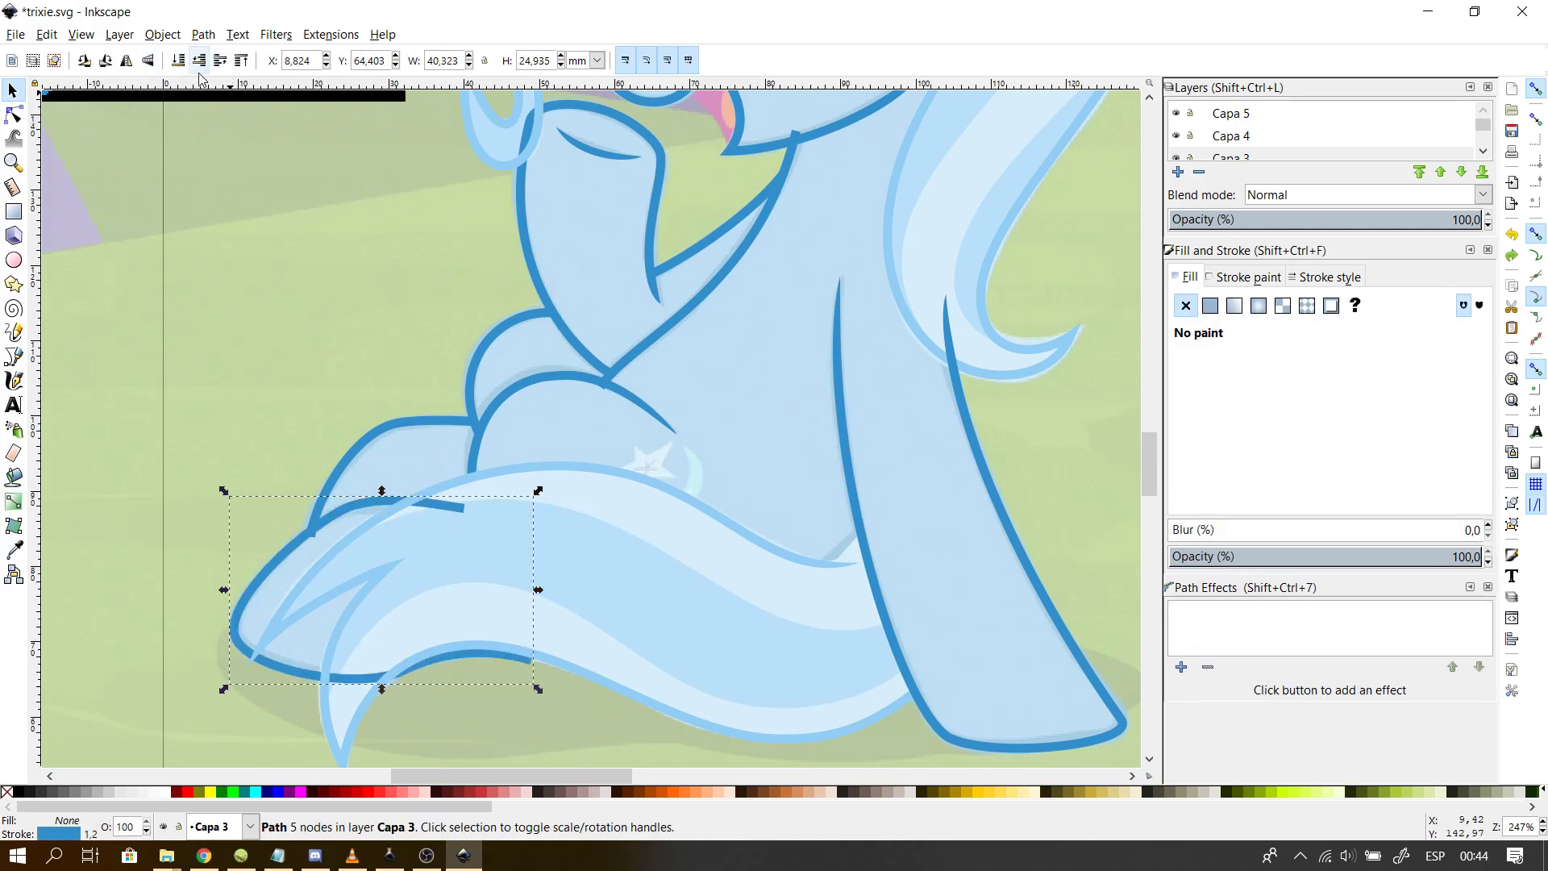
pyautogui.click(163, 355)
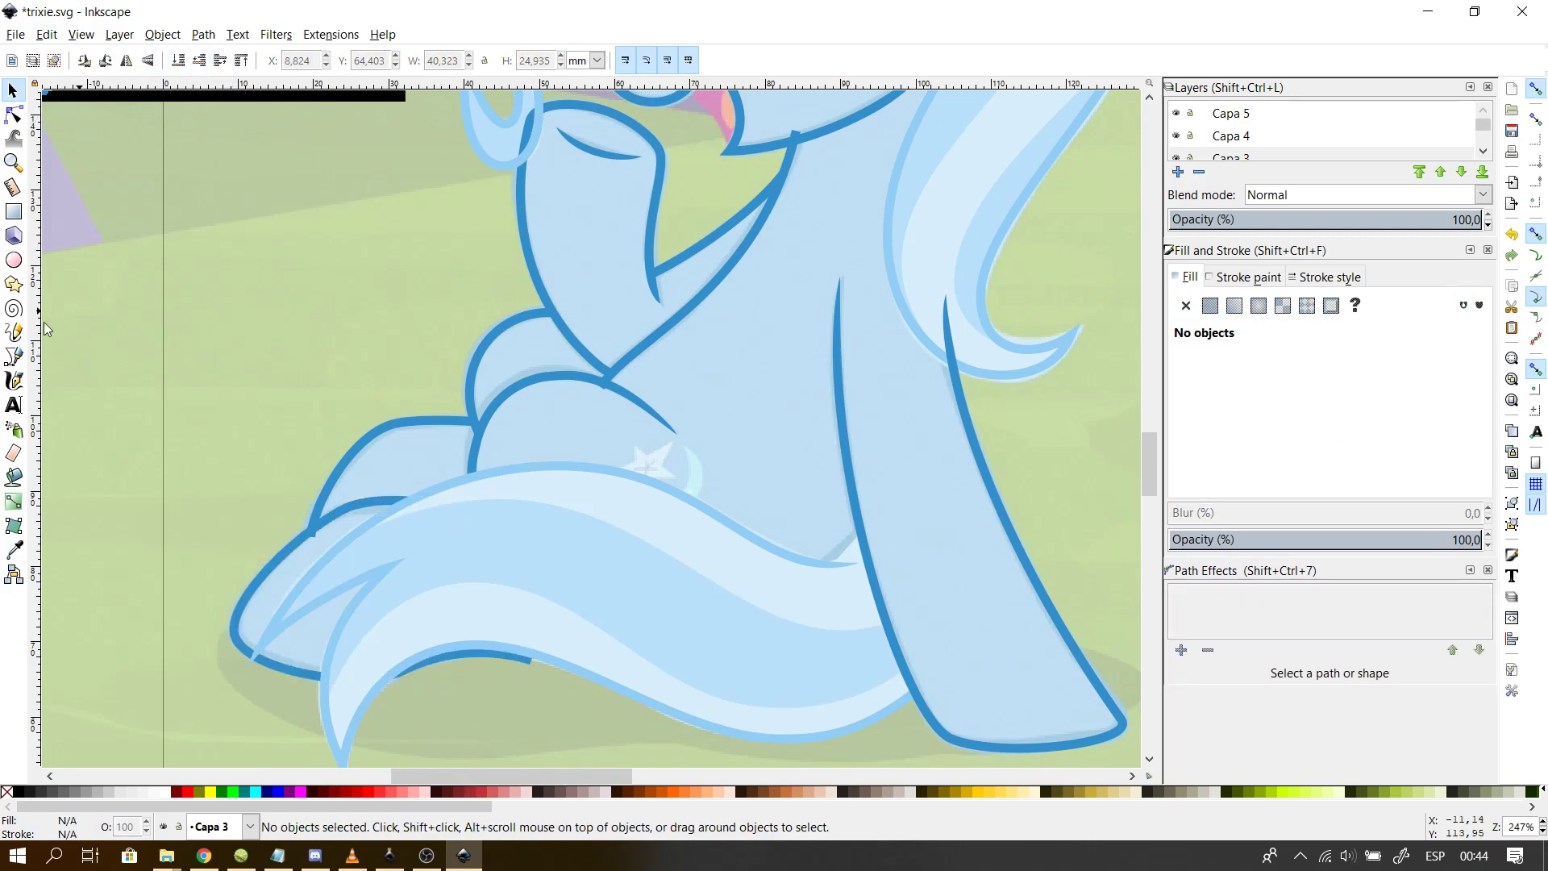
# - Raise the two shapes of the long mane lock to the top of the stacking order, in front of the front leg's outline
pyautogui.click(951, 423)
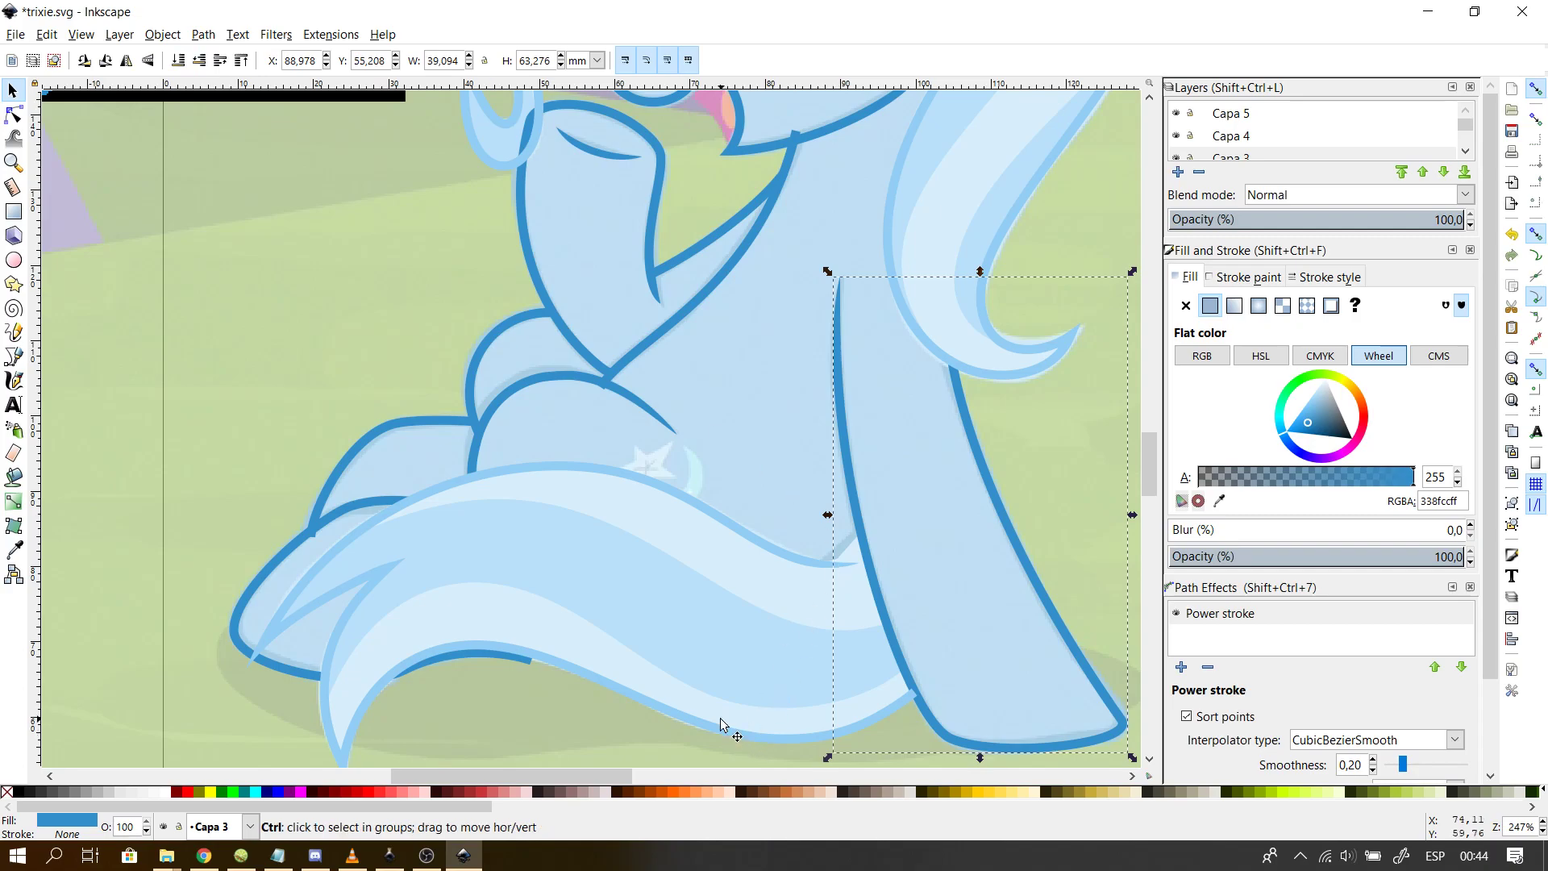
pyautogui.click(974, 370)
pyautogui.keyDown('shift'); pyautogui.click(927, 241); pyautogui.keyUp('shift')
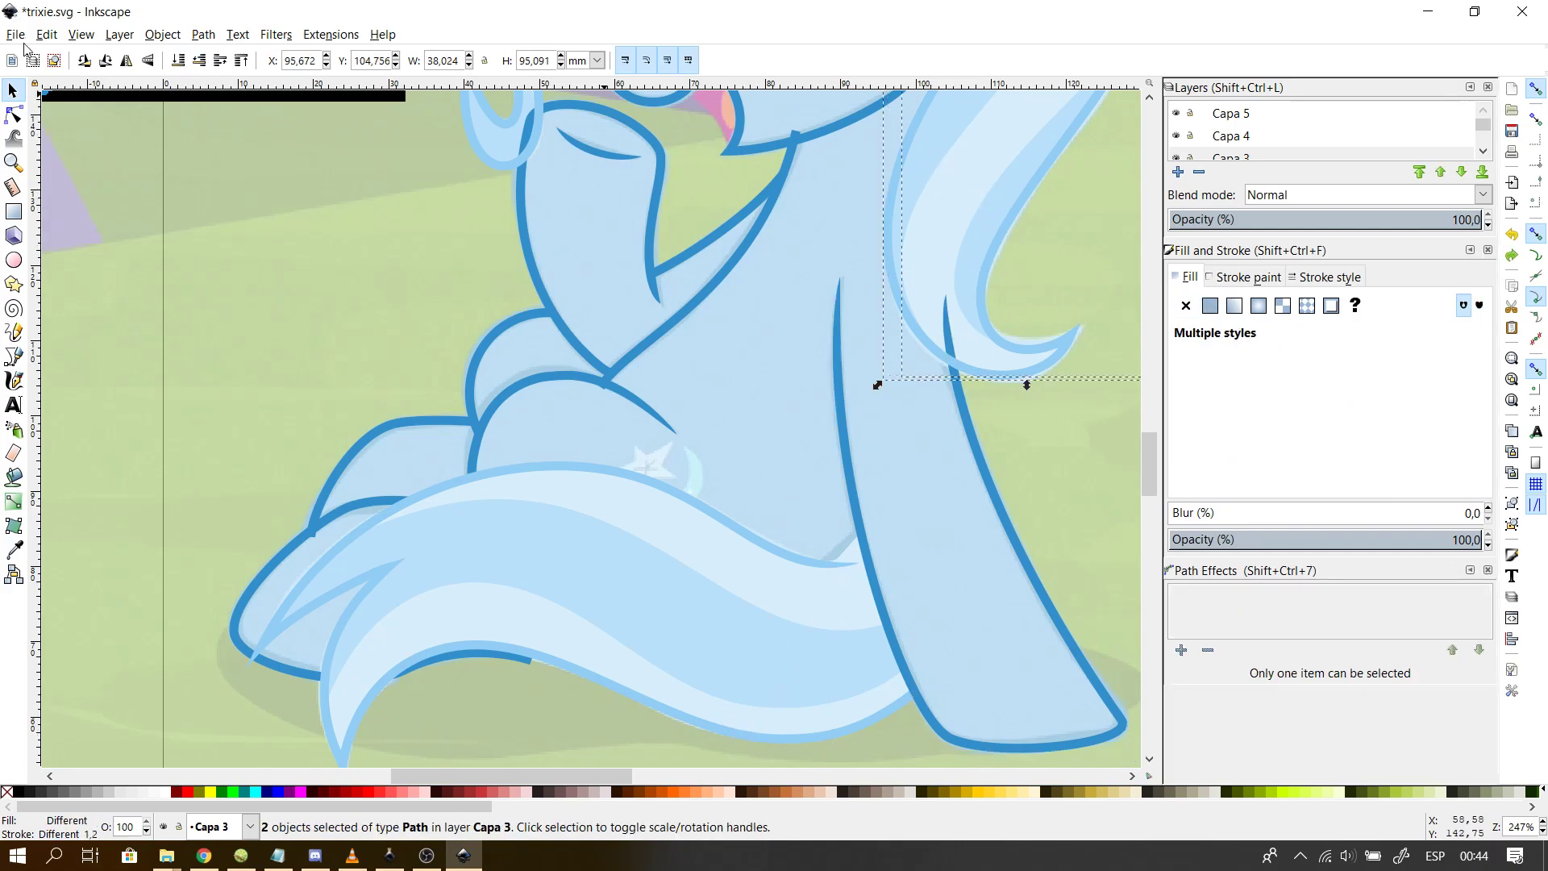
pyautogui.click(241, 61)
pyautogui.click(408, 361)
# - Raise the ear's outline and the horn's outline to the top of the stacking order, in front of the mane
pyautogui.moveTo(1153, 474); pyautogui.dragTo(1120, 389)
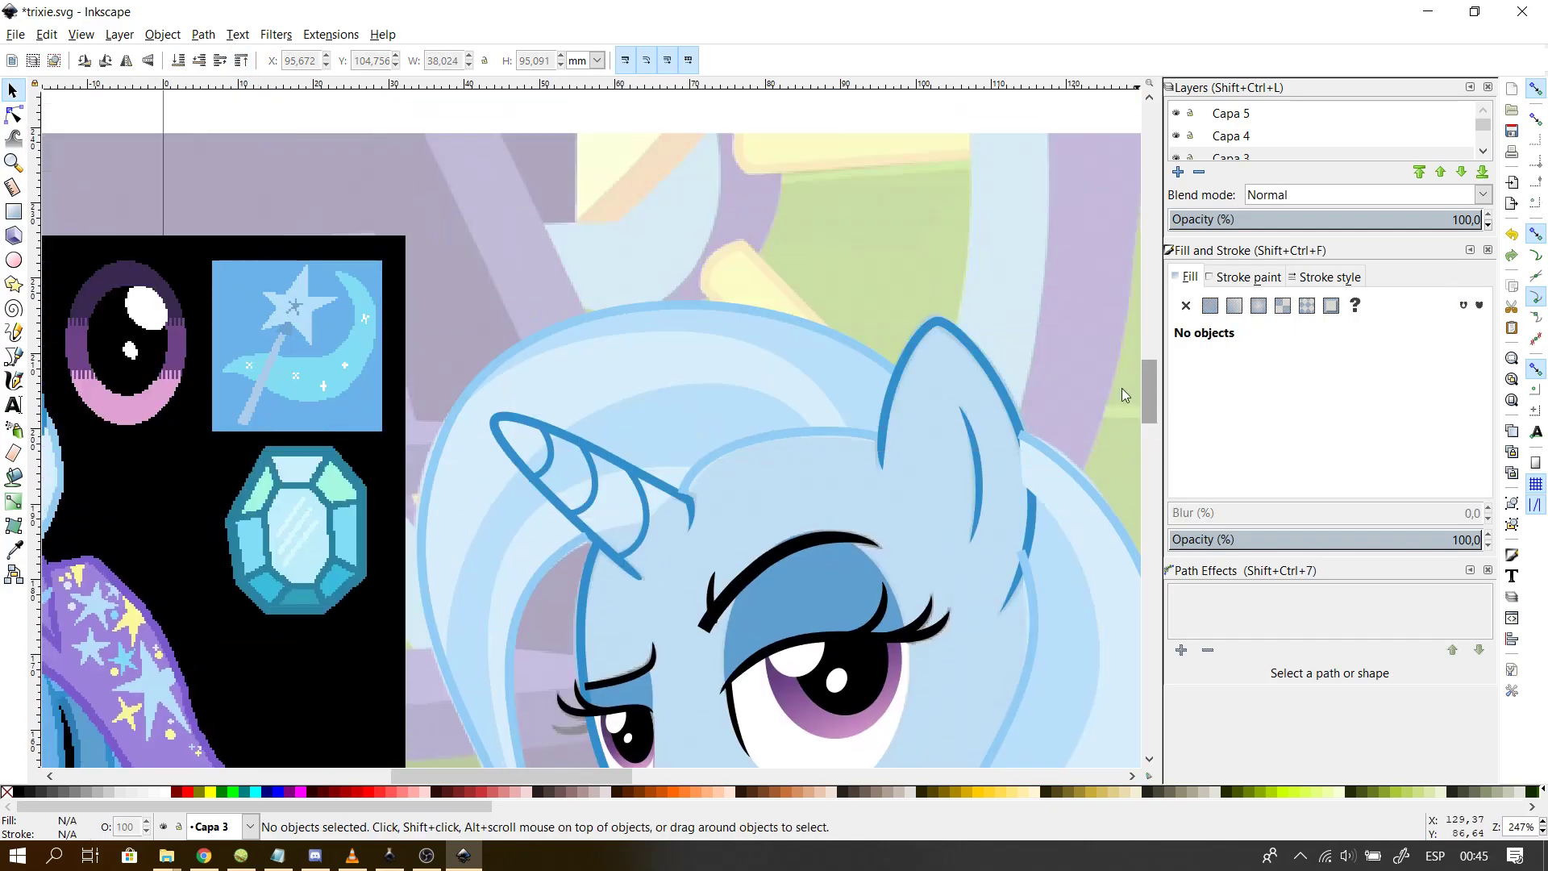
pyautogui.click(1003, 415)
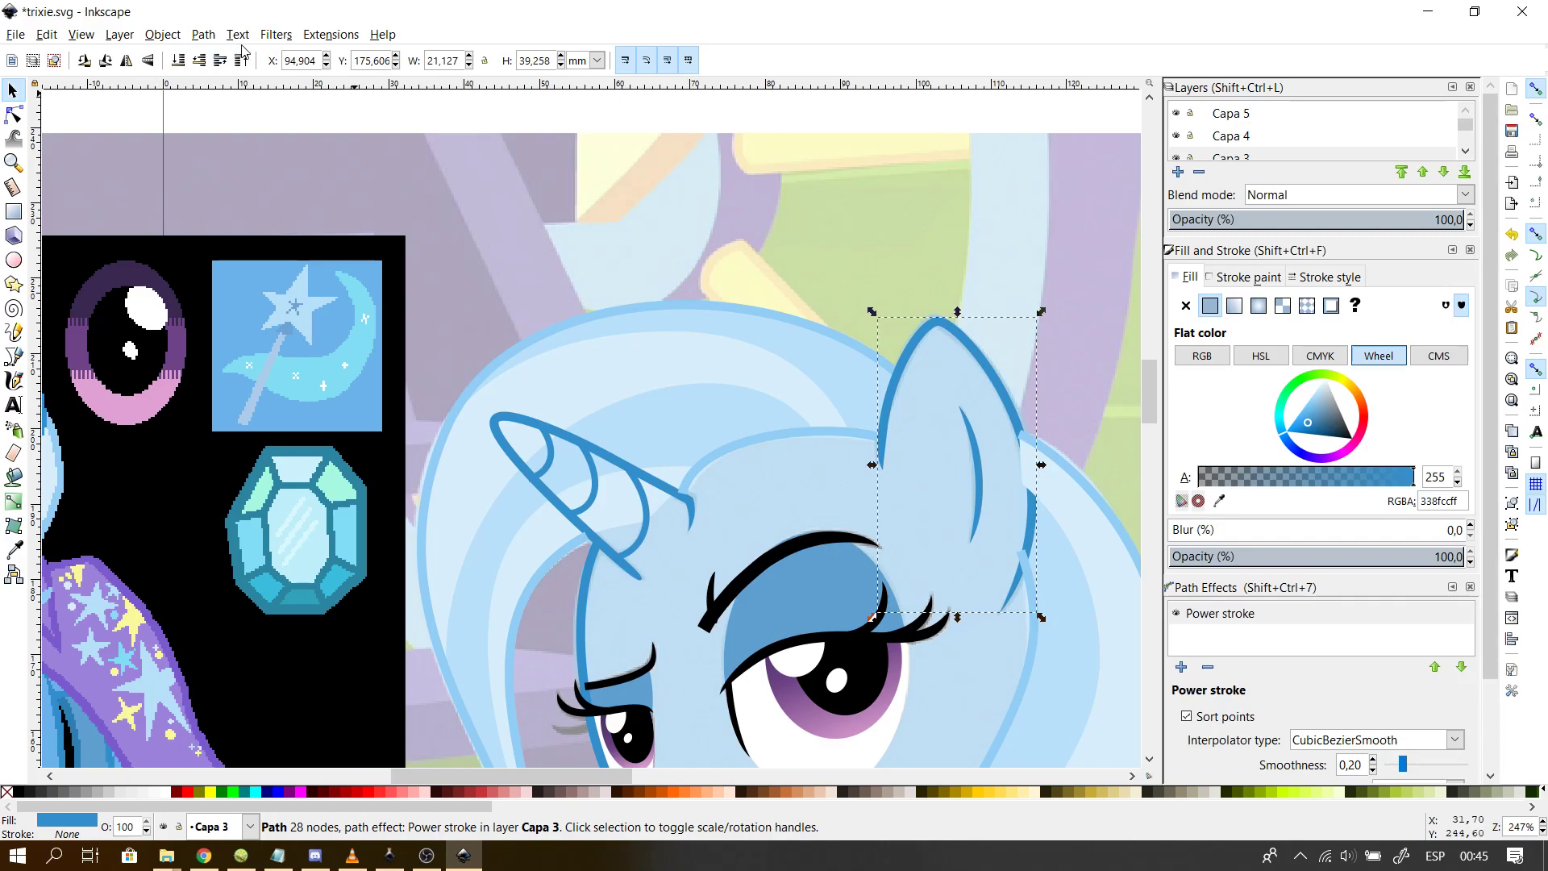
pyautogui.press('Escape')
pyautogui.moveTo(1158, 418)
pyautogui.mouseDown()
pyautogui.moveTo(1156, 521)
pyautogui.moveTo(1158, 437)
pyautogui.mouseUp()
pyautogui.click(532, 194)
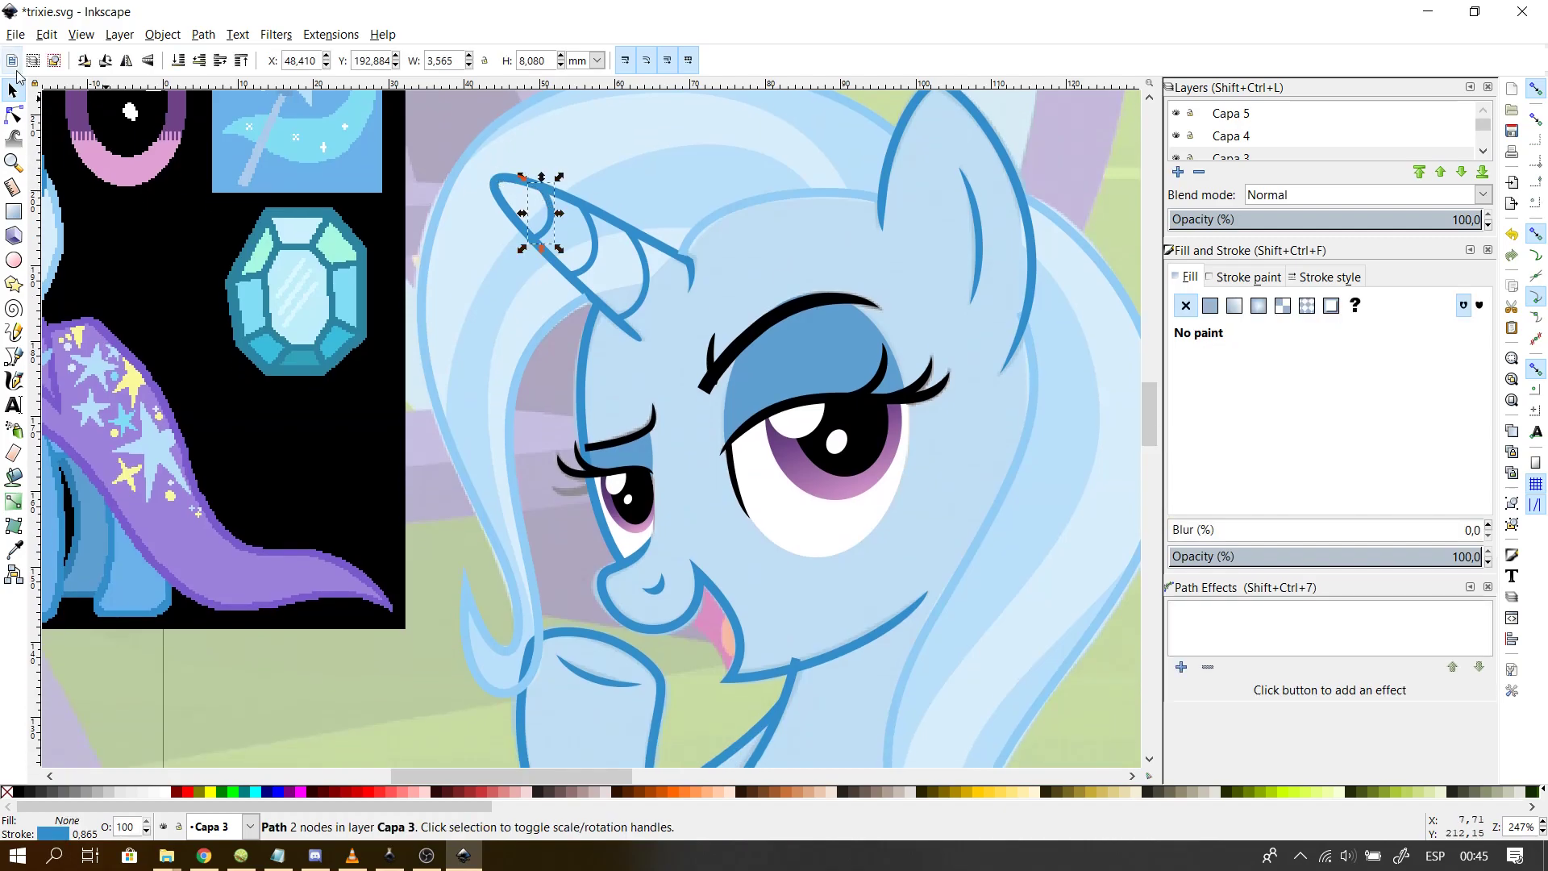
pyautogui.click(500, 185)
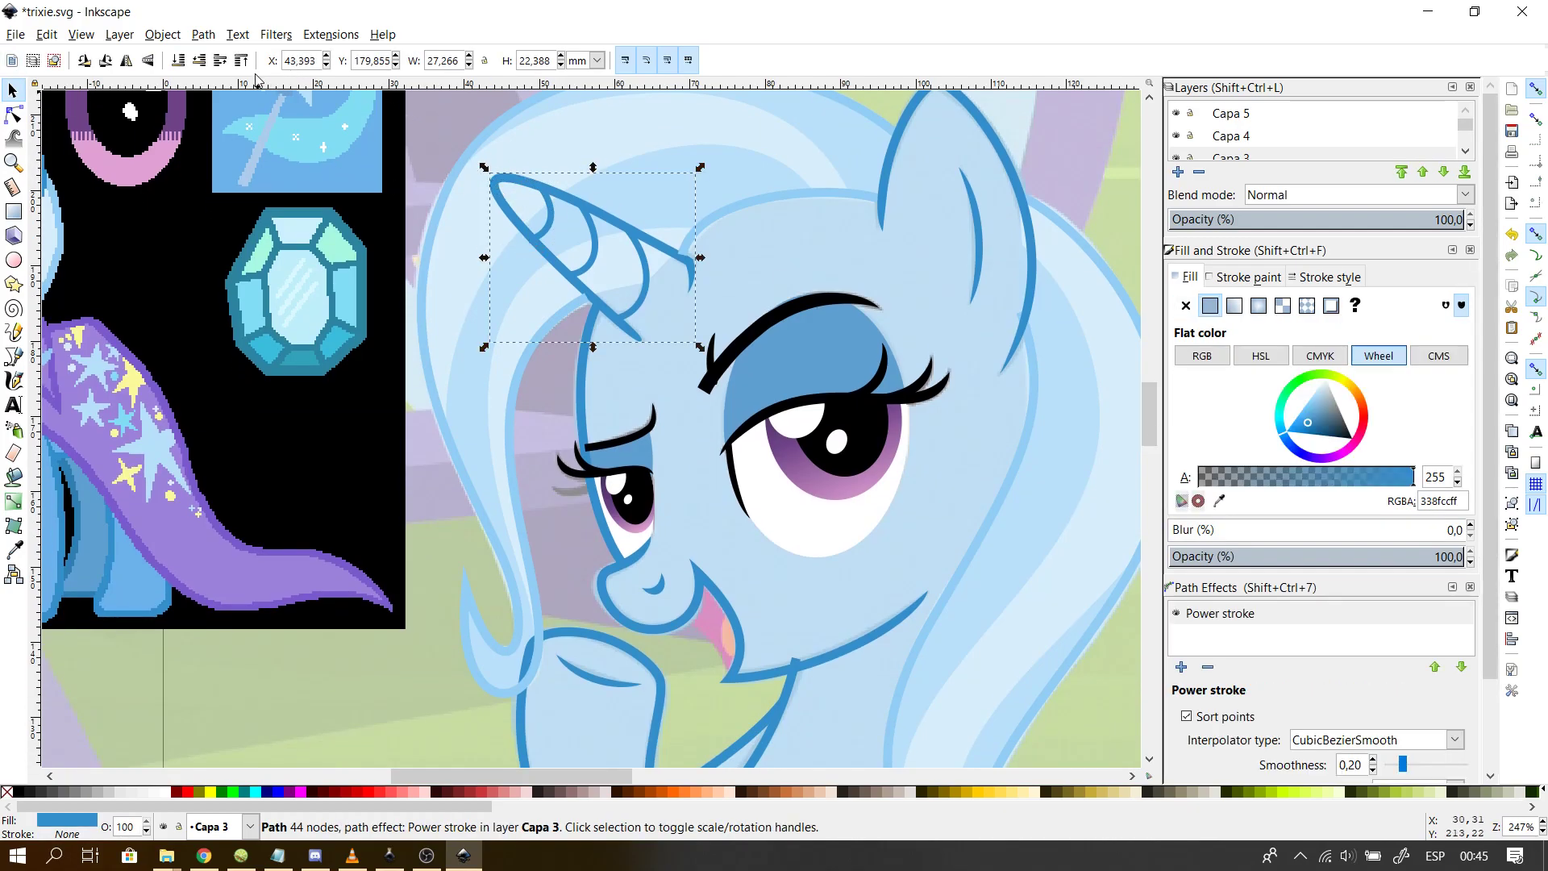
pyautogui.click(1113, 212)
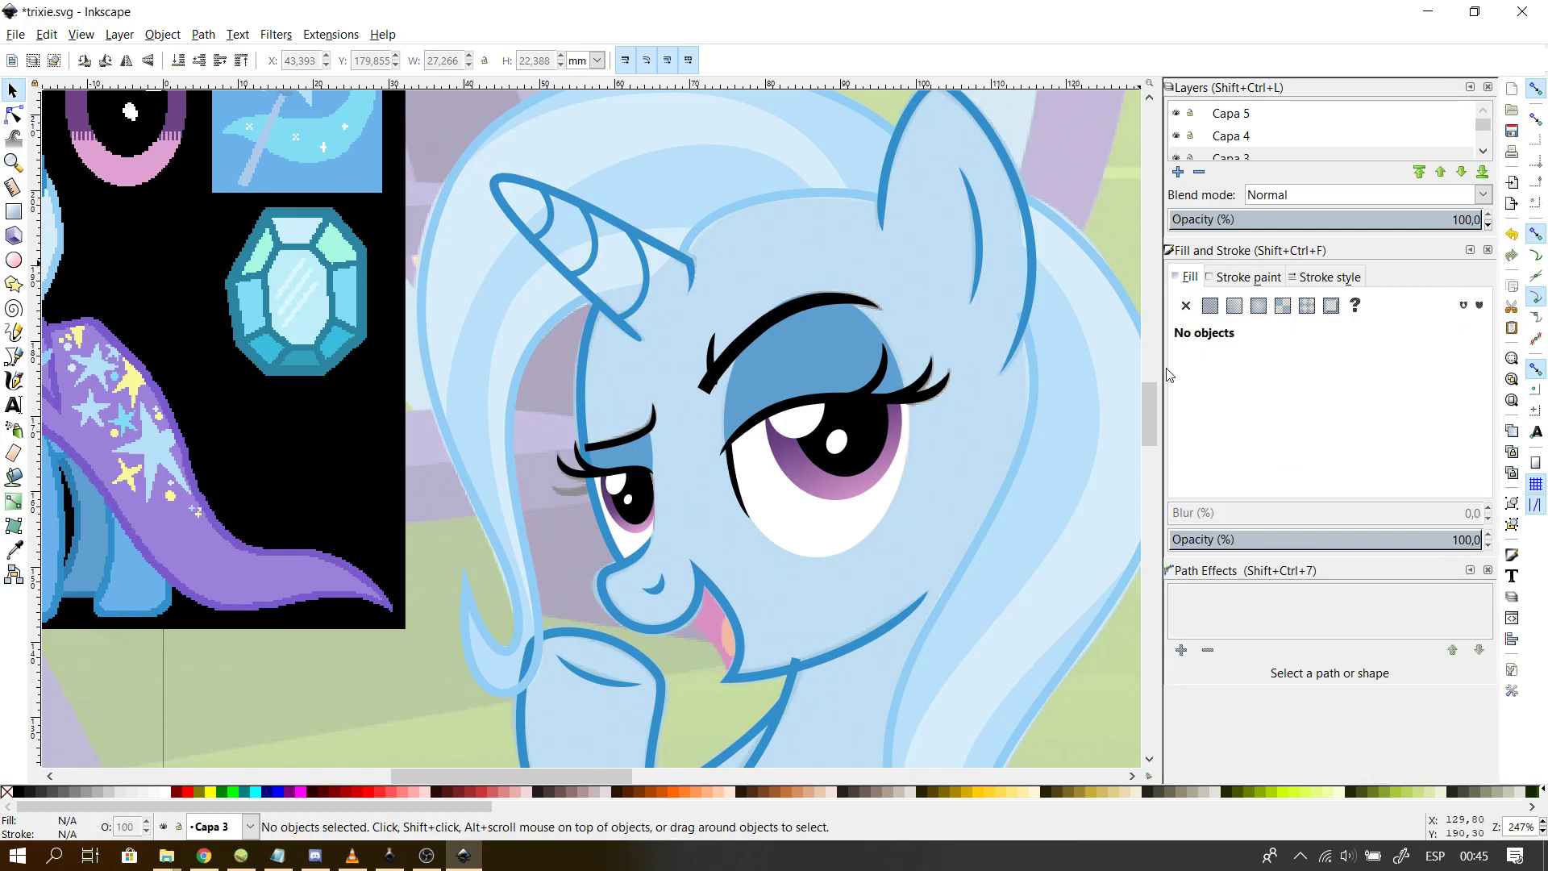
# - Duplicate the horn's outline, and remove the copy's Power stroke effect and stroke paint
pyautogui.moveTo(1151, 414)
pyautogui.mouseDown()
pyautogui.moveTo(1157, 532)
pyautogui.moveTo(1171, 425)
pyautogui.mouseUp()
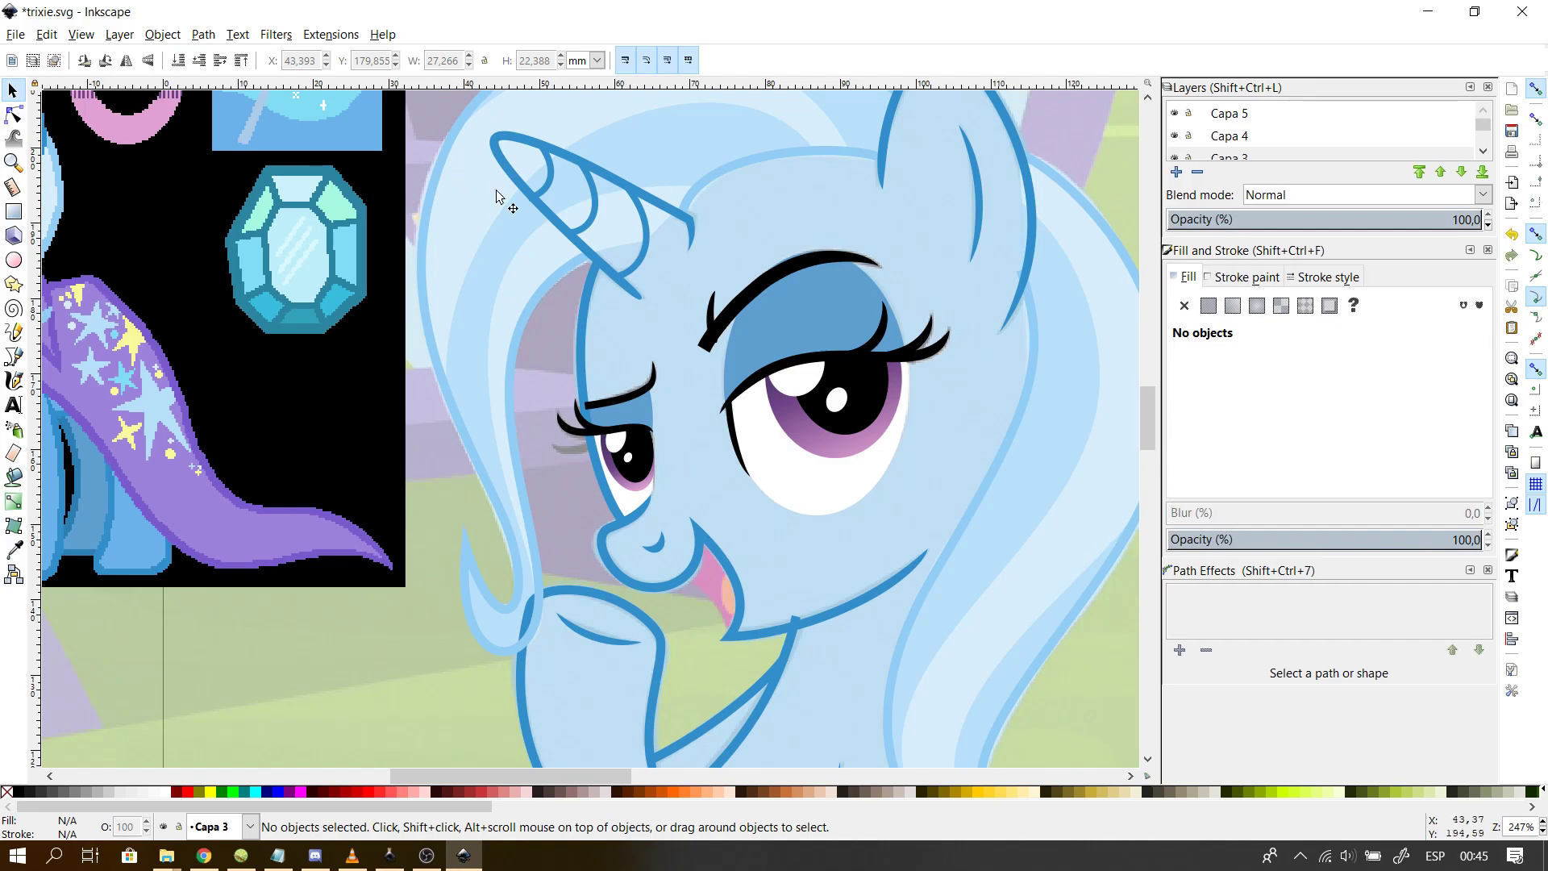
pyautogui.click(509, 162)
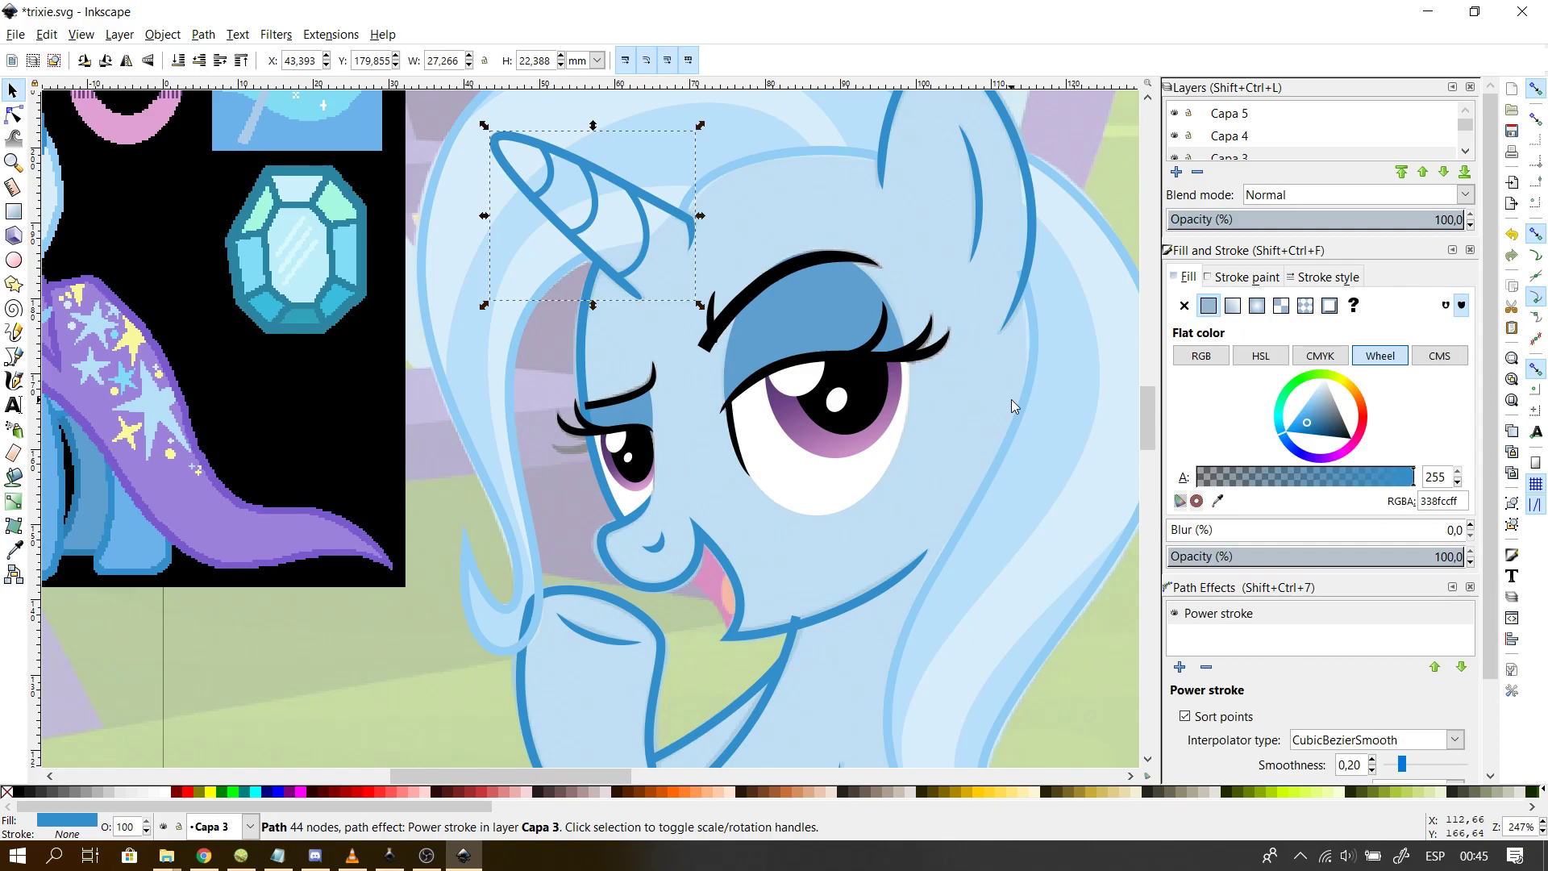
pyautogui.moveTo(1140, 413)
pyautogui.mouseDown()
pyautogui.moveTo(1122, 476)
pyautogui.moveTo(1149, 427)
pyautogui.mouseUp()
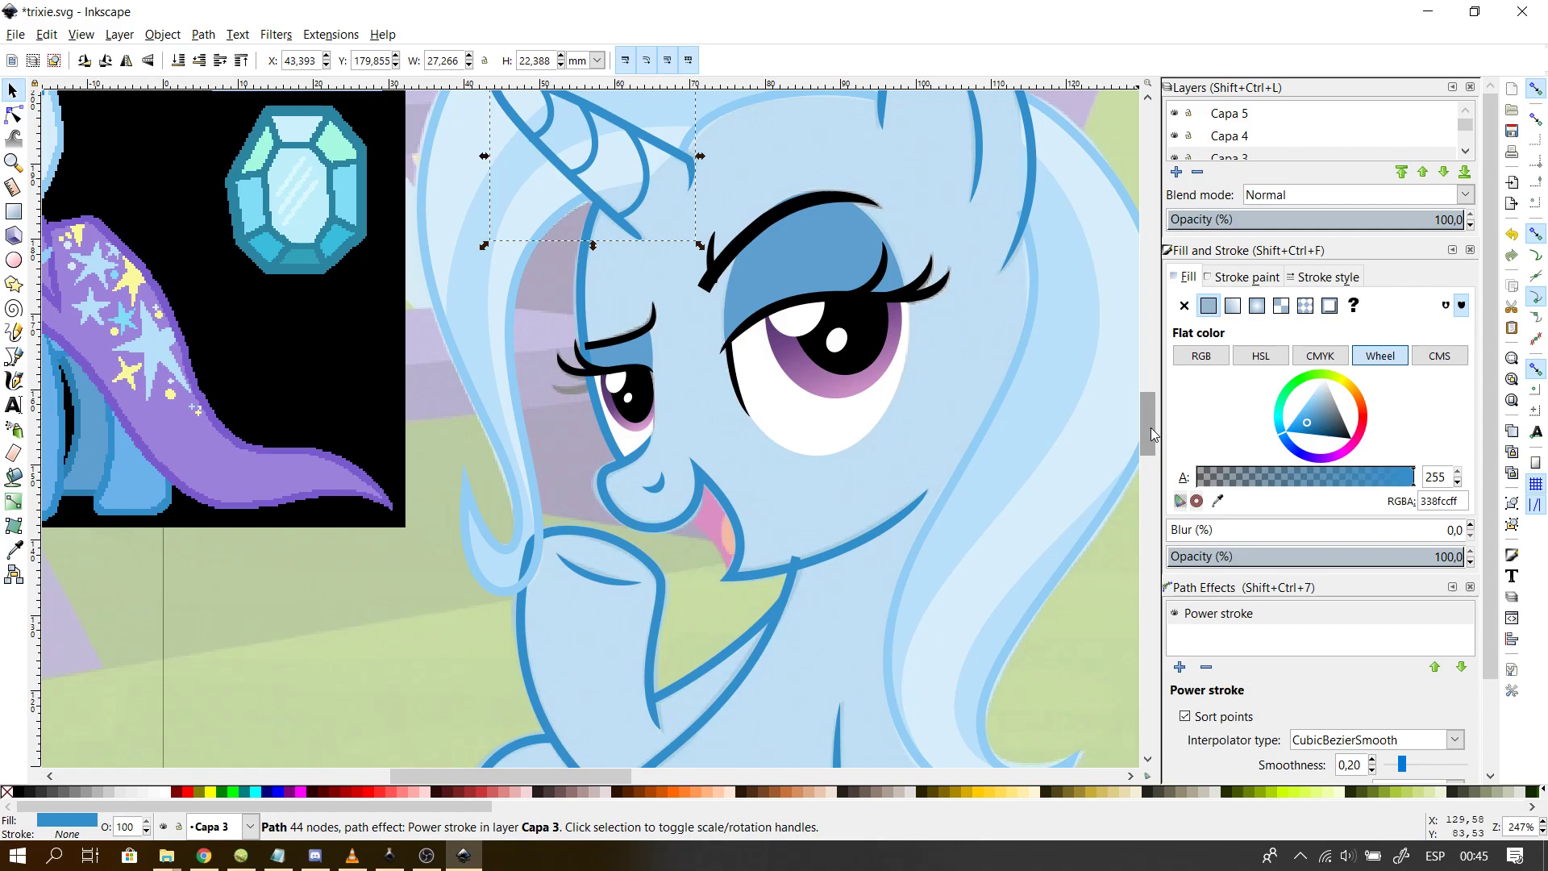
pyautogui.moveTo(1150, 427)
pyautogui.mouseDown()
pyautogui.moveTo(1153, 467)
pyautogui.moveTo(1155, 437)
pyautogui.mouseUp()
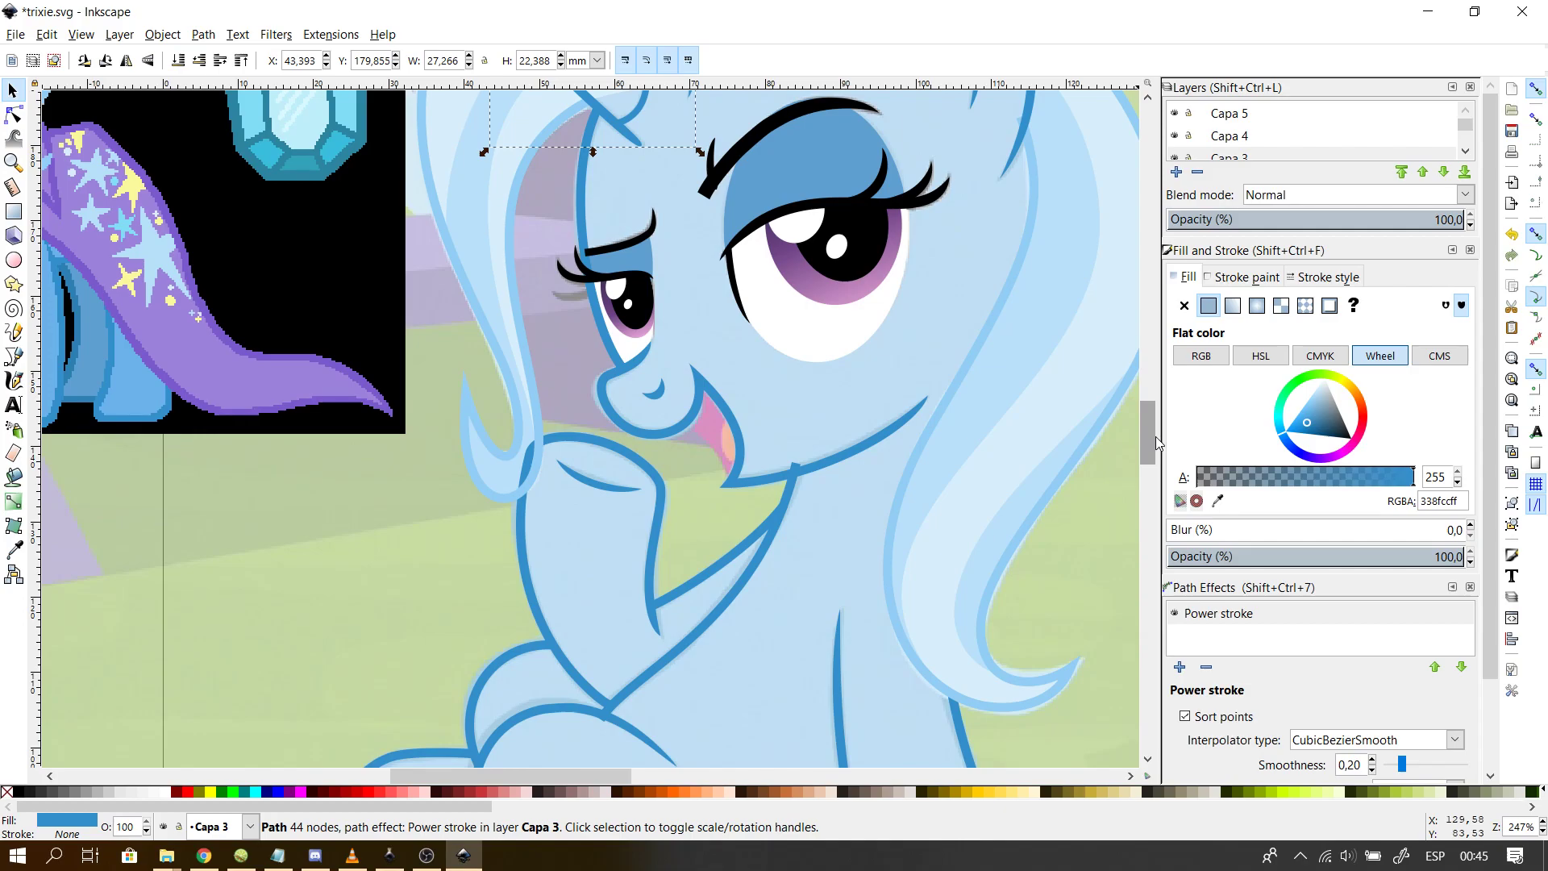
pyautogui.moveTo(1158, 431); pyautogui.dragTo(1144, 459)
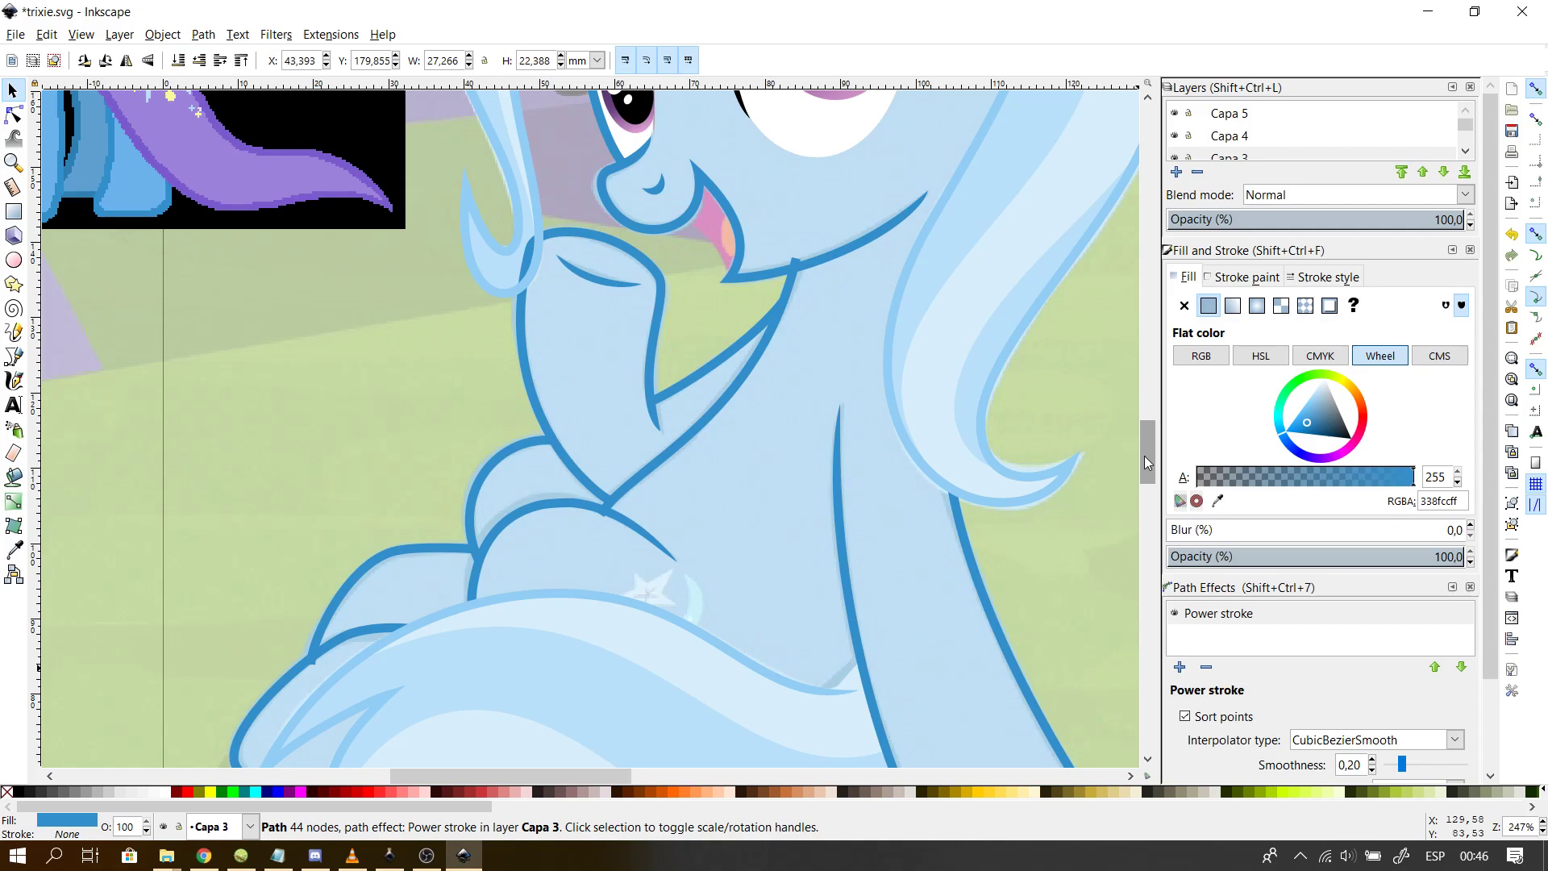
pyautogui.moveTo(1144, 457); pyautogui.dragTo(1138, 414)
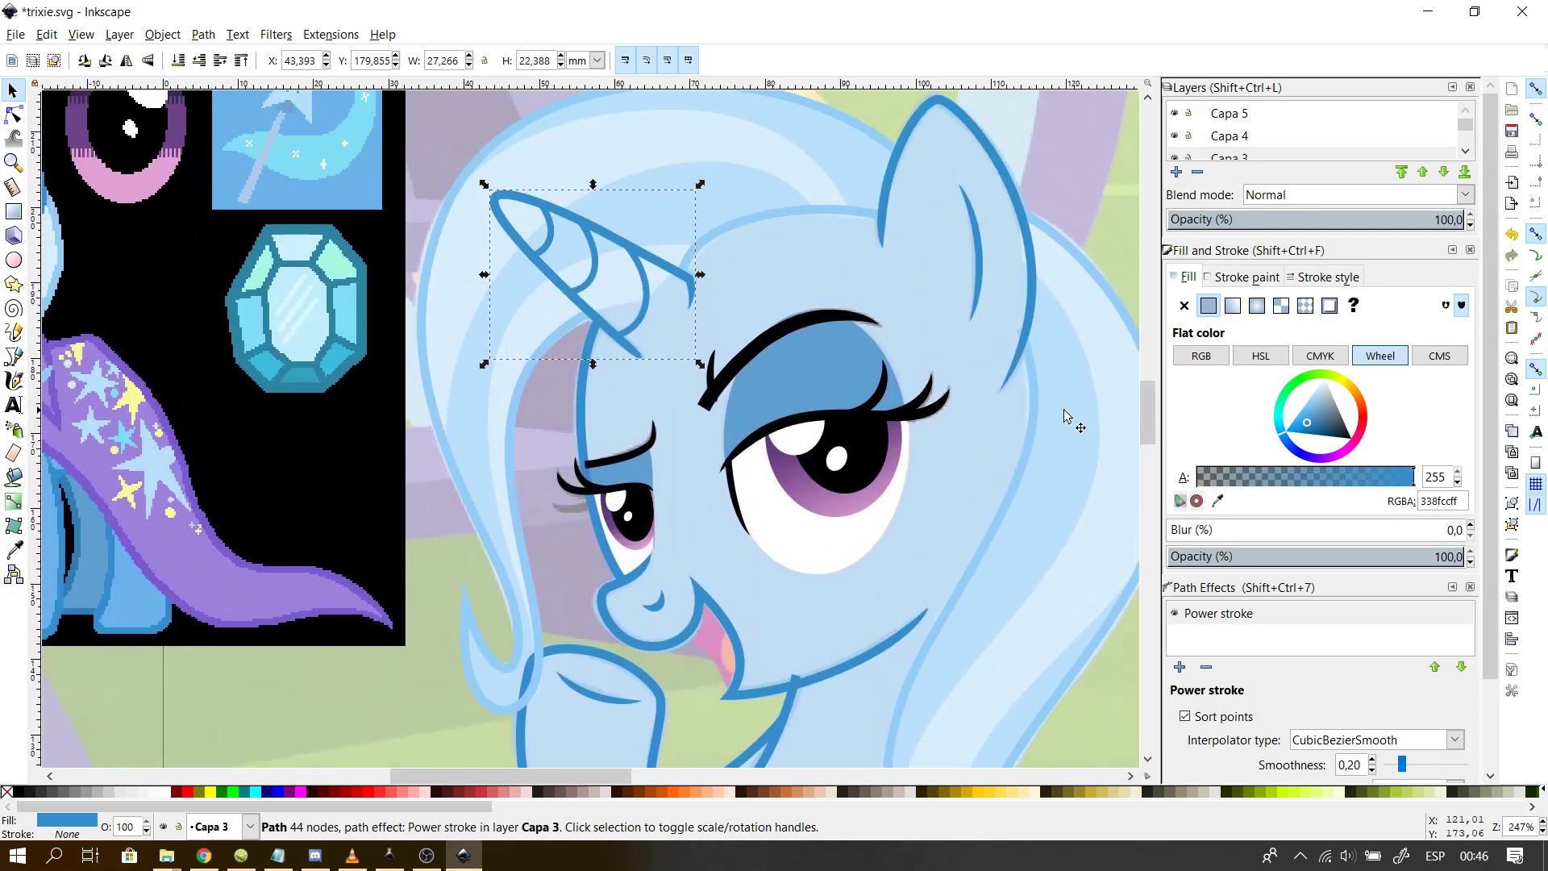
pyautogui.moveTo(554, 205); pyautogui.dragTo(660, 236)
pyautogui.hotkey('ctrl', 'z')
pyautogui.click(1242, 286)
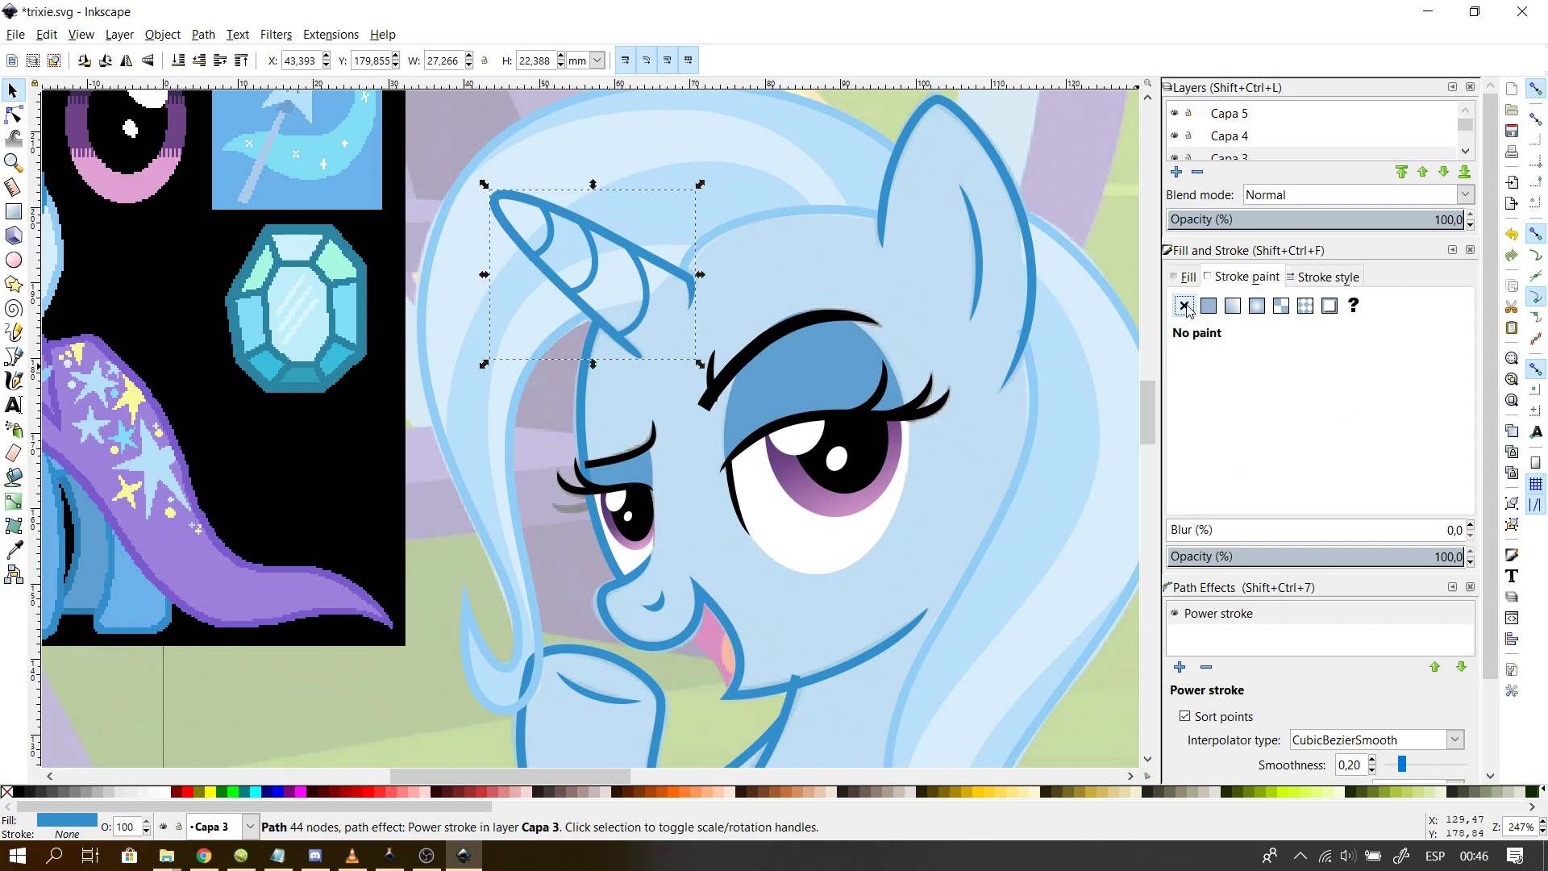
pyautogui.click(1206, 667)
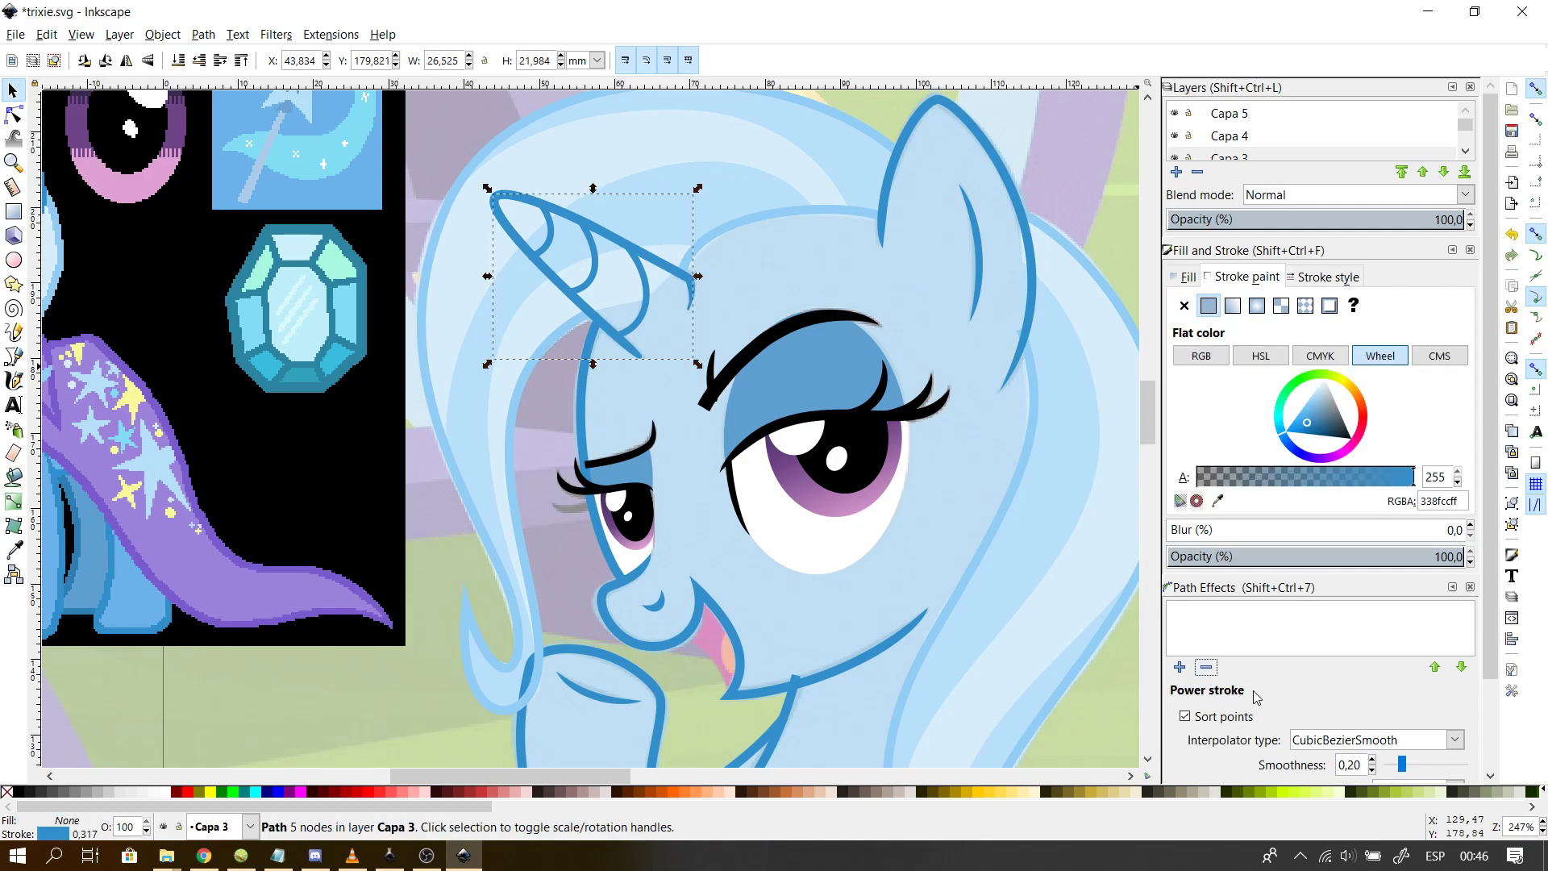
pyautogui.click(1185, 307)
# - Give the horn copy a flat 6cb2ea fill sampled from the coat of the reference pony
pyautogui.click(1185, 279)
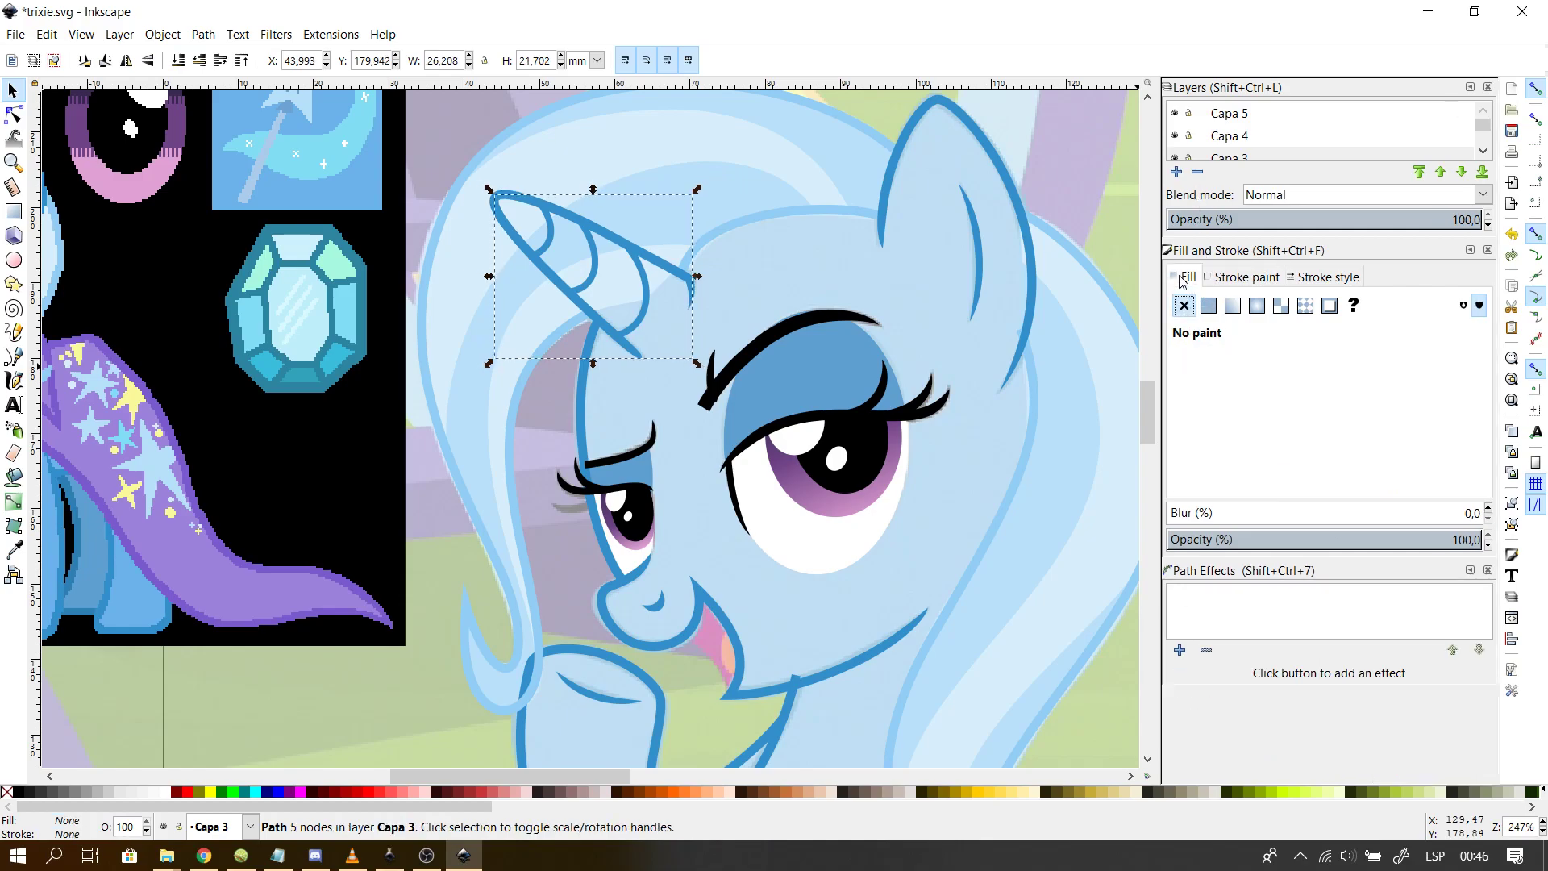
pyautogui.click(1213, 311)
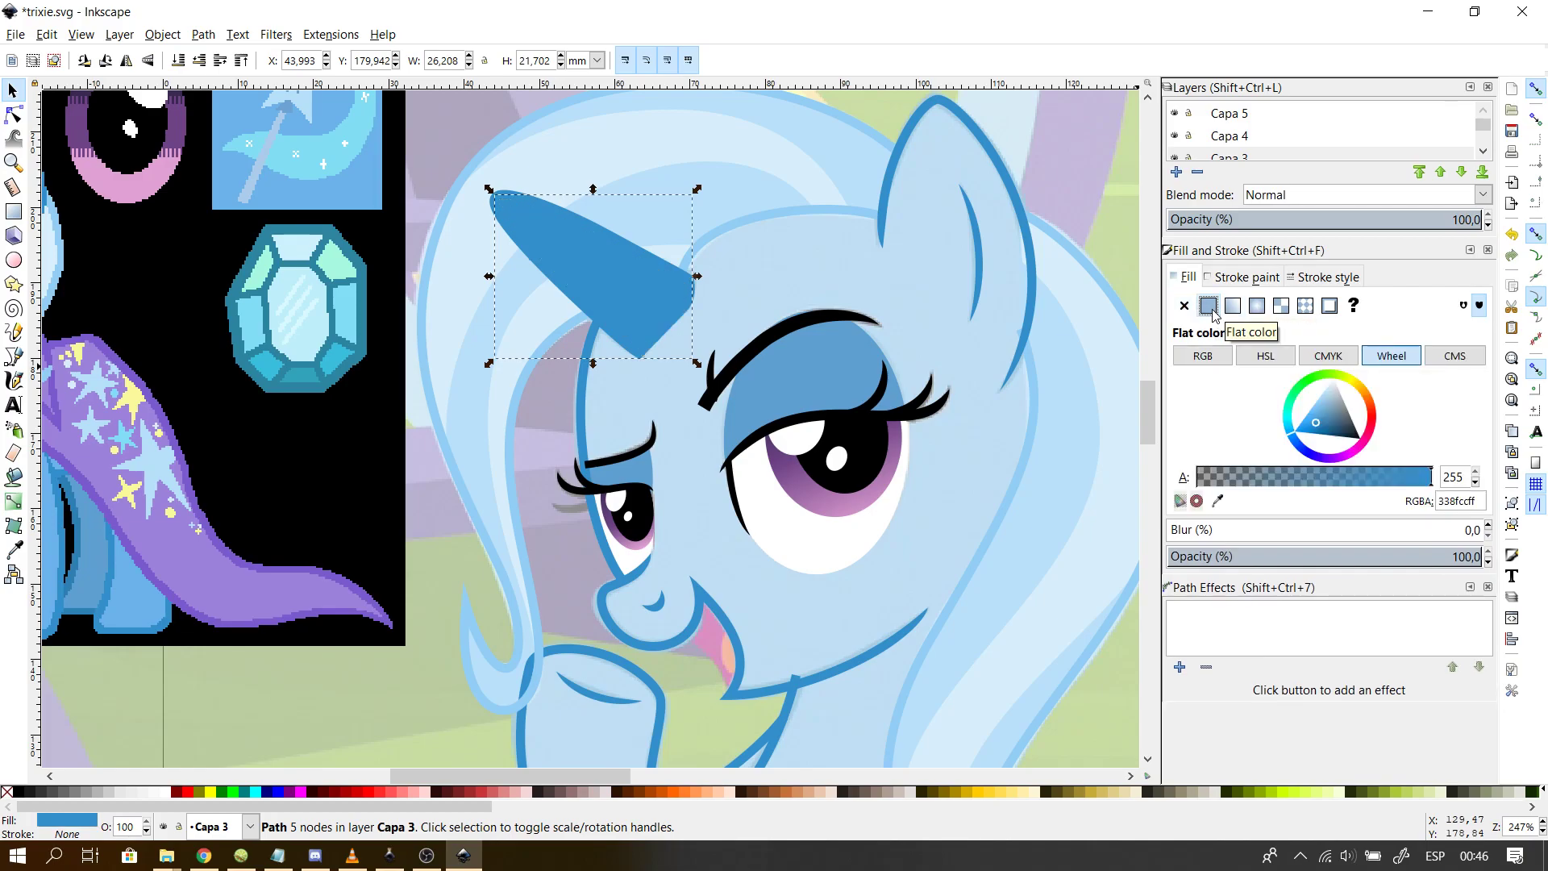
pyautogui.click(1218, 501)
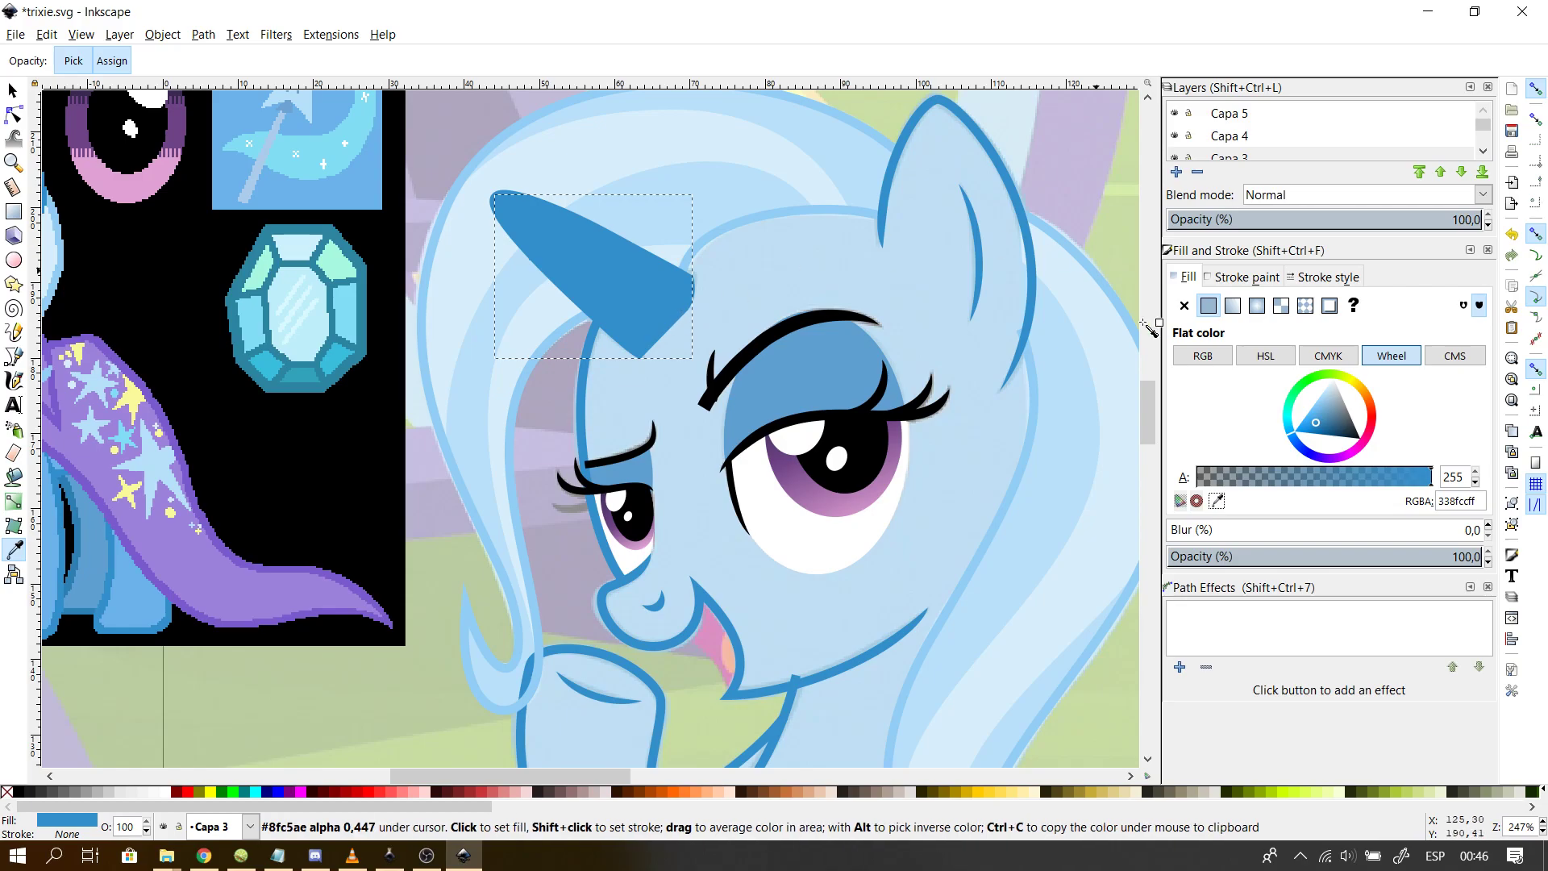
pyautogui.moveTo(1145, 381); pyautogui.dragTo(1138, 453)
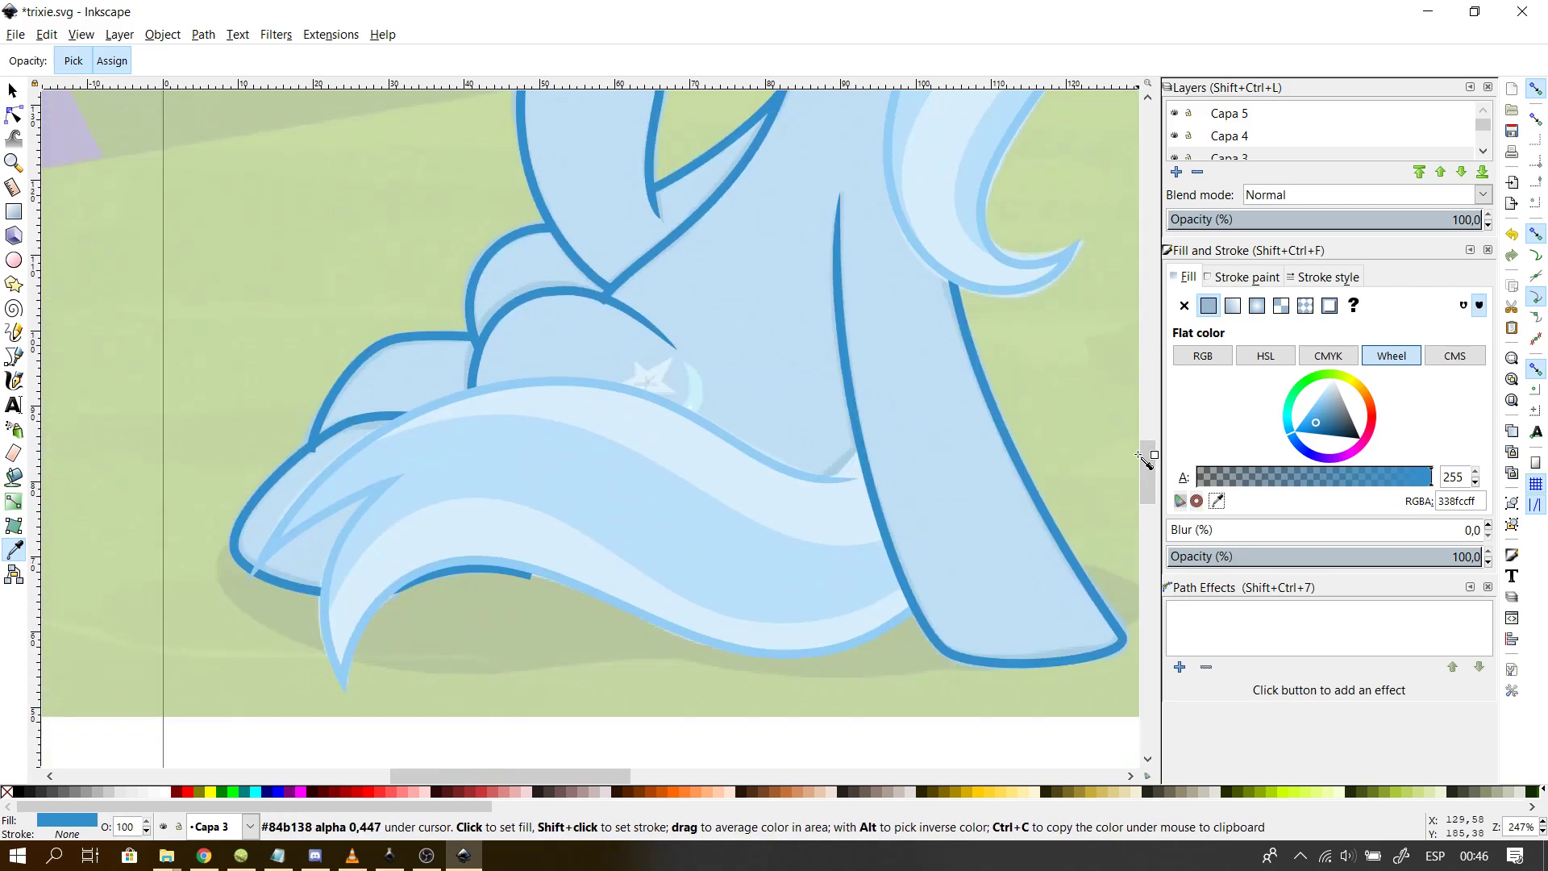
pyautogui.moveTo(1144, 472)
pyautogui.mouseDown()
pyautogui.moveTo(1127, 538)
pyautogui.moveTo(1143, 528)
pyautogui.moveTo(1149, 452)
pyautogui.moveTo(1153, 472)
pyautogui.mouseUp()
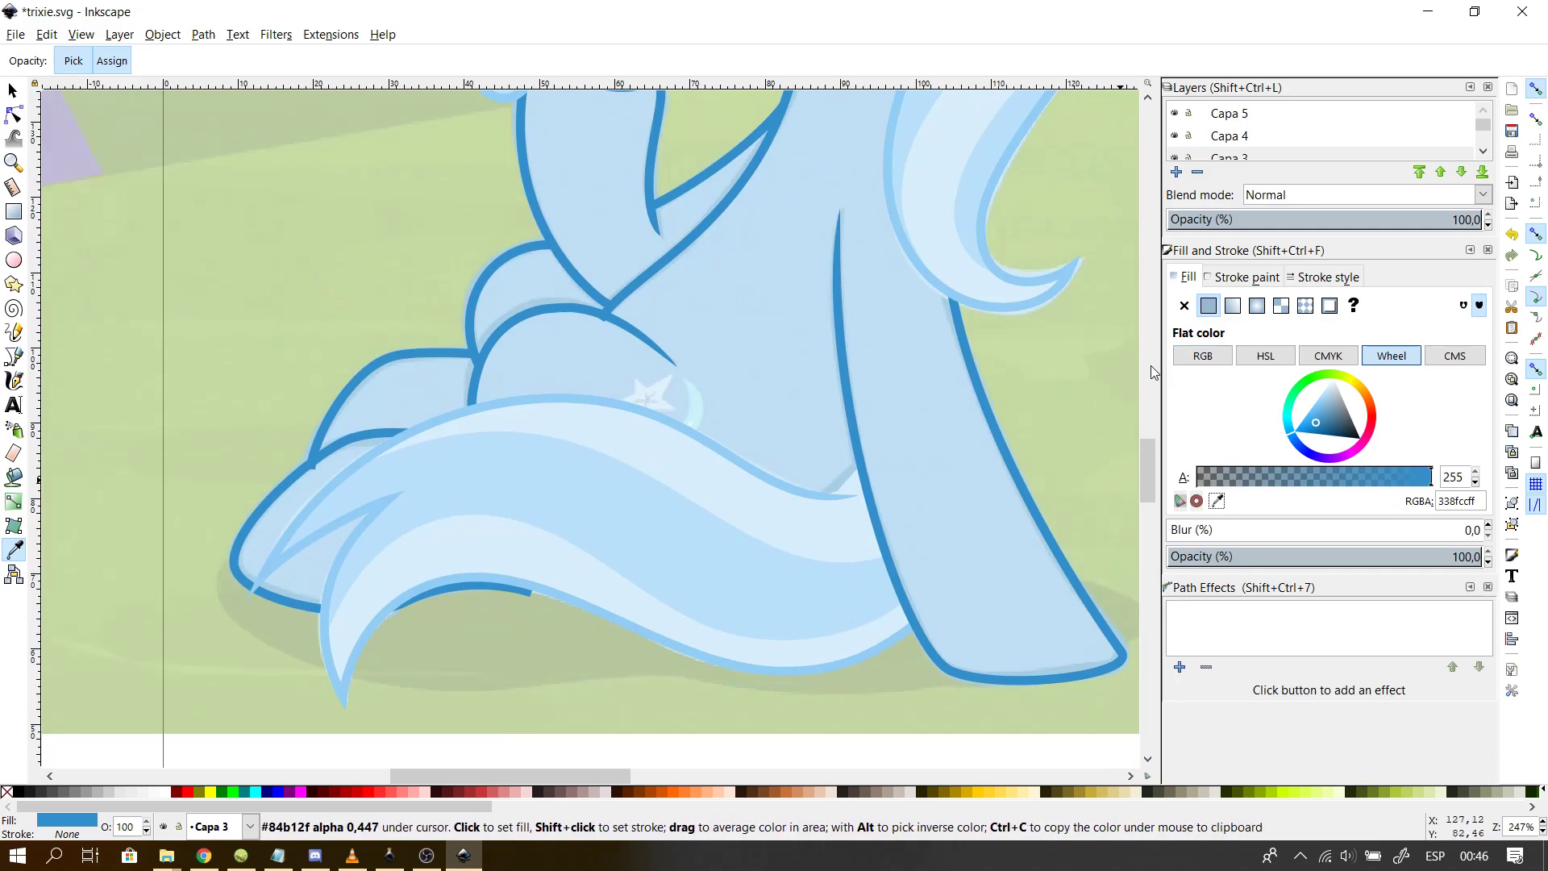
pyautogui.click(1147, 408)
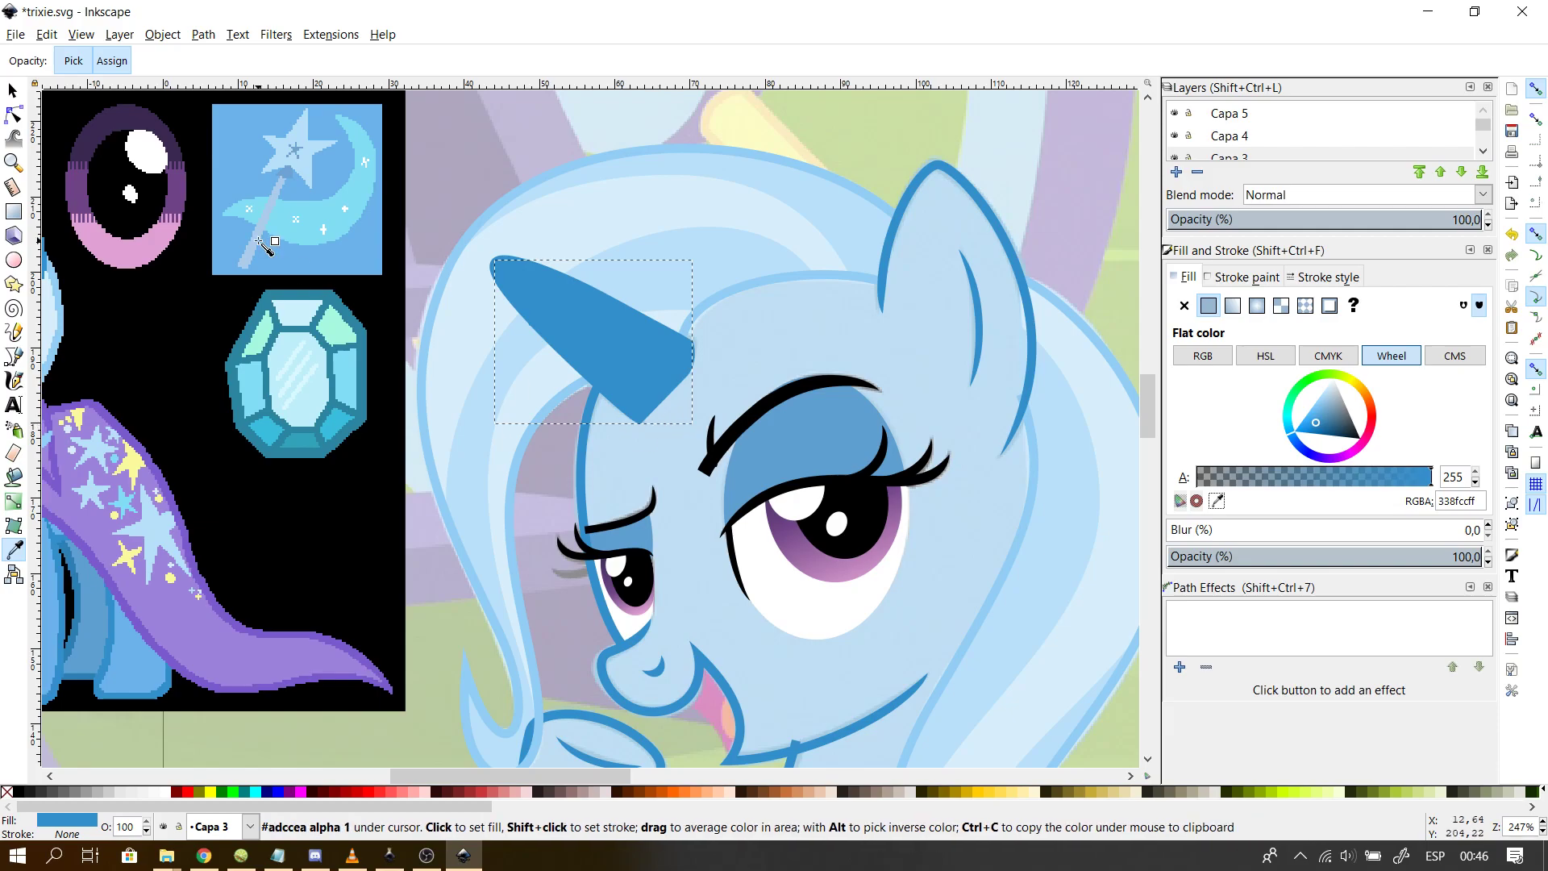
pyautogui.moveTo(567, 781); pyautogui.dragTo(549, 782)
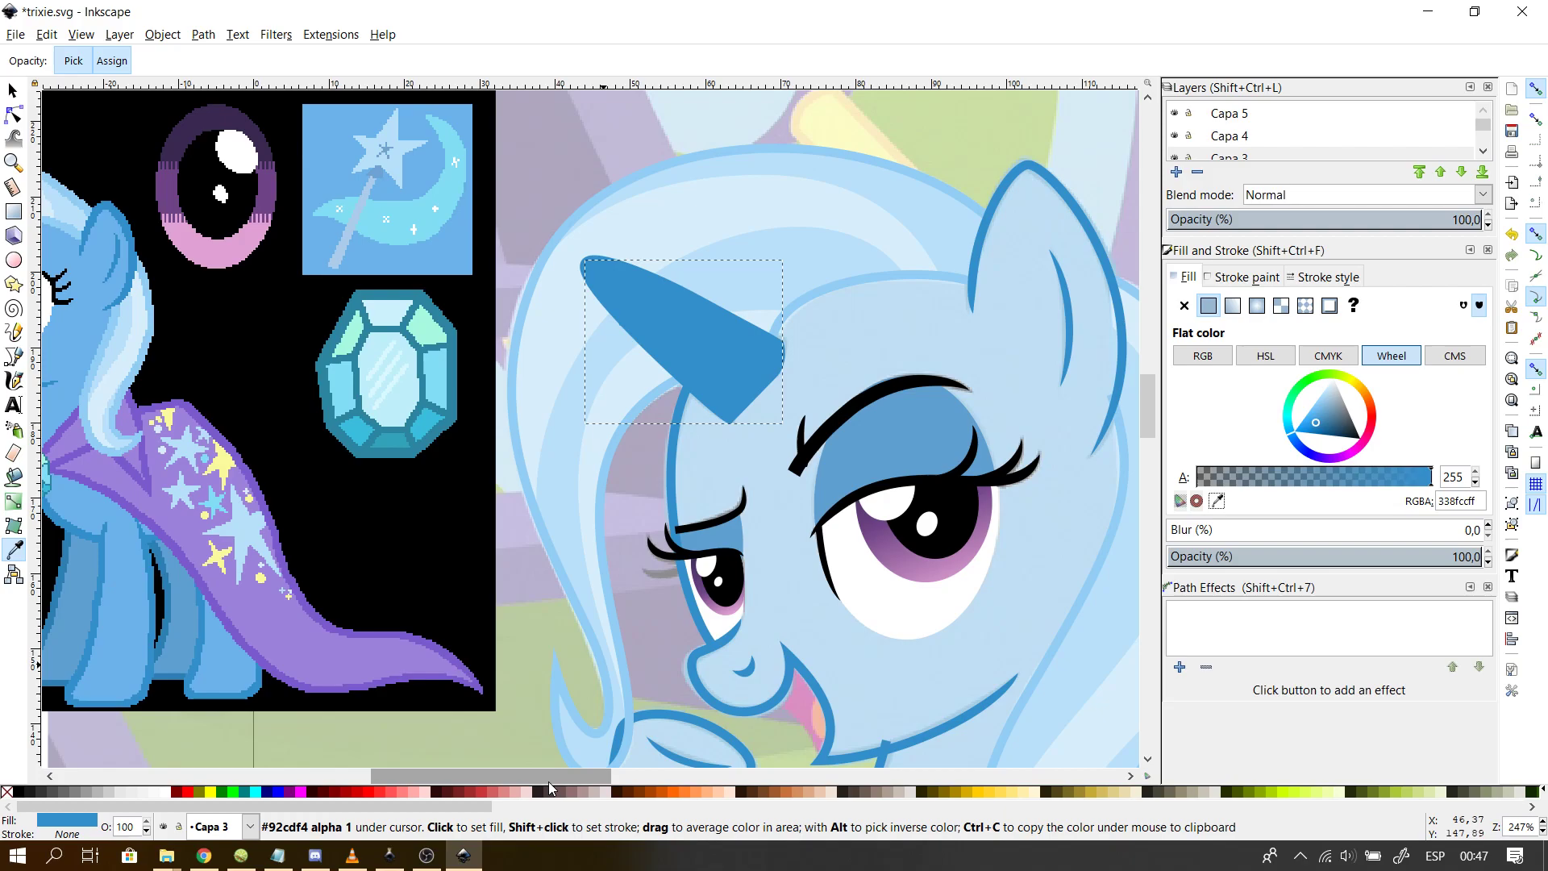
pyautogui.click(1185, 307)
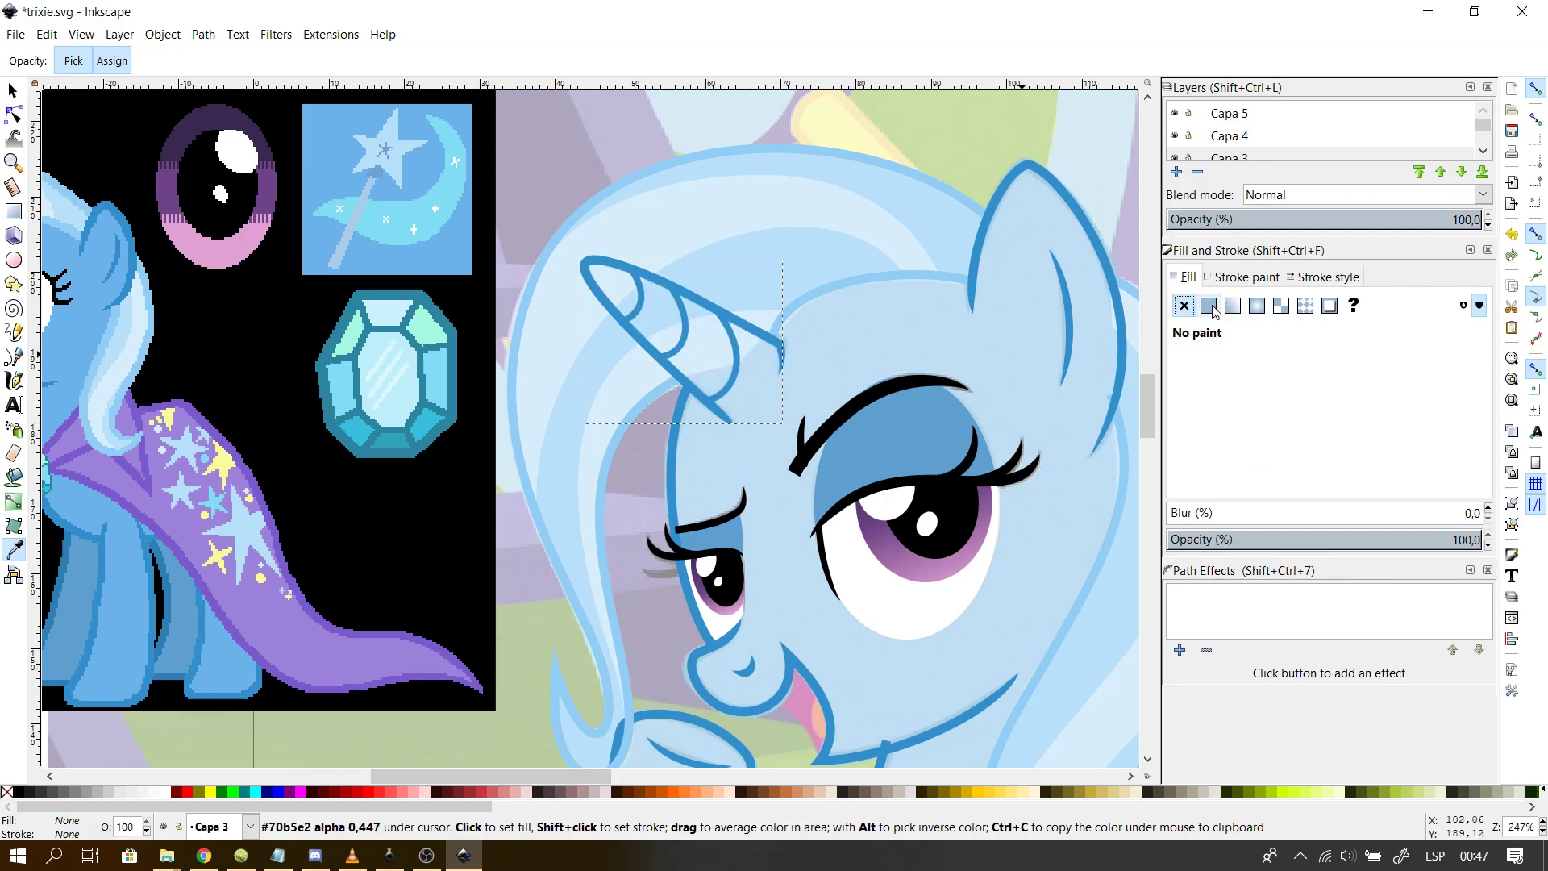
pyautogui.click(1209, 307)
pyautogui.click(1218, 502)
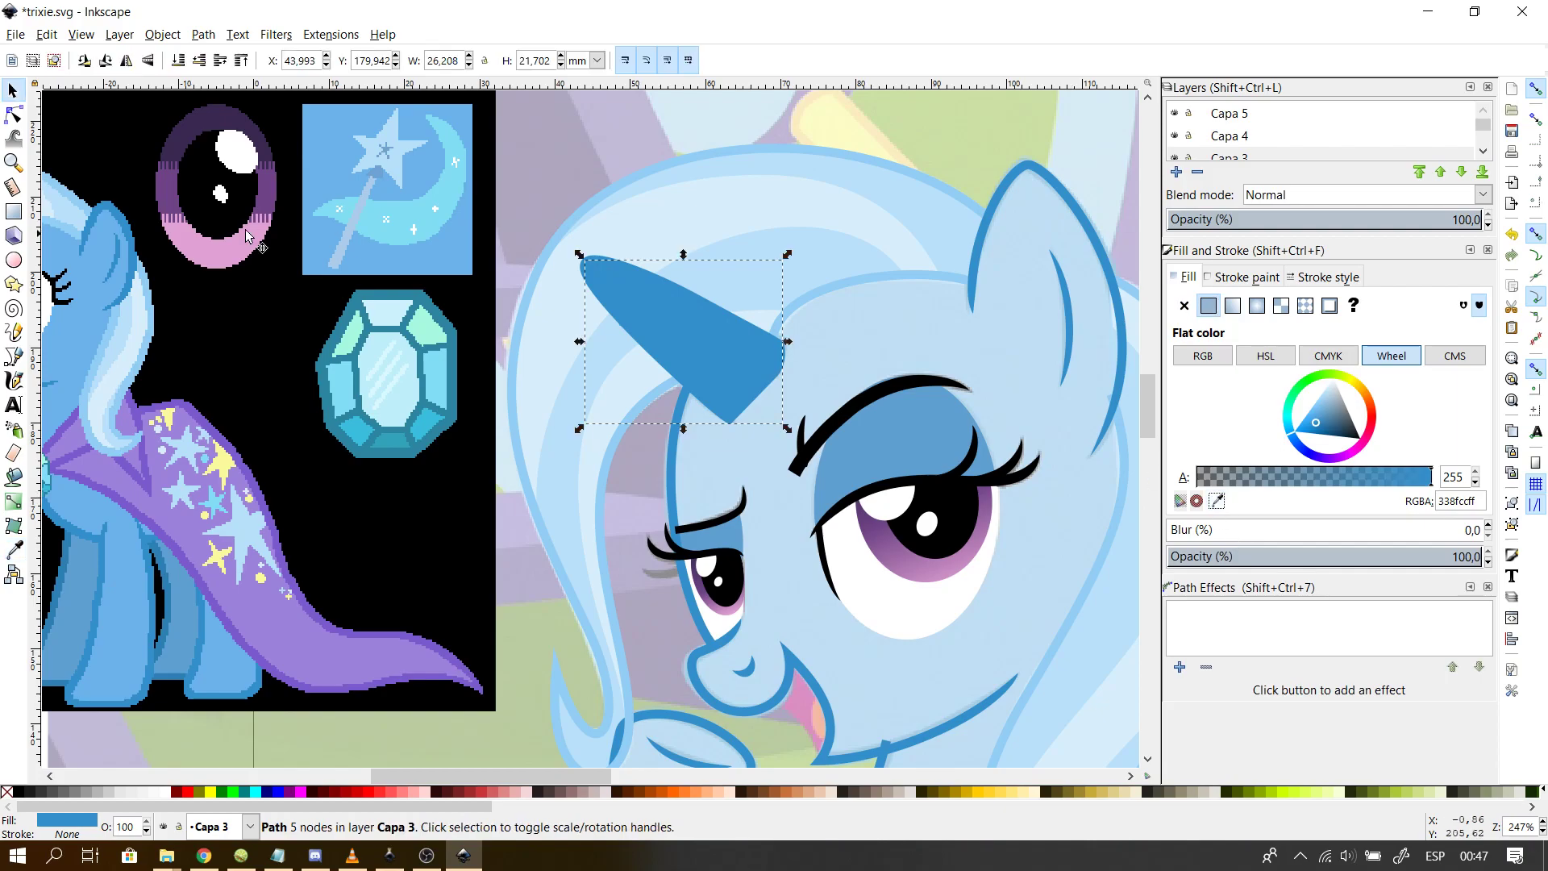
pyautogui.click(1217, 500)
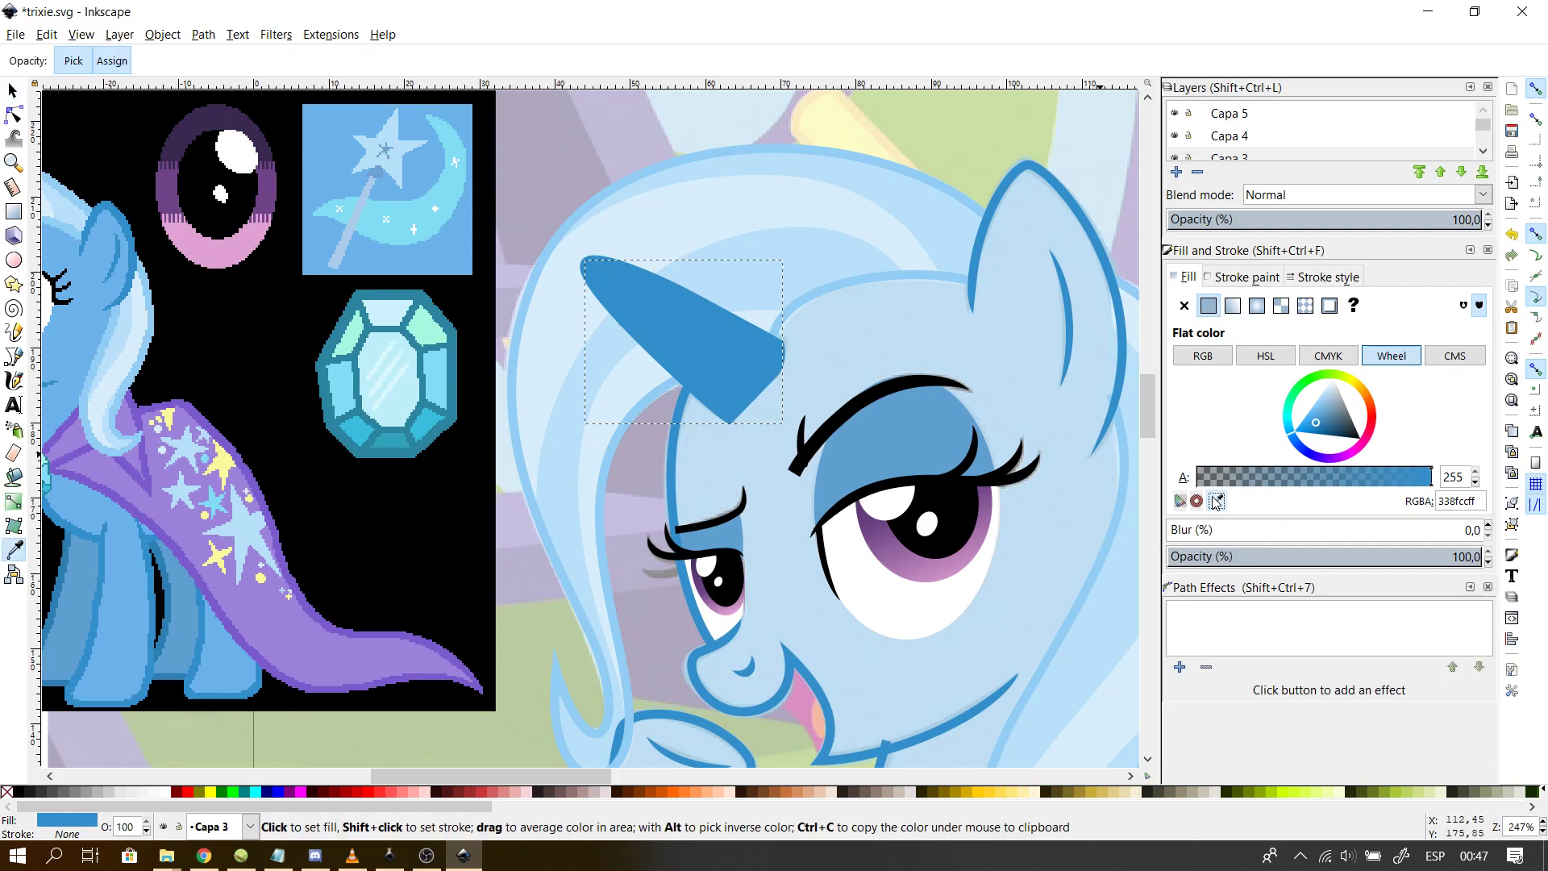
pyautogui.click(84, 354)
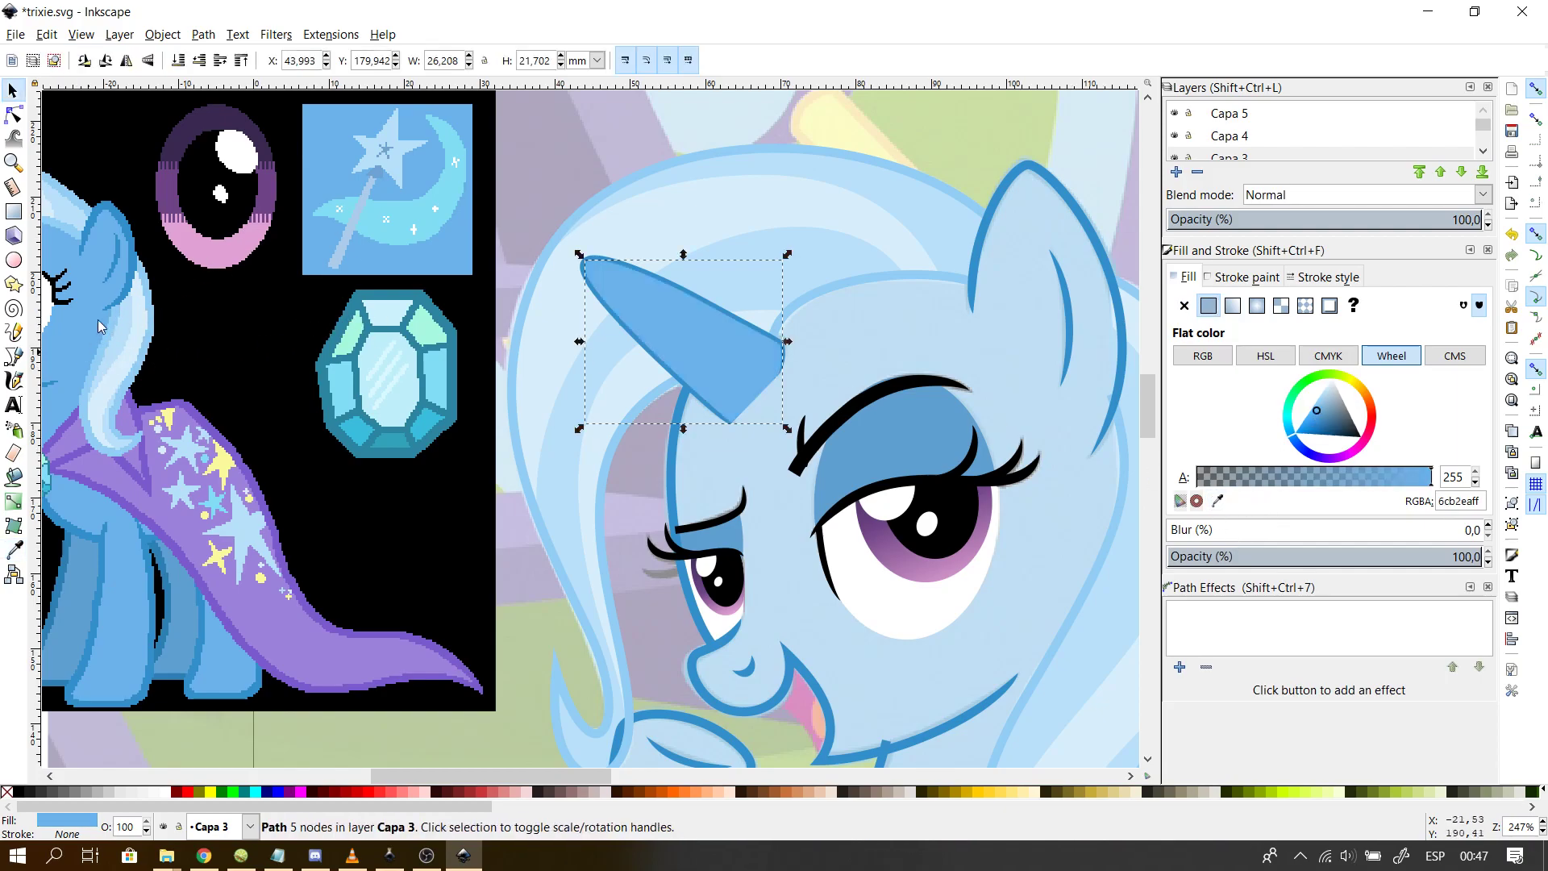
# - Place the horn's fill shape behind its outline and ridge lines but in front of the mane, and deselect it
pyautogui.click(179, 62)
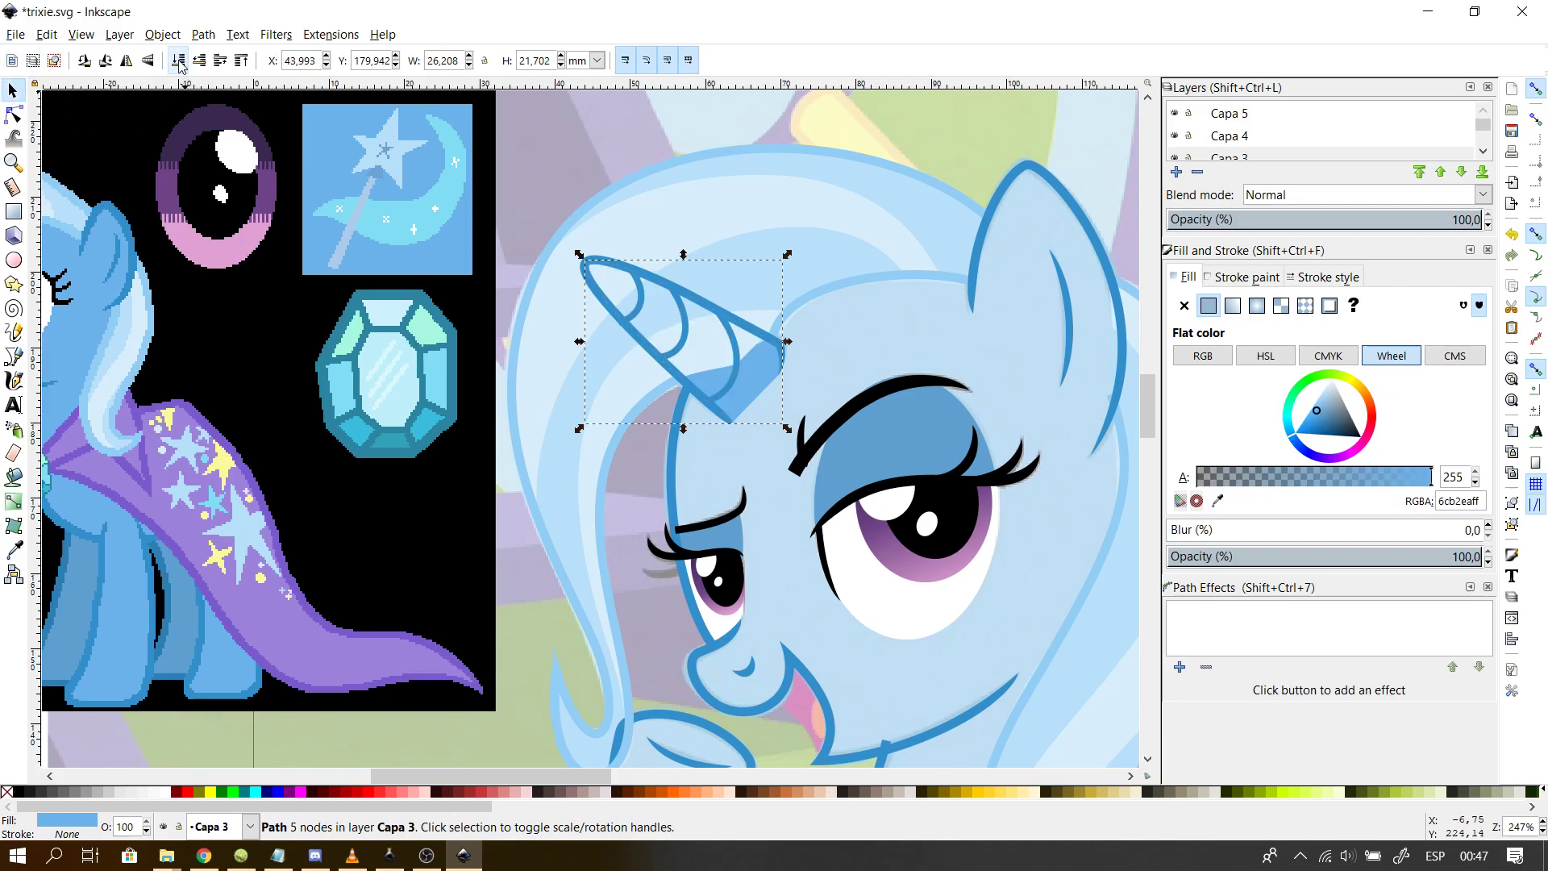
pyautogui.click(218, 62)
pyautogui.click(218, 63)
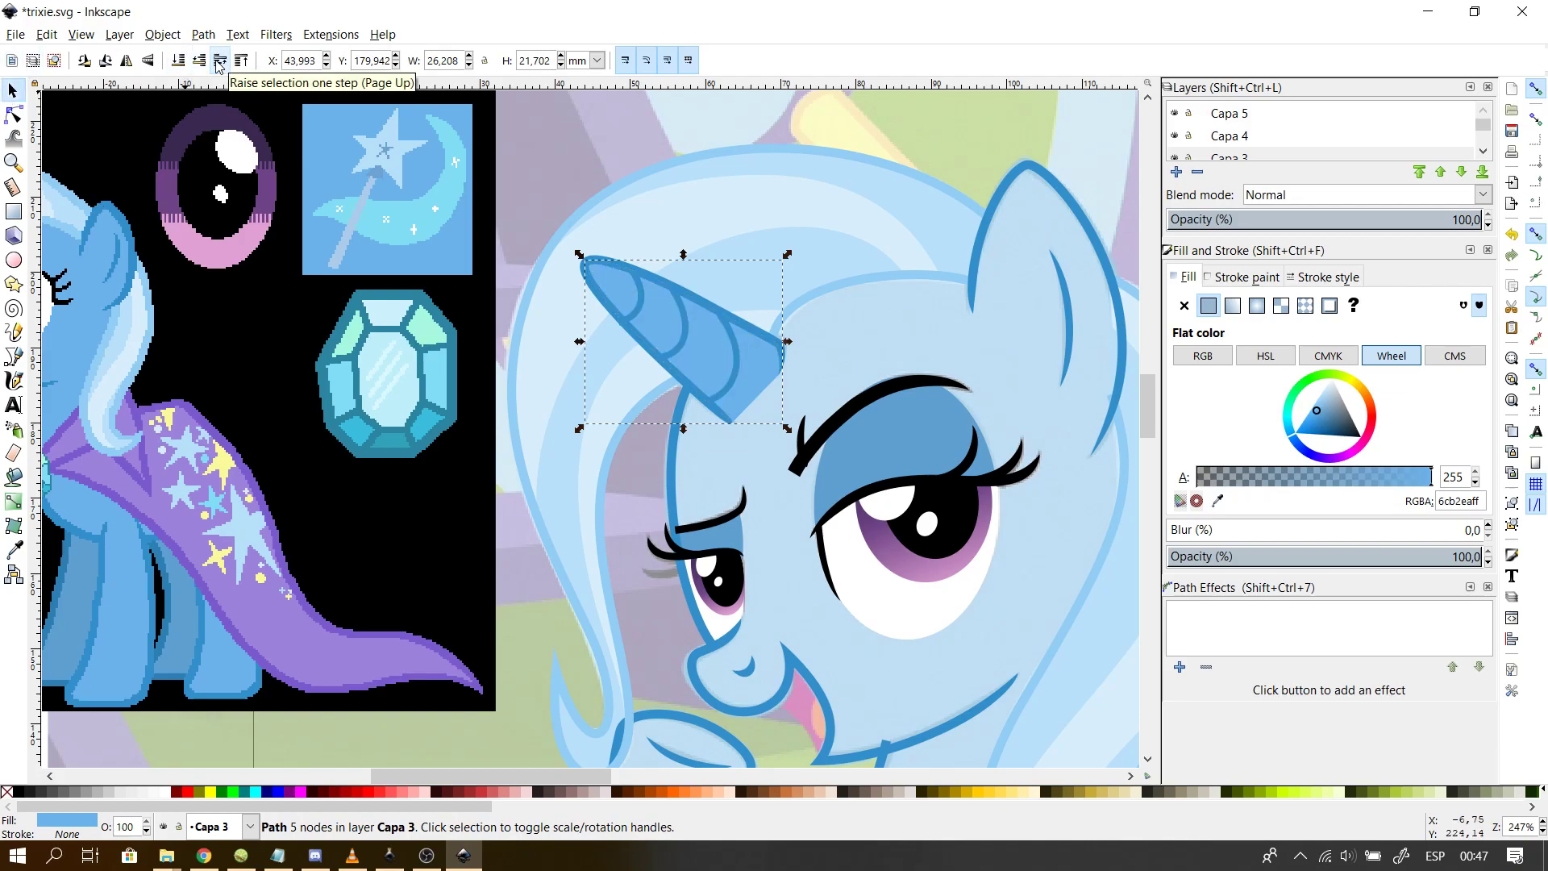
pyautogui.click(364, 240)
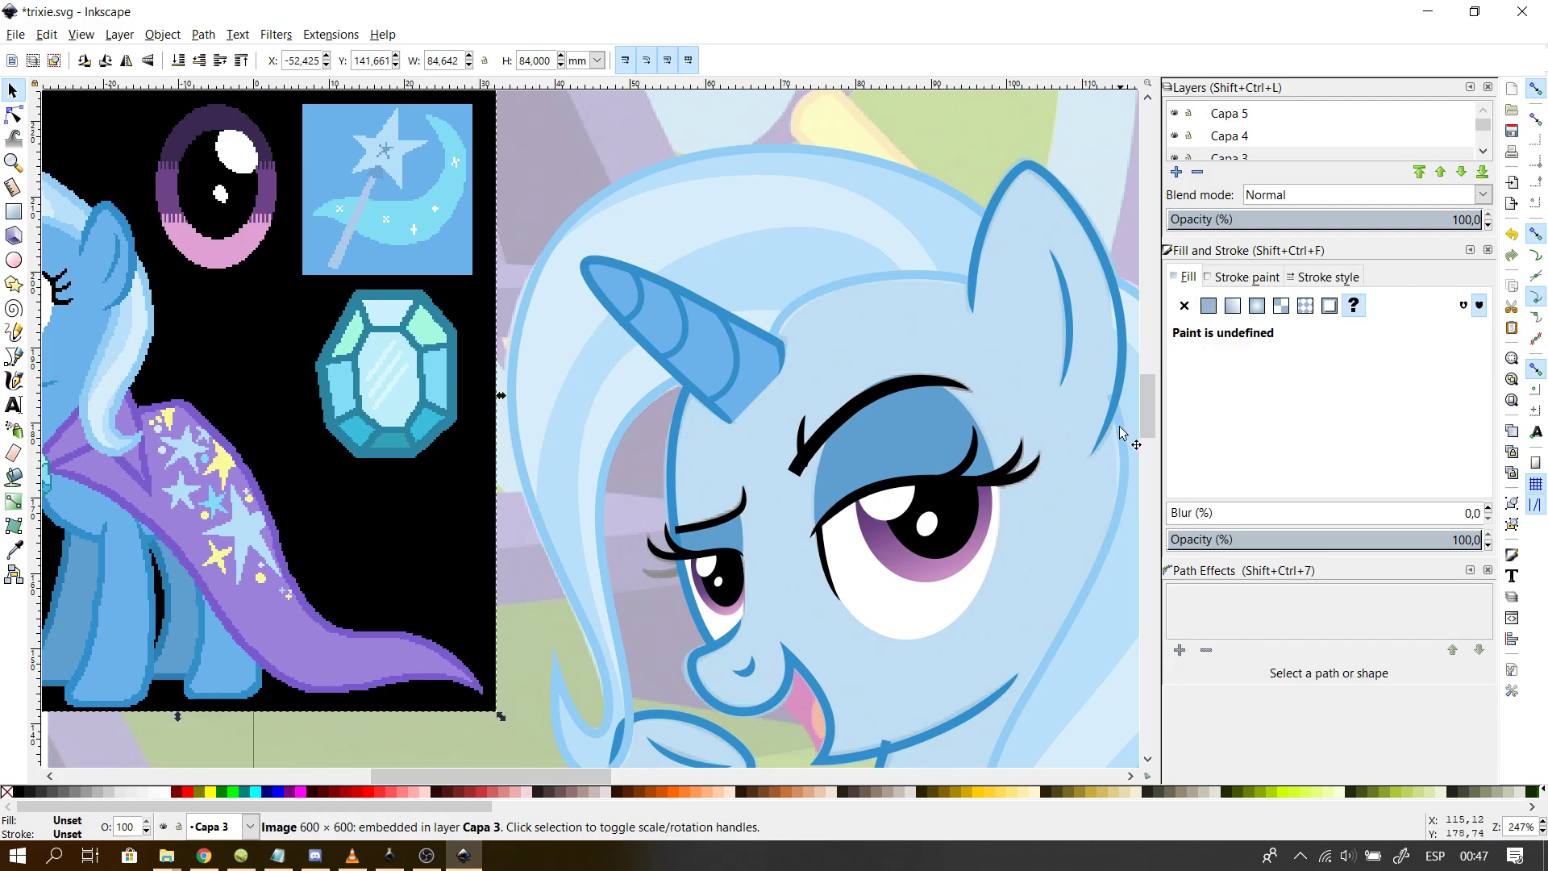
# - Duplicate the outline of the muzzle, mouth and jaw, and remove the copy's Power stroke effect
pyautogui.moveTo(1144, 381); pyautogui.dragTo(1150, 393)
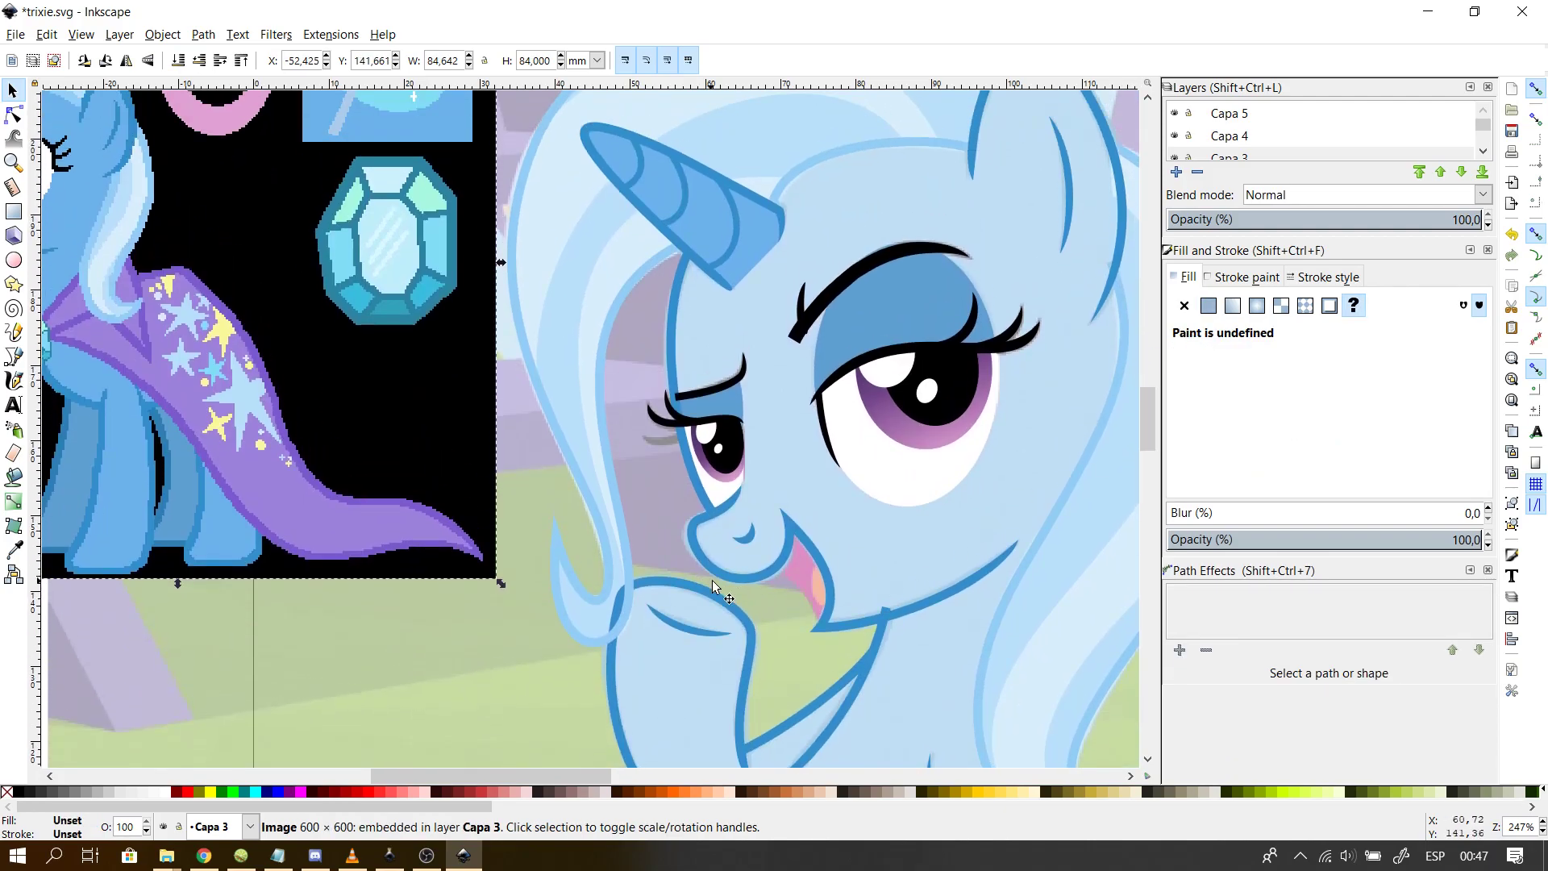
pyautogui.click(750, 570)
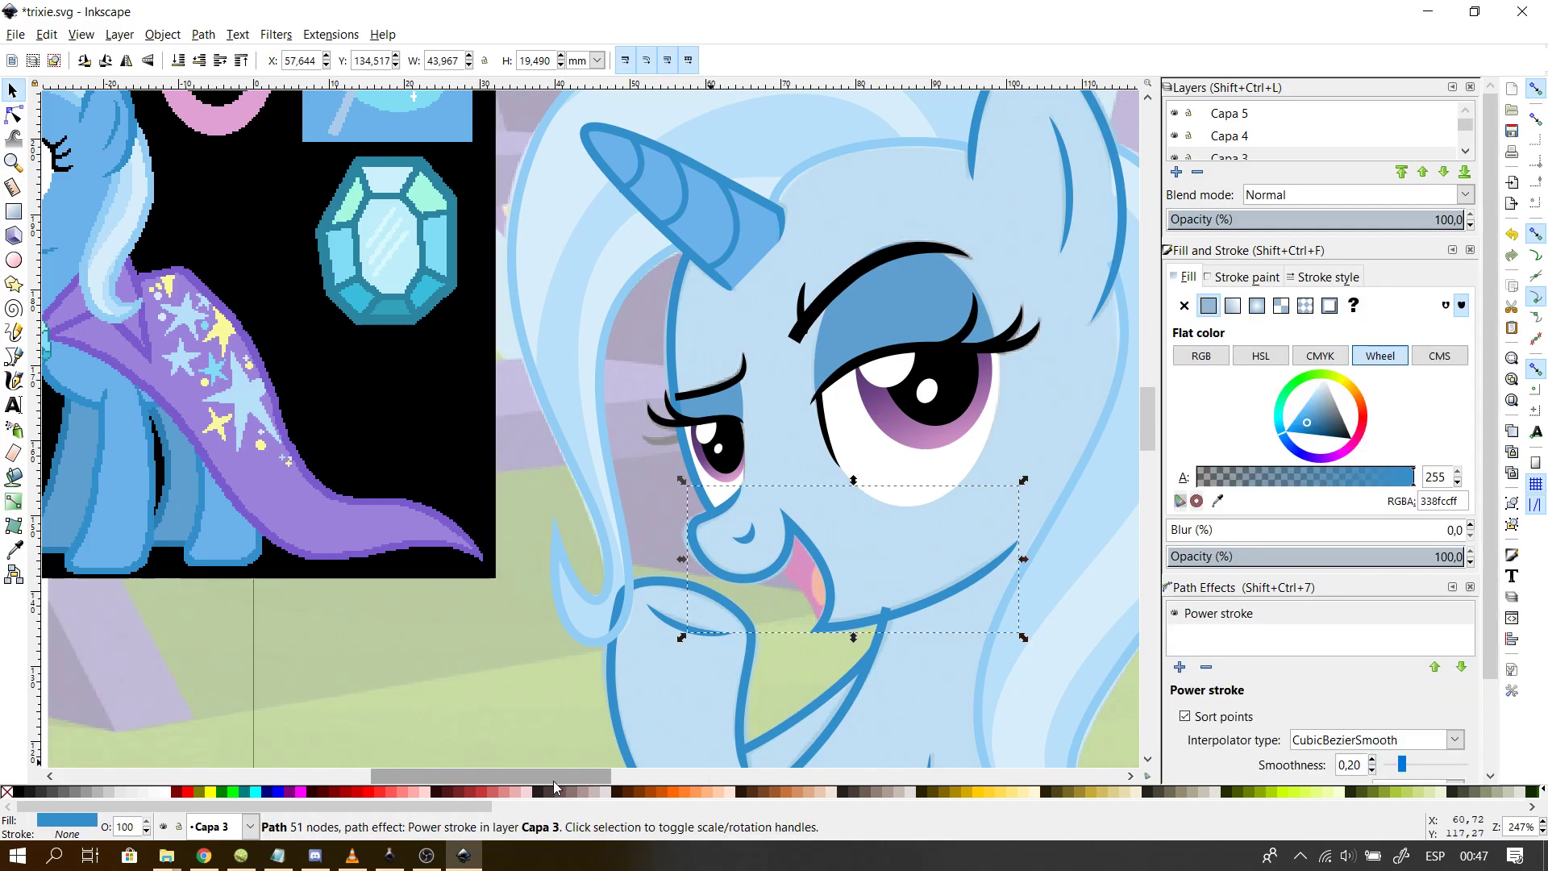
pyautogui.moveTo(561, 777); pyautogui.dragTo(594, 789)
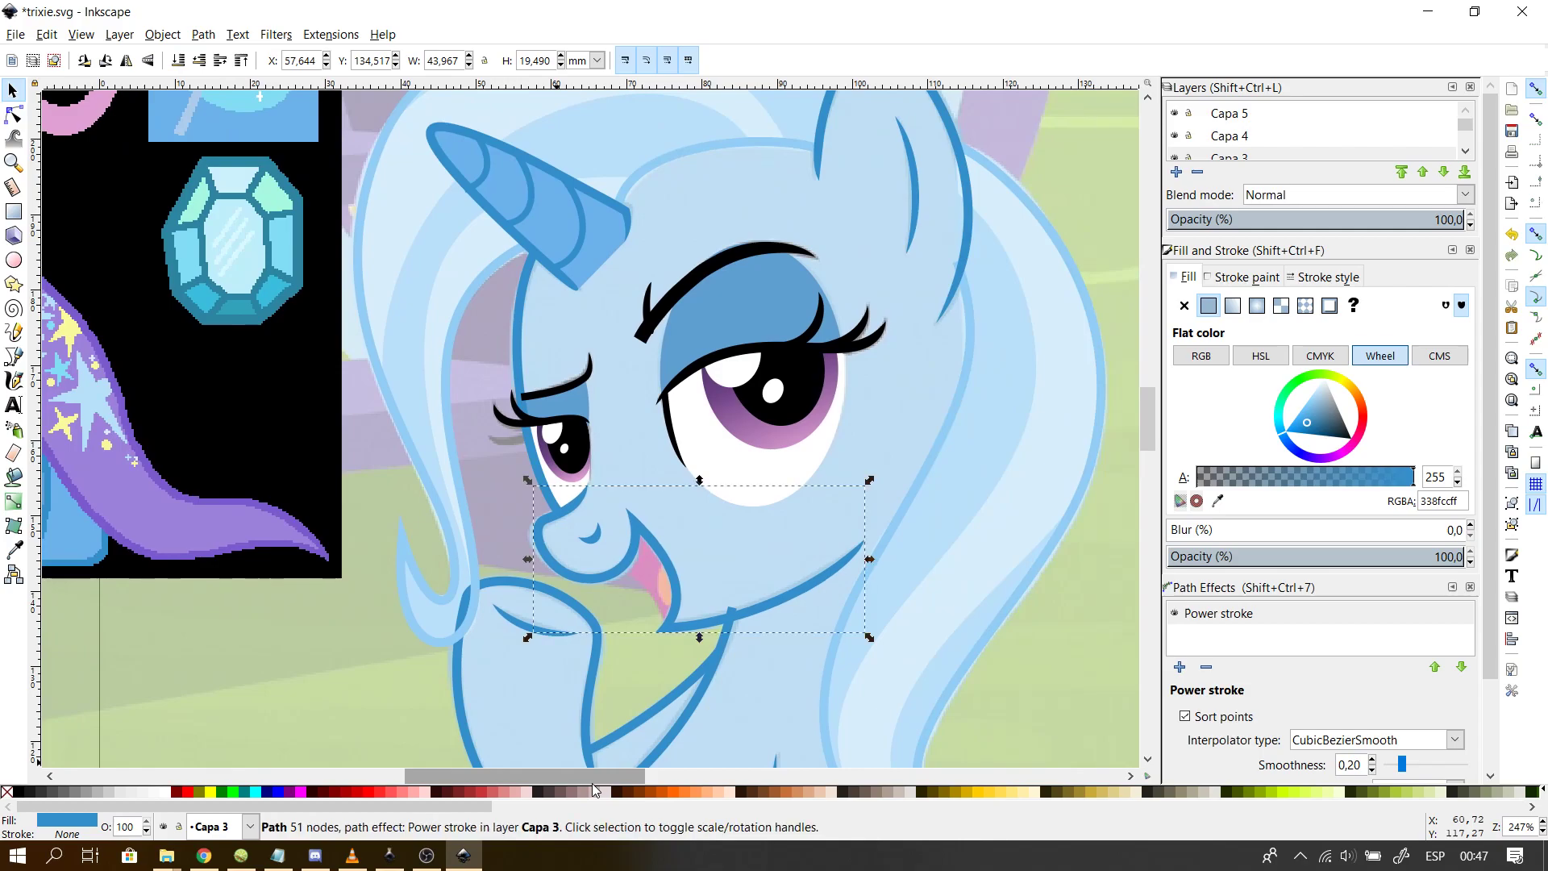
pyautogui.click(1207, 667)
# - Set the muzzle and jaw copy's stroke to flat black 000000 and show its nodes for editing
pyautogui.click(1275, 284)
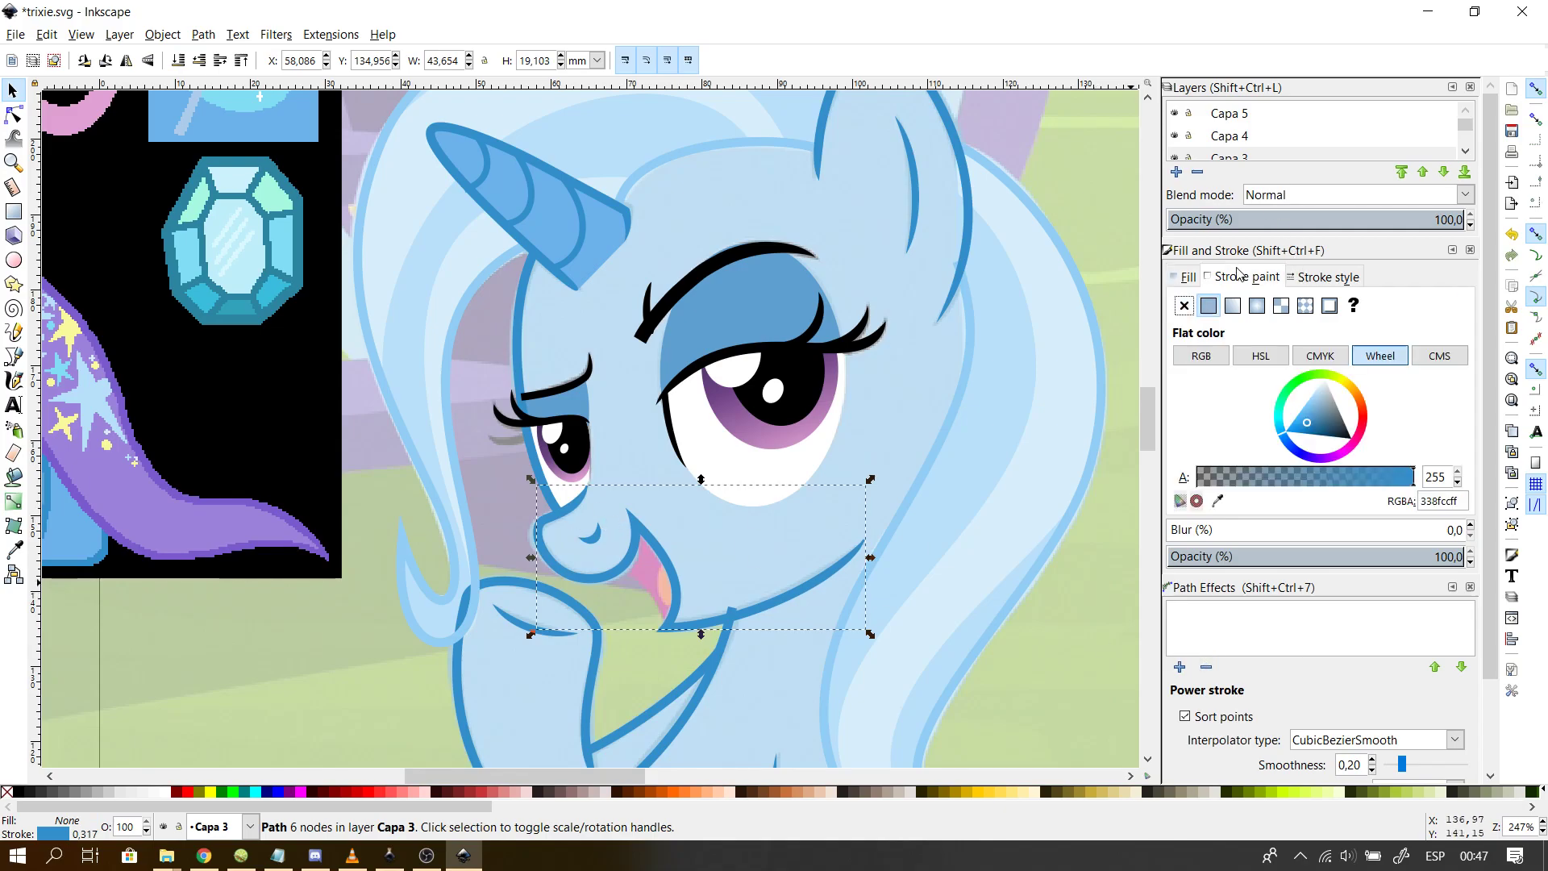
pyautogui.click(1316, 286)
pyautogui.click(1245, 278)
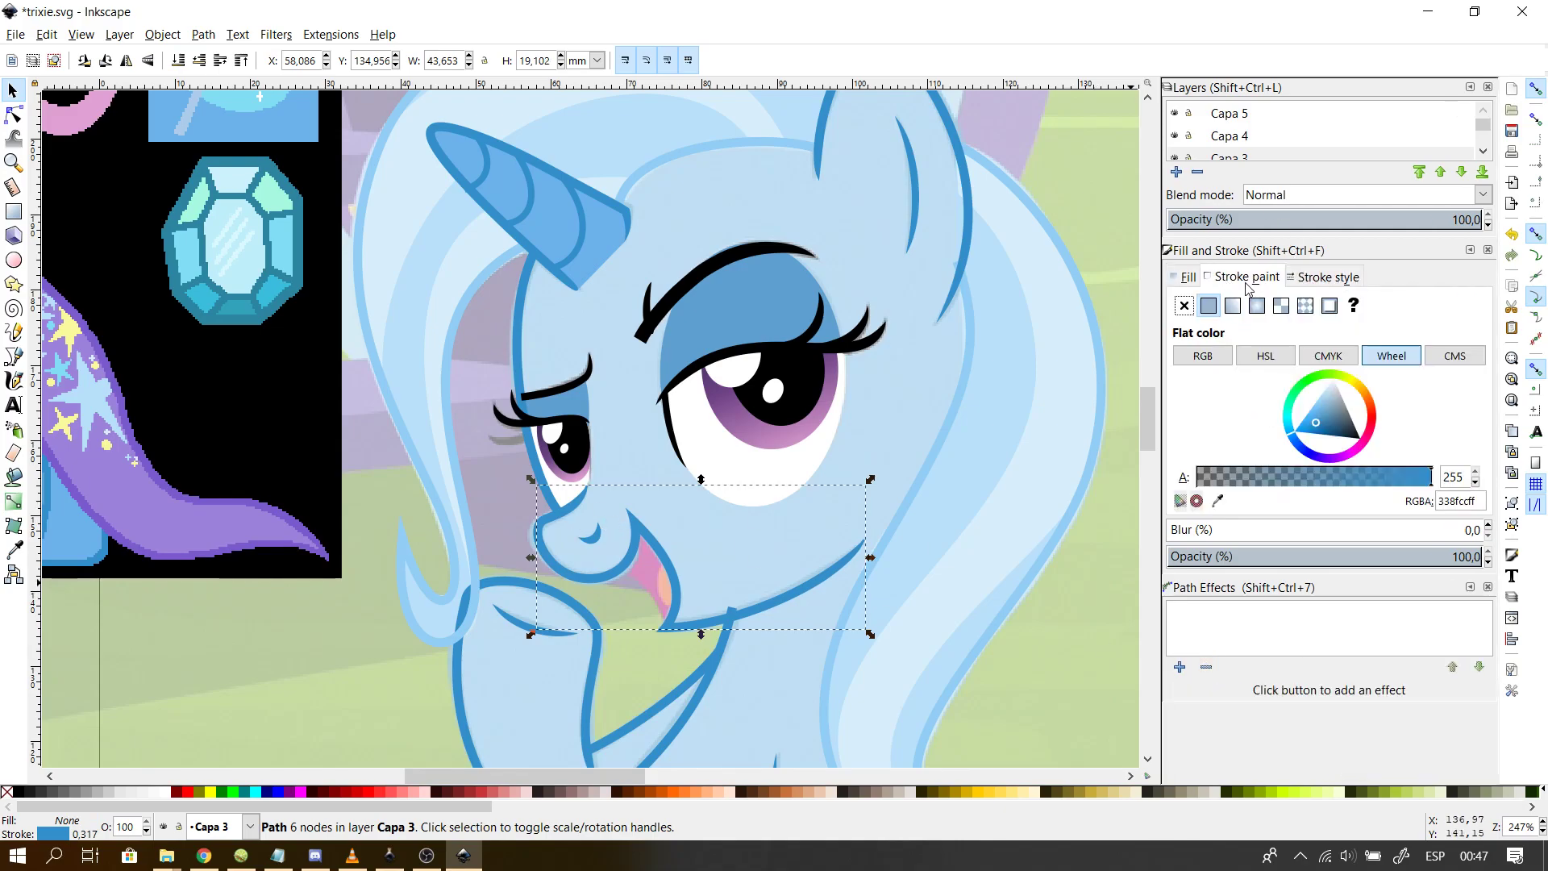
pyautogui.moveTo(1313, 402)
pyautogui.mouseDown()
pyautogui.moveTo(1366, 413)
pyautogui.moveTo(1358, 437)
pyautogui.mouseUp()
pyautogui.click(14, 114)
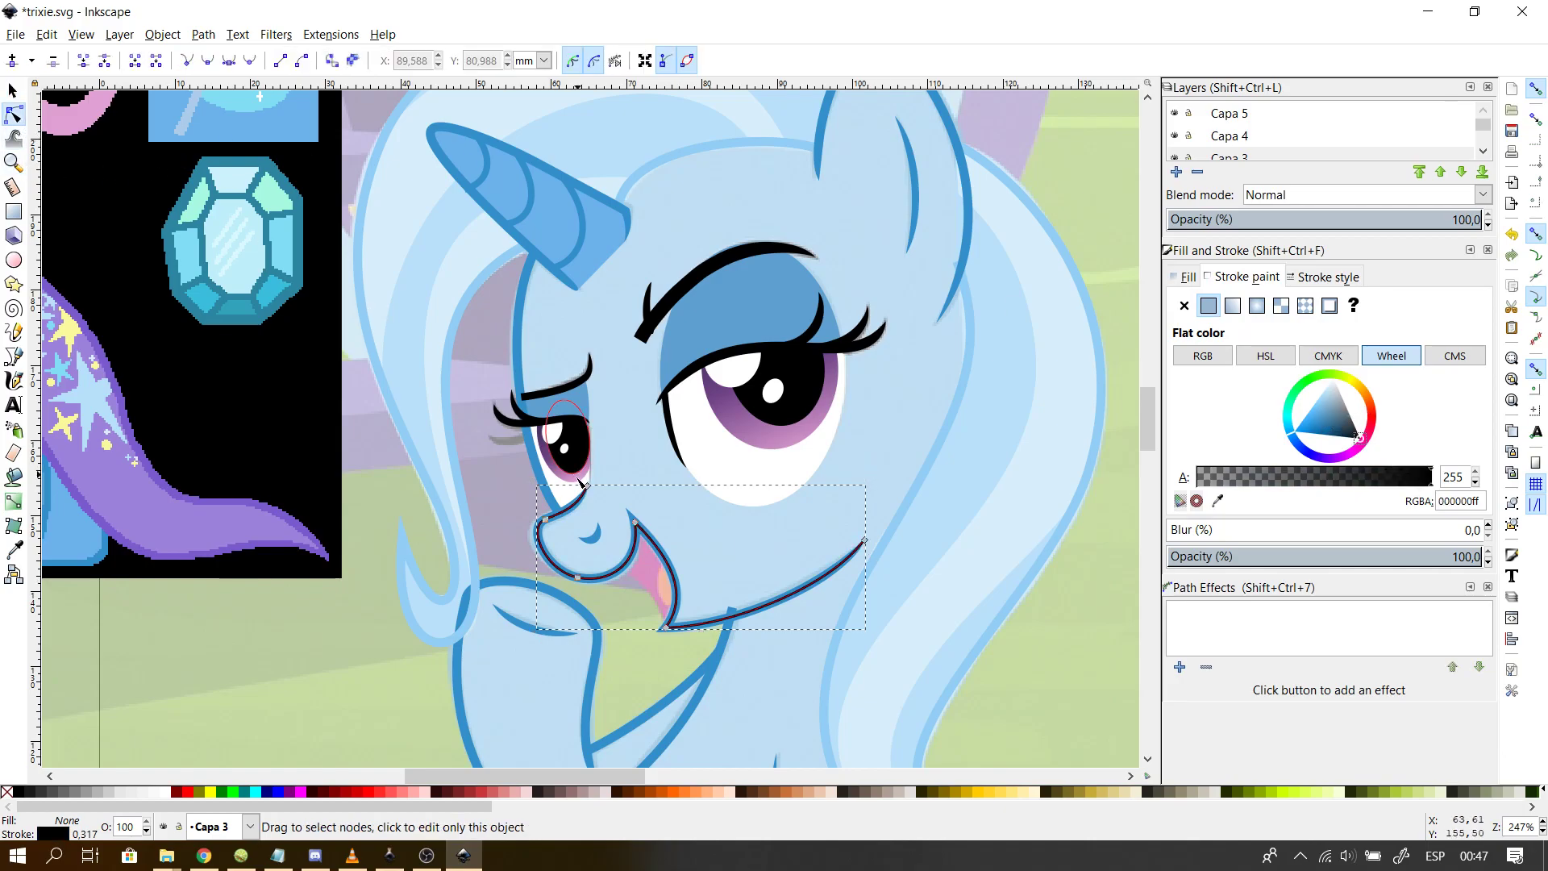
# - Add a node to the muzzle copy where it meets the front of the face and delete the end node beyond it
pyautogui.doubleClick(567, 515)
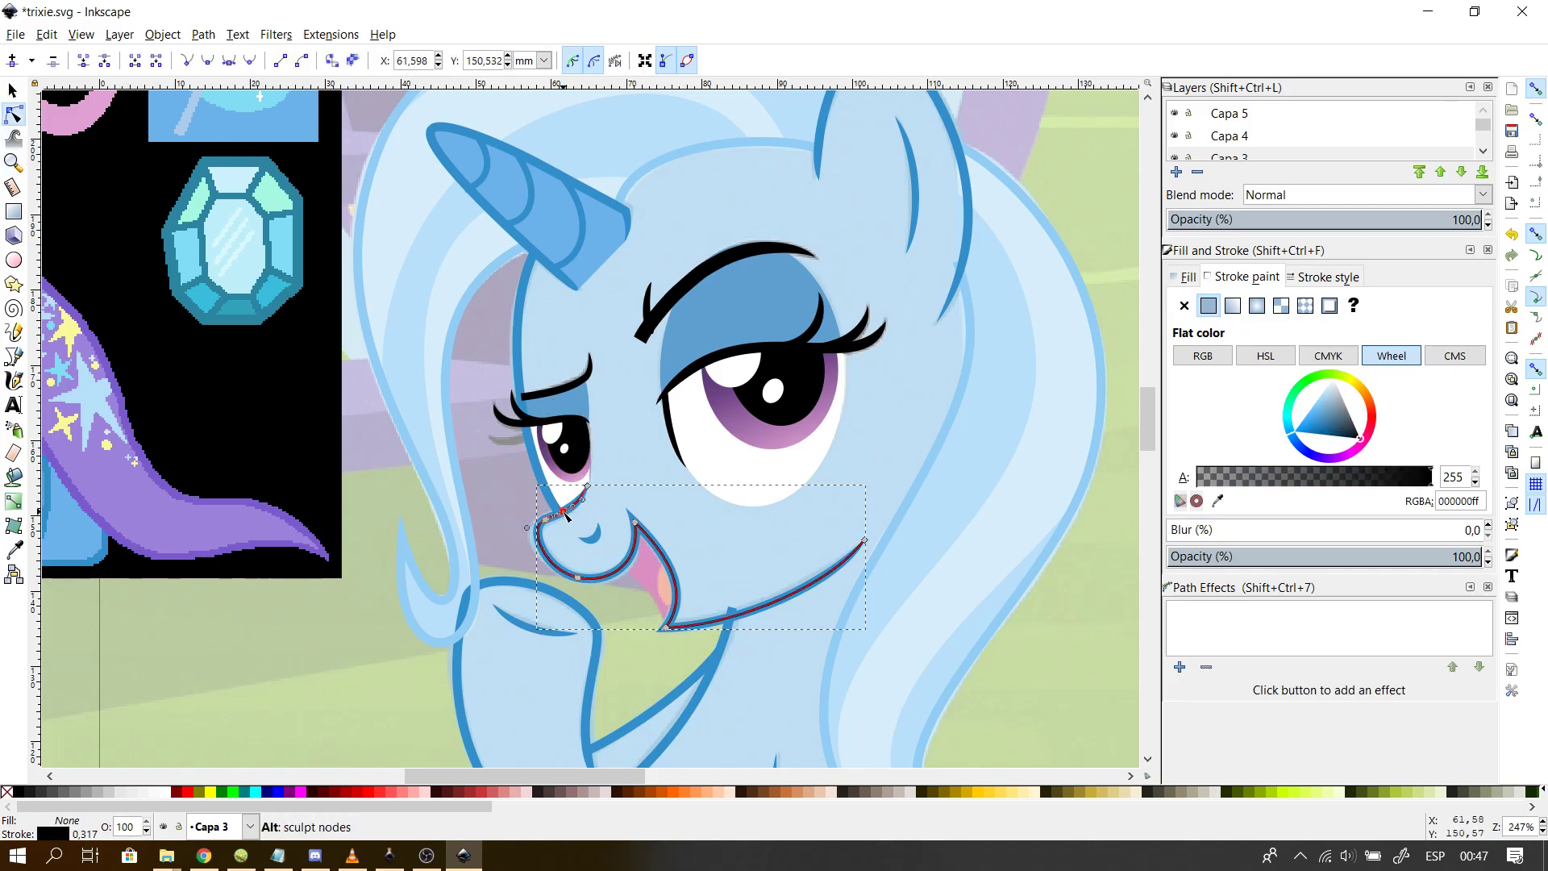
pyautogui.click(587, 486)
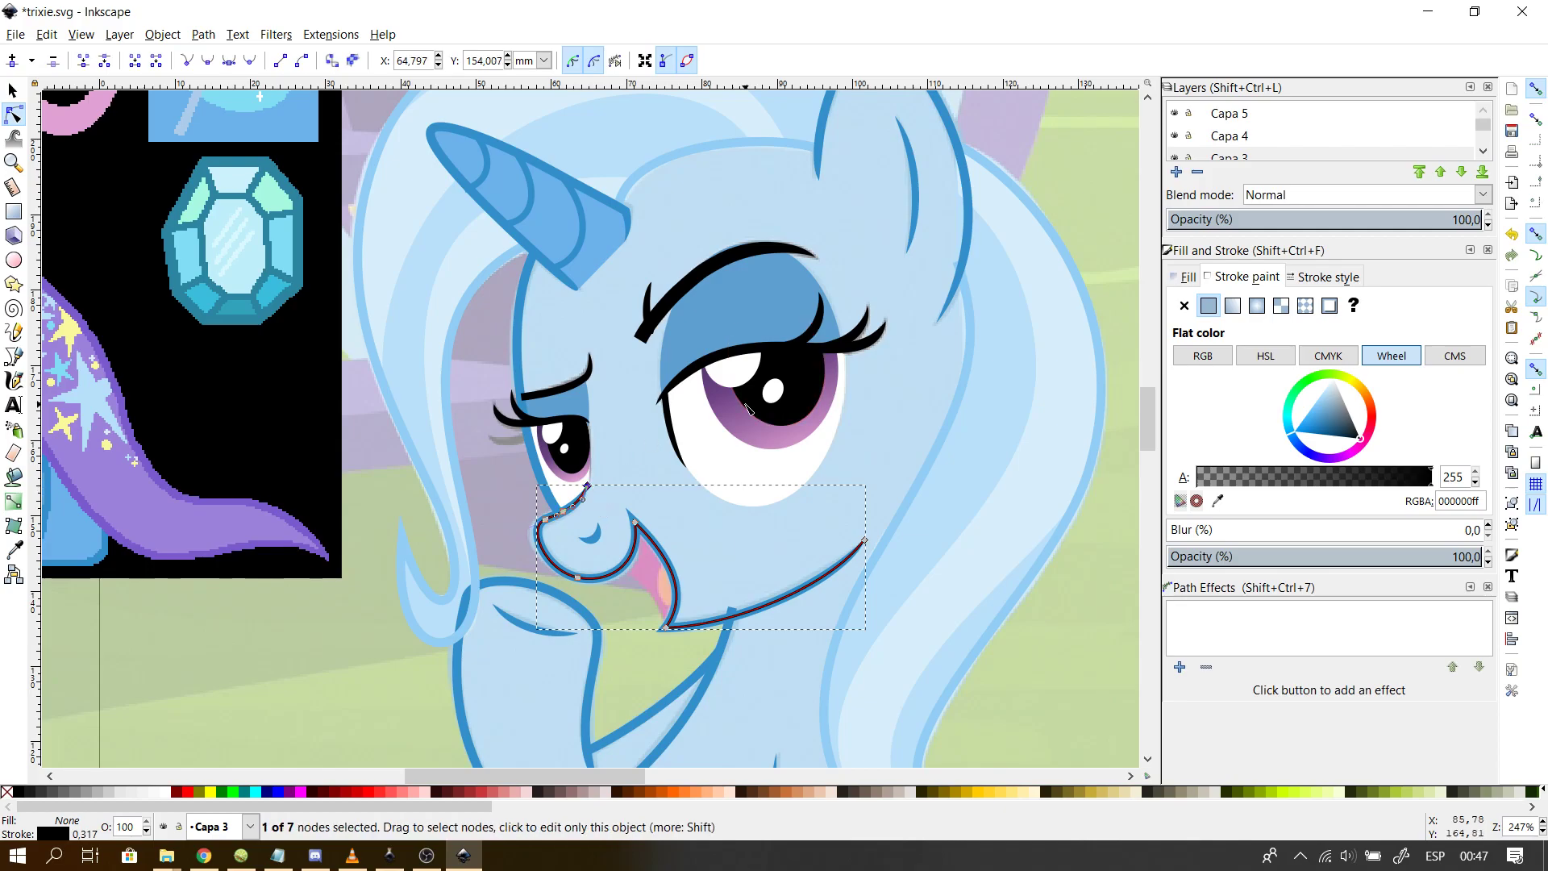
pyautogui.press('Delete')
# - Extend the muzzle copy with a curved Bezier segment up the front of the face to the base of the horn
pyautogui.press('b')
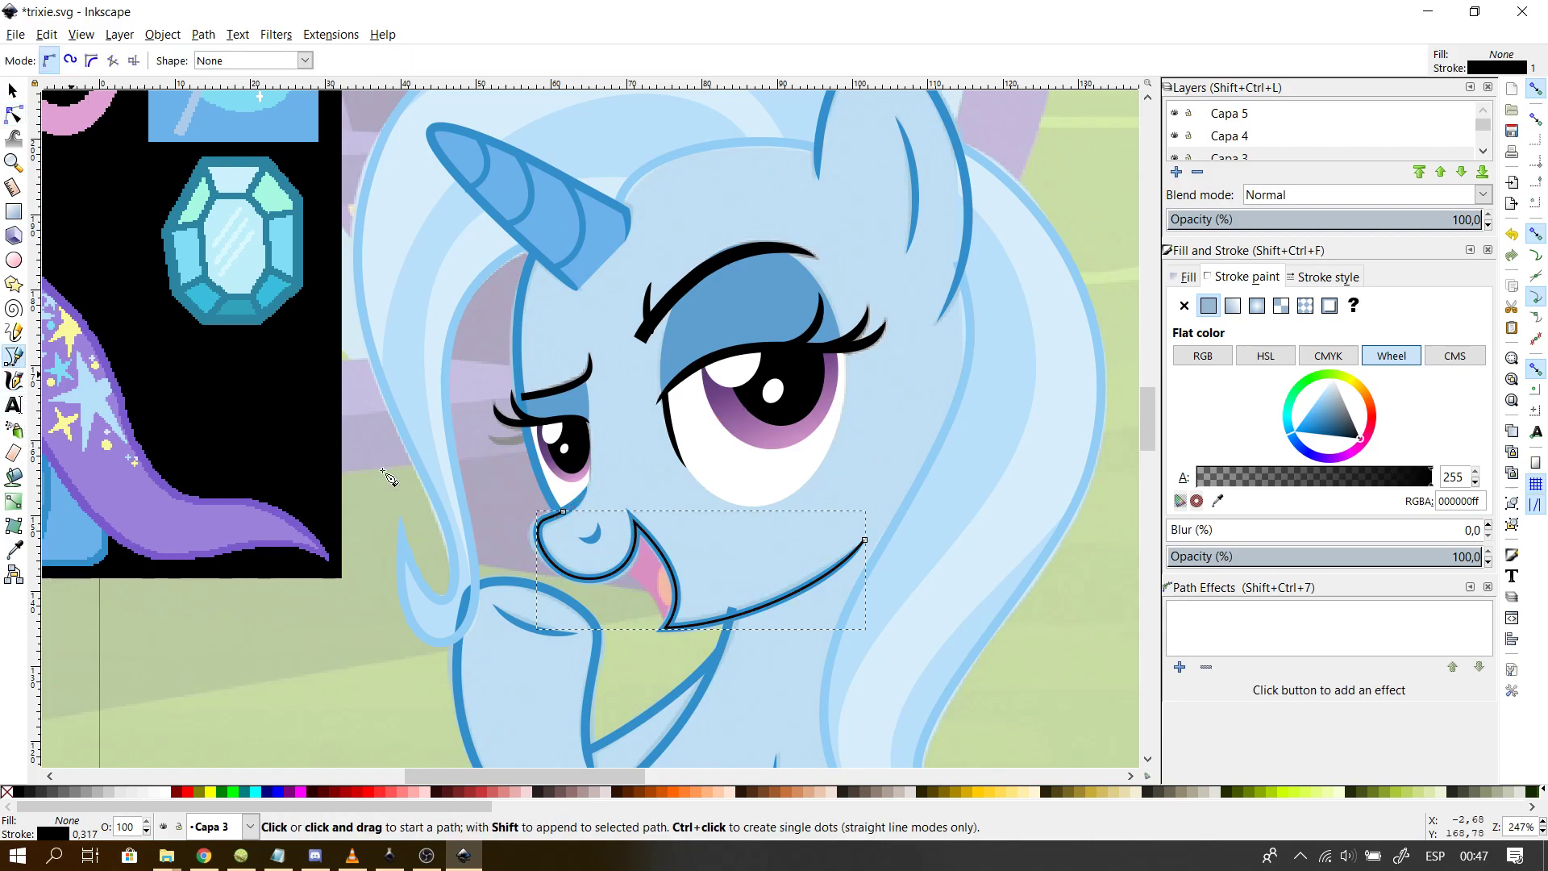
pyautogui.click(563, 511)
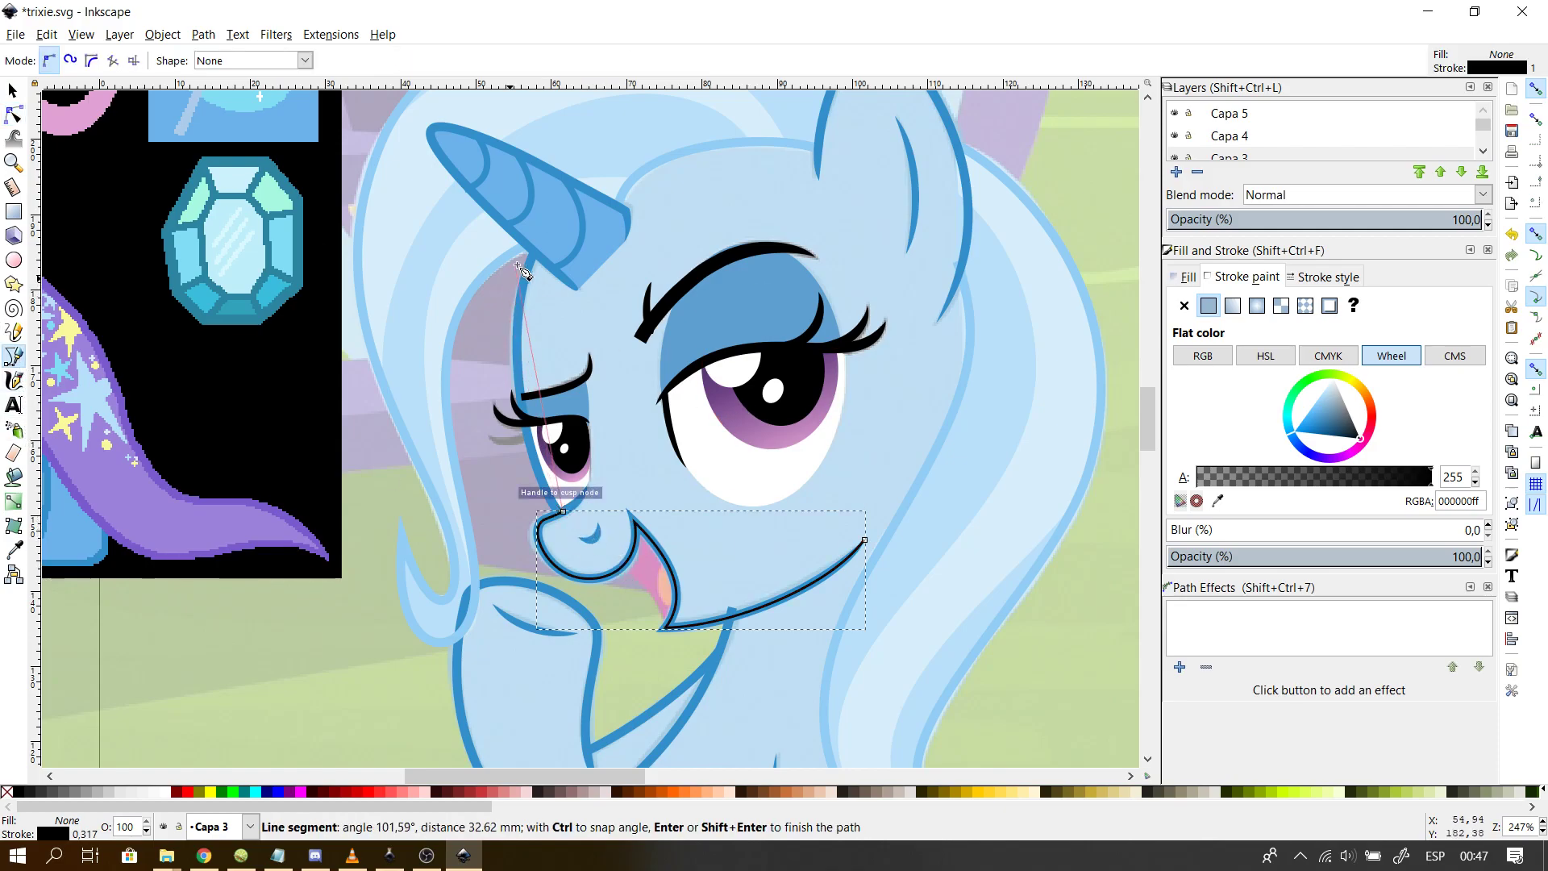
pyautogui.moveTo(544, 252); pyautogui.dragTo(595, 129)
pyautogui.press('Return')
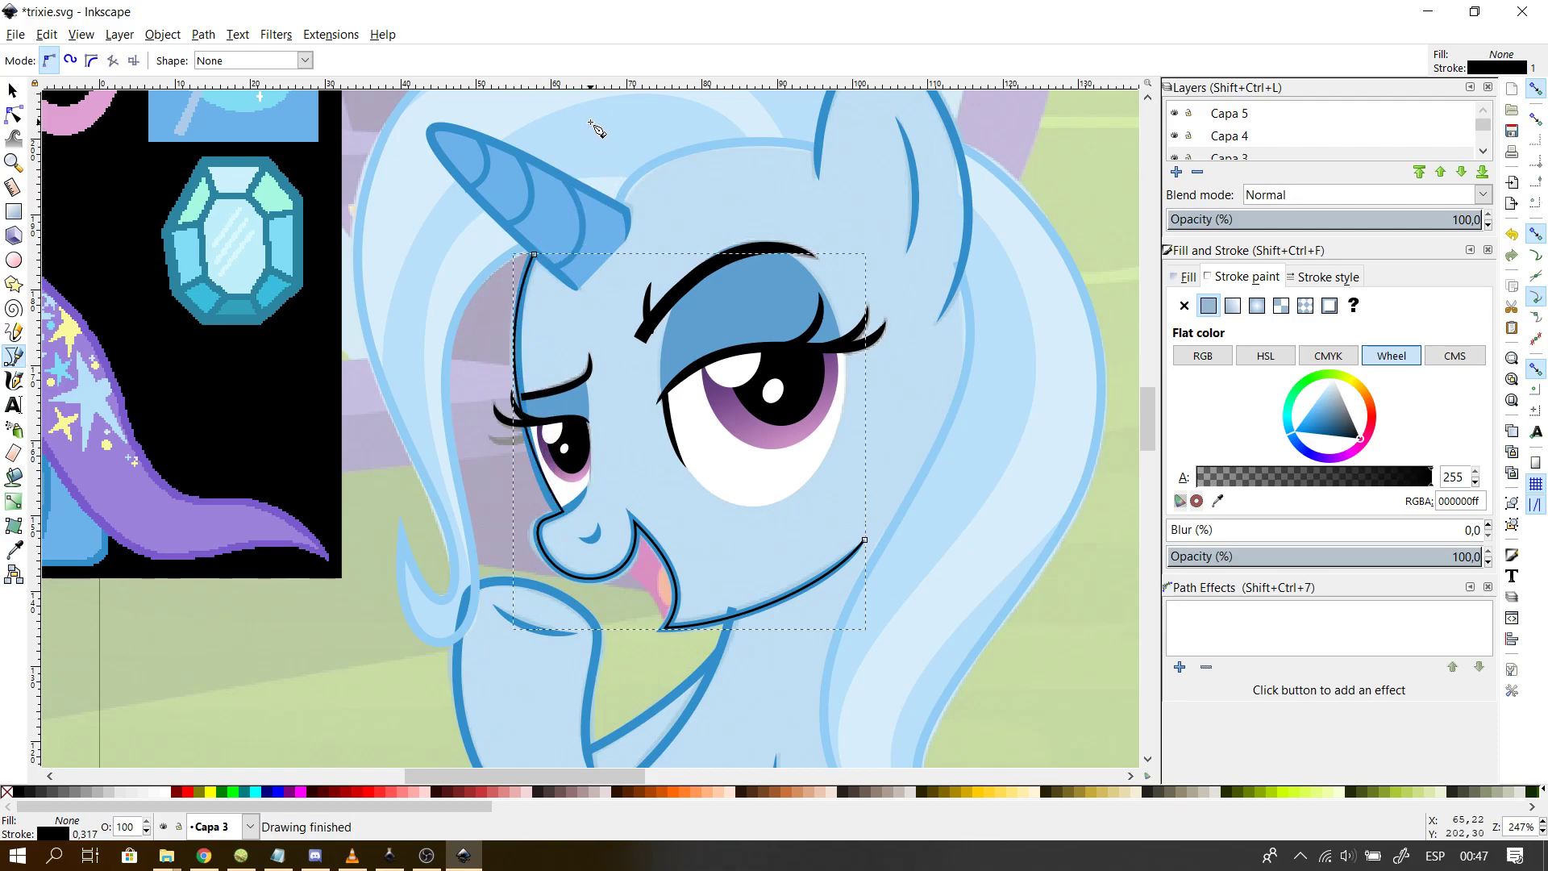
pyautogui.click(536, 254)
pyautogui.moveTo(814, 147)
pyautogui.mouseDown()
pyautogui.moveTo(926, 199)
pyautogui.moveTo(1024, 194)
pyautogui.mouseUp()
pyautogui.press('Return')
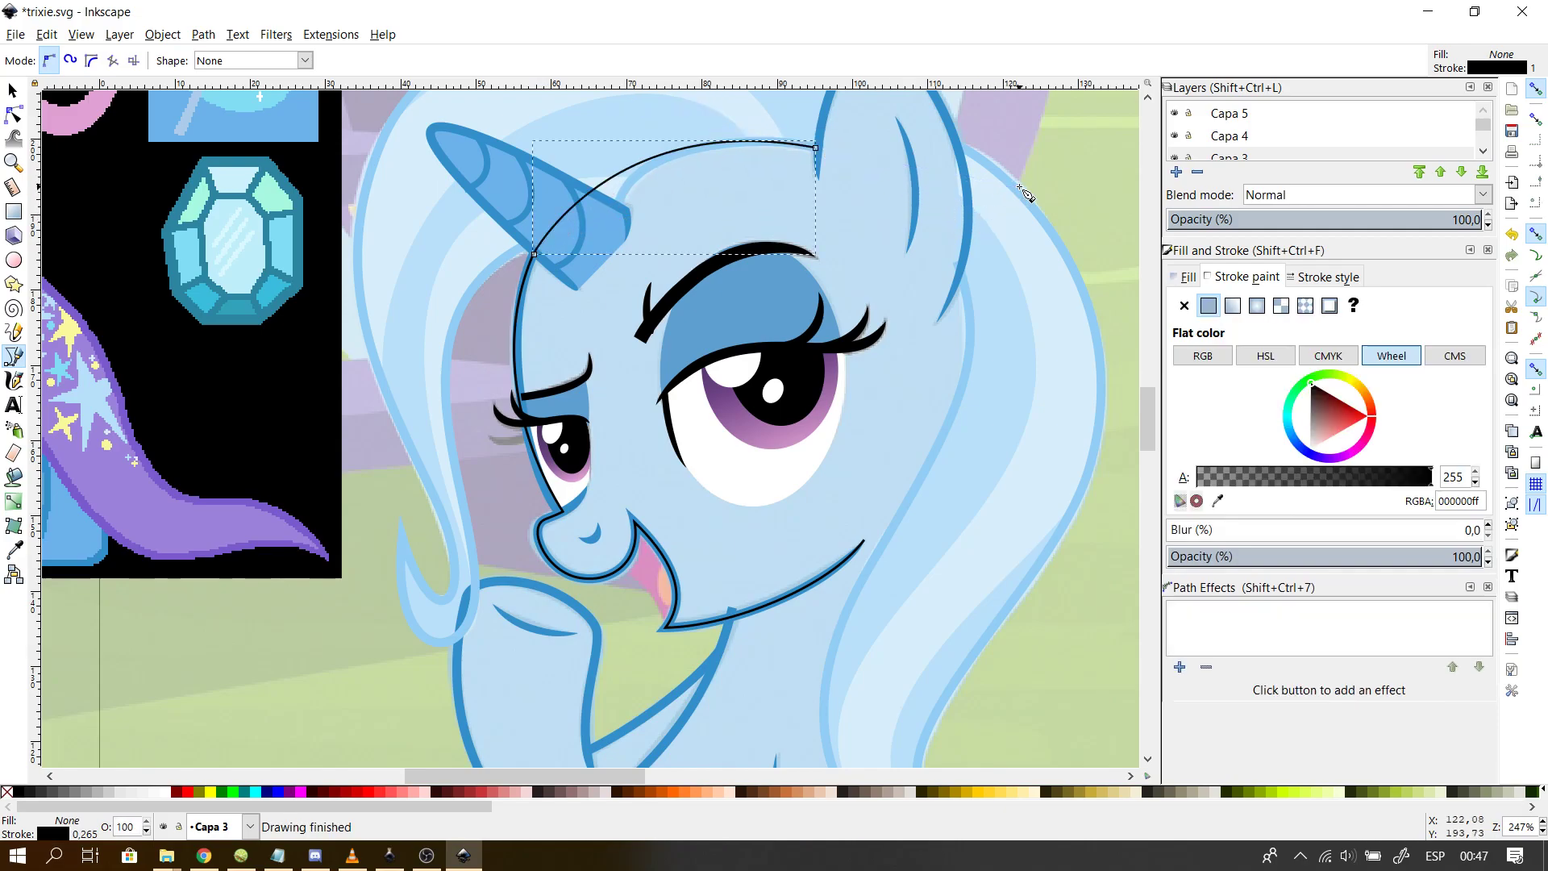
pyautogui.click(817, 148)
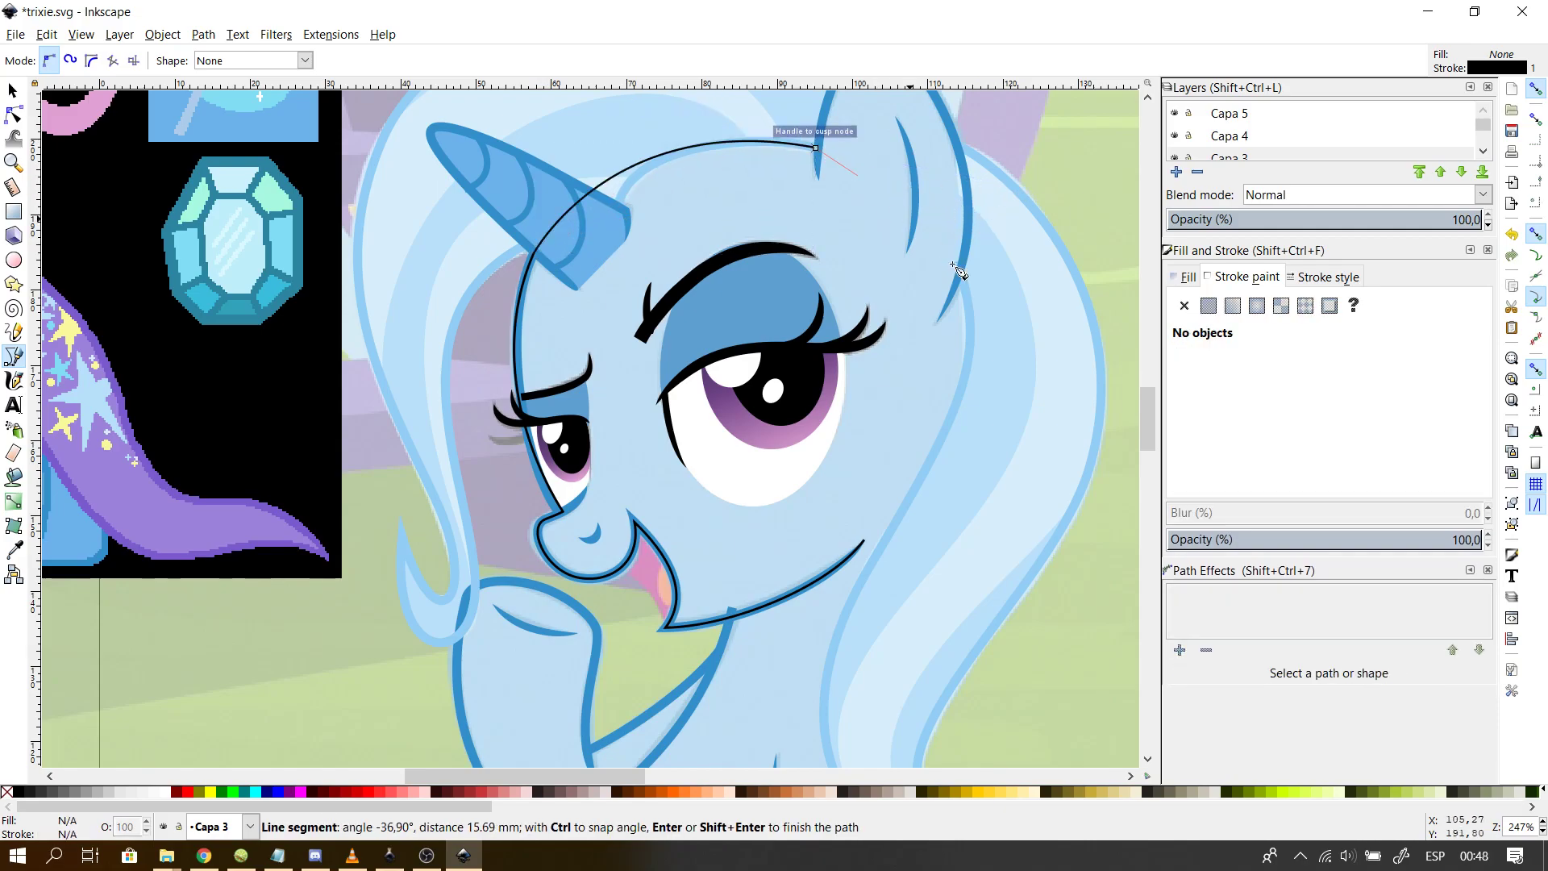
pyautogui.click(962, 280)
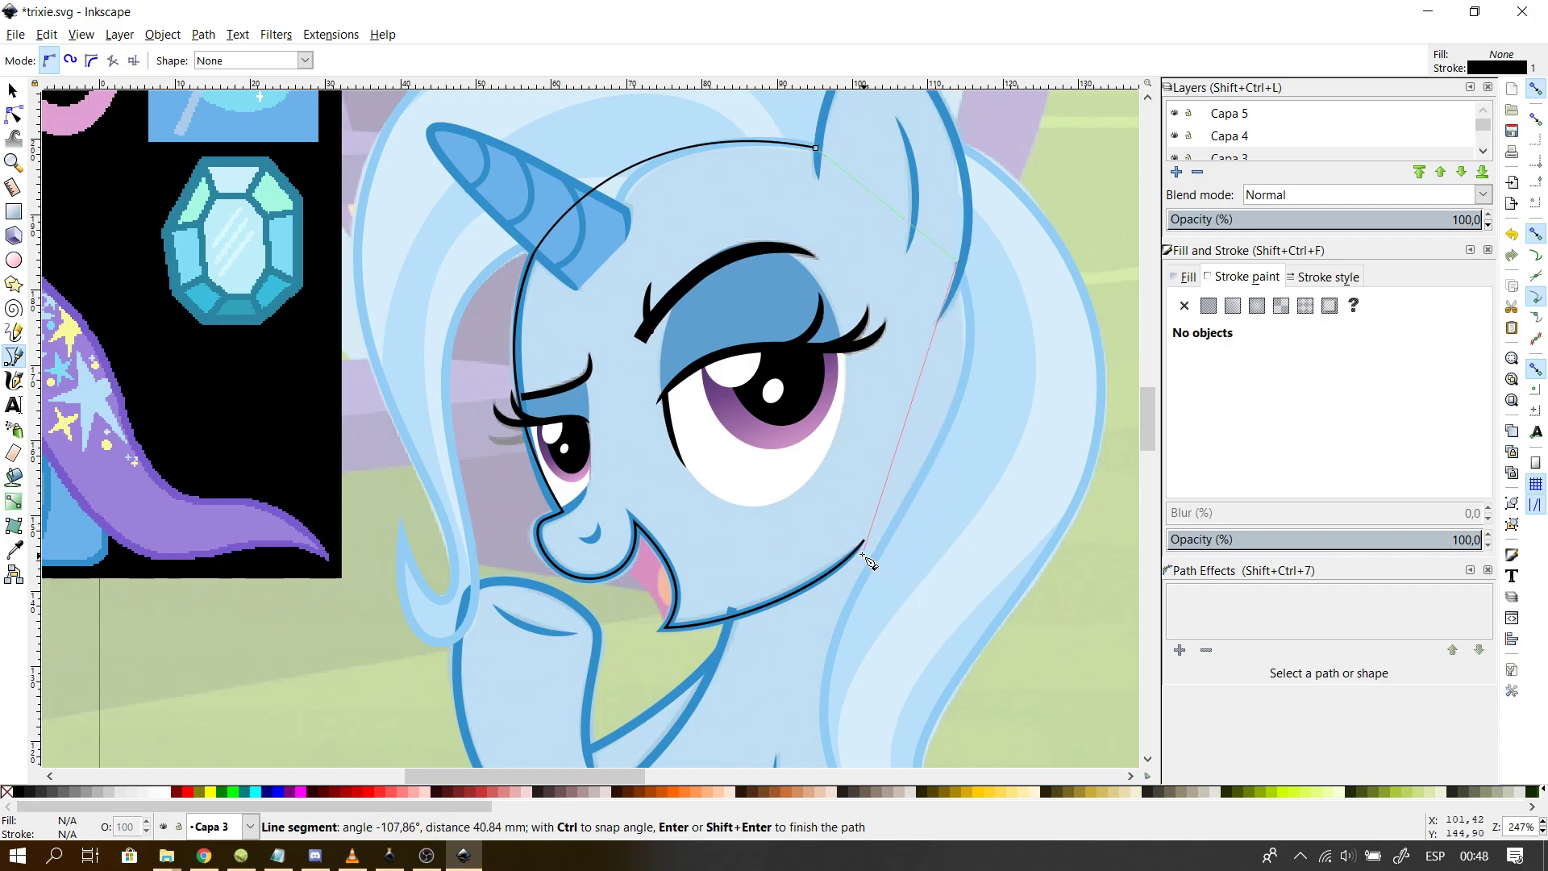
pyautogui.press('Escape')
pyautogui.click(13, 114)
pyautogui.press('Tab')
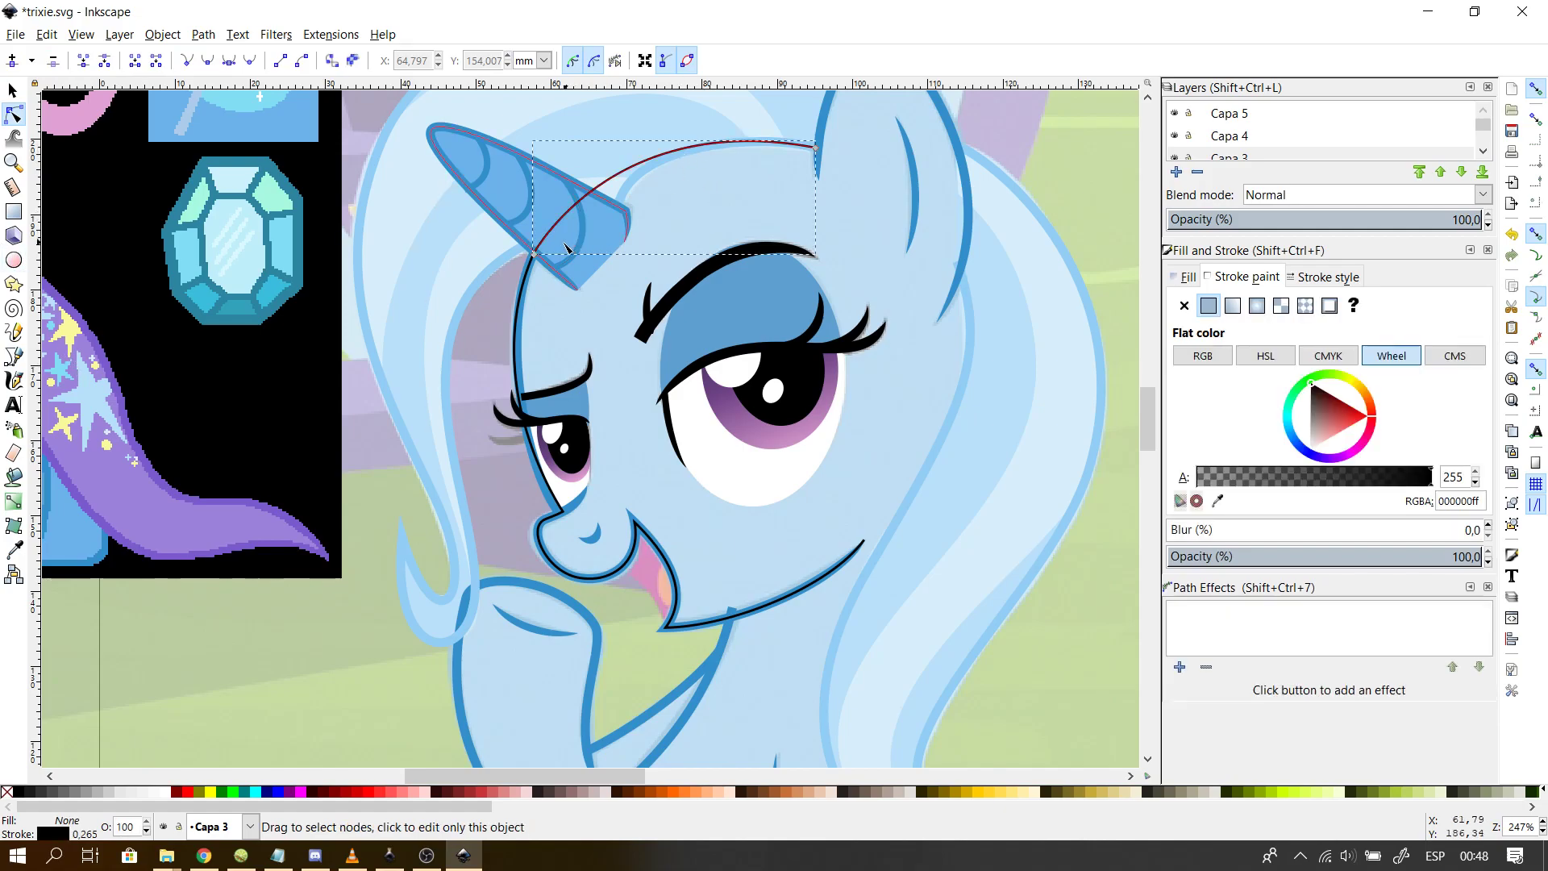
pyautogui.moveTo(534, 254); pyautogui.dragTo(638, 263)
pyautogui.hotkey('ctrl', 'z')
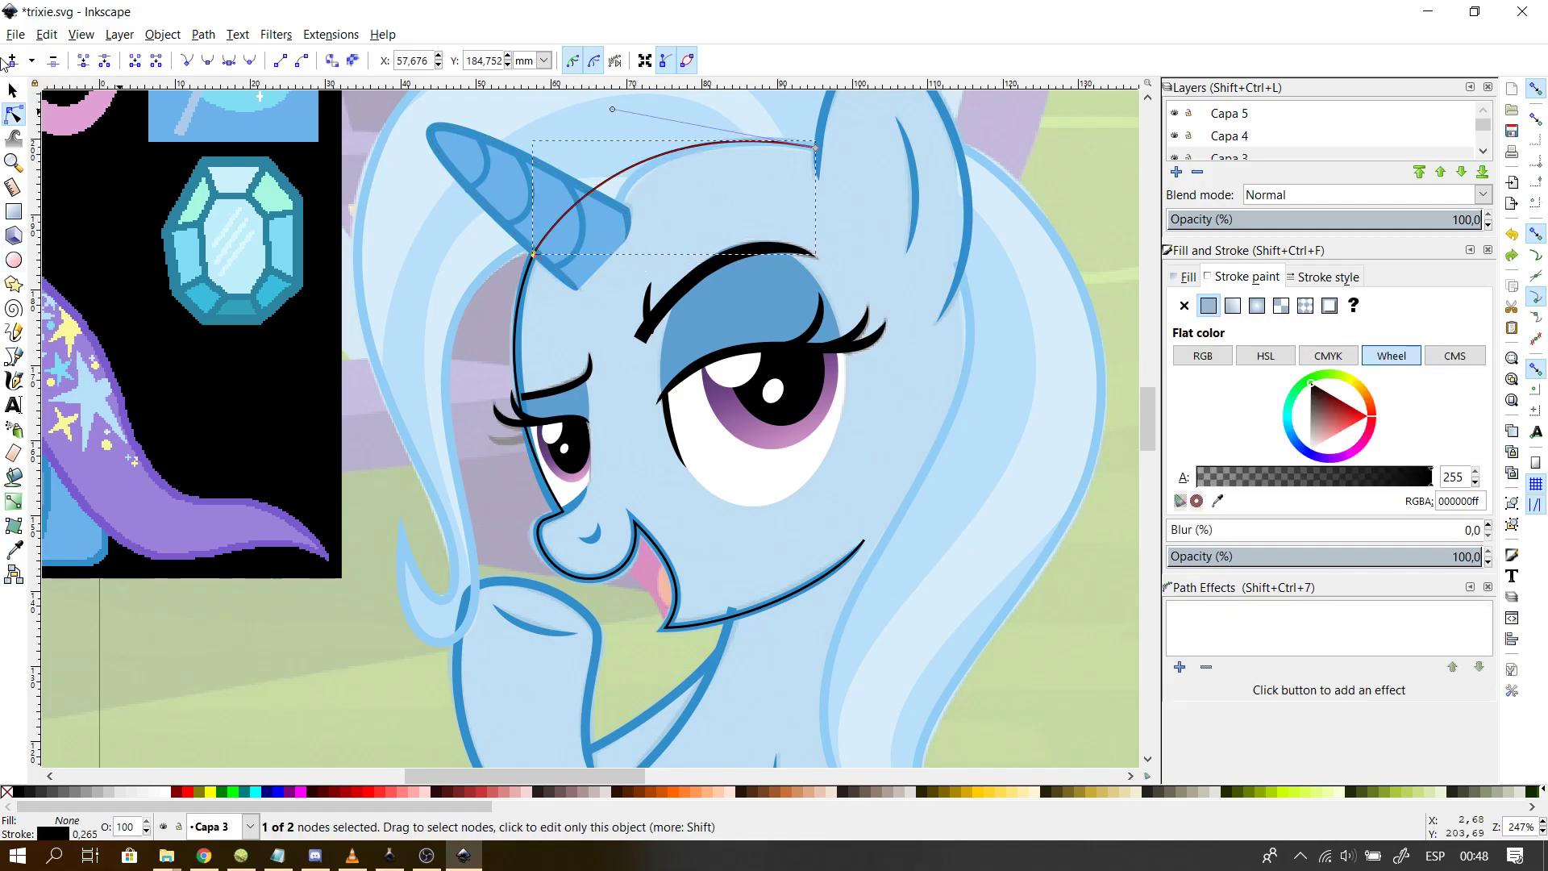
pyautogui.press('Delete')
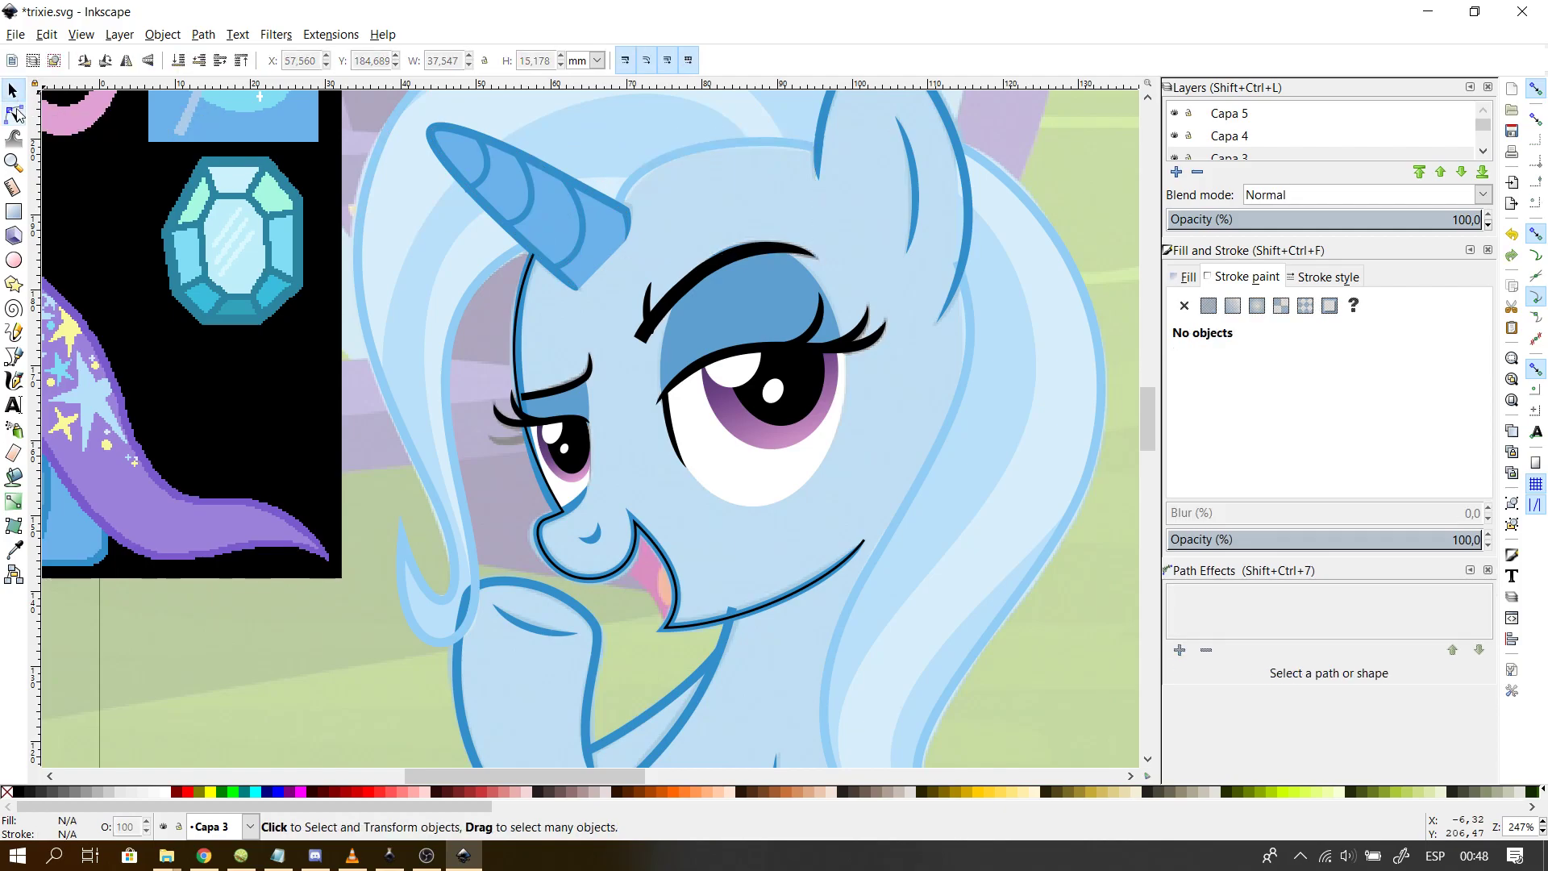
# - Extend the face path from its end node at the horn base with a curve over the forehead to the front base of the ear
pyautogui.click(543, 263)
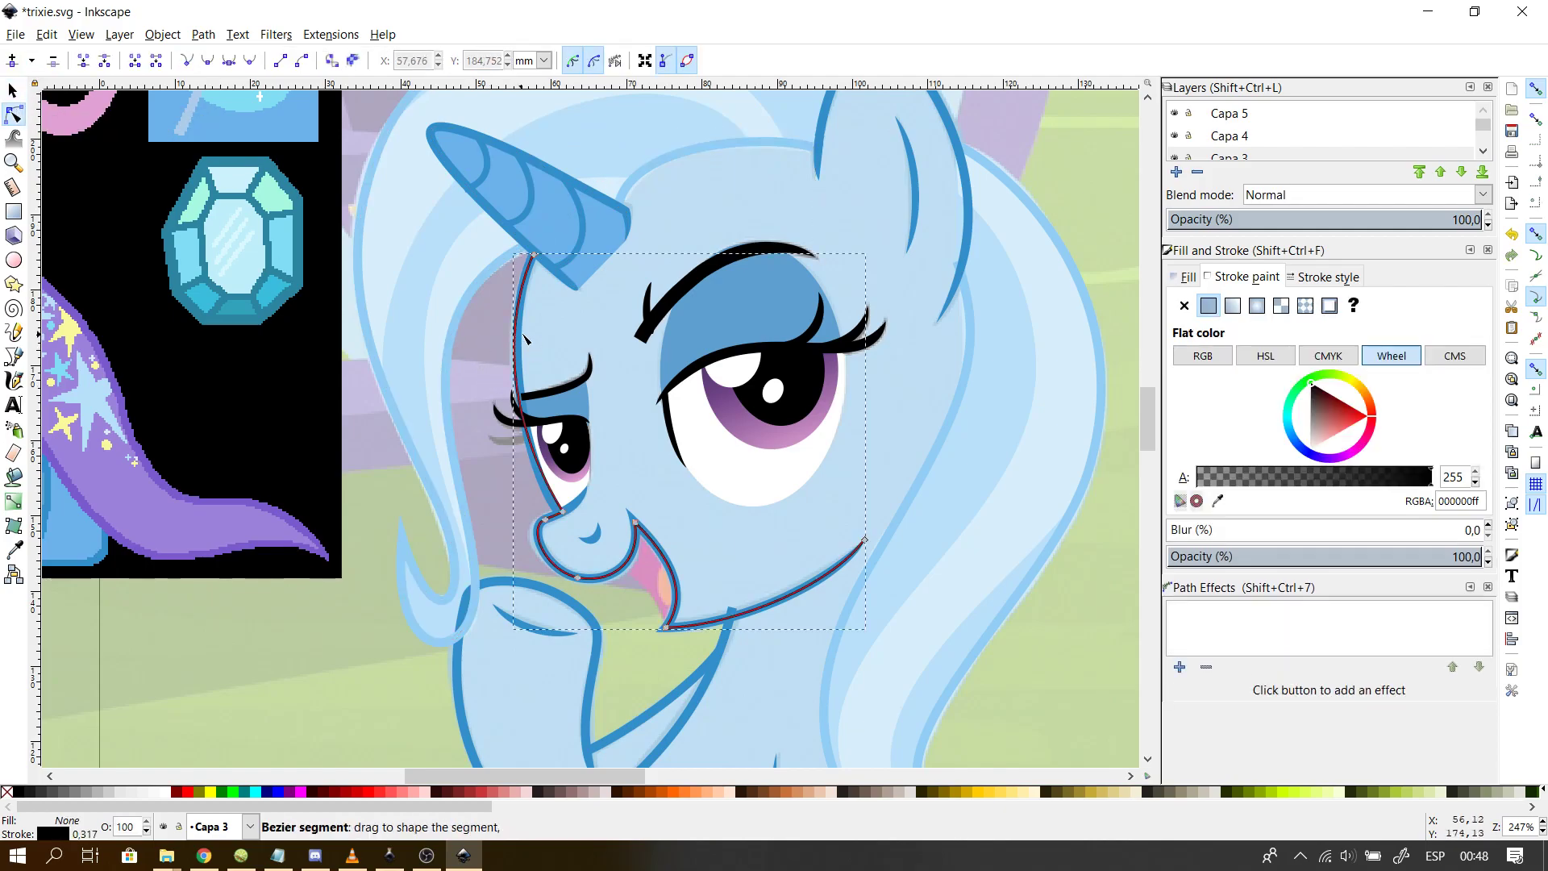
pyautogui.click(542, 261)
pyautogui.click(534, 255)
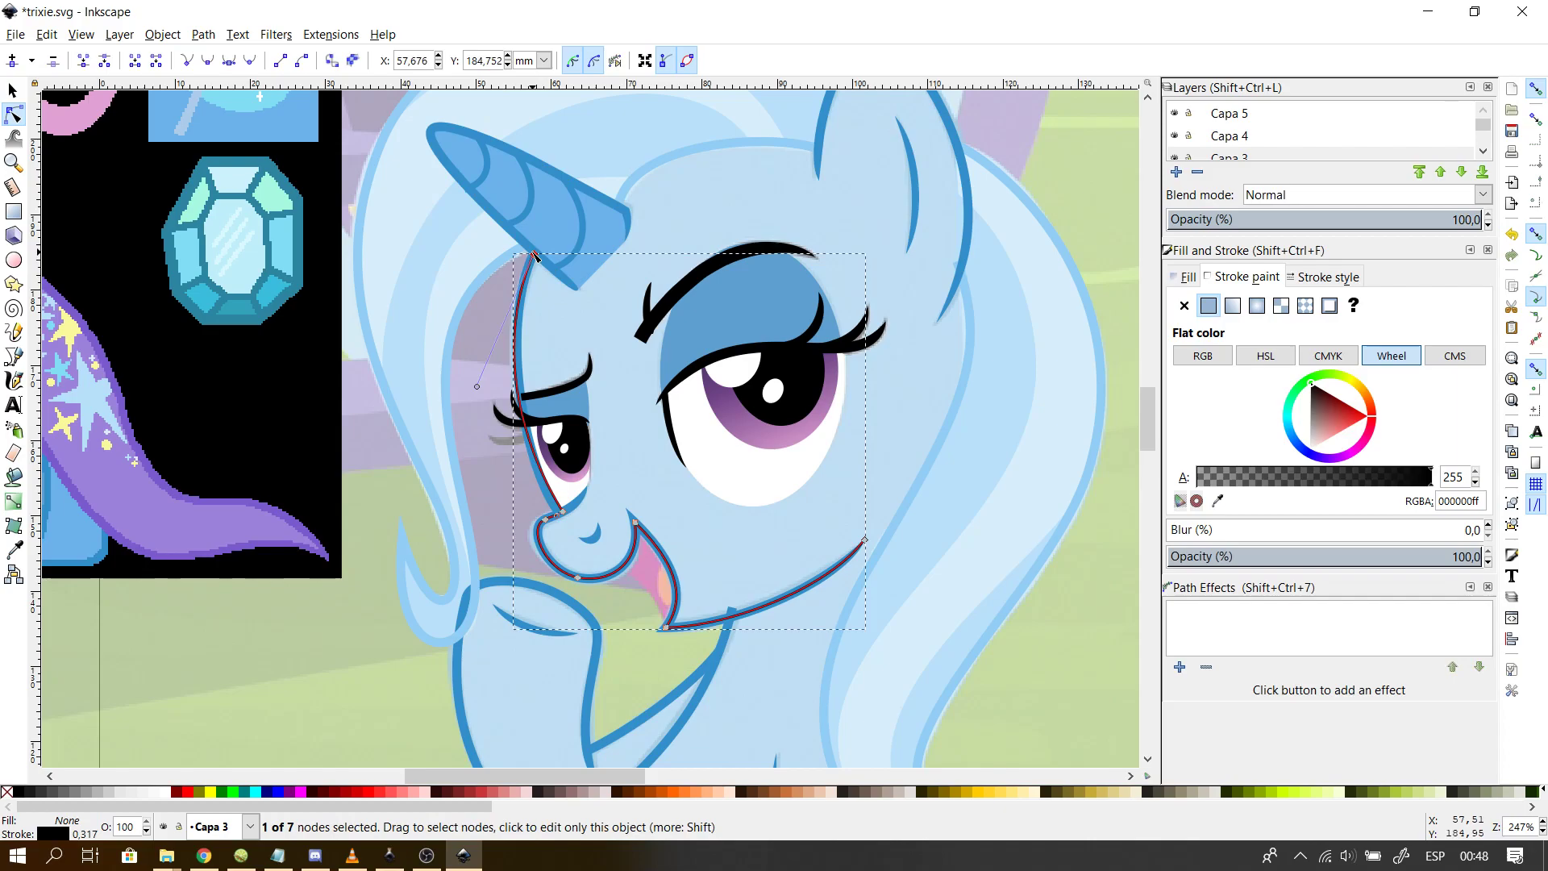
pyautogui.click(13, 356)
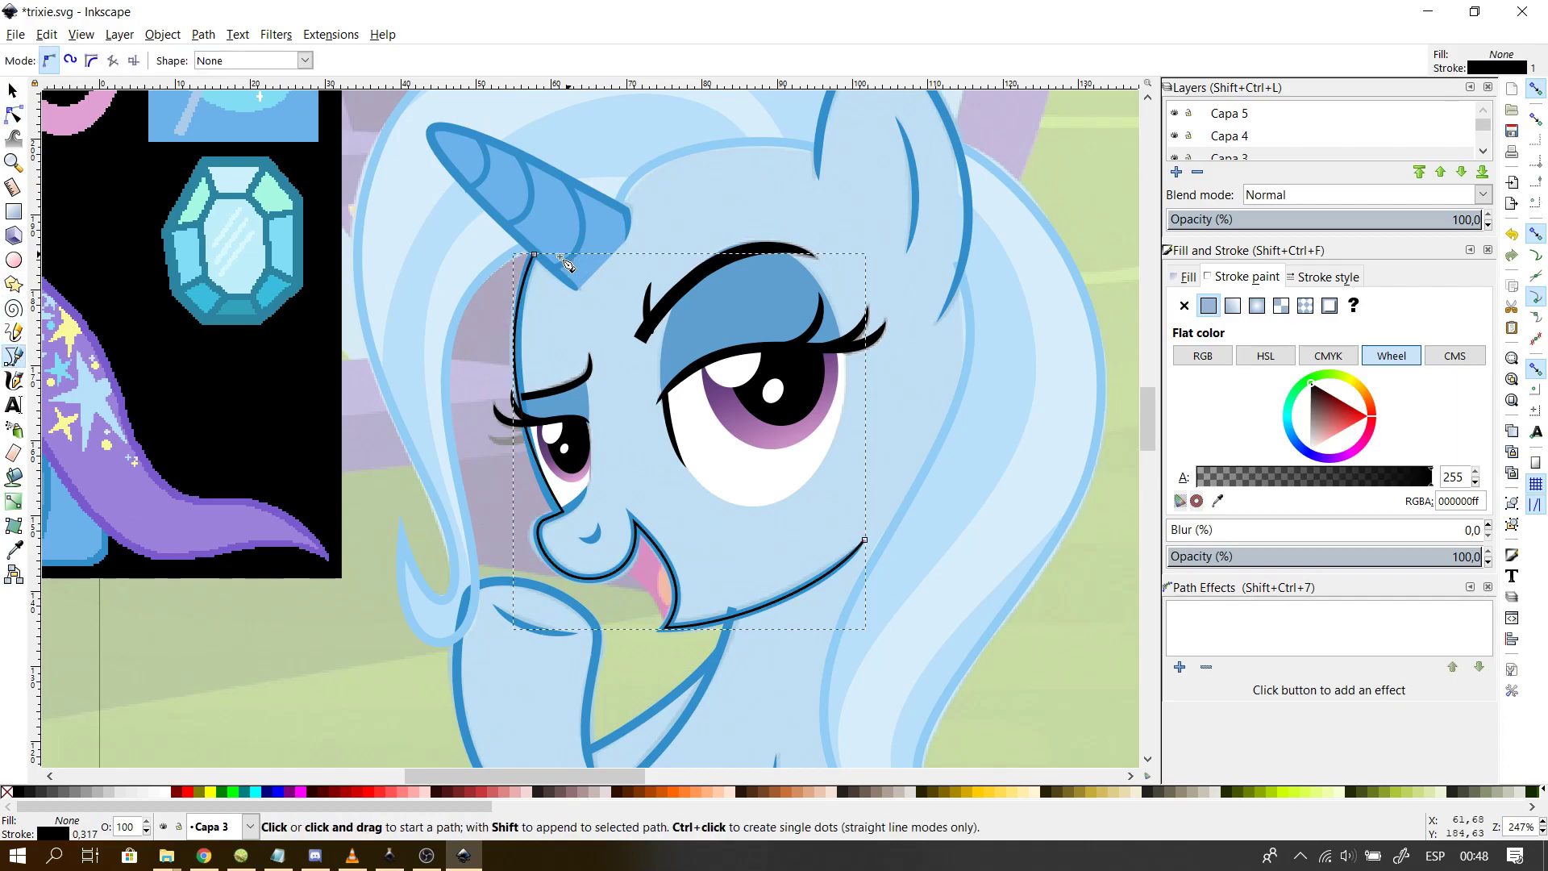
pyautogui.click(534, 255)
pyautogui.moveTo(814, 148); pyautogui.dragTo(1020, 226)
pyautogui.rightClick(1020, 226)
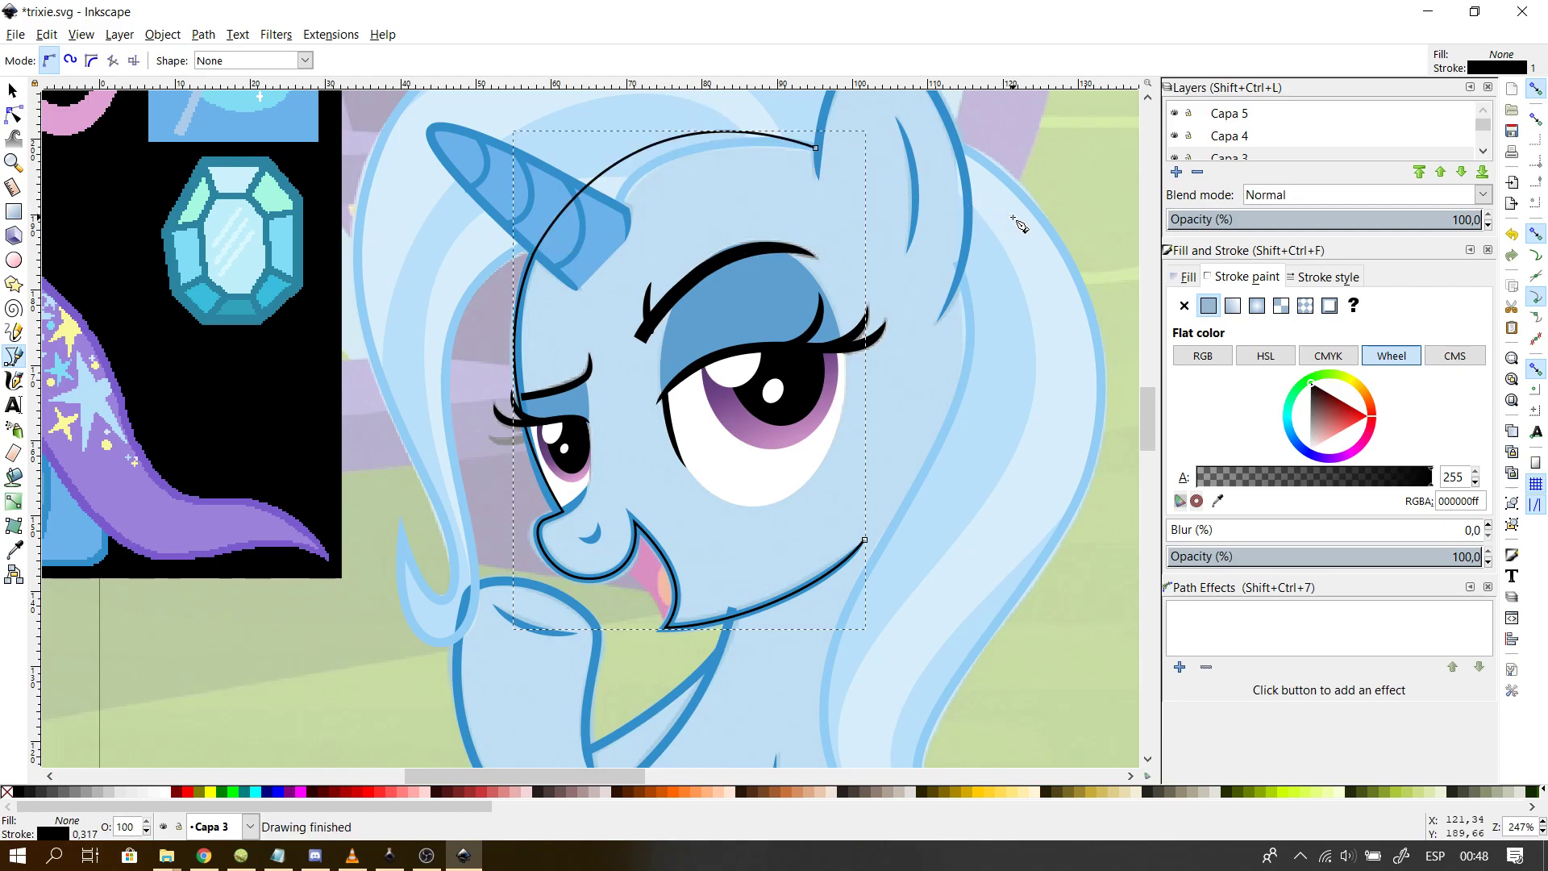
# - Close the head path with straight segments across the ear base and down behind the mane to the end of the jaw
pyautogui.click(817, 150)
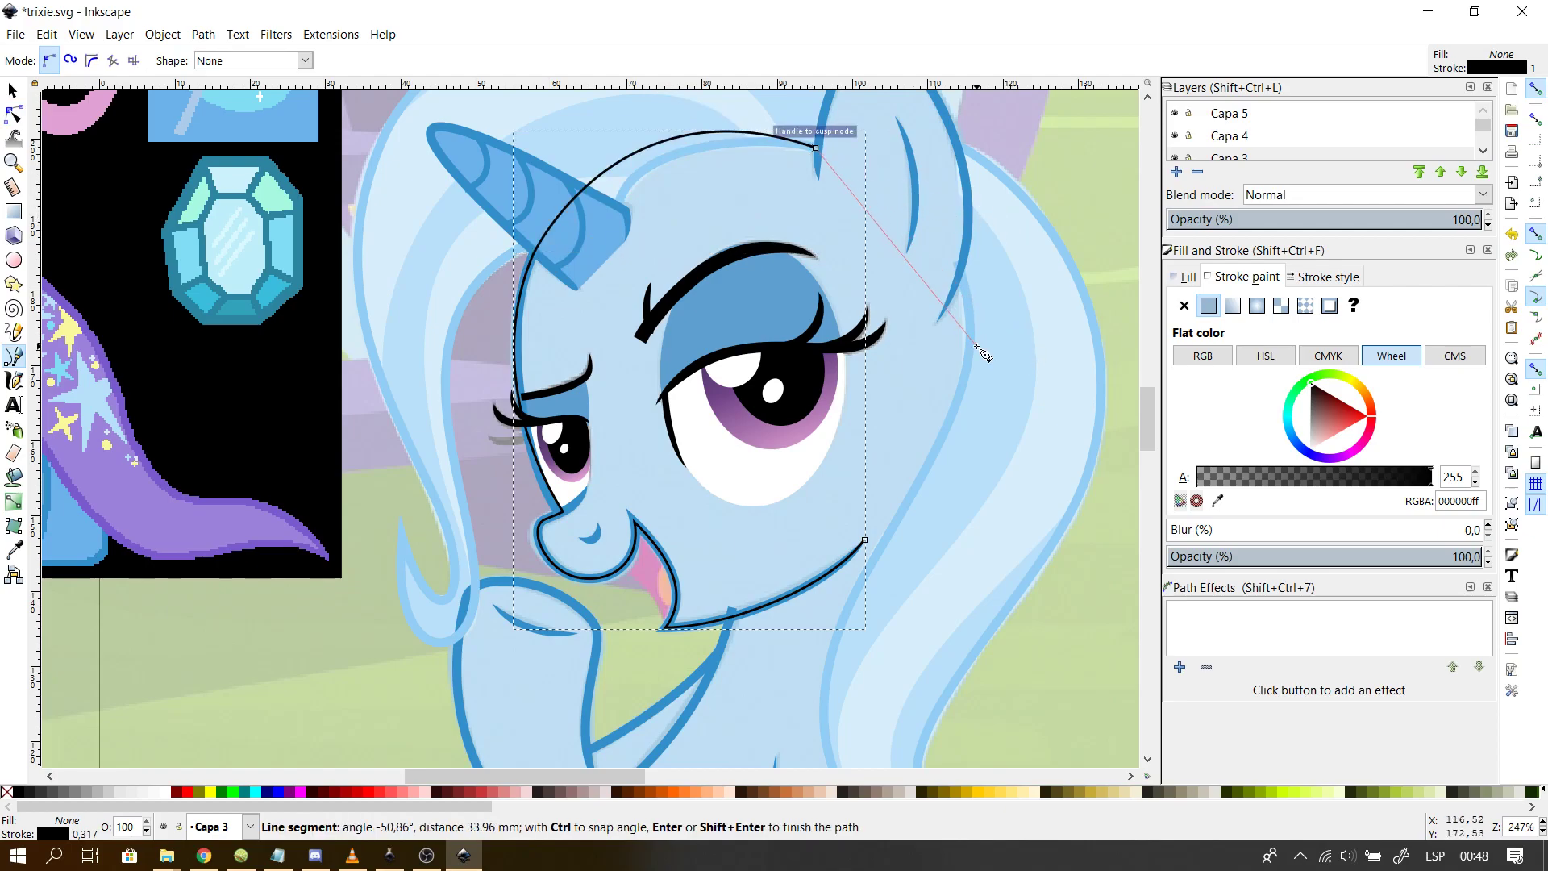
pyautogui.click(961, 284)
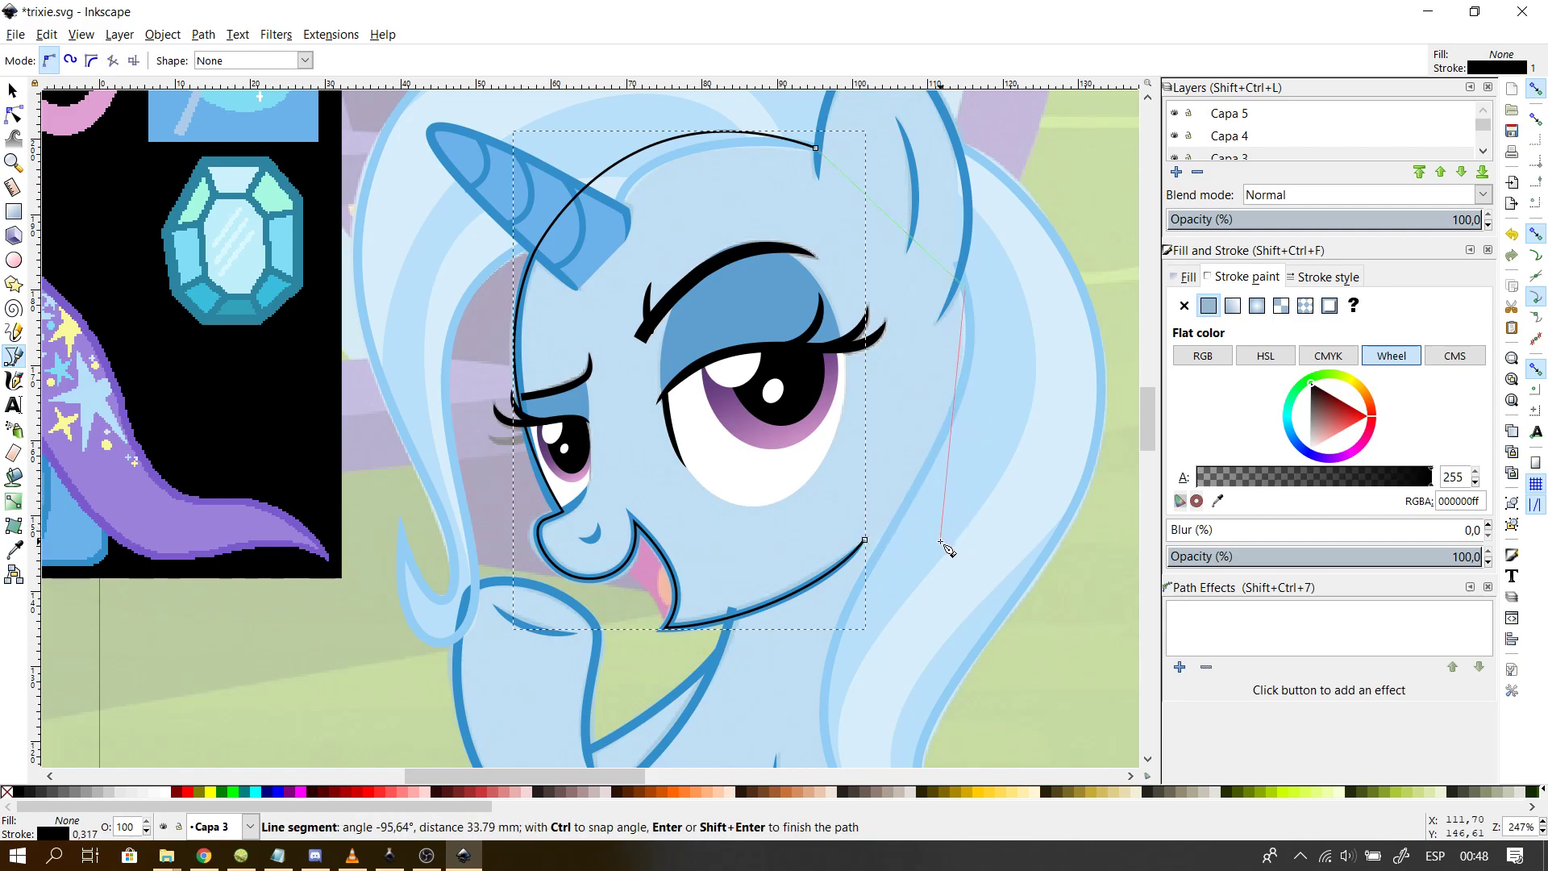
pyautogui.click(989, 347)
pyautogui.click(933, 588)
pyautogui.click(865, 541)
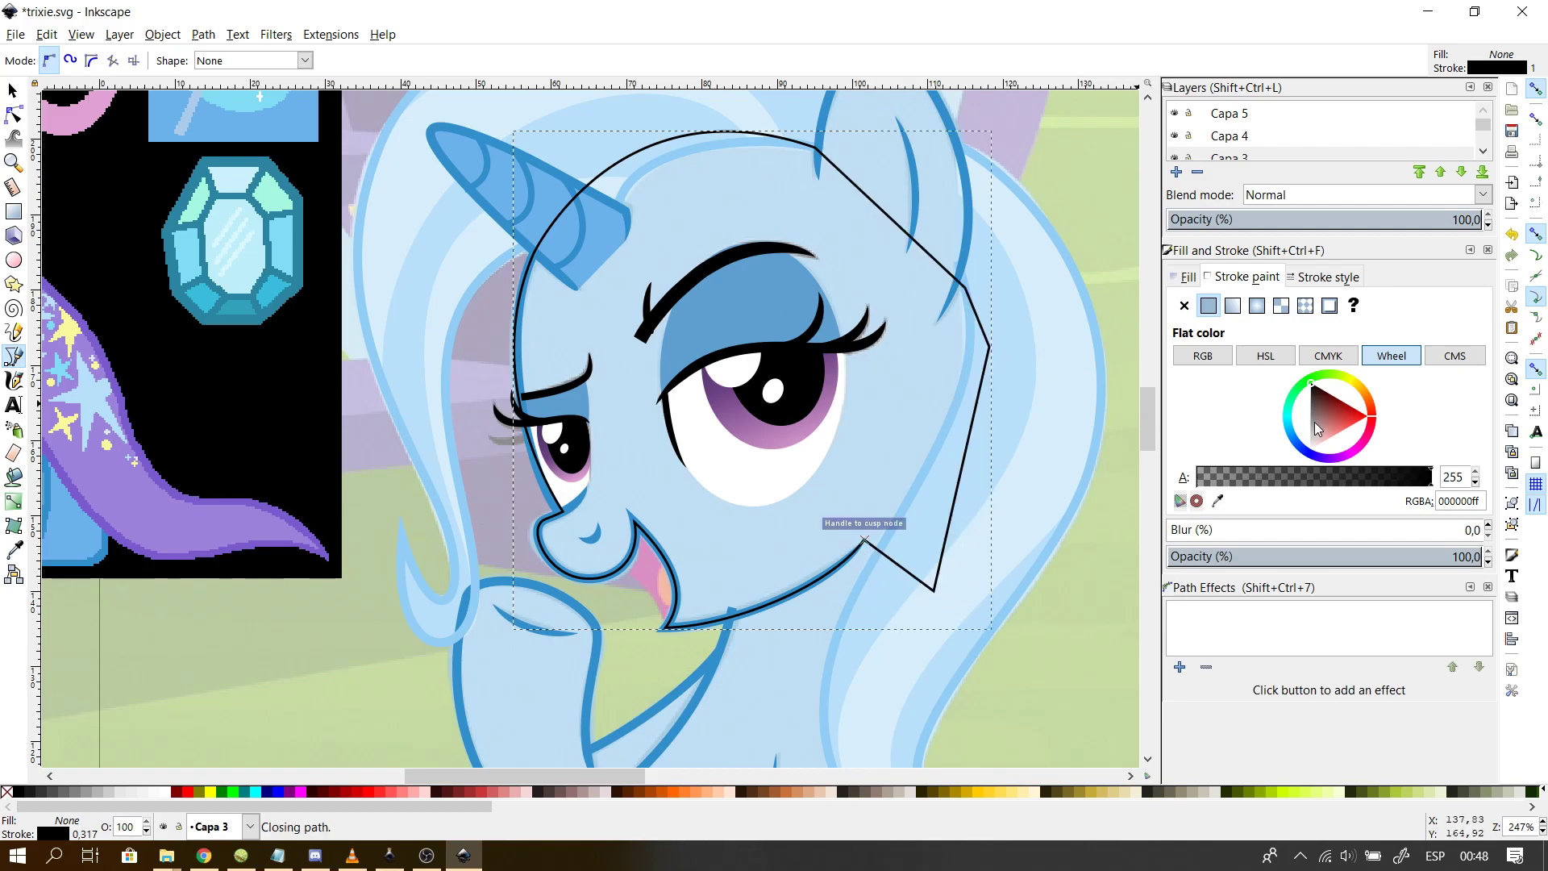
# - Remove the head shape's stroke and give it a flat 6cb2ea fill sampled from the reference pony's coat
pyautogui.click(1184, 306)
pyautogui.click(1185, 276)
pyautogui.click(1207, 306)
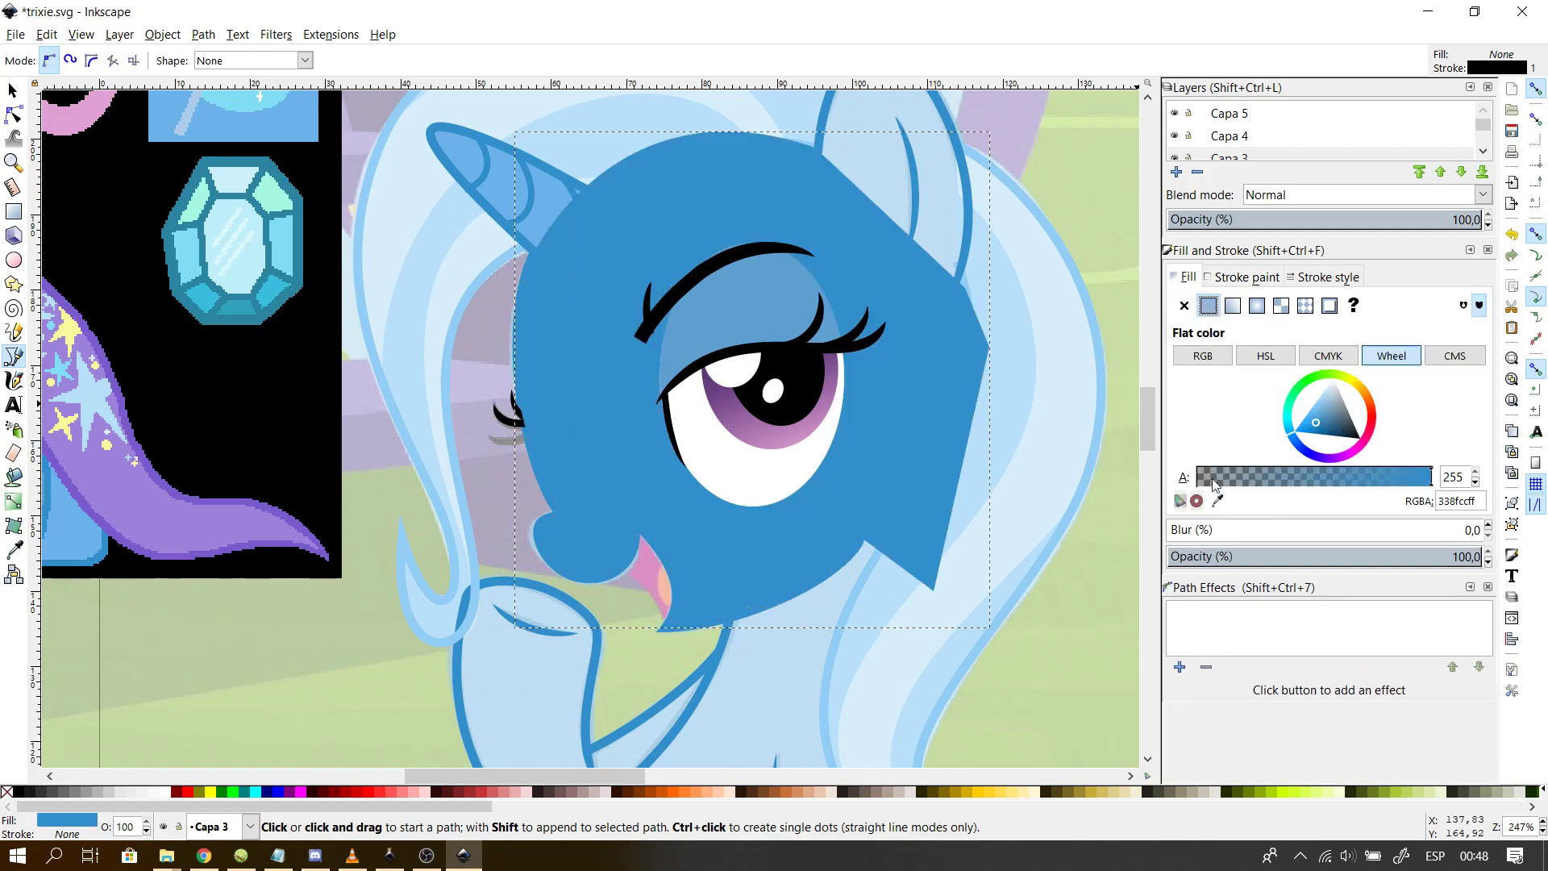
pyautogui.click(1217, 500)
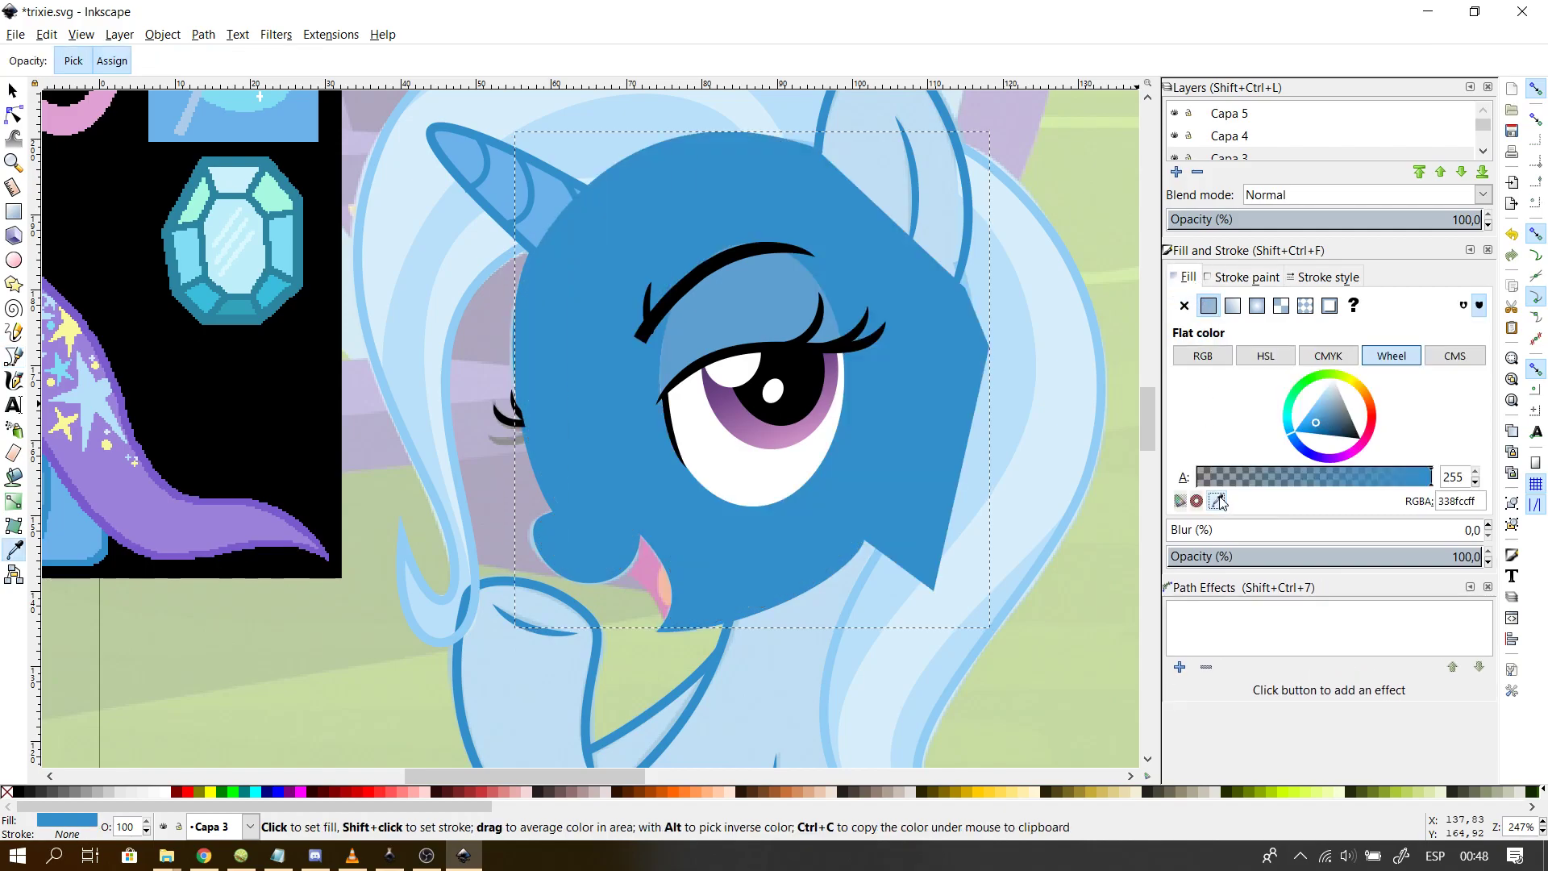
pyautogui.click(81, 533)
# - Lower the head's fill shape to the bottom of its layer and deselect it
pyautogui.click(12, 88)
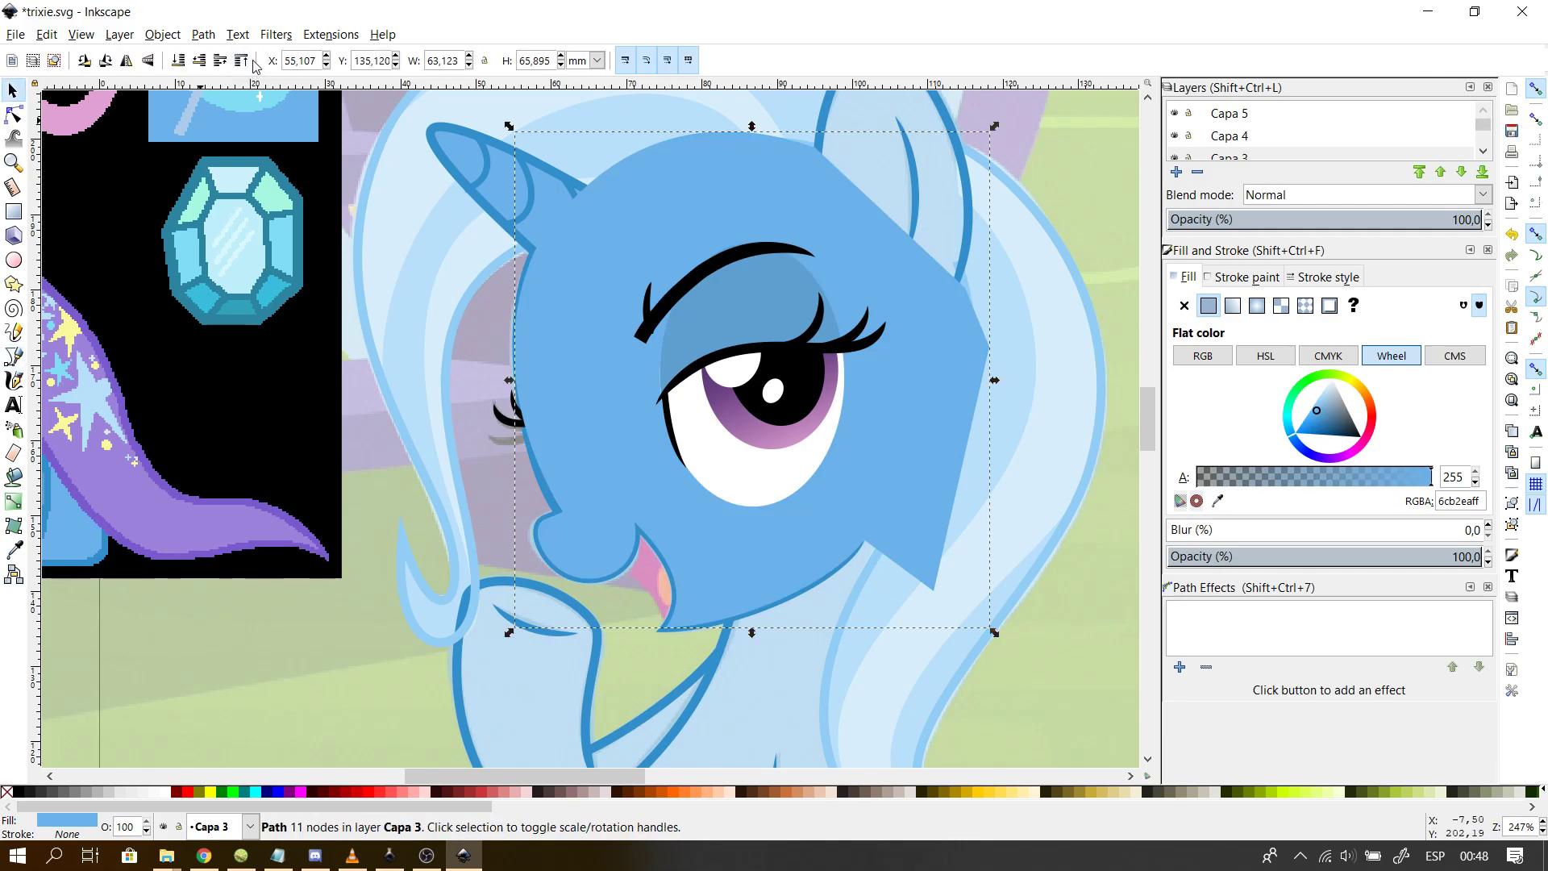
pyautogui.click(178, 68)
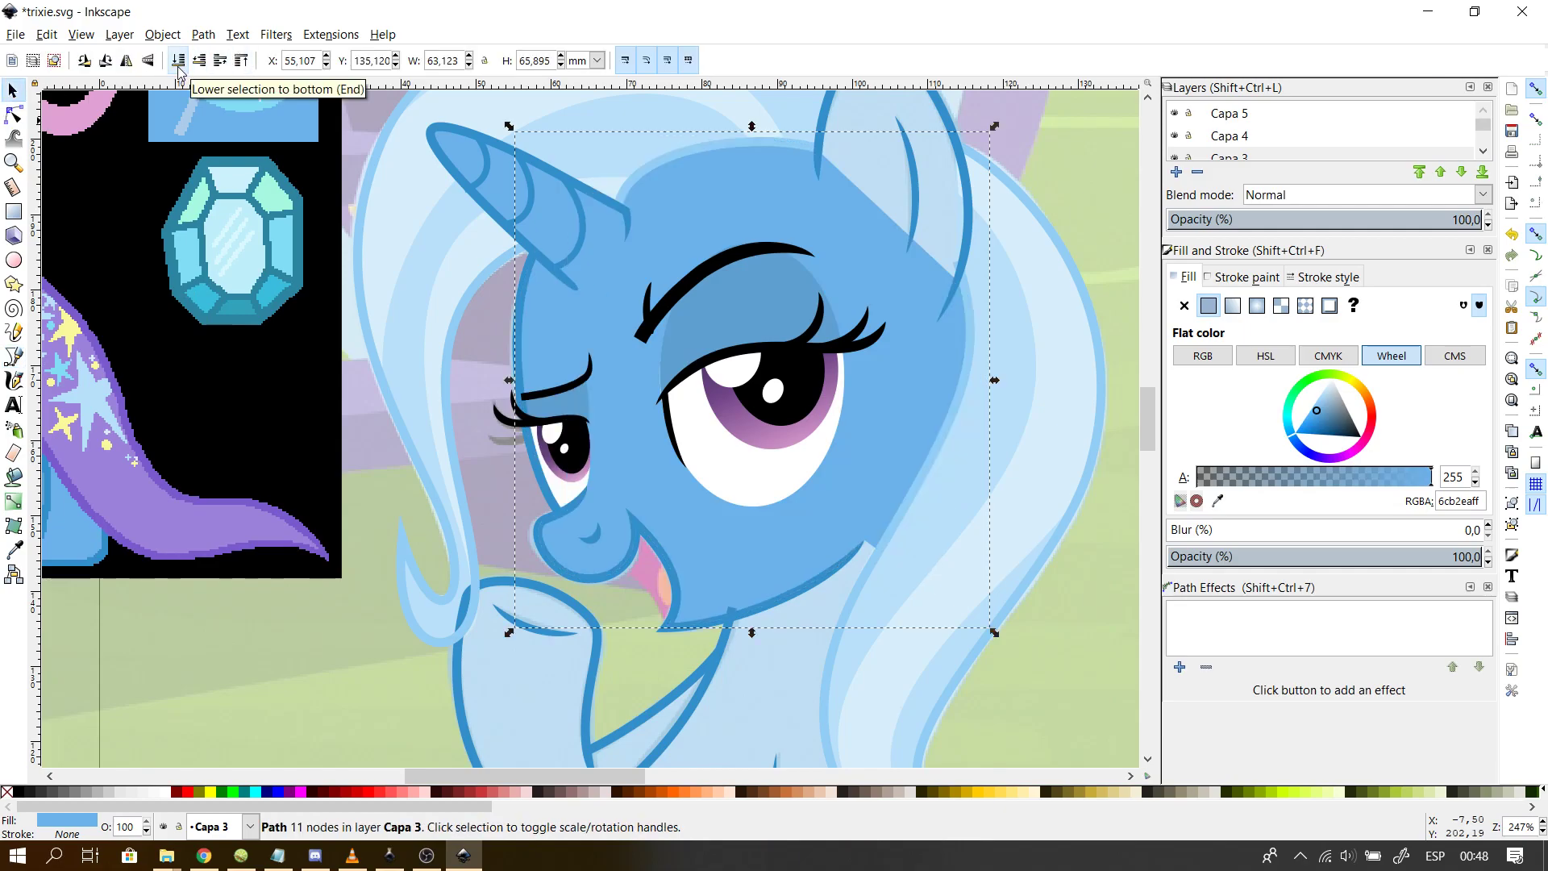
pyautogui.press('Escape')
# - Duplicate the outline of the ear and remove the copy's Power stroke effect
pyautogui.keyDown('ctrl'); pyautogui.scroll(-1, 350, 497); pyautogui.keyUp('ctrl')
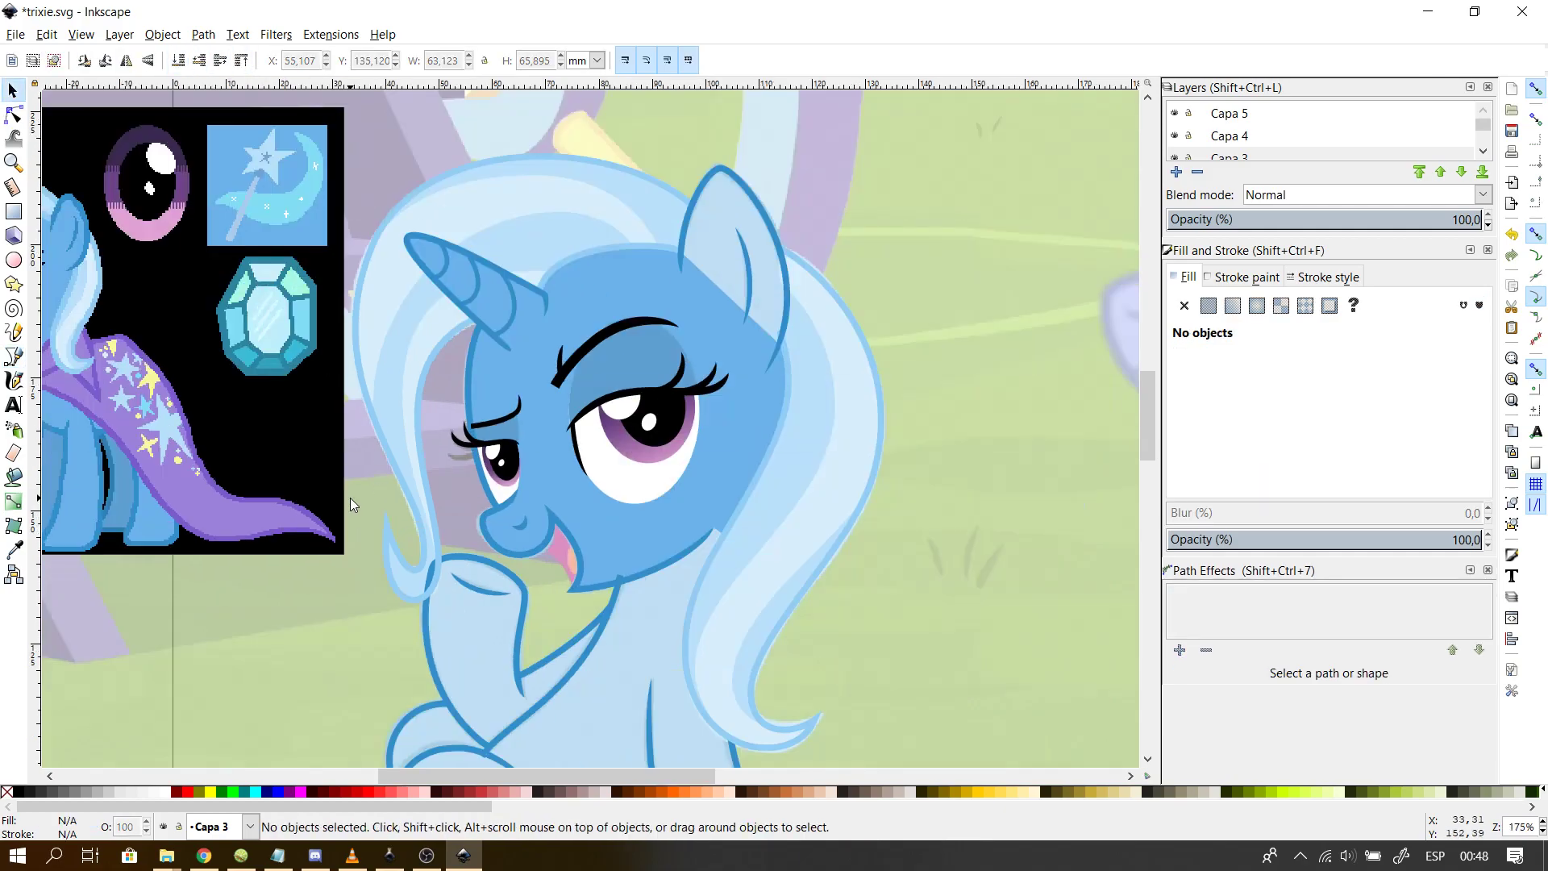
pyautogui.keyDown('ctrl'); pyautogui.scroll(-1, 350, 497); pyautogui.keyUp('ctrl')
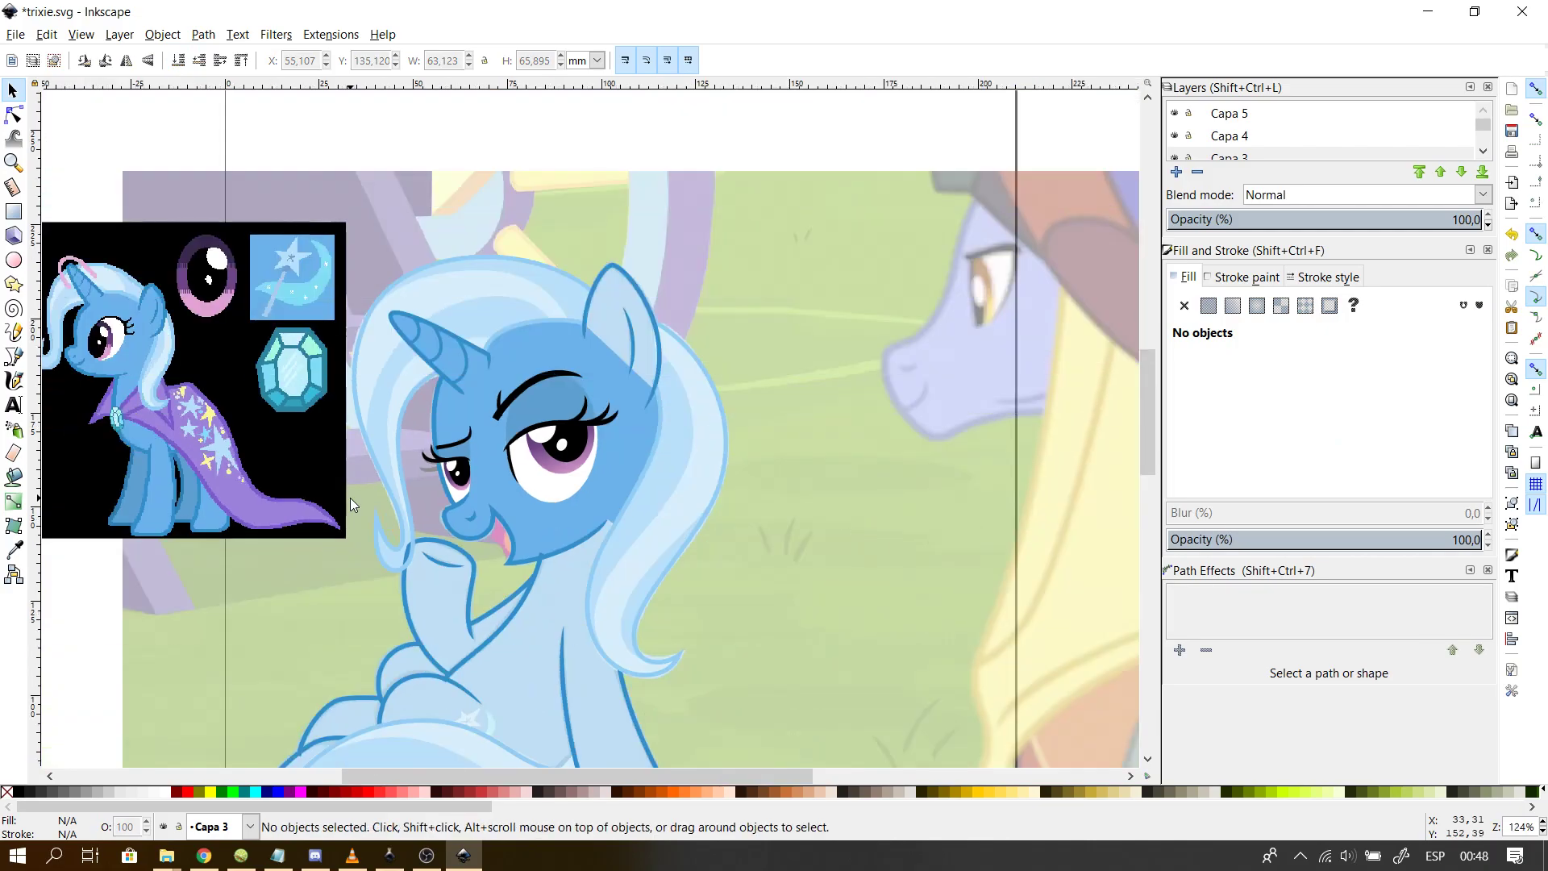
pyautogui.keyDown('ctrl'); pyautogui.scroll(2, 350, 496); pyautogui.keyUp('ctrl')
pyautogui.scroll(3, 1153, 403)
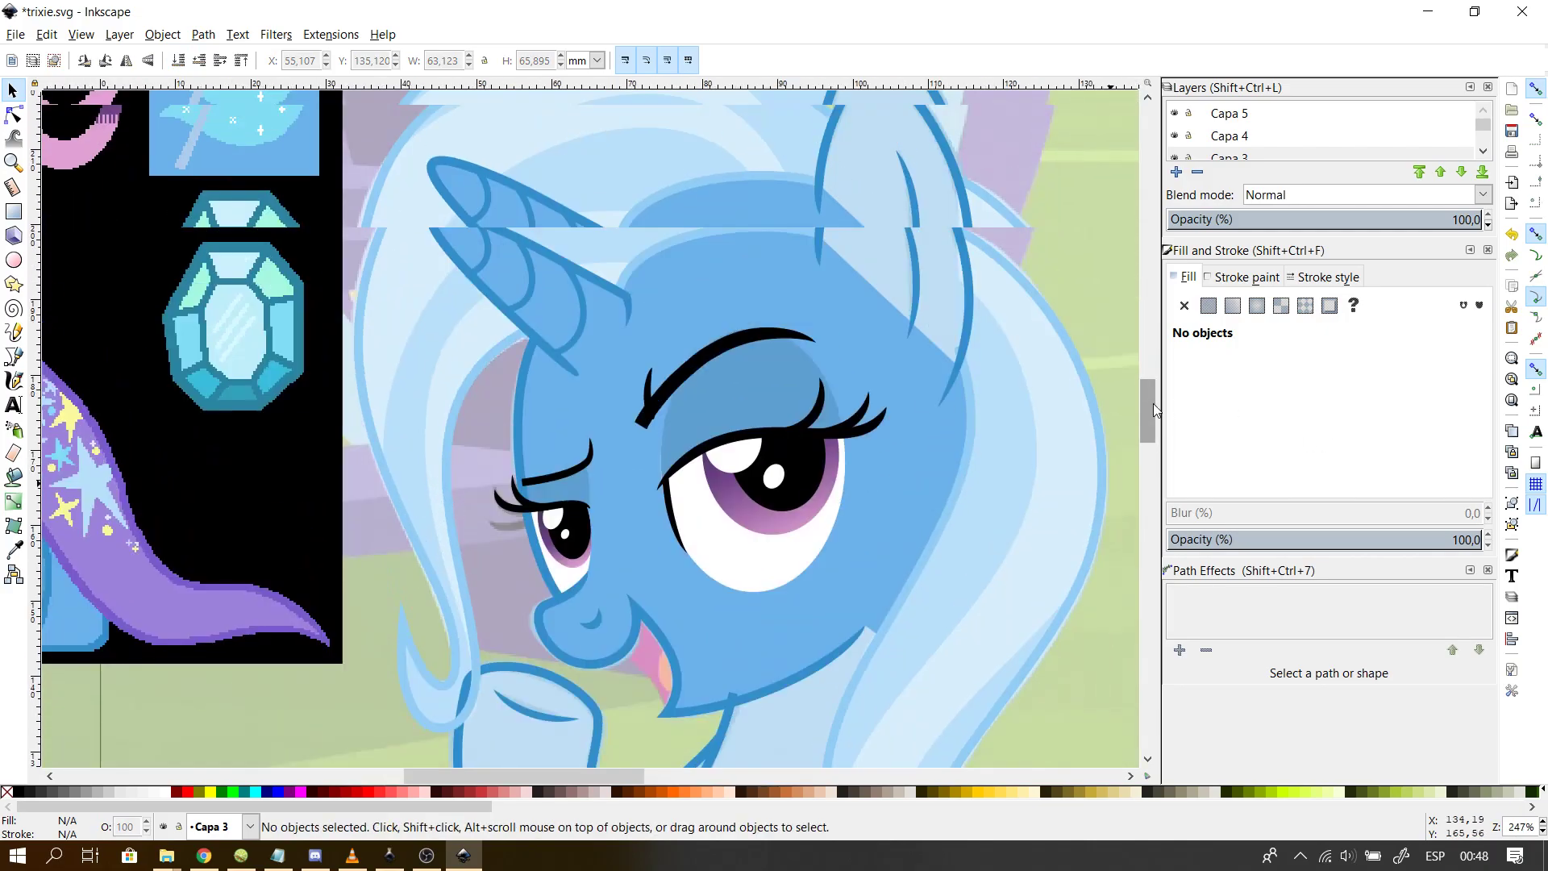
pyautogui.click(951, 226)
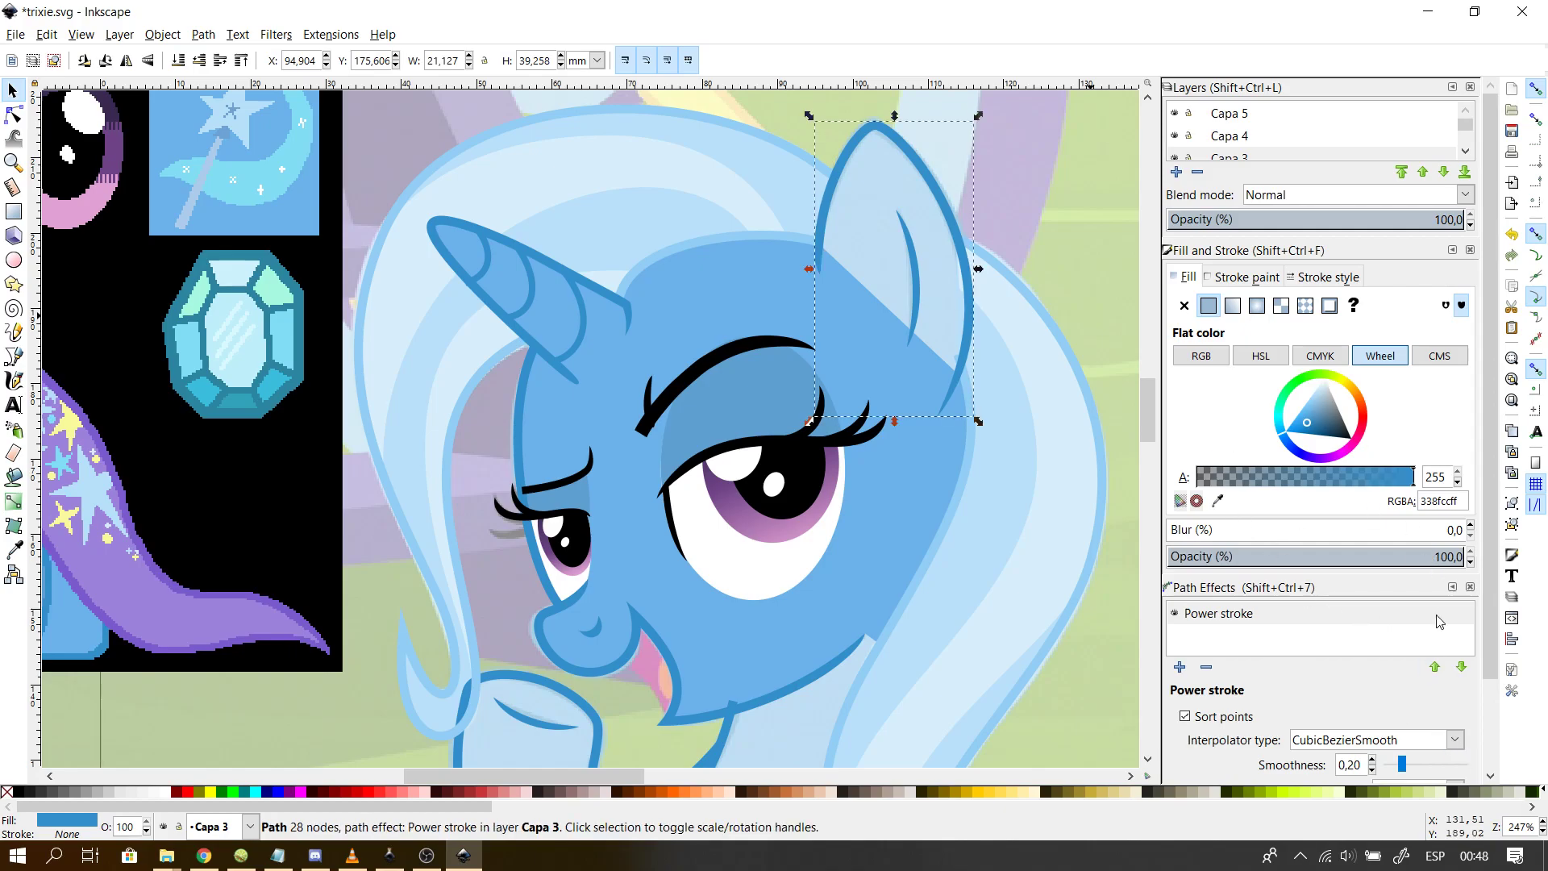
pyautogui.click(1208, 668)
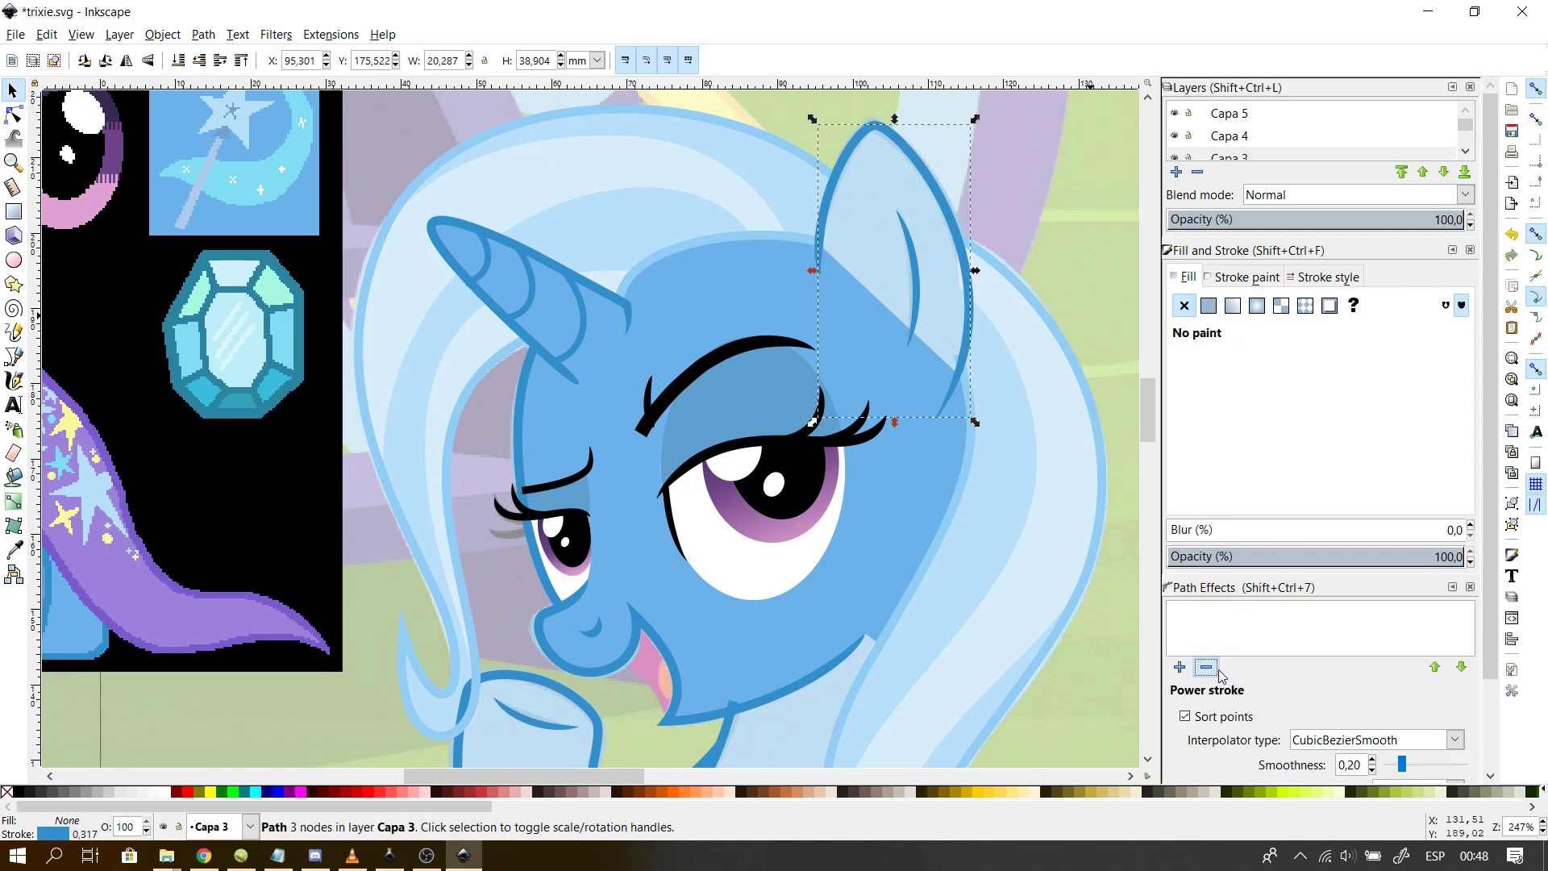
# - Set the ear copy's stroke to flat black 000000
pyautogui.click(1345, 278)
pyautogui.click(1247, 278)
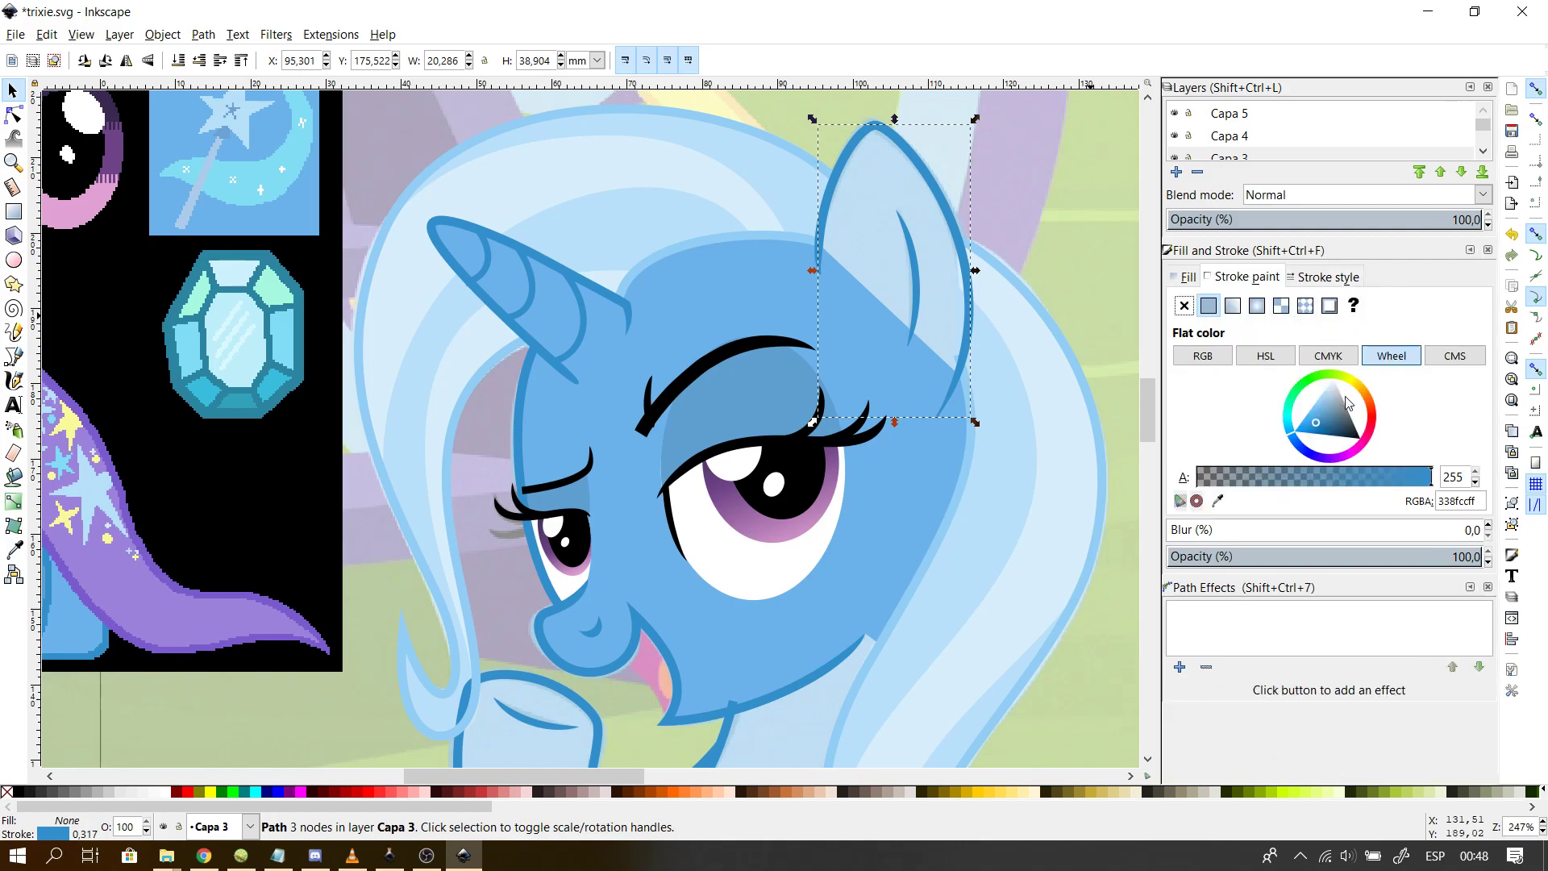
pyautogui.moveTo(1347, 401); pyautogui.dragTo(1359, 438)
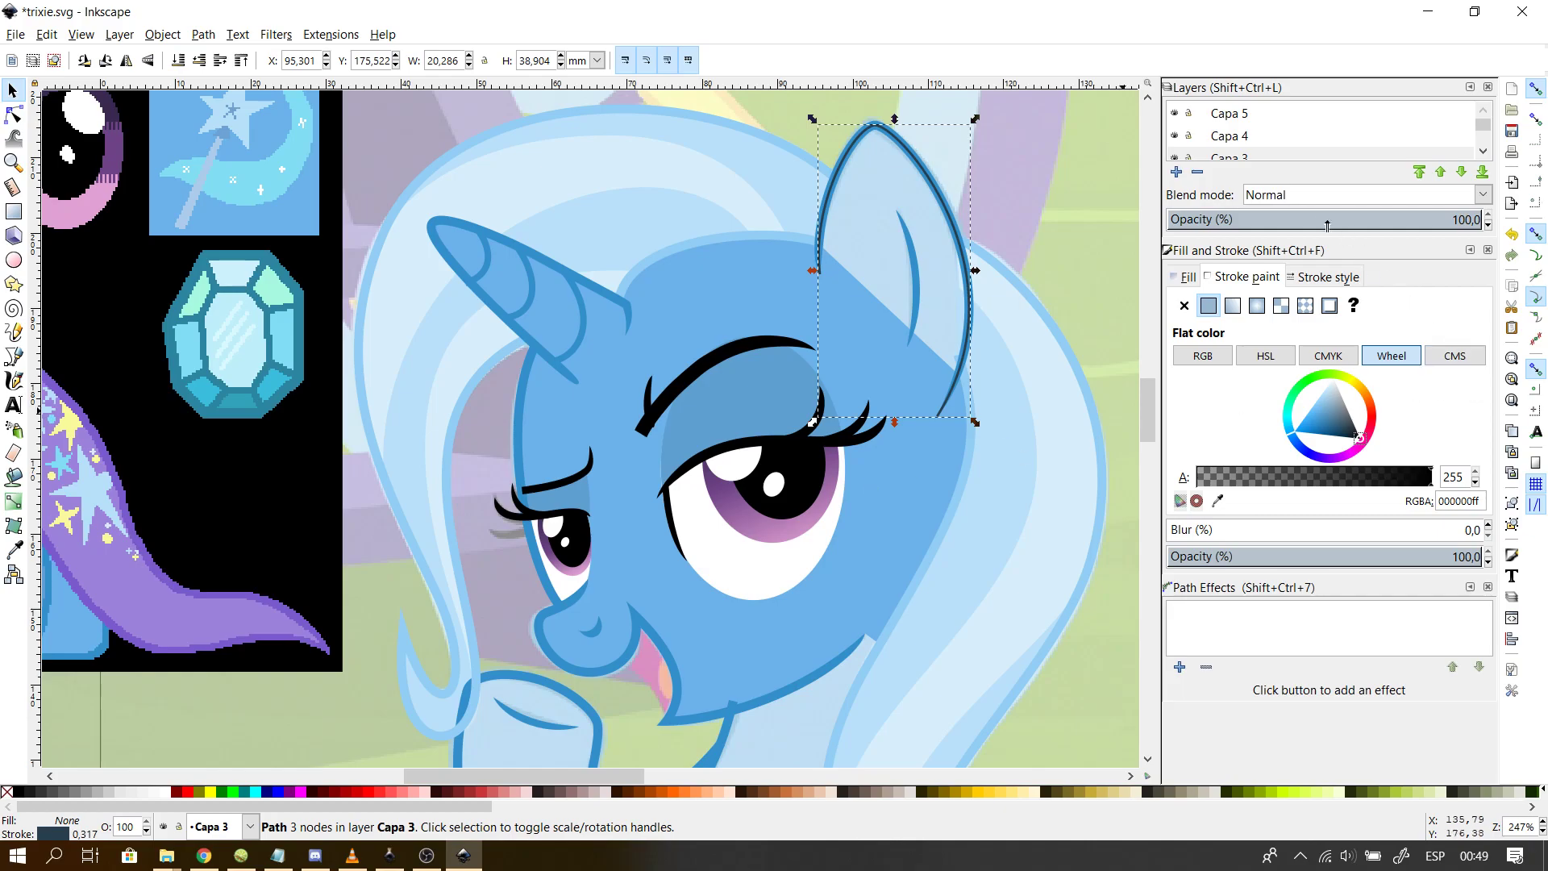
# - Remove the ear copy's stroke and give it a flat 6cb2ea fill sampled from the head shape
pyautogui.click(1183, 304)
pyautogui.click(1186, 276)
pyautogui.click(1208, 305)
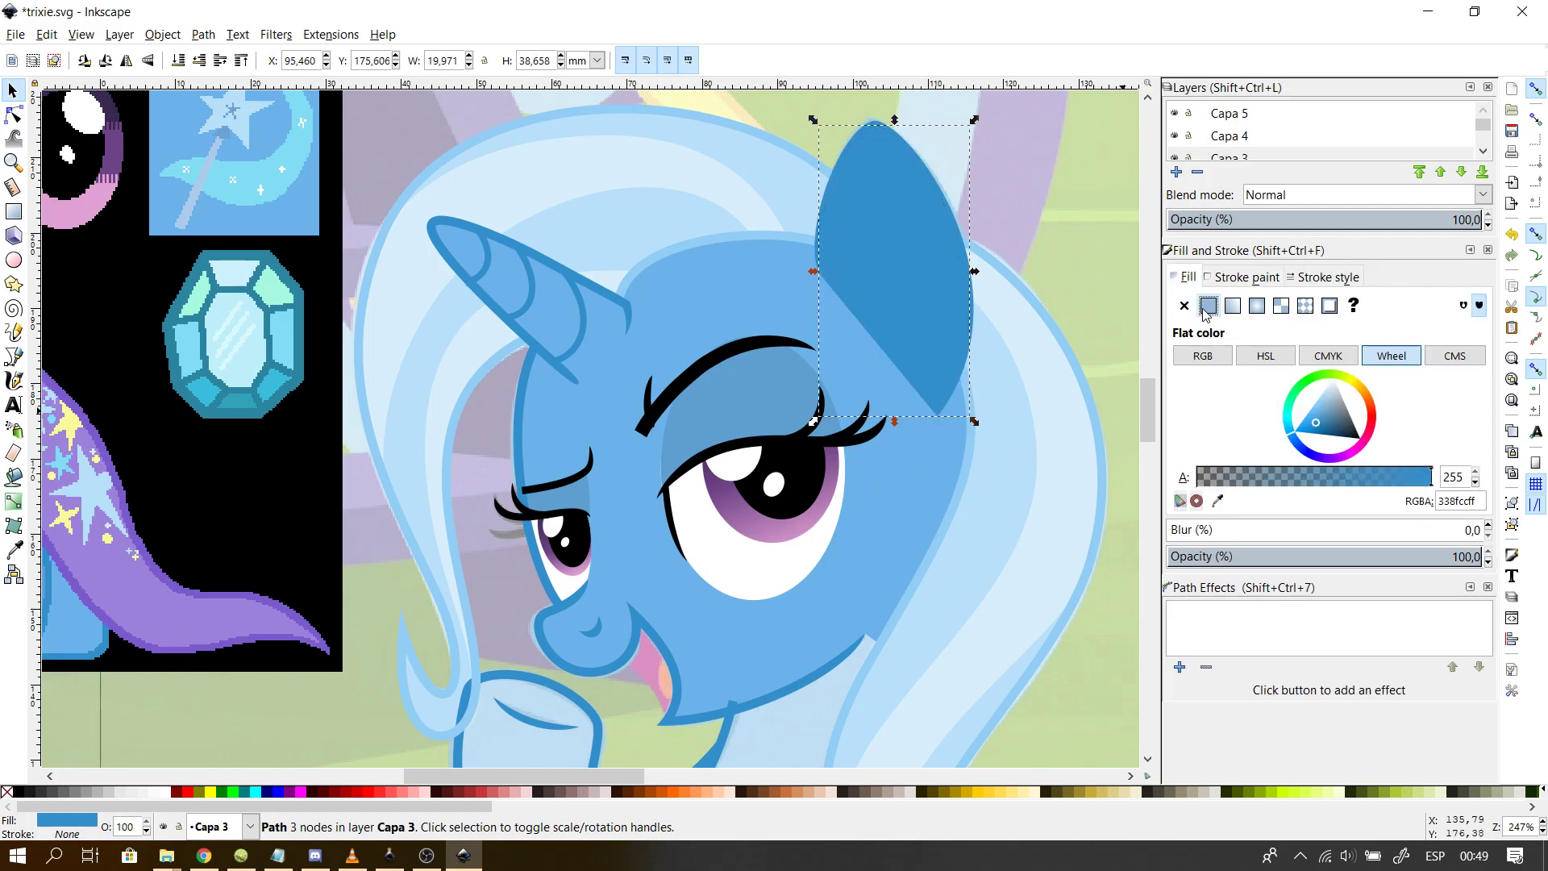
pyautogui.click(1218, 501)
pyautogui.click(729, 301)
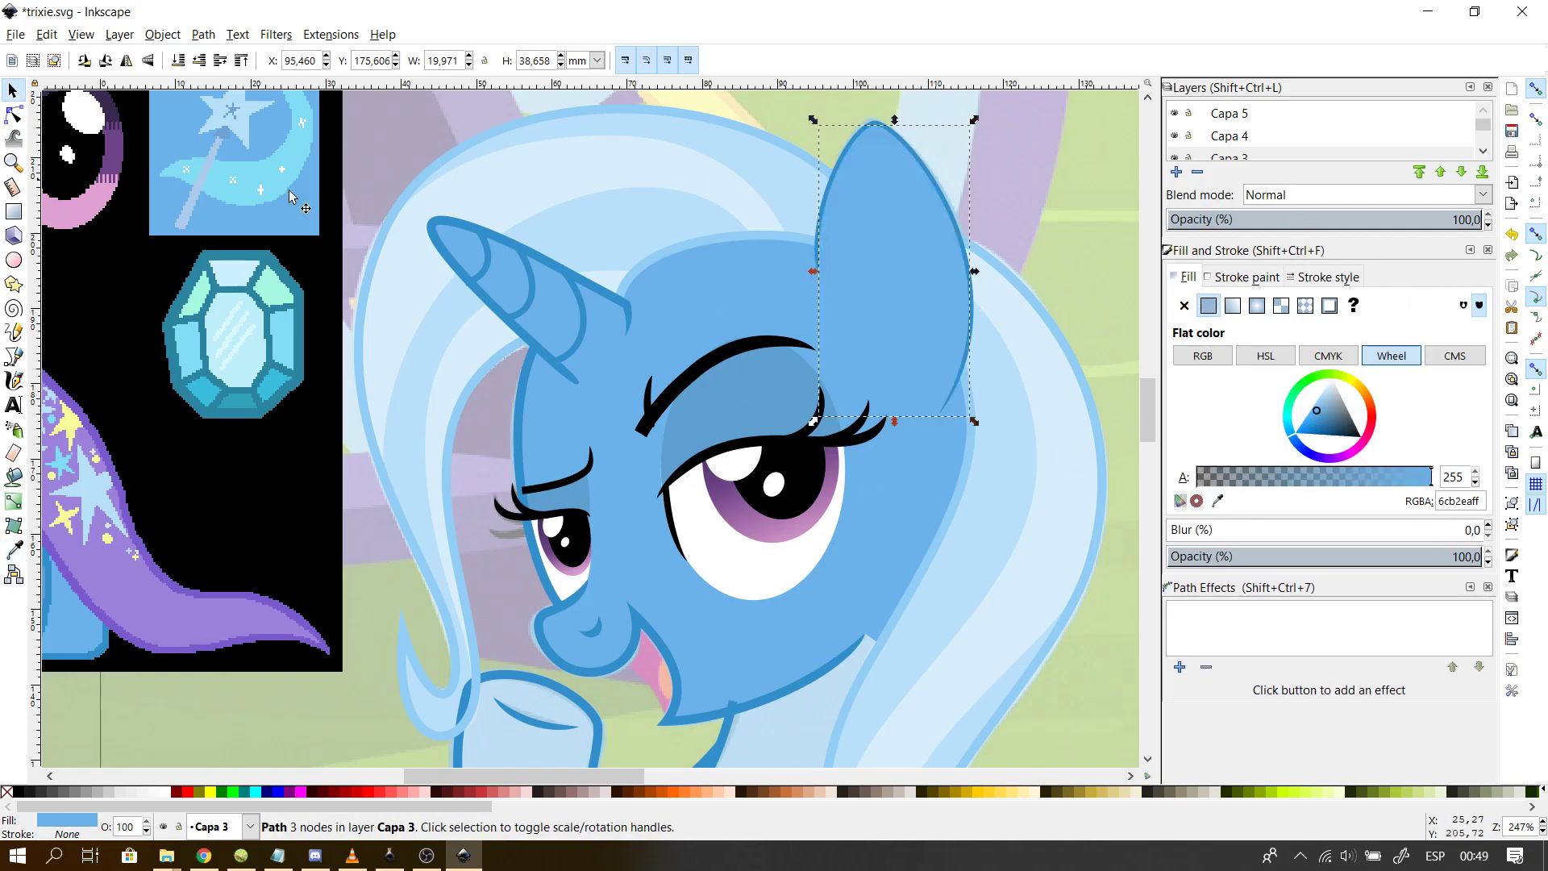
# - Lower the ear's fill shape to the bottom, select it together with the ear's outline and inner line, and clear the selection
pyautogui.click(181, 65)
pyautogui.click(442, 348)
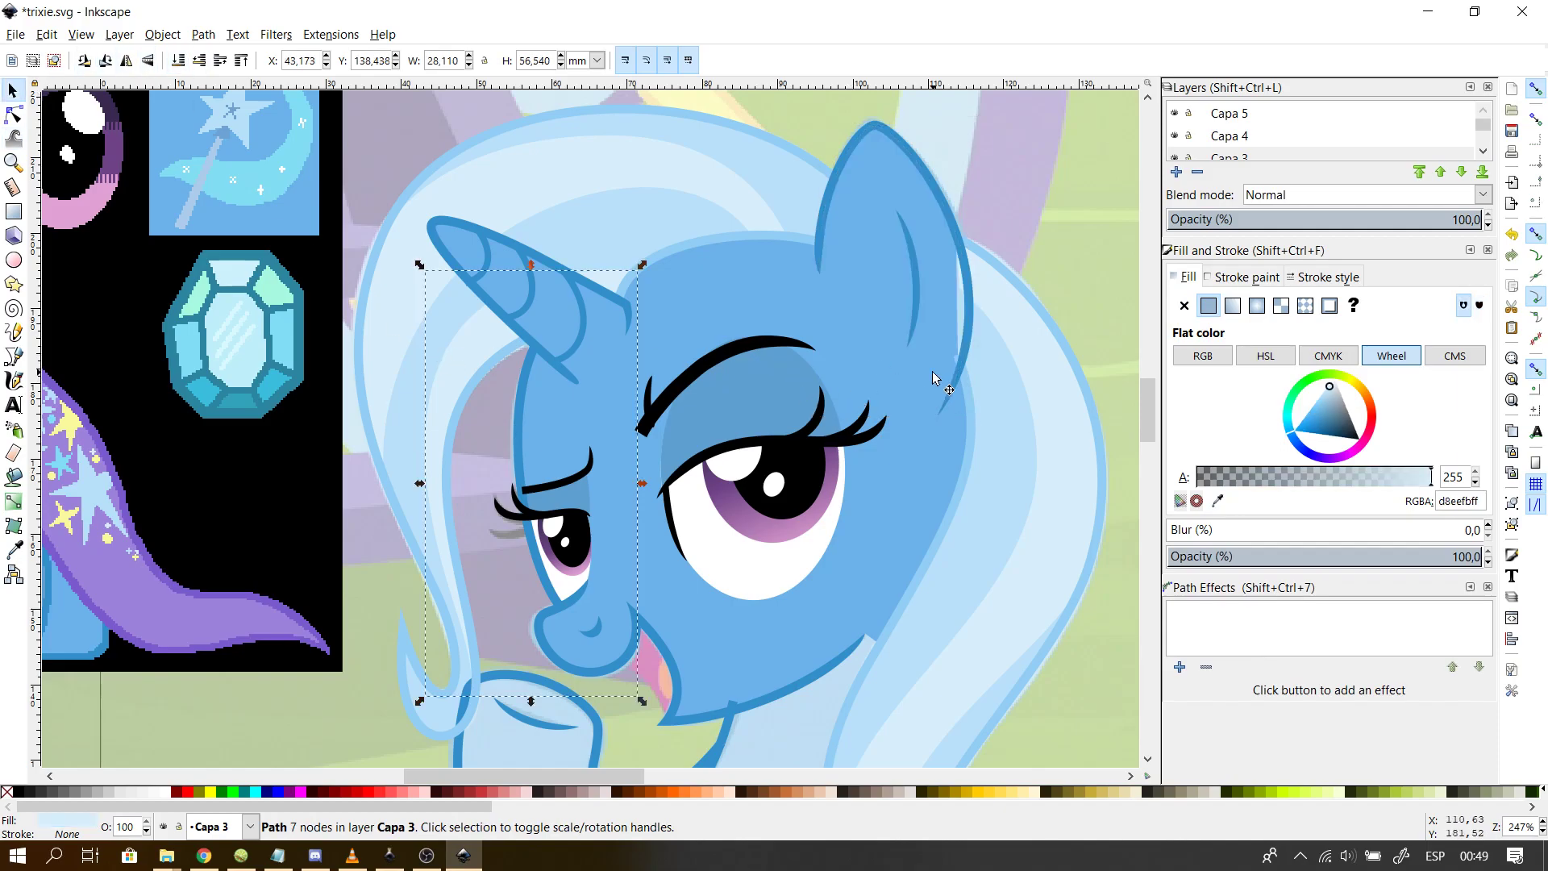
pyautogui.click(892, 271)
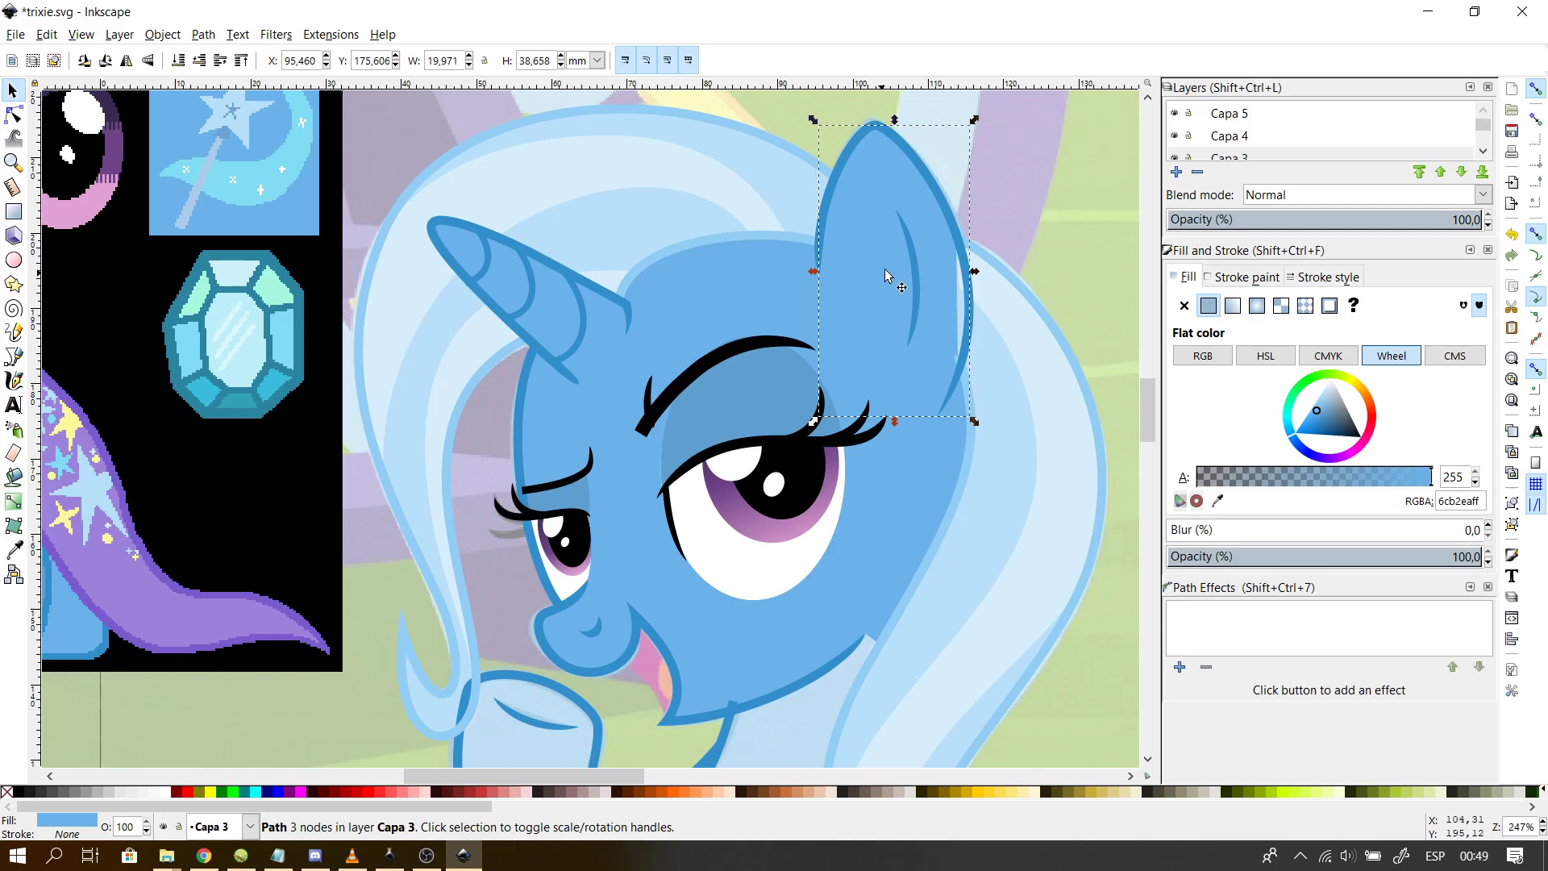
pyautogui.keyDown('ctrl'); pyautogui.click(939, 196); pyautogui.keyUp('ctrl')
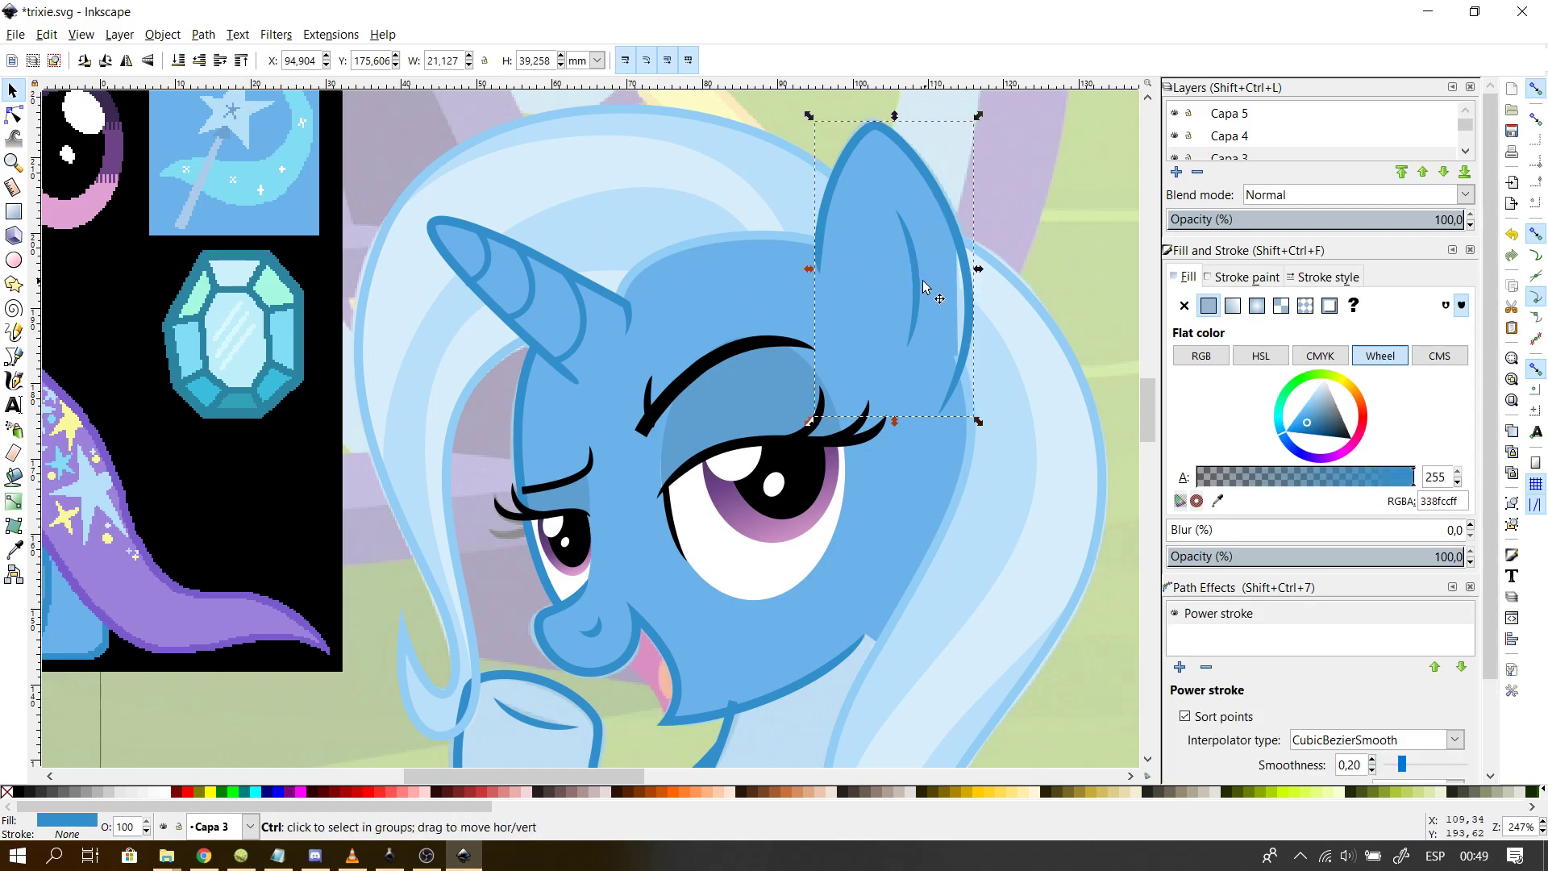
pyautogui.click(840, 259)
pyautogui.click(900, 222)
pyautogui.keyDown('shift'); pyautogui.click(913, 242); pyautogui.keyUp('shift')
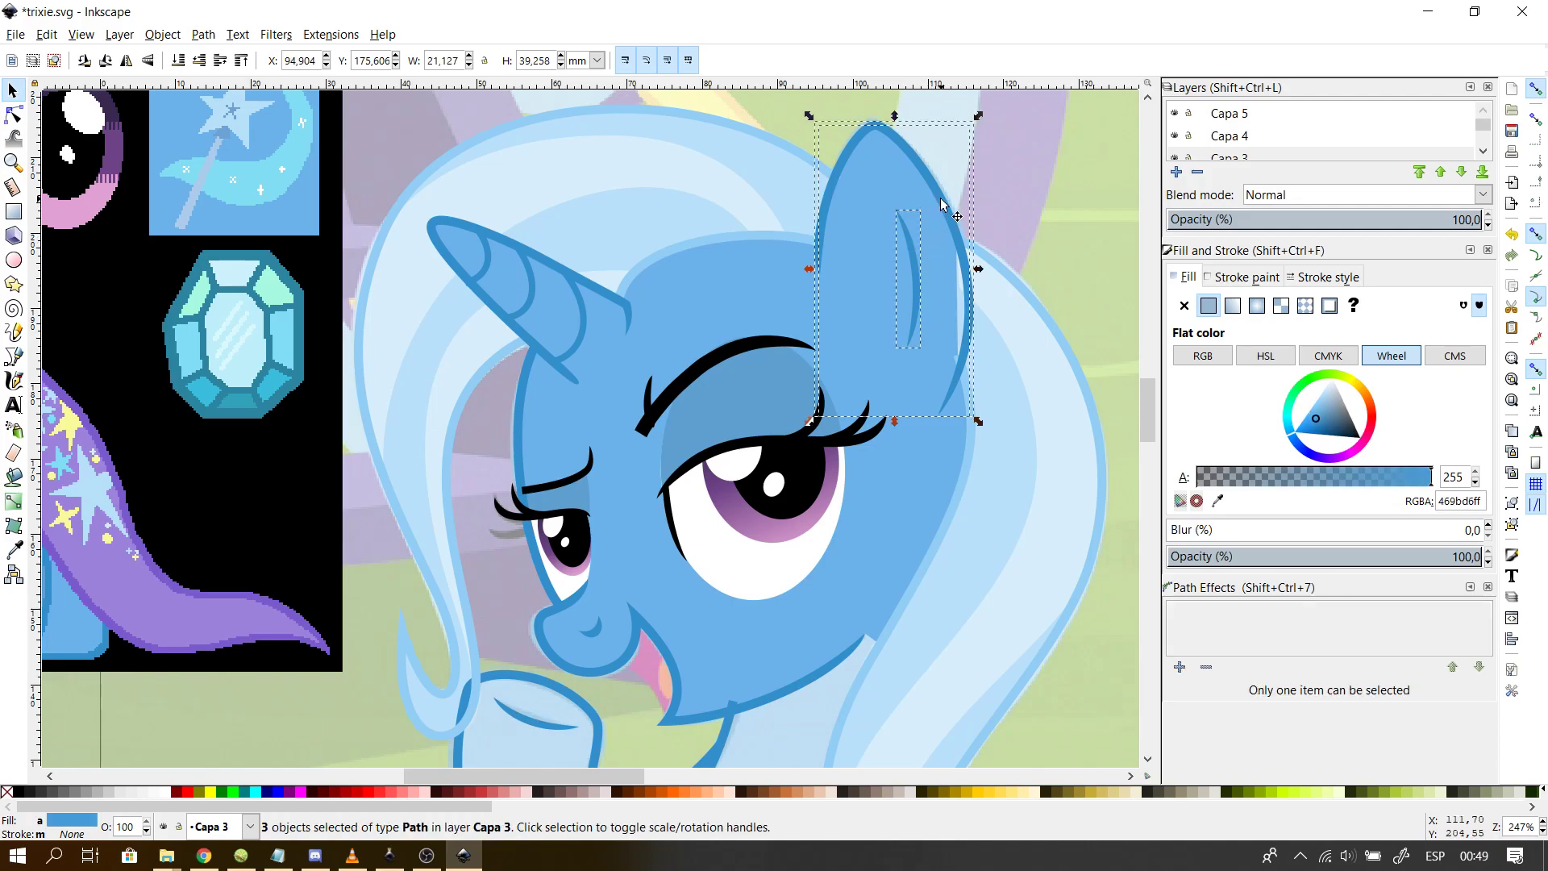
pyautogui.click(637, 275)
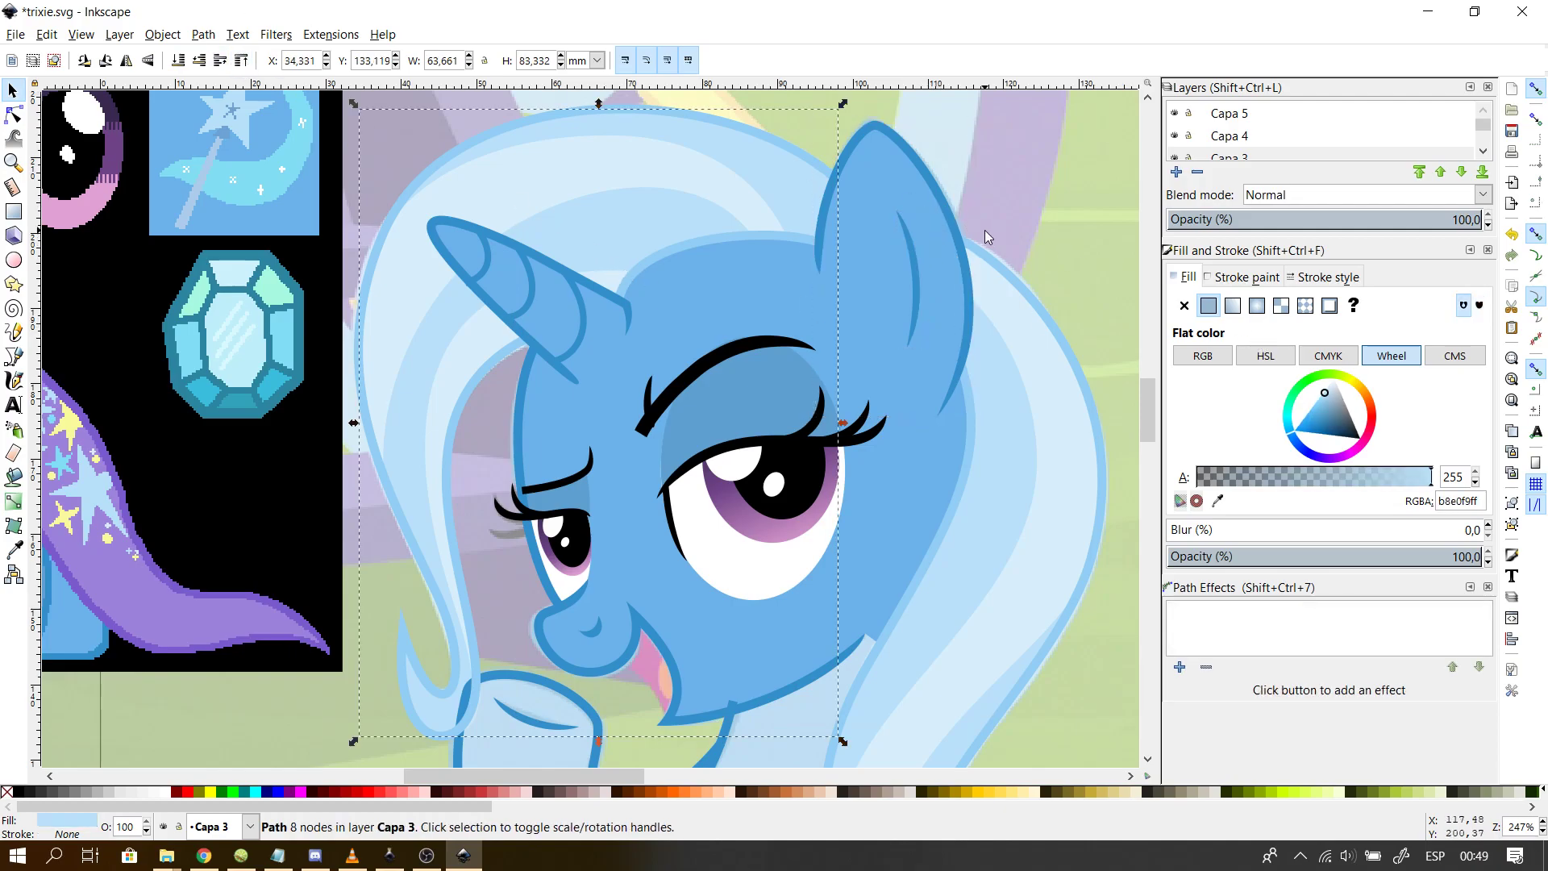
pyautogui.click(1085, 321)
# - Duplicate the outline of the straight front leg and remove the copy's Power stroke effect
pyautogui.moveTo(1151, 413); pyautogui.dragTo(1143, 470)
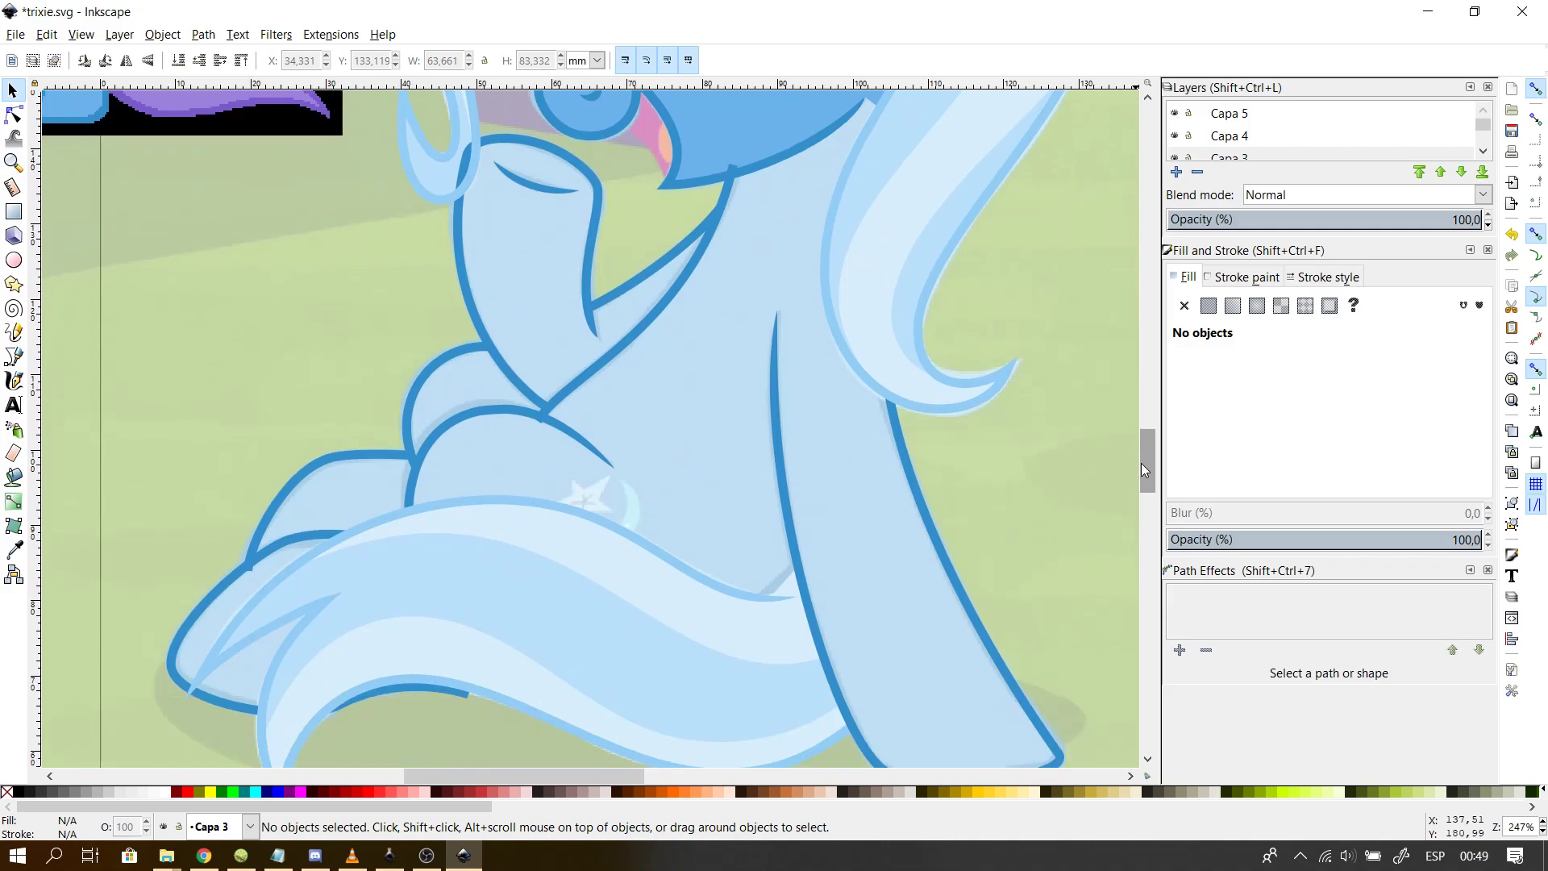
pyautogui.click(936, 529)
pyautogui.press('Home')
pyautogui.scroll(-3, 1465, 687)
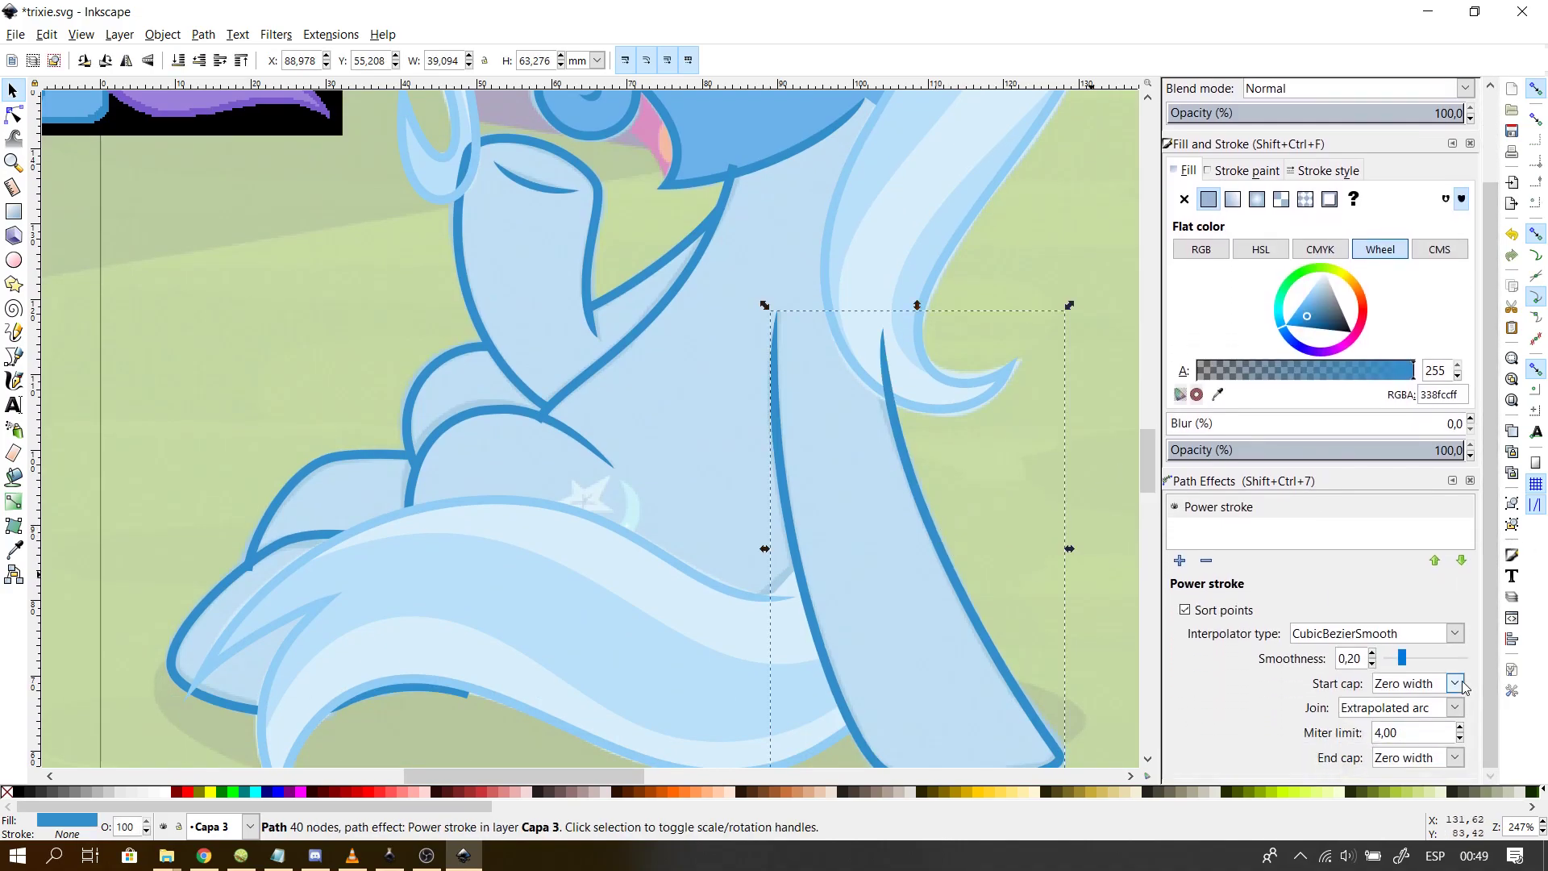
pyautogui.click(1206, 559)
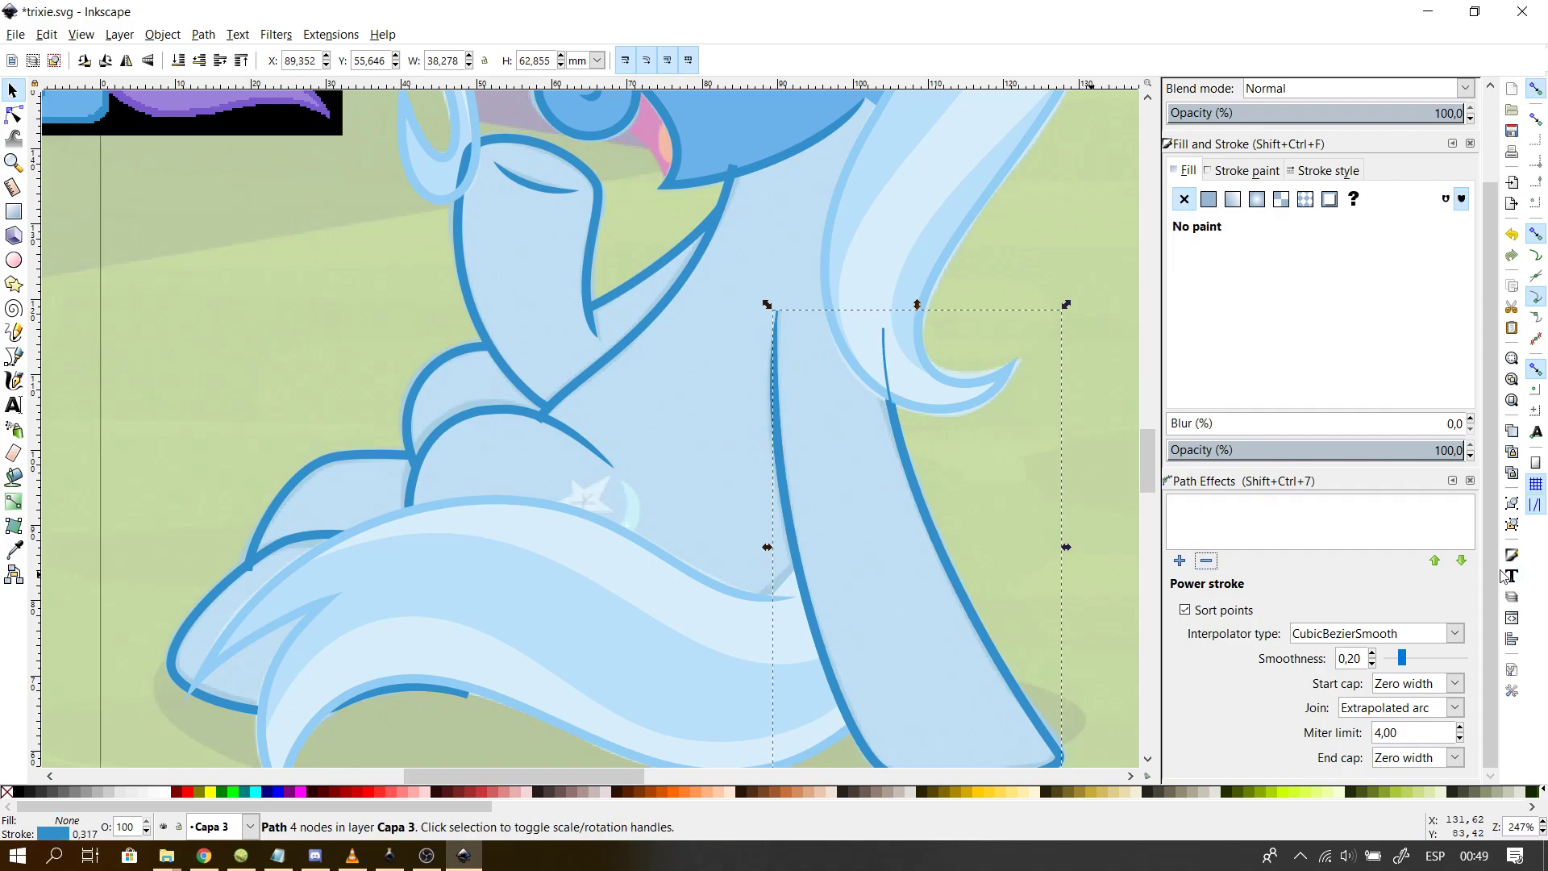
# - Open the stroke paint settings of the front leg's outline copy
pyautogui.scroll(3, 1491, 574)
pyautogui.click(1242, 277)
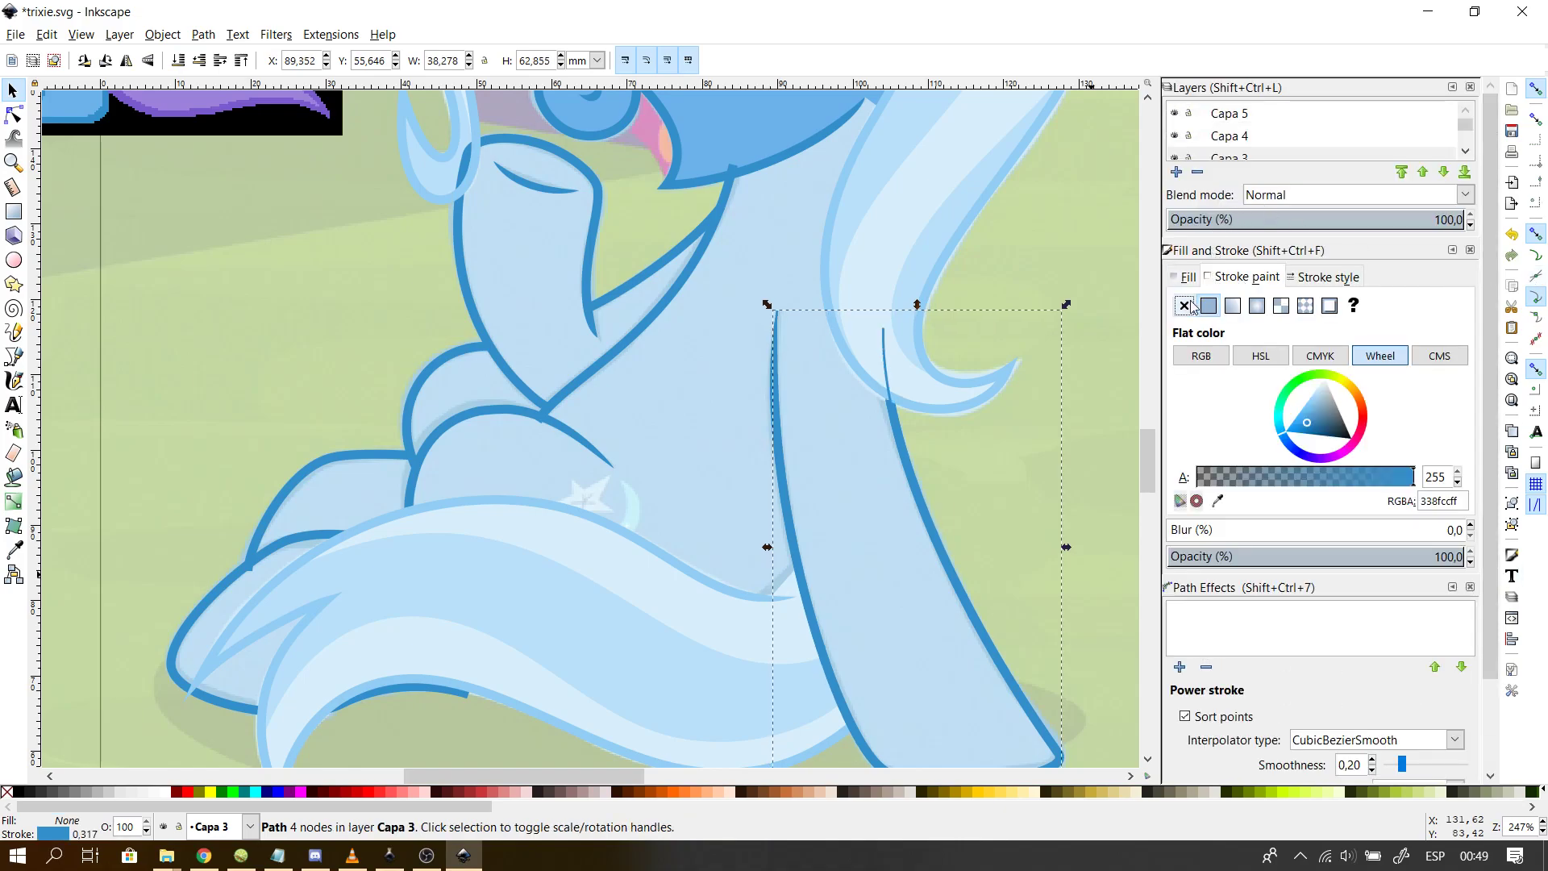
# - Give the front leg shape no stroke and a flat 6cb2ea fill sampled from the head, and lower it to the bottom
pyautogui.click(1183, 305)
pyautogui.click(1185, 277)
pyautogui.click(1209, 305)
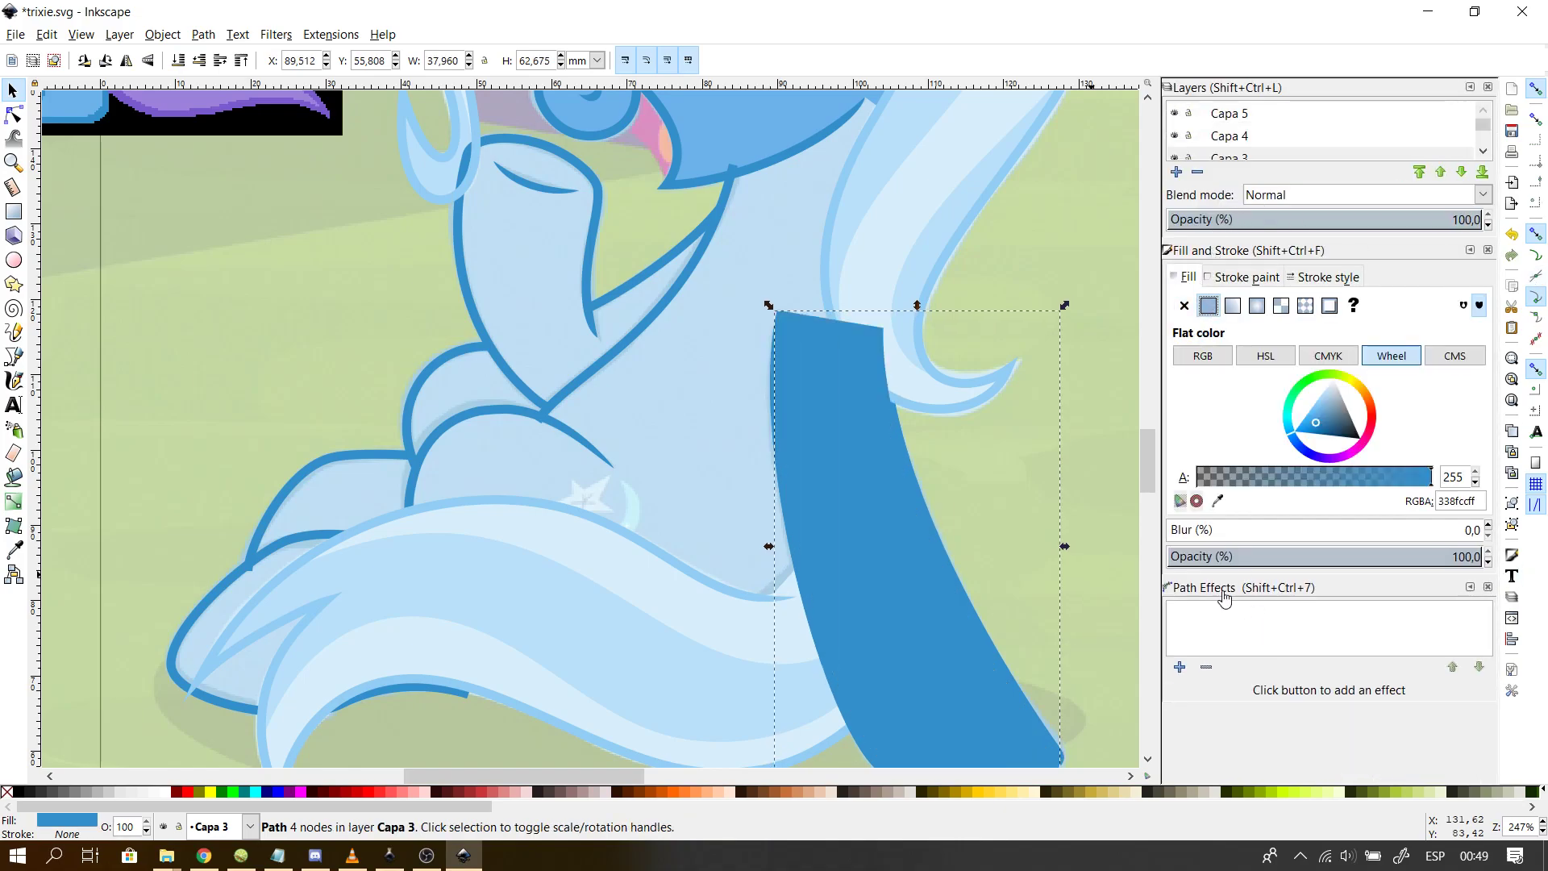
pyautogui.click(1218, 501)
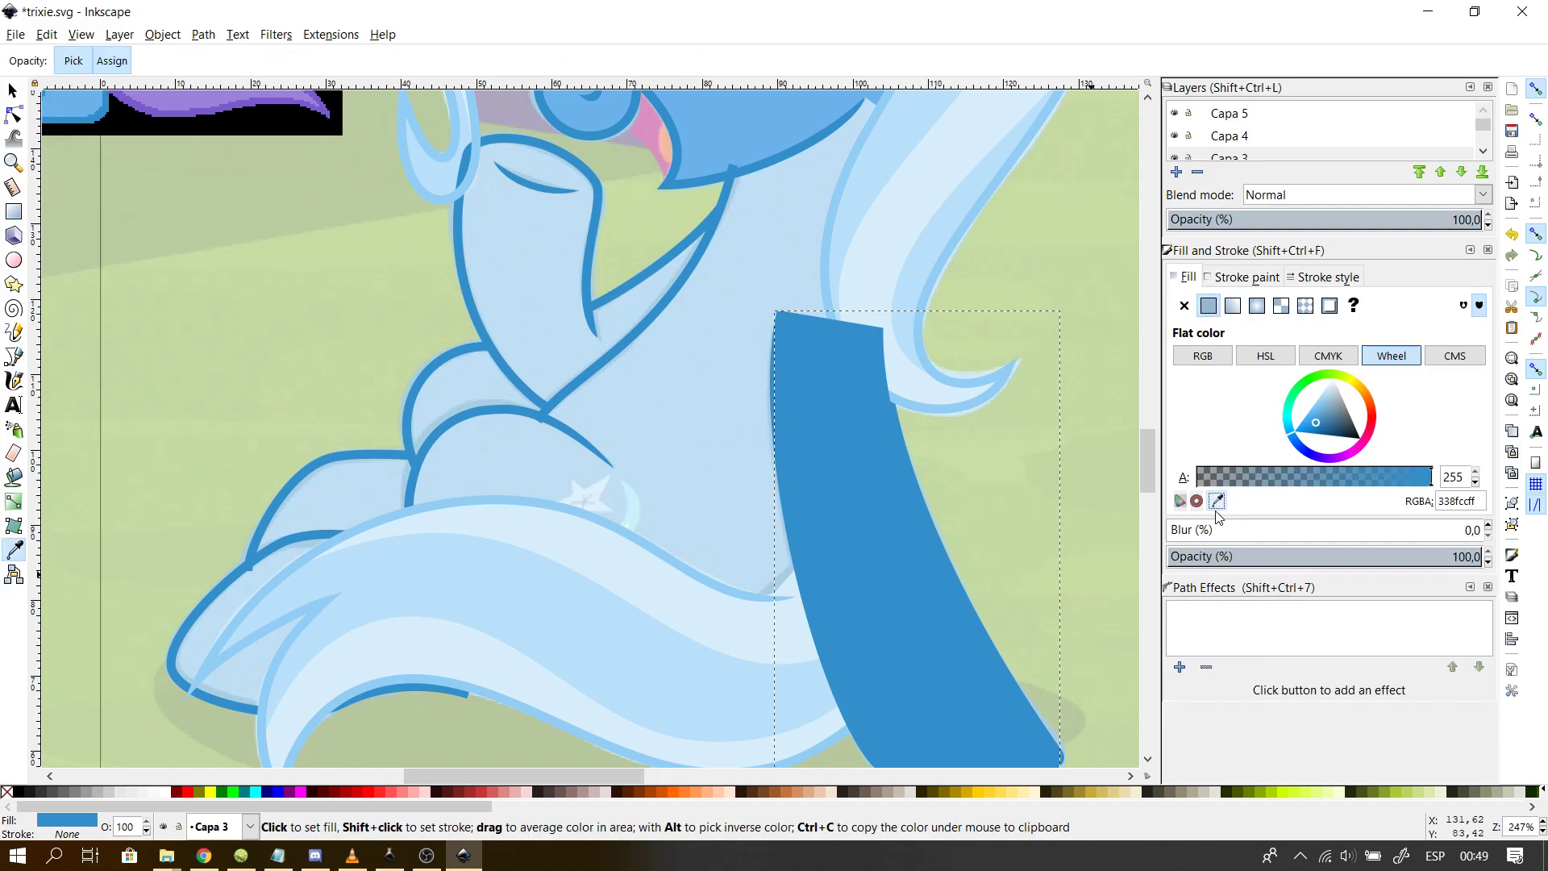
pyautogui.click(742, 148)
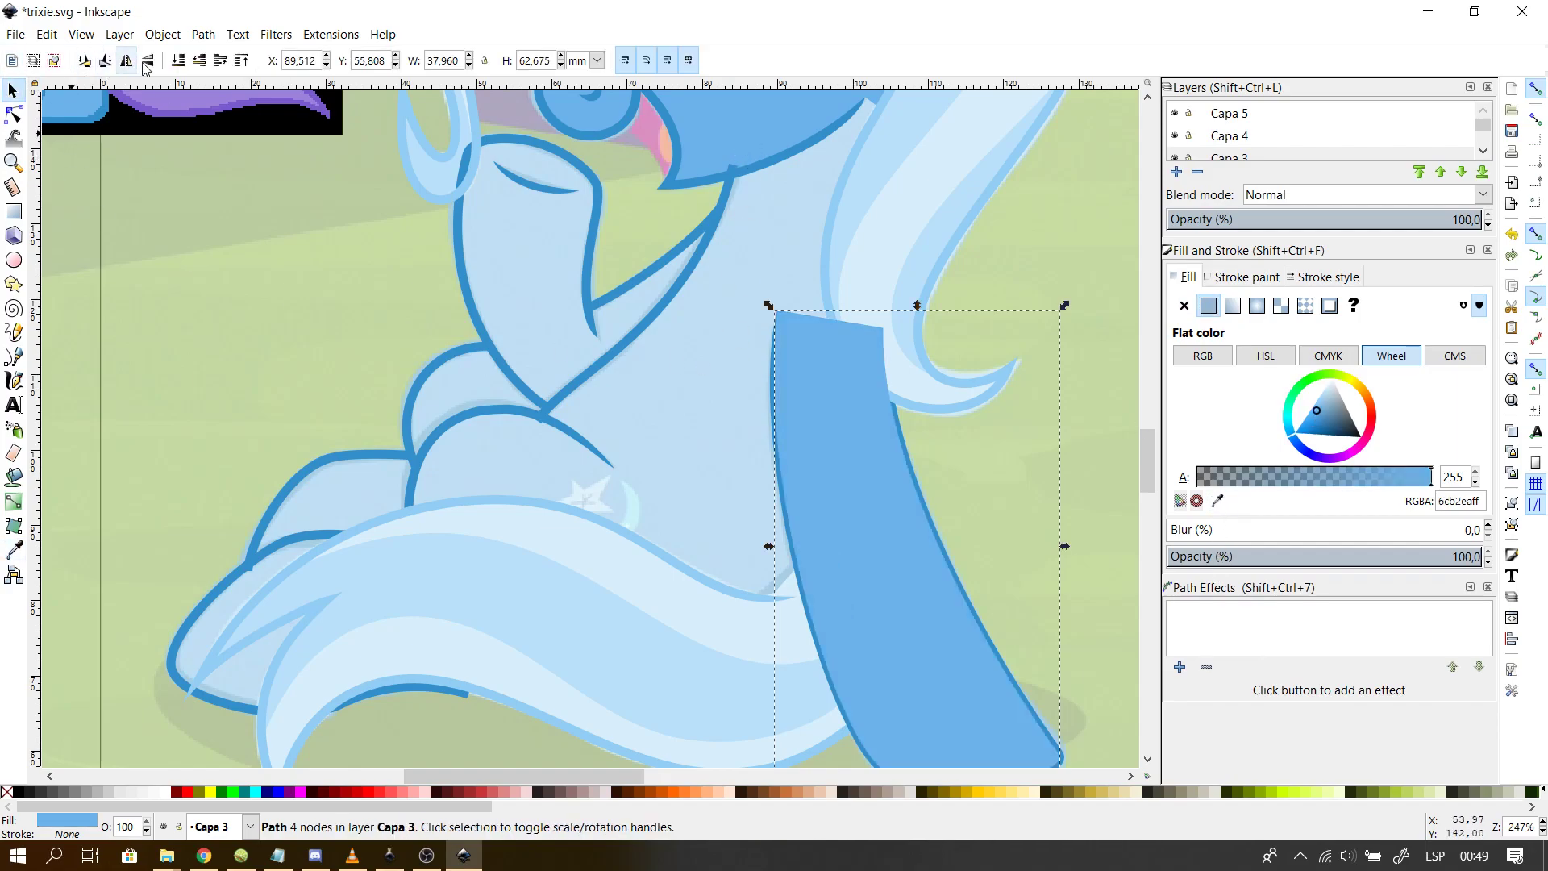
pyautogui.click(178, 61)
pyautogui.click(1029, 420)
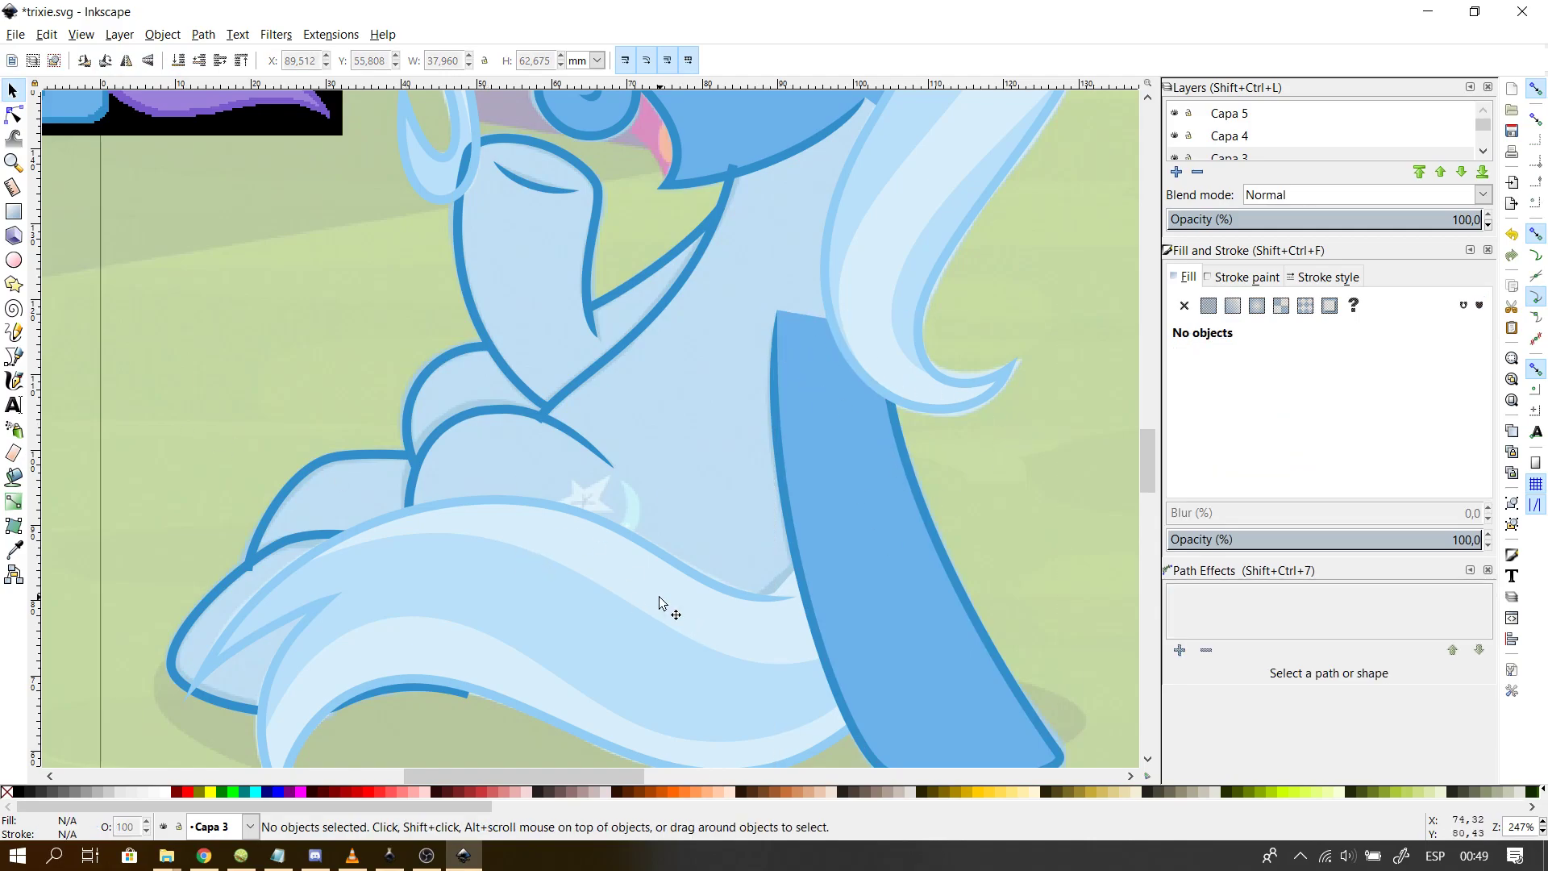
# - Draw a short straight line from the tail's upper outline to the inner edge of the front leg
pyautogui.keyDown('ctrl'); pyautogui.scroll(2, 660, 597); pyautogui.keyUp('ctrl')
pyautogui.moveTo(587, 776); pyautogui.dragTo(601, 777)
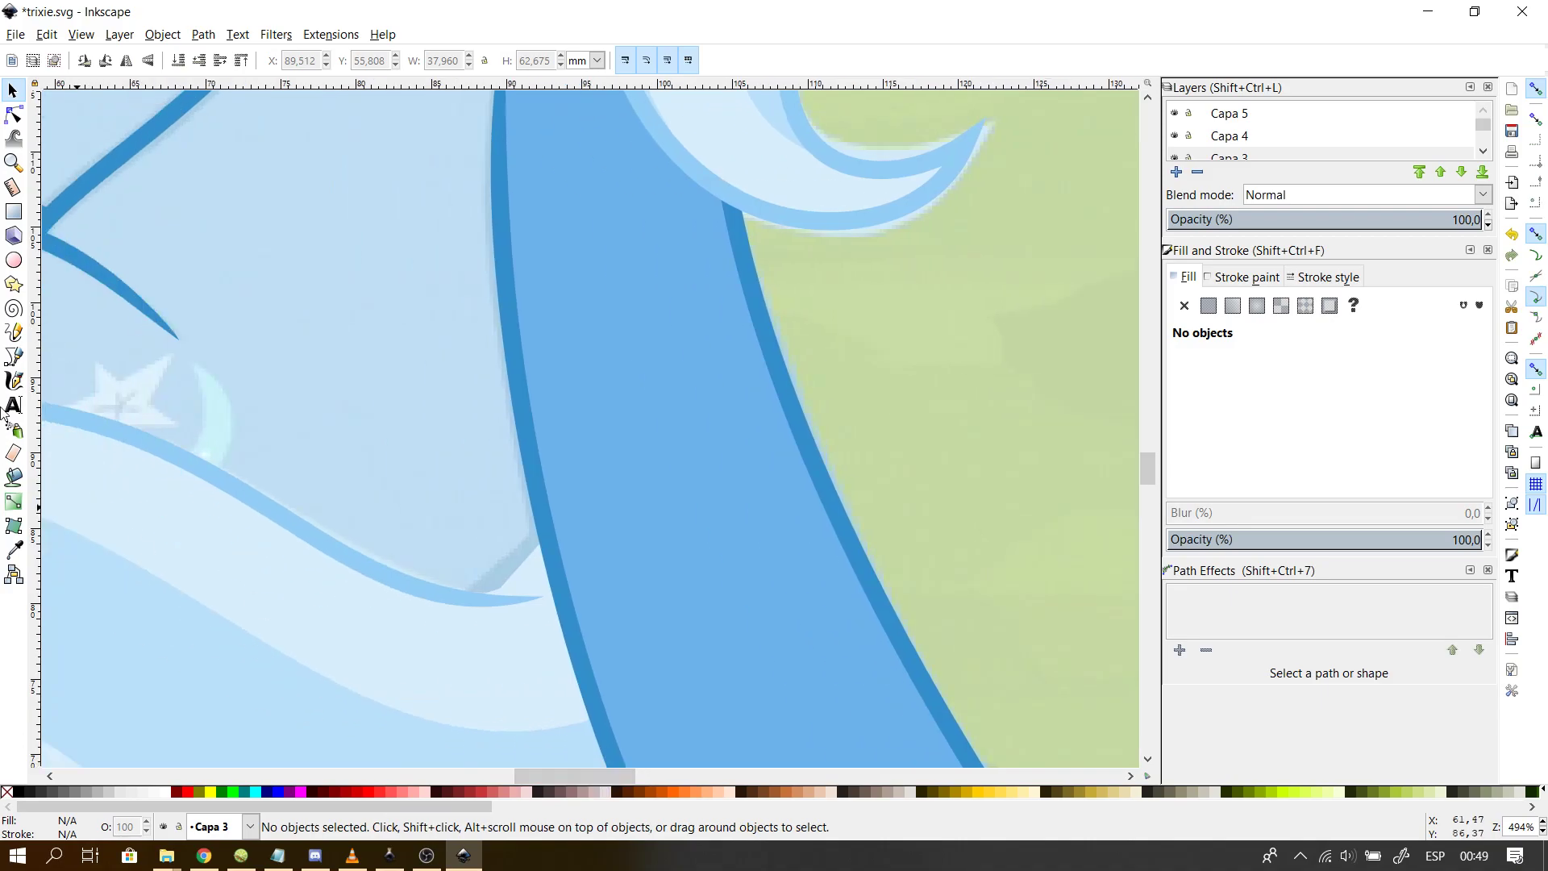
pyautogui.click(14, 355)
pyautogui.click(449, 599)
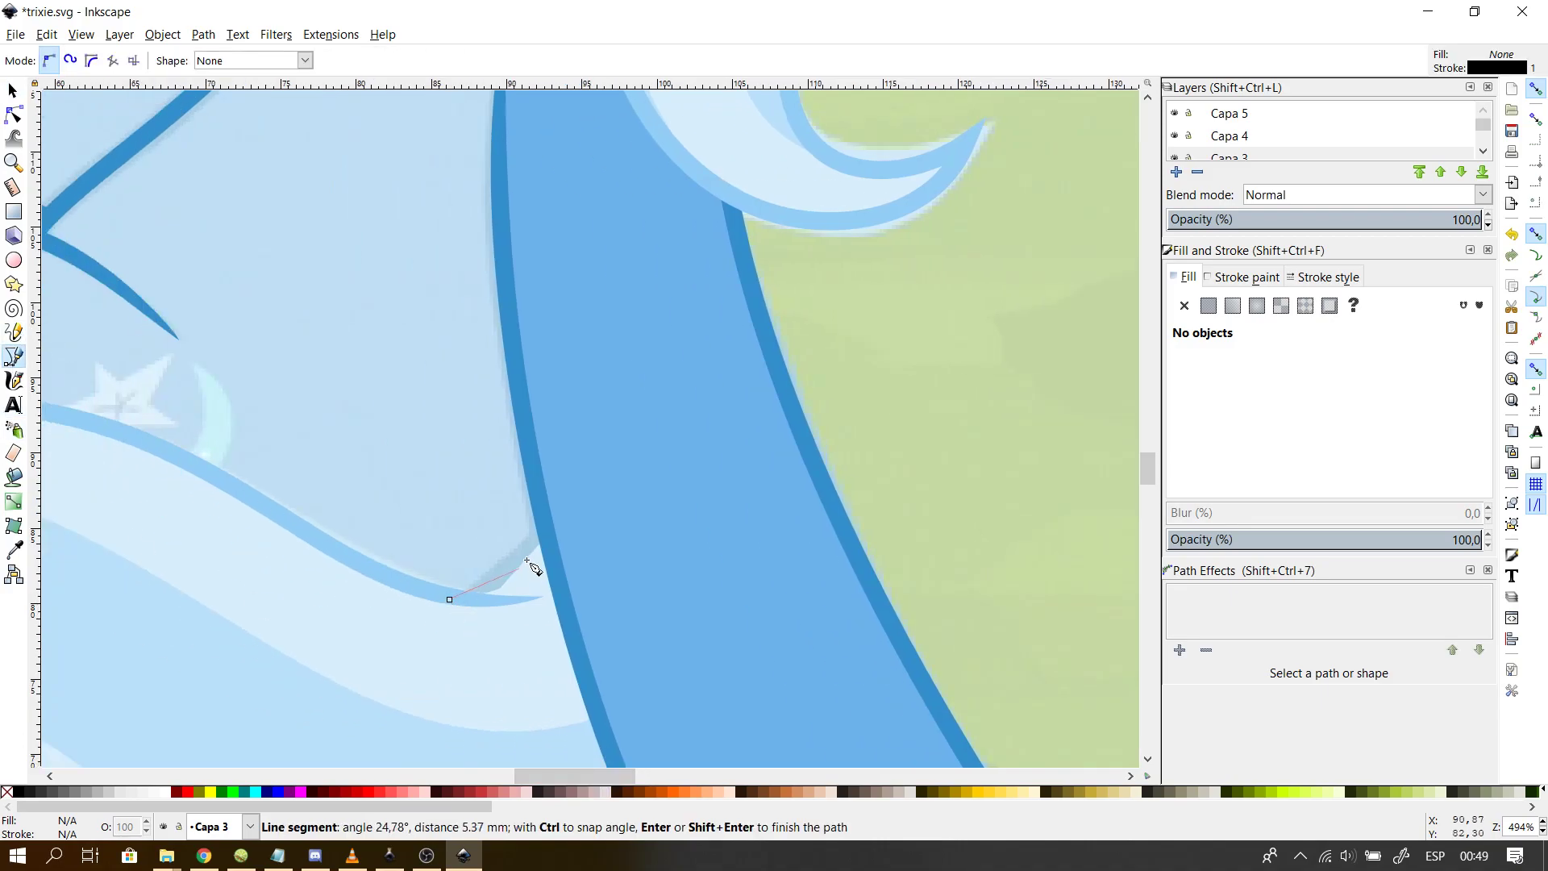
pyautogui.doubleClick(549, 516)
# - Bend the short line into a curve following the belly contour and extend its lower end across the tail
pyautogui.press('n')
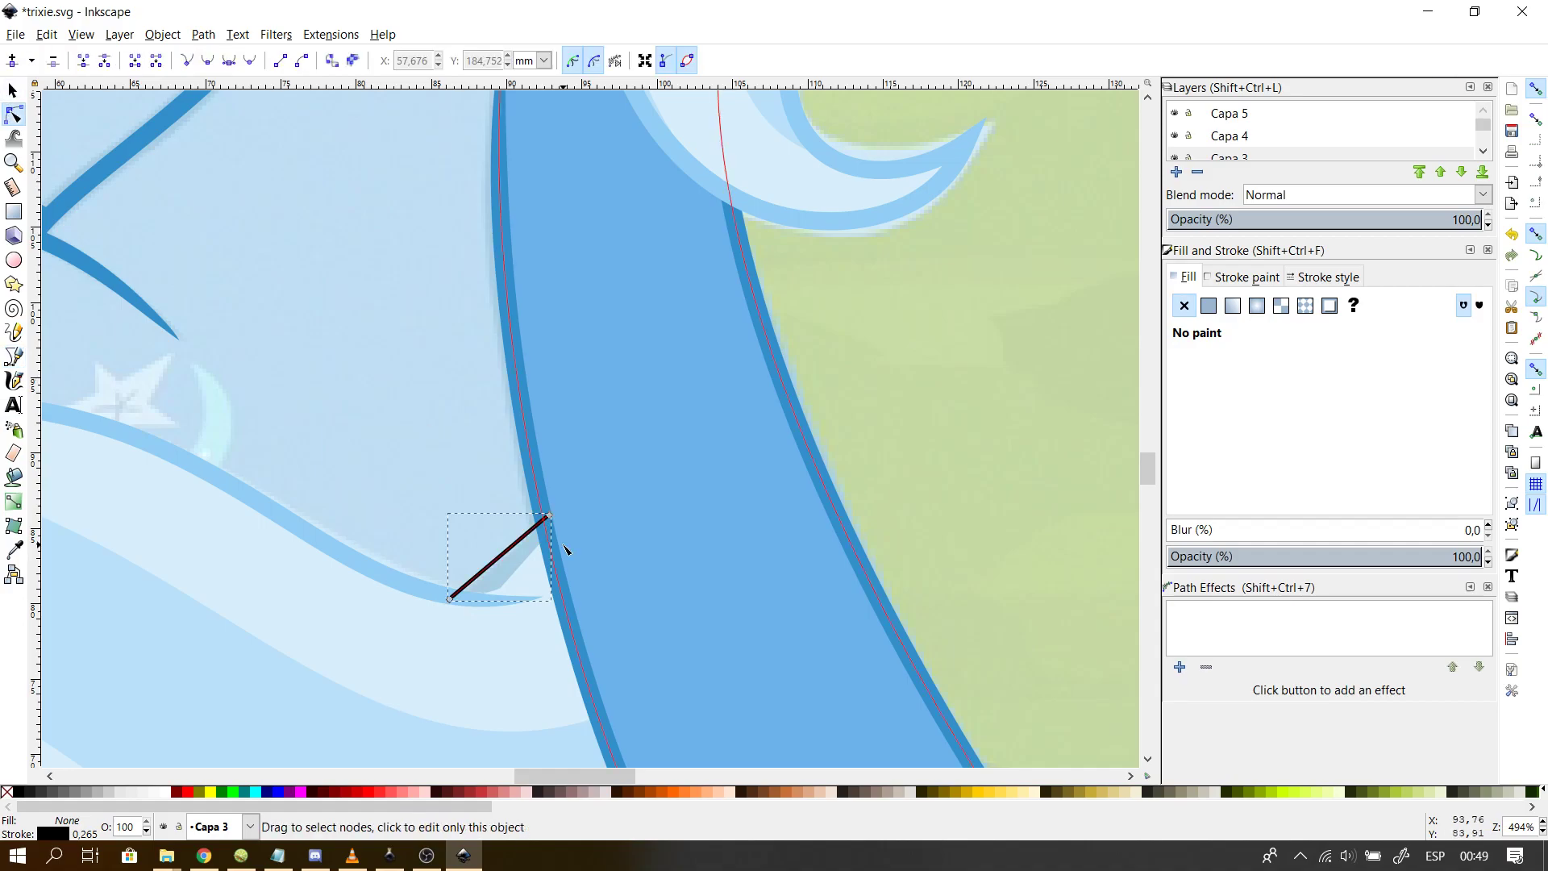
pyautogui.moveTo(520, 542); pyautogui.dragTo(548, 516)
pyautogui.hotkey('ctrl', 'z')
pyautogui.hotkey('ctrl', 'z')
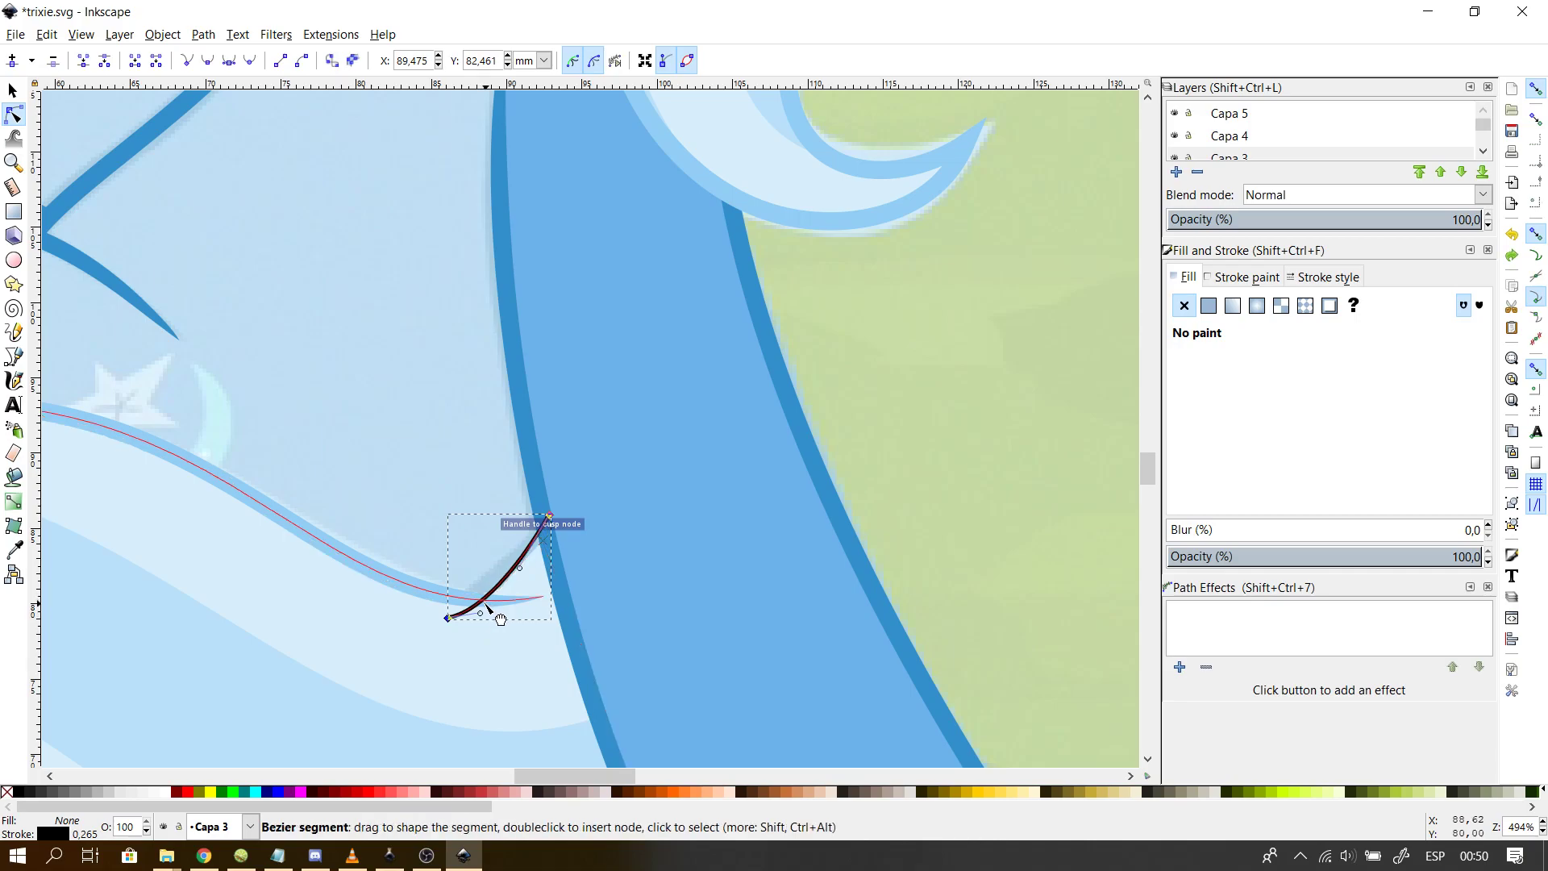
pyautogui.moveTo(480, 613); pyautogui.dragTo(468, 606)
pyautogui.click(625, 554)
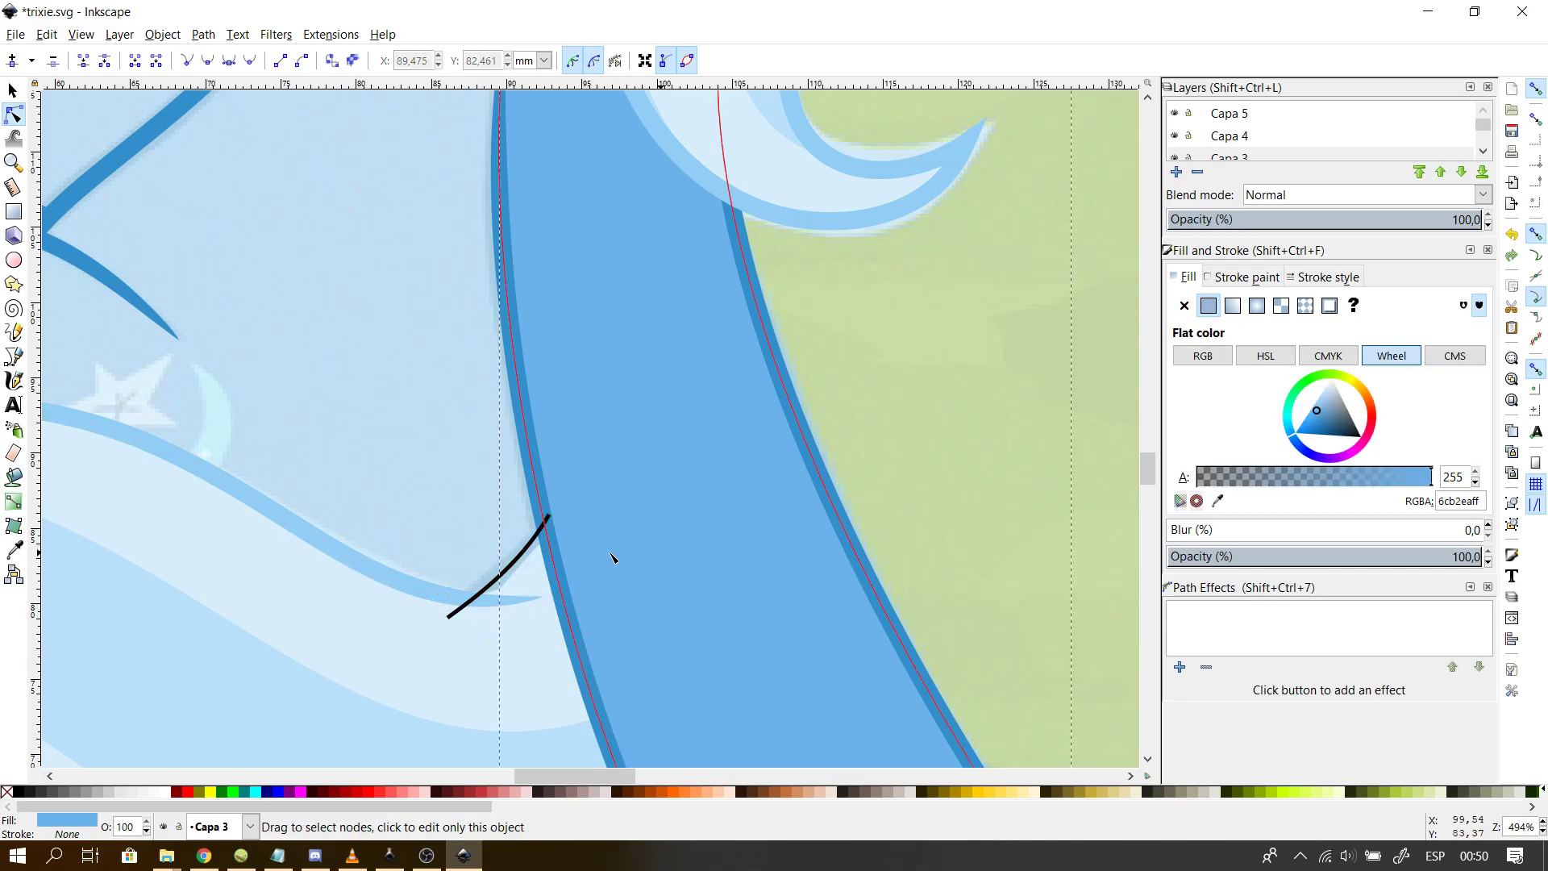
pyautogui.click(526, 551)
pyautogui.moveTo(537, 539); pyautogui.dragTo(538, 543)
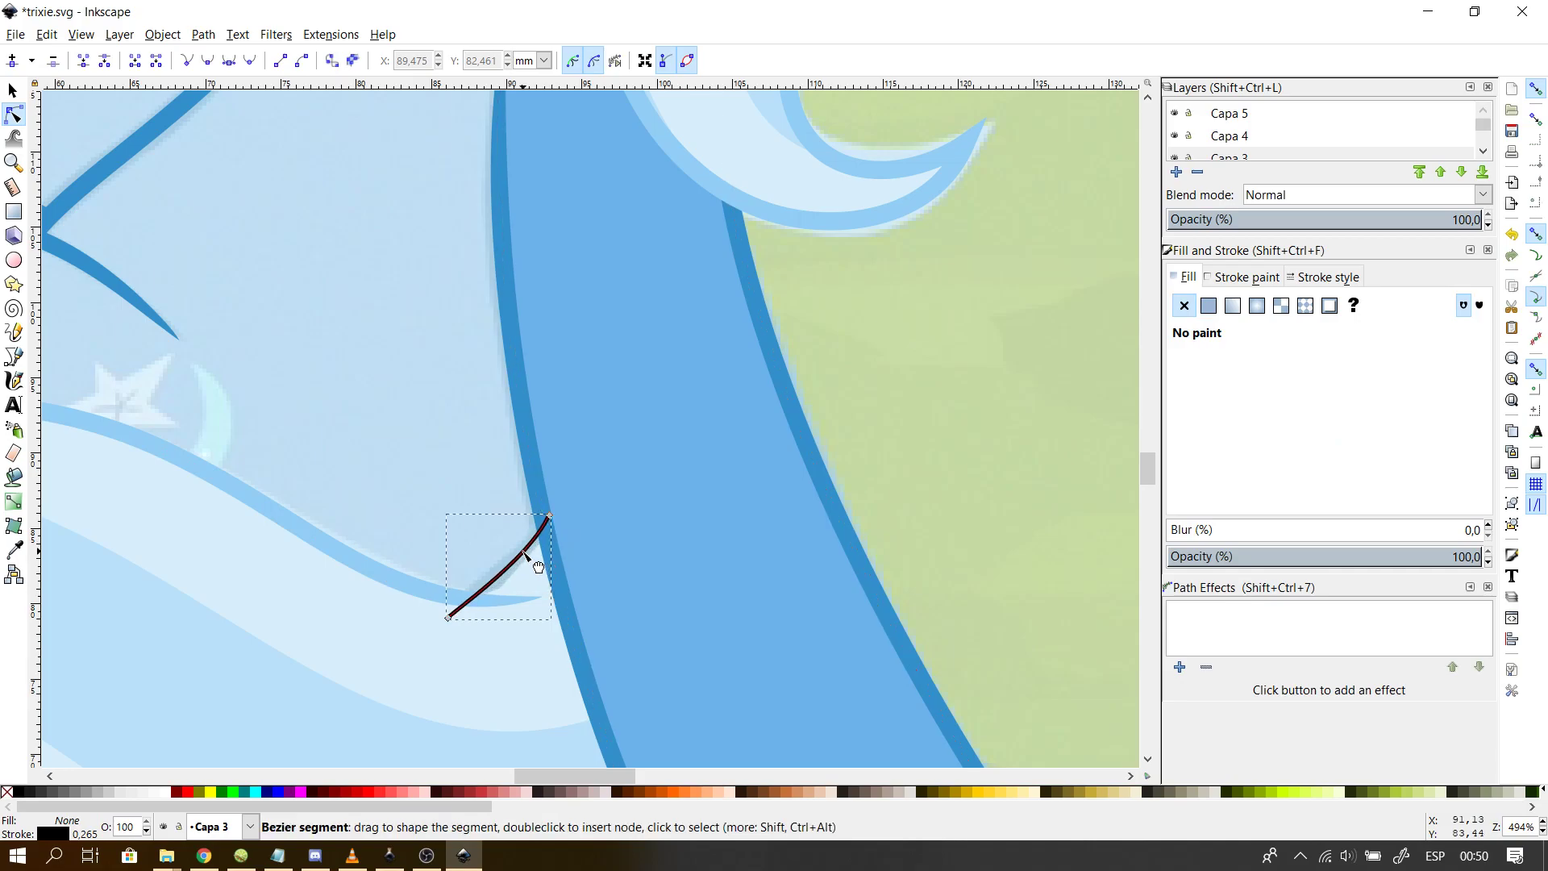
pyautogui.click(511, 579)
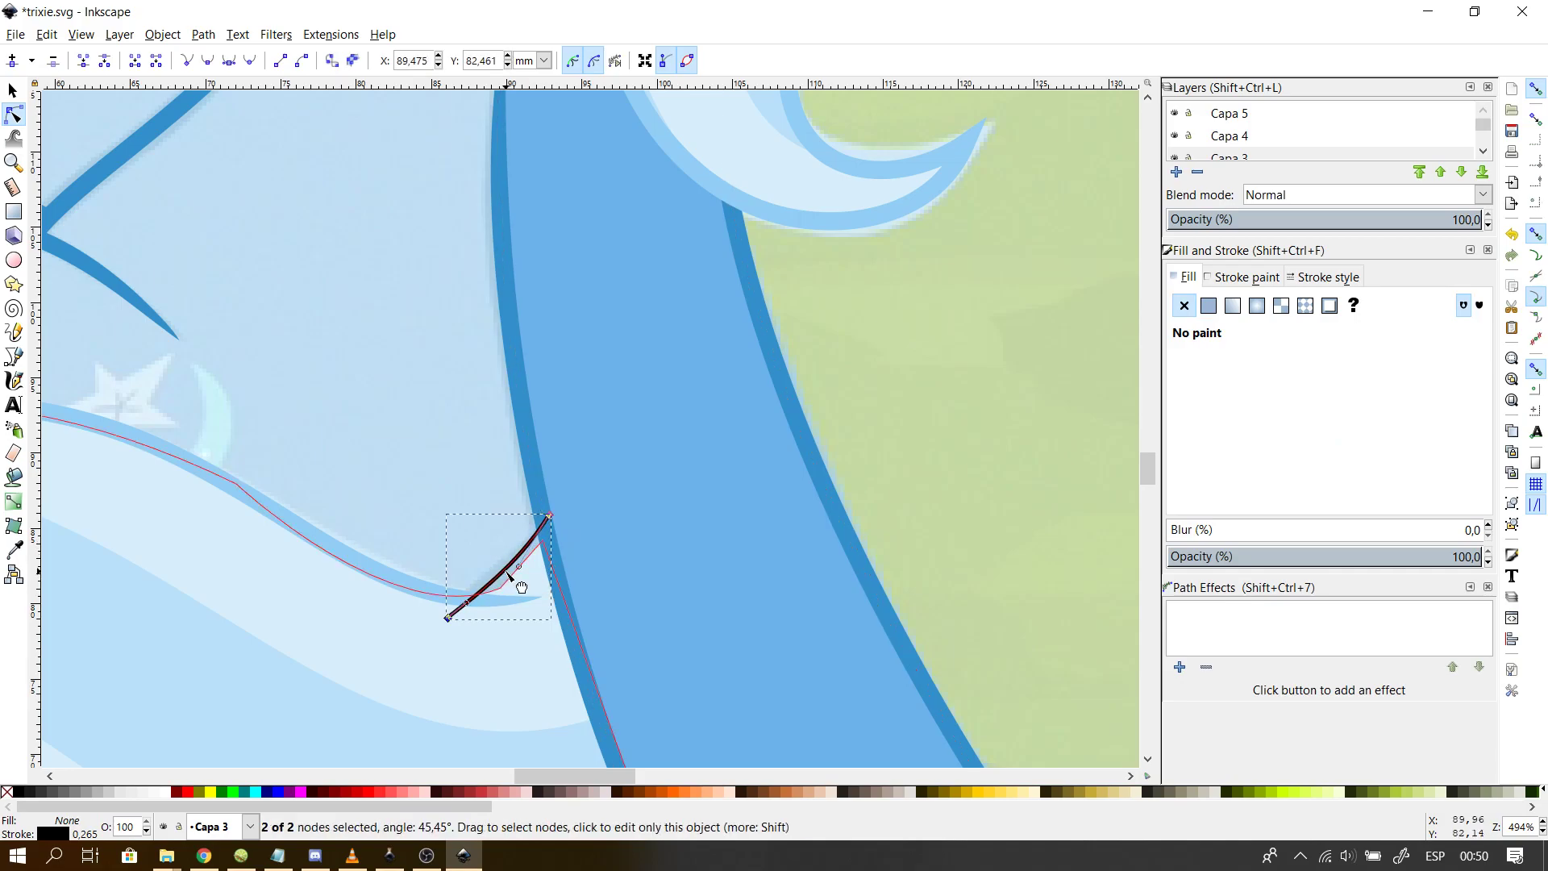
pyautogui.moveTo(469, 602)
pyautogui.mouseDown()
pyautogui.moveTo(483, 605)
pyautogui.moveTo(425, 647)
pyautogui.moveTo(481, 601)
pyautogui.mouseUp()
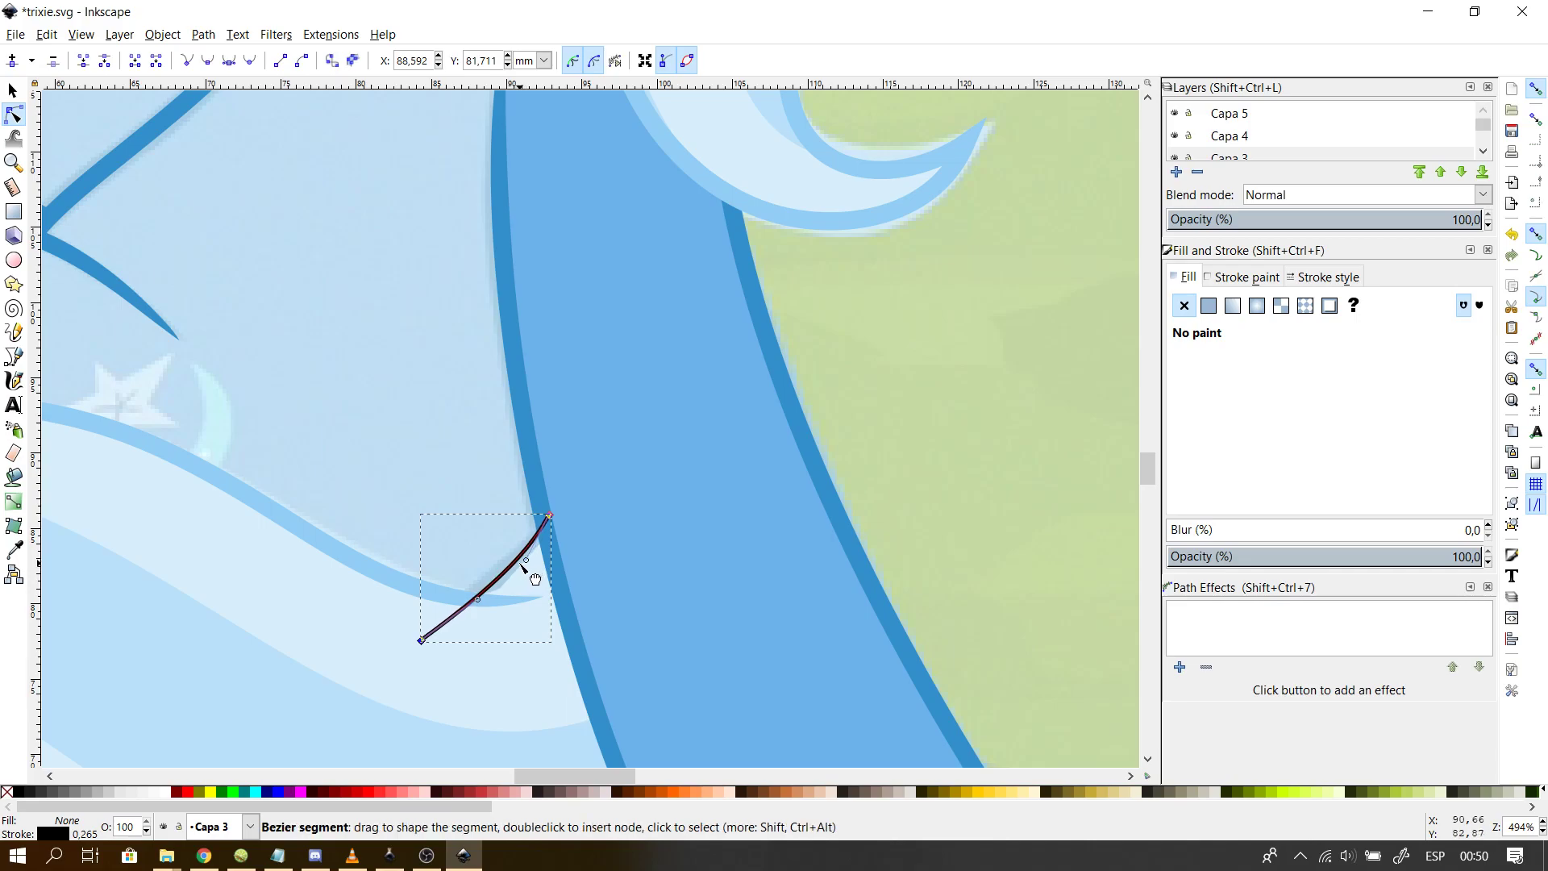
pyautogui.click(1245, 276)
pyautogui.click(1300, 278)
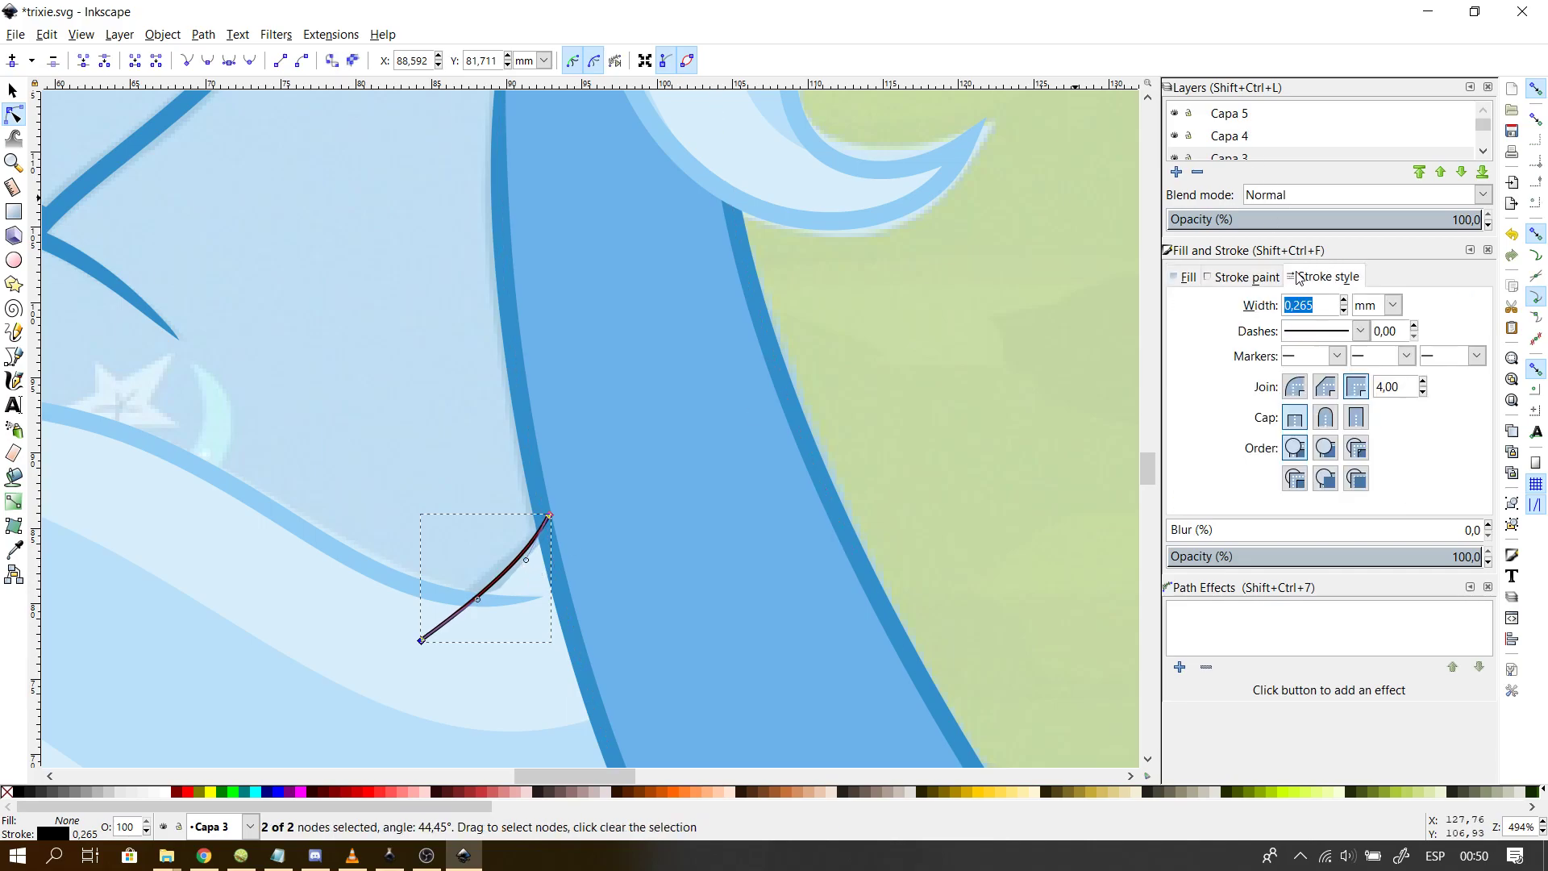
pyautogui.click(1245, 277)
pyautogui.click(1185, 277)
pyautogui.click(1233, 304)
pyautogui.hotkey('ctrl', 'z')
# - Set the stroke width of the short belly curve to 1.2 mm
pyautogui.click(1211, 278)
pyautogui.click(1213, 307)
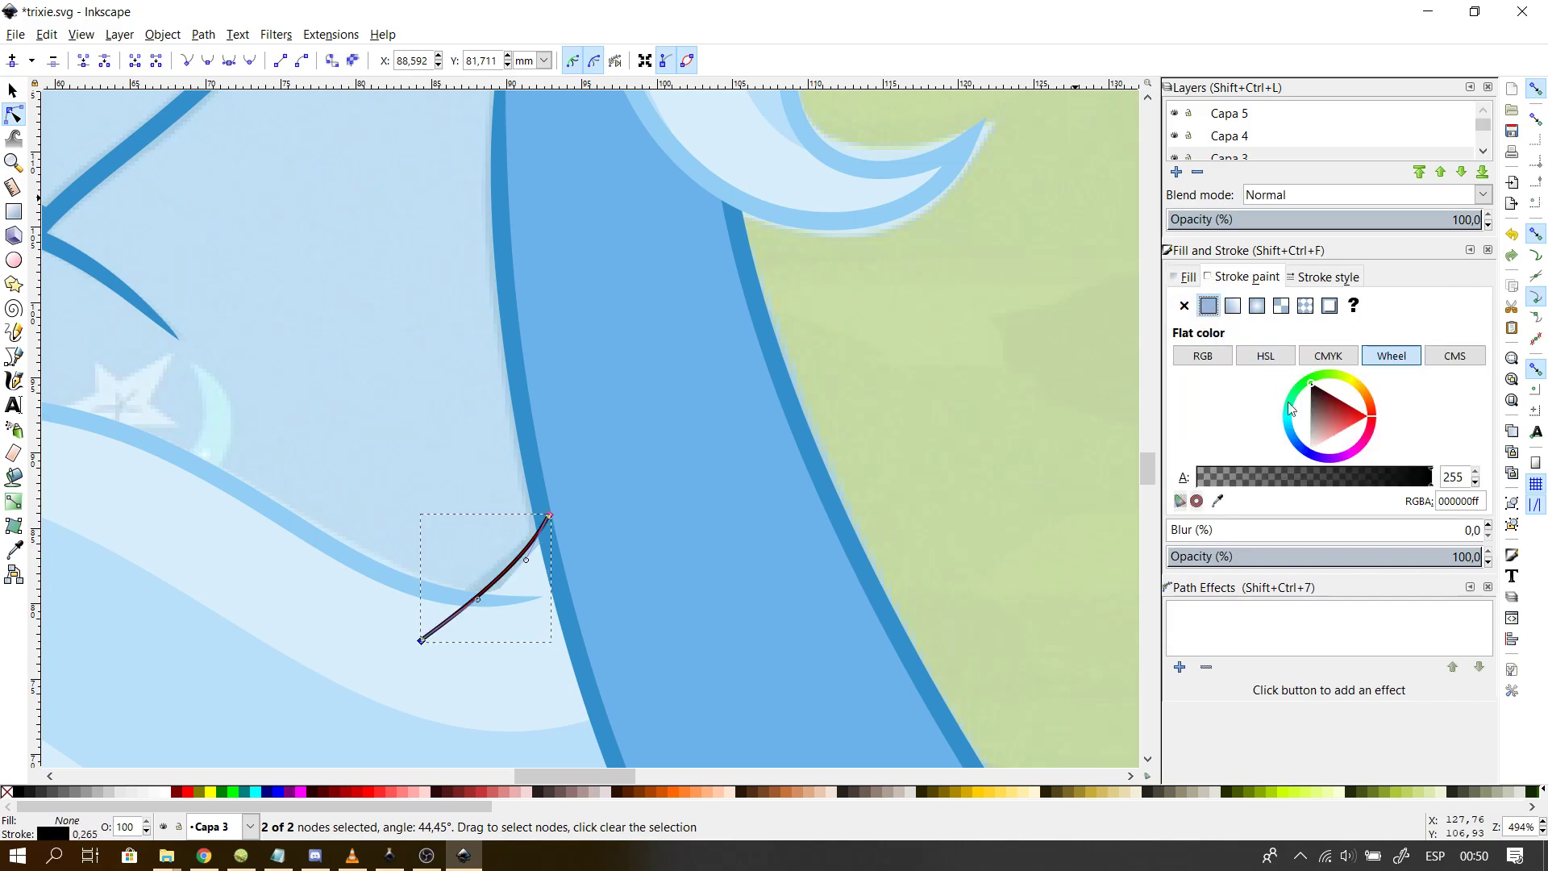
pyautogui.click(1220, 500)
pyautogui.click(1311, 283)
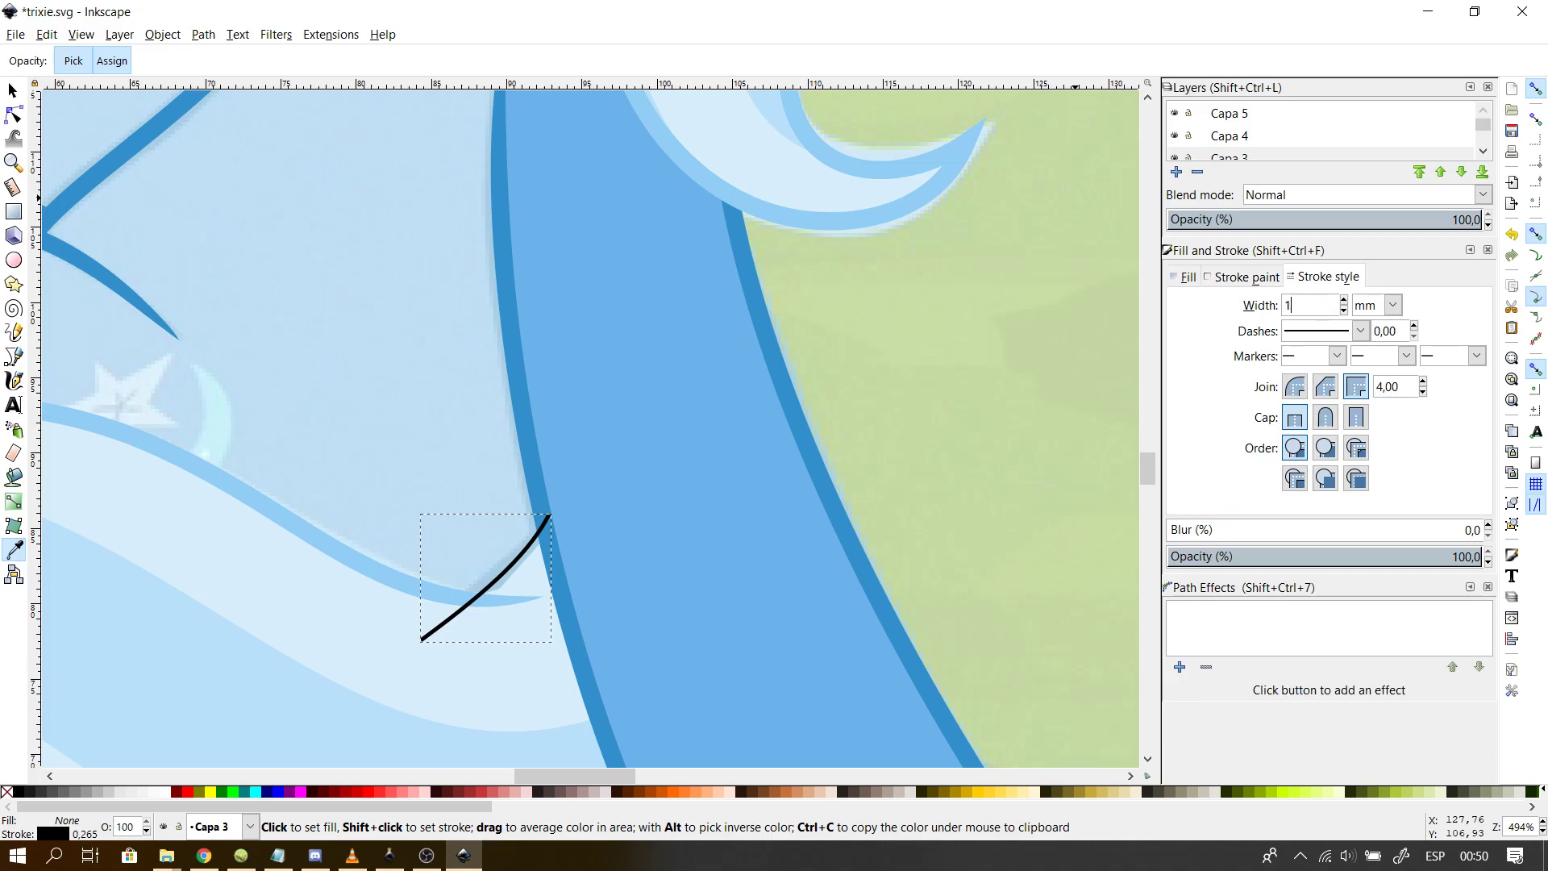
pyautogui.press('Return')
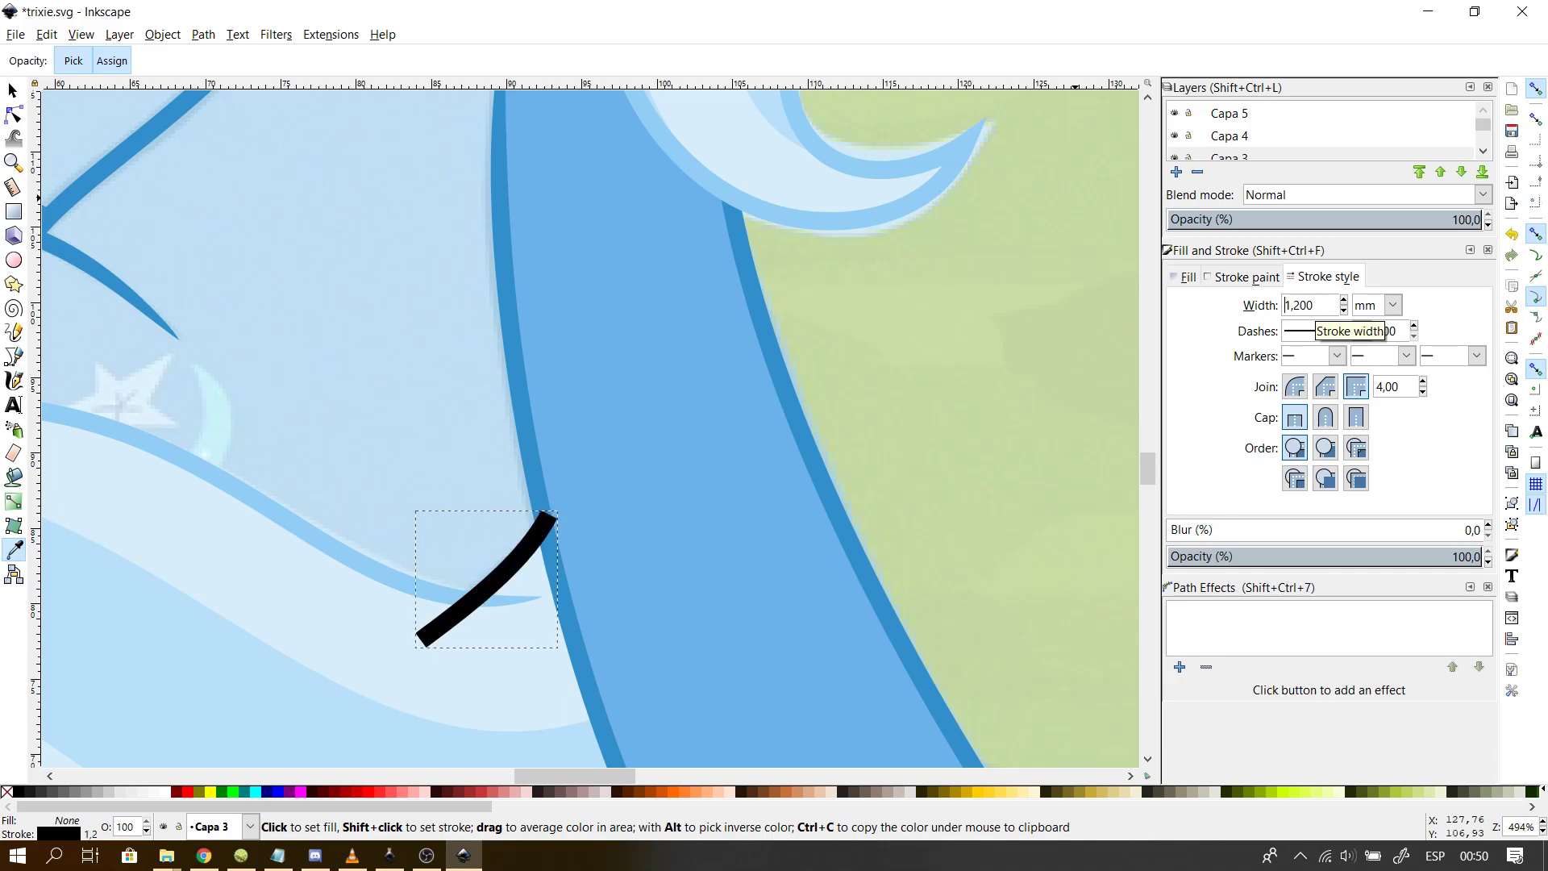
# - Color the belly curve's stroke with the dark blue 338fcc sampled from the front leg outline
pyautogui.click(1231, 277)
pyautogui.click(1218, 500)
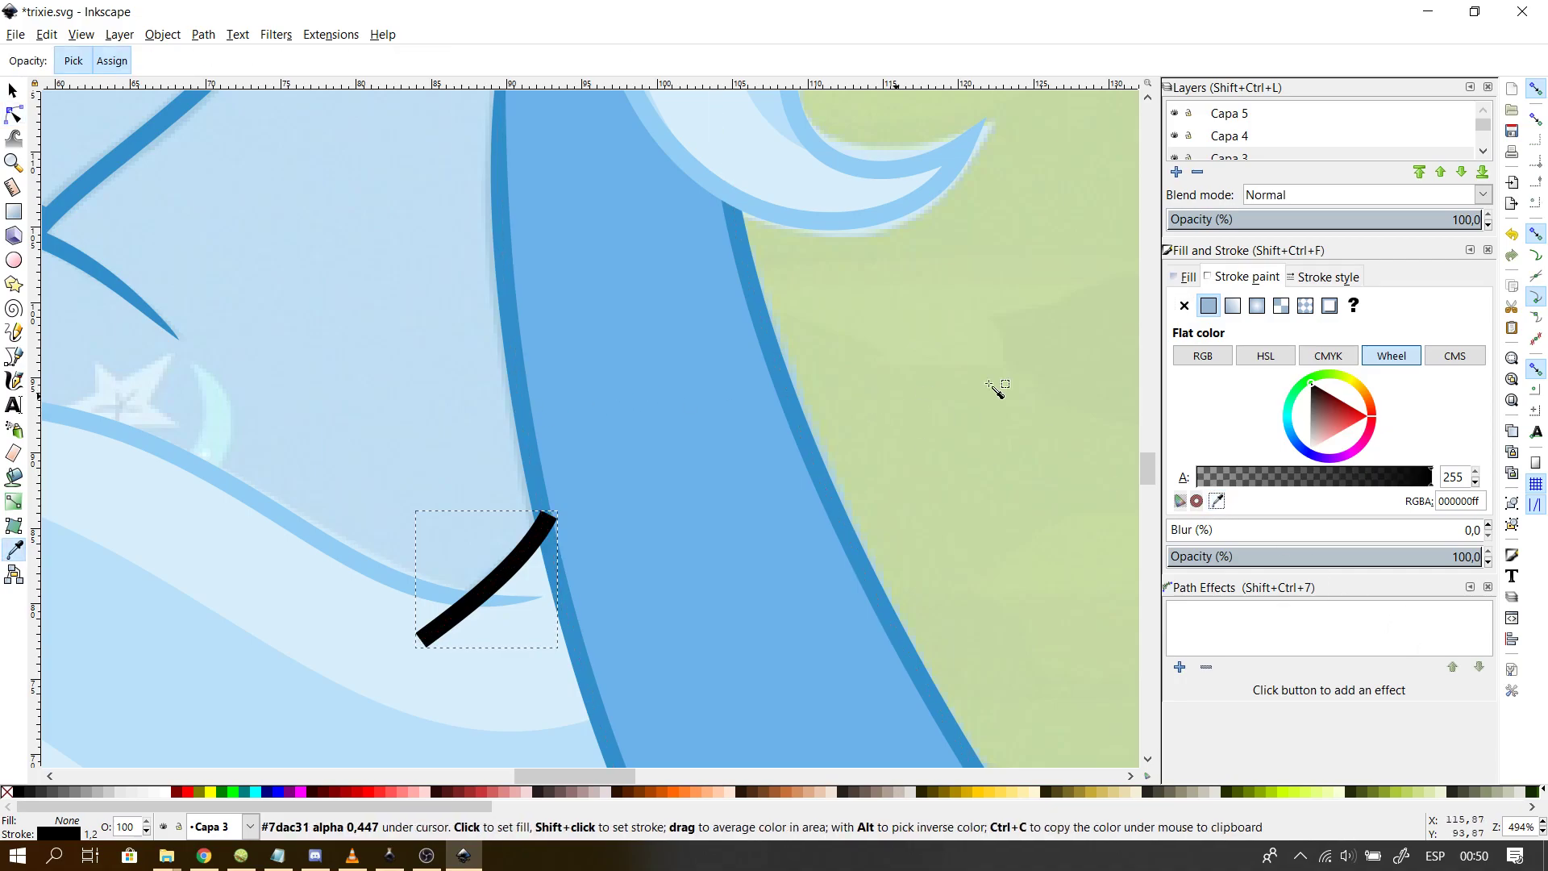
pyautogui.click(528, 425)
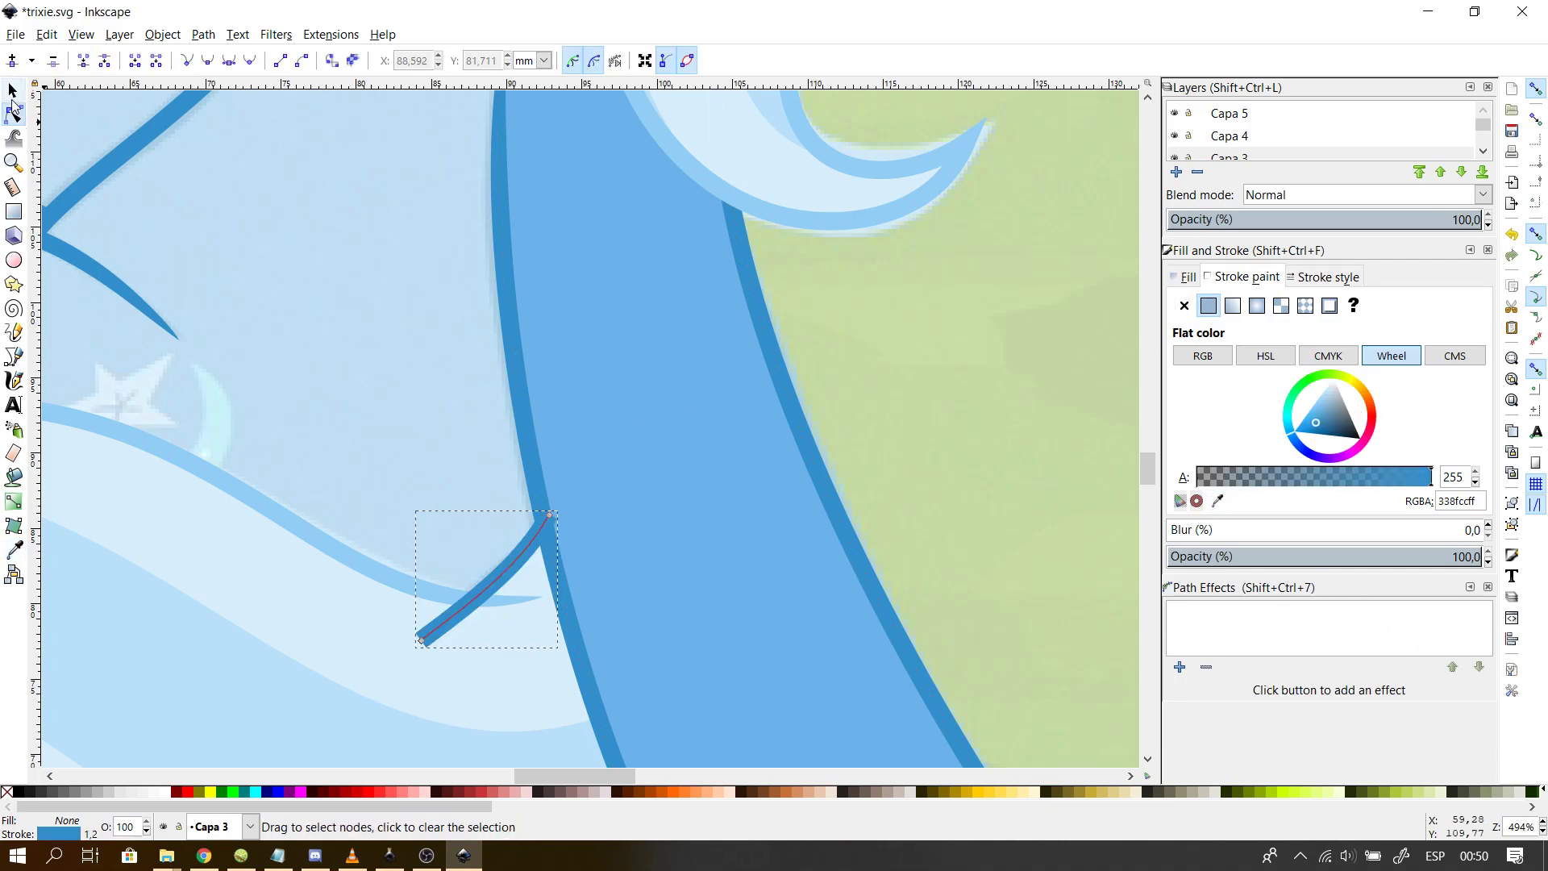
# - Raise the light tail fill shape above the belly curve in the stacking order
pyautogui.click(12, 93)
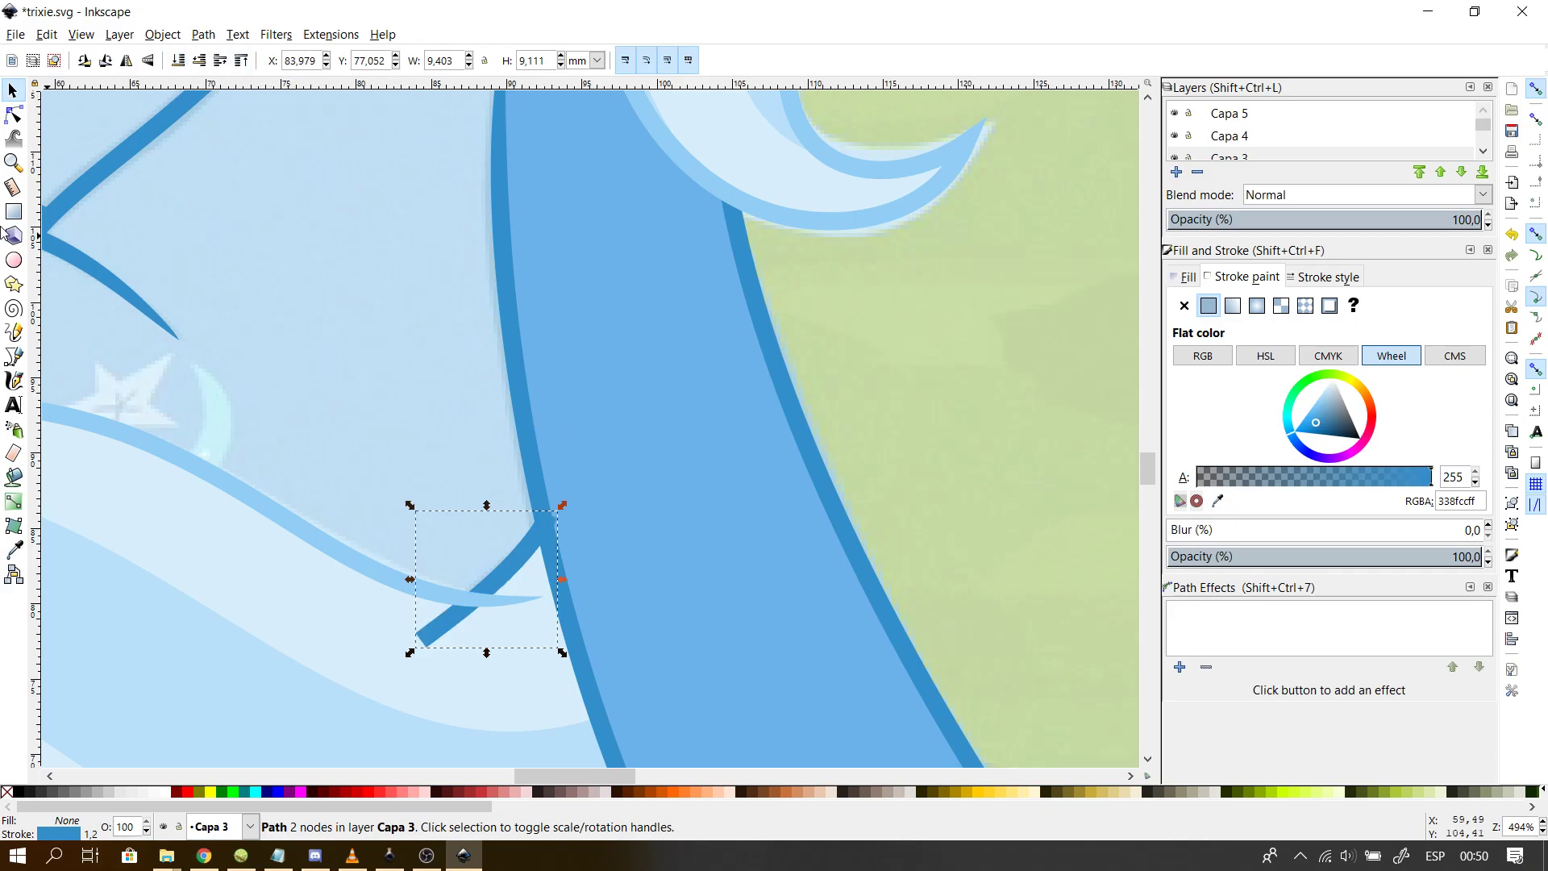
pyautogui.click(268, 584)
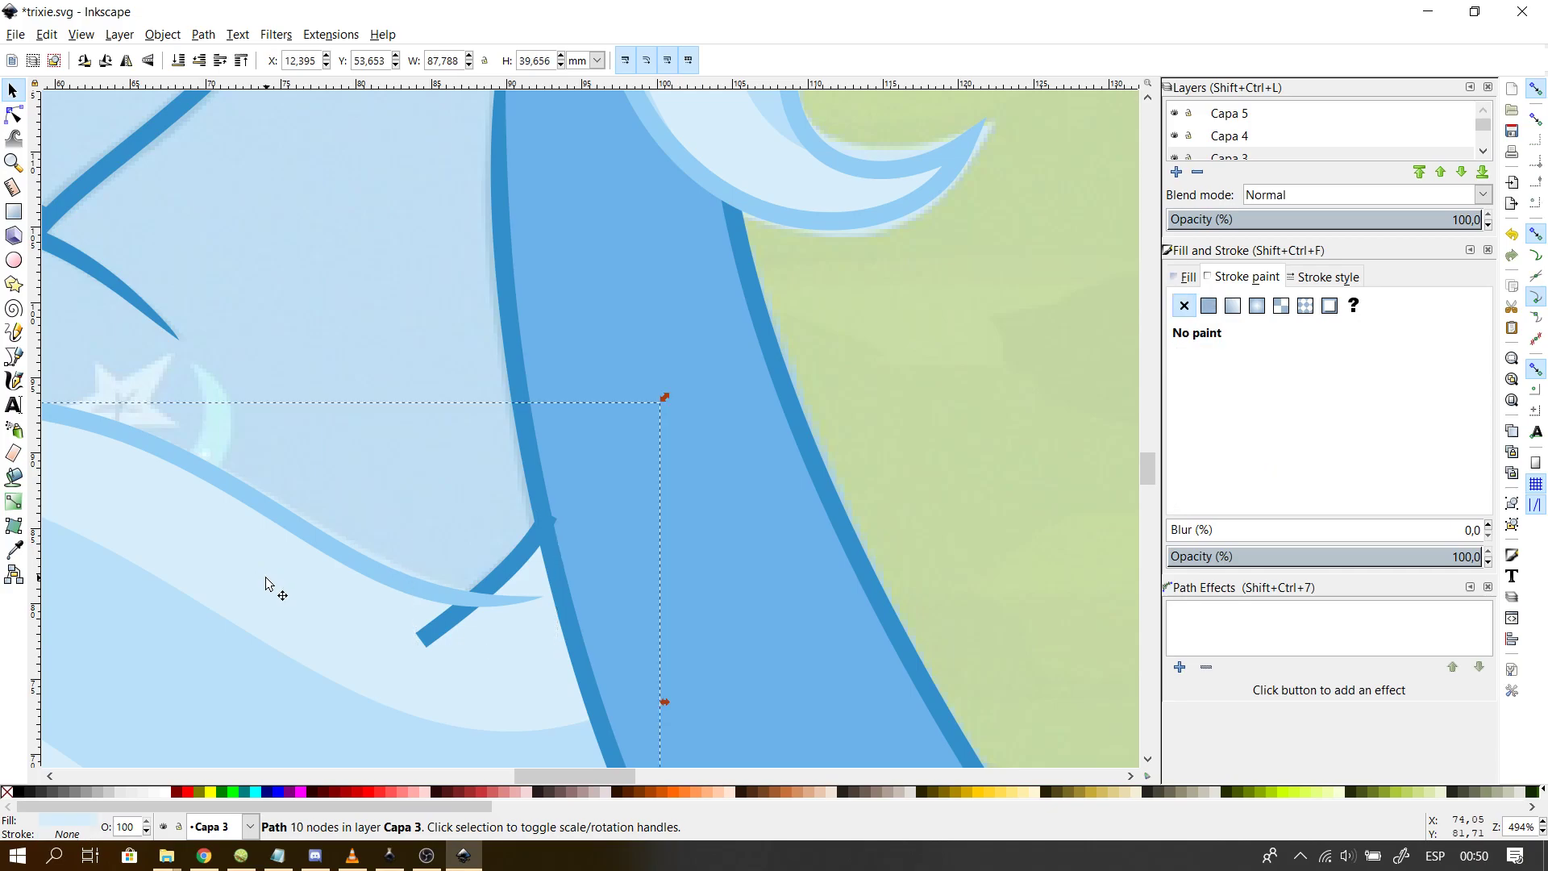
pyautogui.click(13, 116)
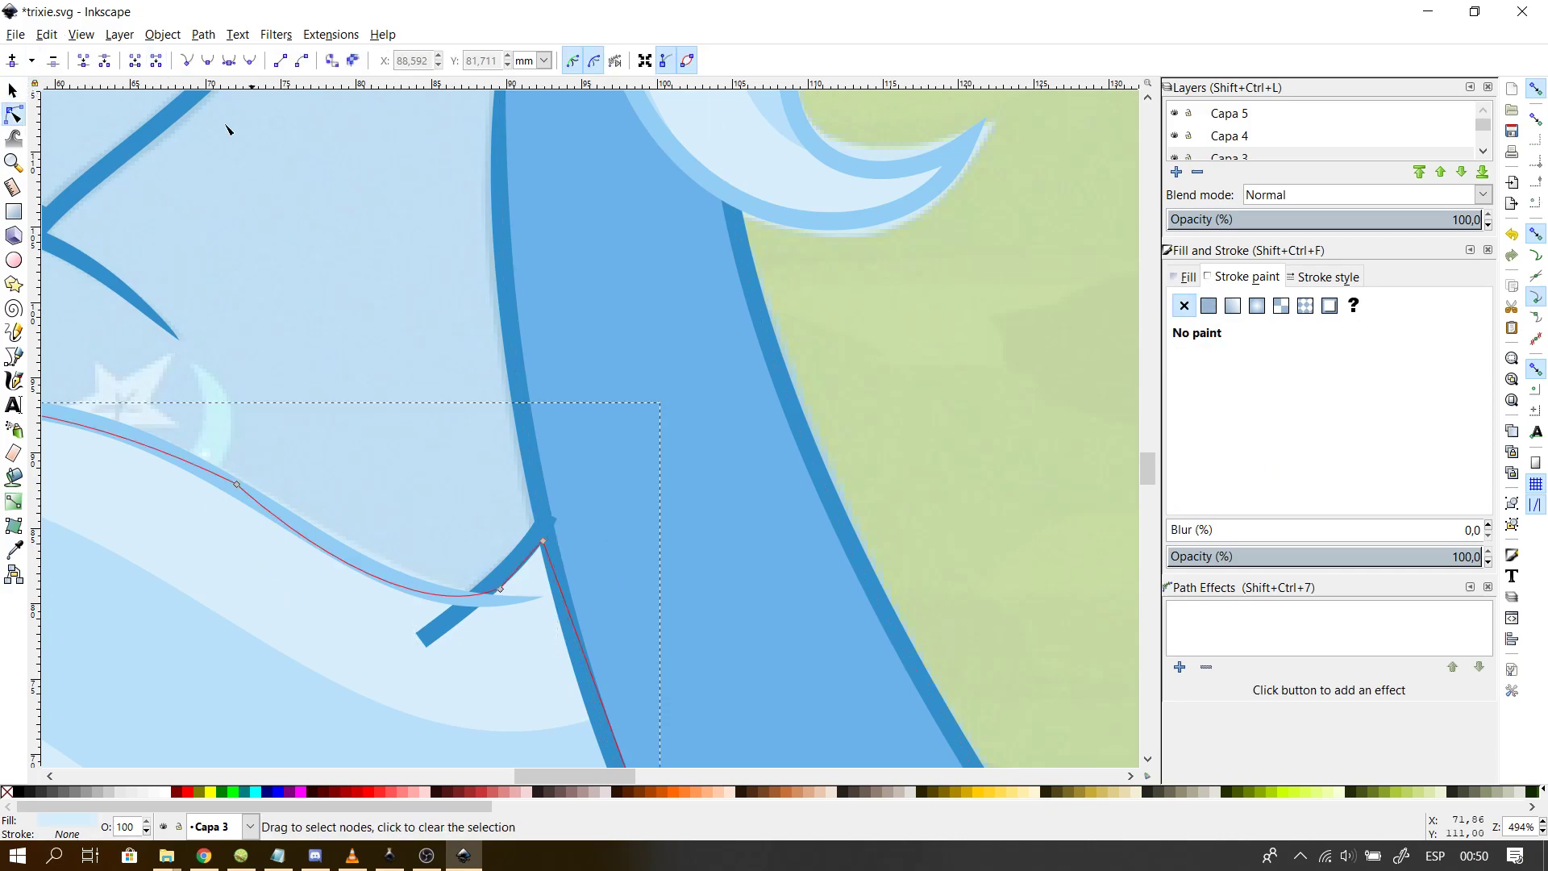
pyautogui.click(10, 95)
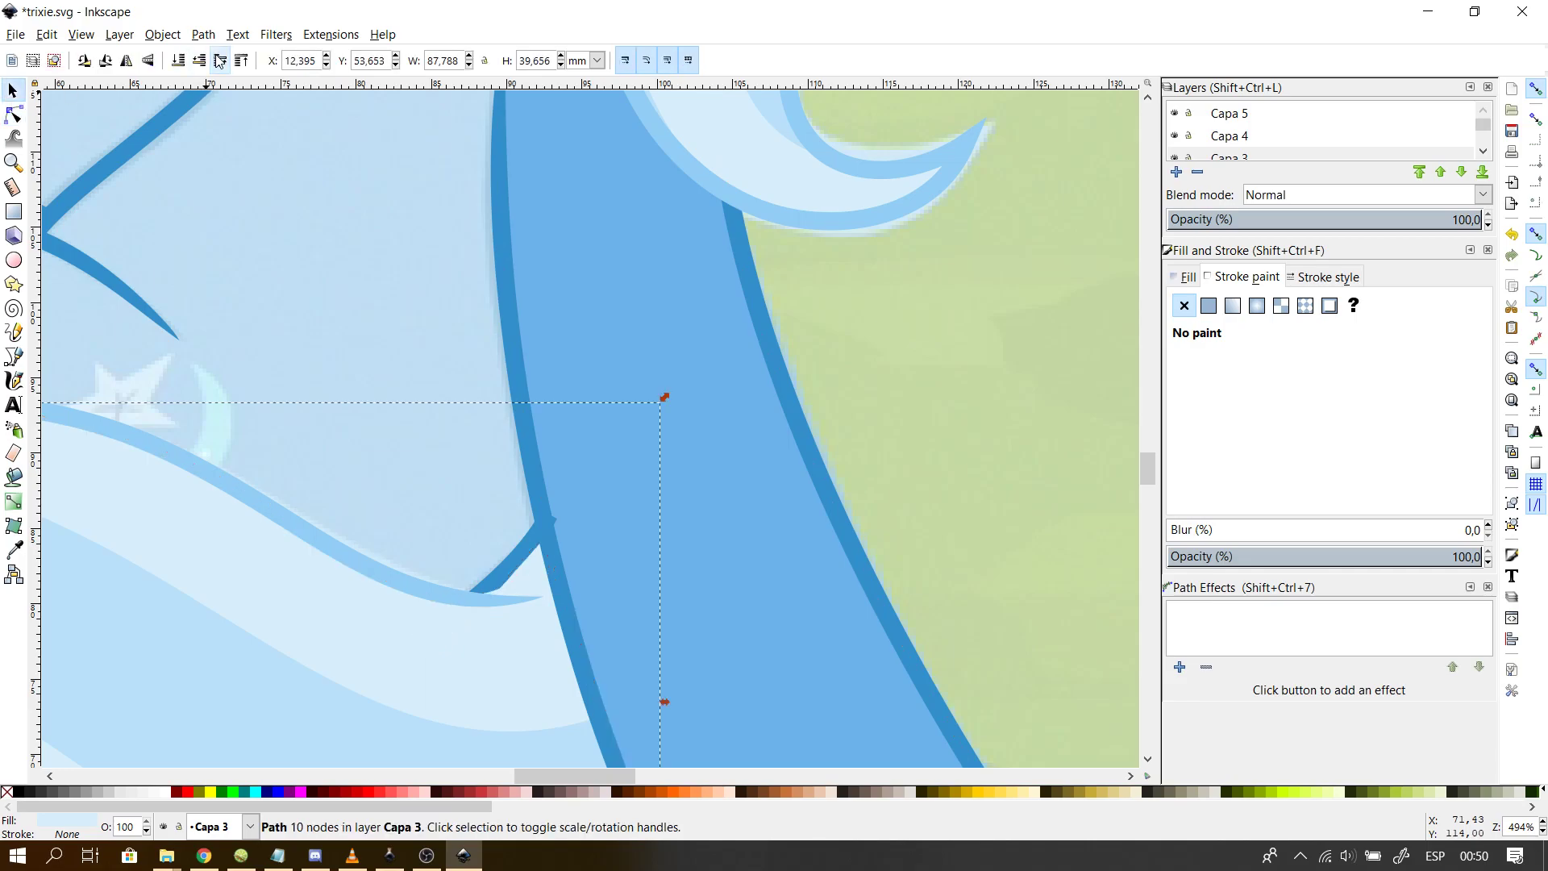
# - Move the light tail shape's node beside the belly curve slightly down and left, under the tail outline
pyautogui.click(13, 116)
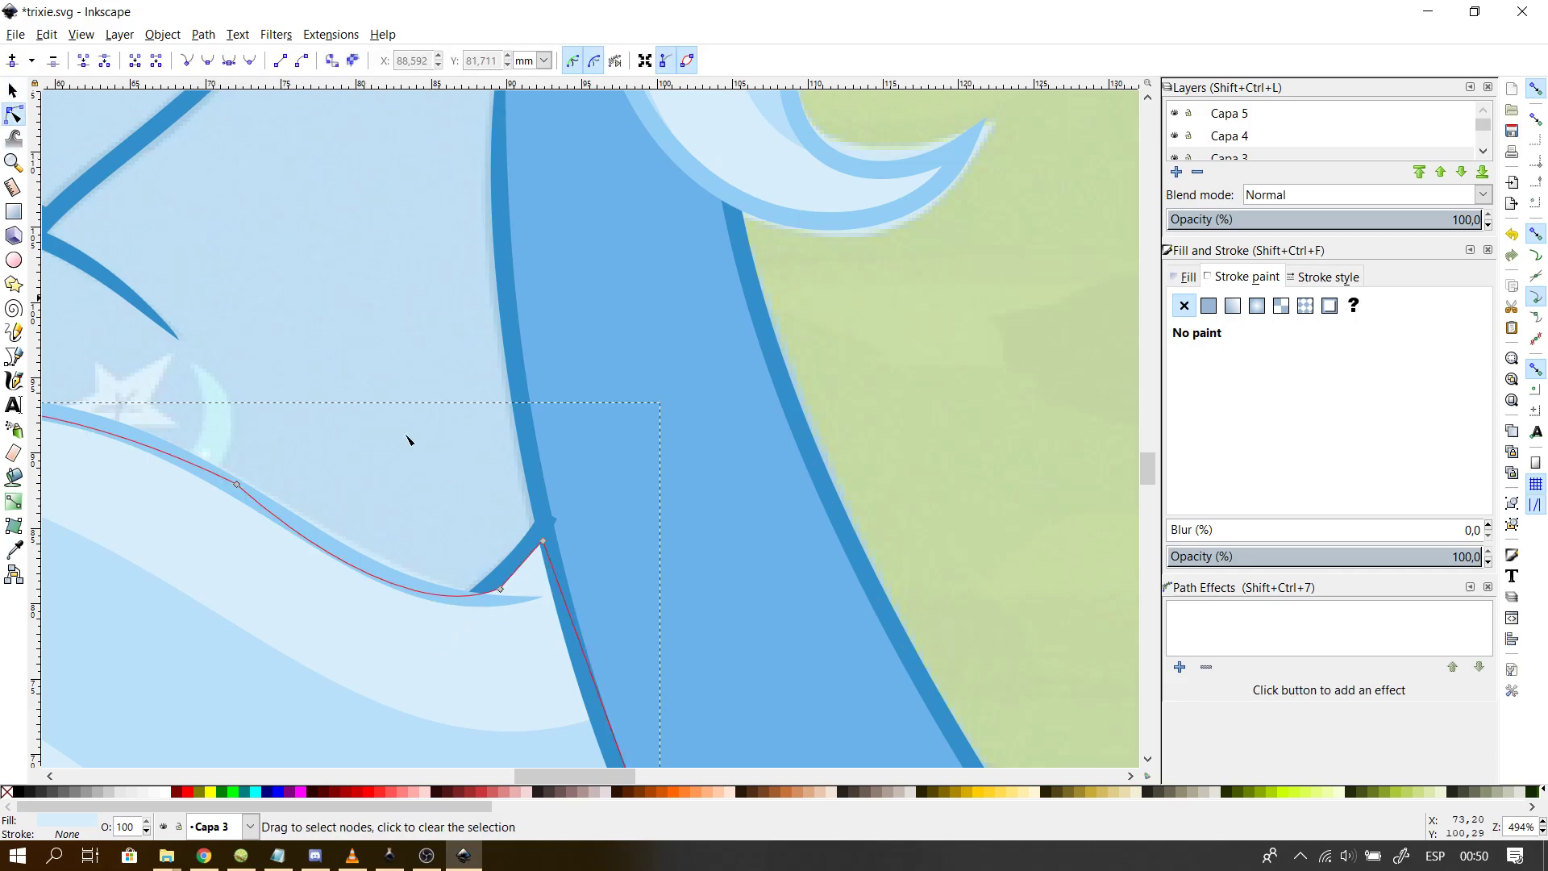
pyautogui.moveTo(505, 595); pyautogui.dragTo(495, 600)
pyautogui.moveTo(400, 596); pyautogui.dragTo(491, 602)
pyautogui.click(463, 501)
pyautogui.click(464, 502)
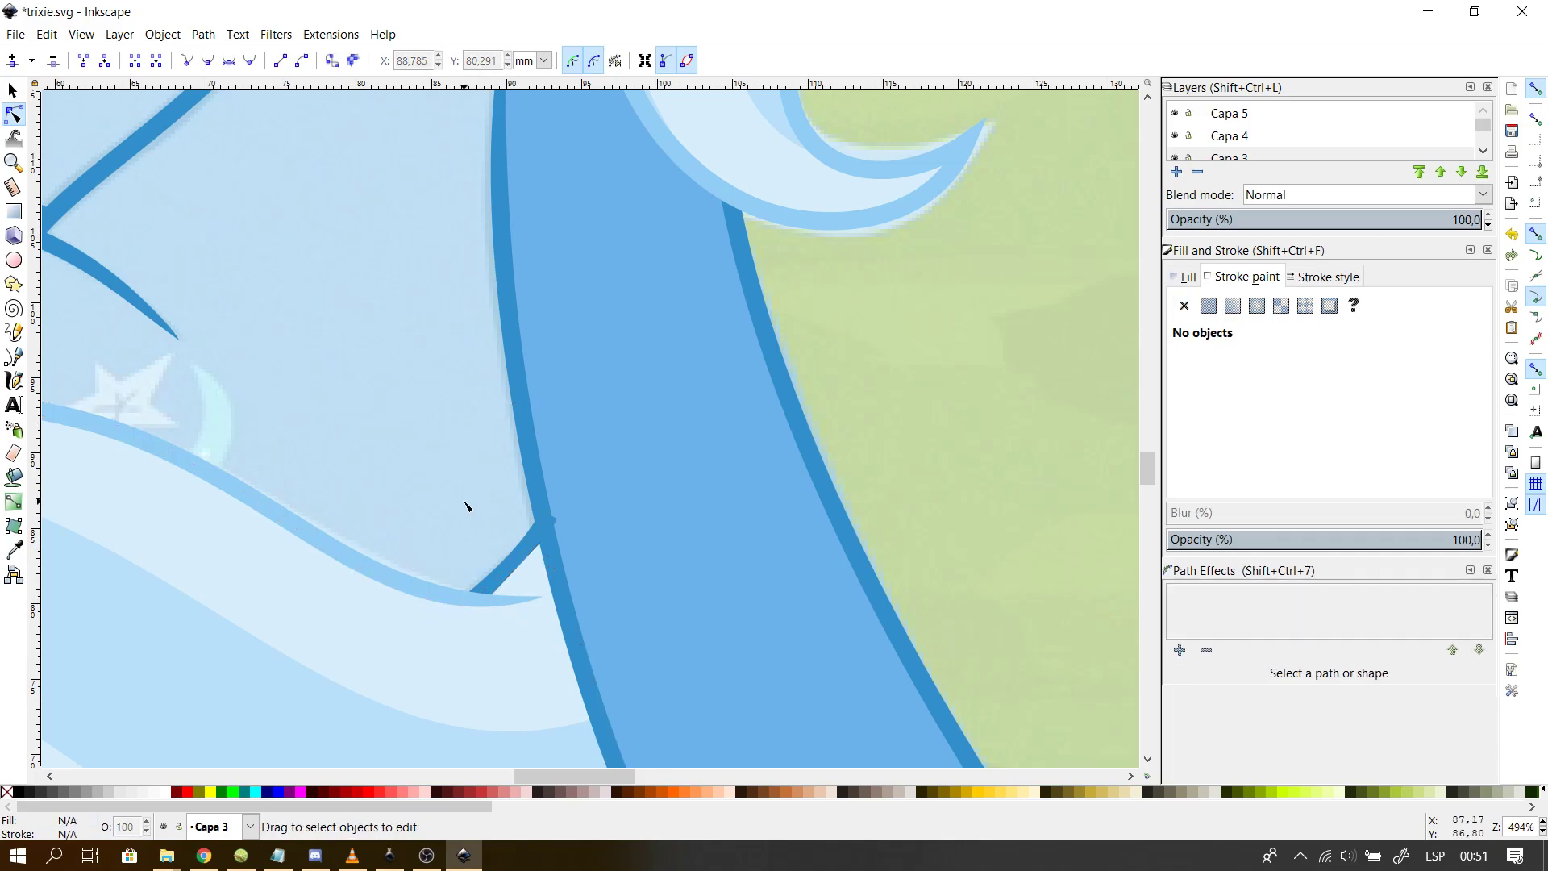
# - Raise the belly curve back above the light tail fill shape
pyautogui.click(495, 574)
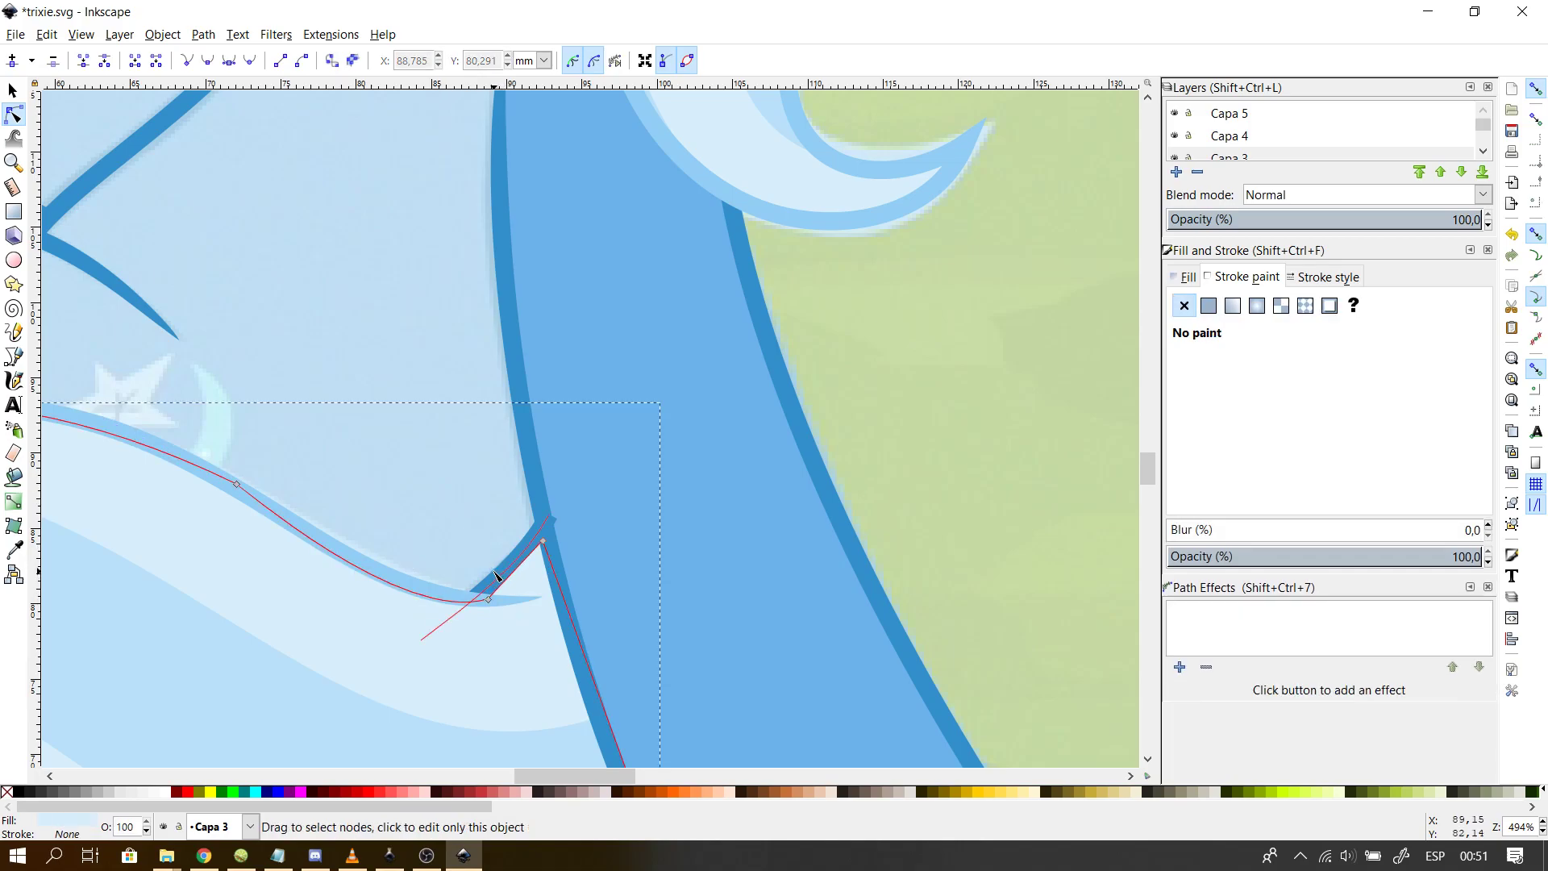
pyautogui.click(9, 92)
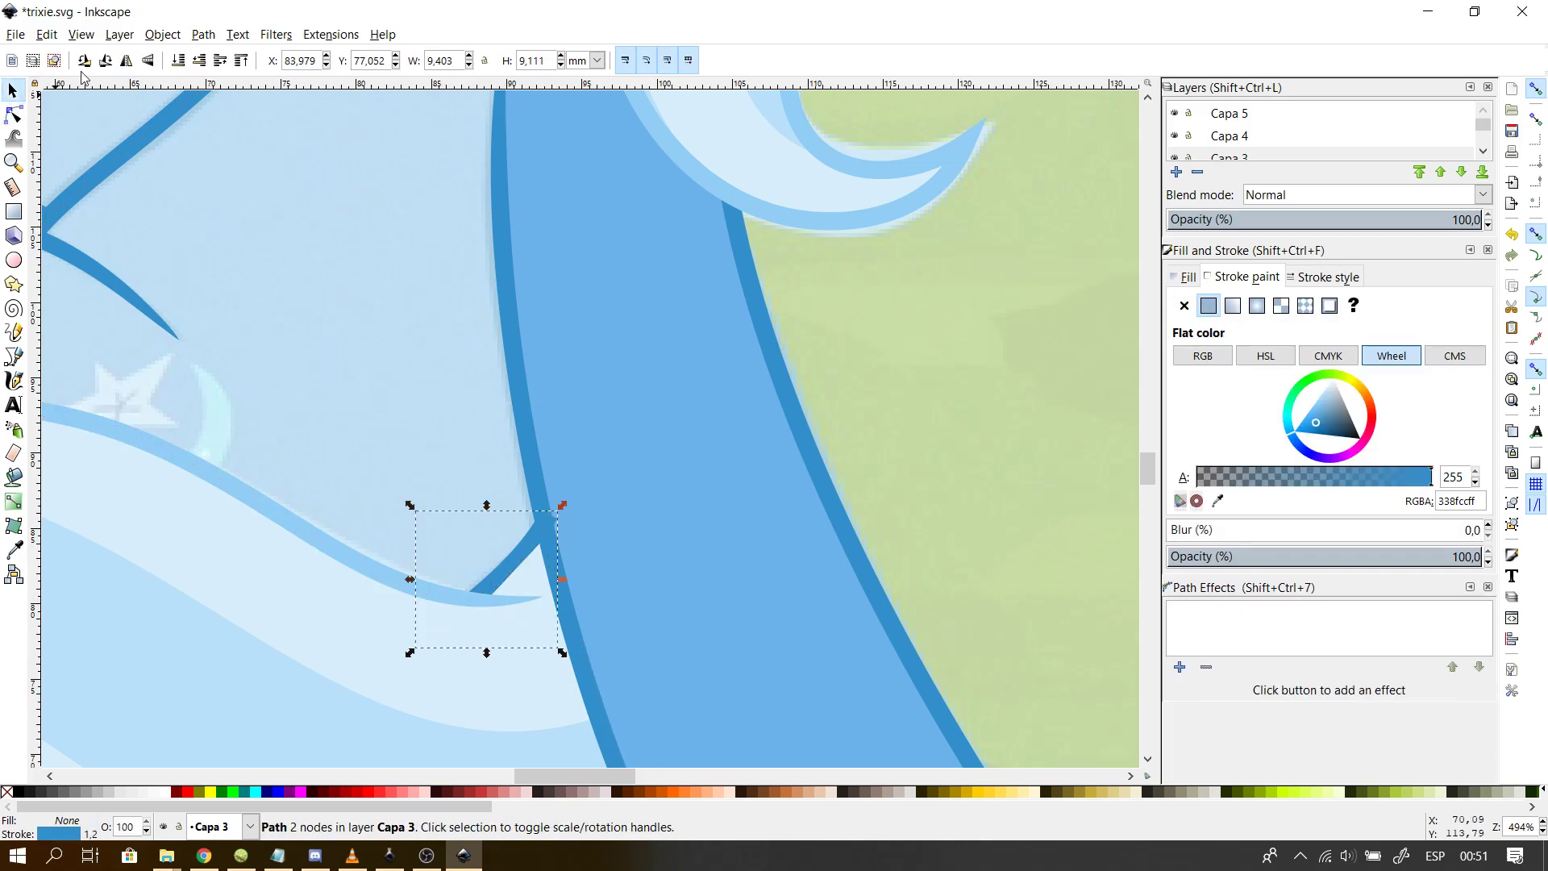
pyautogui.click(220, 60)
pyautogui.click(246, 629)
pyautogui.click(826, 492)
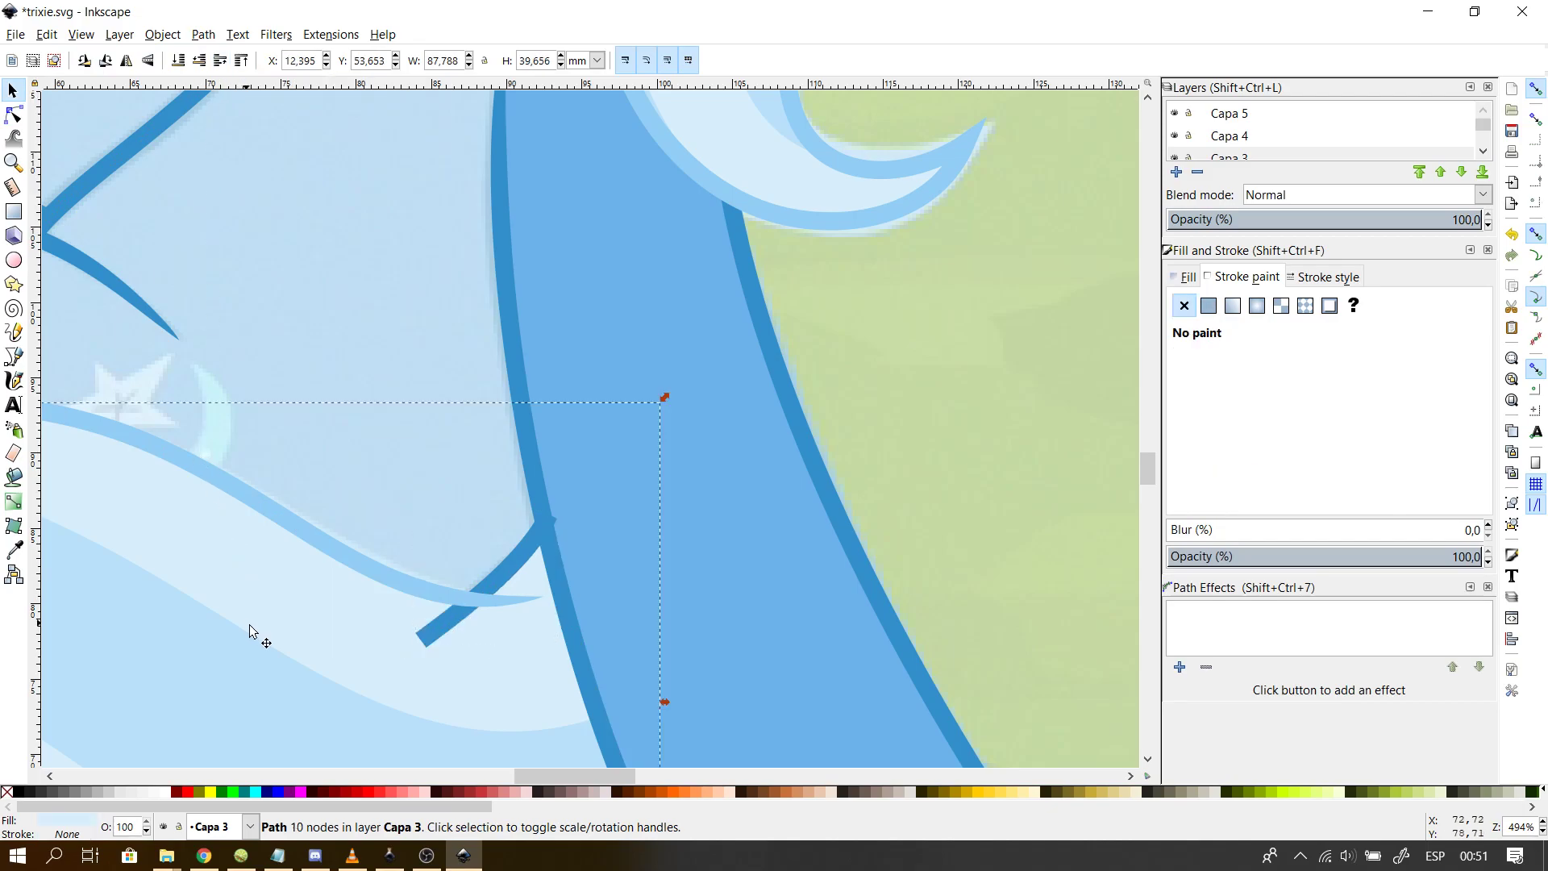
pyautogui.click(468, 582)
pyautogui.click(470, 611)
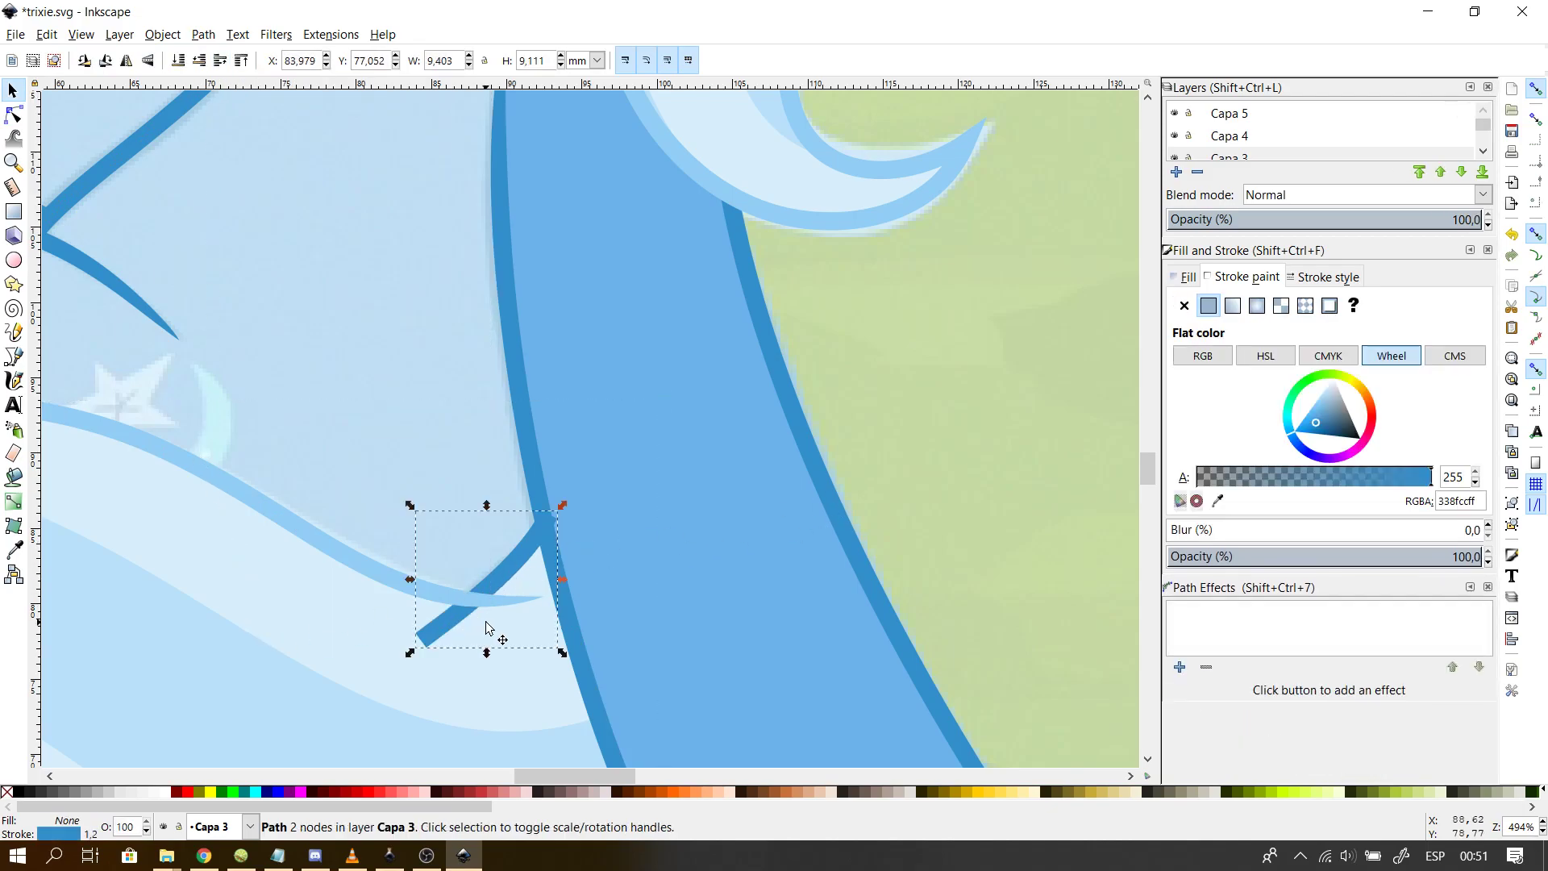
pyautogui.click(720, 298)
pyautogui.keyDown('ctrl'); pyautogui.scroll(-1, 721, 299); pyautogui.keyUp('ctrl')
pyautogui.keyDown('ctrl'); pyautogui.scroll(1, 721, 298); pyautogui.keyUp('ctrl')
pyautogui.click(463, 554)
pyautogui.click(491, 572)
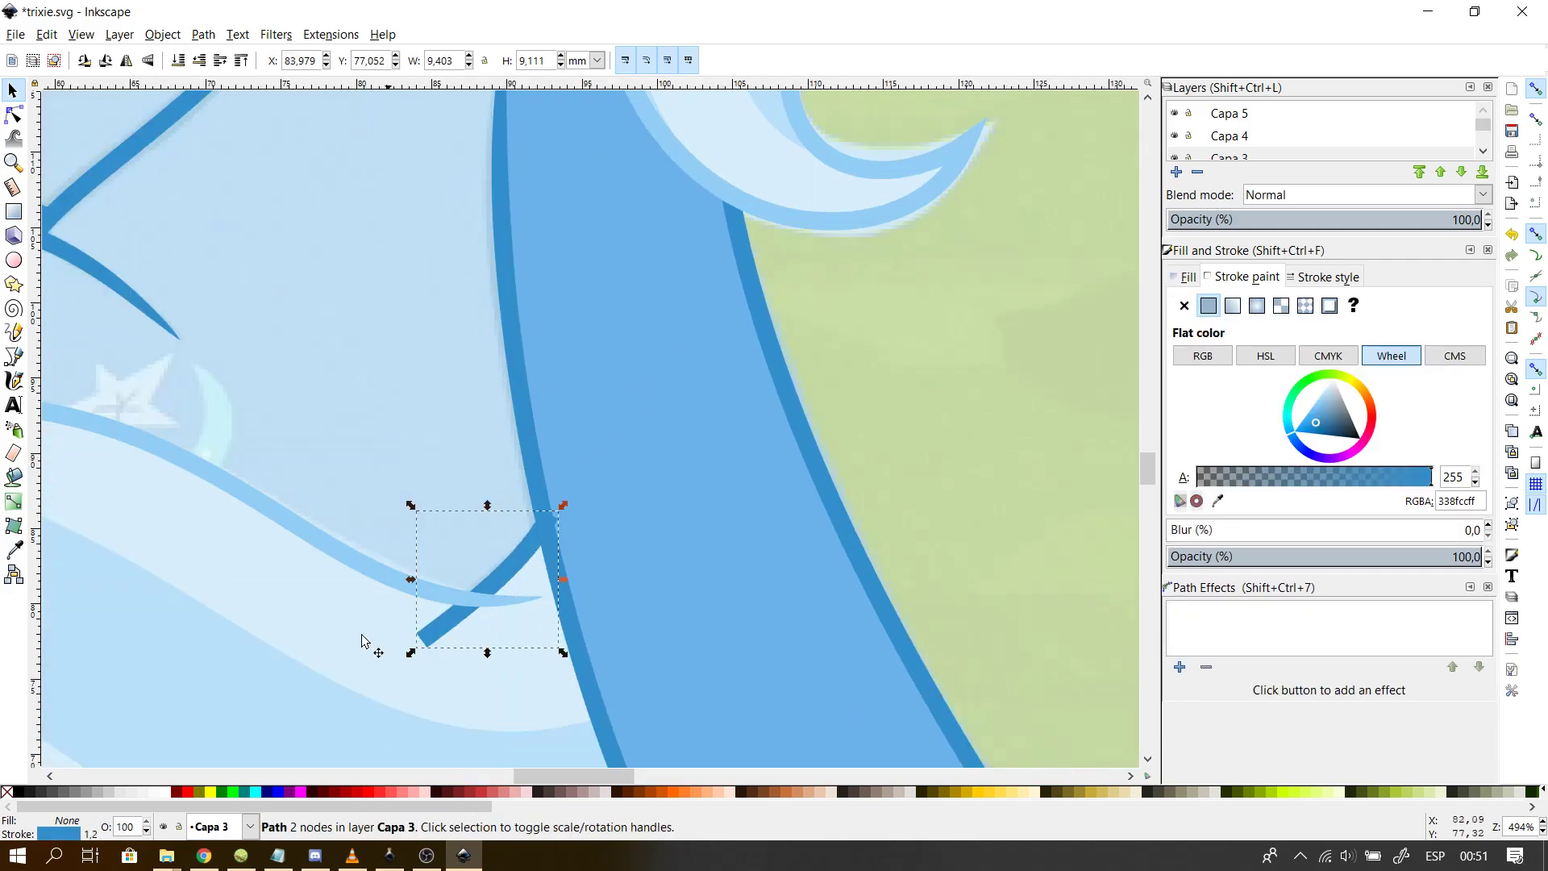
pyautogui.click(13, 114)
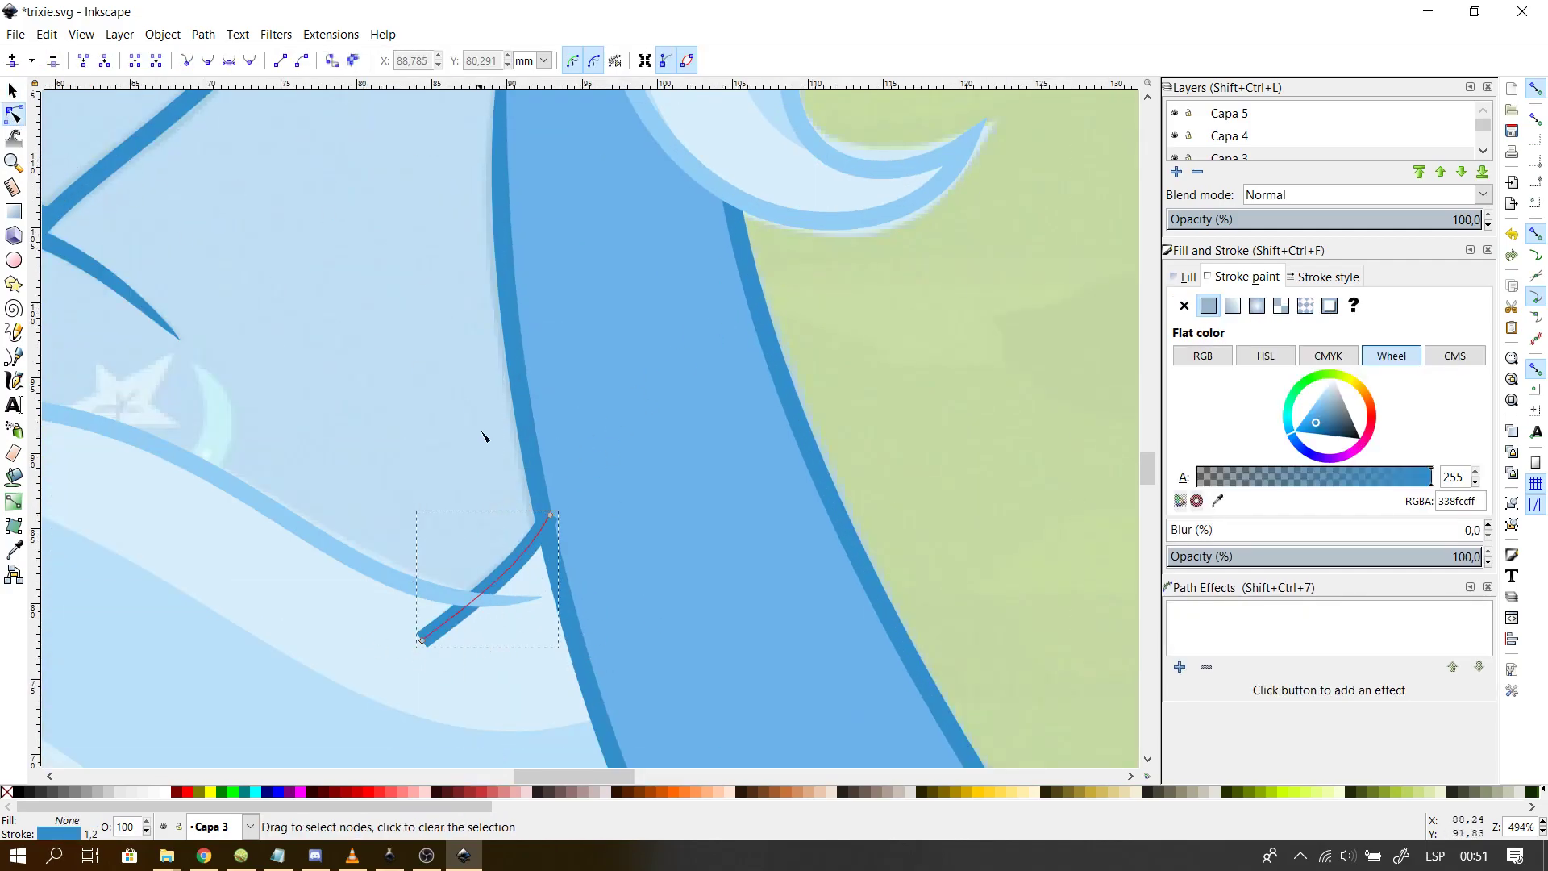
pyautogui.click(467, 625)
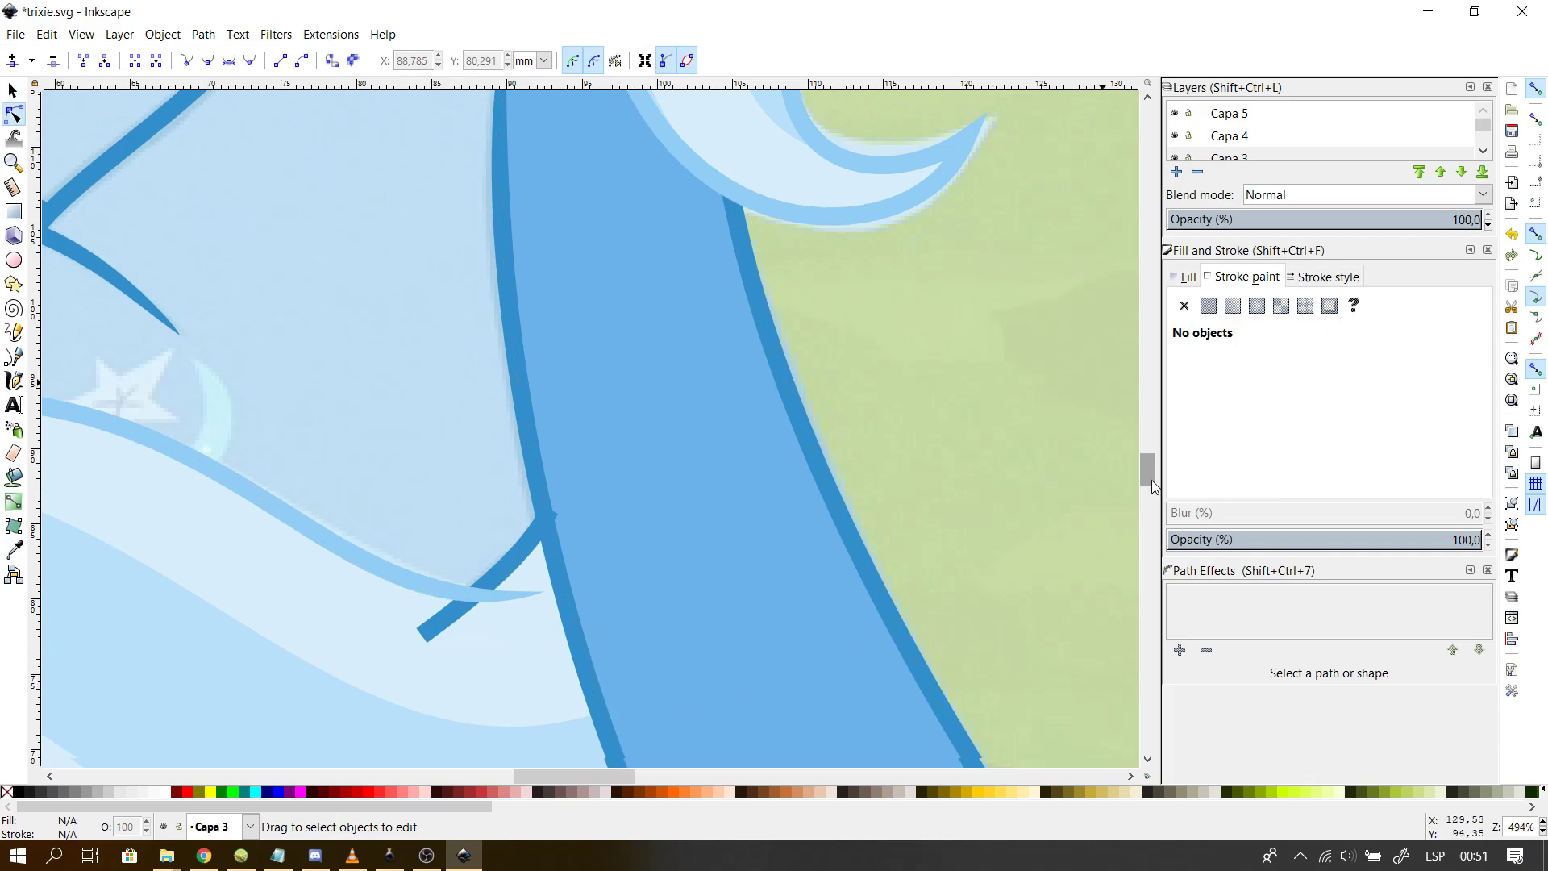
# - Adjust the belly curve's upper end node so the end sits within the front leg's outline
pyautogui.scroll(-5, 1152, 480)
pyautogui.moveTo(1151, 487); pyautogui.dragTo(1143, 475)
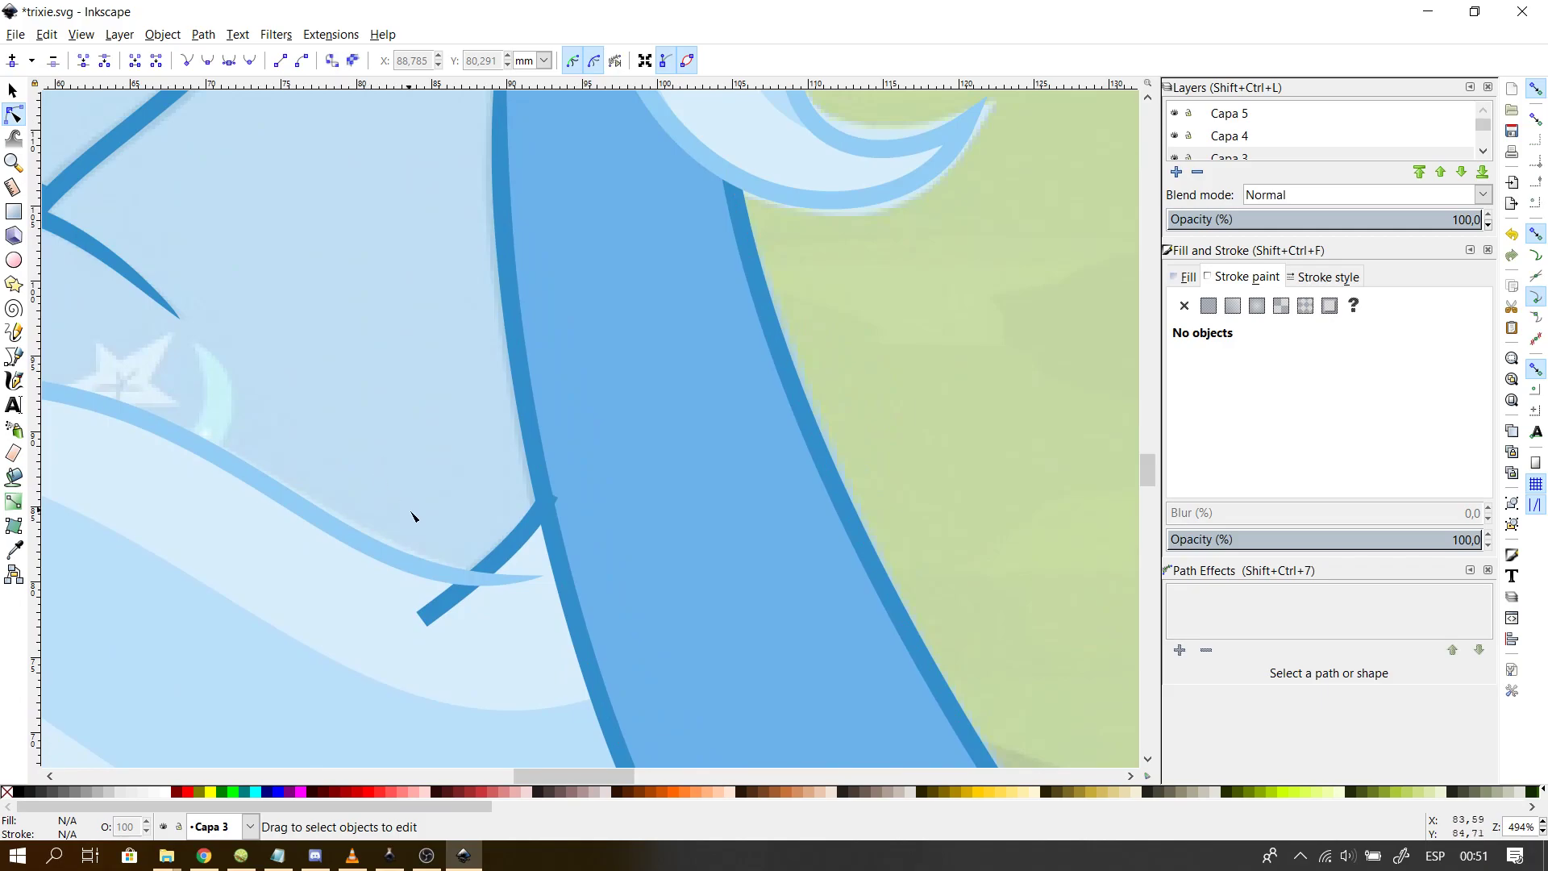
pyautogui.scroll(2, 415, 520)
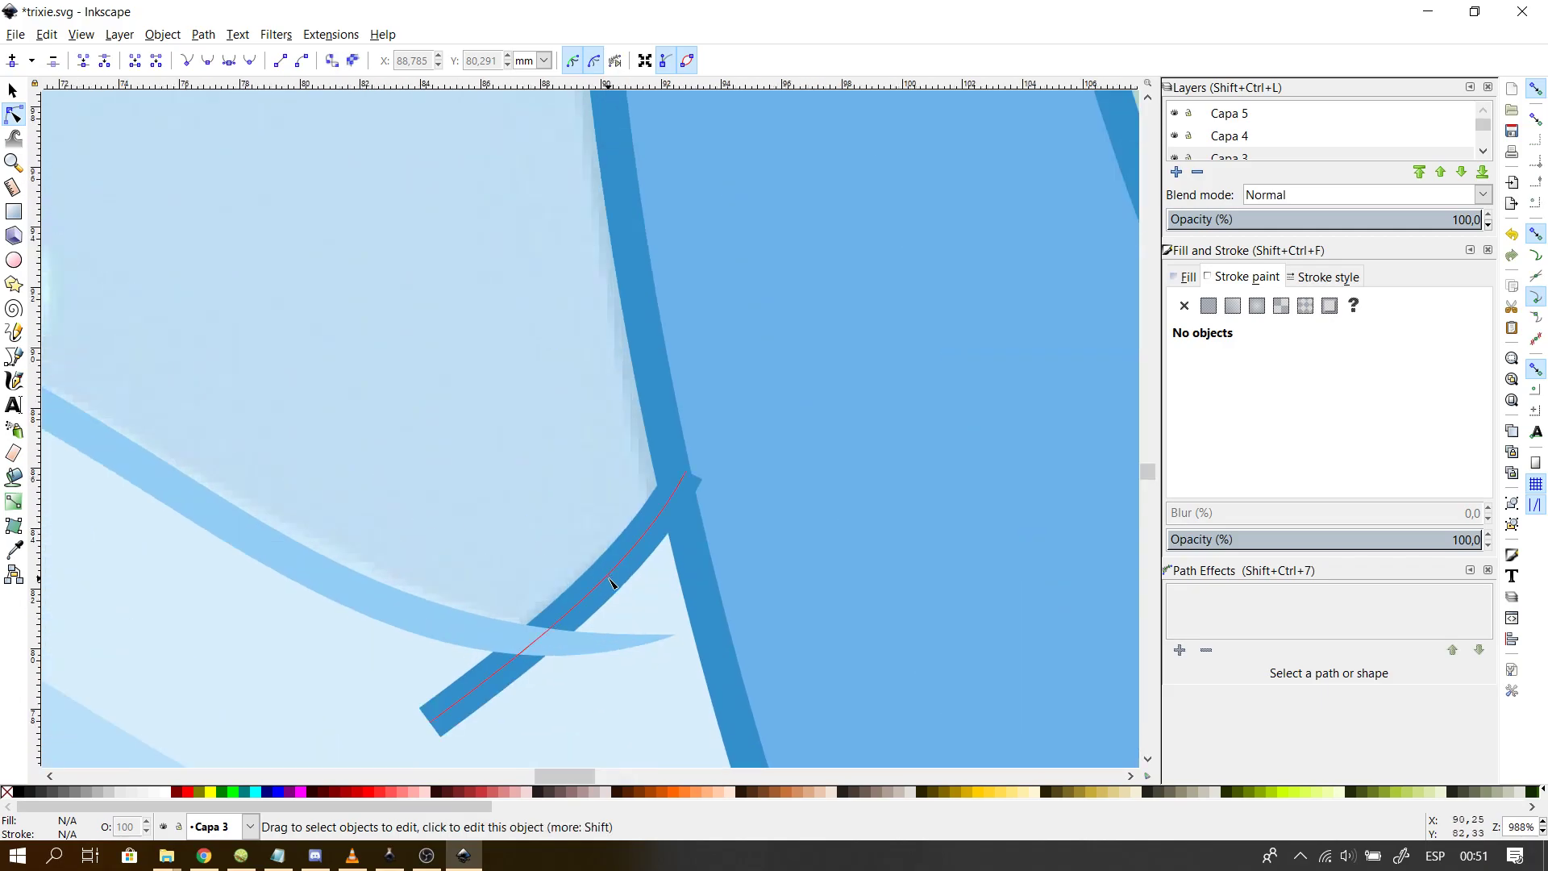
pyautogui.click(634, 561)
pyautogui.moveTo(687, 472); pyautogui.dragTo(675, 473)
pyautogui.click(814, 482)
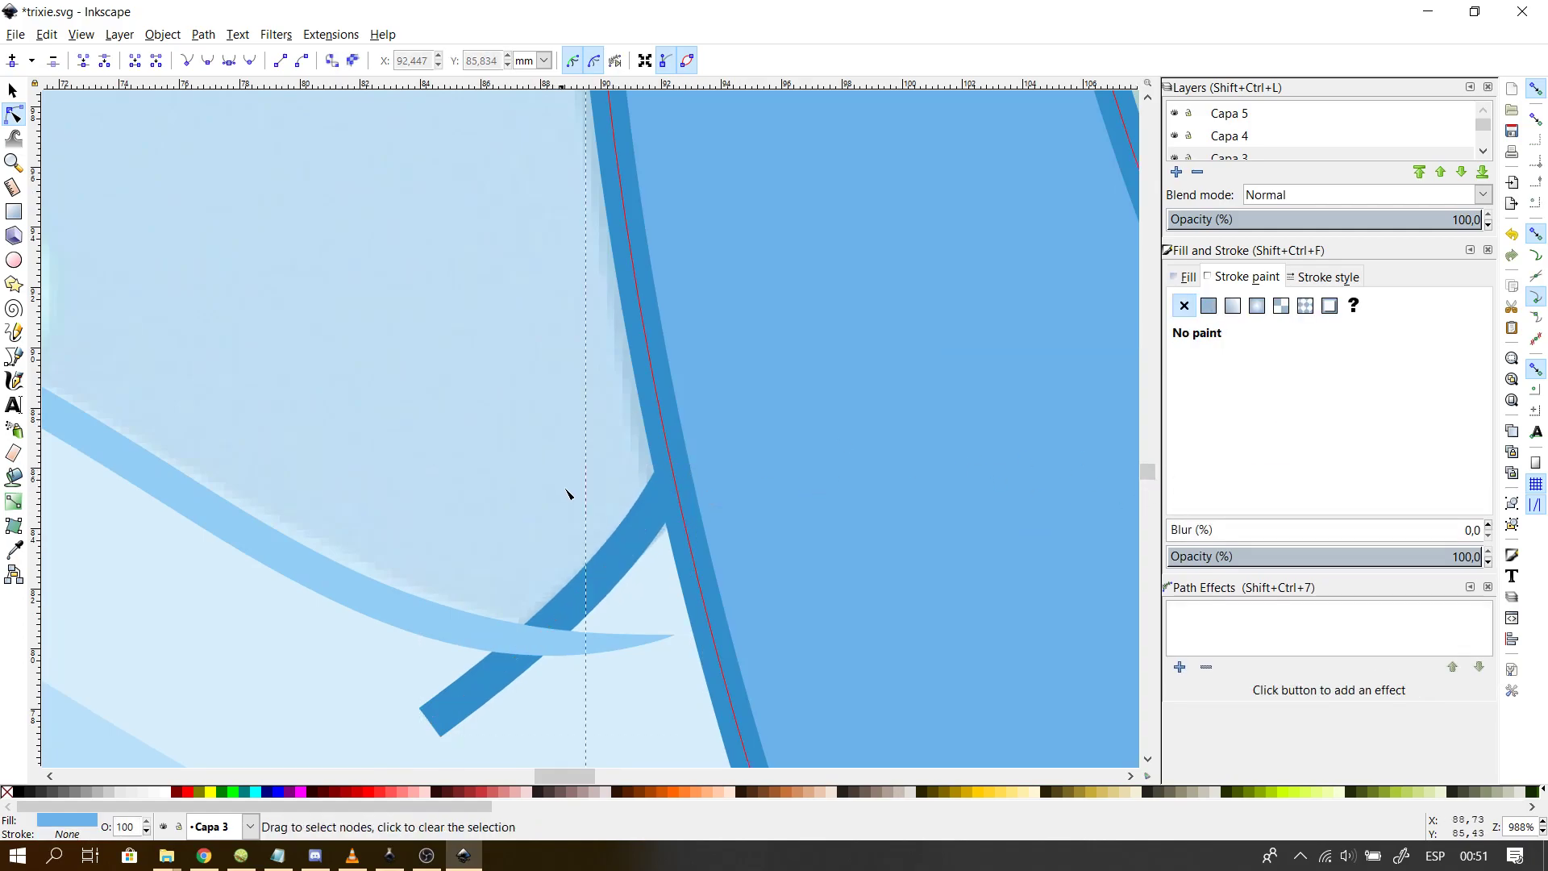
pyautogui.click(679, 500)
pyautogui.moveTo(675, 473)
pyautogui.mouseDown()
pyautogui.moveTo(687, 488)
pyautogui.moveTo(679, 479)
pyautogui.mouseUp()
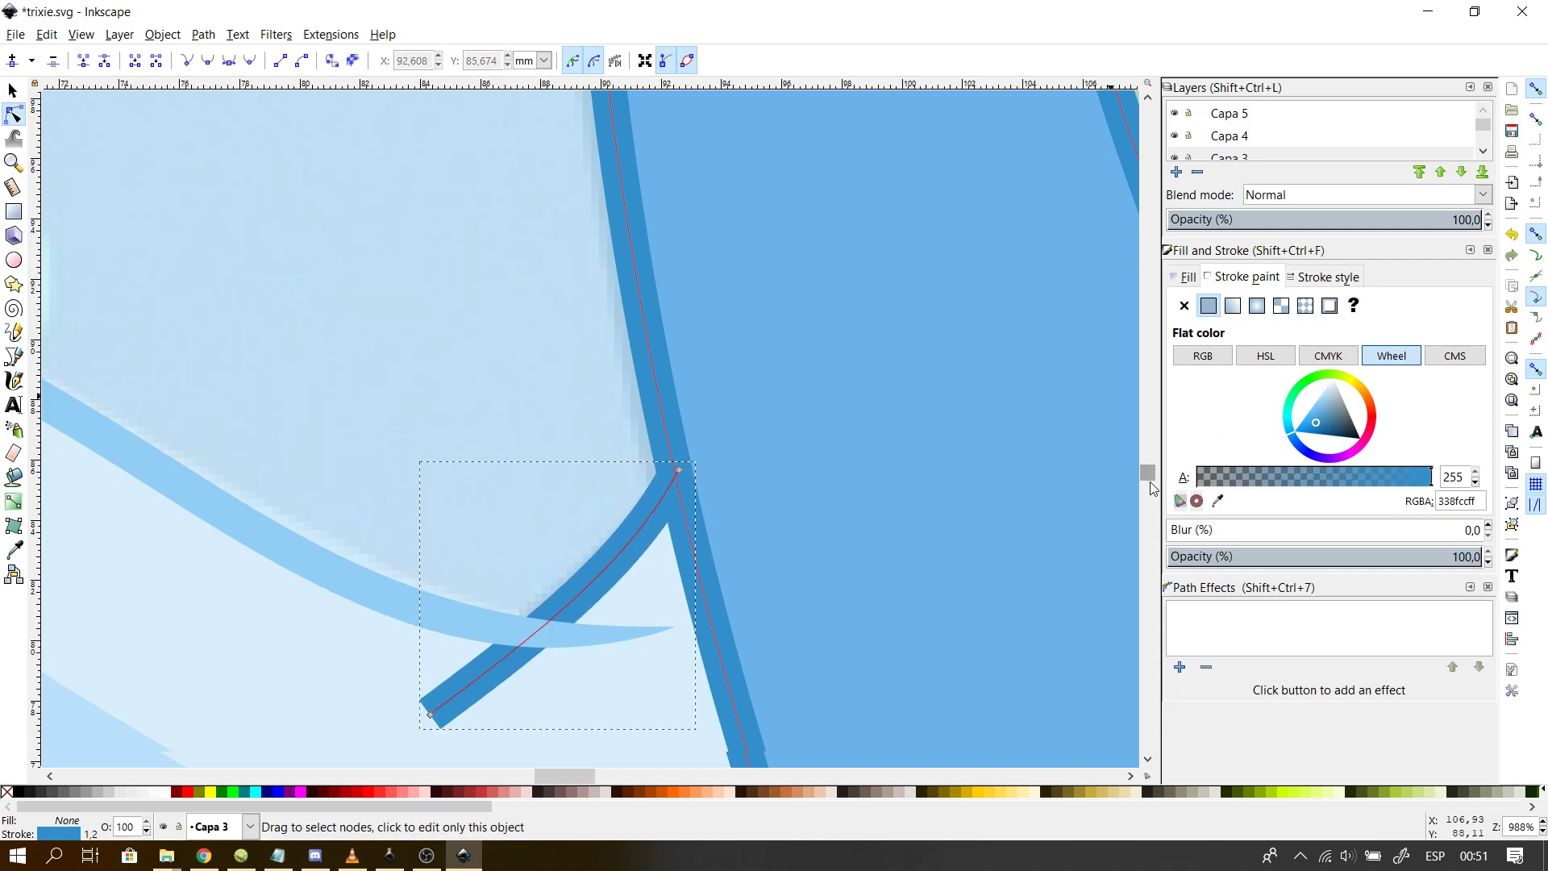
# - Draw a closed five-node patch covering the belly curve's overhanging end, its upper edge running along the tail outline
pyautogui.scroll(-3, 1150, 480)
pyautogui.click(15, 355)
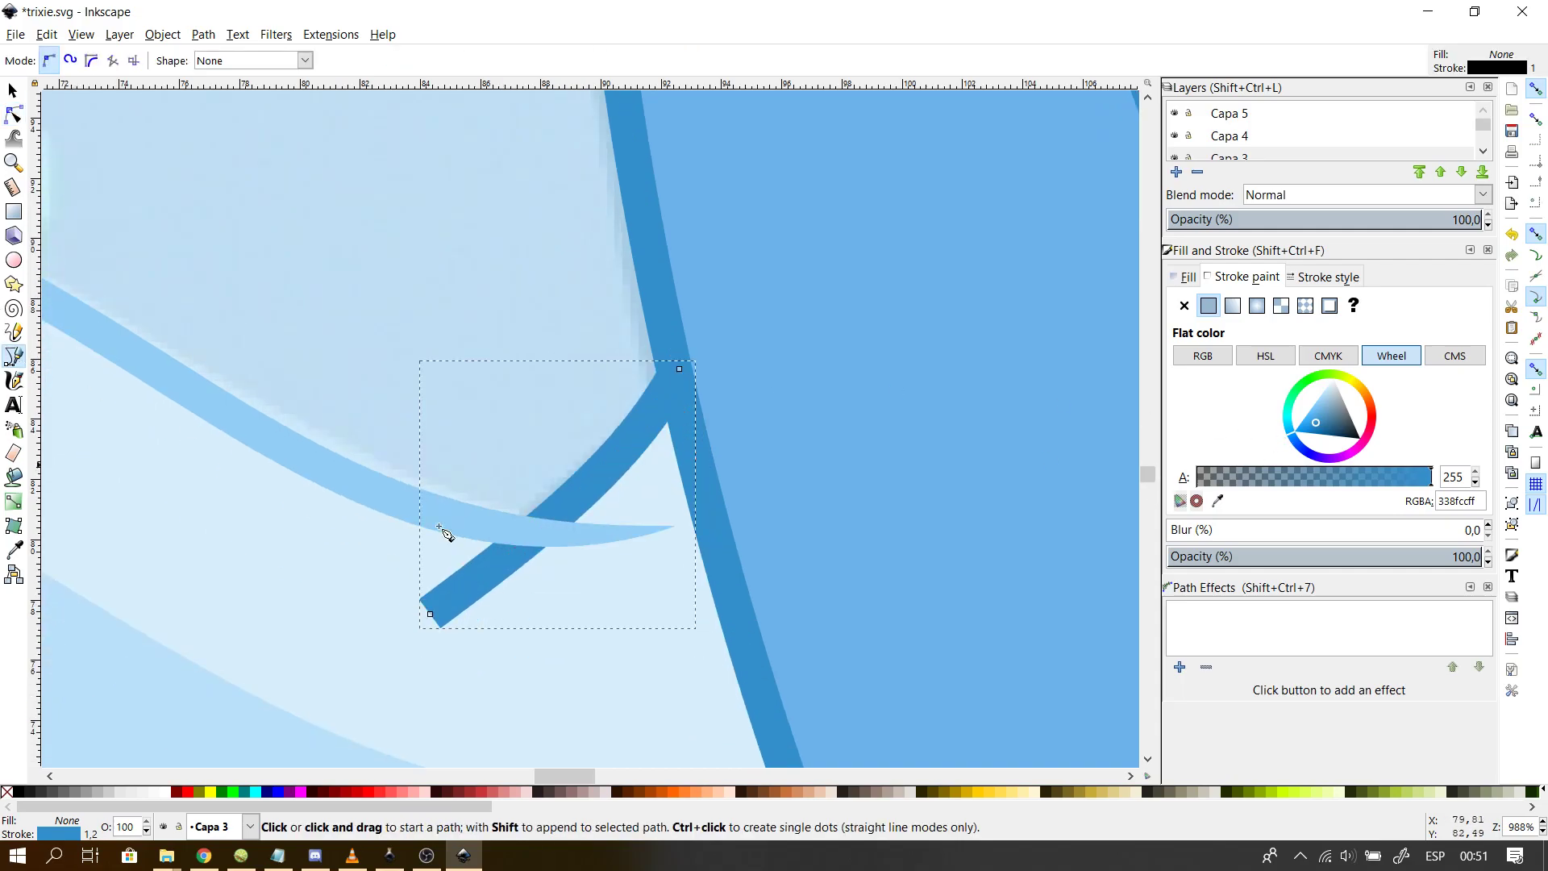
pyautogui.click(333, 493)
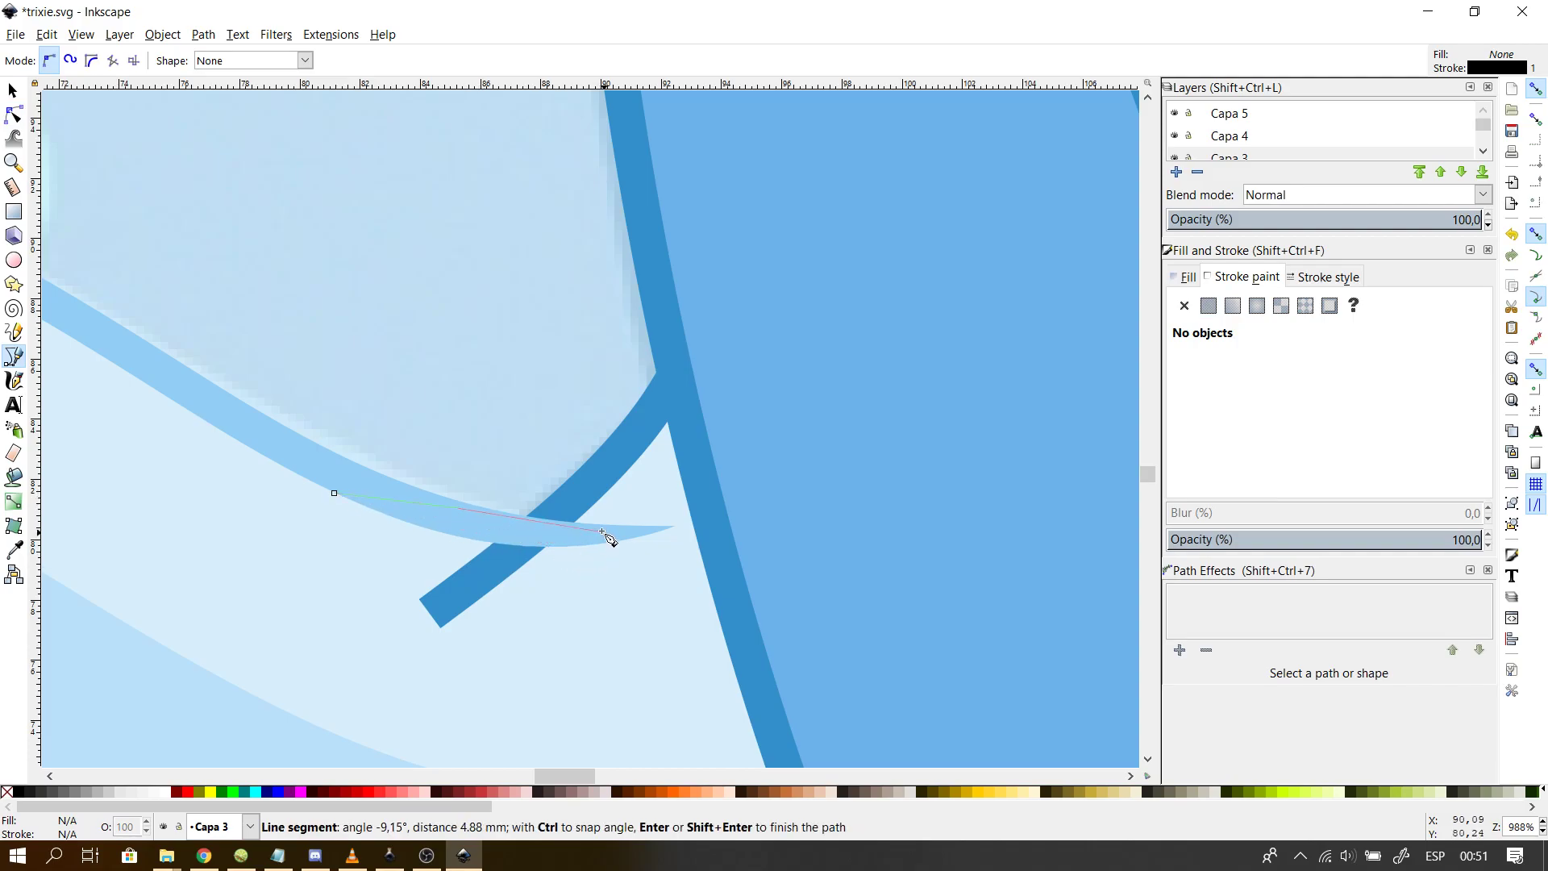
pyautogui.click(594, 541)
pyautogui.click(526, 724)
pyautogui.click(266, 587)
pyautogui.click(336, 495)
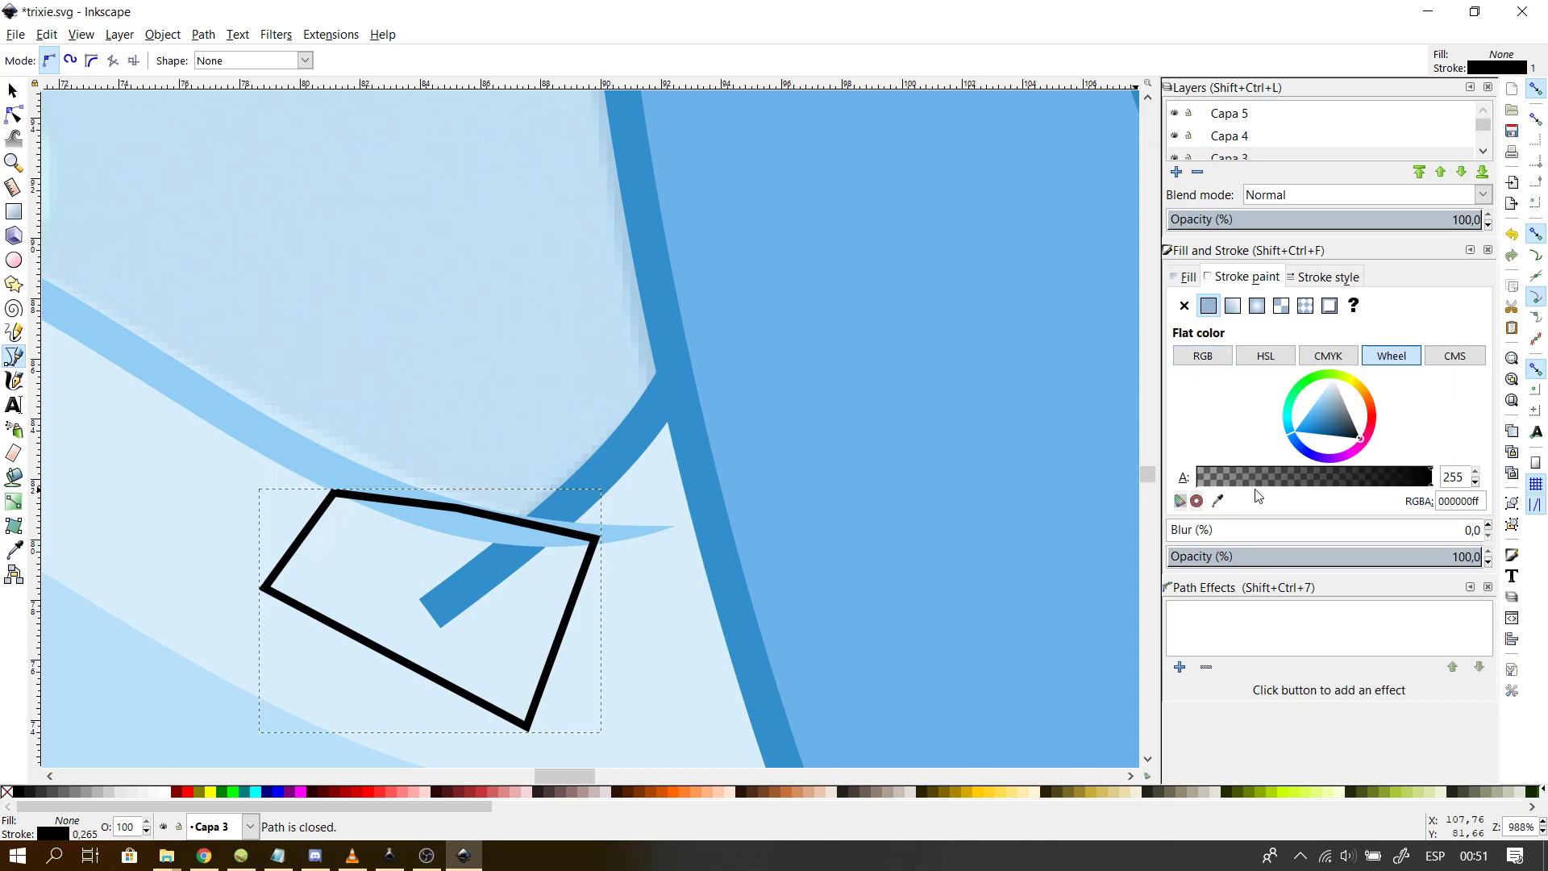
# - Remove the patch's stroke and fill it with the tail's light blue, d8eefb
pyautogui.click(1184, 305)
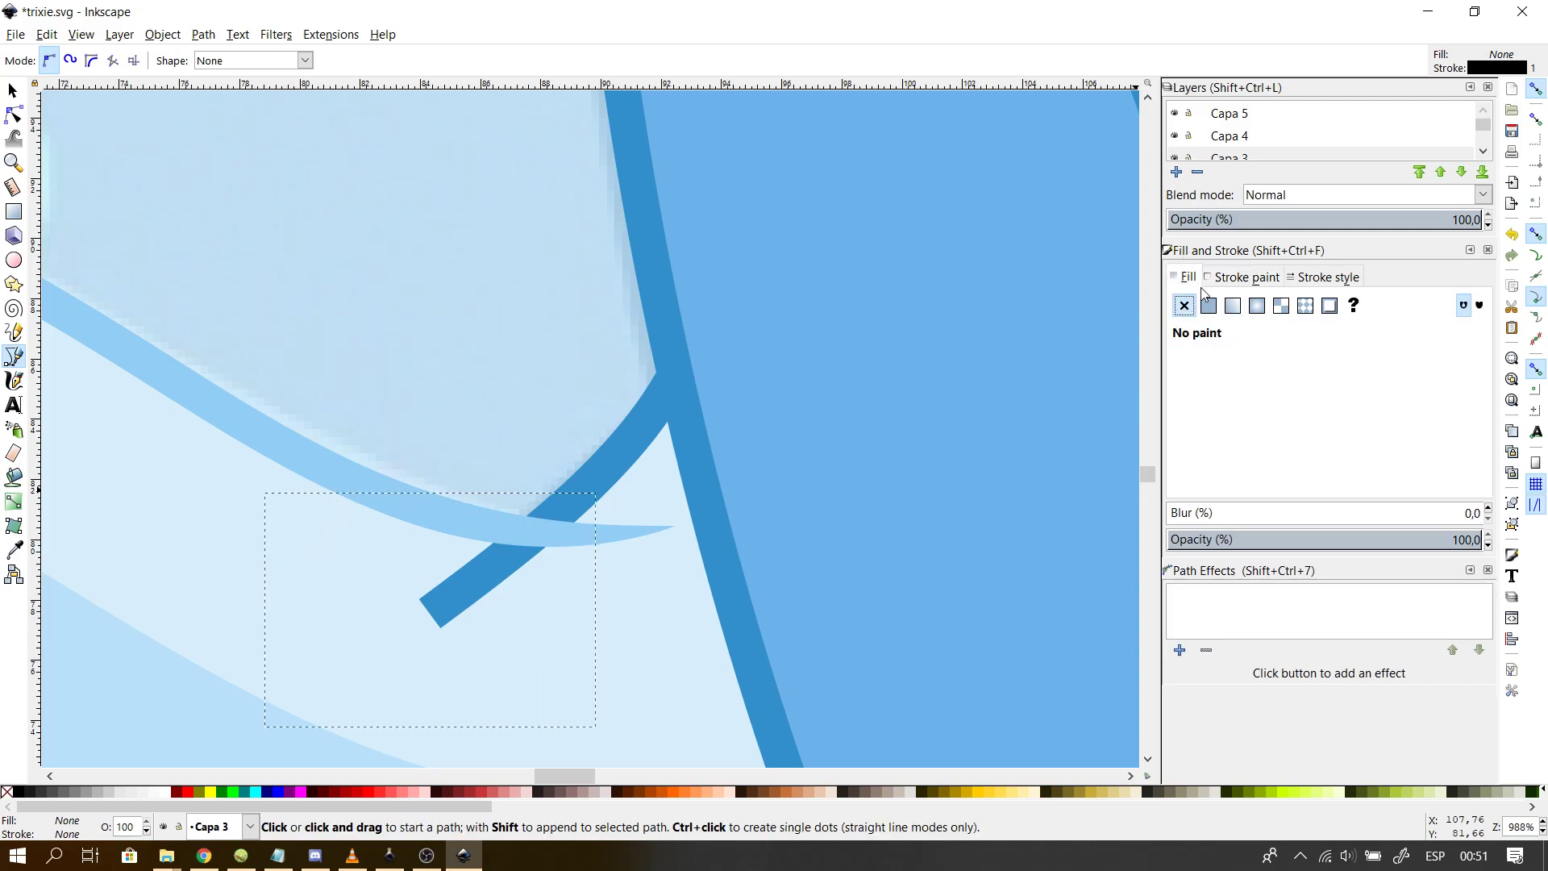
pyautogui.click(1208, 305)
pyautogui.click(1218, 501)
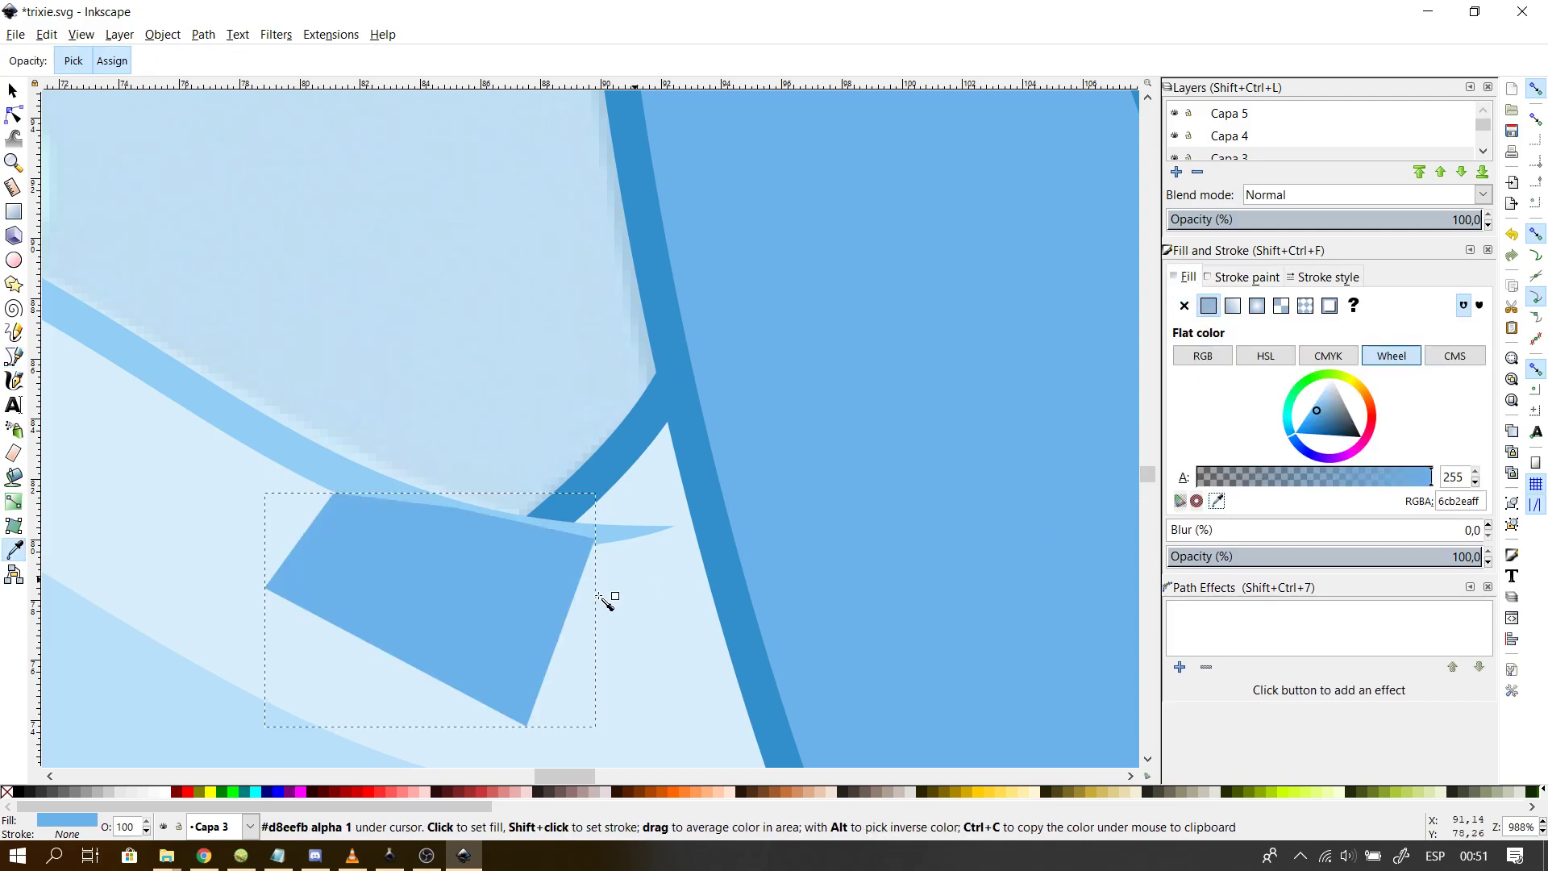
pyautogui.click(666, 611)
# - Lower the light blue patch one level so it sits beneath the tail outline but above the belly curve
pyautogui.click(16, 94)
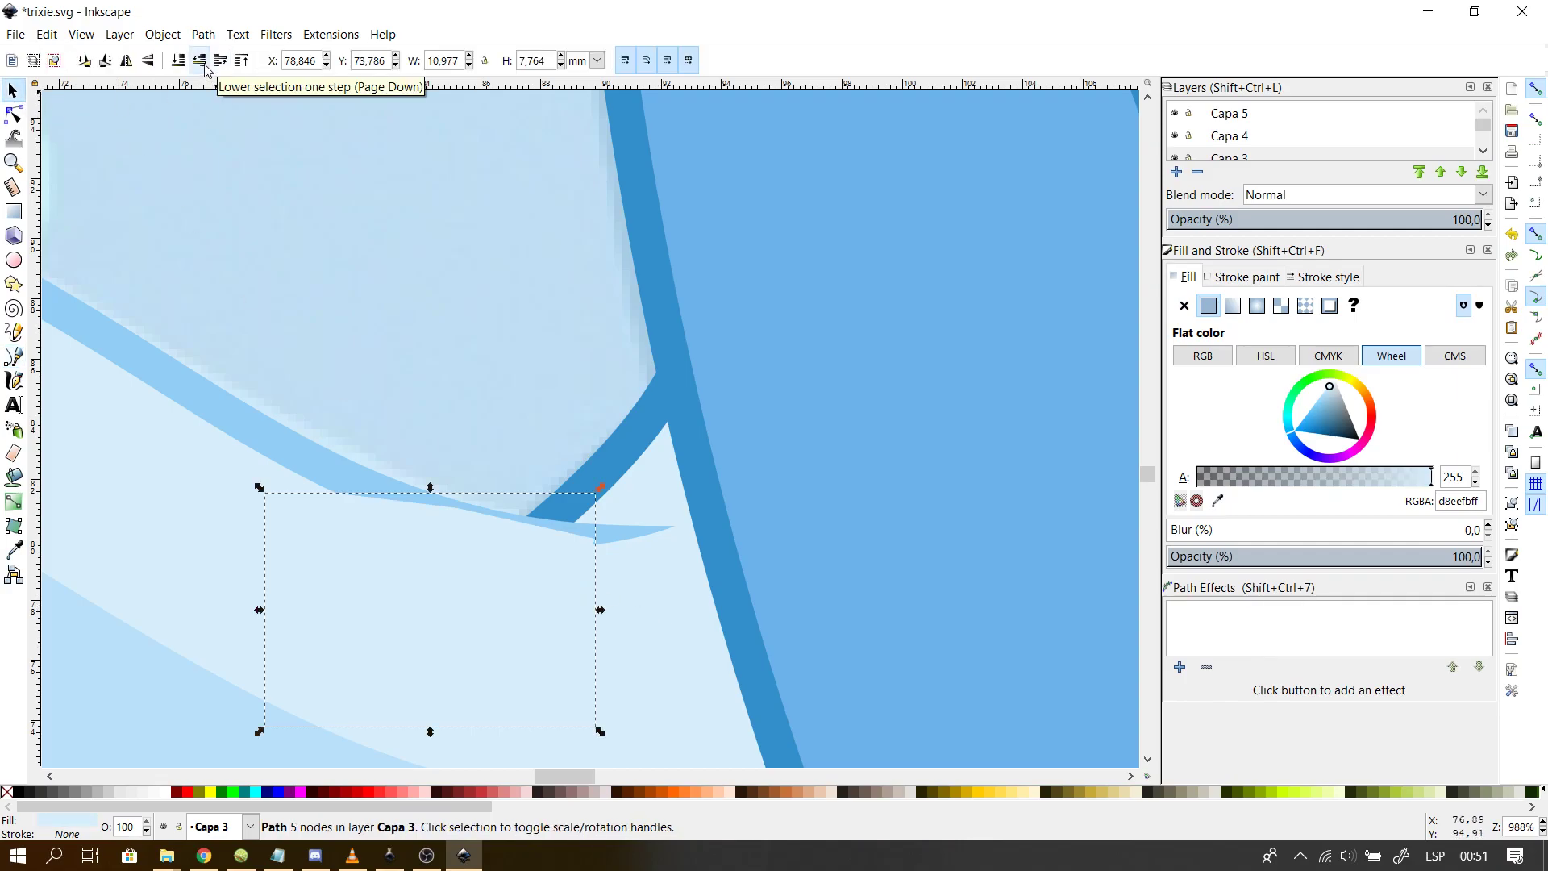
pyautogui.click(200, 62)
pyautogui.click(391, 318)
# - Duplicate the thigh line above the tail and remove the Power stroke effect from the copy
pyautogui.scroll(-1, 391, 318)
pyautogui.scroll(-3, 390, 318)
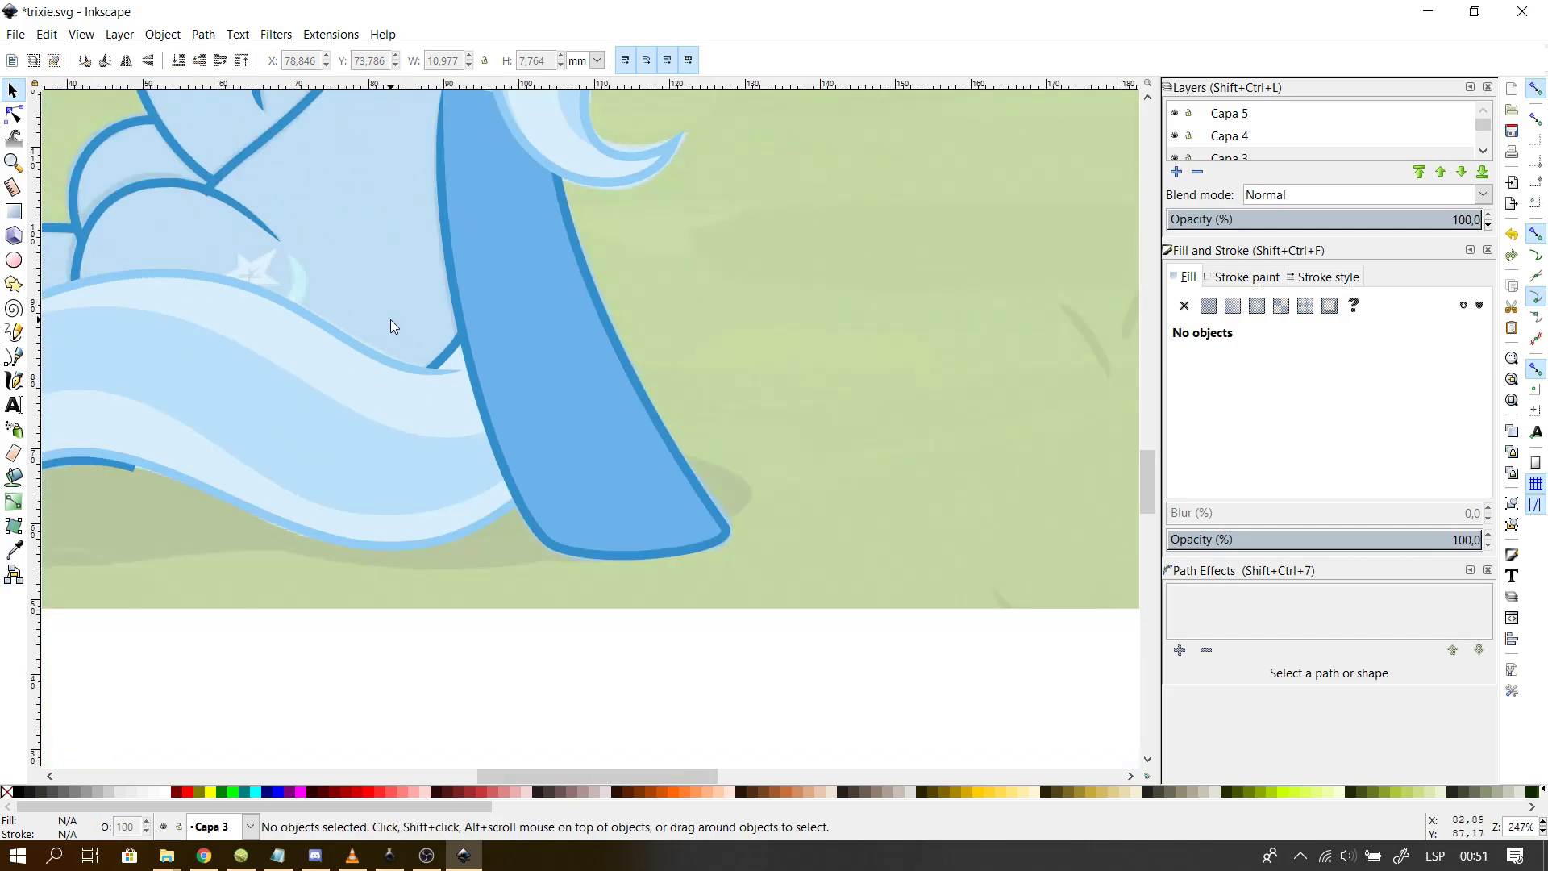
pyautogui.moveTo(1149, 471); pyautogui.dragTo(1149, 448)
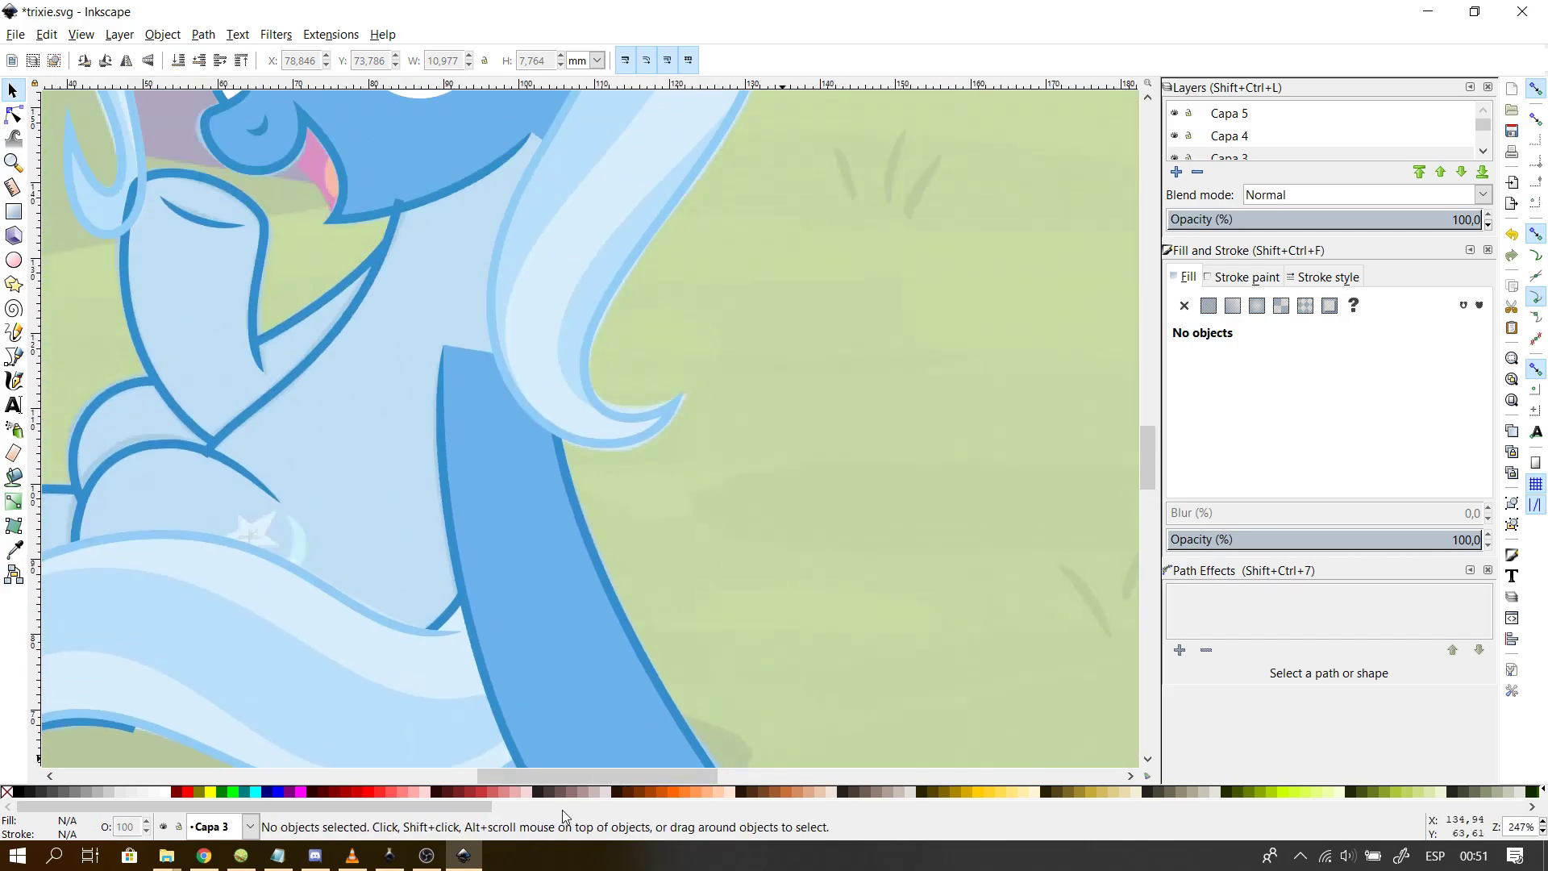
pyautogui.moveTo(545, 776); pyautogui.dragTo(485, 776)
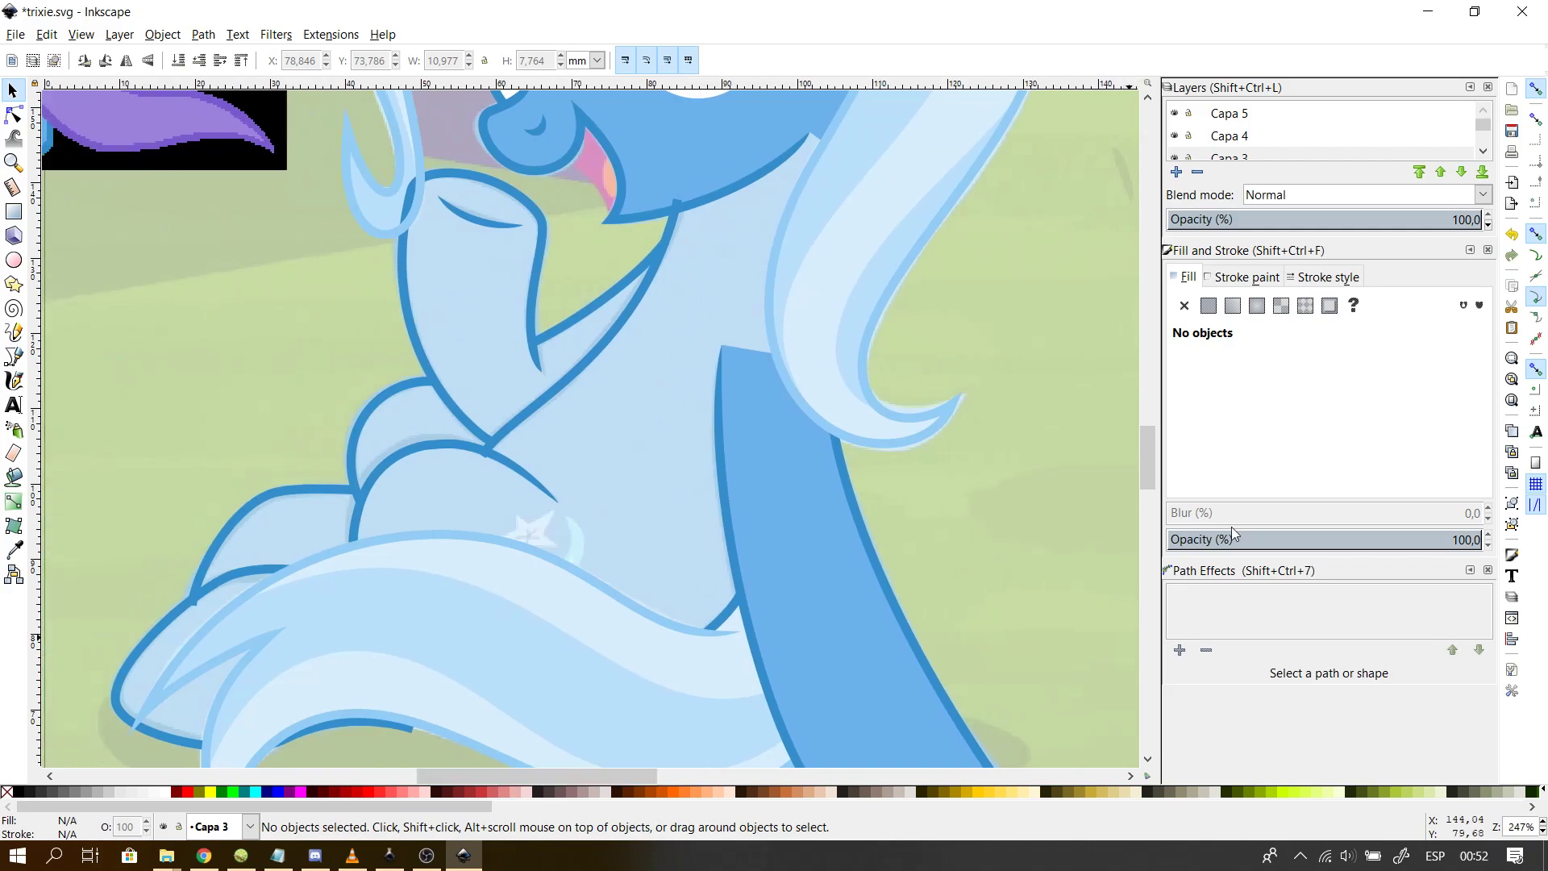
pyautogui.moveTo(1148, 466)
pyautogui.mouseDown()
pyautogui.moveTo(1149, 482)
pyautogui.moveTo(1150, 470)
pyautogui.mouseUp()
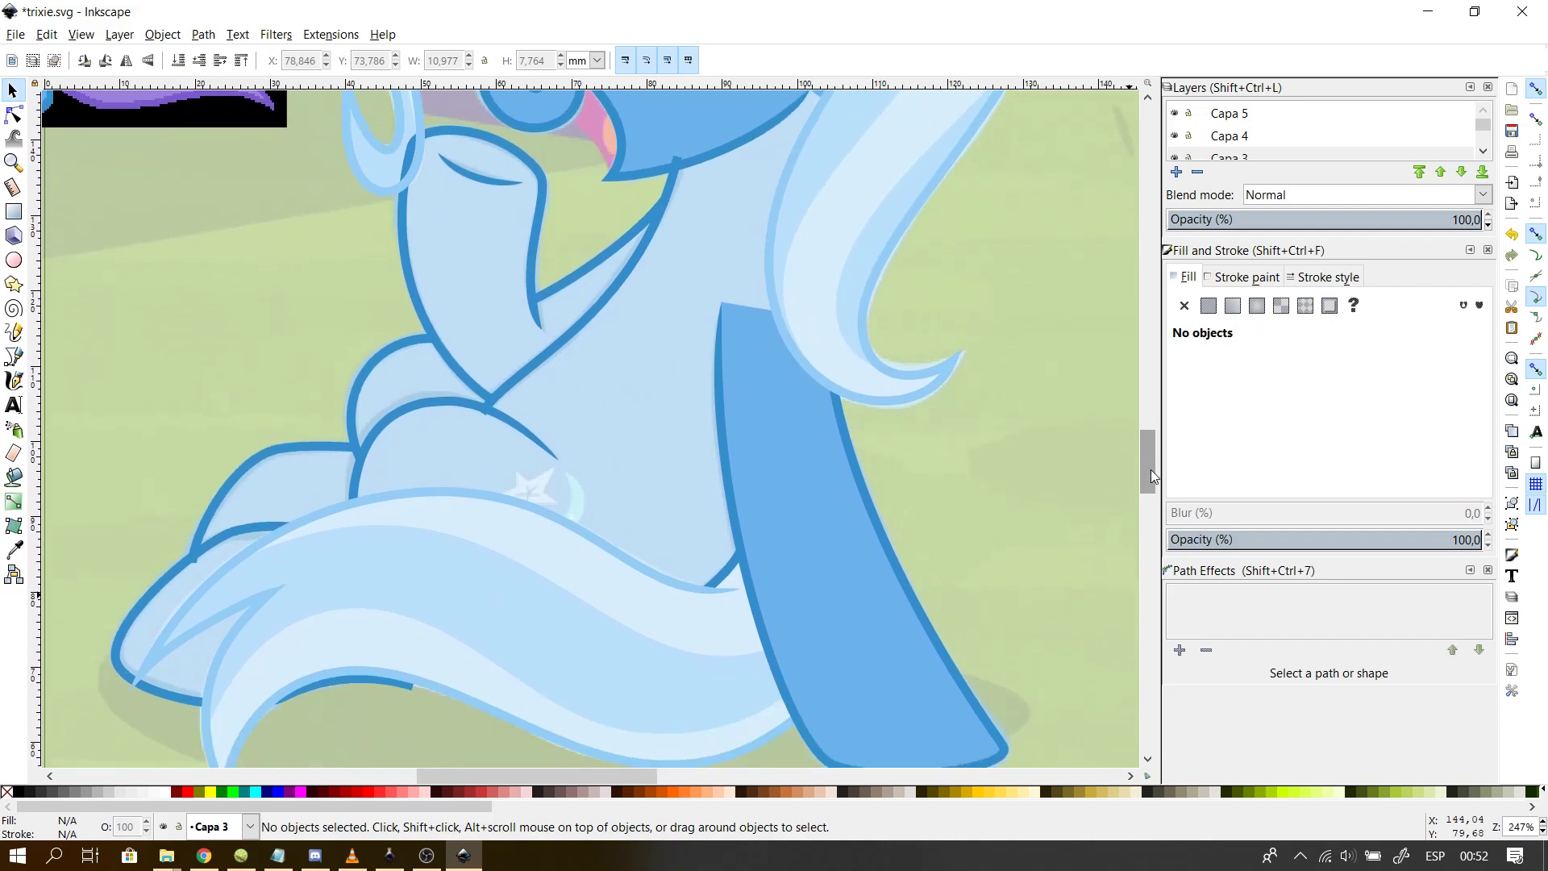
pyautogui.click(317, 857)
pyautogui.click(318, 858)
pyautogui.click(13, 114)
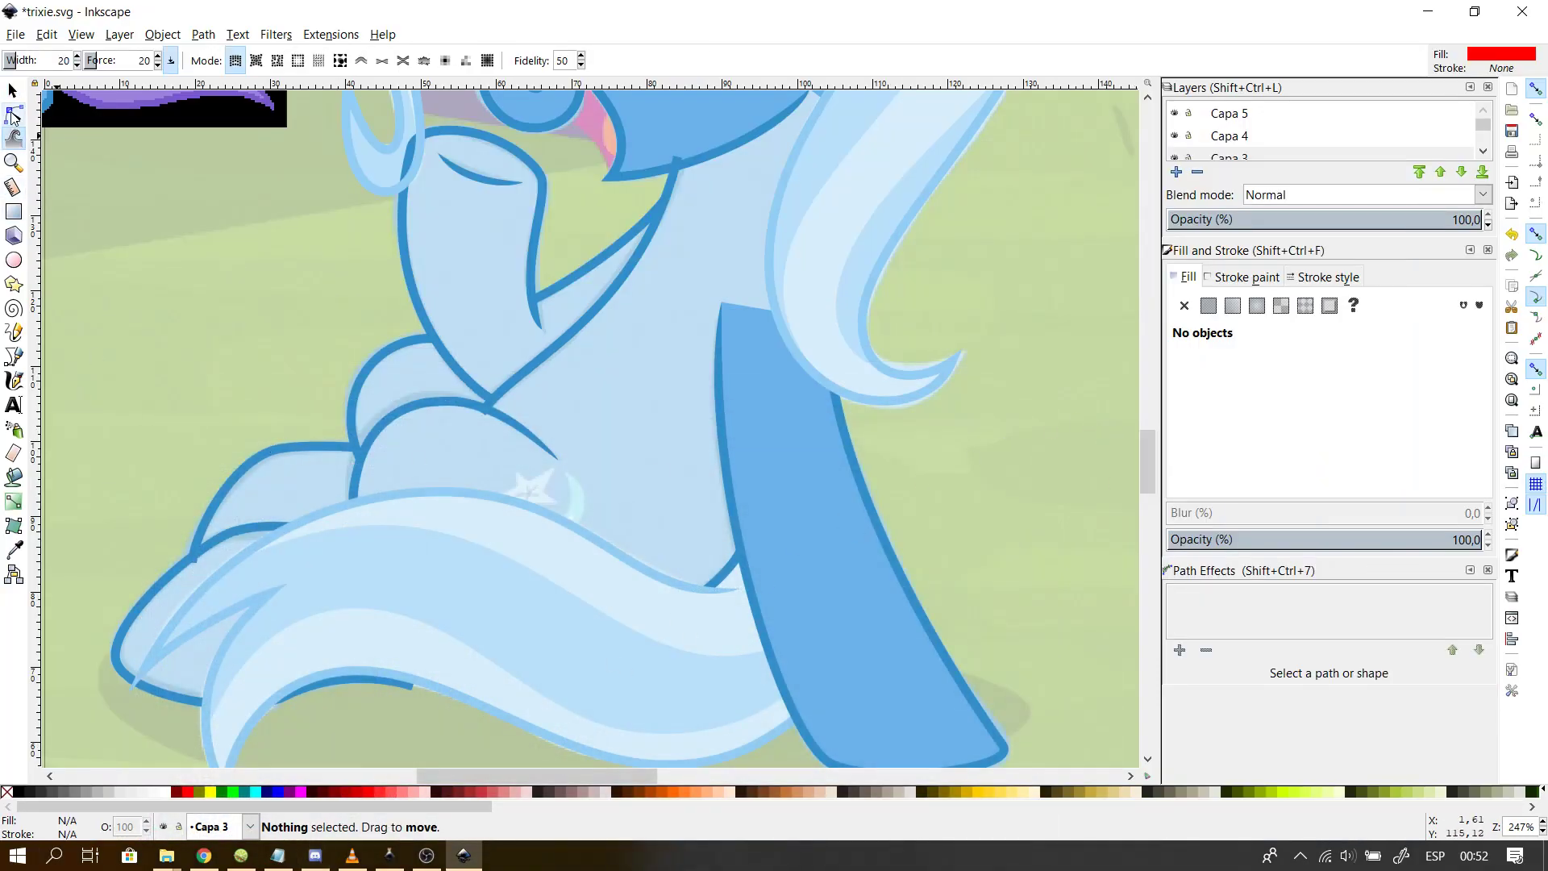
pyautogui.click(591, 313)
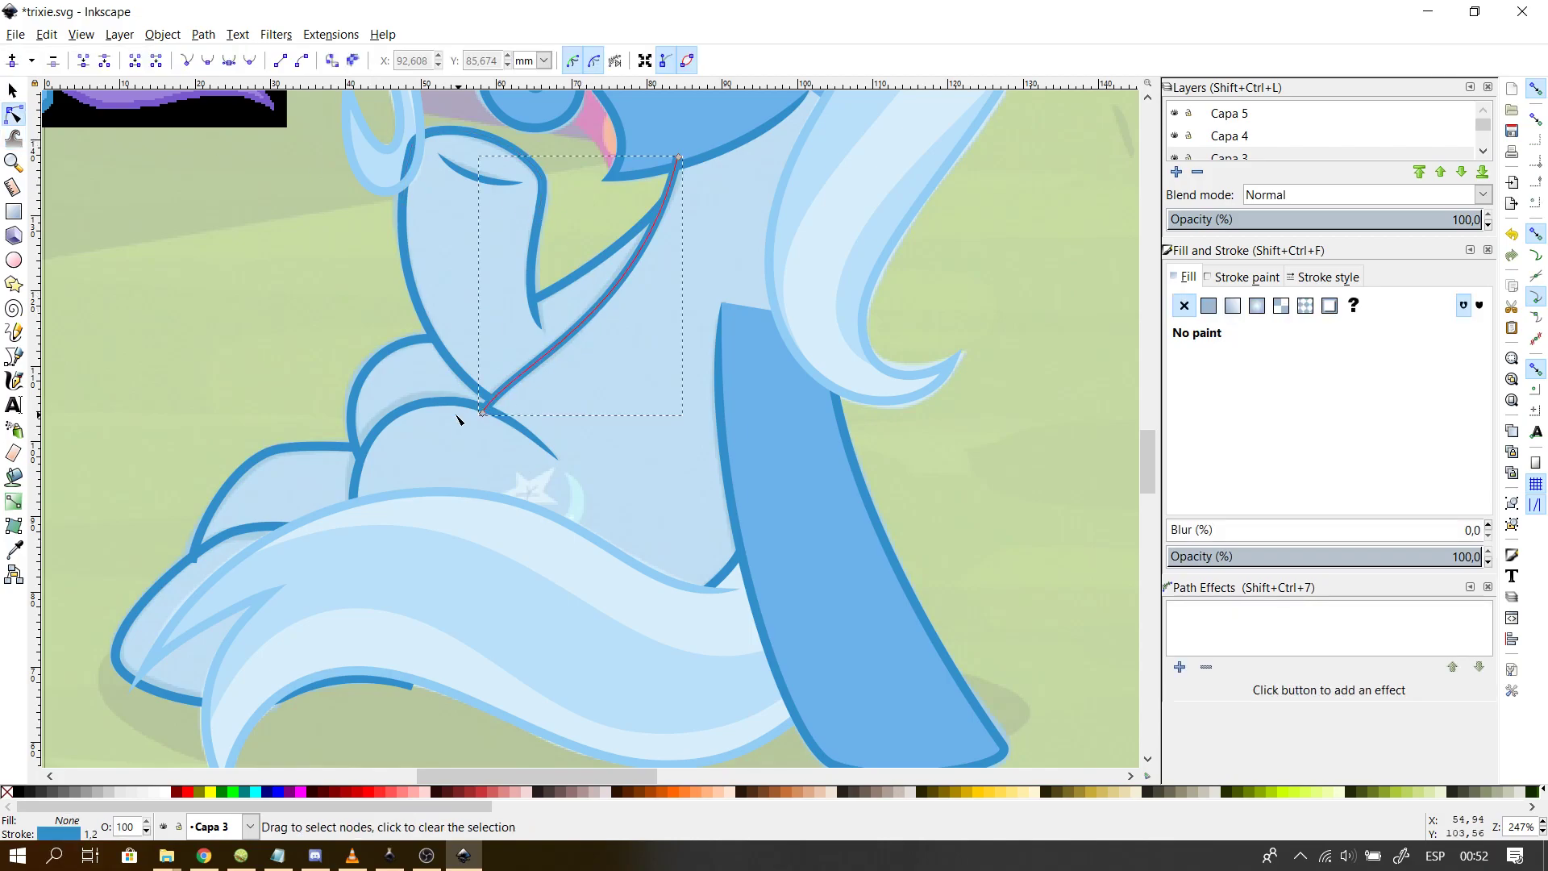
pyautogui.click(431, 409)
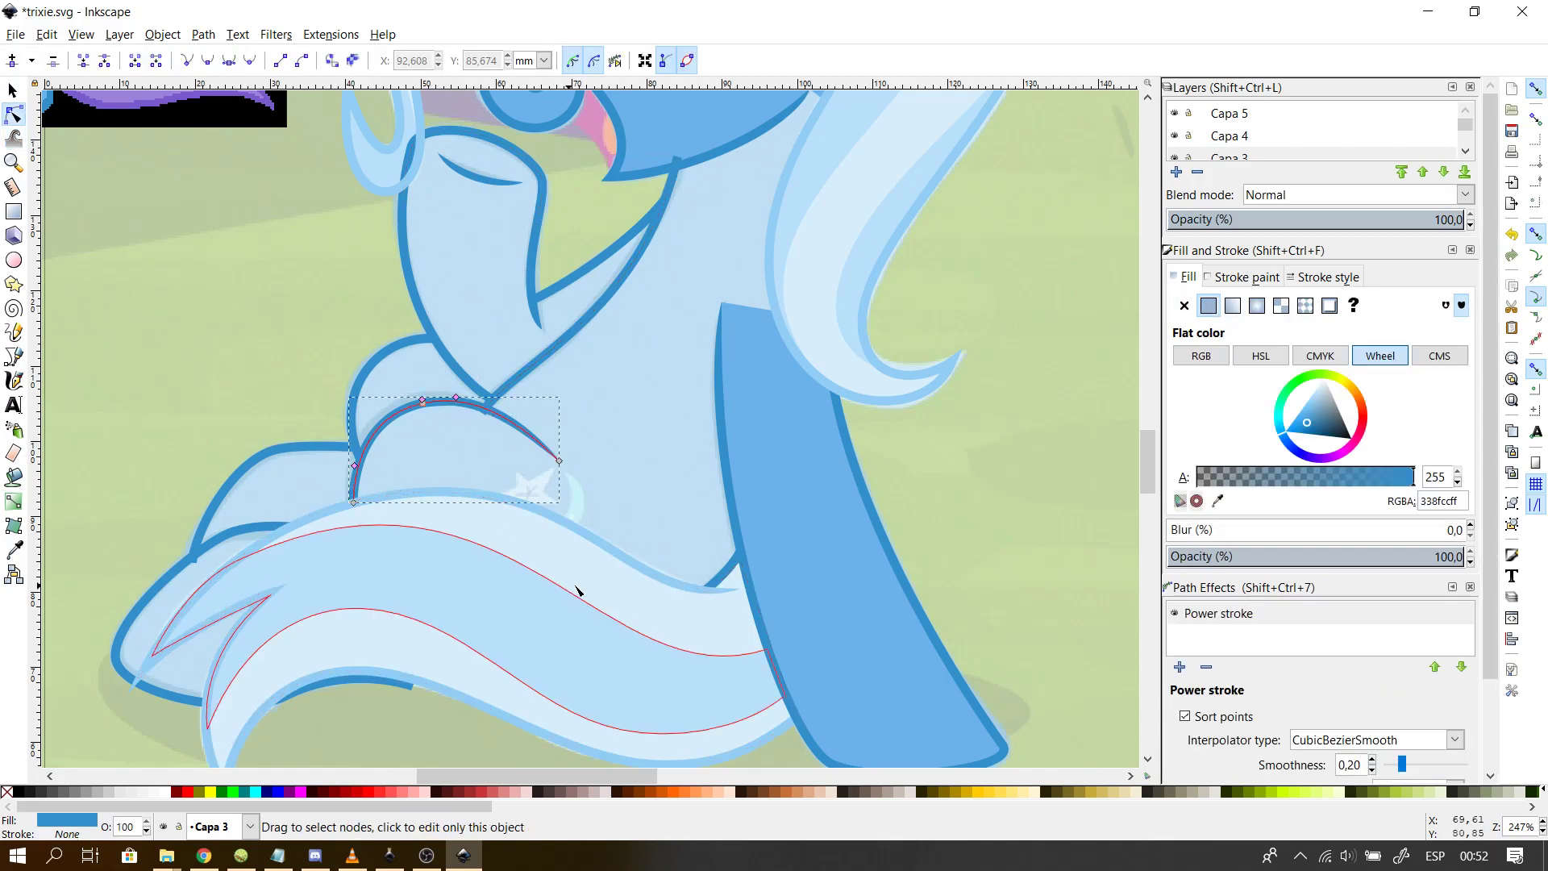
pyautogui.scroll(-2, 1494, 573)
pyautogui.click(1206, 589)
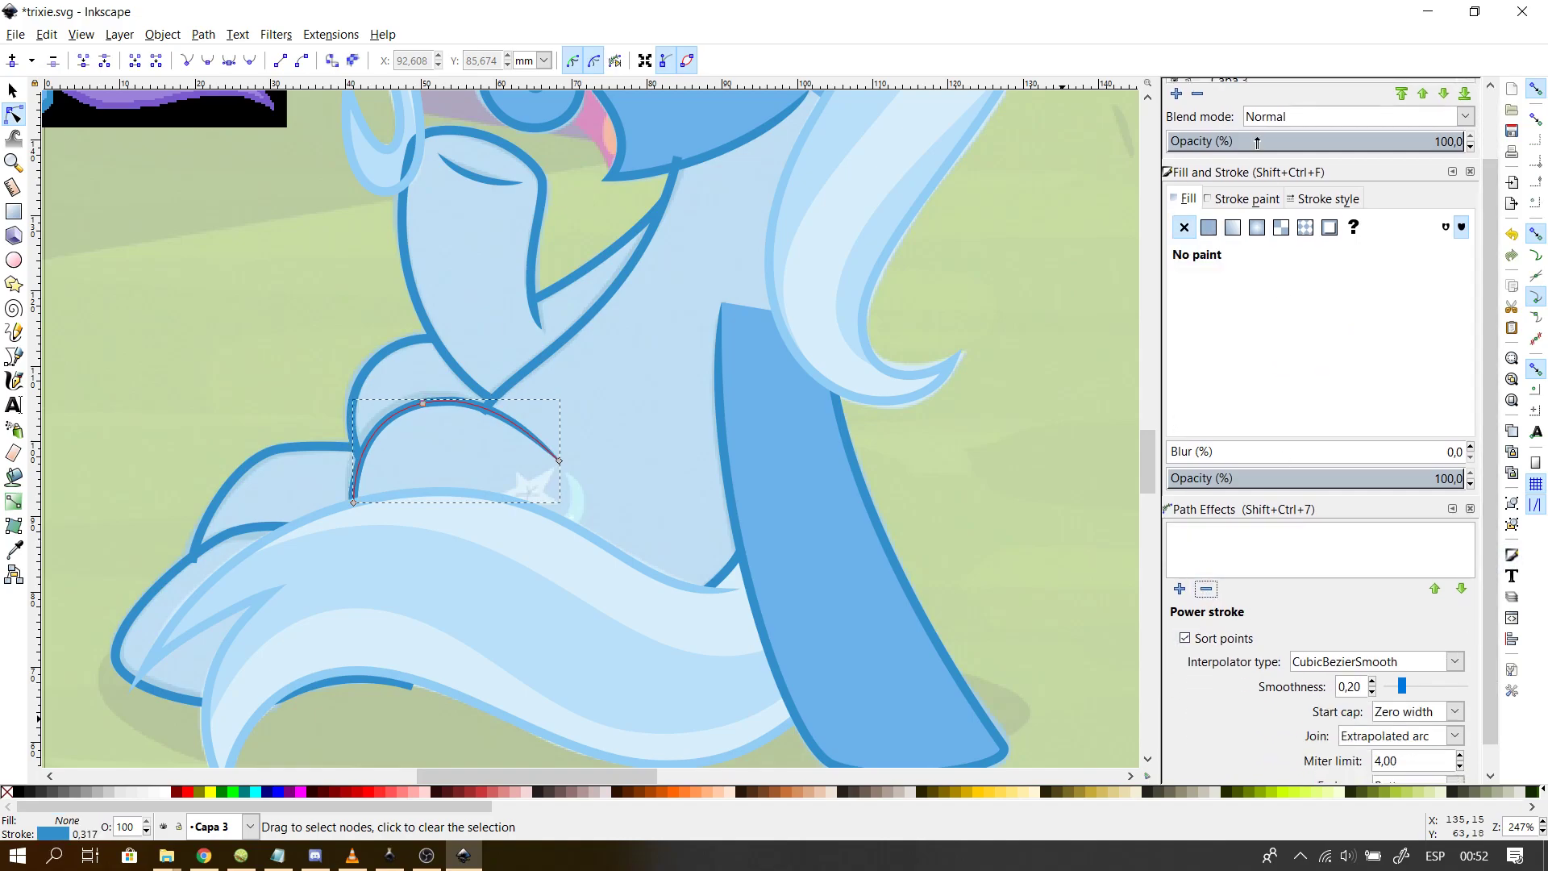
# - Extend the copied thigh path from its lower end with a deep curve running across the tail
pyautogui.click(1245, 198)
pyautogui.click(1184, 203)
pyautogui.click(18, 352)
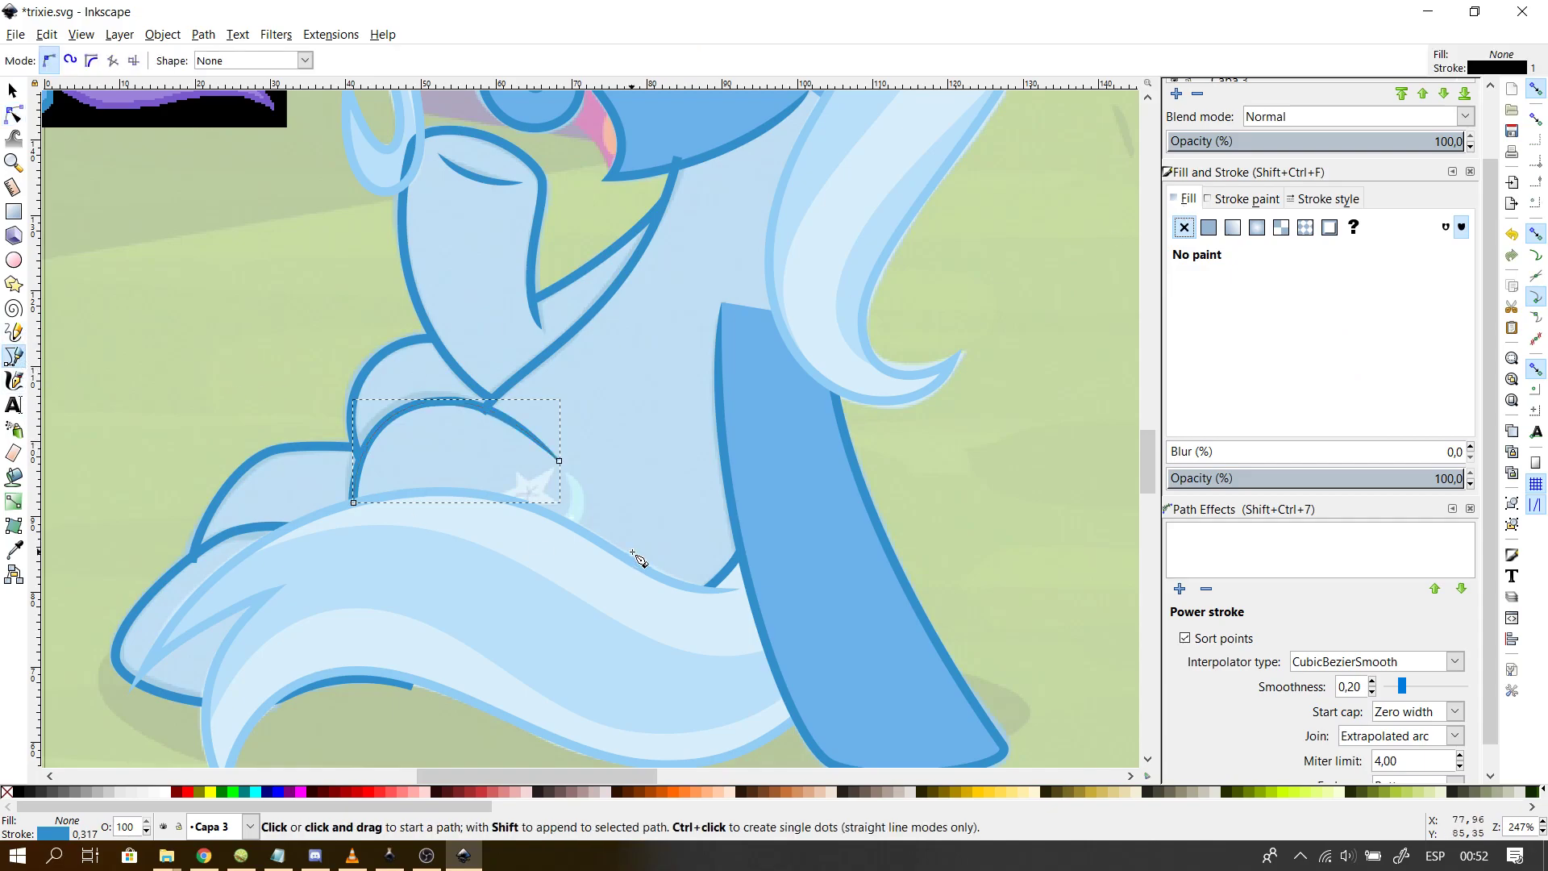
pyautogui.click(354, 502)
pyautogui.moveTo(653, 667)
pyautogui.mouseDown()
pyautogui.moveTo(709, 661)
pyautogui.moveTo(830, 563)
pyautogui.moveTo(849, 524)
pyautogui.moveTo(784, 525)
pyautogui.mouseUp()
pyautogui.press('Return')
# - Continue the body path over the front leg, up behind the mane to the chin, down the chest line, and close it at the thigh tip
pyautogui.click(652, 660)
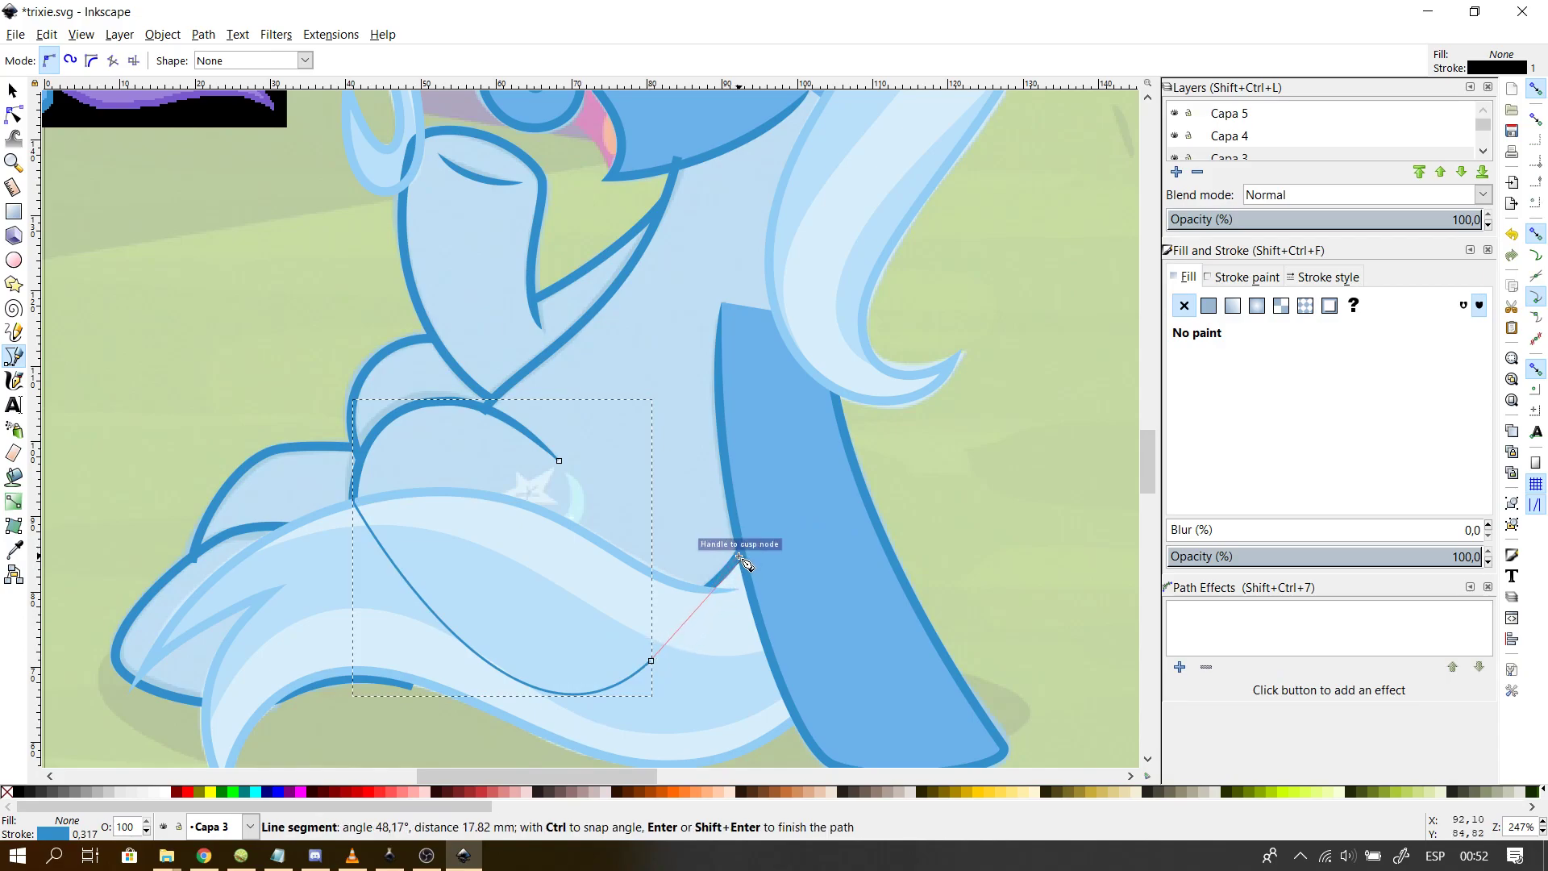
pyautogui.click(836, 391)
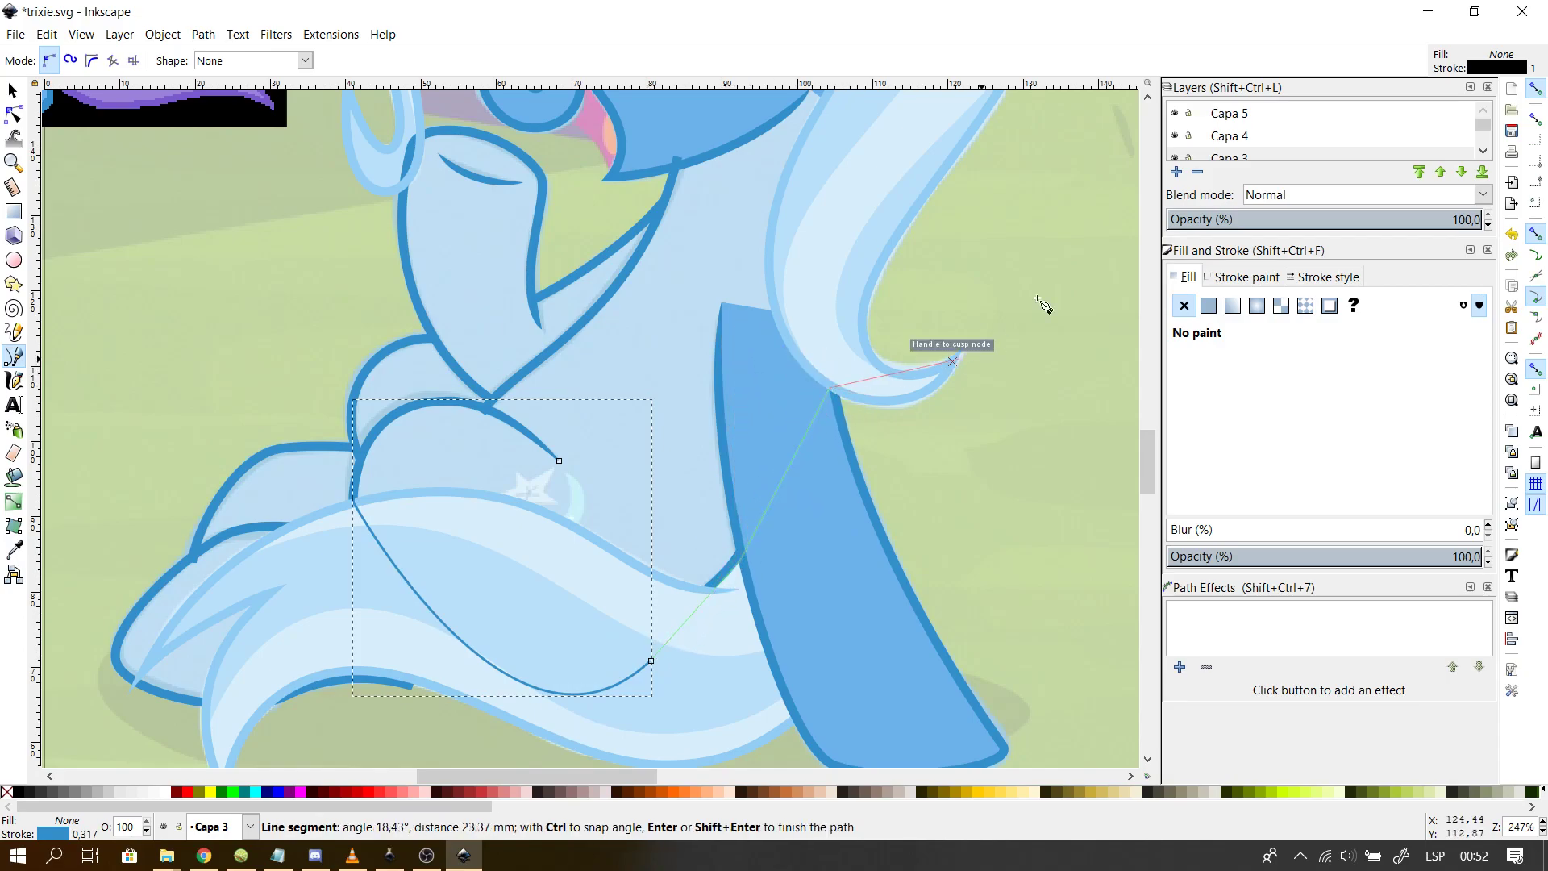
pyautogui.doubleClick(1148, 97)
pyautogui.click(829, 211)
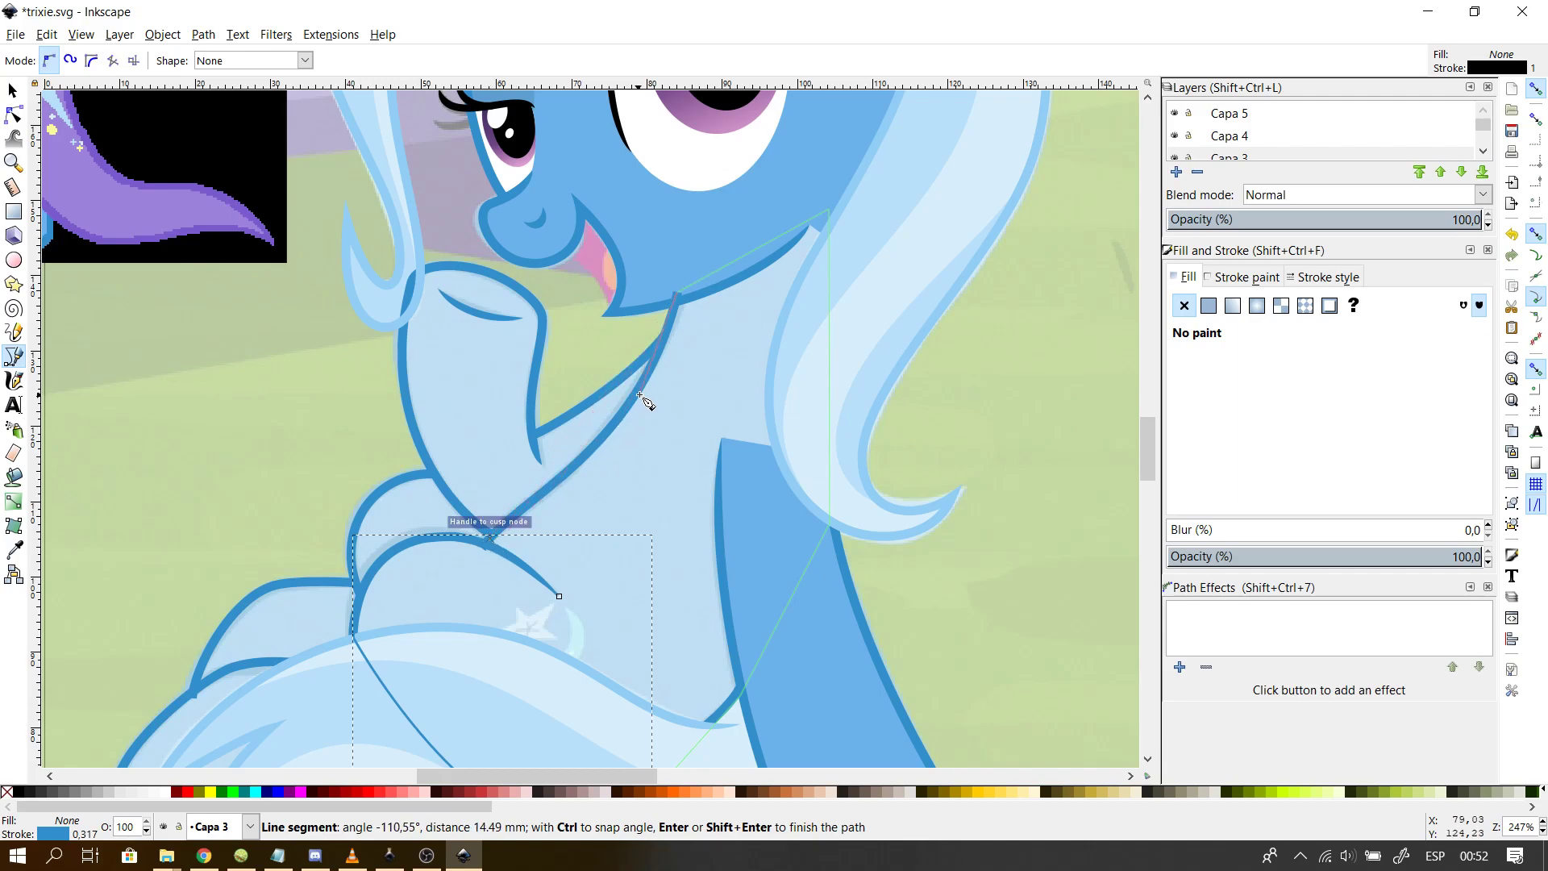
pyautogui.moveTo(627, 412); pyautogui.dragTo(597, 441)
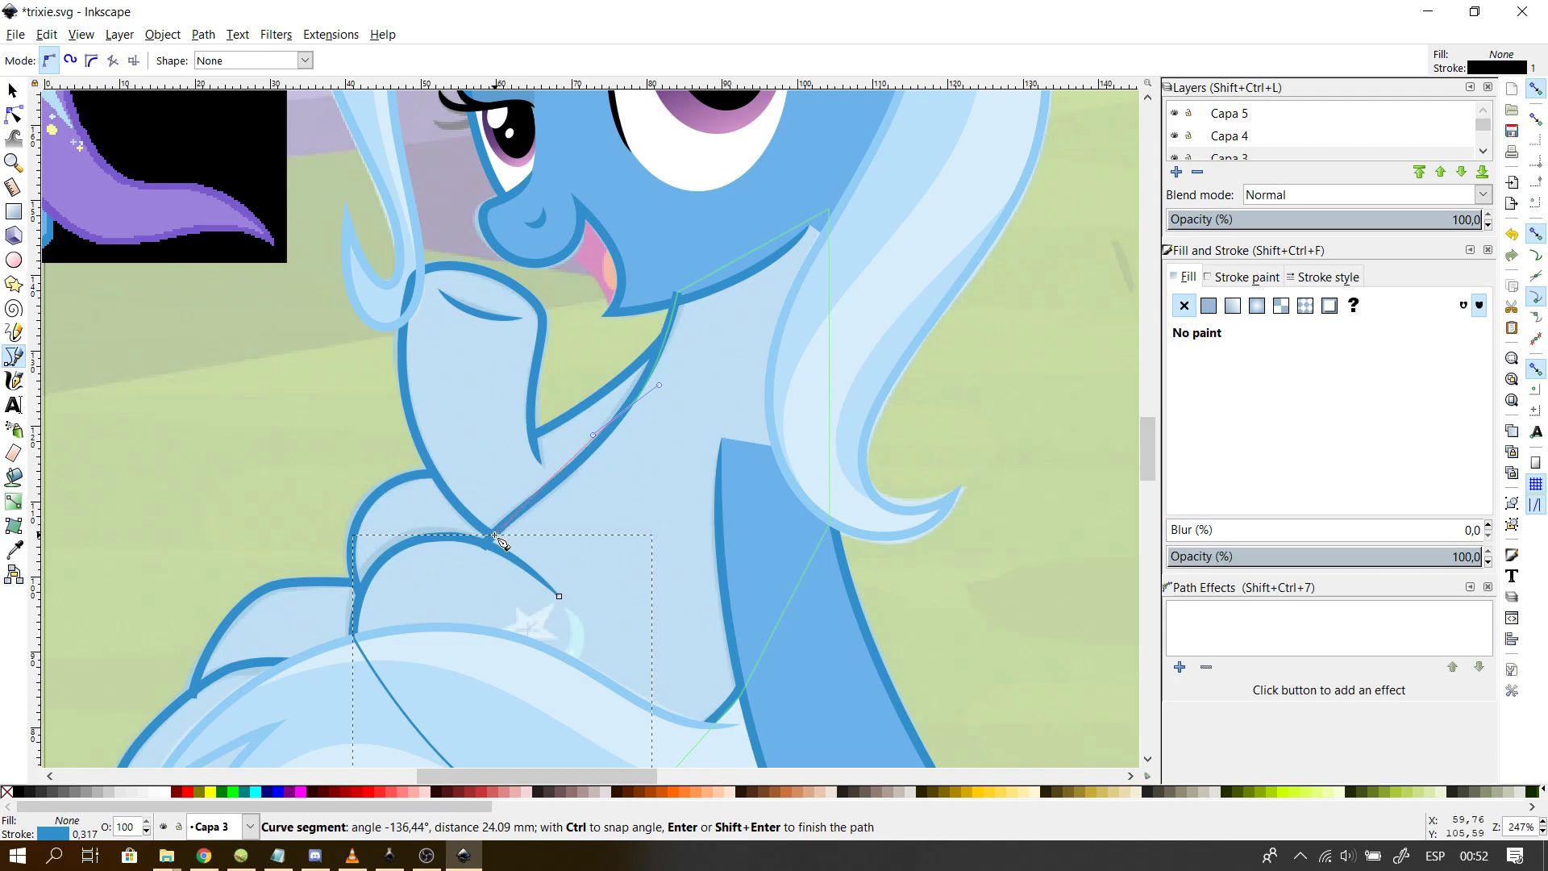
pyautogui.click(489, 540)
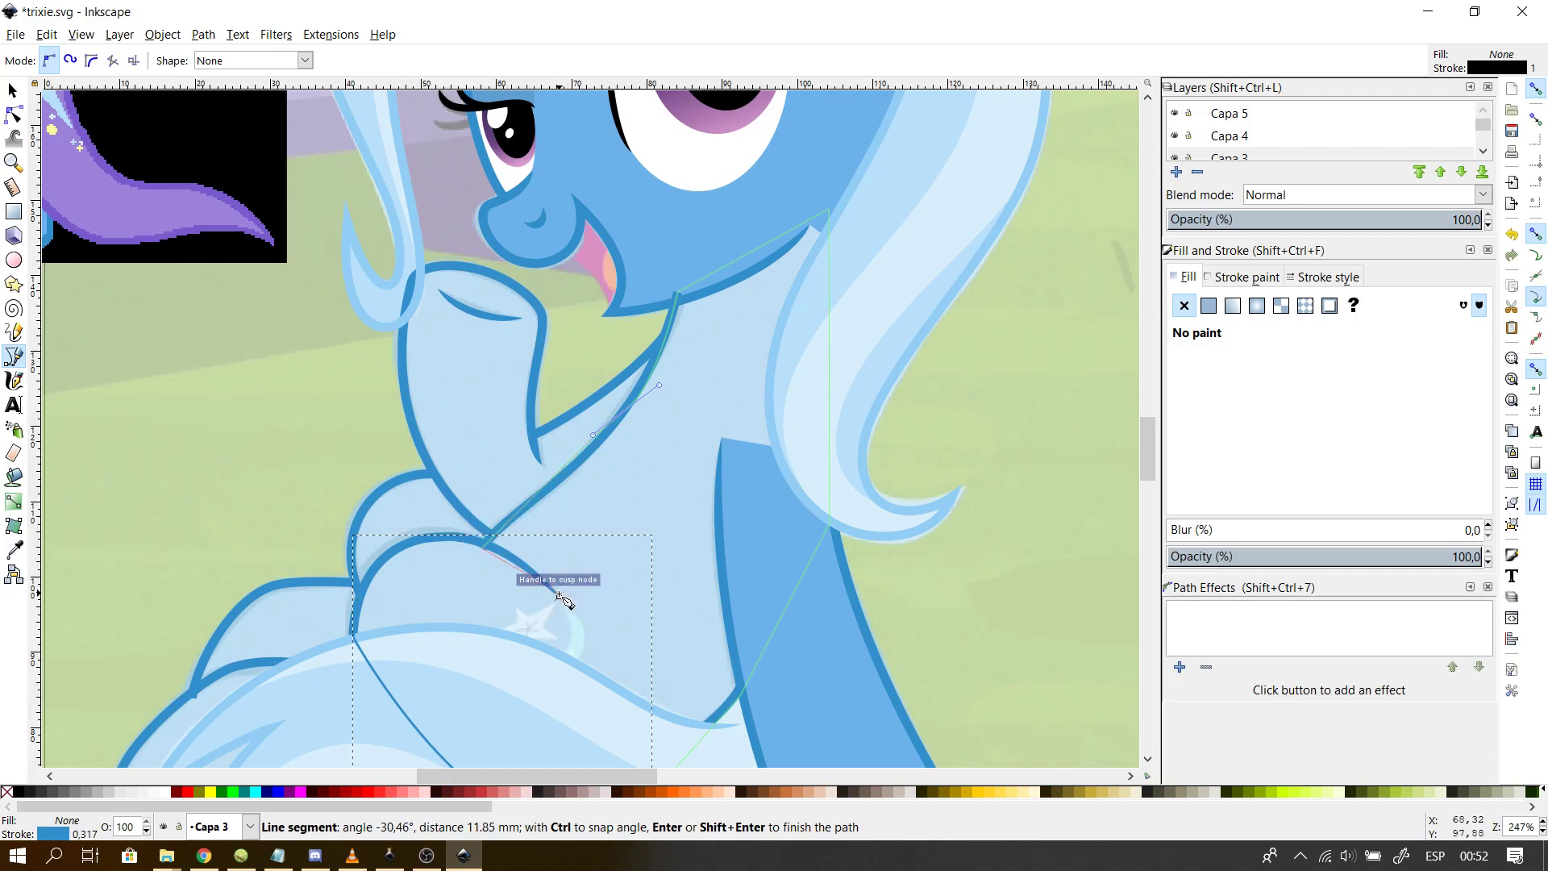
pyautogui.click(560, 595)
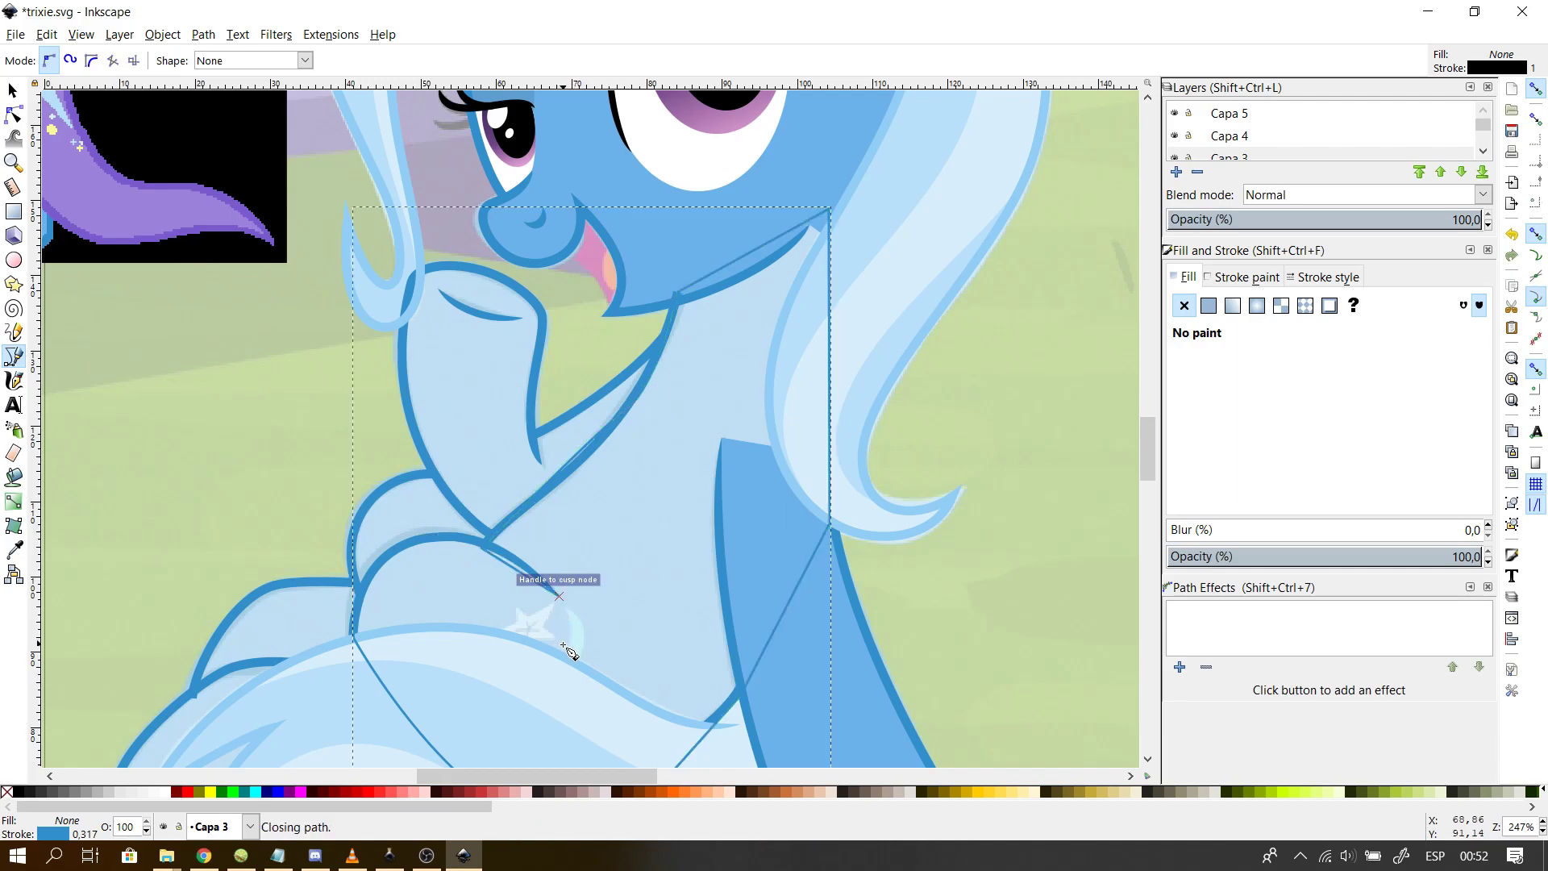
# - Recolor the body path's stroke to the dark blue 27526f
pyautogui.click(13, 114)
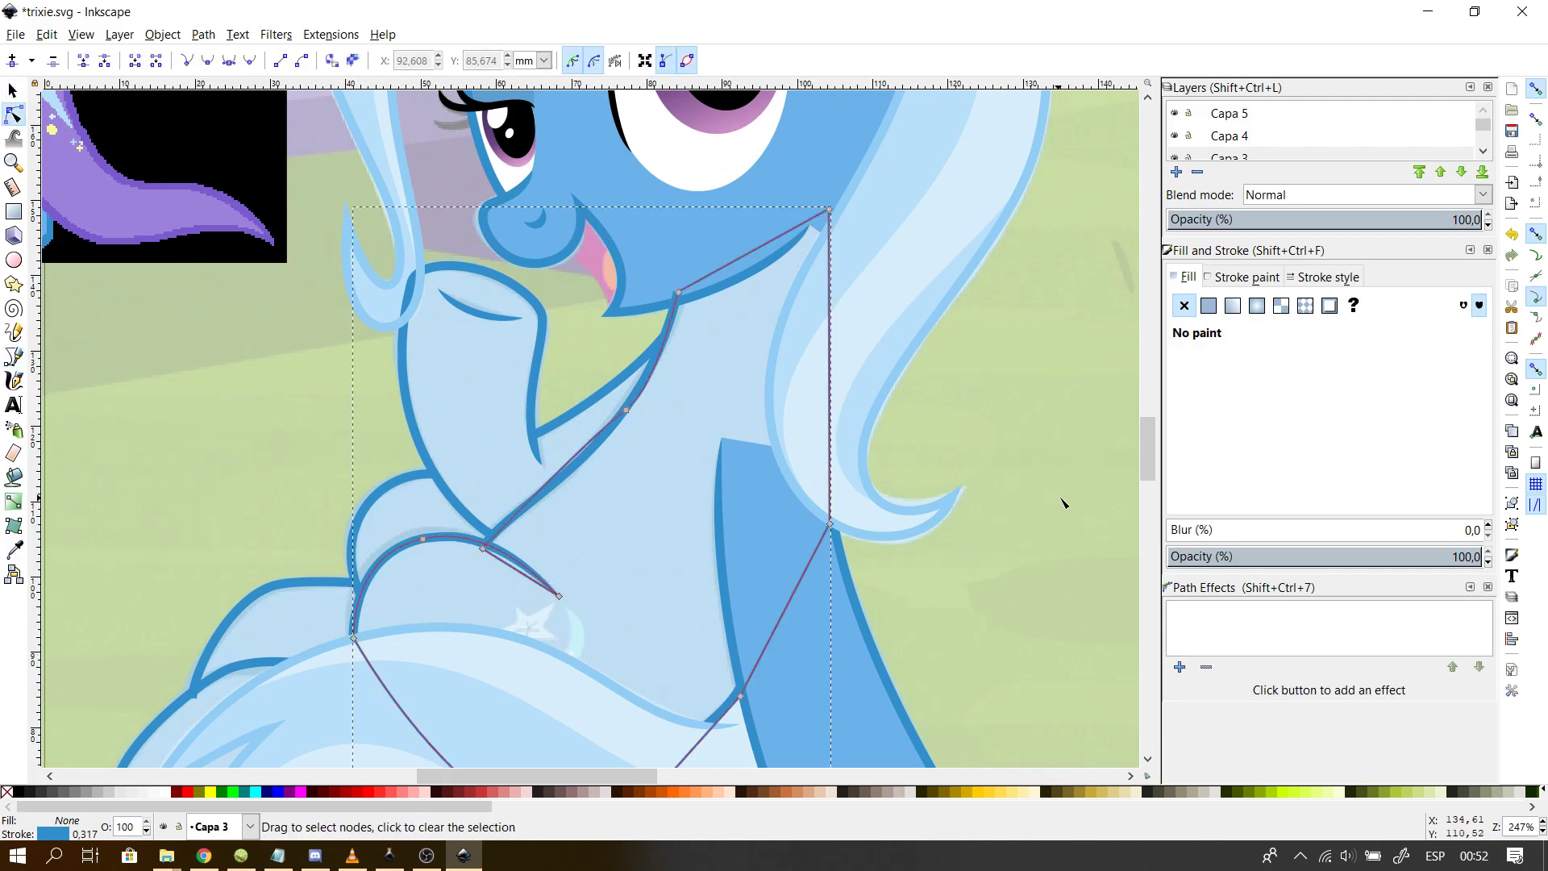
pyautogui.click(1297, 278)
pyautogui.click(1245, 276)
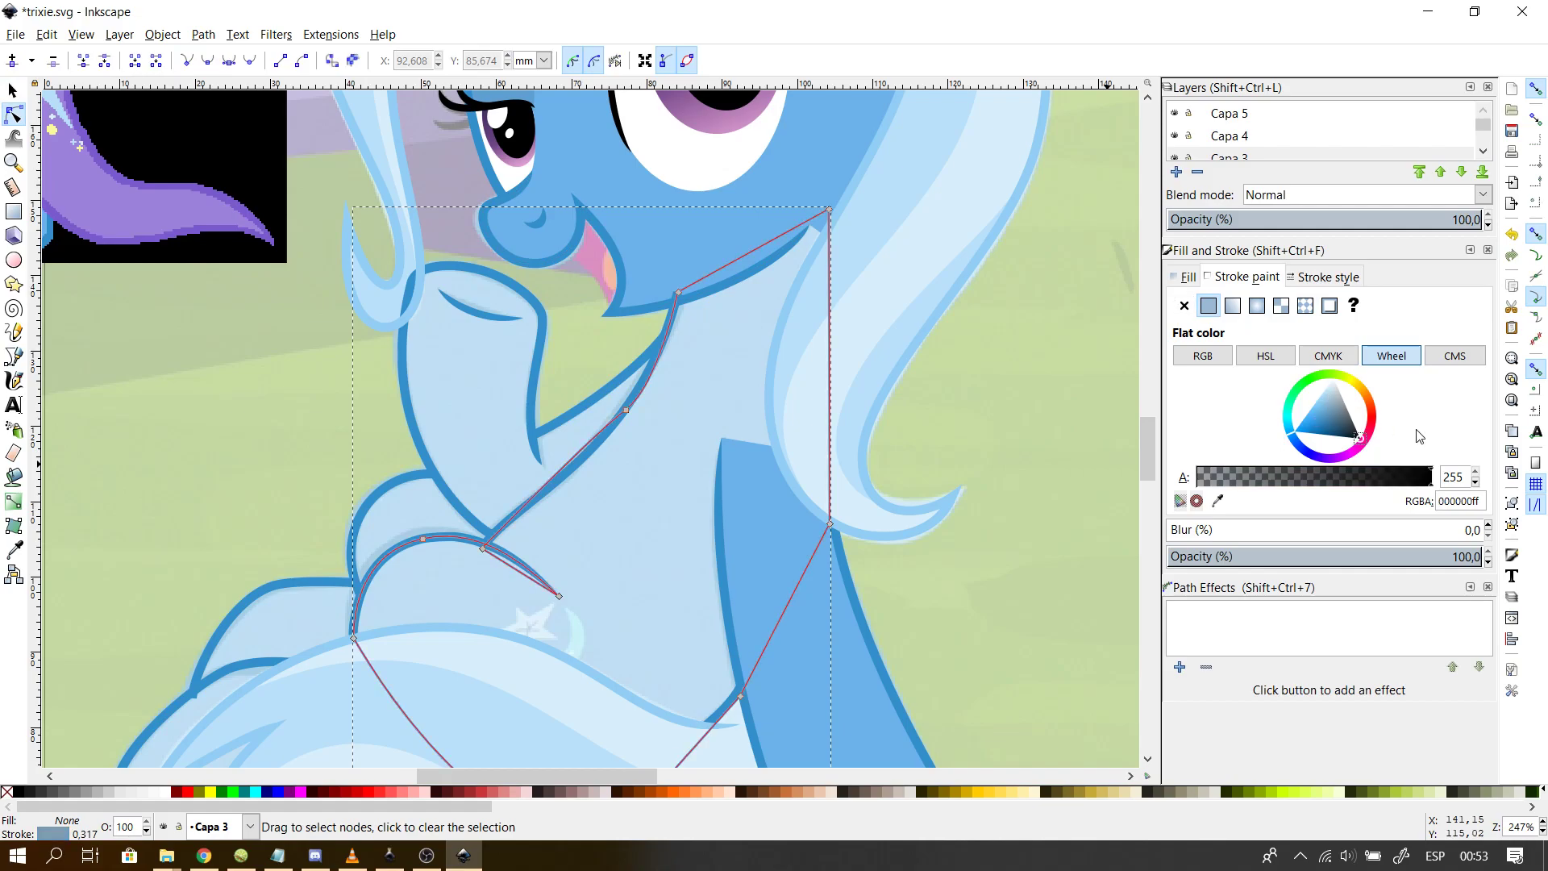
pyautogui.moveTo(1339, 435); pyautogui.dragTo(1407, 448)
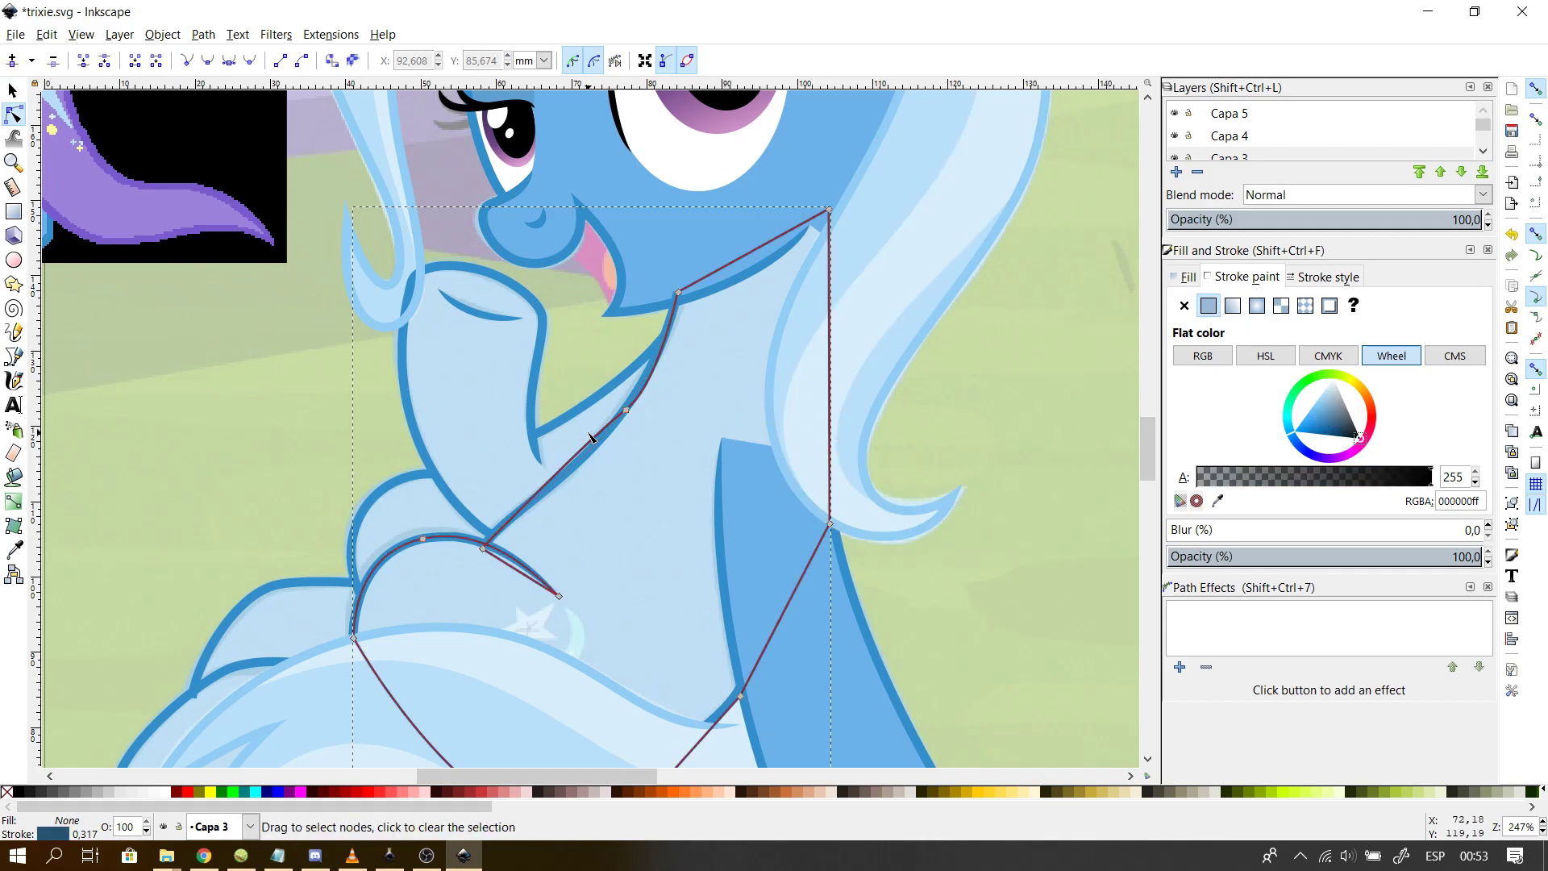
# - Bend the body path along the chest line and move its thigh-tip node to where the chest and thigh lines meet
pyautogui.moveTo(580, 452); pyautogui.dragTo(590, 455)
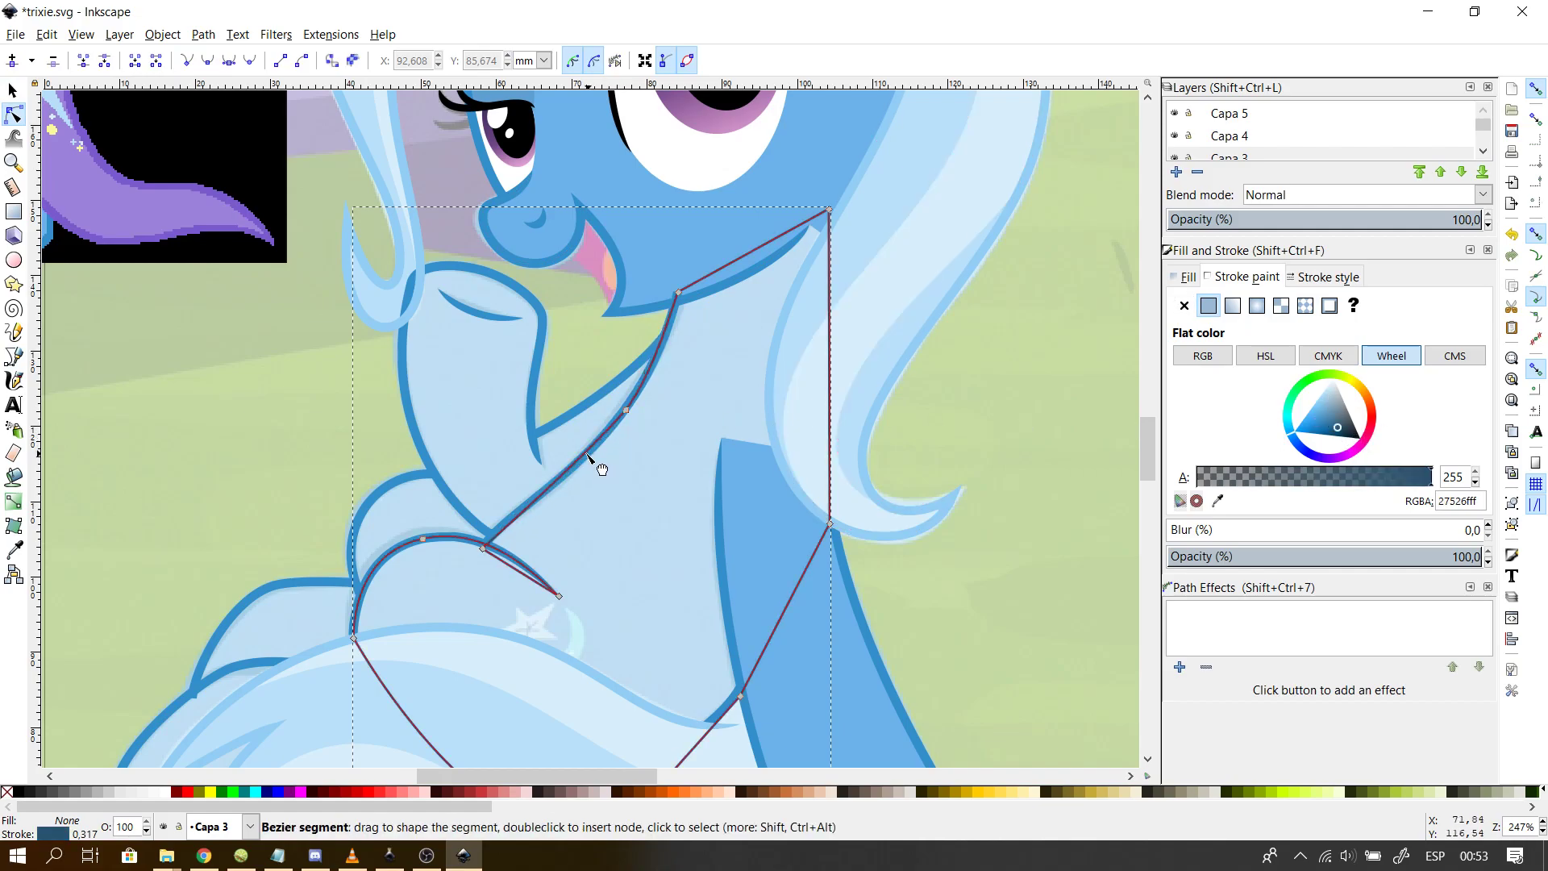
pyautogui.click(802, 413)
pyautogui.click(506, 569)
pyautogui.click(508, 565)
pyautogui.moveTo(484, 553)
pyautogui.mouseDown()
pyautogui.moveTo(498, 540)
pyautogui.moveTo(516, 556)
pyautogui.moveTo(495, 531)
pyautogui.moveTo(482, 548)
pyautogui.mouseUp()
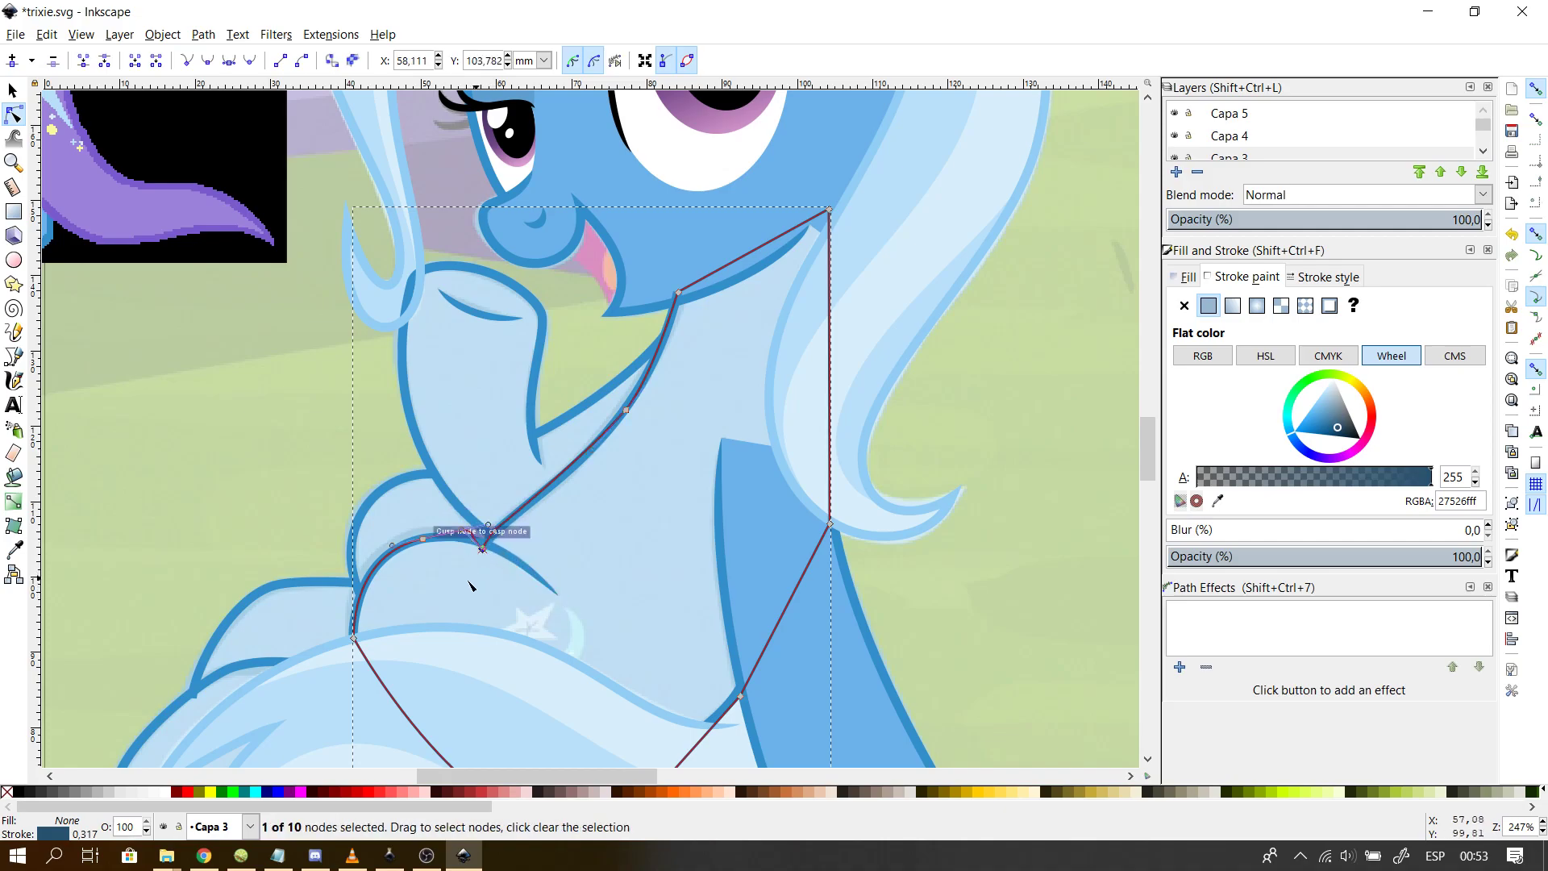
# - Reshape the body path's nodes and handles near the chest junction so the segment follows the top of the thigh line
pyautogui.scroll(1, 458, 581)
pyautogui.click(477, 514)
pyautogui.click(472, 511)
pyautogui.moveTo(465, 509); pyautogui.dragTo(496, 534)
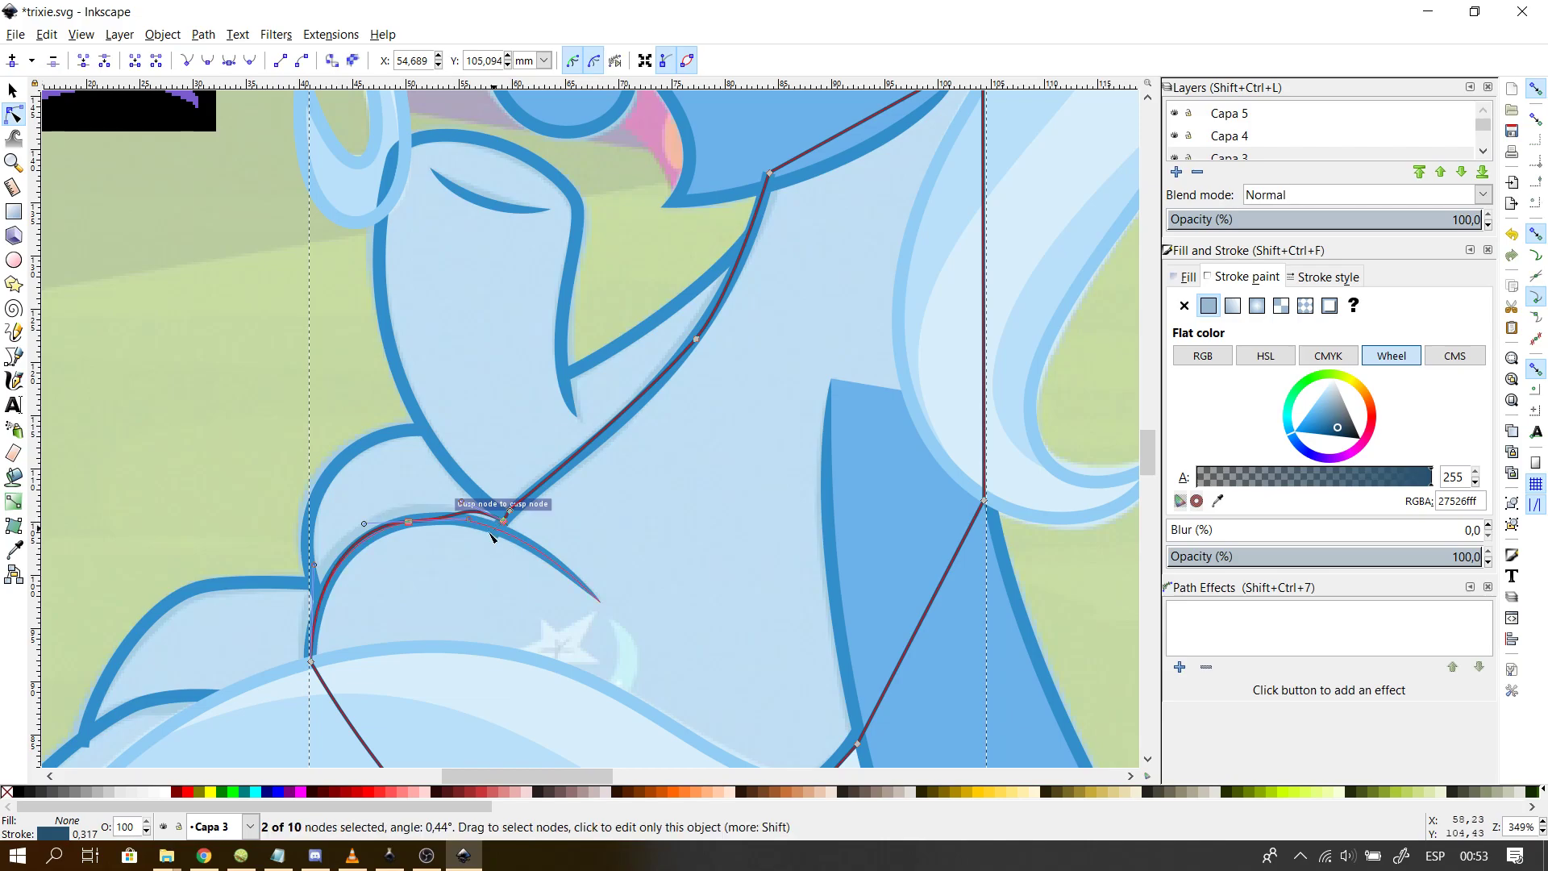
pyautogui.scroll(4, 495, 534)
pyautogui.moveTo(557, 484); pyautogui.dragTo(508, 526)
pyautogui.hotkey('ctrl', 'z')
pyautogui.moveTo(269, 488); pyautogui.dragTo(203, 483)
pyautogui.click(228, 386)
# - Remove the body path's stroke and fill it with the front leg's blue, 6cb2ea
pyautogui.scroll(-3, 228, 383)
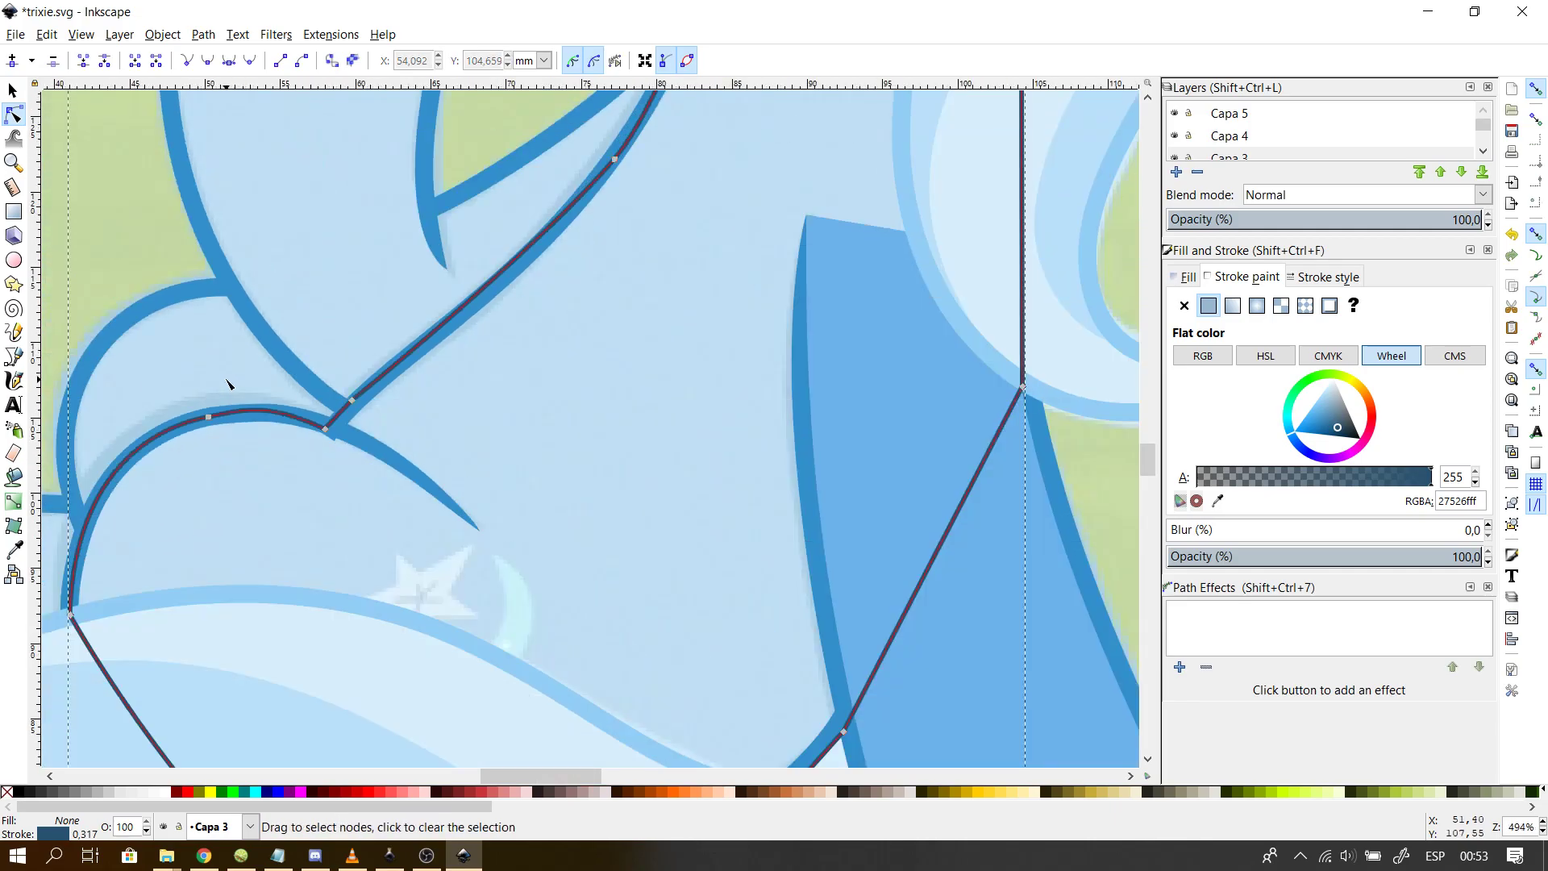
pyautogui.scroll(-1, 228, 385)
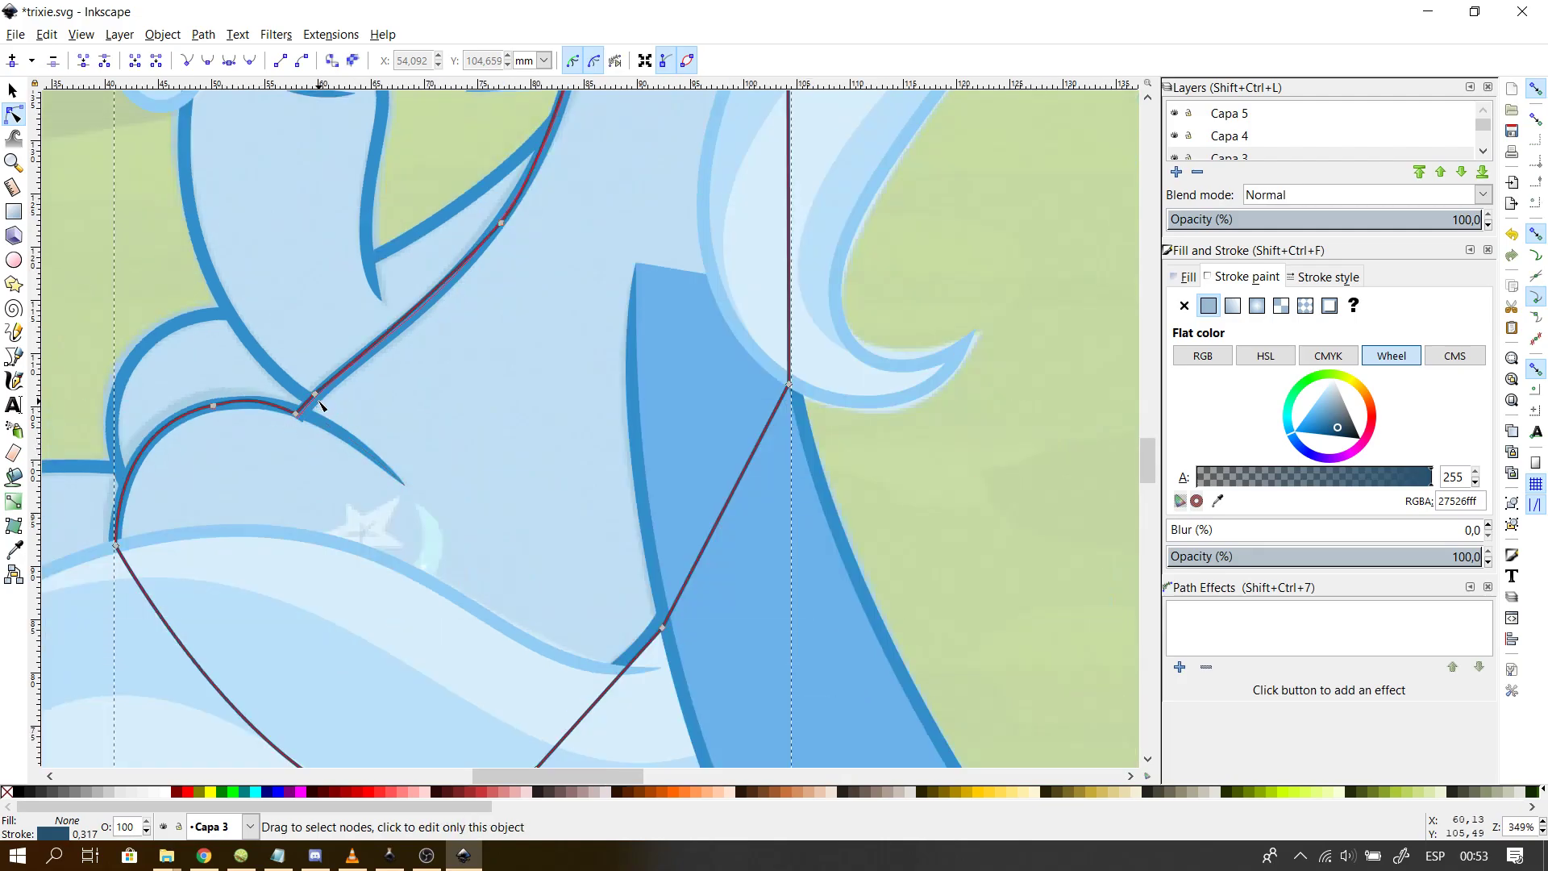
pyautogui.click(1184, 306)
pyautogui.click(1177, 279)
pyautogui.click(1208, 306)
pyautogui.scroll(-2, 837, 359)
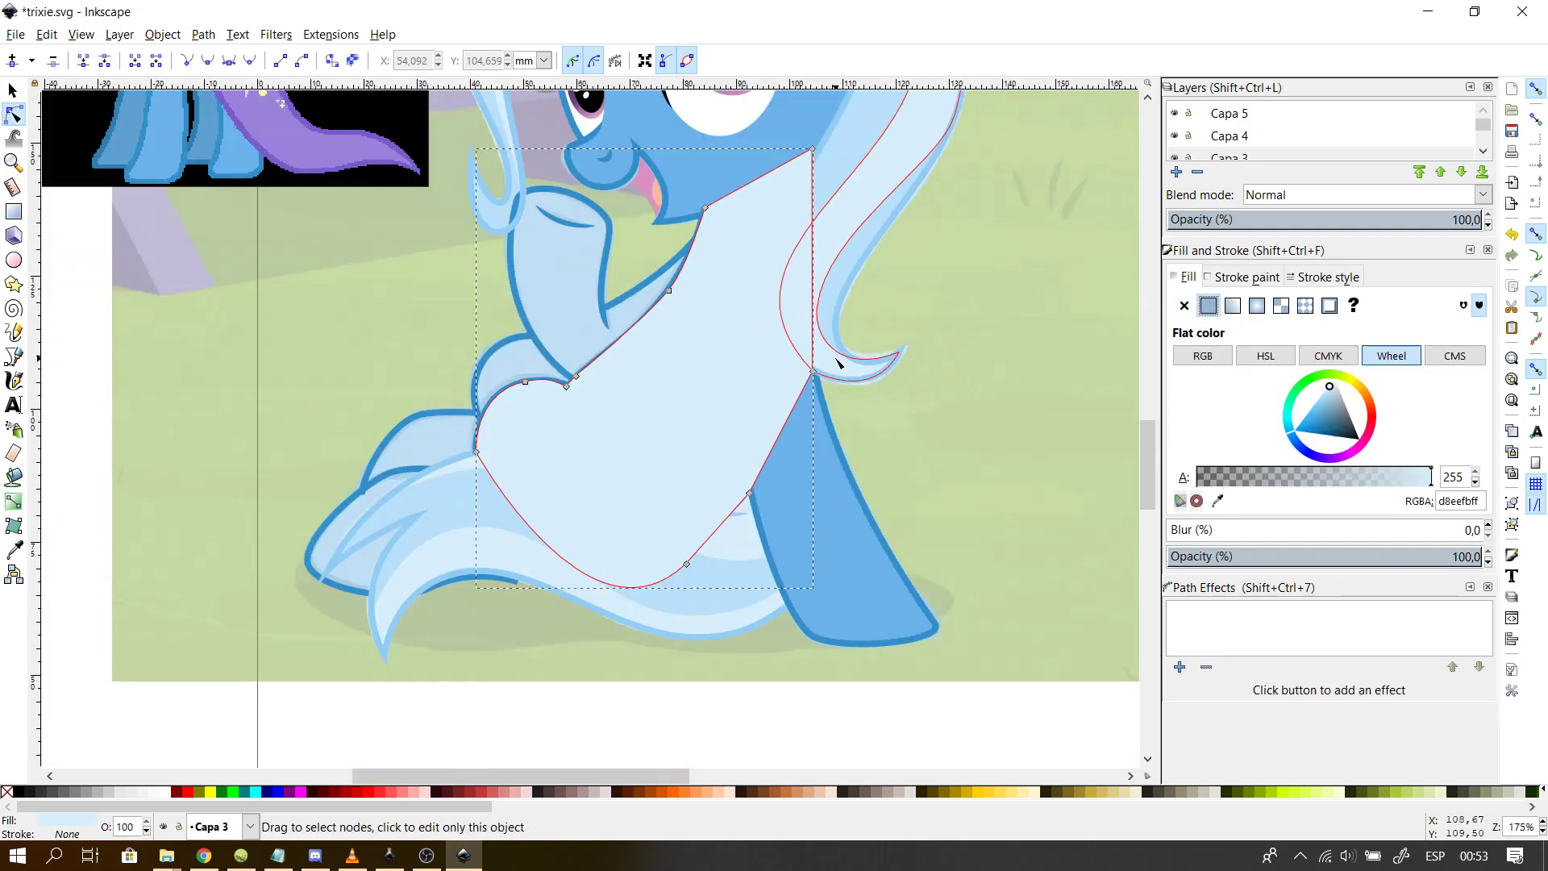
pyautogui.click(1217, 501)
pyautogui.click(774, 484)
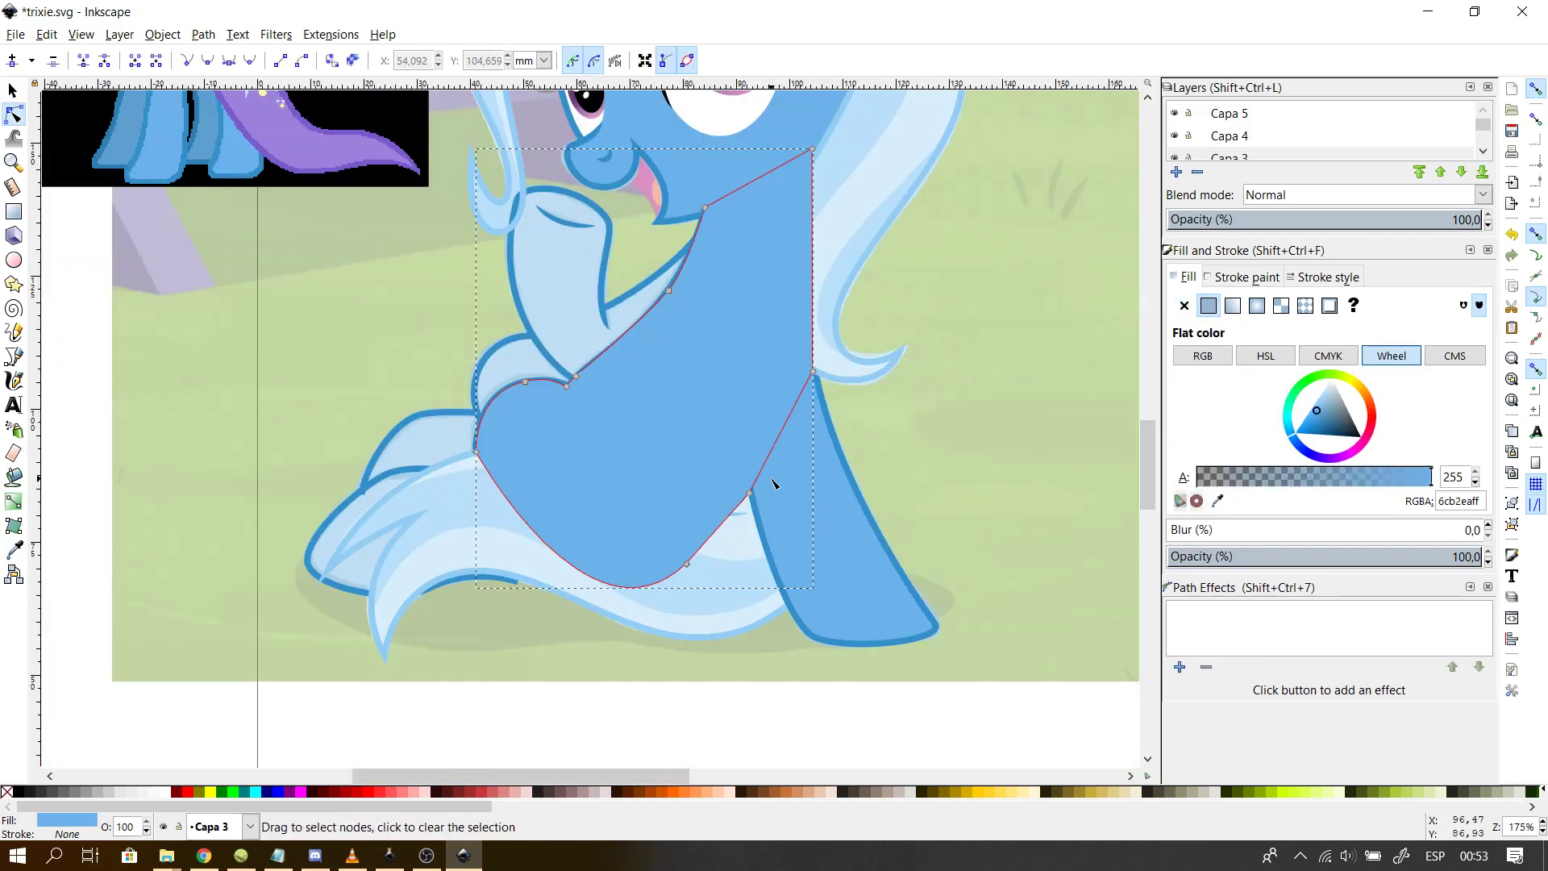
# - Send the blue body shape to the bottom of its layer, behind the outlines, tail and mane
pyautogui.click(23, 89)
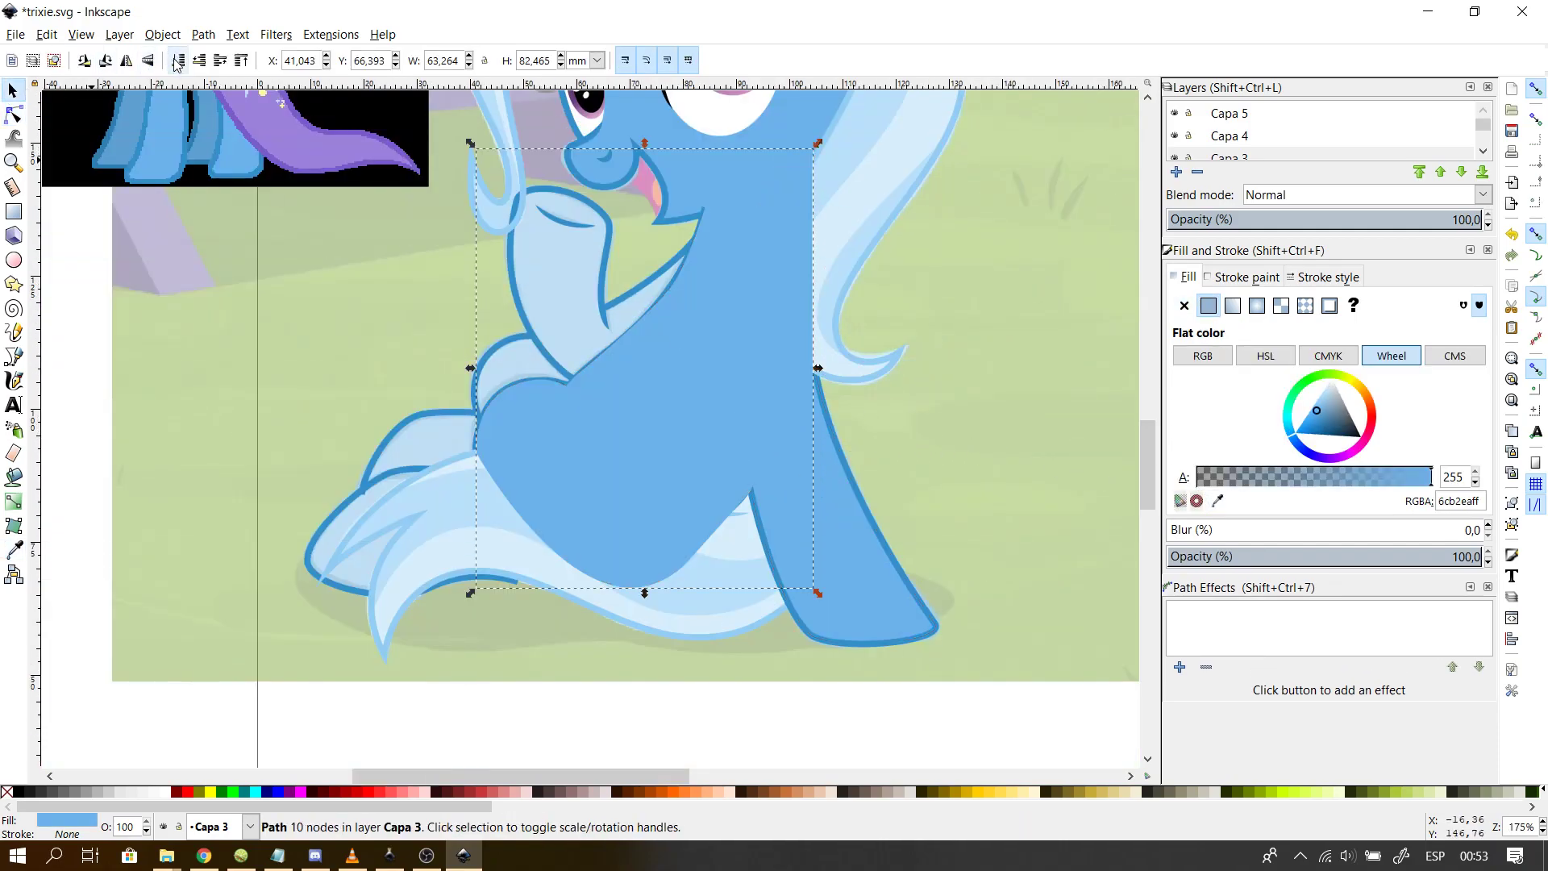
pyautogui.click(177, 61)
pyautogui.click(199, 292)
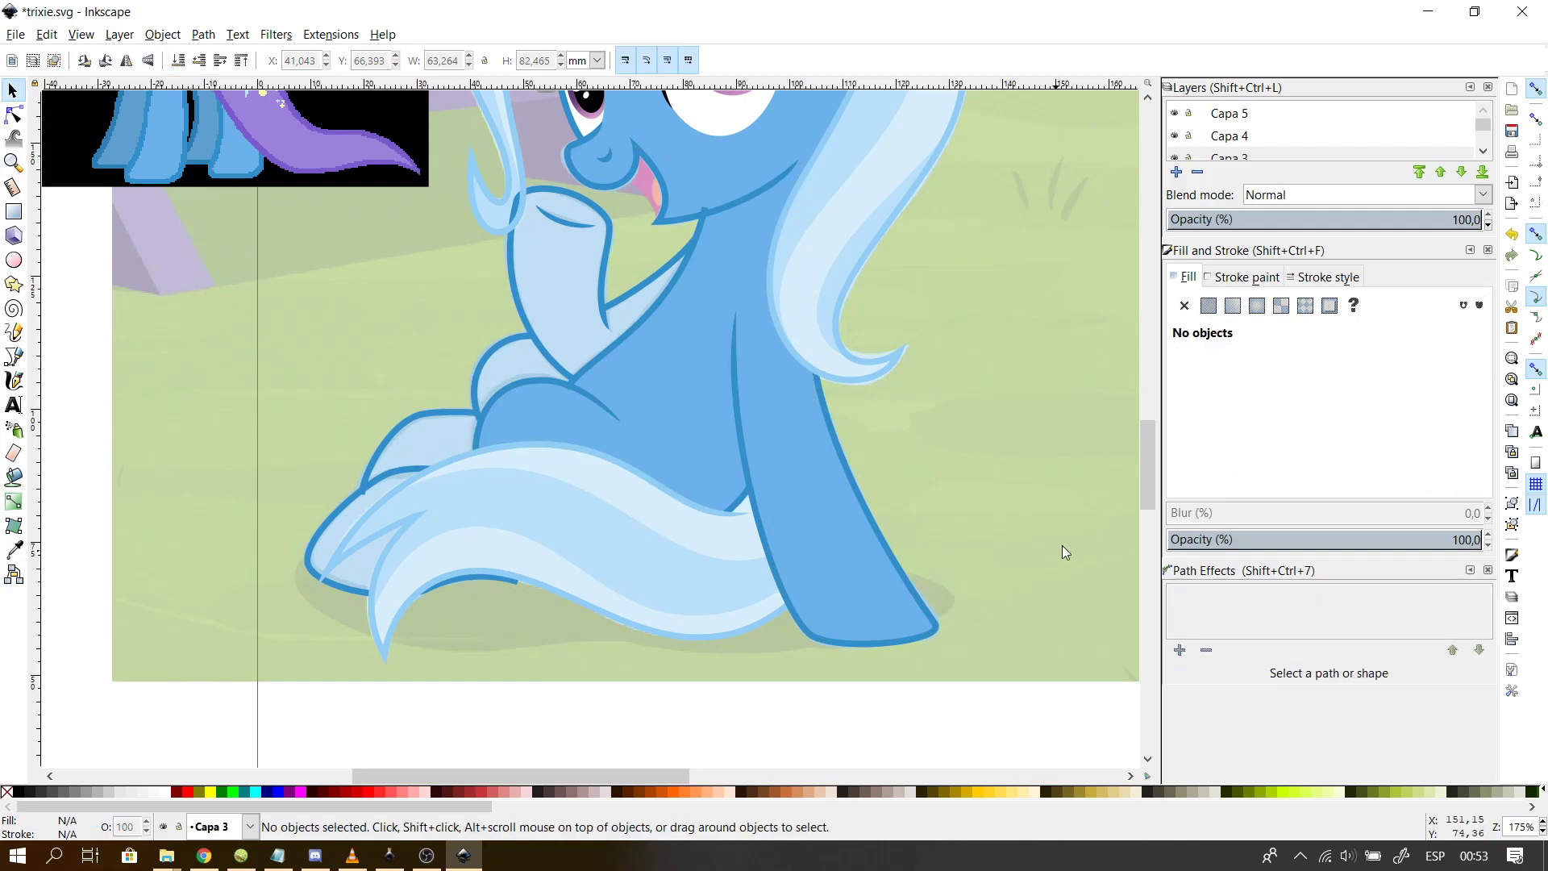
pyautogui.moveTo(1142, 482)
pyautogui.mouseDown()
pyautogui.moveTo(1154, 425)
pyautogui.moveTo(1153, 453)
pyautogui.mouseUp()
pyautogui.scroll(1, 539, 566)
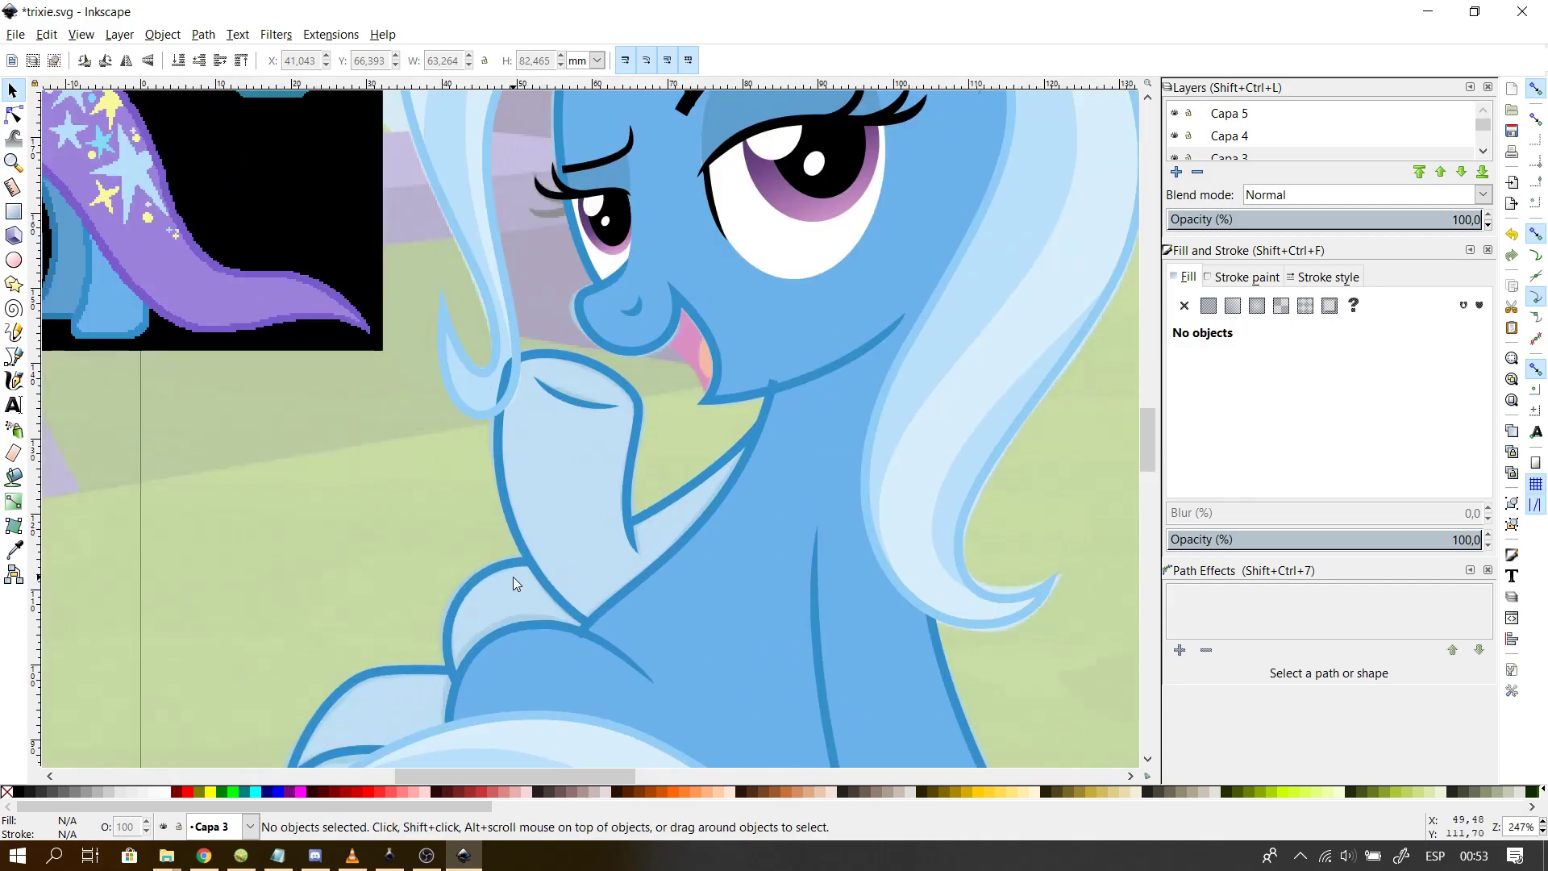
pyautogui.scroll(1, 513, 577)
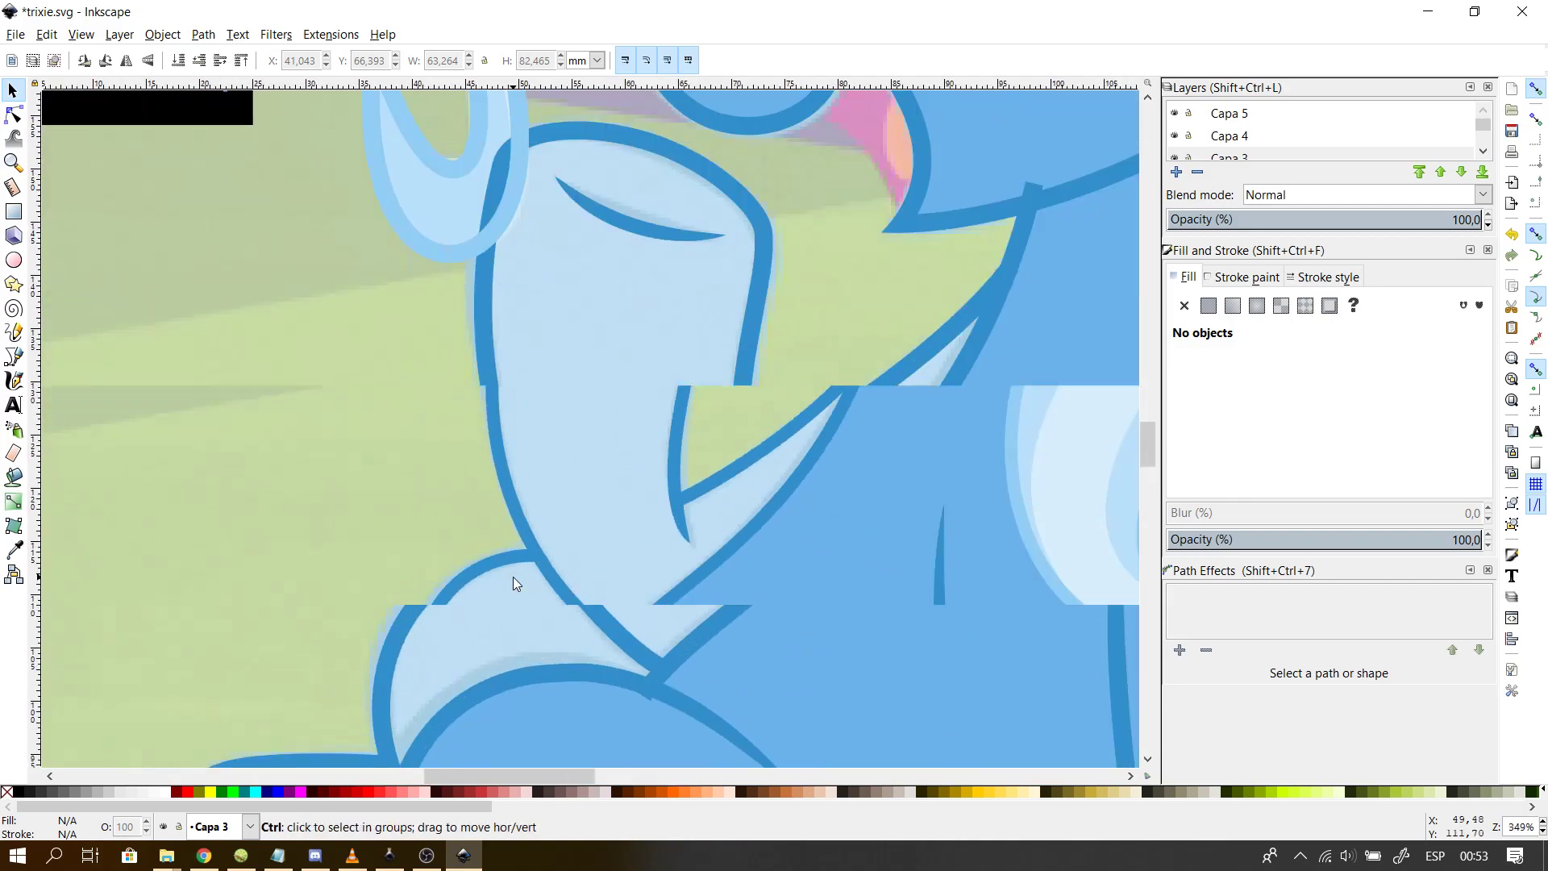
pyautogui.scroll(-1, 513, 577)
pyautogui.click(315, 856)
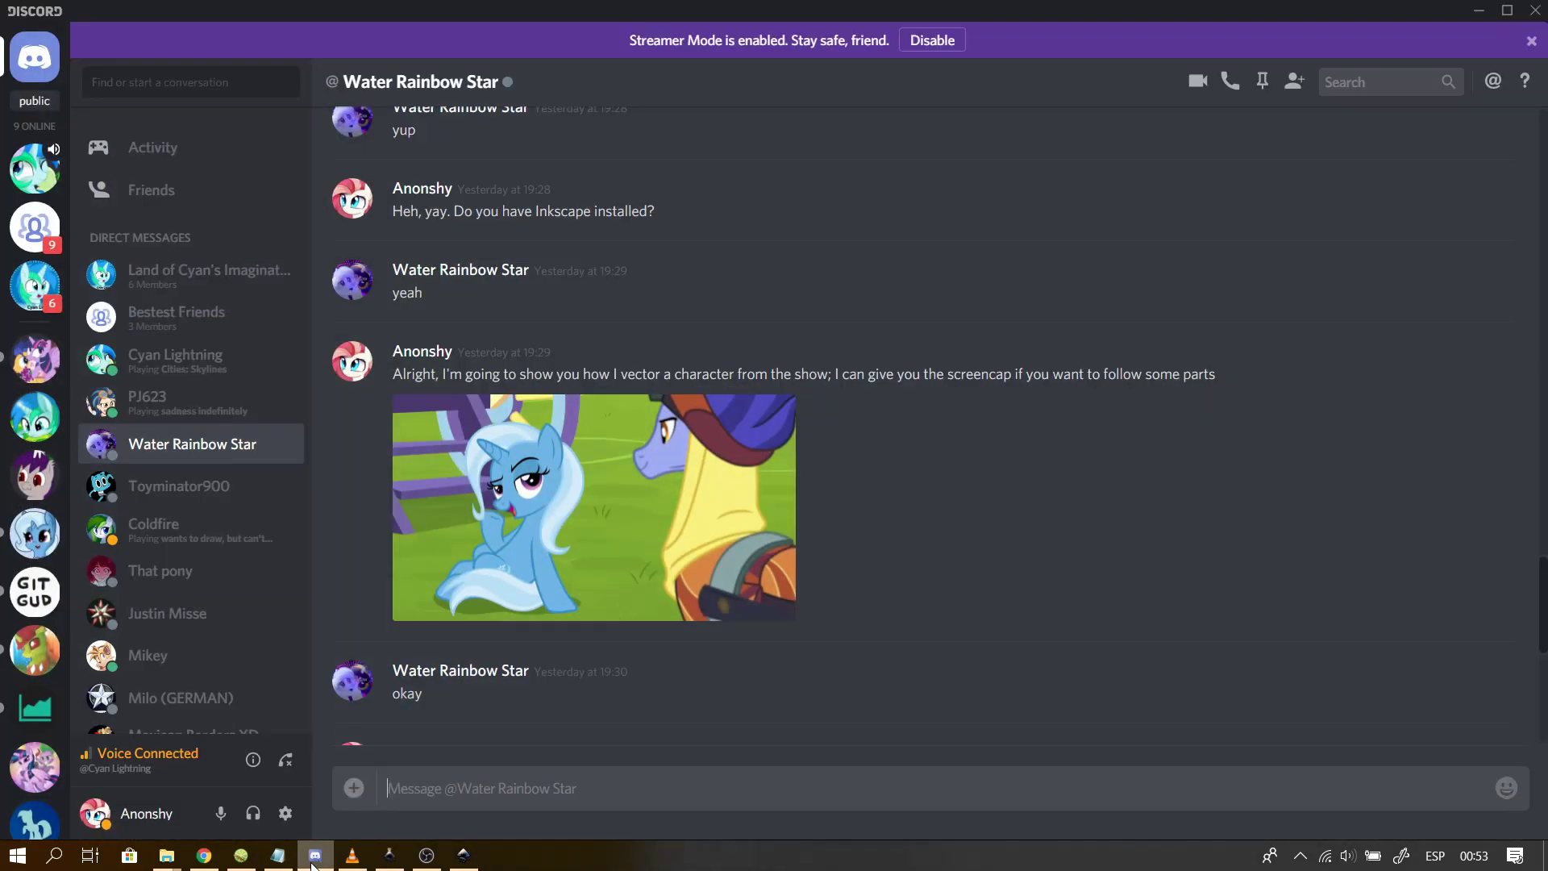
pyautogui.click(315, 860)
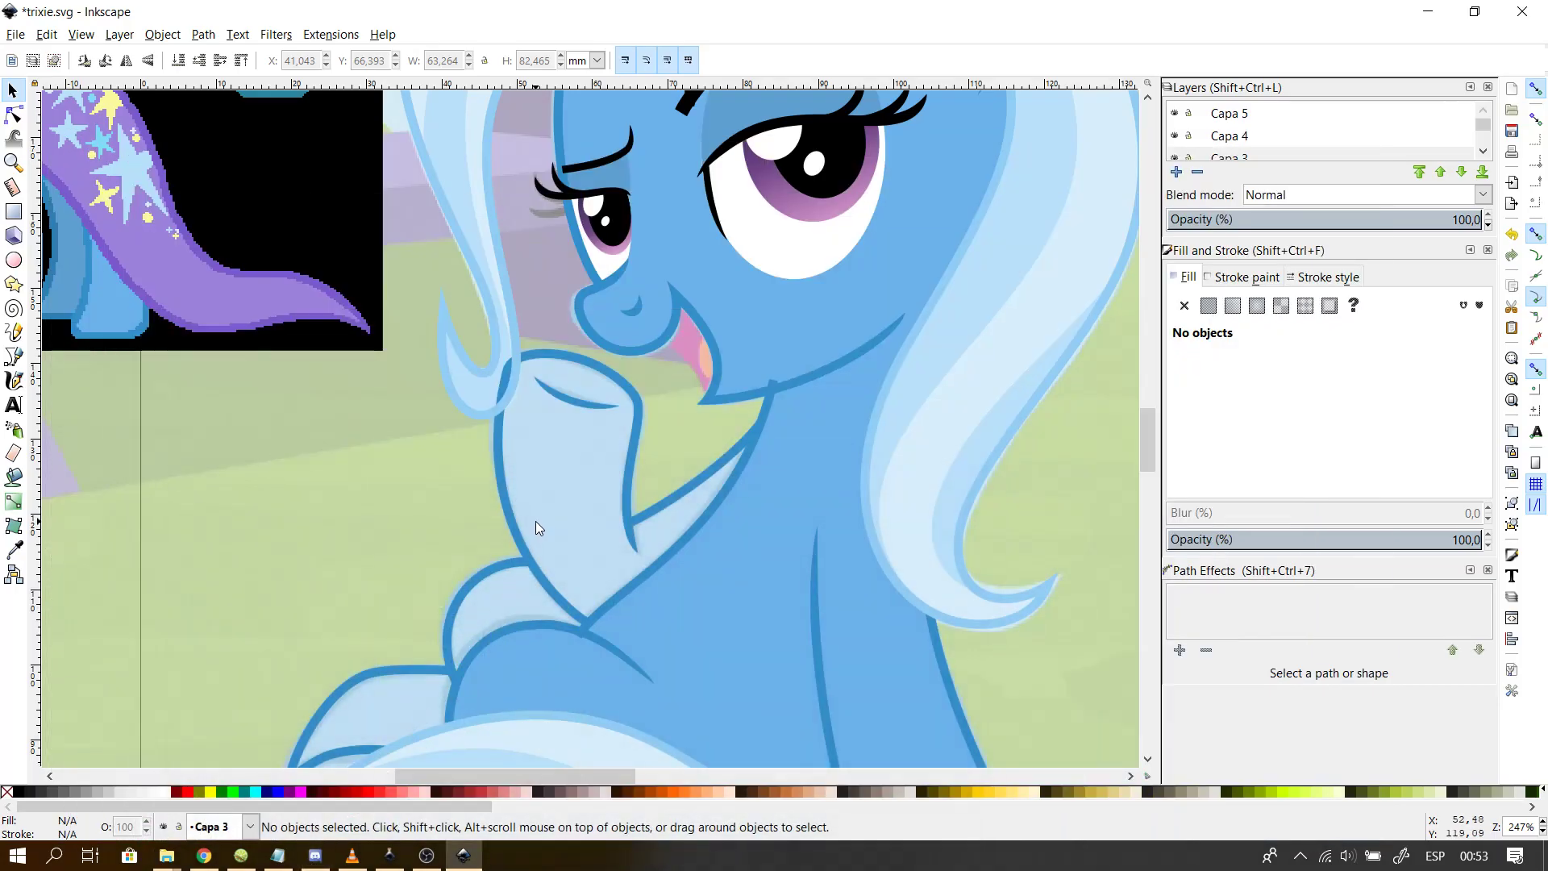
# - Duplicate the raised foreleg's outline and remove the Power stroke effect from the copy
pyautogui.click(507, 531)
pyautogui.hotkey('ctrl', 'd')
pyautogui.scroll(-3, 1487, 548)
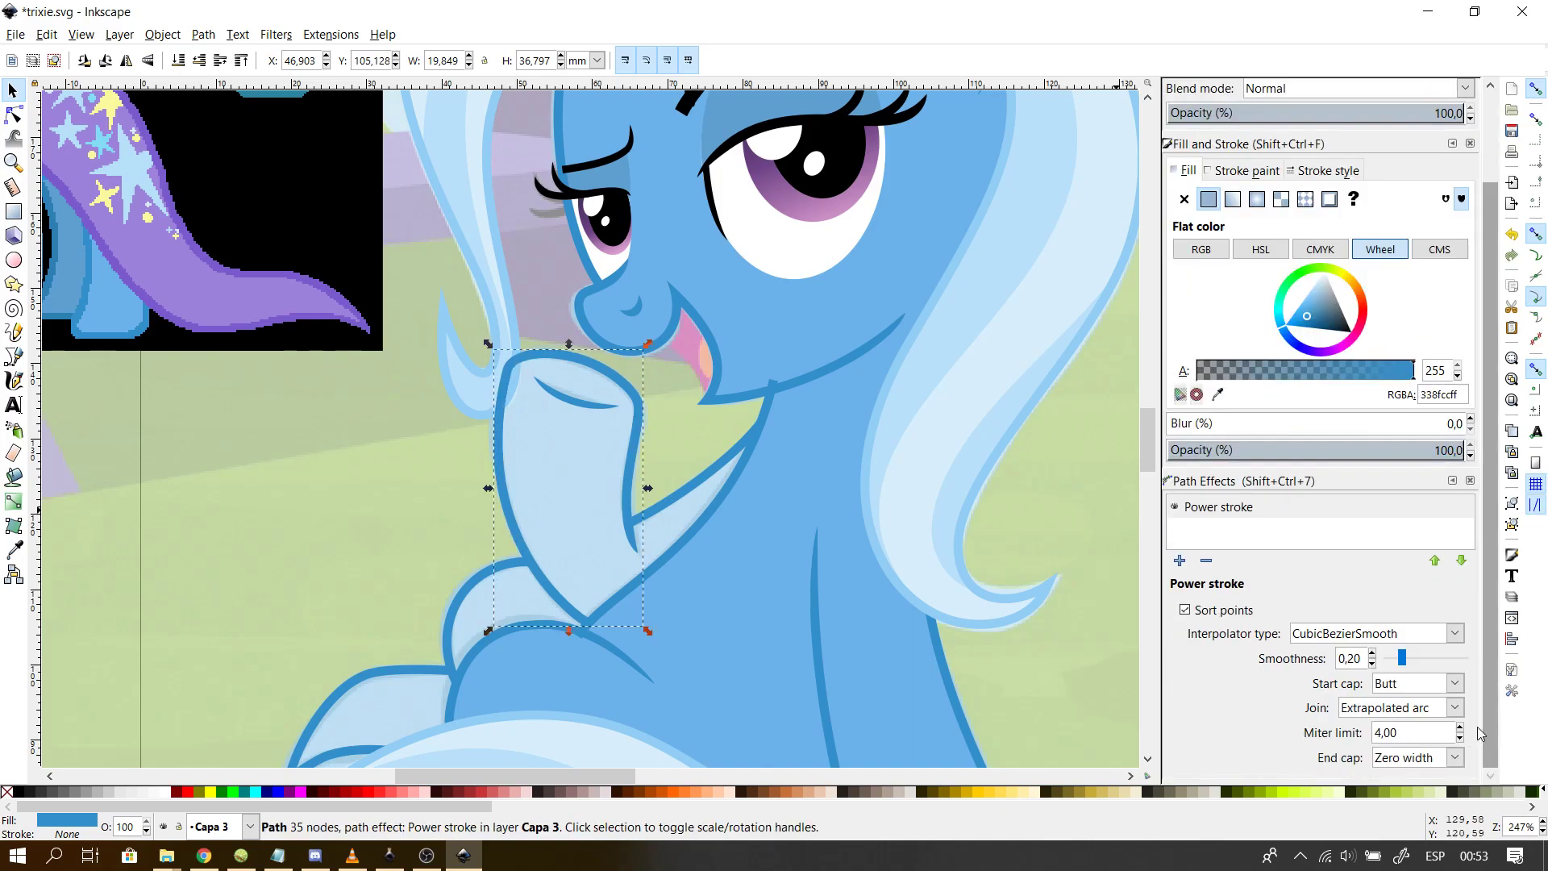
pyautogui.click(1207, 561)
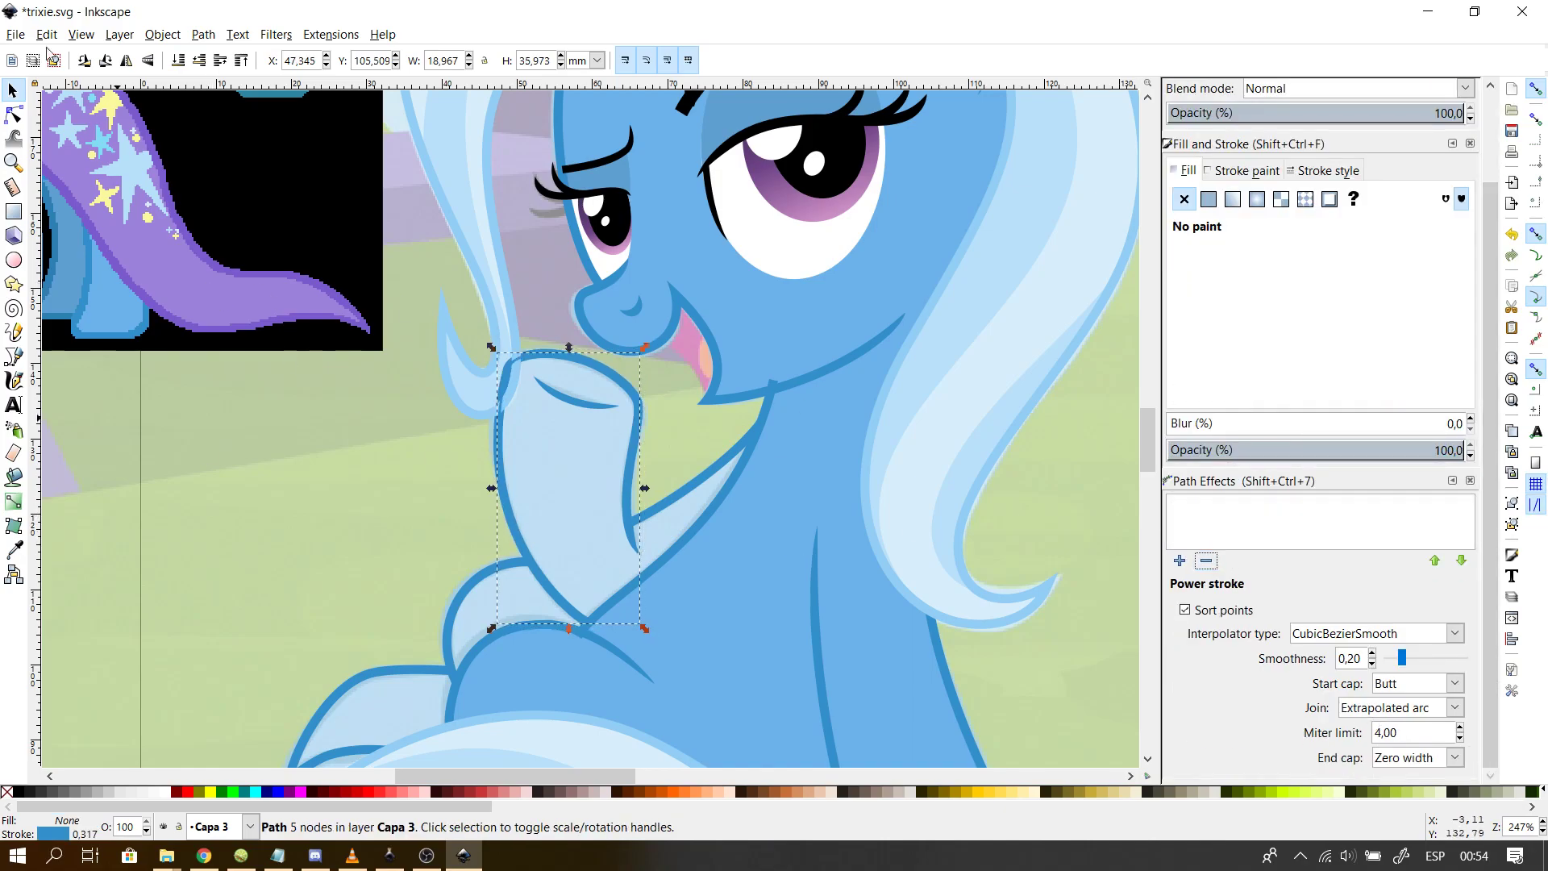
# - Recolor the copied outline's stroke to dark gray 2d2d2d and end the path where the foreleg's inner line meets the upper arm line
pyautogui.press('n')
pyautogui.click(1279, 173)
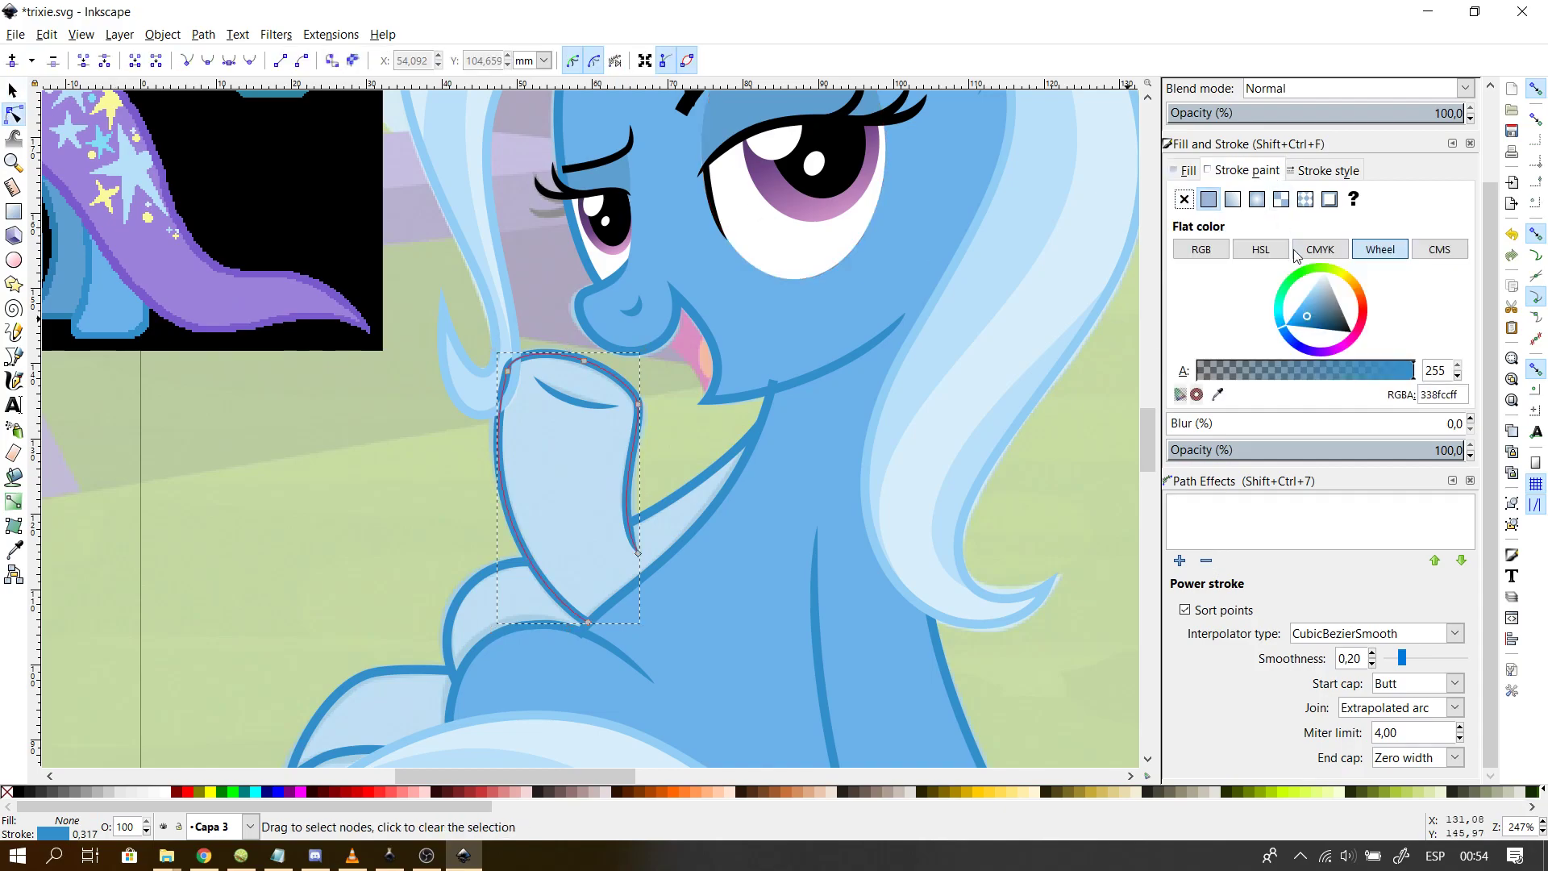
pyautogui.click(1355, 427)
pyautogui.click(640, 532)
pyautogui.doubleClick(630, 522)
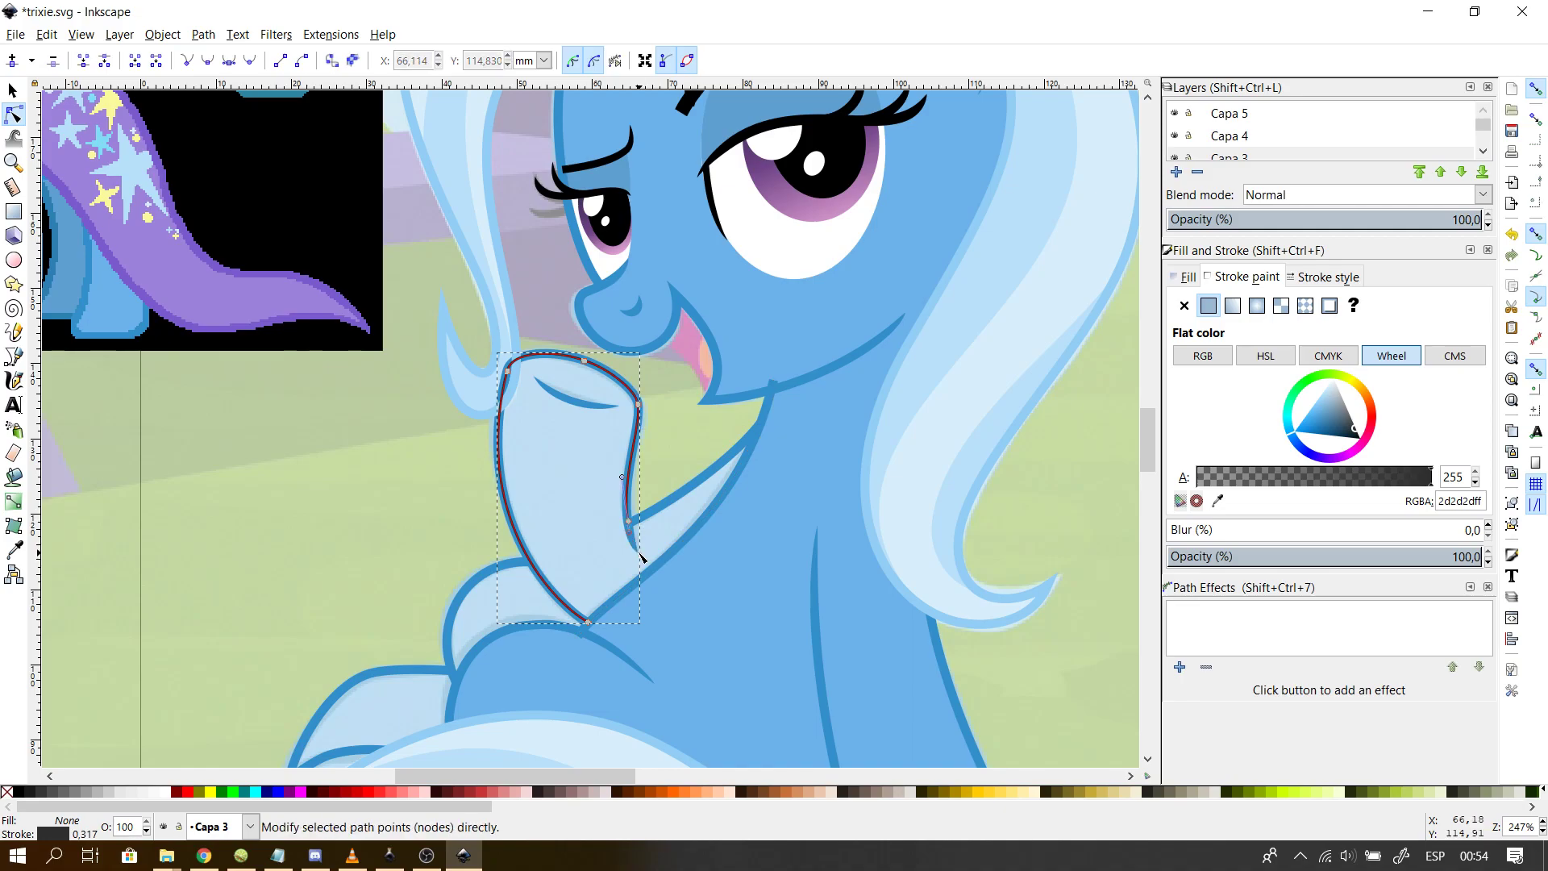
# - Extend the foreleg path along the upper arm line to the neck and close it along the chest line at the elbow
pyautogui.click(14, 356)
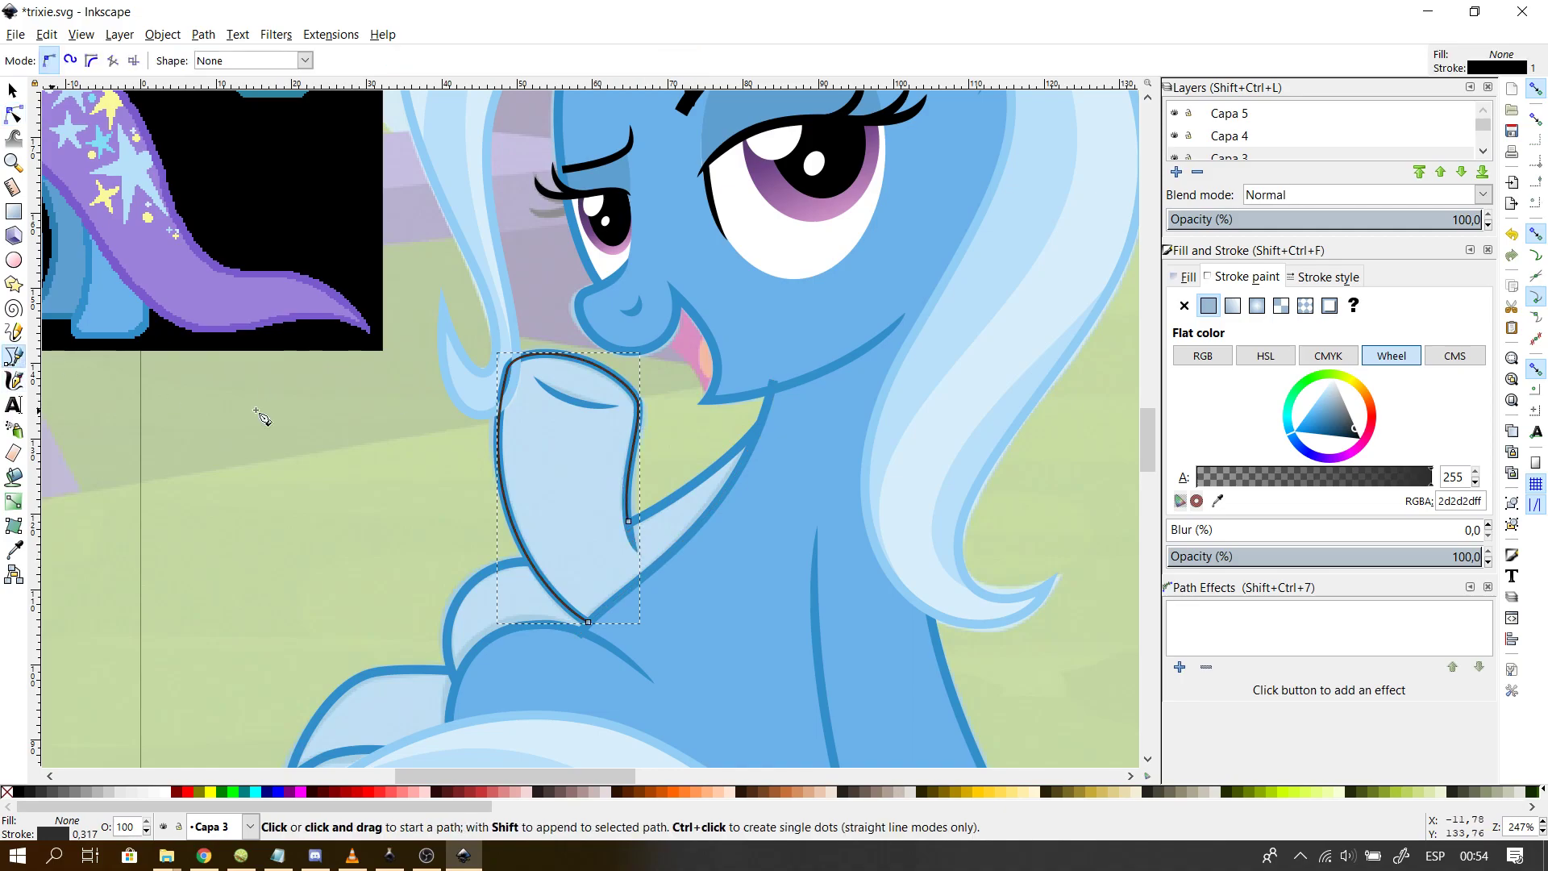
pyautogui.click(628, 520)
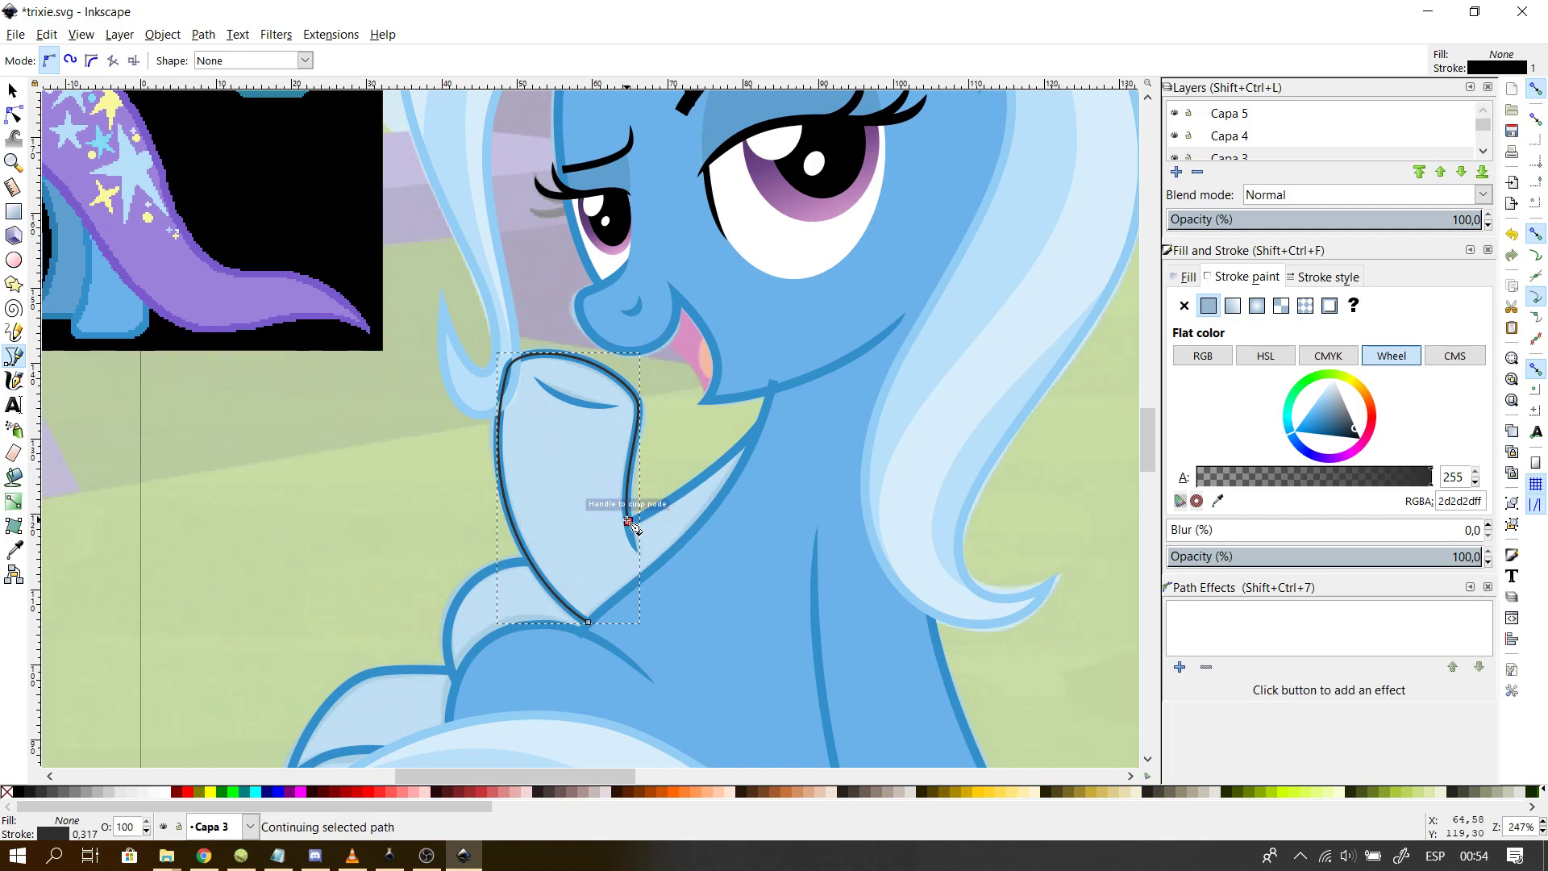
pyautogui.moveTo(770, 420); pyautogui.dragTo(794, 382)
pyautogui.press('Return')
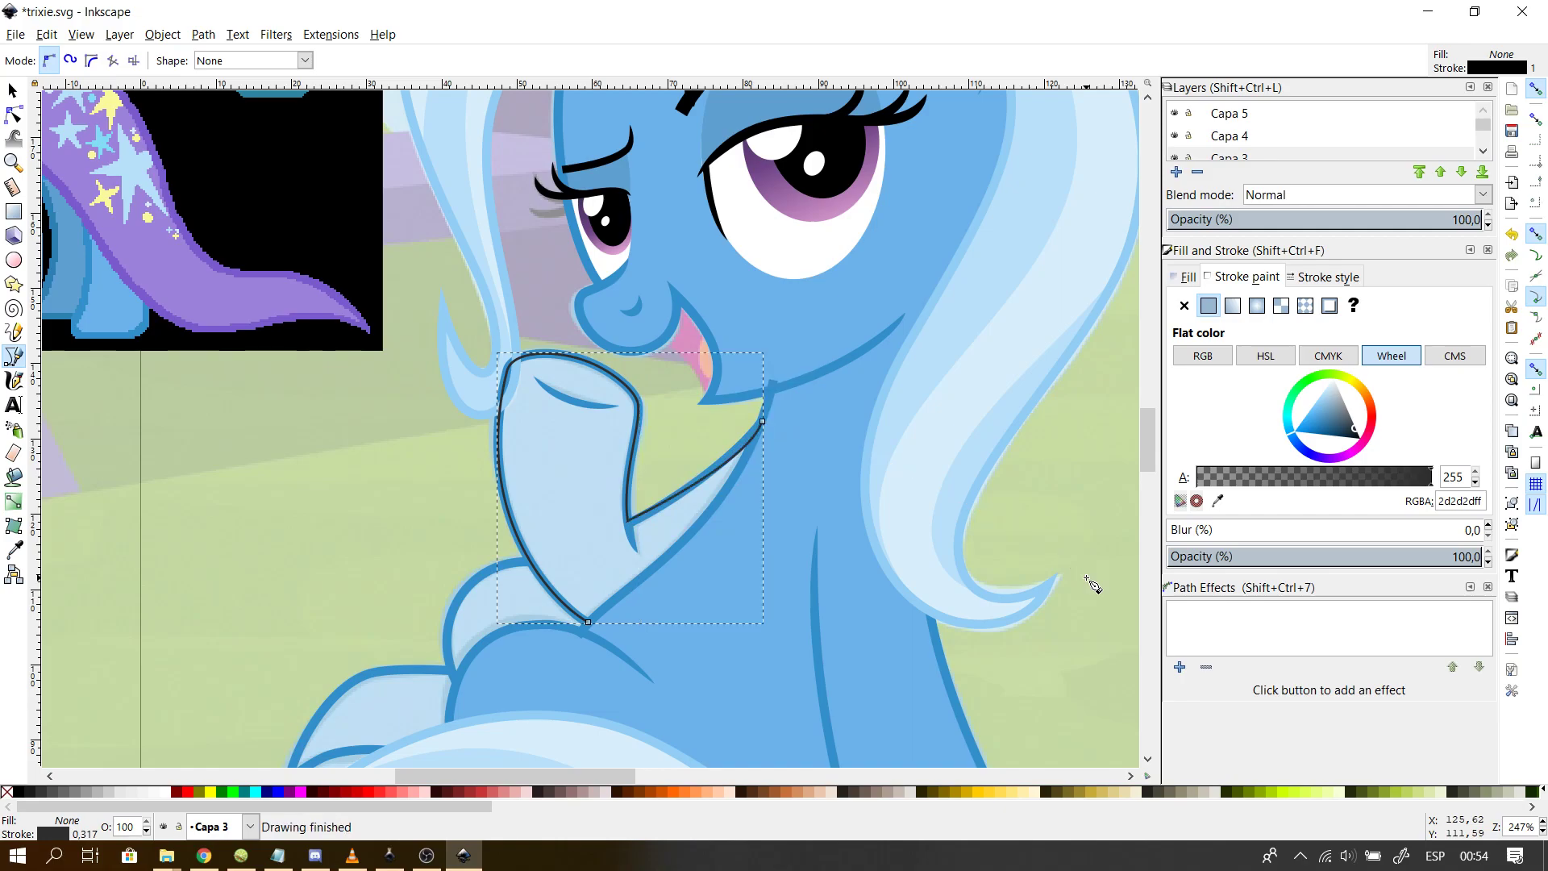
pyautogui.click(763, 422)
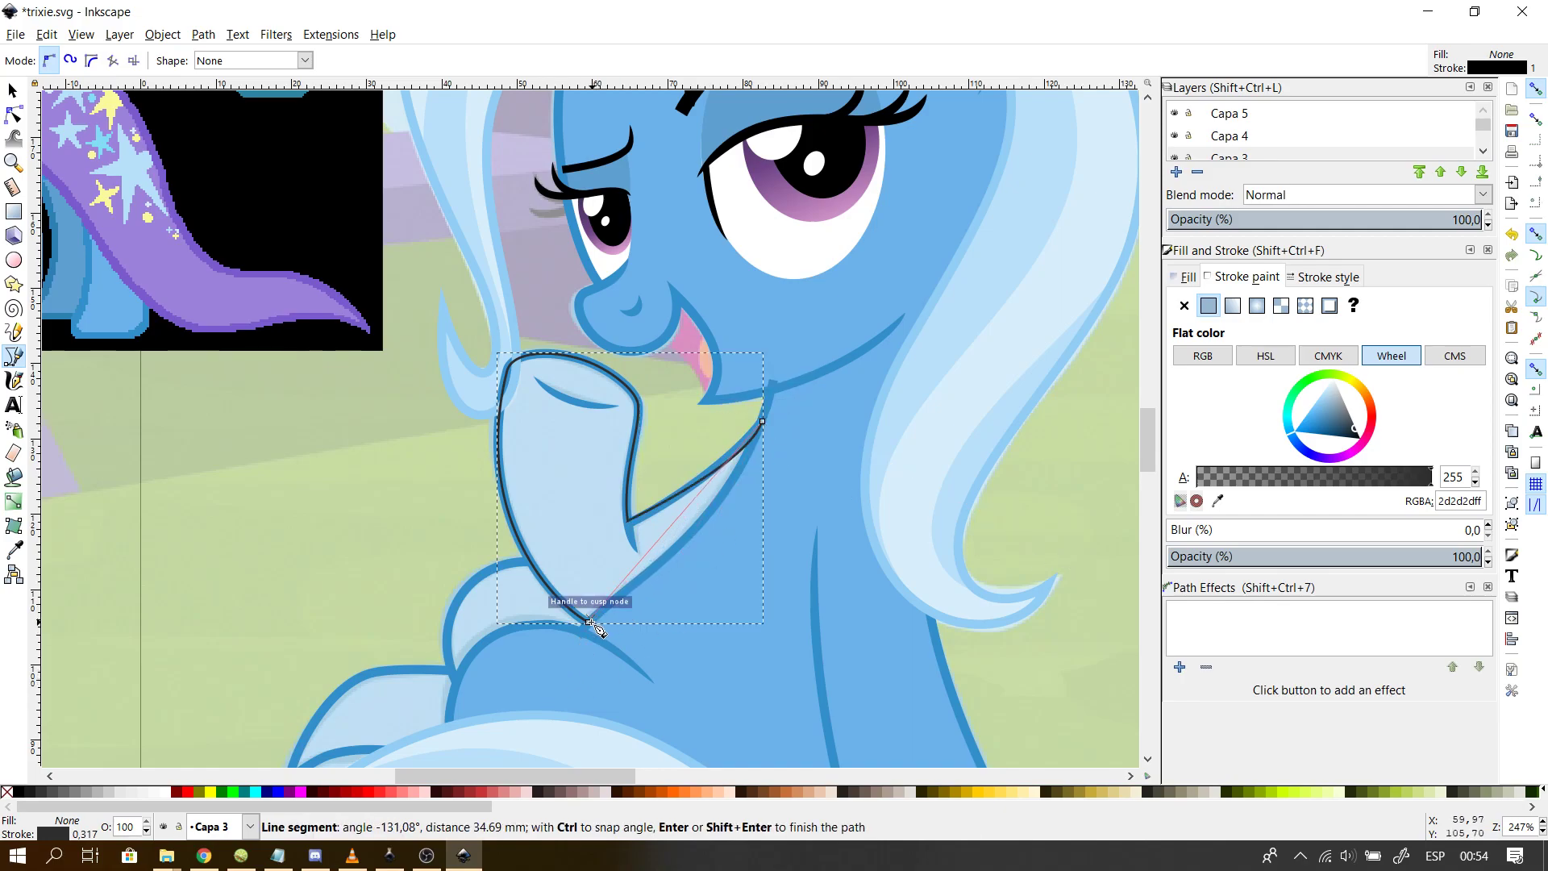
pyautogui.moveTo(589, 621); pyautogui.dragTo(590, 622)
pyautogui.click(14, 115)
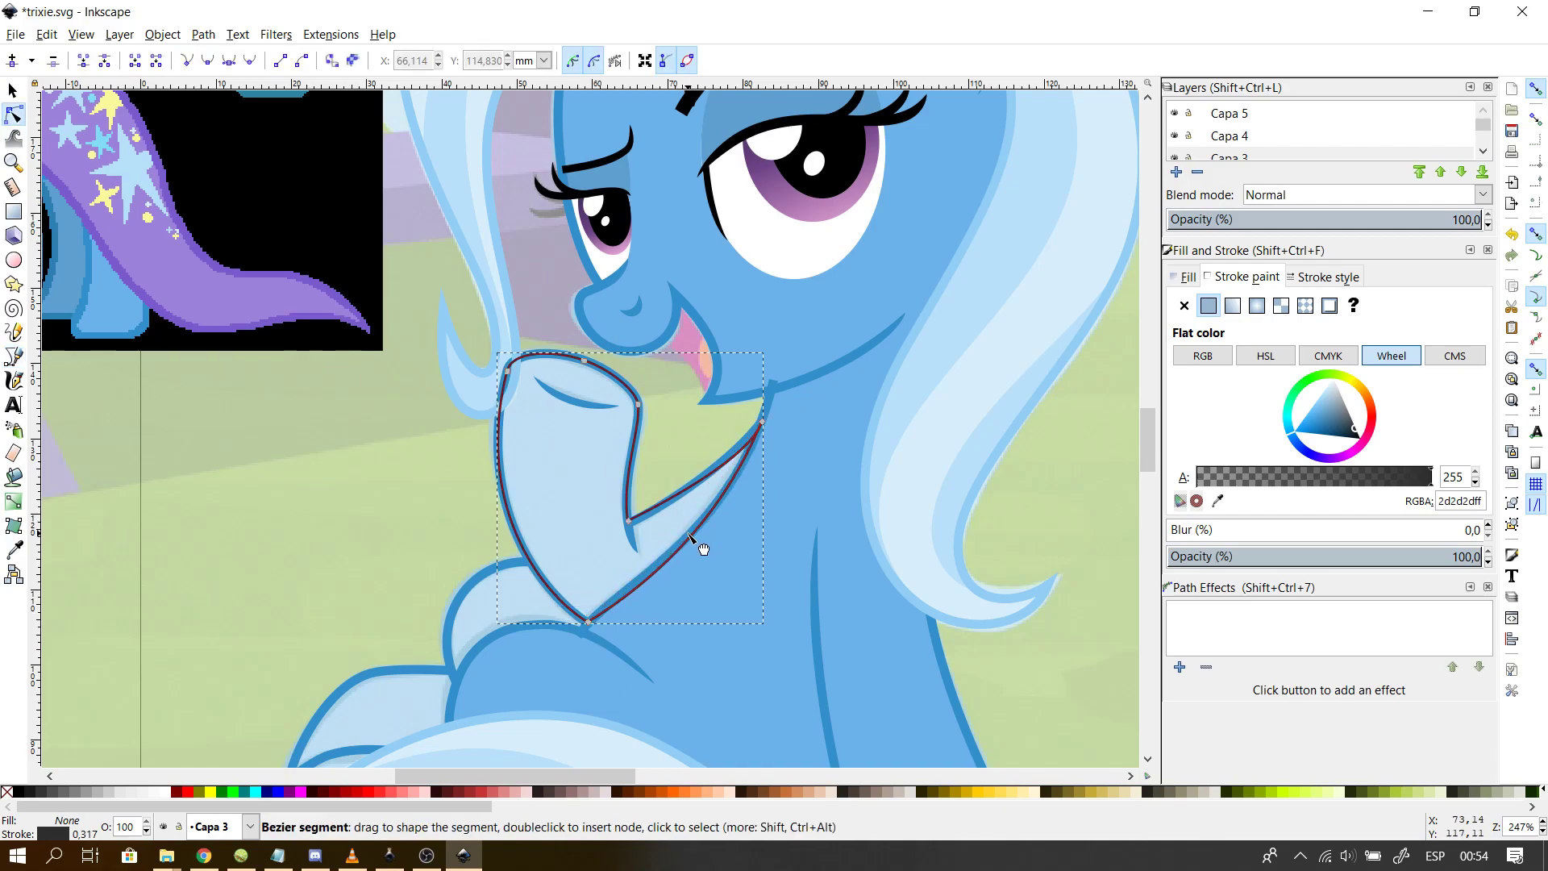
# - Remove the closed foreleg path's stroke and fill it with the body blue, 6cb2ea
pyautogui.click(1309, 279)
pyautogui.click(1226, 283)
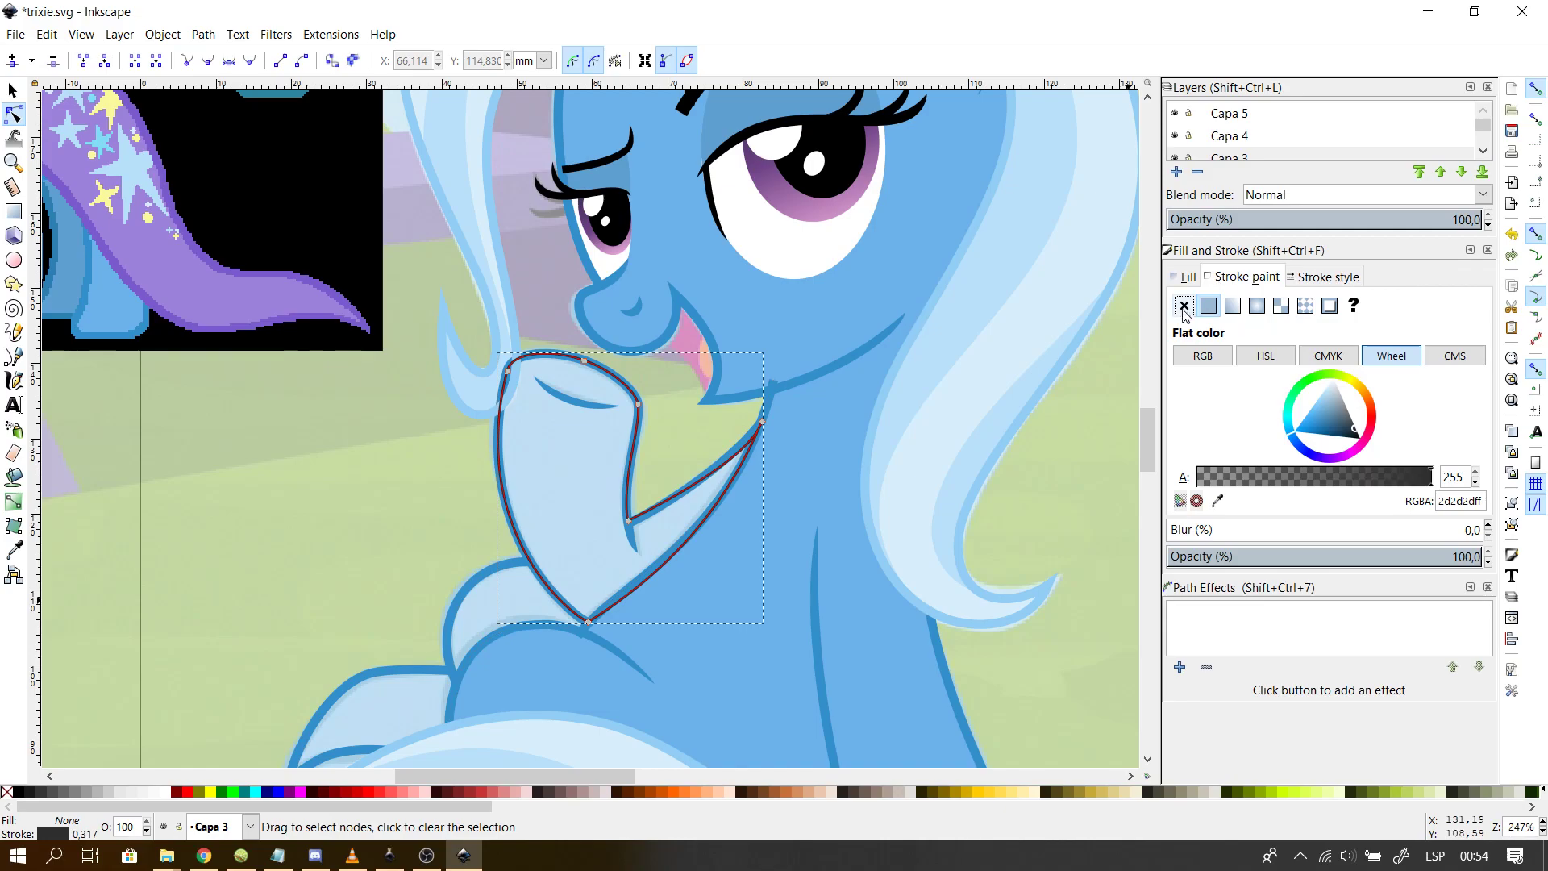
pyautogui.click(1183, 304)
pyautogui.click(1188, 276)
pyautogui.click(1208, 305)
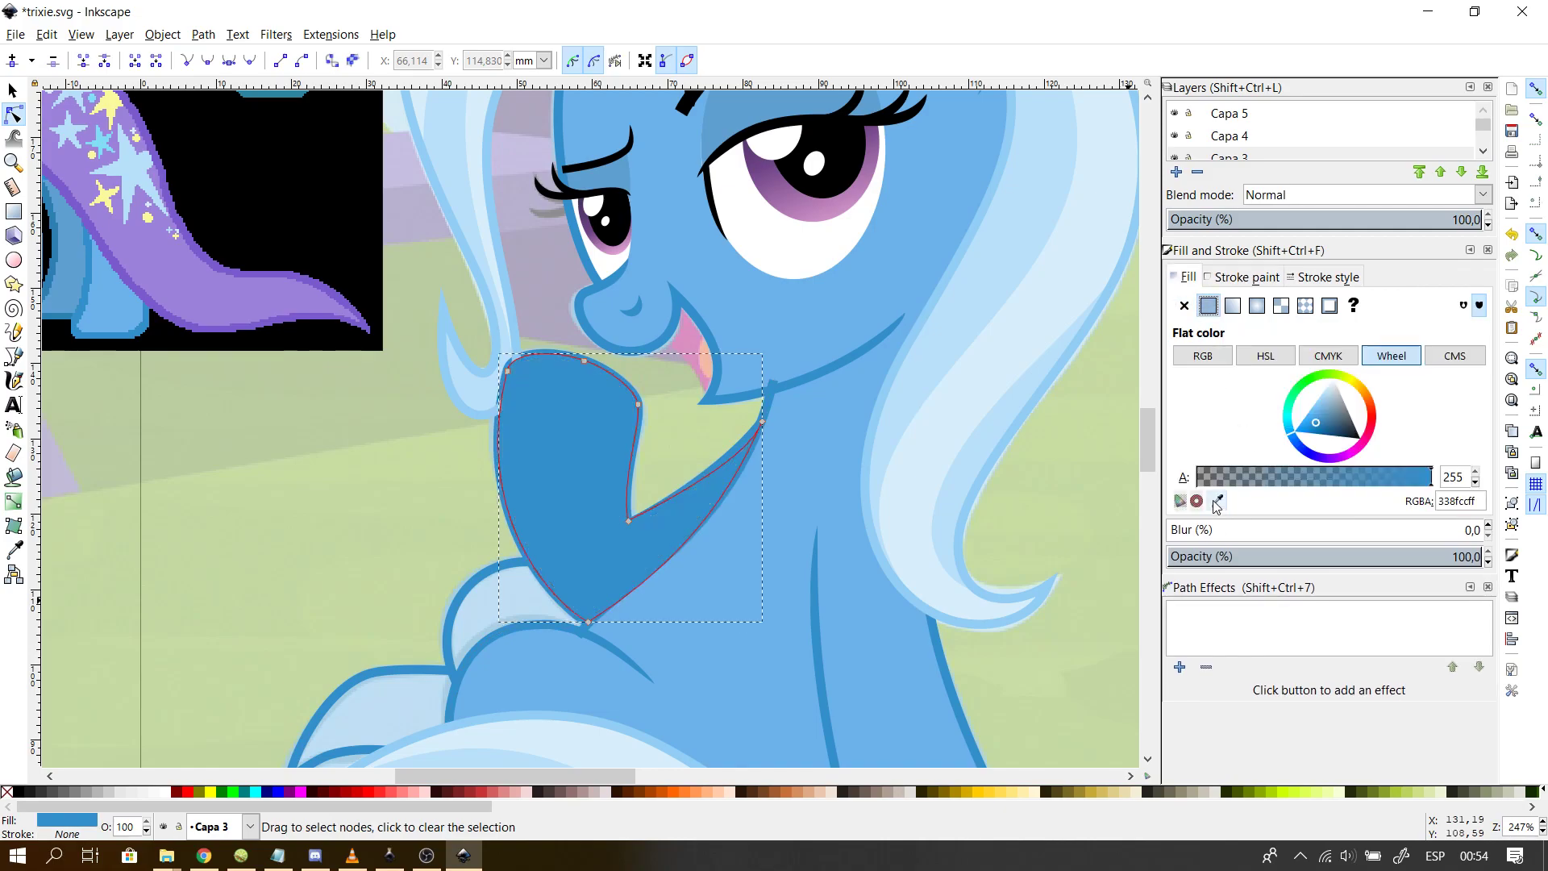
pyautogui.click(1217, 502)
pyautogui.click(718, 575)
# - Send the blue foreleg shape to the bottom of its layer, behind the outlines
pyautogui.click(16, 115)
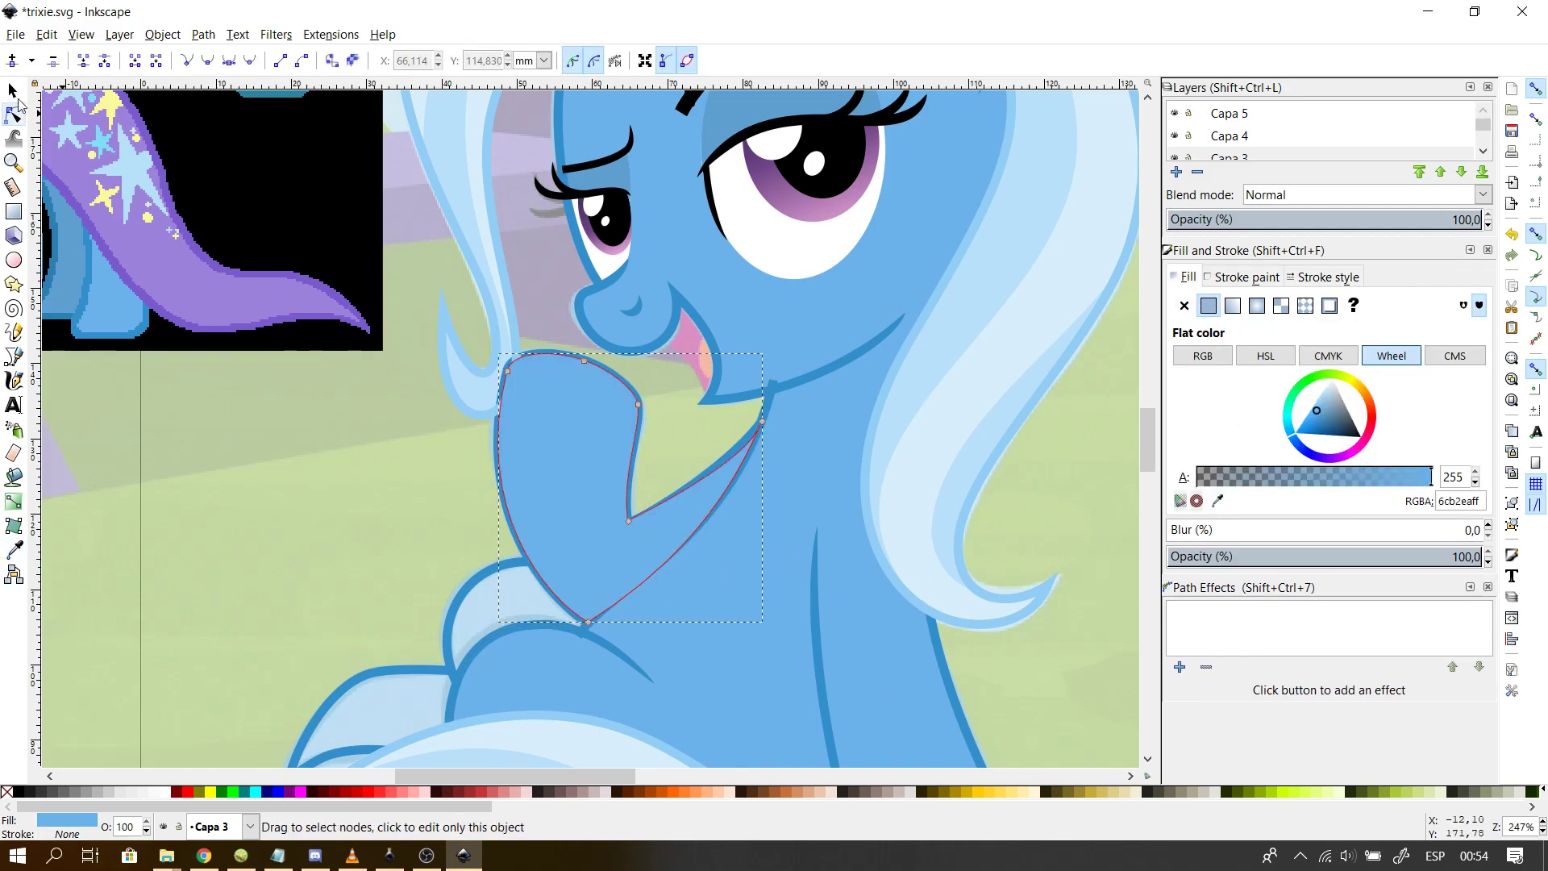
pyautogui.click(12, 91)
pyautogui.click(184, 66)
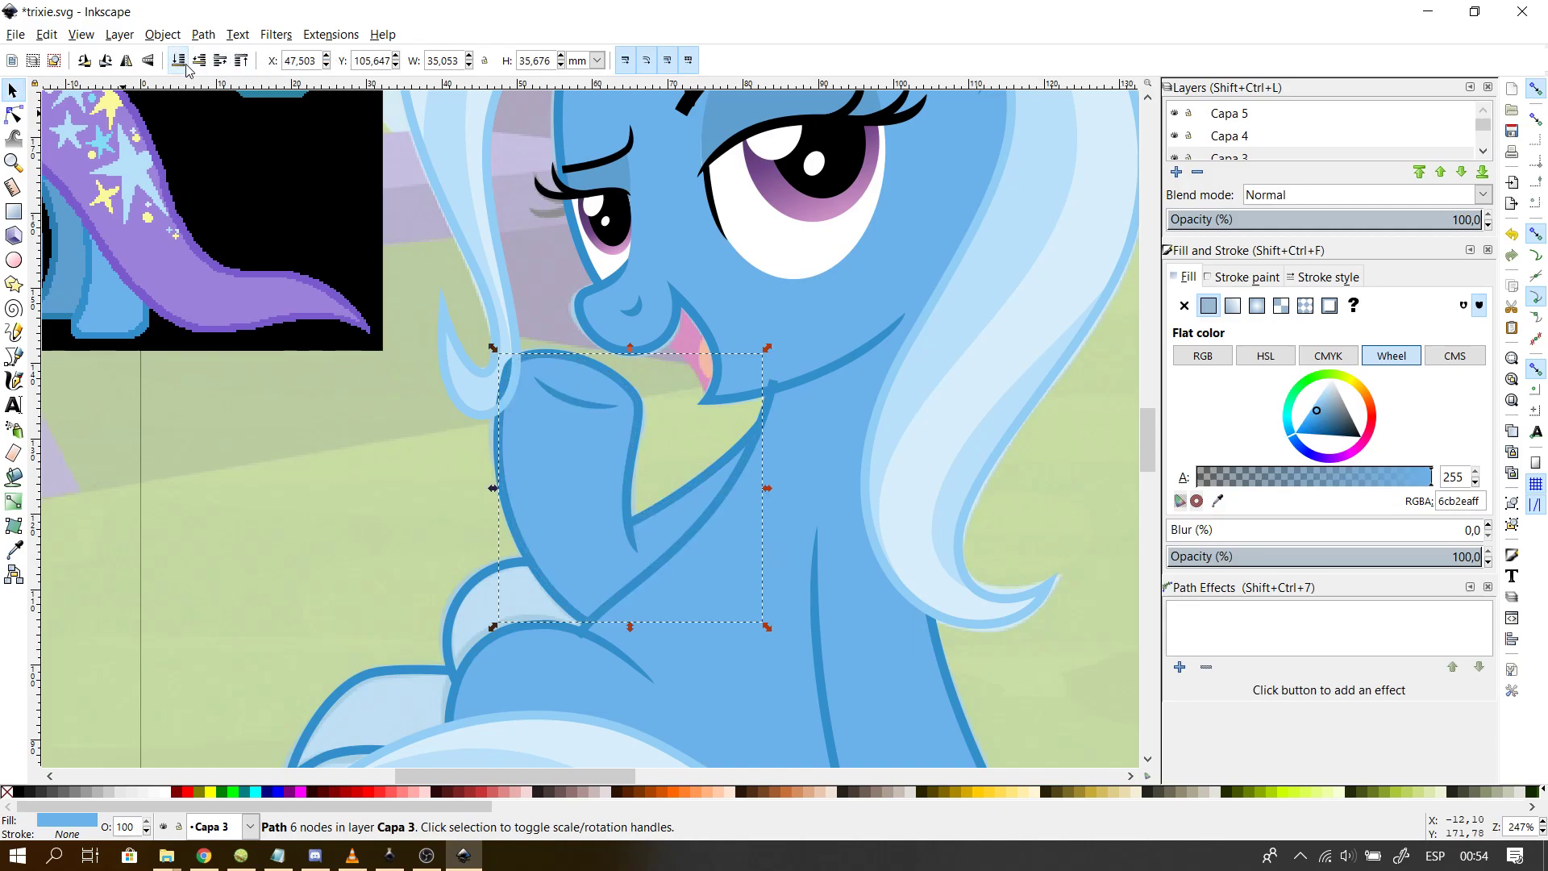
# - Lower the foreleg's fill, outline and crease line together behind the mane lock, and save the drawing
pyautogui.click(13, 115)
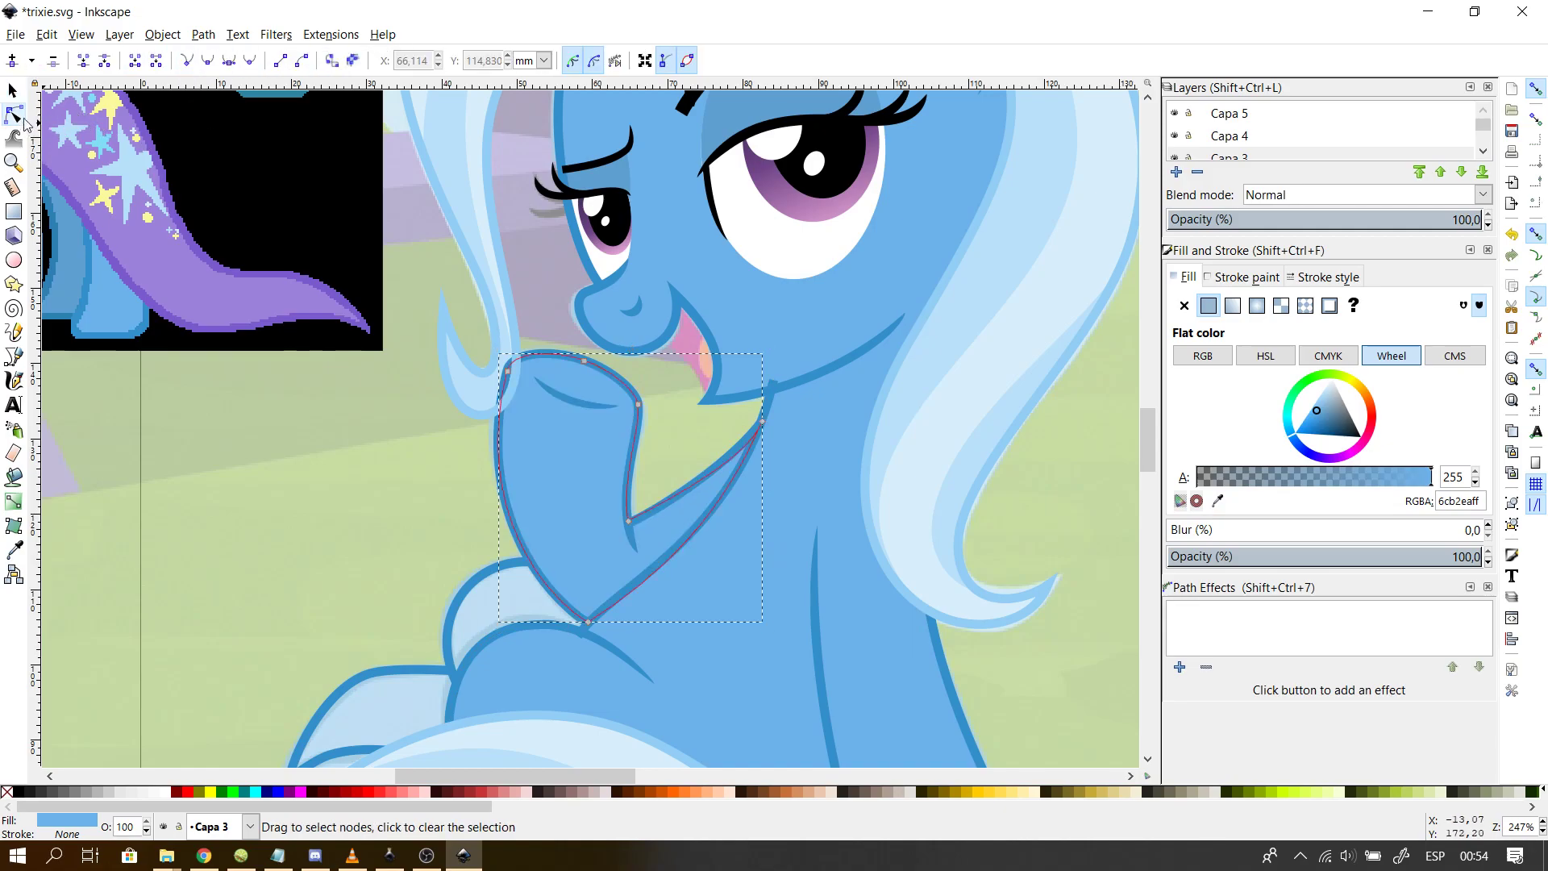
pyautogui.click(510, 487)
pyautogui.click(511, 476)
pyautogui.keyDown('shift'); pyautogui.click(575, 400); pyautogui.keyUp('shift')
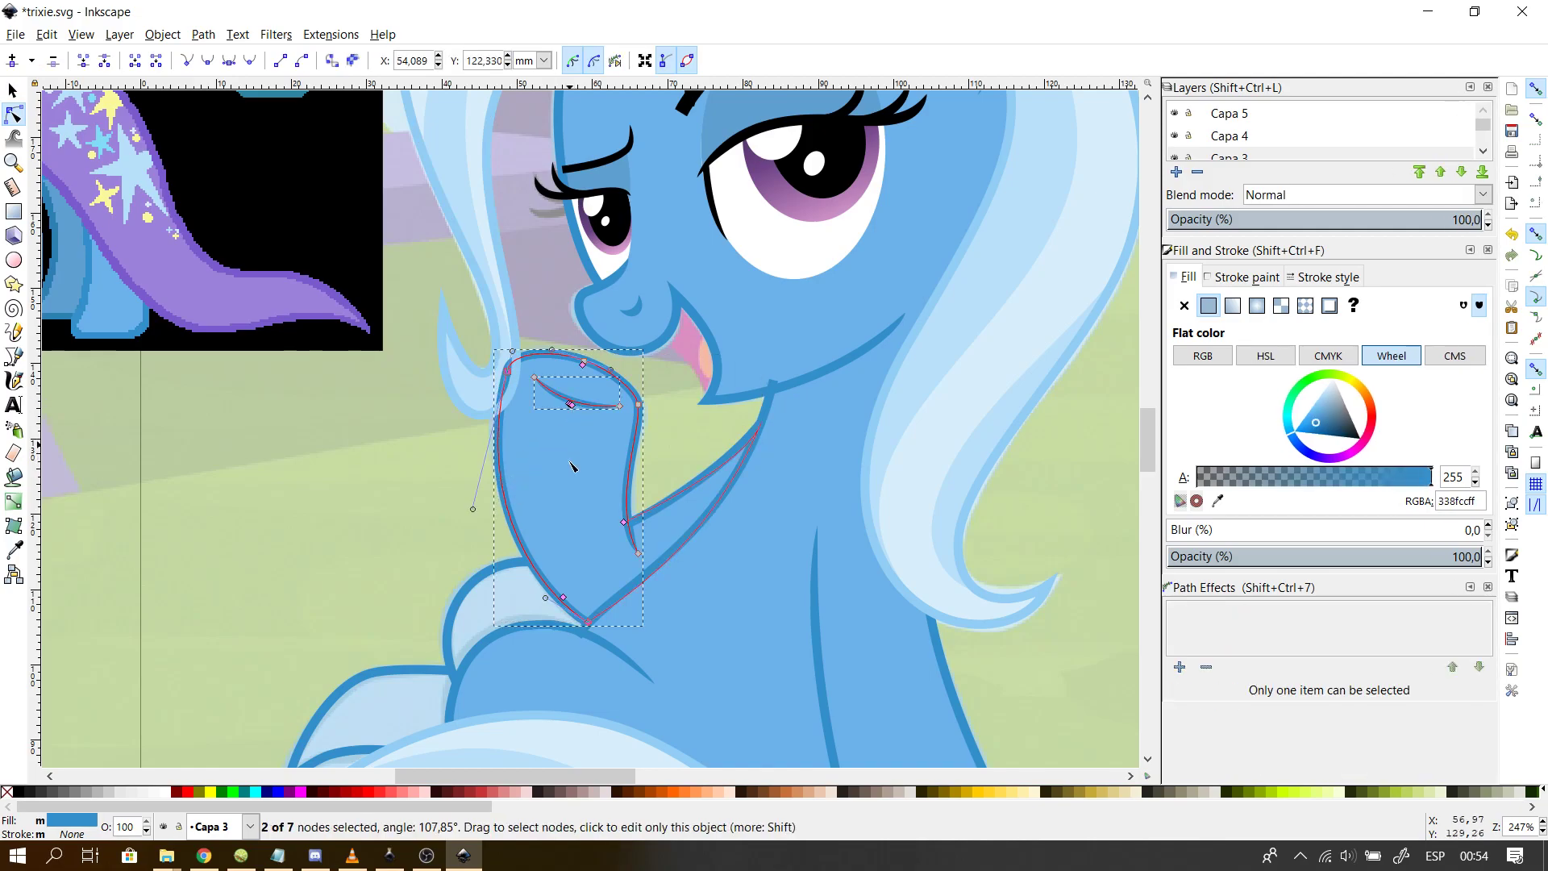
pyautogui.press('s')
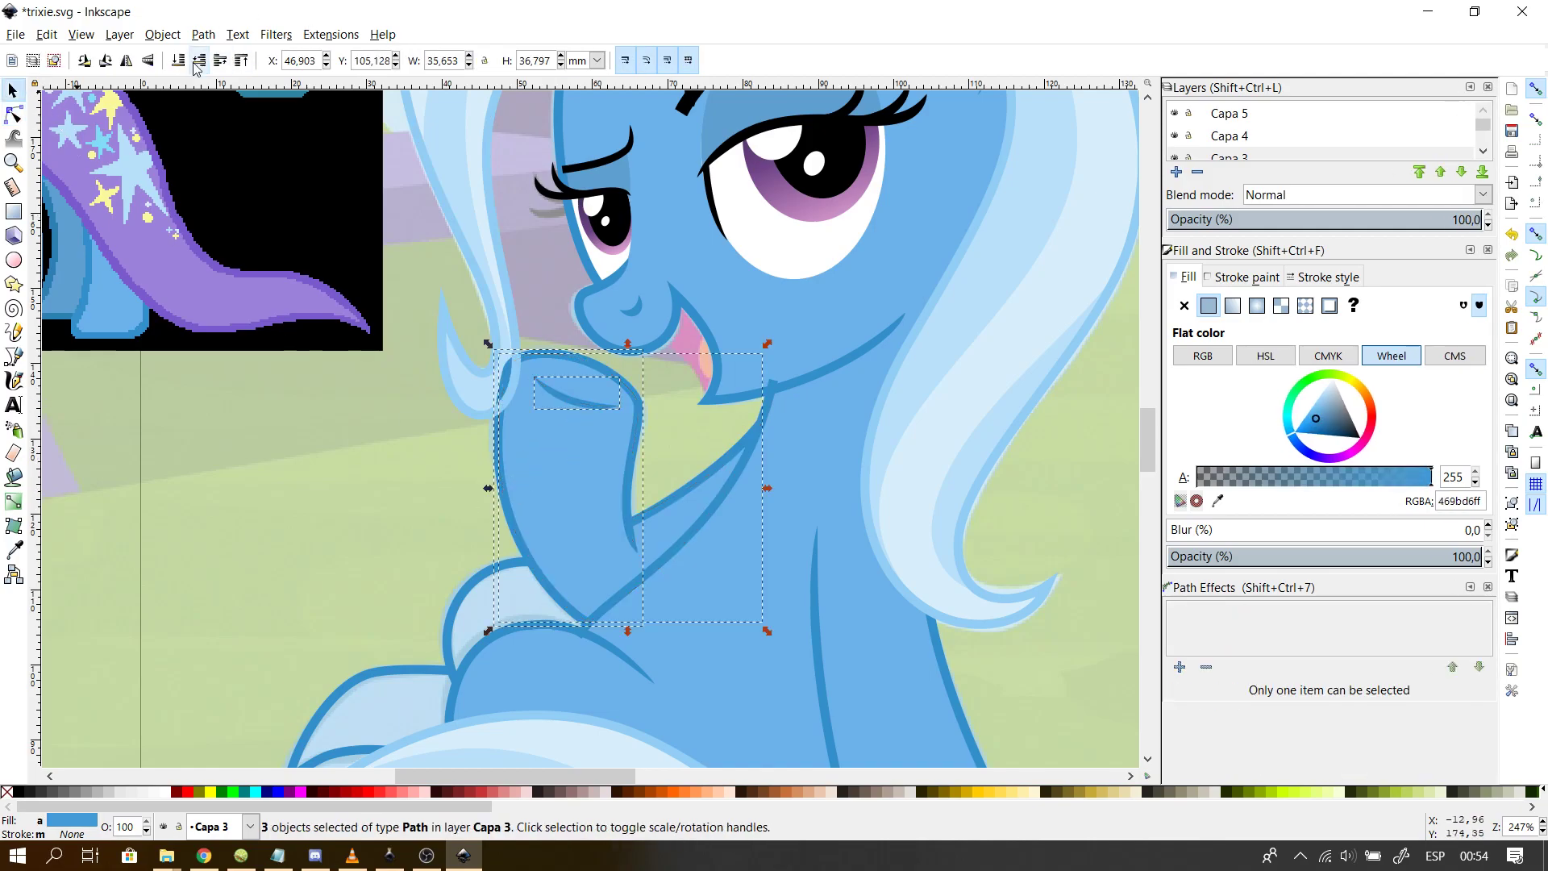
pyautogui.click(195, 448)
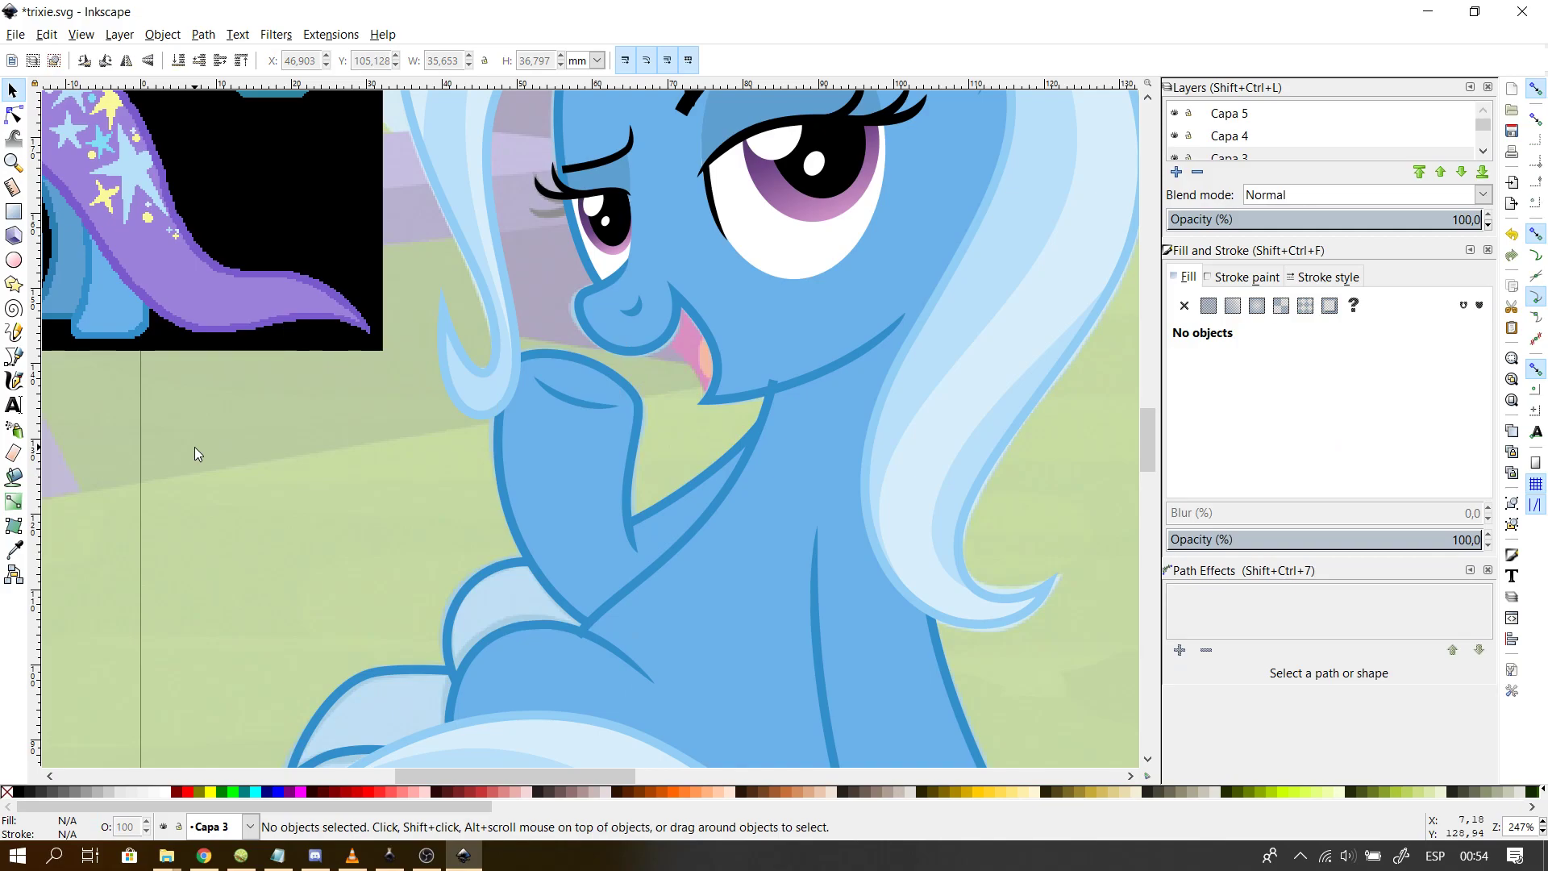
pyautogui.moveTo(1147, 432)
pyautogui.mouseDown()
pyautogui.moveTo(1153, 457)
pyautogui.moveTo(1162, 397)
pyautogui.moveTo(1156, 409)
pyautogui.mouseUp()
pyautogui.hotkey('ctrl', 's')
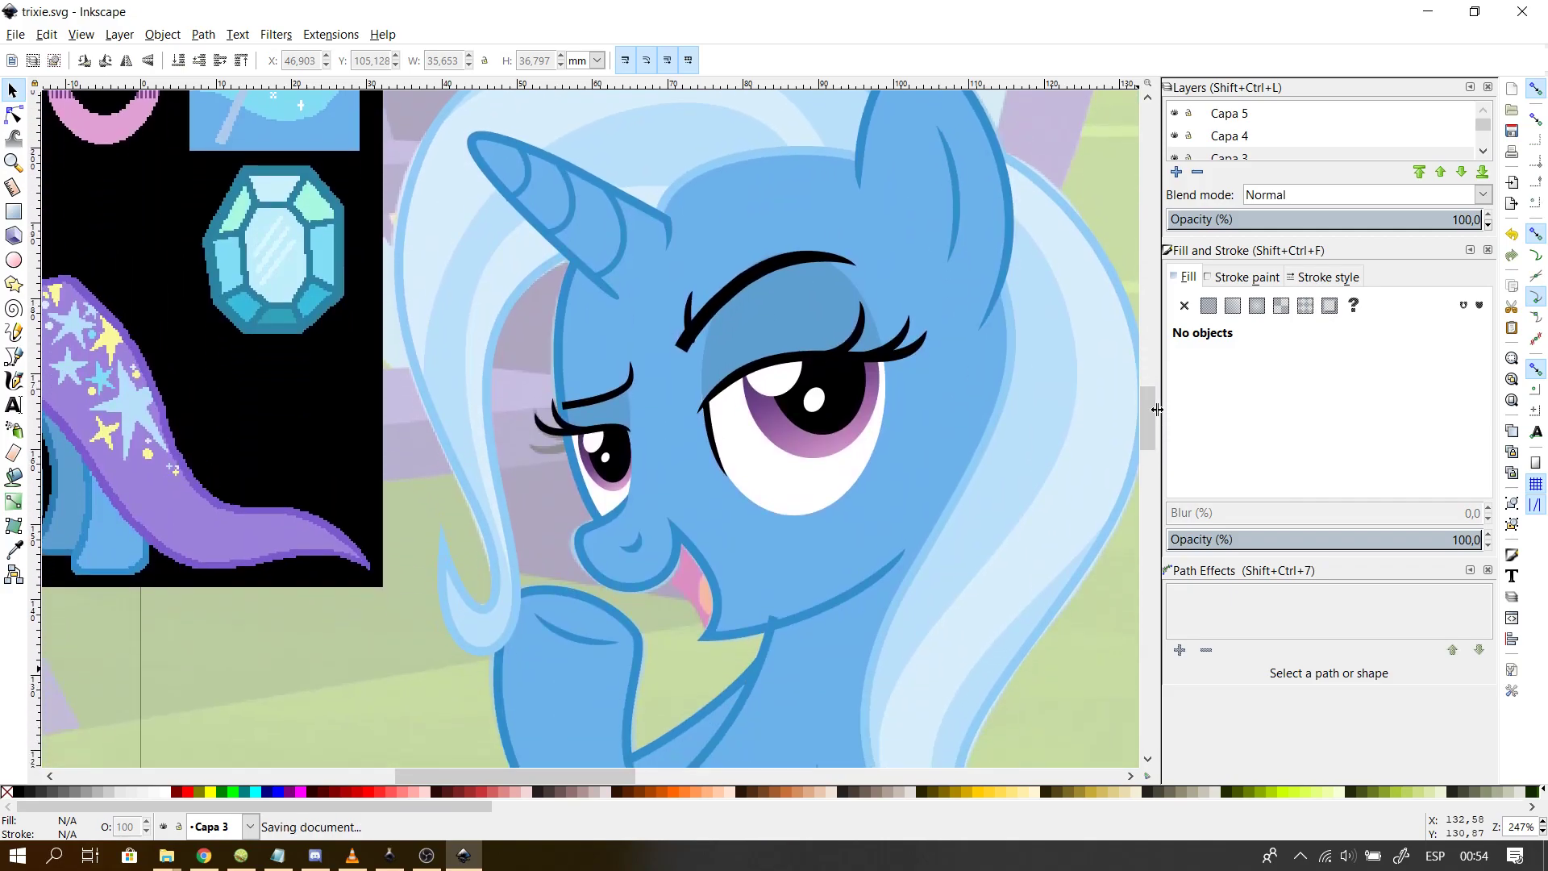
# - Send the black eyelid crease line above the far eye behind the face outline
pyautogui.press('n')
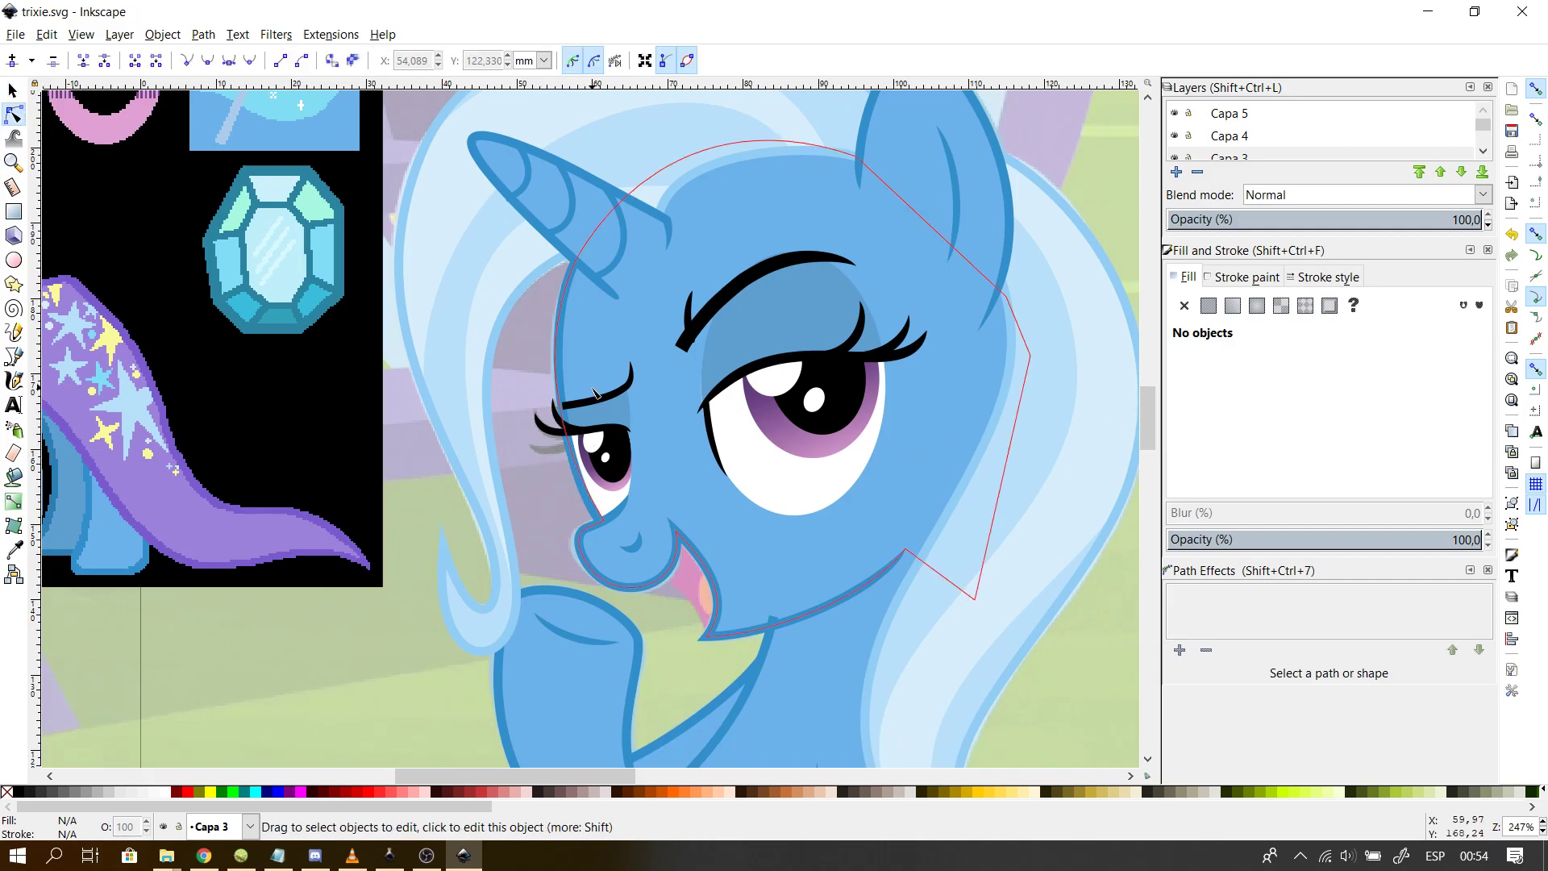
pyautogui.click(594, 395)
pyautogui.click(13, 90)
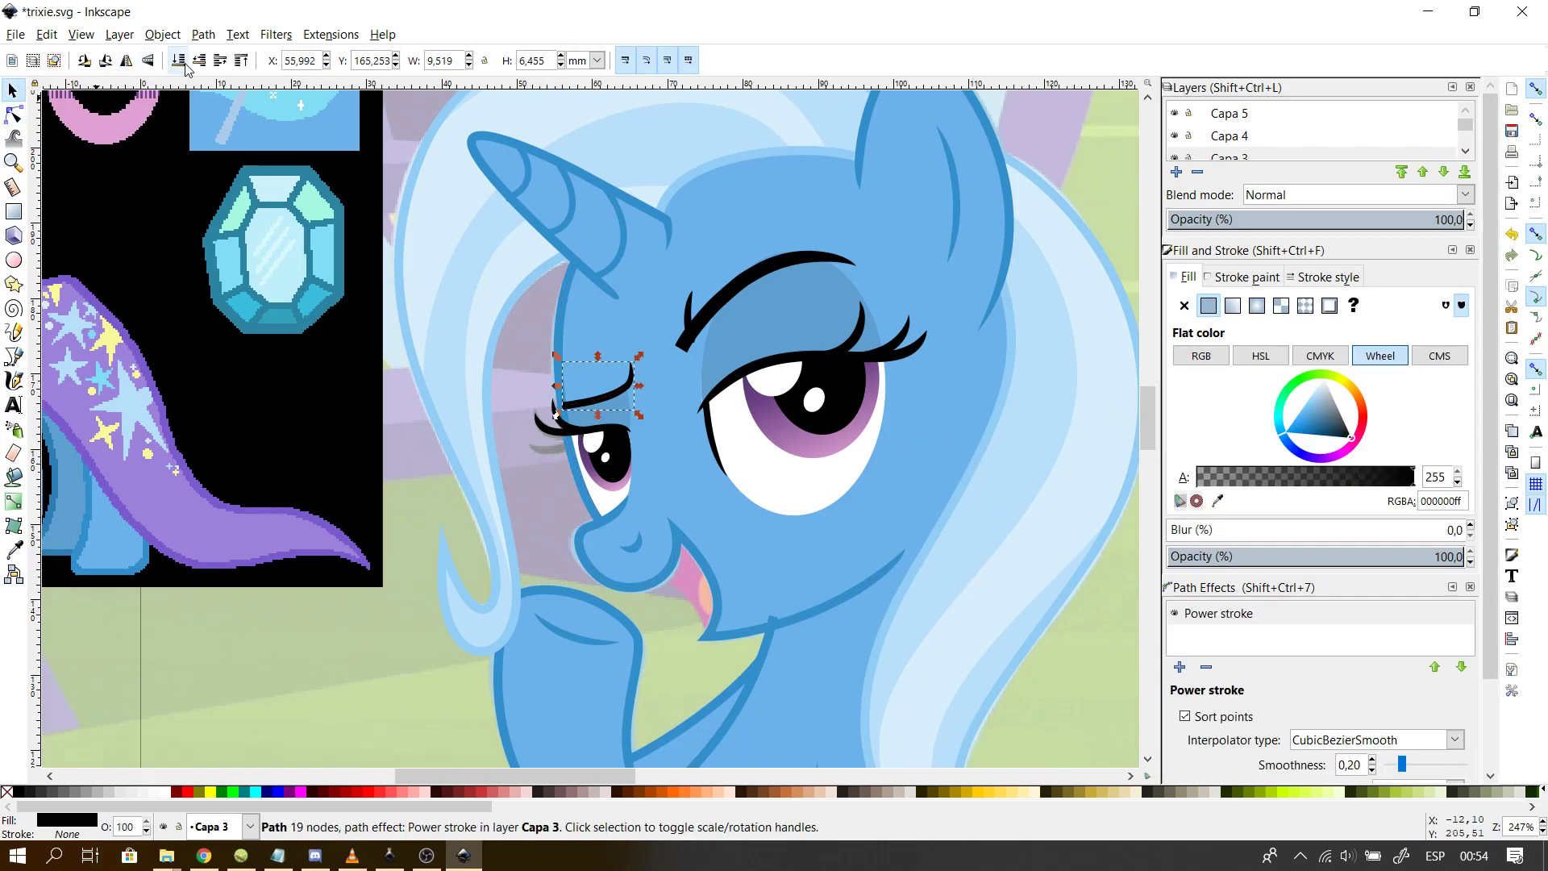
pyautogui.click(360, 305)
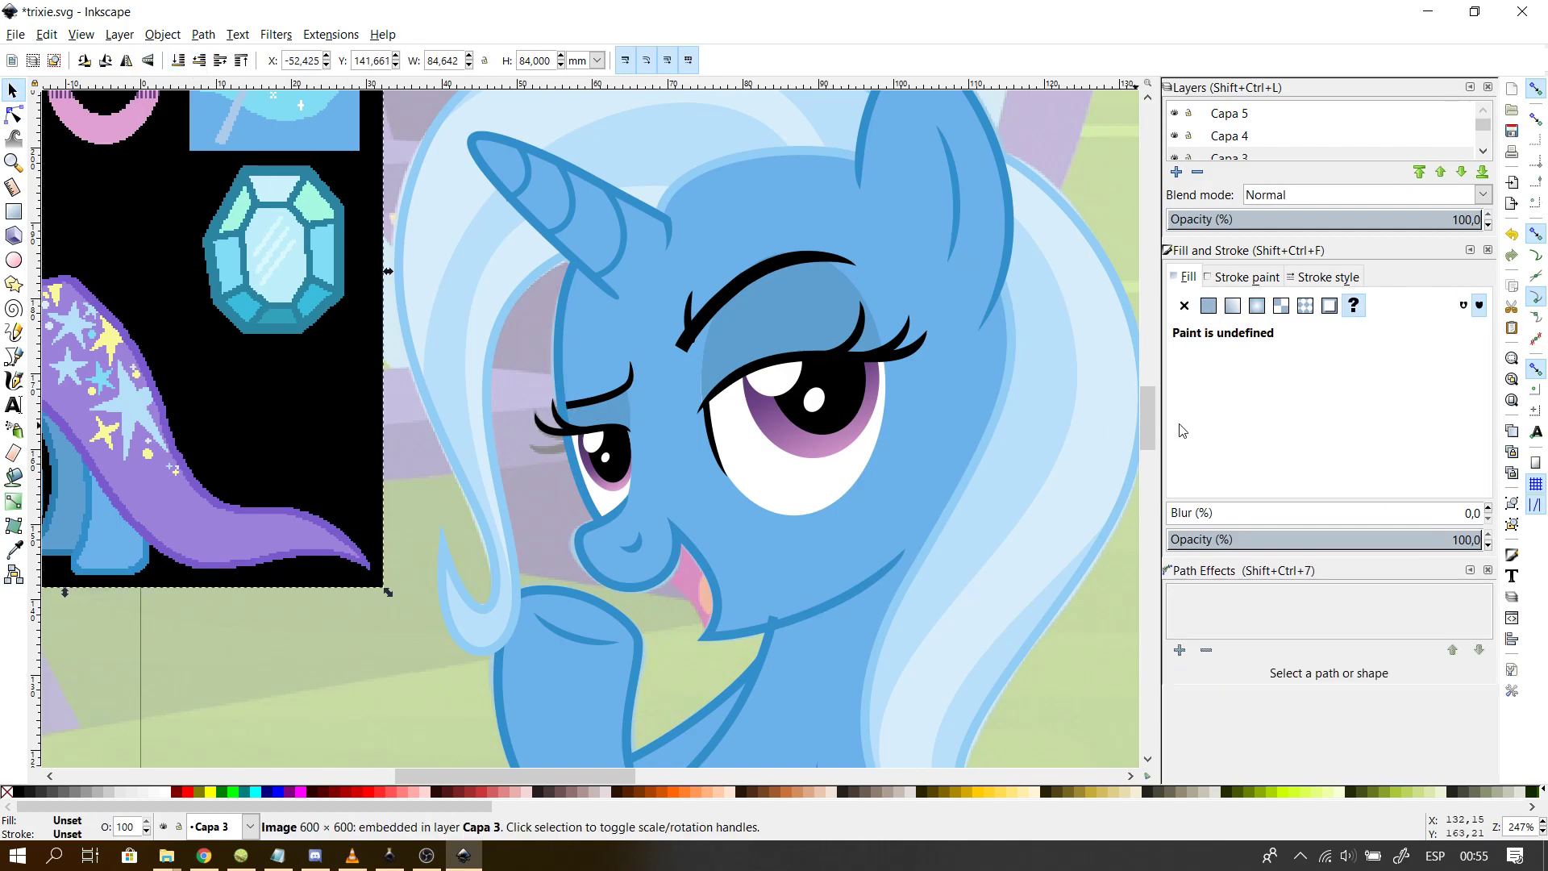
# - Try to move the lower end node of the far knee's outline onto the lower leg's line
pyautogui.moveTo(1148, 425); pyautogui.dragTo(1137, 466)
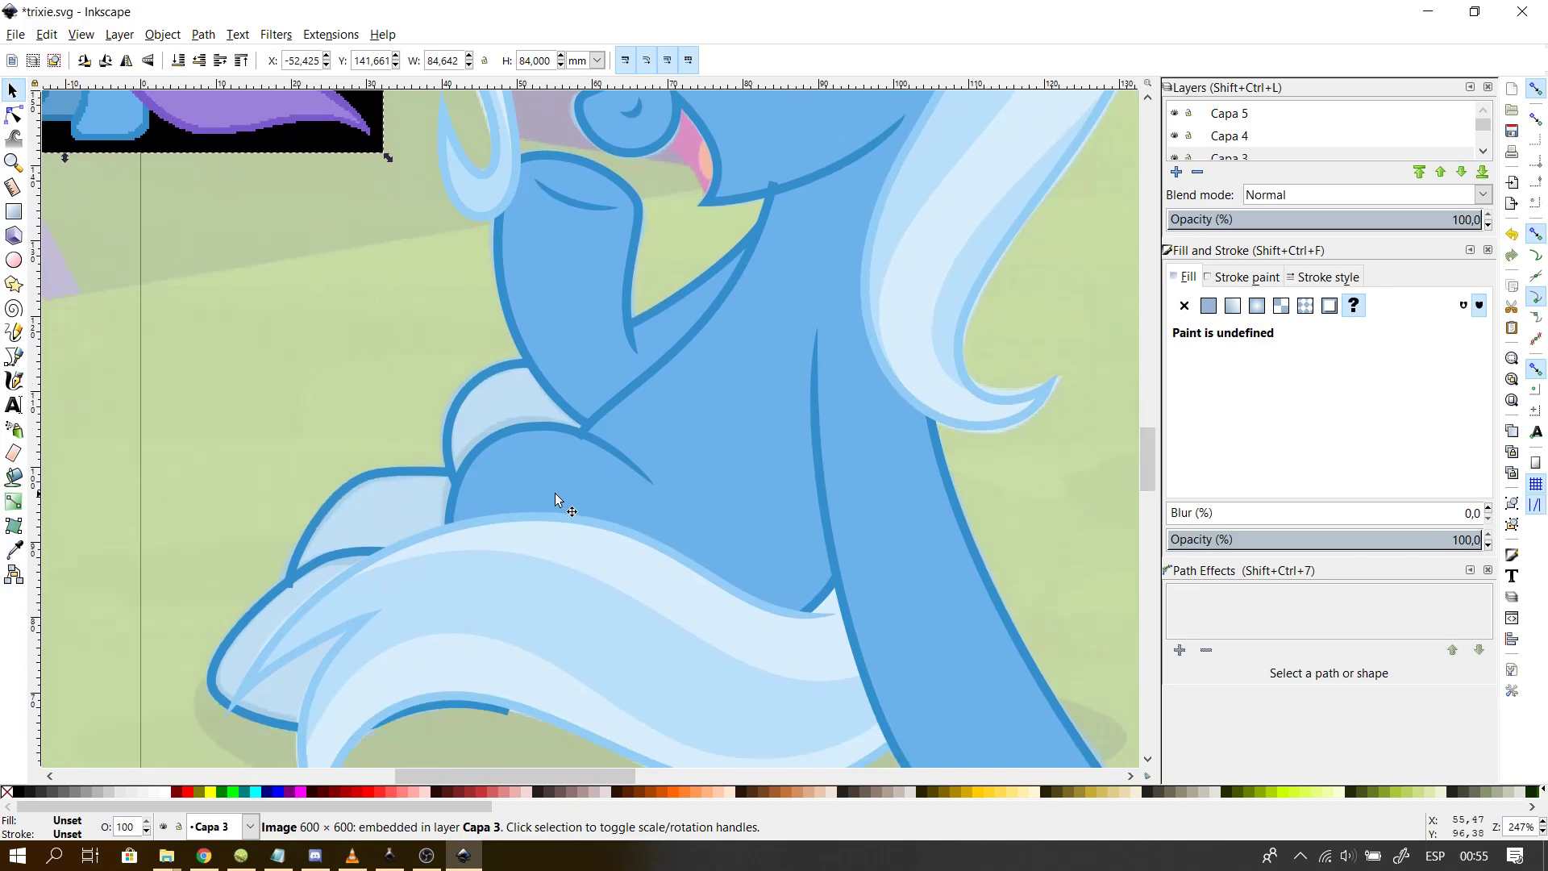
pyautogui.click(460, 421)
pyautogui.scroll(3, 324, 501)
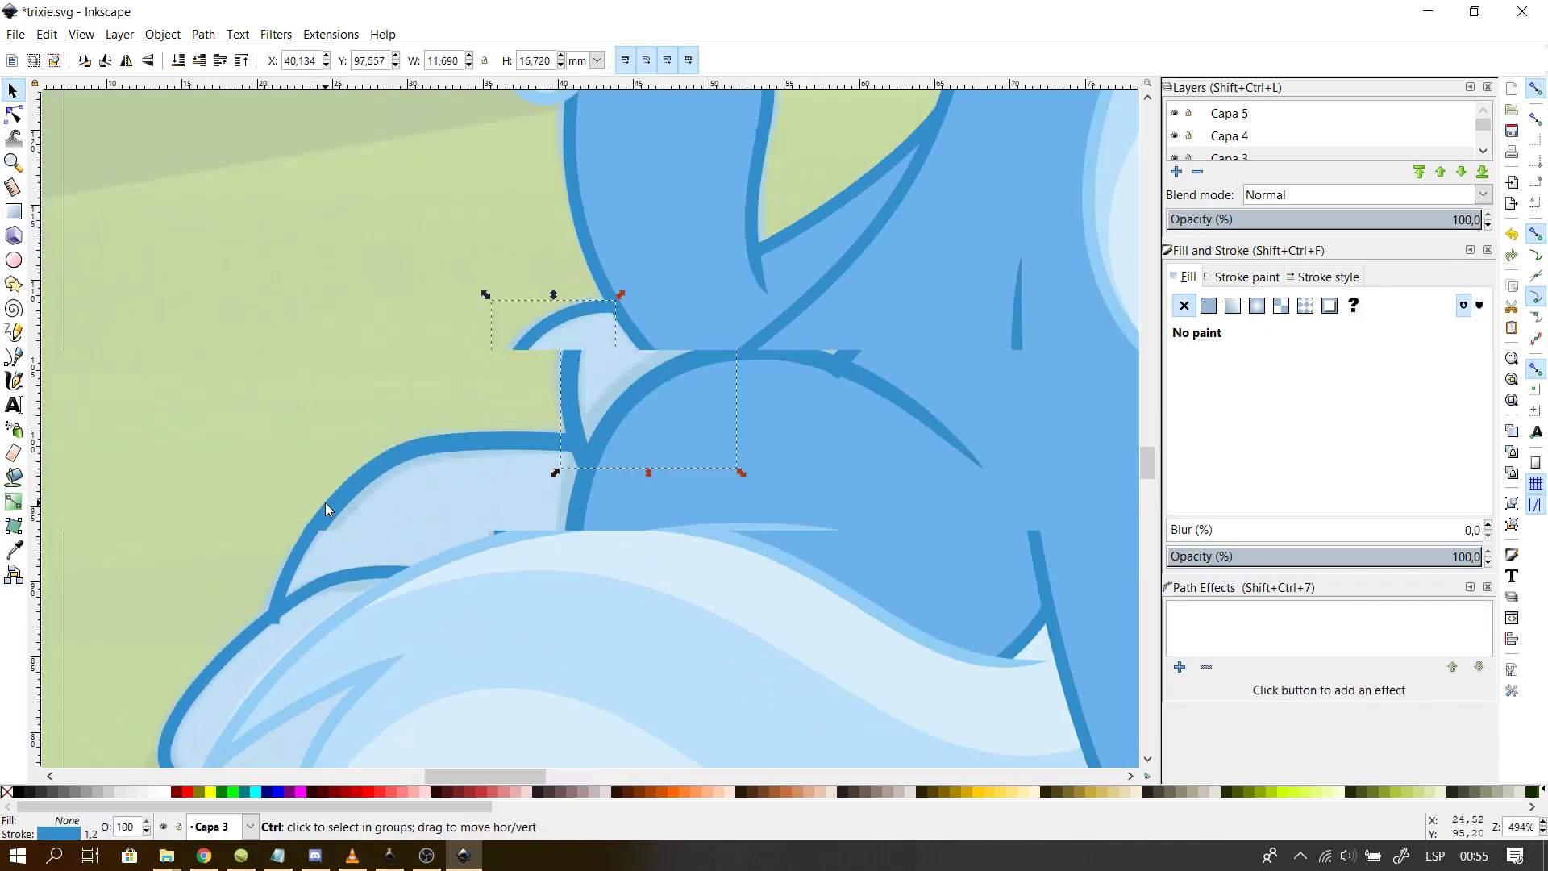
pyautogui.click(13, 115)
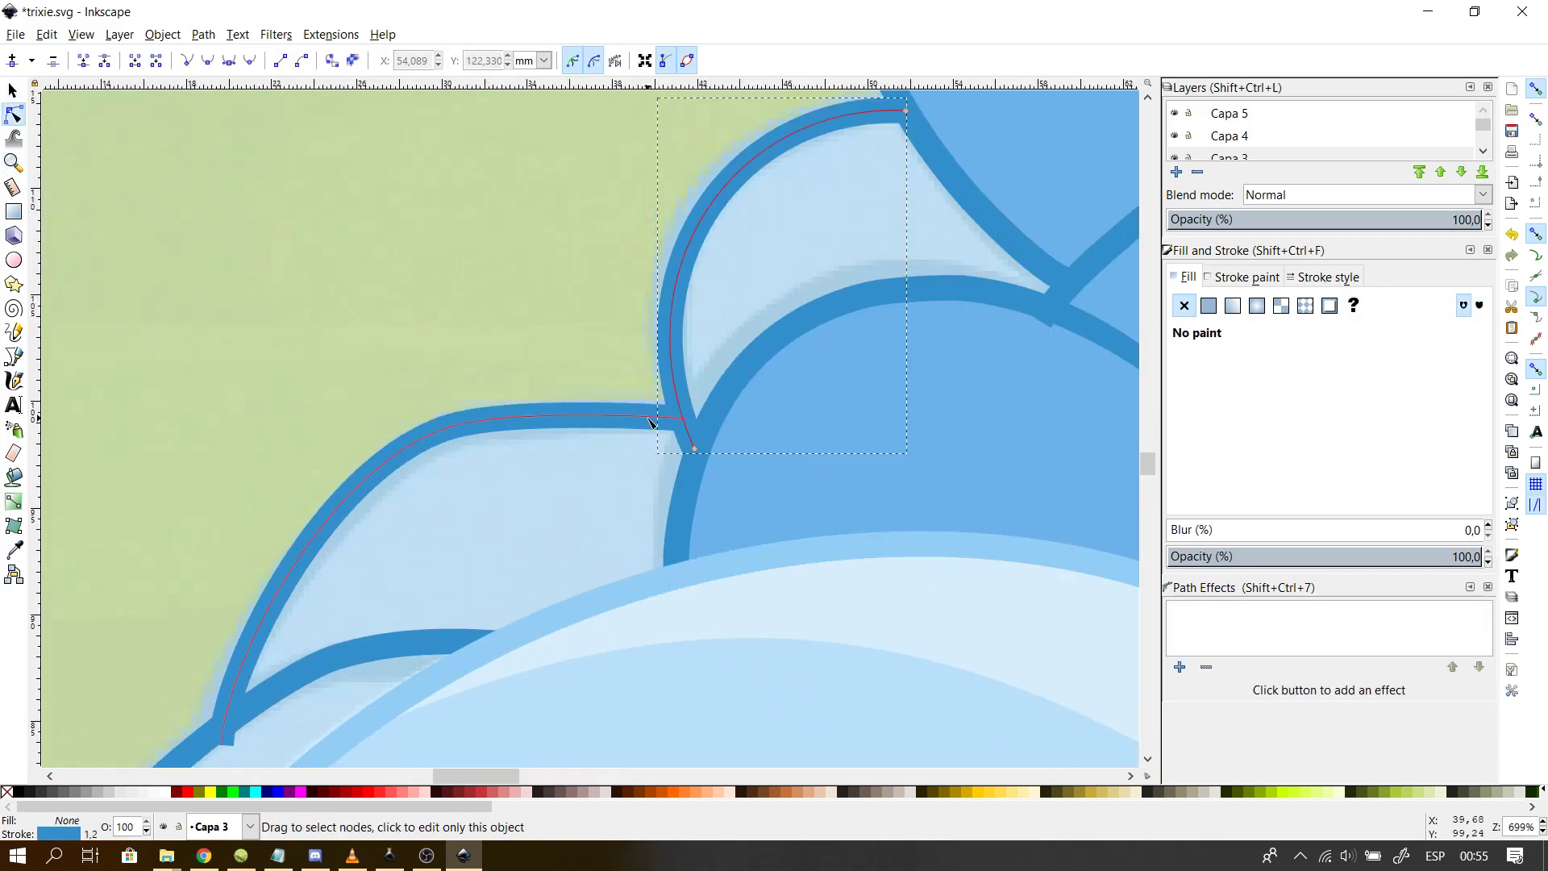
pyautogui.moveTo(695, 449); pyautogui.dragTo(615, 402)
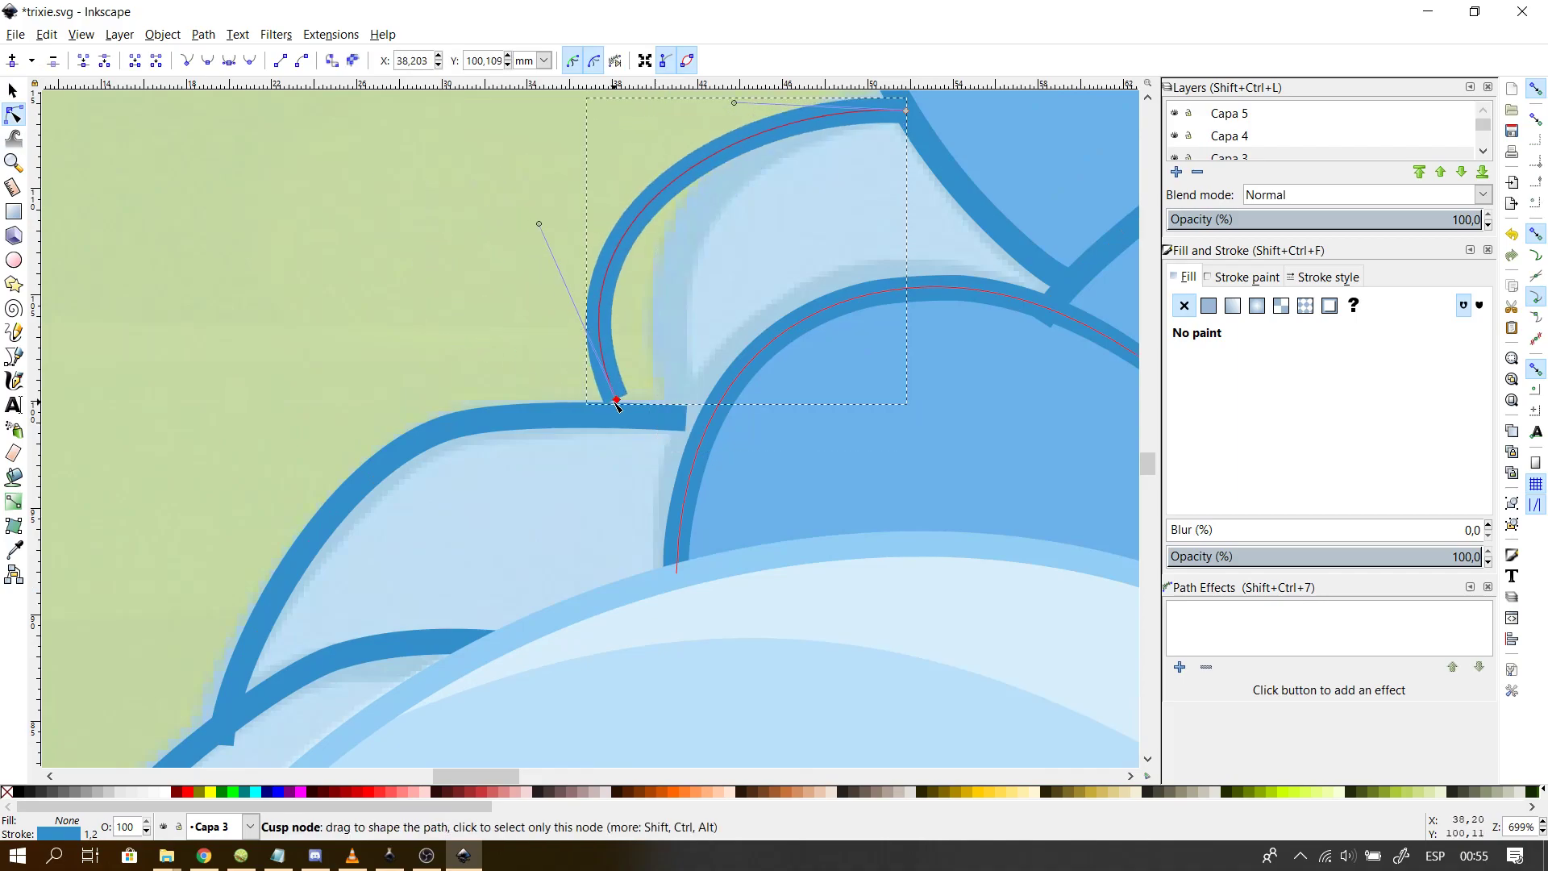
pyautogui.hotkey('ctrl', 'z')
# - Raise the node at the top of the near thigh's outline slightly to follow the reference curve
pyautogui.click(747, 394)
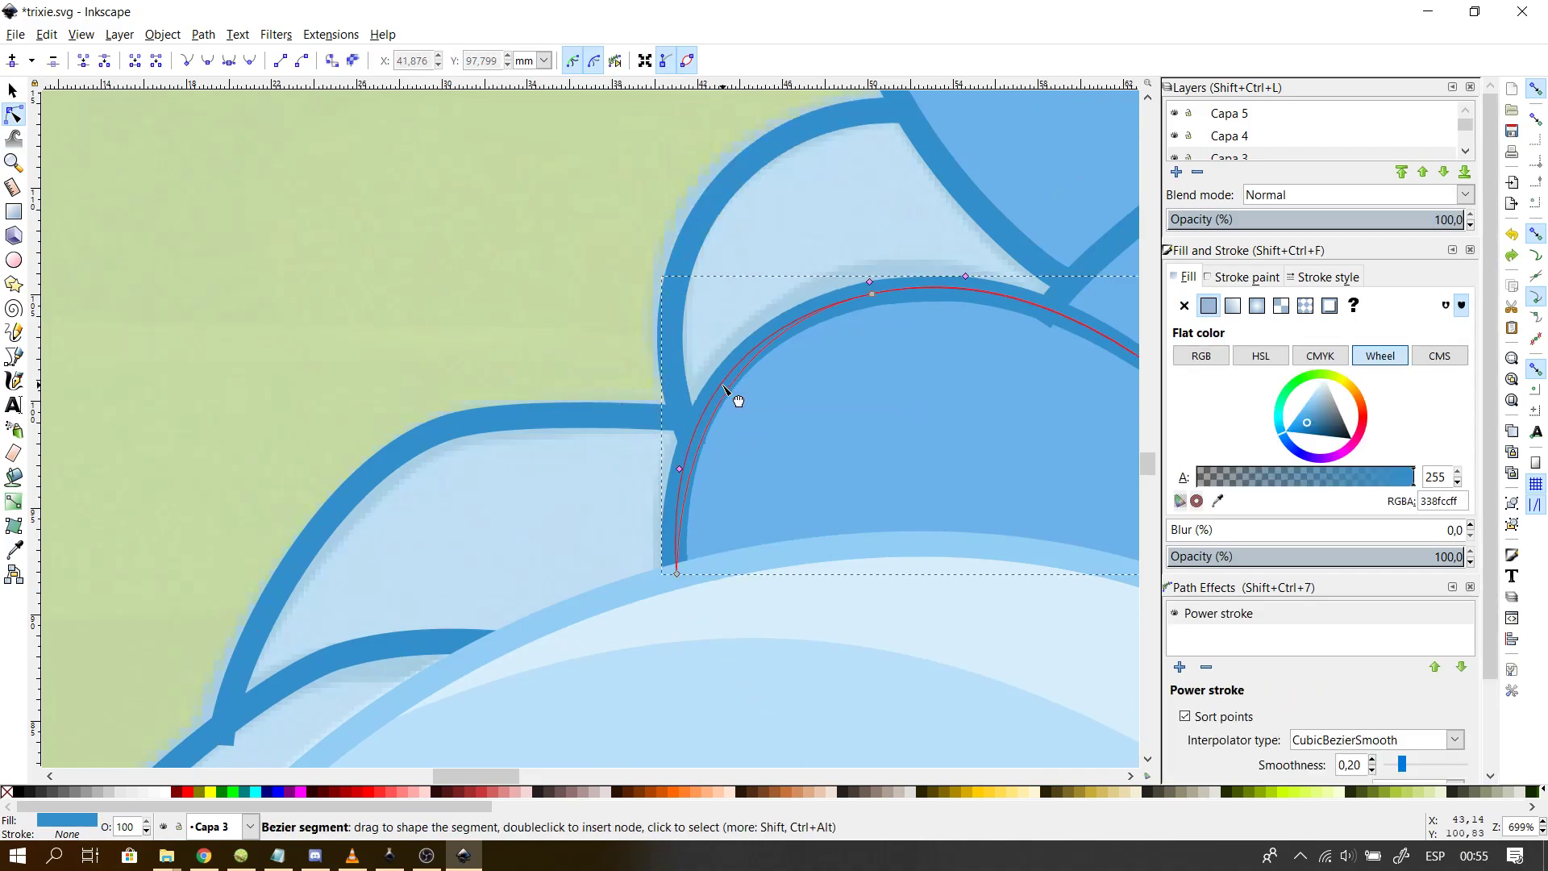
pyautogui.moveTo(873, 294); pyautogui.dragTo(877, 283)
pyautogui.click(857, 335)
pyautogui.click(862, 290)
# - Move the chest line's lower end node onto the near thigh's outline so it no longer sticks out past the junction
pyautogui.click(1061, 317)
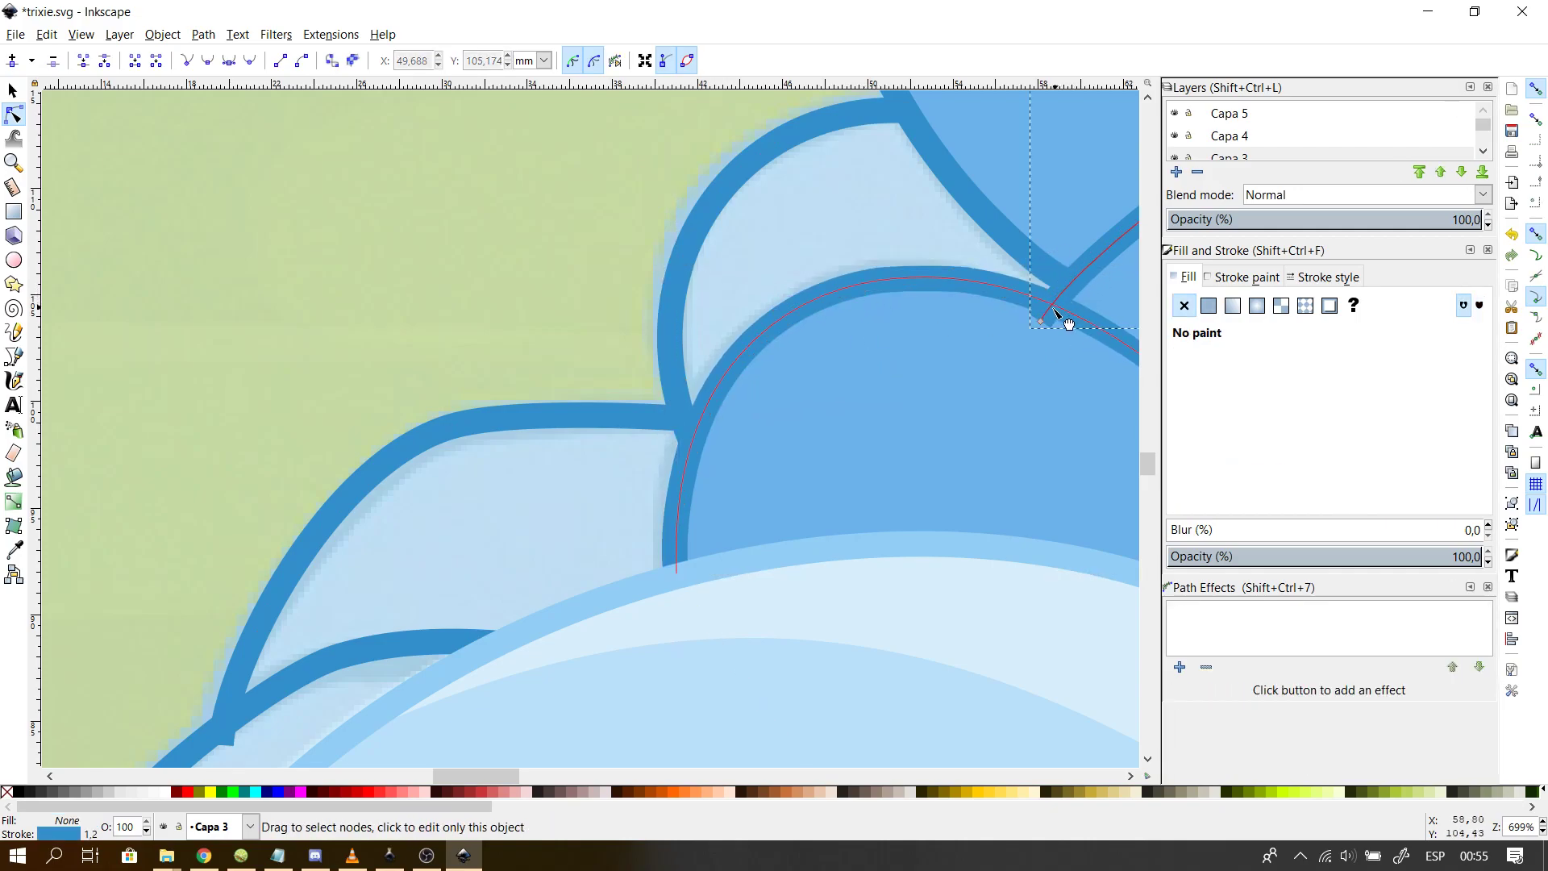
pyautogui.moveTo(1037, 317)
pyautogui.mouseDown()
pyautogui.moveTo(1063, 312)
pyautogui.moveTo(1050, 316)
pyautogui.mouseUp()
pyautogui.keyDown('ctrl'); pyautogui.scroll(3, 1032, 452); pyautogui.keyUp('ctrl')
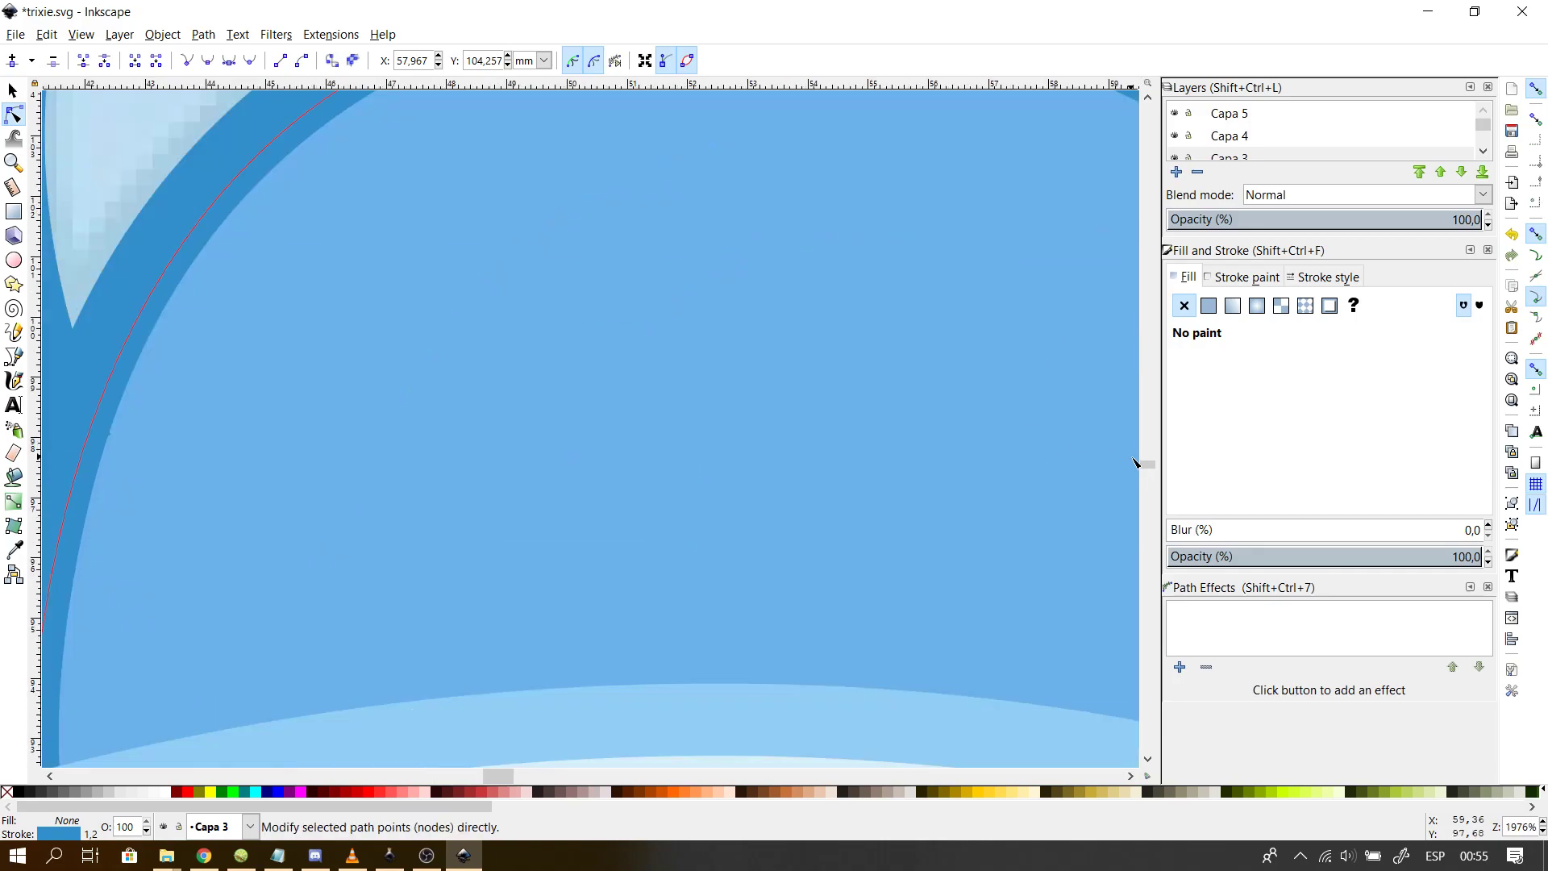
pyautogui.scroll(-10, 1146, 458)
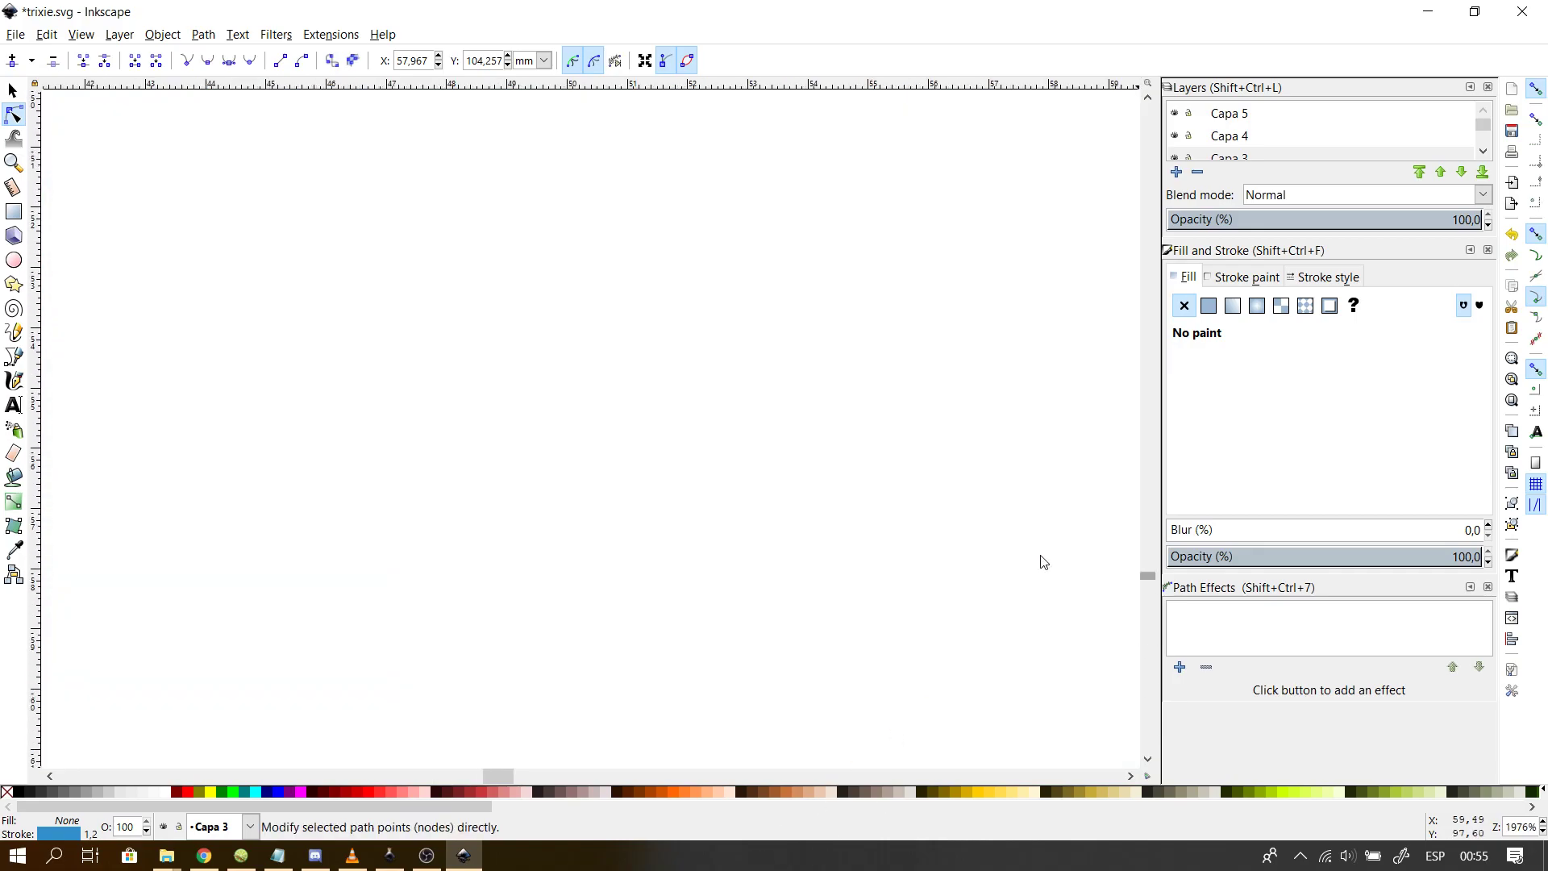
pyautogui.scroll(10, 1098, 449)
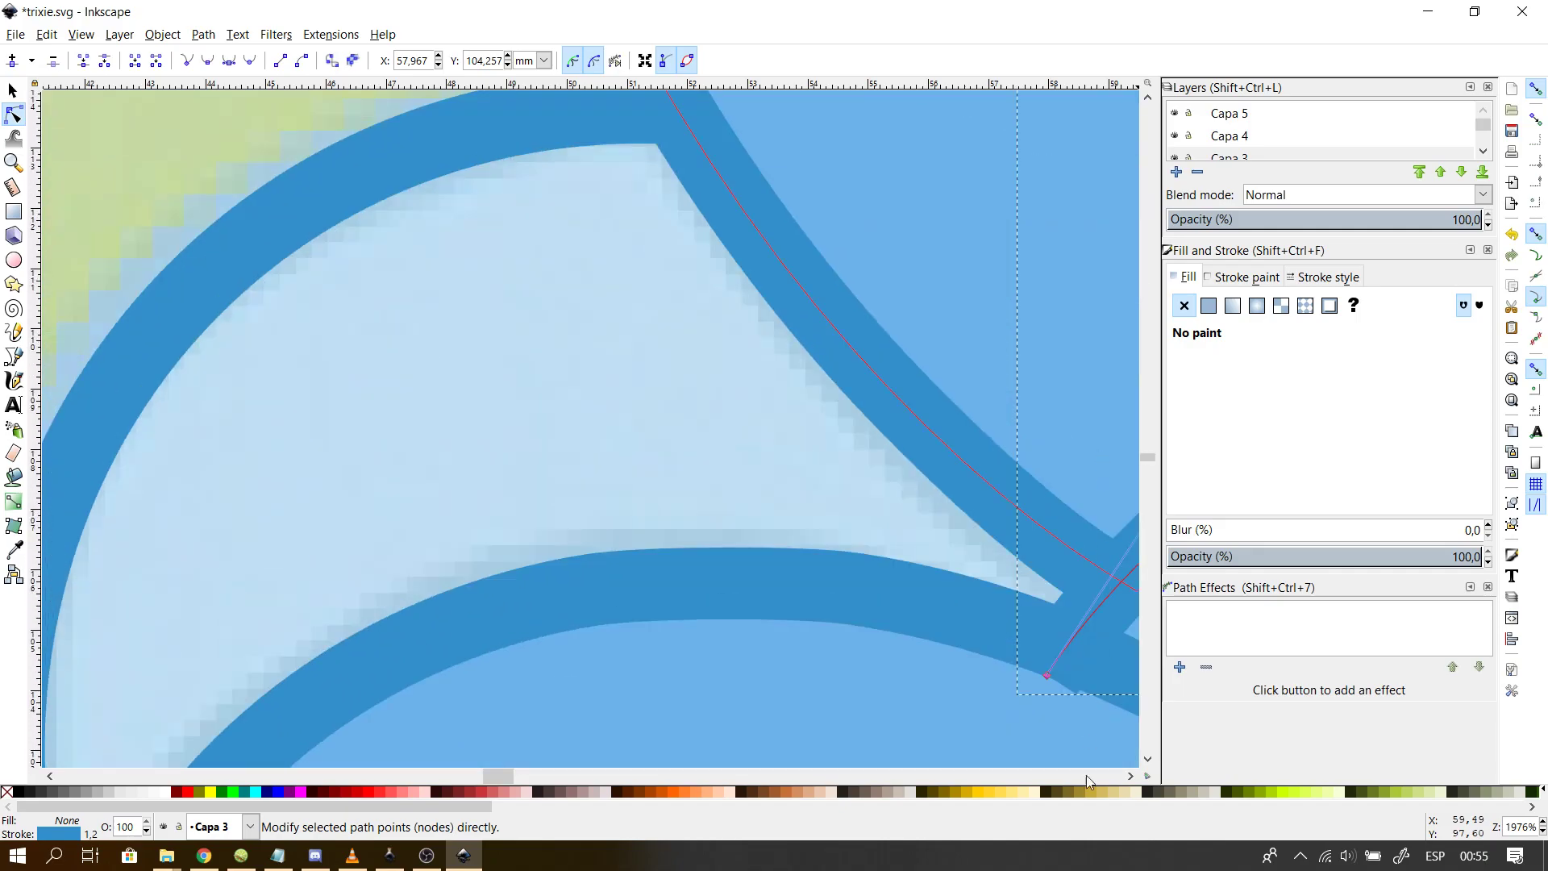
pyautogui.hscroll(5, 1128, 776)
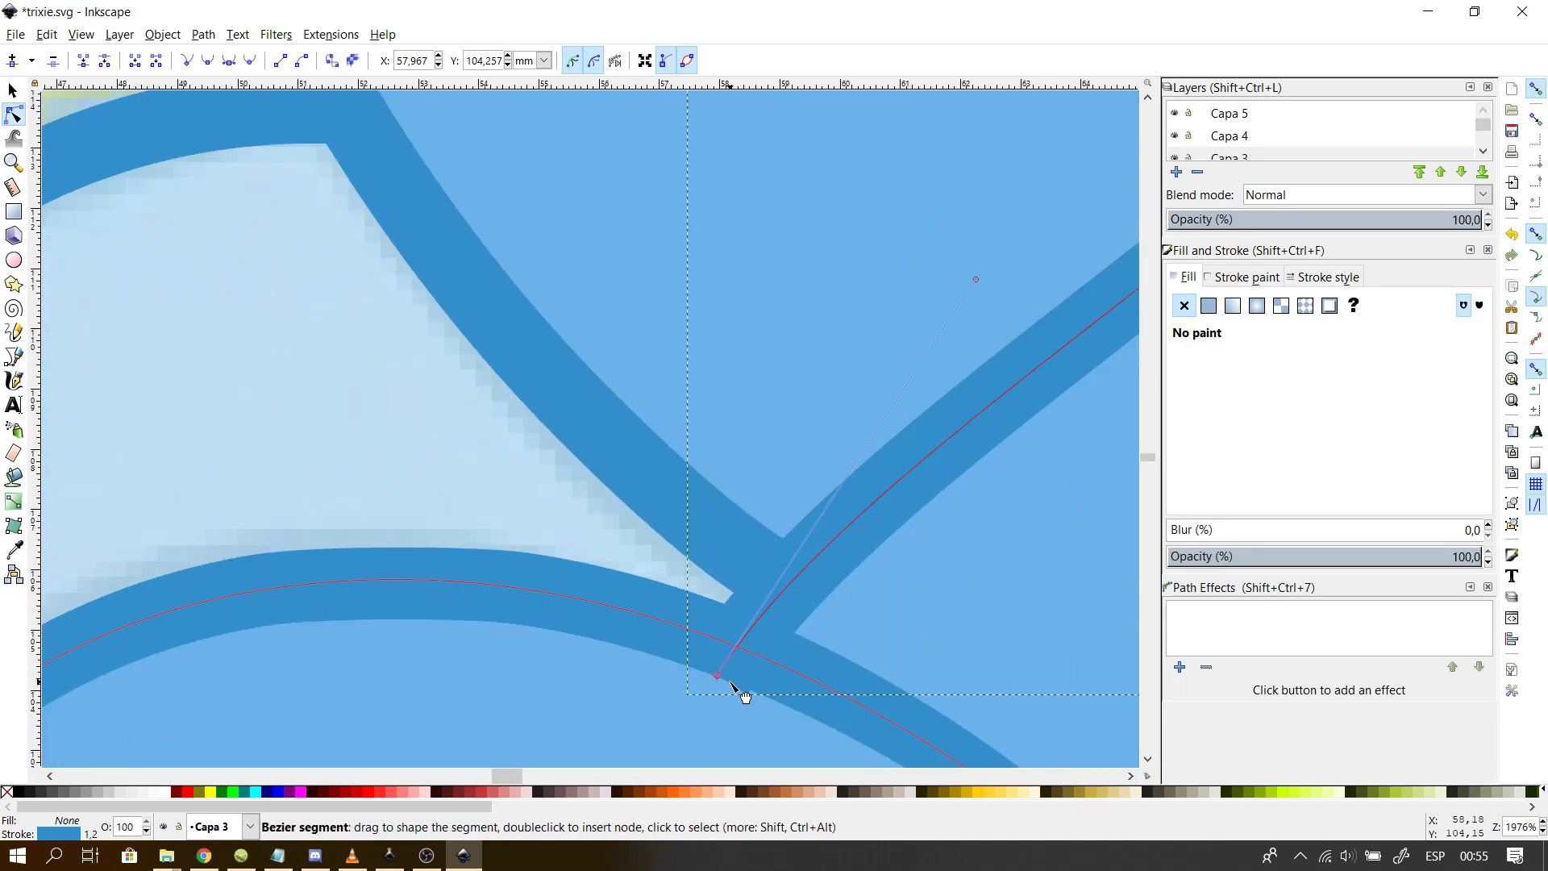
pyautogui.moveTo(742, 670); pyautogui.dragTo(765, 659)
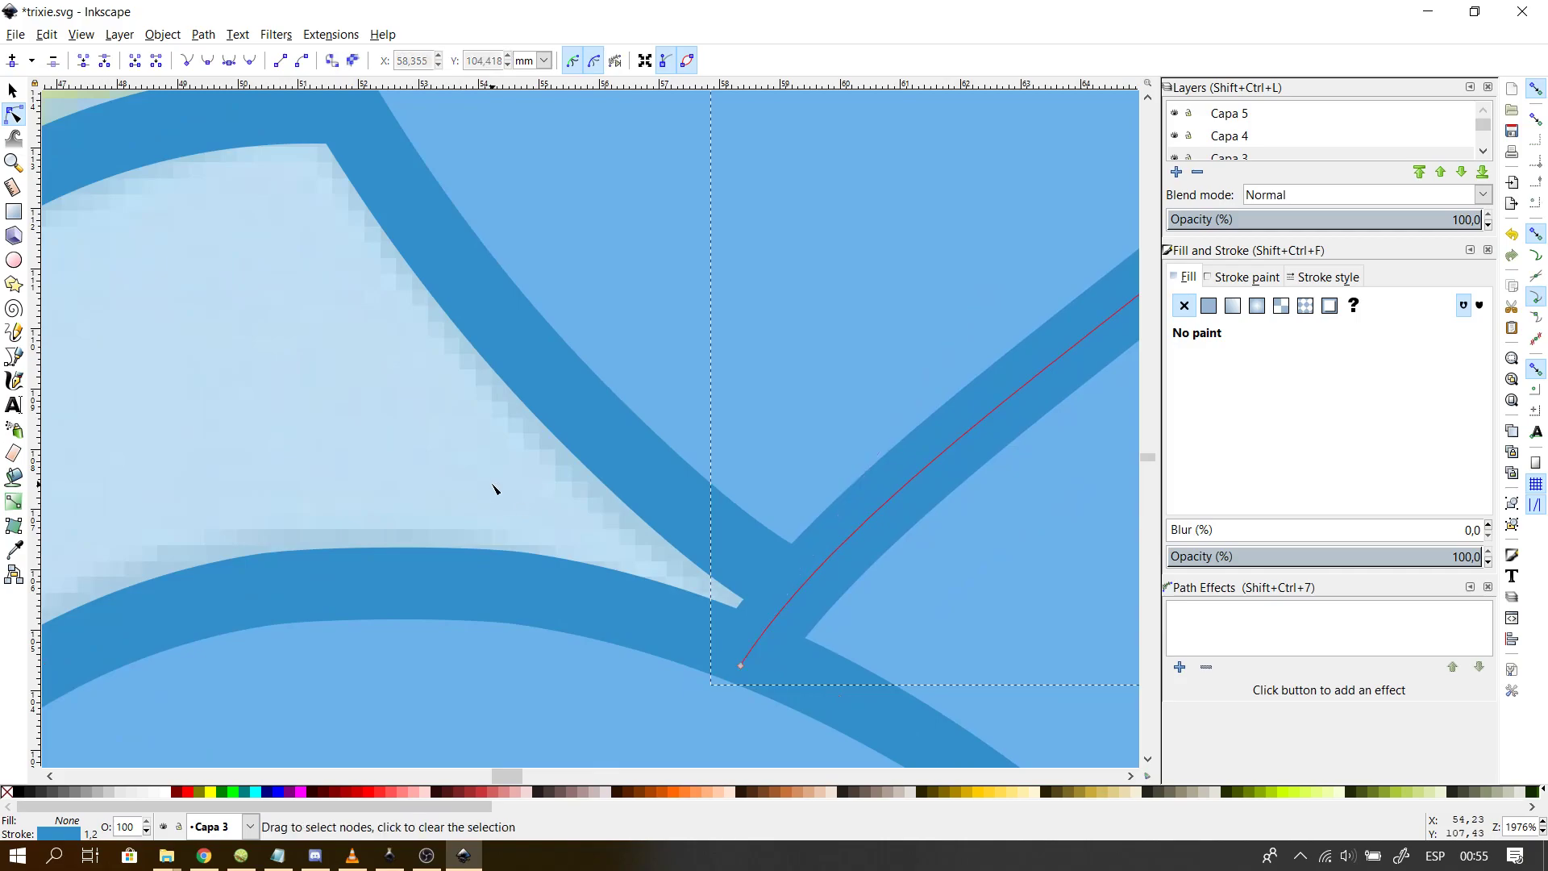
pyautogui.keyDown('ctrl'); pyautogui.scroll(-3, 495, 489); pyautogui.keyUp('ctrl')
pyautogui.keyDown('ctrl'); pyautogui.scroll(-2, 494, 488); pyautogui.keyUp('ctrl')
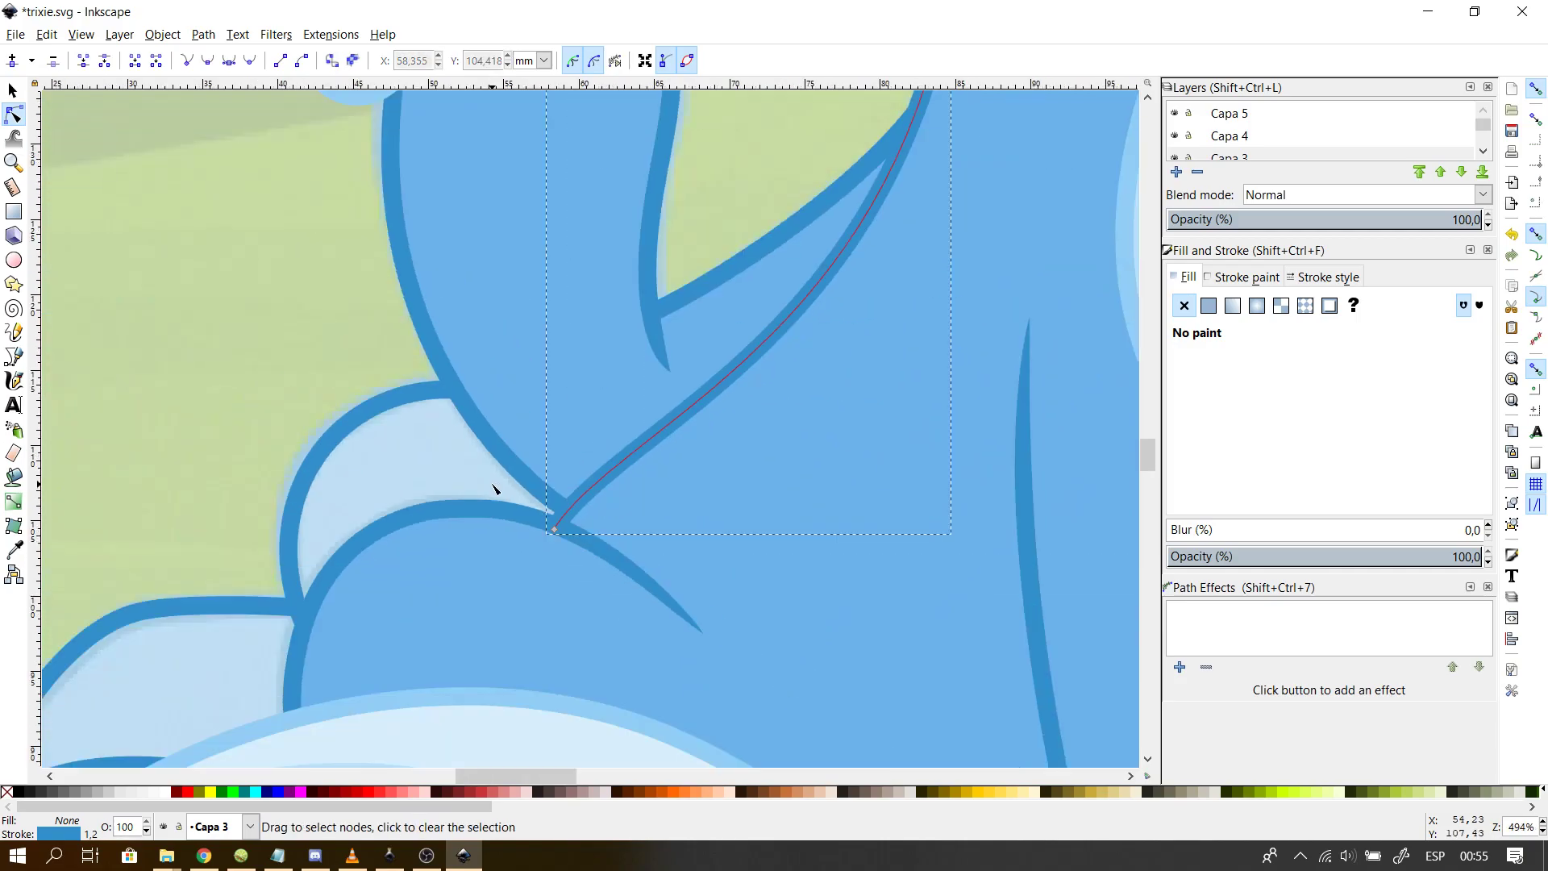
# - Try to move the chest line's upper end node down onto the jaw outline so it no longer crosses it
pyautogui.scroll(-1, 494, 489)
pyautogui.click(290, 408)
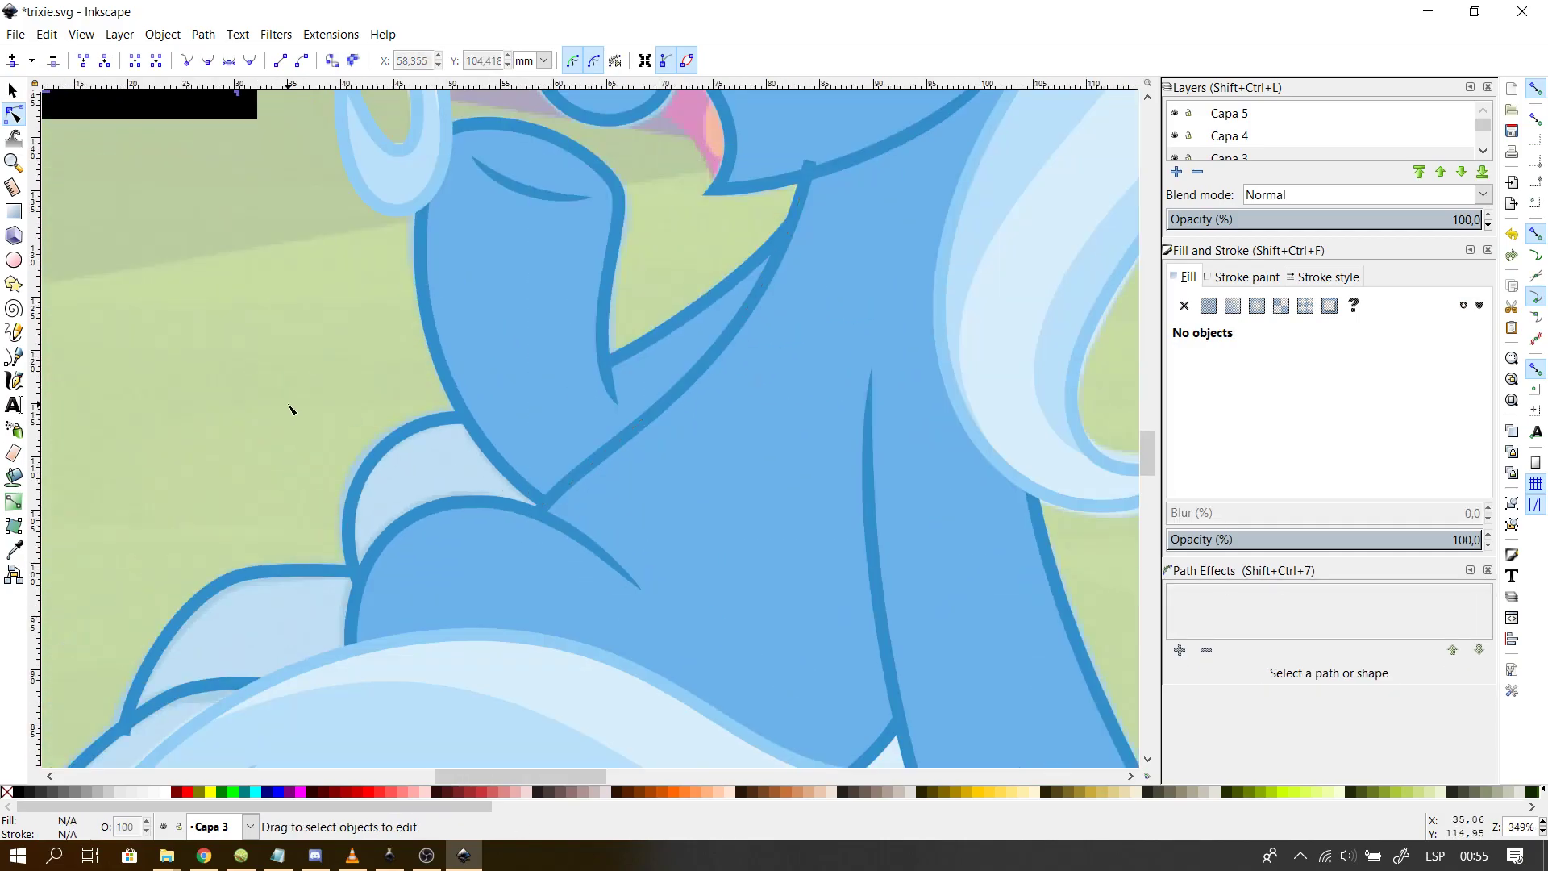
pyautogui.click(814, 163)
pyautogui.click(812, 162)
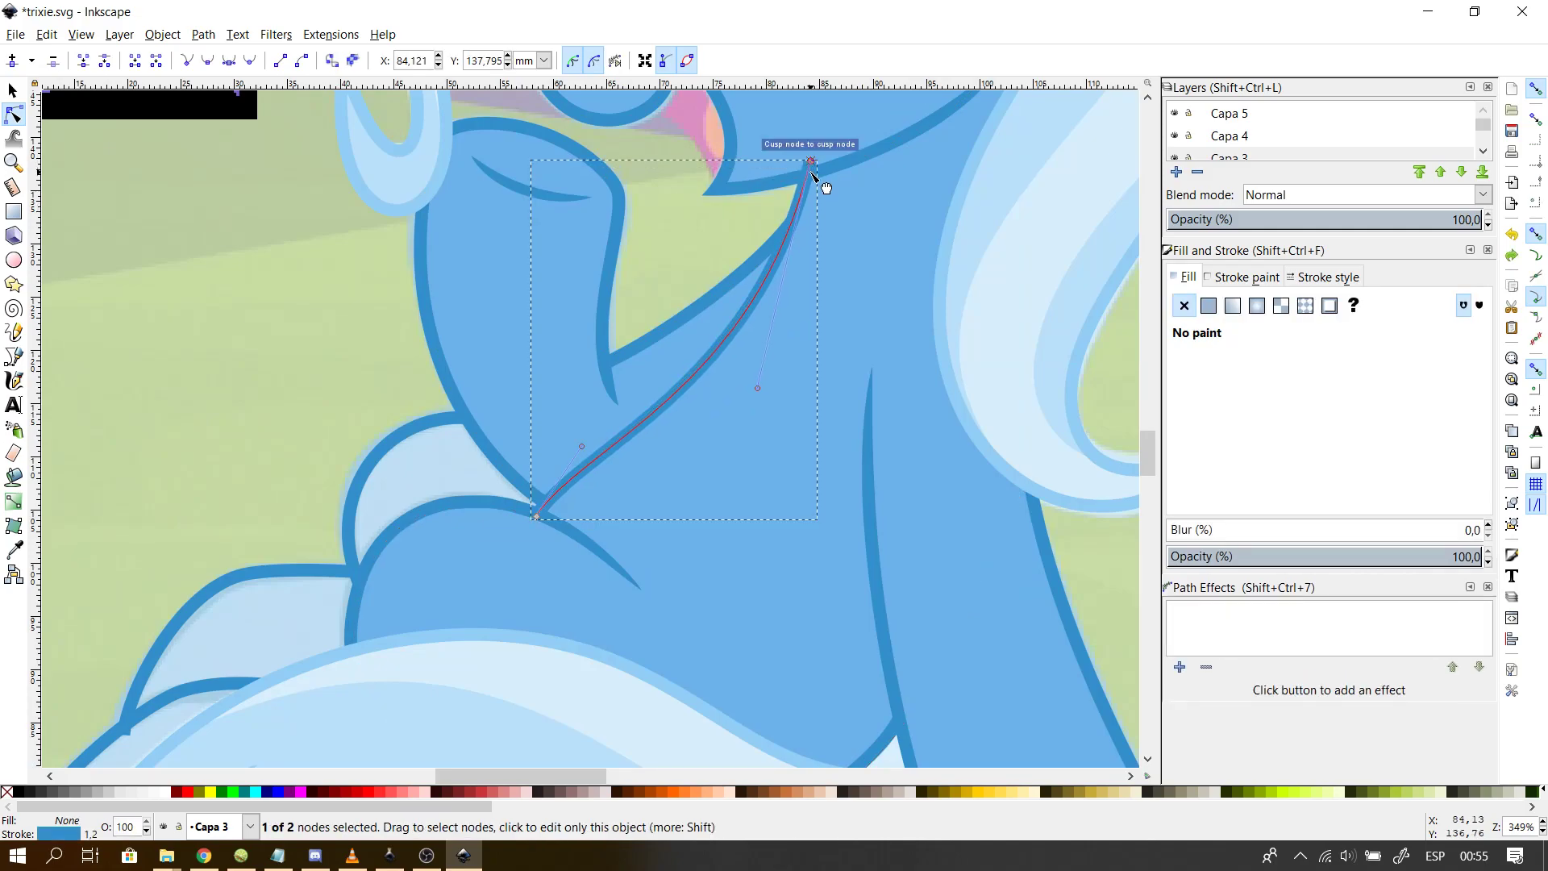
pyautogui.moveTo(811, 162); pyautogui.dragTo(812, 171)
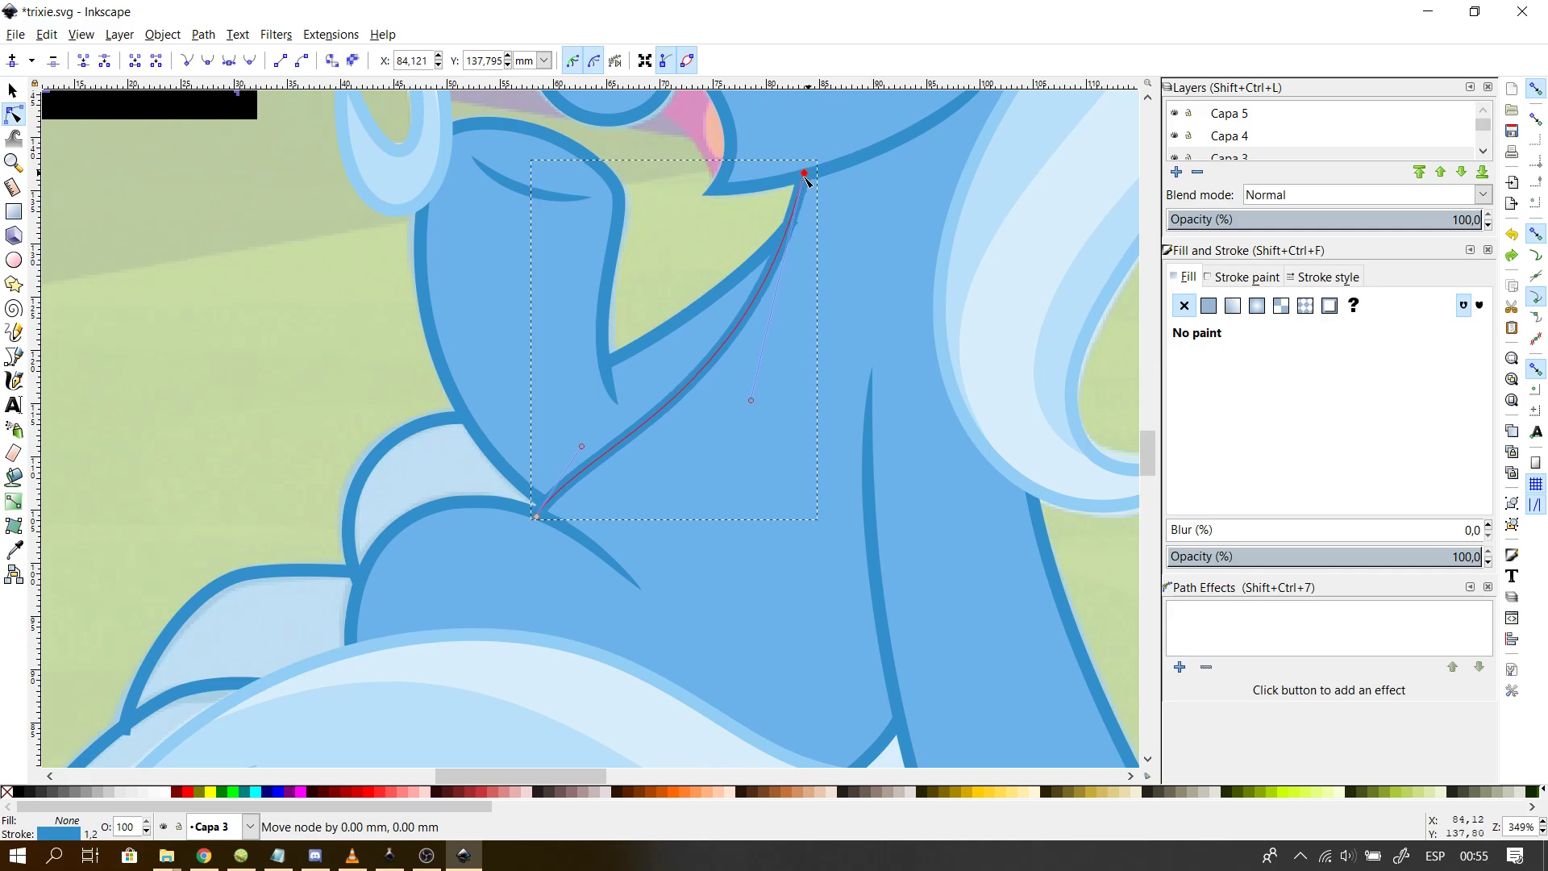
# - Duplicate the rounded far hind leg outline beside the raised foreleg and trim the copy's lower end at the next outline
pyautogui.click(347, 412)
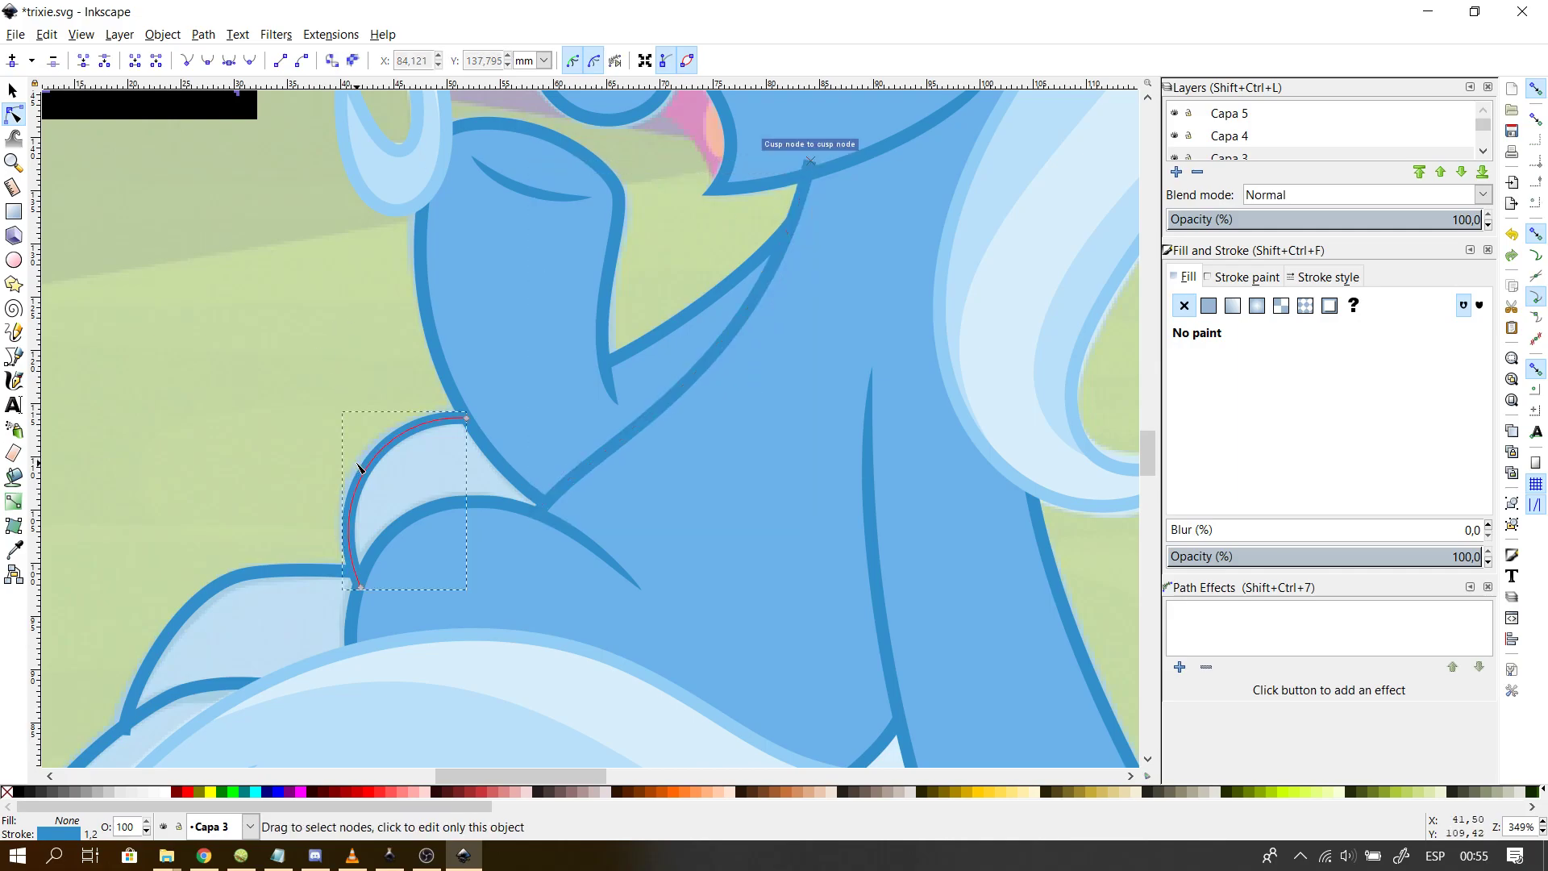
pyautogui.click(339, 574)
pyautogui.click(355, 498)
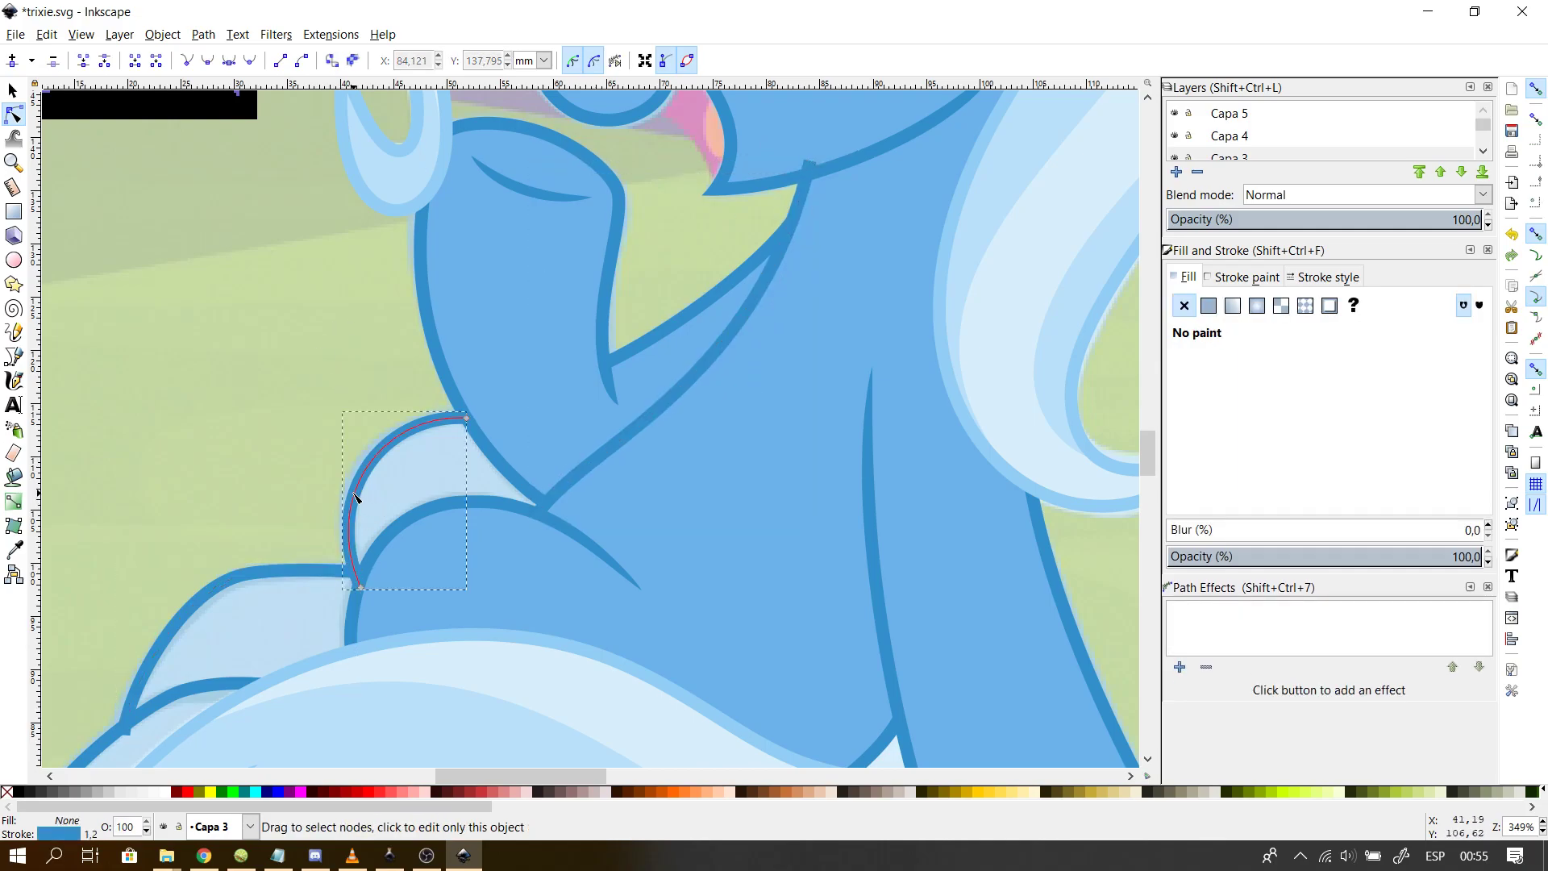
pyautogui.click(360, 586)
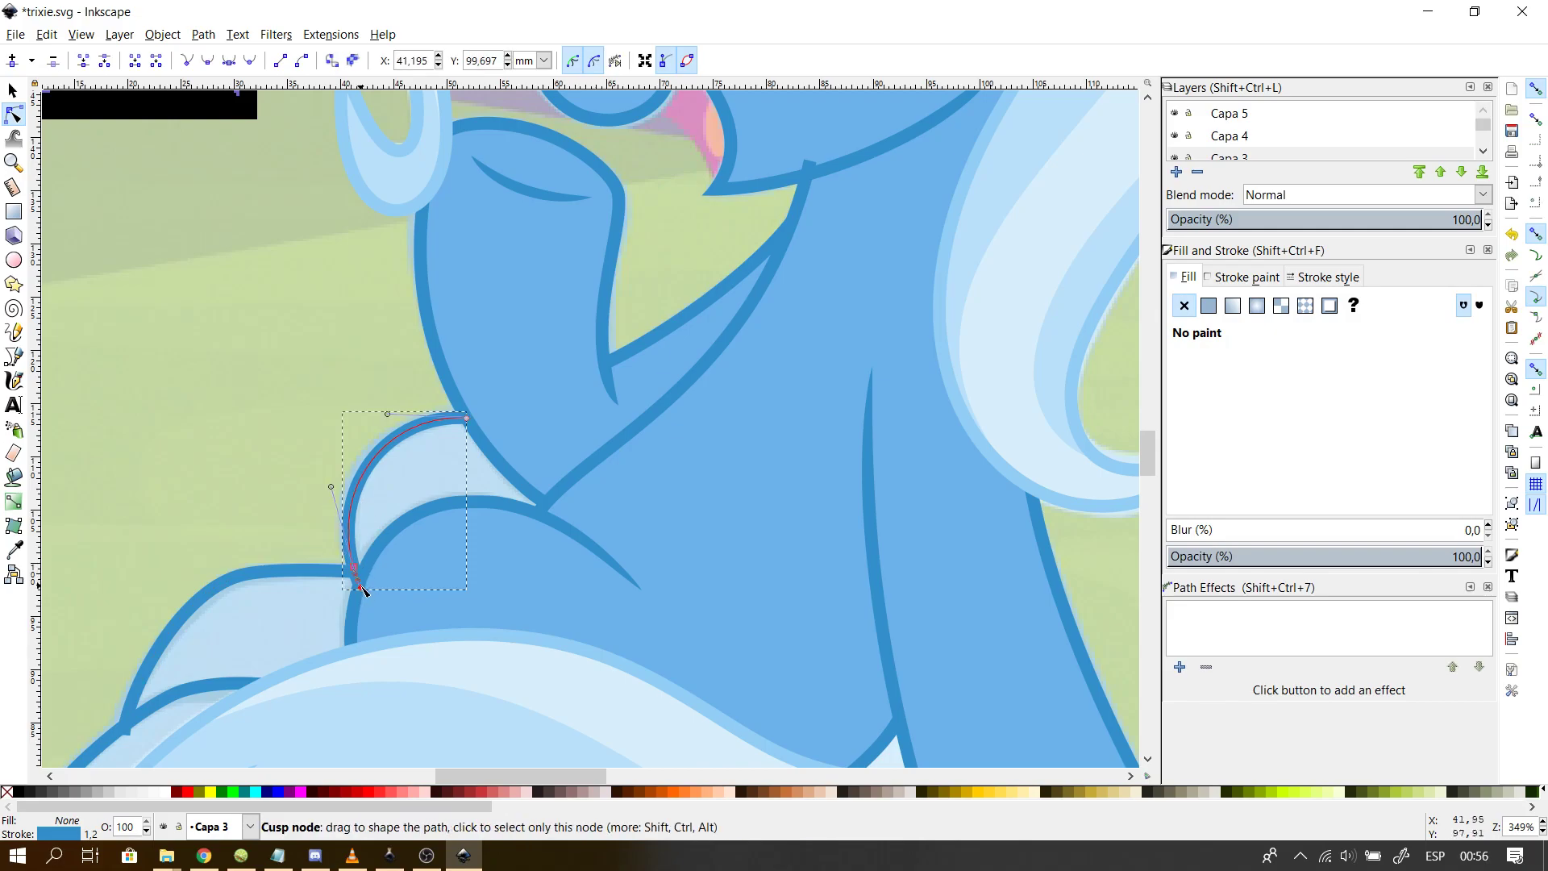
pyautogui.press('Delete')
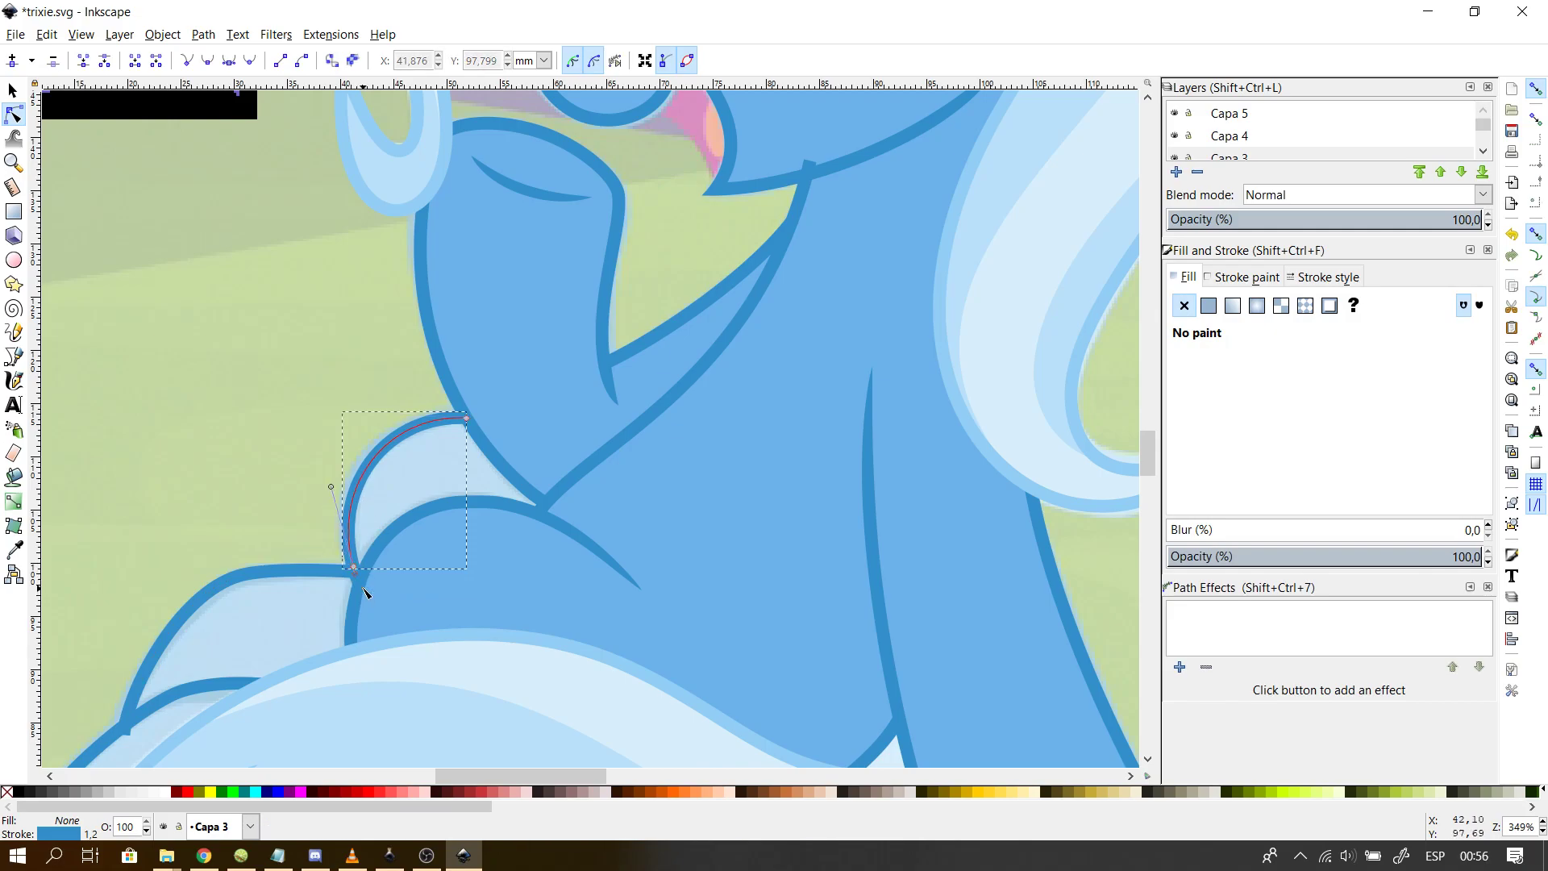
# - Set the duplicated outline's stroke width to 0.3 mm and its stroke color to black
pyautogui.click(1319, 277)
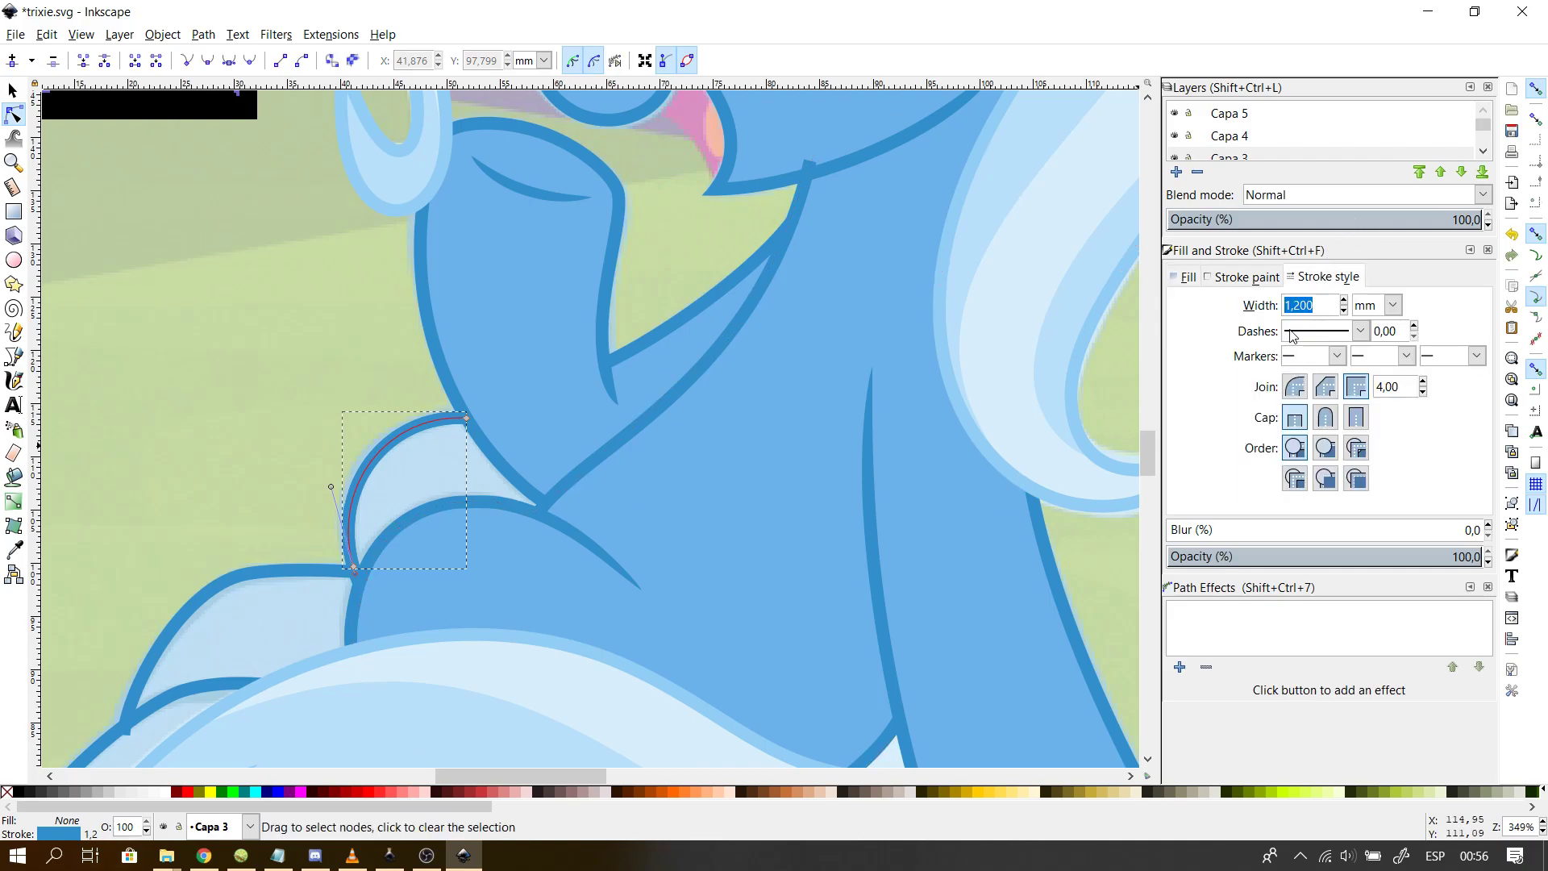
pyautogui.scroll(-6, 1290, 300)
pyautogui.scroll(3, 1283, 300)
pyautogui.click(1262, 282)
pyautogui.moveTo(1342, 407)
pyautogui.mouseDown()
pyautogui.moveTo(1382, 417)
pyautogui.moveTo(1361, 437)
pyautogui.mouseUp()
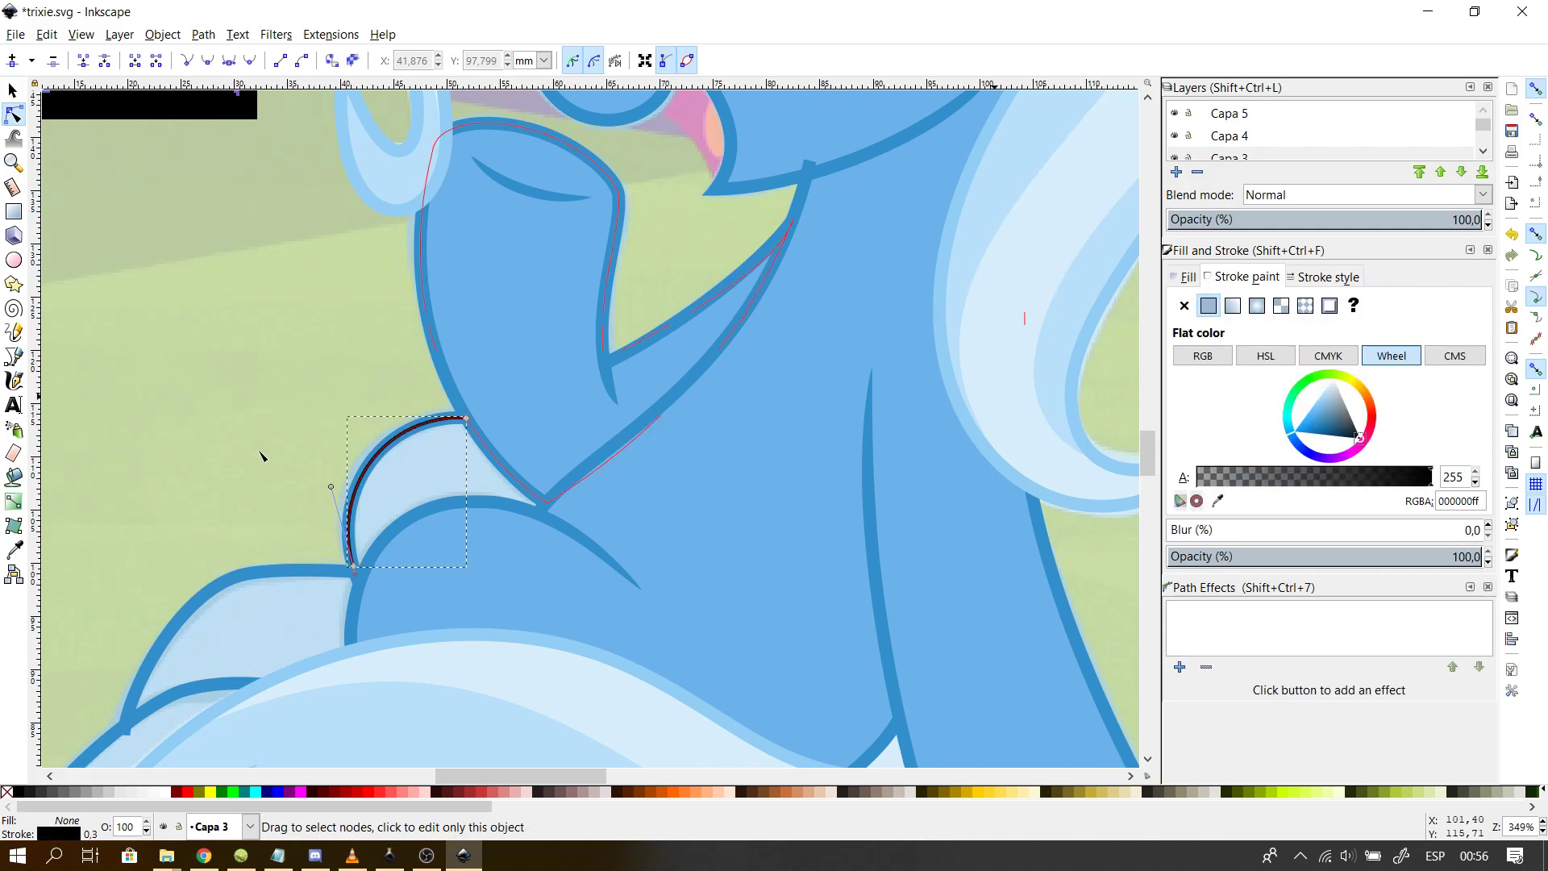
# - Extend the black path from its lower end along the adjoining far leg outline to where it meets the hind hoof
pyautogui.click(15, 355)
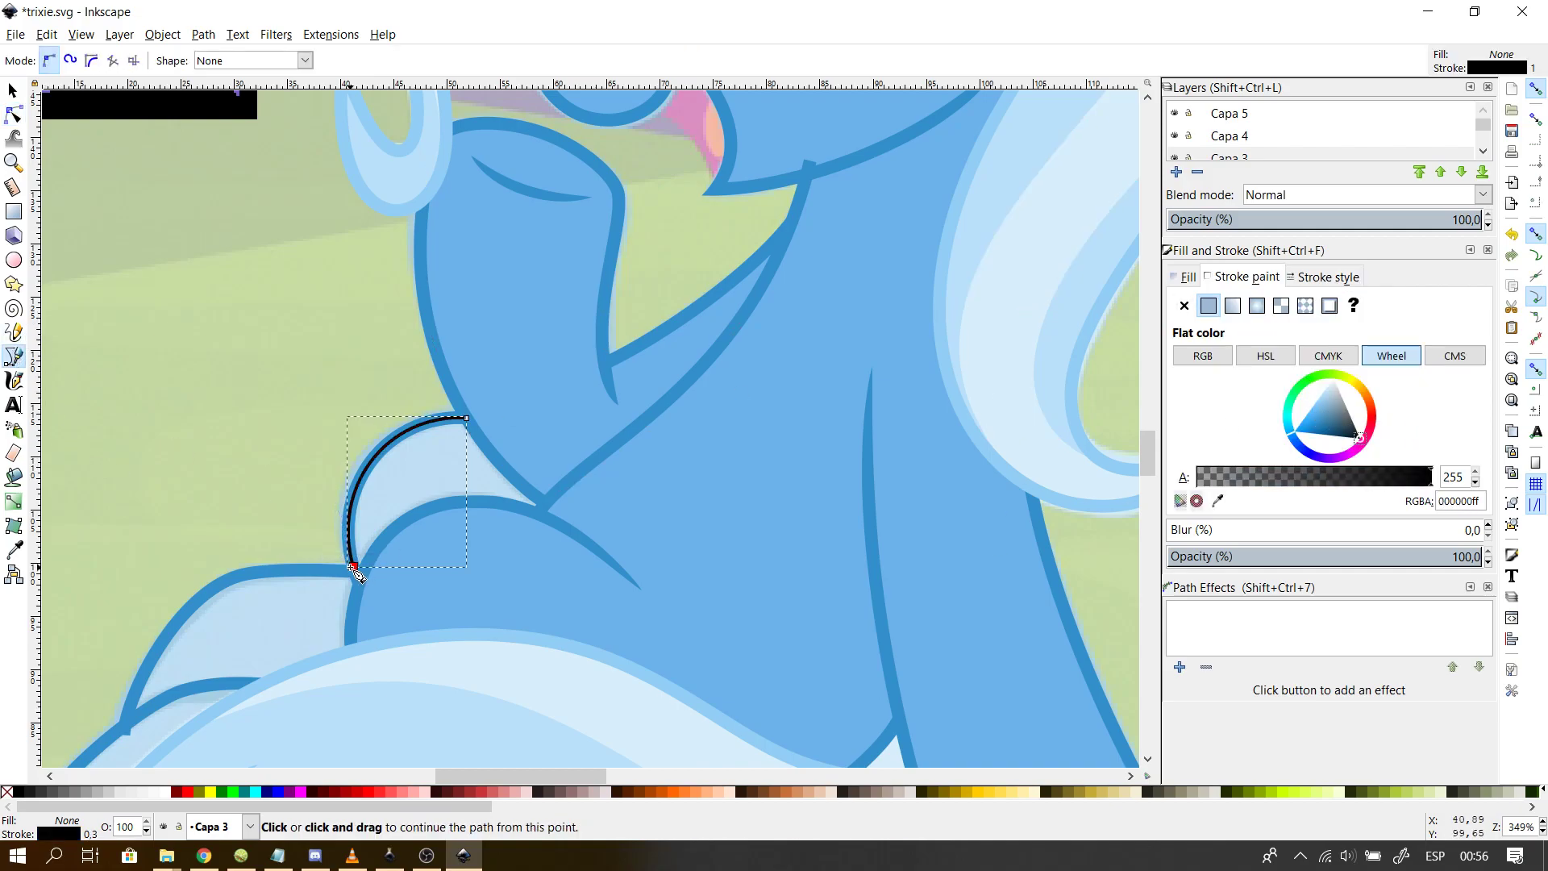
pyautogui.click(353, 566)
pyautogui.moveTo(127, 715)
pyautogui.mouseDown()
pyautogui.moveTo(87, 861)
pyautogui.moveTo(53, 849)
pyautogui.moveTo(57, 869)
pyautogui.mouseUp()
pyautogui.press('Return')
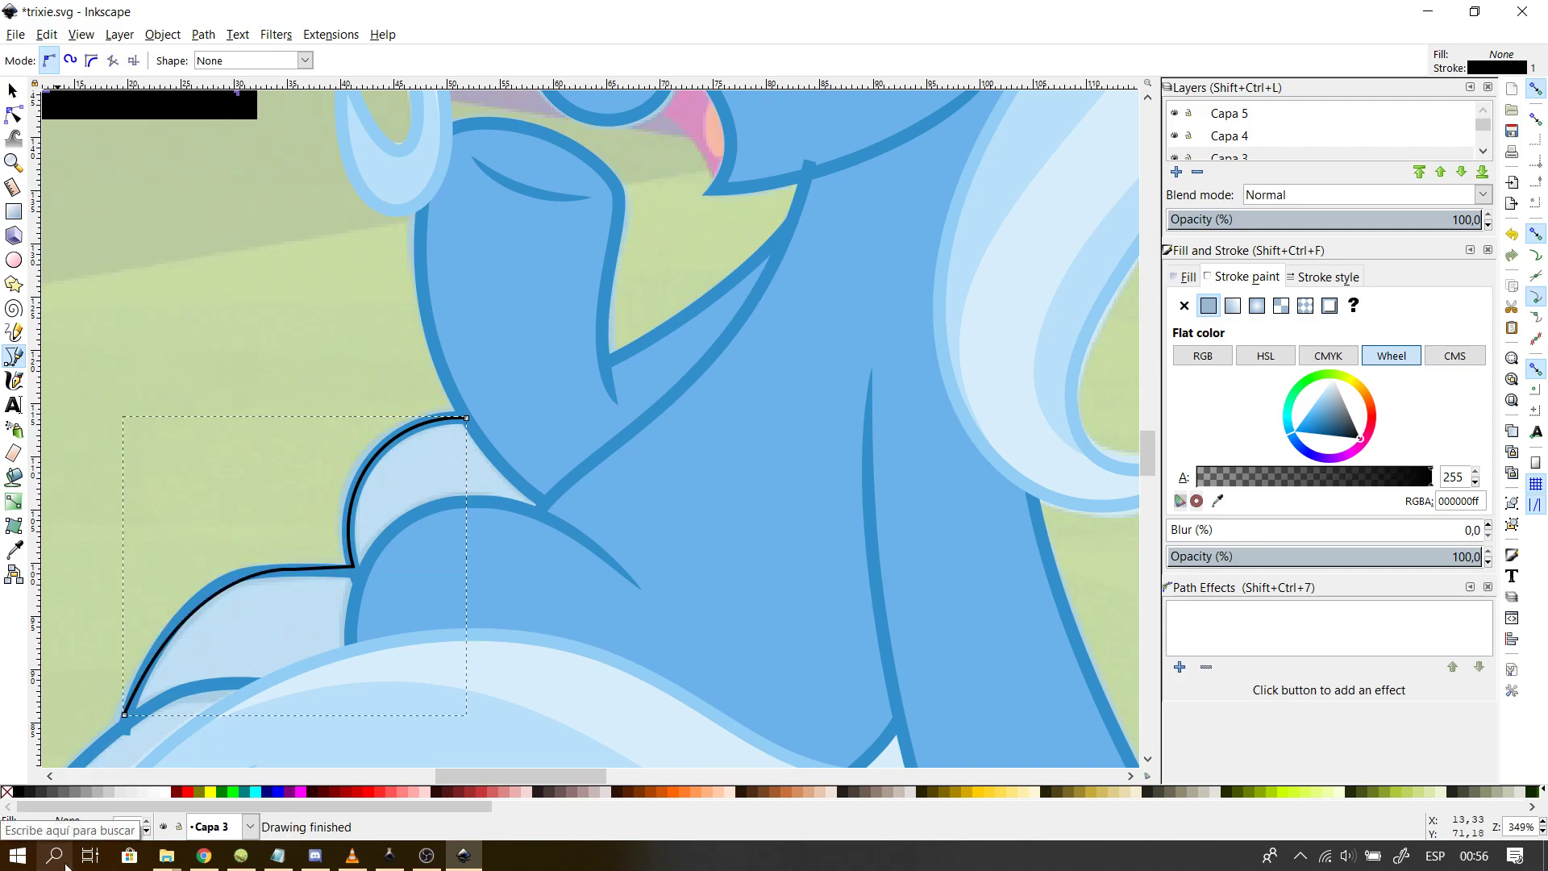
# - Continue the black path straight to the base of the near thigh and up along the thigh's curve to the chest junction
pyautogui.click(125, 714)
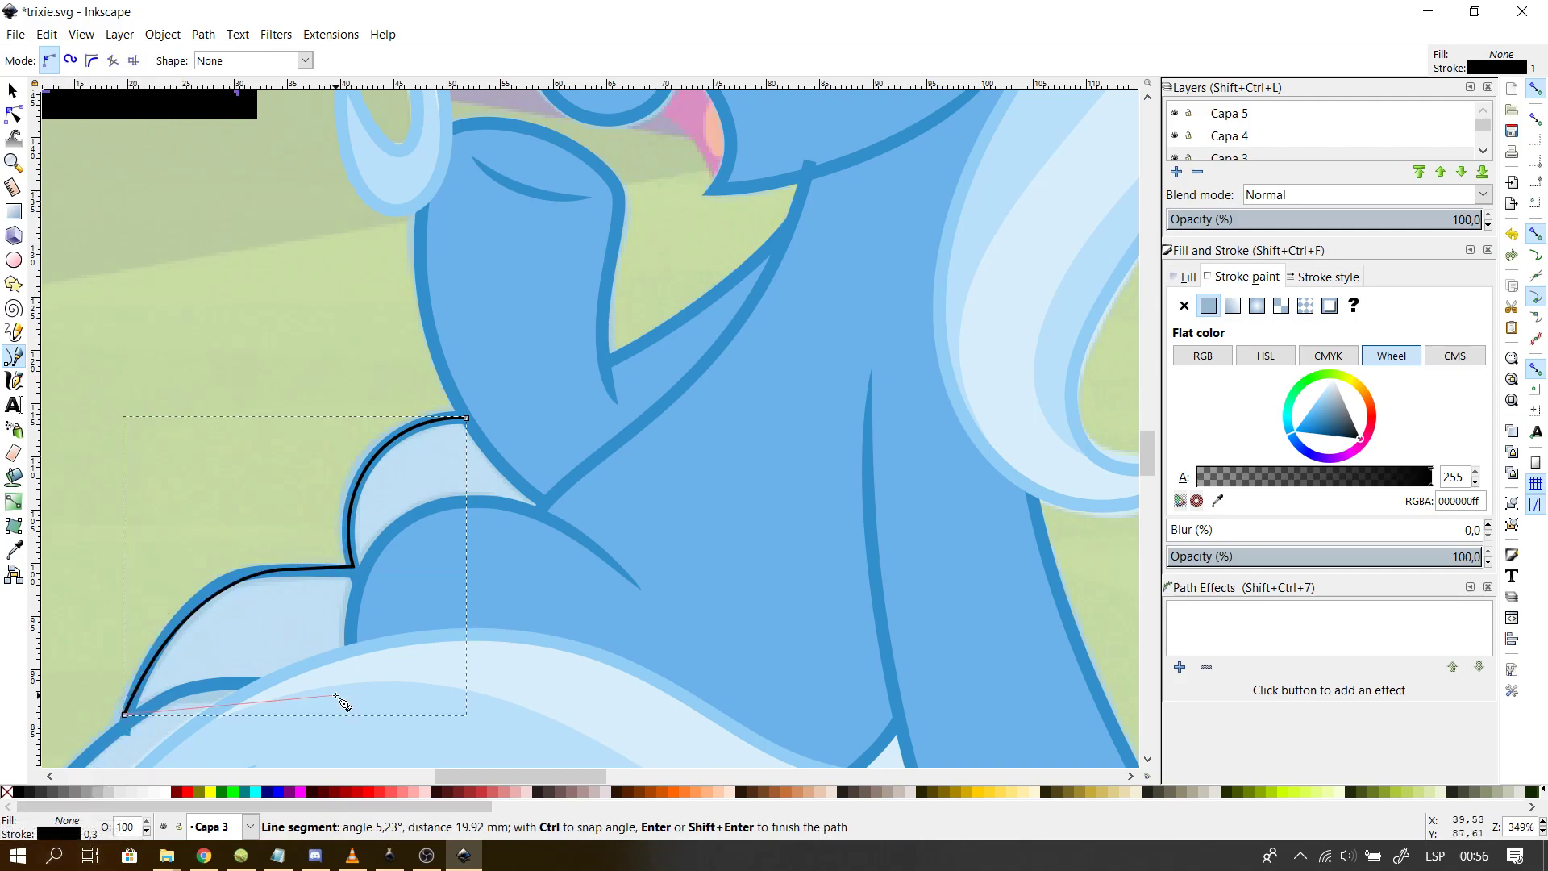
pyautogui.click(355, 645)
pyautogui.moveTo(539, 520)
pyautogui.mouseDown()
pyautogui.moveTo(723, 625)
pyautogui.moveTo(753, 569)
pyautogui.mouseUp()
pyautogui.press('Return')
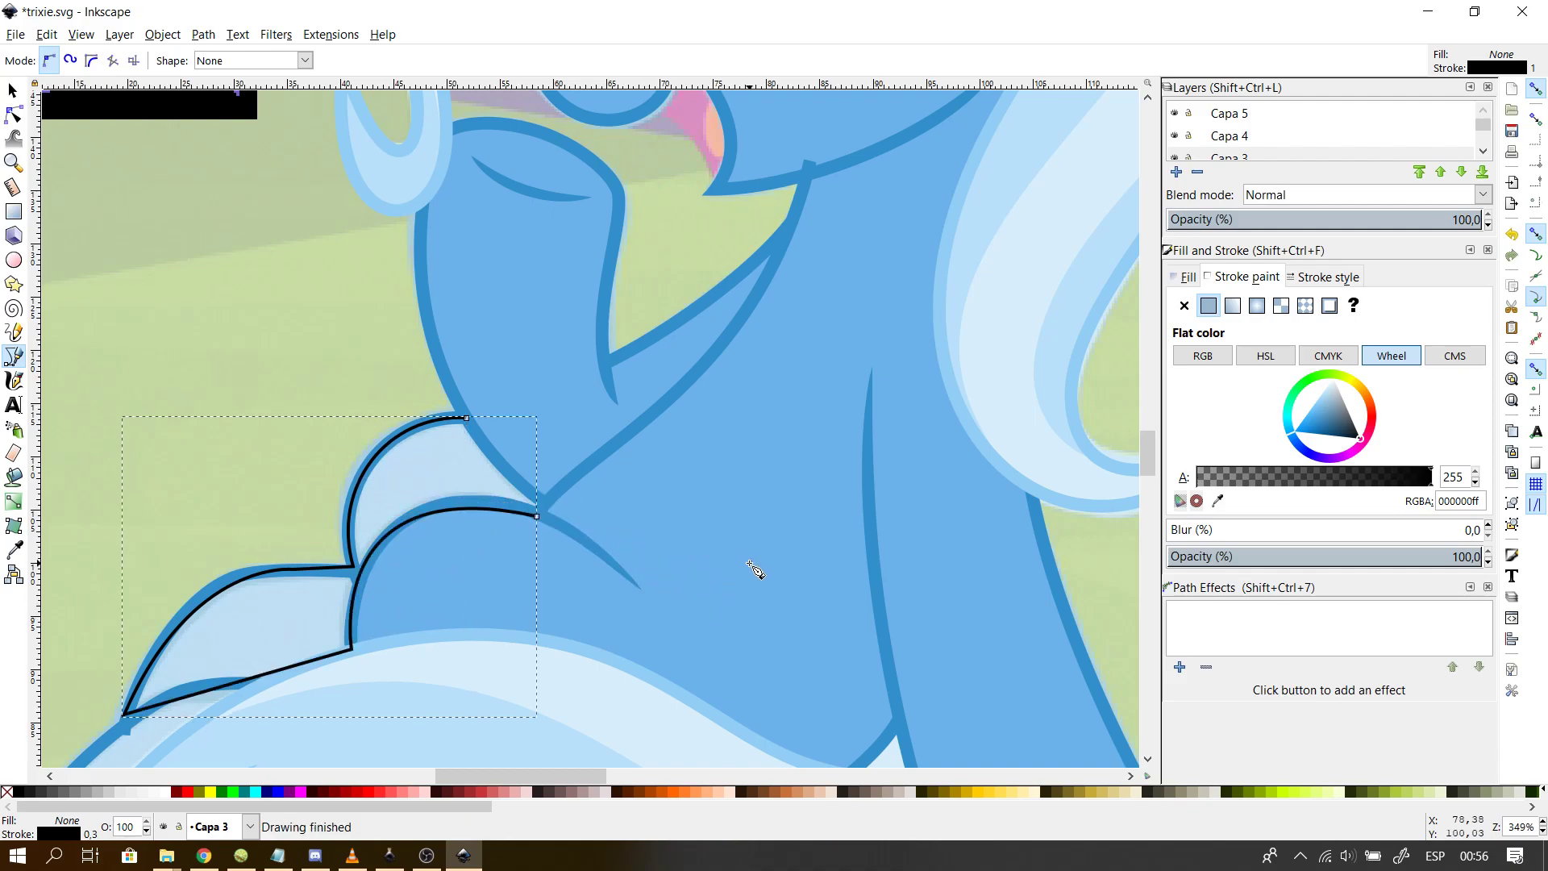
# - Close the black path with a straight segment from the chest junction to its starting node on the raised foreleg
pyautogui.click(540, 515)
pyautogui.press('Escape')
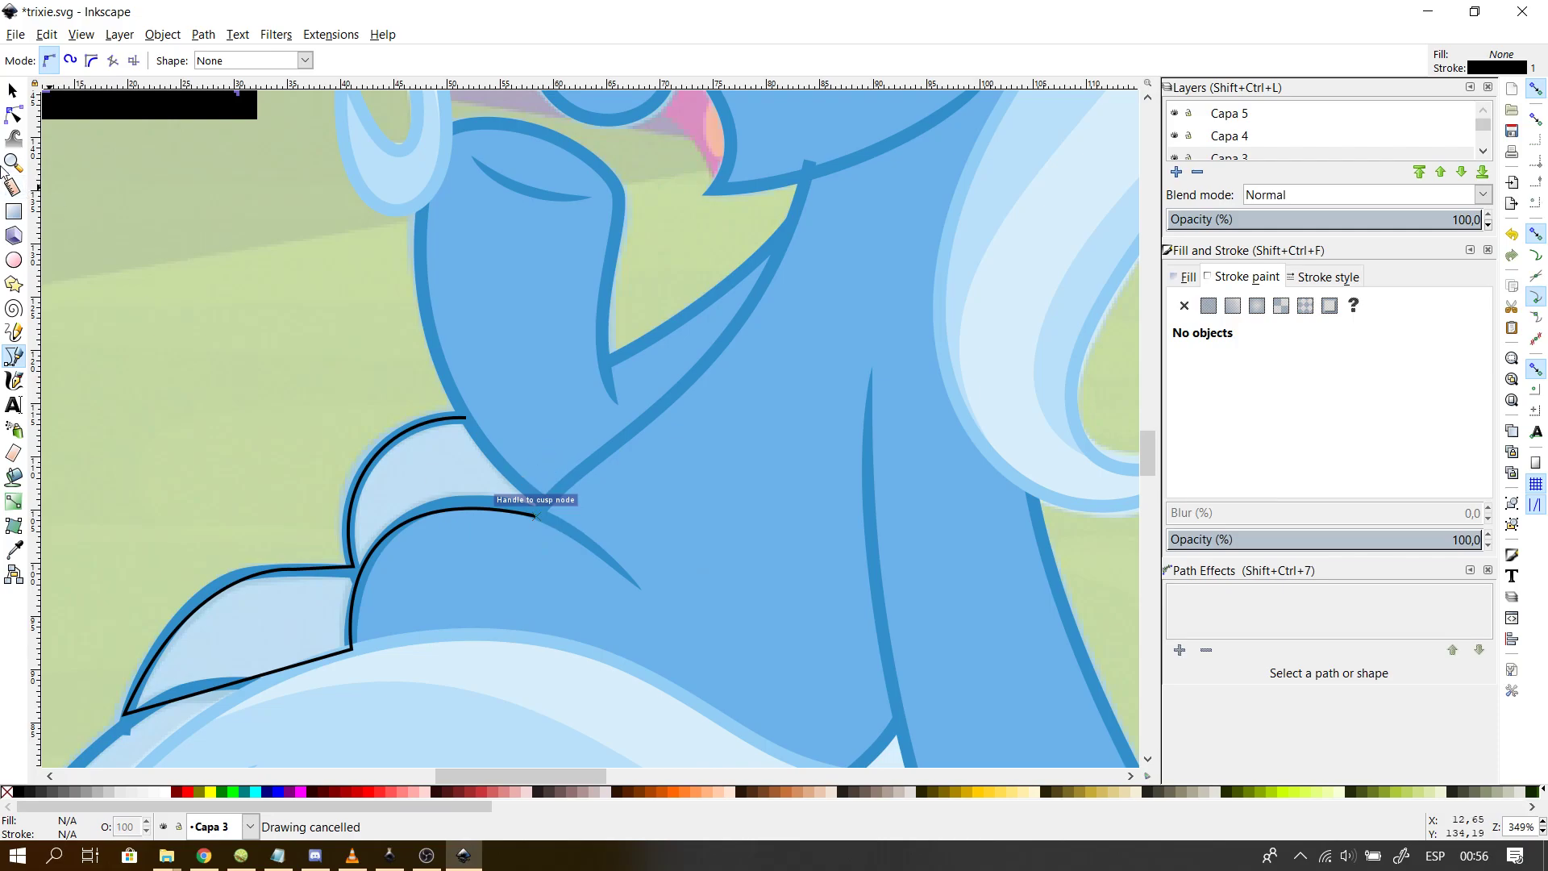
pyautogui.click(13, 114)
pyautogui.click(354, 546)
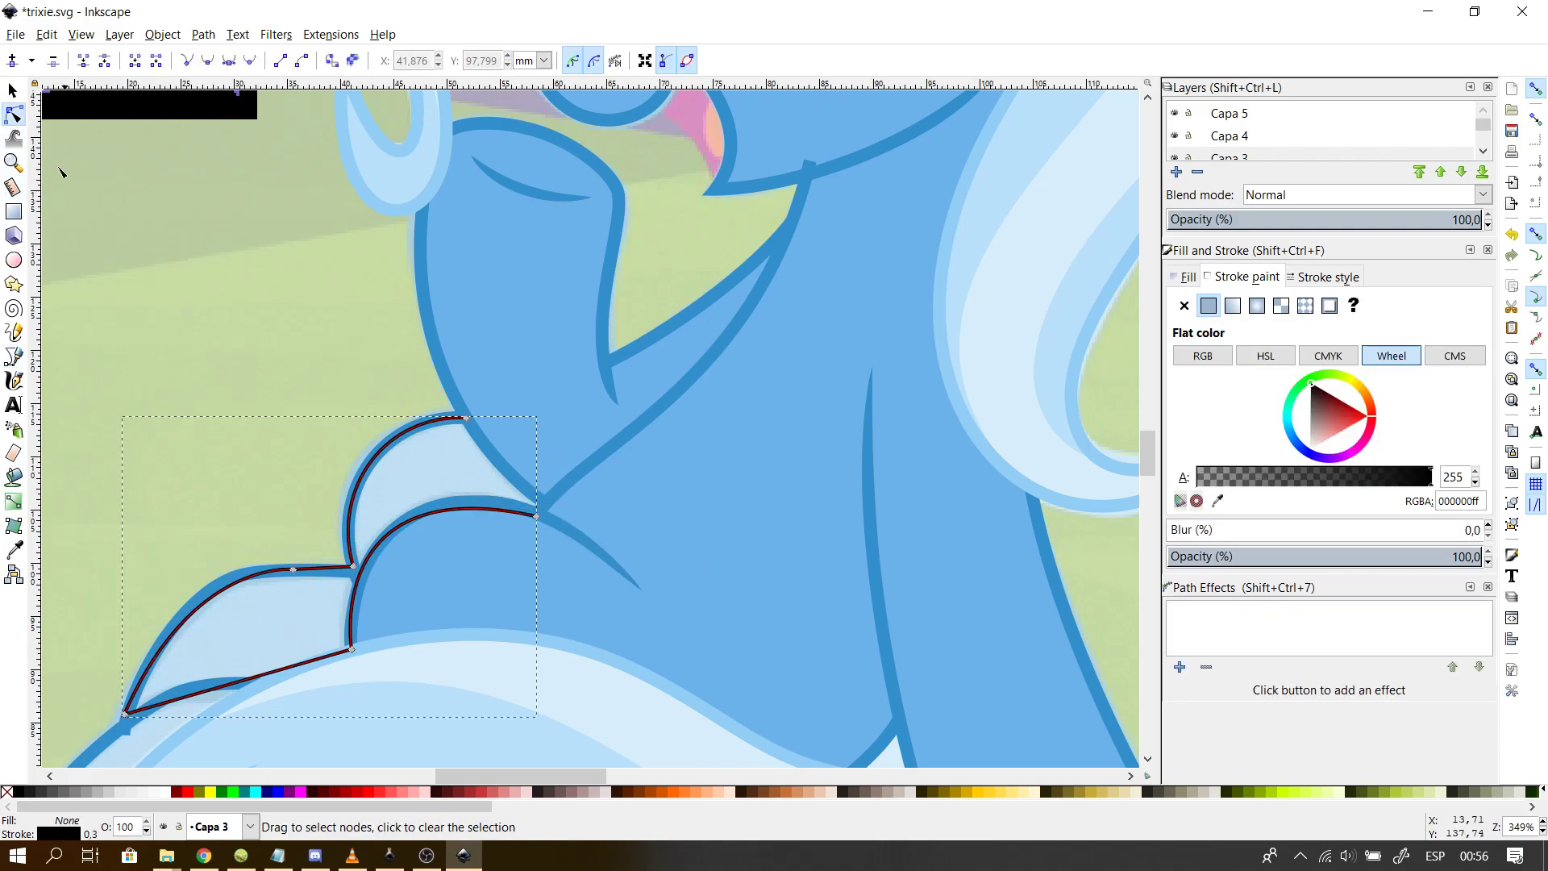
pyautogui.click(13, 356)
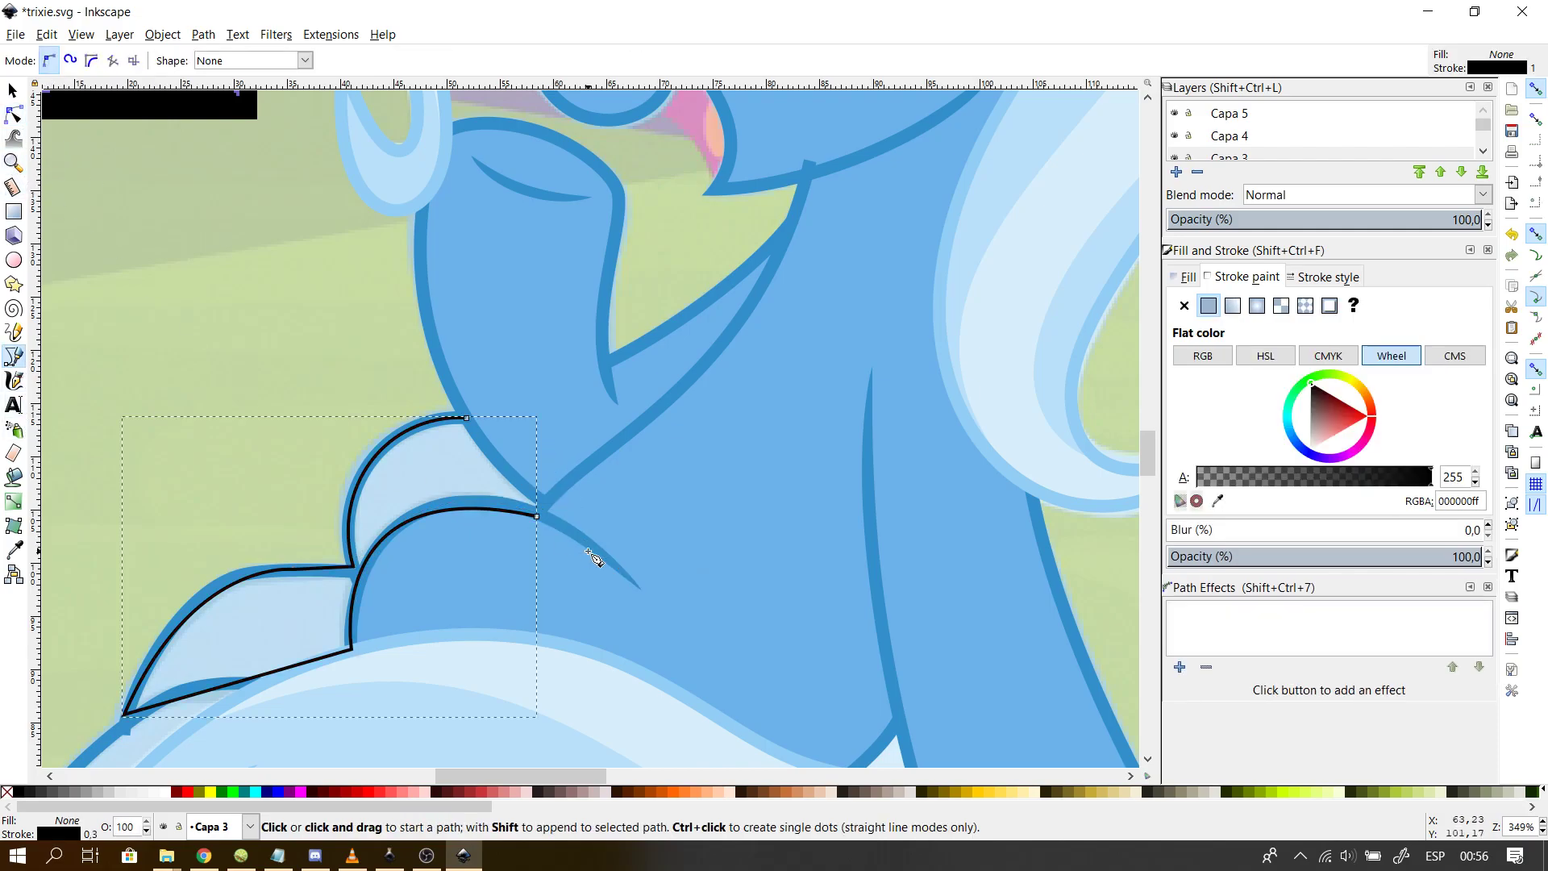
pyautogui.click(537, 516)
pyautogui.click(467, 419)
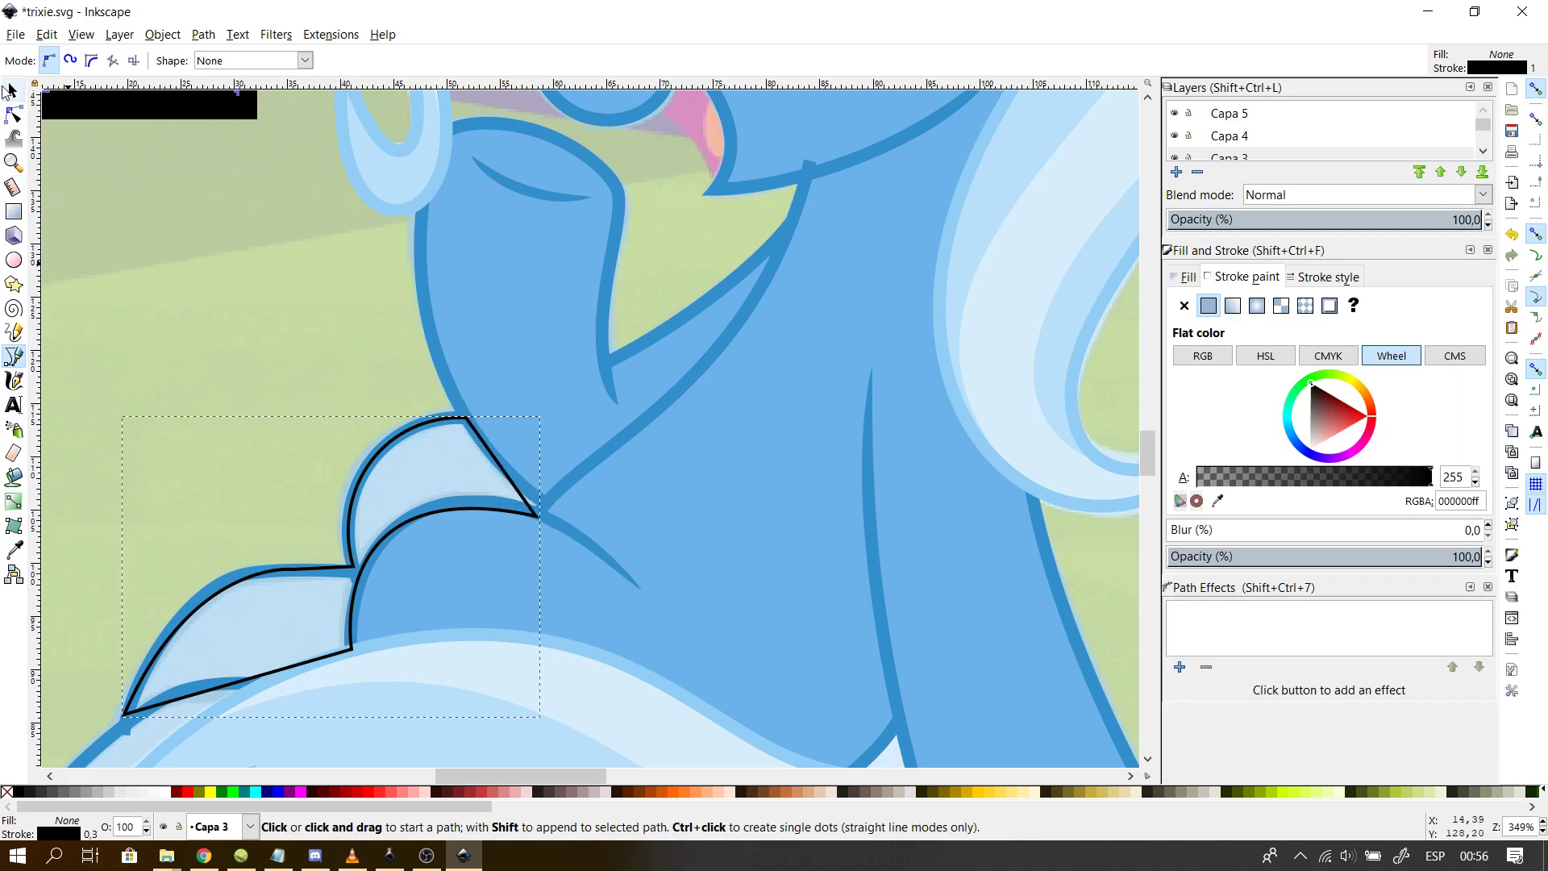
# - Remove the closed shape's stroke and fill it with the flat body blue 6cb2eaff
pyautogui.click(14, 114)
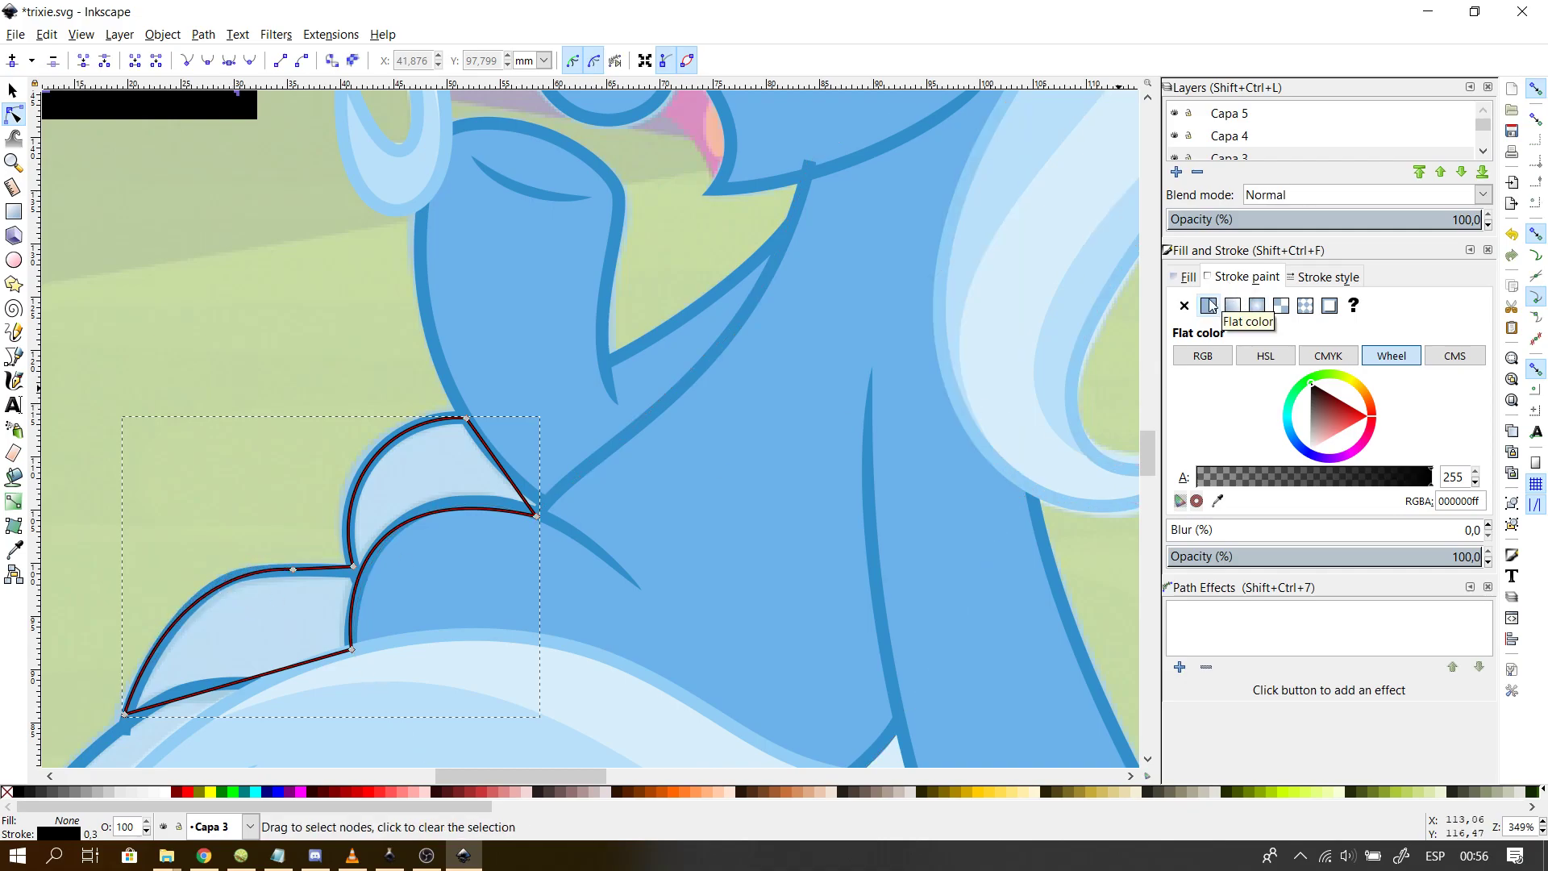
pyautogui.click(1184, 305)
pyautogui.click(1185, 278)
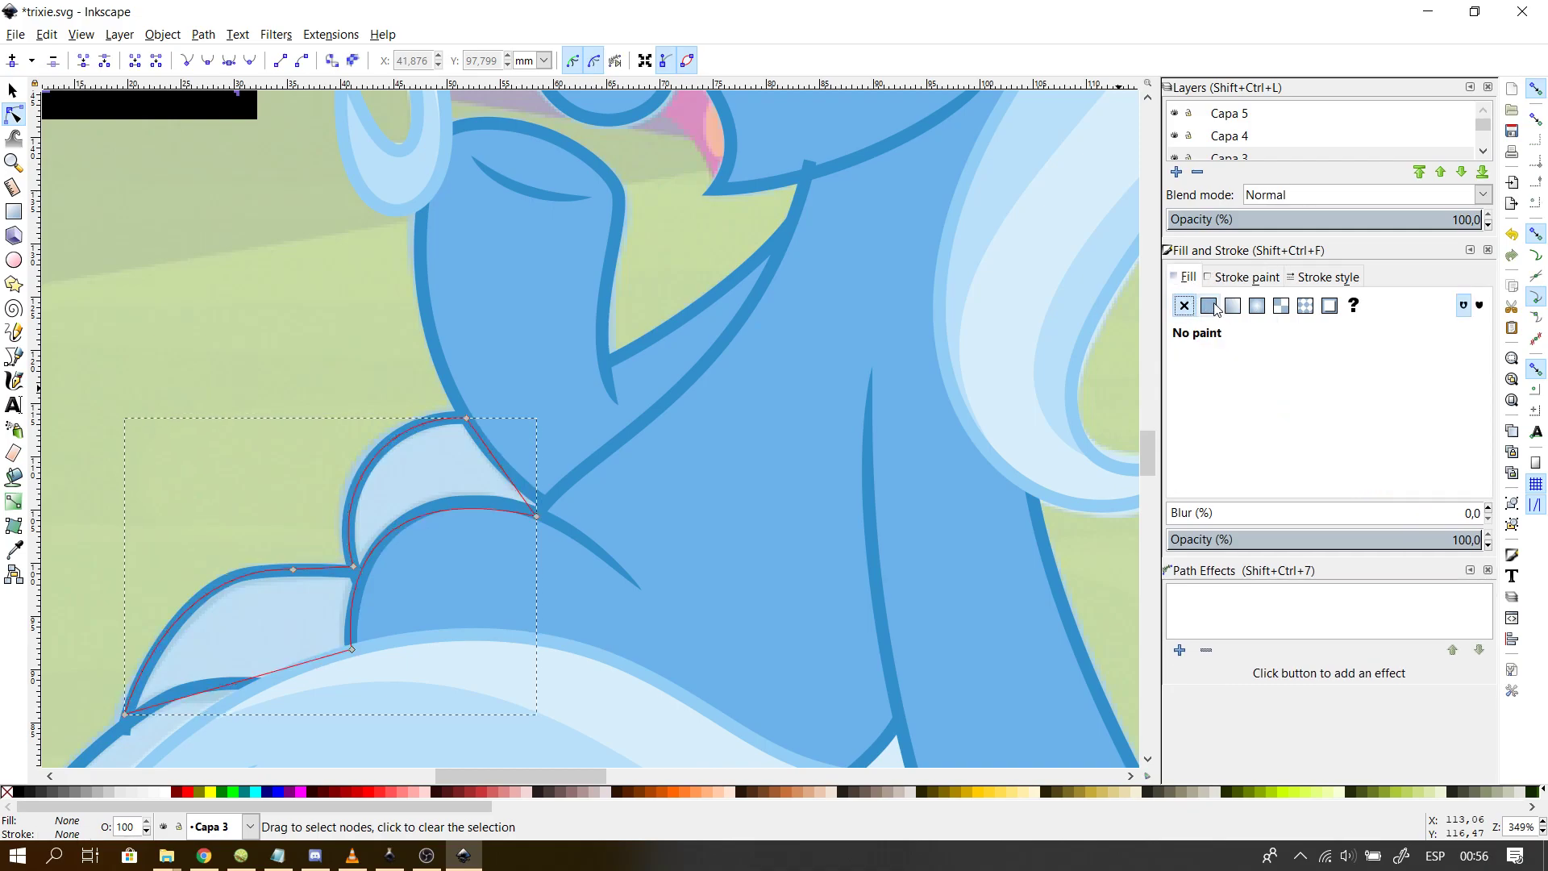
pyautogui.click(1214, 309)
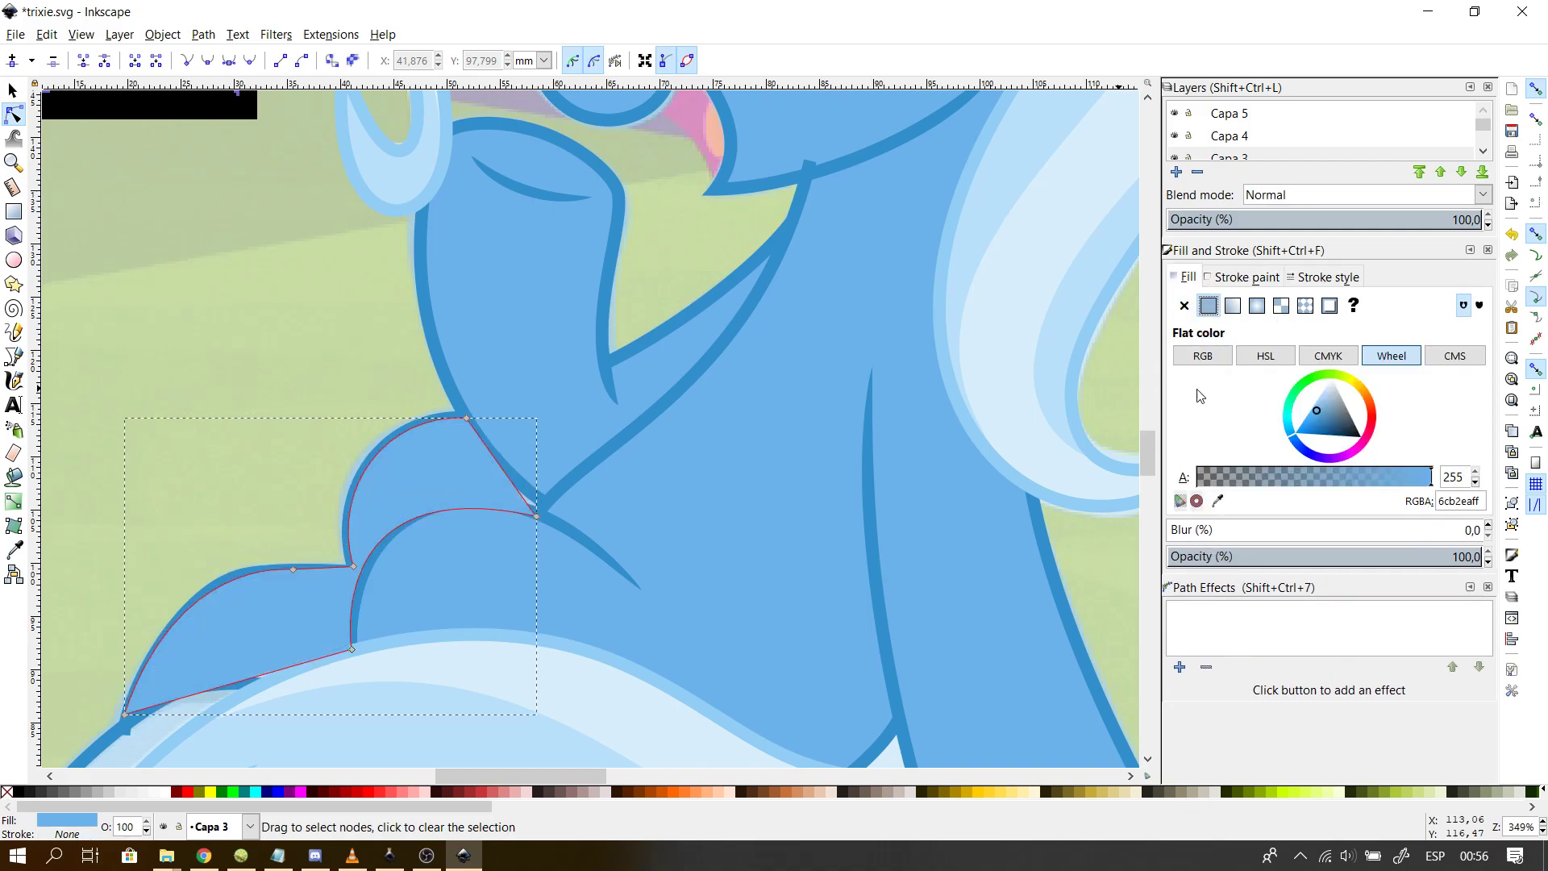
# - Send the far leg fill behind the outlines and adjust its closing edge beneath the raised foreleg's outline at the chest junction
pyautogui.click(12, 90)
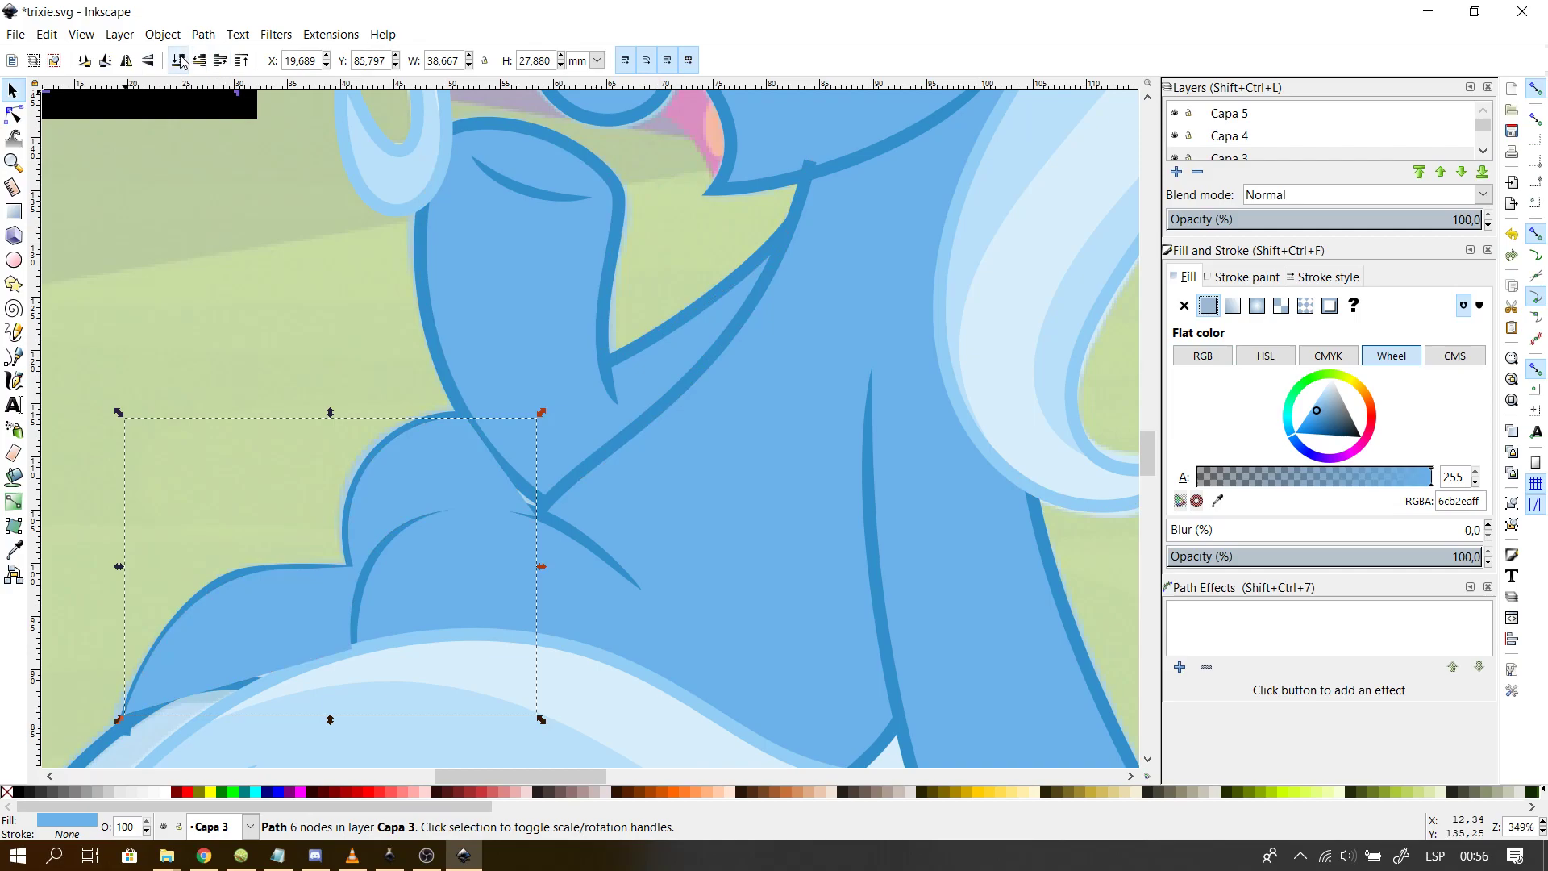
pyautogui.click(179, 61)
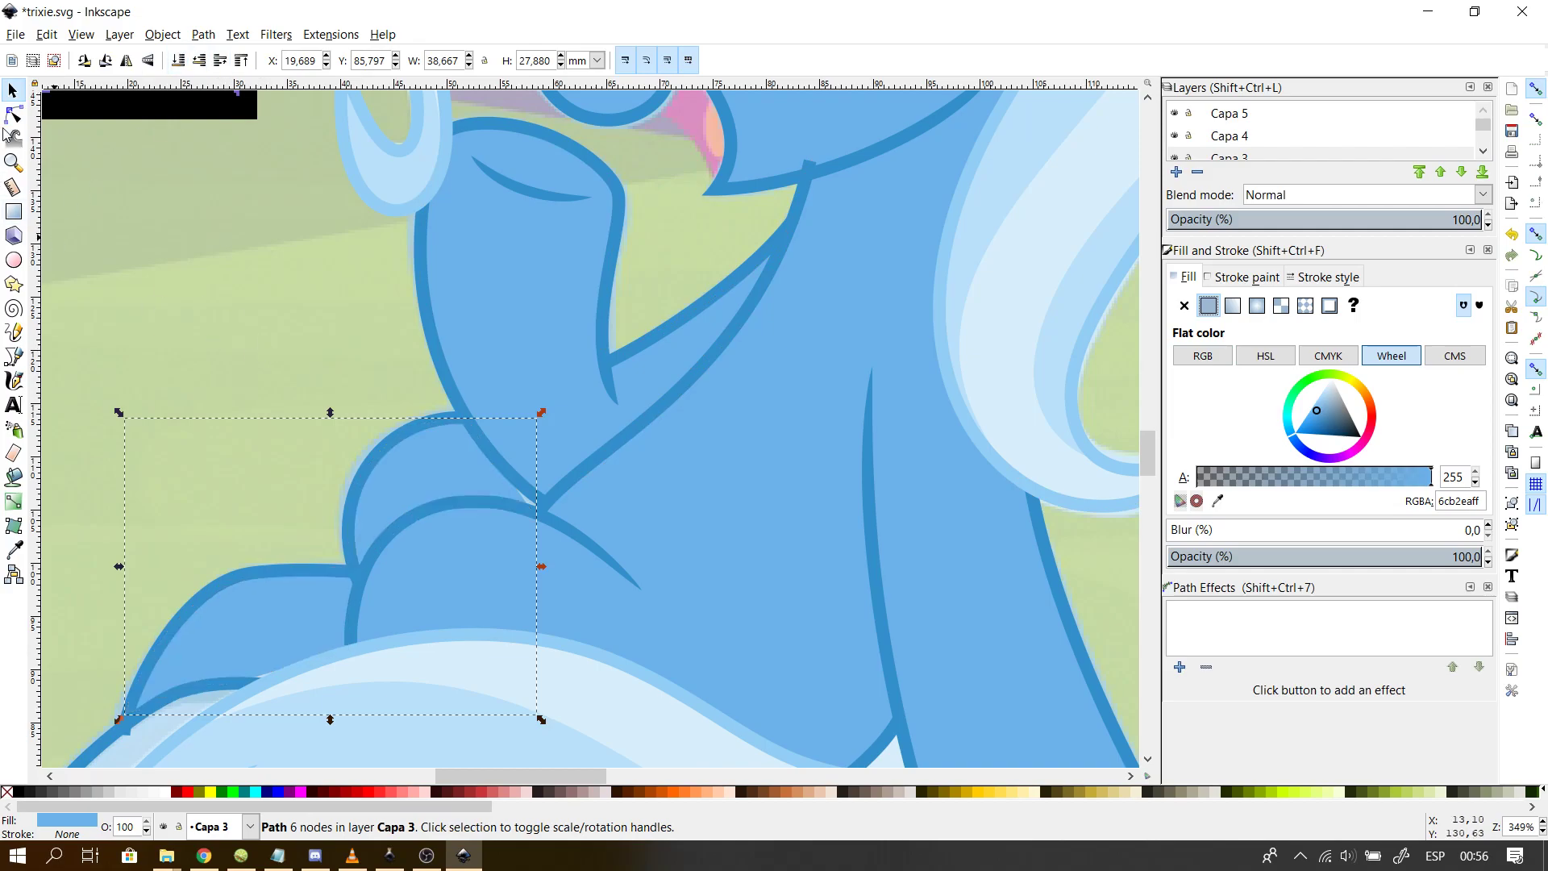
pyautogui.click(13, 115)
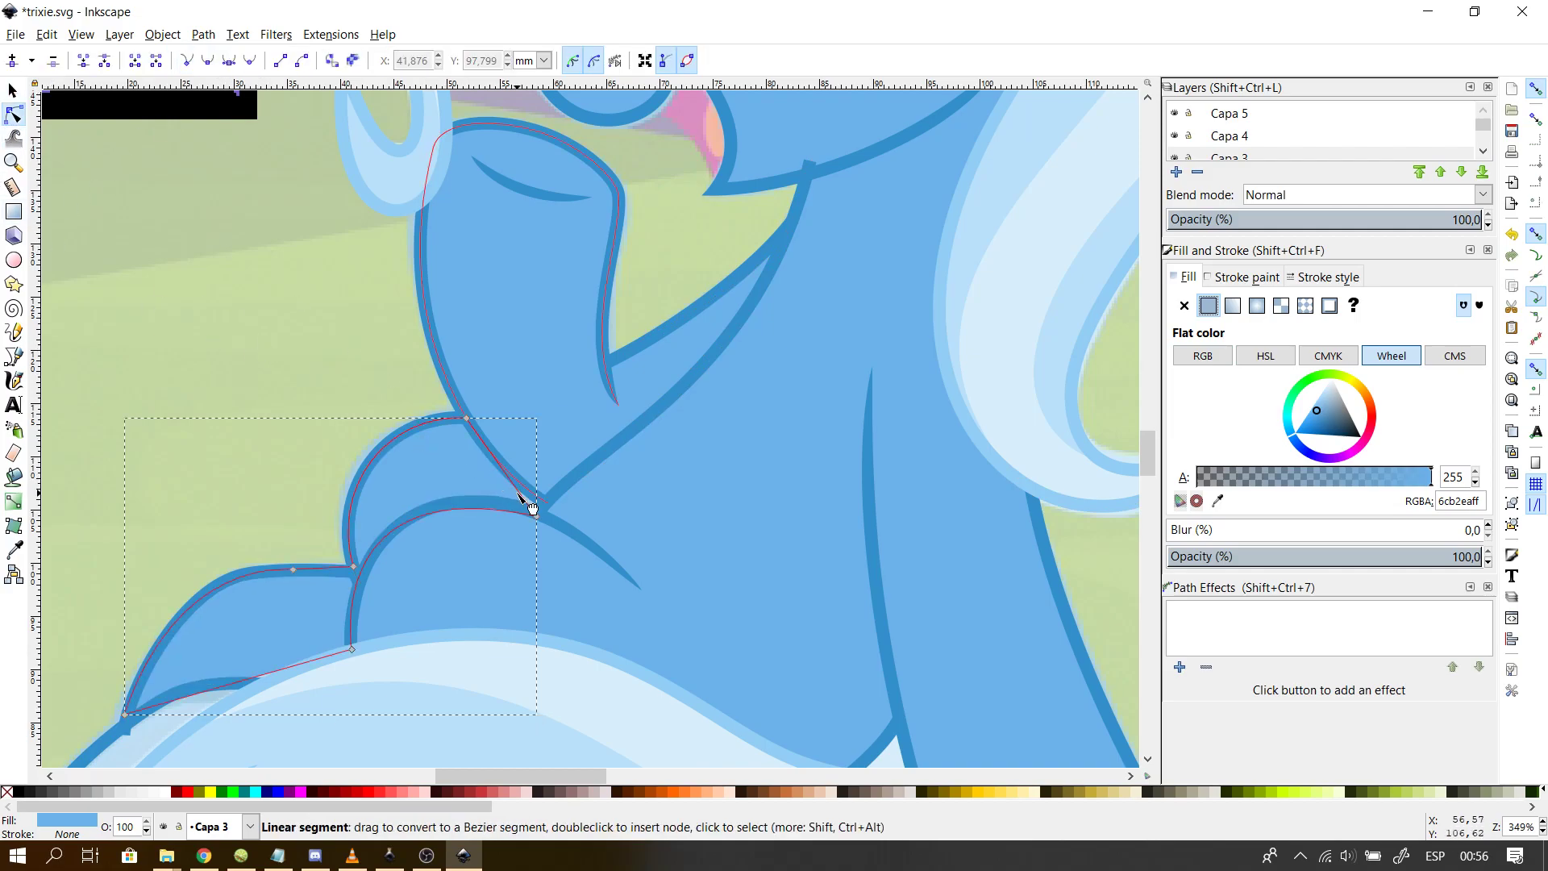
pyautogui.moveTo(539, 504); pyautogui.dragTo(550, 489)
pyautogui.press('Escape')
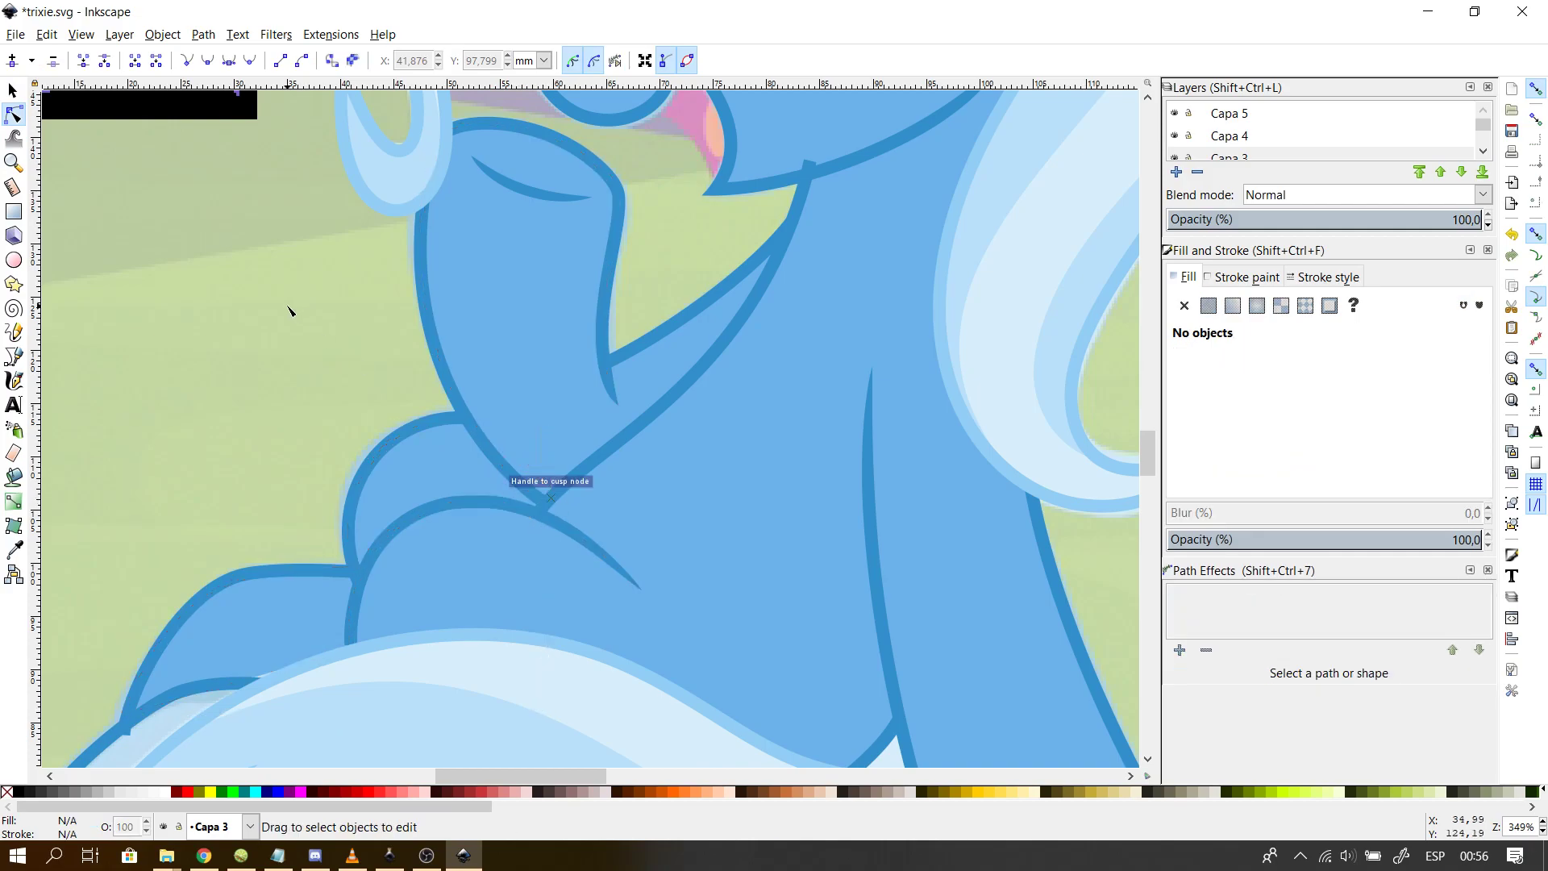
# - Duplicate the hind hoof's outline, remove the copy's stroke and fill it with flat blue 6cb2eaff
pyautogui.keyDown('ctrl'); pyautogui.scroll(-1, 290, 311); pyautogui.keyUp('ctrl')
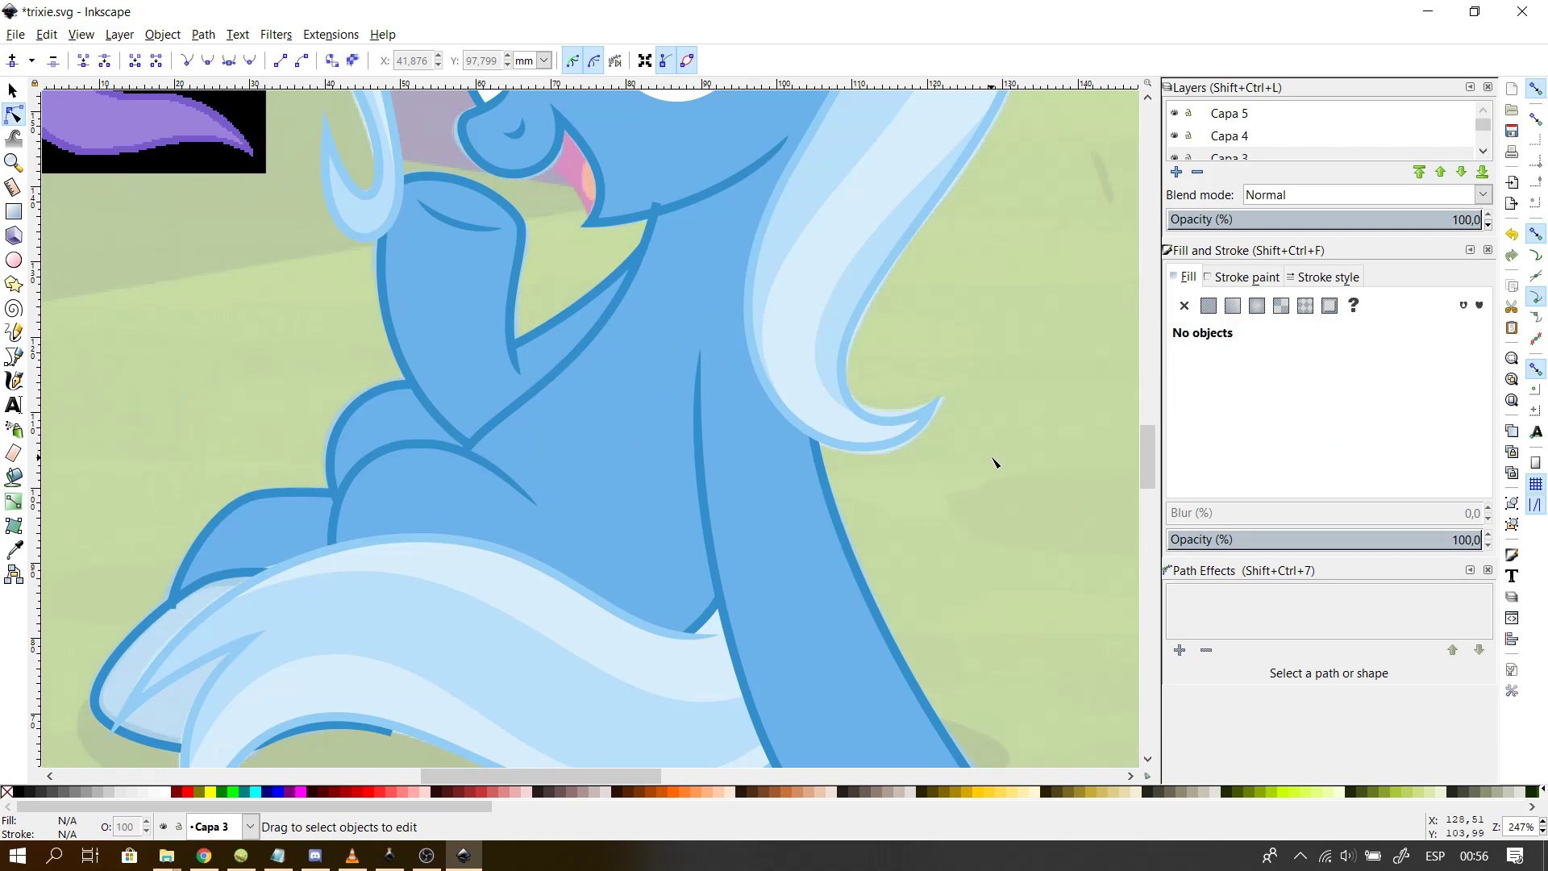
pyautogui.moveTo(1143, 447)
pyautogui.mouseDown()
pyautogui.moveTo(1143, 414)
pyautogui.moveTo(1143, 452)
pyautogui.mouseUp()
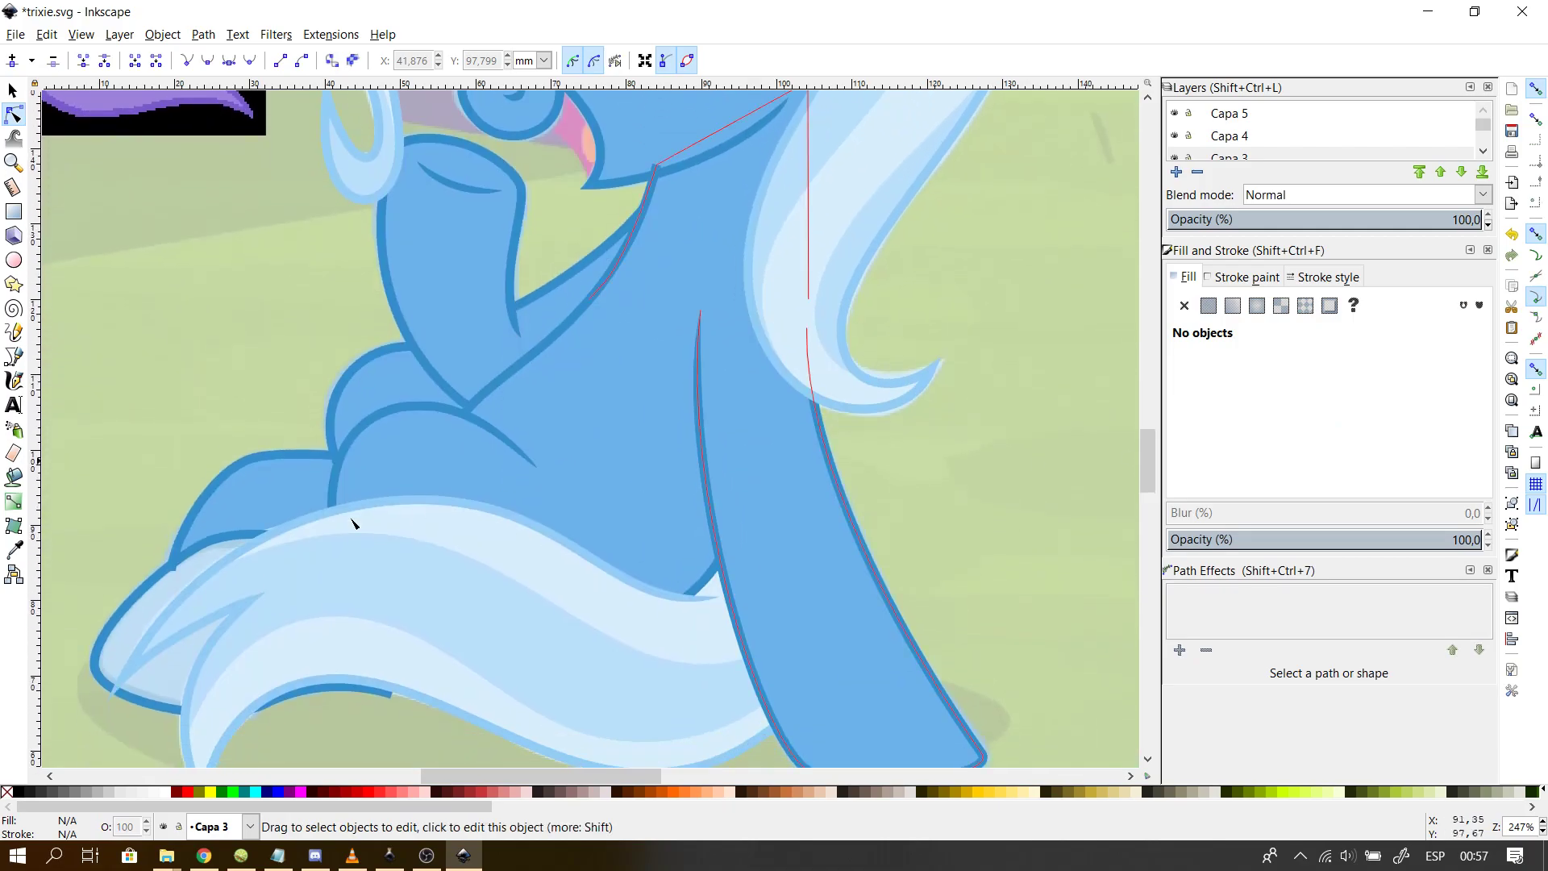
pyautogui.click(143, 589)
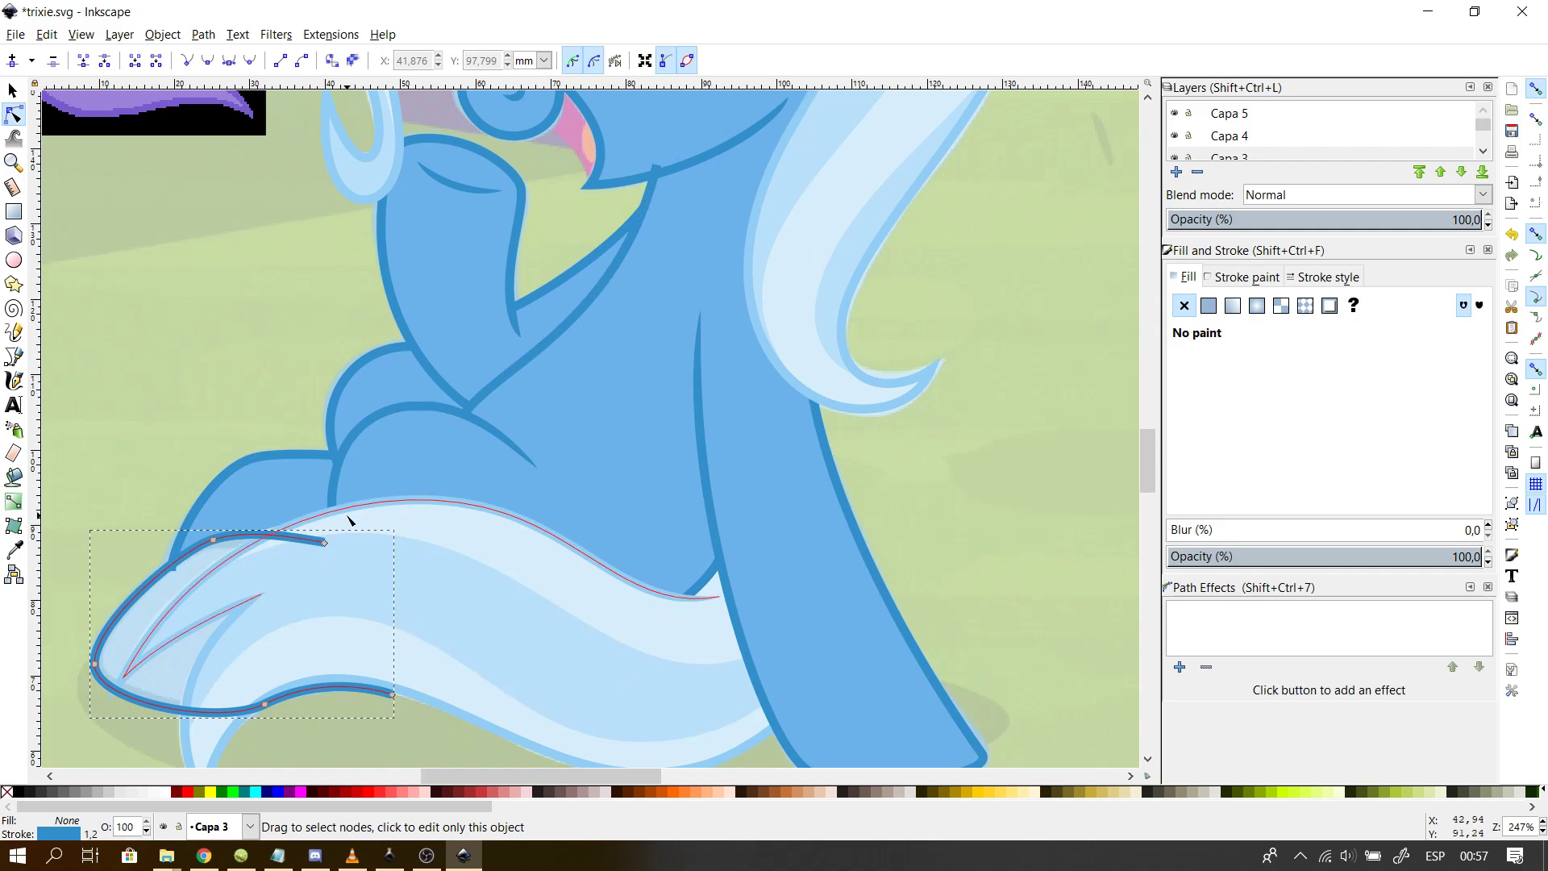
pyautogui.click(1240, 278)
pyautogui.click(1338, 278)
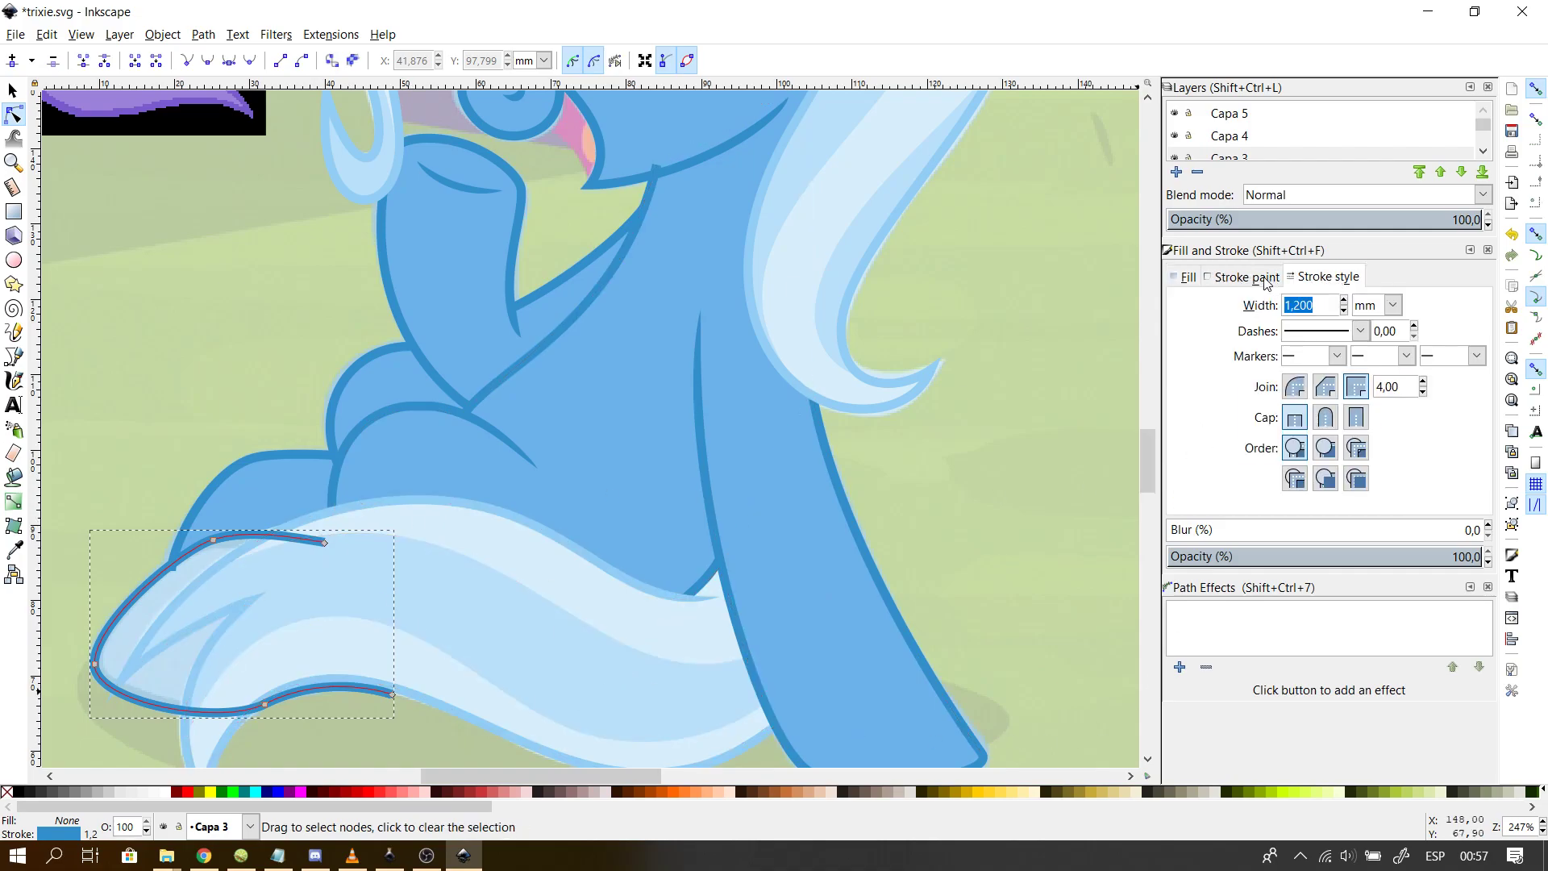
pyautogui.click(1266, 282)
pyautogui.click(1185, 277)
pyautogui.click(1209, 306)
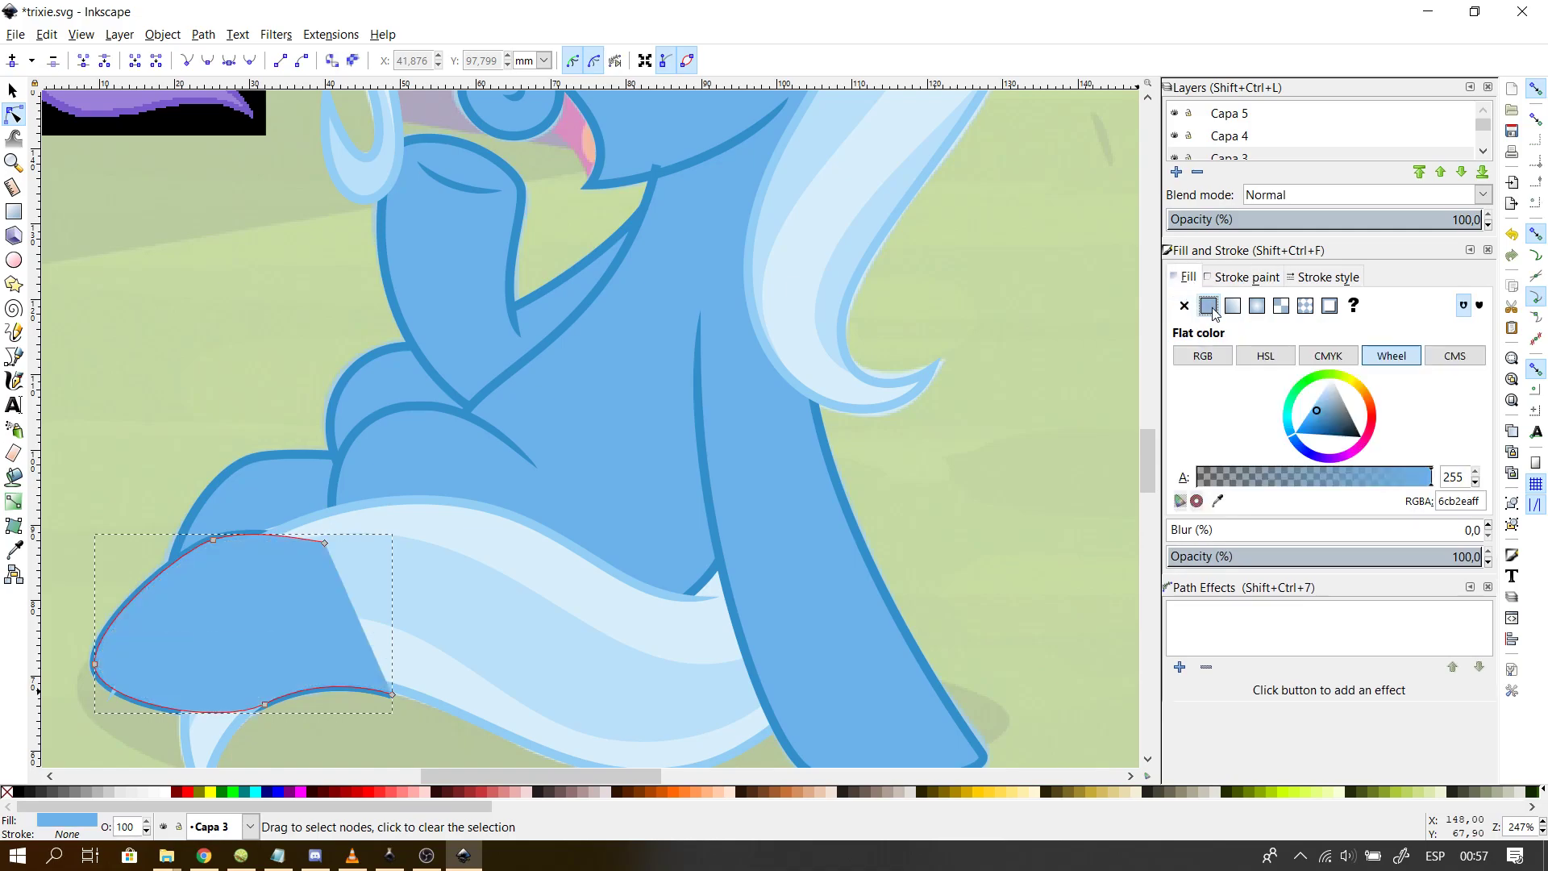
# - Send the blue hind hoof fill to the bottom of the layer, behind the tail and outlines
pyautogui.click(13, 90)
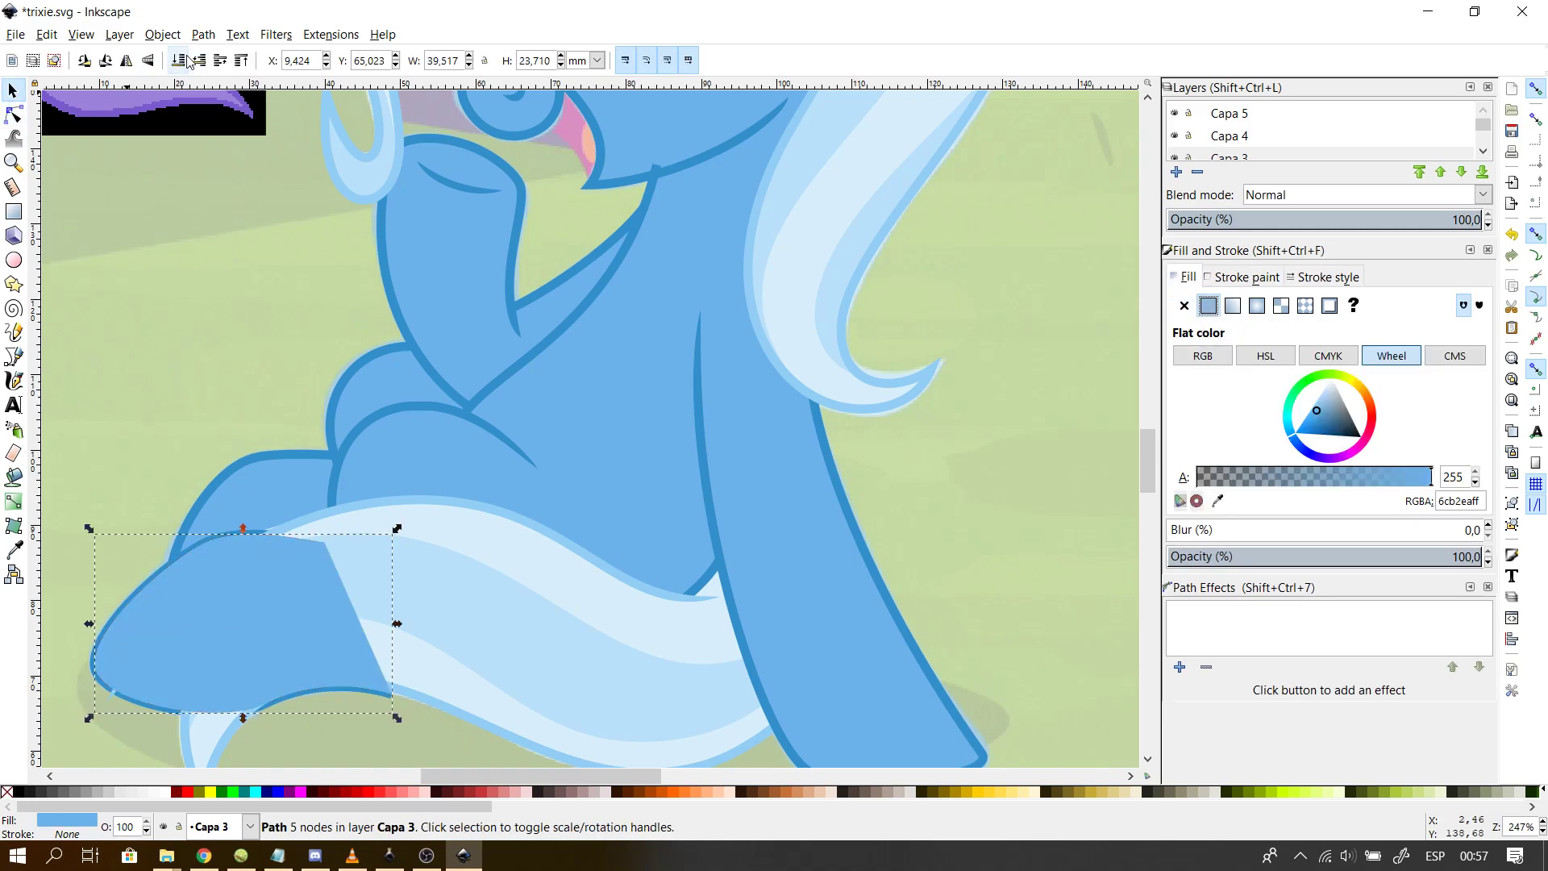
pyautogui.click(185, 62)
pyautogui.click(257, 288)
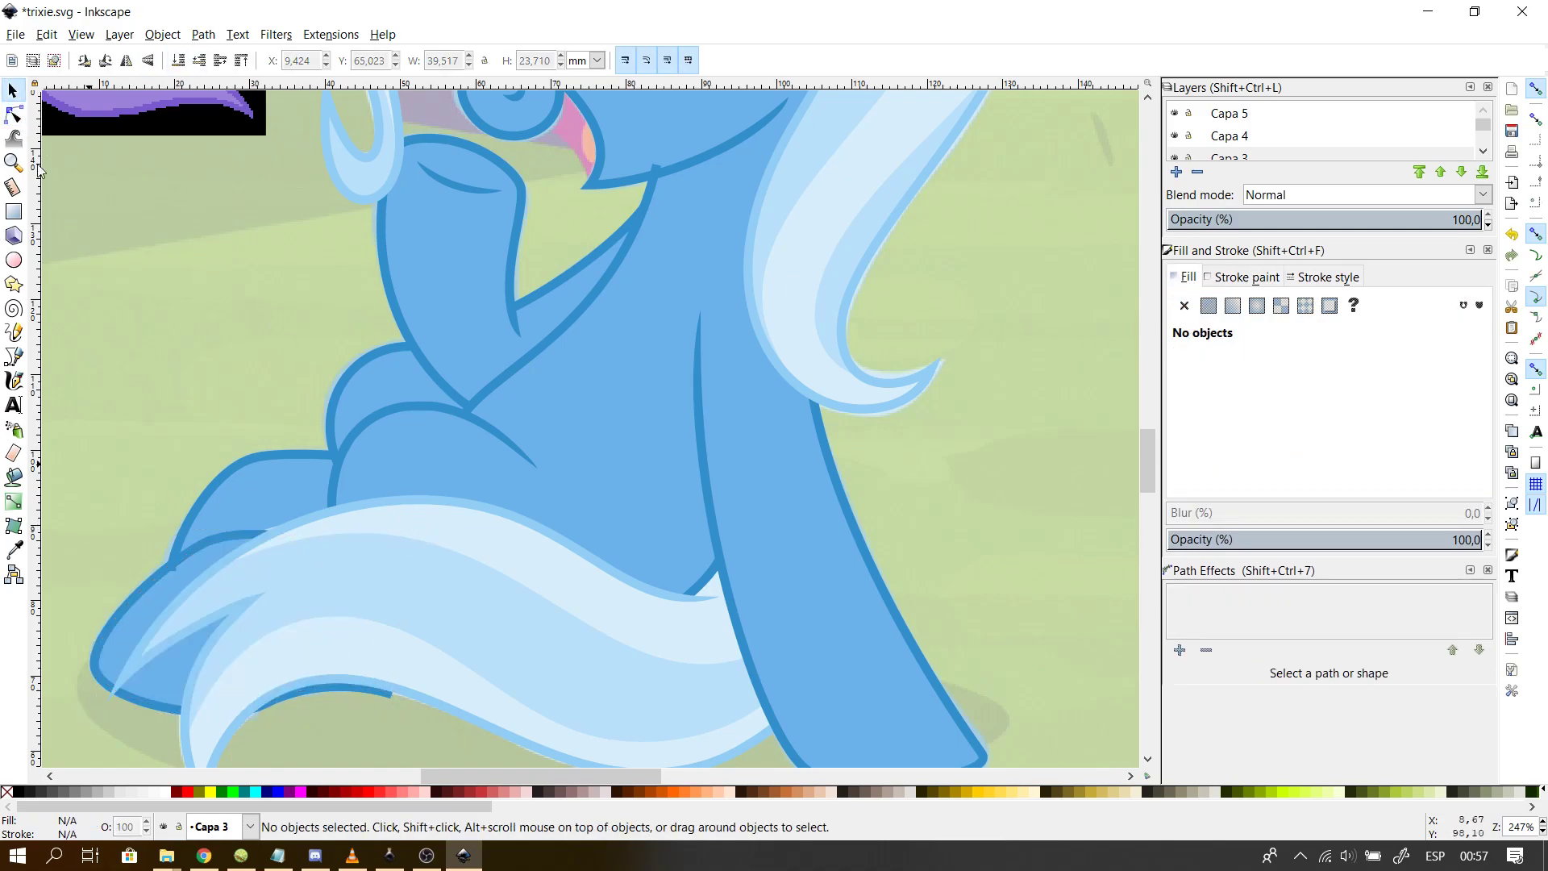
# - Move the lower end node of the hind hoof's outline slightly up and back so it tucks under the tail's edge
pyautogui.click(14, 117)
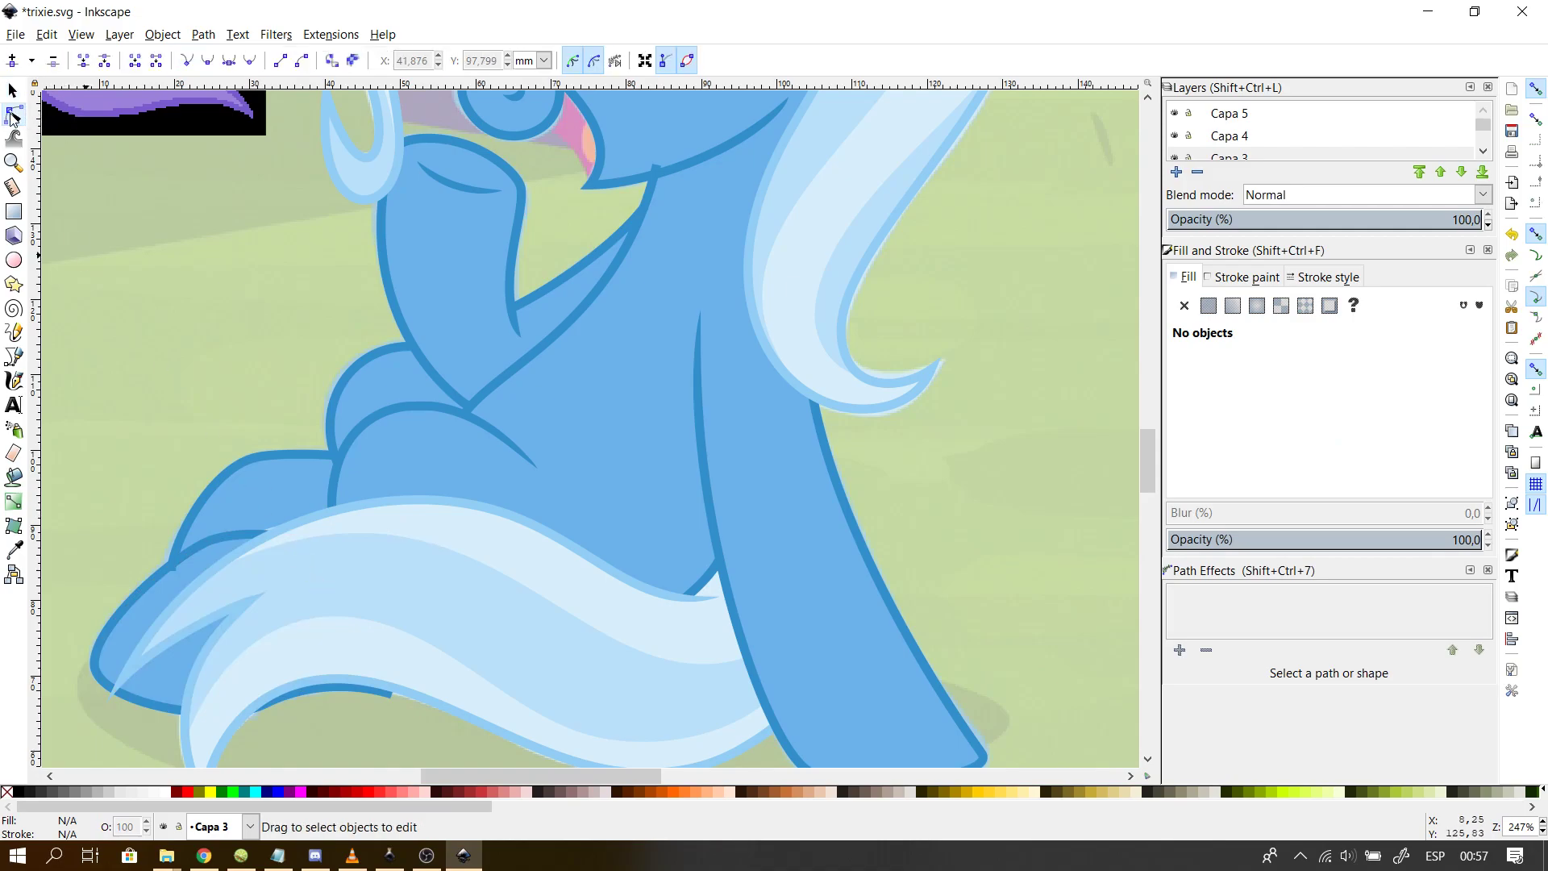
pyautogui.click(339, 692)
pyautogui.moveTo(393, 698); pyautogui.dragTo(393, 695)
pyautogui.press('Tab')
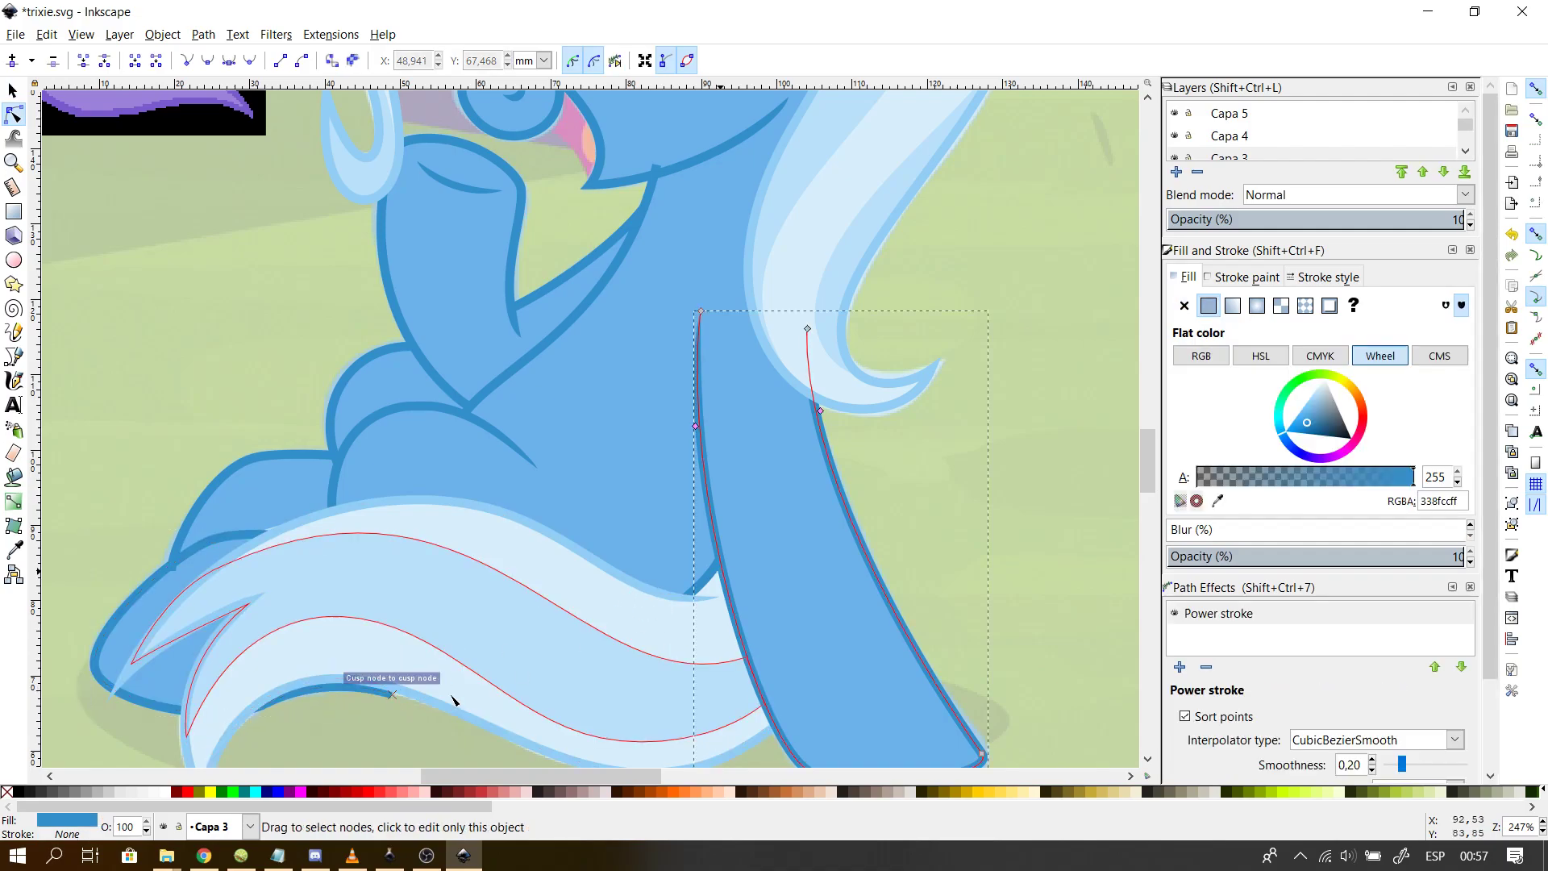
pyautogui.scroll(4, 308, 724)
pyautogui.click(650, 614)
pyautogui.moveTo(649, 614)
pyautogui.mouseDown()
pyautogui.moveTo(657, 578)
pyautogui.moveTo(676, 595)
pyautogui.moveTo(636, 601)
pyautogui.mouseUp()
pyautogui.click(641, 619)
pyautogui.click(608, 663)
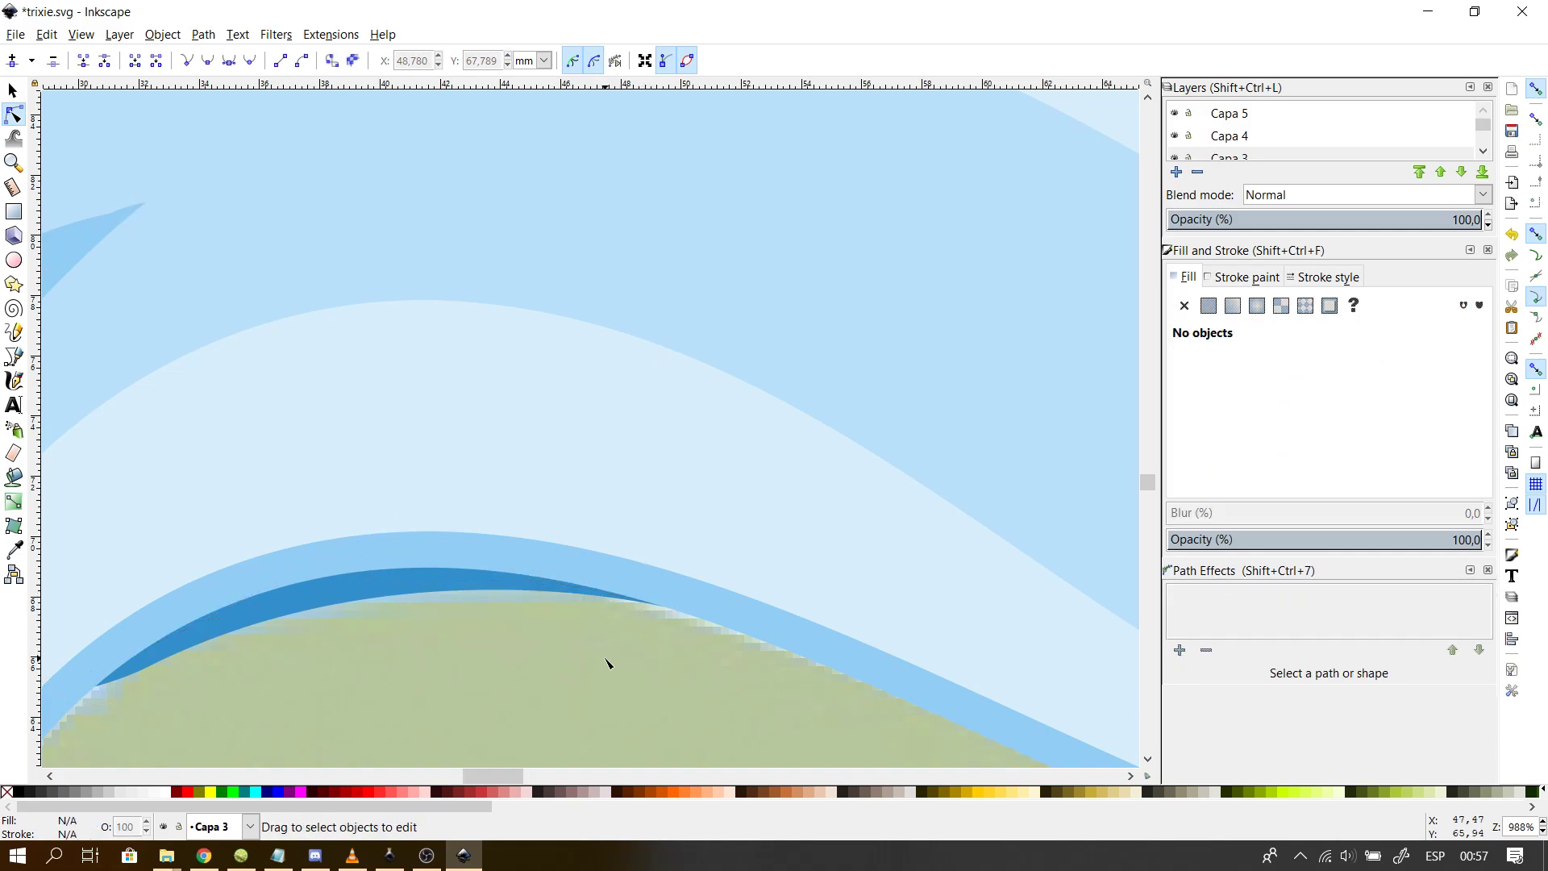
pyautogui.scroll(-3, 607, 663)
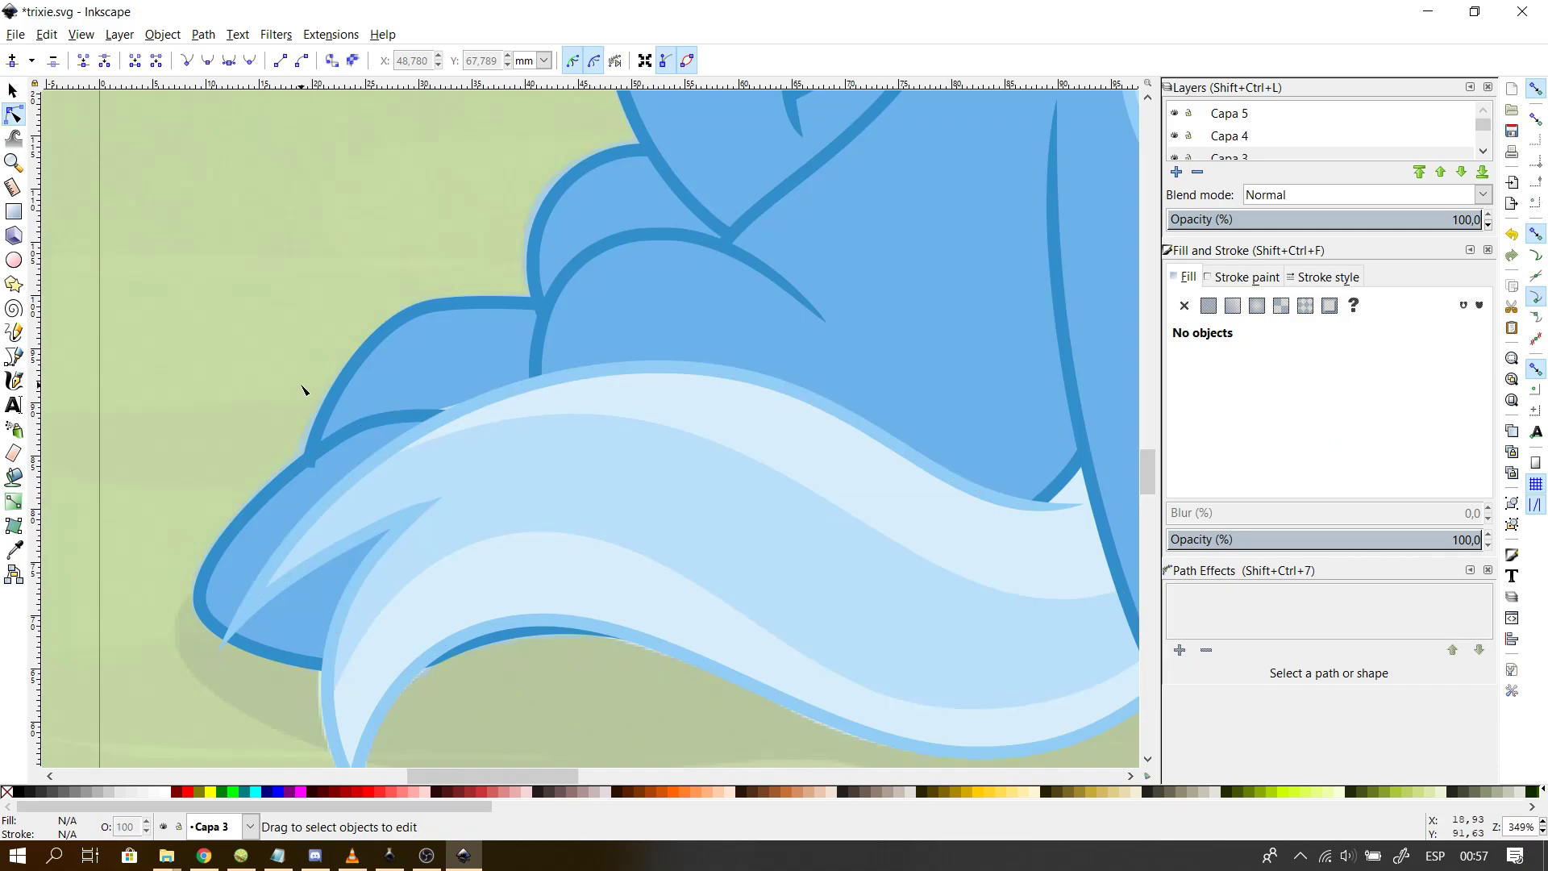
# - Move the lower end node of the hind leg's outline slightly up so it tucks into the hoof outline
pyautogui.click(475, 409)
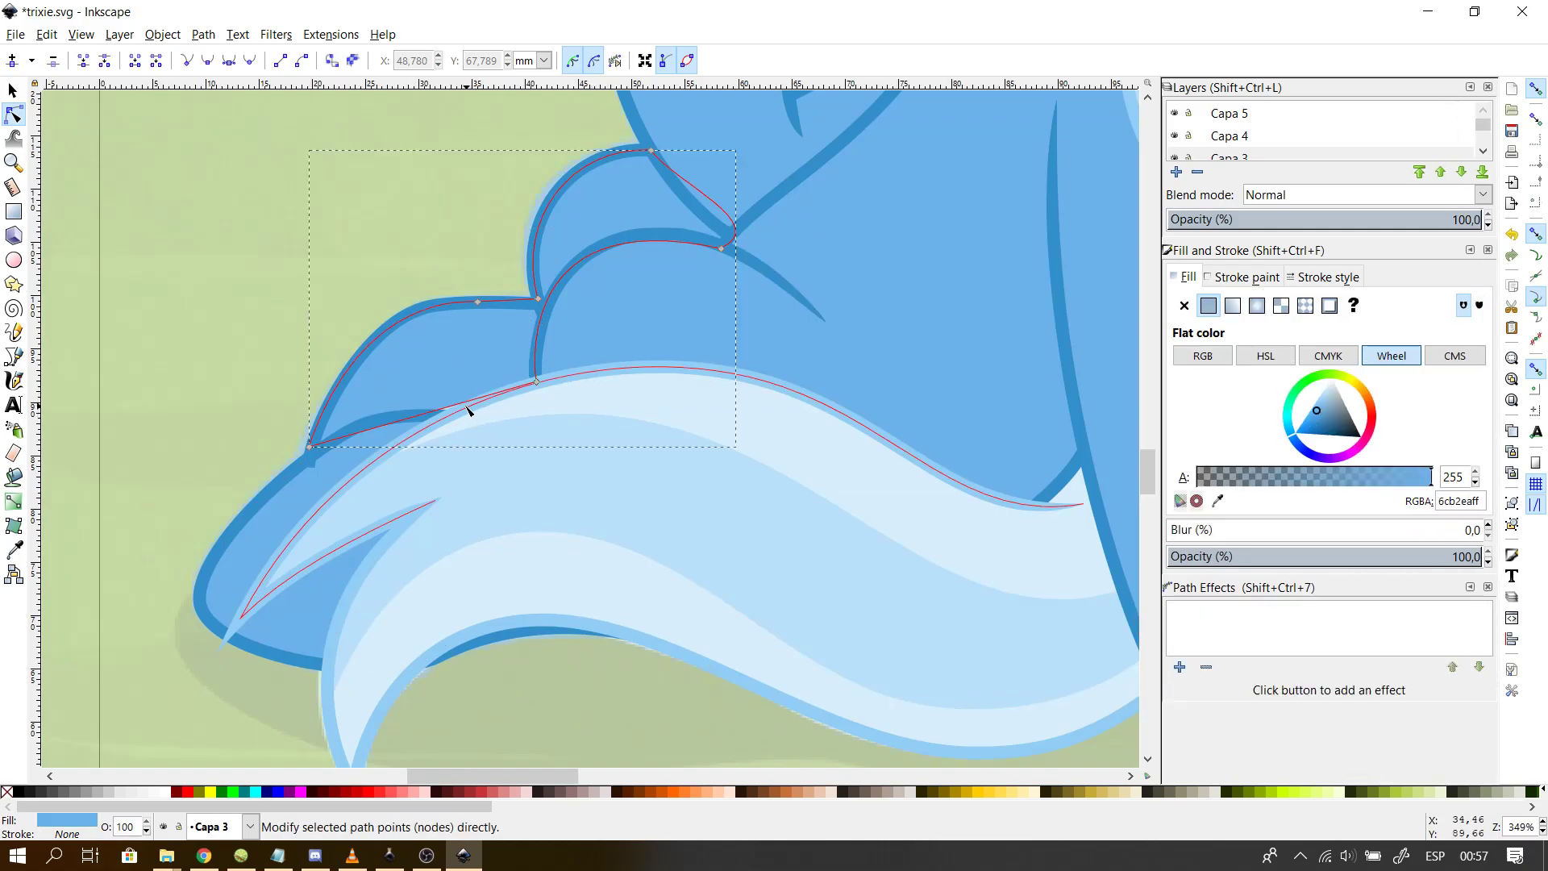
pyautogui.click(277, 390)
pyautogui.scroll(-1, 277, 395)
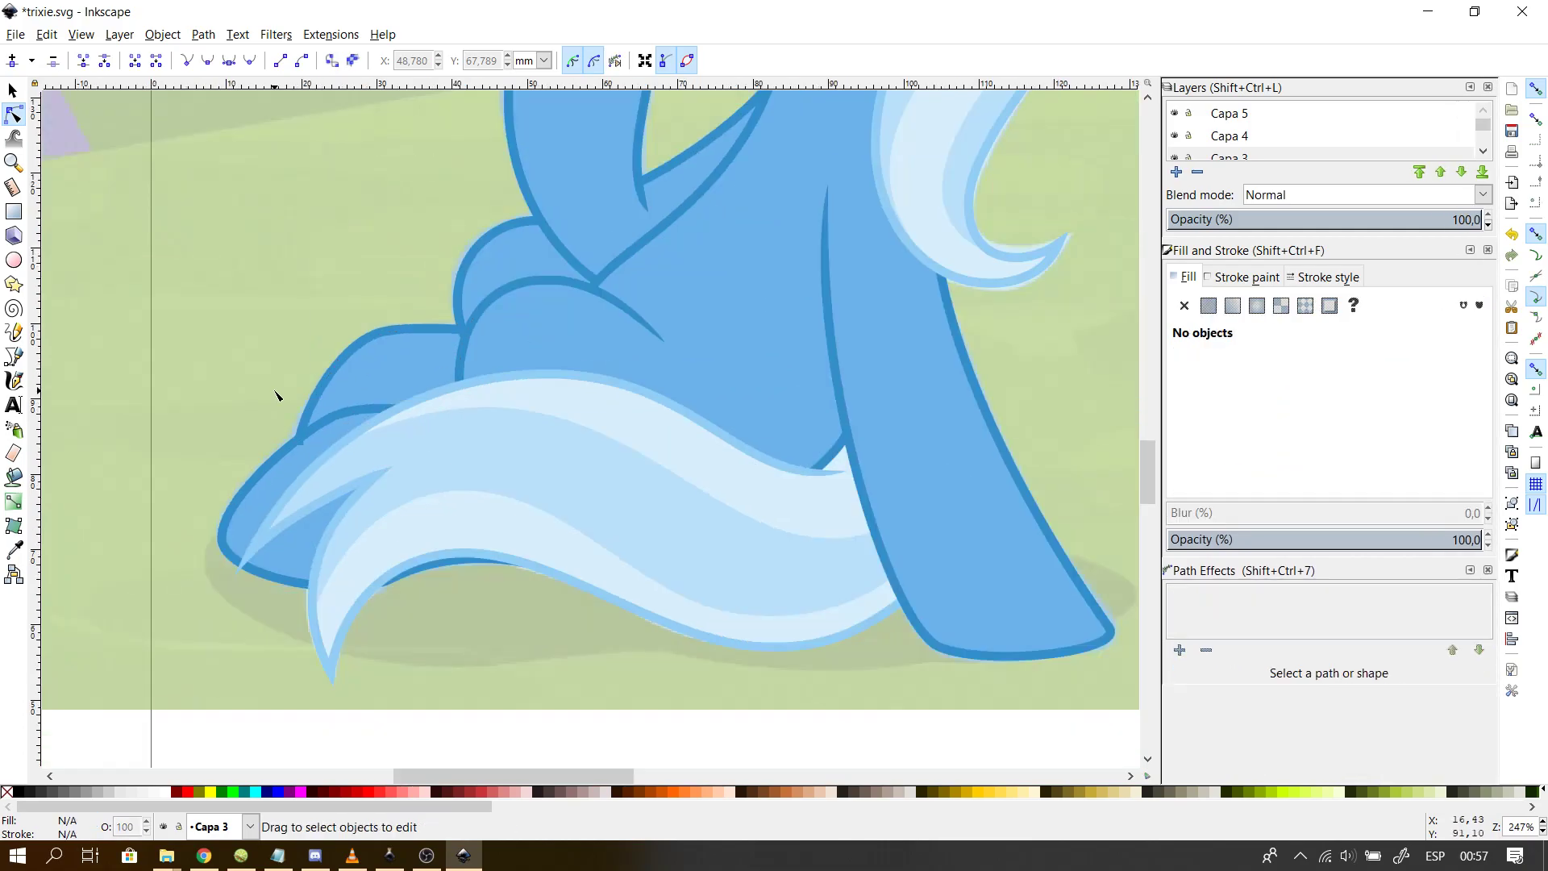
pyautogui.scroll(4, 277, 392)
pyautogui.click(401, 509)
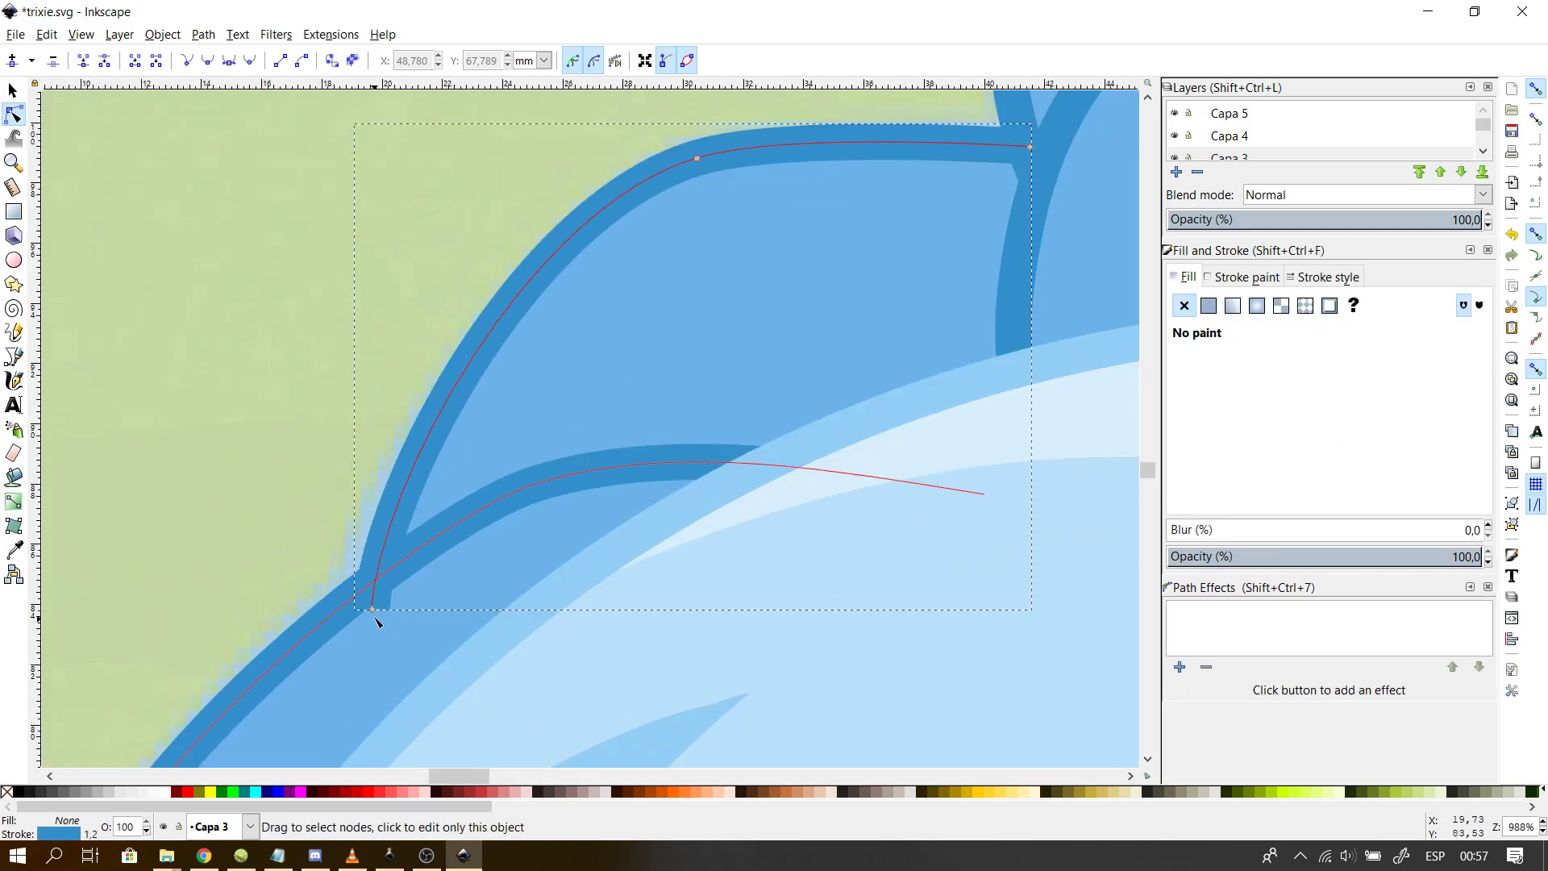
pyautogui.moveTo(370, 608); pyautogui.dragTo(371, 592)
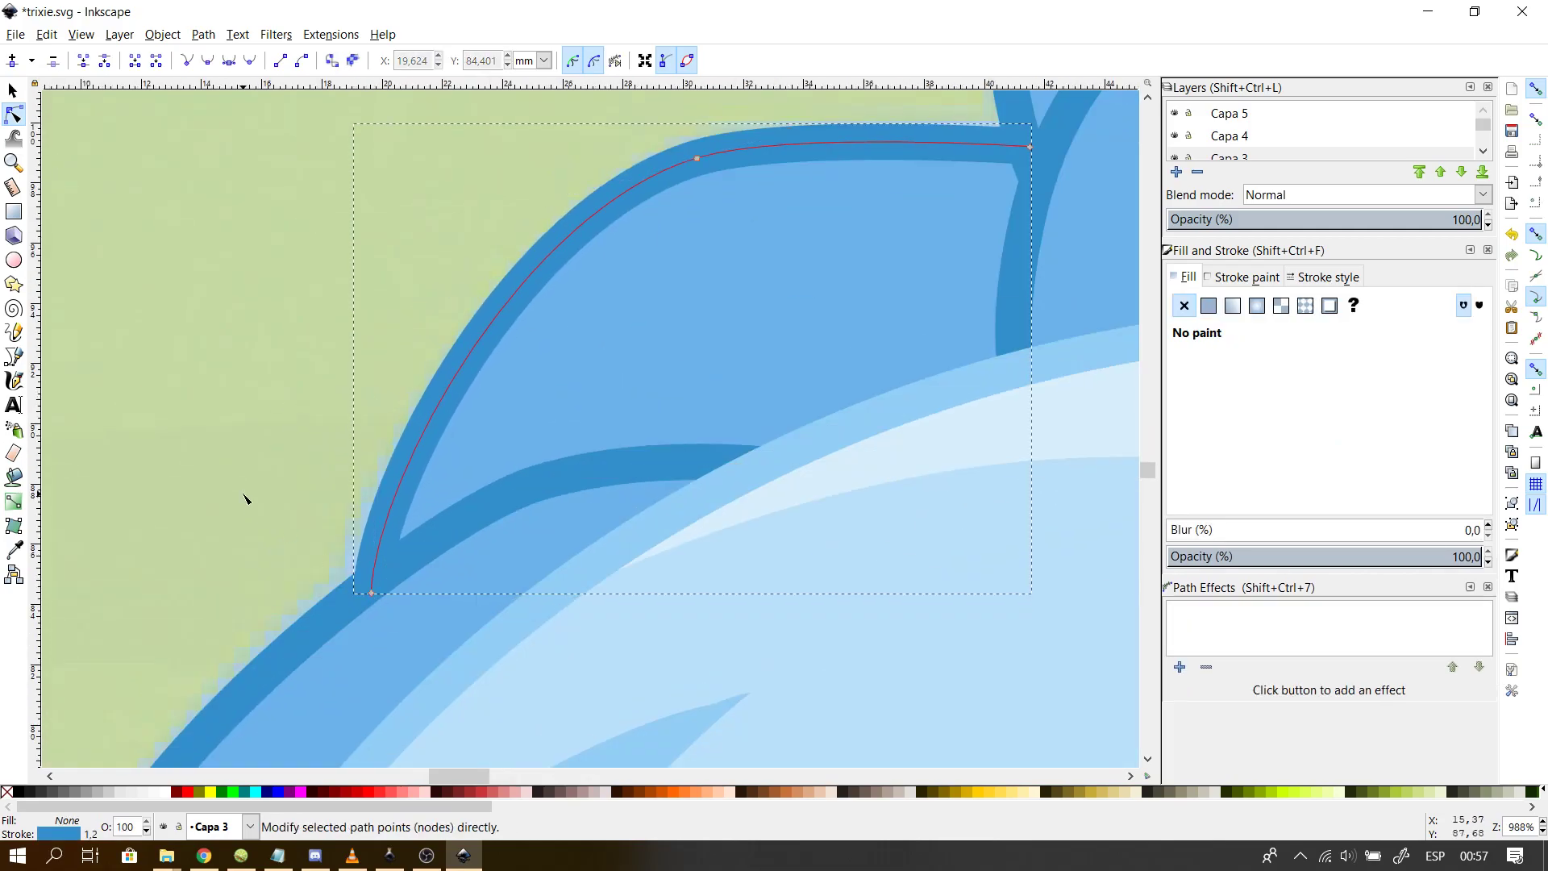
pyautogui.click(244, 497)
pyautogui.scroll(-4, 242, 499)
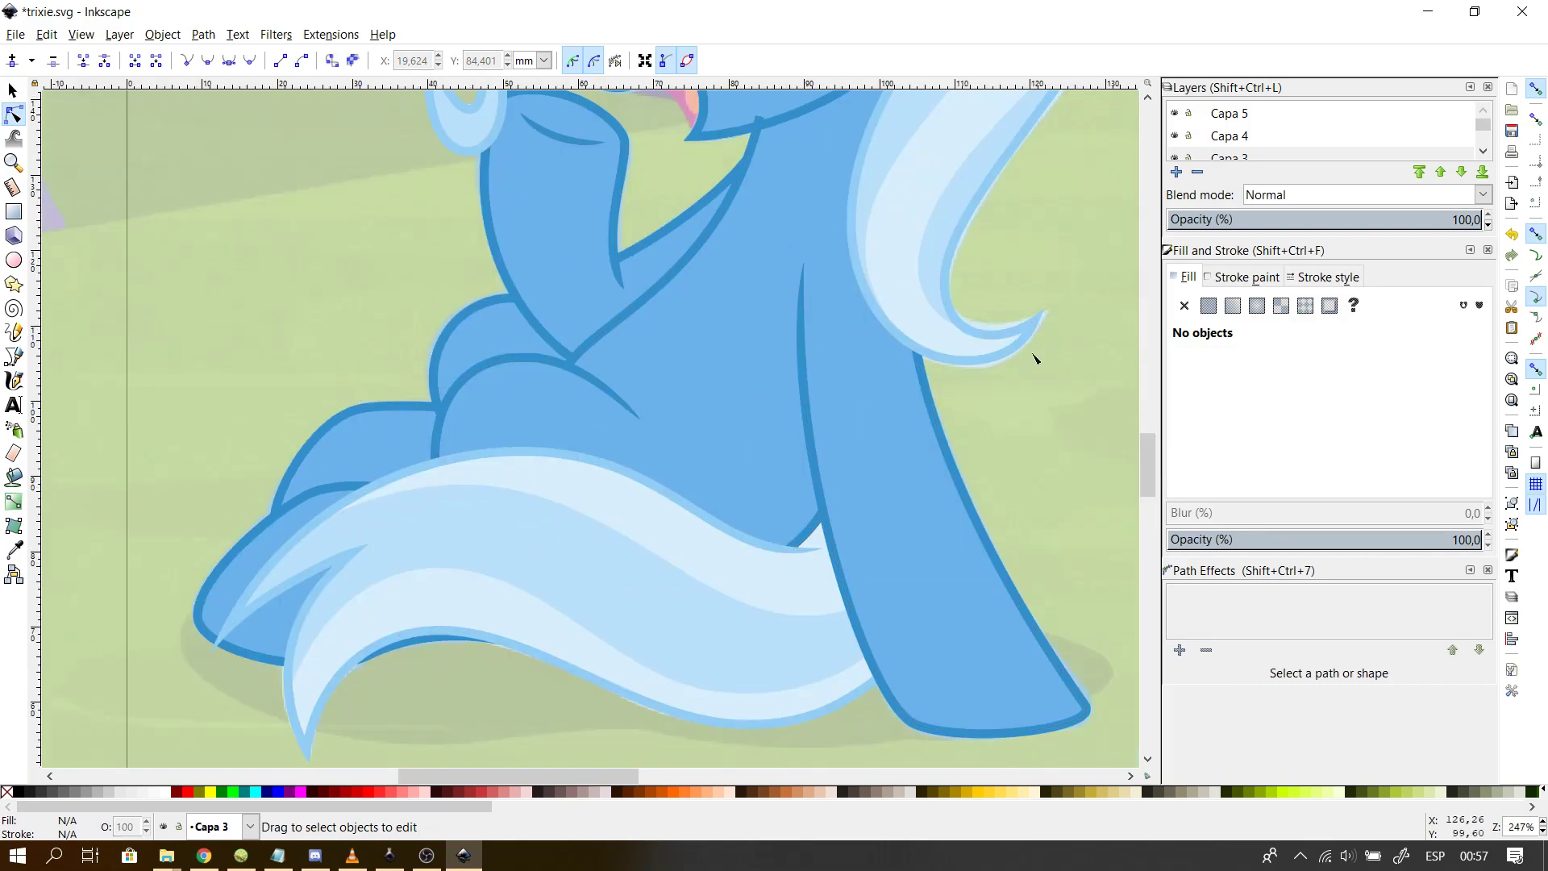
pyautogui.moveTo(1150, 457)
pyautogui.mouseDown()
pyautogui.moveTo(1153, 422)
pyautogui.moveTo(1152, 466)
pyautogui.moveTo(1144, 438)
pyautogui.mouseUp()
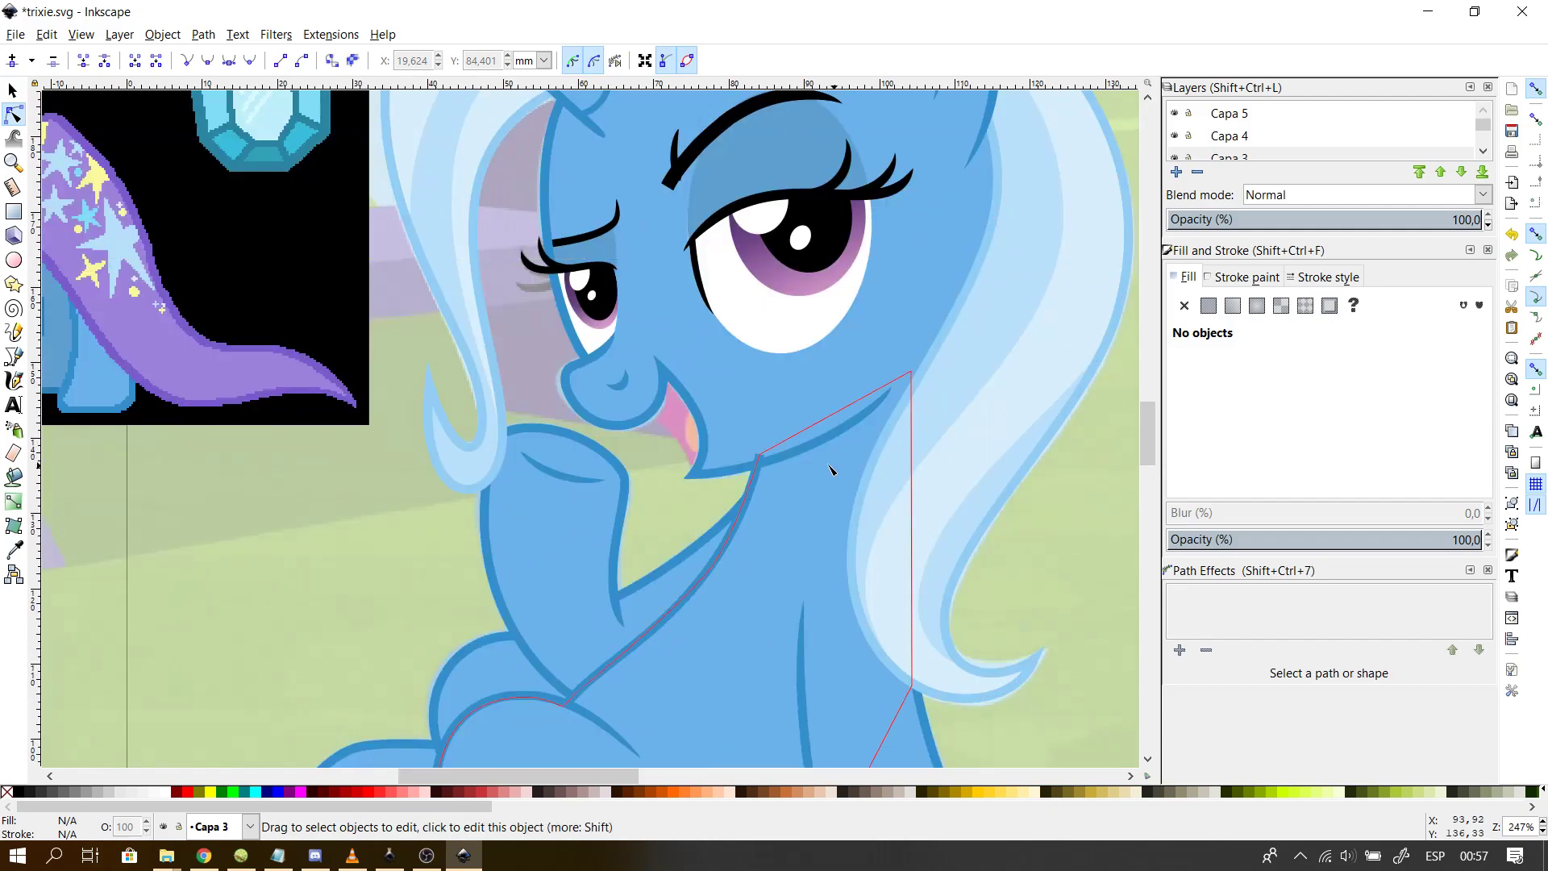
pyautogui.scroll(4, 813, 463)
pyautogui.click(624, 450)
pyautogui.moveTo(625, 452)
pyautogui.mouseDown()
pyautogui.moveTo(625, 481)
pyautogui.moveTo(612, 452)
pyautogui.moveTo(606, 472)
pyautogui.mouseUp()
pyautogui.hotkey('ctrl', 'z')
pyautogui.click(721, 515)
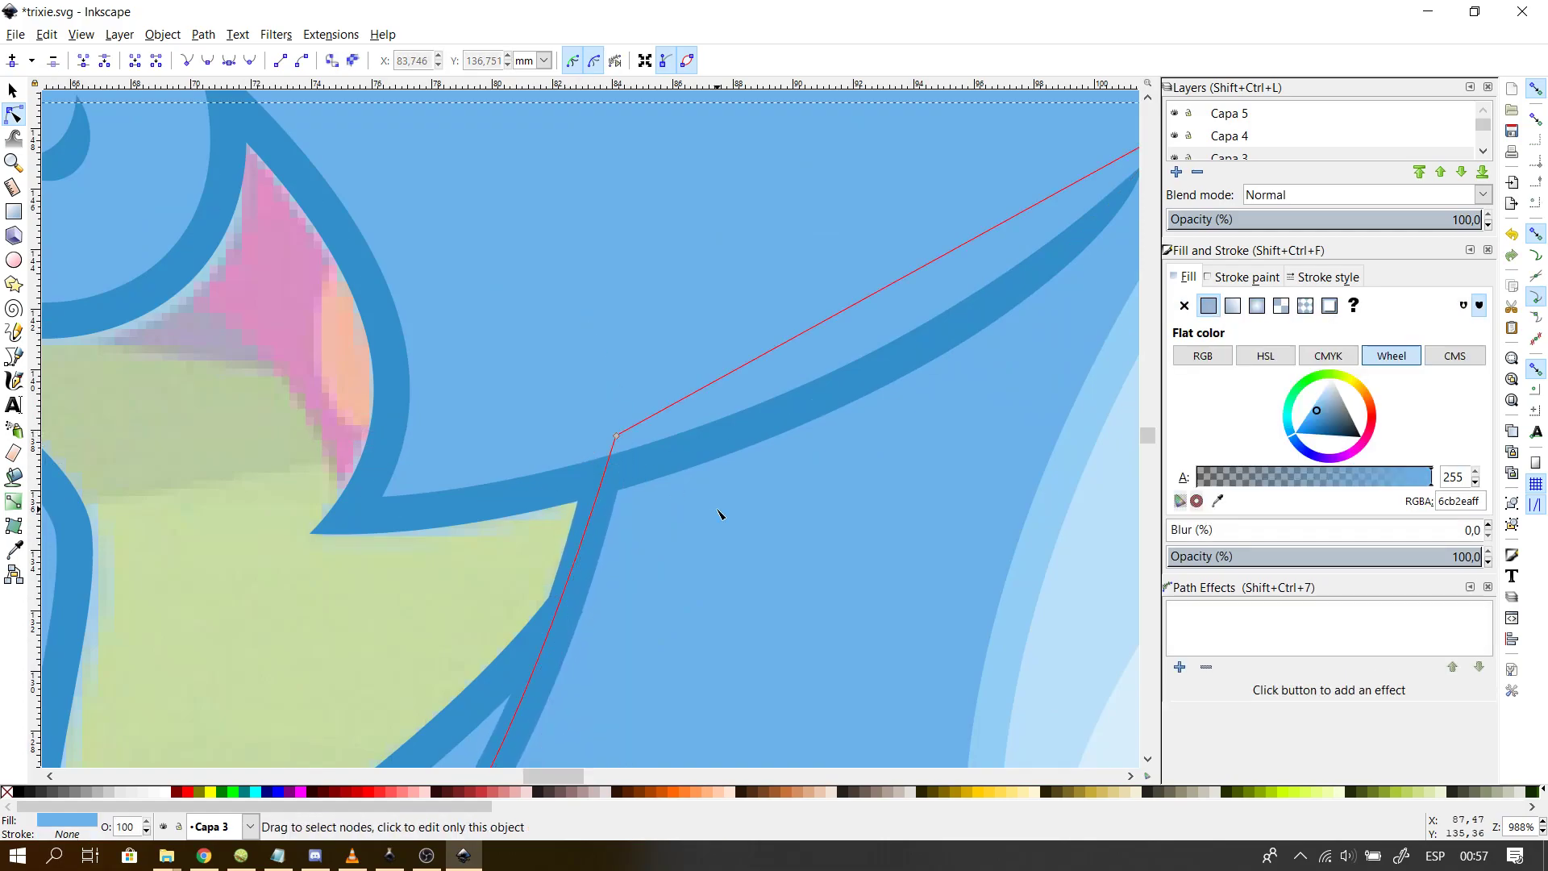
pyautogui.scroll(-2, 720, 514)
pyautogui.press('Escape')
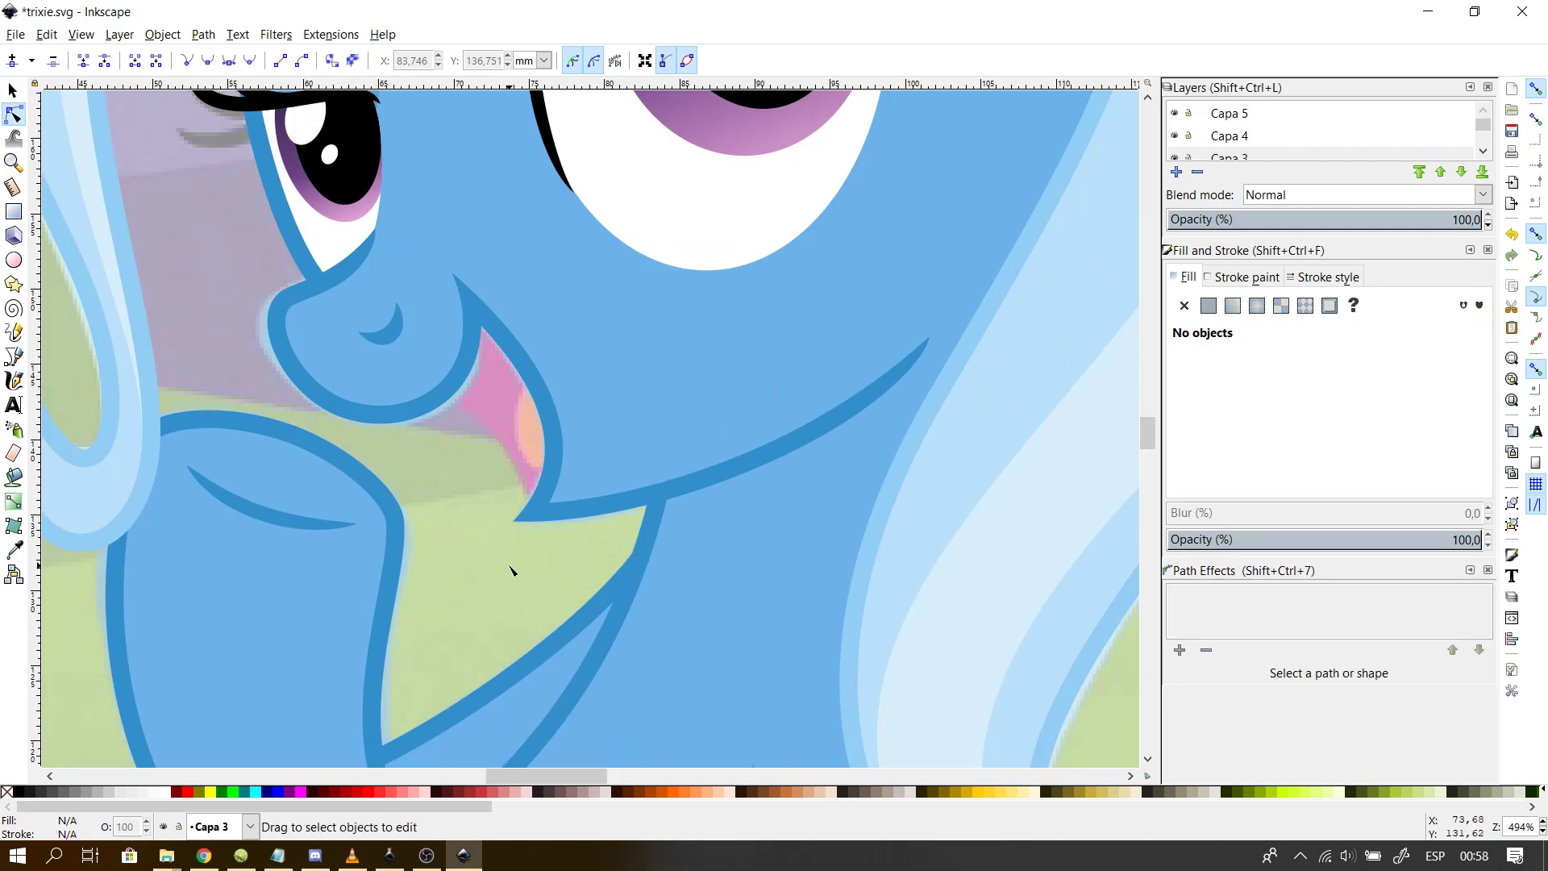
# - Nudge the upper end node of the raised foreleg's outline so it sits on the neck line
pyautogui.scroll(2, 511, 568)
pyautogui.click(746, 582)
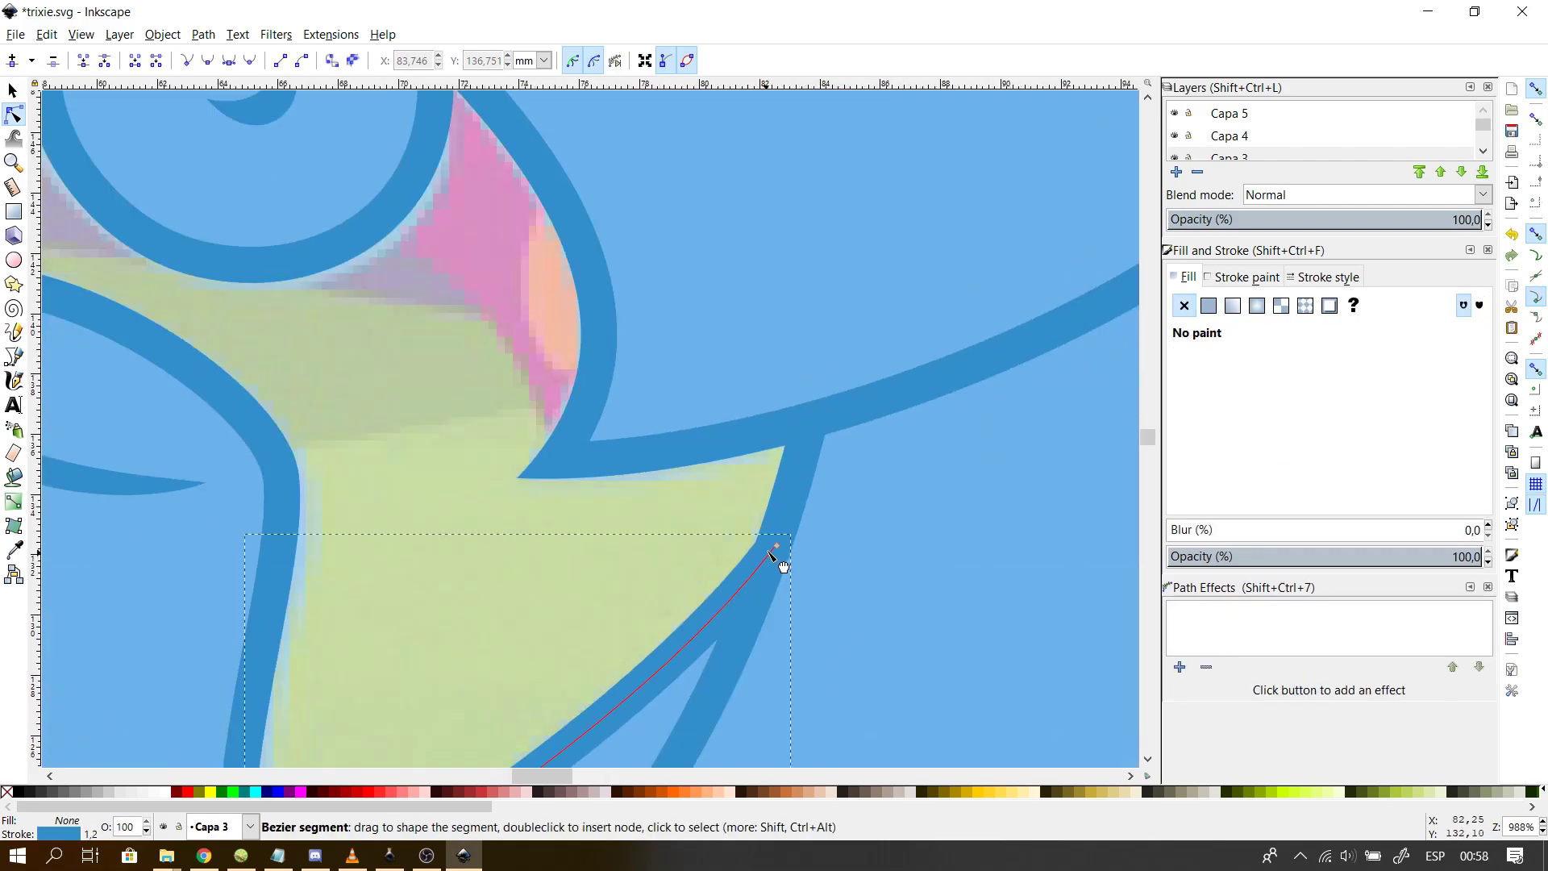
pyautogui.moveTo(775, 547); pyautogui.dragTo(776, 545)
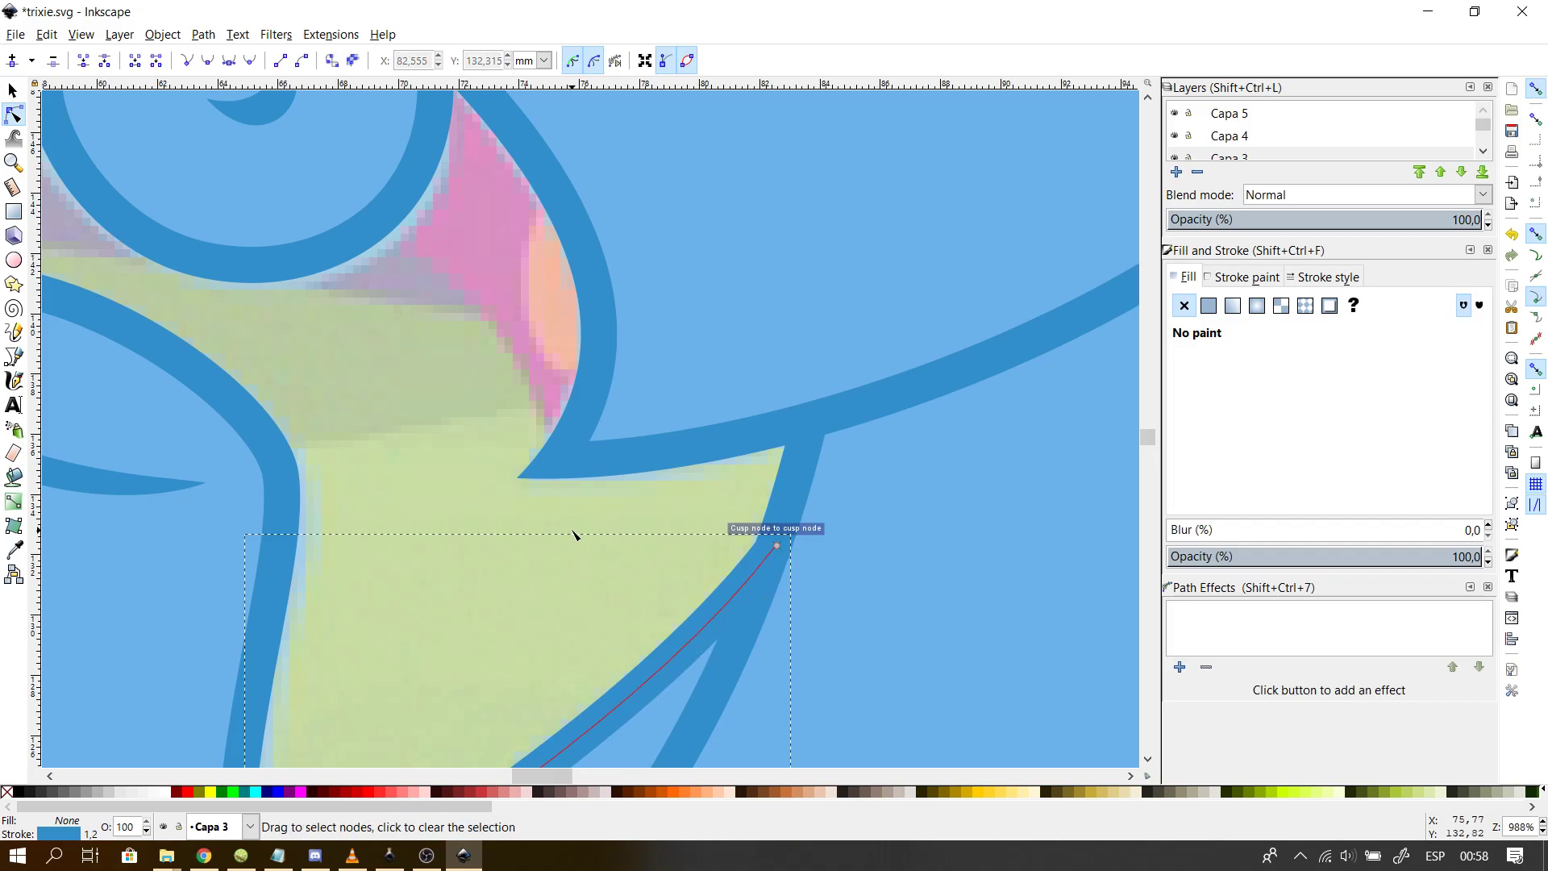
pyautogui.scroll(-4, 574, 534)
pyautogui.click(995, 363)
pyautogui.click(1097, 393)
# - Shift the white ellipse of the large eye very slightly to the right beneath its black outline
pyautogui.scroll(4, 521, 302)
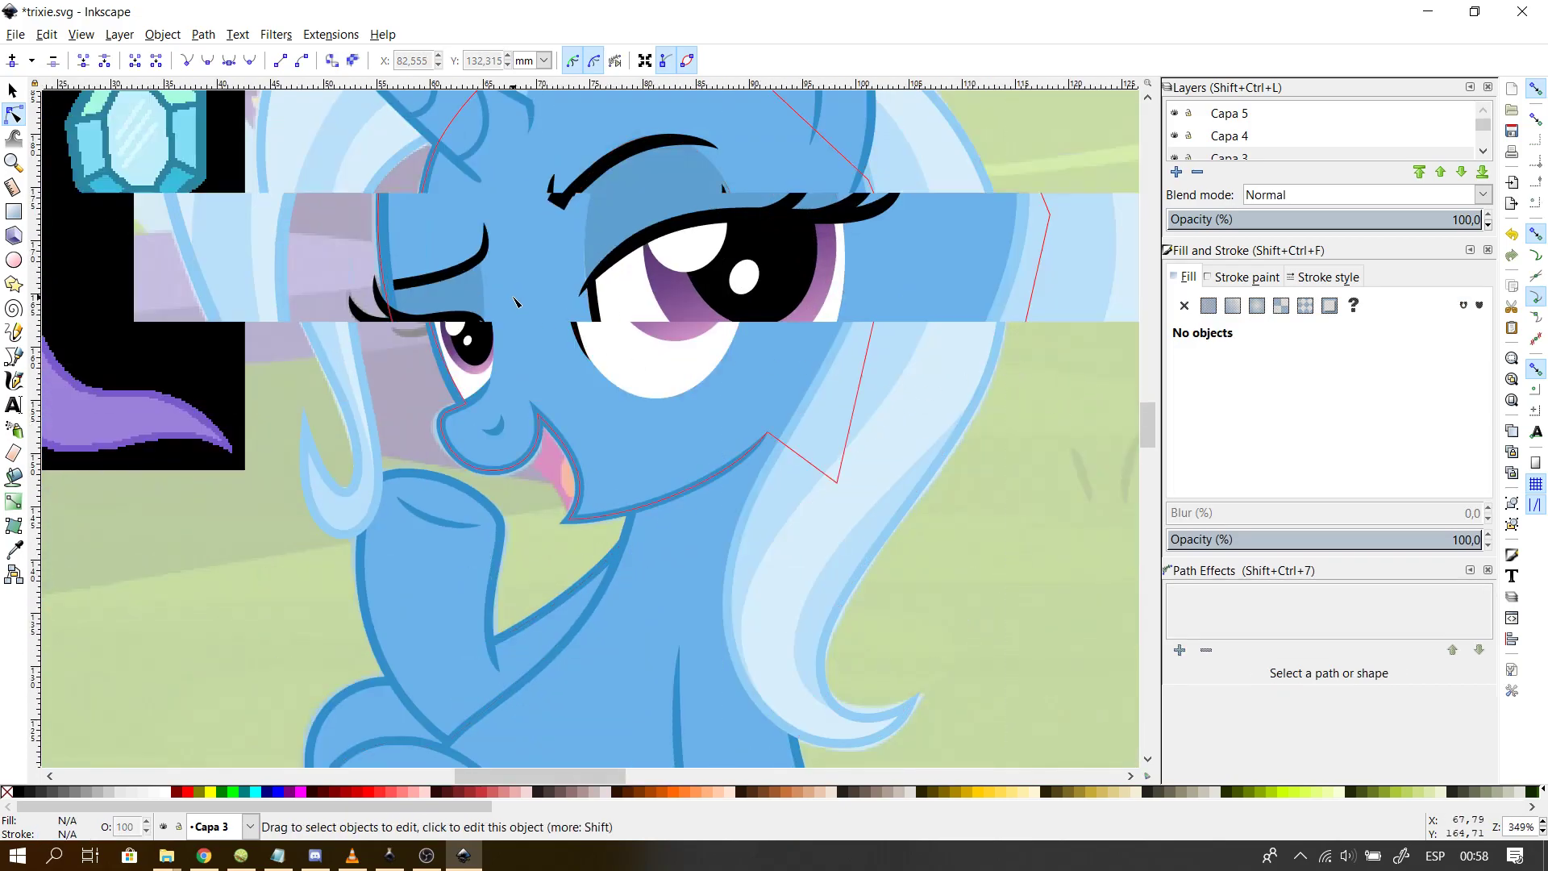
pyautogui.click(774, 332)
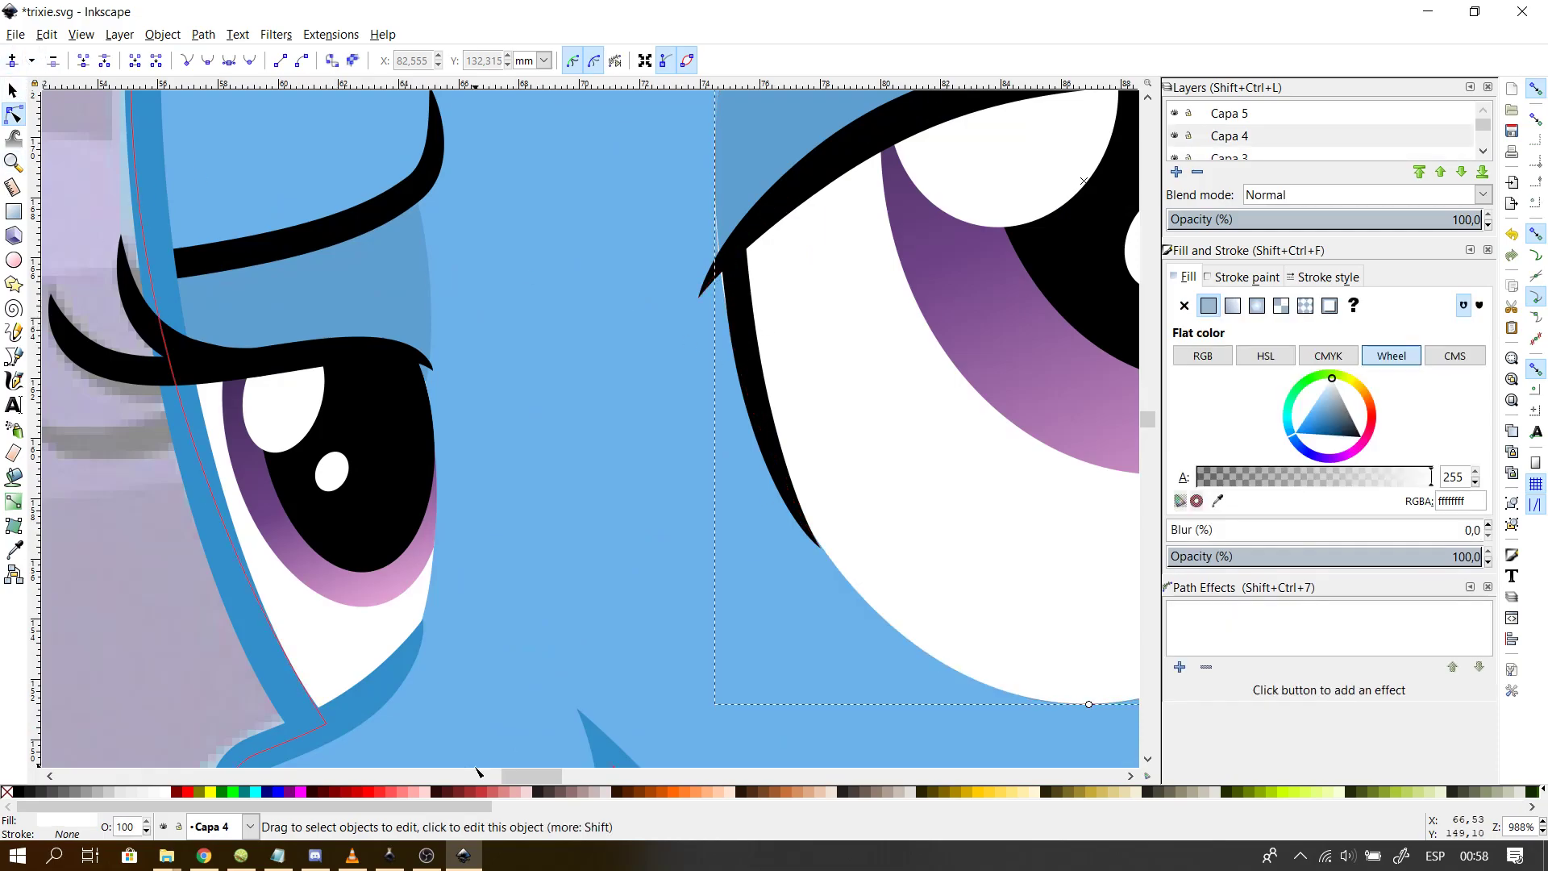
pyautogui.click(13, 92)
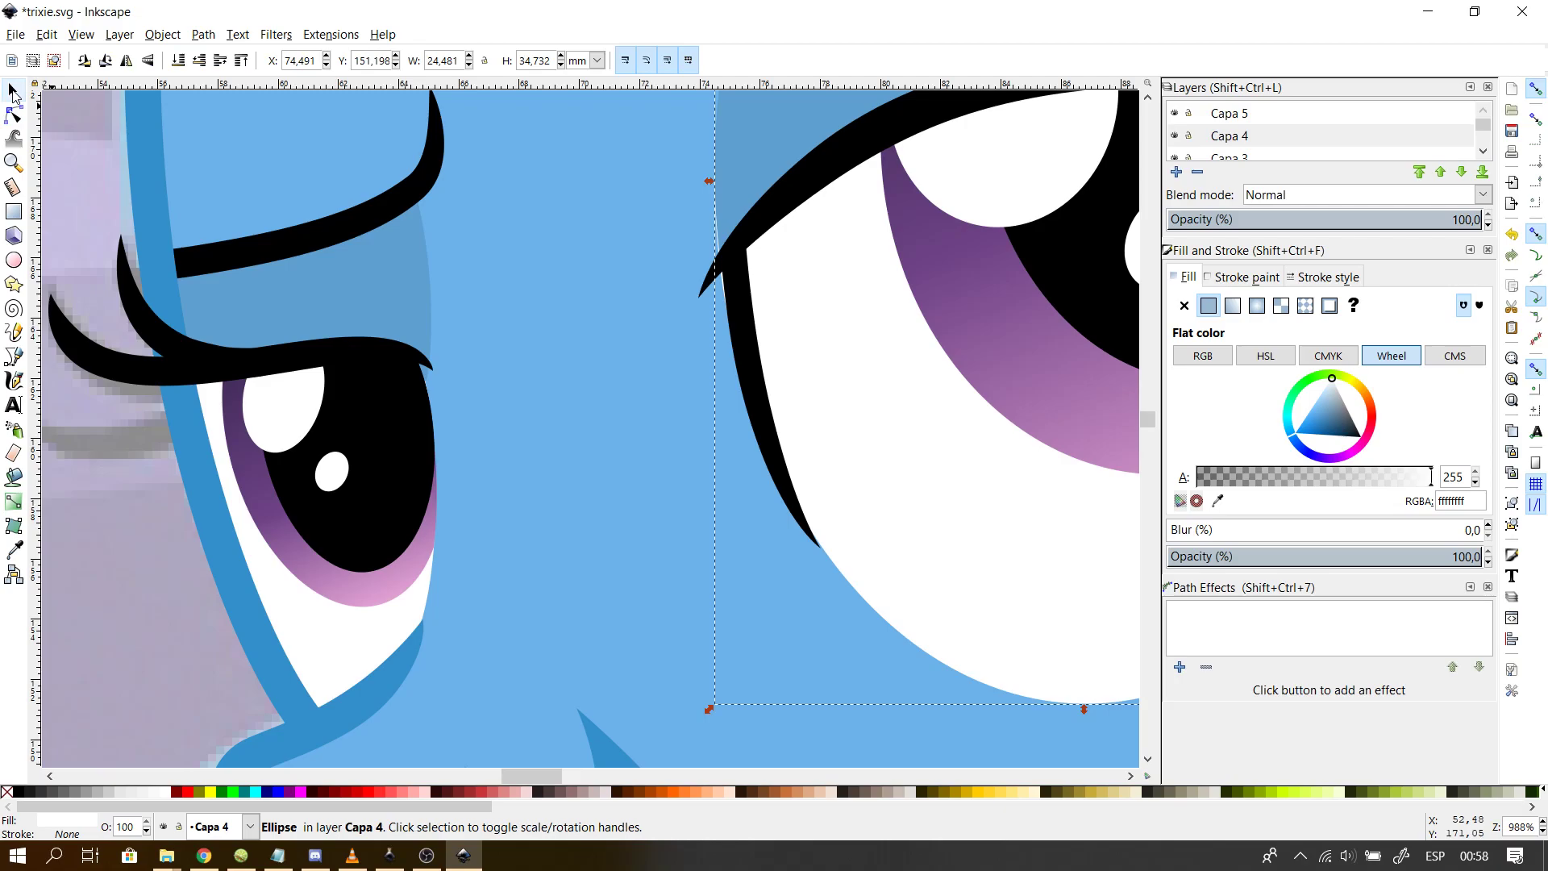
pyautogui.moveTo(887, 469); pyautogui.dragTo(916, 466)
pyautogui.click(611, 462)
pyautogui.click(935, 456)
pyautogui.click(630, 513)
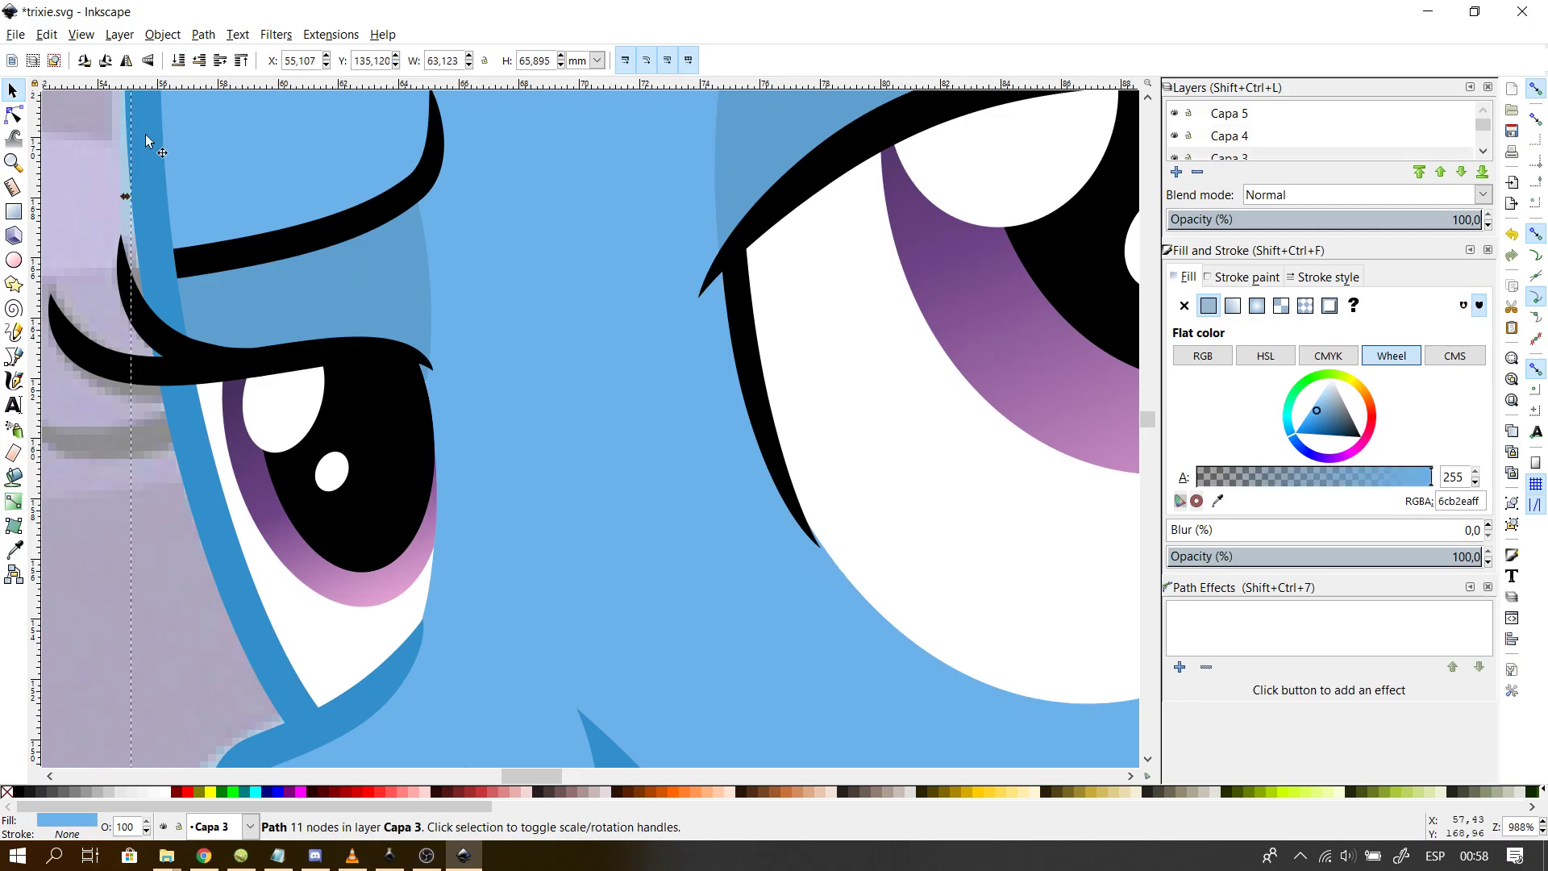
pyautogui.click(20, 117)
pyautogui.click(911, 617)
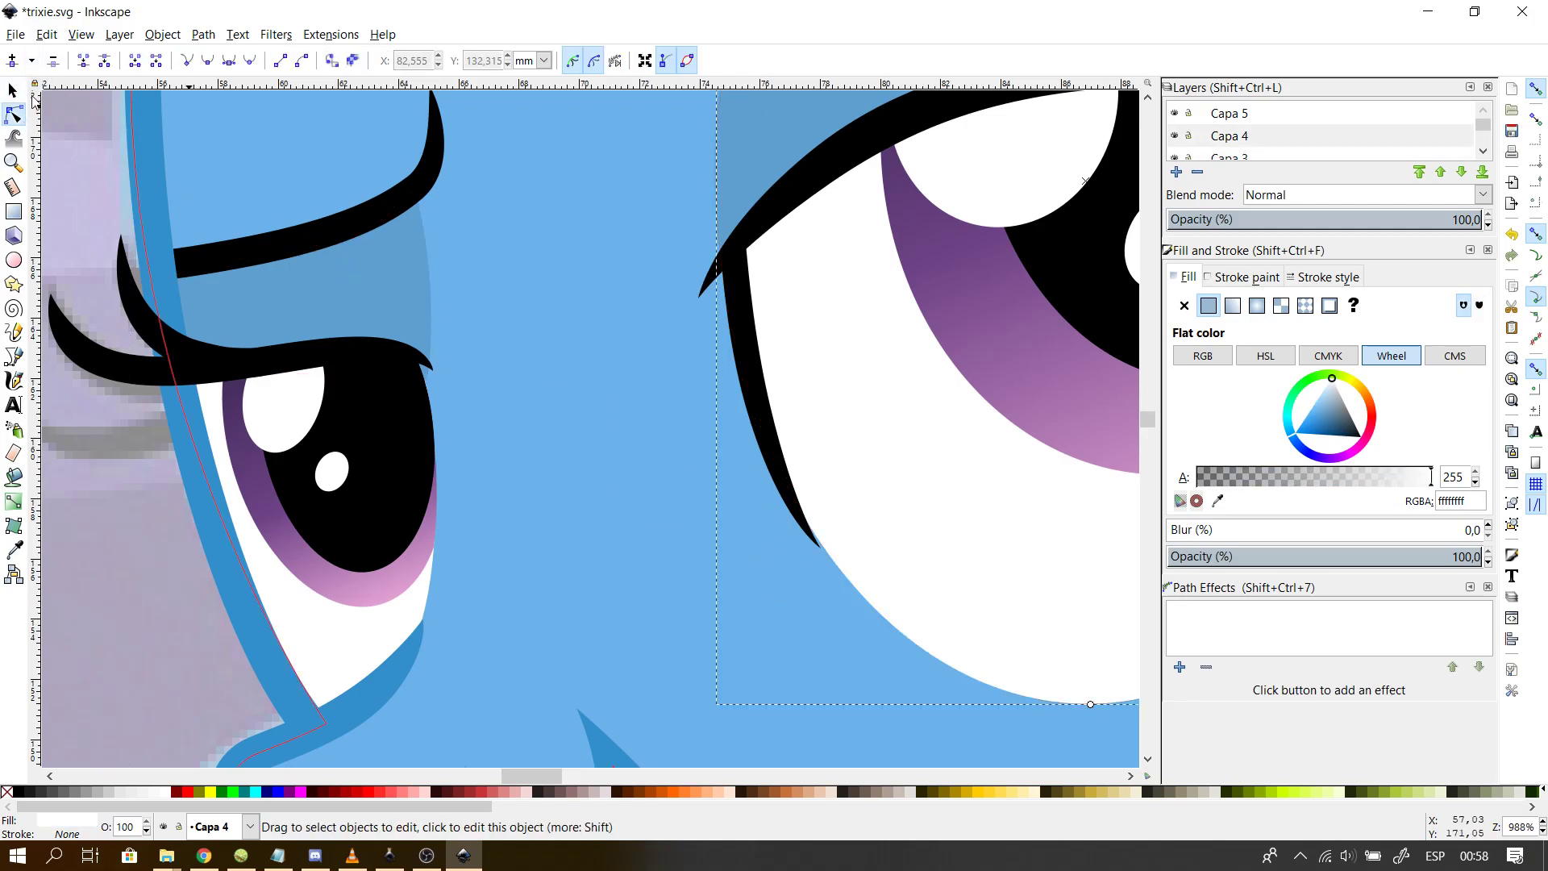
# - Stretch the large eye's white ellipse slightly downward and save the drawing
pyautogui.click(12, 91)
pyautogui.hscroll(6, 561, 771)
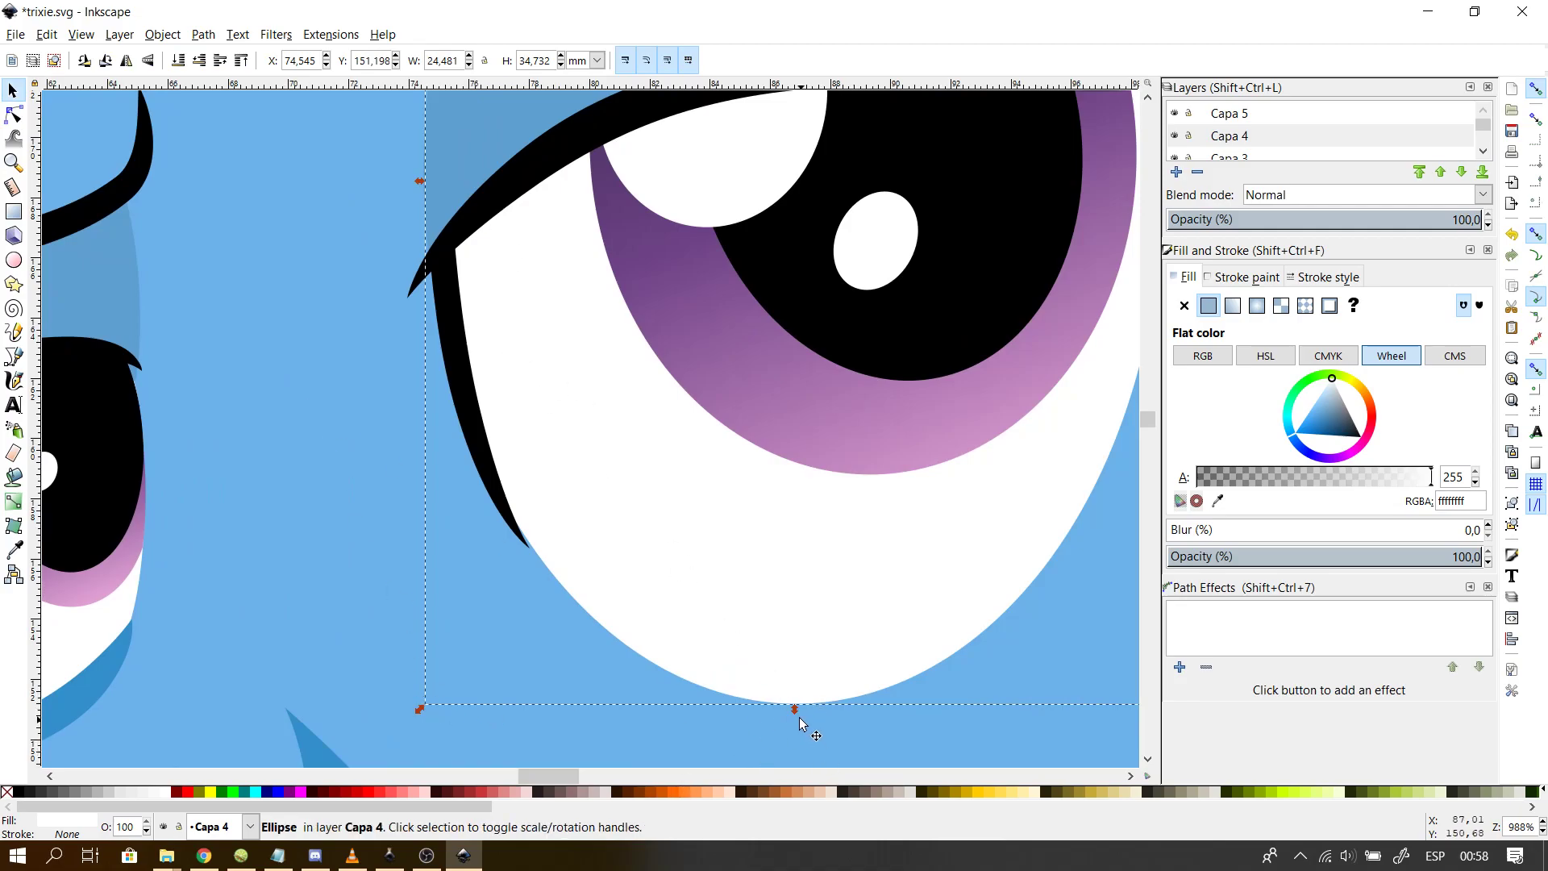
pyautogui.moveTo(797, 708); pyautogui.dragTo(795, 715)
pyautogui.click(374, 632)
pyautogui.scroll(-2, 375, 632)
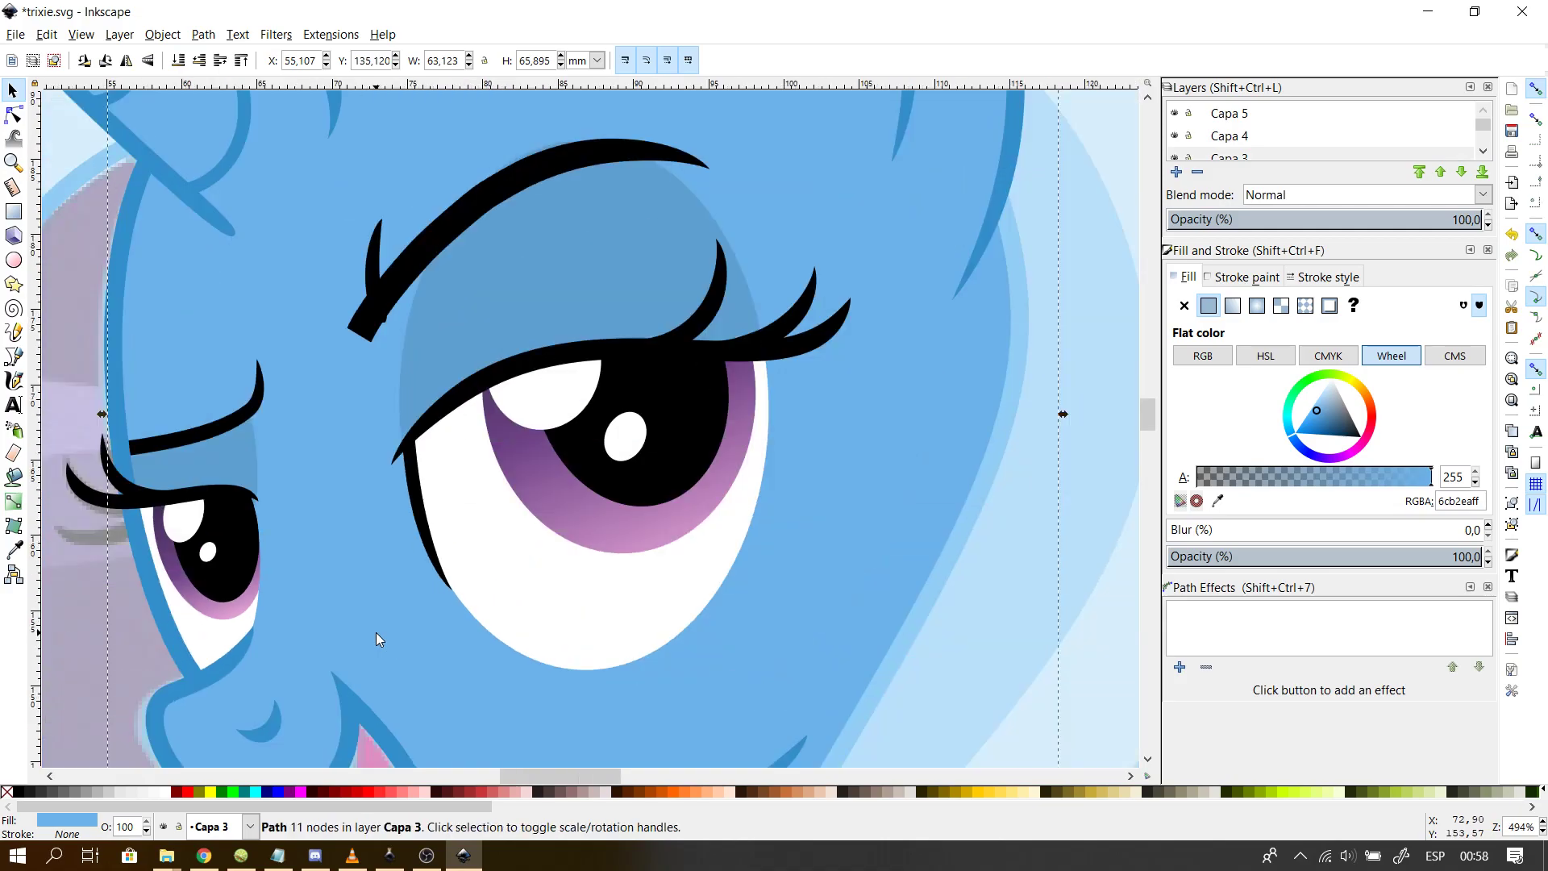
pyautogui.scroll(-1, 376, 632)
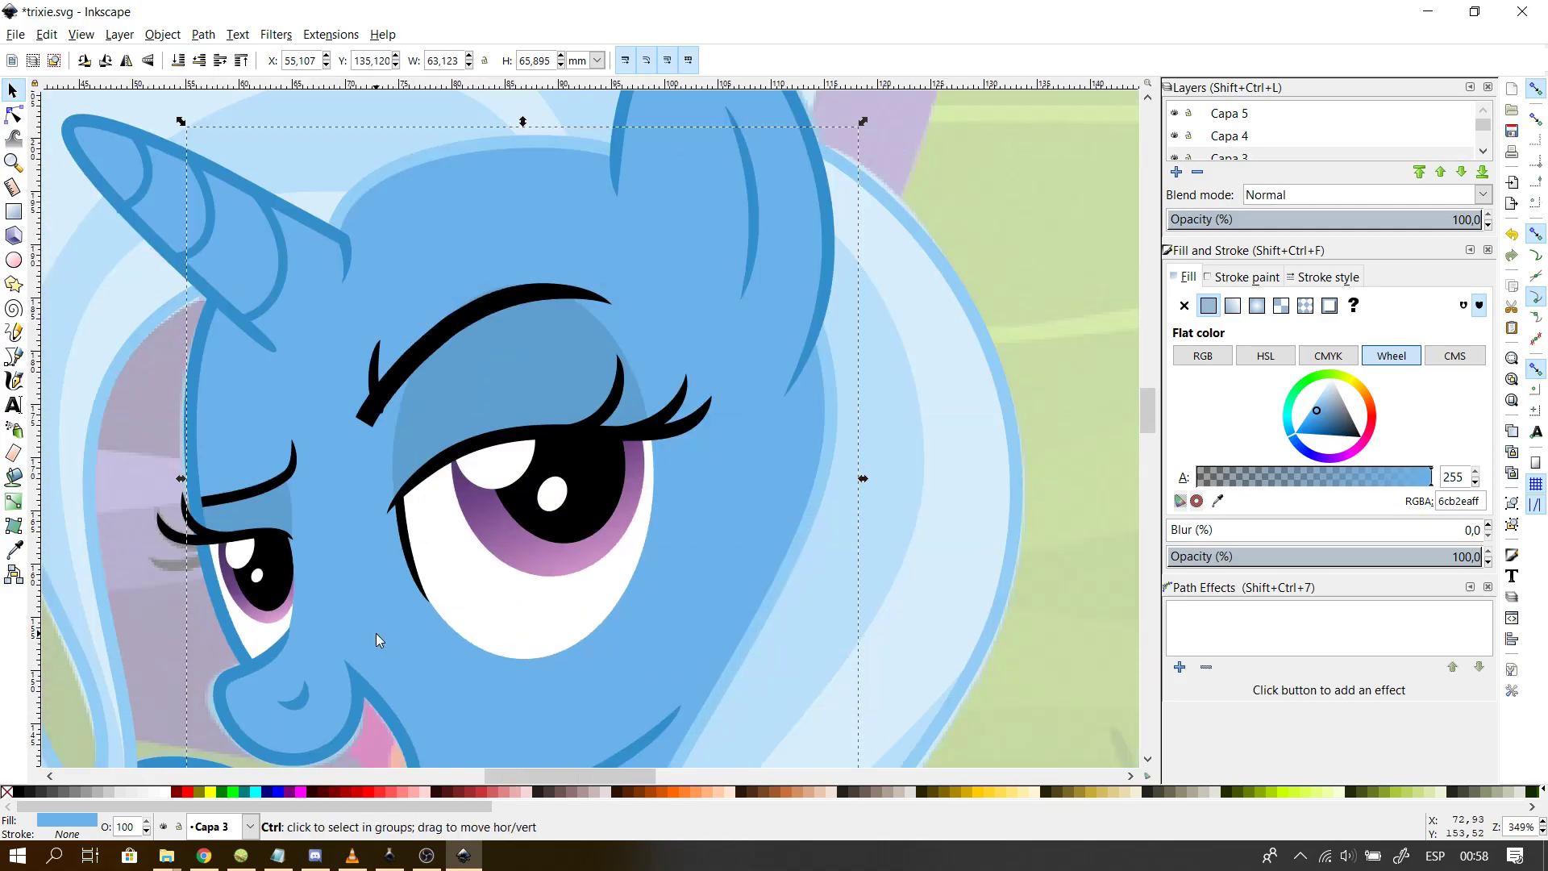
pyautogui.hotkey('ctrl', 's')
# - Draw a closed four-cornered path covering the blunt lower end of the large eye's brow line, beside its small lash
pyautogui.scroll(3, 350, 452)
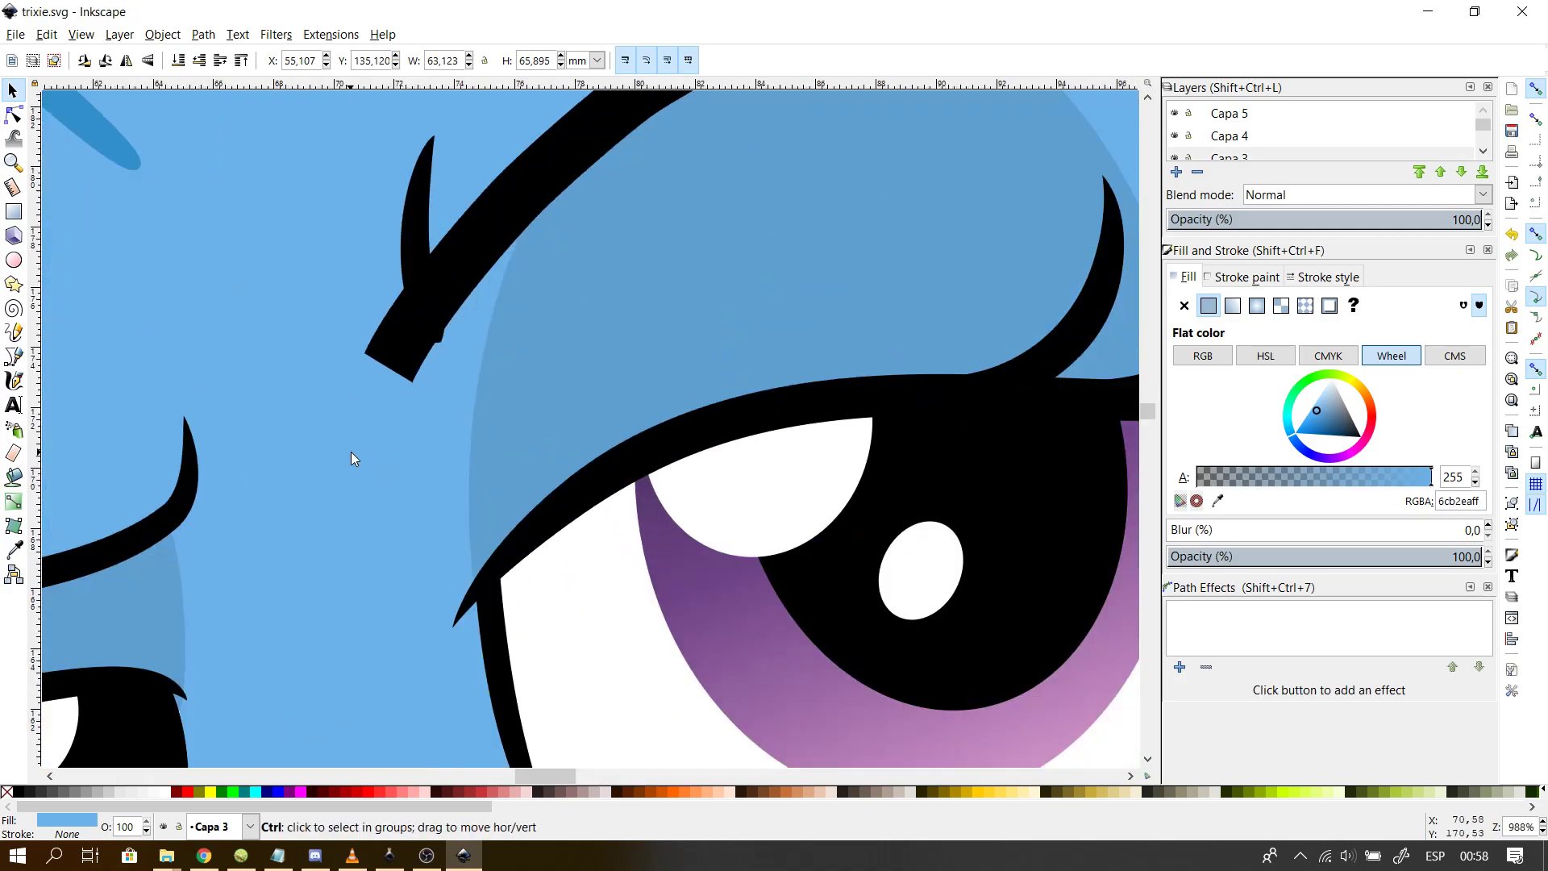
pyautogui.click(14, 356)
pyautogui.click(392, 229)
pyautogui.moveTo(441, 342); pyautogui.dragTo(480, 395)
pyautogui.rightClick(481, 395)
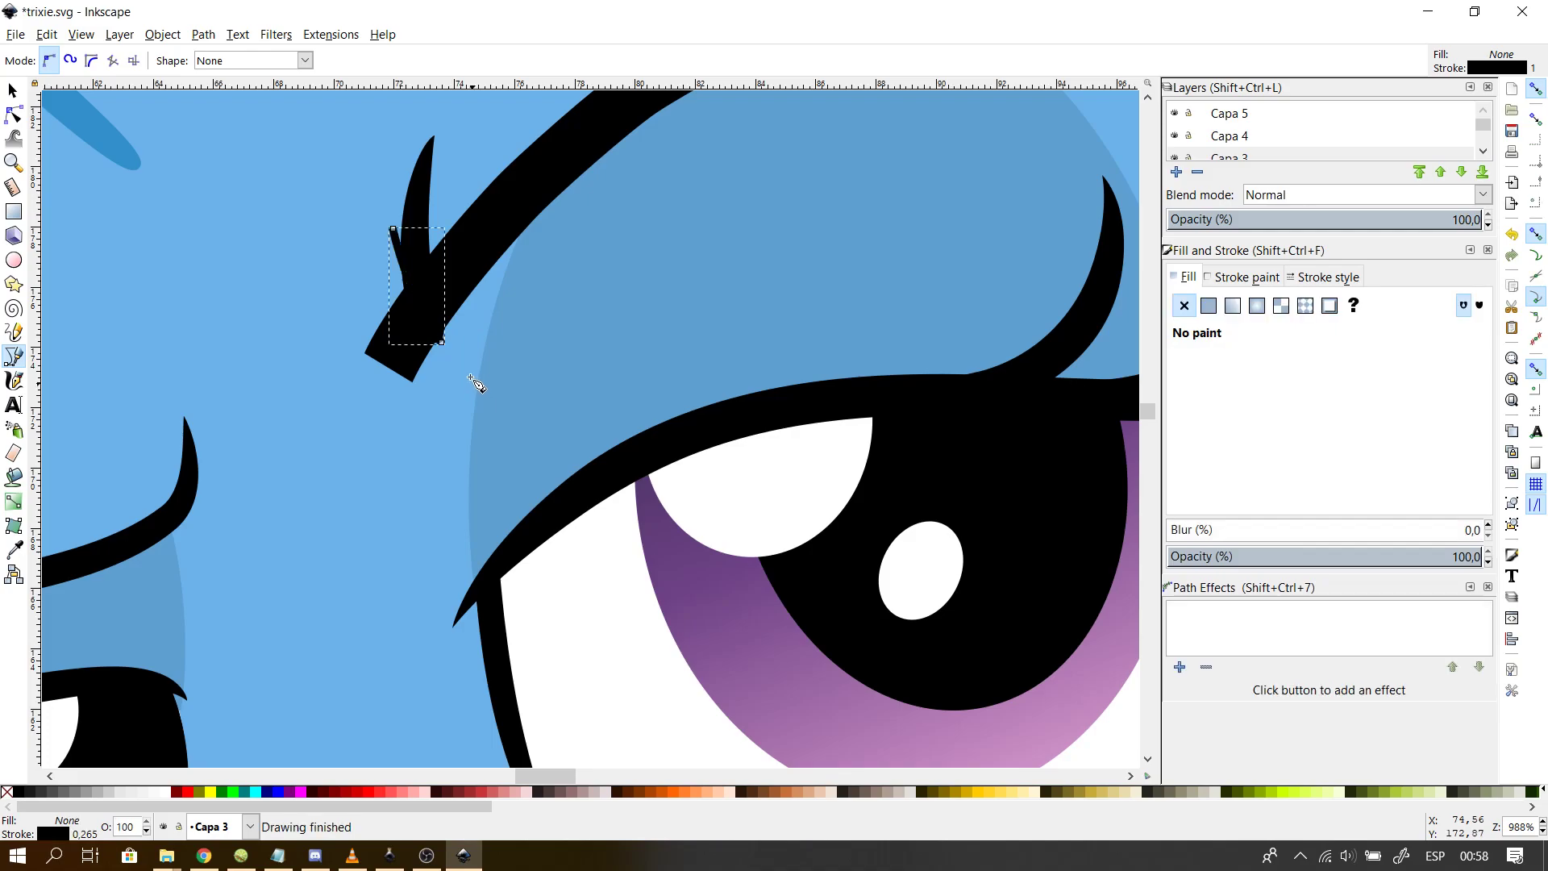
pyautogui.click(441, 341)
pyautogui.click(403, 491)
pyautogui.click(274, 265)
pyautogui.click(392, 230)
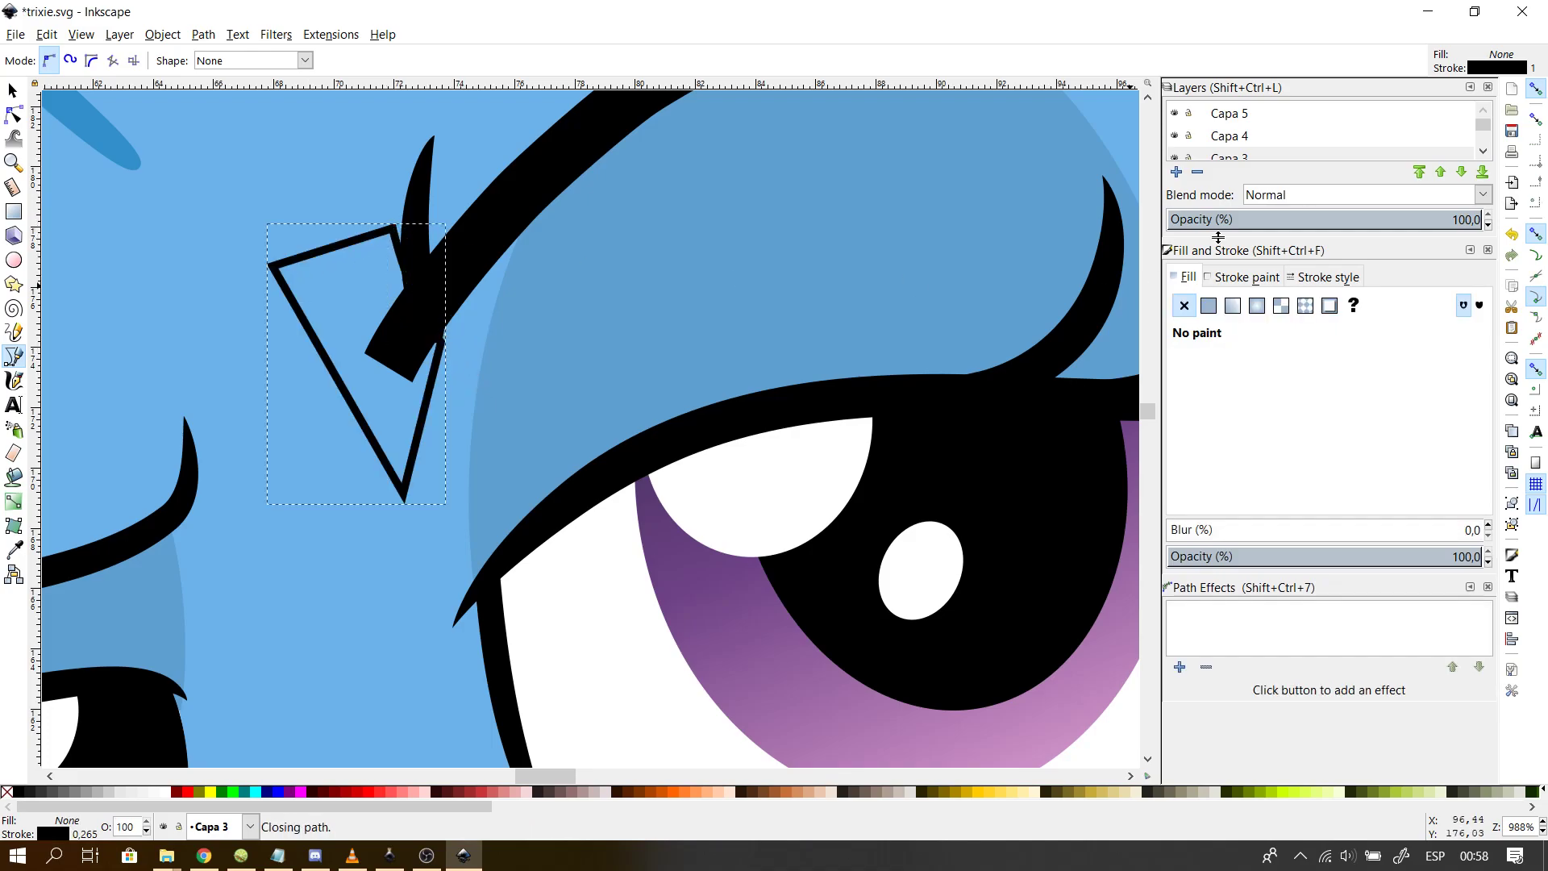
# - Remove the four-cornered patch's stroke and fill it with the flat body blue 6cb2eaff
pyautogui.click(1242, 276)
pyautogui.click(1184, 305)
pyautogui.click(1185, 276)
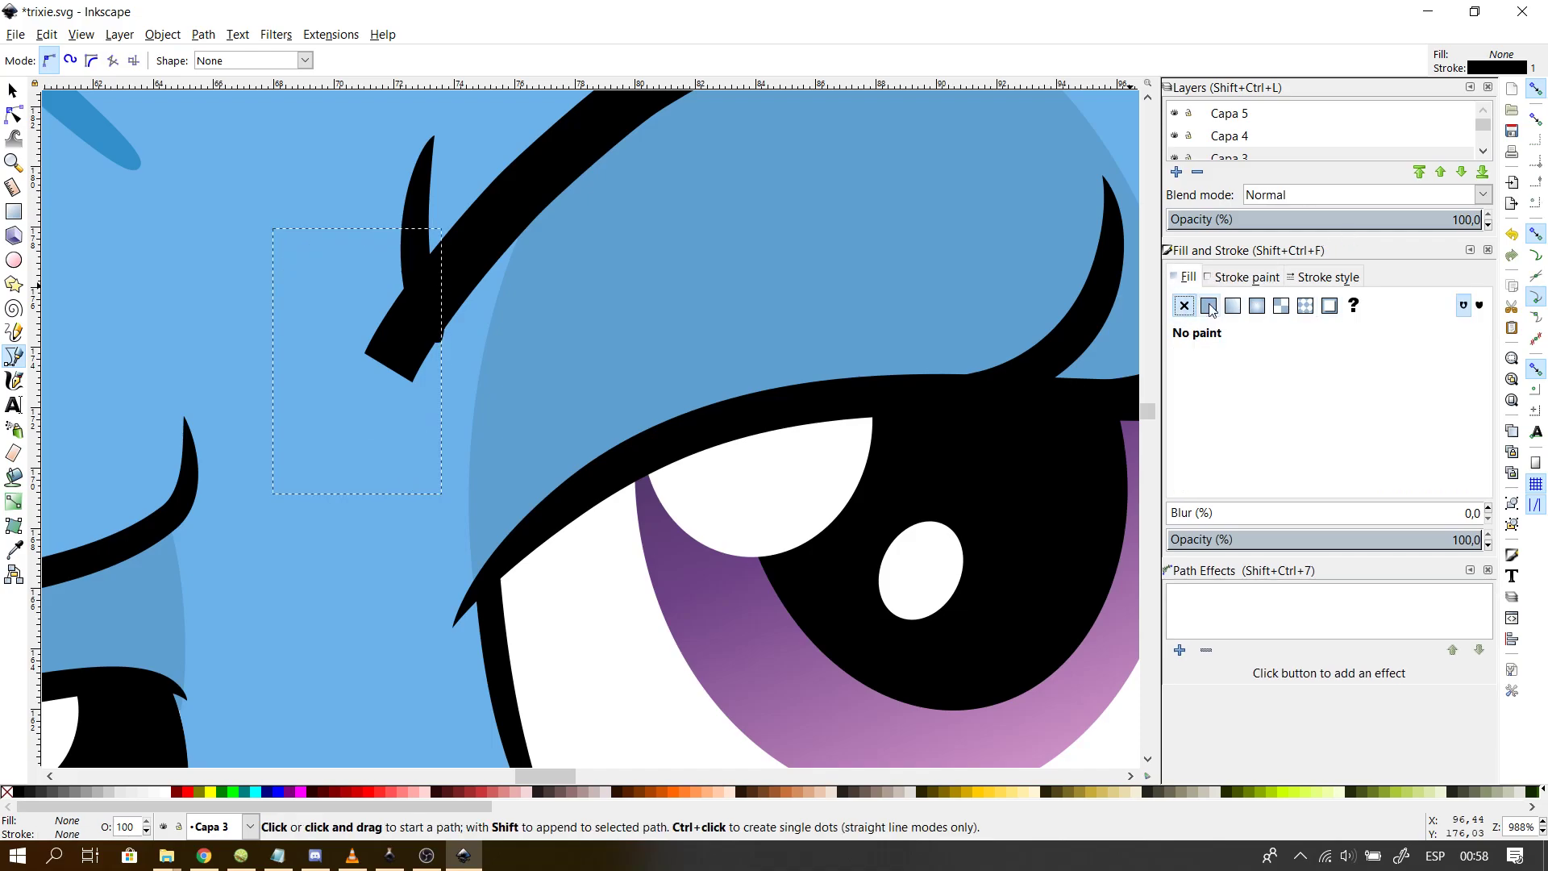
pyautogui.click(1207, 305)
pyautogui.click(1219, 501)
pyautogui.click(119, 143)
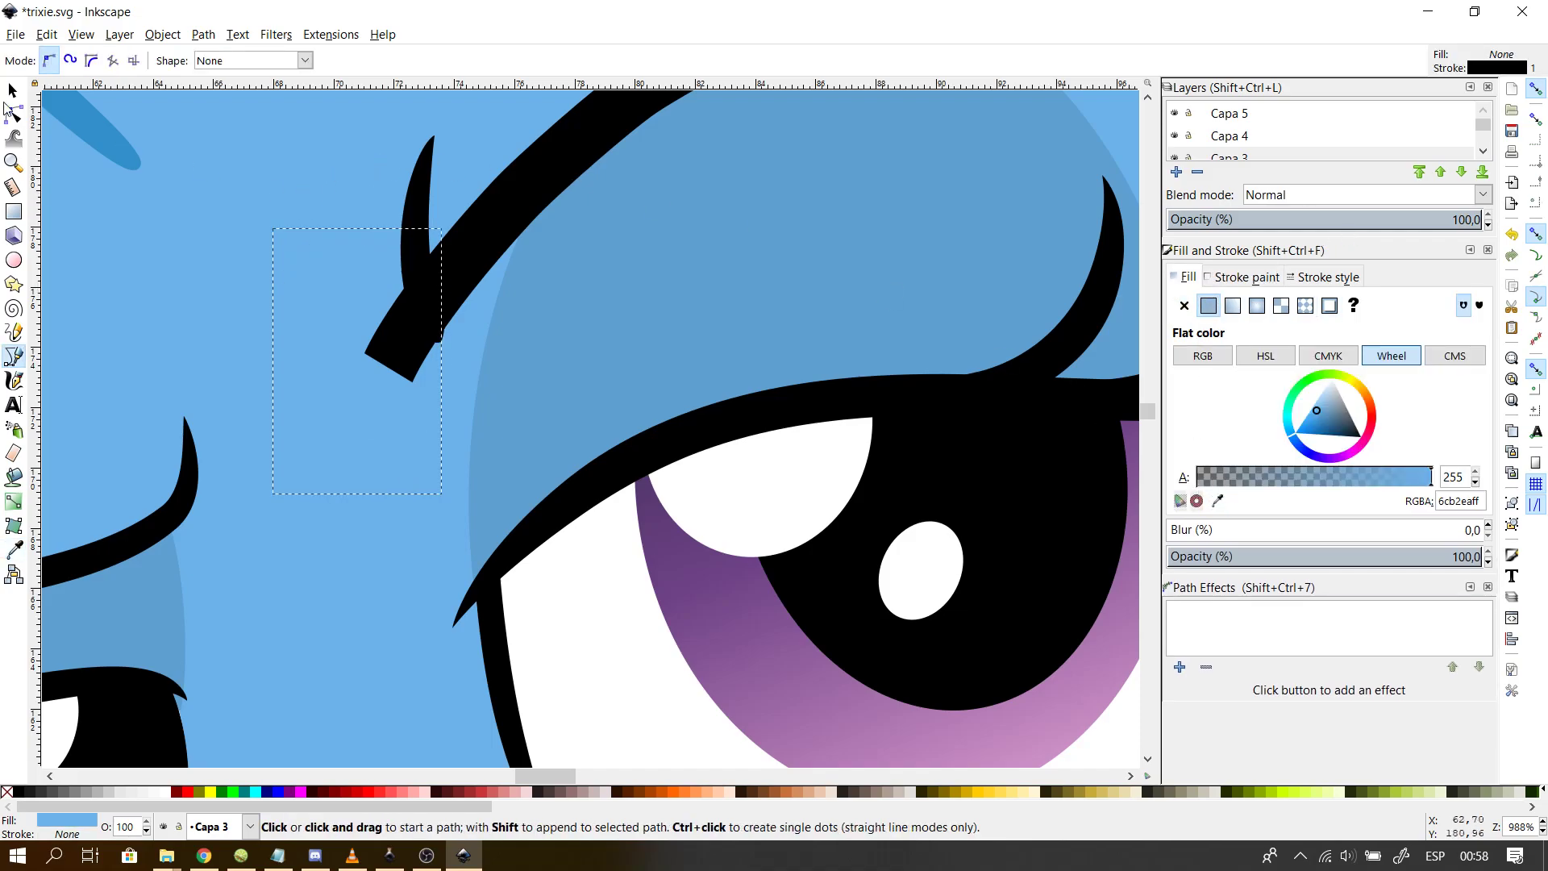
# - Move the blue patch to layer Capa 4 so it masks the end of the brow line
pyautogui.click(5, 87)
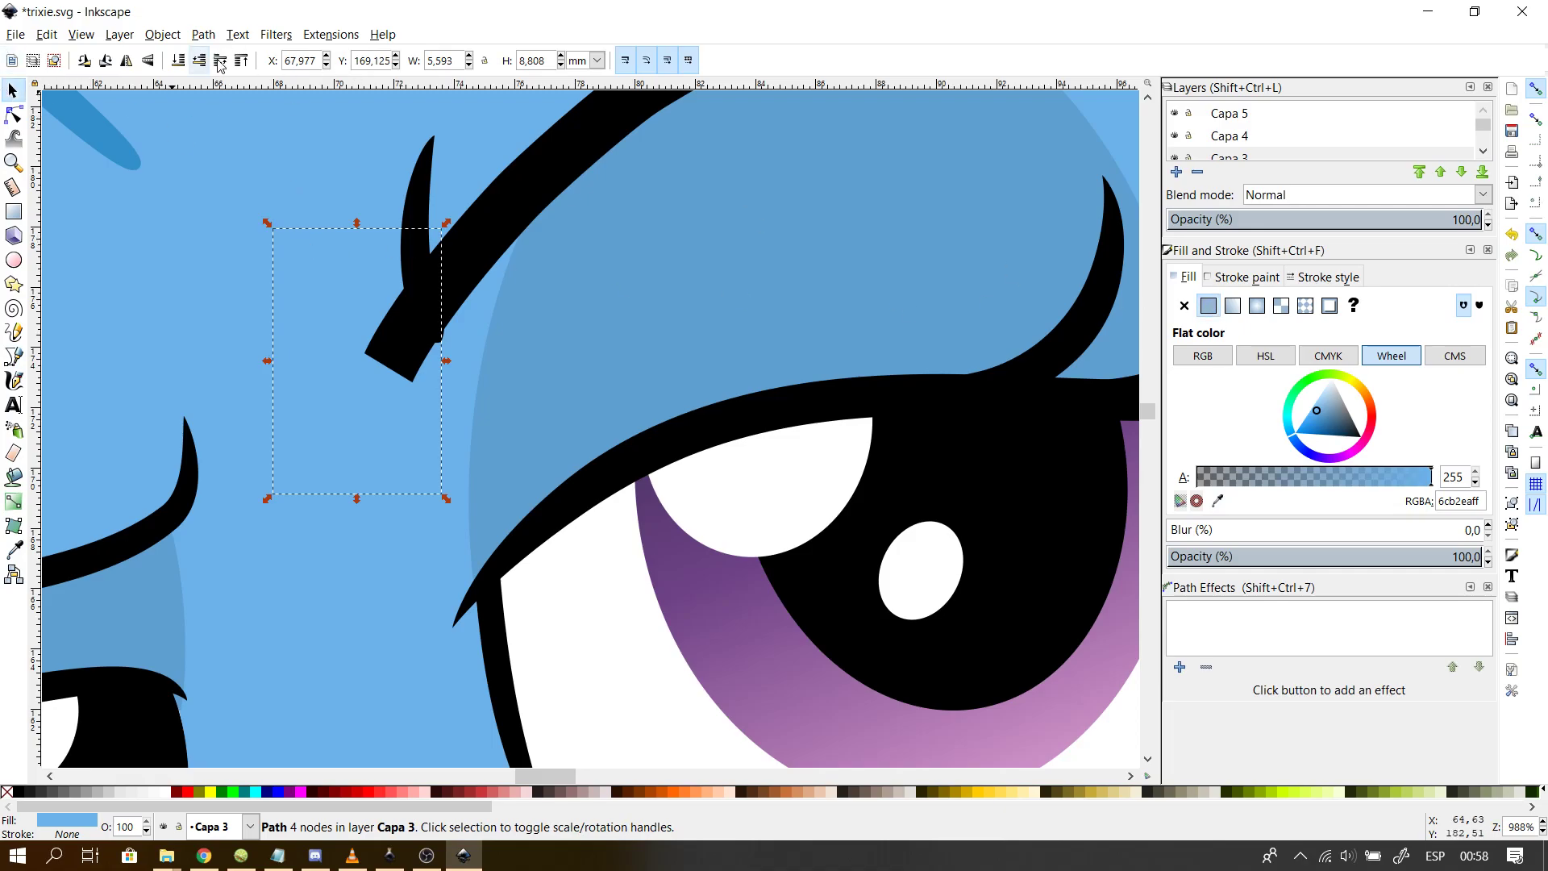
pyautogui.rightClick(363, 296)
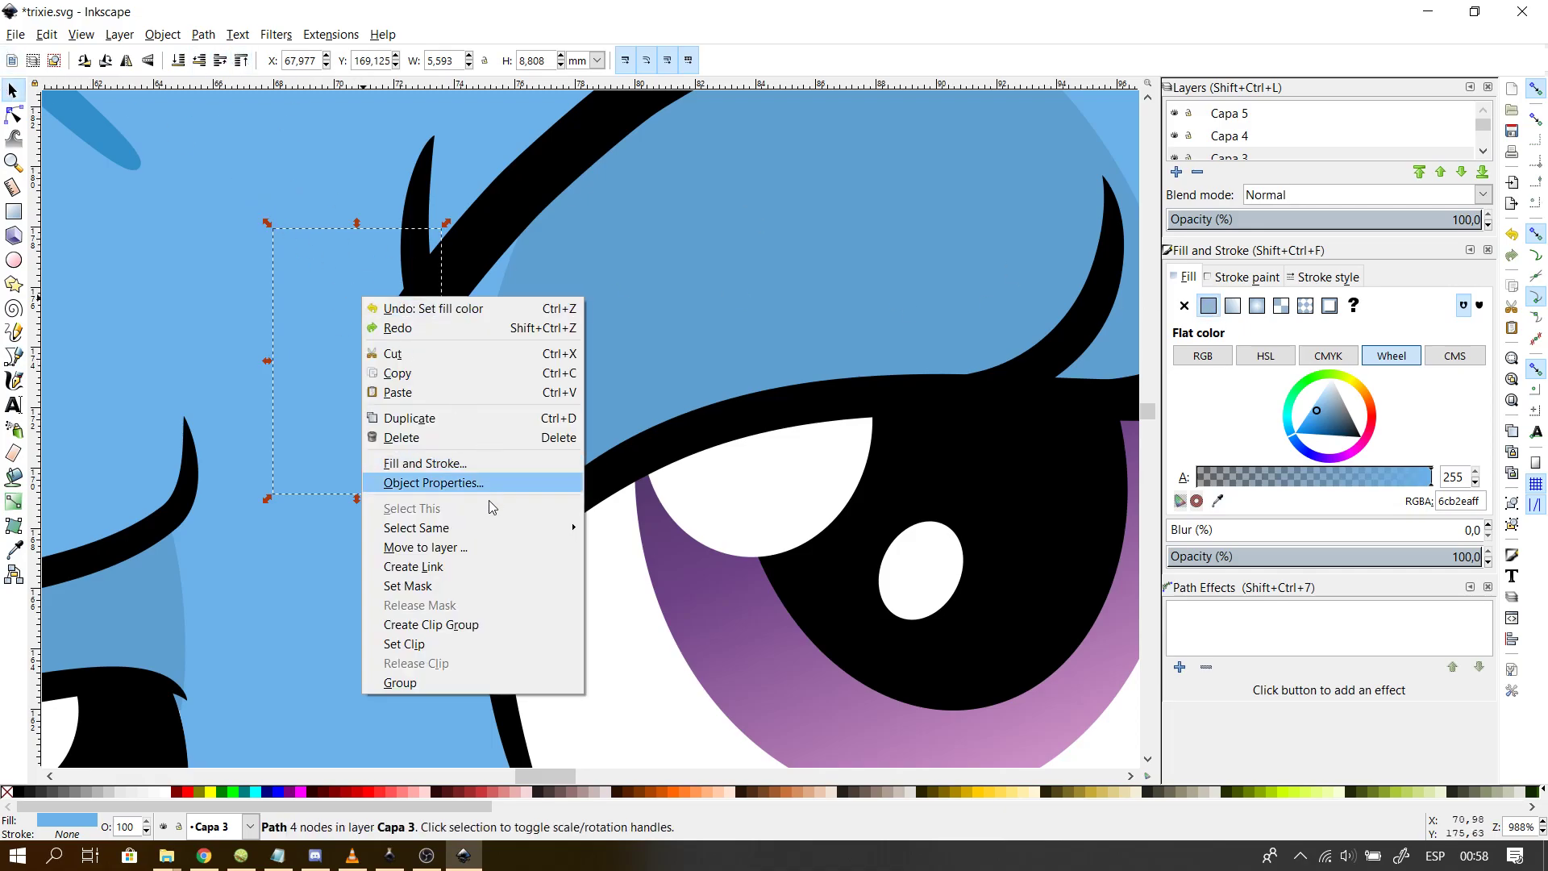
pyautogui.click(453, 555)
pyautogui.click(749, 413)
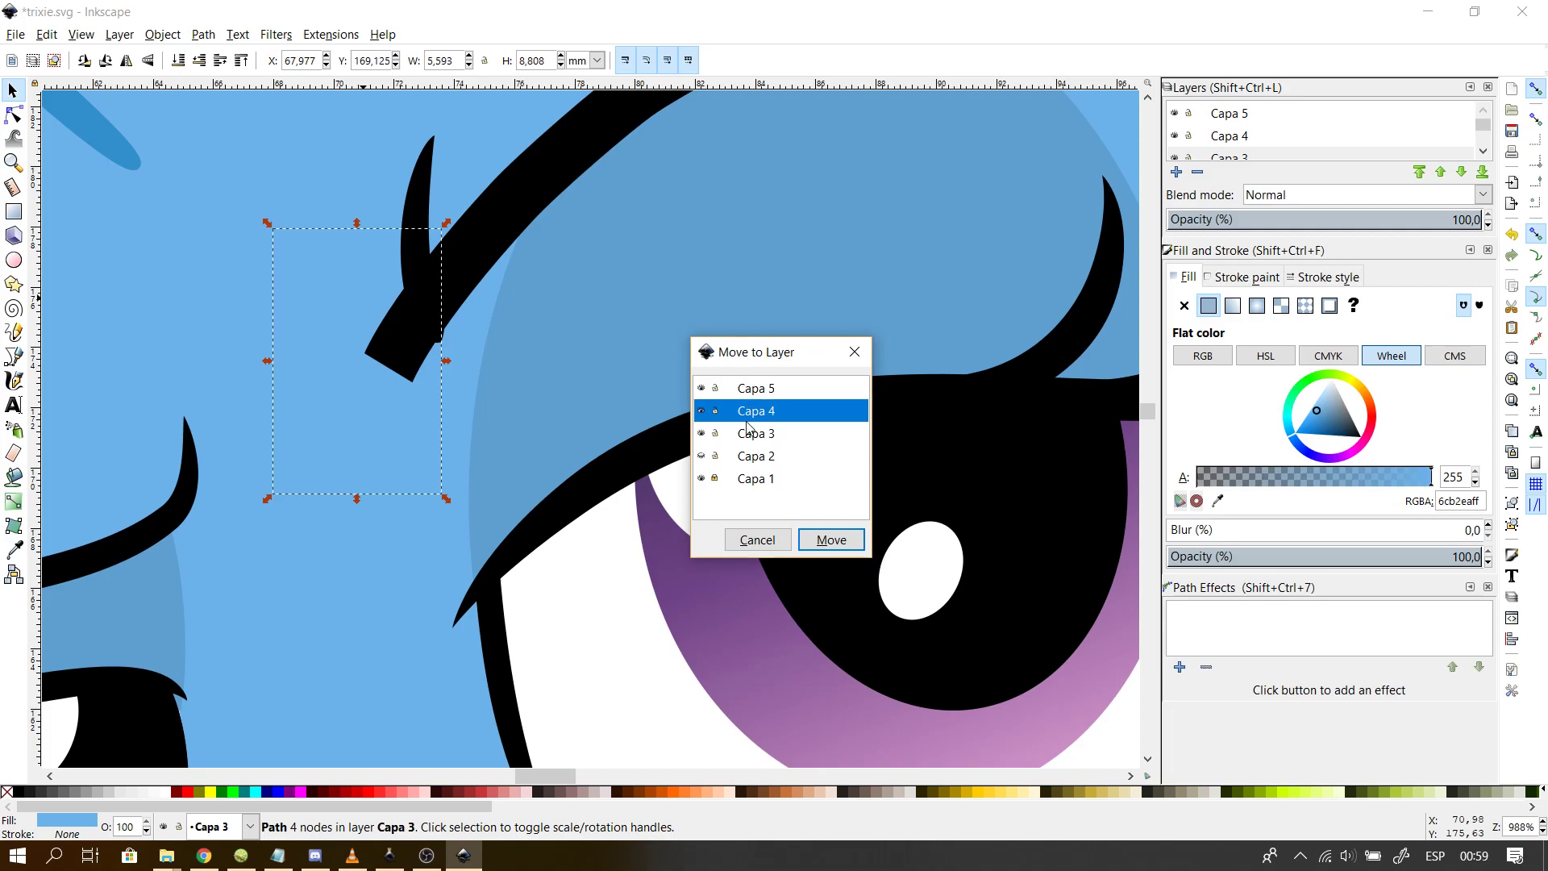
pyautogui.click(832, 539)
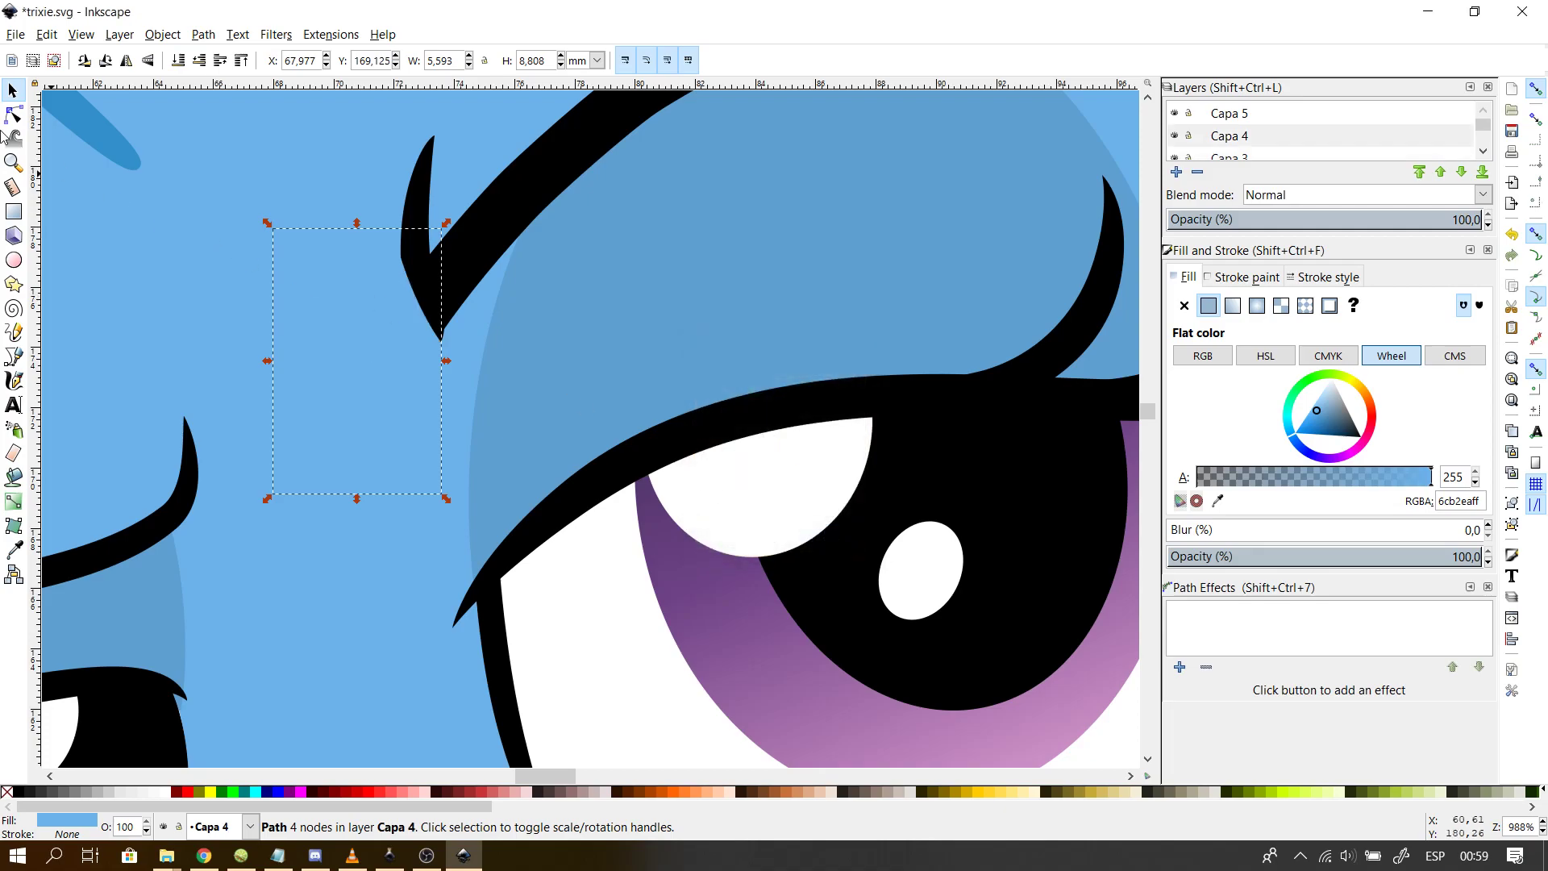
# - Curve the patch's edge along the small lash and snap its corner node to the lash's lower tip
pyautogui.click(14, 117)
pyautogui.moveTo(432, 317)
pyautogui.mouseDown()
pyautogui.moveTo(408, 317)
pyautogui.moveTo(434, 336)
pyautogui.mouseUp()
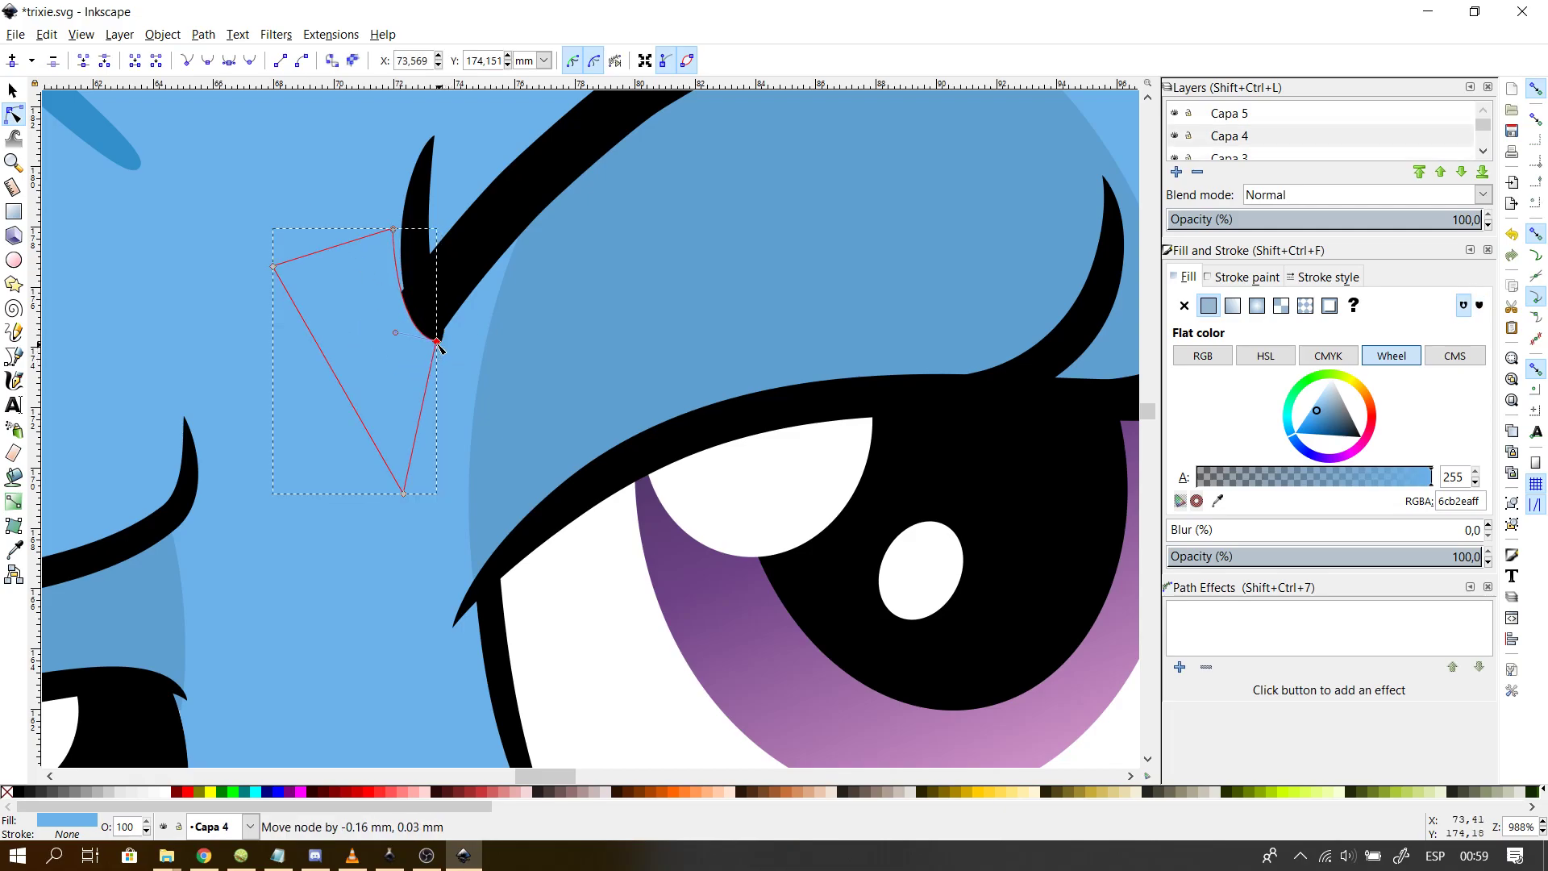
pyautogui.scroll(2, 410, 333)
pyautogui.scroll(1, 408, 331)
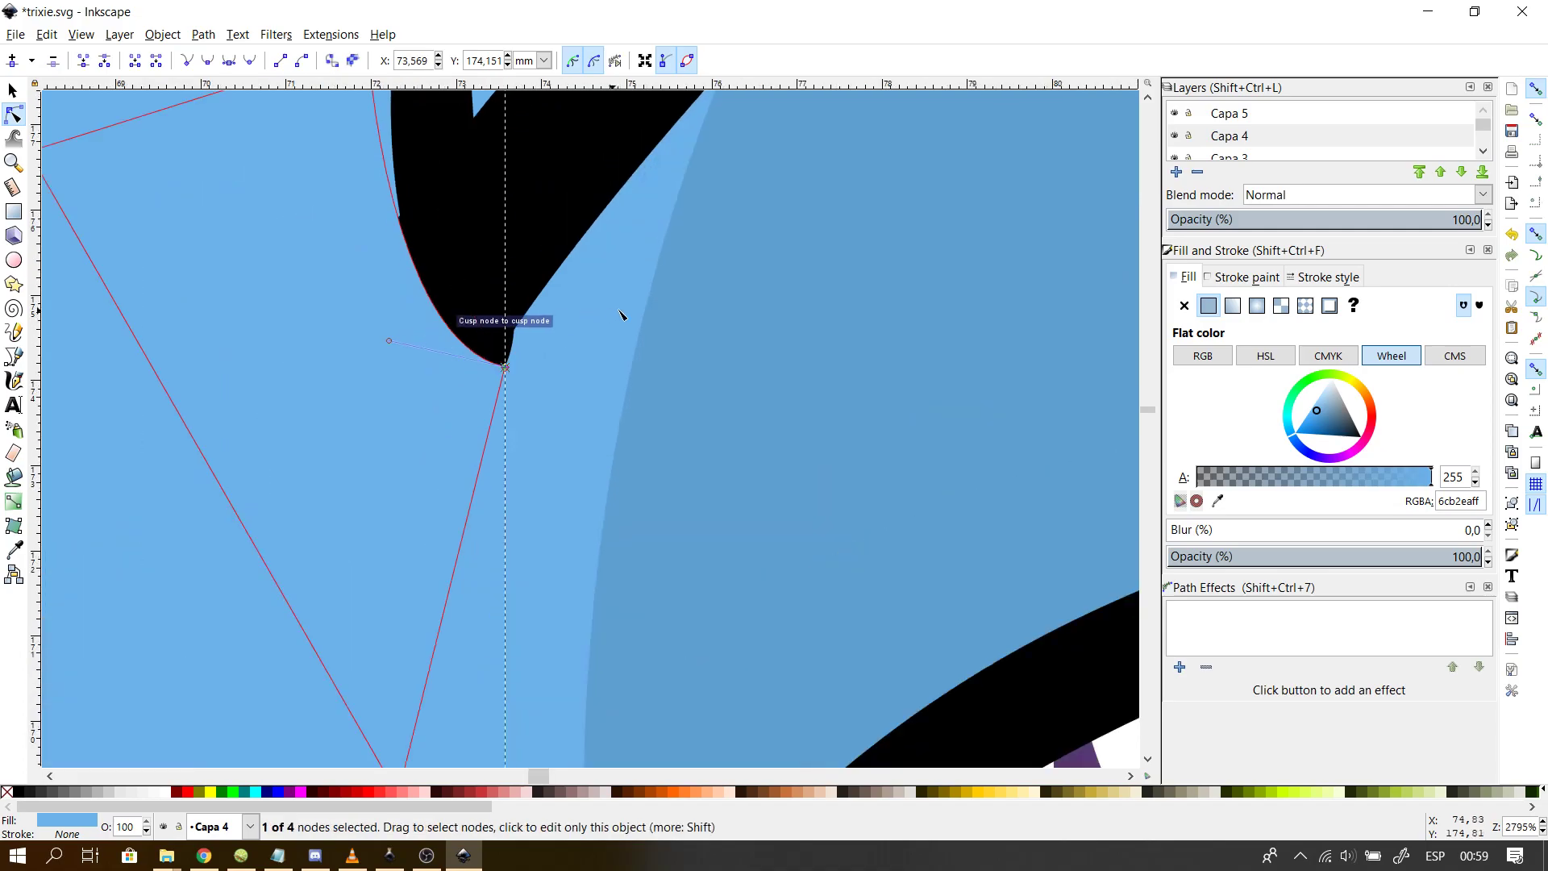
pyautogui.click(621, 314)
pyautogui.click(471, 232)
pyautogui.click(539, 206)
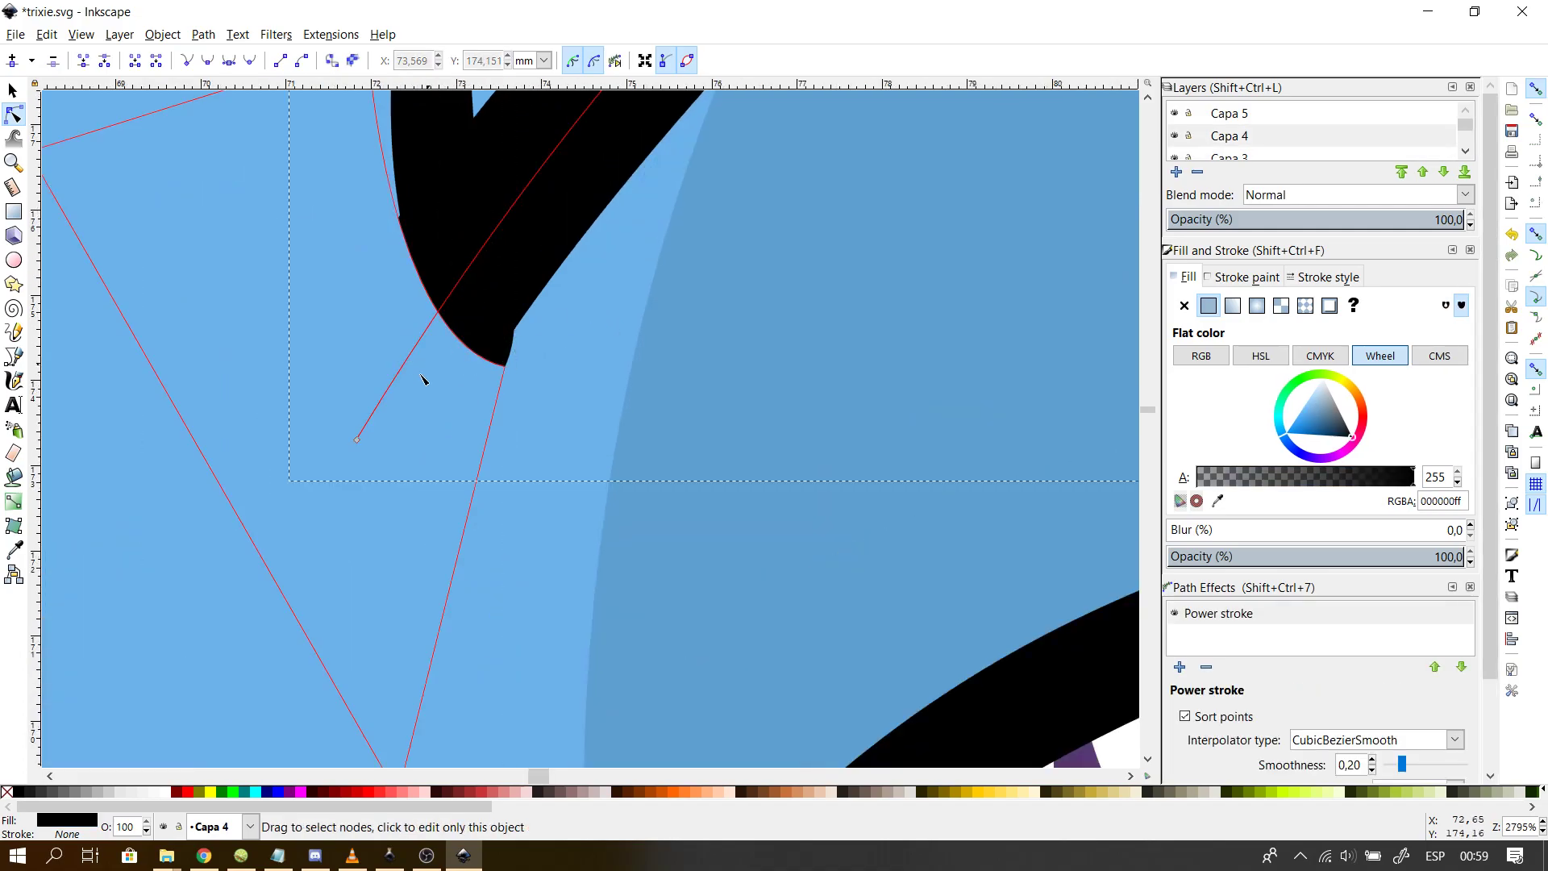
pyautogui.moveTo(357, 439); pyautogui.dragTo(390, 418)
pyautogui.hotkey('ctrl', 'z')
# - Reshape the patch's curved edge with its upper node and handles so it follows the small lash's outer contour
pyautogui.click(380, 242)
pyautogui.moveTo(416, 241); pyautogui.dragTo(405, 220)
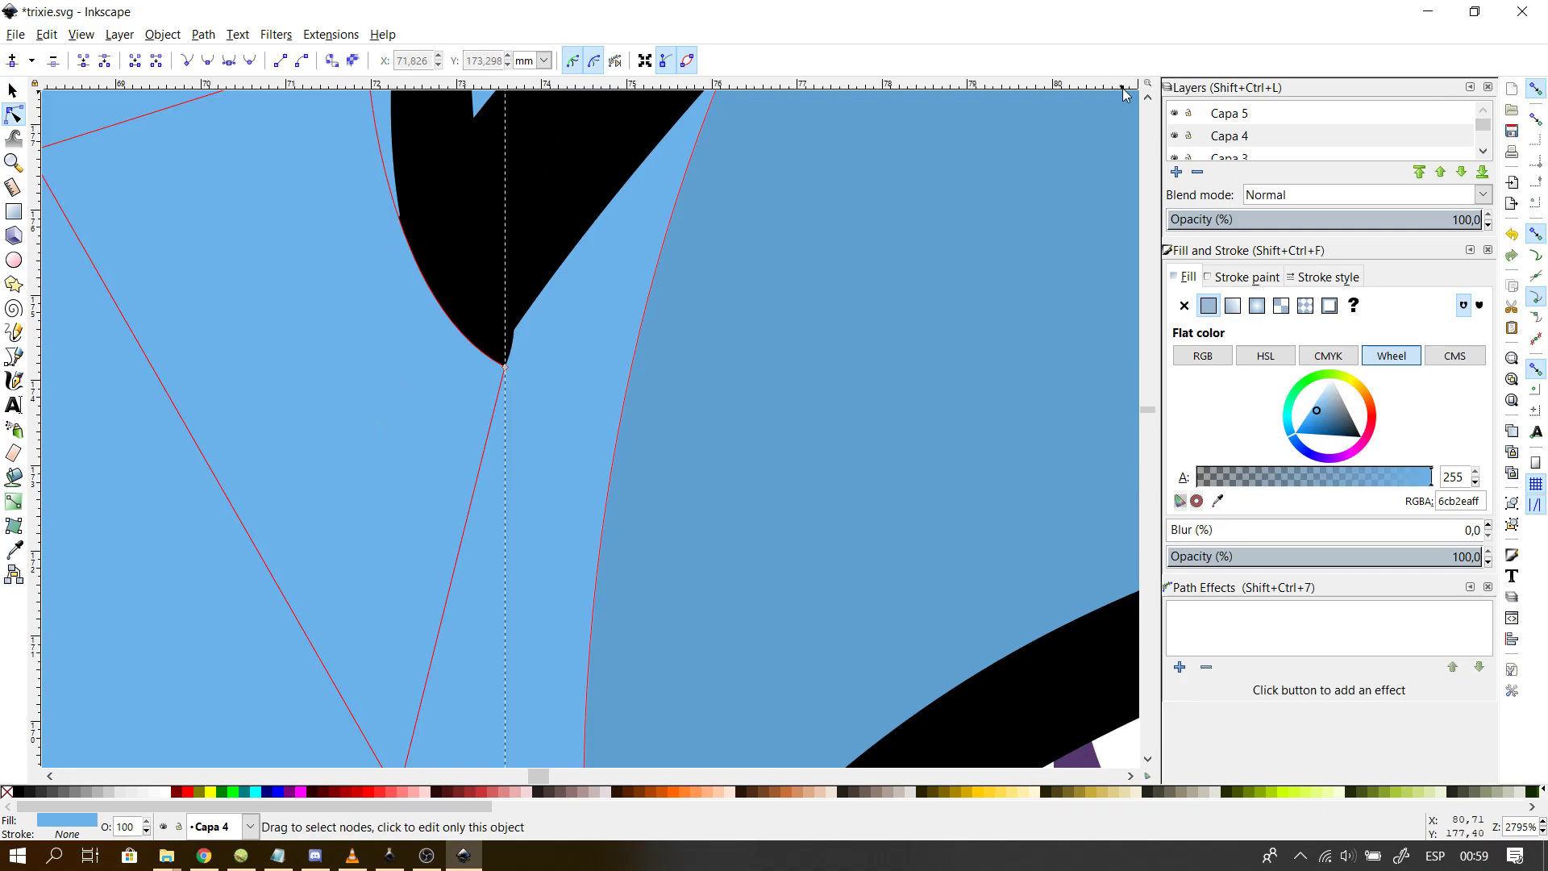
pyautogui.scroll(4, 1151, 97)
pyautogui.moveTo(369, 180); pyautogui.dragTo(380, 232)
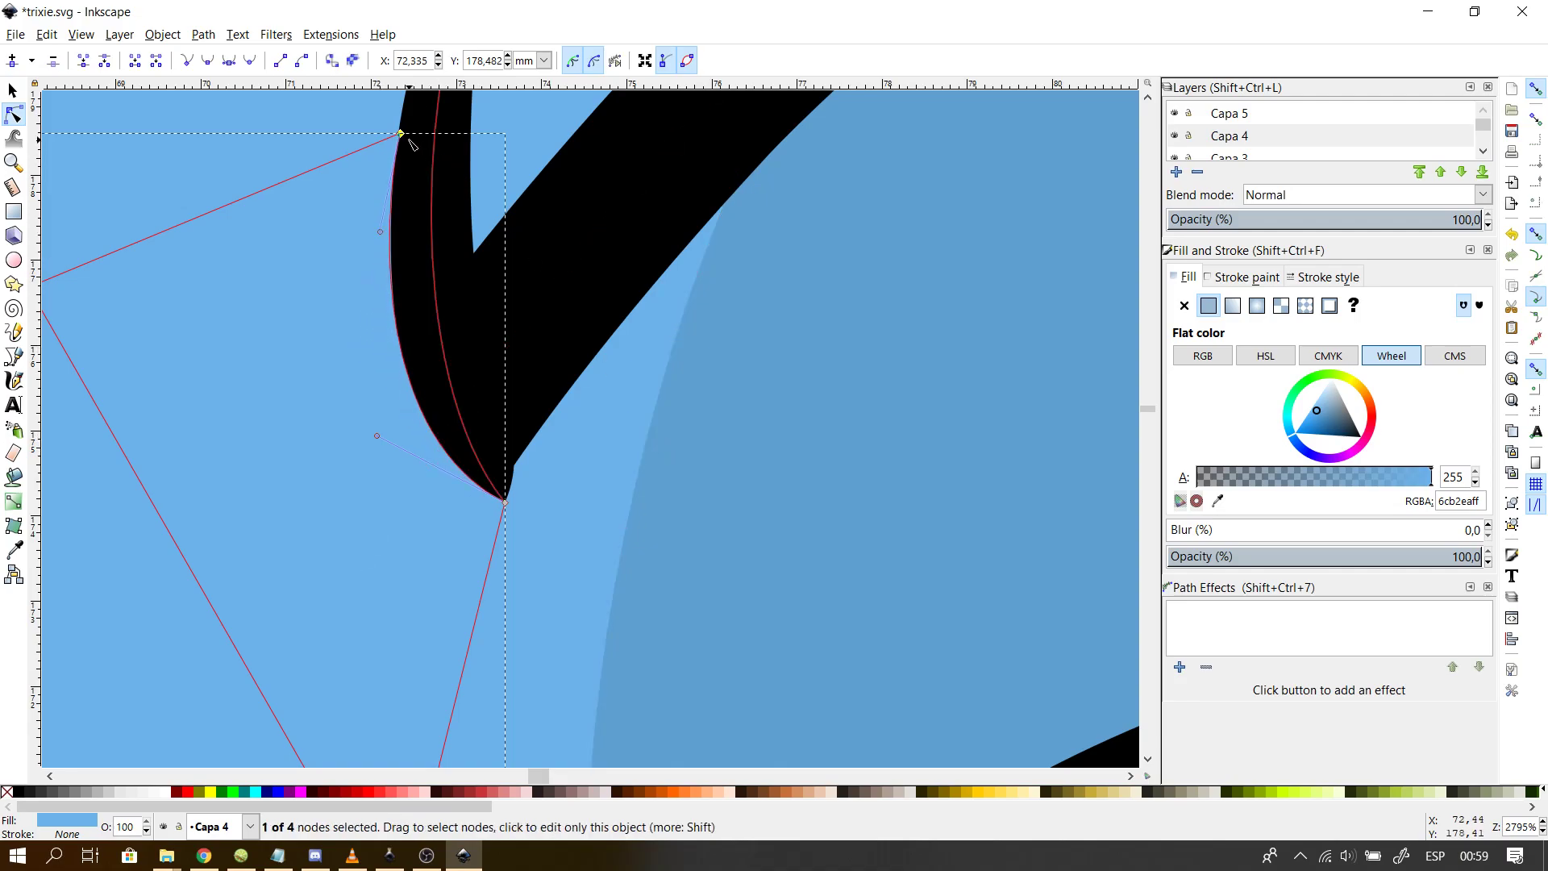
# - Snap the node at the small lash's lower tip to the adjoining corner node
pyautogui.click(649, 353)
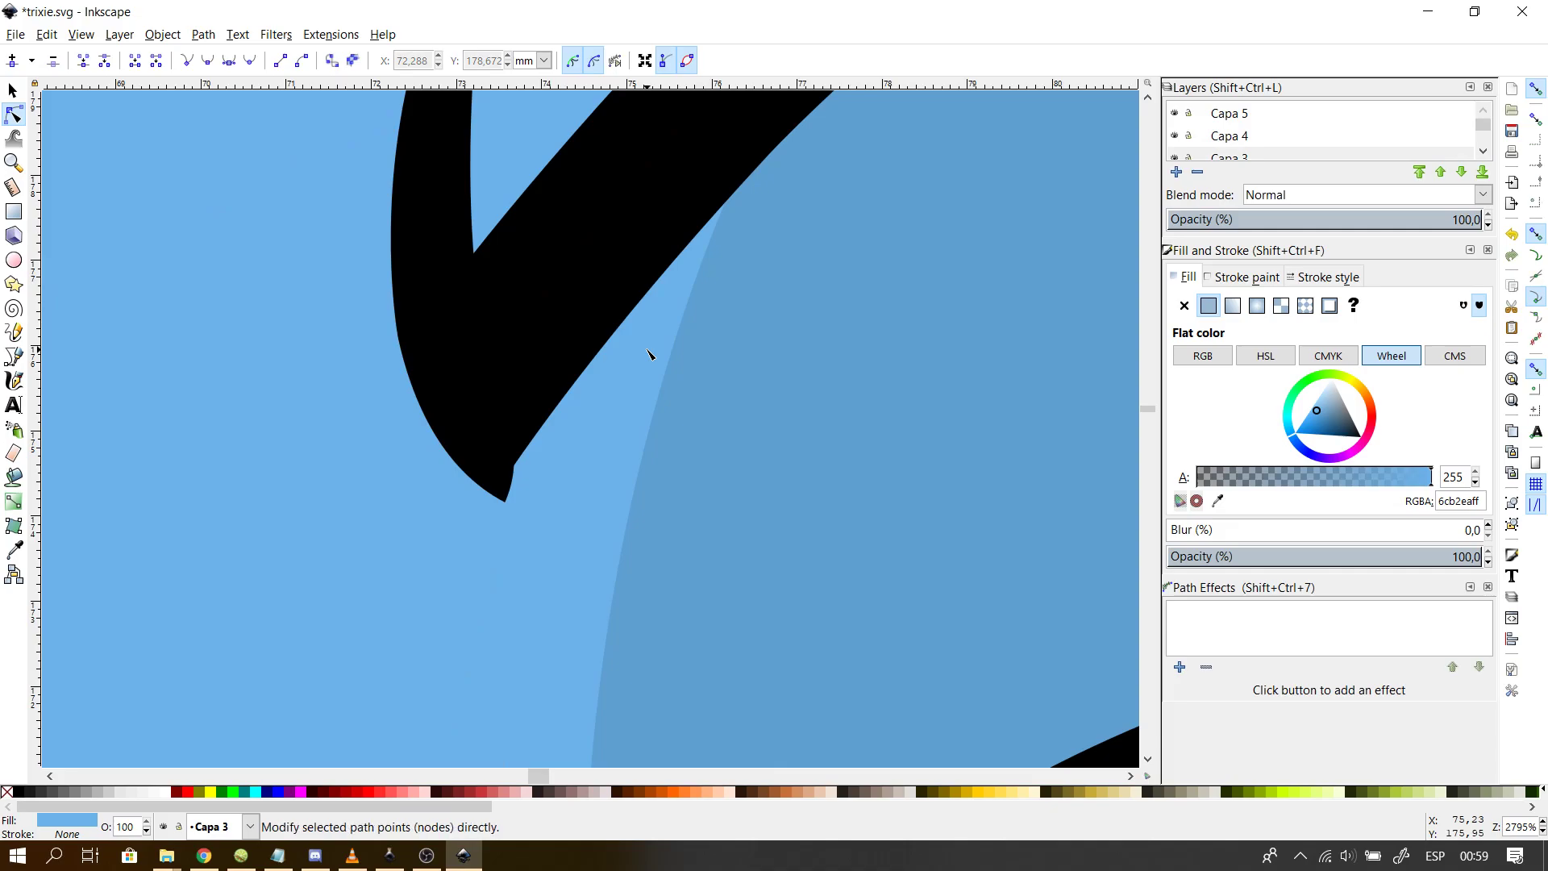
pyautogui.keyDown('ctrl'); pyautogui.scroll(-1, 649, 353); pyautogui.keyUp('ctrl')
pyautogui.scroll(-1, 649, 355)
pyautogui.scroll(2, 649, 359)
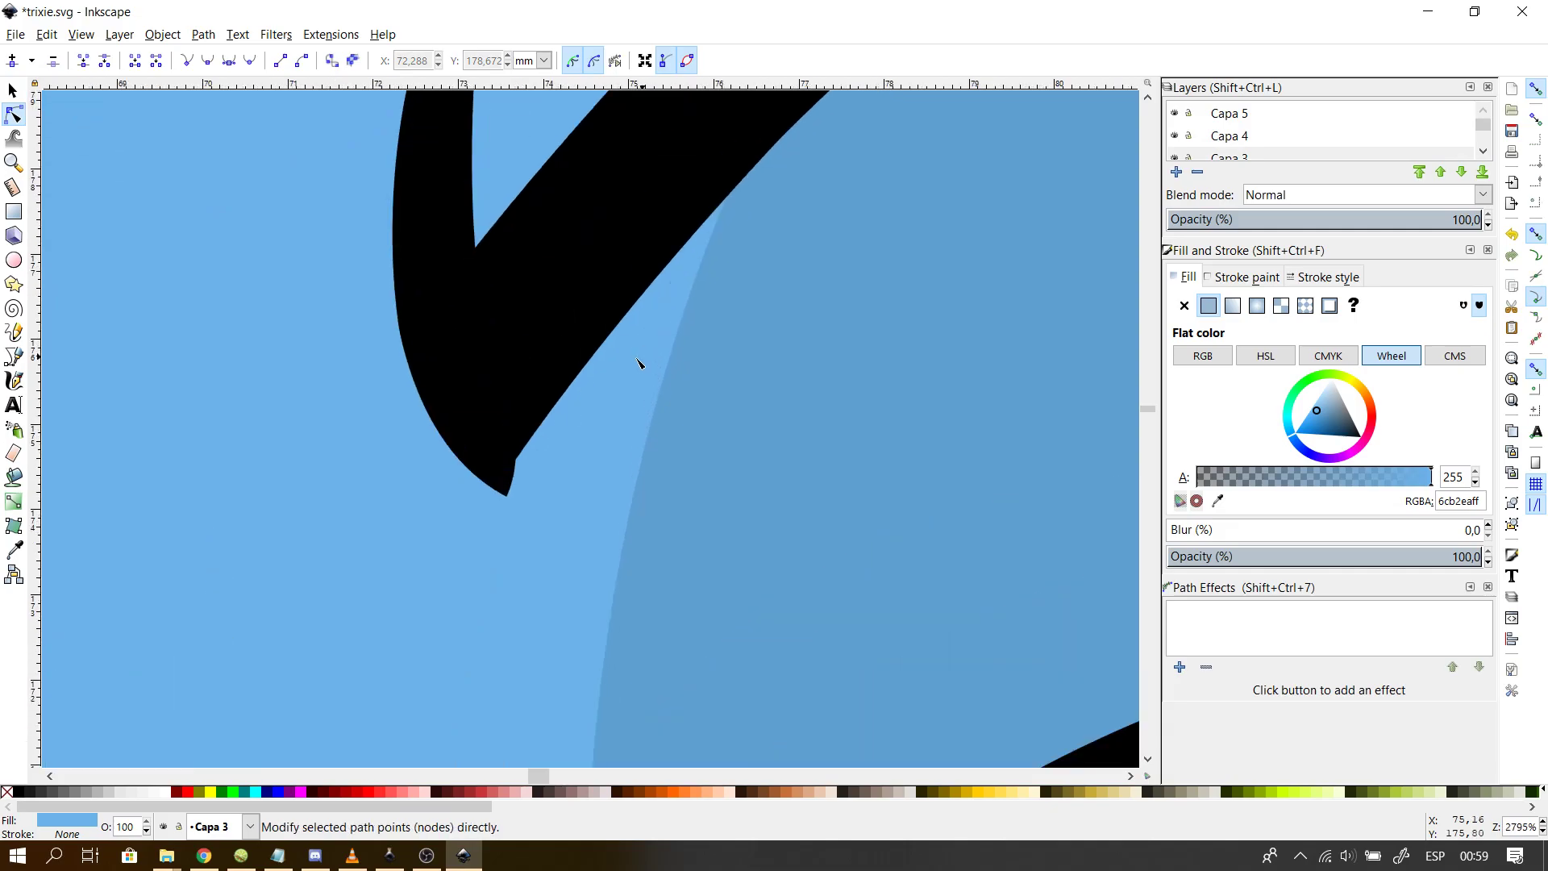
pyautogui.click(494, 390)
pyautogui.click(510, 494)
pyautogui.moveTo(509, 494)
pyautogui.mouseDown()
pyautogui.moveTo(504, 480)
pyautogui.moveTo(507, 497)
pyautogui.mouseUp()
pyautogui.click(548, 514)
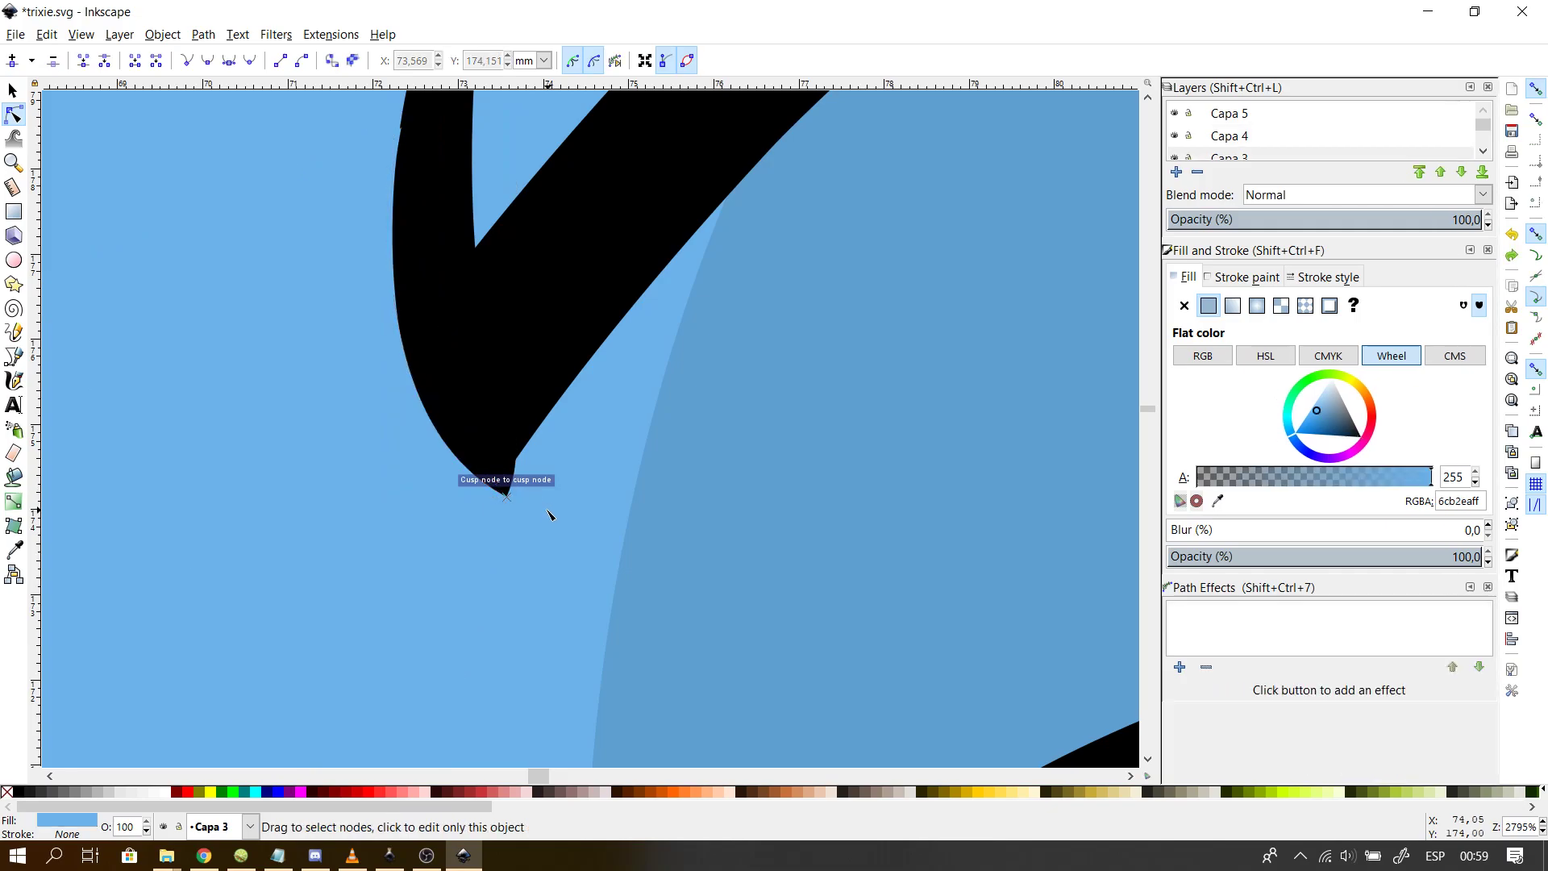
# - Move the small lash line's lower end node about 0.11 mm left and 0.17 mm up to merge its tip with the brow line
pyautogui.scroll(3, 522, 509)
pyautogui.click(486, 484)
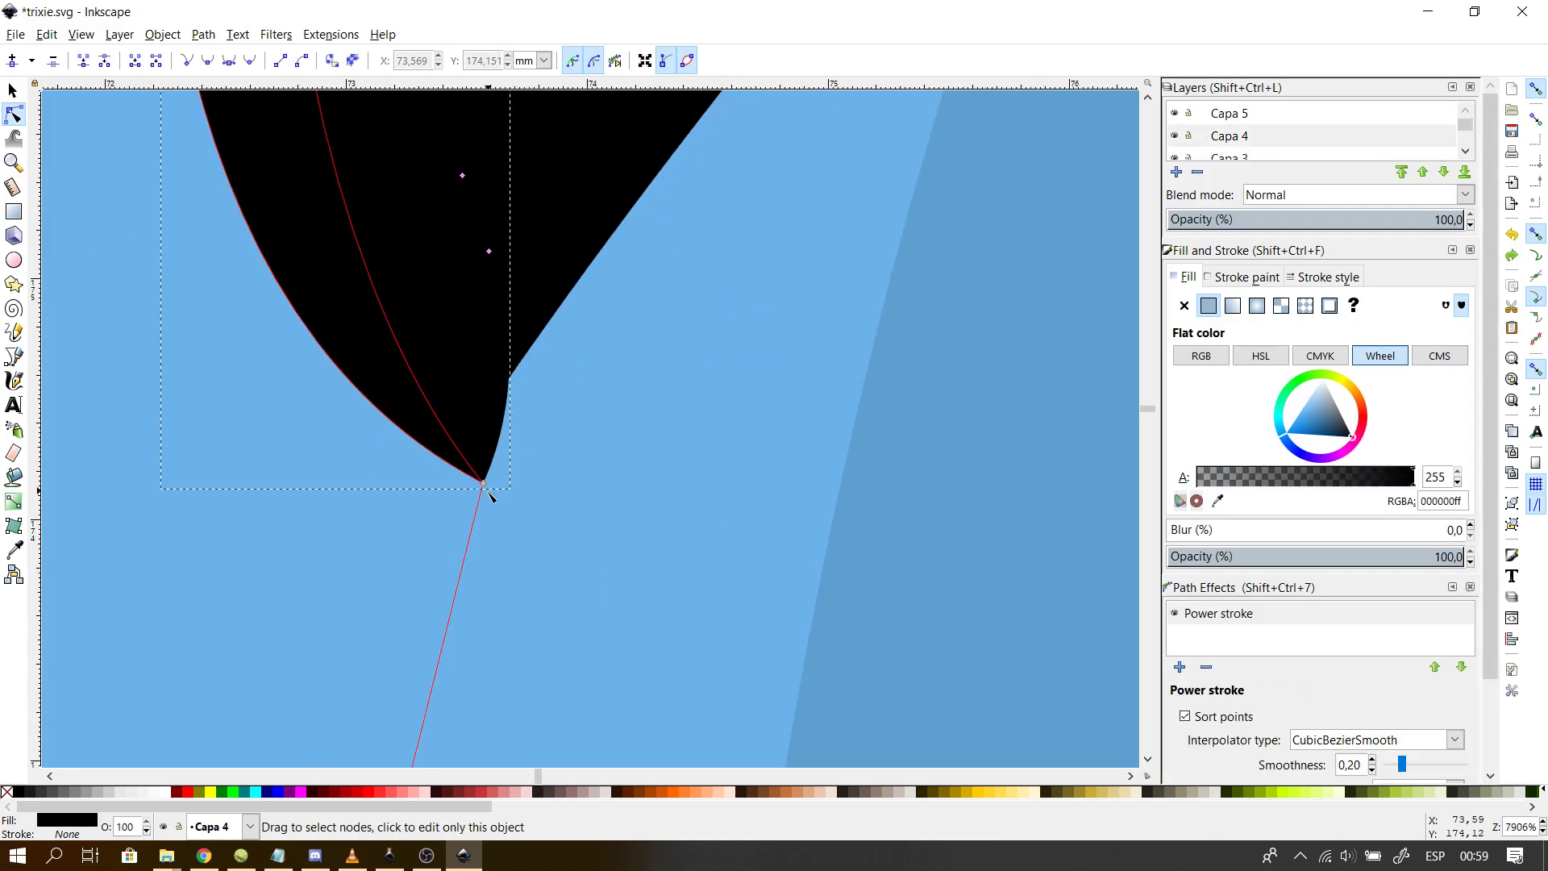
pyautogui.moveTo(486, 484); pyautogui.dragTo(456, 441)
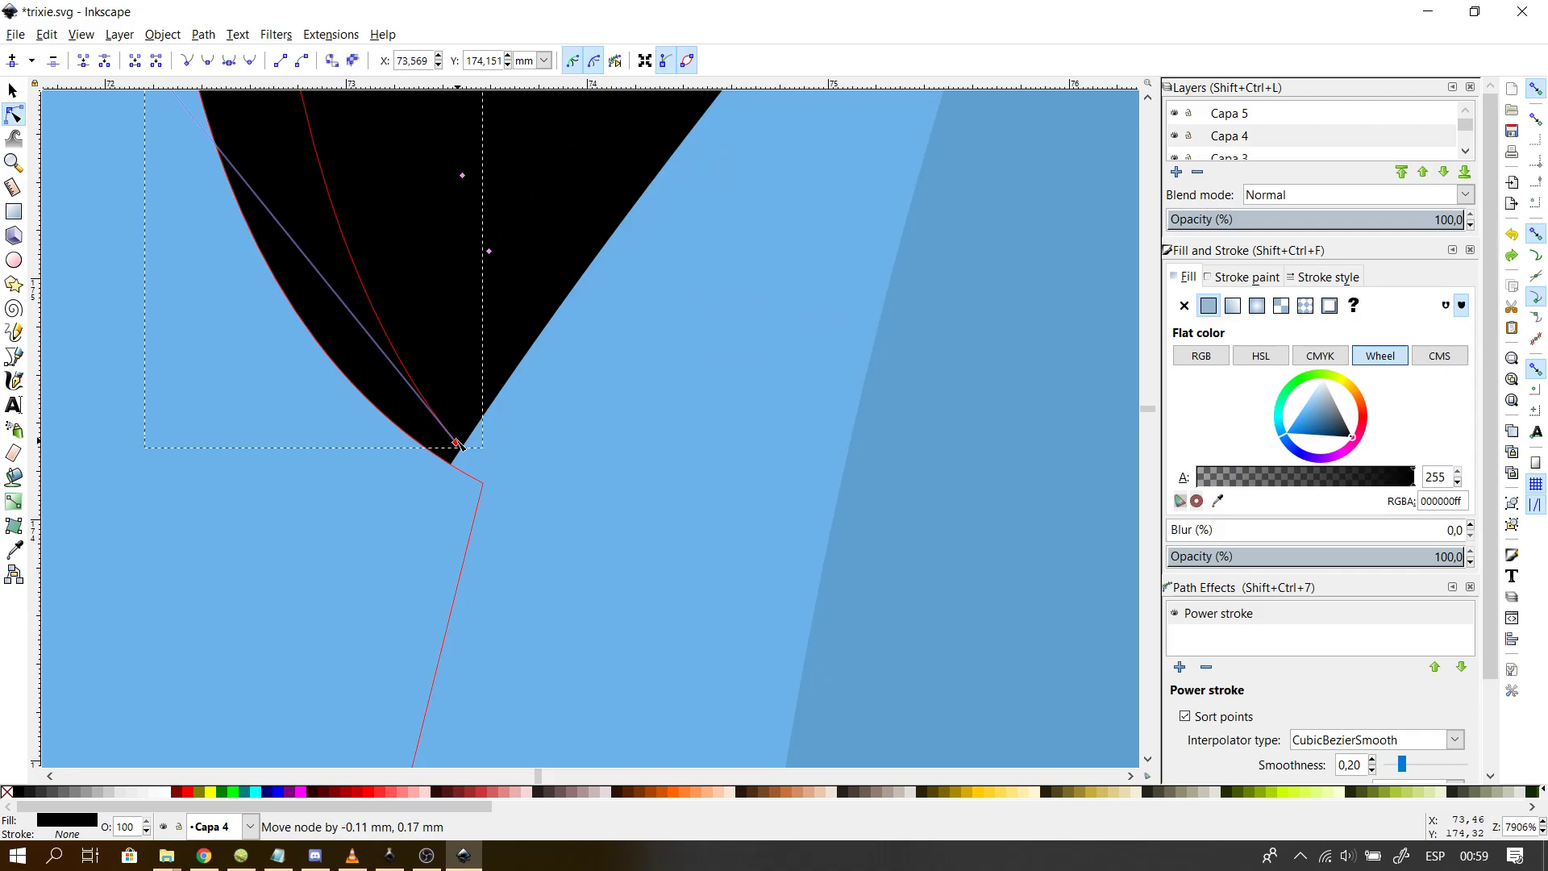
pyautogui.click(626, 532)
pyautogui.scroll(-4, 626, 533)
pyautogui.rightClick(625, 532)
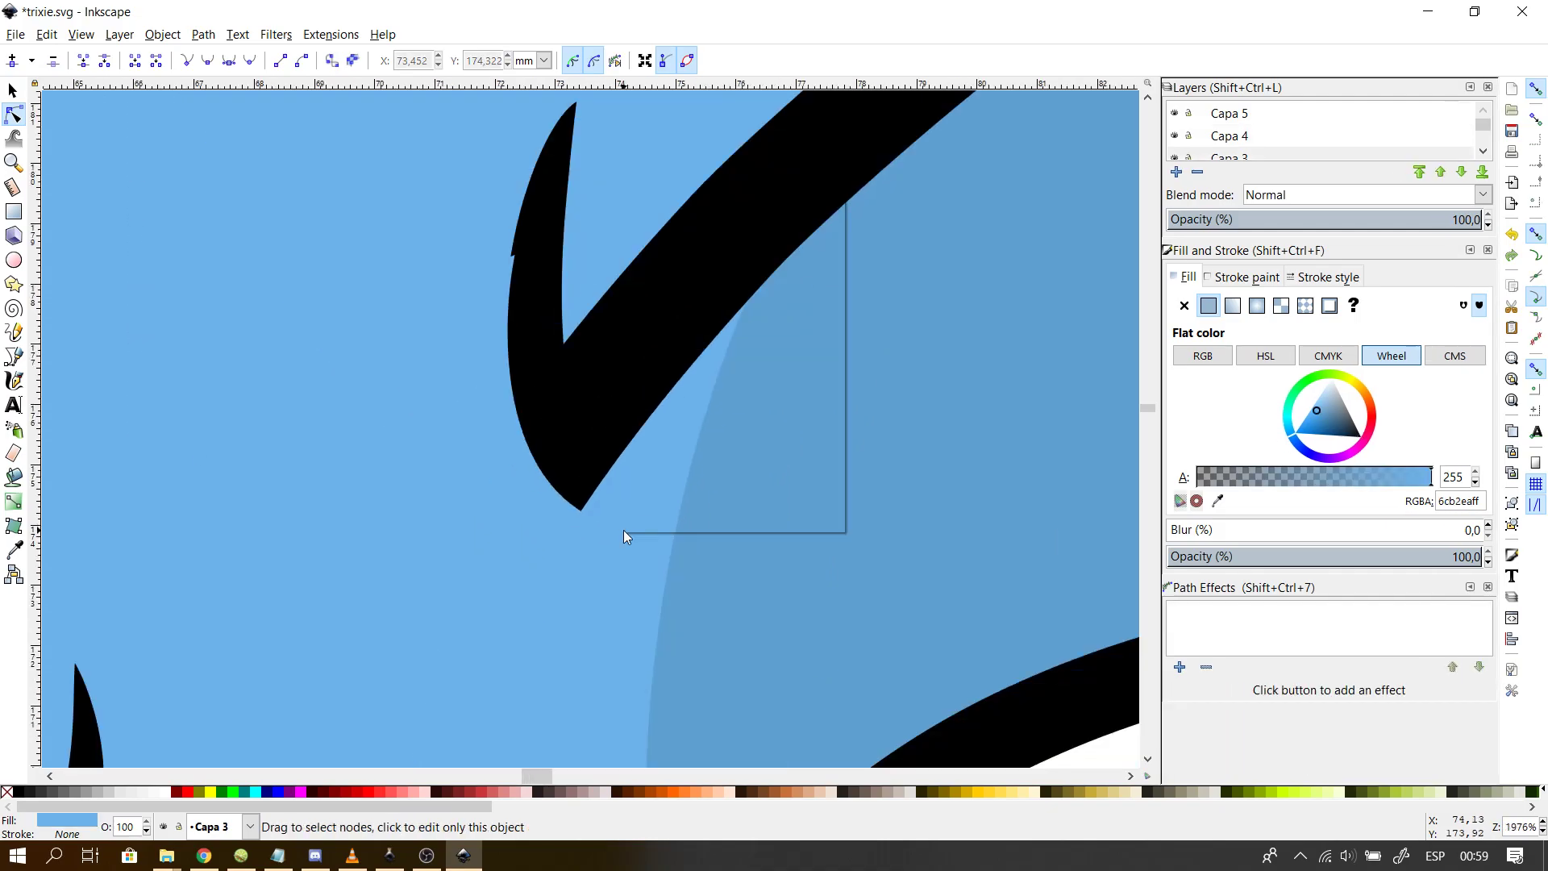
# - Move the blue patch's upper node about 0.12 mm outward to smooth the notch in the small lash's outer contour
pyautogui.click(518, 278)
pyautogui.click(521, 243)
pyautogui.click(506, 268)
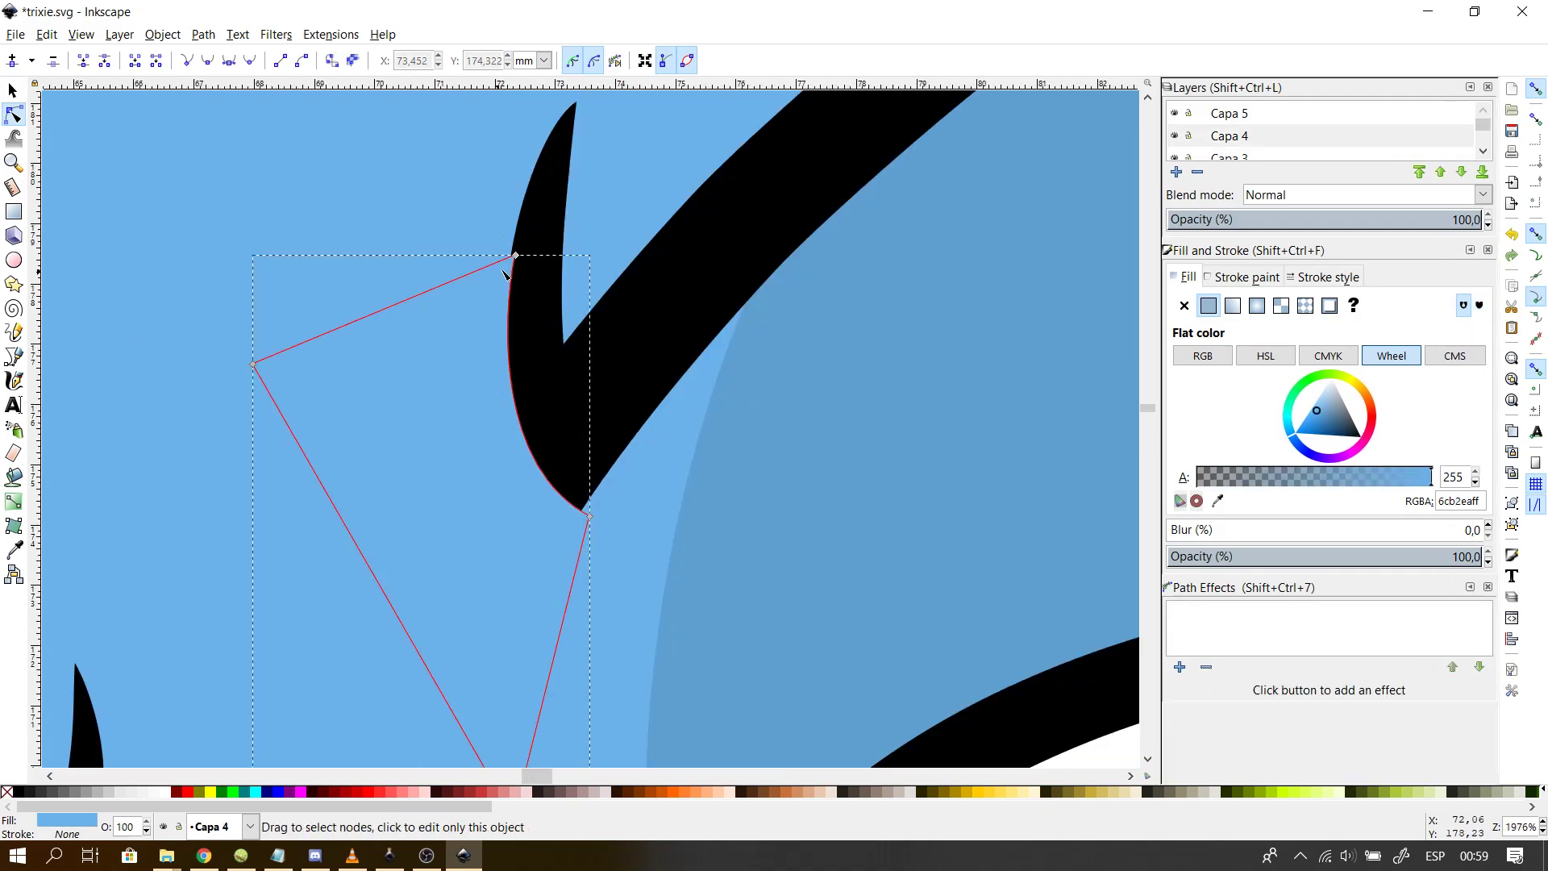
pyautogui.moveTo(515, 256); pyautogui.dragTo(507, 255)
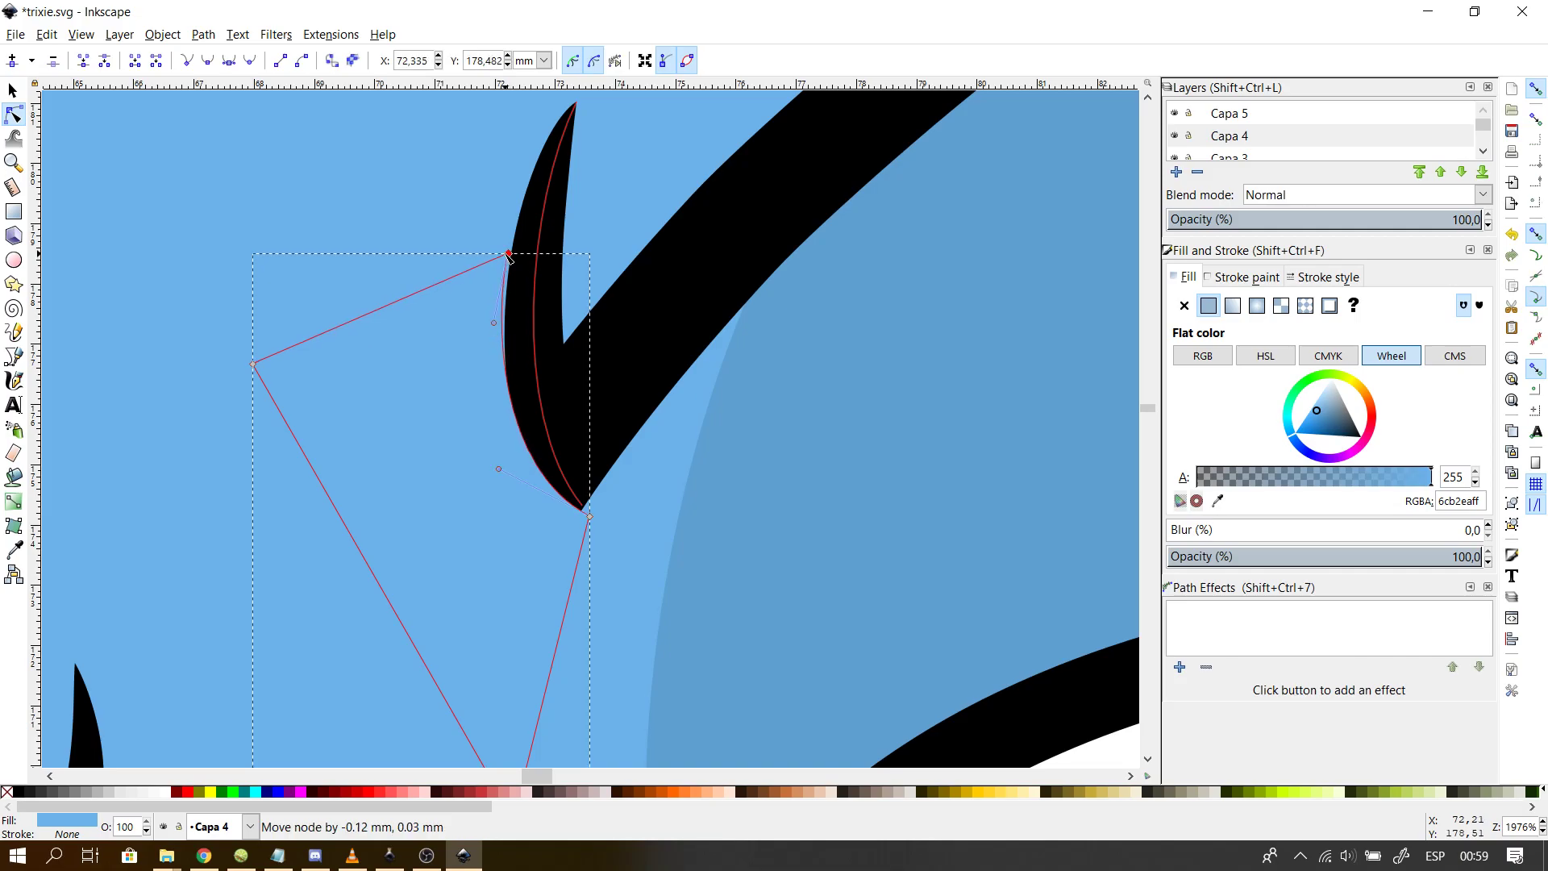
pyautogui.click(471, 218)
pyautogui.scroll(-6, 472, 218)
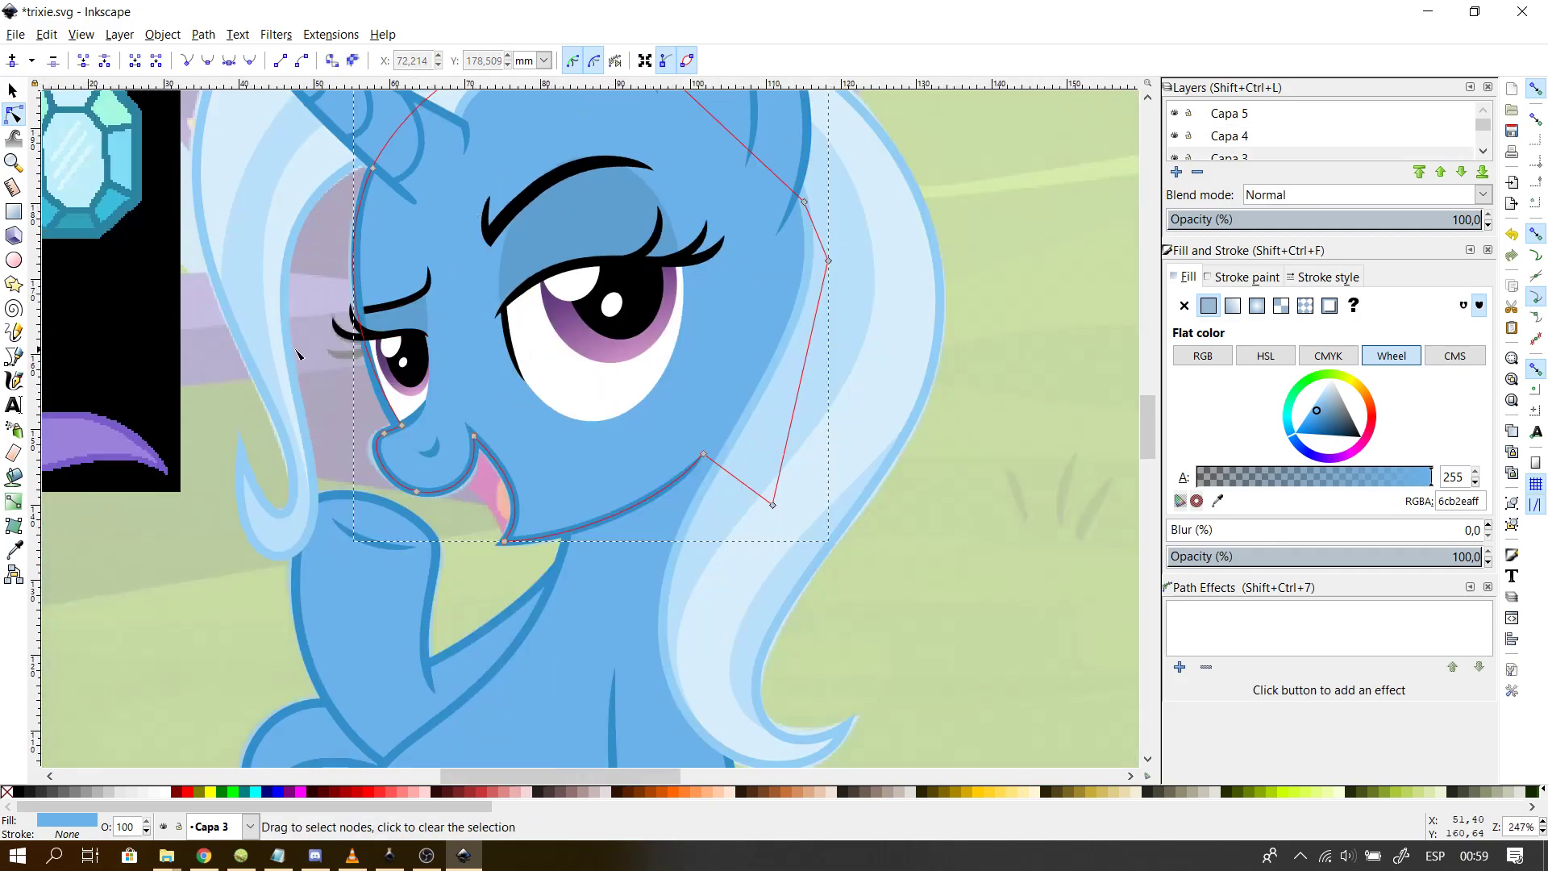
# - Clear the selection and temporarily hide the reference layer Capa 1 to inspect the vector artwork, restoring its visibility
pyautogui.click(299, 354)
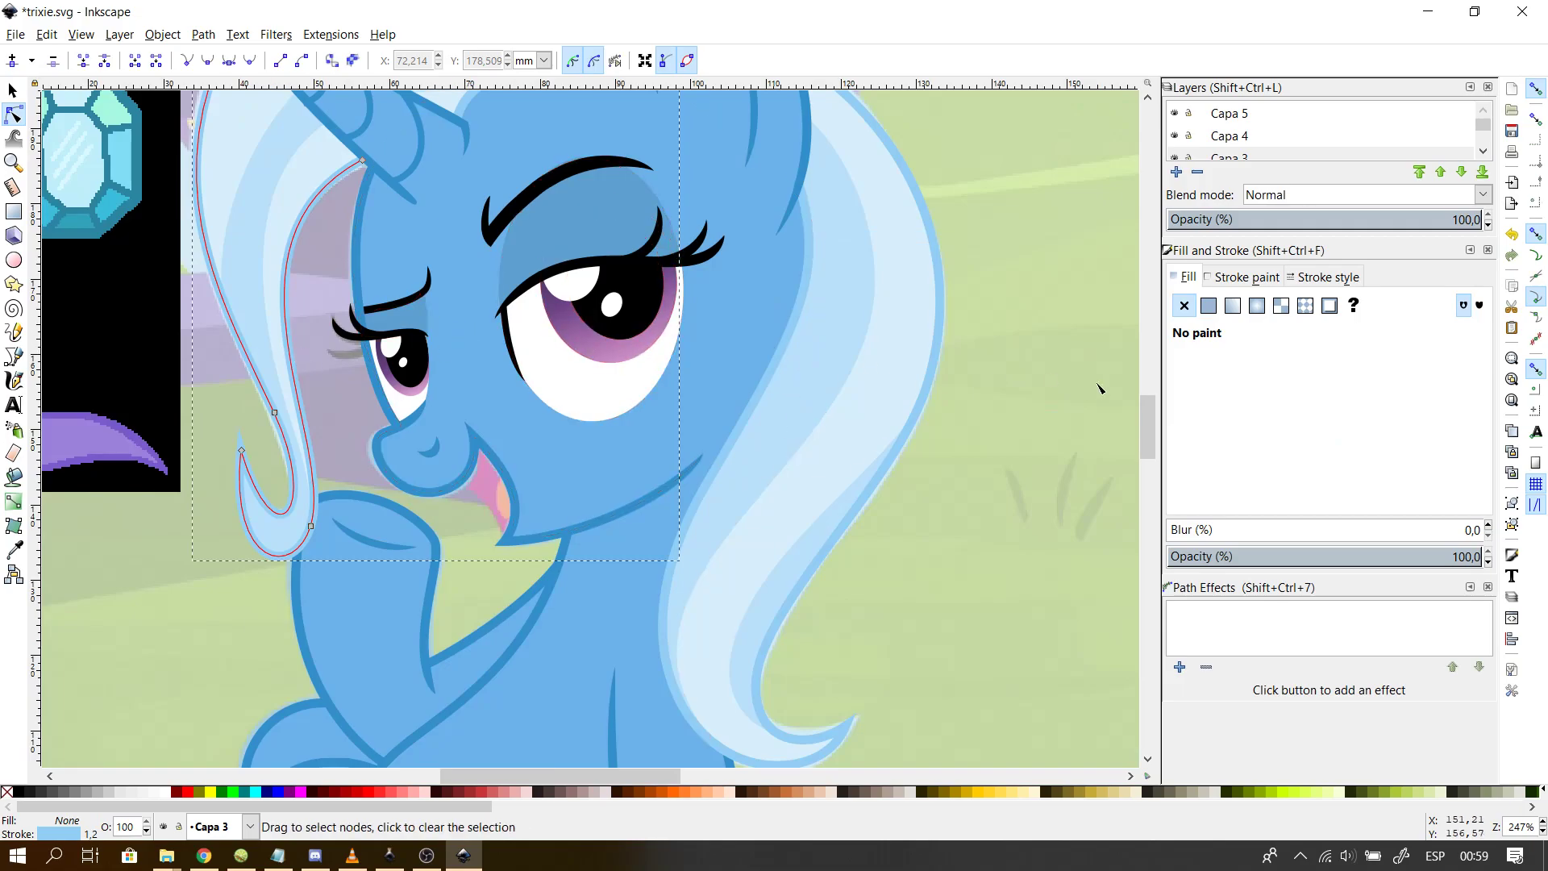
pyautogui.click(1121, 464)
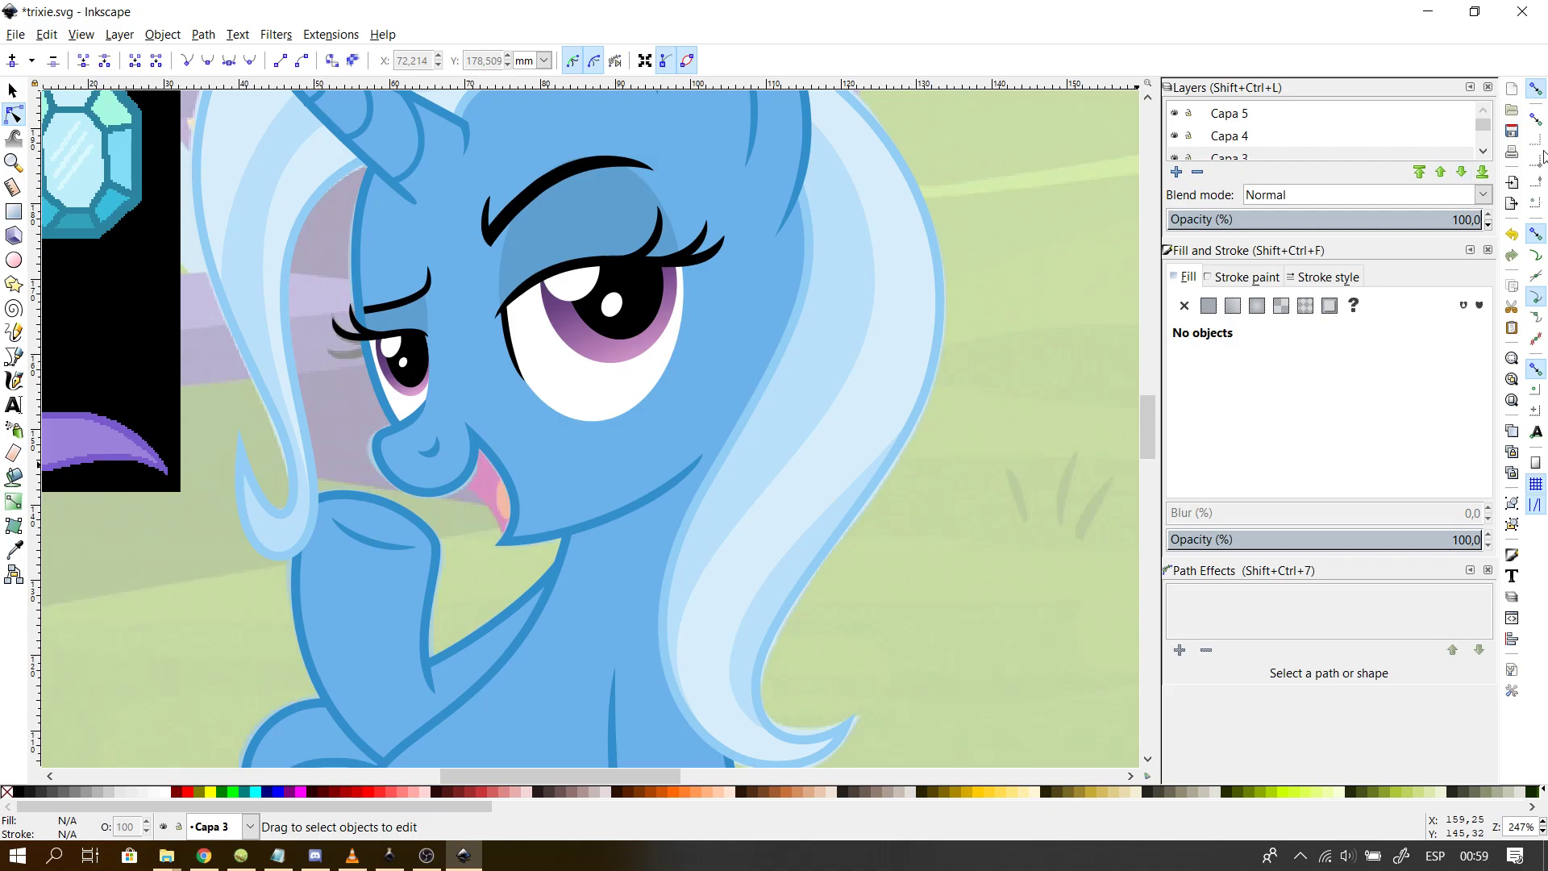
pyautogui.moveTo(1484, 126); pyautogui.dragTo(1486, 139)
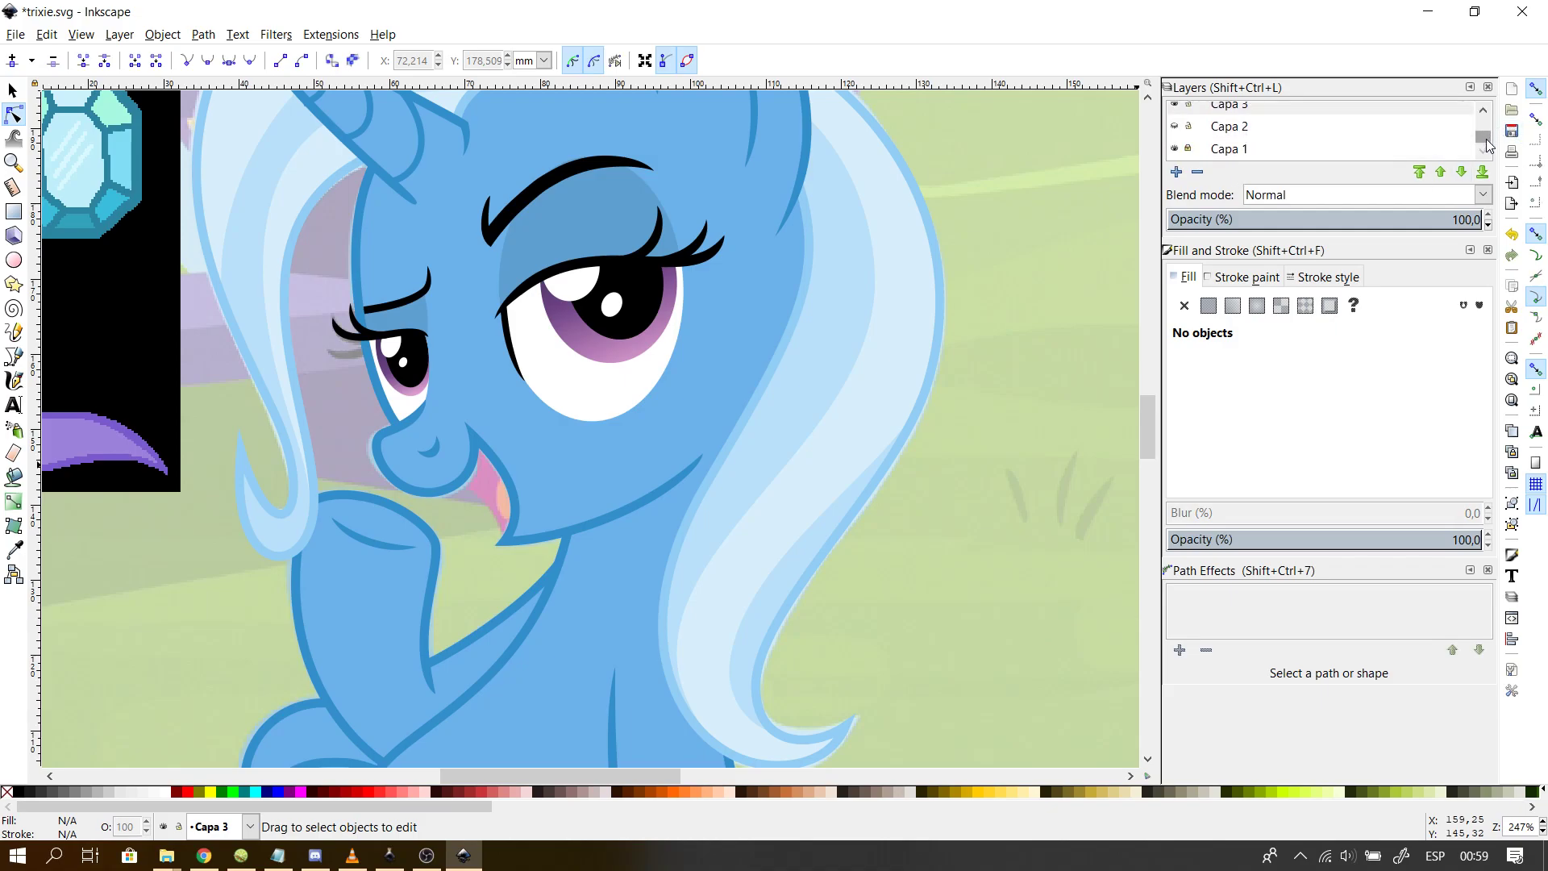
pyautogui.click(1174, 149)
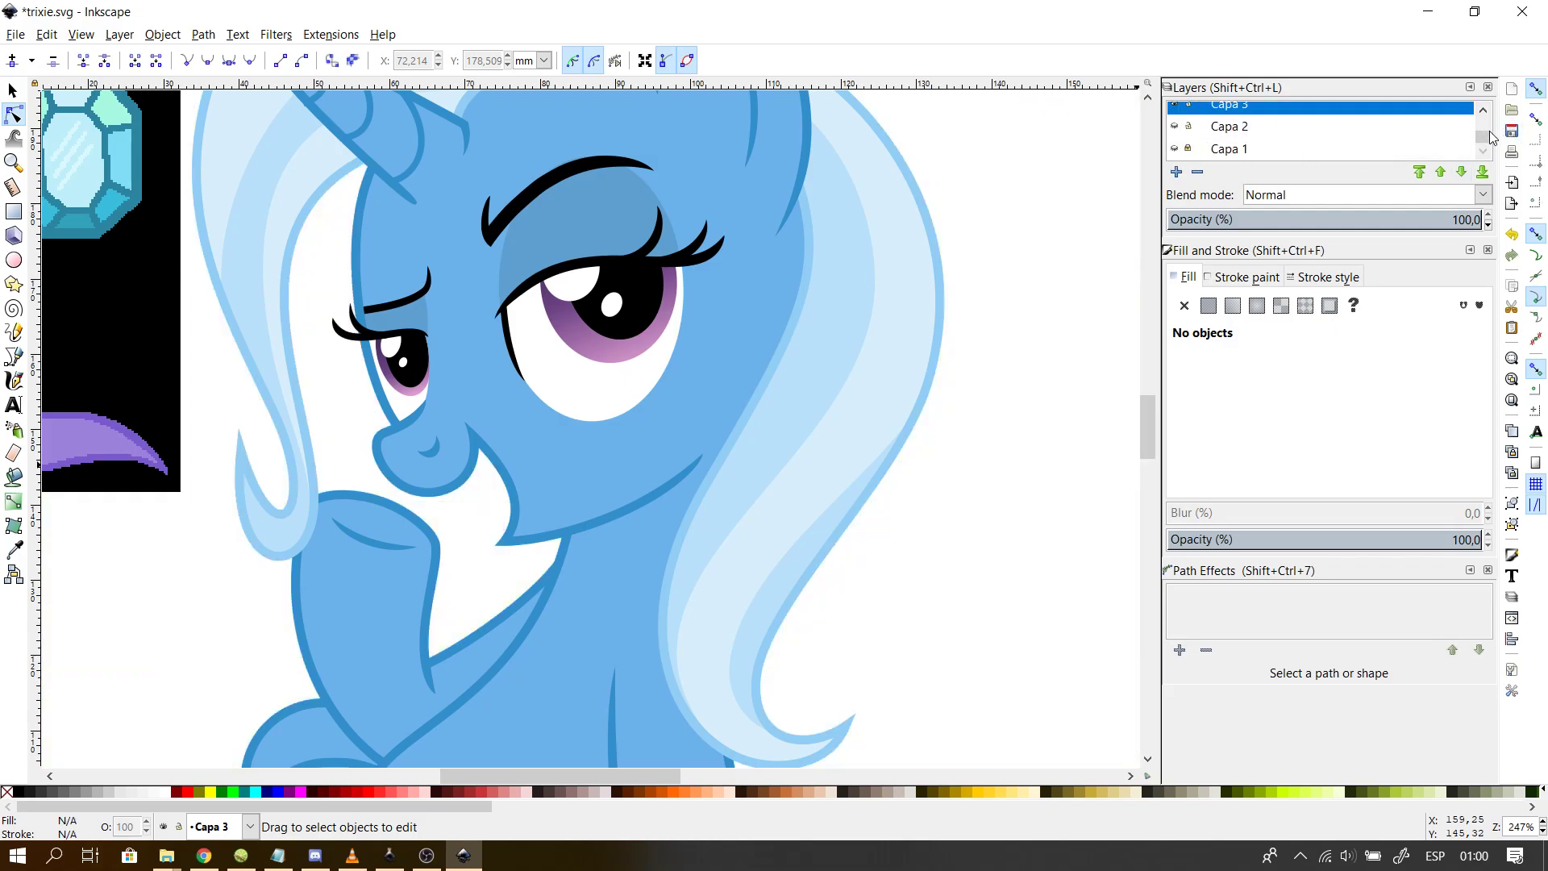
pyautogui.moveTo(1491, 135); pyautogui.dragTo(1482, 120)
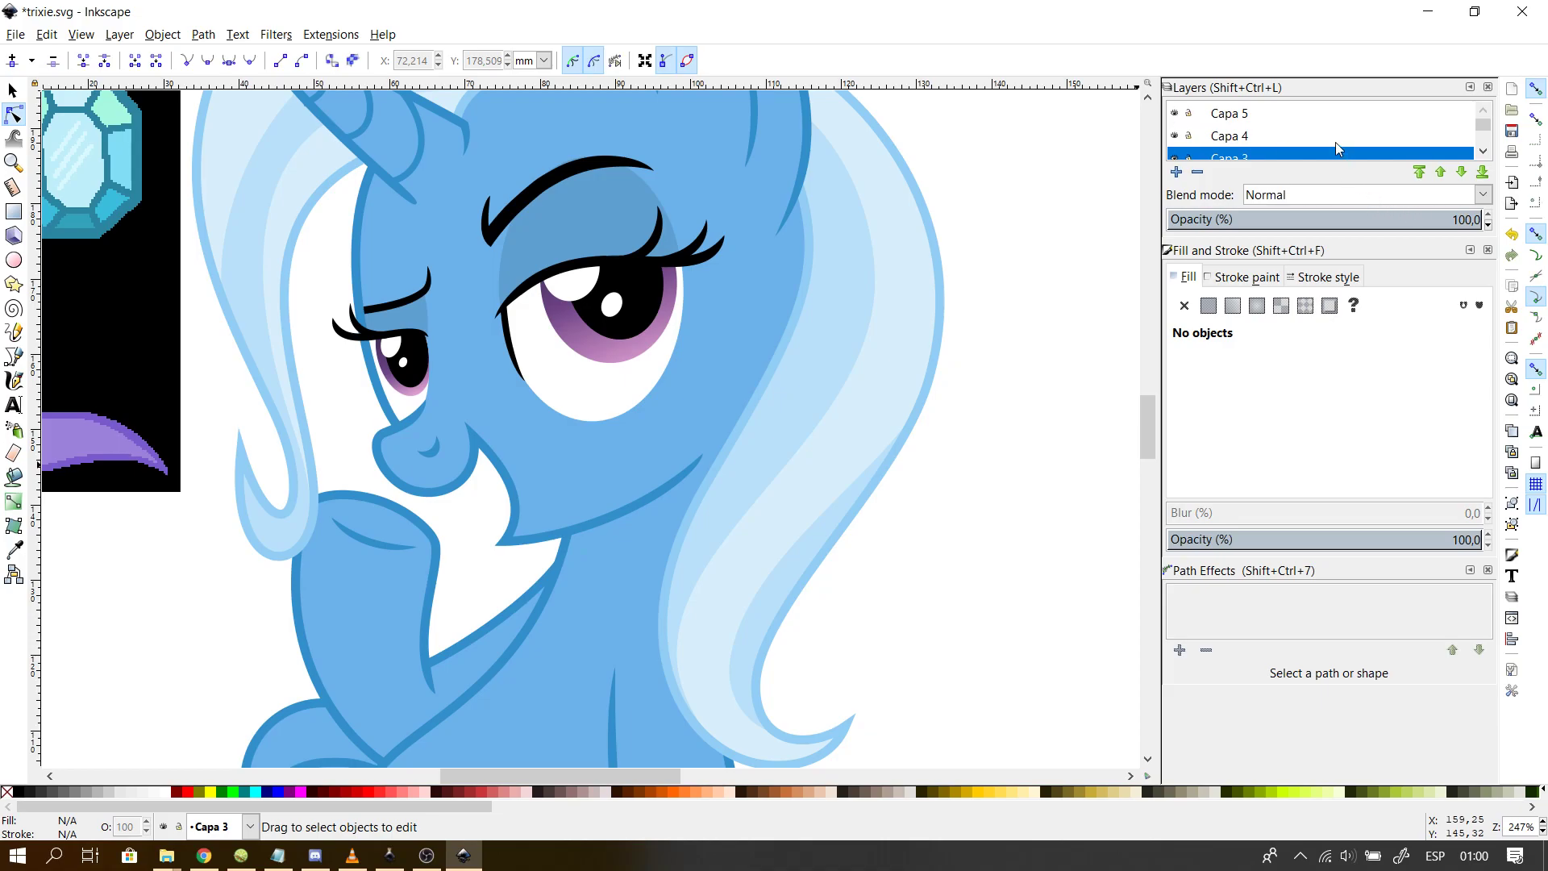
pyautogui.moveTo(1486, 132); pyautogui.dragTo(1486, 156)
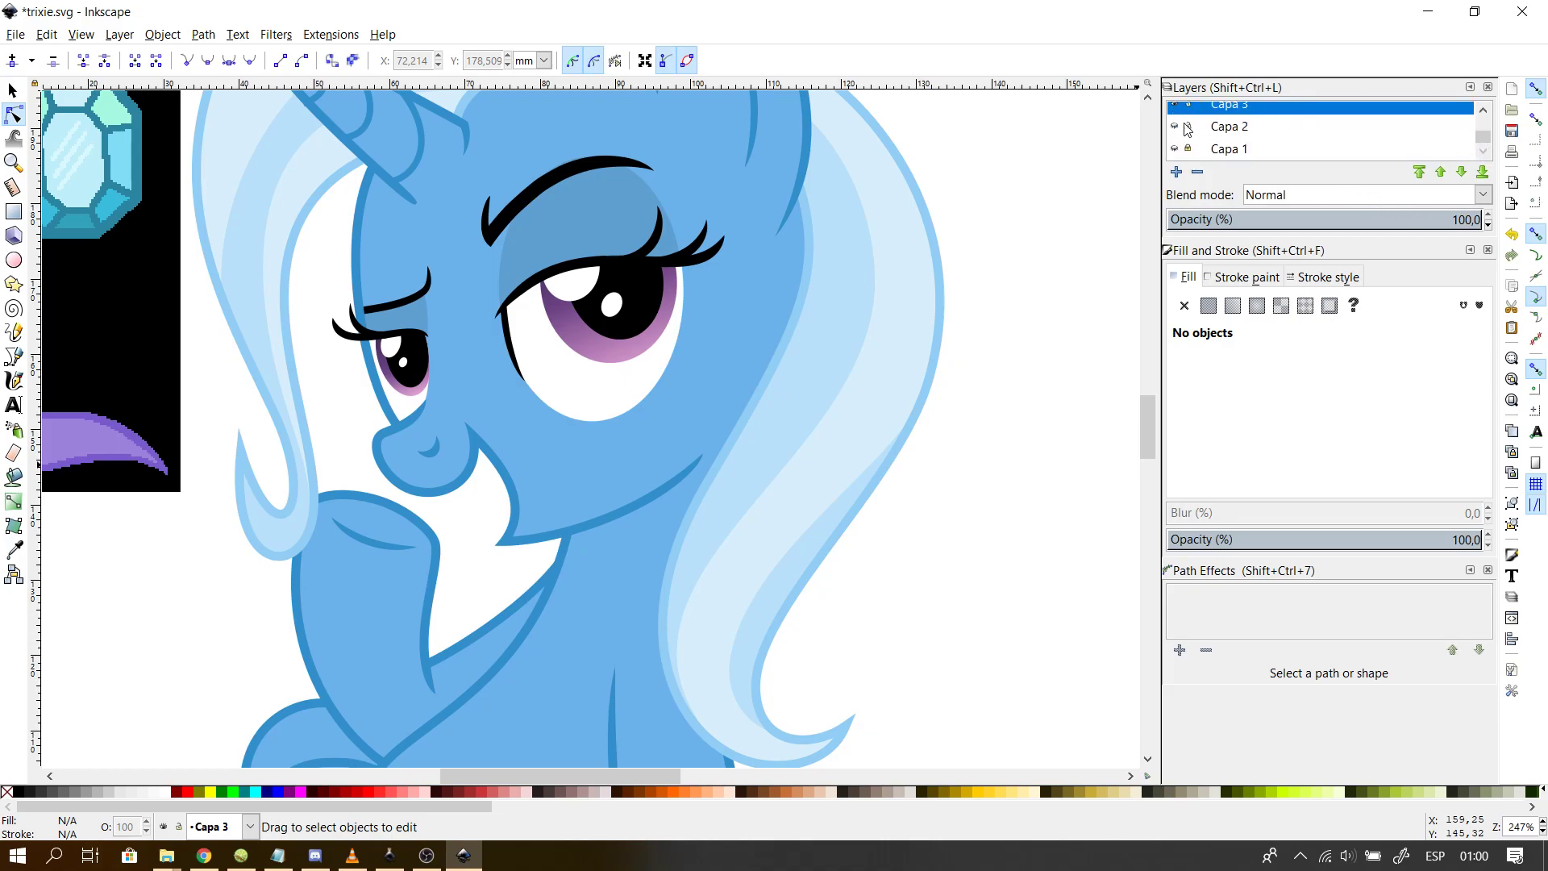
pyautogui.click(1180, 147)
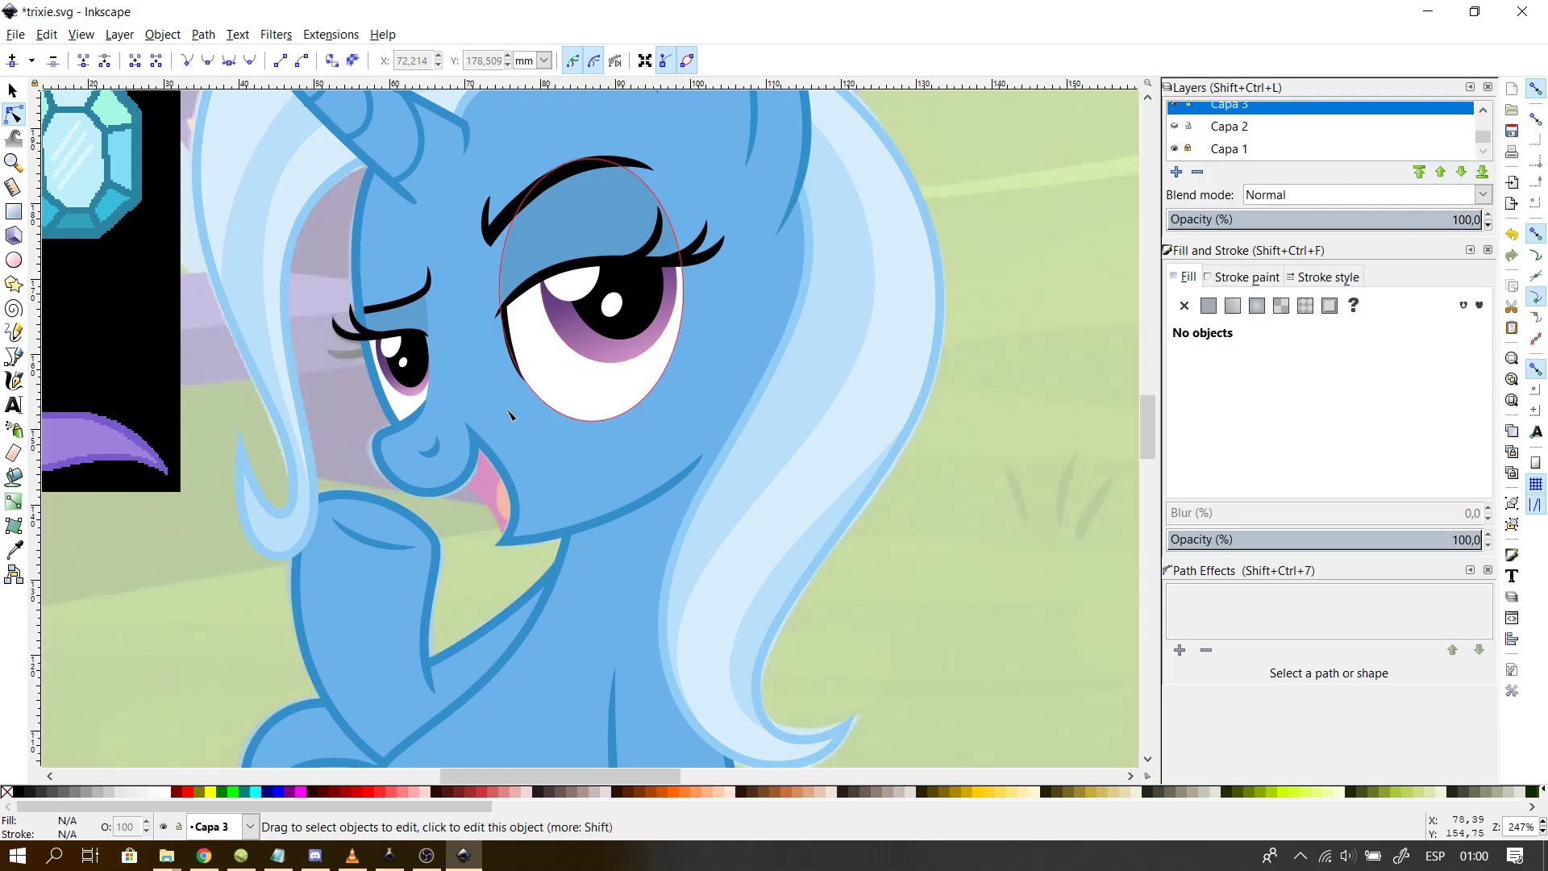
pyautogui.scroll(4, 406, 500)
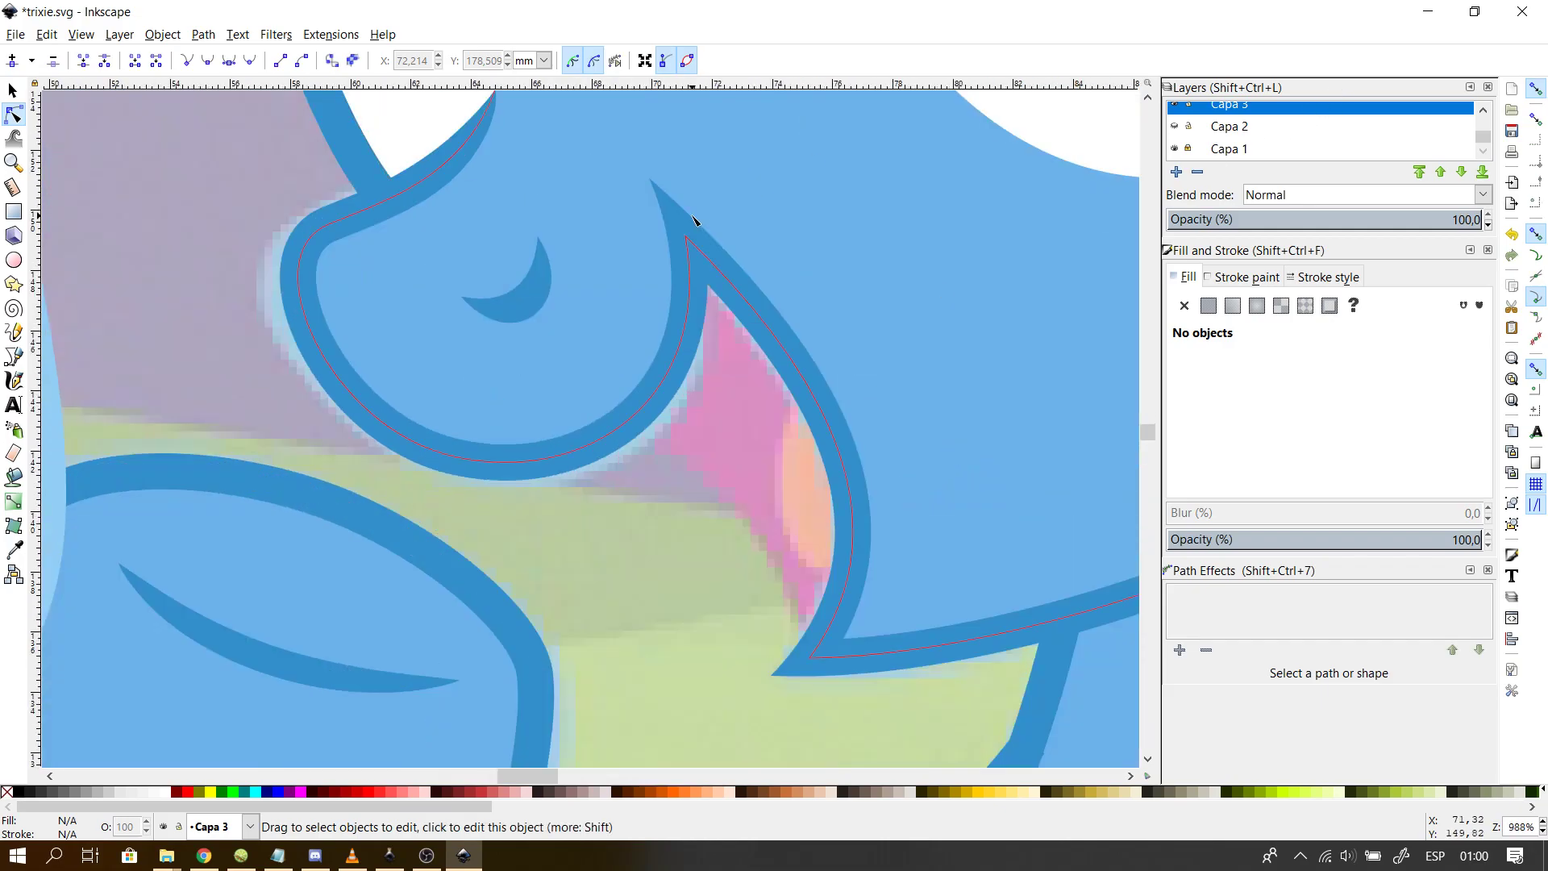
pyautogui.click(14, 330)
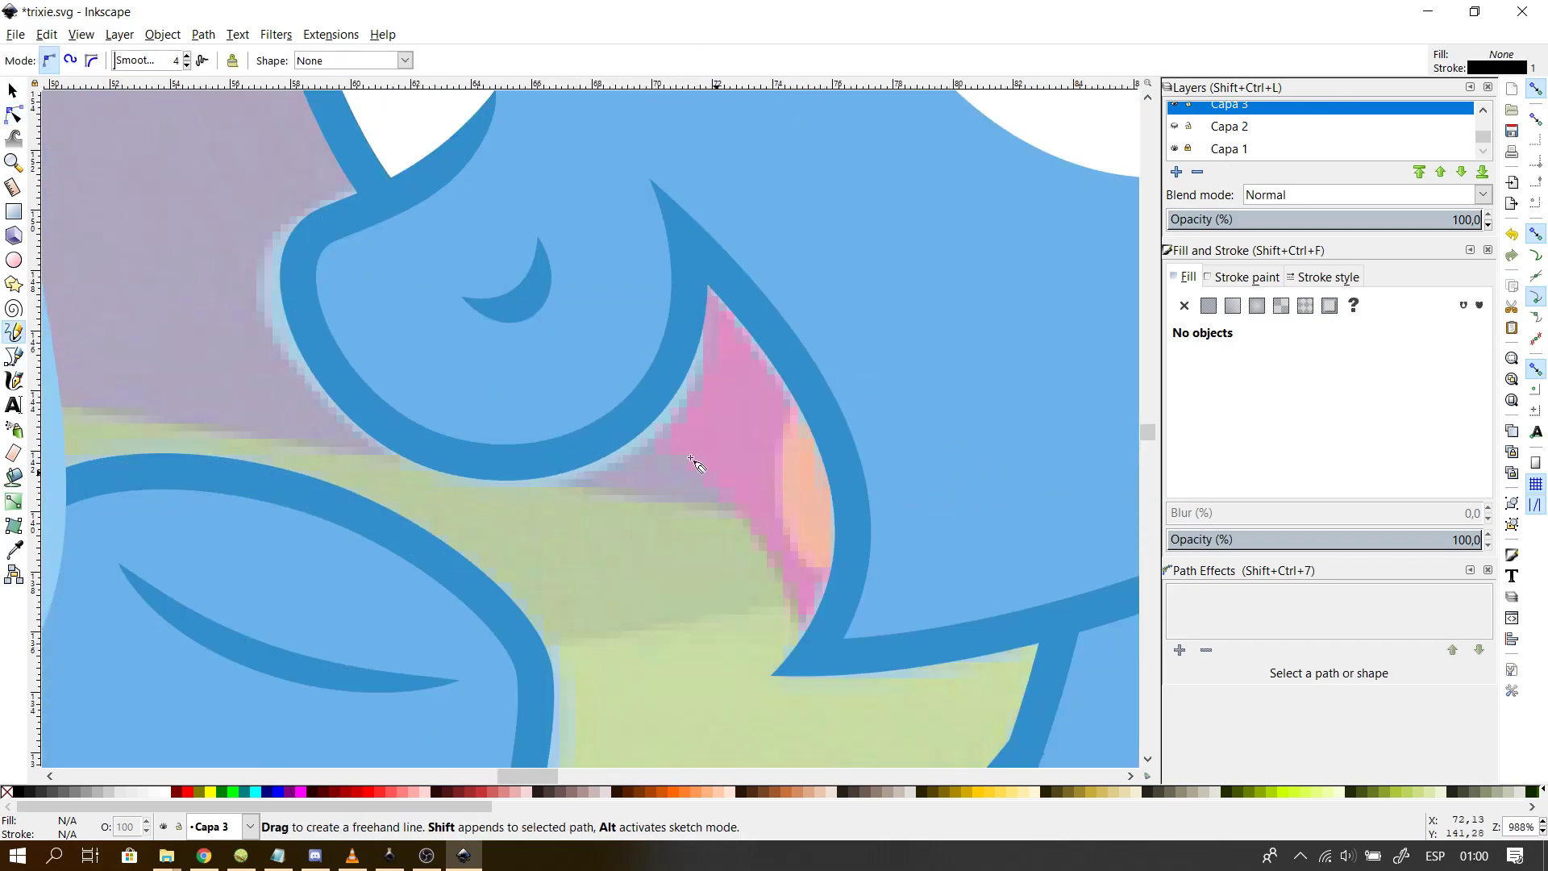
pyautogui.click(636, 430)
pyautogui.click(810, 659)
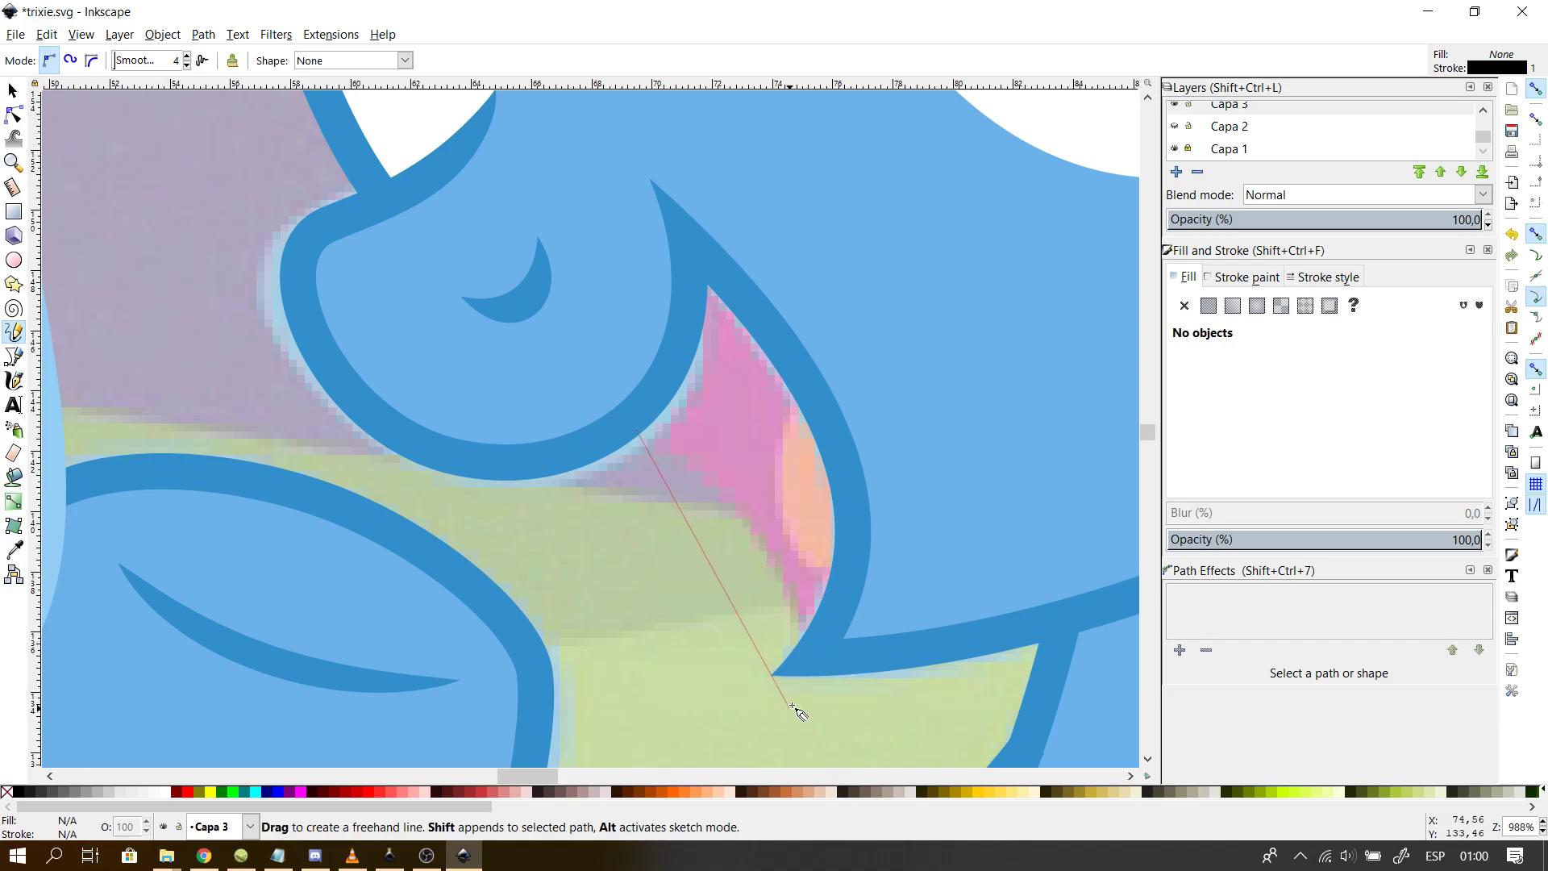
pyautogui.hotkey('ctrl', 'z')
pyautogui.click(641, 409)
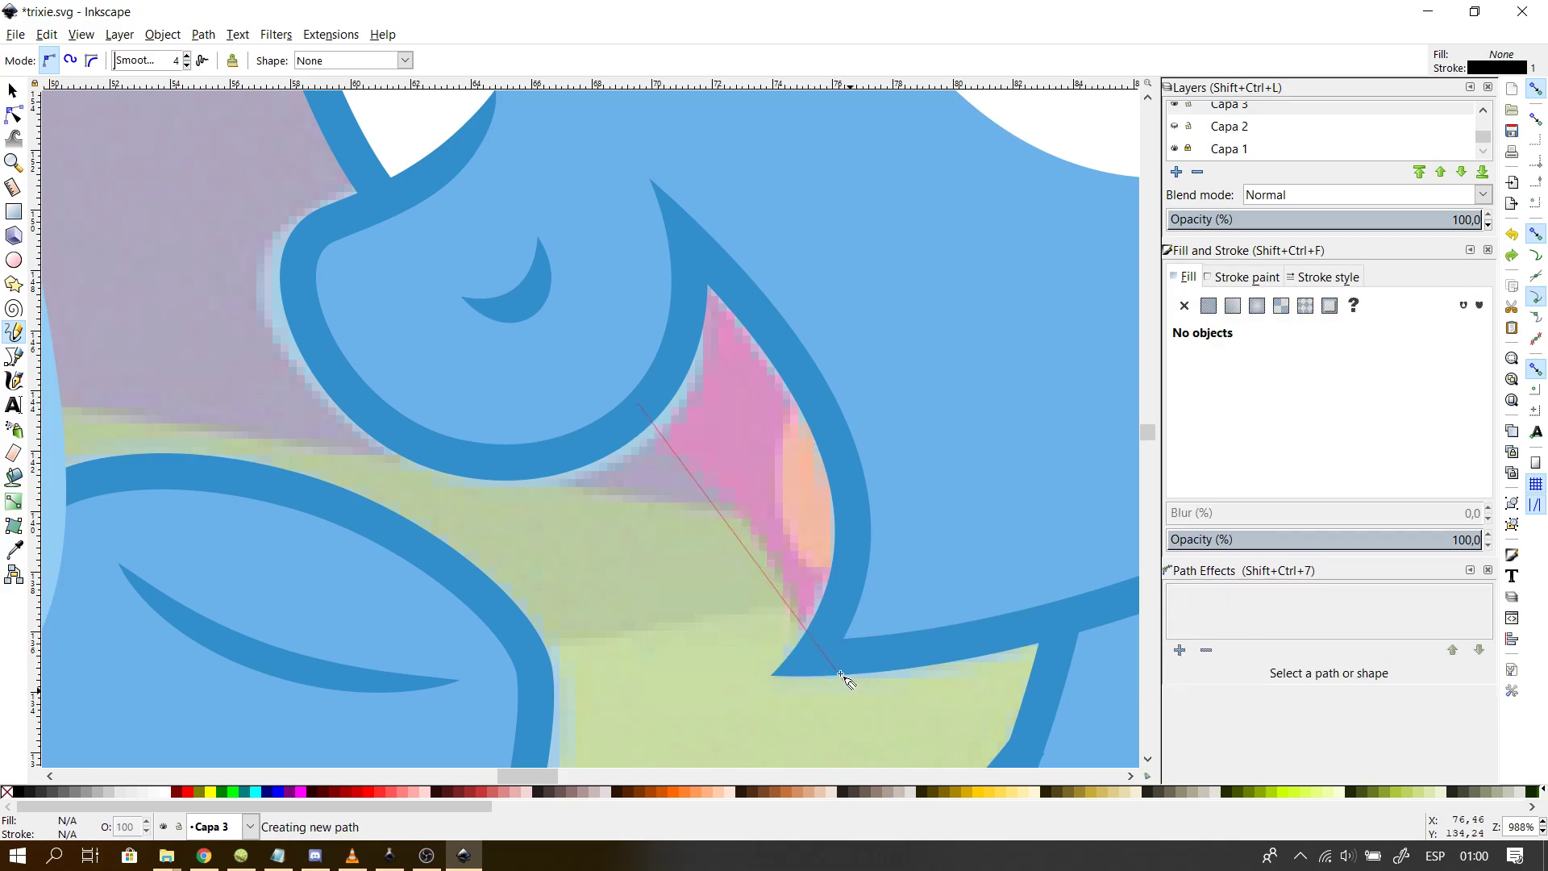
pyautogui.click(811, 657)
pyautogui.click(811, 657)
pyautogui.click(686, 237)
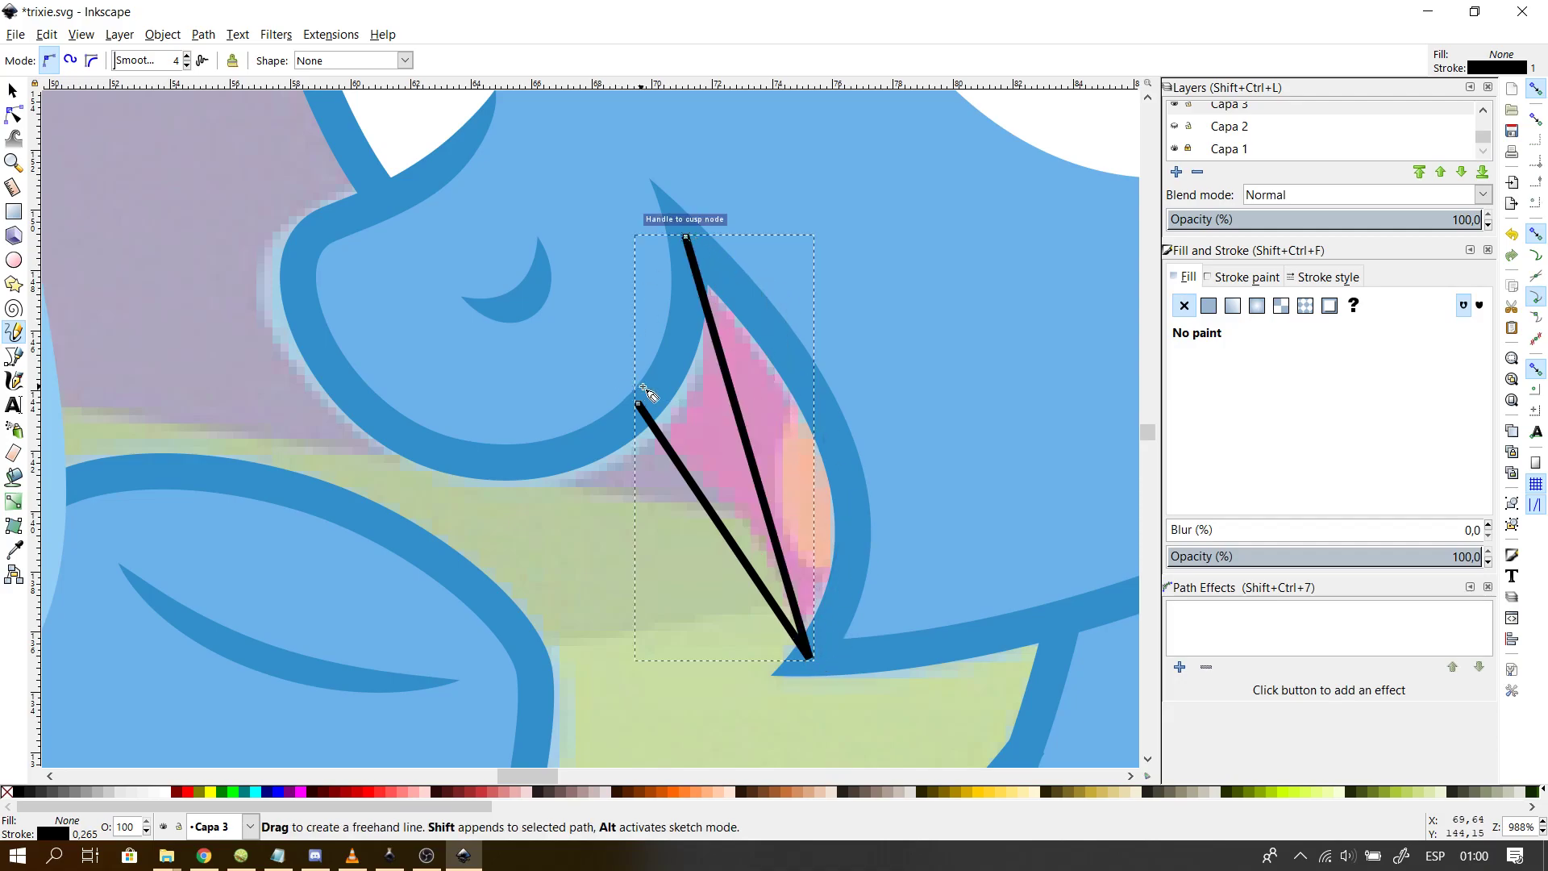
pyautogui.hotkey('ctrl', 'z')
pyautogui.hotkey('ctrl', 'z')
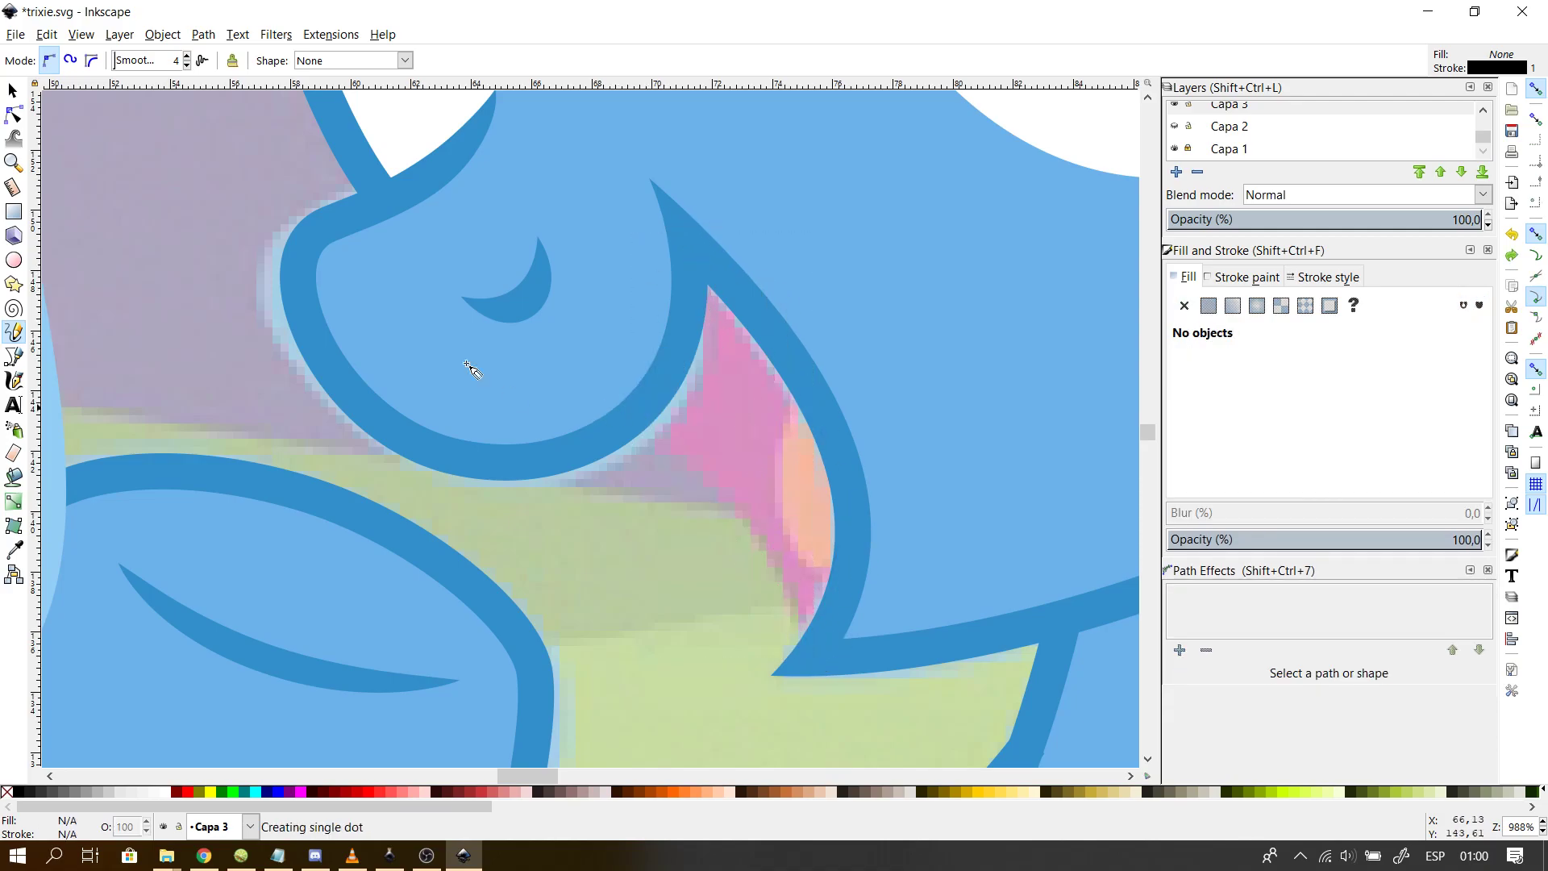
pyautogui.click(14, 356)
pyautogui.click(655, 410)
pyautogui.press('Escape')
pyautogui.click(615, 436)
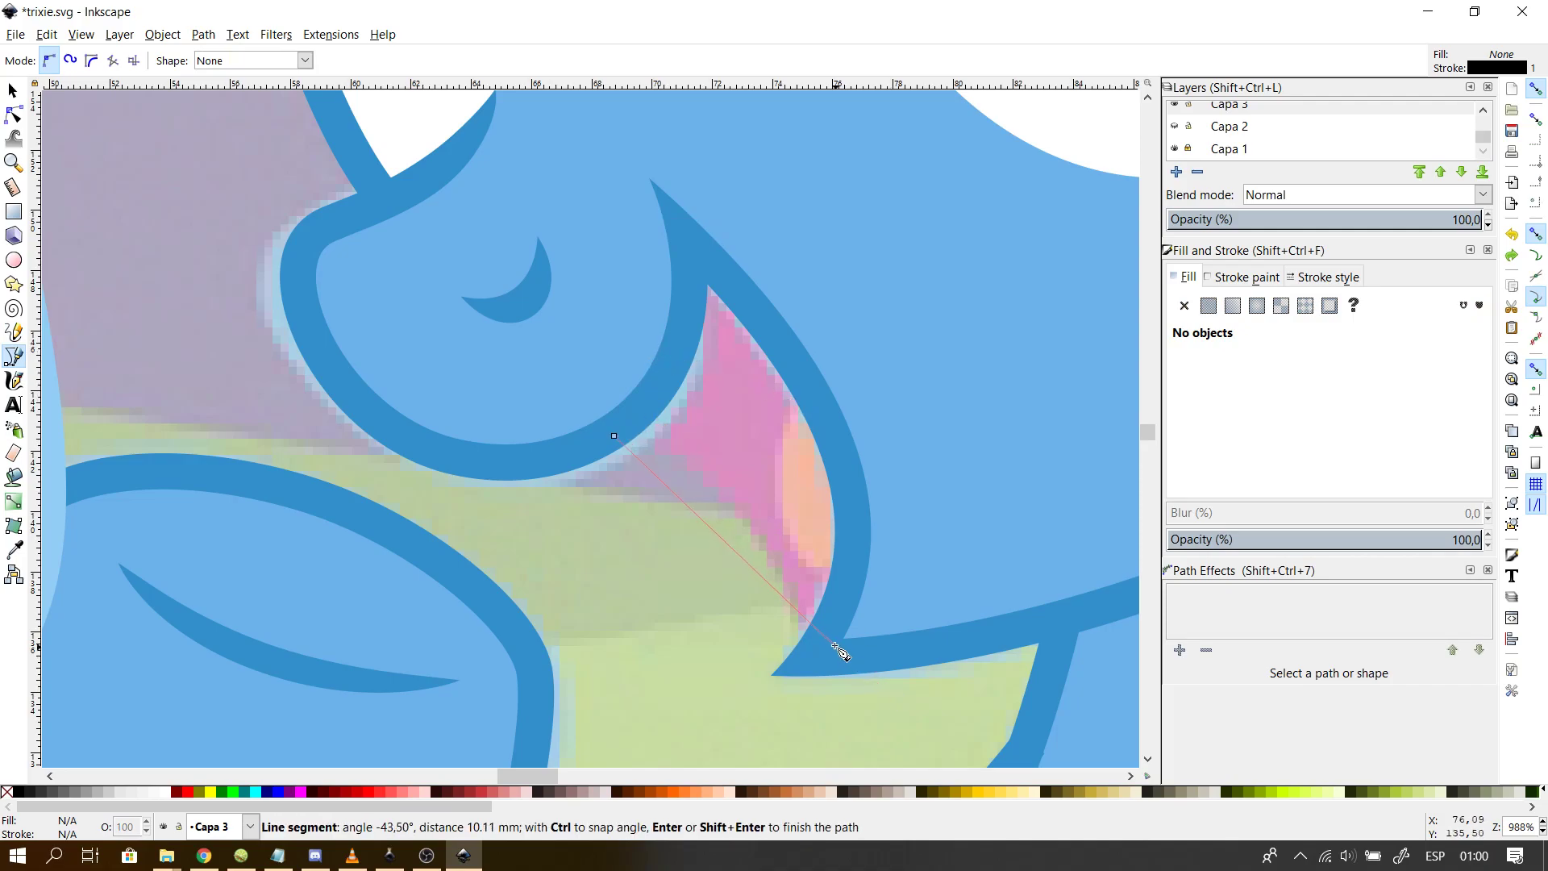
pyautogui.moveTo(779, 467); pyautogui.dragTo(859, 823)
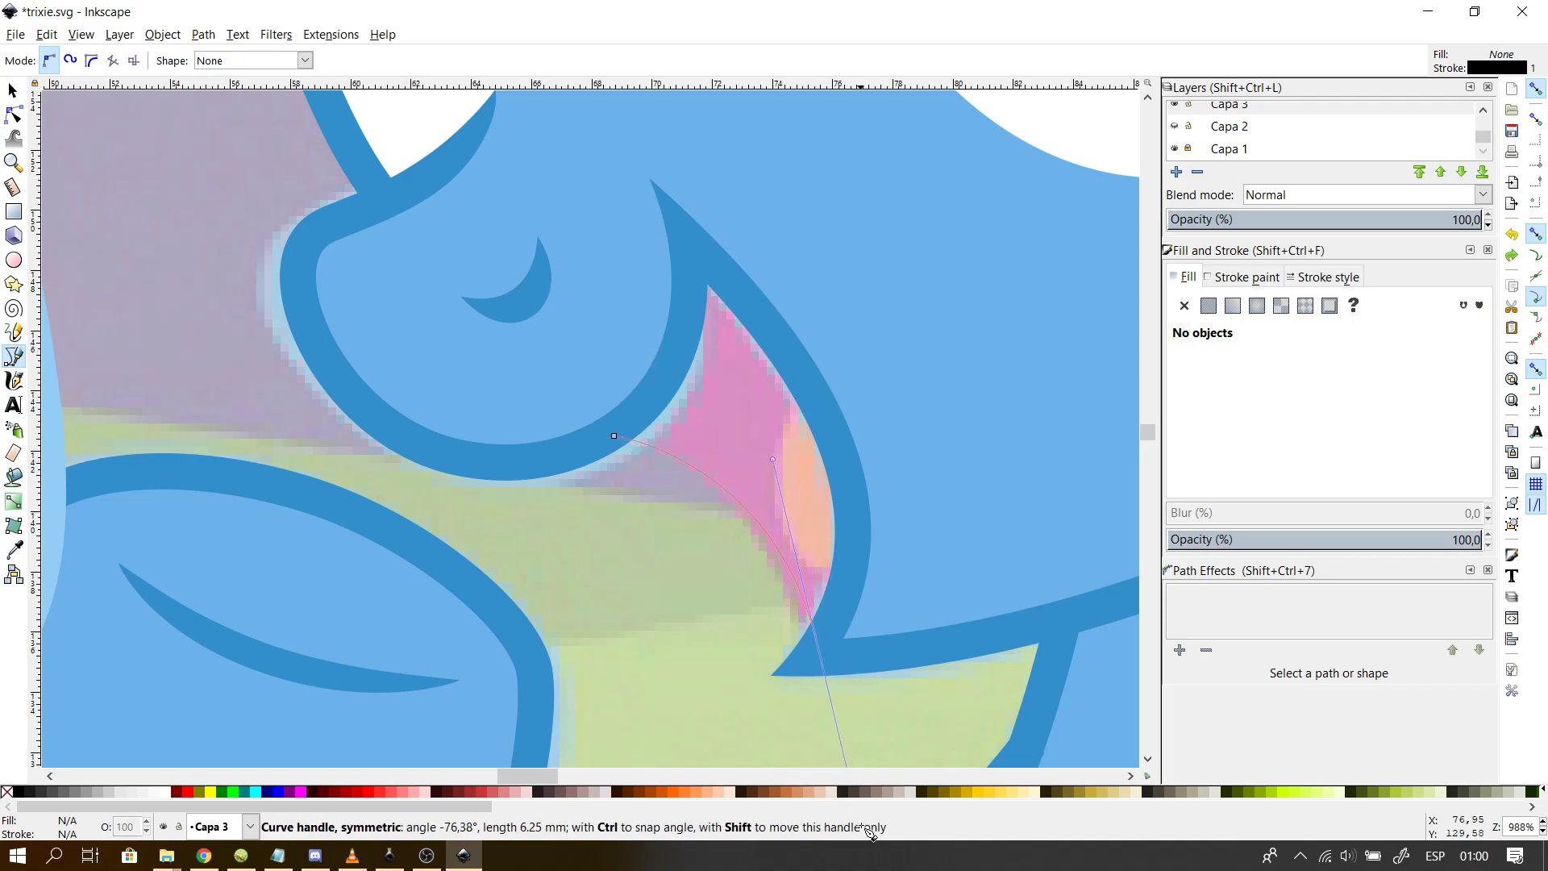
pyautogui.hotkey('shift', 'Return')
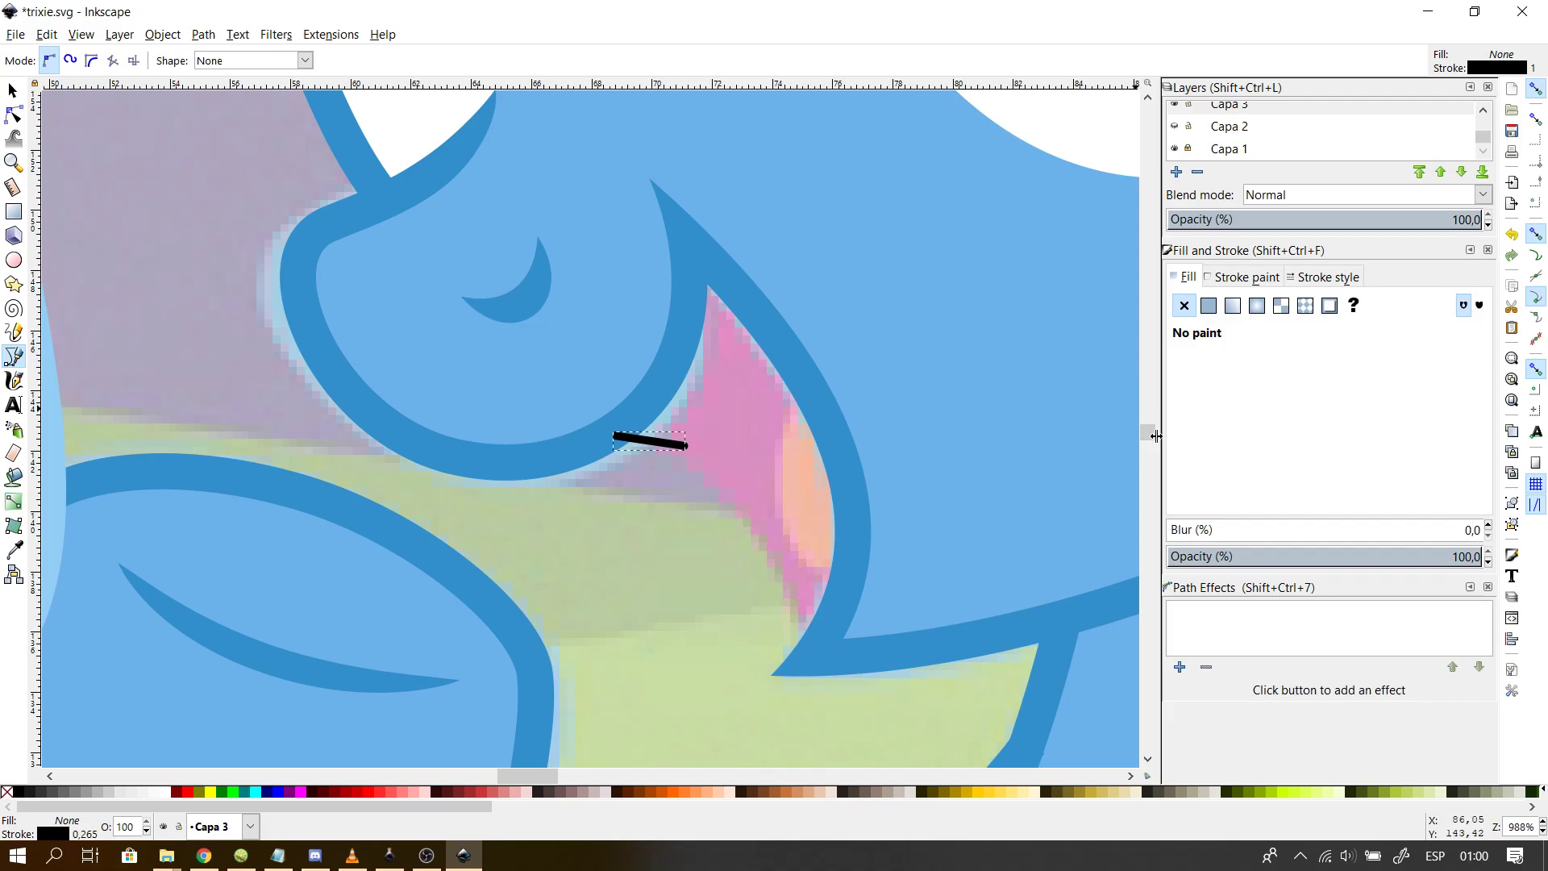
pyautogui.scroll(-3, 1148, 432)
pyautogui.hotkey('ctrl', 'z')
# - Draw a Bezier curve along the mouth's open edge from the muzzle outline to the mouth's lower corner
pyautogui.click(625, 330)
pyautogui.moveTo(811, 564); pyautogui.dragTo(826, 707)
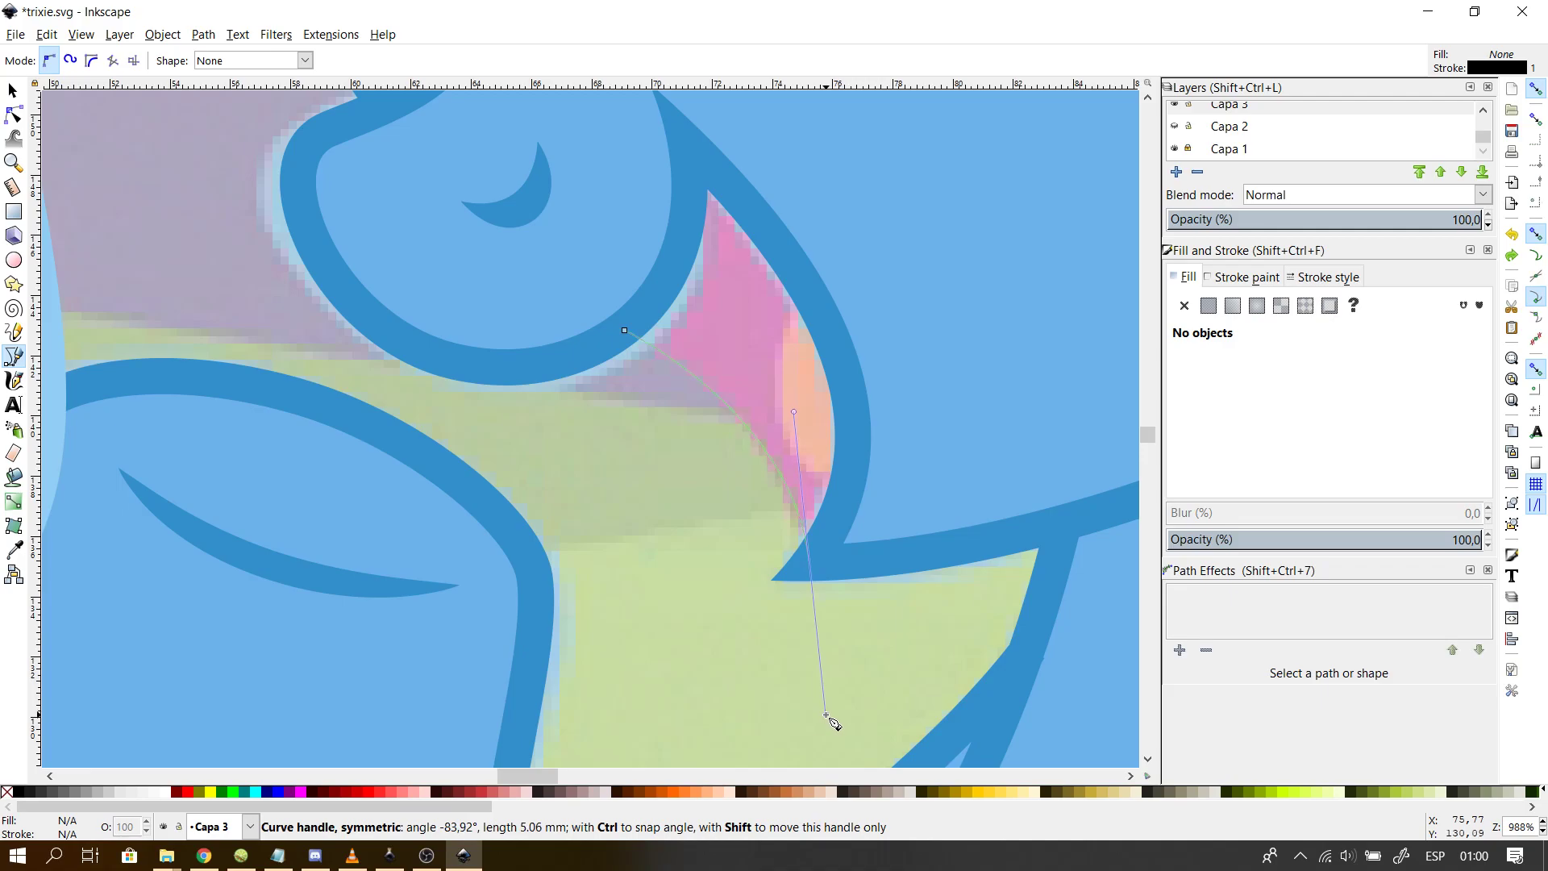
pyautogui.press('Return')
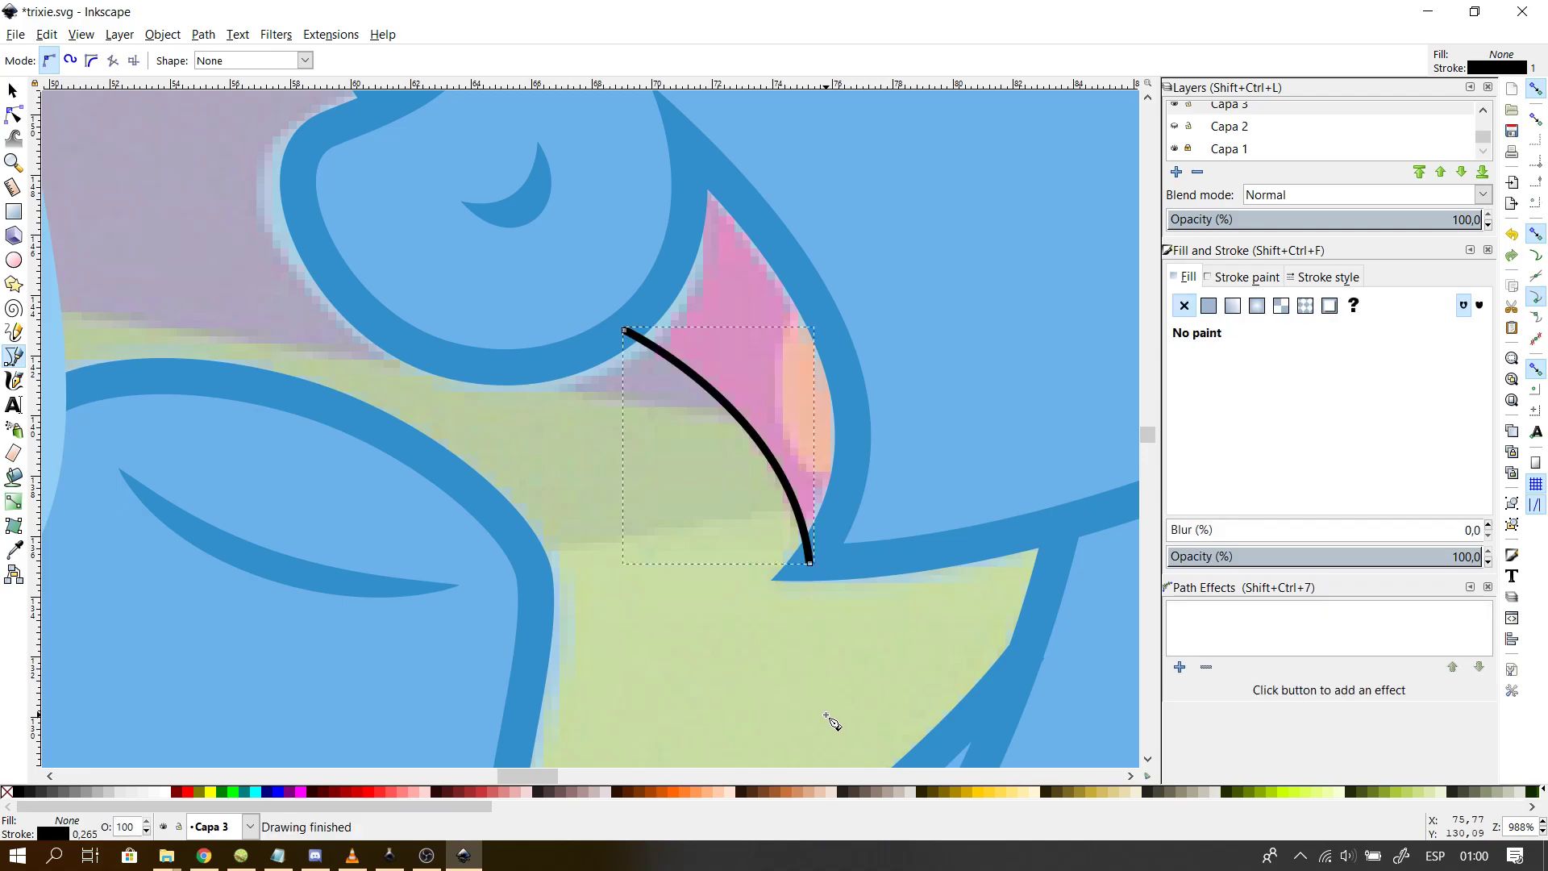
pyautogui.click(810, 563)
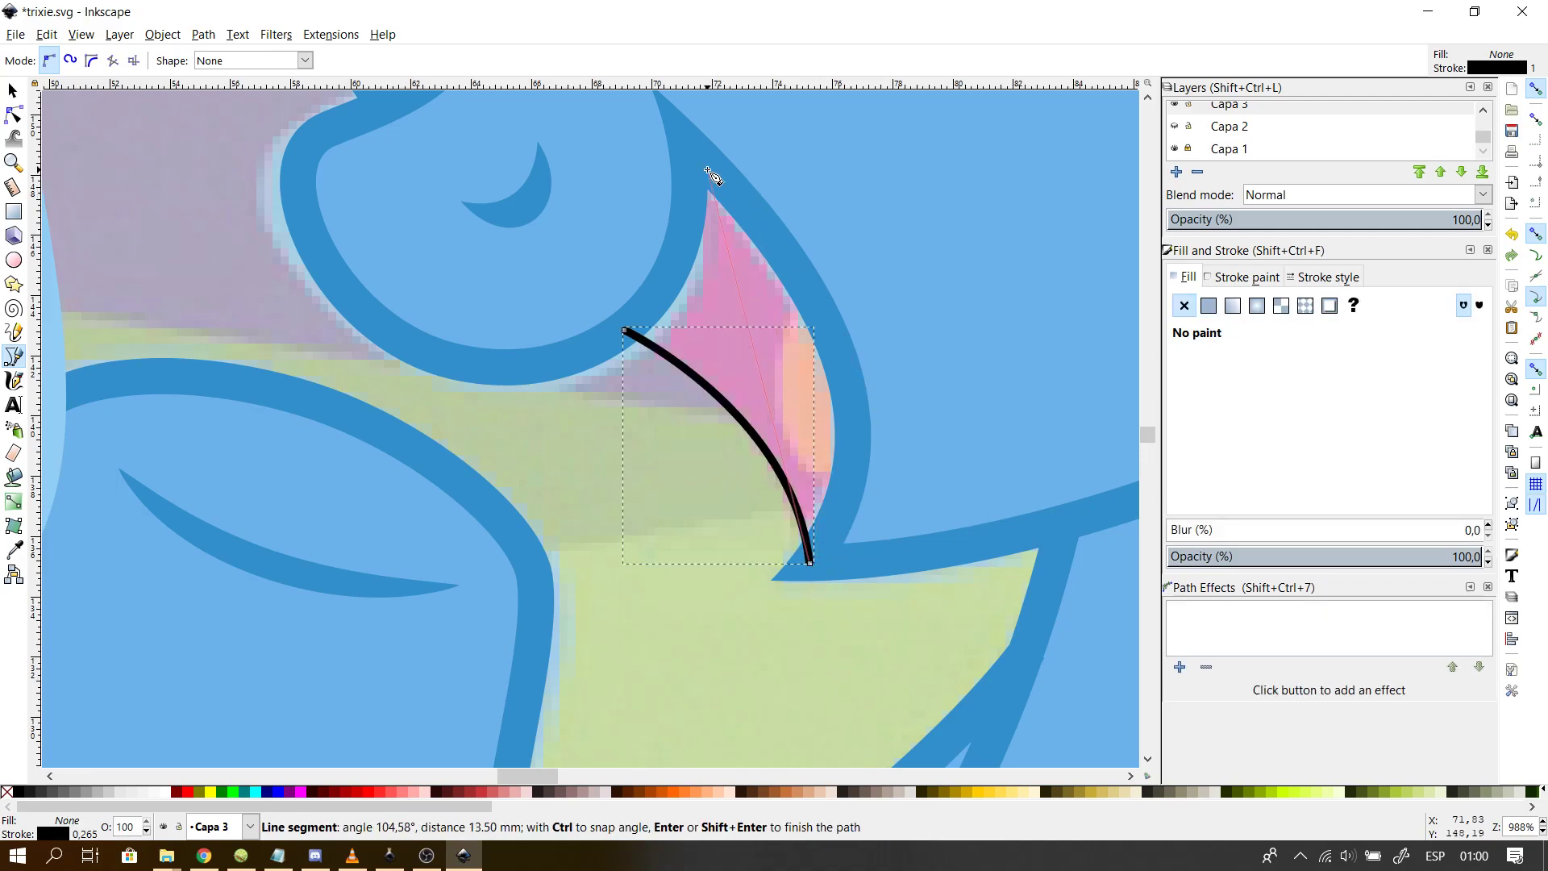
pyautogui.moveTo(712, 194); pyautogui.dragTo(468, 40)
pyautogui.click(625, 329)
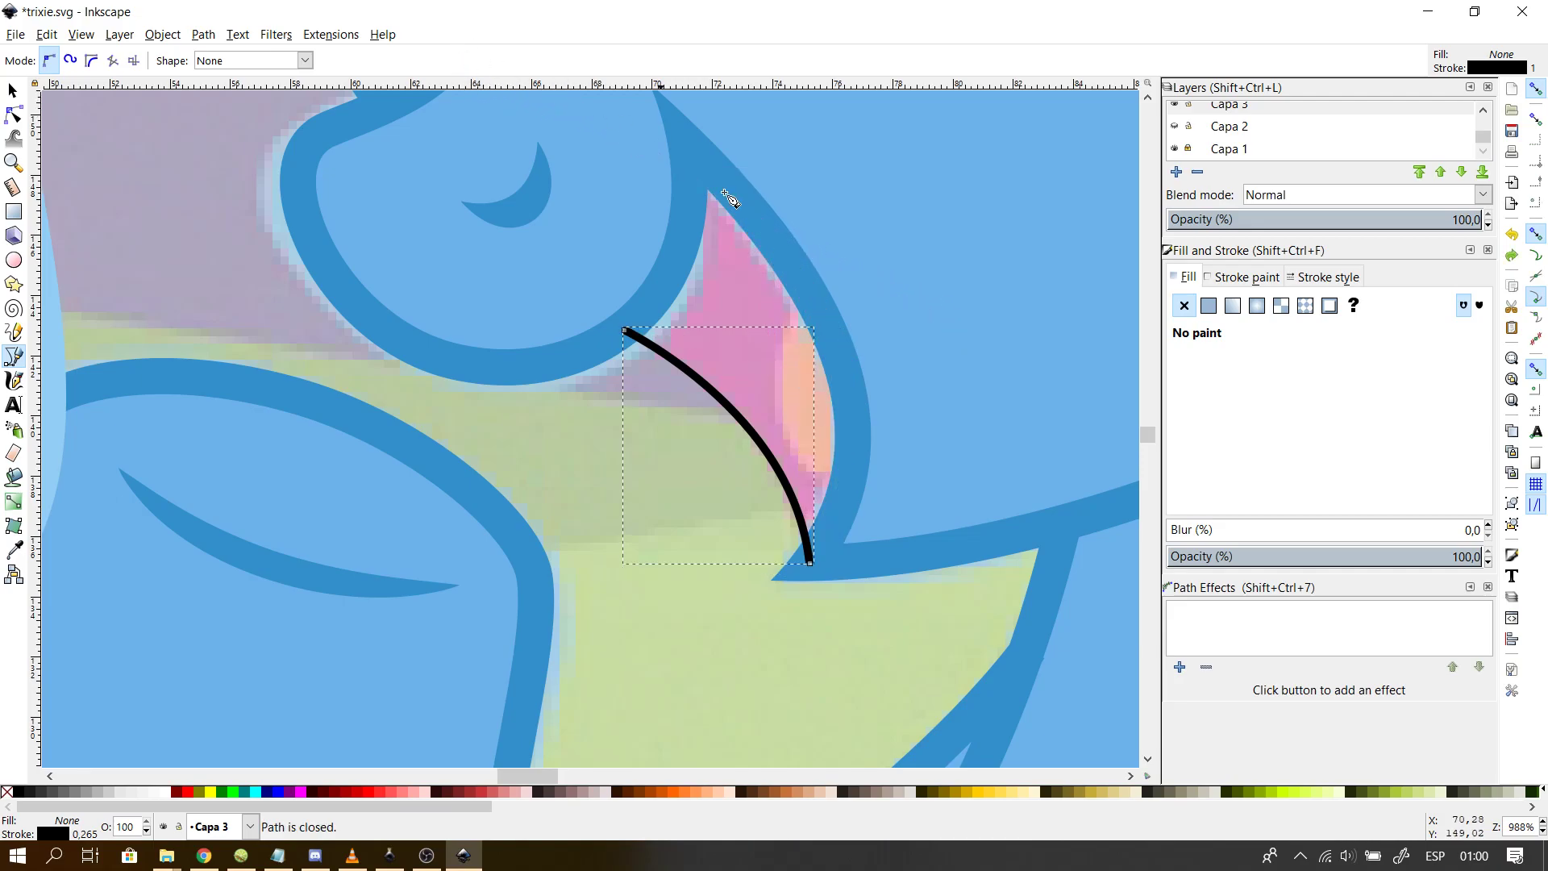
# - Extend the mouth path along the cheek outline to the upper mouth corner, and close it with a curve following the muzzle outline
pyautogui.click(811, 562)
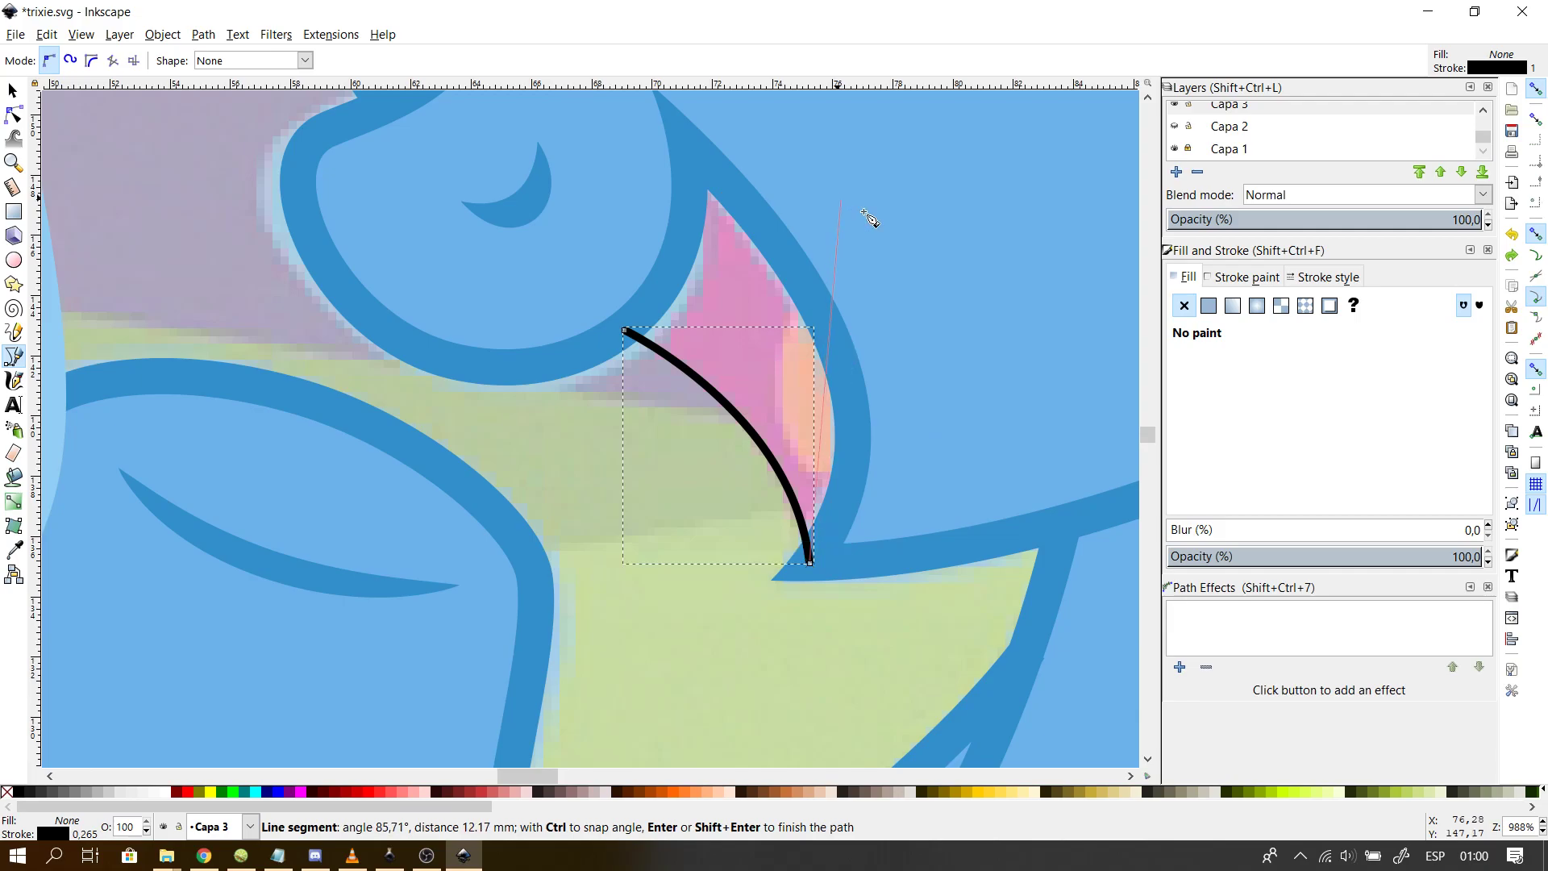
pyautogui.click(1148, 98)
pyautogui.click(1148, 98)
pyautogui.moveTo(689, 279)
pyautogui.mouseDown()
pyautogui.moveTo(443, 162)
pyautogui.moveTo(397, 96)
pyautogui.moveTo(406, 53)
pyautogui.mouseUp()
pyautogui.press('Return')
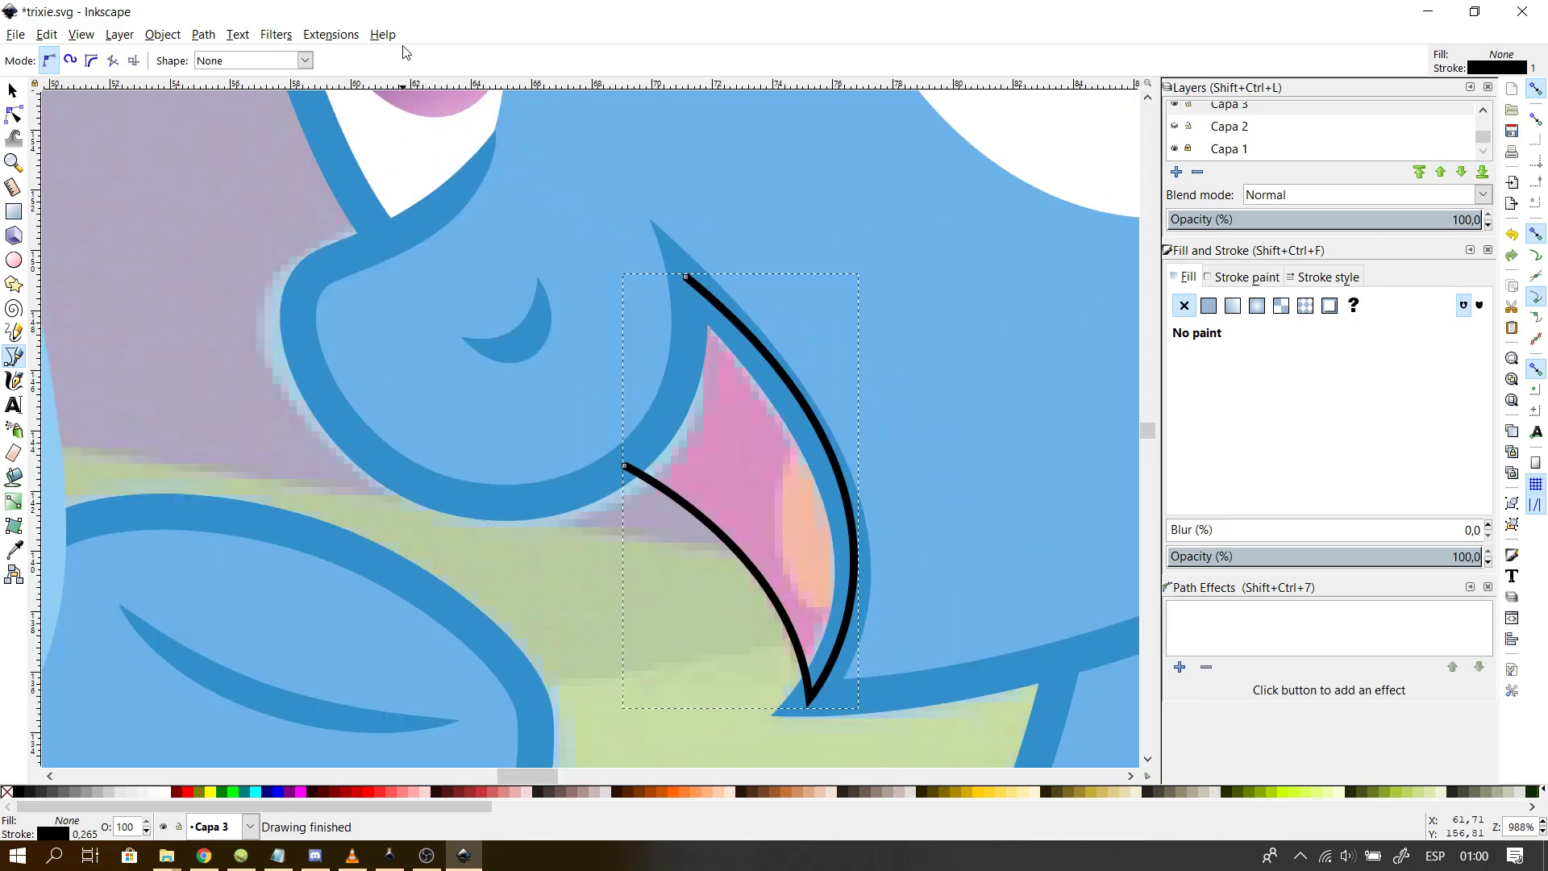
pyautogui.click(686, 277)
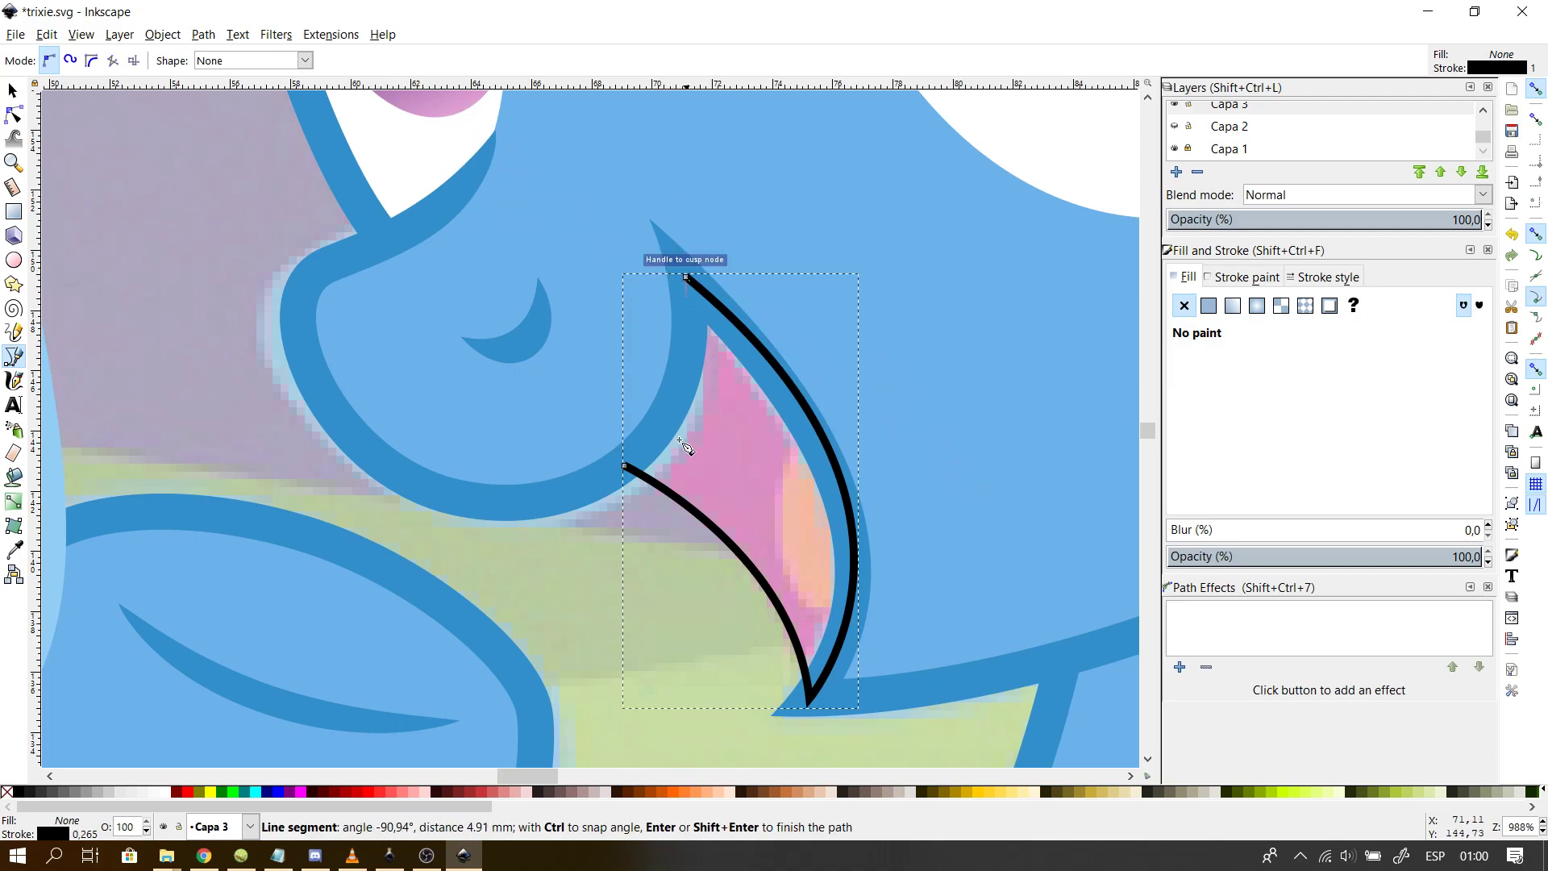
pyautogui.moveTo(626, 466); pyautogui.dragTo(535, 531)
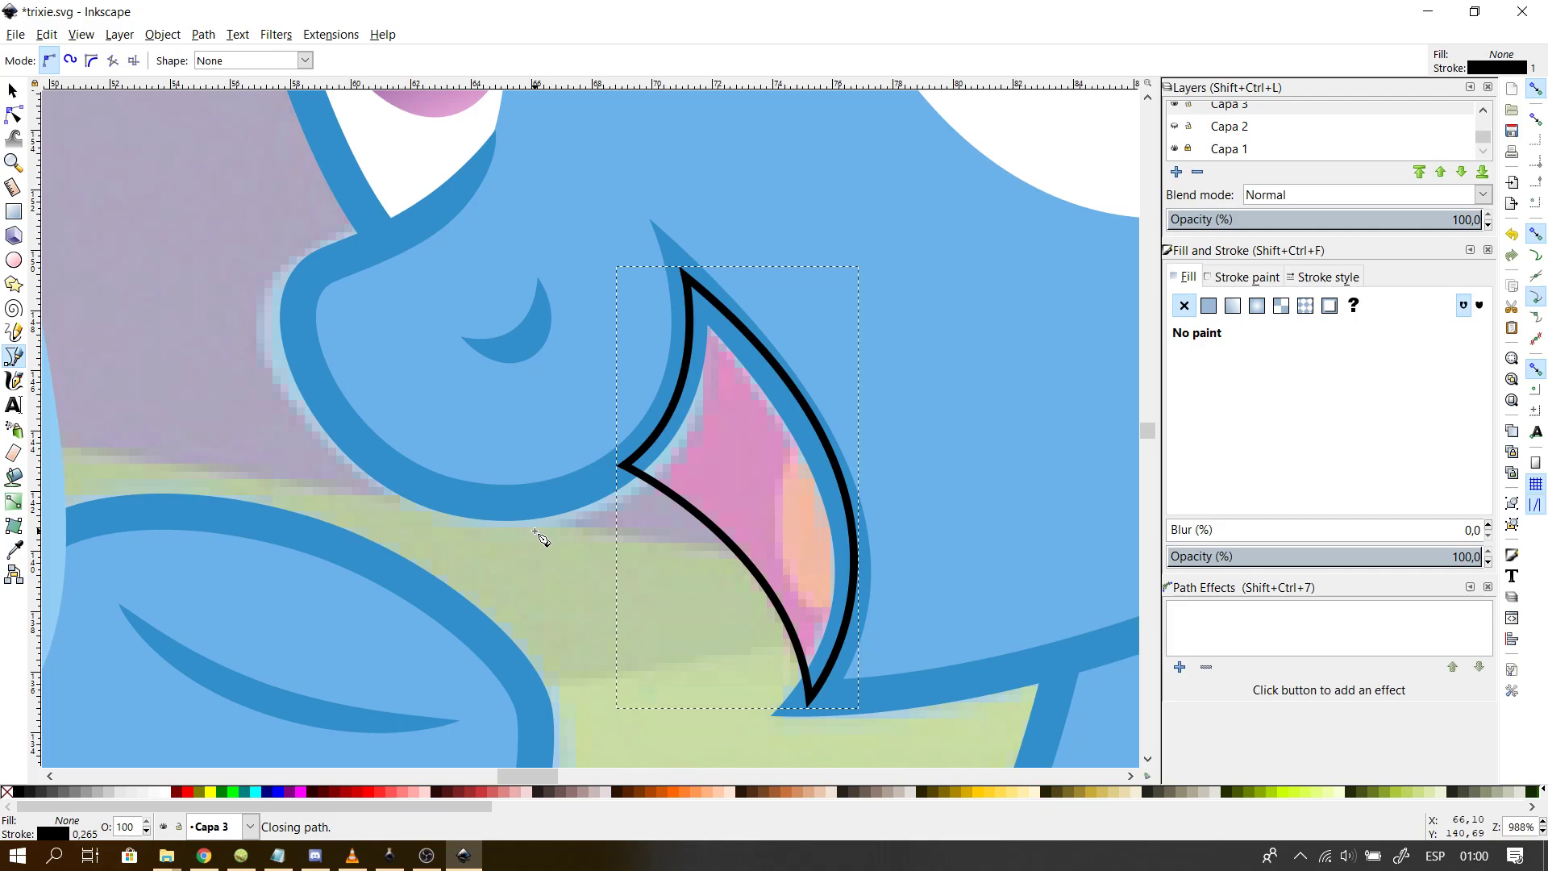
# - Send the closed mouth path to the bottom of layer Capa 3, behind the face outlines
pyautogui.click(1245, 274)
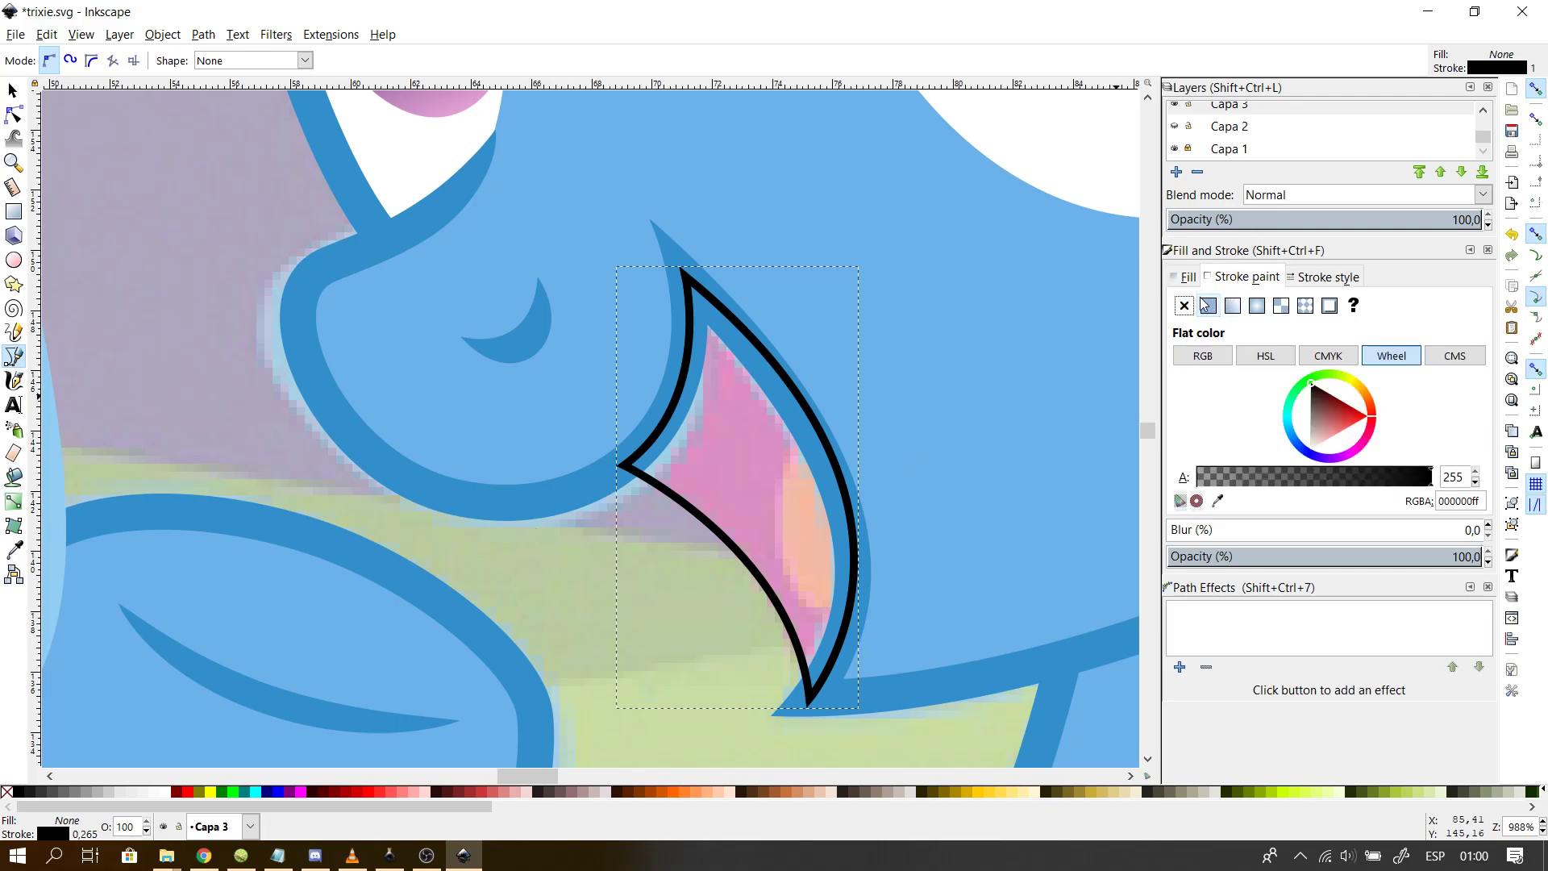
pyautogui.click(1327, 277)
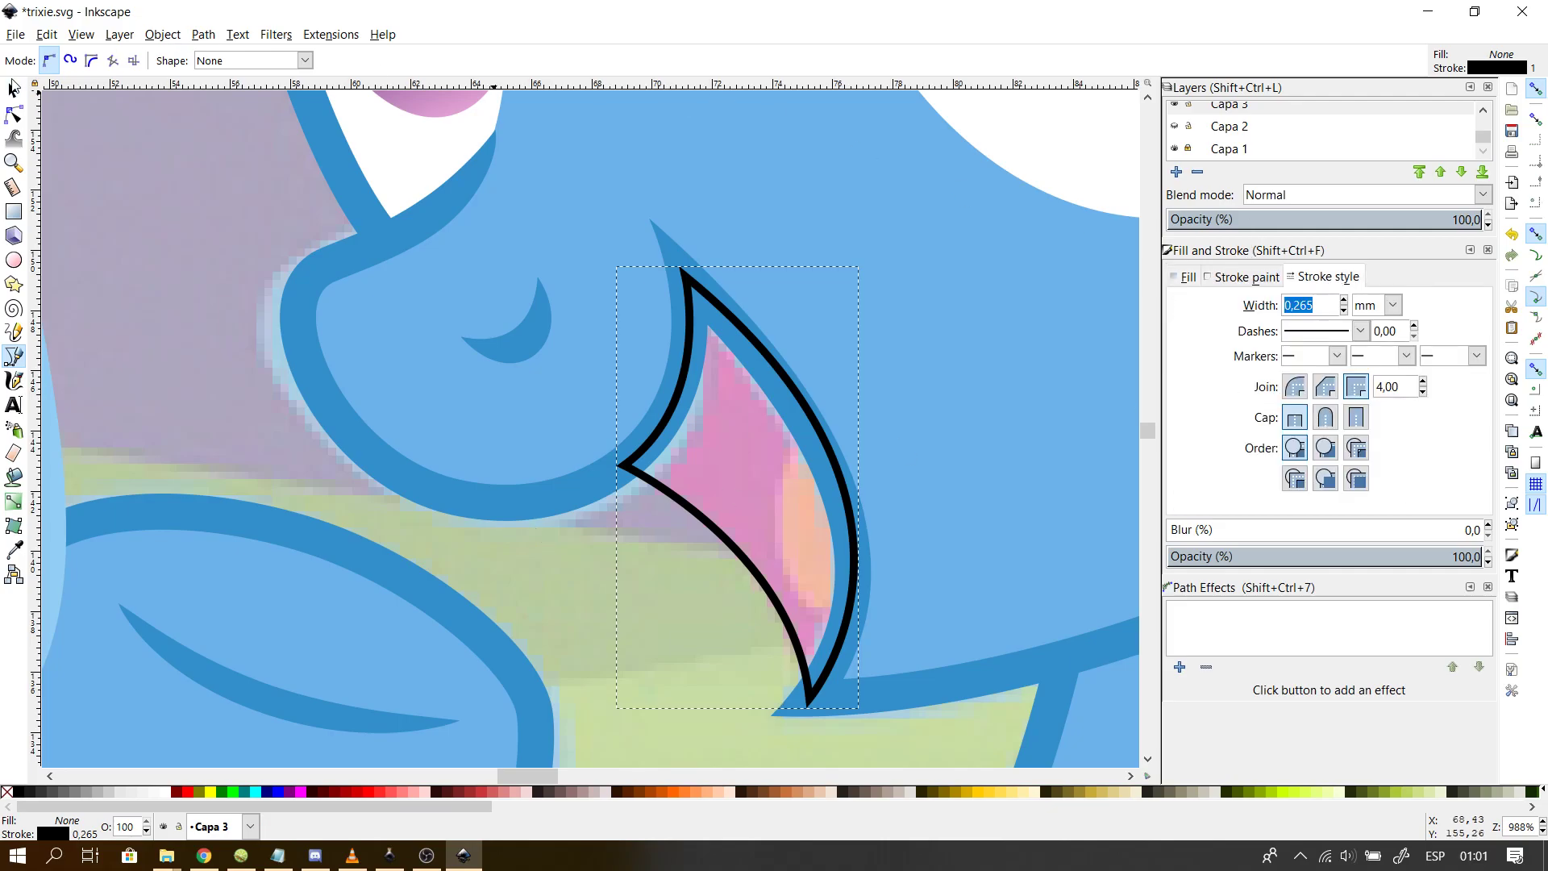
pyautogui.click(13, 88)
pyautogui.click(180, 64)
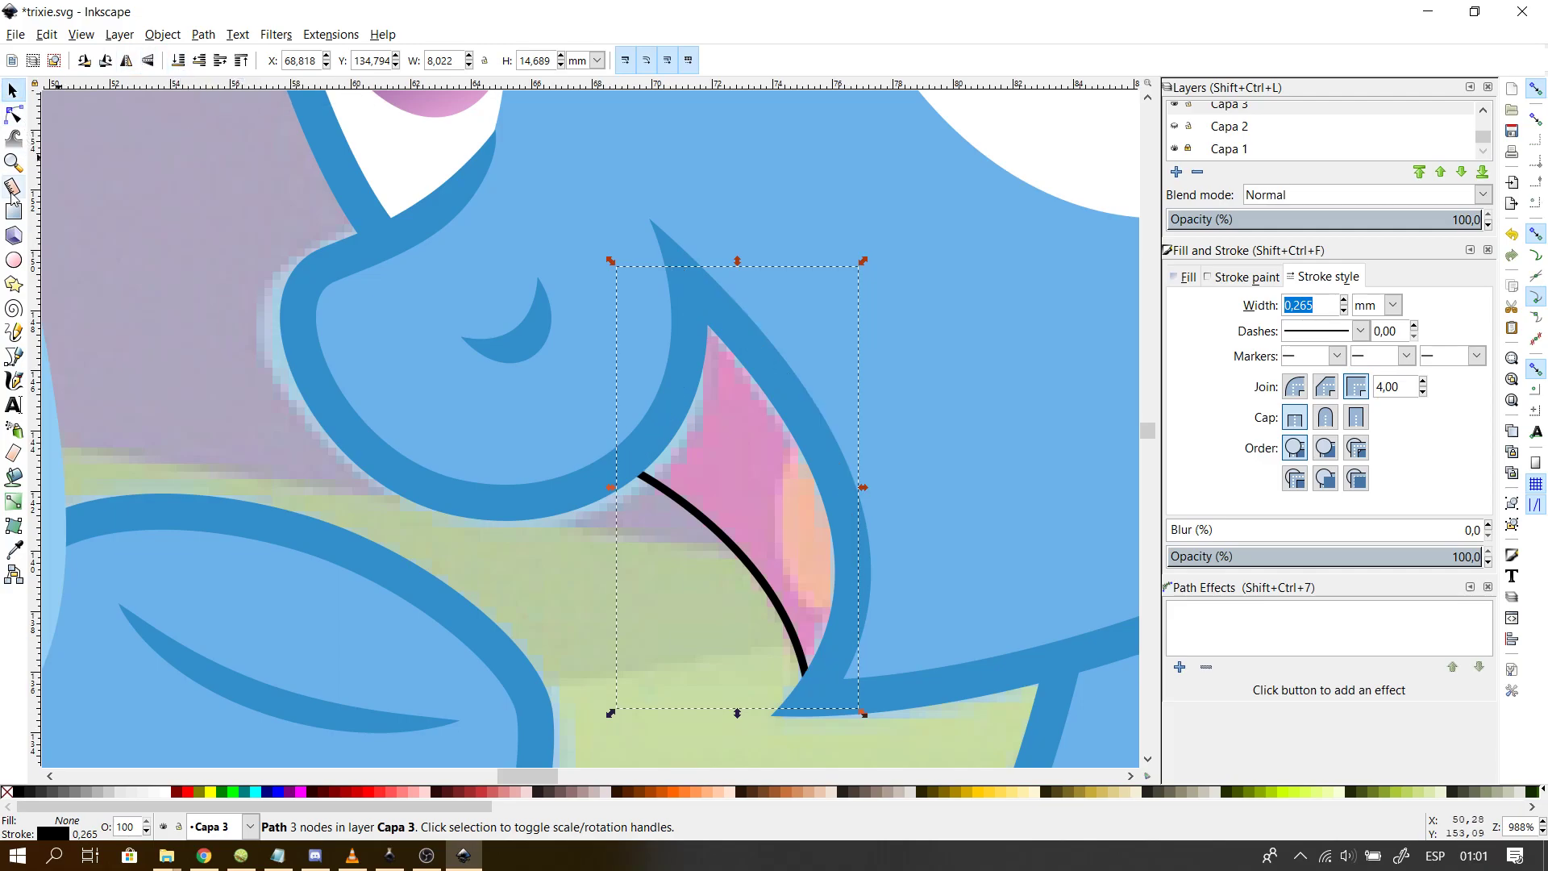
# - Draw a Bezier curve around the tongue's inner edge, with both ends on the cheek outline inside the mouth
pyautogui.click(14, 355)
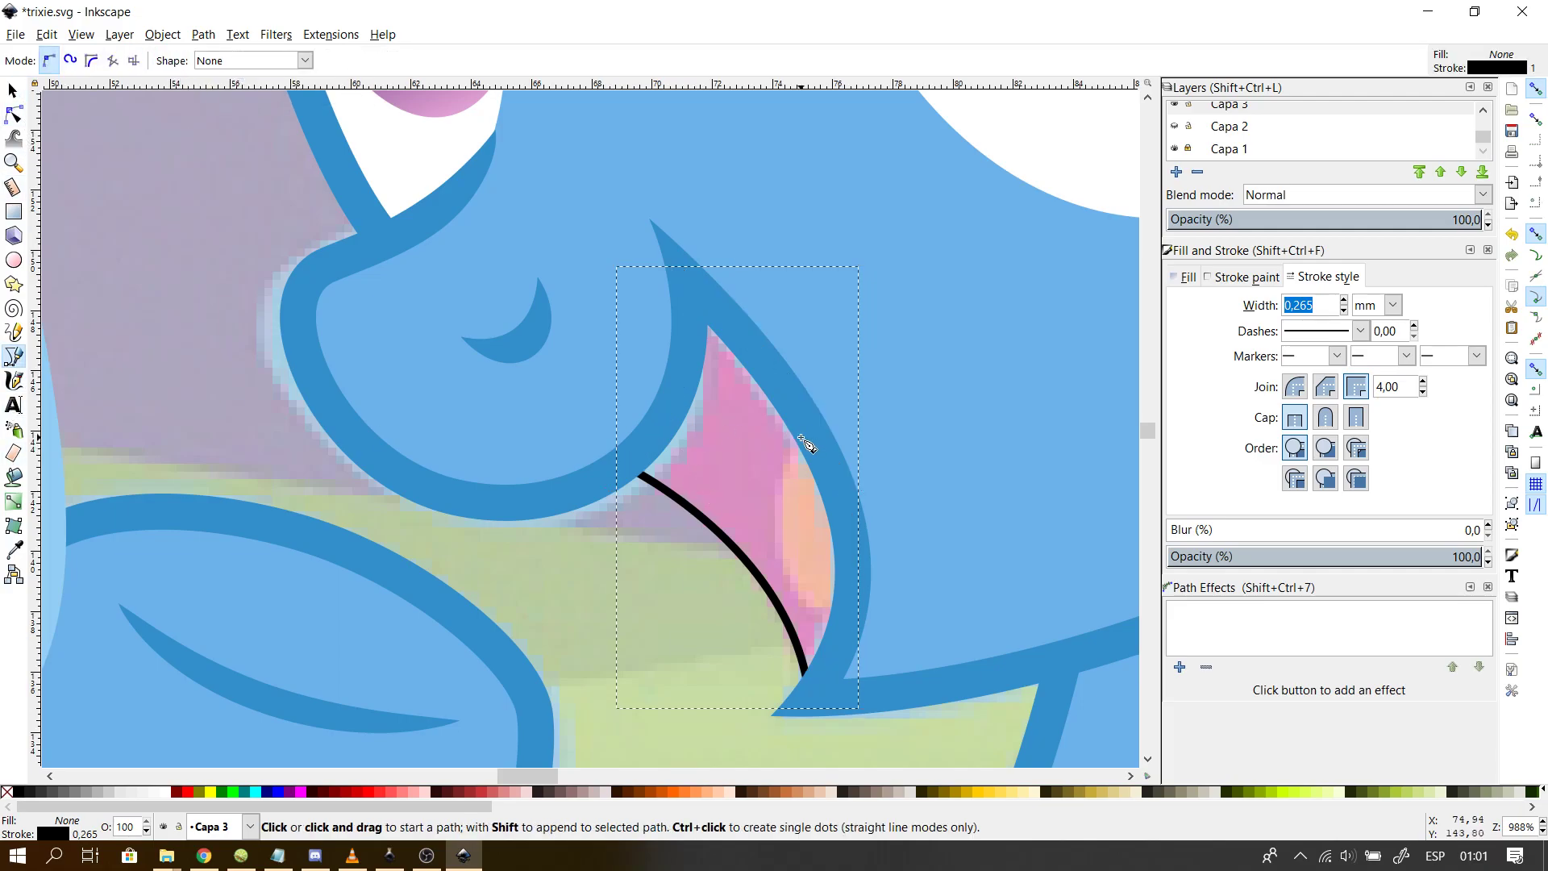
pyautogui.click(798, 433)
pyautogui.moveTo(841, 612)
pyautogui.mouseDown()
pyautogui.moveTo(914, 594)
pyautogui.moveTo(965, 630)
pyautogui.mouseUp()
pyautogui.press('Return')
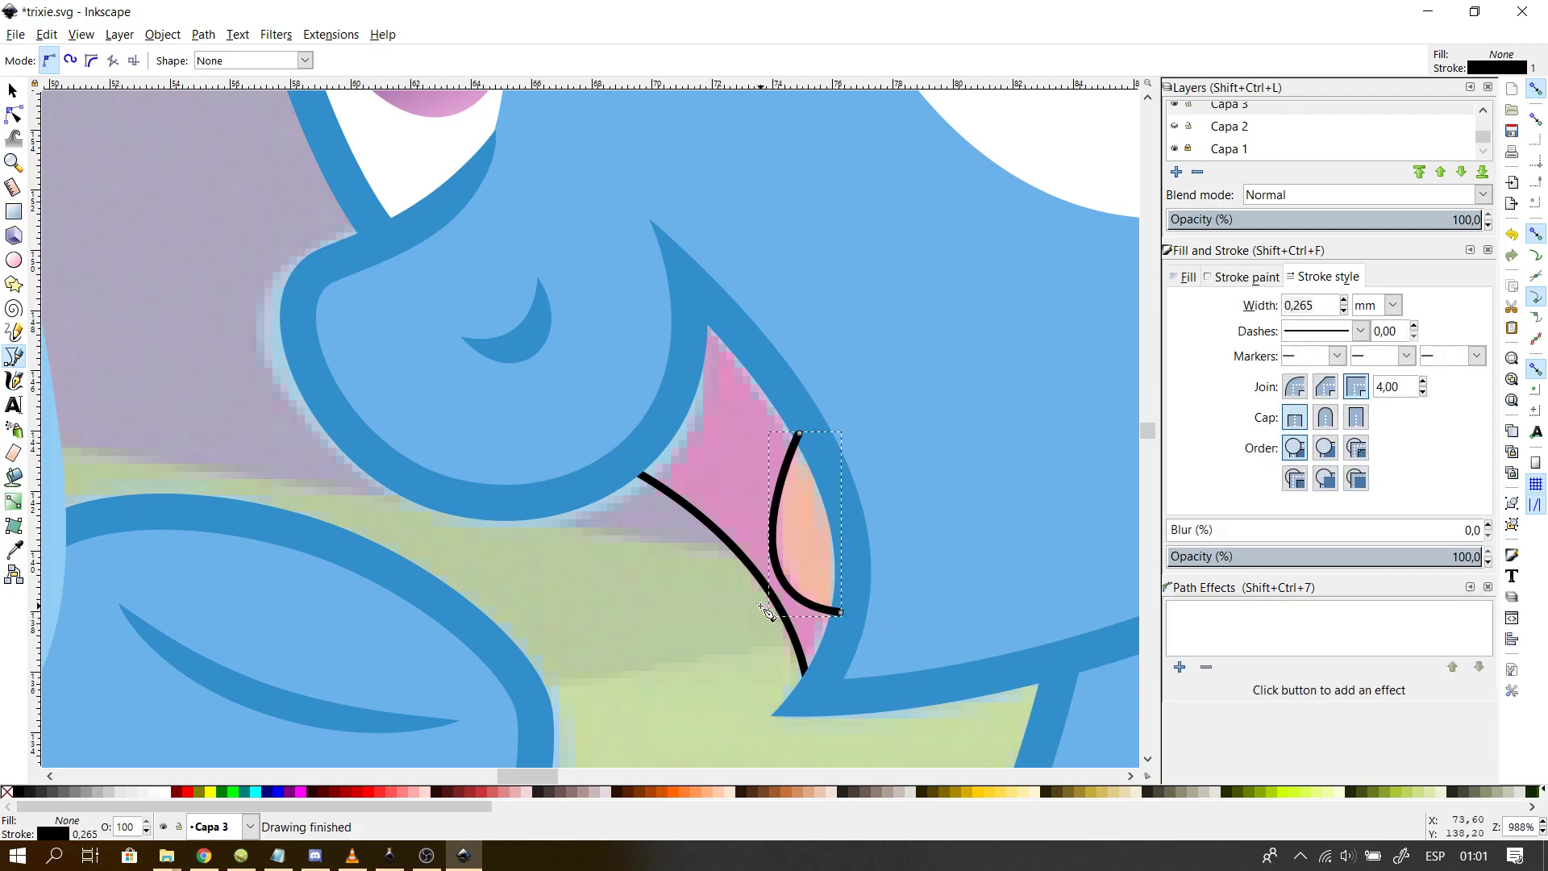
# - Close the tongue path, bend its outer side beneath the cheek outline, and refit its inner curve to the reference tongue
pyautogui.click(841, 611)
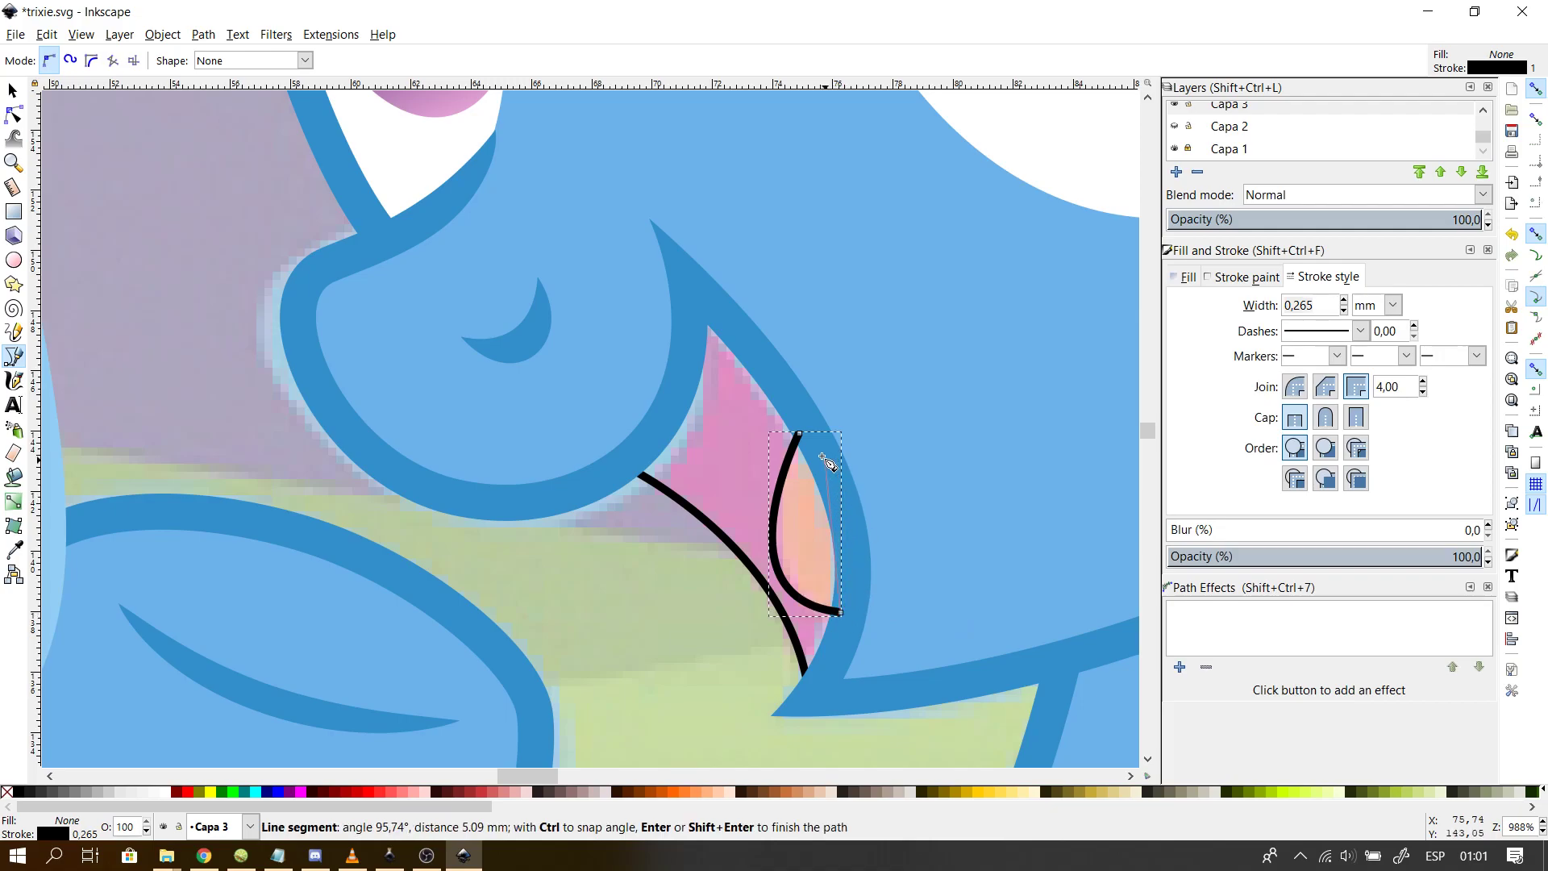
pyautogui.click(799, 434)
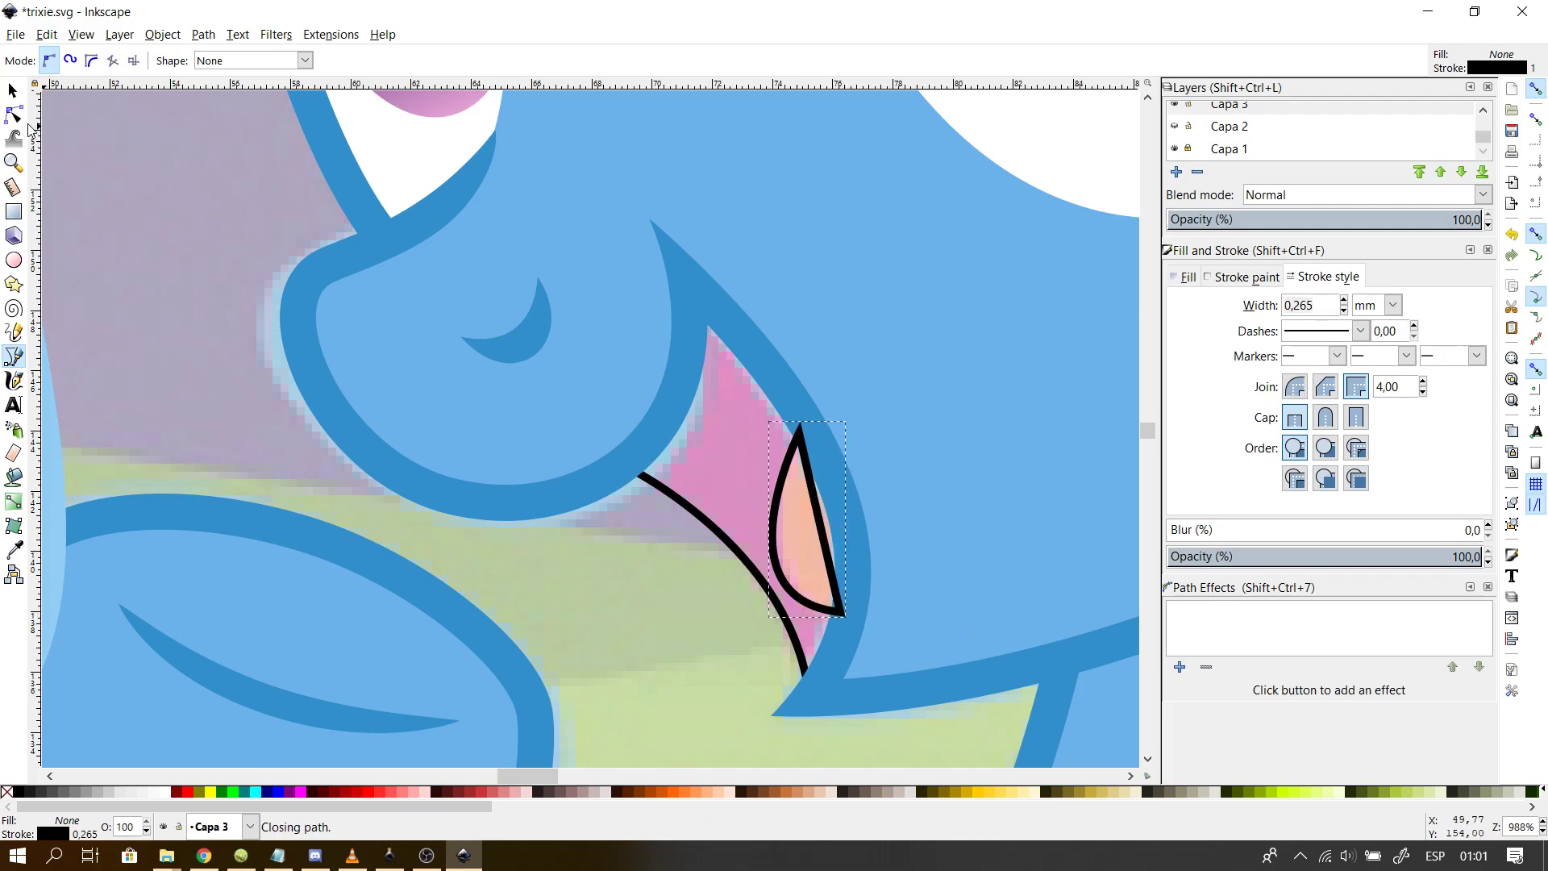
pyautogui.click(13, 115)
pyautogui.moveTo(786, 592); pyautogui.dragTo(806, 598)
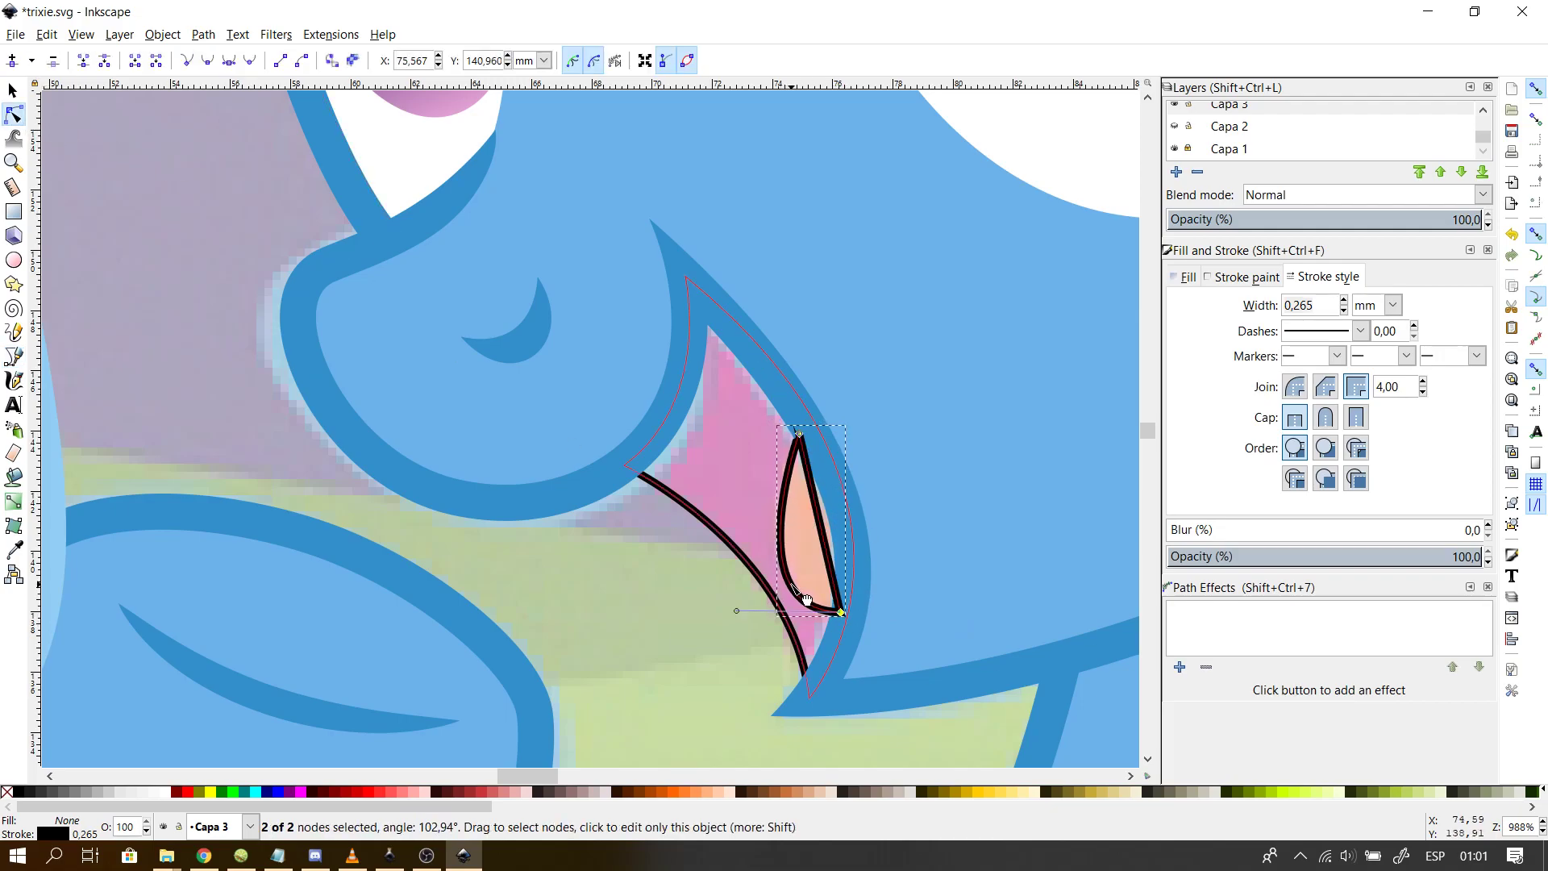
pyautogui.moveTo(780, 546); pyautogui.dragTo(784, 546)
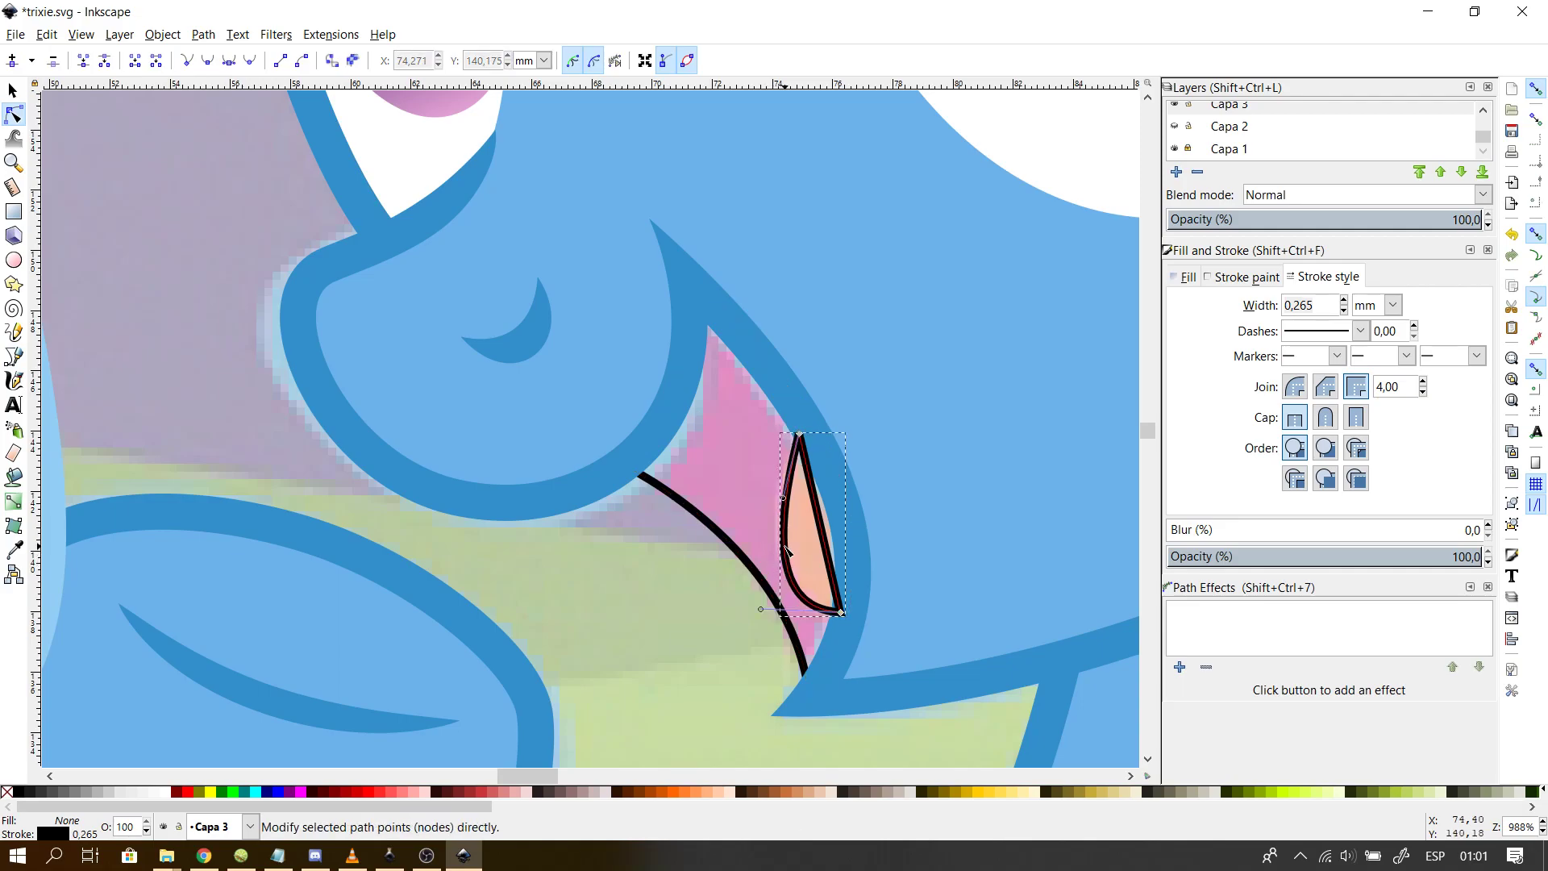
pyautogui.moveTo(761, 608); pyautogui.dragTo(746, 594)
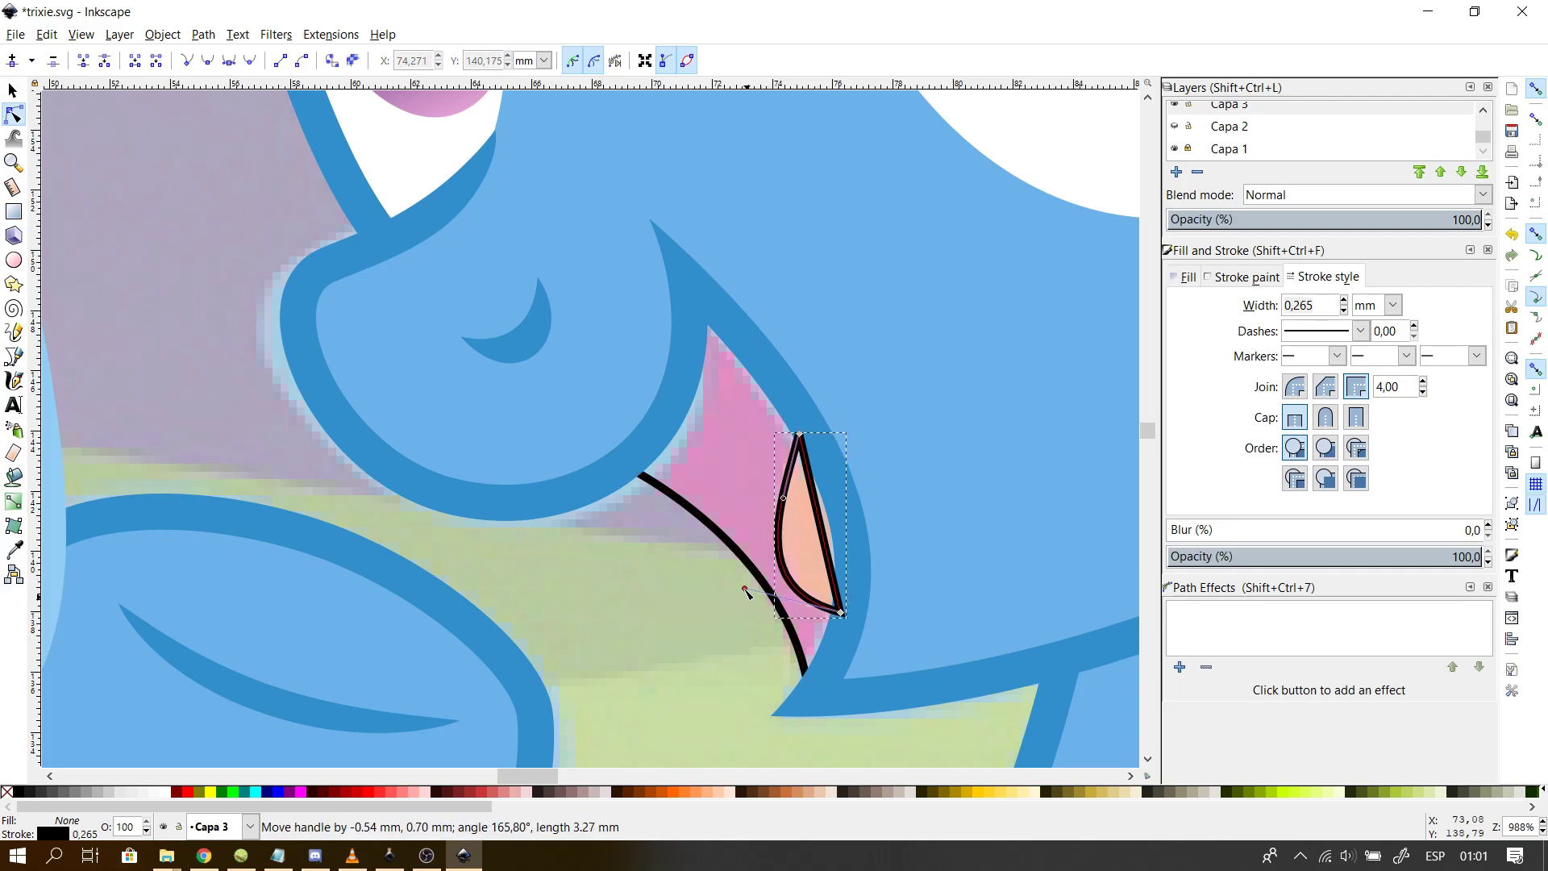
pyautogui.moveTo(783, 498)
pyautogui.mouseDown()
pyautogui.moveTo(762, 482)
pyautogui.moveTo(768, 508)
pyautogui.moveTo(761, 479)
pyautogui.mouseUp()
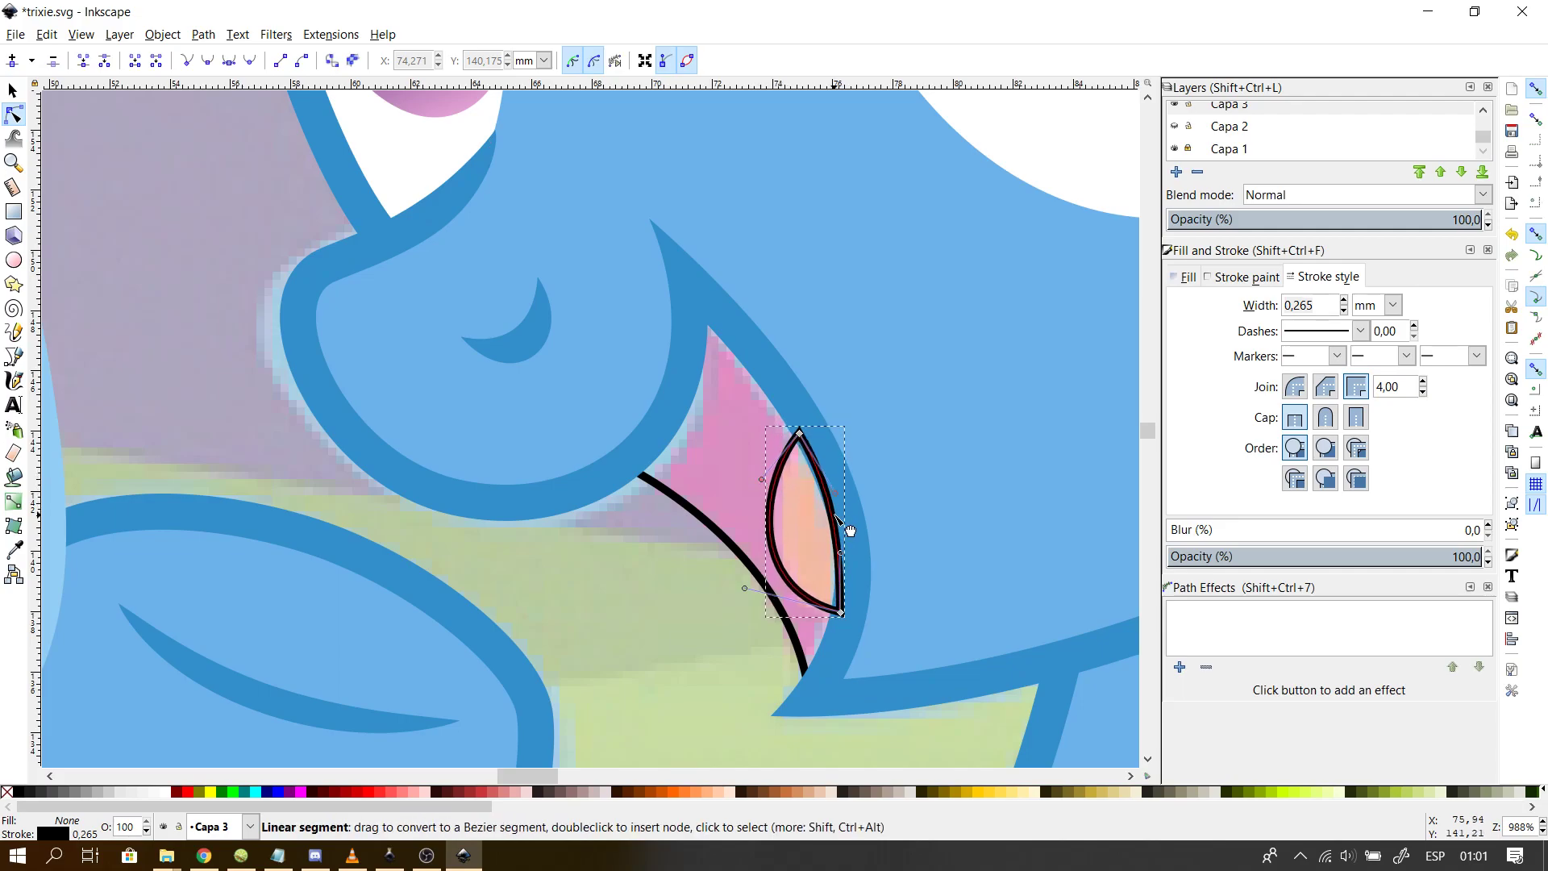
pyautogui.moveTo(848, 536); pyautogui.dragTo(838, 548)
pyautogui.click(674, 599)
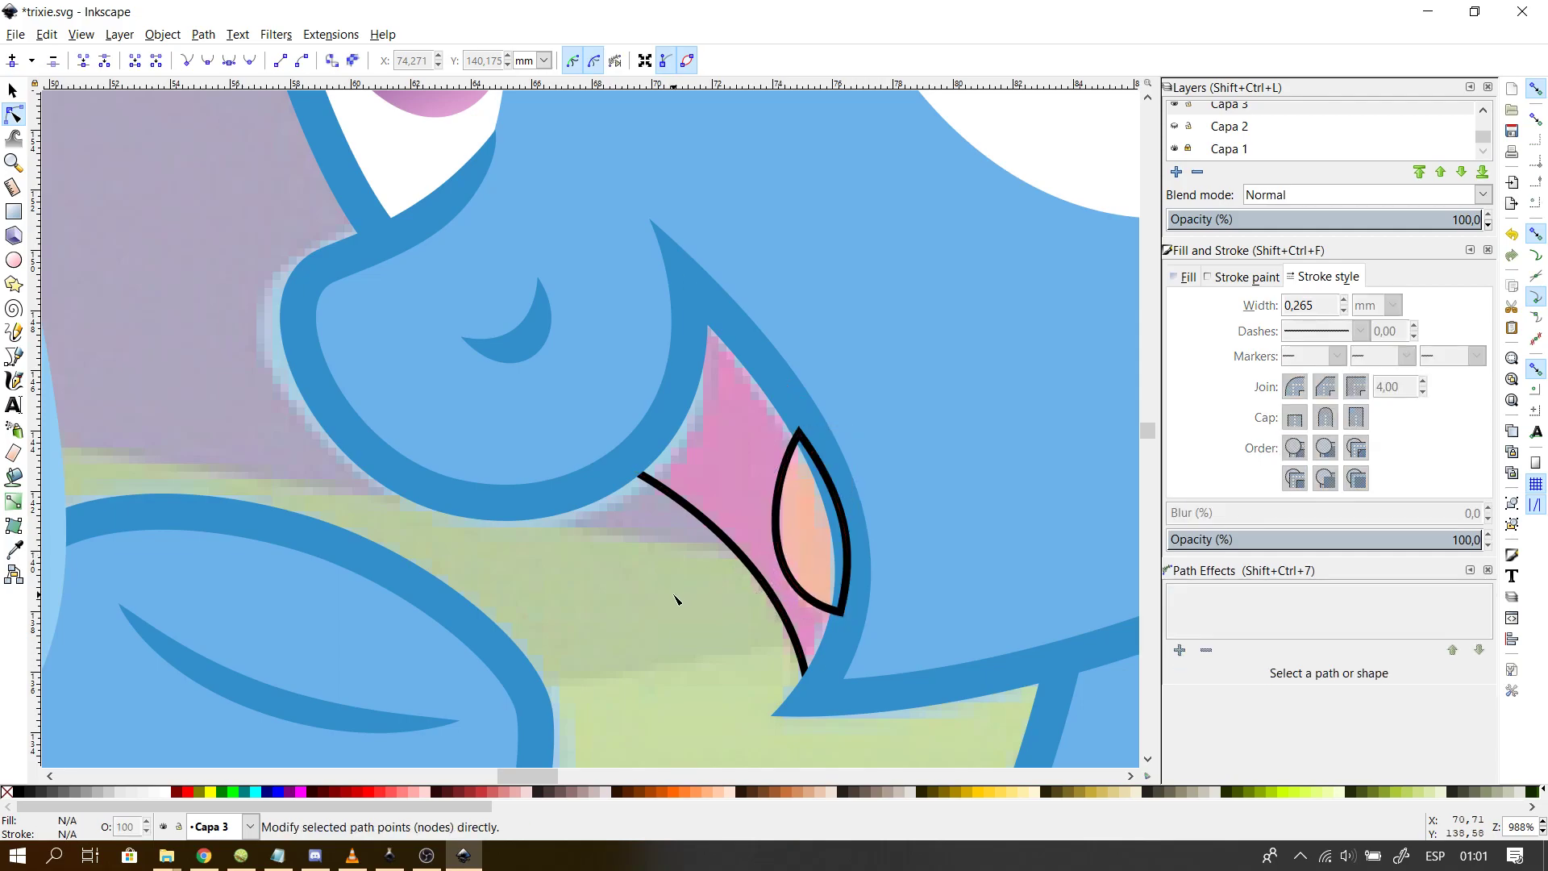
# - Examine the mouth and tongue shapes in the context of the whole face
pyautogui.scroll(-2, 674, 597)
pyautogui.click(727, 540)
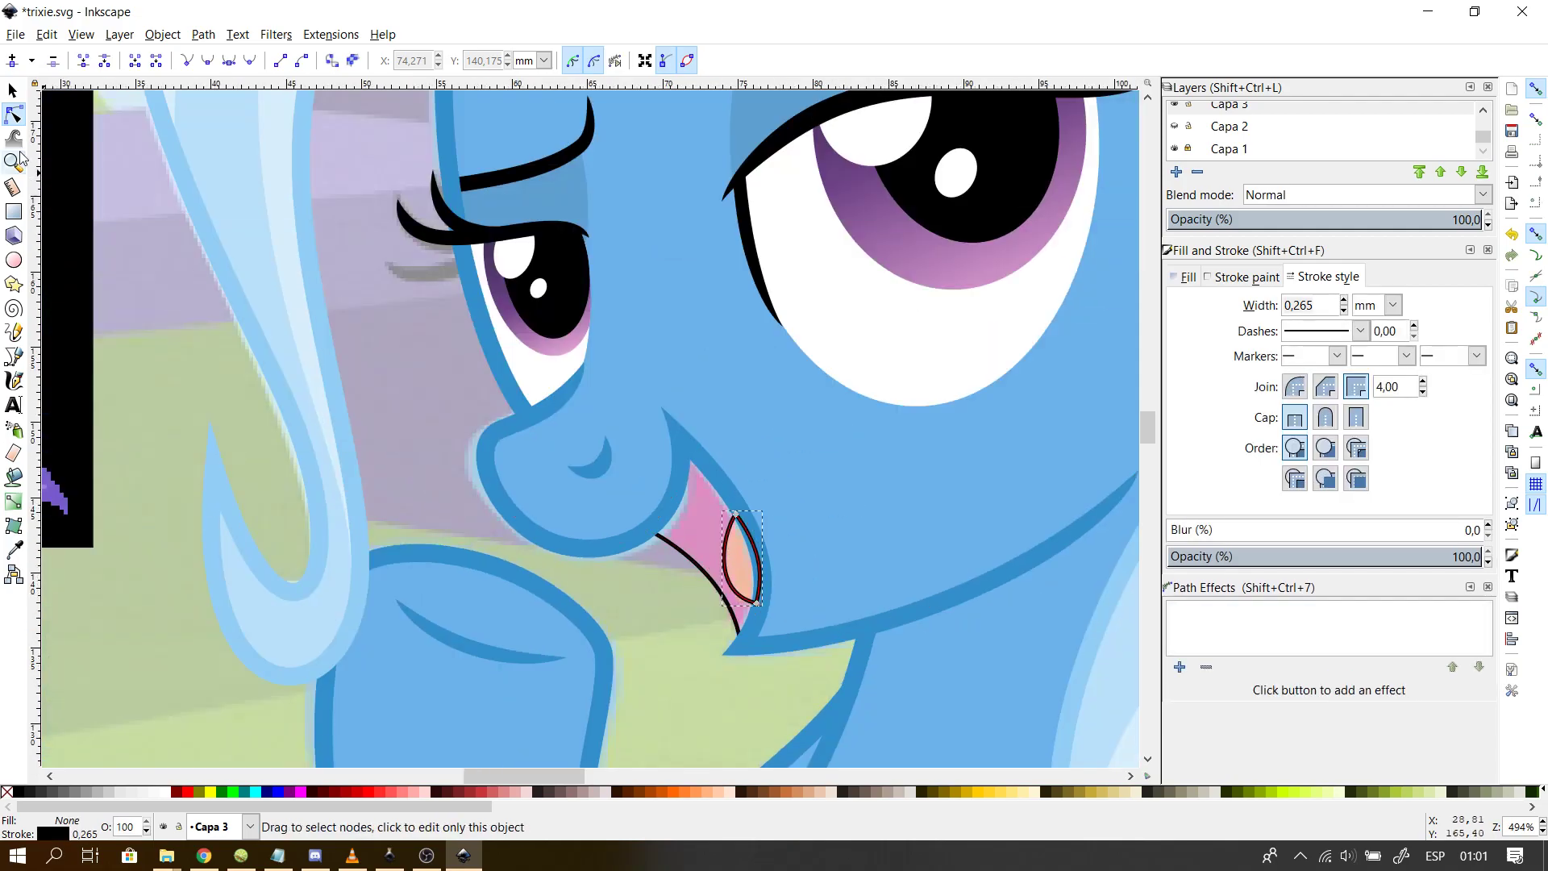
pyautogui.click(12, 91)
pyautogui.click(195, 393)
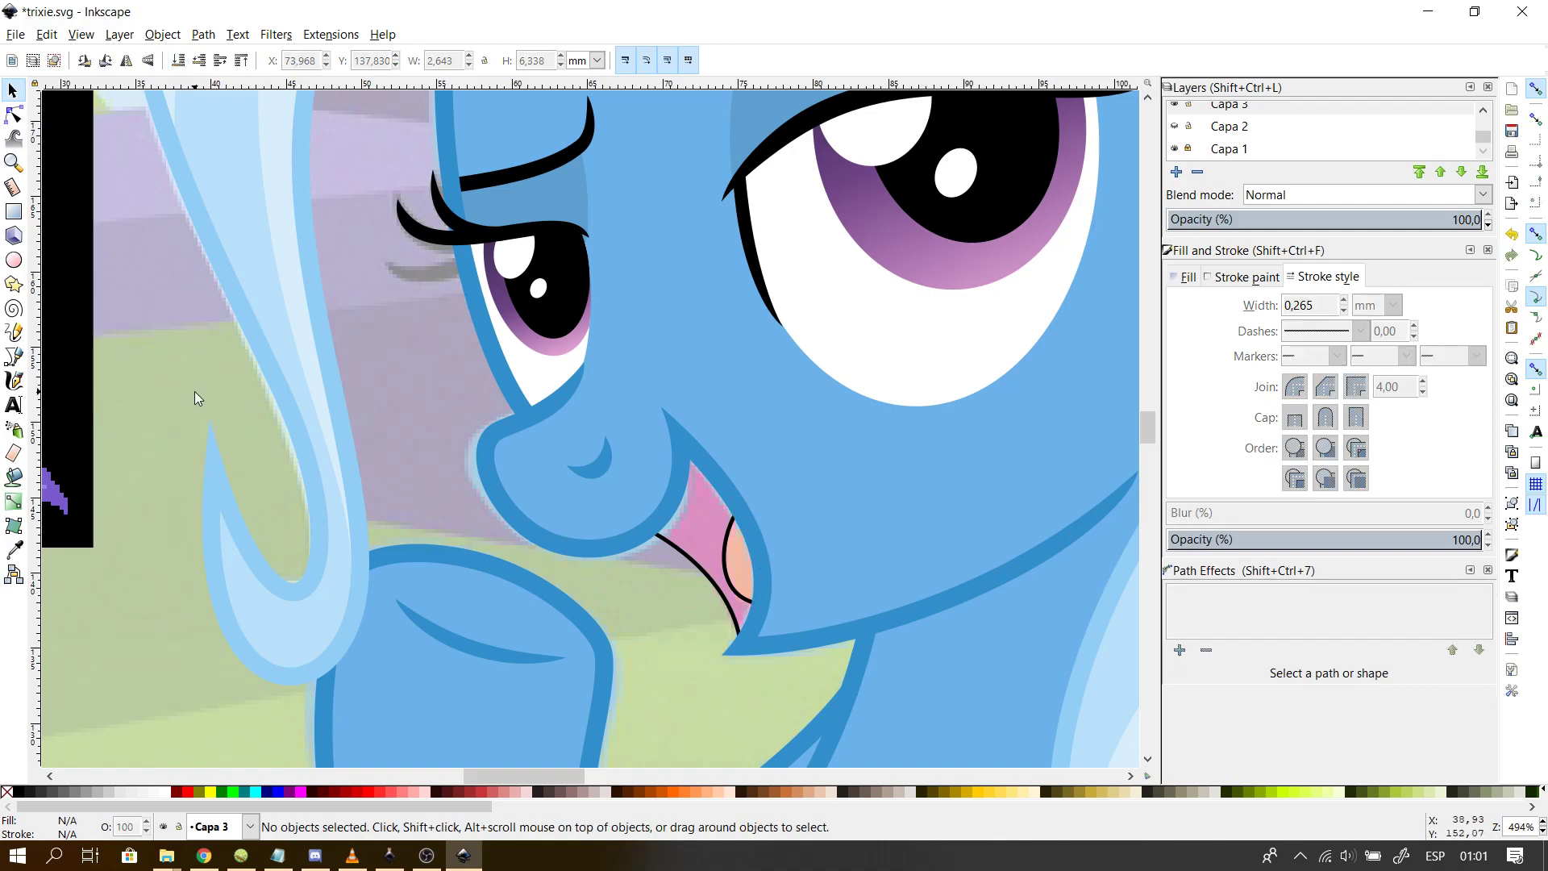
pyautogui.scroll(-2, 195, 393)
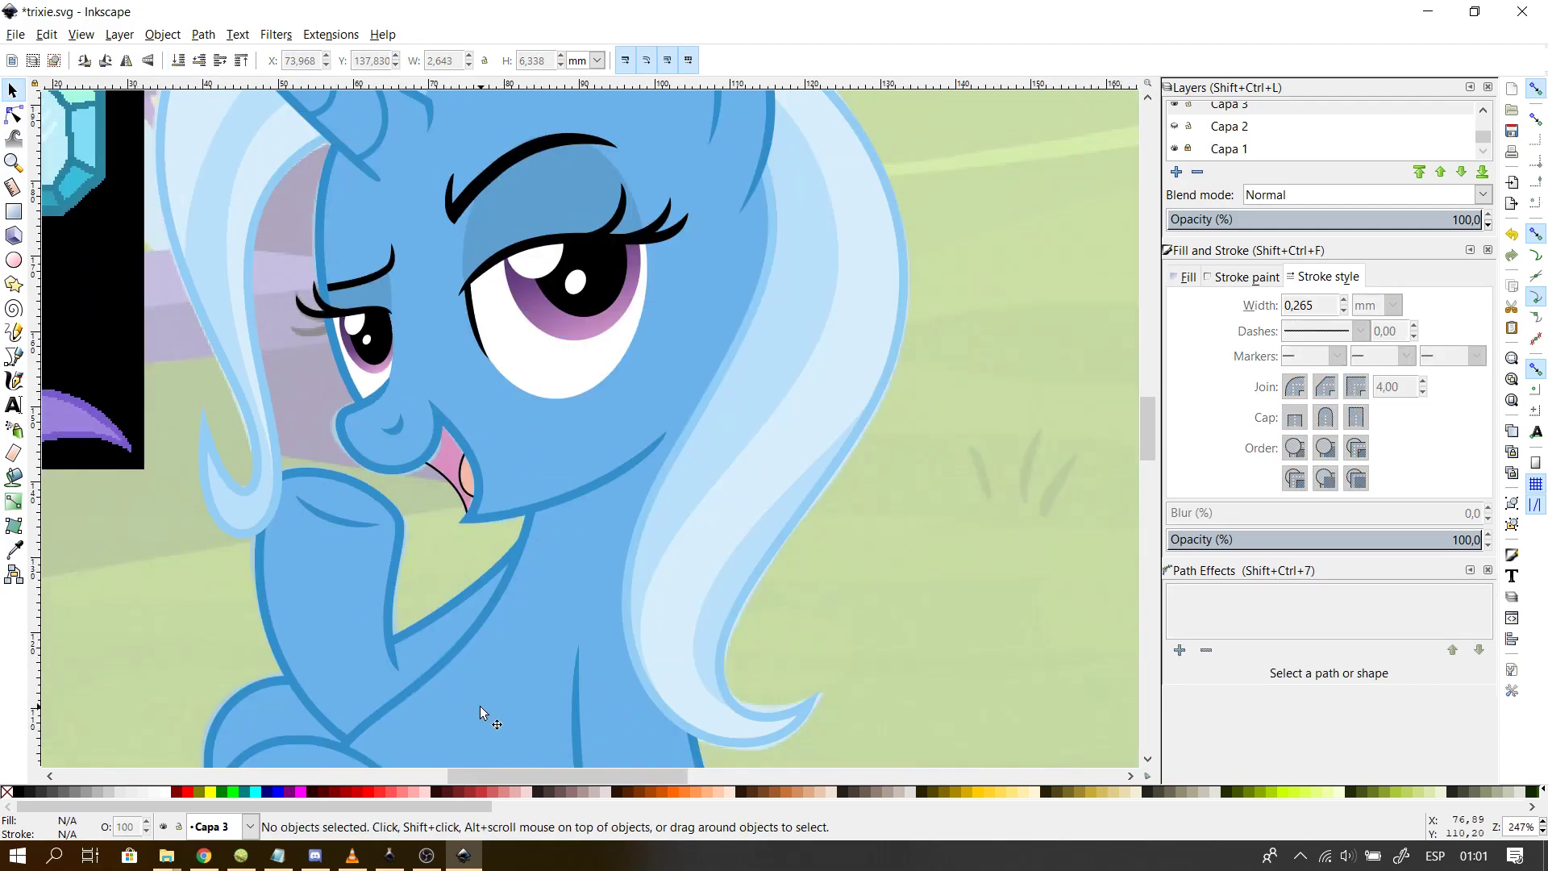
pyautogui.moveTo(648, 765); pyautogui.dragTo(530, 765)
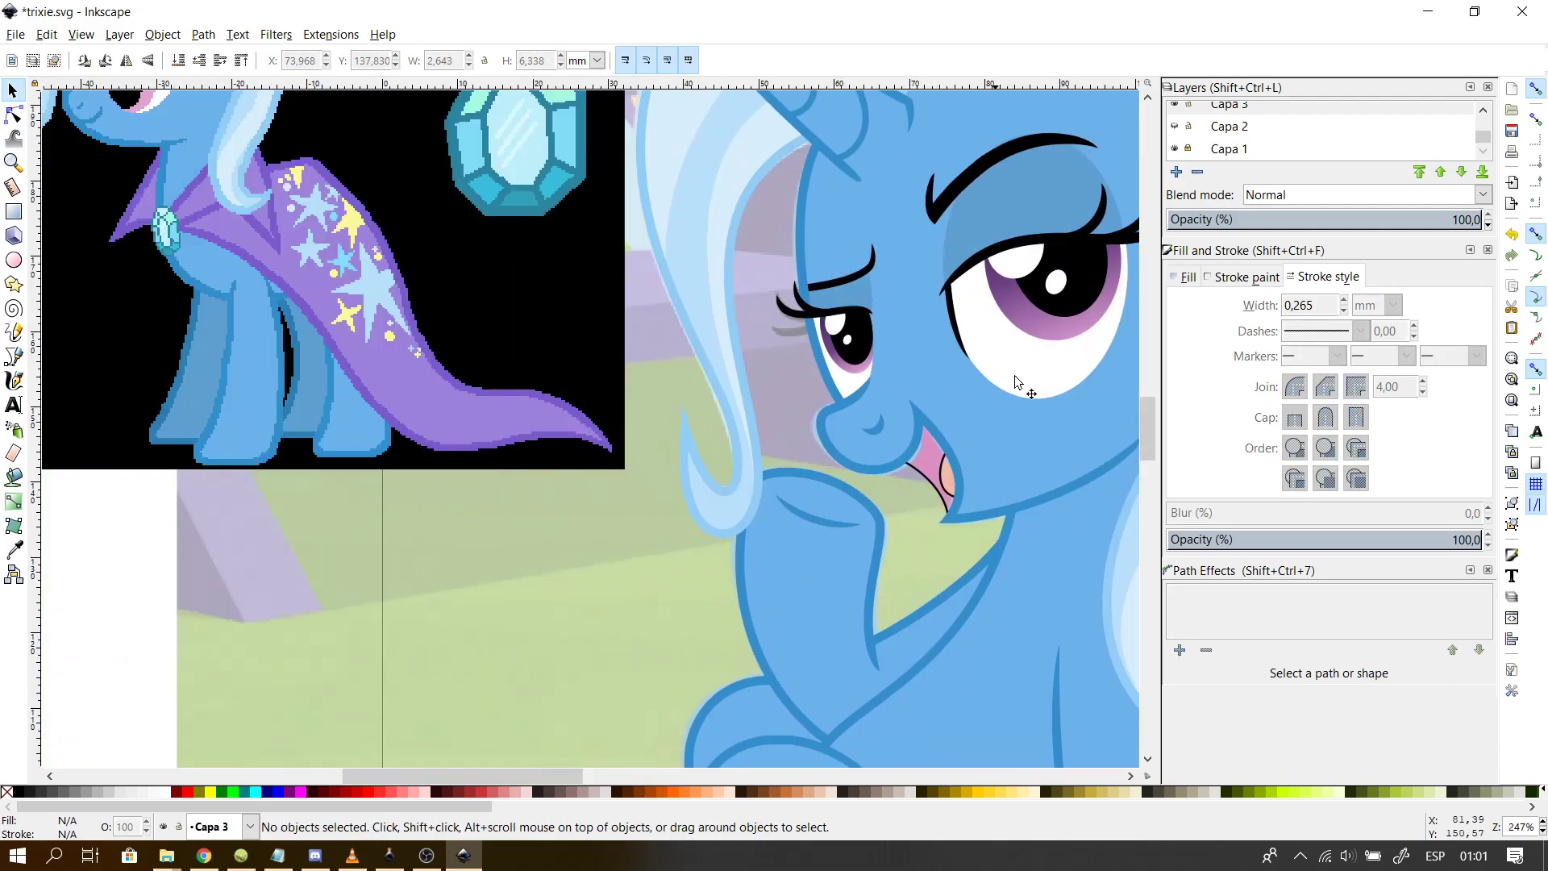
pyautogui.moveTo(1148, 432)
pyautogui.mouseDown()
pyautogui.moveTo(1158, 415)
pyautogui.moveTo(1147, 448)
pyautogui.mouseUp()
pyautogui.moveTo(563, 770); pyautogui.dragTo(621, 771)
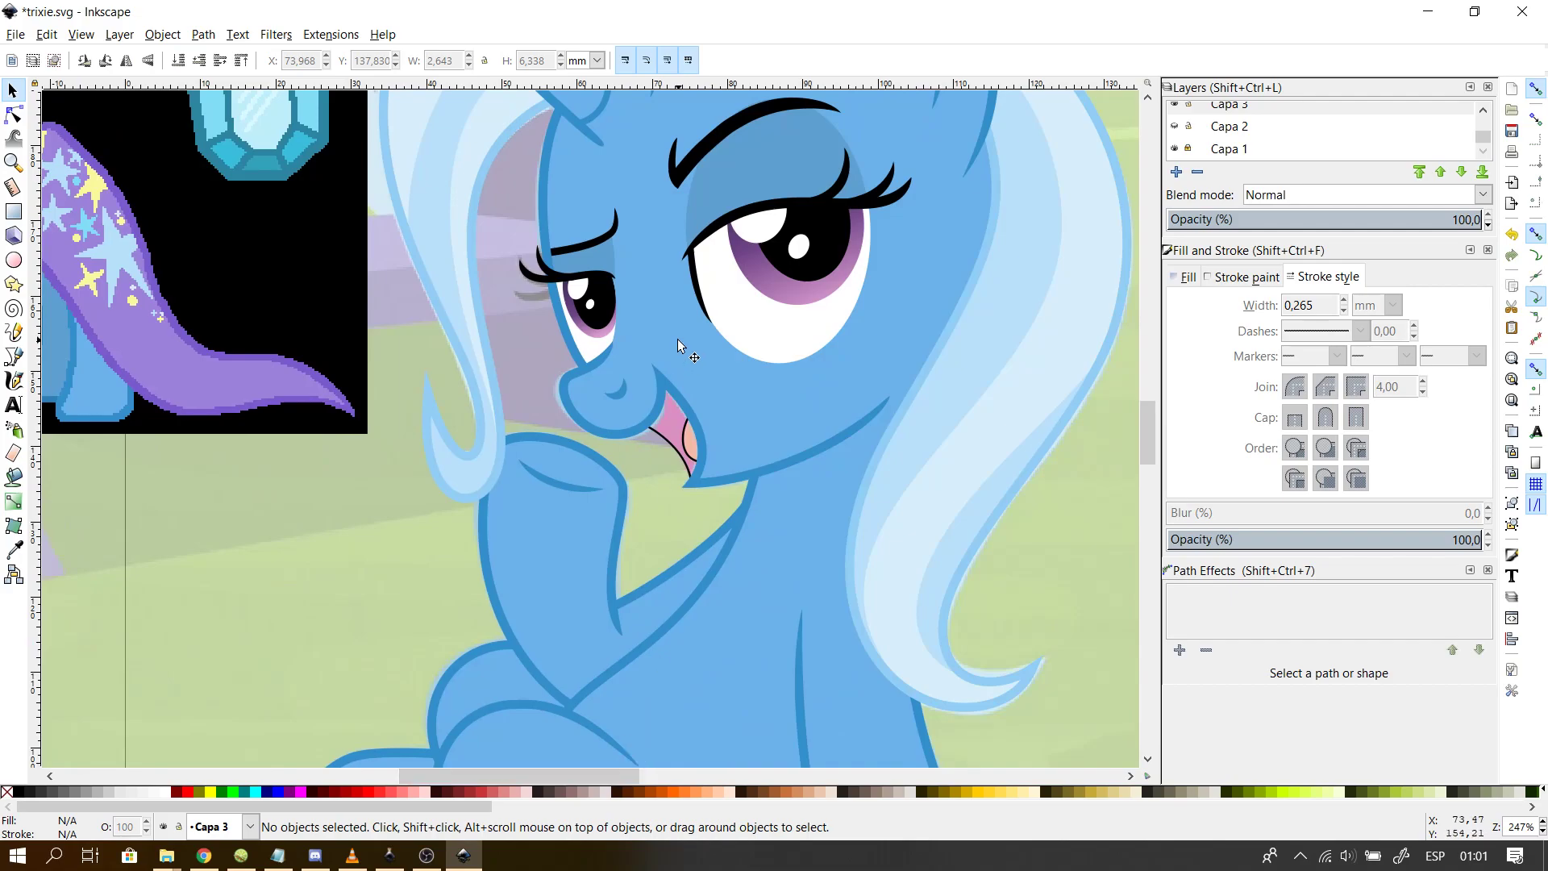
pyautogui.keyDown('ctrl'); pyautogui.scroll(3, 677, 338); pyautogui.keyUp('ctrl')
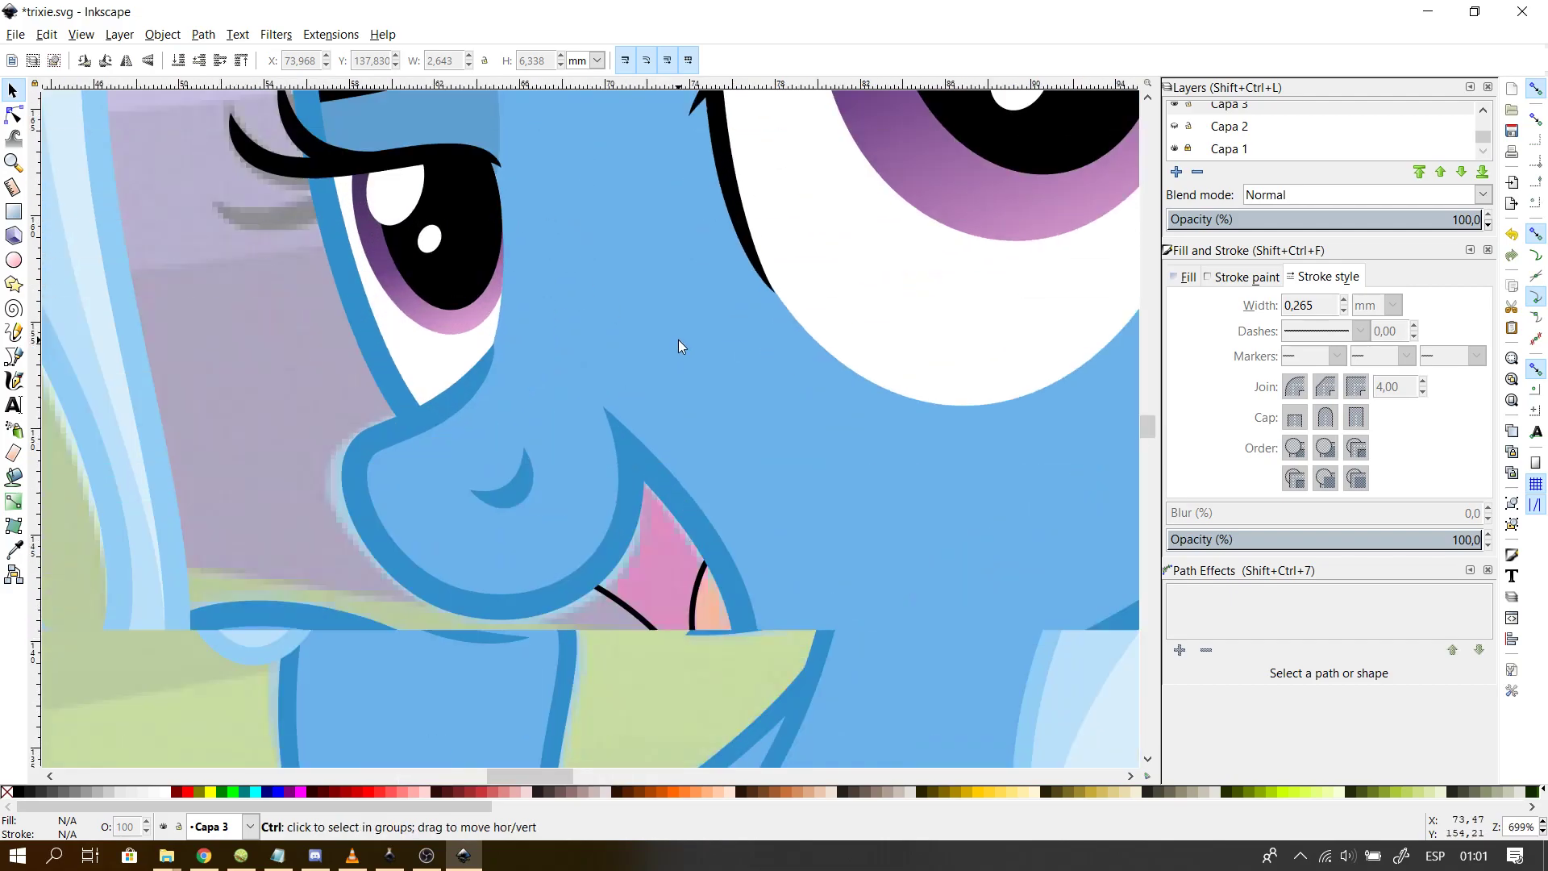
# - Bend the lower part of the mouth path's open edge to follow the reference mouth more closely
pyautogui.click(13, 116)
pyautogui.click(619, 599)
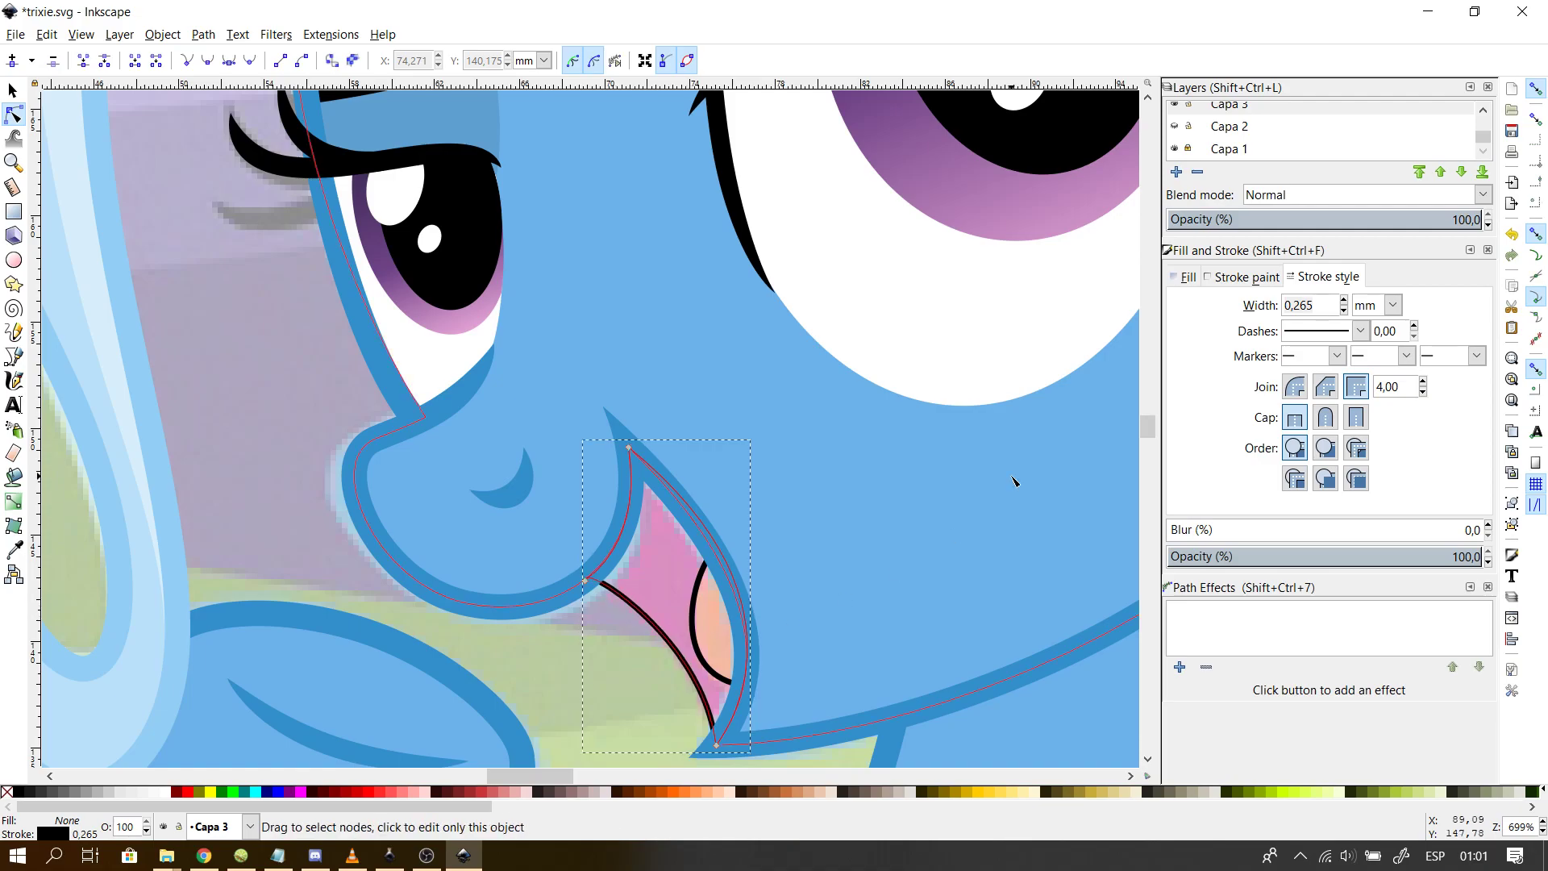
pyautogui.moveTo(1148, 424); pyautogui.dragTo(1148, 431)
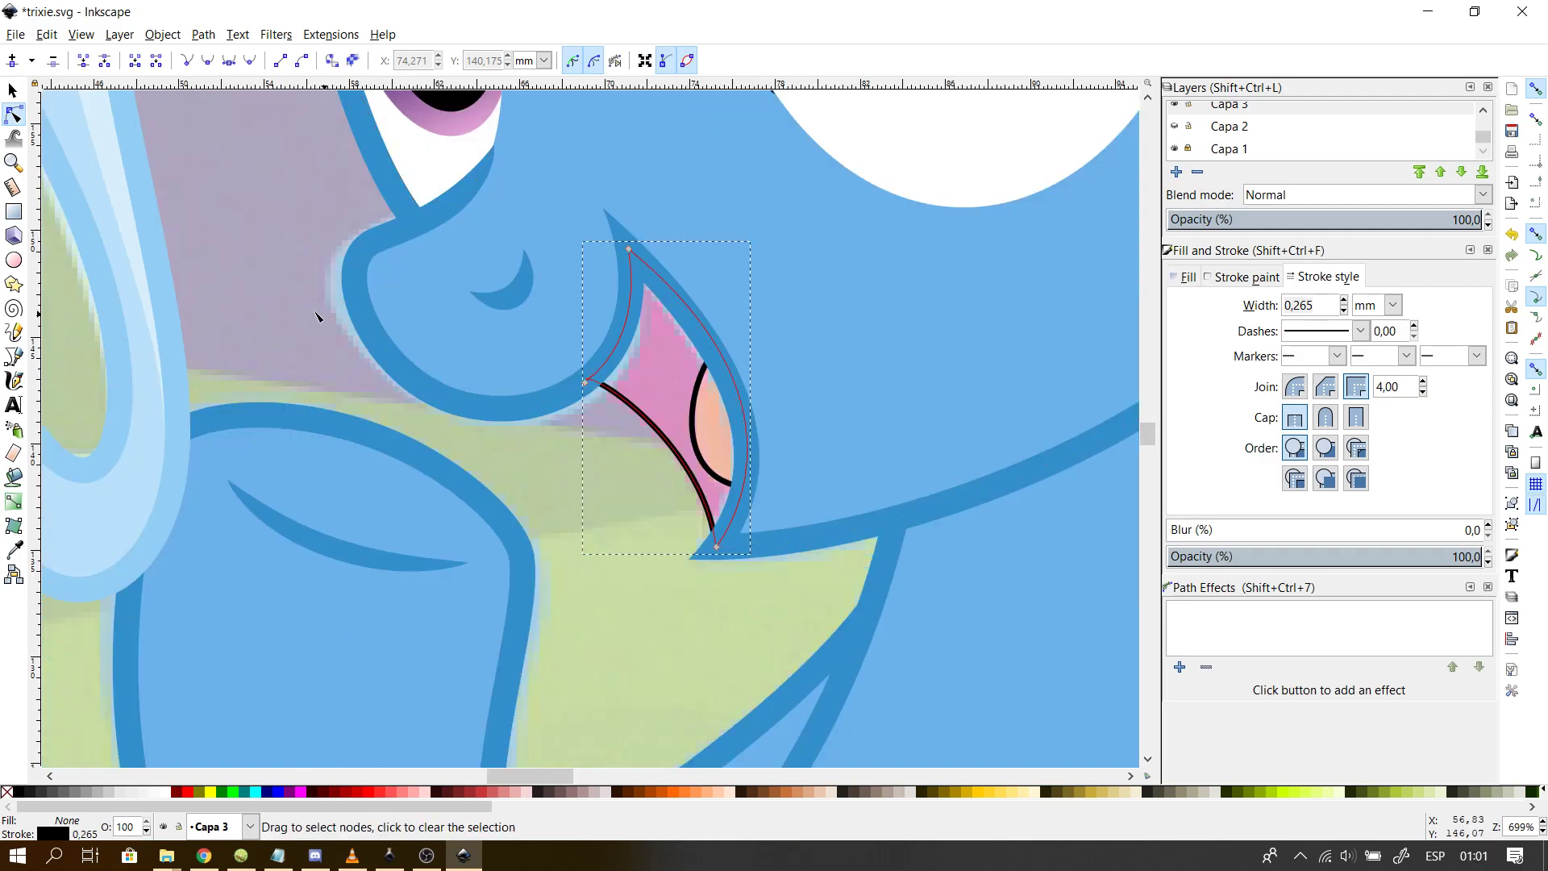
pyautogui.click(202, 274)
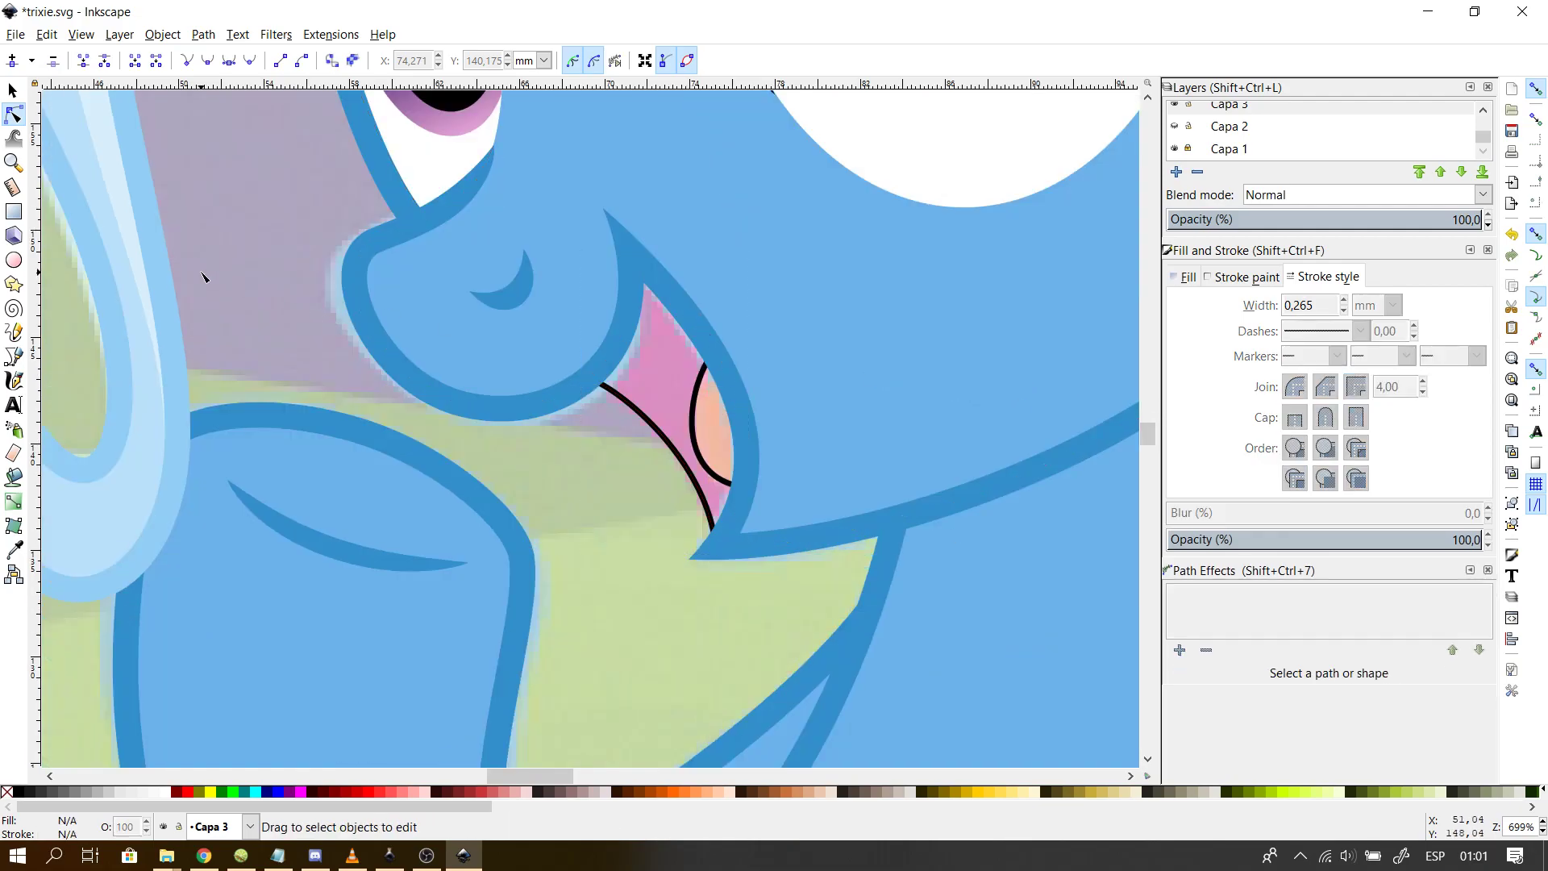
pyautogui.click(692, 472)
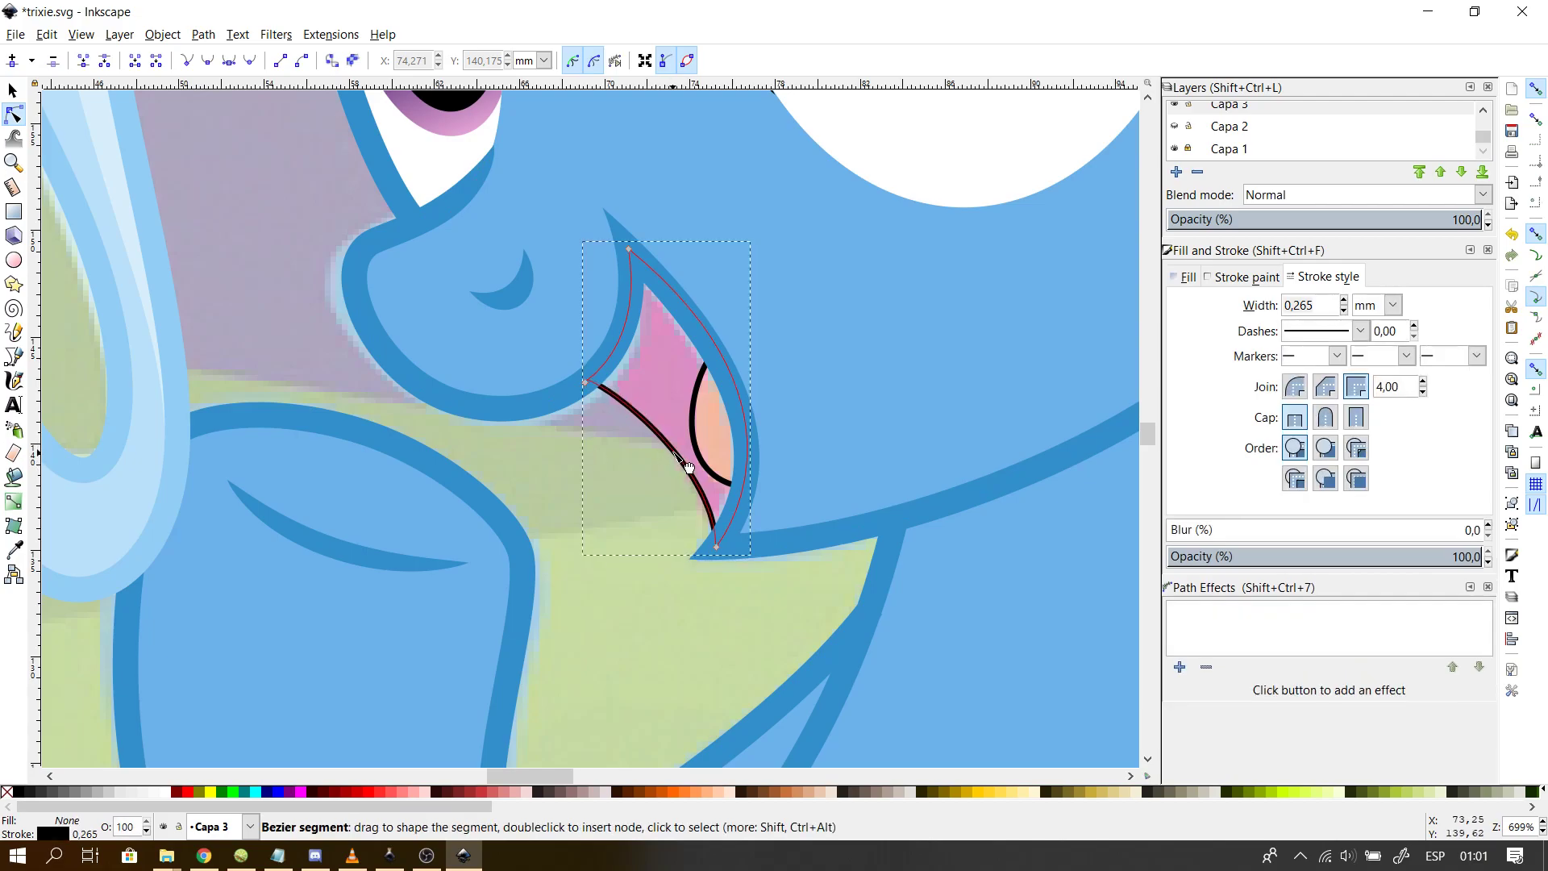
pyautogui.click(600, 550)
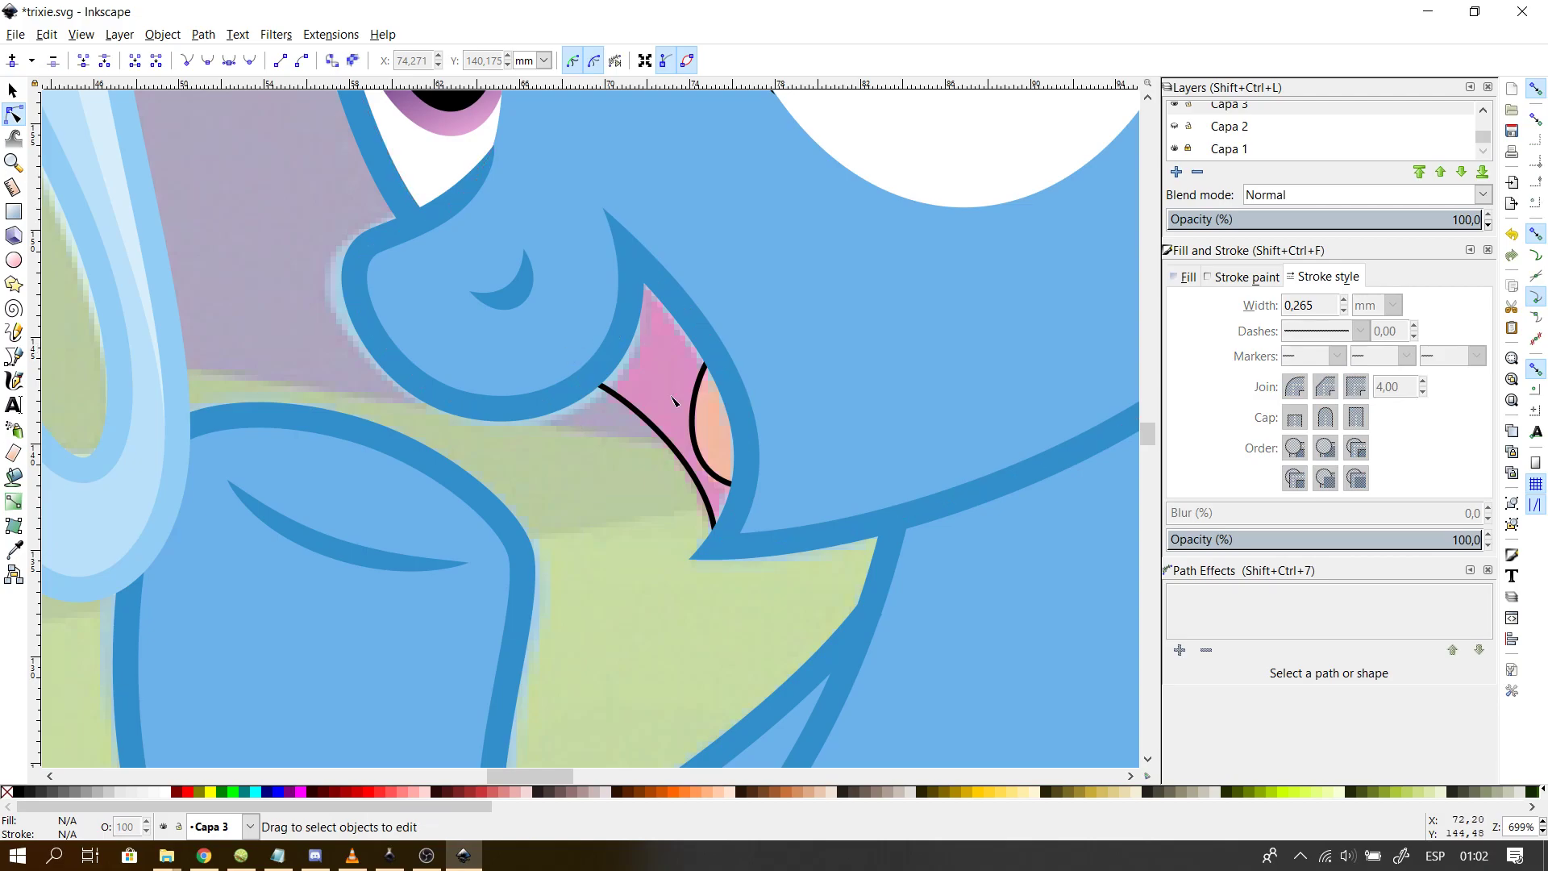
pyautogui.click(654, 419)
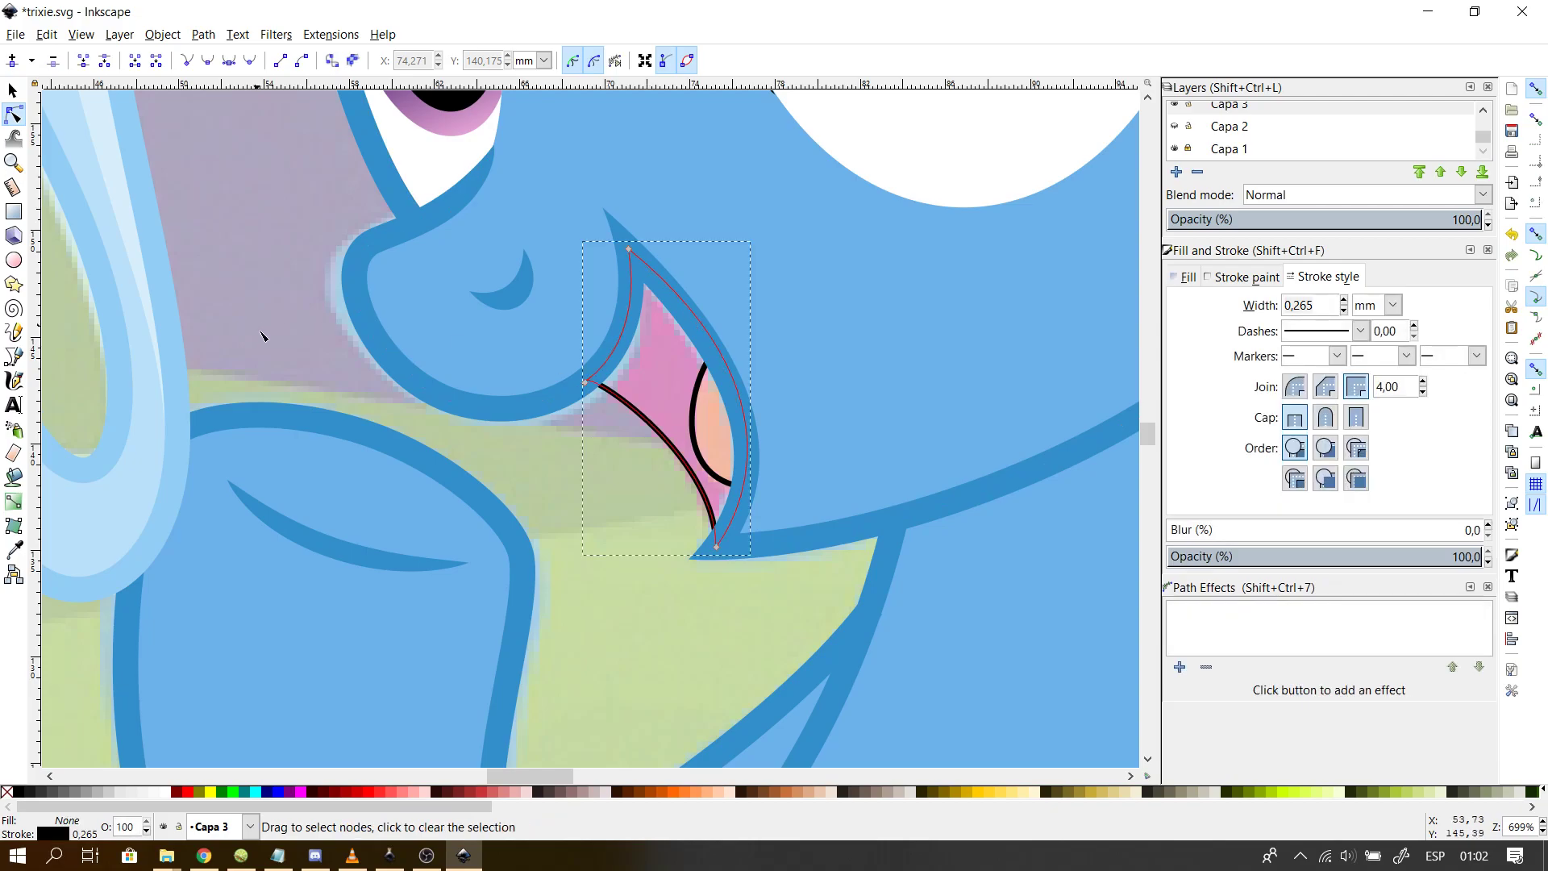
pyautogui.scroll(2, 625, 533)
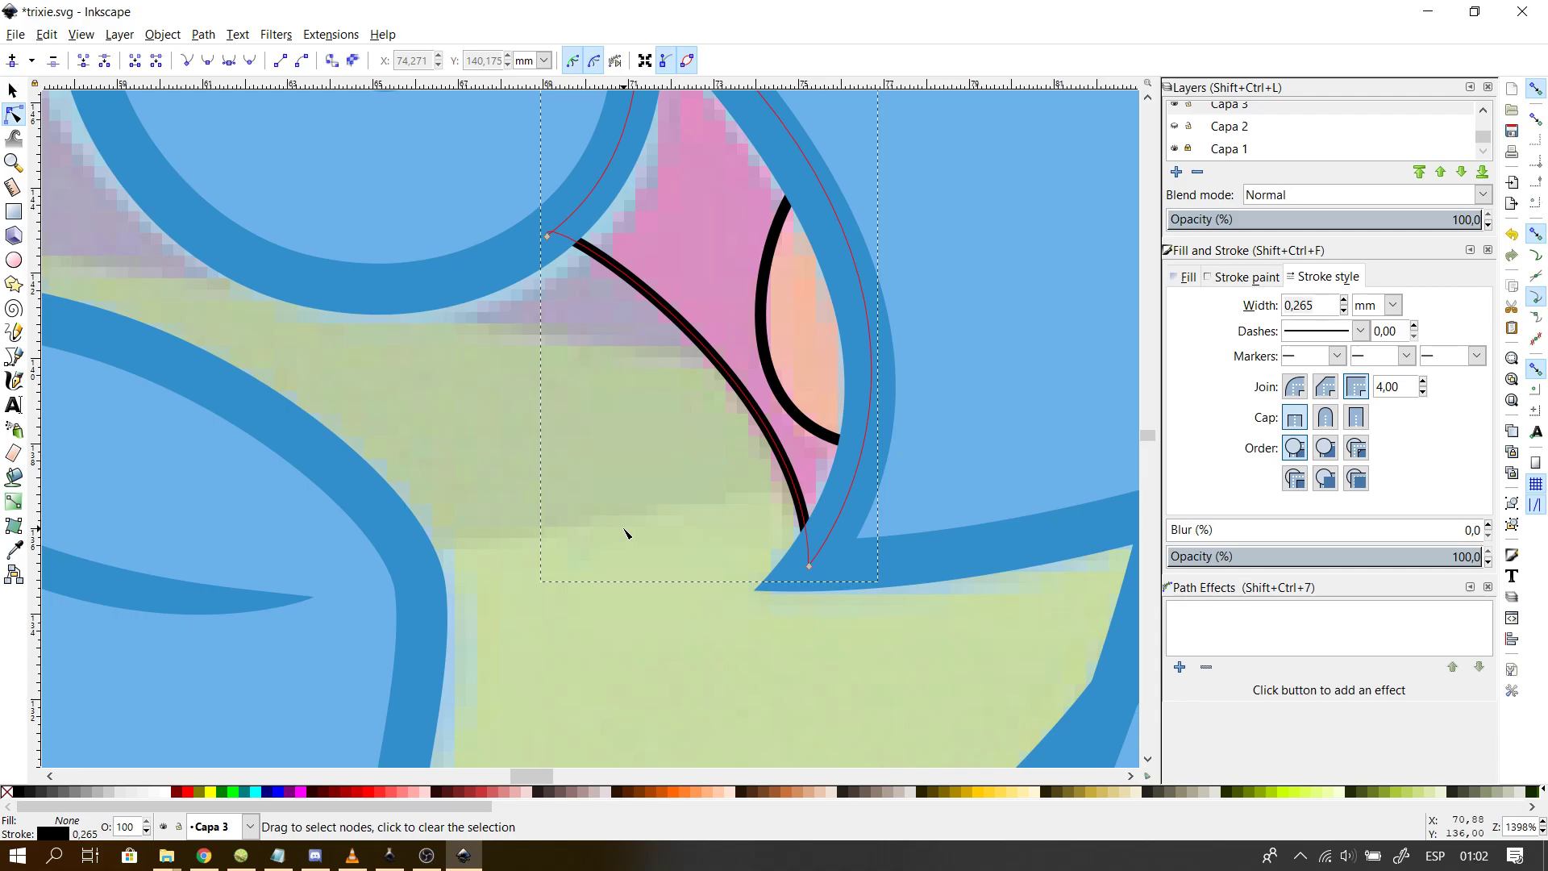
pyautogui.moveTo(783, 453); pyautogui.dragTo(790, 464)
pyautogui.click(664, 384)
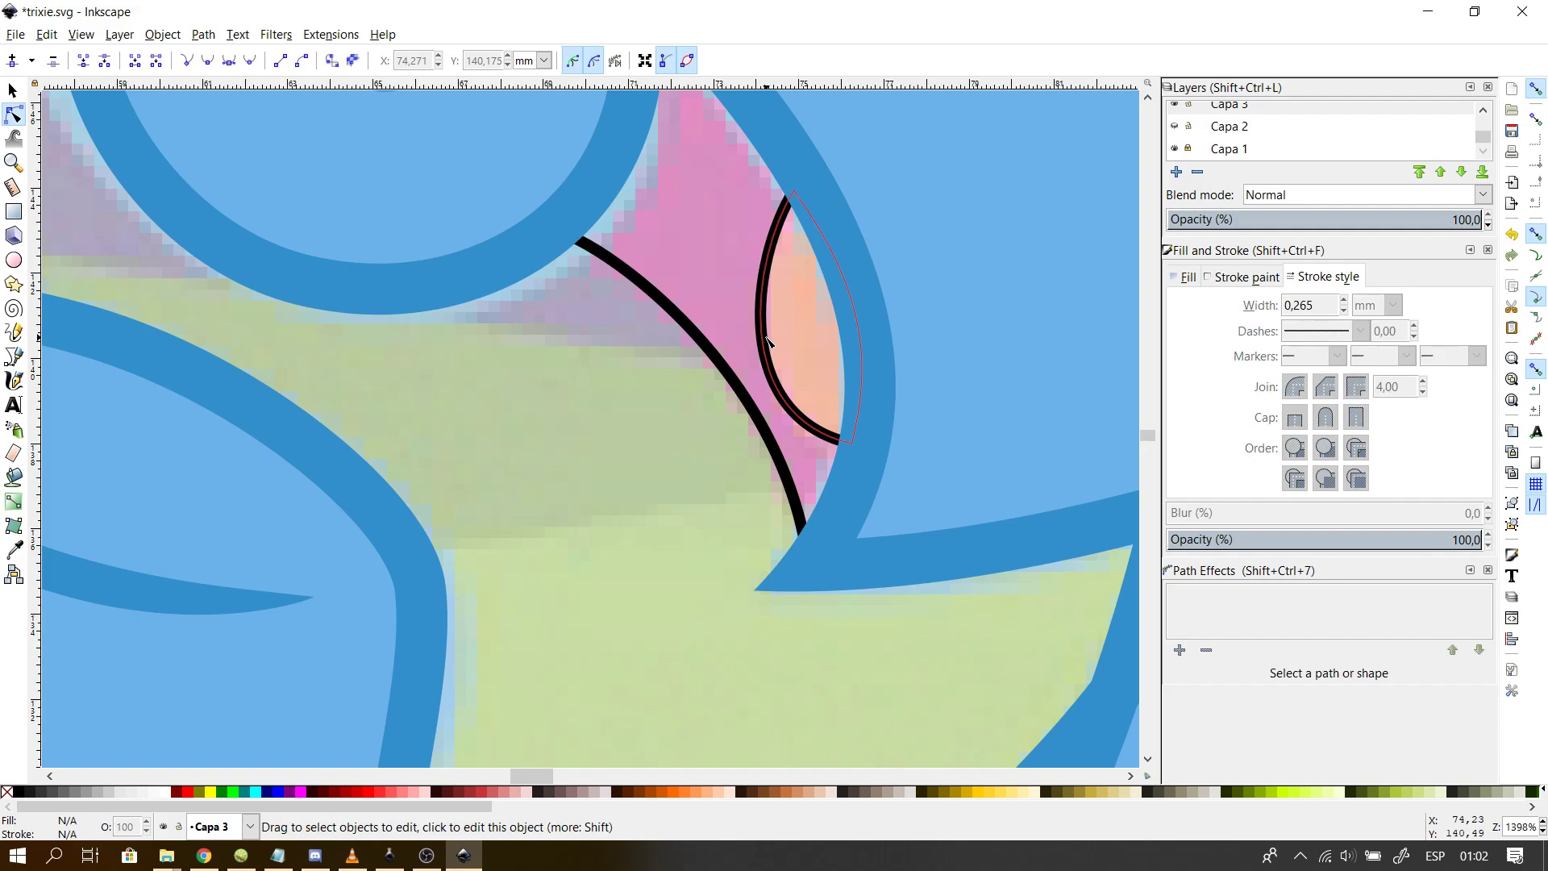
# - Bend the tongue path's inner curve slightly inward toward the reference tongue's edge
pyautogui.click(767, 349)
pyautogui.moveTo(767, 349); pyautogui.dragTo(784, 352)
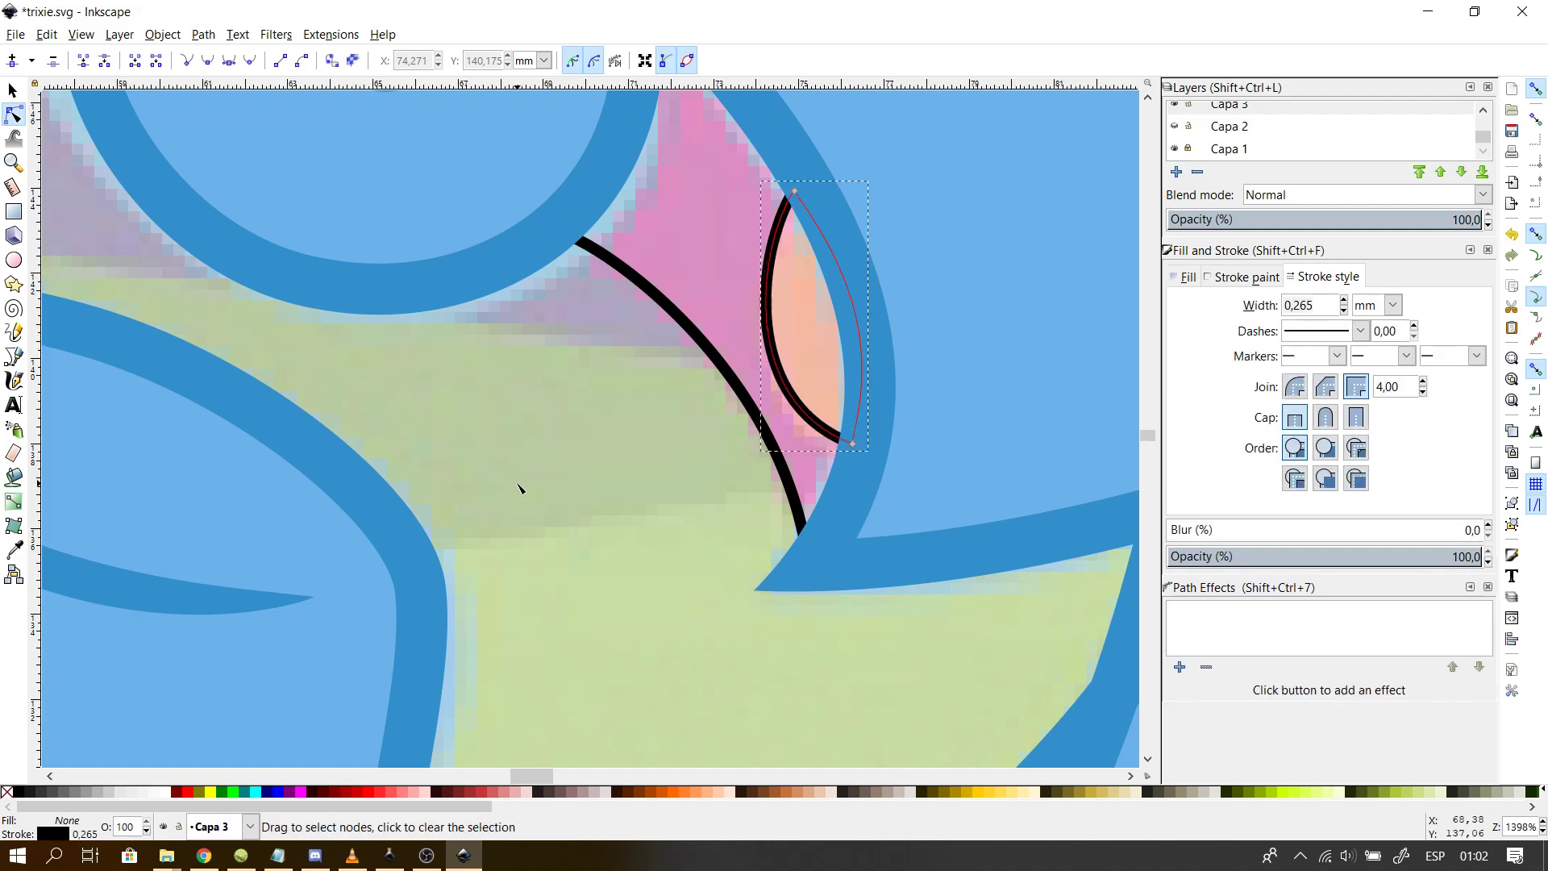
pyautogui.click(427, 695)
# - Switch to Chrome and browse the MLP-VectorClub Color Guide from the Trixie Lulamoon entry back to the full pony list
pyautogui.click(203, 857)
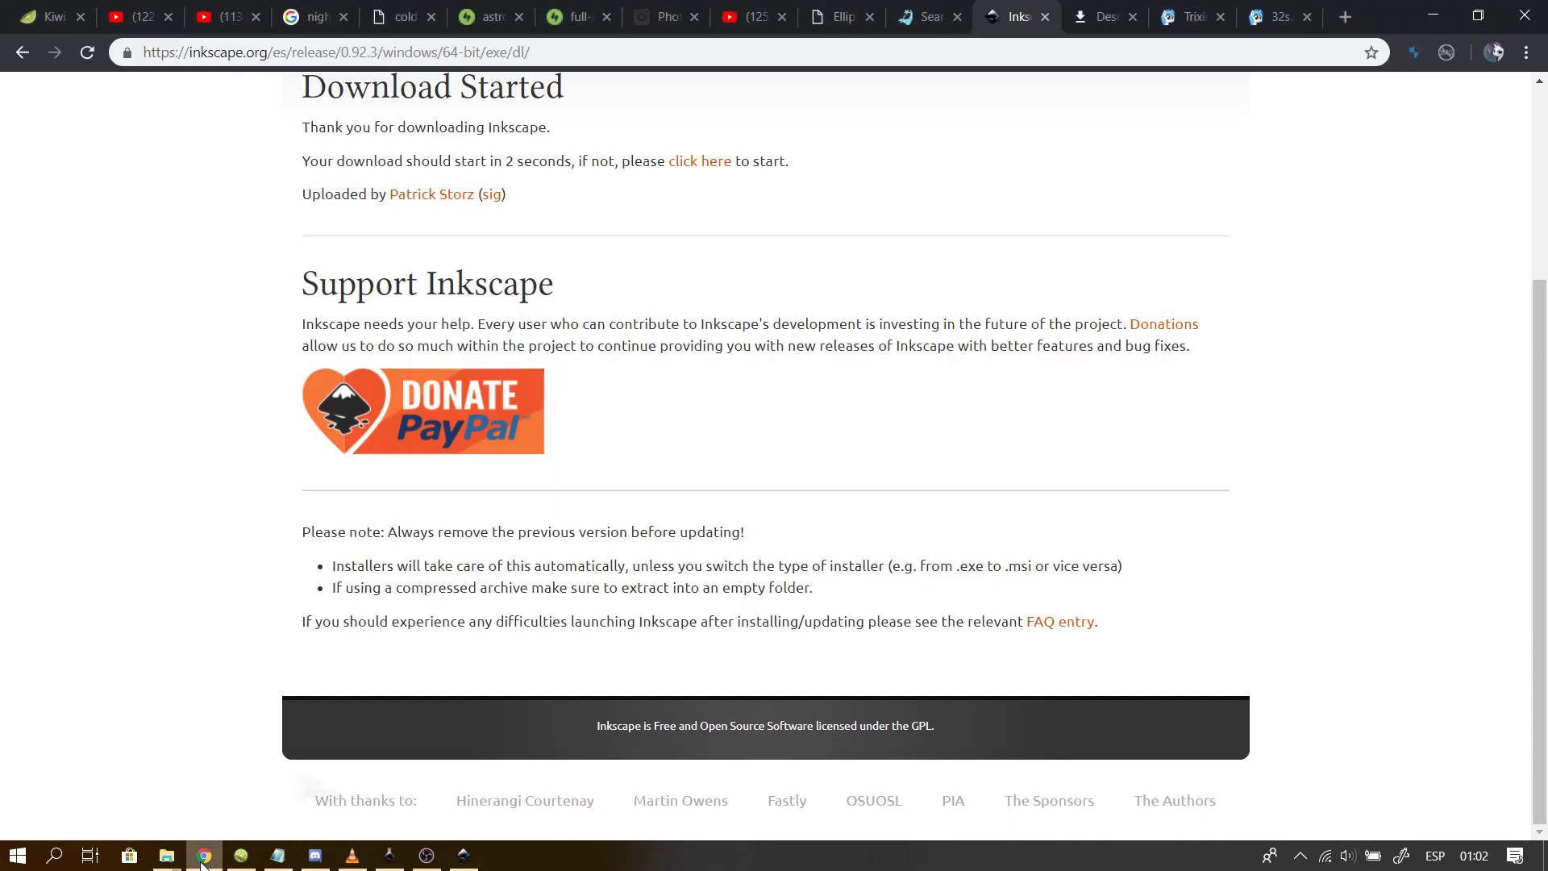
pyautogui.click(1195, 9)
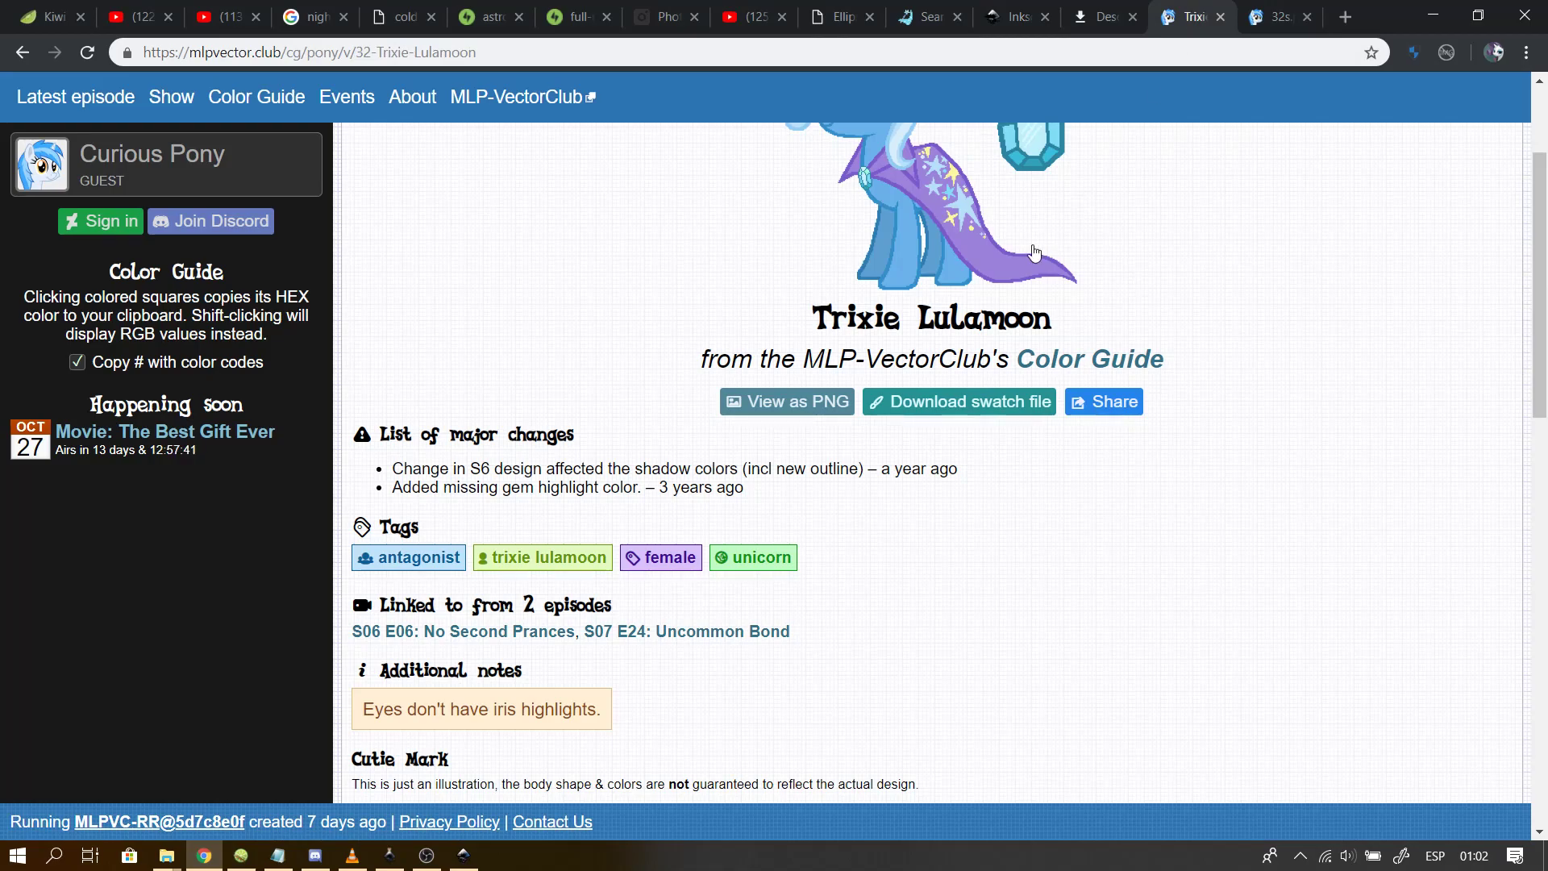
pyautogui.click(1260, 8)
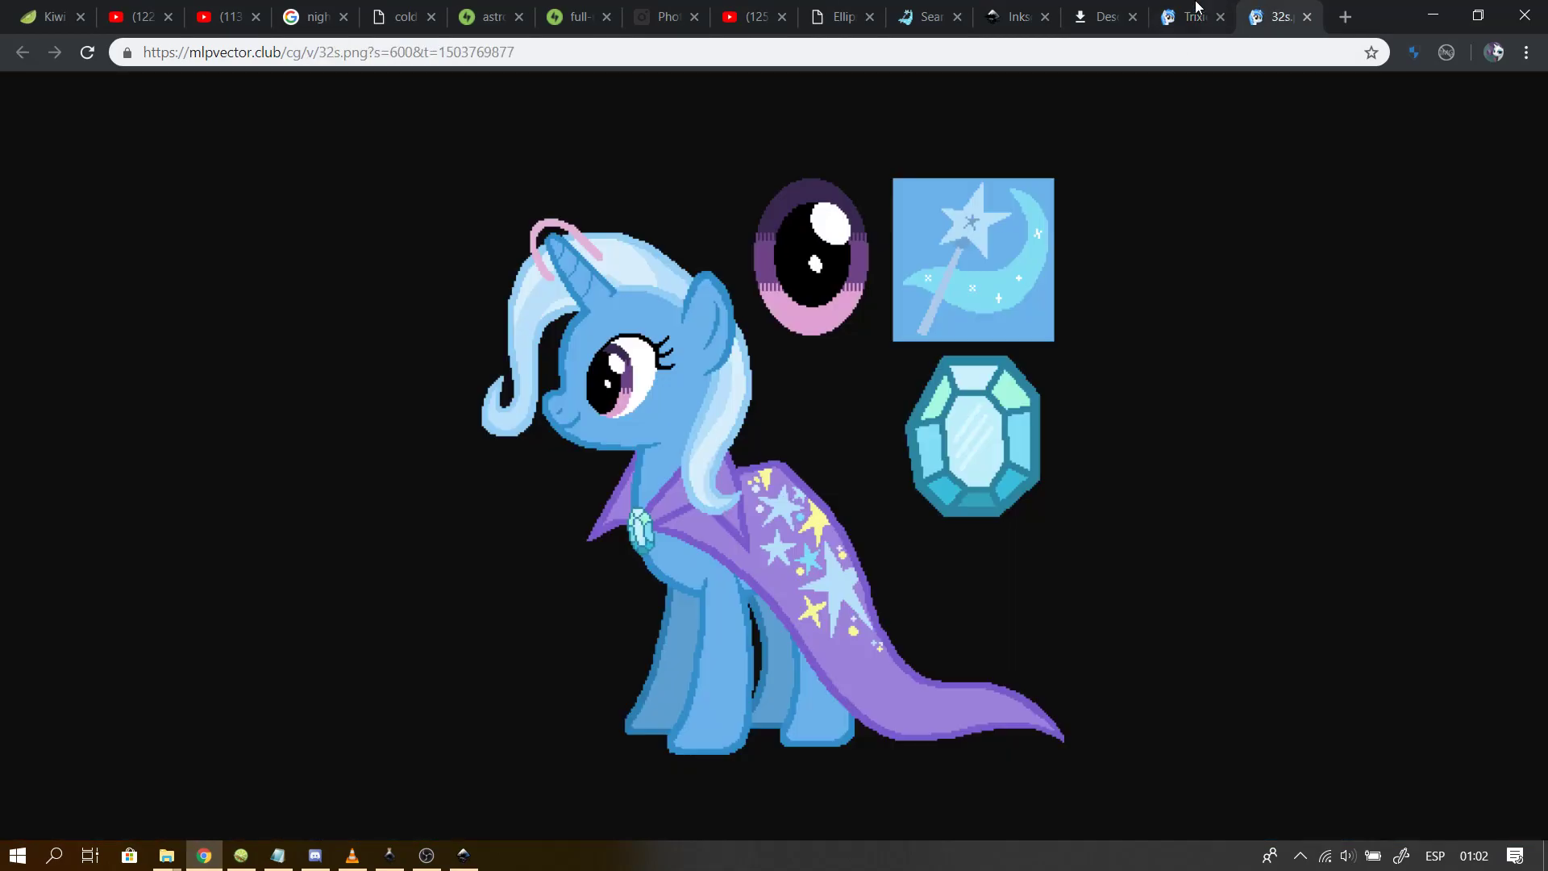
pyautogui.click(1190, 16)
pyautogui.click(20, 58)
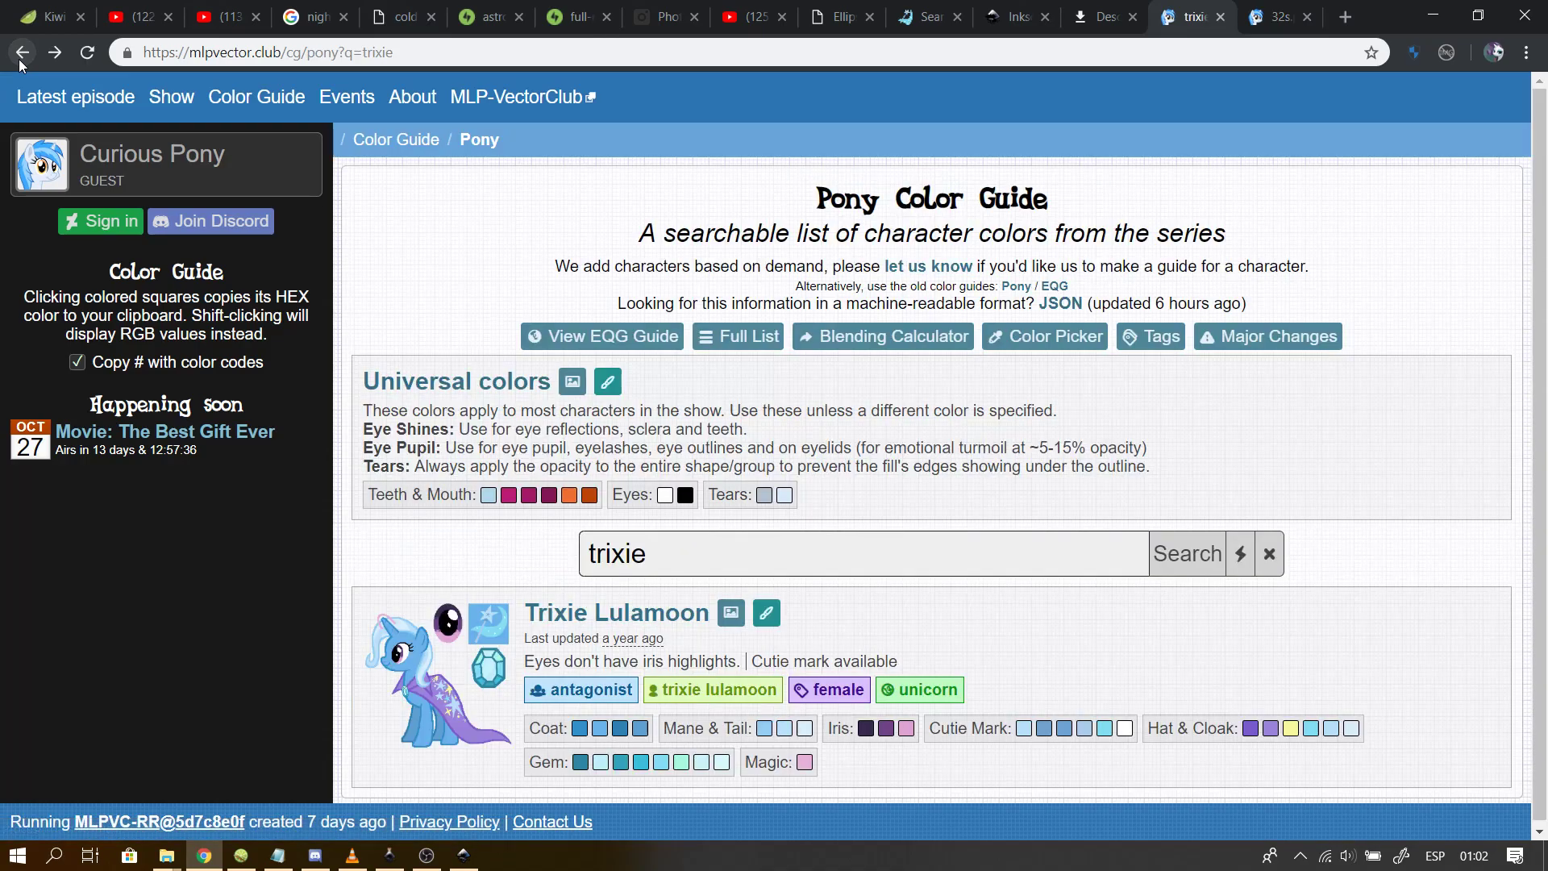
pyautogui.click(21, 58)
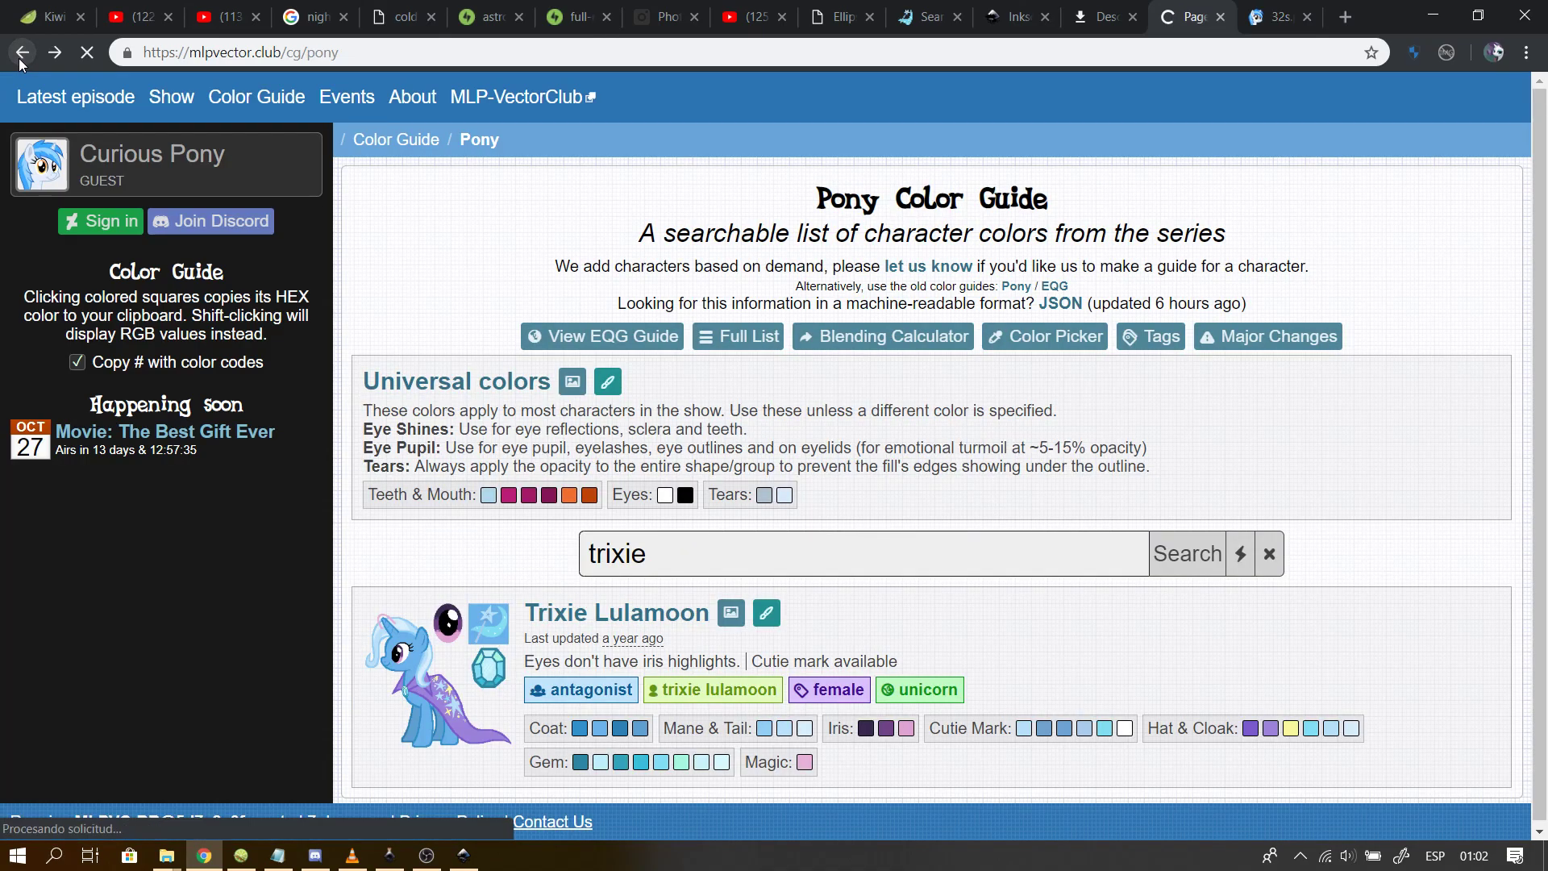
pyautogui.press('pagedown')
pyautogui.press('pagedown')
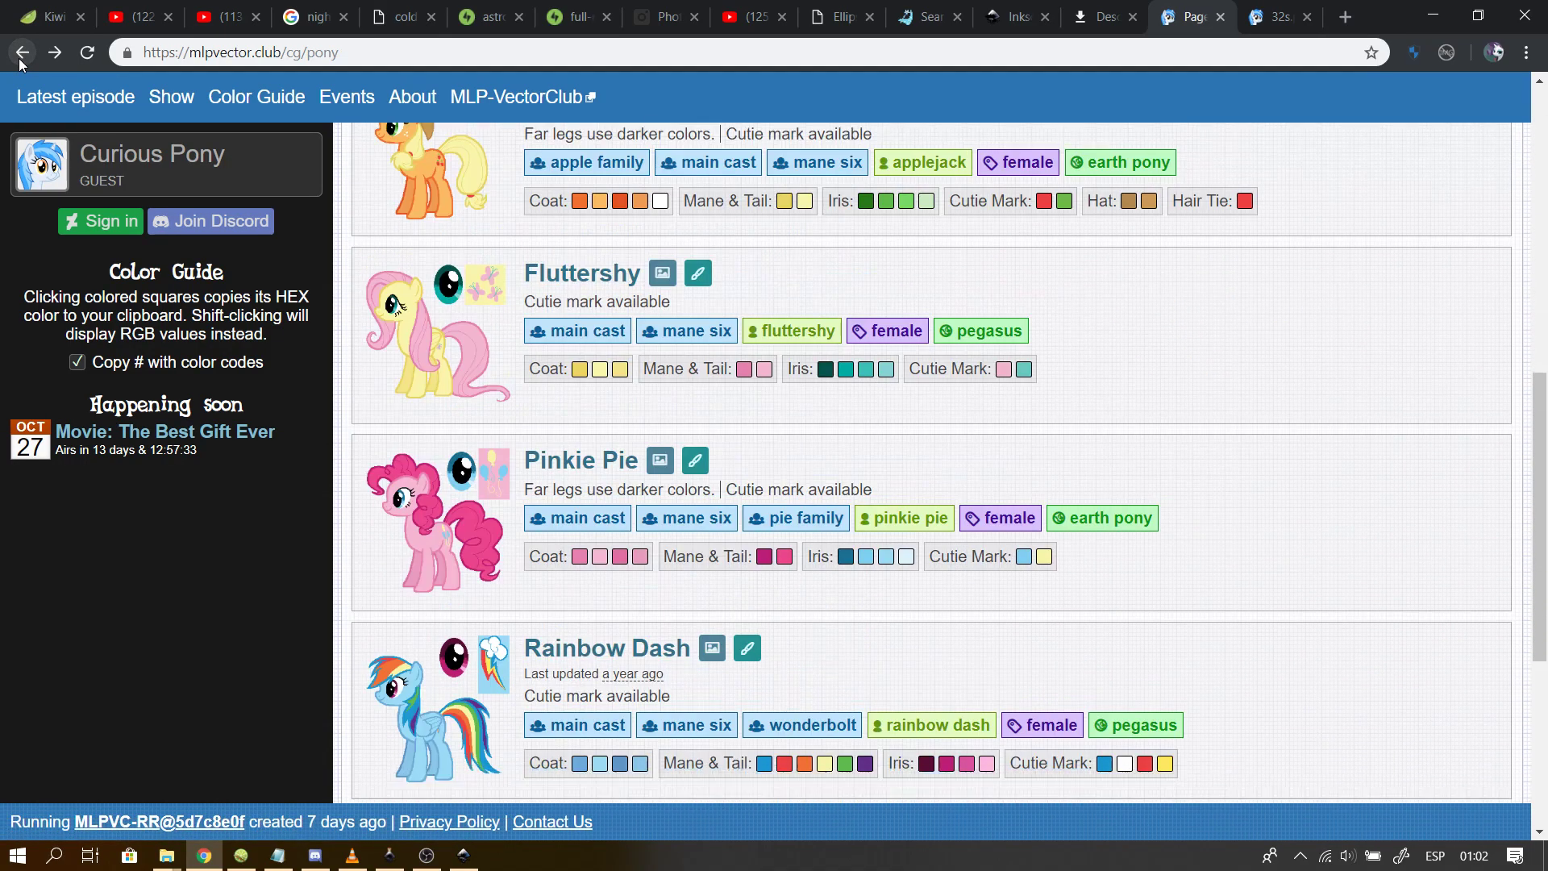
# - Return to the MLP-VectorClub DeviantArt page and try opening its Submission Box gallery folder
pyautogui.click(20, 58)
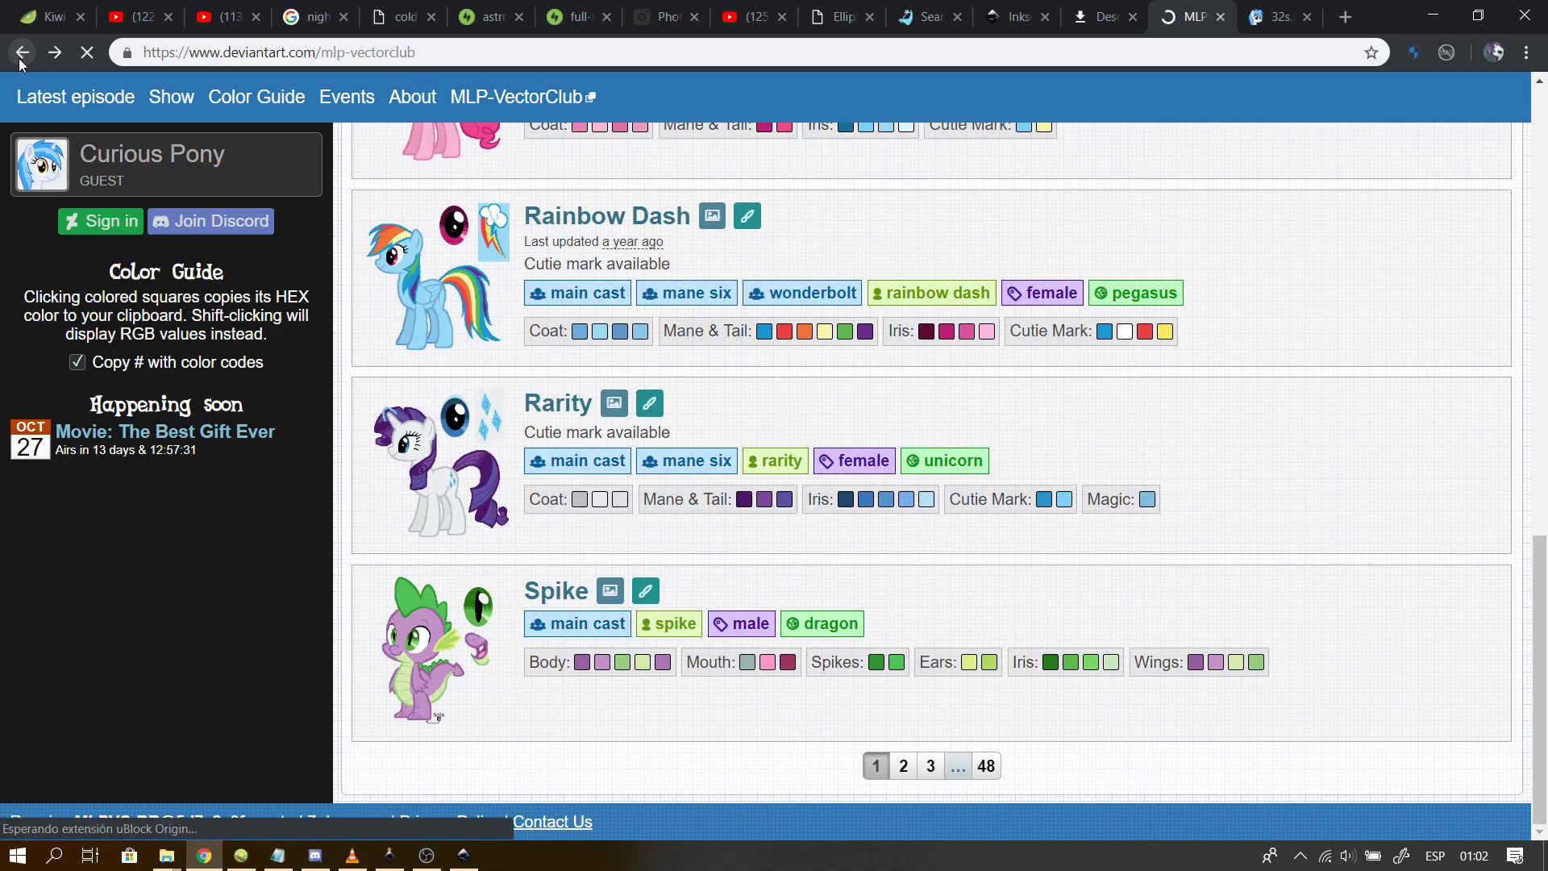
pyautogui.scroll(-20, 510, 375)
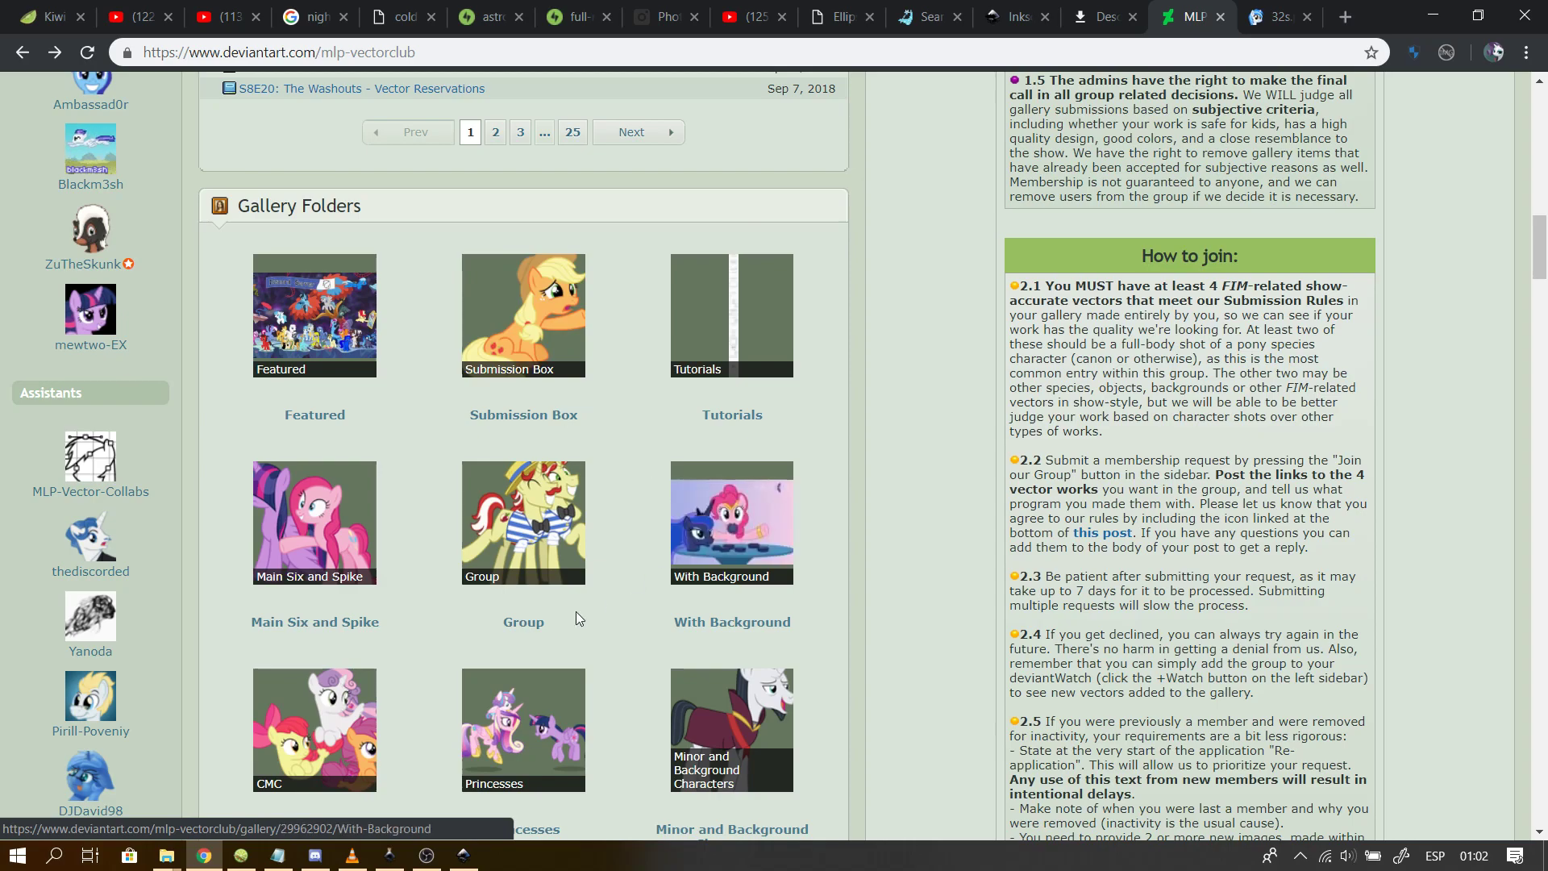
pyautogui.click(523, 349)
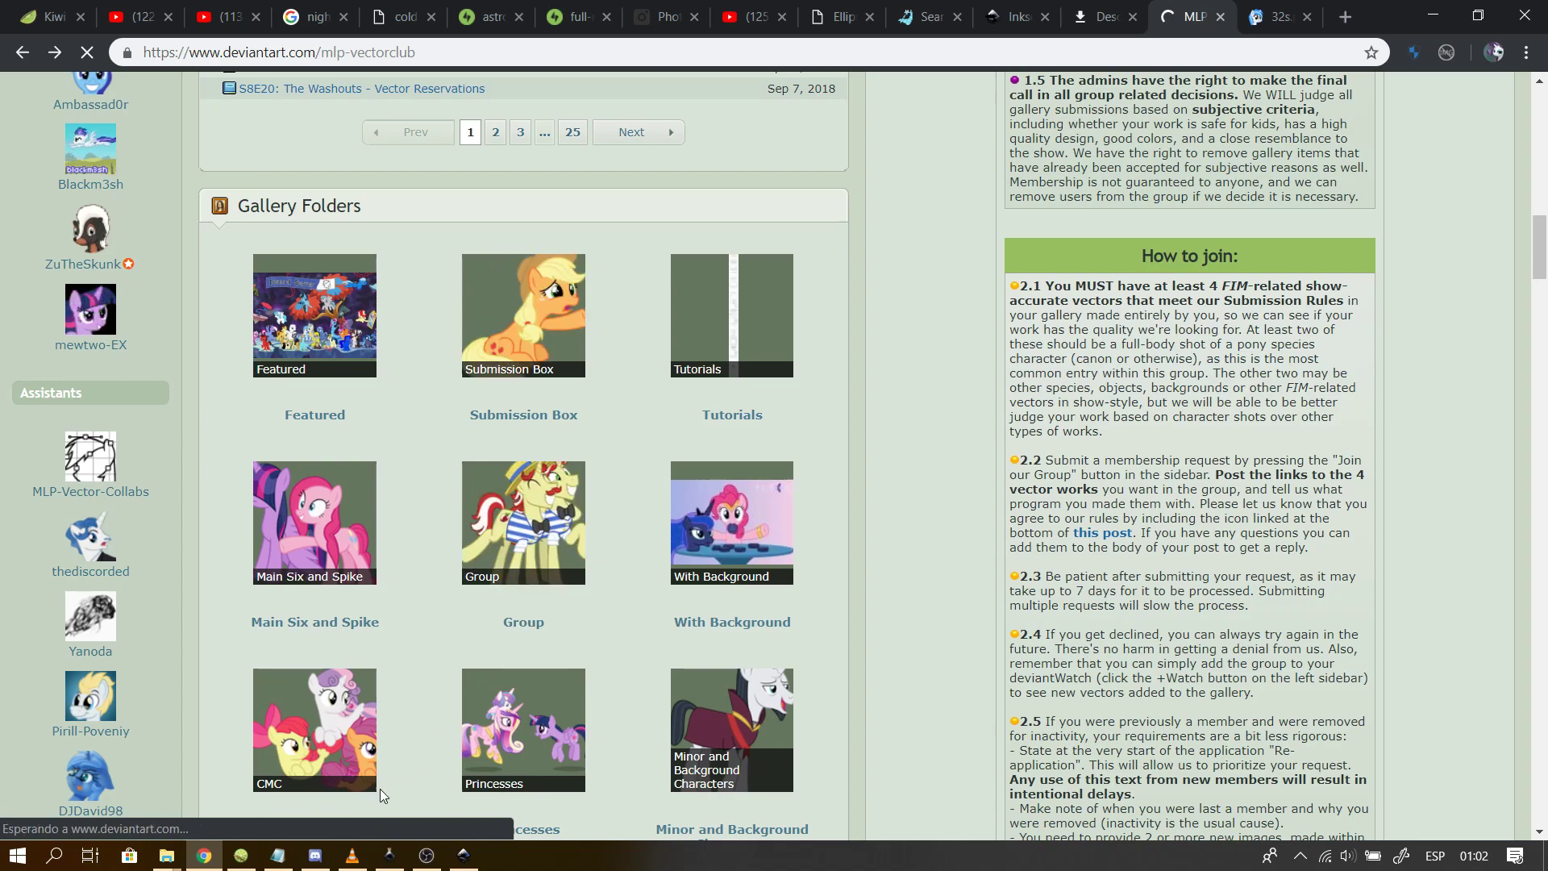
# - View the direct message conversation in Discord, and return to Chrome to look through the club's other gallery folders
pyautogui.moveTo(320, 855)
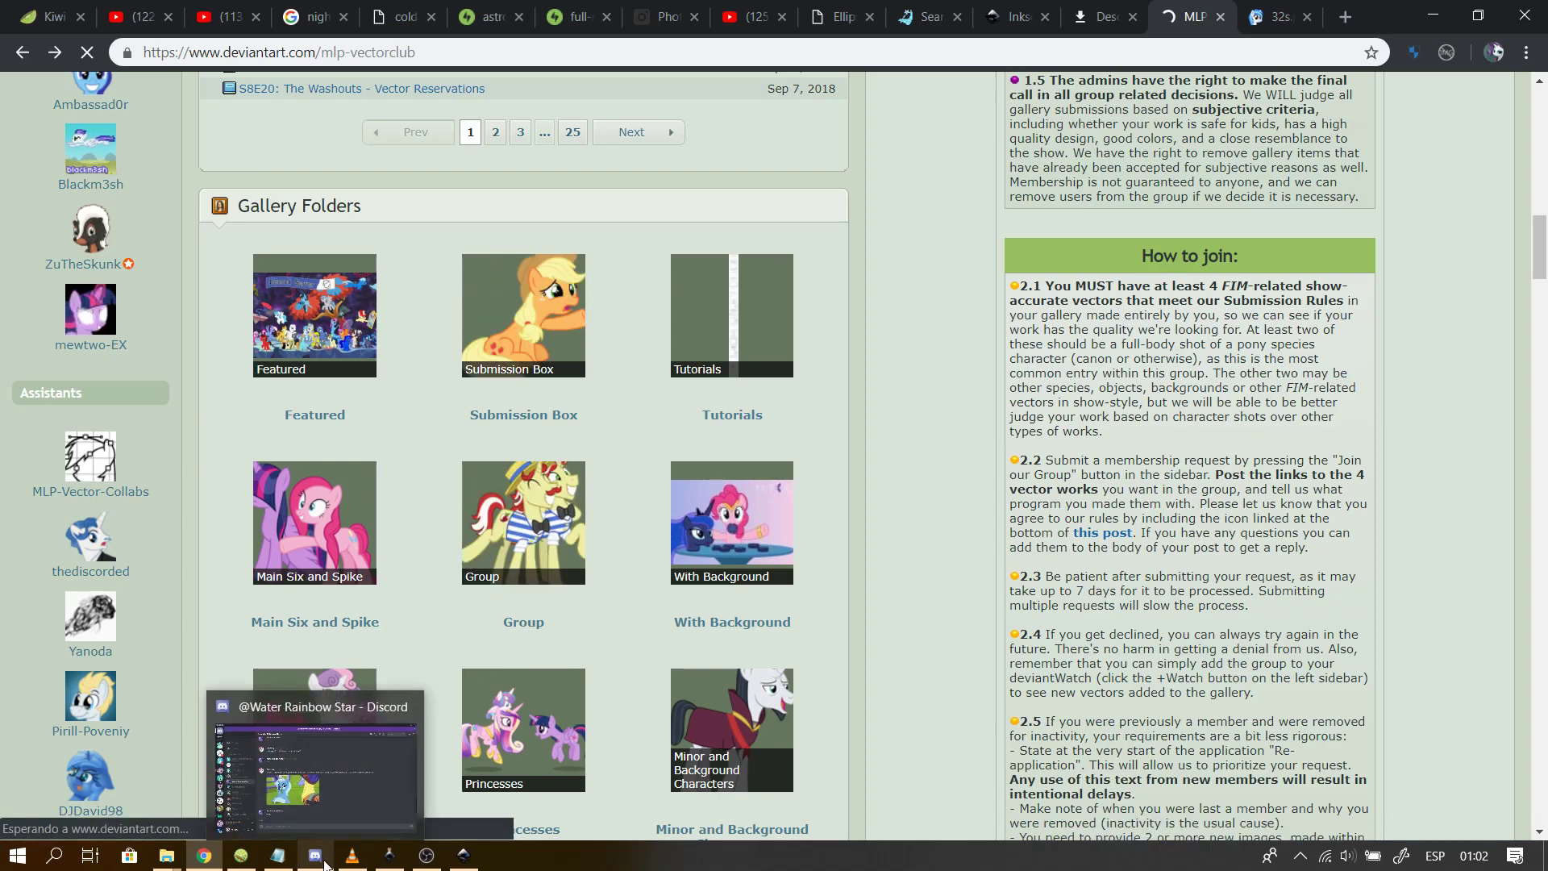
pyautogui.click(302, 821)
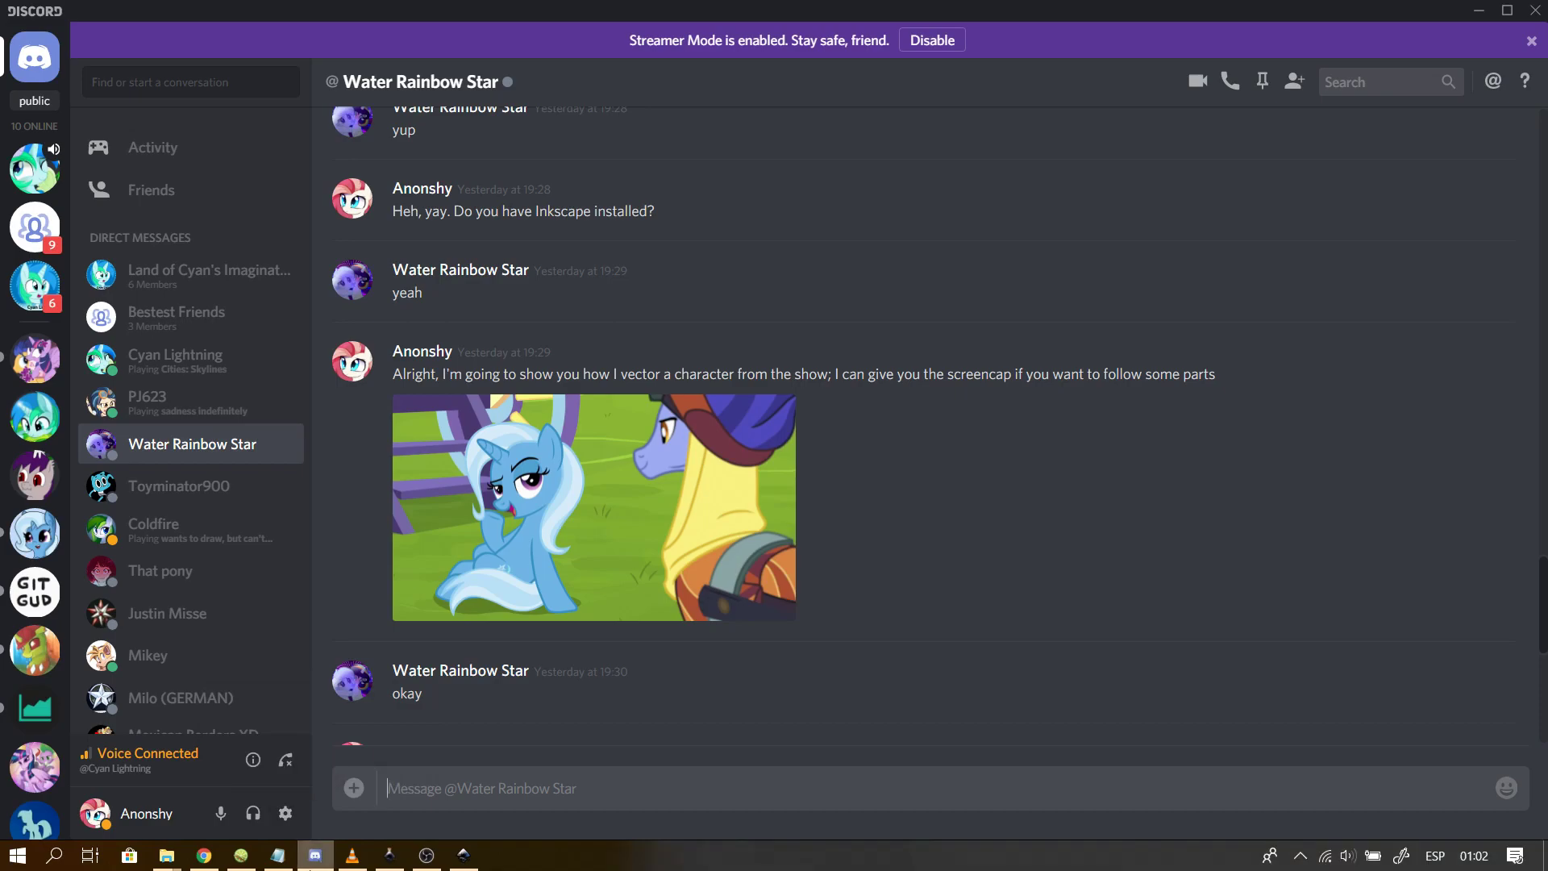
pyautogui.click(315, 855)
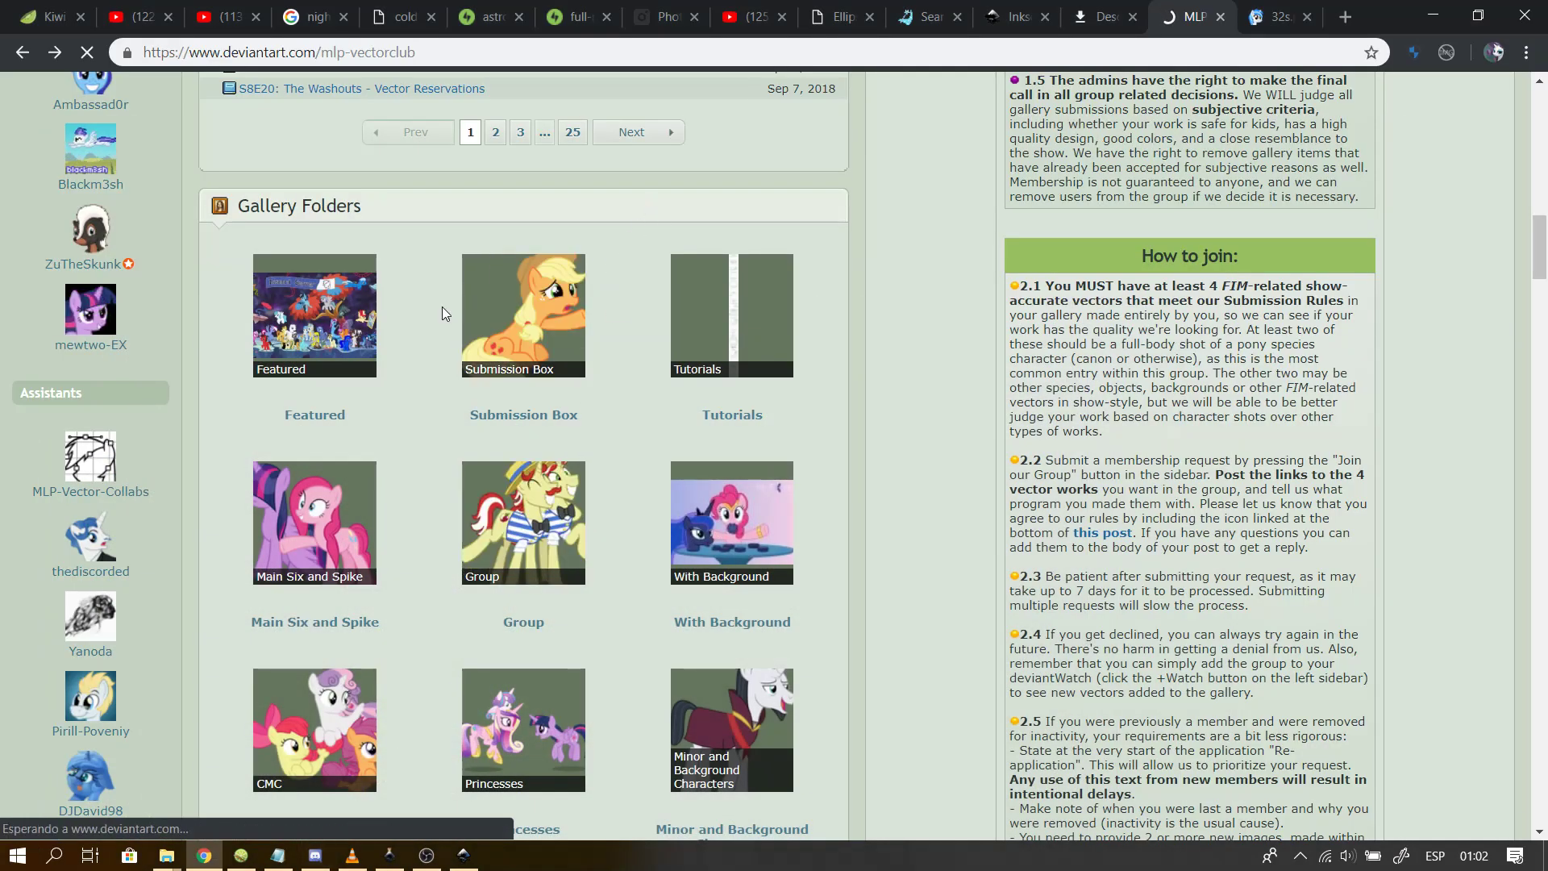
pyautogui.scroll(-8, 703, 388)
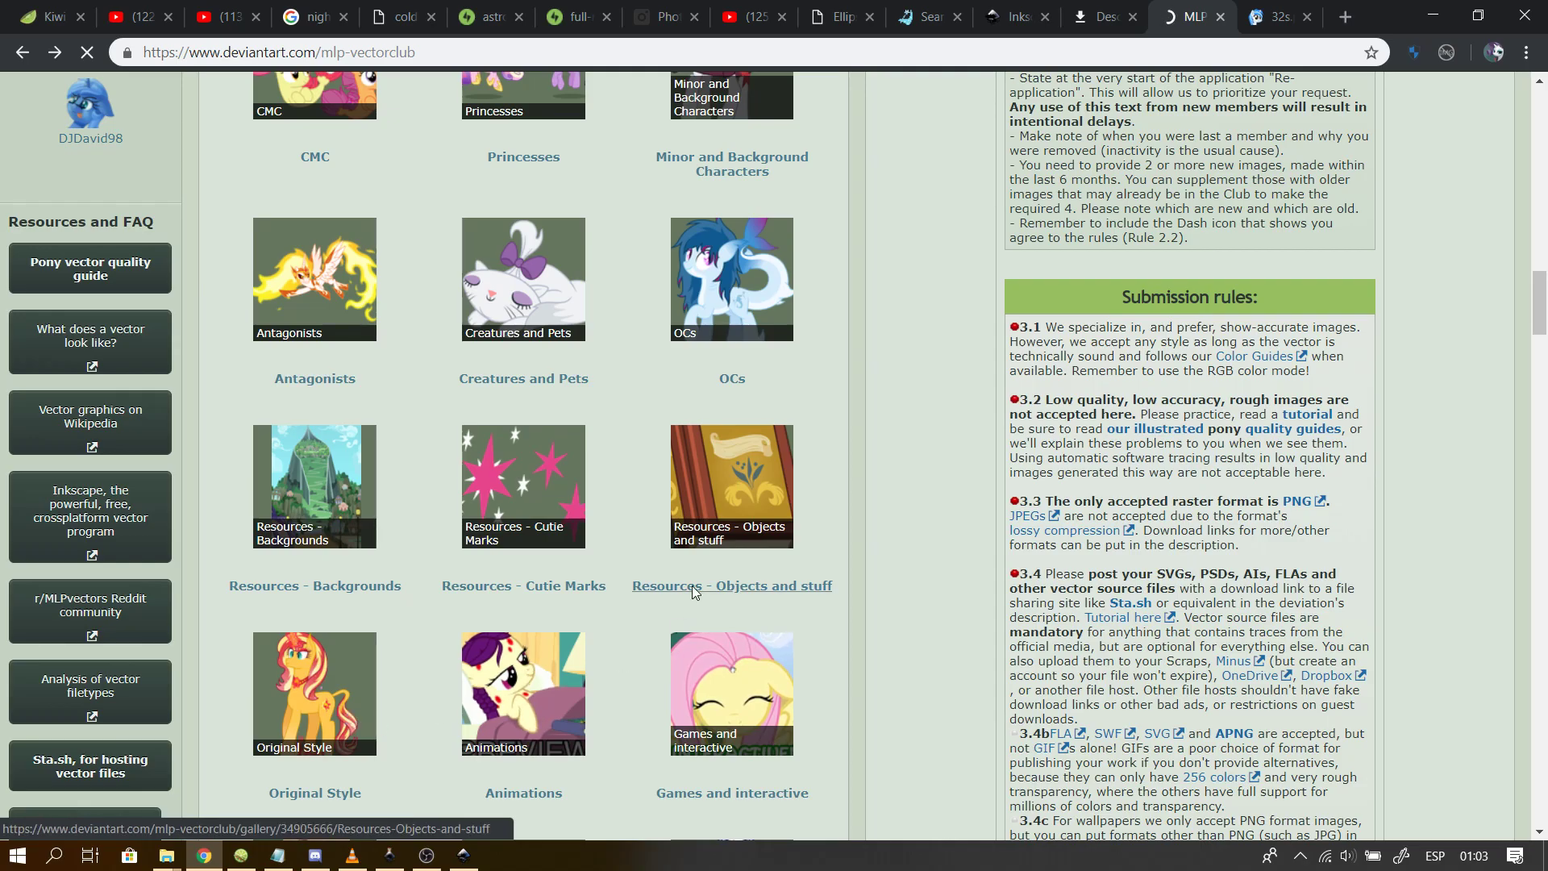
# - Look through the remaining gallery folders, the vector reservations journal and the submission rules on the MLP-VectorClub page
pyautogui.scroll(-8, 691, 585)
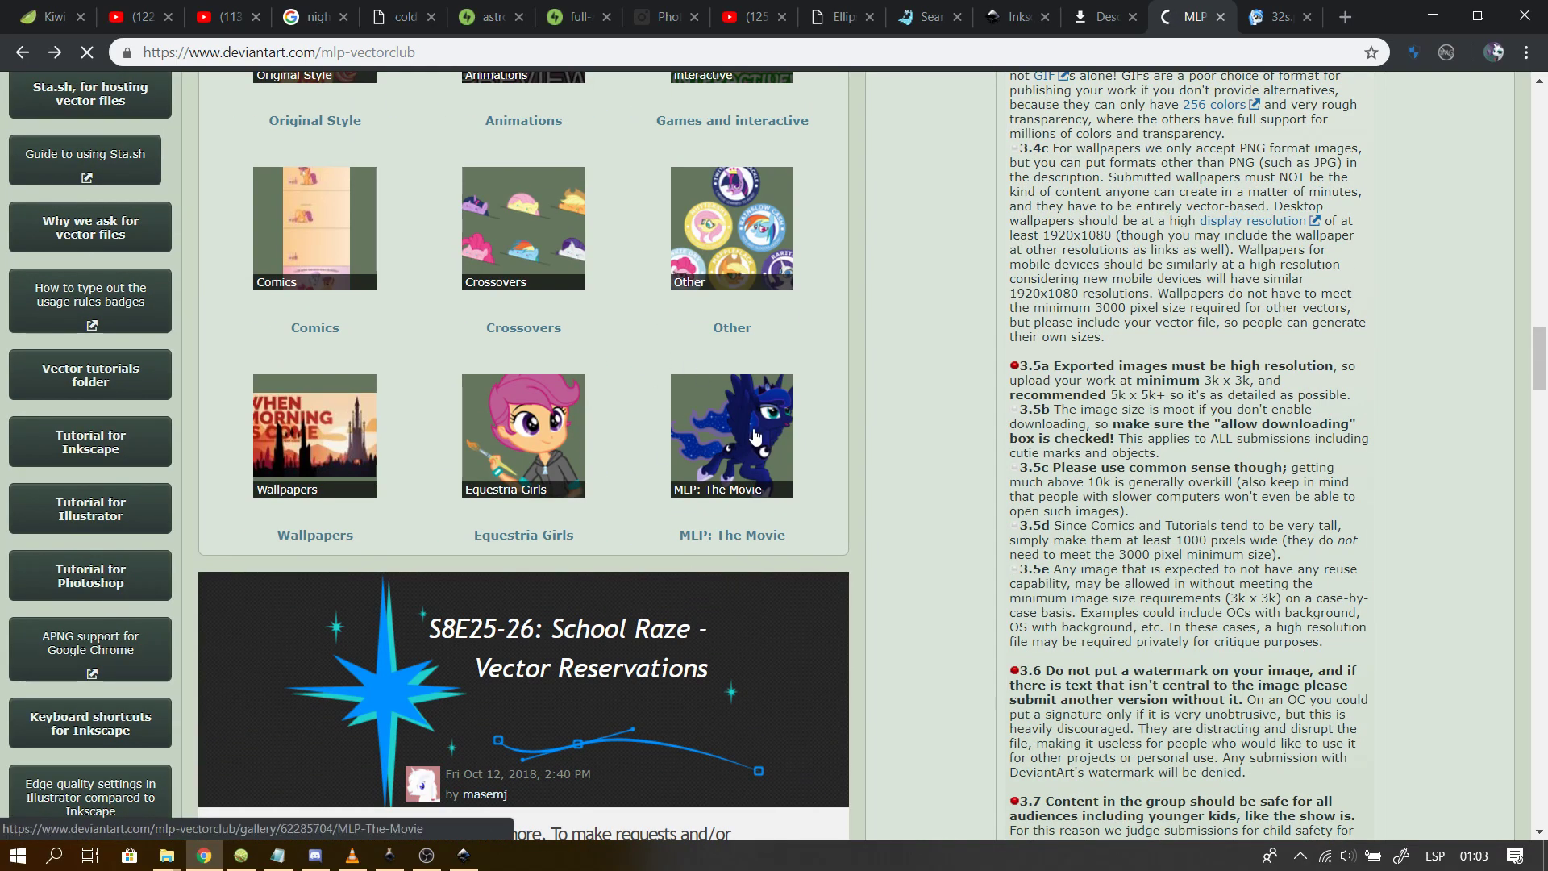
pyautogui.scroll(-8, 728, 512)
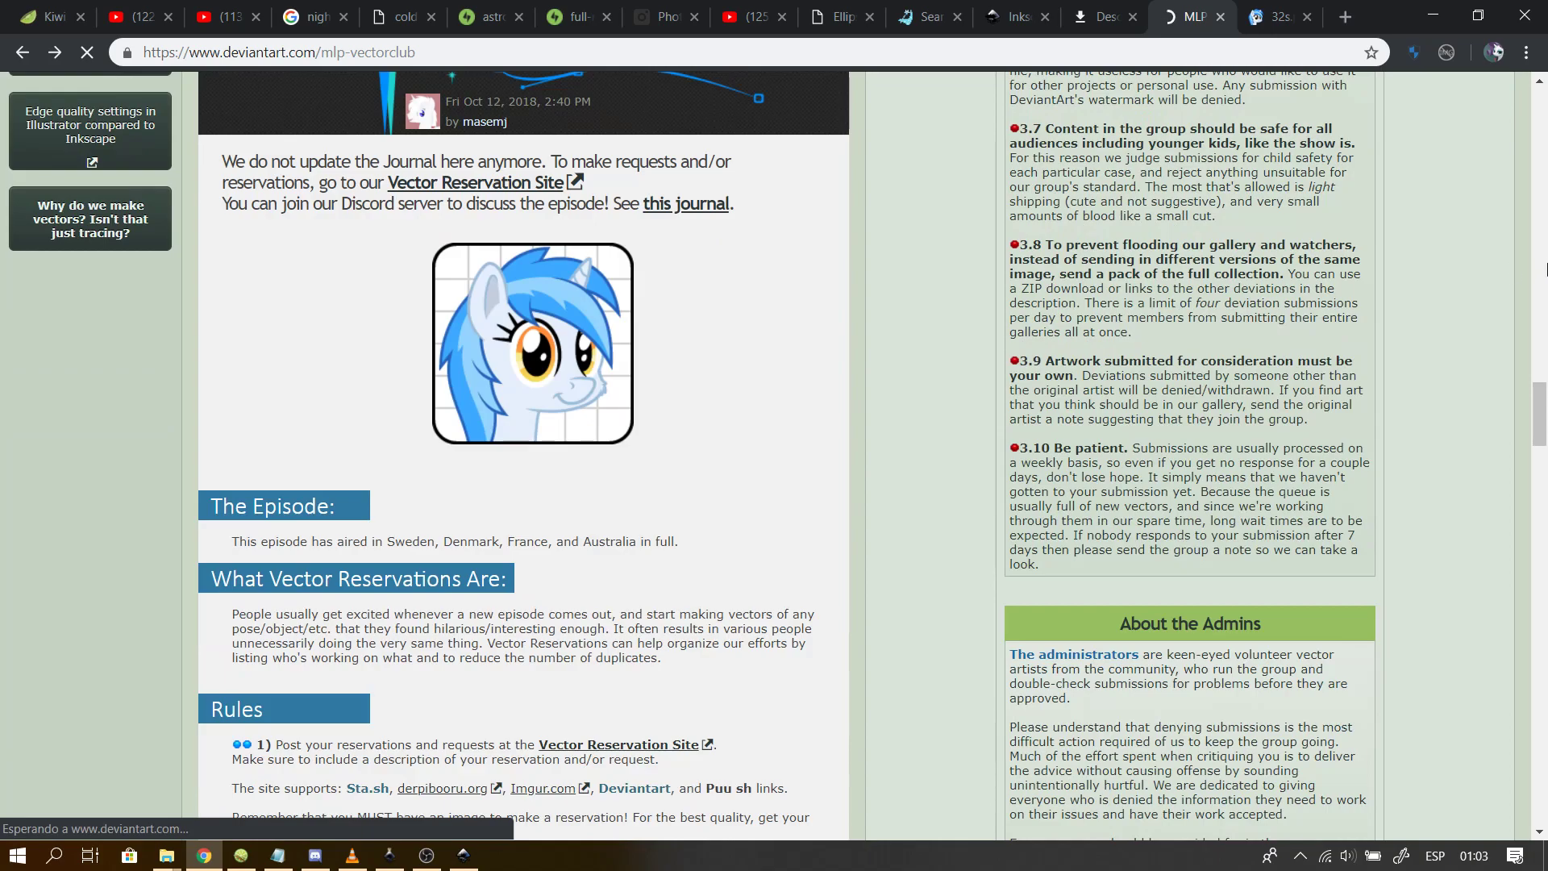
pyautogui.scroll(8, 728, 506)
pyautogui.moveTo(1540, 358); pyautogui.dragTo(1541, 388)
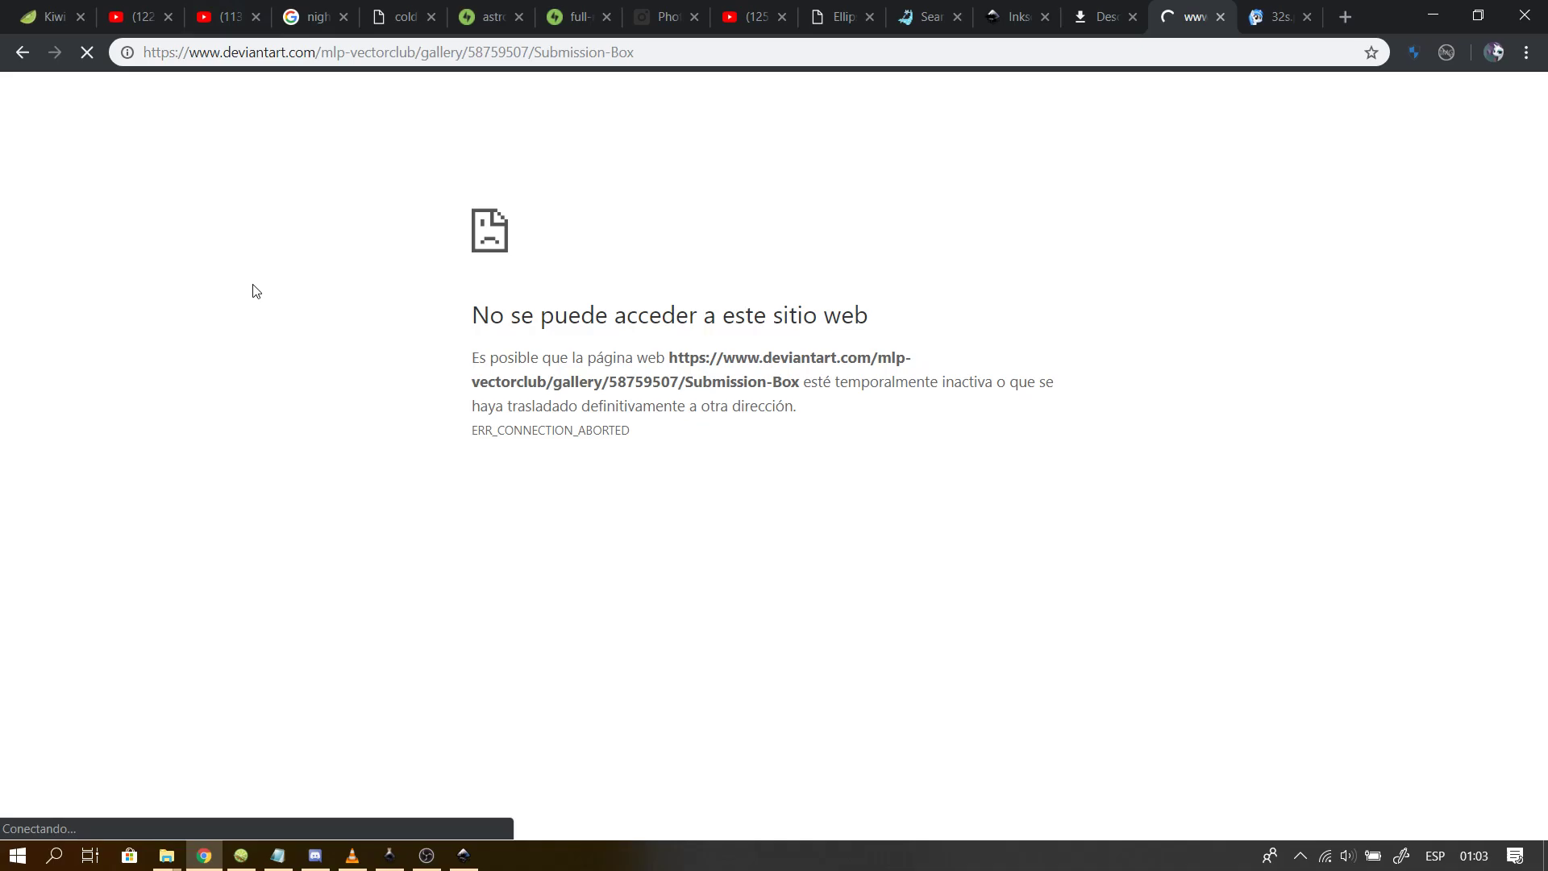
# - Switch to Discord and look through the group chat and the direct message conversations
pyautogui.click(316, 855)
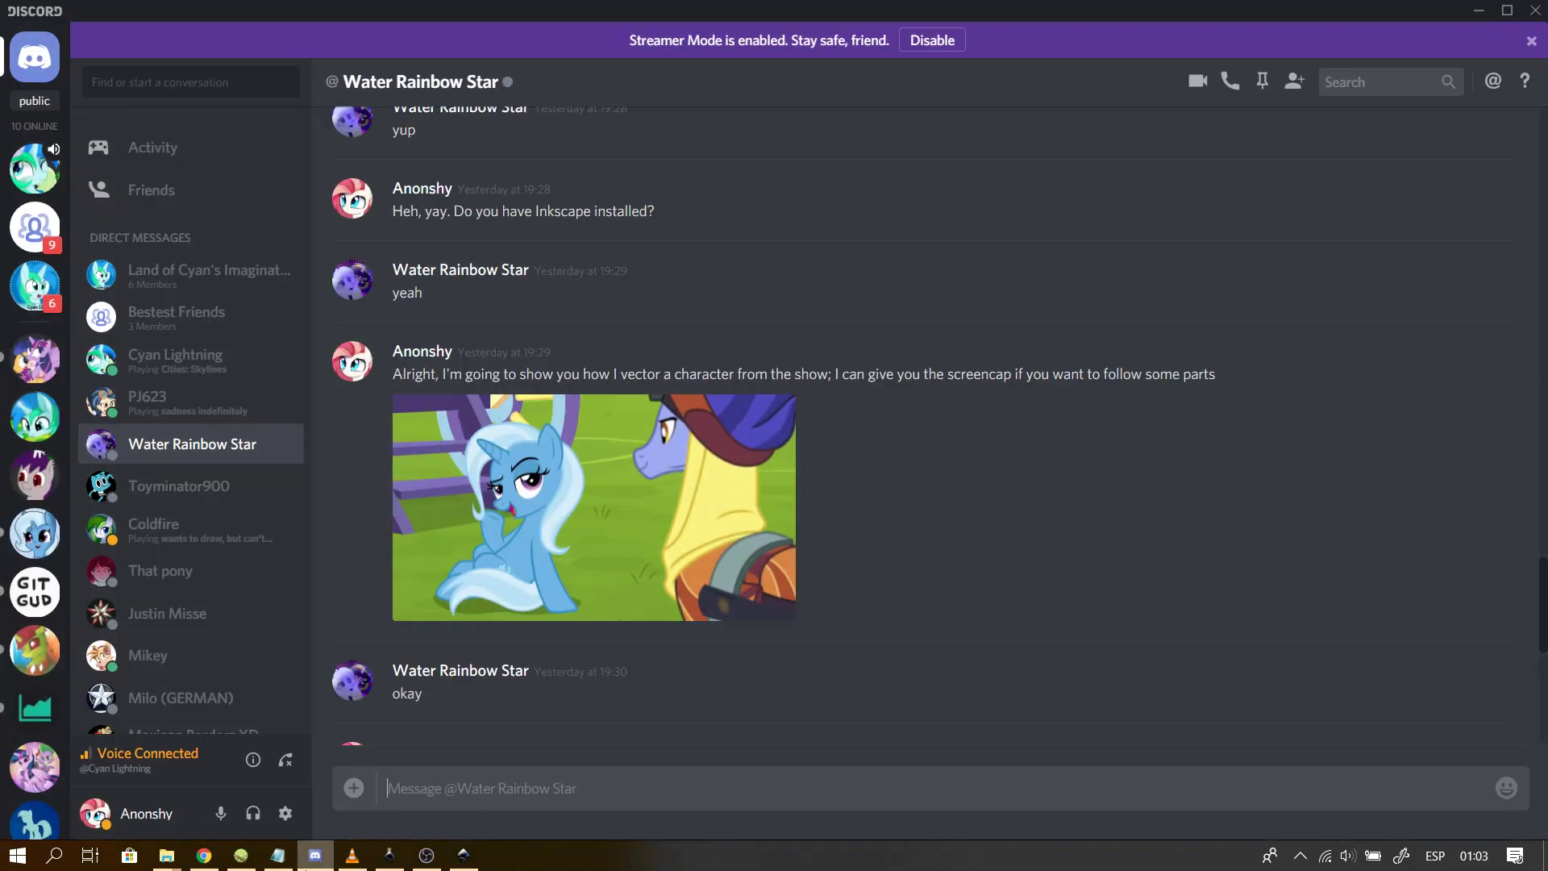
pyautogui.click(166, 268)
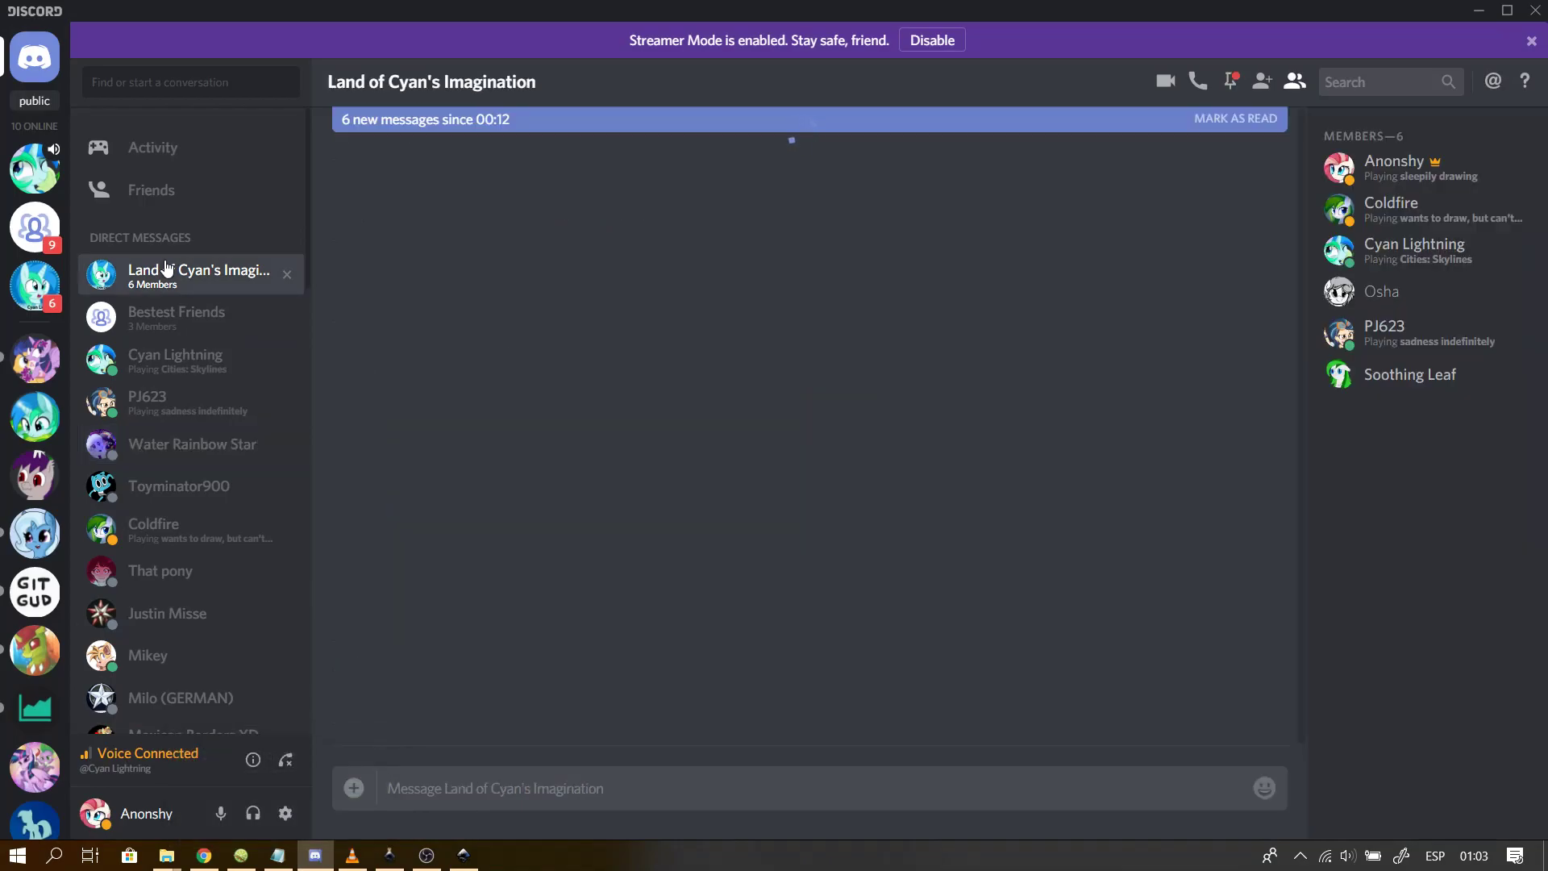
pyautogui.click(233, 370)
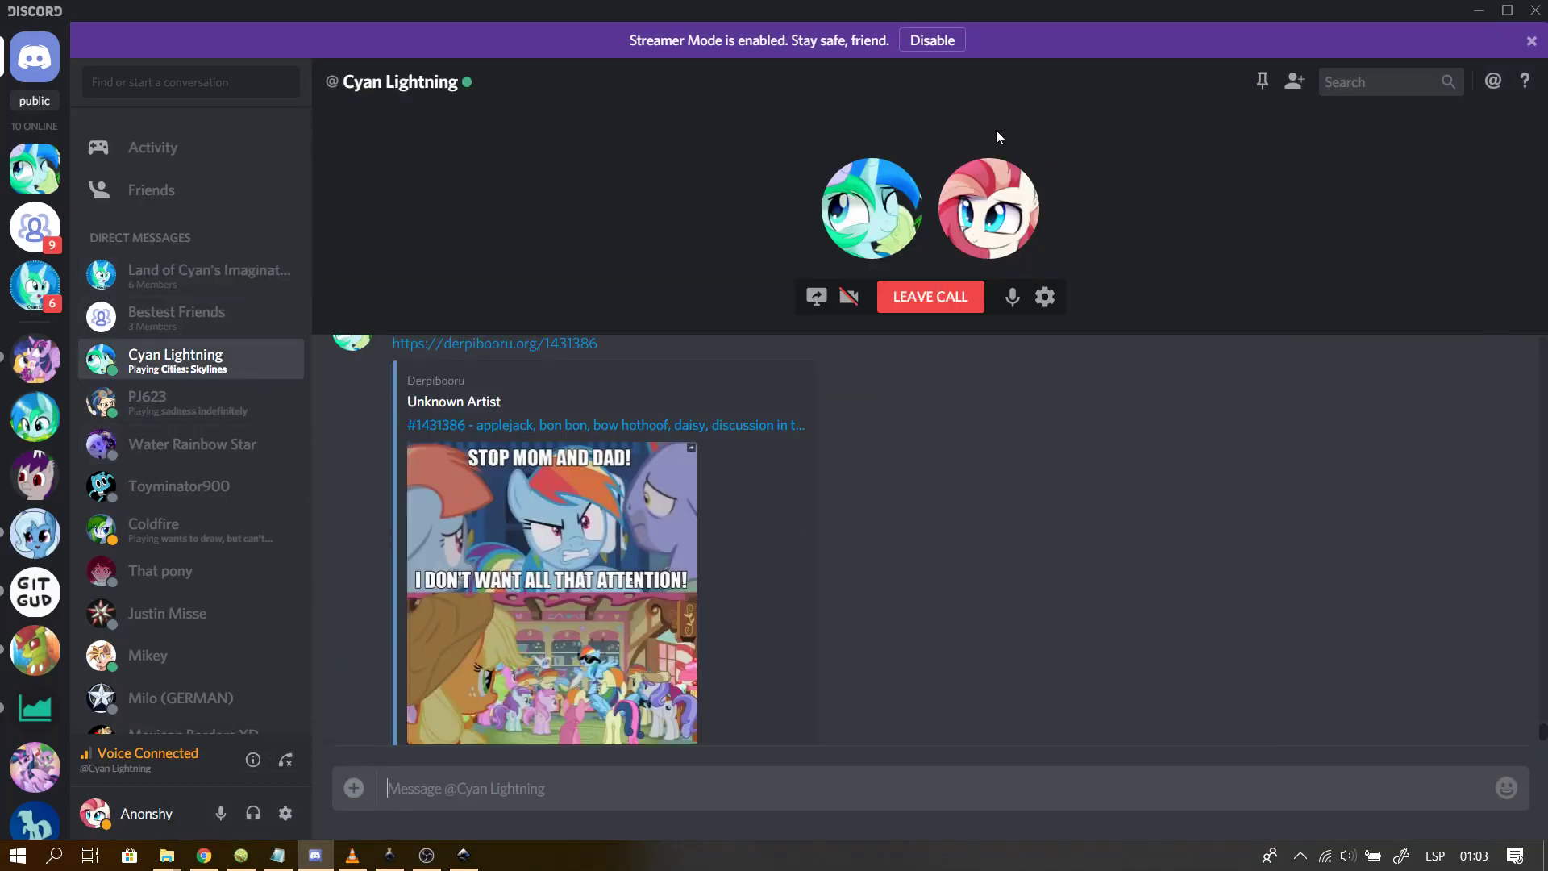
pyautogui.moveTo(315, 864)
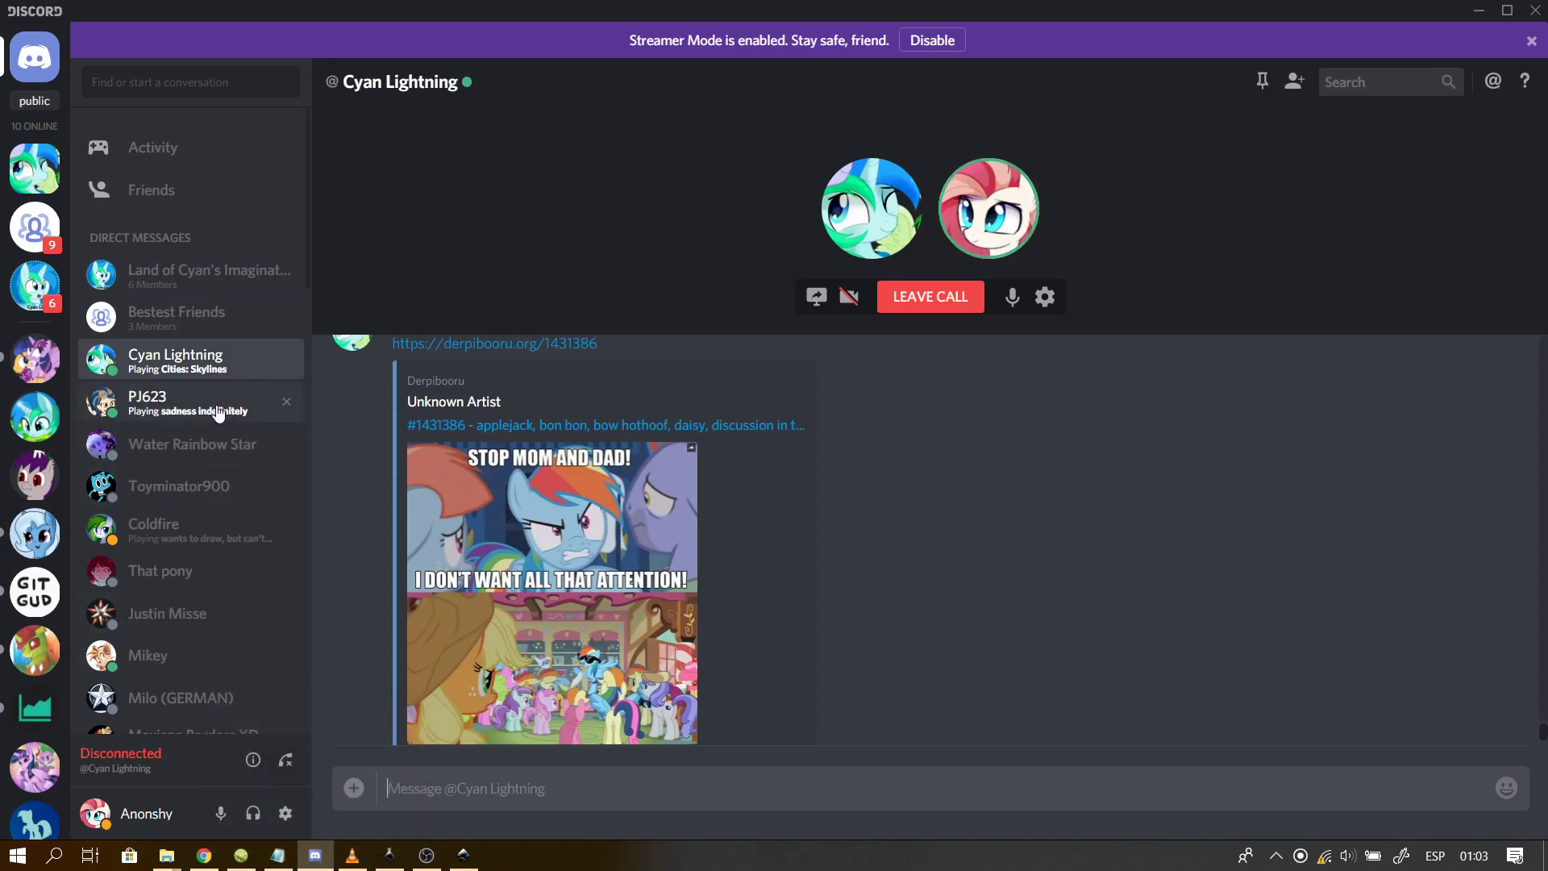
pyautogui.click(190, 443)
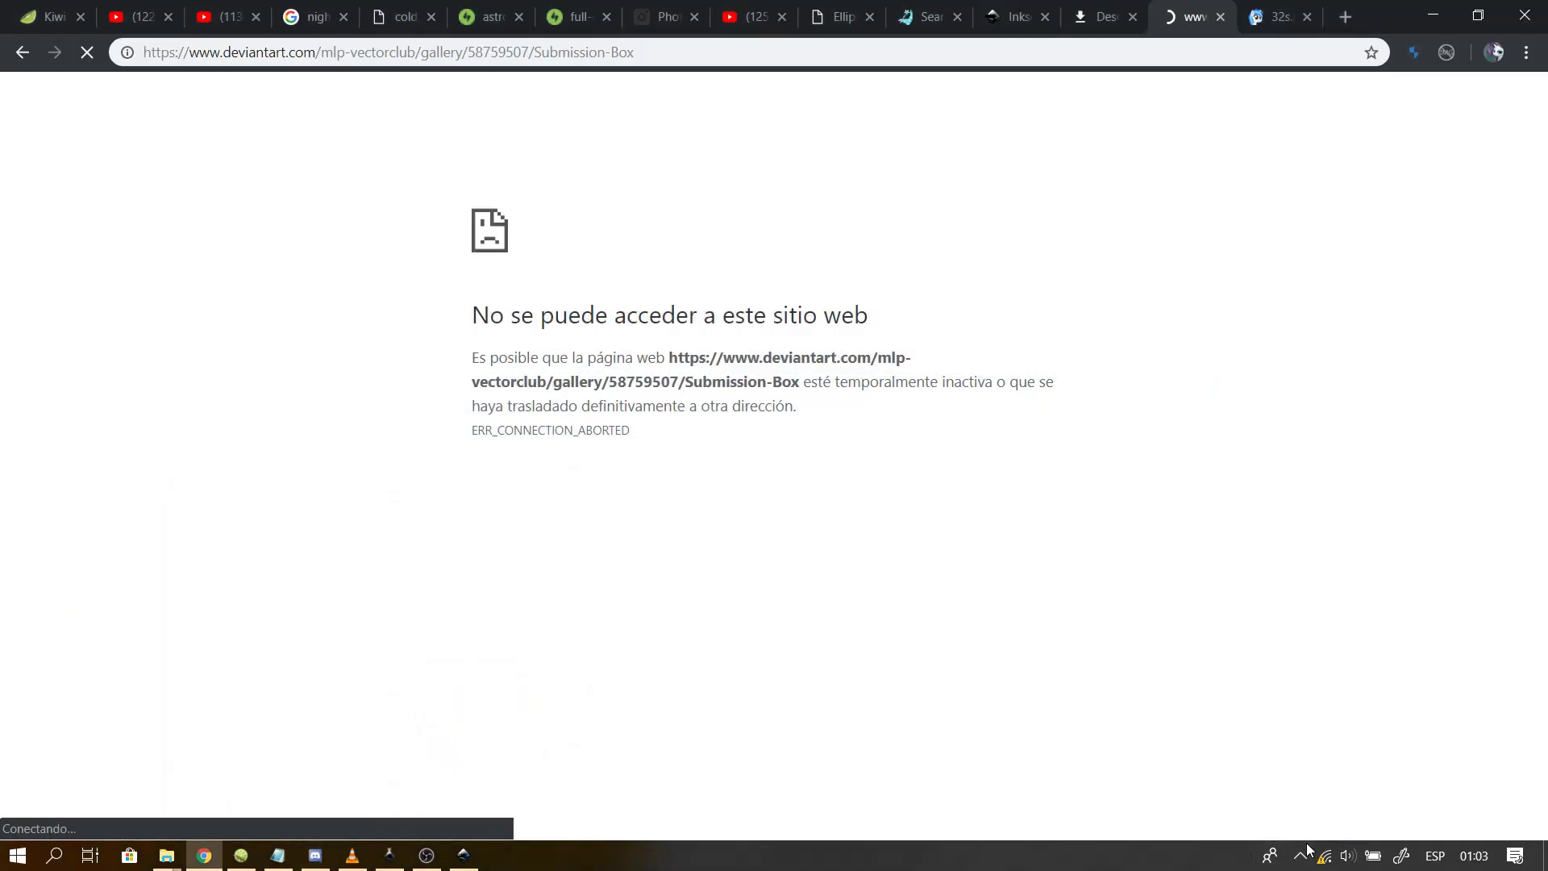
# - Disable and re-enable the Wi-Fi adapter in the Windows network connections, and put the network settings windows away
pyautogui.rightClick(1326, 860)
pyautogui.click(1341, 839)
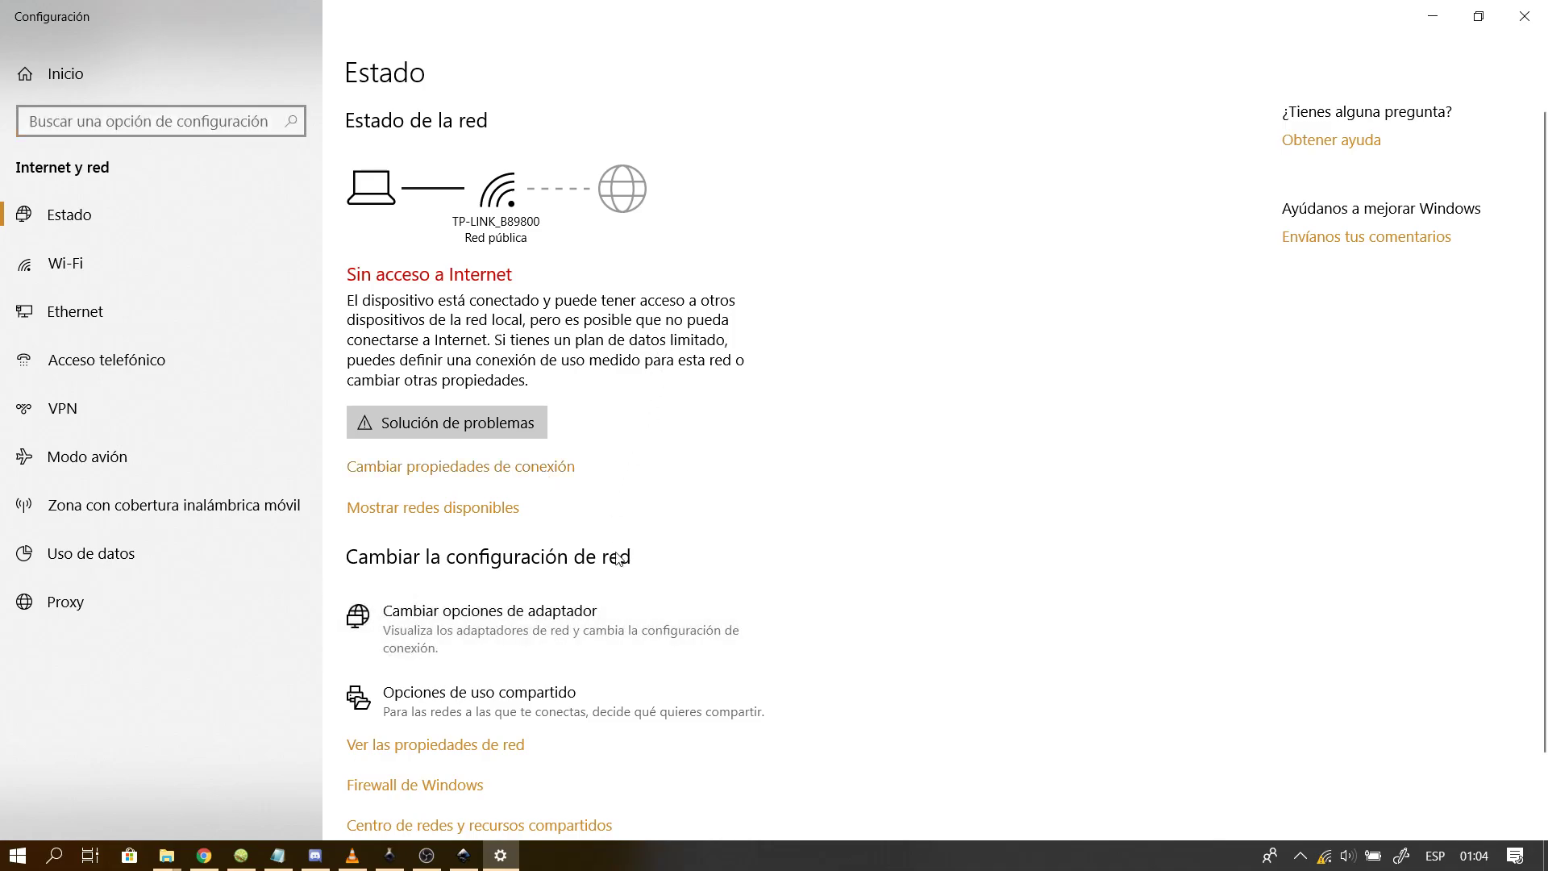
pyautogui.click(597, 627)
pyautogui.click(690, 113)
pyautogui.click(340, 72)
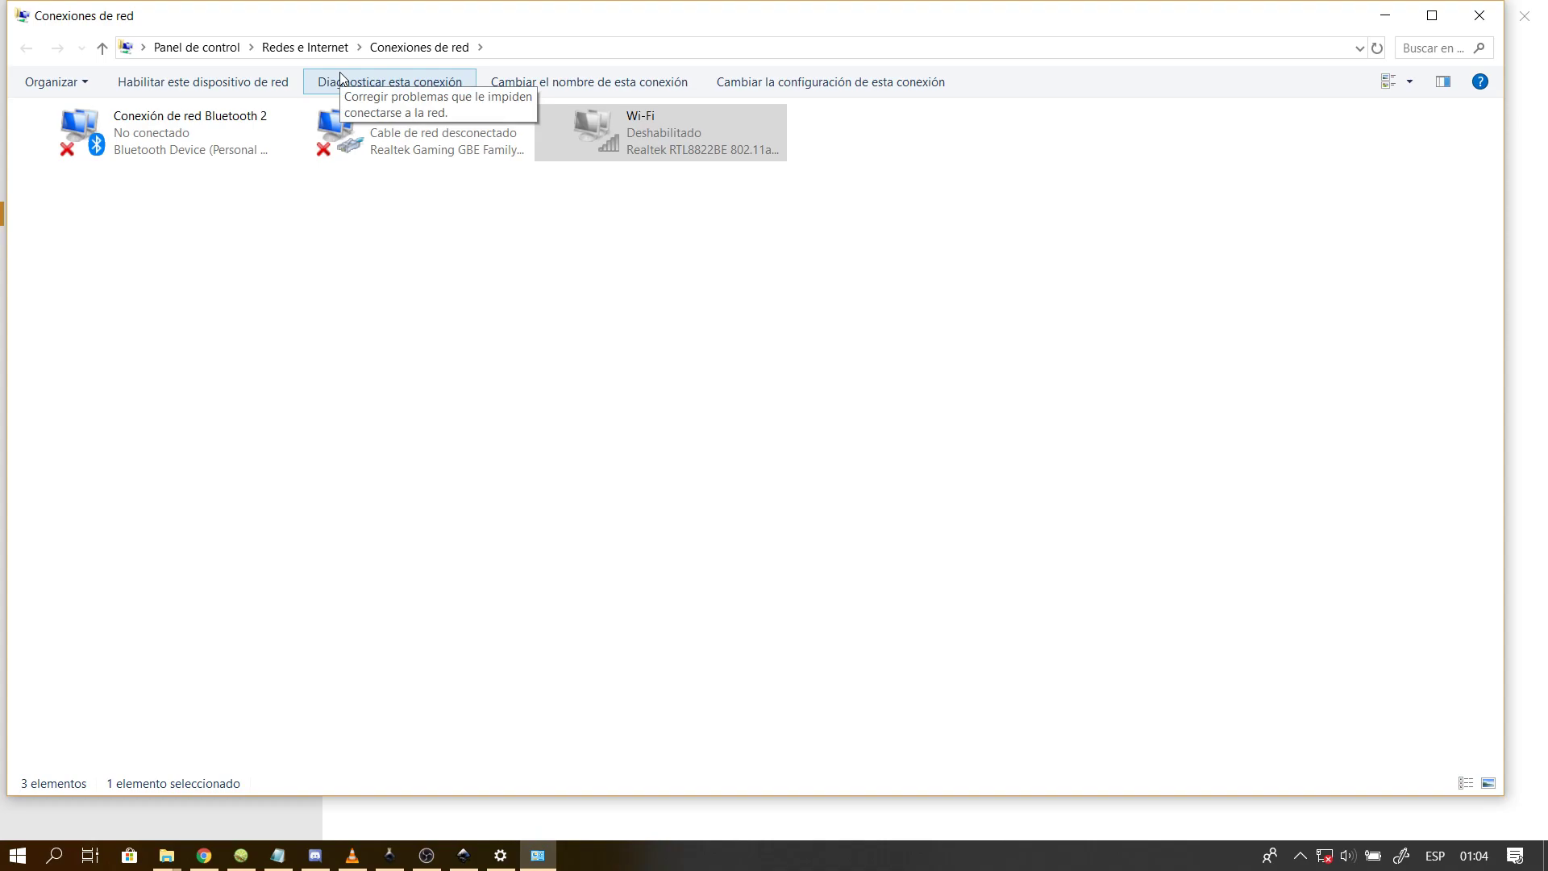
pyautogui.click(256, 83)
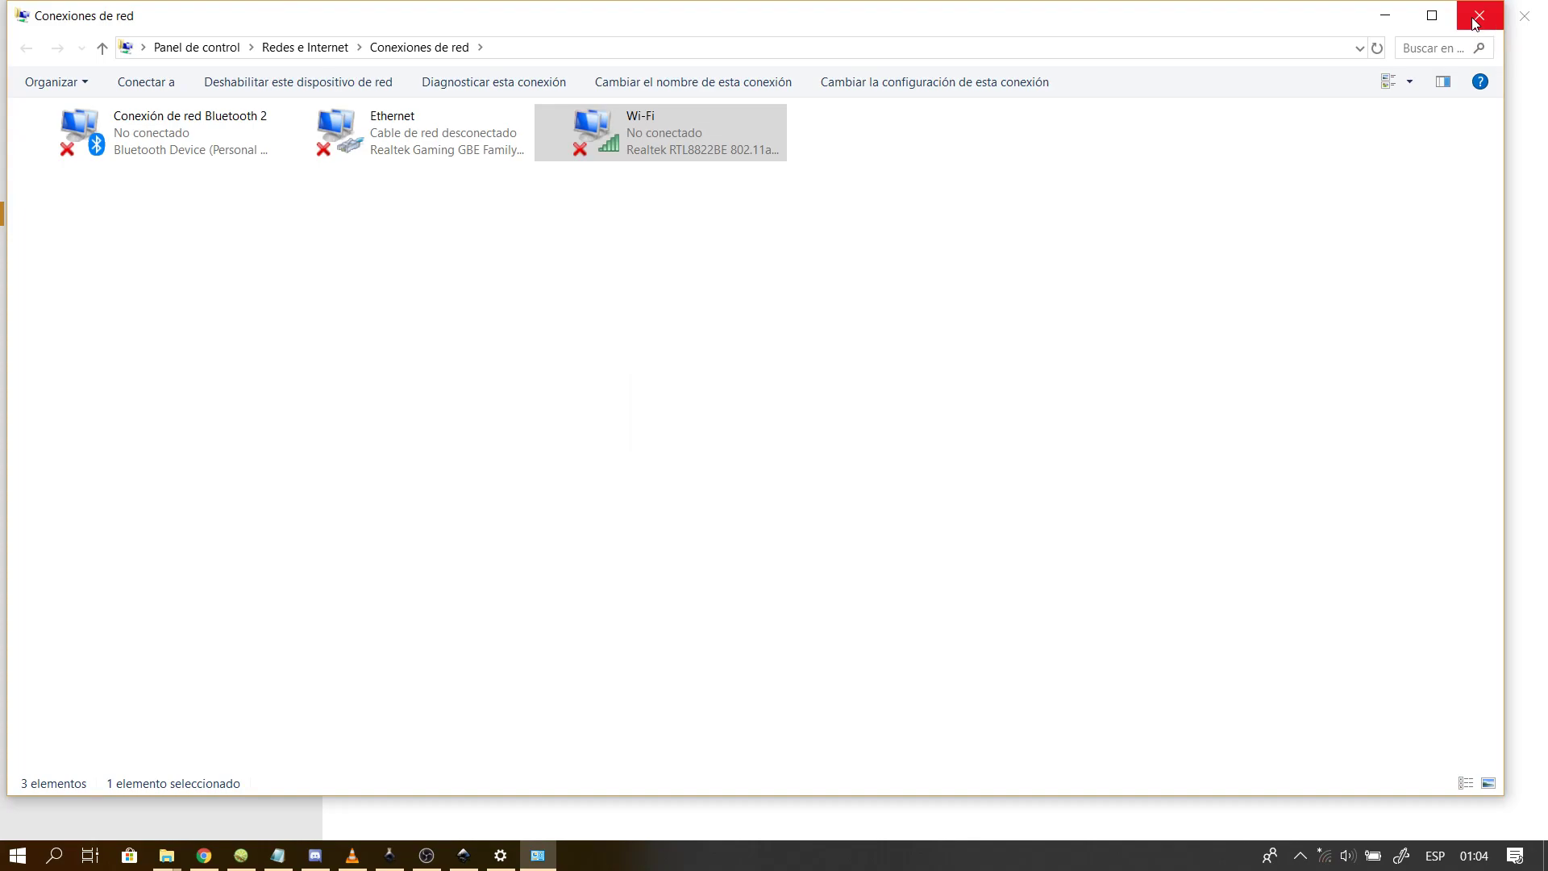
pyautogui.click(1474, 22)
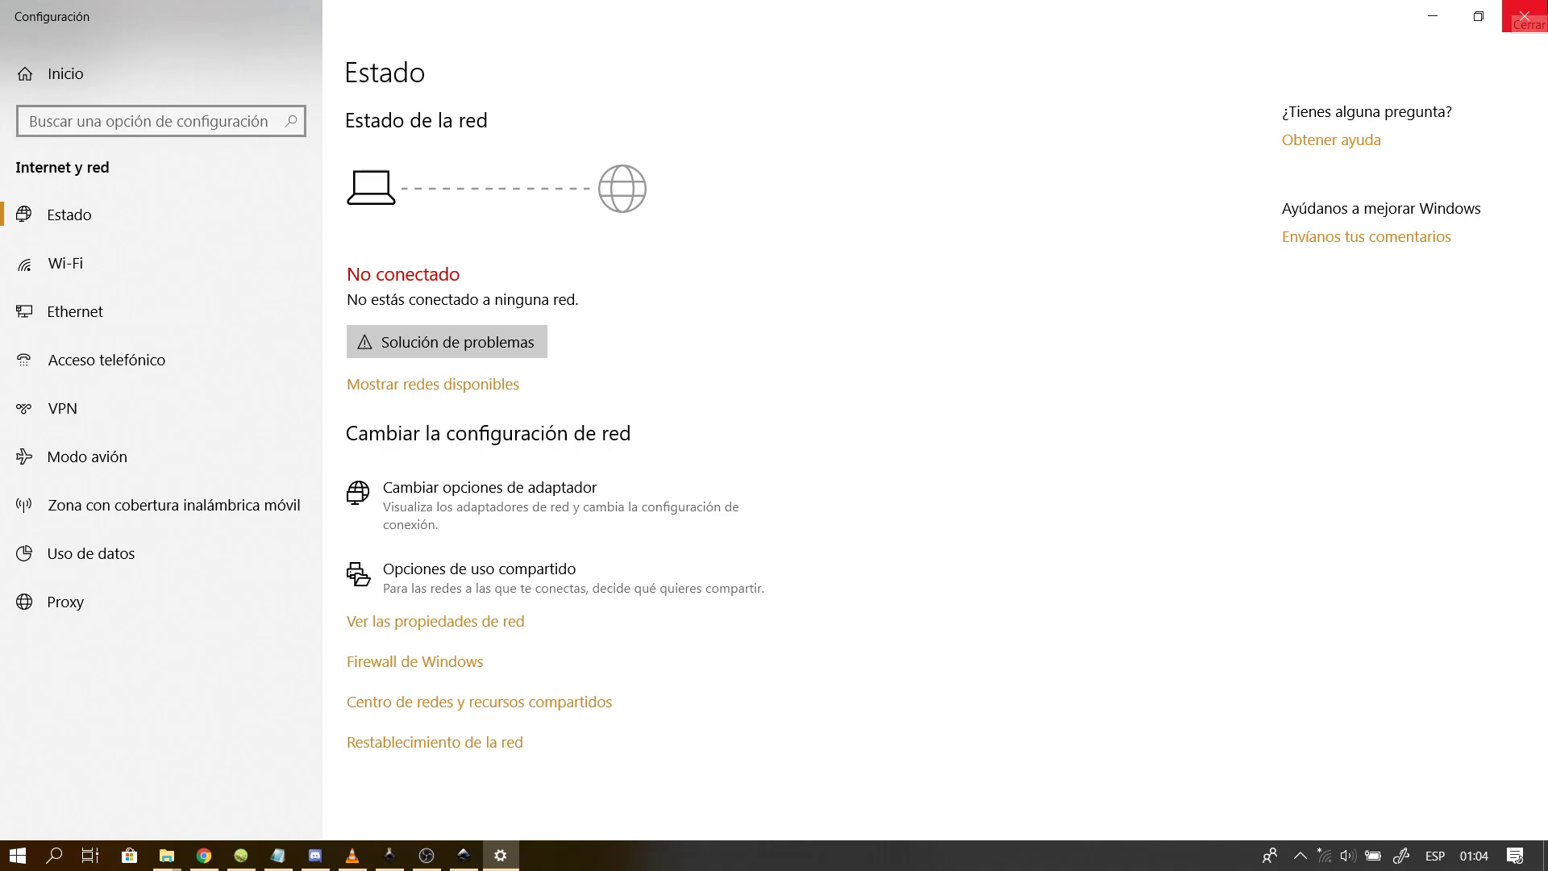
pyautogui.doubleClick(1427, 31)
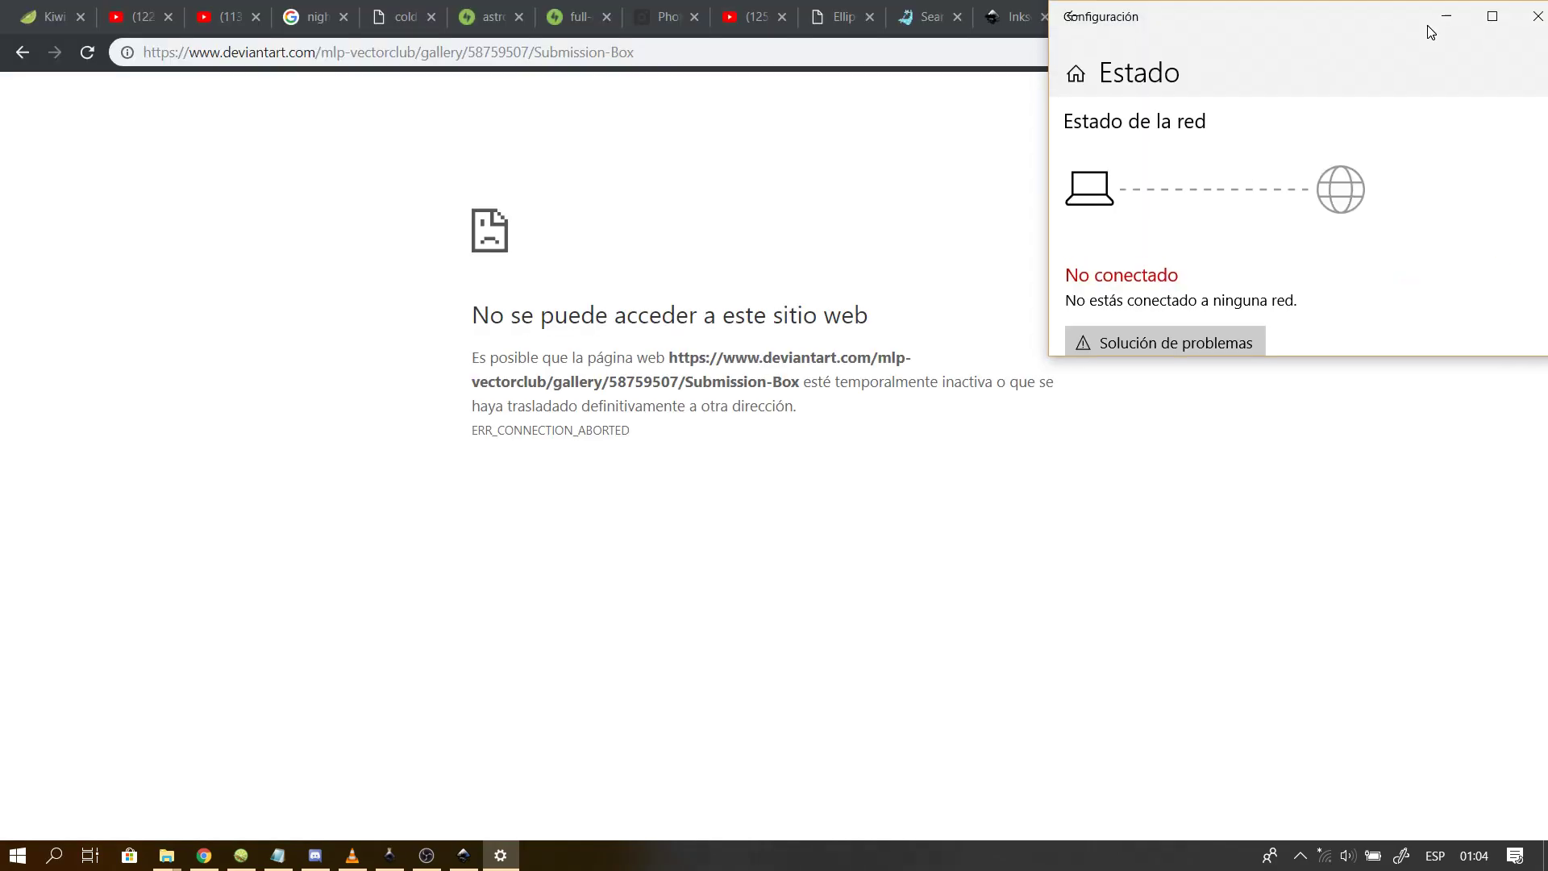
pyautogui.click(1445, 18)
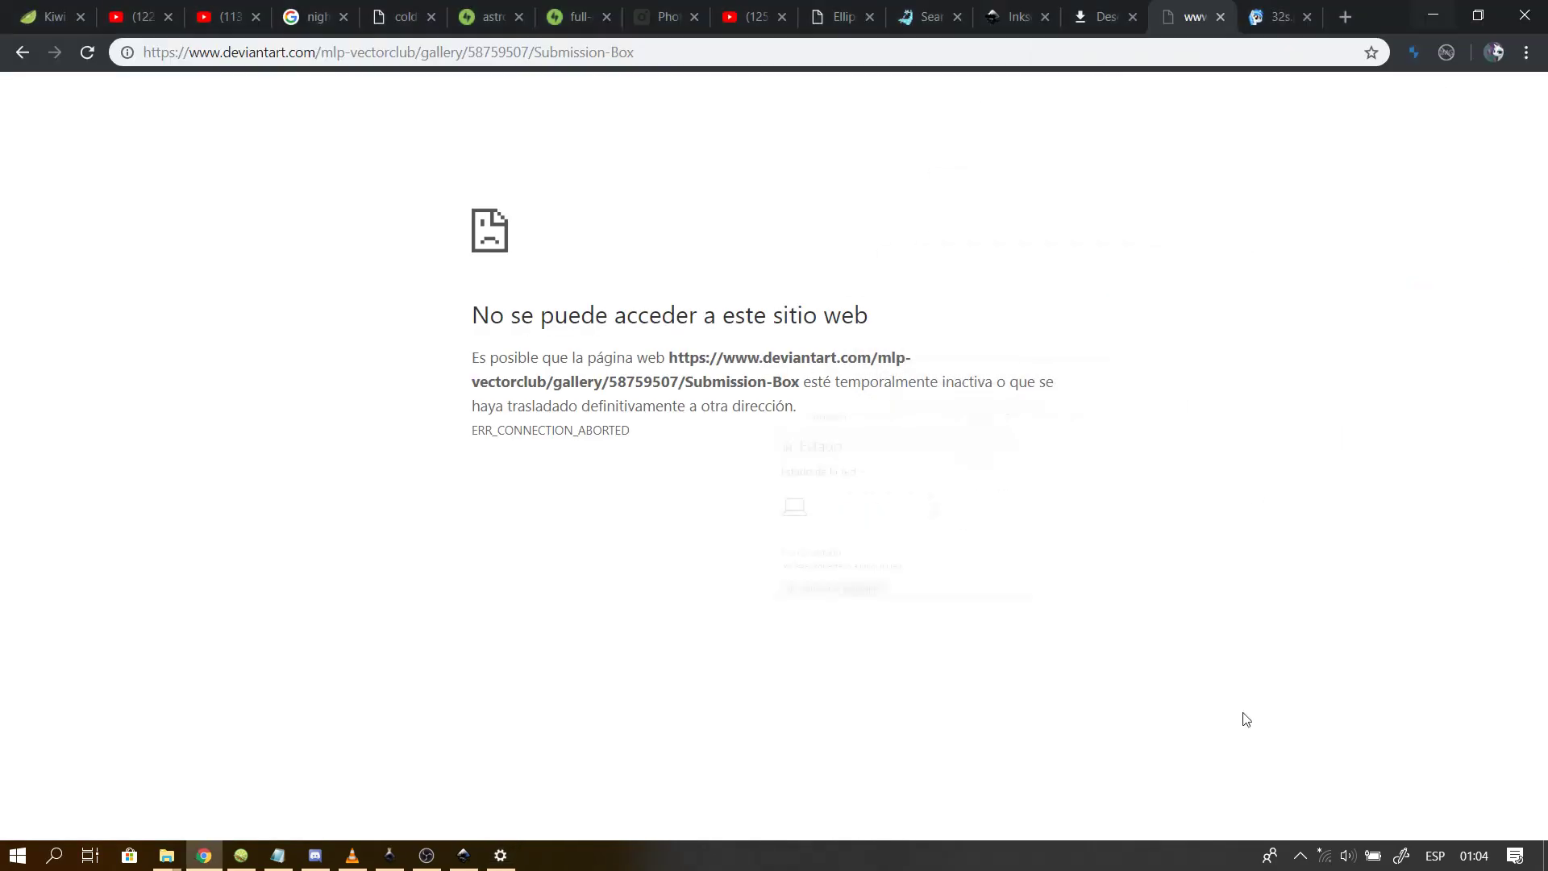
# - Connect the computer to the TP-LINK_B89800 Wi-Fi network
pyautogui.click(1325, 857)
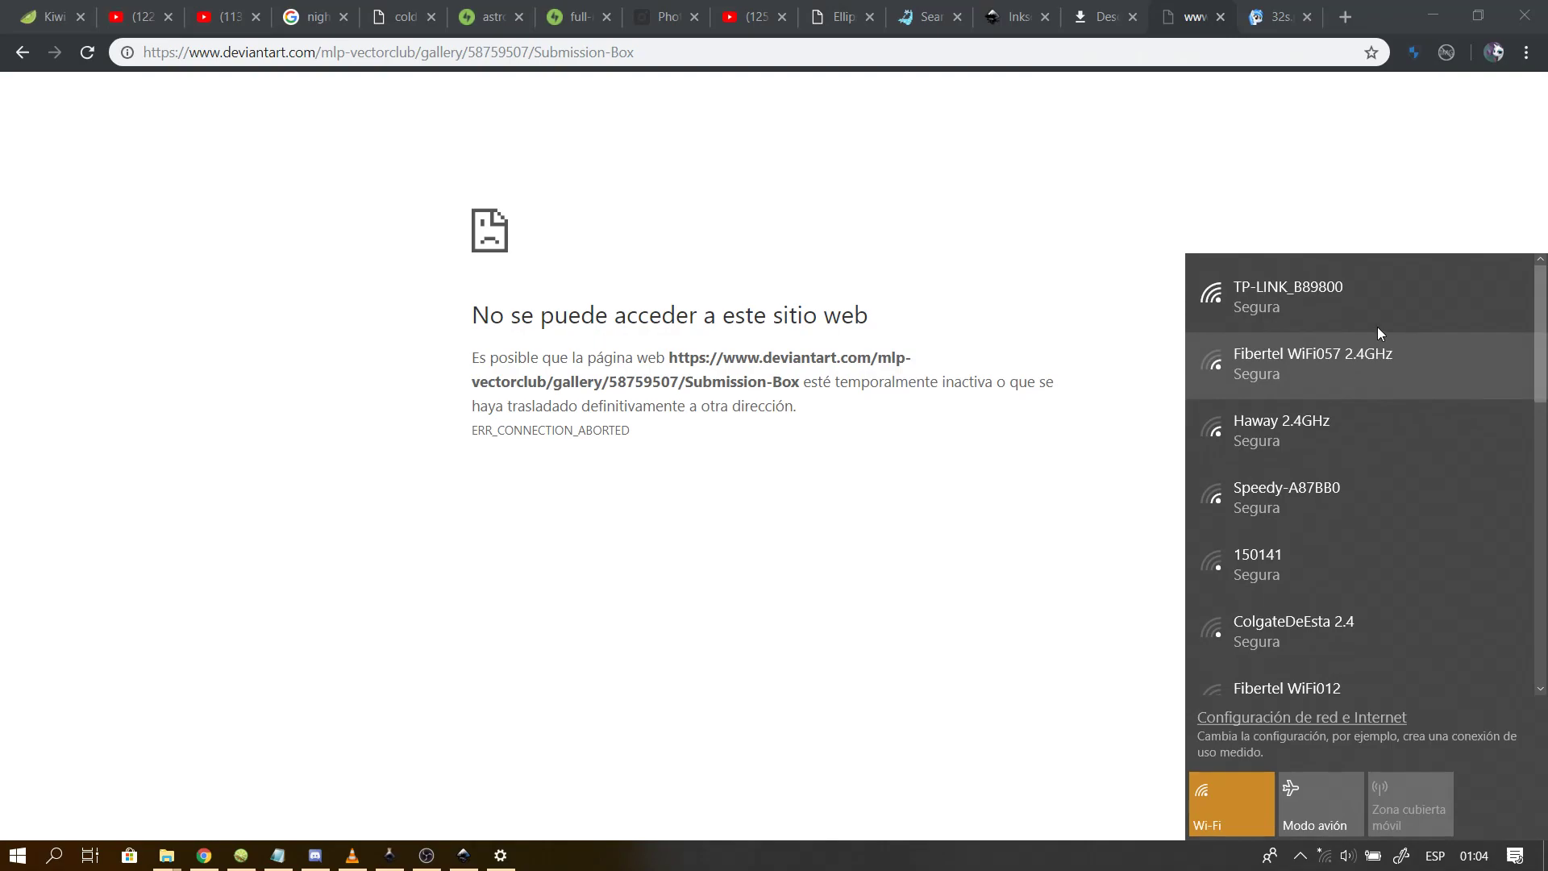
pyautogui.click(1461, 278)
pyautogui.click(1458, 379)
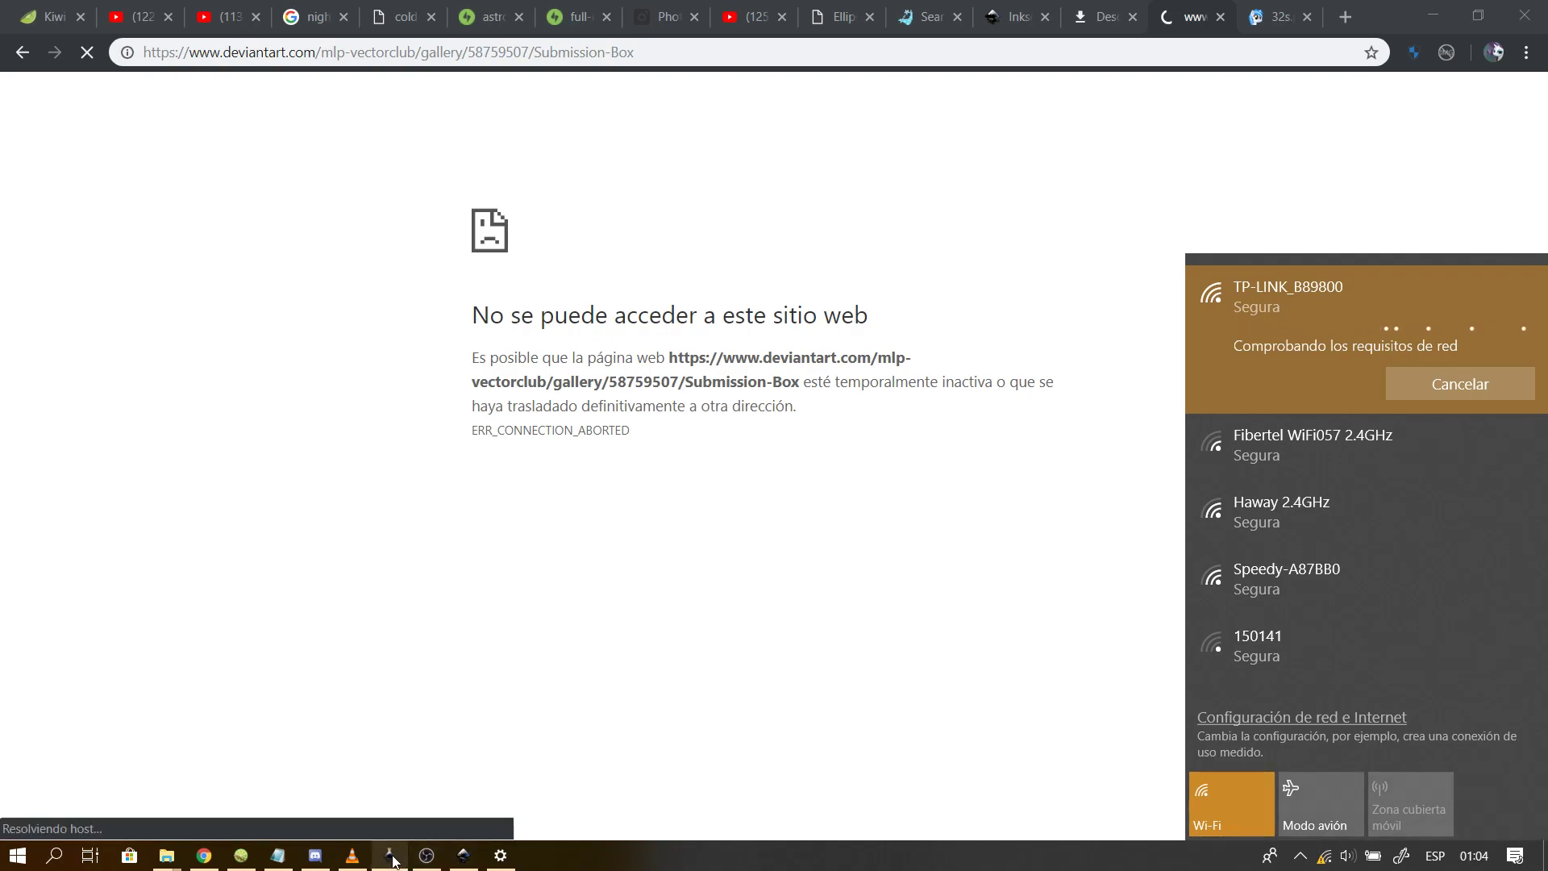
# - Switch to OBS to check the recording status, and return to Chrome
pyautogui.moveTo(327, 861)
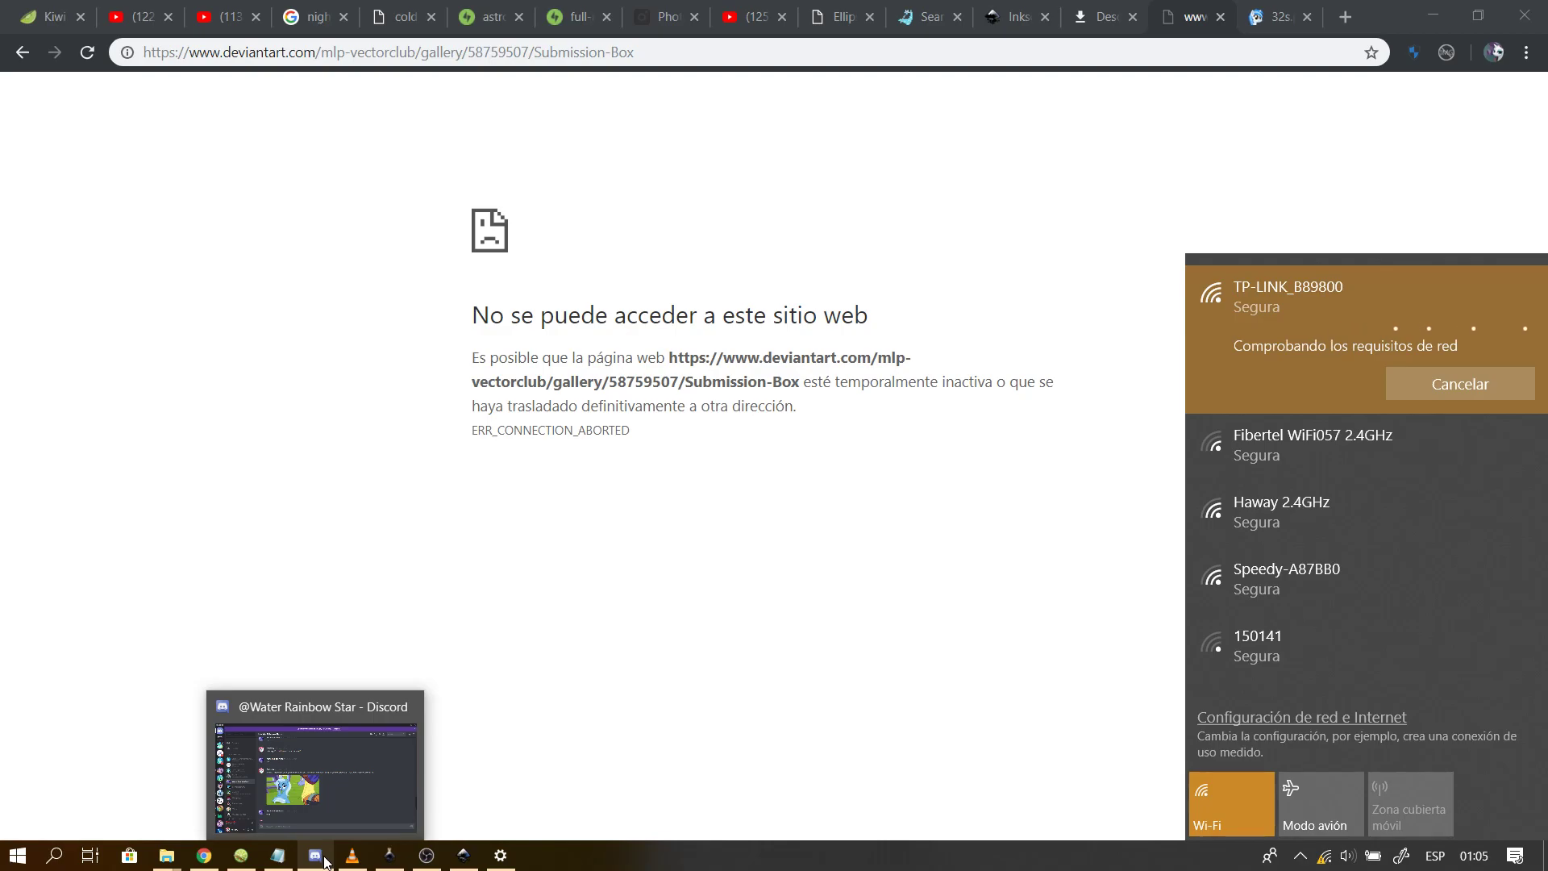
pyautogui.click(445, 867)
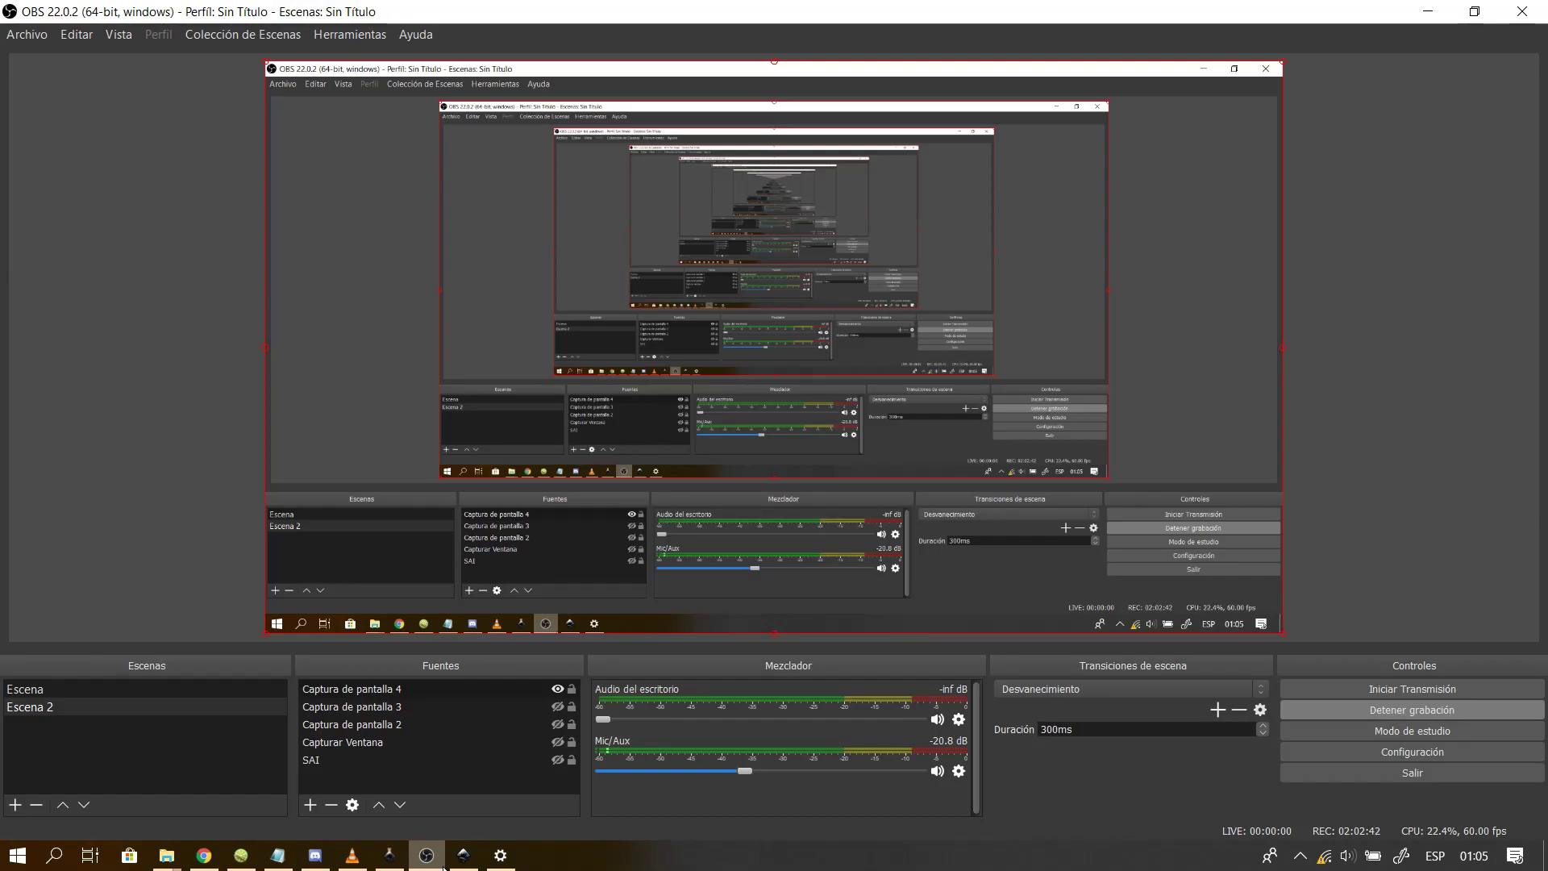
pyautogui.hotkey('alt', 'Tab')
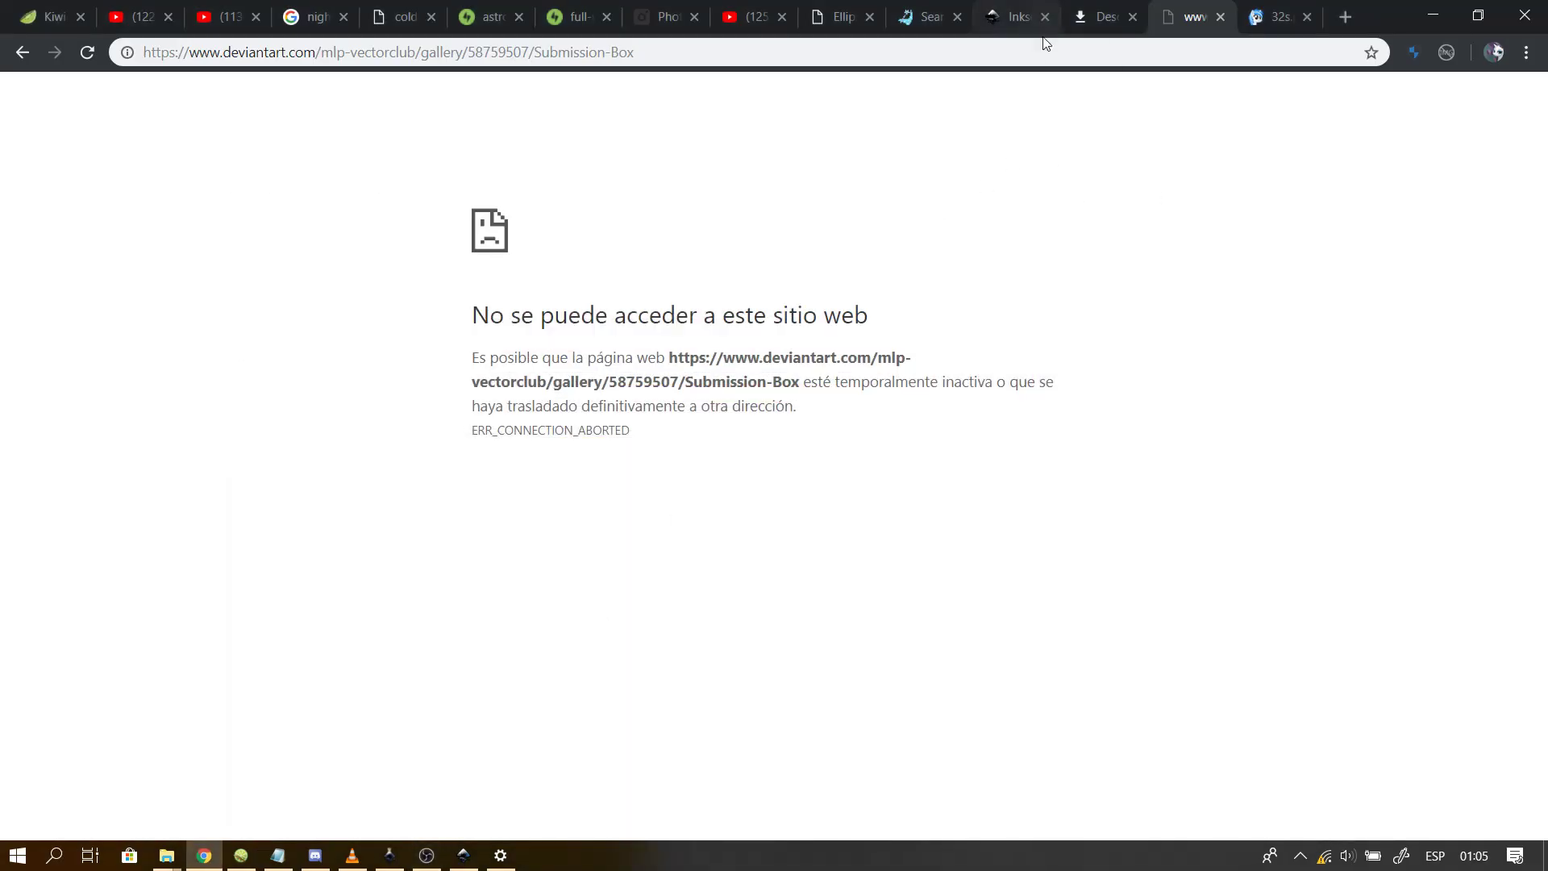
# - Try to reload the MLP-VectorClub Submission Box page
pyautogui.click(1040, 62)
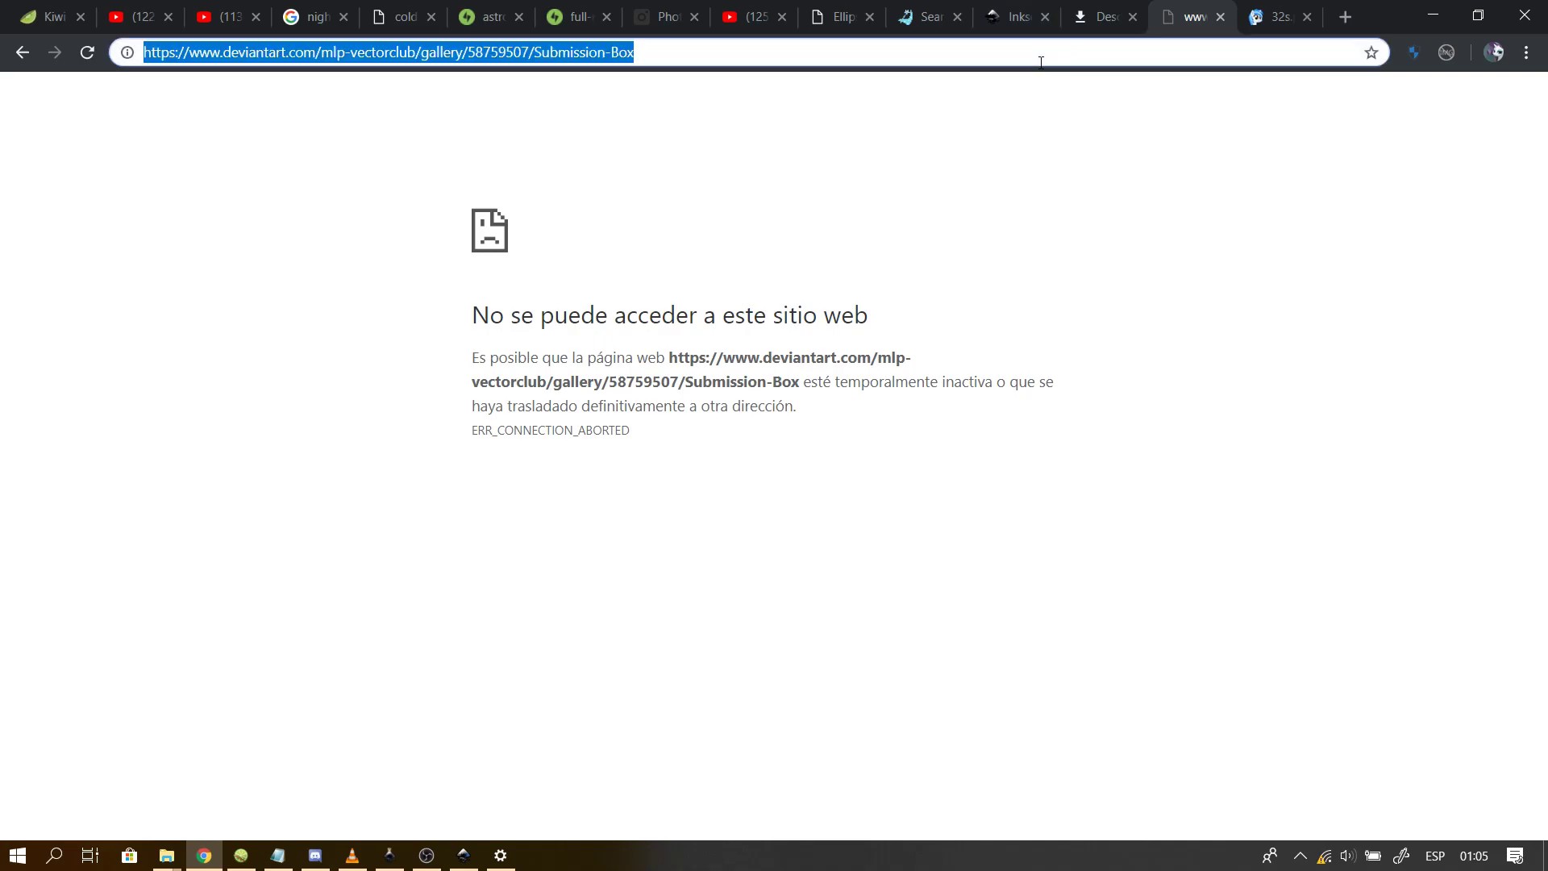
pyautogui.press('Return')
pyautogui.click(1040, 62)
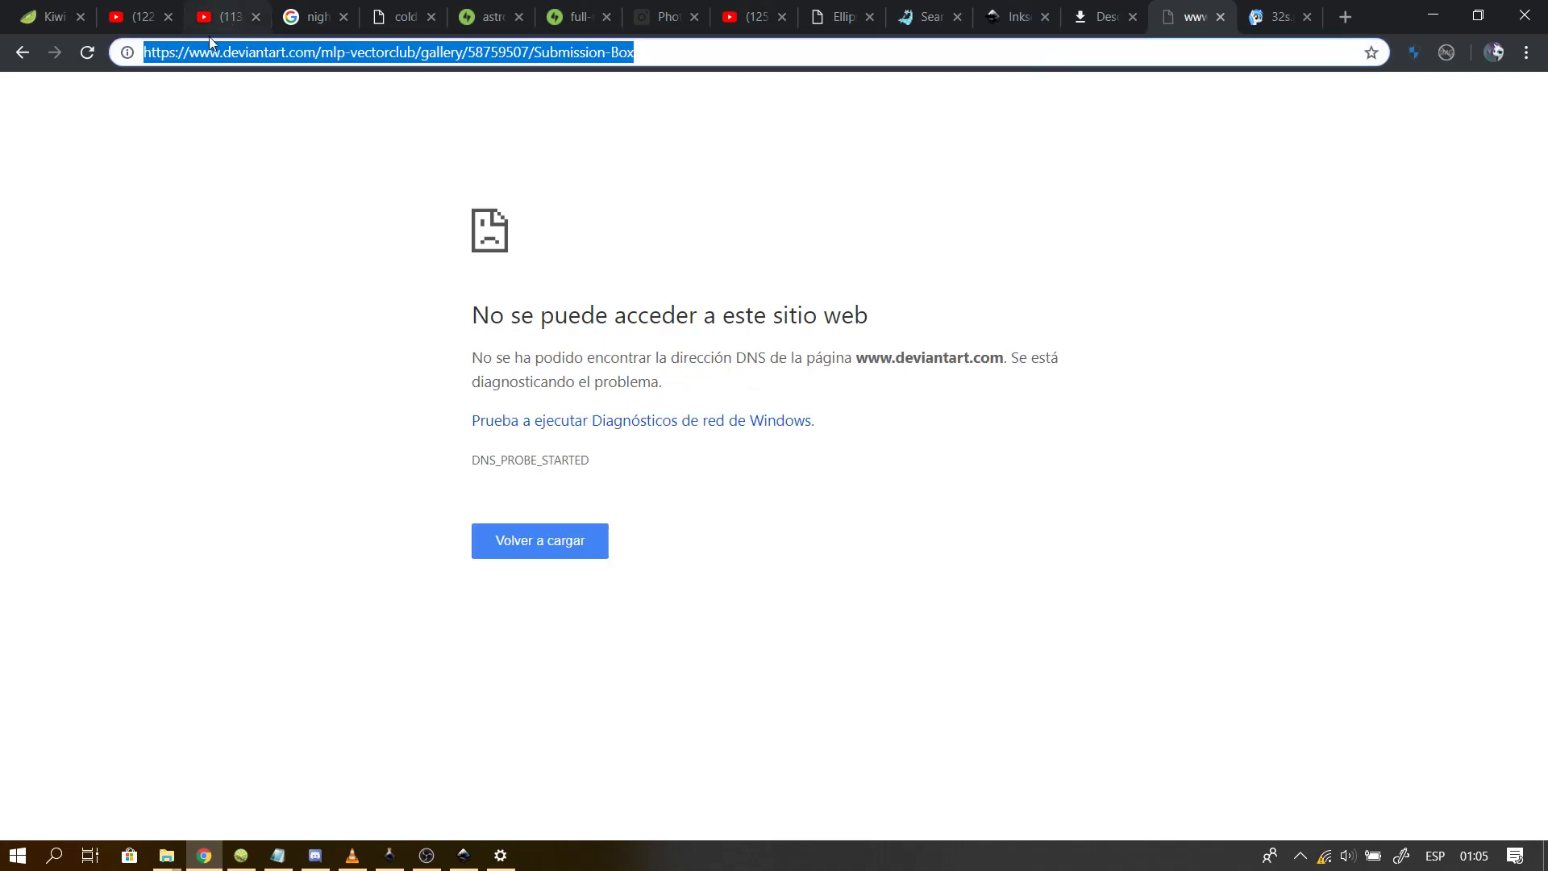
pyautogui.click(99, 47)
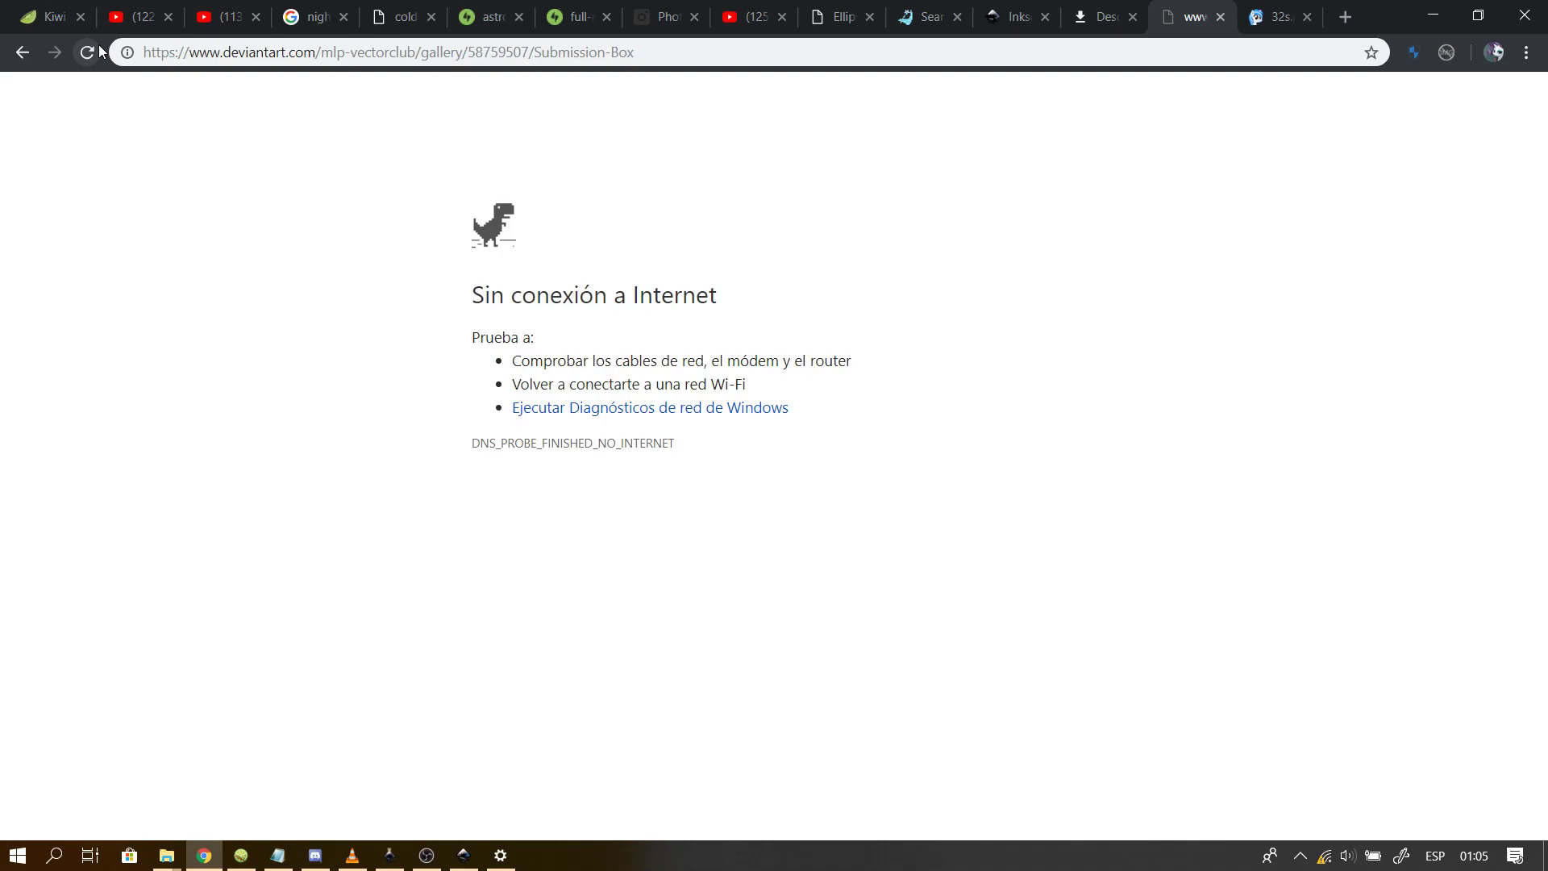
pyautogui.click(99, 46)
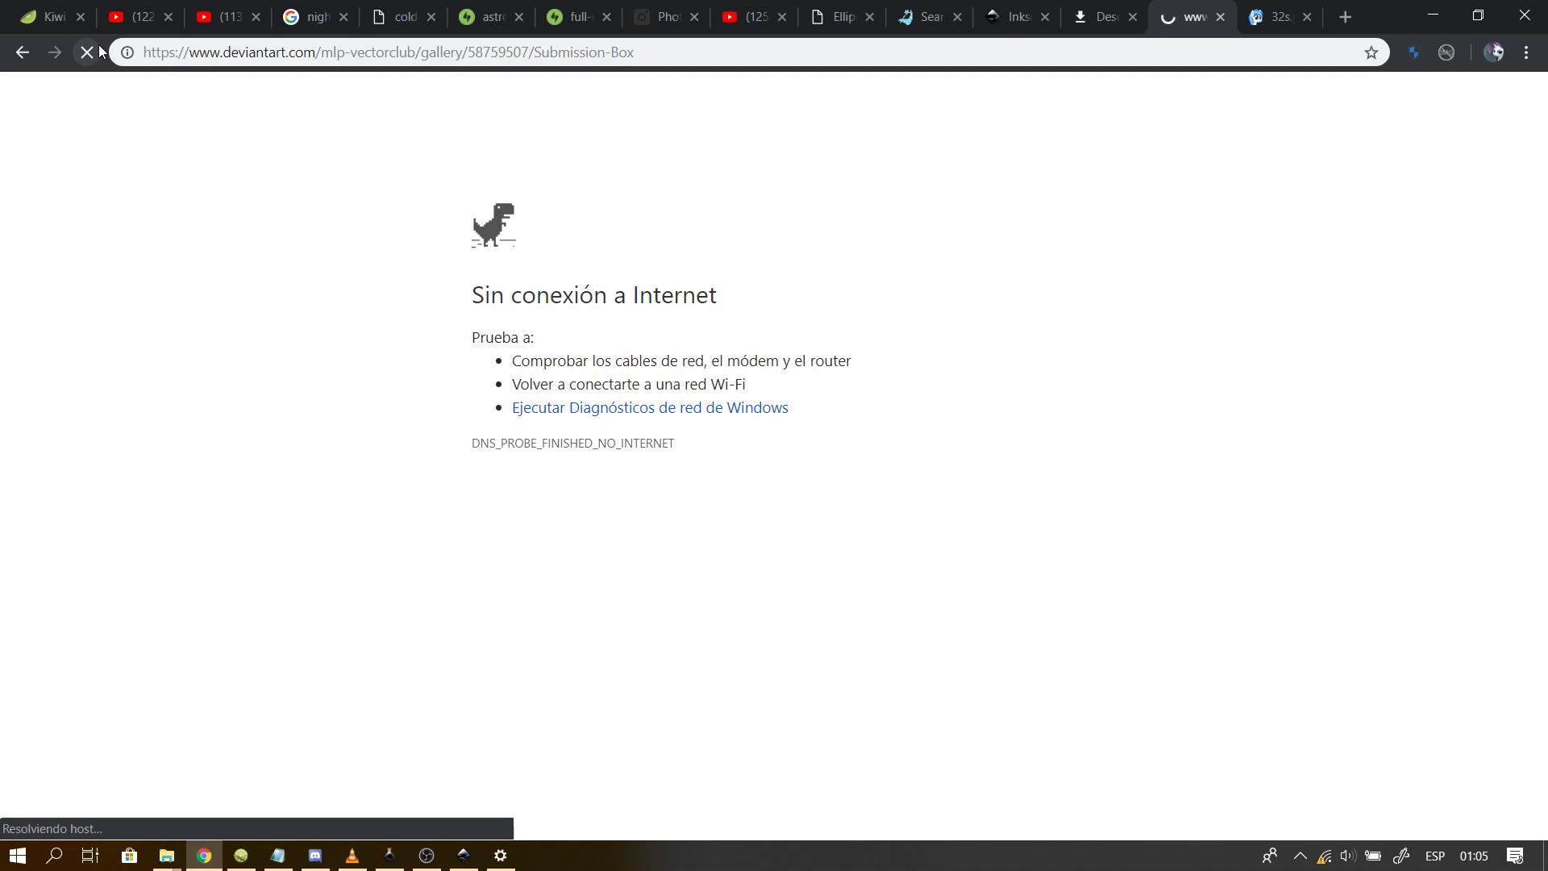
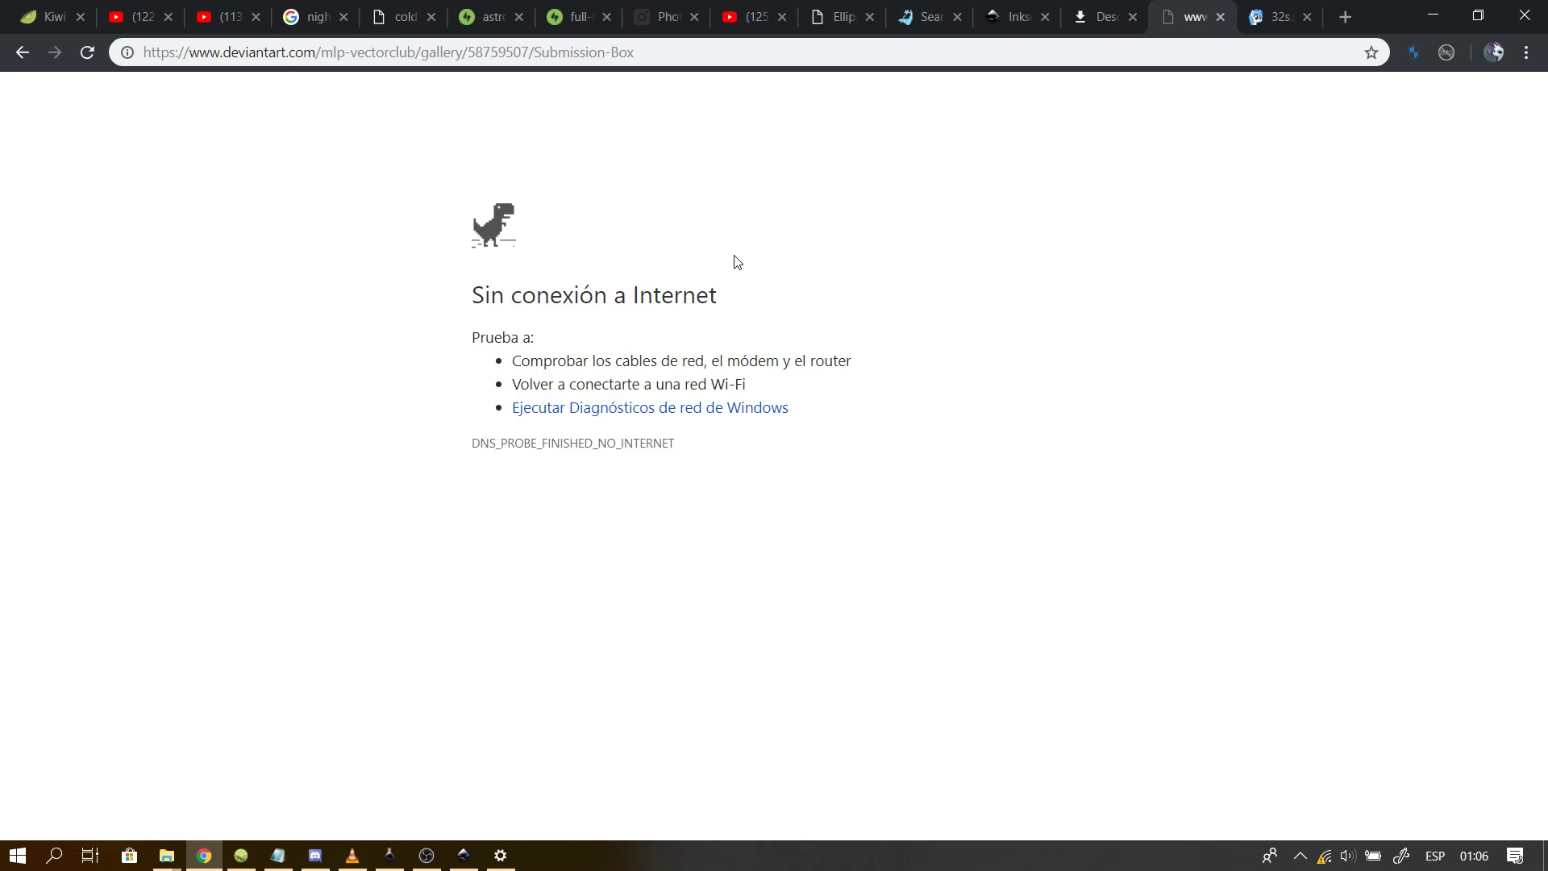
pyautogui.press('F5')
# - Switch to Inkscape and examine the Trixie drawing from the head down to the tail and hooves
pyautogui.click(465, 855)
pyautogui.scroll(-5, 643, 540)
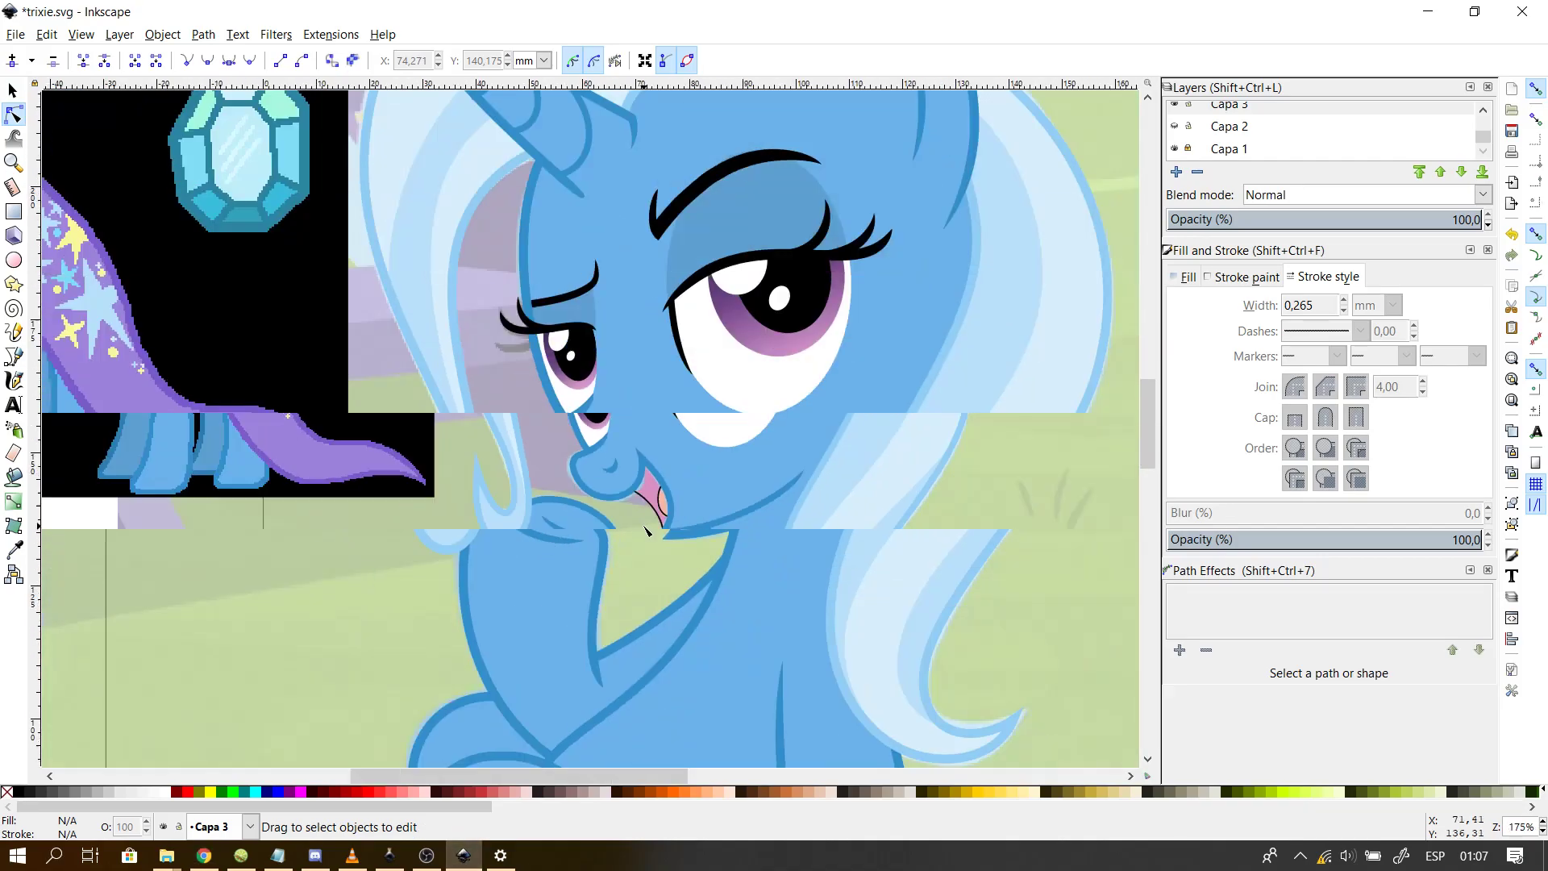
pyautogui.scroll(-3, 645, 530)
pyautogui.scroll(2, 645, 529)
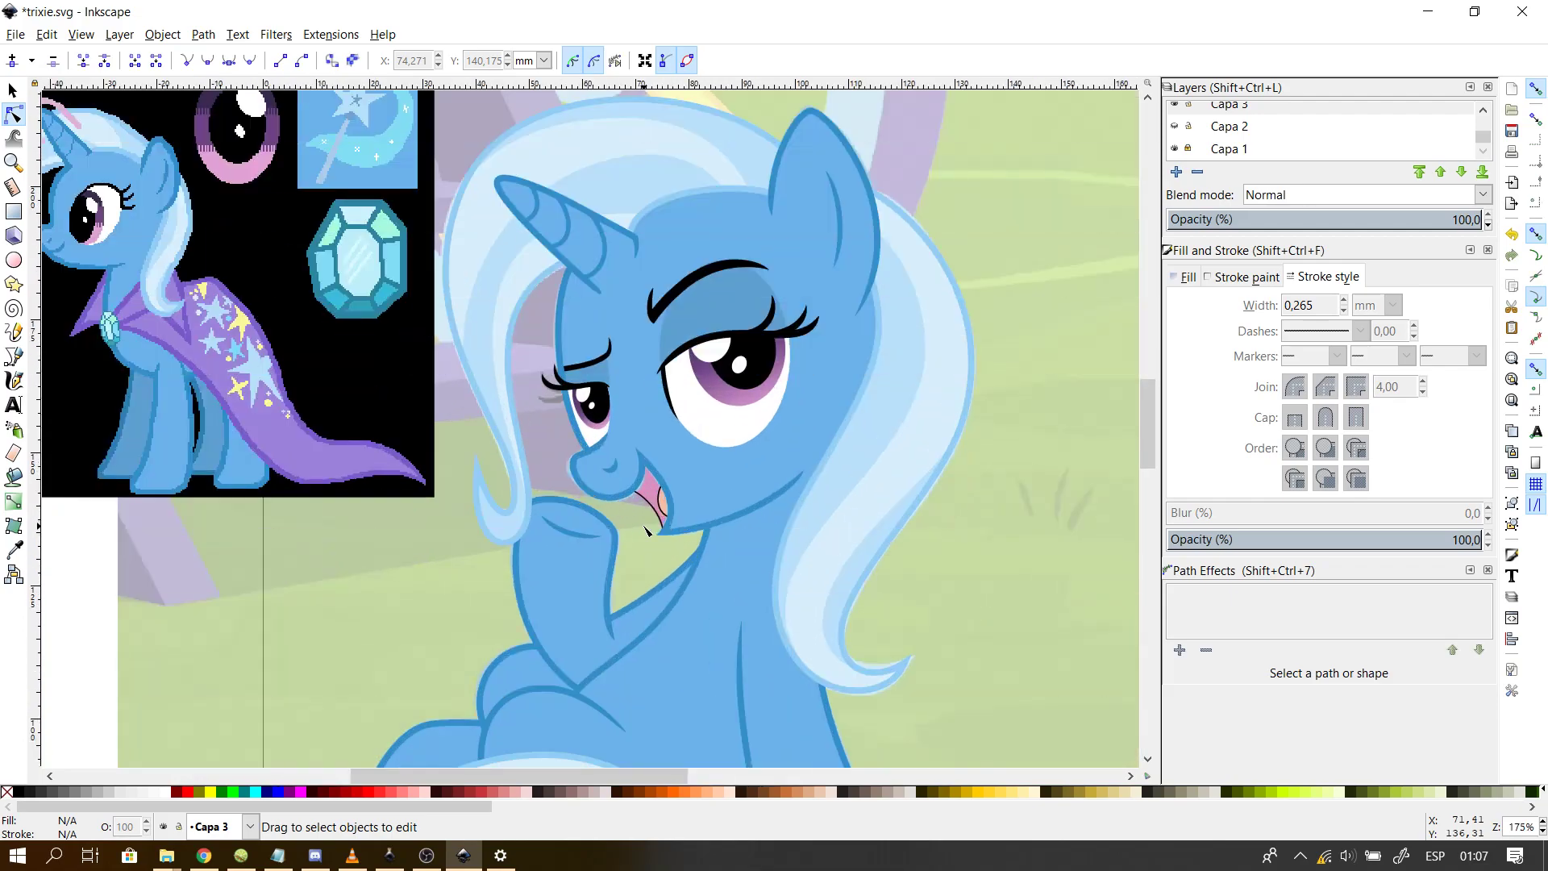
pyautogui.moveTo(1151, 415); pyautogui.dragTo(1148, 476)
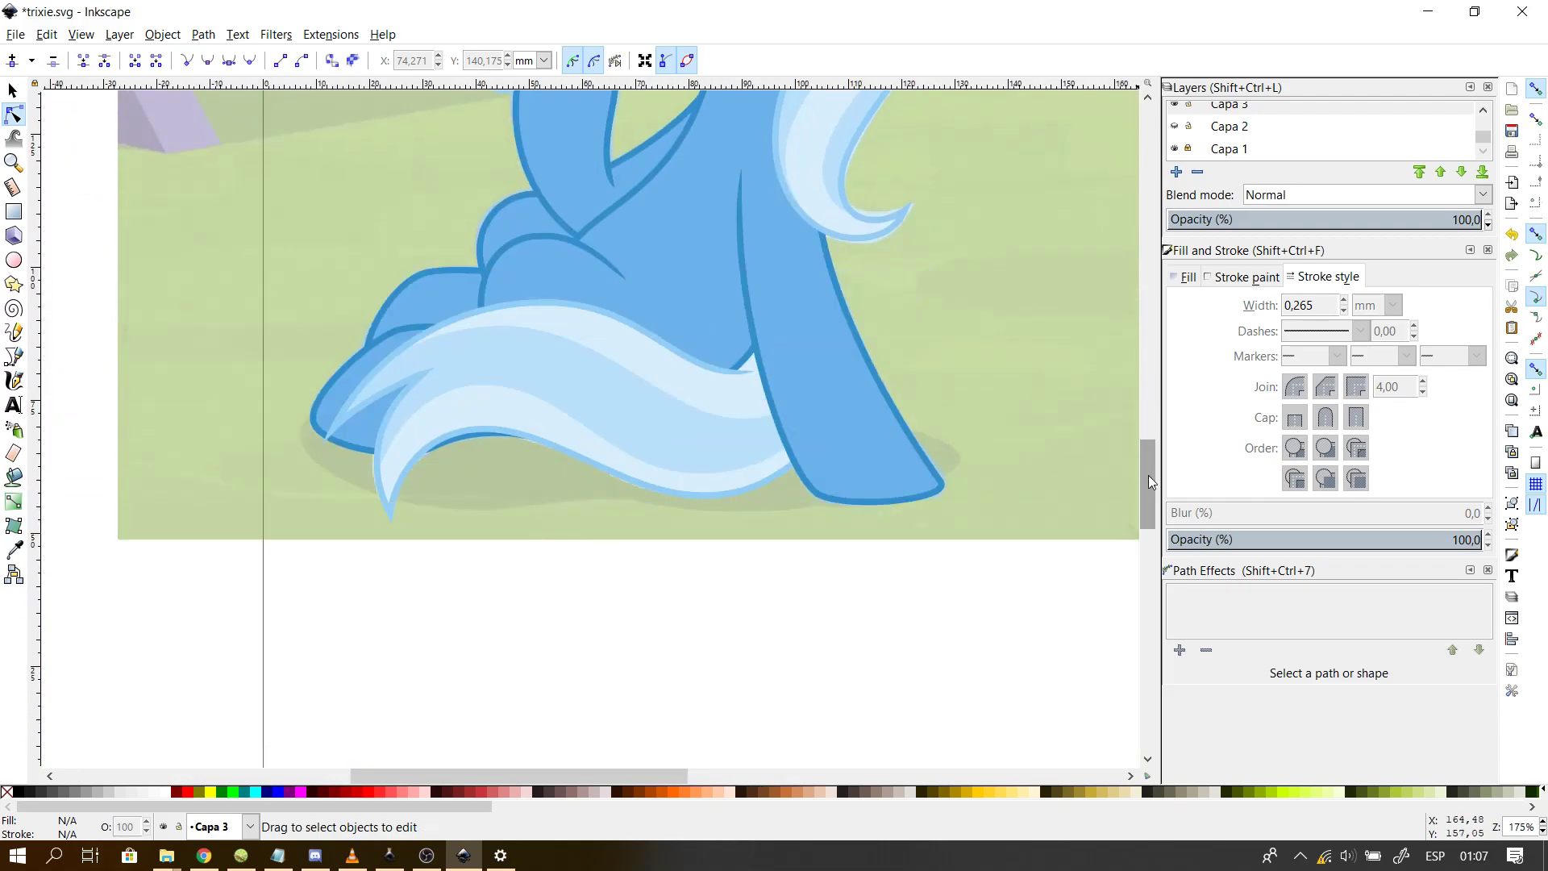
pyautogui.moveTo(1148, 476); pyautogui.dragTo(1175, 427)
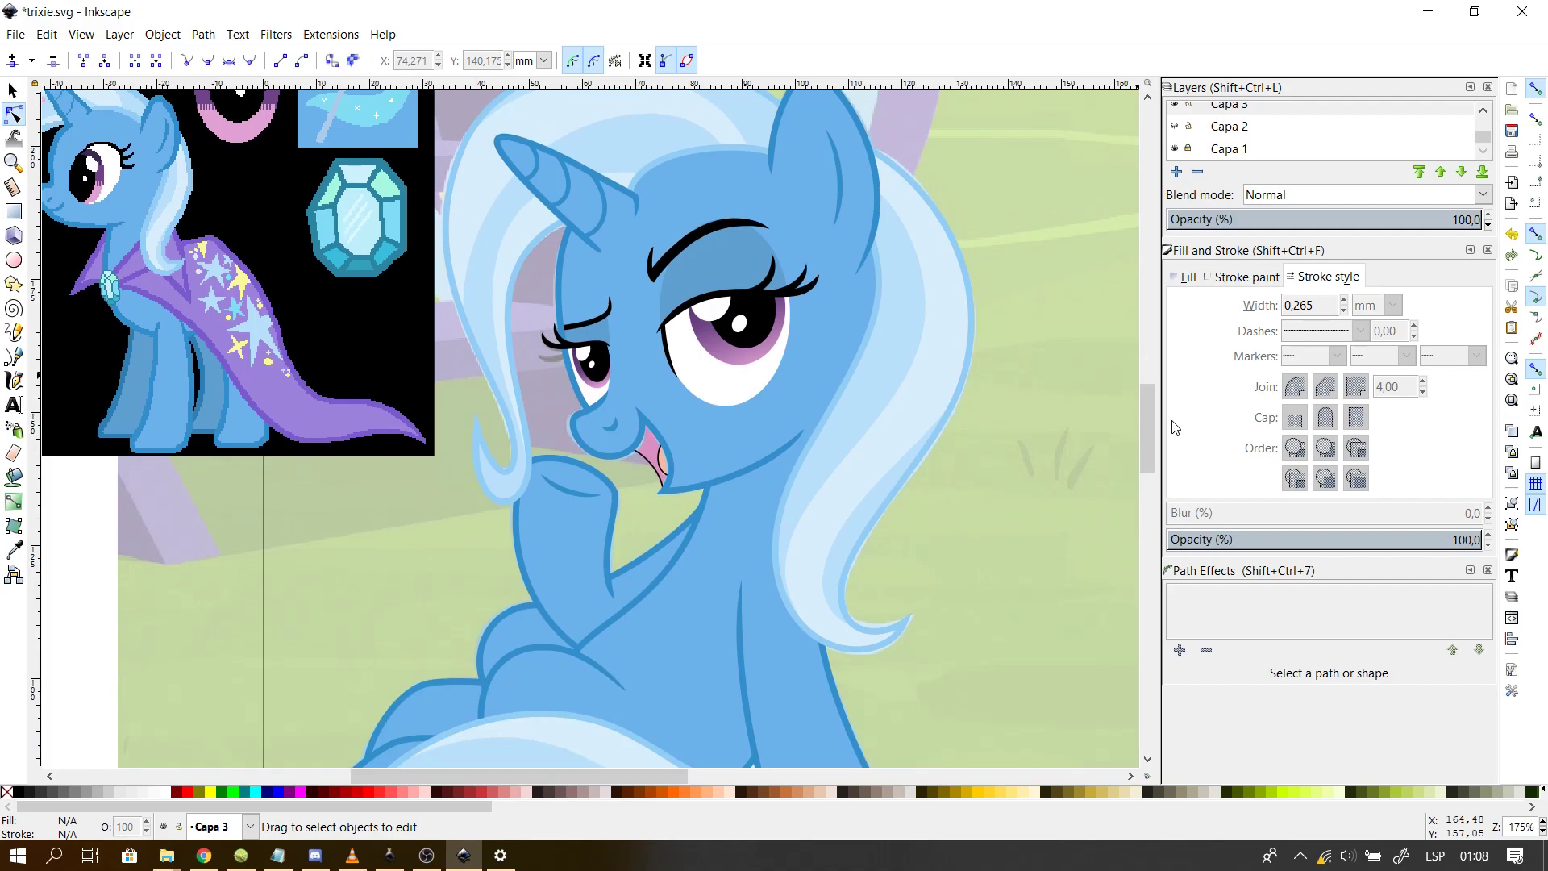
# - Switch to Chrome, reload the Submission Box gallery and open the "Applejack want" vector at full size
pyautogui.click(206, 858)
pyautogui.click(87, 53)
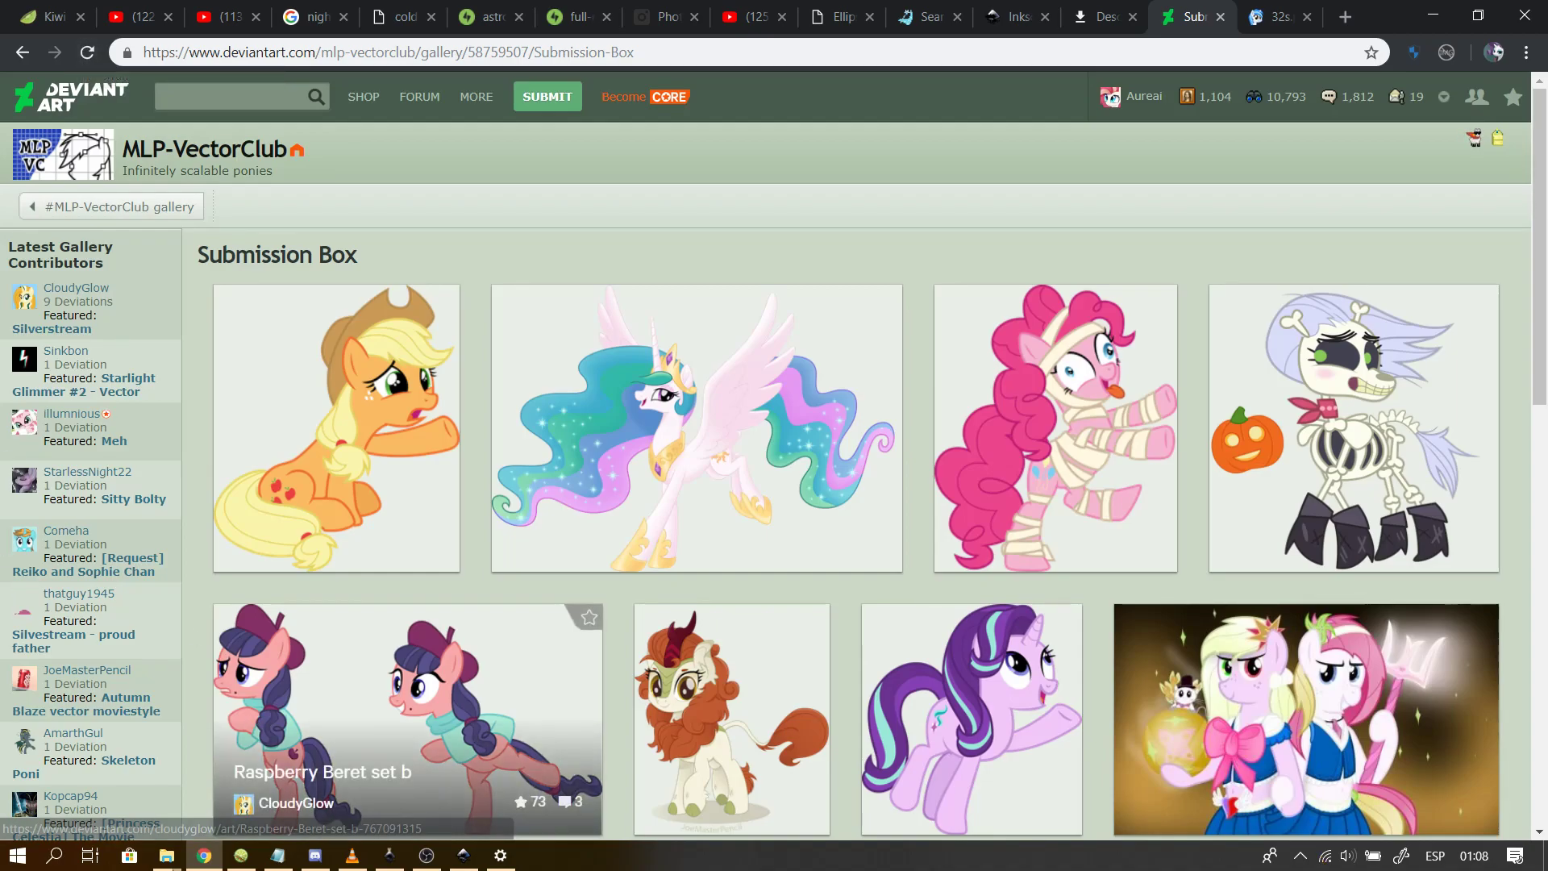
pyautogui.click(319, 859)
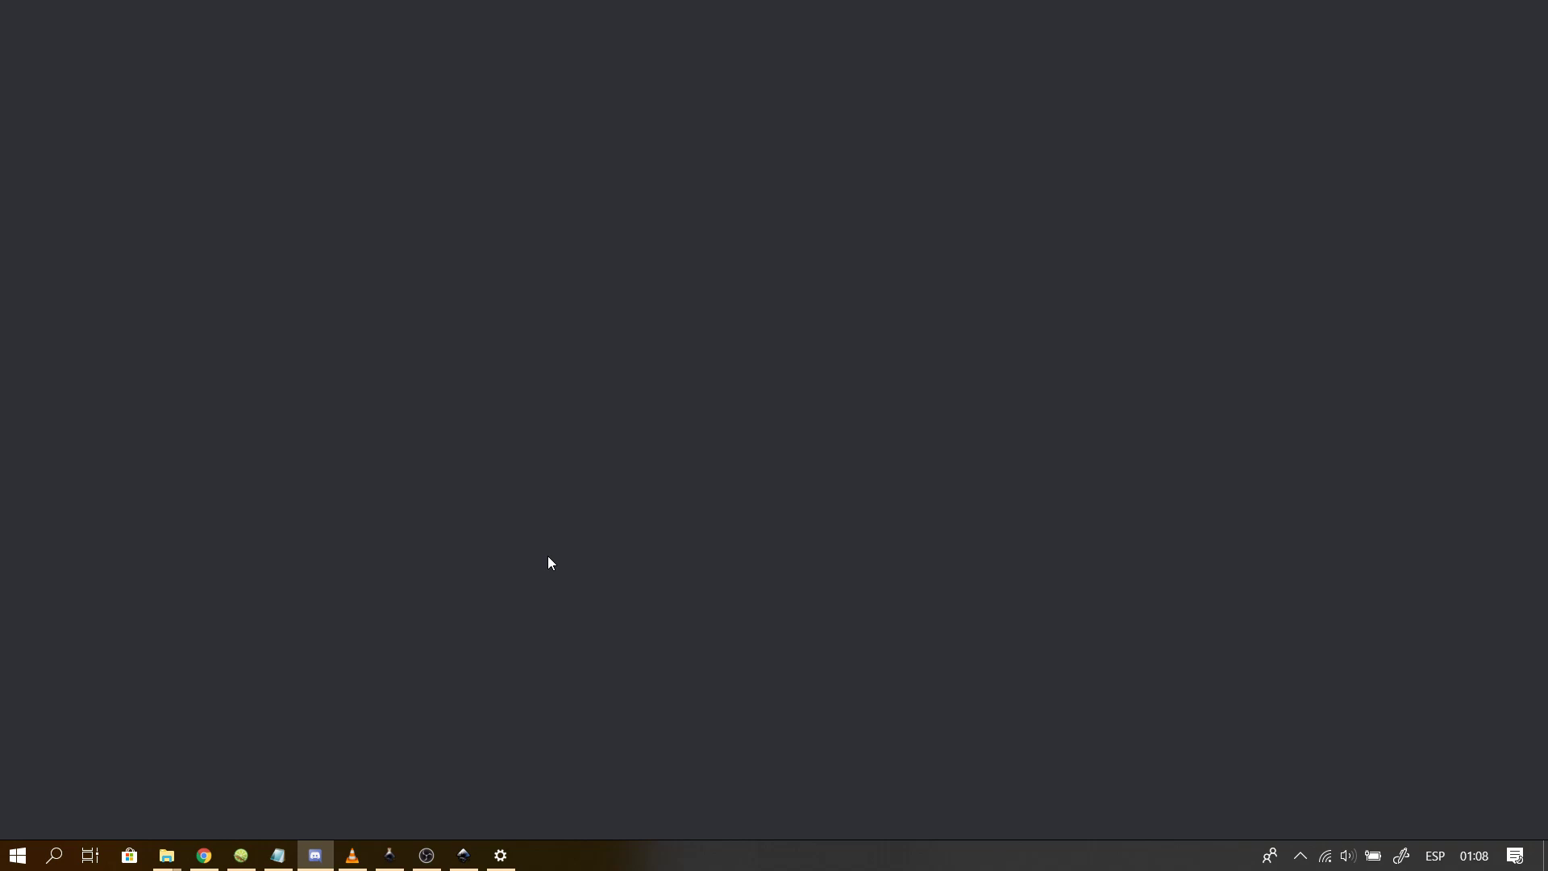
pyautogui.click(204, 855)
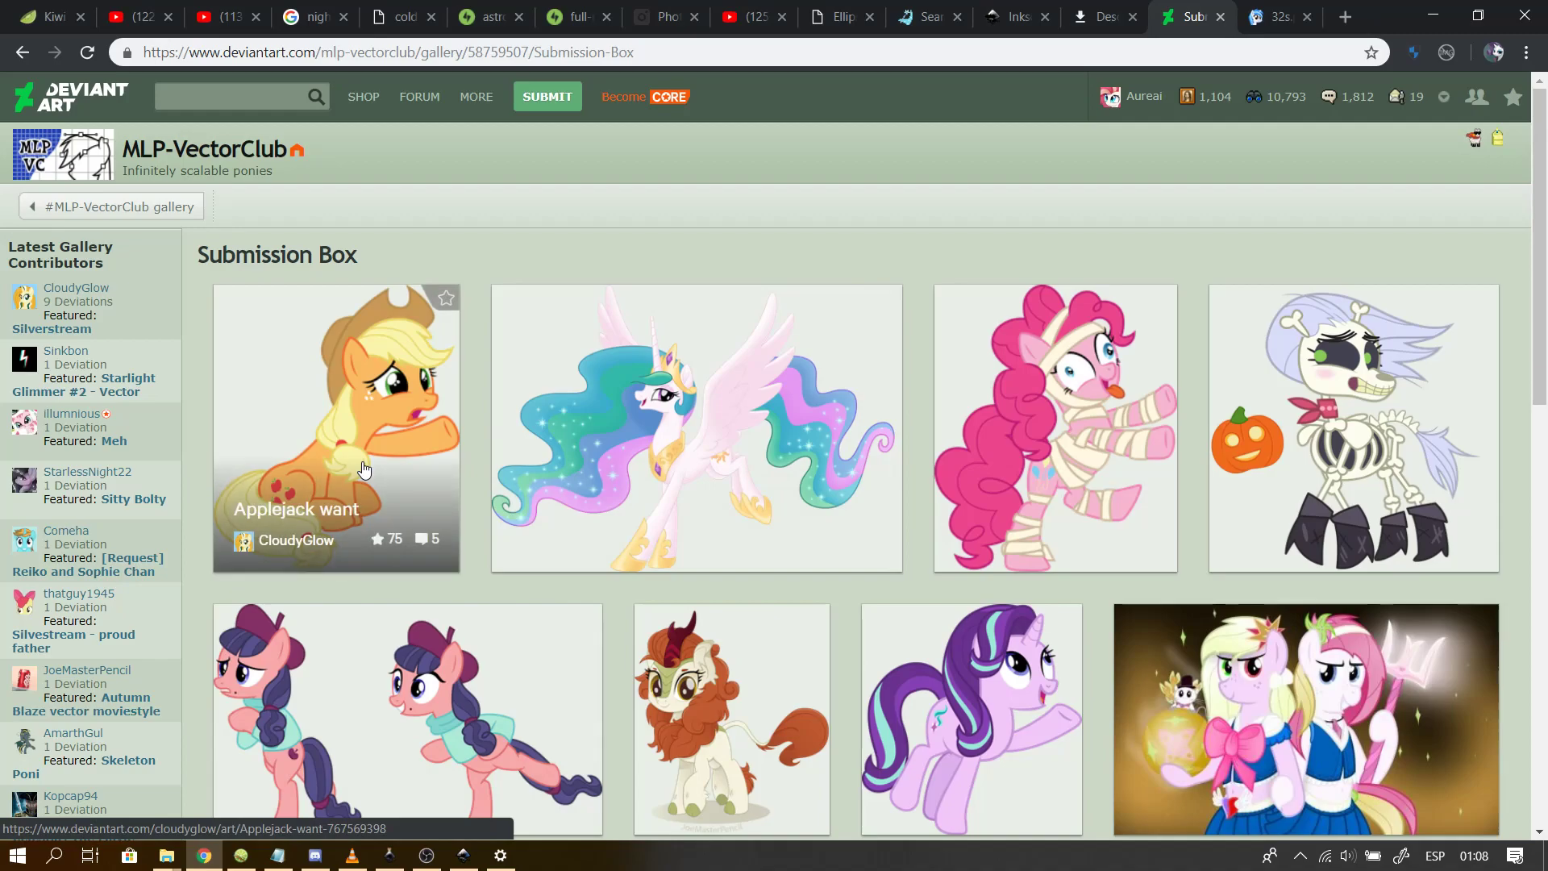
pyautogui.click(325, 433)
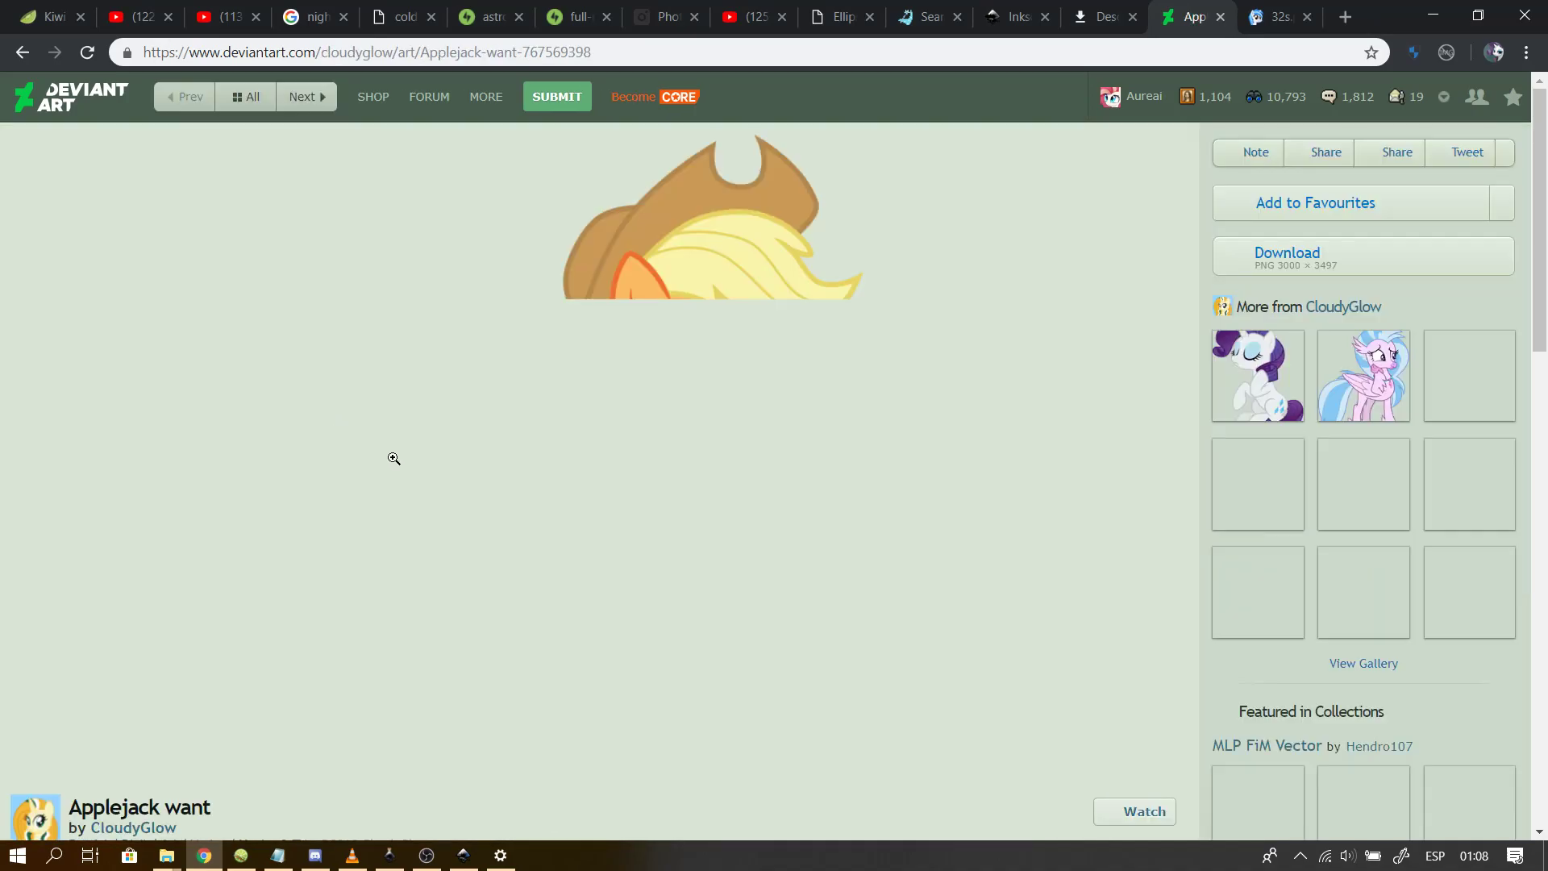
pyautogui.click(810, 527)
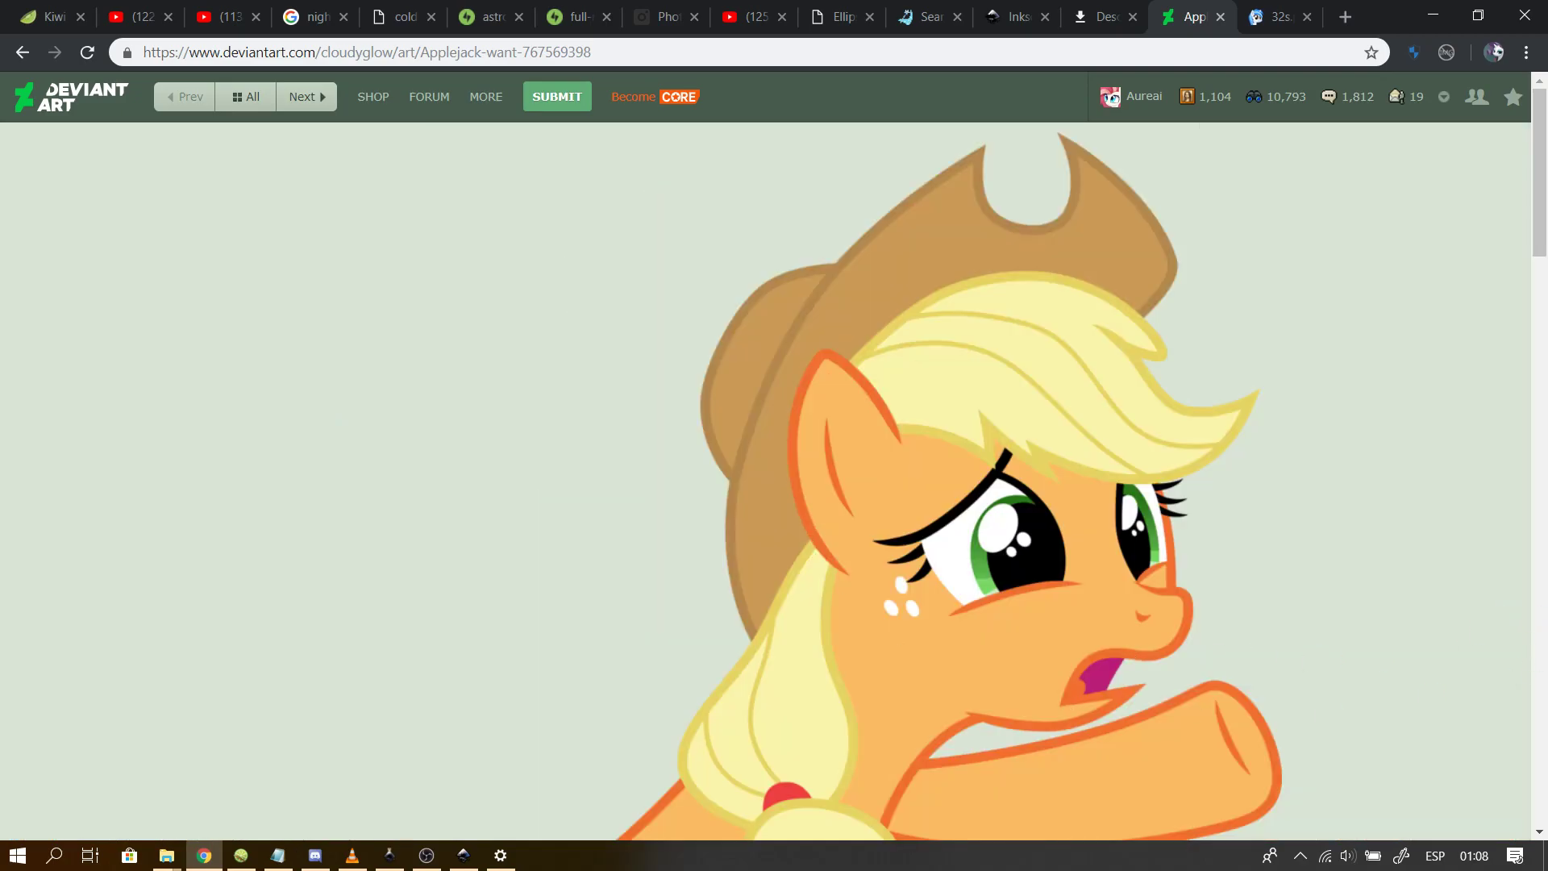
# - Switch to Discord and open the direct message conversation that holds the ongoing voice call
pyautogui.click(316, 856)
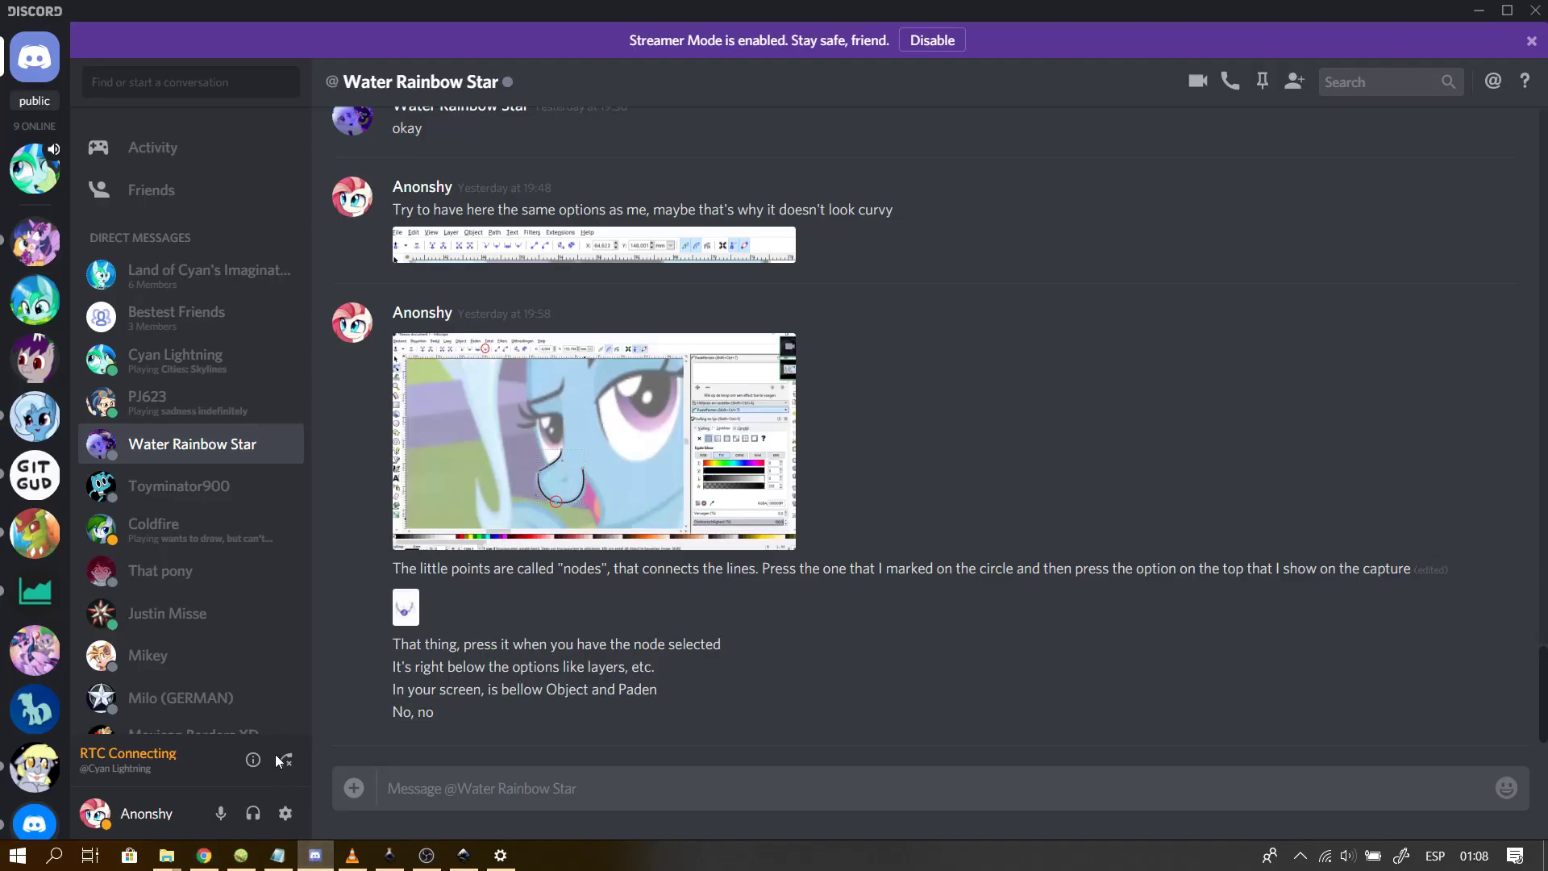
pyautogui.click(155, 355)
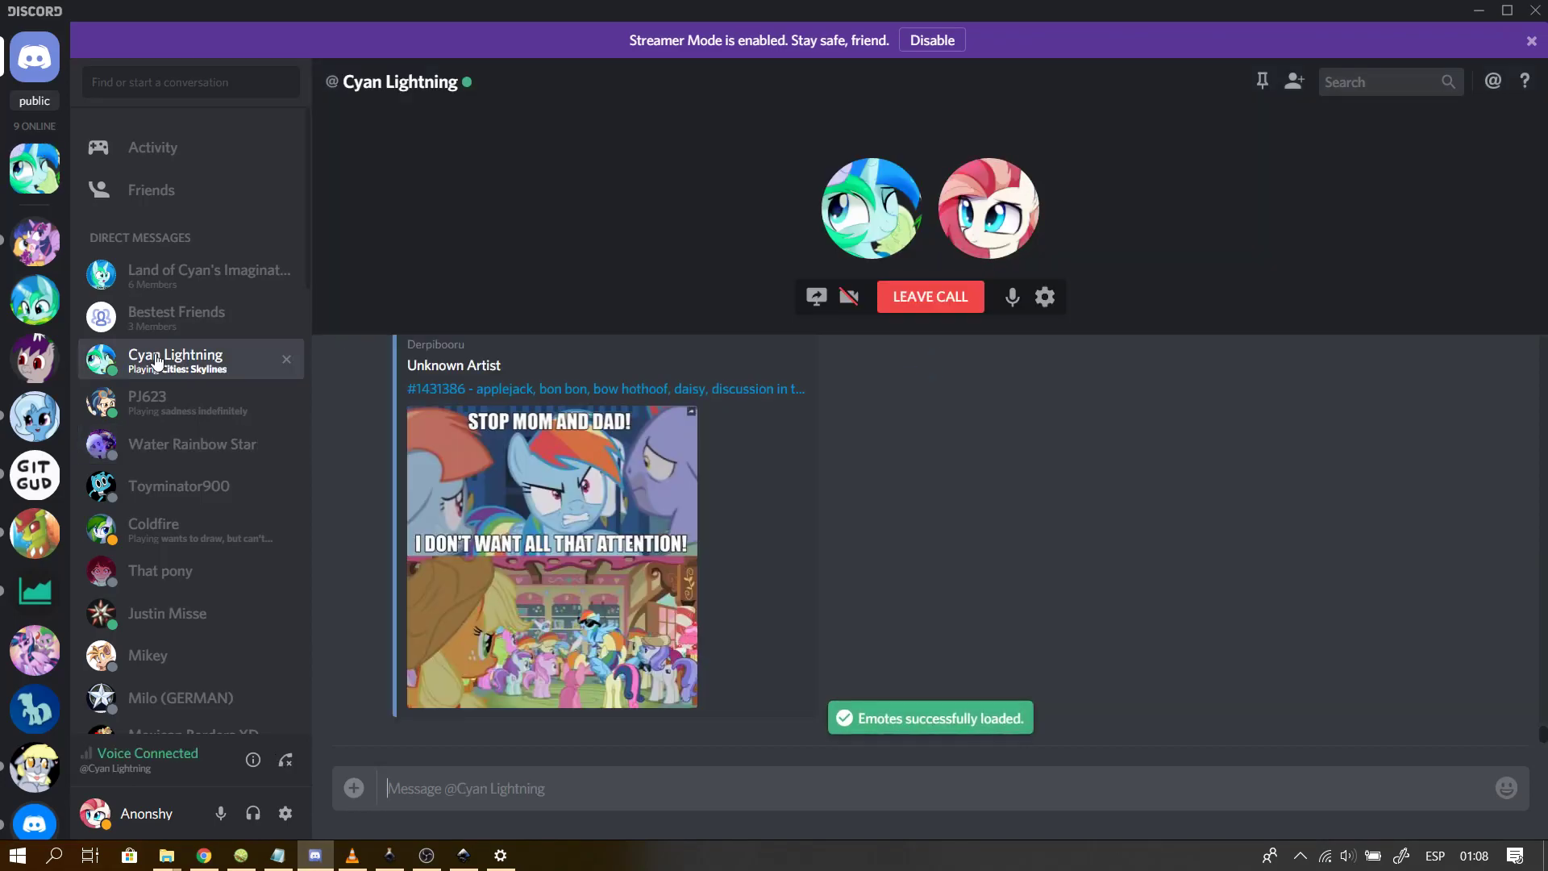
# - Switch to Chrome and copy the full-size Applejack vector image from its DeviantArt page
pyautogui.click(316, 858)
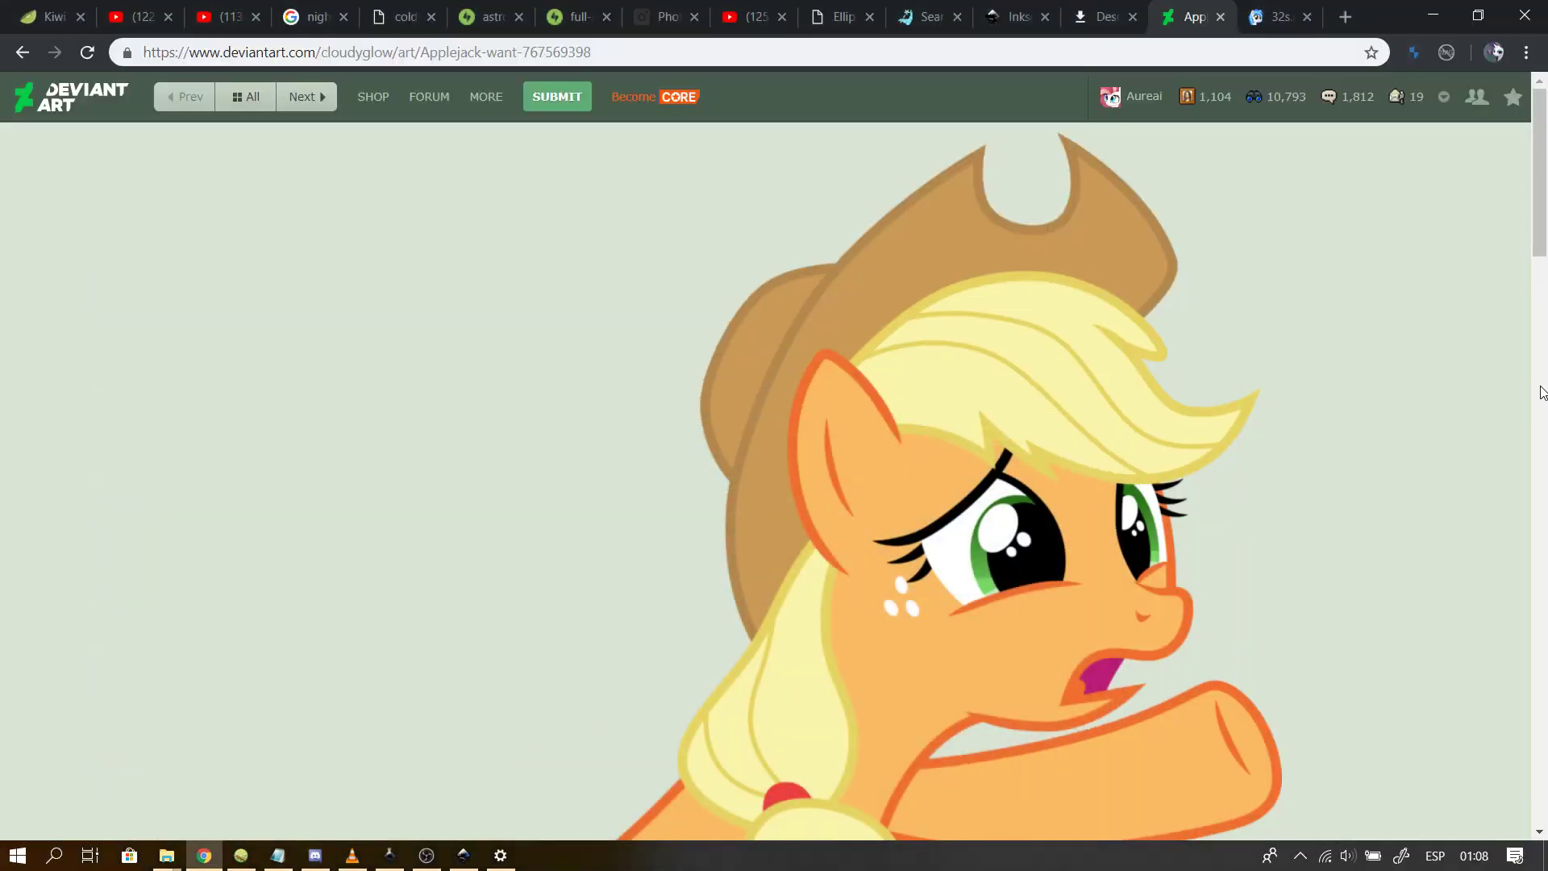
pyautogui.scroll(-2, 1545, 250)
pyautogui.rightClick(1076, 462)
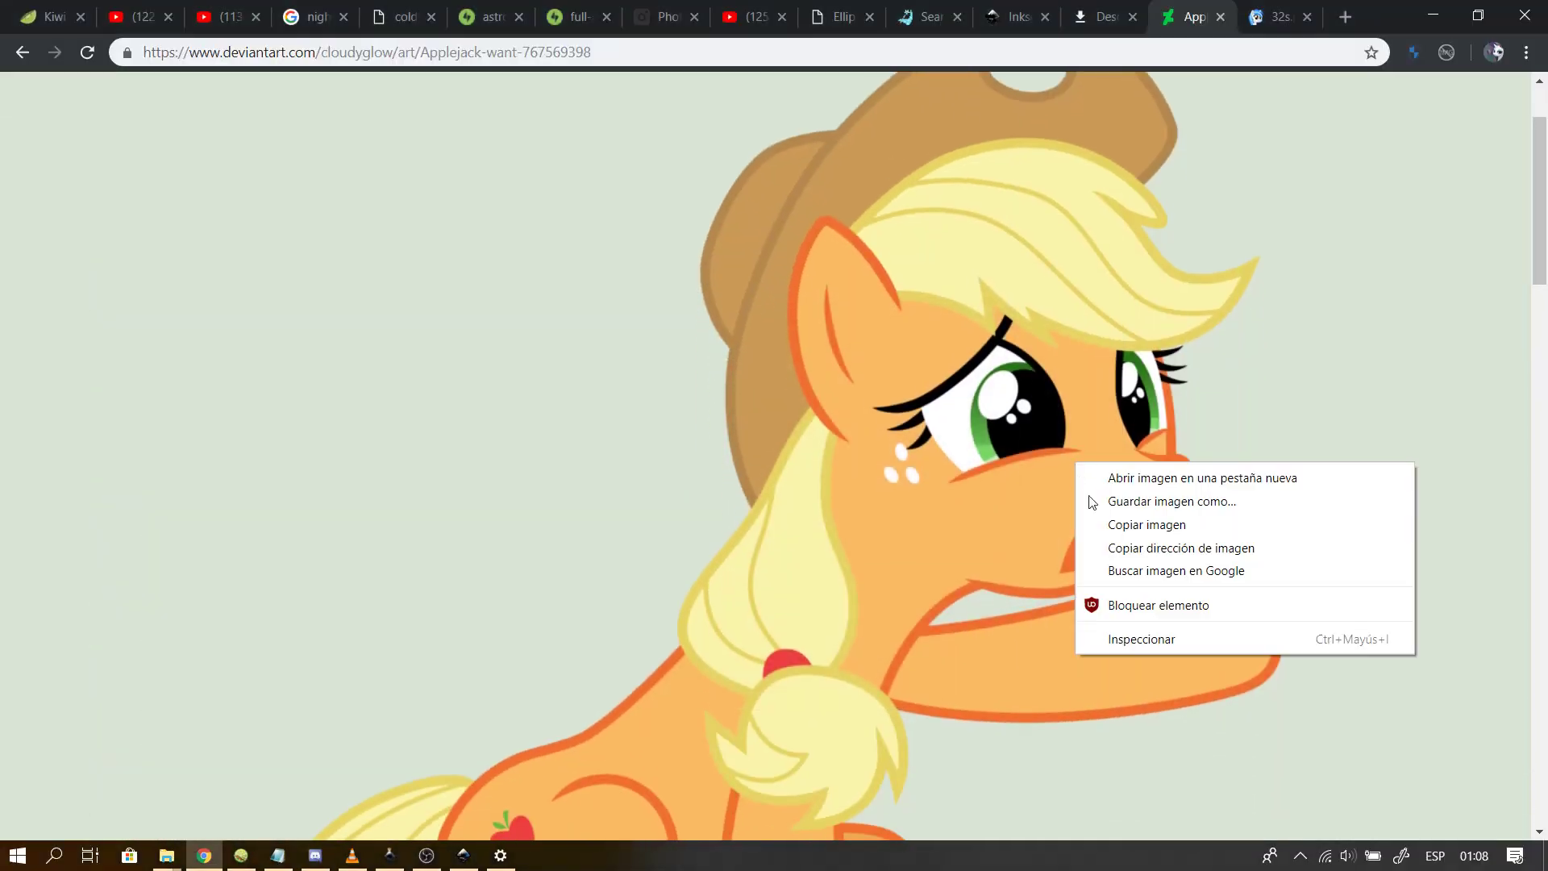
pyautogui.click(1188, 525)
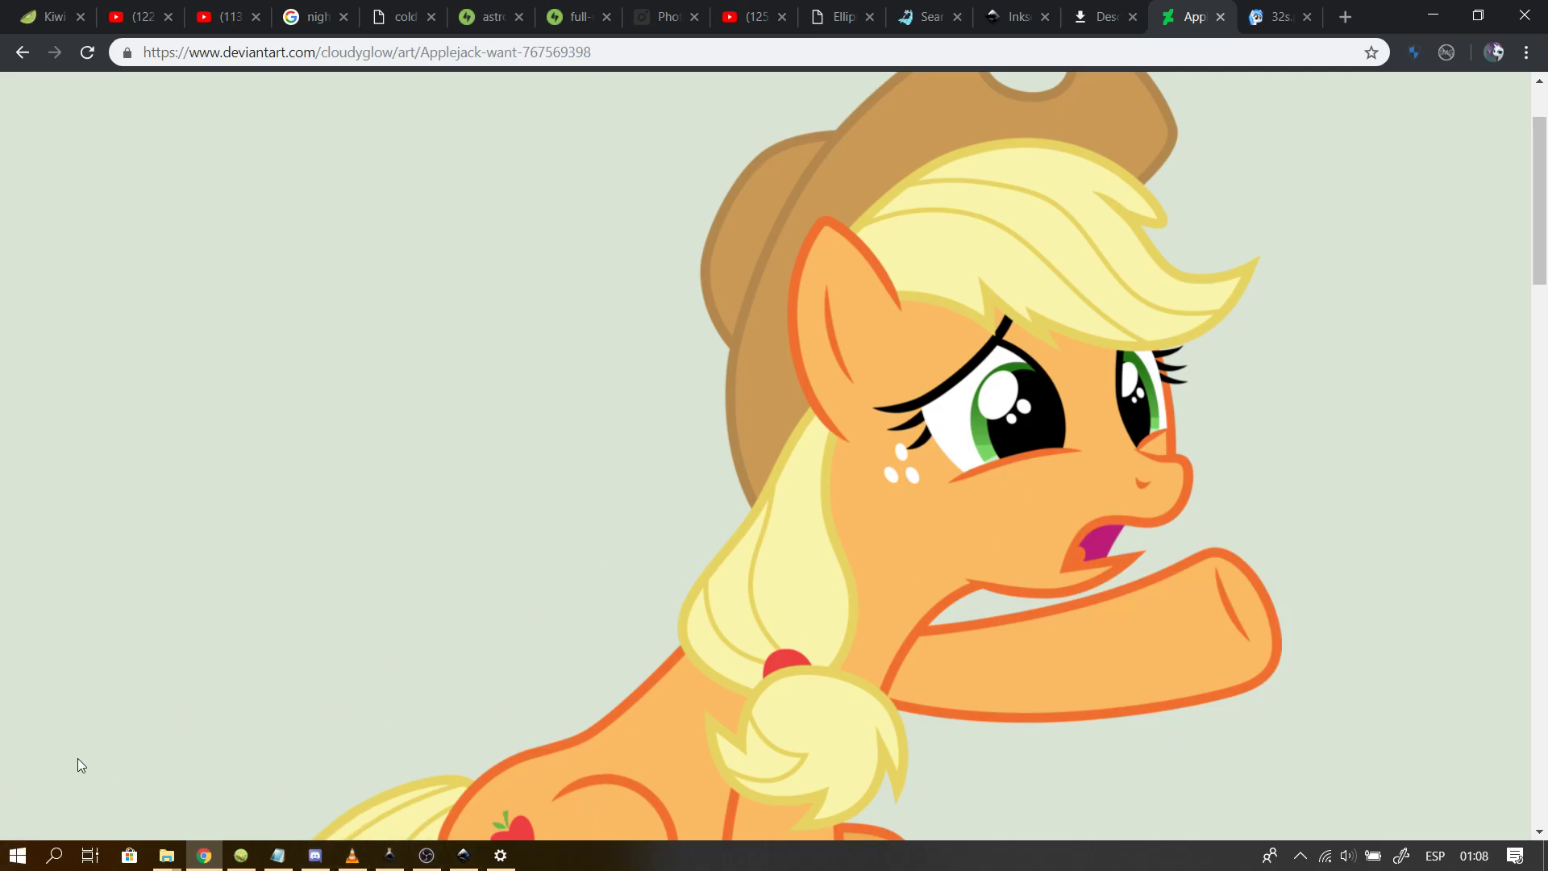
# - Open Paint, paste the Applejack image and copy a 72 × 72 pixel area around the open mouth
pyautogui.press('super')
pyautogui.write('paint')
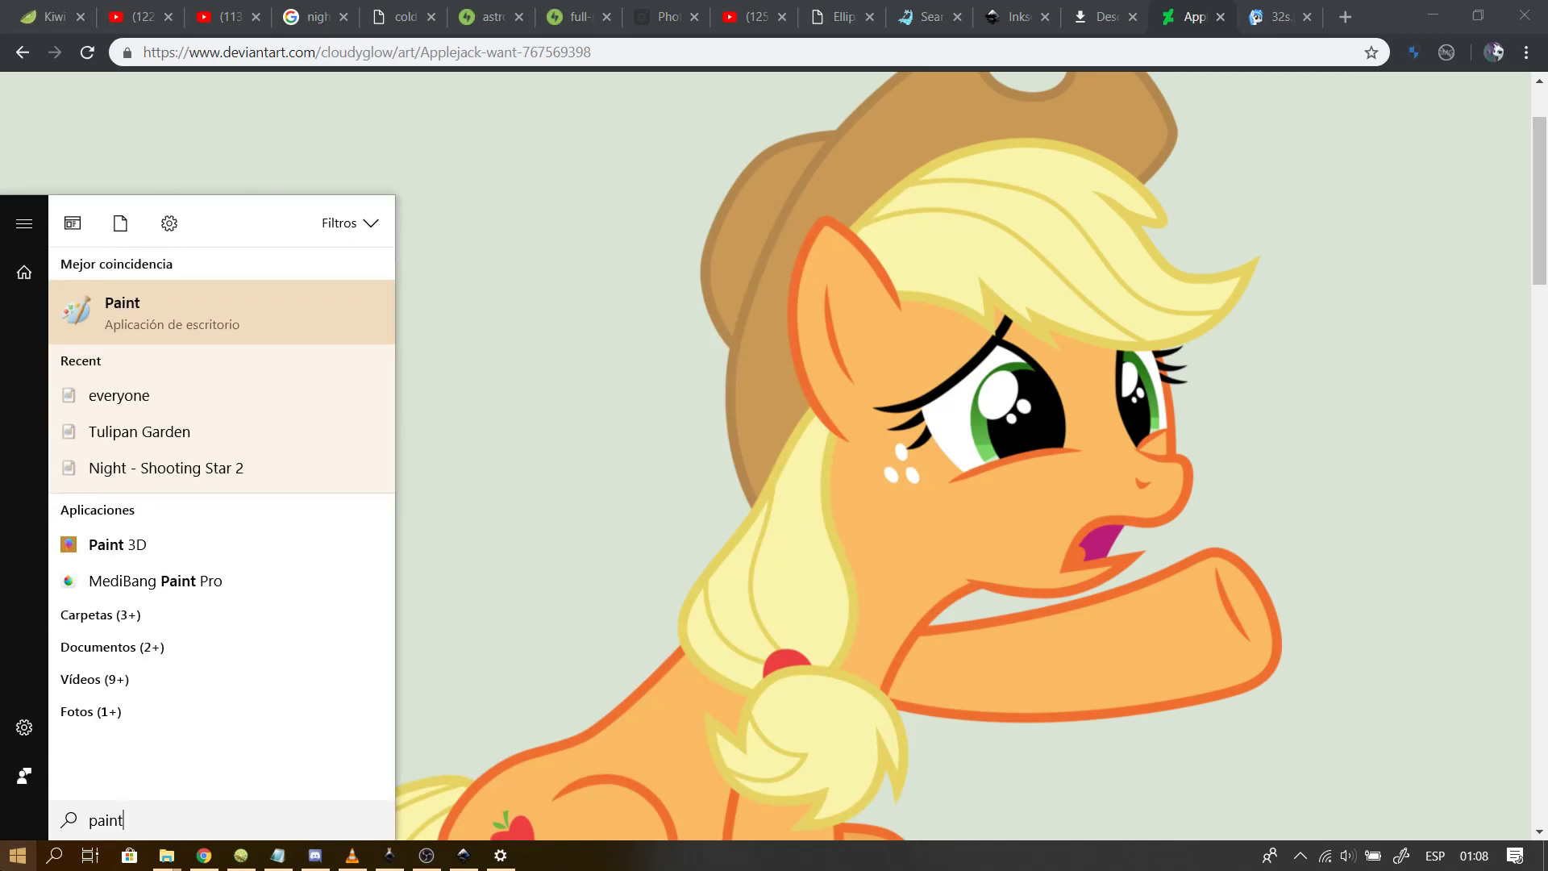
pyautogui.press('Return')
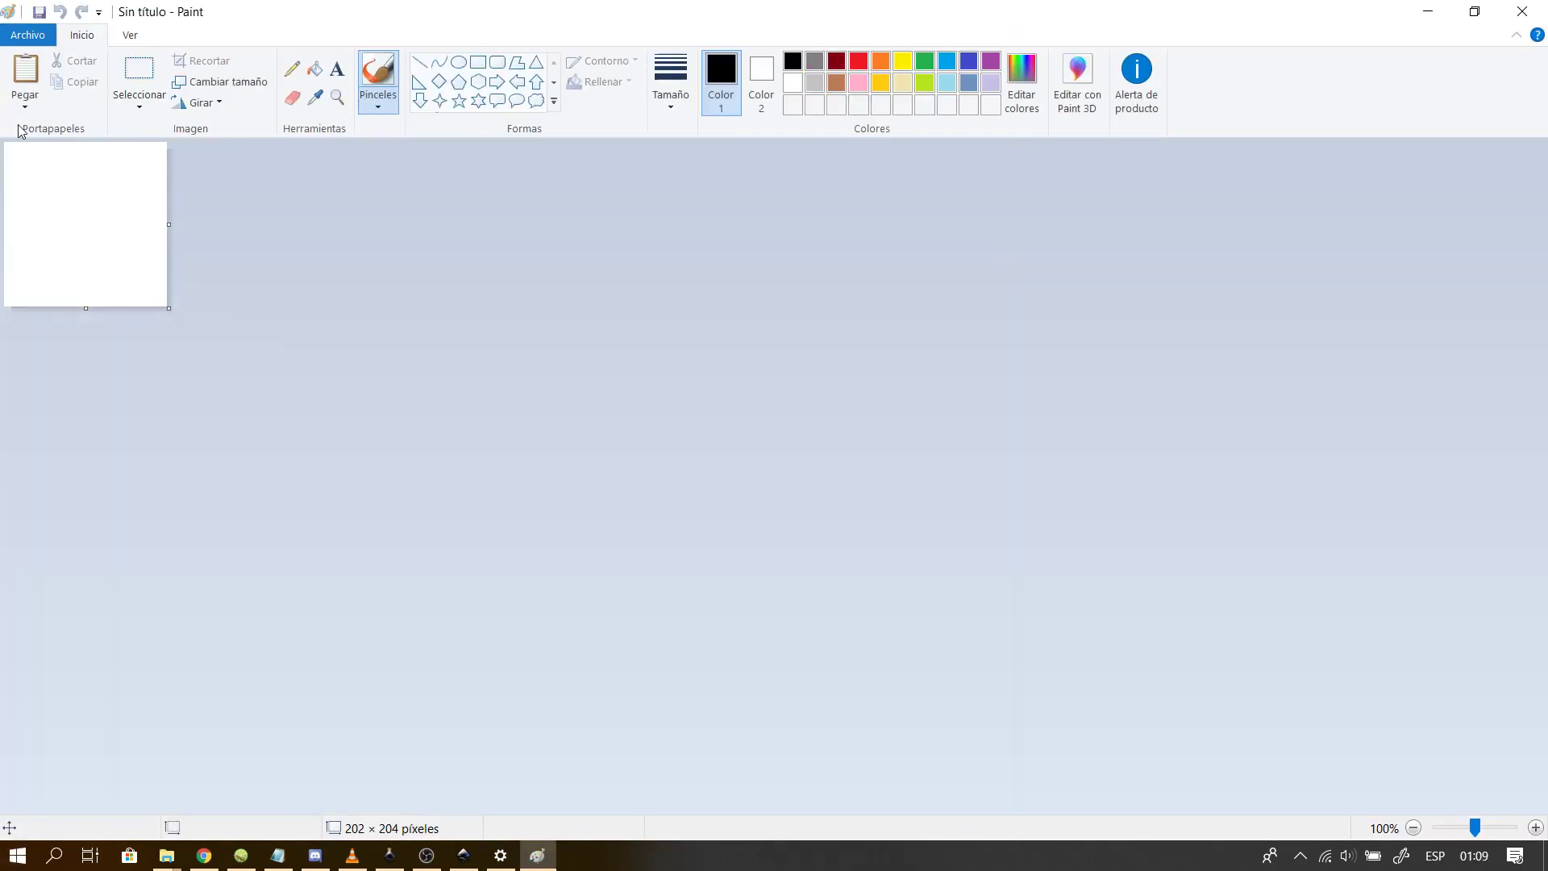
pyautogui.hotkey('ctrl', 'v')
pyautogui.click(970, 430)
pyautogui.moveTo(648, 547); pyautogui.dragTo(705, 604)
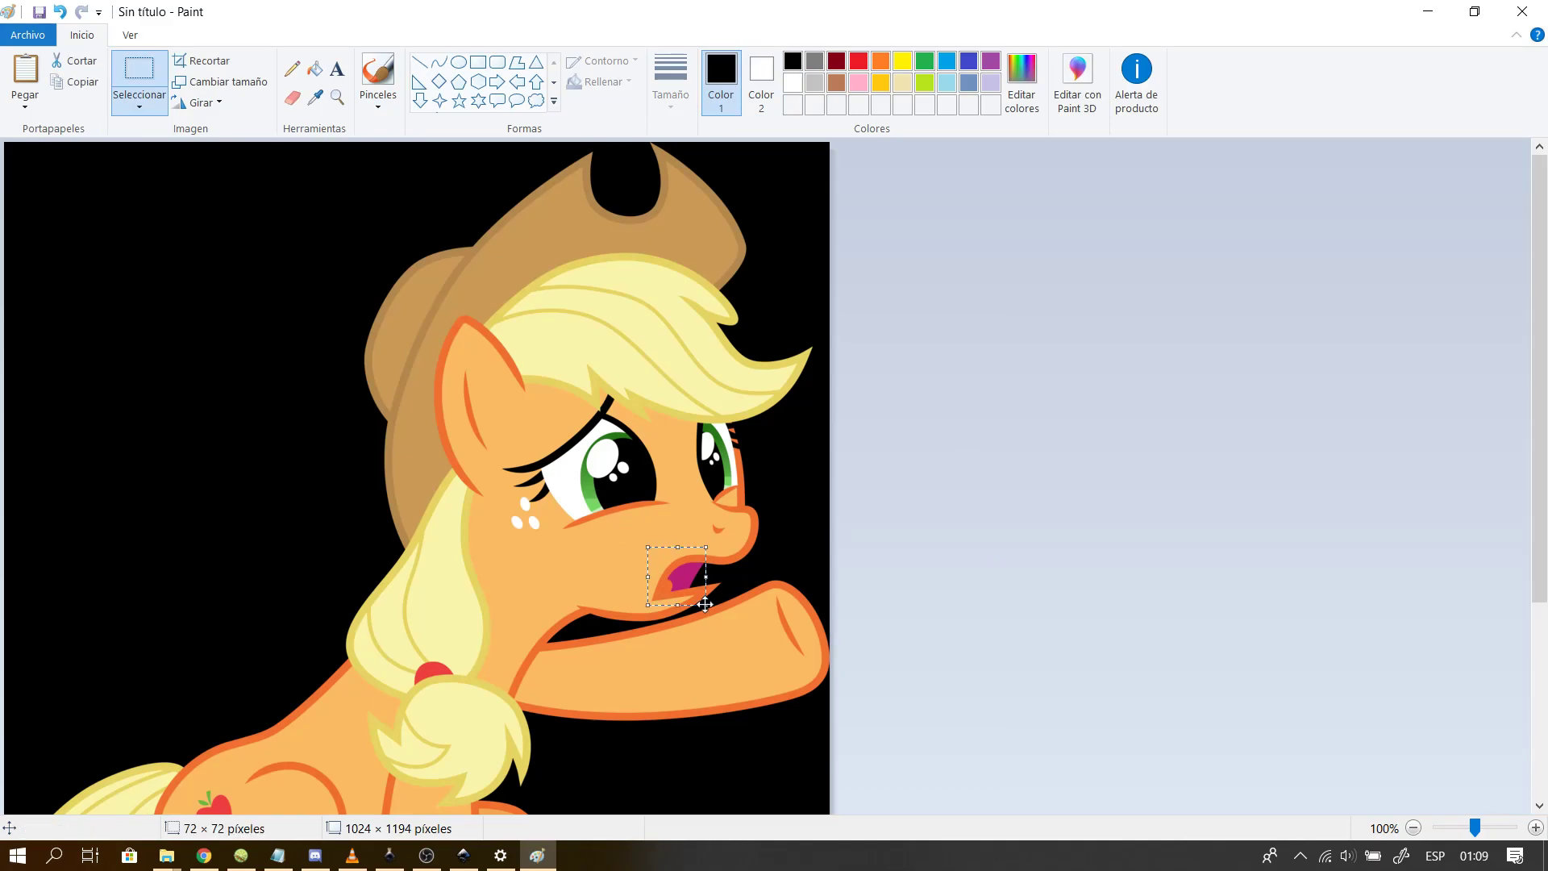
pyautogui.press('Delete')
pyautogui.click(1428, 11)
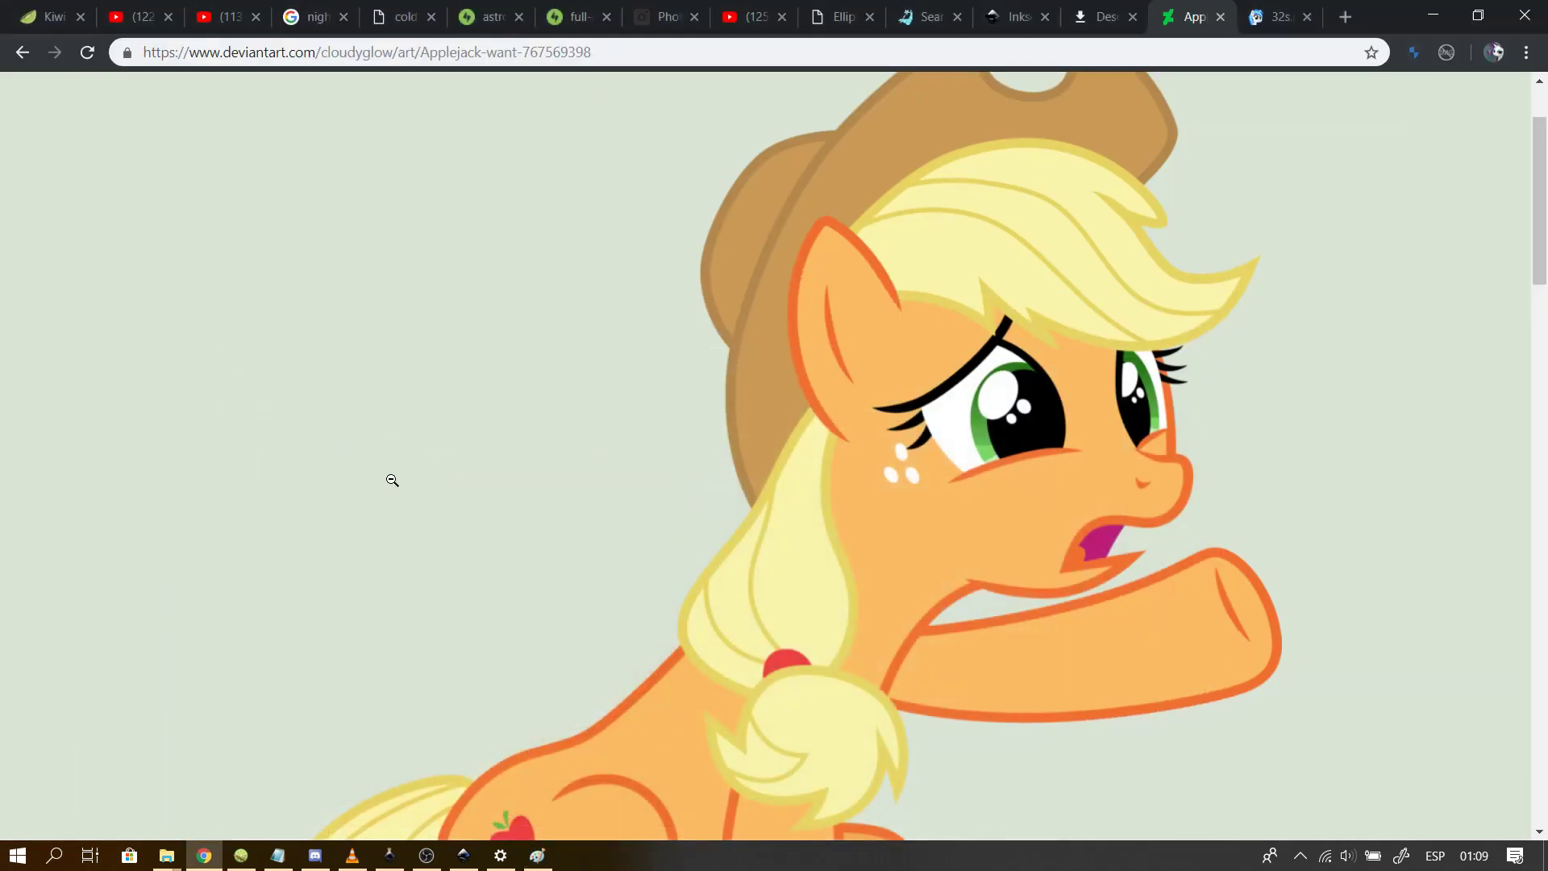
# - Switch to Inkscape, paste the Applejack mouth sample and move it beside Trixie's face, next to the black reference image
pyautogui.click(315, 855)
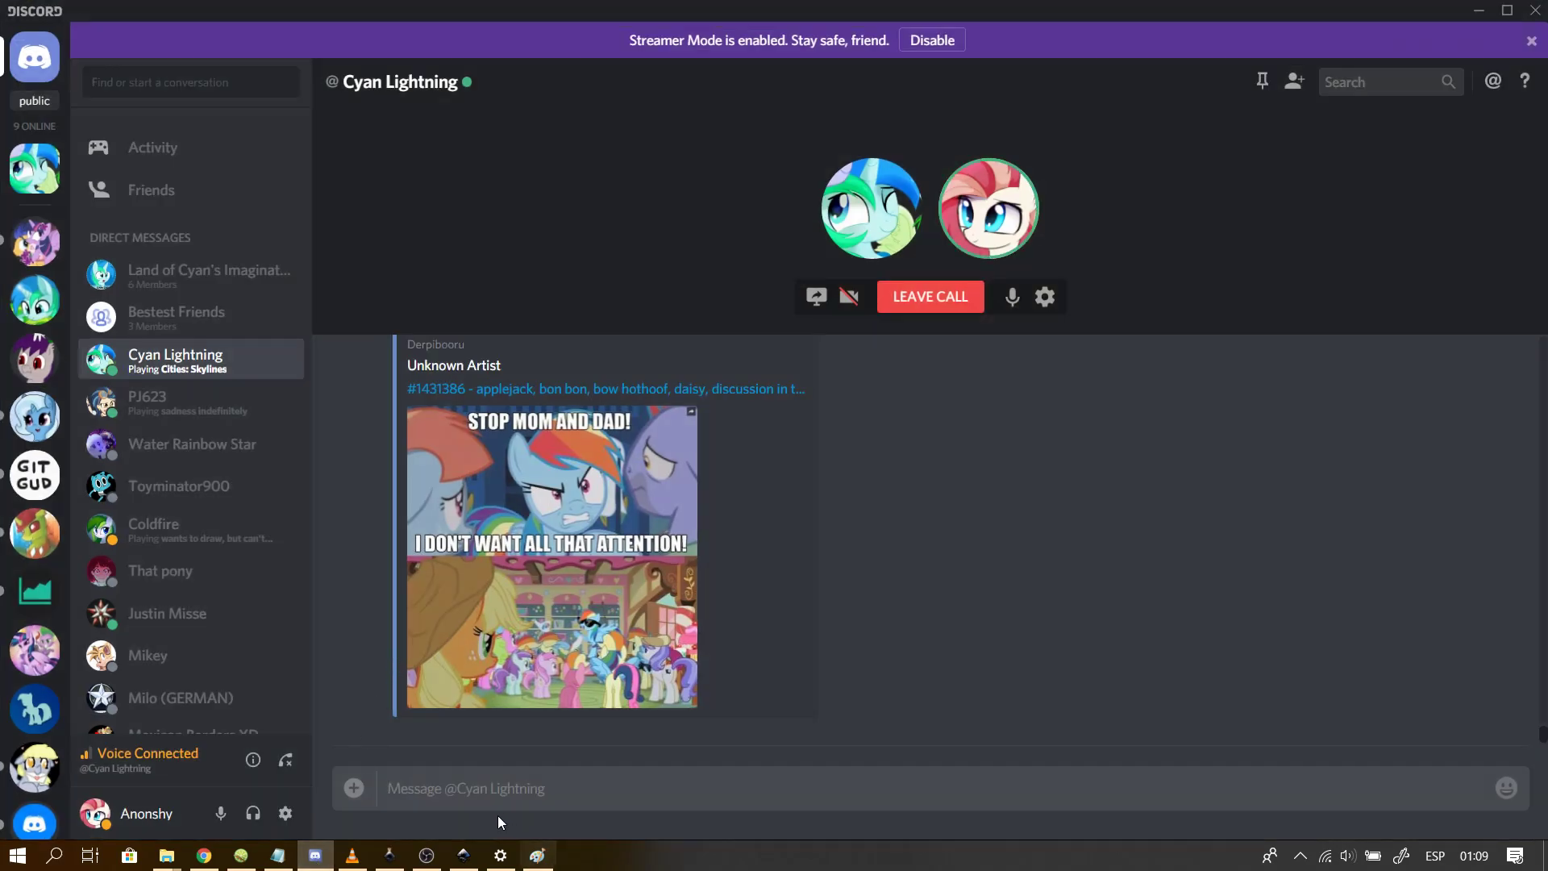
pyautogui.click(465, 856)
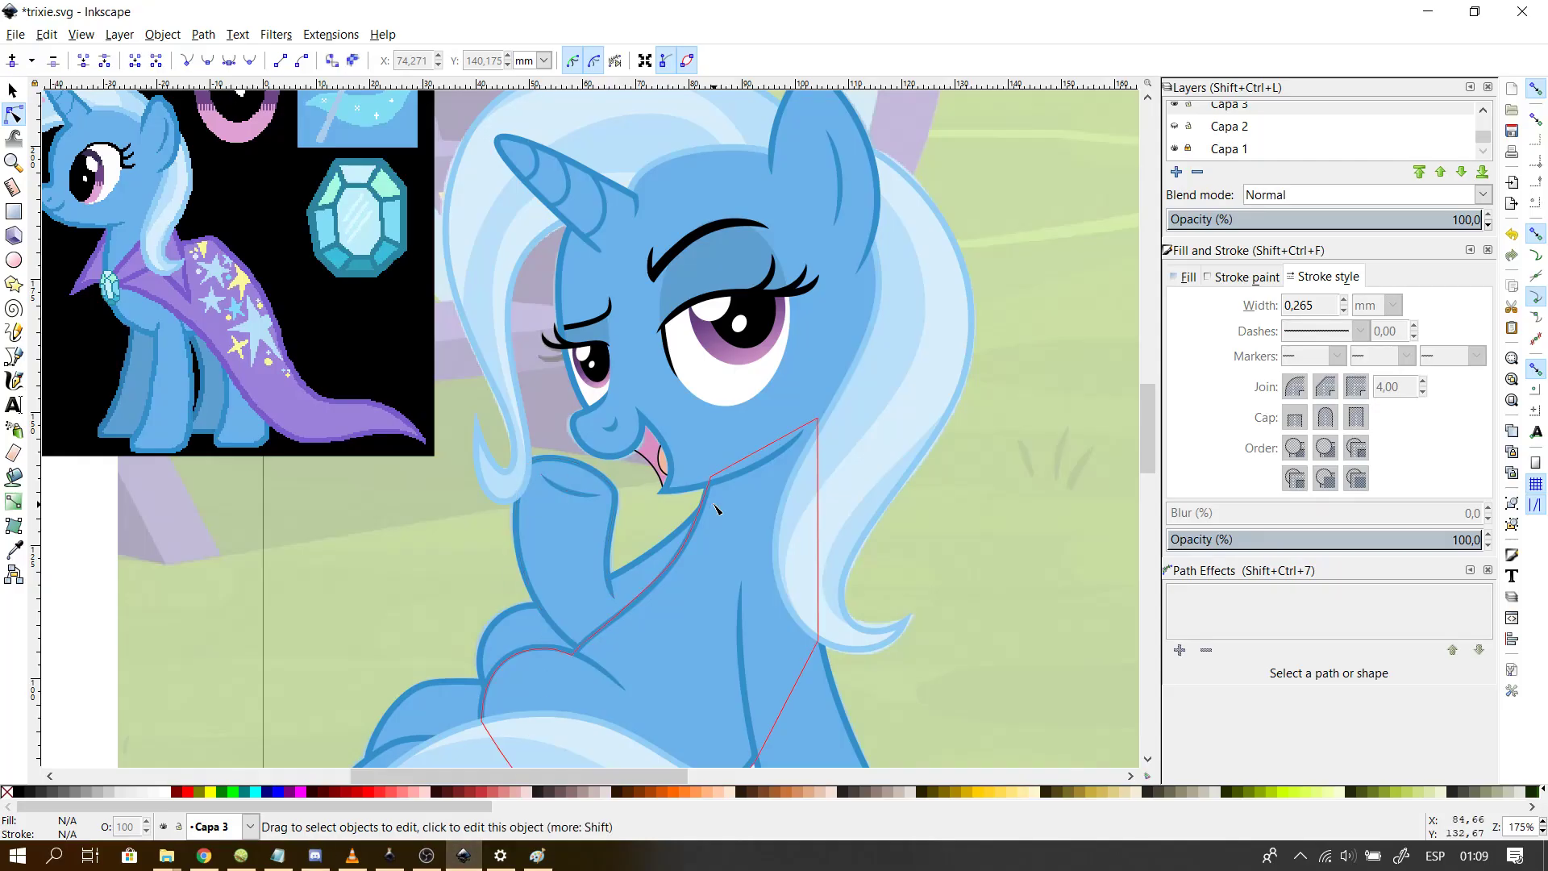
pyautogui.hotkey('ctrl', 'v')
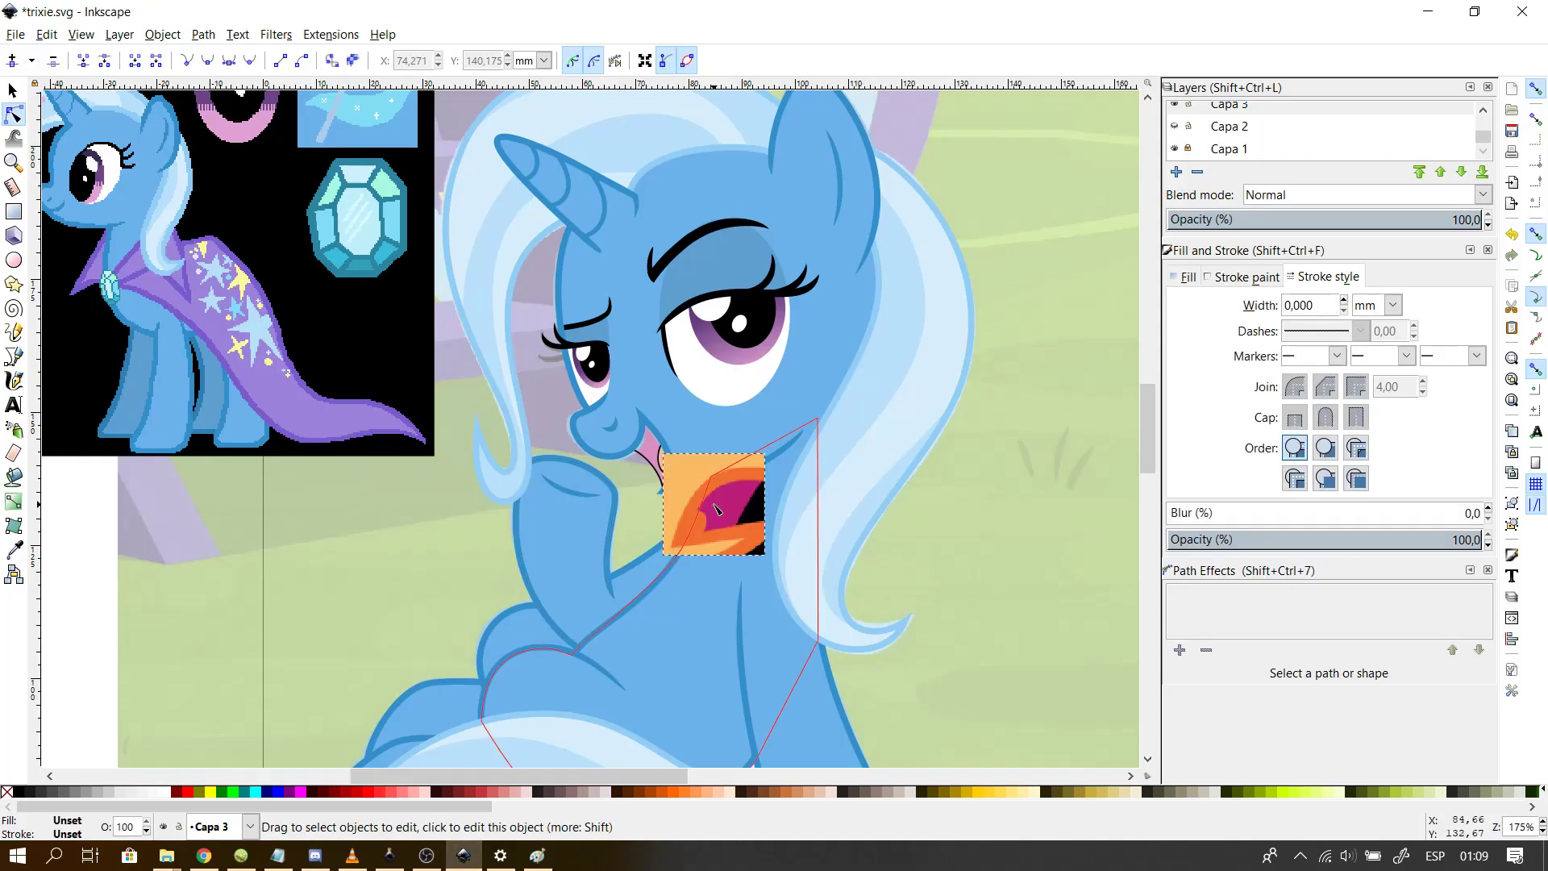
pyautogui.click(14, 94)
pyautogui.moveTo(743, 524); pyautogui.dragTo(518, 305)
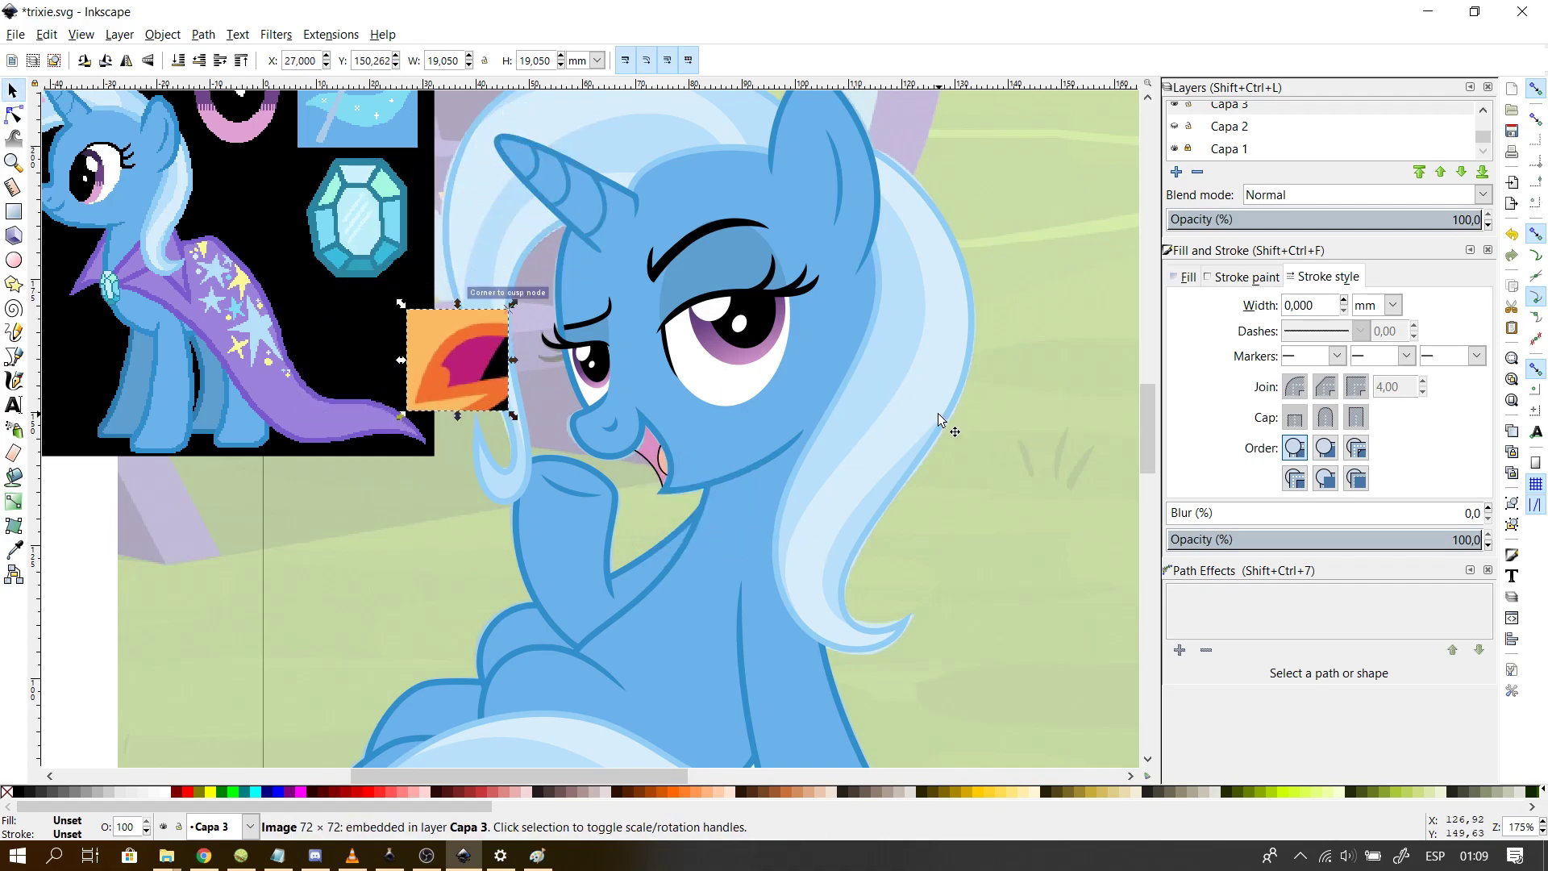
pyautogui.scroll(2, 937, 412)
pyautogui.moveTo(589, 774); pyautogui.dragTo(517, 773)
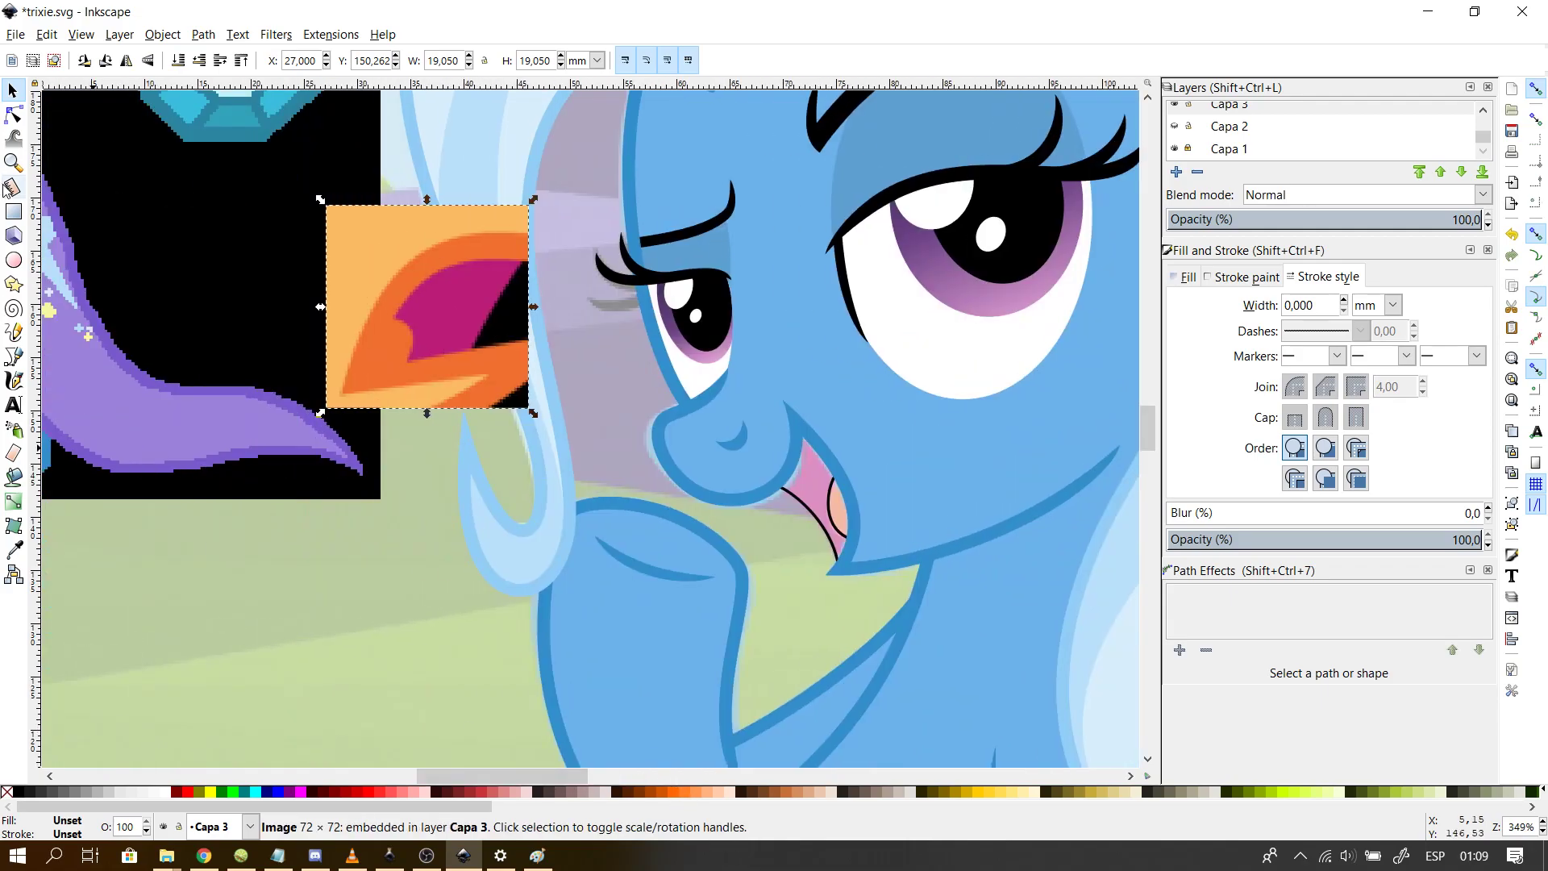
# - Remove the mouth path's stroke, fill it with magenta bb1c76ff sampled from Applejack's mouth, and lower it behind the tongue
pyautogui.click(13, 115)
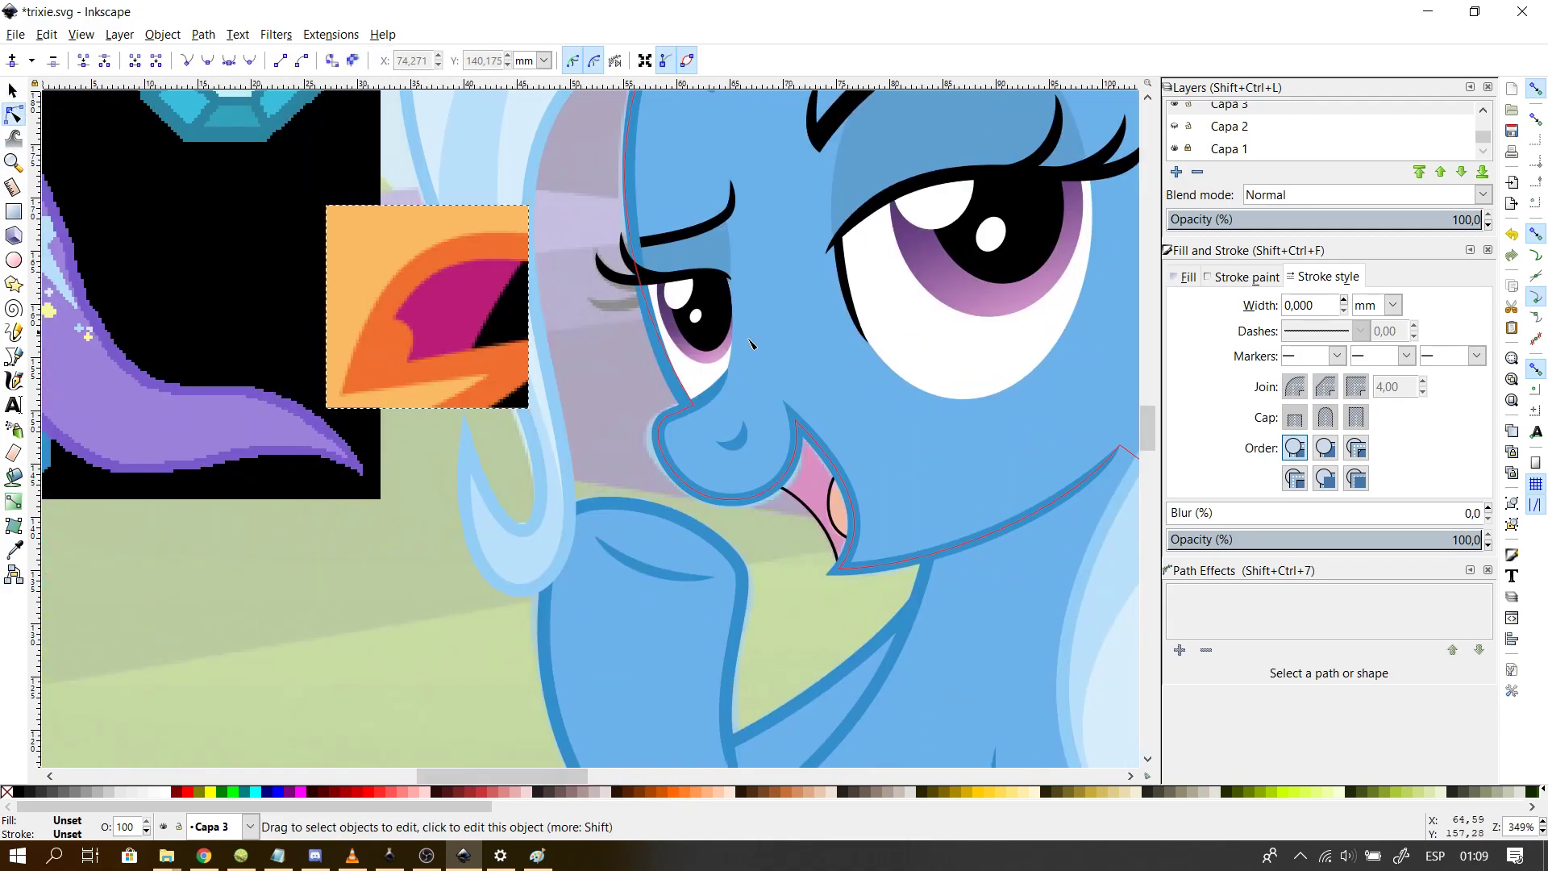
pyautogui.click(802, 509)
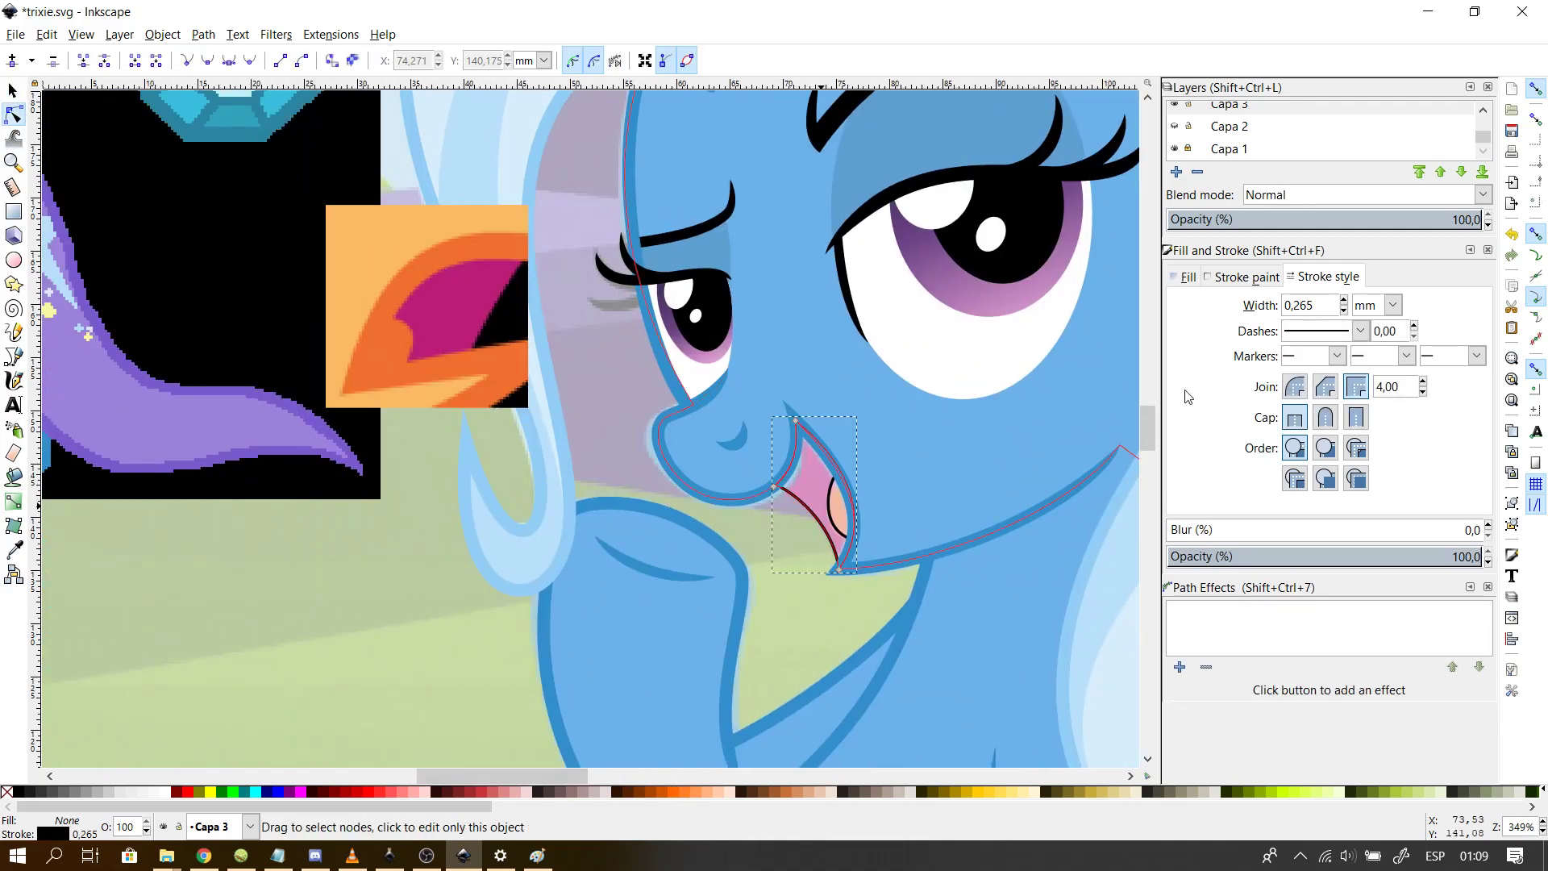
pyautogui.click(1247, 278)
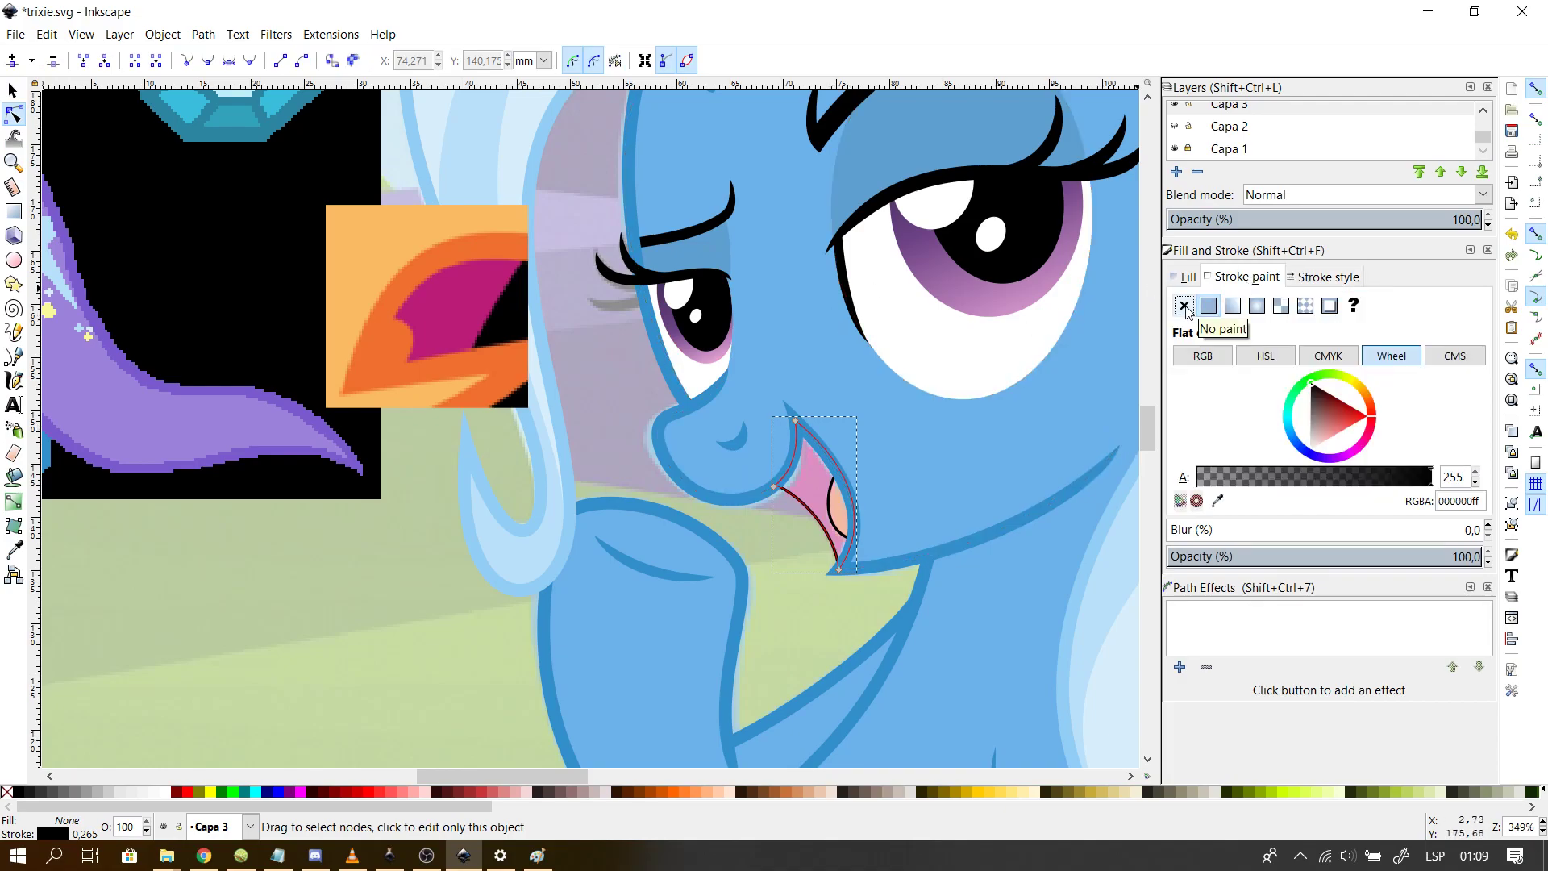
pyautogui.click(1184, 306)
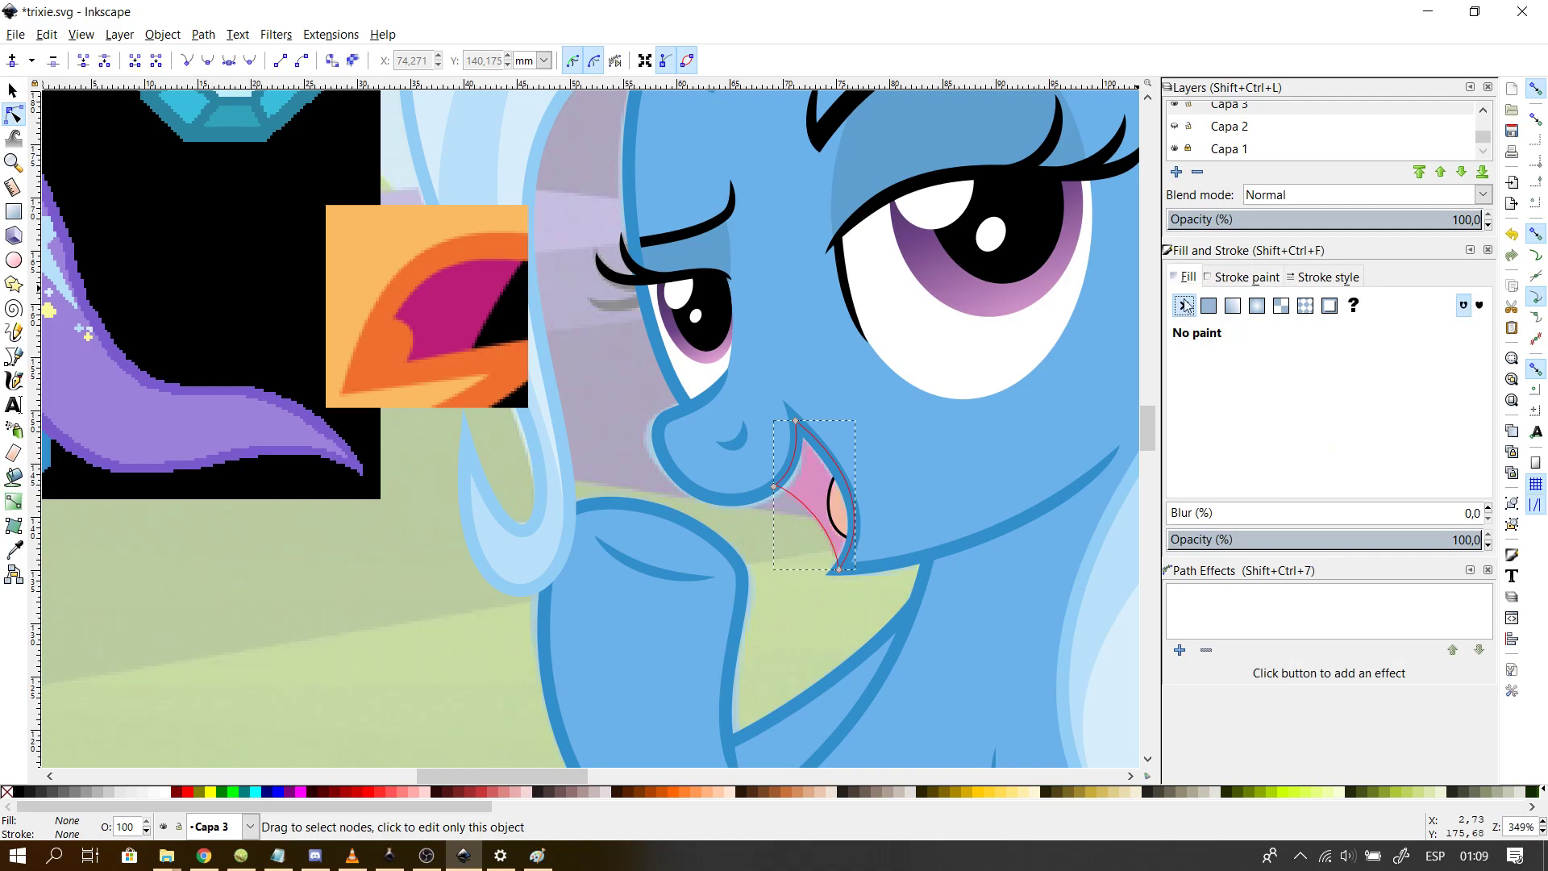
pyautogui.click(1209, 306)
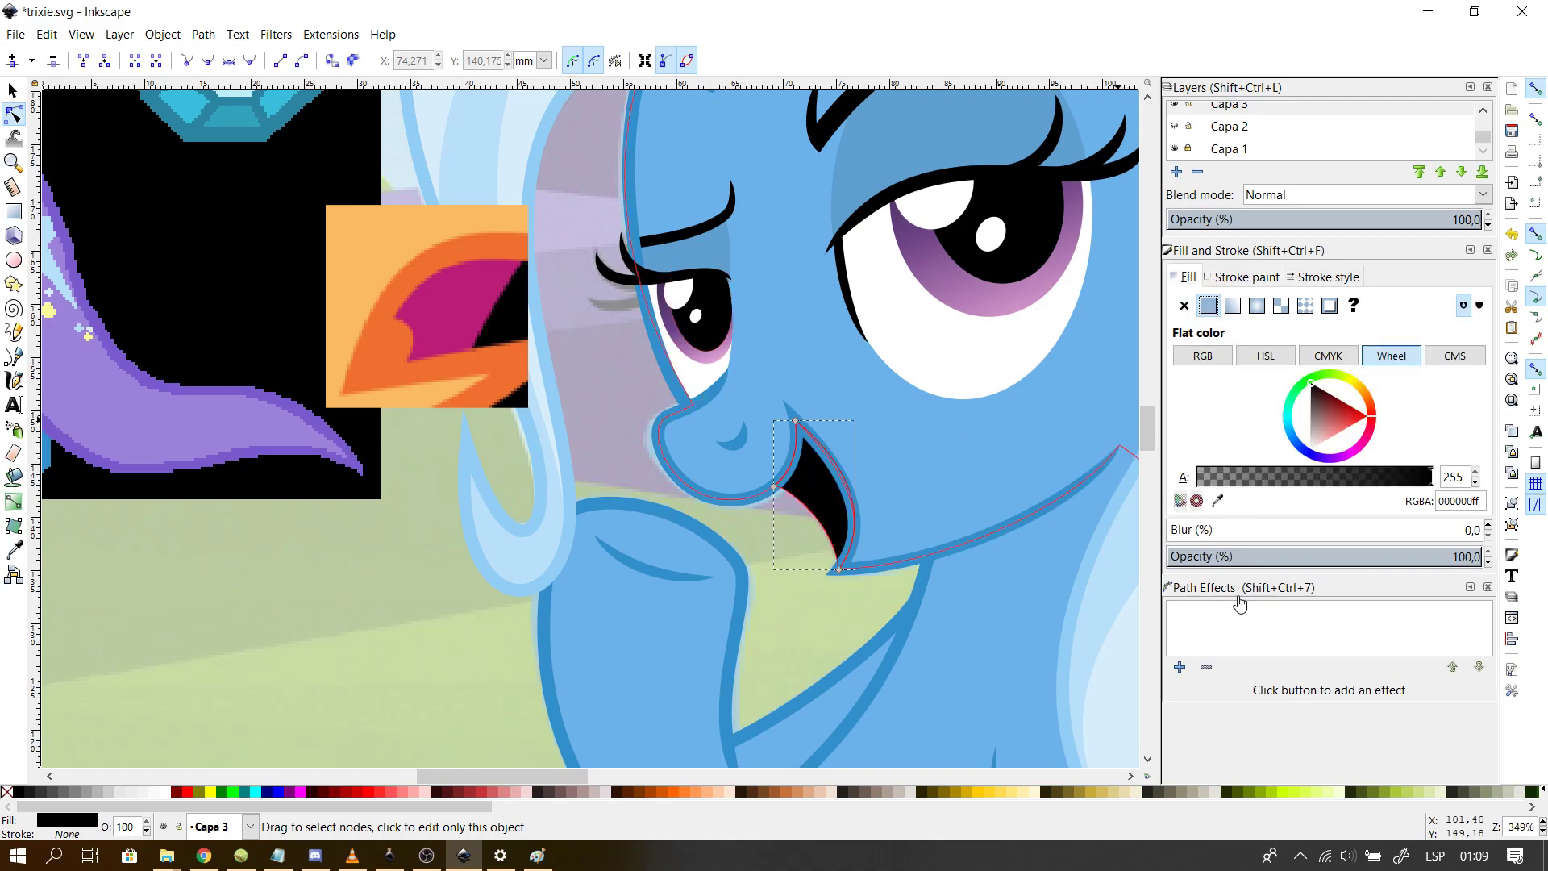
pyautogui.click(1217, 501)
pyautogui.click(484, 305)
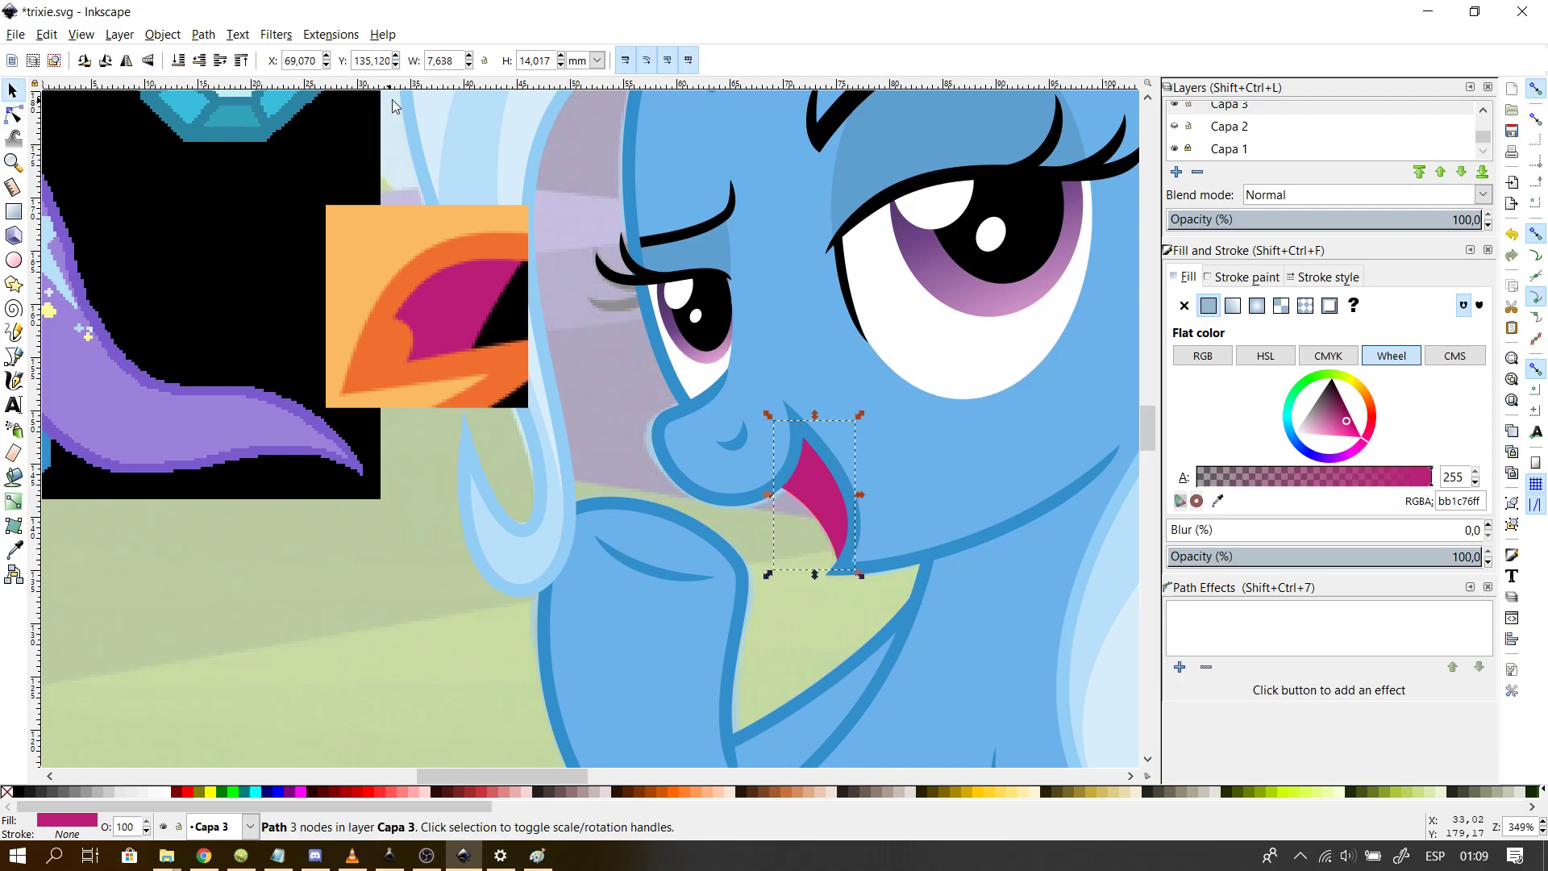
pyautogui.click(178, 62)
pyautogui.click(13, 137)
# - Remove the tongue path's stroke and fill it with orange ef6f2fff sampled from Applejack's tongue
pyautogui.click(13, 114)
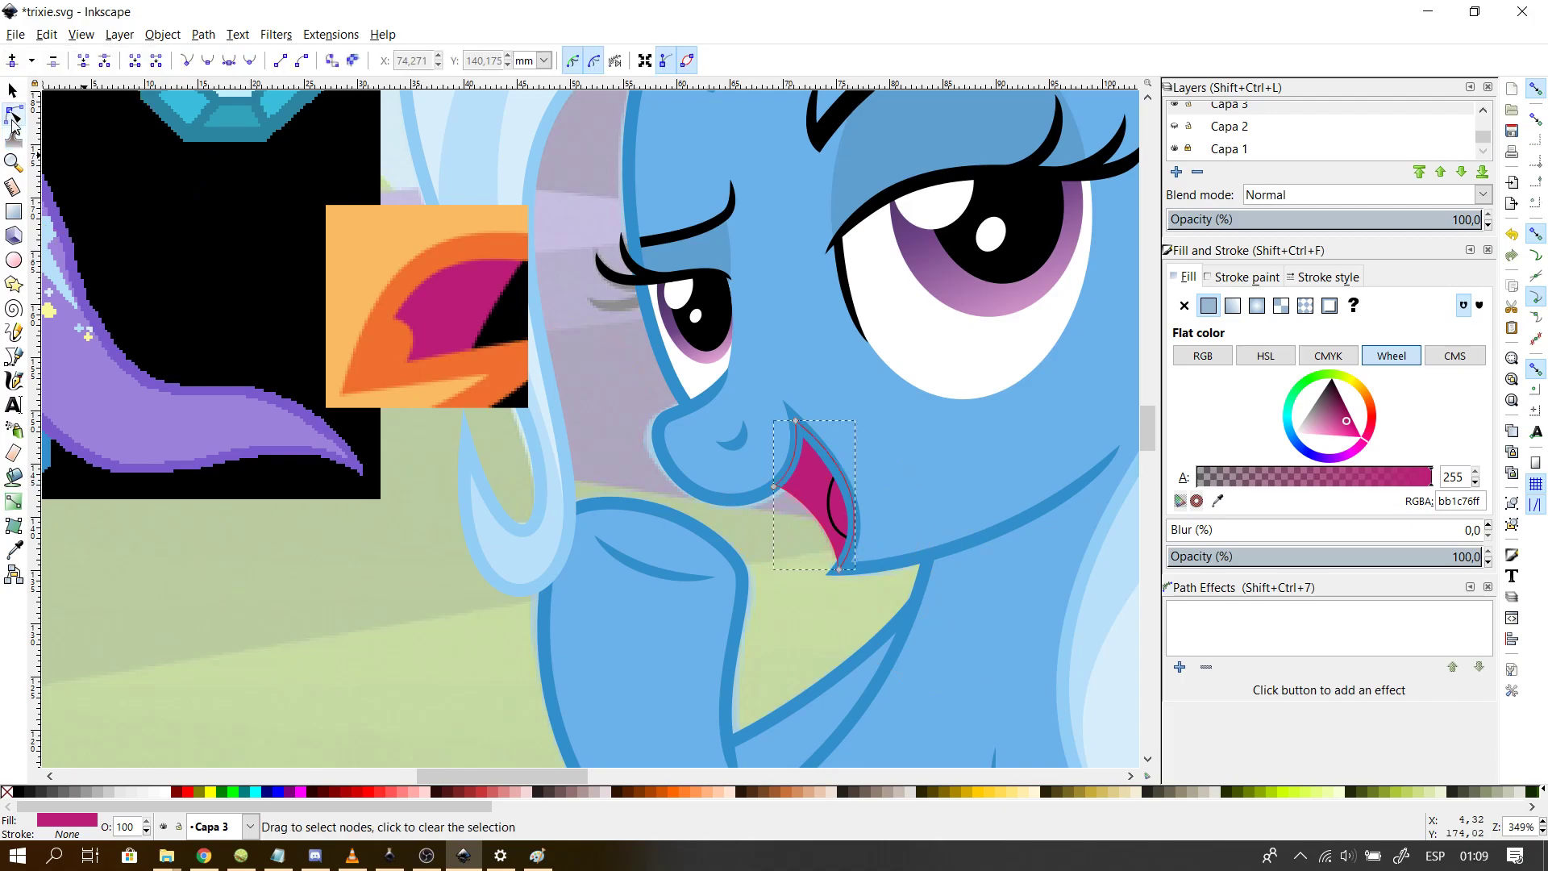
pyautogui.click(849, 528)
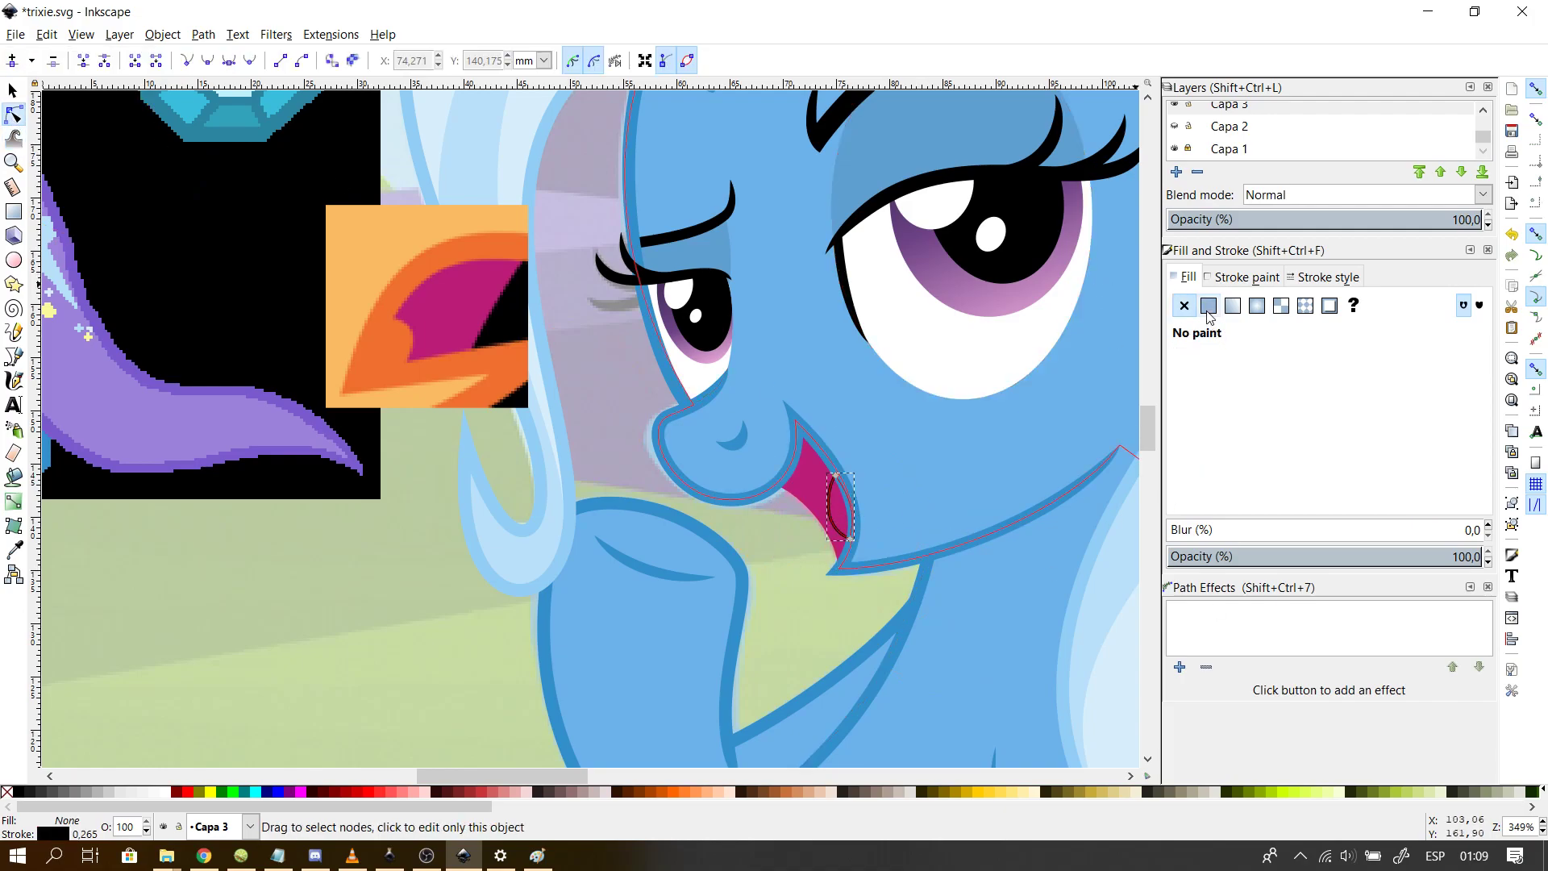
pyautogui.click(1243, 277)
pyautogui.click(1184, 305)
pyautogui.click(1184, 276)
pyautogui.click(1209, 305)
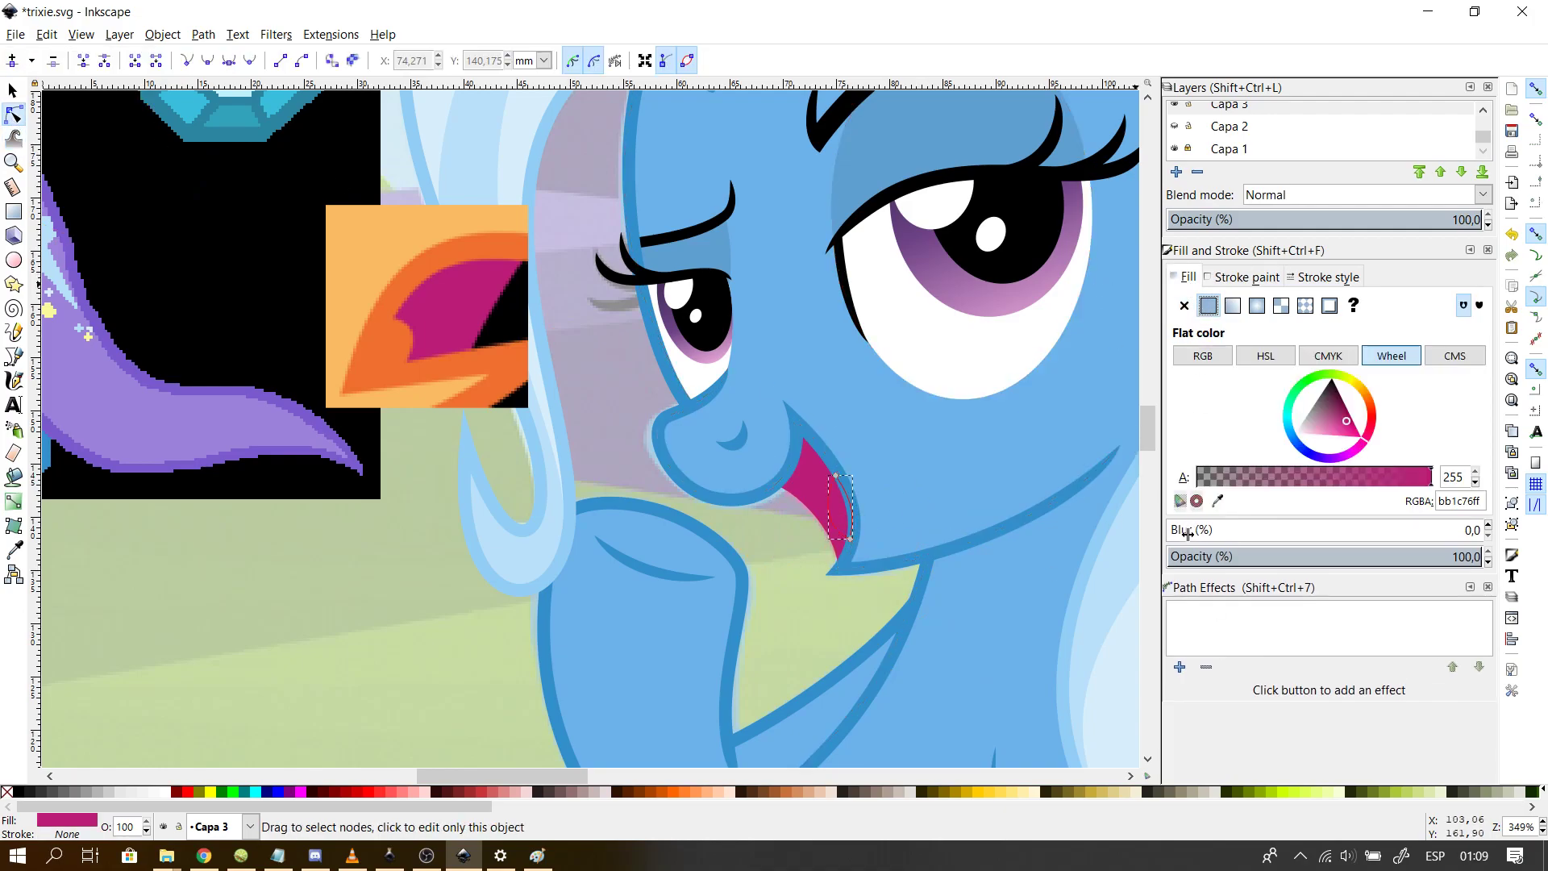
pyautogui.click(1217, 500)
pyautogui.click(399, 338)
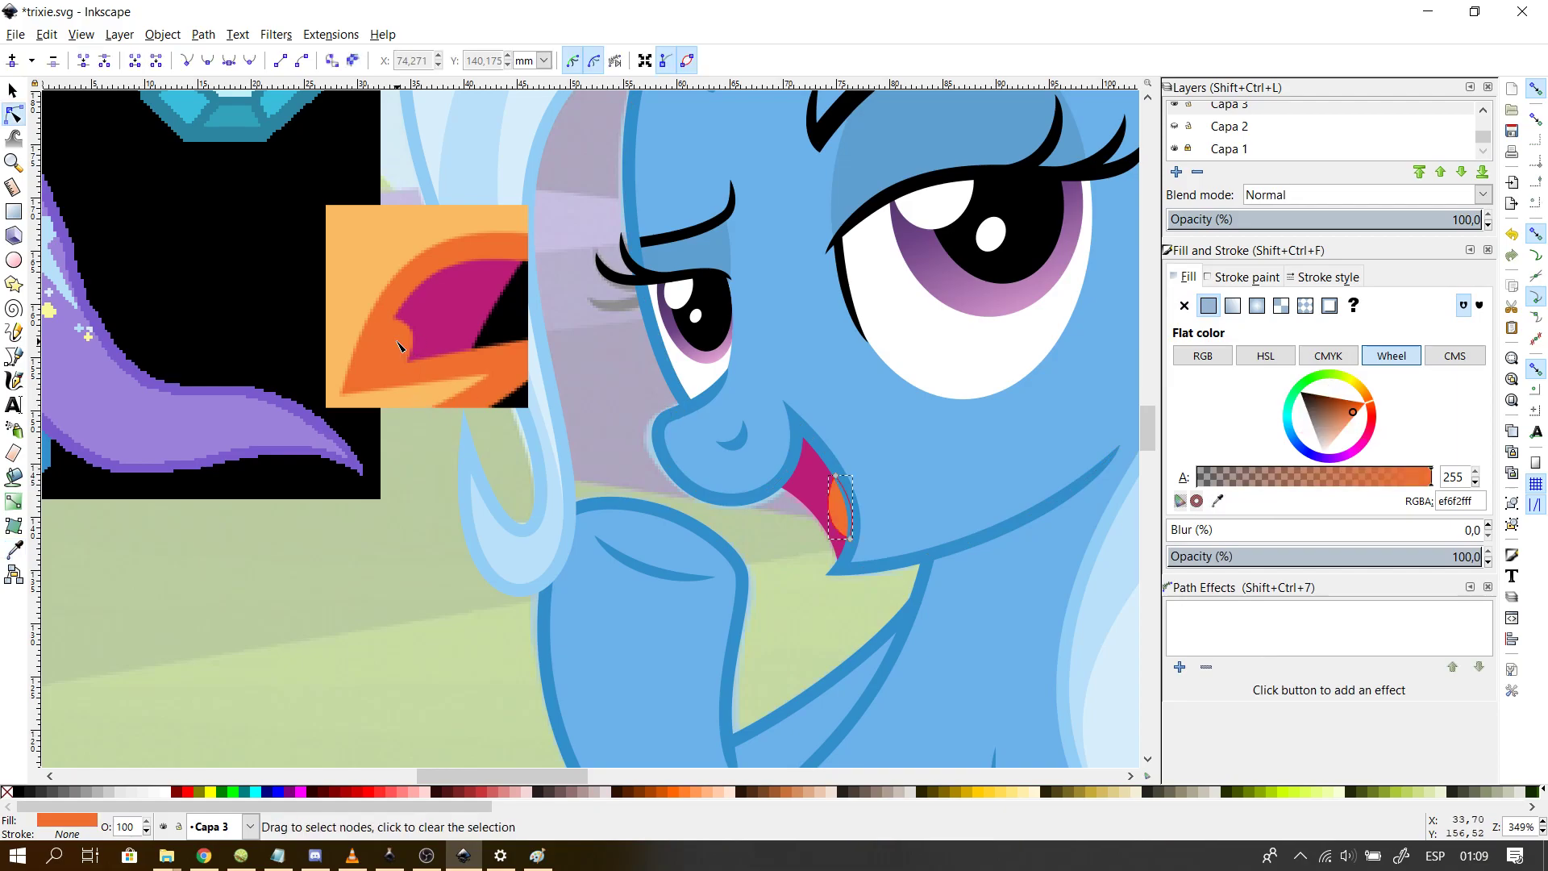
# - Delete the pasted Applejack mouth sample and the black reference image with the caped Trixie
pyautogui.press('s')
pyautogui.click(355, 273)
pyautogui.press('Delete')
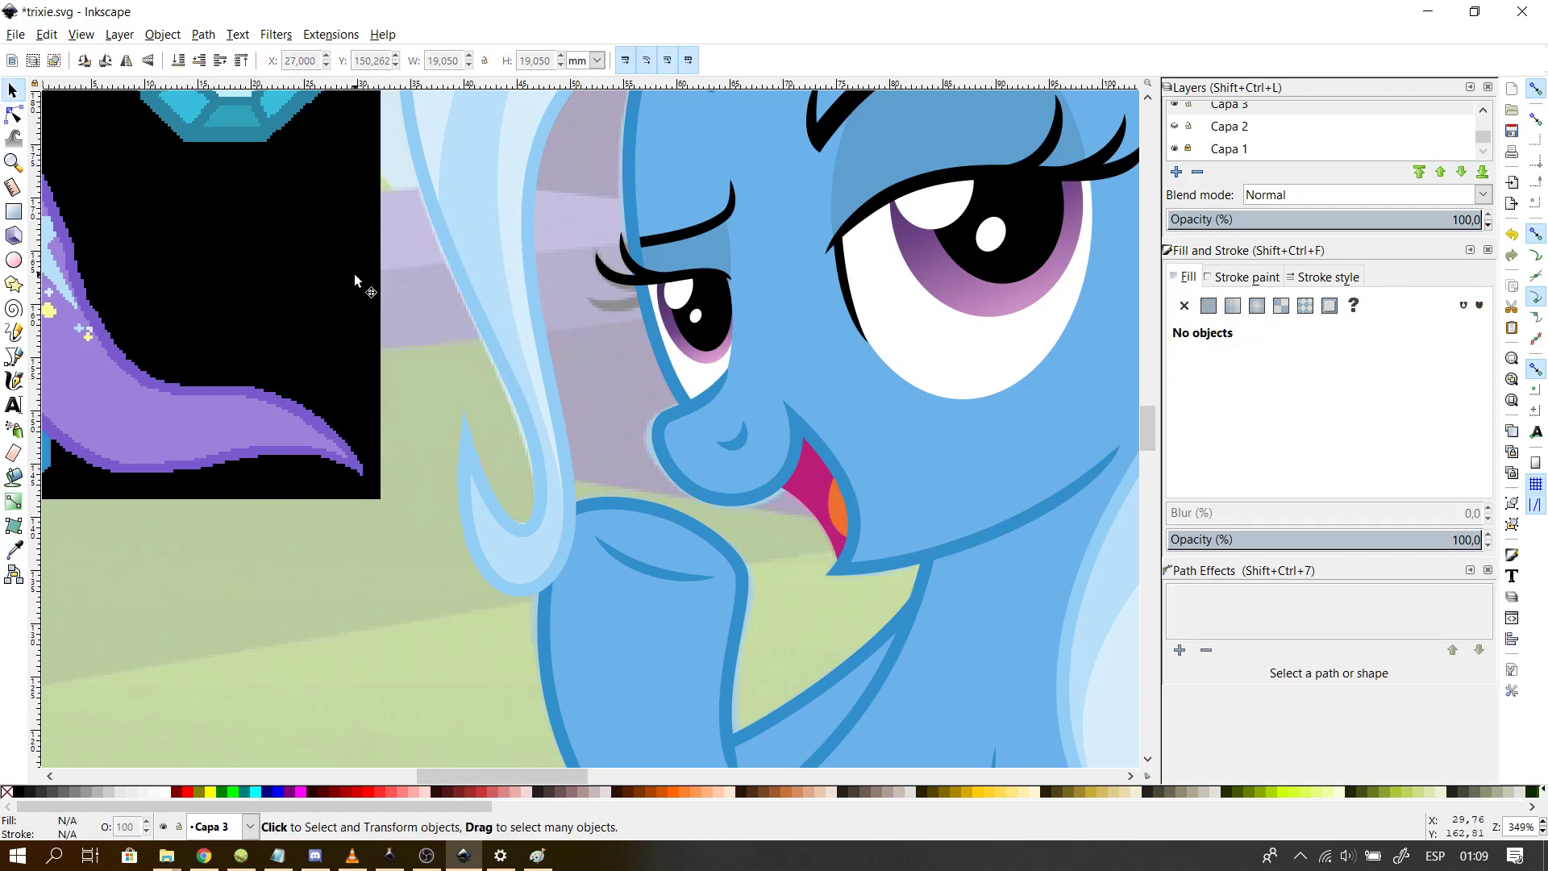
pyautogui.click(246, 295)
pyautogui.press('Delete')
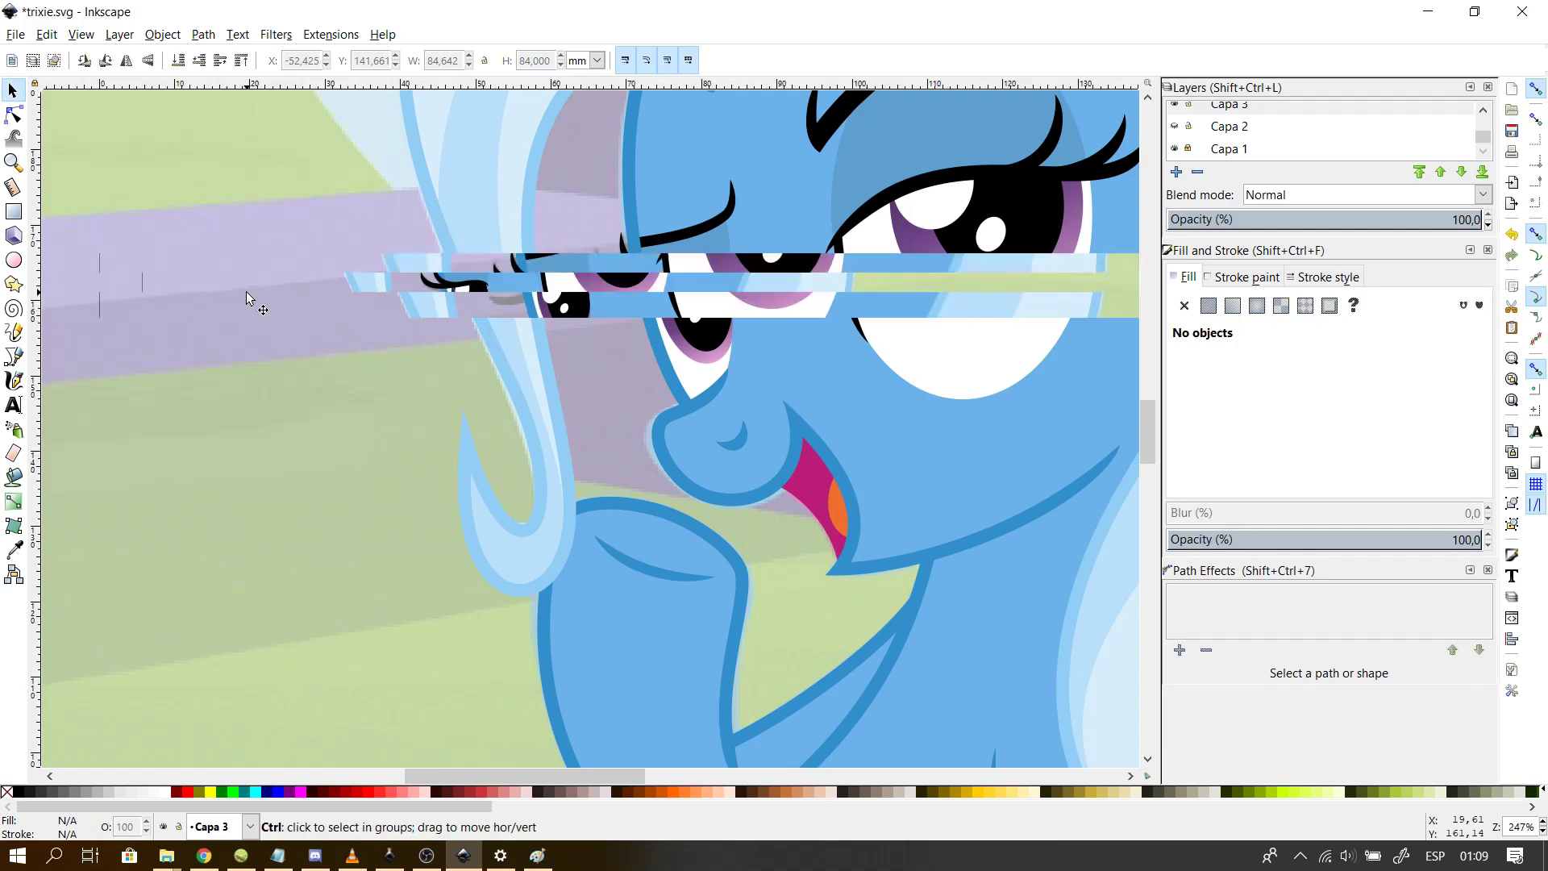
# - Hide the background screenshot on layer Capa 1 and inspect the Trixie vector without it
pyautogui.press('-')
pyautogui.press('-')
pyautogui.press('-')
pyautogui.click(1176, 150)
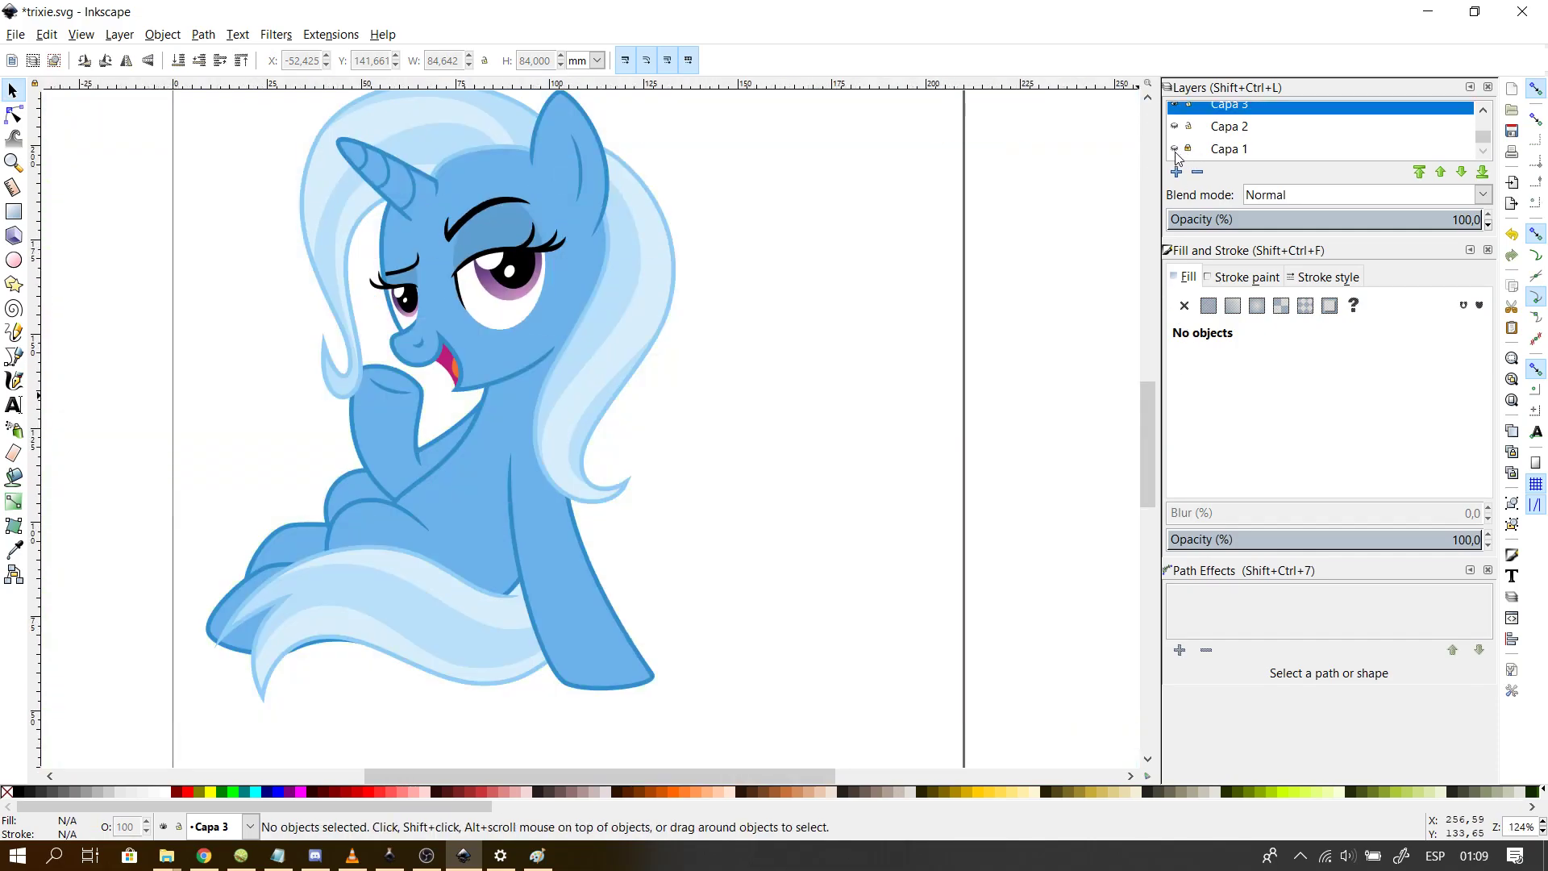
pyautogui.scroll(5, 534, 348)
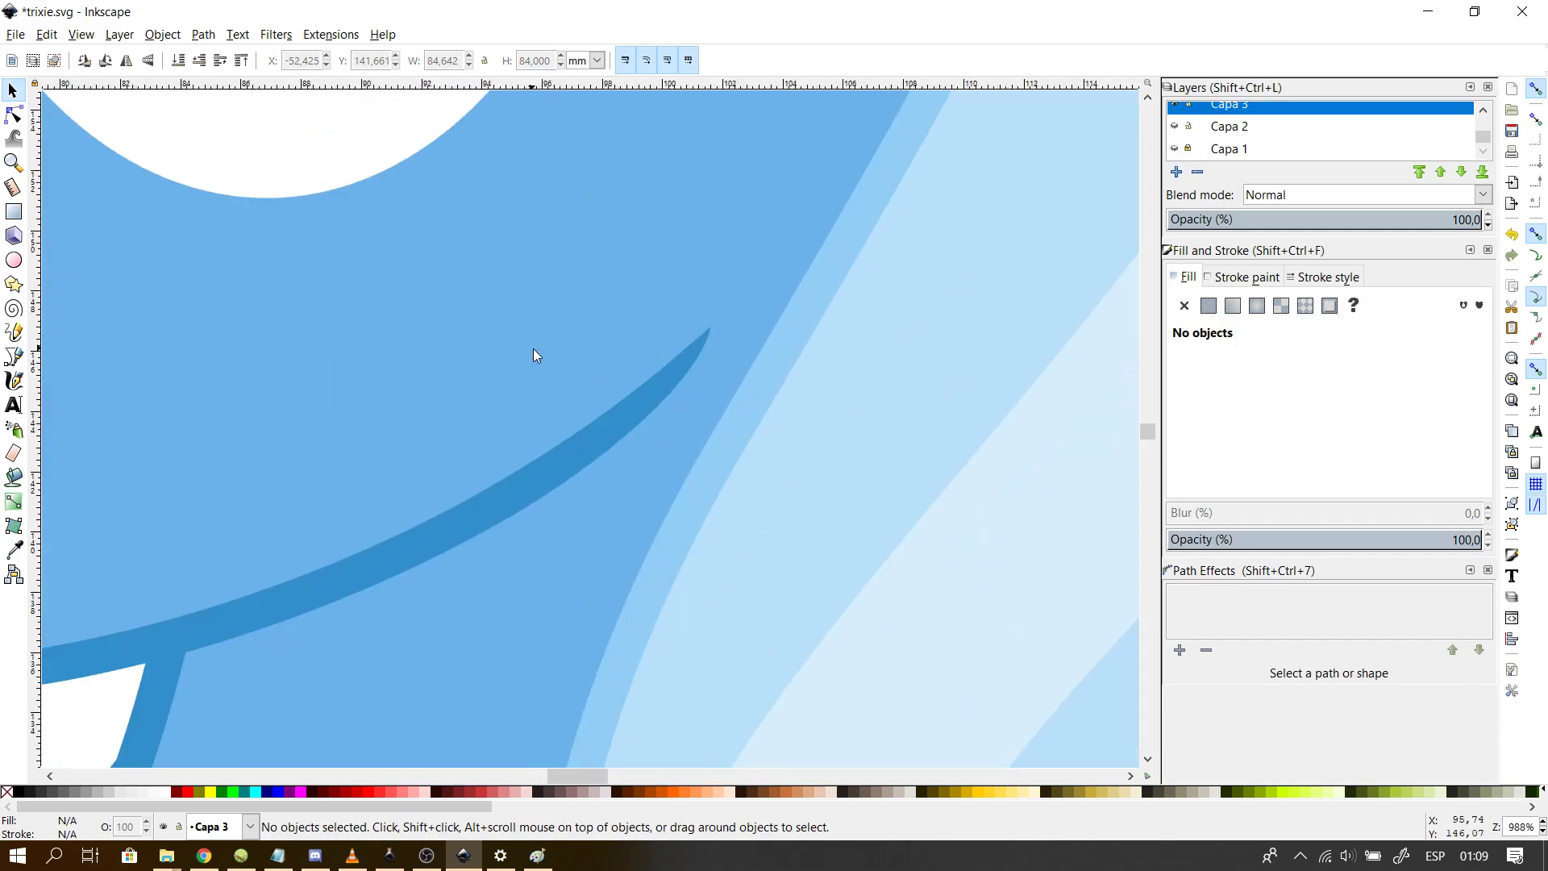
pyautogui.scroll(-2, 534, 349)
pyautogui.scroll(-1, 534, 348)
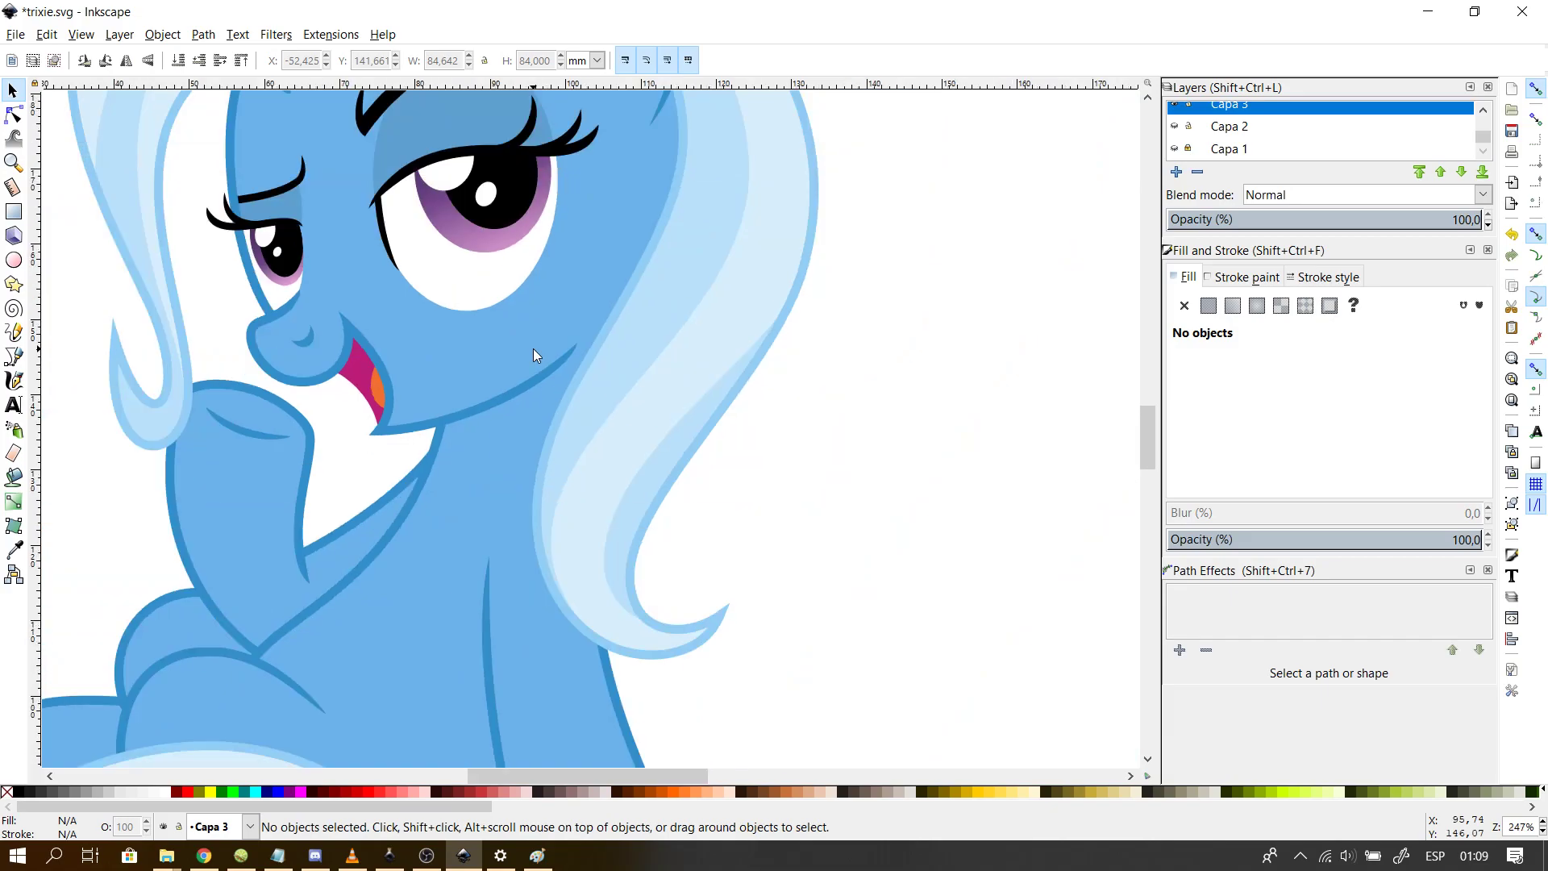
pyautogui.scroll(-2, 534, 348)
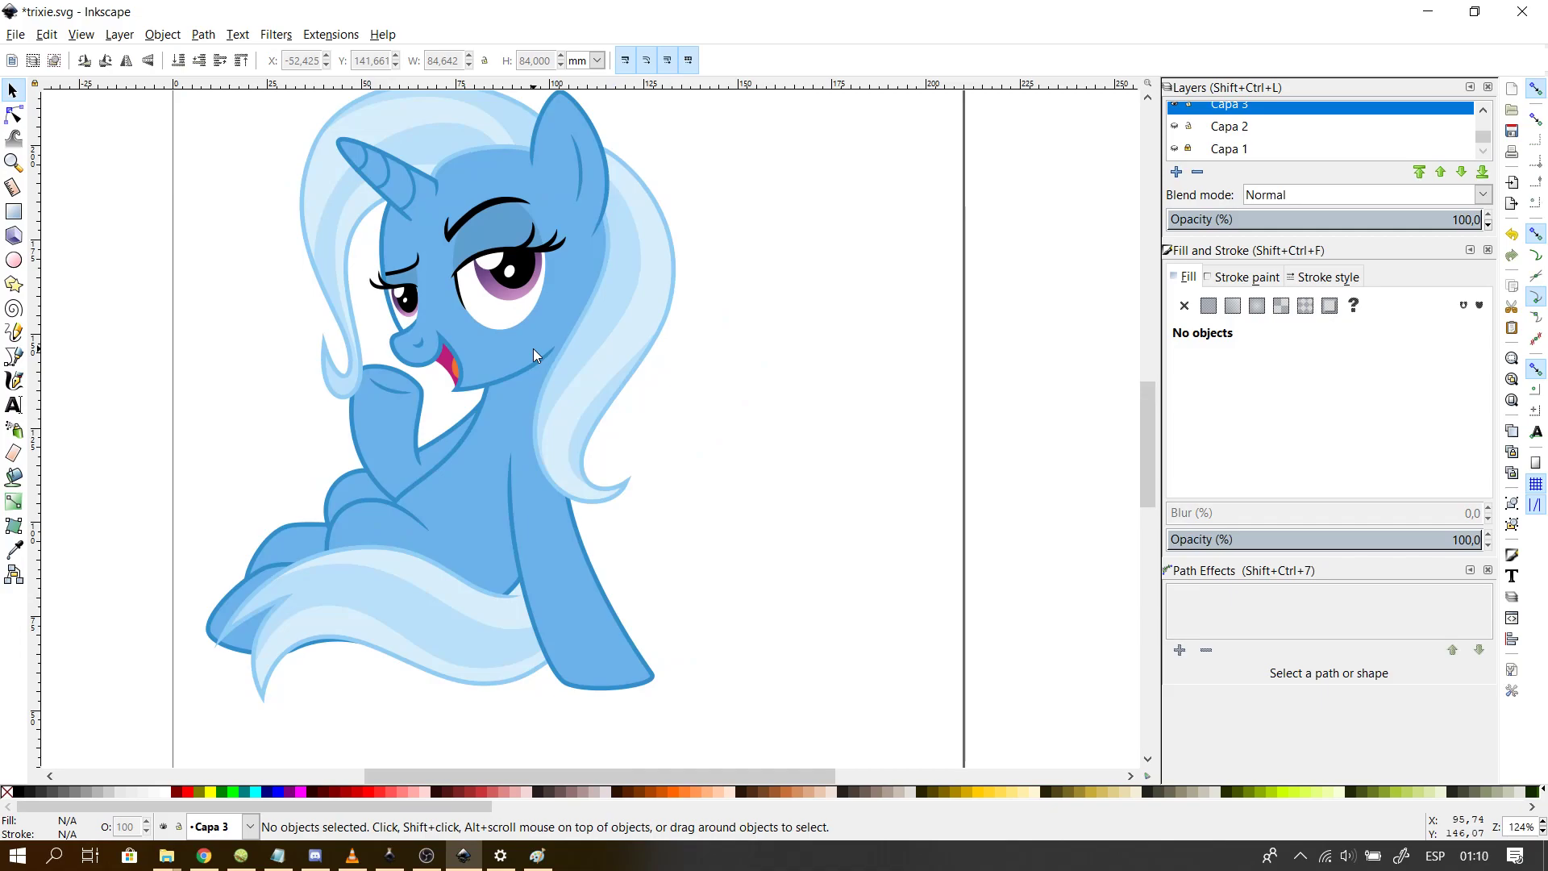
pyautogui.scroll(2, 533, 349)
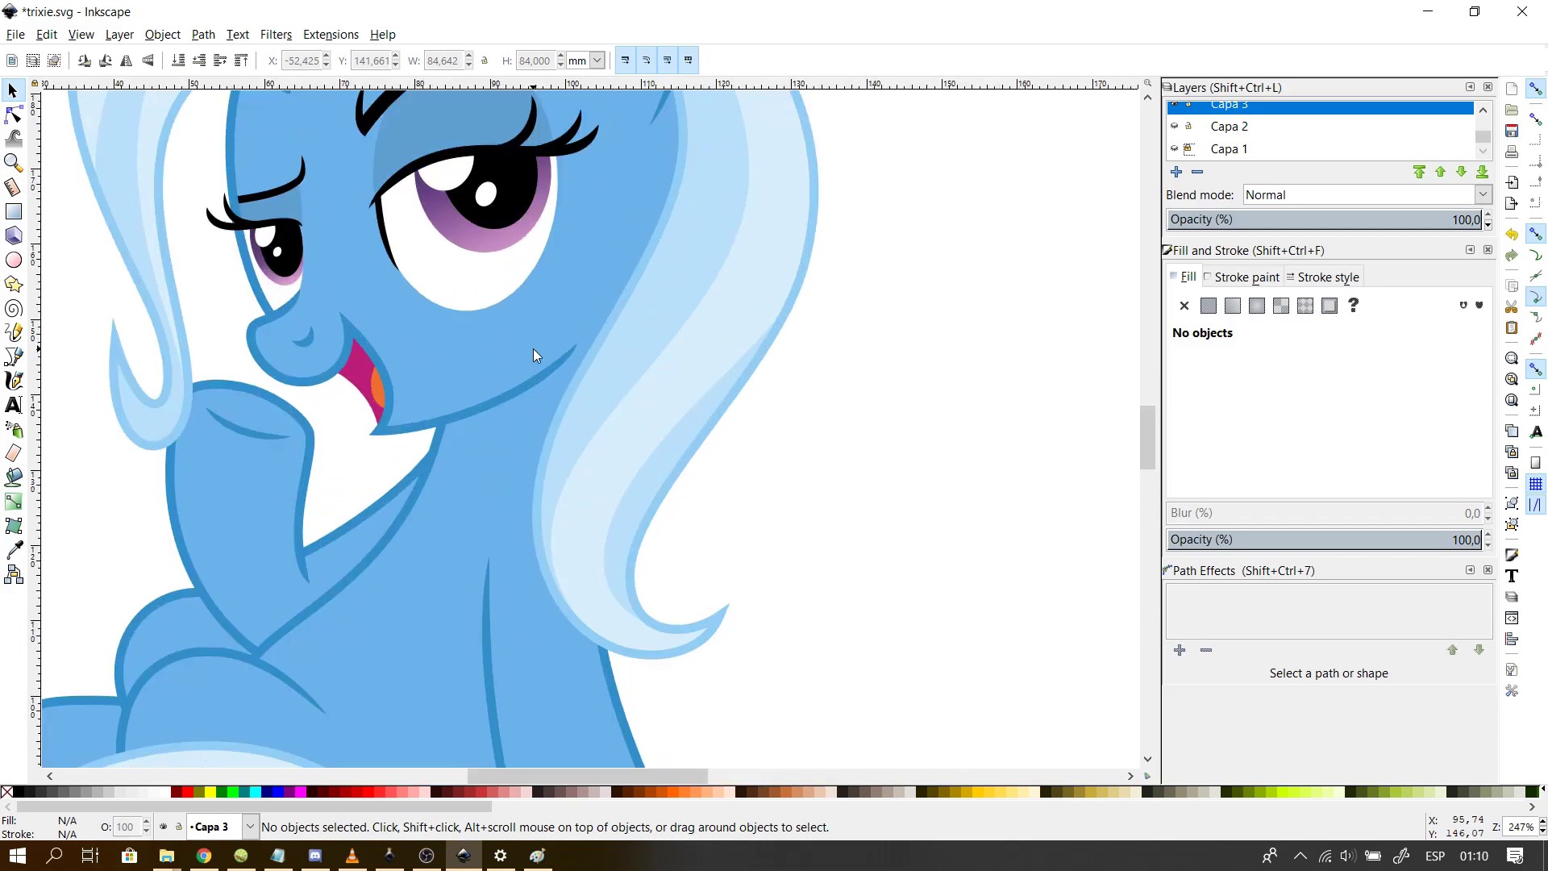
pyautogui.scroll(-1, 534, 348)
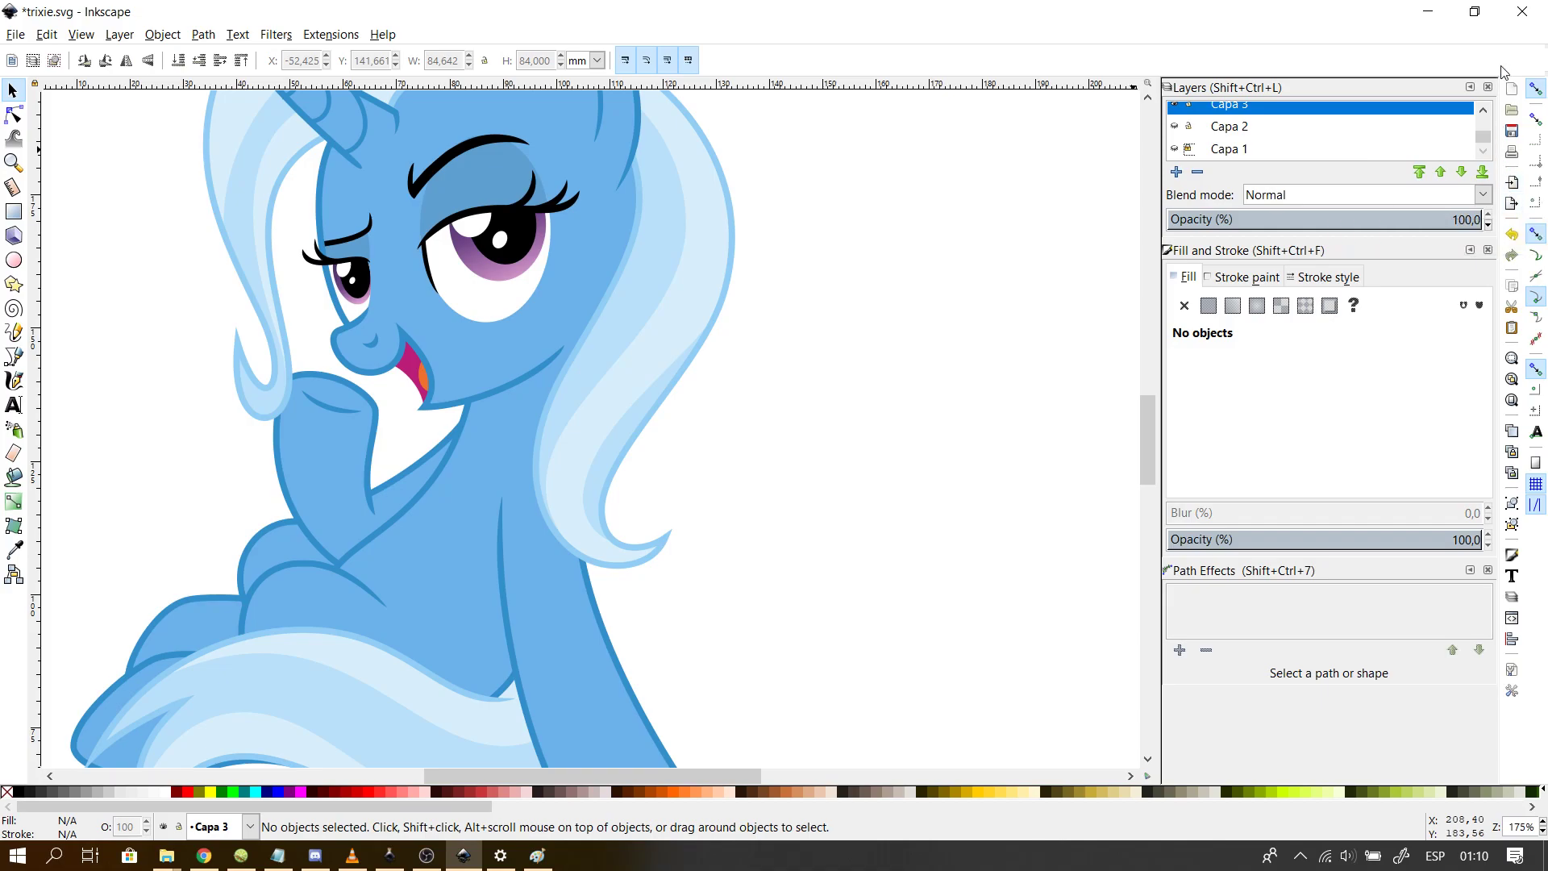
# - Open the PNG export settings for the drawing and bring the whole pony into view
pyautogui.click(1513, 205)
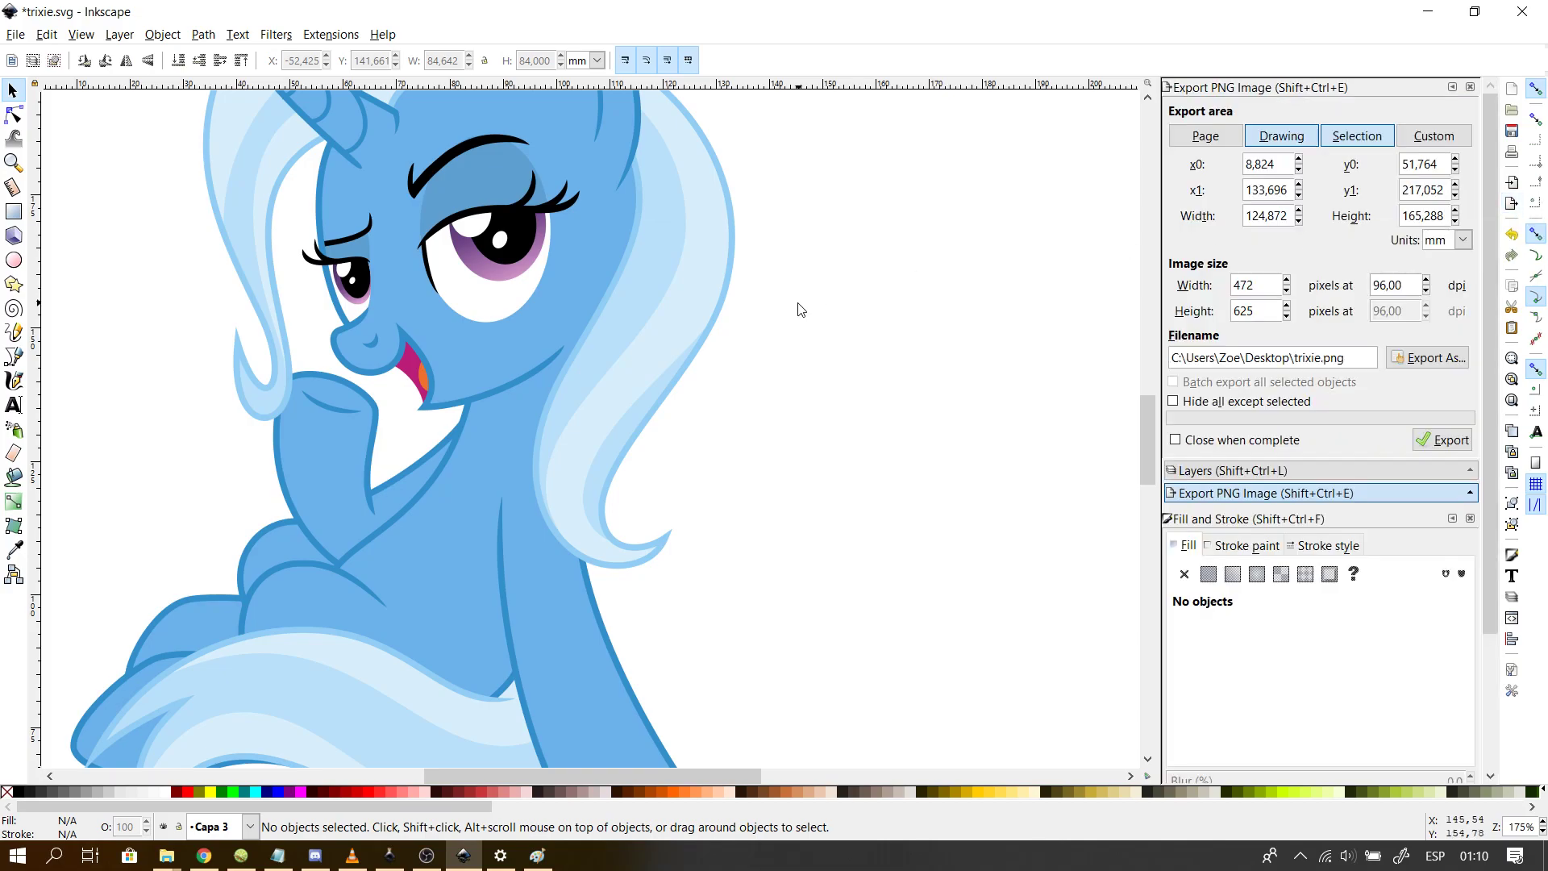
pyautogui.click(1543, 832)
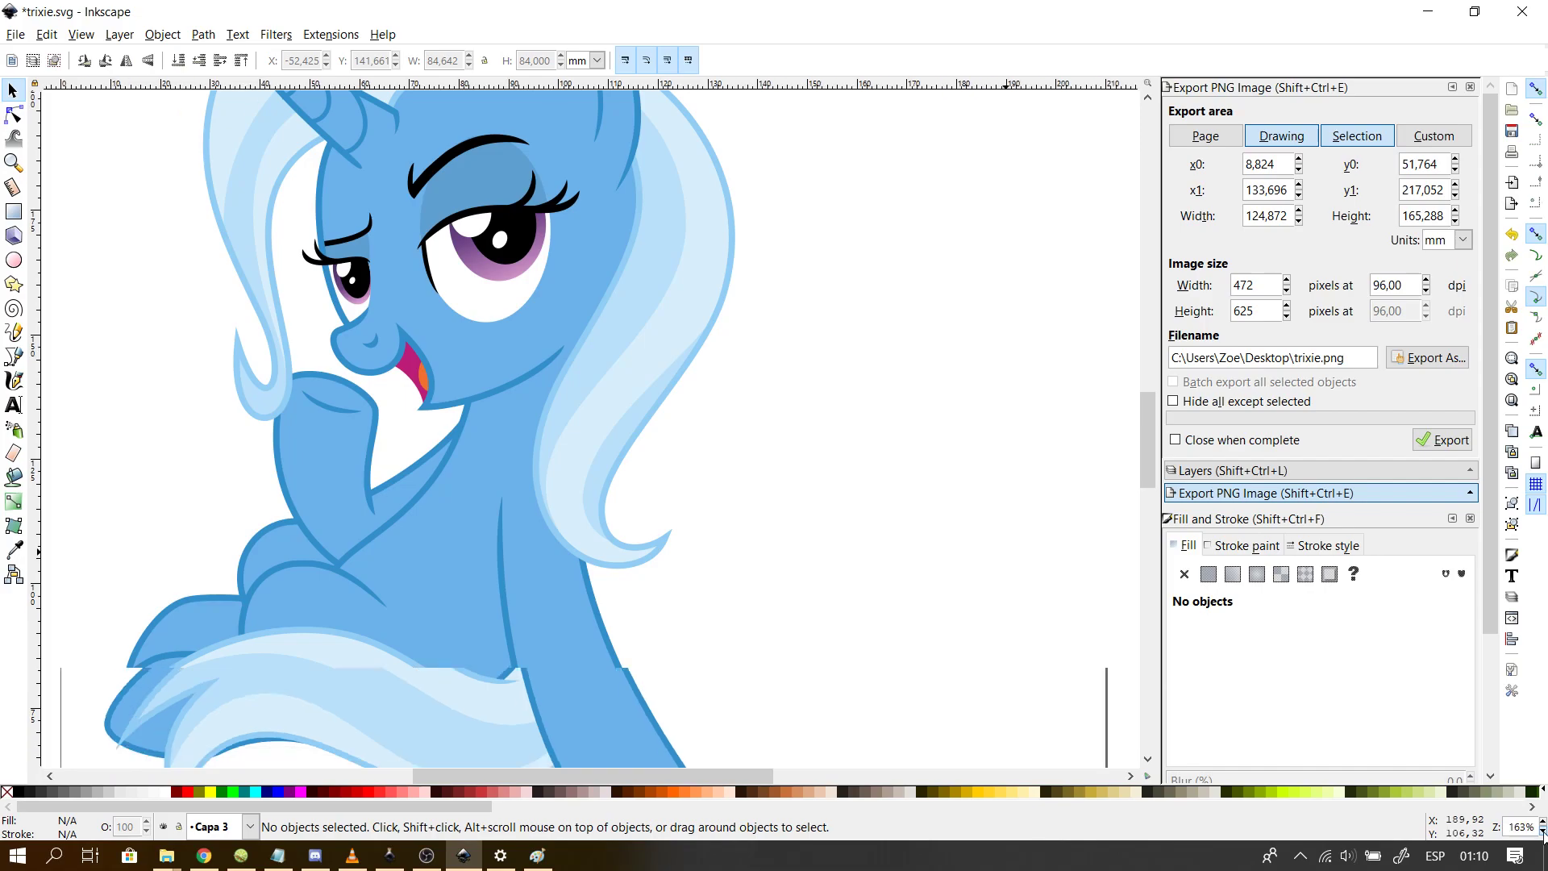
pyautogui.click(1543, 832)
pyautogui.click(1543, 832)
pyautogui.click(1543, 832)
pyautogui.click(1543, 832)
pyautogui.click(1543, 832)
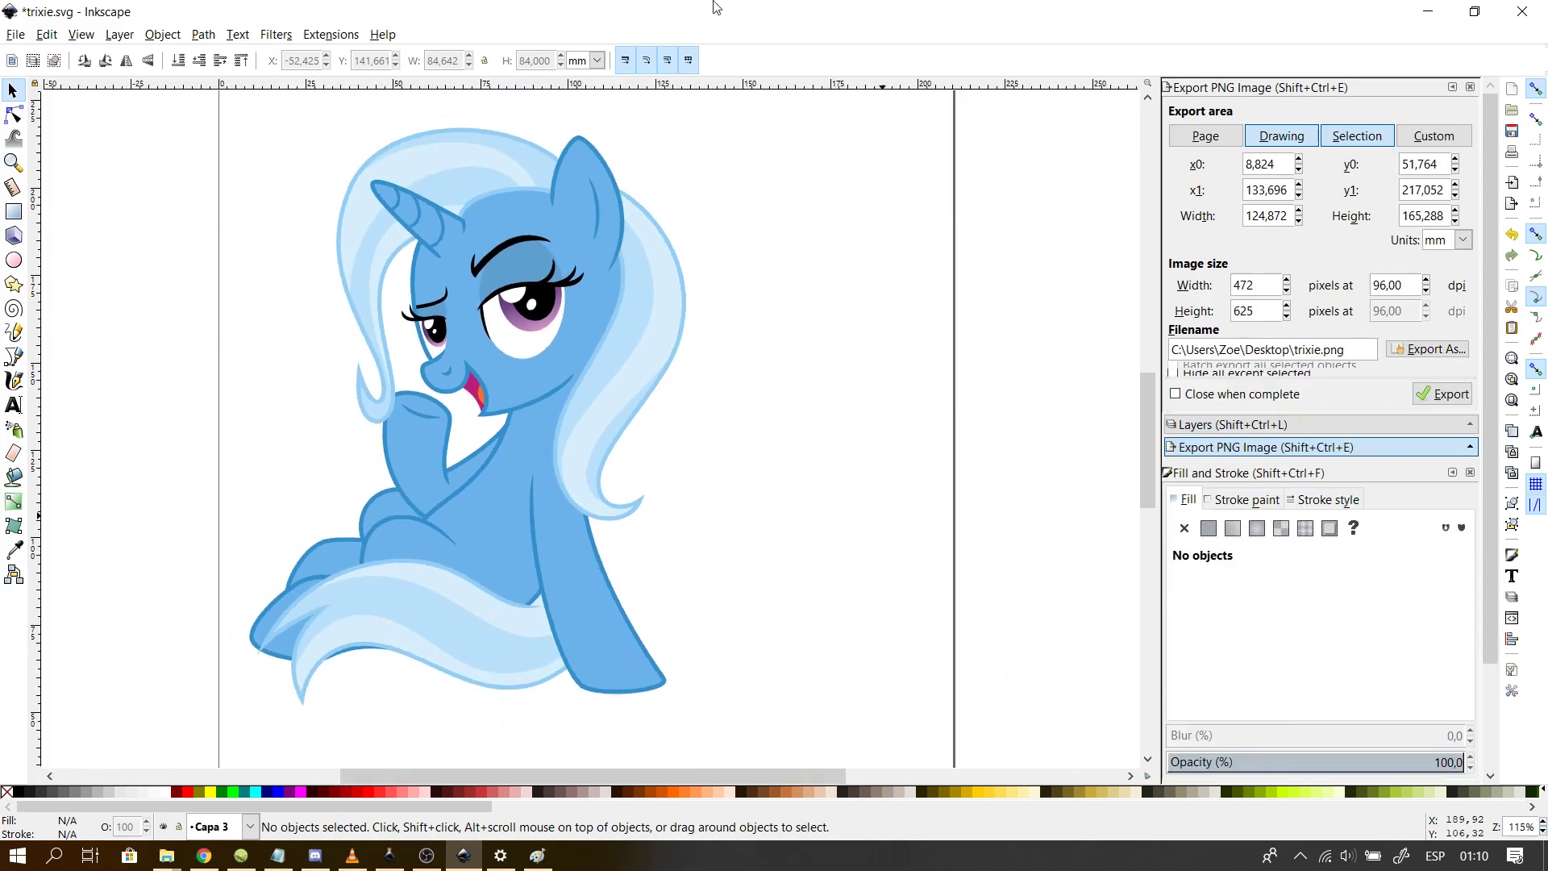
# - Resize the page to the drawing with zero margins in the document properties, and close the dialog
pyautogui.click(16, 35)
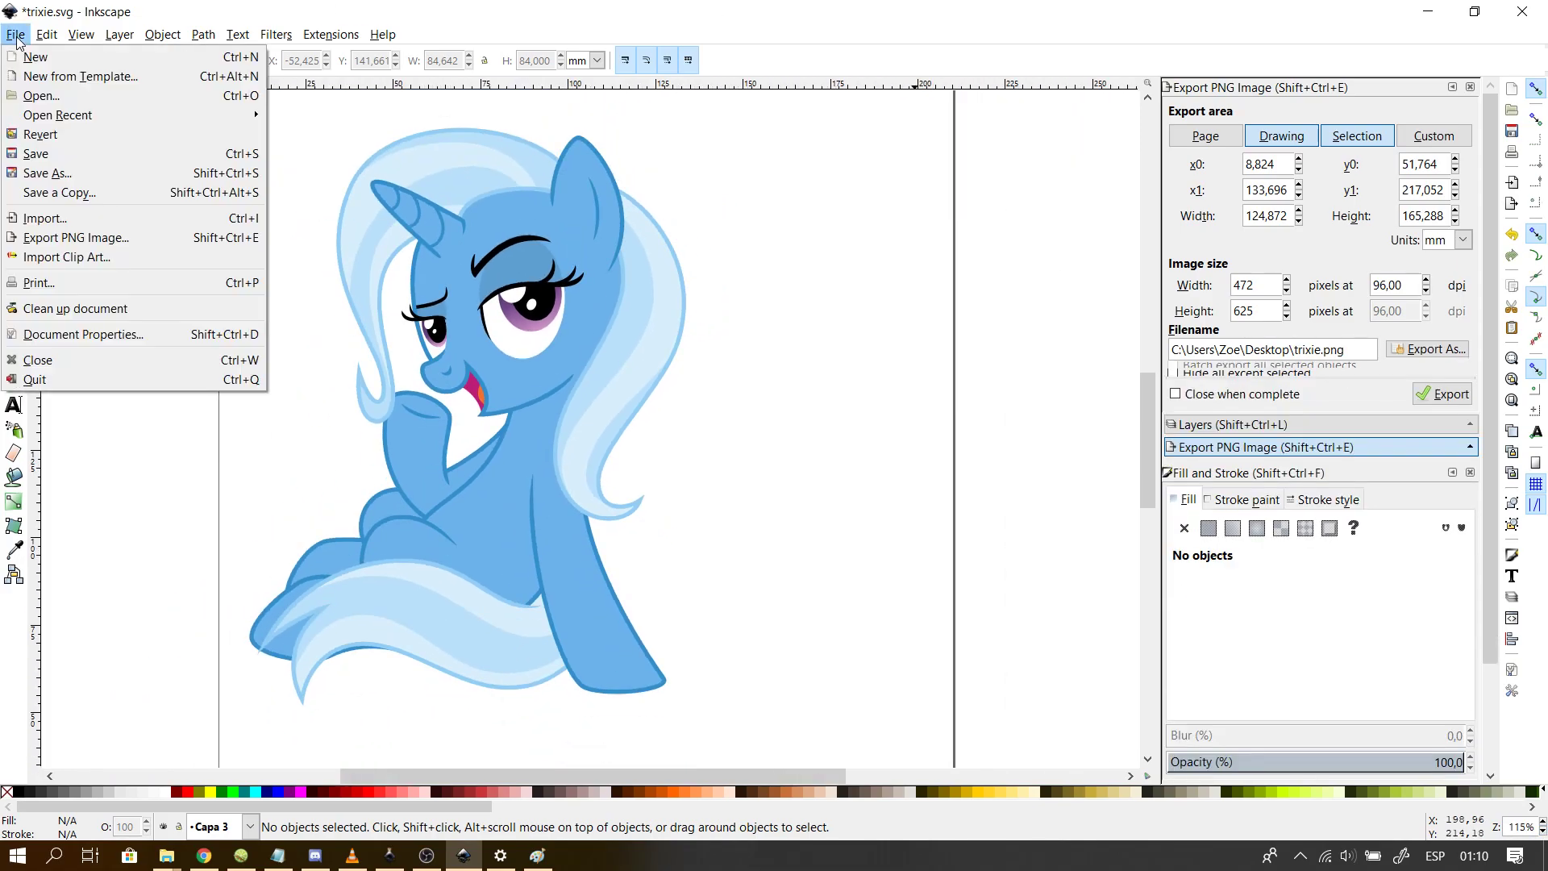
pyautogui.click(87, 334)
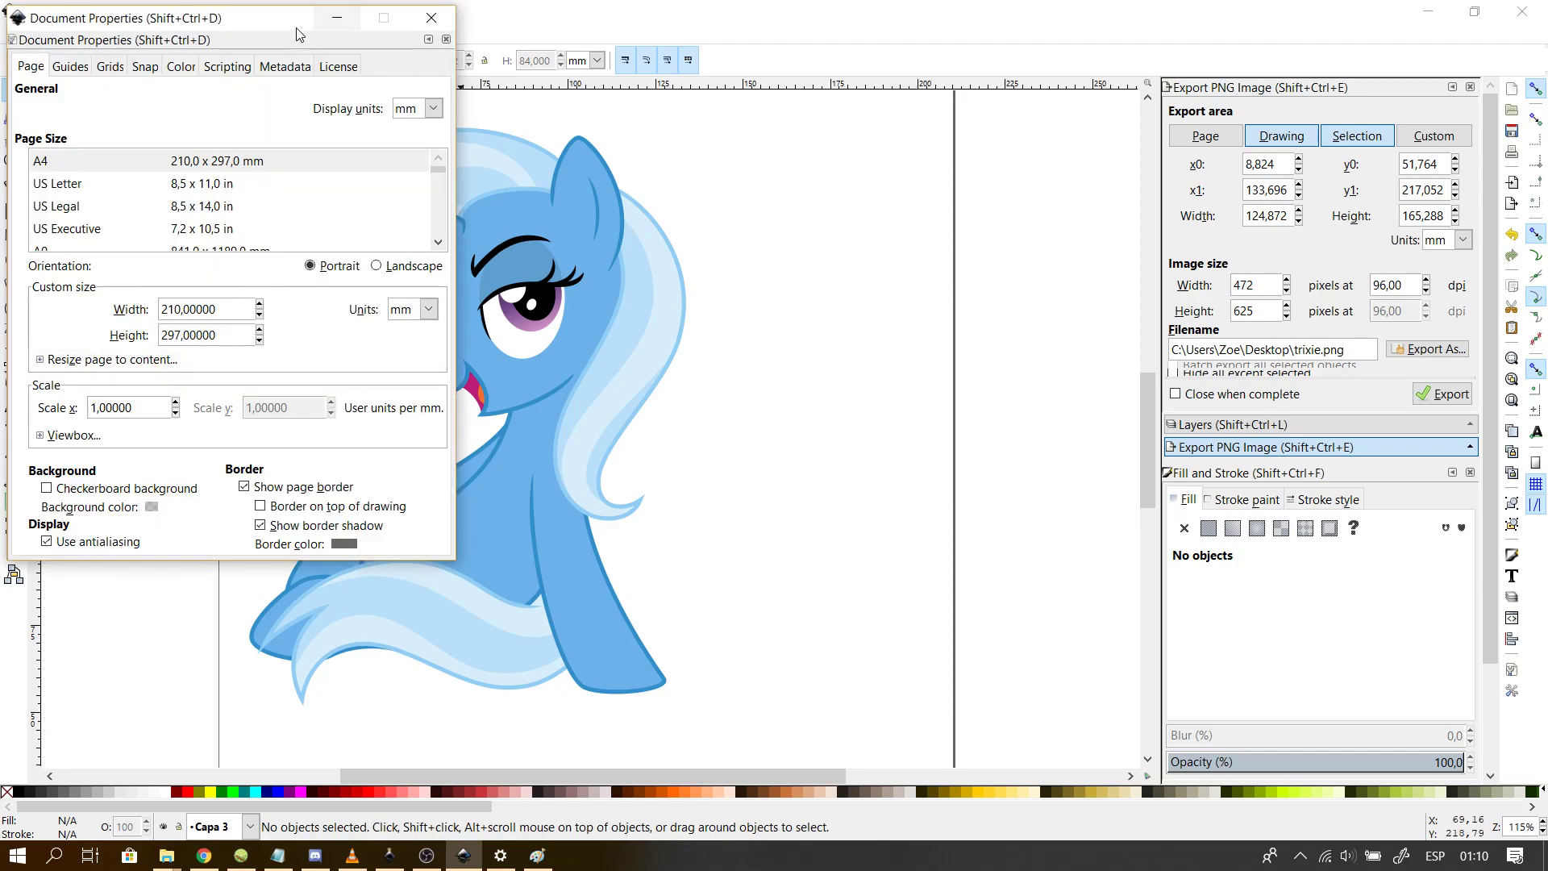
pyautogui.moveTo(274, 24); pyautogui.dragTo(925, 110)
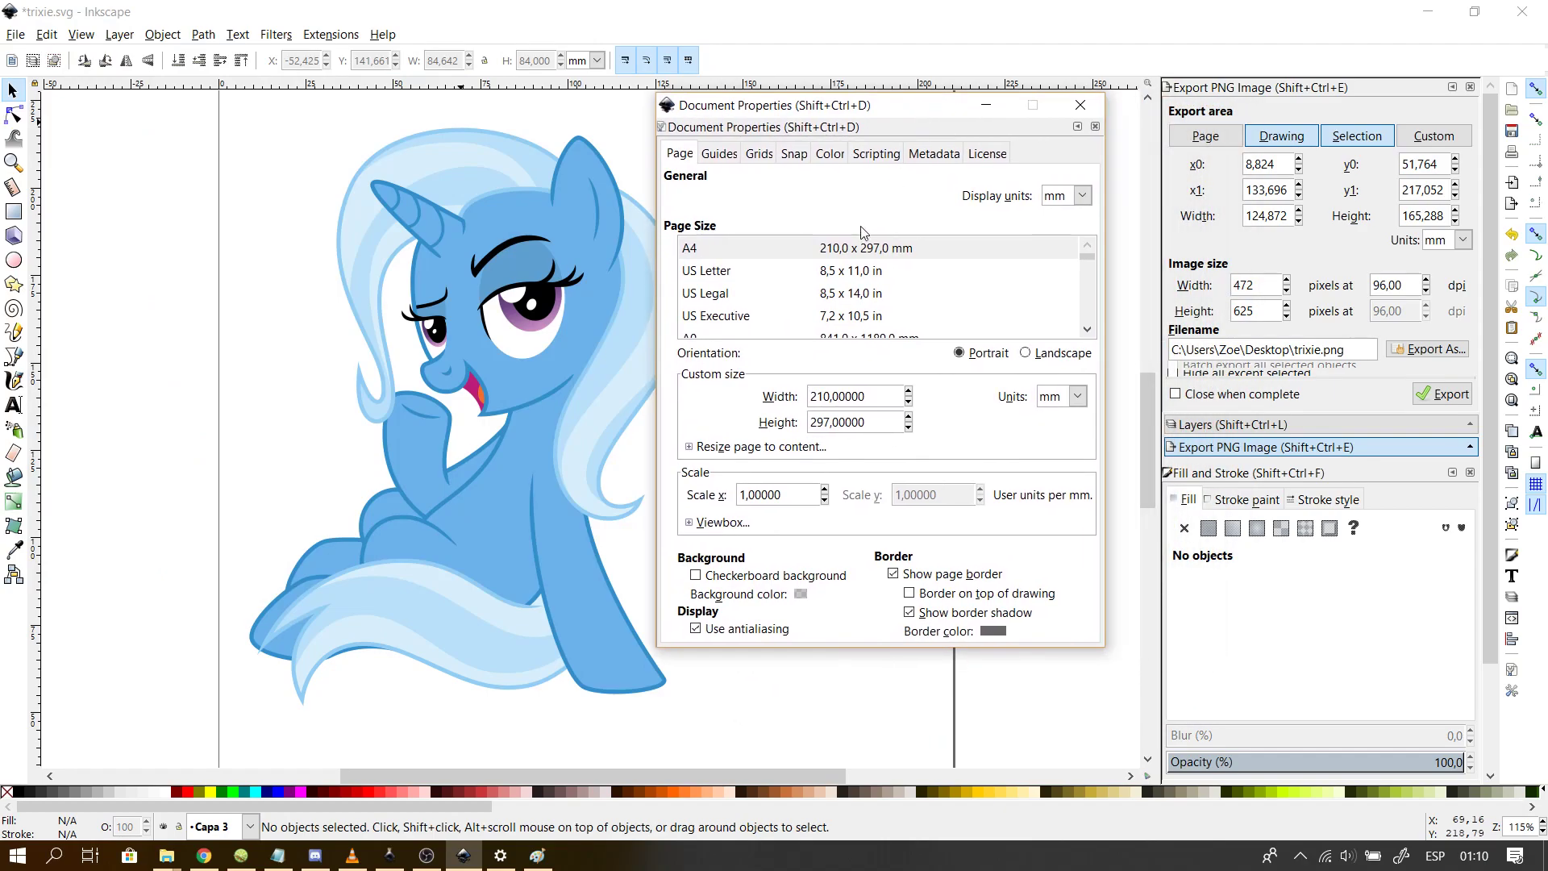
pyautogui.click(782, 448)
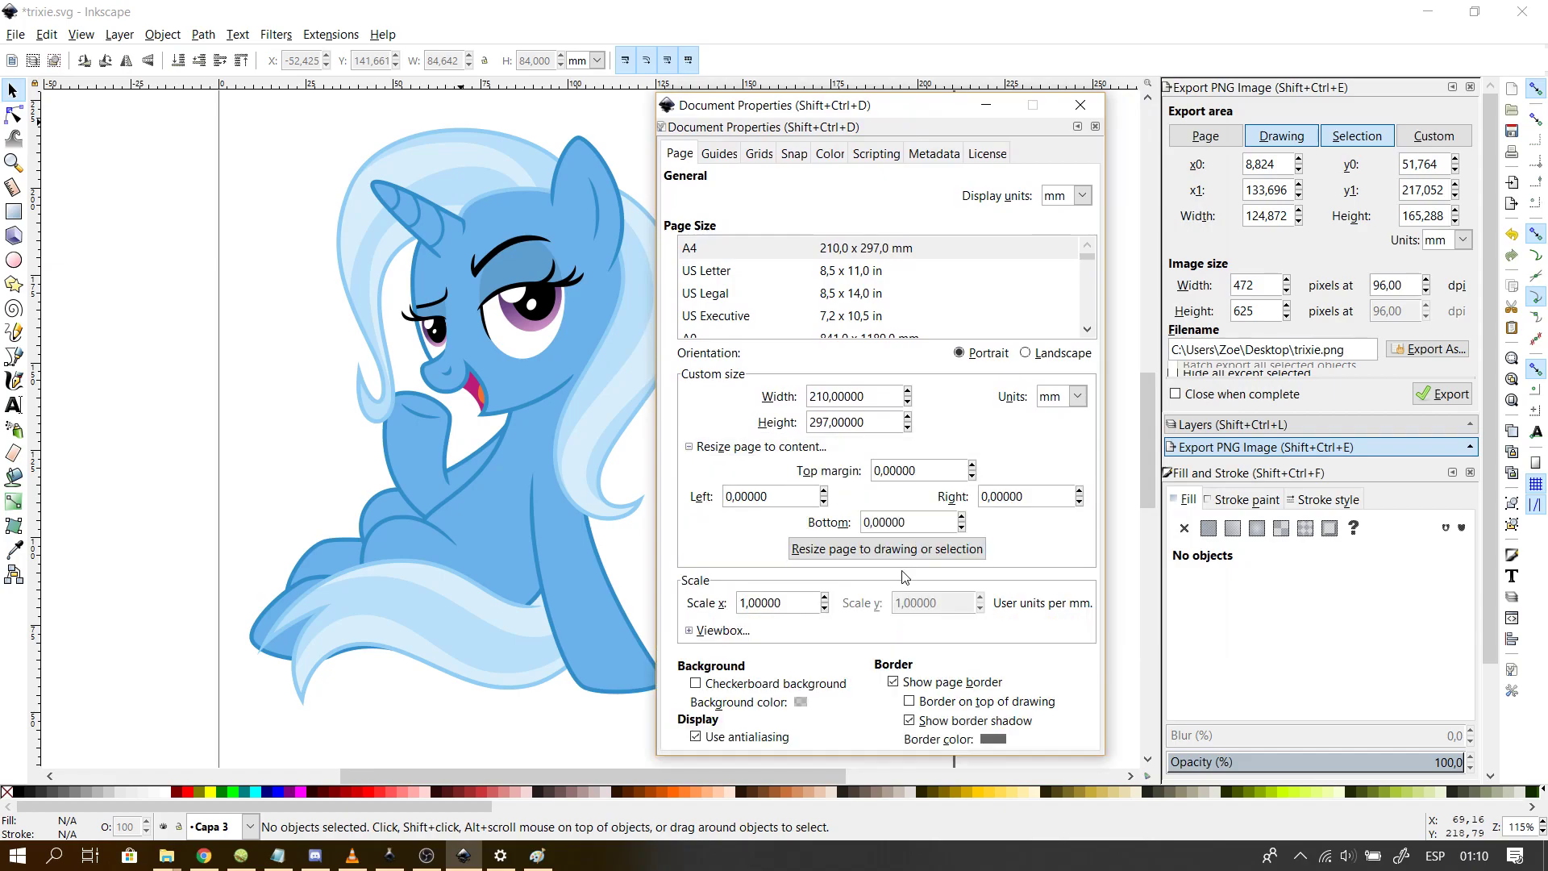
pyautogui.click(941, 556)
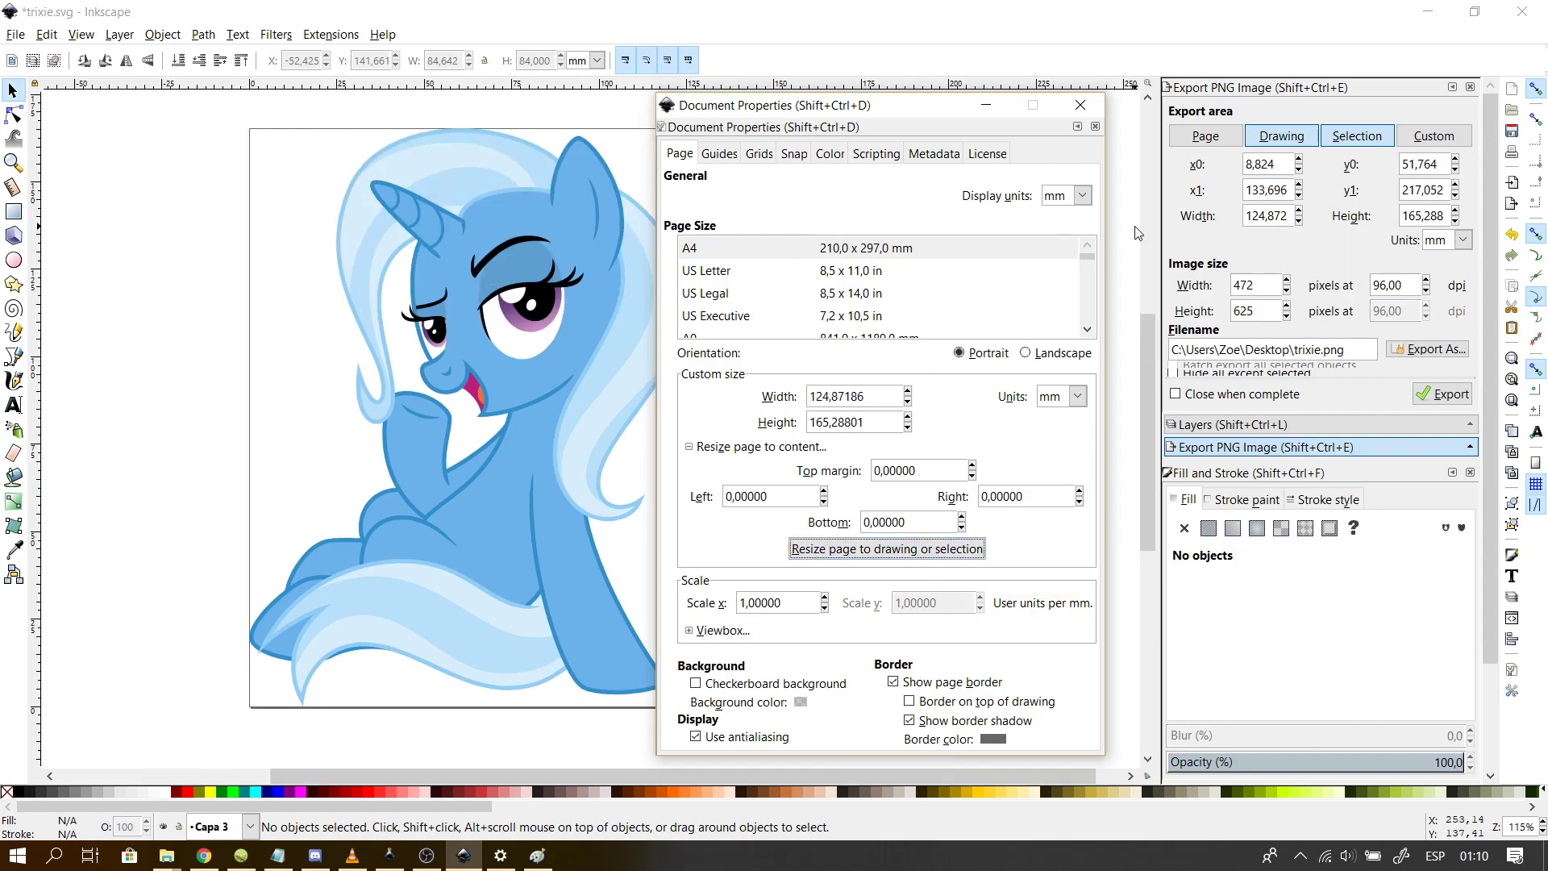
pyautogui.click(1081, 105)
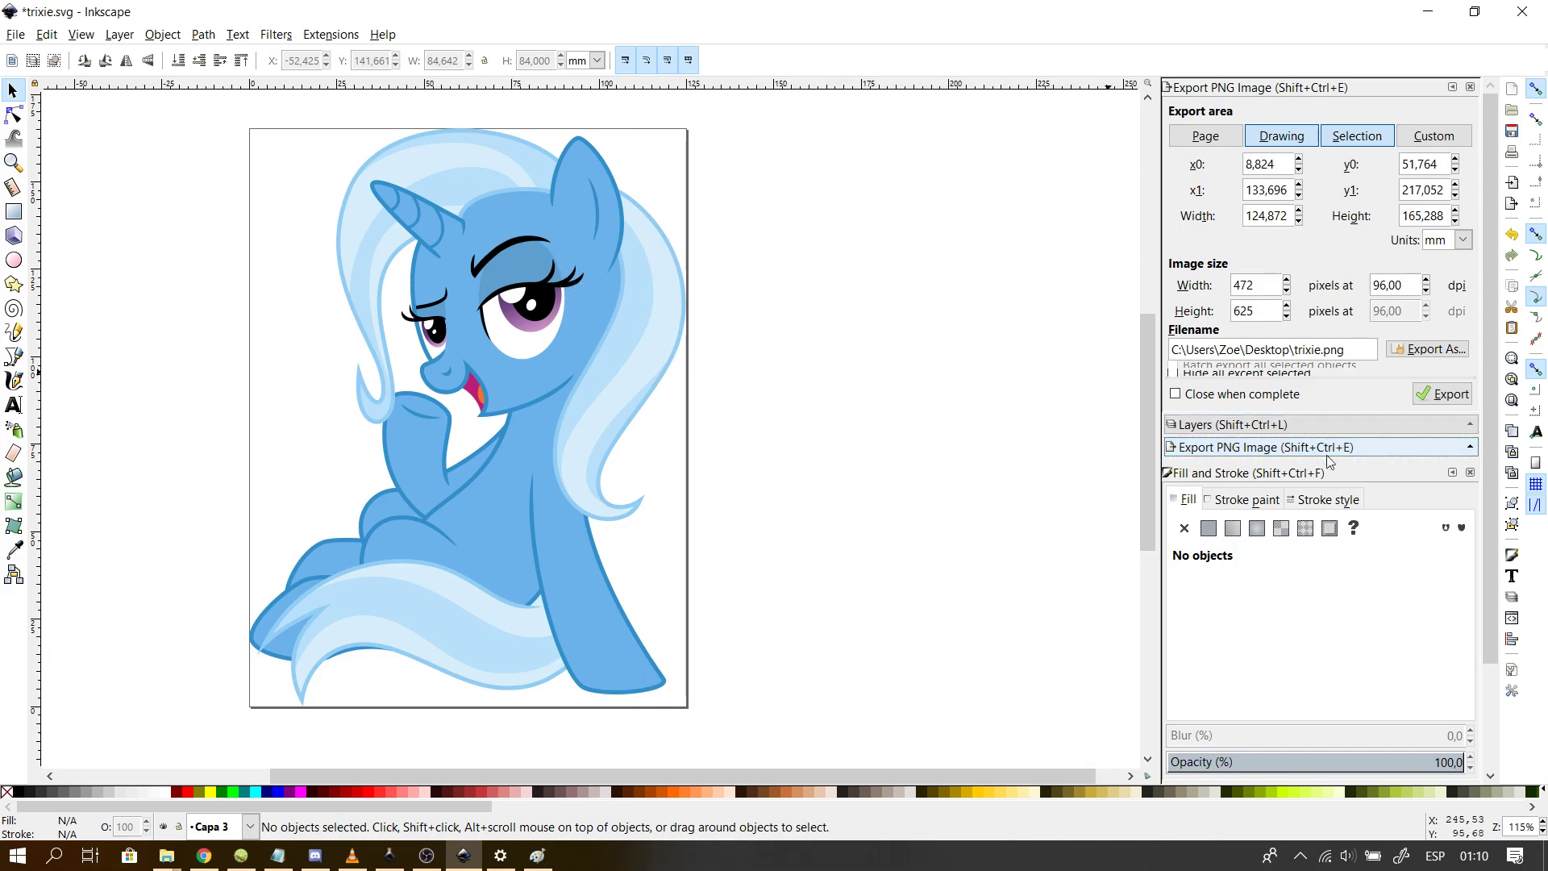
# - Undock the PNG export settings, set the image width to 5000 pixels, and export the drawing as trixie.png to the desktop
pyautogui.moveTo(1492, 324); pyautogui.dragTo(1492, 365)
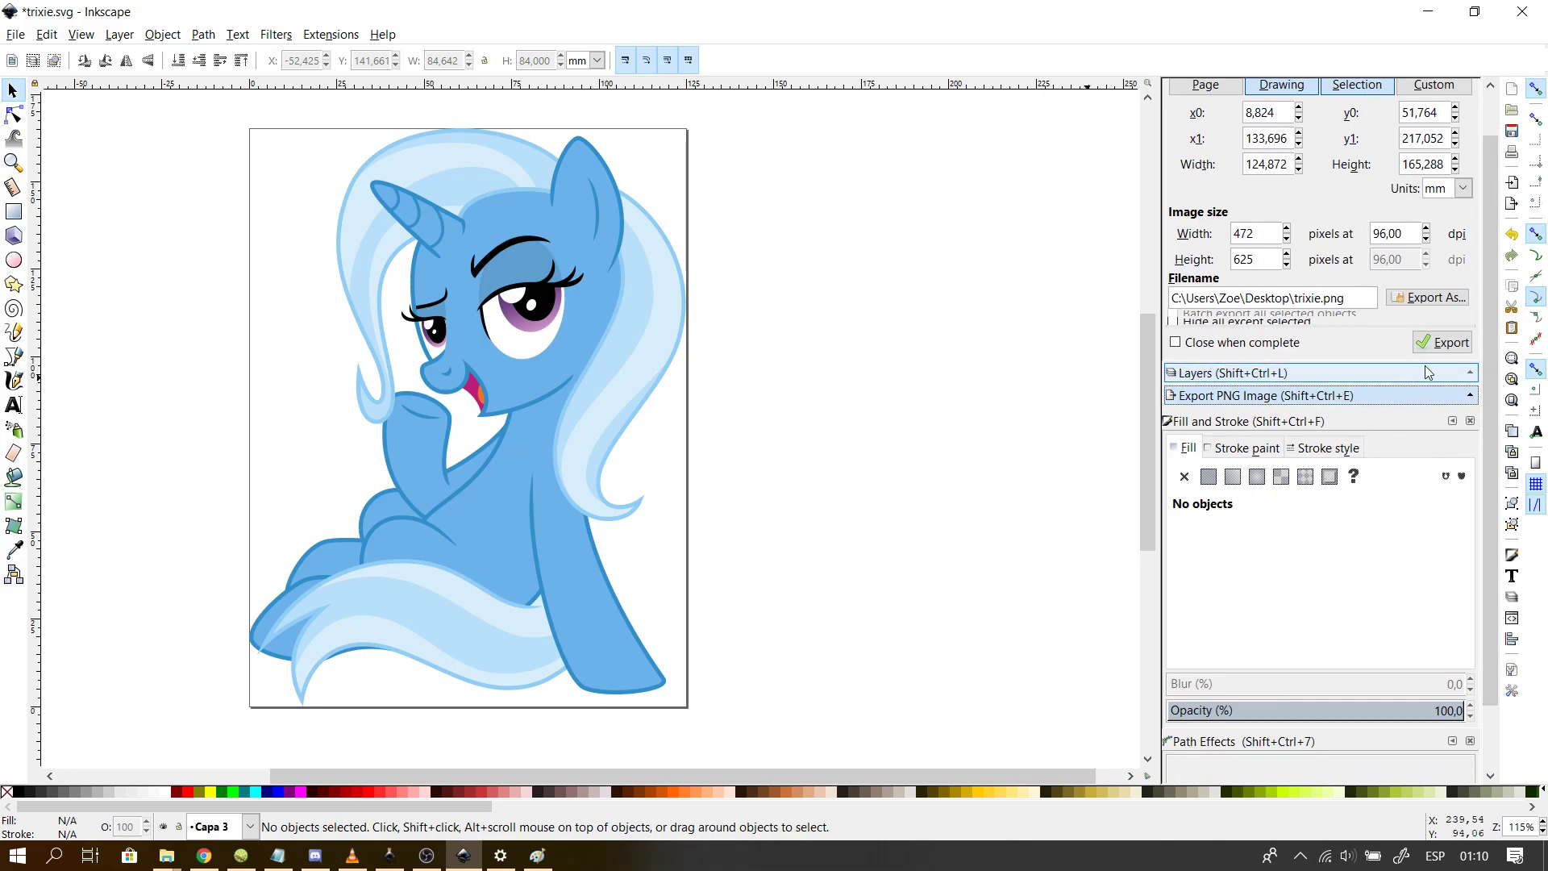
pyautogui.scroll(2, 1484, 158)
pyautogui.moveTo(1290, 87); pyautogui.dragTo(864, 172)
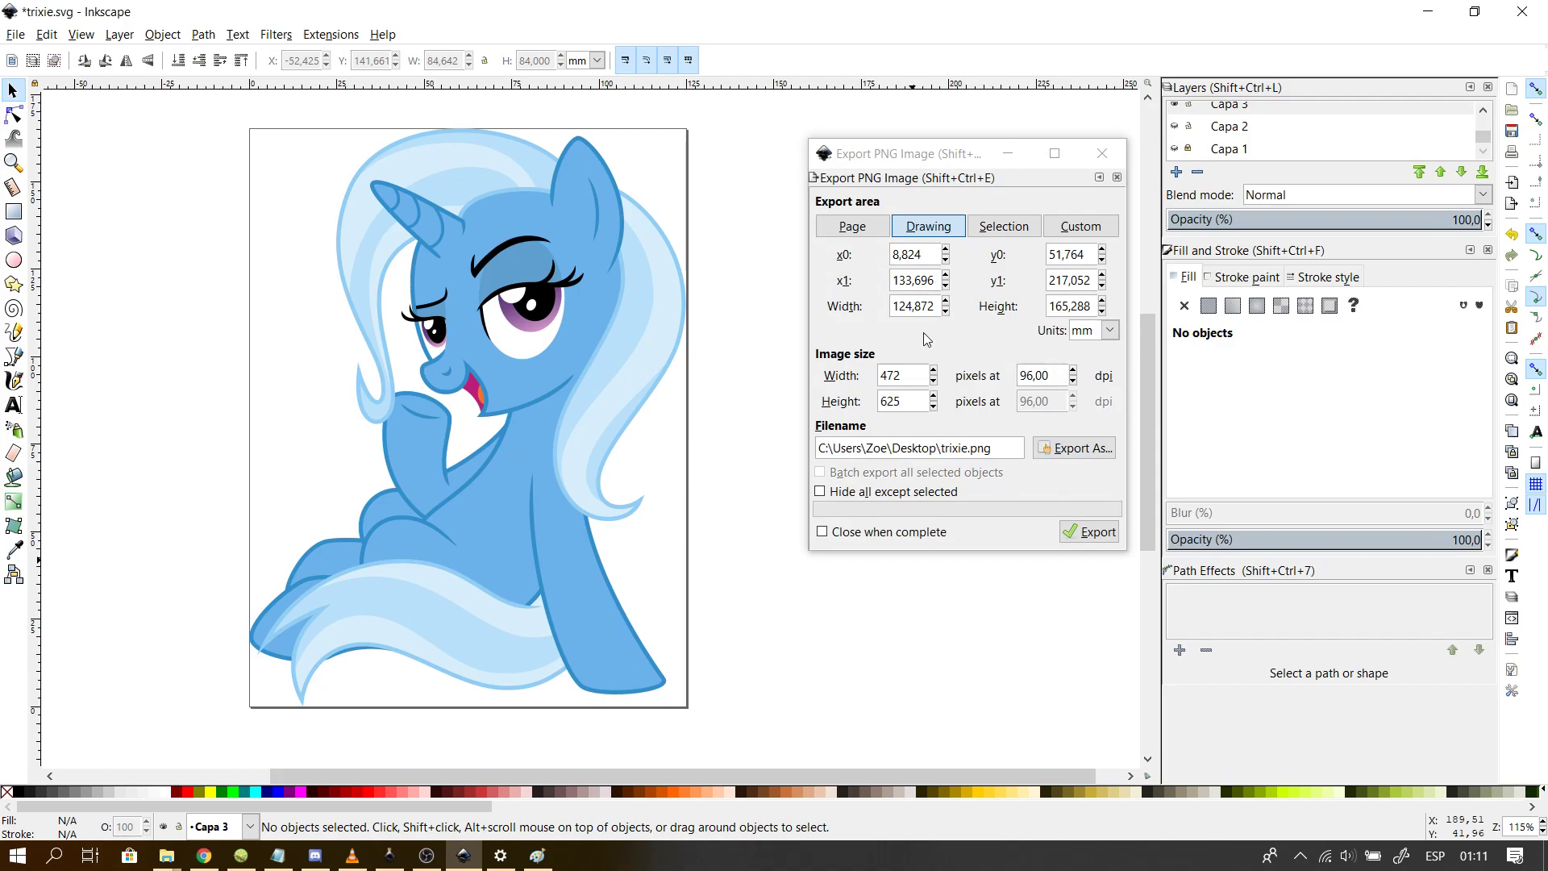
pyautogui.click(913, 376)
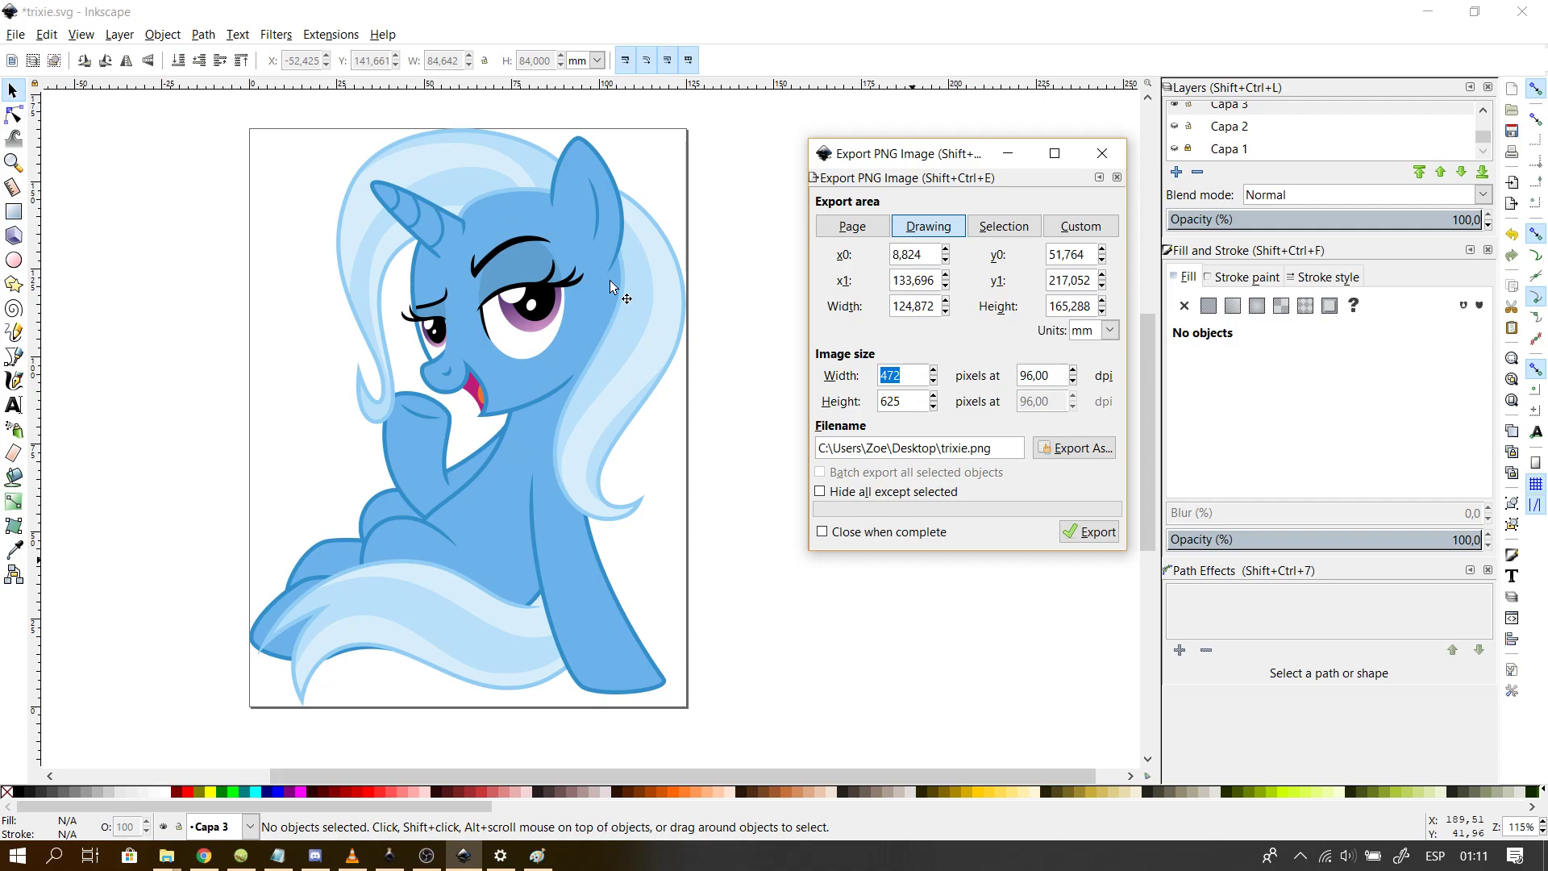
pyautogui.write('5000')
pyautogui.press('Return')
pyautogui.click(1092, 530)
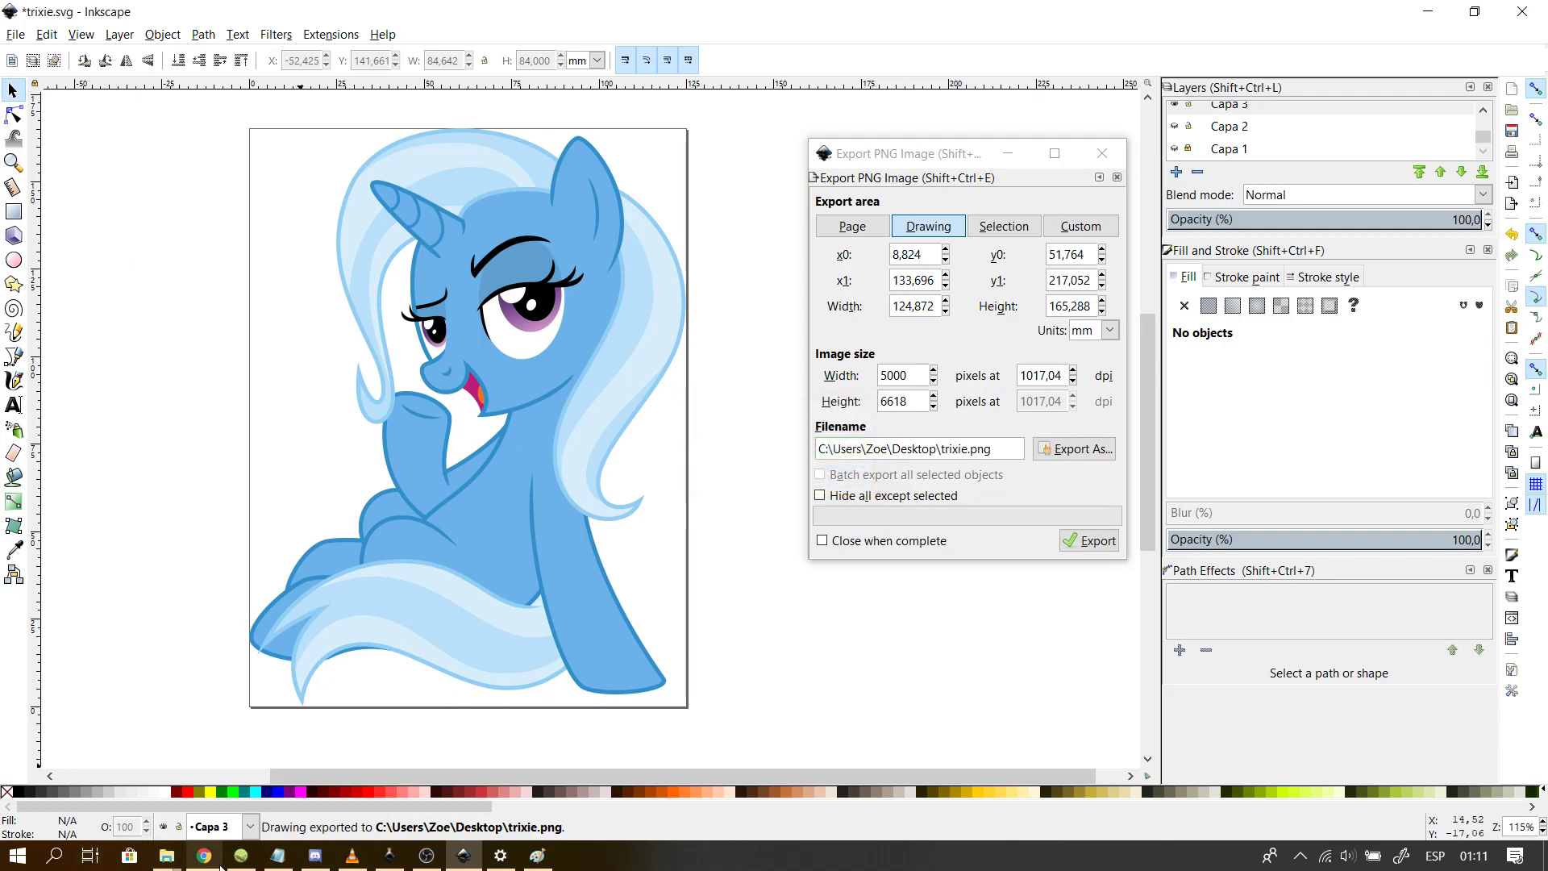
# - Switch to File Explorer and look through the Desktop folder for the exported trixie image
pyautogui.moveTo(166, 861)
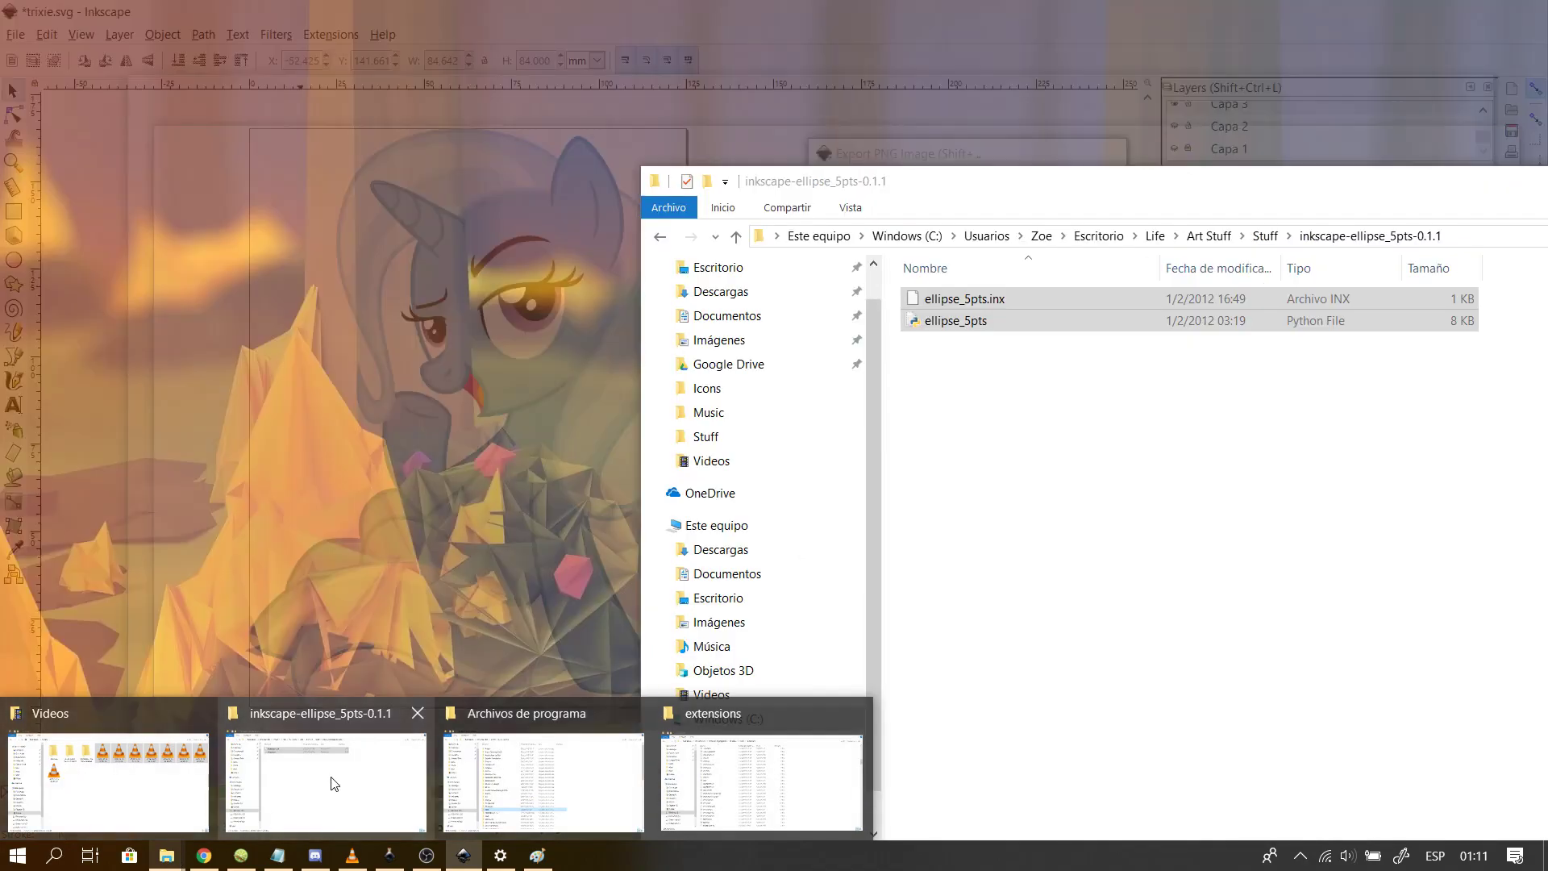
pyautogui.click(331, 784)
pyautogui.click(720, 267)
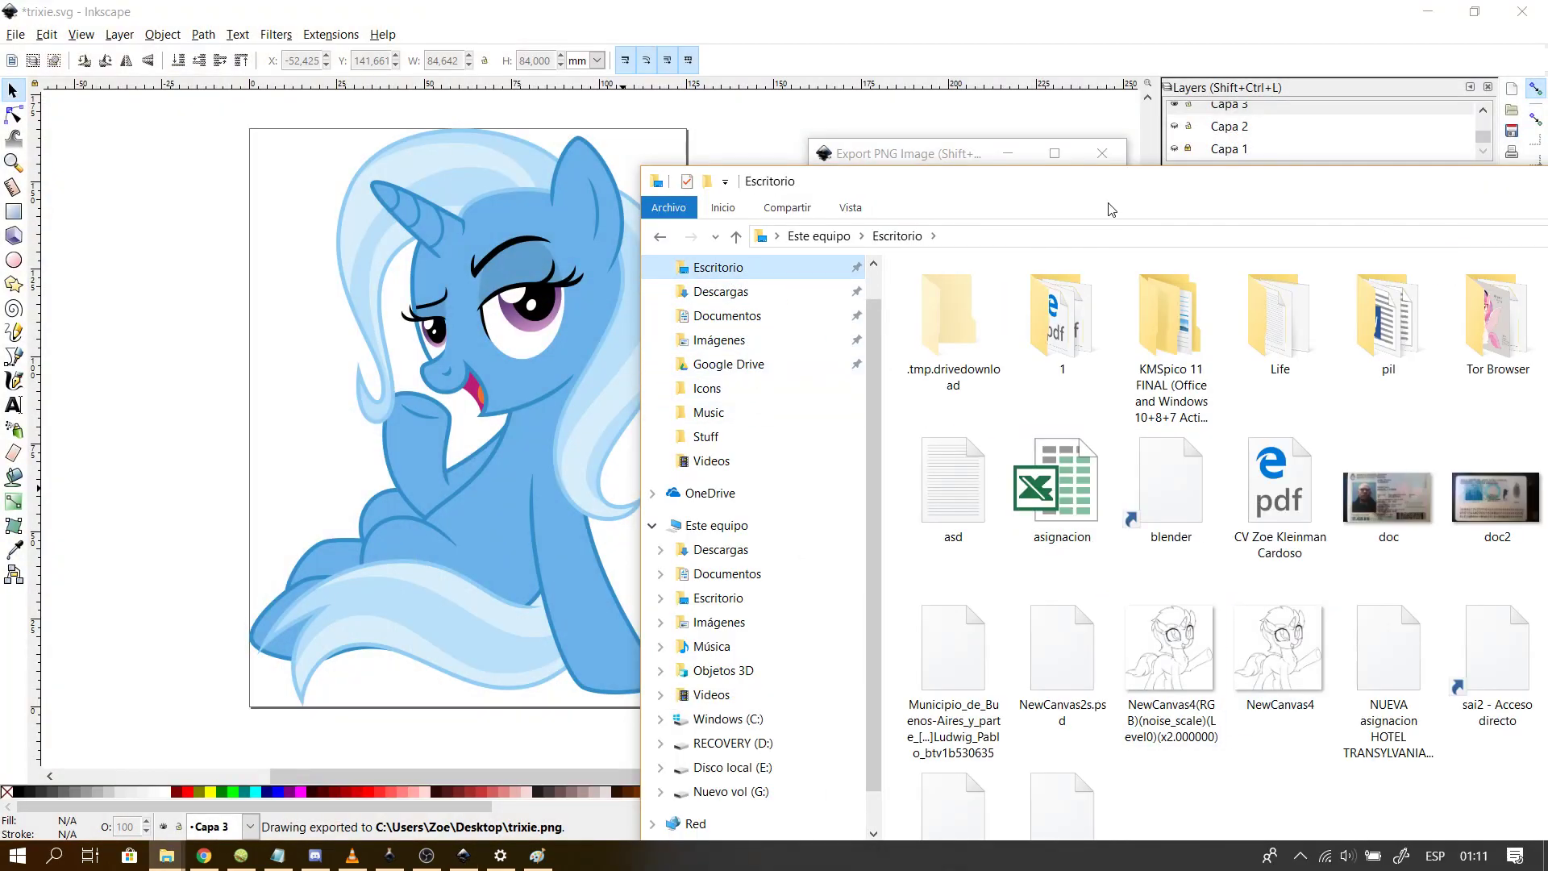
pyautogui.moveTo(1150, 197); pyautogui.dragTo(798, 95)
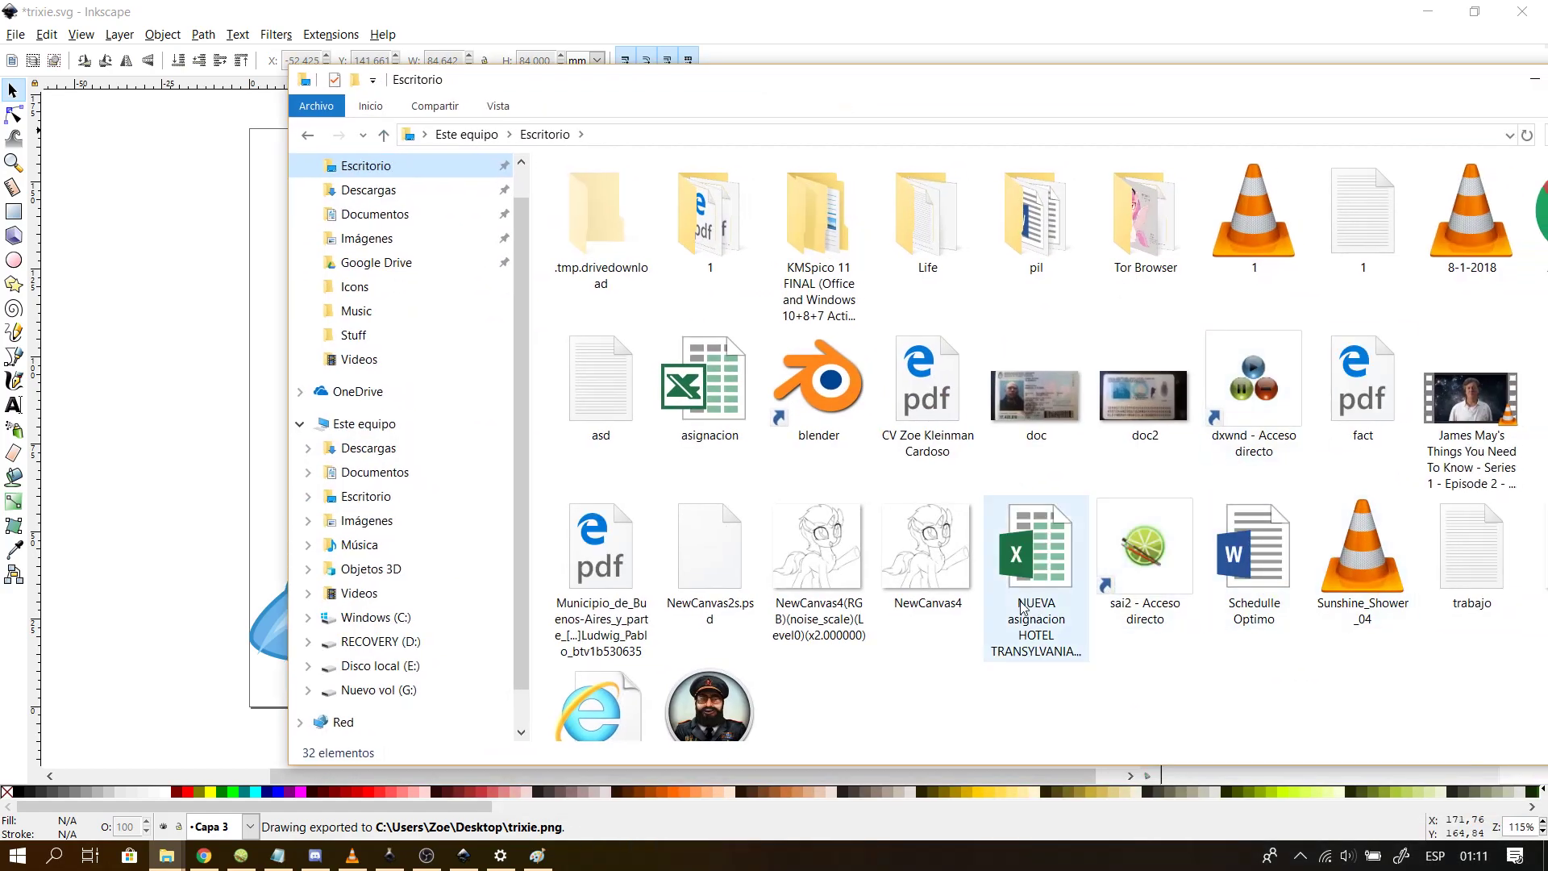
pyautogui.click(1019, 628)
pyautogui.press('t')
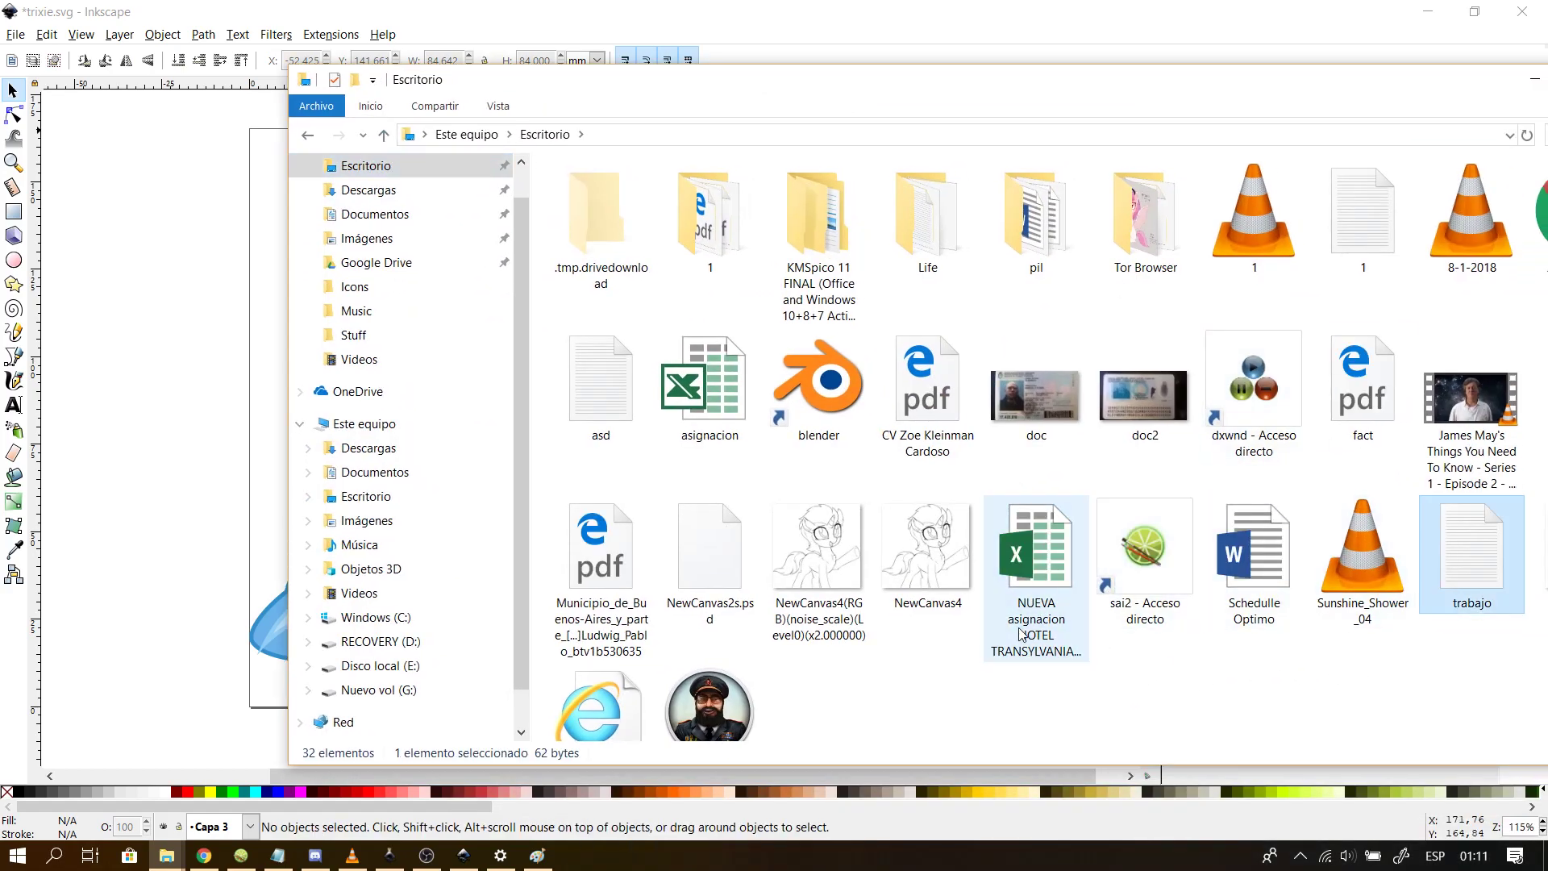
pyautogui.press('Right')
pyautogui.click(1295, 496)
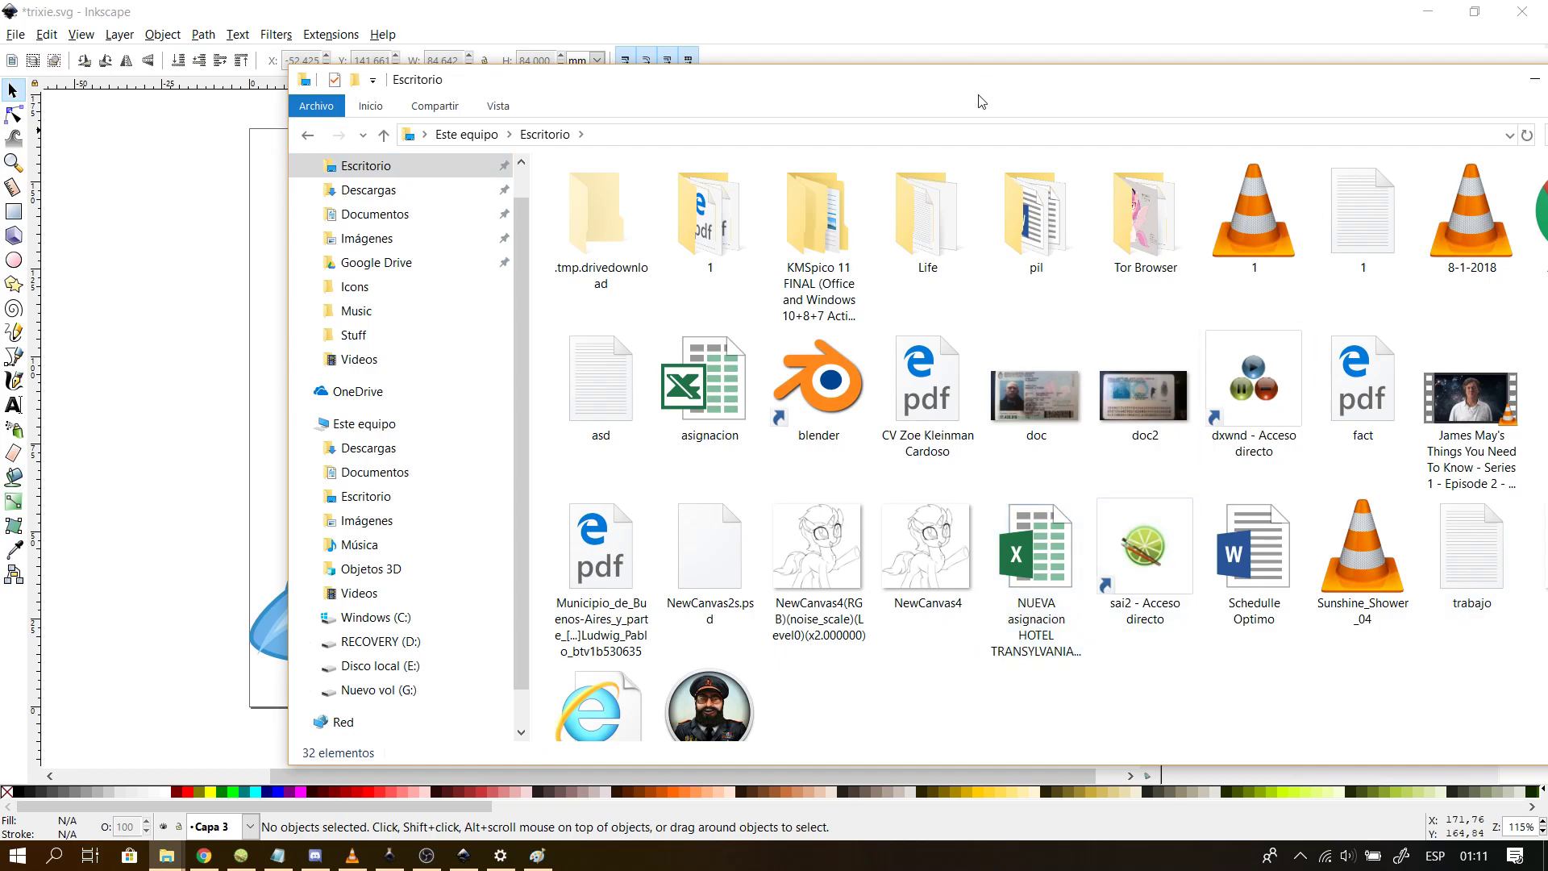
pyautogui.click(979, 63)
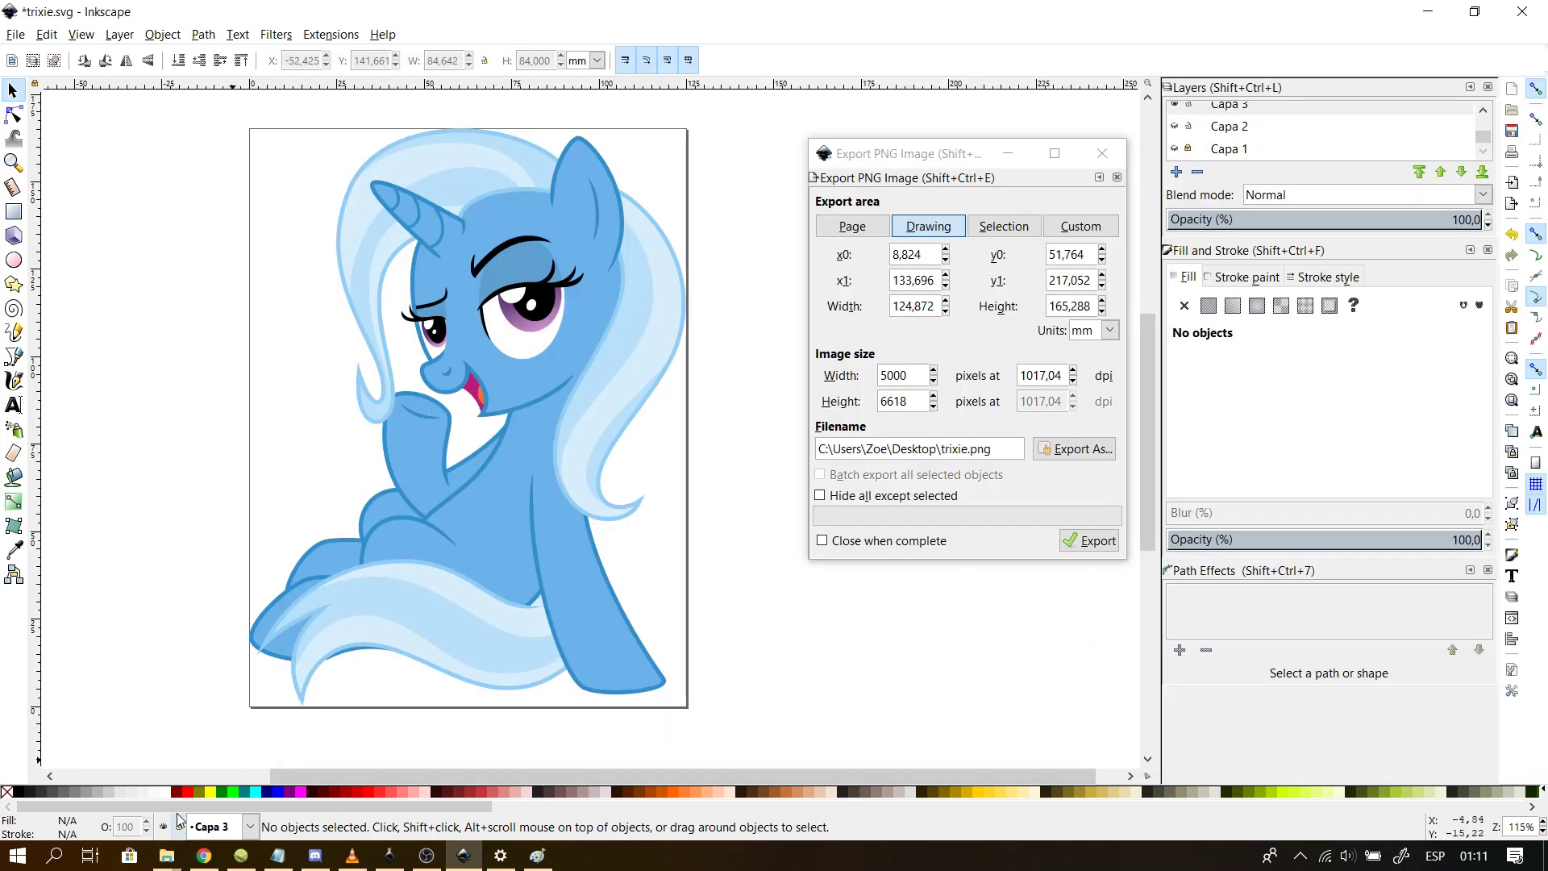
# - Open trixie.png from the Desktop folder in a Chrome tab and inspect the exported pony's framing
pyautogui.moveTo(167, 854)
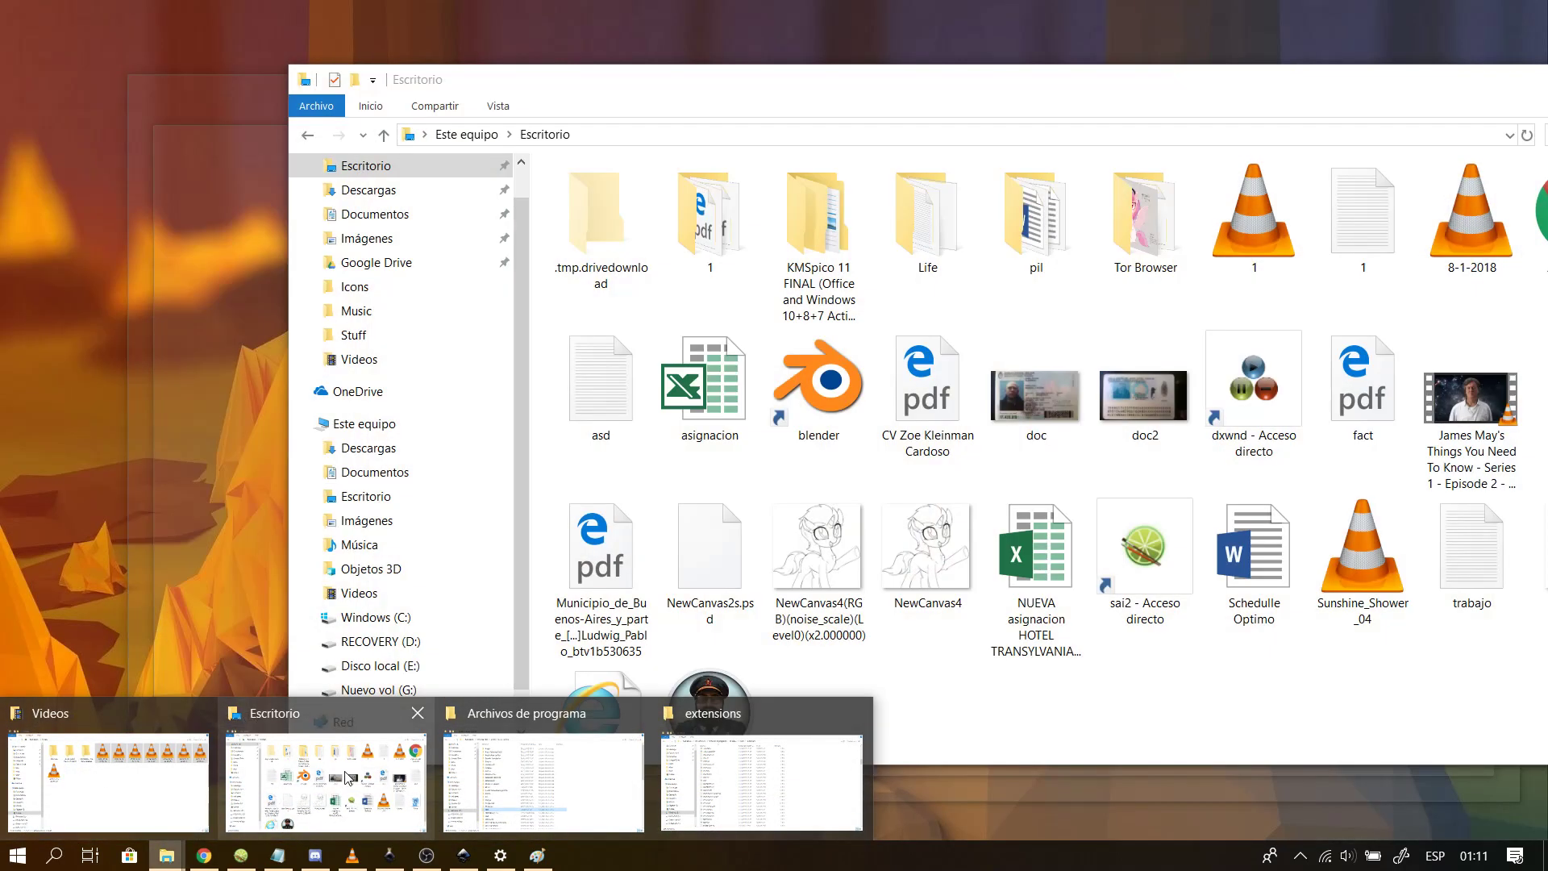
pyautogui.click(347, 778)
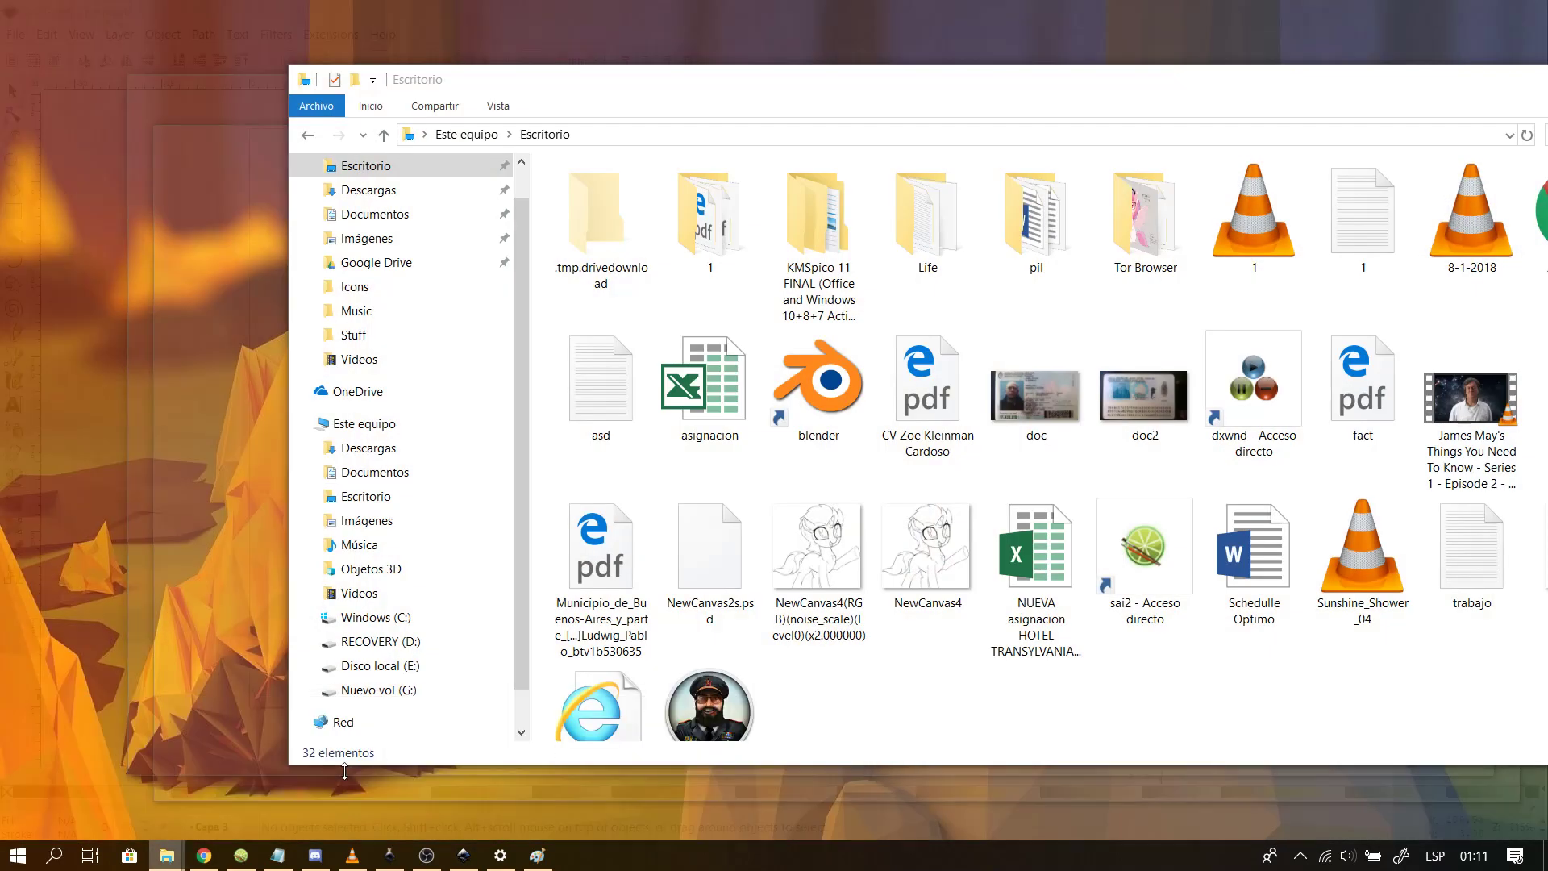
pyautogui.moveTo(1088, 78); pyautogui.dragTo(728, 82)
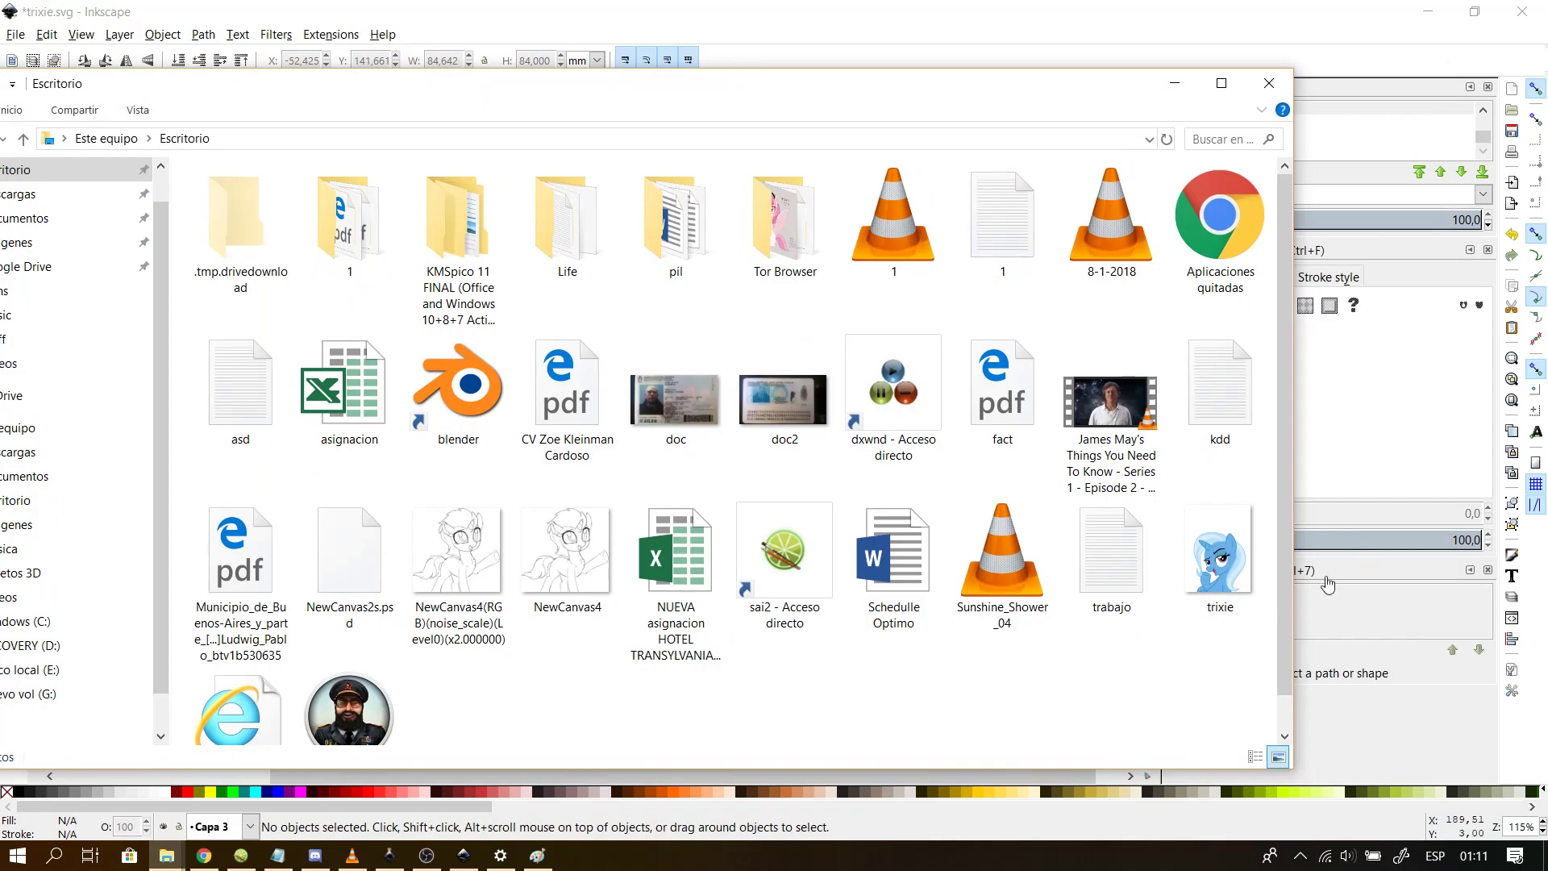
pyautogui.click(1197, 592)
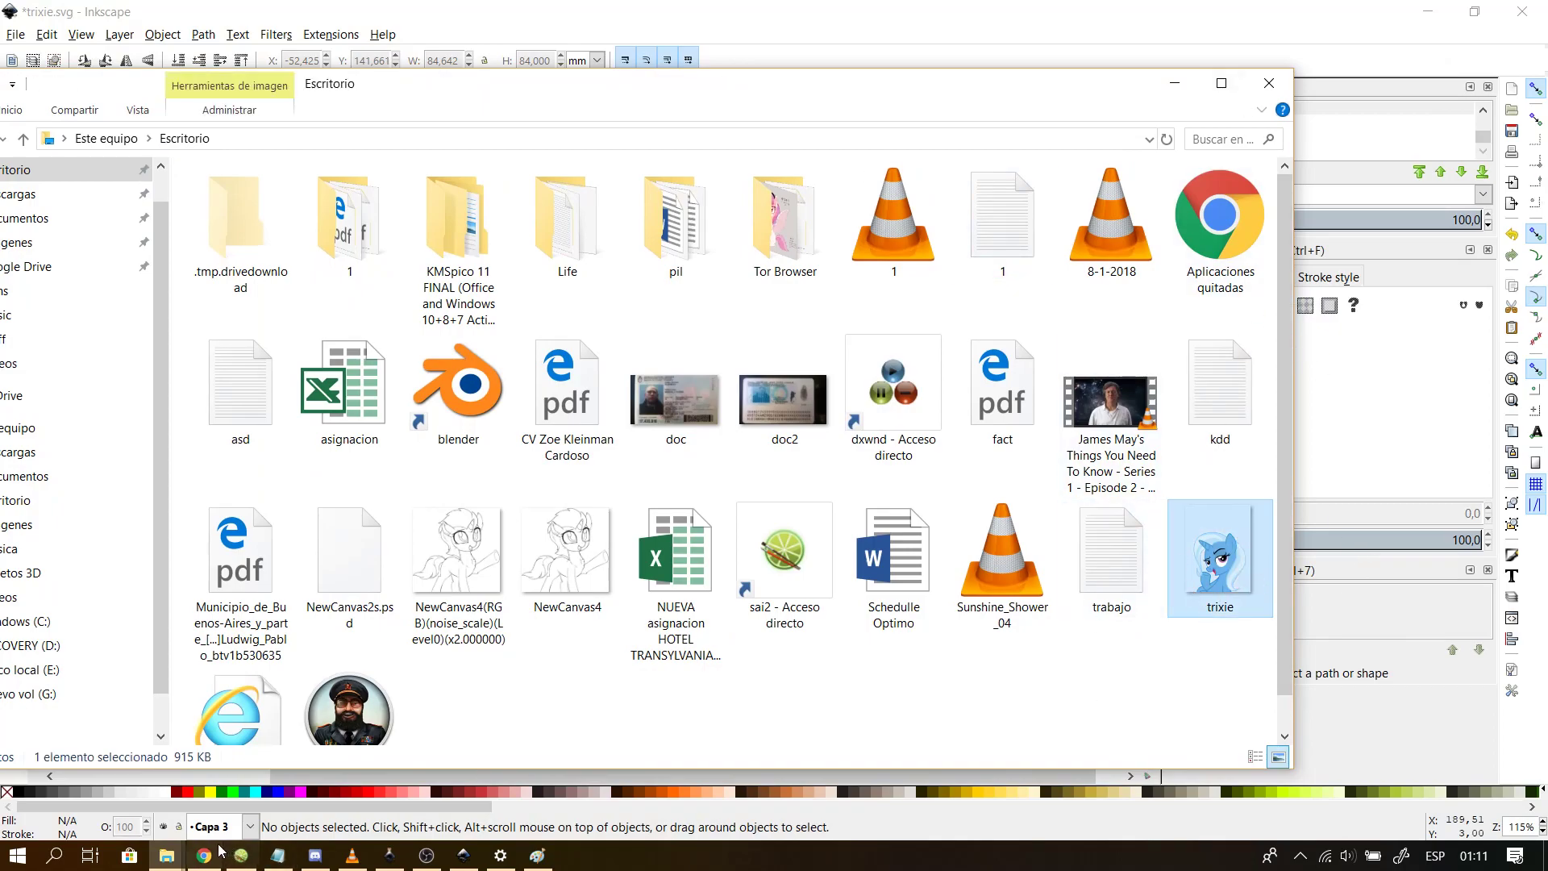
pyautogui.moveTo(1218, 589); pyautogui.dragTo(1326, 16)
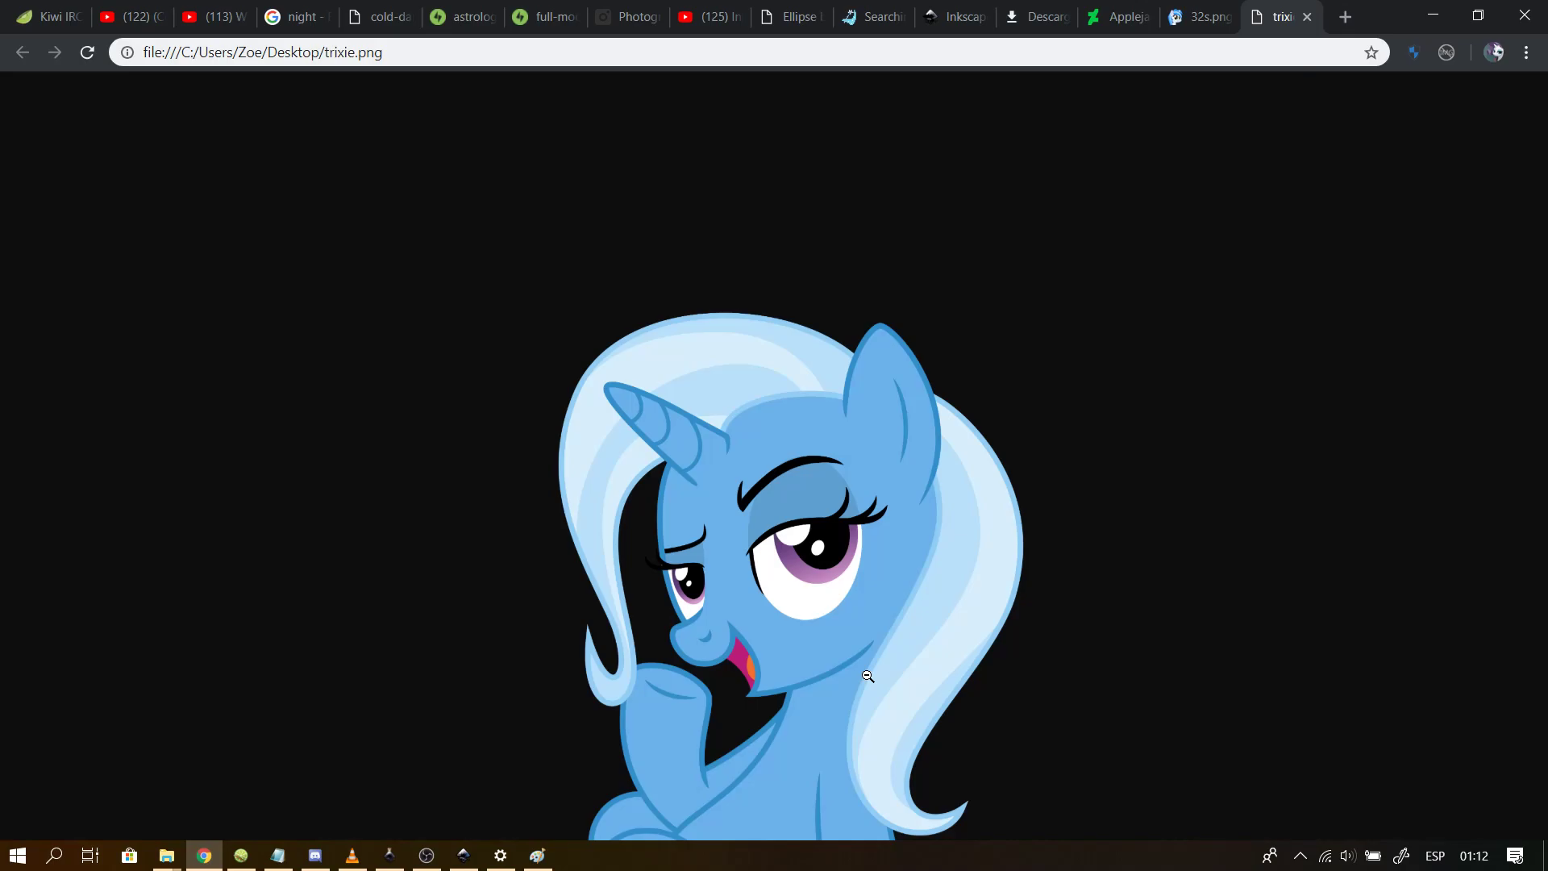
pyautogui.click(868, 675)
pyautogui.click(715, 419)
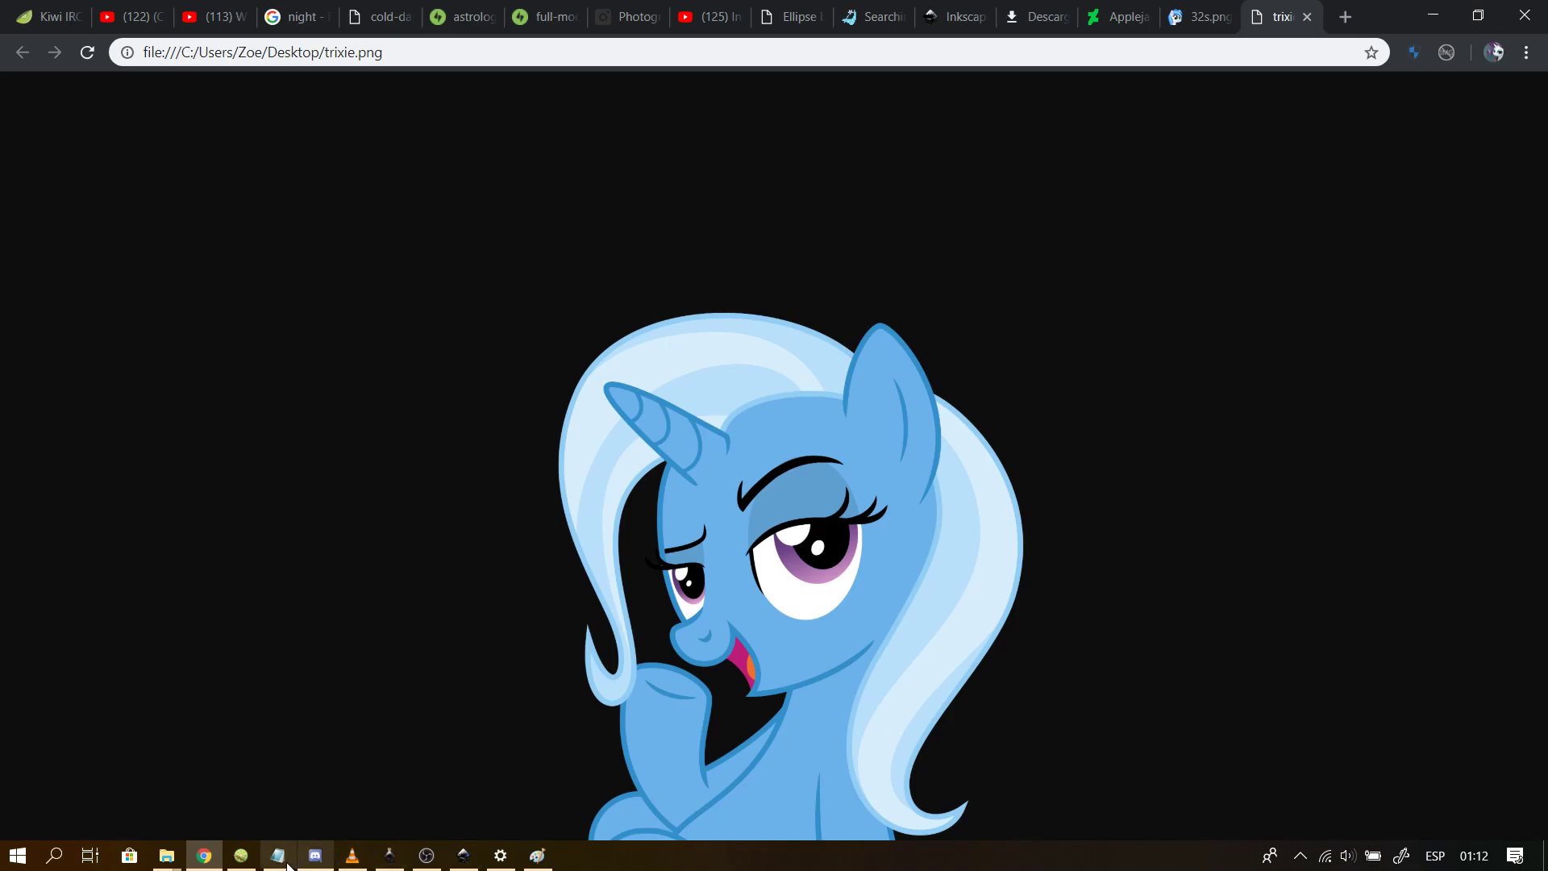
# - Return to Inkscape, select every object of the pony, and export the selection to the desktop as trix.png at 5000 pixels wide
pyautogui.click(389, 854)
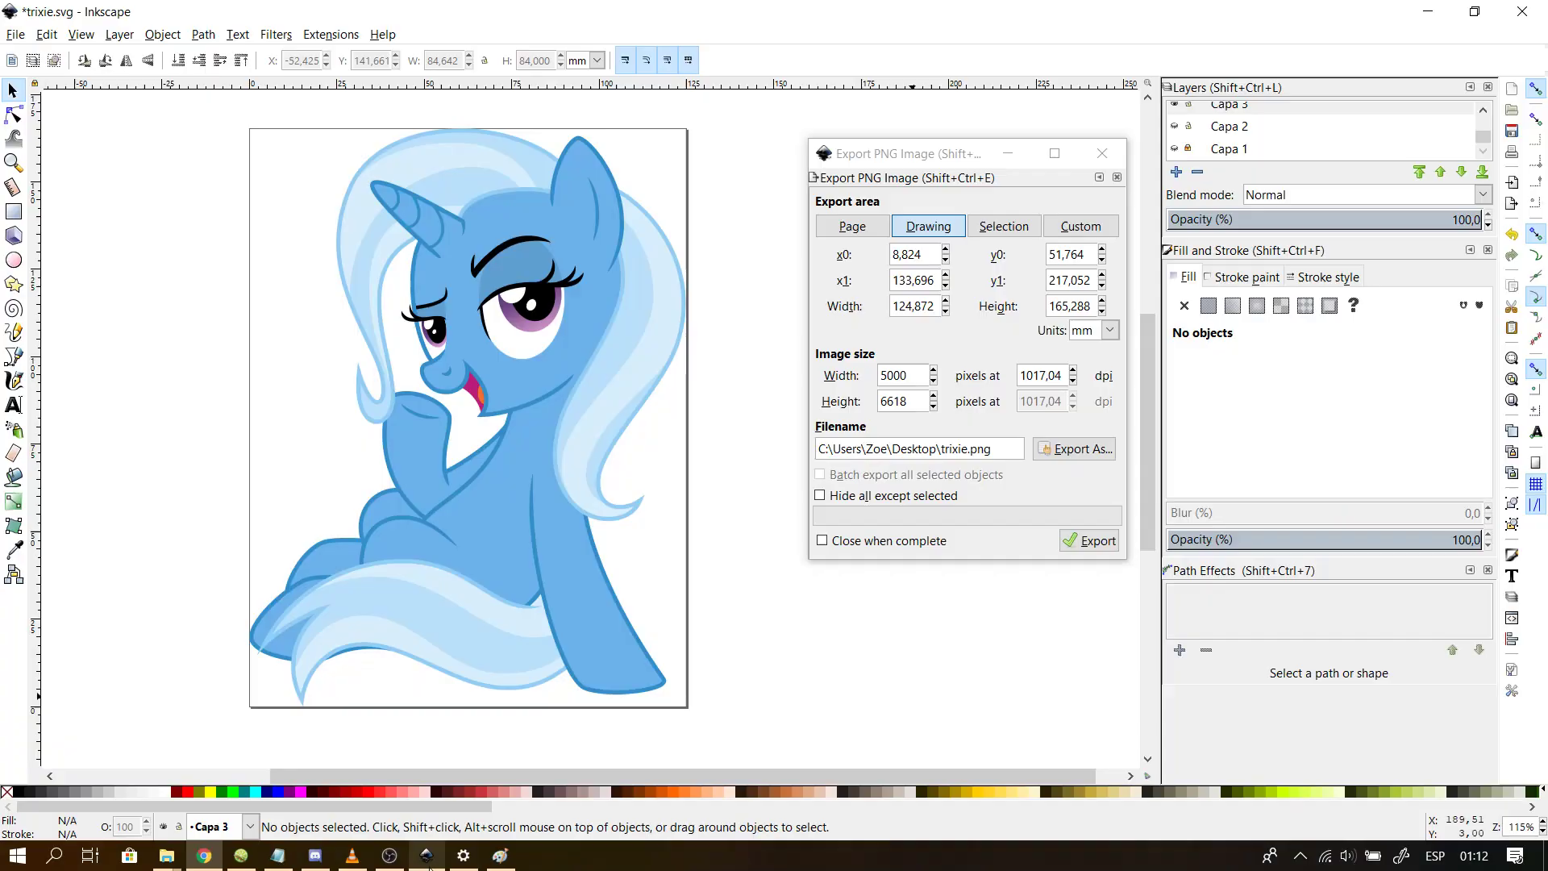
pyautogui.click(428, 859)
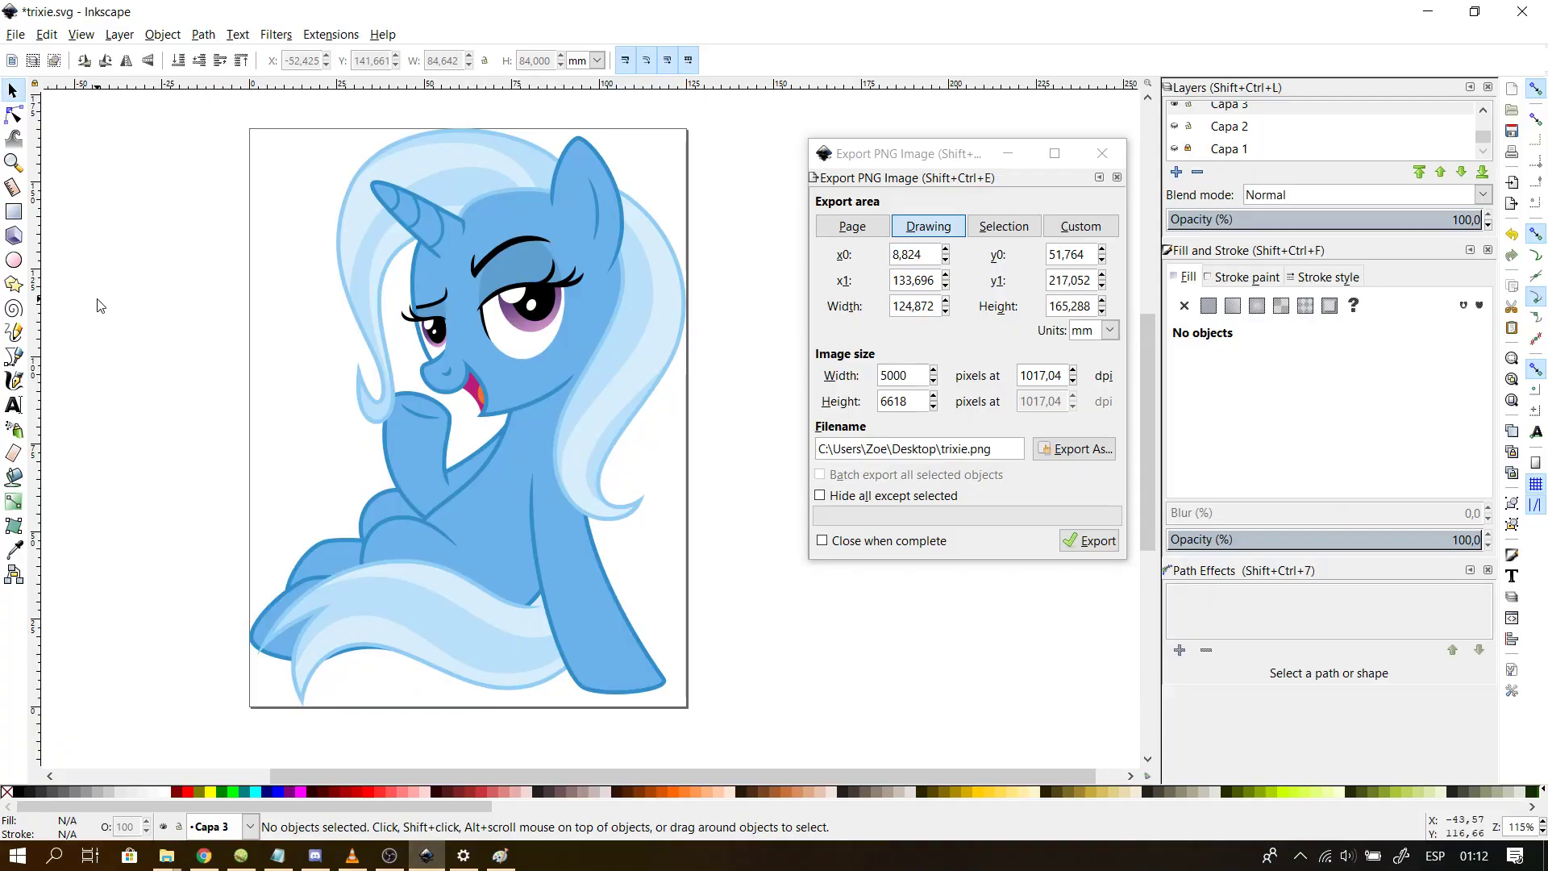
pyautogui.moveTo(206, 118)
pyautogui.mouseDown()
pyautogui.moveTo(655, 607)
pyautogui.moveTo(737, 759)
pyautogui.mouseUp()
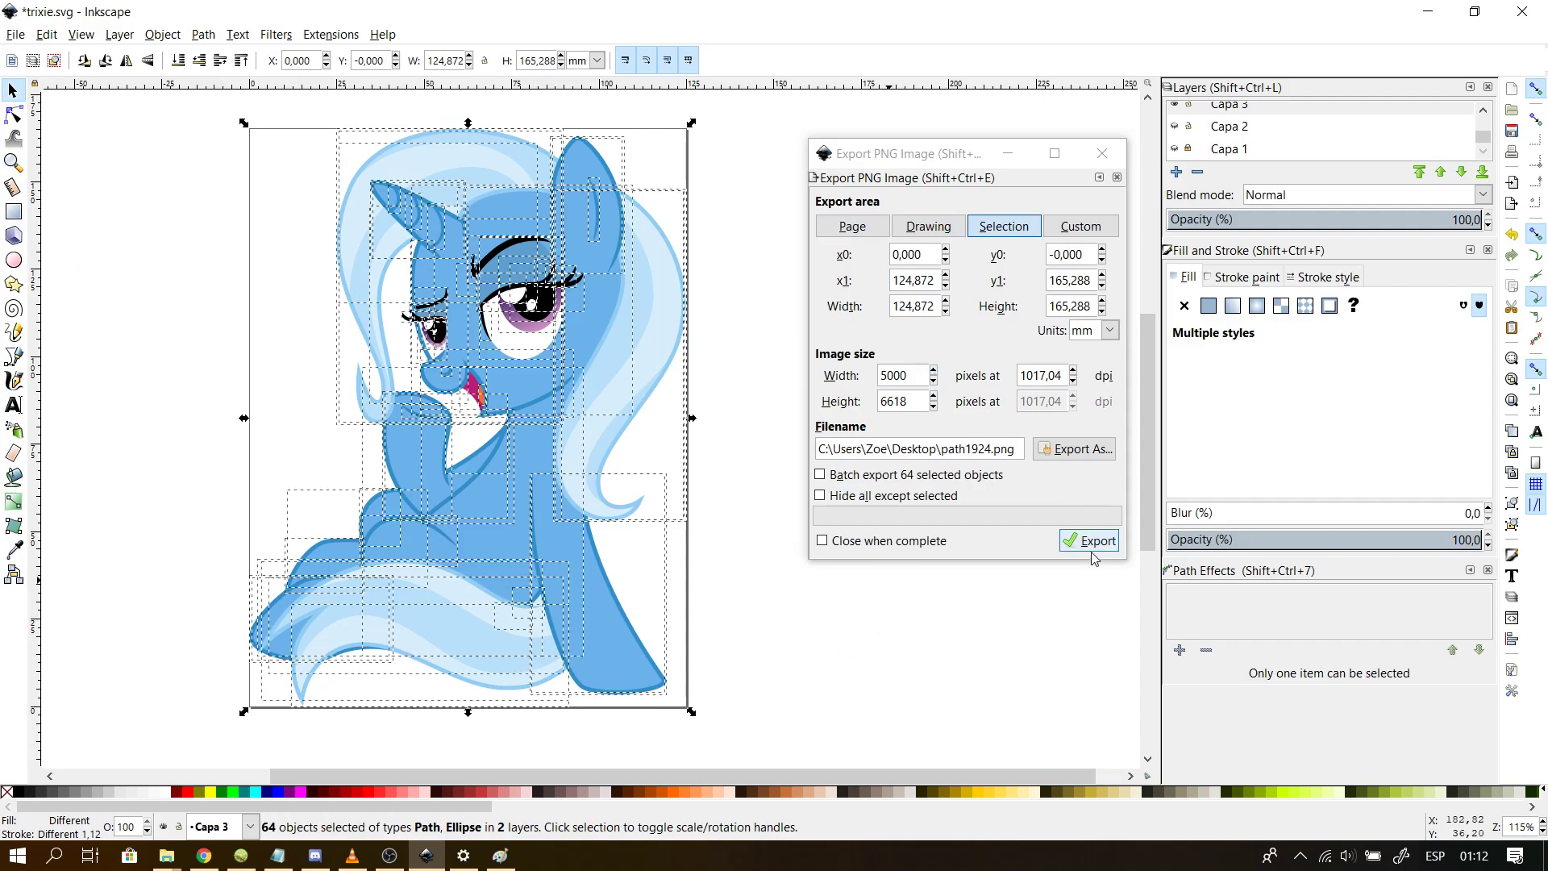
pyautogui.moveTo(947, 448); pyautogui.dragTo(993, 453)
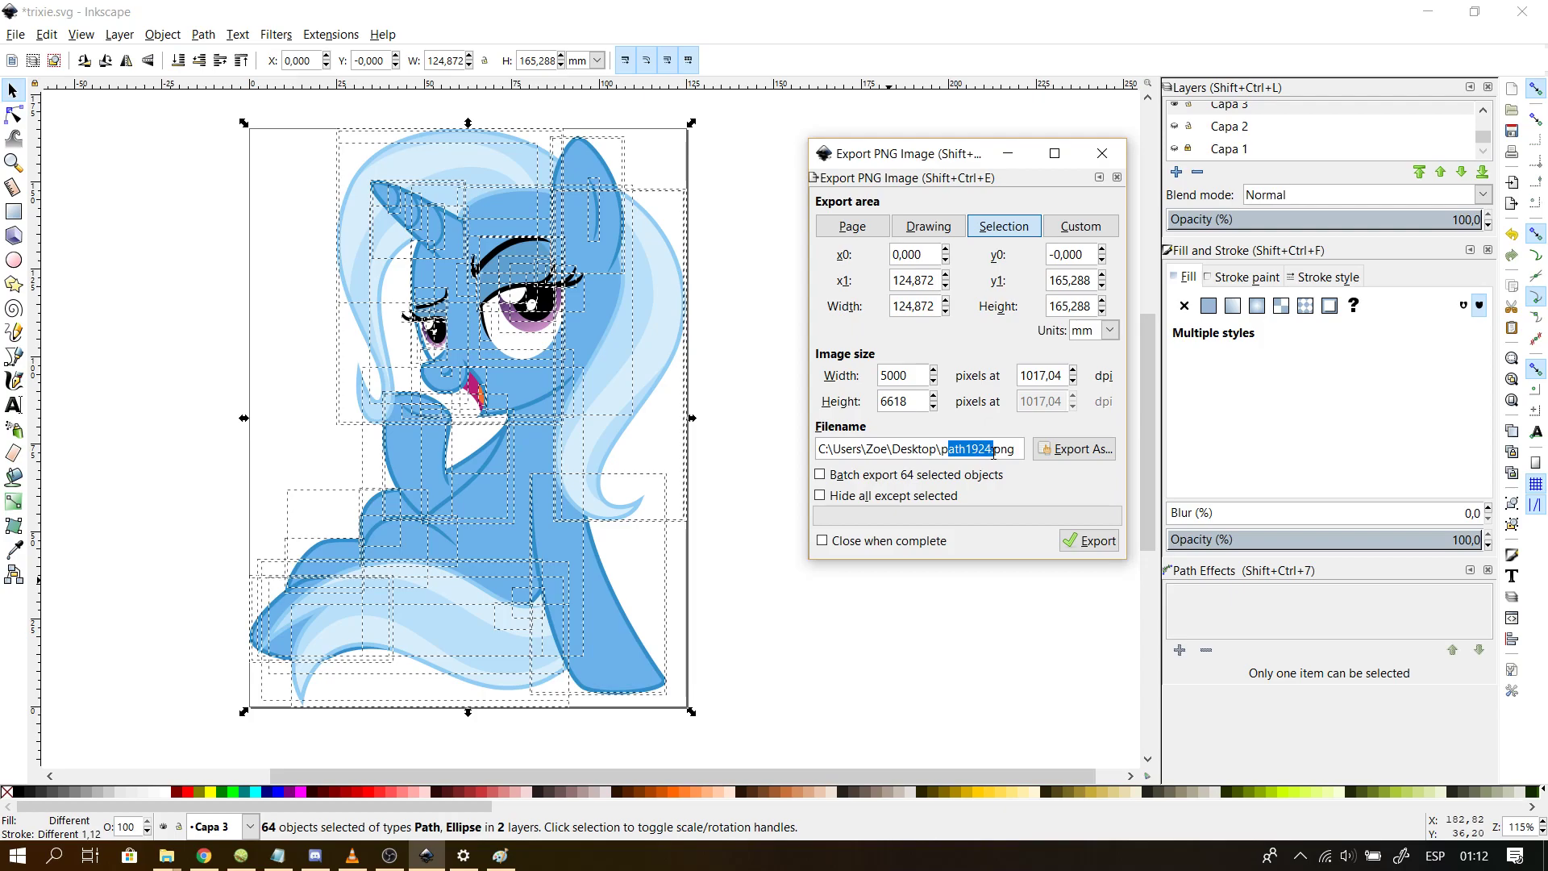
pyautogui.press('BackSpace')
pyautogui.press('BackSpace')
pyautogui.write('trix')
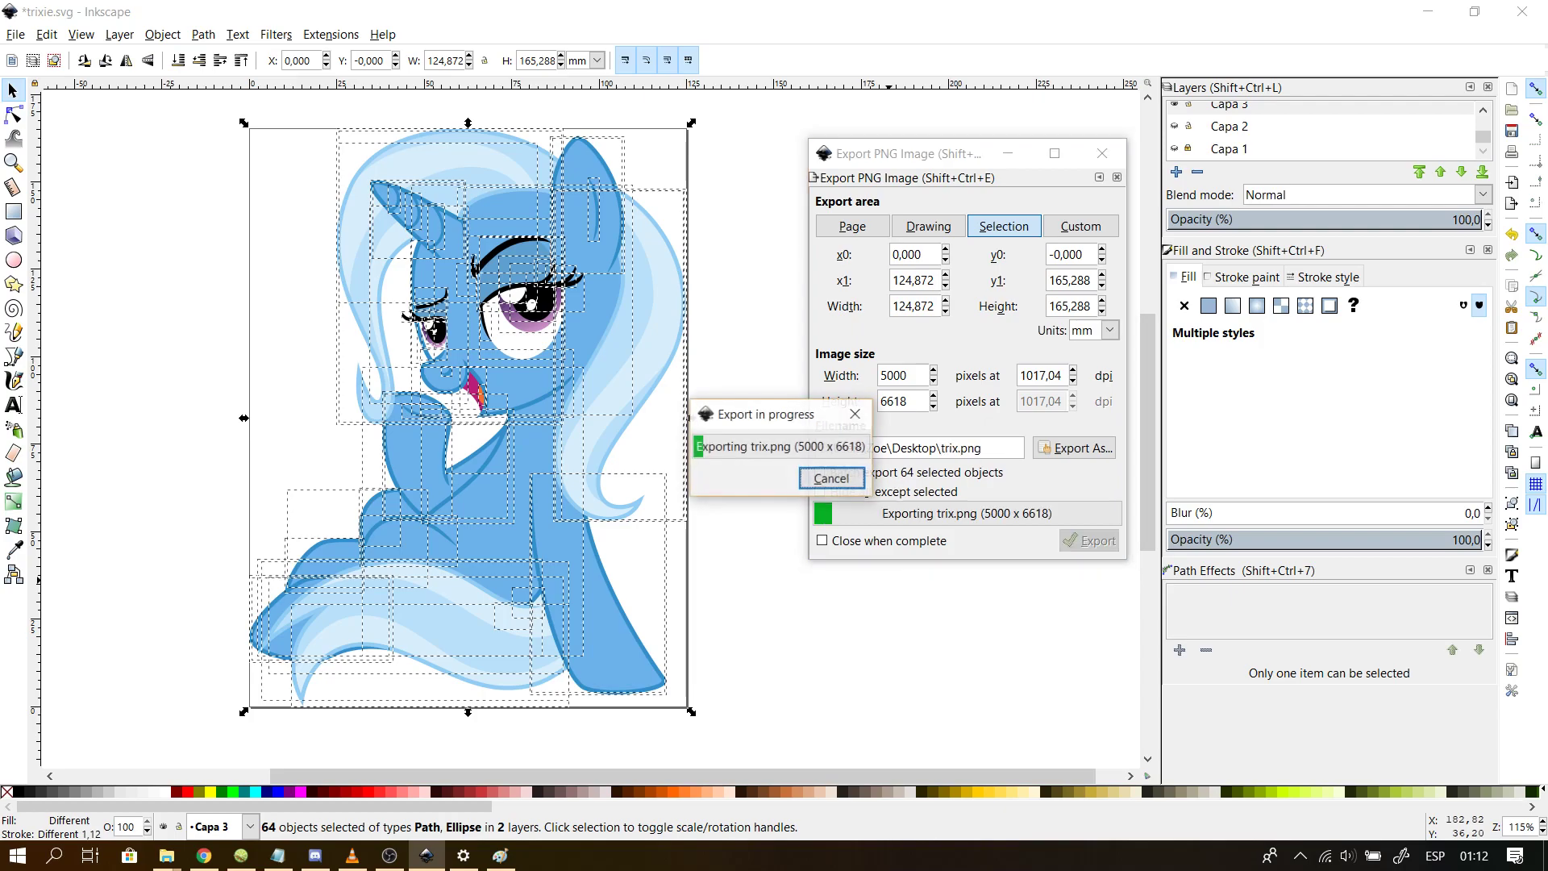
pyautogui.press('Return')
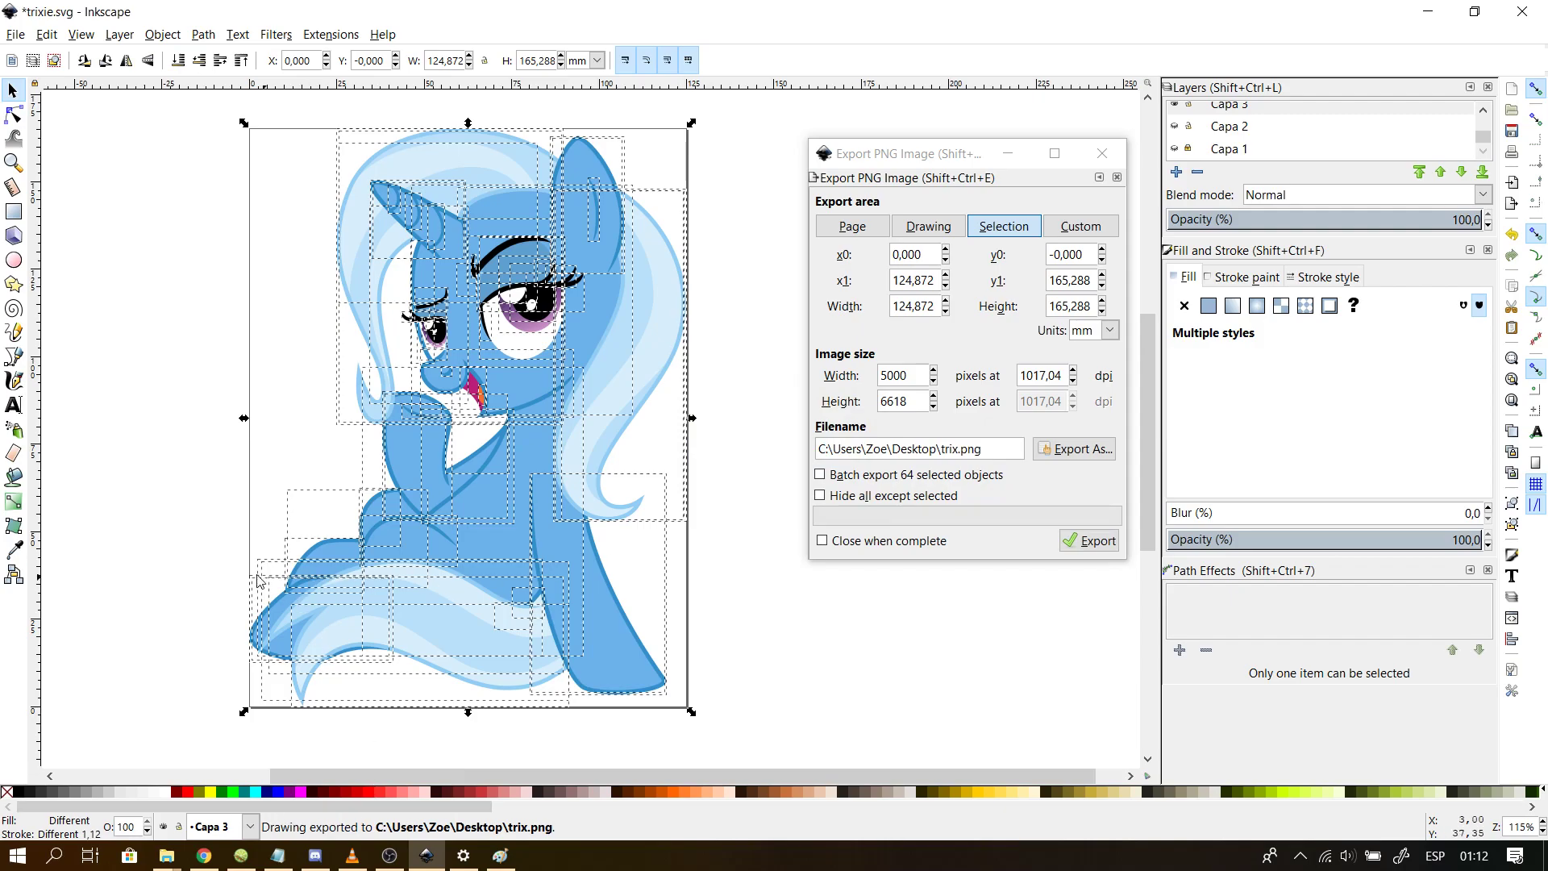
# - Switch to Chrome, load trix.png from the desktop instead of trixie.png, and inspect the exported pony up close
pyautogui.click(204, 854)
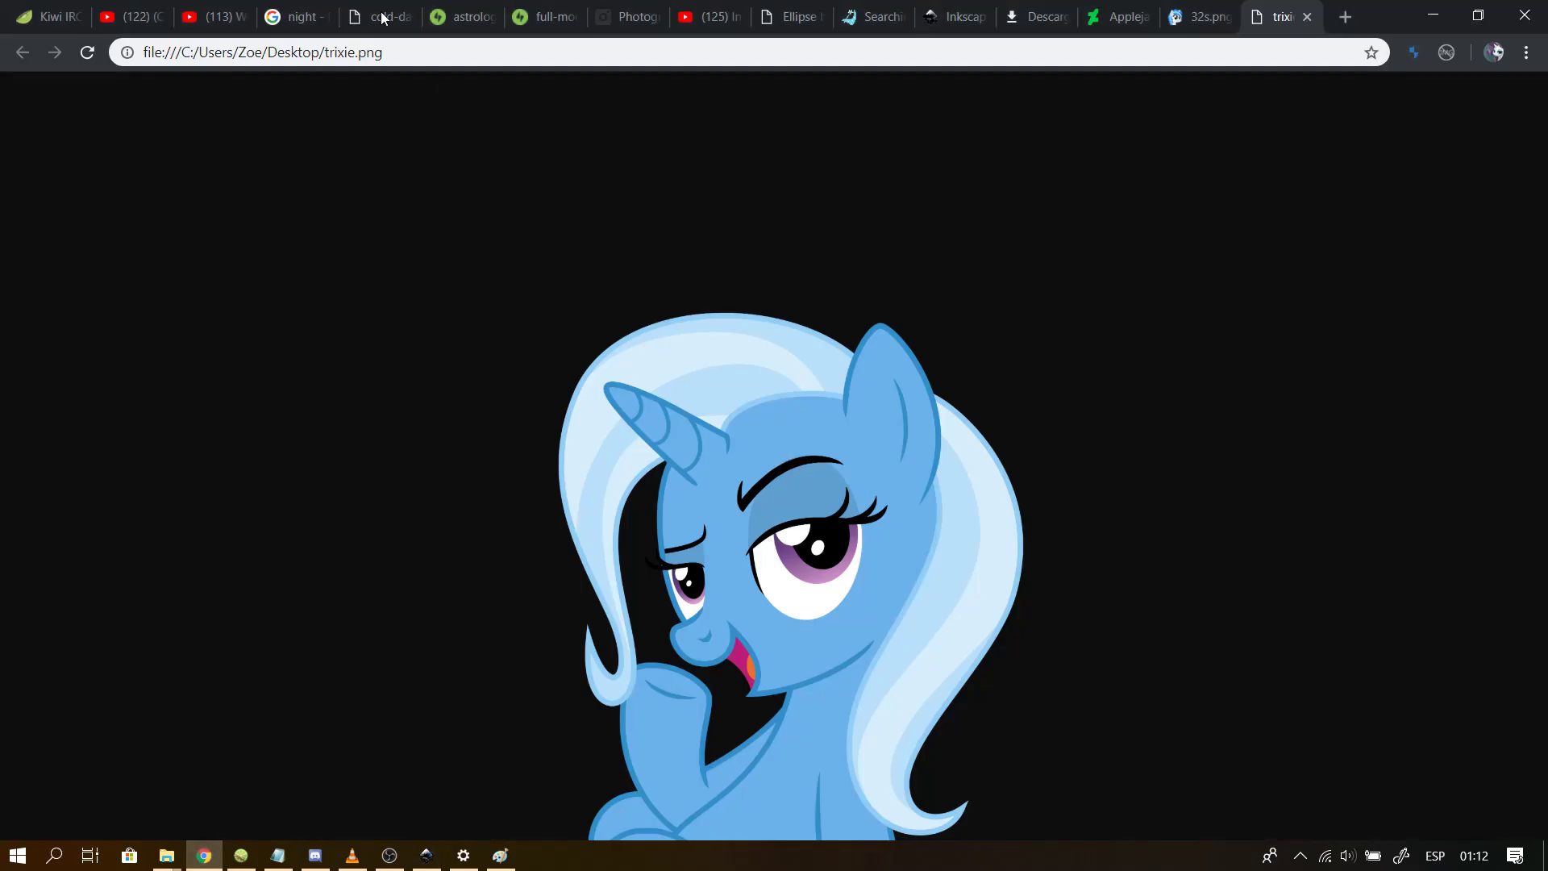
pyautogui.click(355, 54)
pyautogui.click(355, 54)
pyautogui.press('BackSpace')
pyautogui.press('BackSpace')
pyautogui.press('Return')
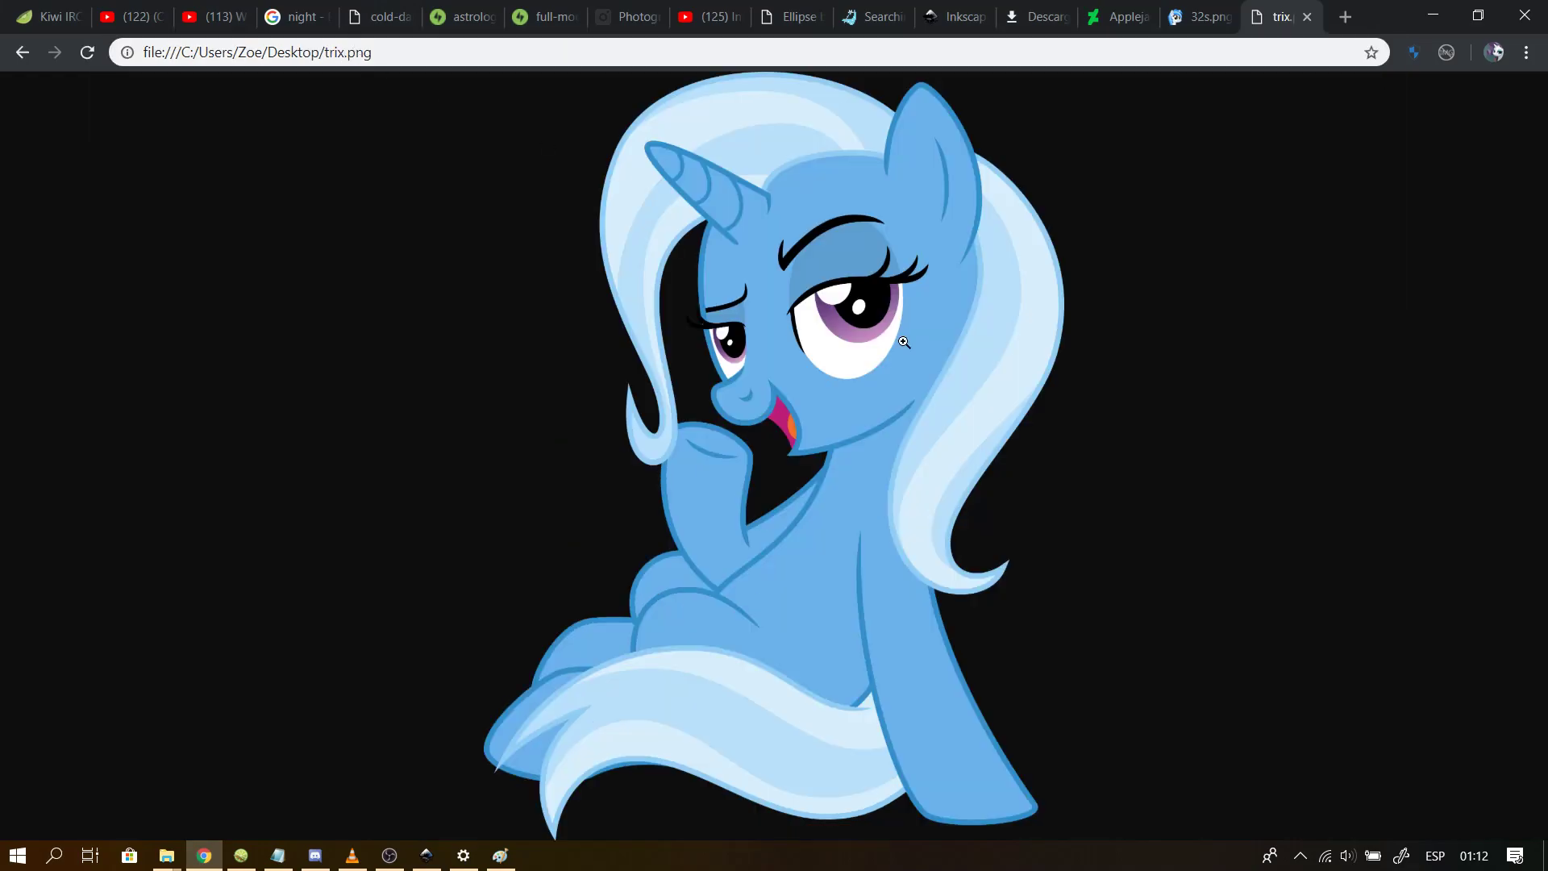
pyautogui.click(836, 323)
pyautogui.moveTo(1544, 282); pyautogui.dragTo(1544, 409)
pyautogui.click(1307, 553)
pyautogui.click(413, 860)
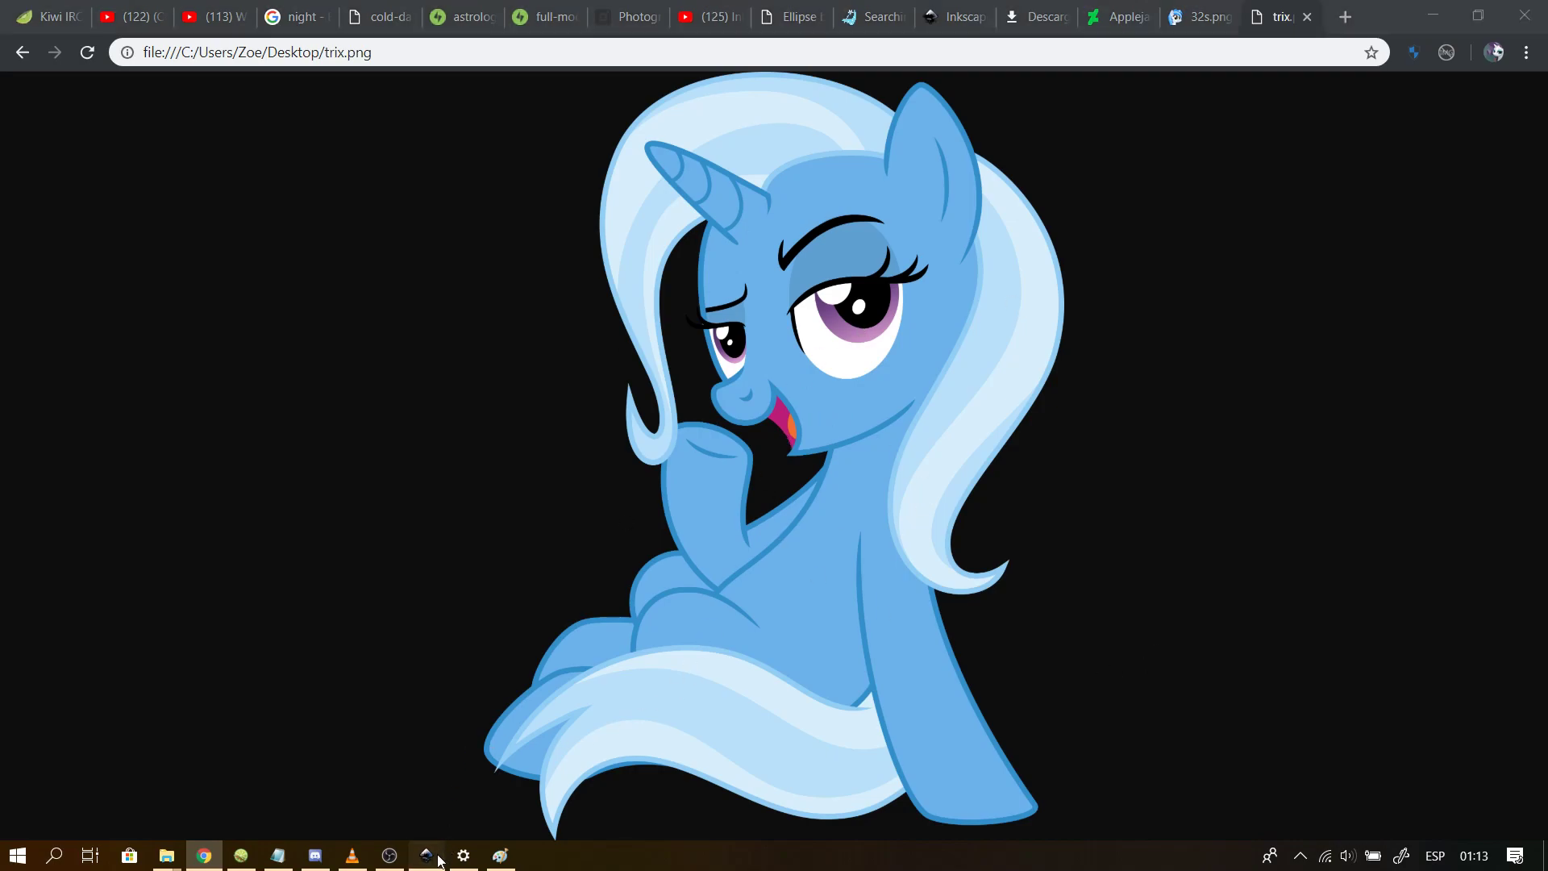
pyautogui.click(389, 856)
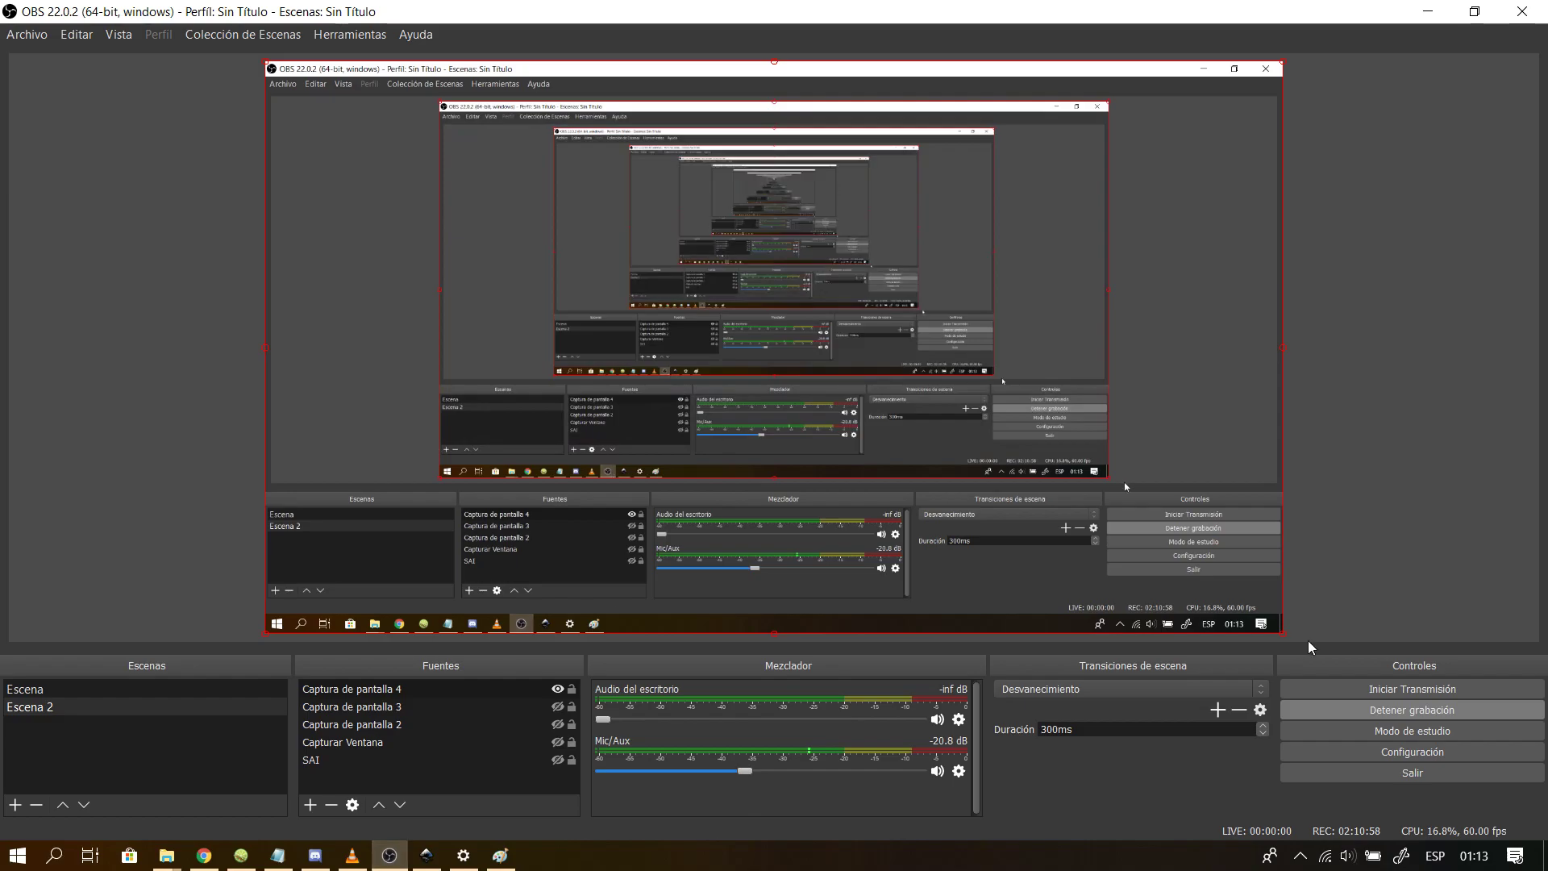